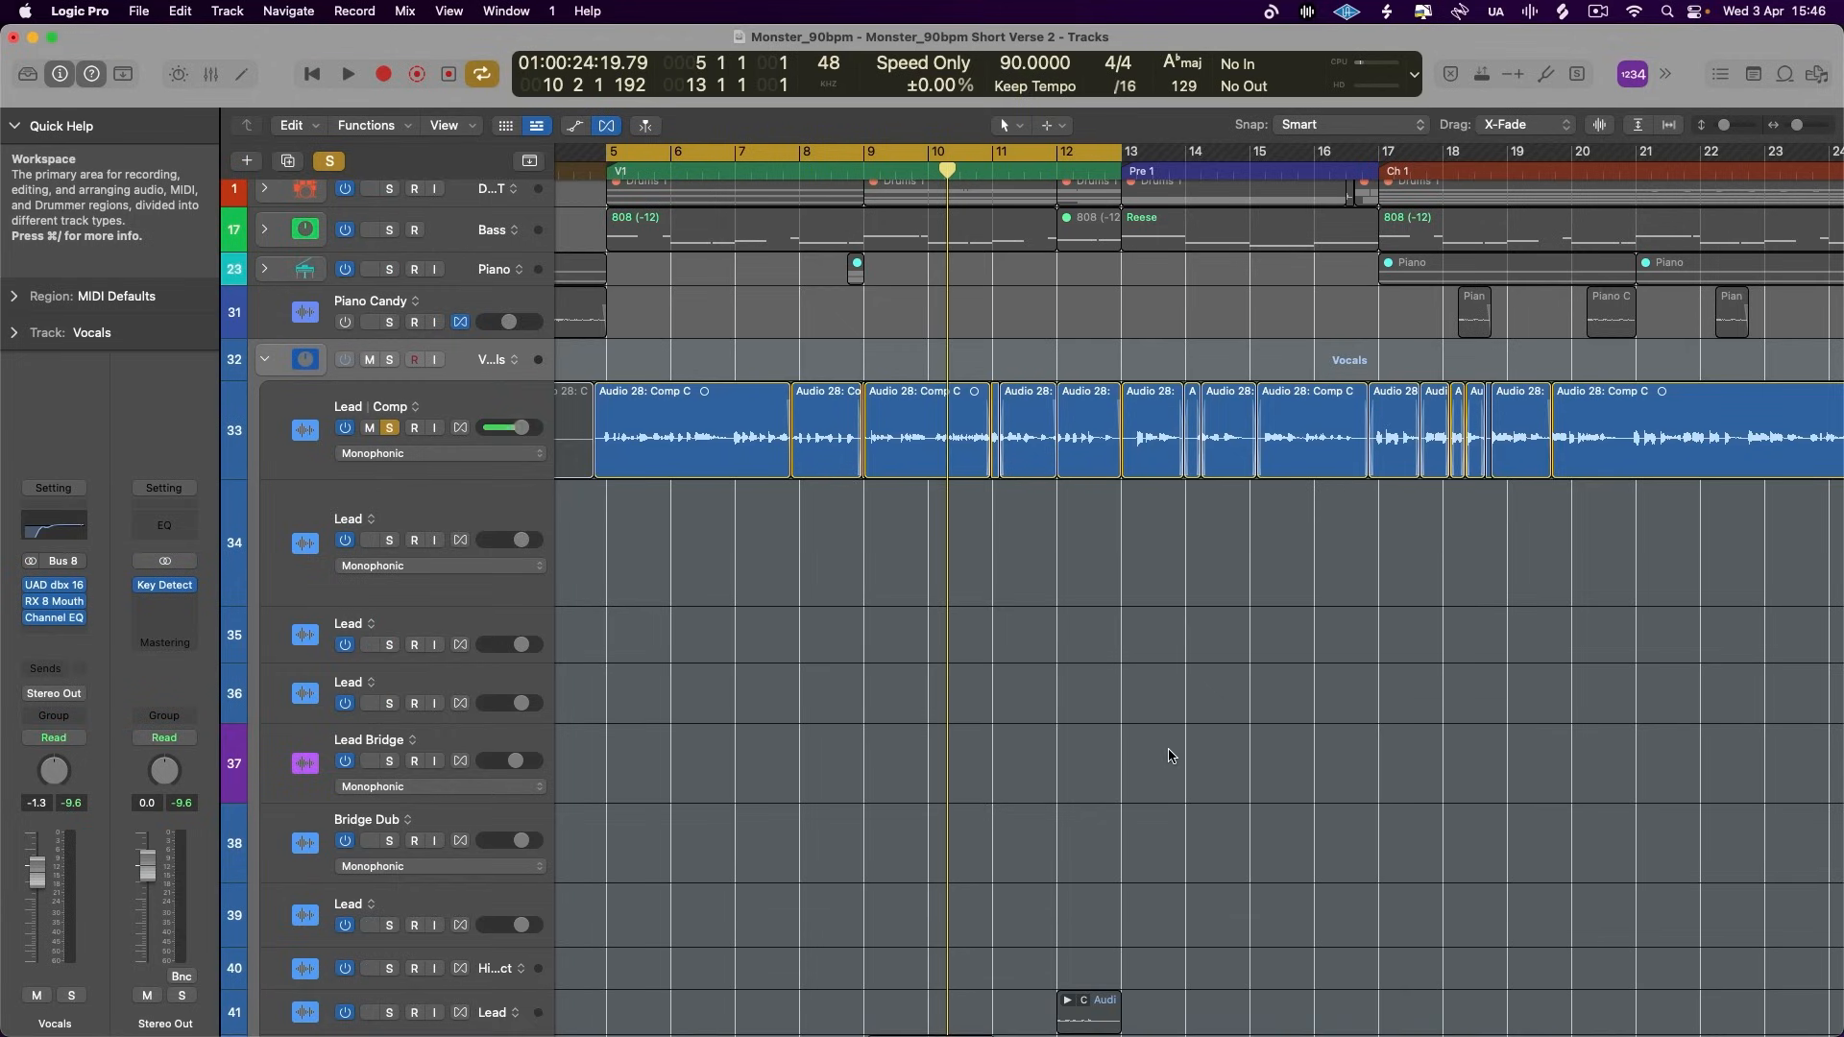
- Select the soloed Lead comp track in the Vocals stack and make the track slightly taller
left_click(474, 404)
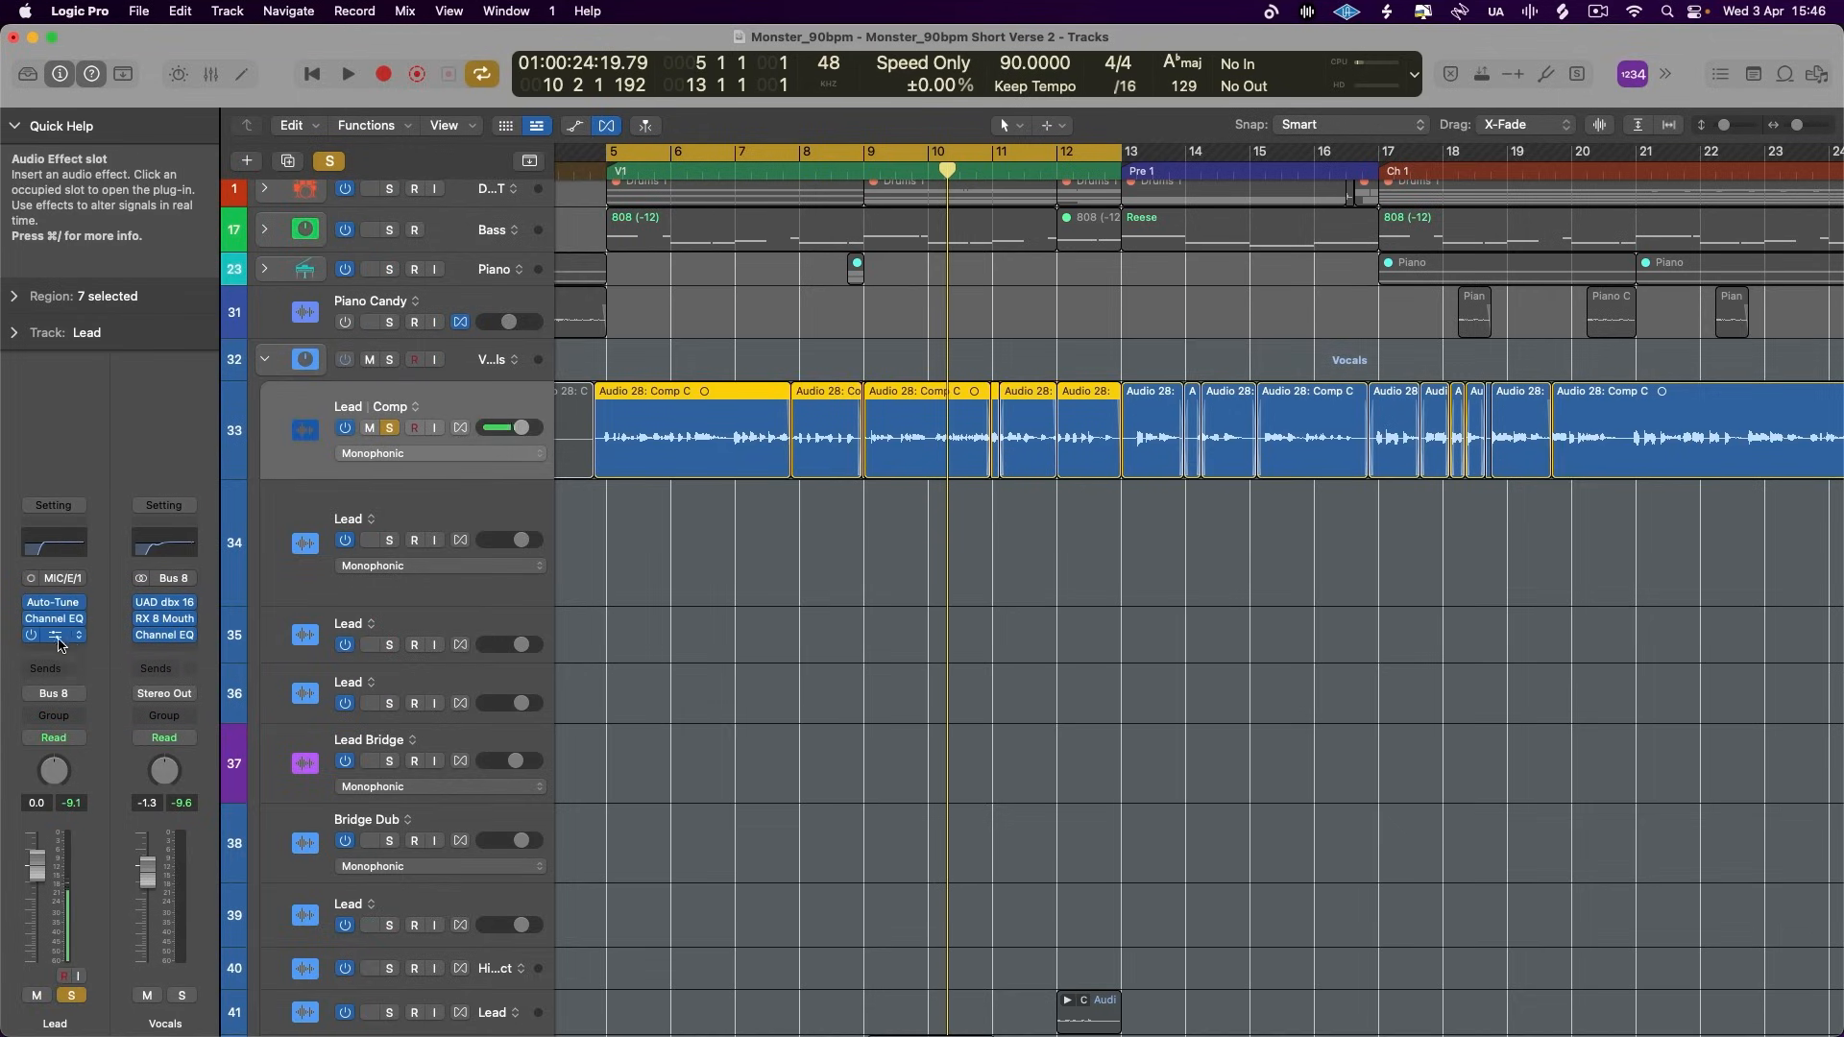
left_click(463, 362)
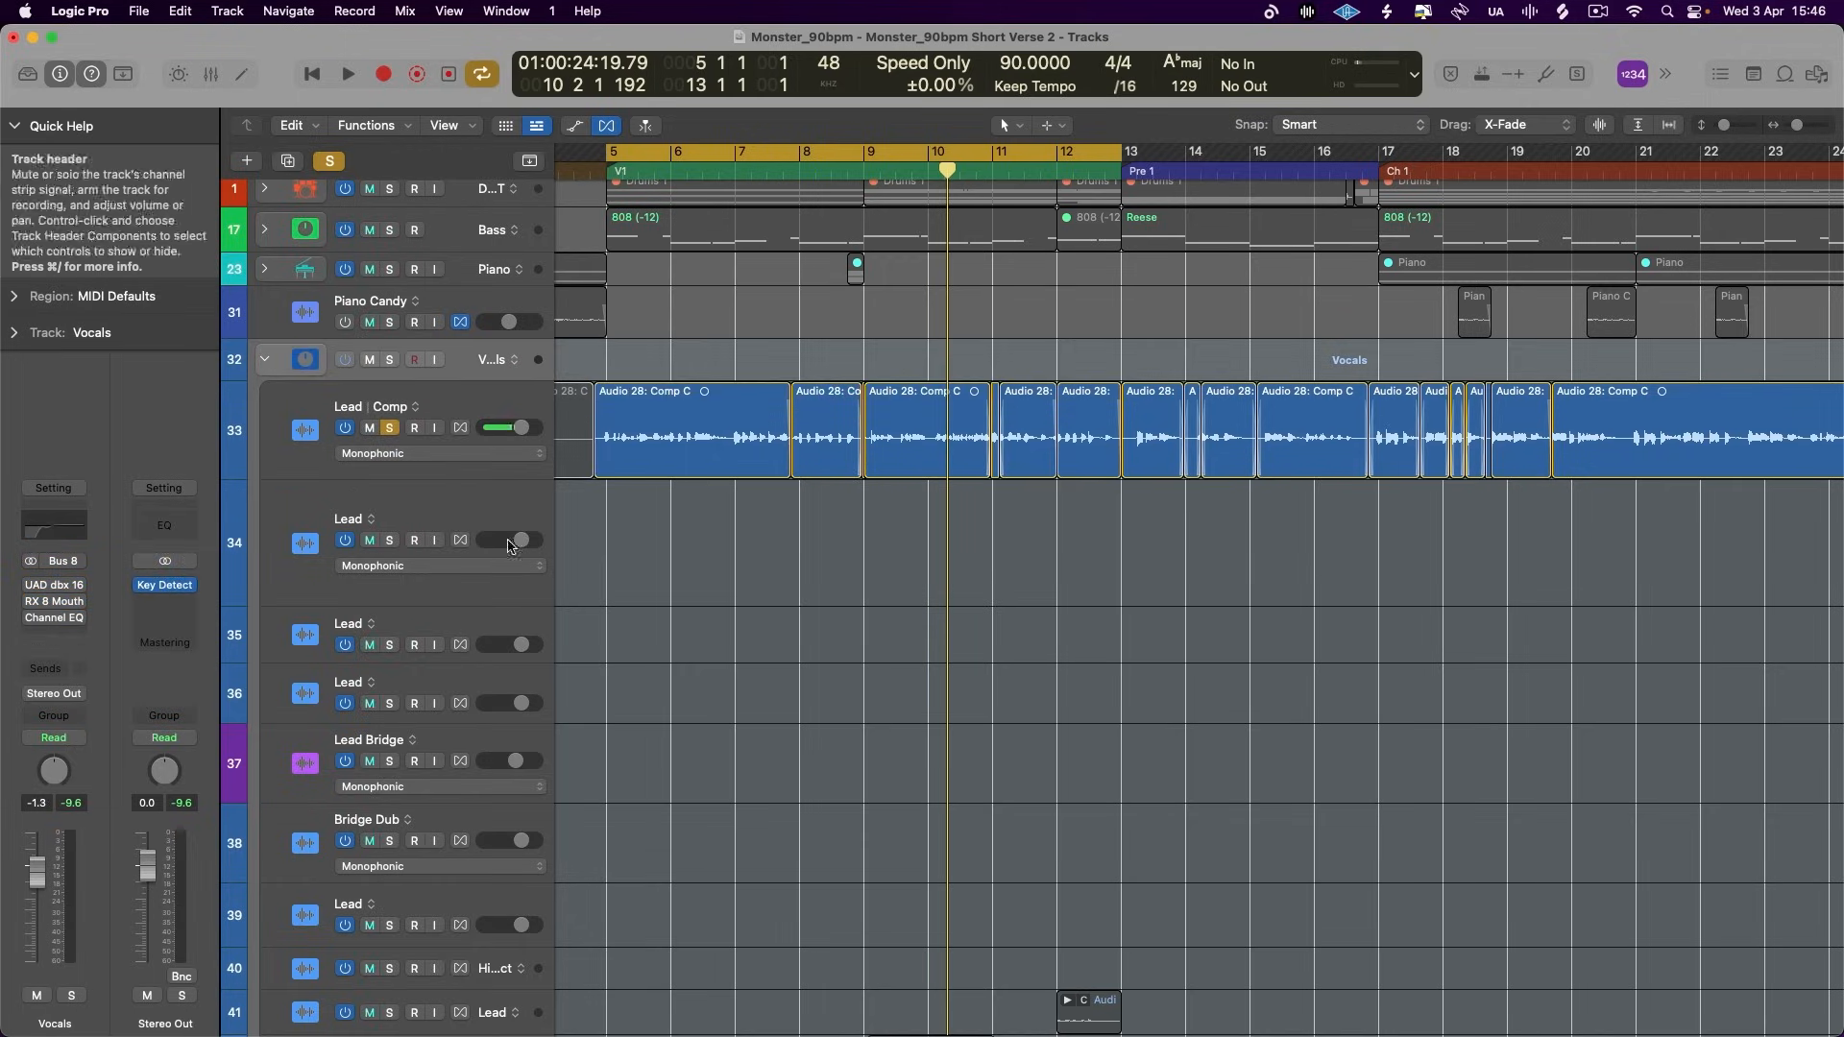
left_click(488, 413)
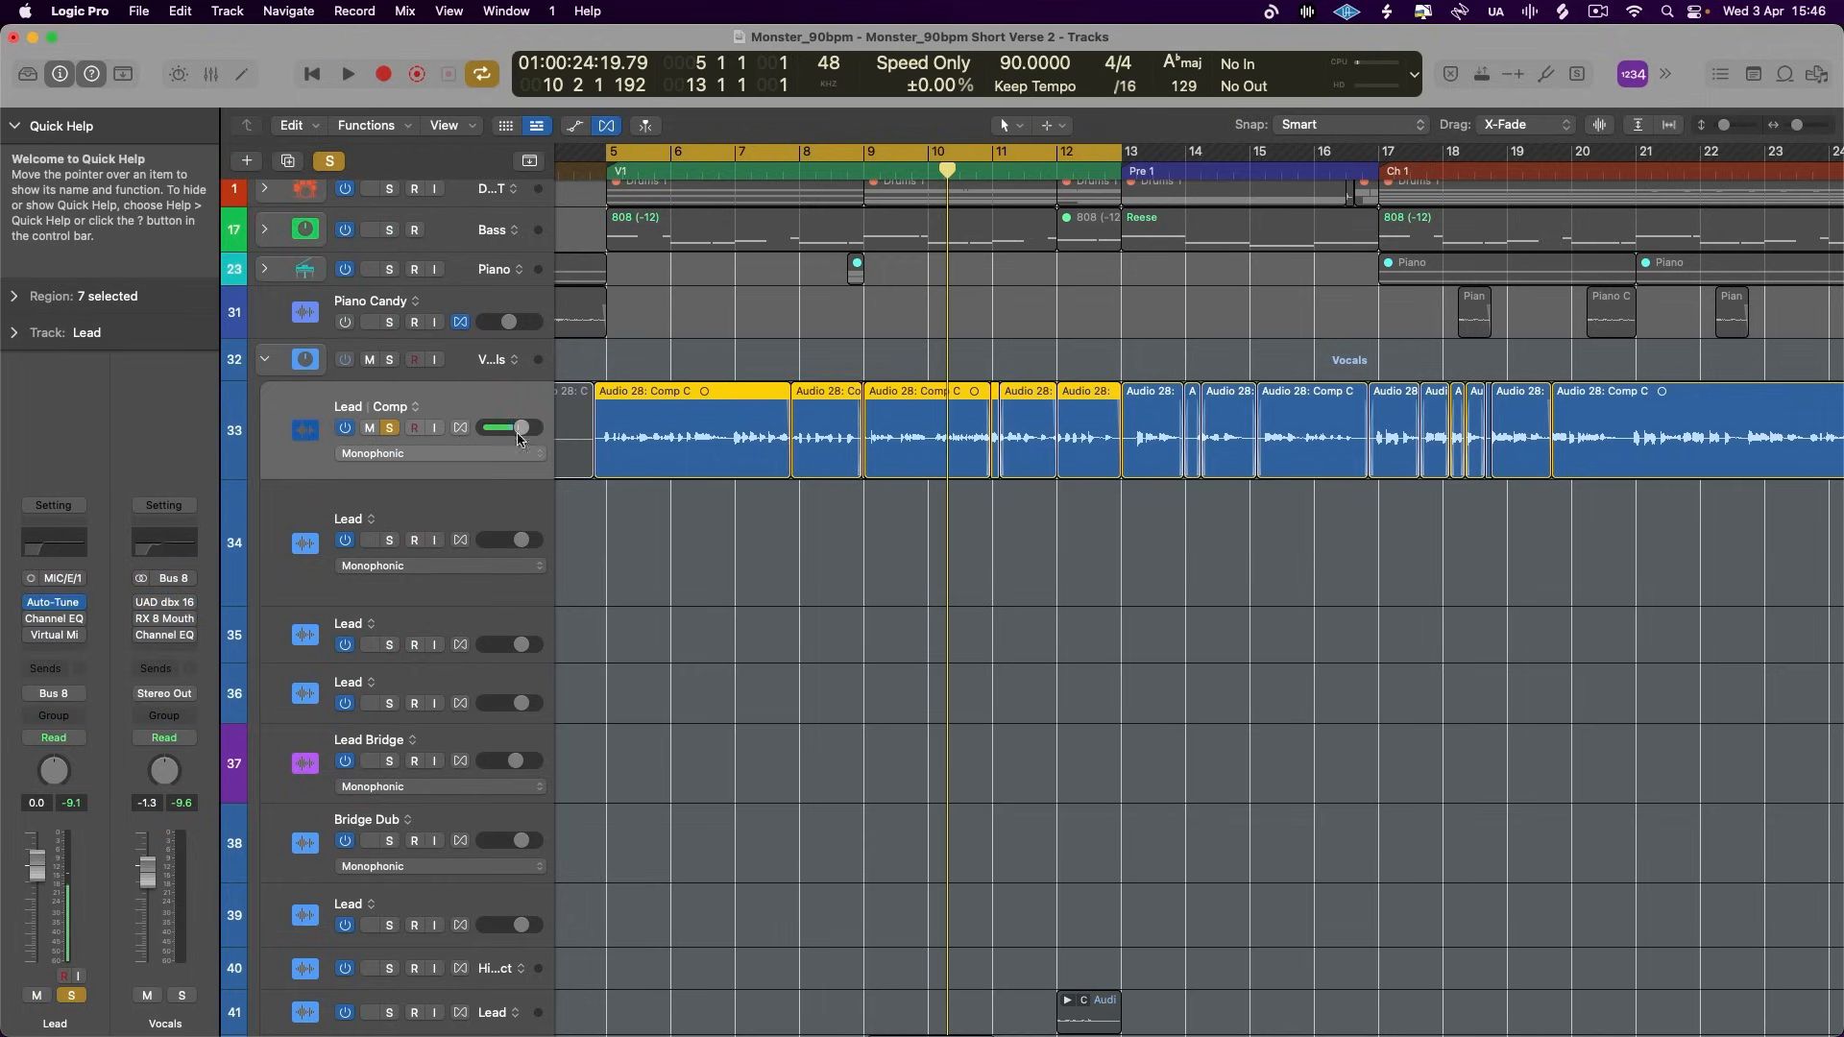
left_click_drag(522, 479, 522, 510)
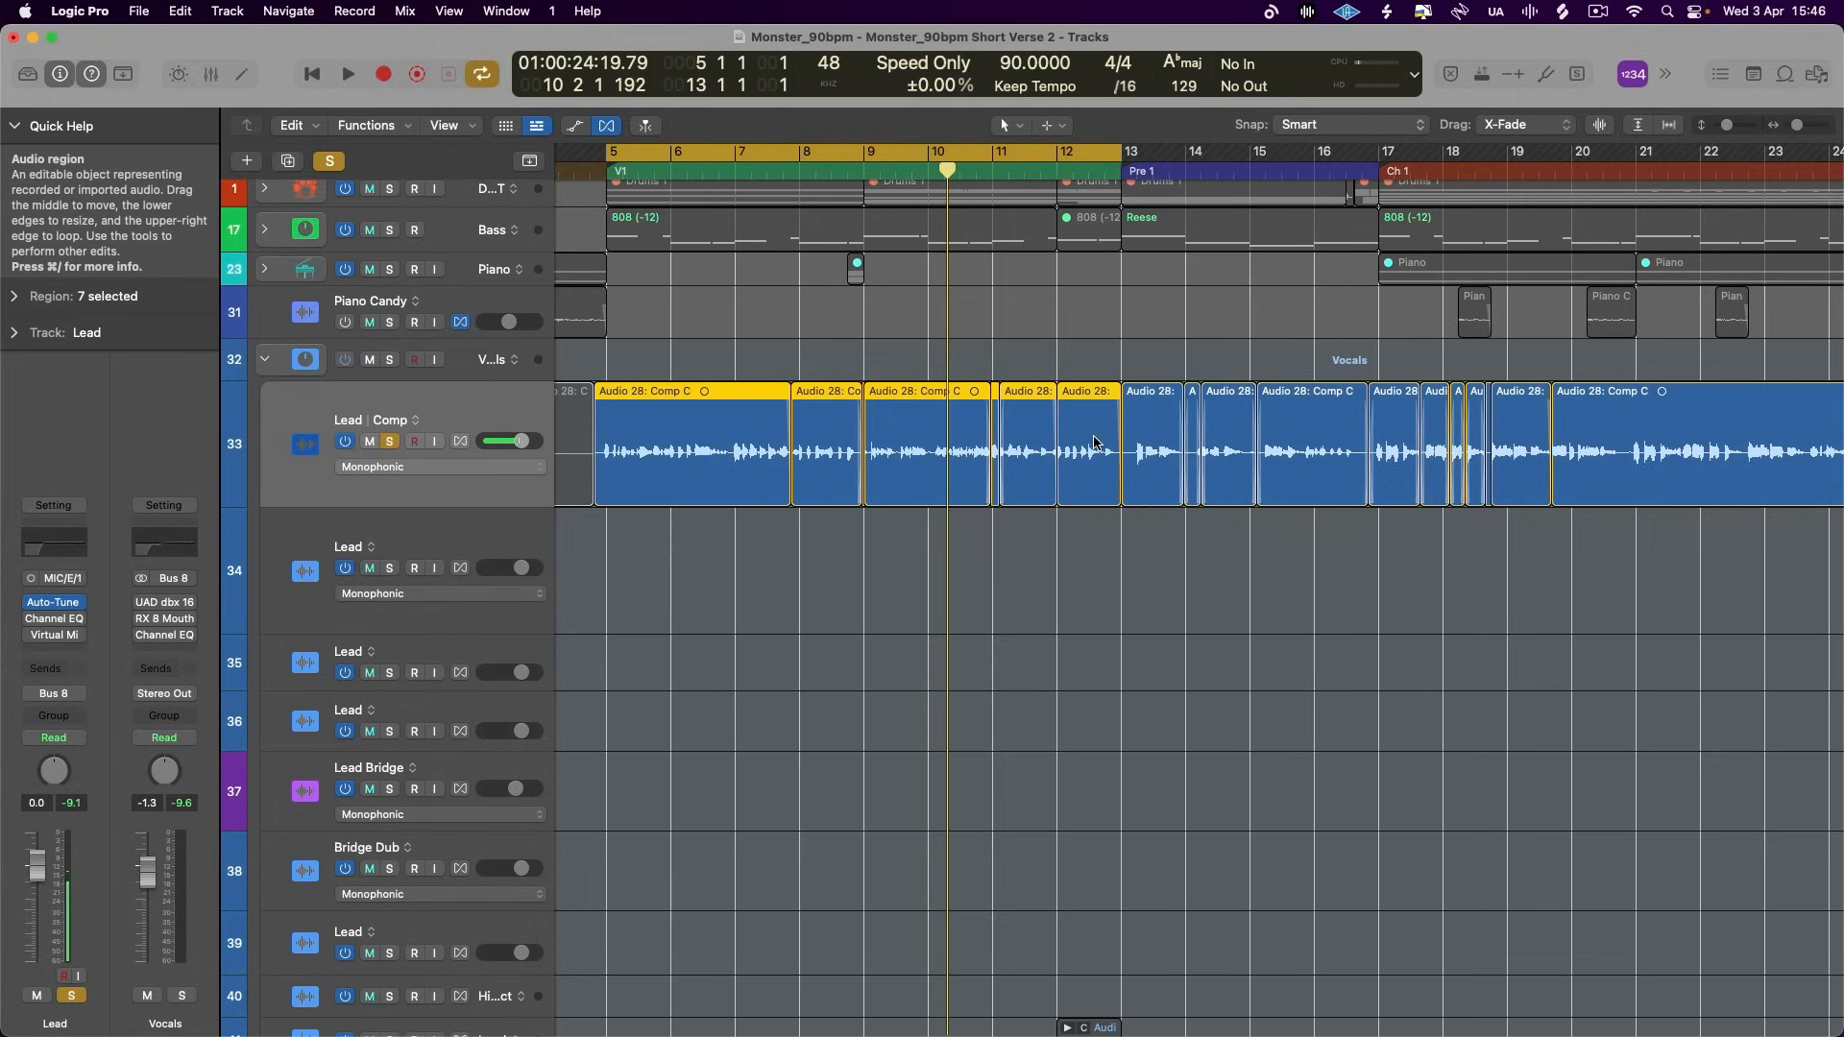
- Play back the soloed Lead comp vocal in verse 1, auditioning again from about bar 11
key("space")
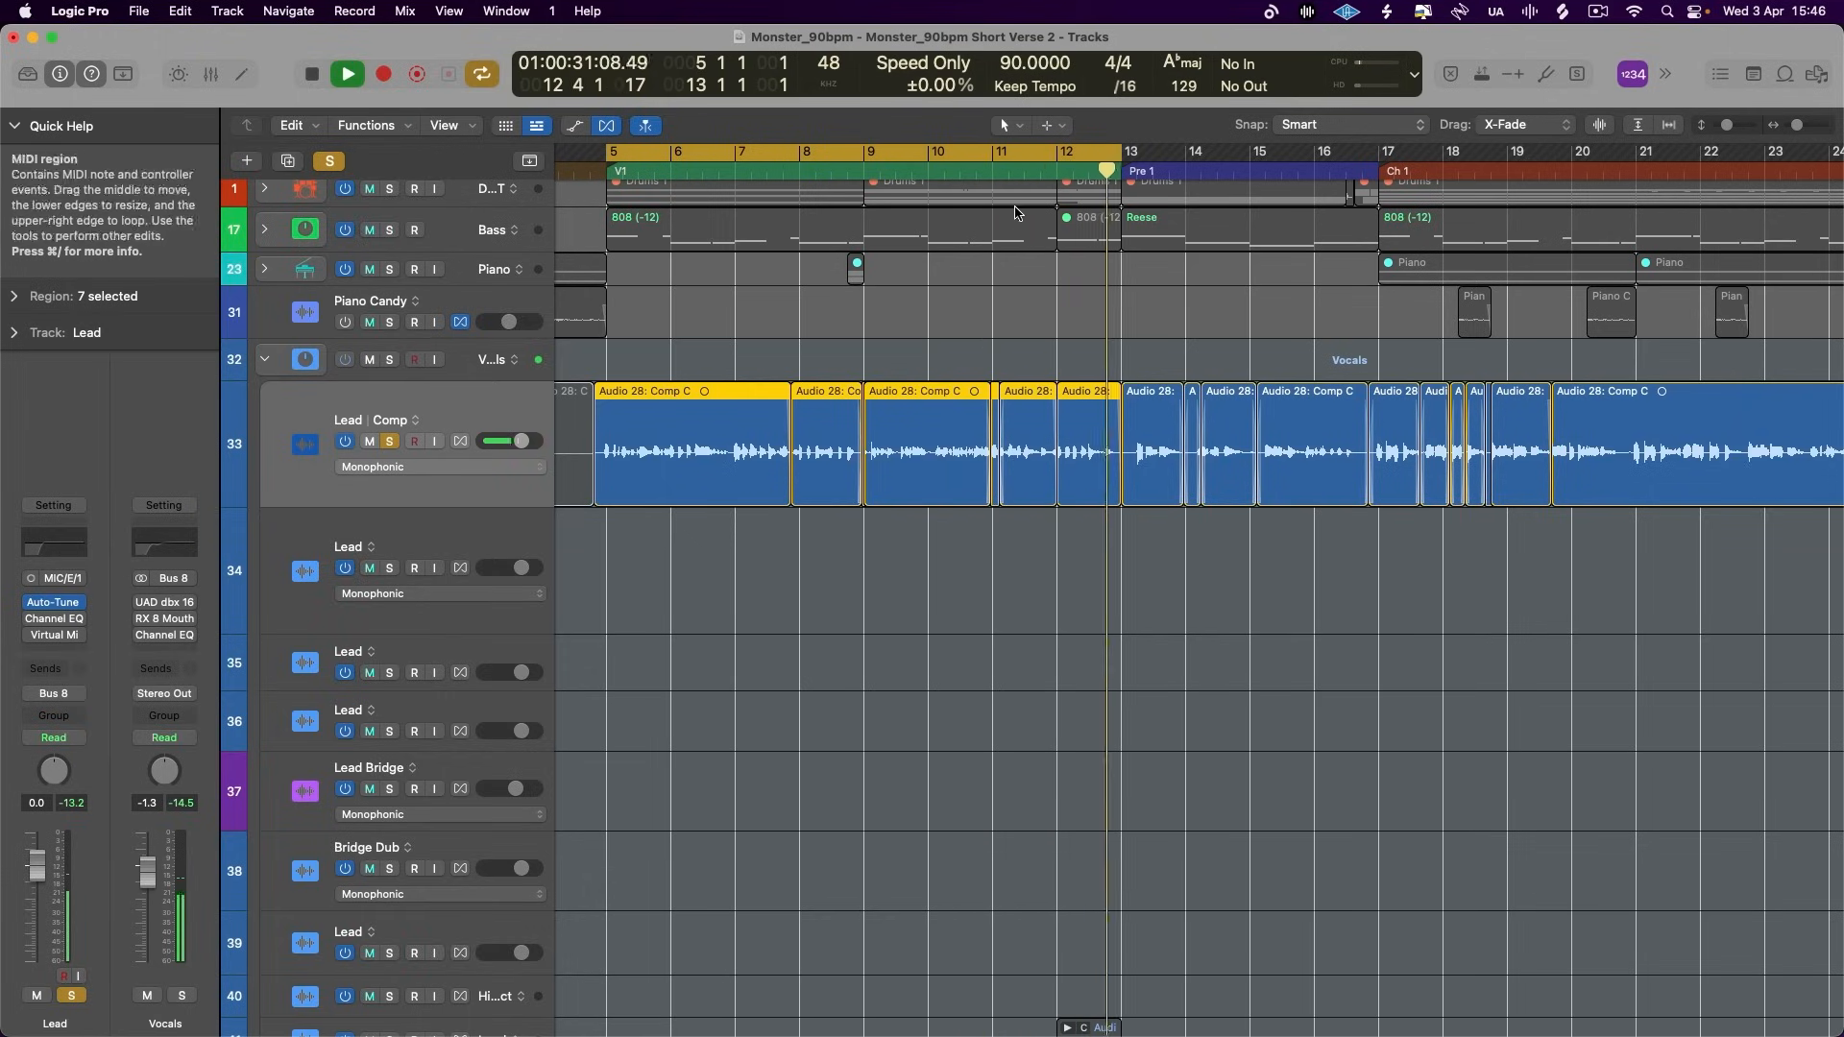
key("space")
left_click(997, 170)
left_click(1002, 151)
key("space")
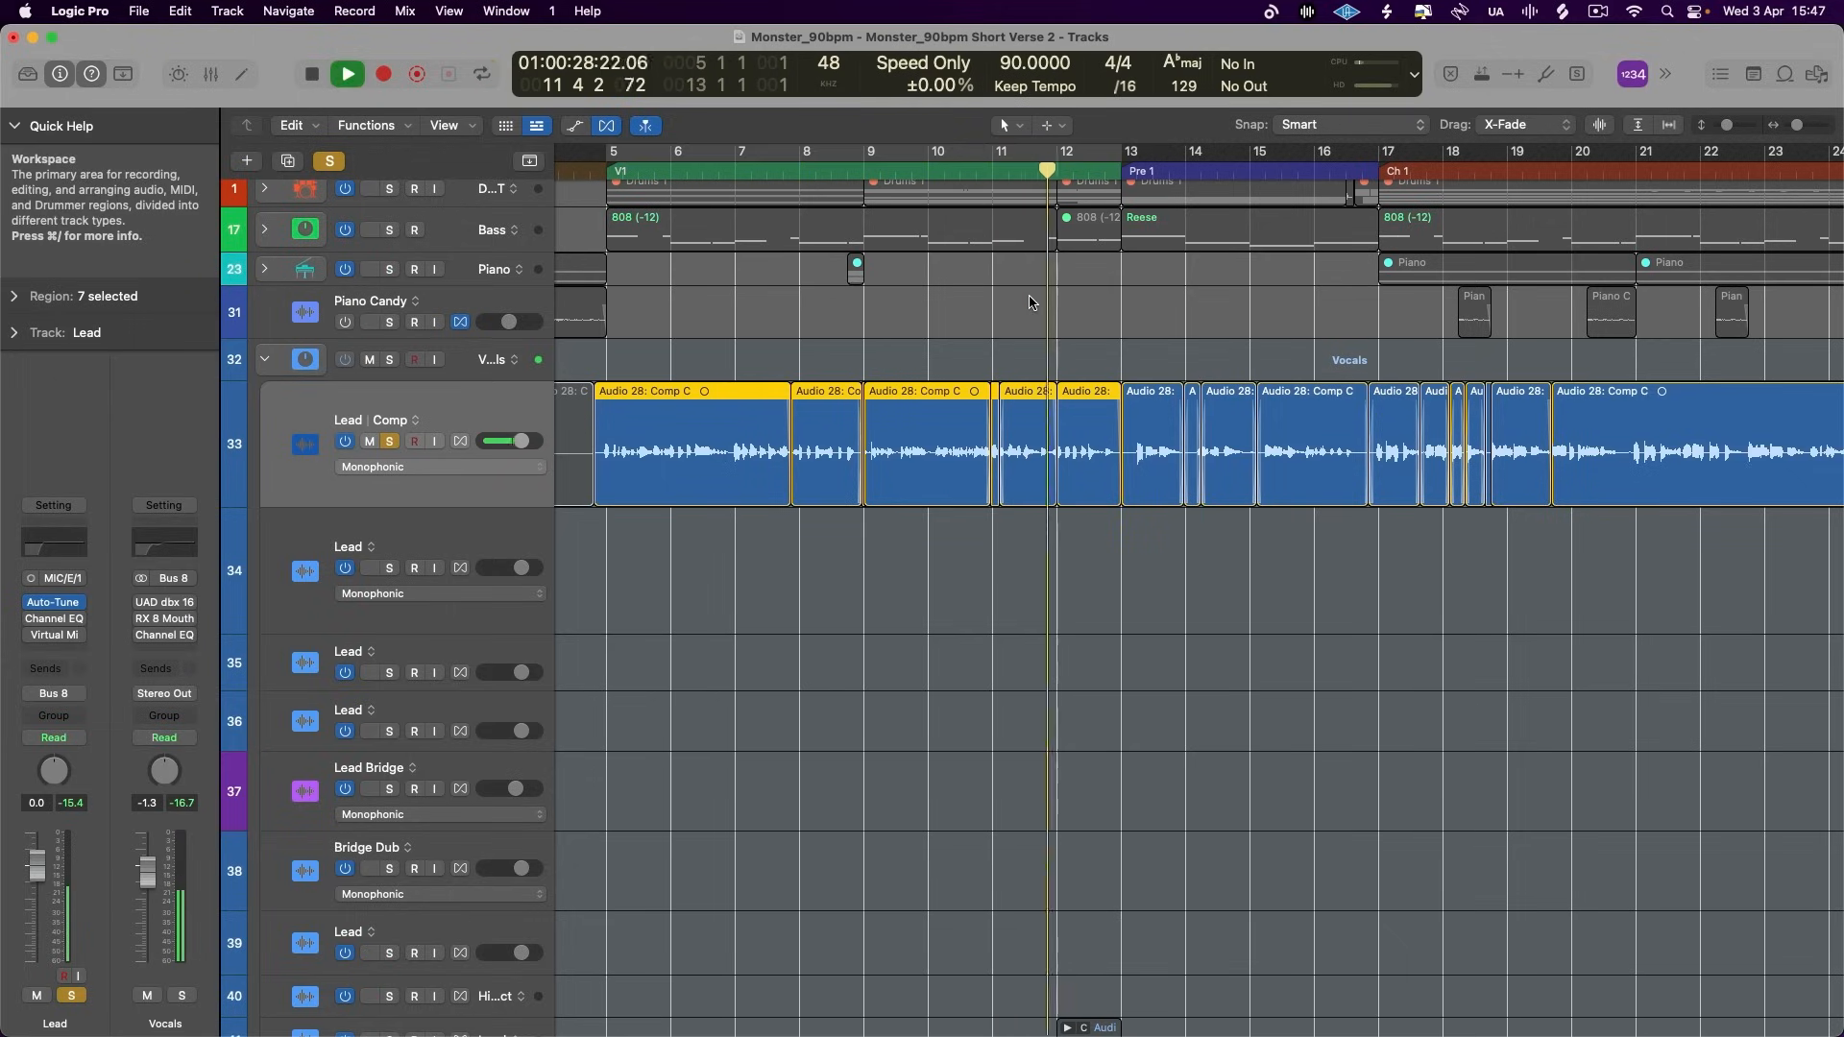
key("space")
key("c")
- Split out the Lead phrase from about 5 1 4 to 5 2 4 and set its region gain to +1.4 dB
left_click_drag(532, 504, 532, 493)
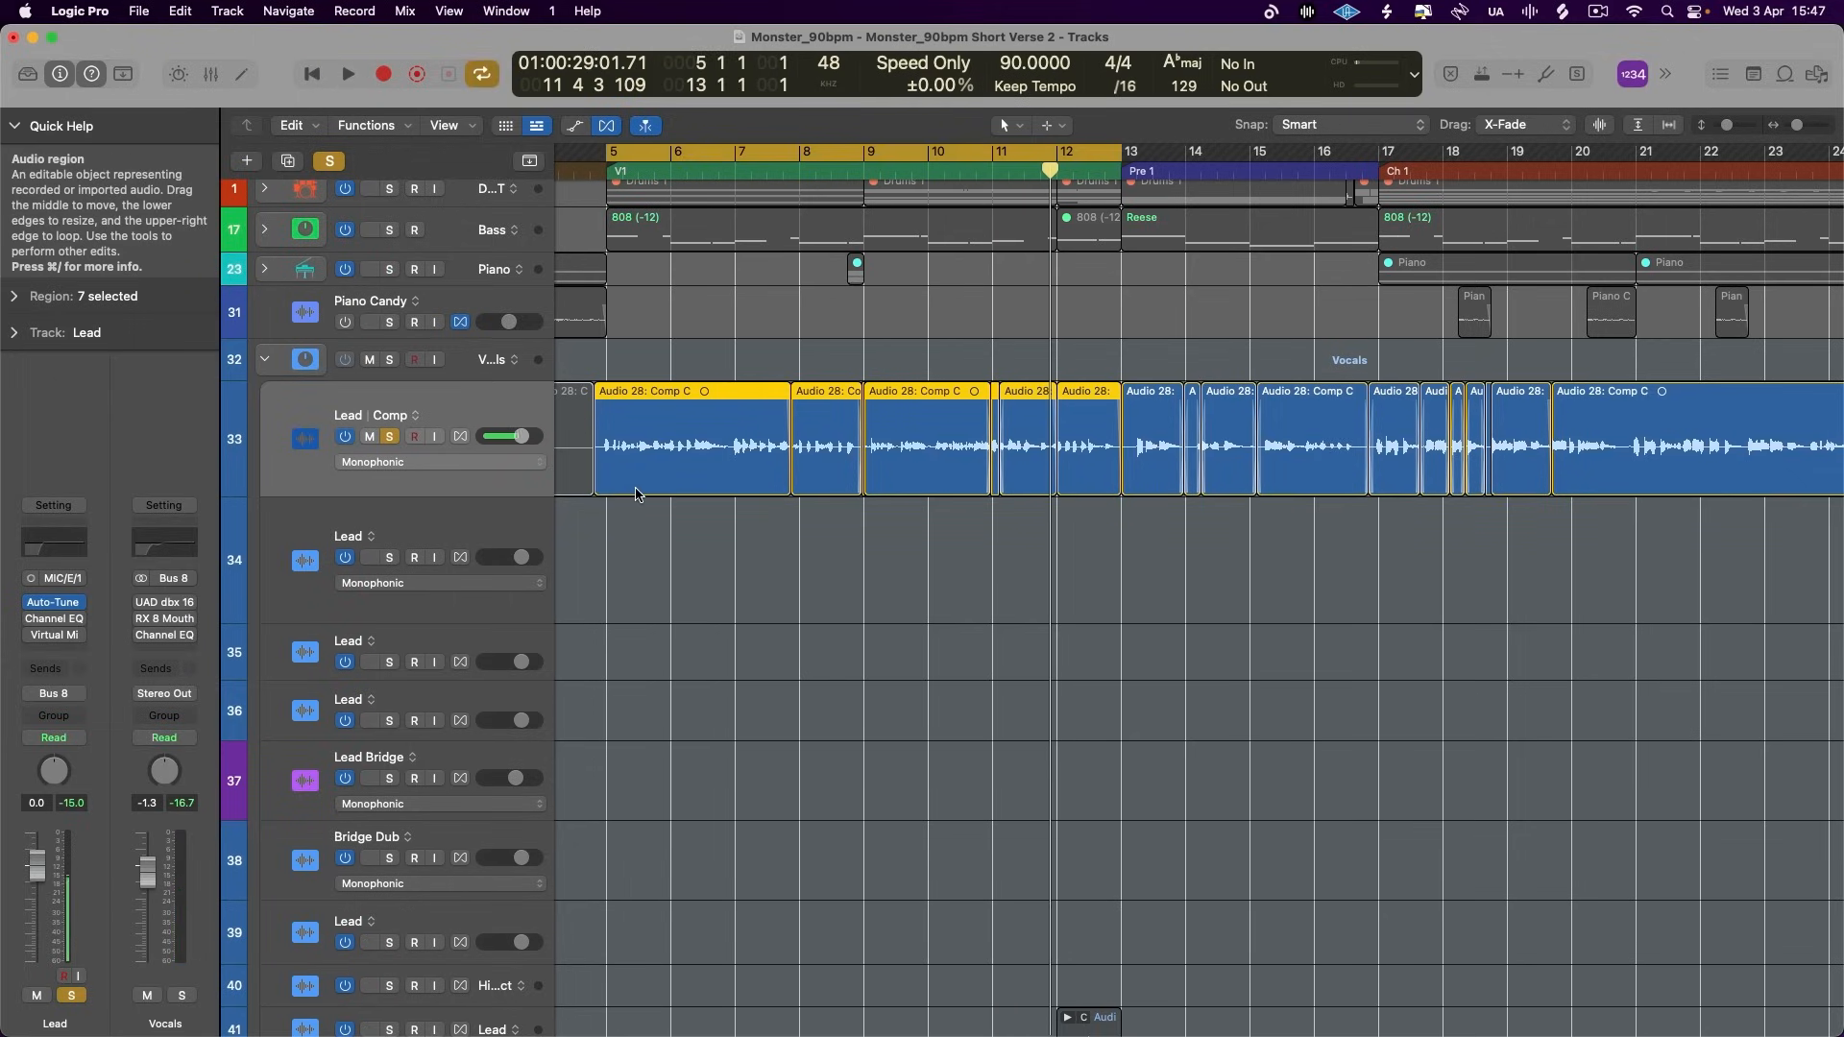
key("super+Right")
key("super+Right")
key("super+Right")
key("super+Right")
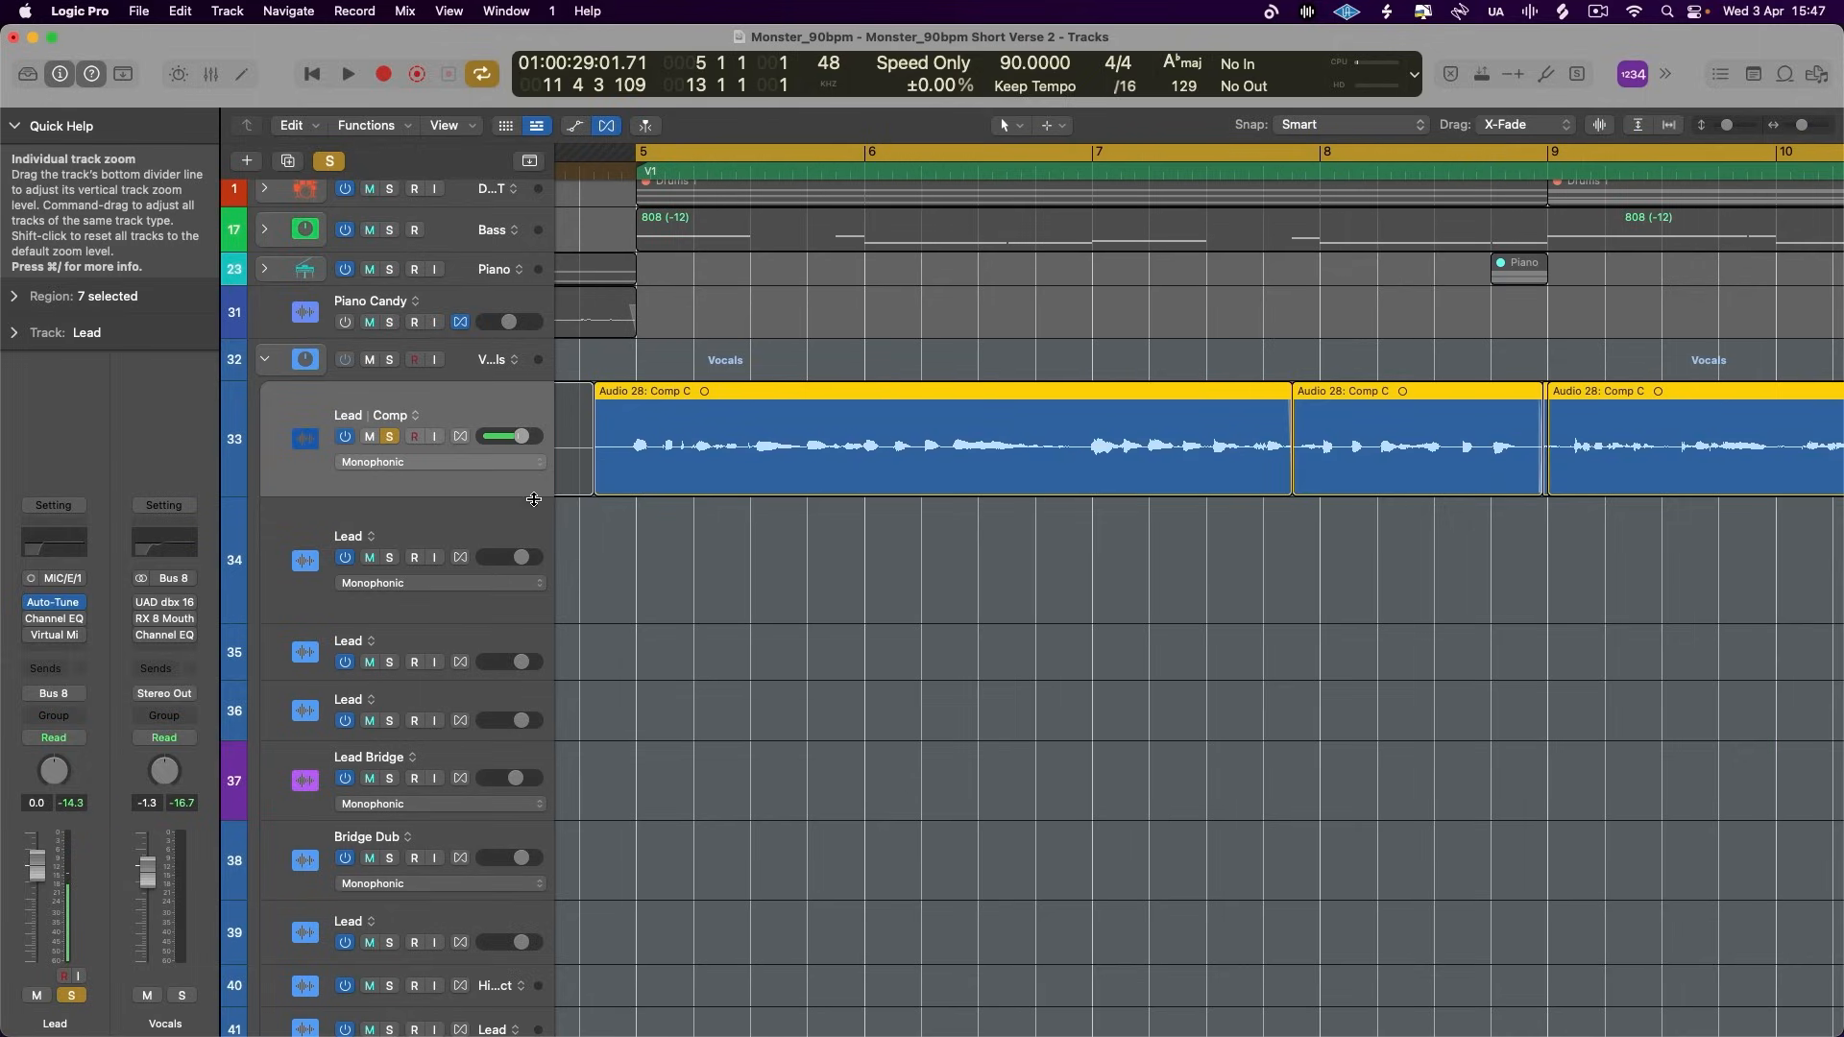
left_click_drag(534, 492, 509, 659)
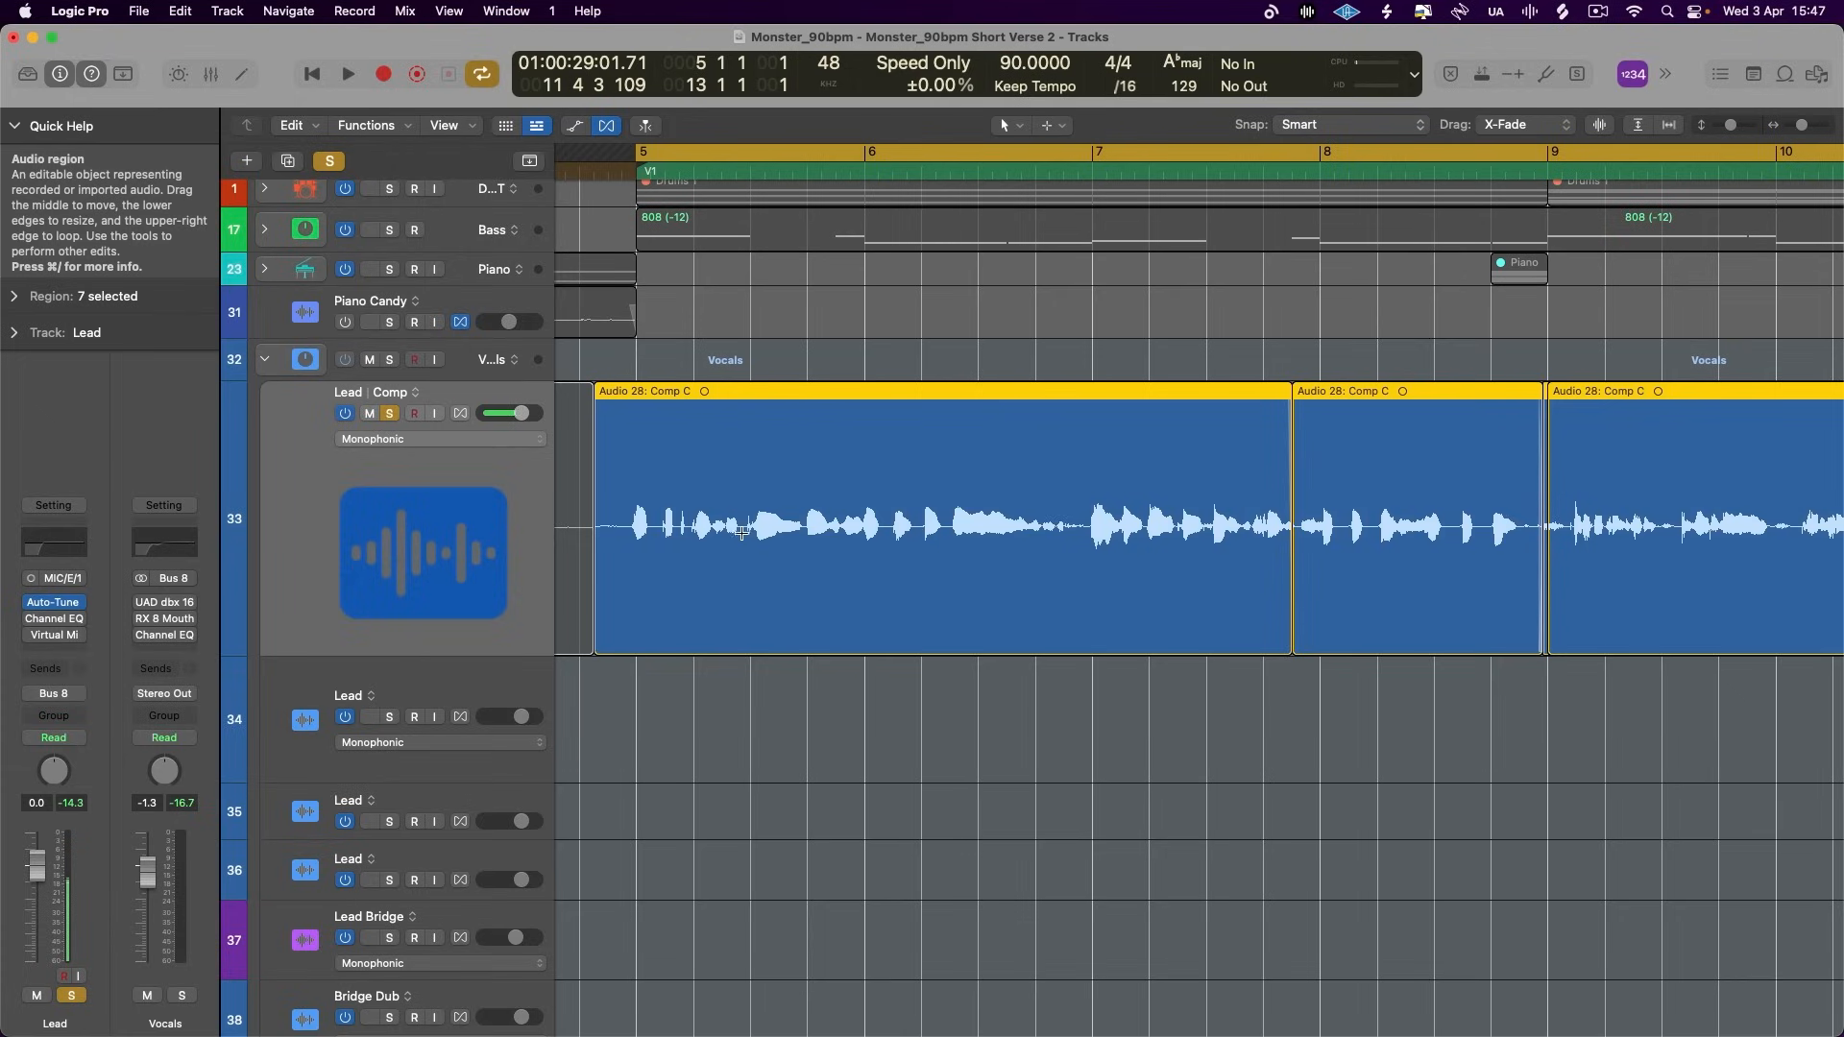
left_click_drag(742, 533, 679, 533)
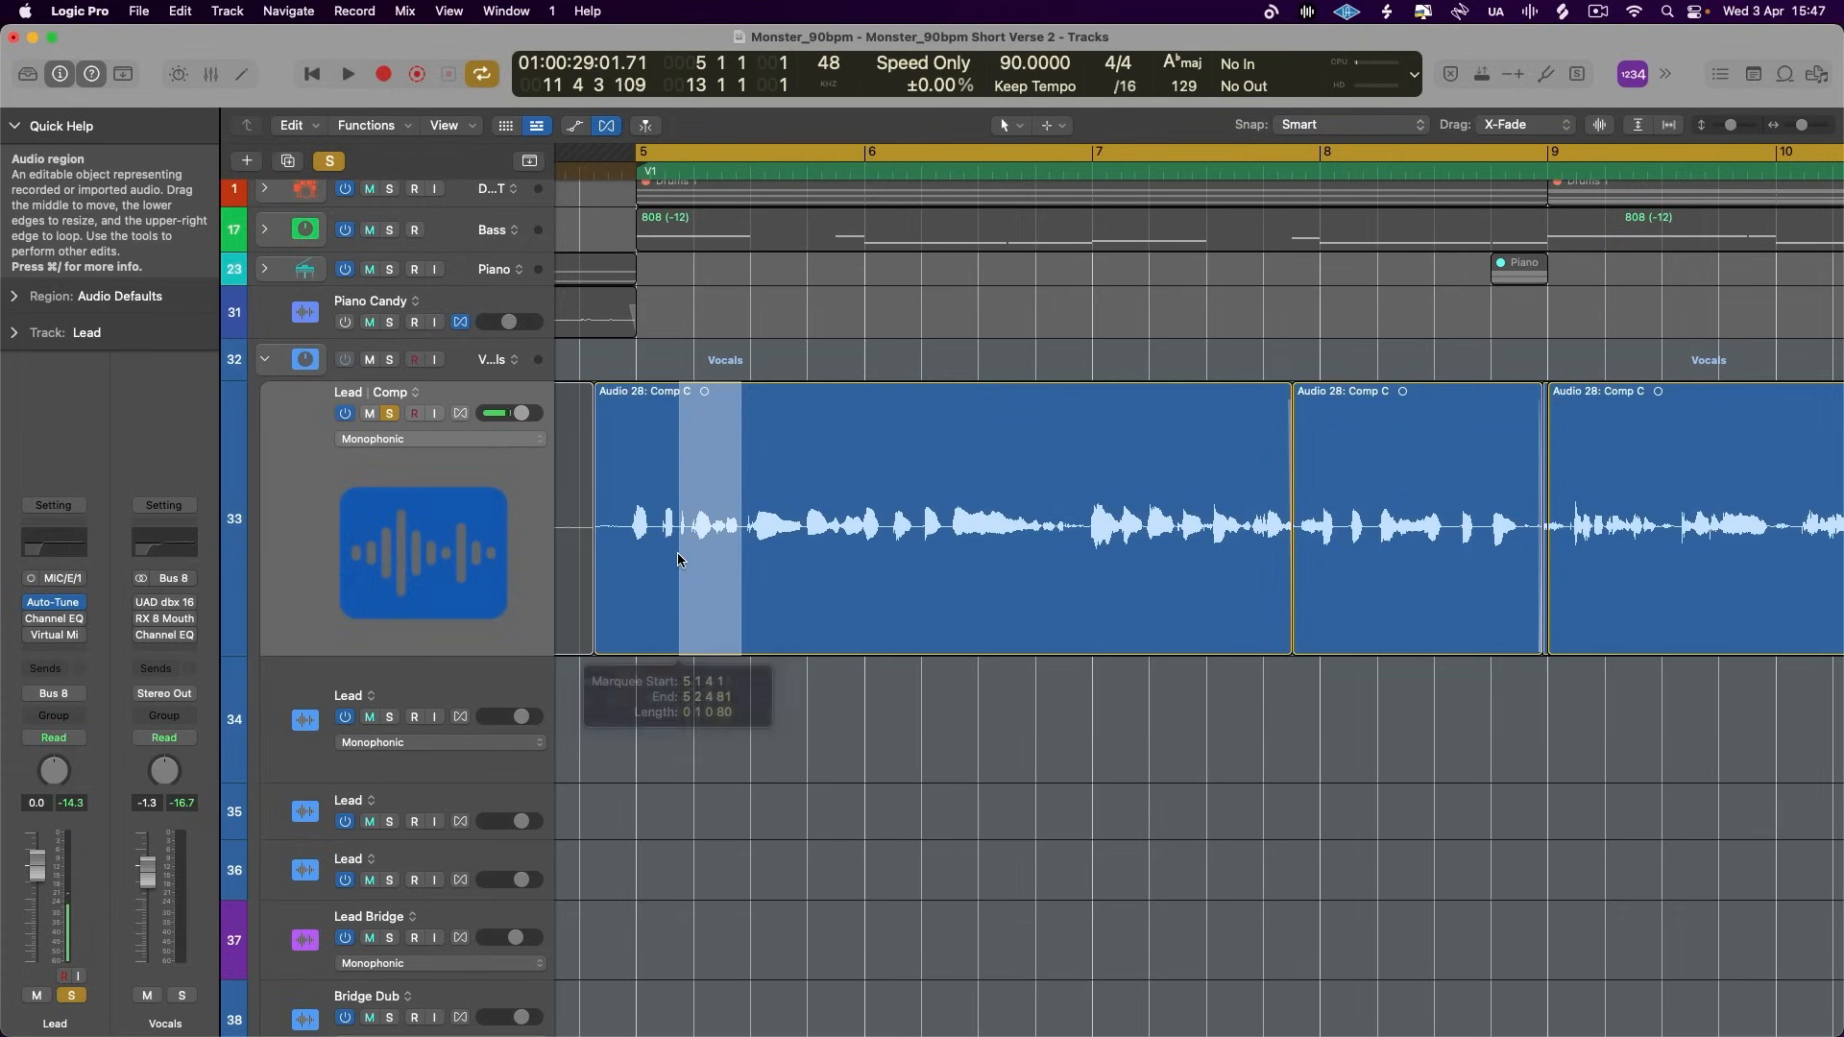
left_click(699, 515)
left_click(13, 297)
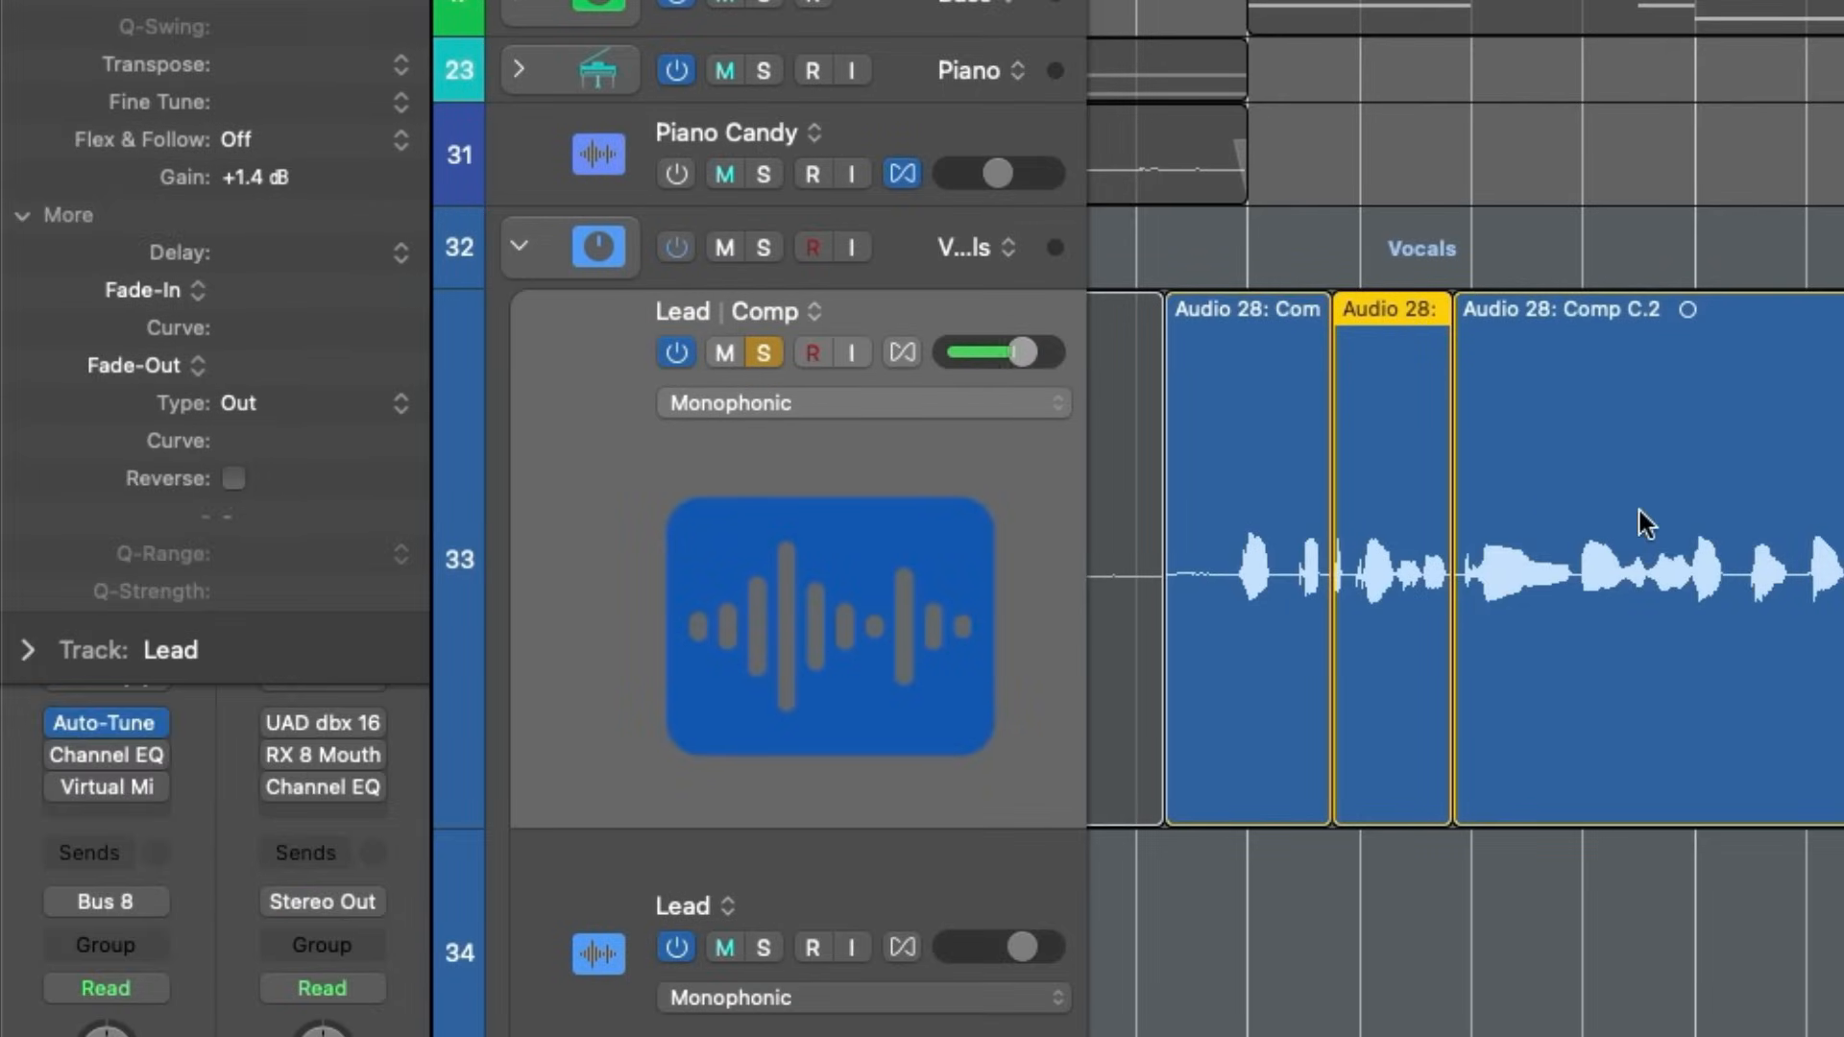
- Split the Lead region starting at bar 9 into four phrases, cutting between words, and set the first phrase's gain to +0.8 dB
scroll(1194, 530, "right", 5)
key("super+Right")
key("super+Right")
scroll(1198, 533, "right", 2)
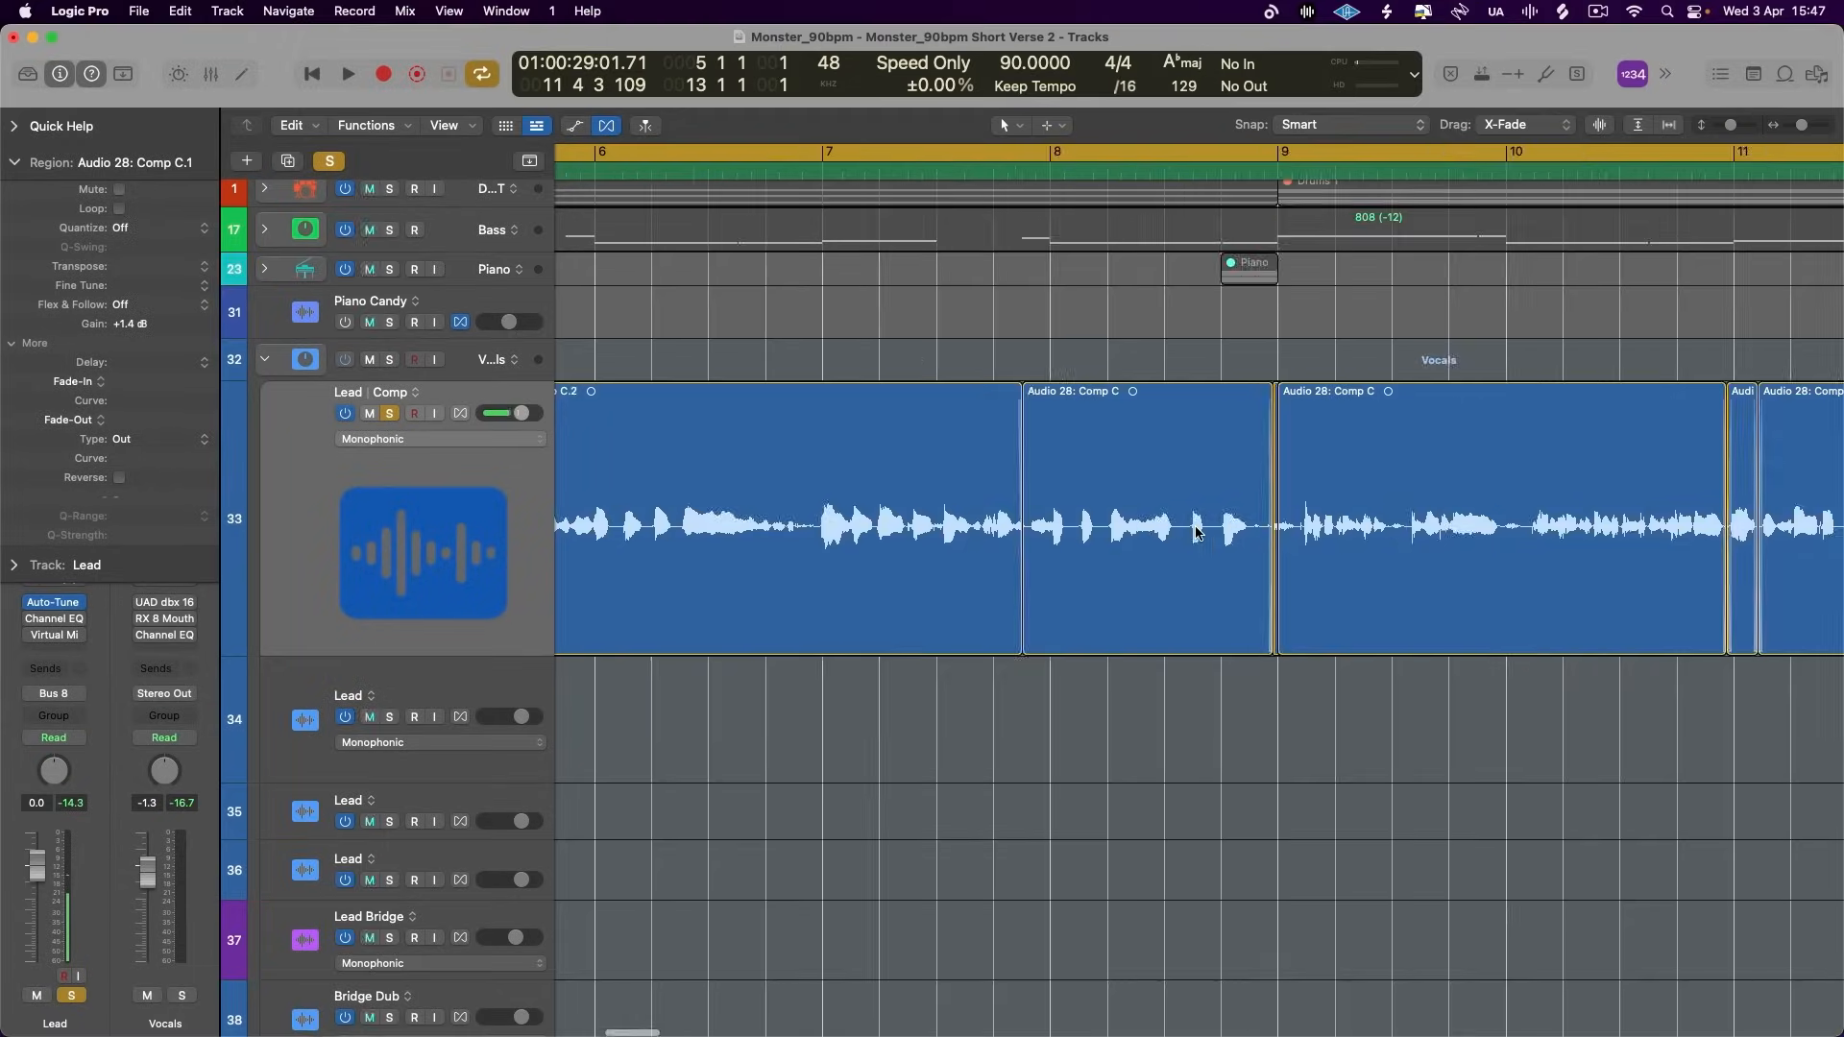
scroll(1197, 533, "right", 4)
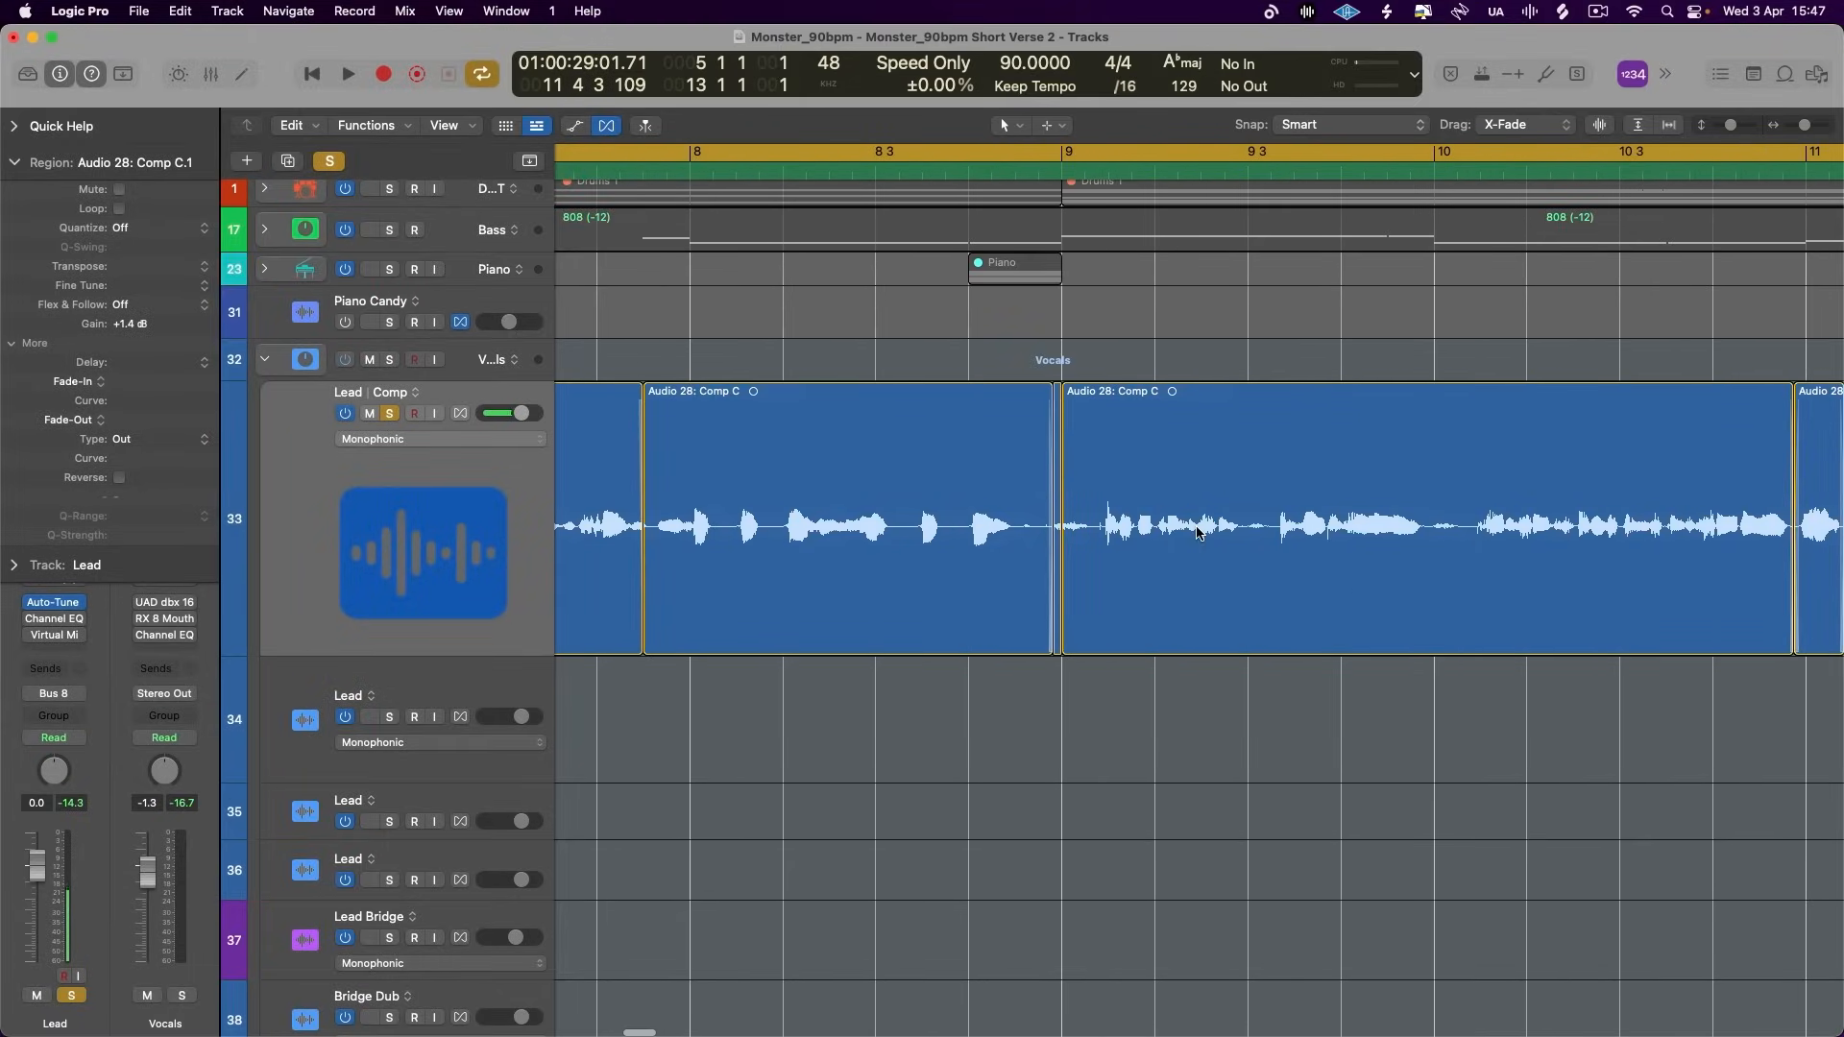
scroll(1197, 532, "right", 3)
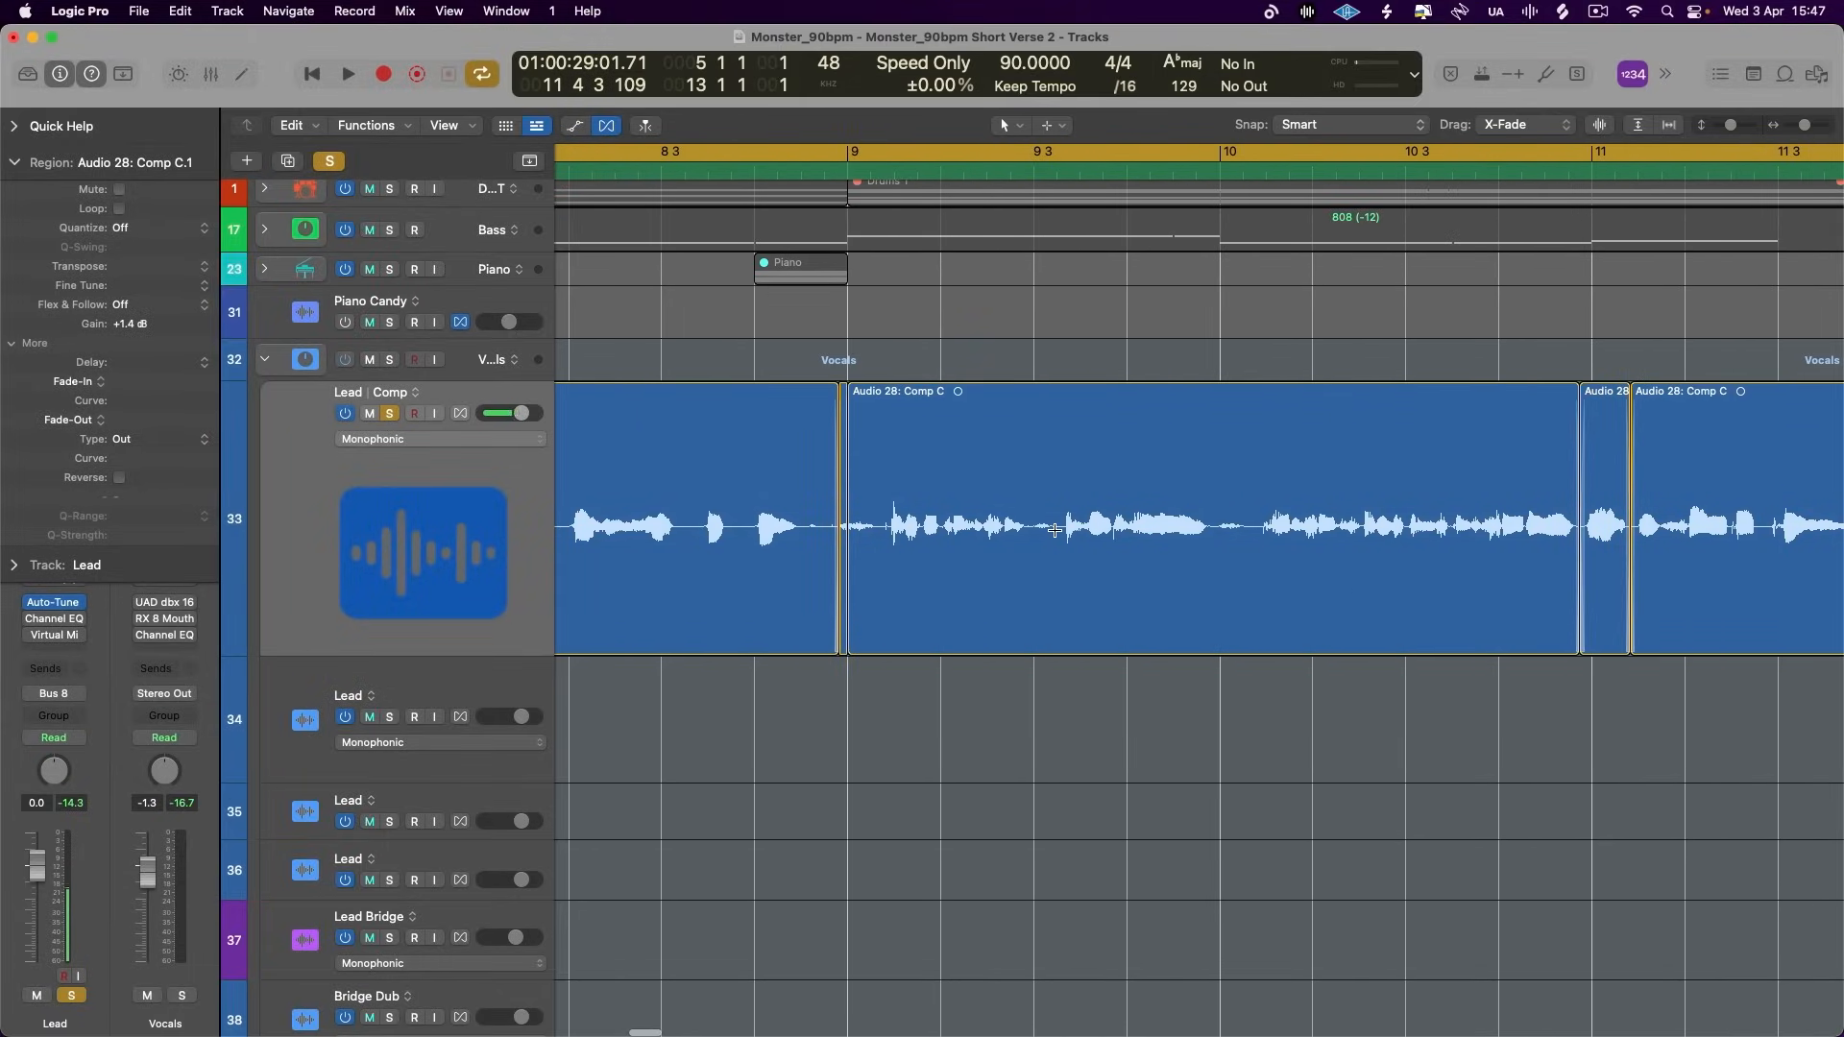
left_click(1057, 534)
left_click(1257, 530)
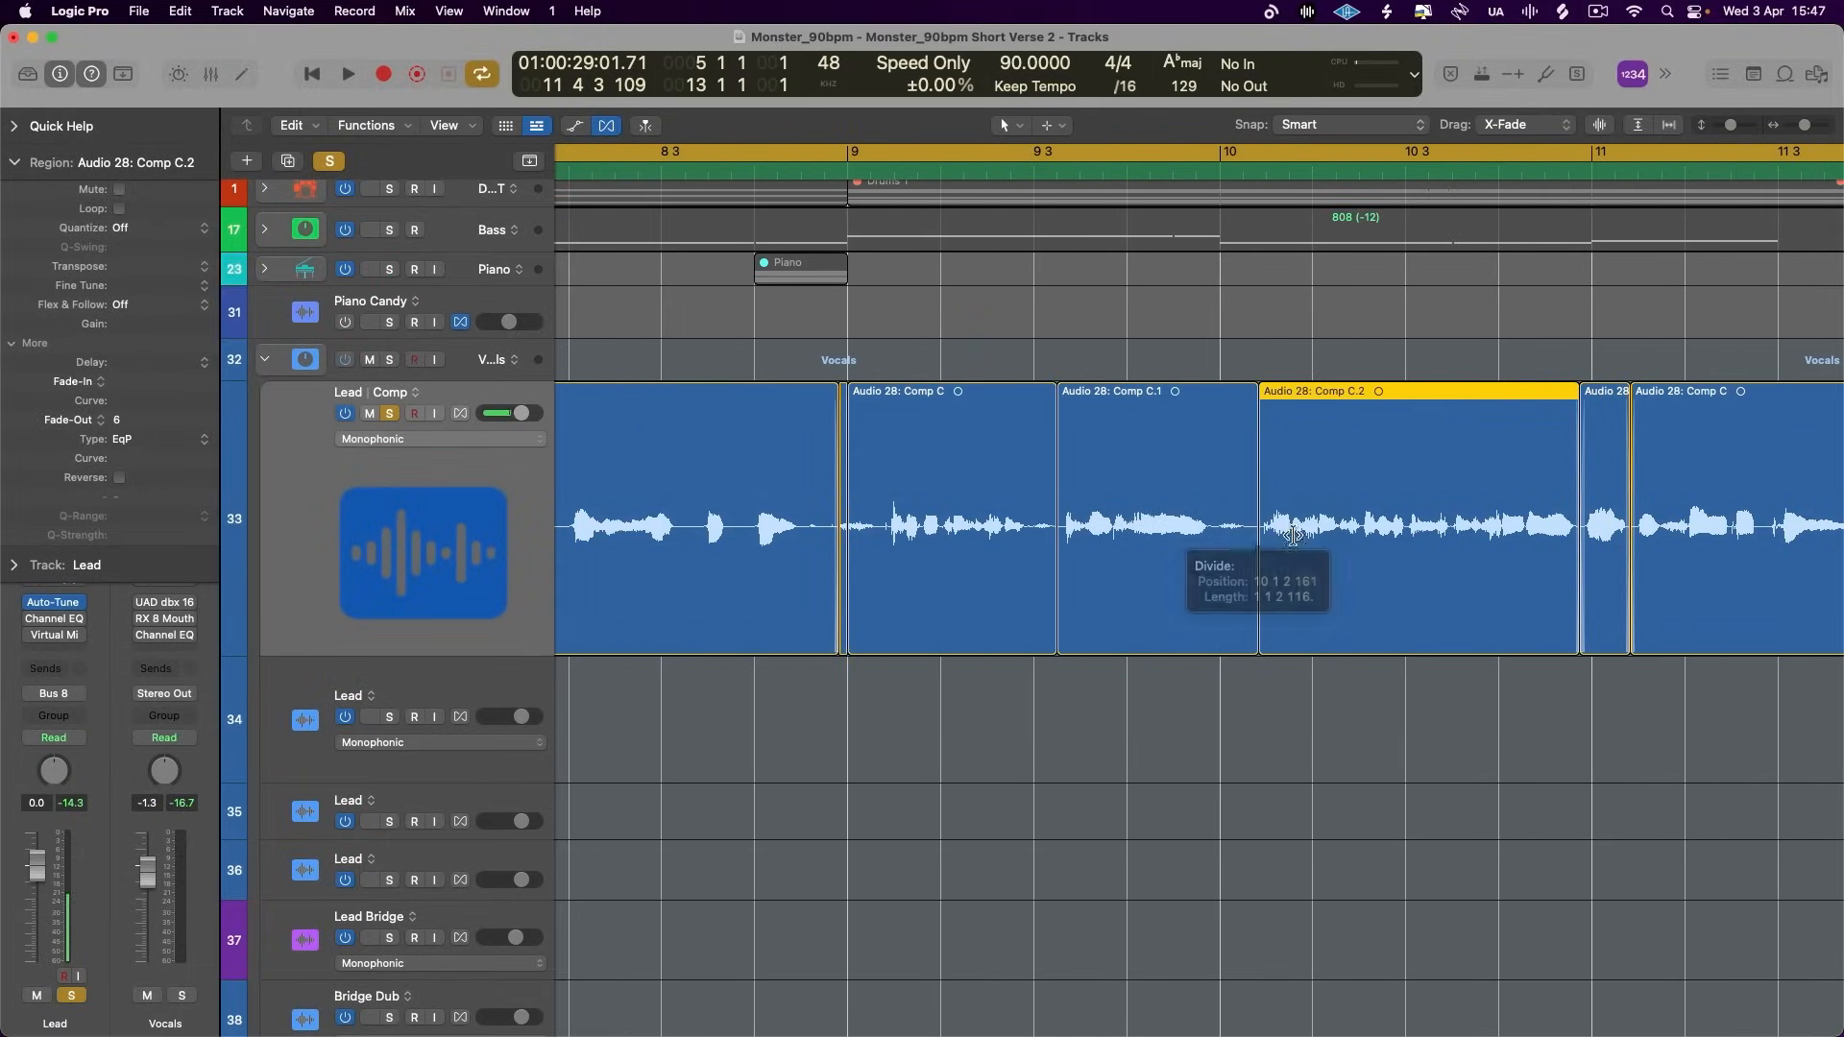
left_click(1452, 528)
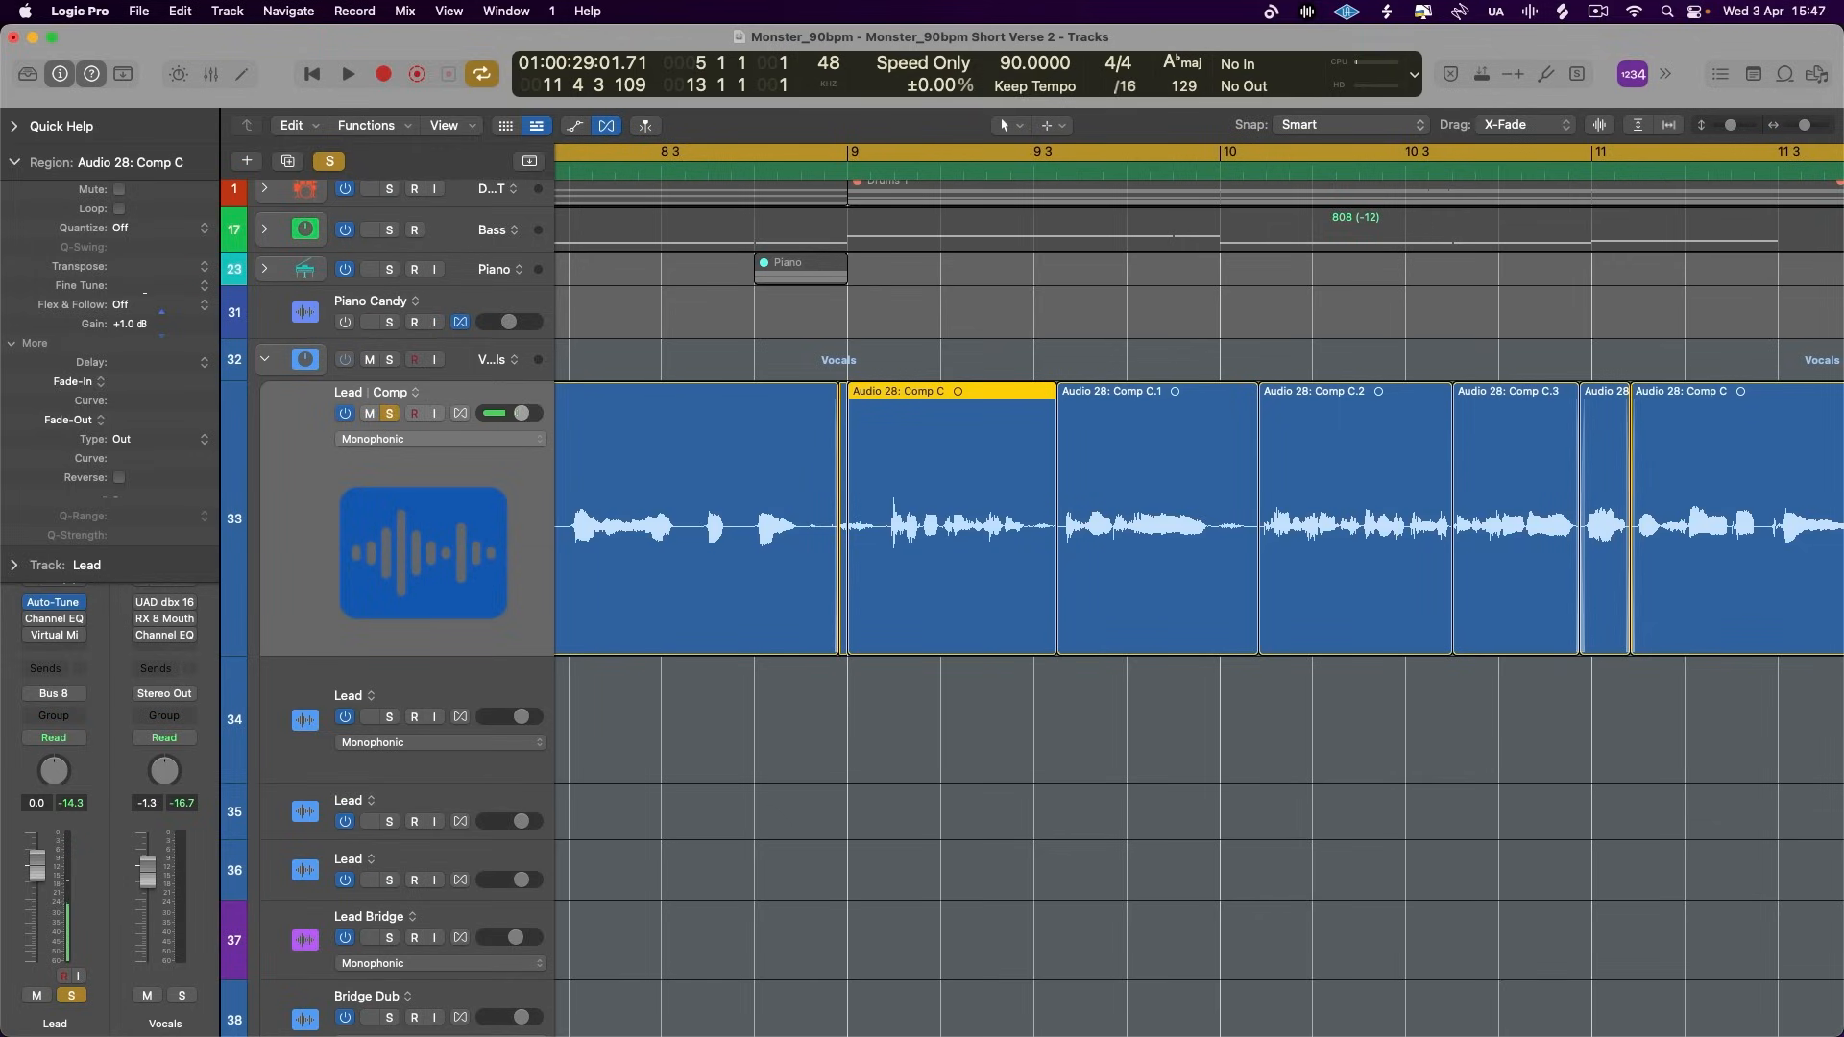
- Delete the tiny Lead region just before bar 9 and extend the following phrase's start back over the gap
scroll(898, 630, "up", 10)
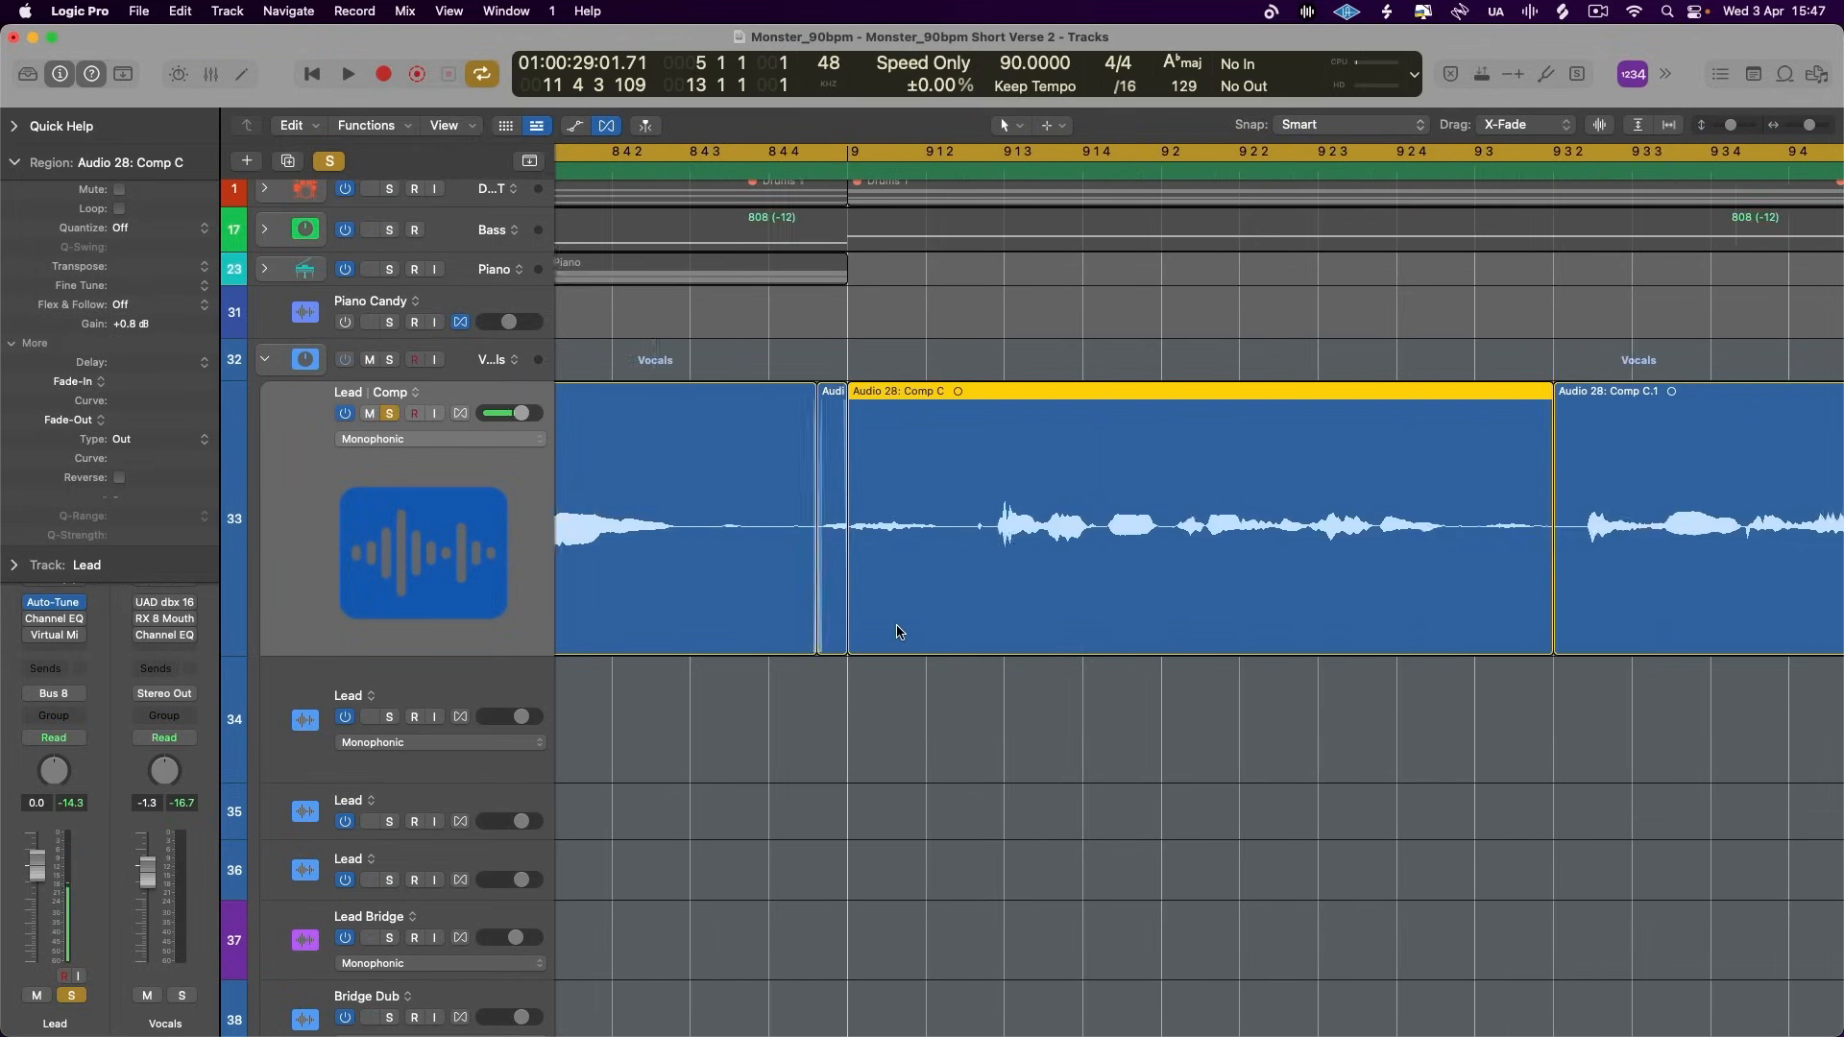
scroll(999, 586, "left", 3)
left_click(999, 587)
key("Delete")
left_click_drag(1036, 651, 940, 651)
scroll(942, 651, "down", 8)
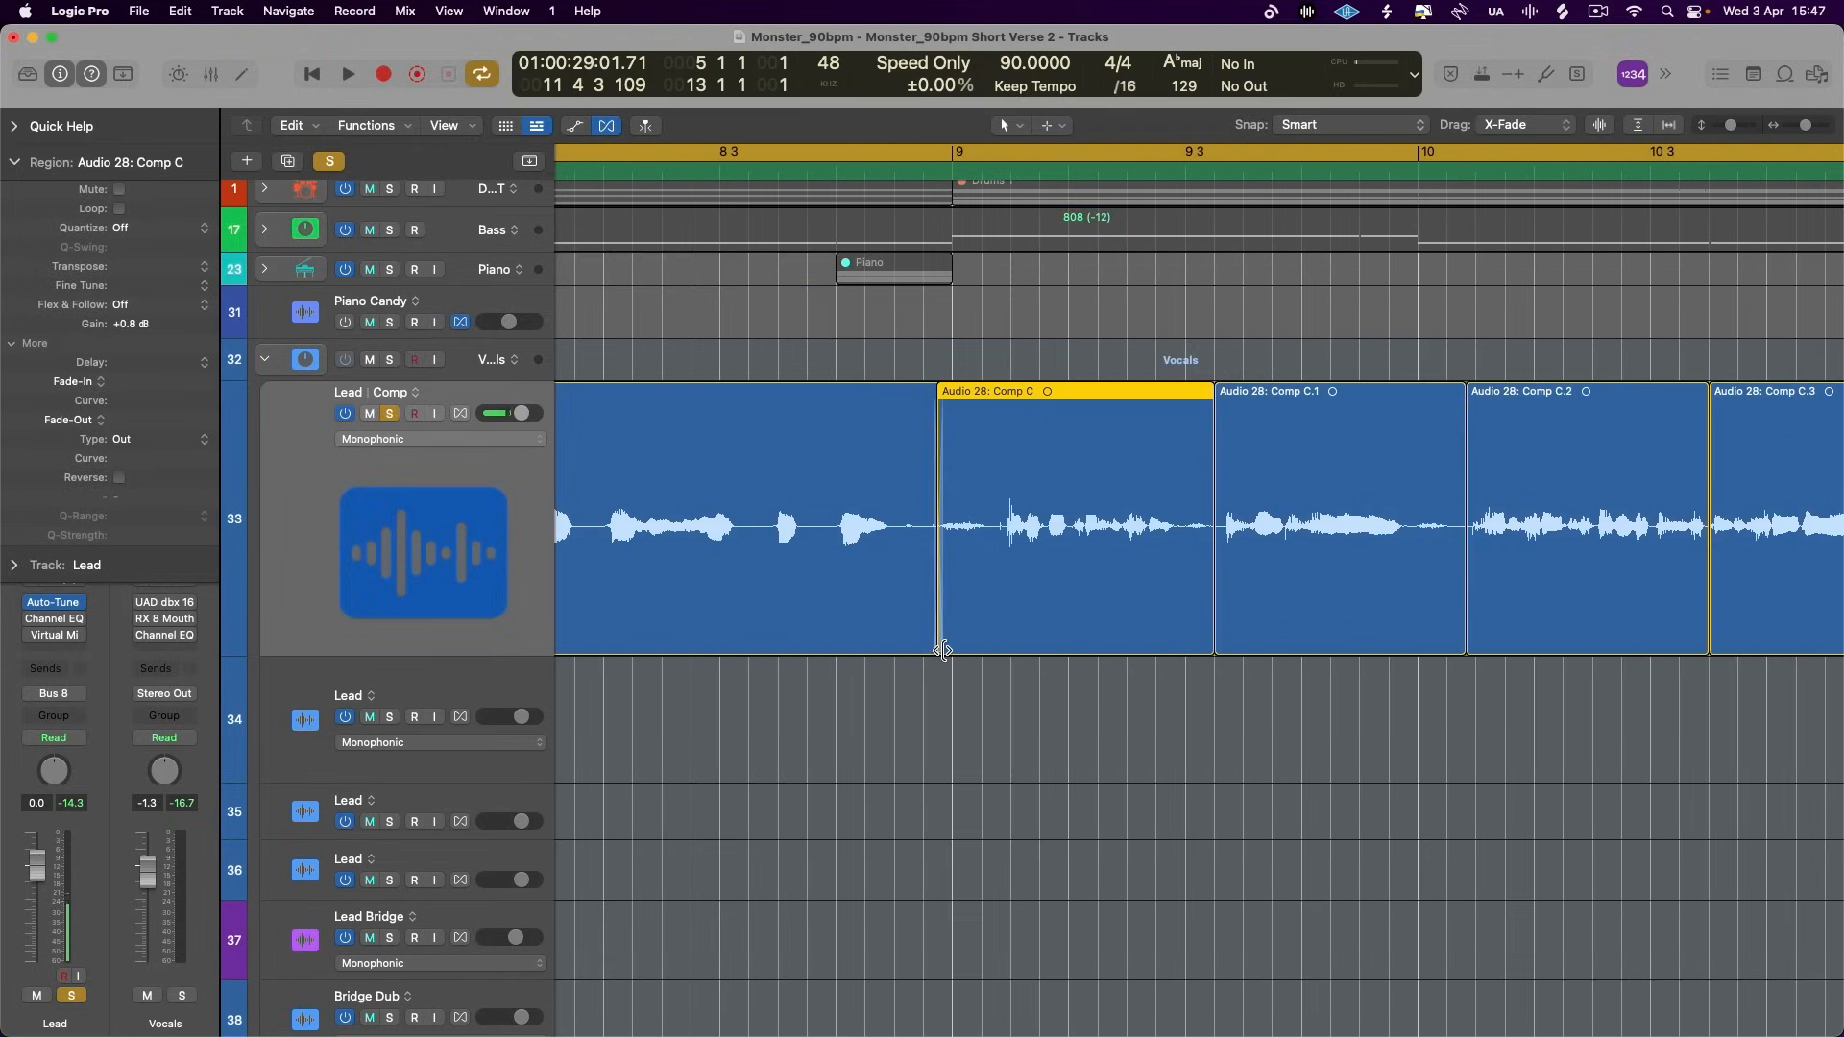
- Select the Vocals stack and play back the edited Lead vocal through to the end of bar 12
left_click(483, 359)
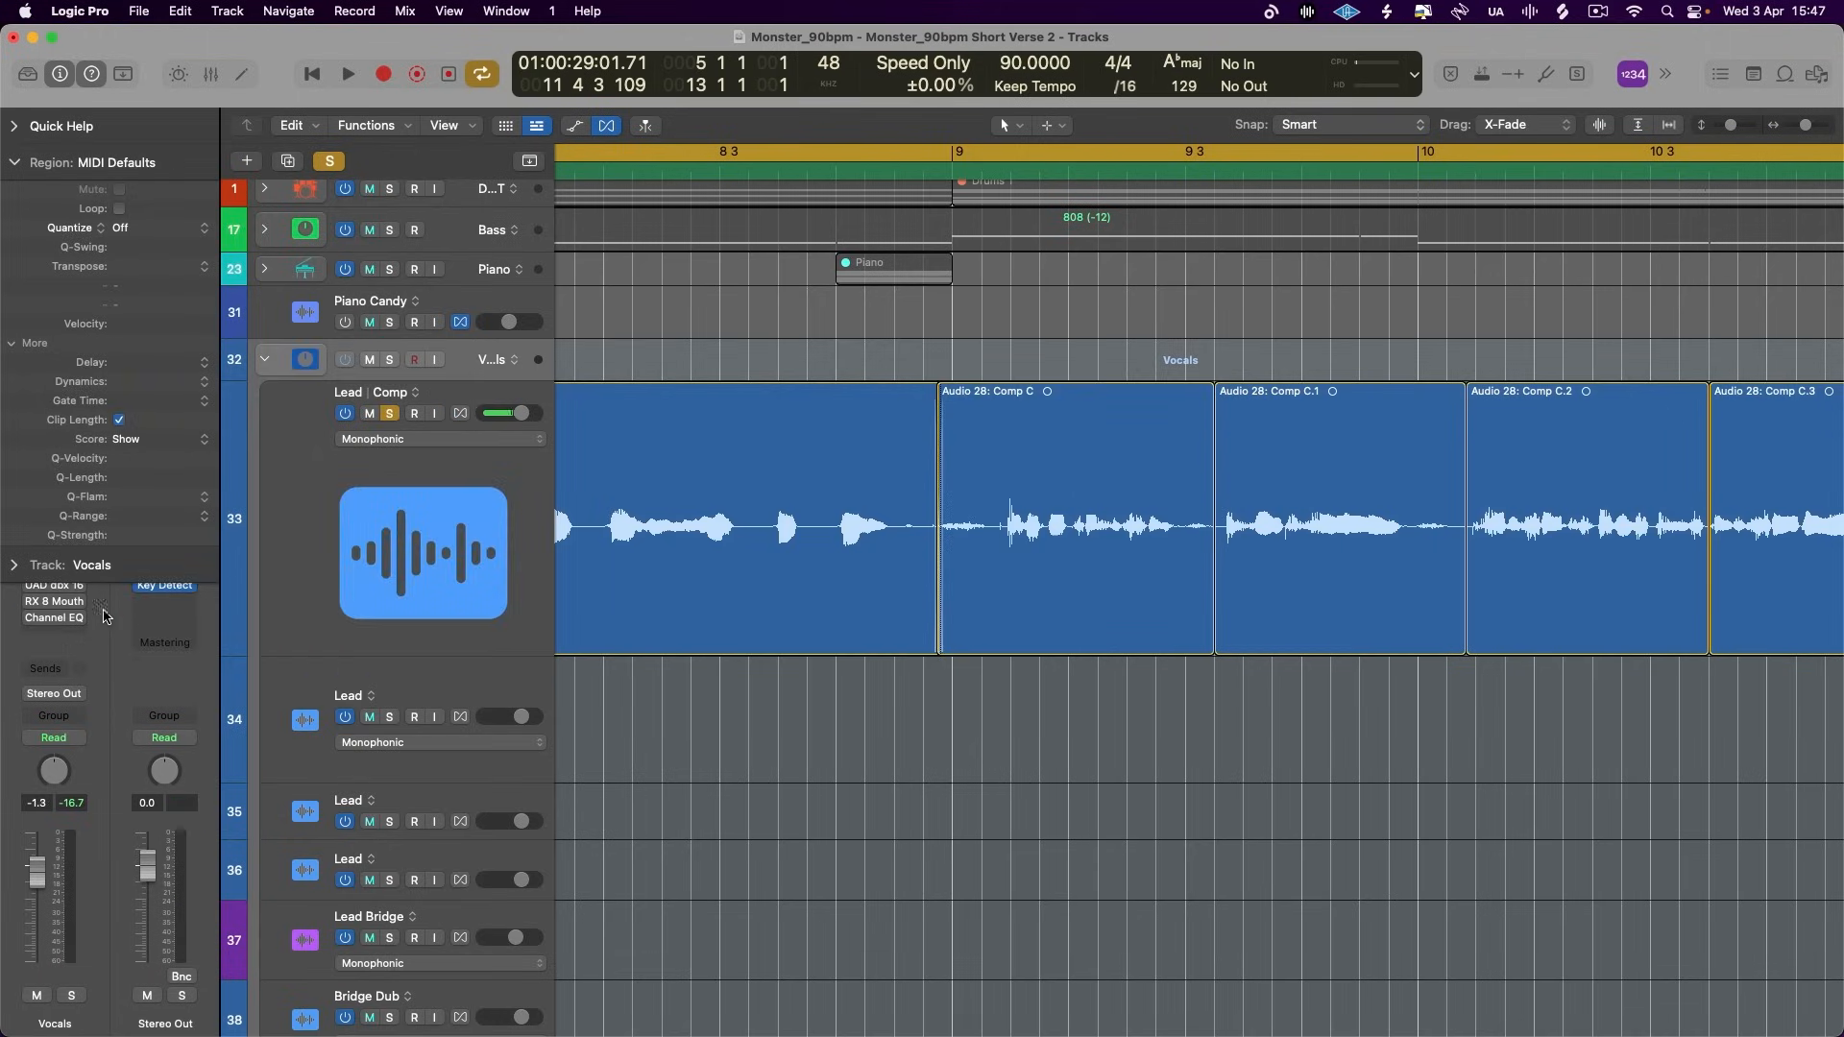
left_click(23, 161)
key("space")
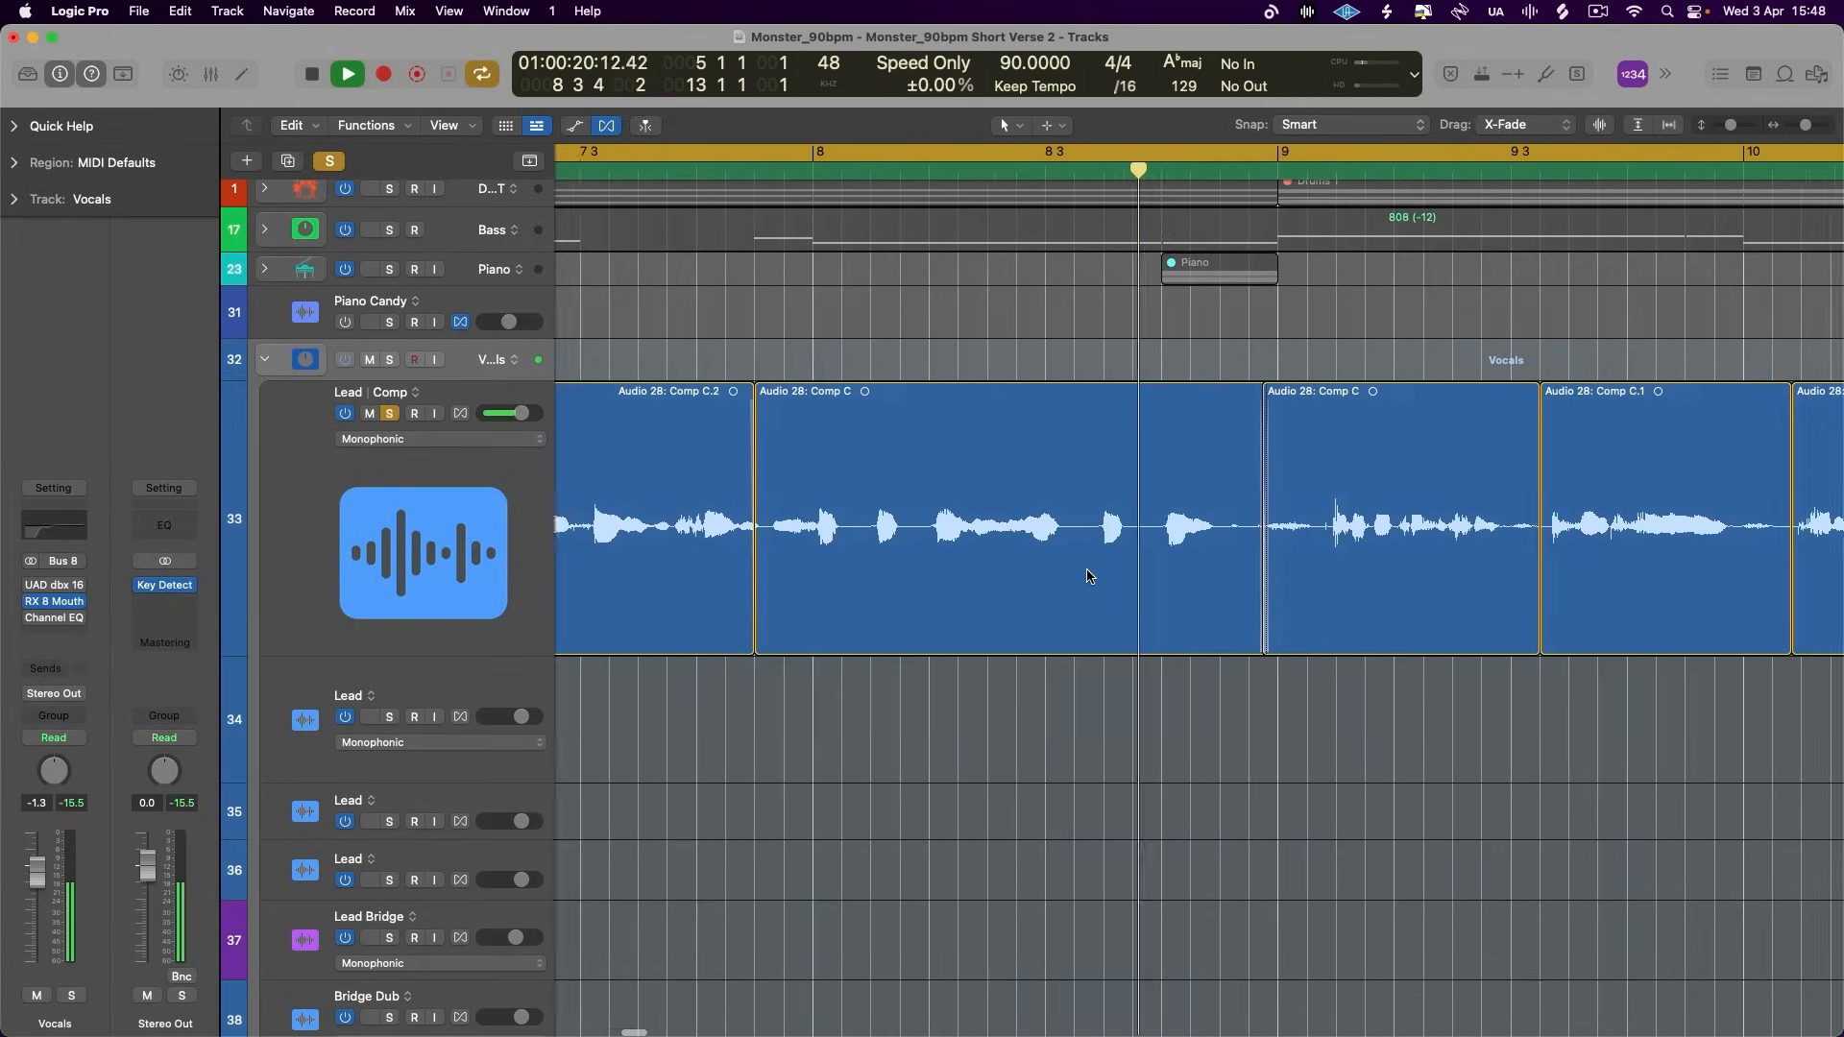
left_click_drag(722, 524, 735, 543)
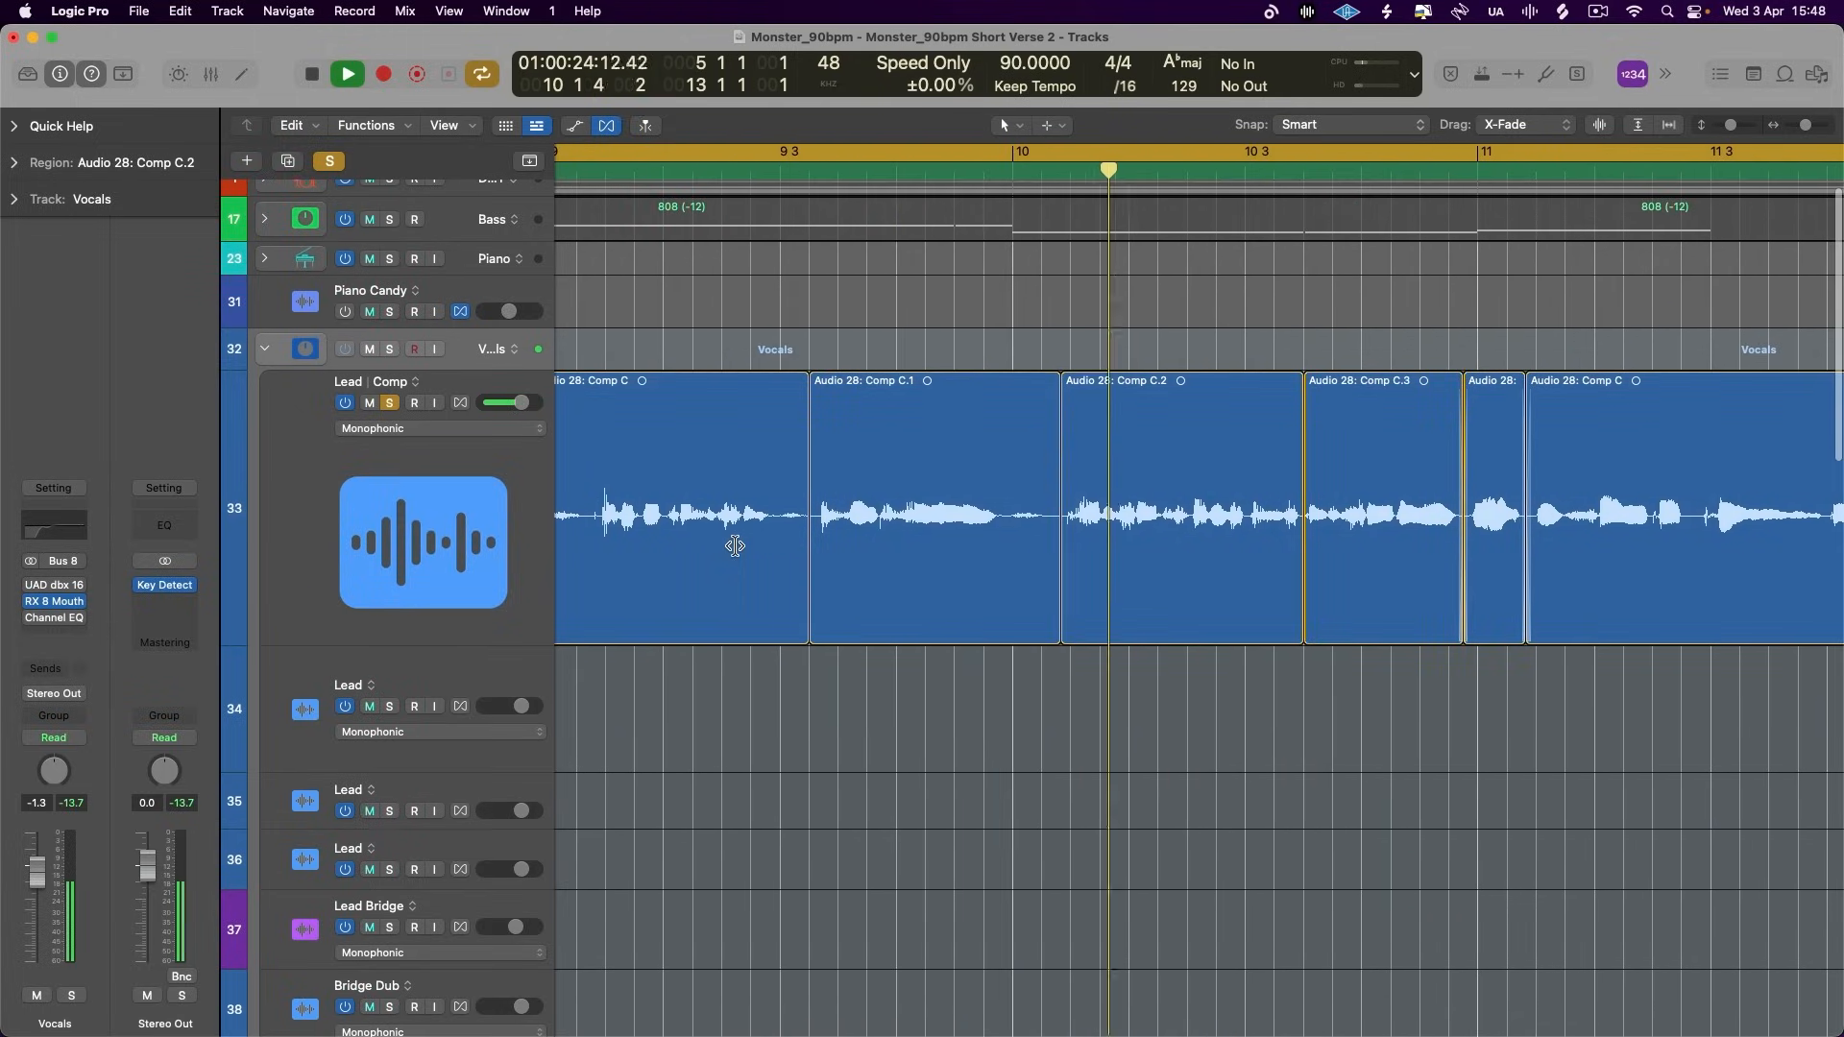
left_click_drag(935, 538, 925, 536)
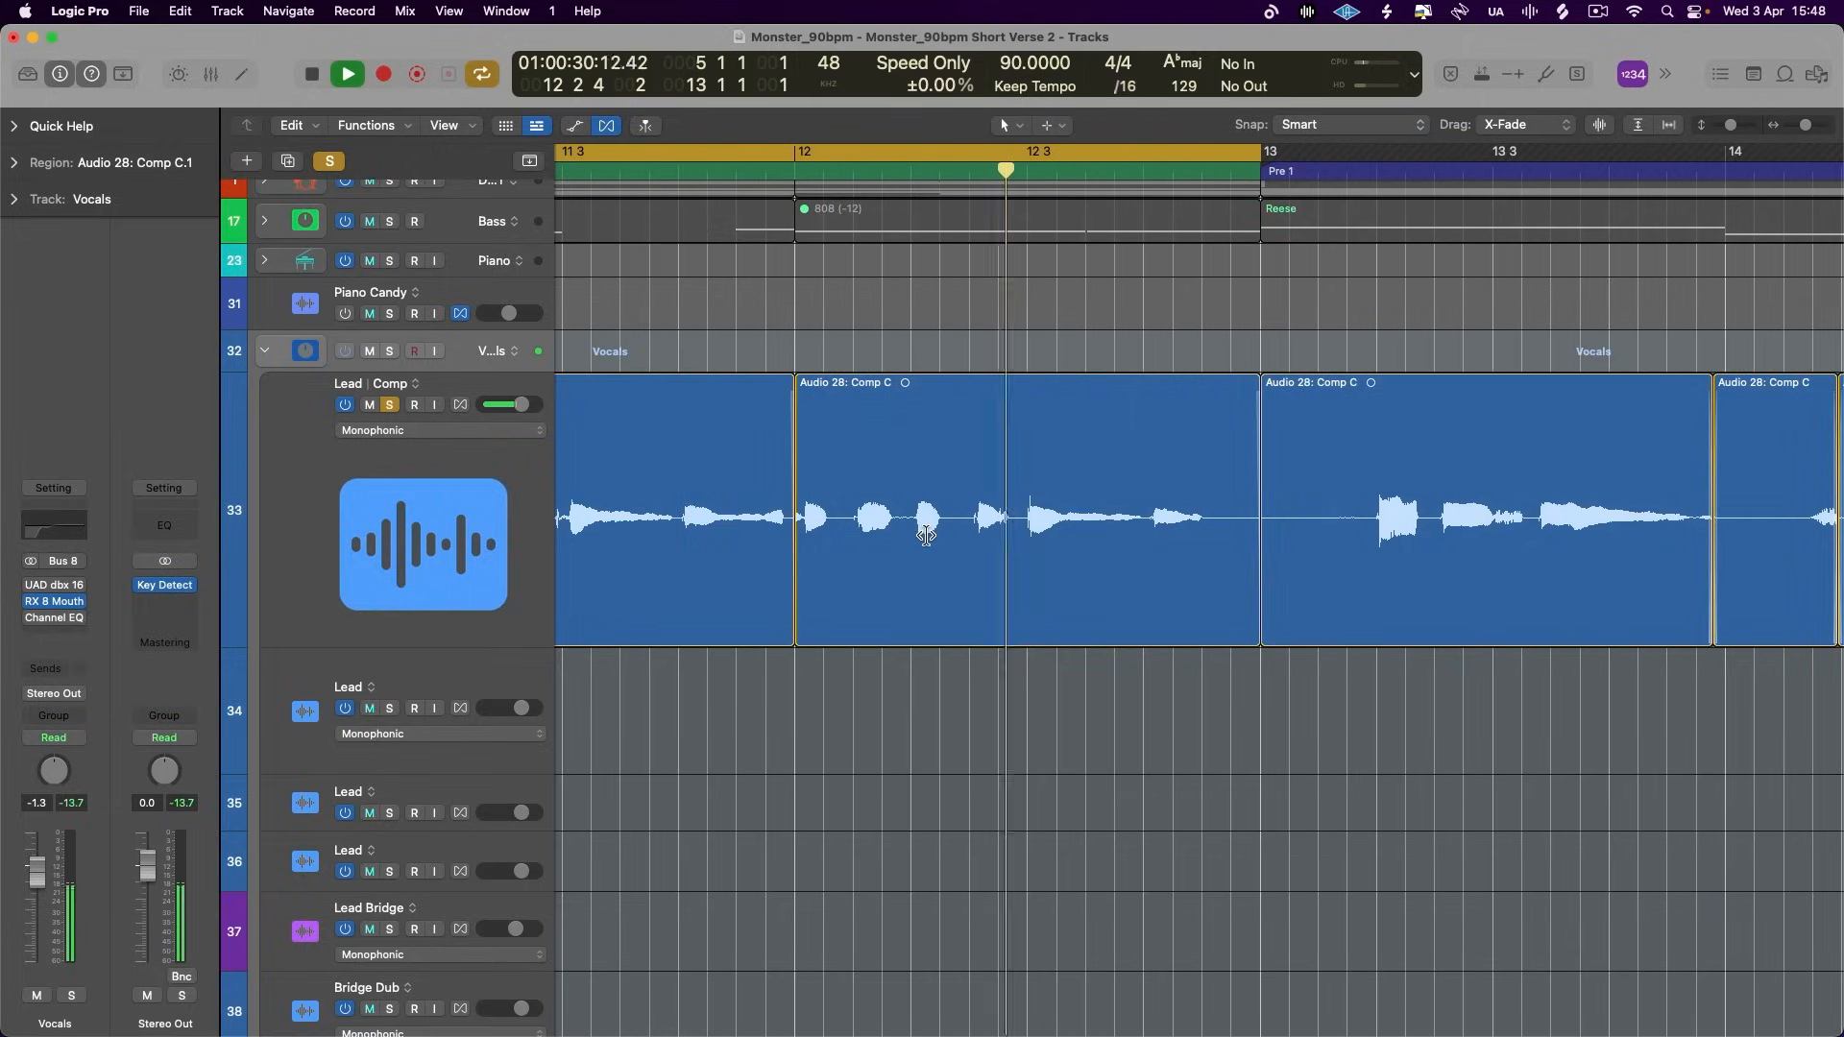
key("space")
scroll(926, 537, "up", 2)
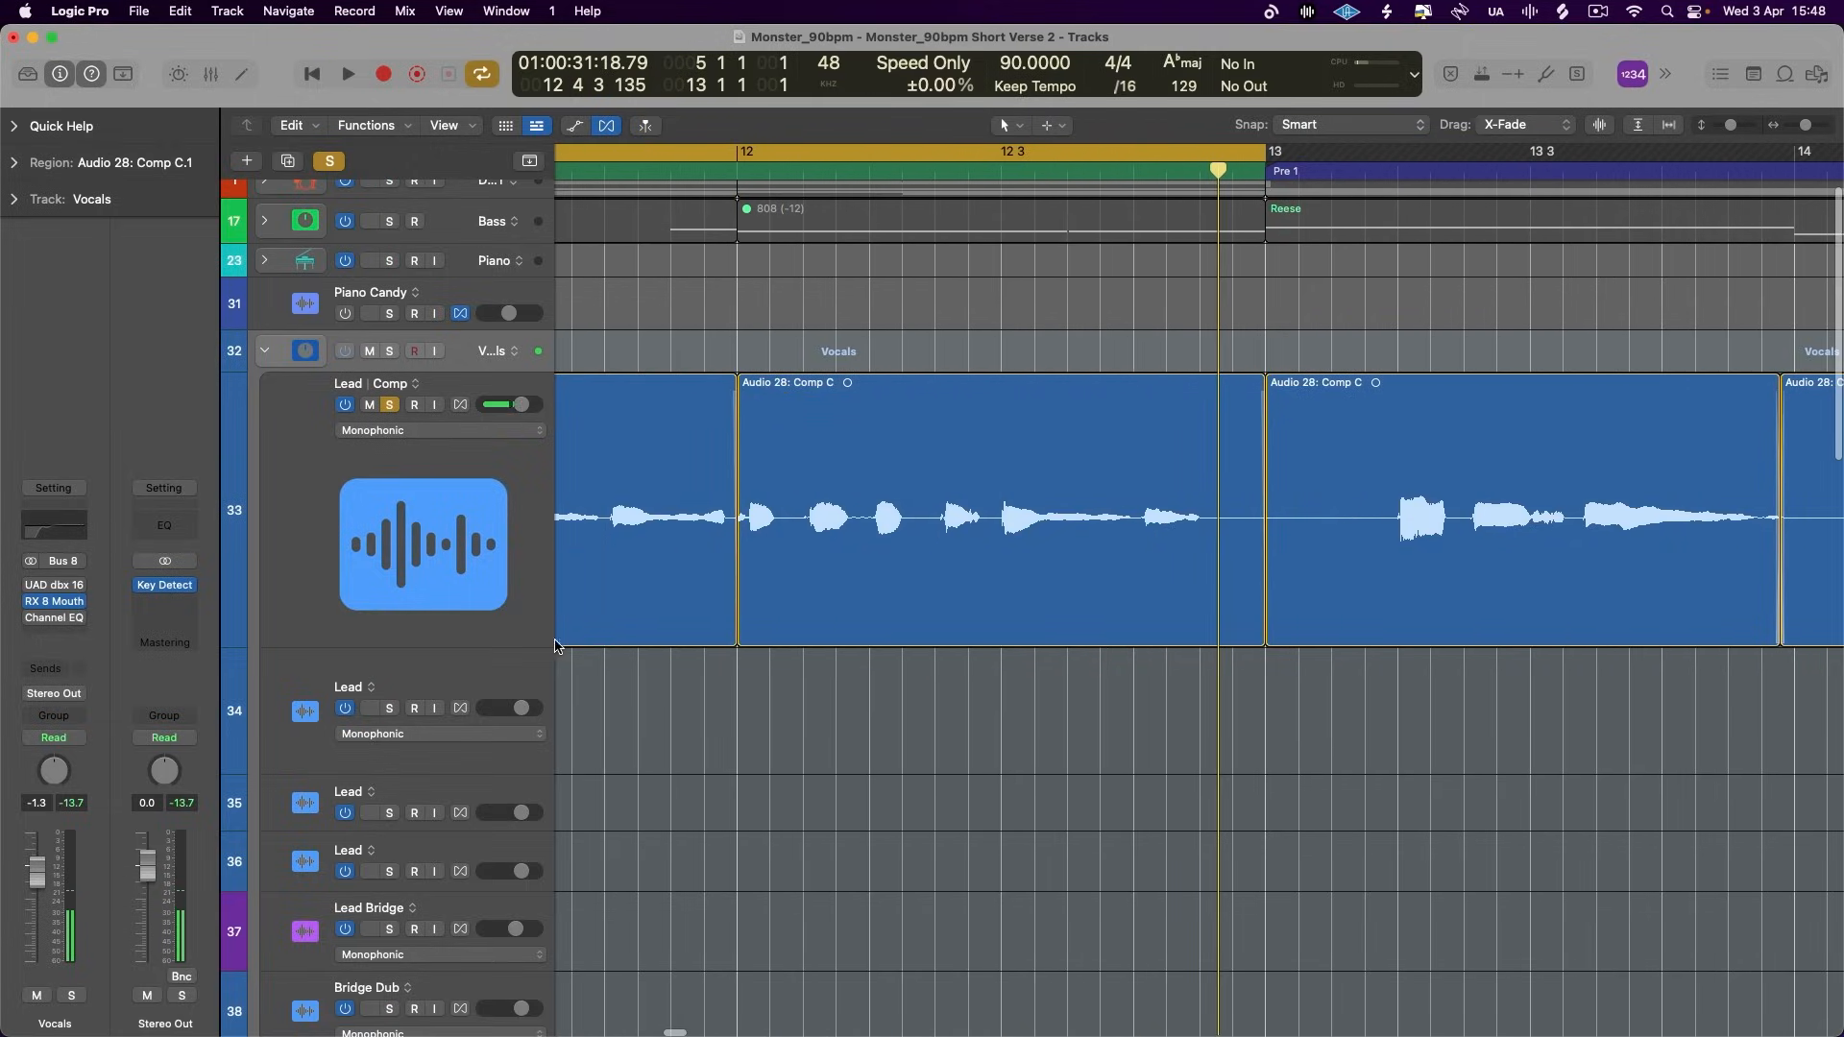
- Make the Lead track taller and move the region boundary at bar 12 slightly earlier
left_click_drag(537, 645, 536, 762)
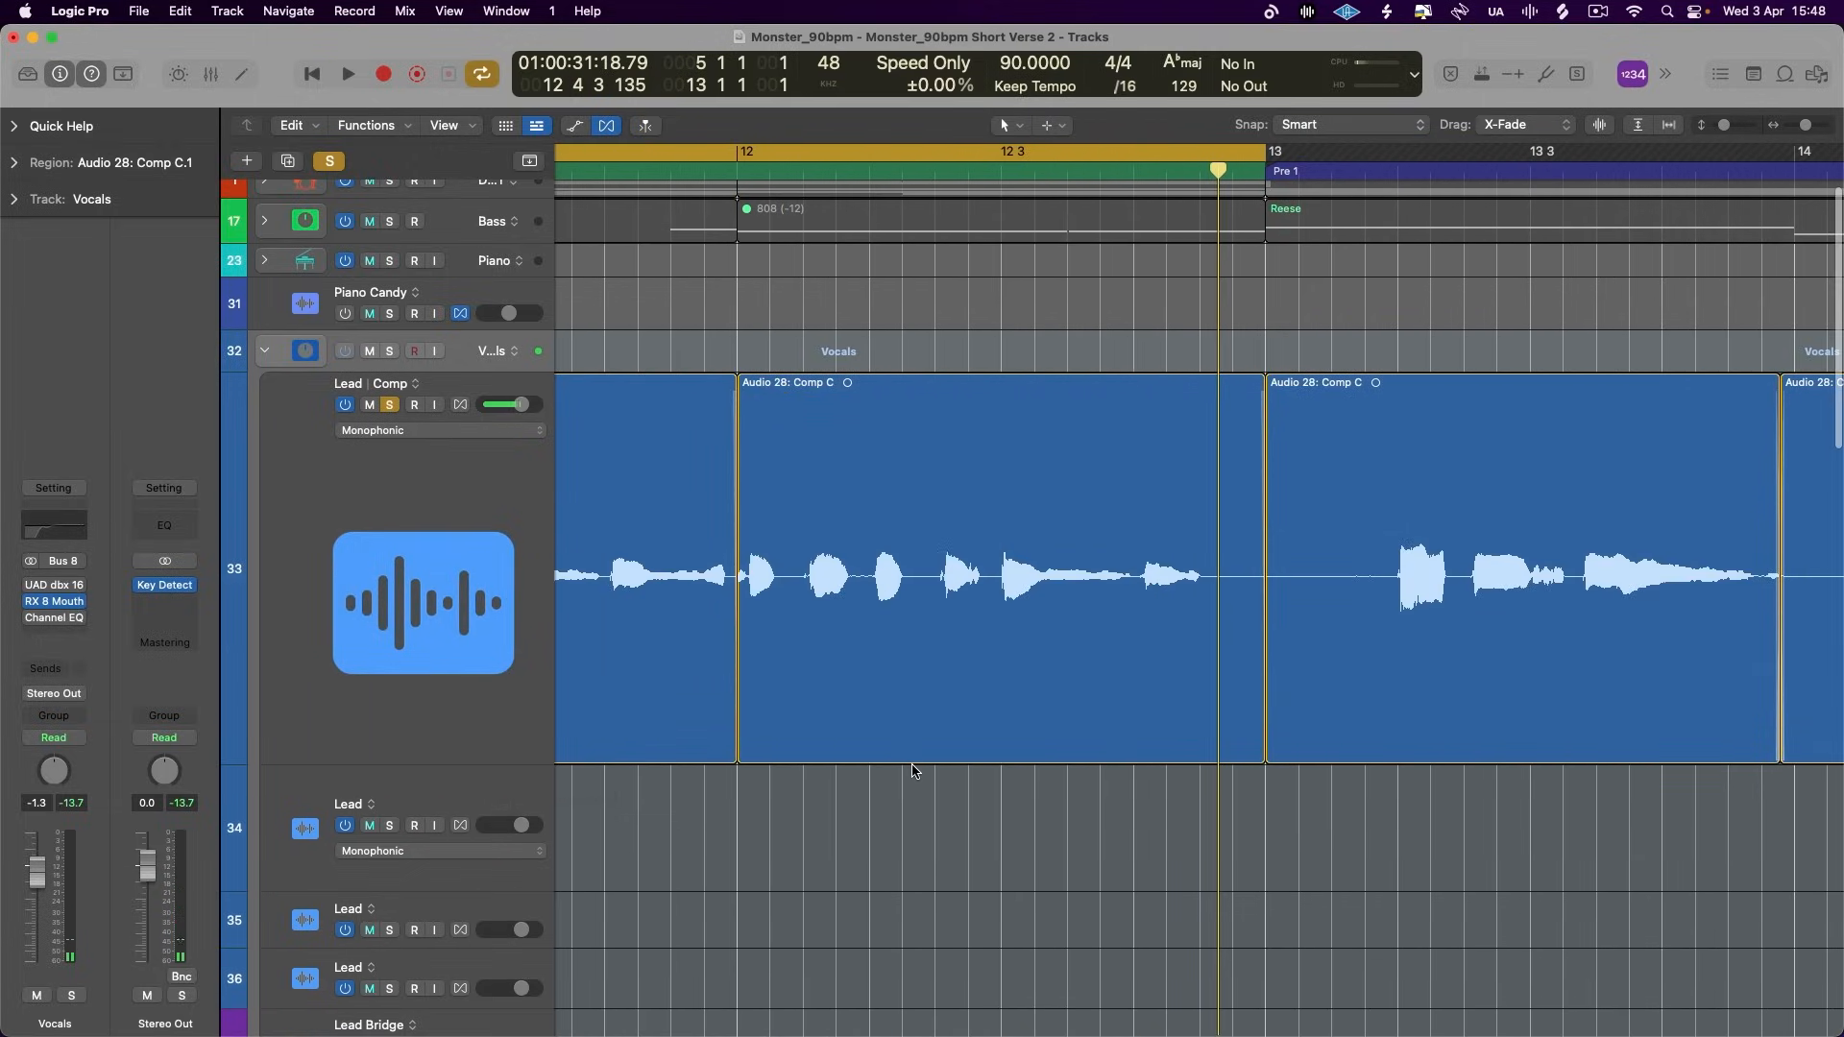
scroll(912, 771, "left", 2)
scroll(912, 771, "left", 2)
left_click(910, 619)
left_click_drag(903, 615, 895, 616)
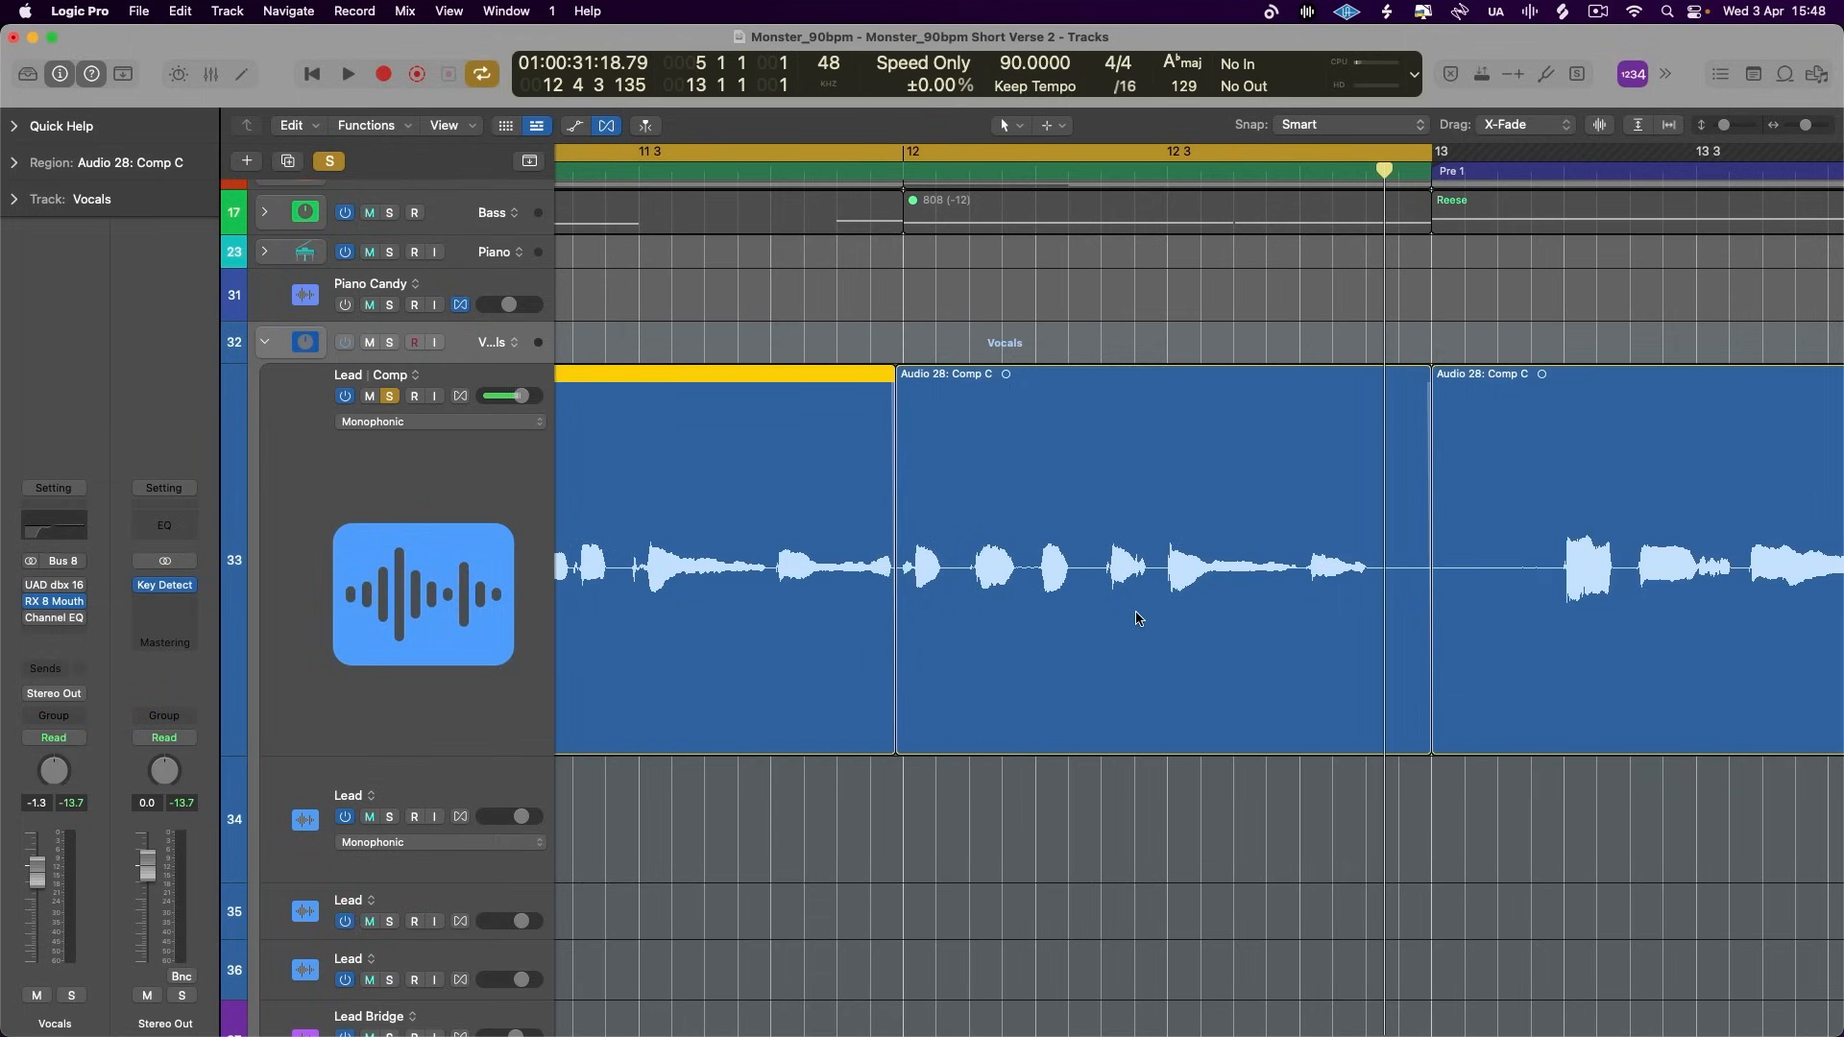
- Set the cycle range from bar 9 to bar 11 over the split Lead phrases
scroll(1136, 619, "left", 10)
key("super+Left")
scroll(1136, 619, "left", 7)
key("super+Left")
key("super+Left")
key("super+Left")
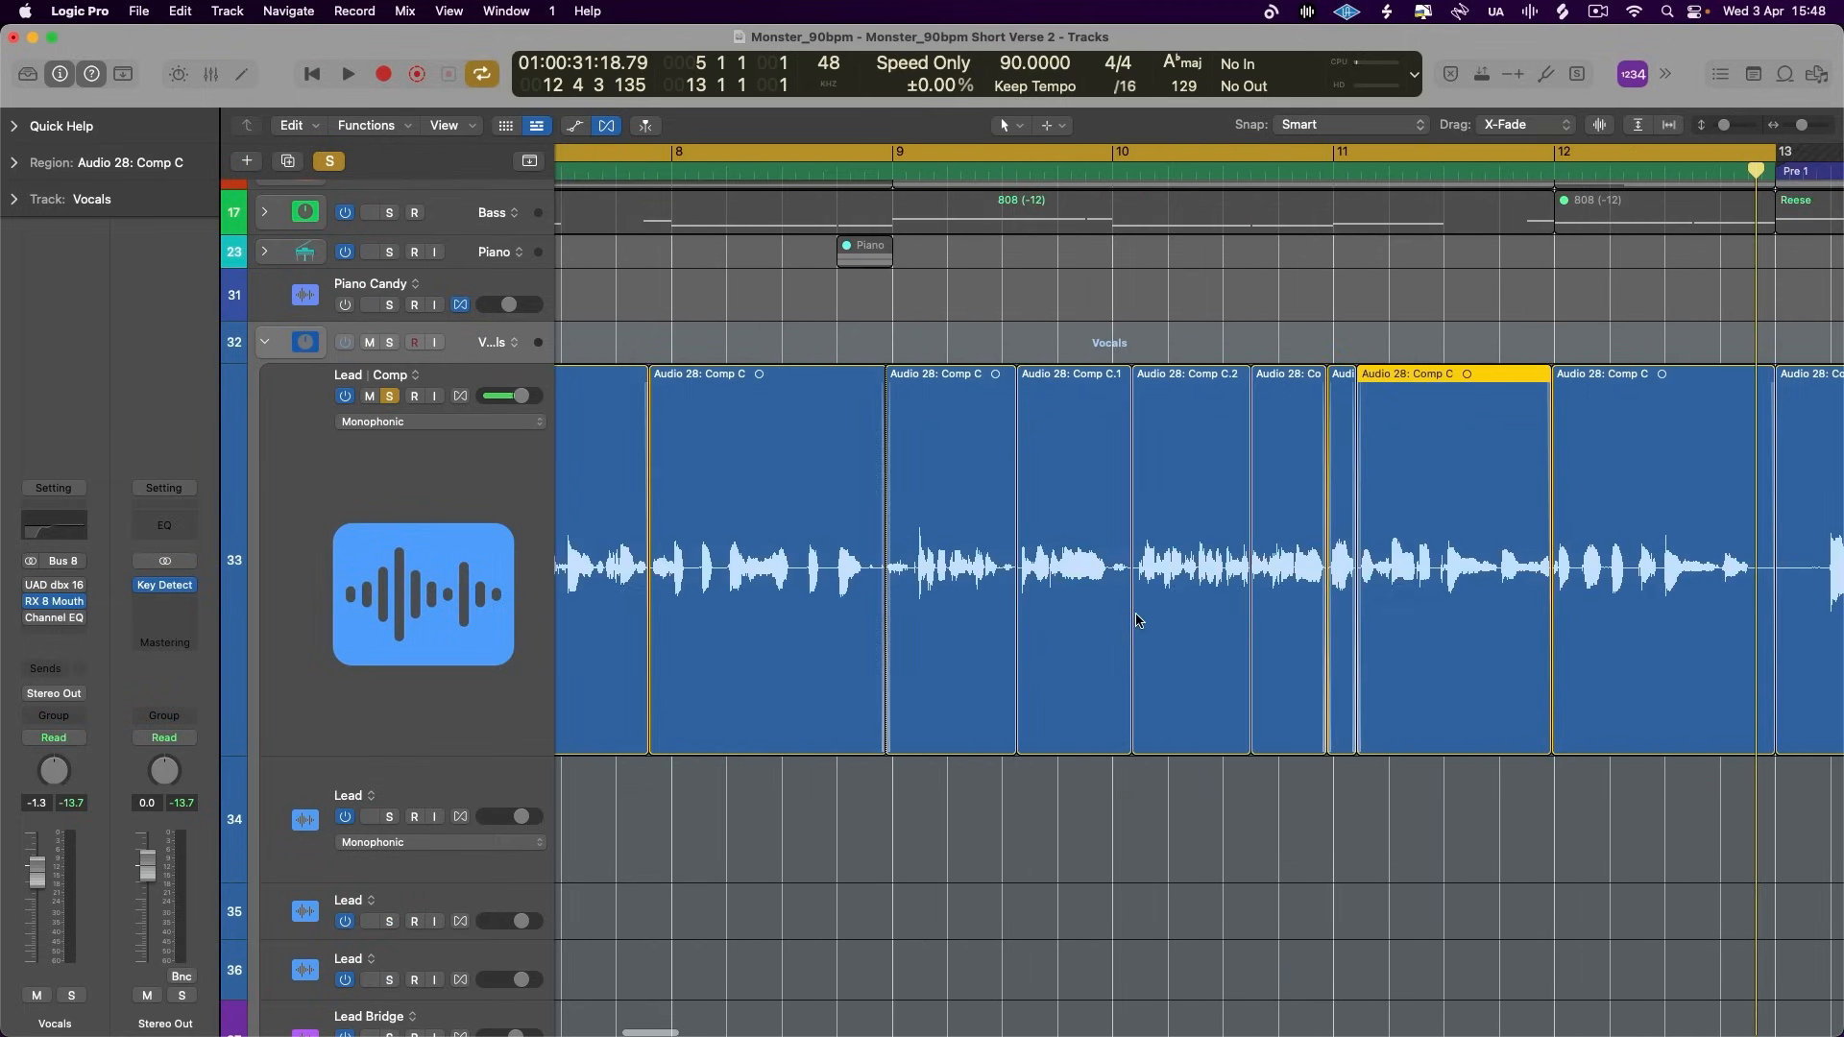
left_click(1082, 170)
left_click_drag(900, 159, 1358, 296)
- Audition the Lead phrases starting at bar 9 to check their relative loudness
key("space")
key("super+Right")
key("super+Right")
key("super+Right")
key("space")
key("space")
key("space")
- Isolate the Lead words from about 9 2 to just before 9 3, set their gain to +2.6 dB and play the passage
left_click_drag(702, 565, 944, 567)
left_click(14, 160)
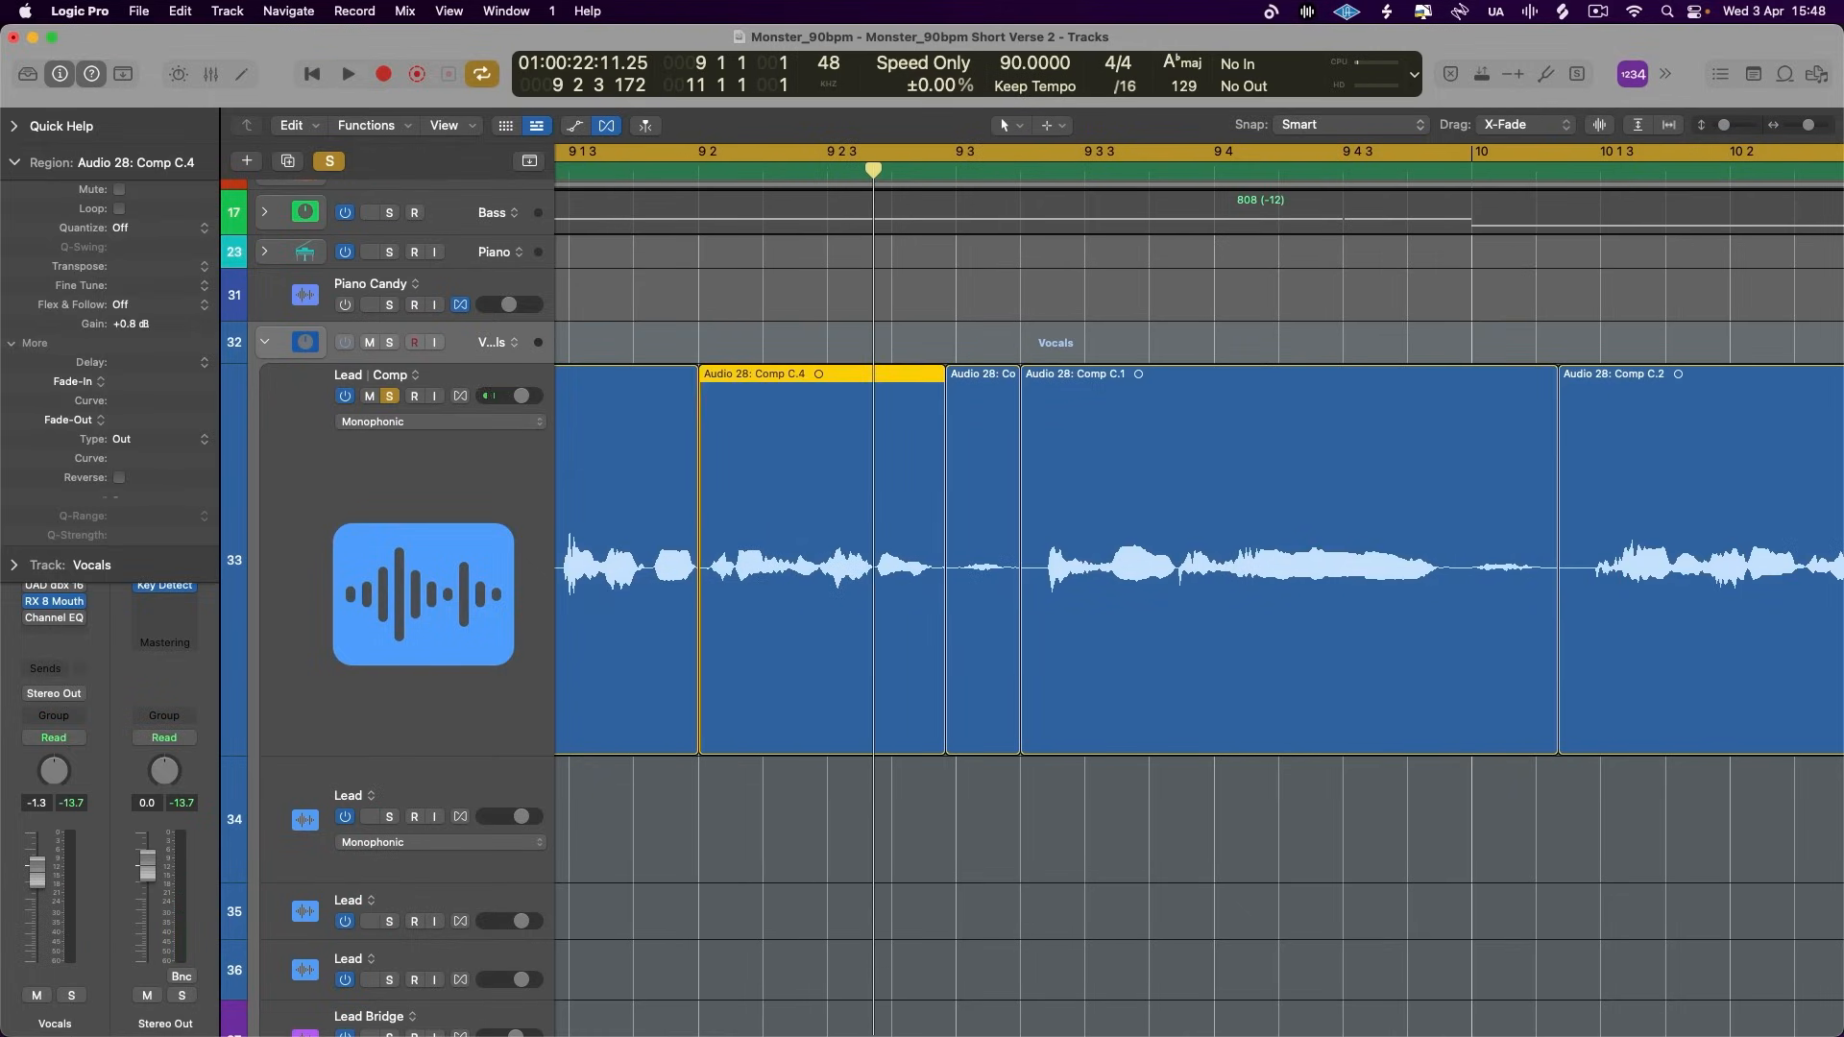
key("space")
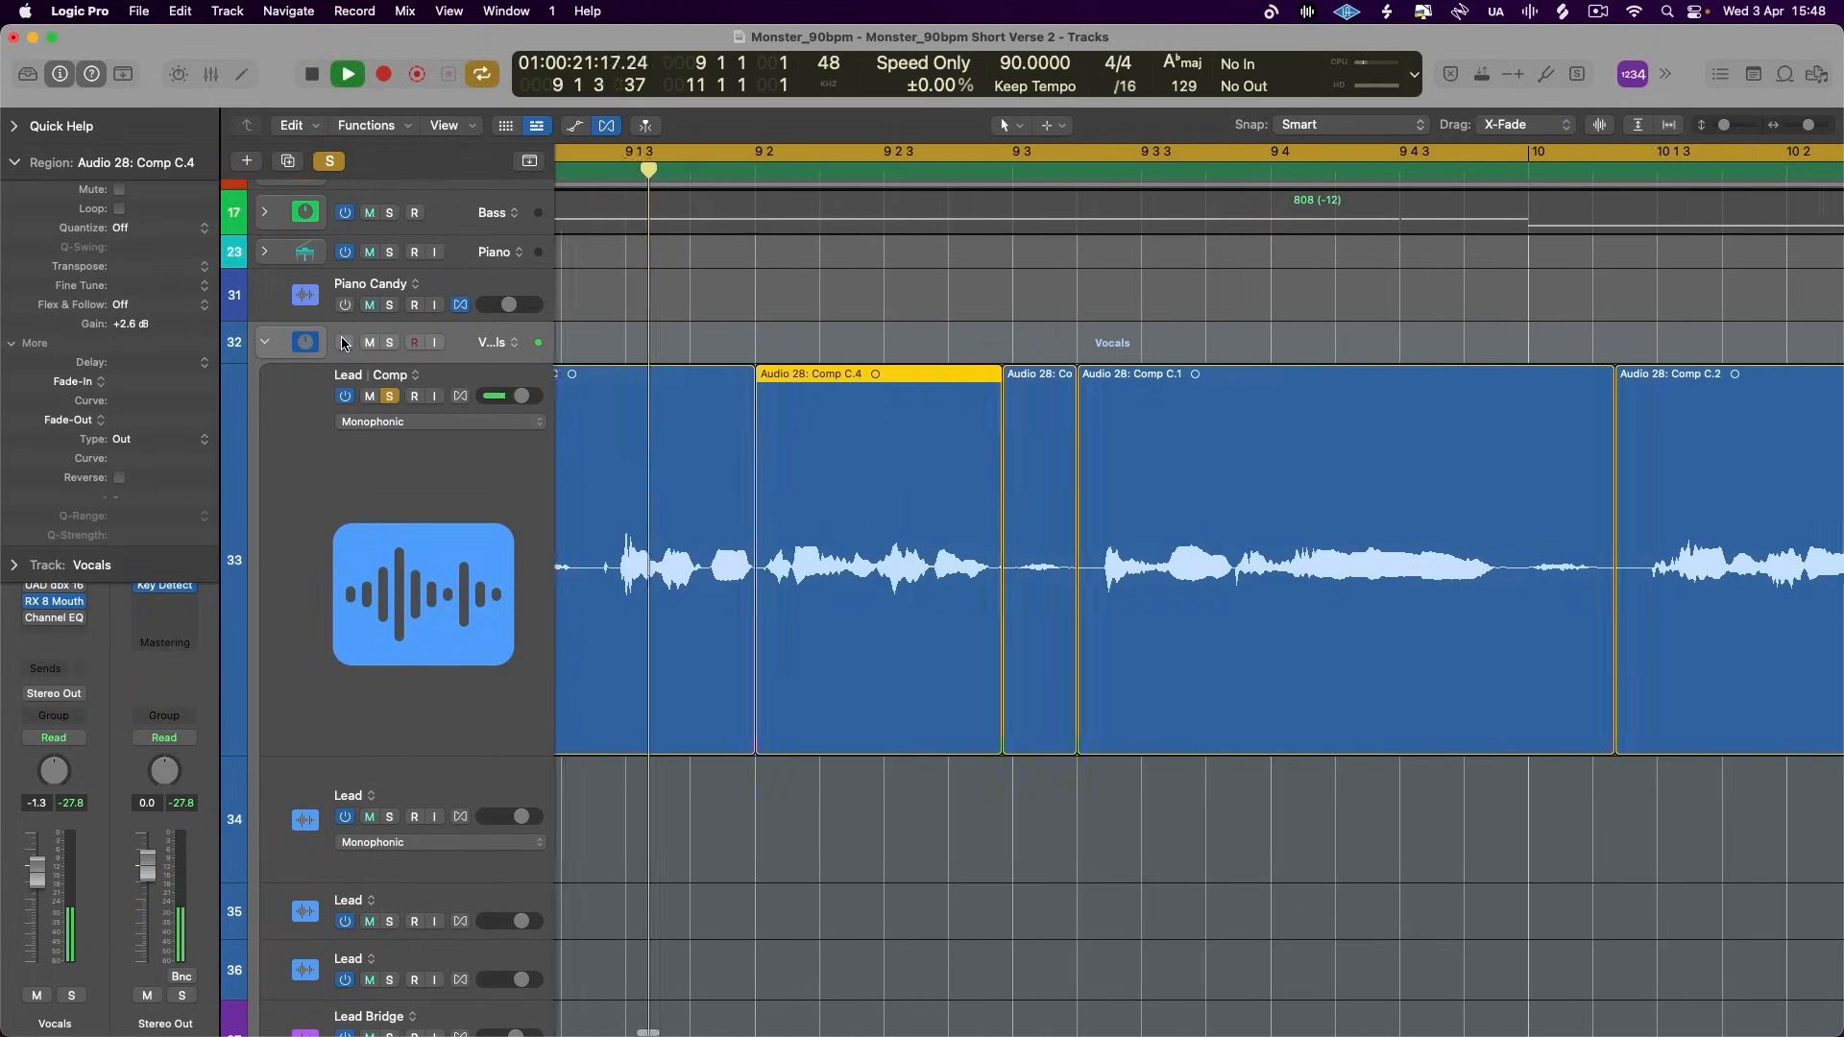
scroll(951, 574, "right", 5)
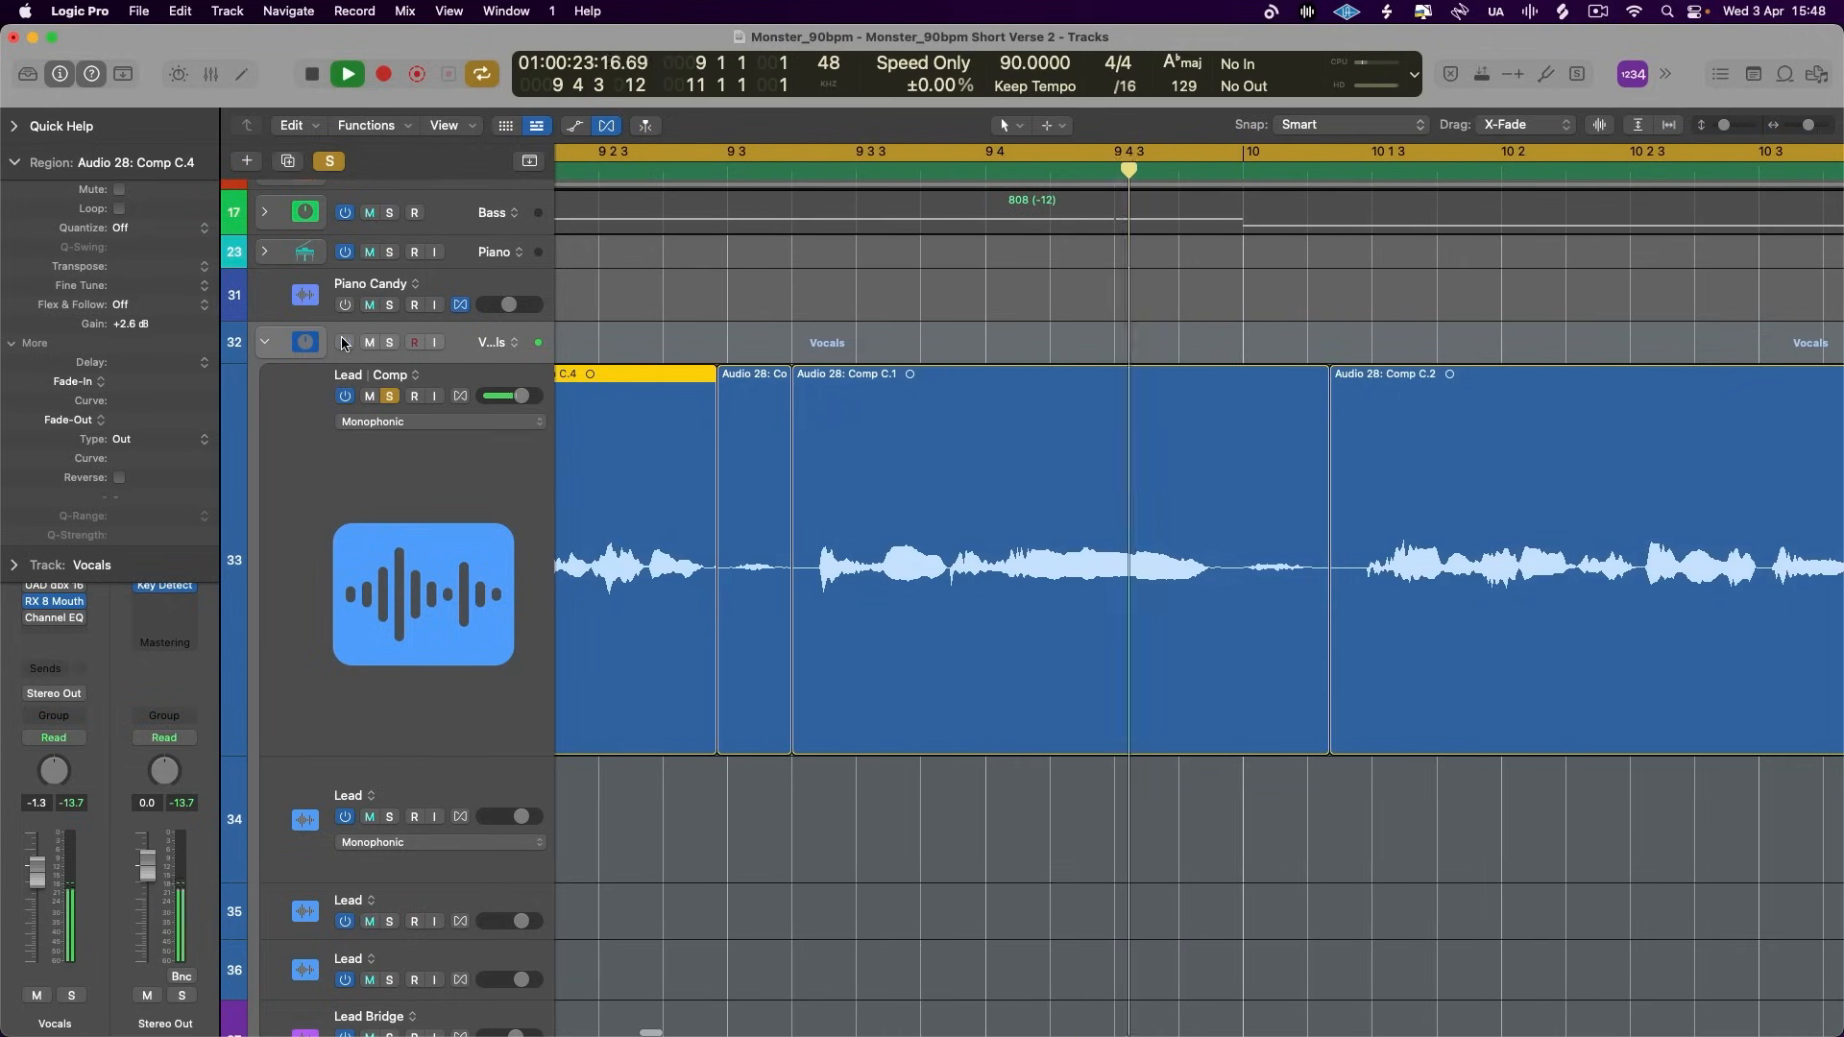
key("space")
- Split off the breath around bar 10, set its gain to -5.0 dB, and lower the gain of the short breath region at 9 3
left_click(1019, 582)
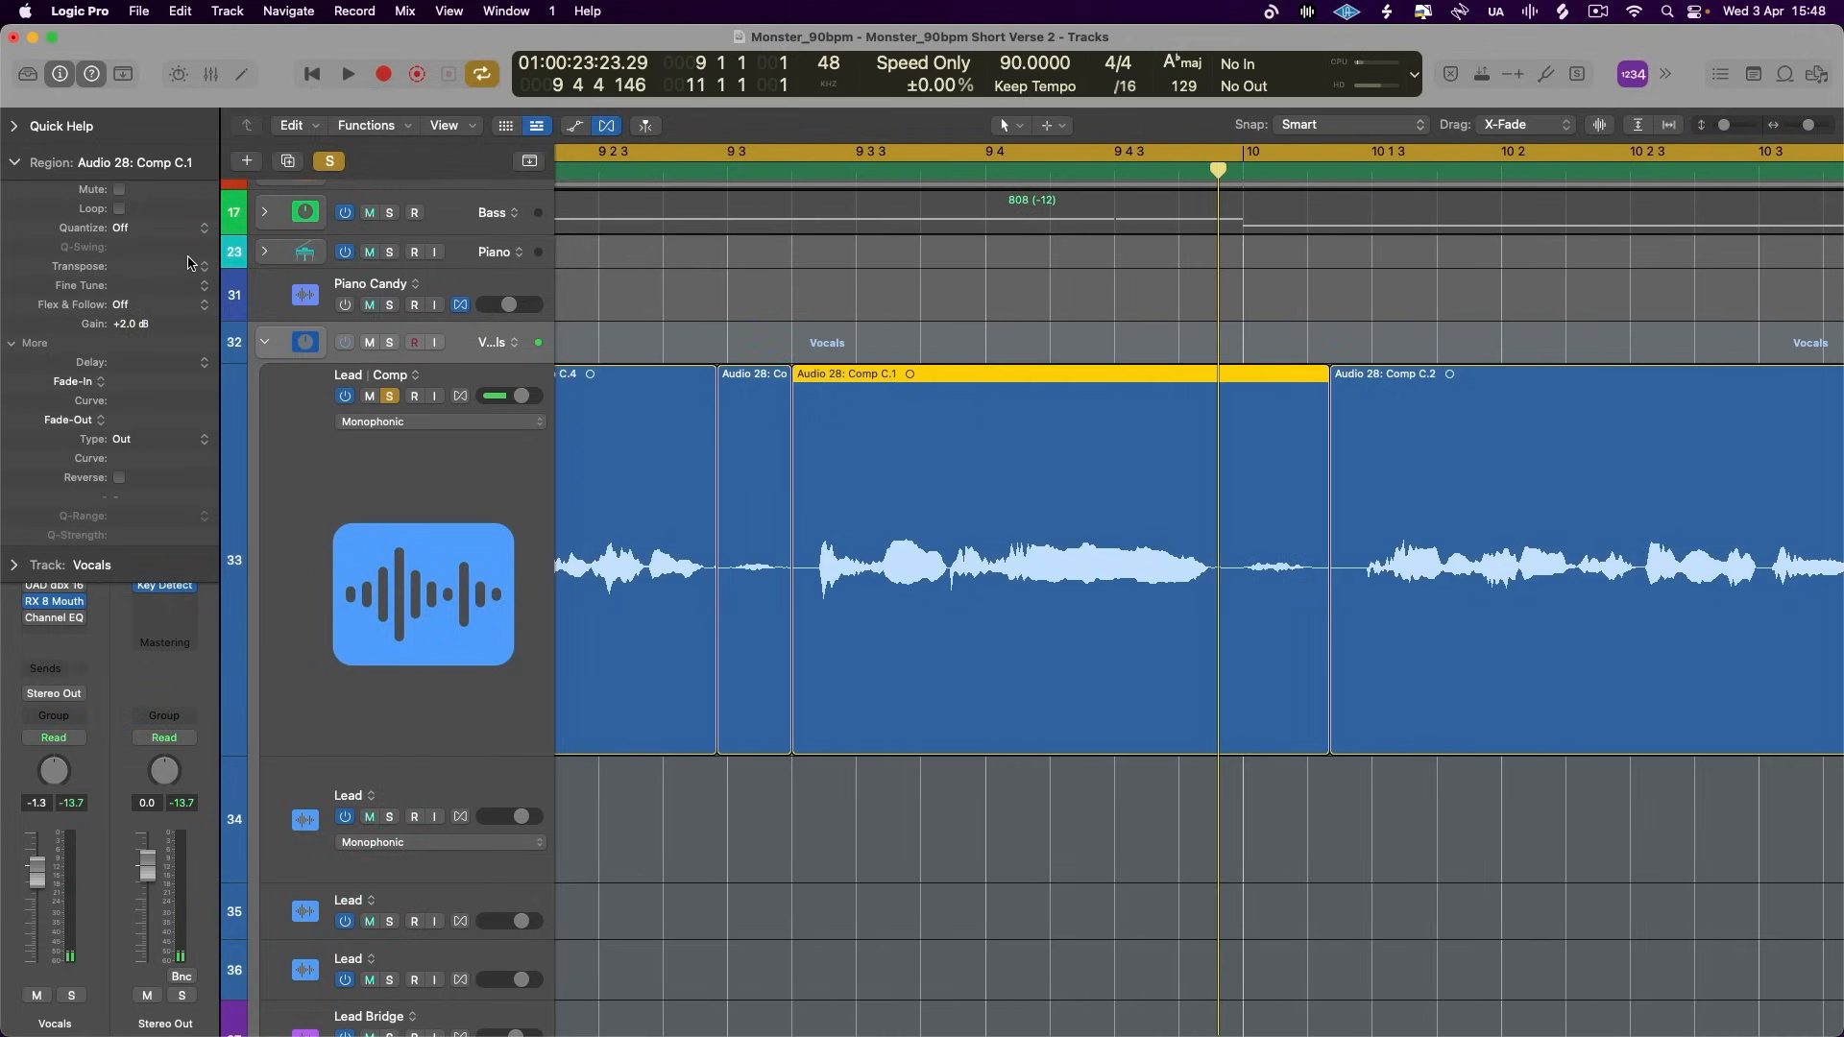
double_click(1228, 576, "super")
left_click(748, 491)
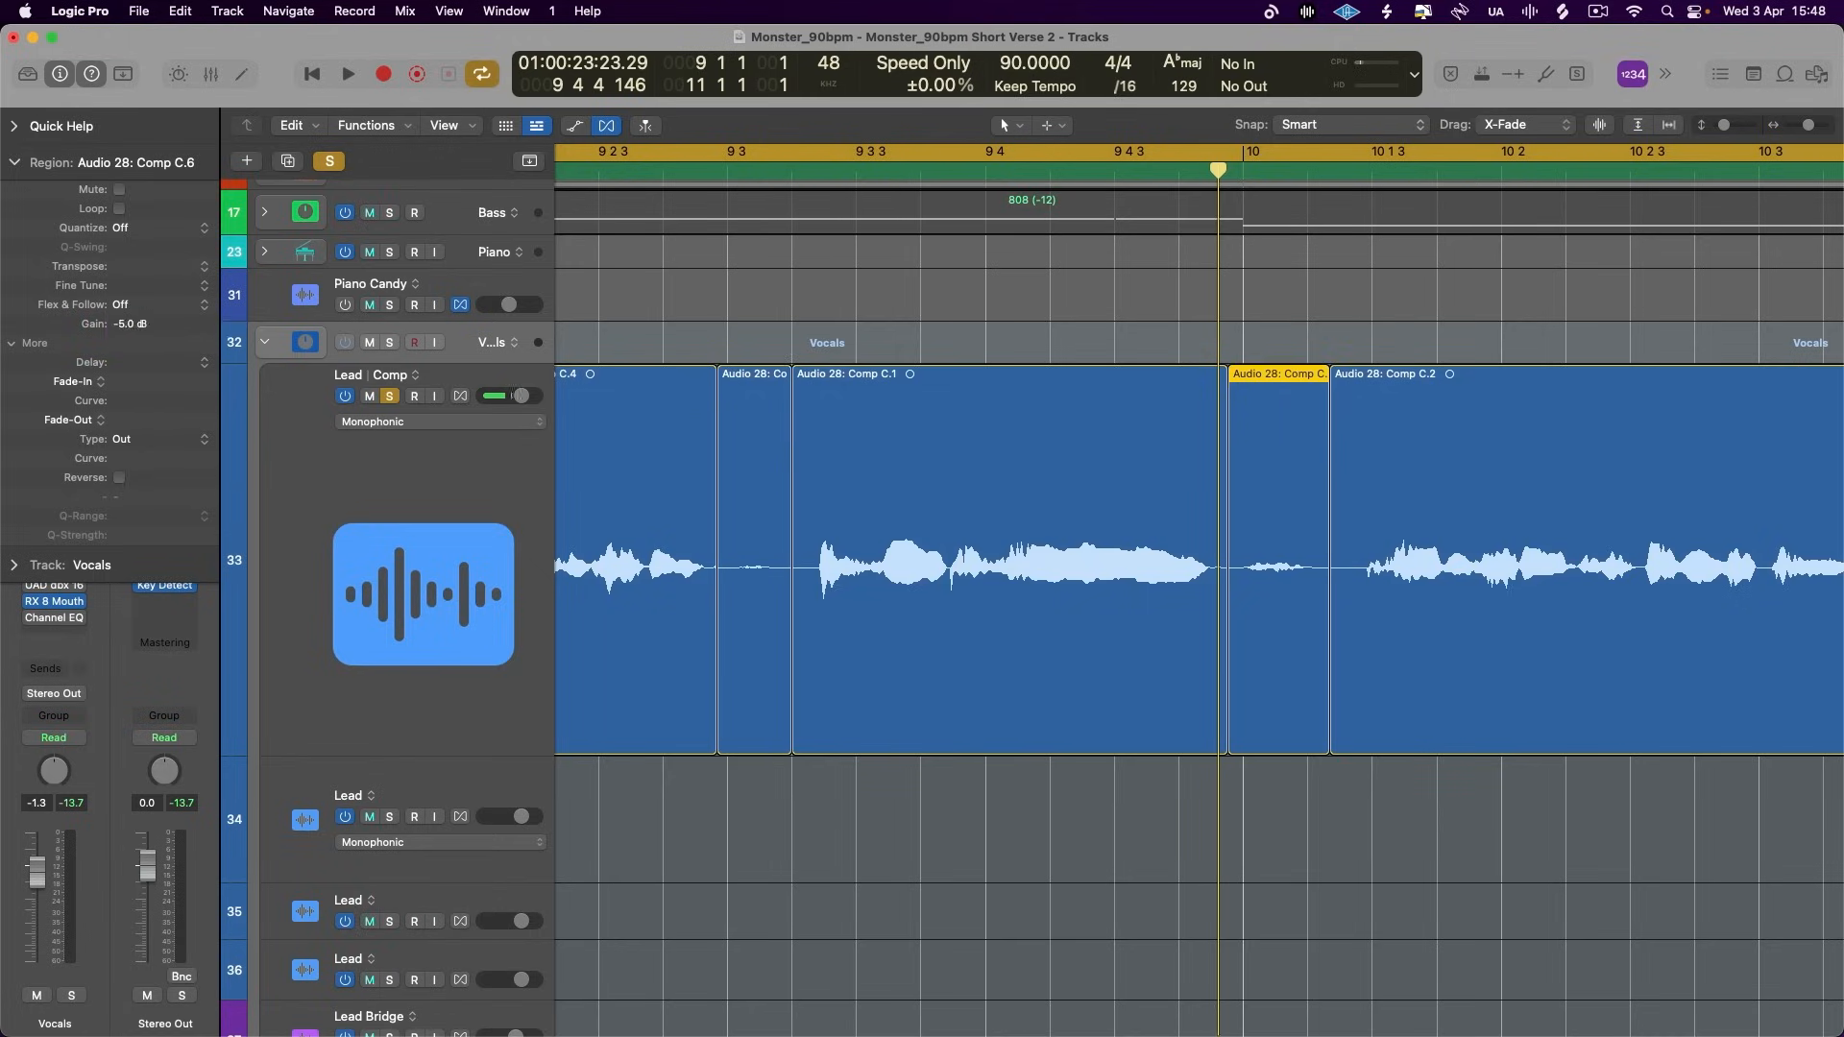
- Turn off cycle playback, place the playhead at the start of the phrase just after bar 10, and select that phrase's region
scroll(795, 511, "right", 5)
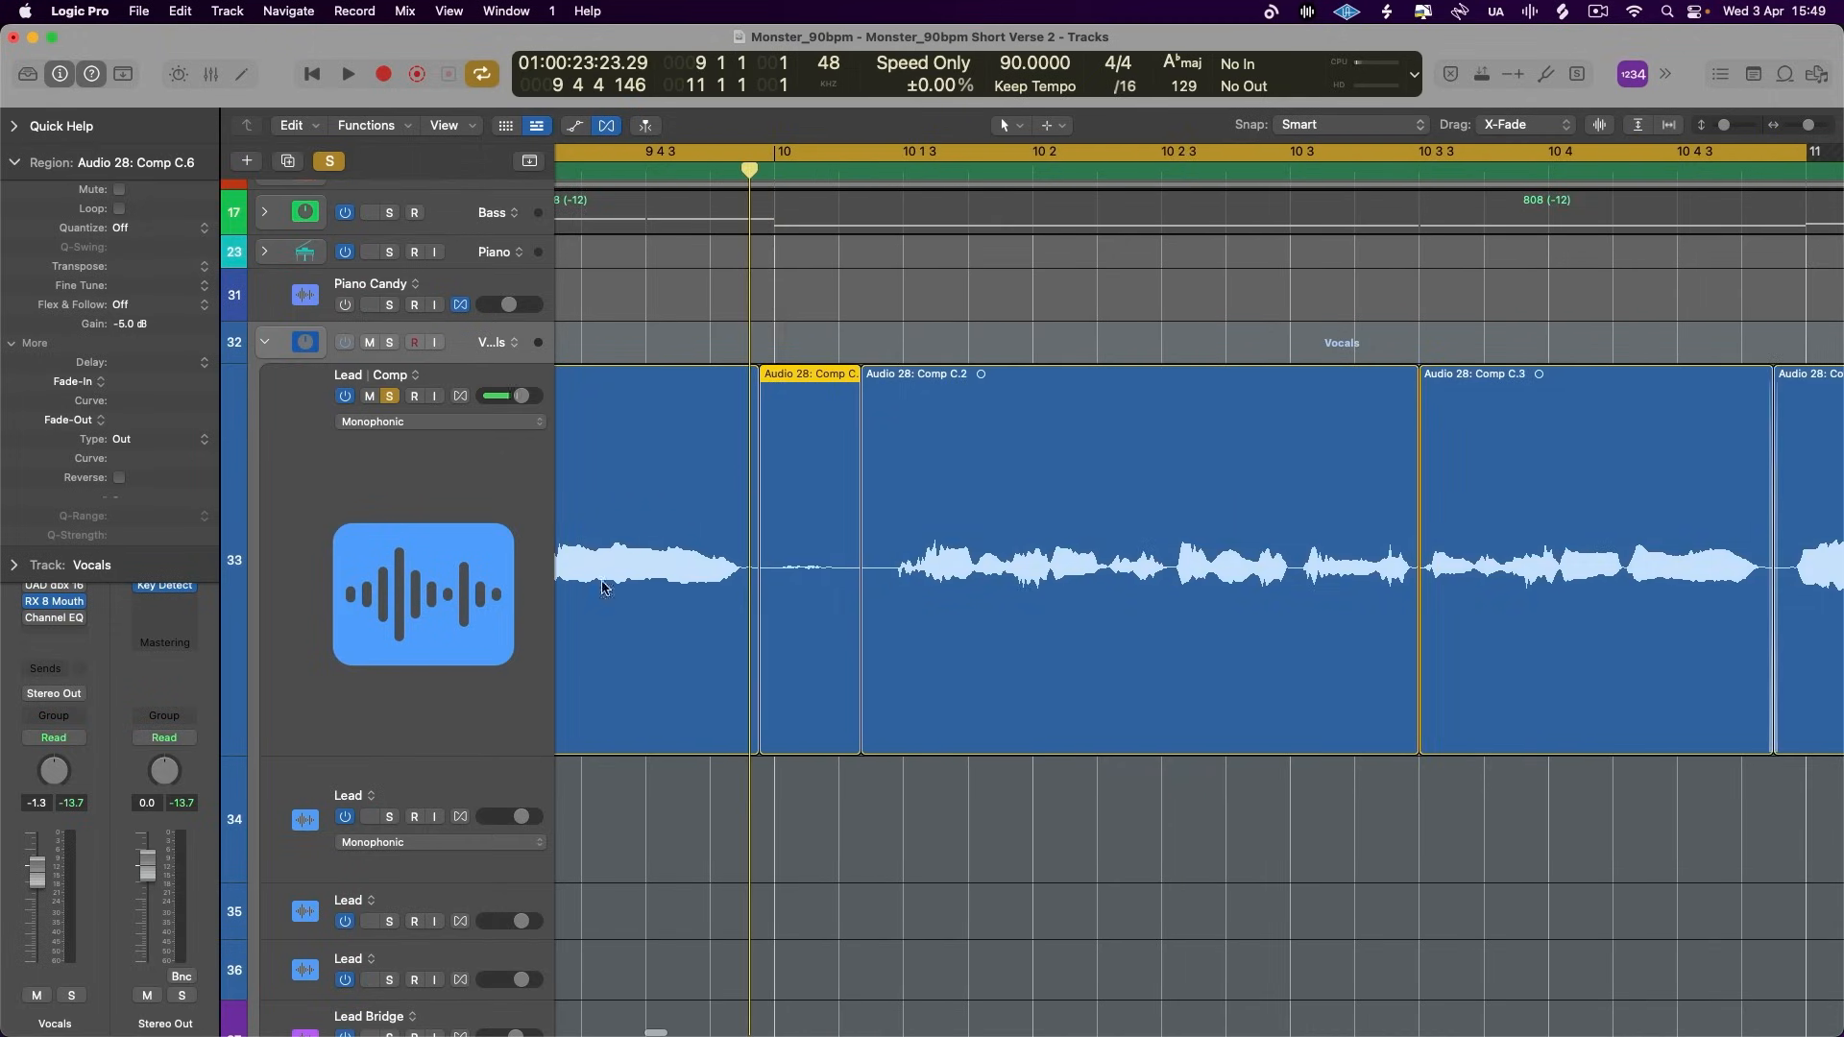
scroll(760, 650, "right", 3)
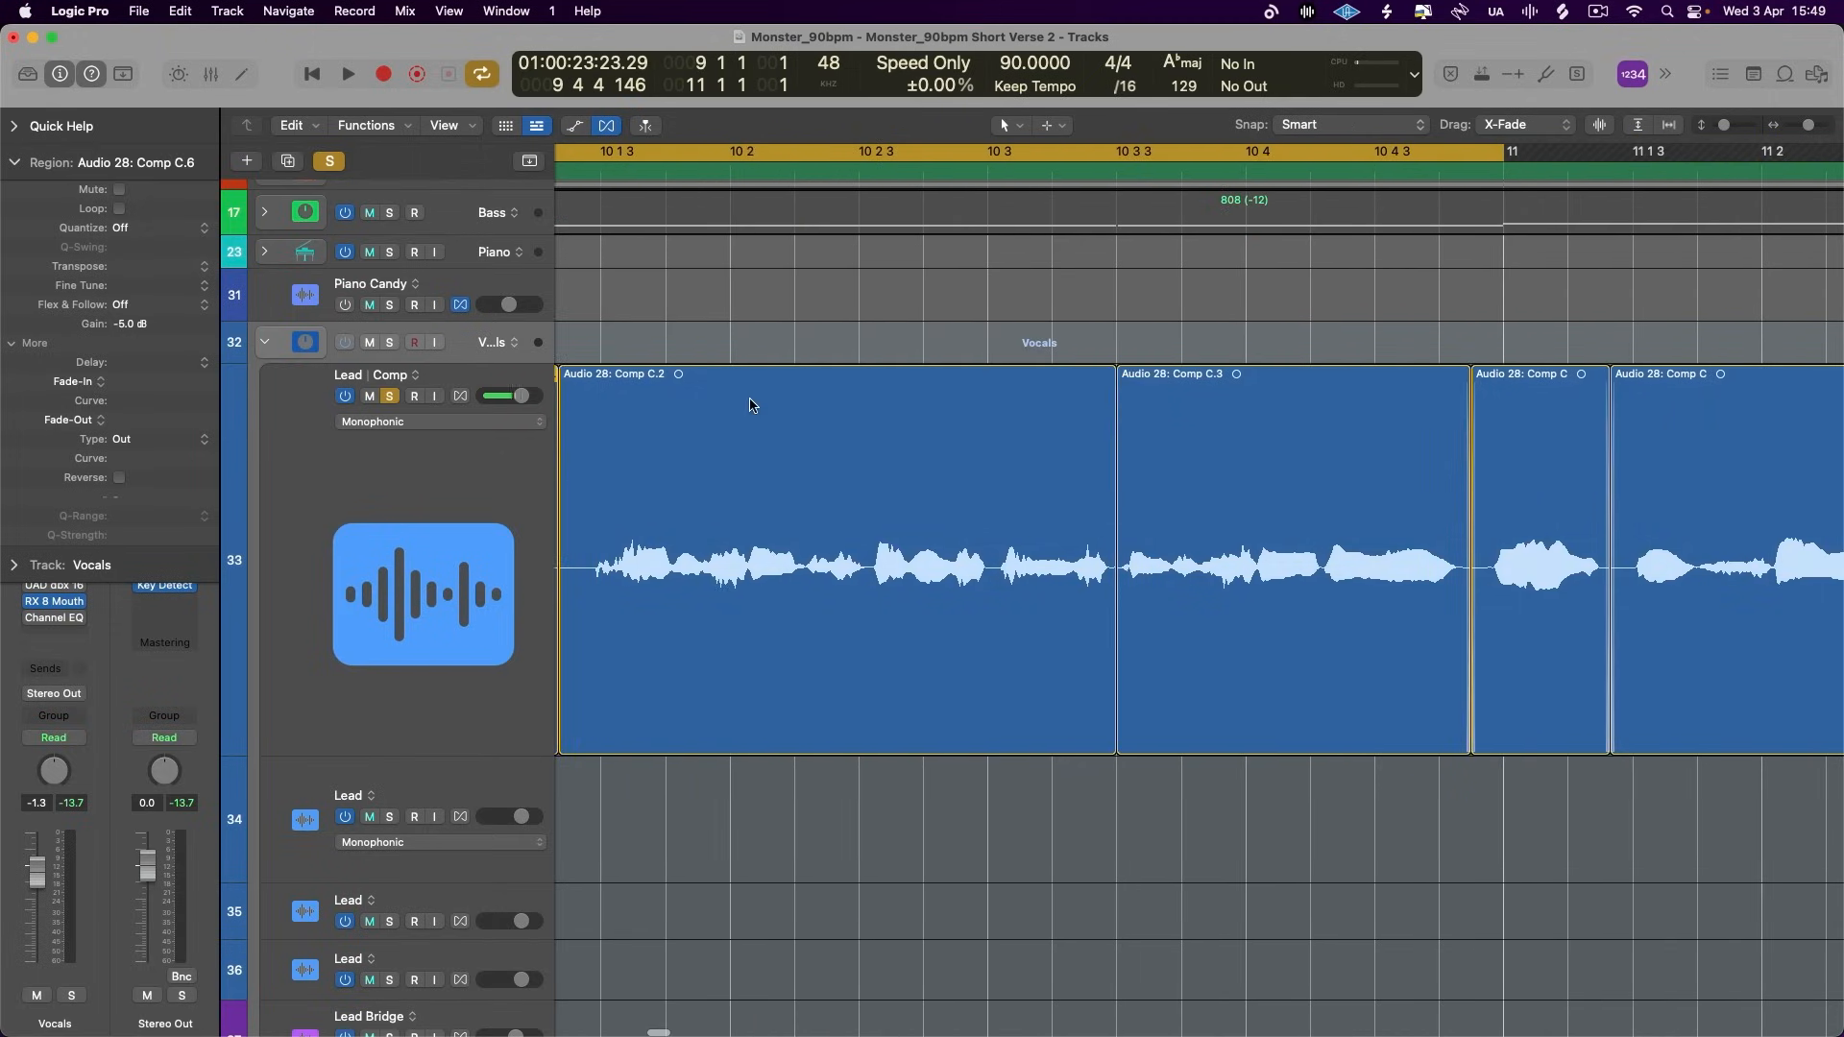
scroll(752, 404, "left", 1)
left_click(747, 160)
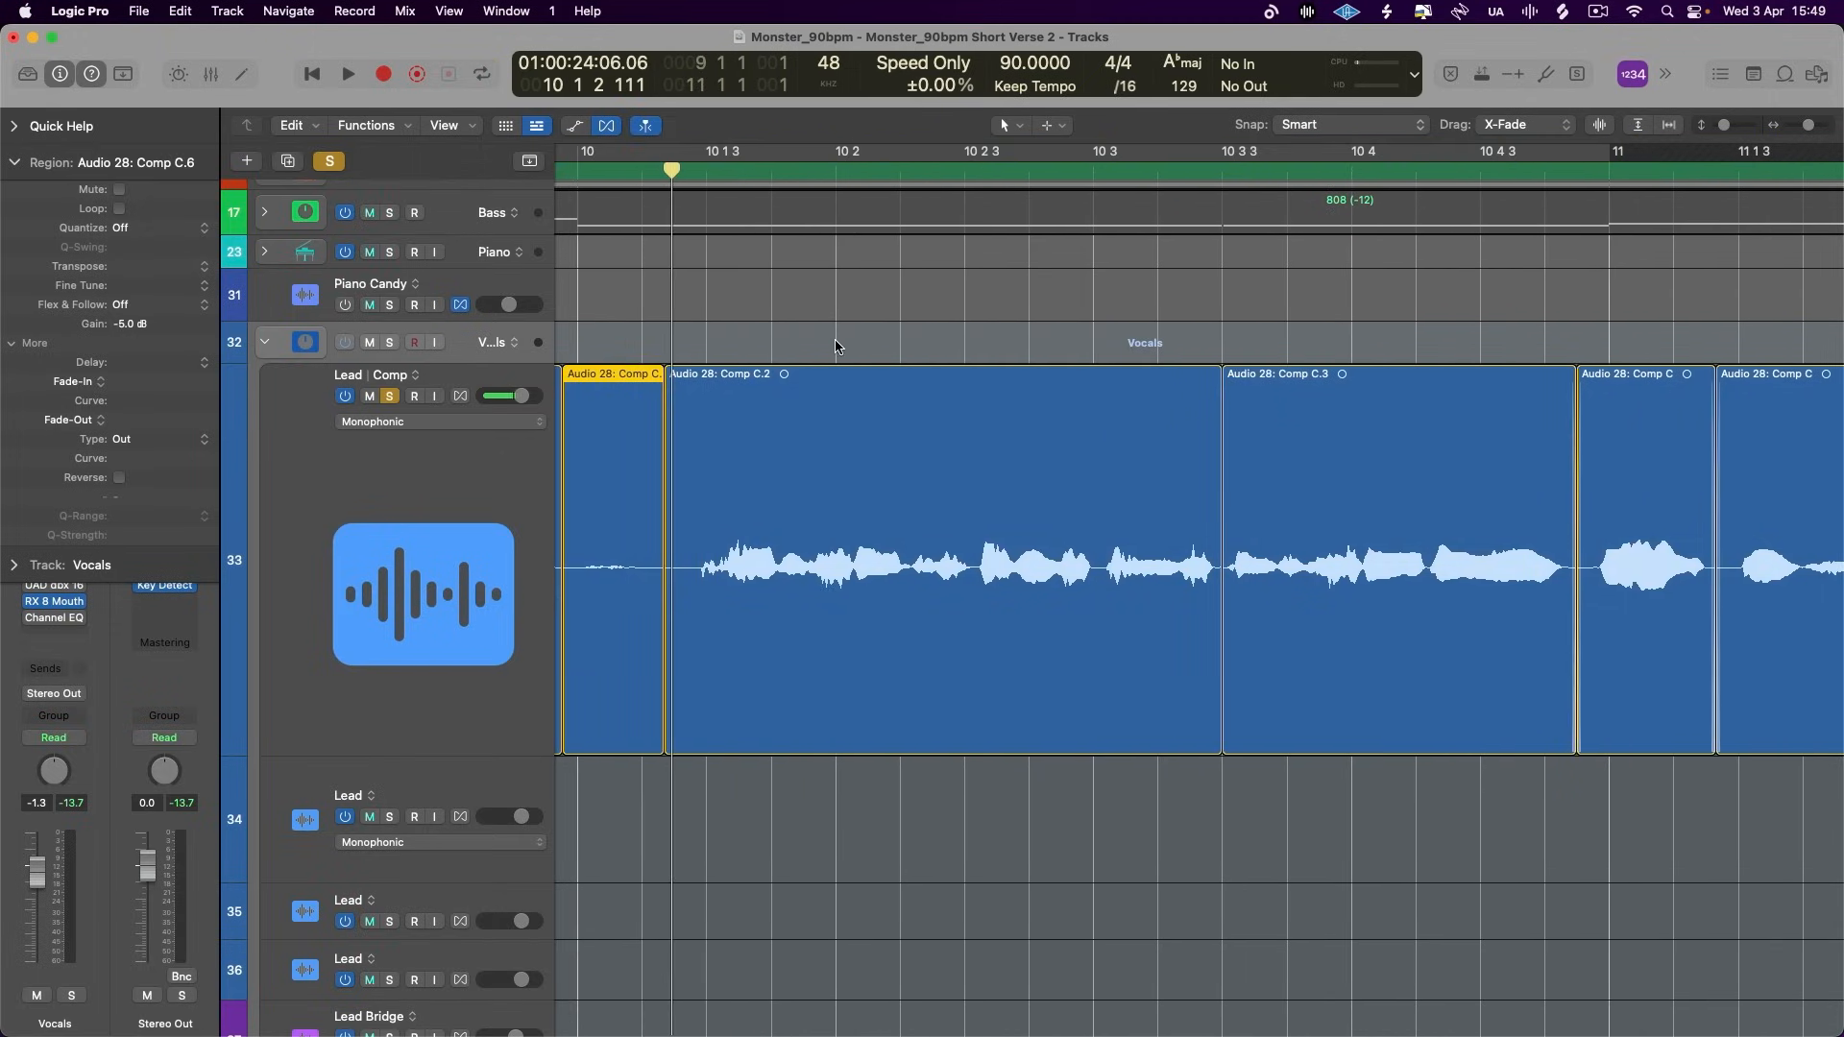
left_click(787, 455)
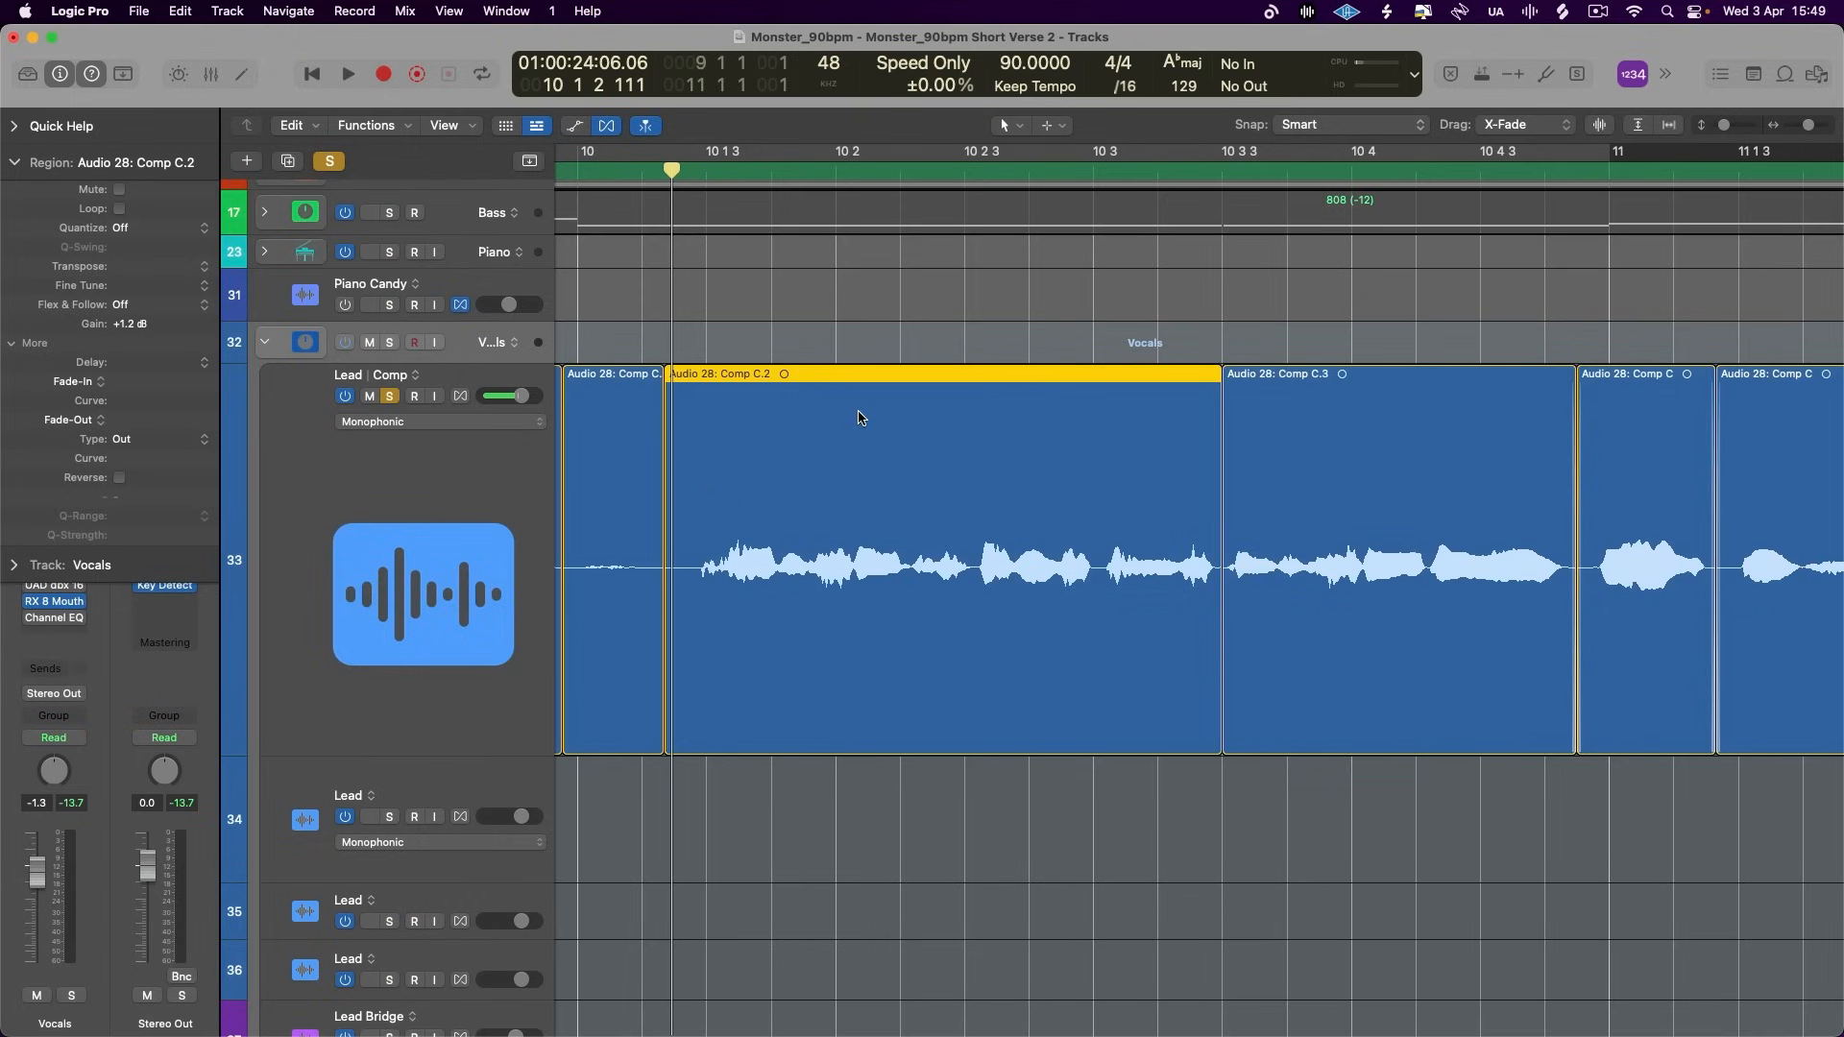
scroll(711, 596, "down", 10)
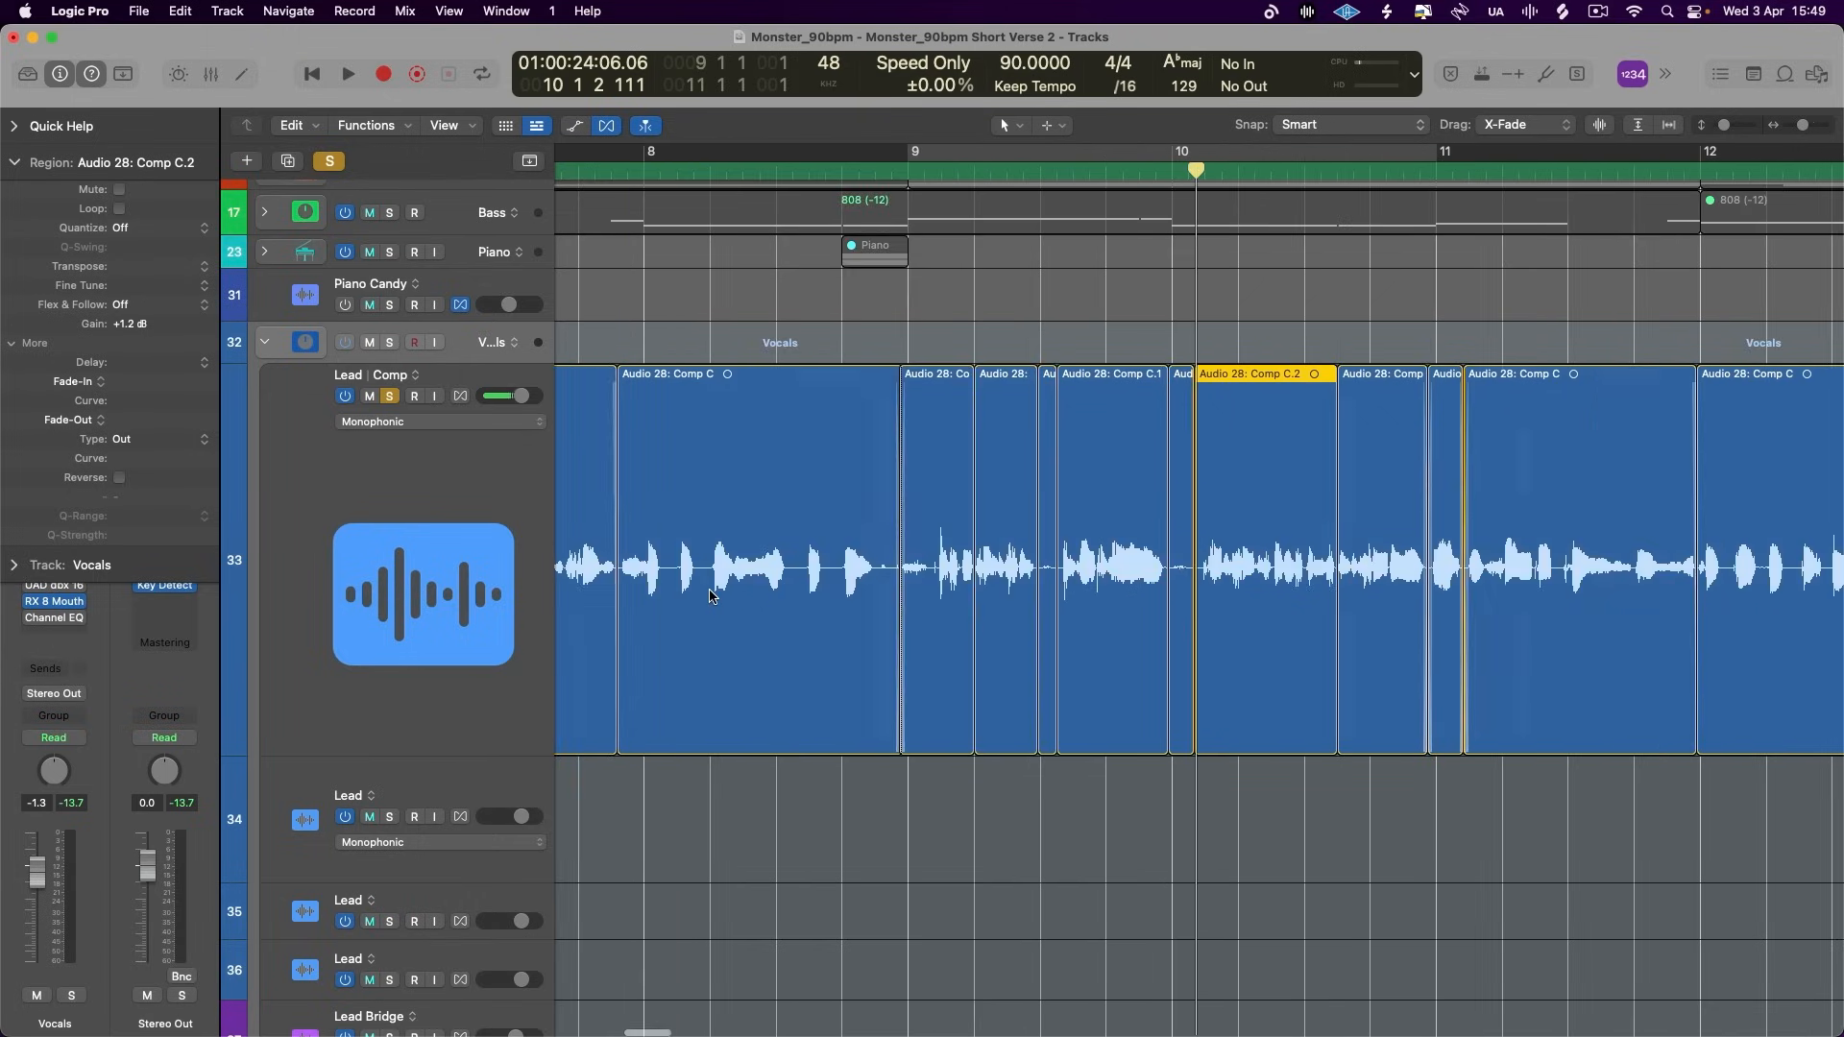
- Set the cycle range from bar 5 to bar 17, turn off solo and play the start of the verse with the full mix
scroll(713, 589, "down", 5)
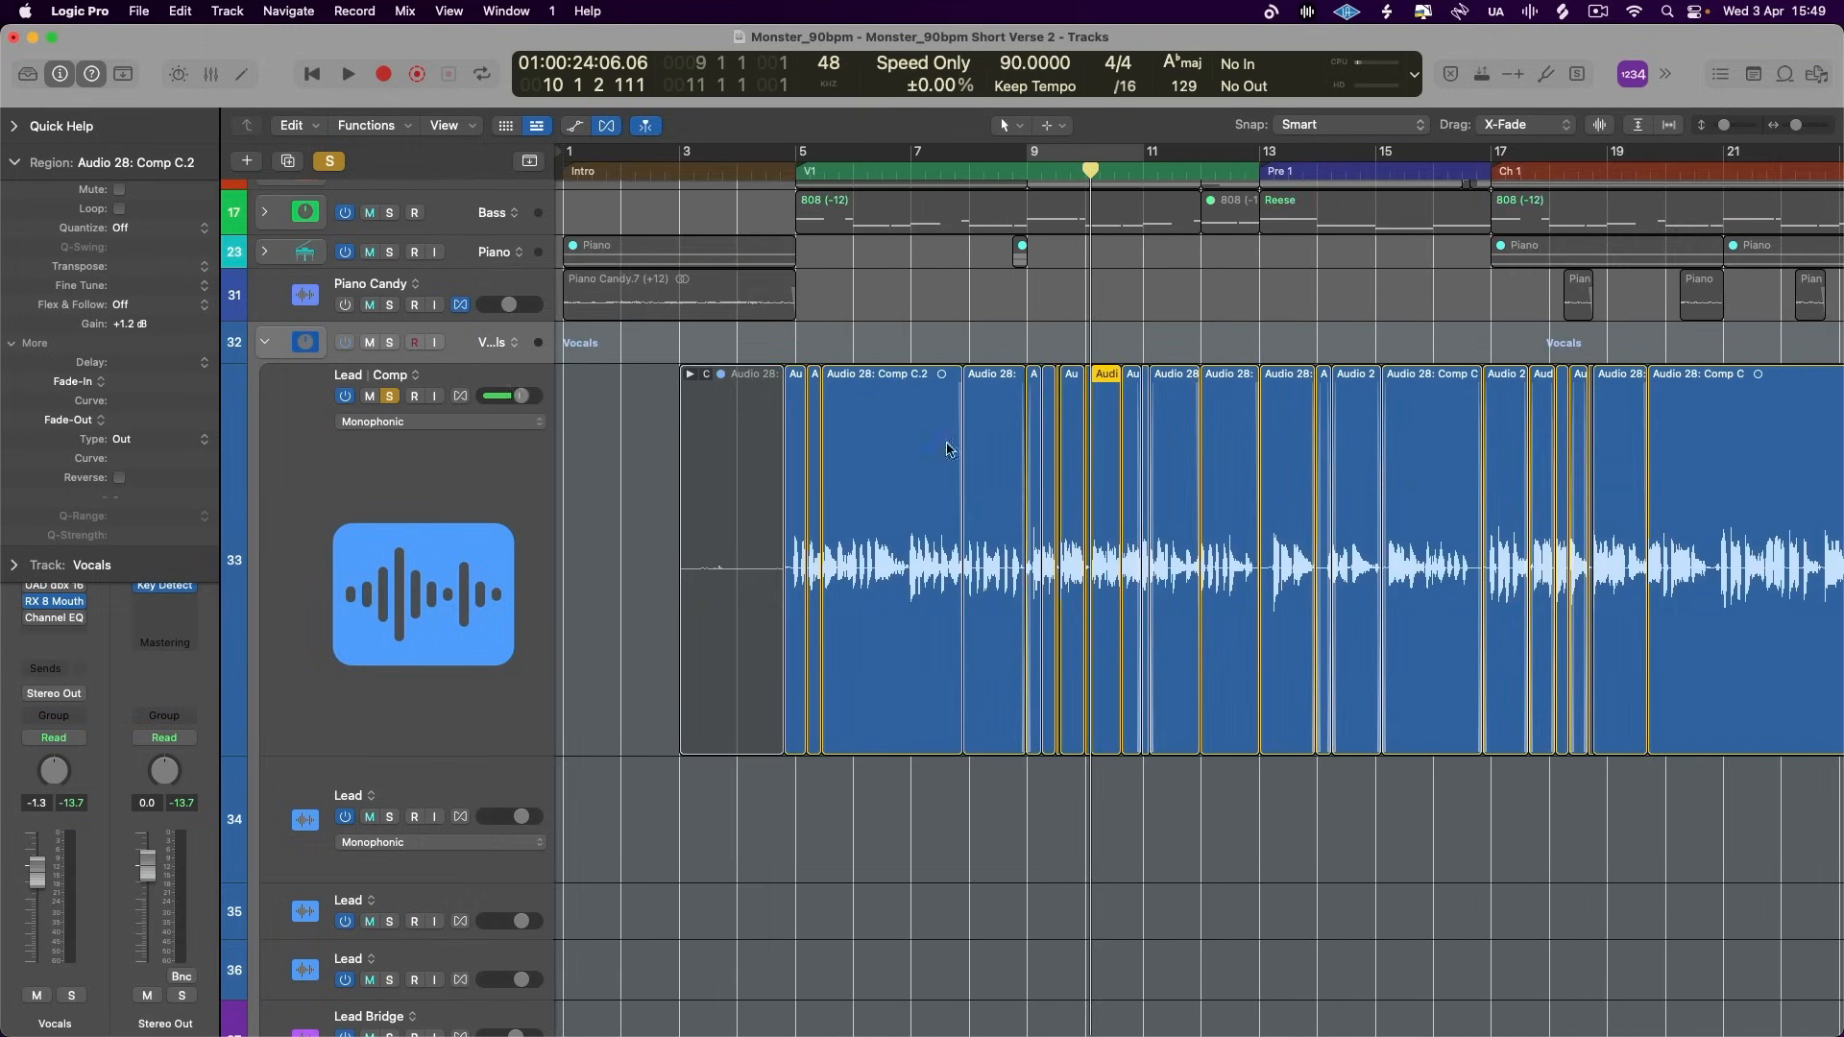
left_click_drag(799, 156, 1469, 384)
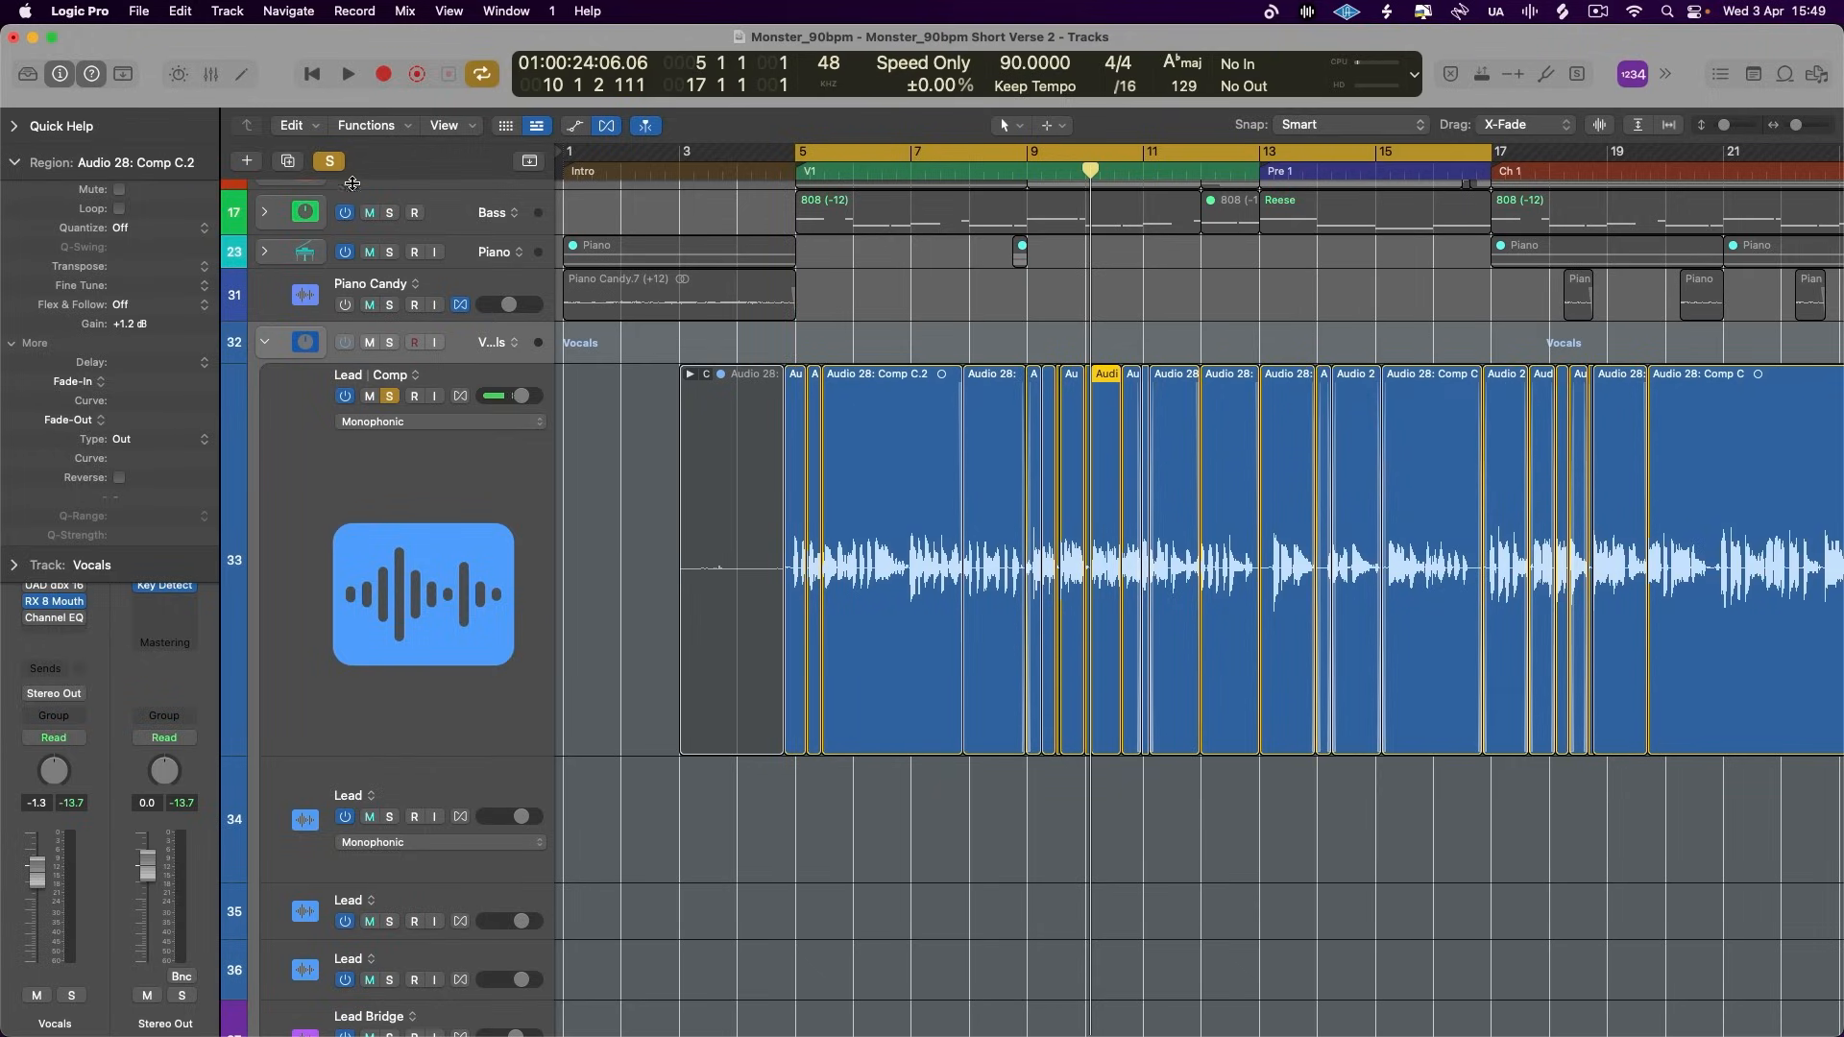
left_click(329, 161)
key("space")
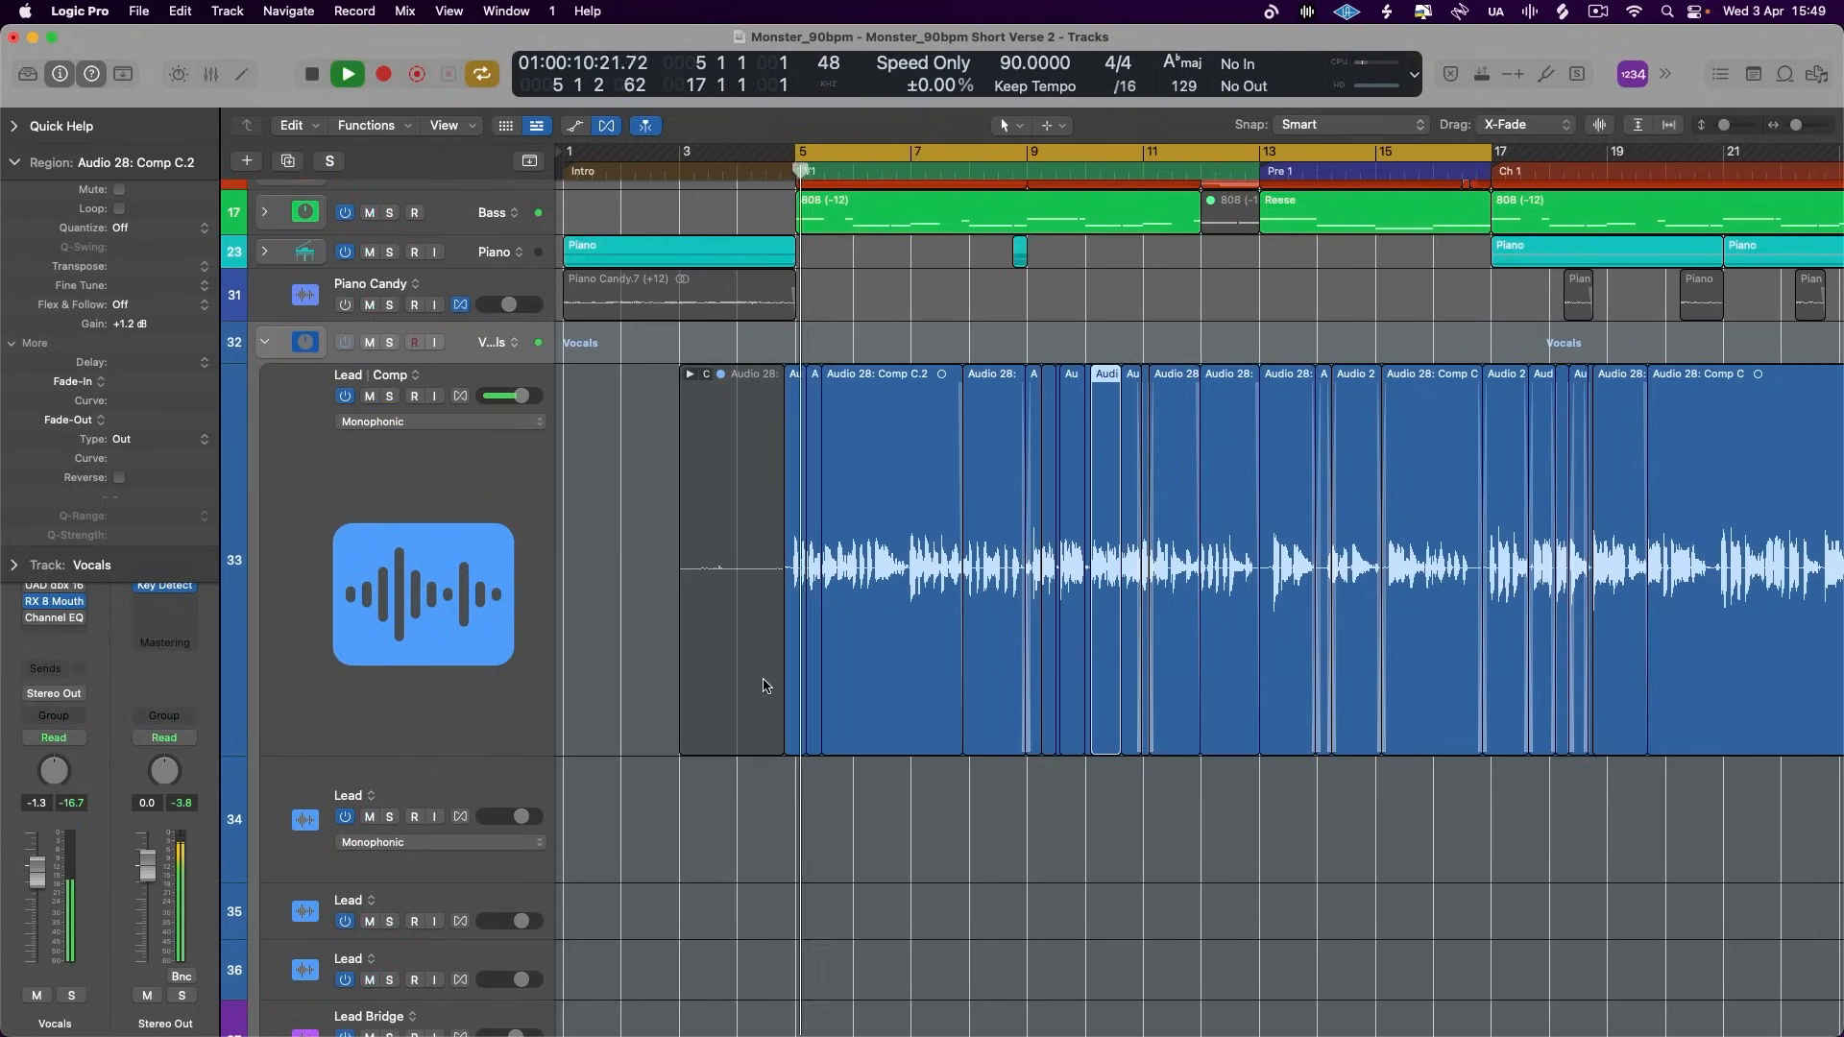
scroll(765, 685, "up", 5)
scroll(765, 685, "right", 2)
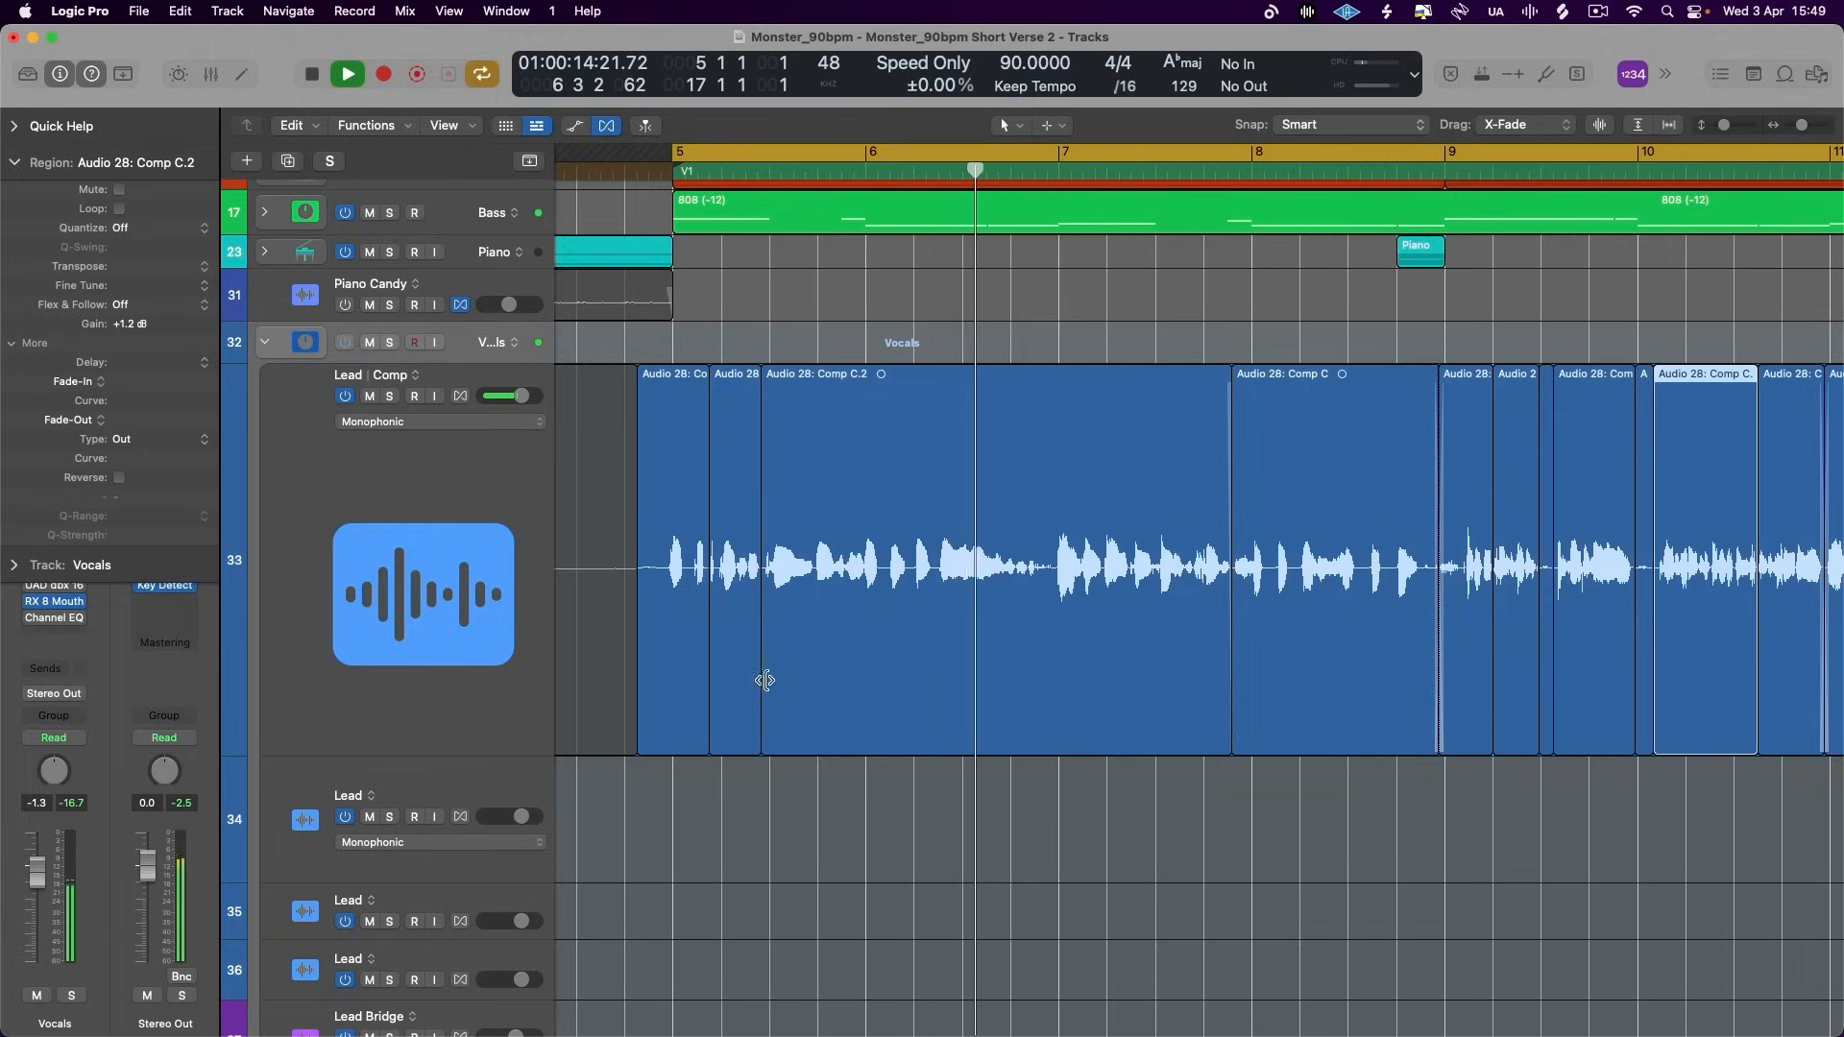
scroll(766, 685, "up", 5)
scroll(765, 679, "left", 5)
key("space")
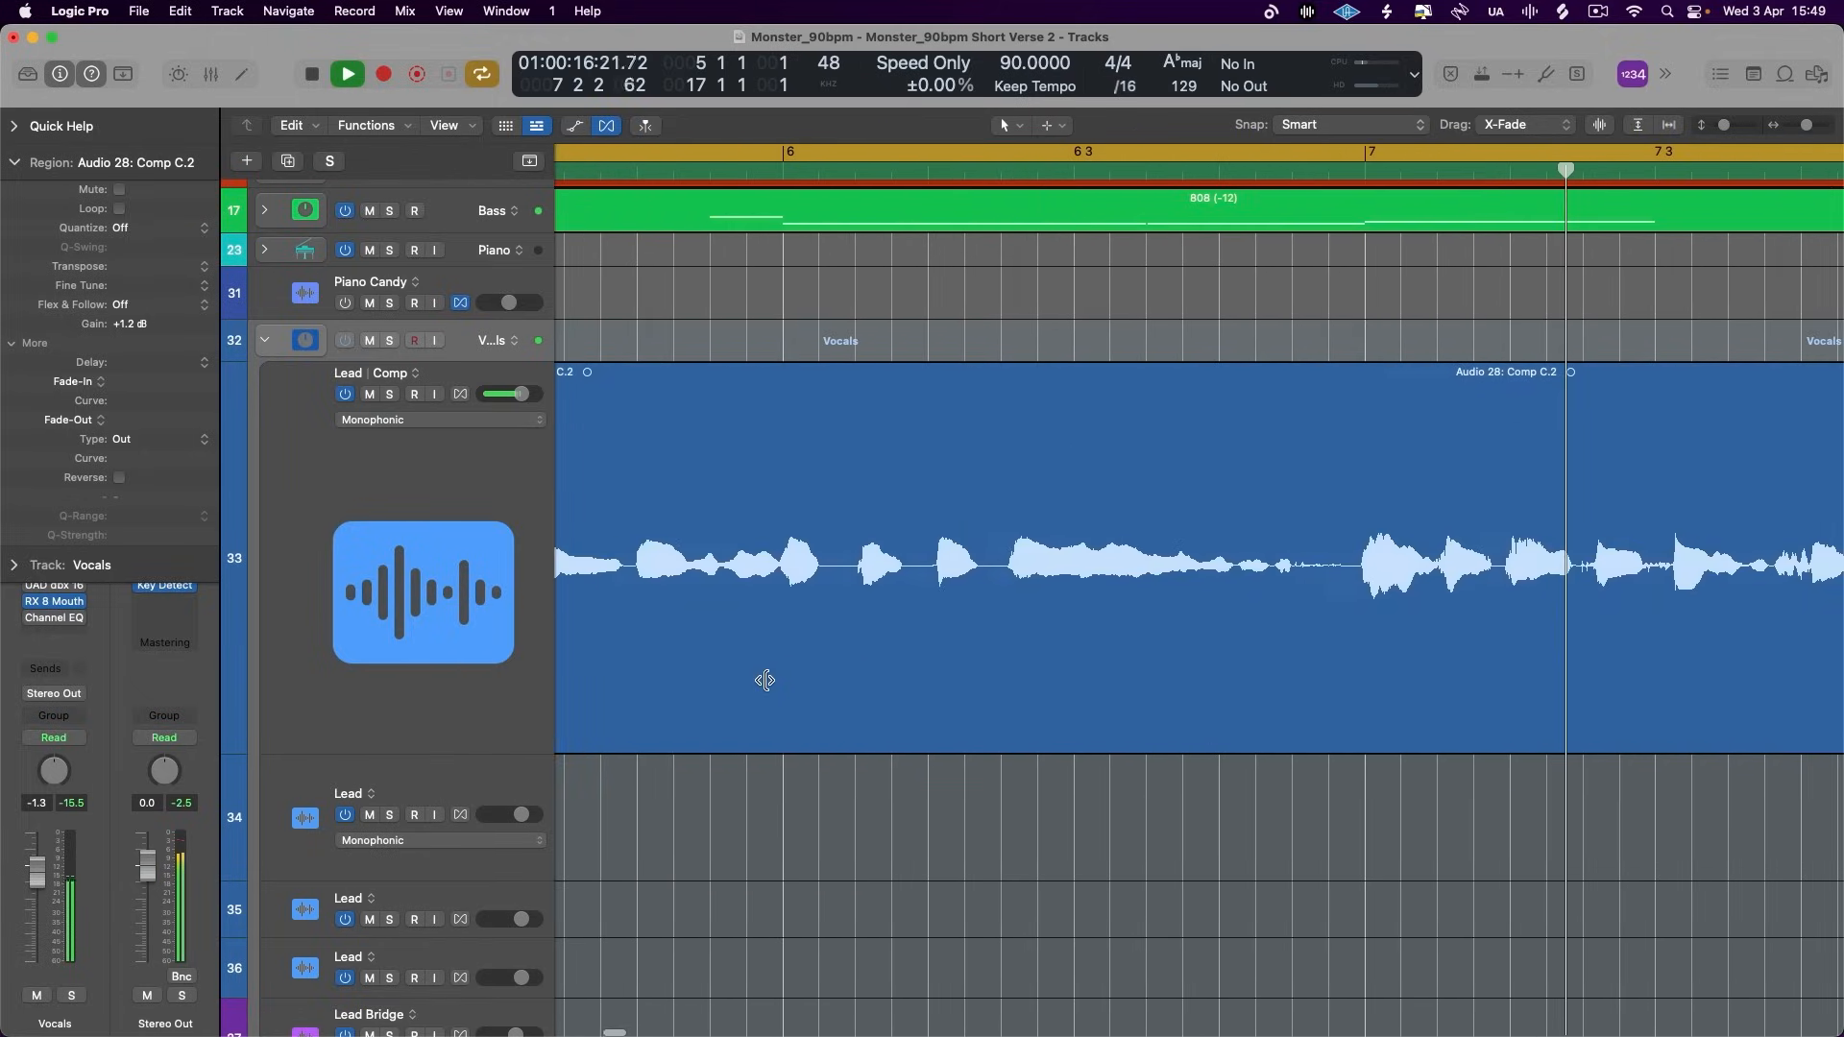
- Split off the Lead word just after bar 6, set its gain to +2.9 dB and briefly play the verse
left_click_drag(843, 605, 920, 585)
left_click(900, 577)
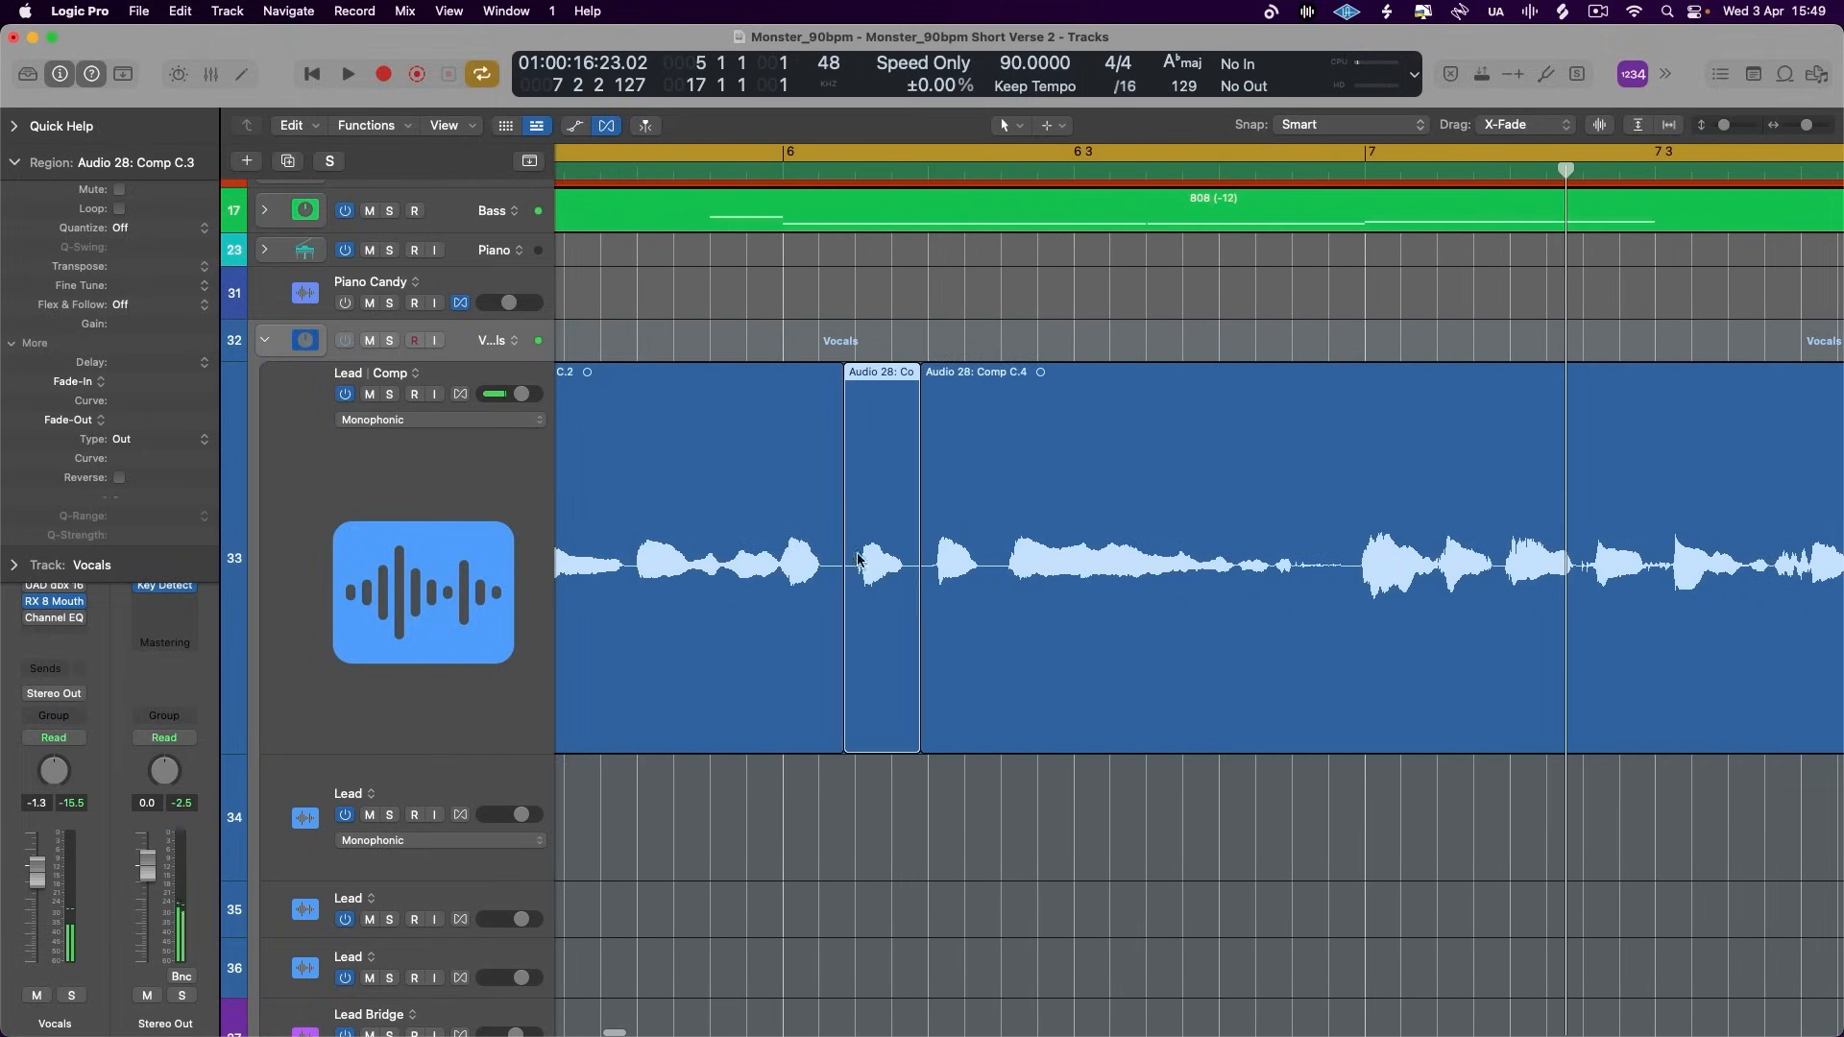
key("space")
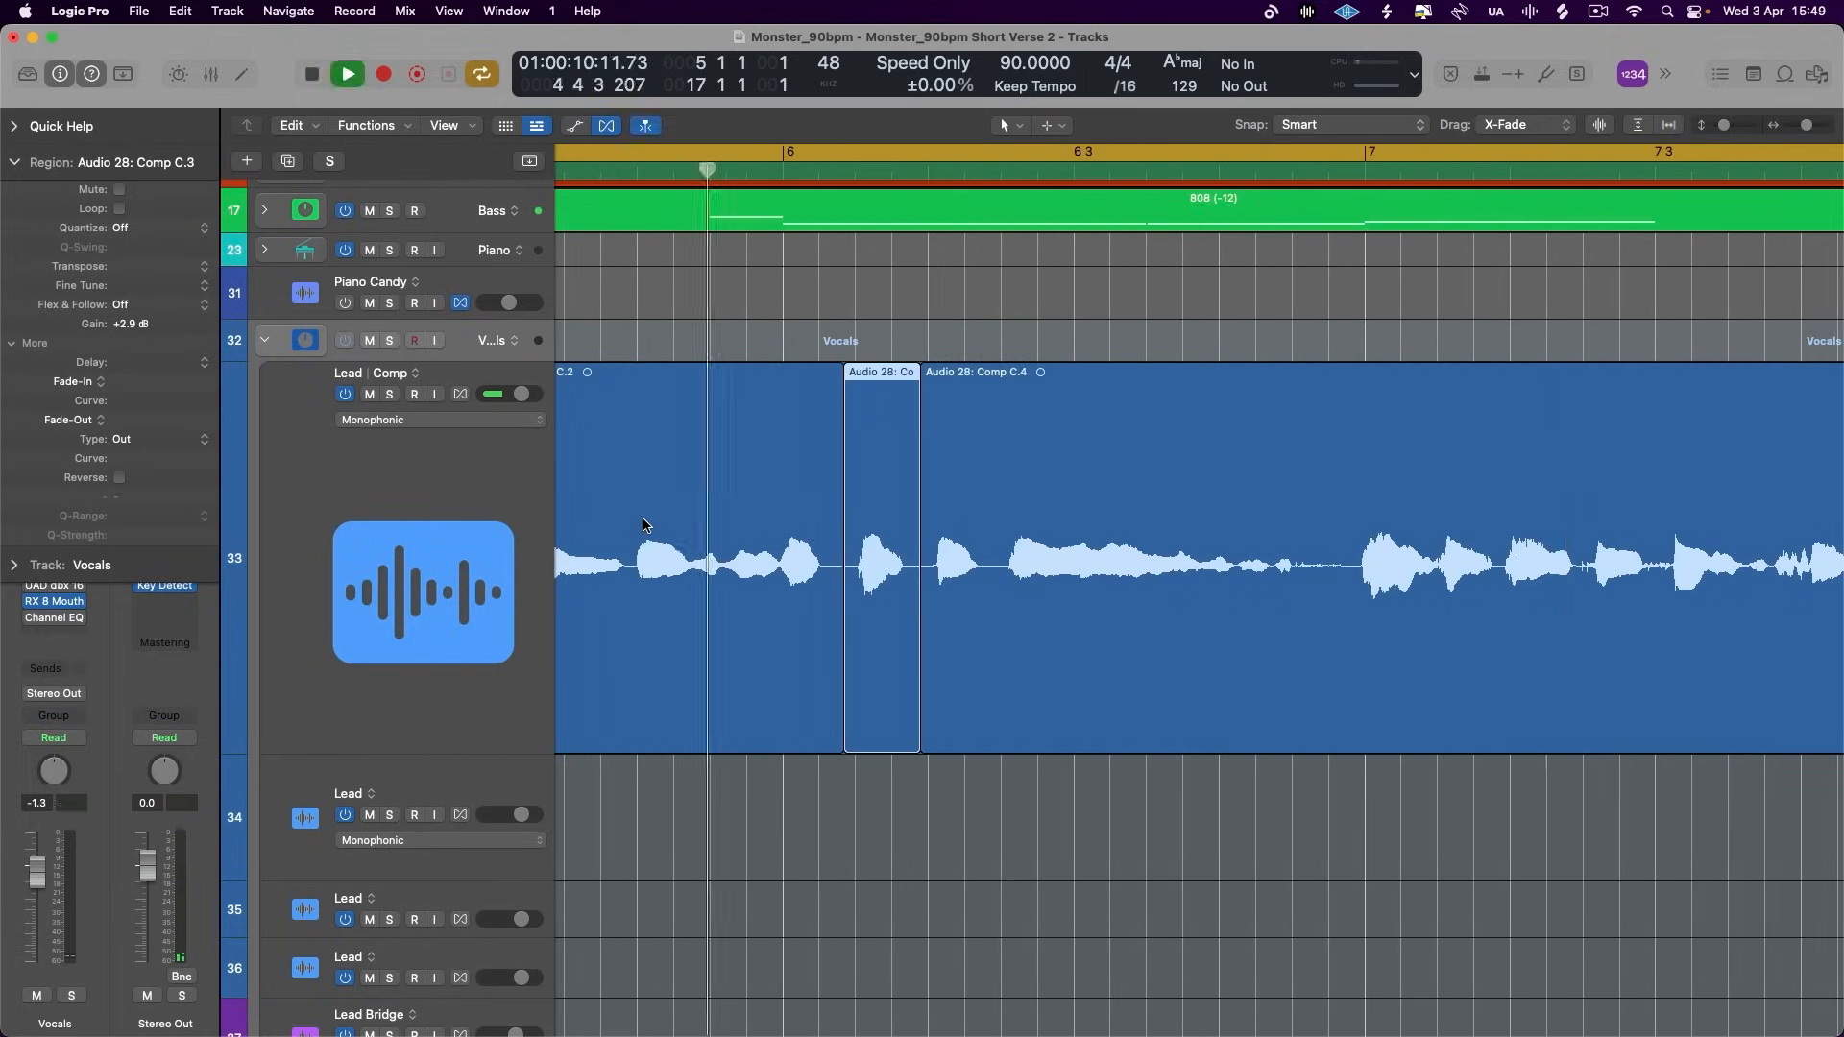
key("space")
- Set the gain of the Lead region at the start of bar 5 to +1.0 dB and play the verse into bar 6
left_click(652, 537)
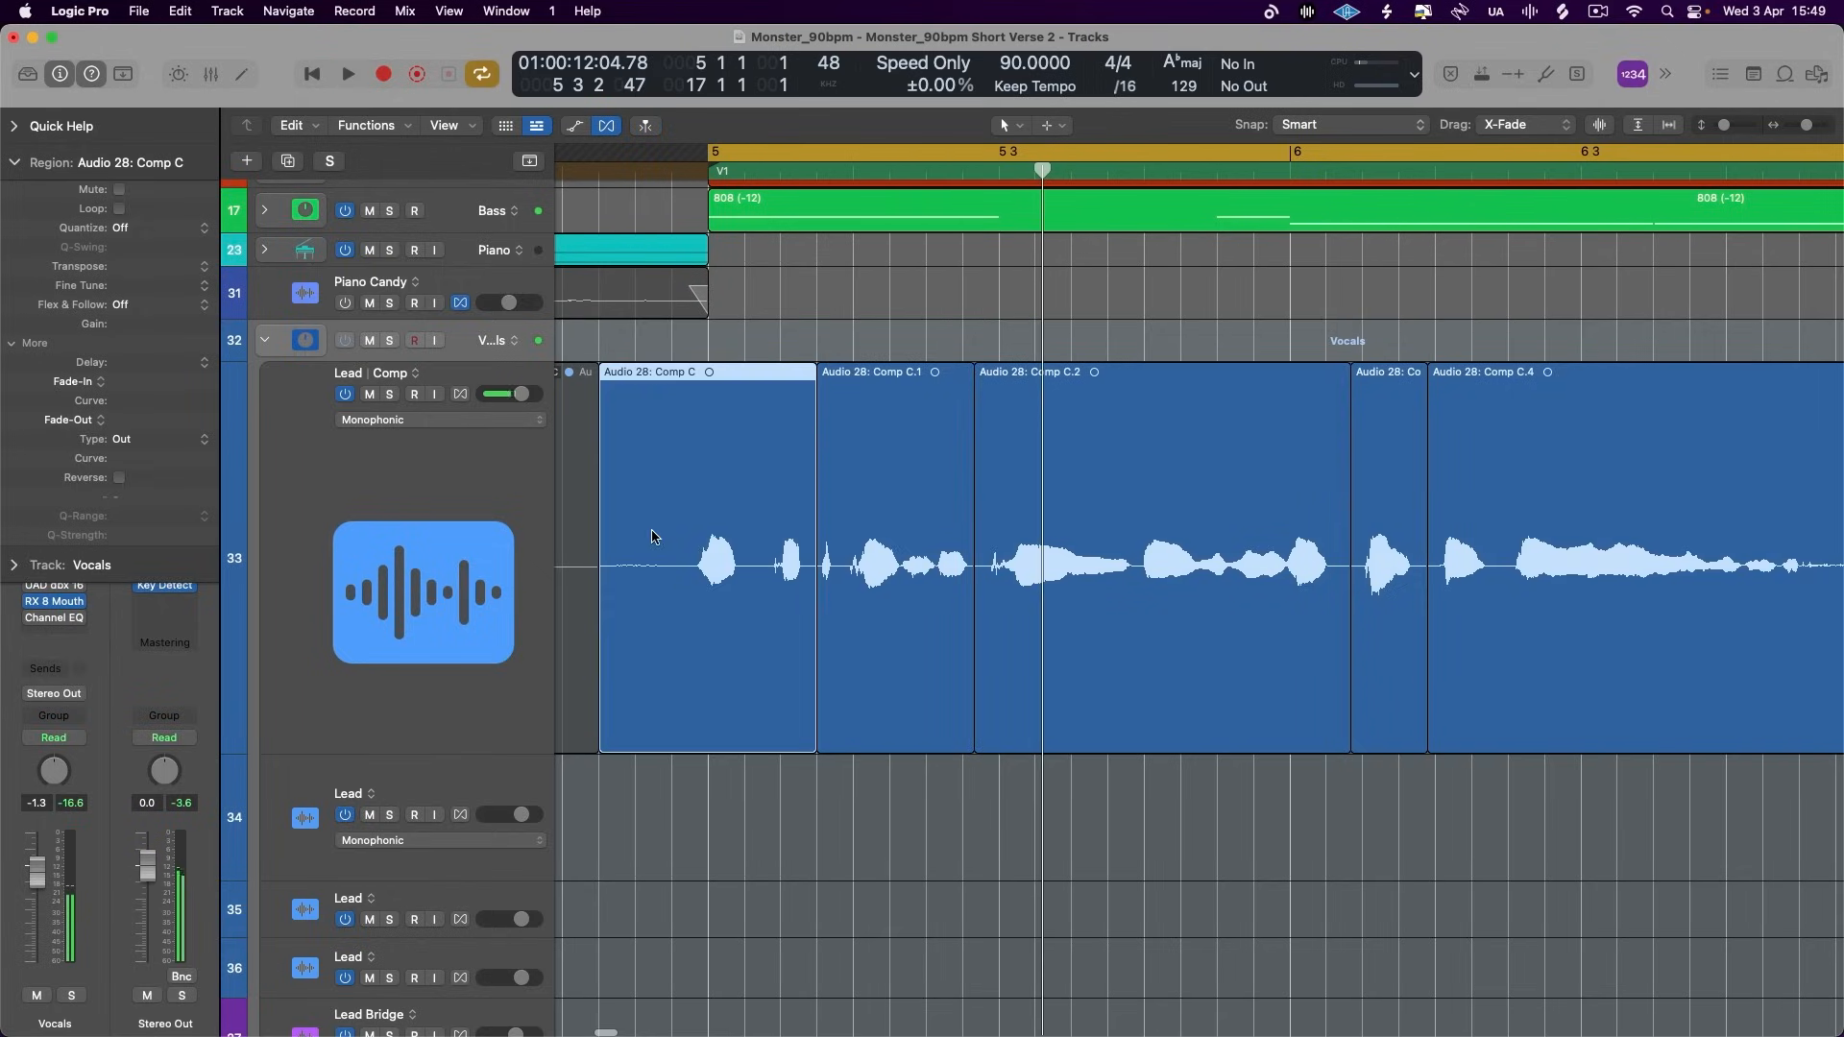
key("space")
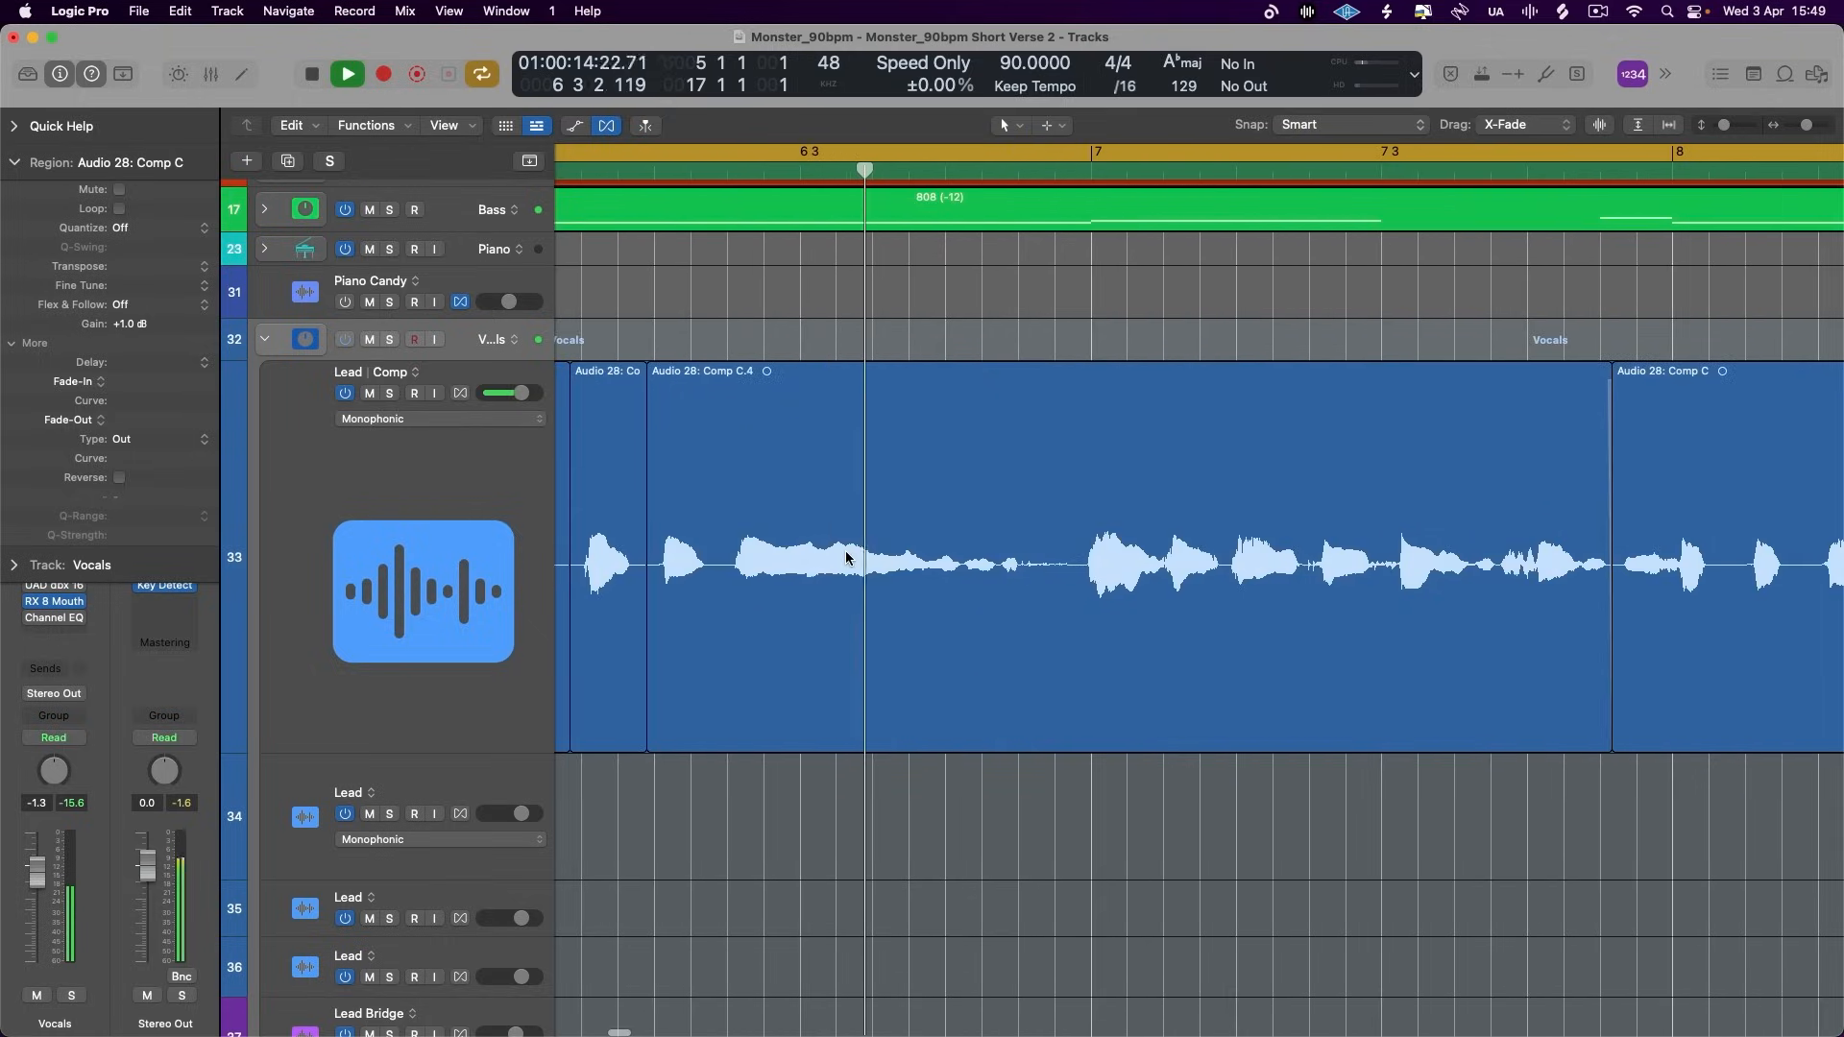
key("space")
- Isolate the Lead phrase running from just before 6 3 to bar 7, set its gain to +0.7 dB and play through bar 10
left_click_drag(873, 566, 1224, 754)
left_click(1117, 611)
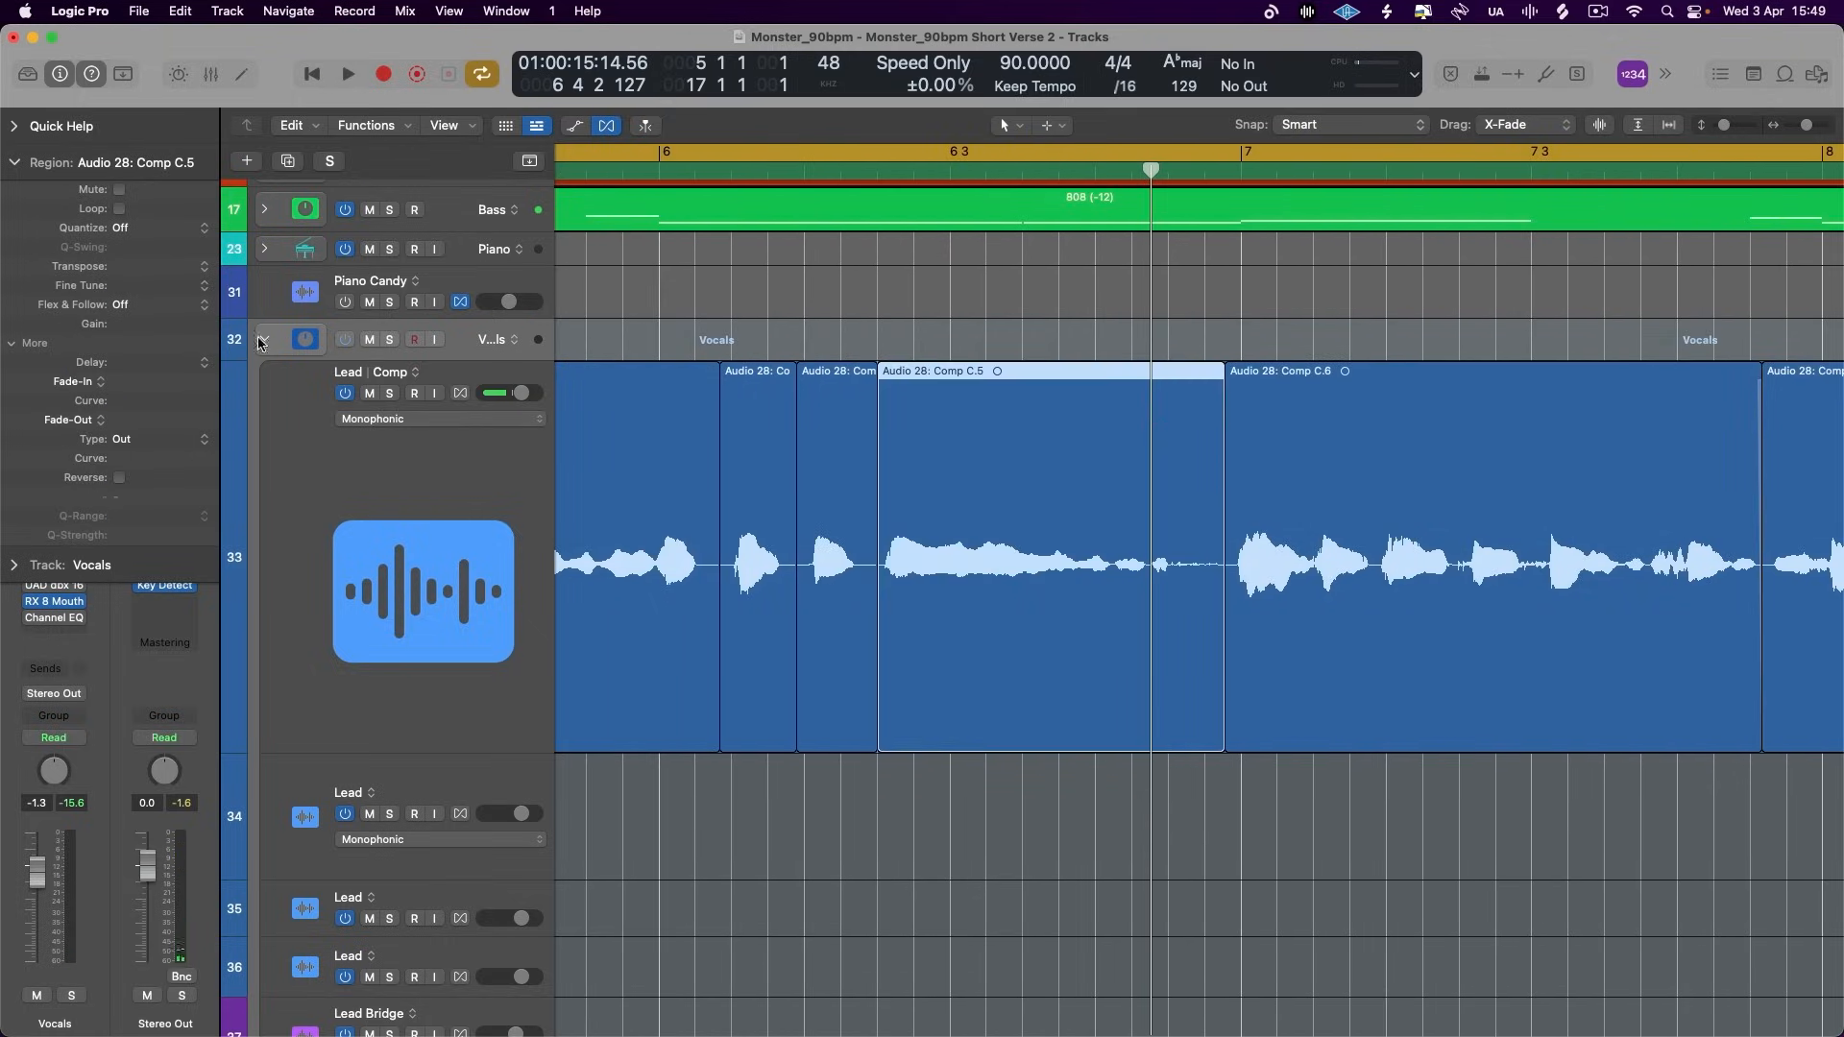
key("space")
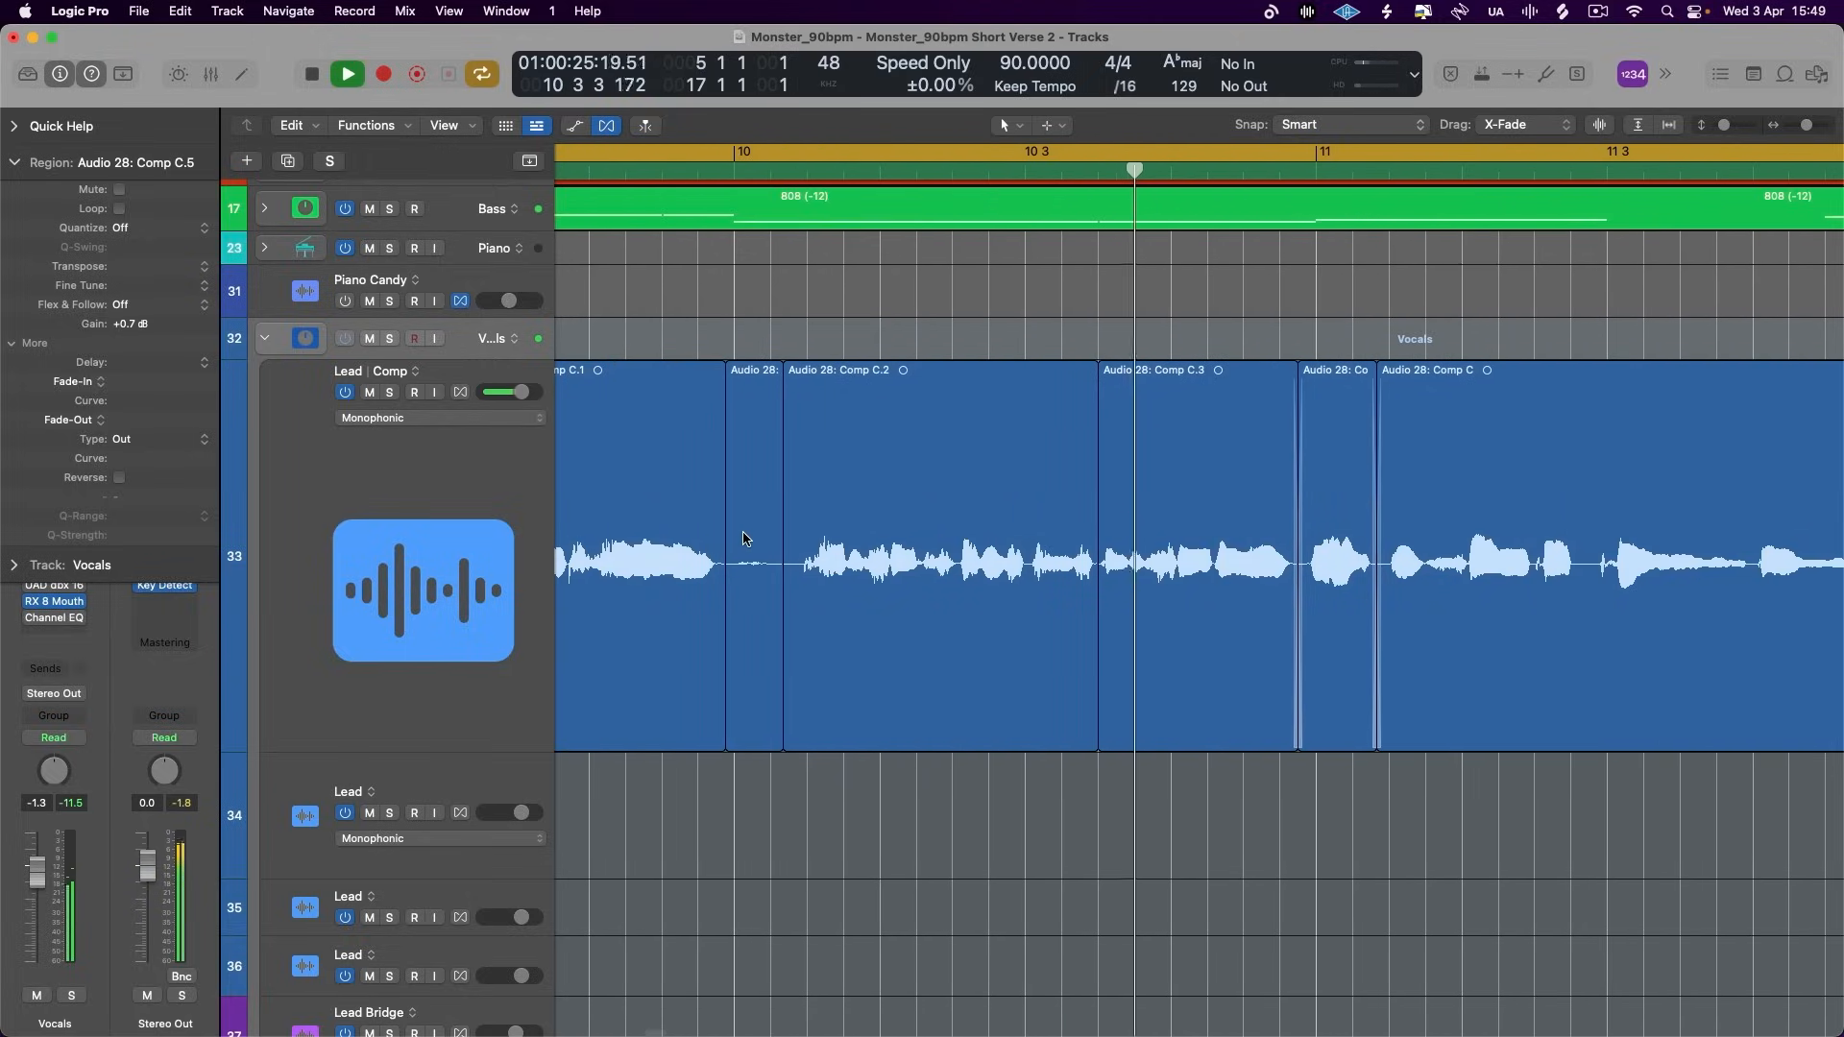
key("space")
- Mute the Dub R and Dub L tracks
scroll(826, 642, "down", 10)
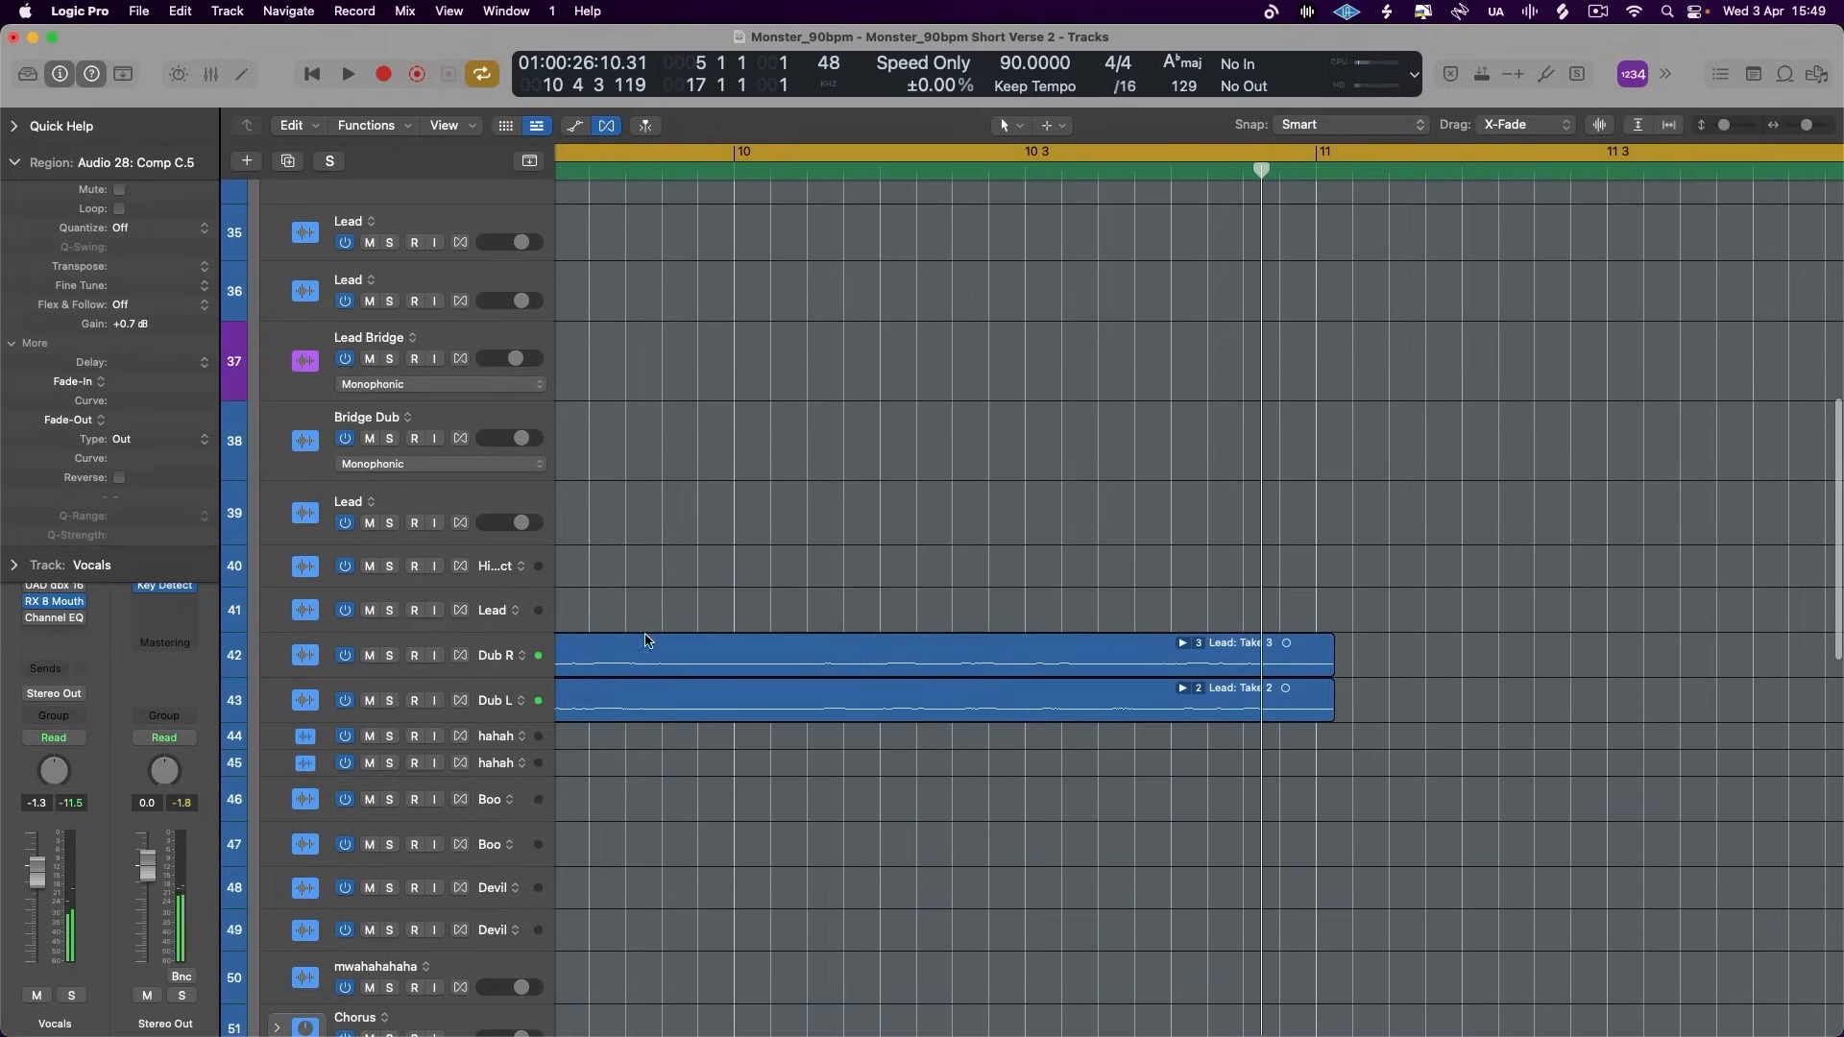
left_click_drag(370, 655, 371, 700)
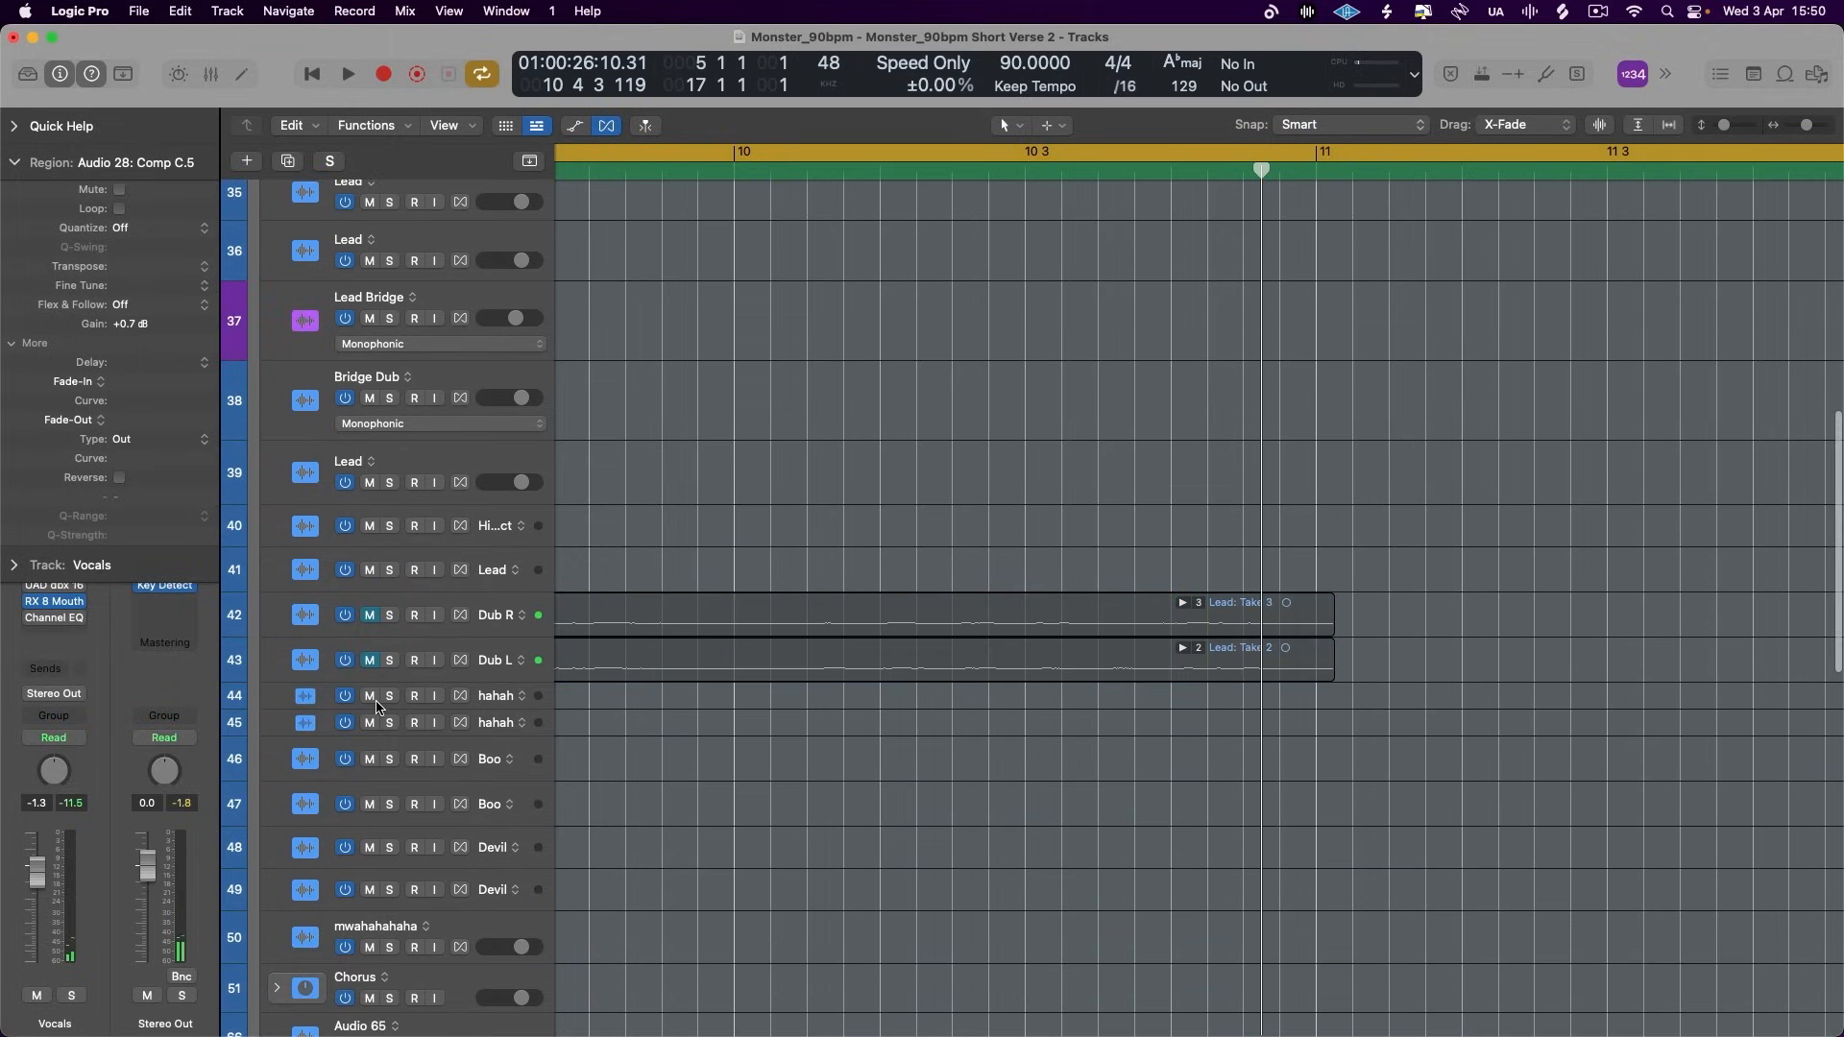
scroll(714, 621, "up", 15)
- Play the verse again from bar 5 and check the evenness of the Lead phrases up to the end of bar 10
key("space")
scroll(713, 621, "down", 5)
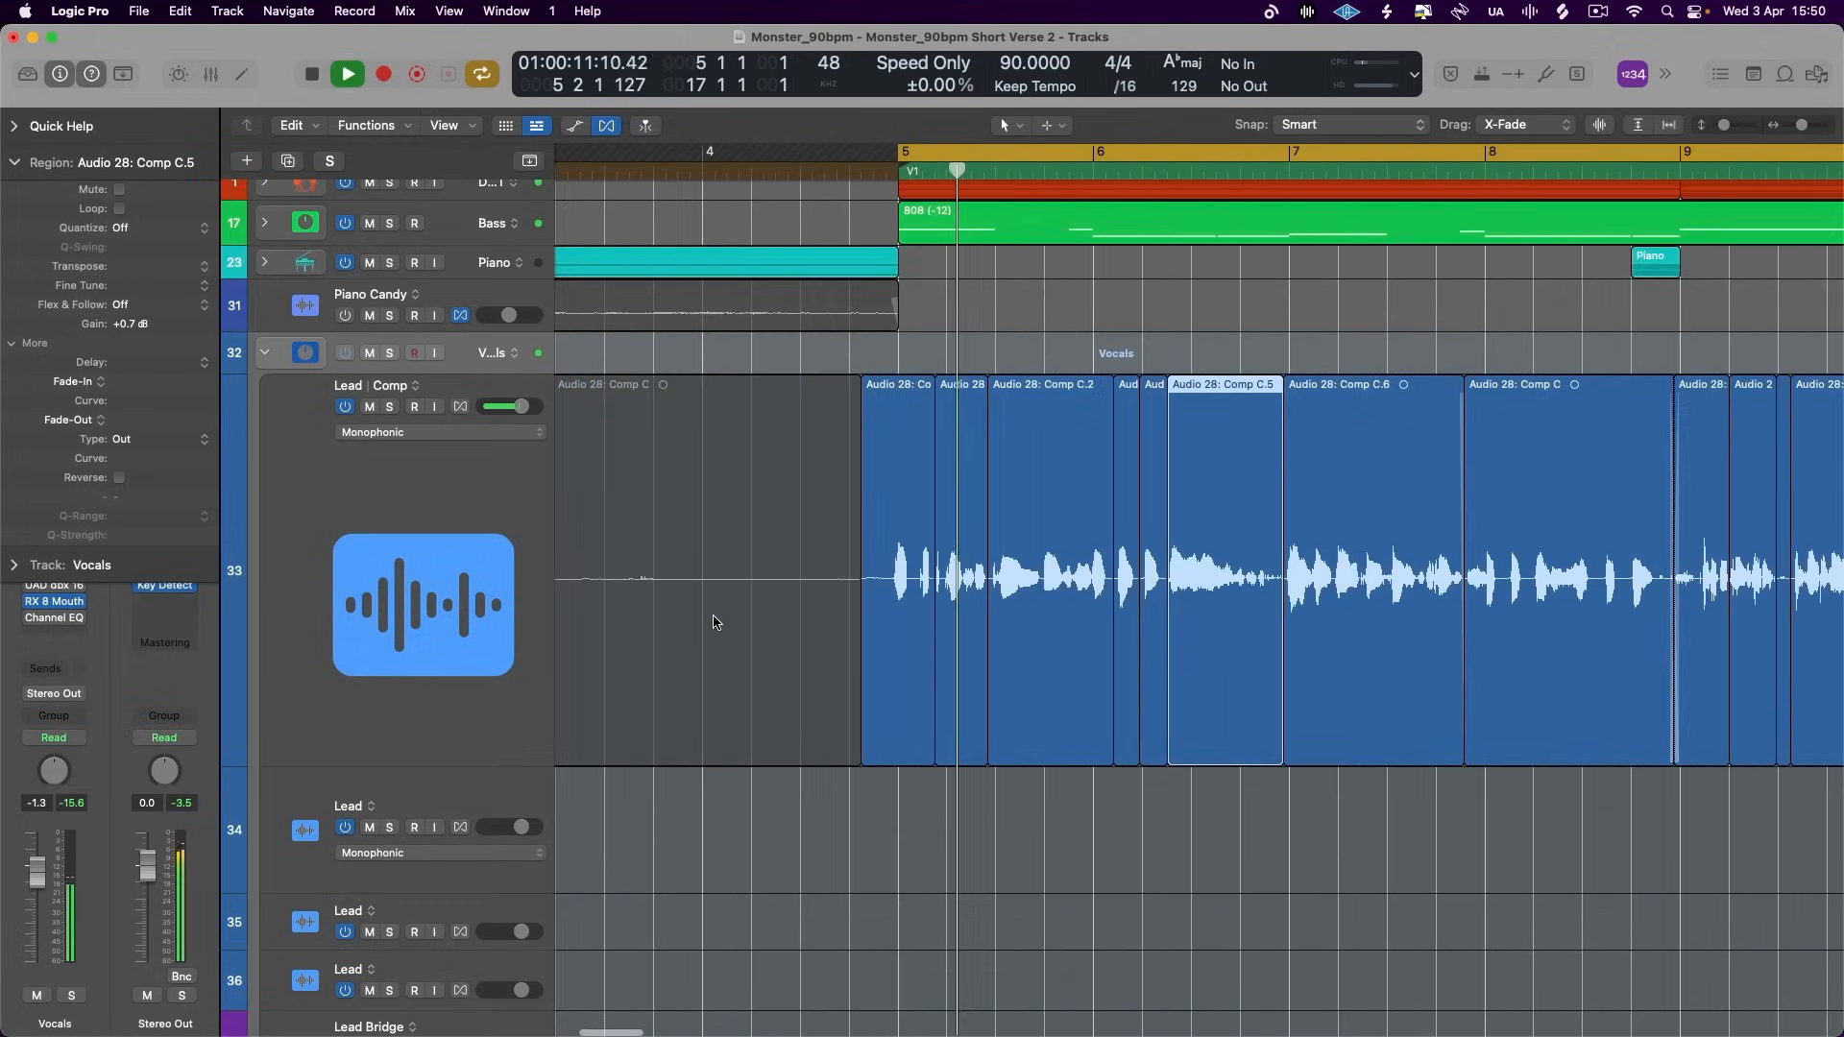
scroll(714, 621, "up", 2)
scroll(713, 621, "right", 5)
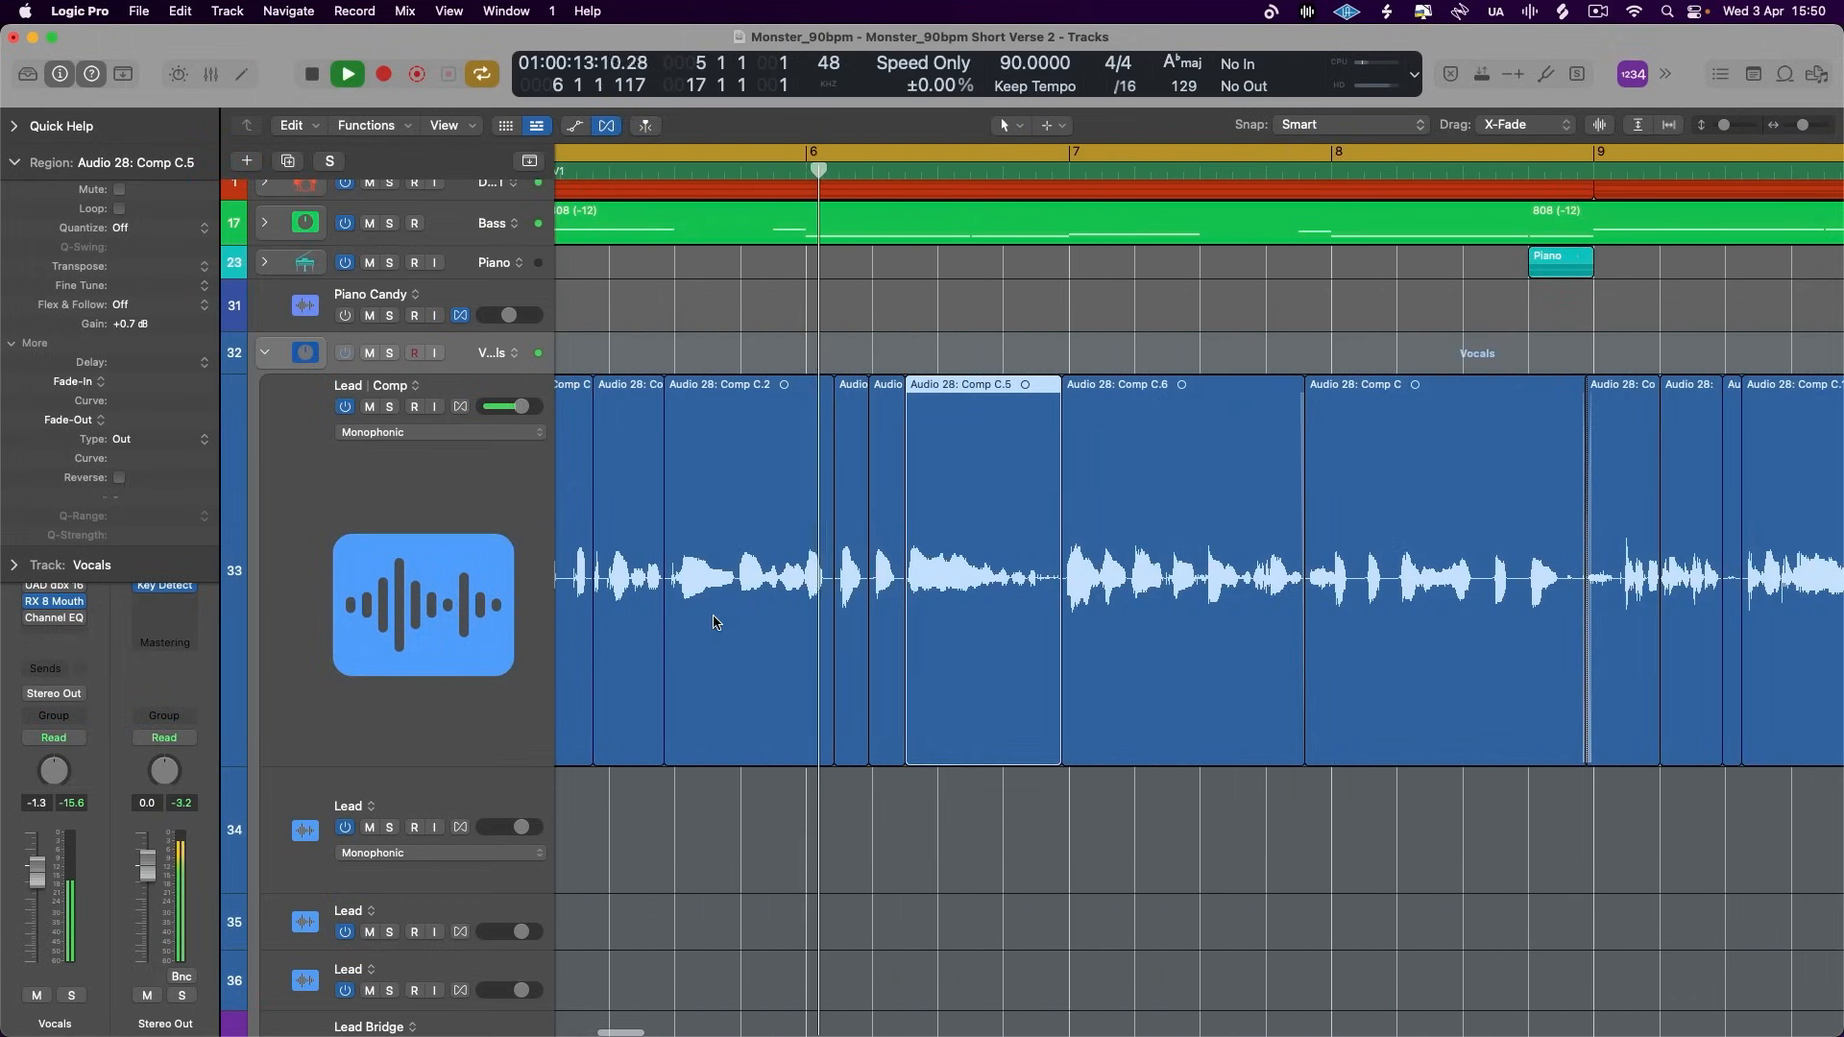
scroll(714, 621, "right", 3)
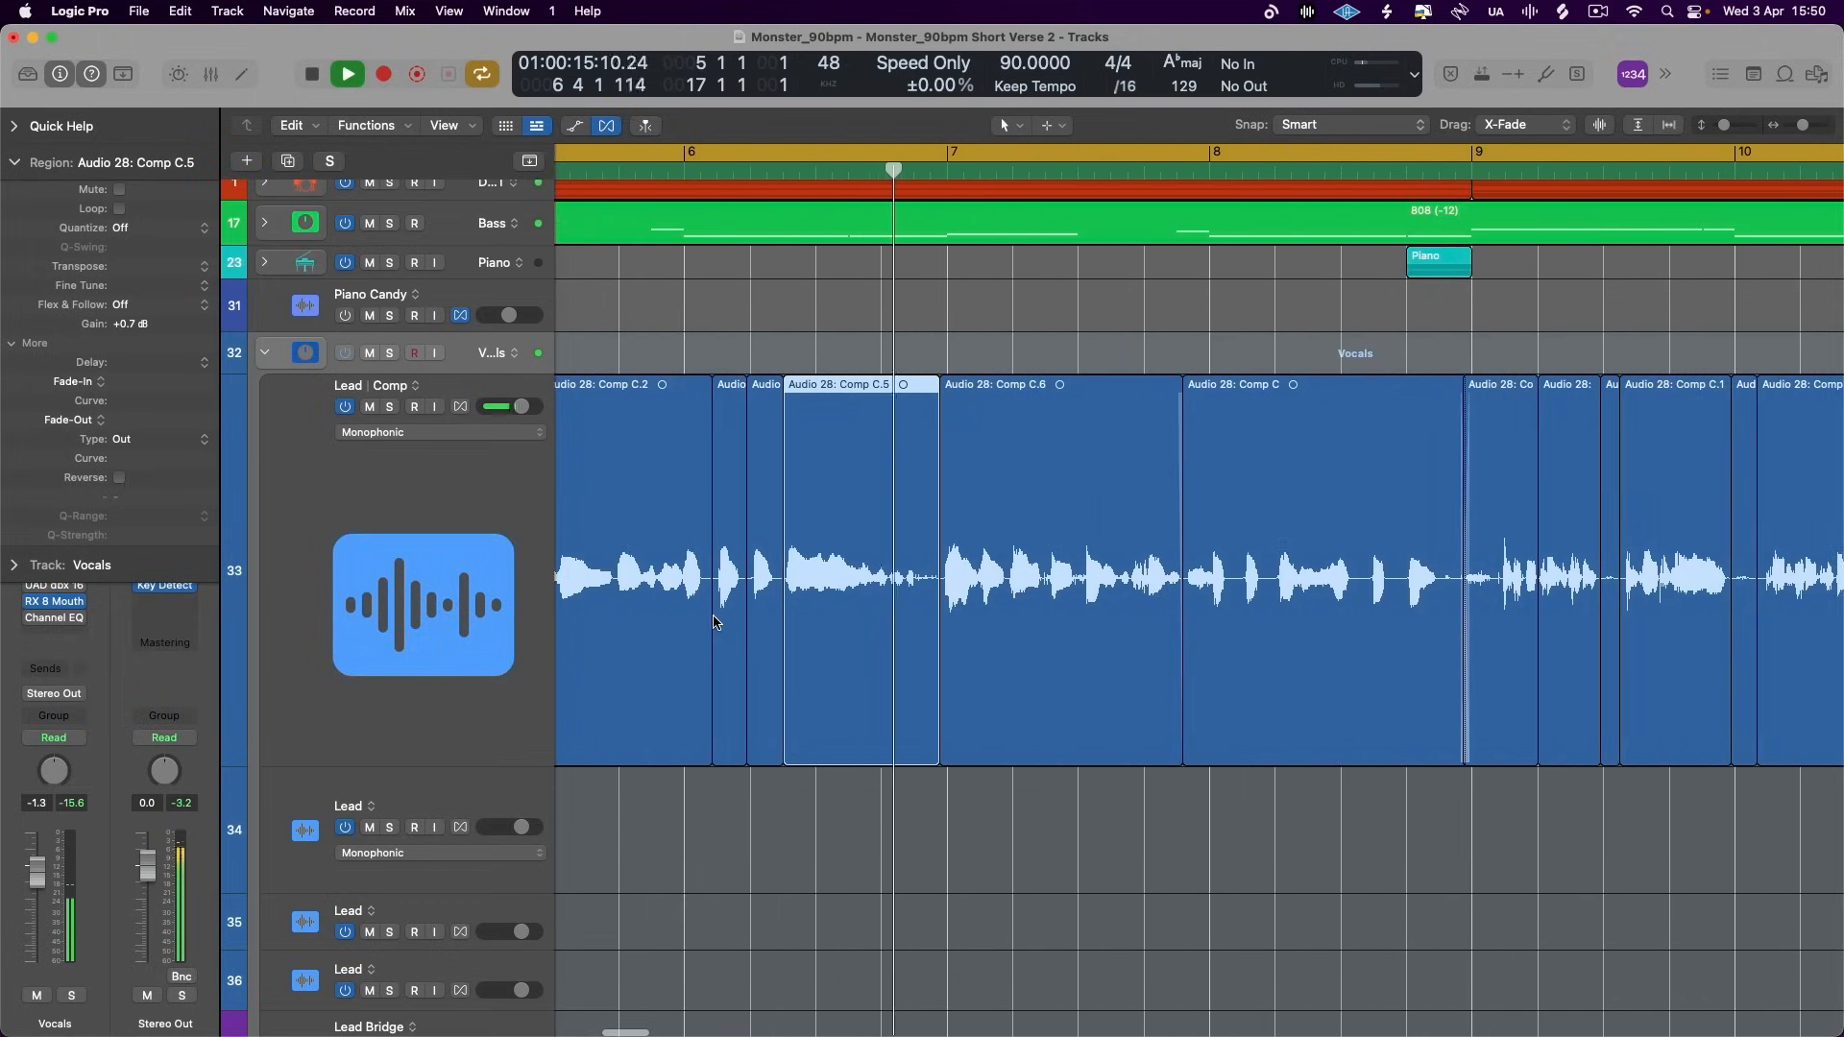
scroll(714, 621, "right", 5)
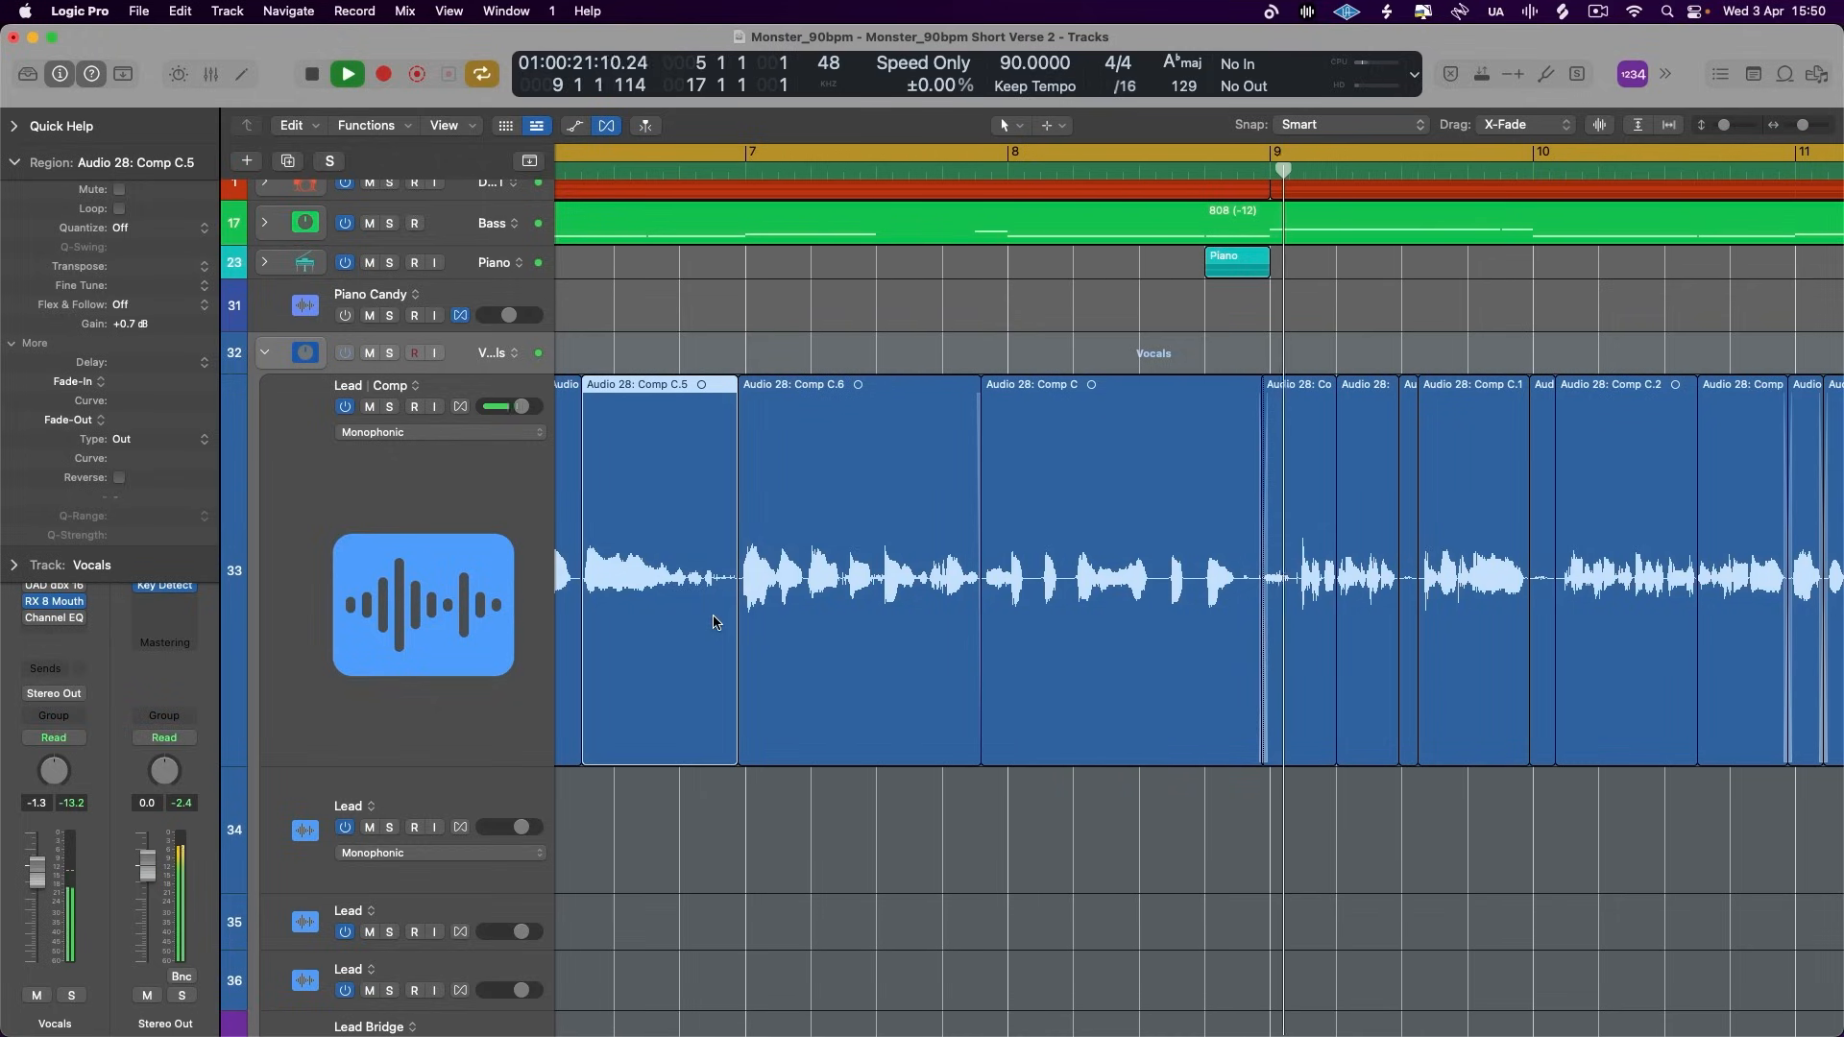
scroll(716, 621, "right", 7)
left_click(968, 586)
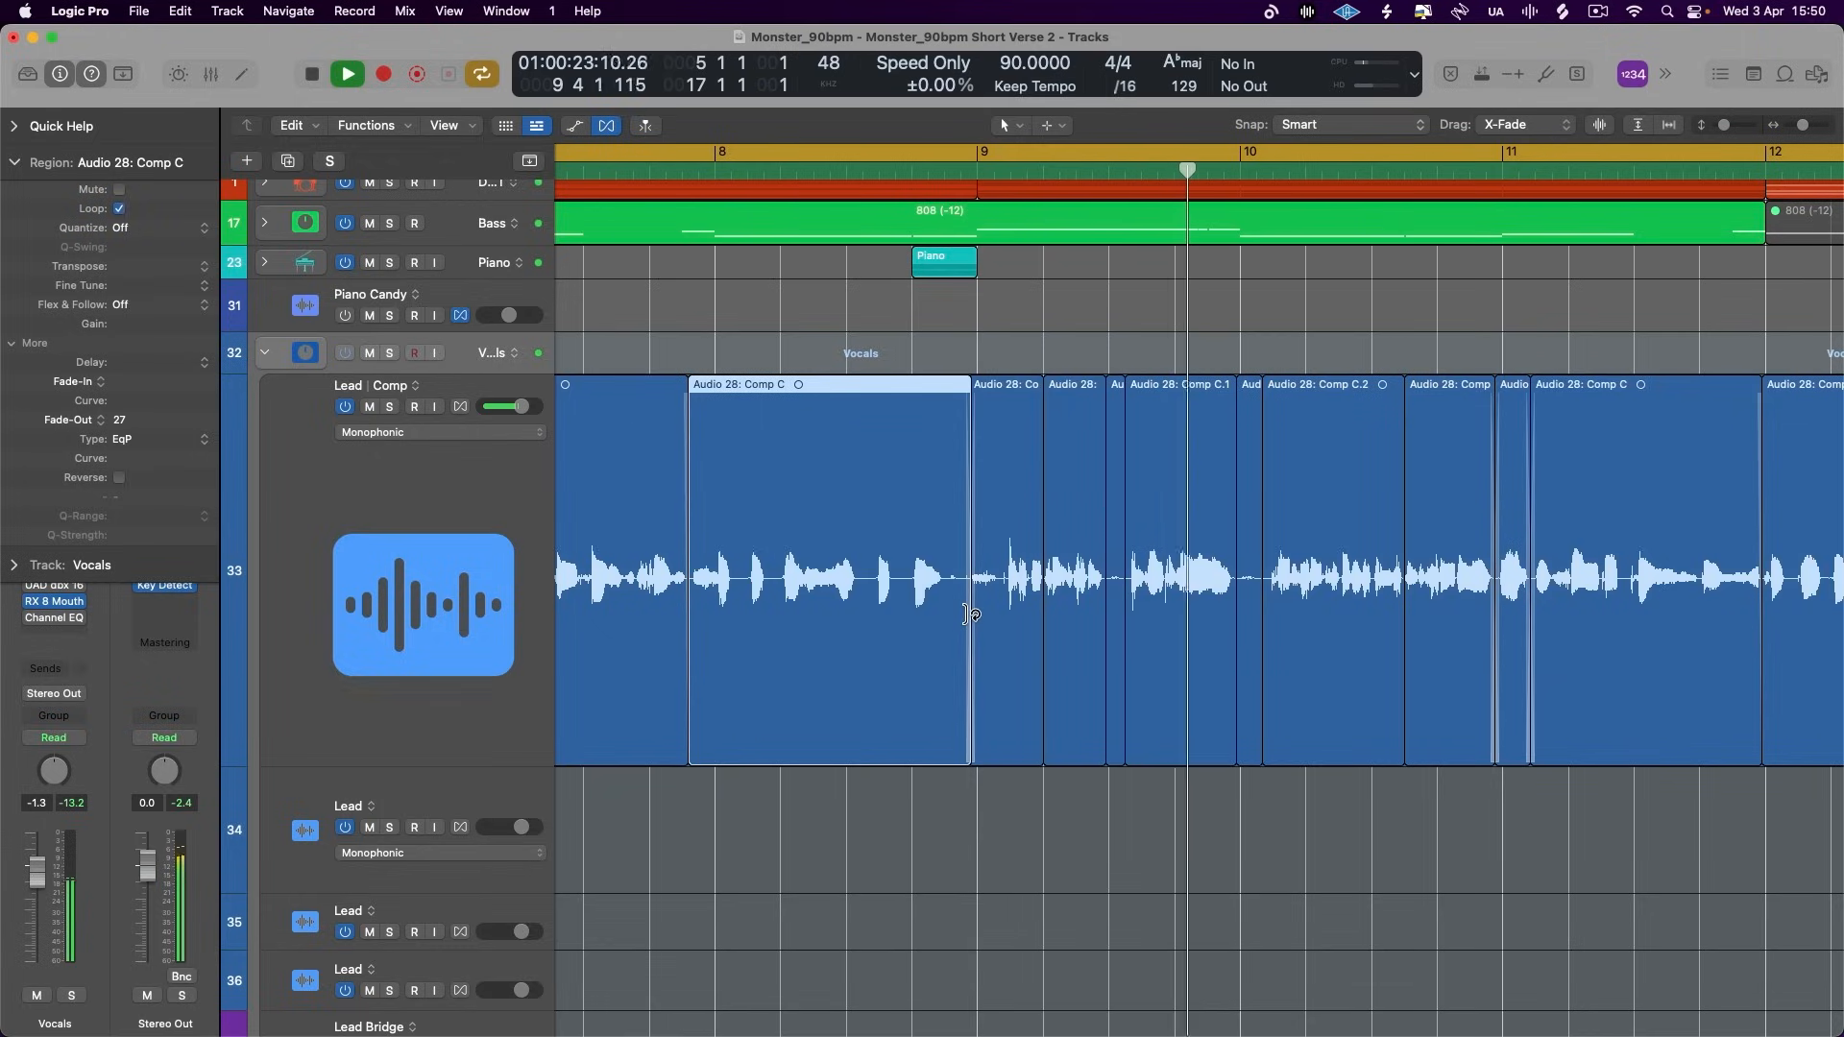
scroll(991, 625, "right", 10)
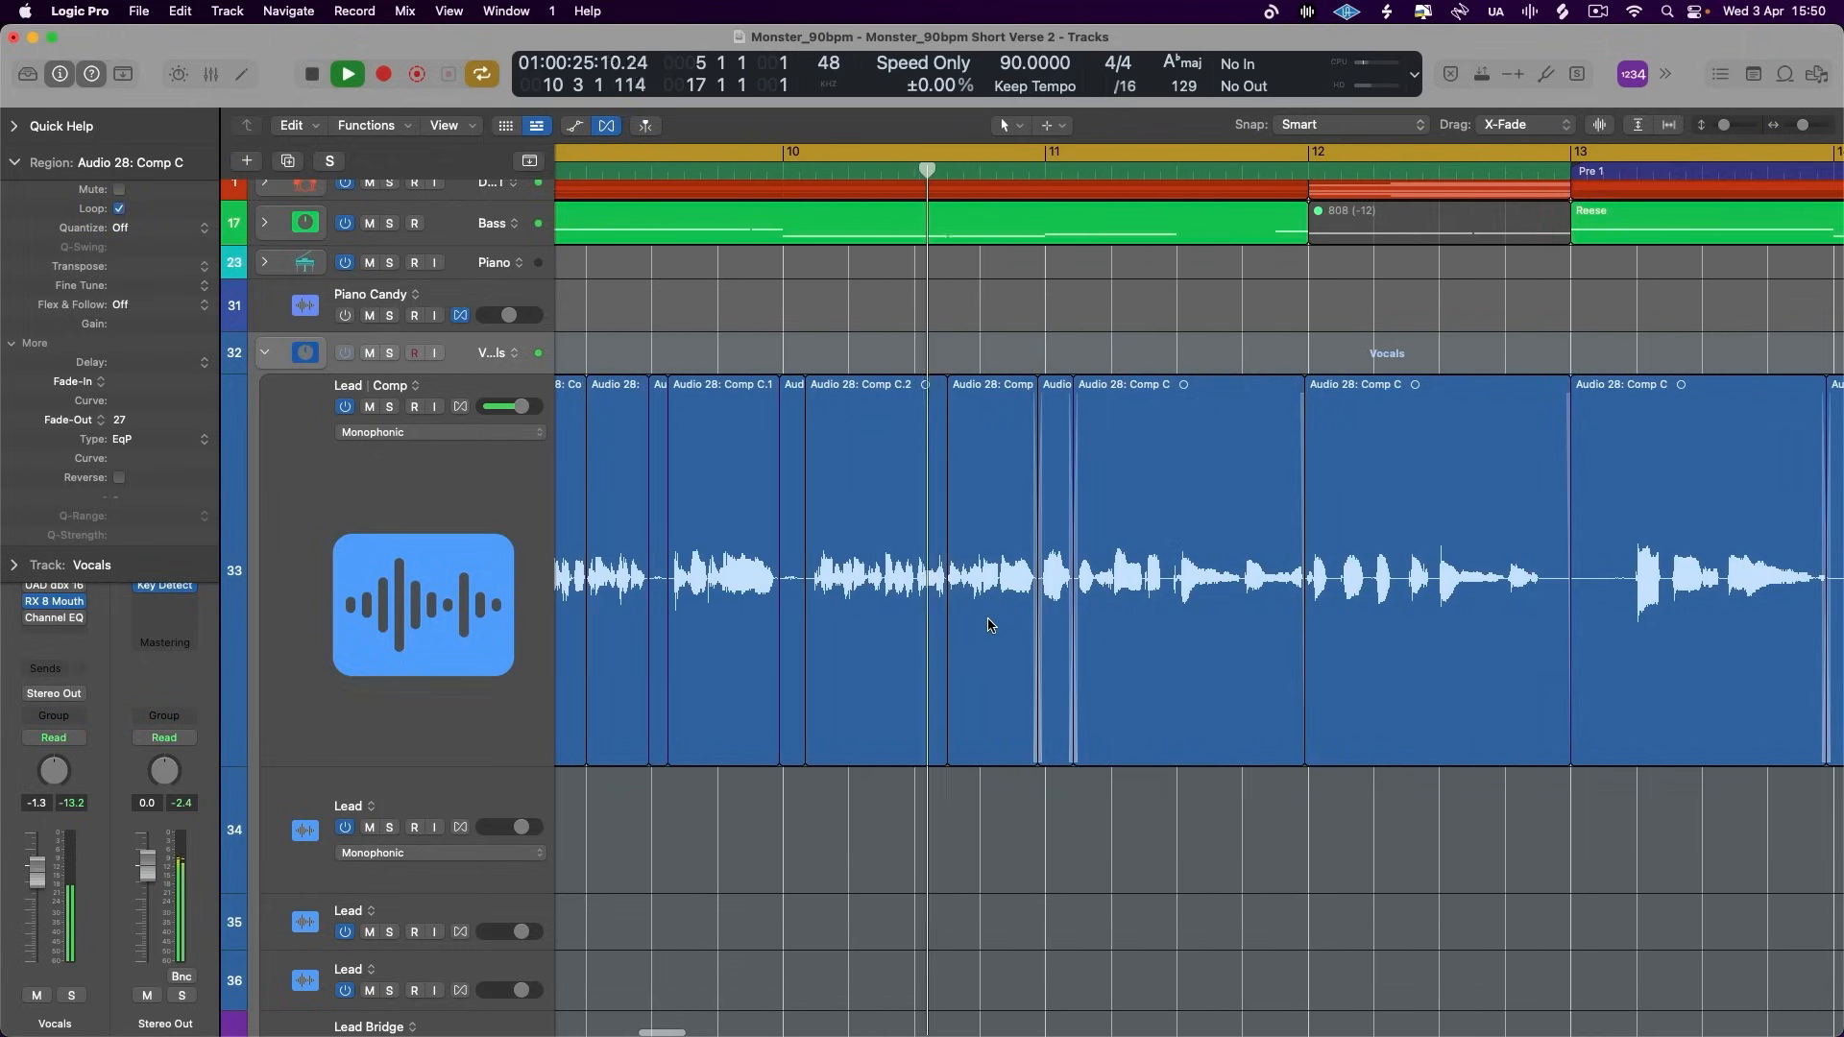
key("space")
- Isolate the quiet Lead word between about 10 2 2 and 10 2 3 and set its gain to +3.6 dB
key("super+Right")
key("super+Right")
key("super+Right")
scroll(933, 593, "left", 7)
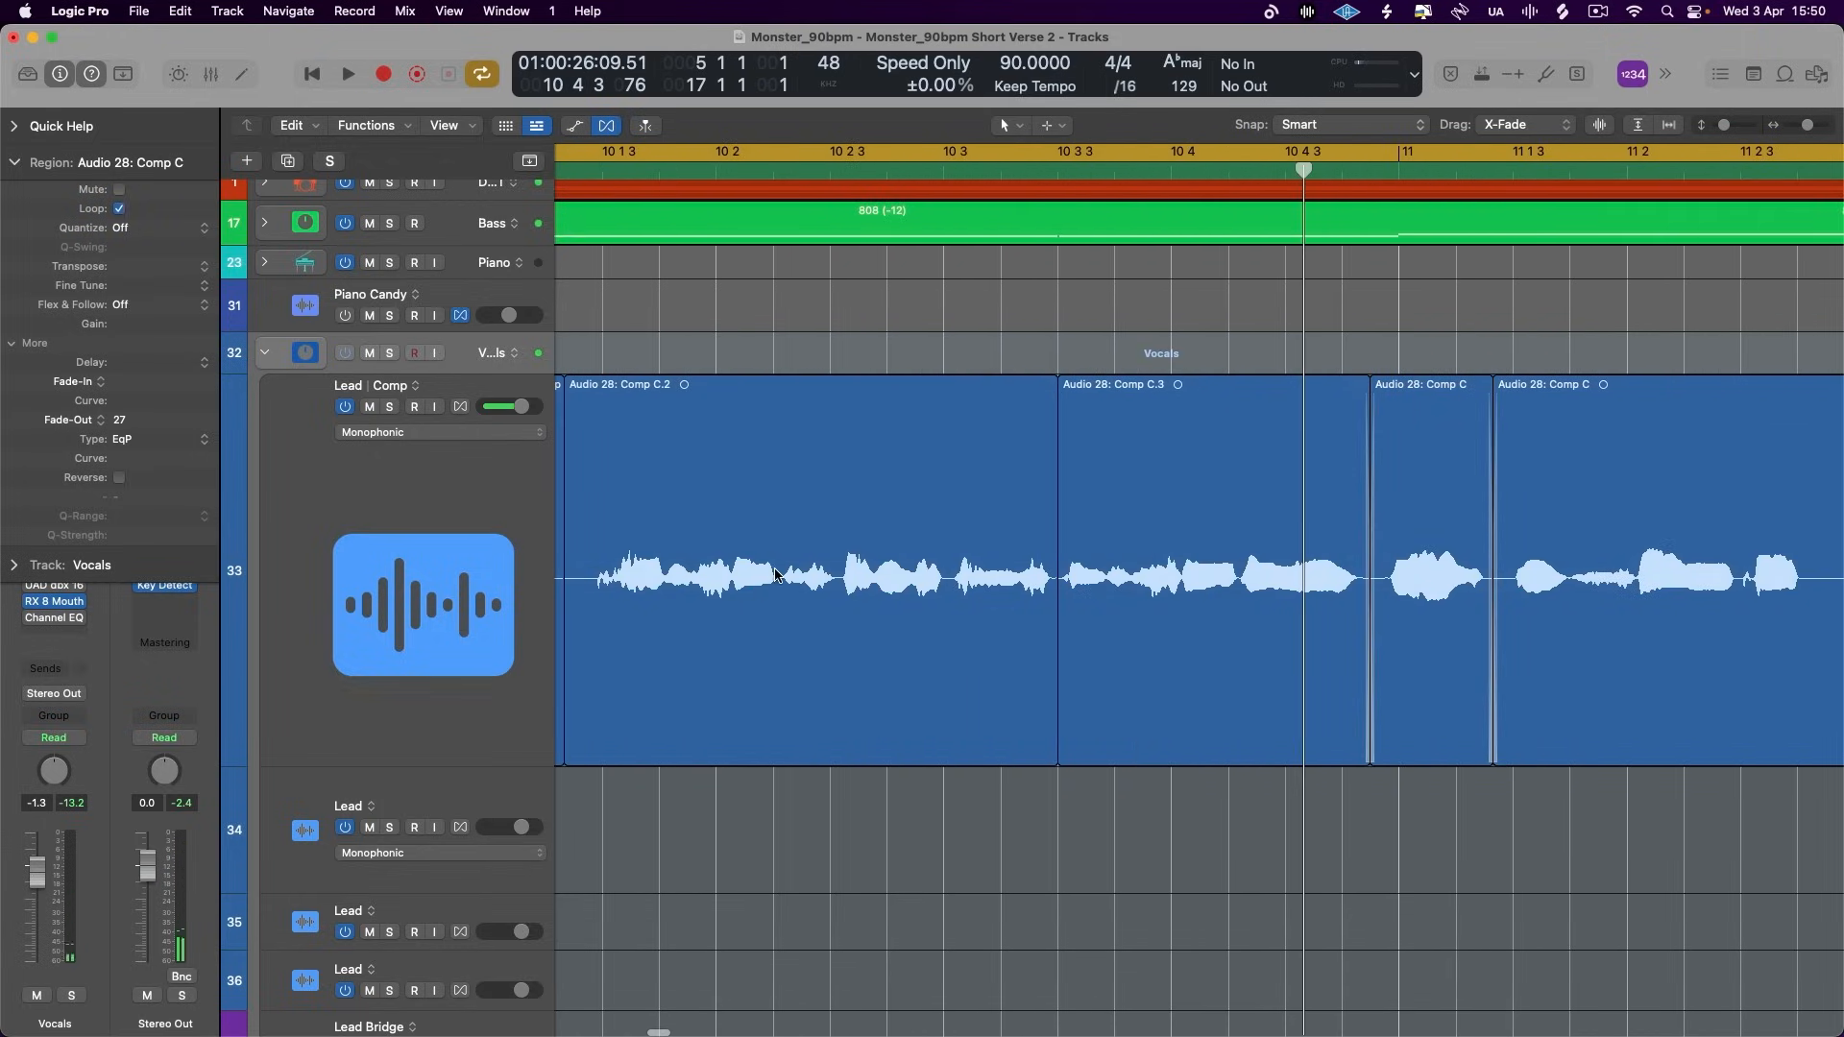
key("super+Right")
key("super+Right")
scroll(820, 575, "left", 15)
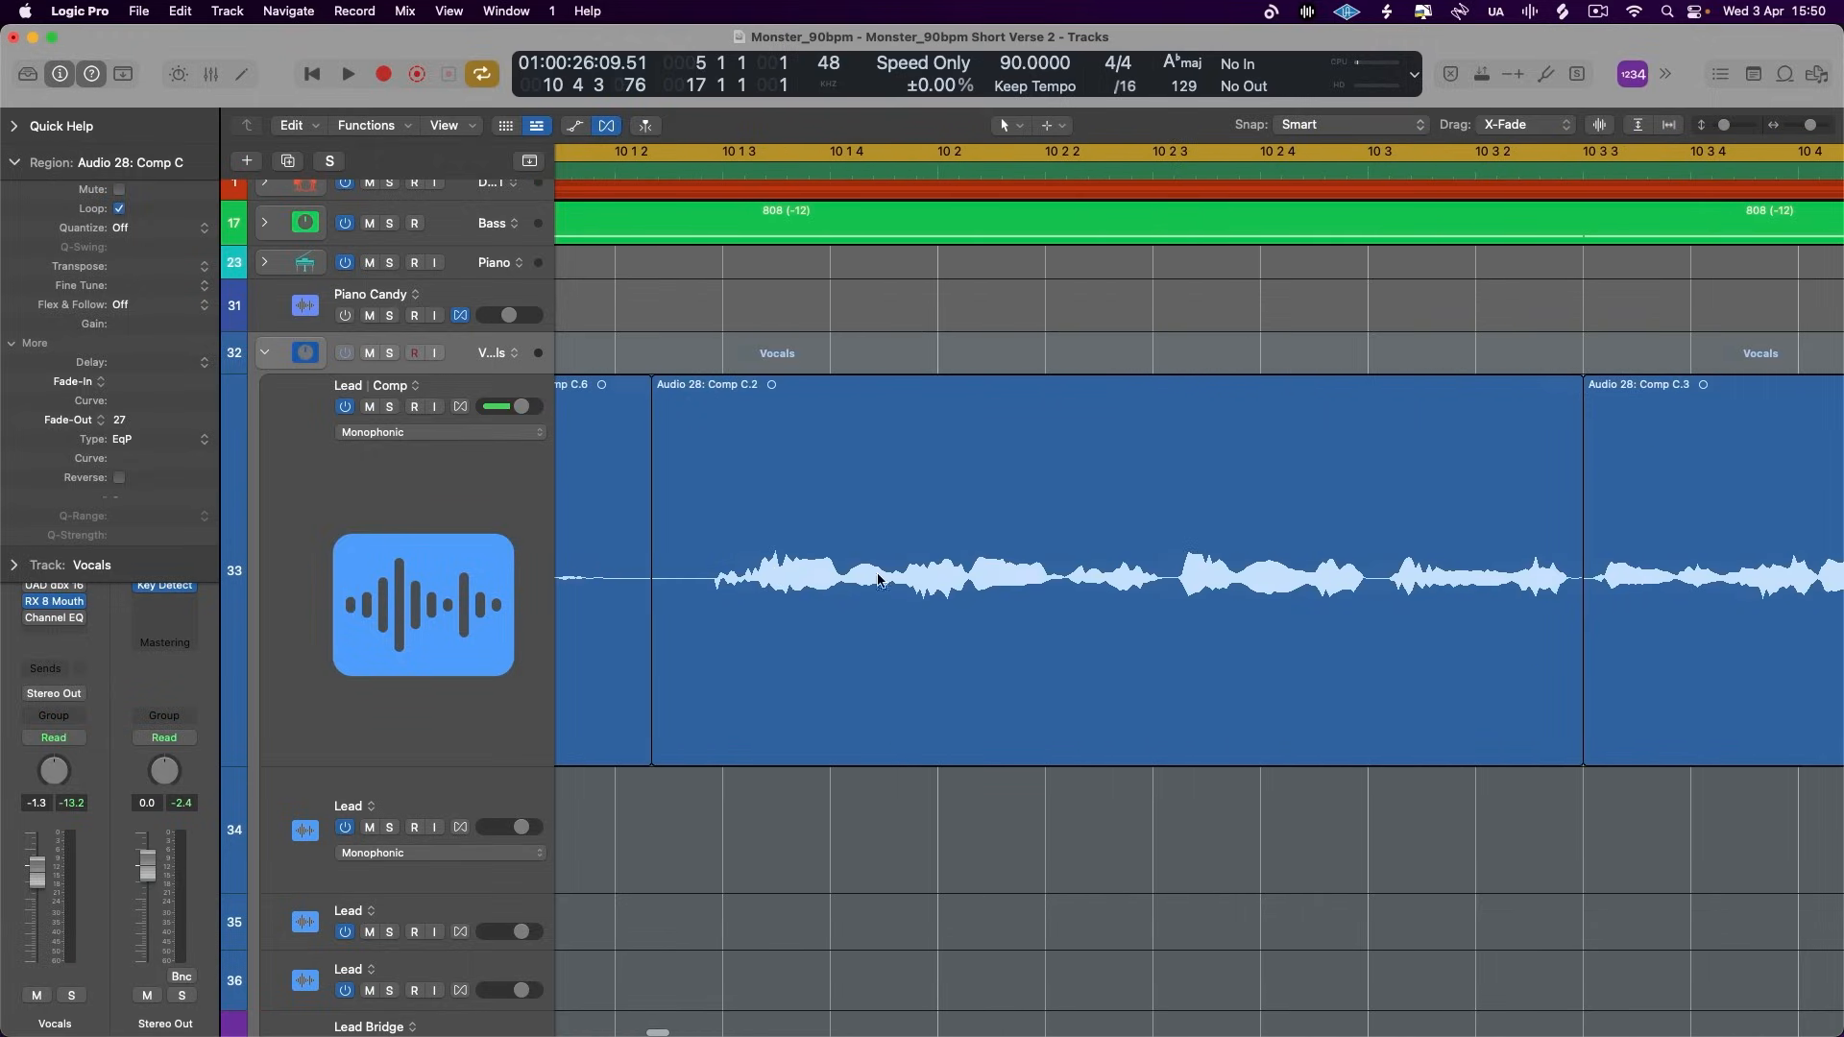
left_click_drag(1060, 580, 1140, 641)
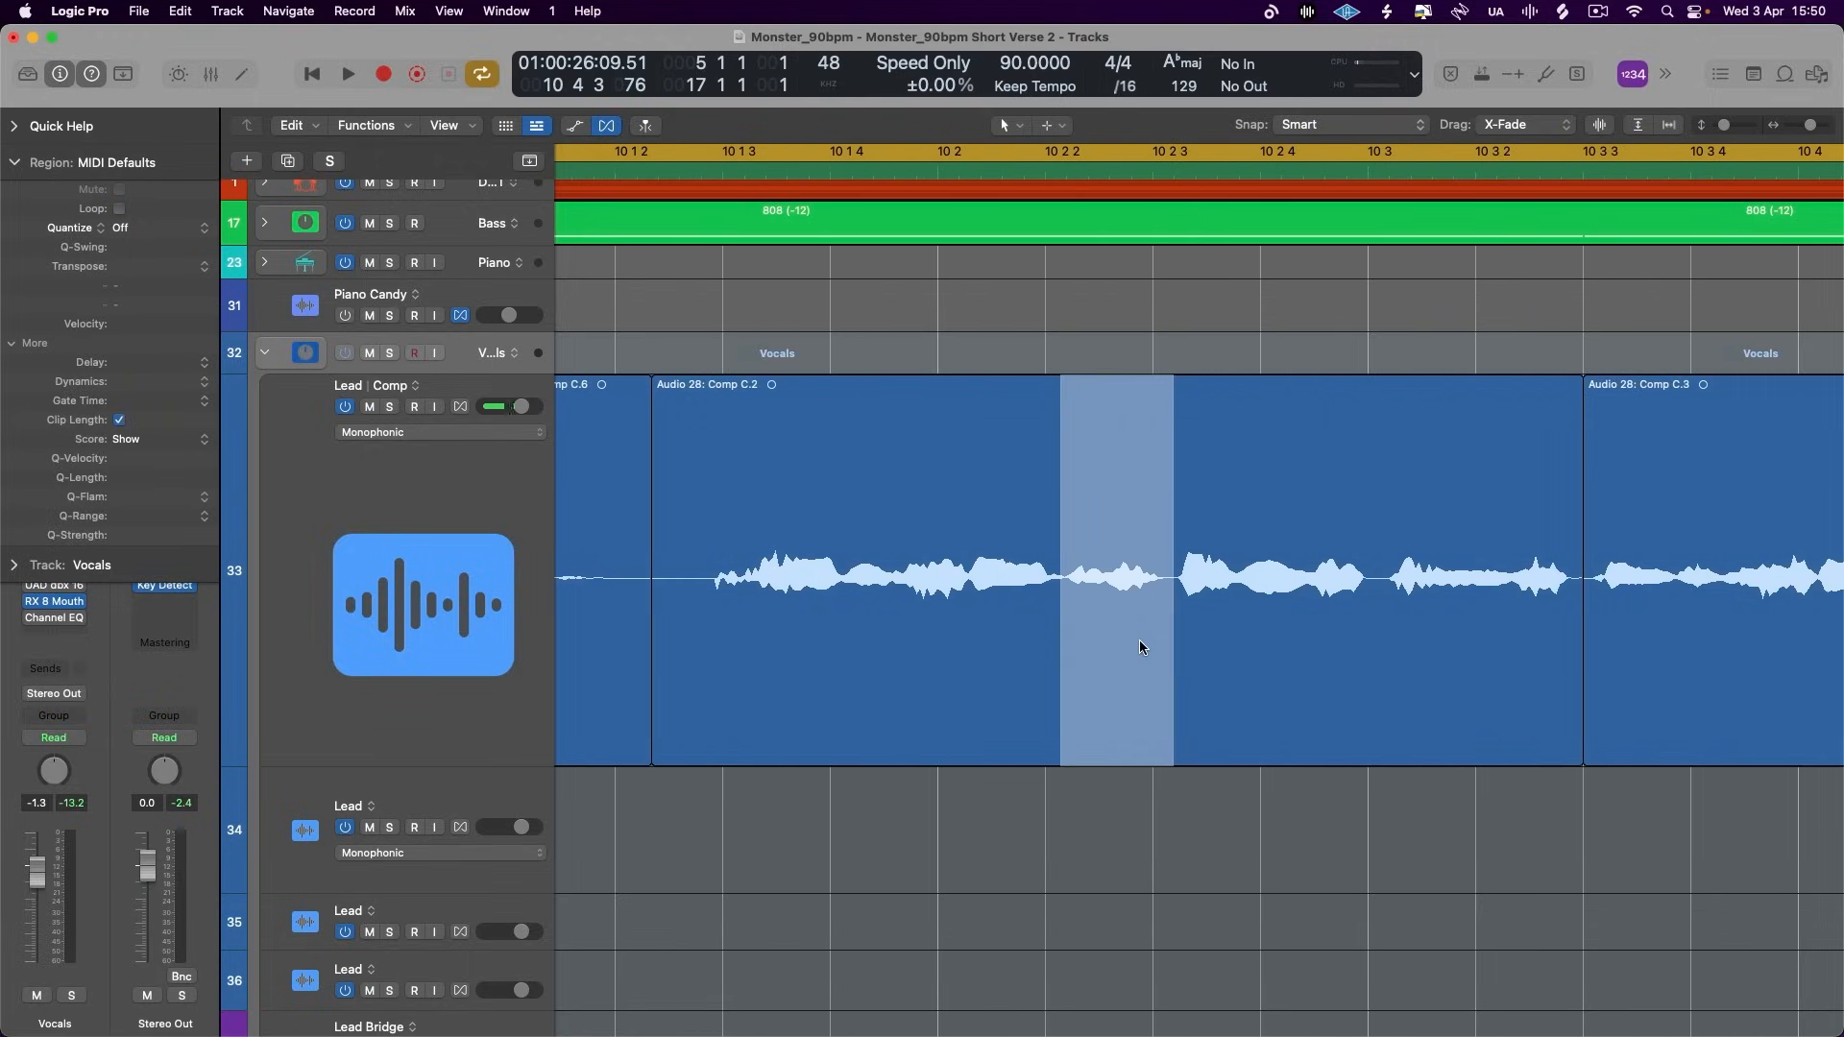
key("super+Right")
key("super+Right")
key("super+Right")
key("super+Right")
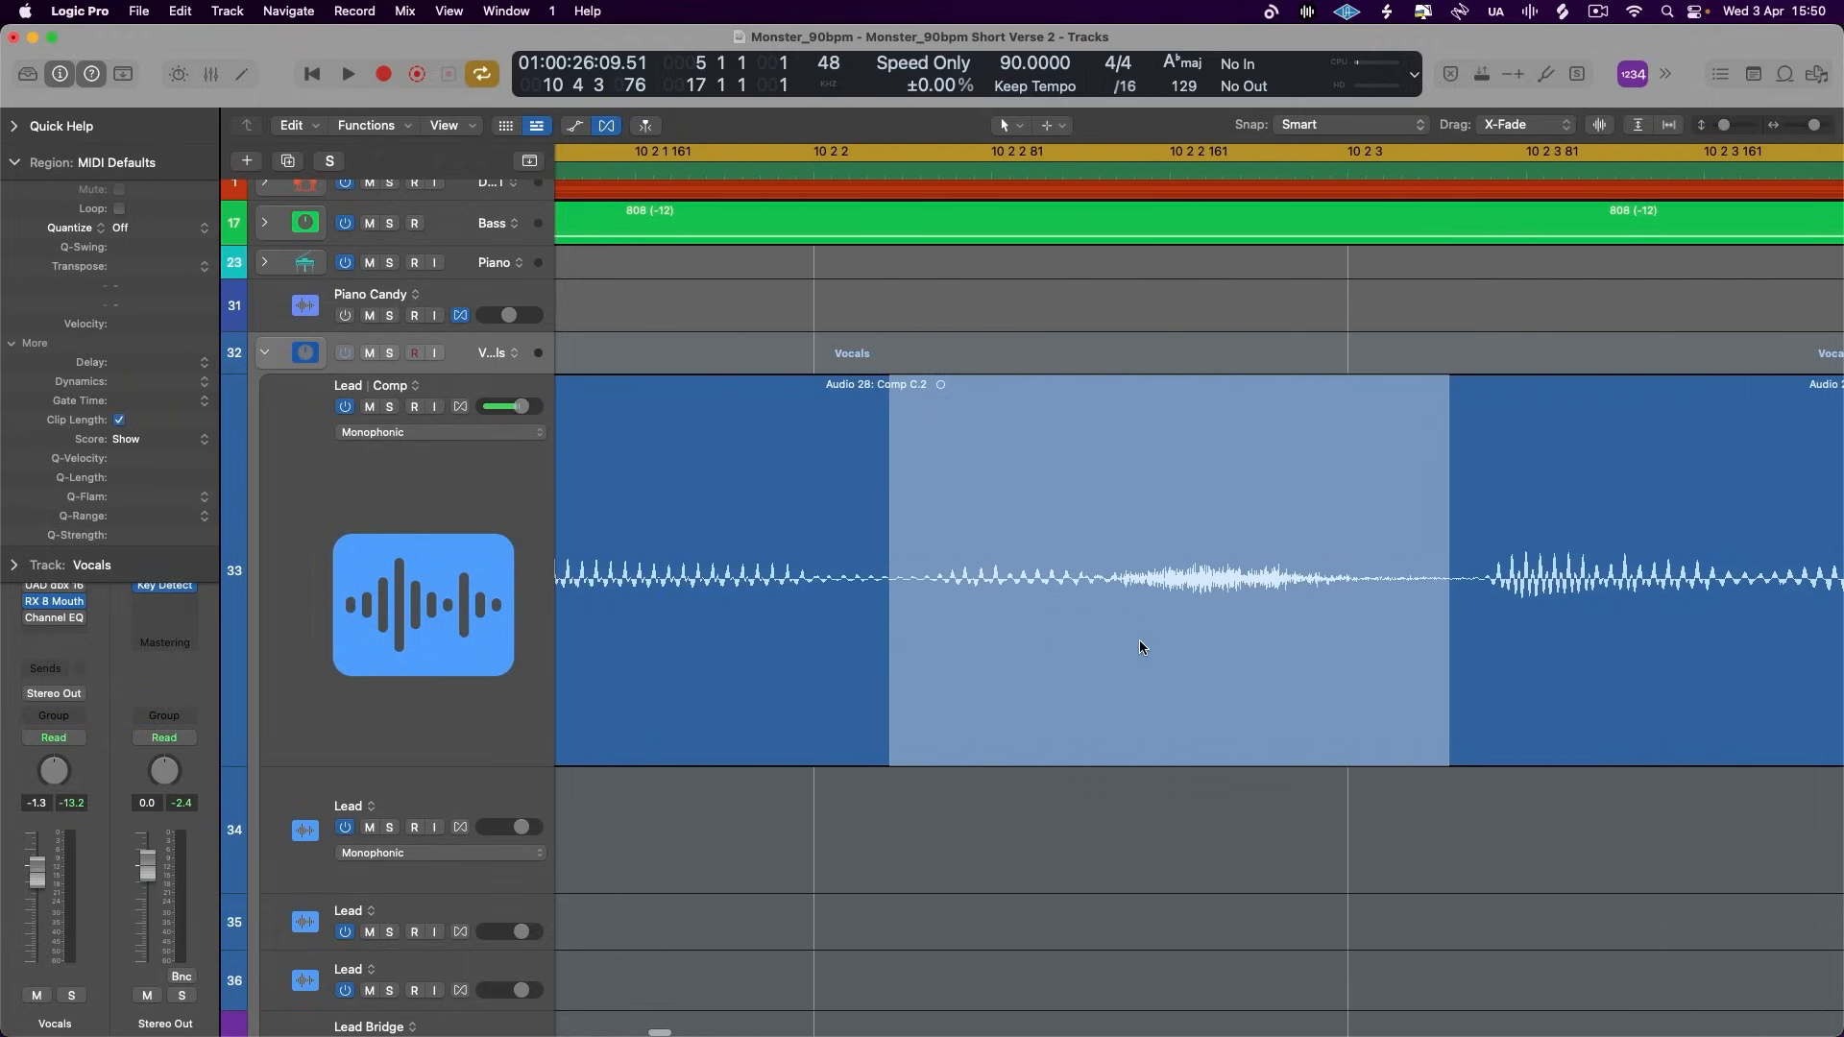
left_click(809, 660)
left_click_drag(913, 577, 1443, 591)
left_click(1404, 592)
key("super+Left")
key("super+Left")
key("super+Left")
key("super+Left")
key("super+Left")
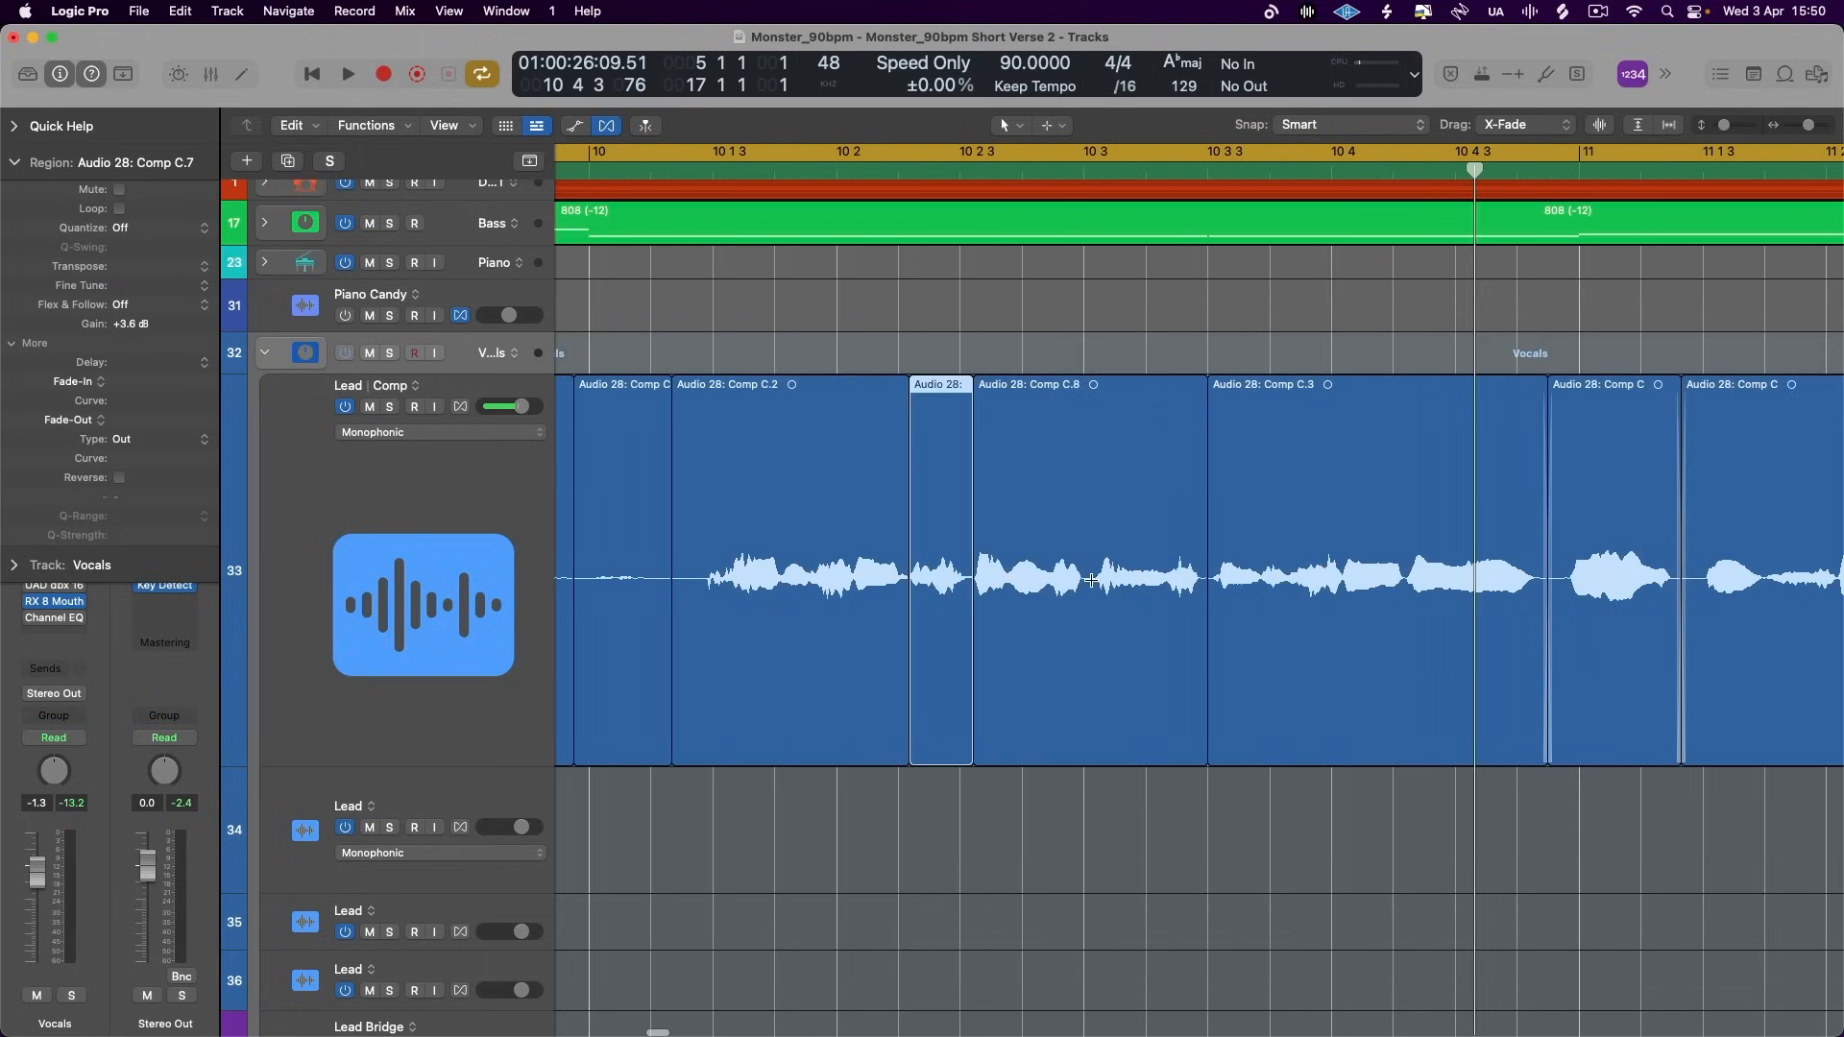
- Split off the Lead words from 10 3 to 10 3 3, set their gain to +2.8 dB and play from just after bar 10 without cycle
left_click_drag(1087, 574, 1205, 588)
left_click(1147, 591)
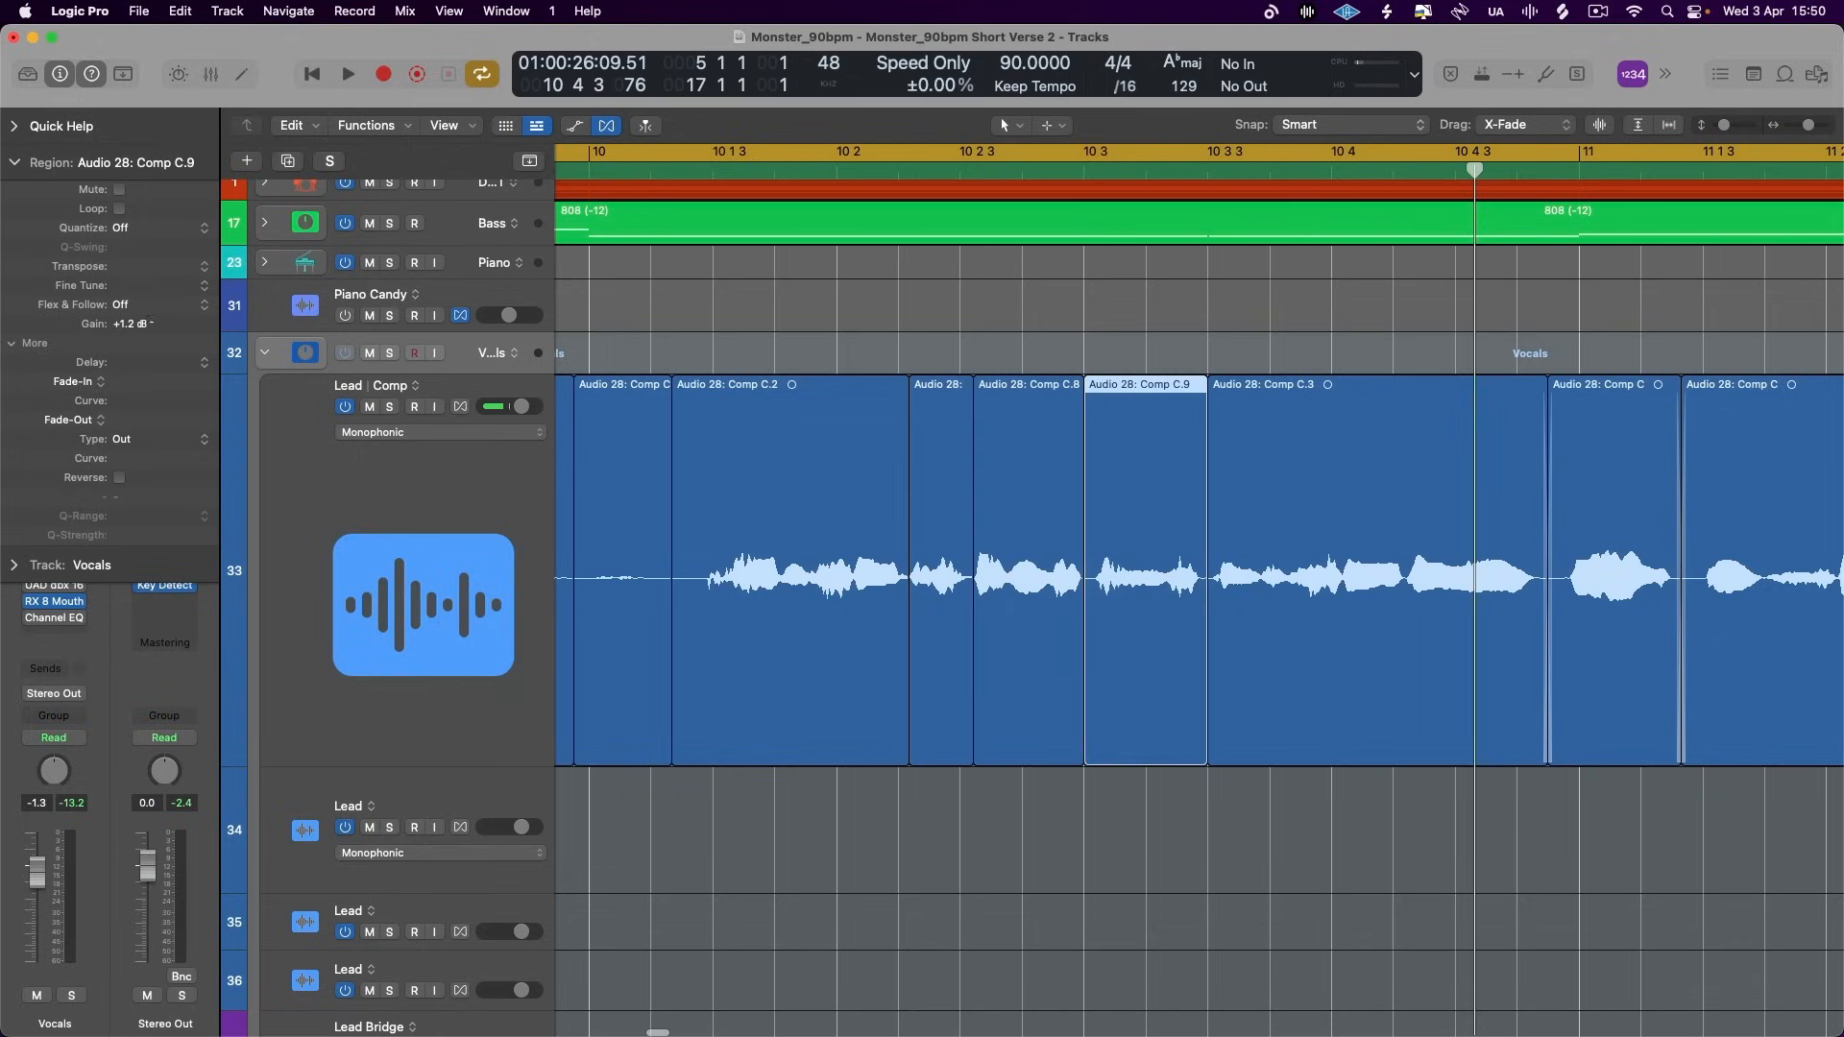
left_click(634, 157)
left_click(652, 170)
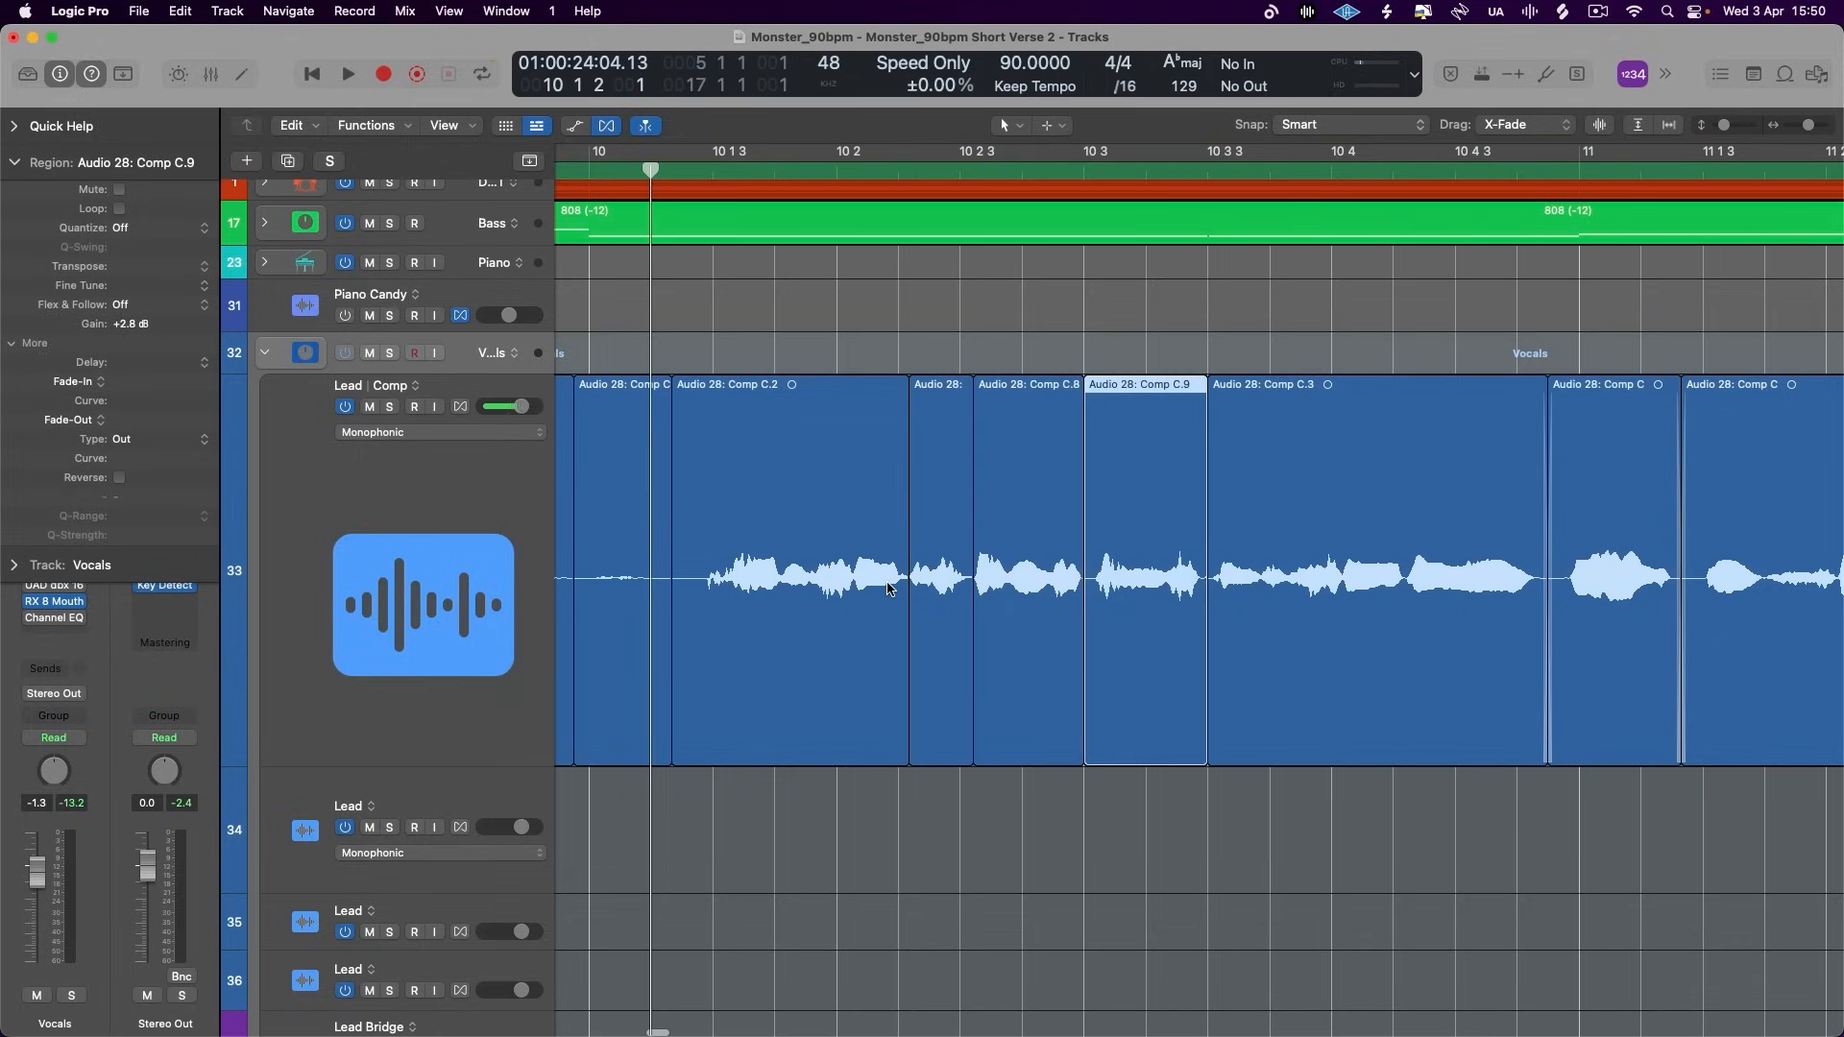
key("space")
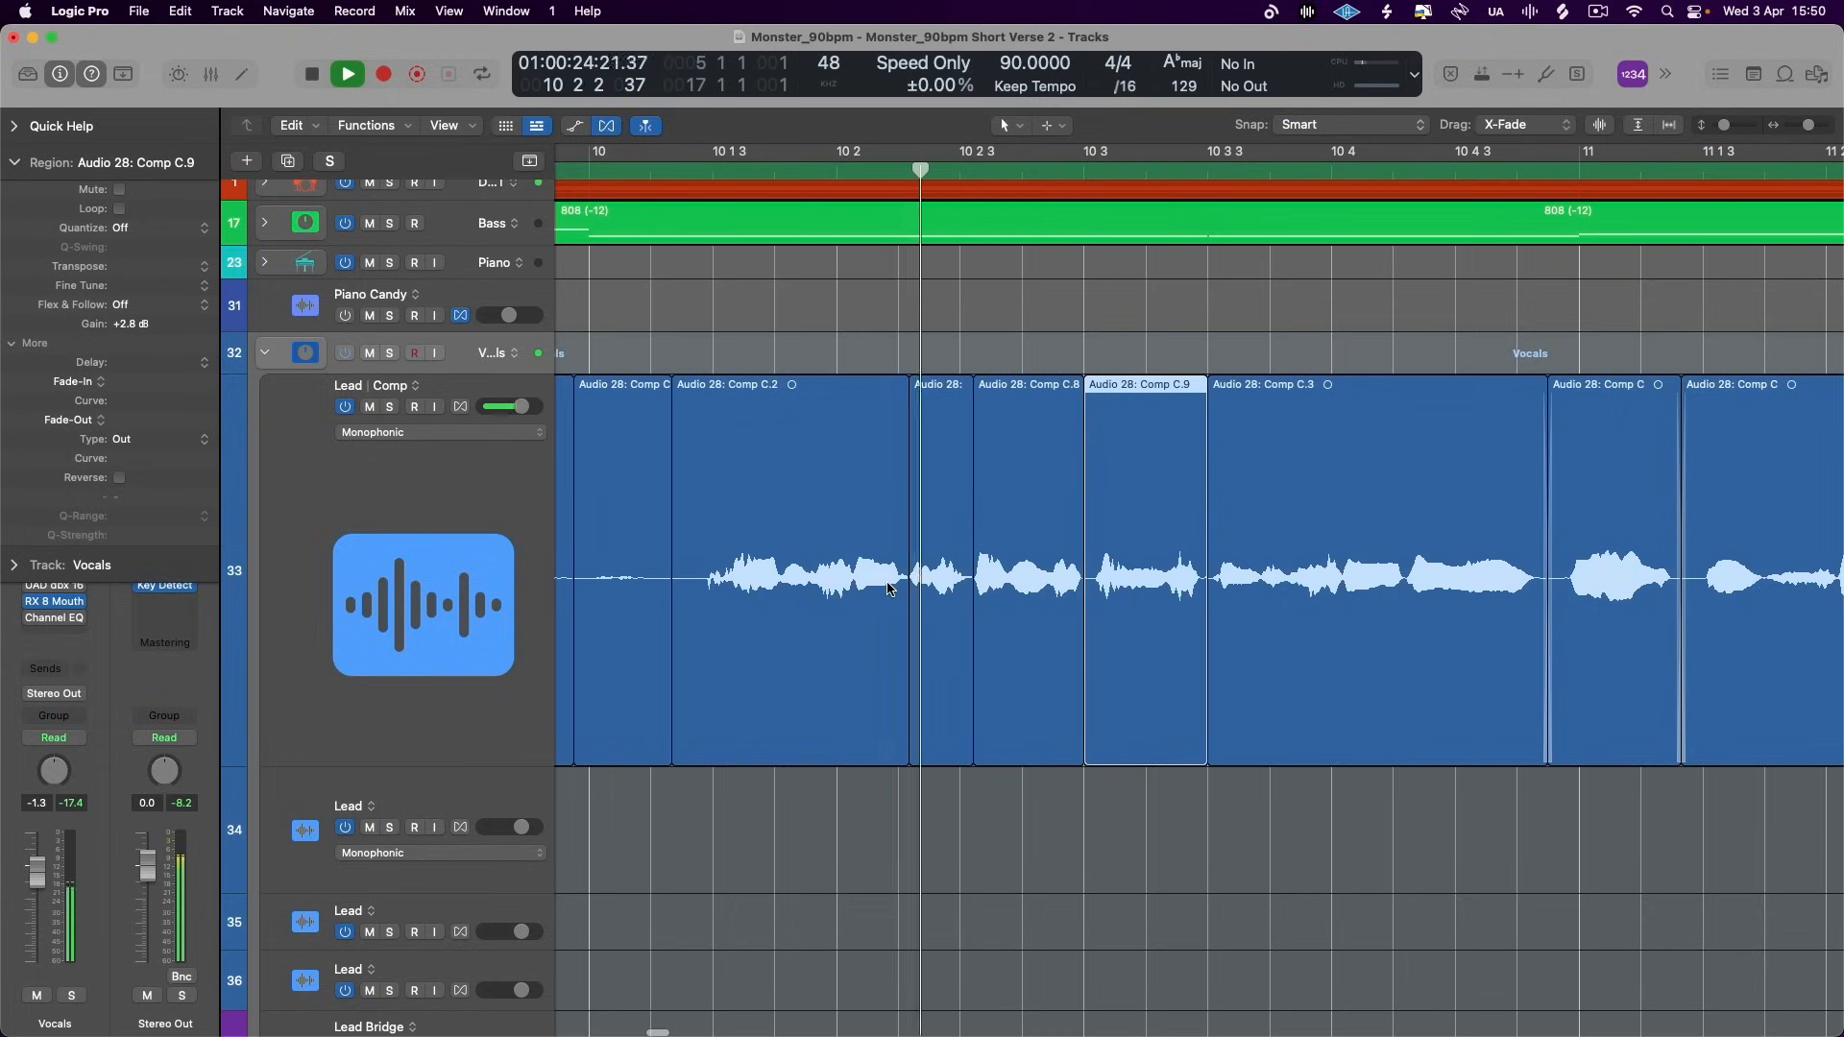
key("space")
- Isolate the Lead words from 10 3 3 to 10 4, set their gain to +2.4 dB and play the passage into bar 11
left_click(928, 583)
left_click(947, 569)
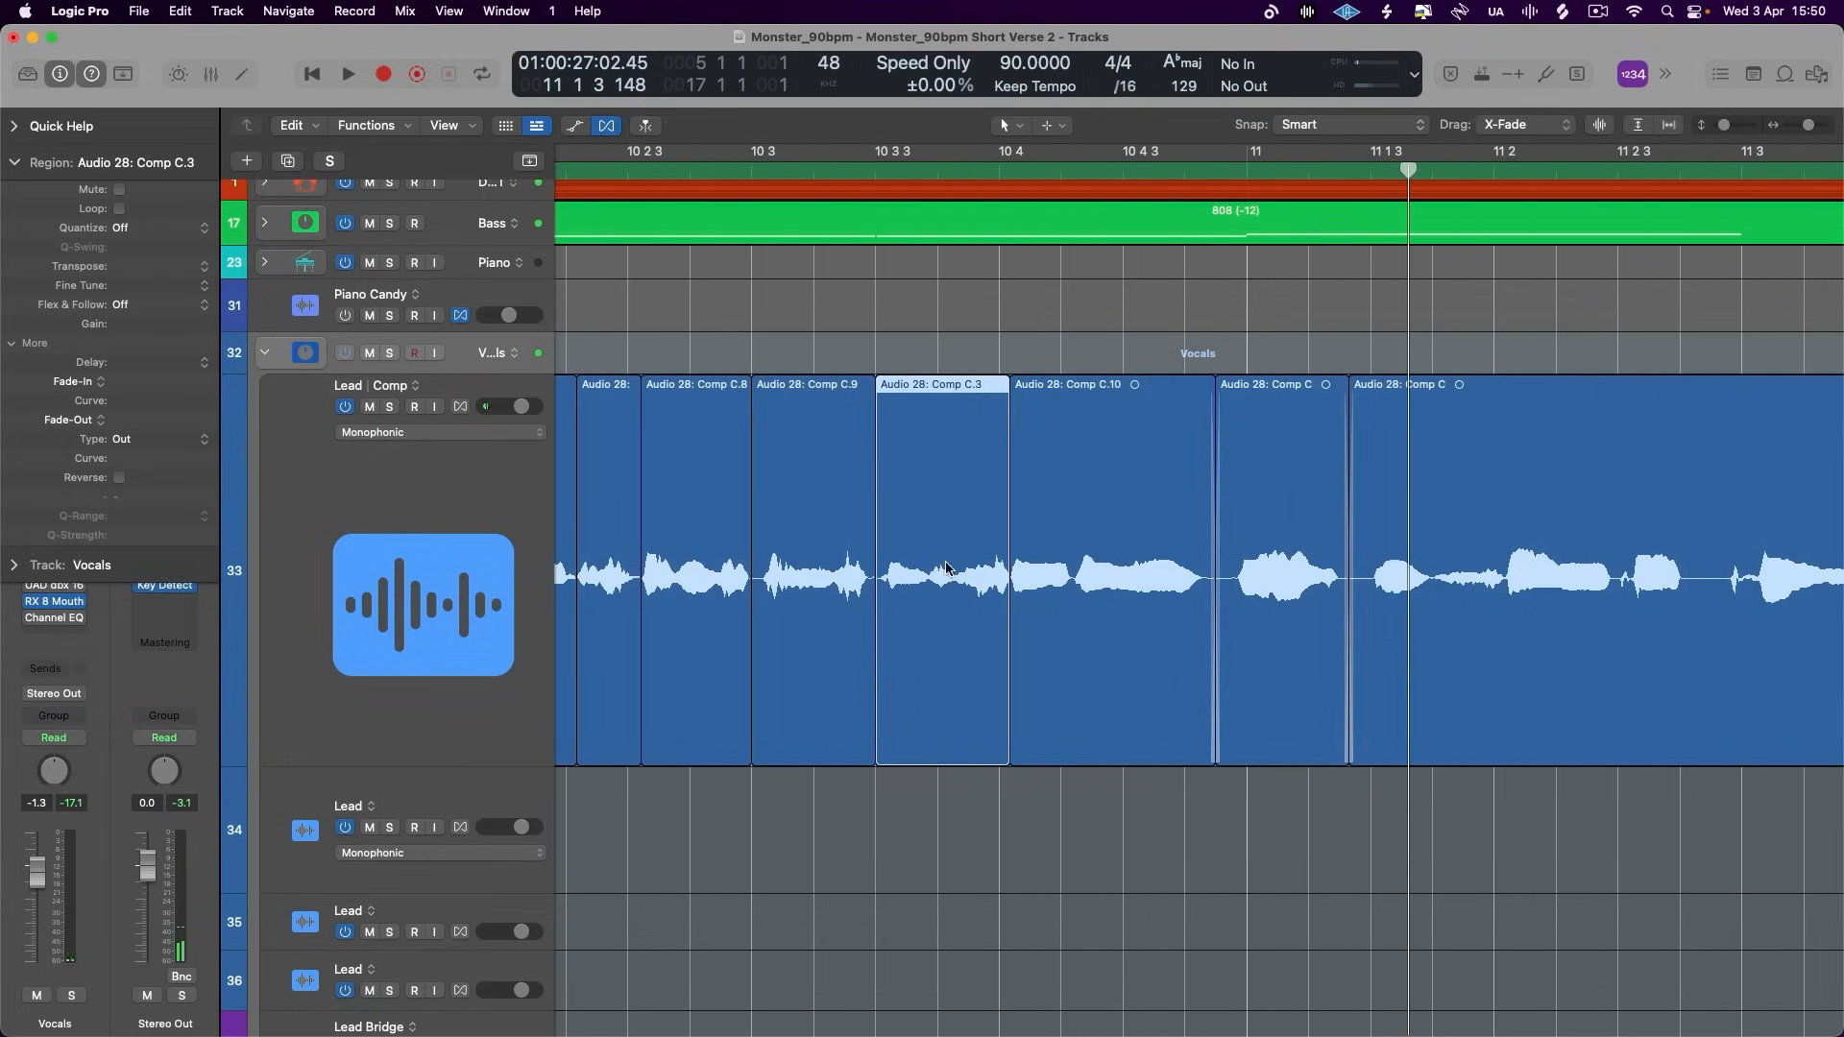
key("comma")
key("space")
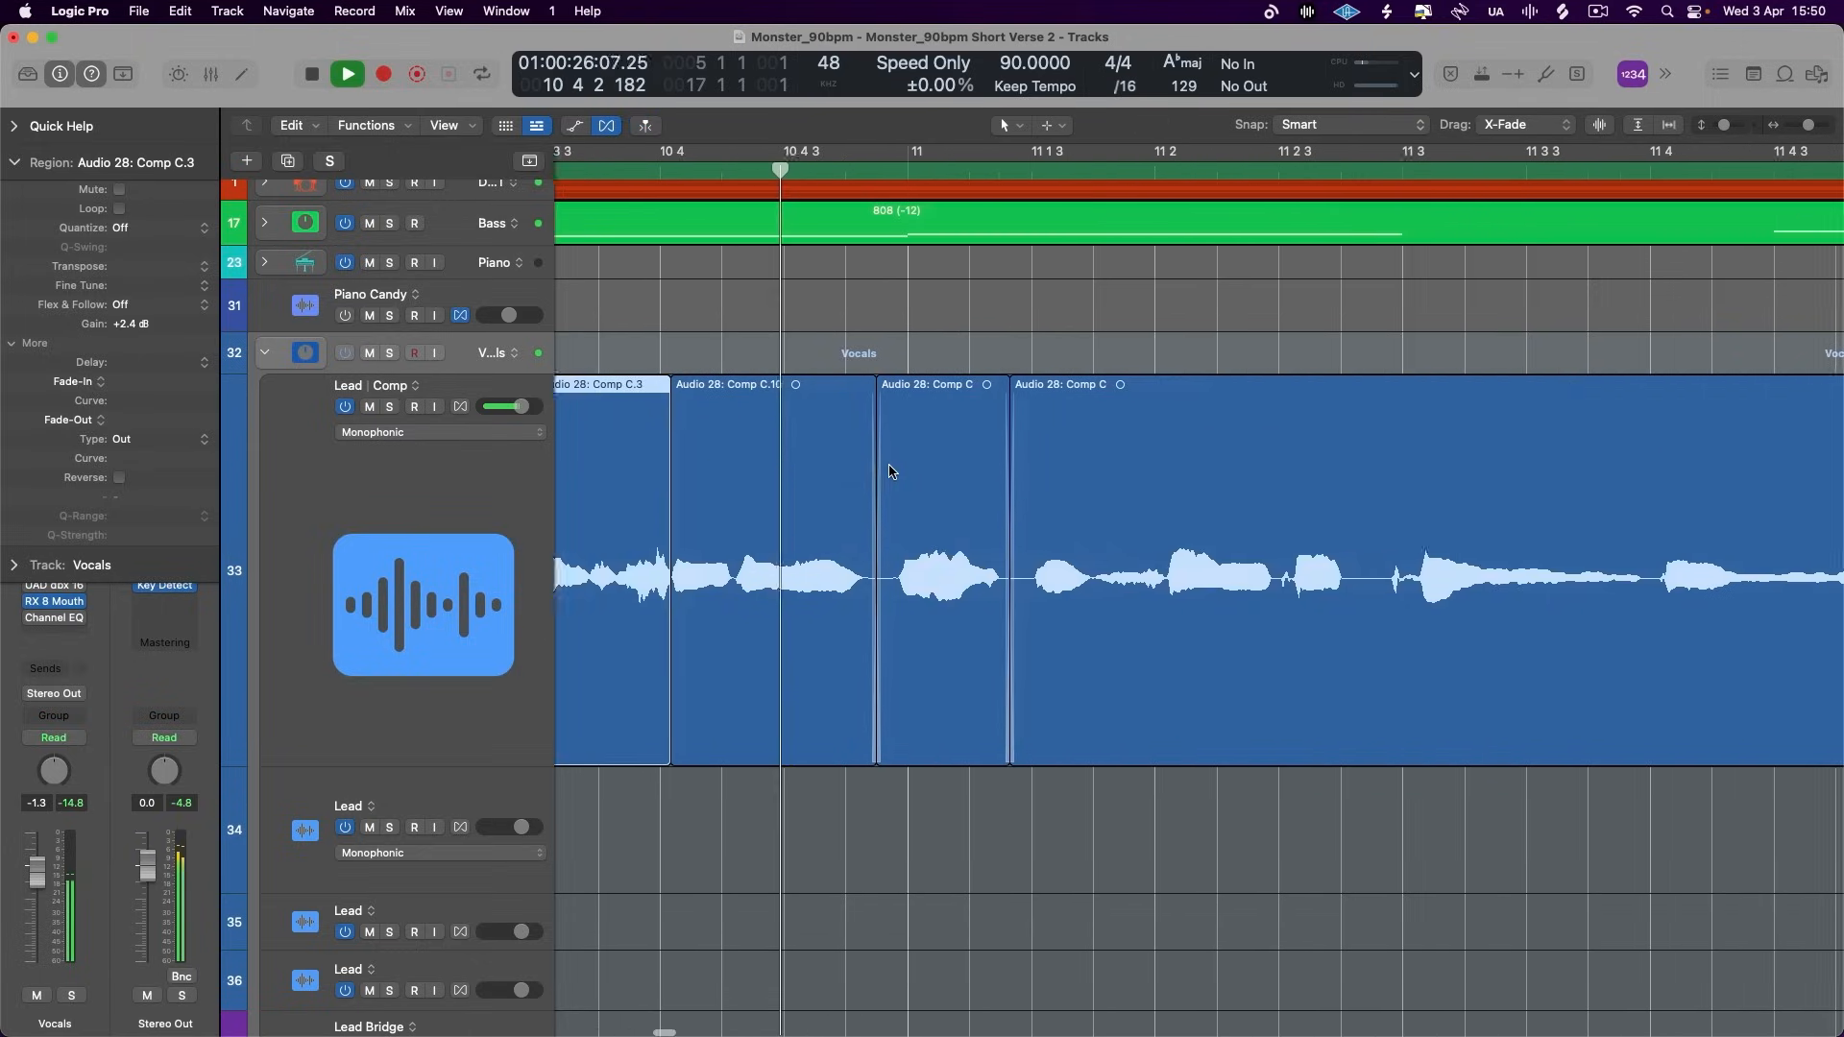
key("space")
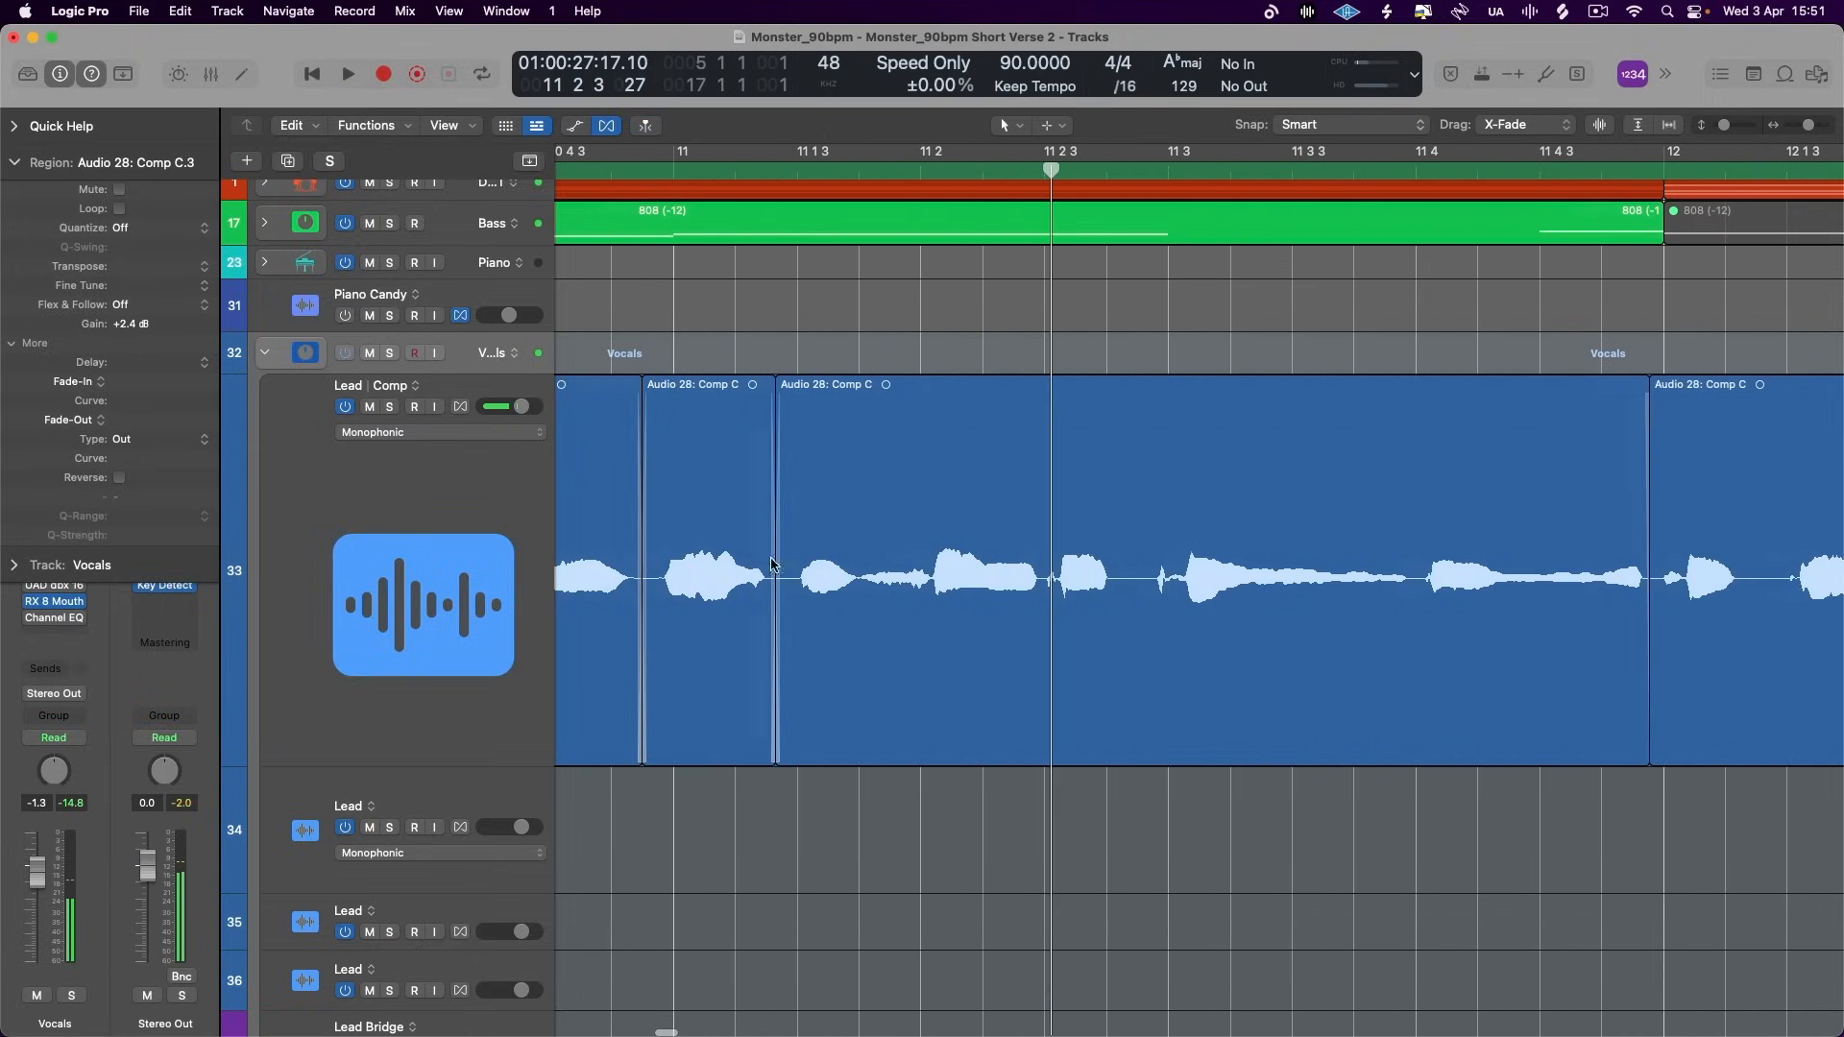
- Split off the Lead words from just before 11 1 3 to 11 2, set their gain to +2.0 dB and clean up the region's starting edge
left_click_drag(932, 582, 774, 585)
key("super+t")
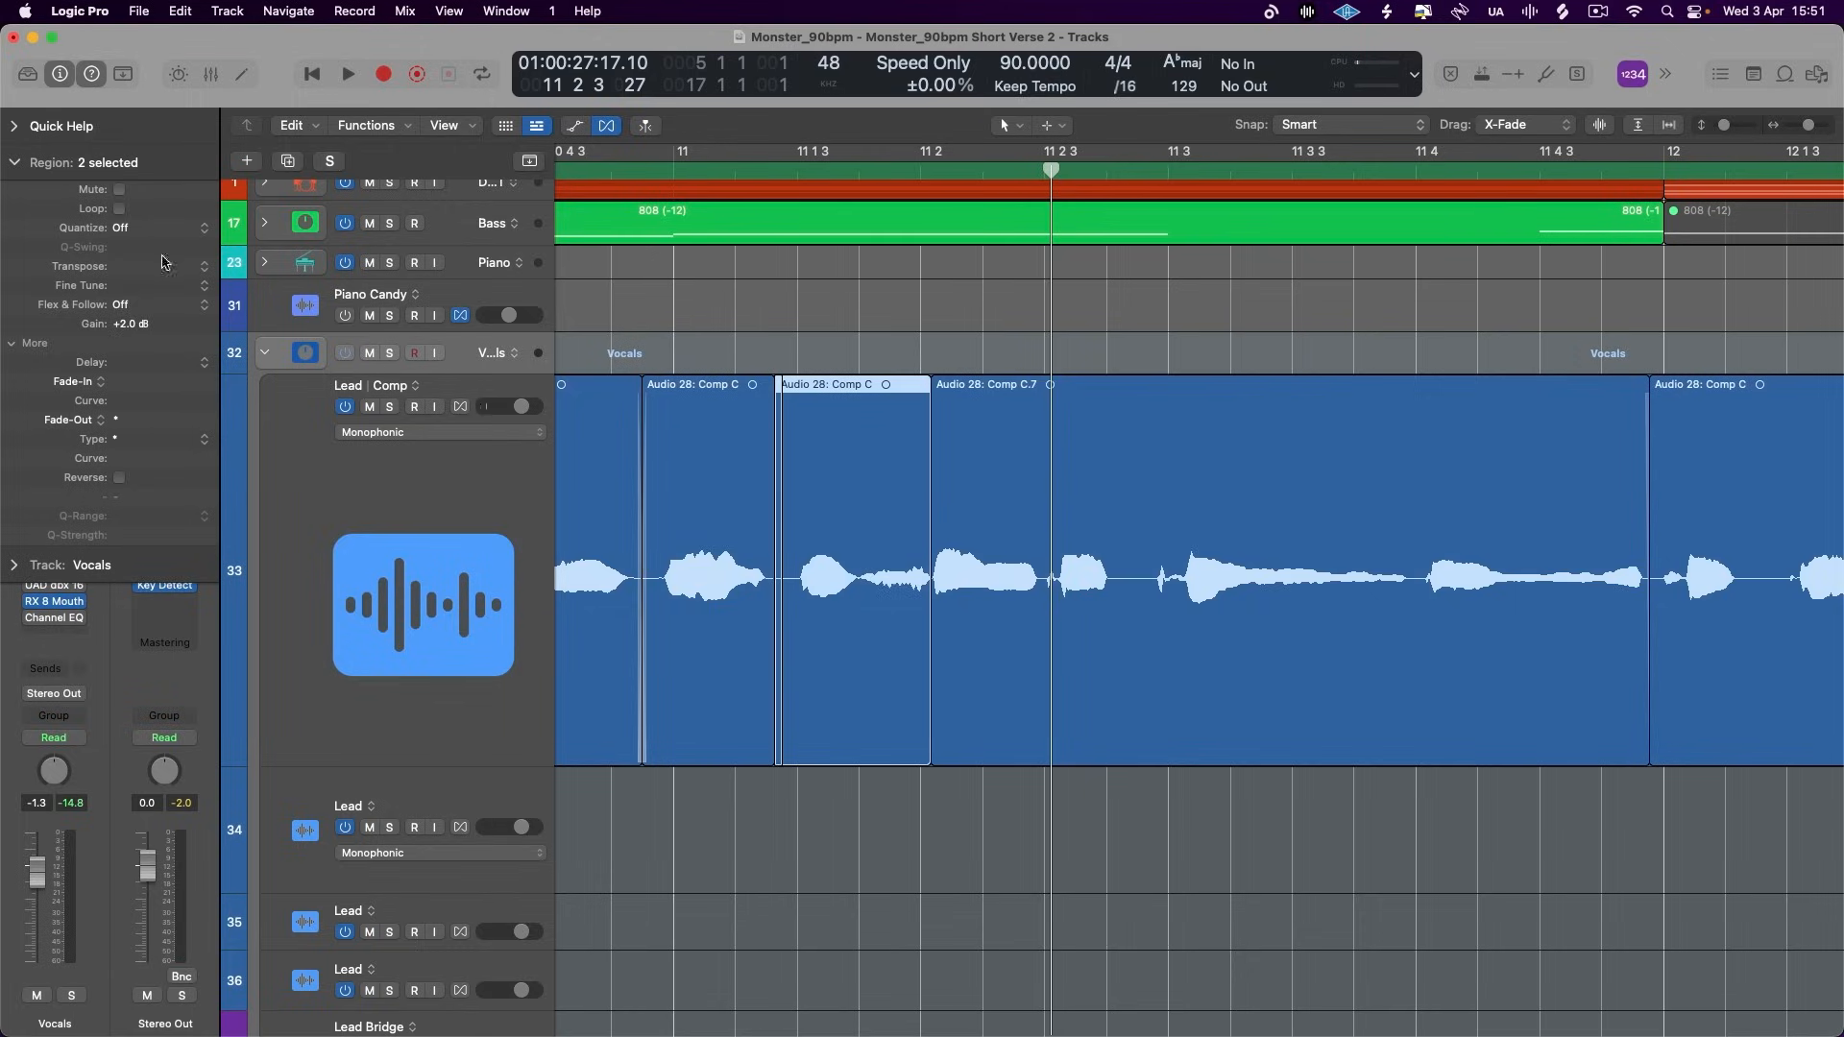
key("super+Right")
key("super+Right")
key("super+Right")
key("super+Right")
key("super+Right")
left_click_drag(785, 752, 768, 401)
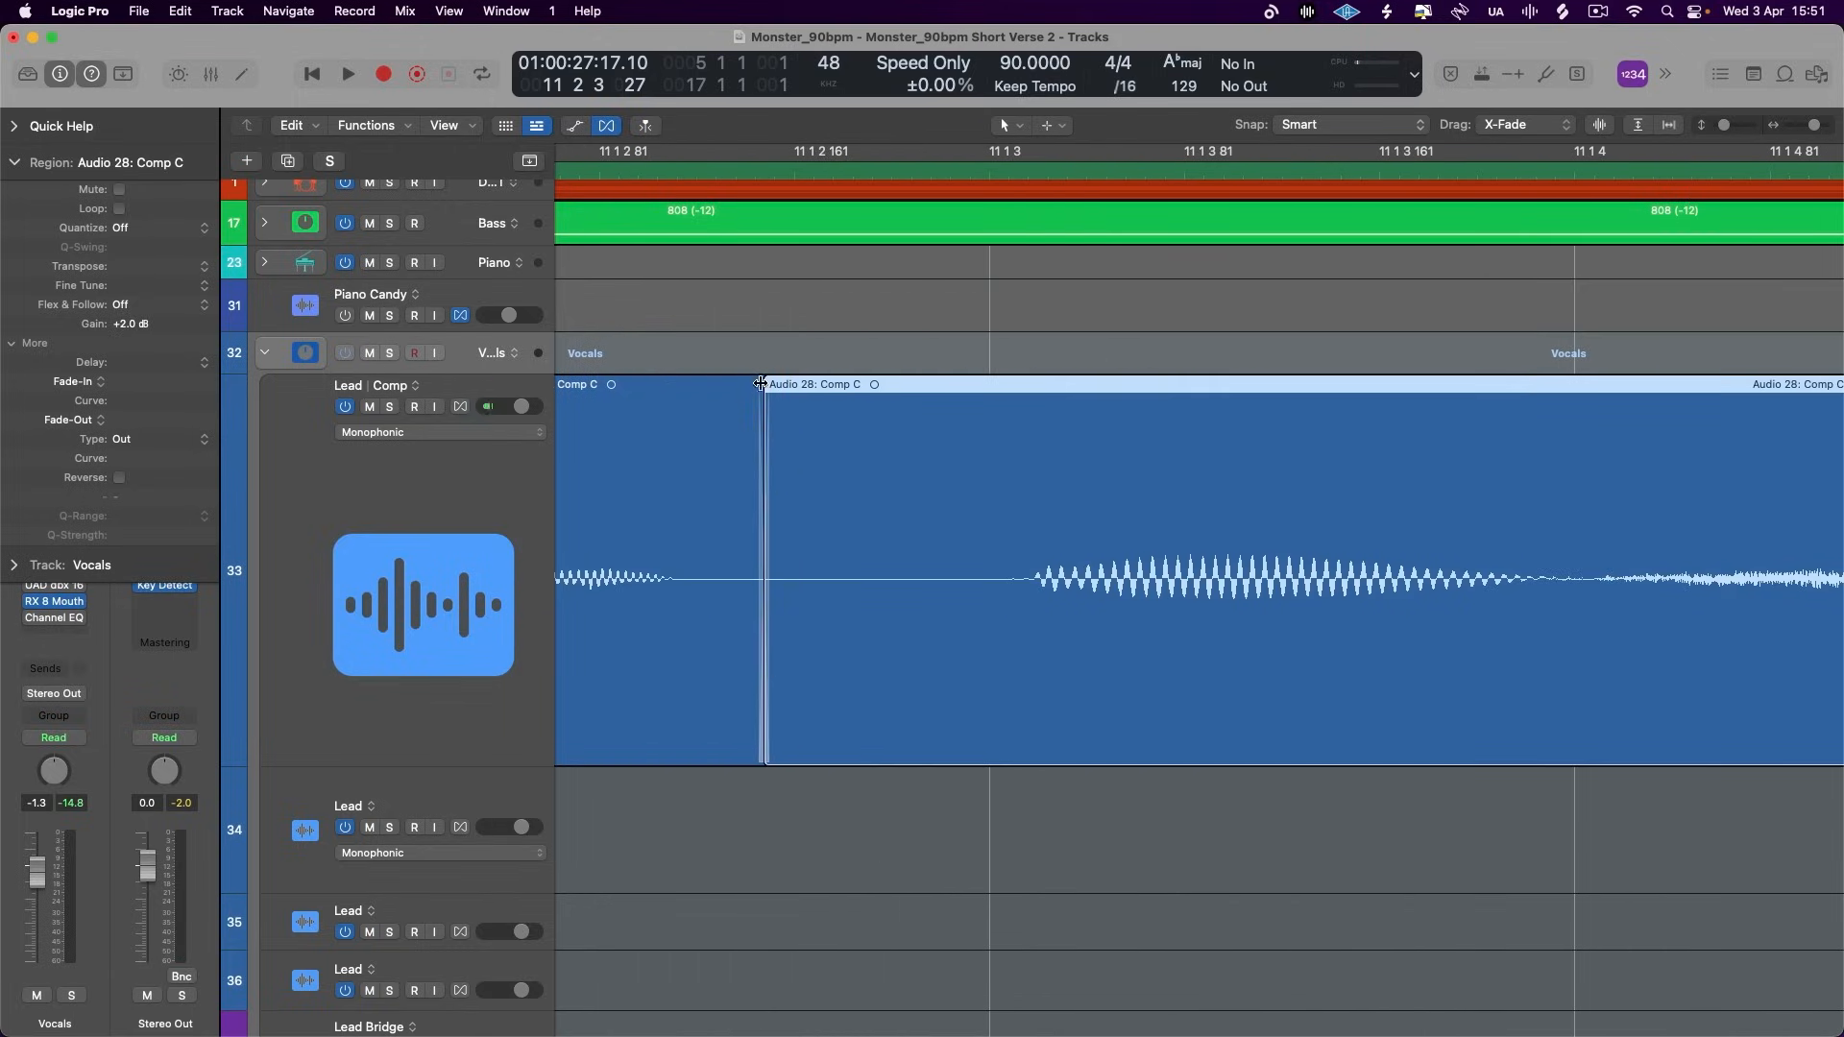
key("super+Left")
key("super+Left")
key("super+Left")
key("super+Left")
key("super+Left")
- Play the passage around bar 11, split the boosted region between its two words and set the first part's gain to +3.6 dB
key("space")
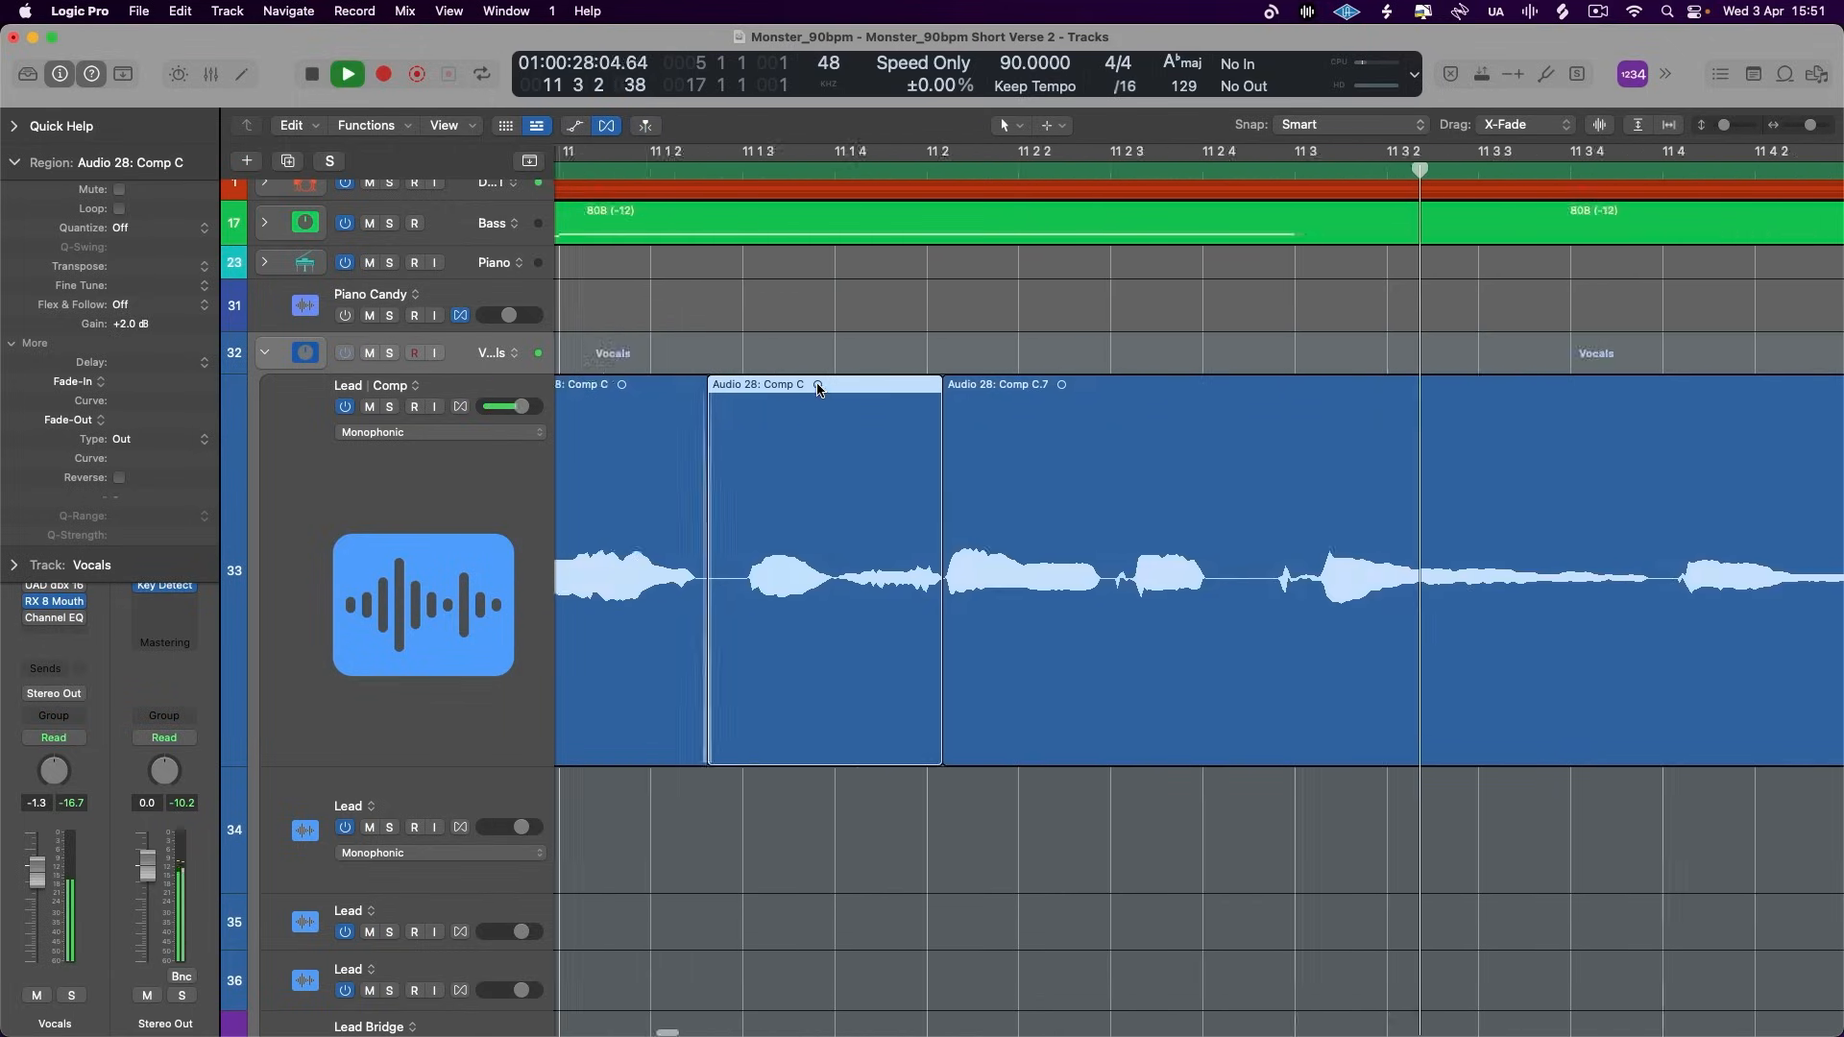
left_click(607, 177)
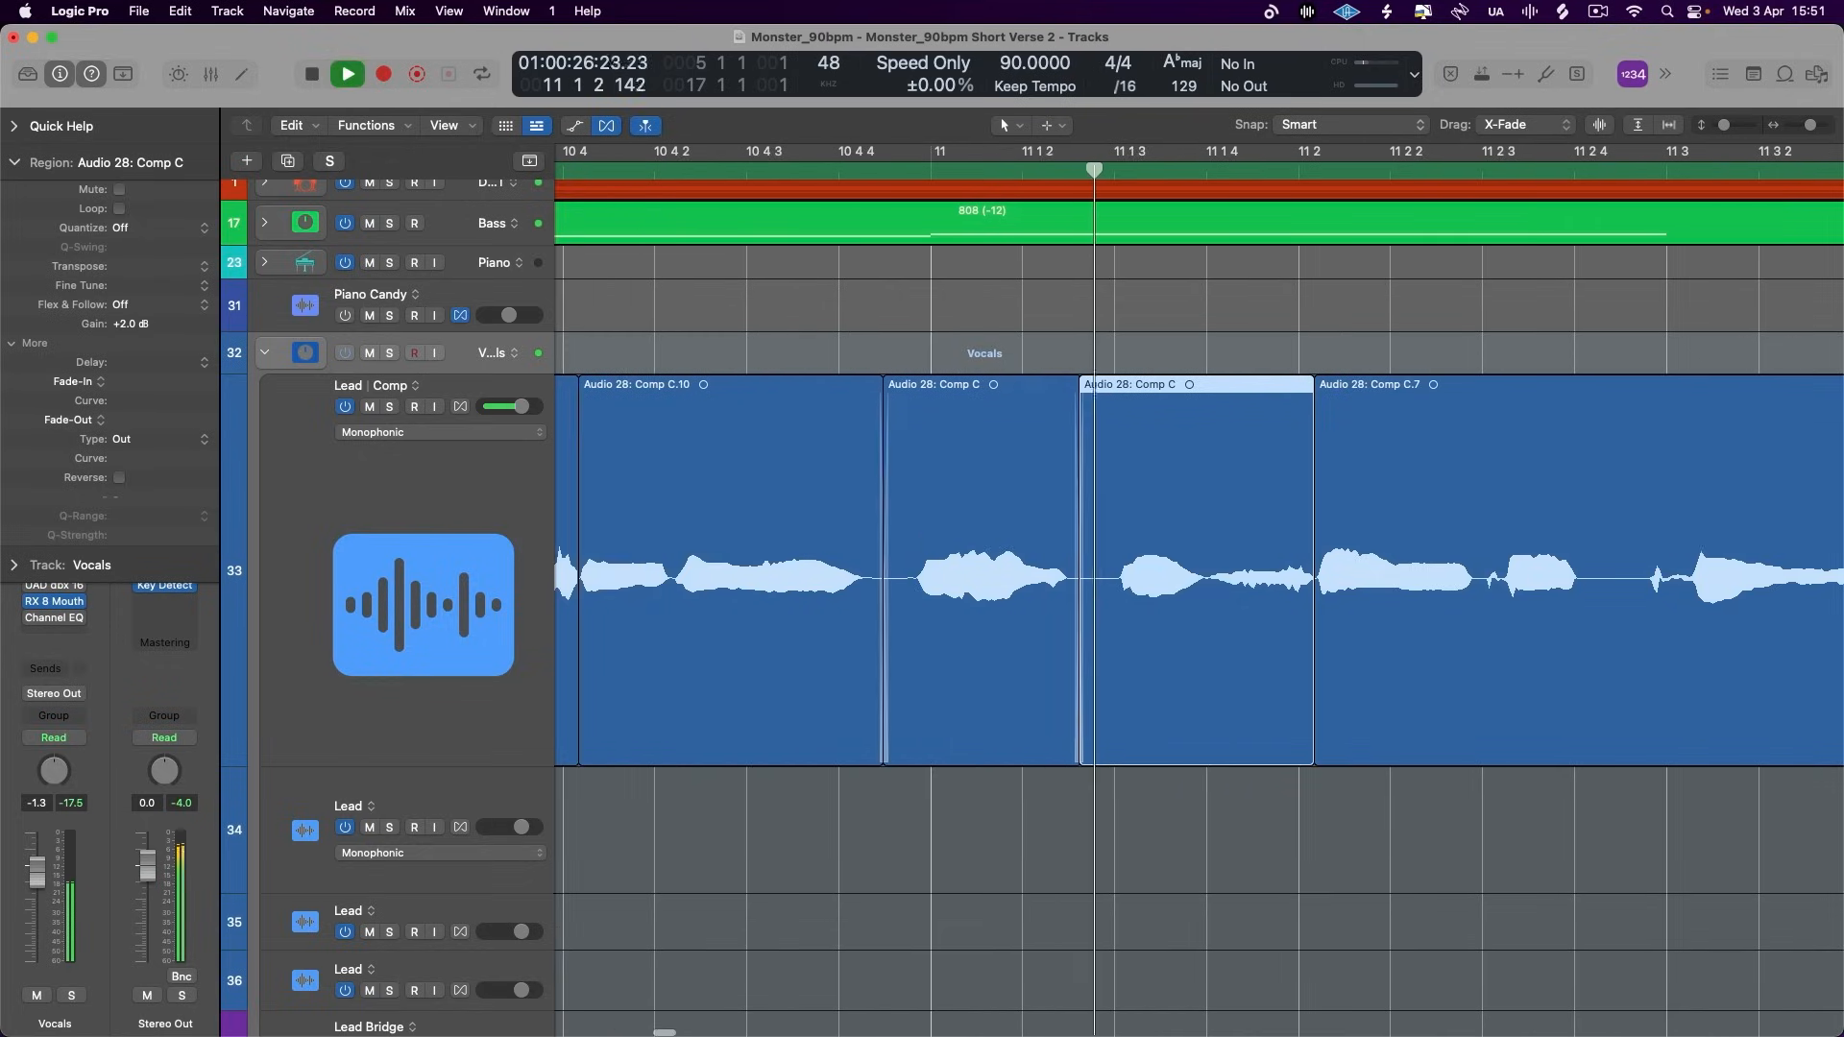
left_click(973, 585)
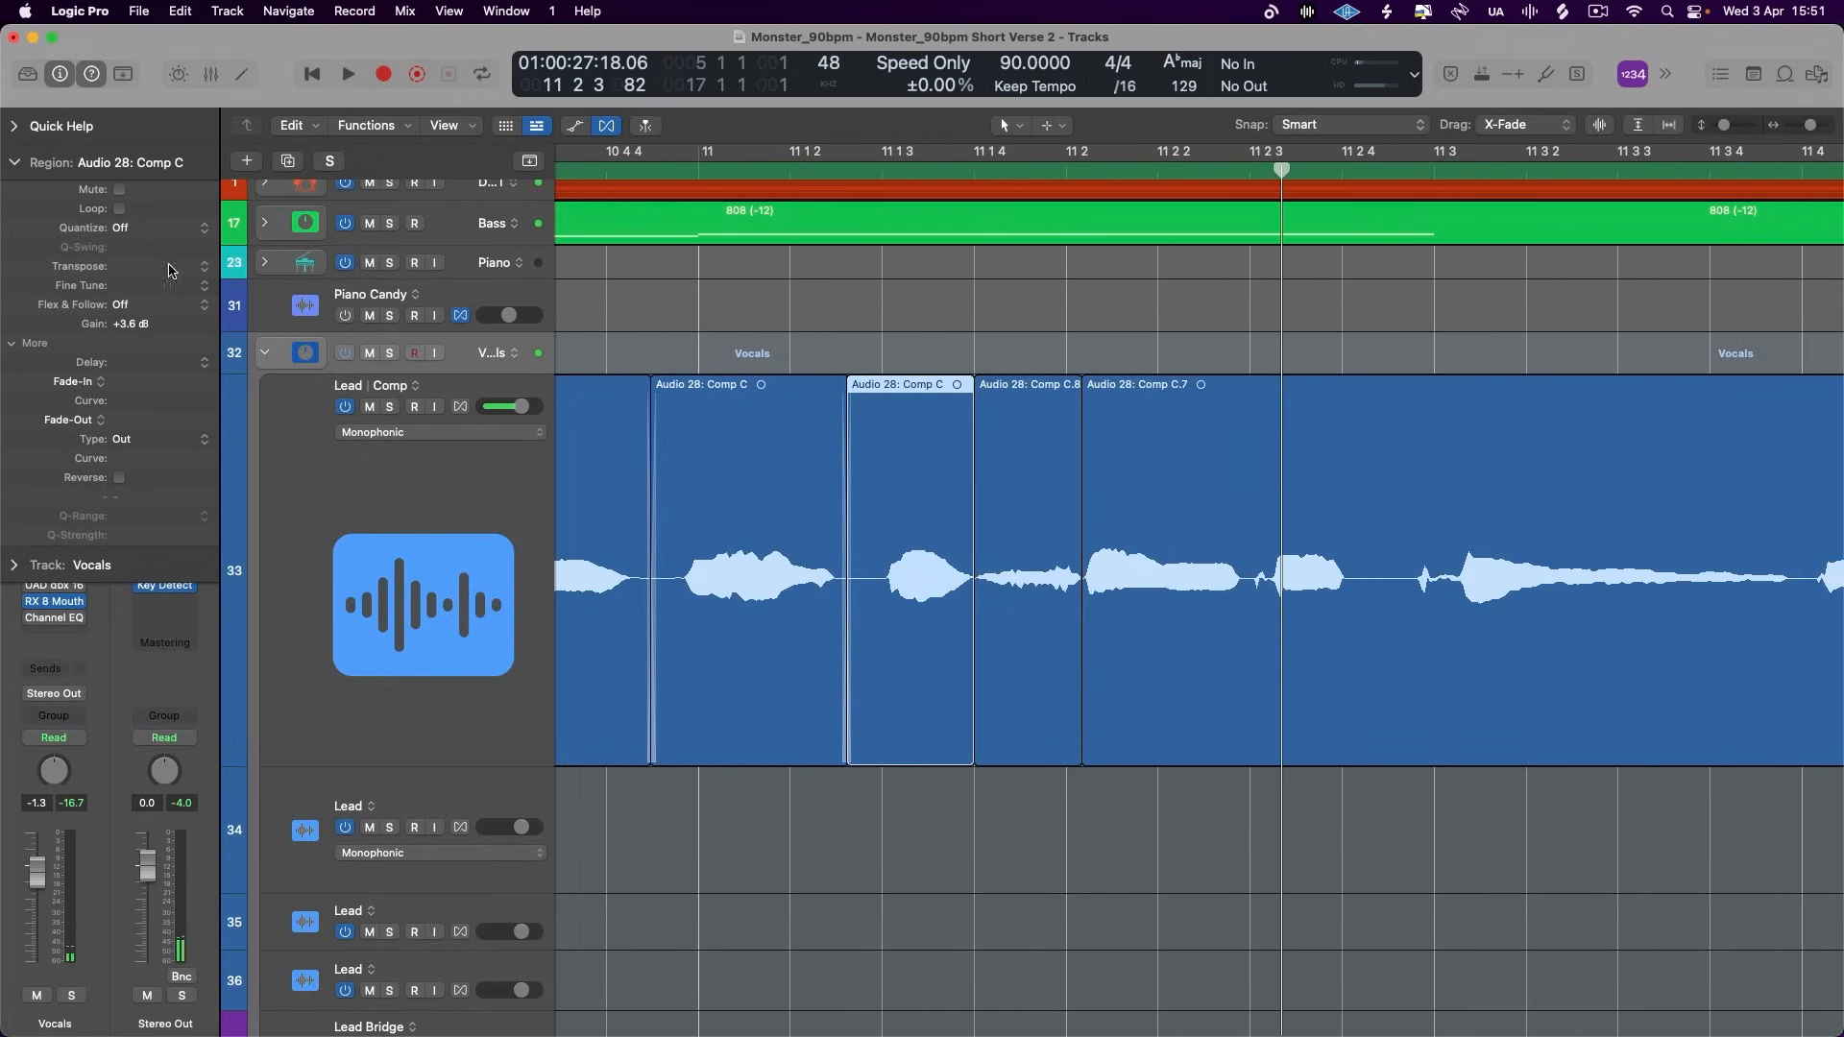
- Set the gain of the quiet Lead region just before 11 2 to +0.2 dB and play on past 11 4
left_click(1052, 543)
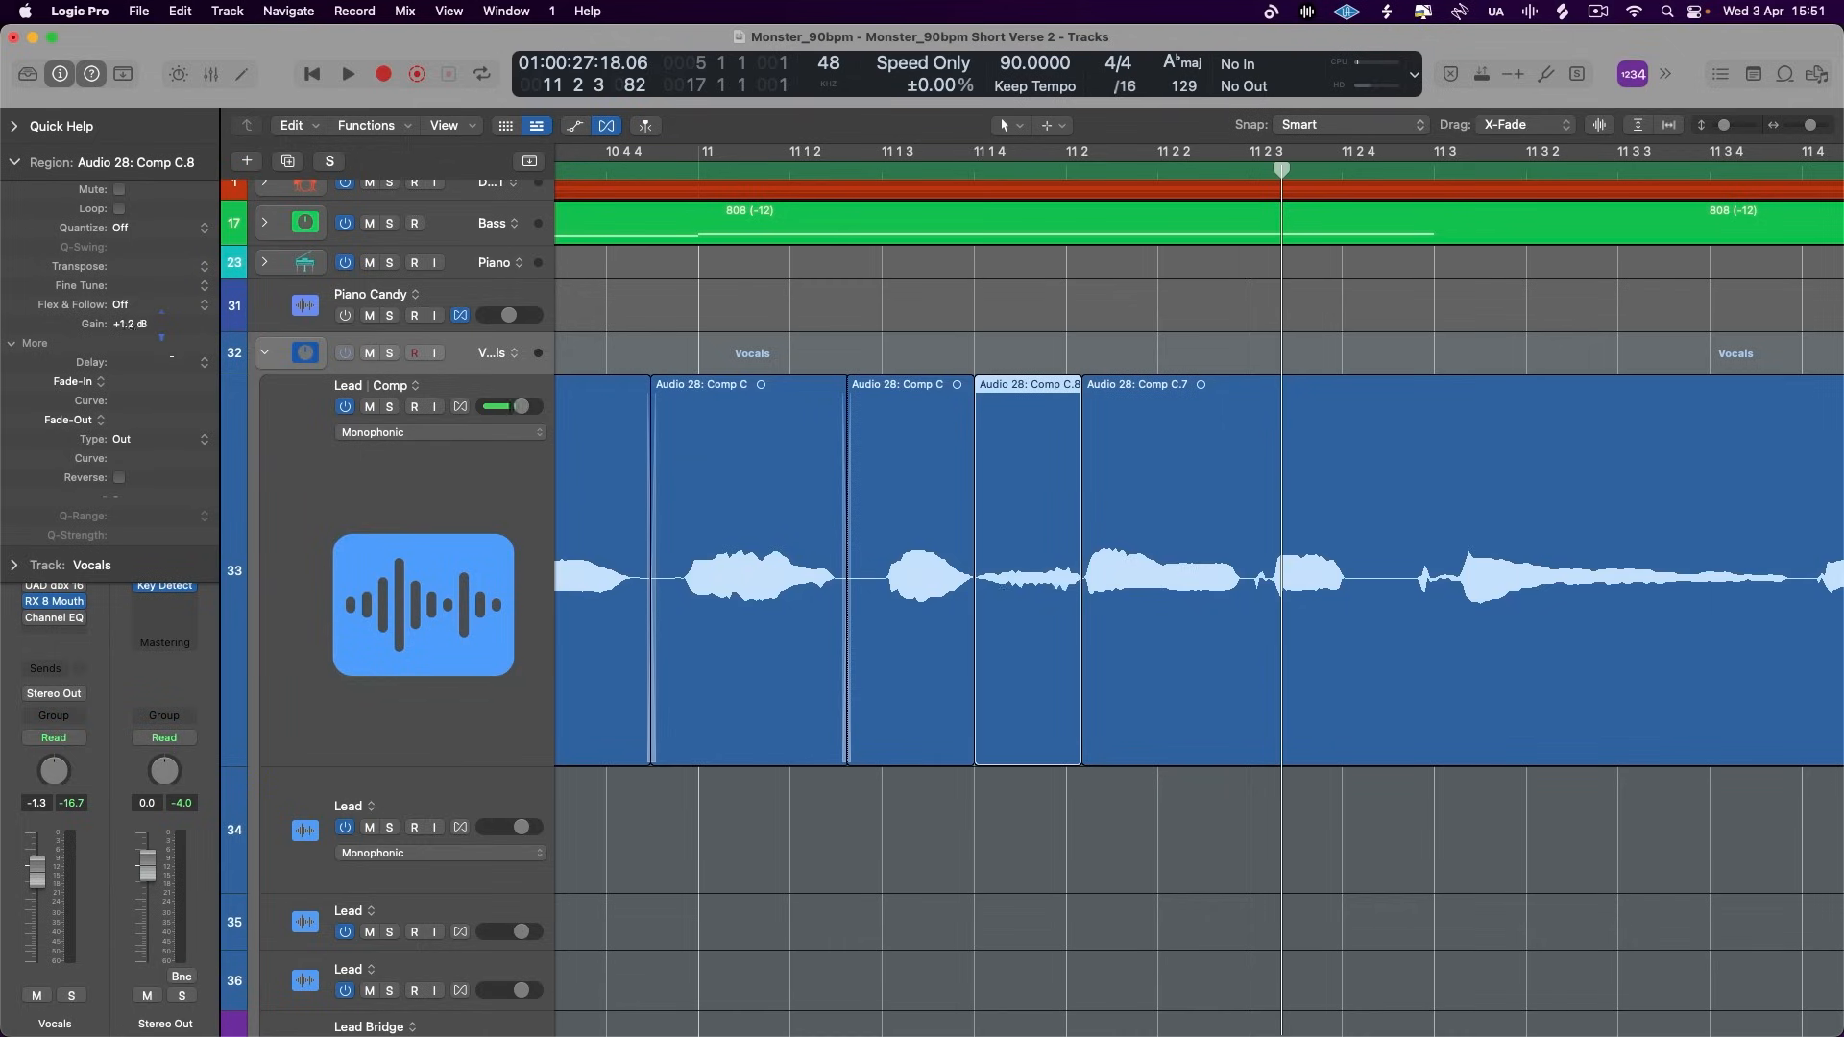
key("space")
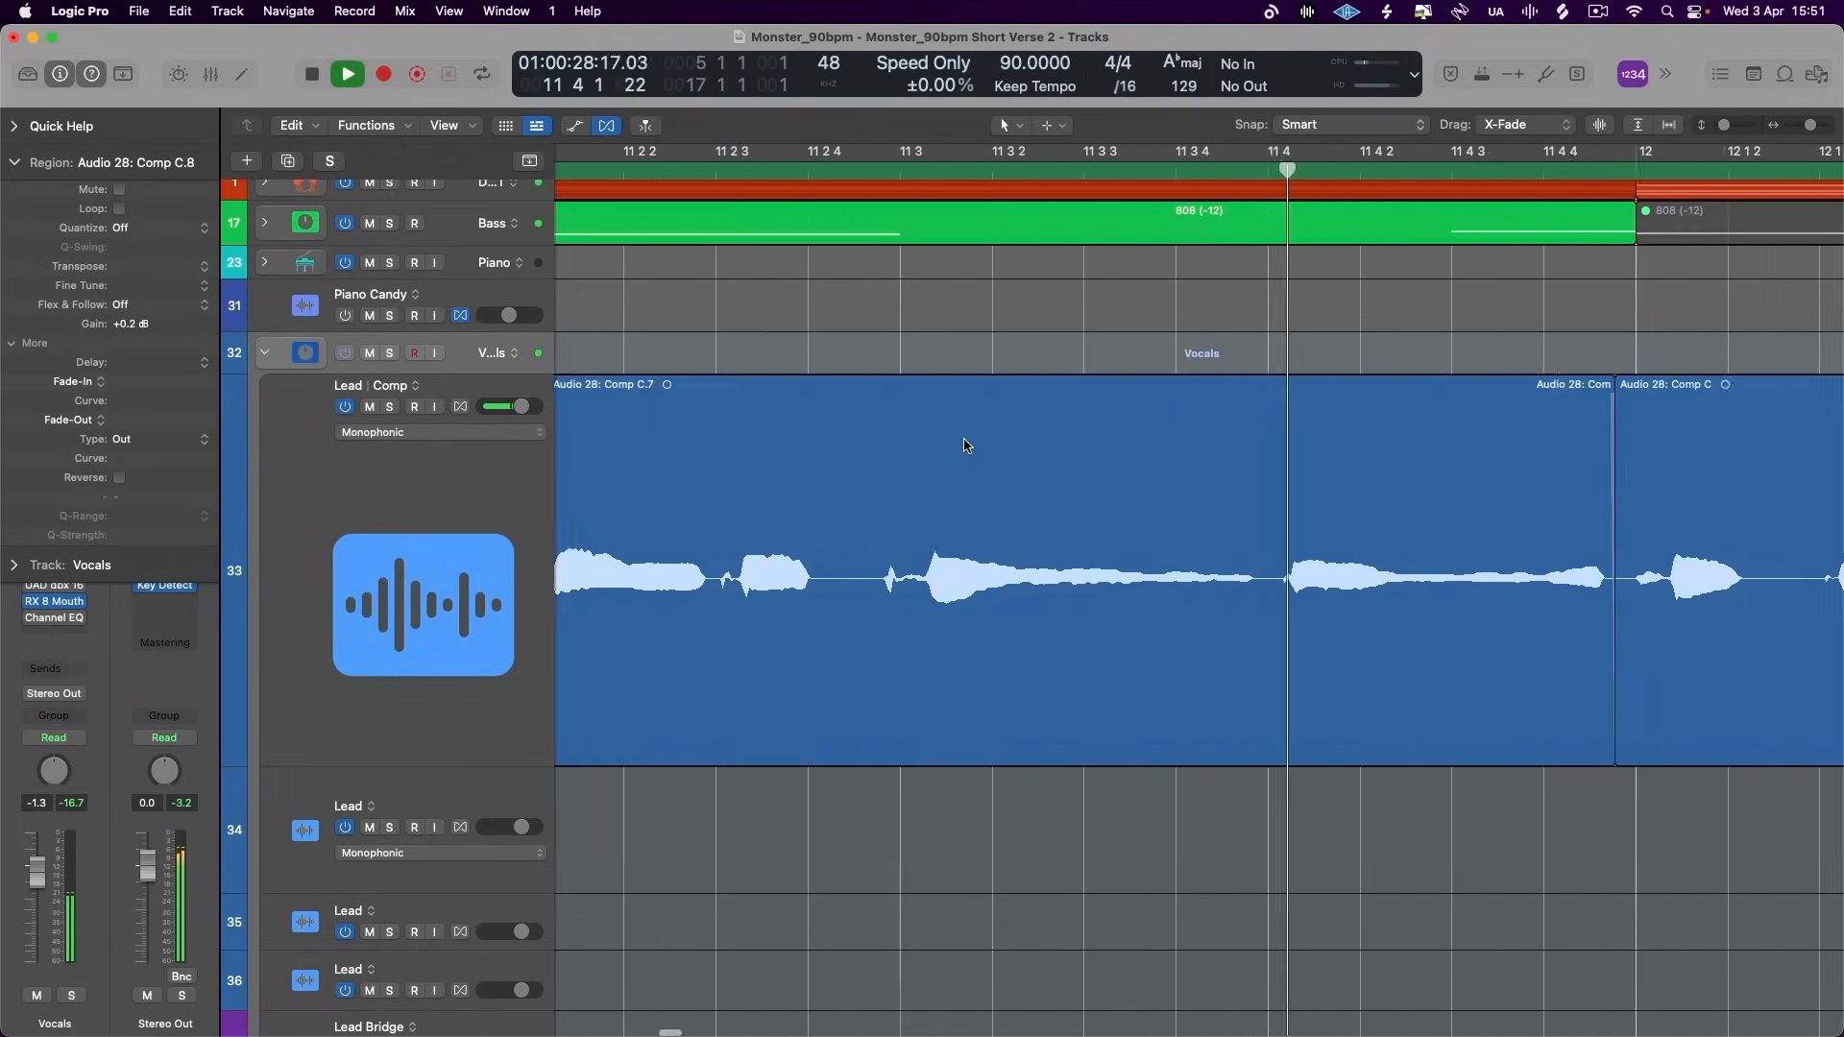
key("space")
- Split off the Lead phrase between about 11 2 3 and 11 4, and set the gain of the region following it to +3.2 dB
left_click_drag(796, 566, 1337, 566)
left_click(1229, 567)
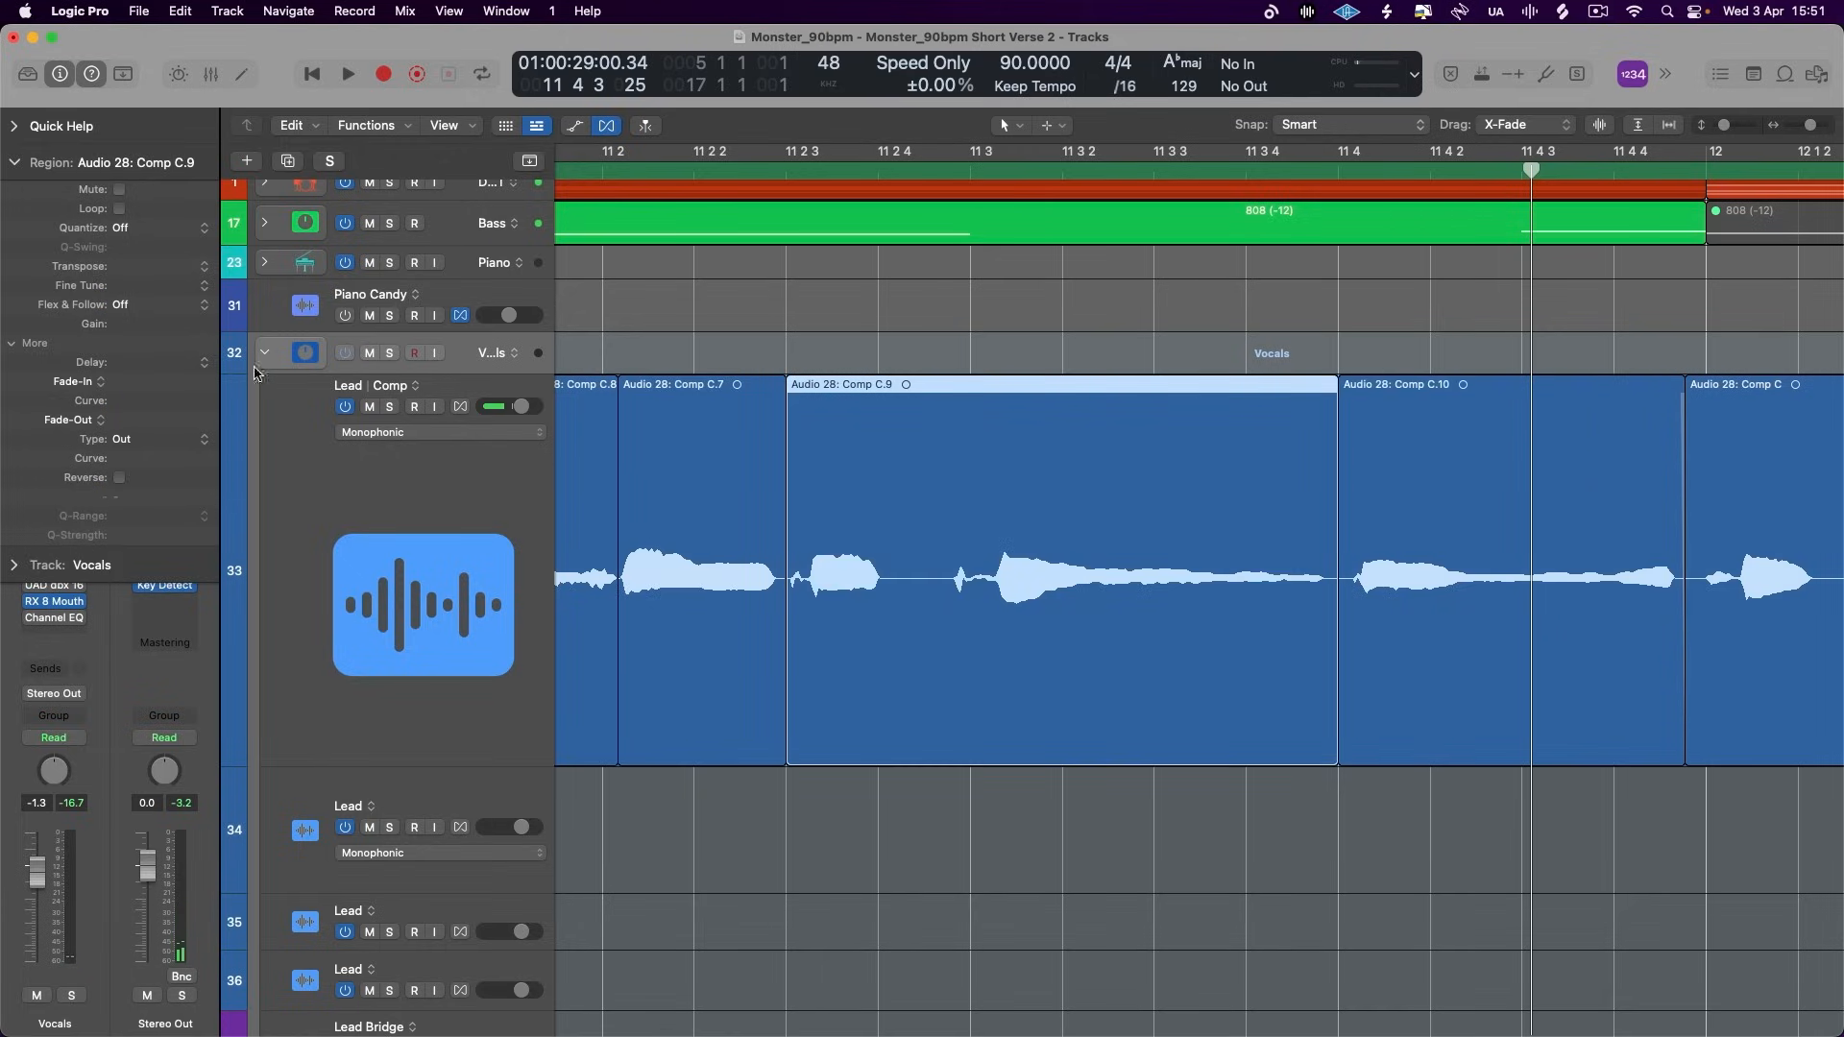
scroll(1216, 432, "right", 5)
left_click(1091, 477)
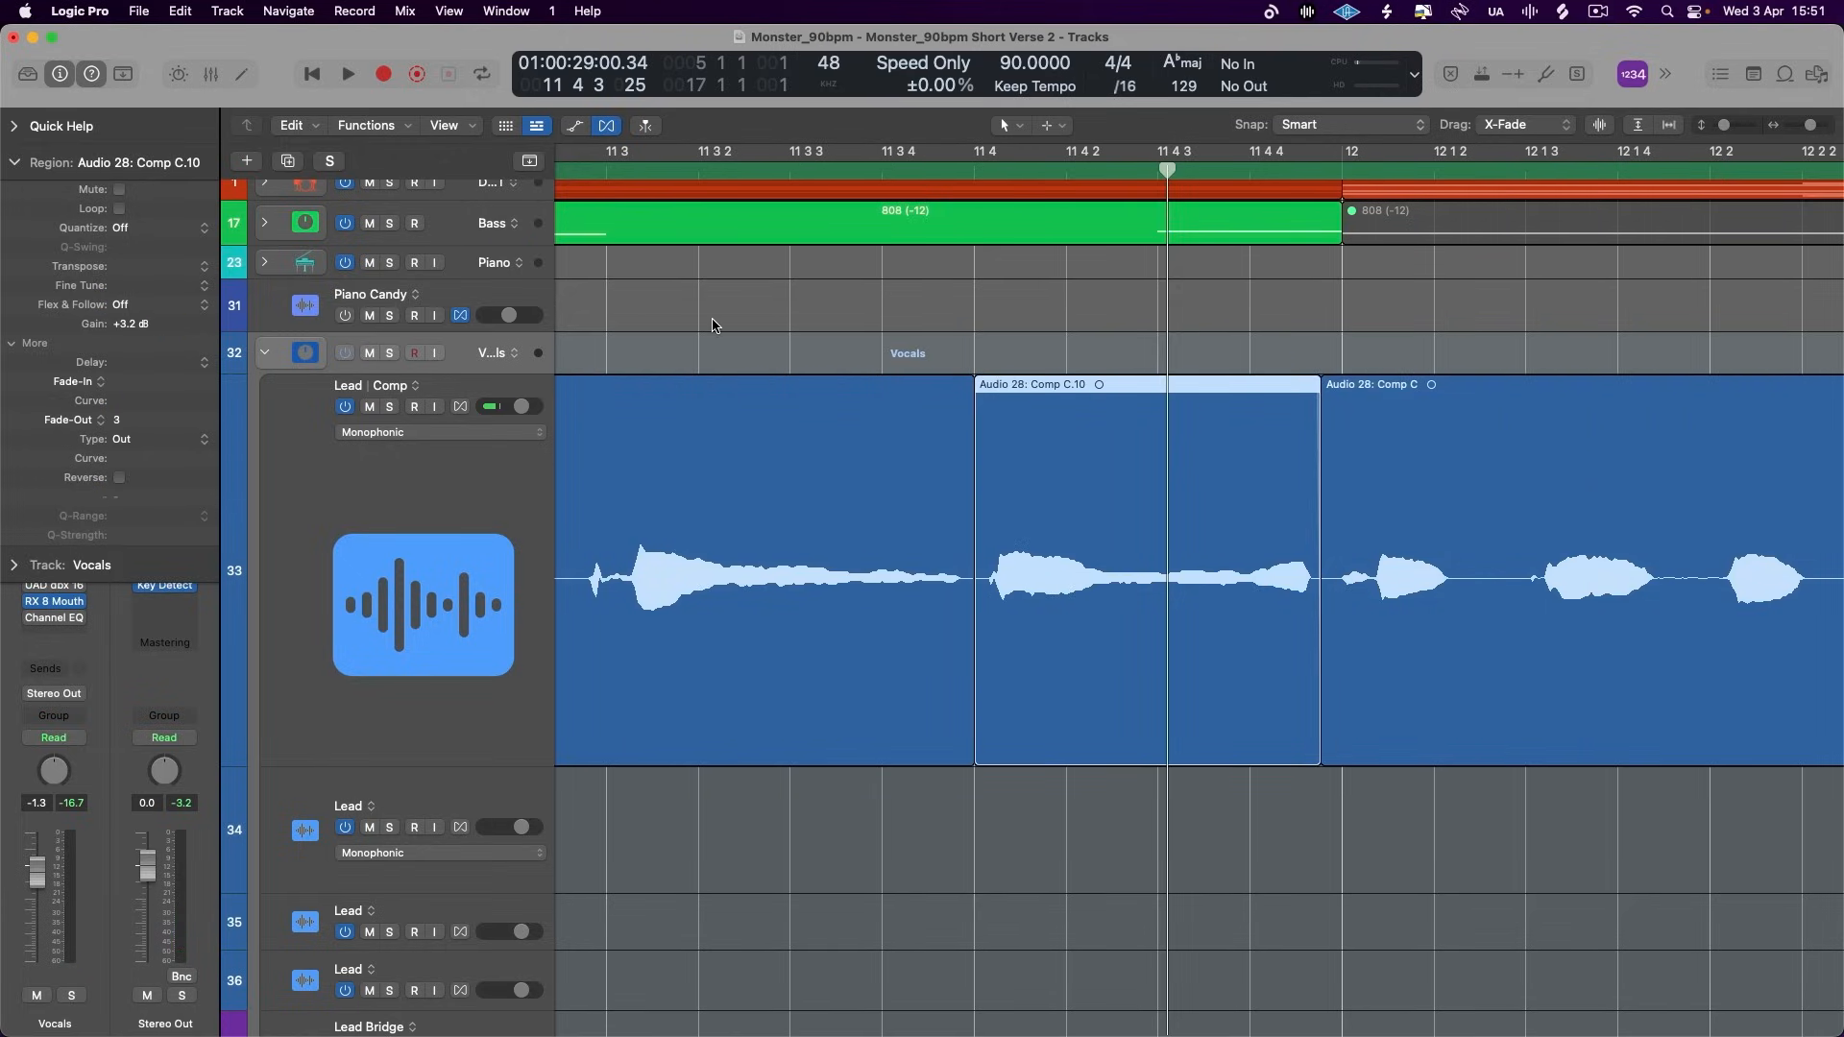
- Play the edited Lead passage from bar 11 through 12 4 3, and select the bar 12 region to inspect its levels
scroll(691, 293, "left", 4)
left_click(630, 171)
key("space")
scroll(786, 420, "right", 5)
scroll(786, 419, "right", 6)
scroll(786, 419, "right", 5)
scroll(786, 420, "down", 4)
scroll(785, 420, "left", 2)
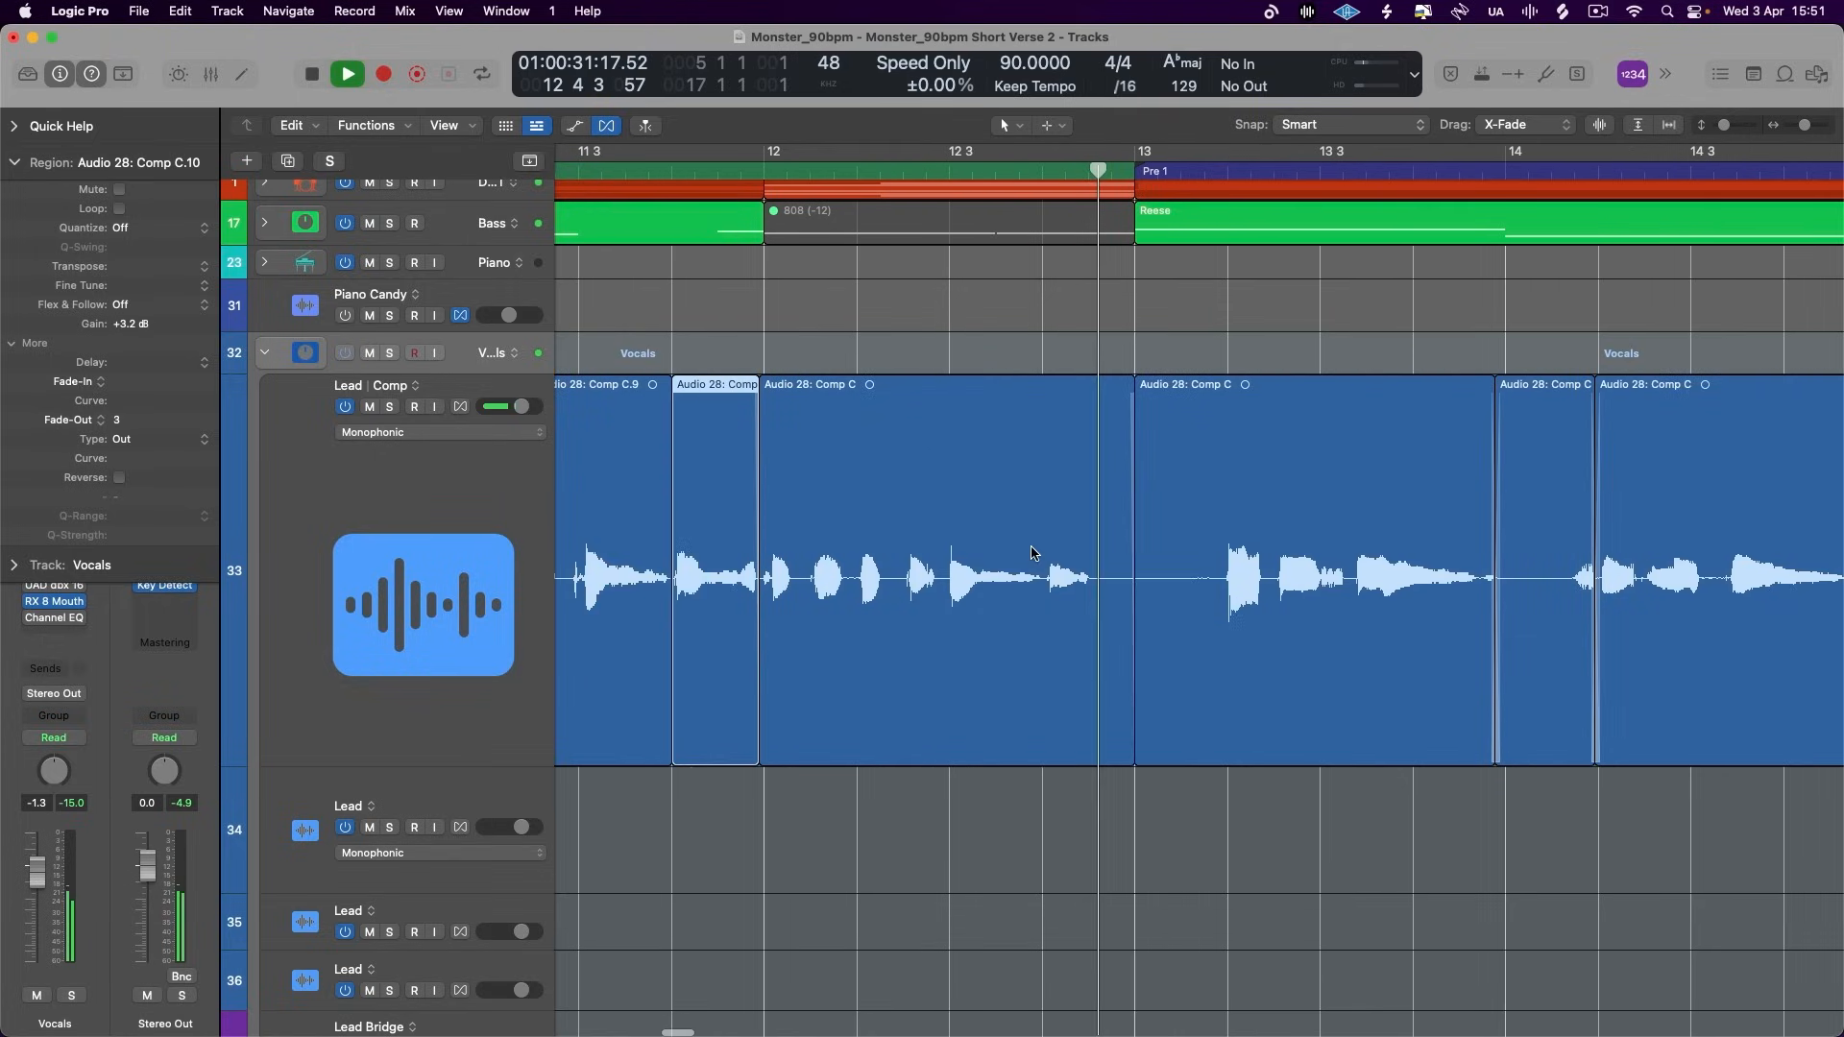
key("space")
left_click(1022, 555)
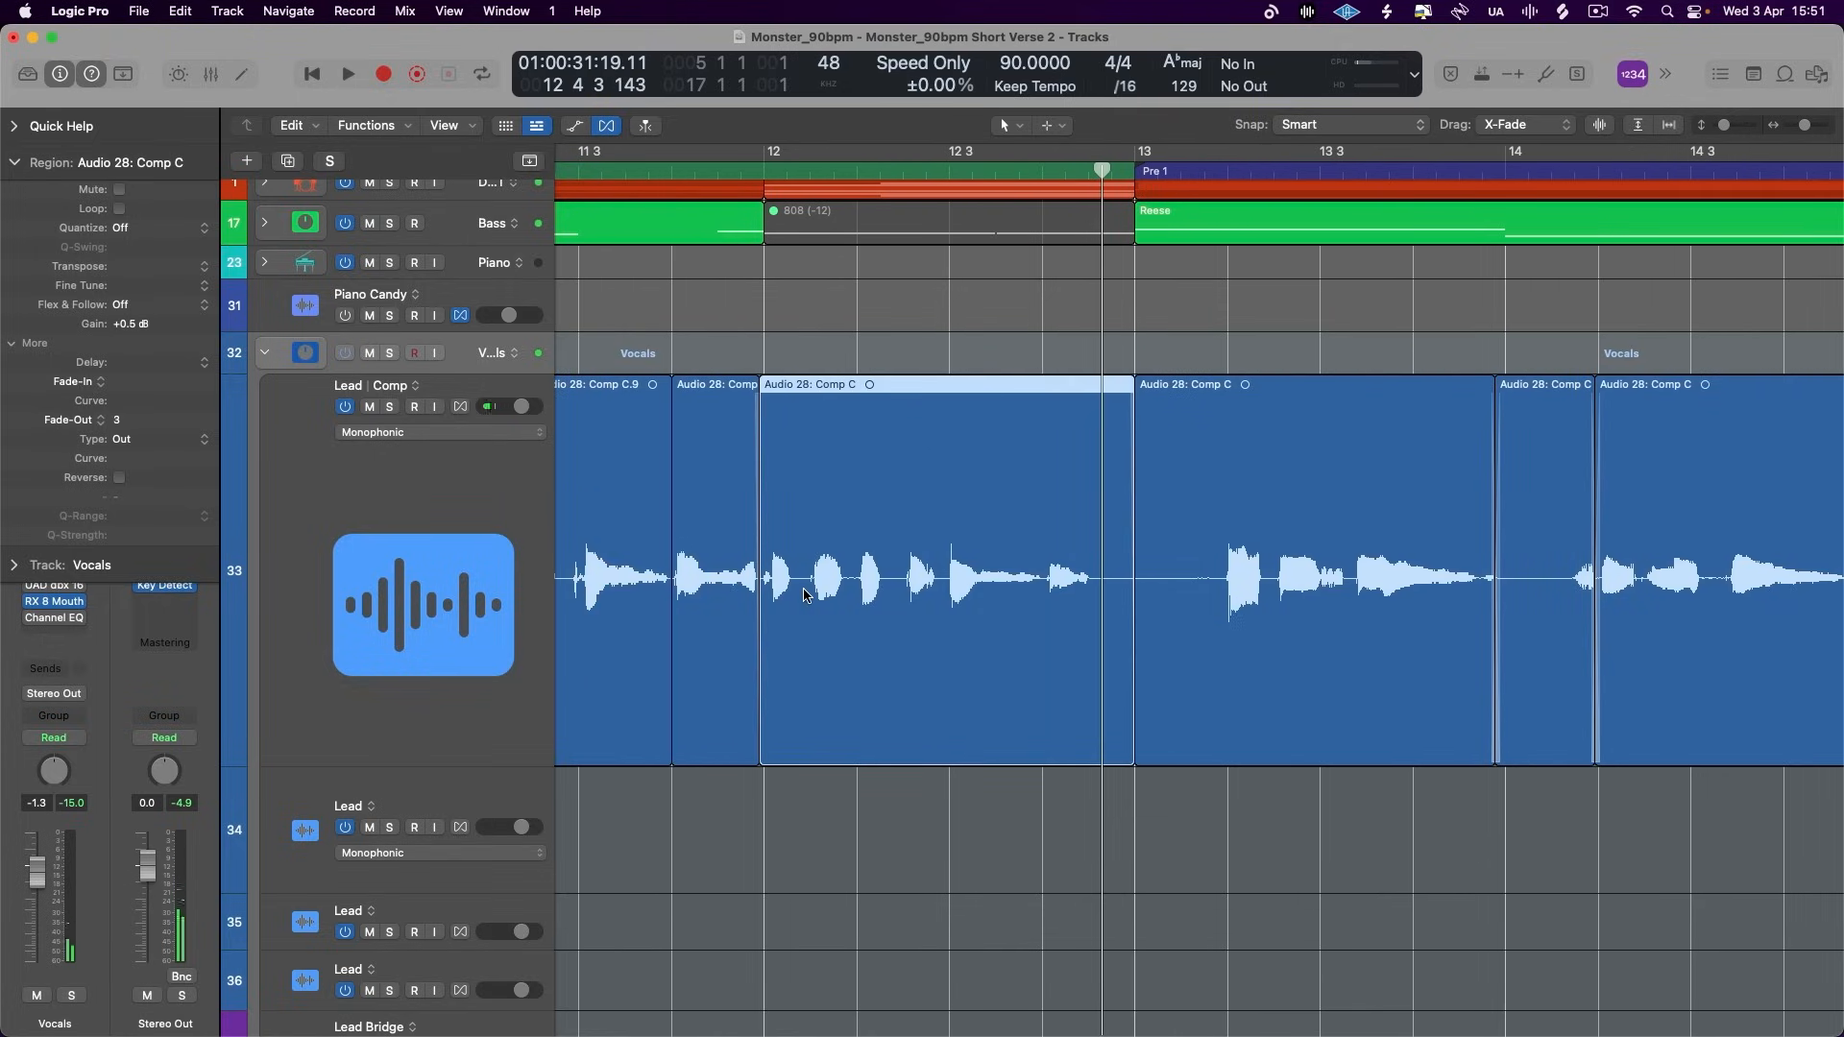
scroll(835, 602, "left", 2)
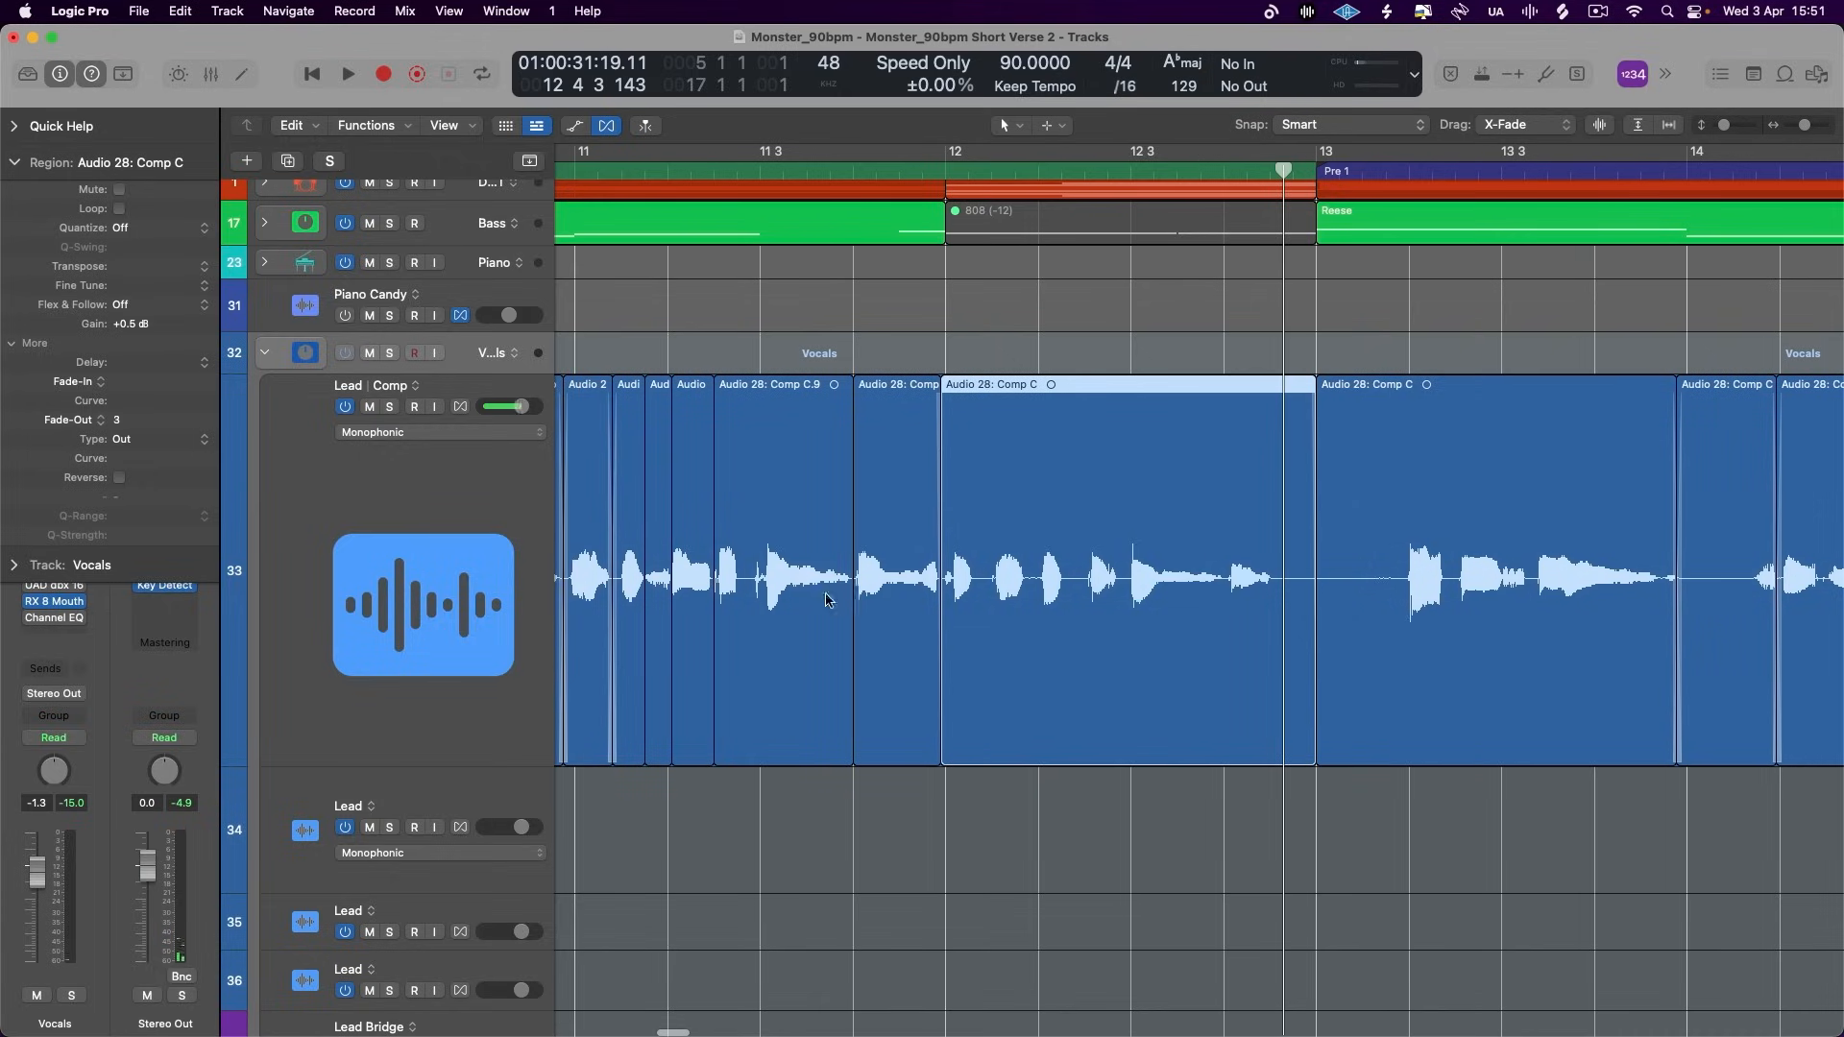
- Select the Lead comp track, collapse its region settings and insert a mono Gain plug-in after the existing effects
left_click(437, 480)
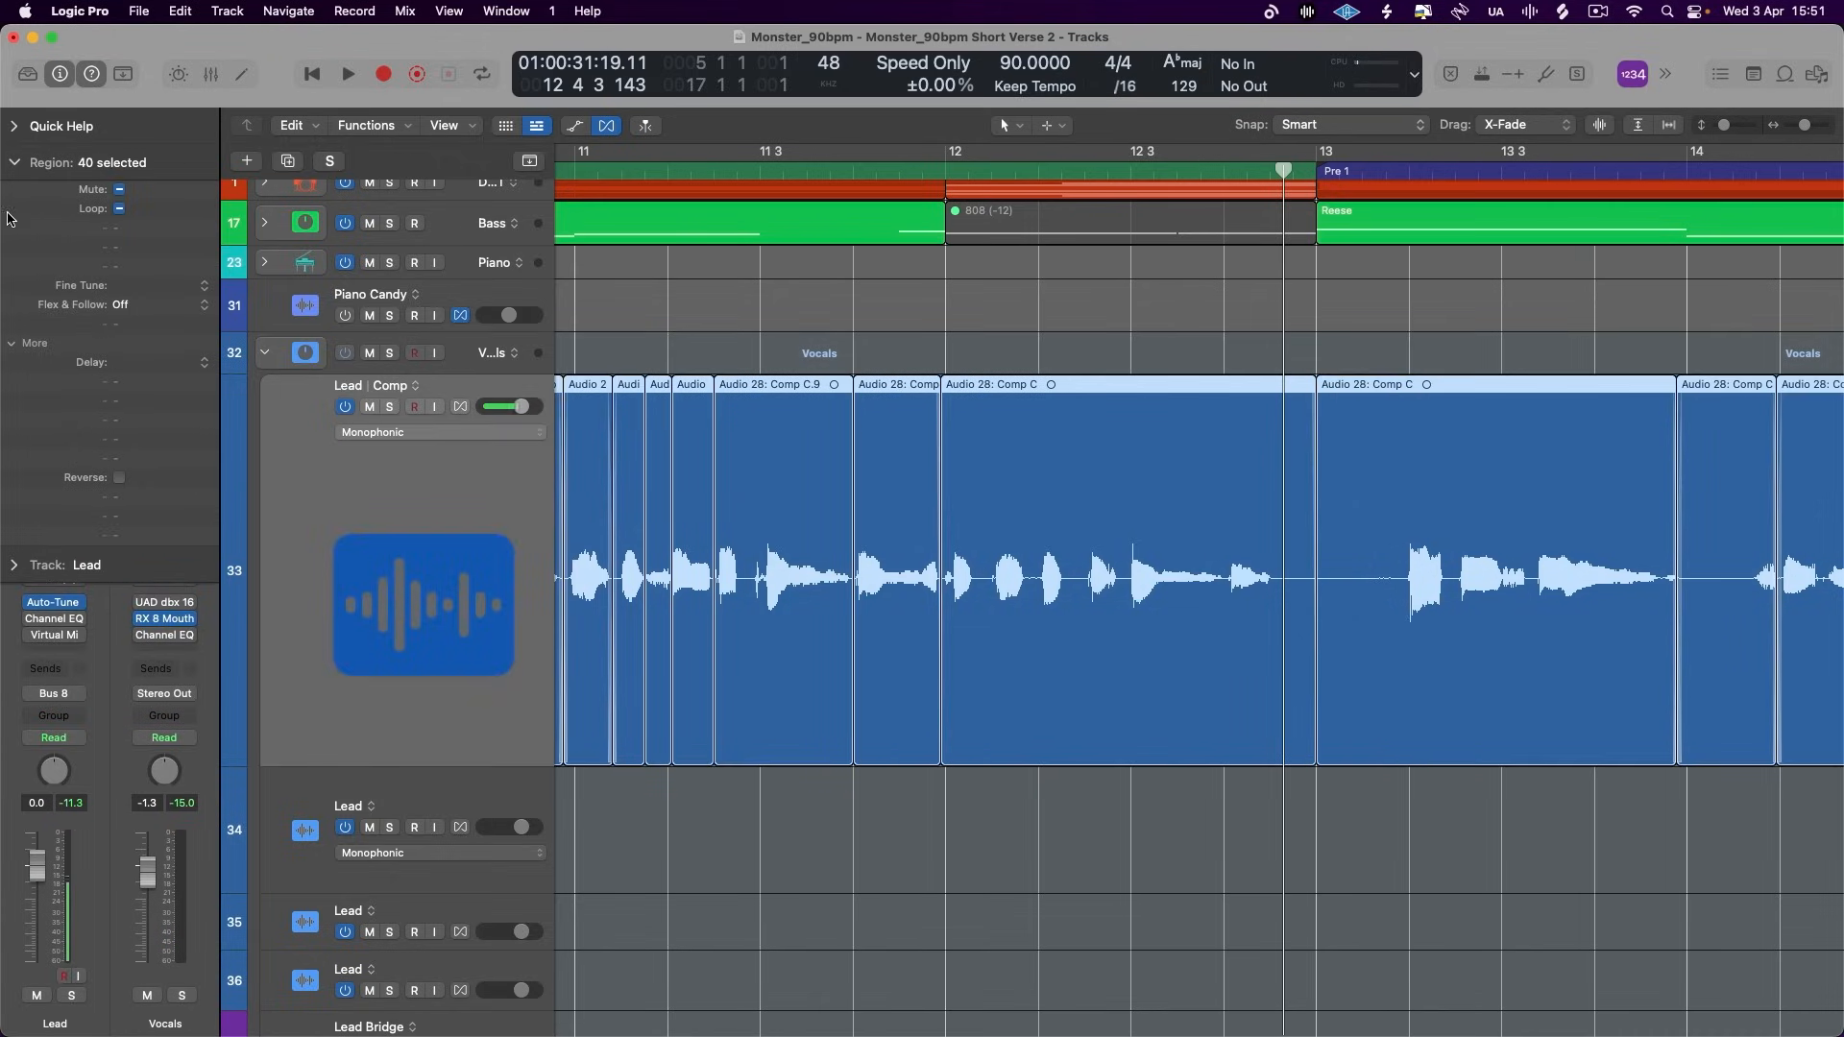
left_click(19, 157)
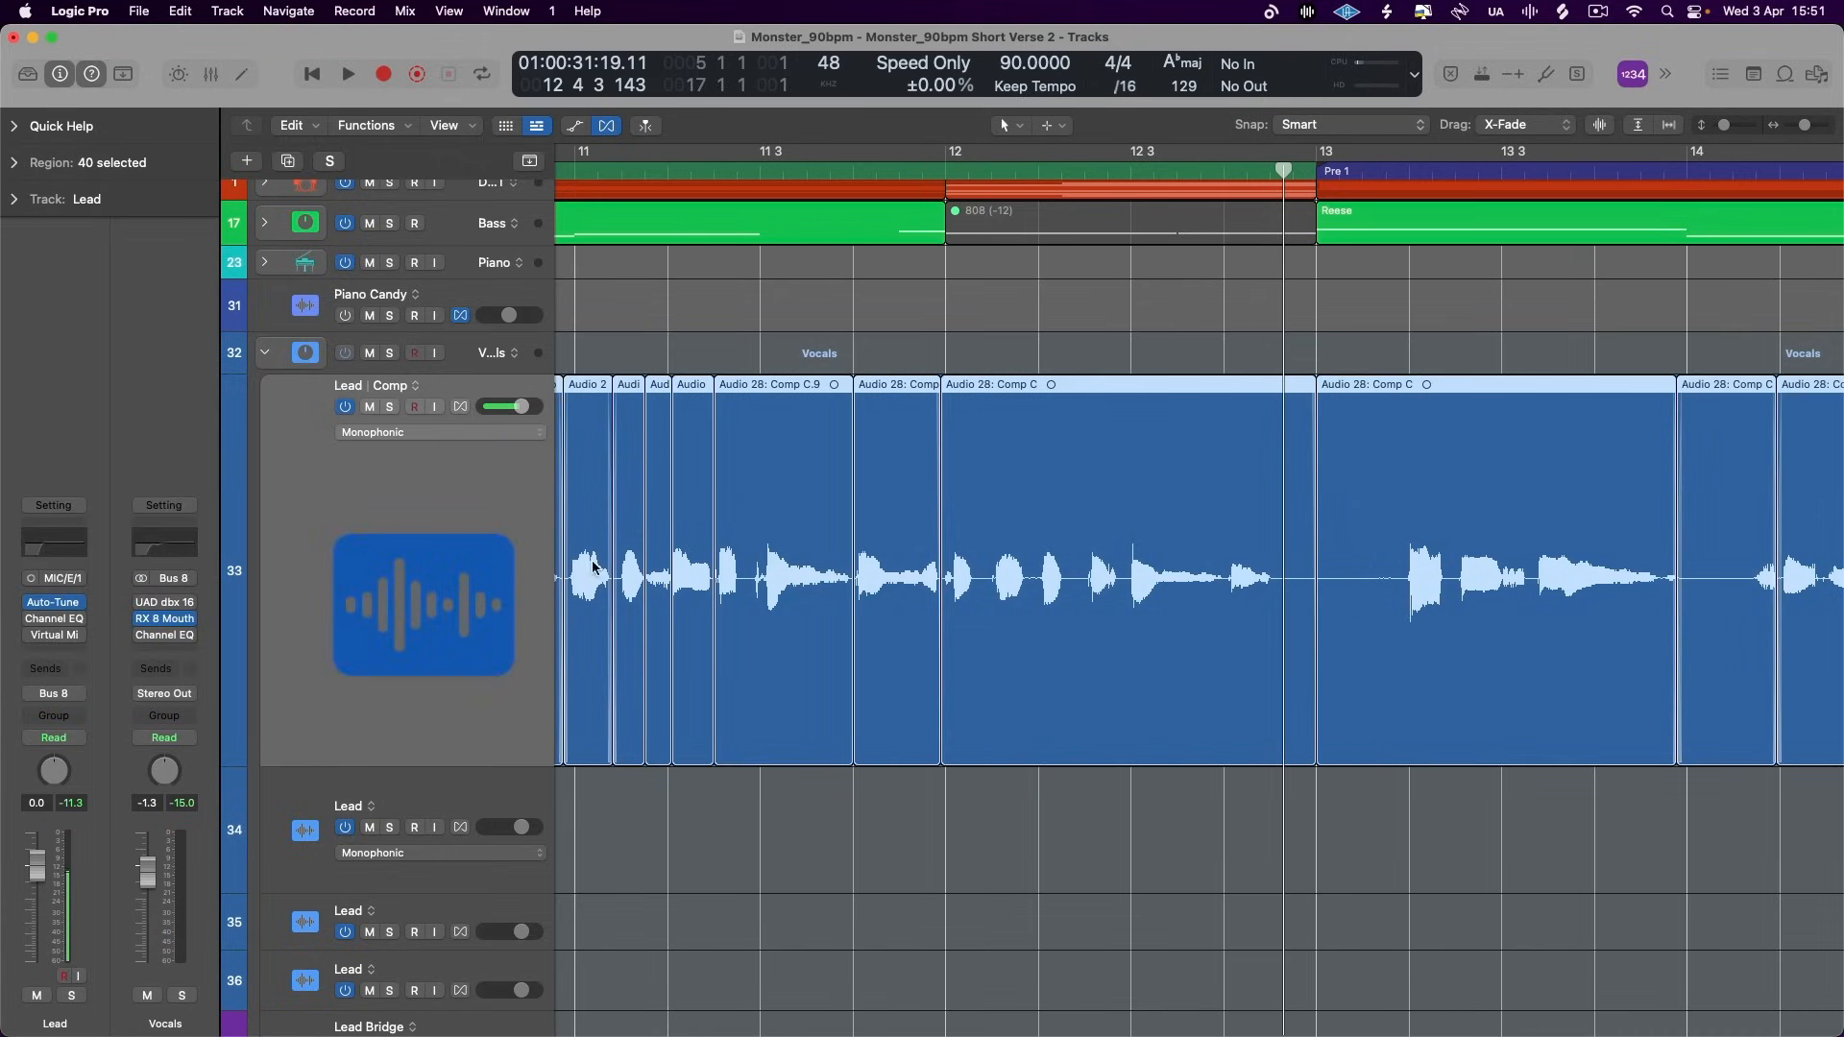
left_click(55, 653)
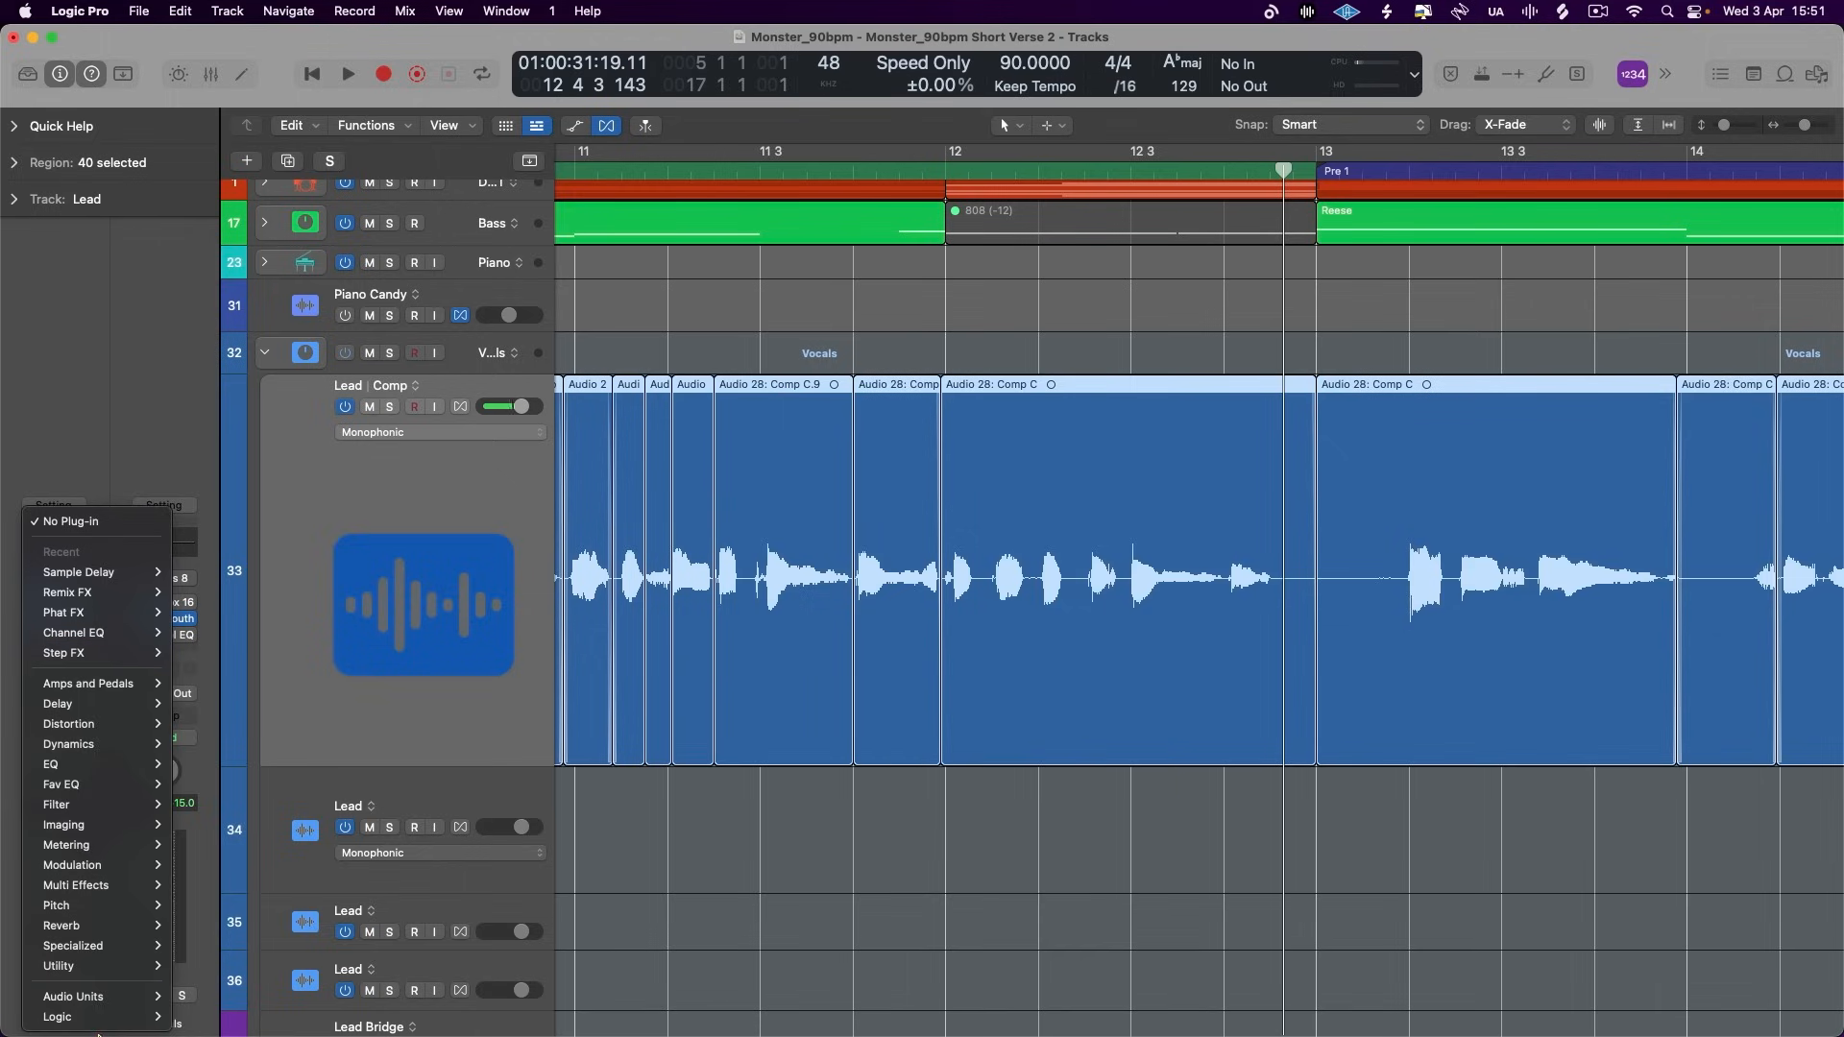
mouse_move(116, 966)
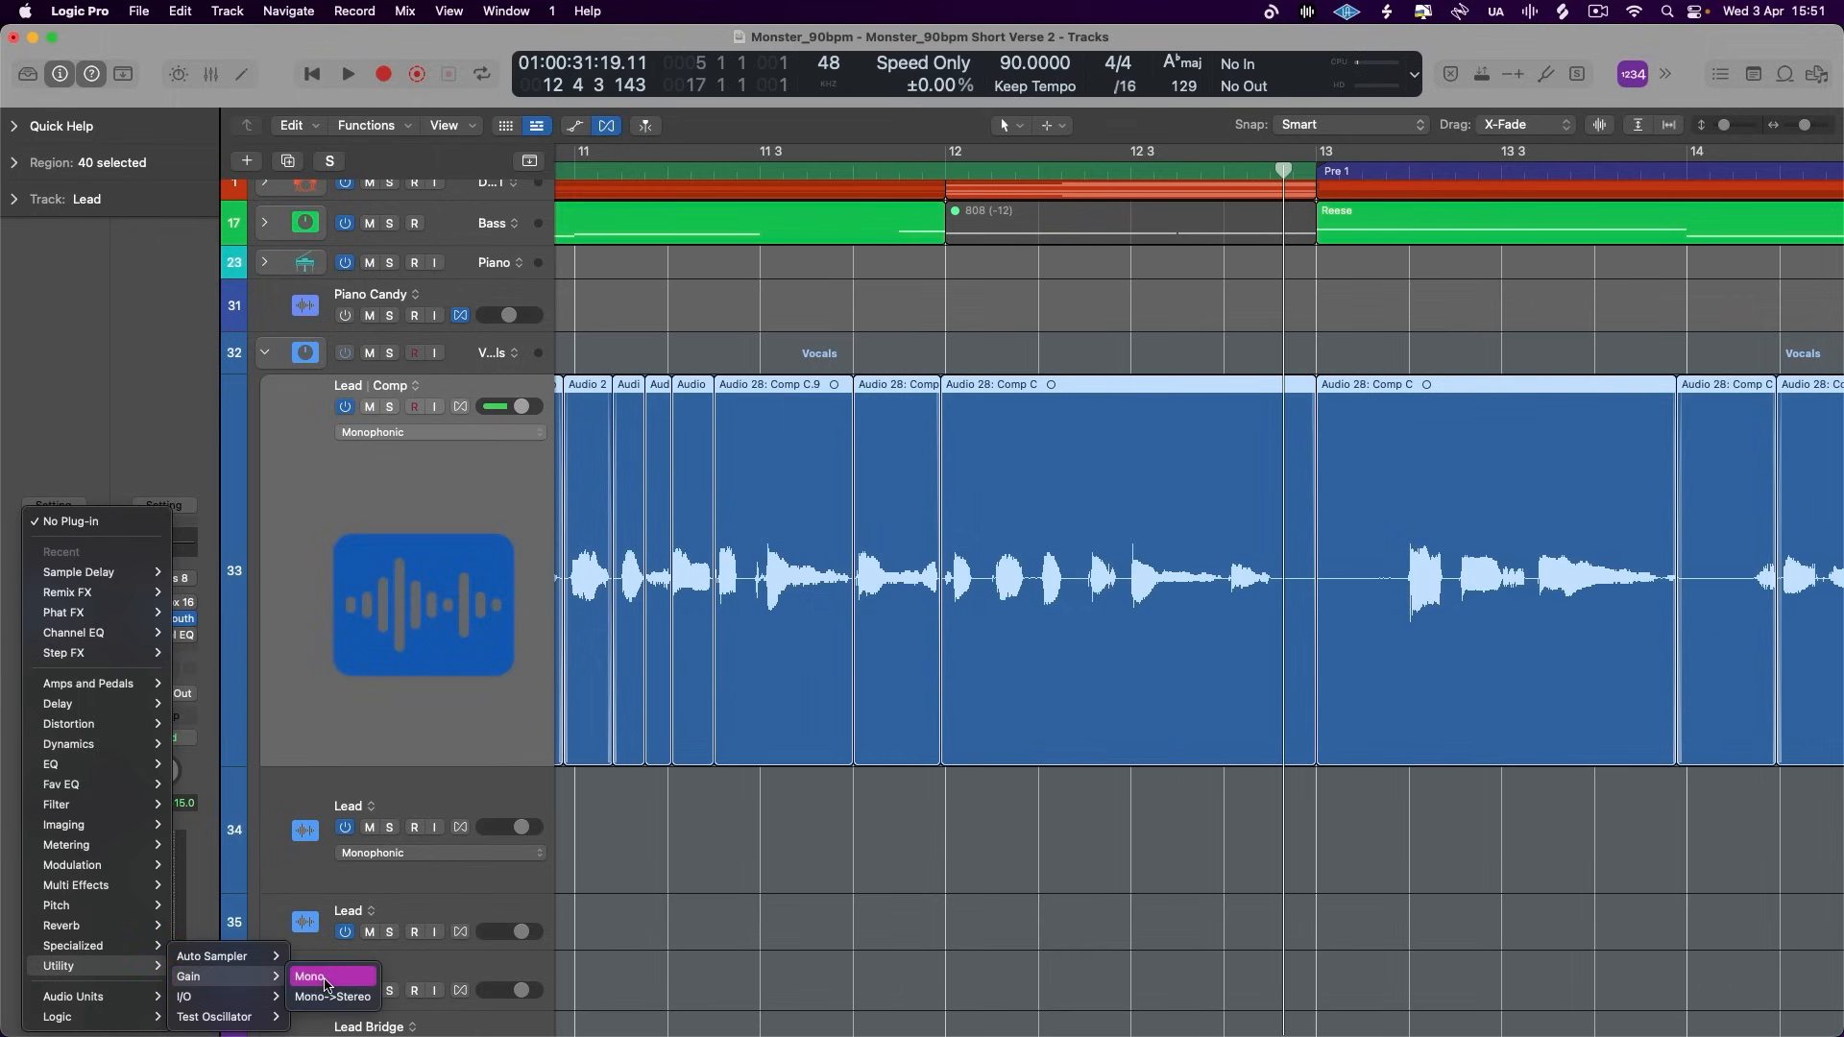
left_click(325, 978)
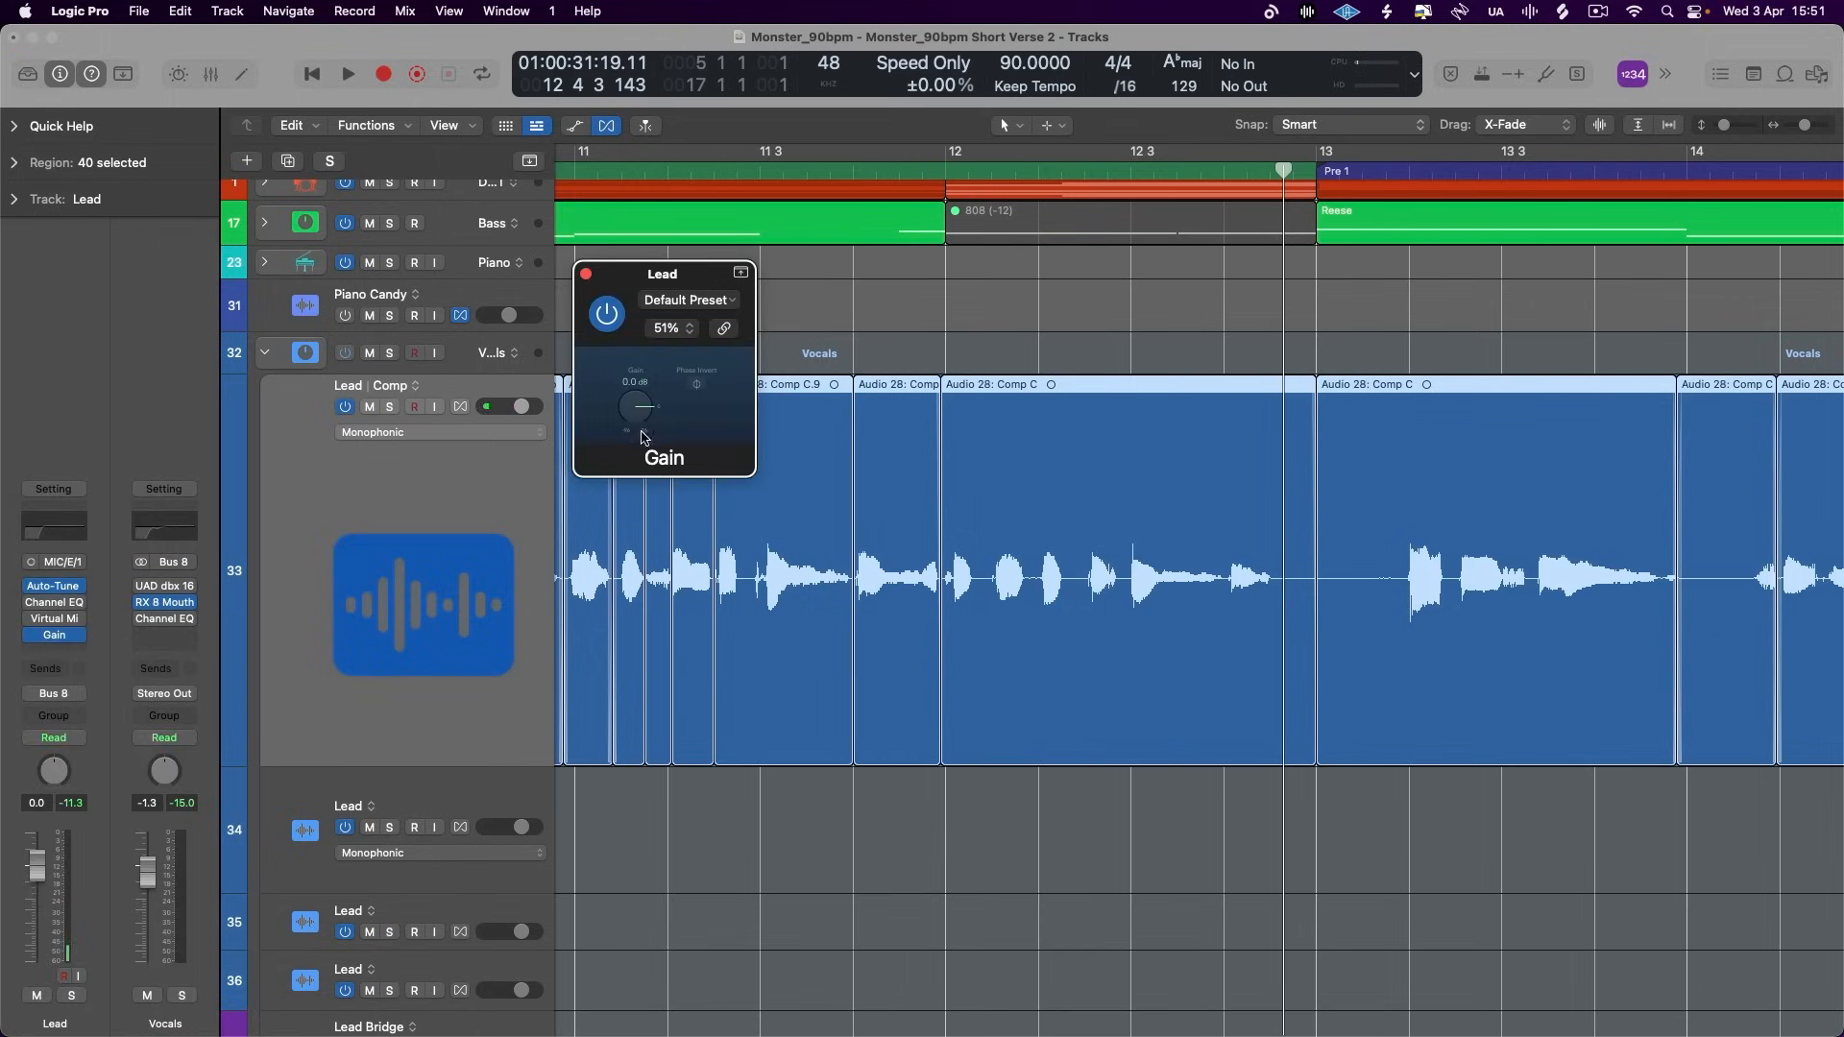
- Show automation, assign the Lead lane to the plug-in's Gain, and add points around the sustained tail from about 12 3 2 to 12 4
left_click(577, 127)
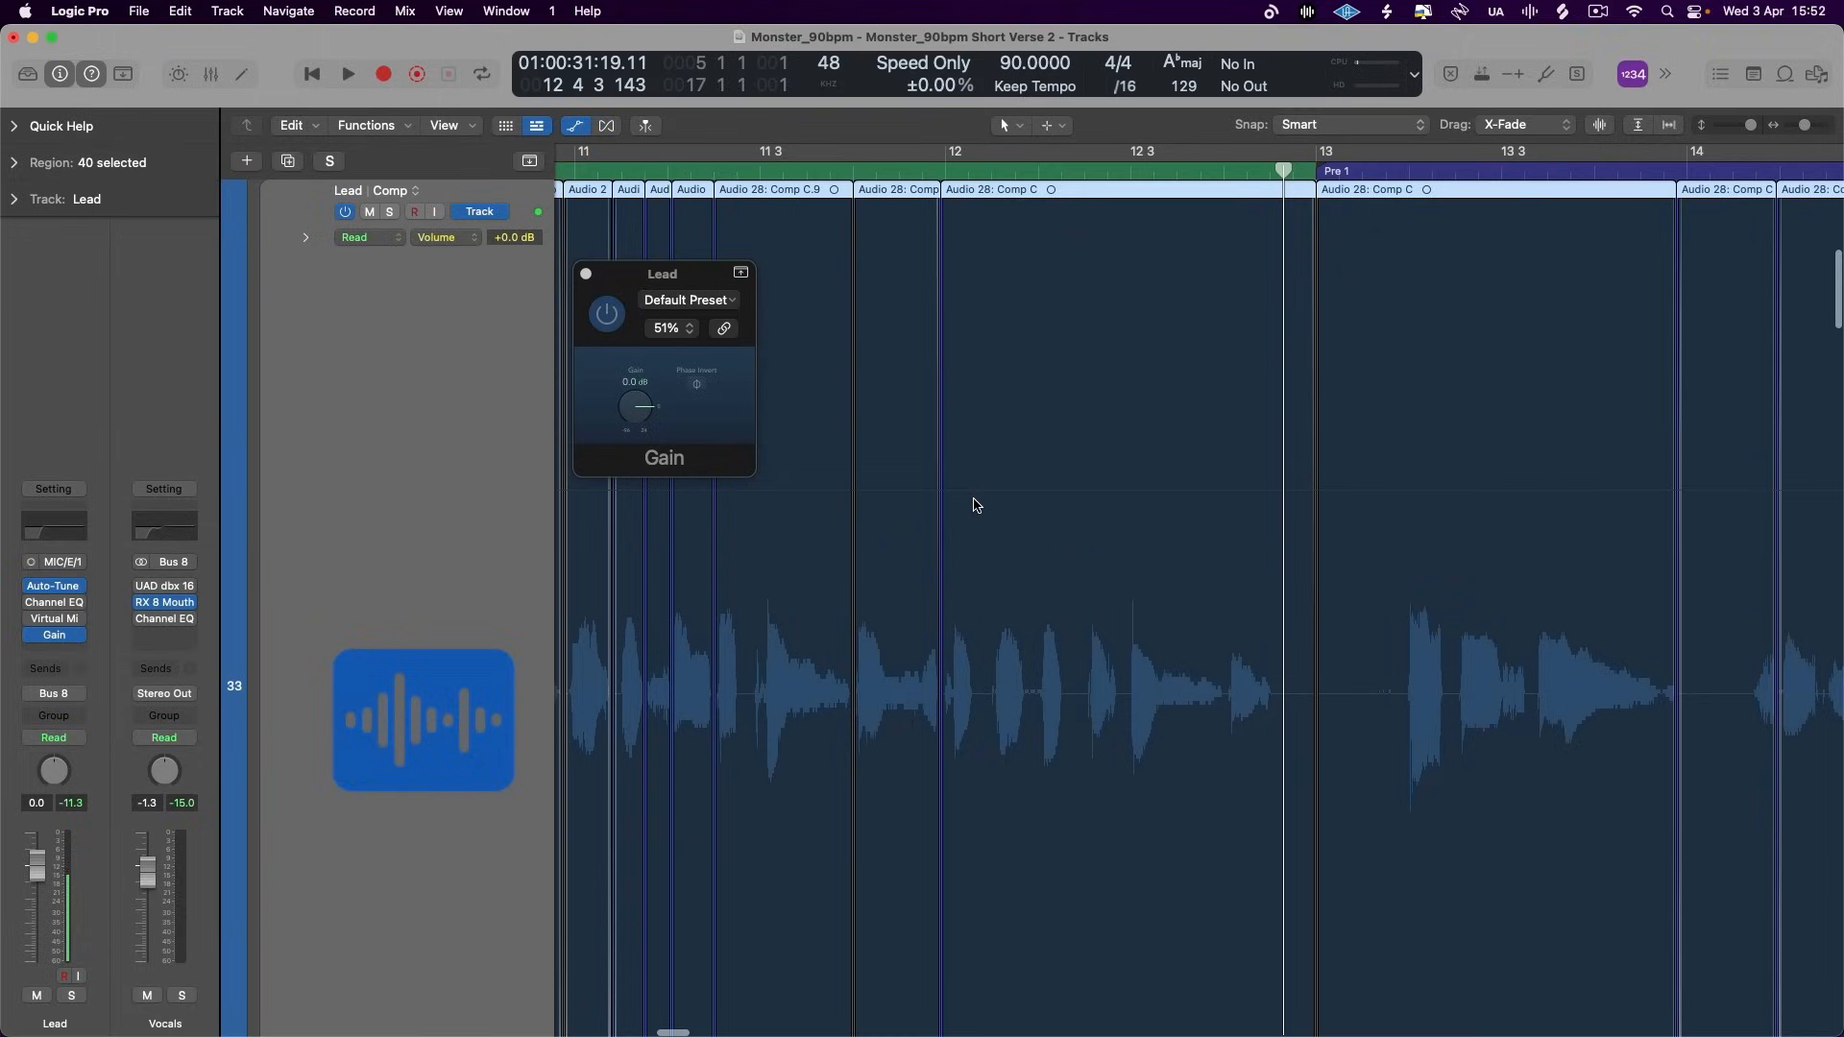
scroll(977, 505, "down", 5)
key("super+Right")
key("super+Right")
key("super+Right")
key("super+Right")
key("super+Right")
key("super+Right")
scroll(976, 505, "left", 5)
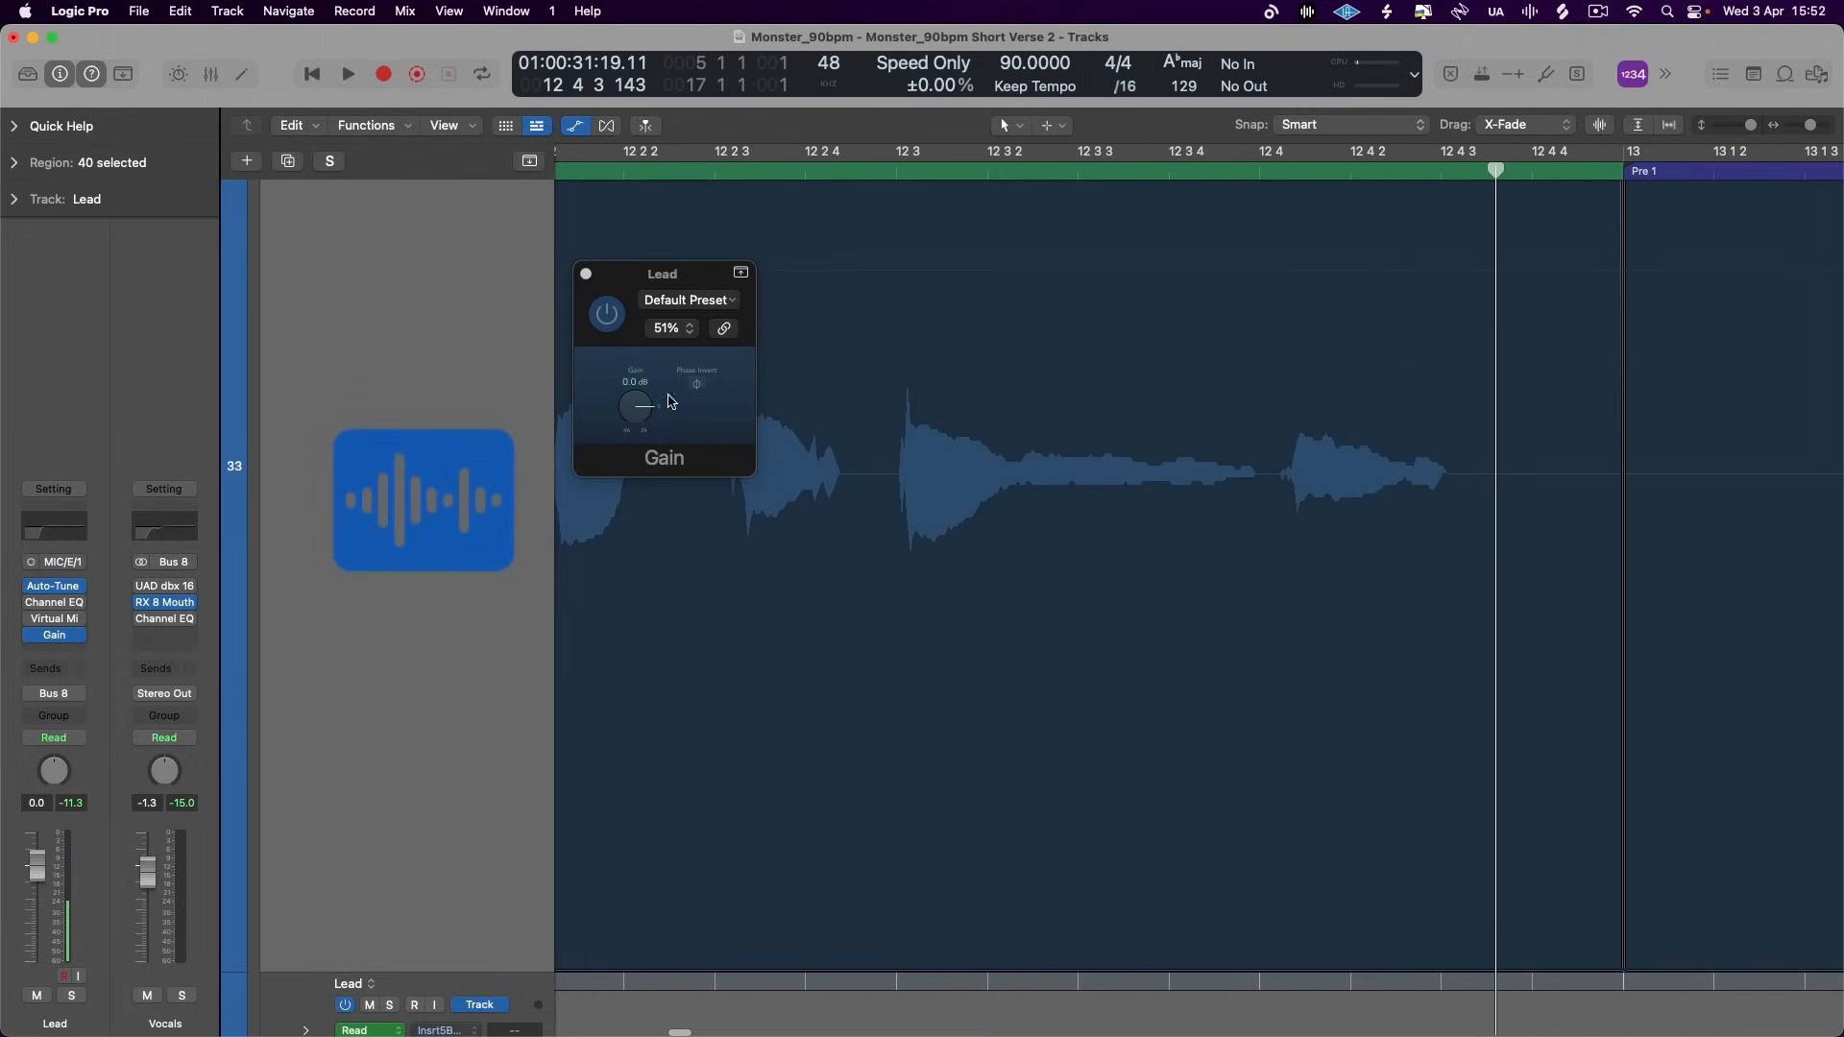
left_click_drag(1016, 487, 1259, 487)
scroll(737, 621, "up", 5)
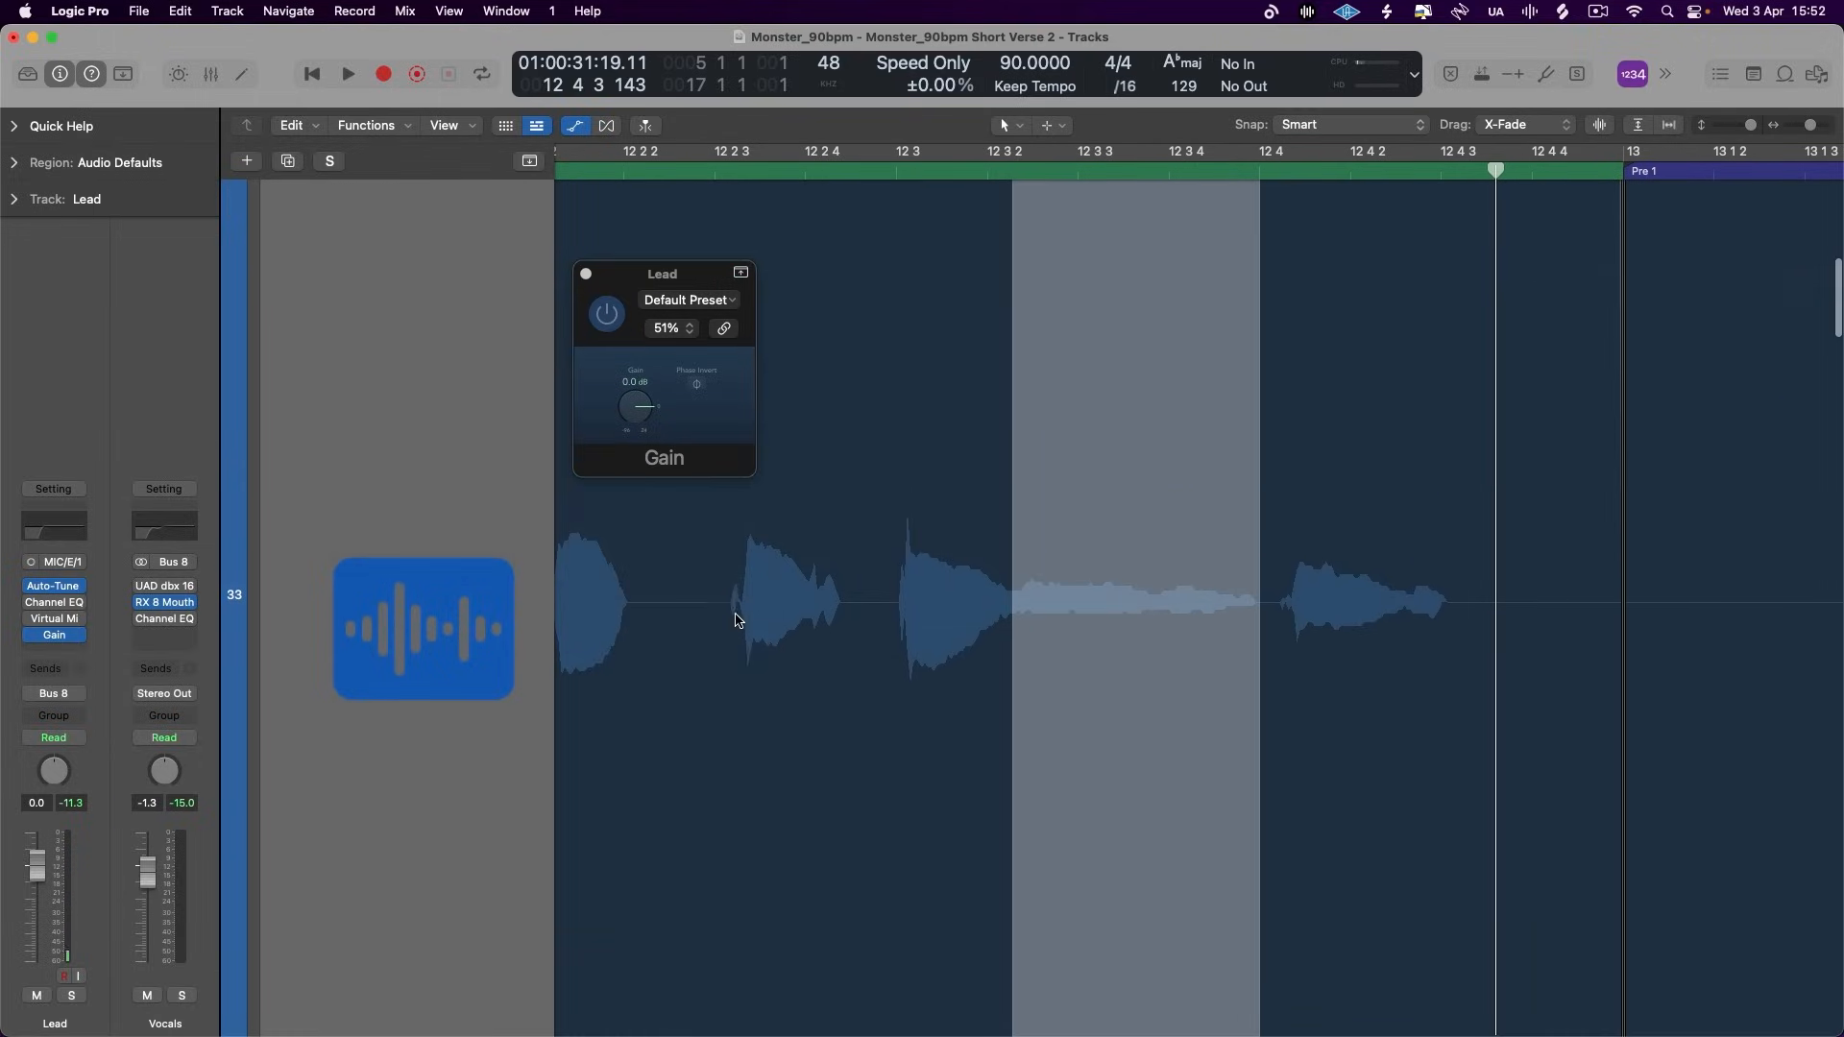
key("a")
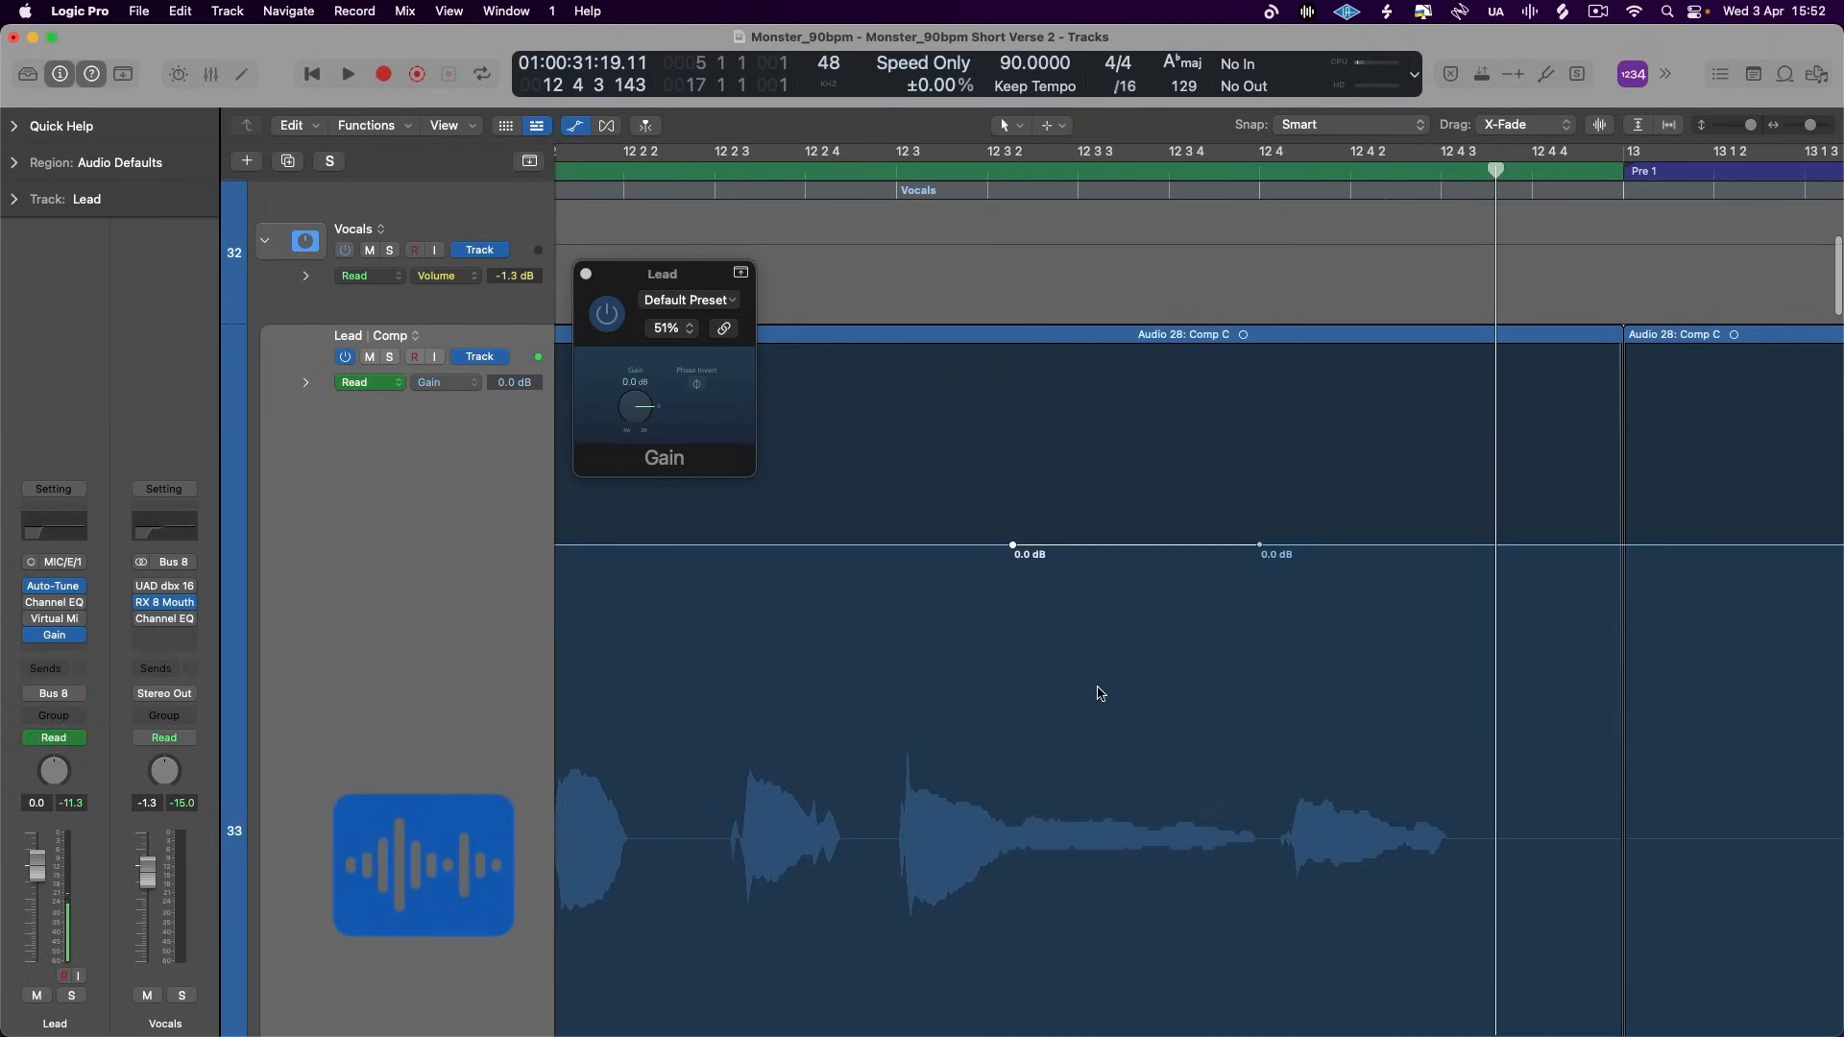
- Shape a gain ramp from +0.2 dB at 12 3 2 to +1.4 dB just before 12 4, and play it with Lead soloed
left_click_drag(1097, 549, 1009, 546)
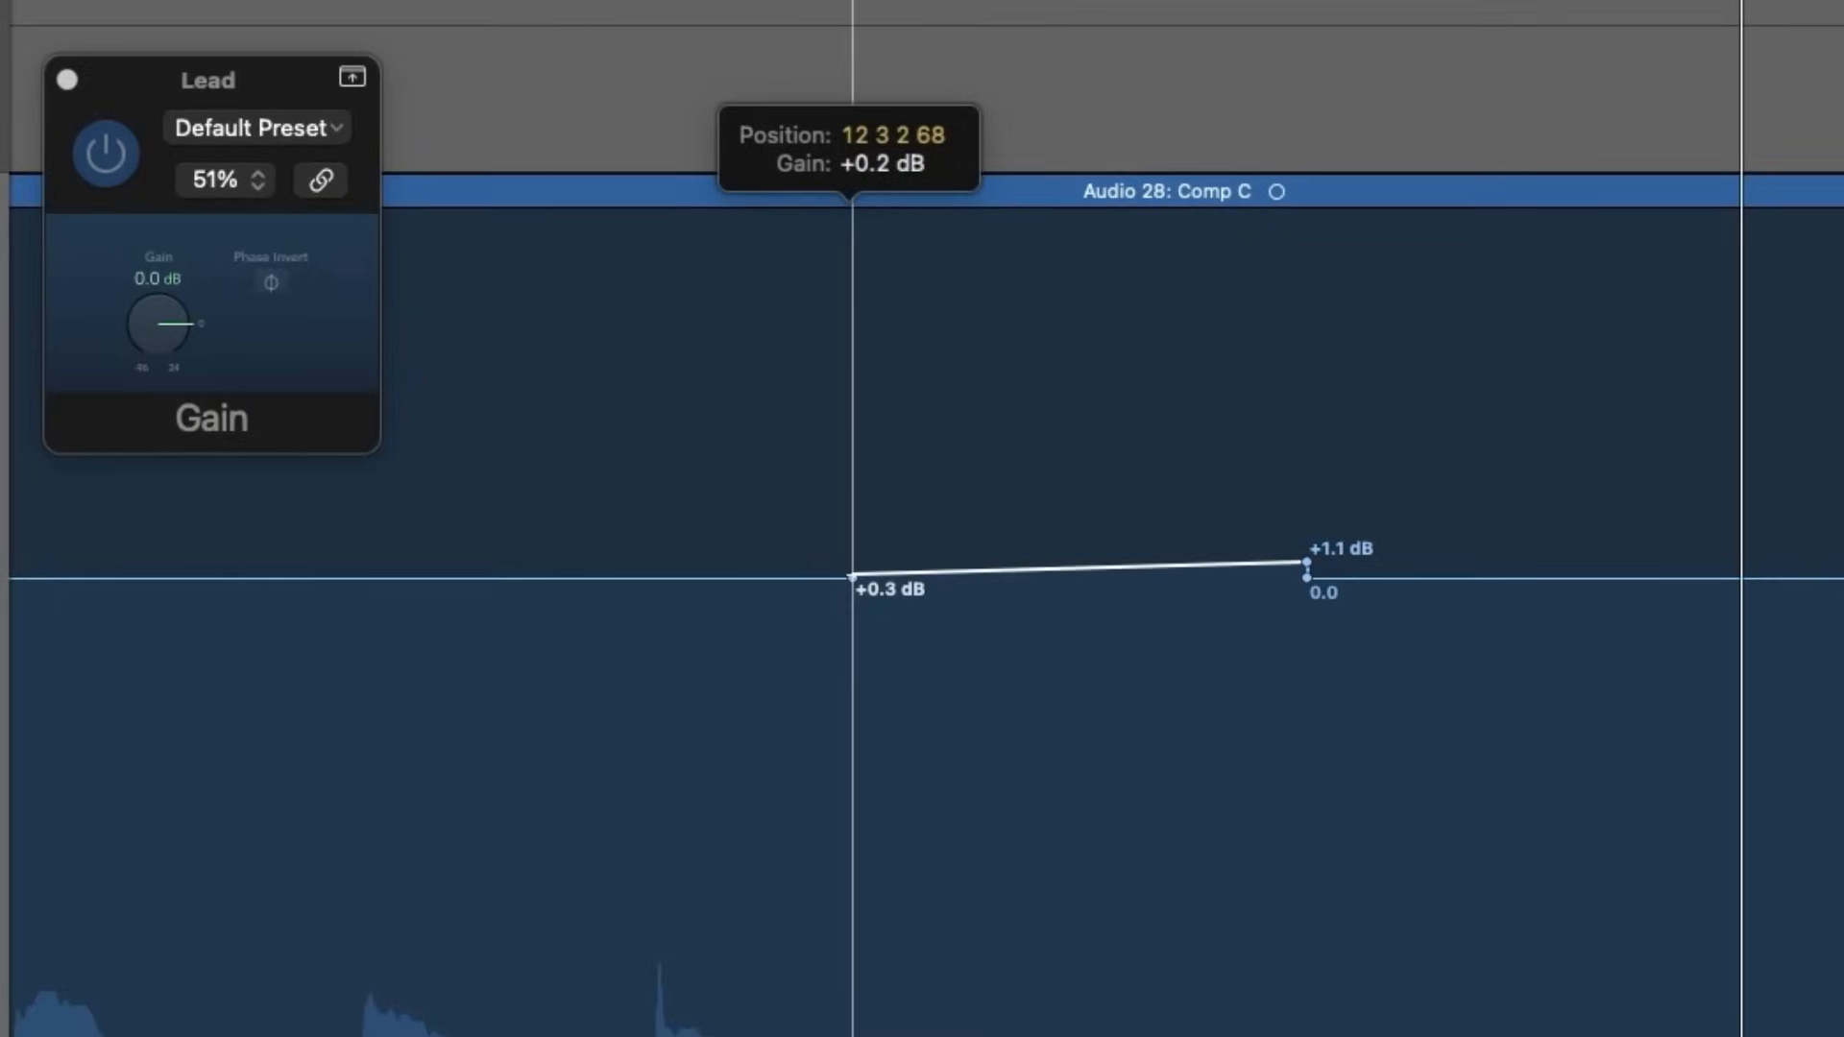
left_click(1306, 559)
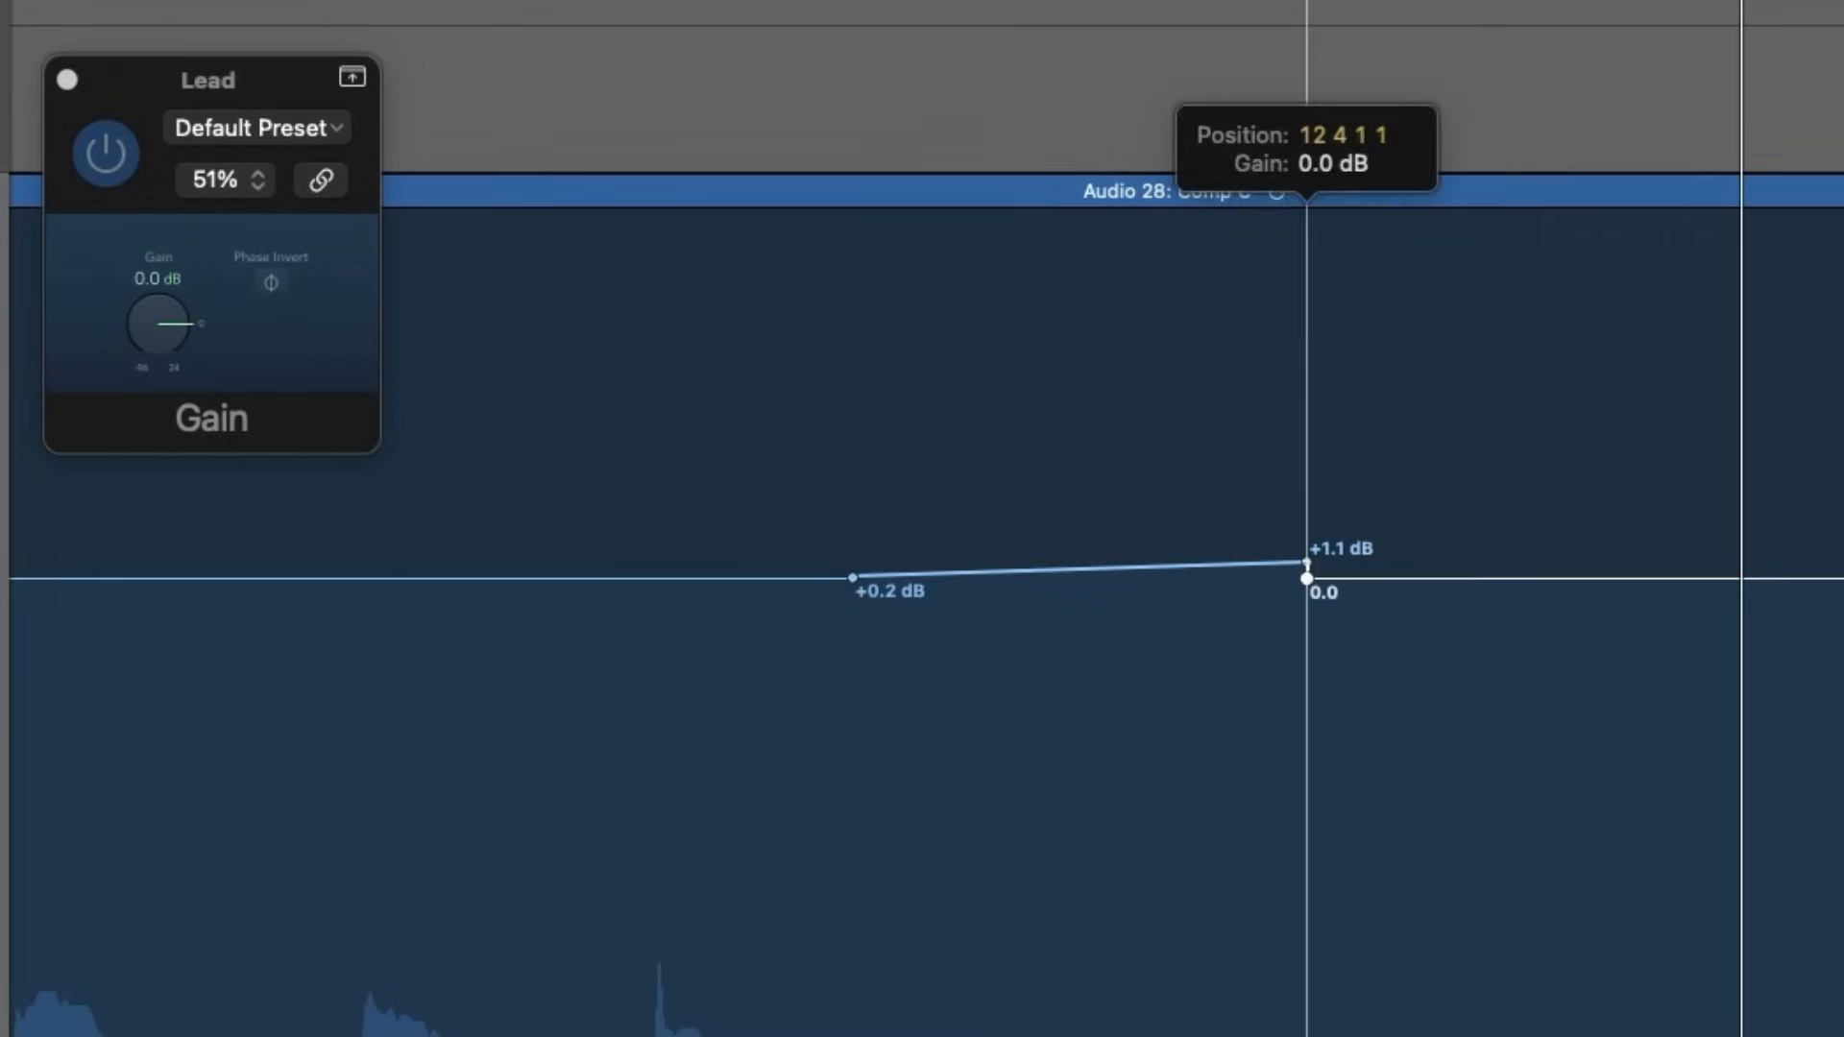
left_click_drag(1303, 547, 1299, 557)
left_click(849, 153)
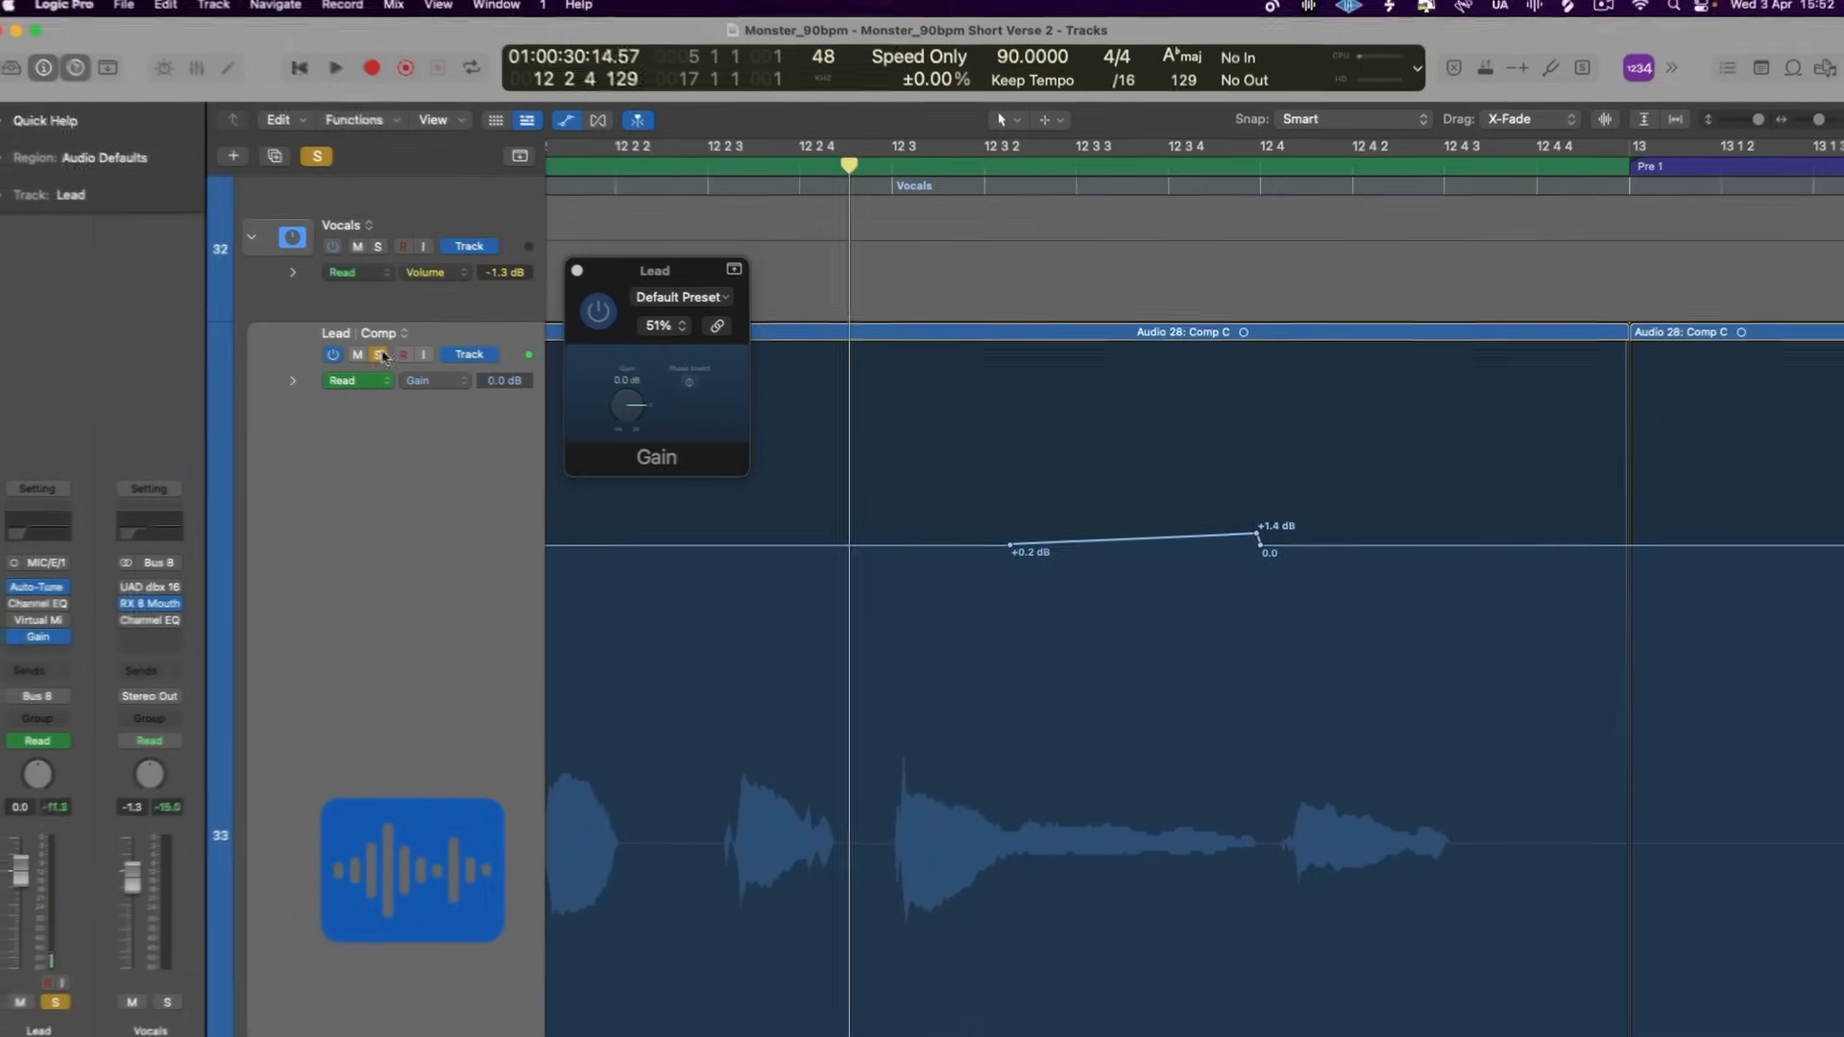
key("space")
scroll(782, 558, "down", 3)
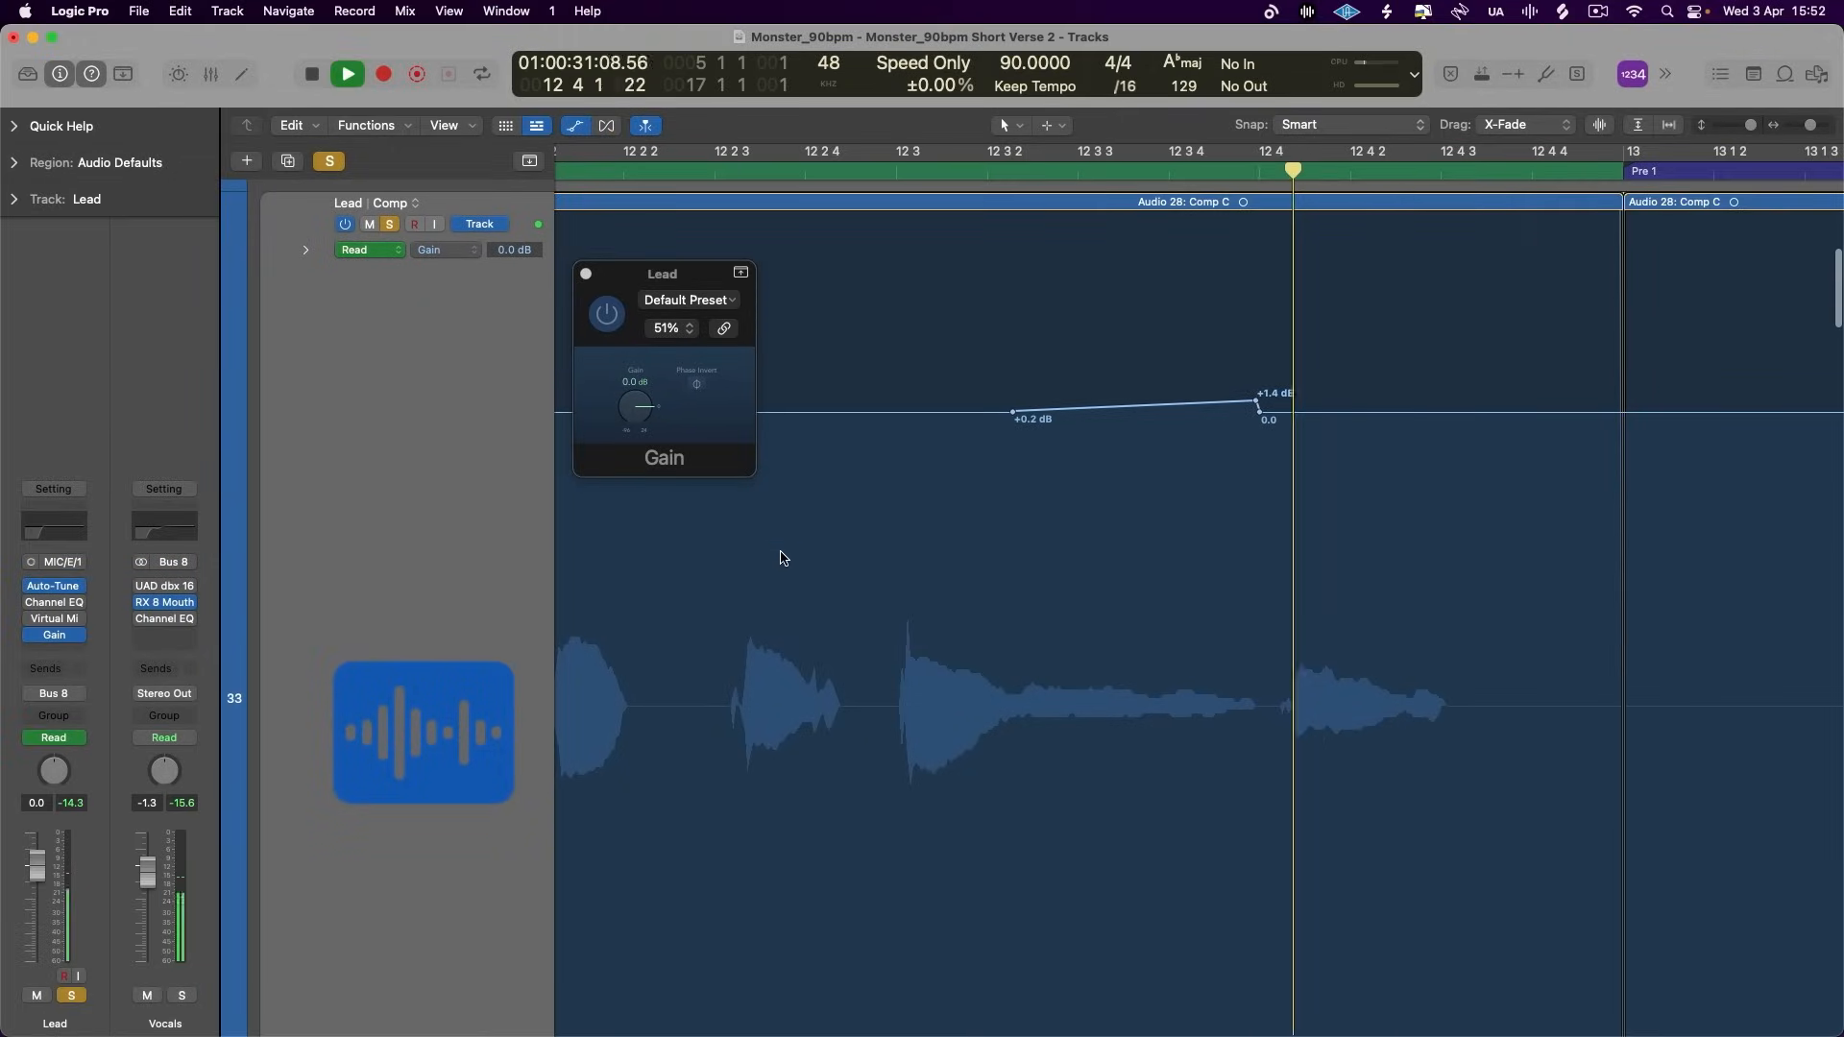
key("space")
- Raise the Lead's gain automation to +1.1 dB over a short stretch from about 11 4 to 11 4 3
scroll(1029, 626, "left", 5)
key("super+Left")
scroll(1029, 625, "left", 3)
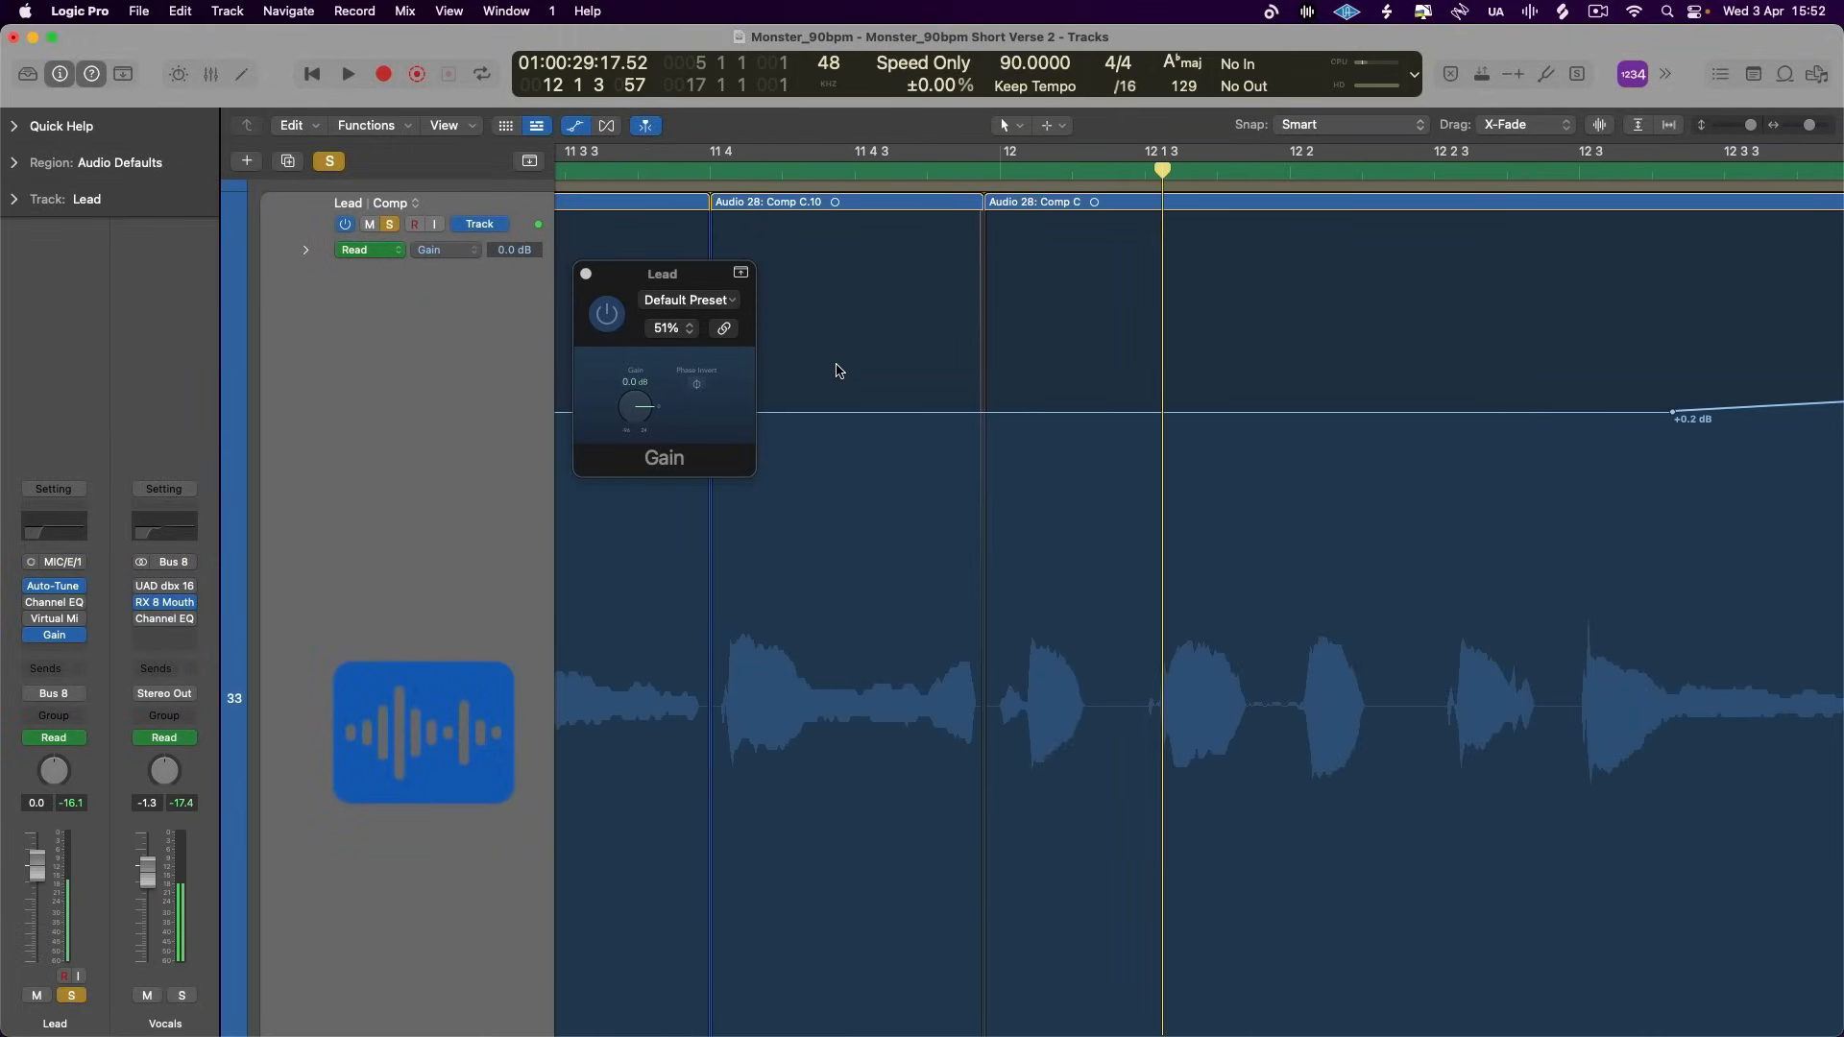
left_click_drag(797, 431, 857, 410)
double_click(692, 171)
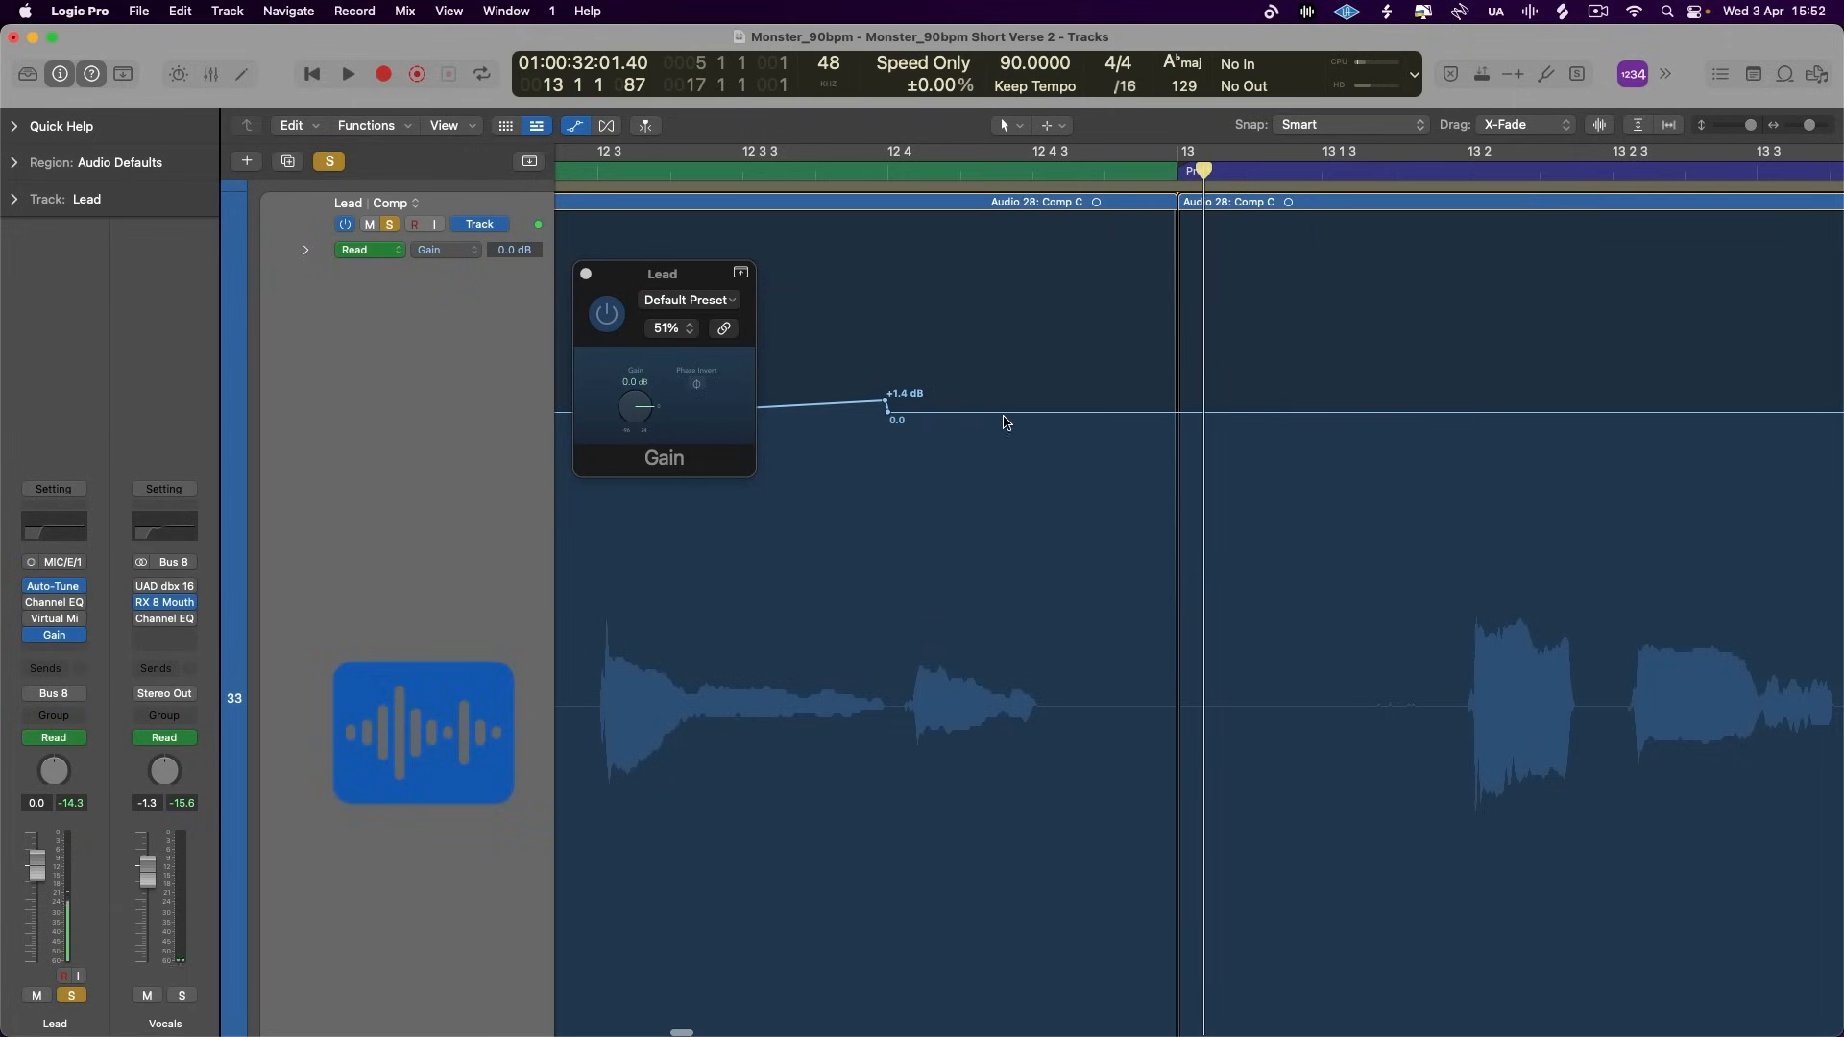
- Boost the gain automation to +1.6 dB over the word from 12 4 to past 12 4 3, match the ramp's end and play it
left_click_drag(1066, 415, 884, 411)
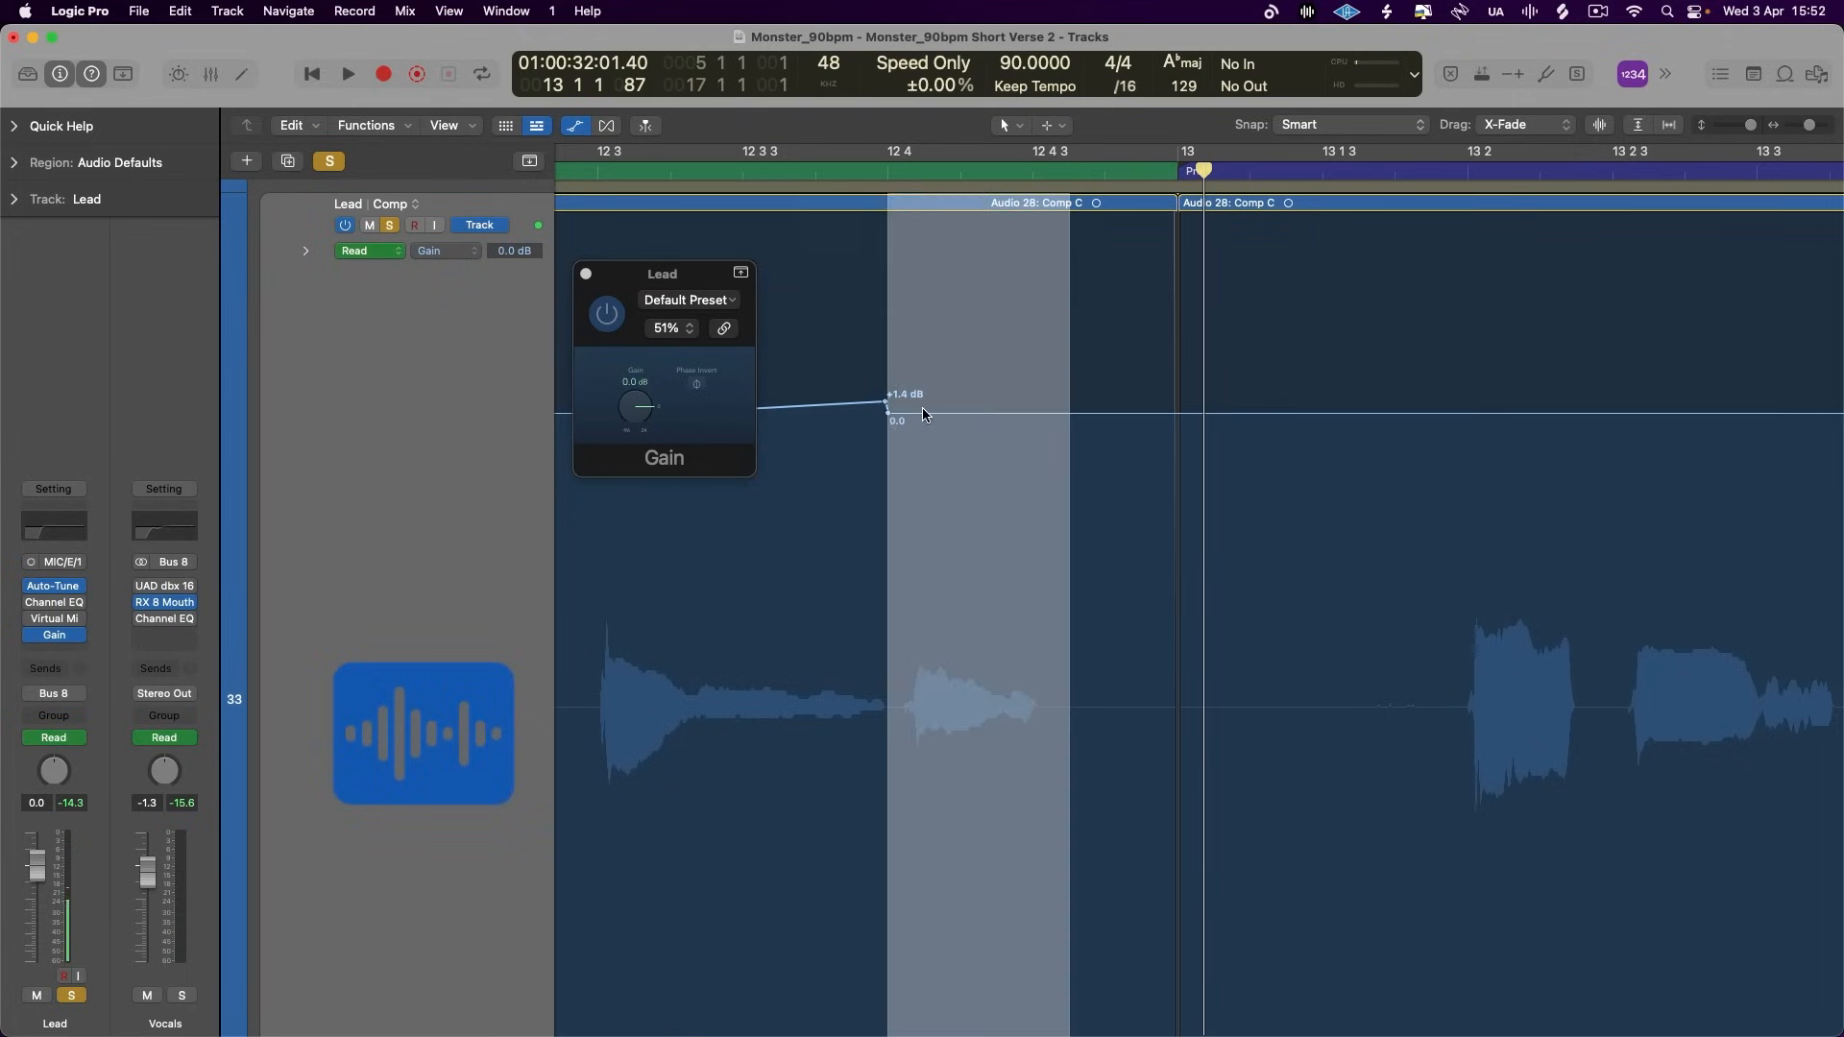
left_click(928, 411)
left_click(921, 413)
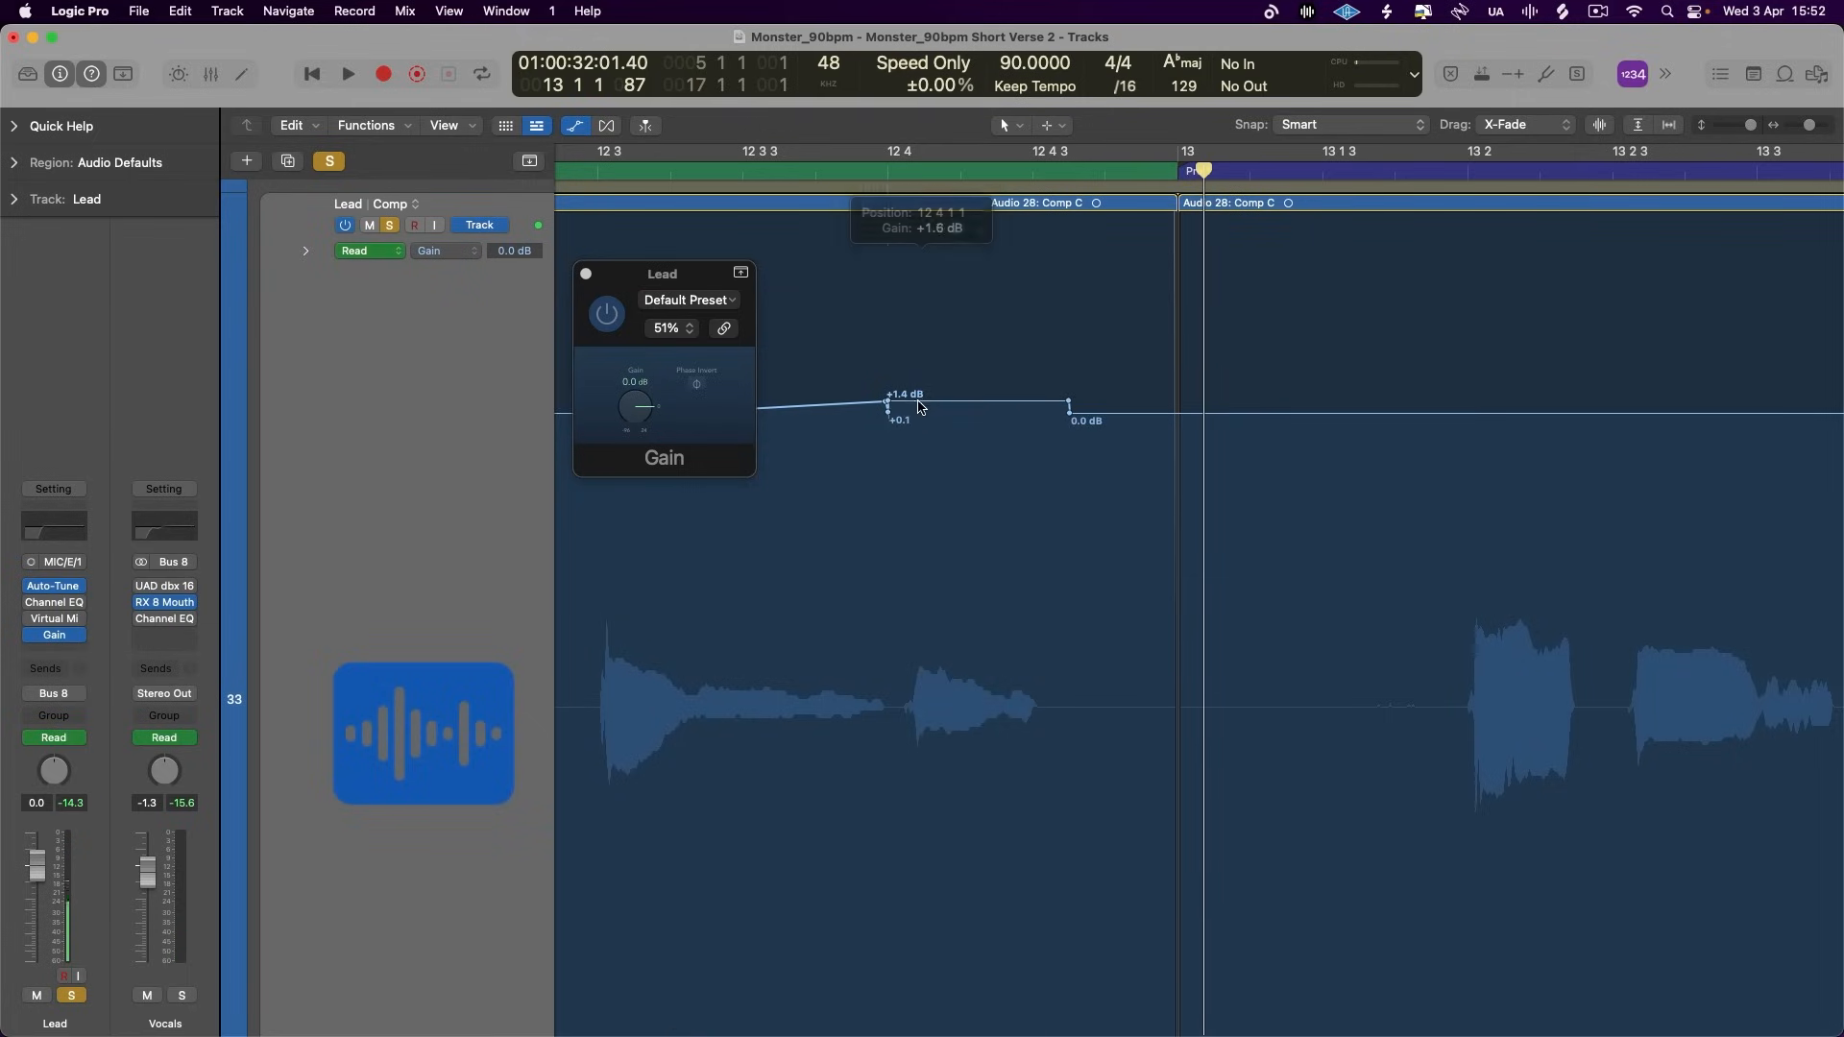
left_click(887, 412)
scroll(885, 317, "left", 5)
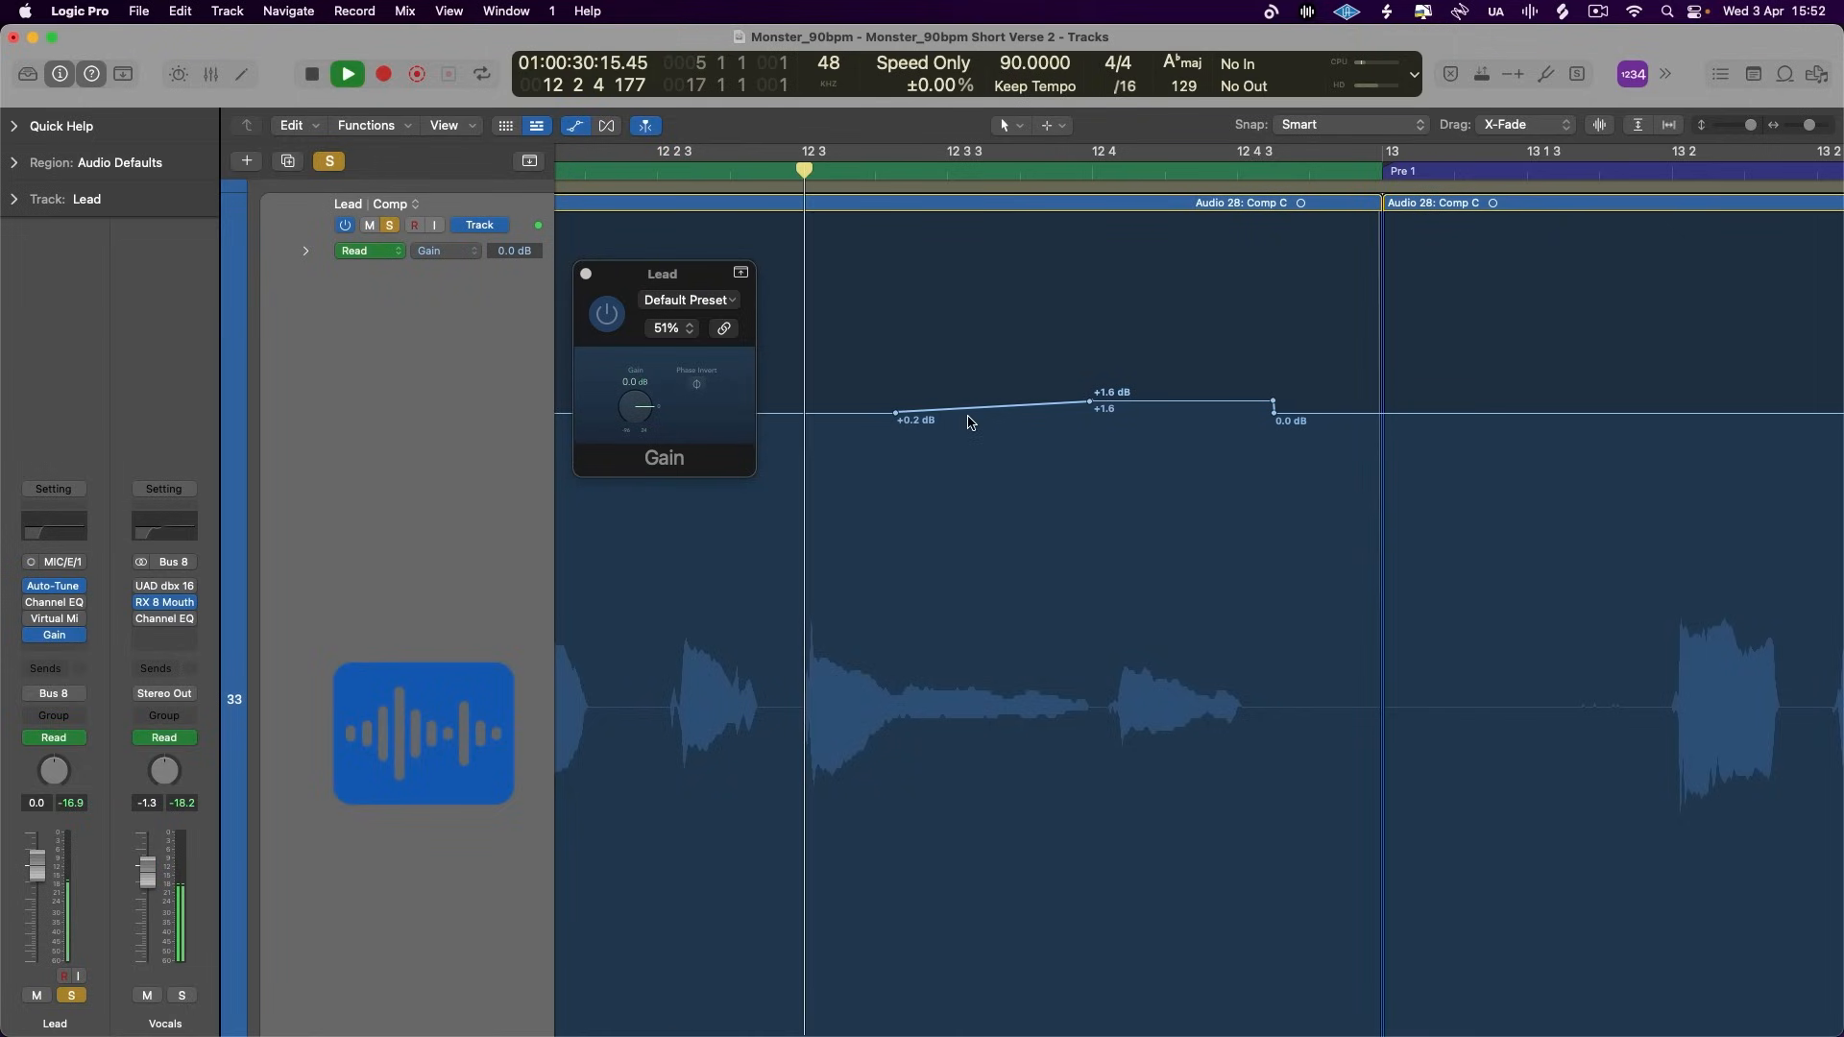
- Raise the gain automation over the word after 12 4 to about +2.0 dB, lift the ramp's end to match and play it
left_click(1120, 395)
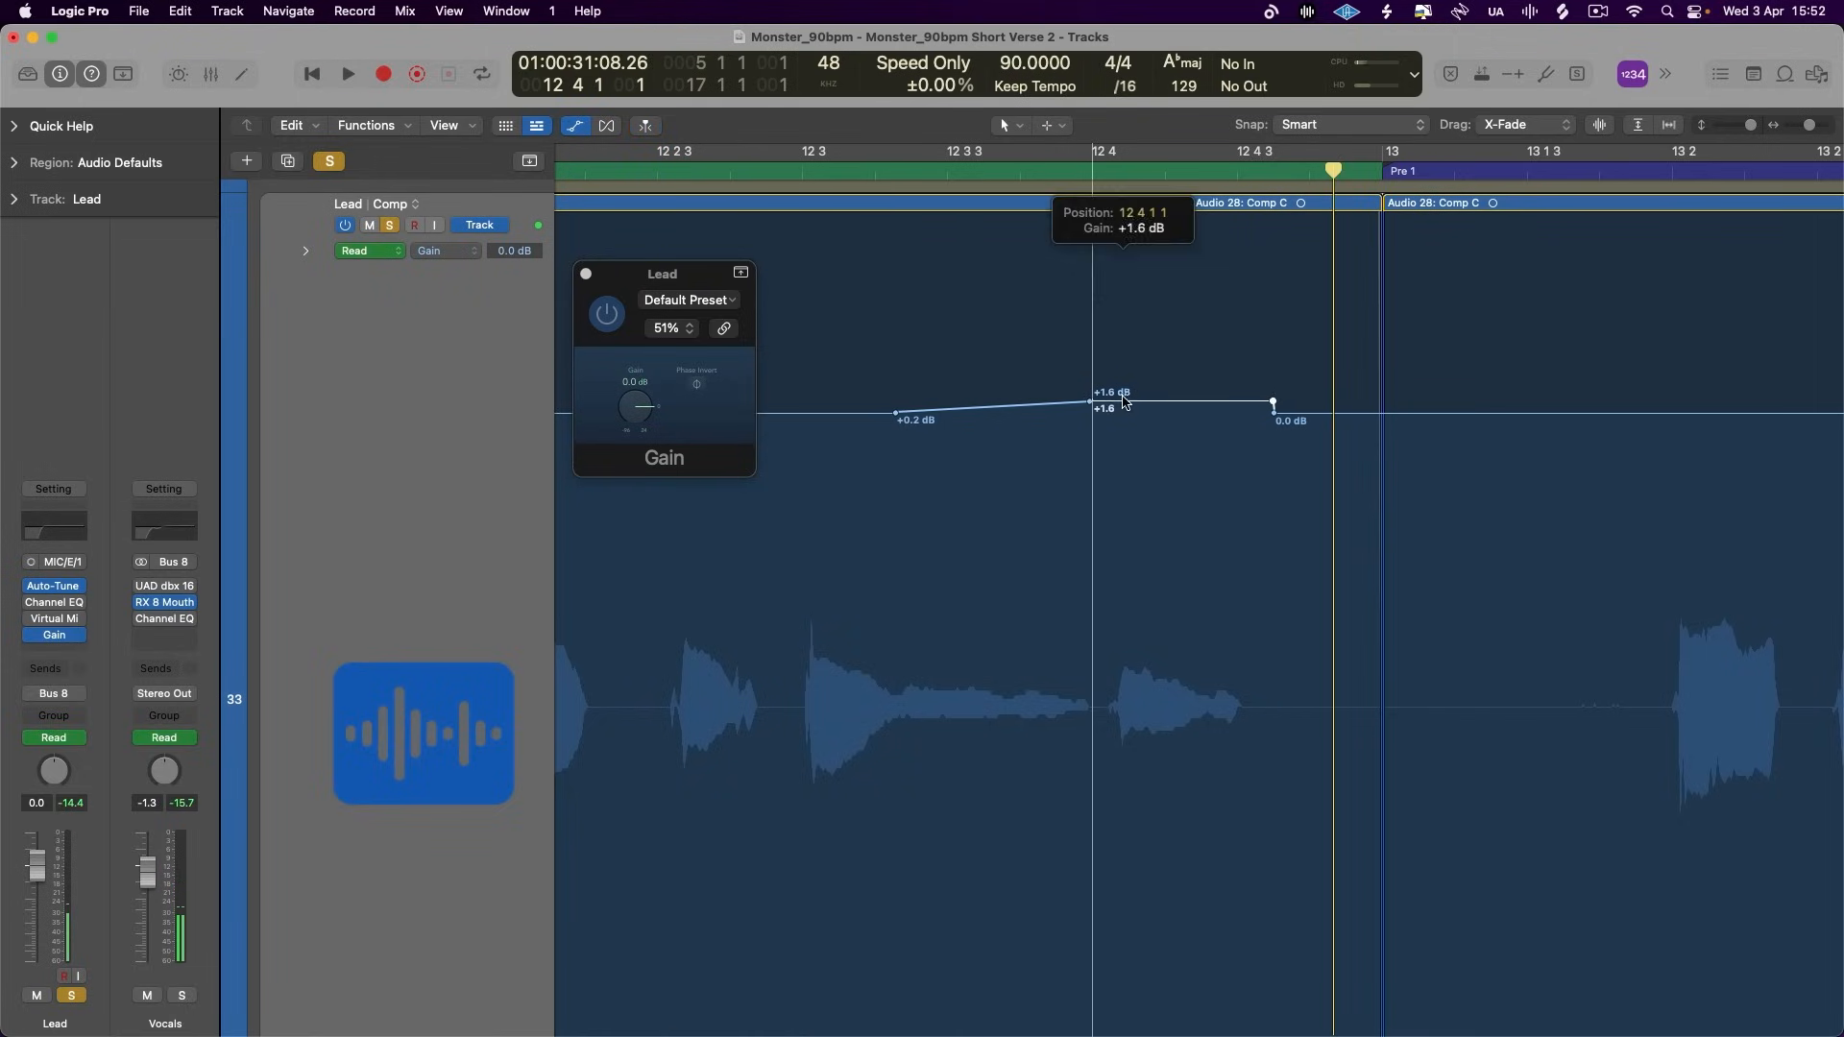
left_click(1089, 402)
left_click_drag(1091, 395, 1092, 399)
key("space")
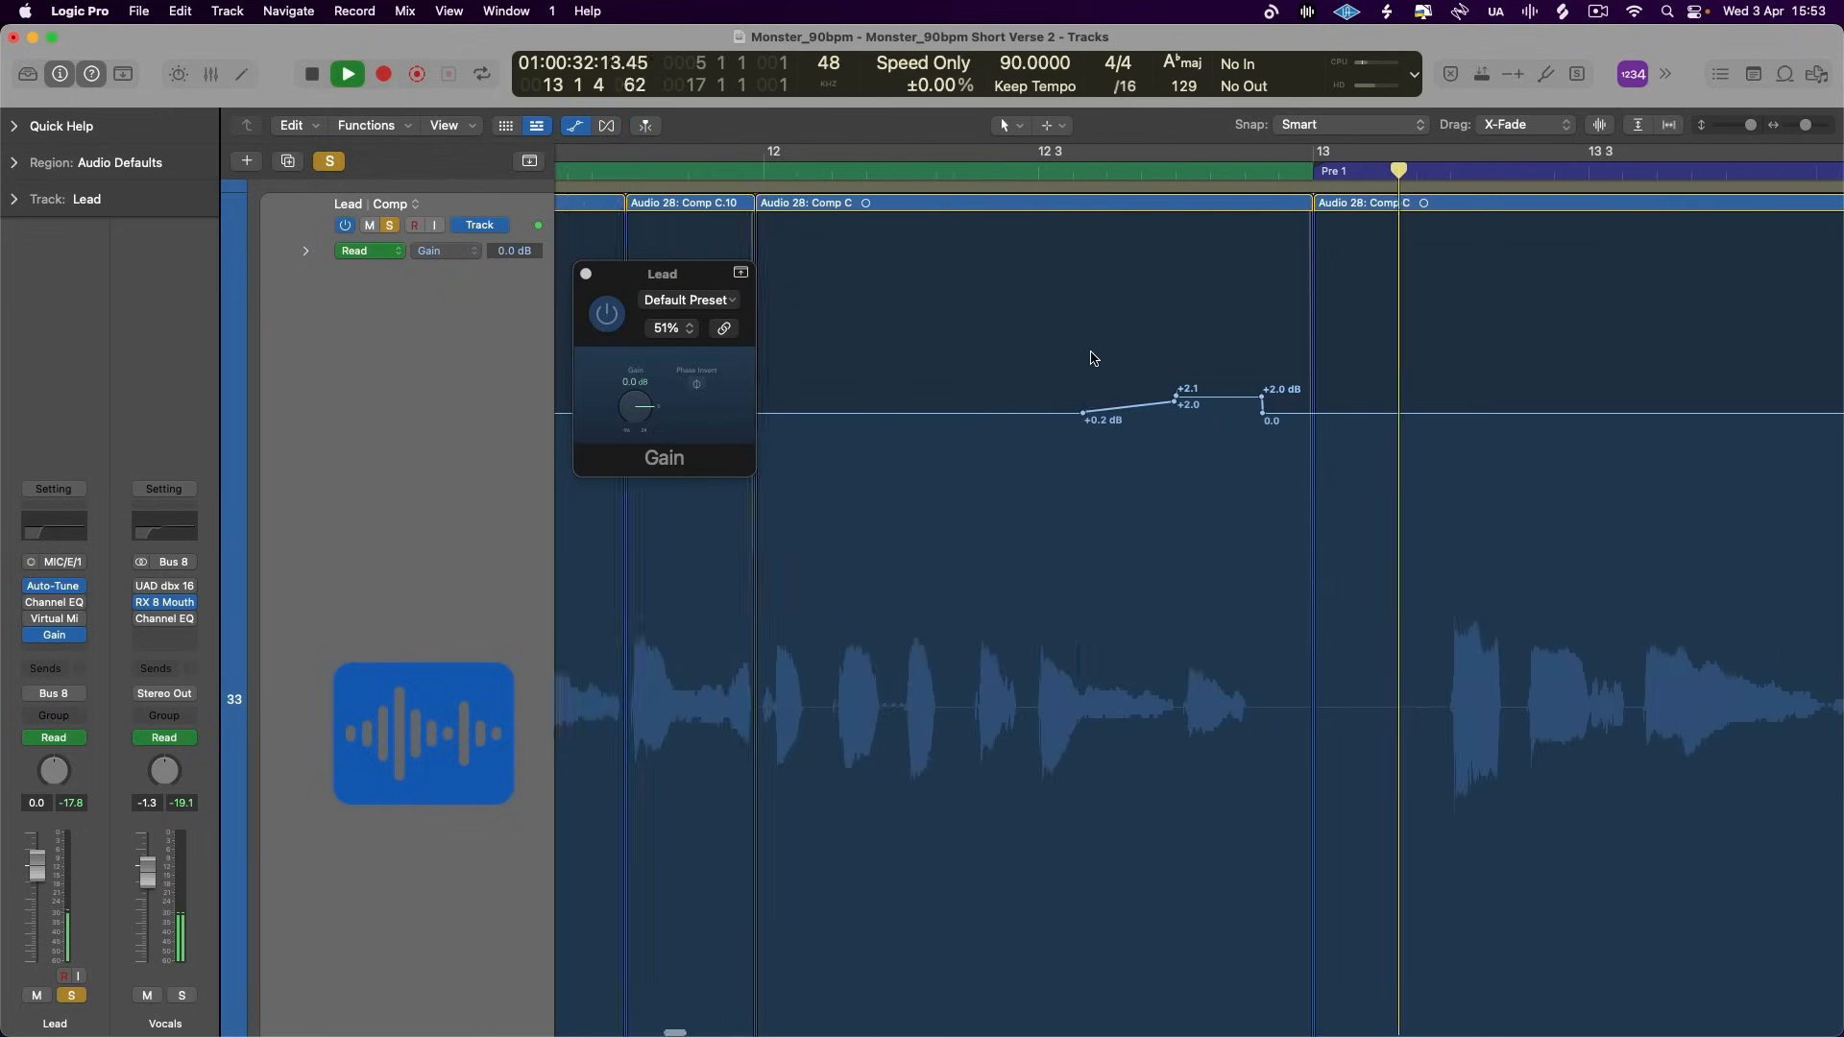
- Slope the end of the last gain boost down to 0.0 dB just before bar 13, and play into bar 13
left_click_drag(811, 415, 837, 415)
scroll(872, 280, "left", 5)
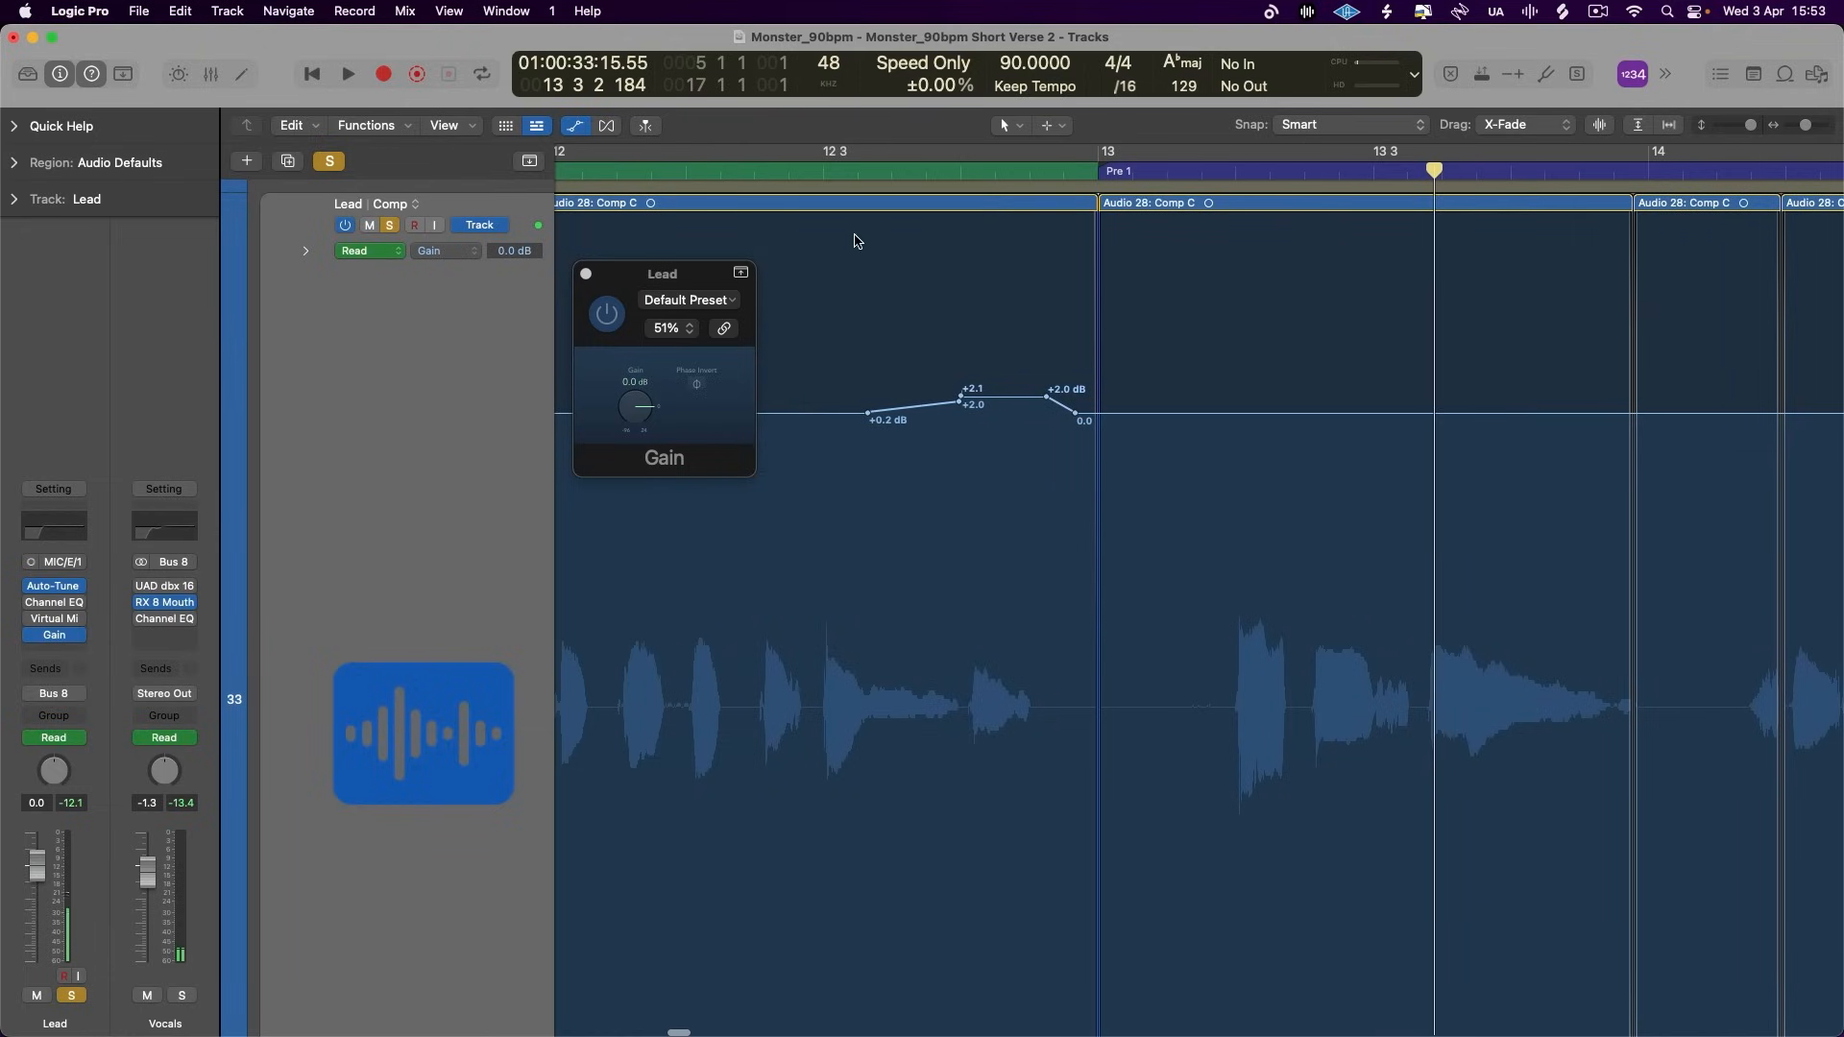
key("space")
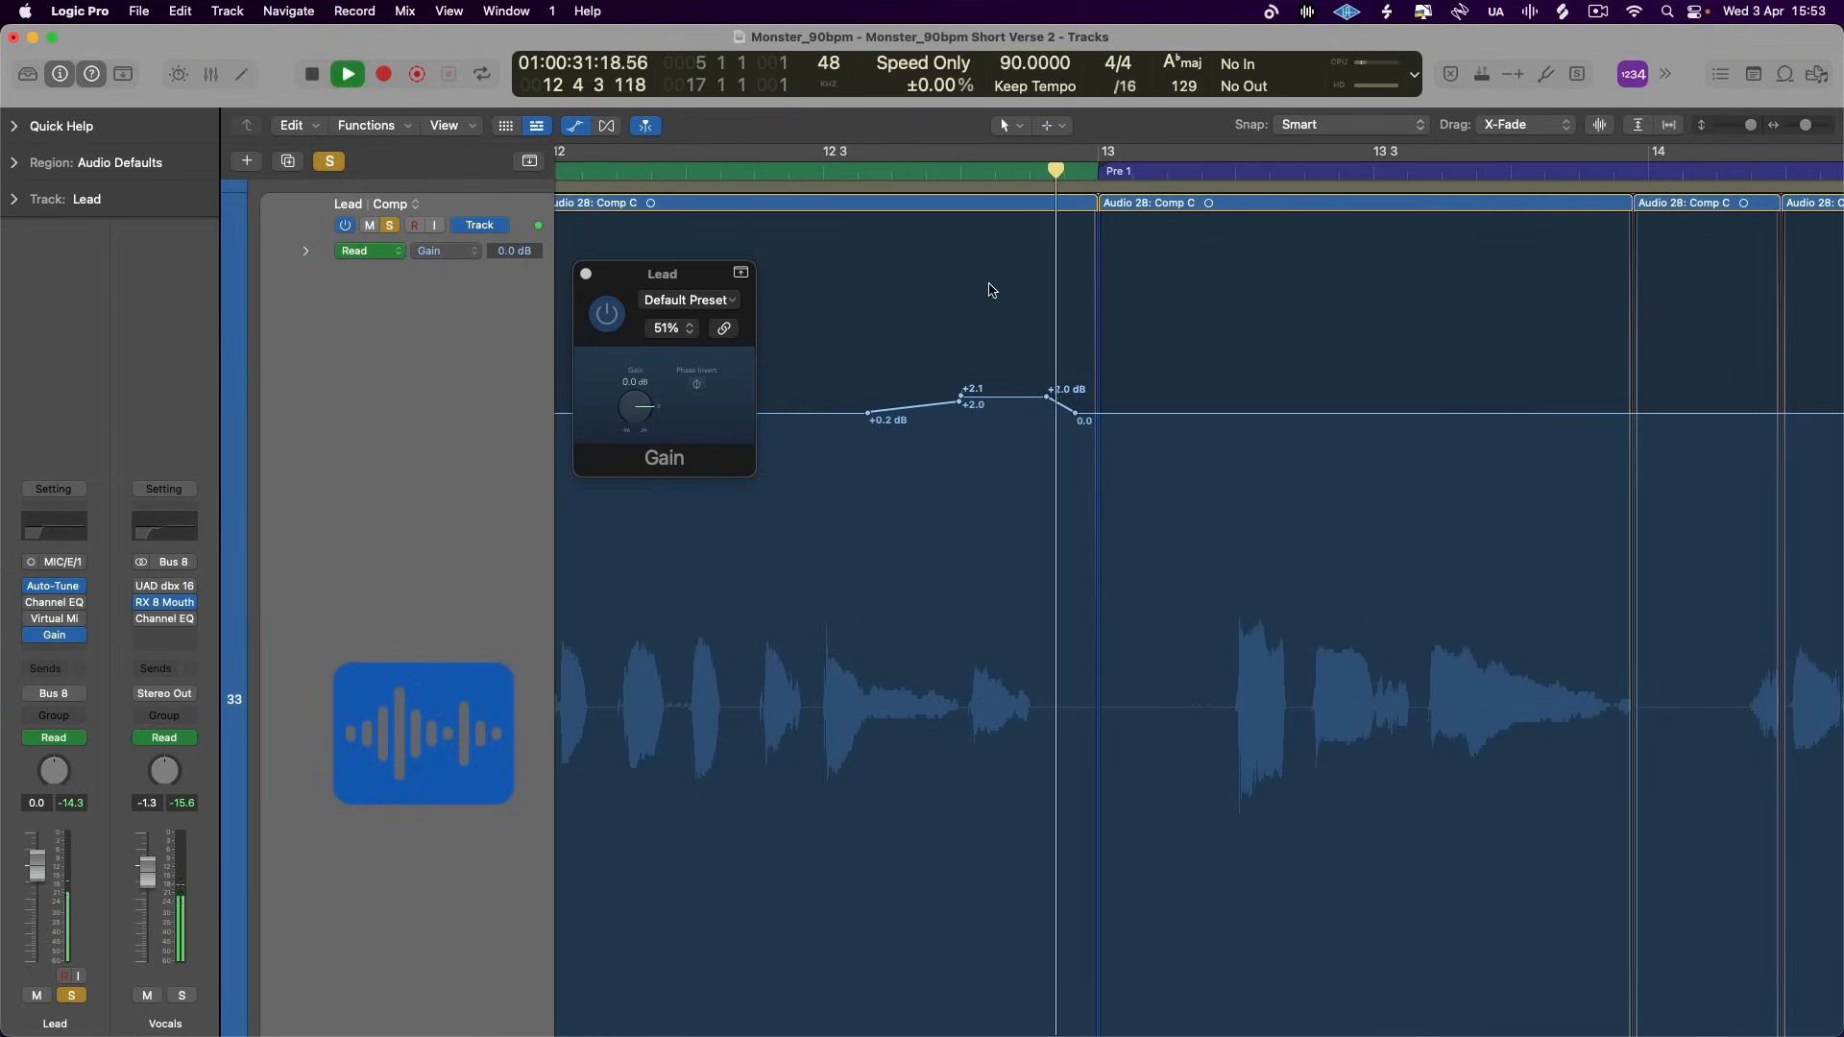
scroll(992, 291, "right", 5)
scroll(1037, 453, "down", 5)
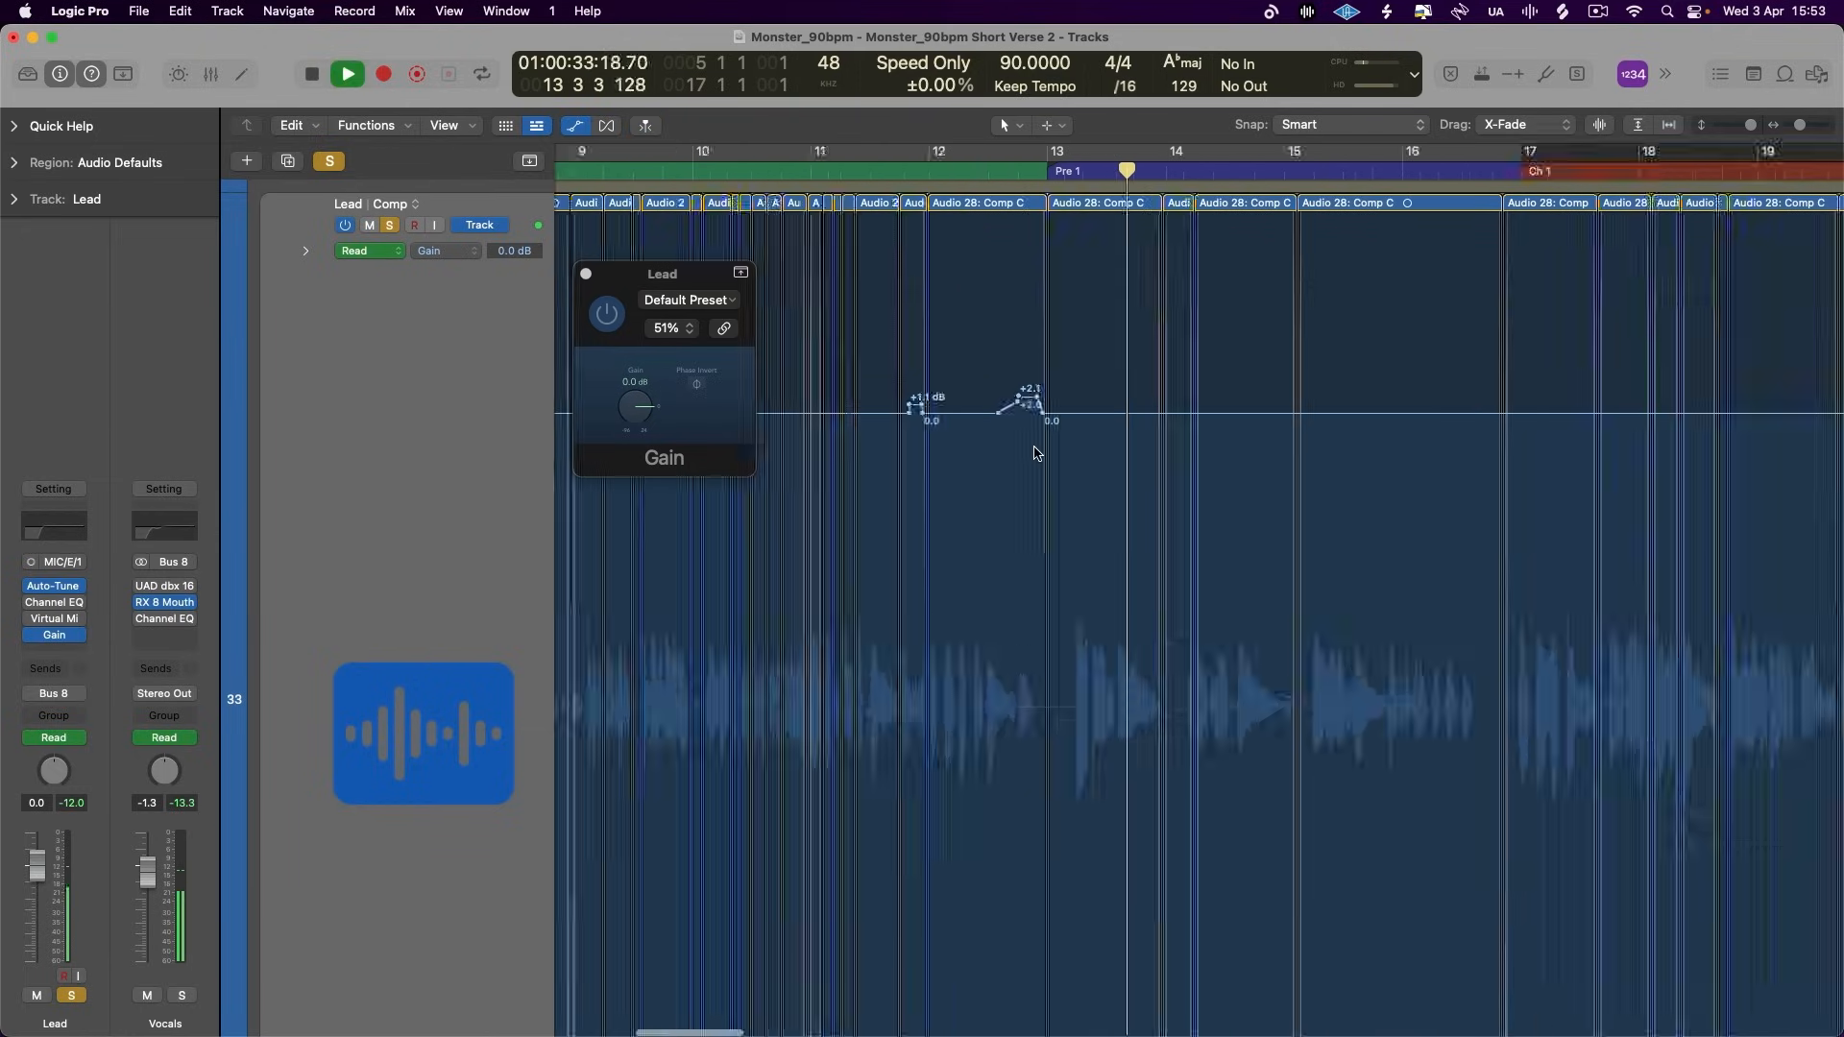
- Start cycled playback of the soloed Lead from bar 5 and close the Gain plug-in window
scroll(1035, 442, "left", 8)
key("space")
left_click(912, 154)
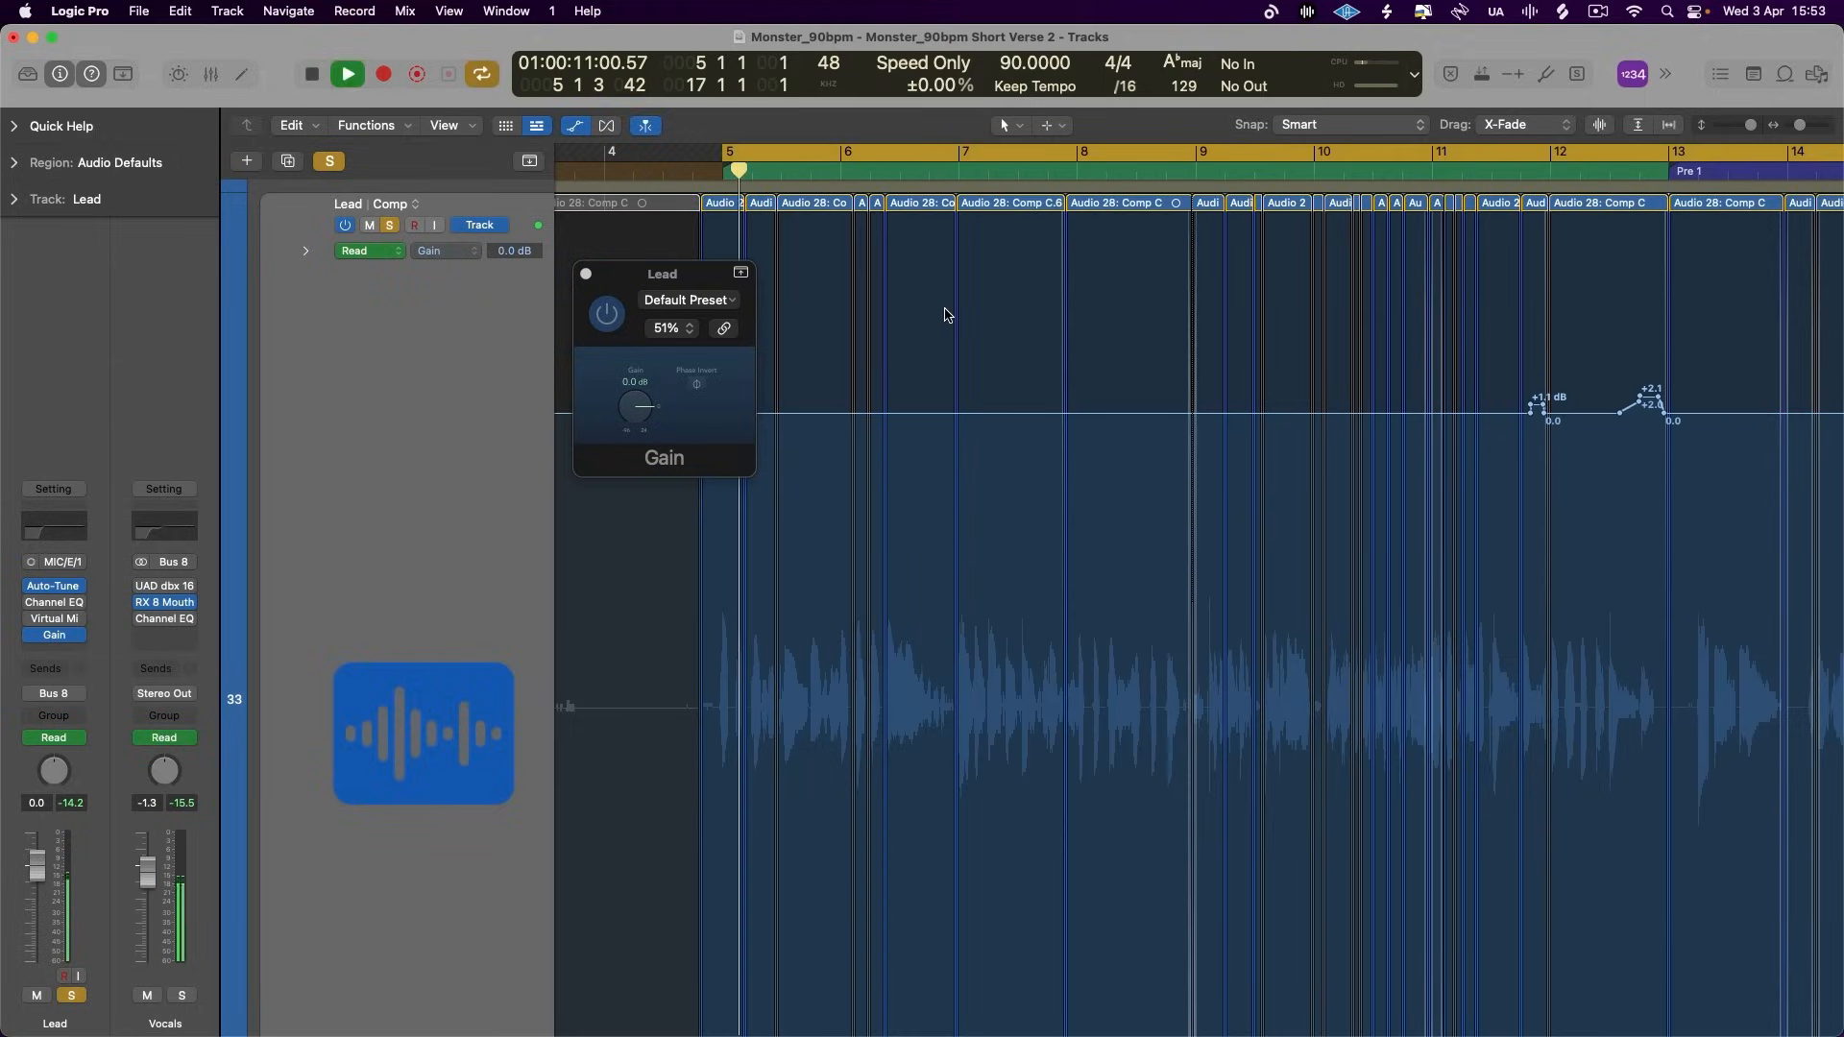
left_click(586, 273)
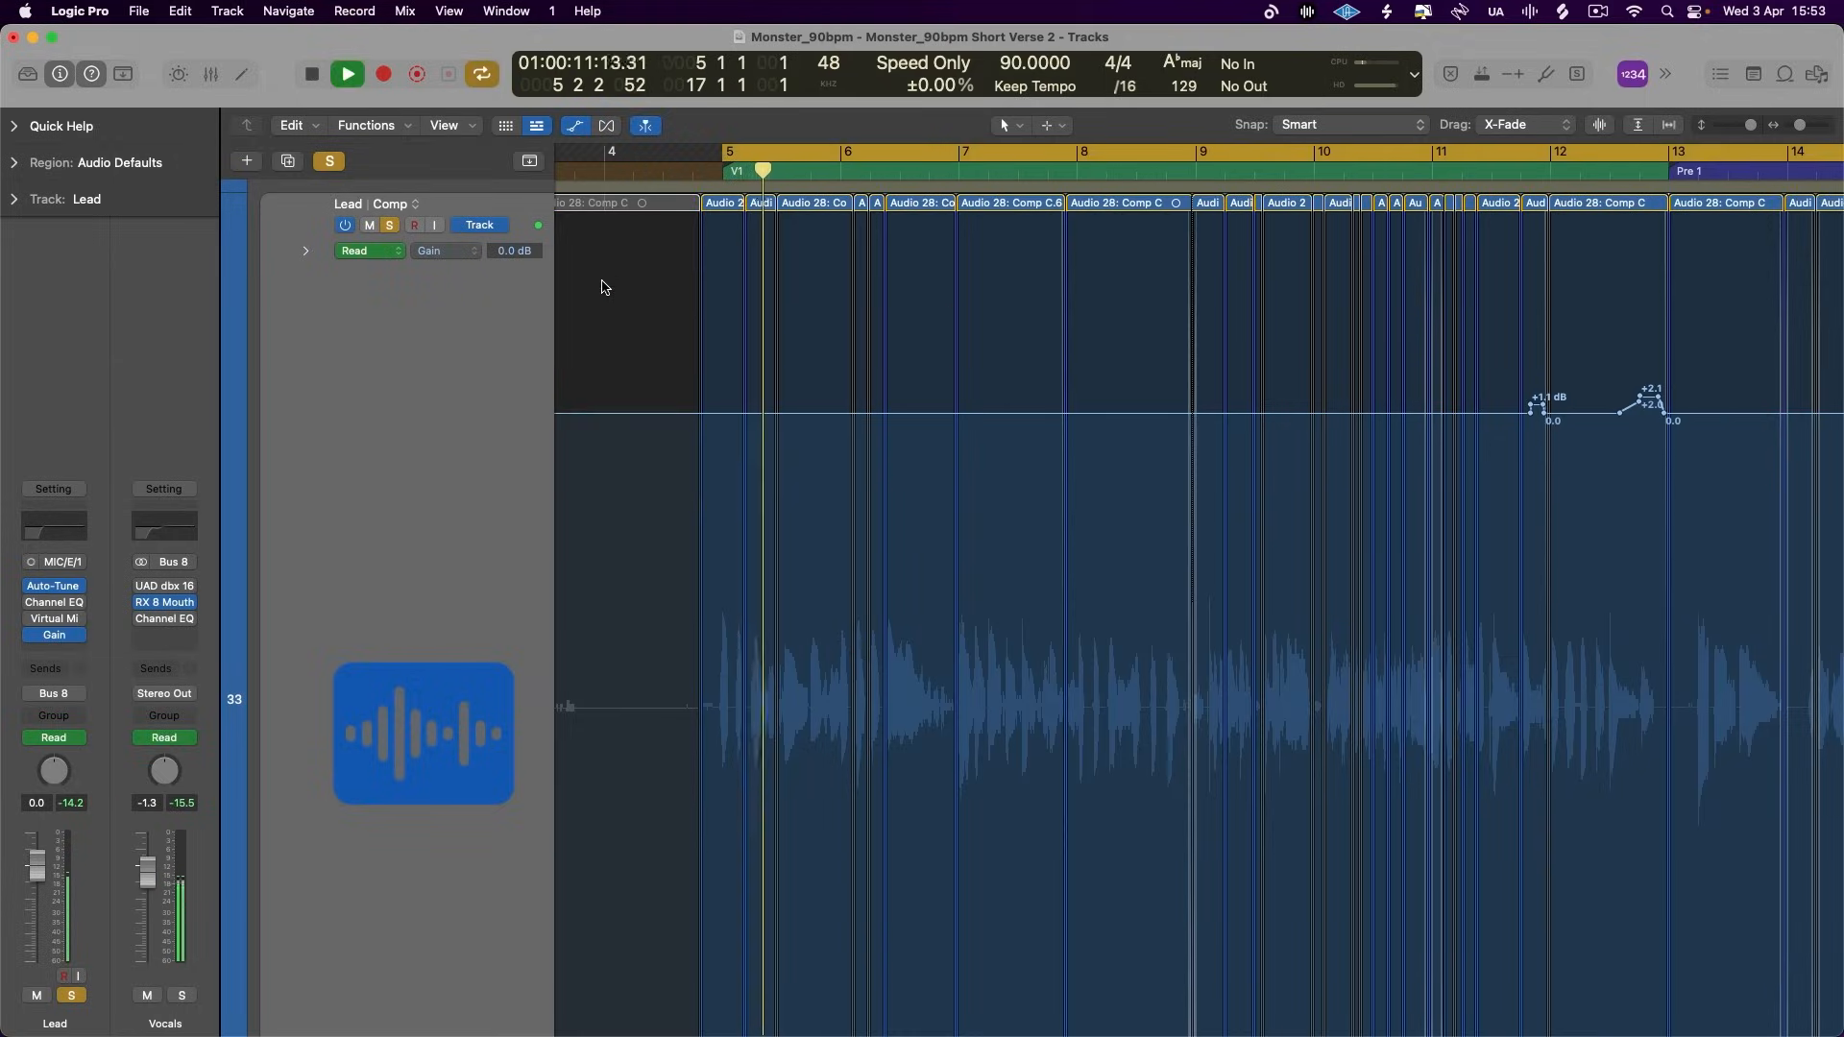
- Follow the soloed Lead's waveform up close during playback from bar 5 and stop at 7 3
scroll(699, 371, "up", 6)
scroll(703, 373, "right", 10)
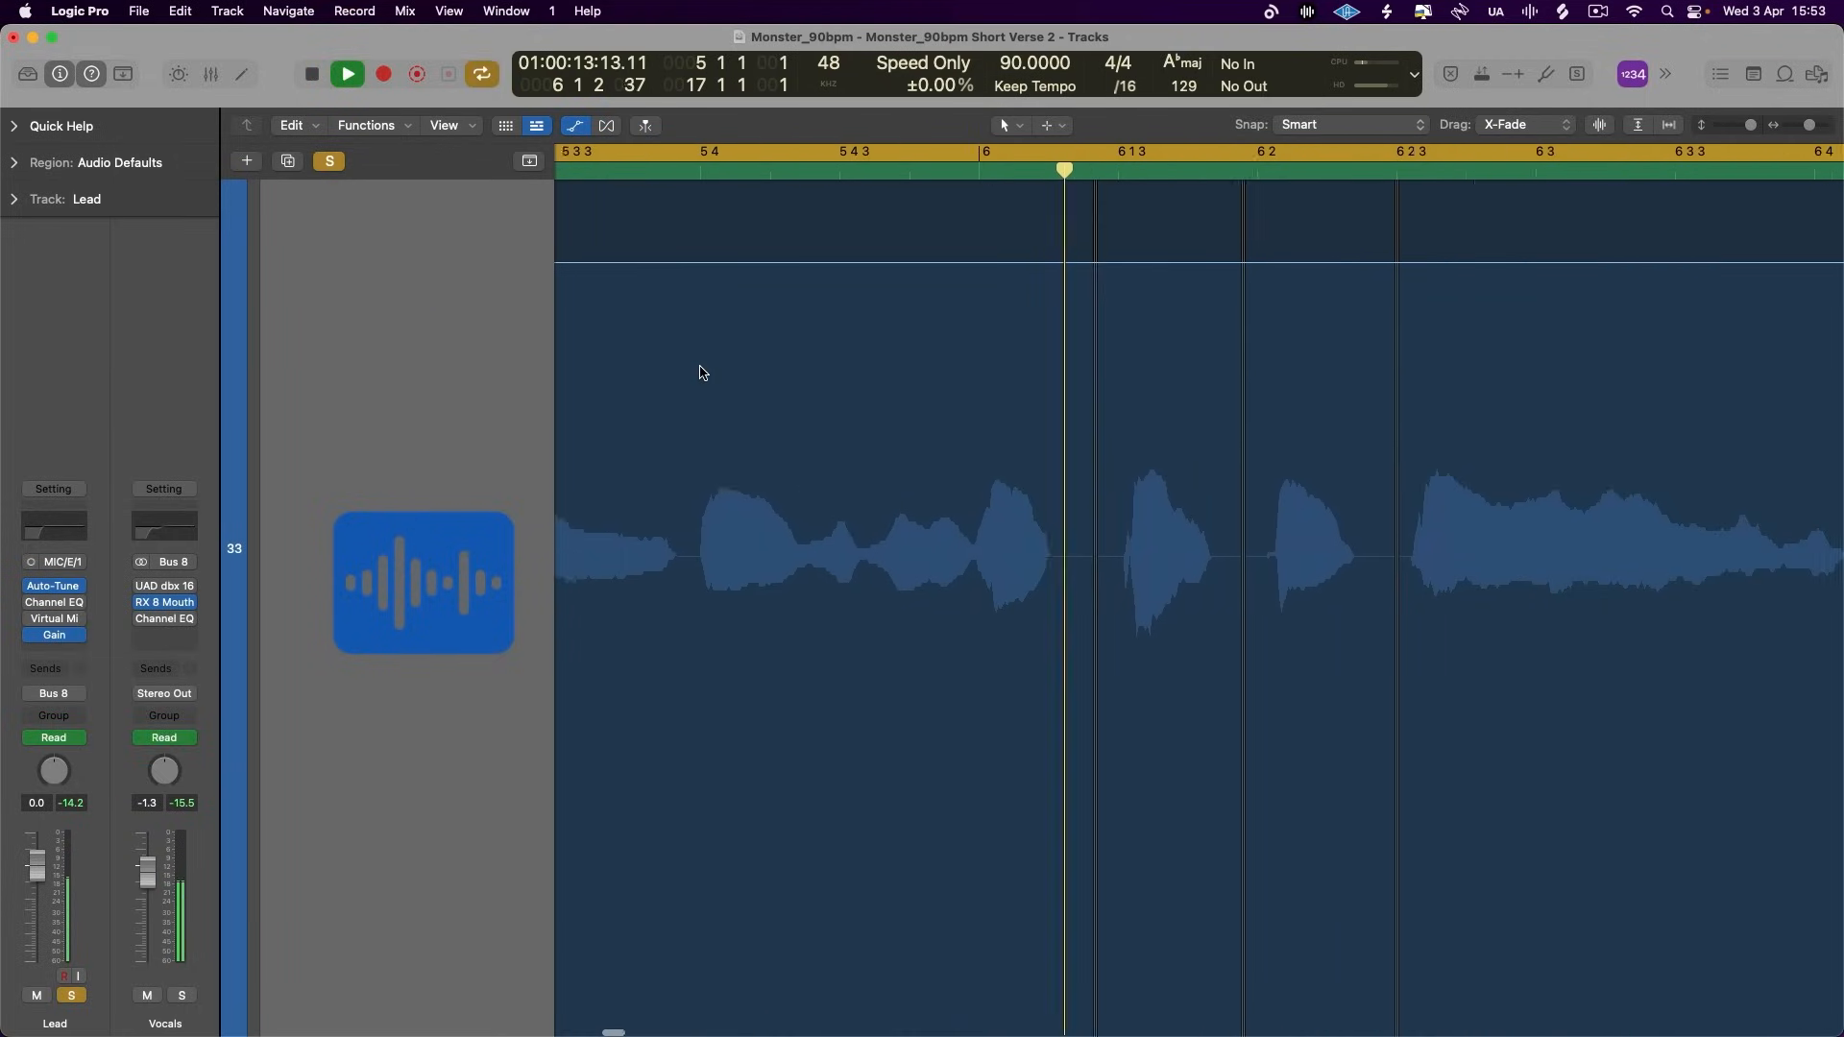
scroll(700, 373, "right", 4)
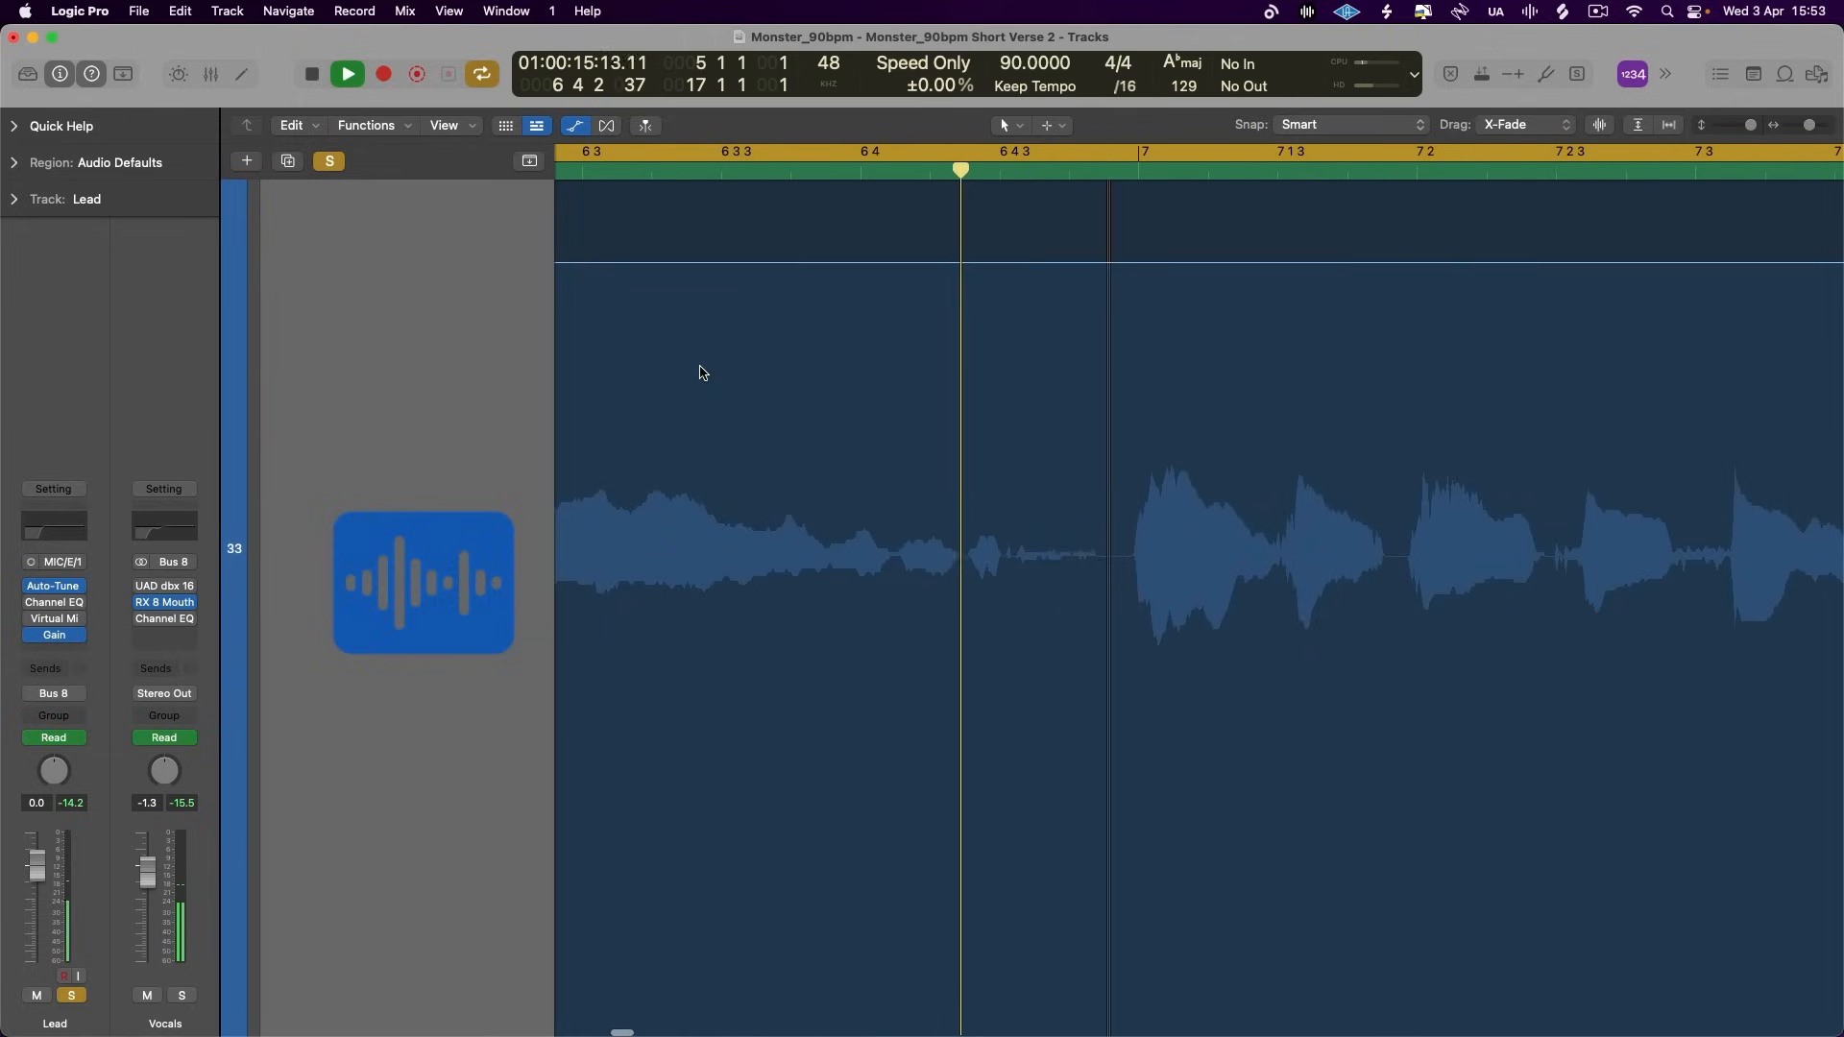
scroll(701, 373, "right", 5)
scroll(701, 372, "left", 4)
key("space")
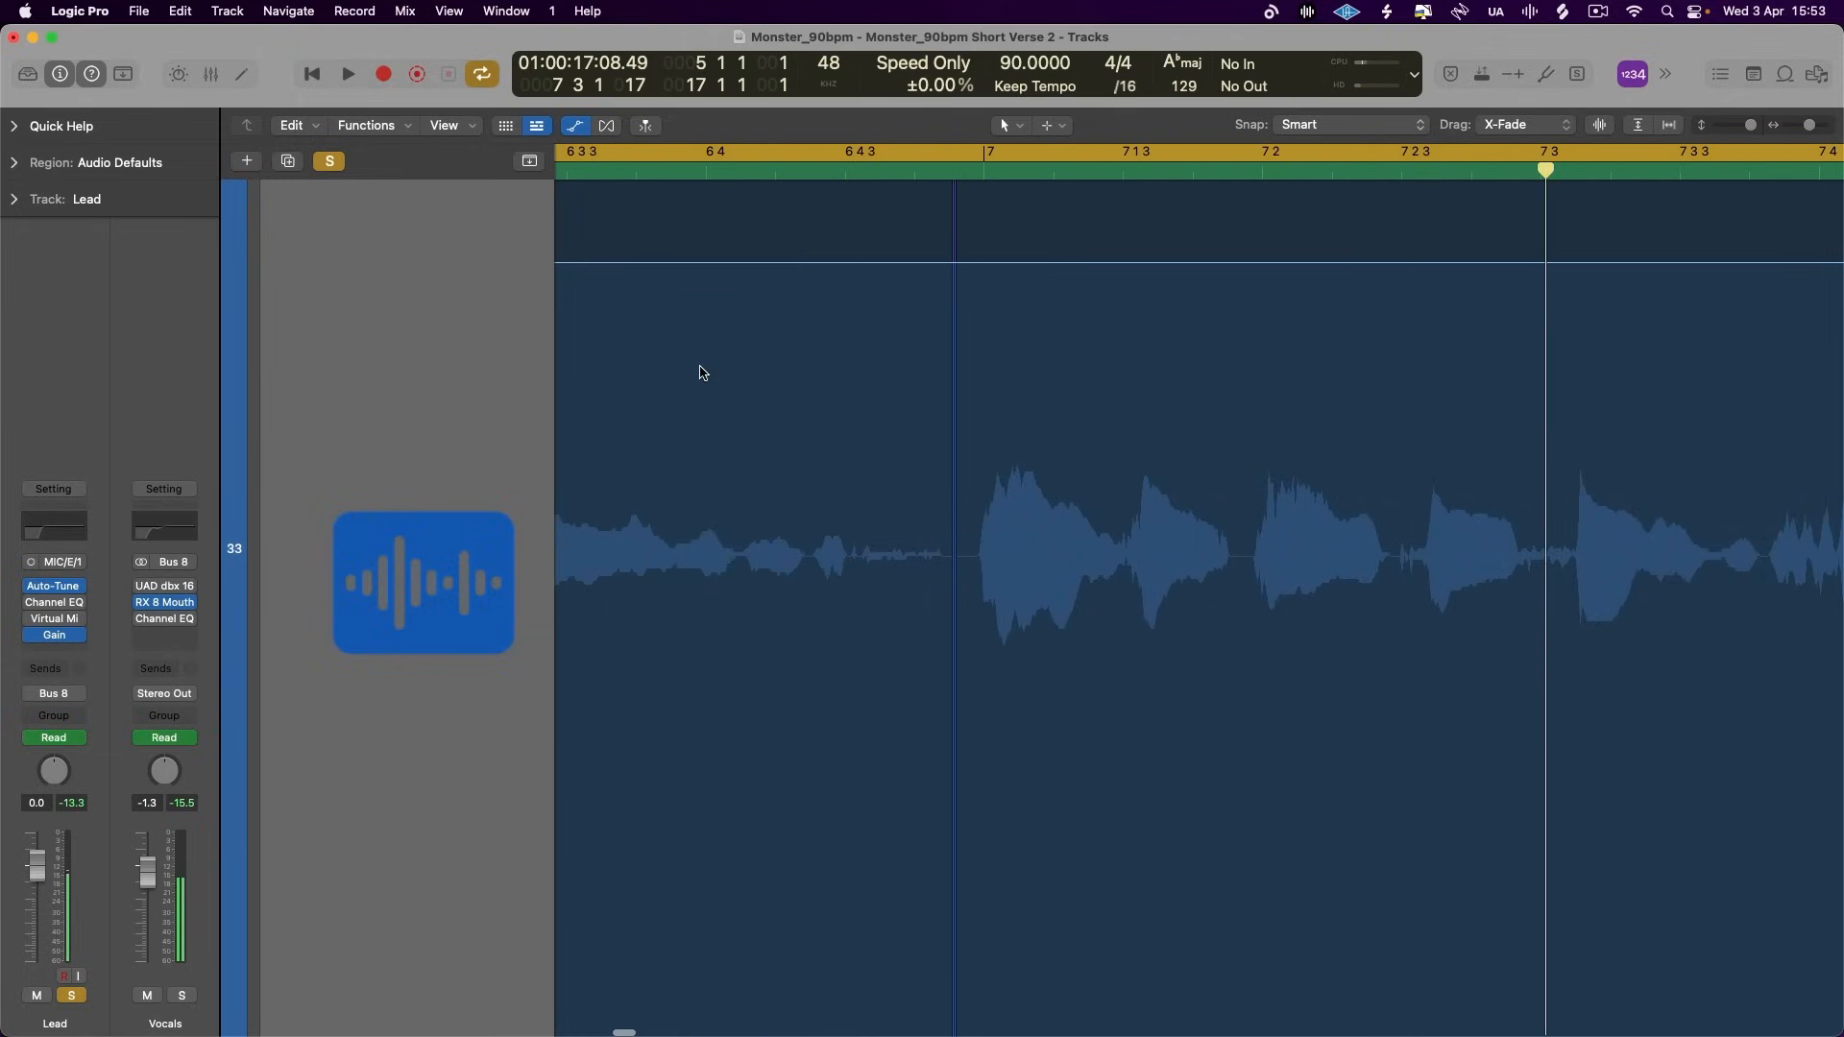
- Hide the automation, split off the quiet word between 6 4 and 6 4 3, set its region gain to +4.1 dB and play on
left_click(574, 130)
key("super+Up")
key("super+Up")
key("super+Up")
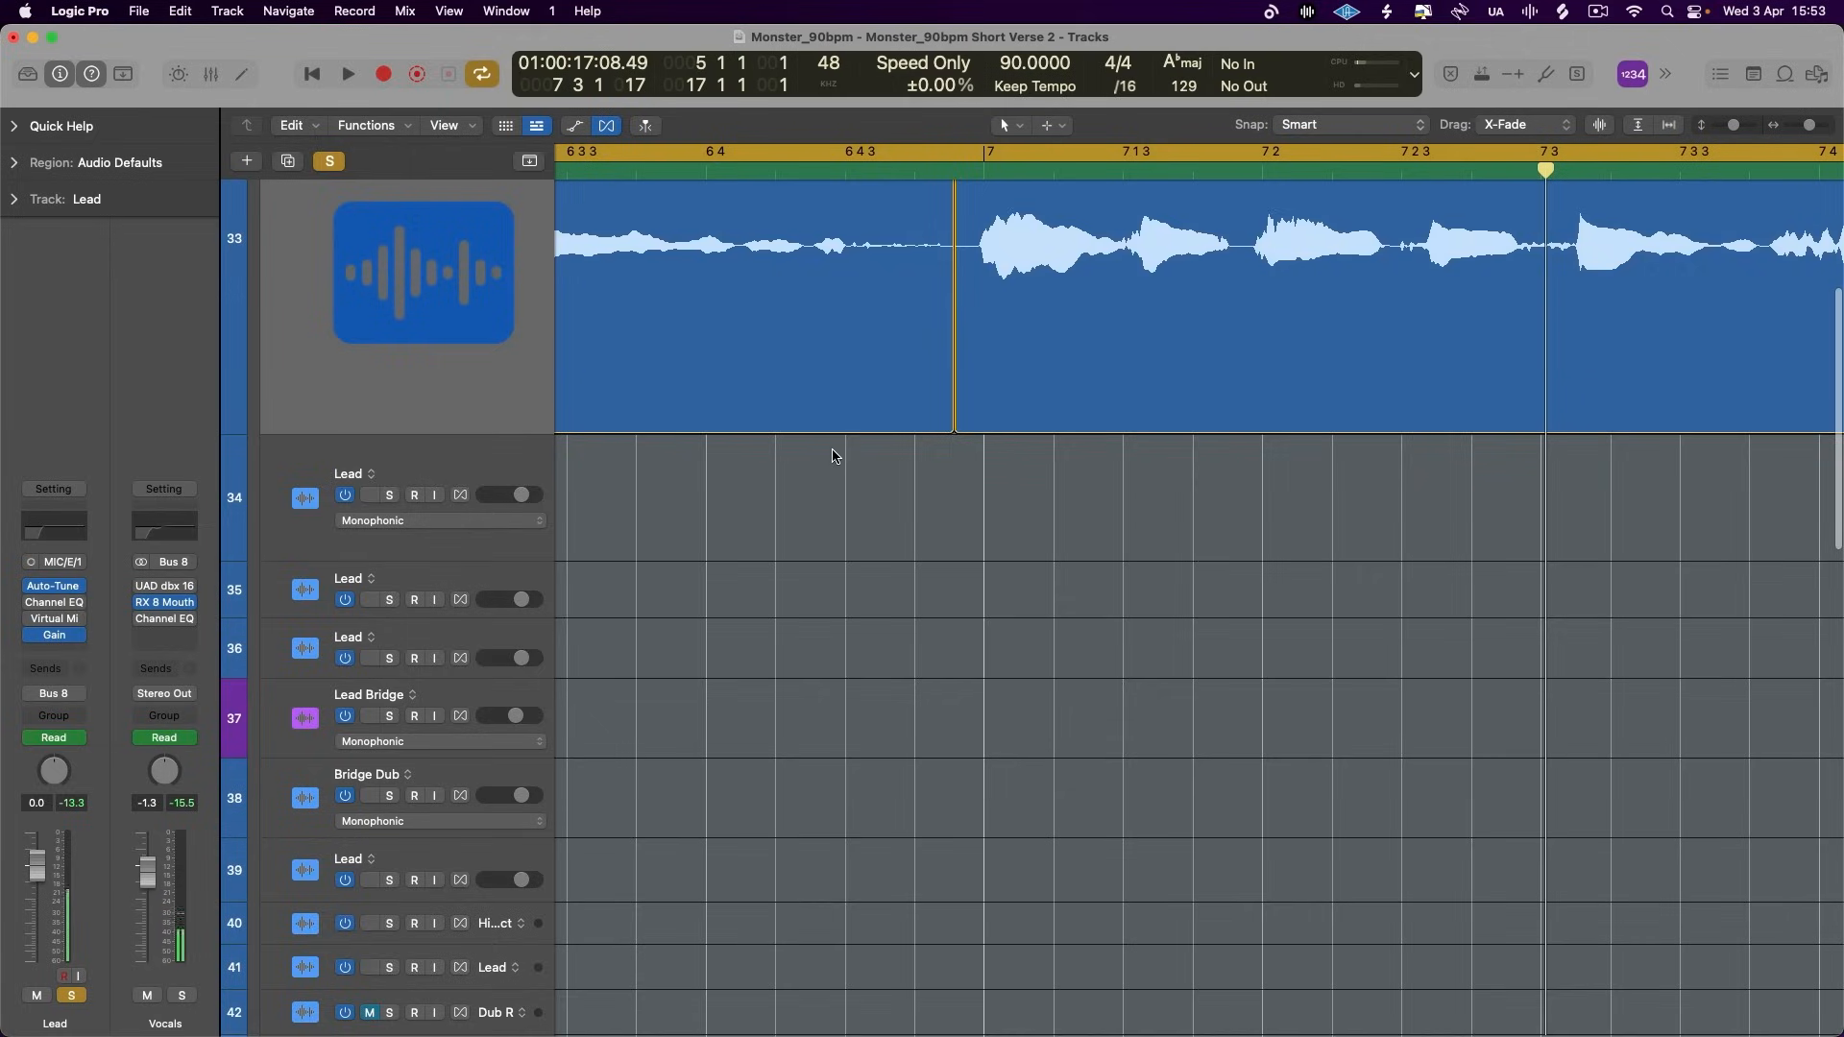
scroll(797, 452, "up", 5)
left_click_drag(811, 467, 849, 492)
left_click_drag(737, 486, 847, 490)
left_click(798, 429)
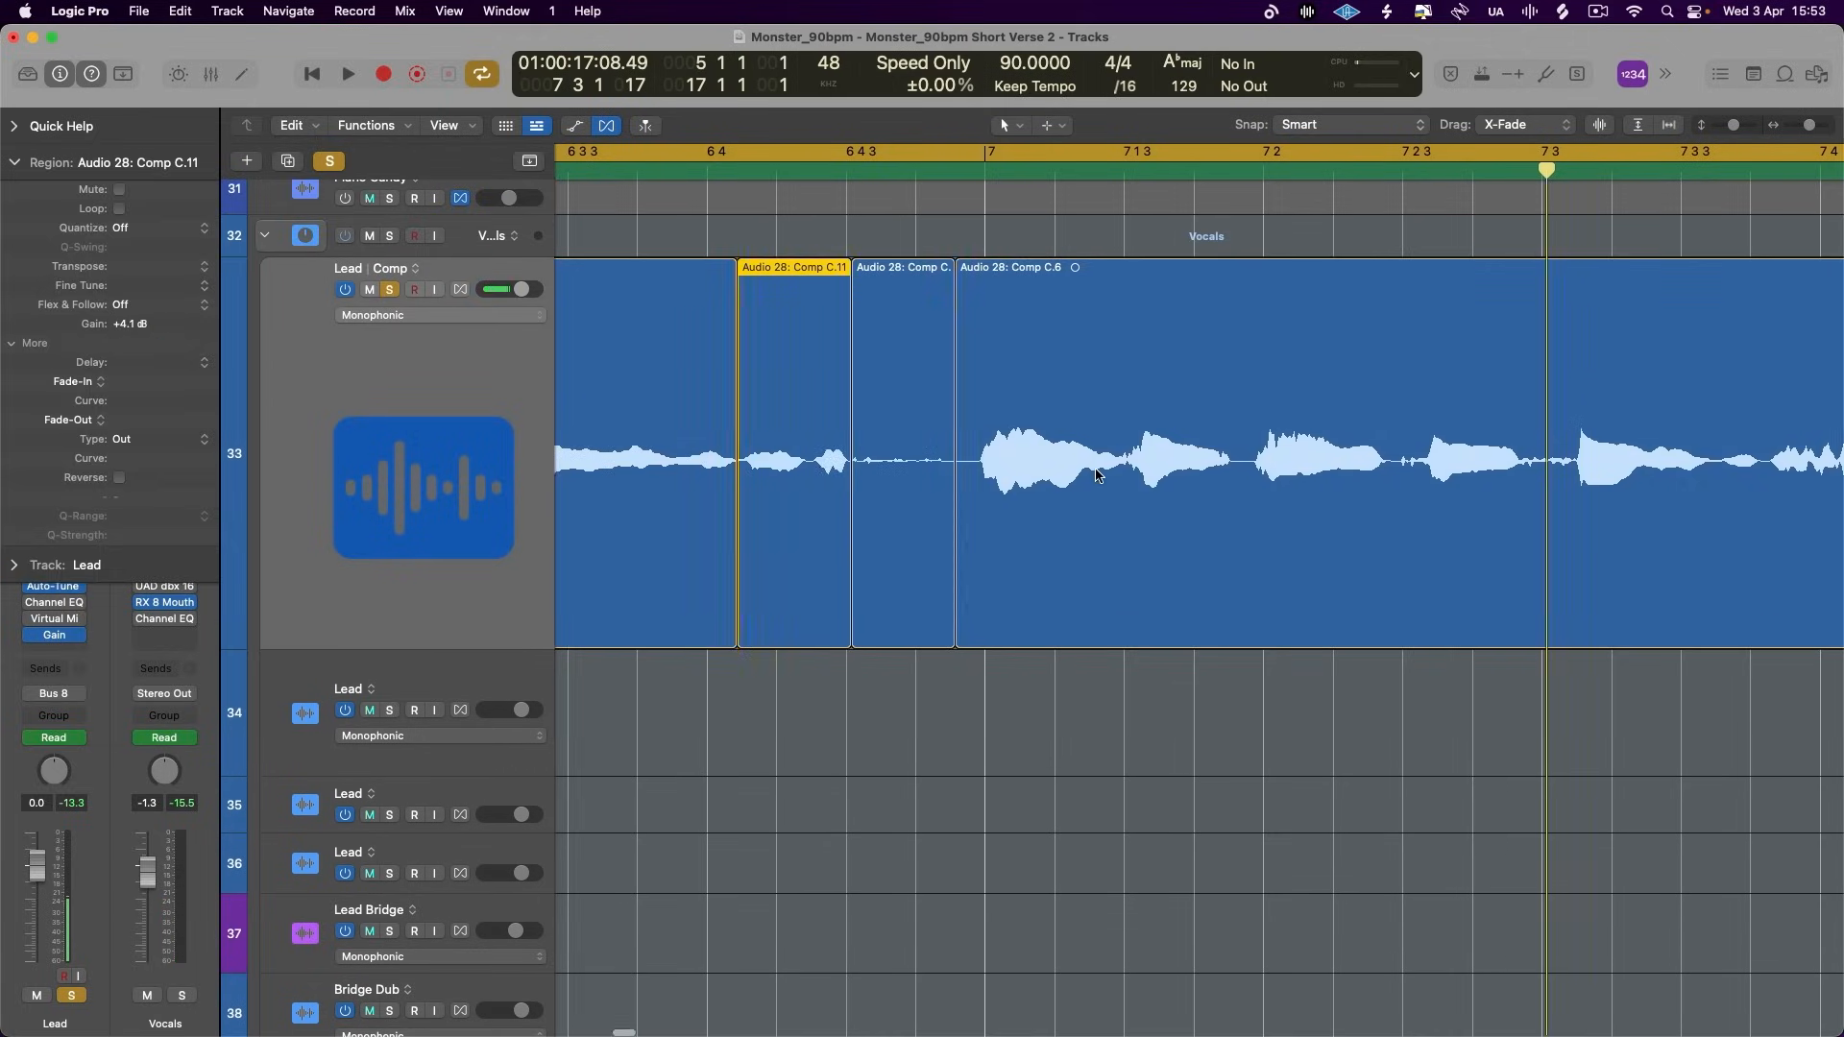
key("space")
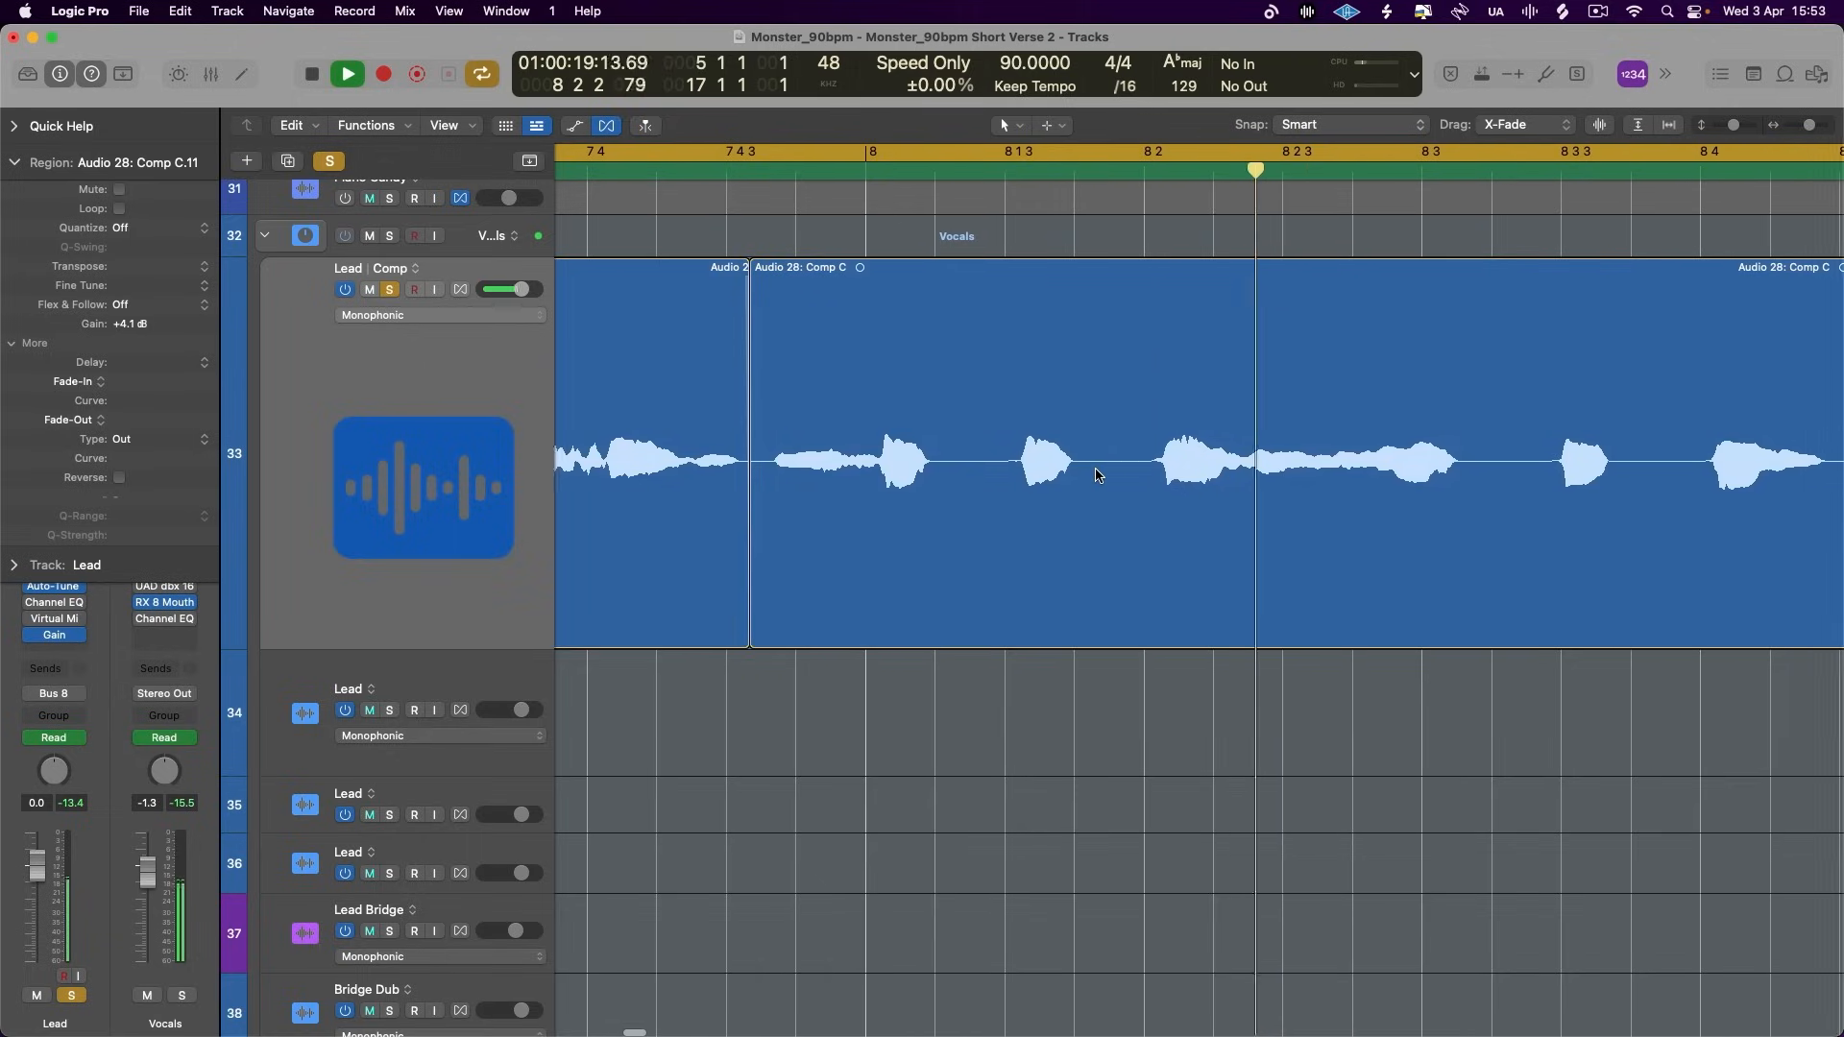
key("space")
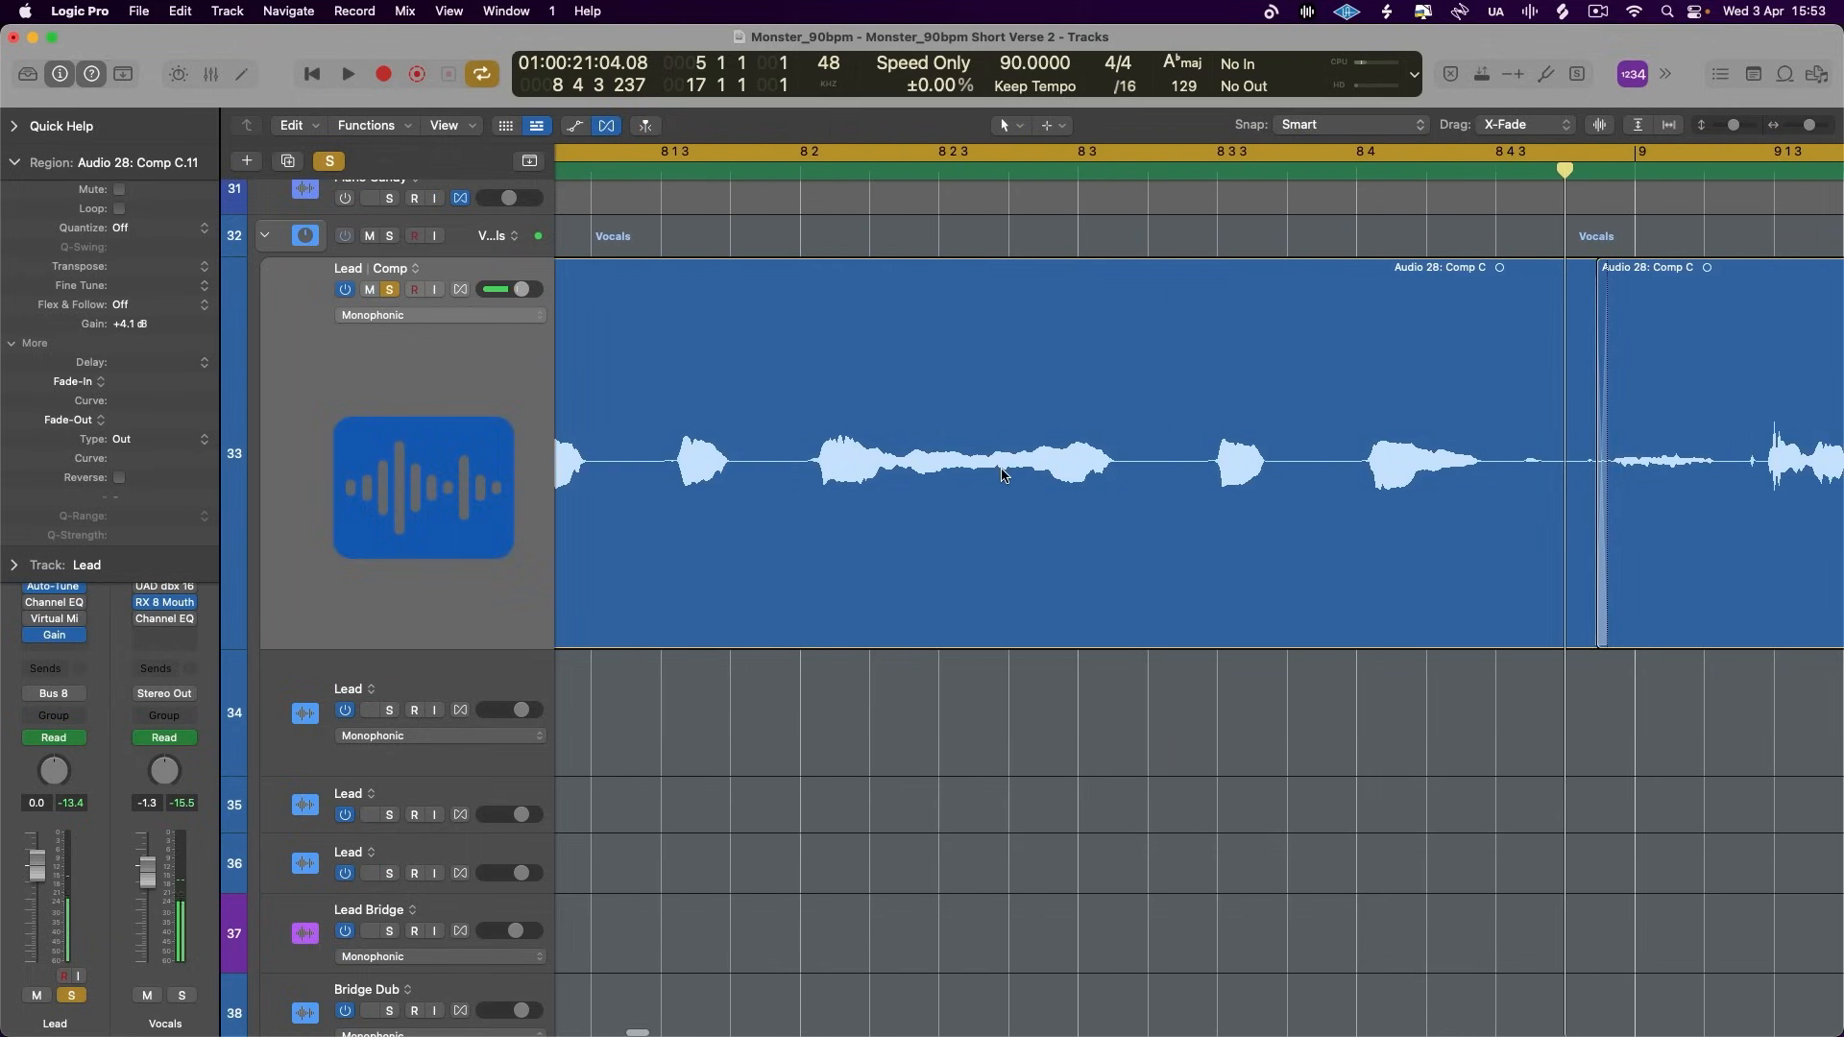
- Split out the sustained word between 8 2 and 8 3, set its gain to +1.5 dB and replay it with cycling off
left_click(899, 462)
left_click(1121, 462)
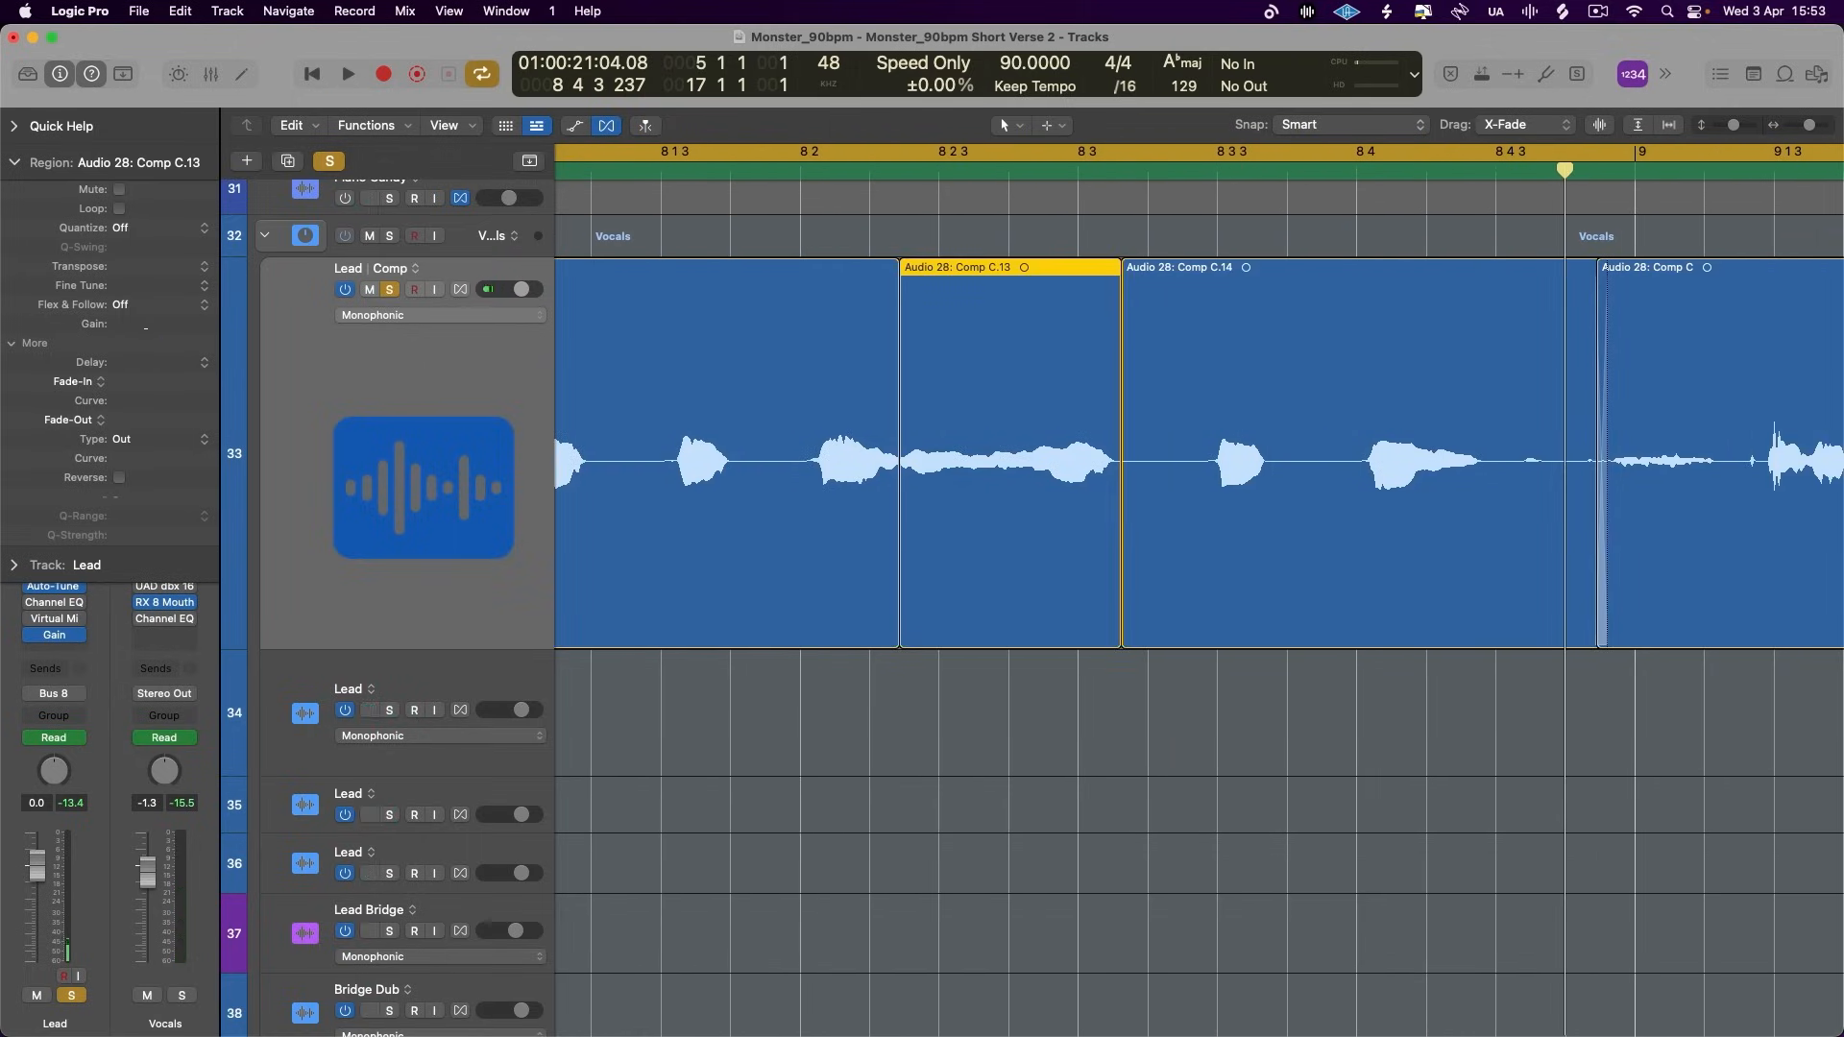
scroll(865, 464, "left", 5)
left_click(729, 171)
key("c")
left_click(683, 171)
key("space")
key("space")
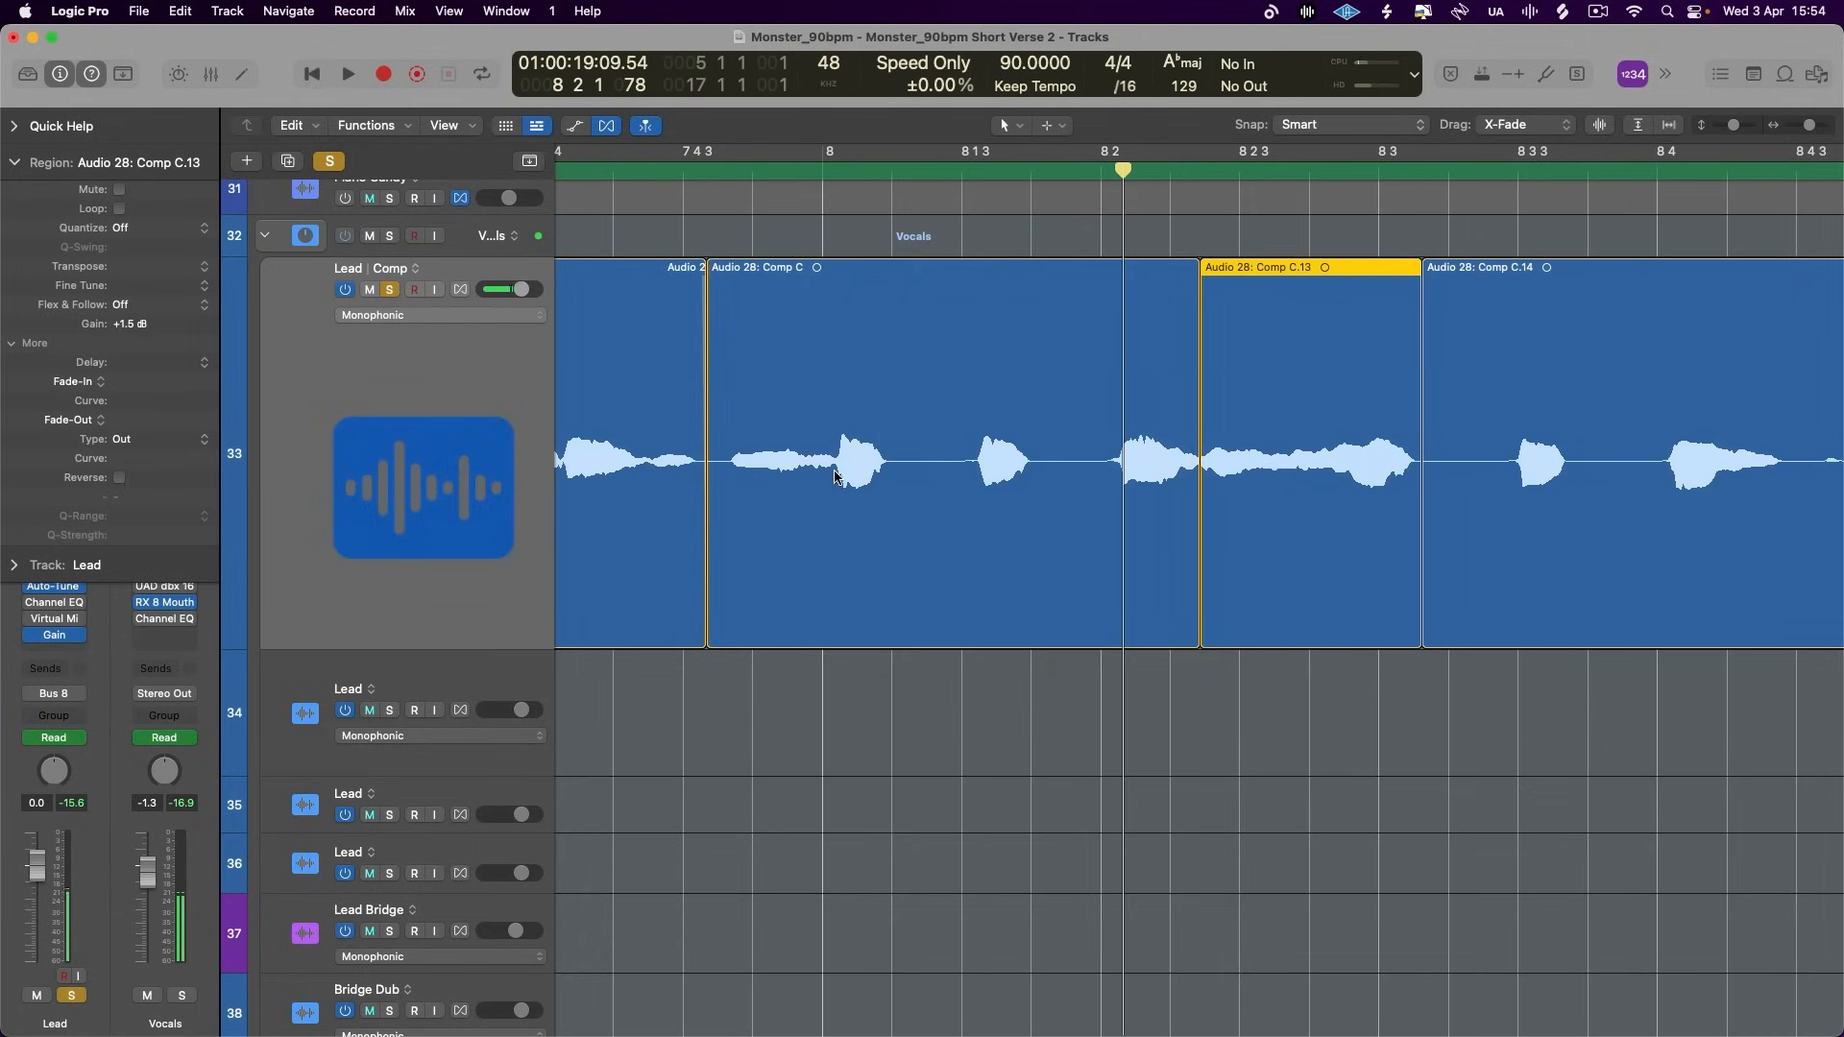
- Split the phrase just after bar 8 starts, set its opening part's gain to +2.0 dB and play through it
left_click(833, 468)
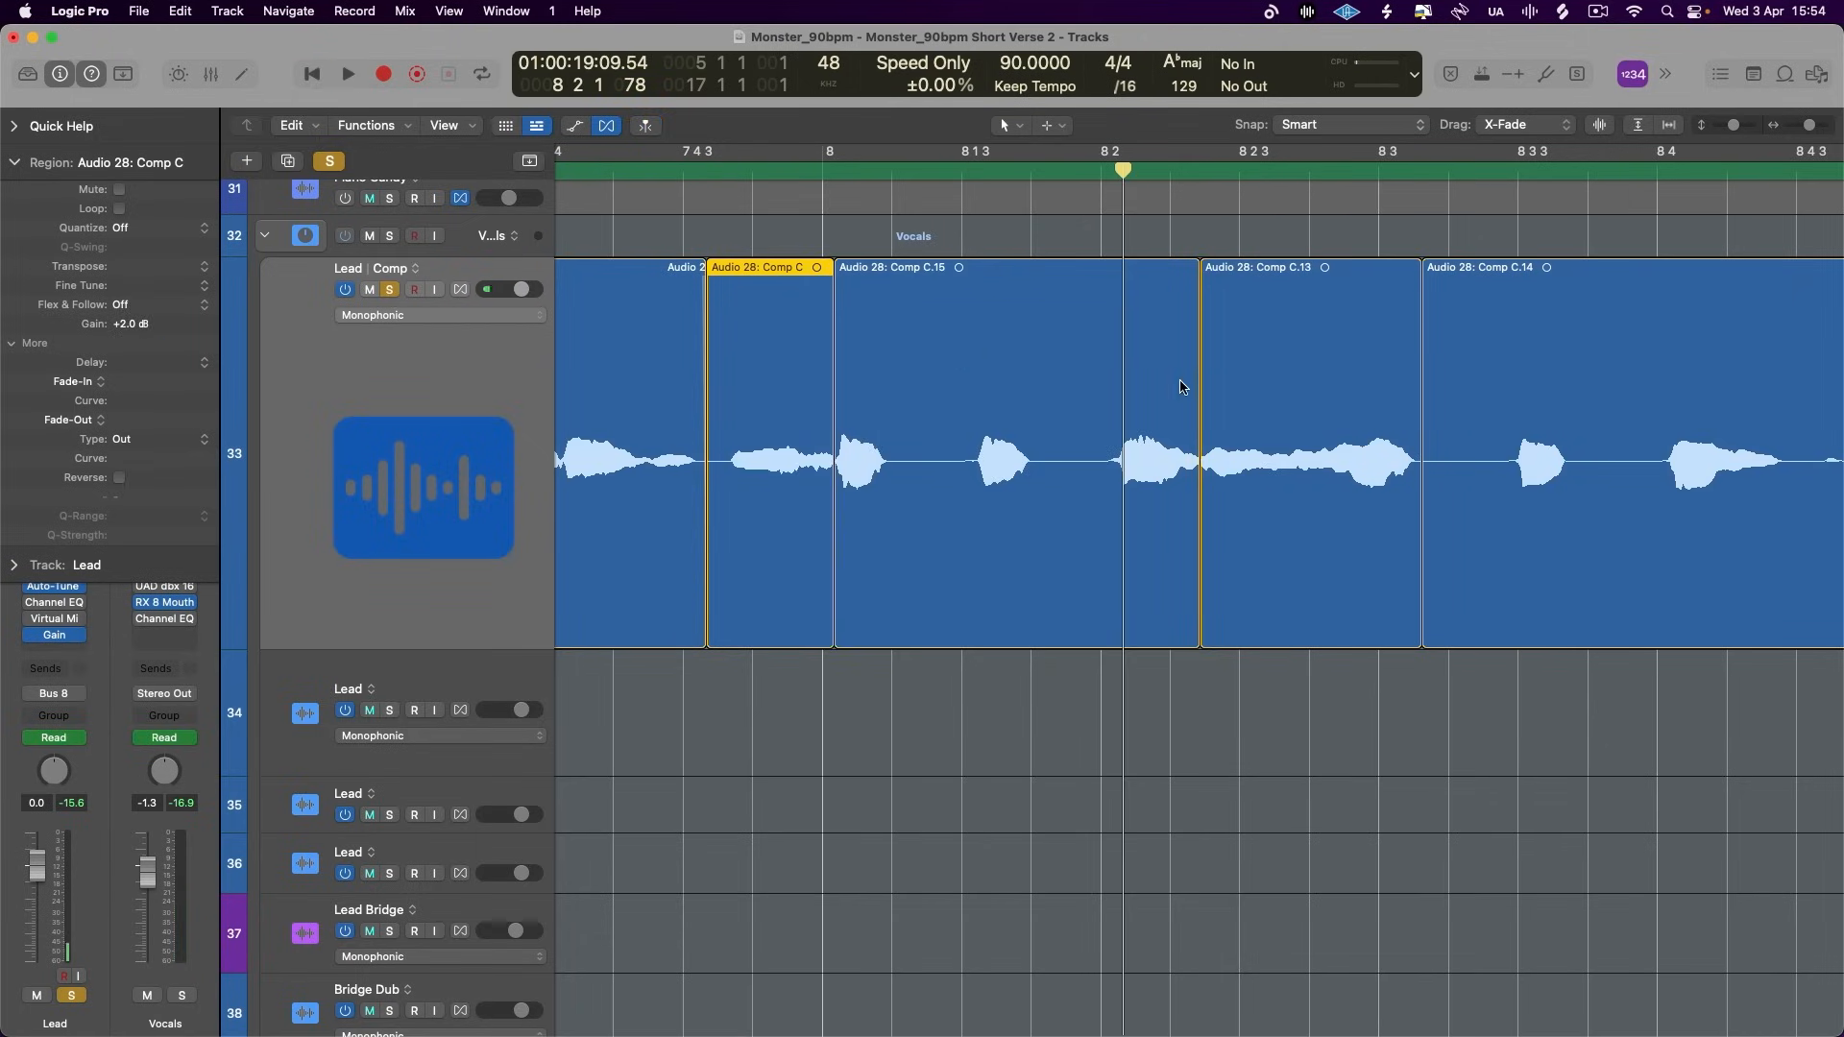
key("space")
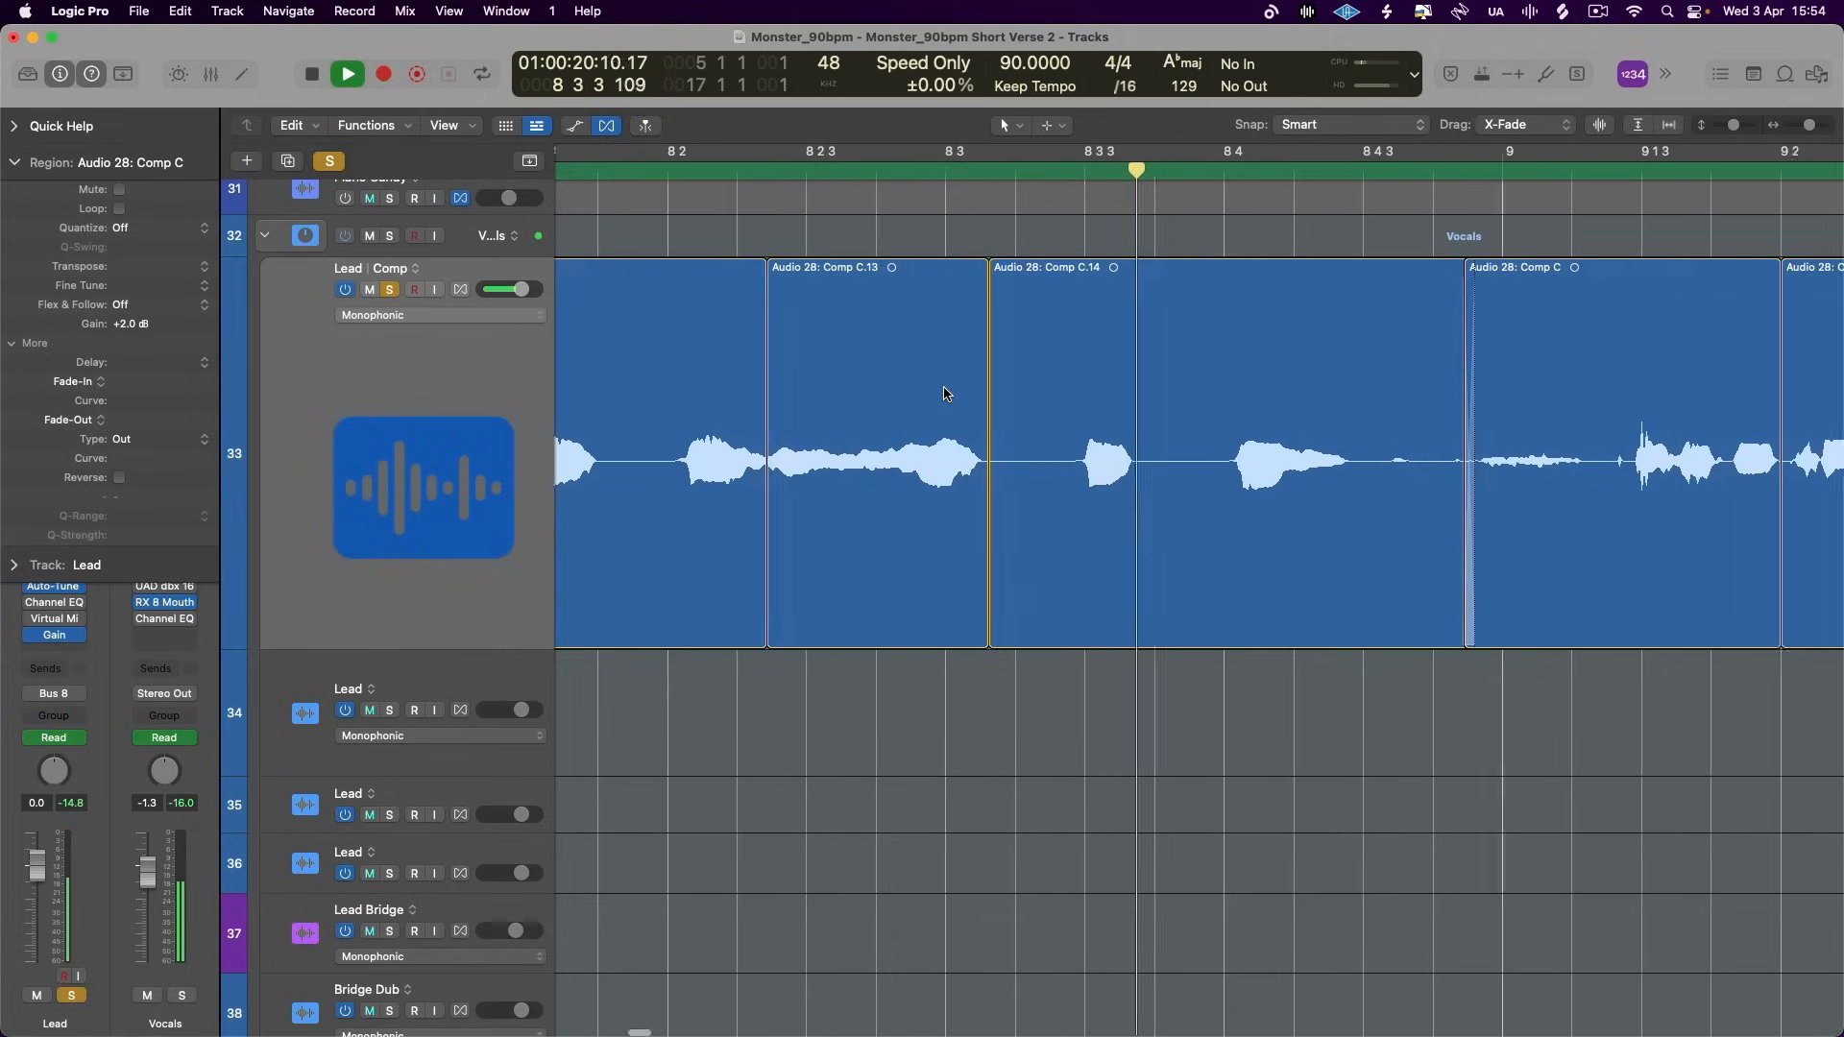
key("space")
- Split off the quiet sound around bar 9, lower its region gain to -4.1 dB and play from before it
double_click(773, 464, "super")
left_click(730, 464)
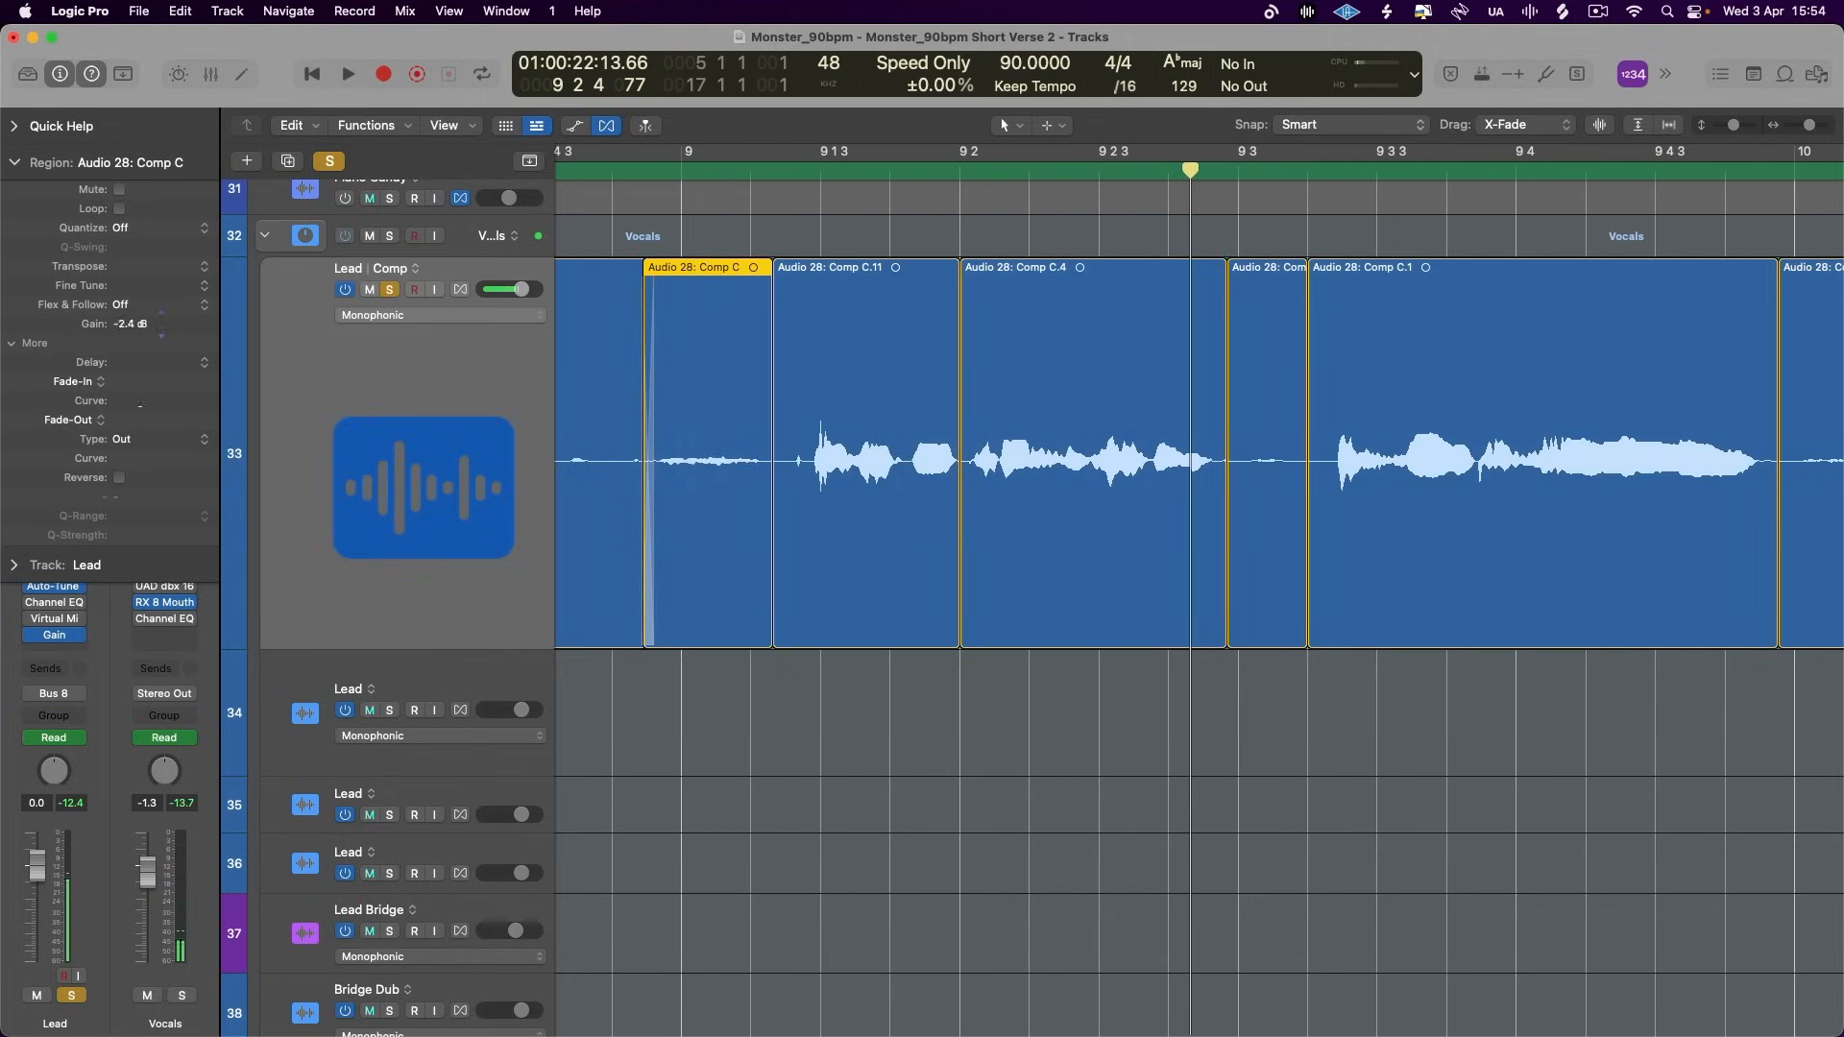
left_click_drag(140, 394, 142, 413)
scroll(812, 434, "left", 5)
left_click(671, 170)
key("space")
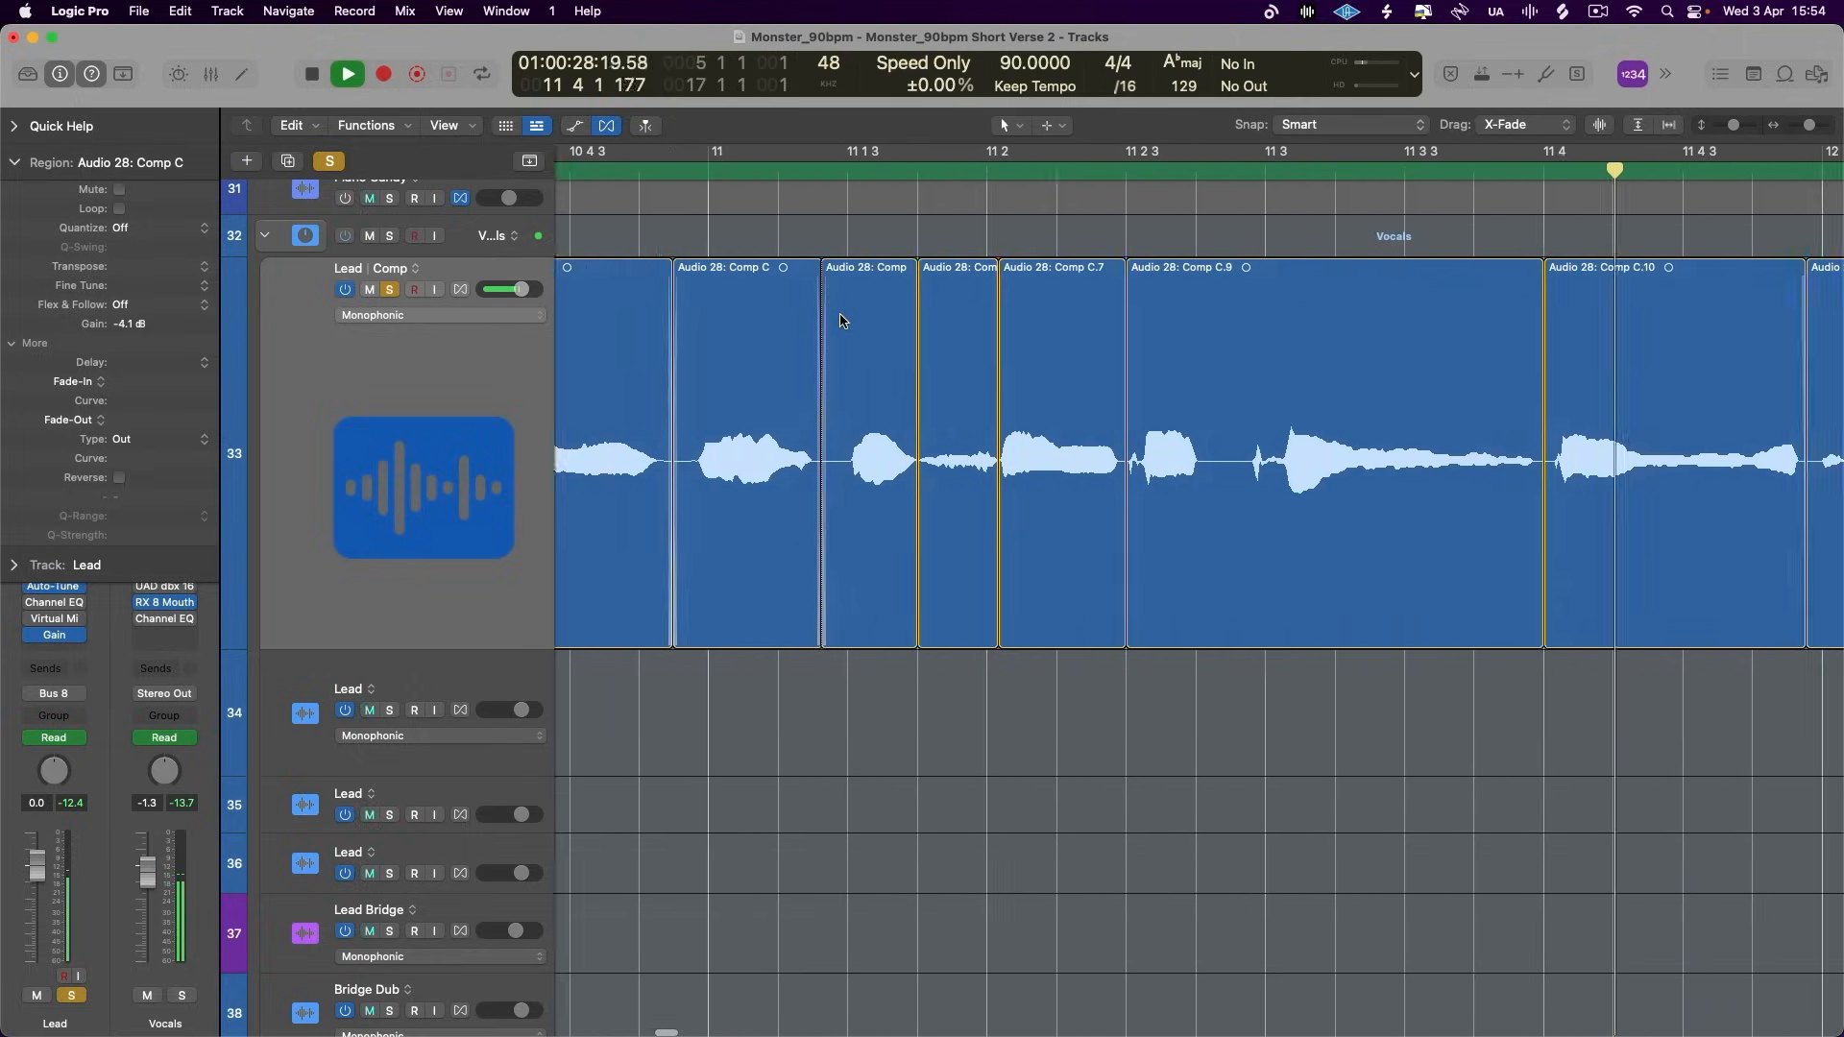
- Play up to bar 13, split off the last word at 12 4 and set its region gain to +1.7 dB
left_click(754, 170)
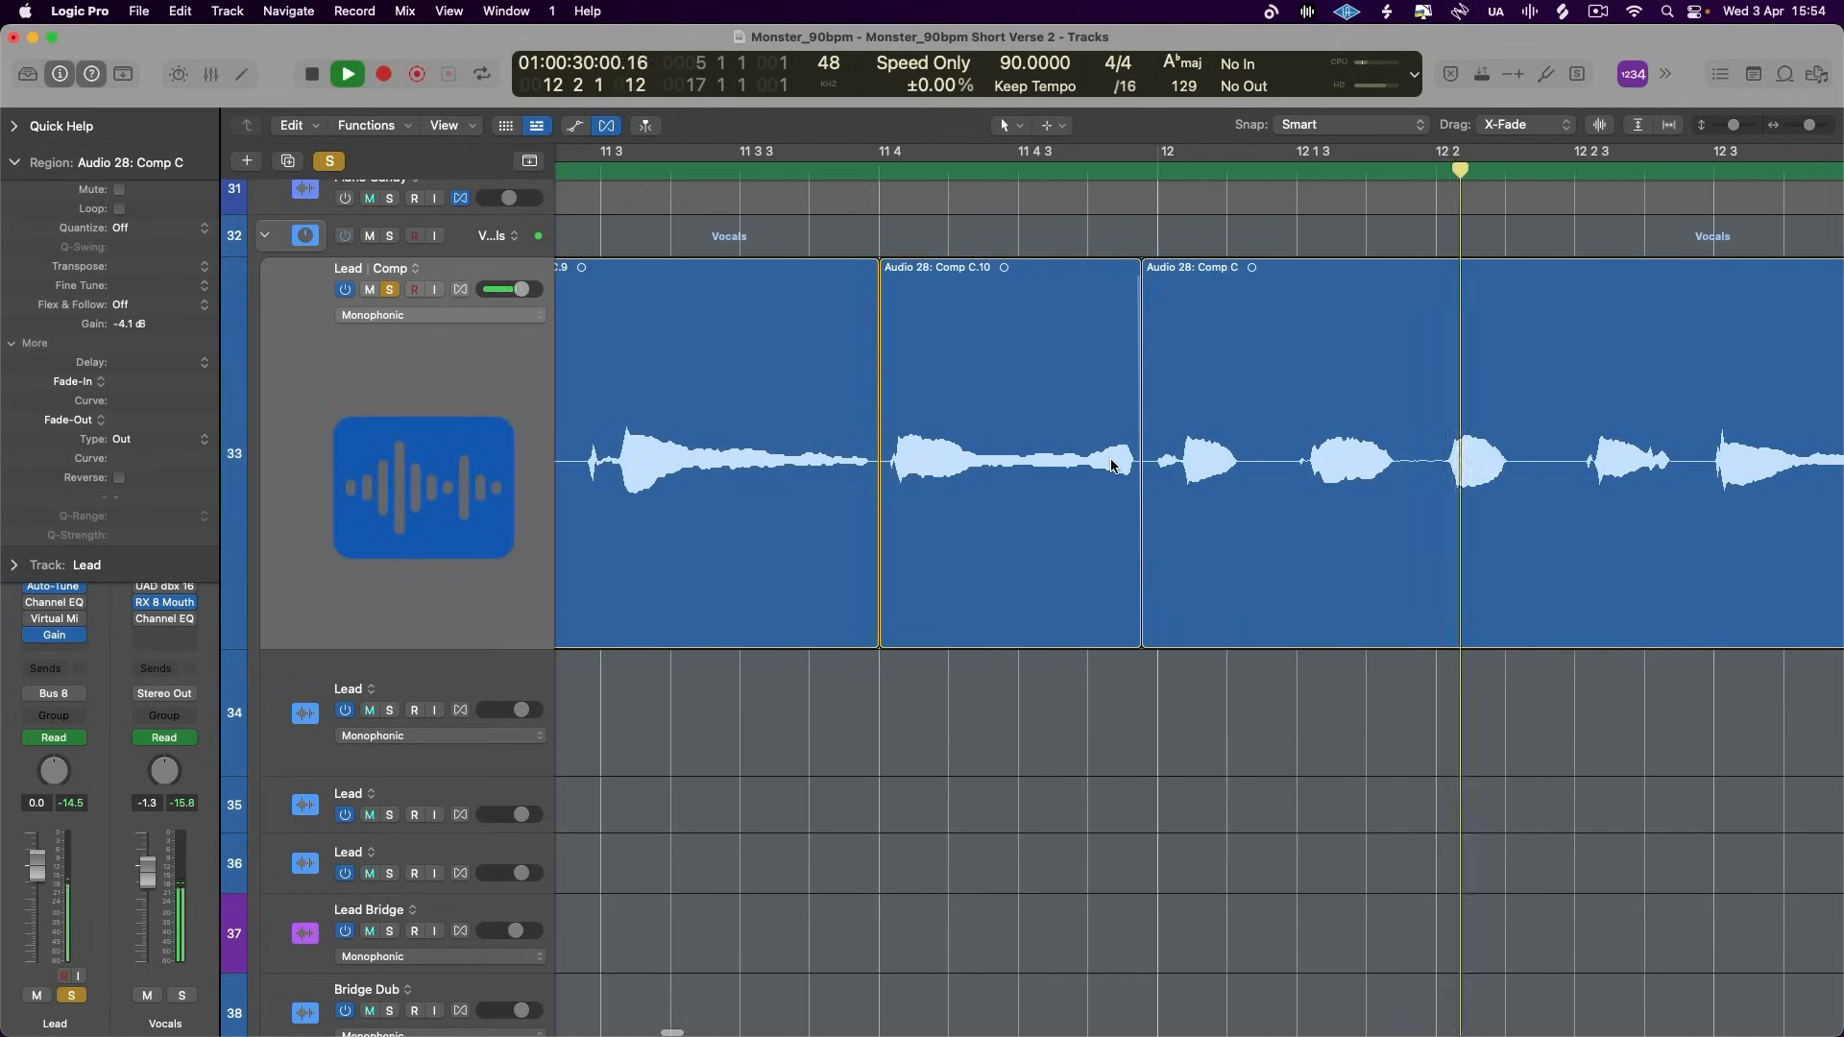
key("space")
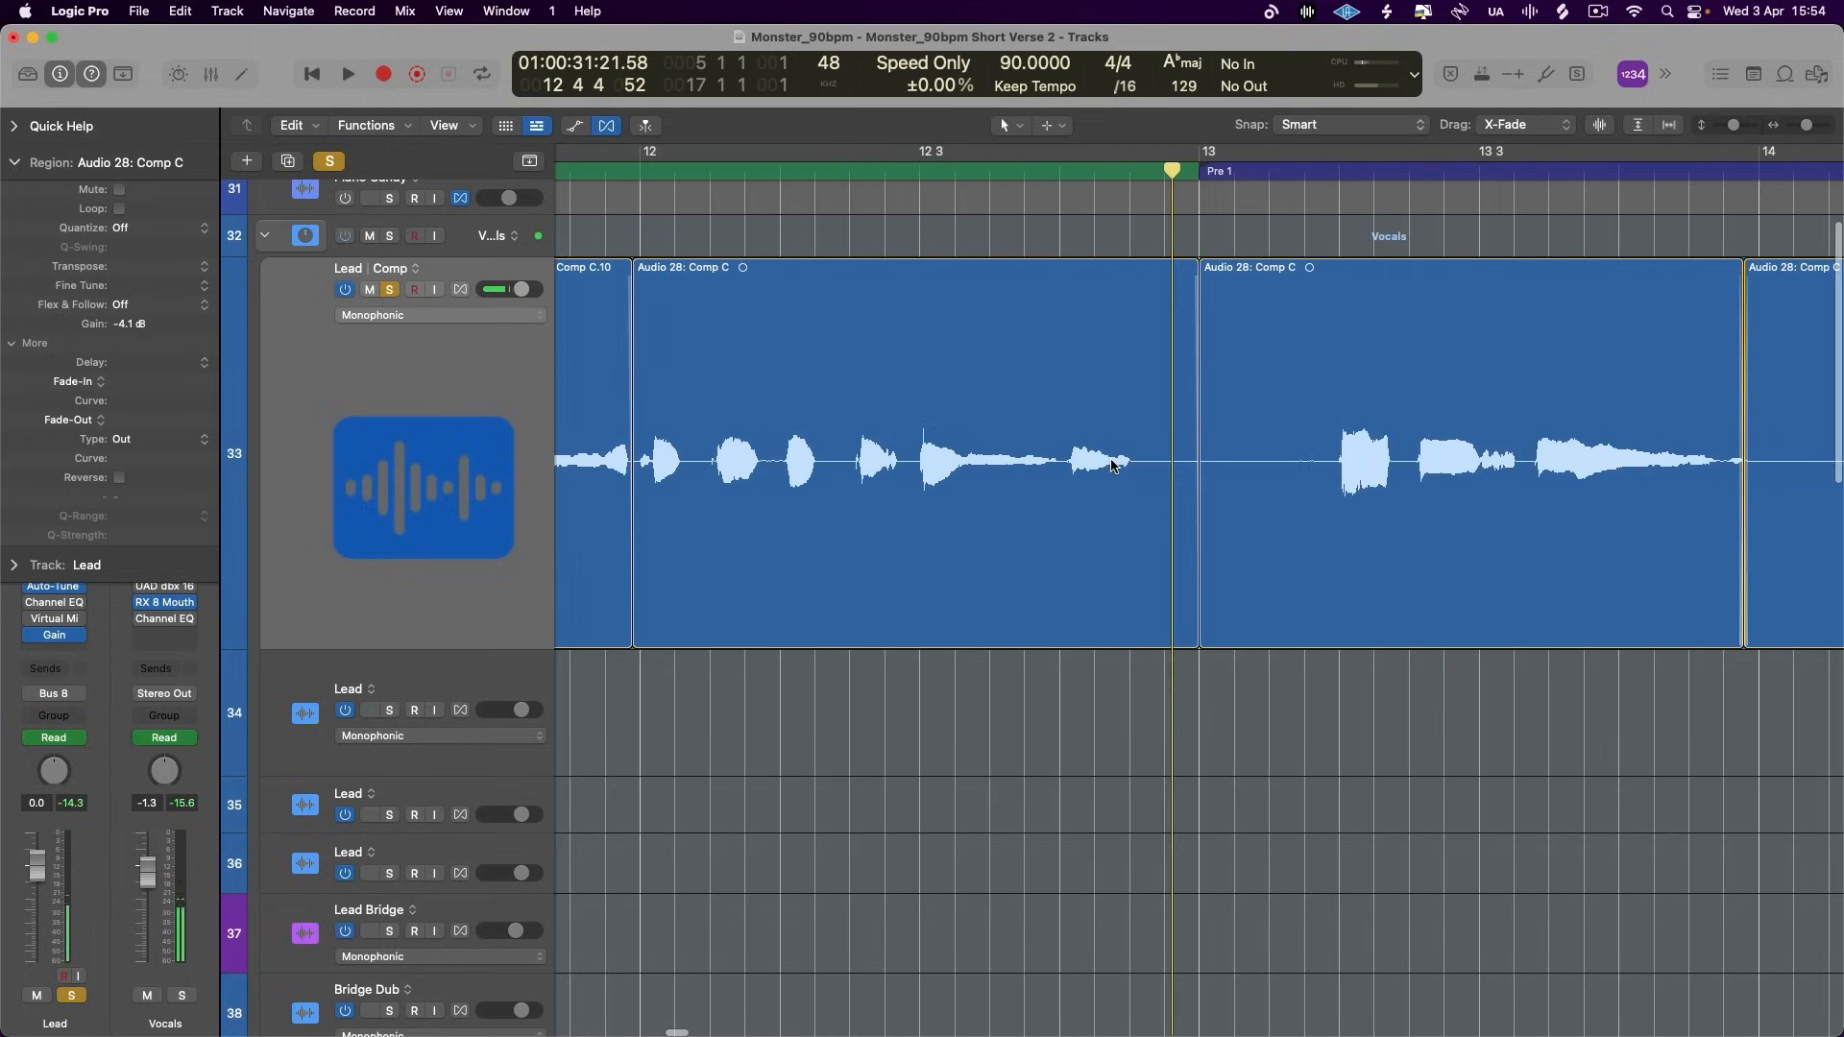
double_click(1059, 462)
key("a")
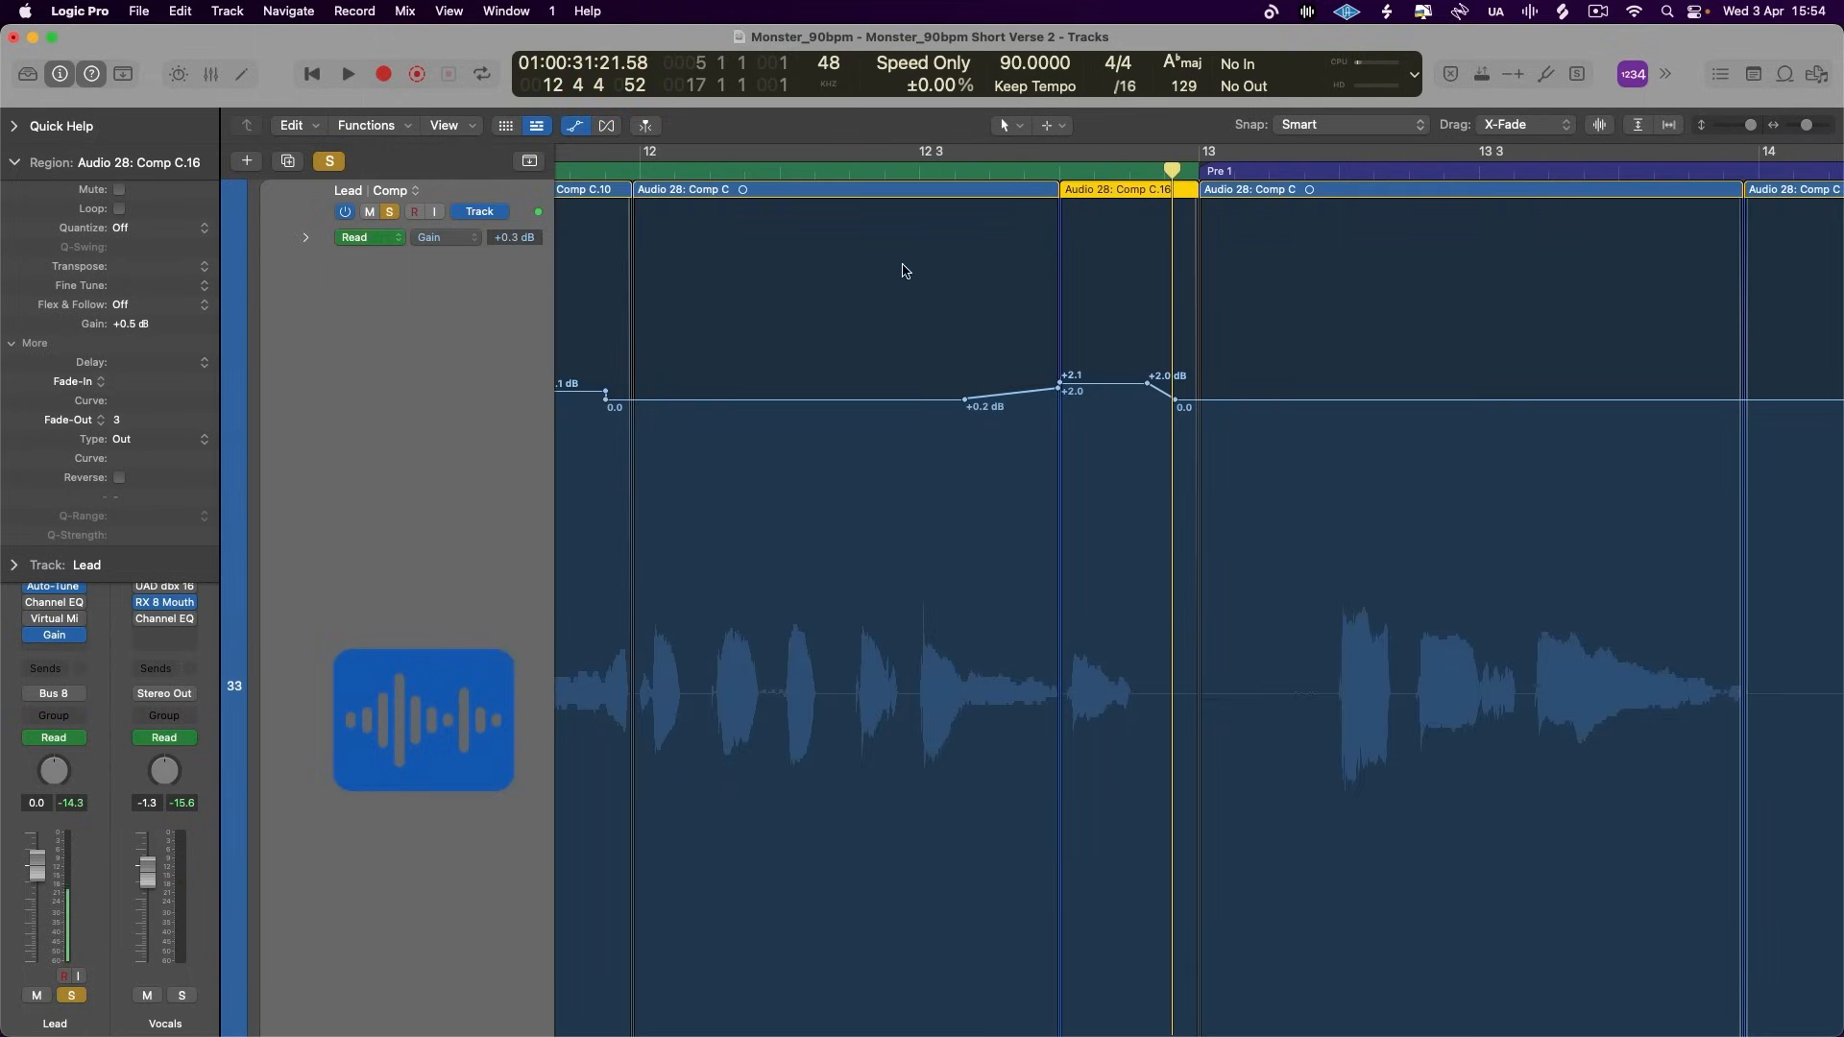
left_click(575, 126)
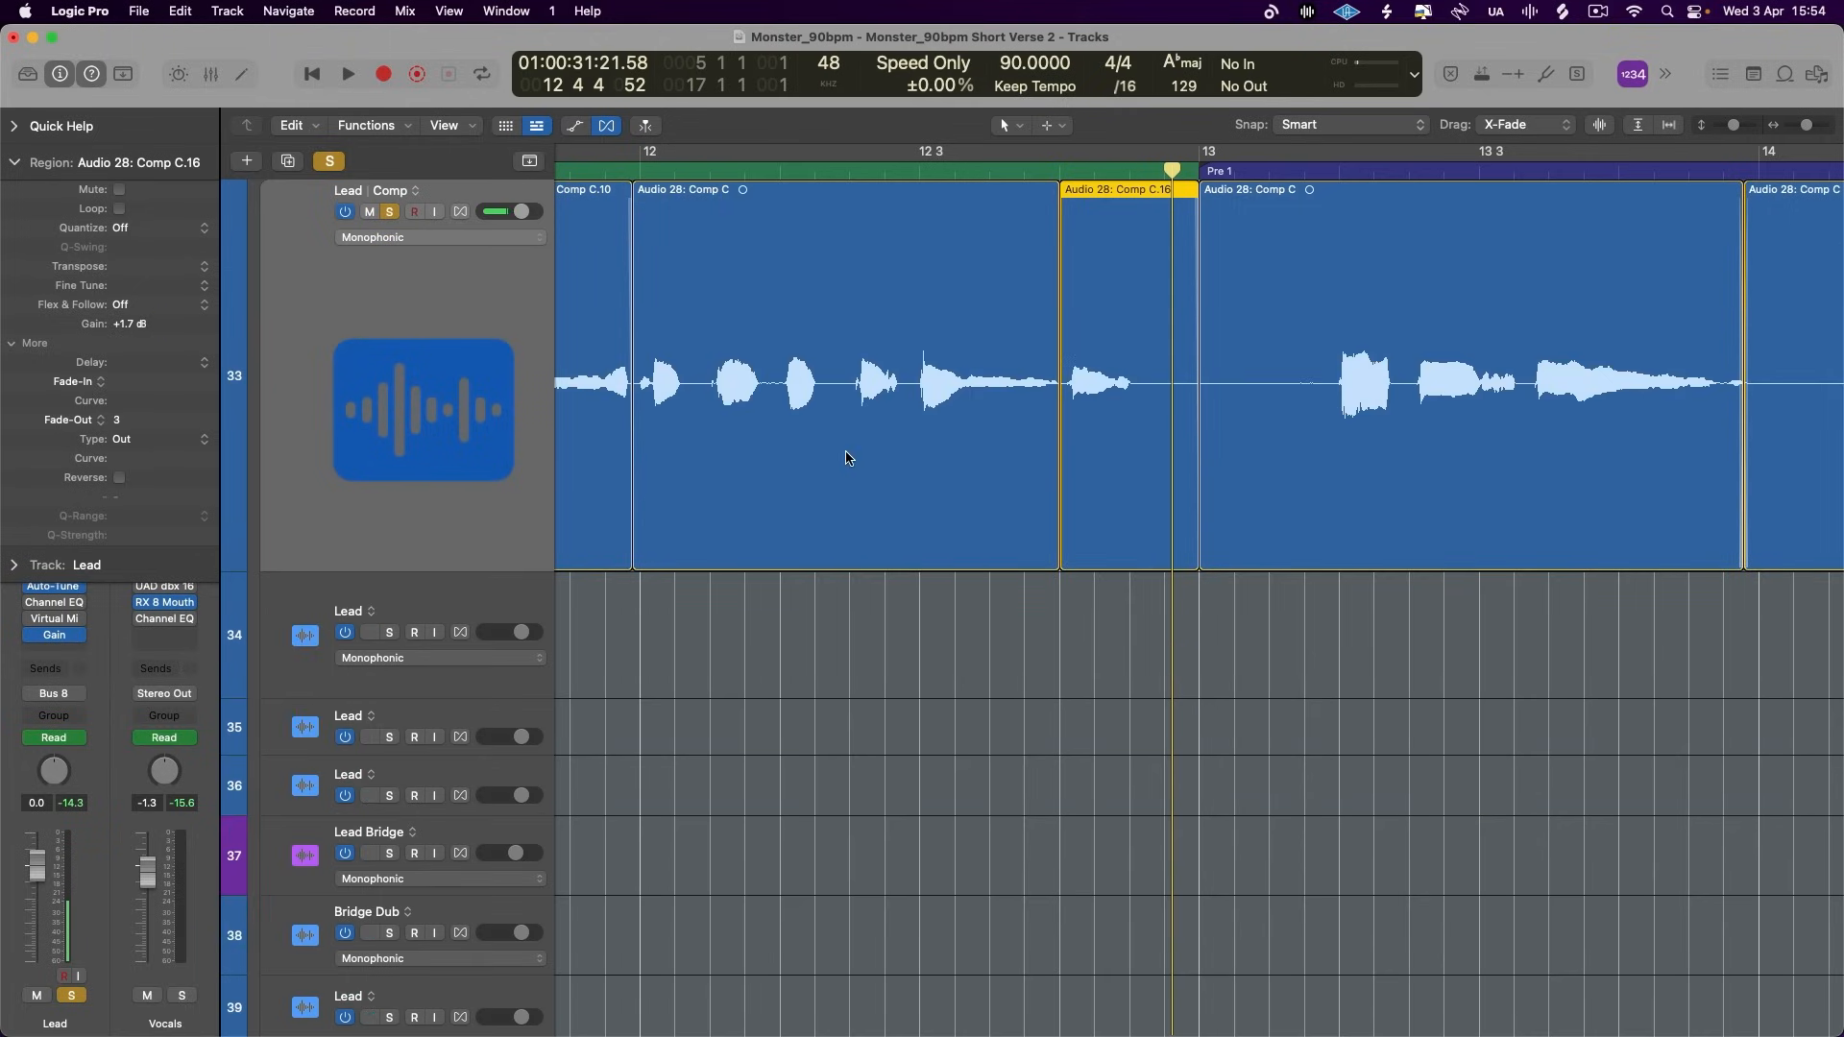
- Separate the short word just after 8 3 into its own Lead region and set its gain to +1.0 dB
scroll(848, 458, "left", 10)
left_click(1008, 384)
scroll(812, 431, "down", 10)
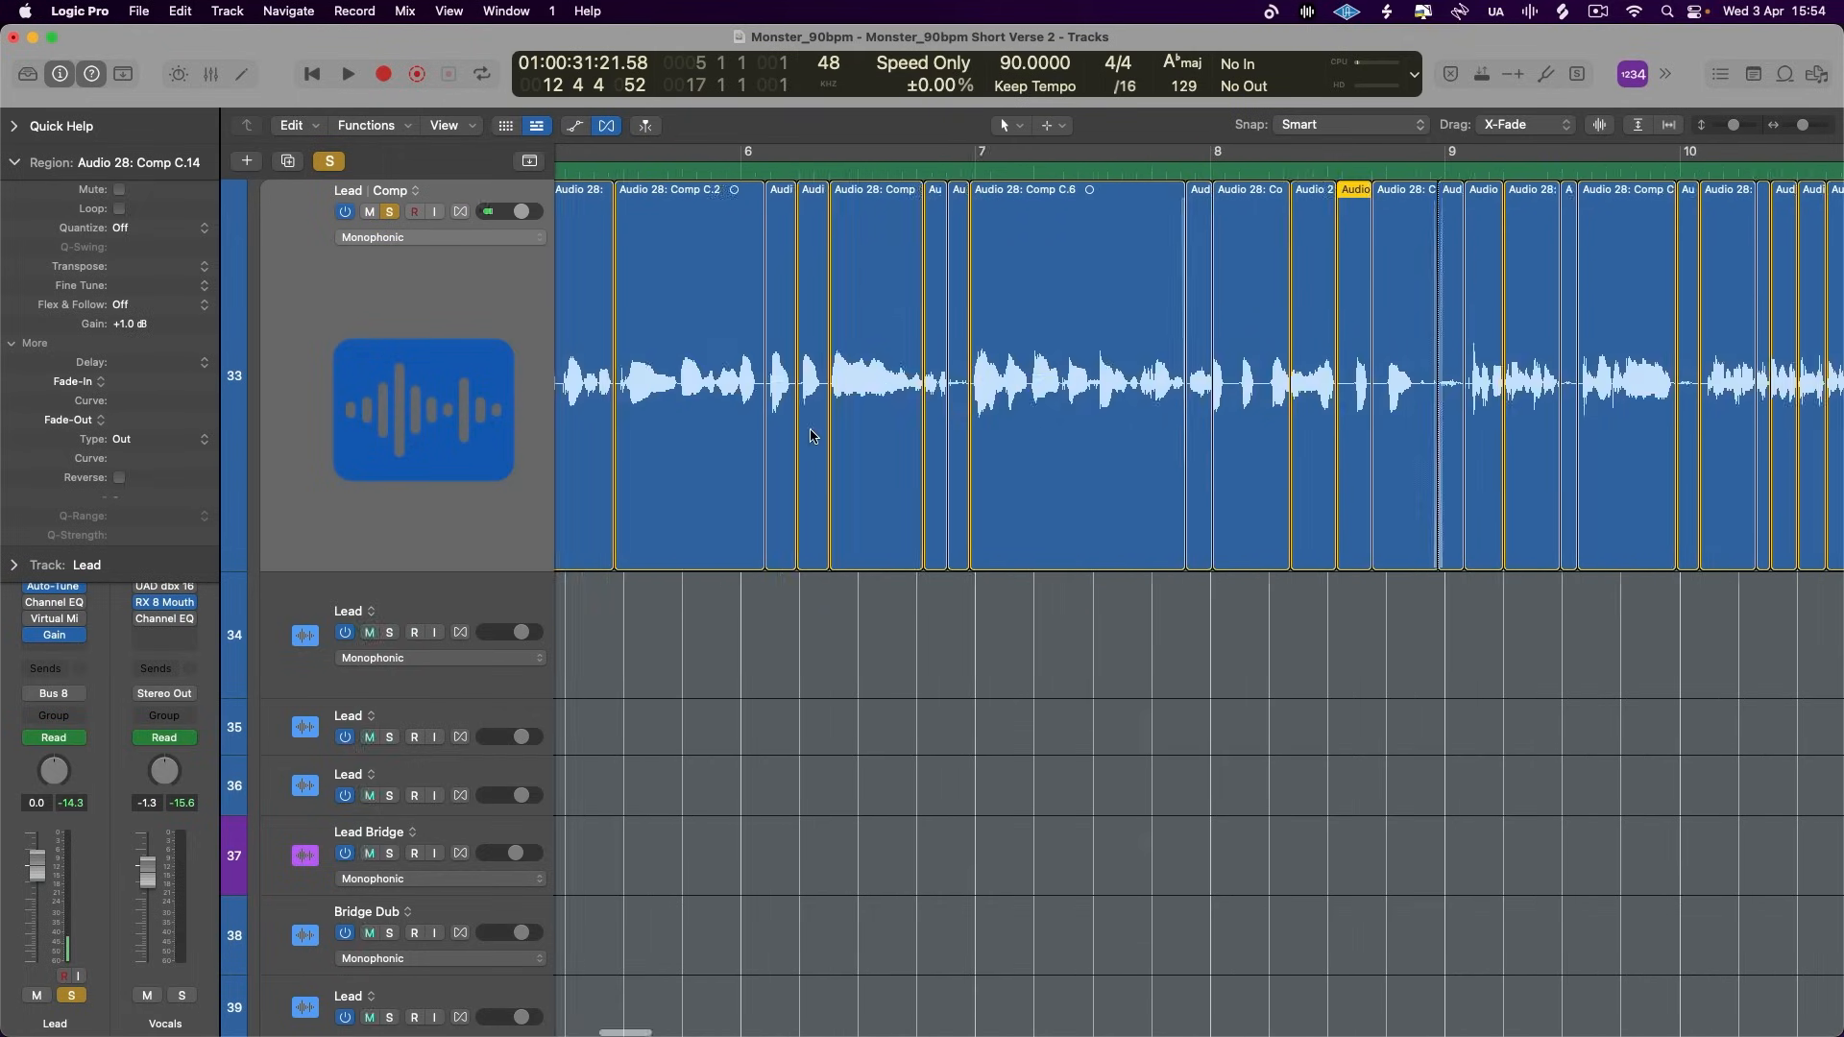
- Turn cycling back on, select all verse Lead regions from bar 5 to 13 and give them a fade-out of 20, type EqP
left_click(669, 151)
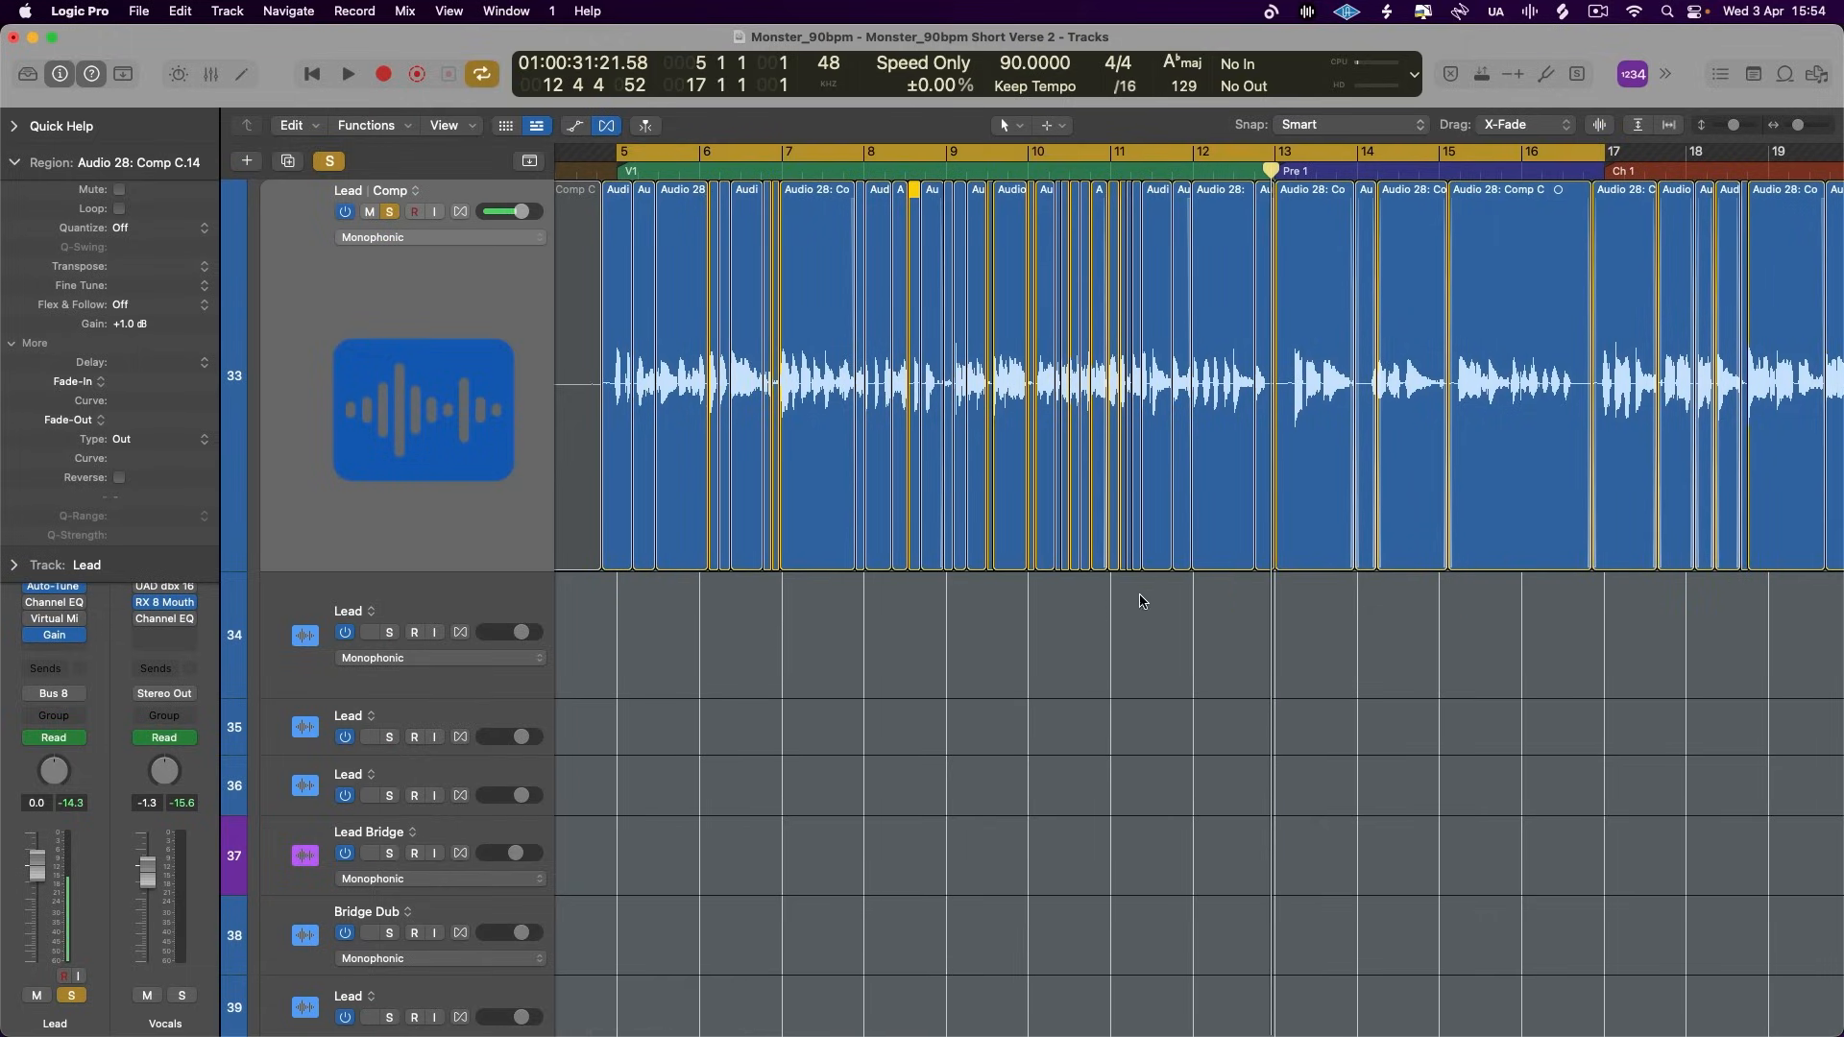
left_click_drag(1094, 605, 630, 414)
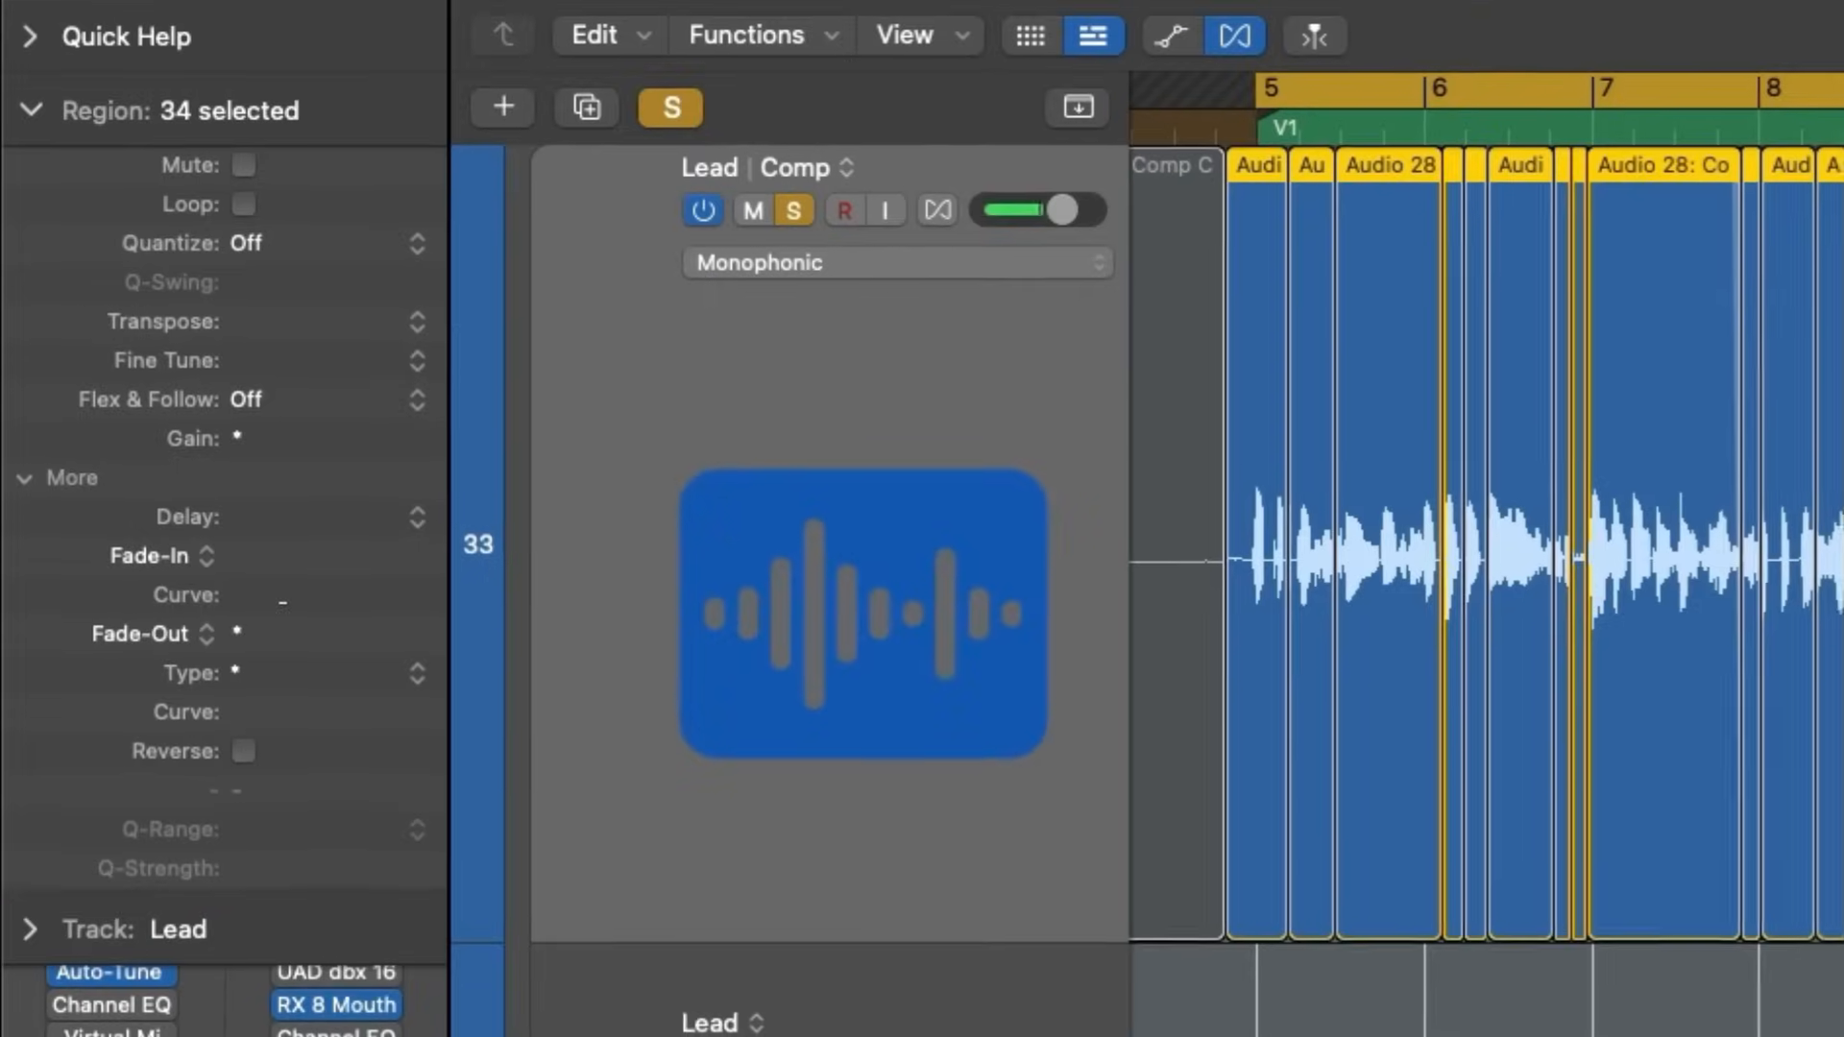
left_click_drag(139, 403, 139, 412)
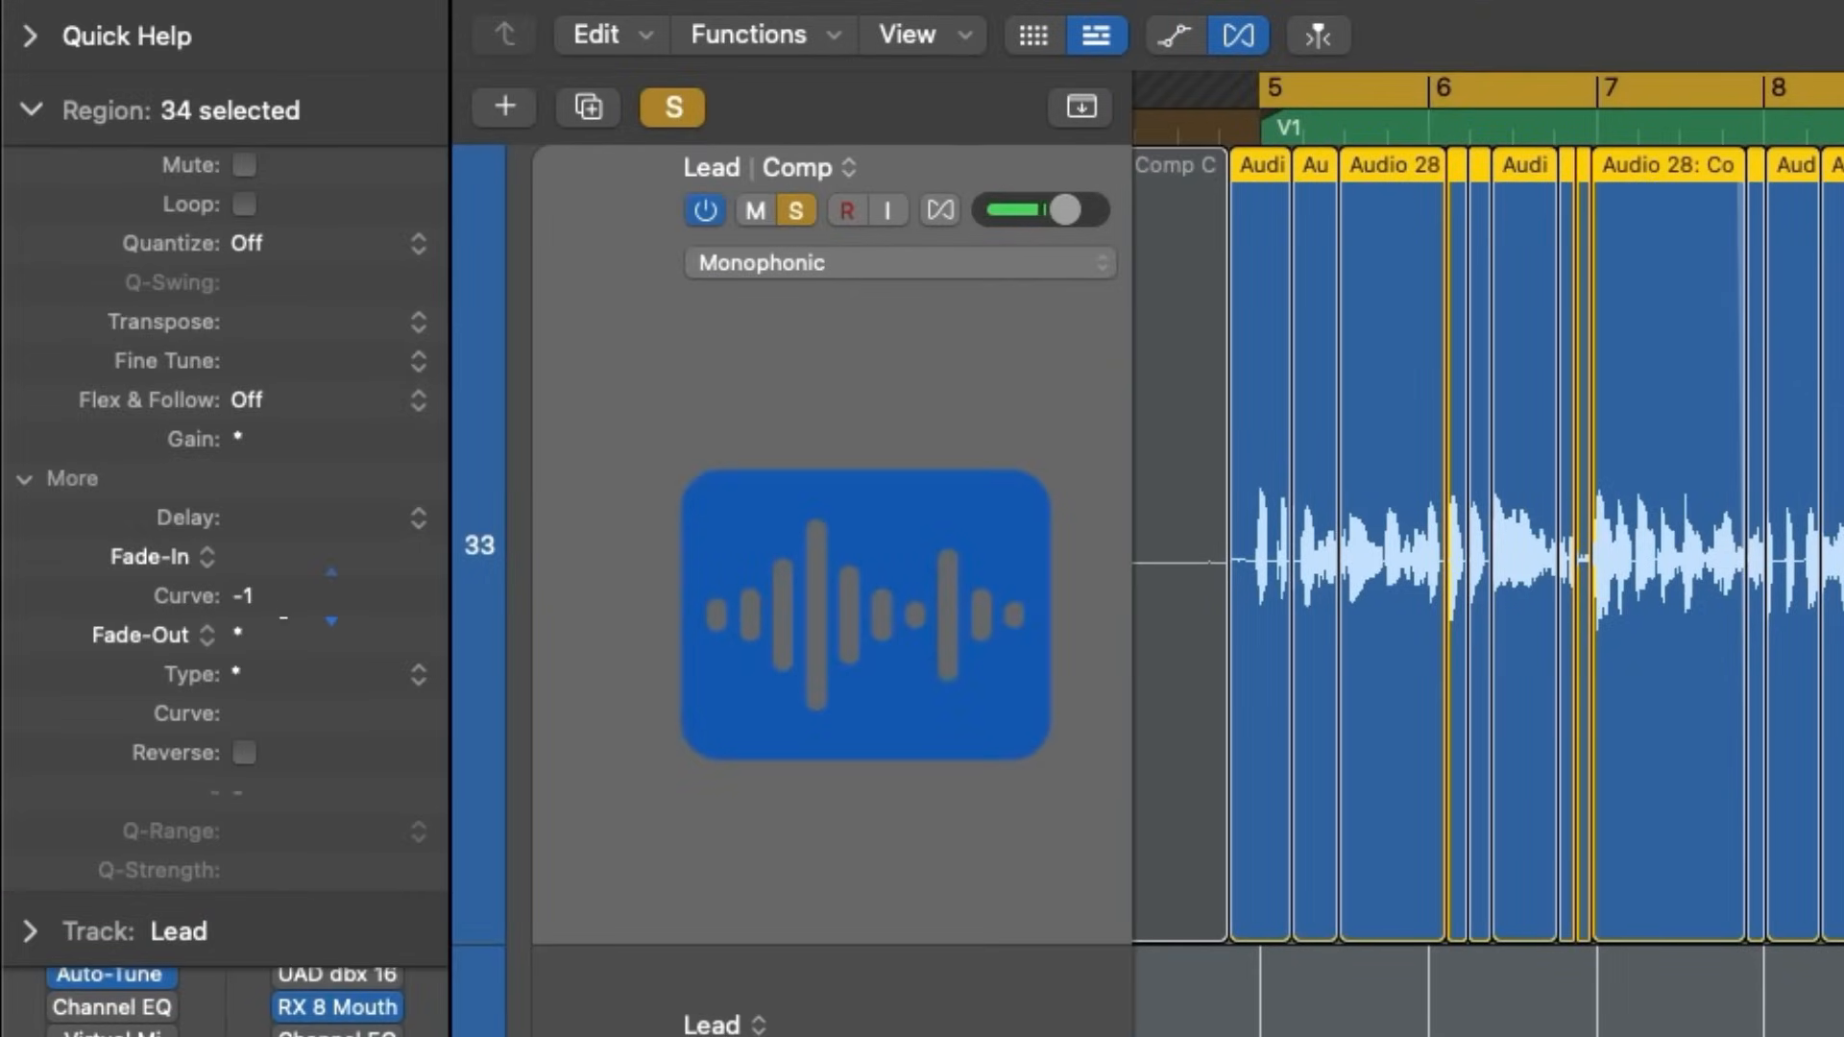
double_click(276, 636)
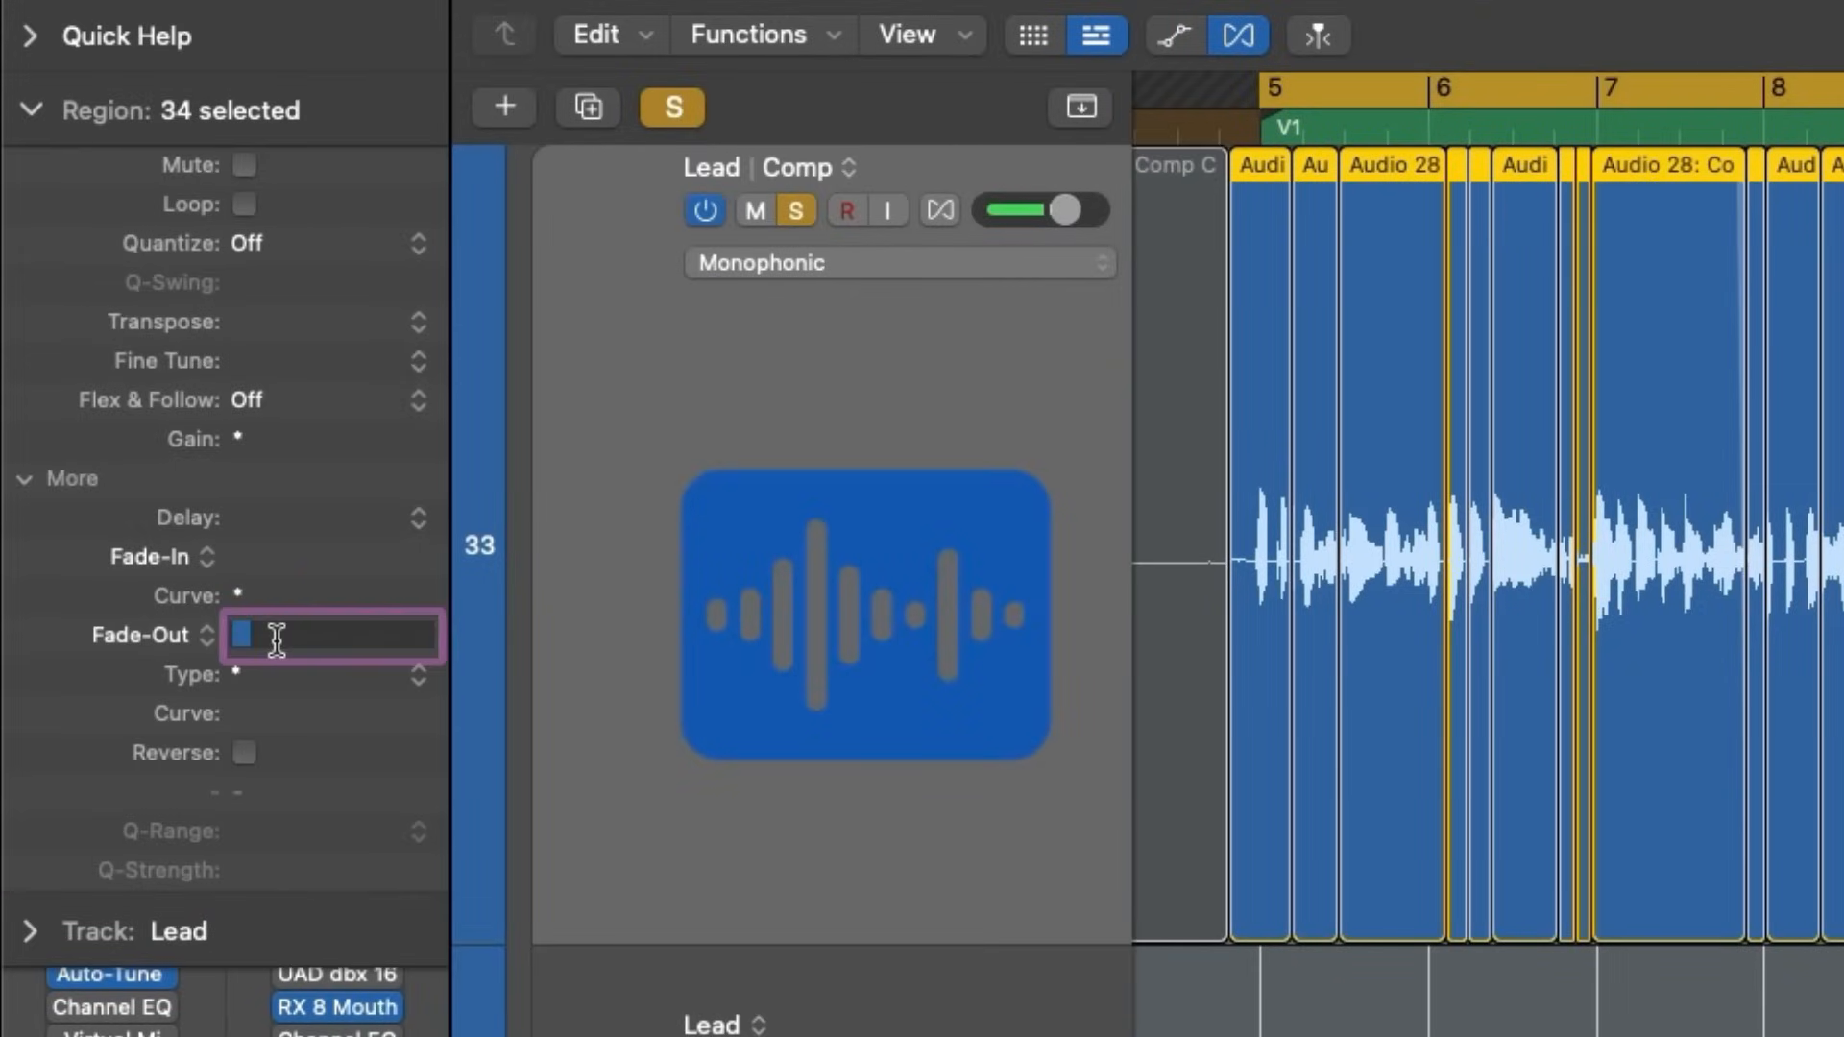
key("Return")
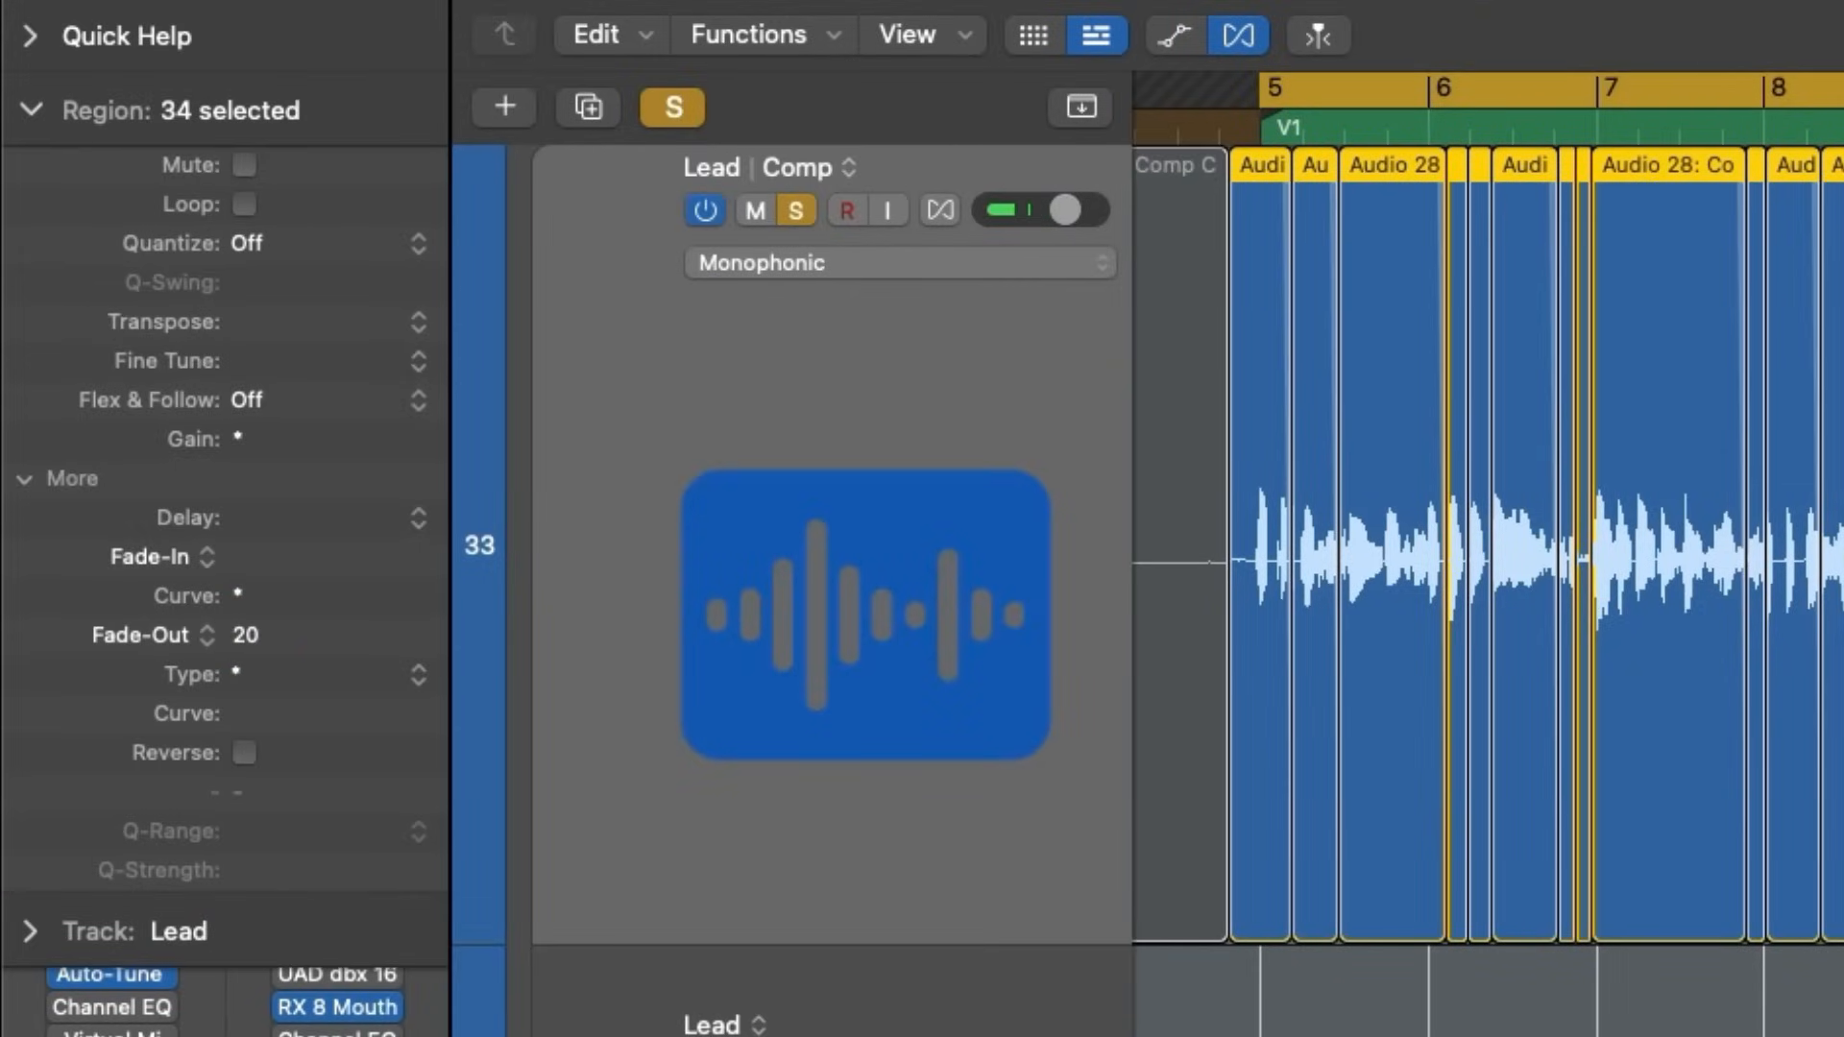
left_click(286, 675)
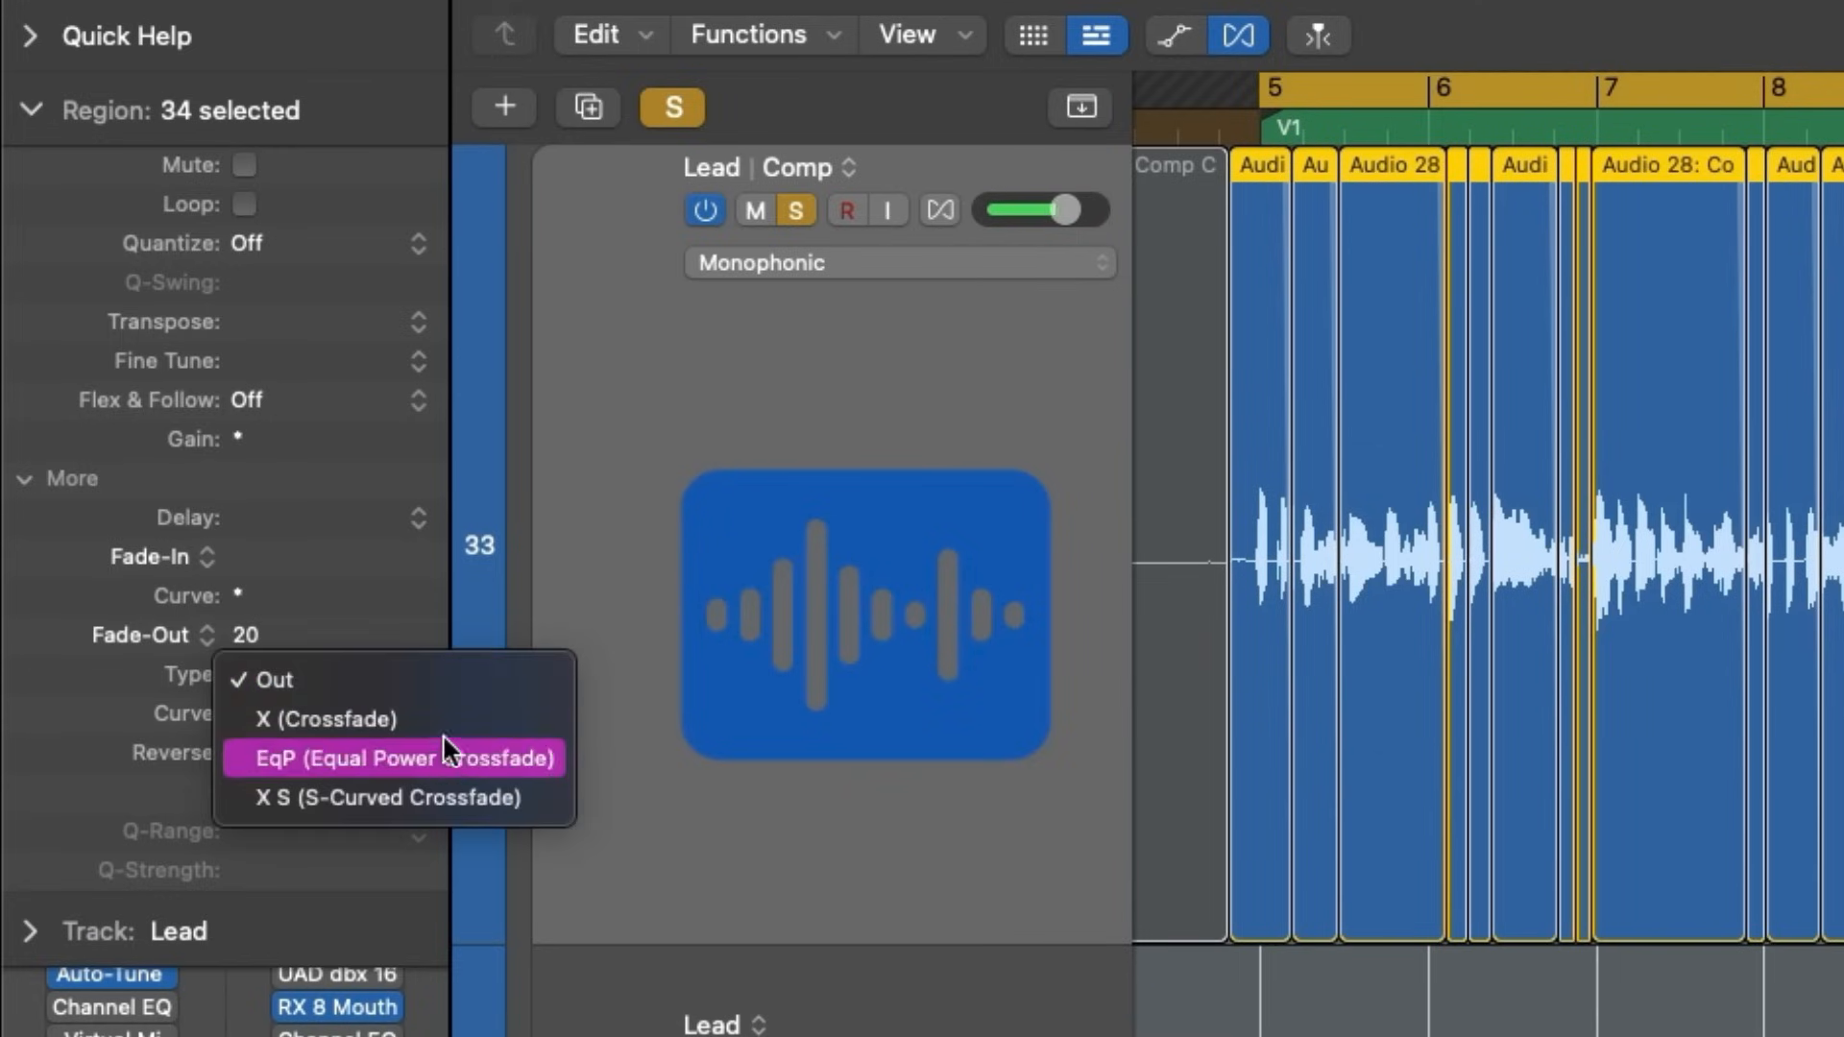
left_click(487, 759)
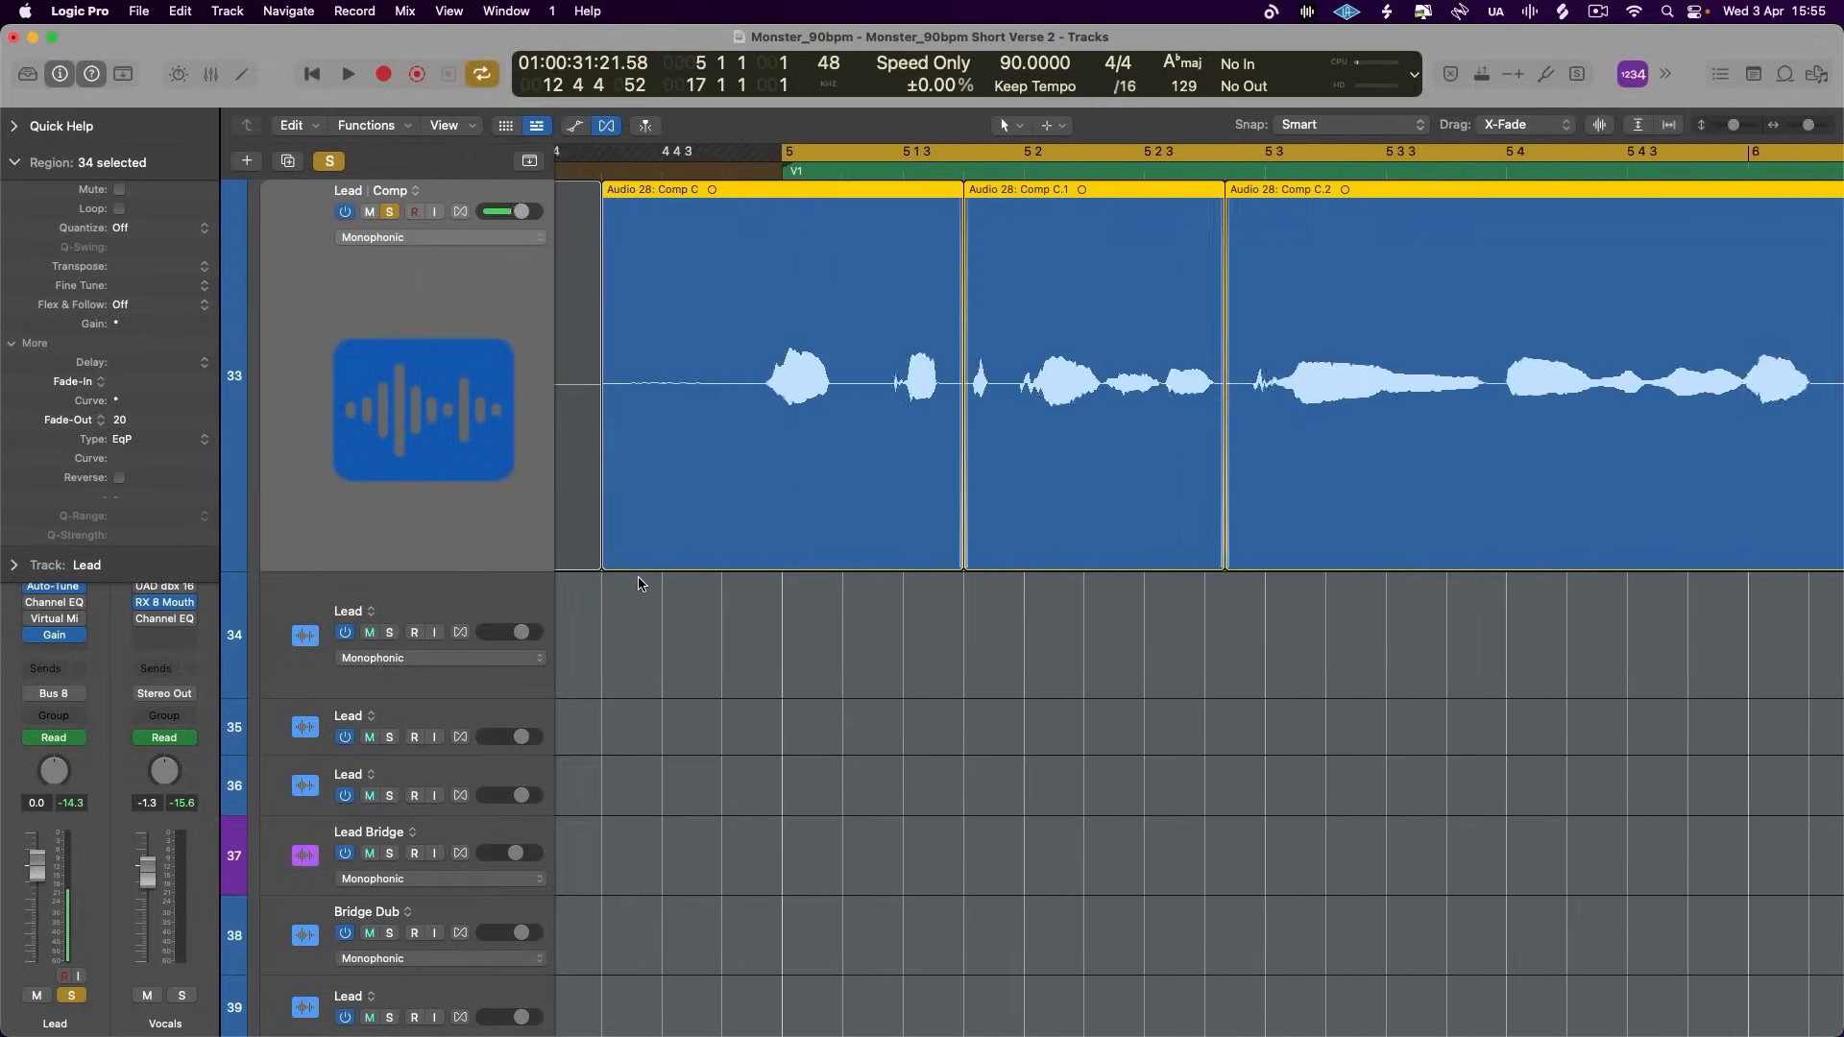
- Trim the start of the verse's first Lead region to 4 4 4 49 and give it a fade-in of 27 with curve -2
scroll(640, 581, "up", 2)
scroll(641, 582, "right", 4)
scroll(748, 567, "left", 6)
left_click_drag(748, 560, 894, 566)
left_click(902, 207)
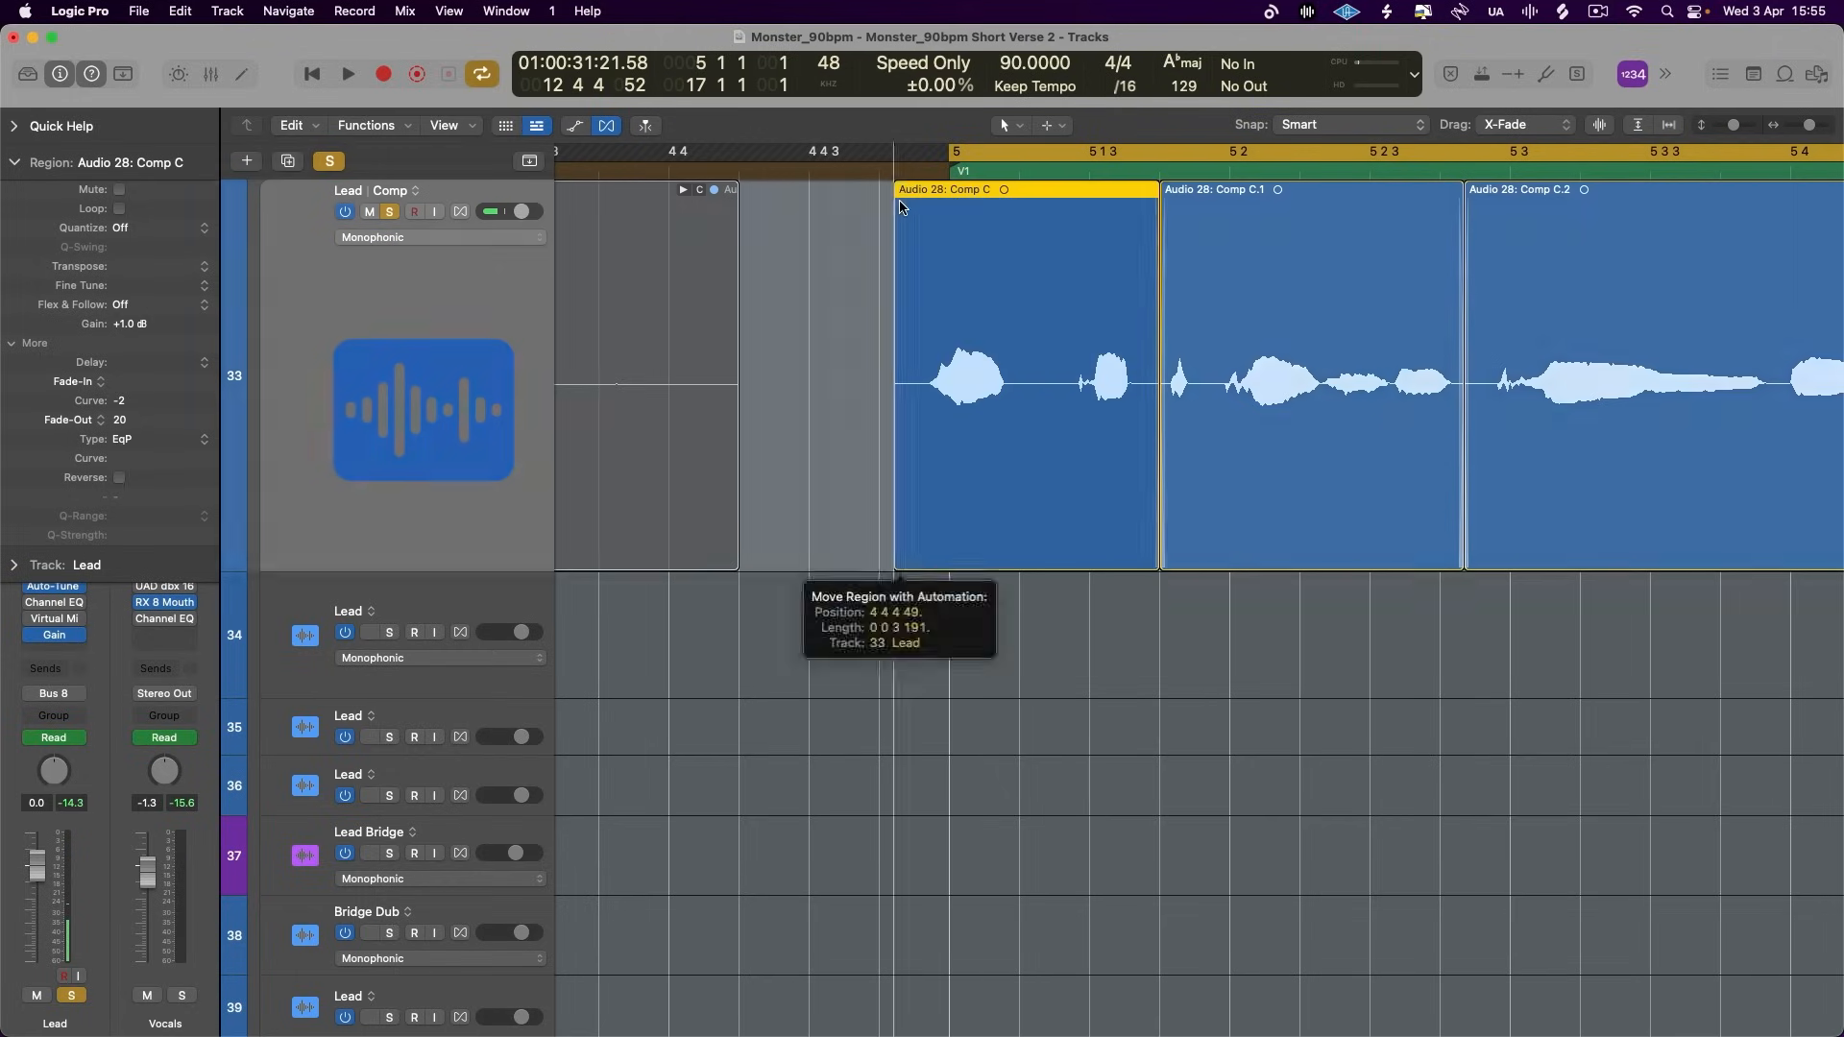
scroll(908, 197, "down", 2)
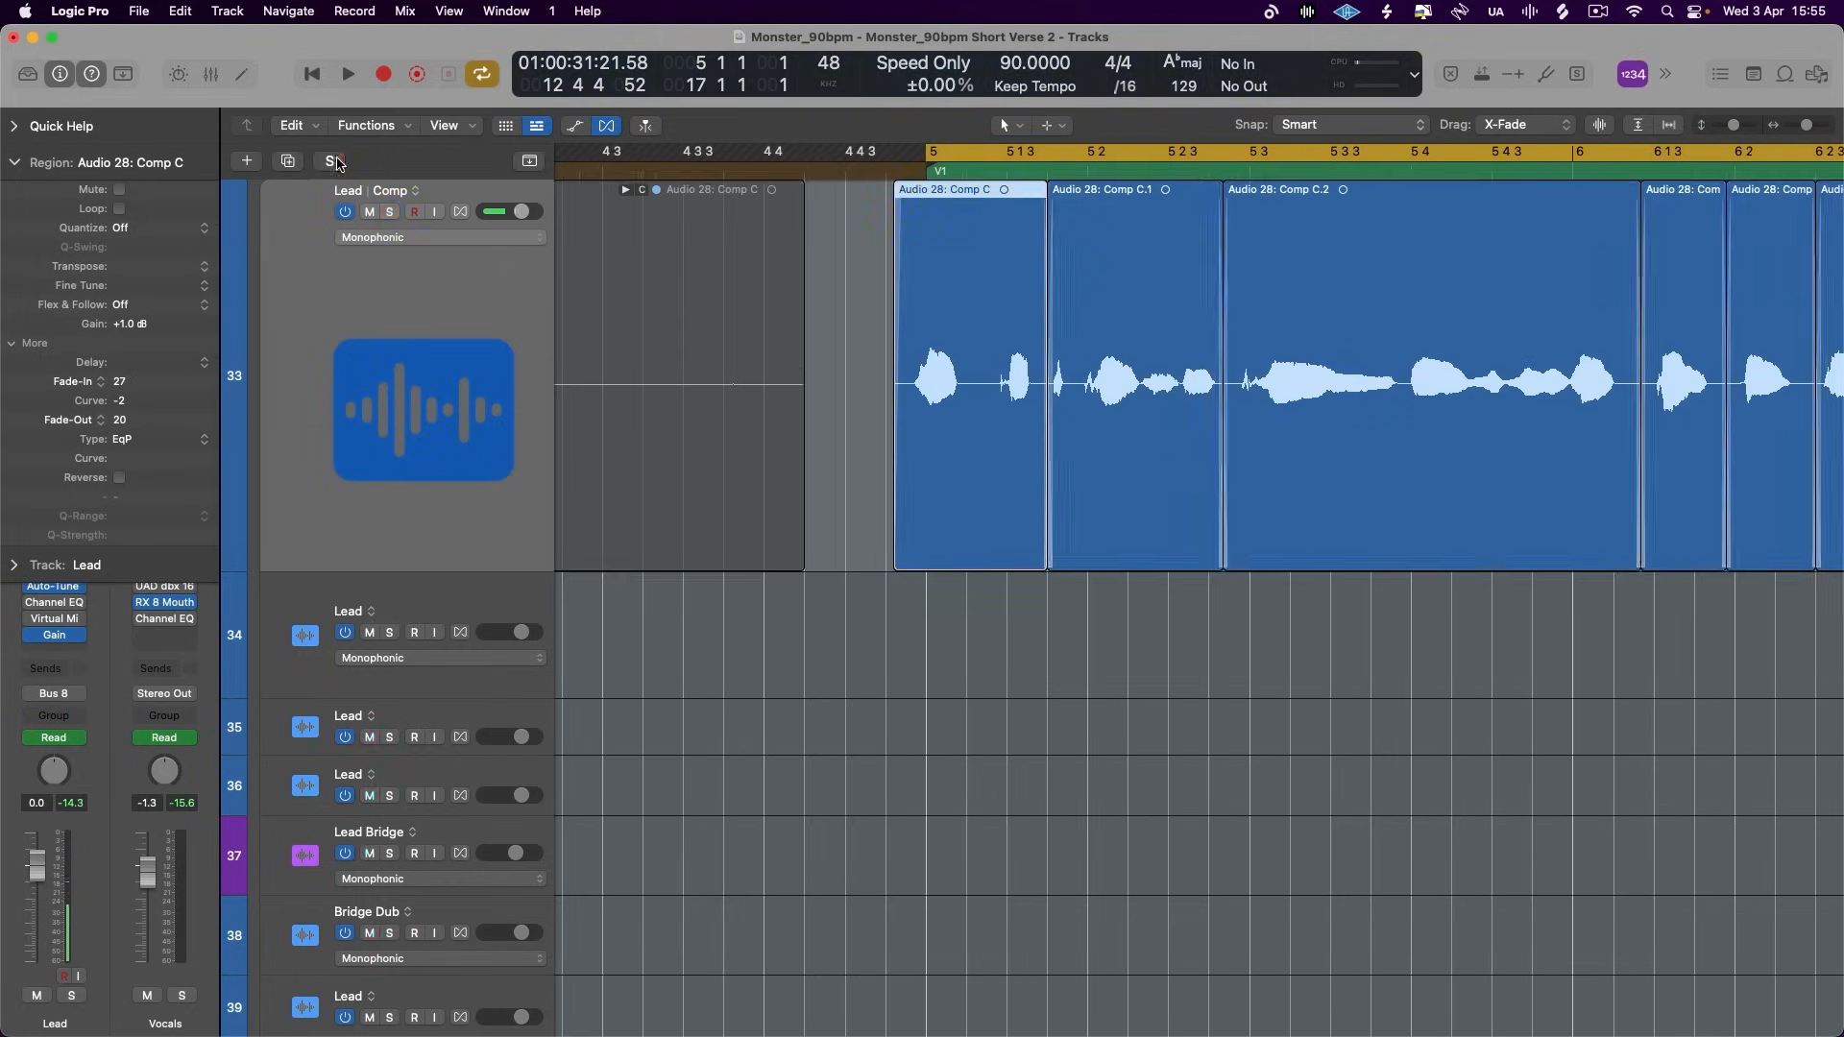
- Clear all solos and mute the two hahah tracks
left_click(338, 163)
scroll(565, 546, "down", 15)
scroll(564, 546, "up", 12)
scroll(565, 546, "up", 3)
scroll(563, 543, "right", 3)
left_click_drag(371, 670, 370, 698)
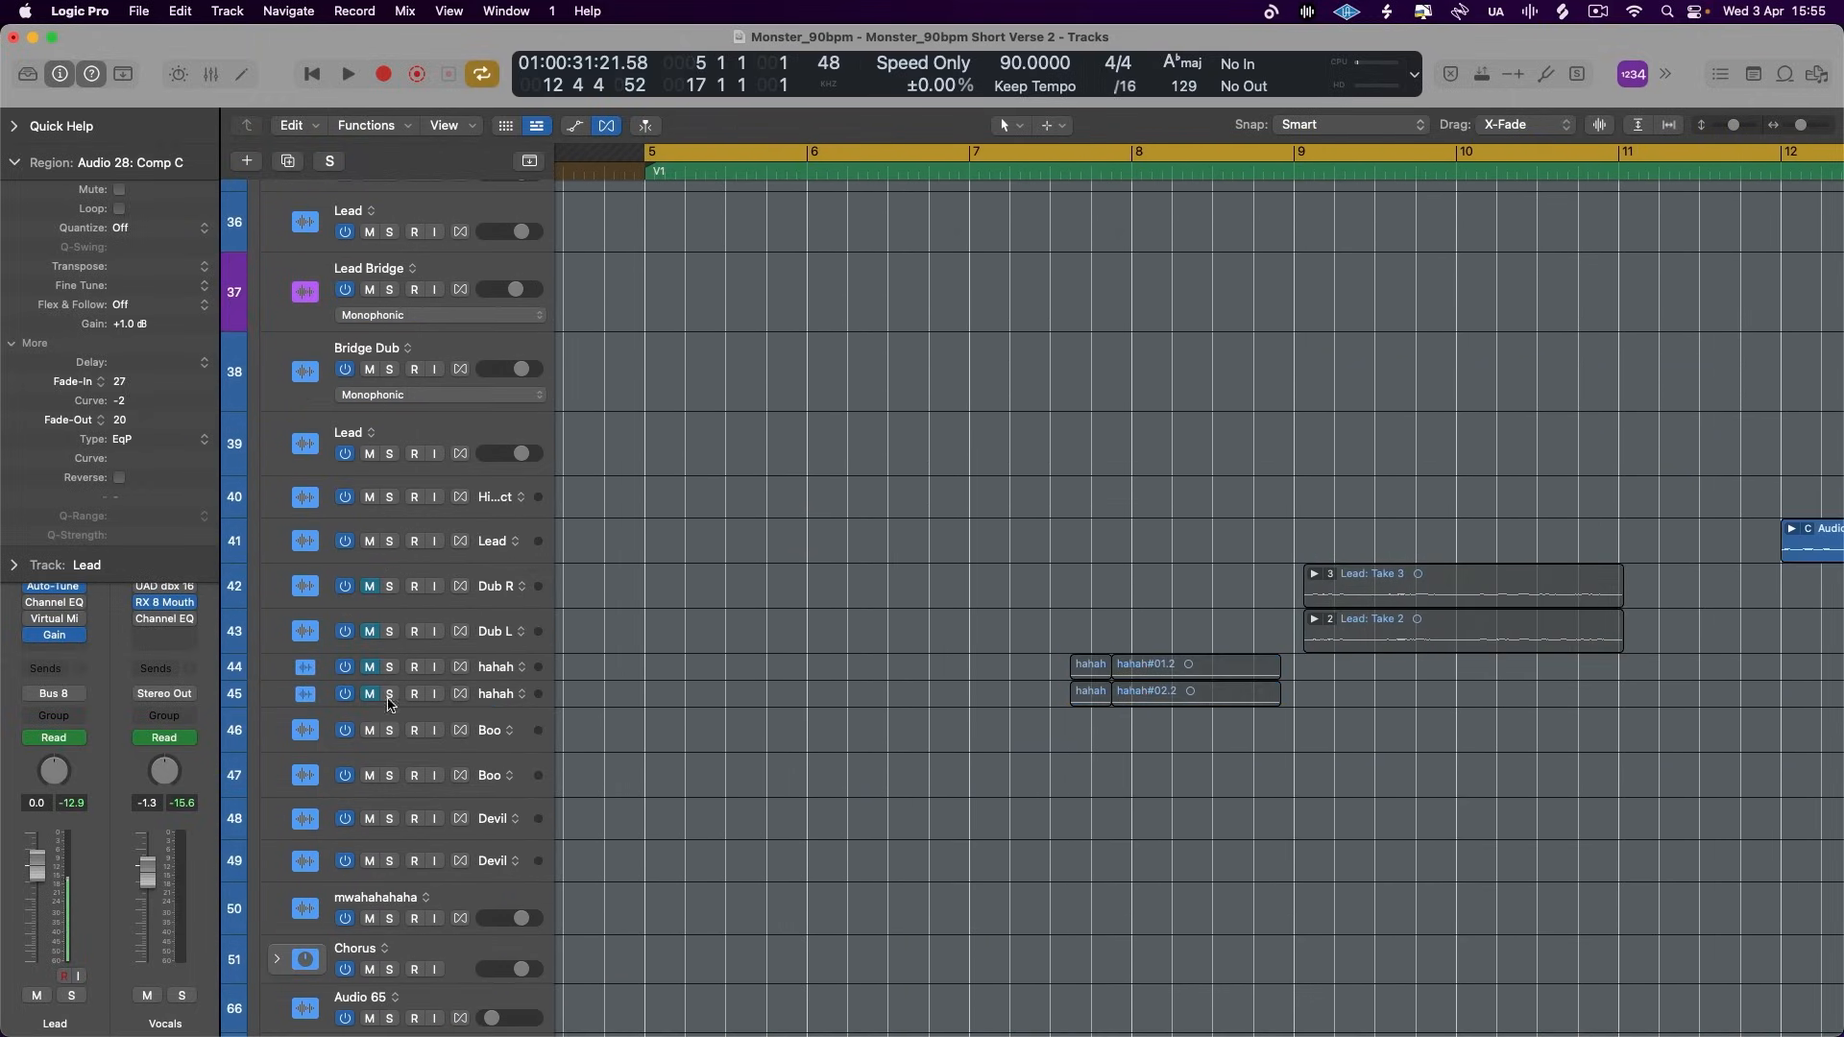
scroll(865, 634, "right", 1)
scroll(864, 634, "up", 10)
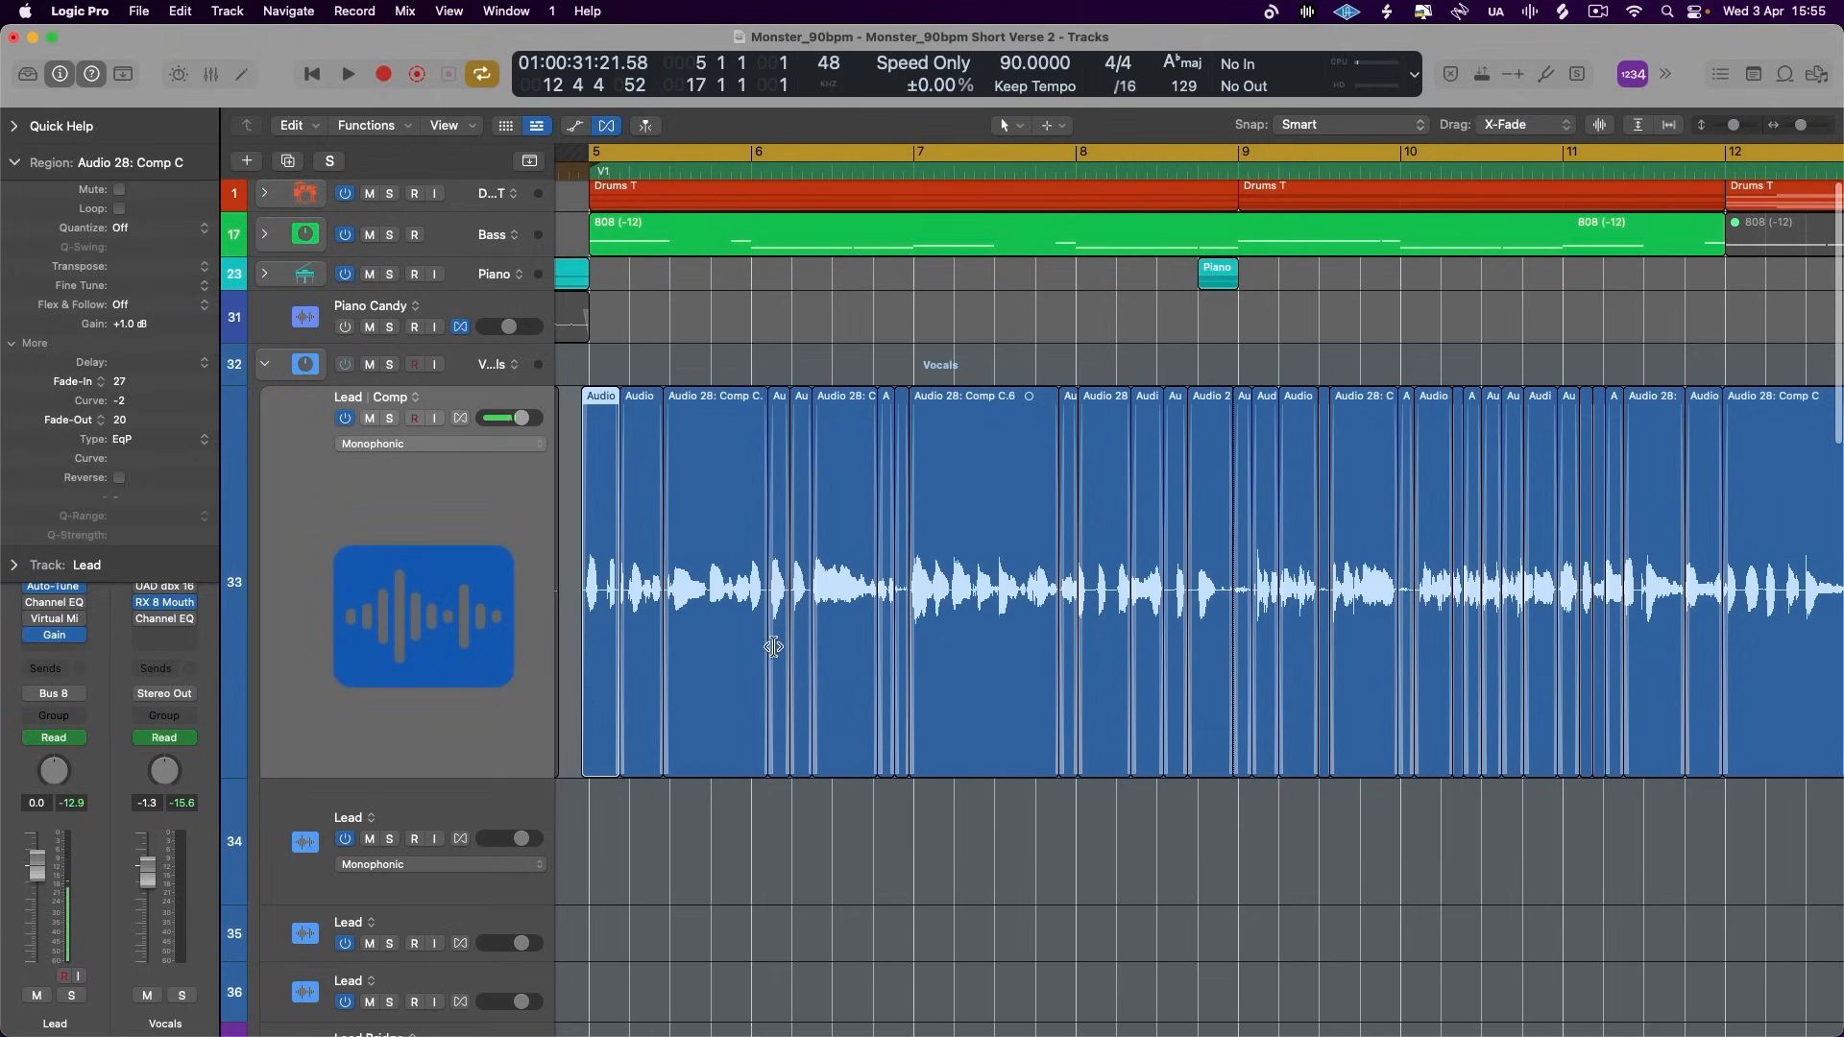
- Reduce the Lead track's height and play the full mix from bar 5 to about 10 4 4
left_click_drag(538, 776, 542, 486)
key("space")
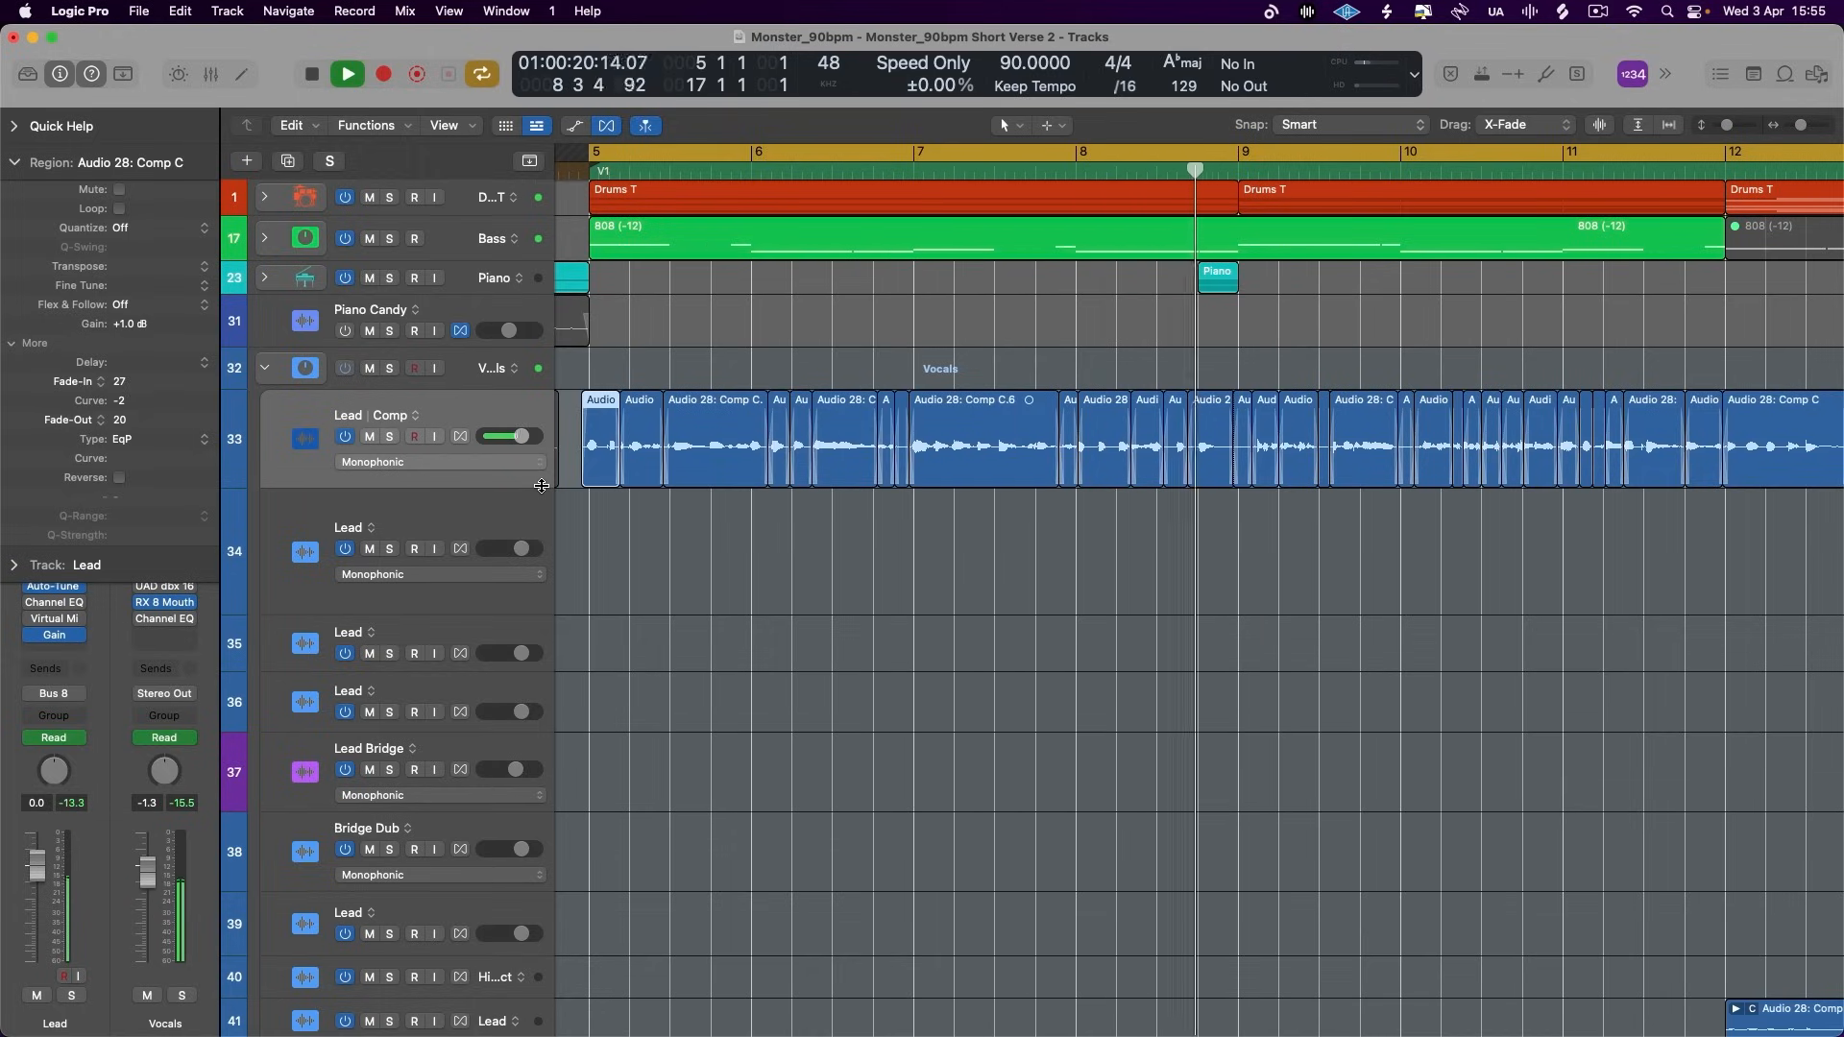
scroll(975, 545, "right", 3)
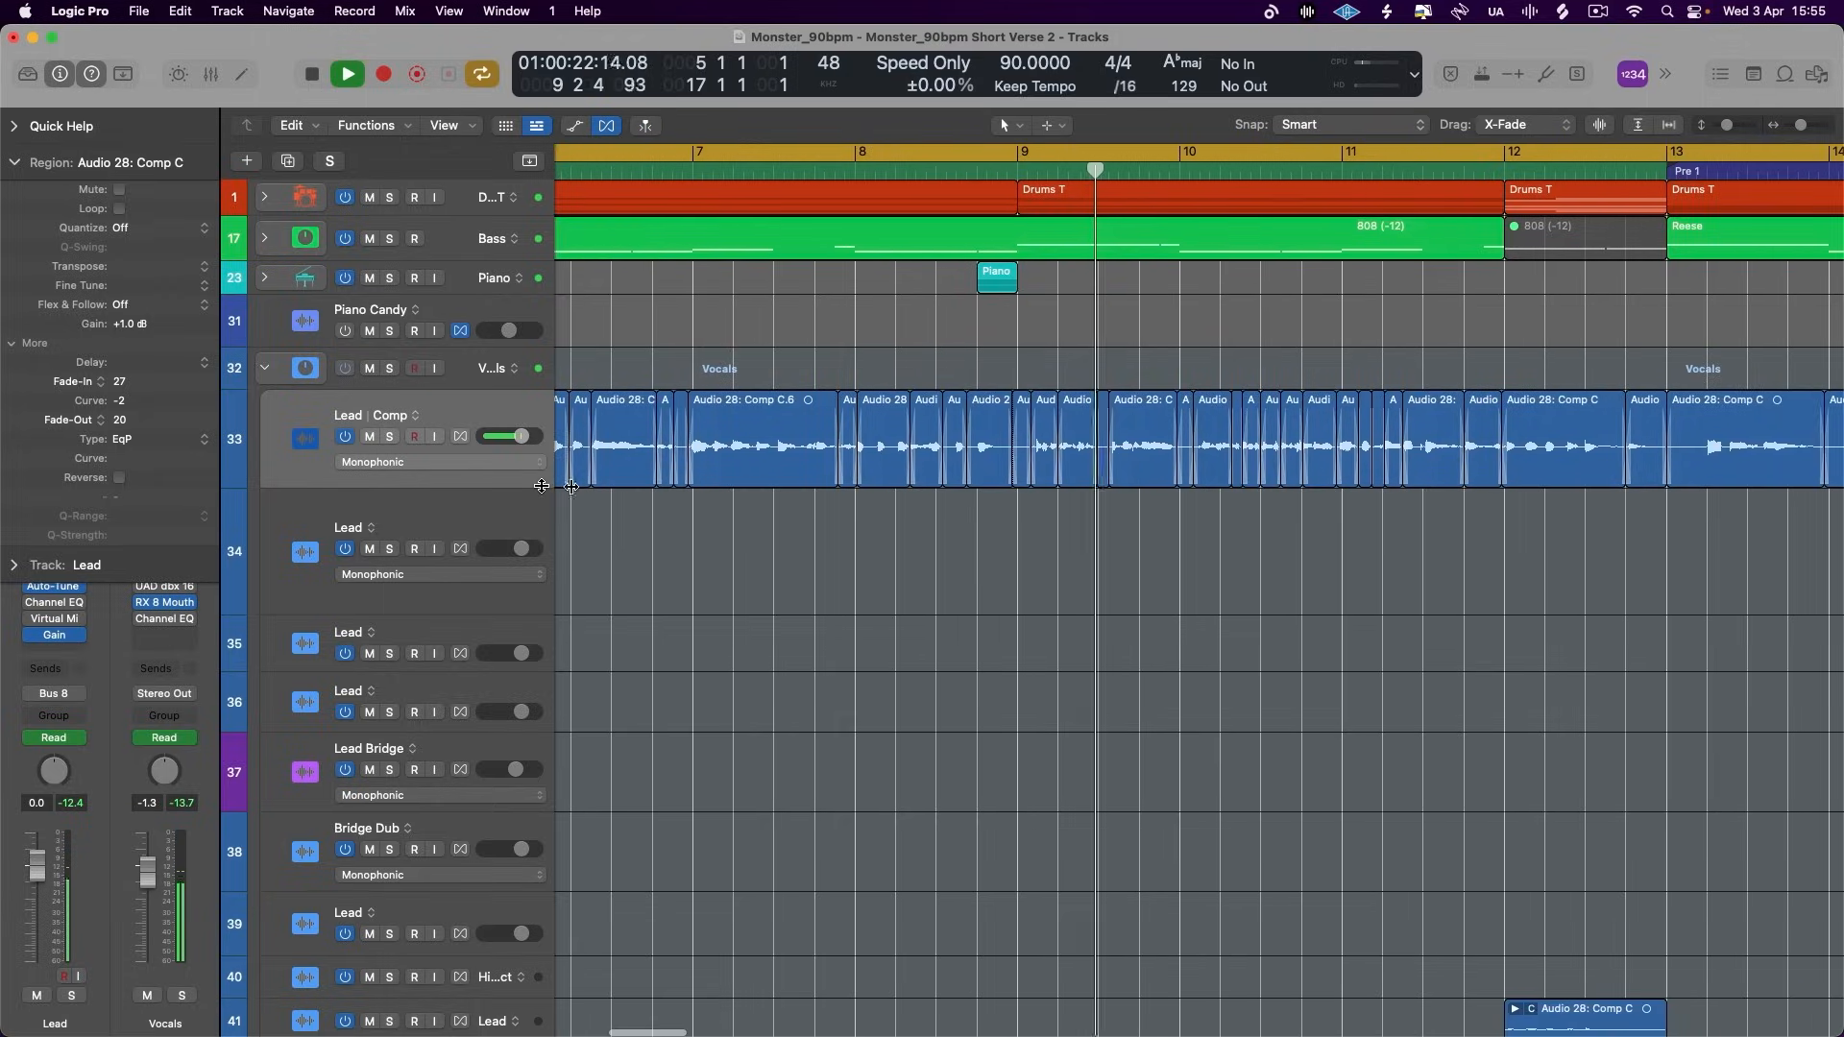
key("super+Right")
key("super+Right")
scroll(971, 549, "right", 3)
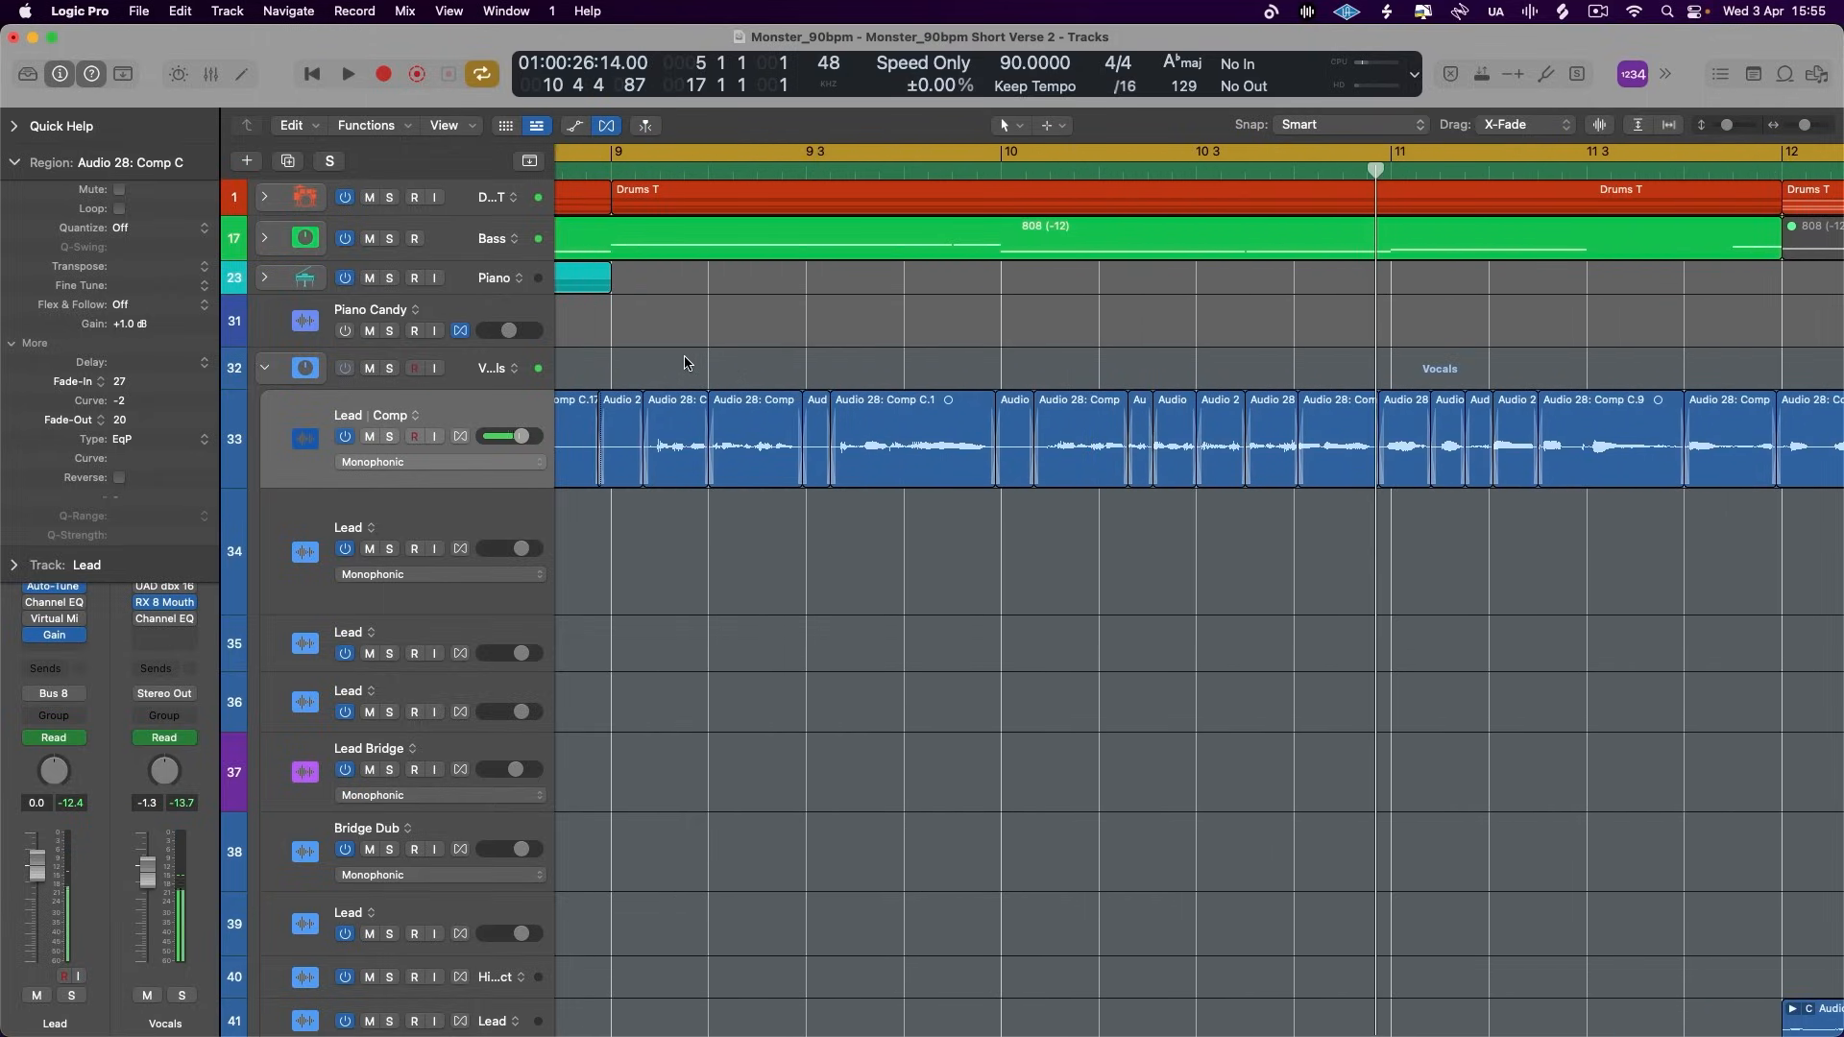
- Select the Lead regions from just after bar 9 up to bar 11, raise their gain together and replay them without cycling
left_click_drag(686, 363, 1328, 540)
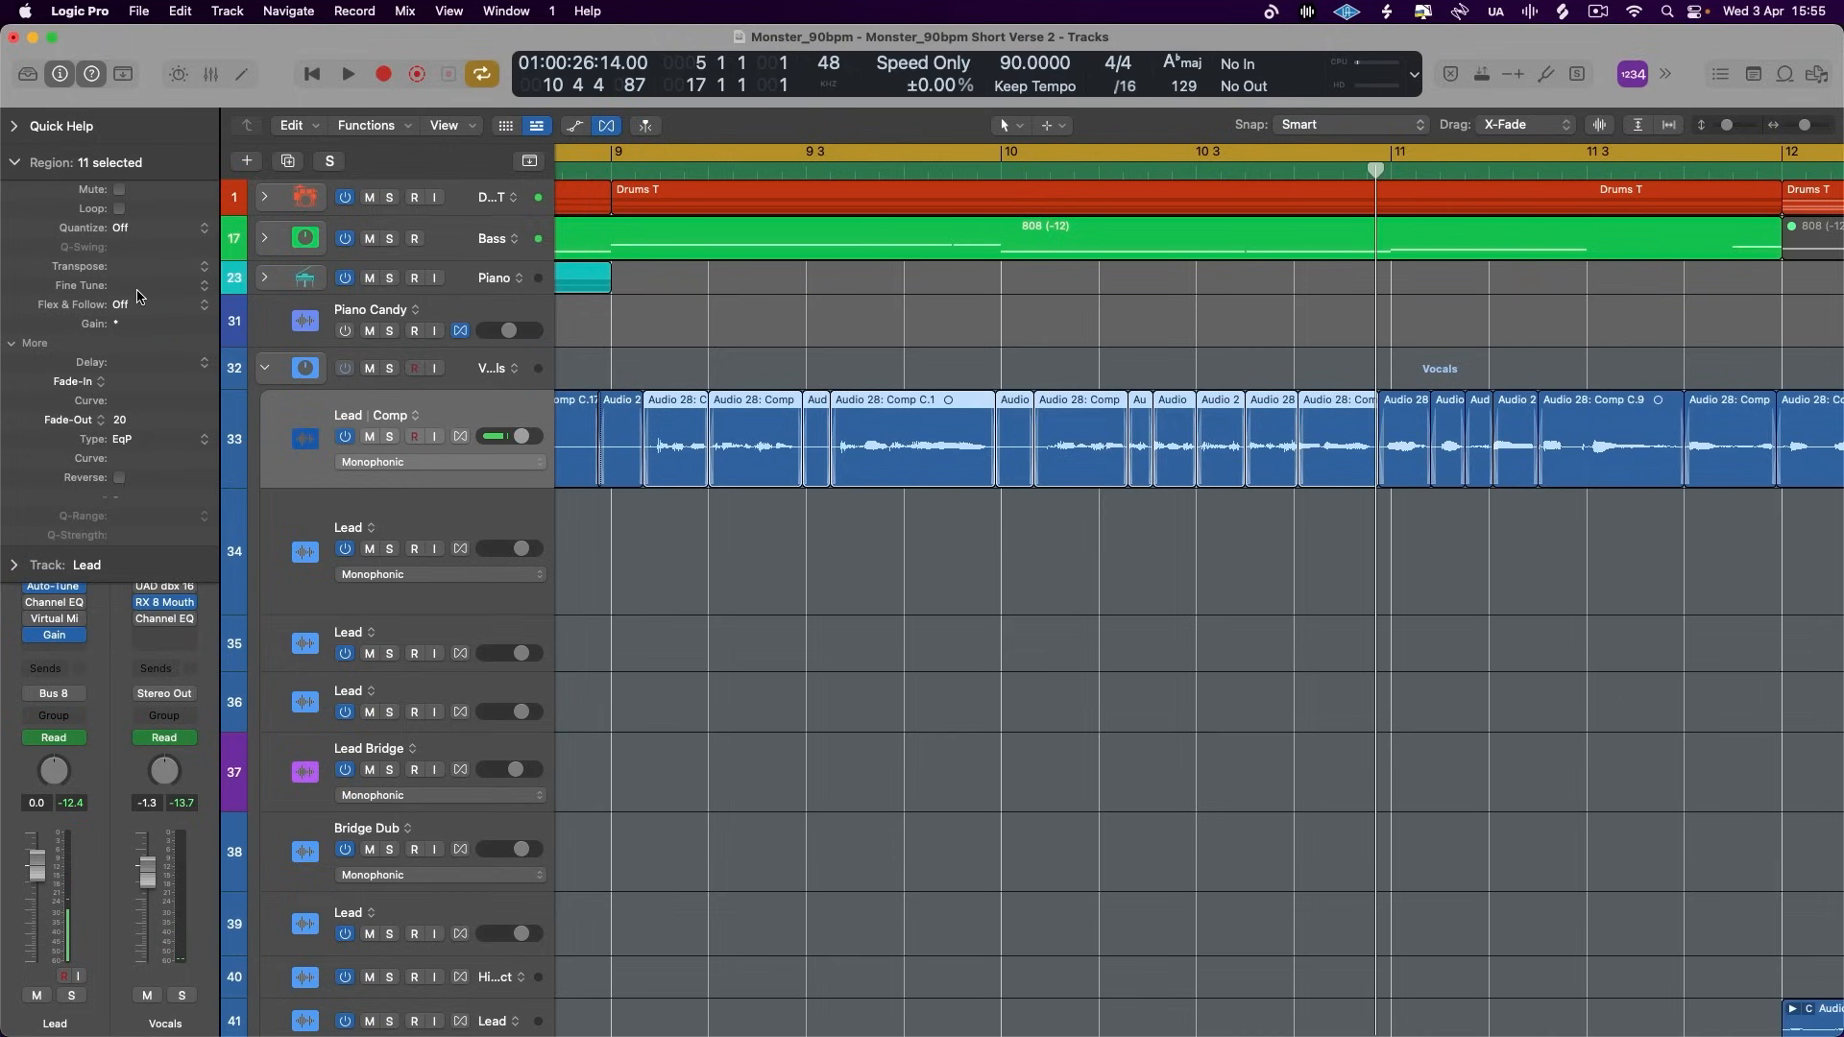
left_click(597, 153)
left_click(592, 167)
key("space")
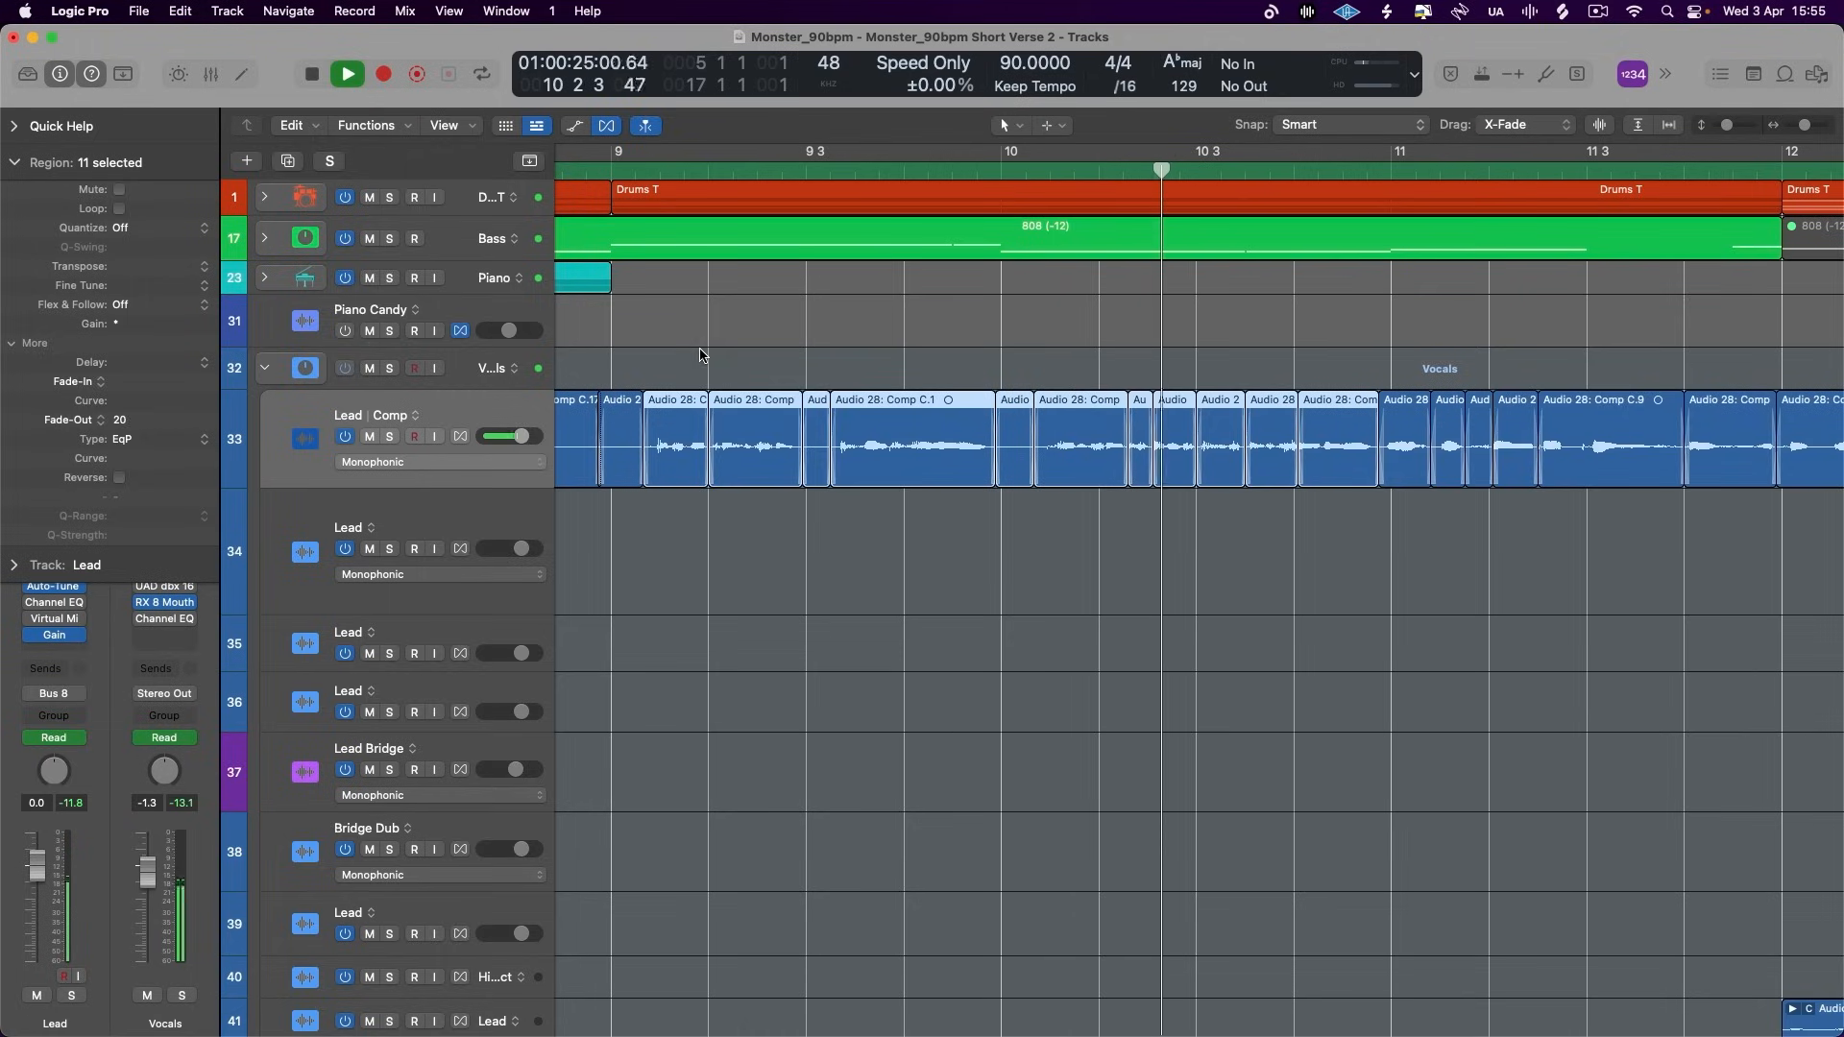
scroll(701, 356, "right", 8)
scroll(701, 355, "left", 2)
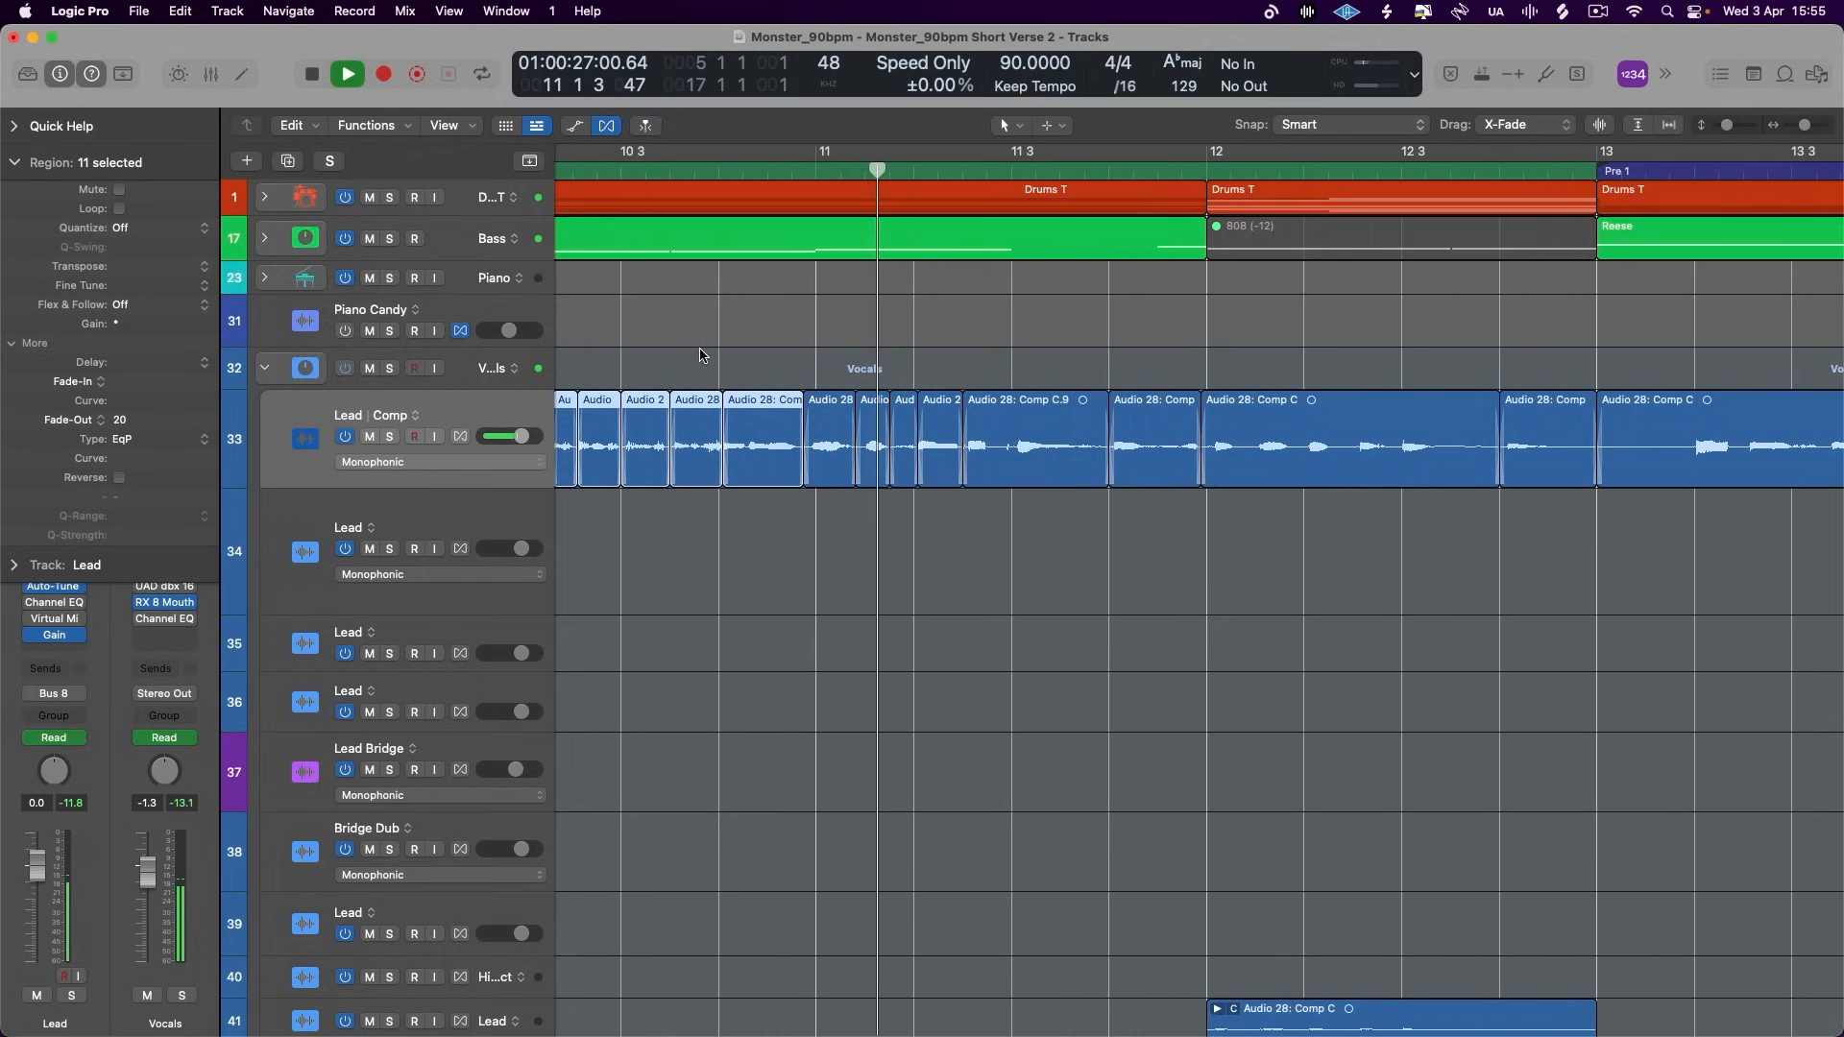
- Set the gain of the short Lead region just after bar 11 to +4.6 dB and replay from there to 12 4
key("space")
left_click(796, 174)
key("space")
key("space")
left_click(872, 438)
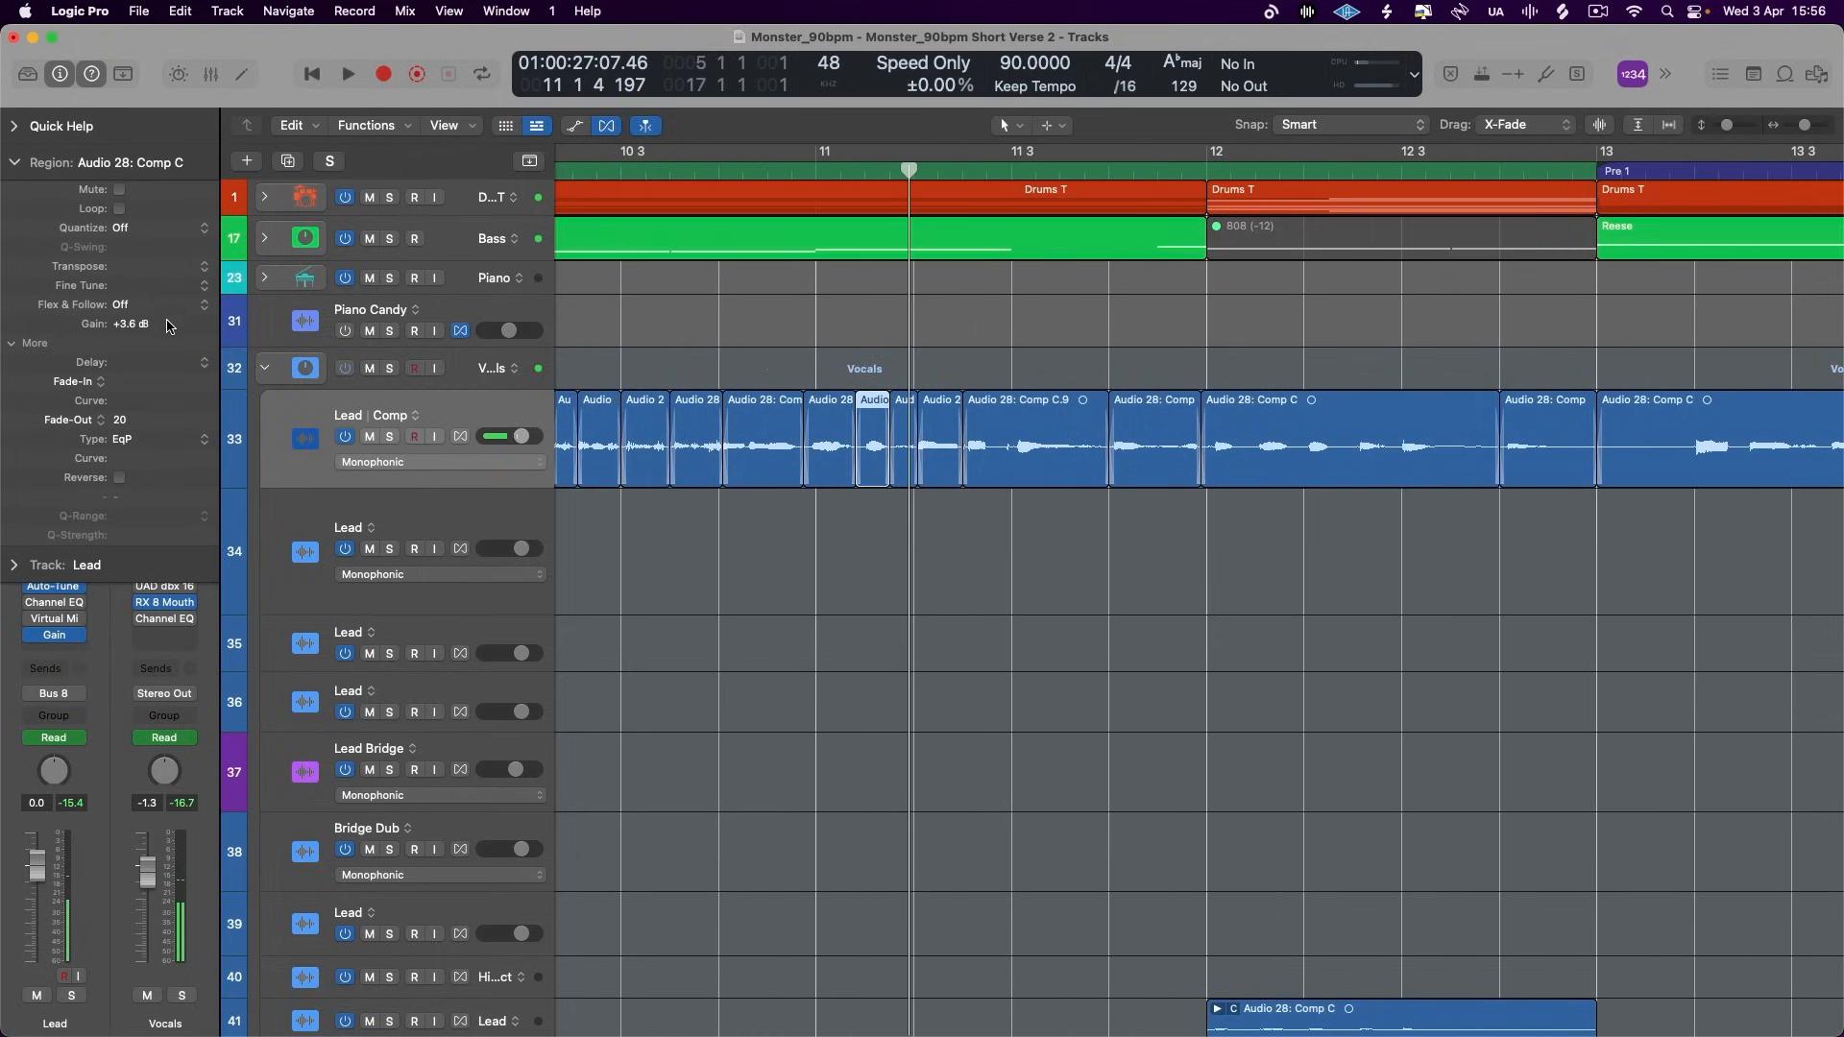
left_click(789, 177)
key("space")
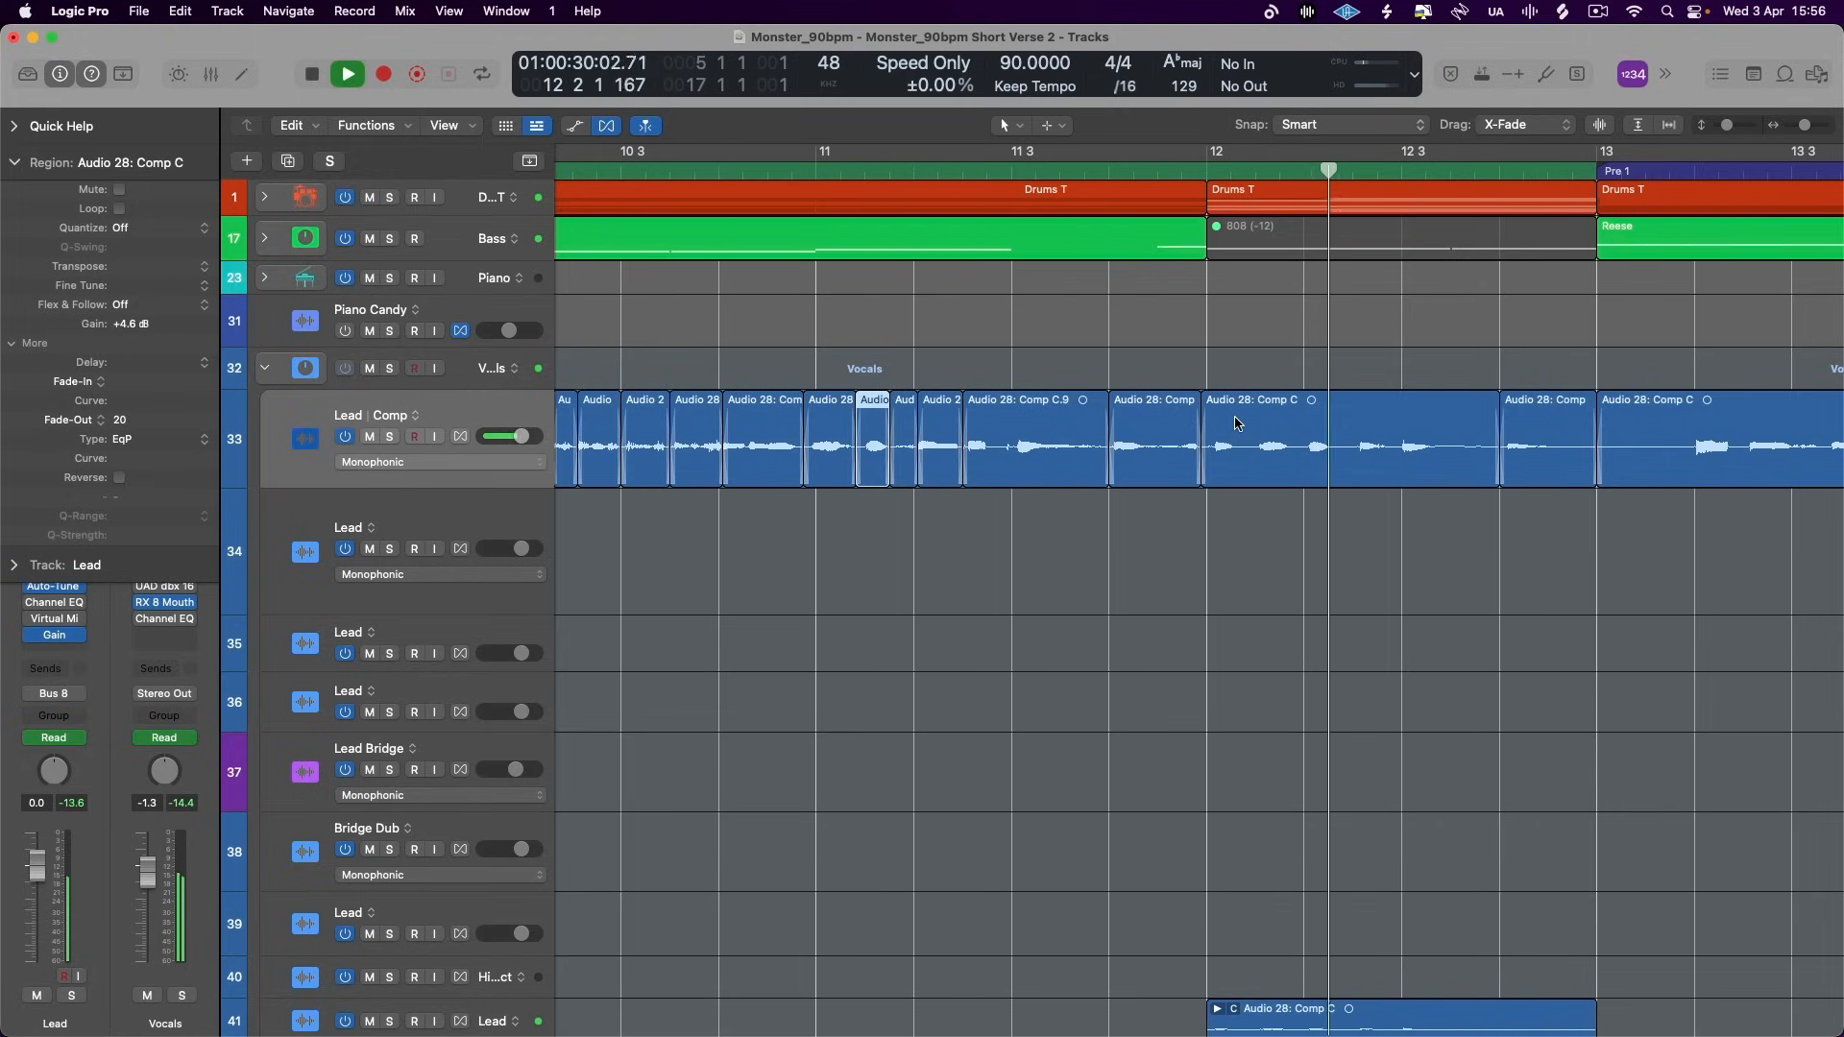
scroll(1236, 423, "down", 3)
key("space")
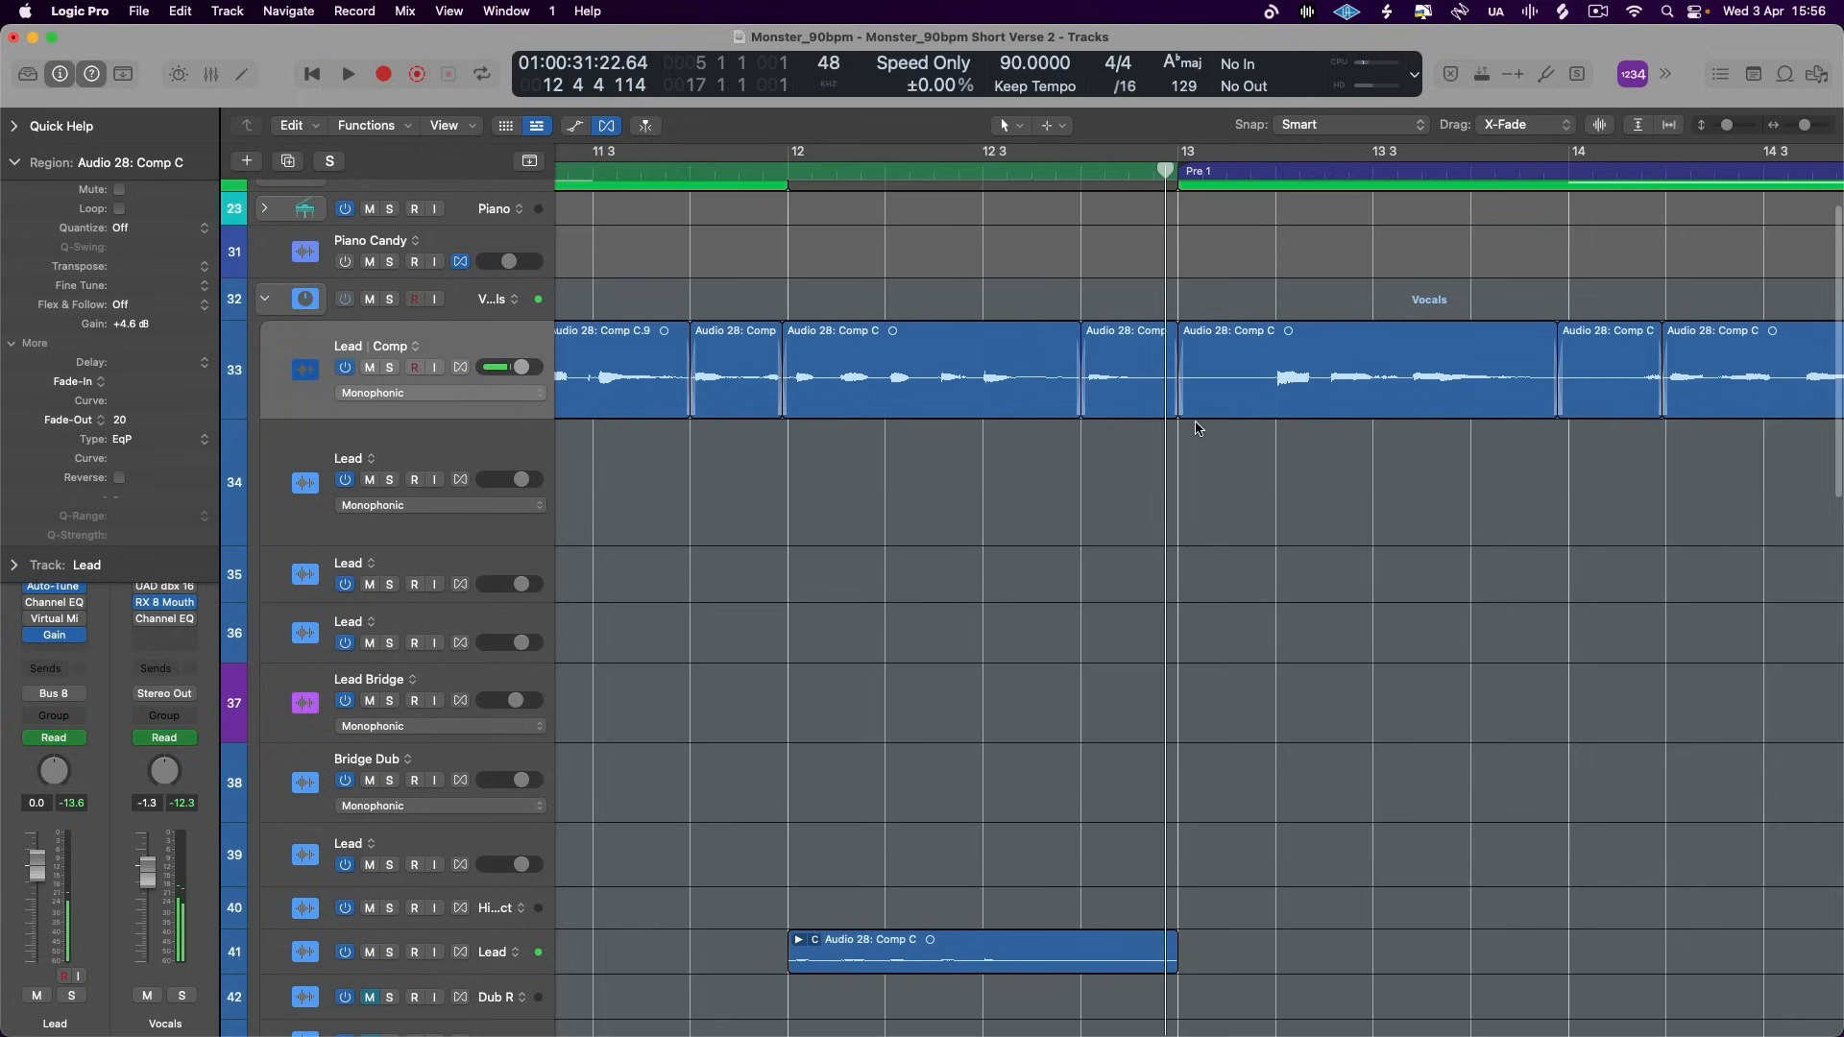
- Mute the lower Lead track holding the single region in bar 12 and replay the mix through that bar
left_click(374, 951)
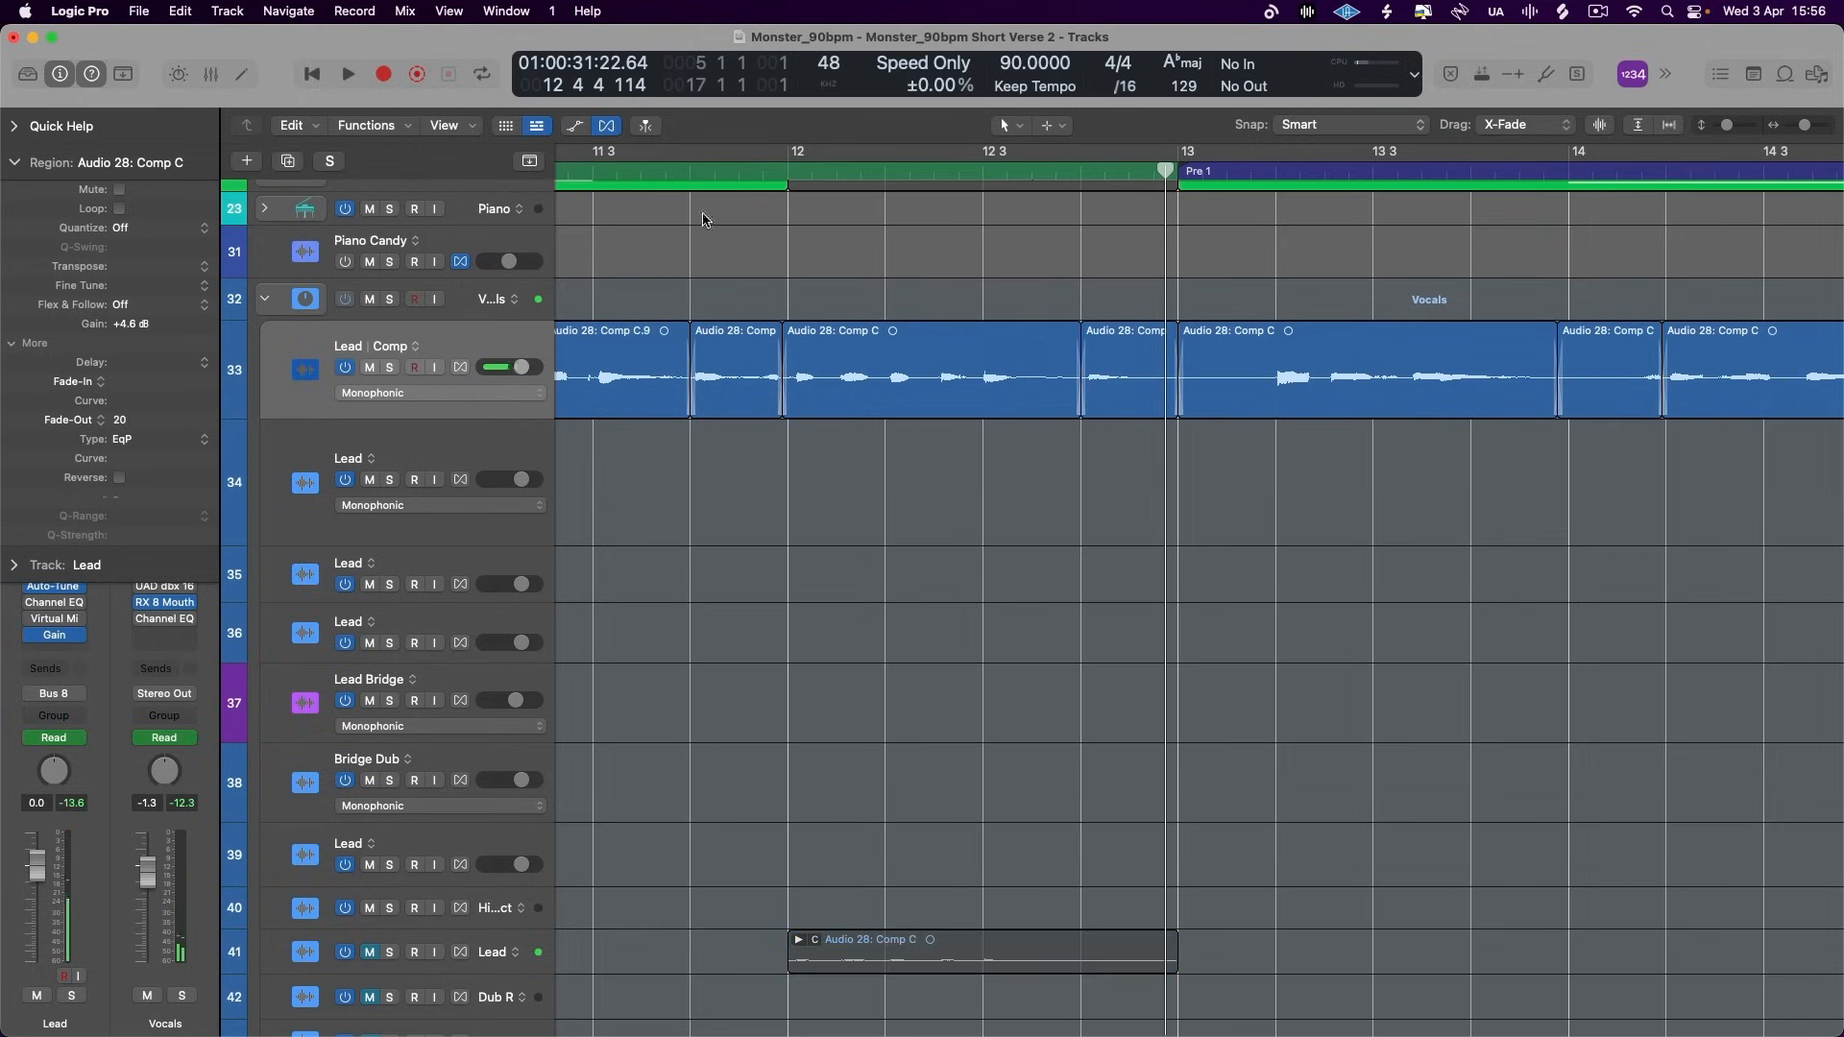
key("space")
scroll(747, 574, "up", 3)
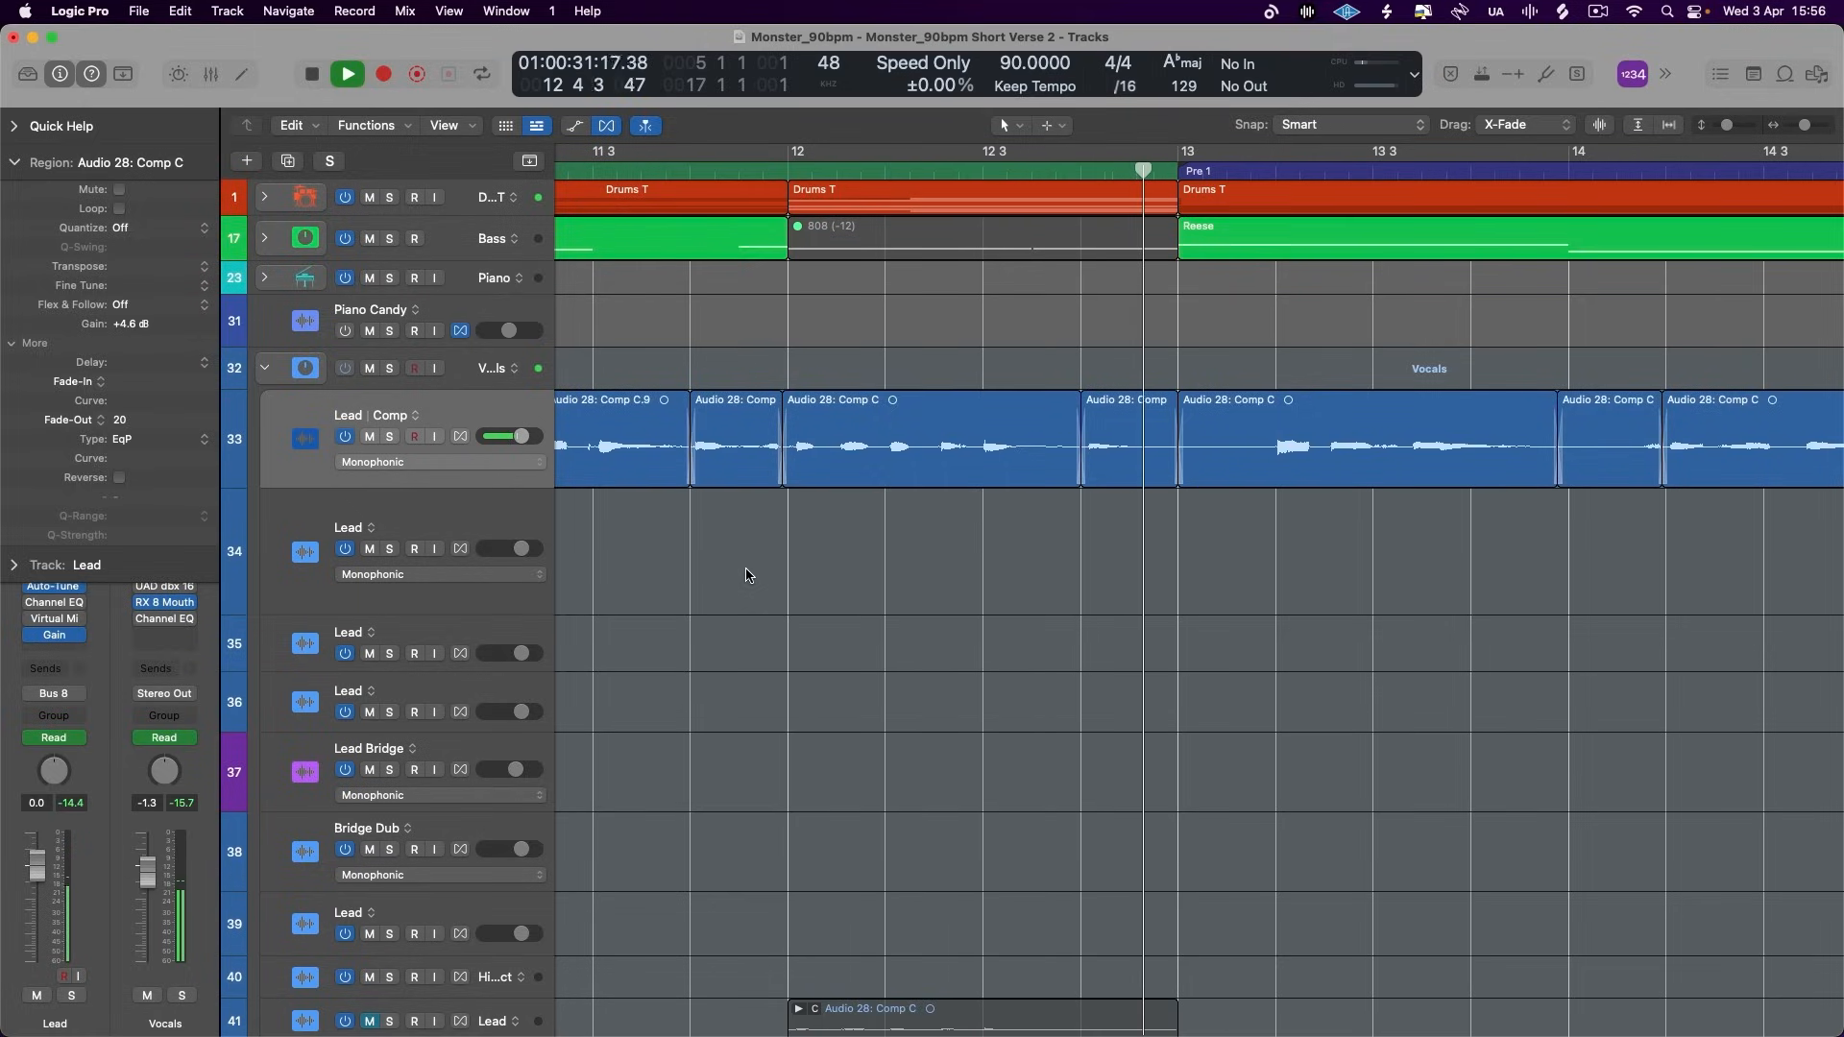
key("space")
key("super+Right")
key("super+Right")
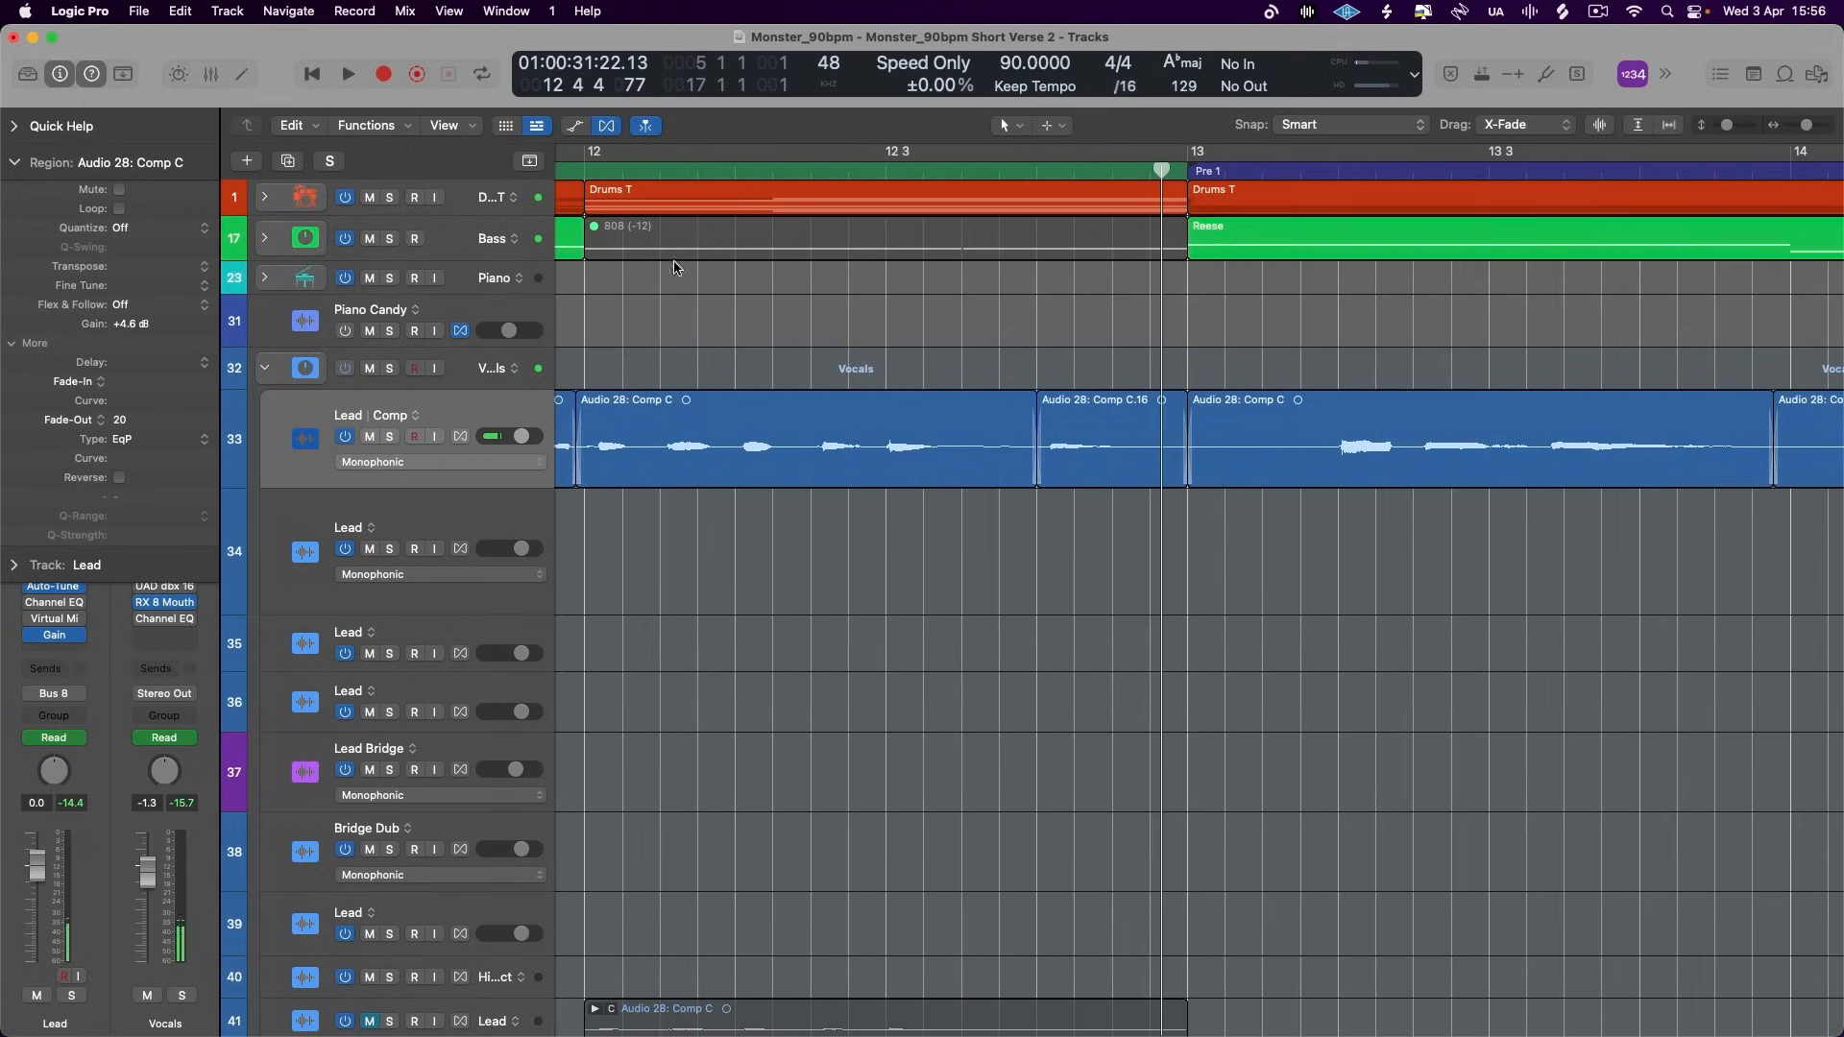
- Show the comped Lead track's Gain automation enlarged around bar 12, and hide it again
left_click(575, 126)
key("super+Down")
key("super+Down")
key("super+Down")
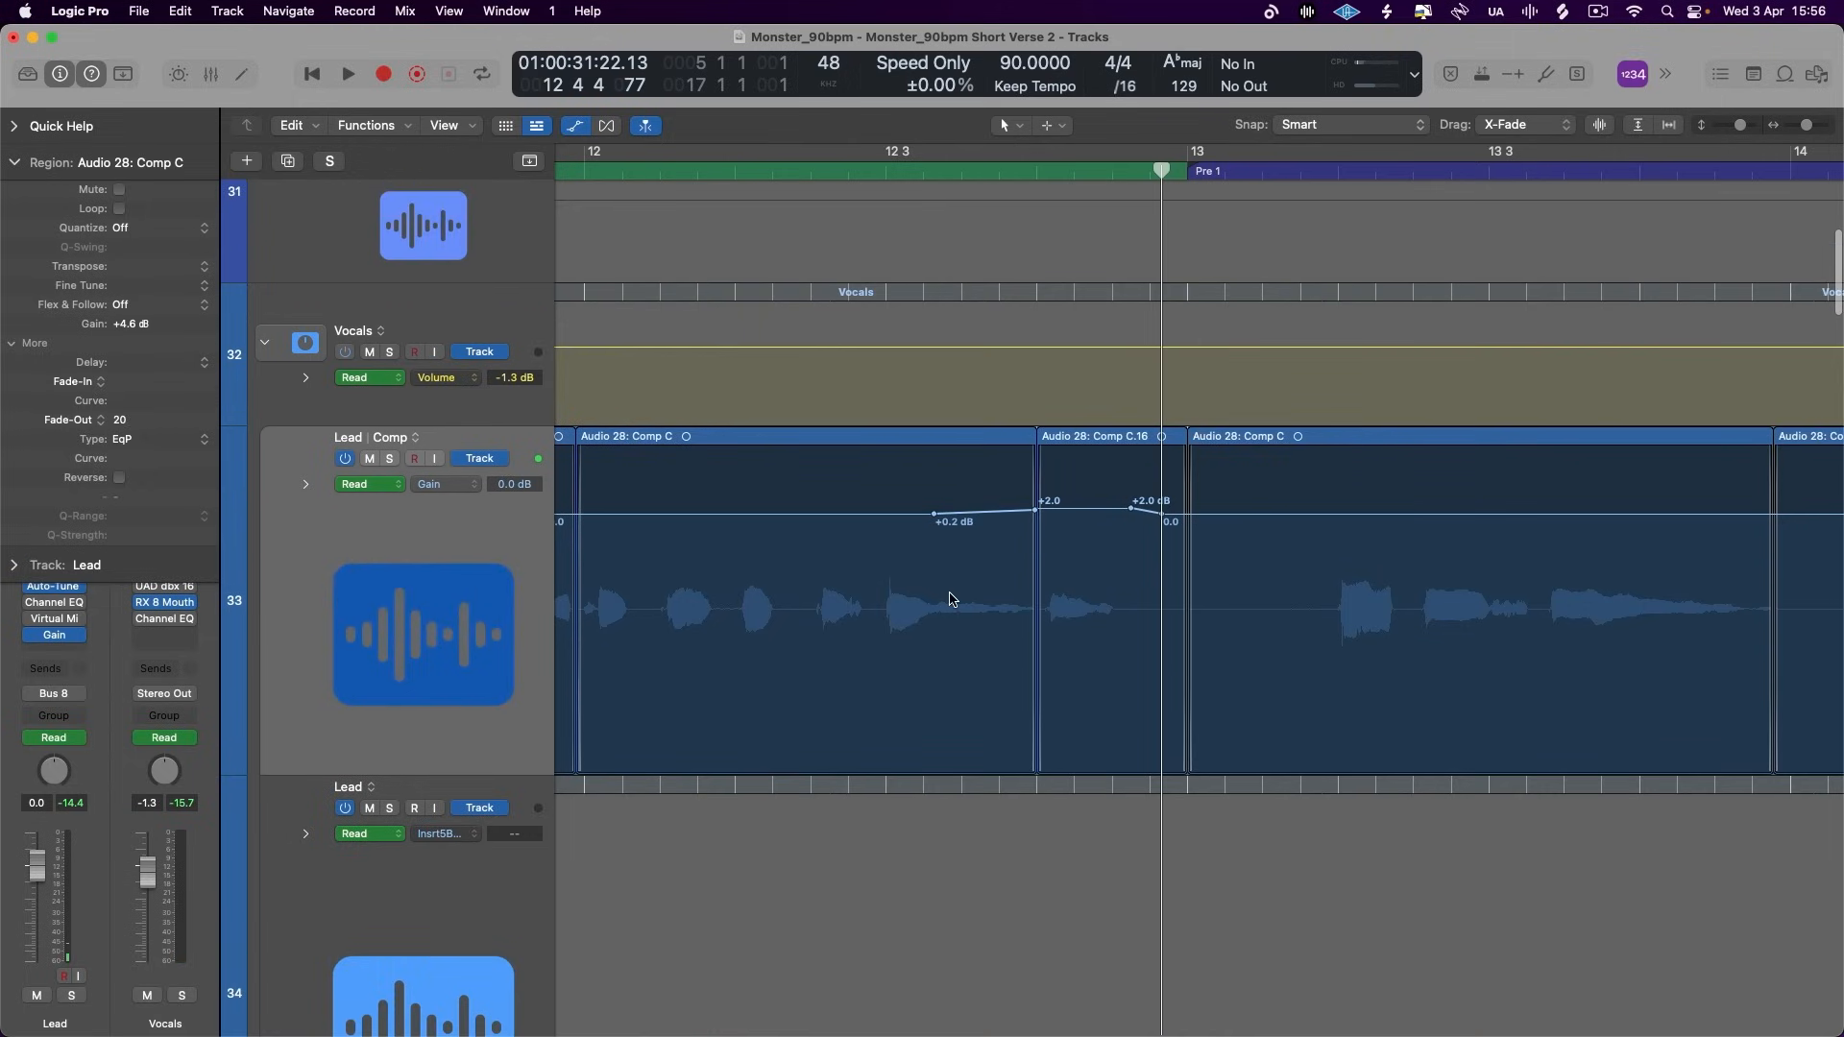
left_click(573, 125)
key("super+Up")
key("super+Up")
- Split the Lead region in bar 12 just before 12 3 and near 12 2 3, and set the short piece's gain to +3.0 dB
left_click_drag(877, 434, 1185, 451)
left_click(1136, 452)
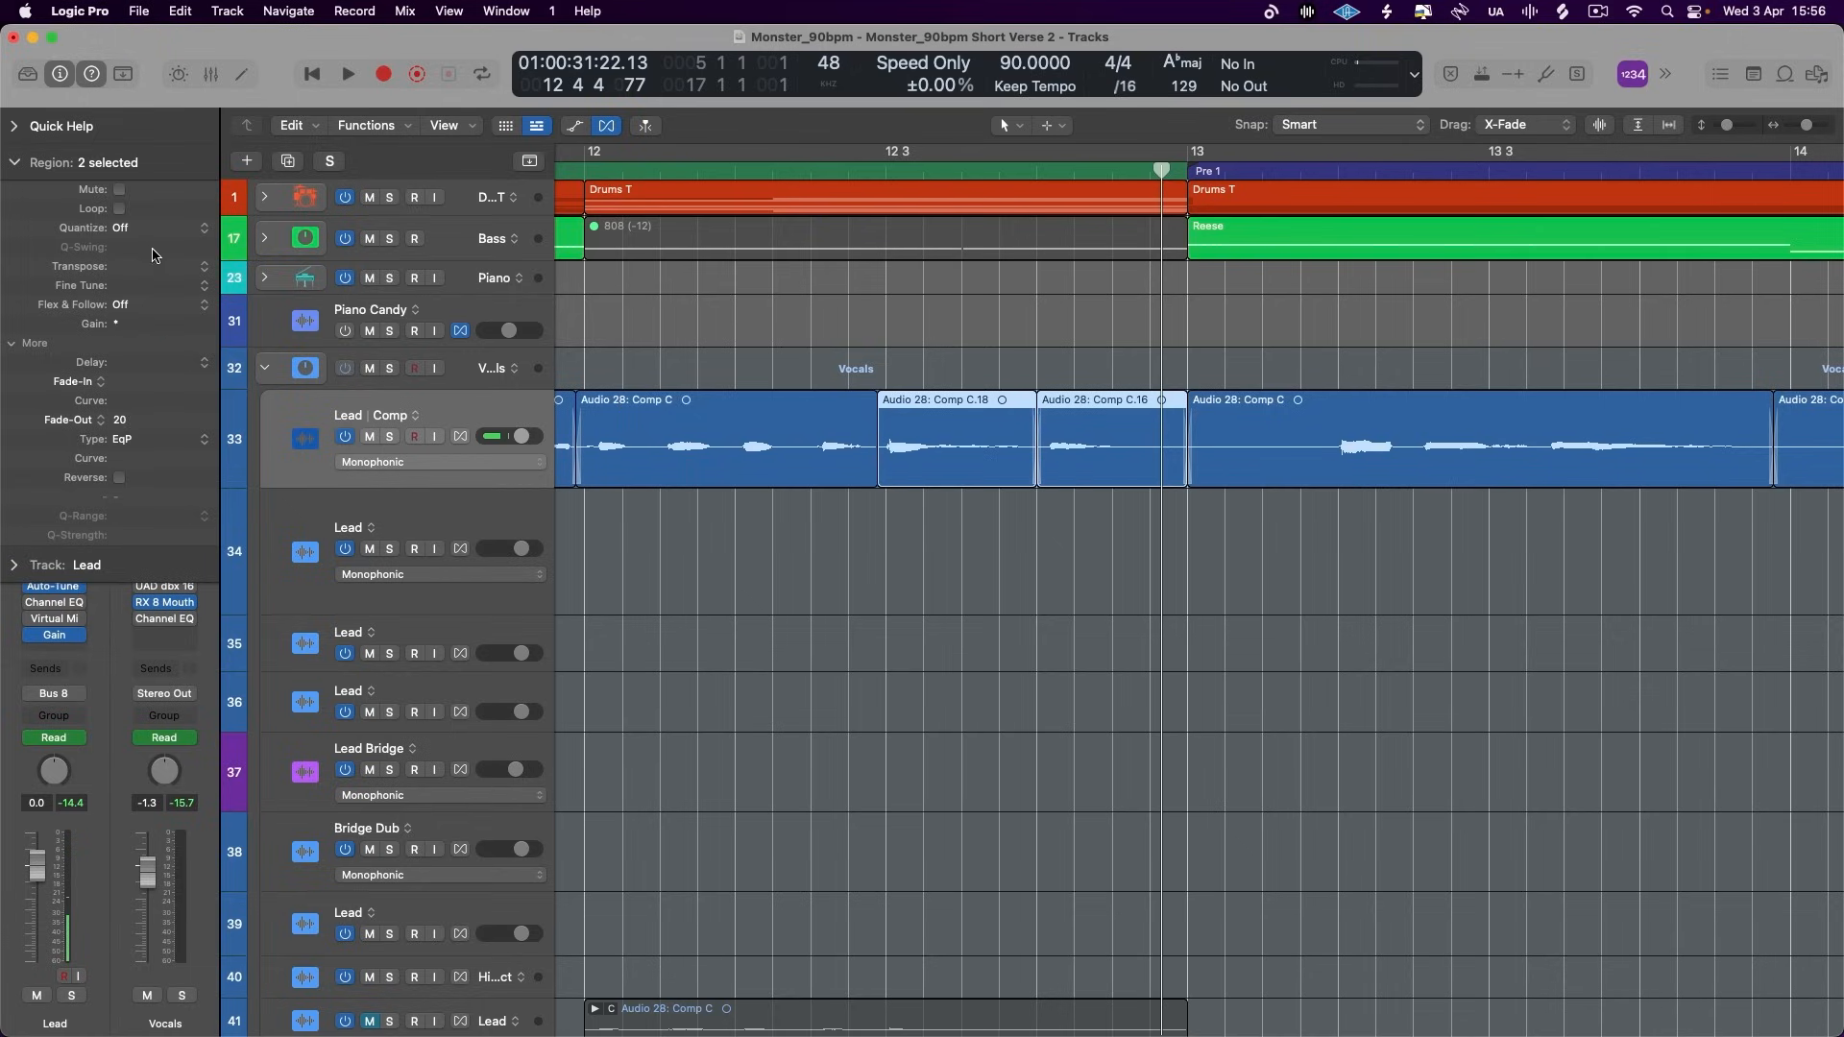
double_click(811, 440)
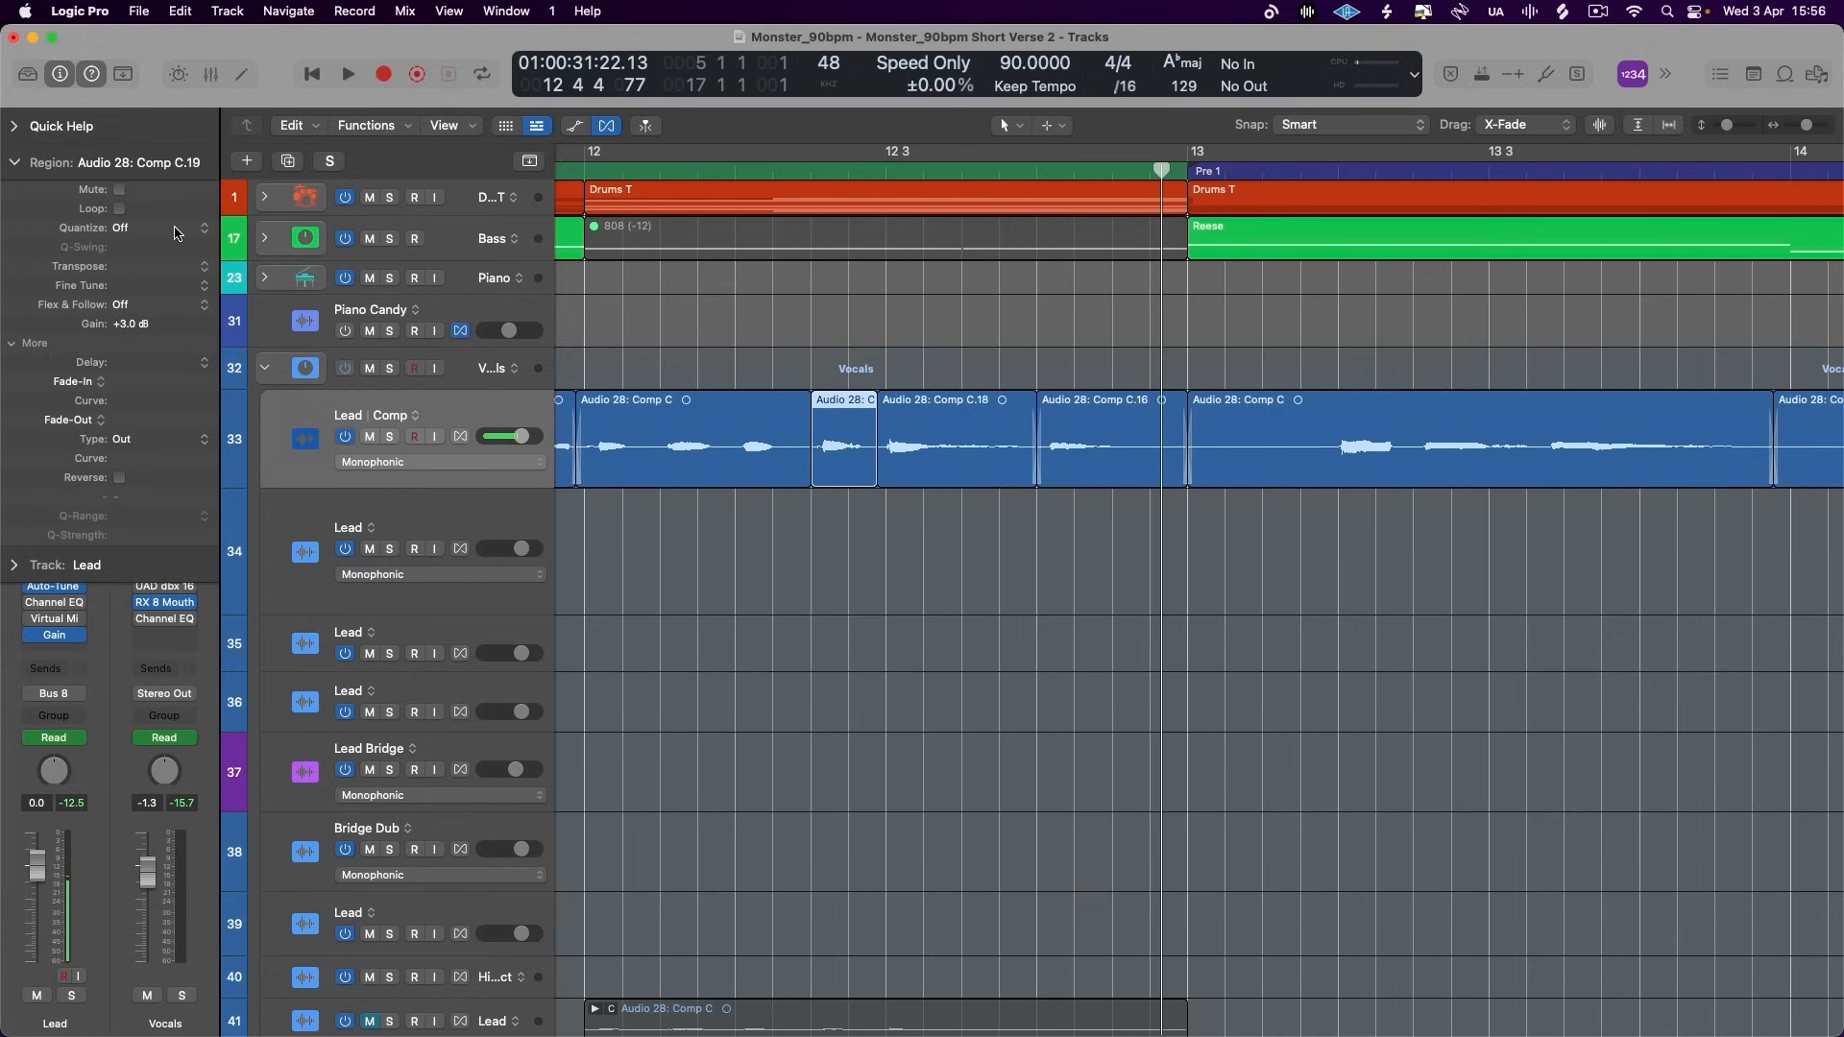
- Select all Lead regions and pull the edge near 12 2 3 slightly earlier to crossfade the new cuts in bar 12
scroll(888, 451, "left", 2)
key("super+Right")
key("super+Right")
key("super+Right")
key("super+Right")
key("super+Right")
key("super+Right")
left_click(497, 400)
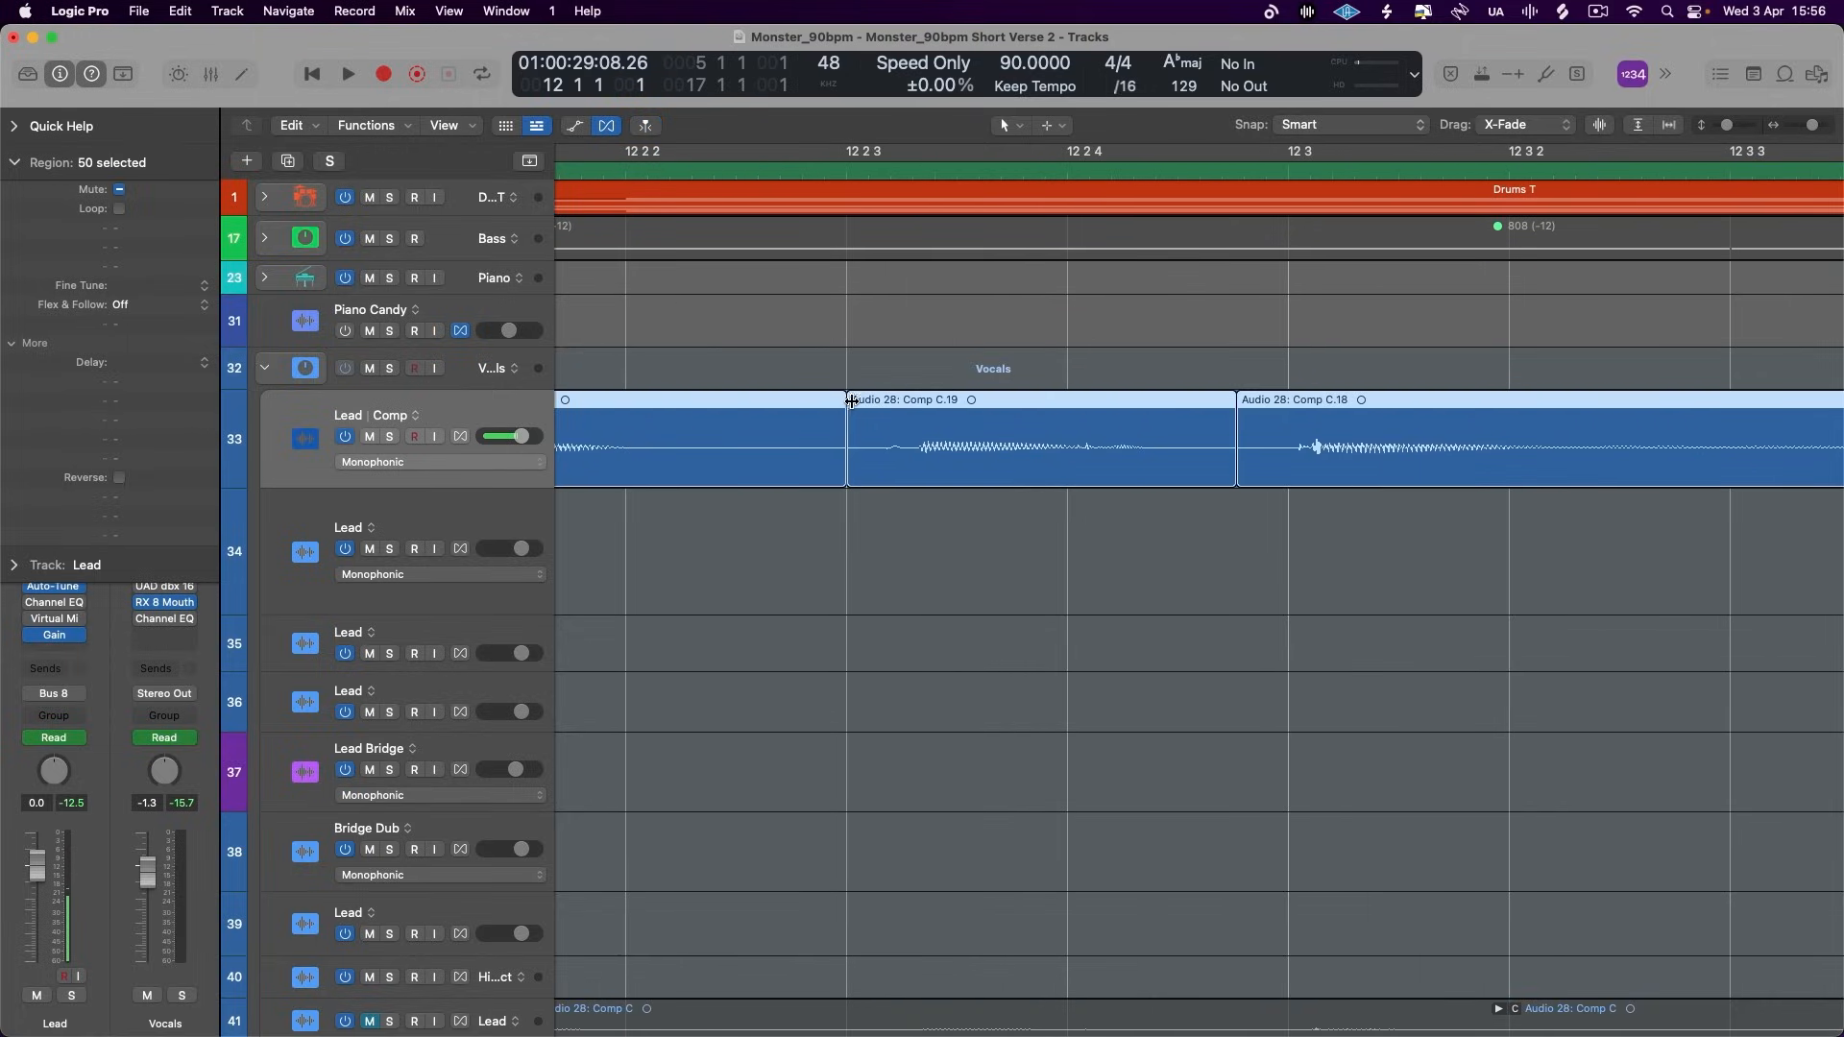
left_click_drag(851, 399, 845, 400)
key("super+Left")
key("super+Left")
key("super+Left")
key("super+Left")
key("super+Left")
key("super+Left")
key("super+Left")
key("super+Left")
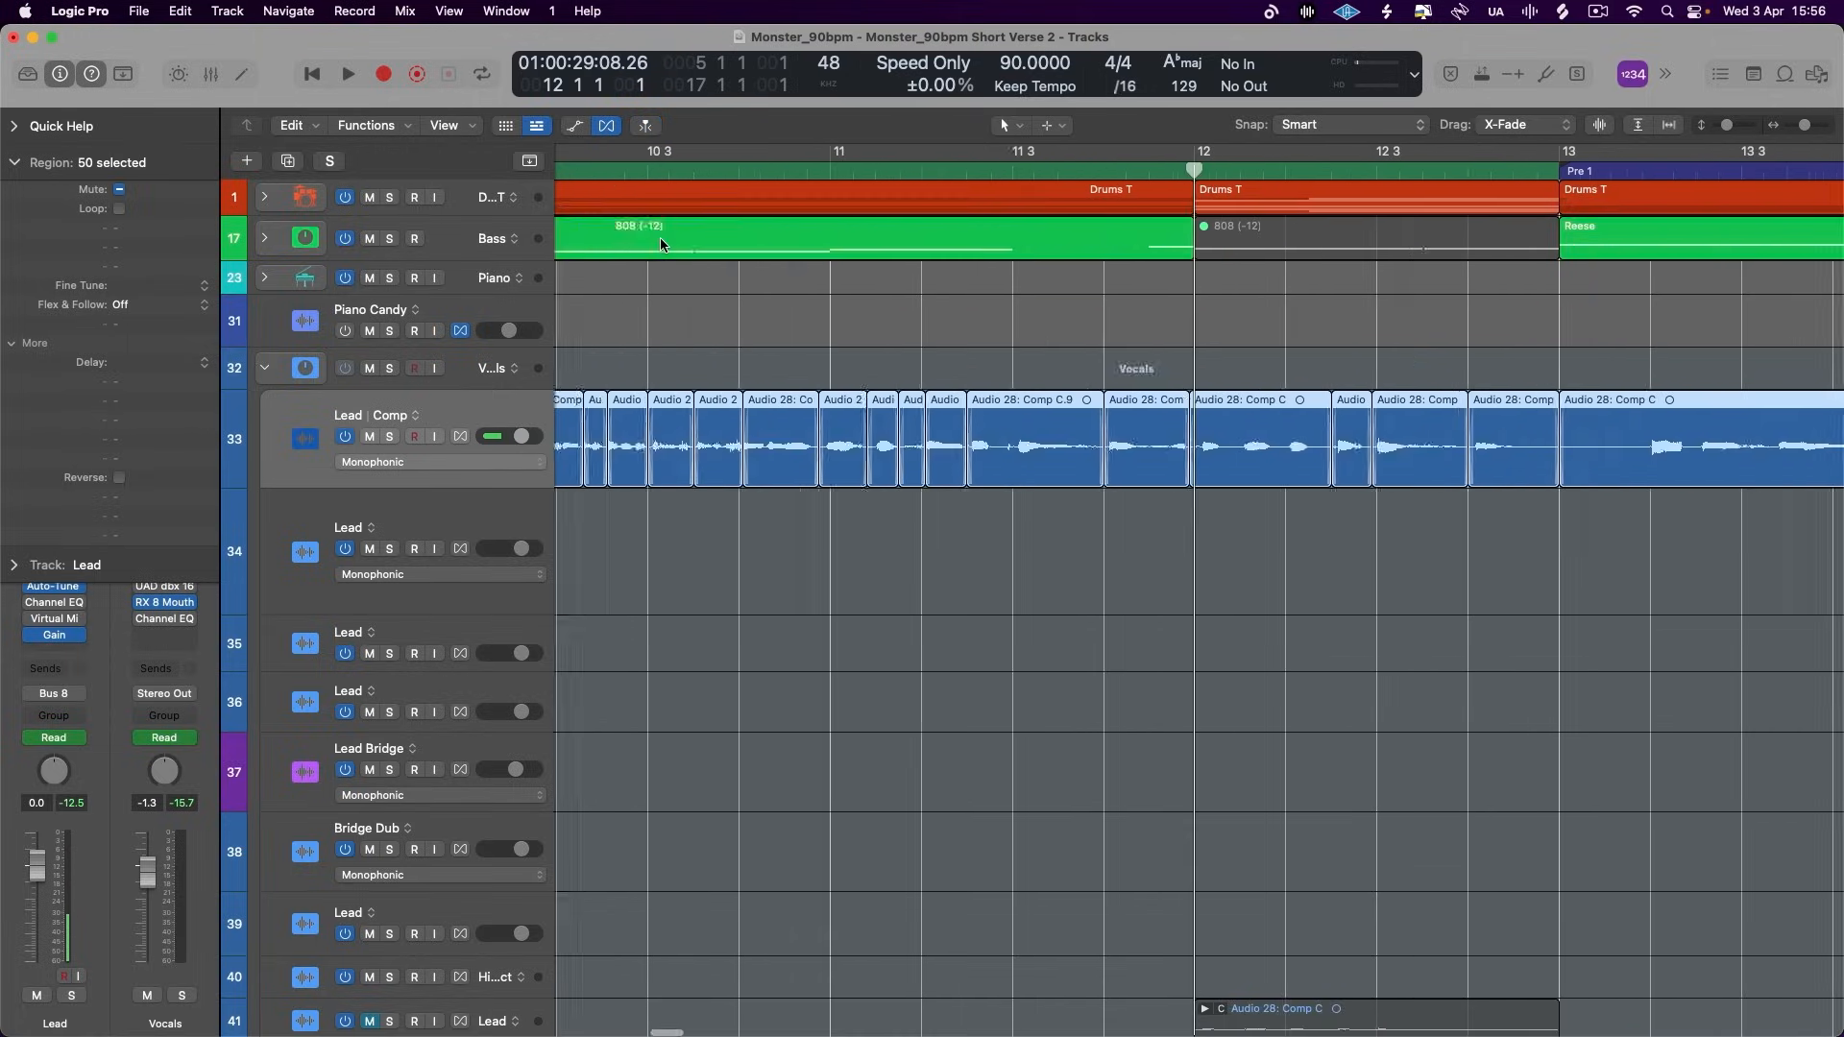
- Play the mix through the end of the verse and stop just after bar 13
key("super+Left")
key("super+Left")
key("super+Left")
key("super+Left")
key("super+Left")
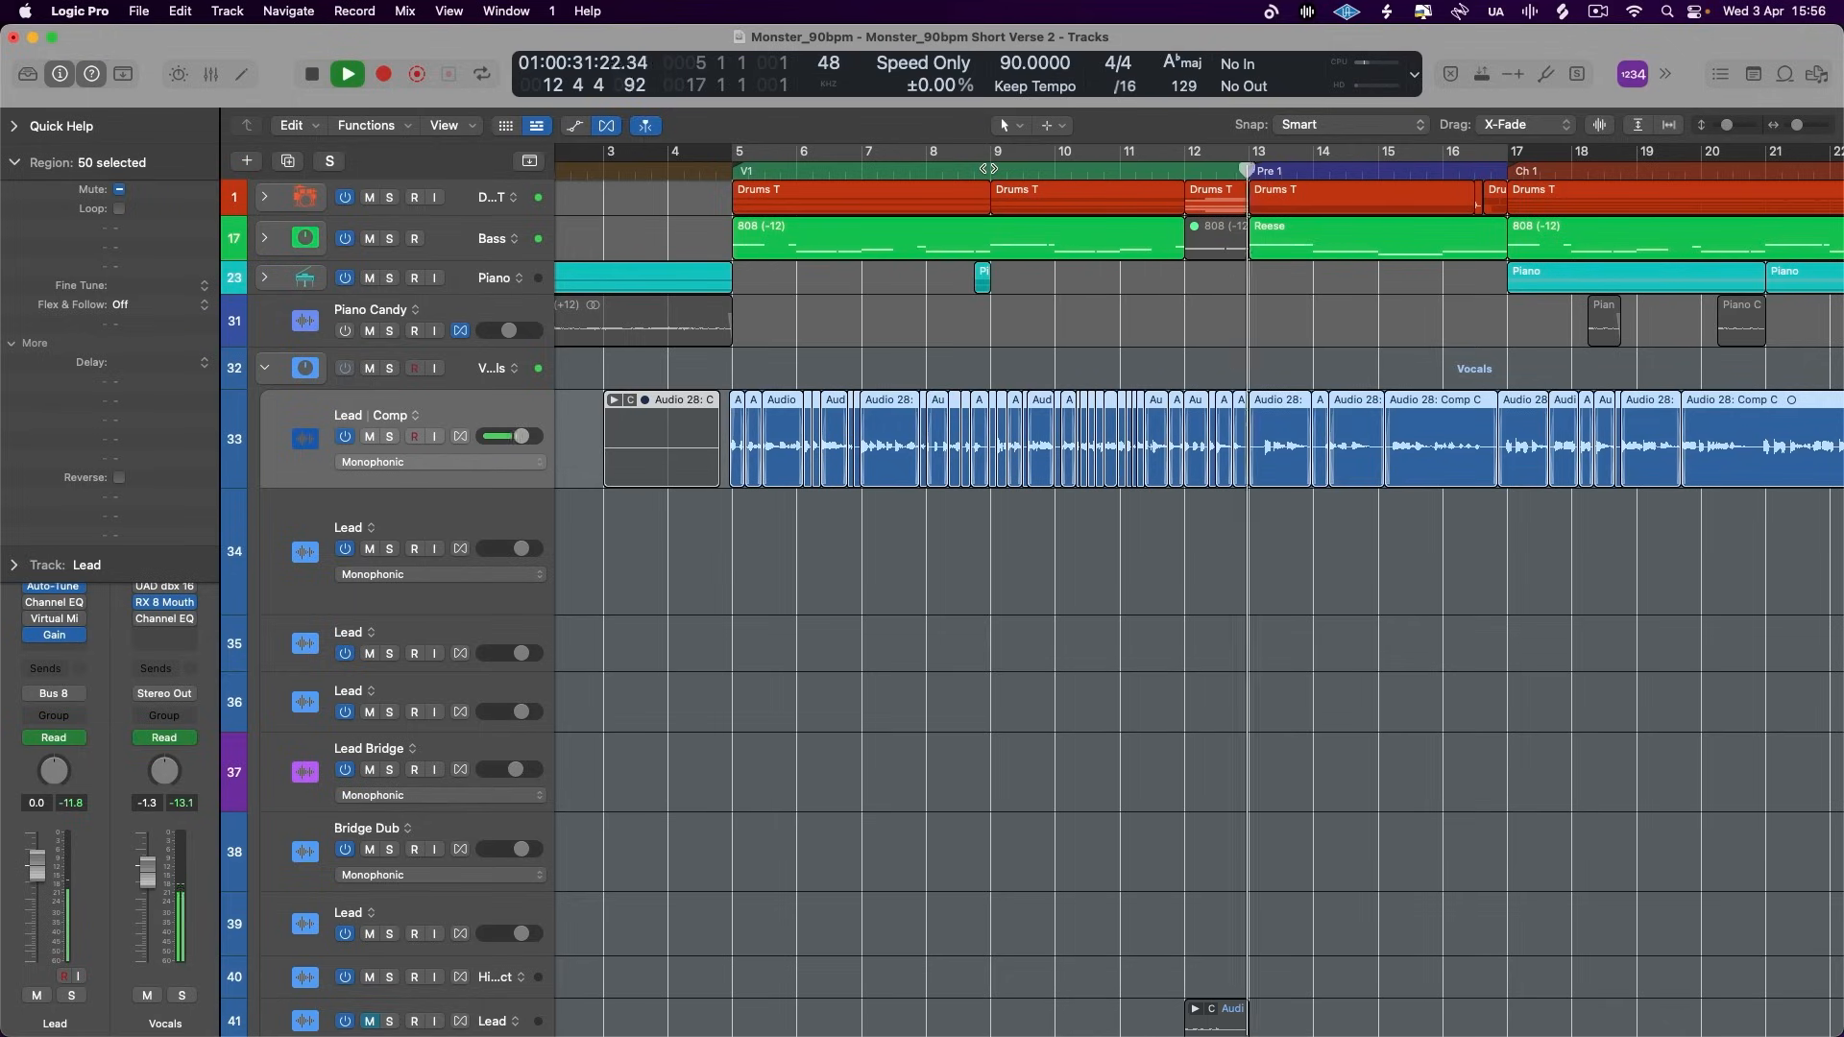
key("space")
- Clear the selection and set the gain of the last Lead region before bar 13 to +4.3 dB
scroll(1168, 373, "up", 5)
scroll(1168, 372, "right", 15)
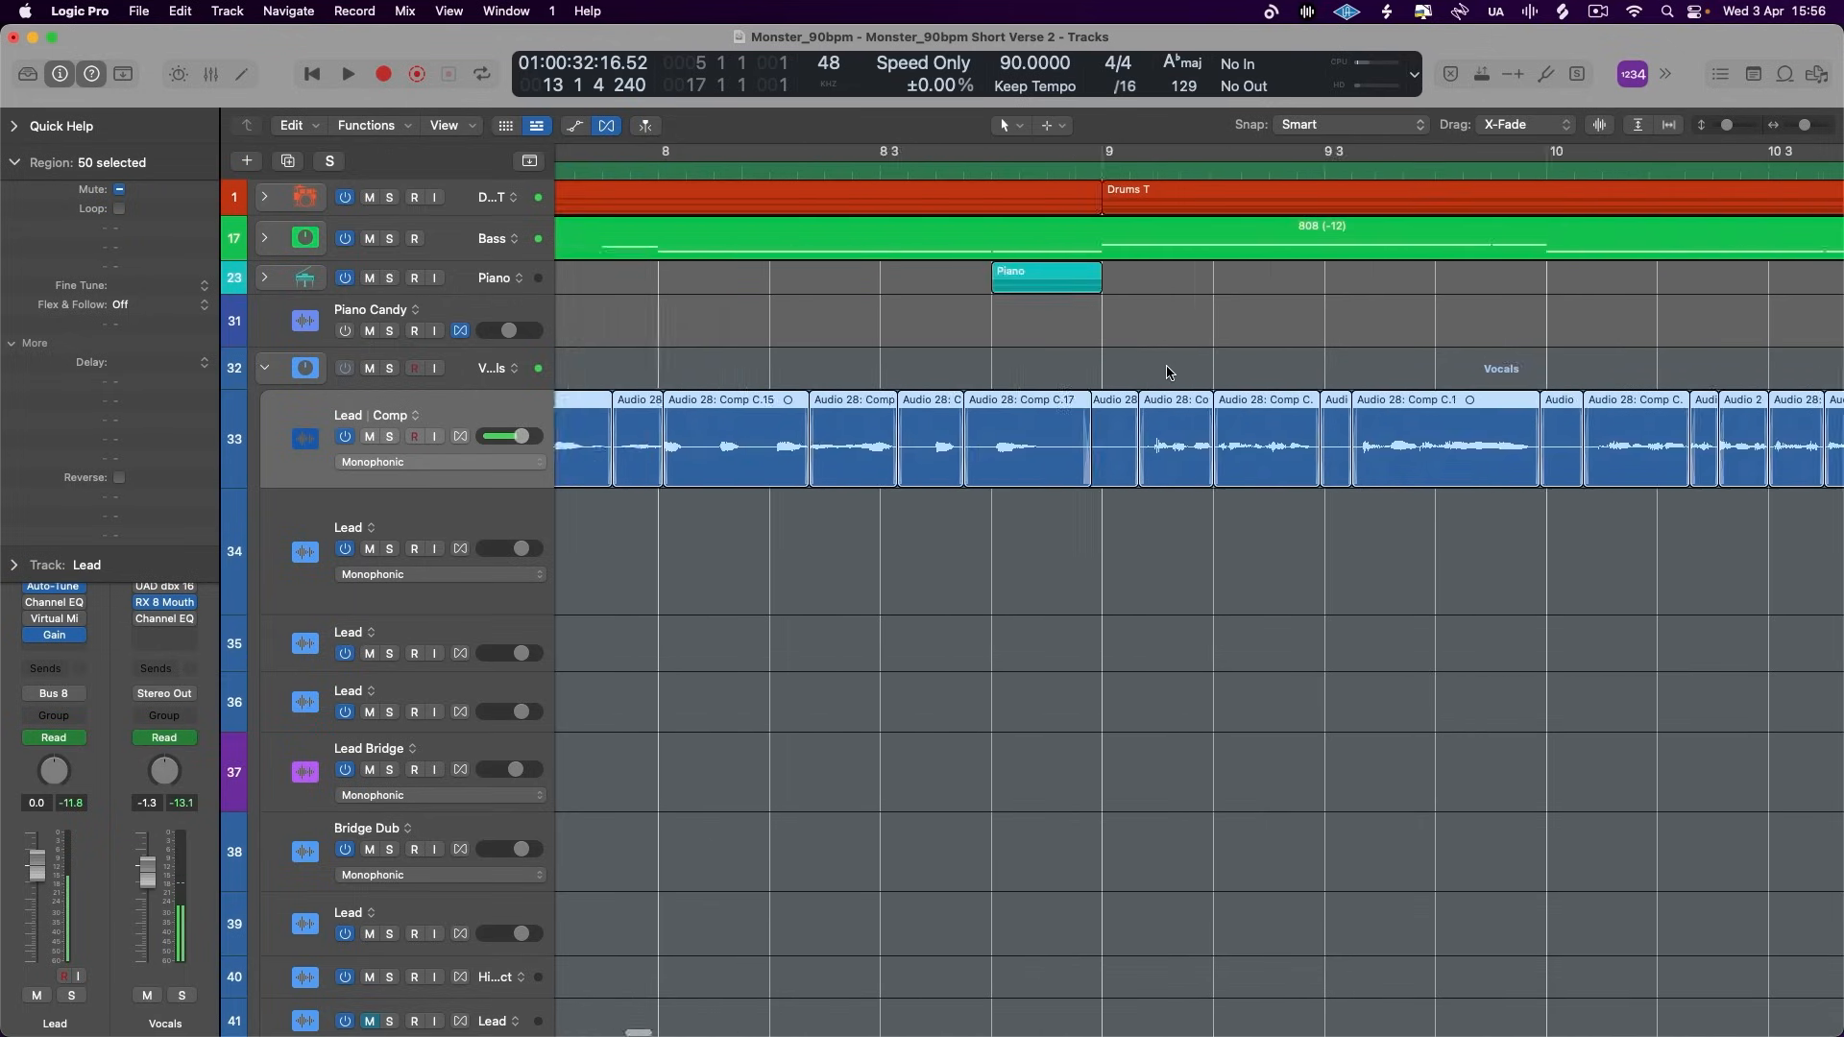
scroll(1168, 372, "down", 8)
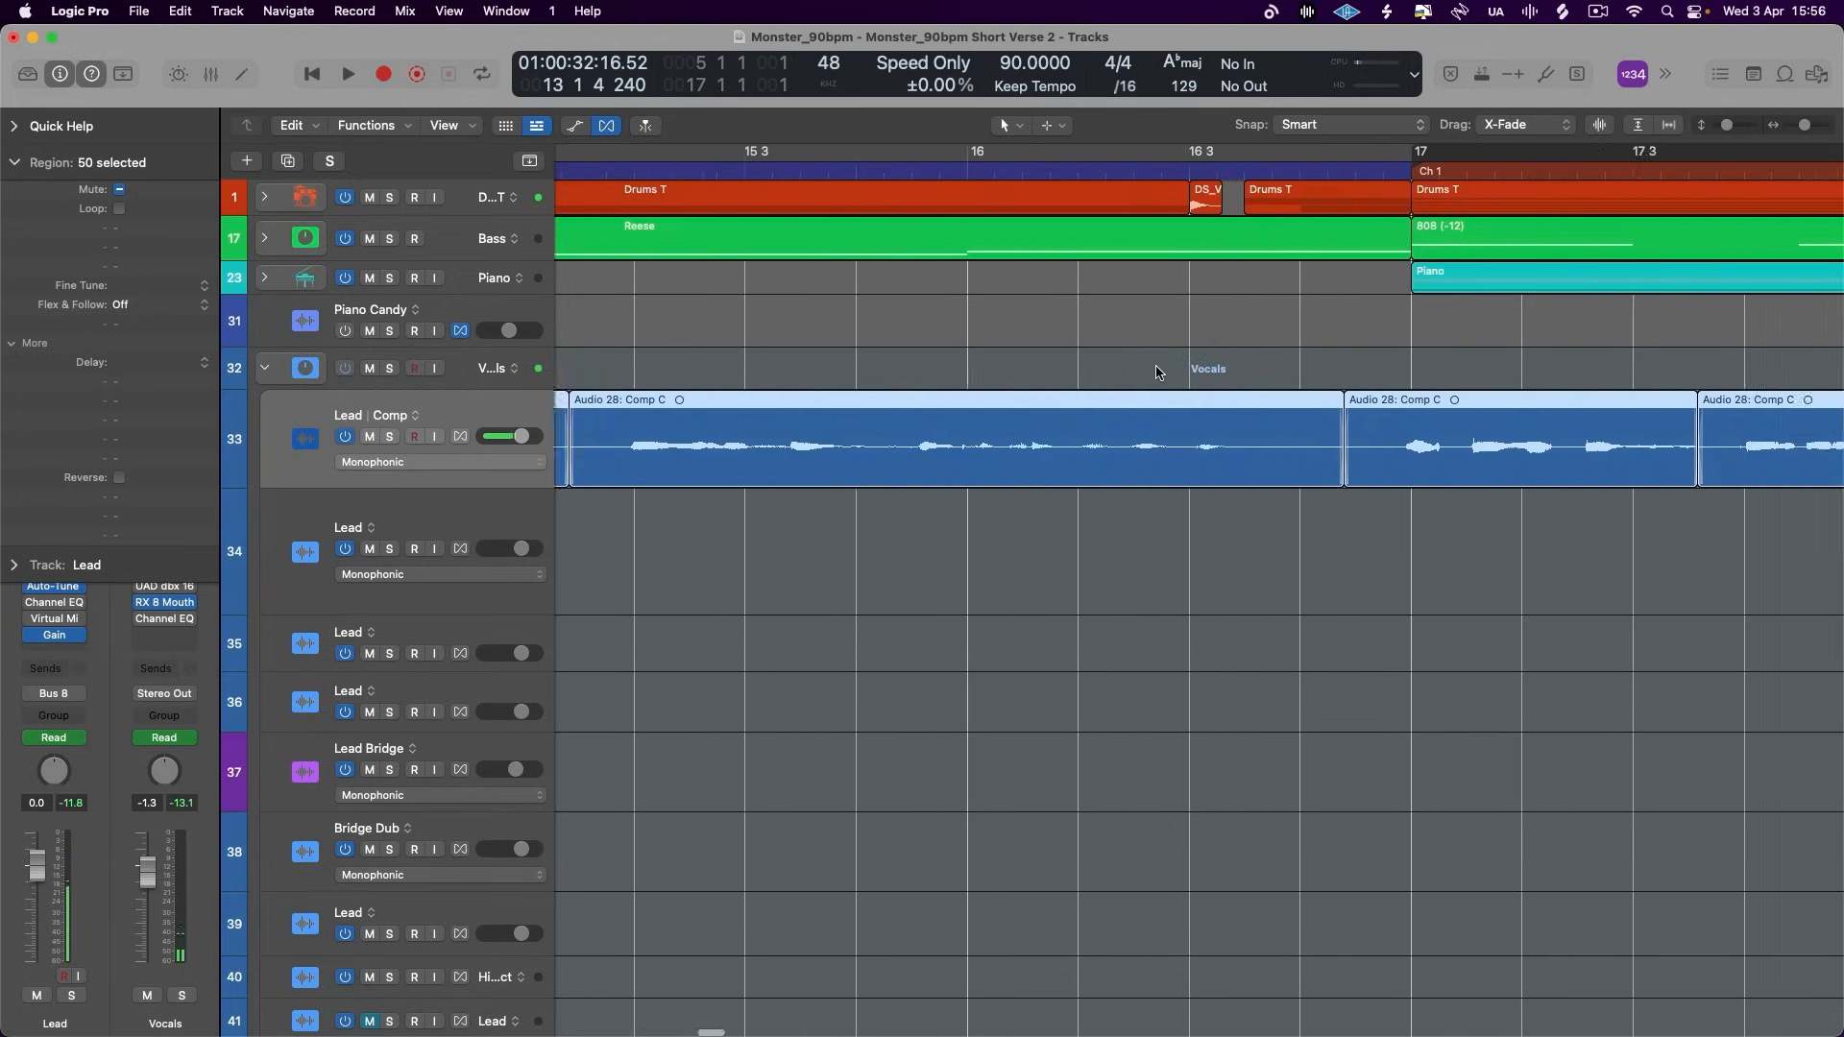
scroll(996, 458, "right", 3)
left_click(975, 671)
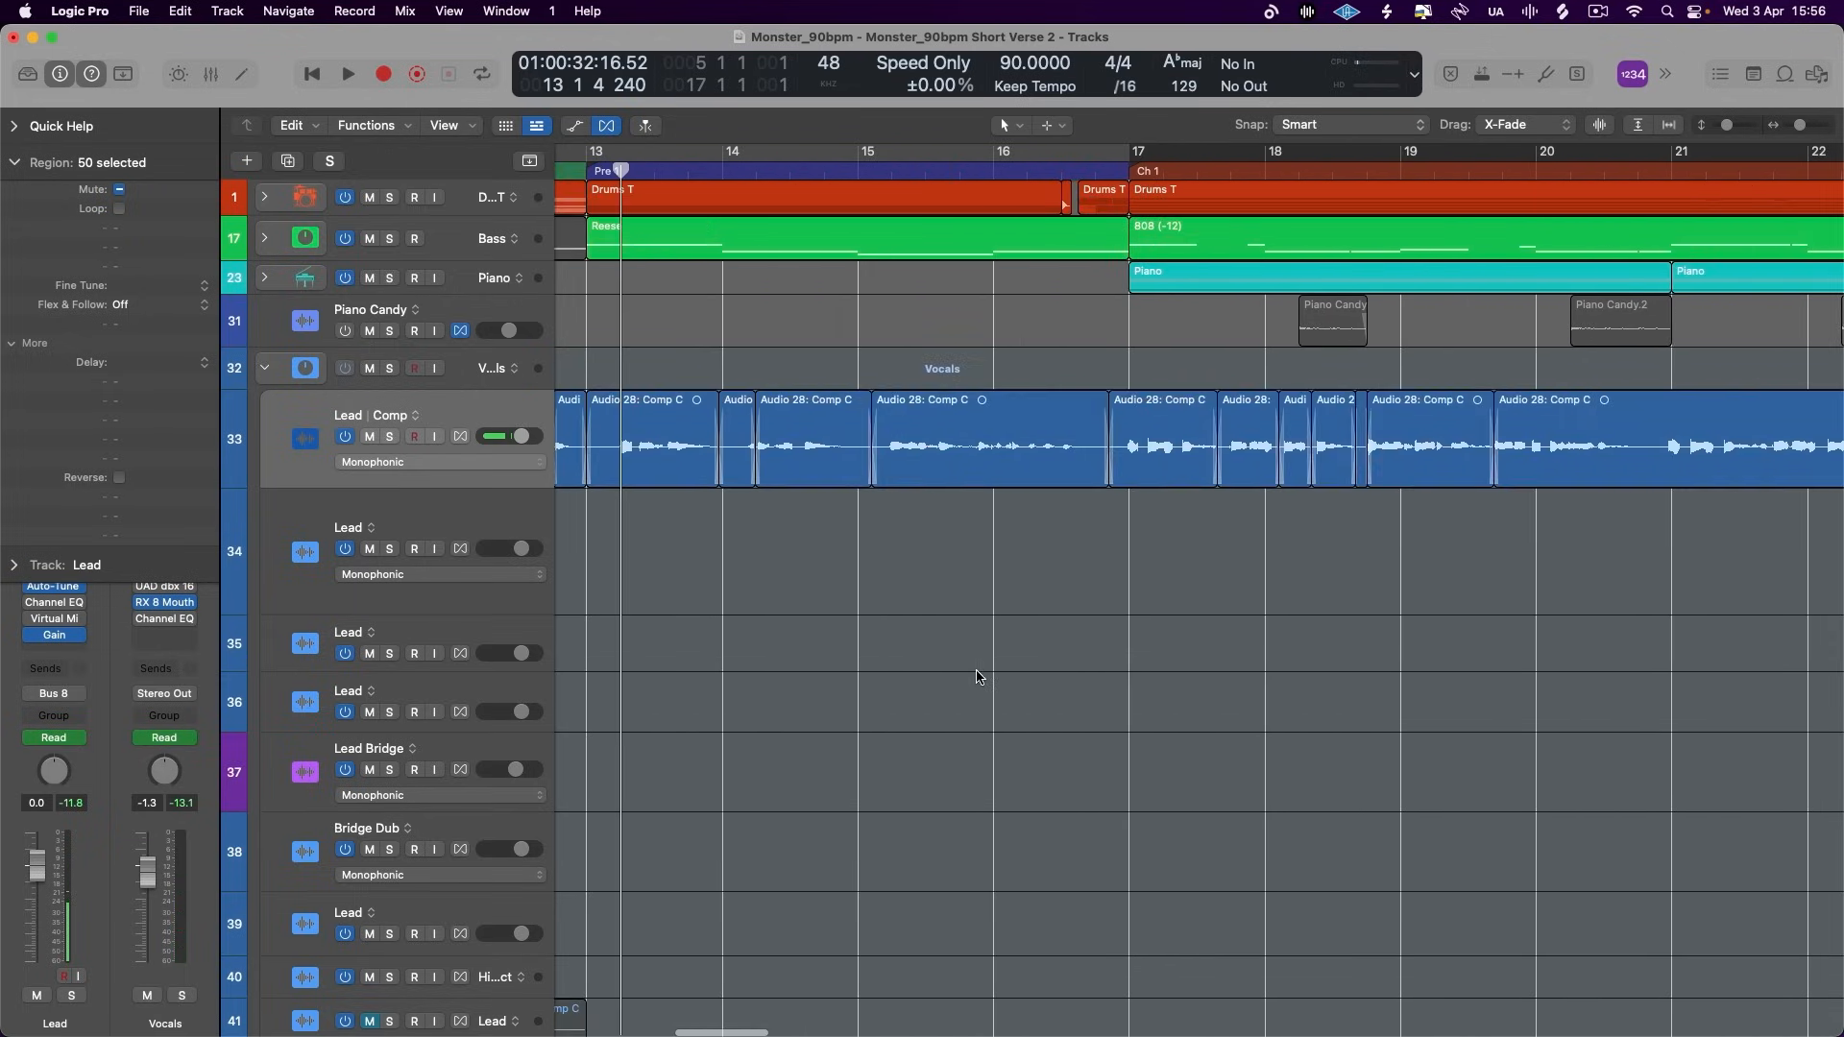
scroll(975, 670, "left", 10)
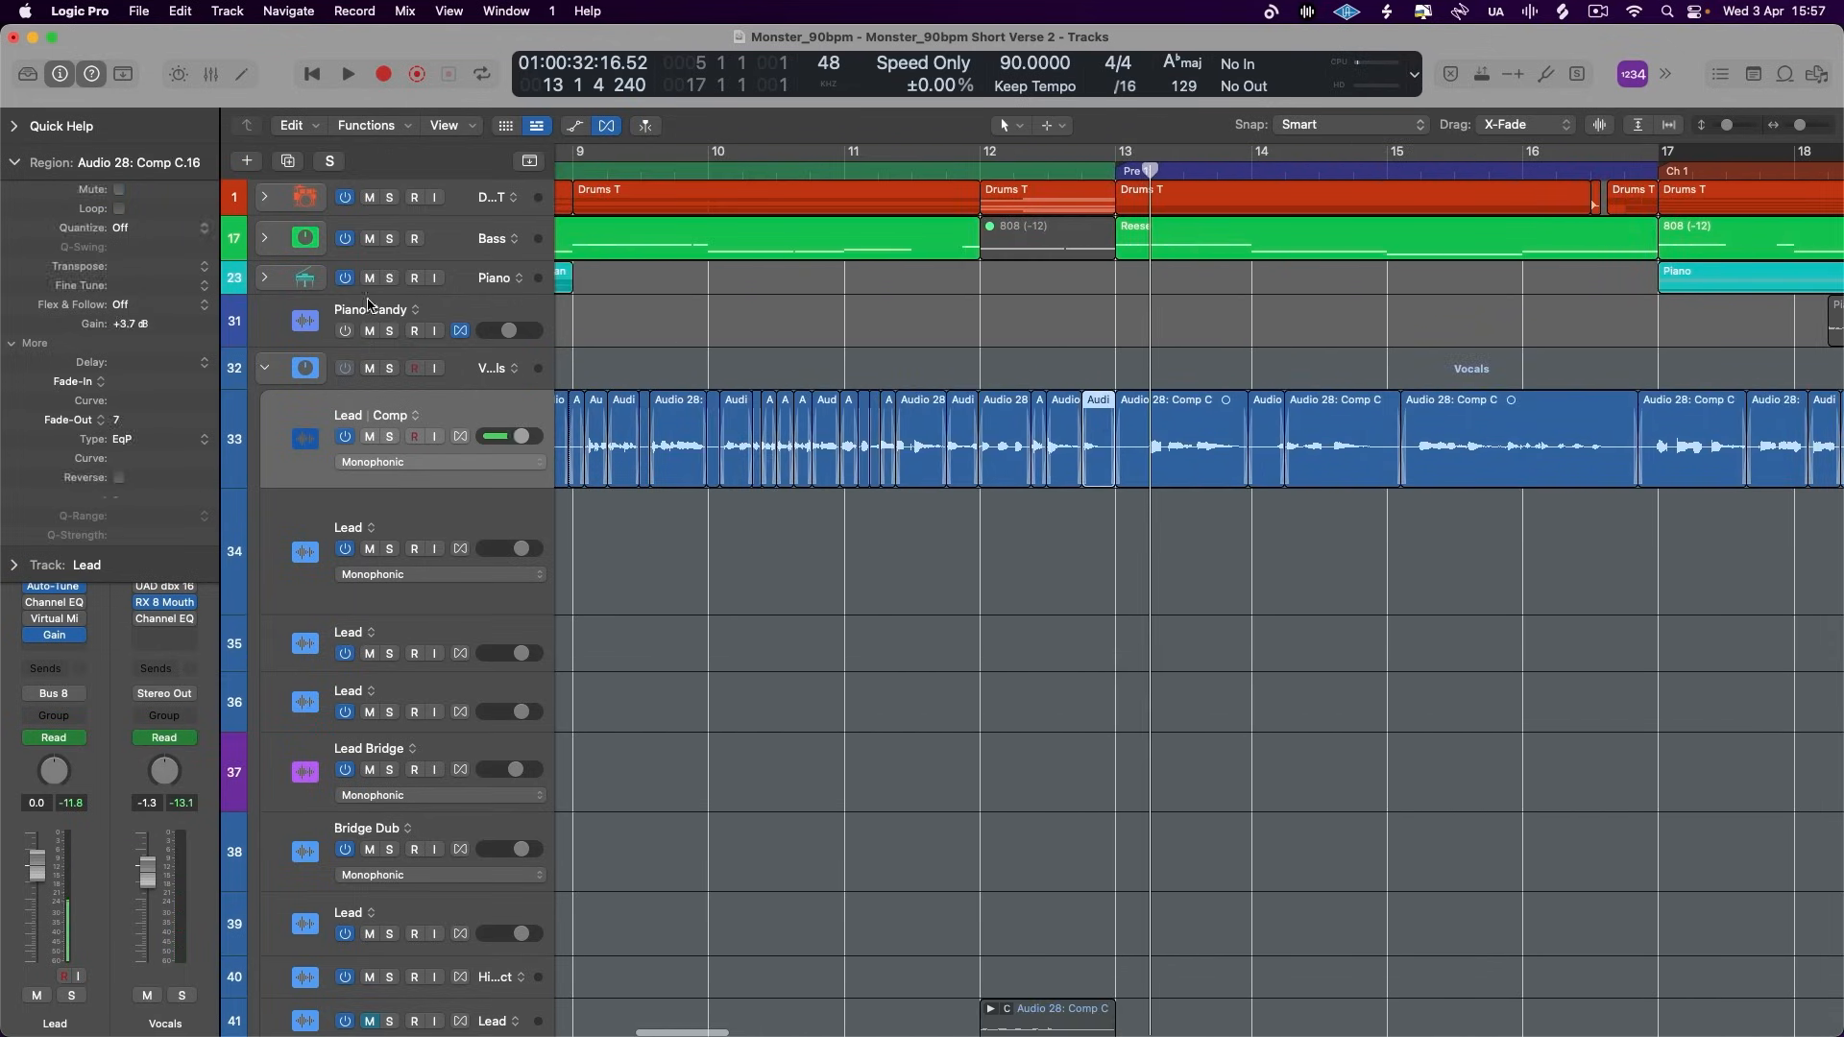
scroll(748, 399, "left", 5)
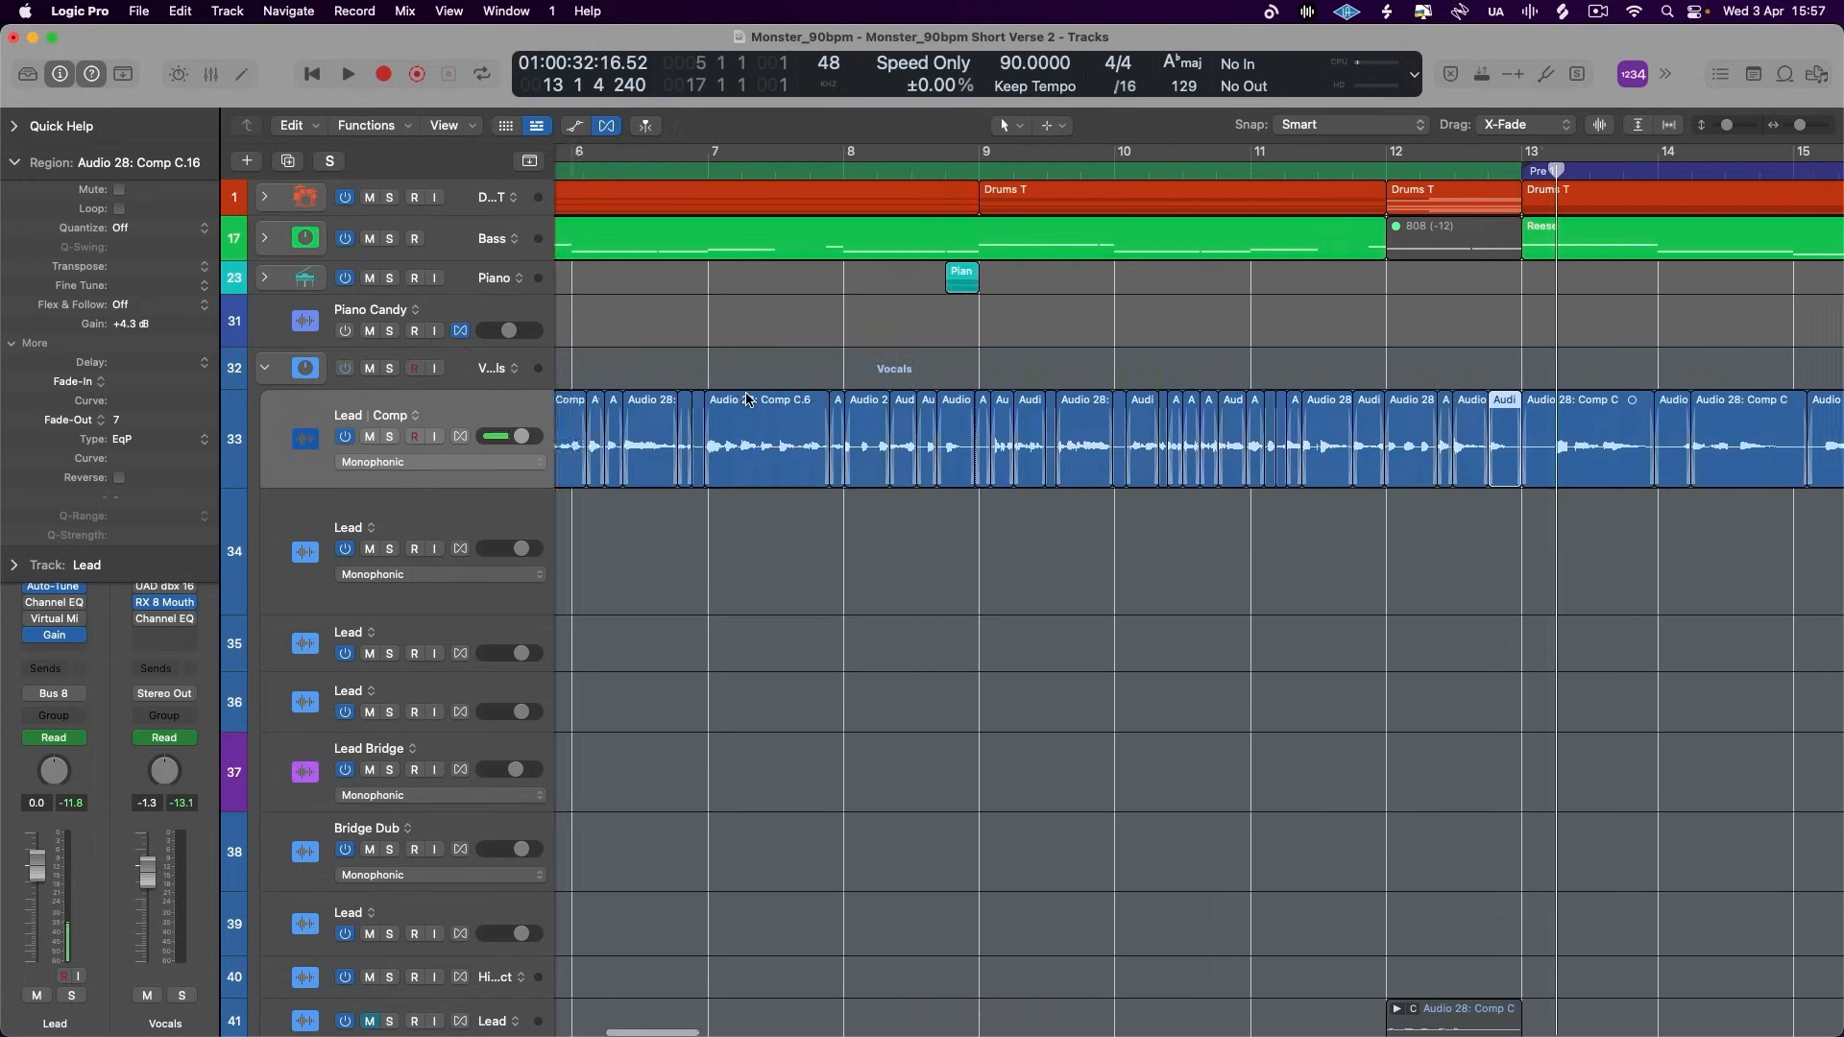
- Turn on cycling and set the cycle range from bar 5 to bar 13
scroll(748, 400, "down", 3)
left_click(845, 152)
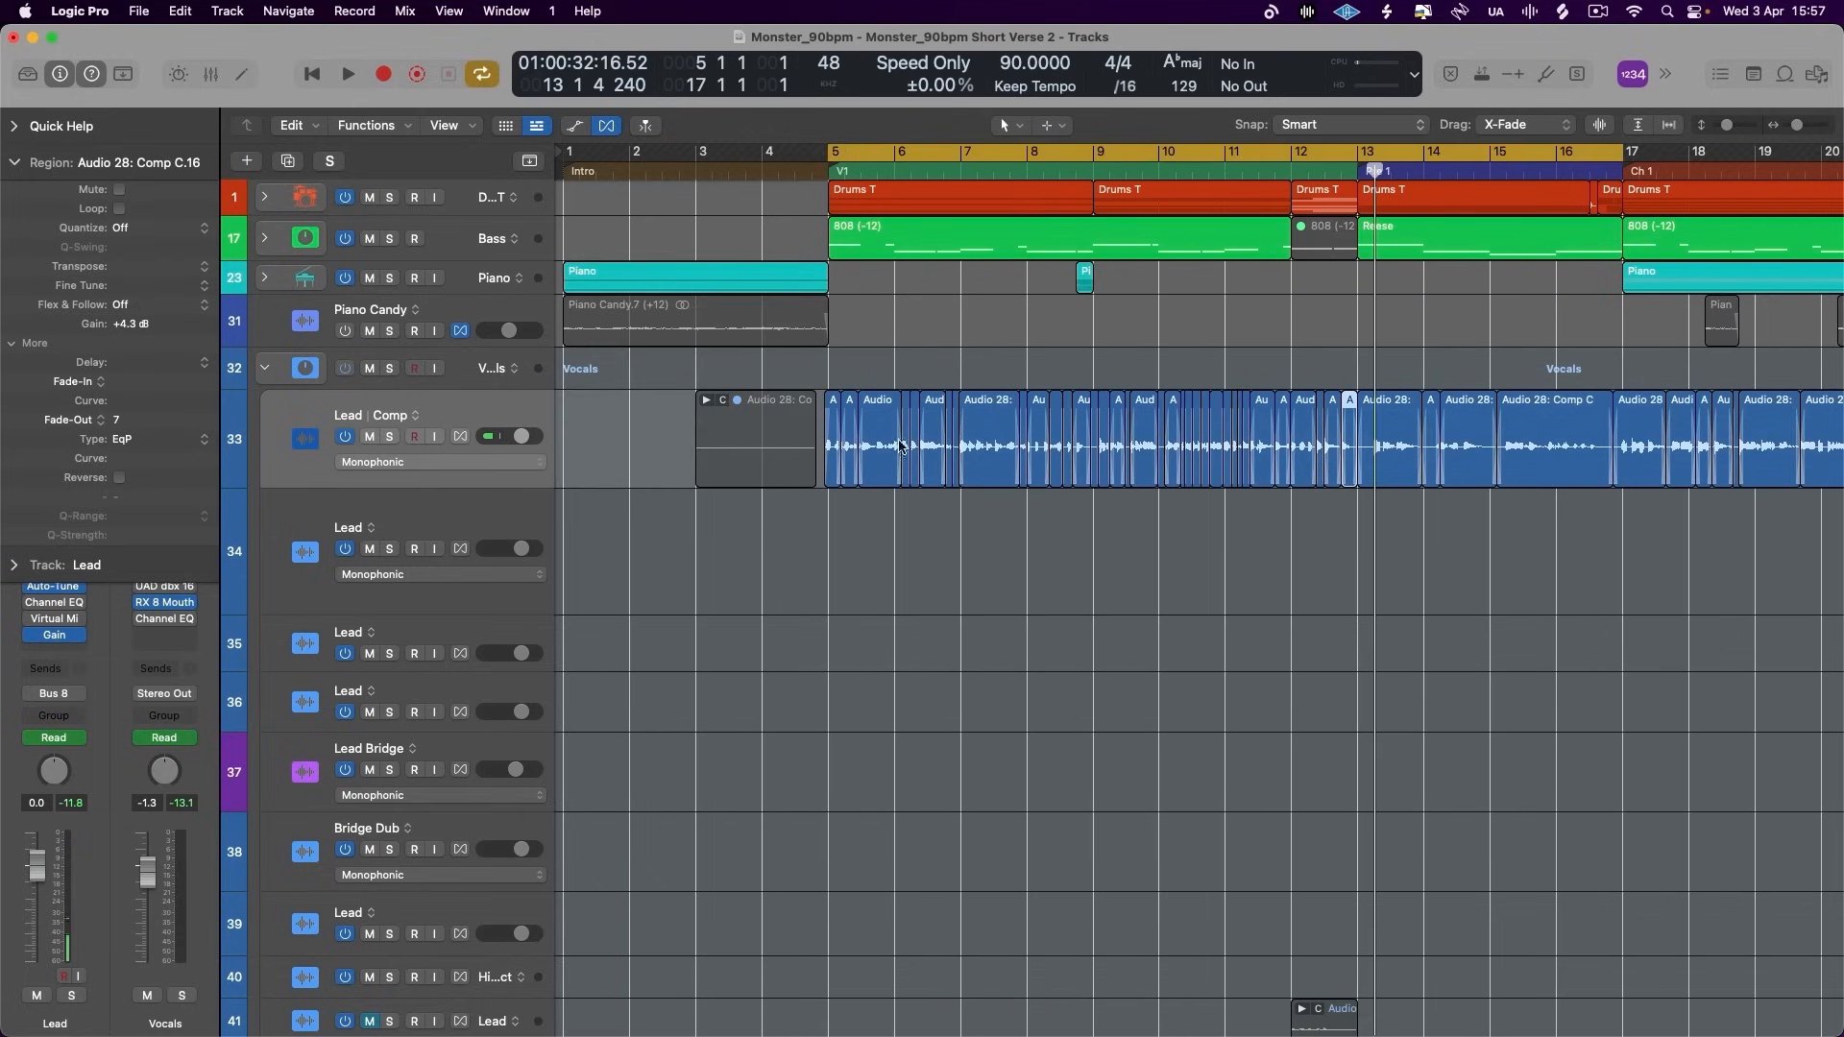
left_click_drag(1618, 161, 1359, 161)
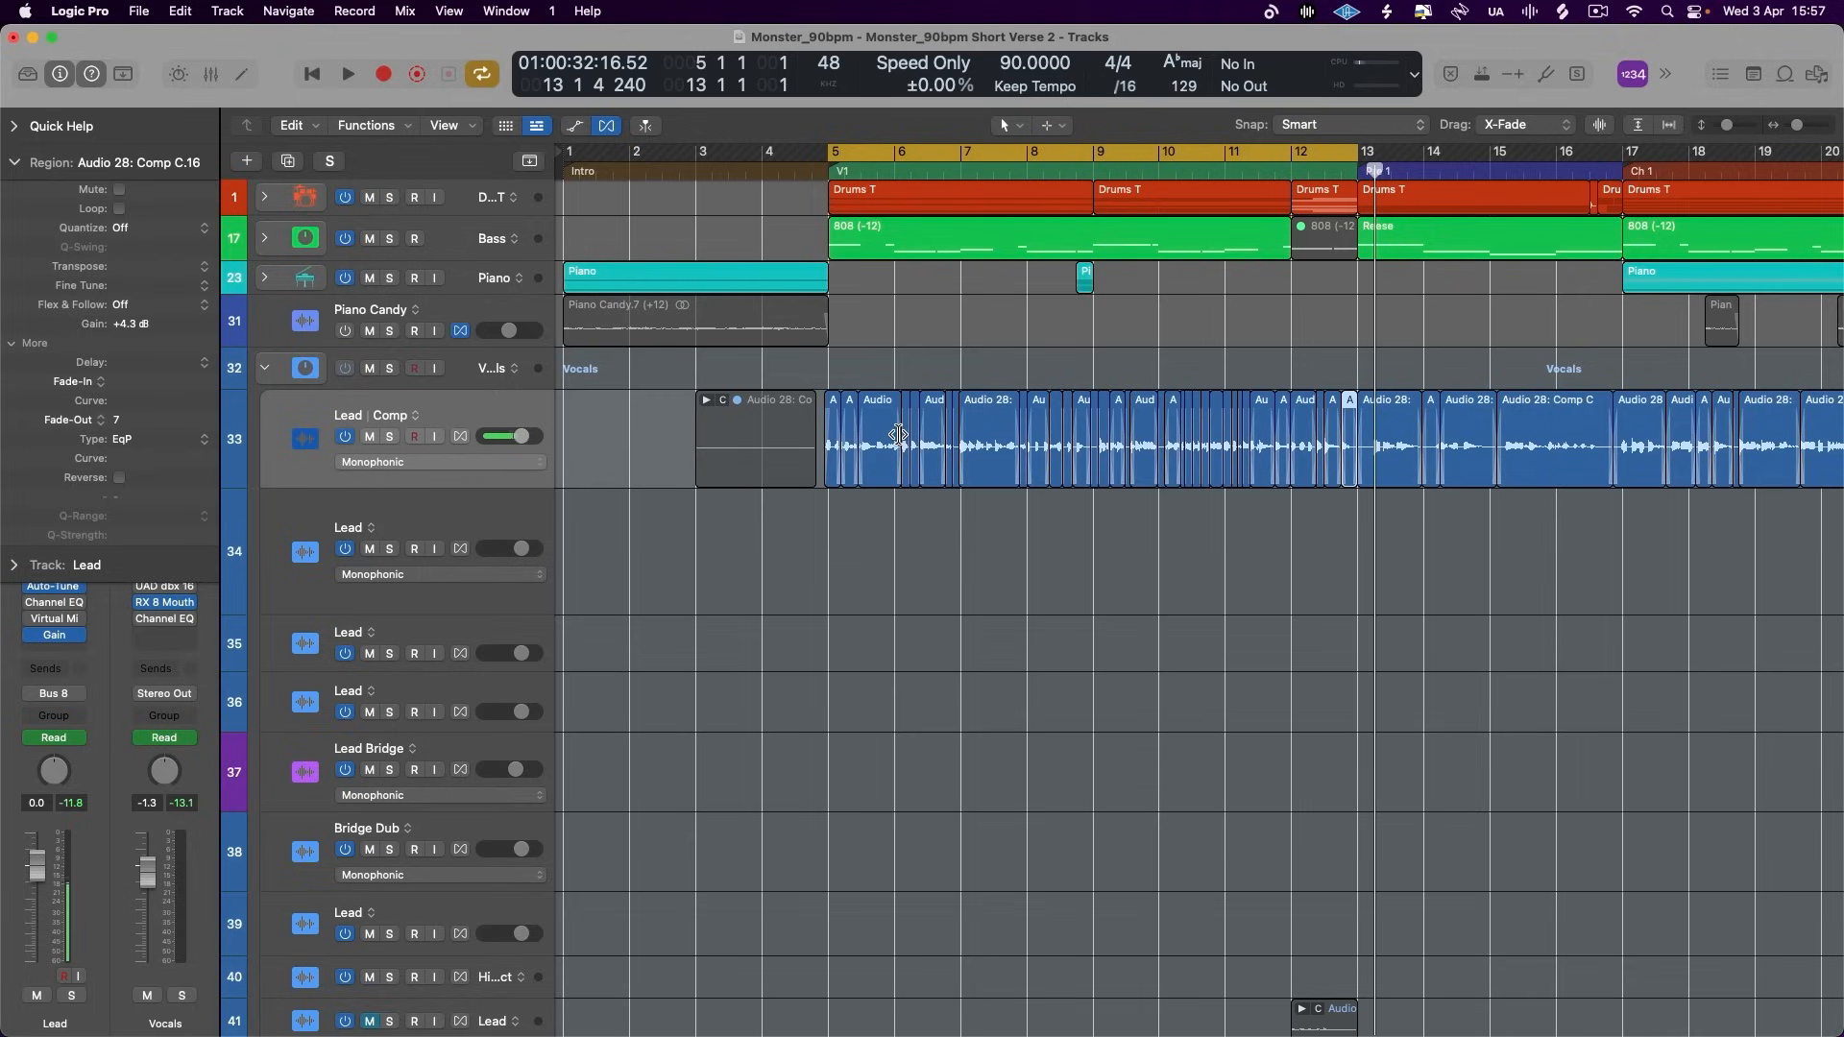
- Select the Lead region before bar 6 to view its region parameters, clear the selection and collapse the parameters
left_click(14, 159)
left_click(573, 125)
key("super+f")
left_click(881, 431)
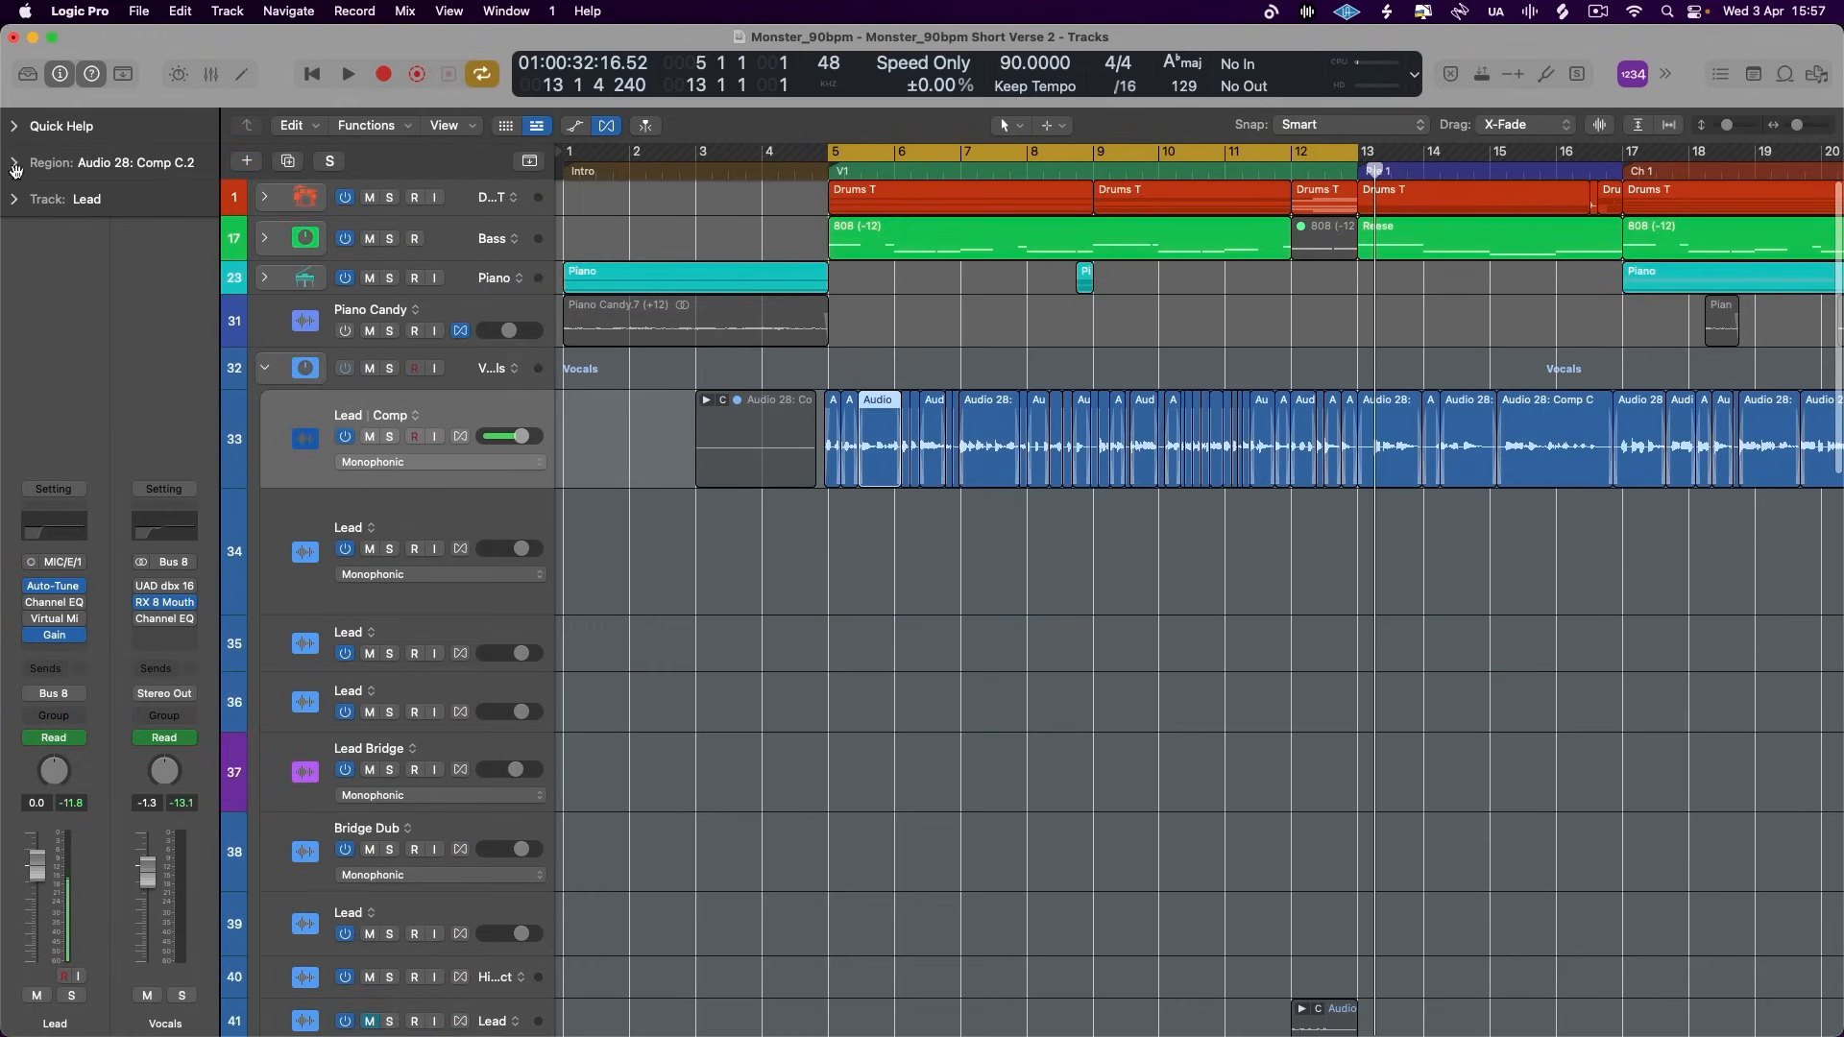
left_click(16, 164)
left_click(949, 632)
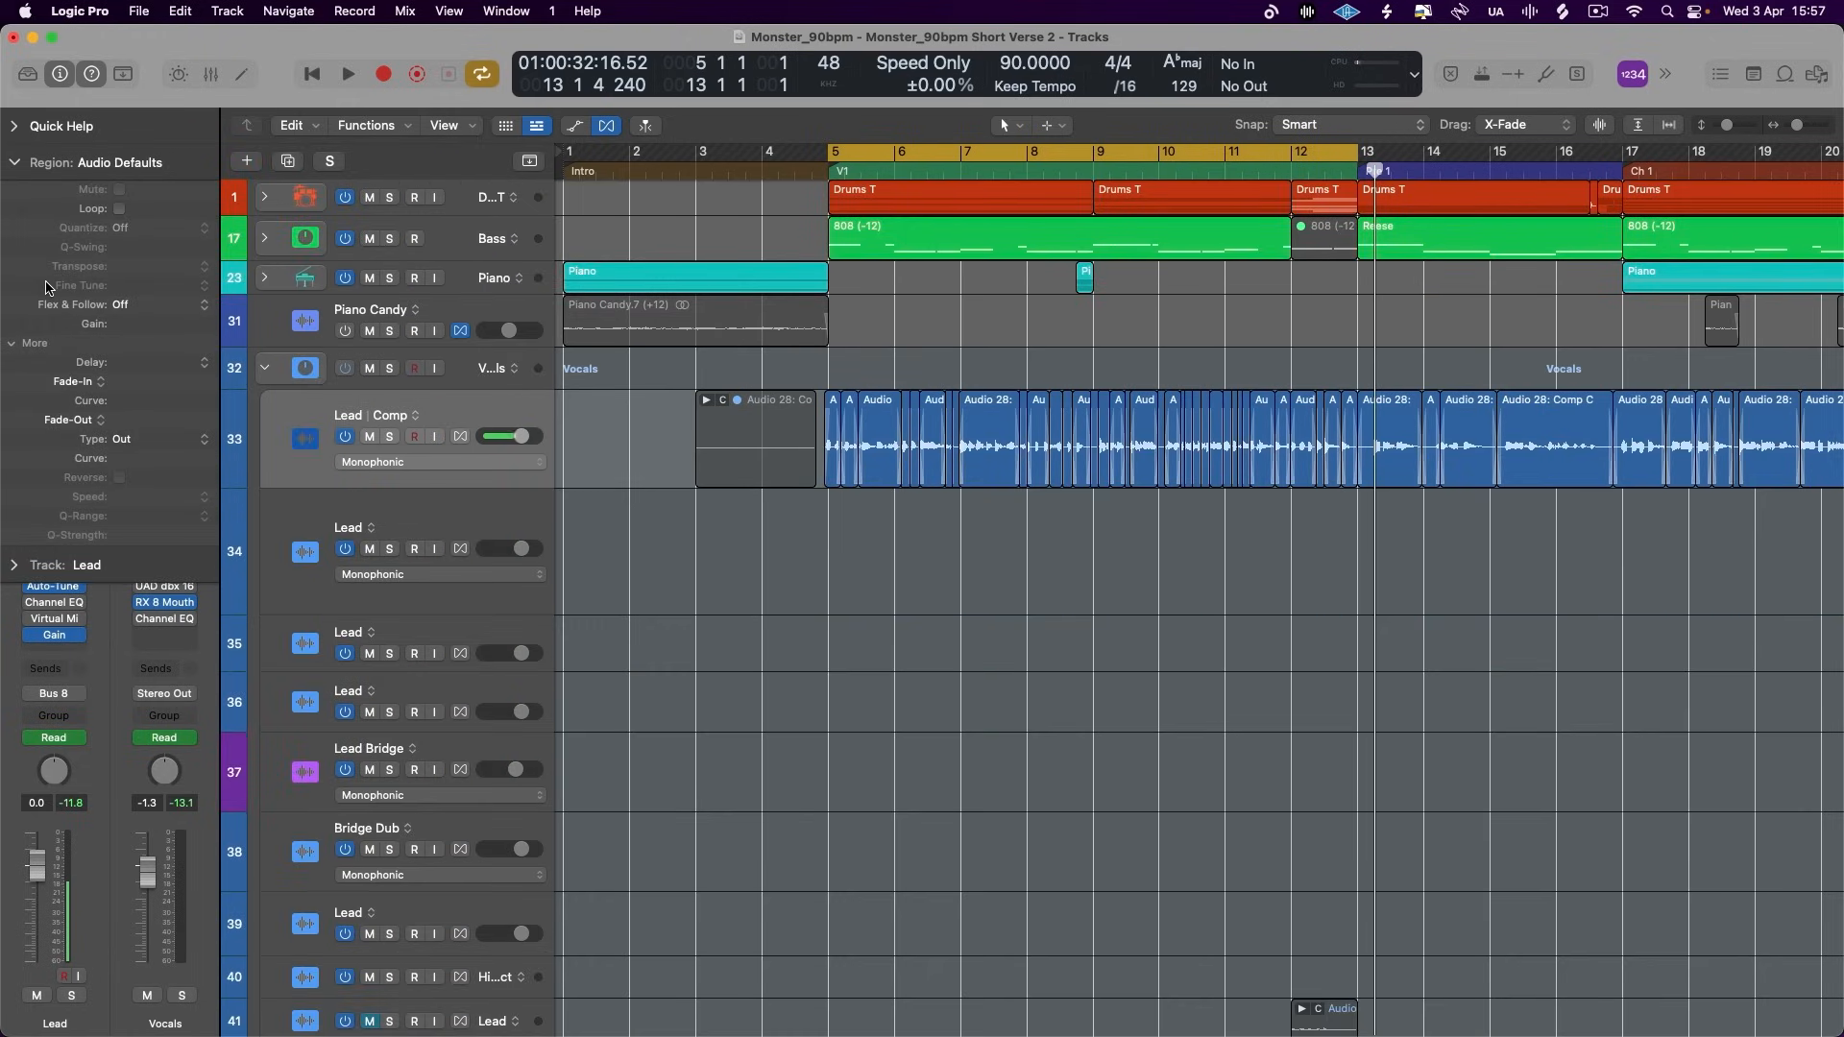
left_click(16, 163)
- View the Lead track's Gain plug-in and its Gain automation around bars 11 to 13, and hide both again
left_click(54, 634)
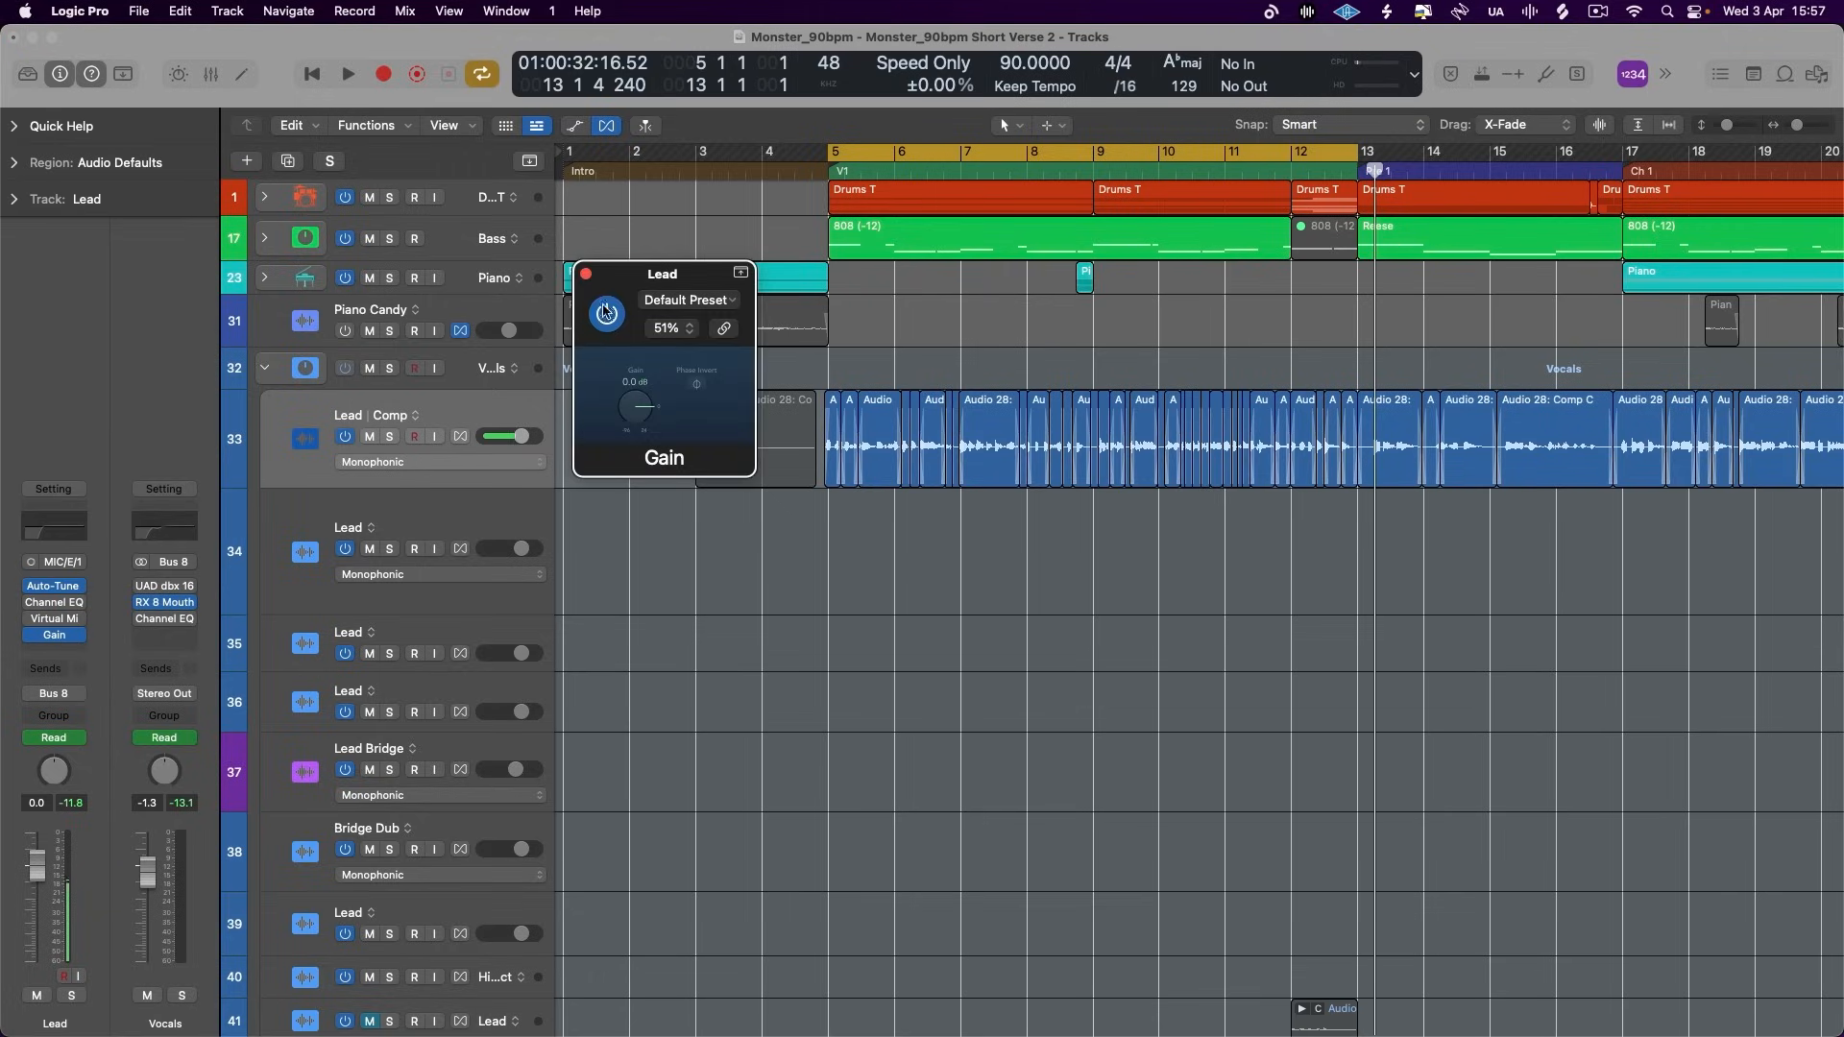
left_click(586, 274)
key("a")
key("super+Down")
key("super+Down")
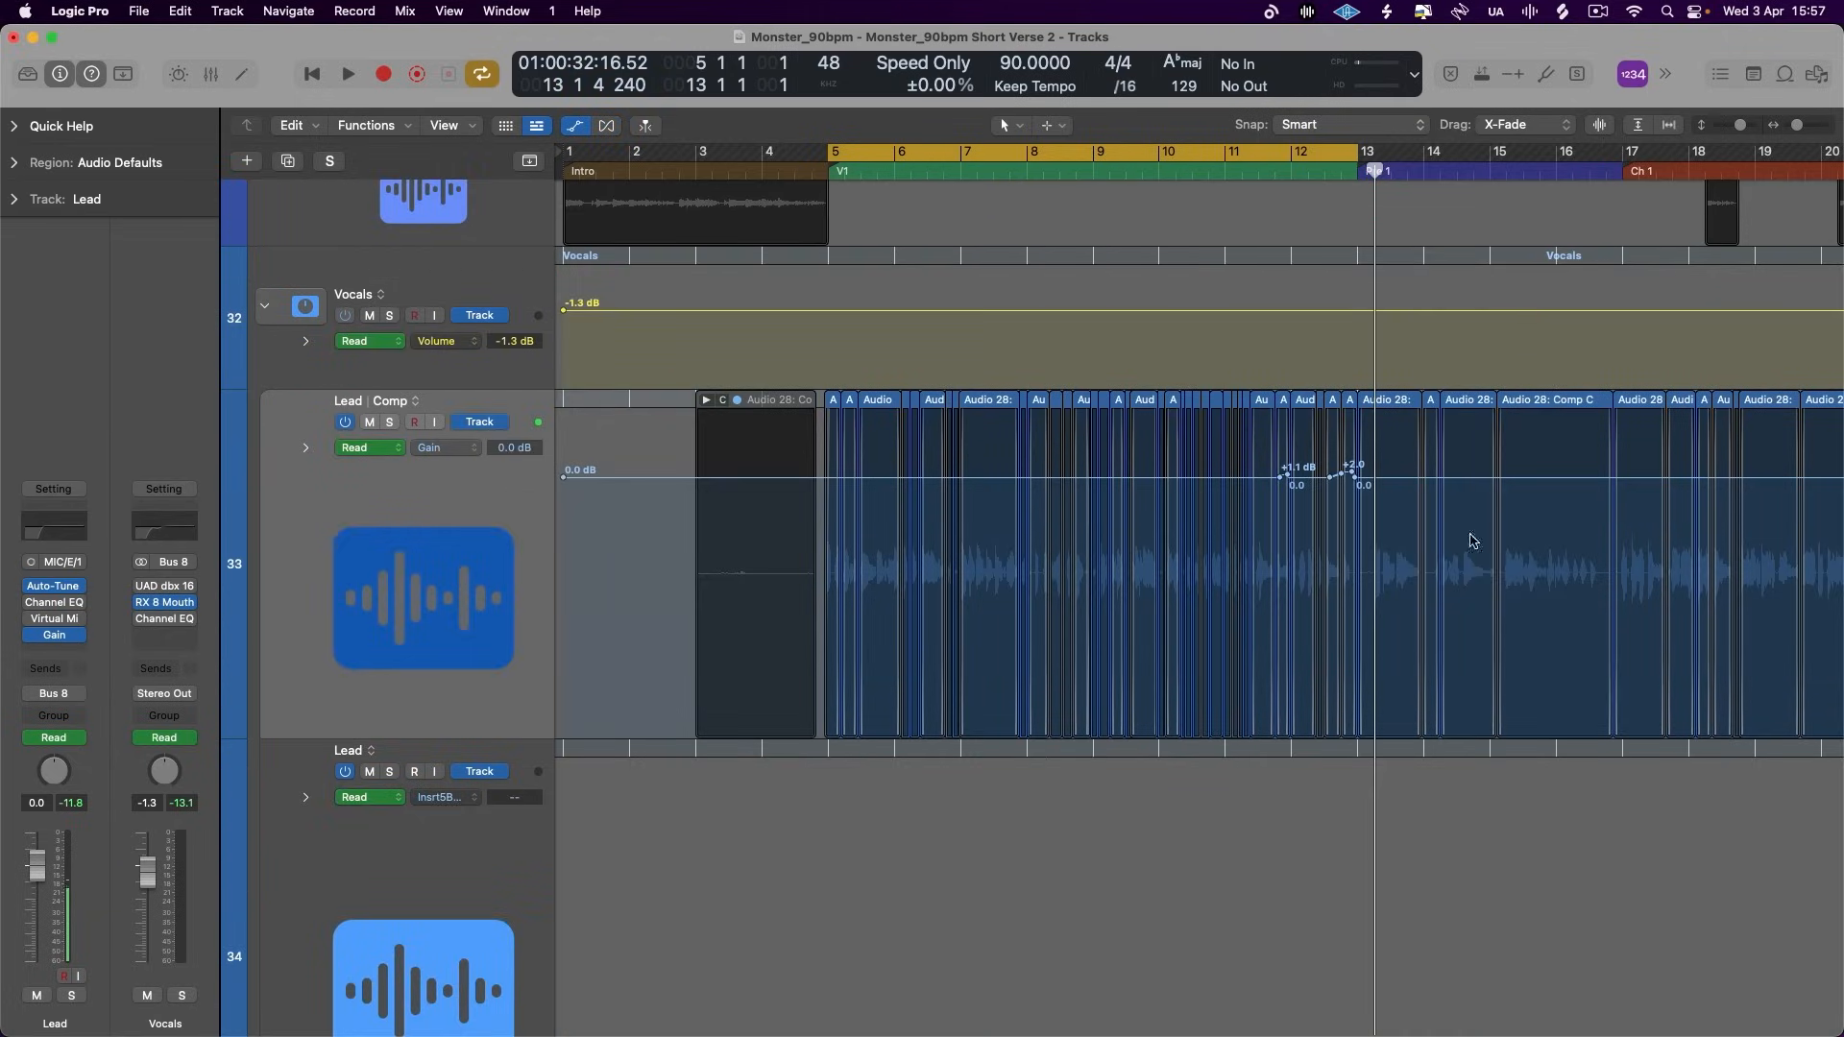
key("a")
key("super+Up")
key("super+Up")
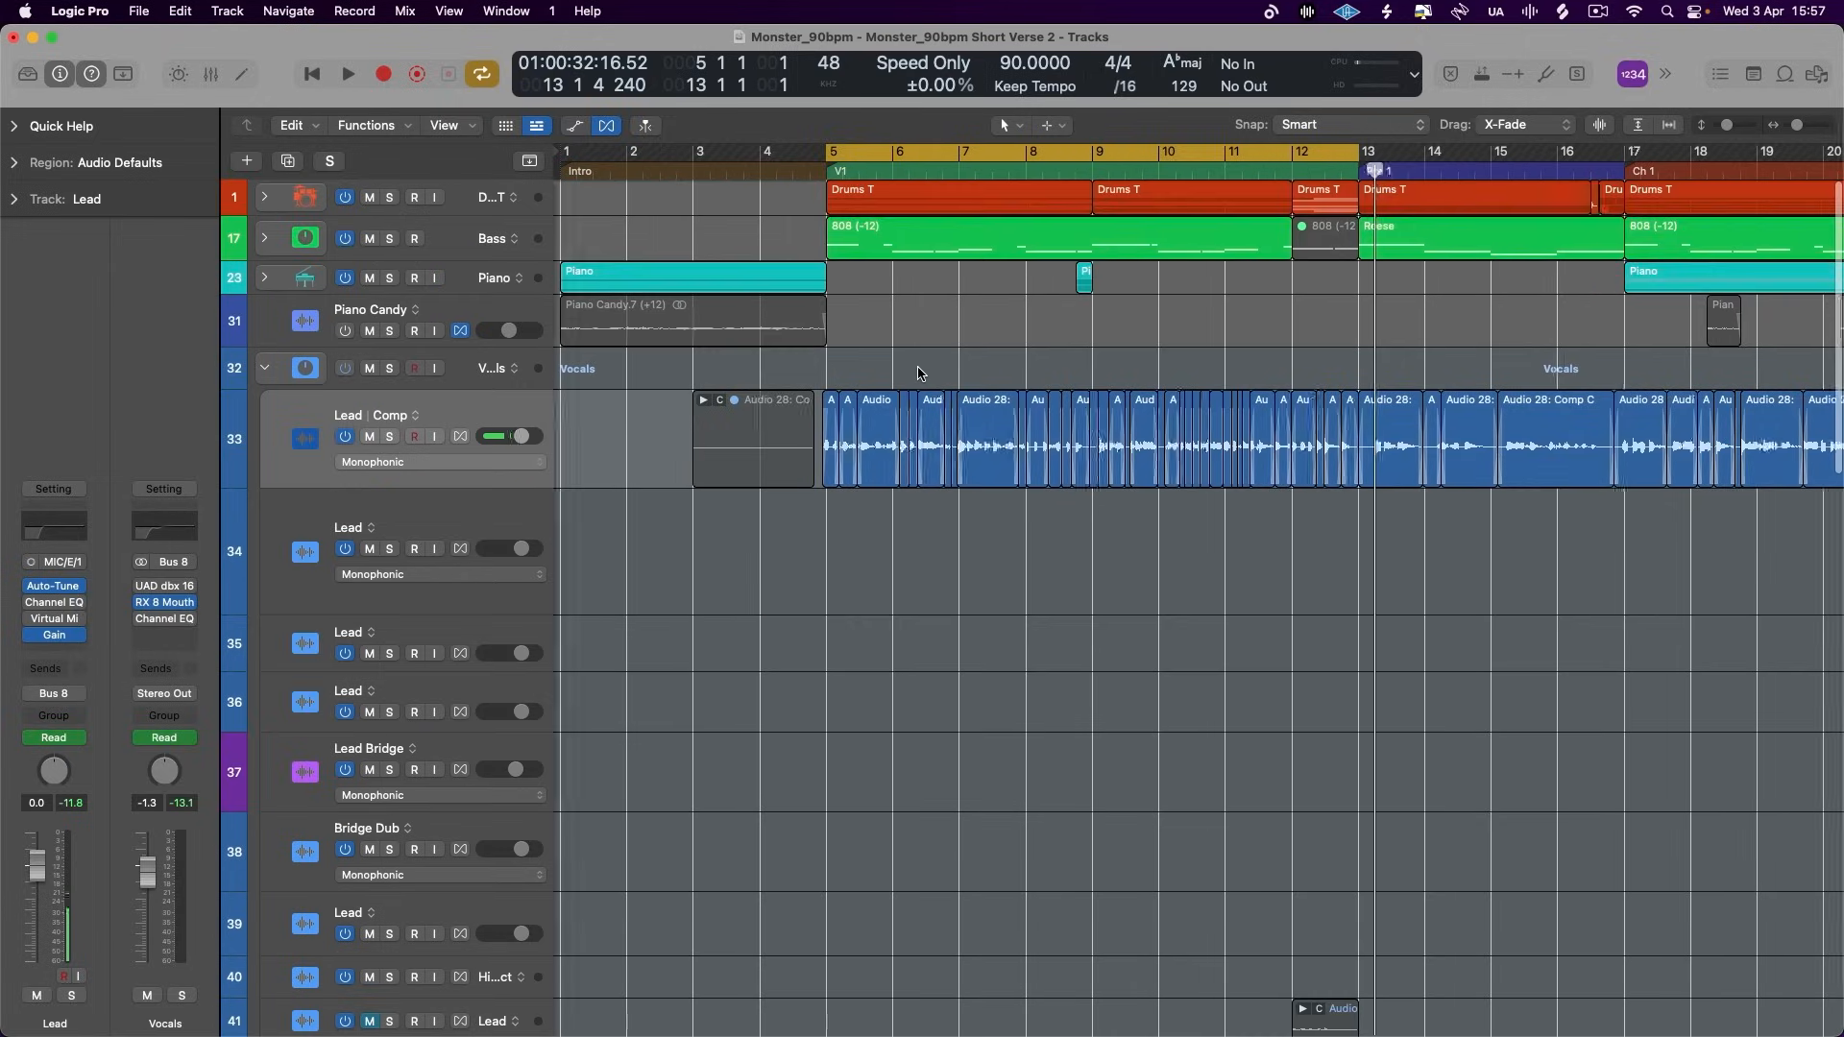
- Examine the edited Lead regions and their crossfades across the verse from bar 5 to bar 13
key("super+Right")
key("super+Right")
key("super+Right")
key("super+Right")
scroll(918, 374, "left", 13)
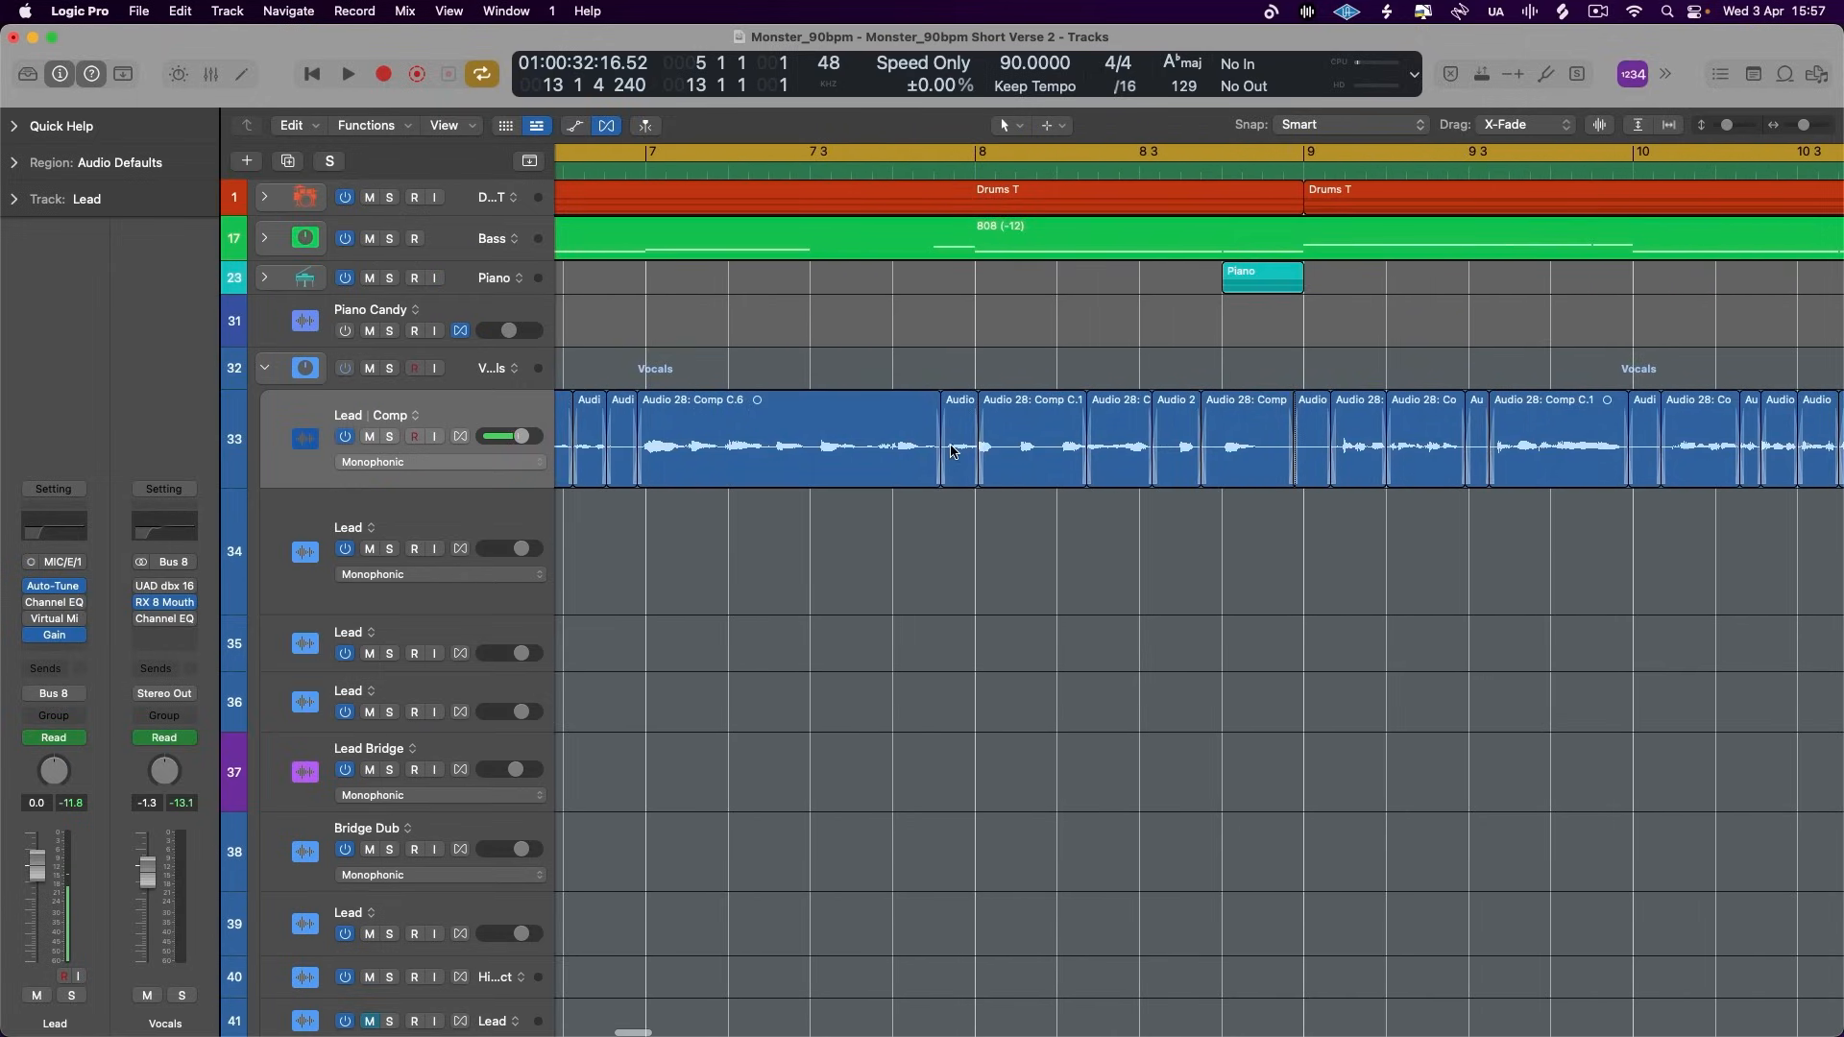
scroll(953, 446, "left", 6)
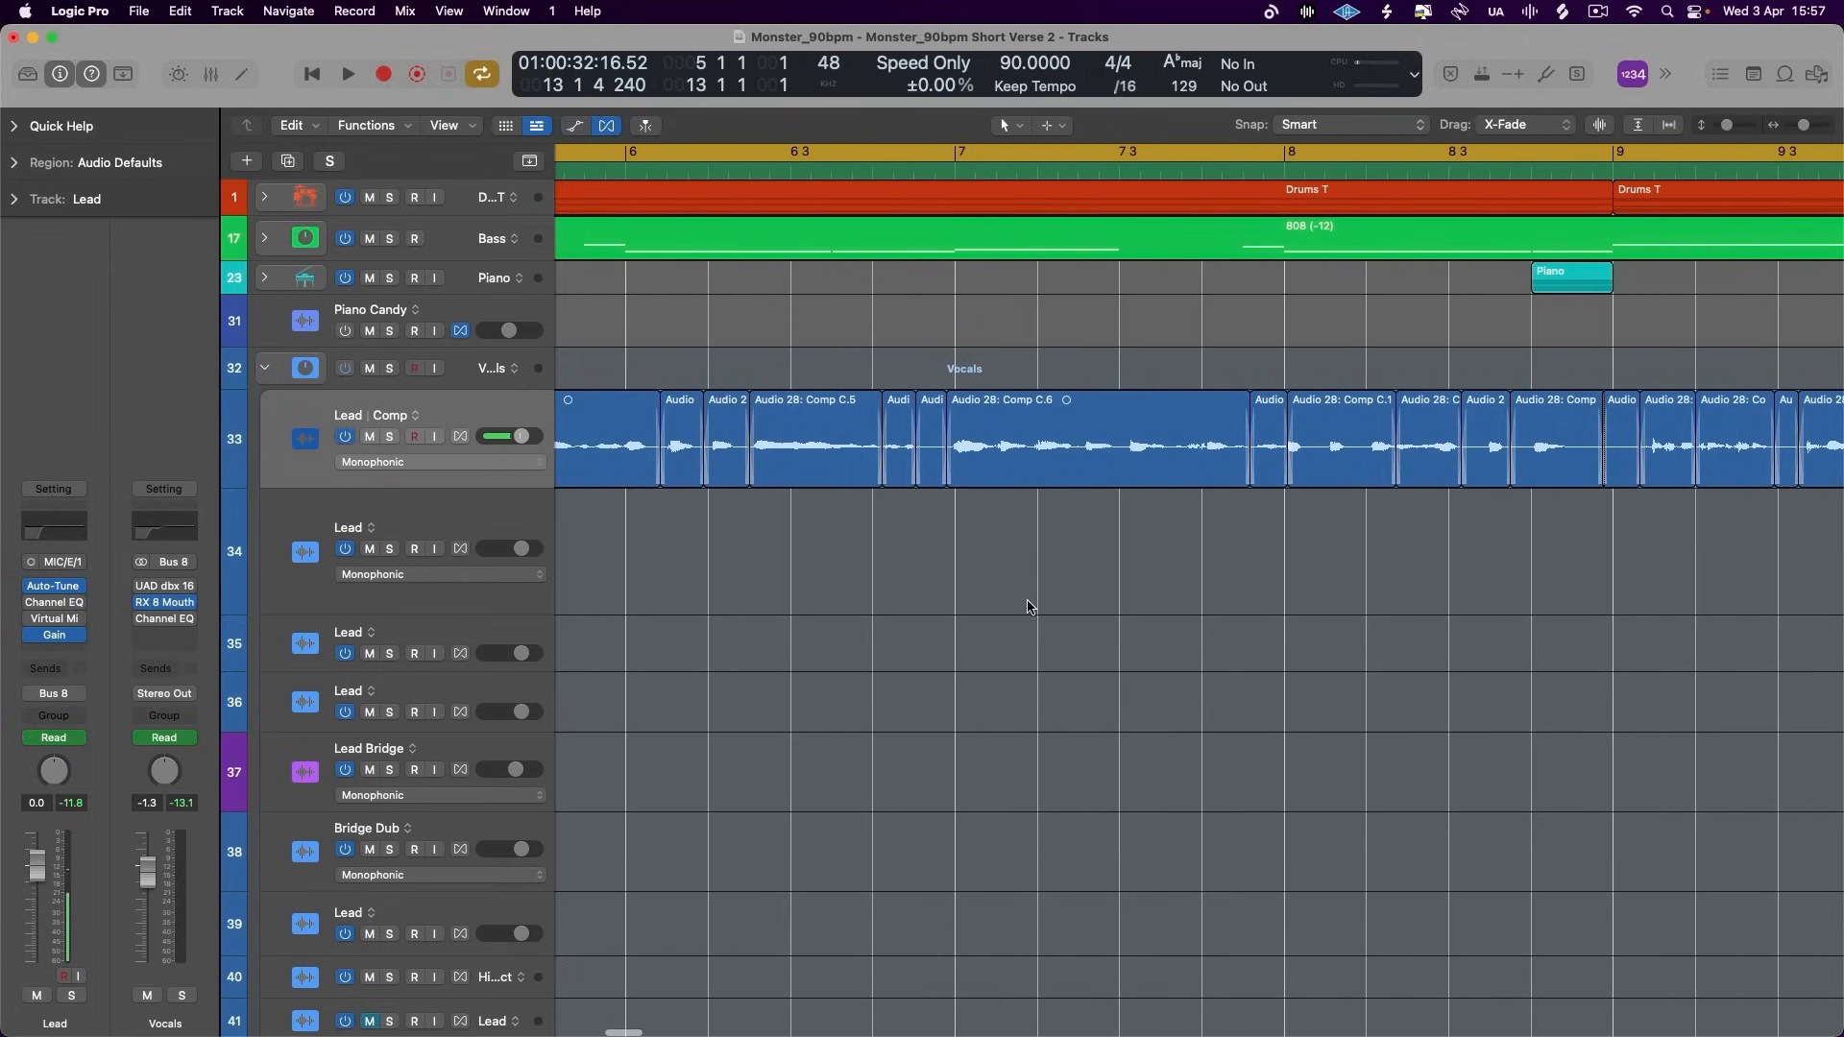
scroll(872, 518, "left", 6)
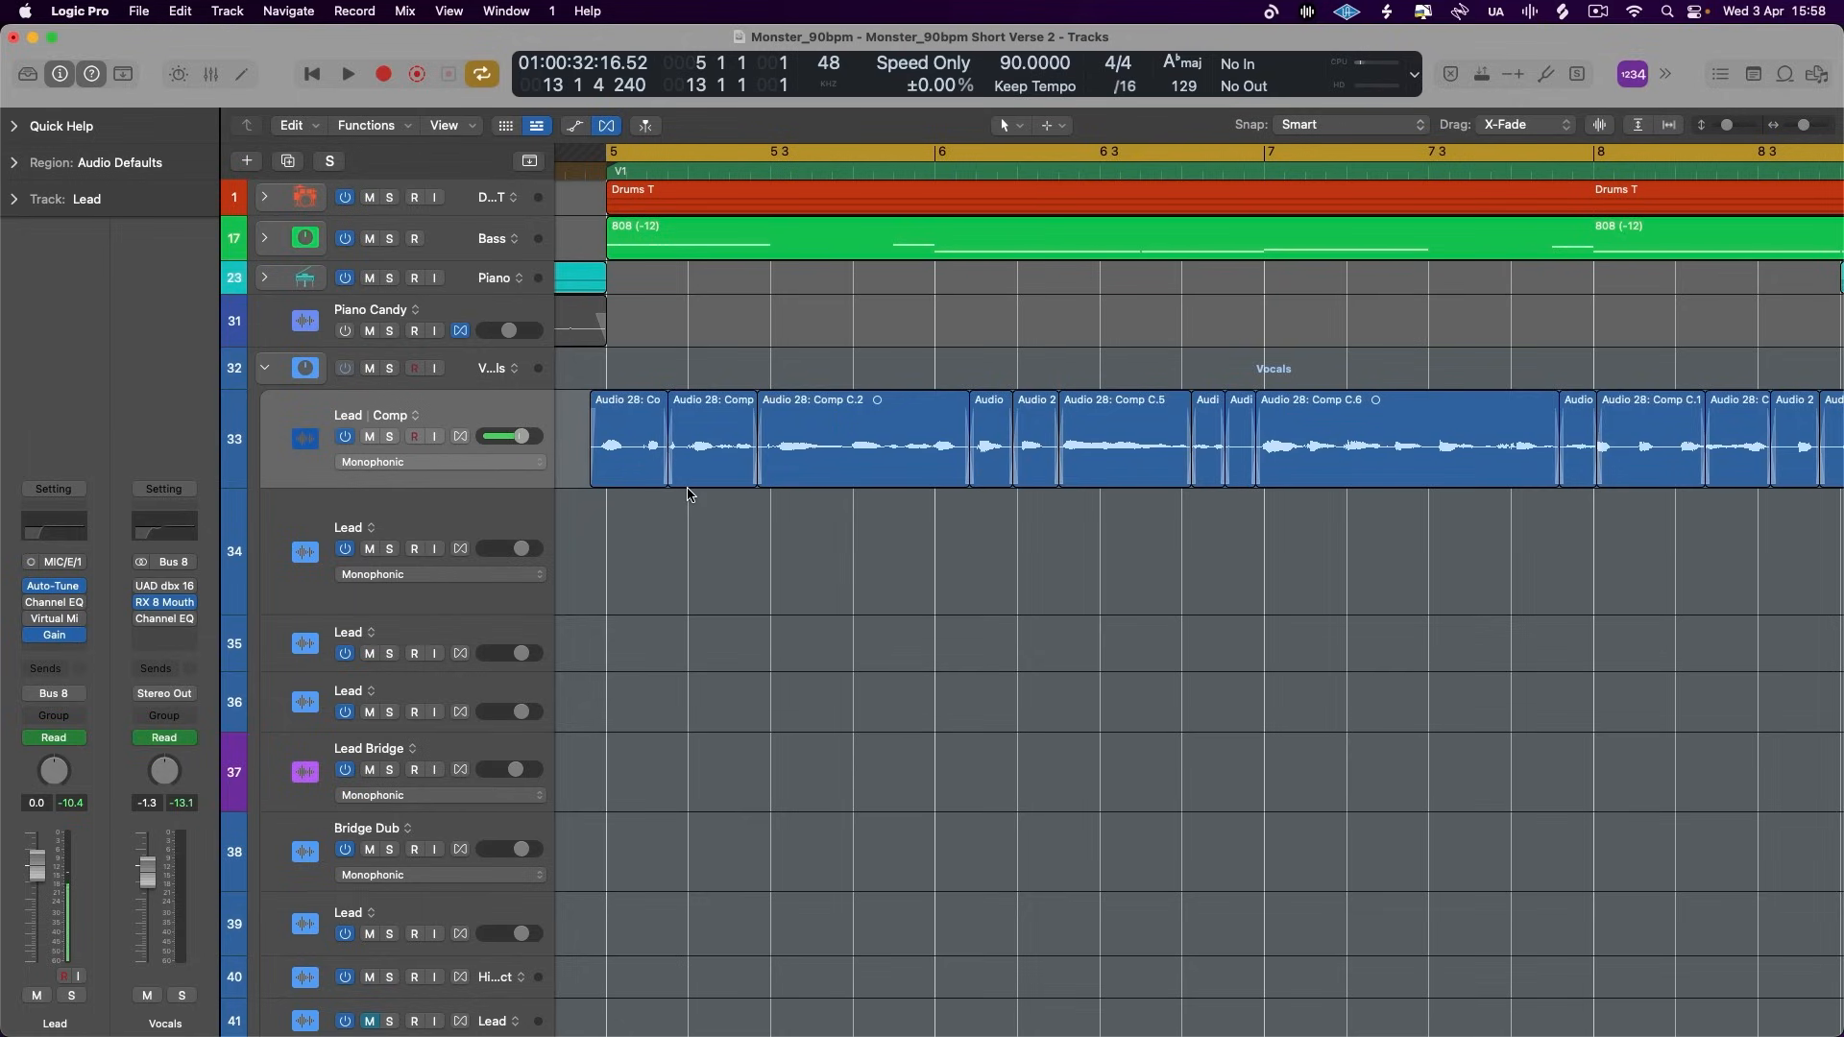
key("super+Left")
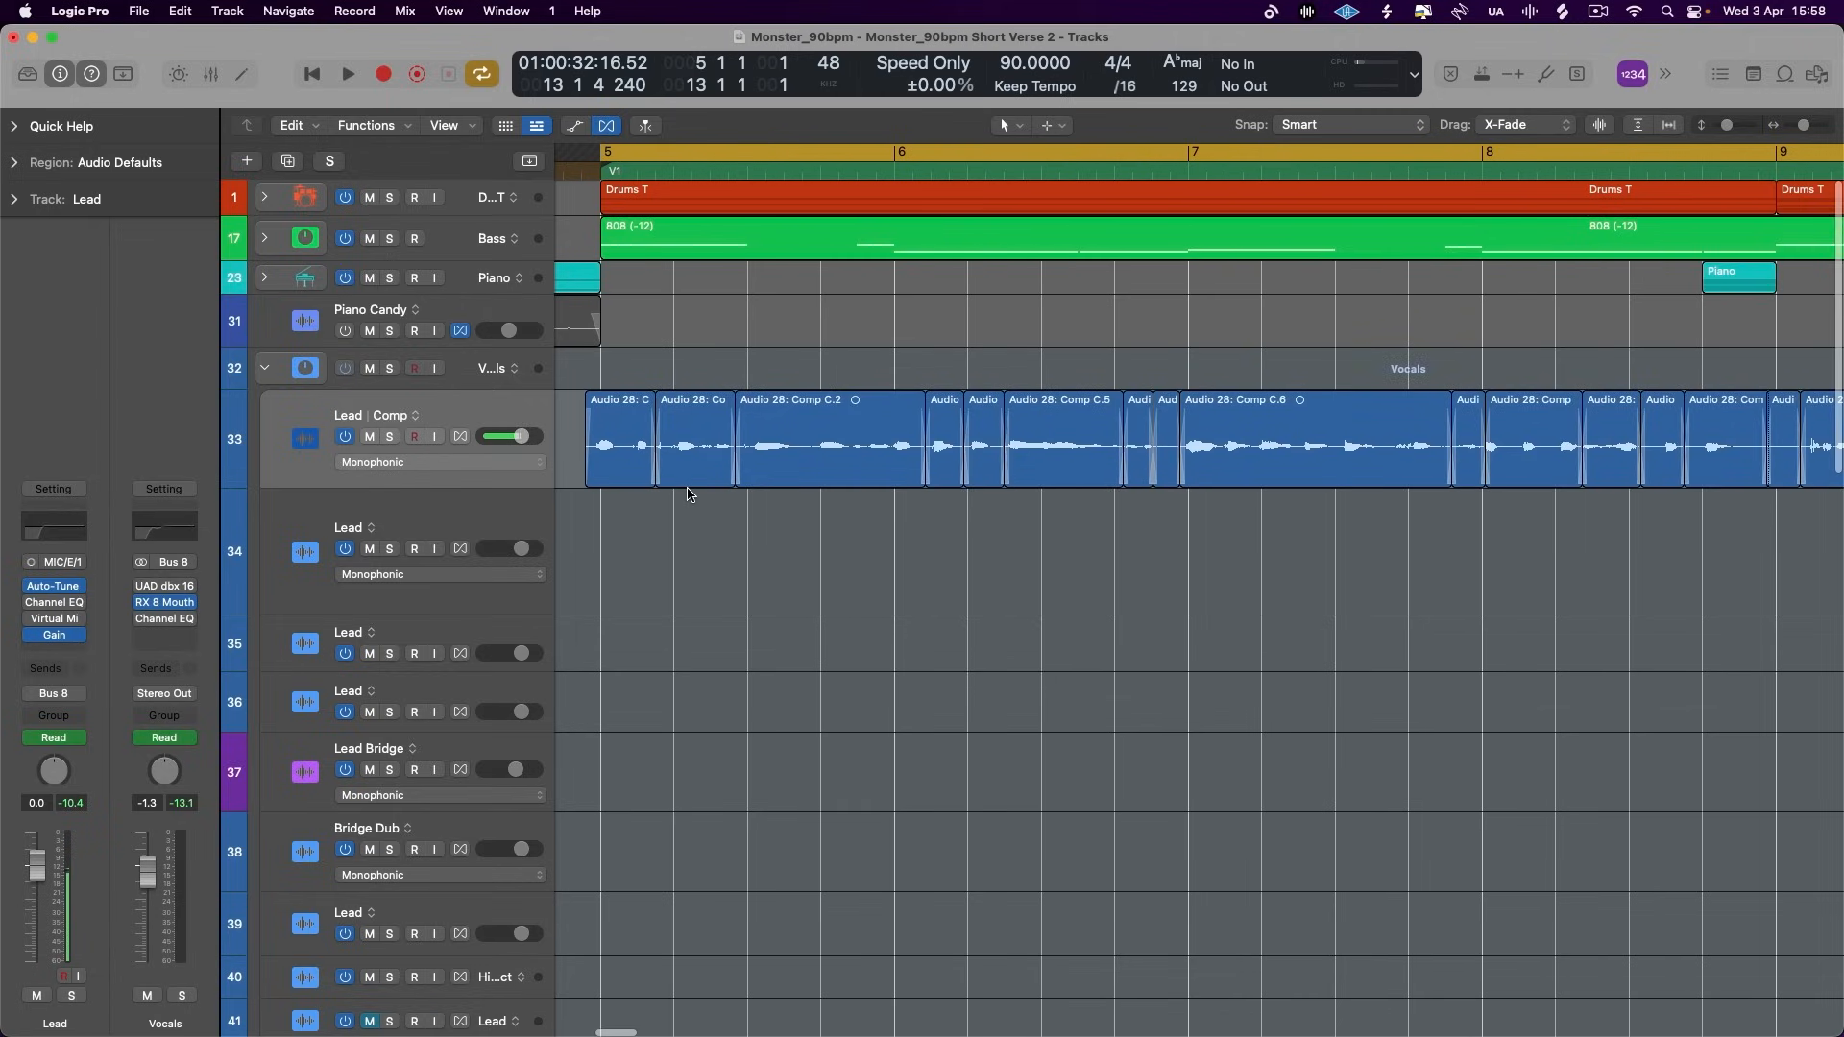
key("super+Left")
key("super+Left")
key("super+Left")
key("super+Left")
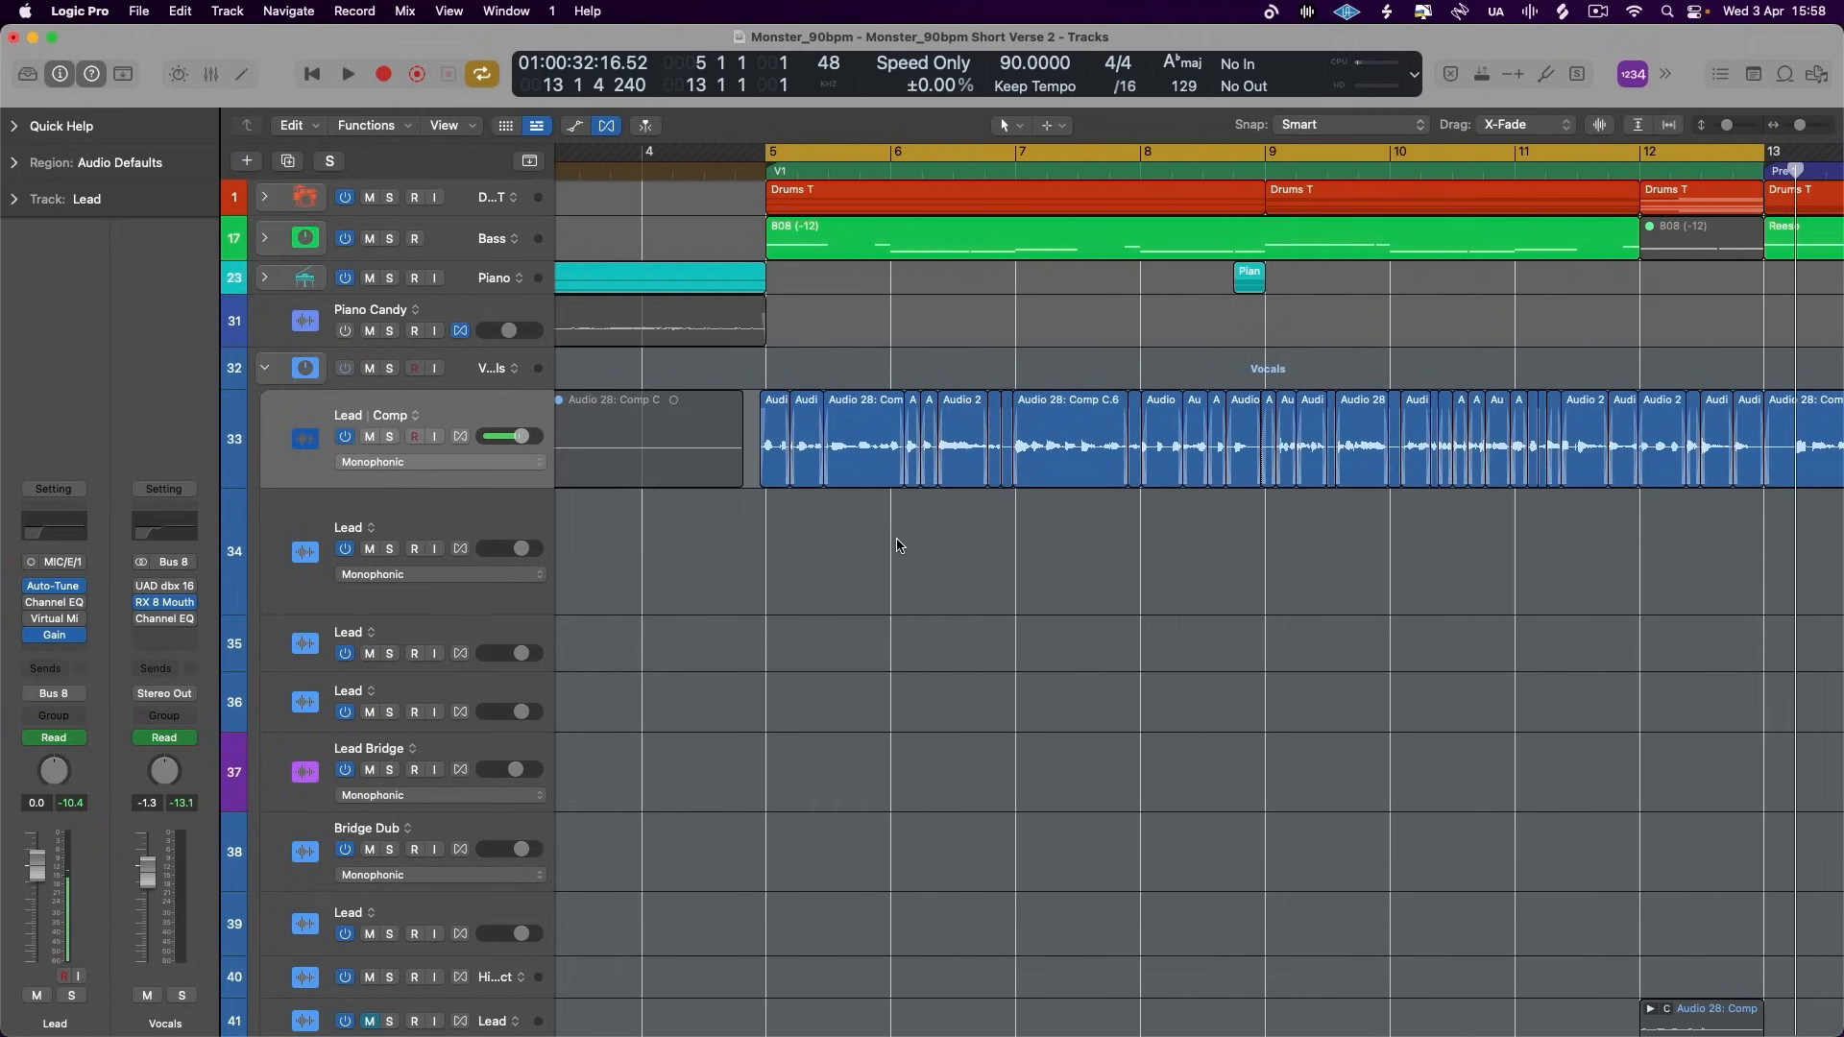
scroll(897, 545, "right", 2)
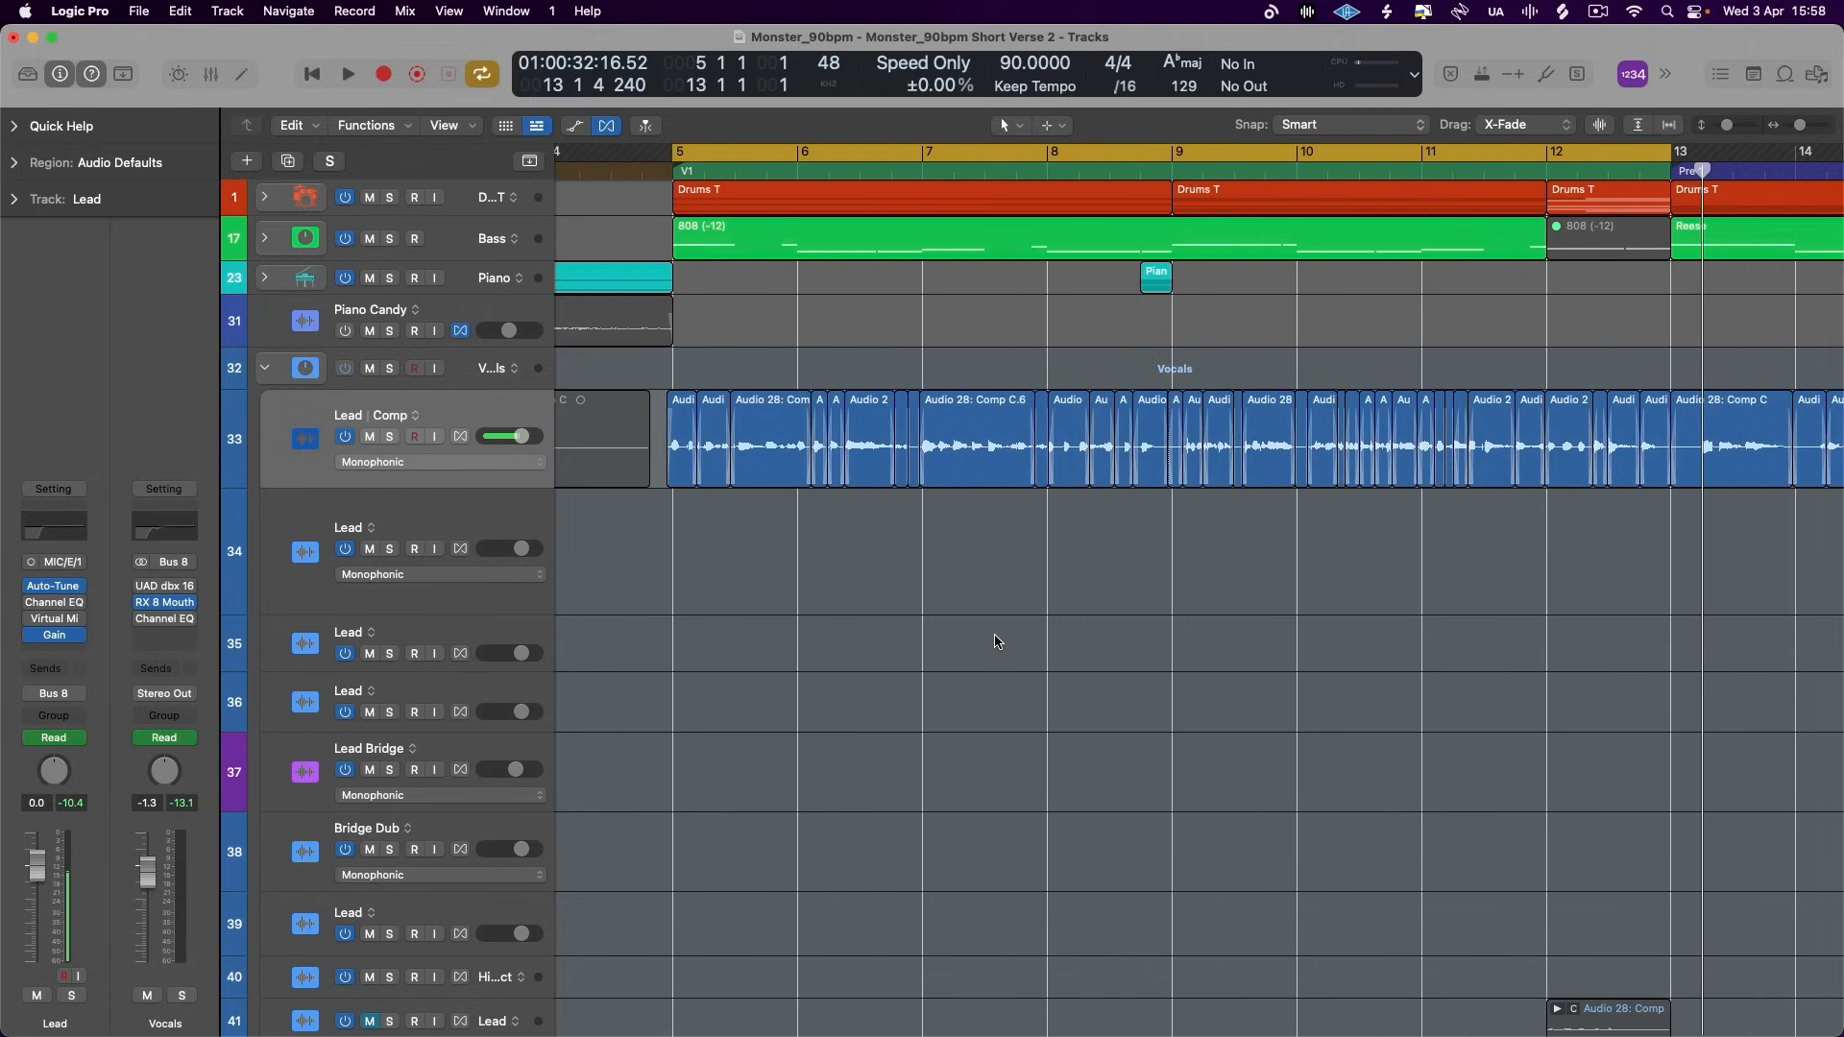
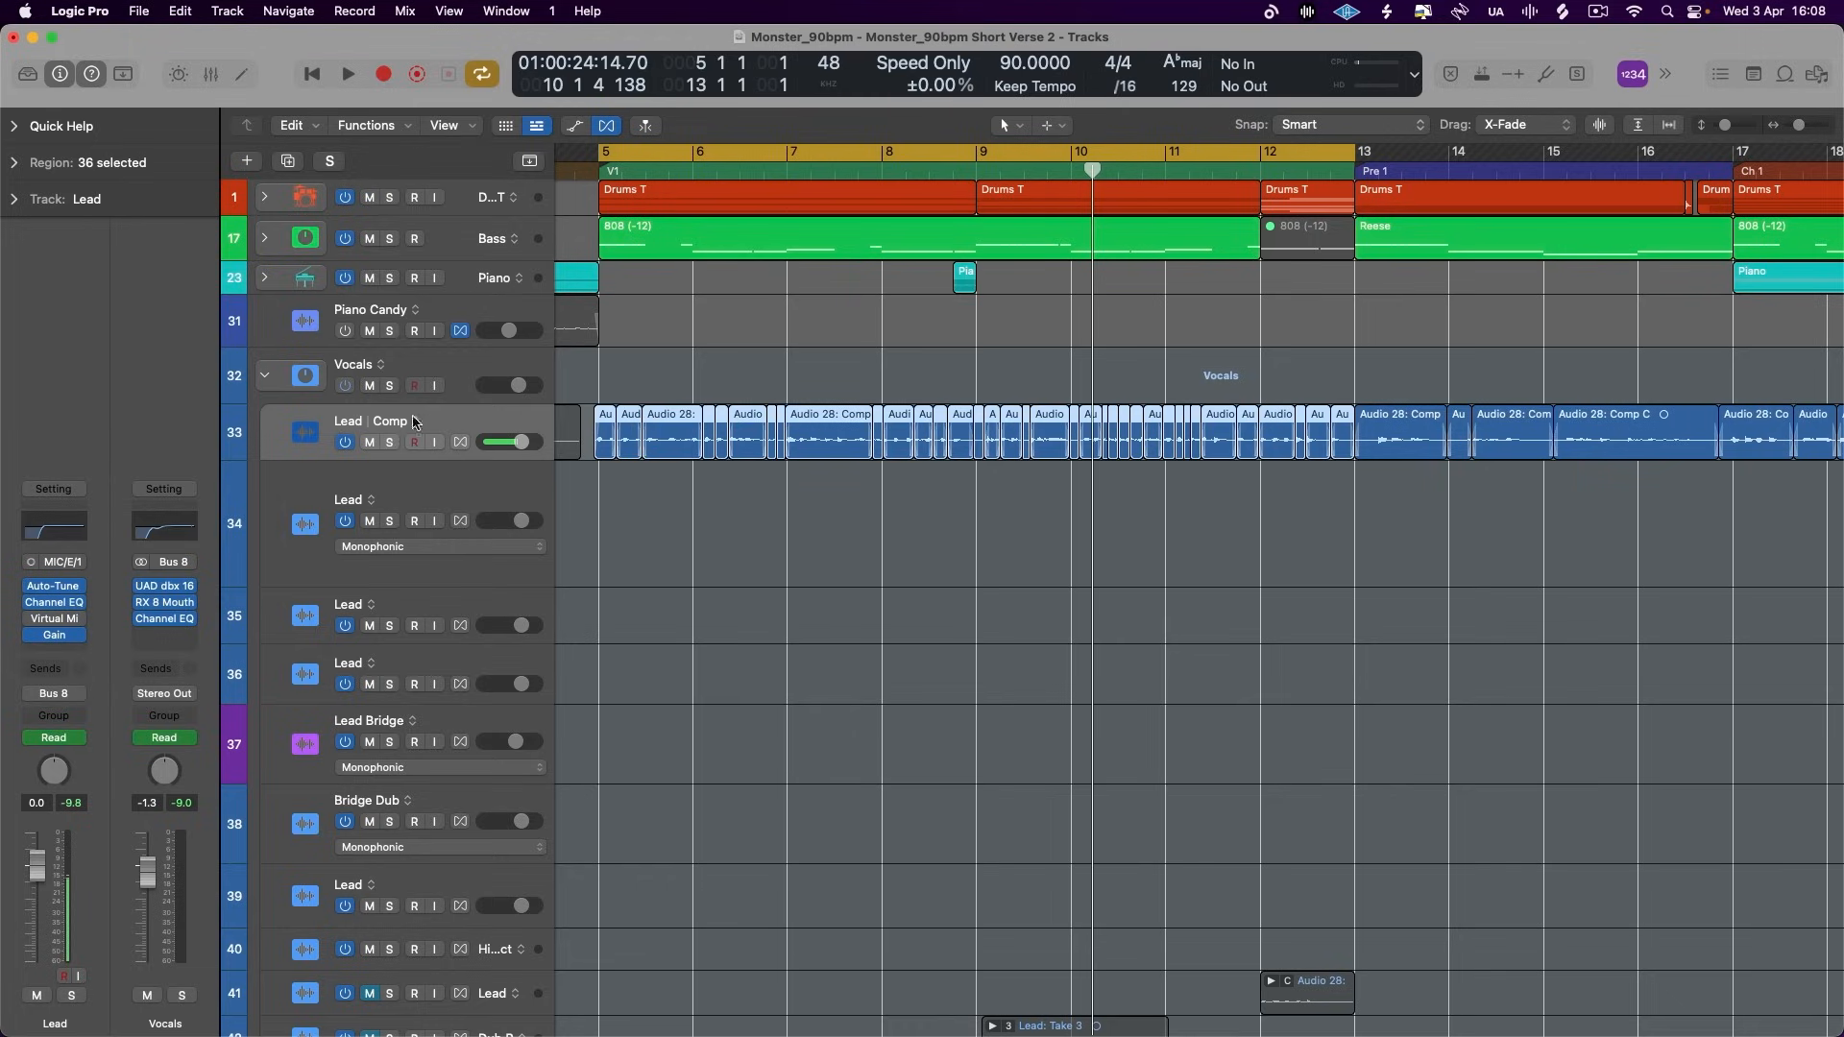
- Insert a mono Compressor on the Lead comp track after its Gain plug-in
left_click(446, 370)
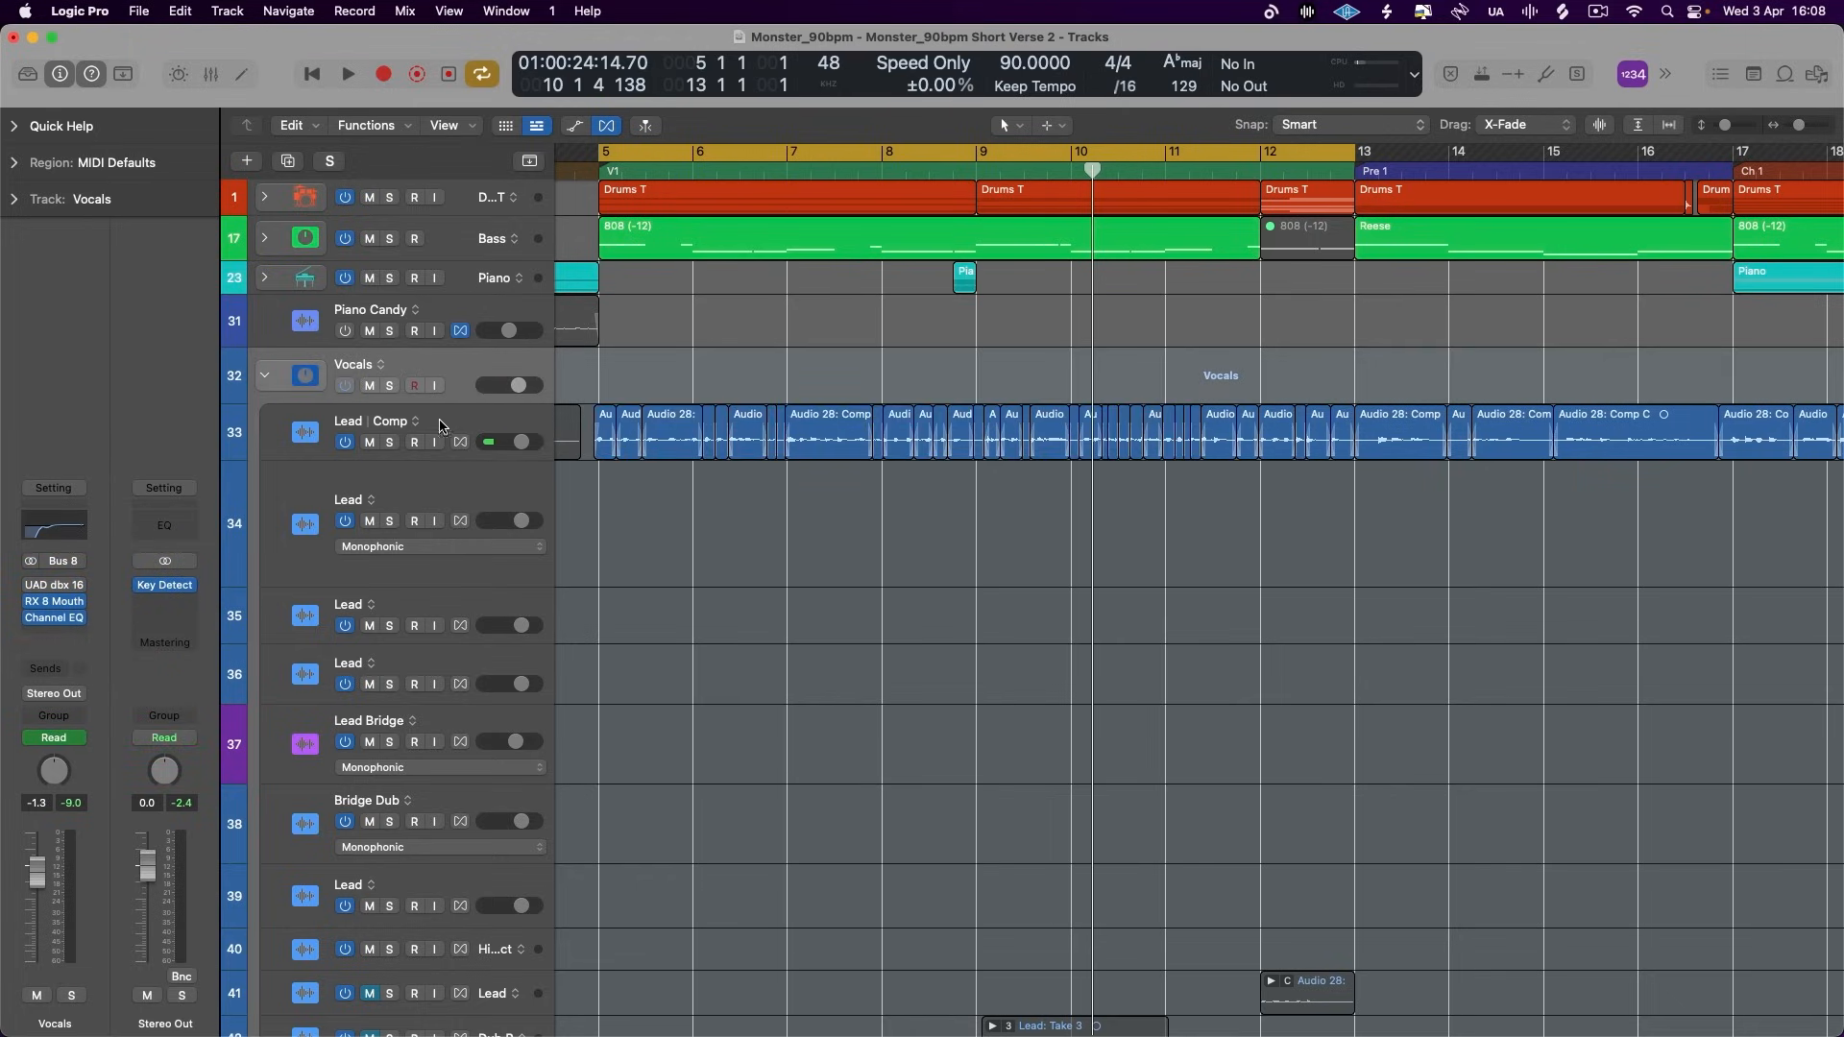
left_click(441, 427)
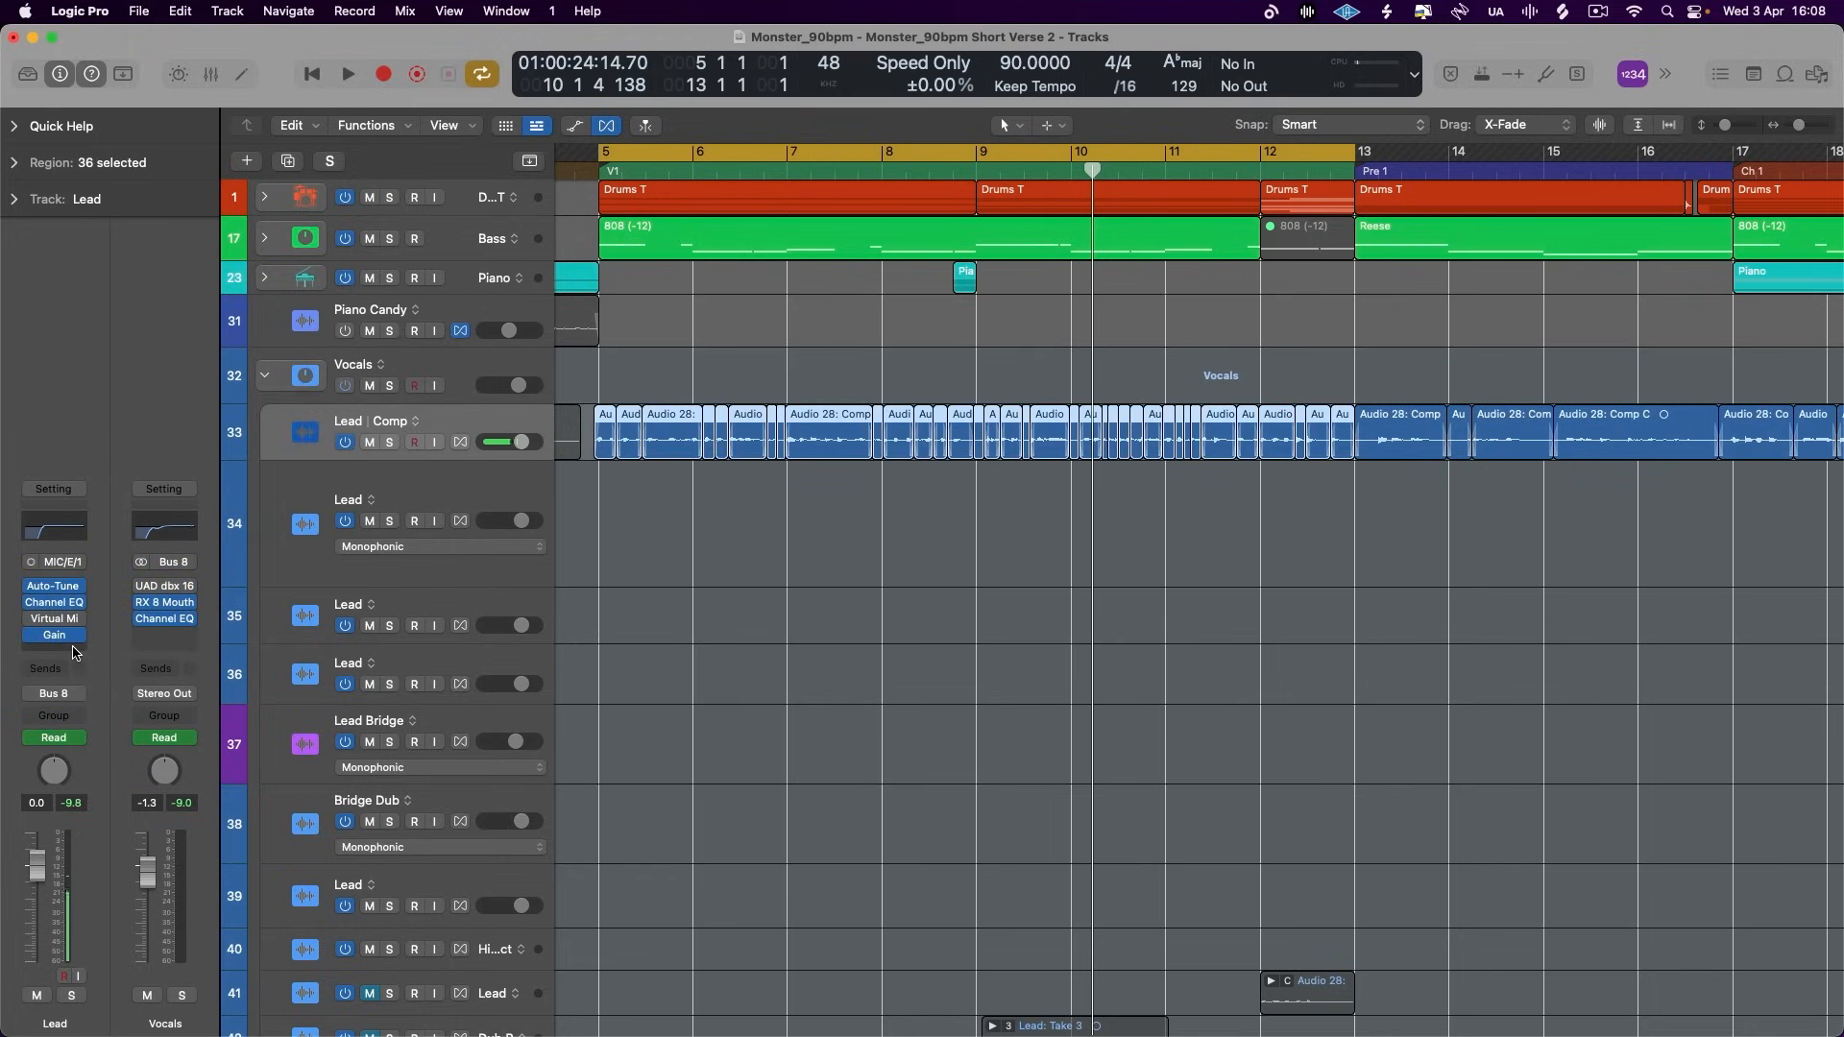
left_click(75, 651)
mouse_move(86, 750)
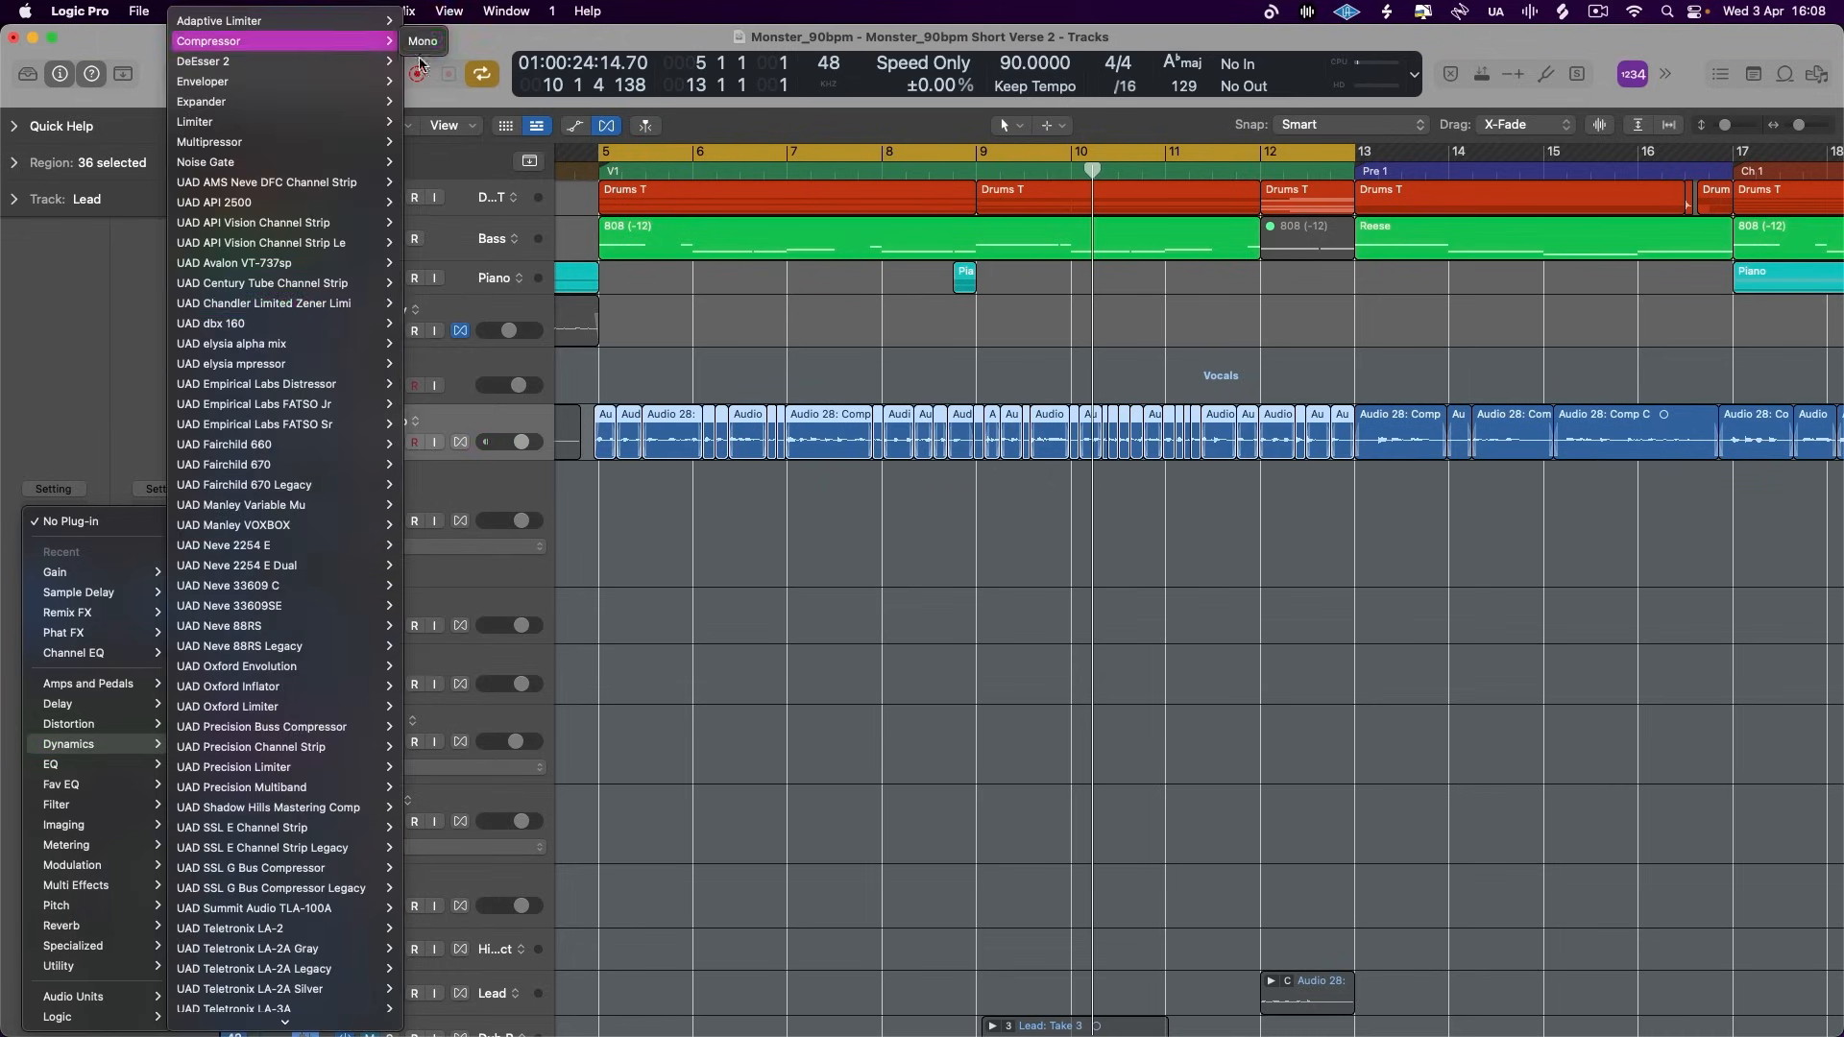
left_click(419, 48)
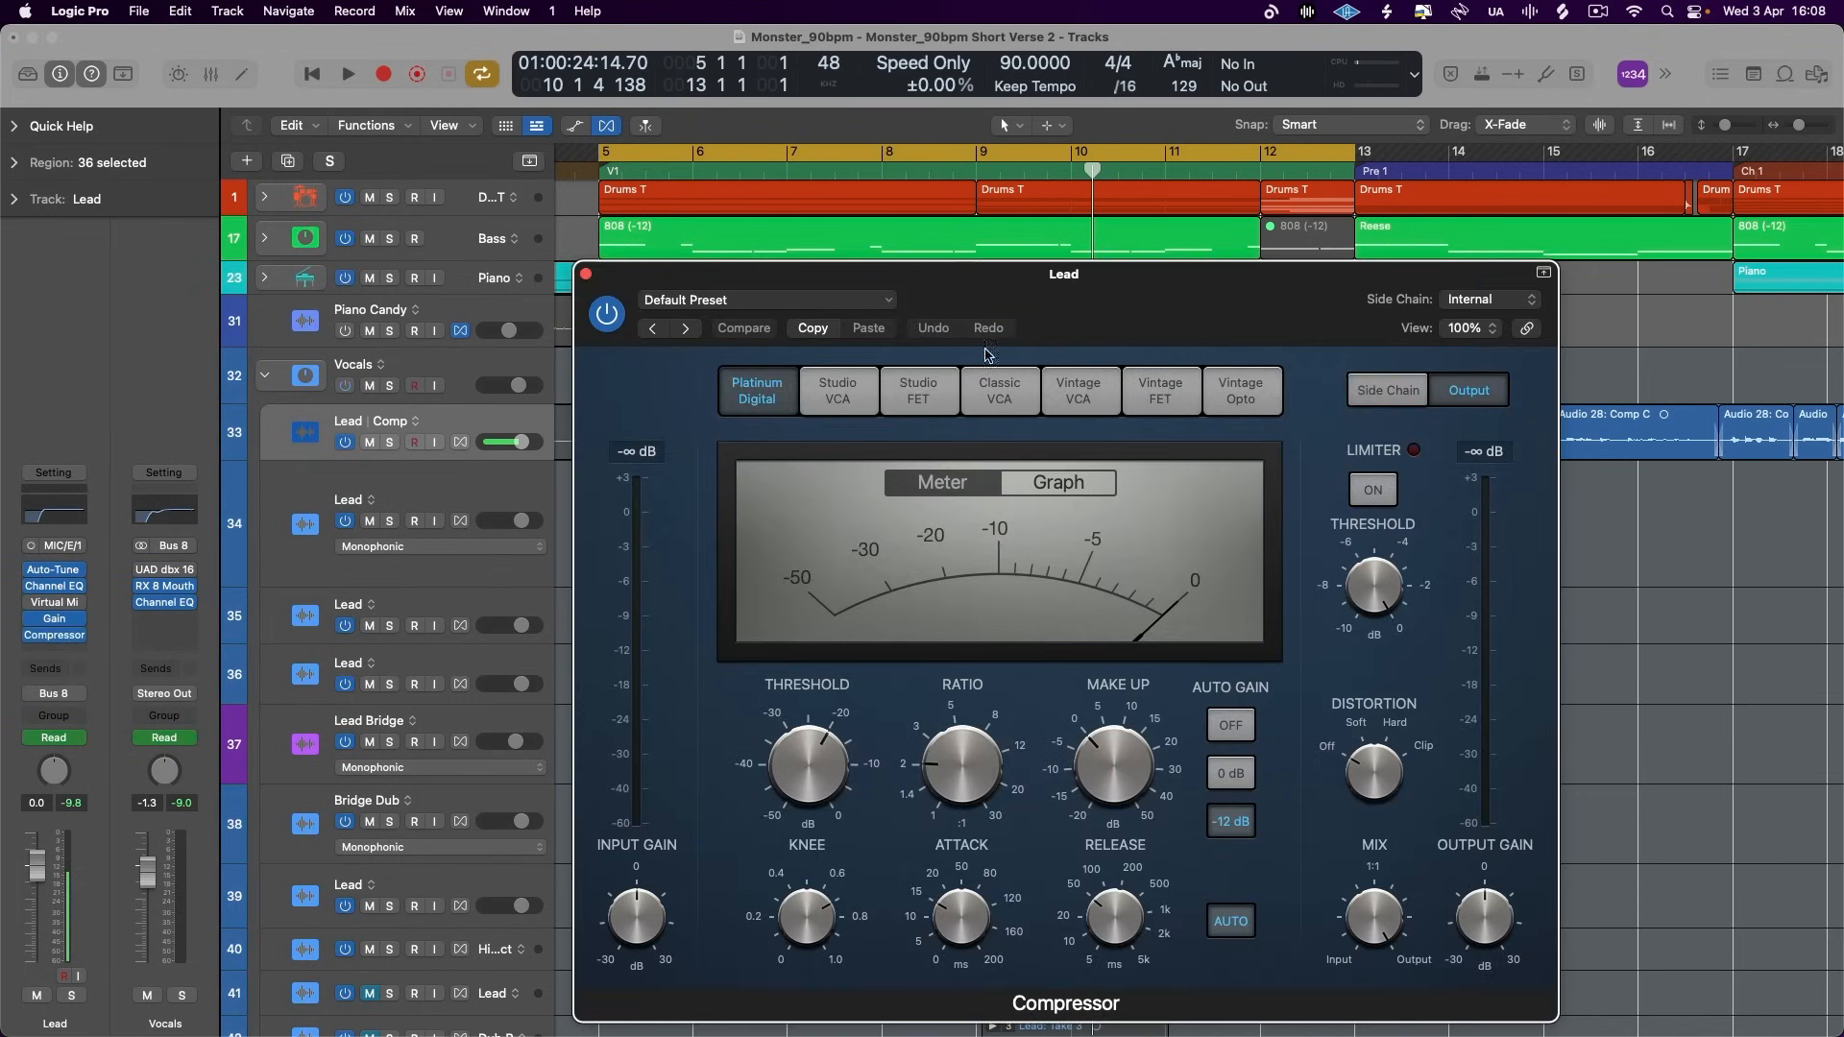
- Compare the Compressor's circuit models, including Studio VCA and Vintage FET, and choose Studio FET
left_click(845, 387)
left_click(903, 393)
left_click(843, 397)
left_click(785, 397)
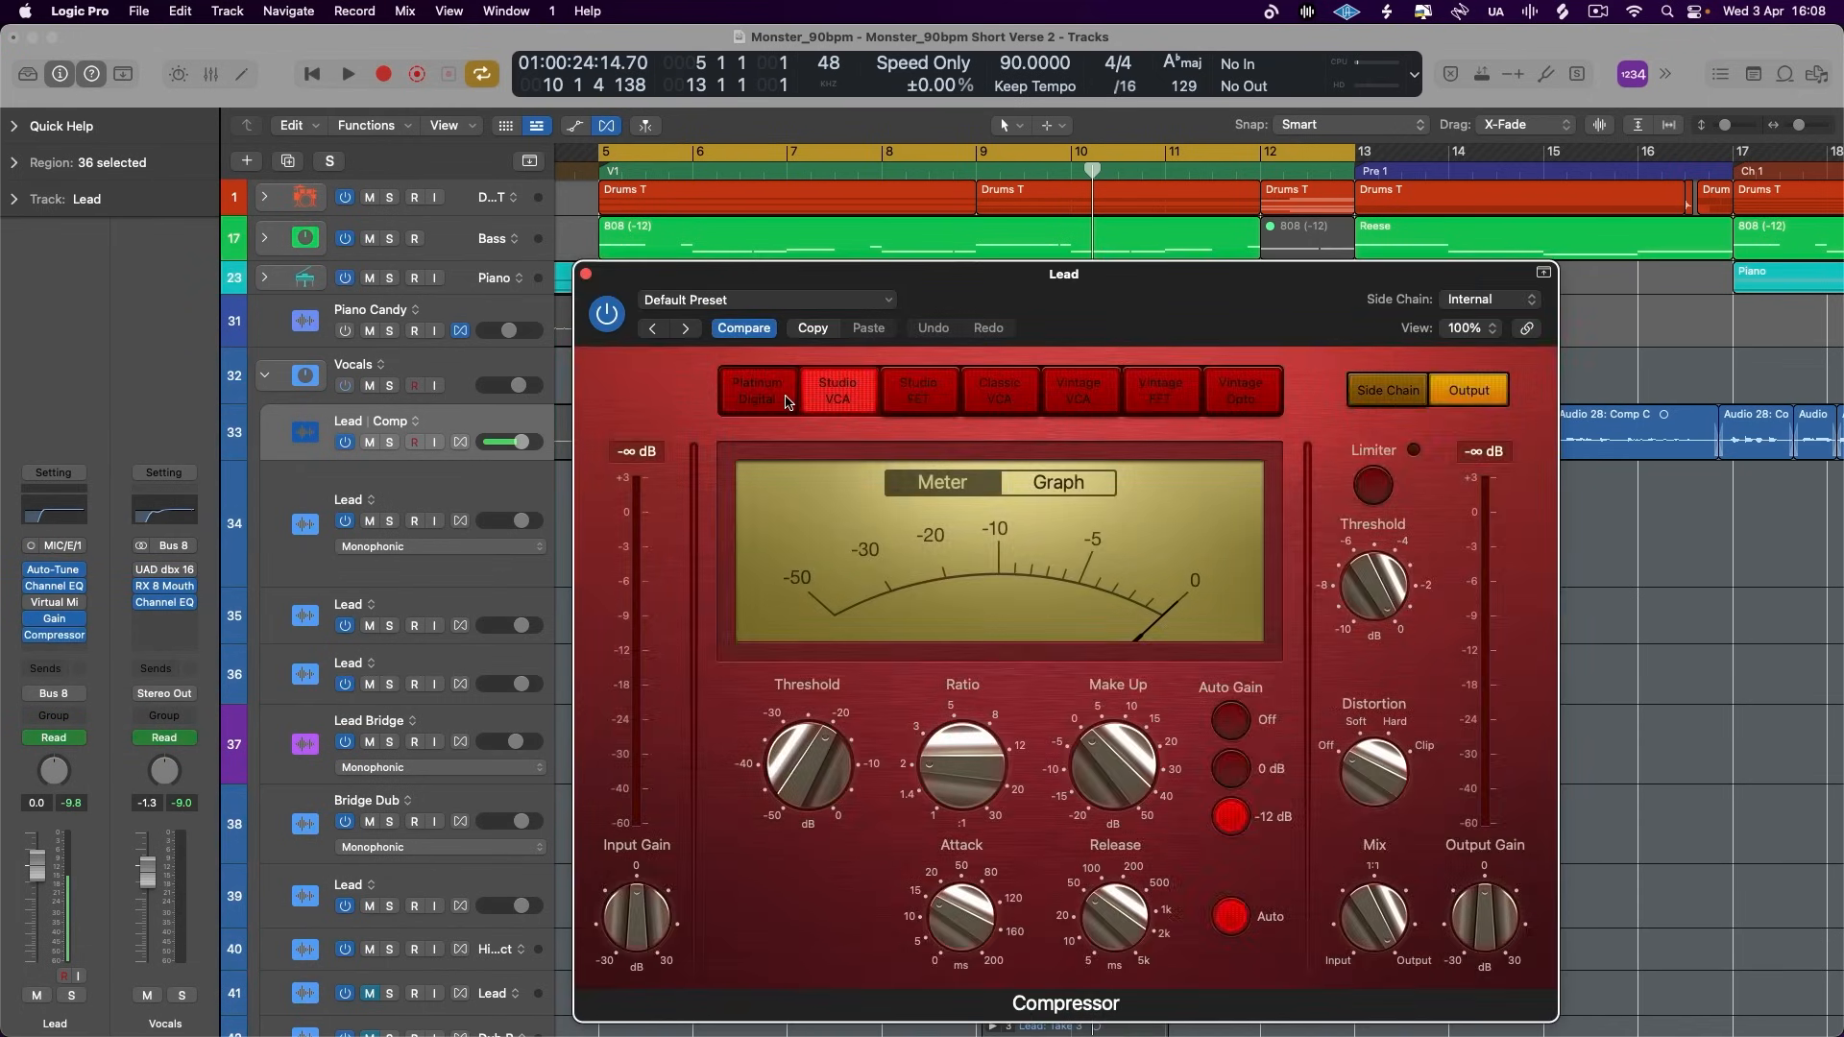
left_click_drag(1167, 340, 1128, 296)
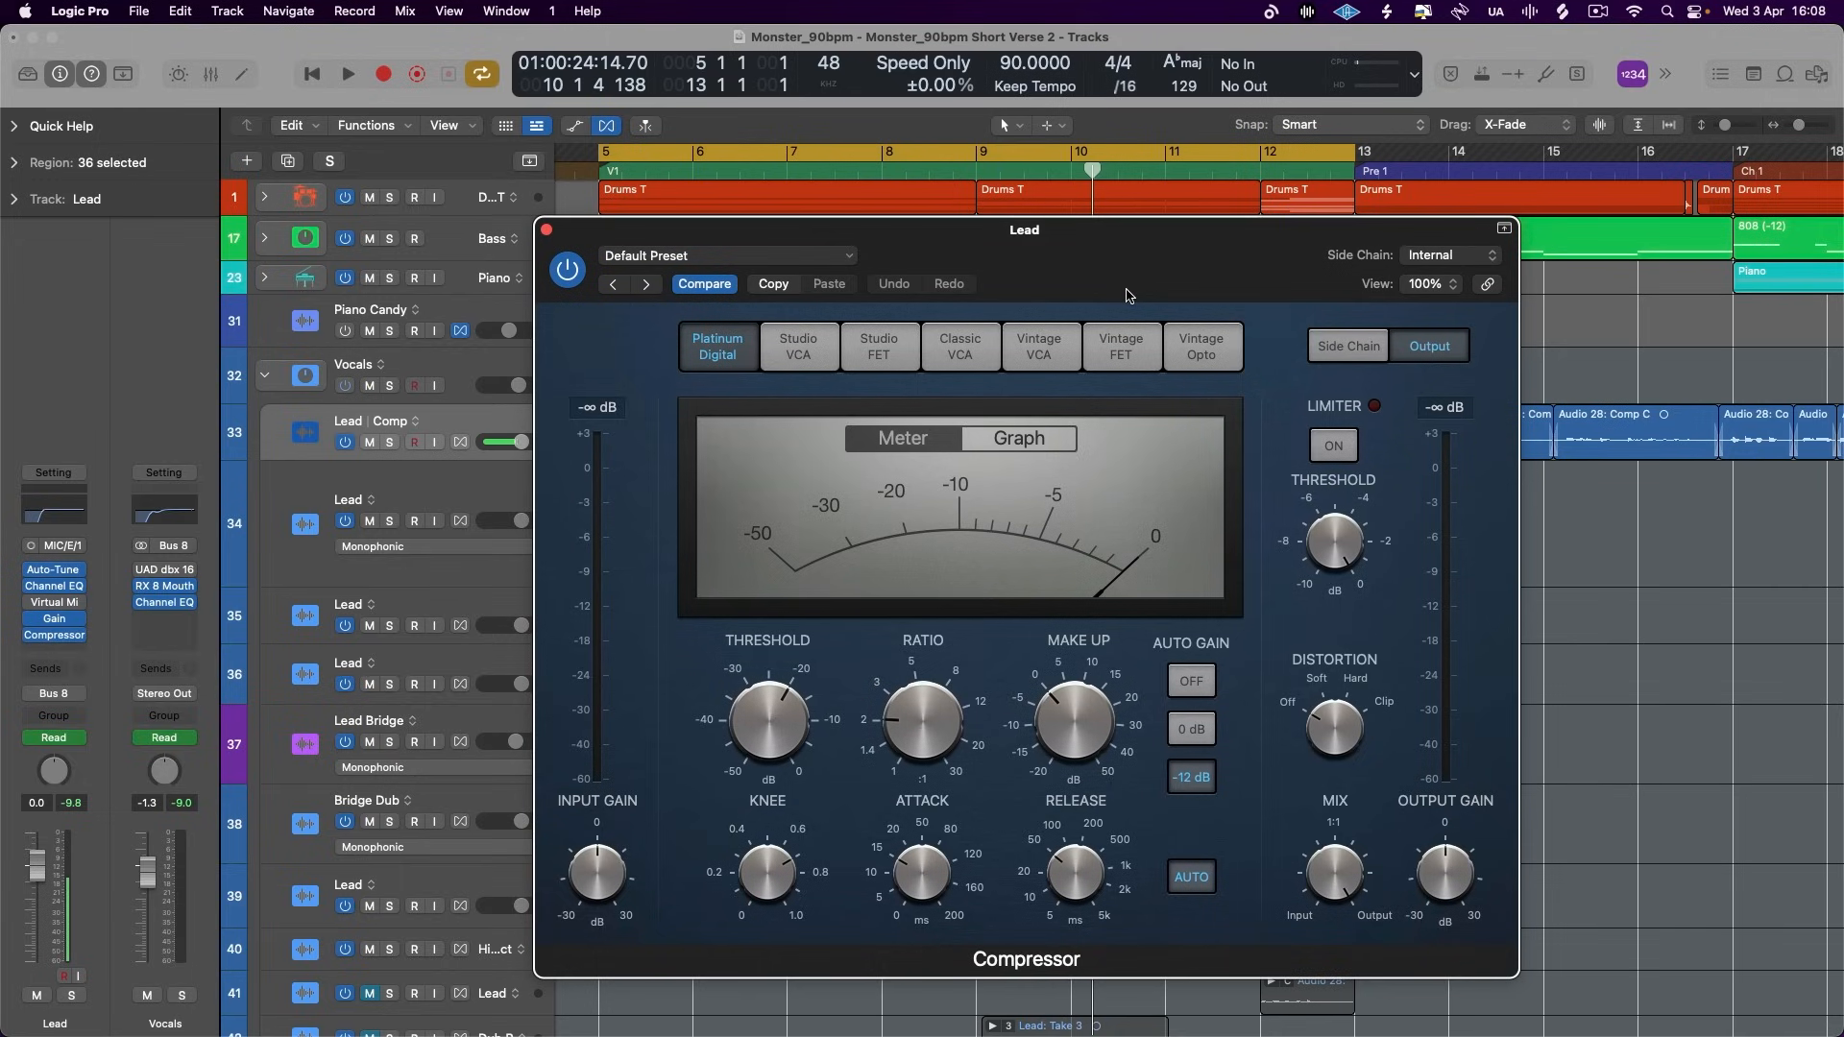
left_click(1120, 343)
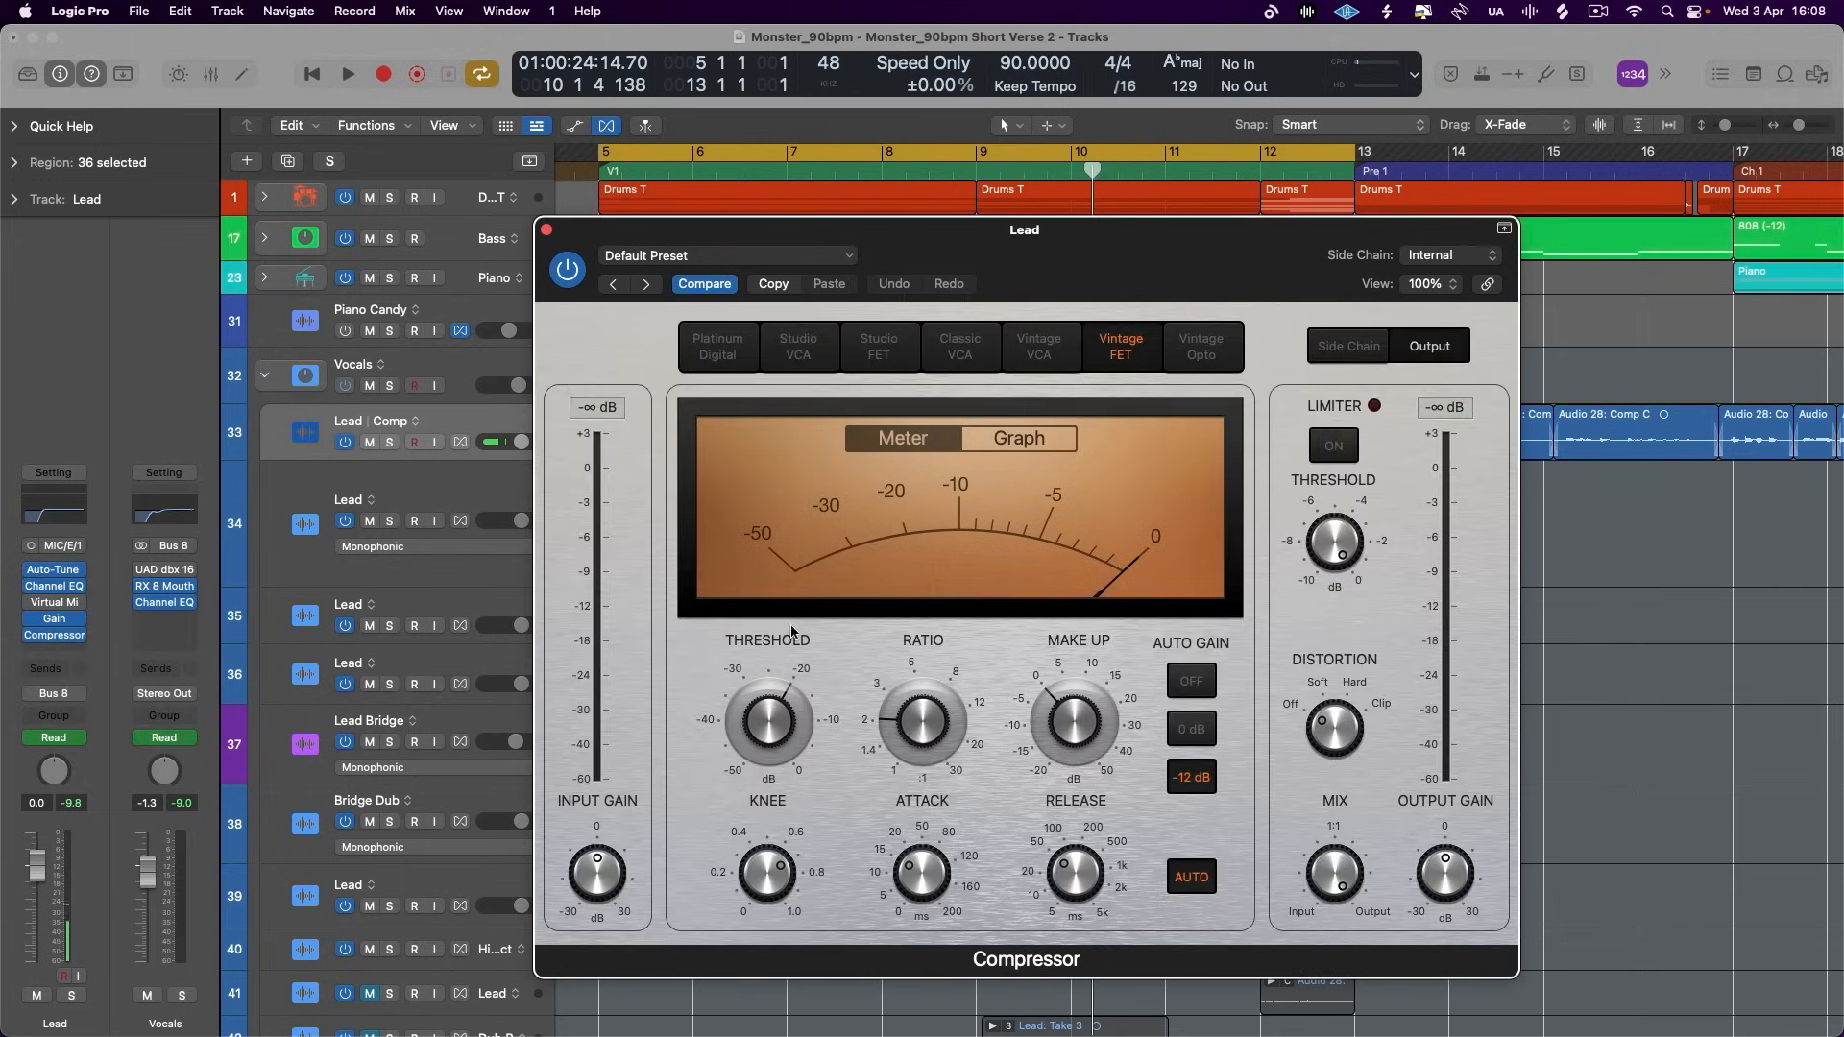
left_click(881, 347)
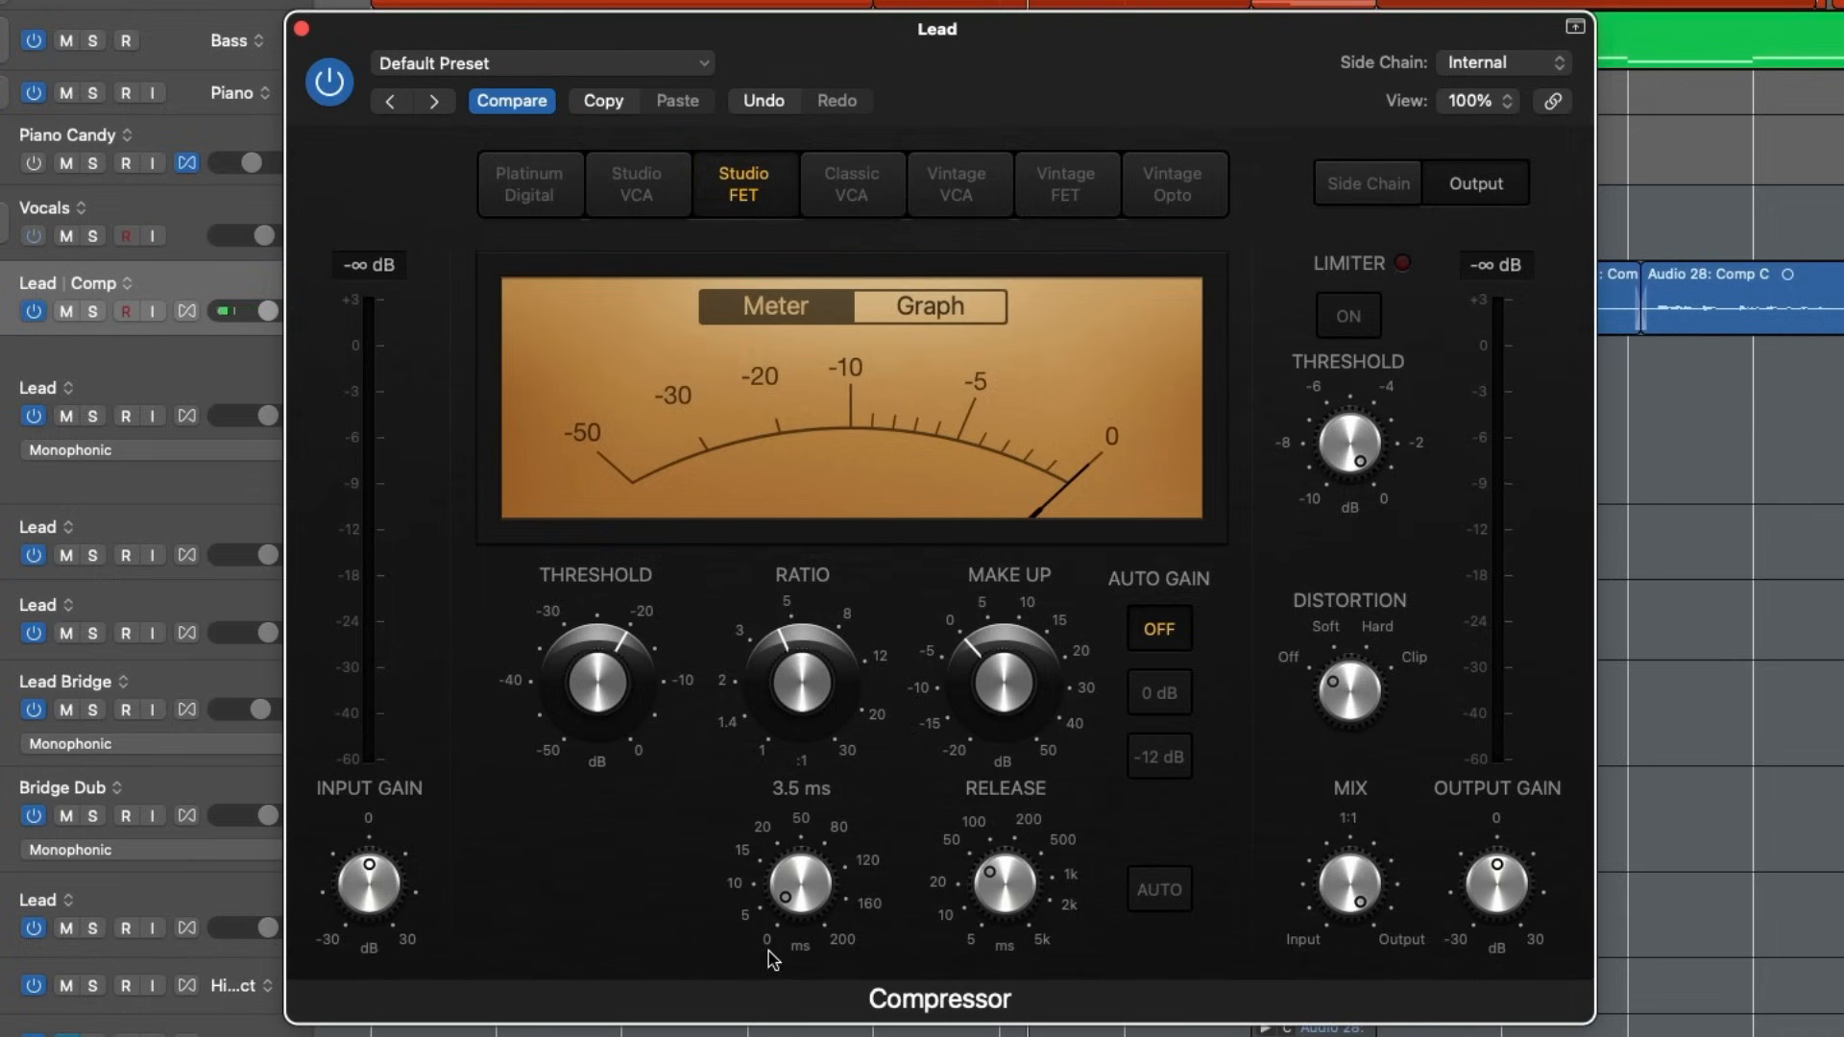
- Set the Studio FET compressor's release to 8 ms, threshold to -15 dB and ratio slightly above 5:1, using the graph display
left_click_drag(1029, 880, 1039, 792)
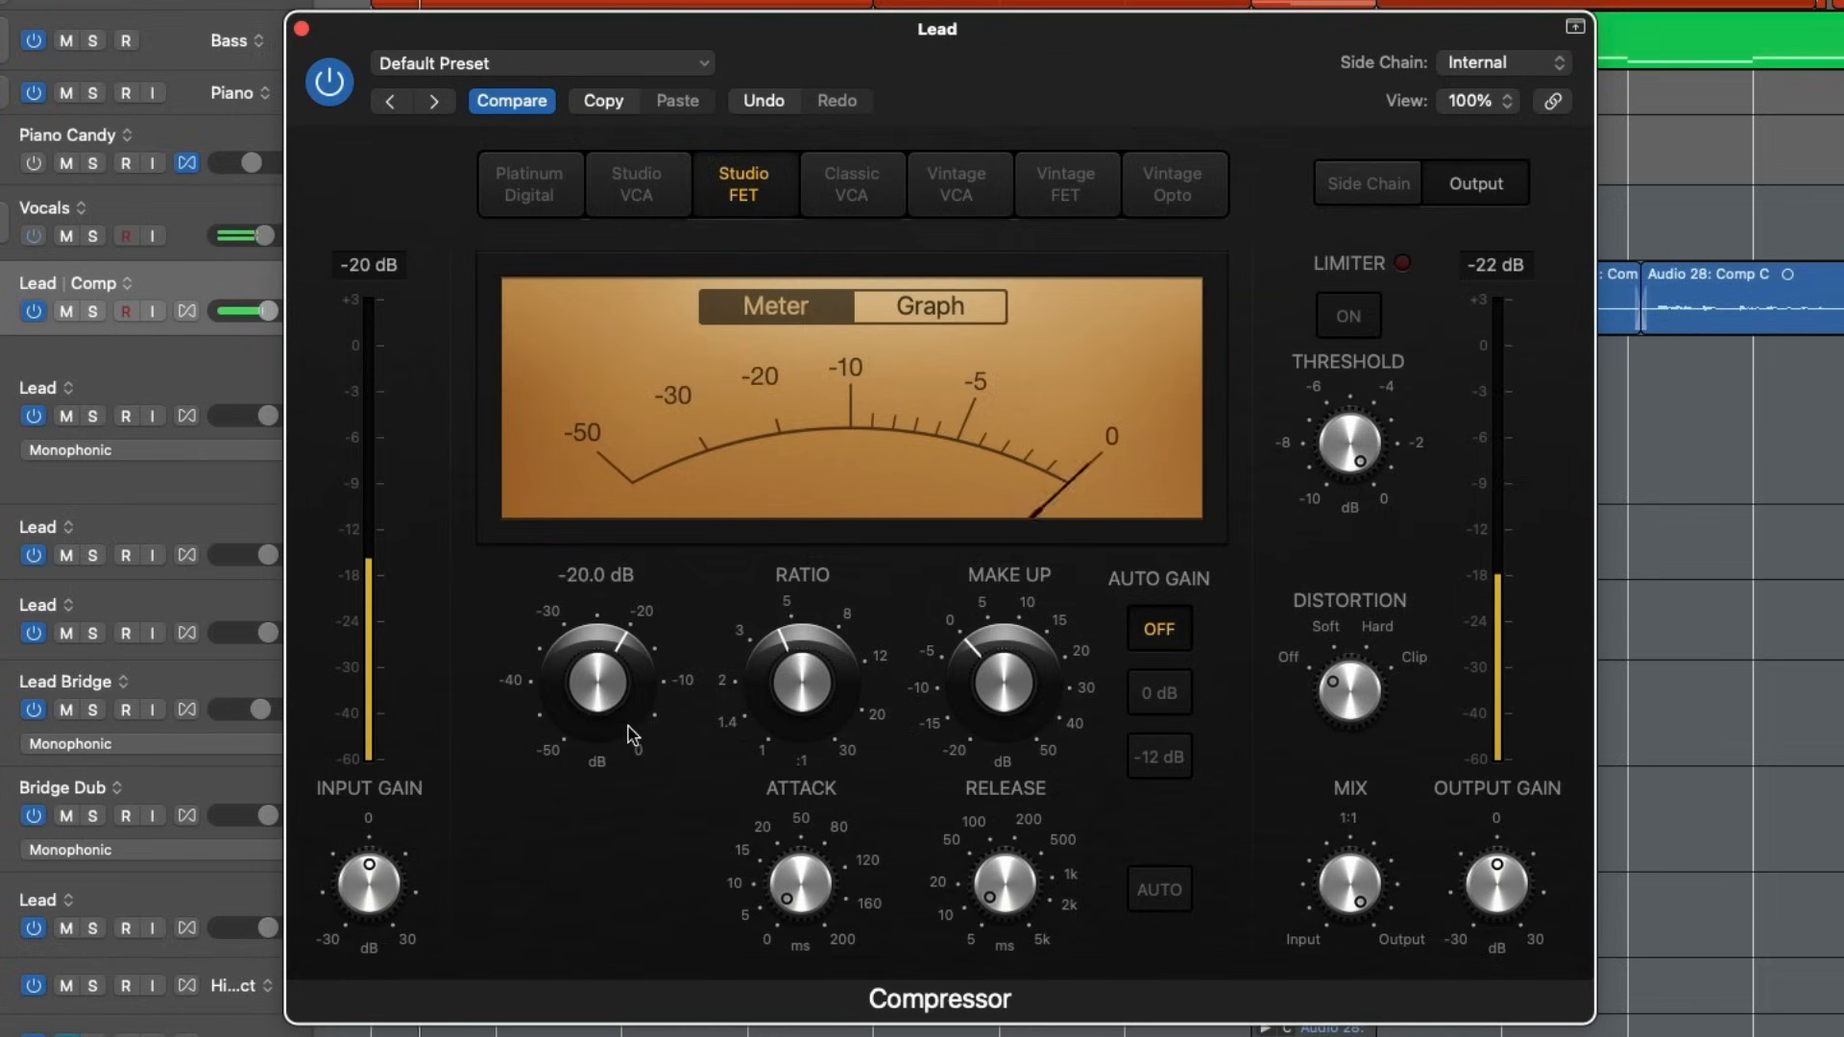
left_click_drag(630, 731, 633, 681)
left_click(903, 311)
left_click_drag(638, 649, 639, 659)
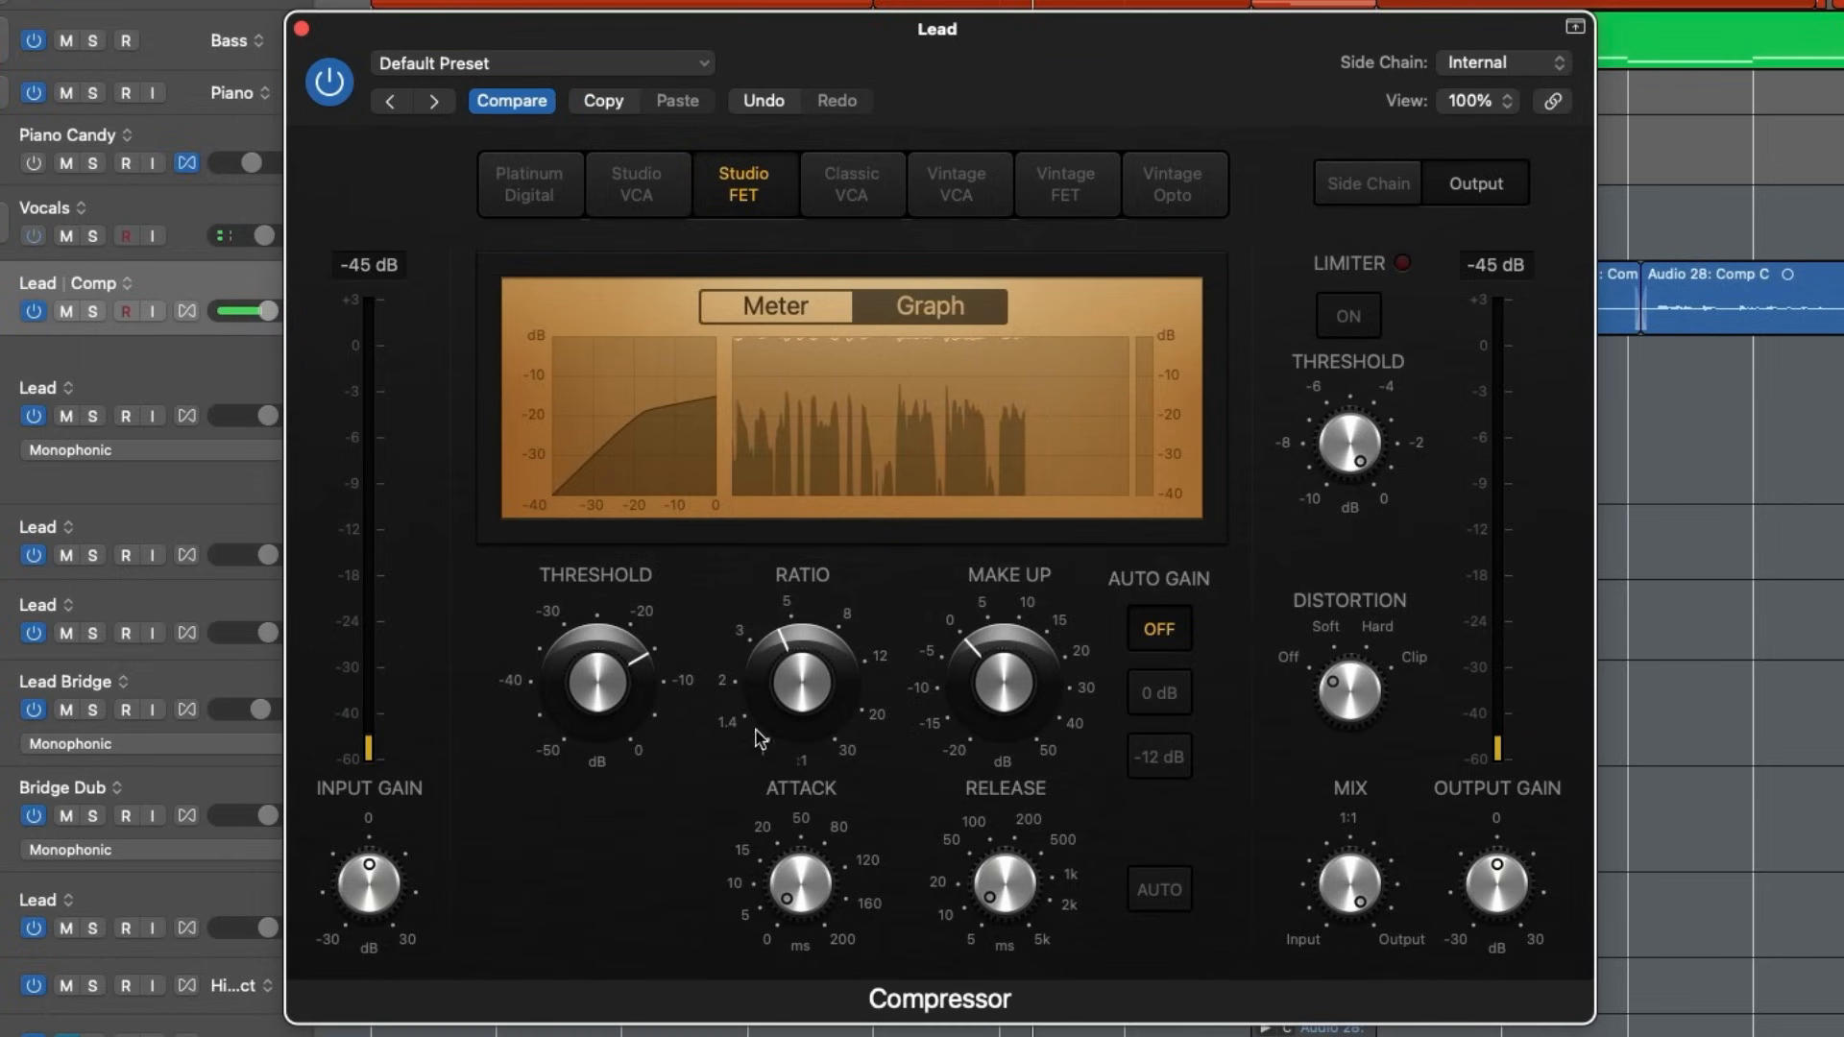
mouse_move(825, 733)
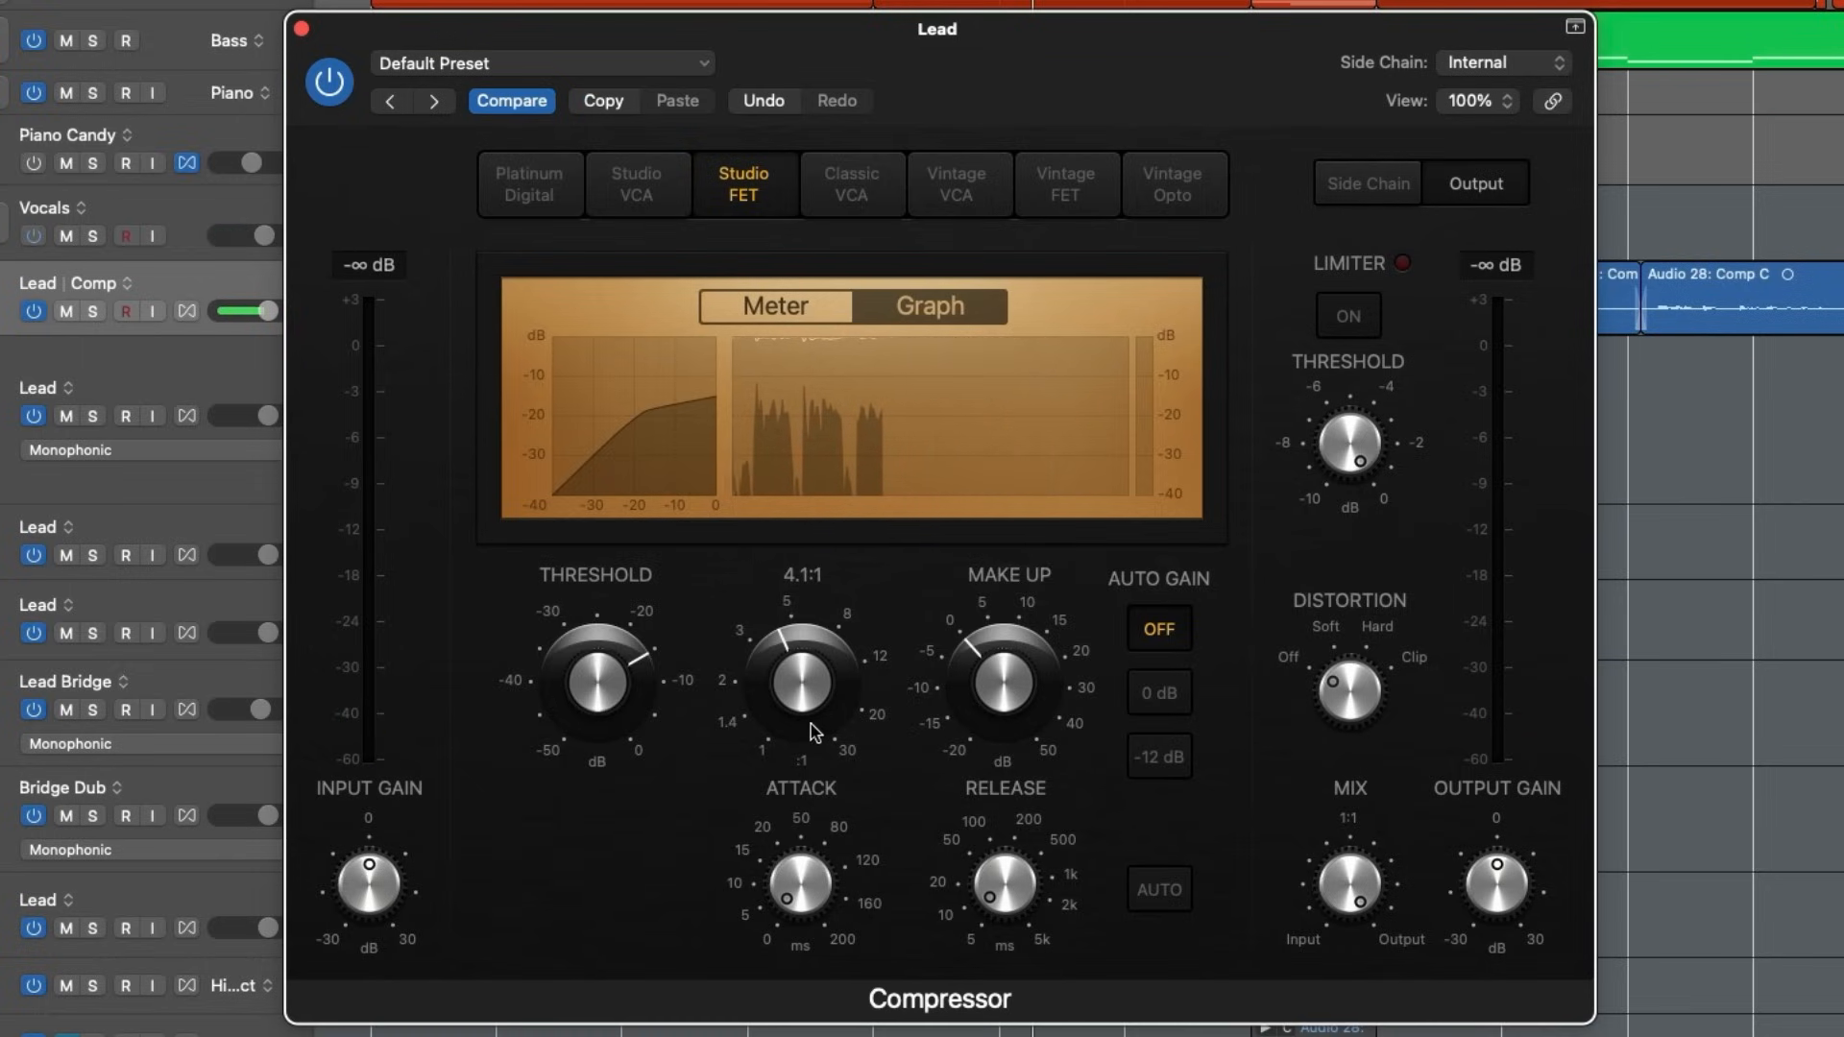
left_click_drag(795, 689, 813, 652)
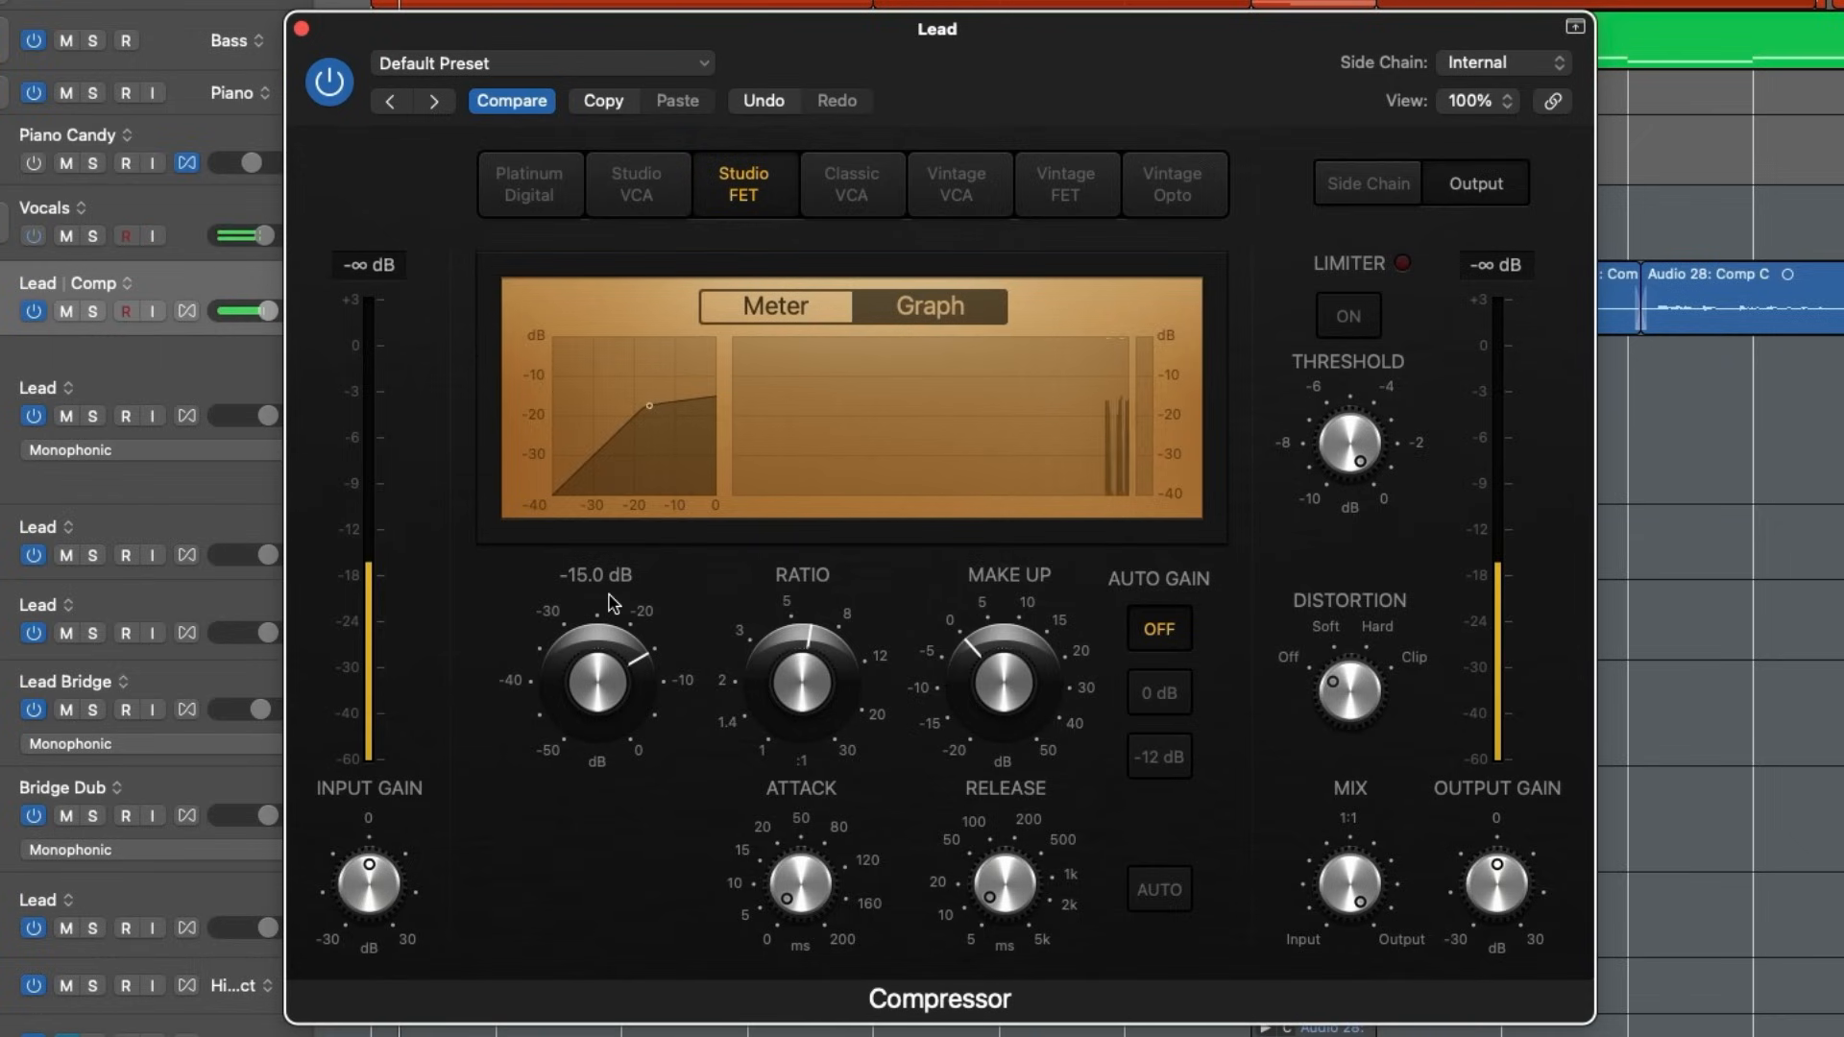
- Try slower release times of up to 5000 ms during playback, and return the release to its fast setting
mouse_move(992, 894)
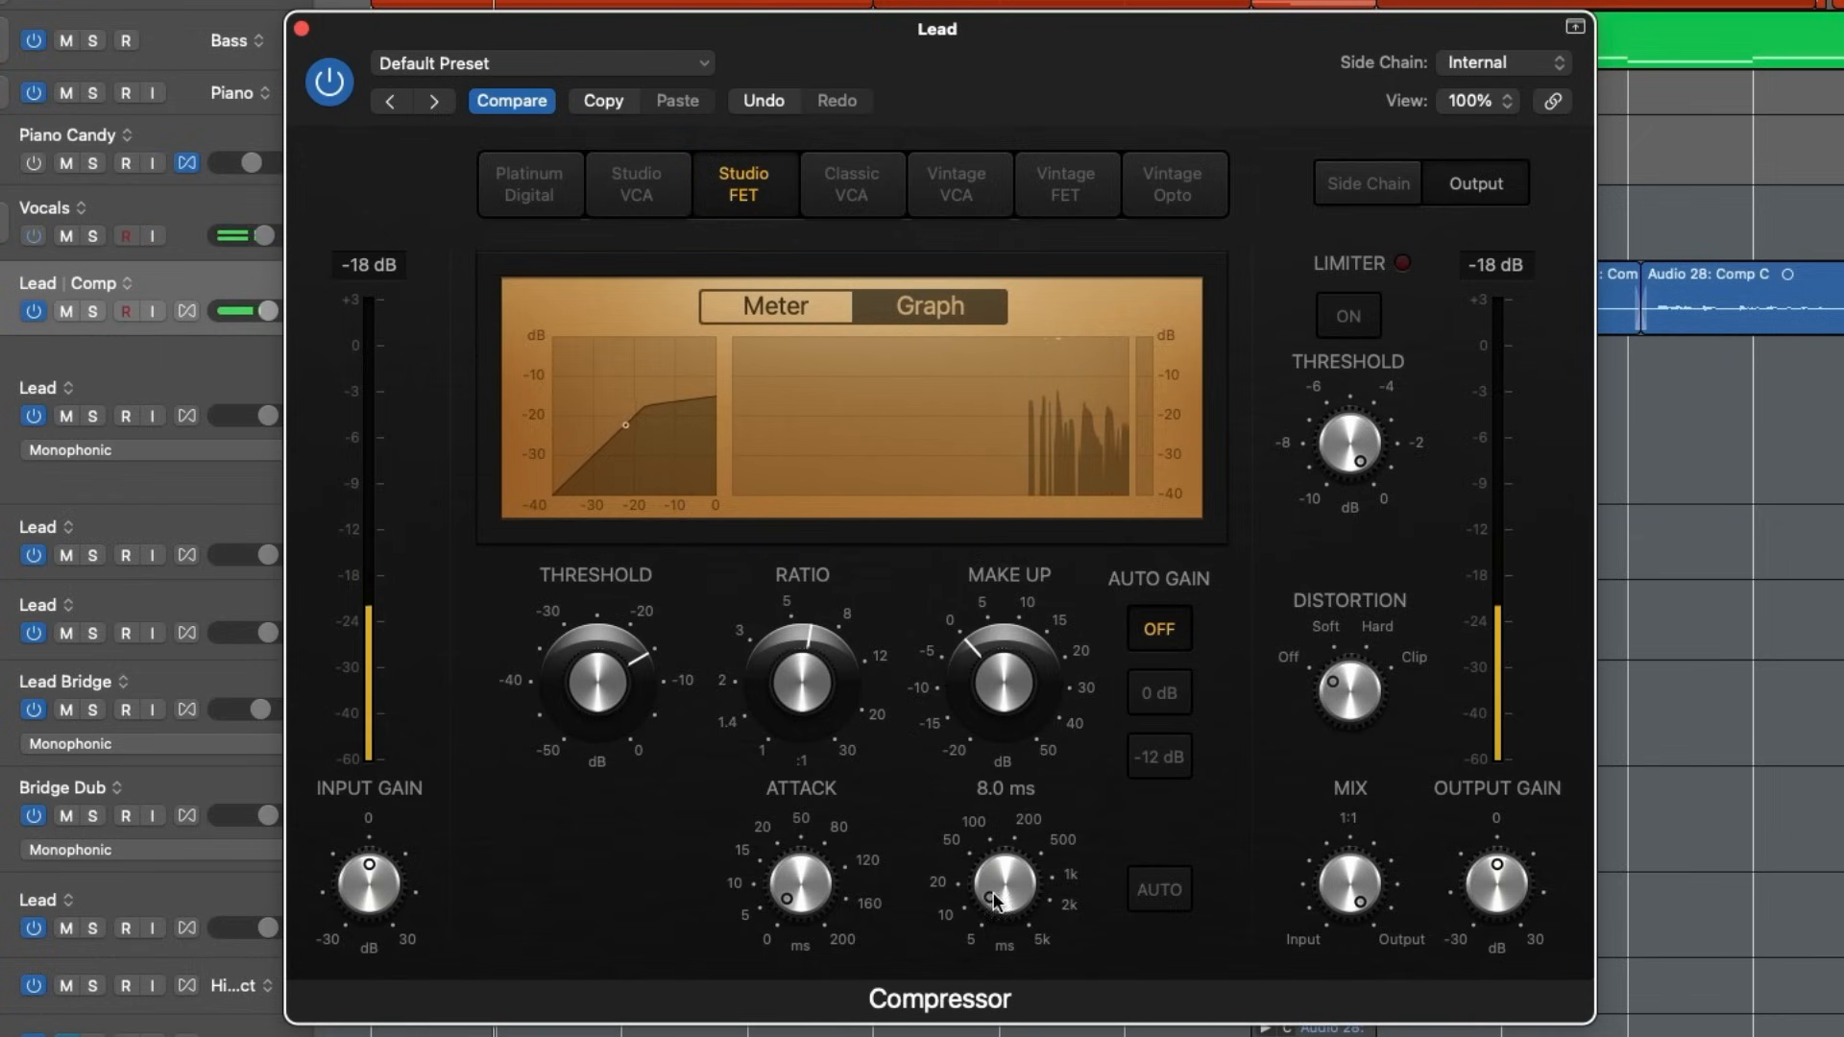
left_click_drag(995, 901, 1006, 797)
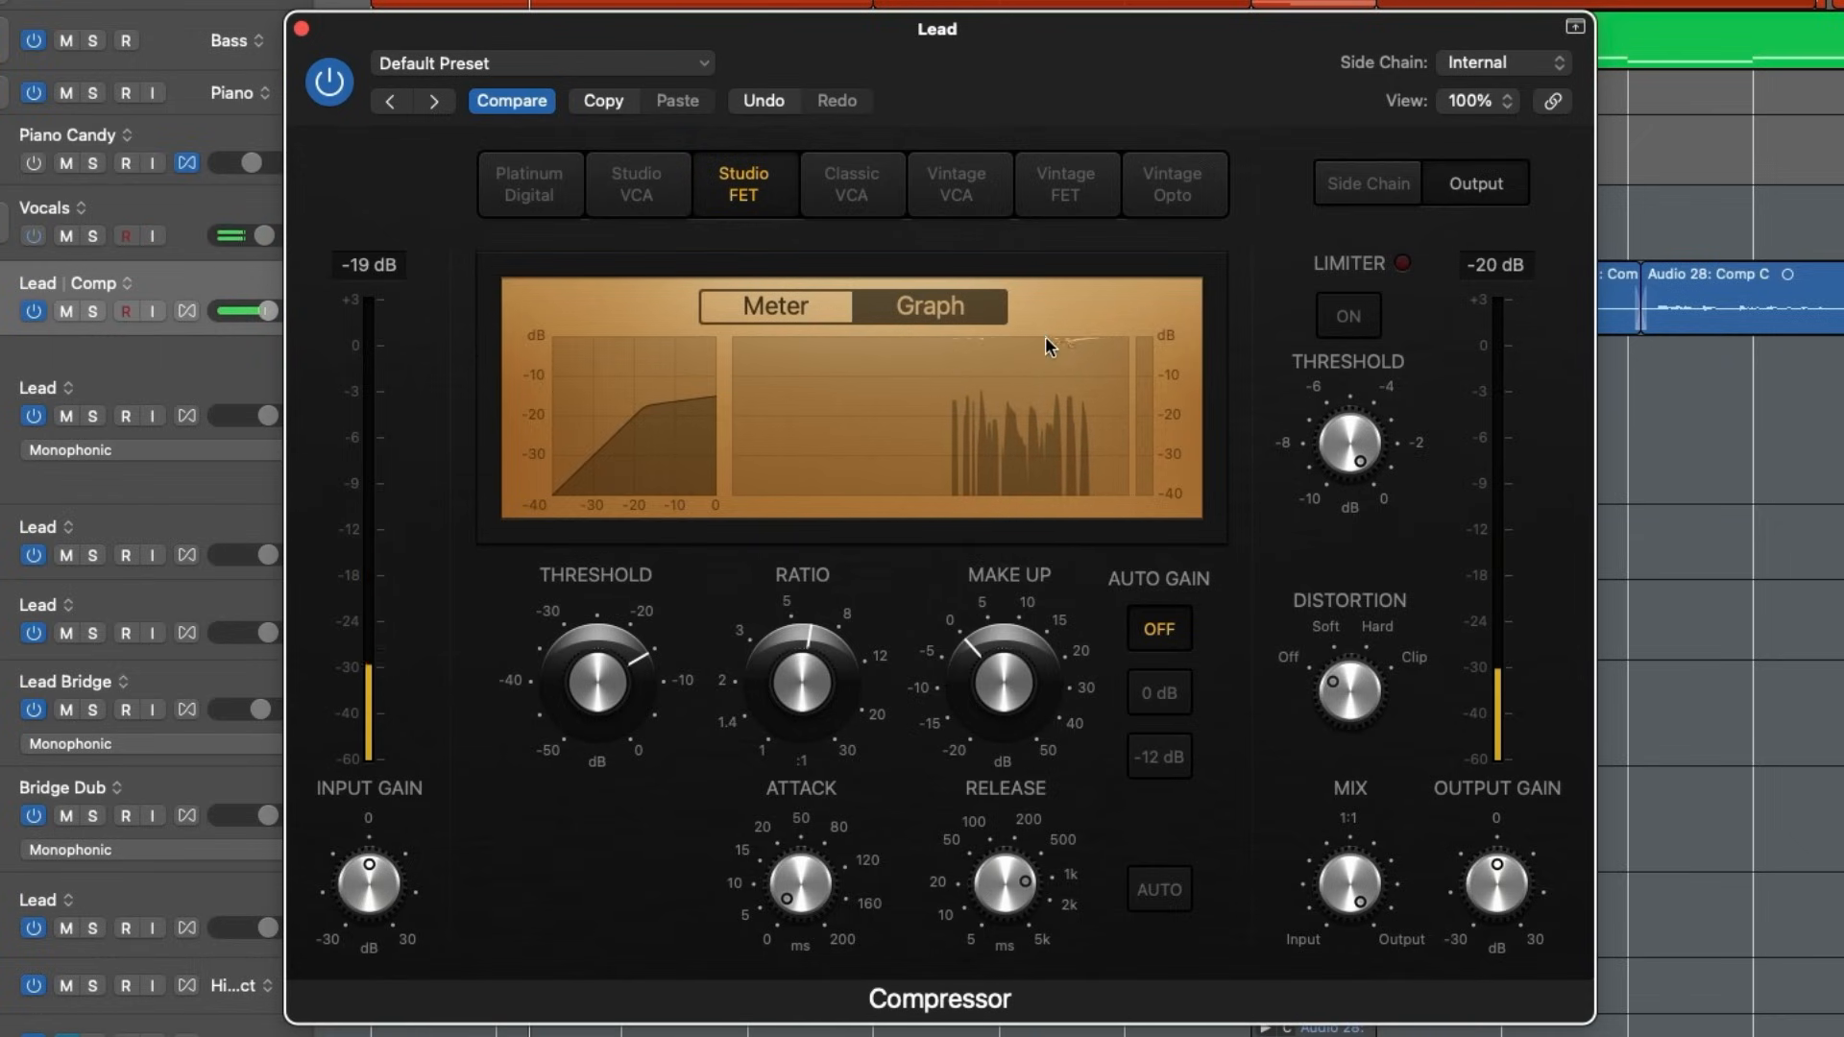
mouse_move(987, 927)
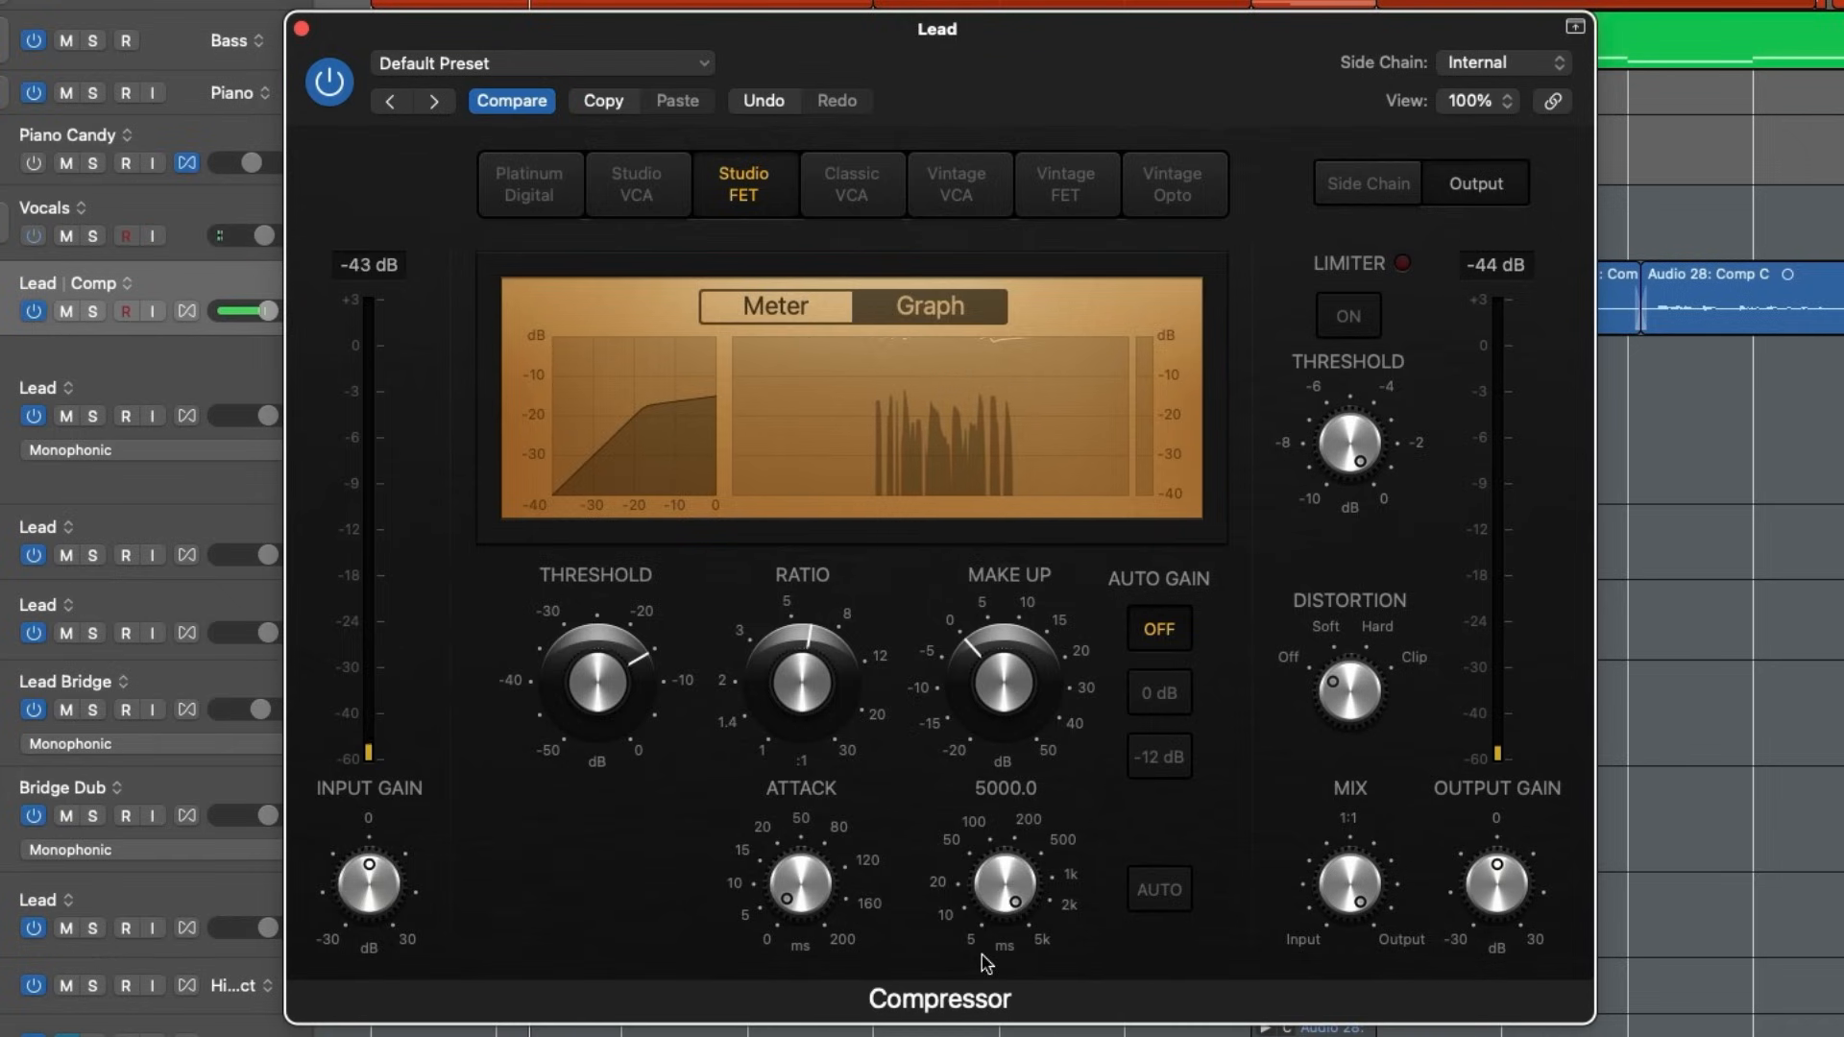
left_click_drag(993, 875, 983, 942)
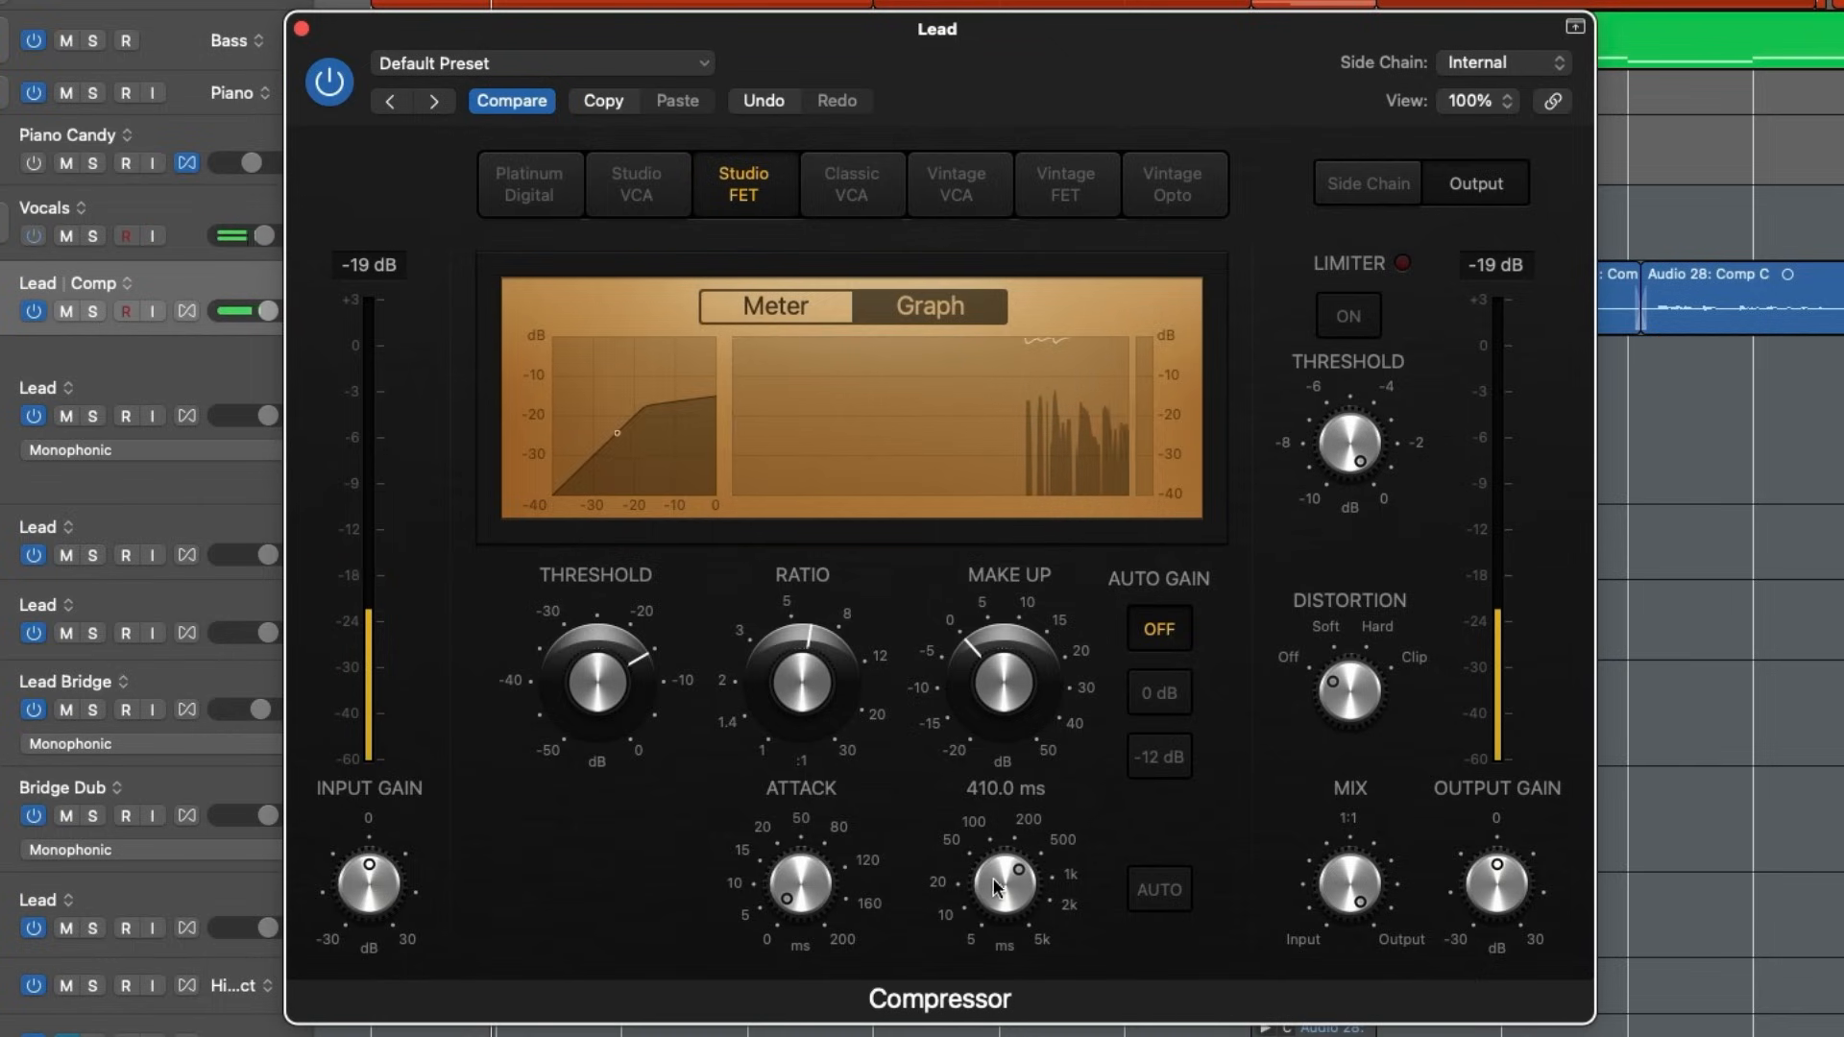
left_click_drag(998, 887, 932, 1035)
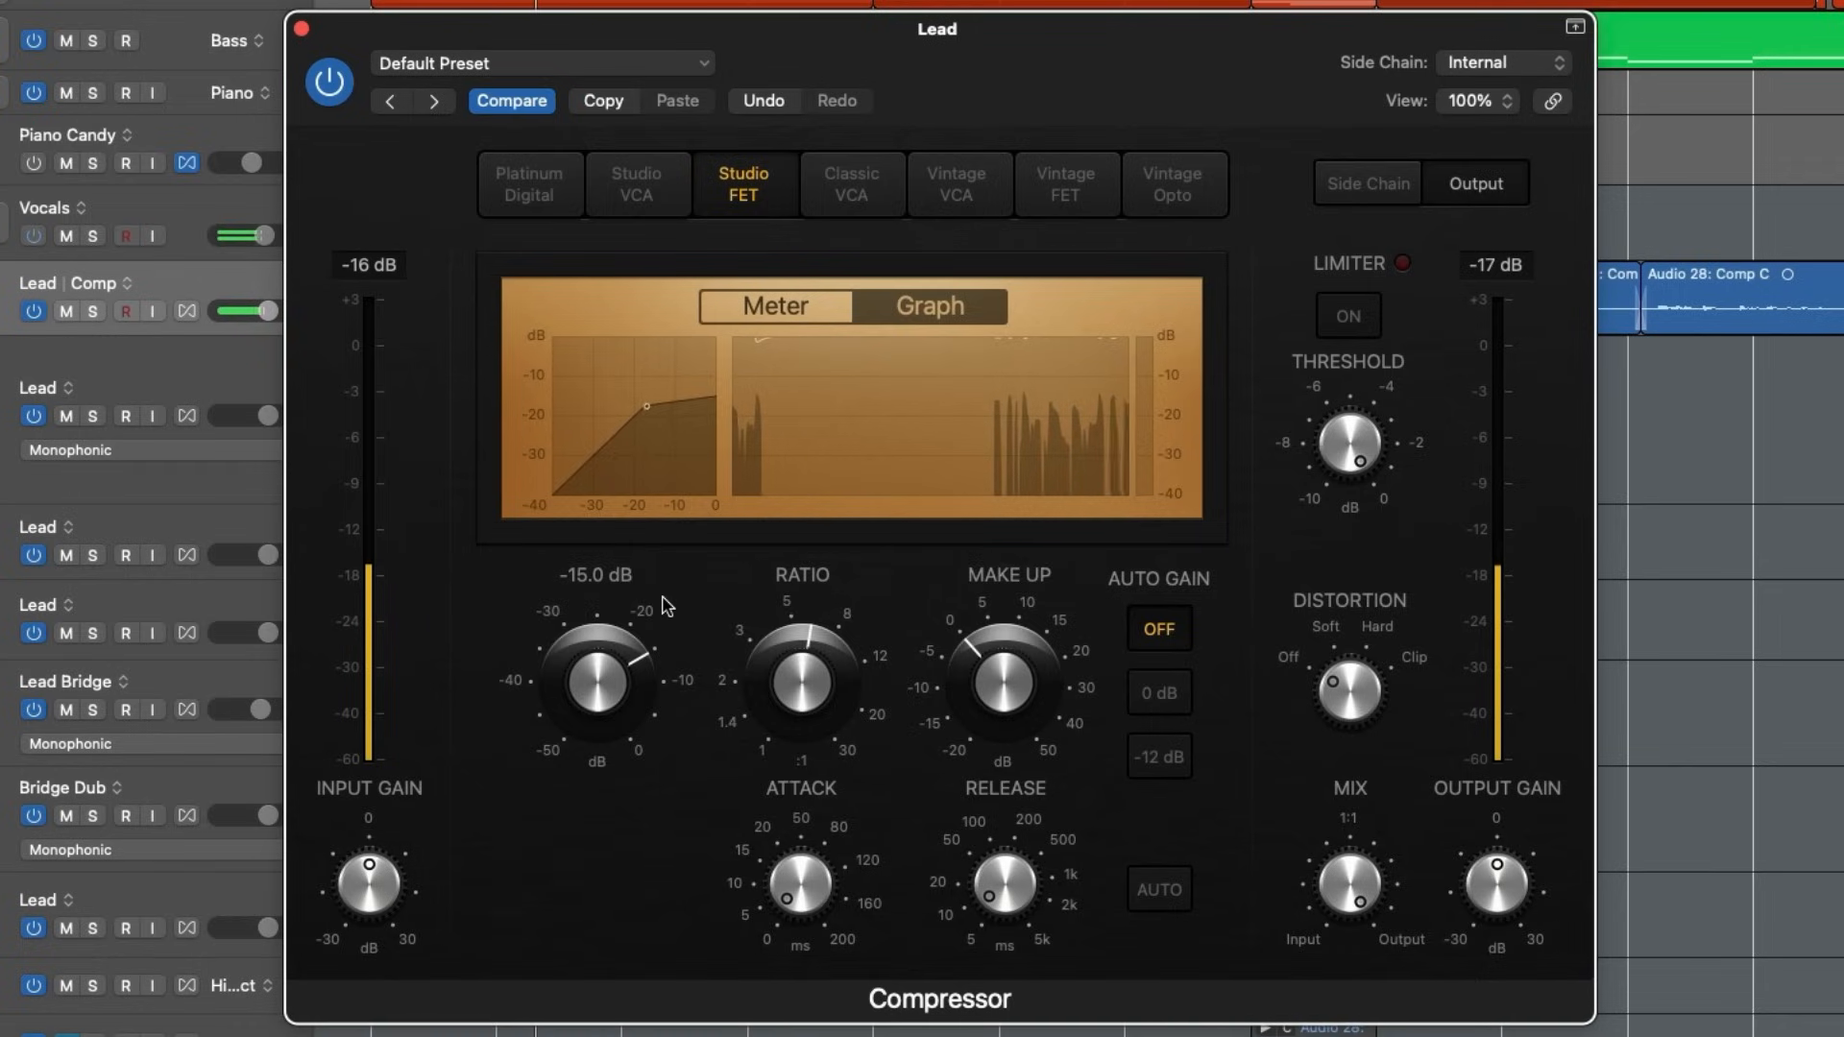
- Lower the threshold to -19.5 dB while checking gain reduction on the meter and graph, and close the Compressor
left_click_drag(555, 668, 555, 711)
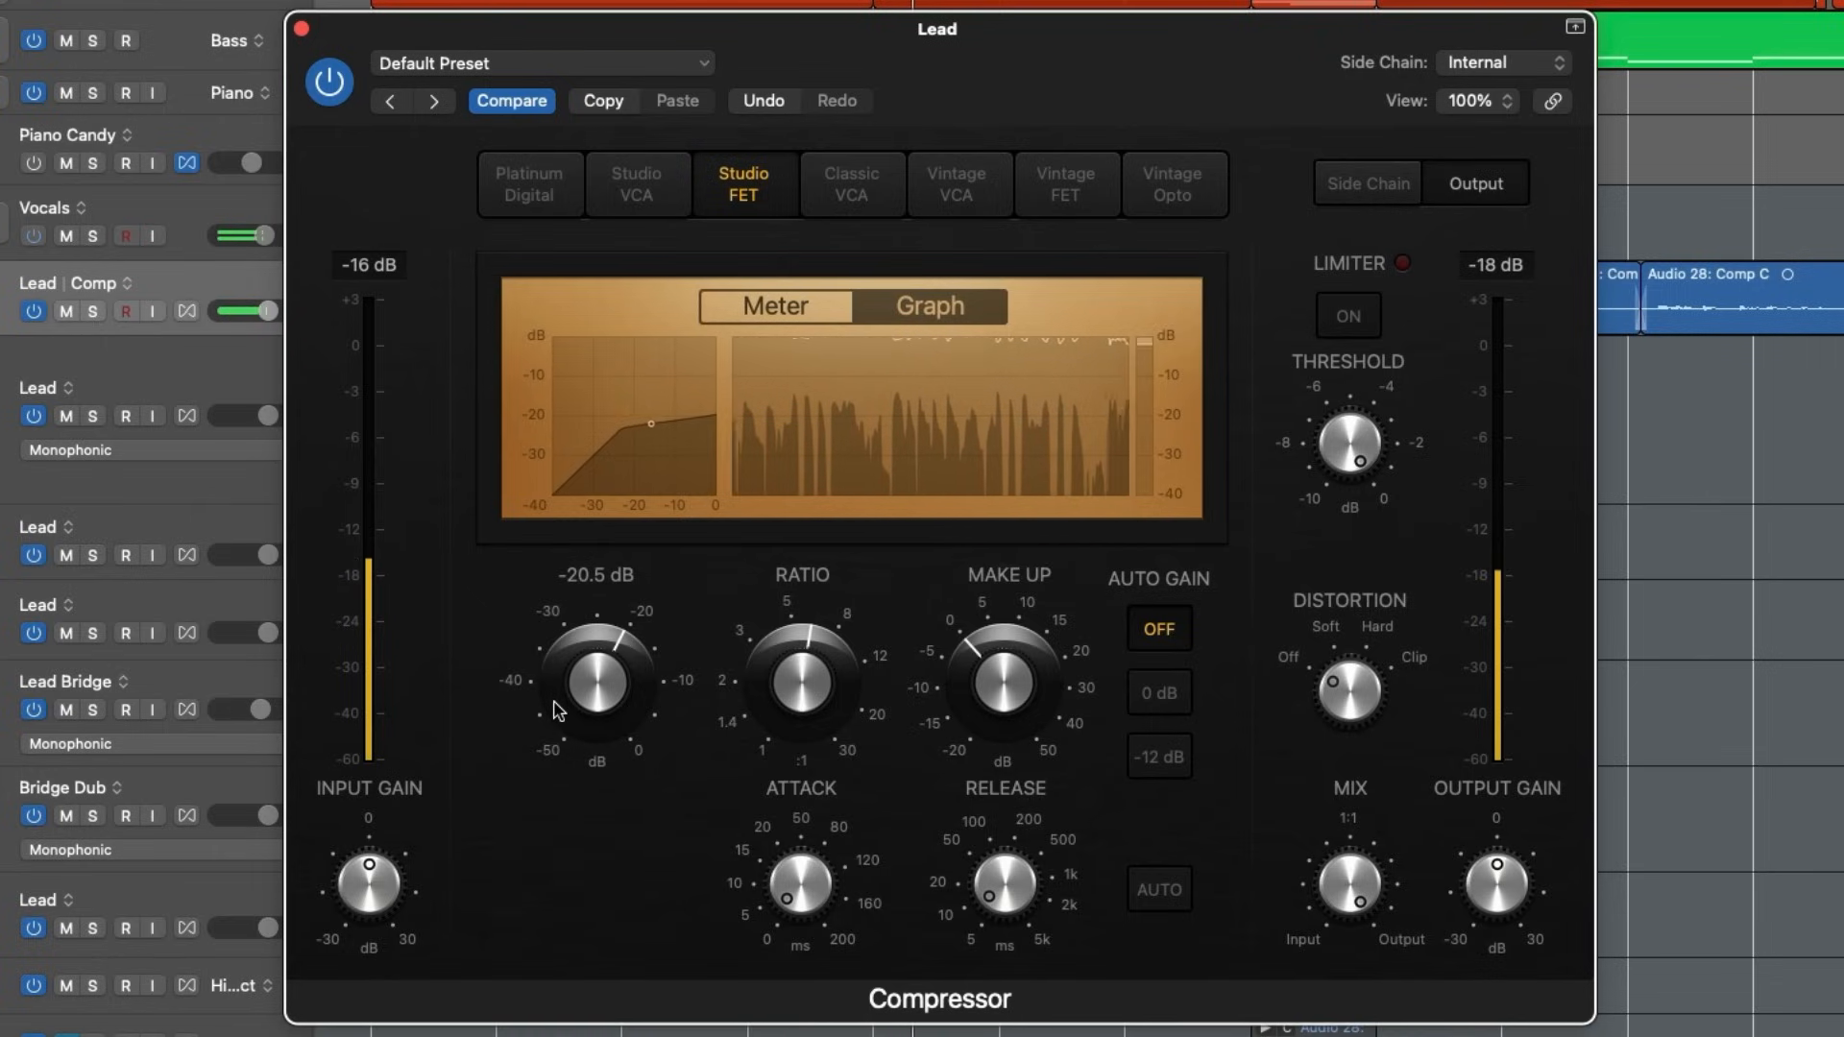
left_click(786, 300)
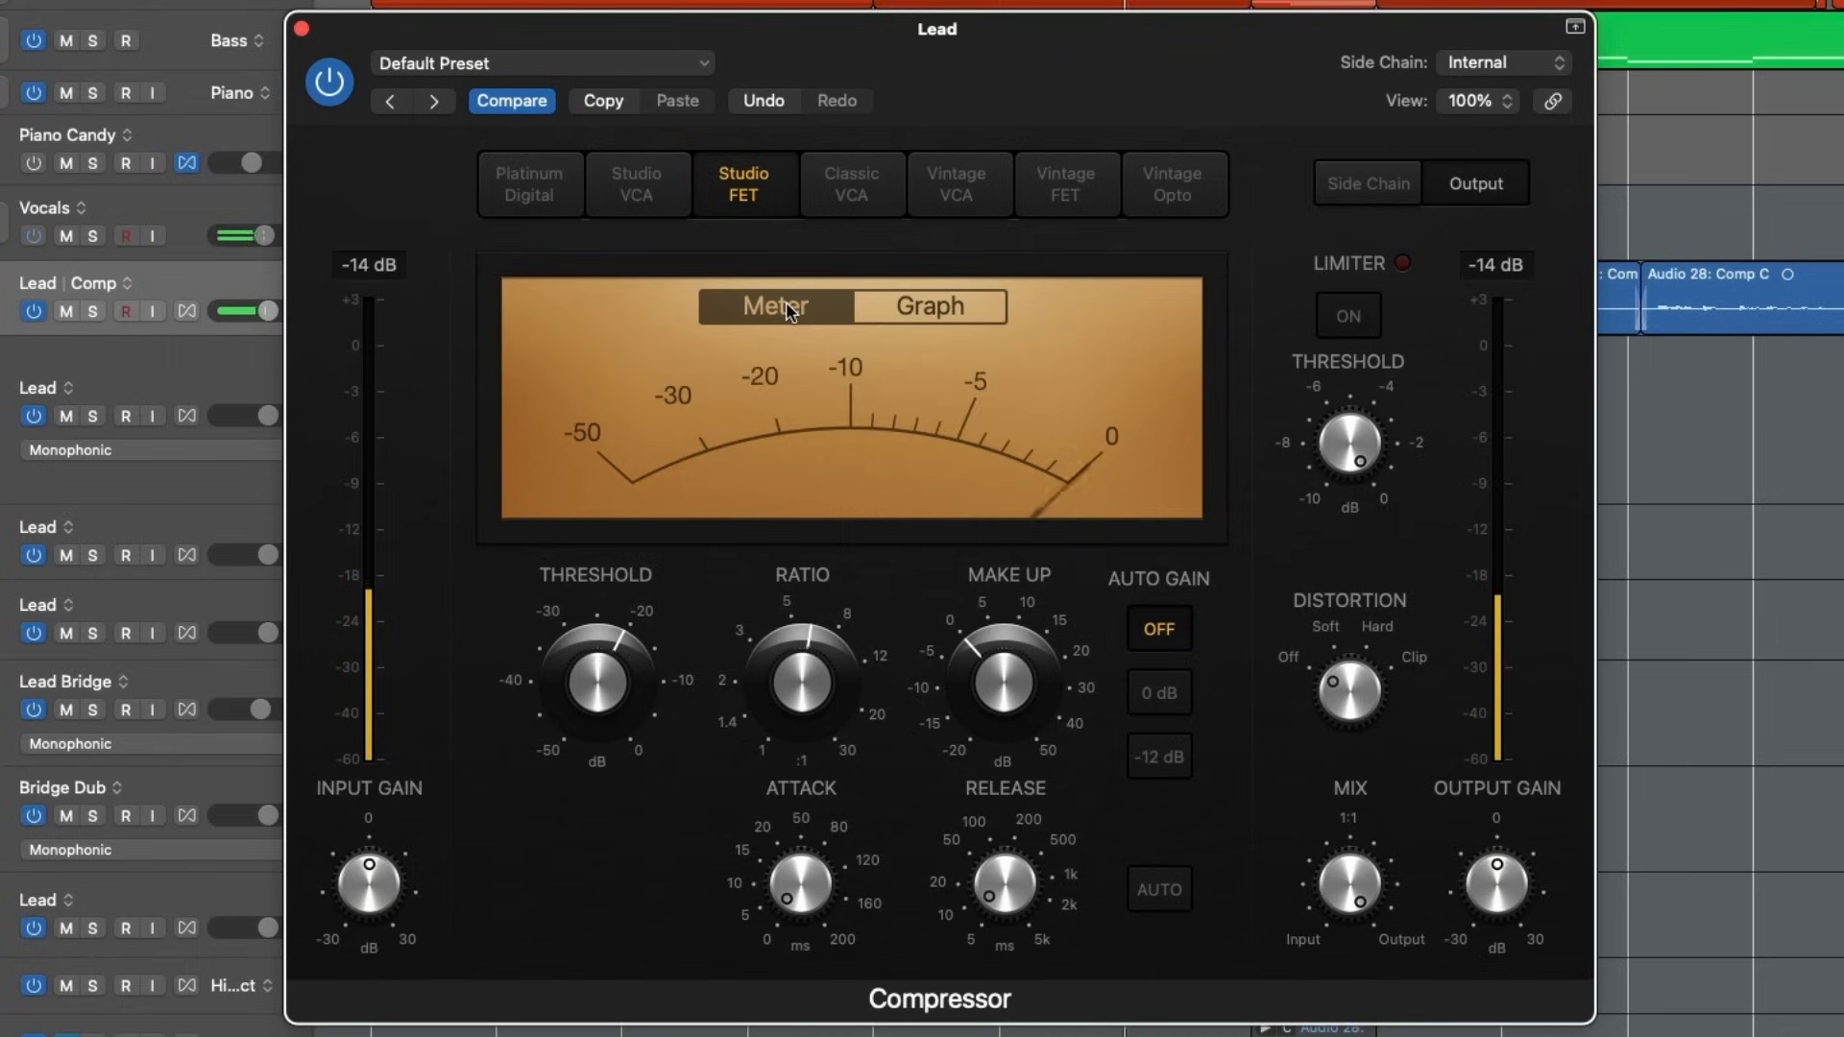
left_click(970, 310)
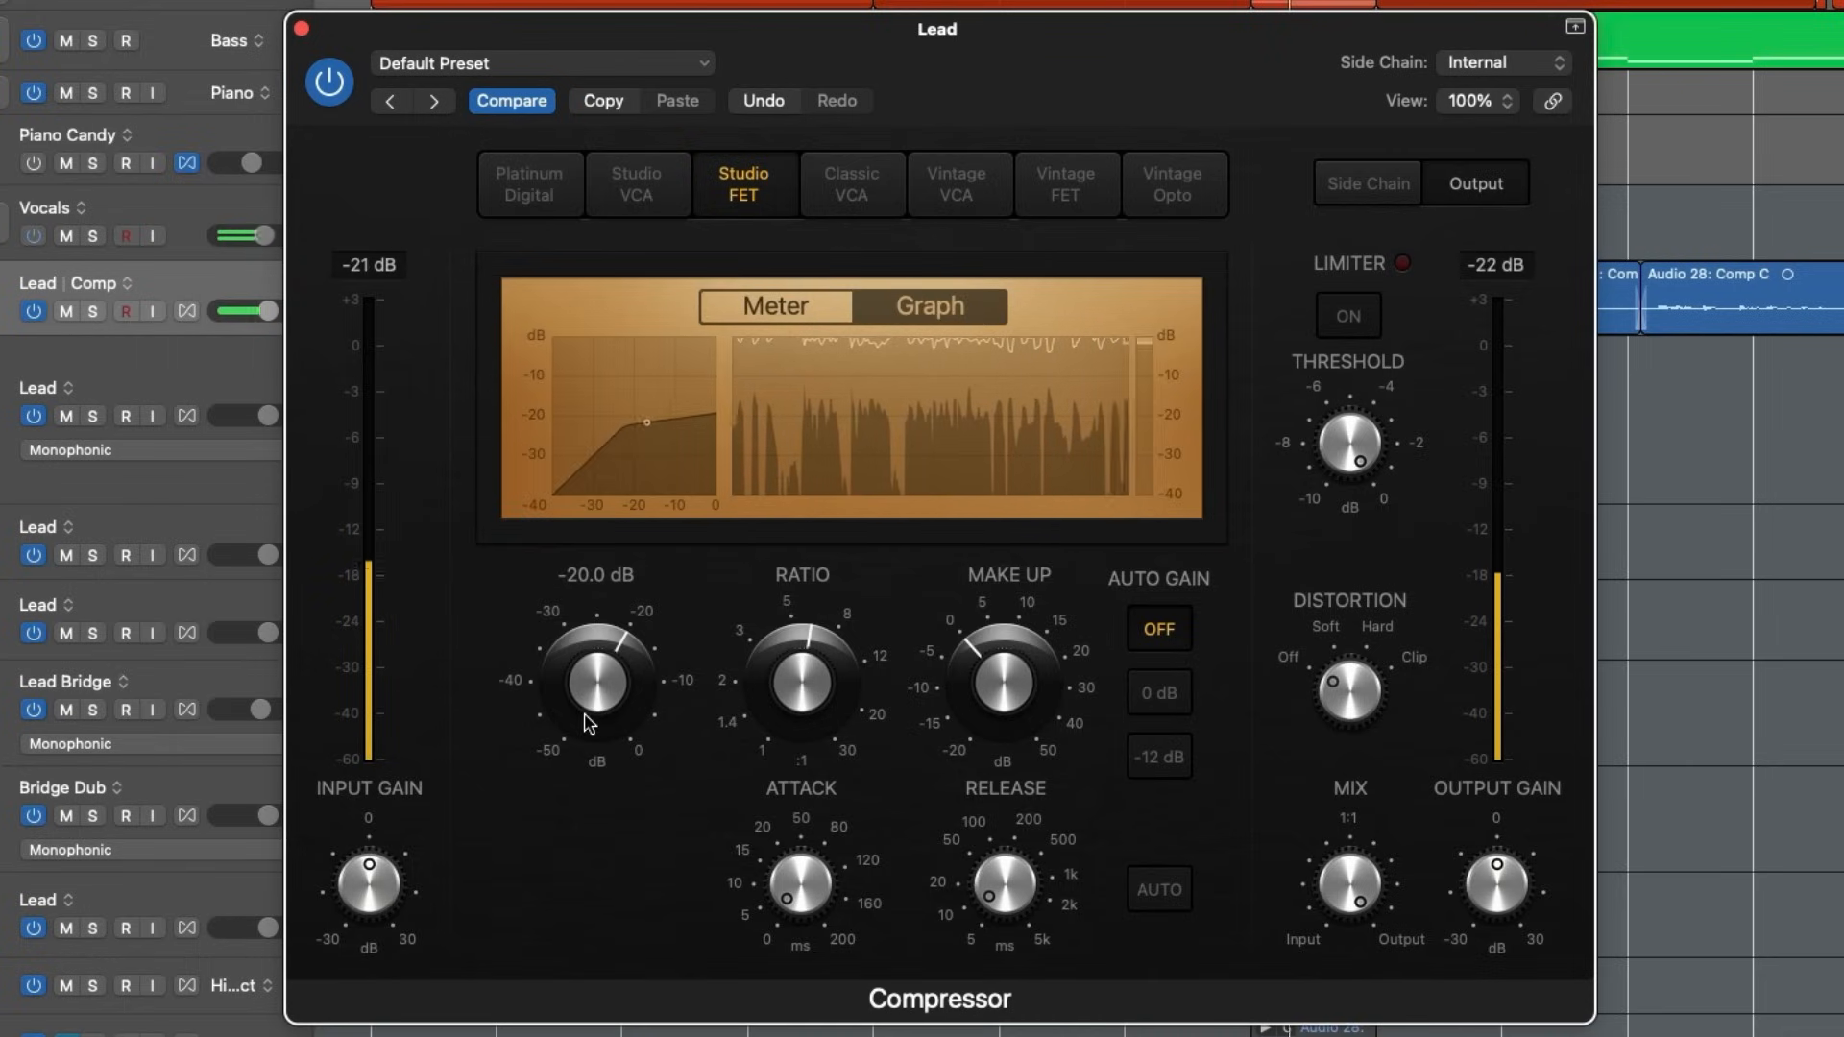
left_click_drag(585, 715, 585, 709)
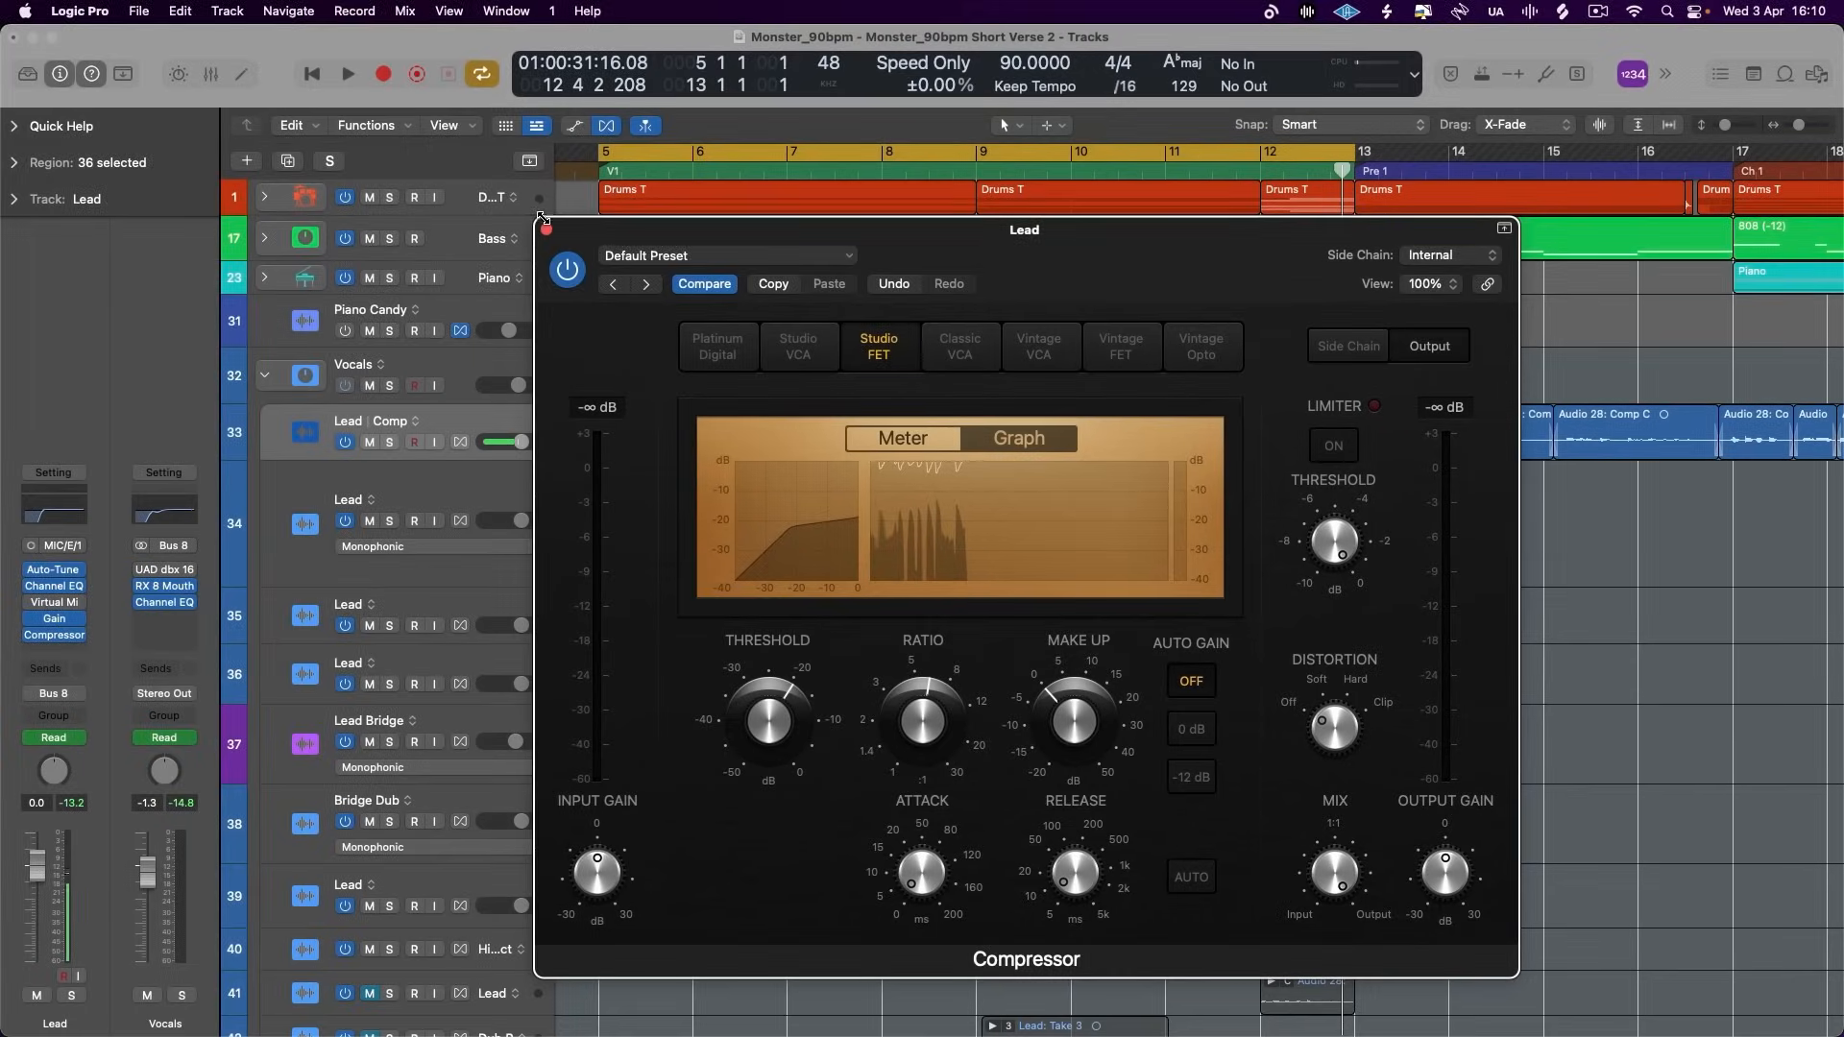
left_click(545, 228)
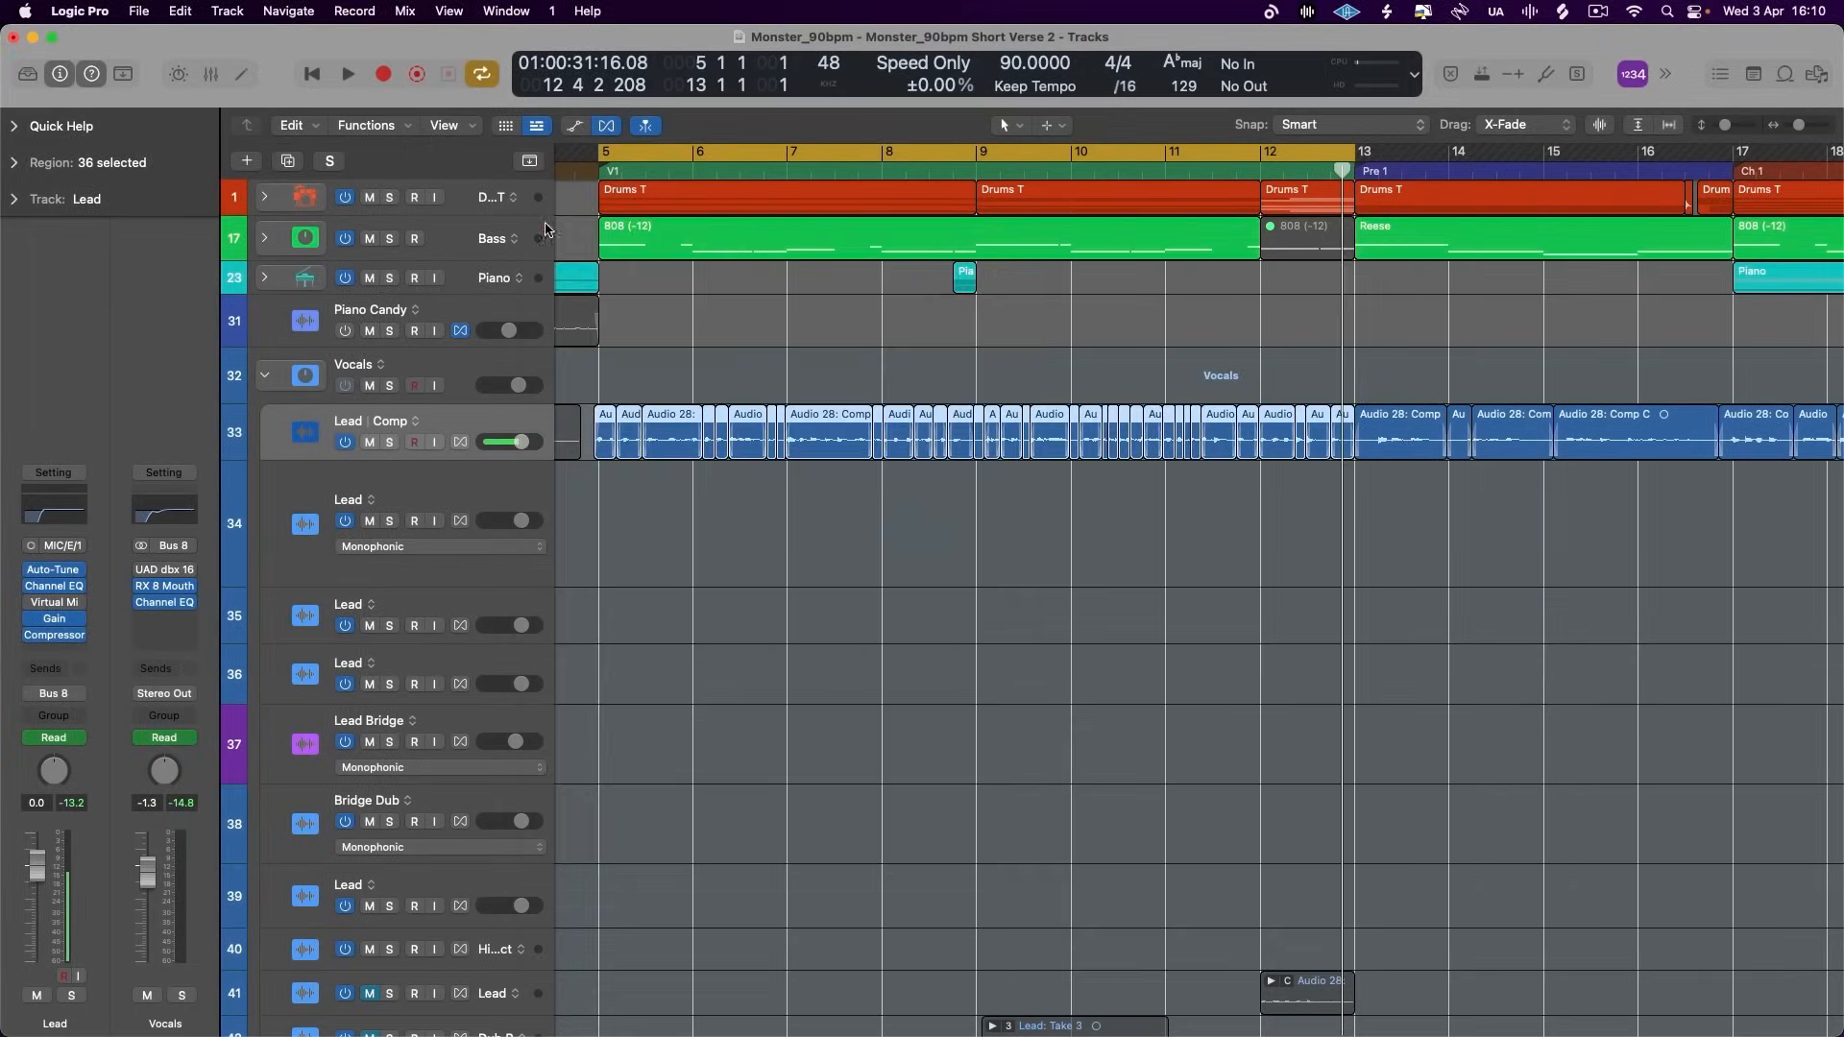
- Insert a second mono Compressor after the first on the Lead track and choose the Vintage Opto model
left_click(63, 652)
mouse_move(139, 577)
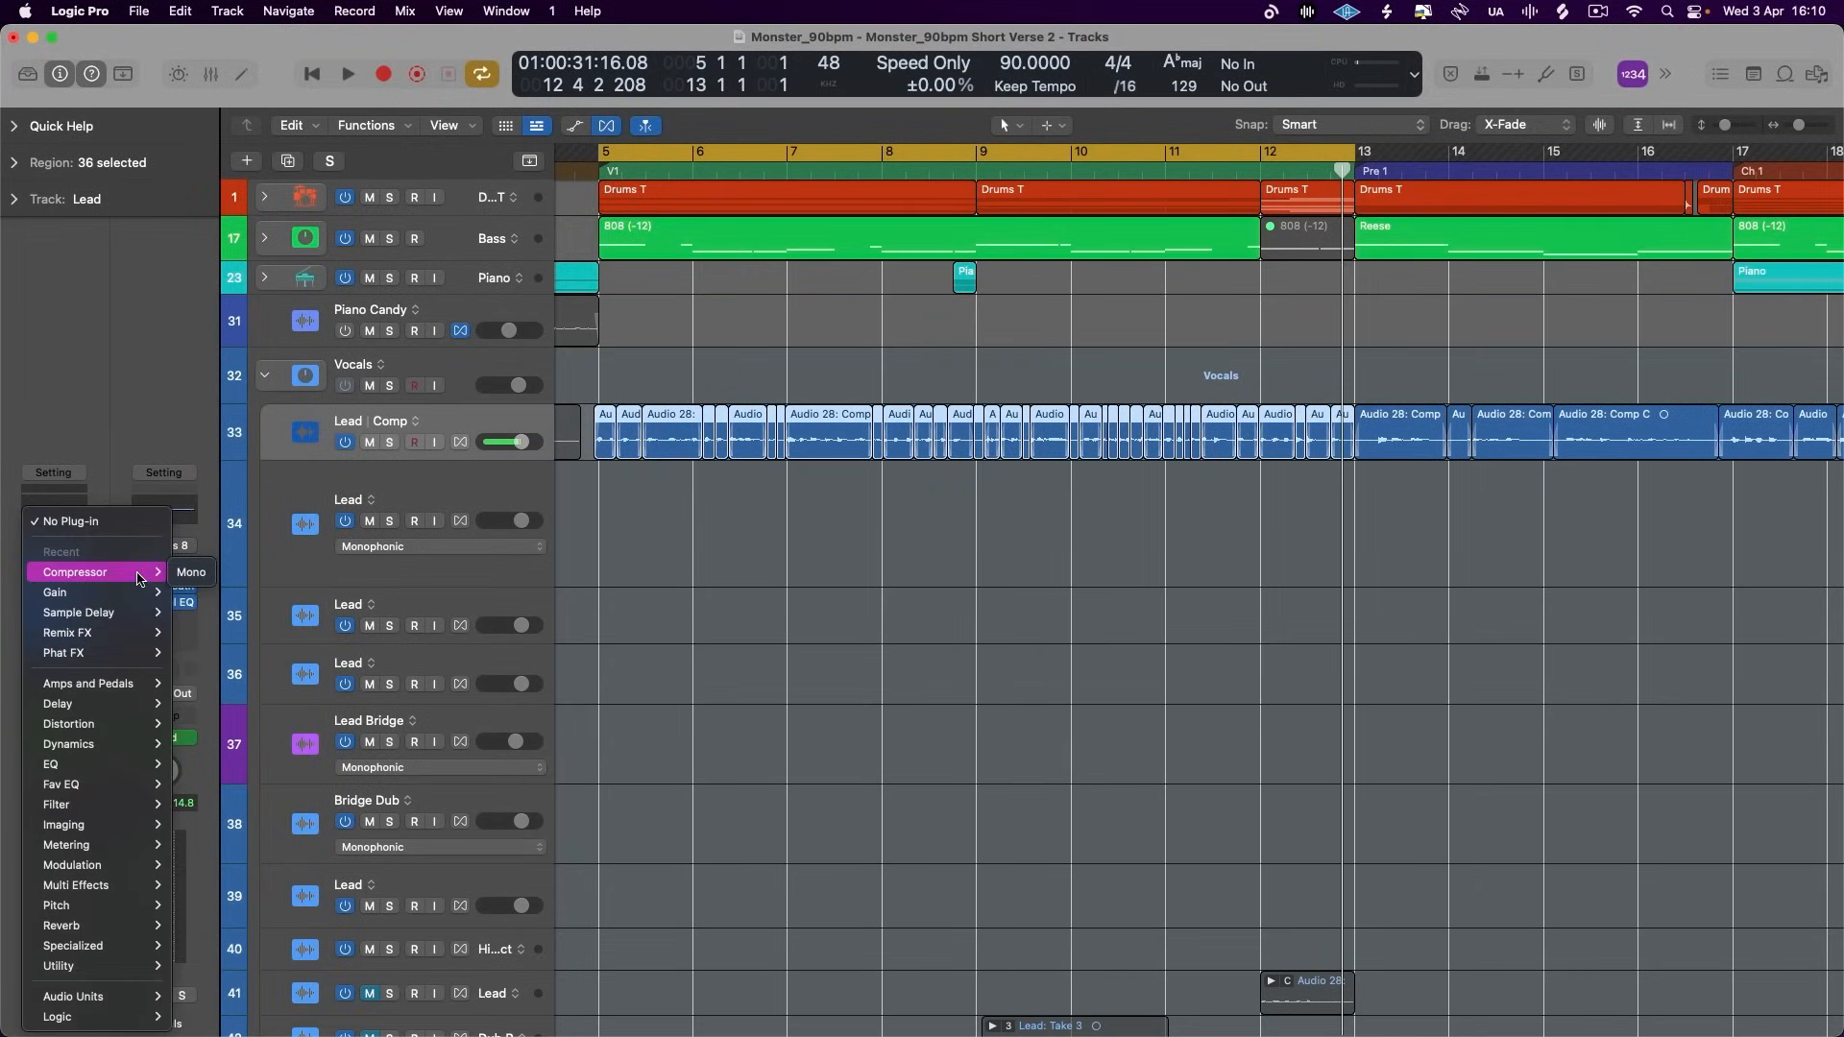
left_click(205, 574)
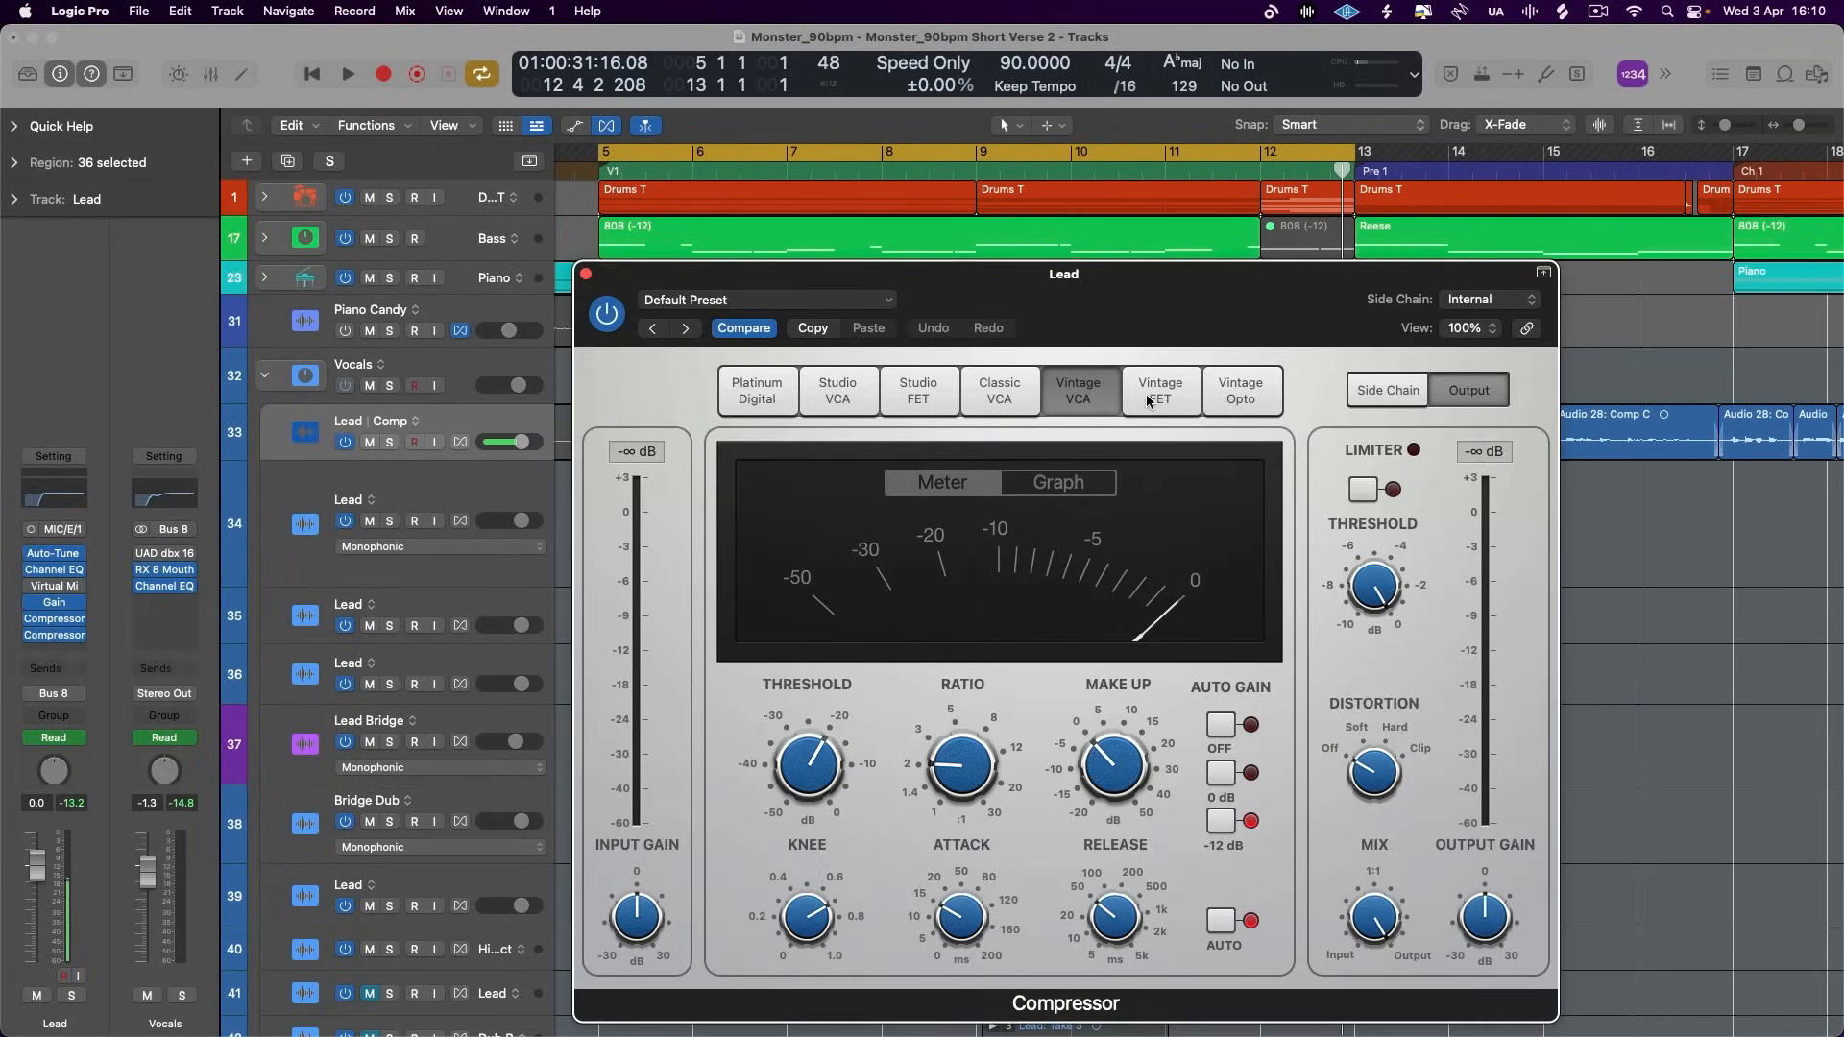
left_click(1270, 392)
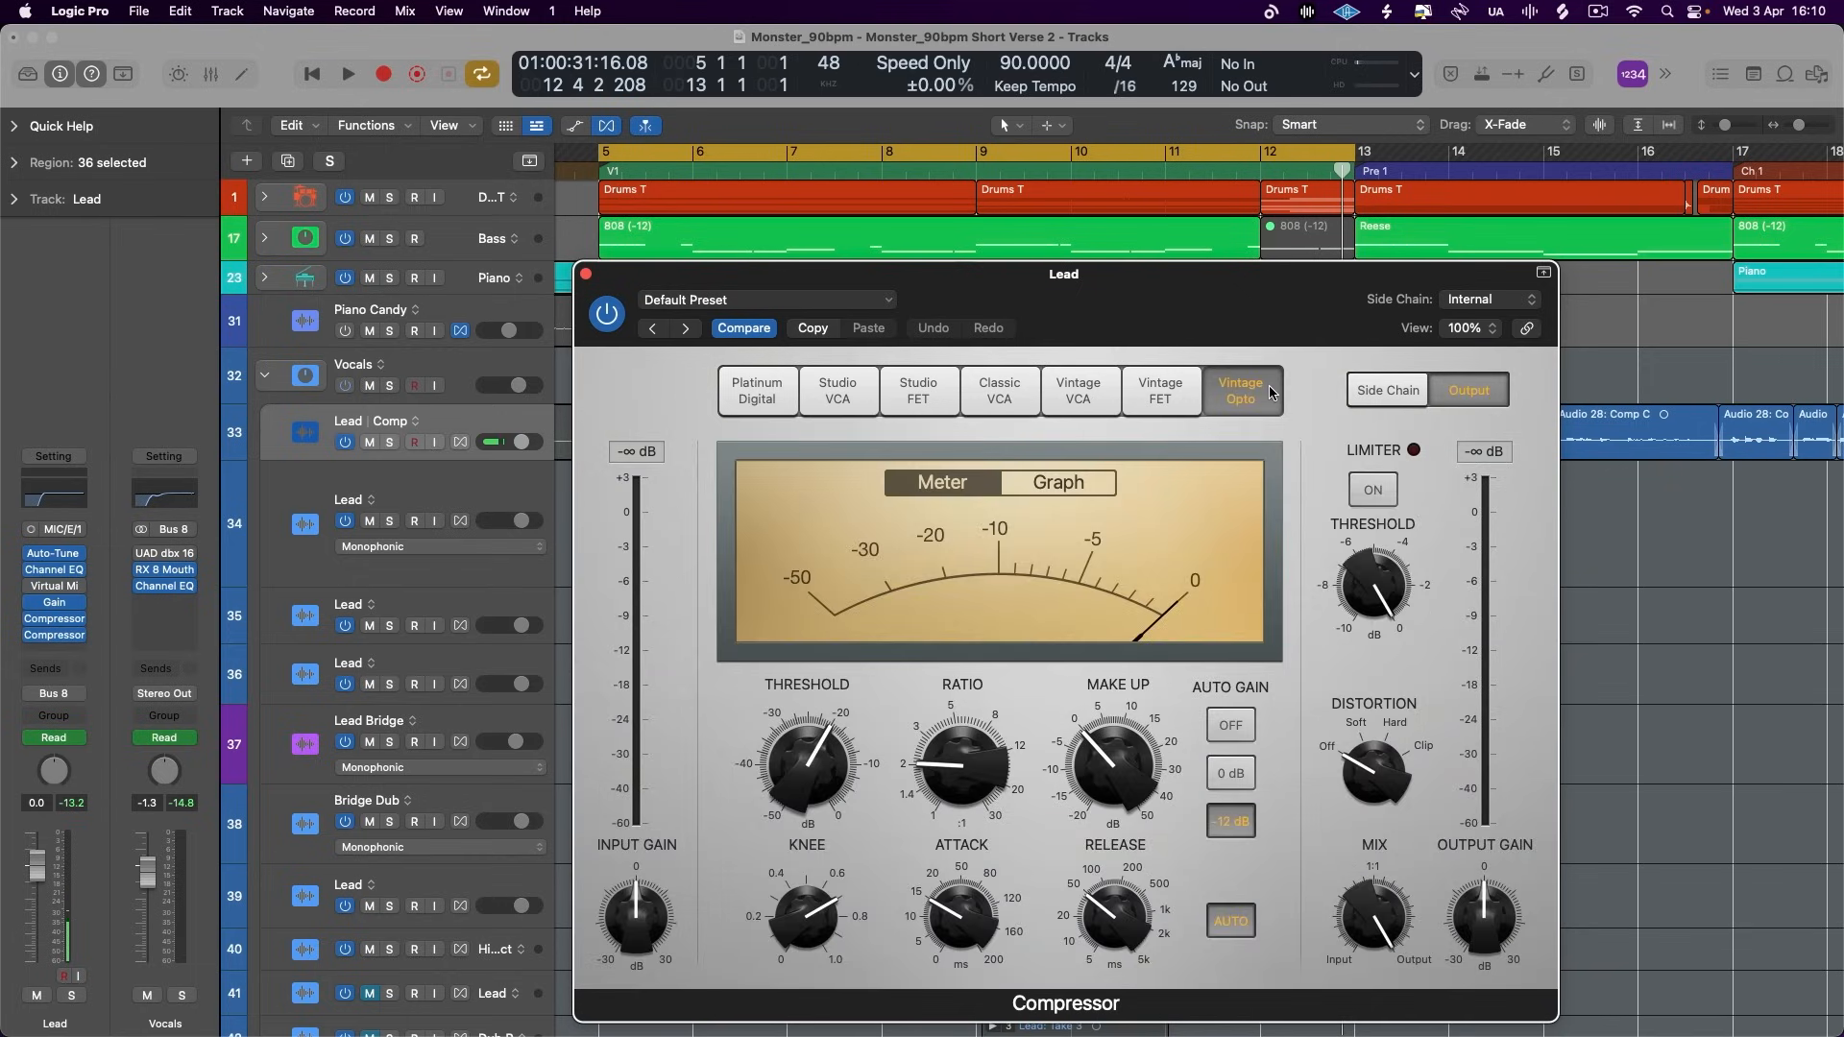
left_click_drag(1238, 329, 1208, 269)
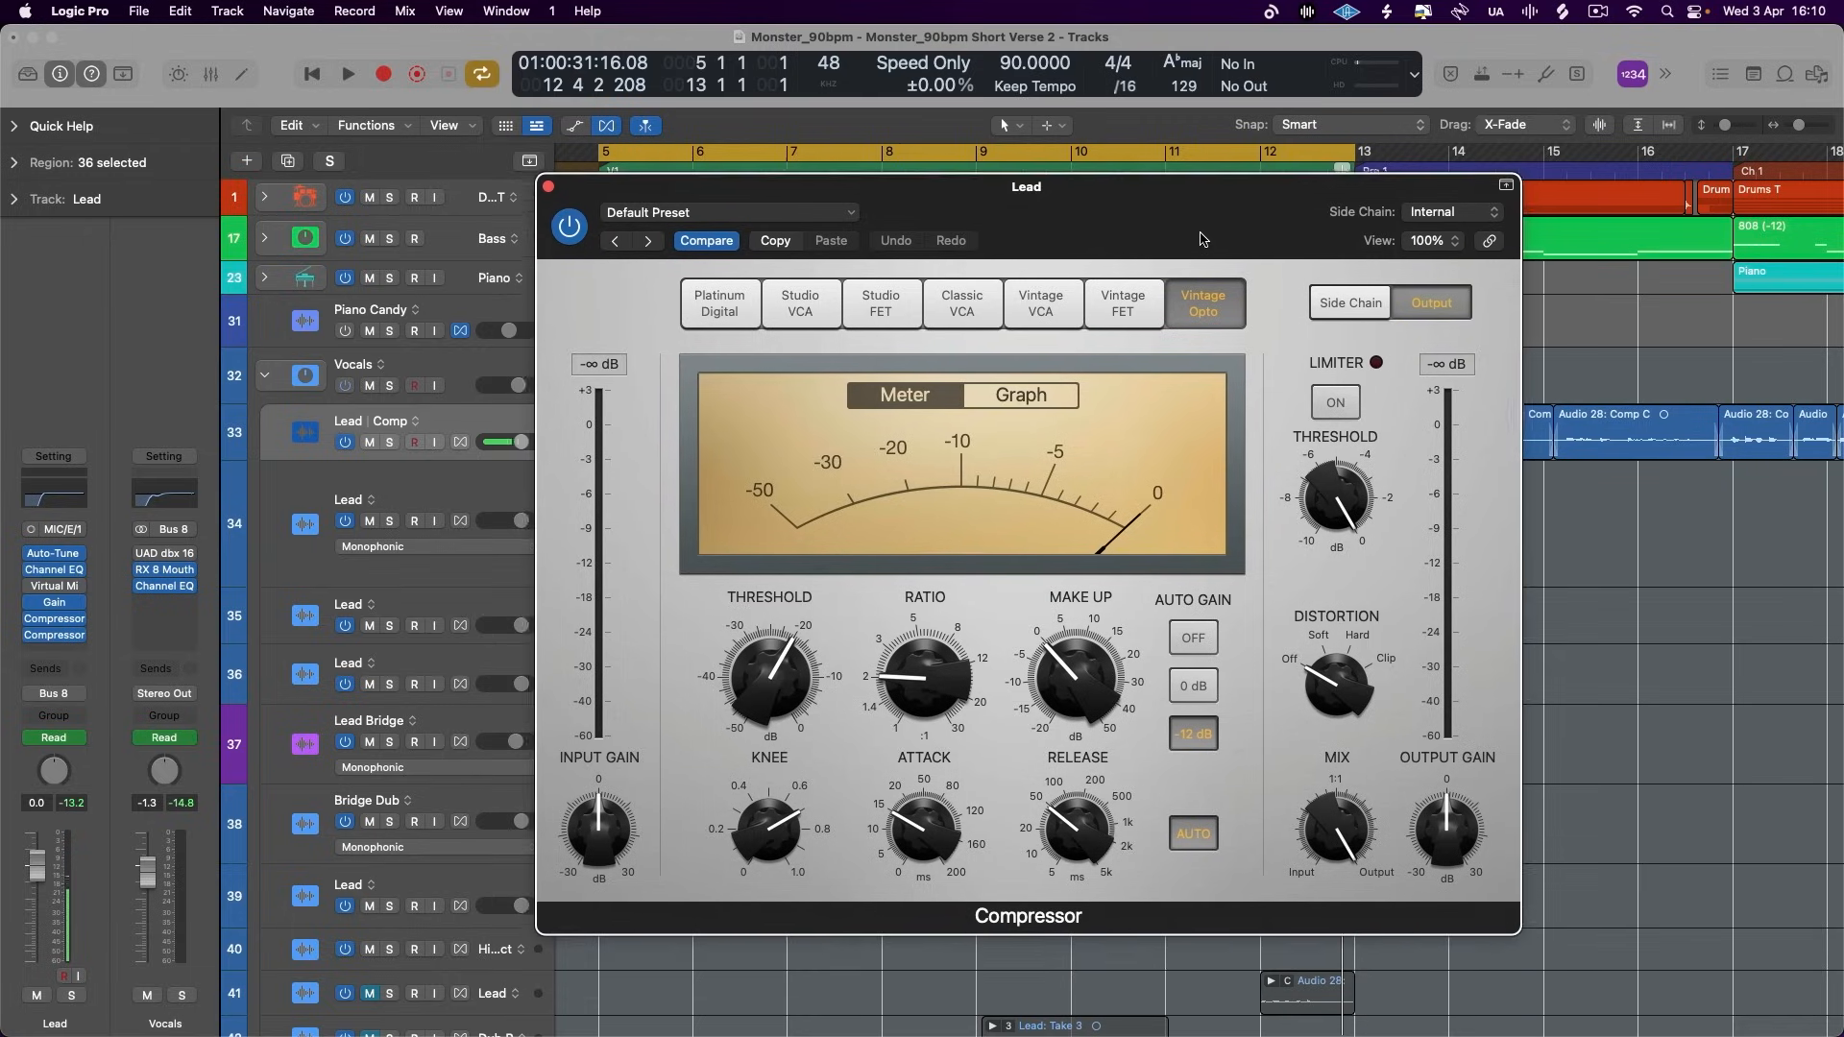
- Turn off the Vintage Opto compressor's auto gain, show its graph, and set the ratio to about 3:1 with the knee at 0.7
left_click(1198, 664)
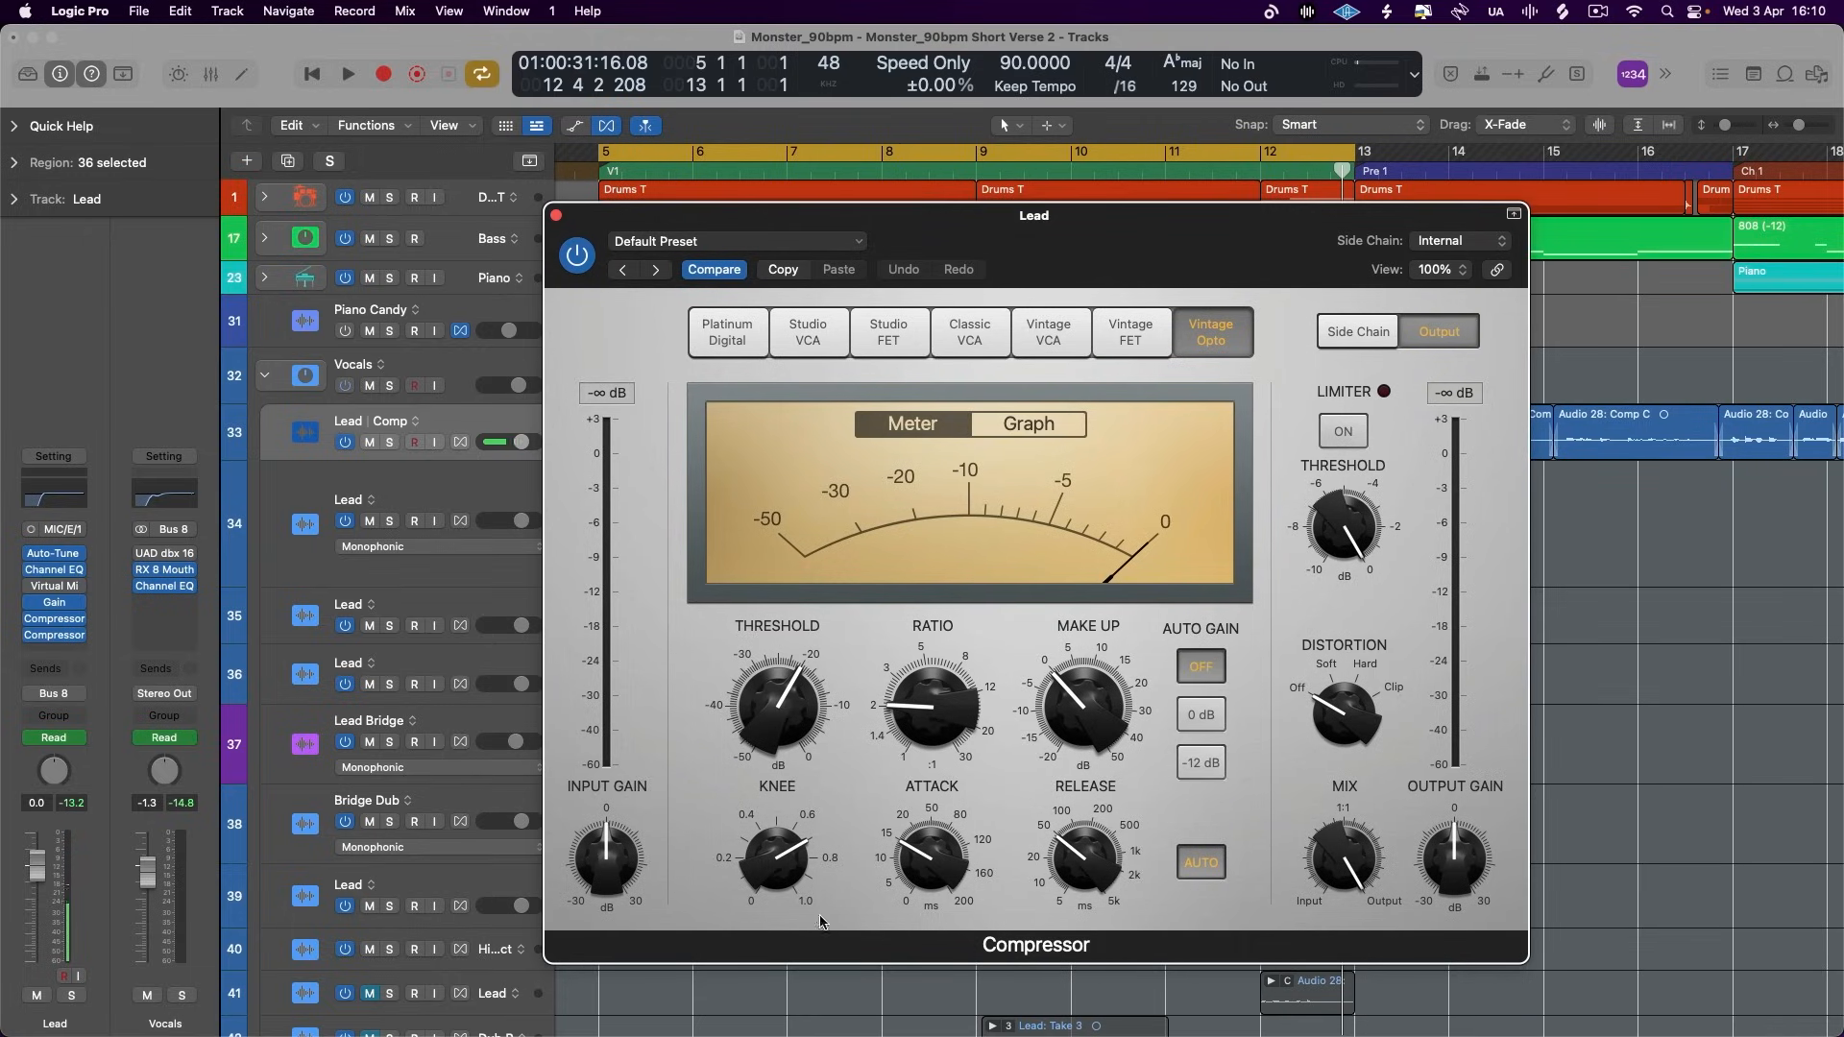
left_click(1009, 429)
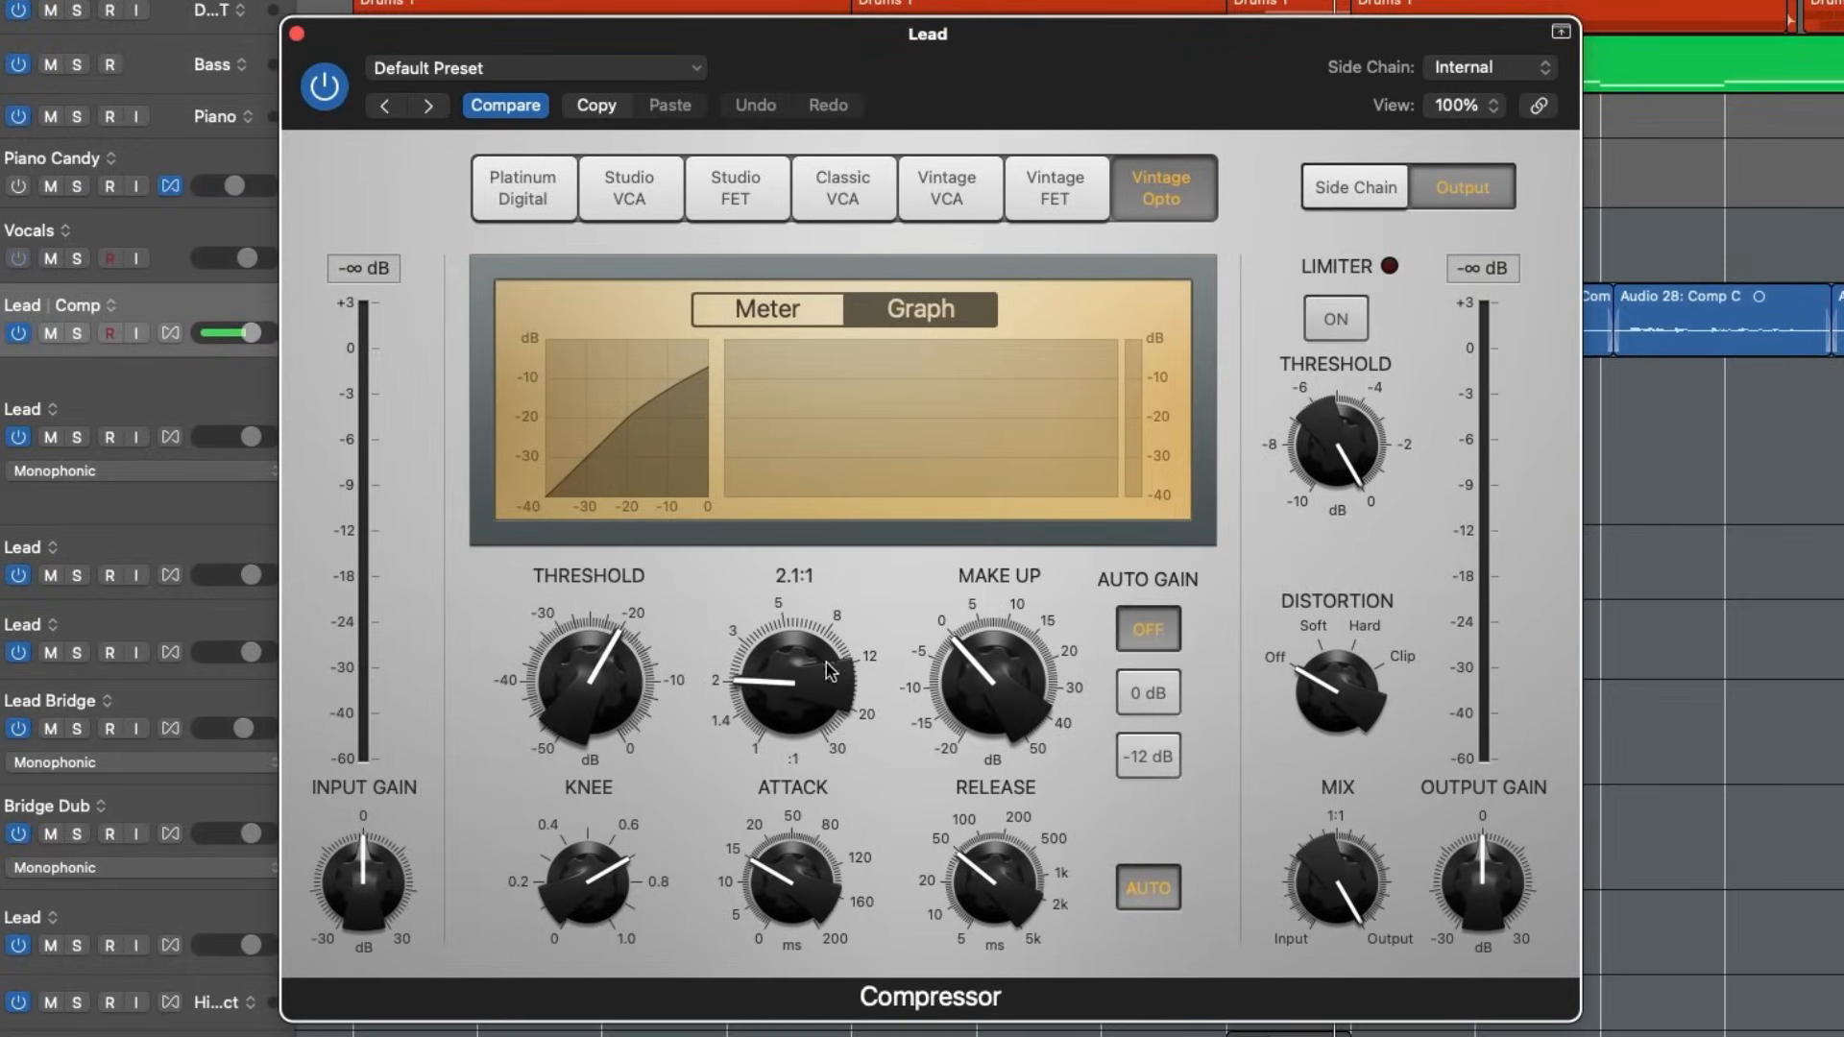
left_click_drag(802, 687, 824, 646)
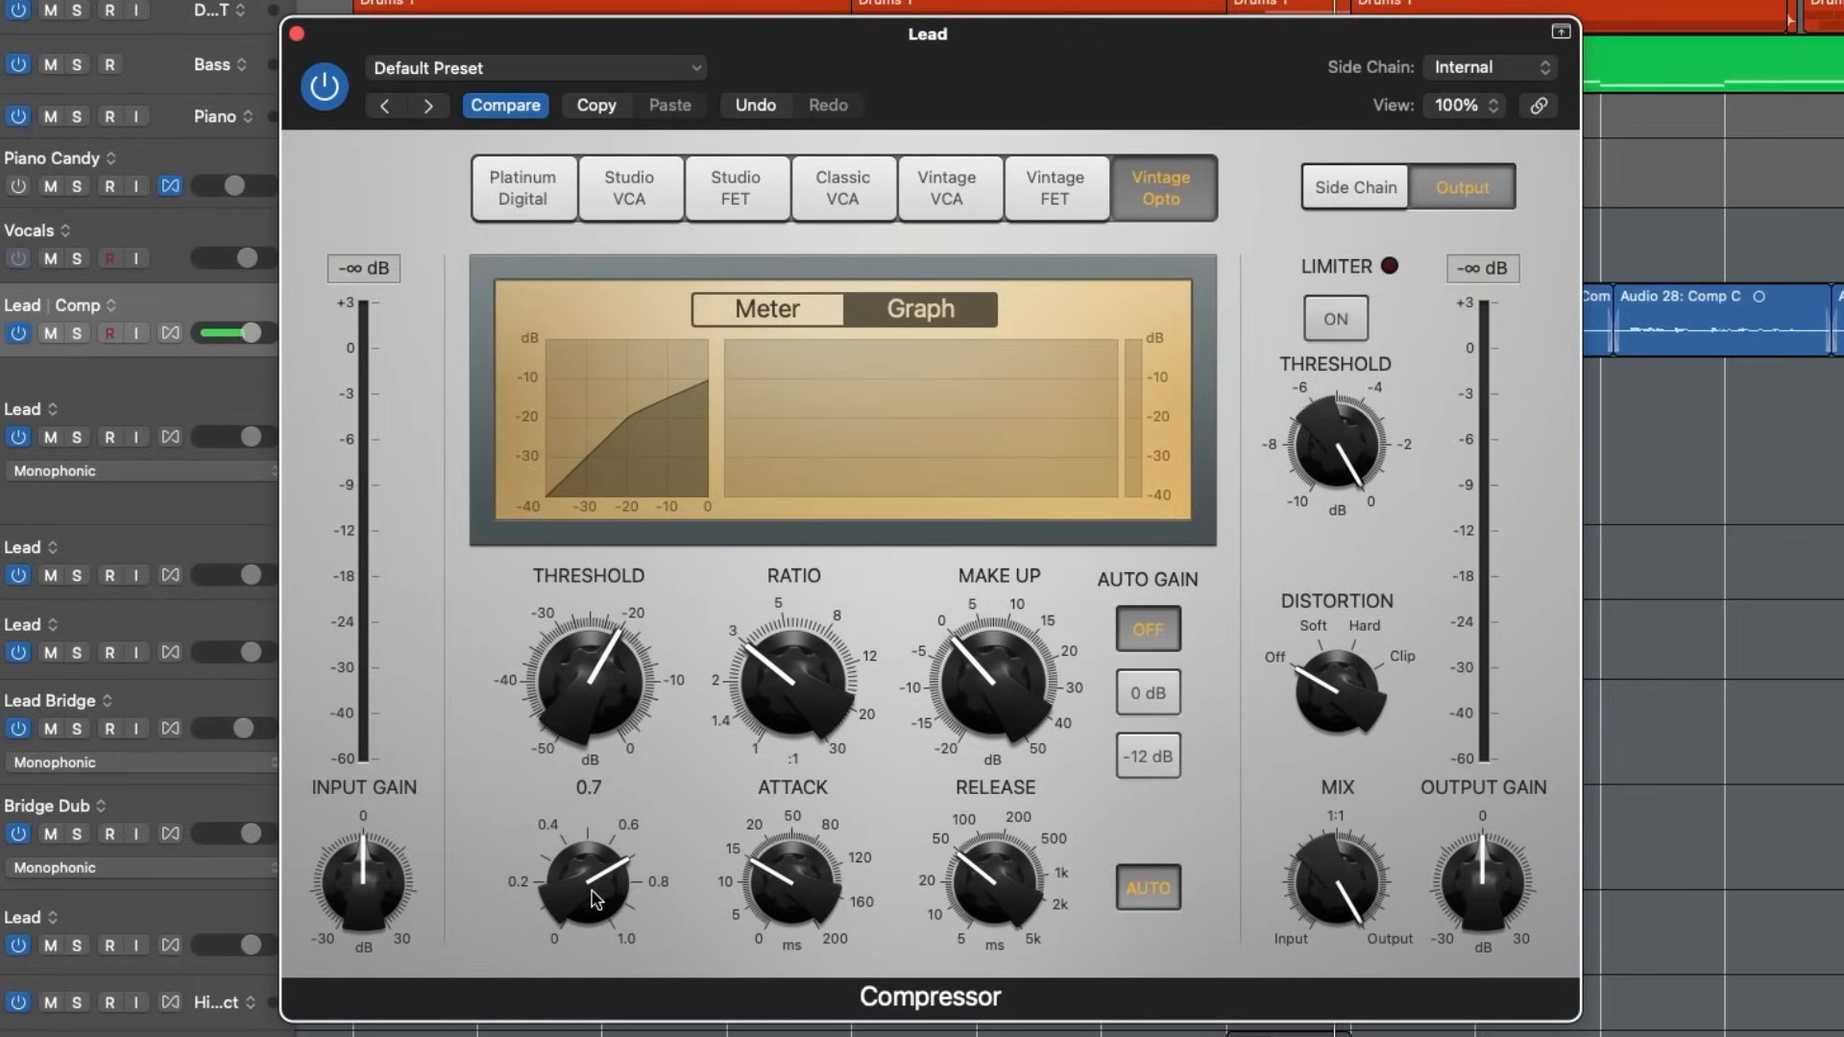
left_click_drag(574, 876, 675, 659)
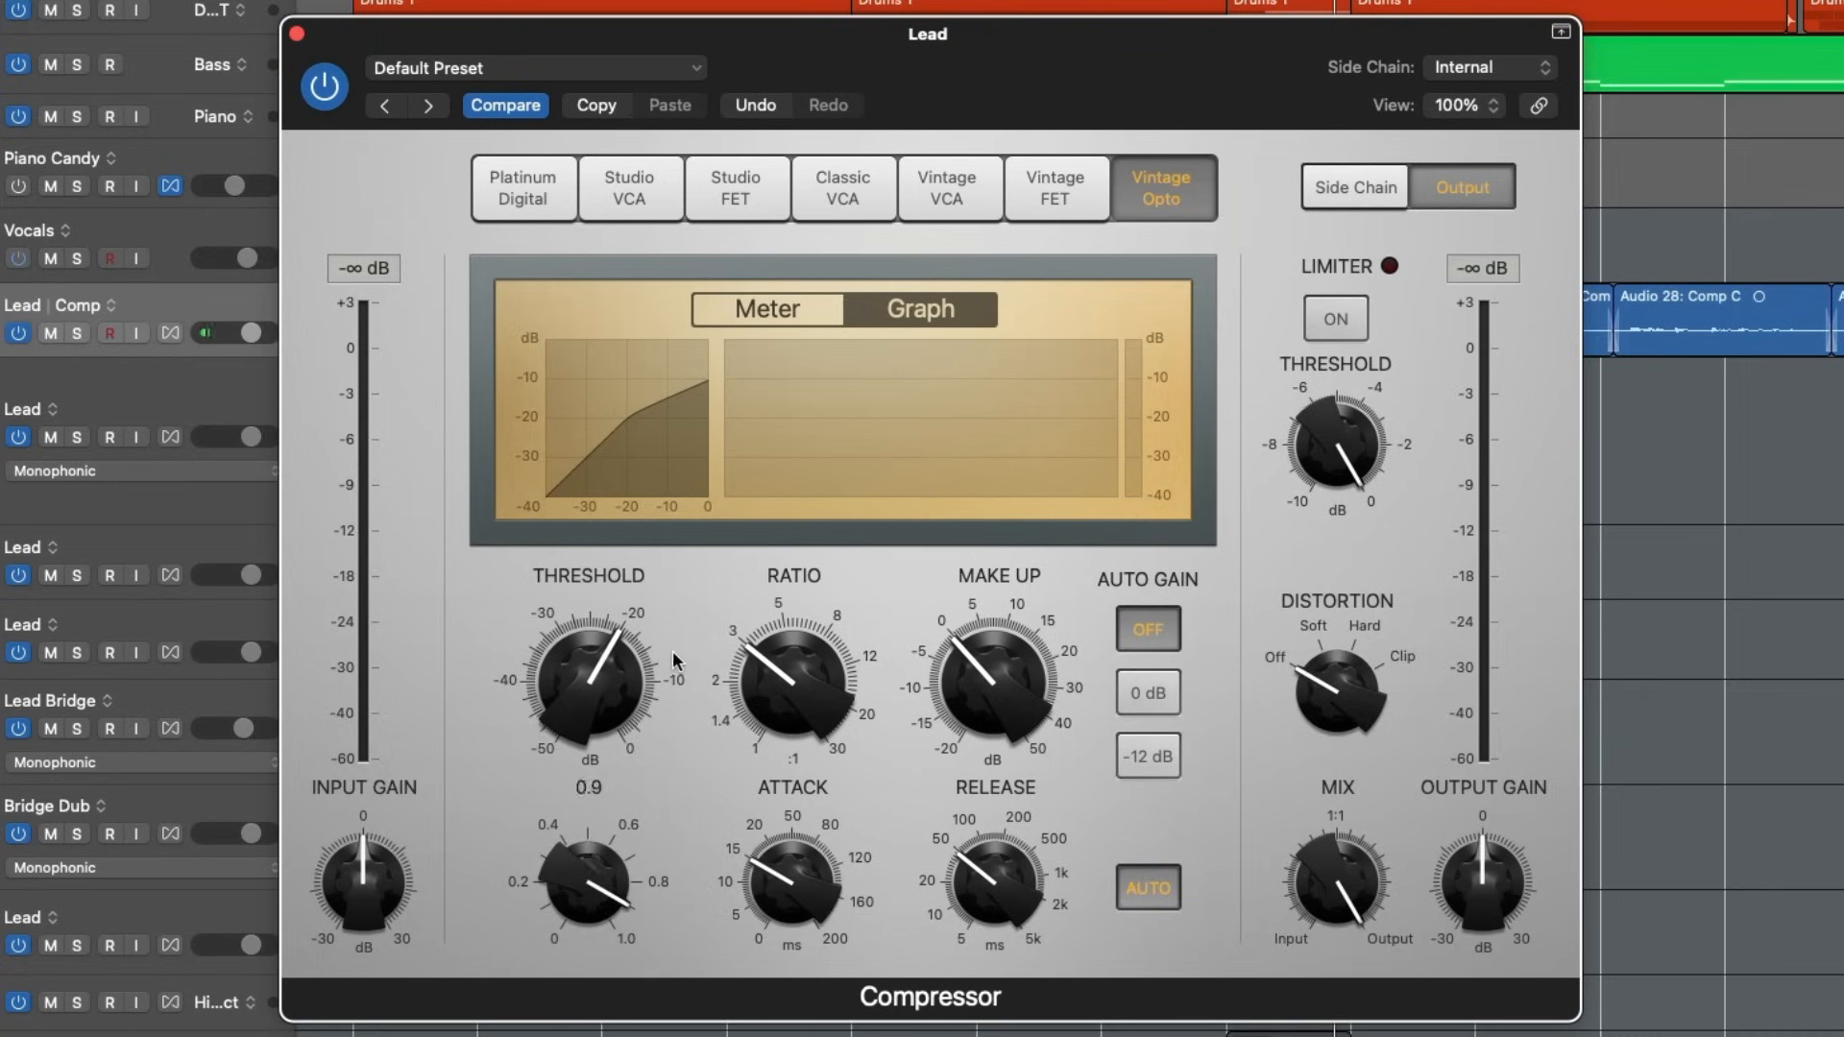
left_click_drag(573, 867, 582, 900)
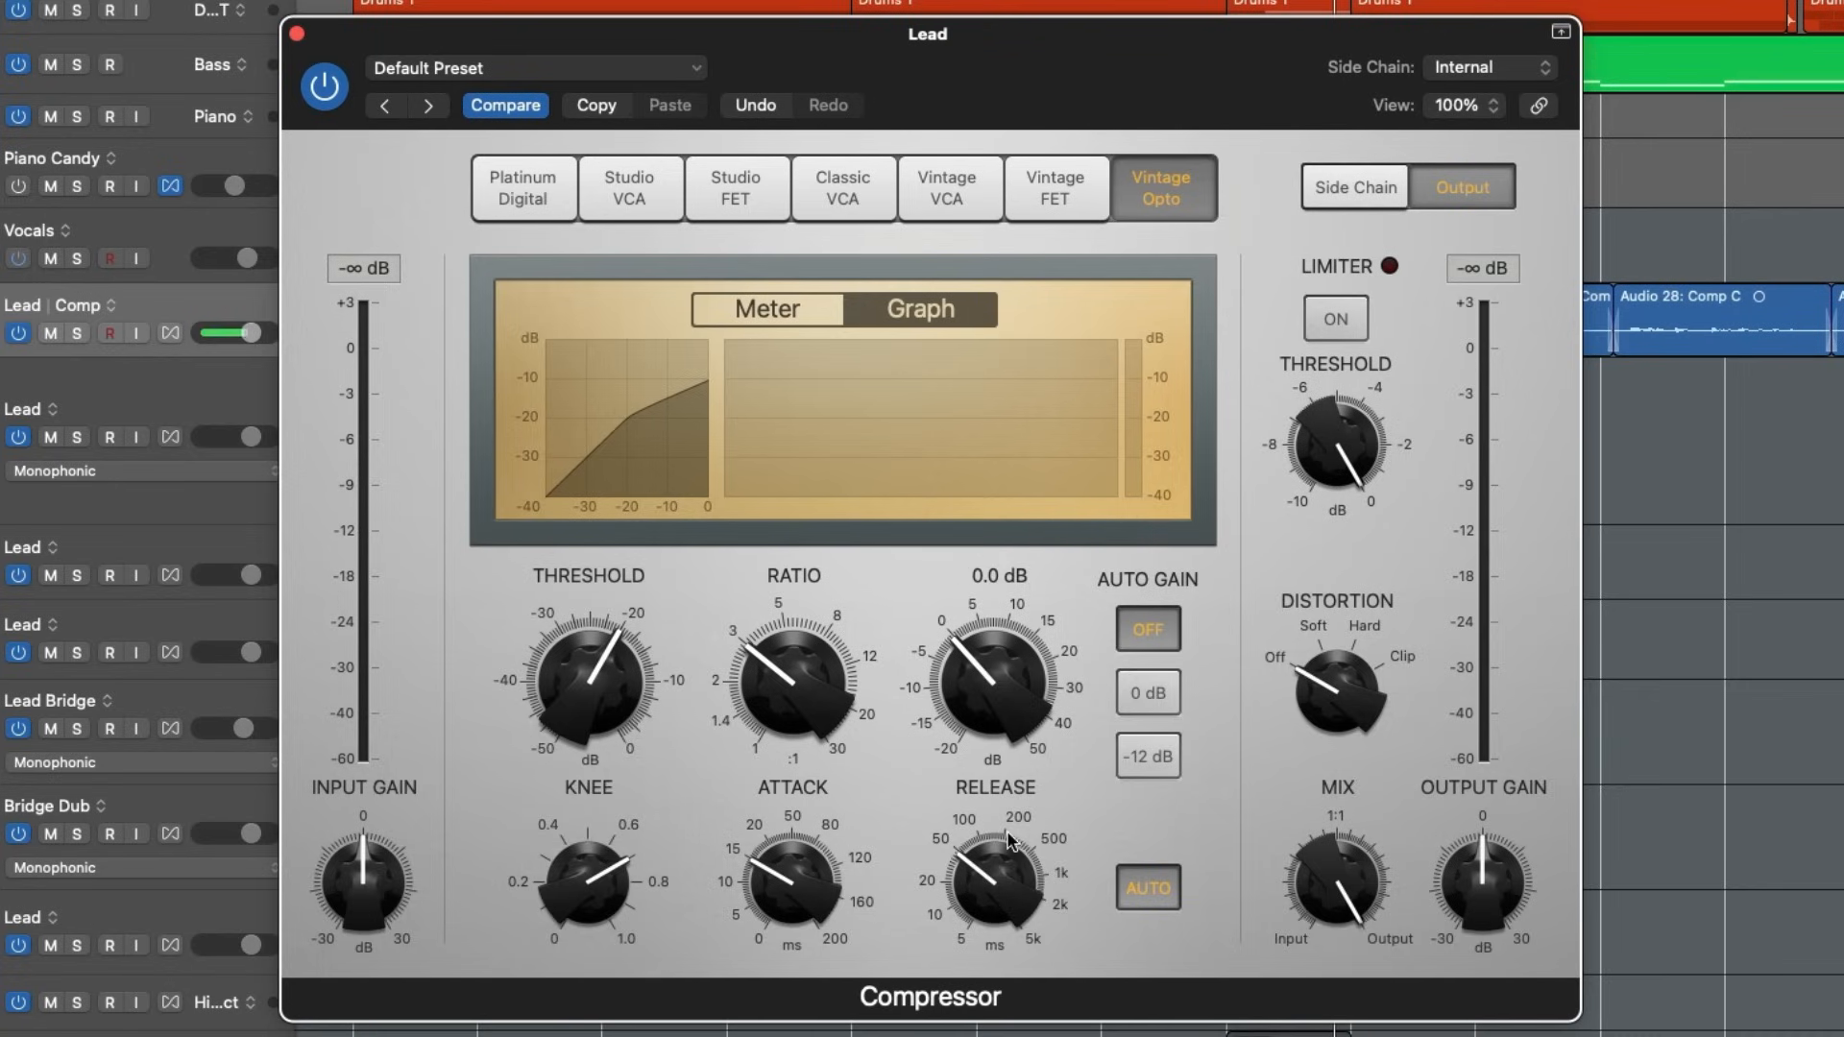
- Turn off auto release and lengthen the release, with the threshold at -30 dB and the attack at 20 ms
left_click(1136, 884)
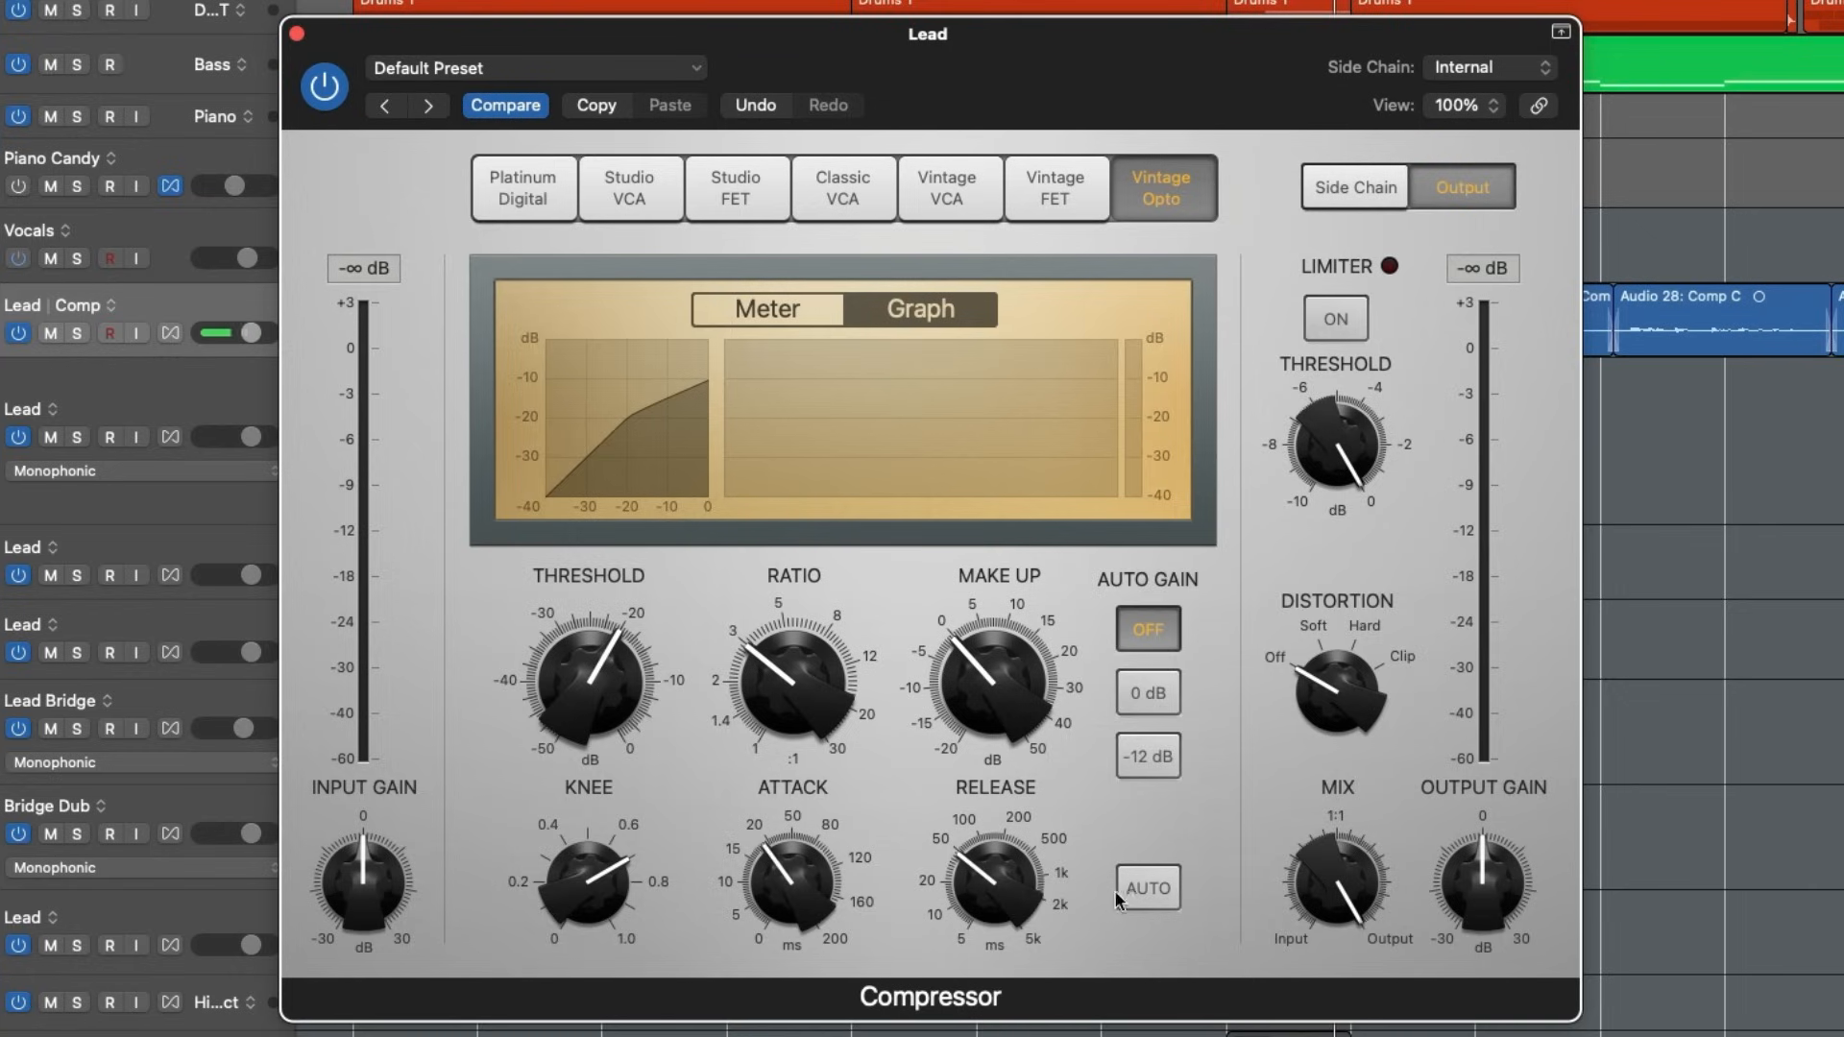
left_click_drag(965, 893, 975, 861)
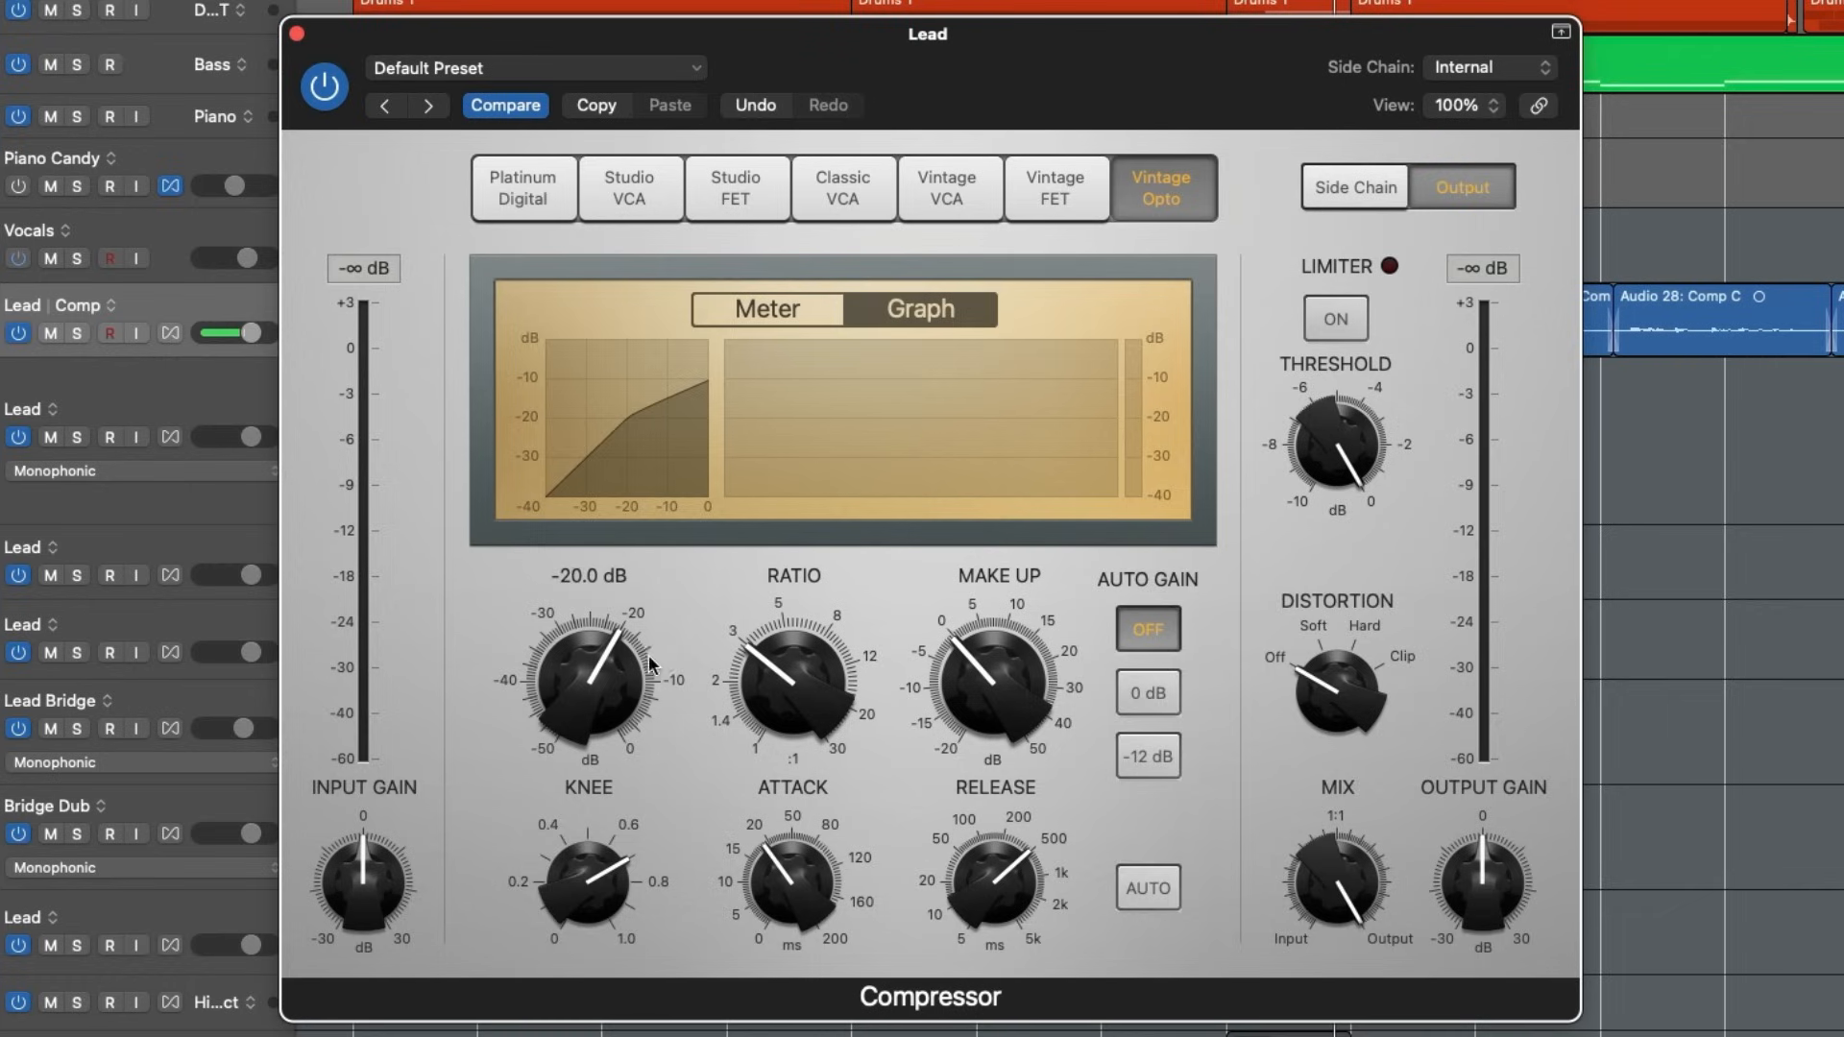
left_click_drag(597, 684, 586, 741)
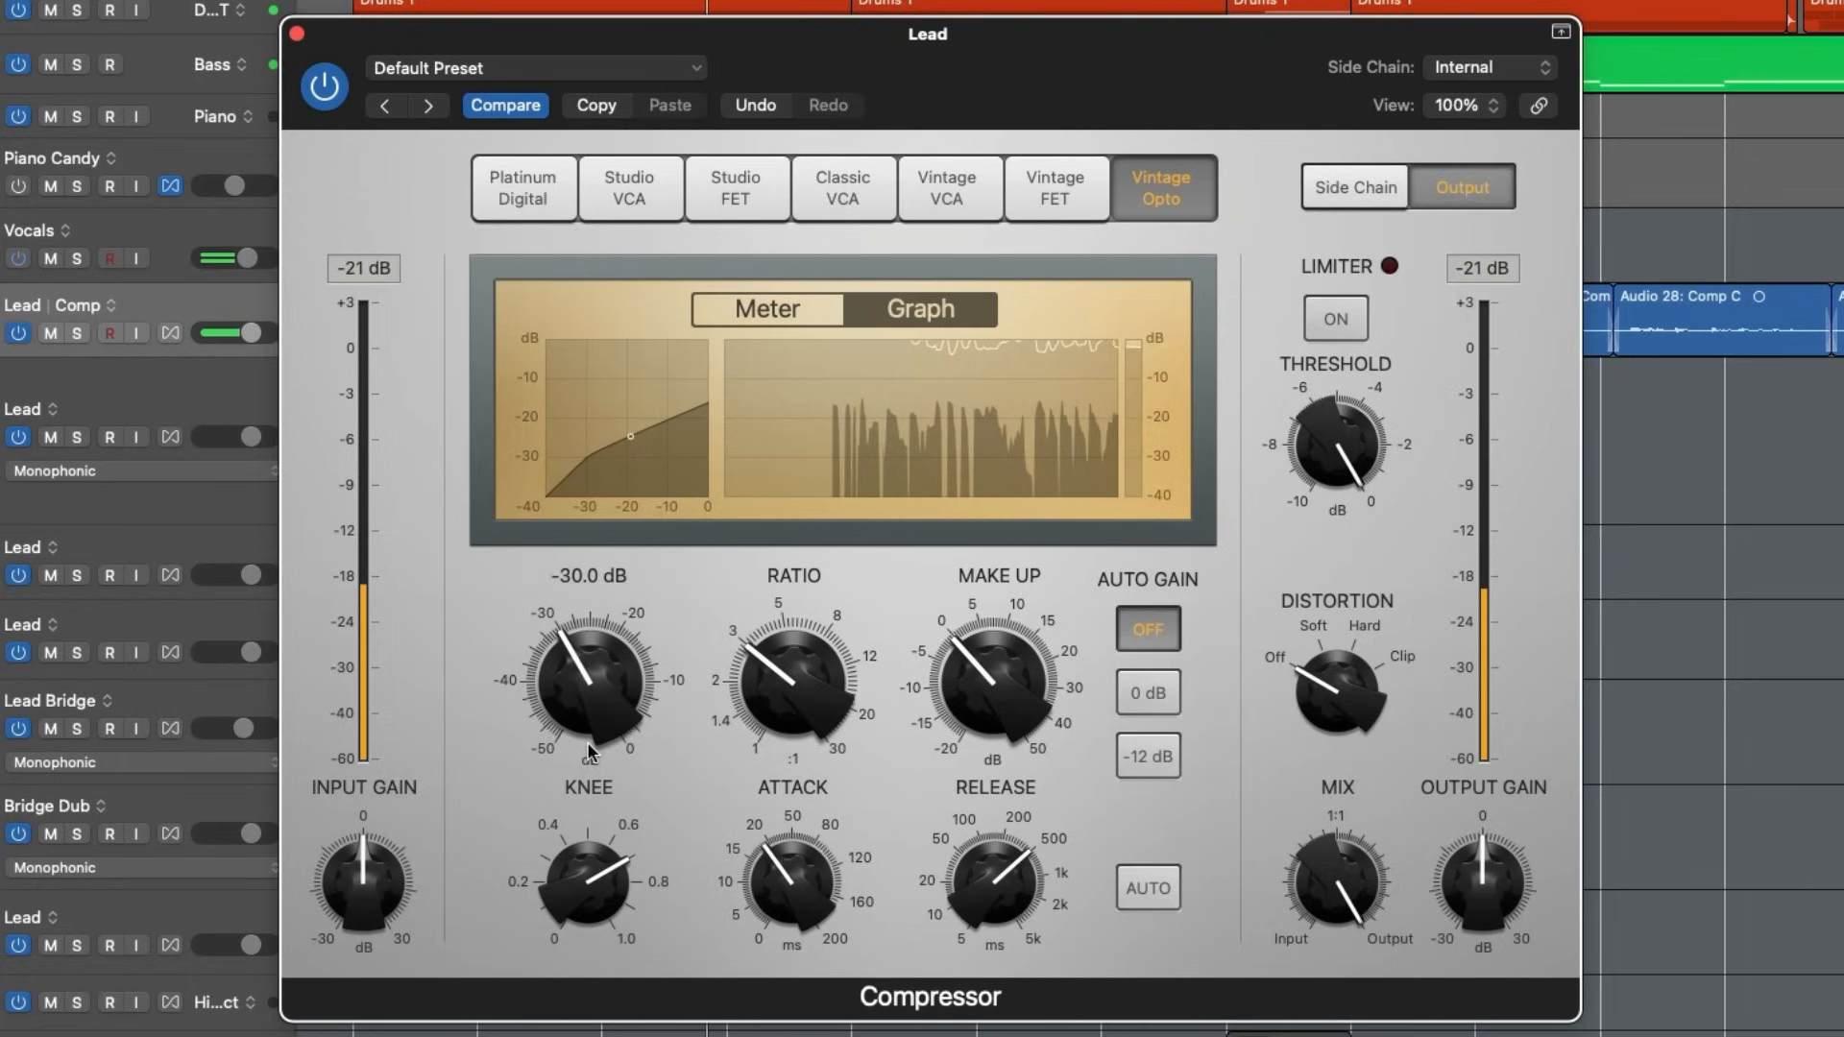
left_click_drag(800, 906, 800, 900)
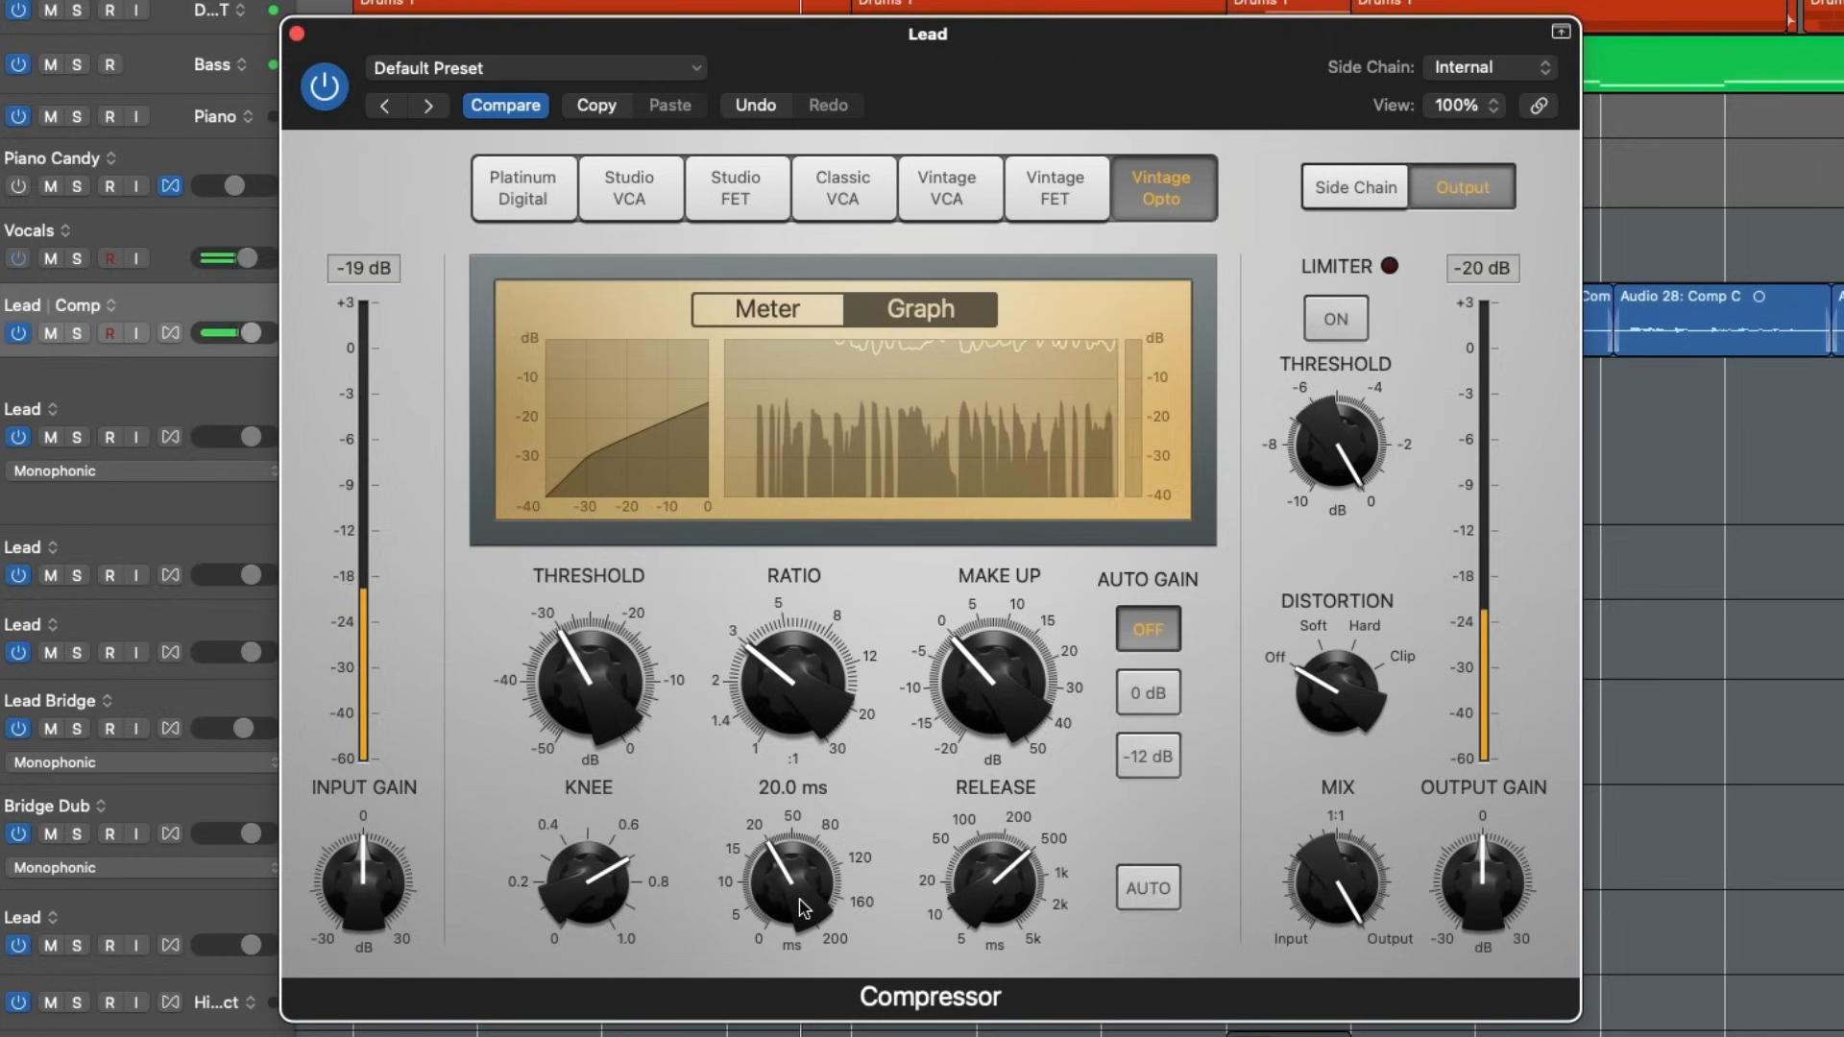
- Lengthen the Vintage Opto's release to 740 ms and lower its threshold a few dB below -30 dB
left_click_drag(985, 879, 979, 862)
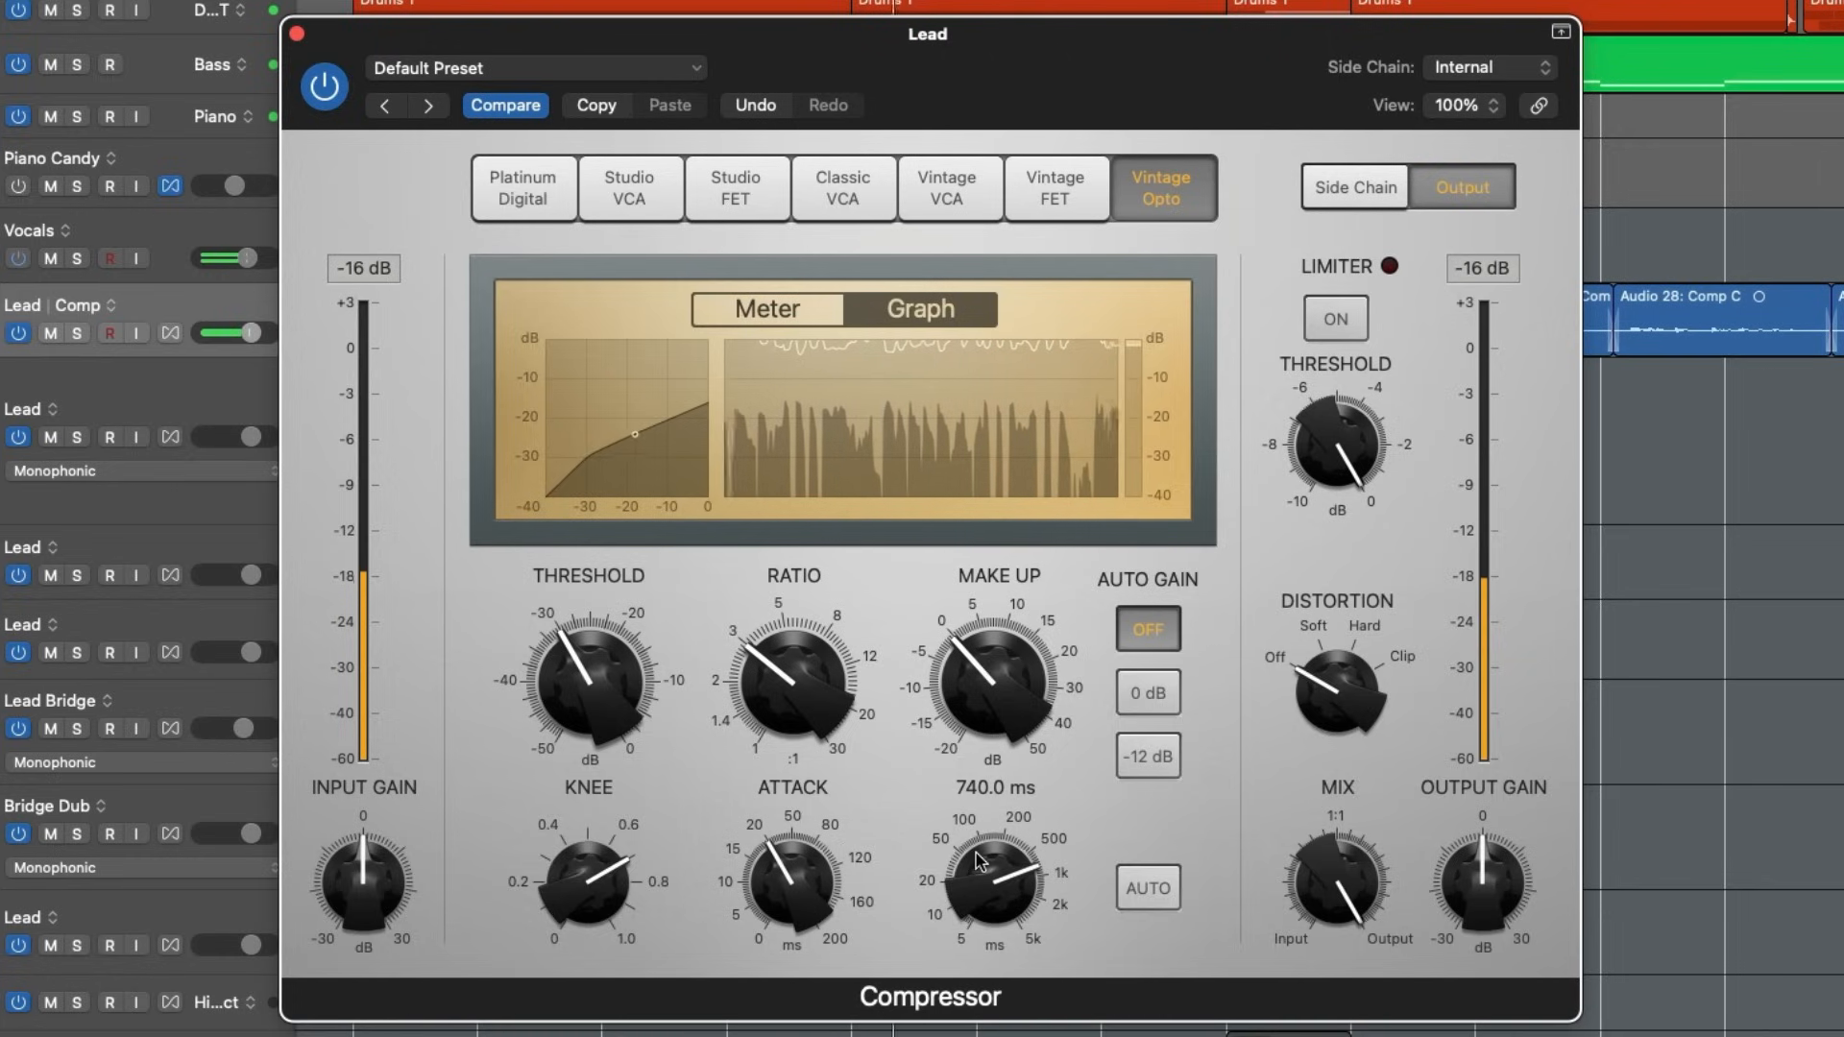
mouse_move(595, 664)
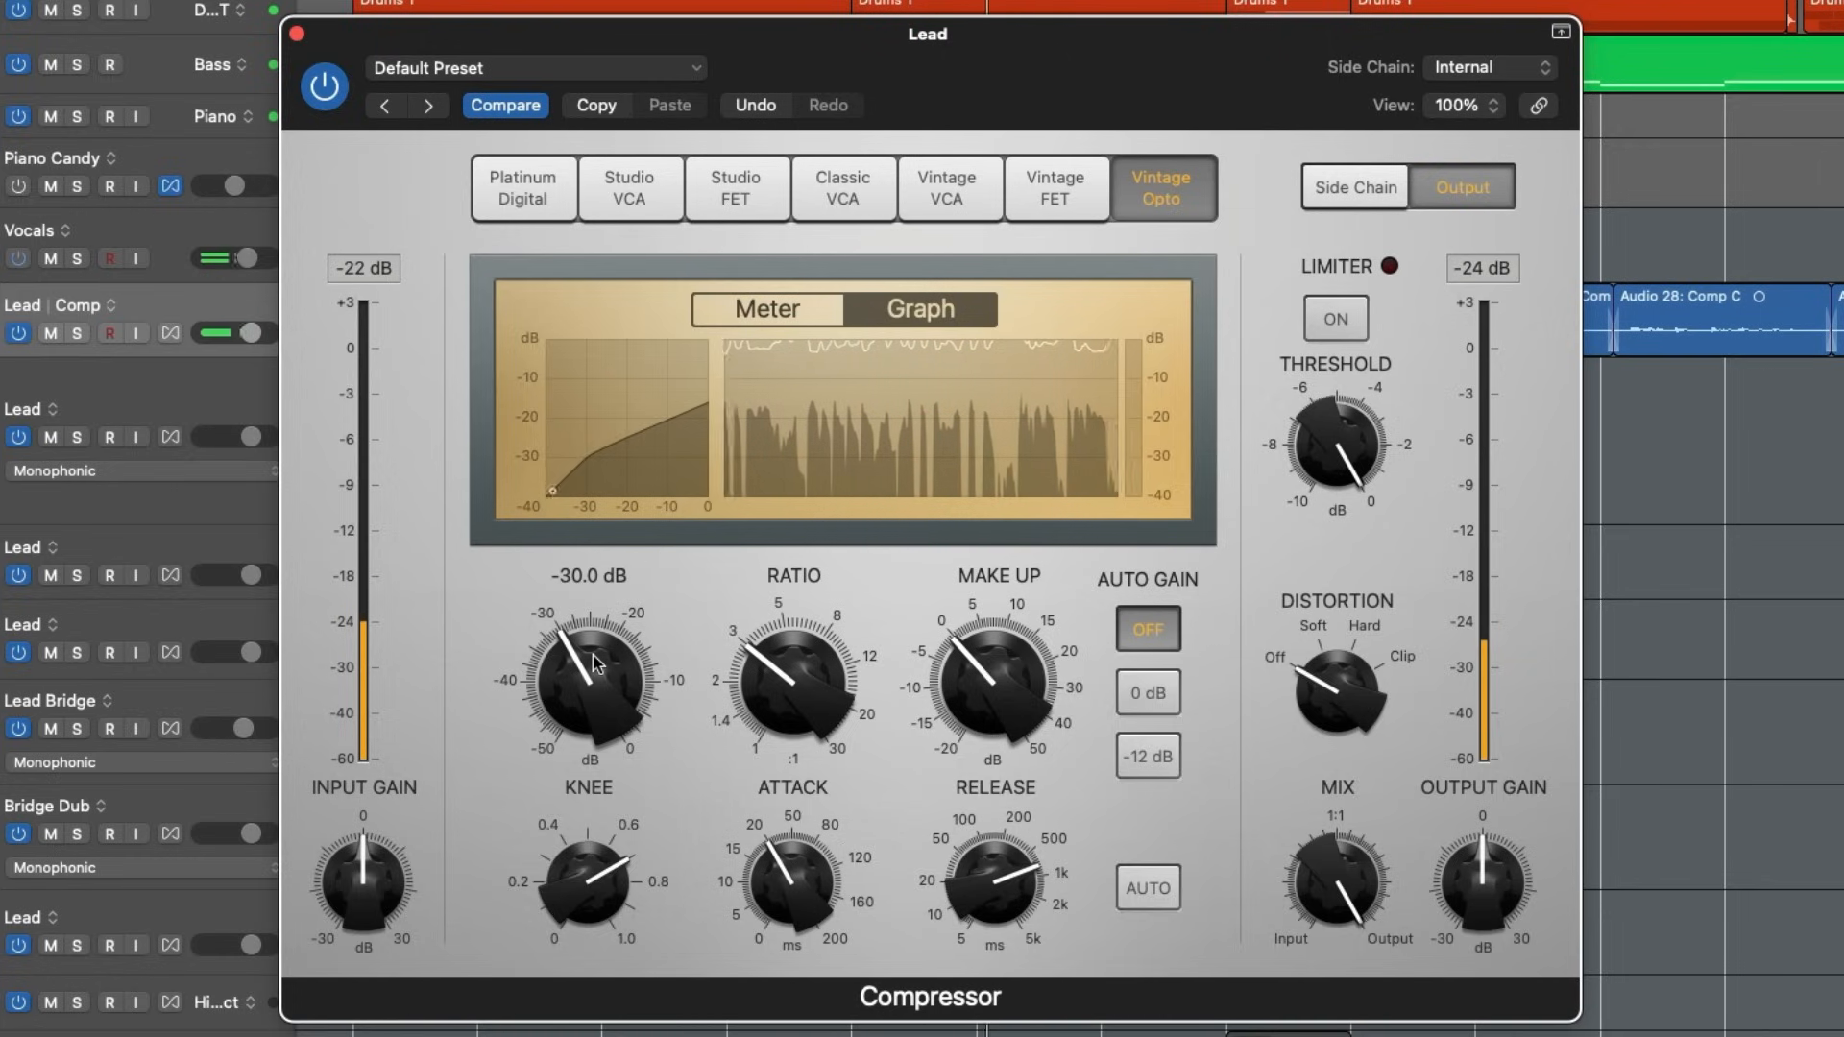
left_click_drag(595, 664, 585, 675)
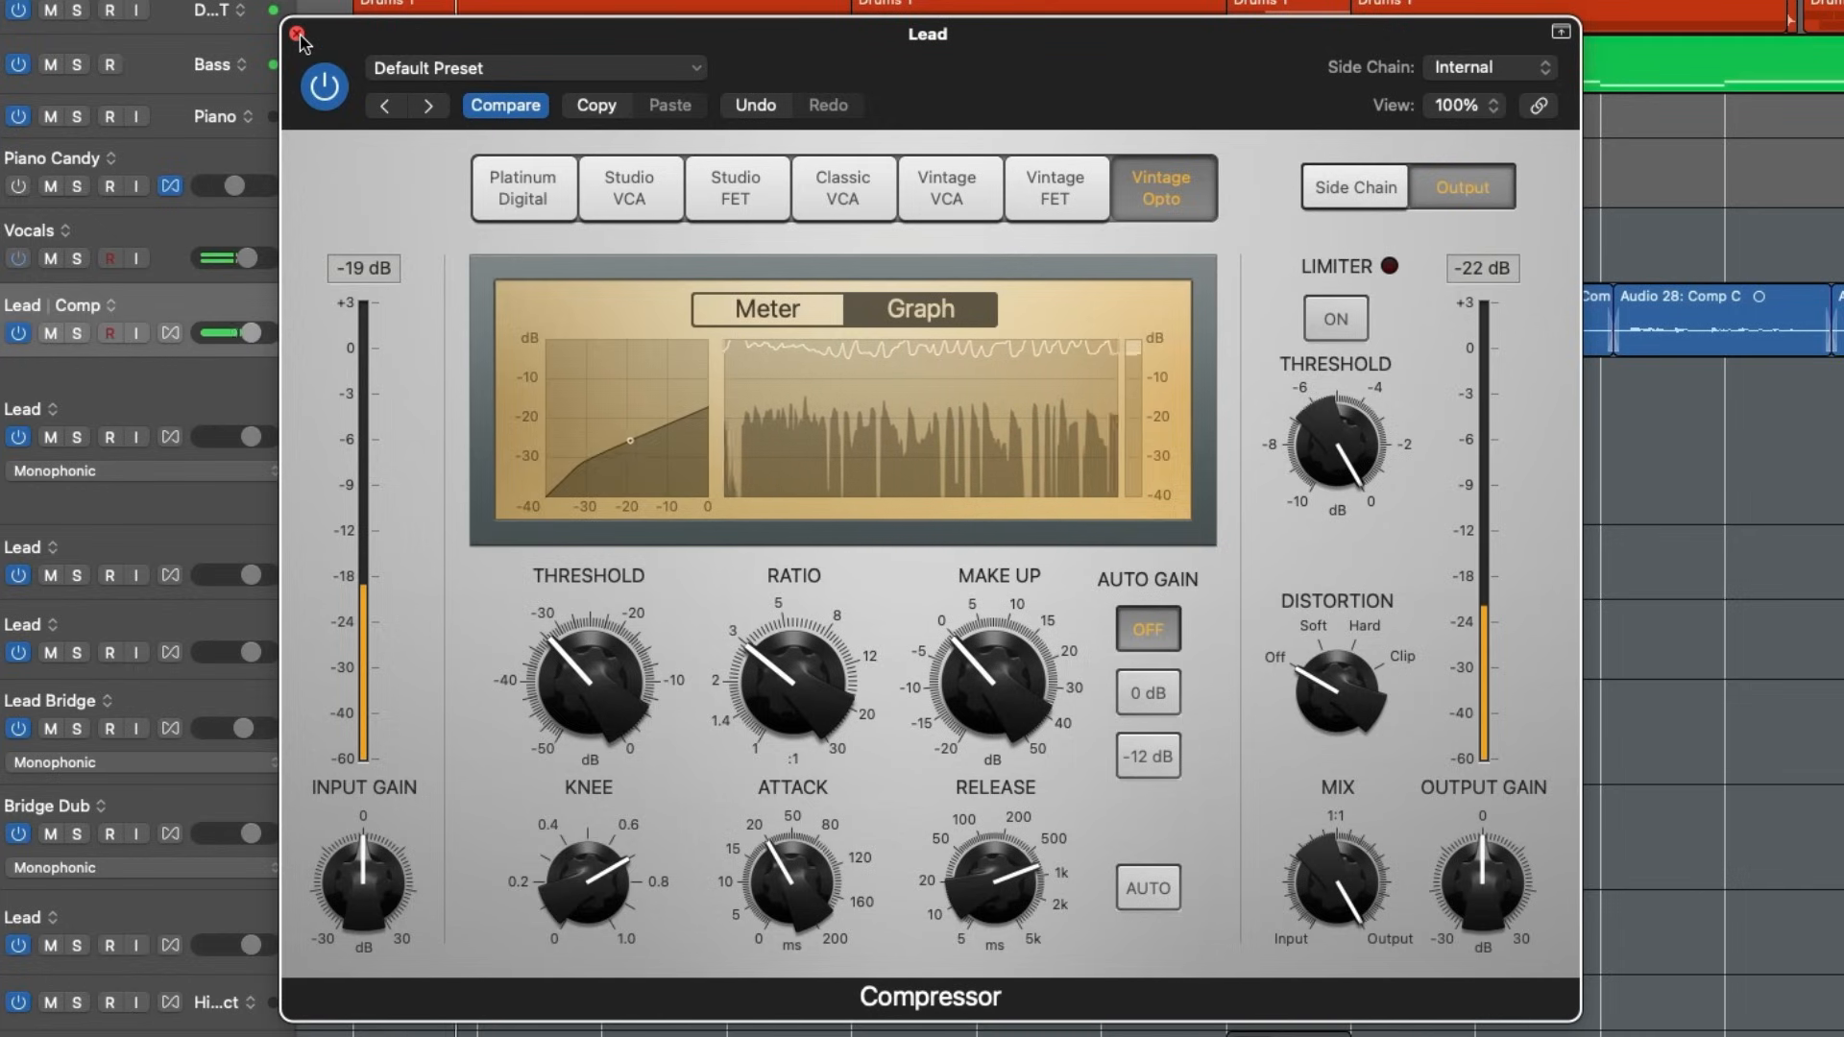
- Check the Vintage Opto's gain reduction on the meter and graph, and lengthen the attack to about 40 ms
left_click(781, 309)
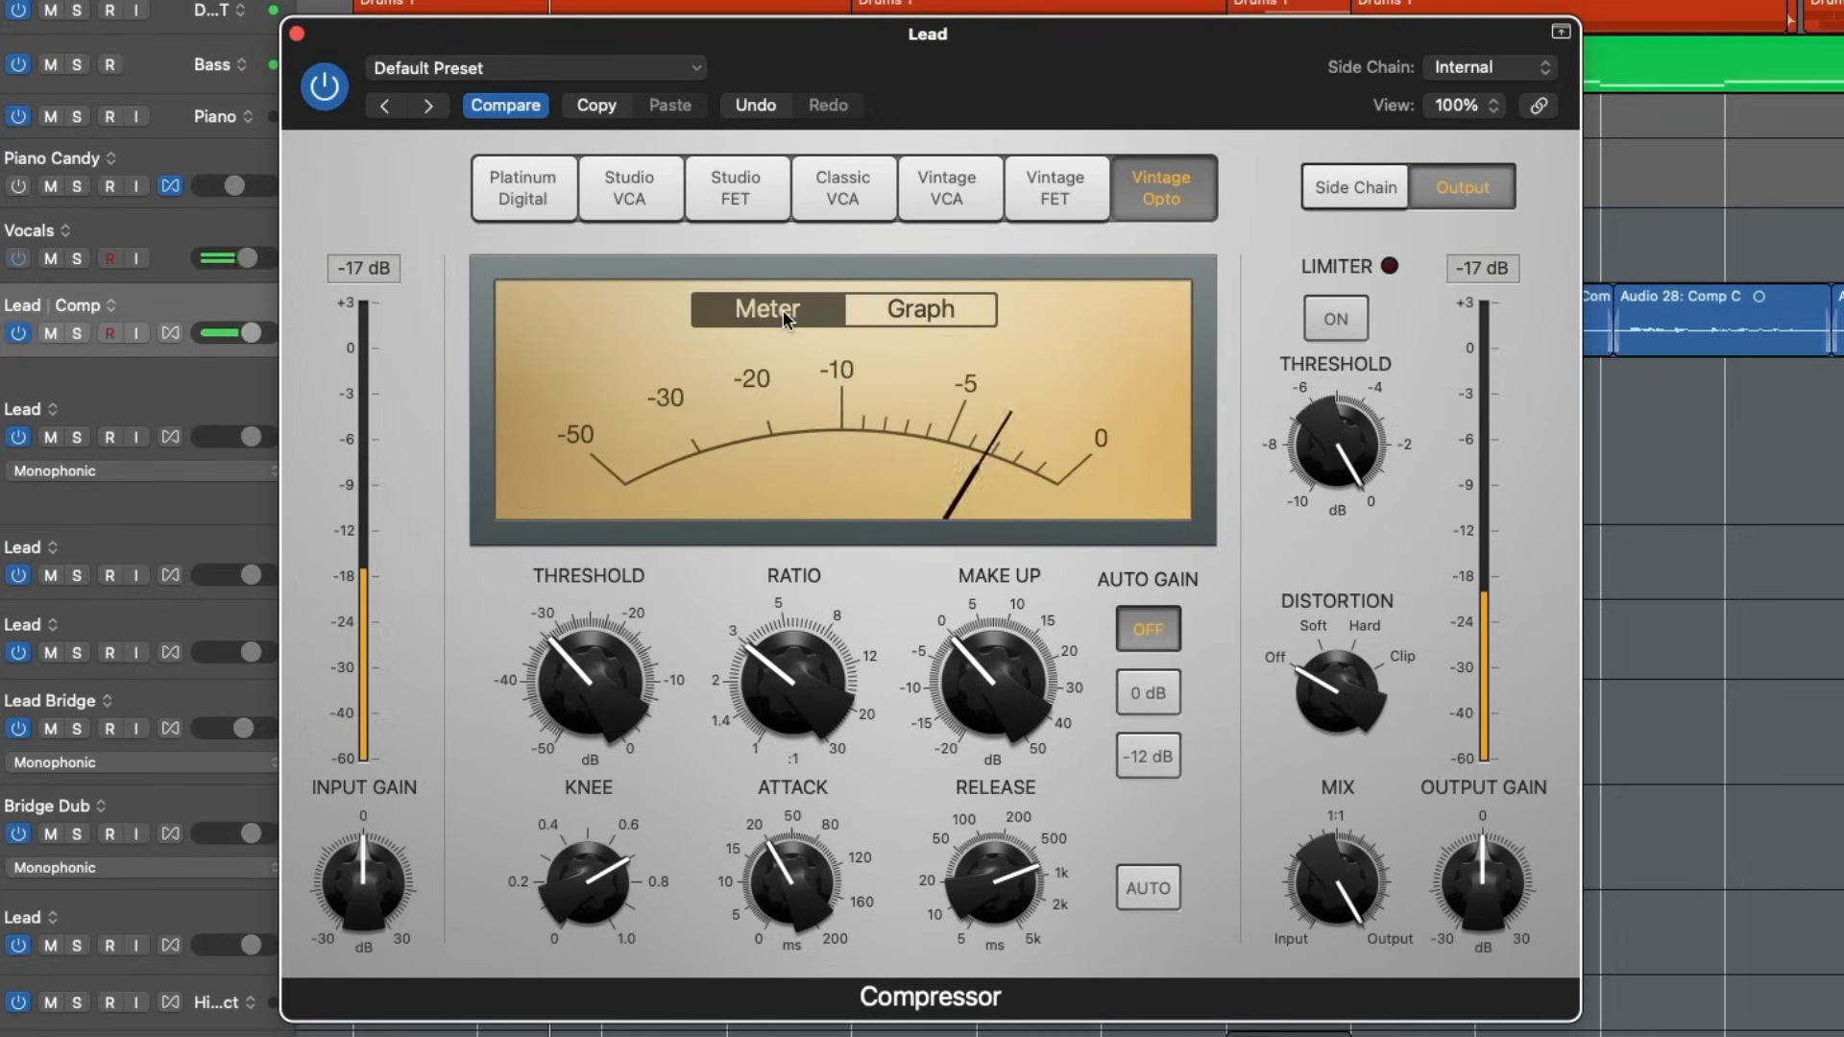
left_click(960, 313)
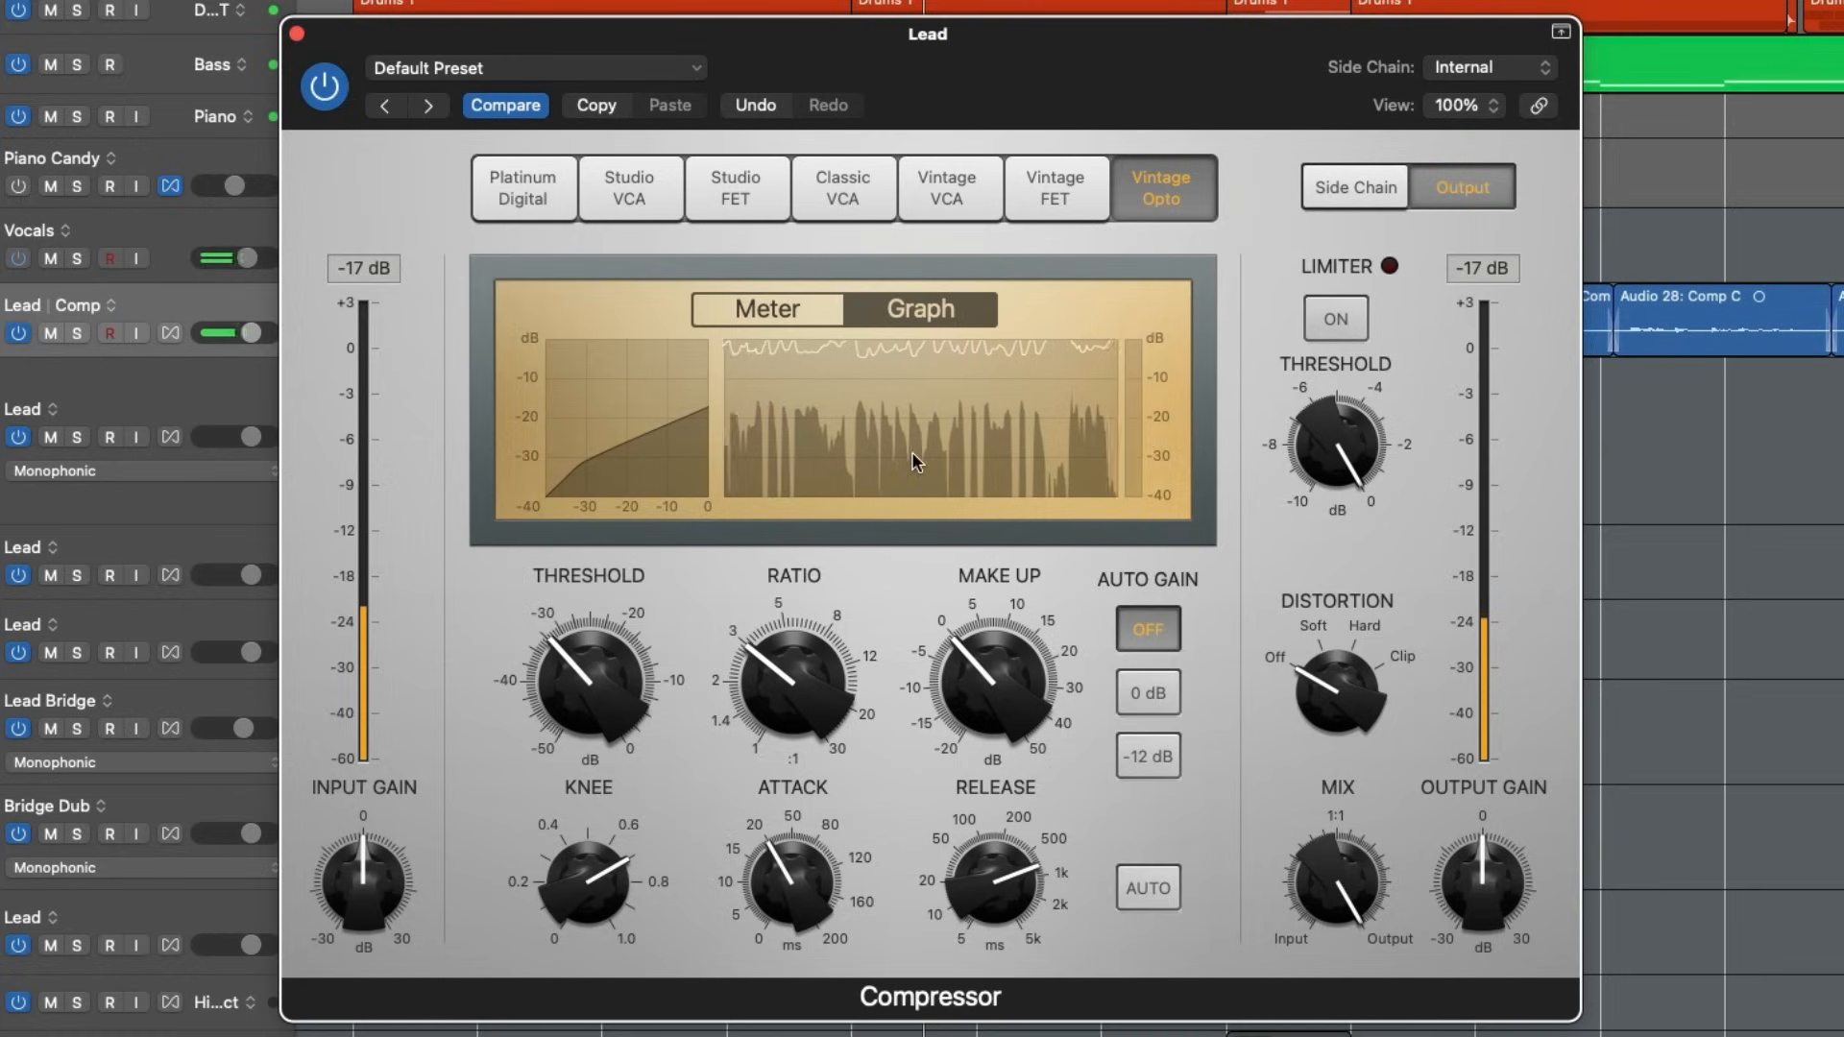
mouse_move(588, 685)
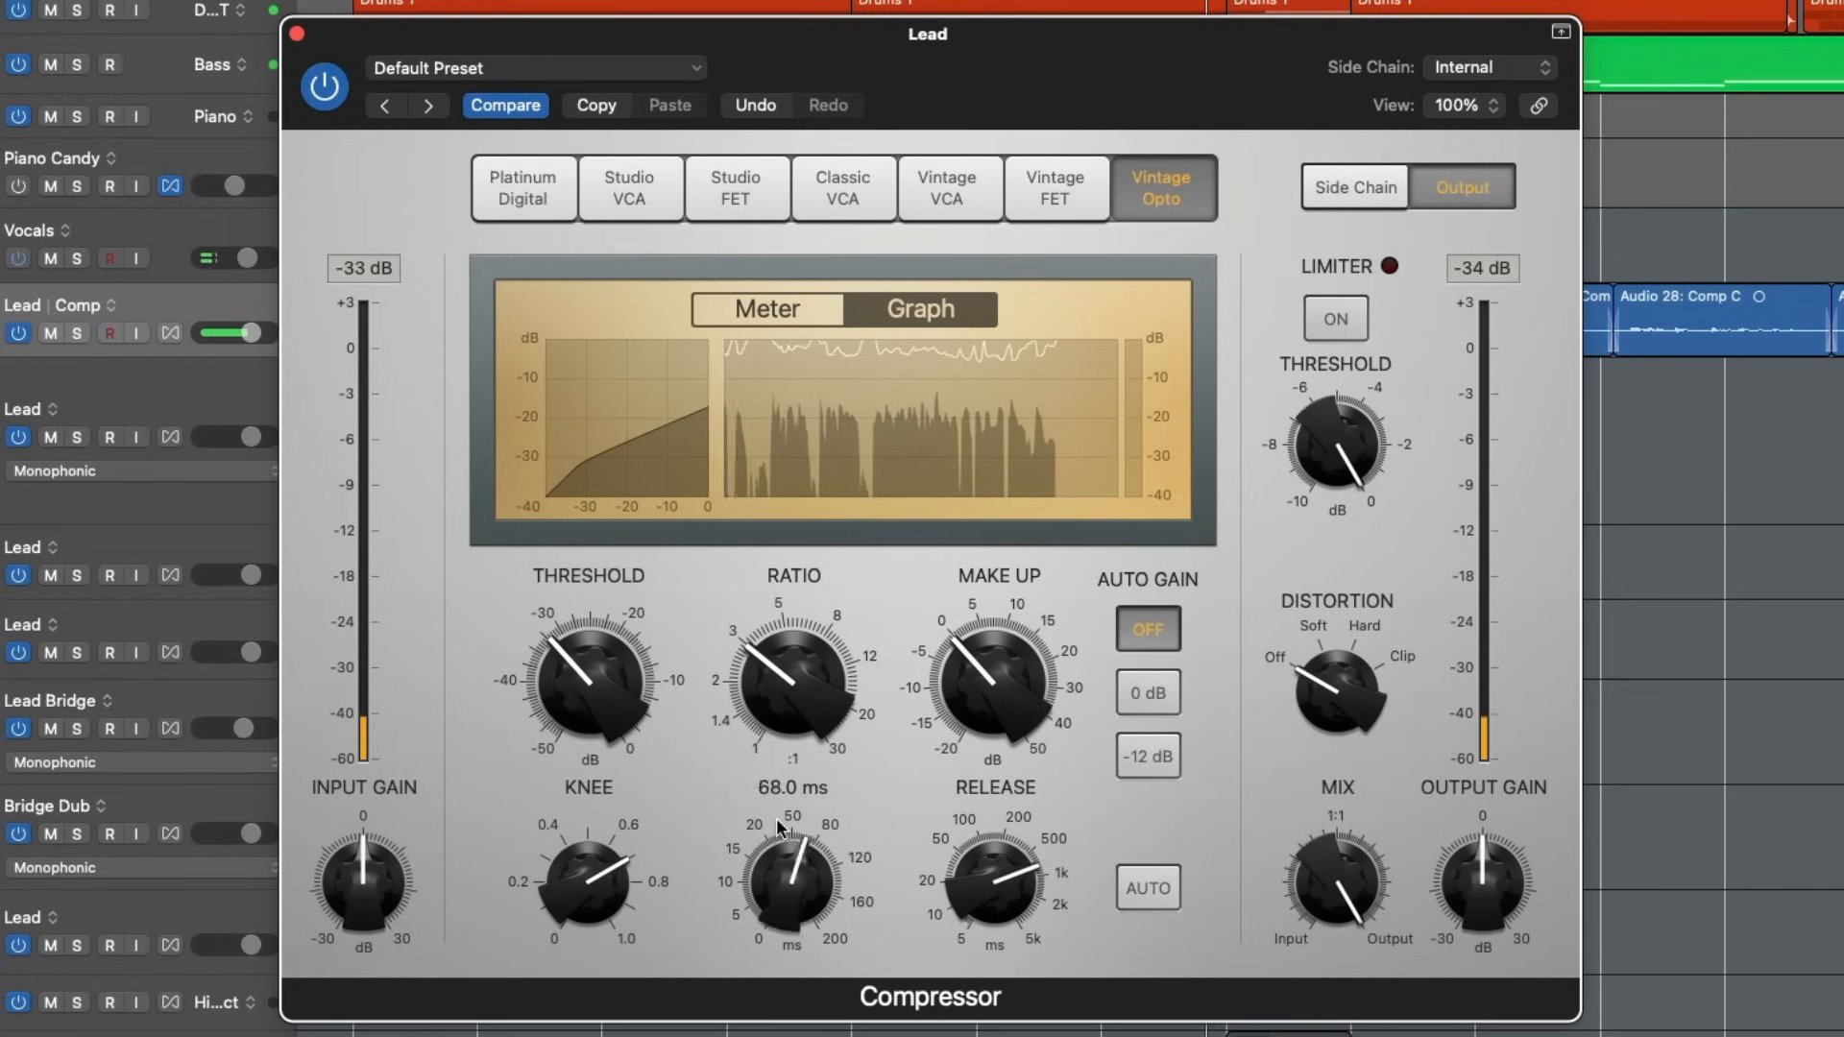
left_click_drag(777, 821, 775, 826)
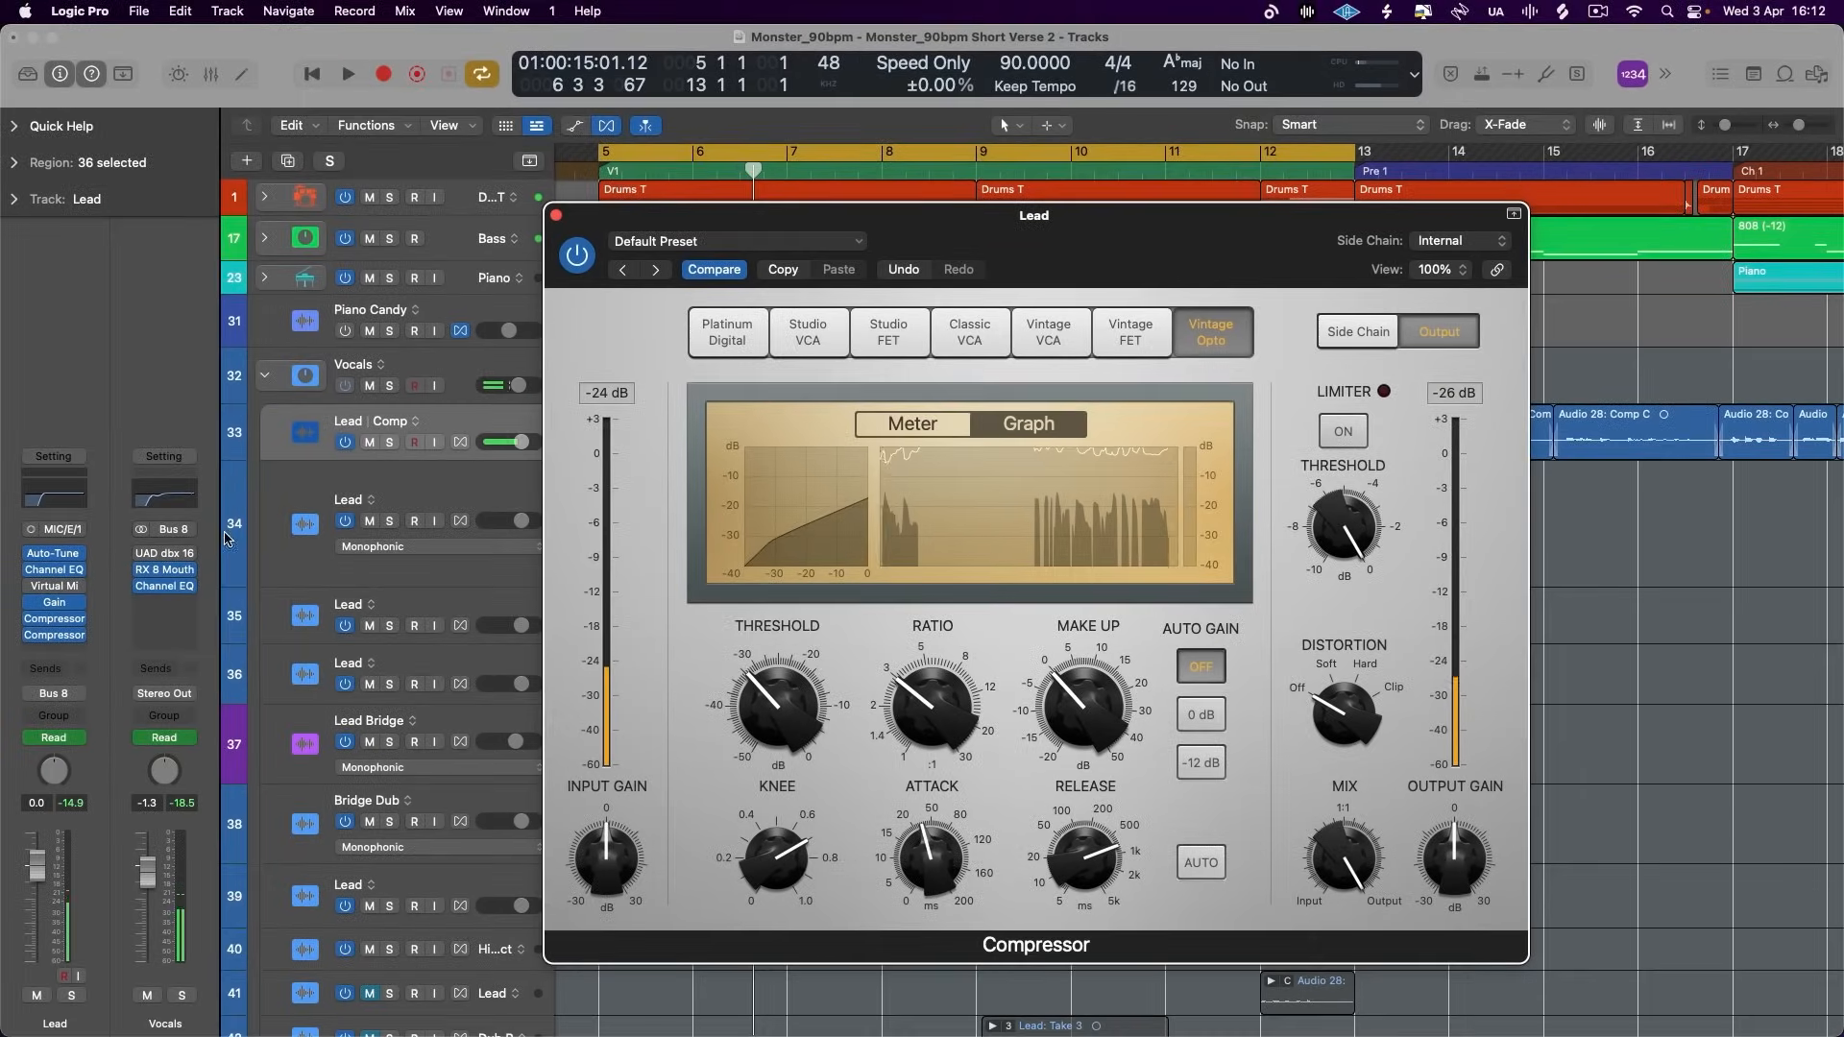
- Open the Lead track's Studio FET compressor and arrange its window beside the Vintage Opto so both stay accessible
left_click(54, 620)
left_click_drag(1046, 285, 657, 253)
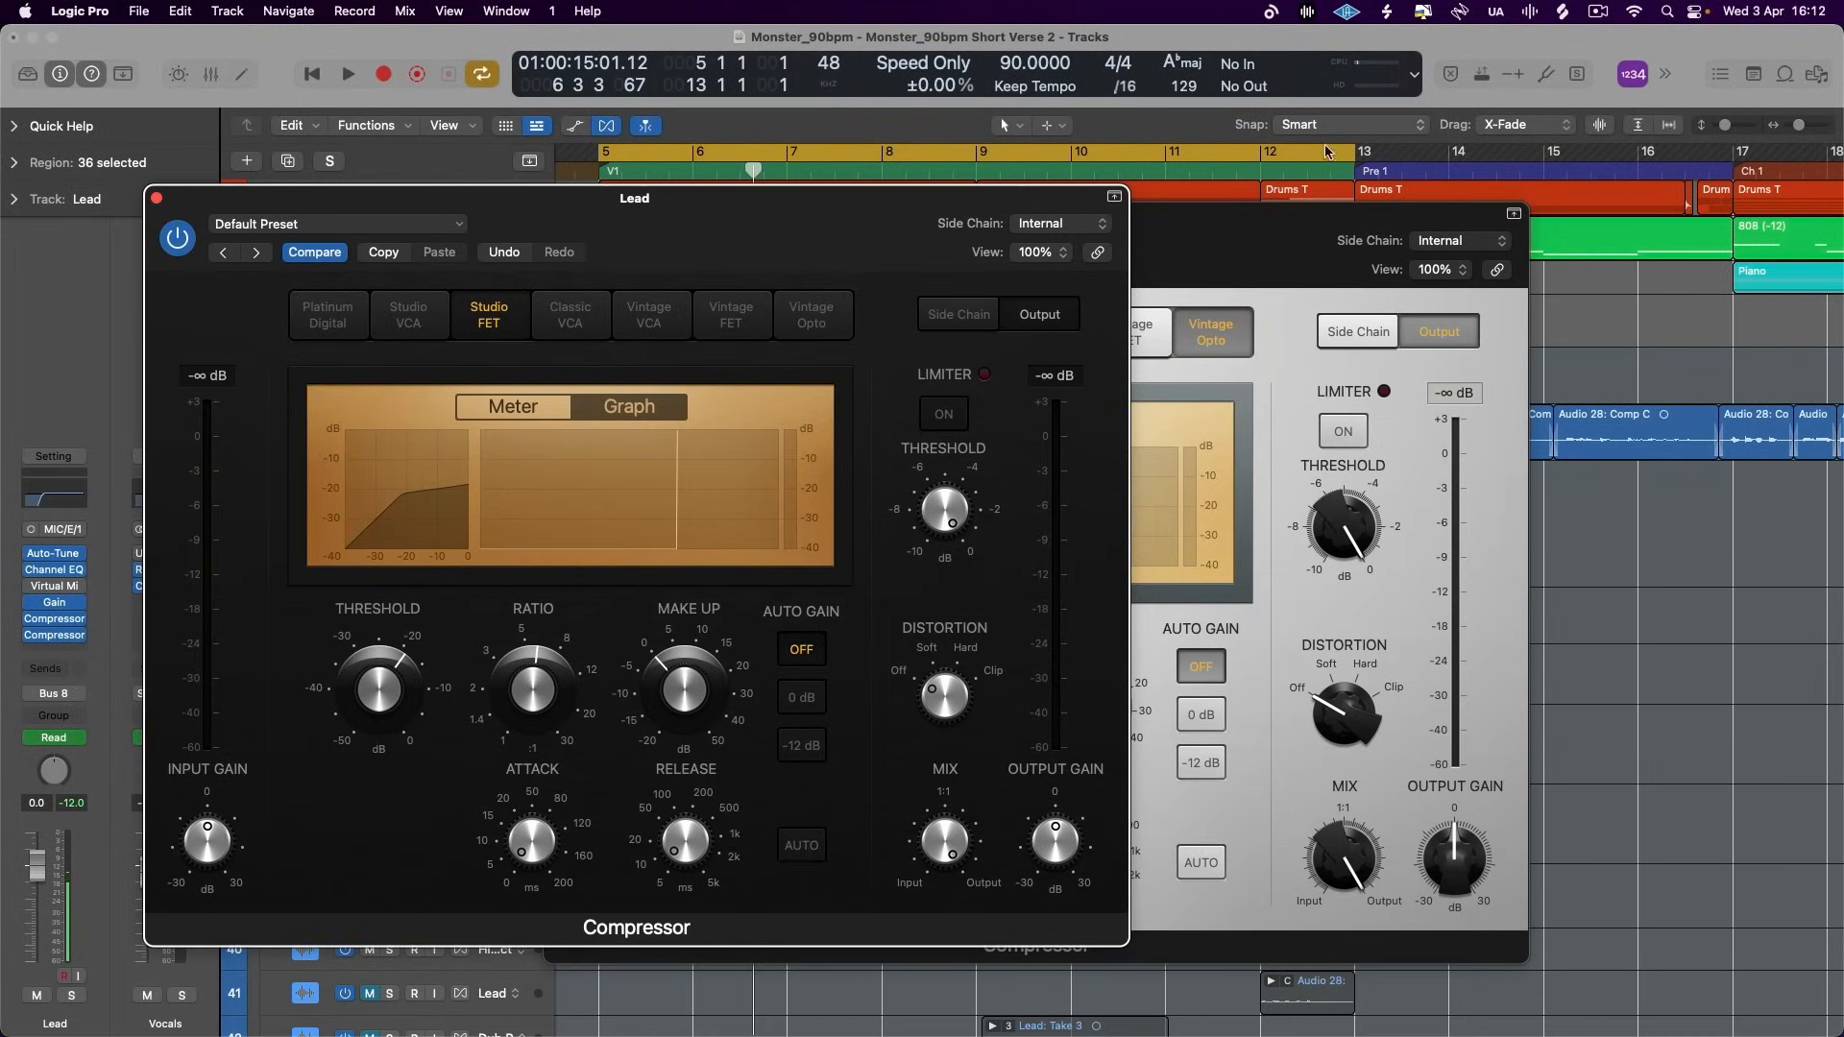
left_click(1200, 222)
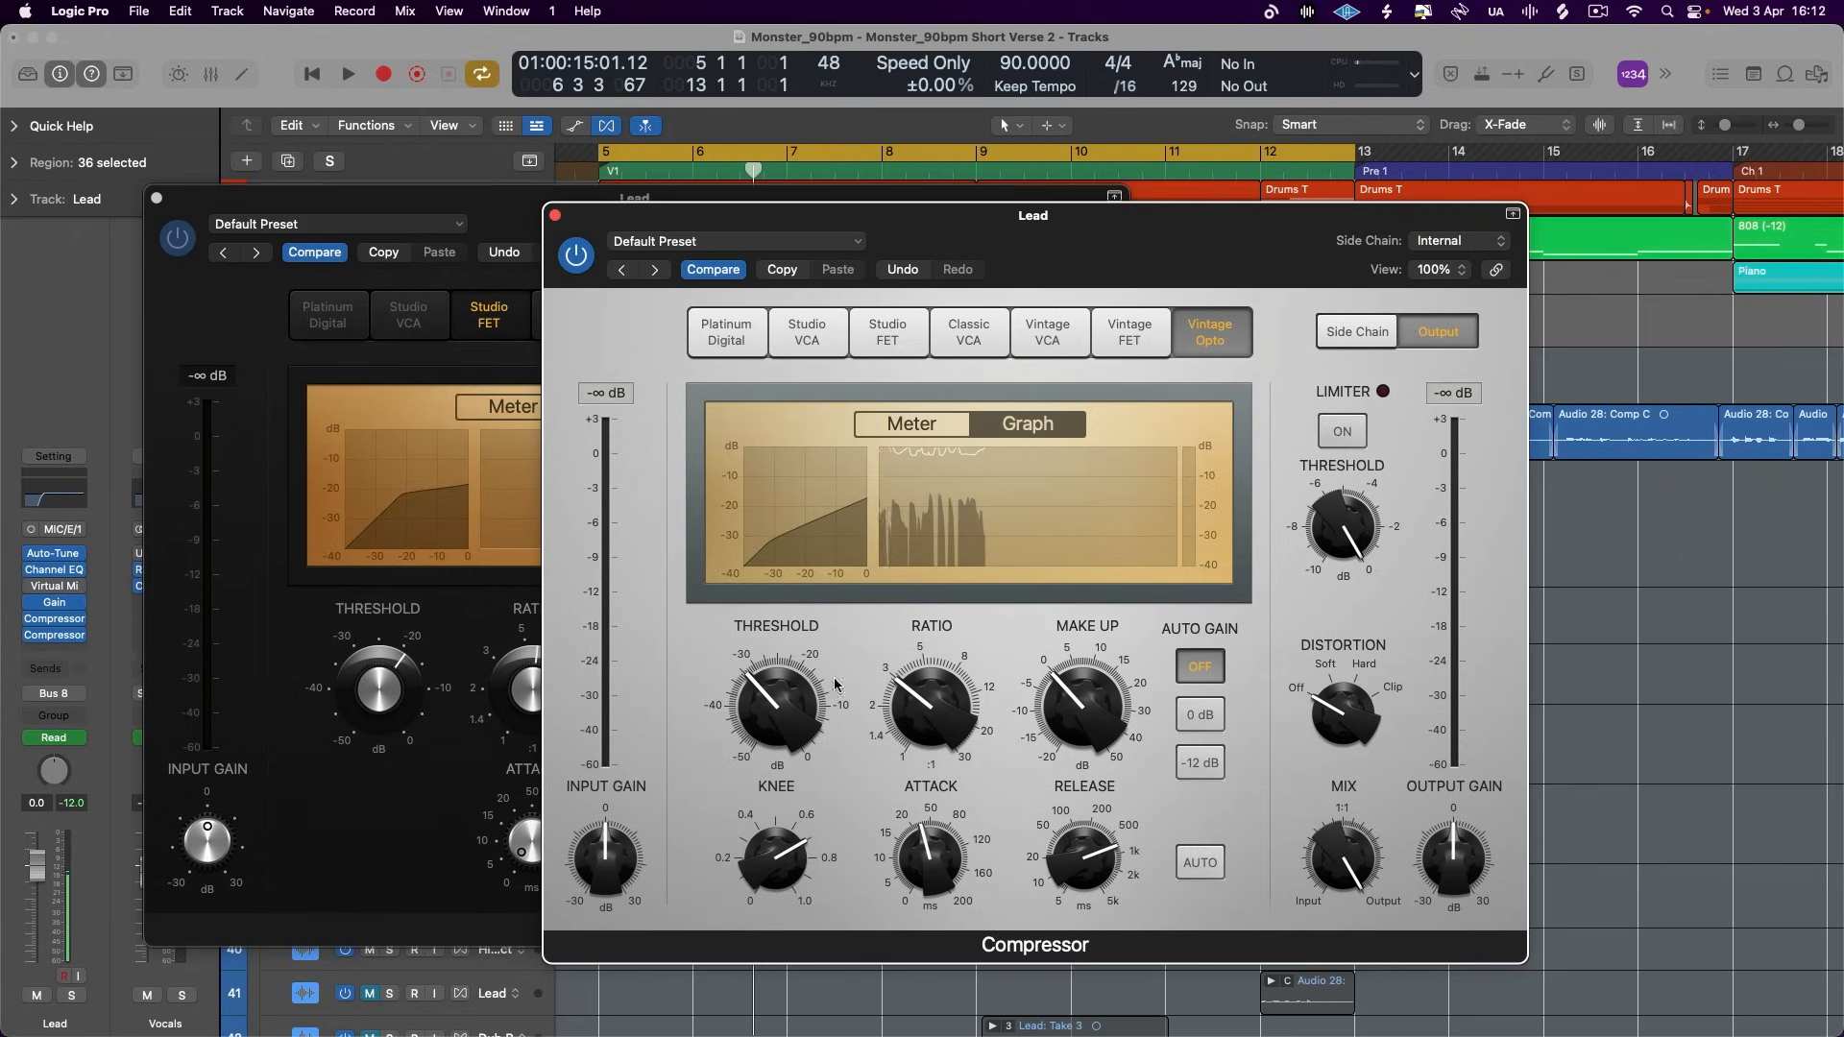
left_click_drag(1079, 265, 1094, 251)
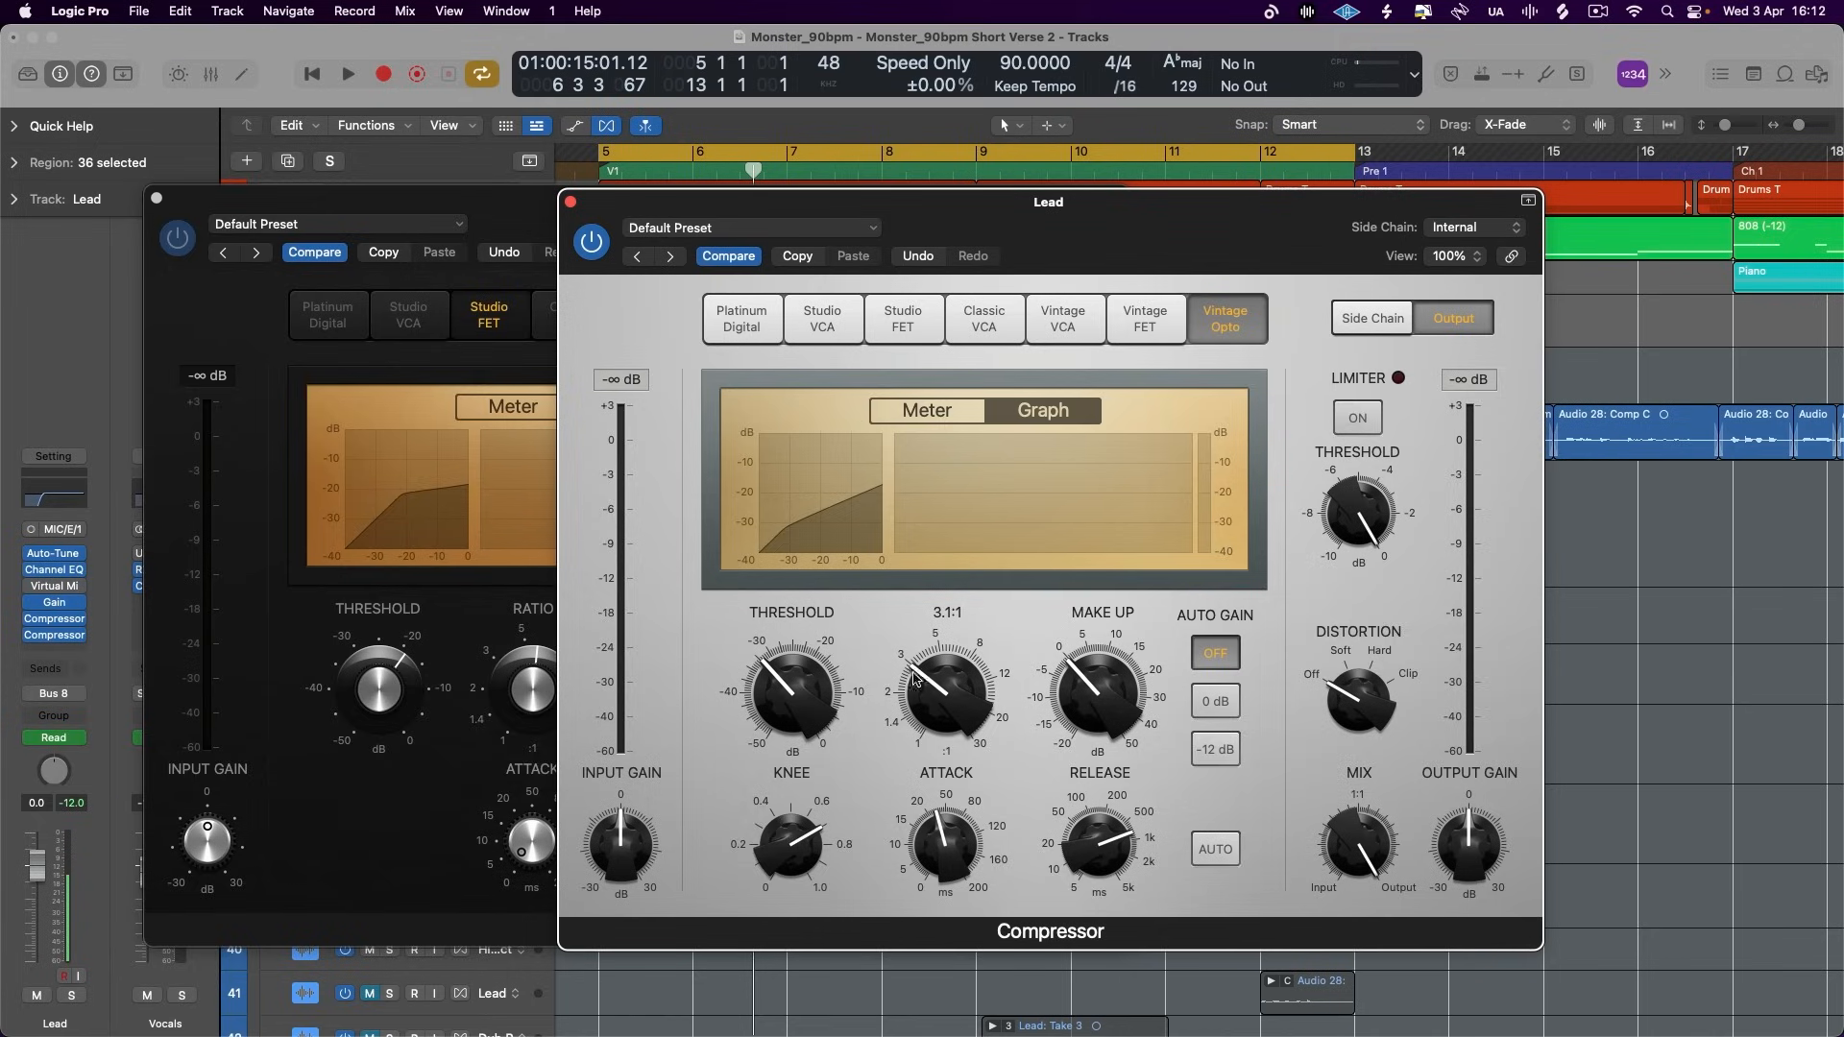
left_click_drag(1048, 202, 1309, 213)
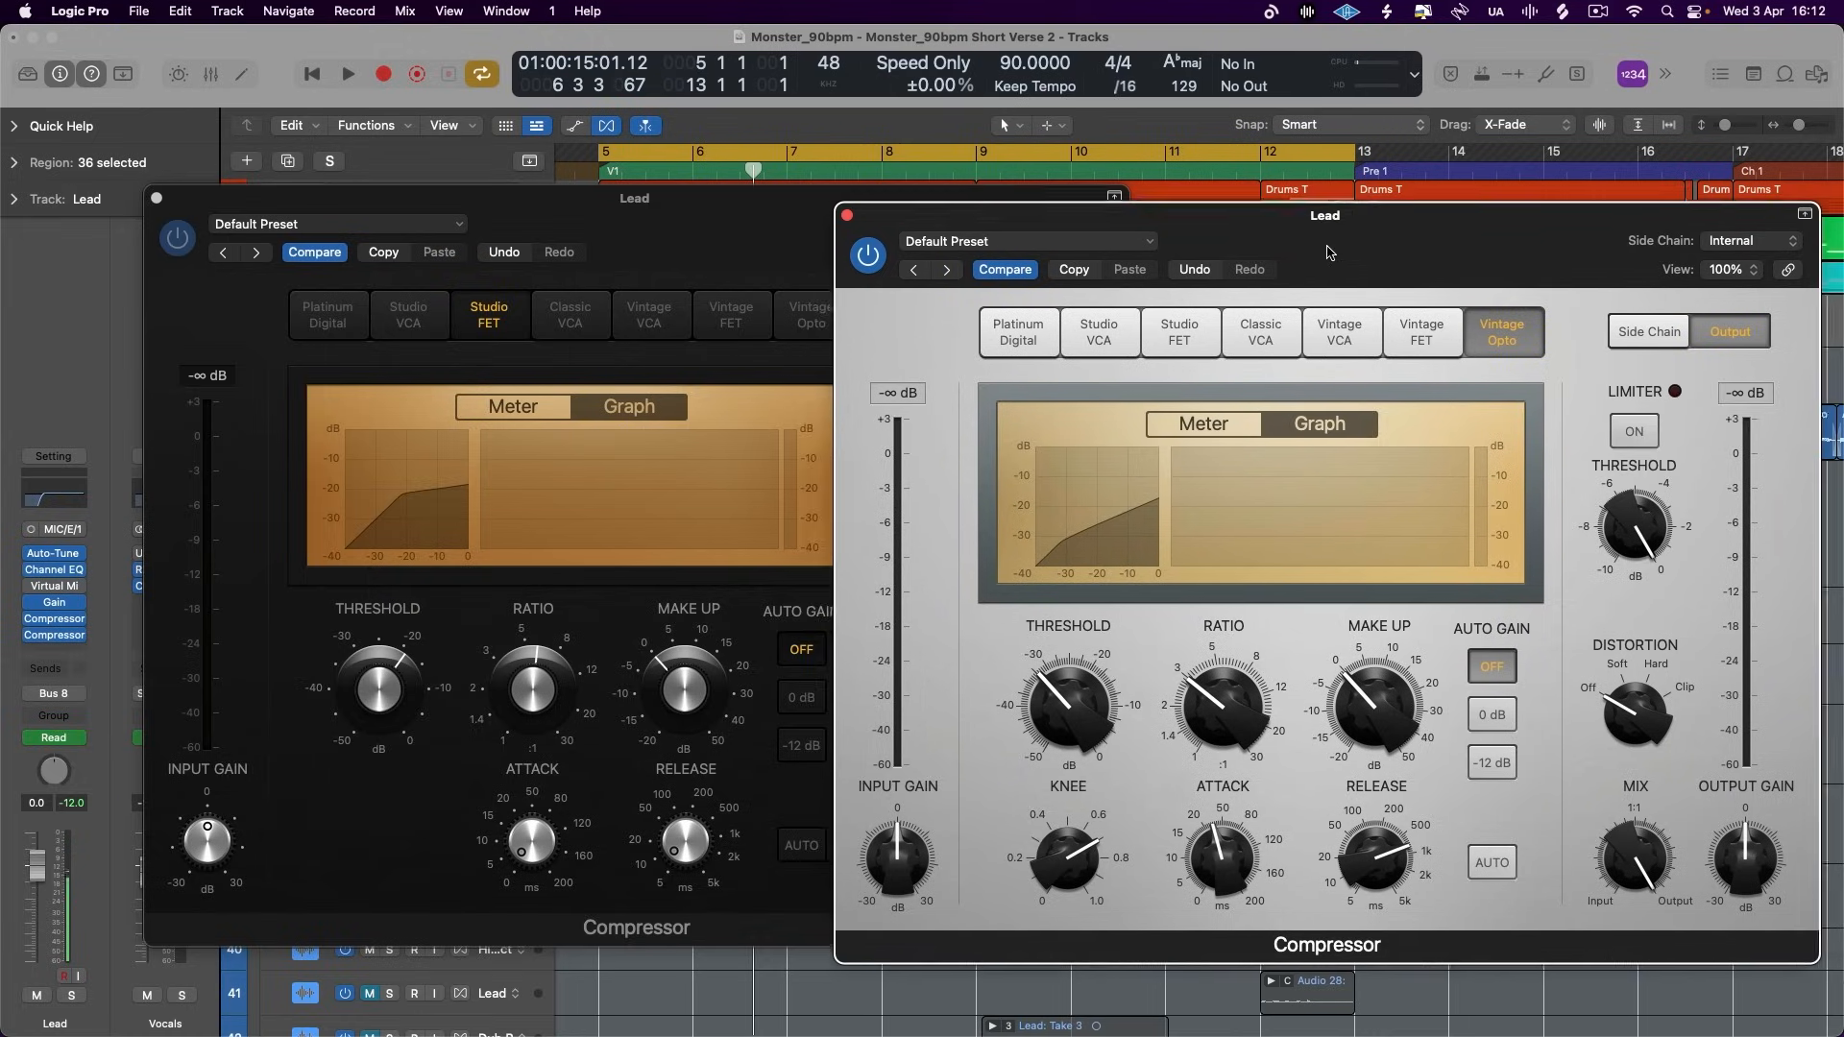
left_click(661, 217)
left_click(1261, 239)
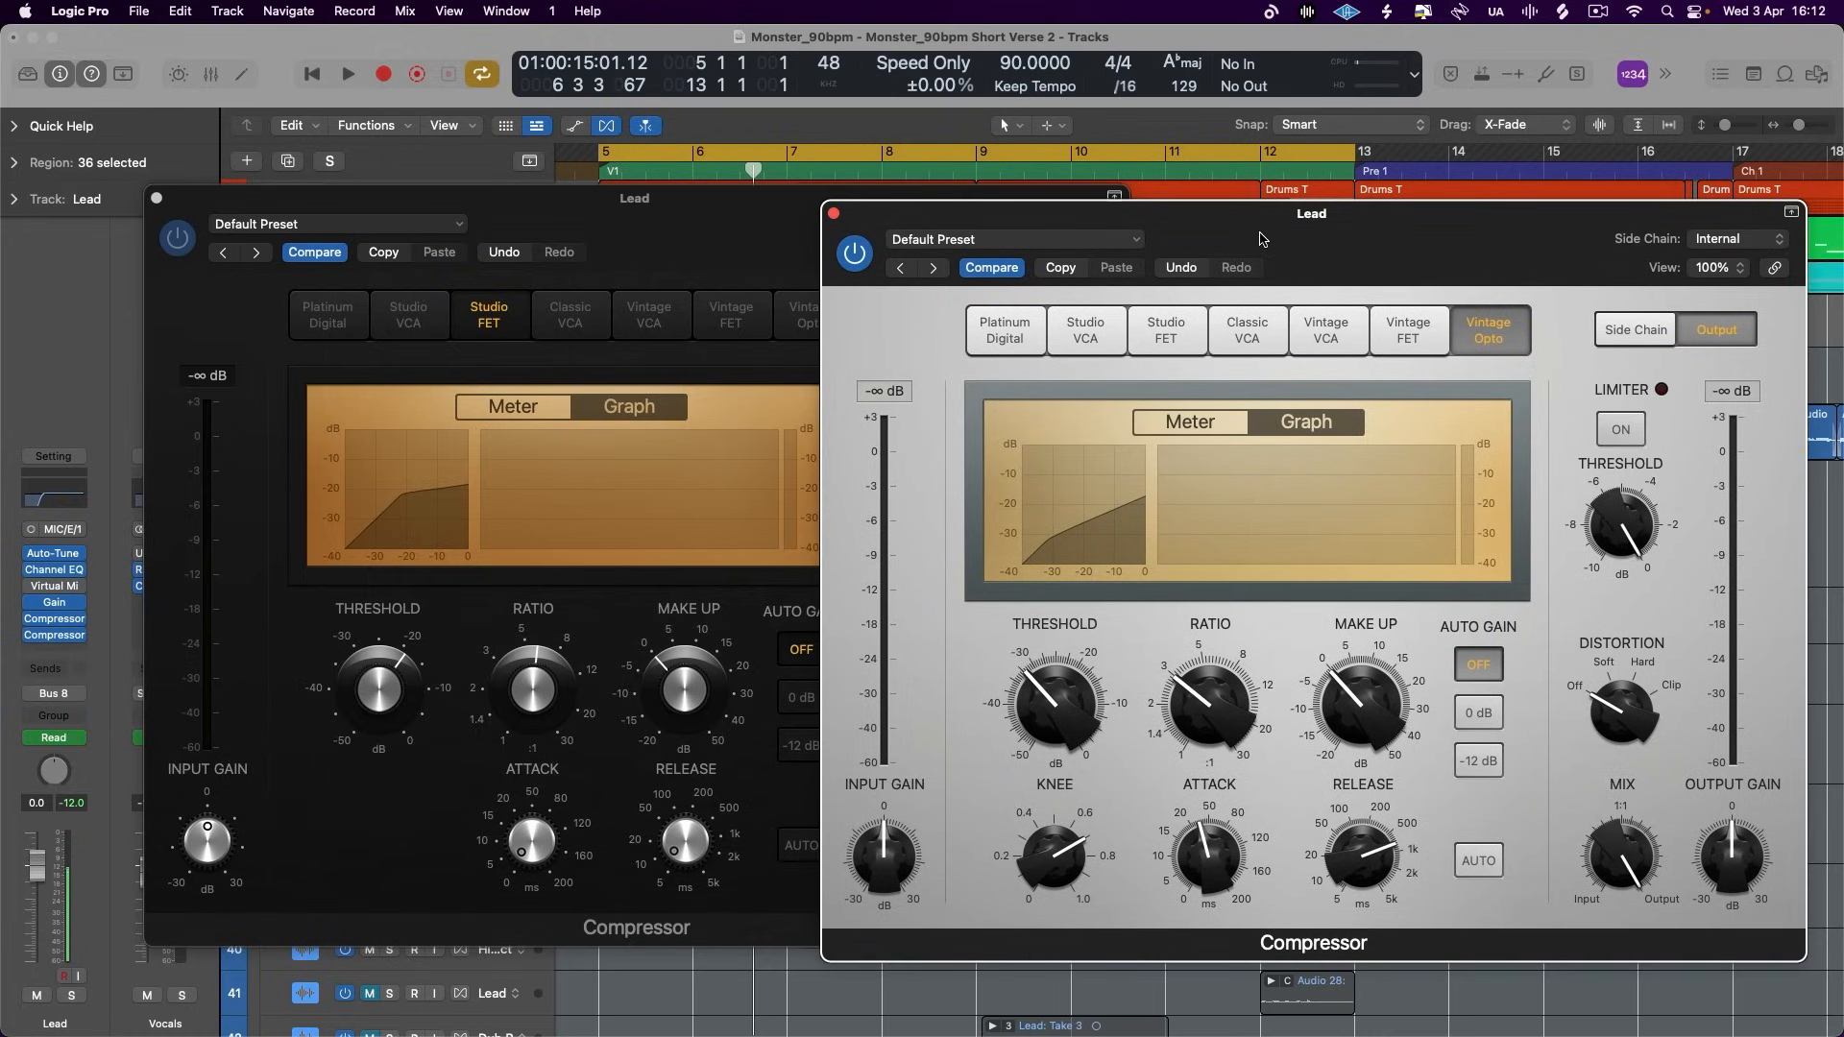
left_click_drag(1258, 243, 1076, 233)
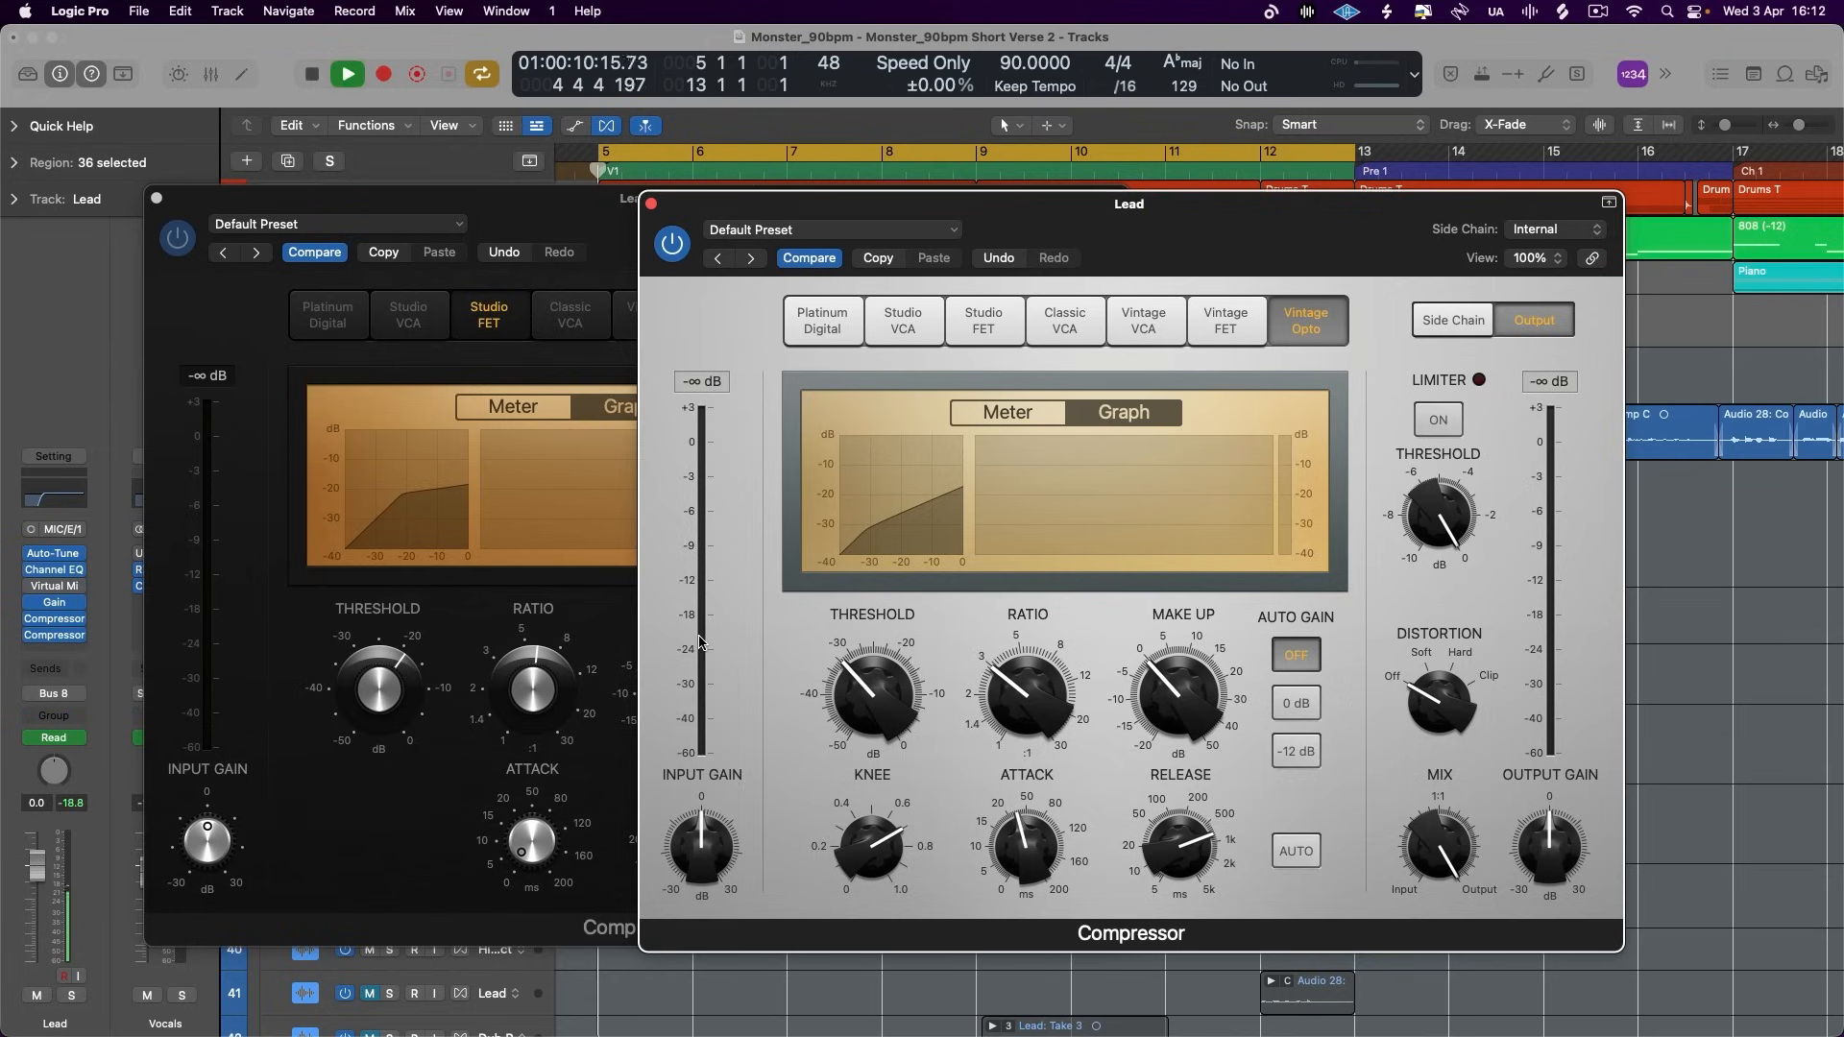
- Set the Vintage Opto's attack to about 50 ms and audition the lead vocal with both compressors bypassed
left_click_drag(1020, 865, 1025, 849)
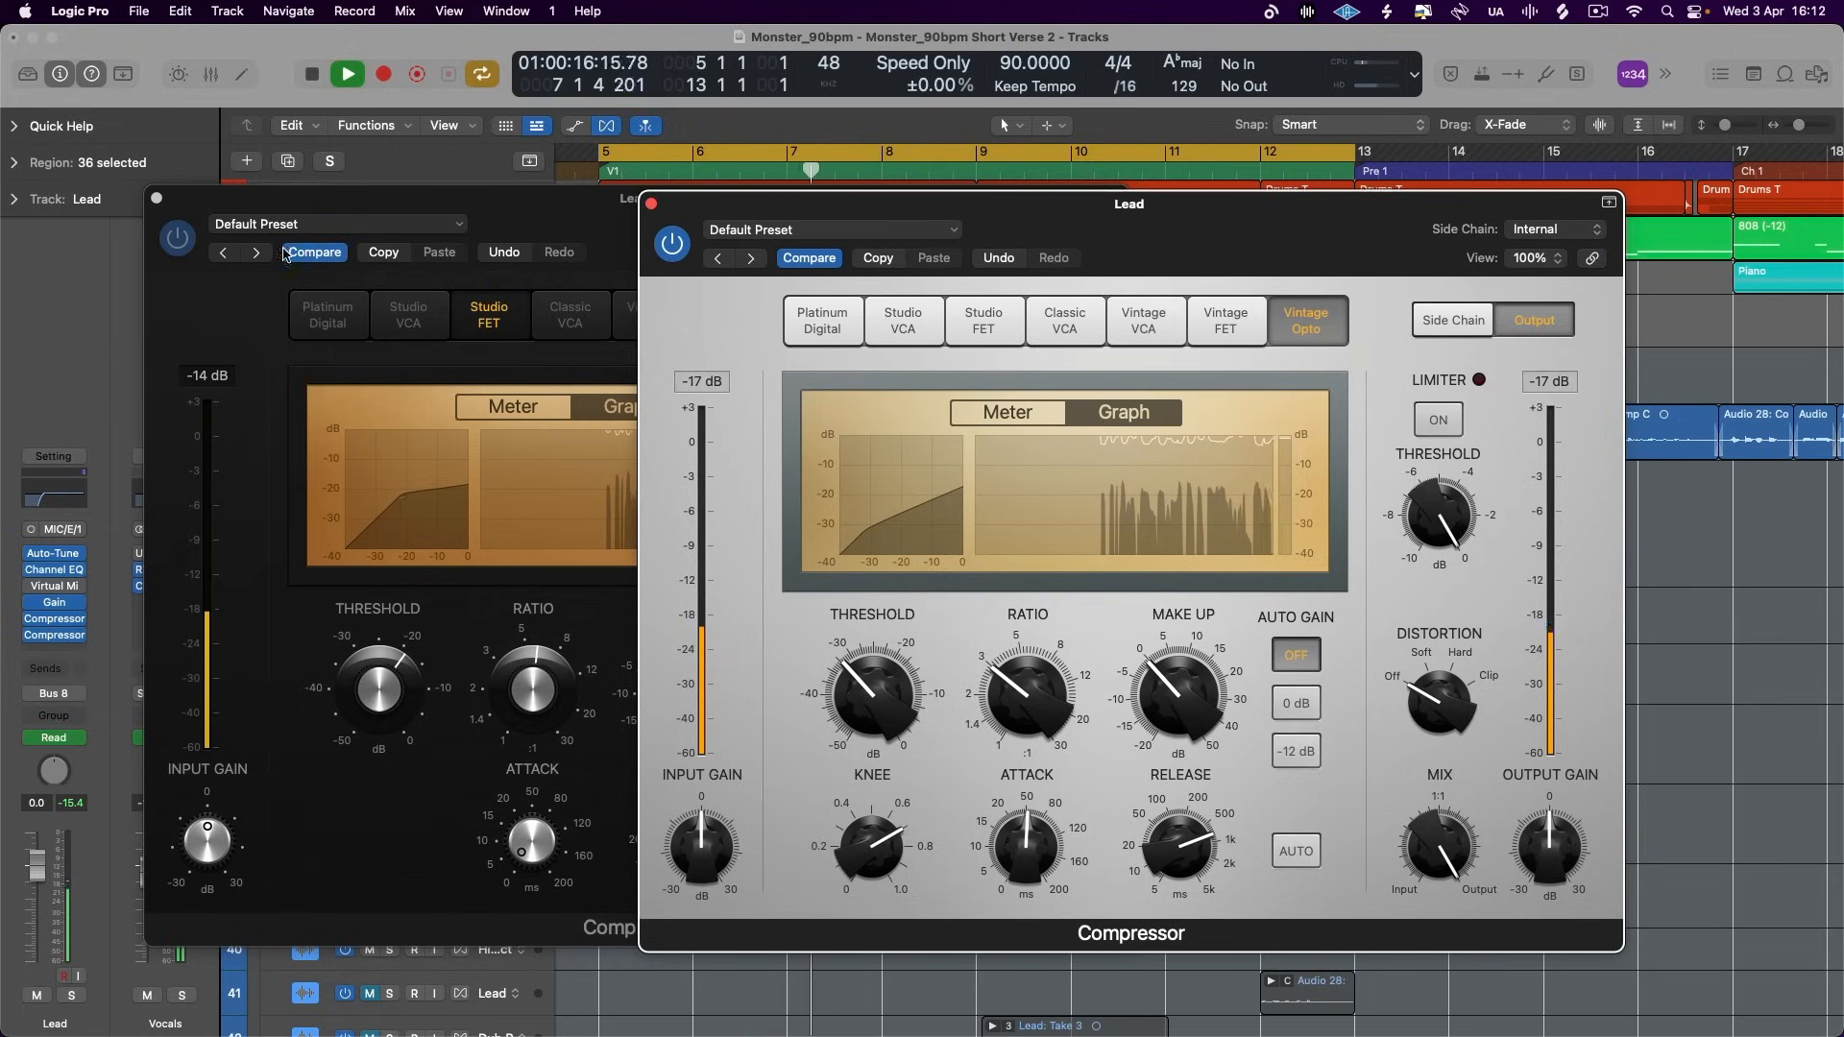
key("space")
left_click(185, 235)
left_click(1177, 232)
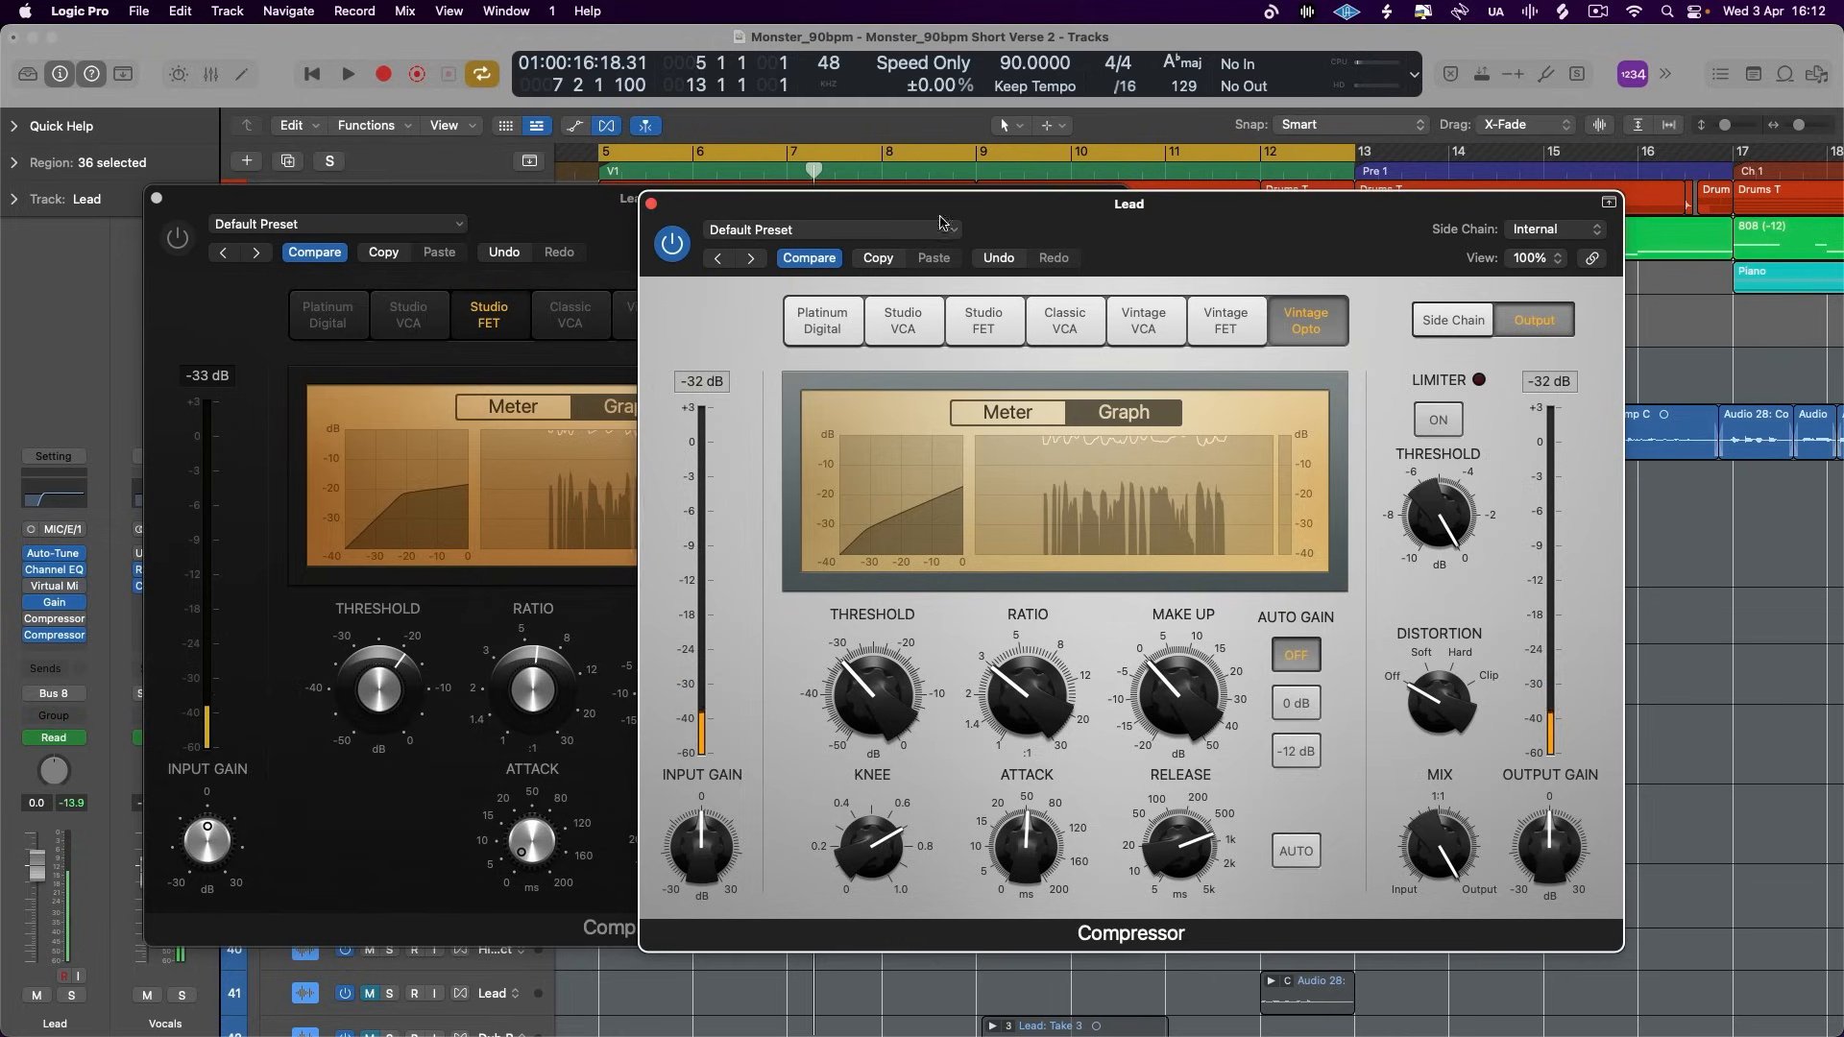
key("space")
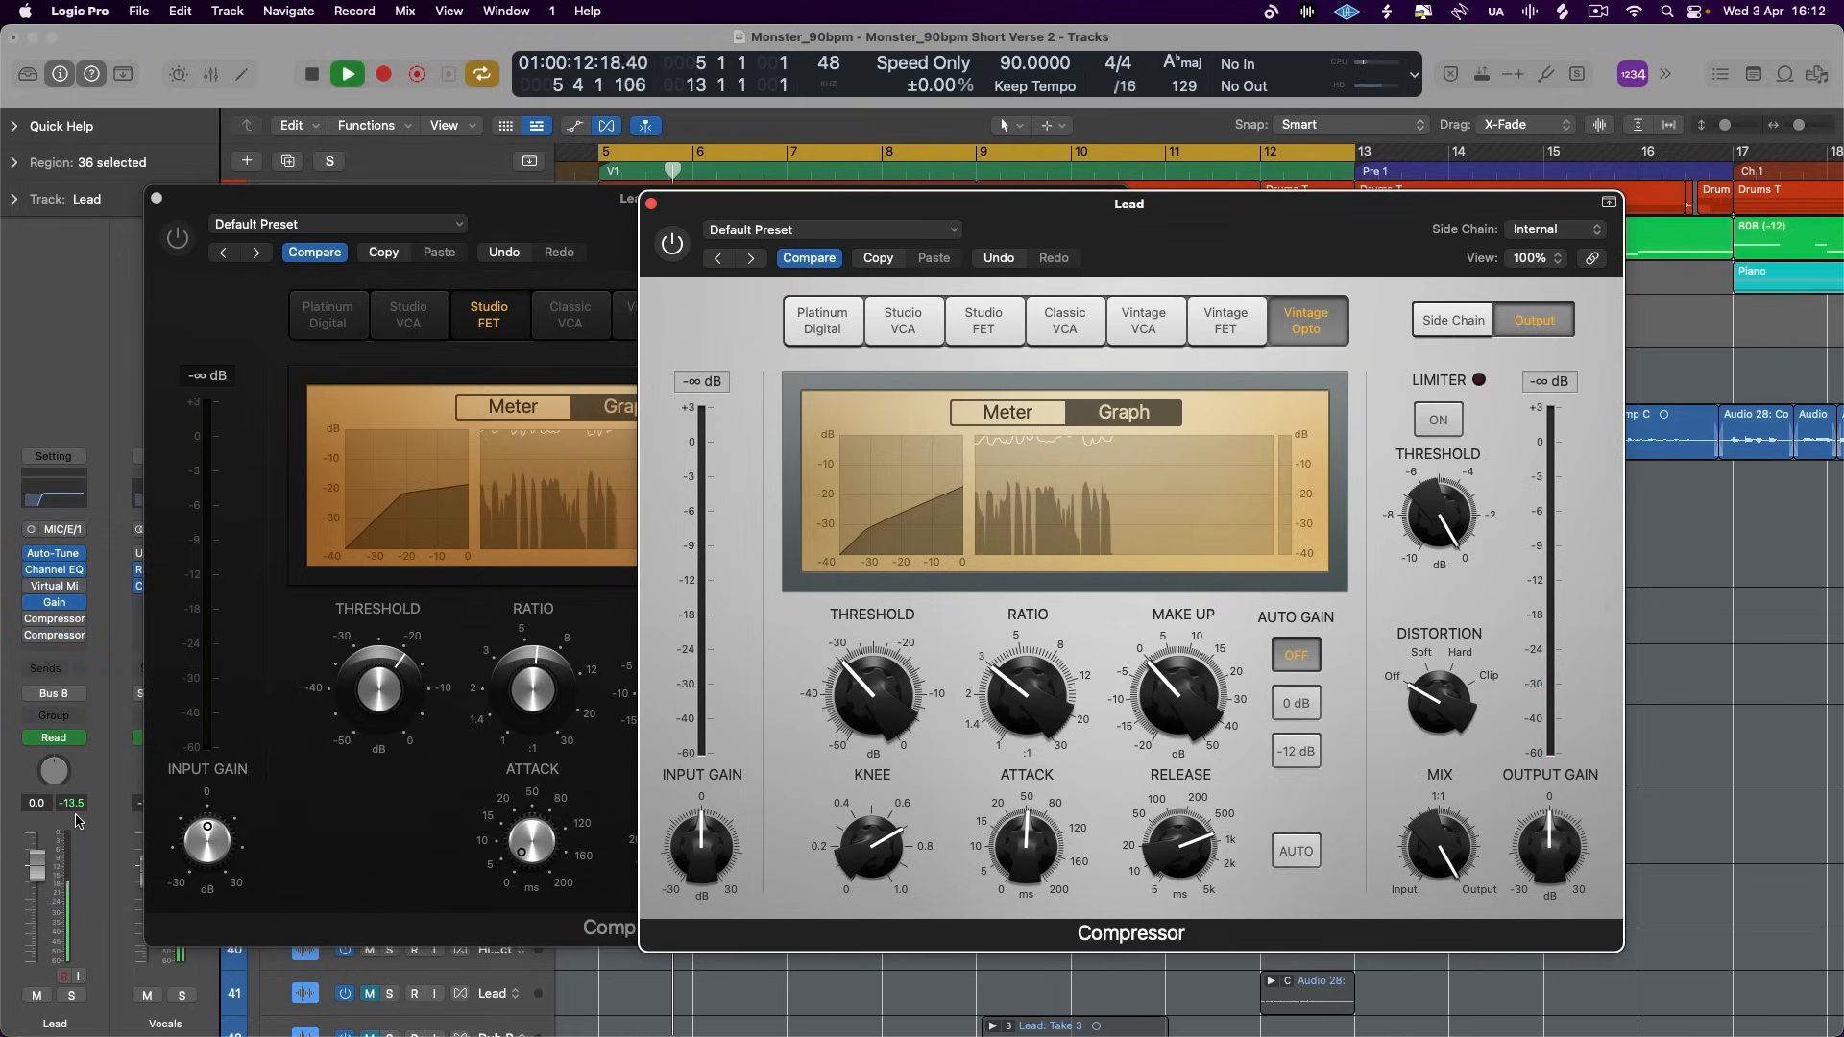
key("space")
- Re-enable both compressors and play the verse with the Vintage Opto's make-up gain raised to 1 dB
left_click(176, 237)
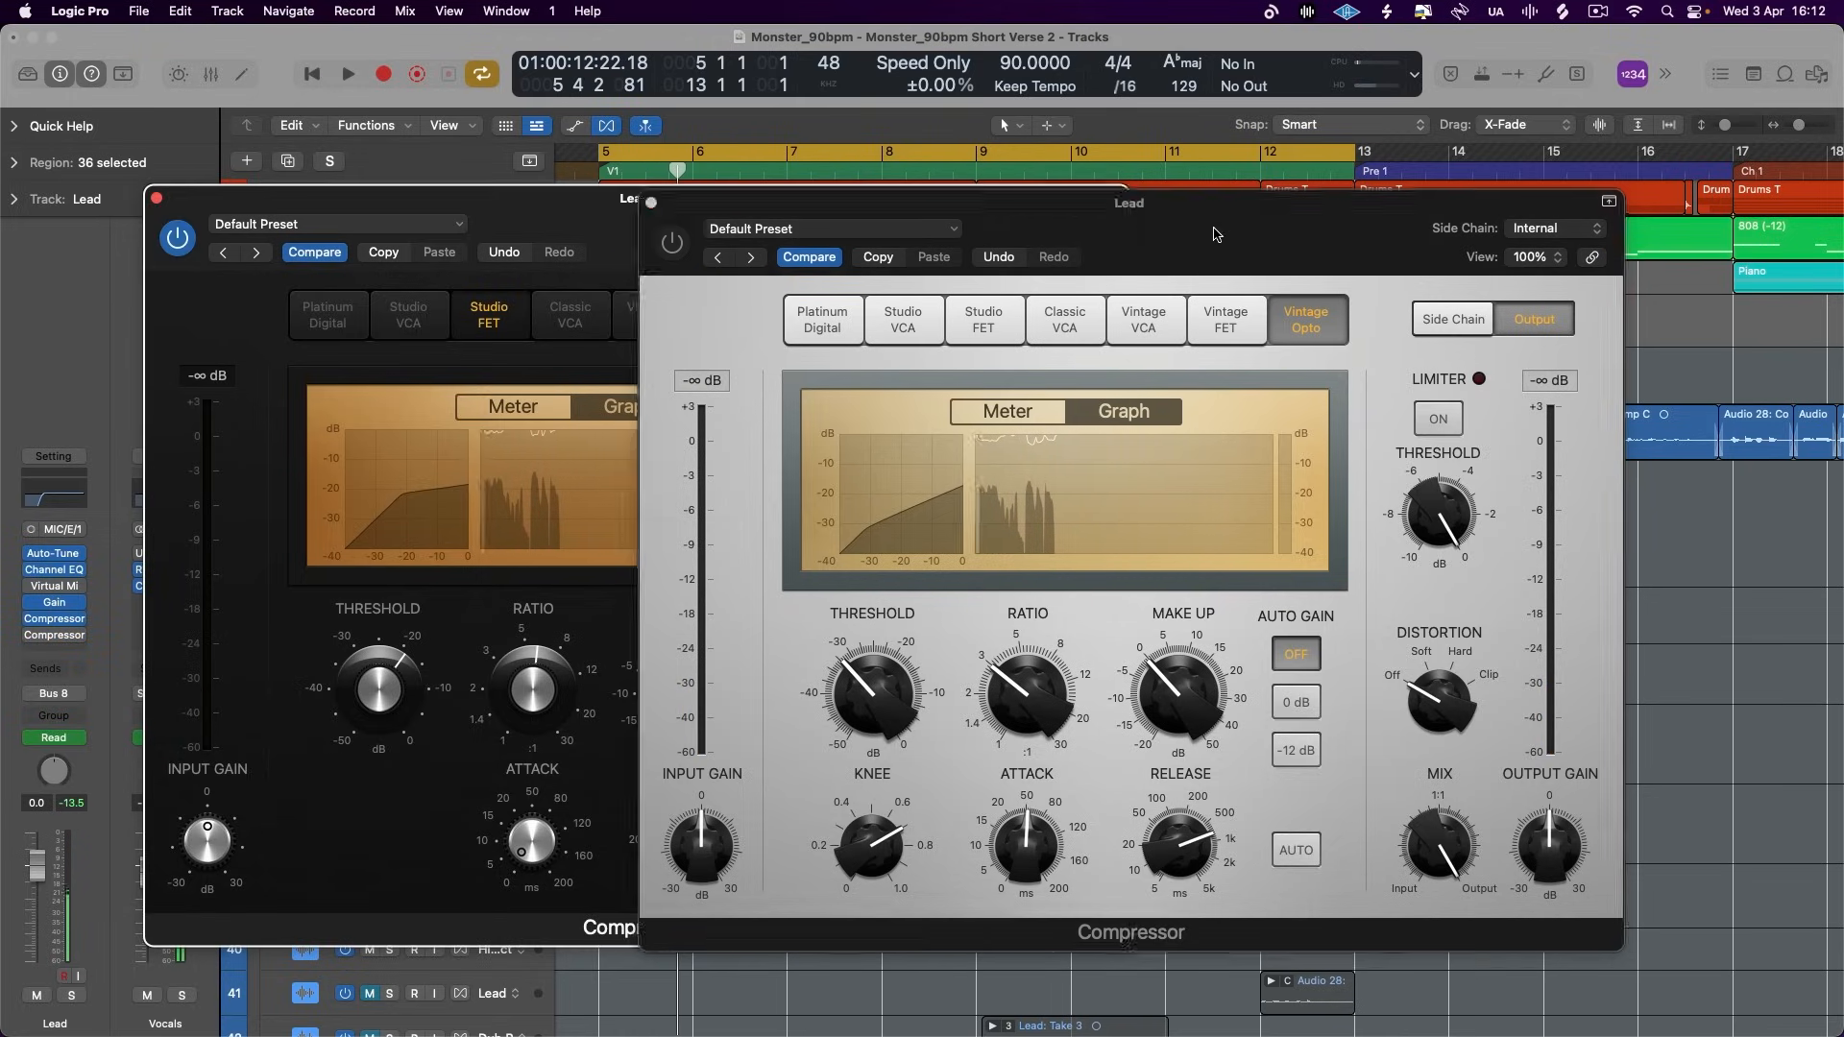
key("space")
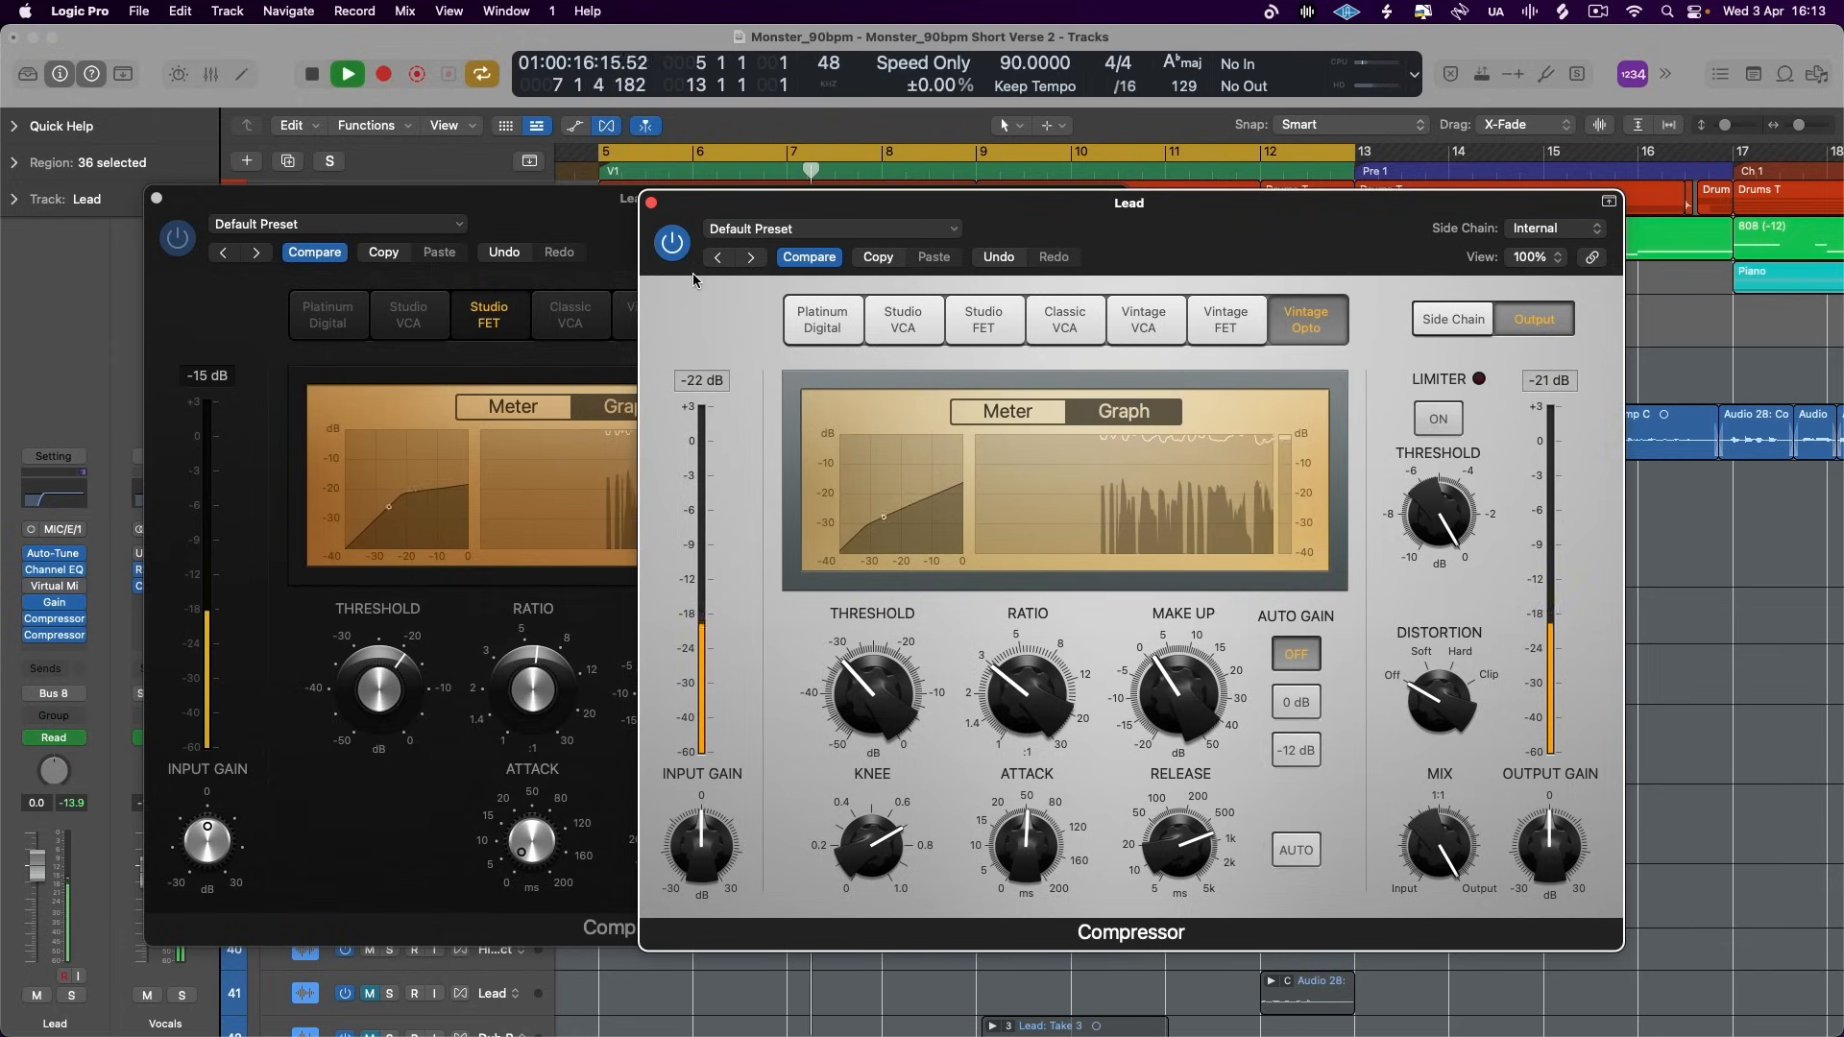
left_click(535, 235)
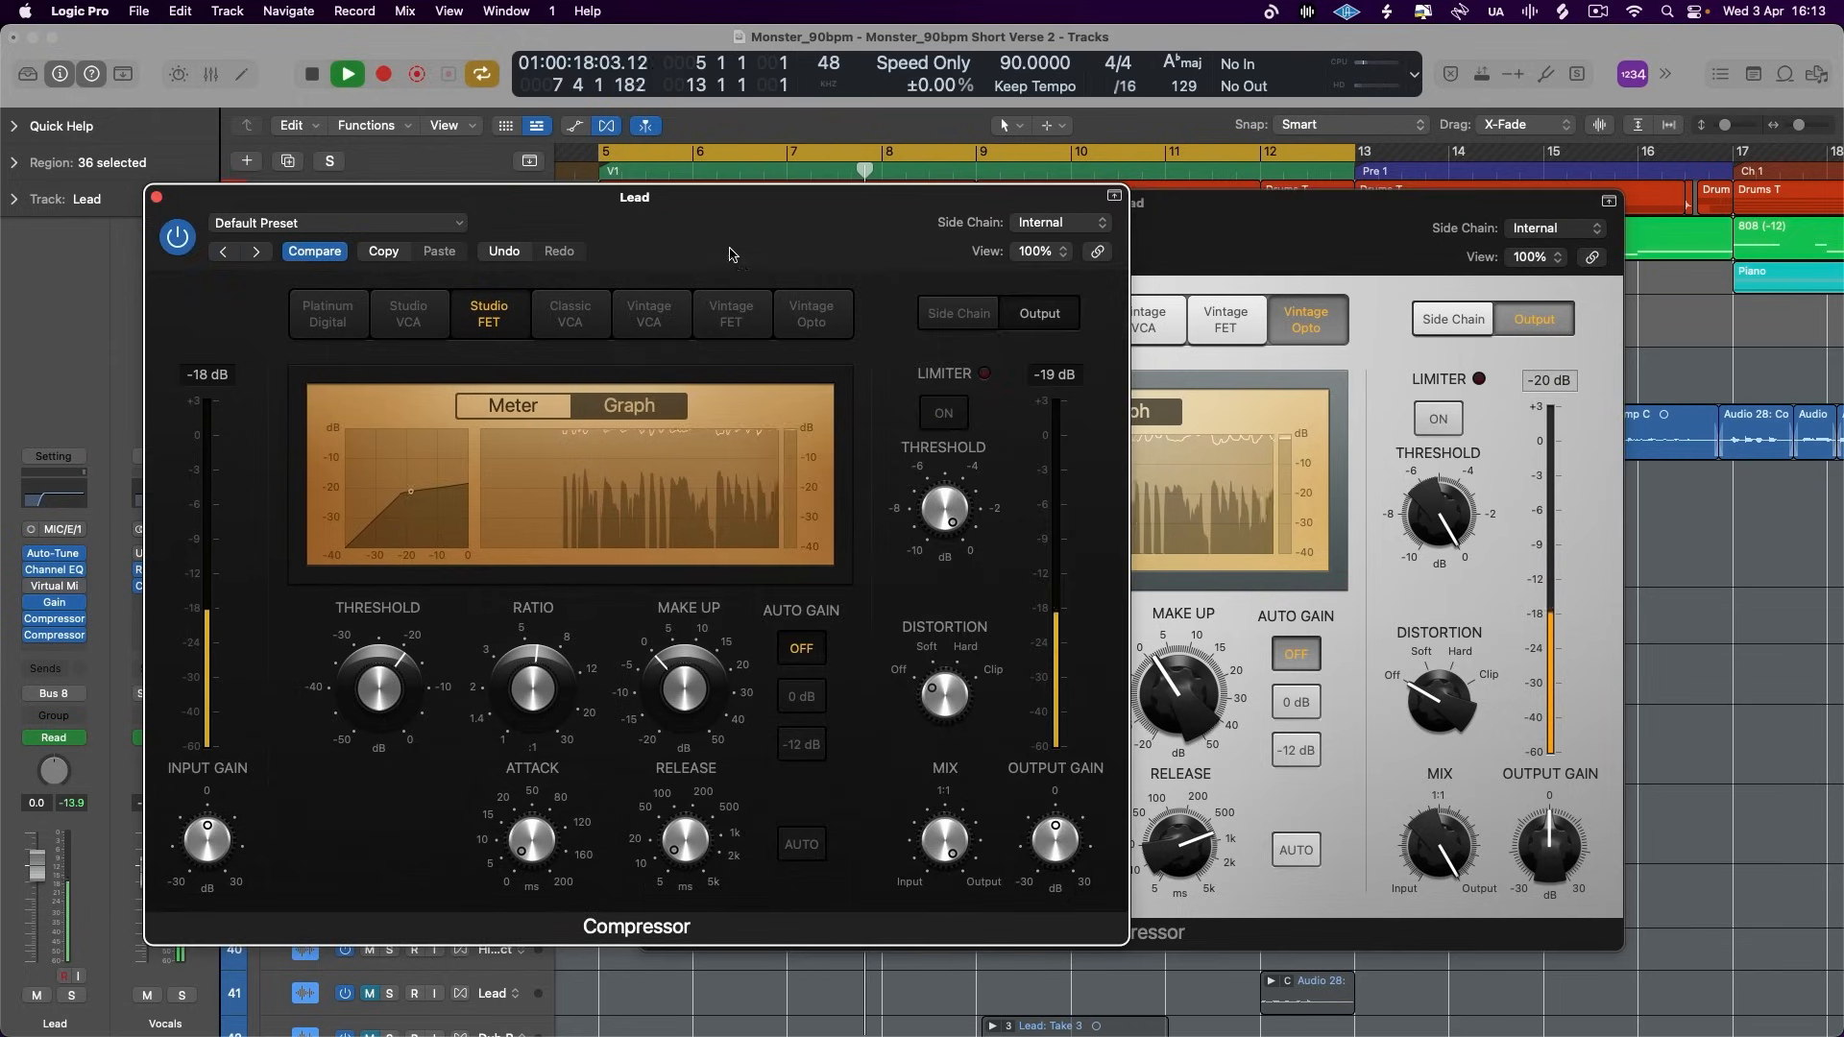
left_click(1174, 270)
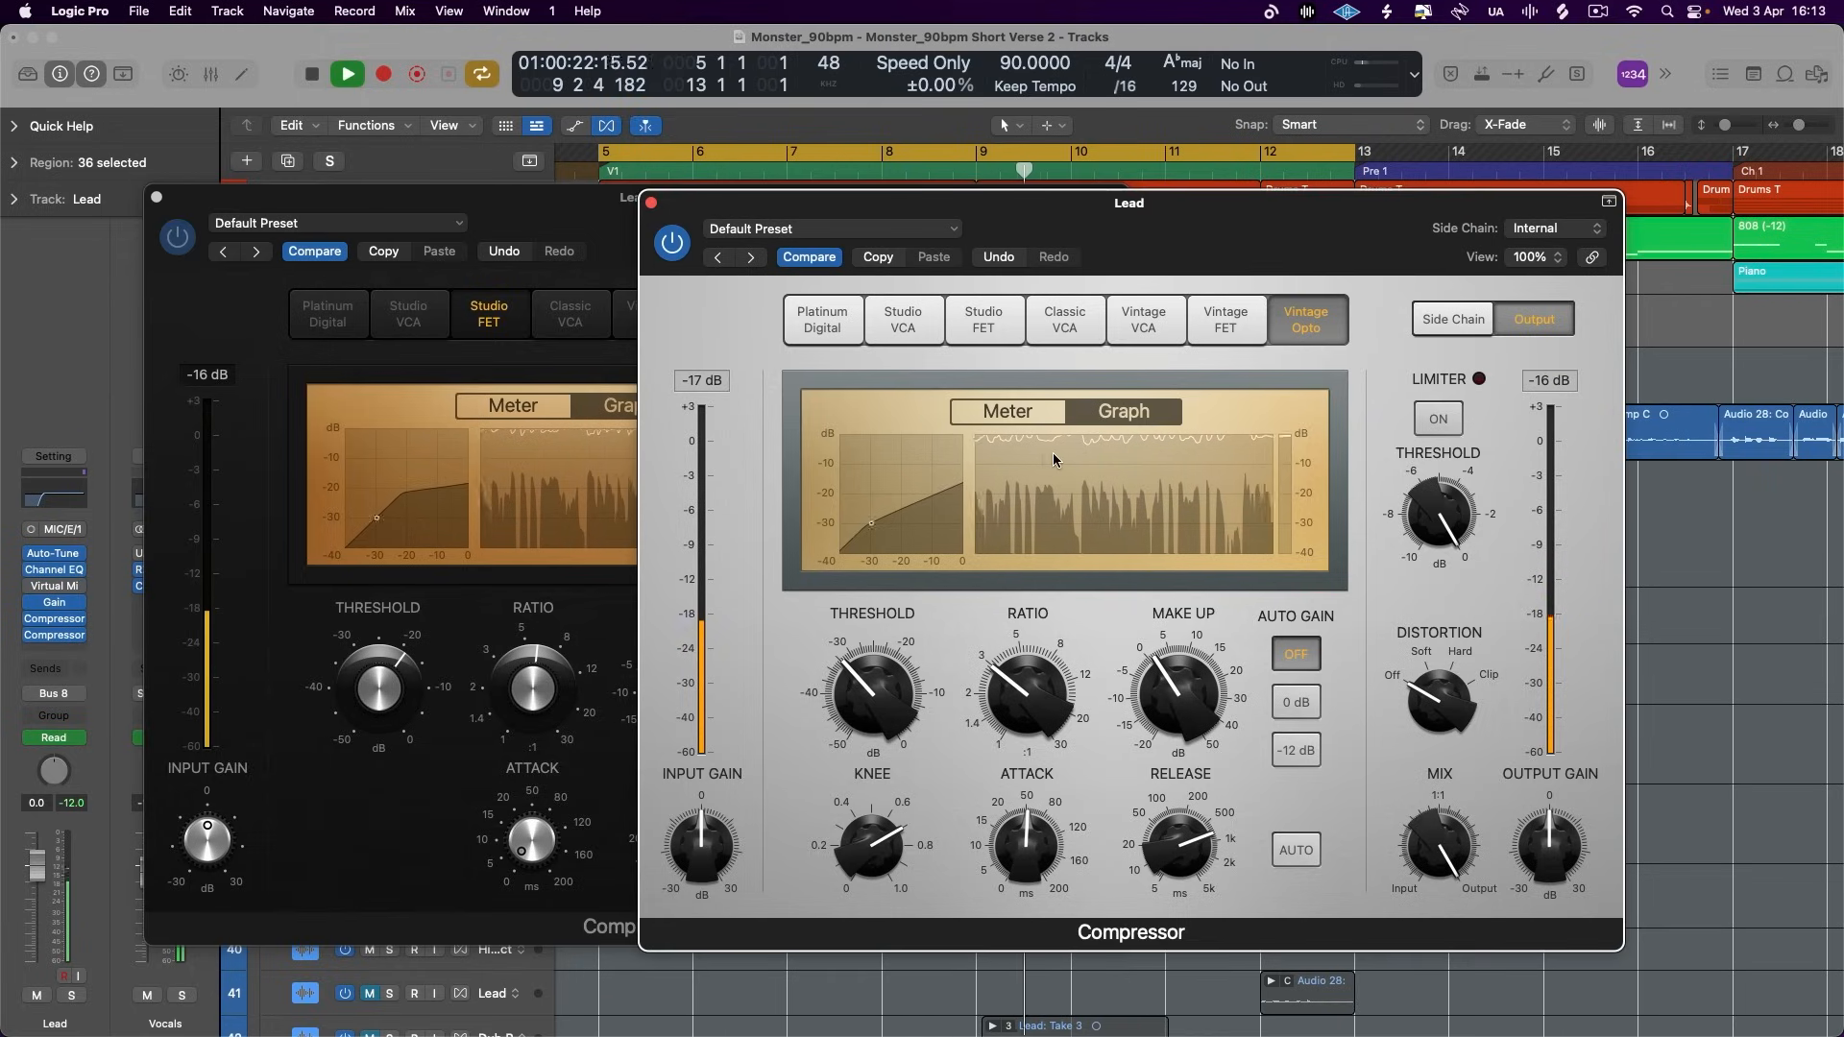
key("space")
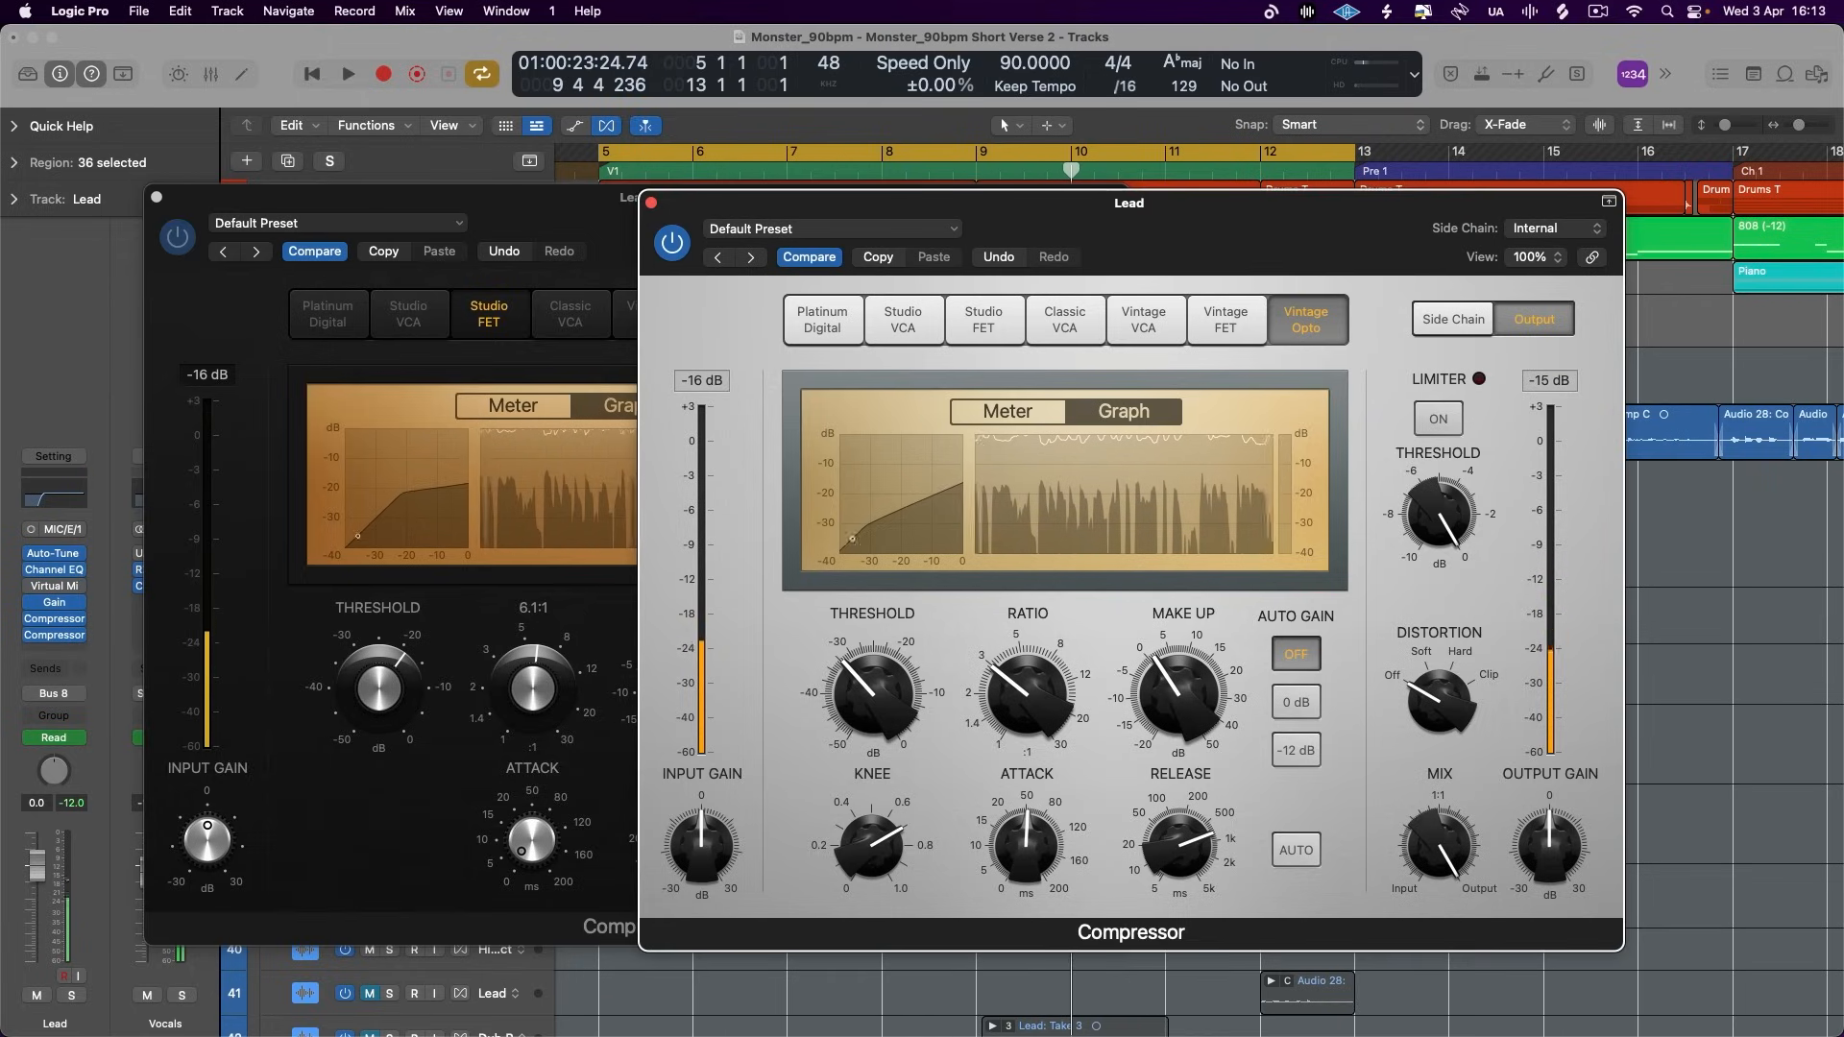
- Lower the Studio FET's ratio to about 5:1 and compare the settings of both compressors
left_click(523, 699)
left_click_drag(523, 698, 514, 724)
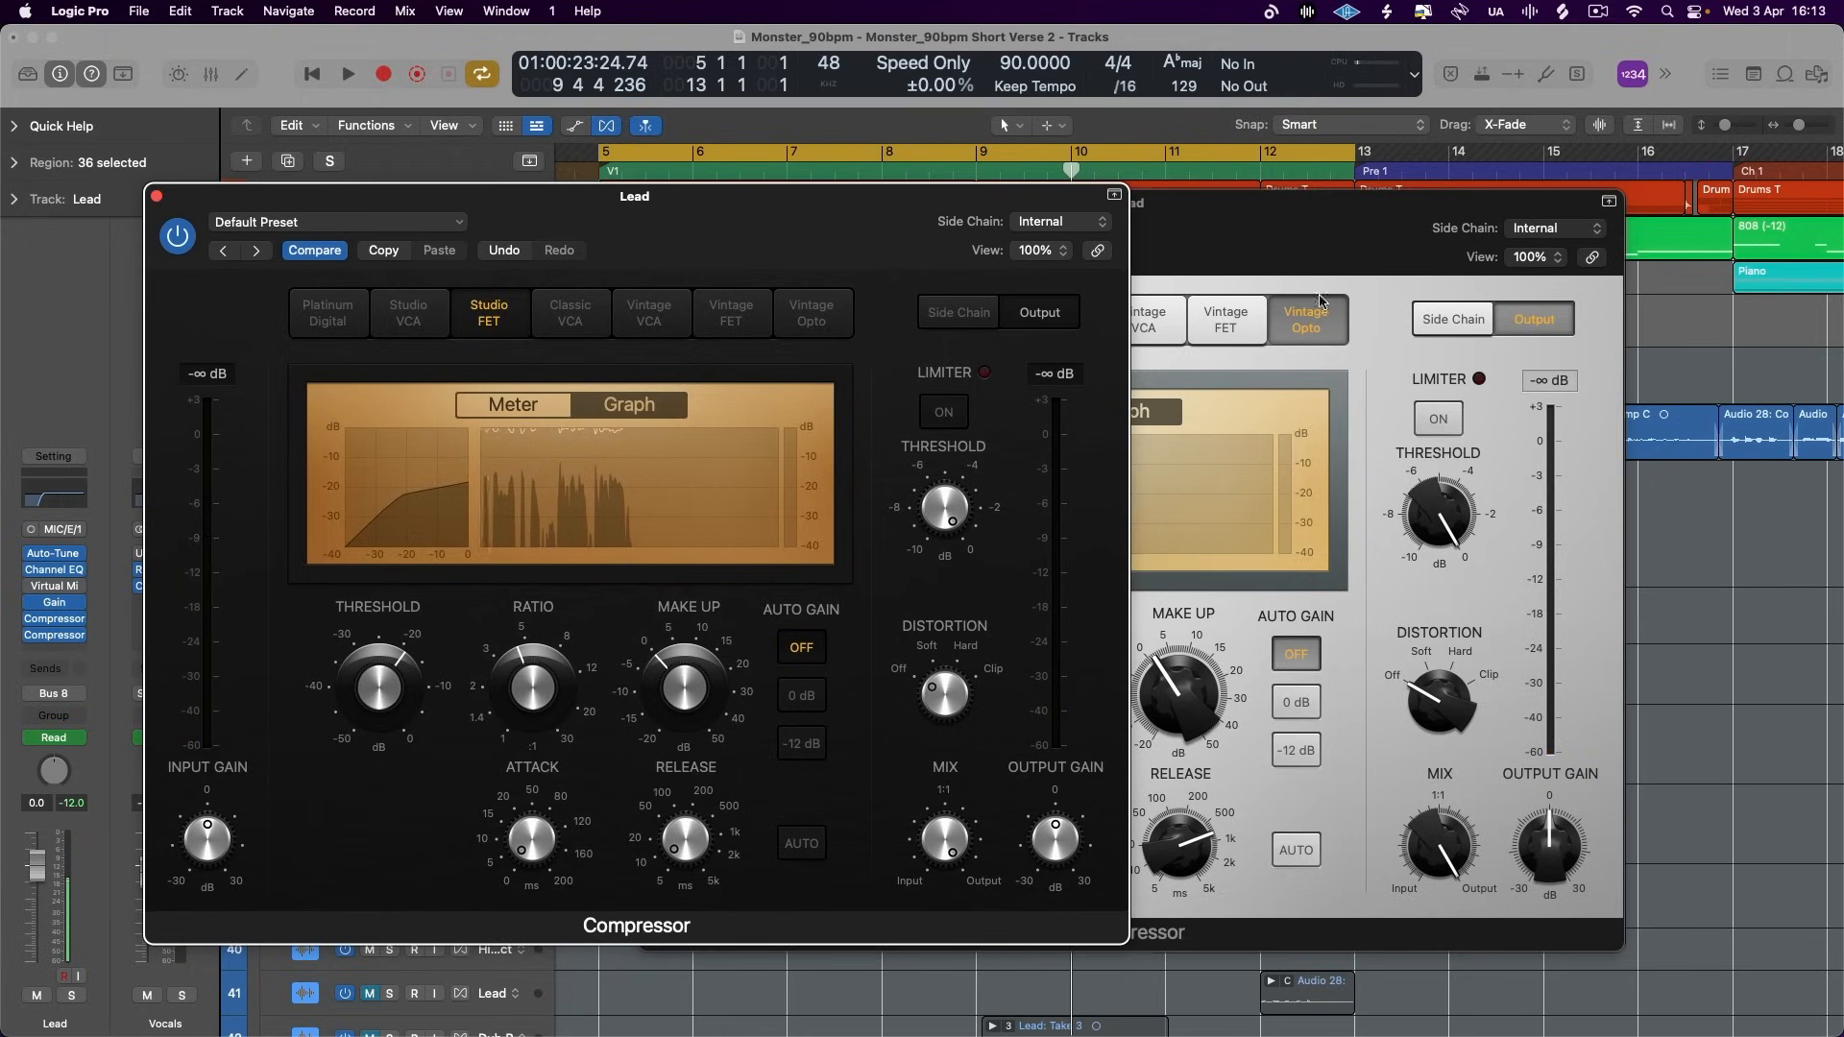
left_click(1304, 251)
left_click(487, 409)
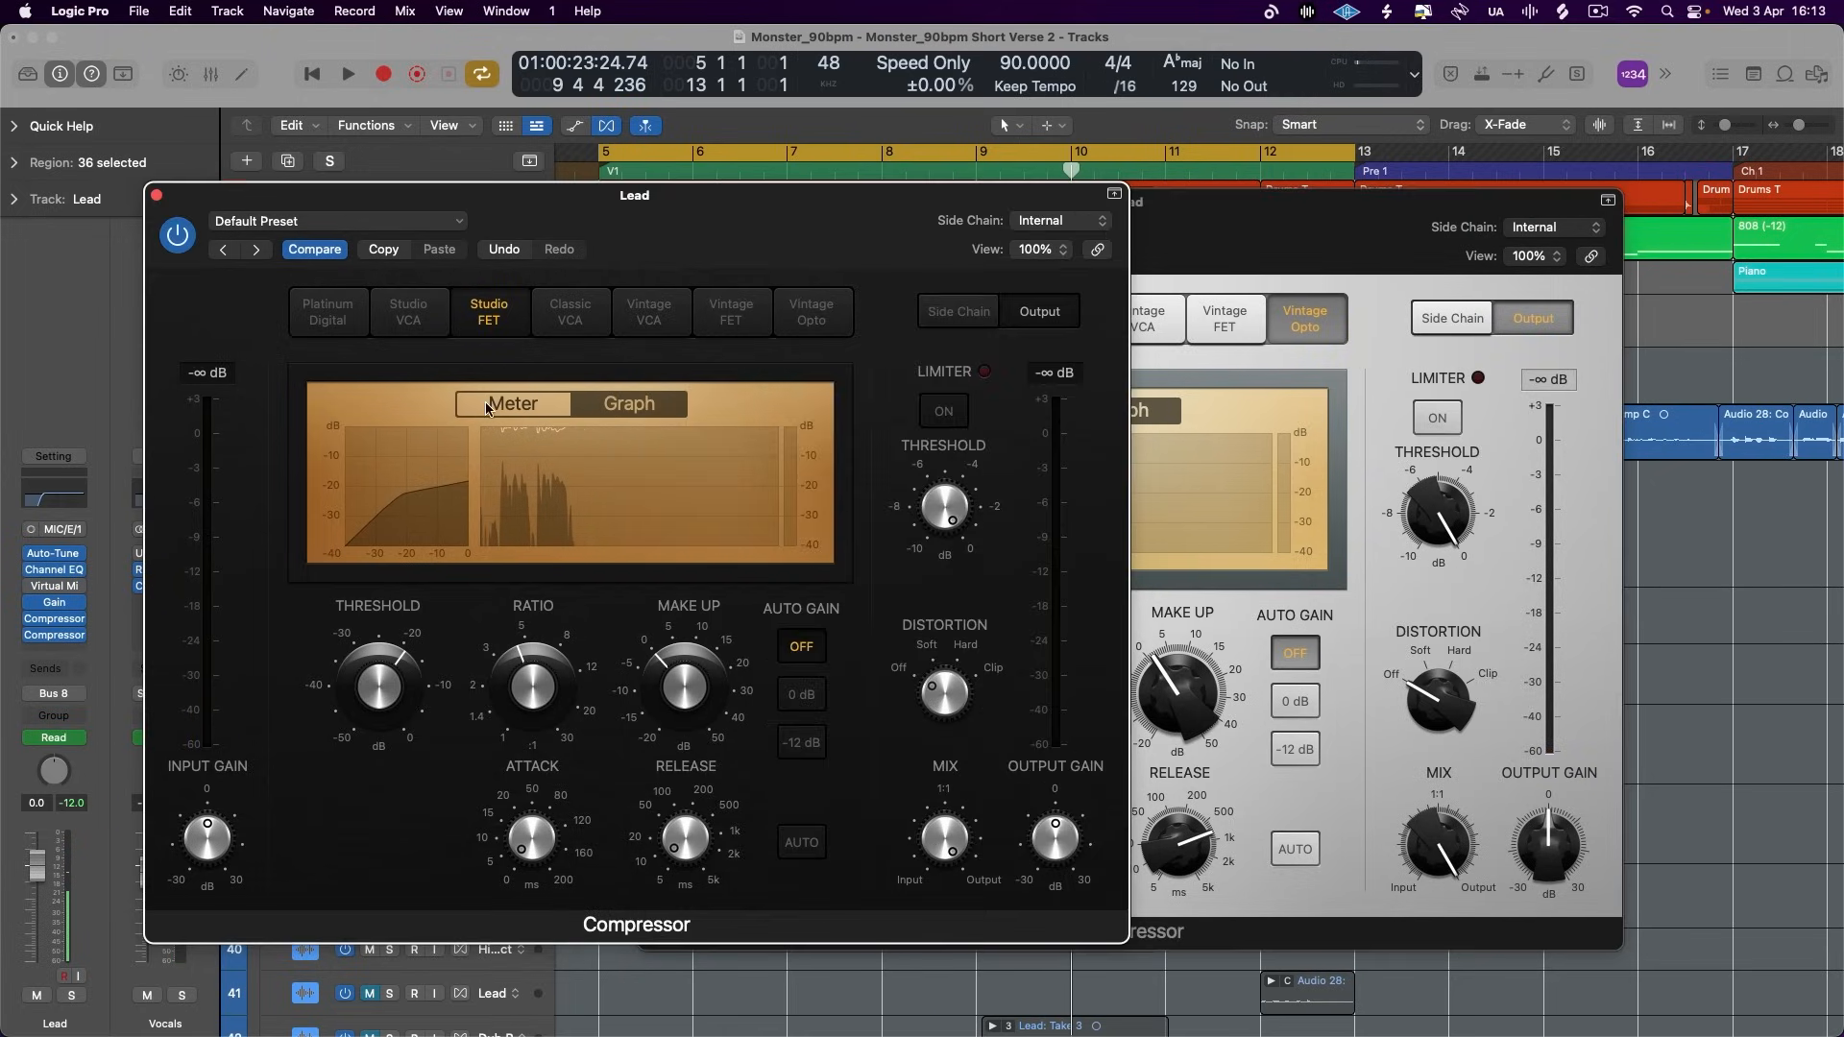
left_click(1251, 246)
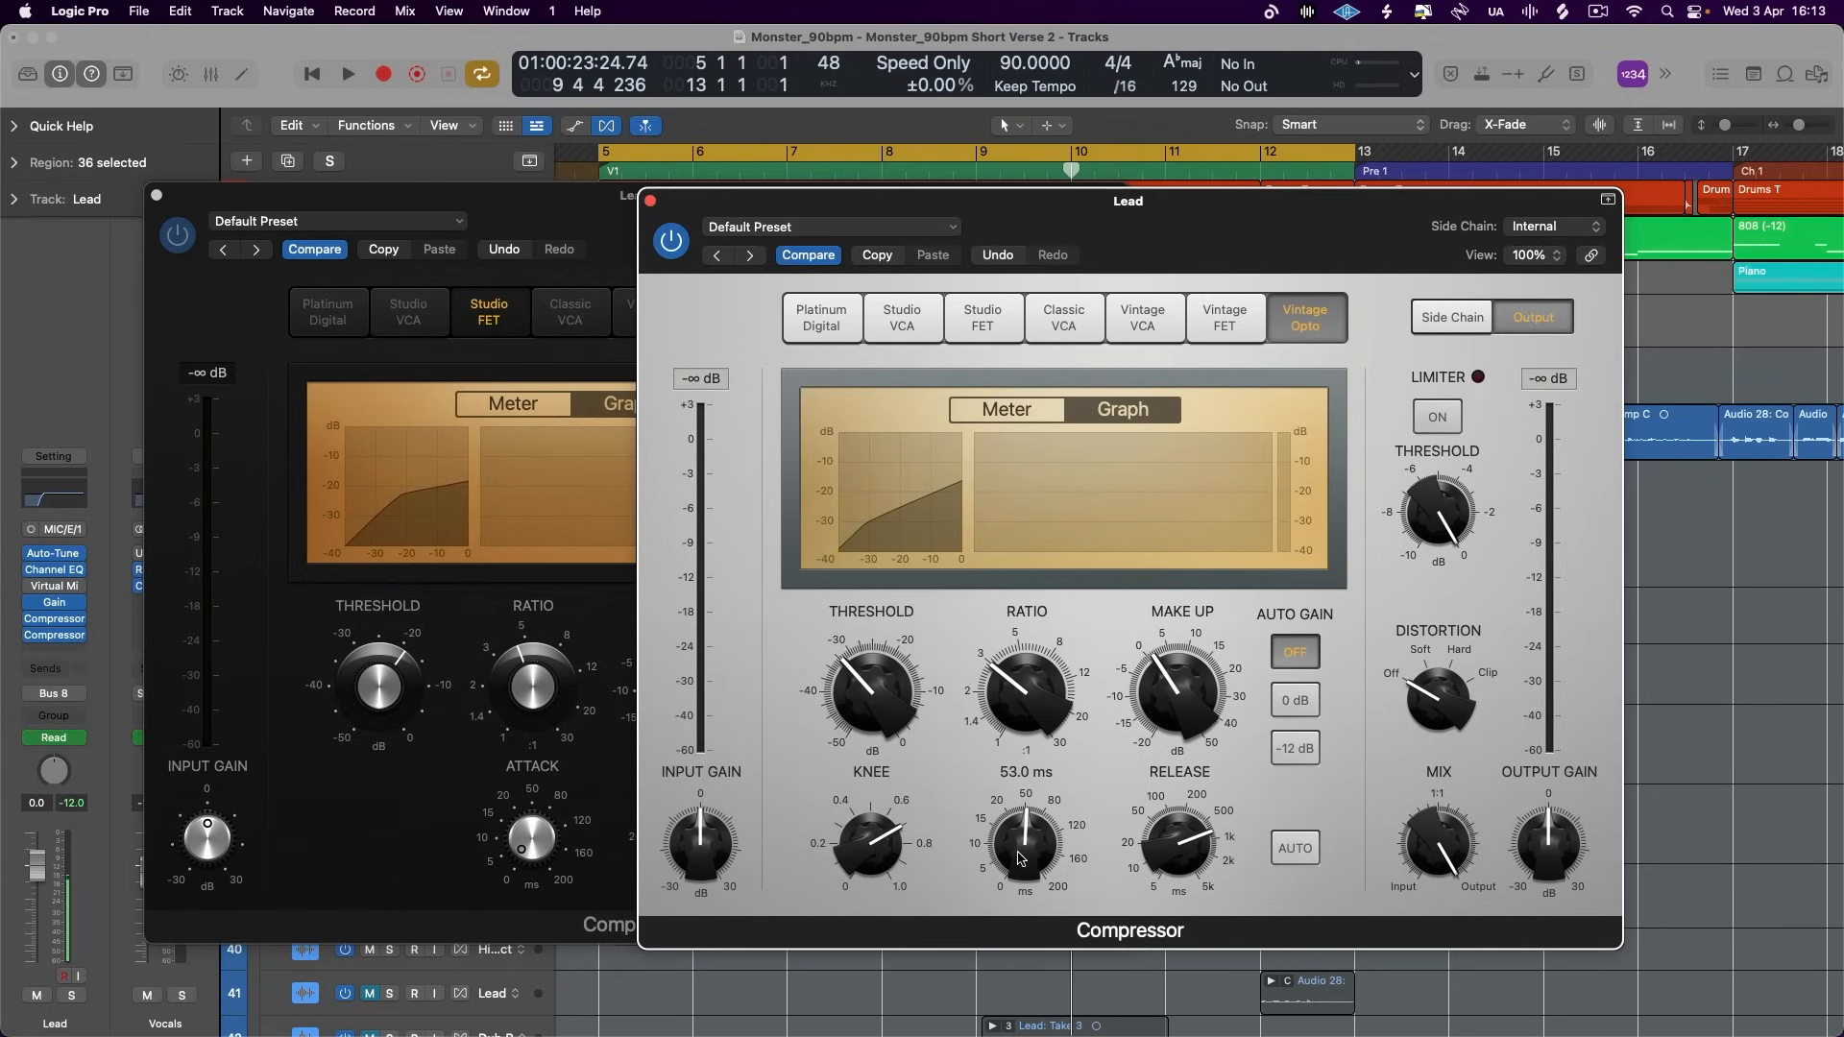
left_click(549, 213)
left_click(1227, 294)
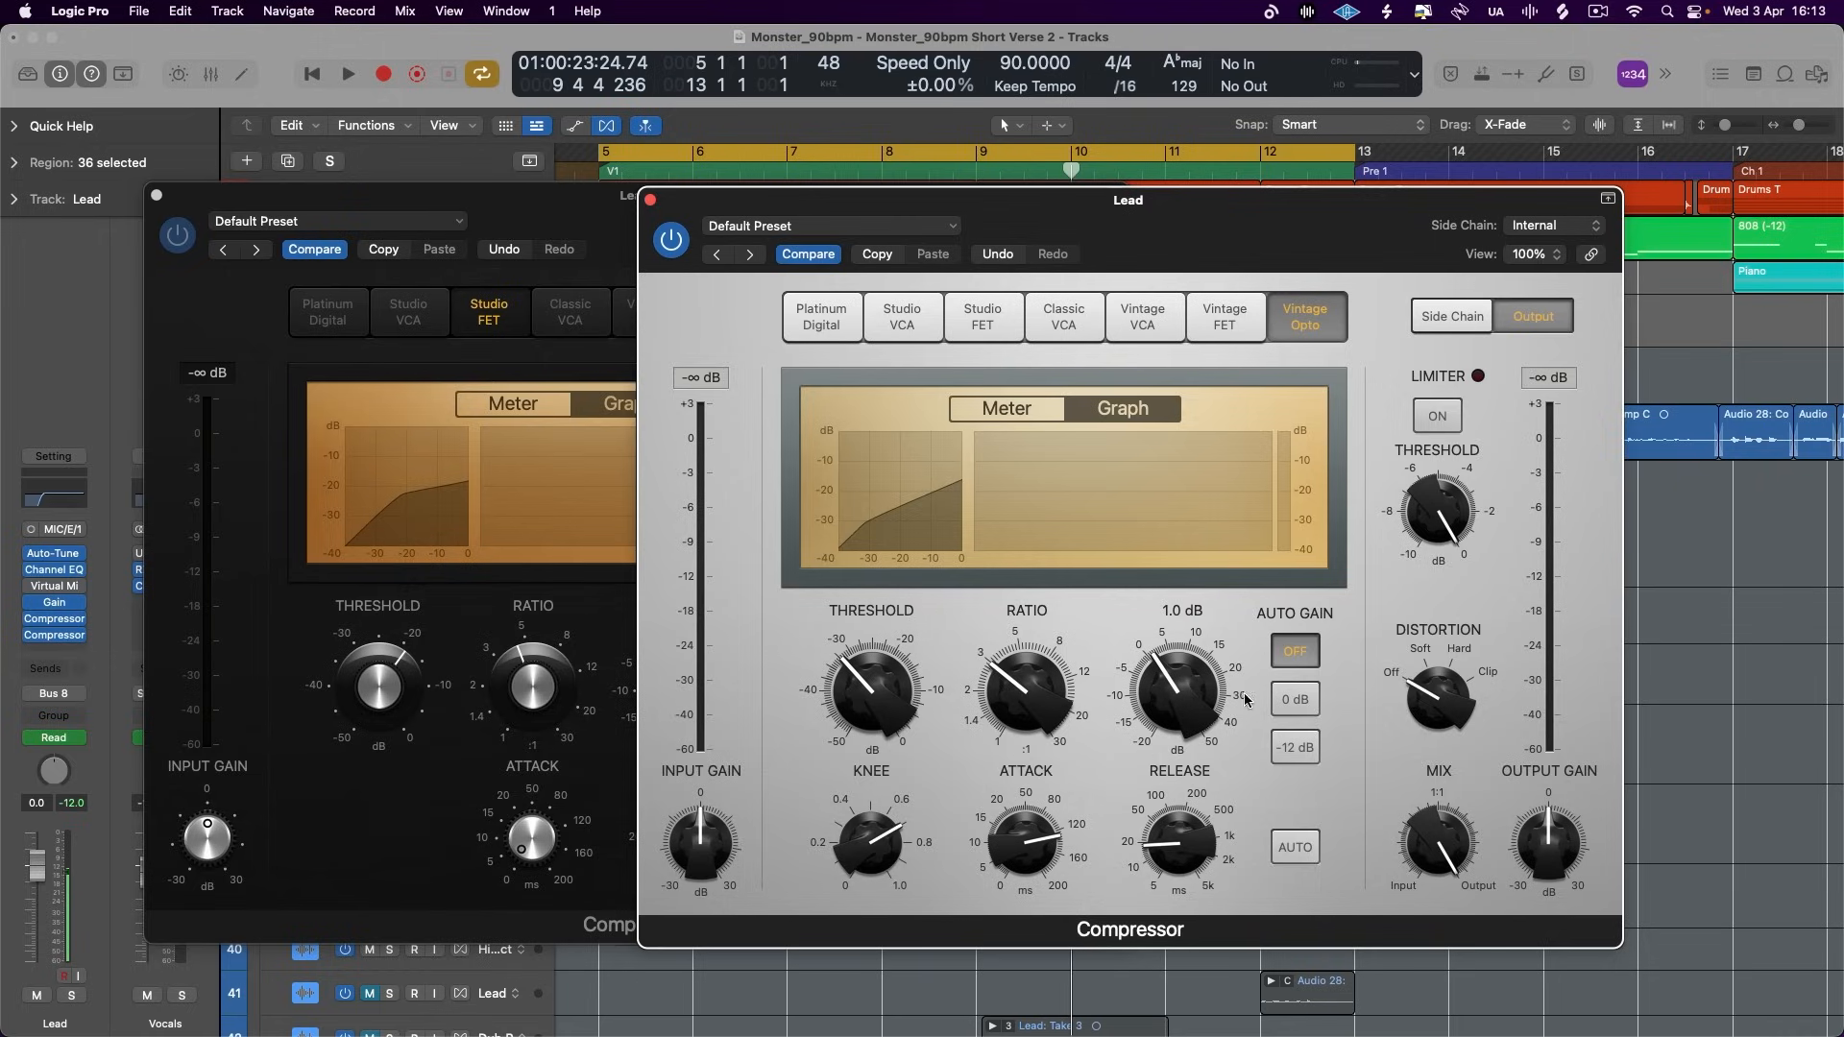
- Try the Vintage Opto's threshold at about -45 dB during playback, with a slow attack and fast release
key("space")
left_click_drag(869, 683, 895, 795)
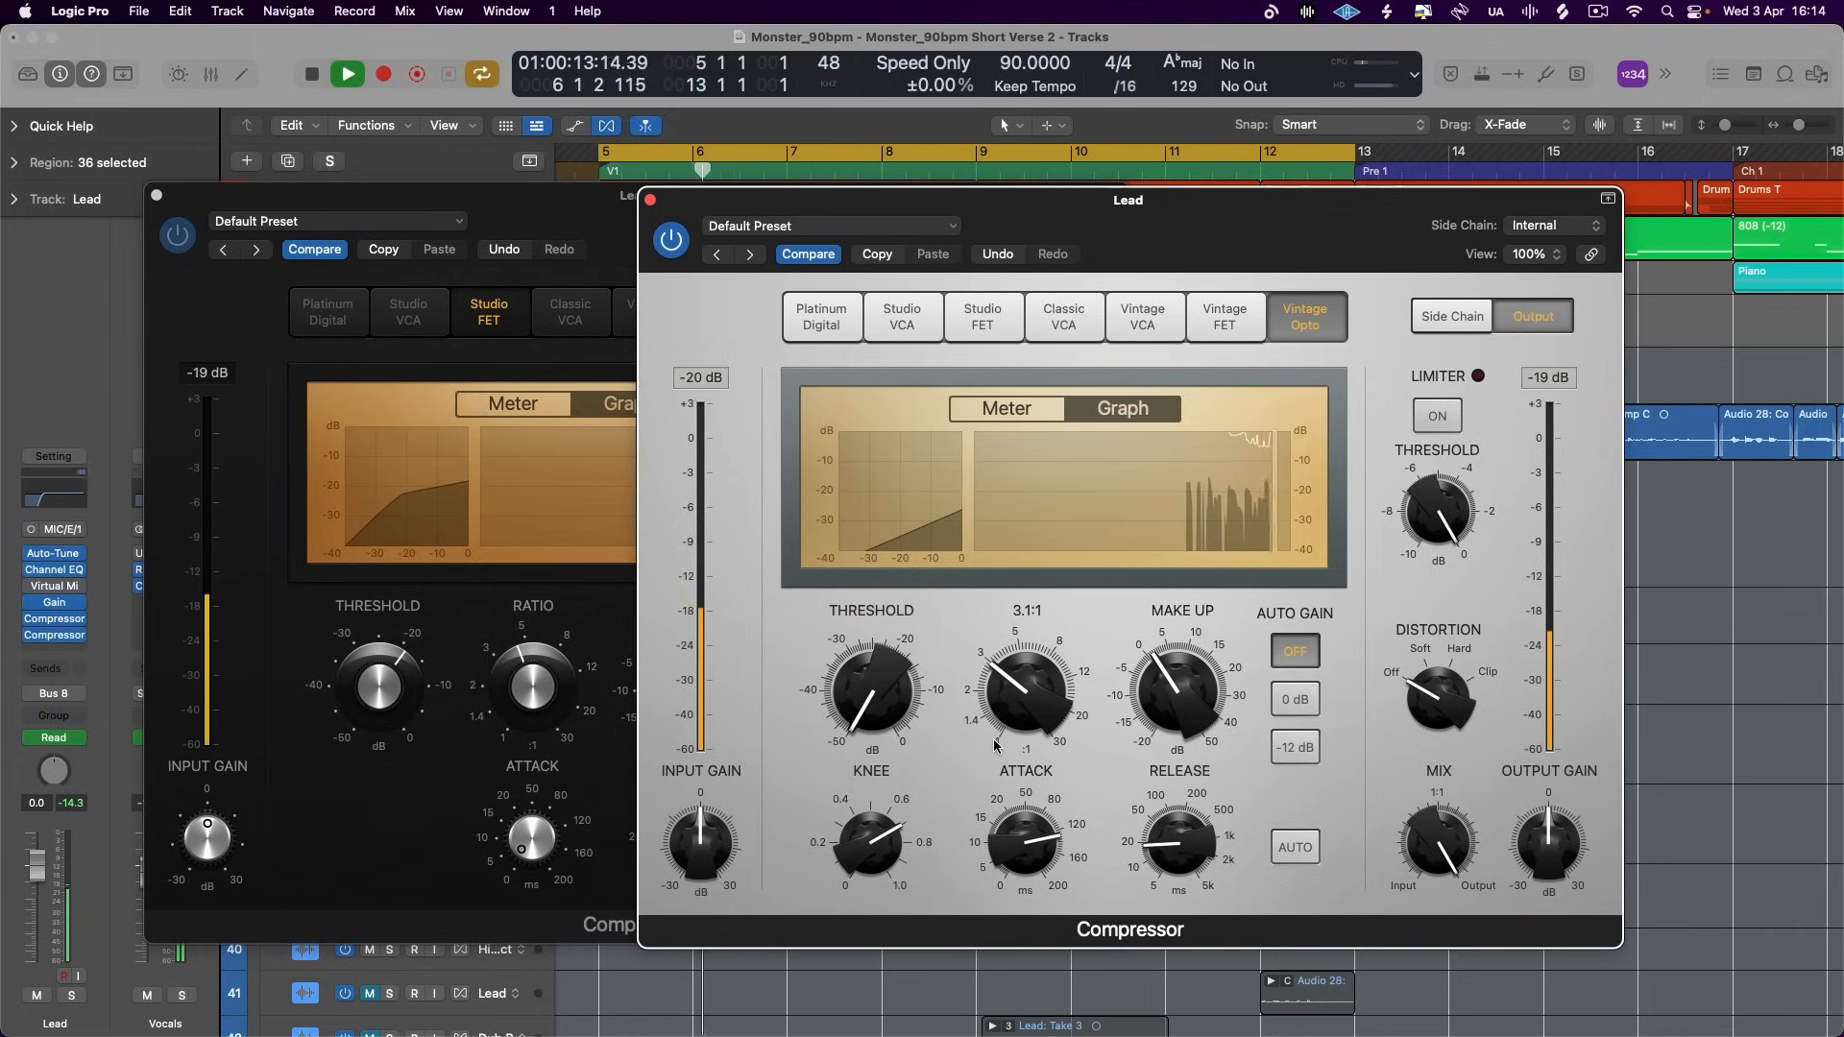
left_click_drag(882, 714, 886, 699)
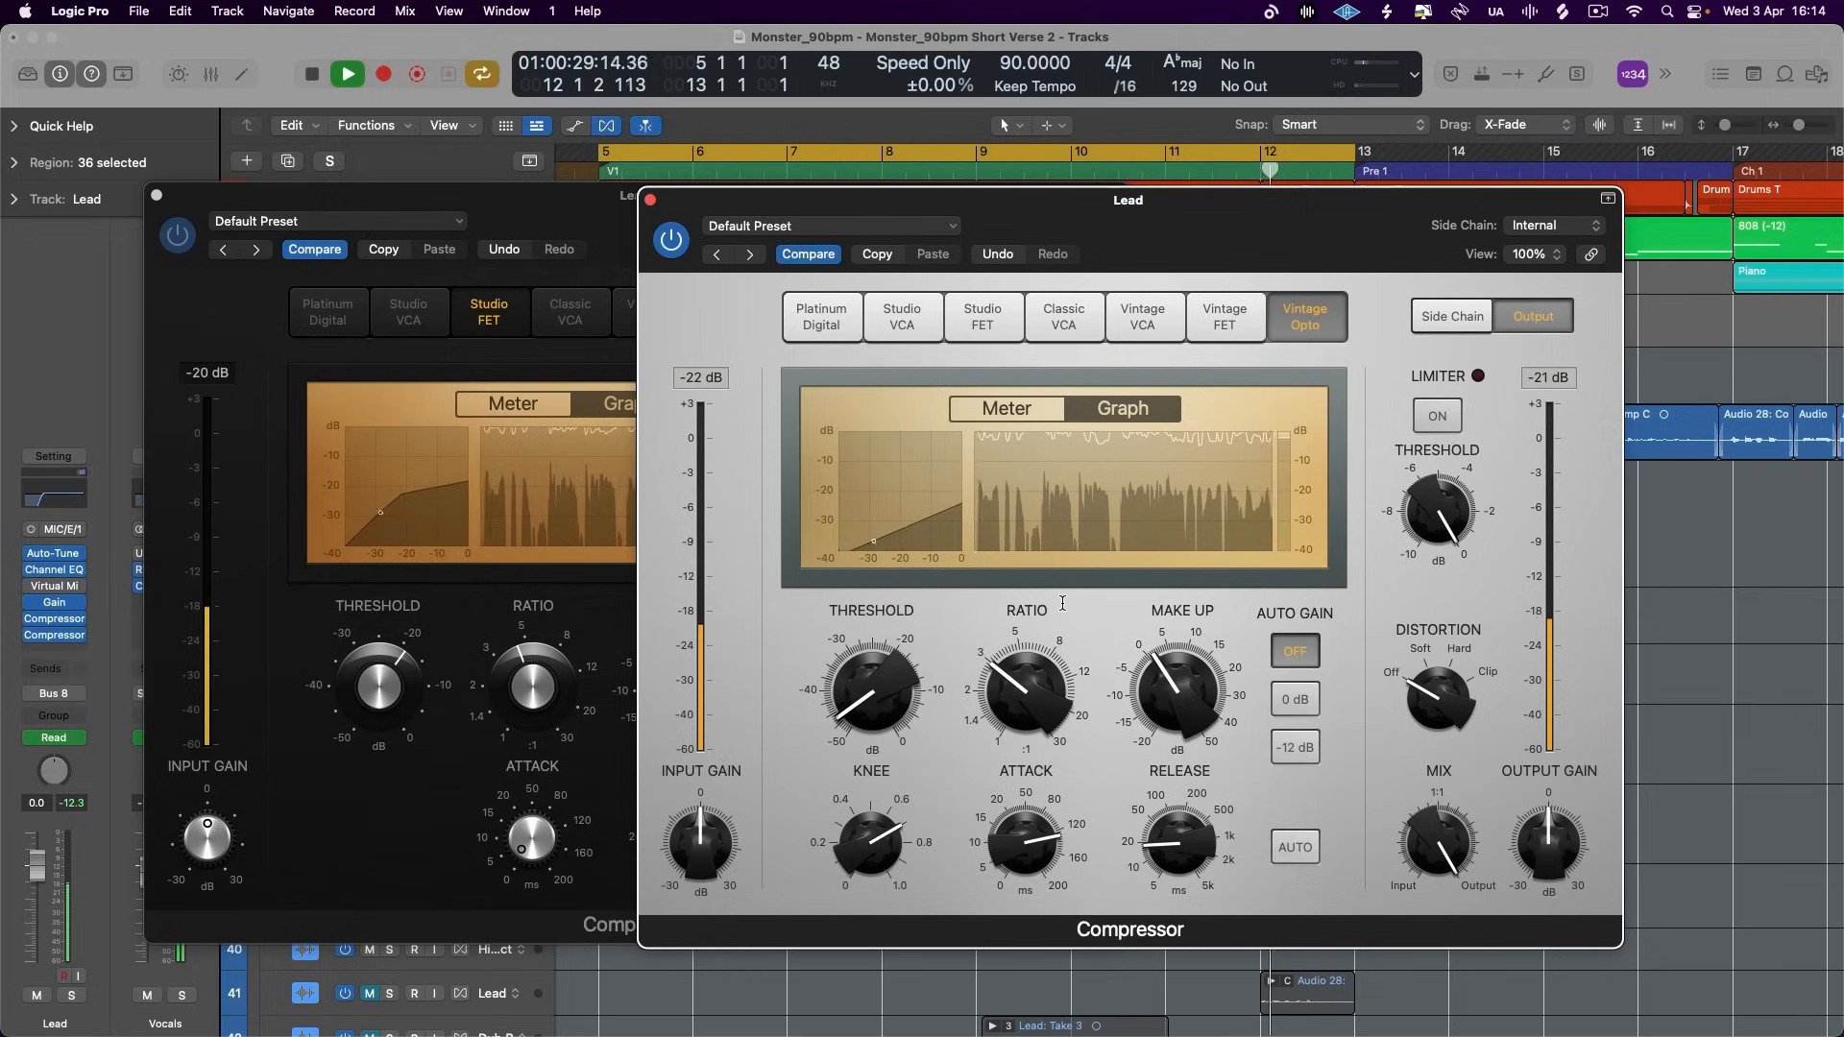
mouse_move(1062, 603)
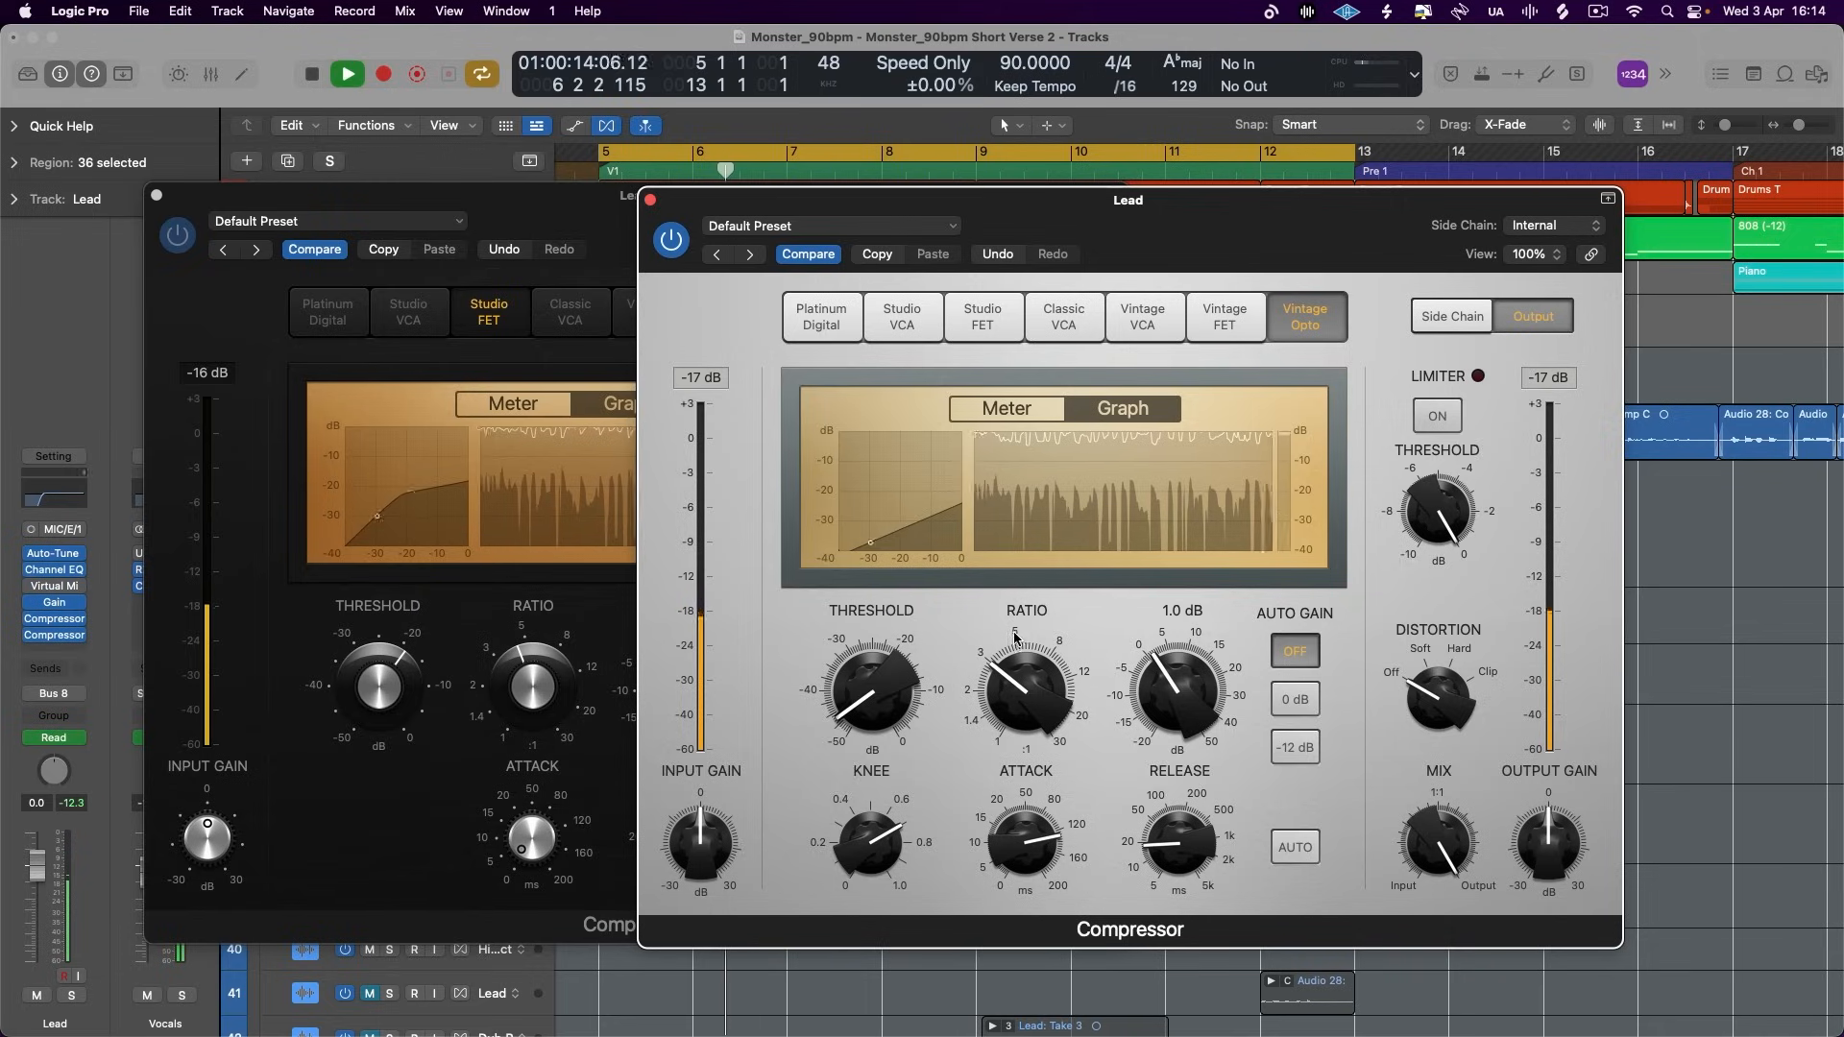
- Set the Vintage Opto's attack to 41 ms, its release to just under 1 s and its threshold slightly below -30 dB
key("space")
left_click_drag(1019, 863, 1019, 919)
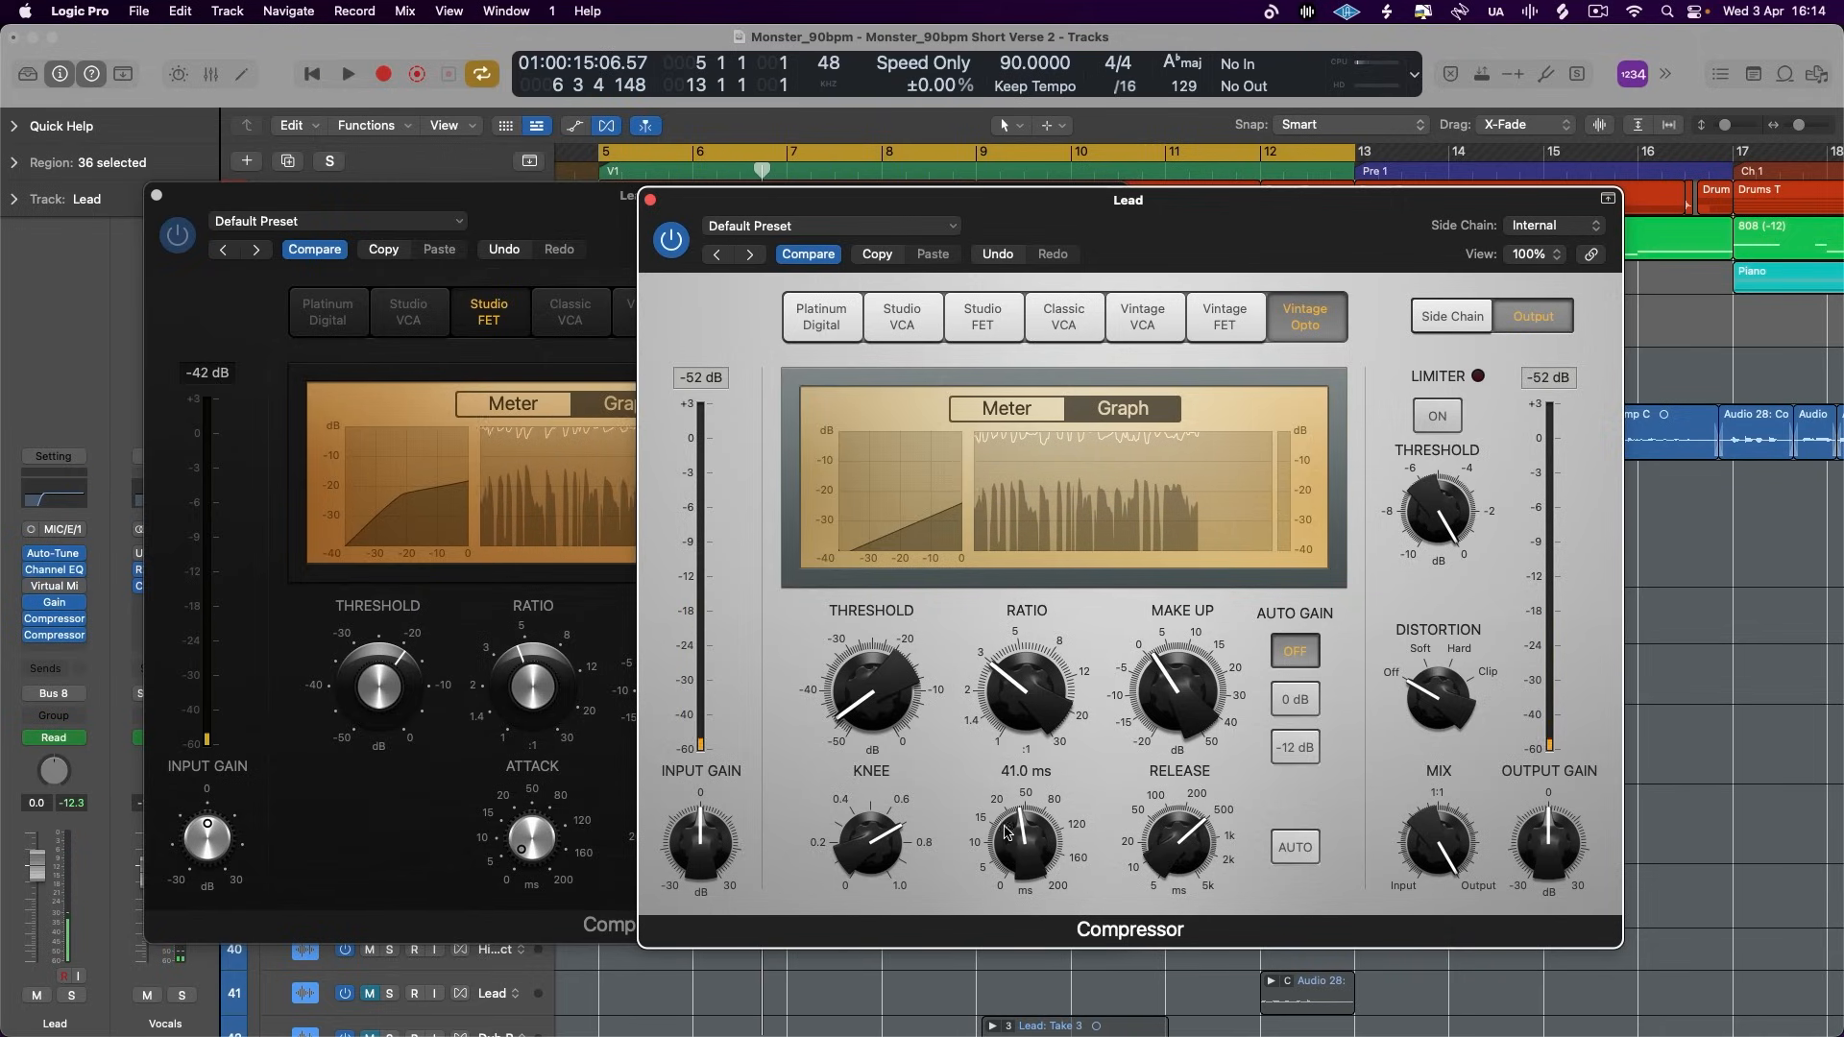
key("space")
left_click_drag(1138, 848, 1187, 807)
left_click_drag(873, 674, 882, 623)
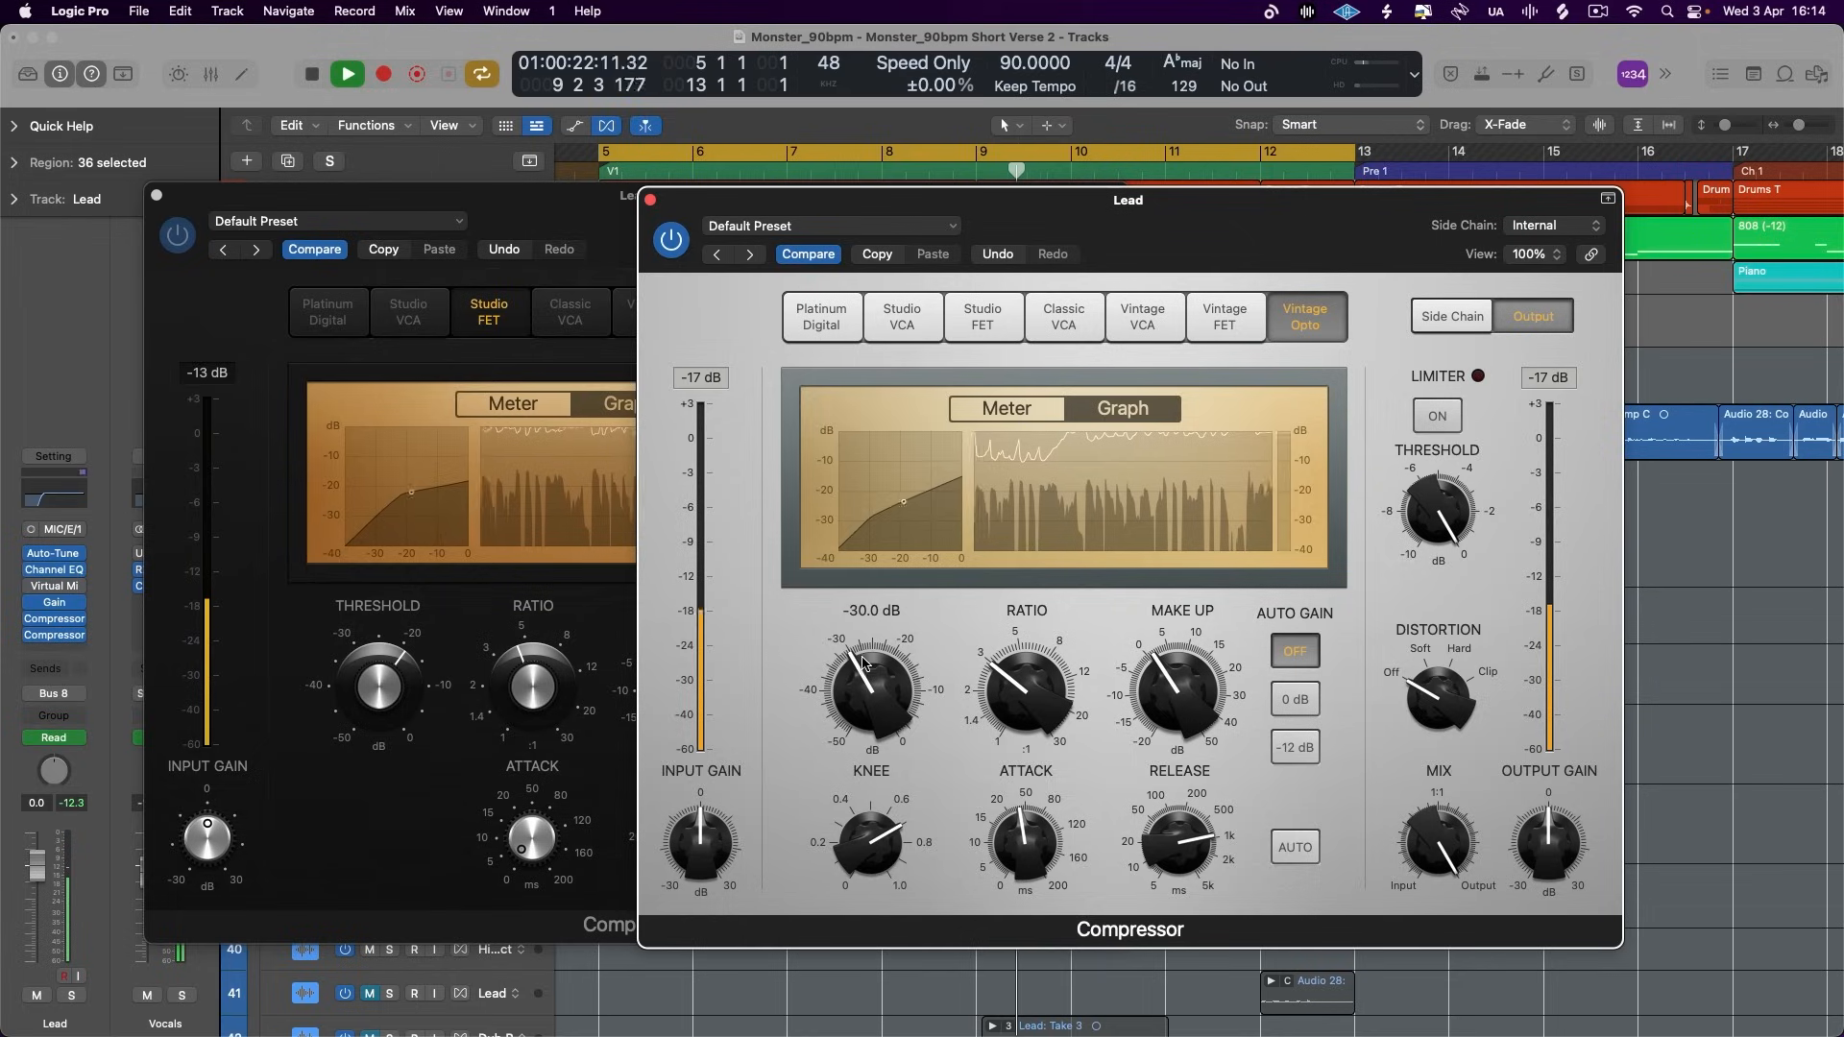
left_click_drag(861, 655, 861, 661)
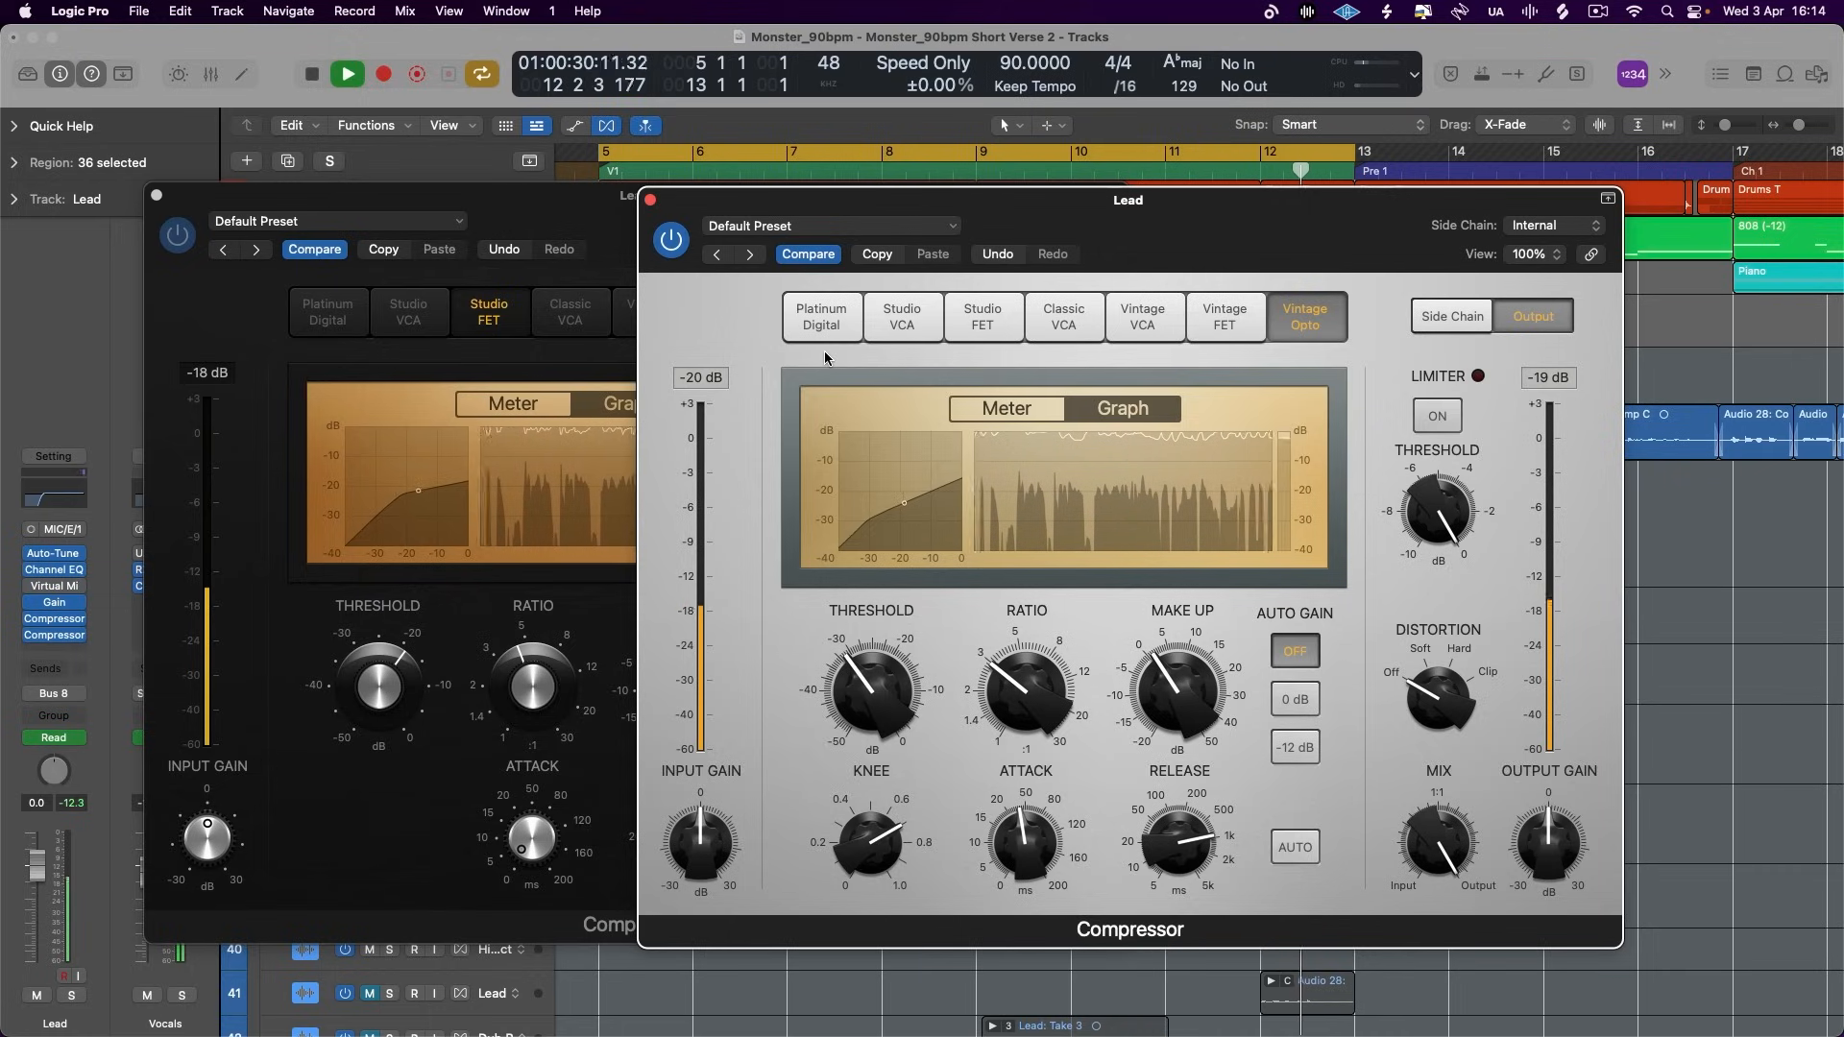
- Compare the vocal during playback by bypassing both compressors and switching the Studio FET and Vintage Opto back on
left_click(671, 240)
left_click(177, 235)
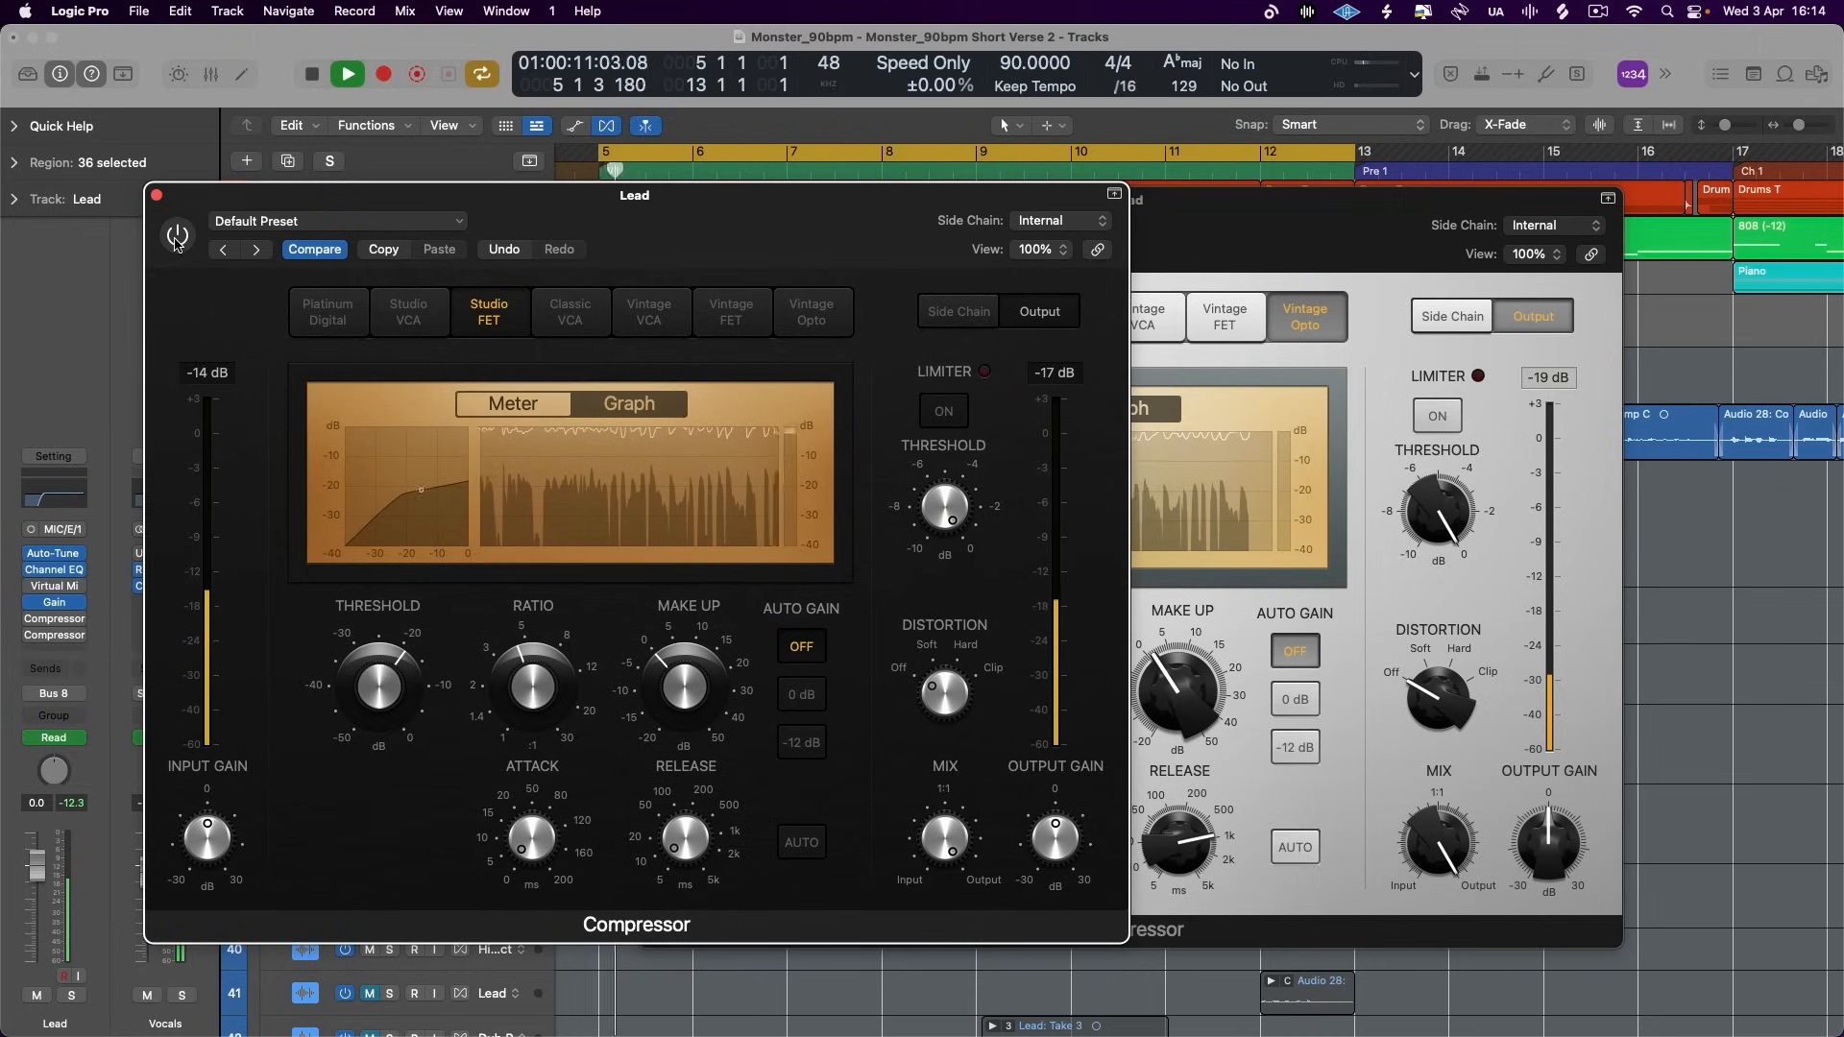
left_click(1150, 228)
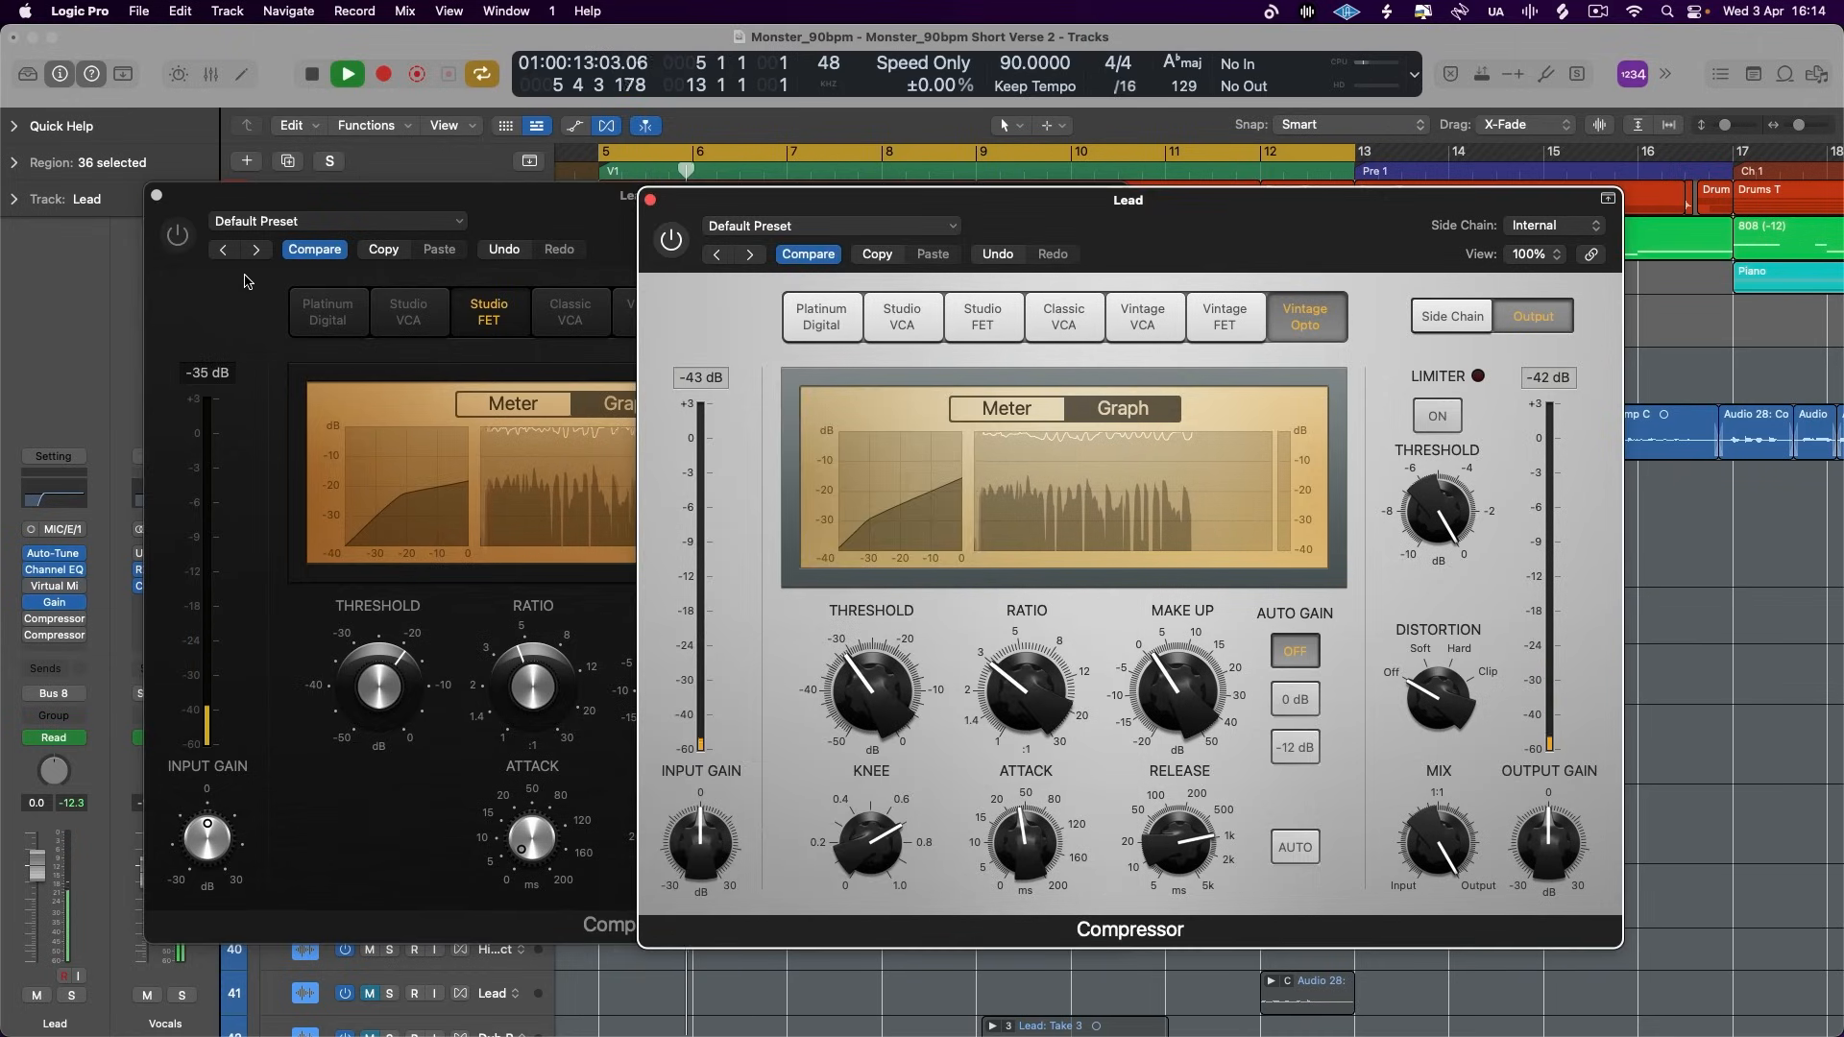
left_click(177, 235)
left_click(1152, 236)
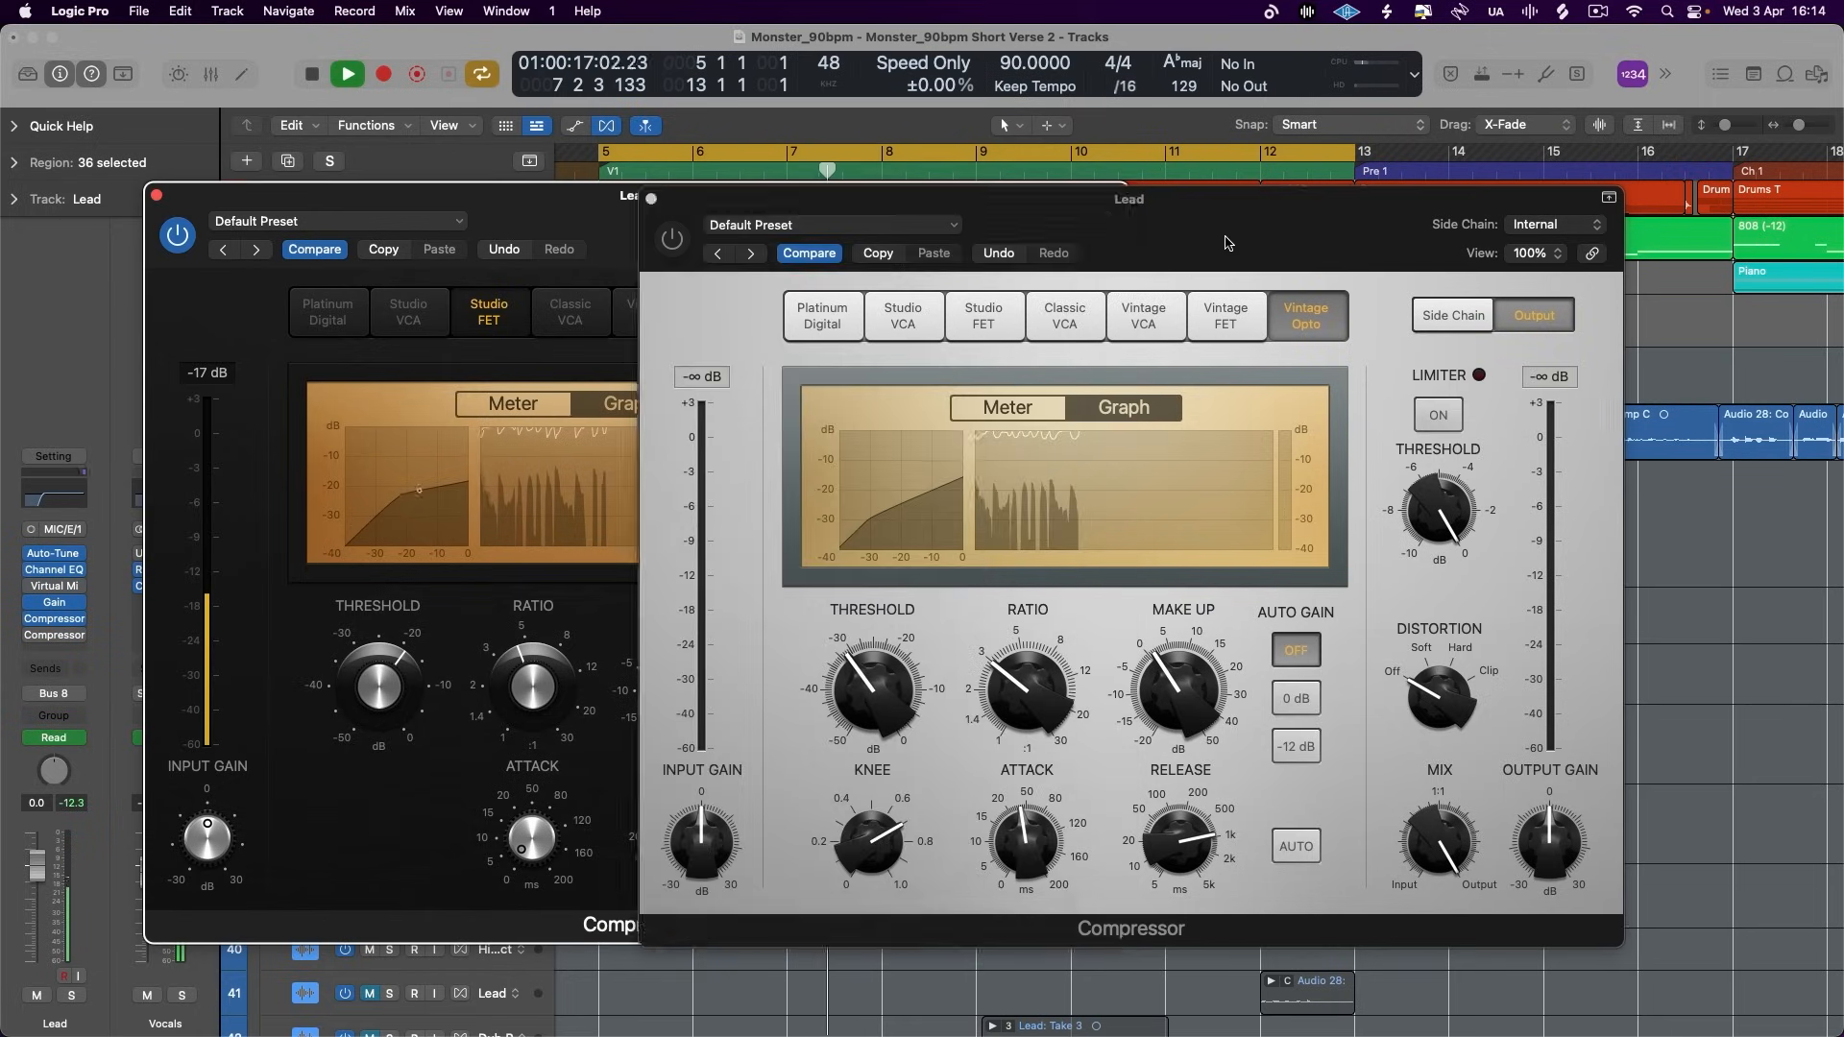
left_click(671, 238)
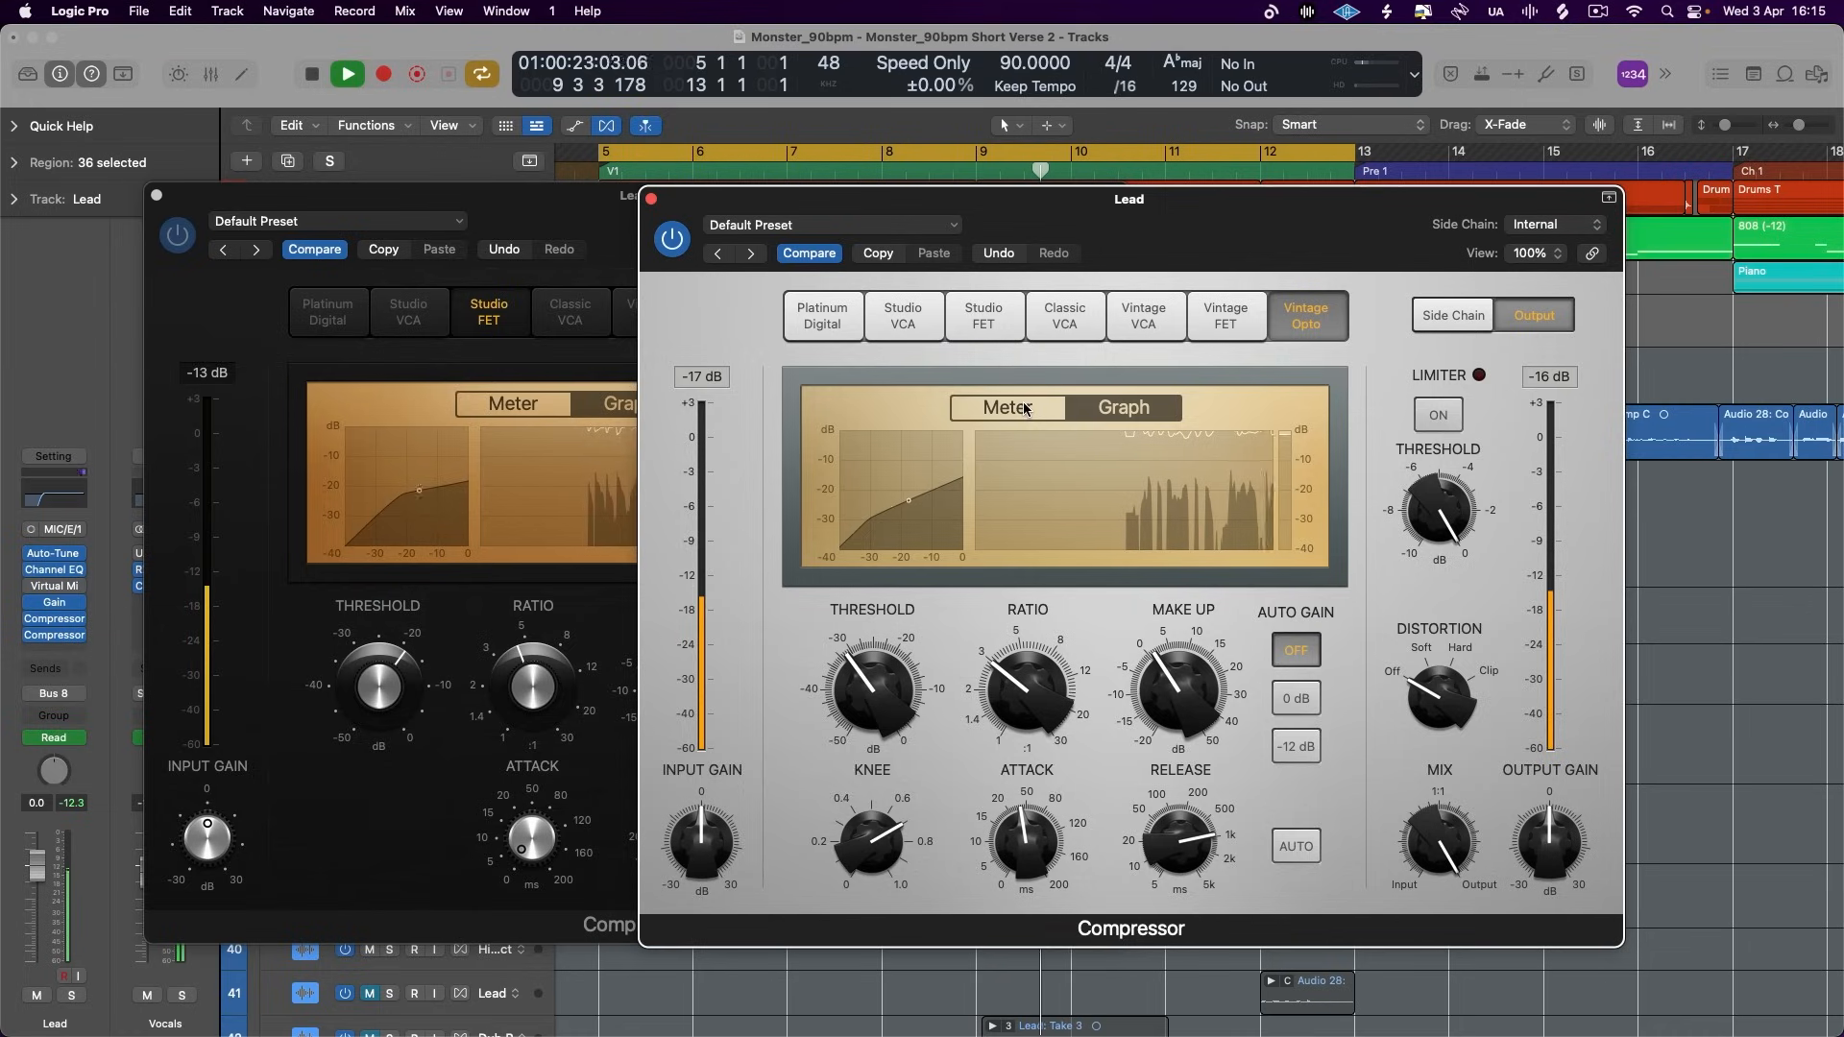
- Fine-tune the Vintage Opto's threshold at about -31 dB during playback and close both compressor windows
mouse_move(843, 688)
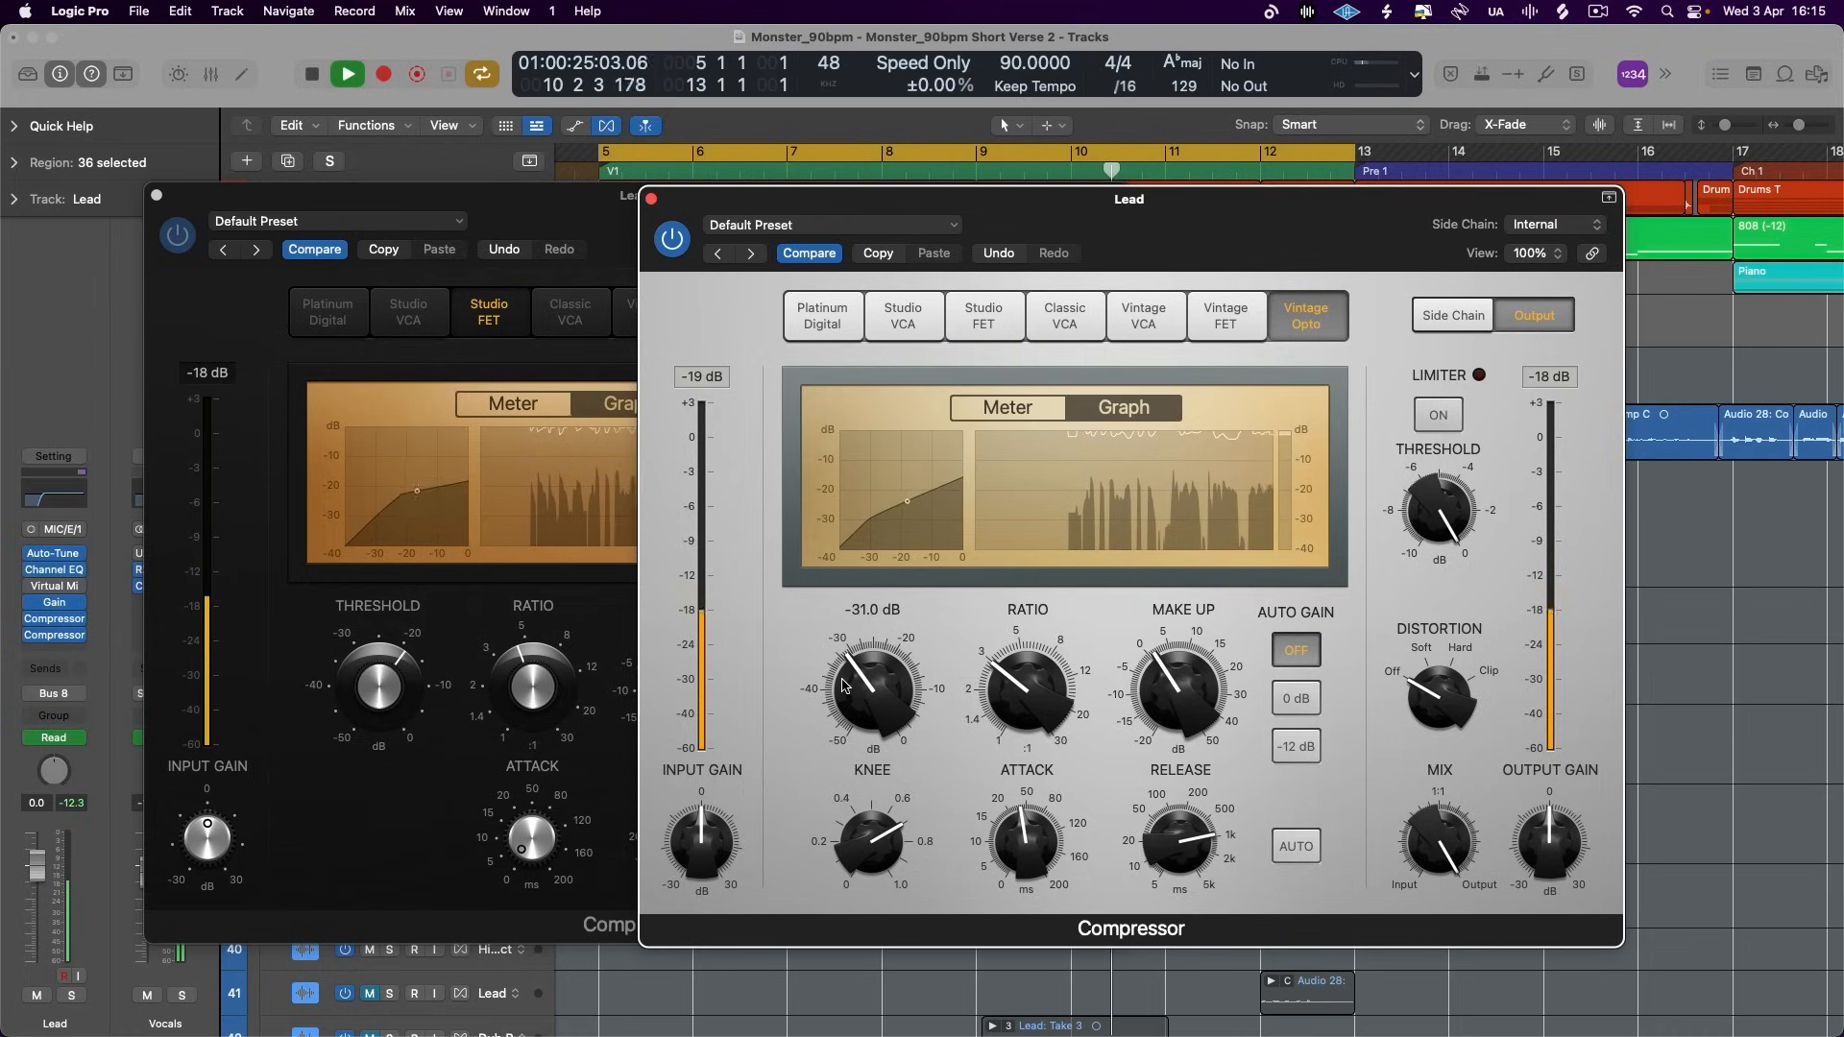
left_click_drag(842, 684, 842, 686)
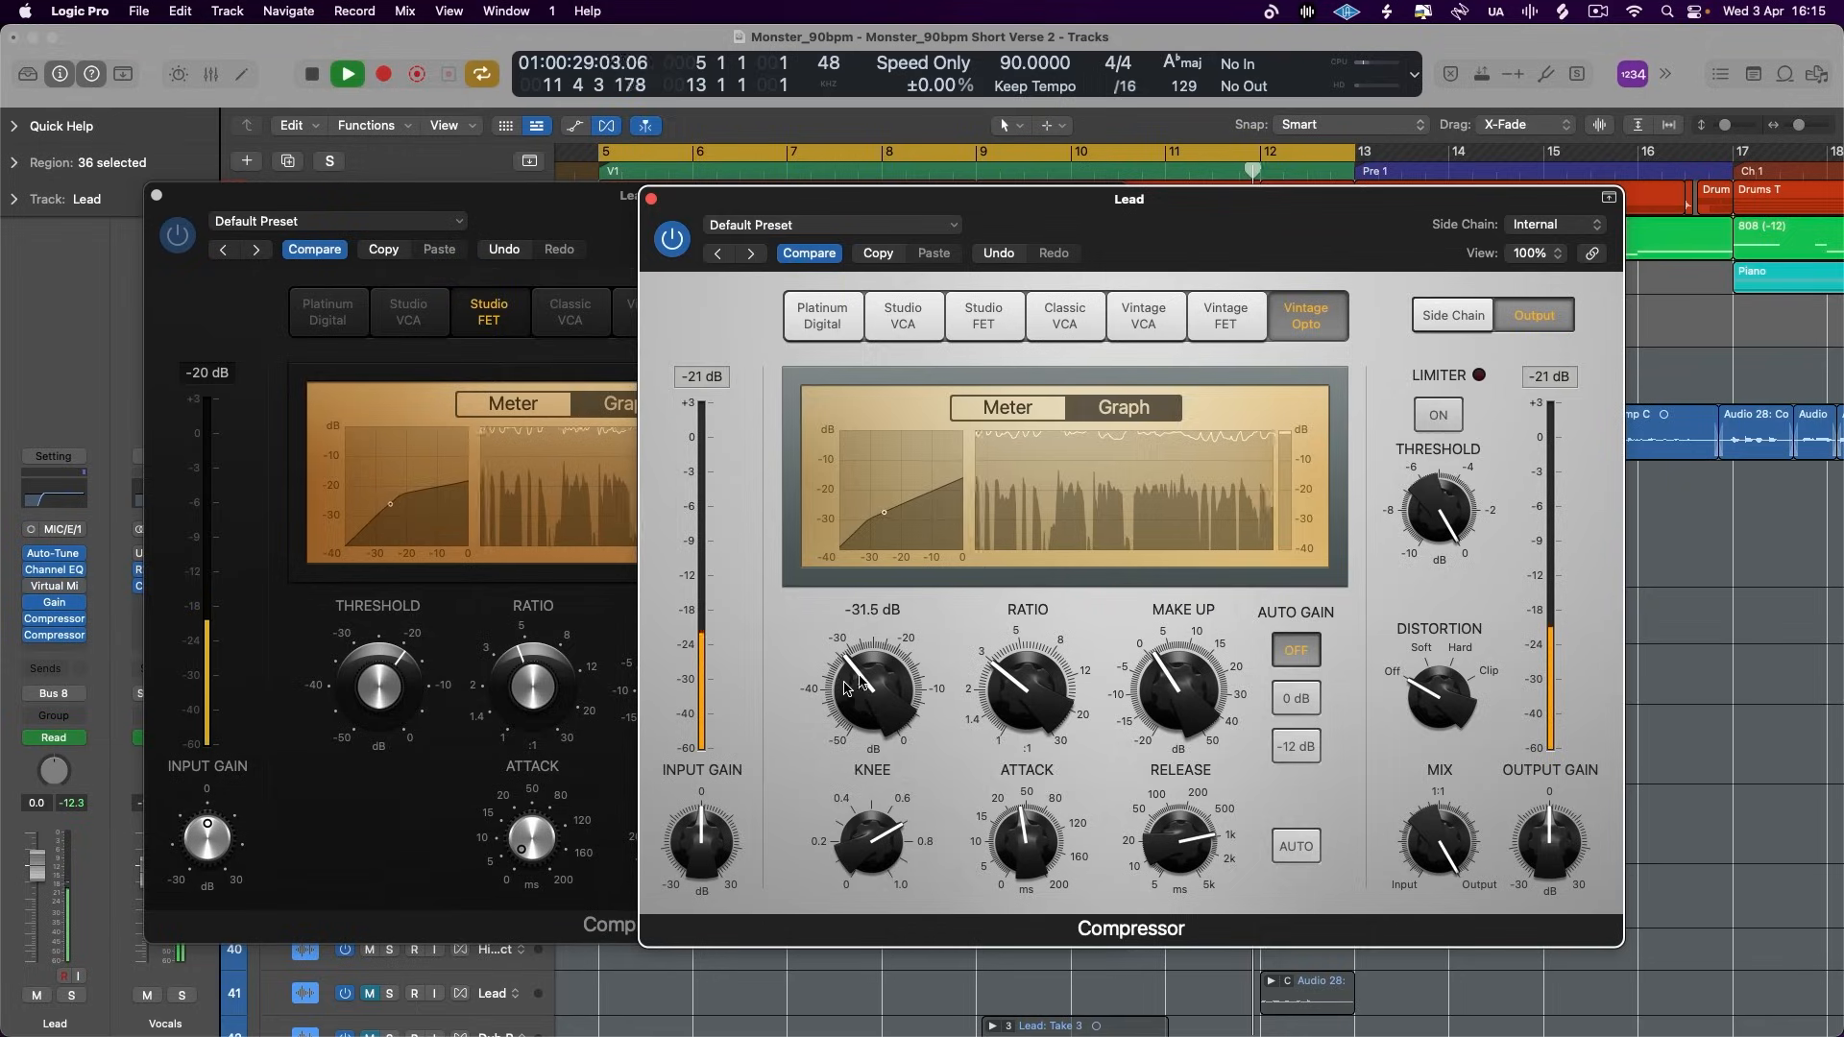
key("space")
left_click(651, 199)
left_click(157, 196)
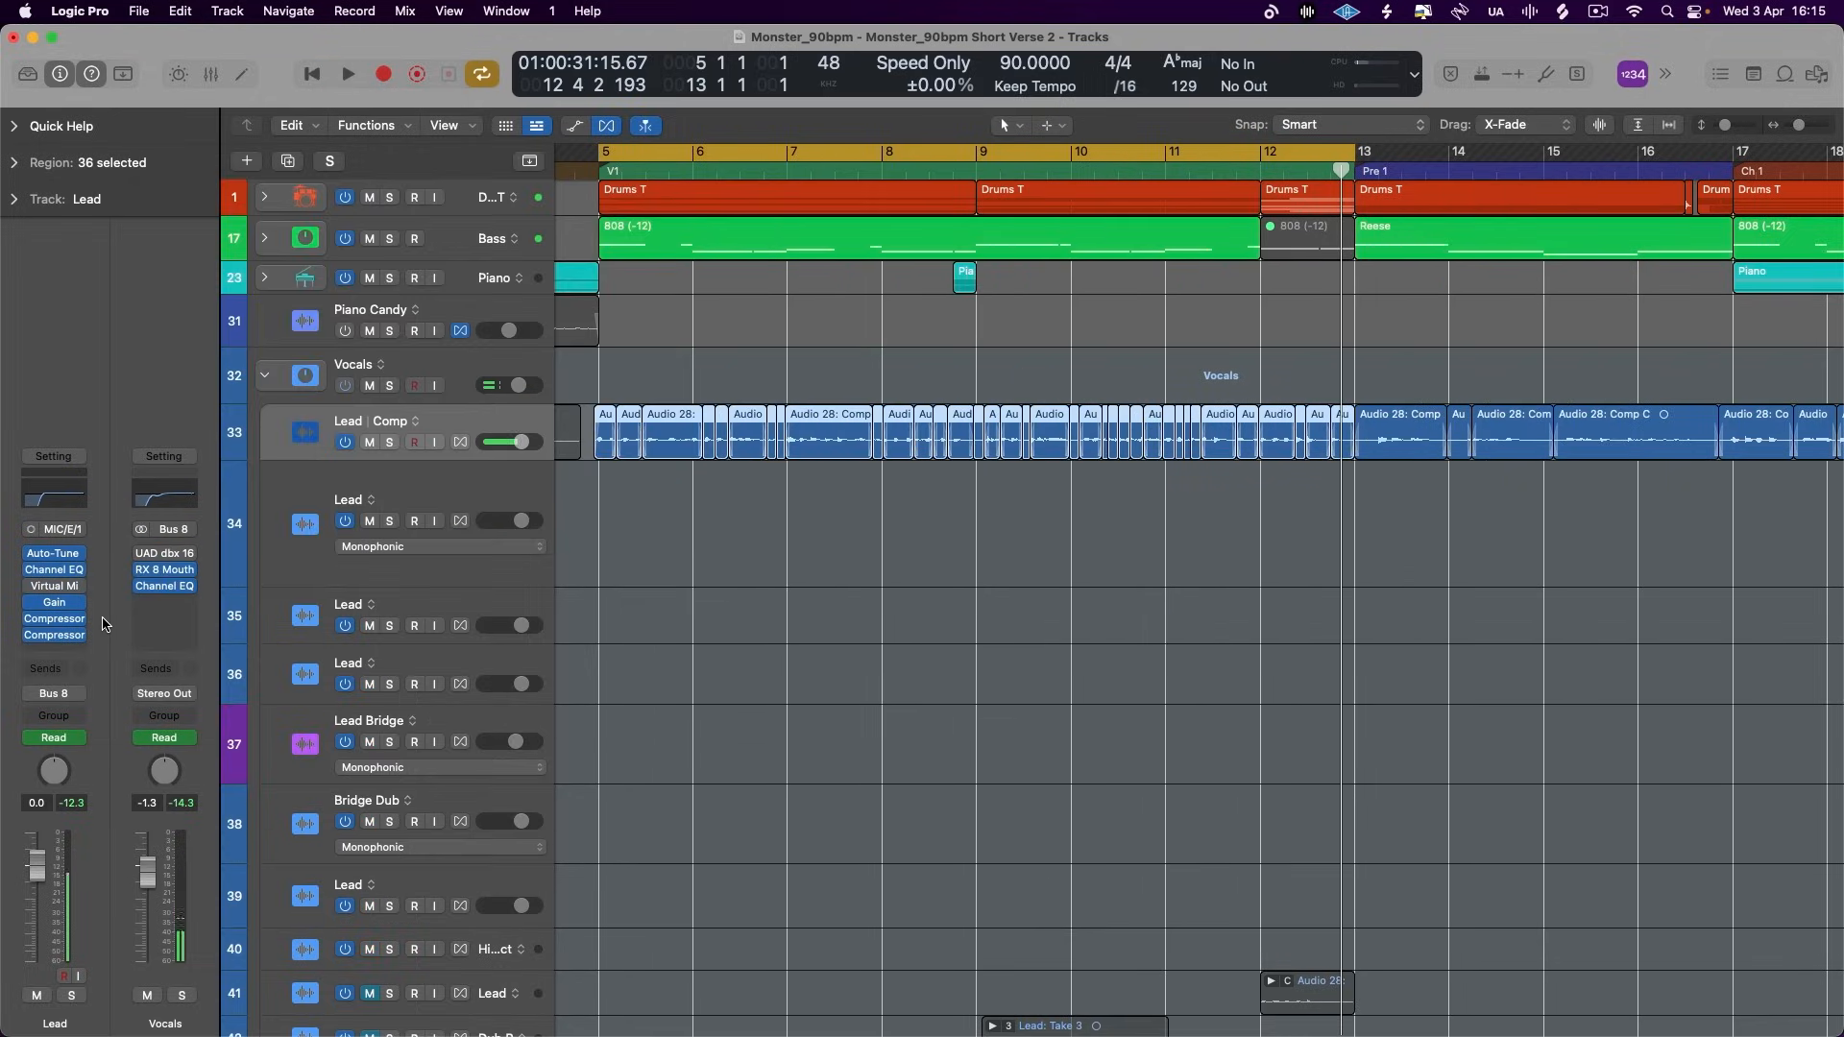
- Insert a third Compressor at the end of the lead vocal's chain and show its graph display
left_click(54, 651)
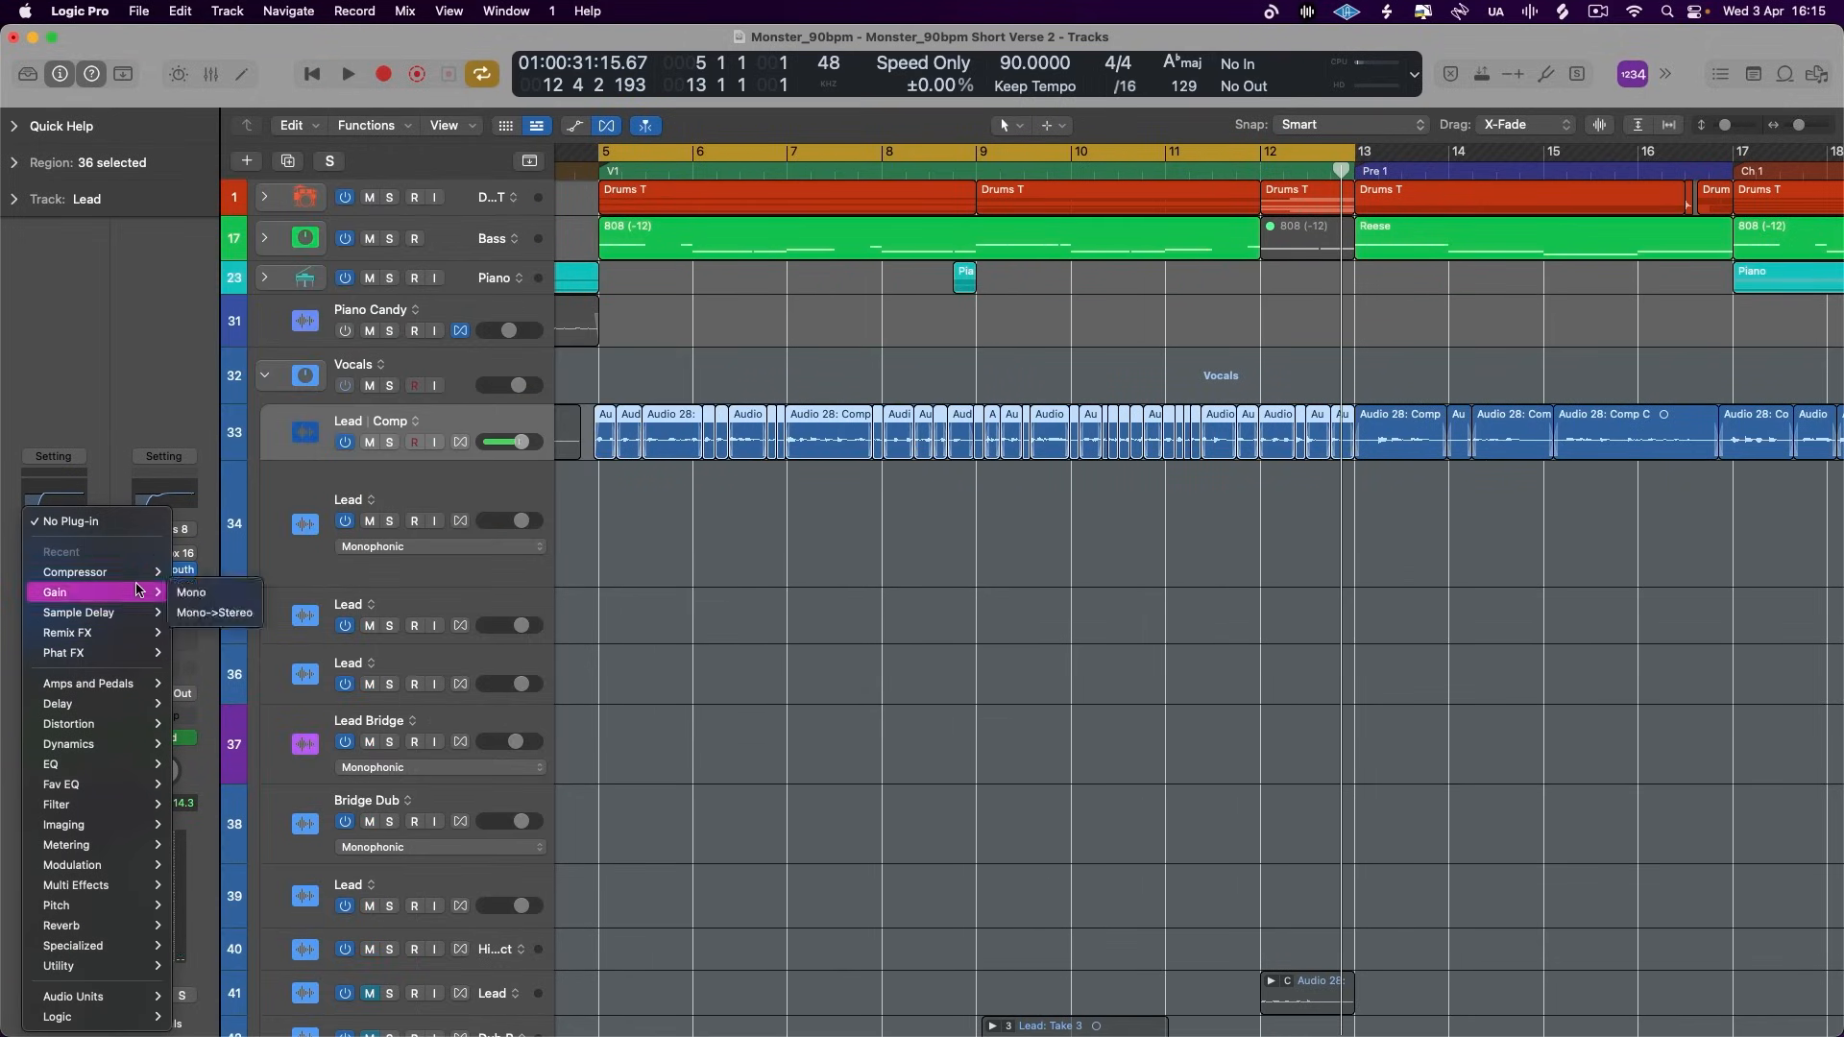
left_click(216, 605)
left_click(1056, 482)
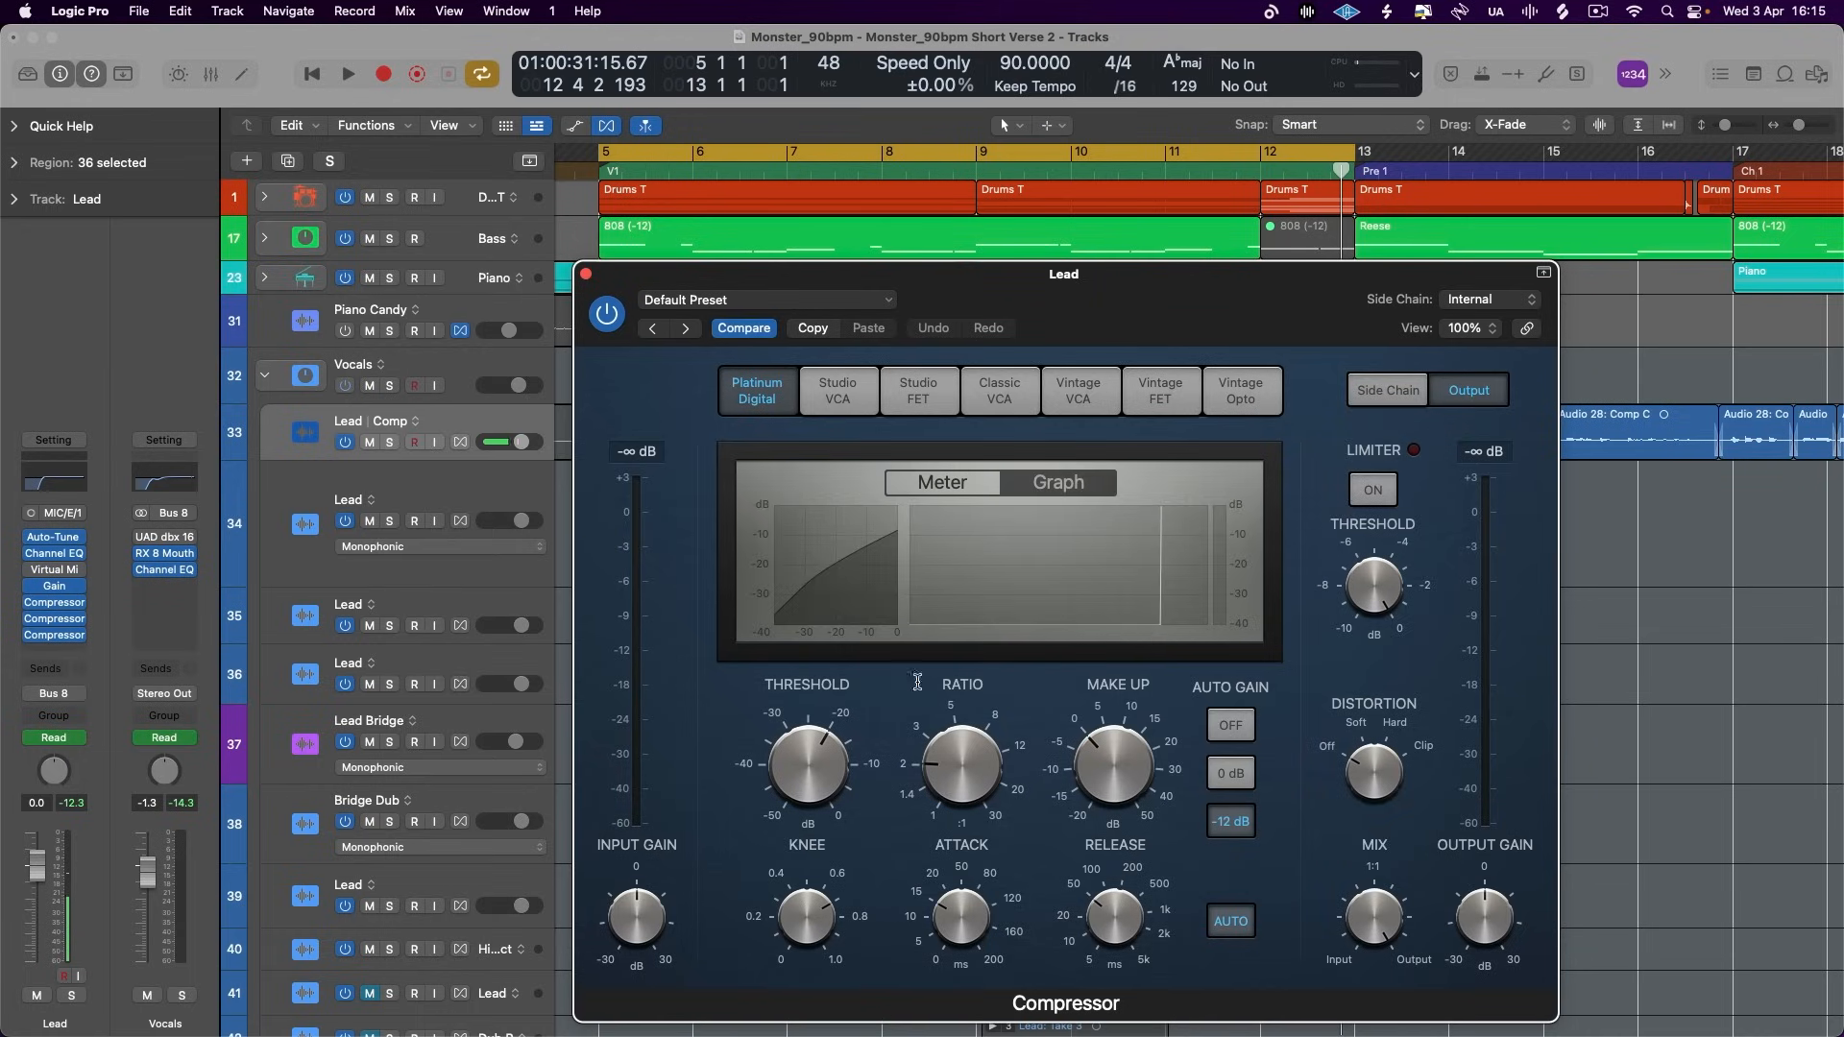
- Lengthen the new Platinum Digital compressor's attack, disable its automatic release and set the release to 21 ms
key("space")
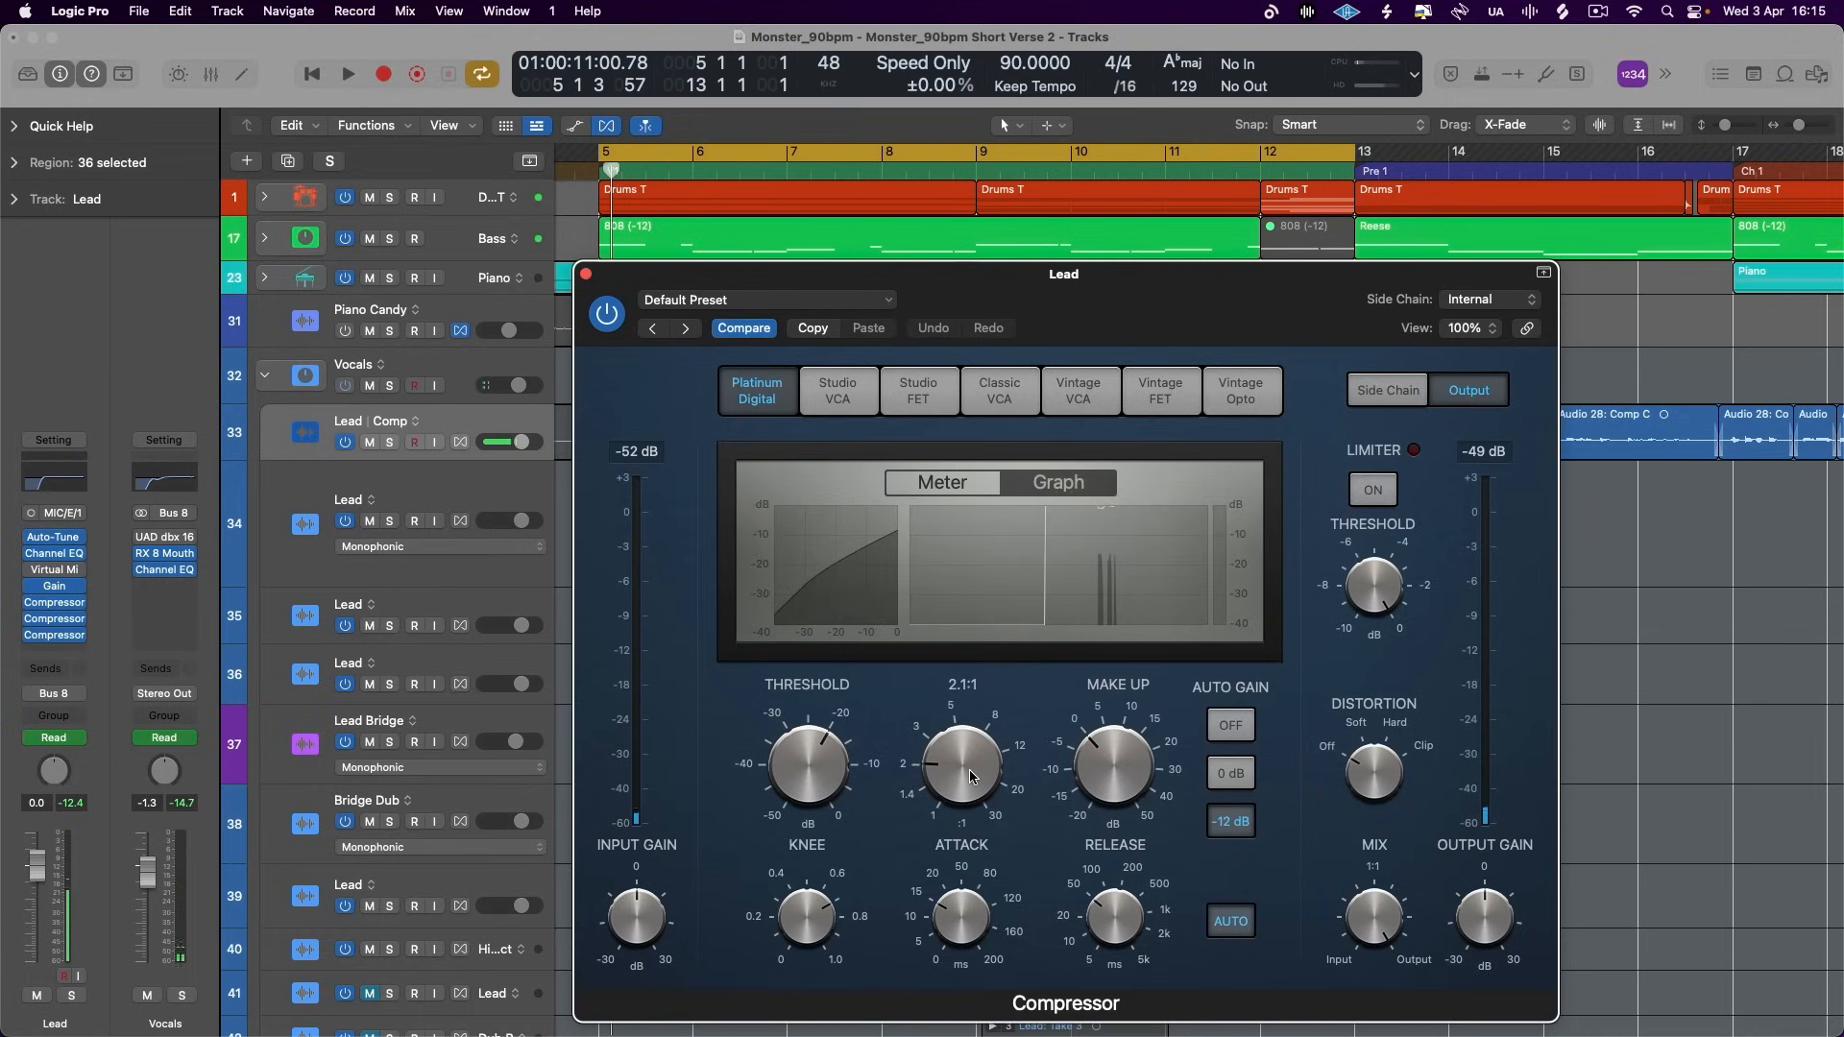
left_click_drag(952, 945, 959, 925)
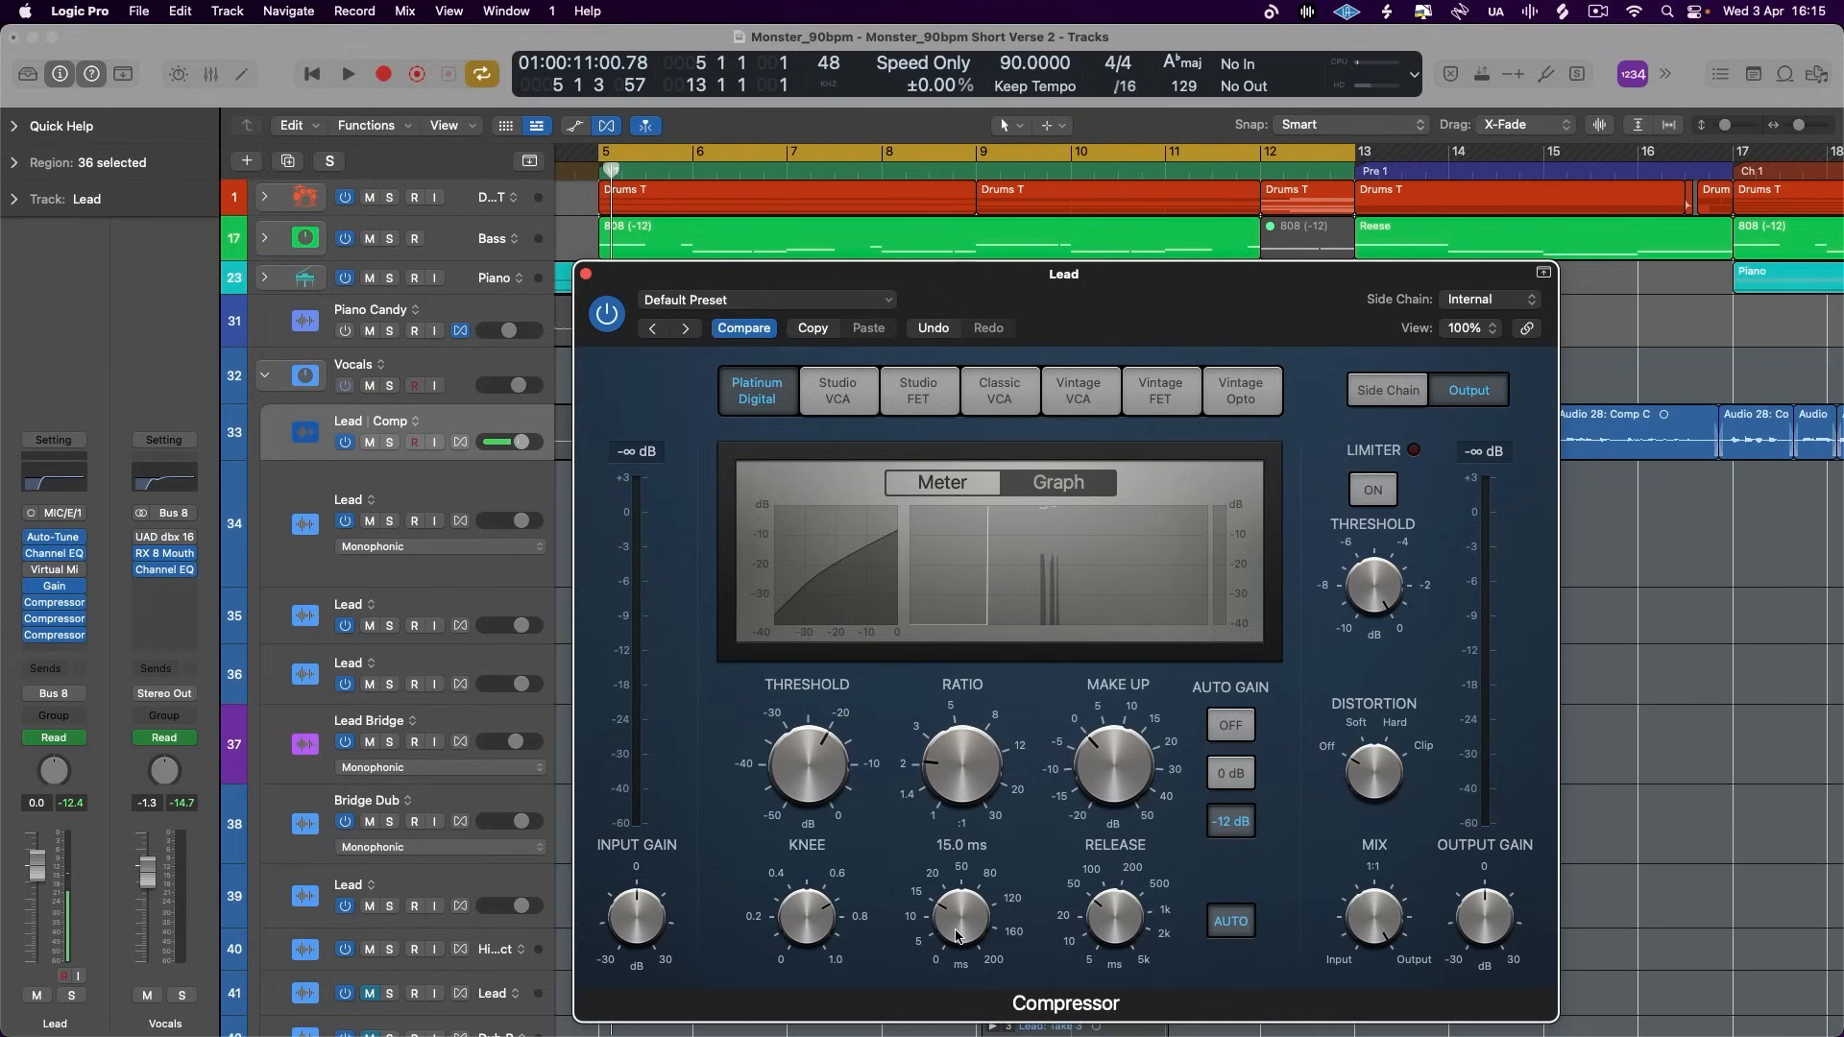
left_click(1228, 924)
left_click_drag(1101, 924, 1091, 944)
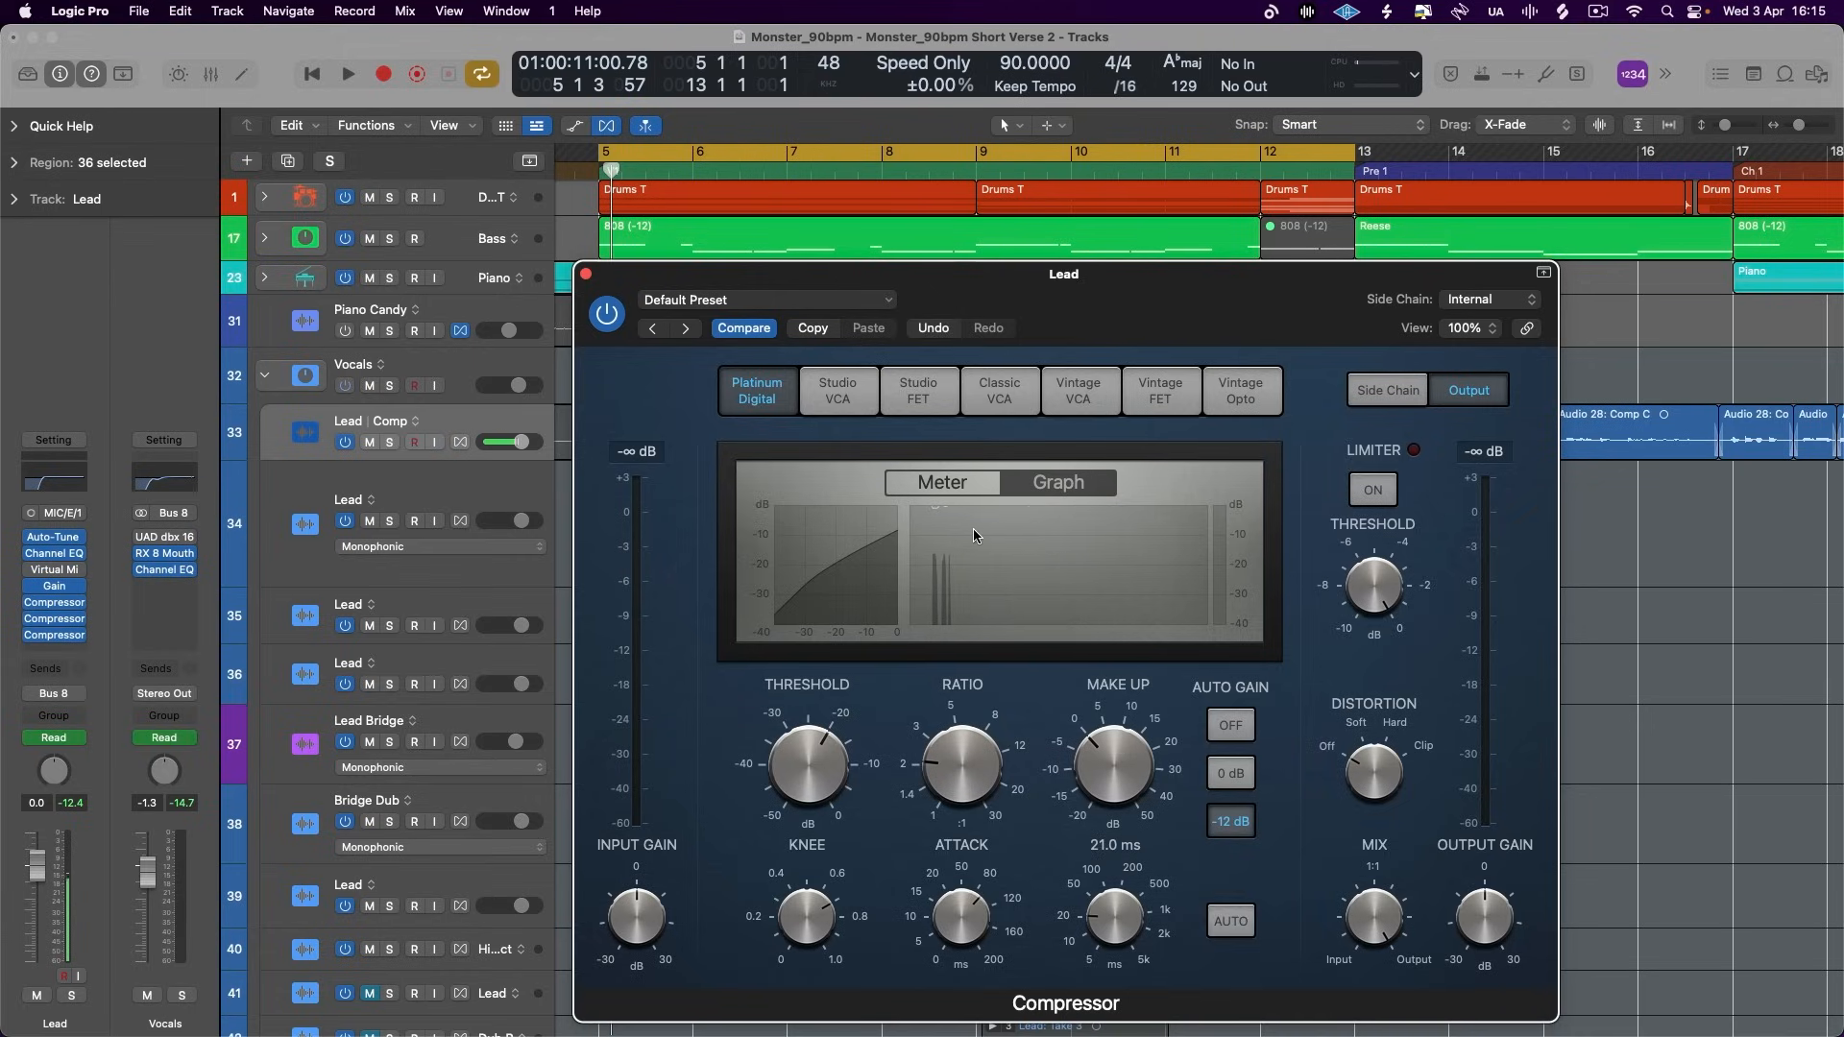
- Set the Platinum Digital's attack between 120 and 160 ms and its release to 6.7 ms
mouse_move(80, 608)
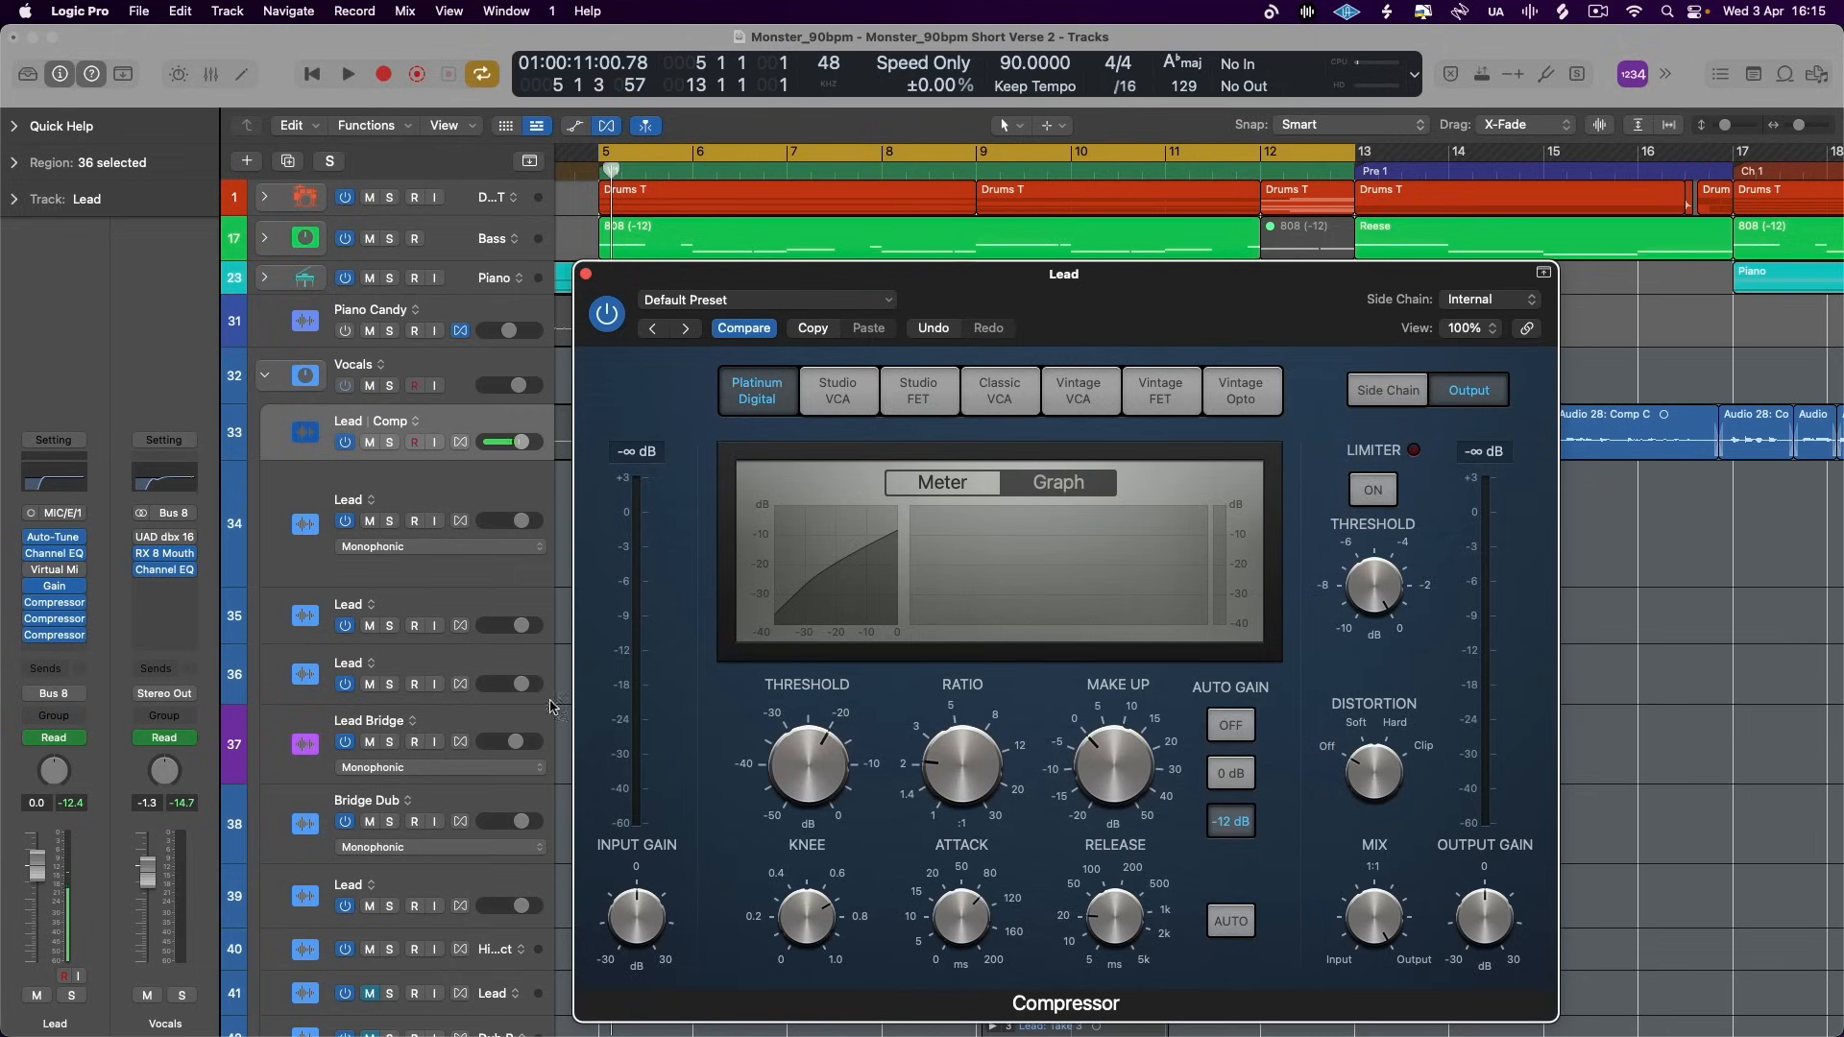
left_click_drag(1192, 332, 1149, 288)
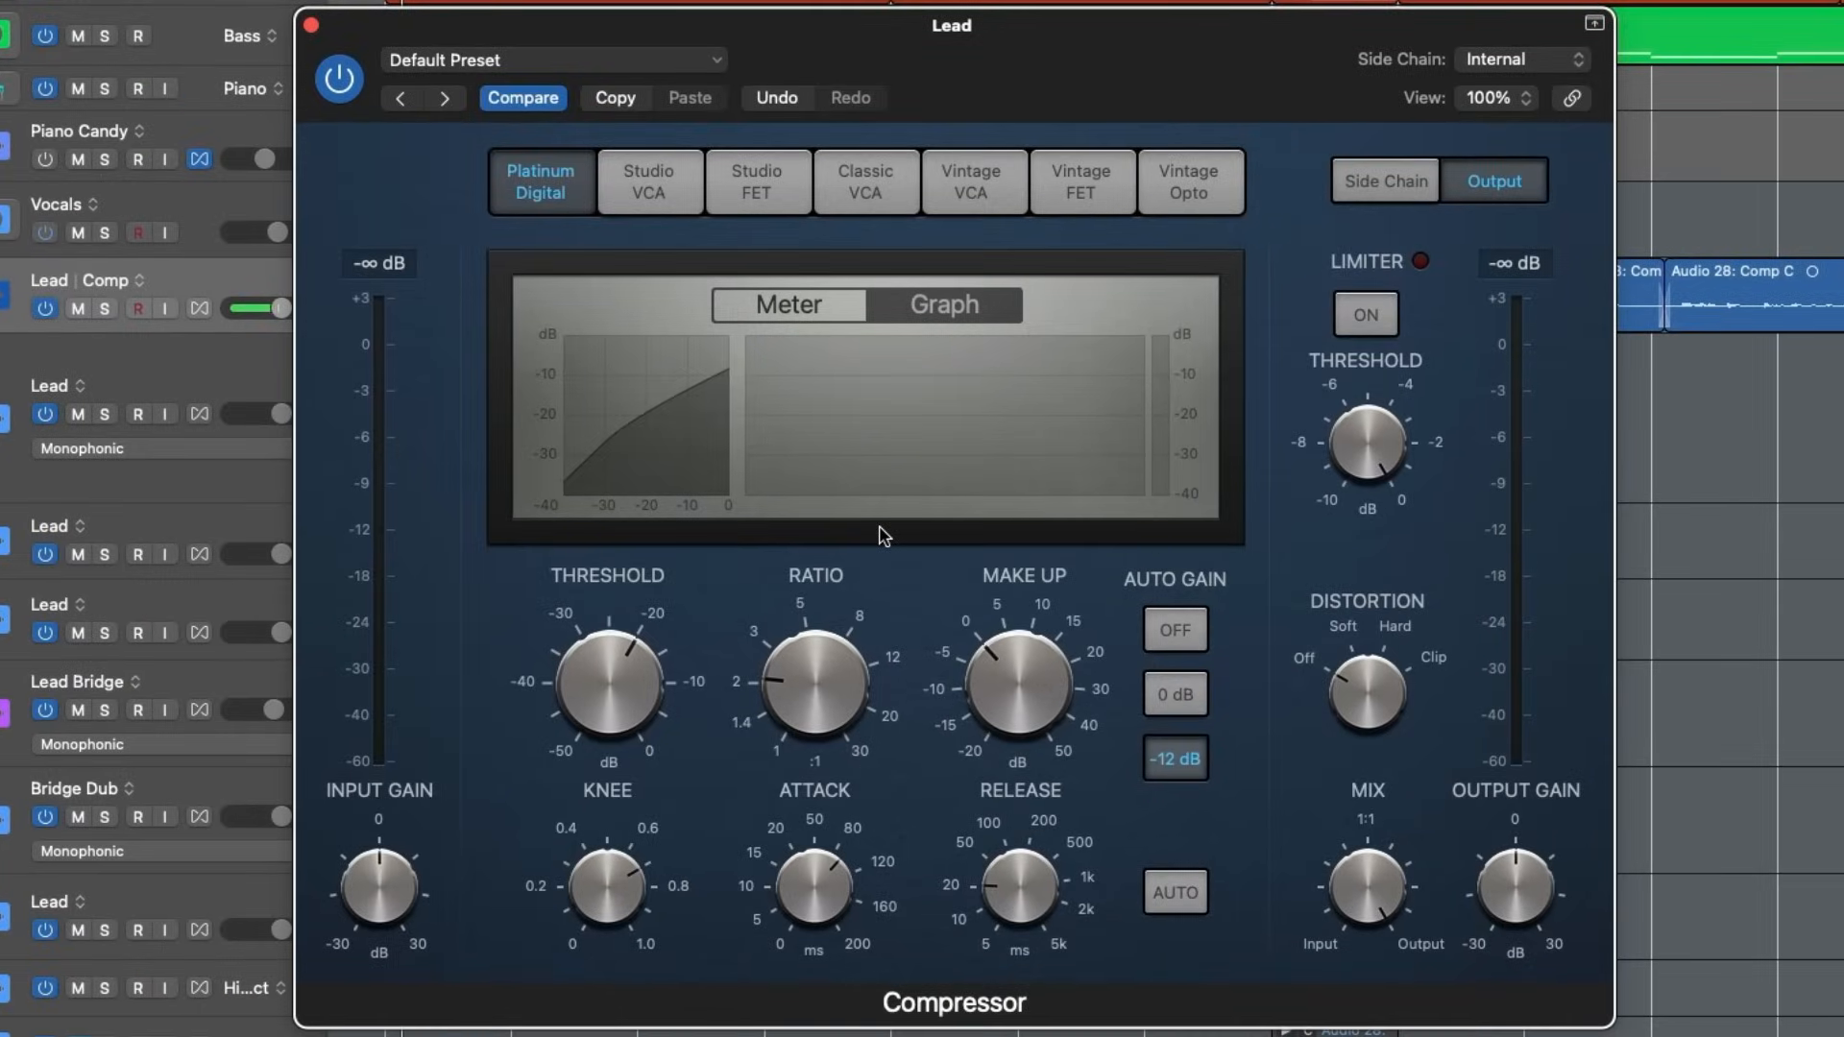
left_click_drag(797, 832, 827, 875)
left_click_drag(995, 888, 990, 911)
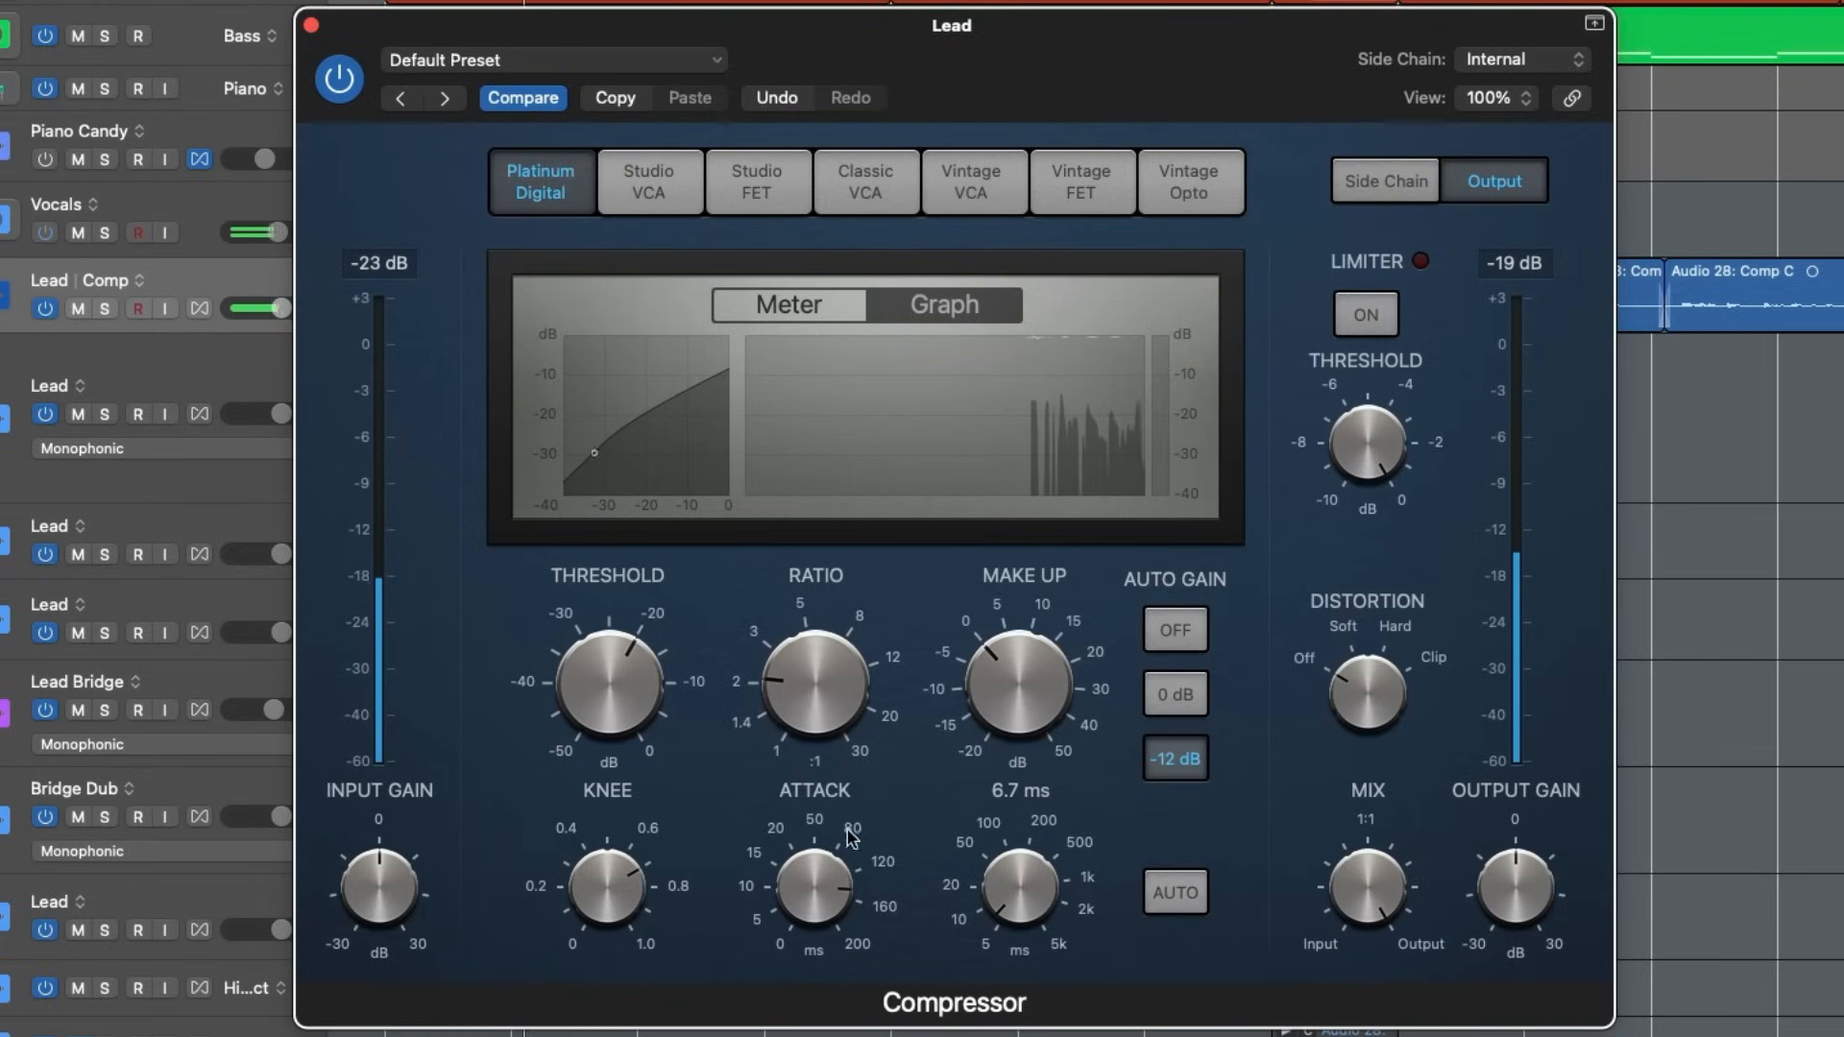
- Lower the Platinum Digital's threshold to about -24 dB during playback and change its display to the meter
left_click_drag(616, 687, 615, 711)
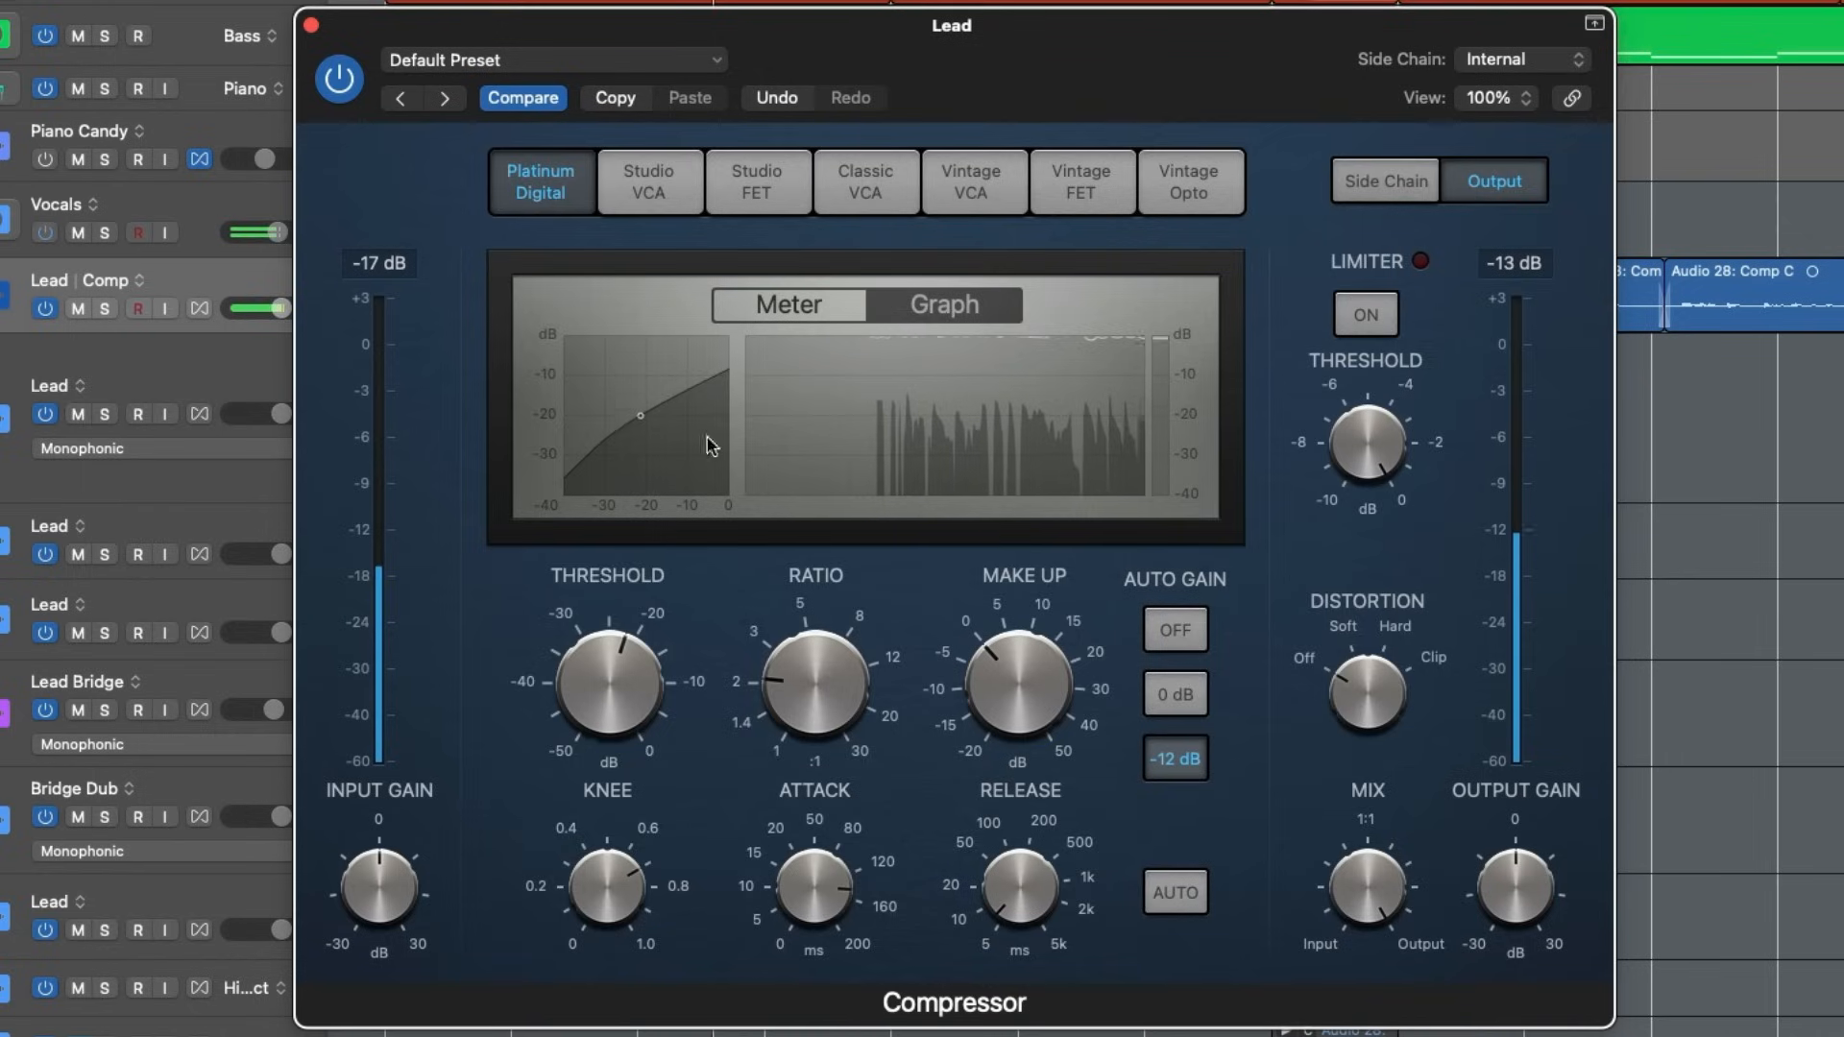
left_click_drag(625, 677, 625, 689)
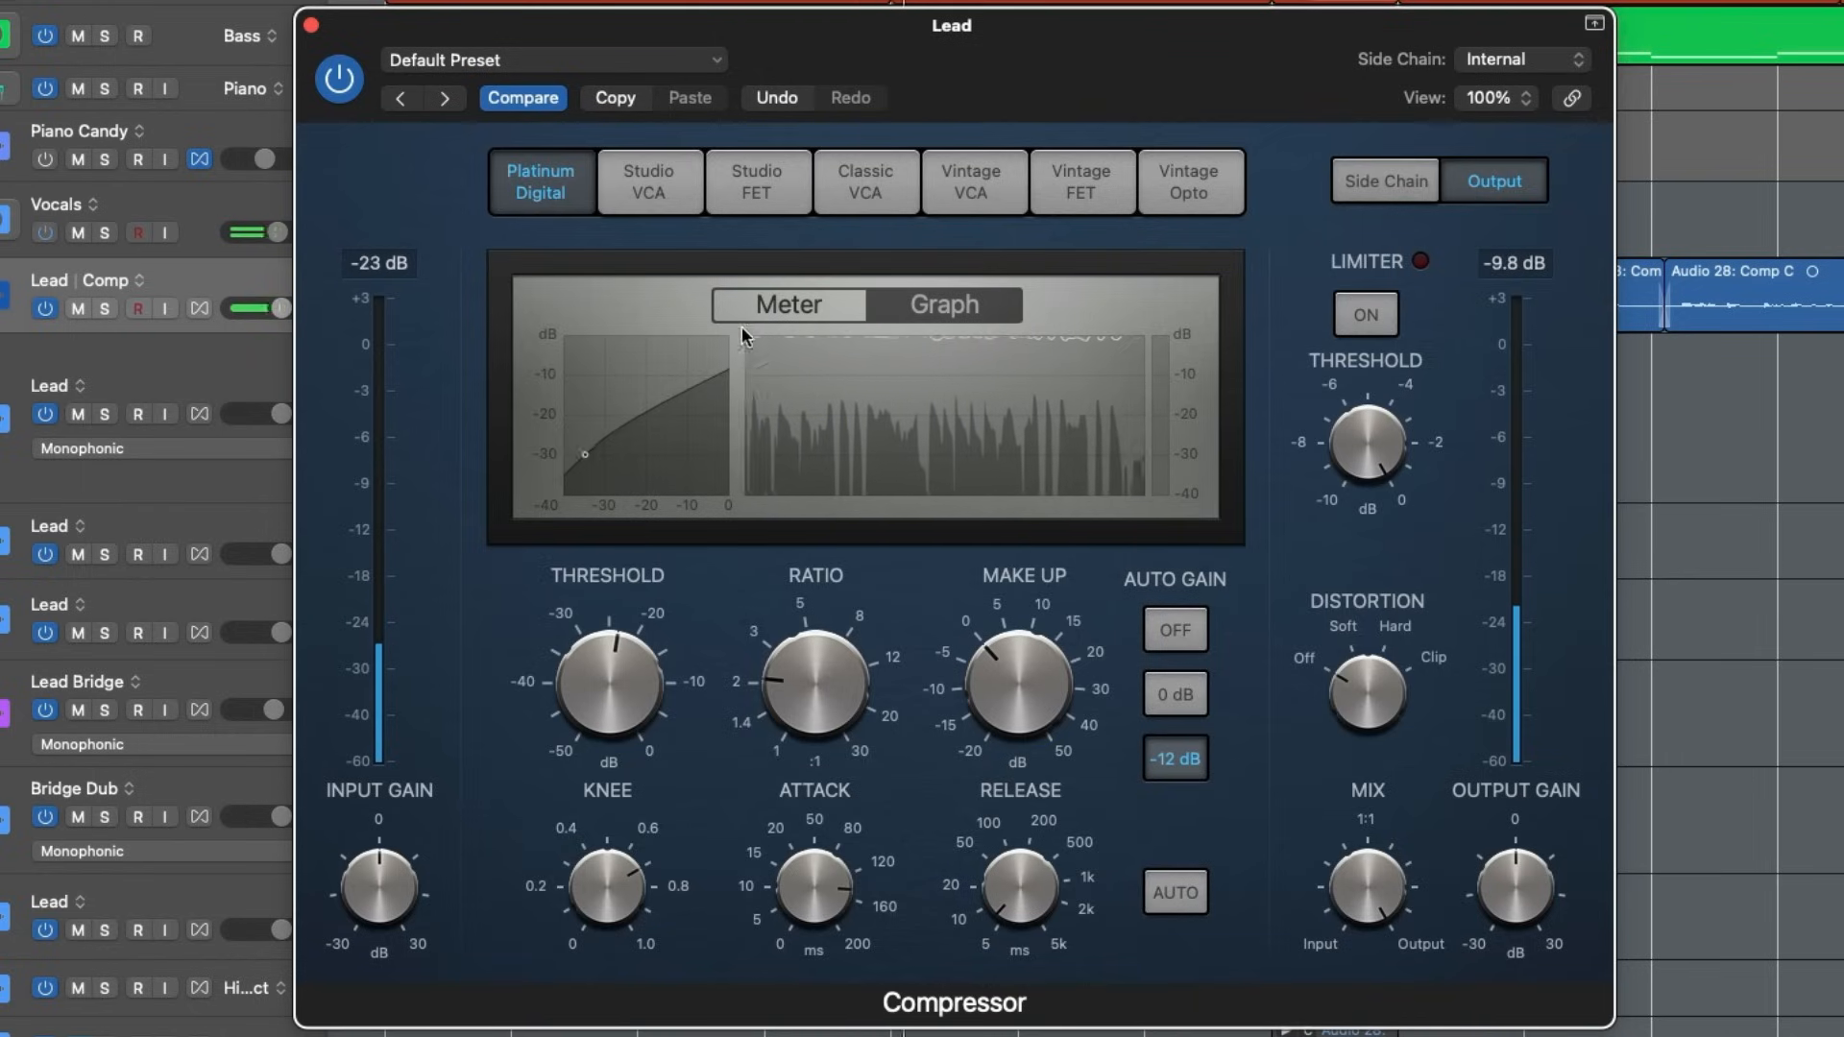
left_click(826, 315)
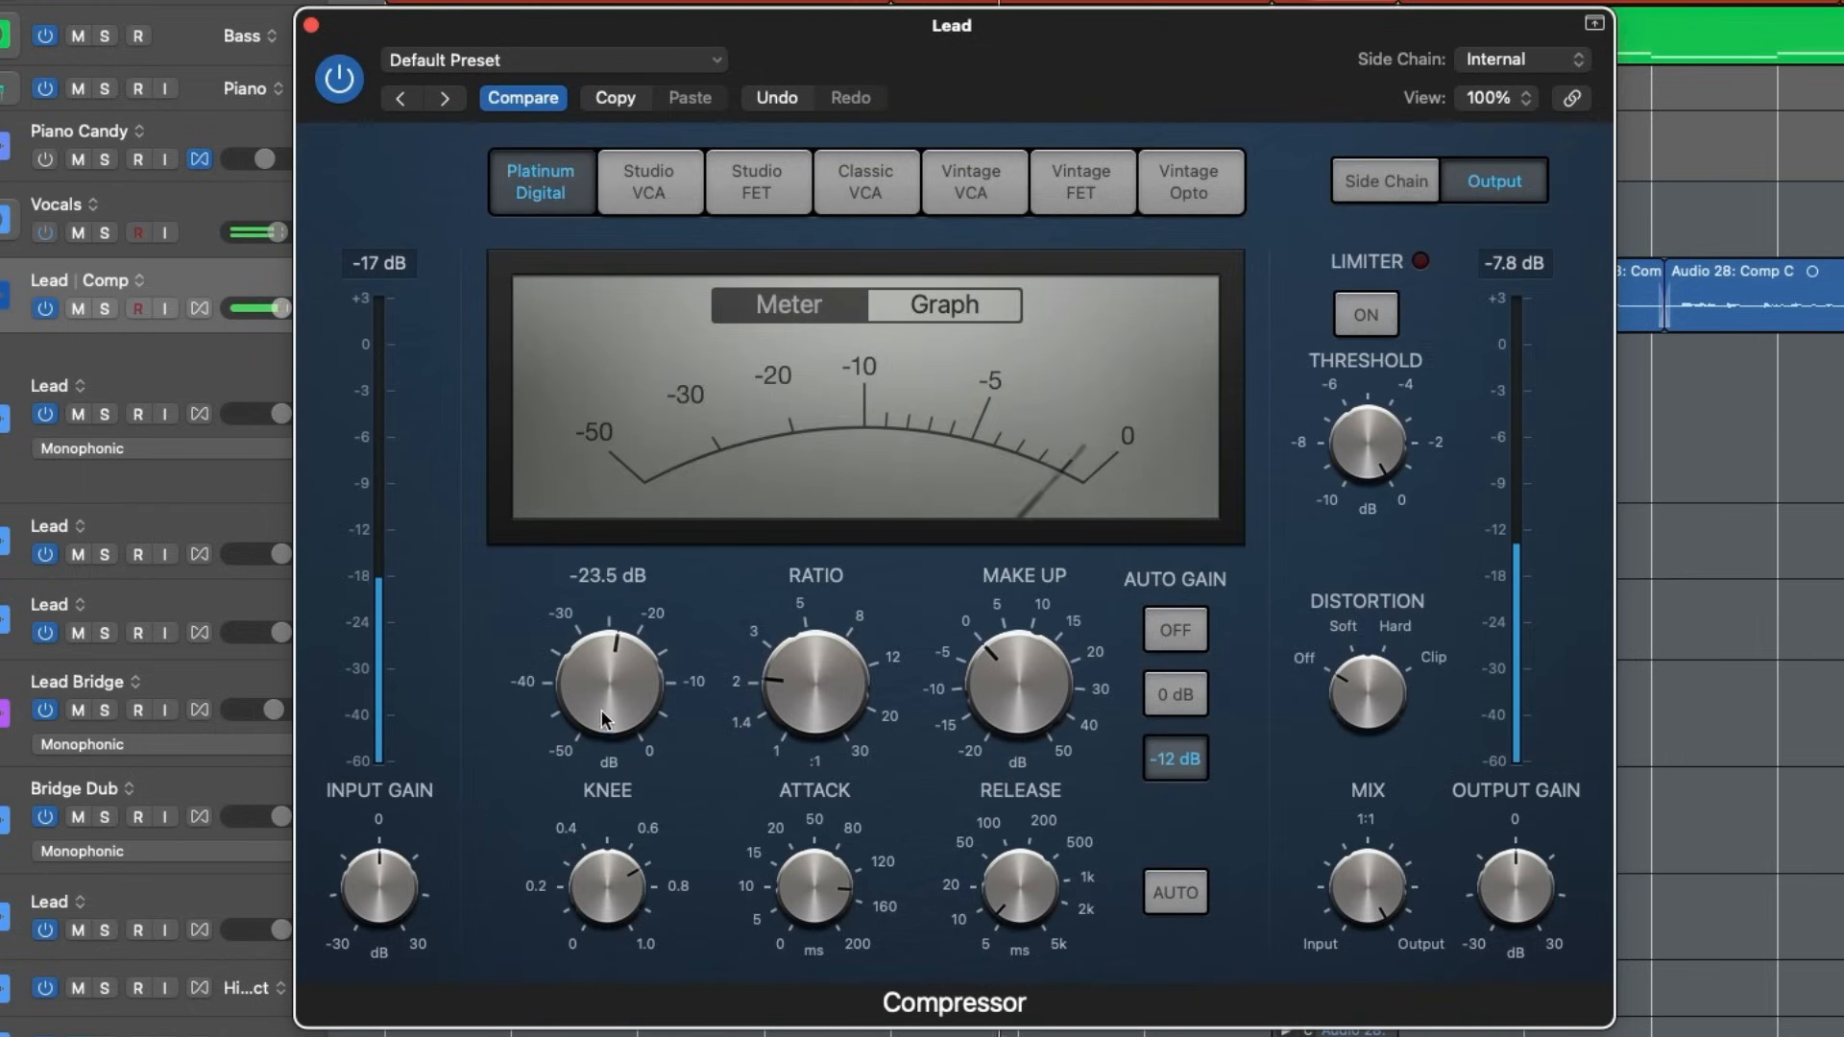
left_click_drag(601, 701, 601, 706)
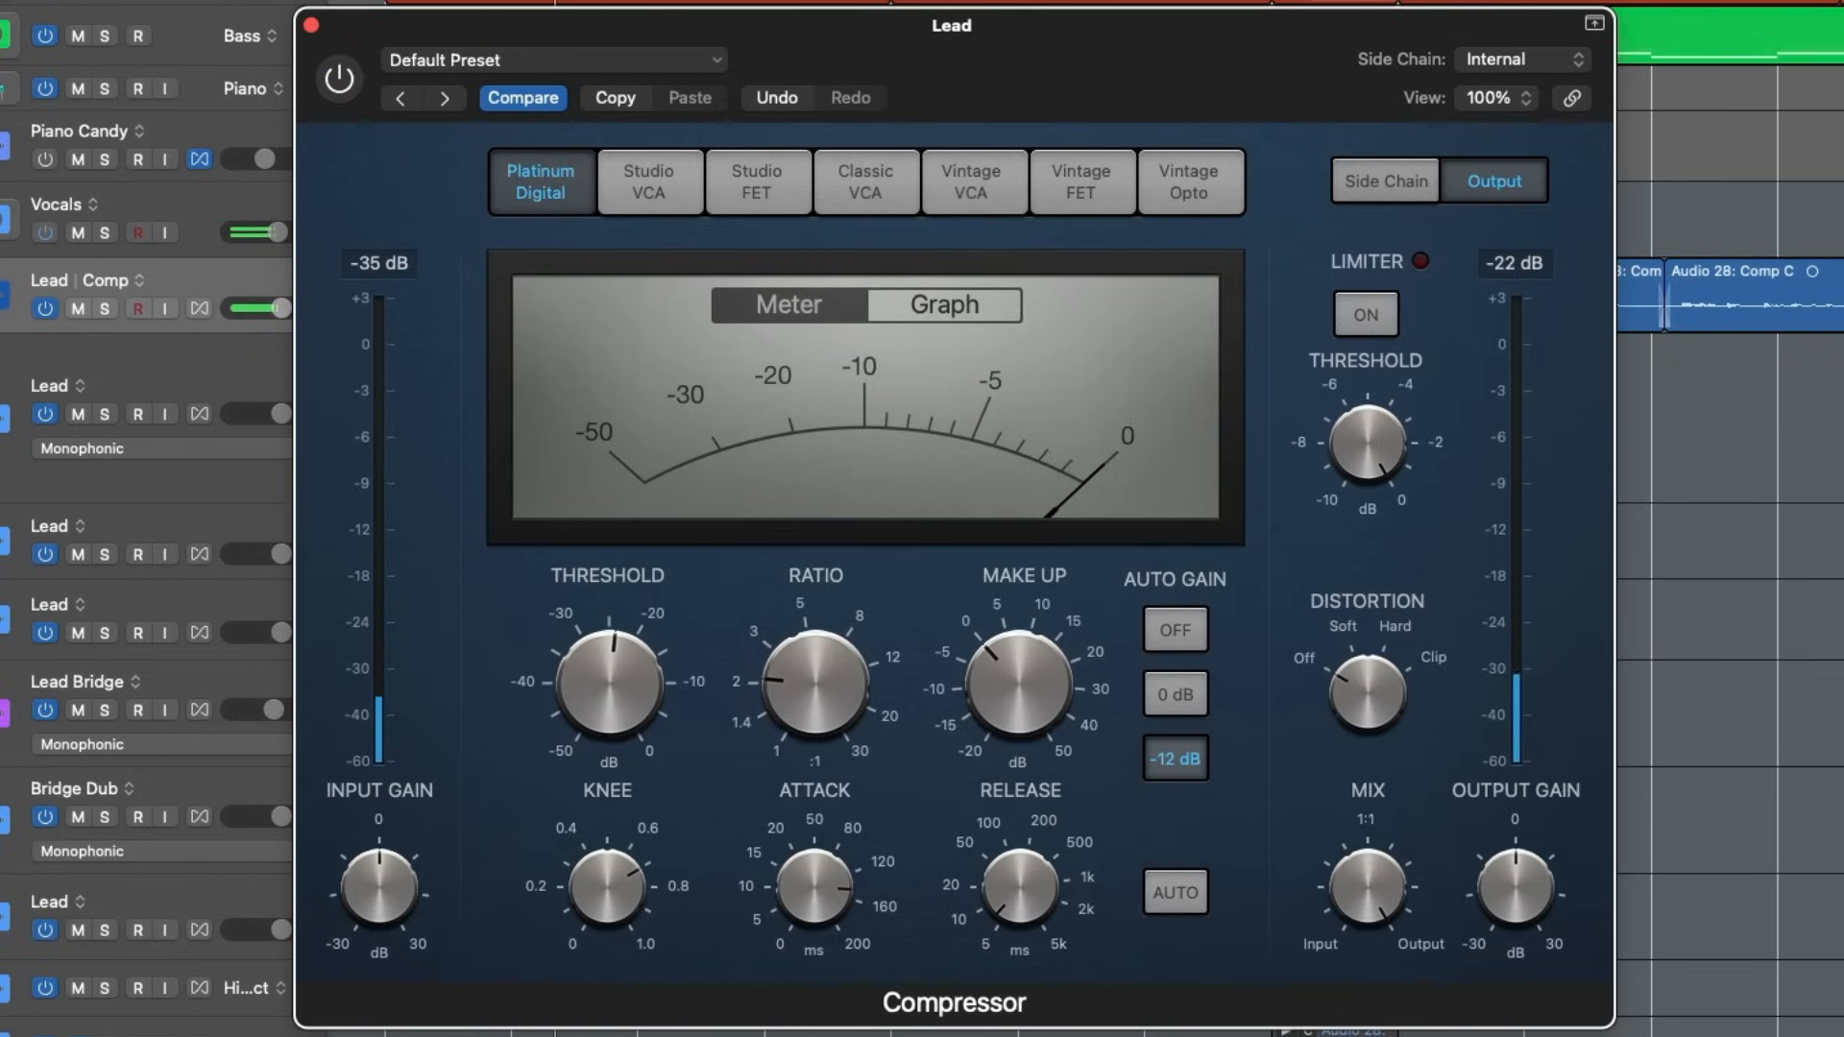
- Turn off the Platinum Digital's auto gain and compare the vocal with the compressor bypassed and active
left_click(339, 79)
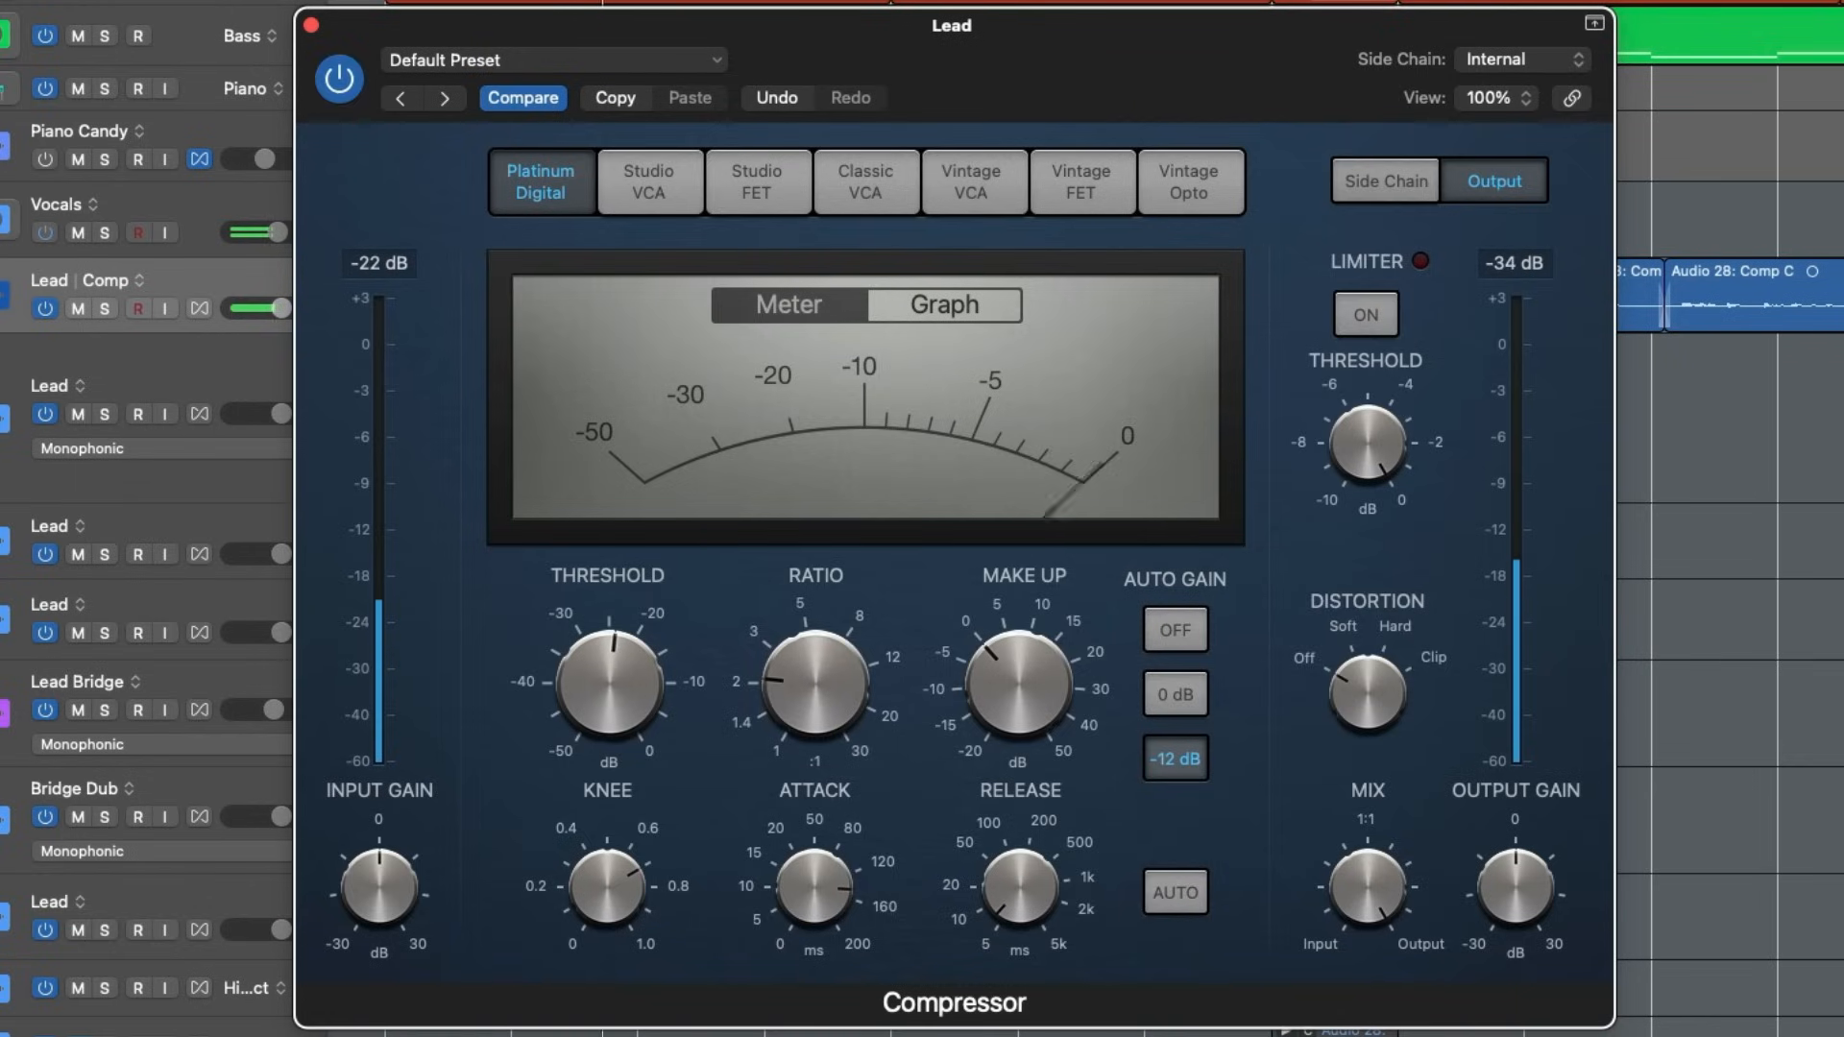
left_click(1190, 651)
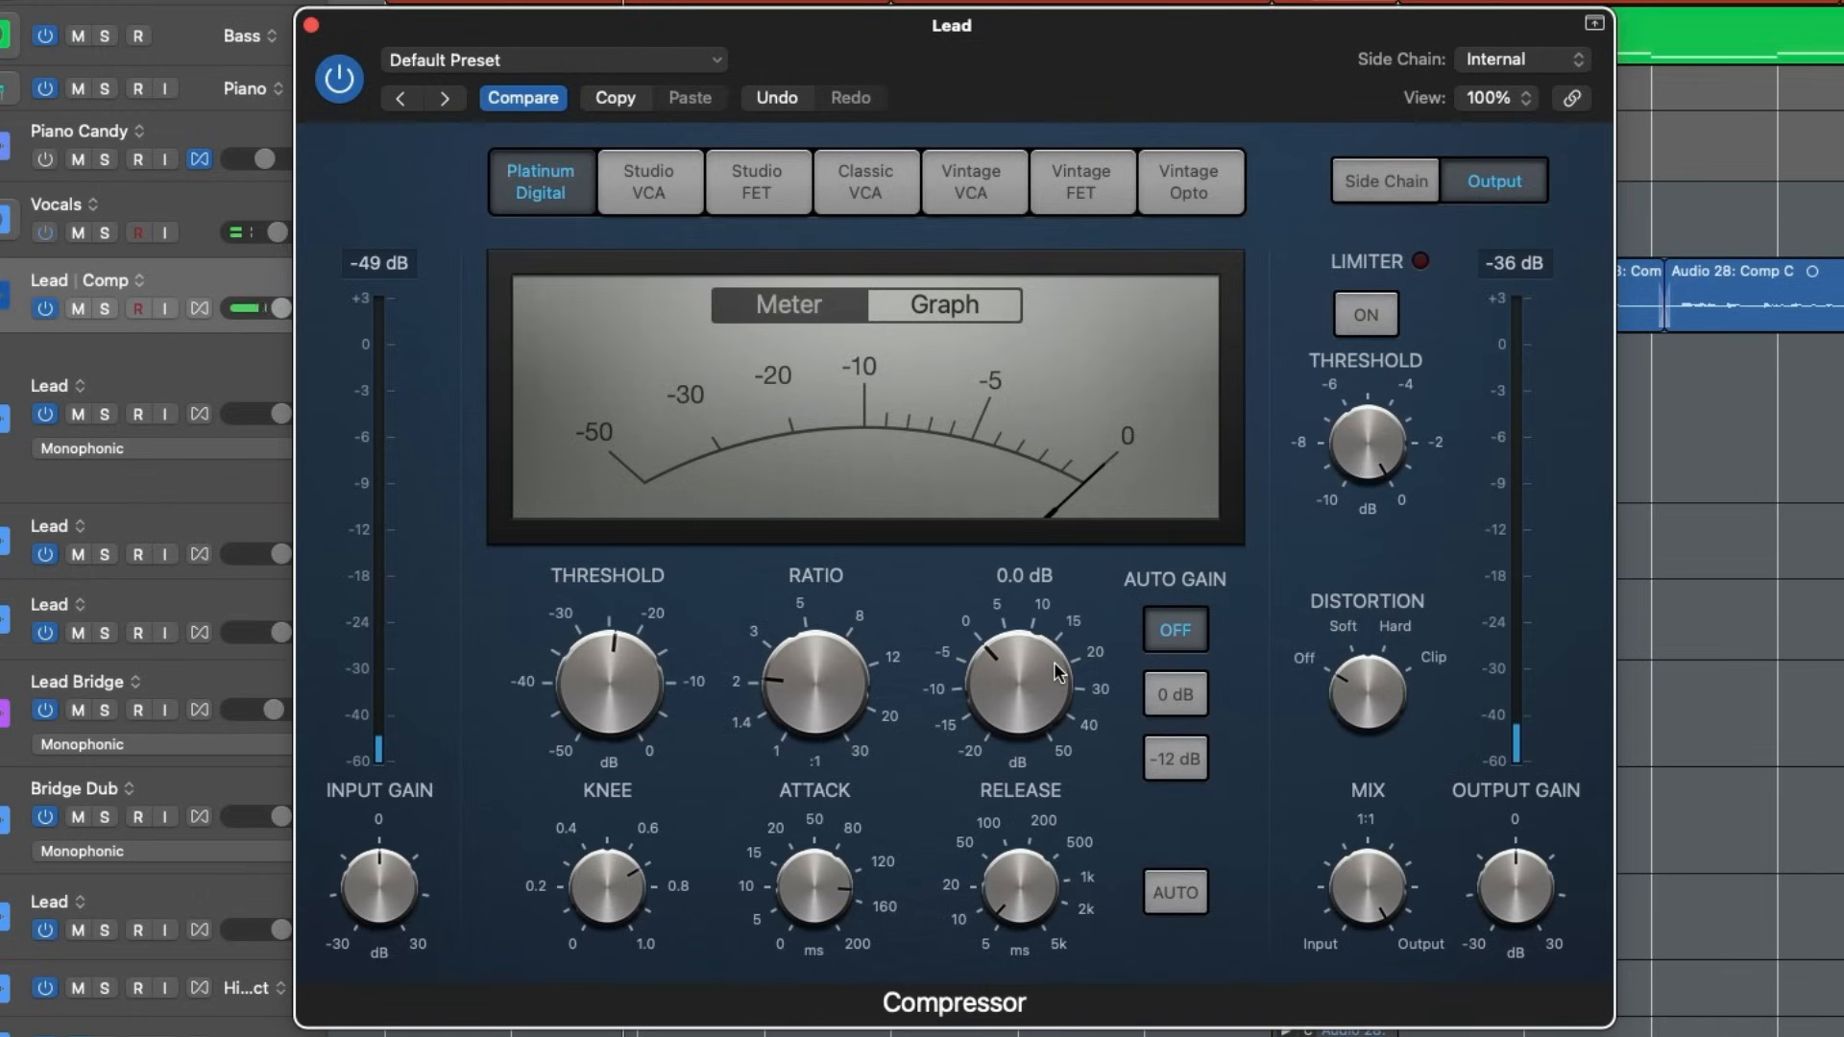
left_click(339, 79)
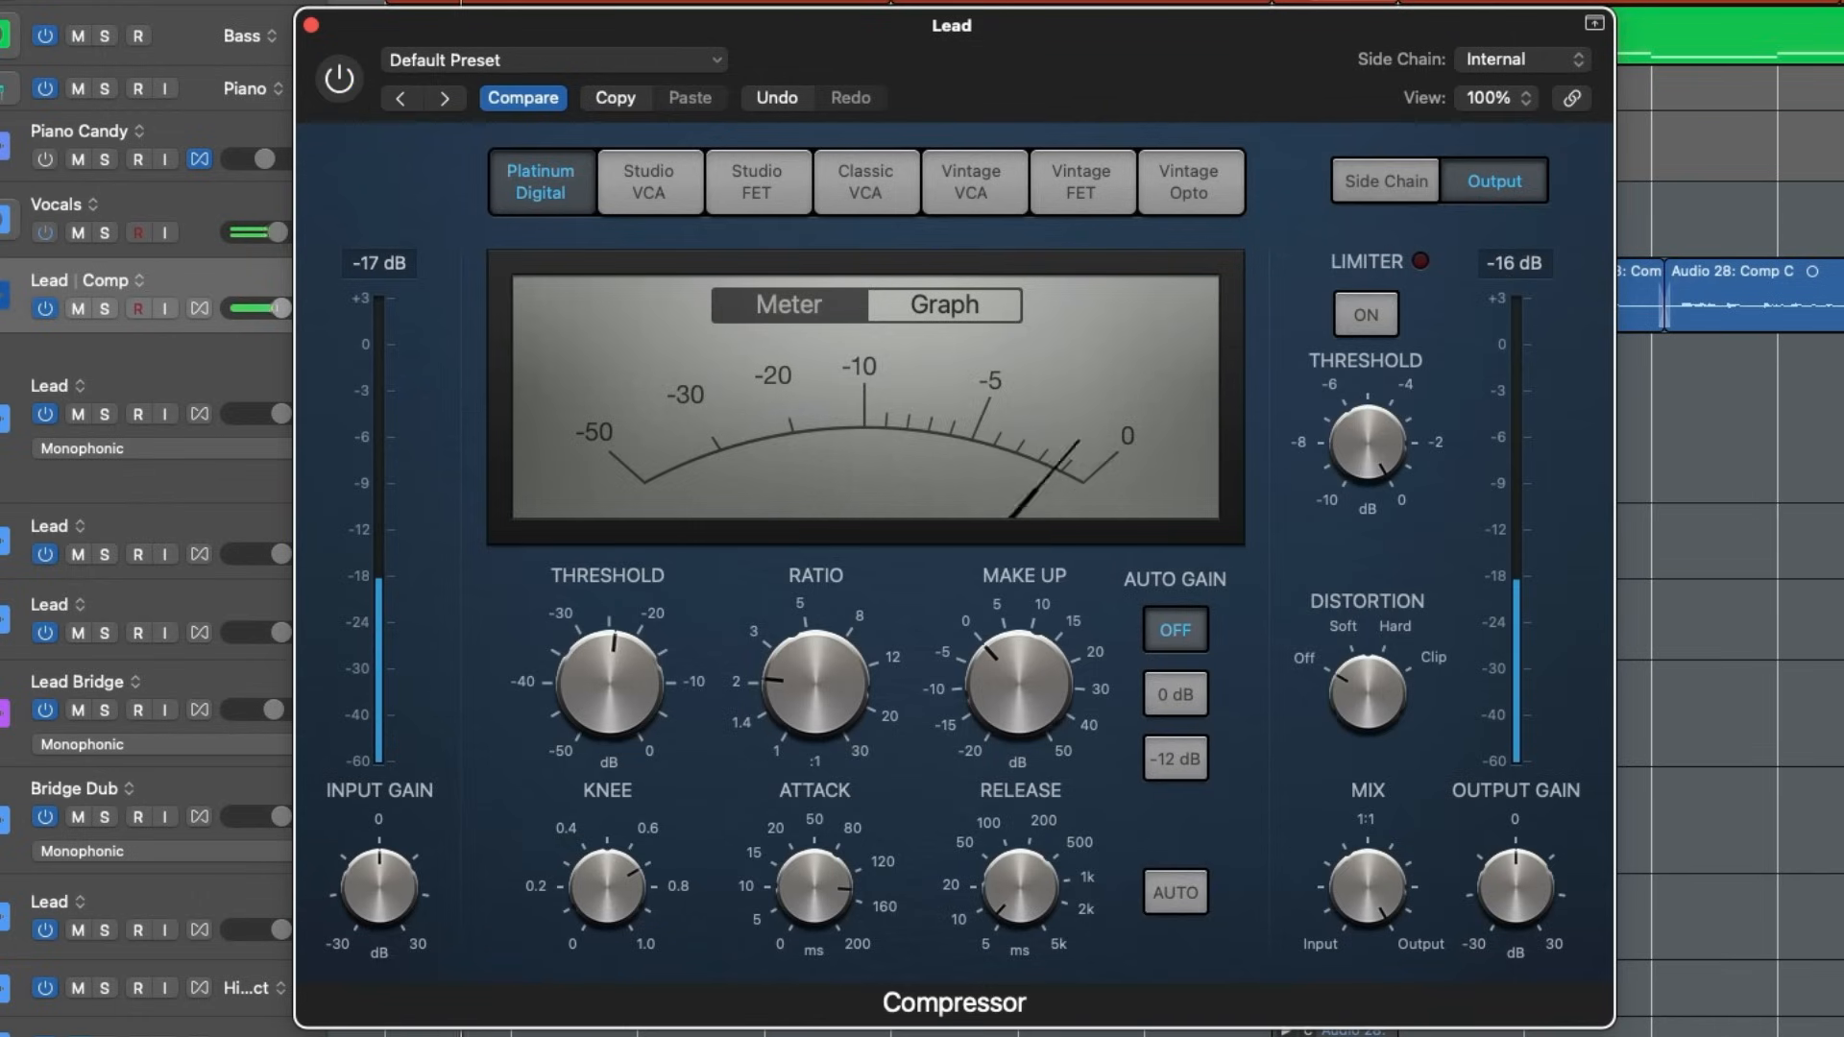
left_click(339, 79)
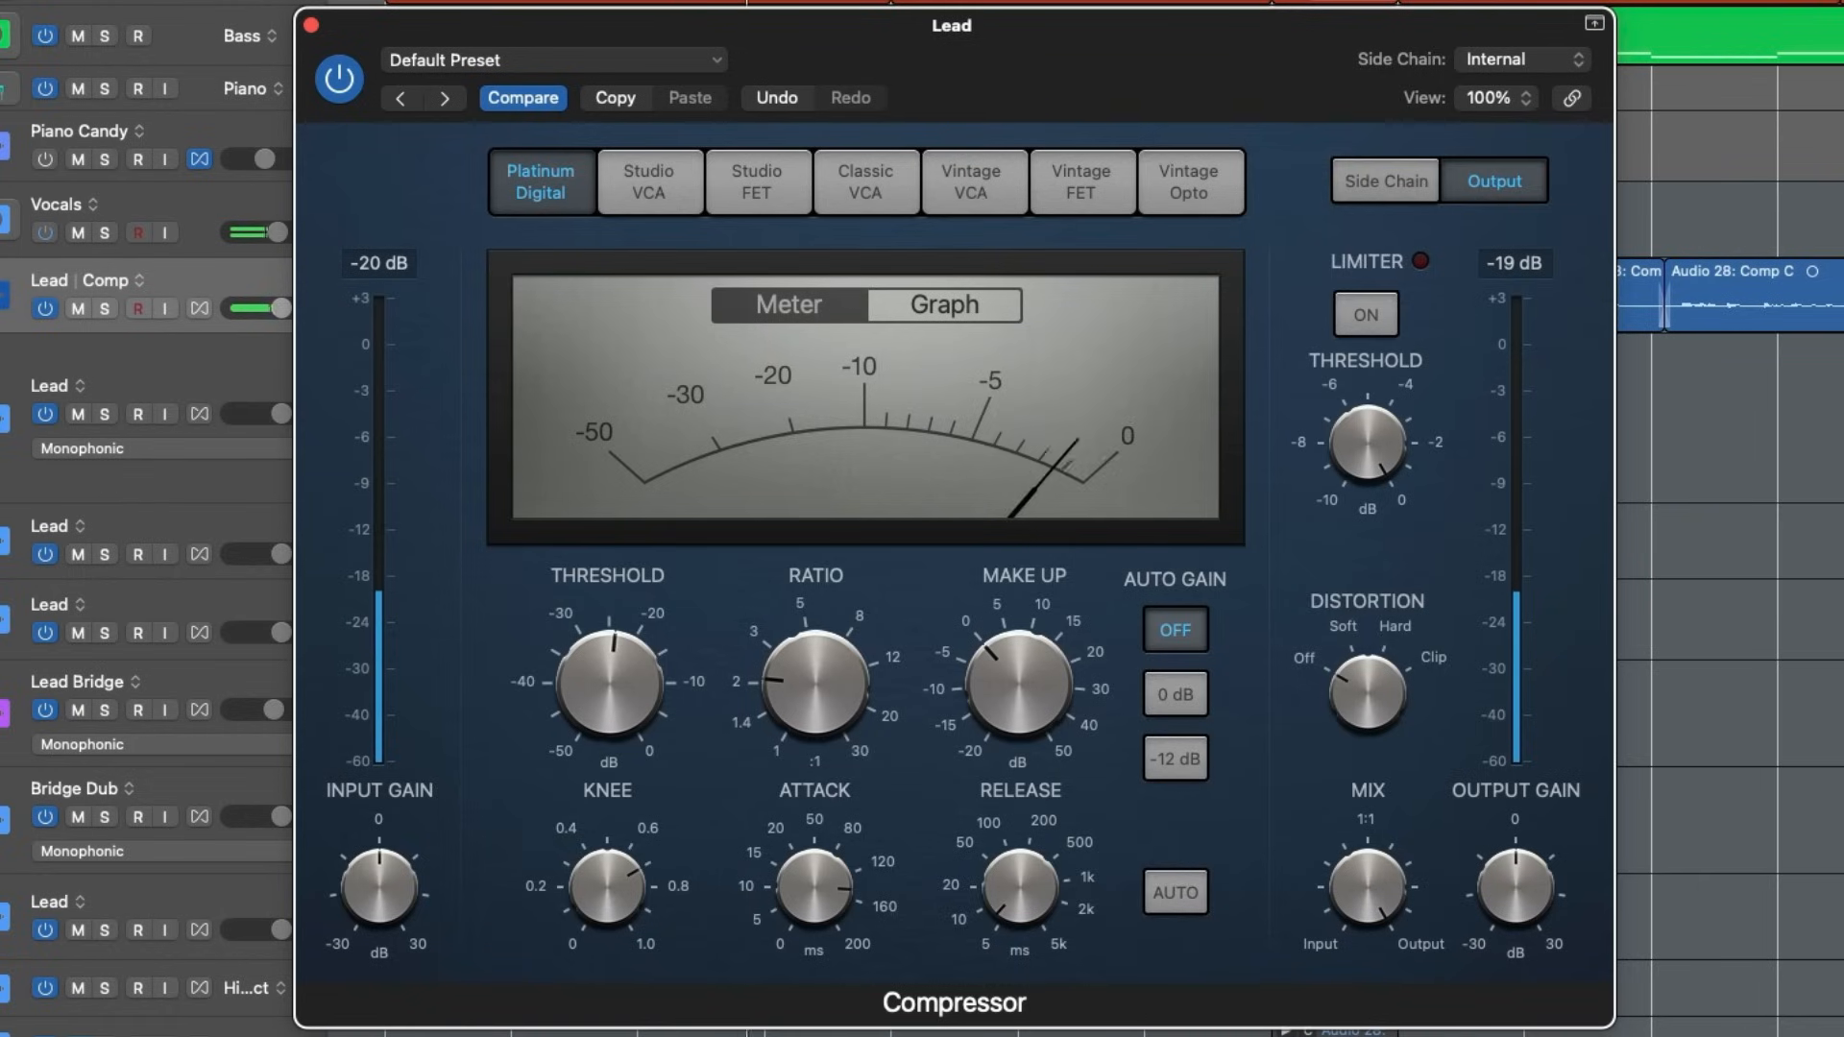
left_click(339, 78)
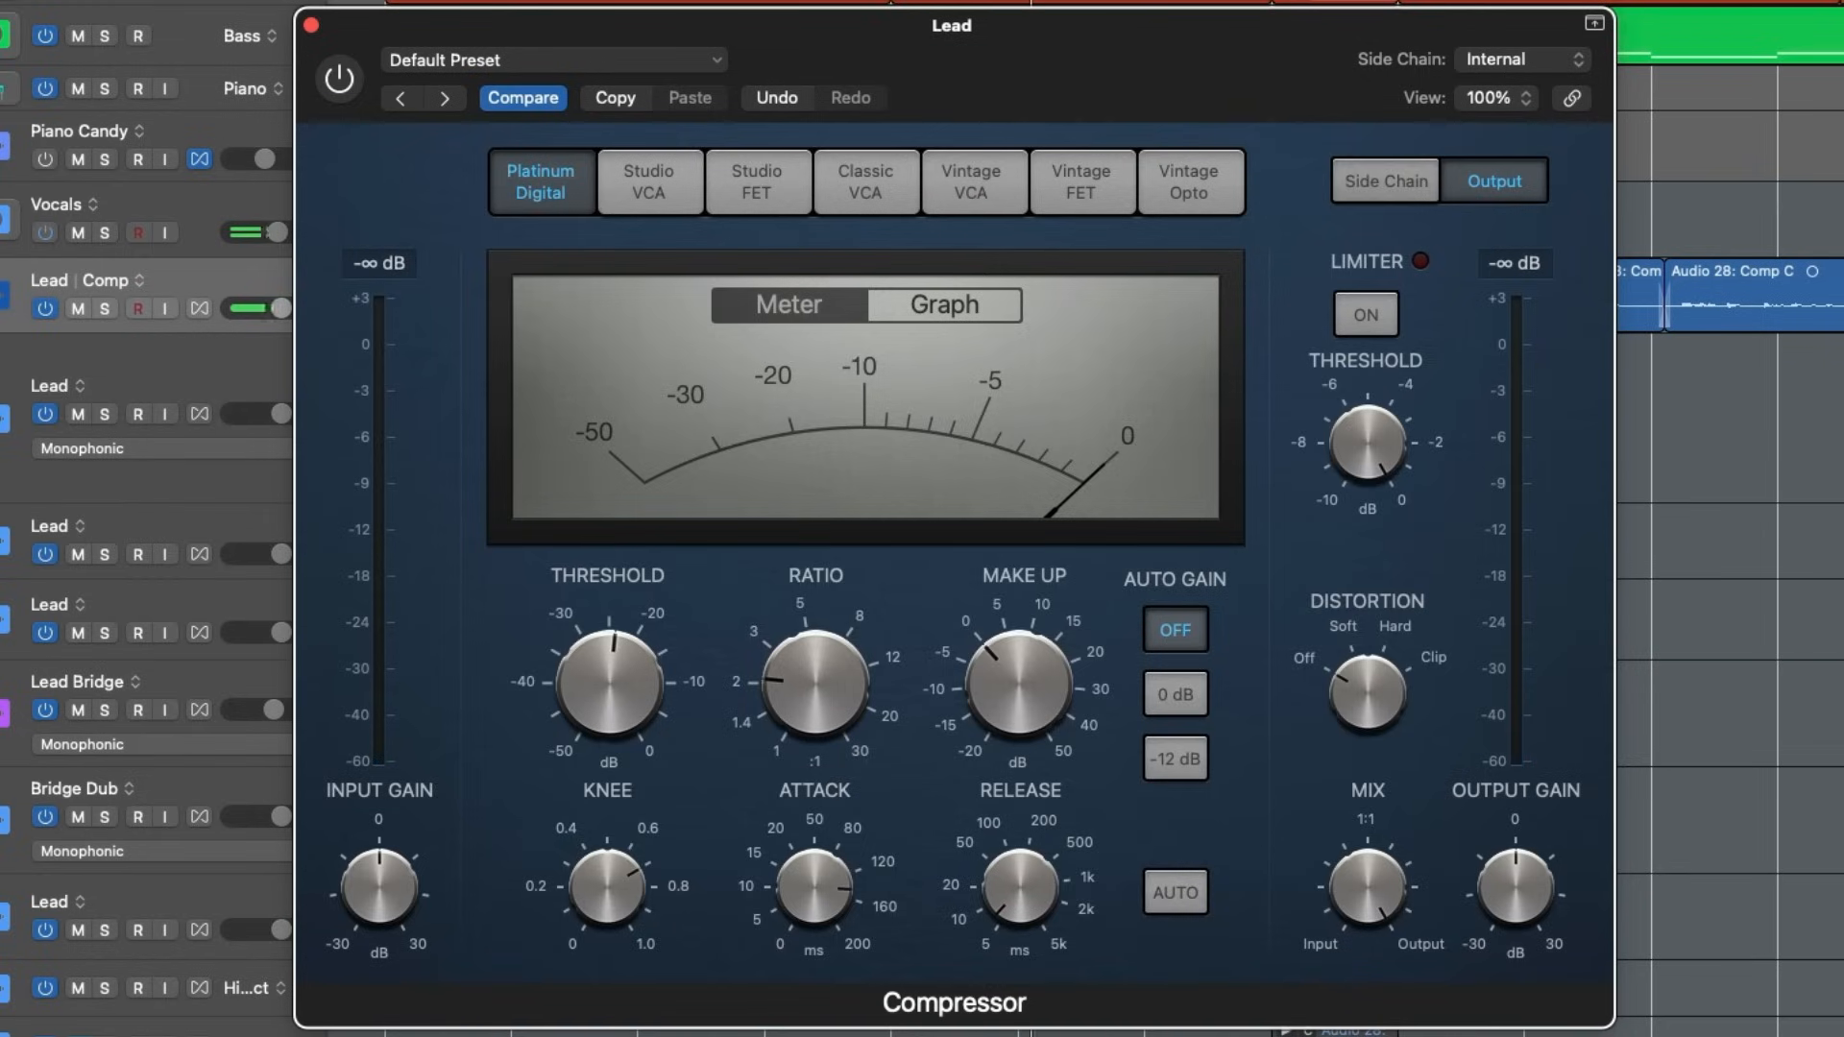
left_click(339, 79)
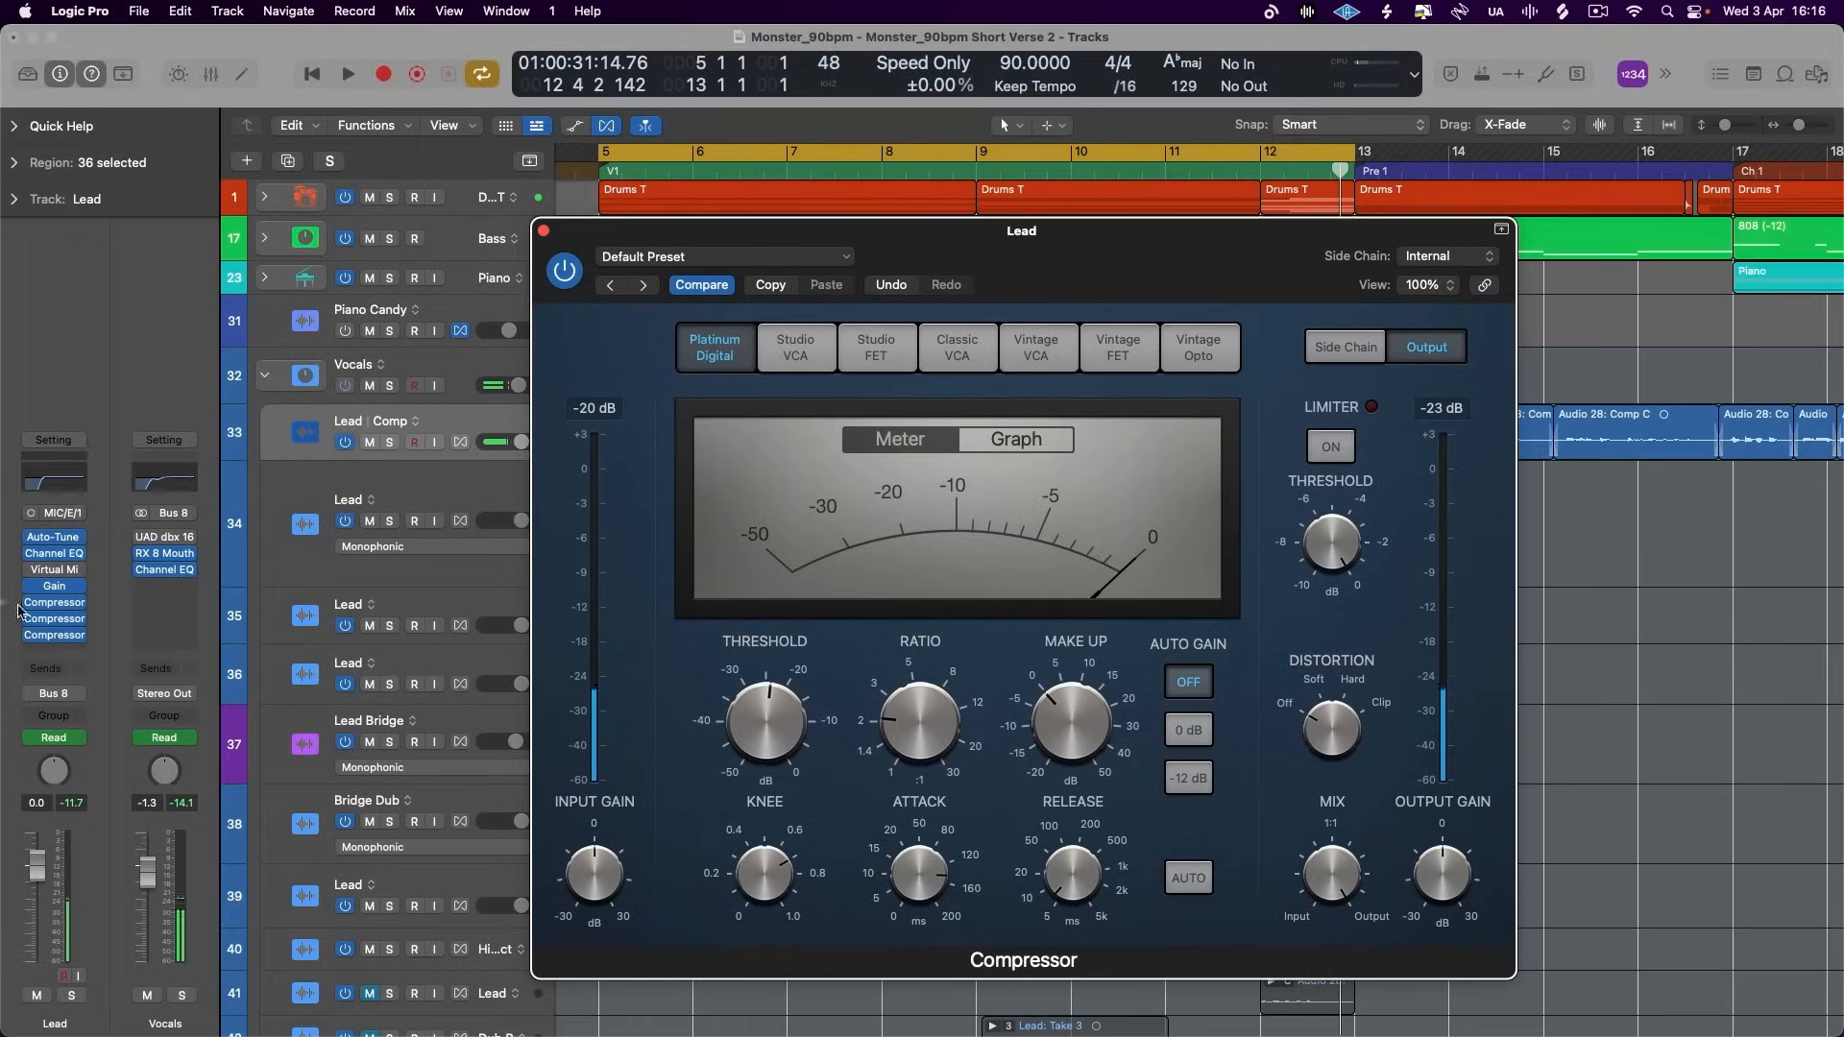
- Open the Studio FET and Vintage Opto windows and arrange all three compressors in signal order
left_click(50, 603)
left_click_drag(810, 216, 653, 213)
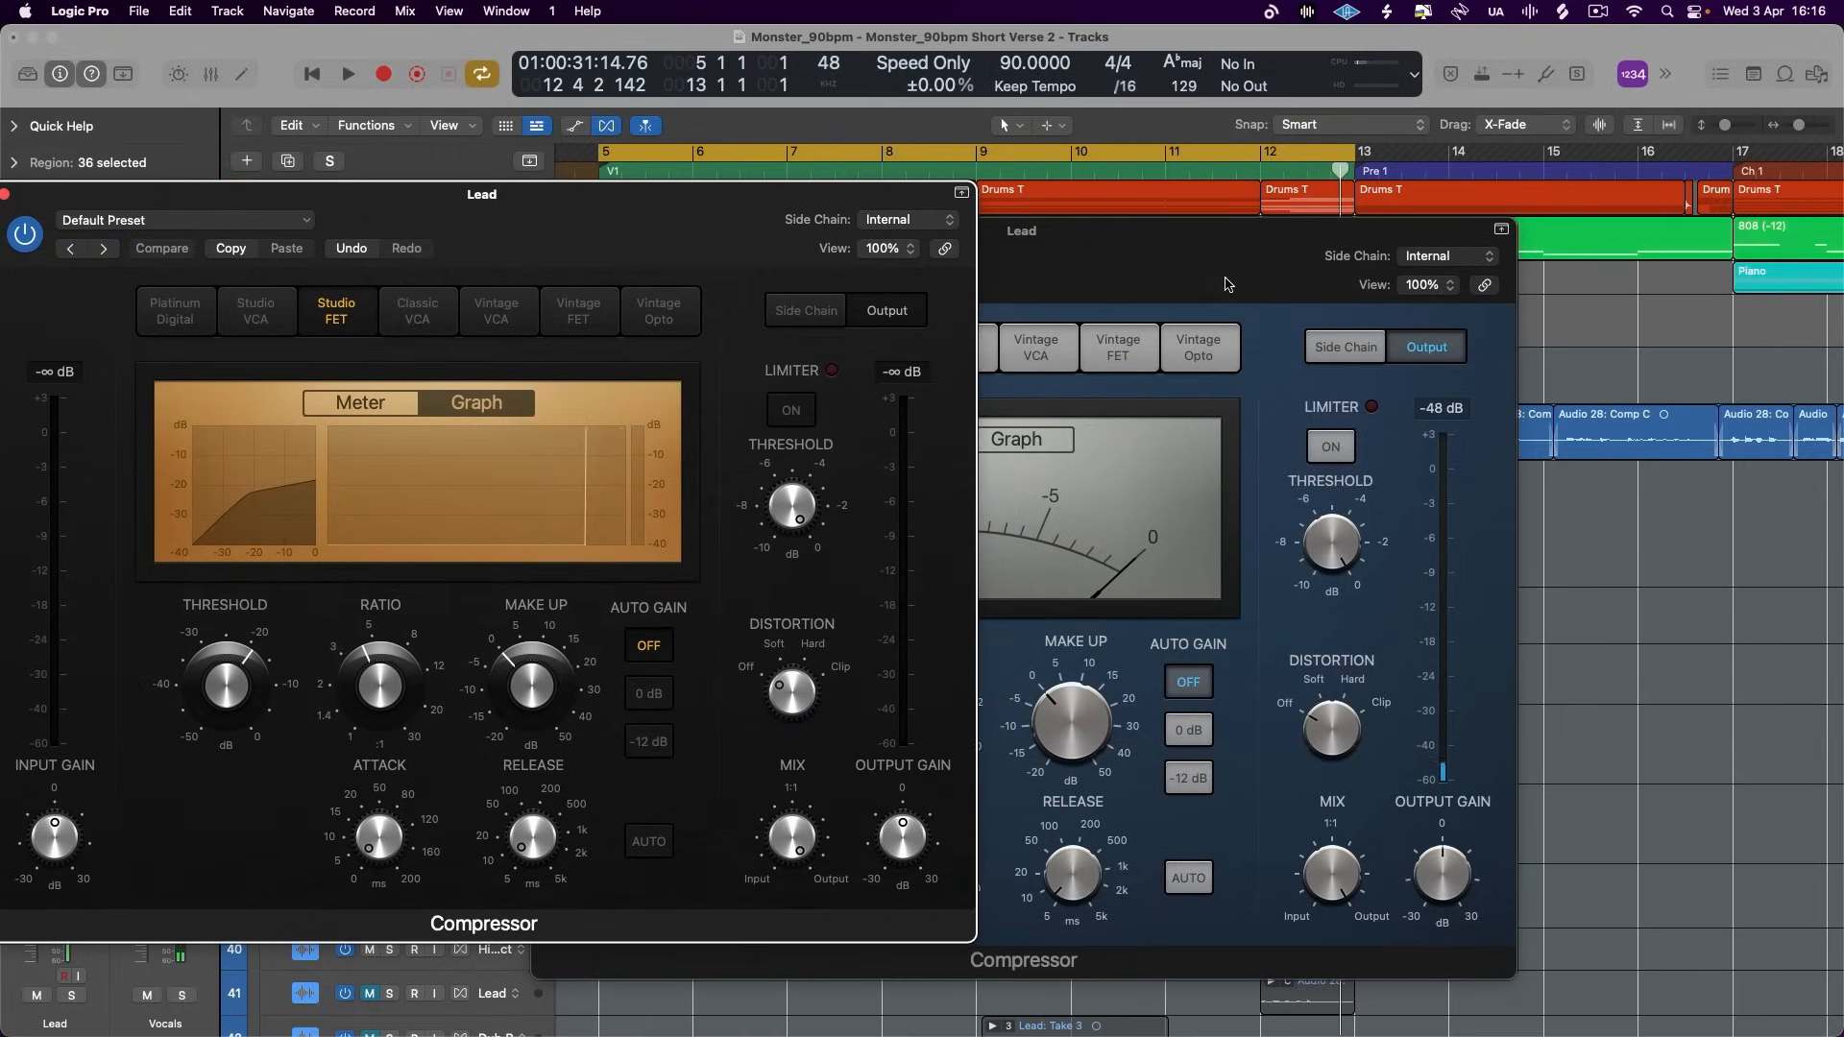
left_click_drag(1223, 276, 1618, 254)
left_click_drag(484, 233, 613, 96)
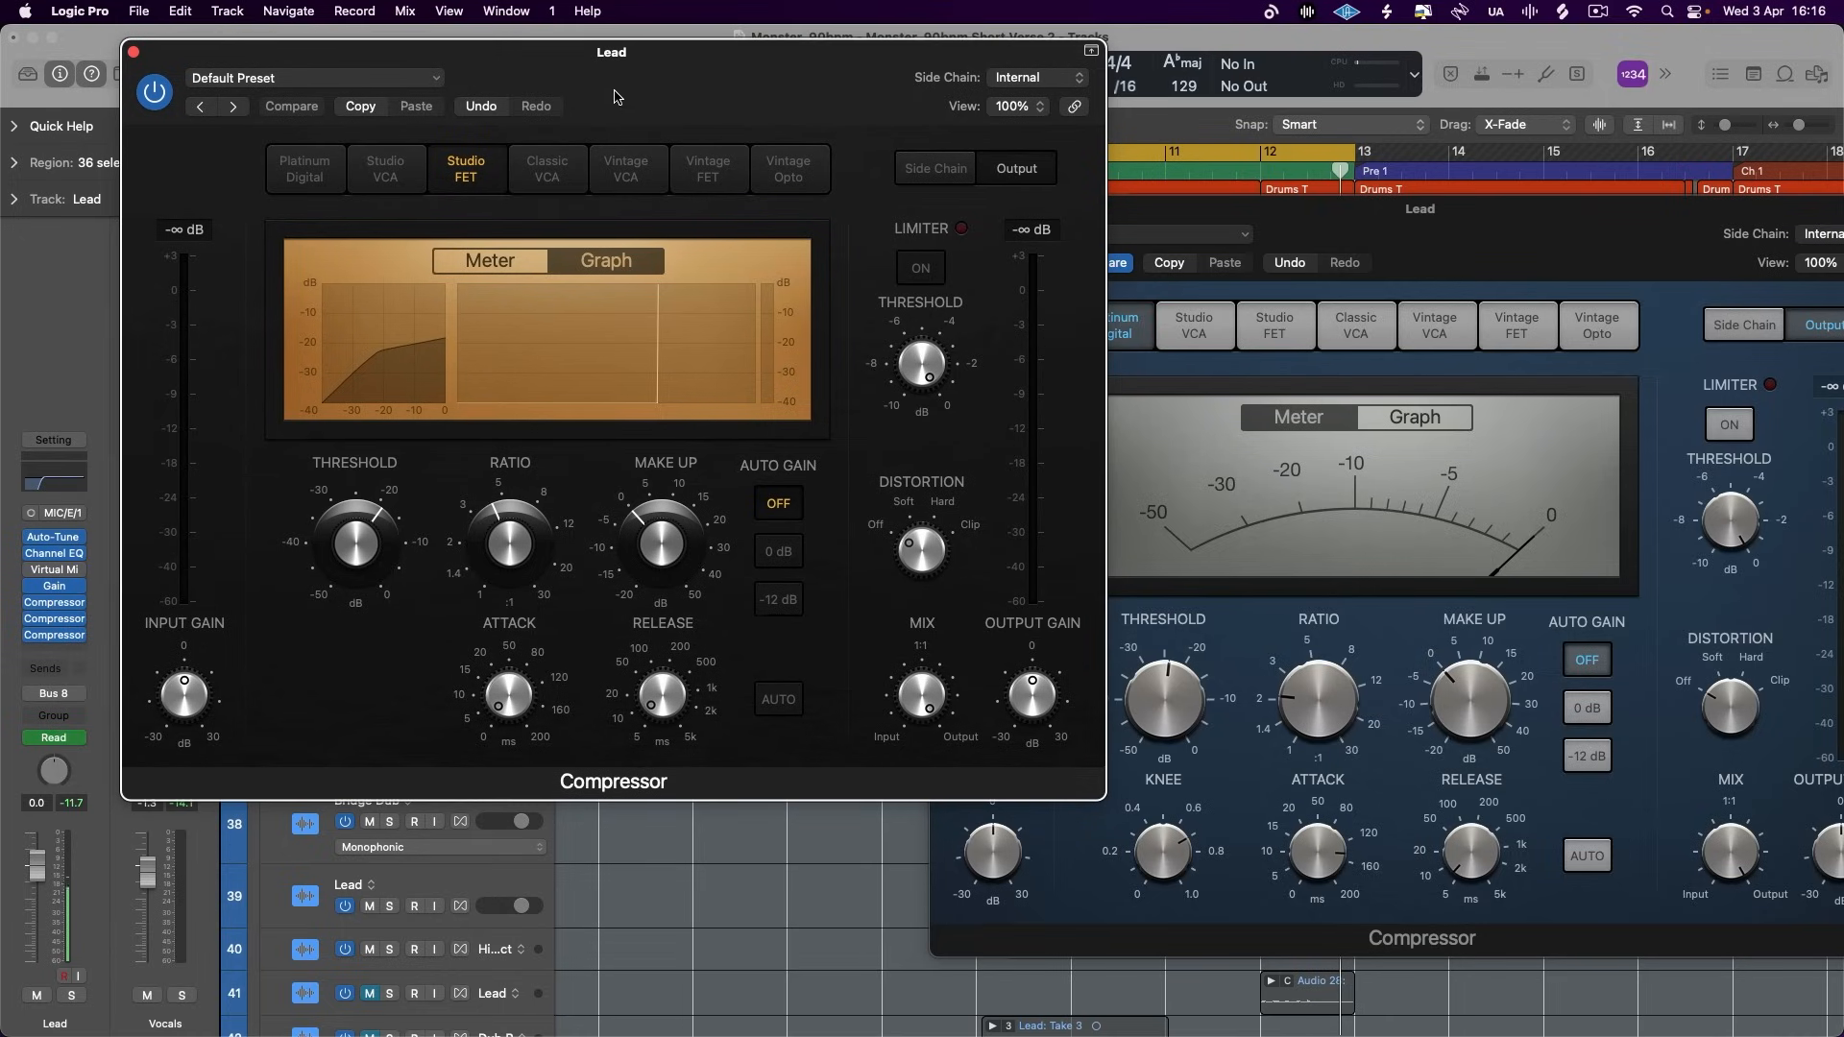
left_click(58, 618)
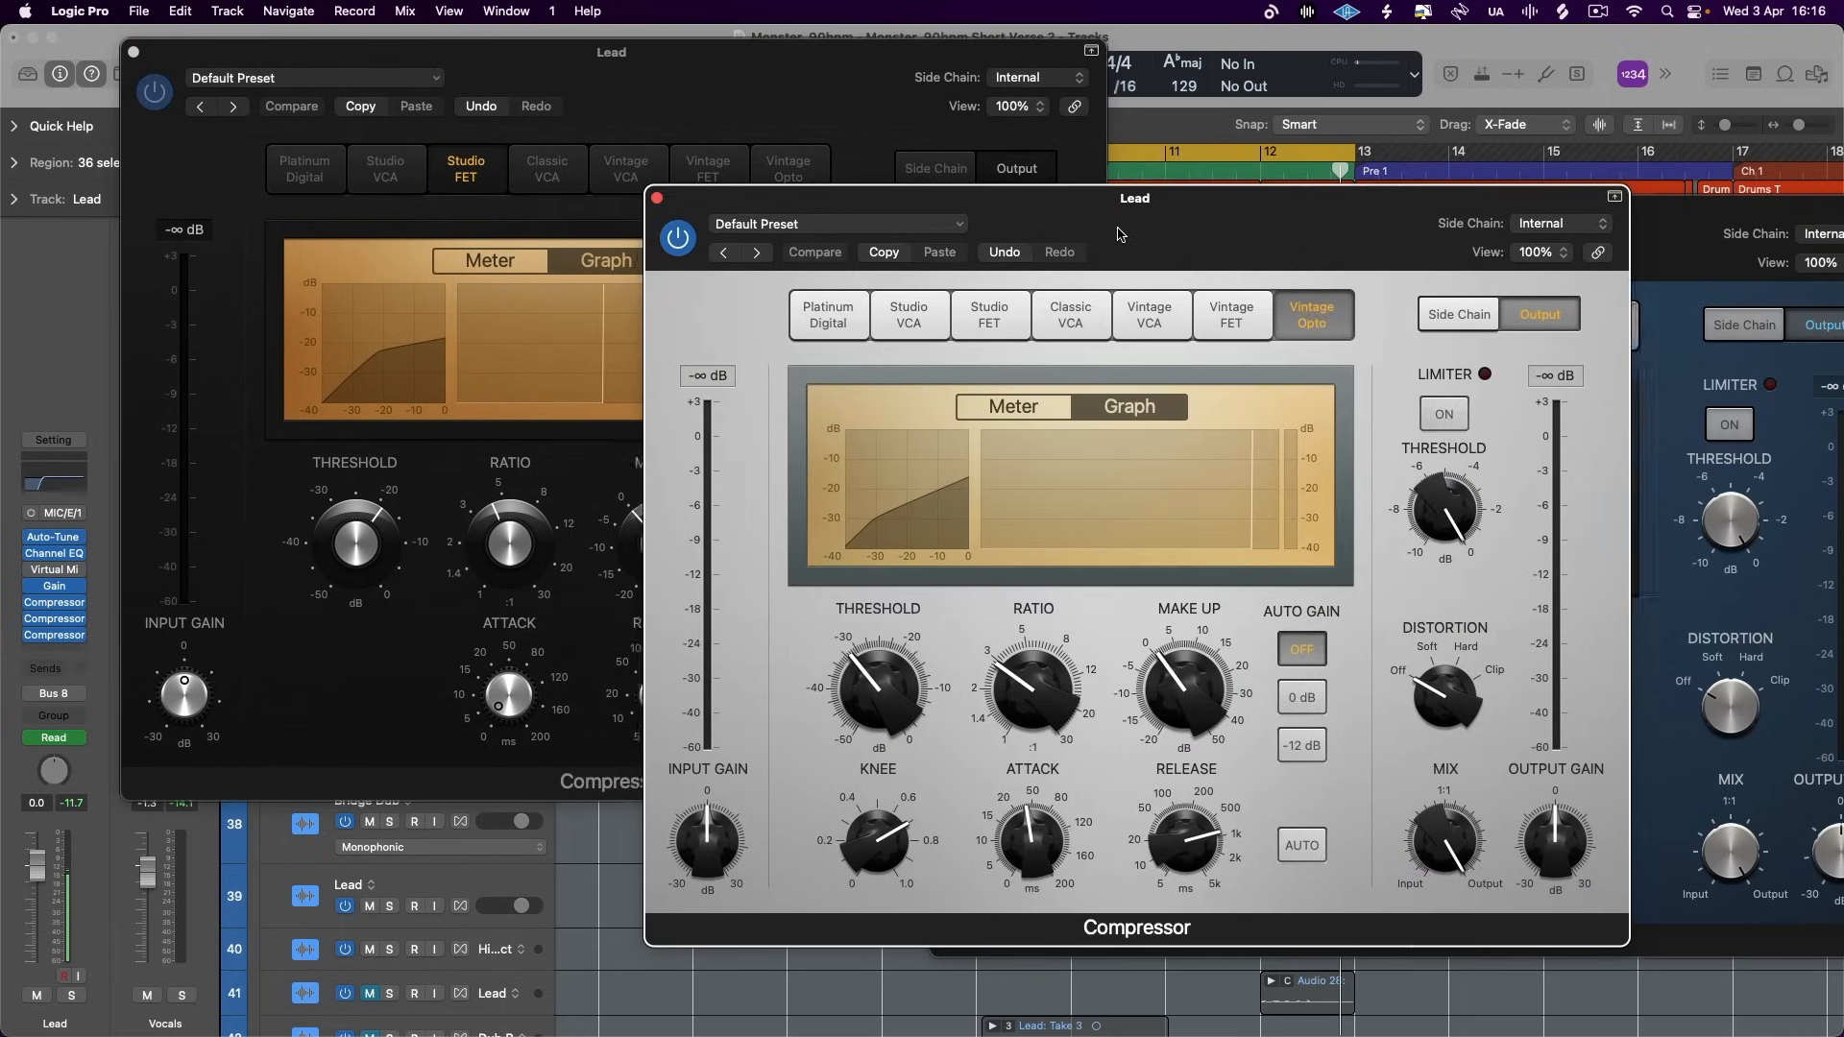
left_click_drag(1191, 198, 1062, 188)
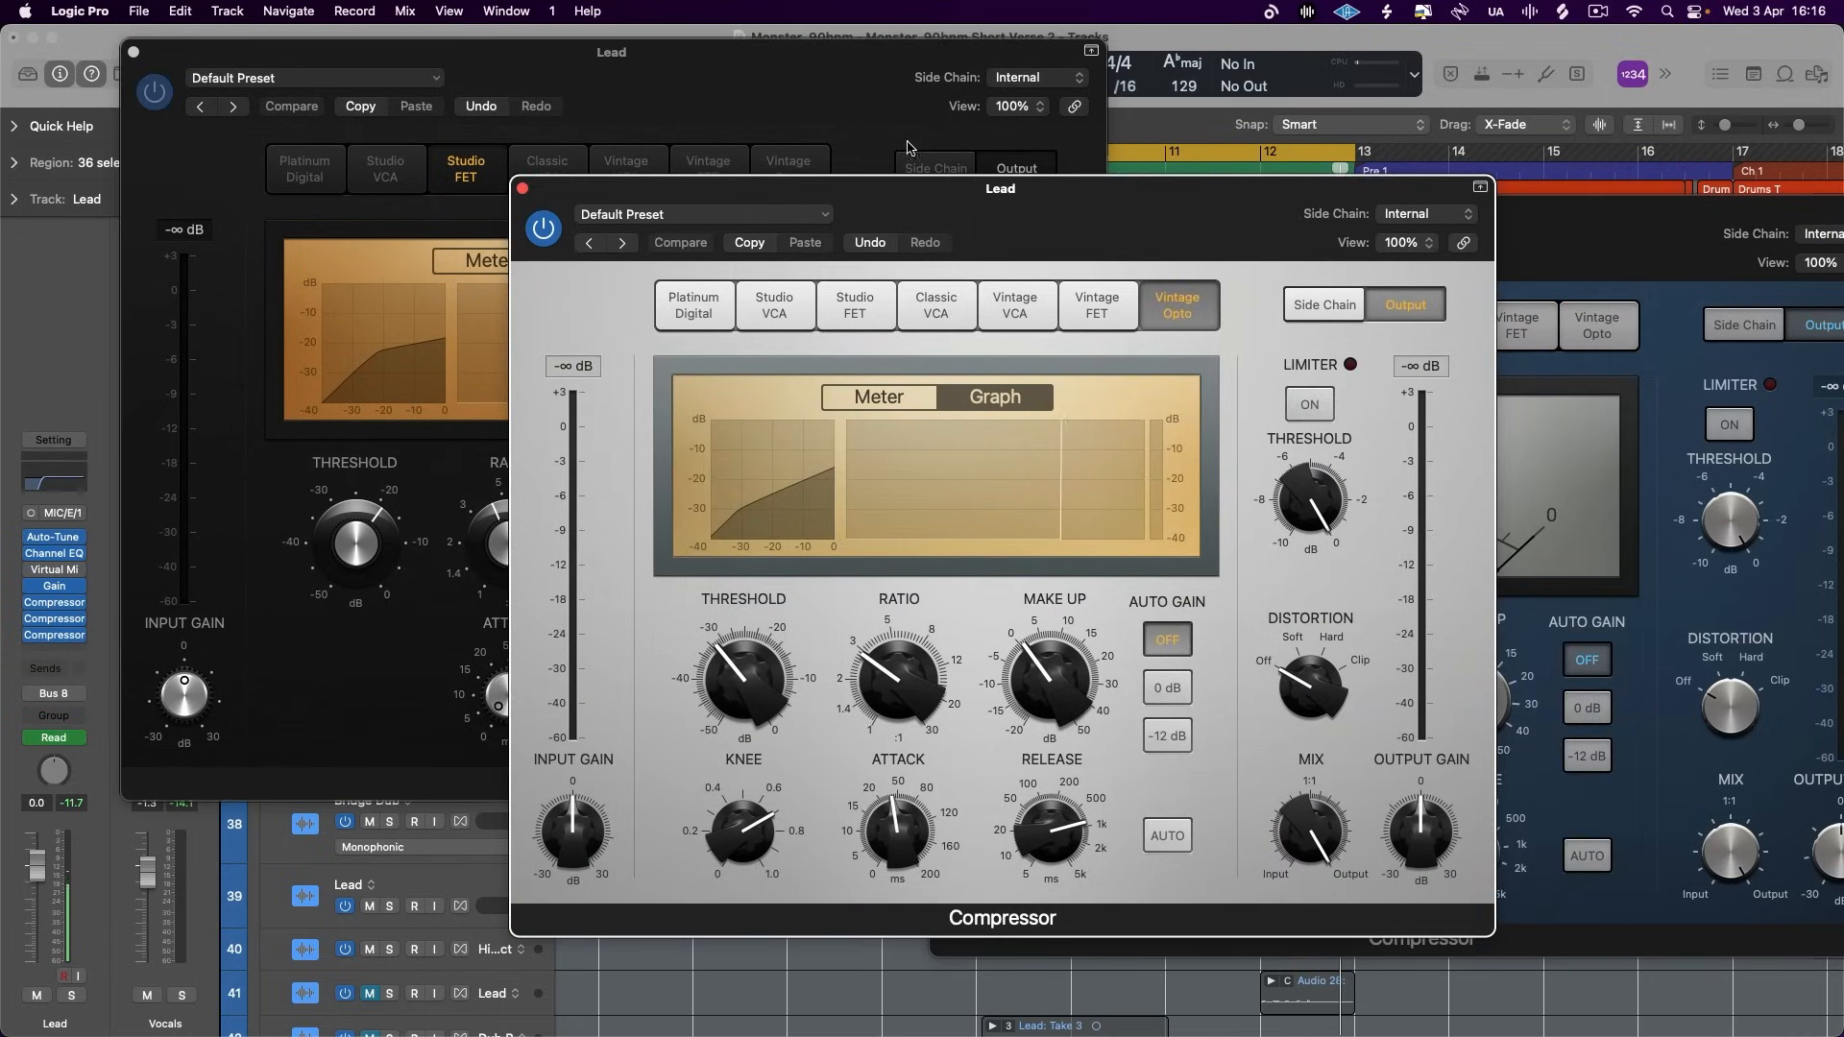
mouse_move(822, 77)
left_mouse_down()
mouse_move(777, 91)
mouse_move(797, 91)
left_mouse_up()
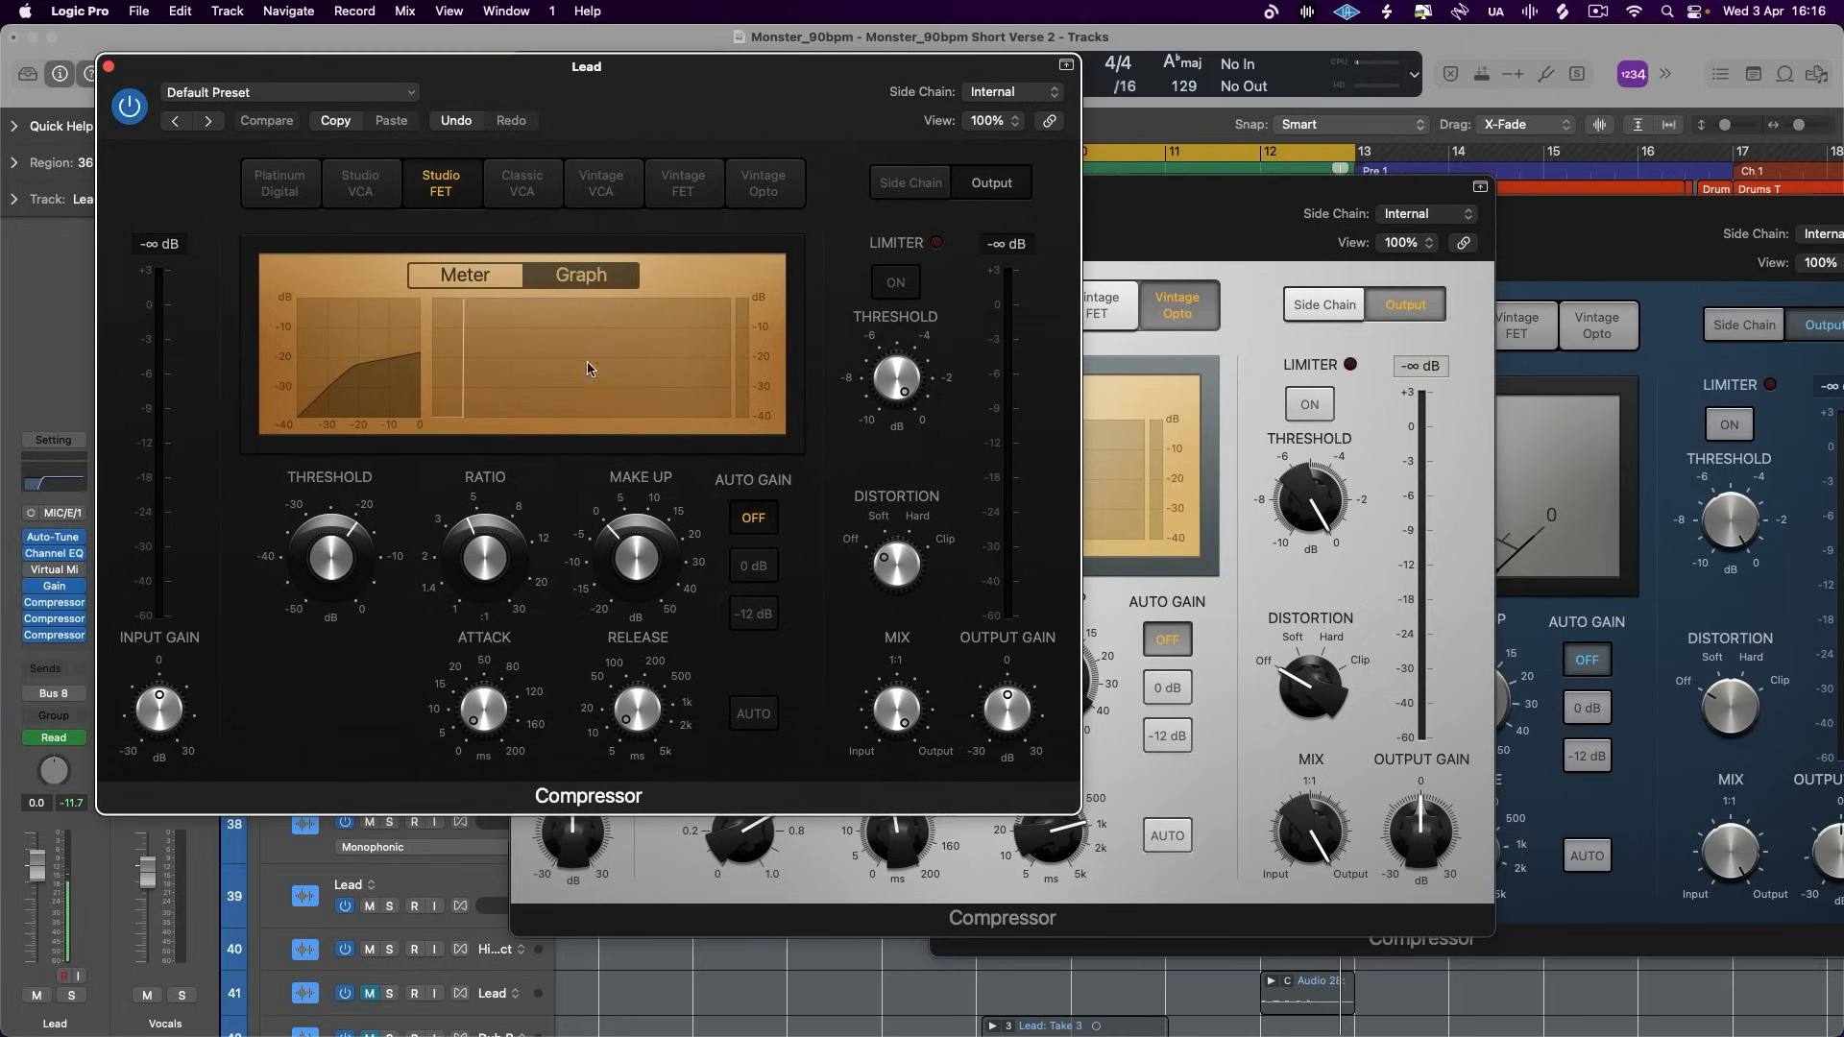
- Change the Studio FET and Vintage Opto to the meter display, closing the FET and watching the Opto's gain reduction during playback
left_click(480, 277)
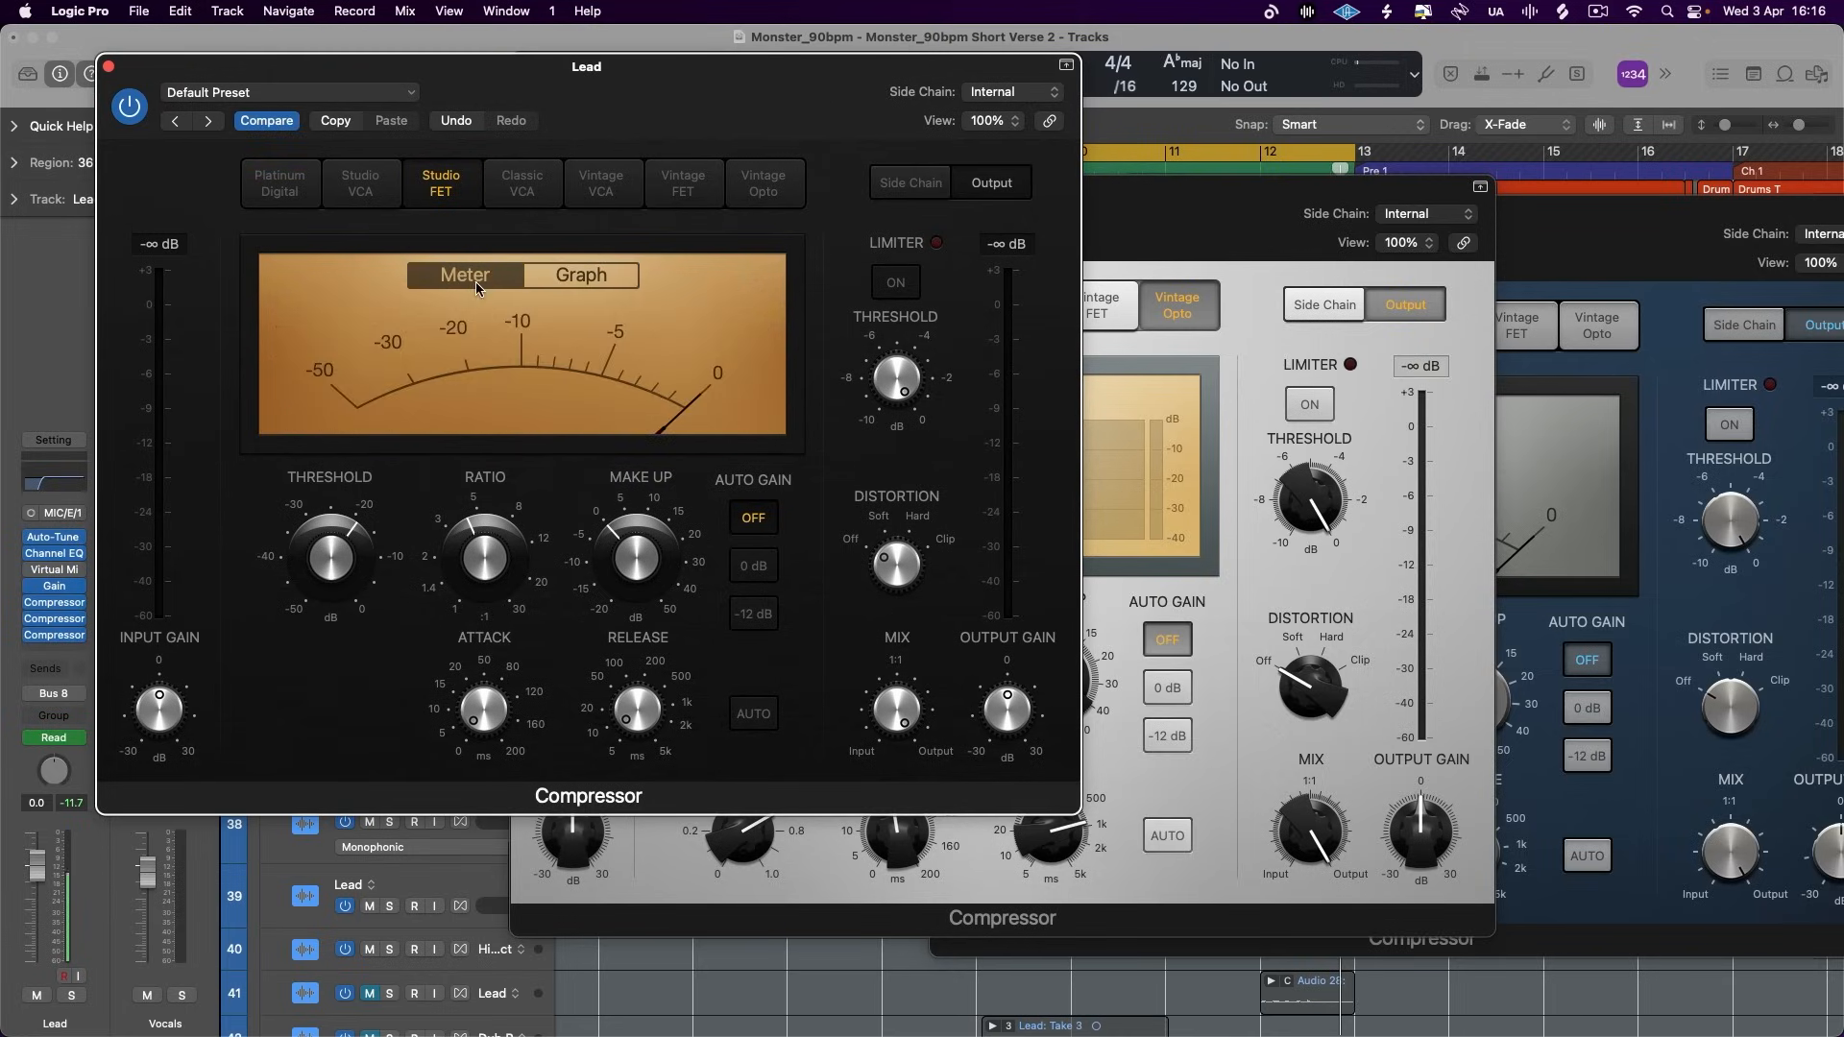
left_click(113, 69)
key("space")
left_click(879, 397)
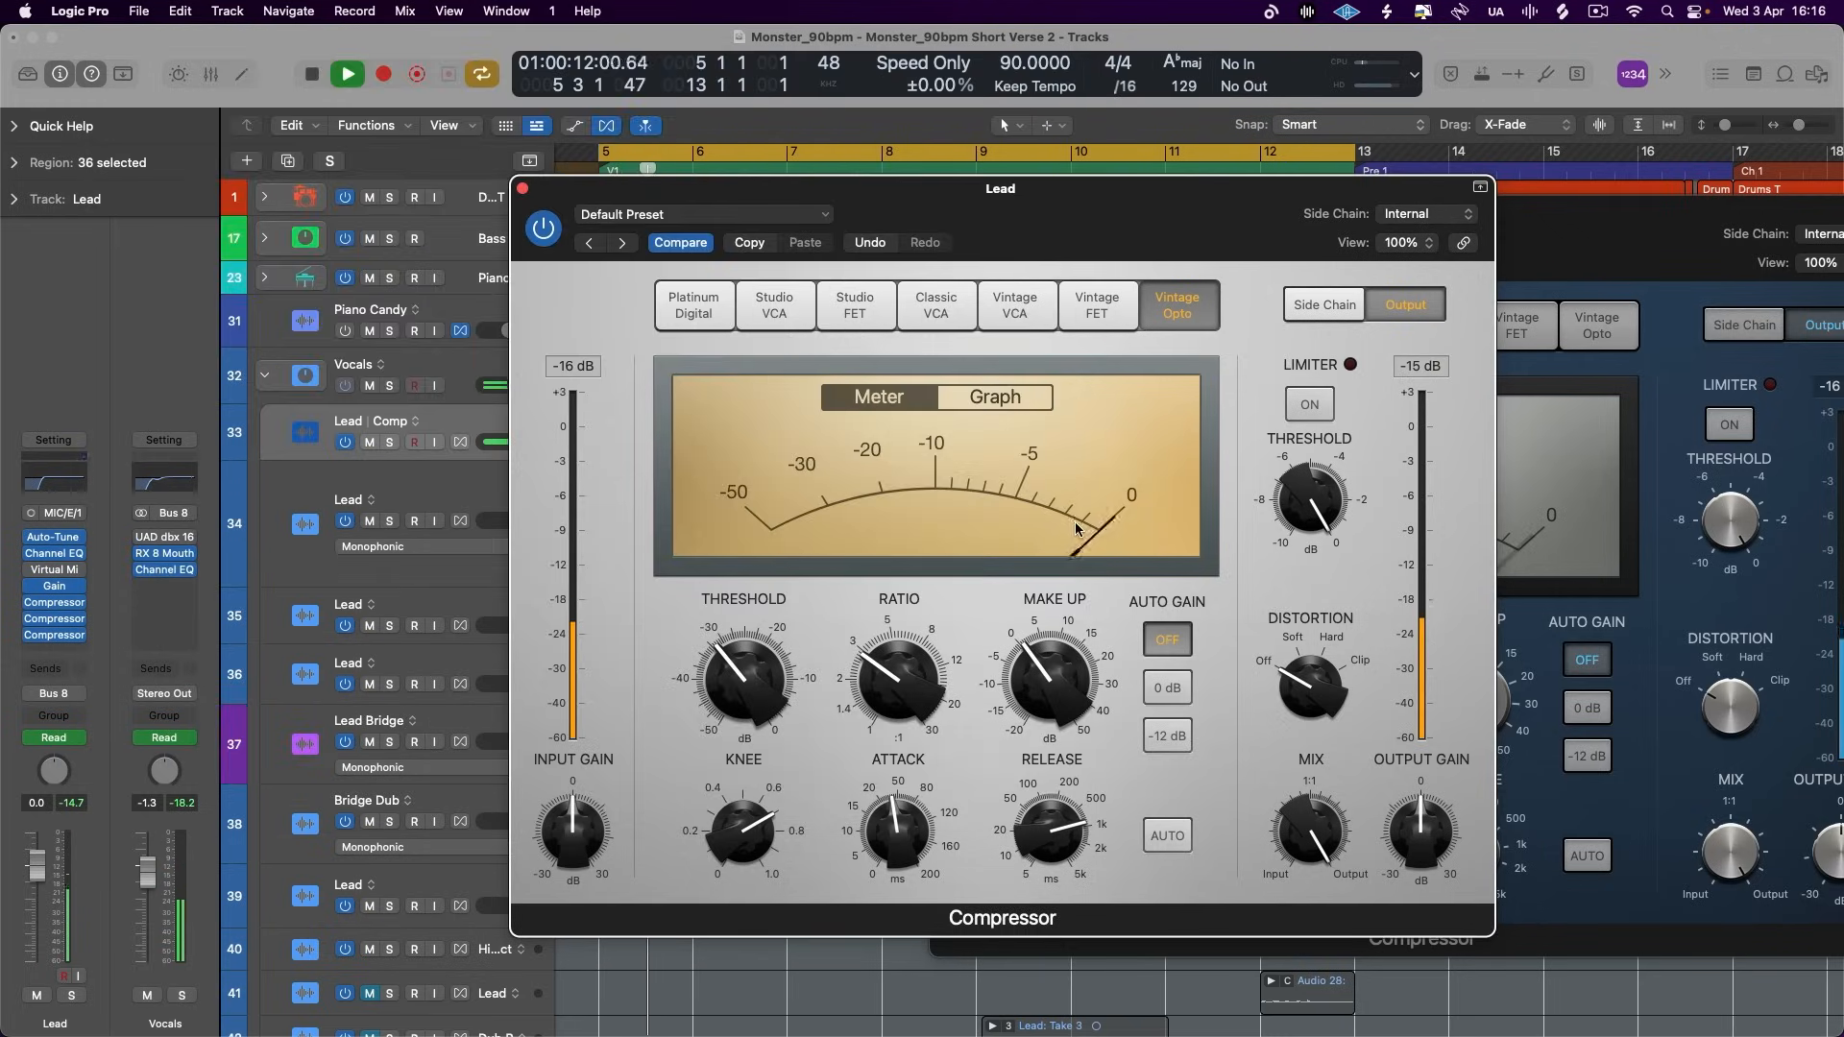
key("space")
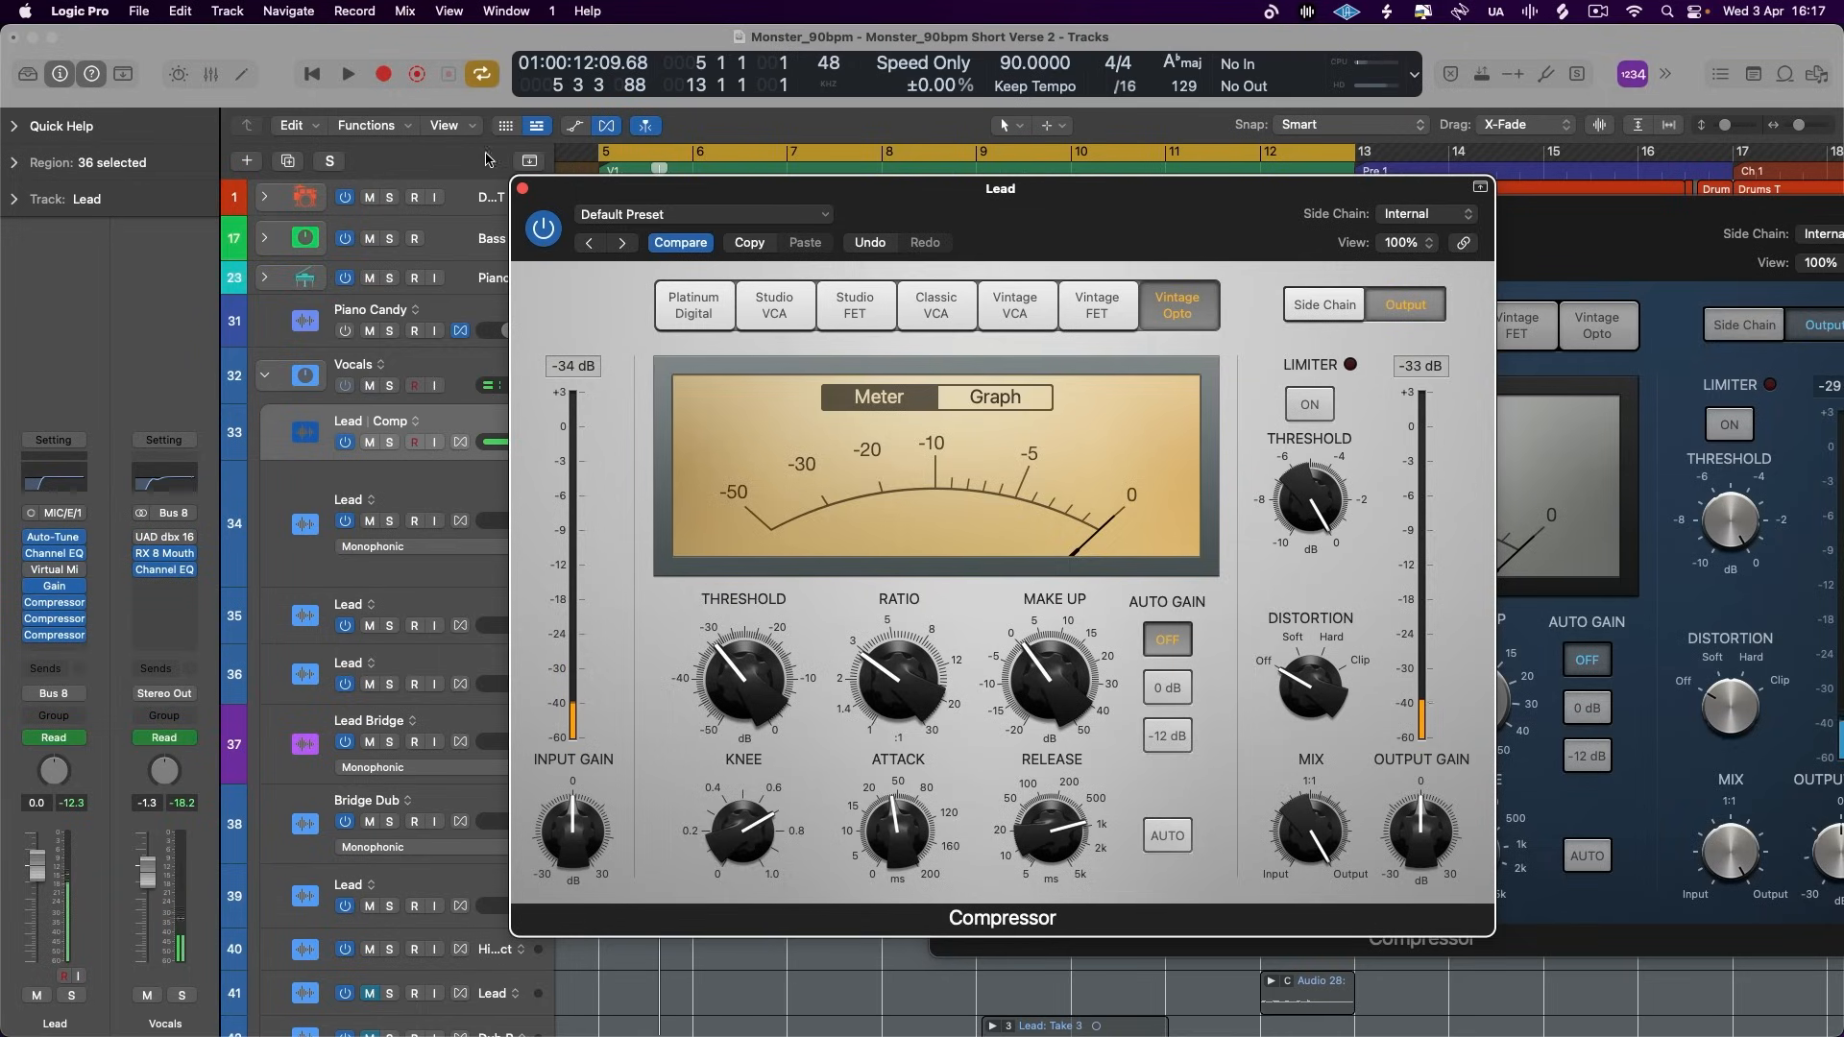
- Close the Vintage Opto, watch the Platinum Digital's gain reduction meter during playback and close its window
left_click(522, 188)
key("space")
left_click_drag(1550, 189, 1198, 209)
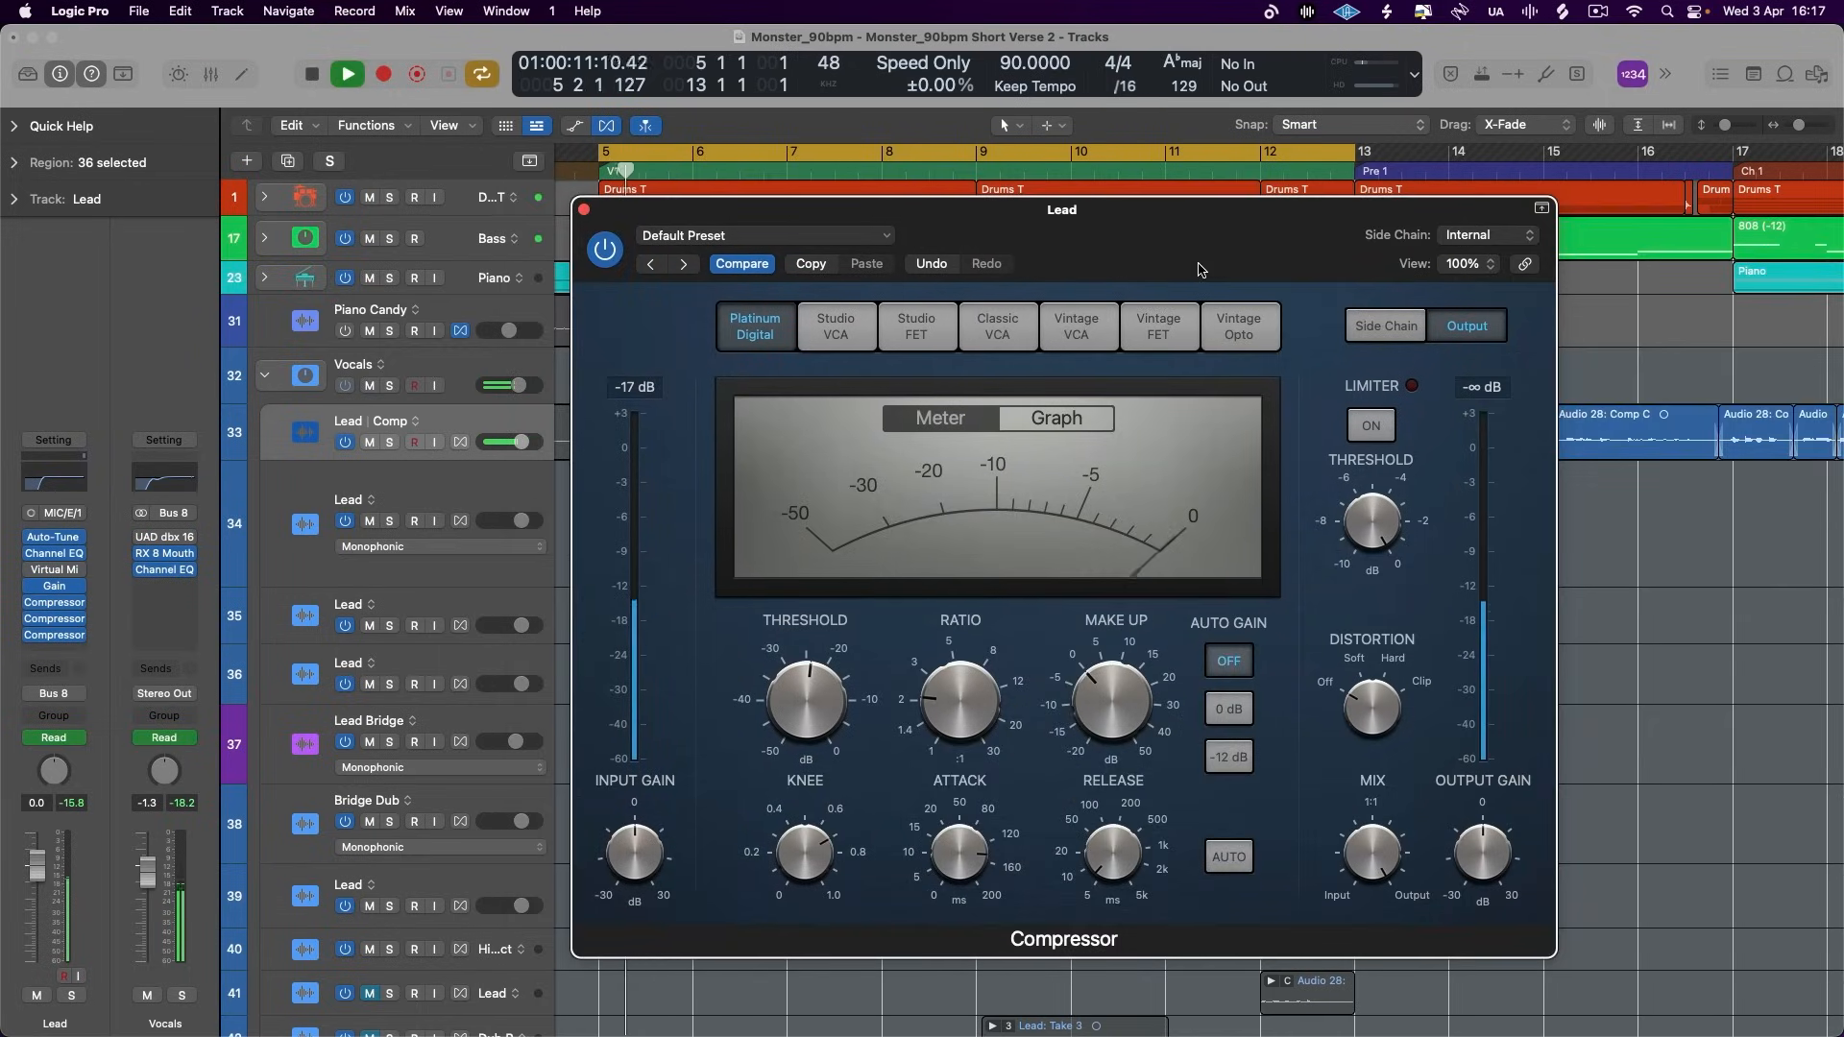
key("space")
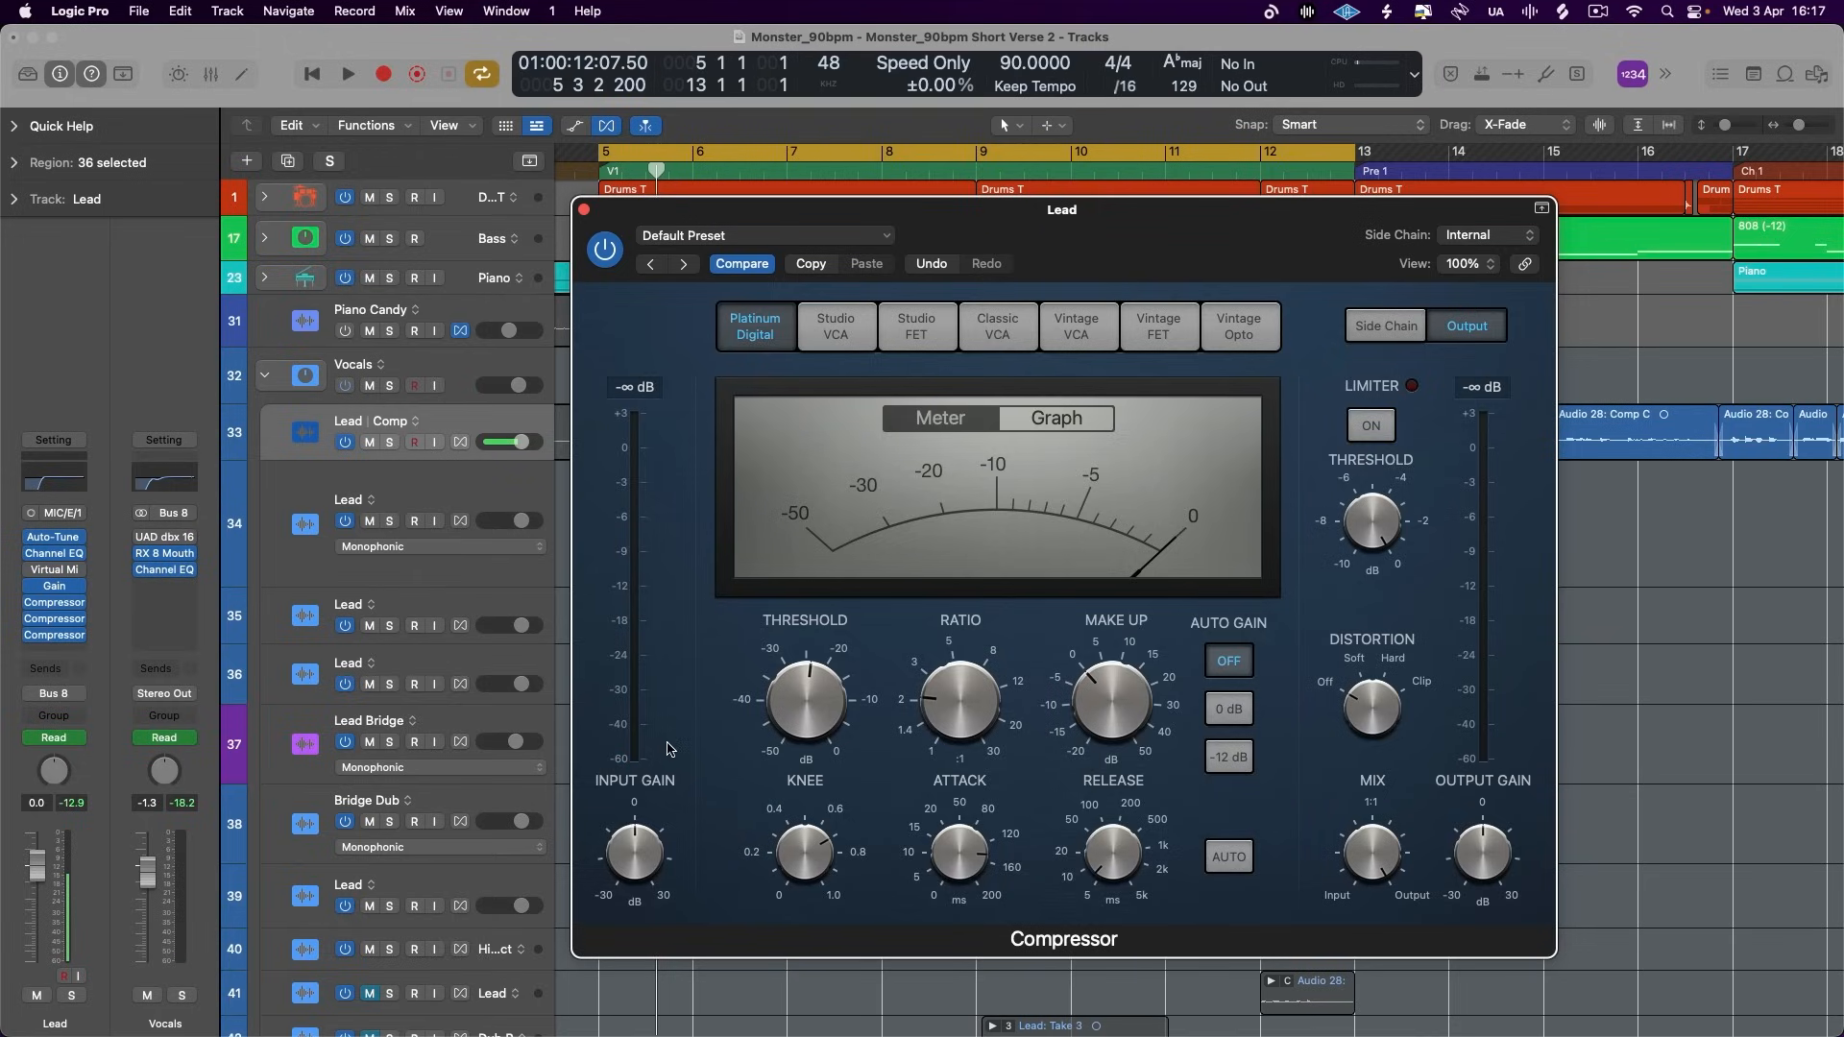
mouse_move(811, 626)
left_click(584, 210)
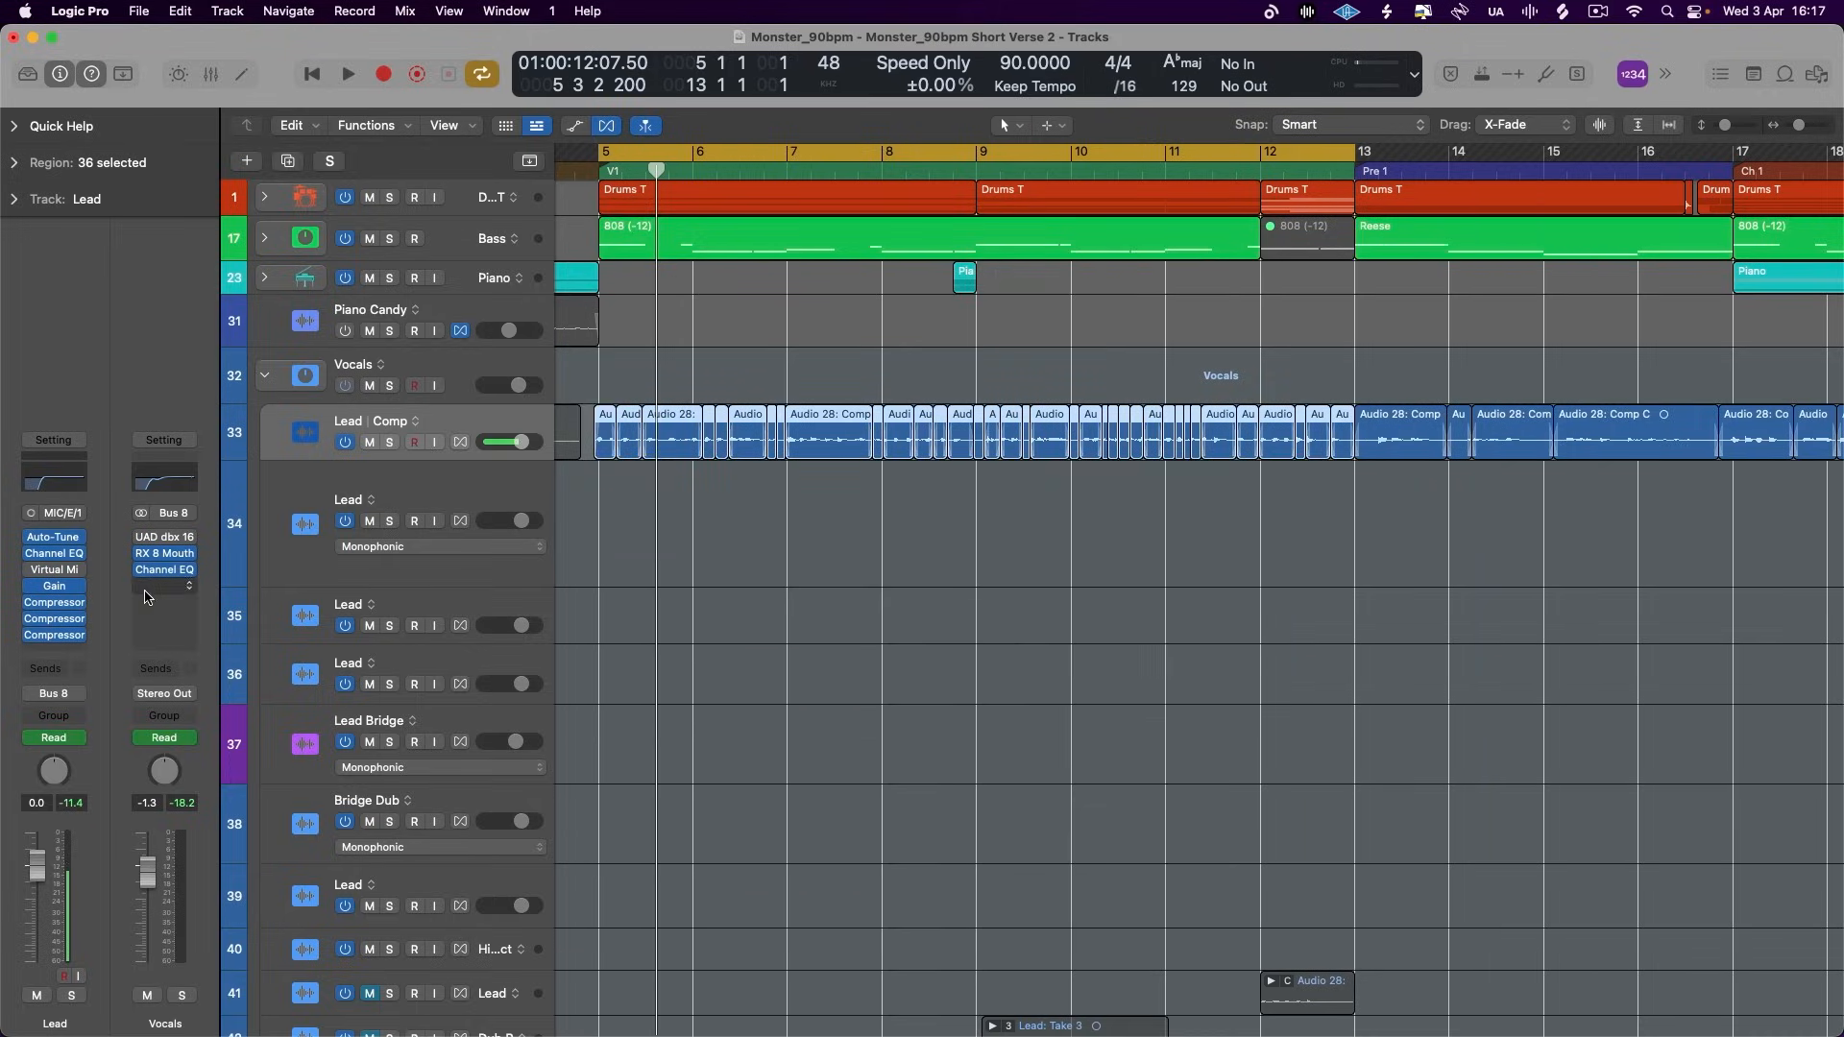
- With only the Vintage Opto active, set its threshold to -47.5 dB and its make-up gain to 8.5 dB
left_click(48, 619)
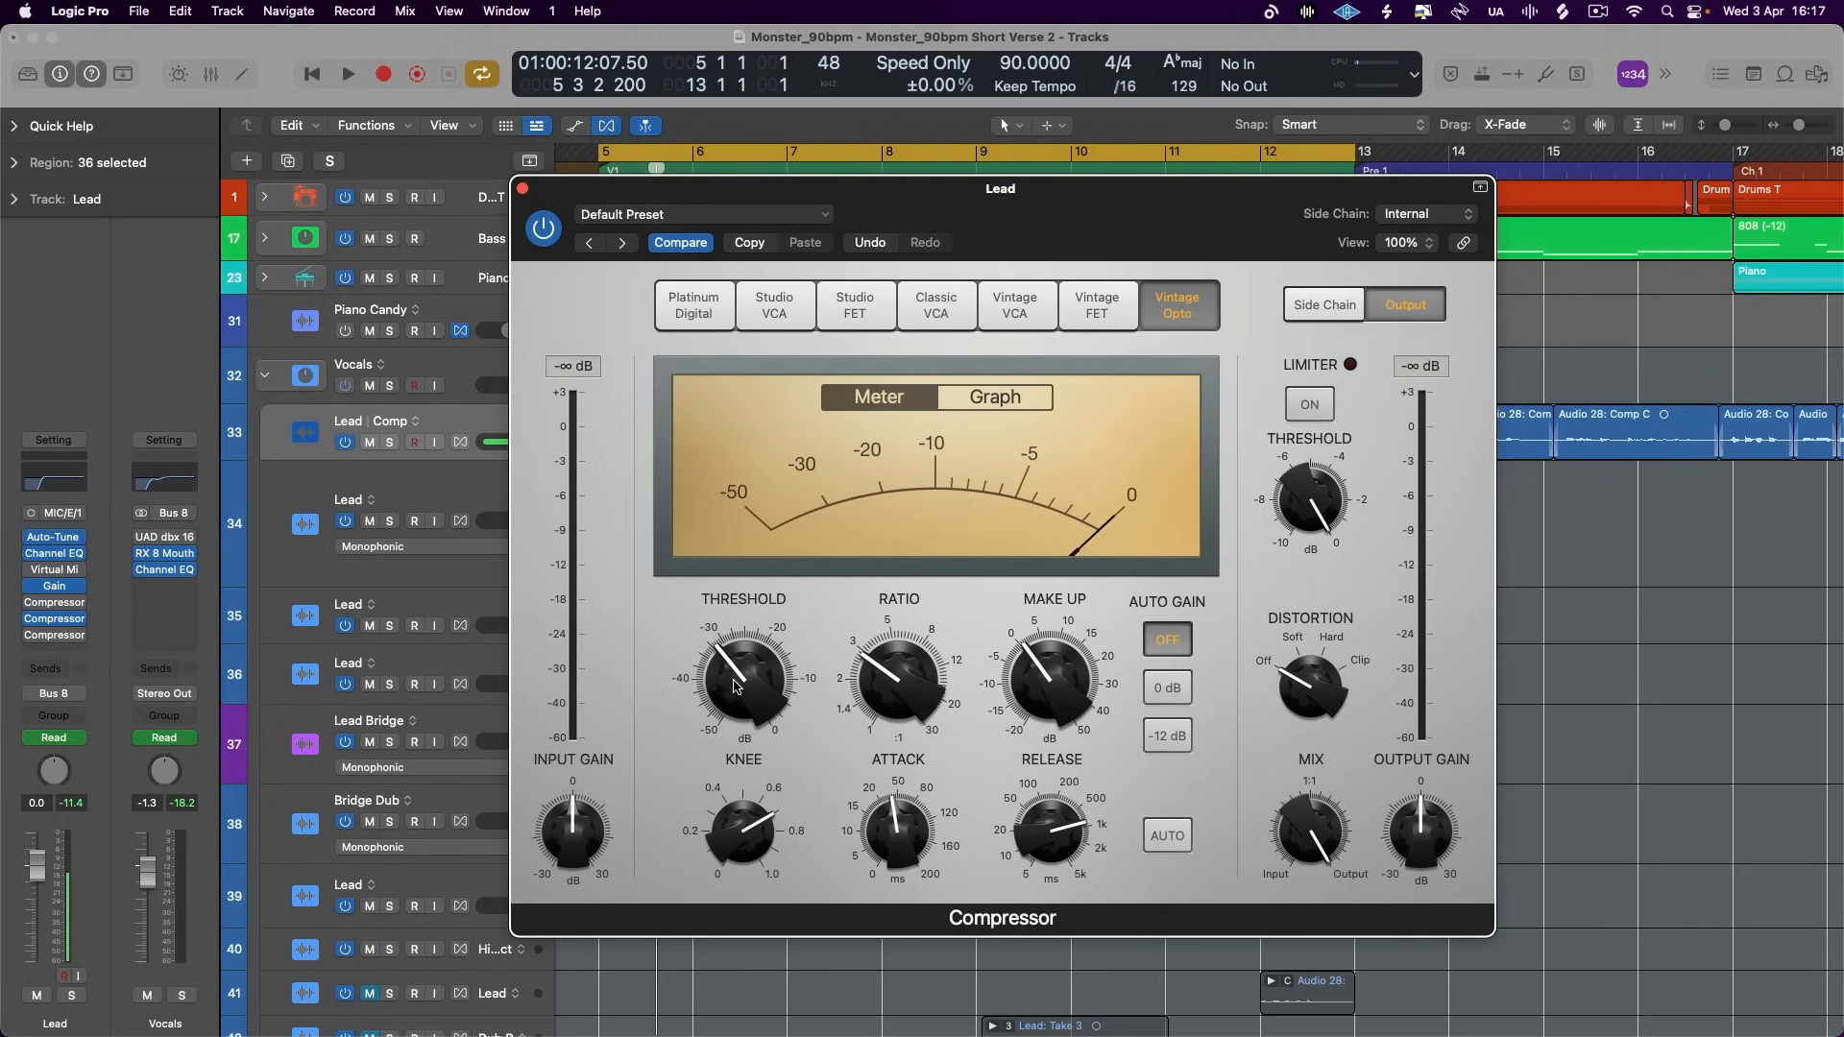
left_click_drag(735, 686, 741, 759)
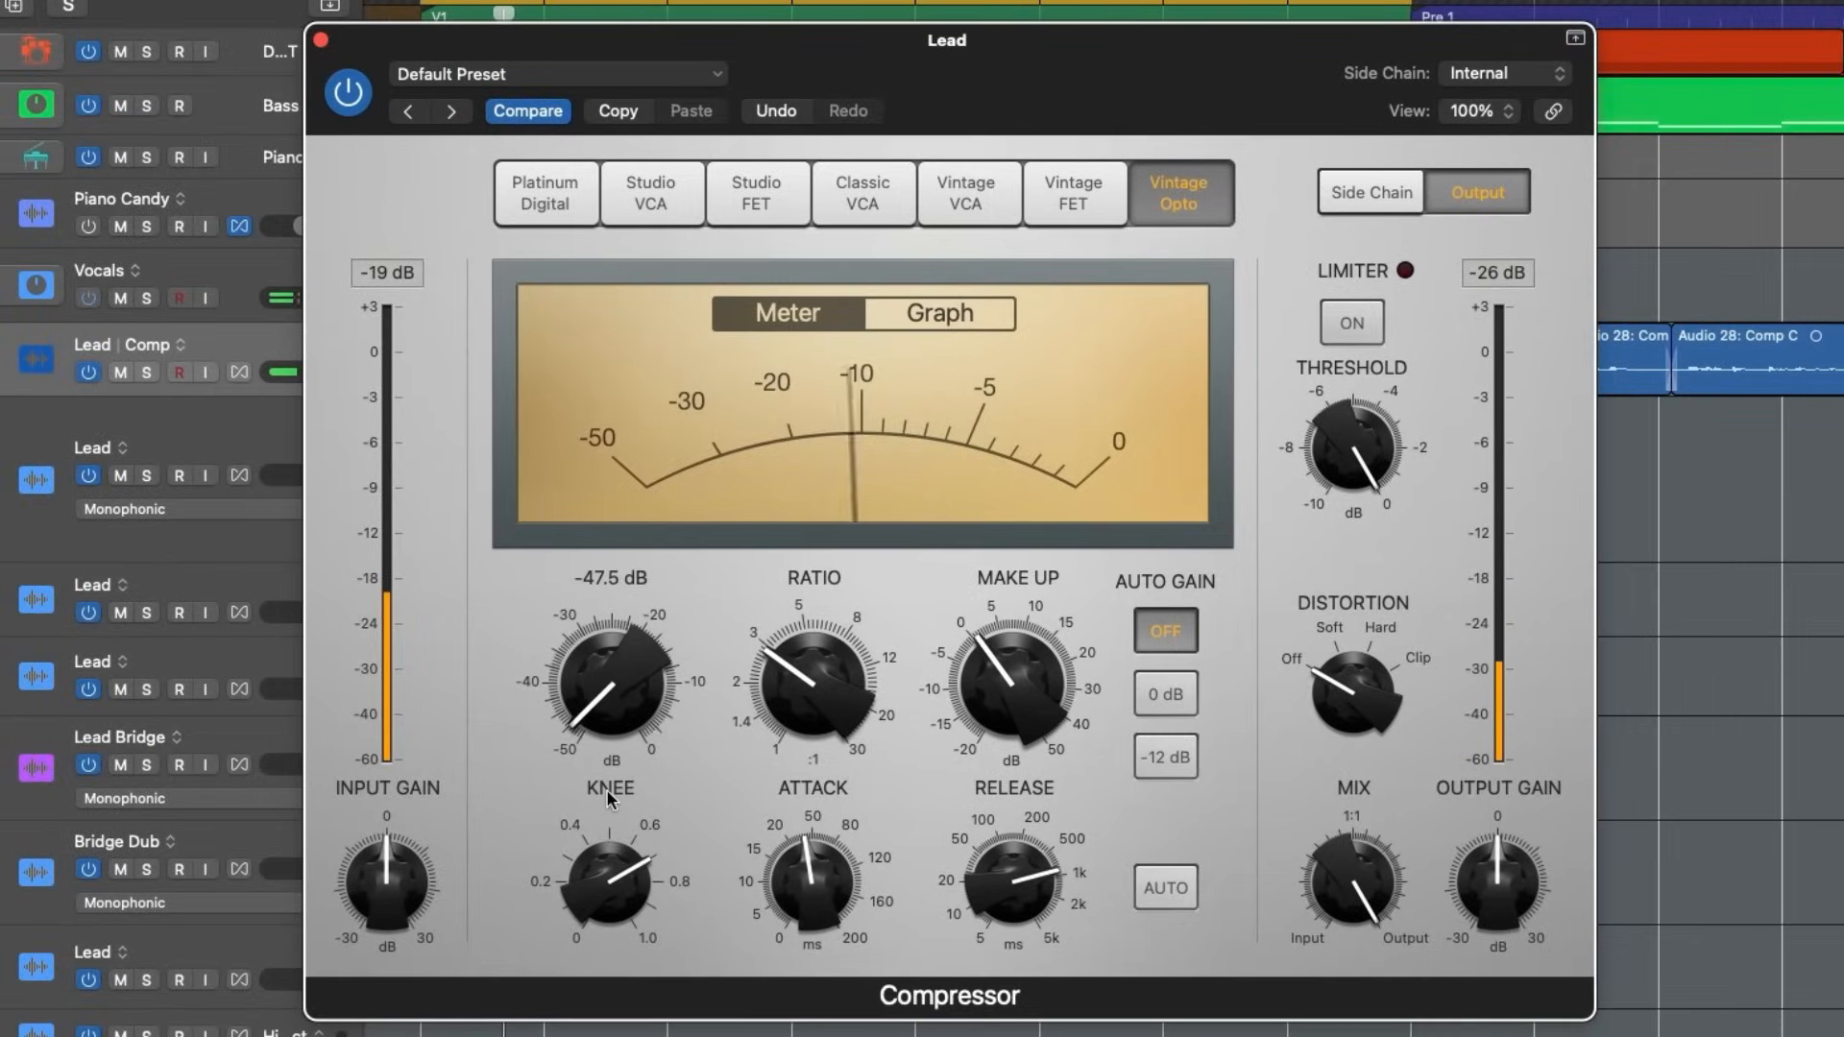
left_click_drag(1008, 692, 1010, 642)
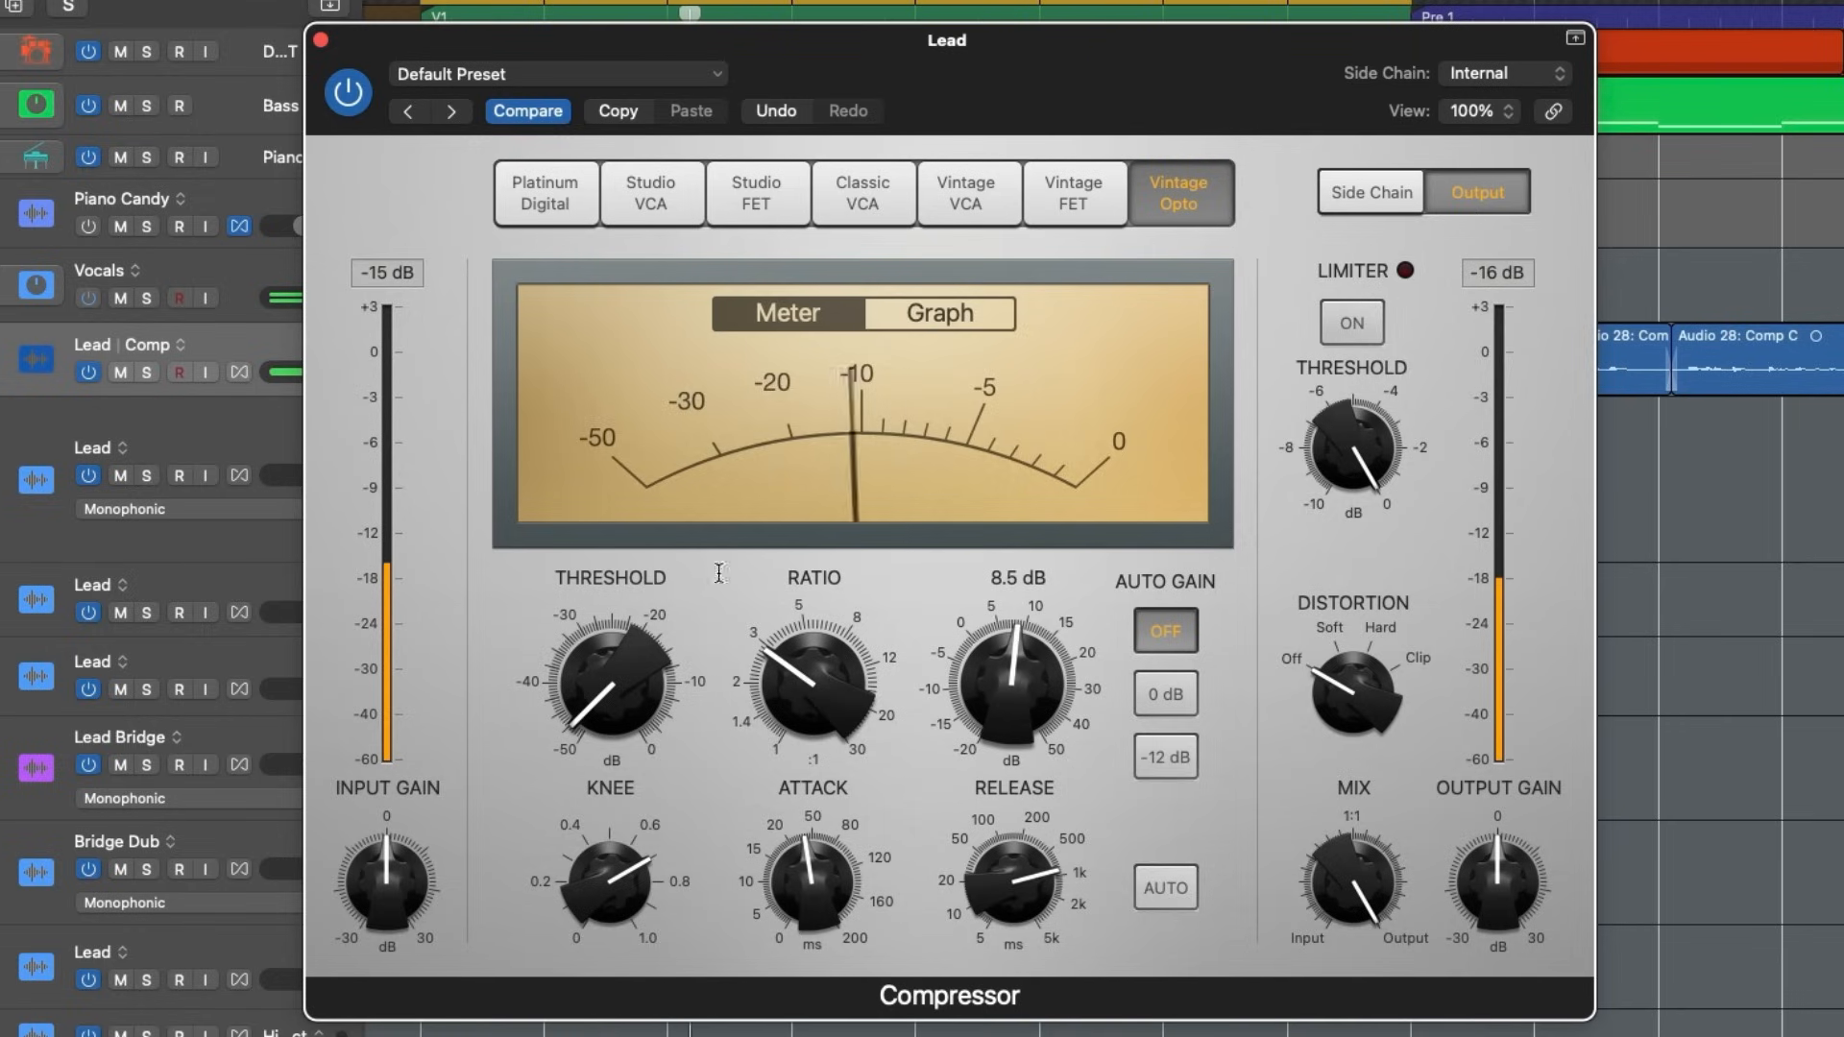
- Listen to the verse through the Vintage Opto alone, switch its display to the graph and close its window
left_click(231, 347)
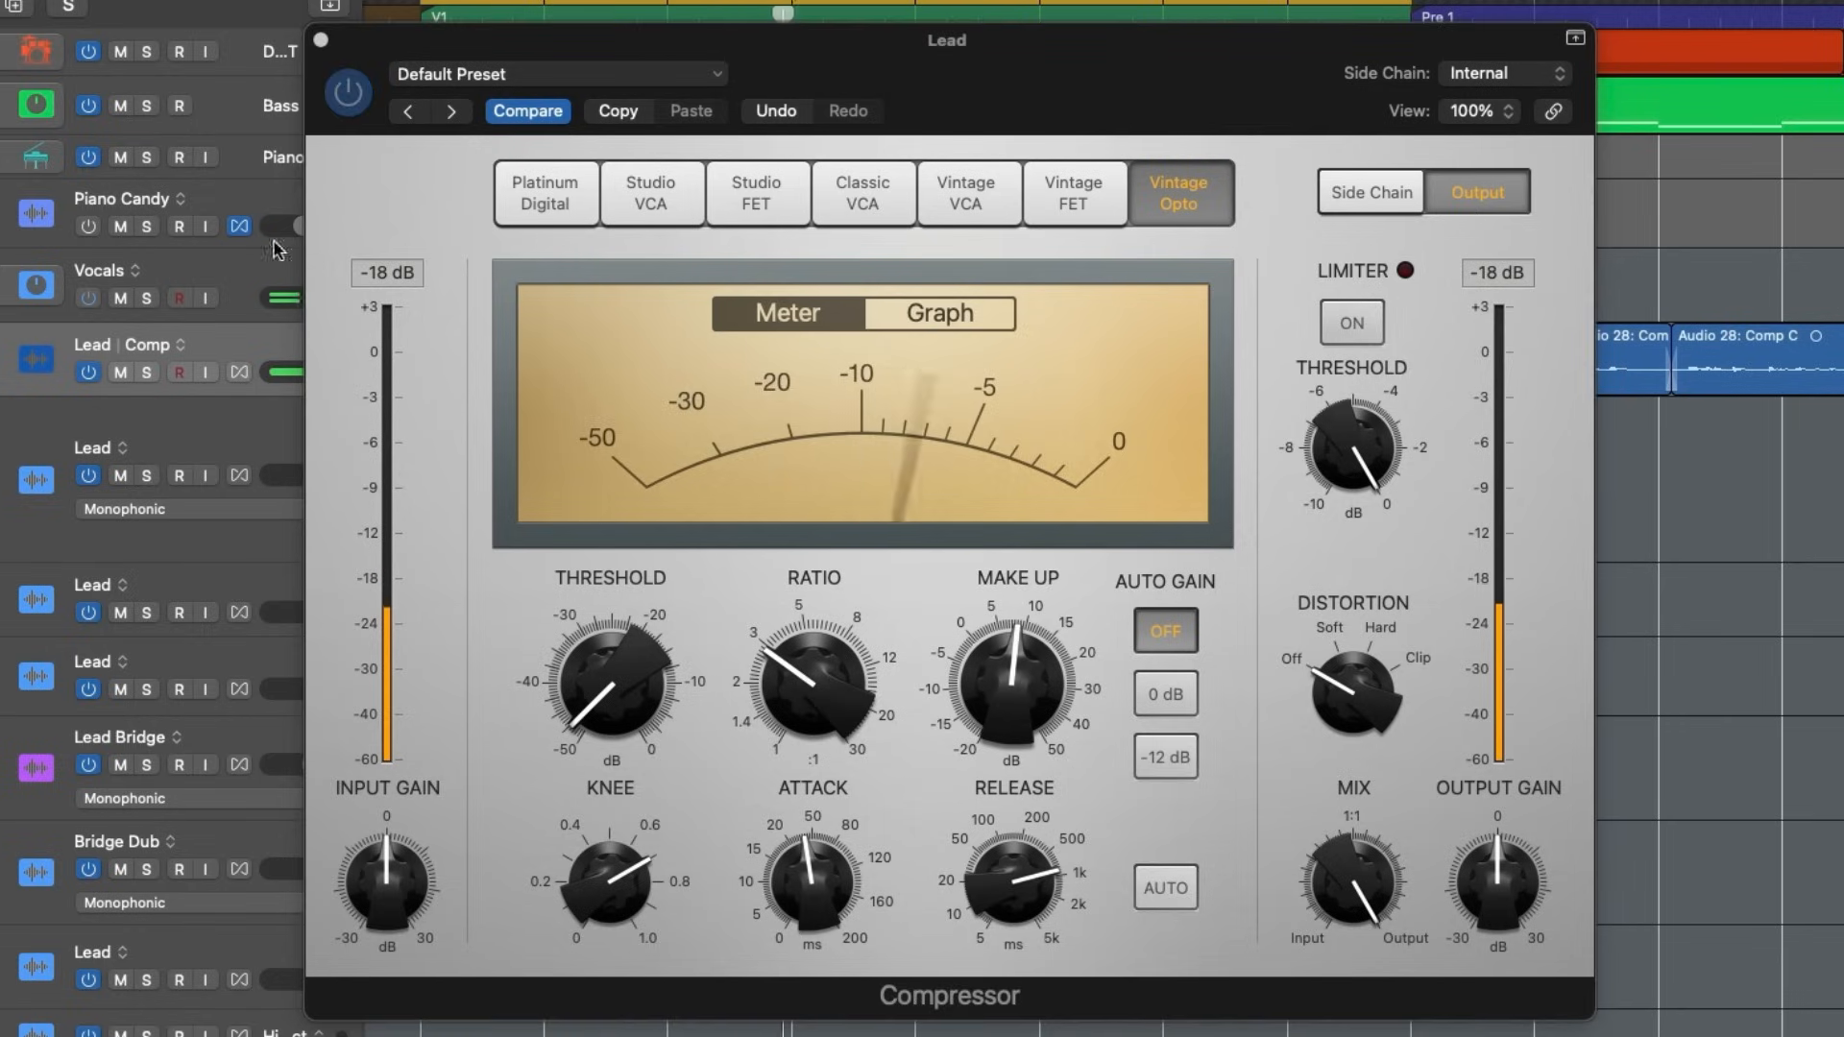
left_click(446, 633)
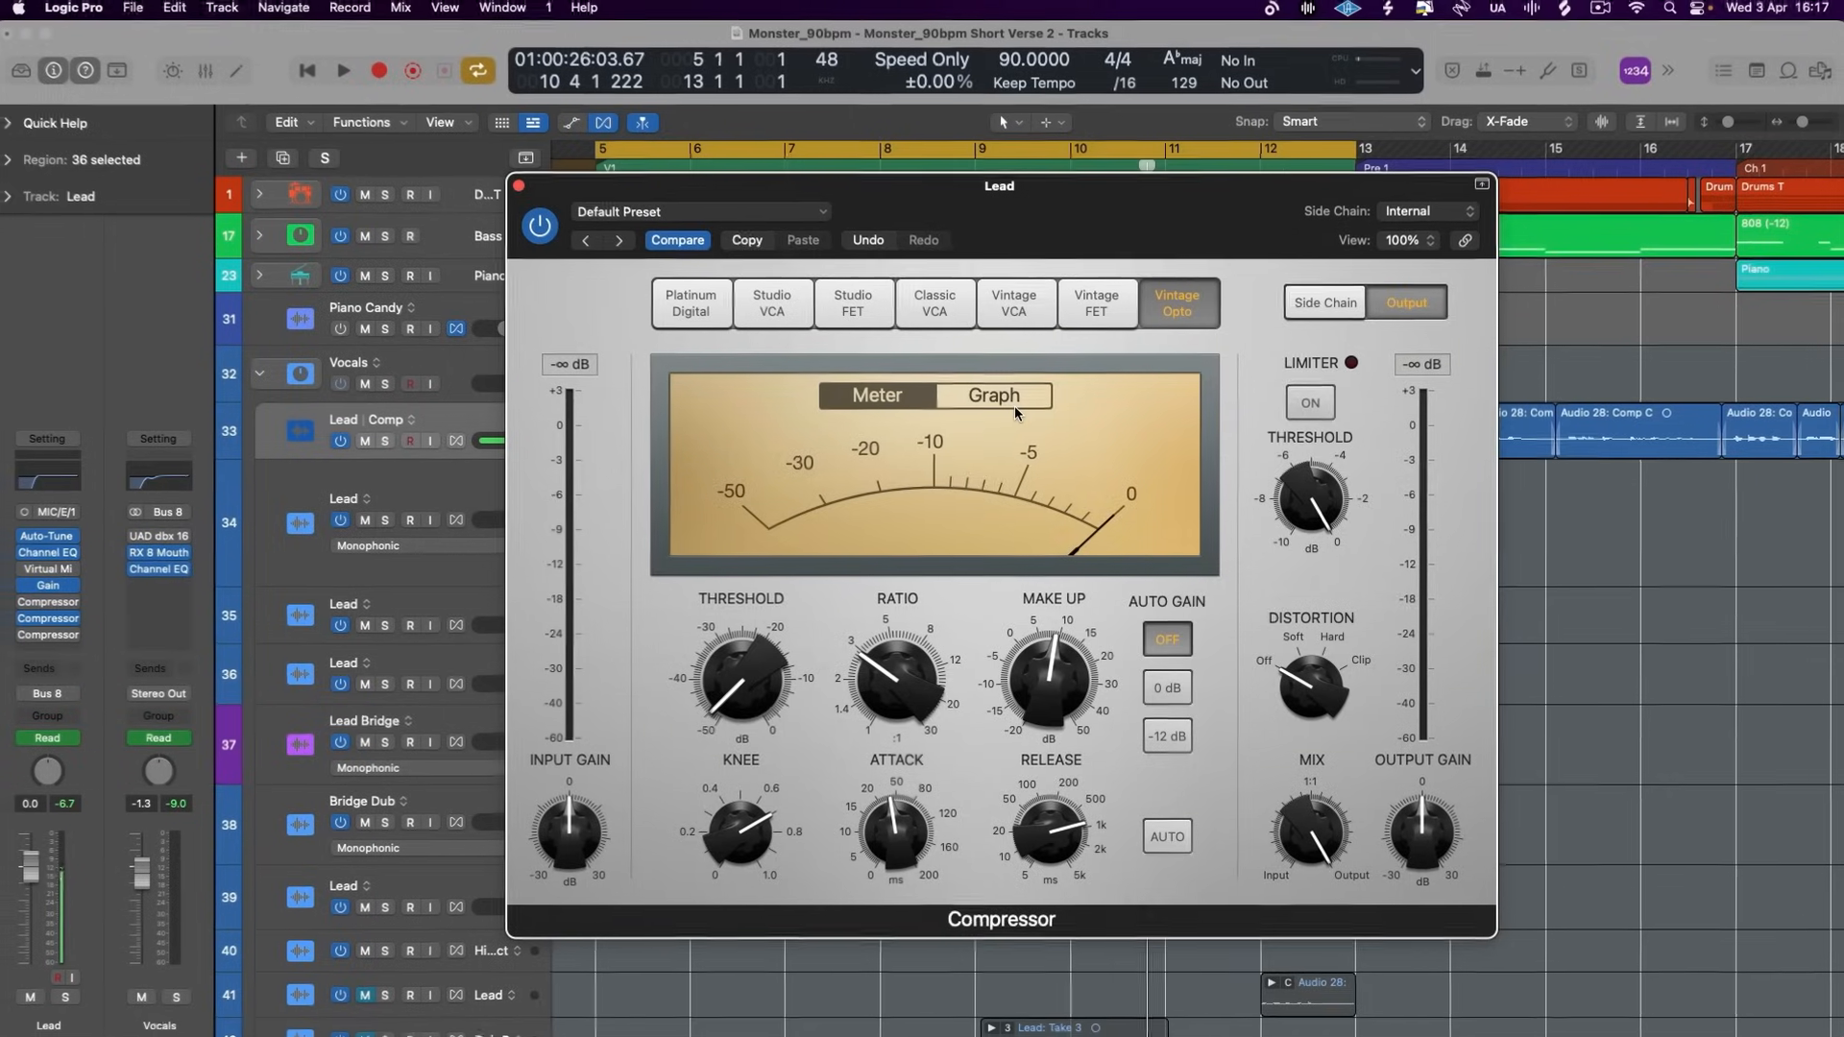
left_click(1016, 405)
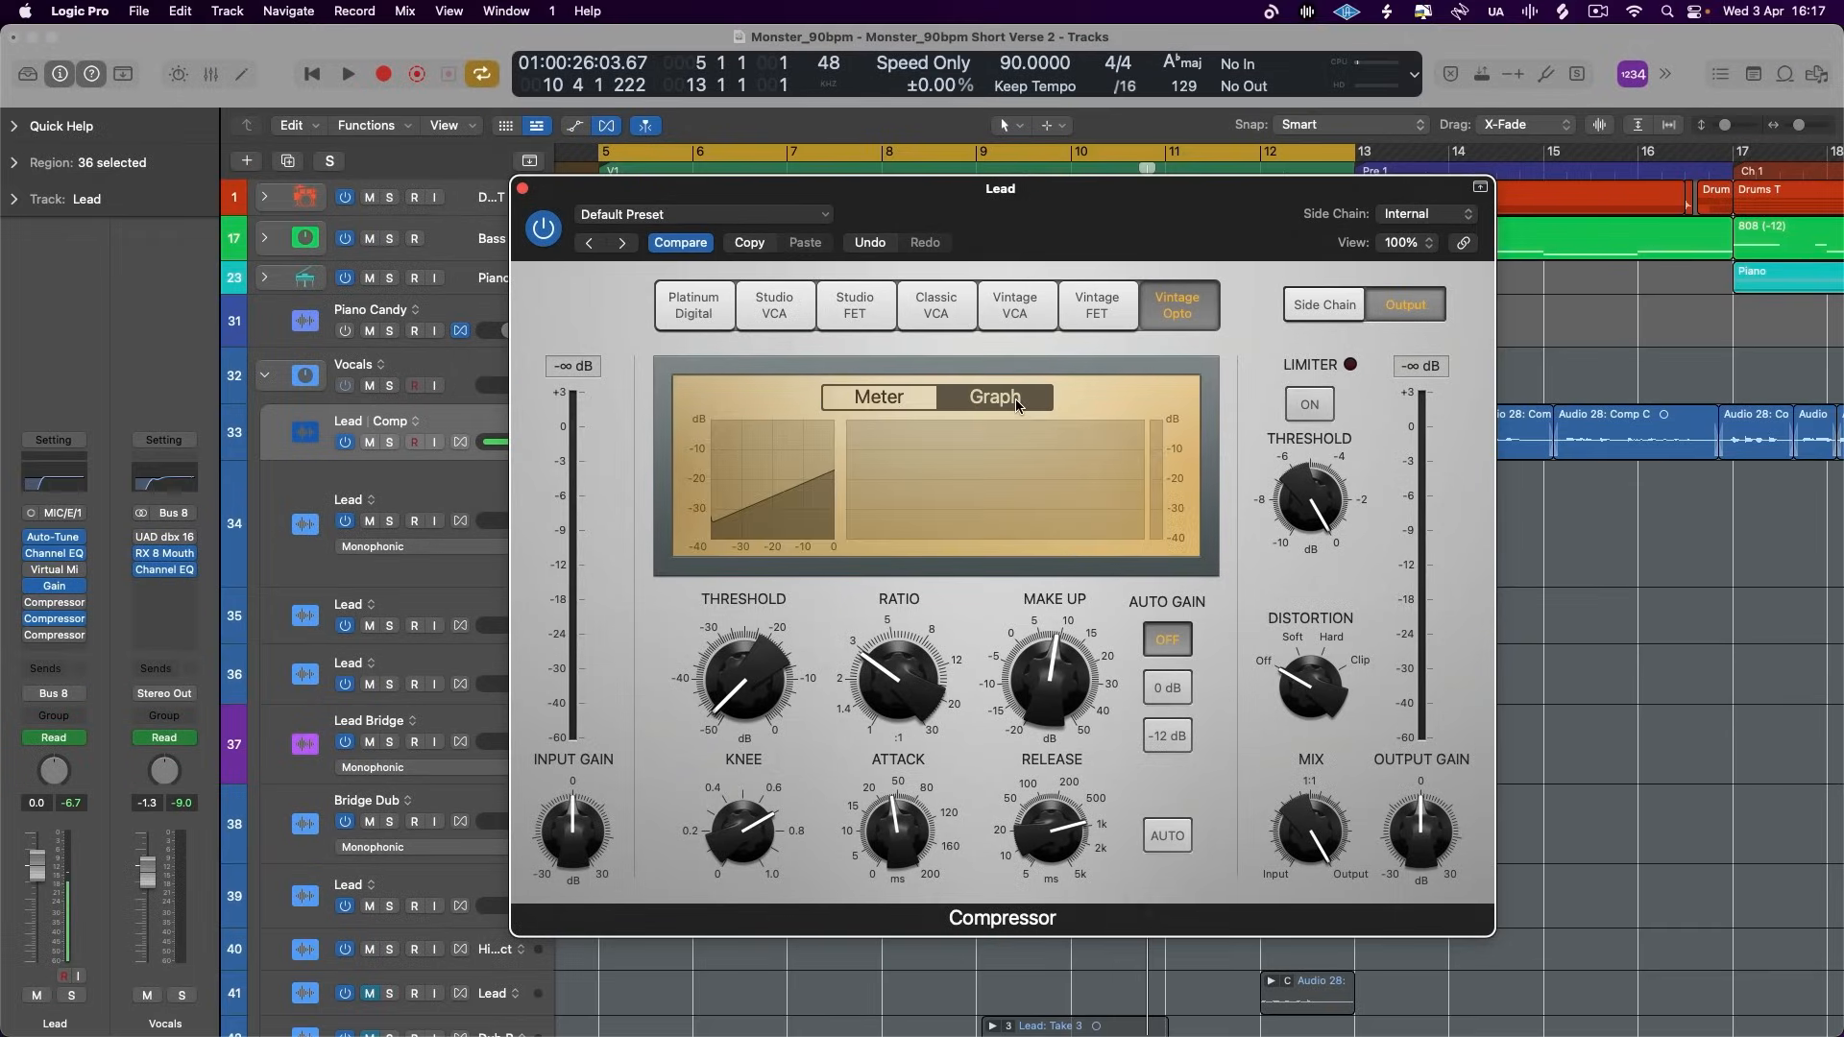
left_click(523, 189)
- Activate all three compressors, reopen the Vintage Opto in meter display and set its threshold to -31.5 dB
mouse_move(31, 624)
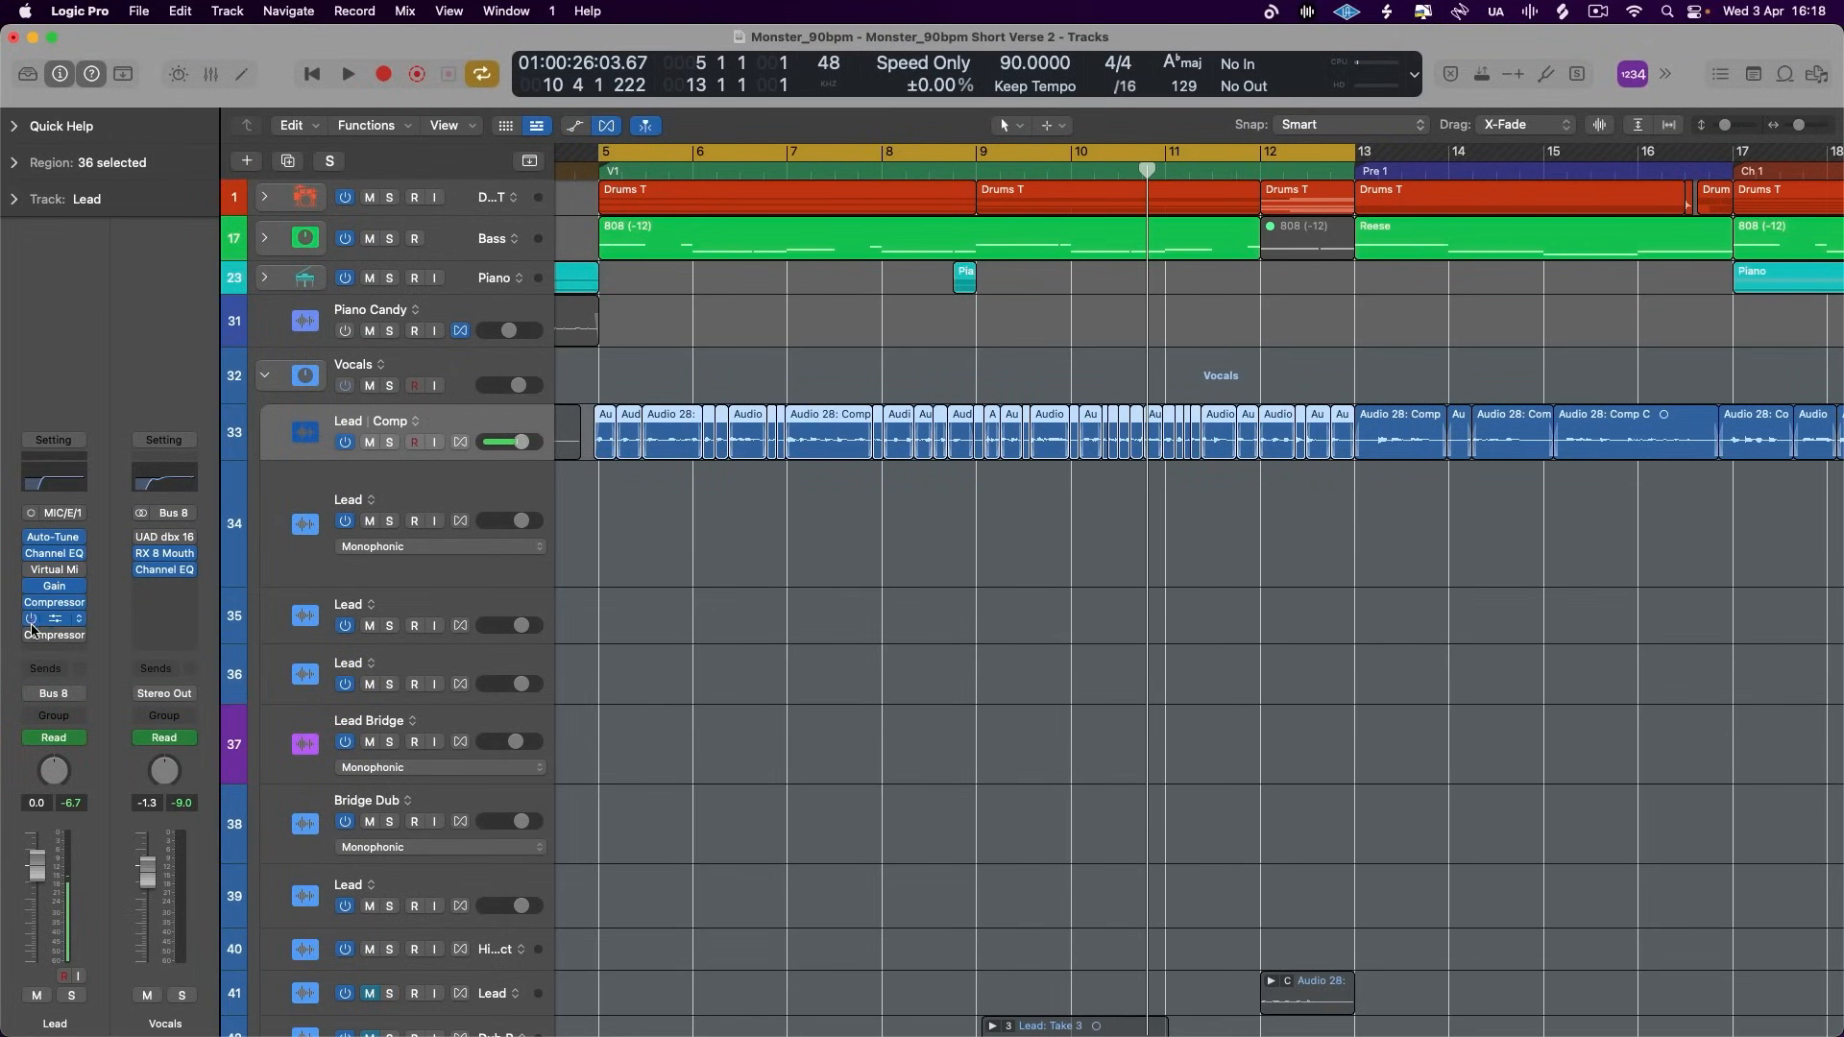
left_click(54, 621)
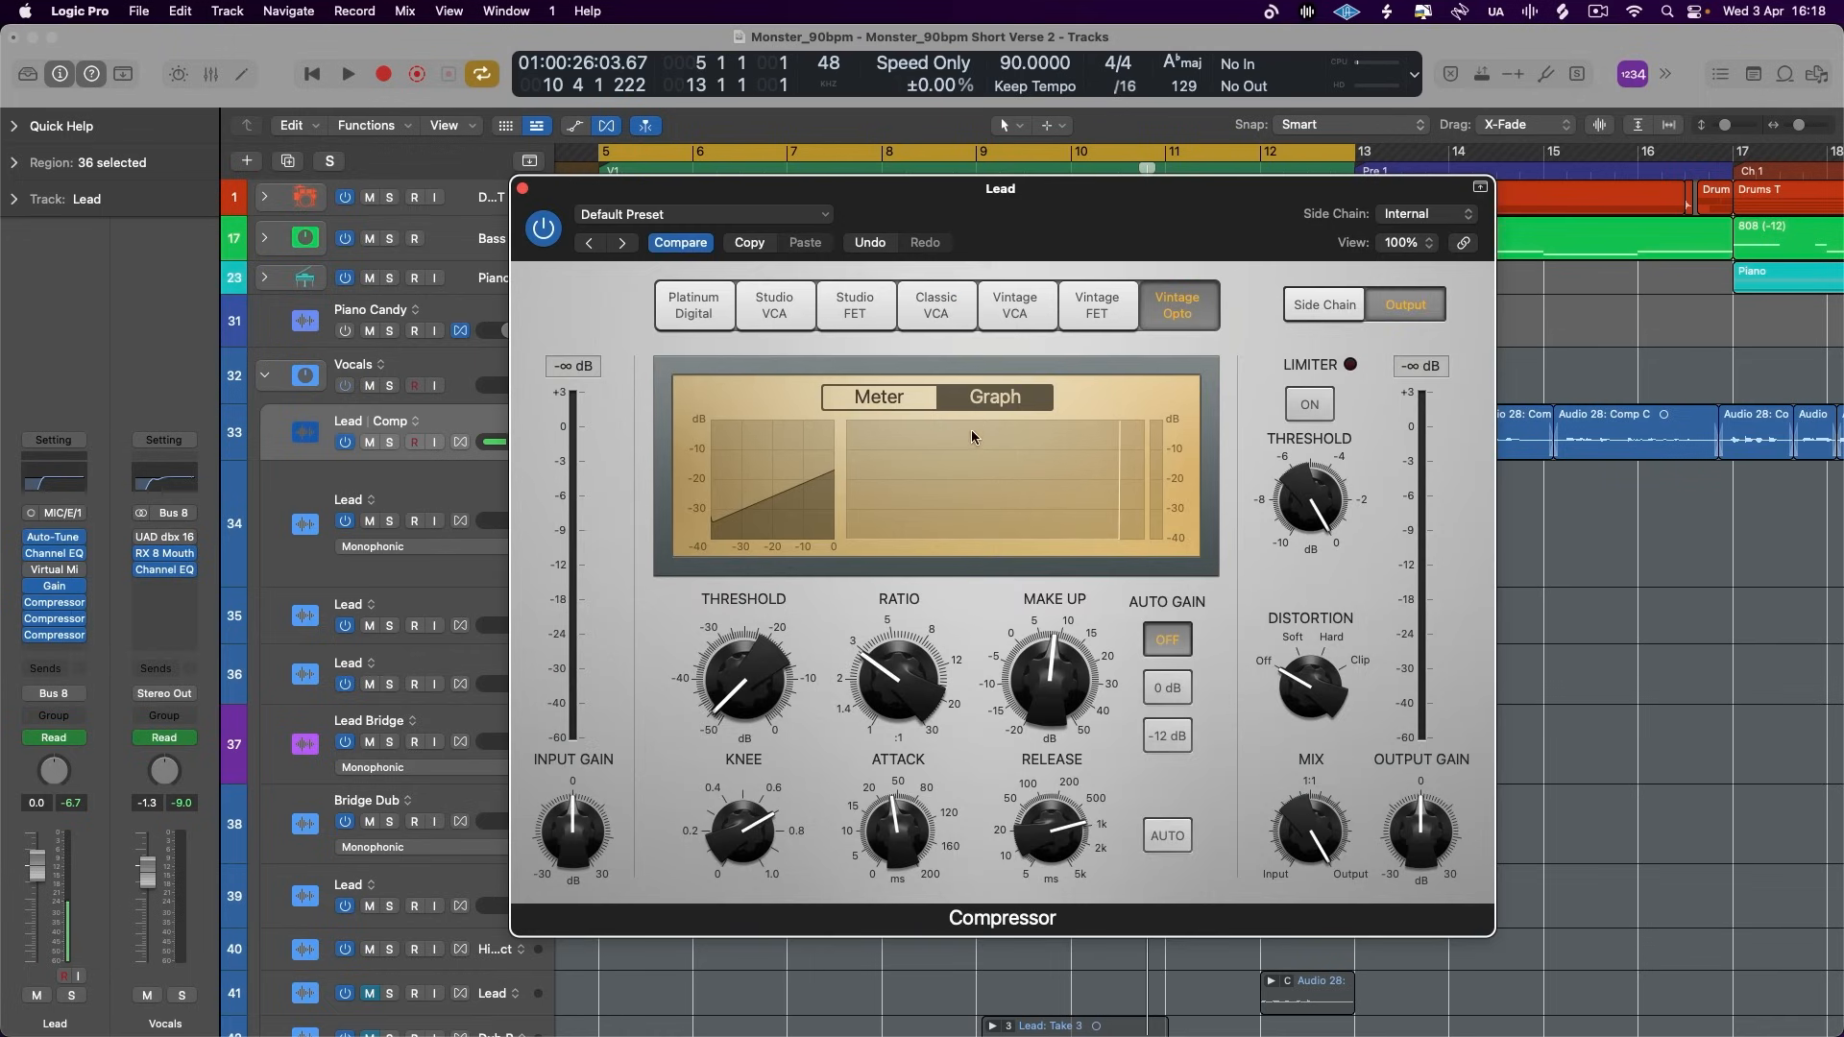
left_click(879, 394)
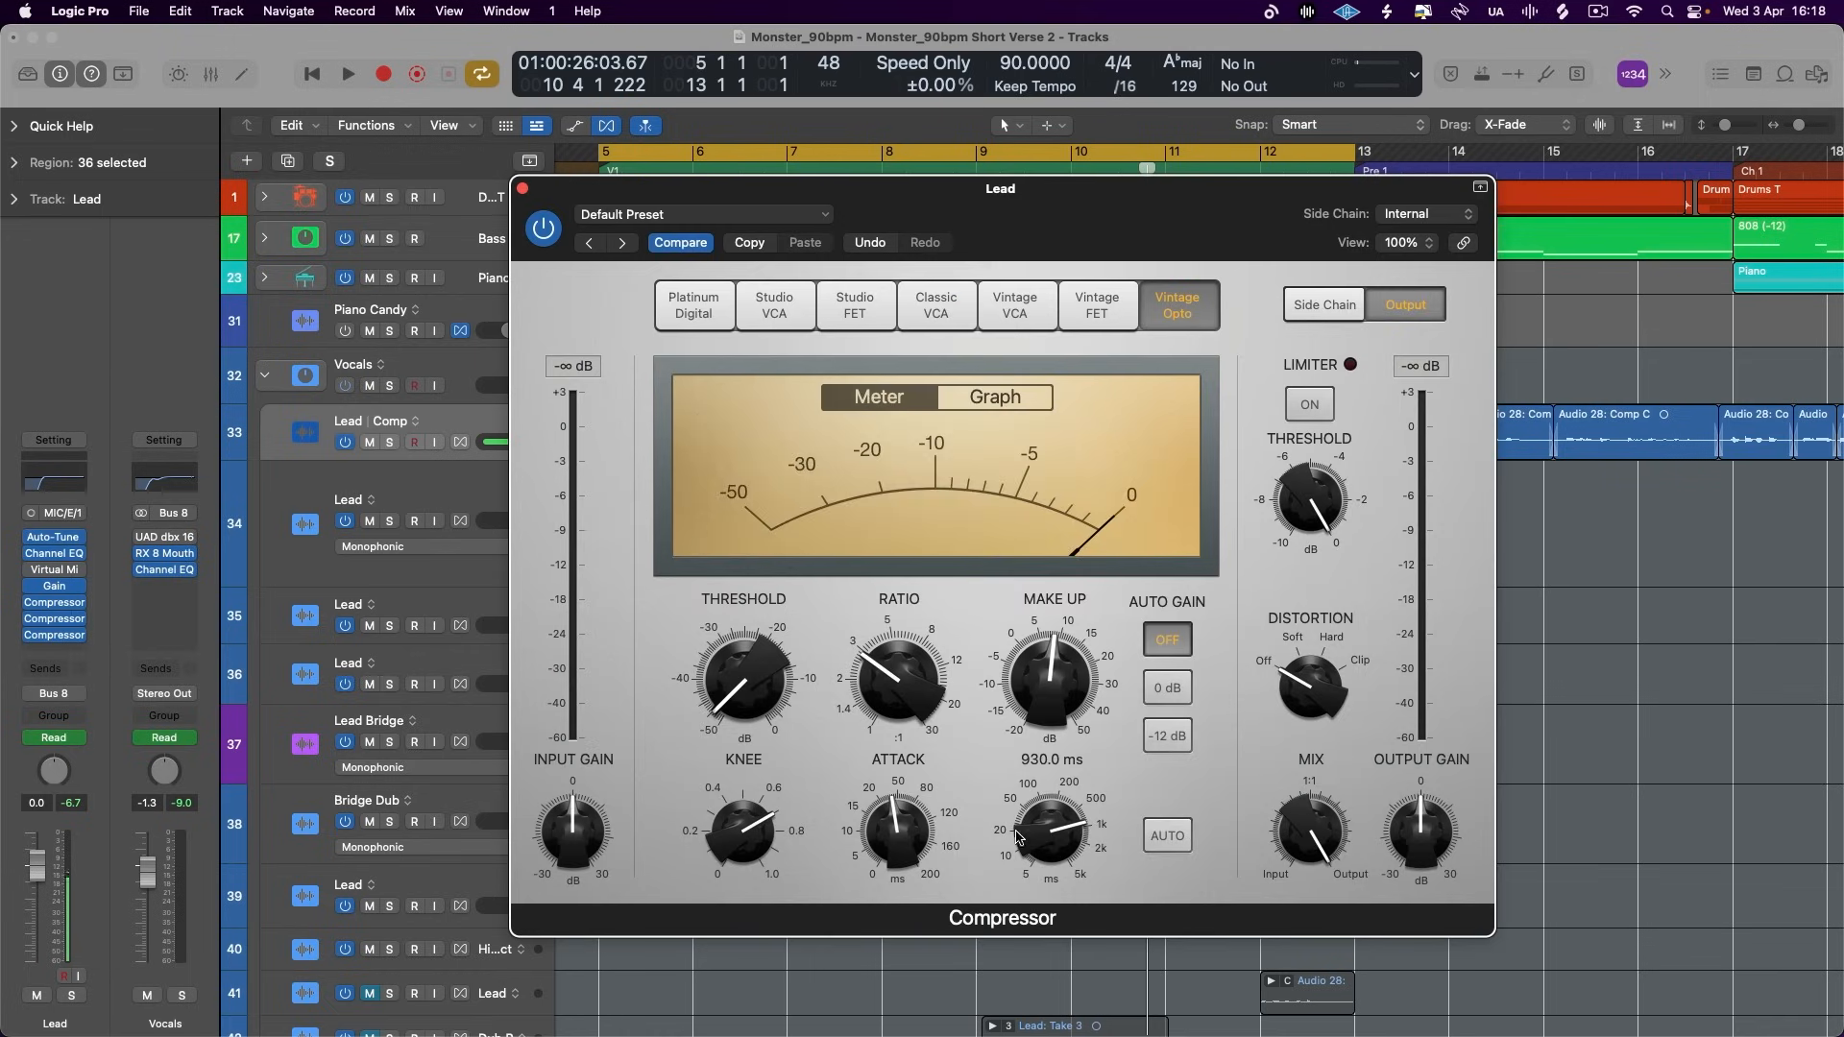
left_click_drag(765, 672, 768, 628)
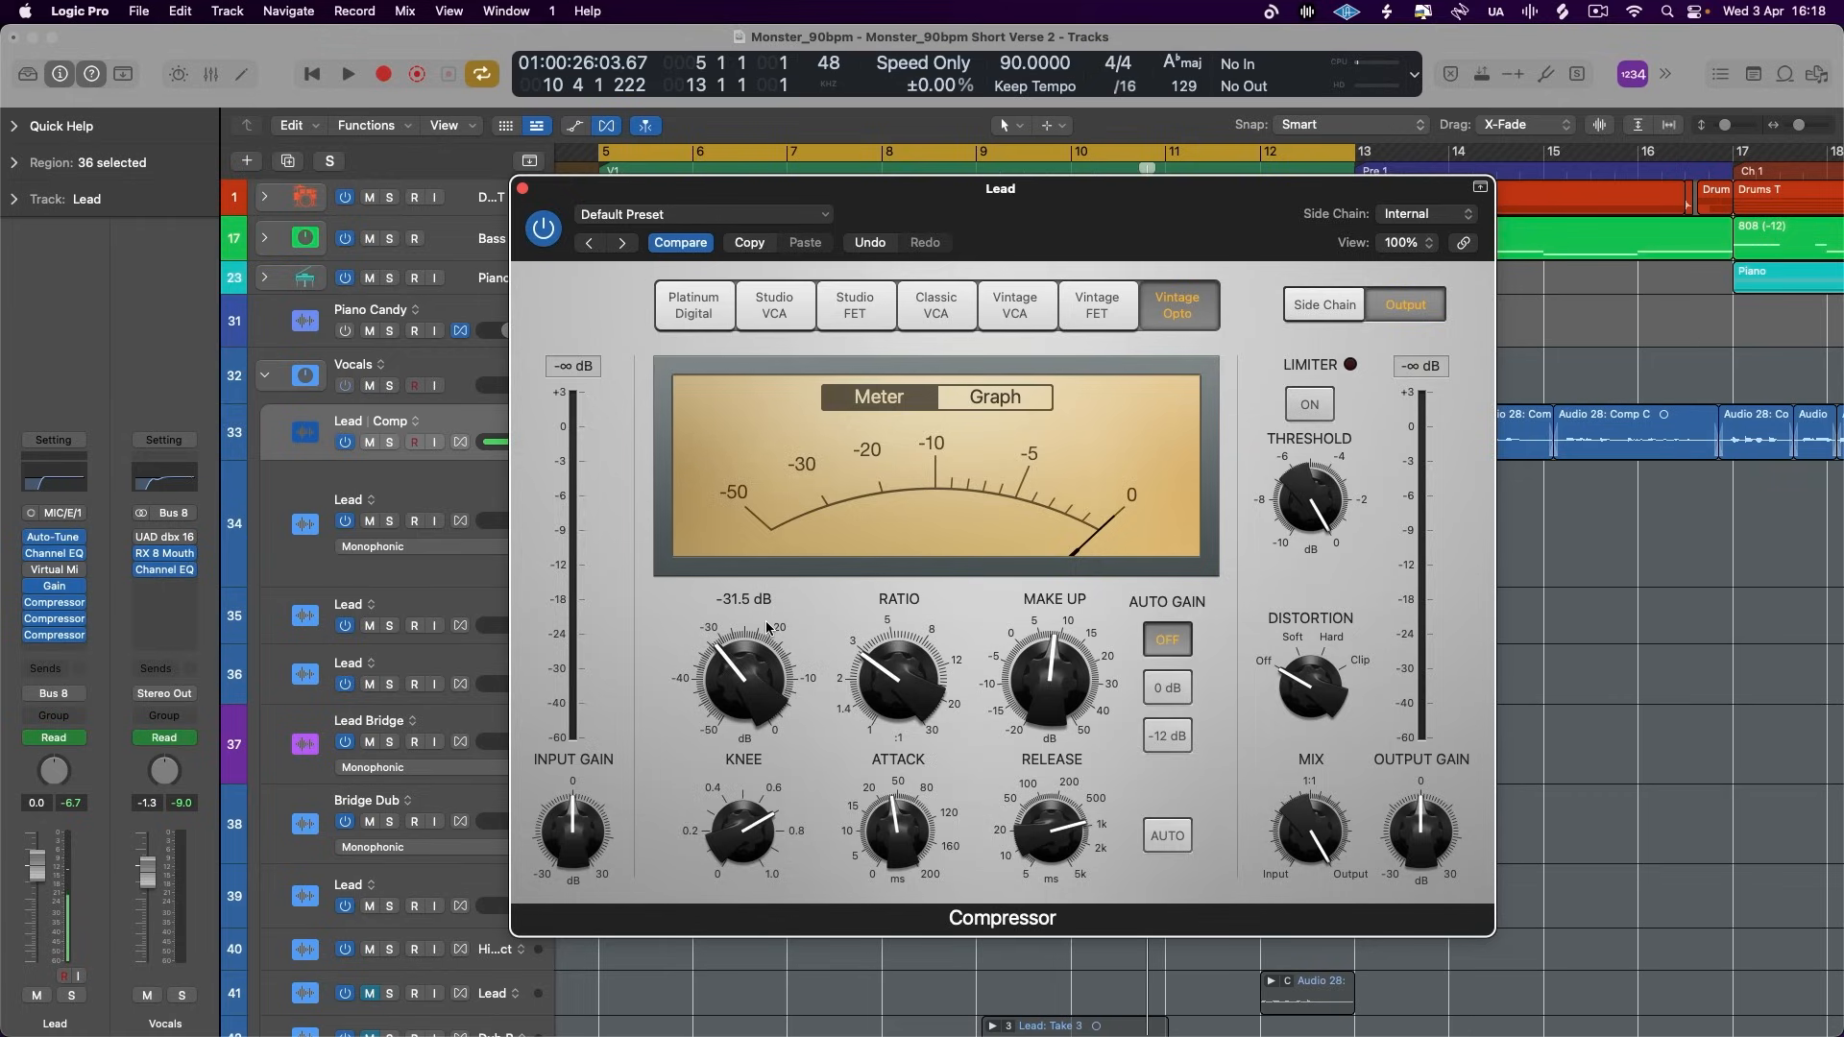
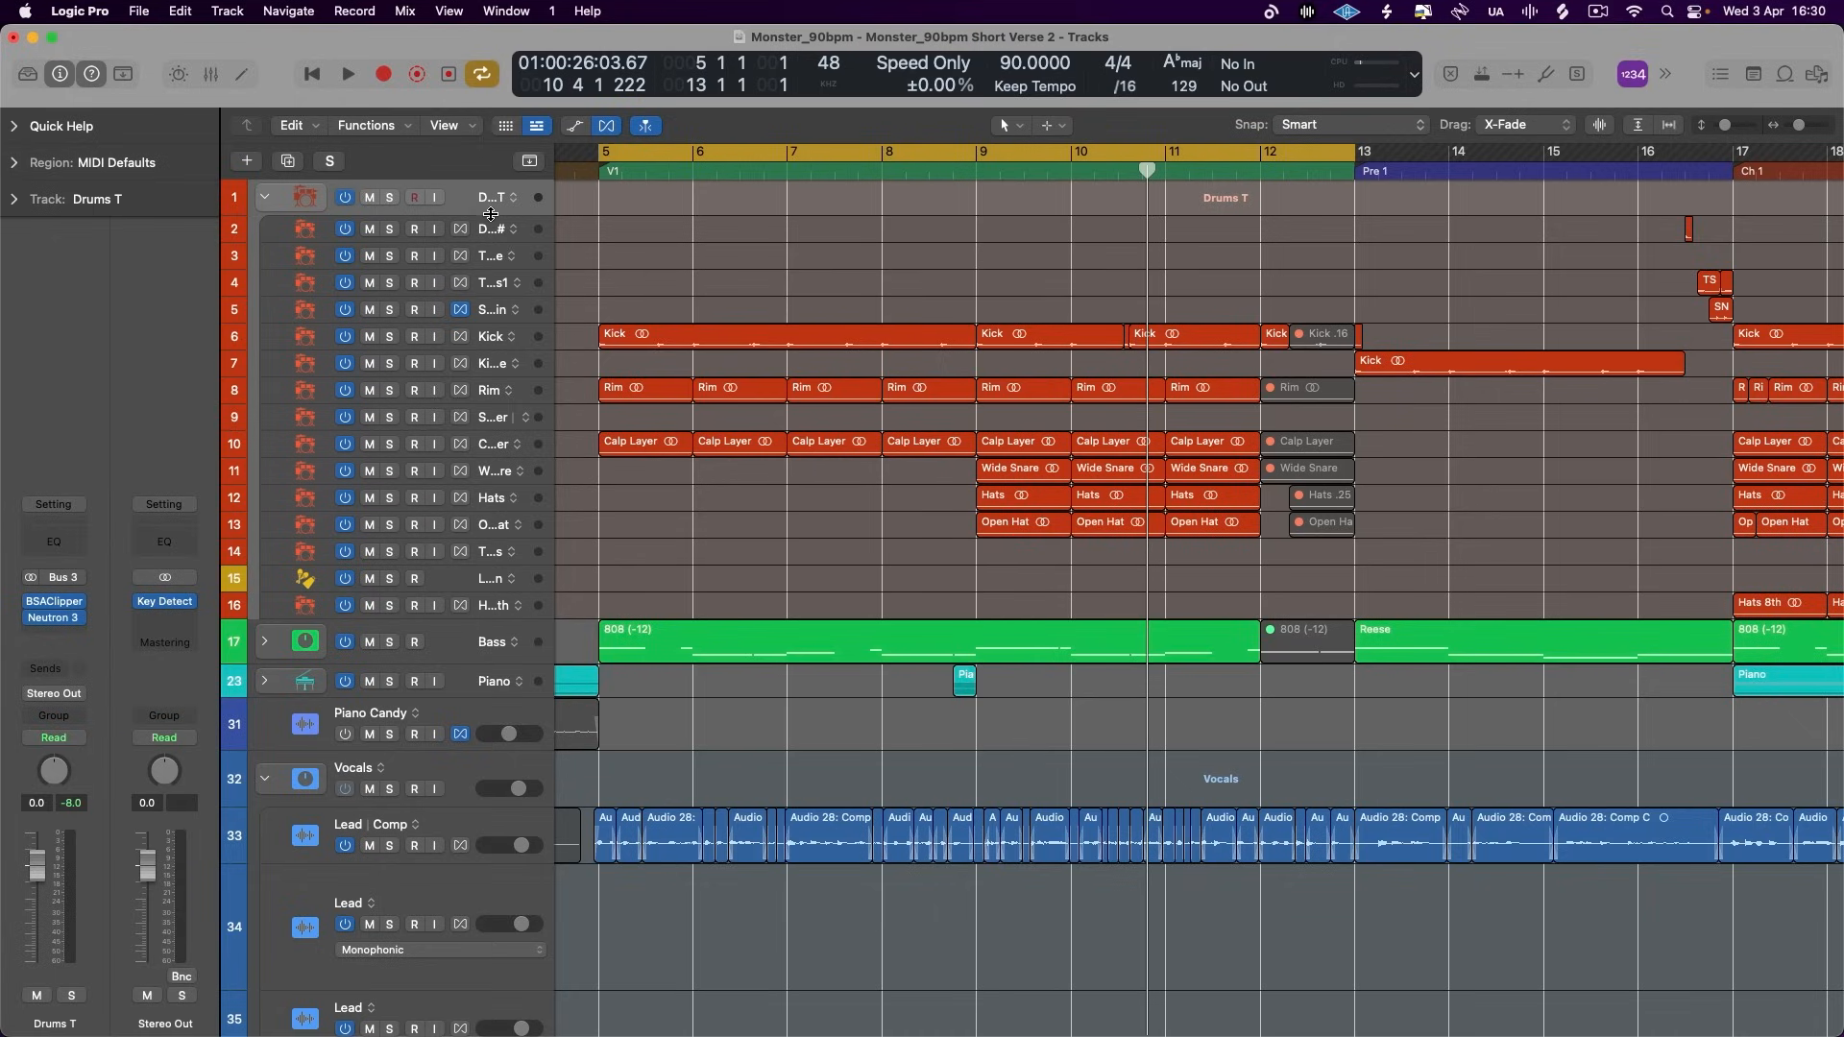
- Enlarge the Drums T track header, collapse its track stack and add a send to Bus 14
mouse_move(491, 213)
left_mouse_down()
mouse_move(504, 274)
mouse_move(499, 242)
left_mouse_up()
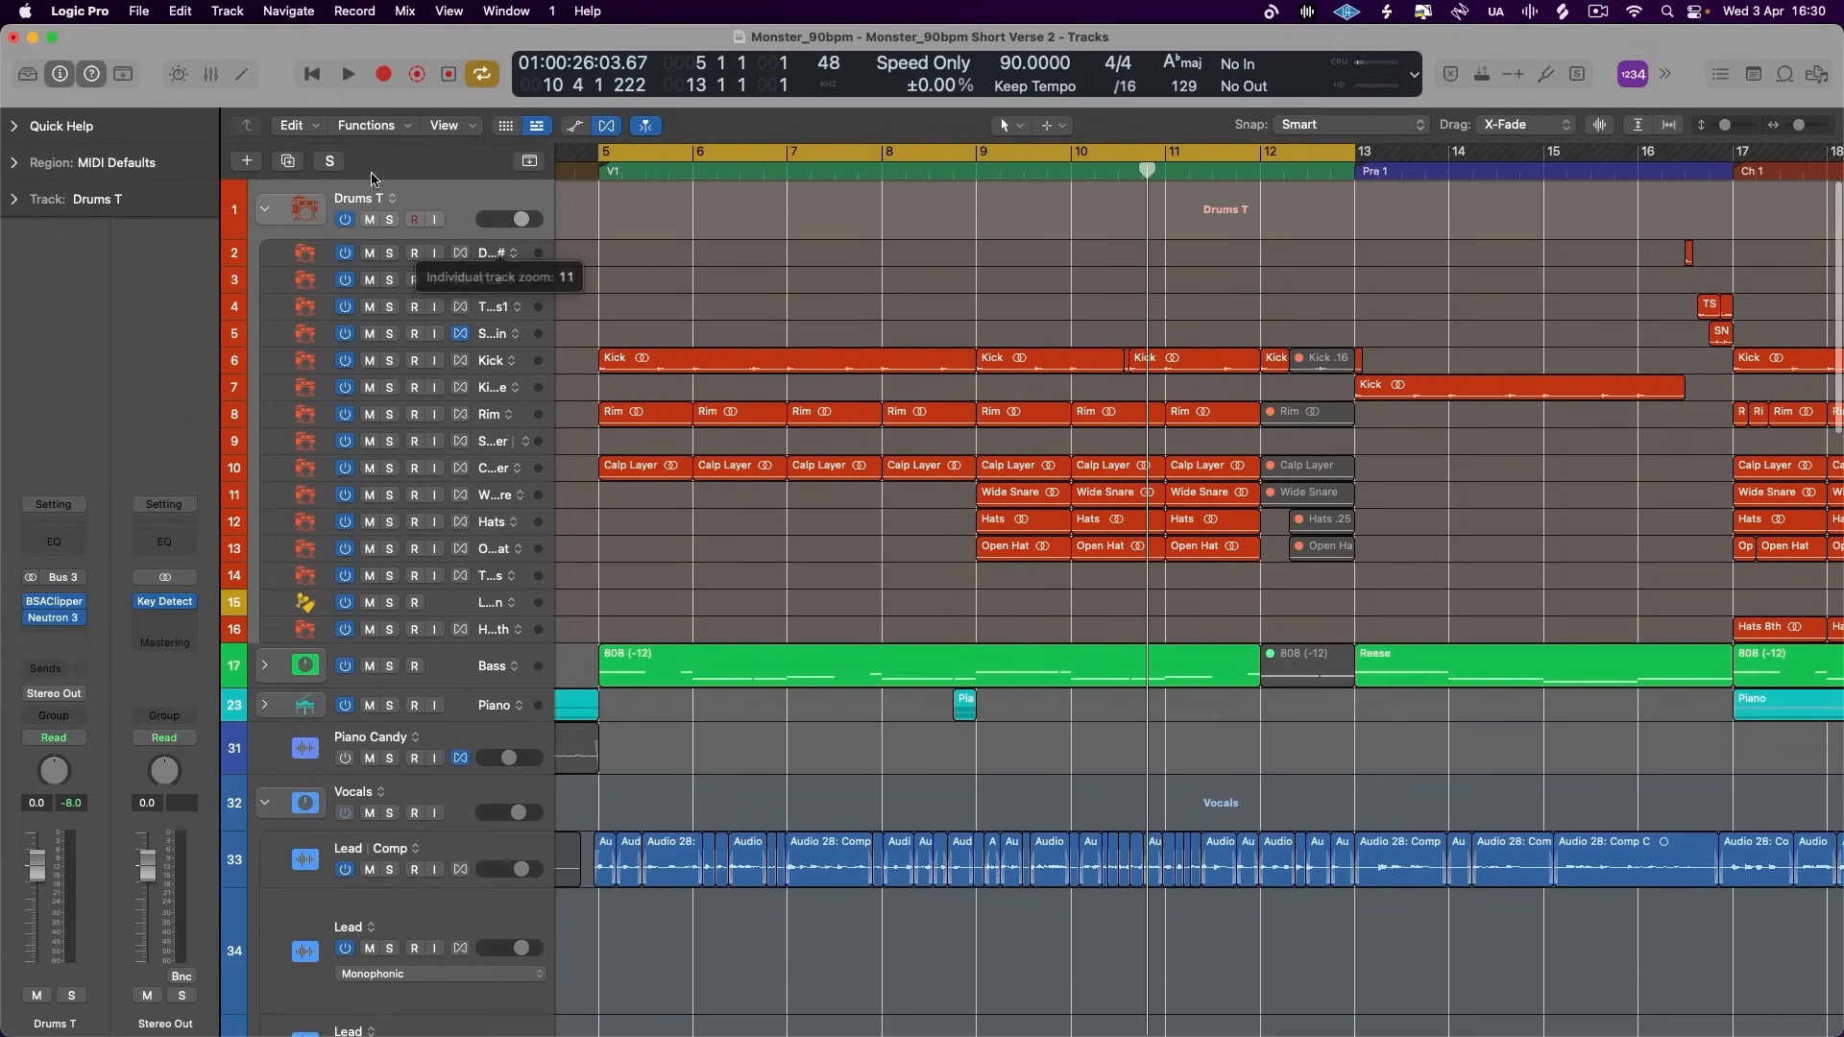
left_click(262, 210)
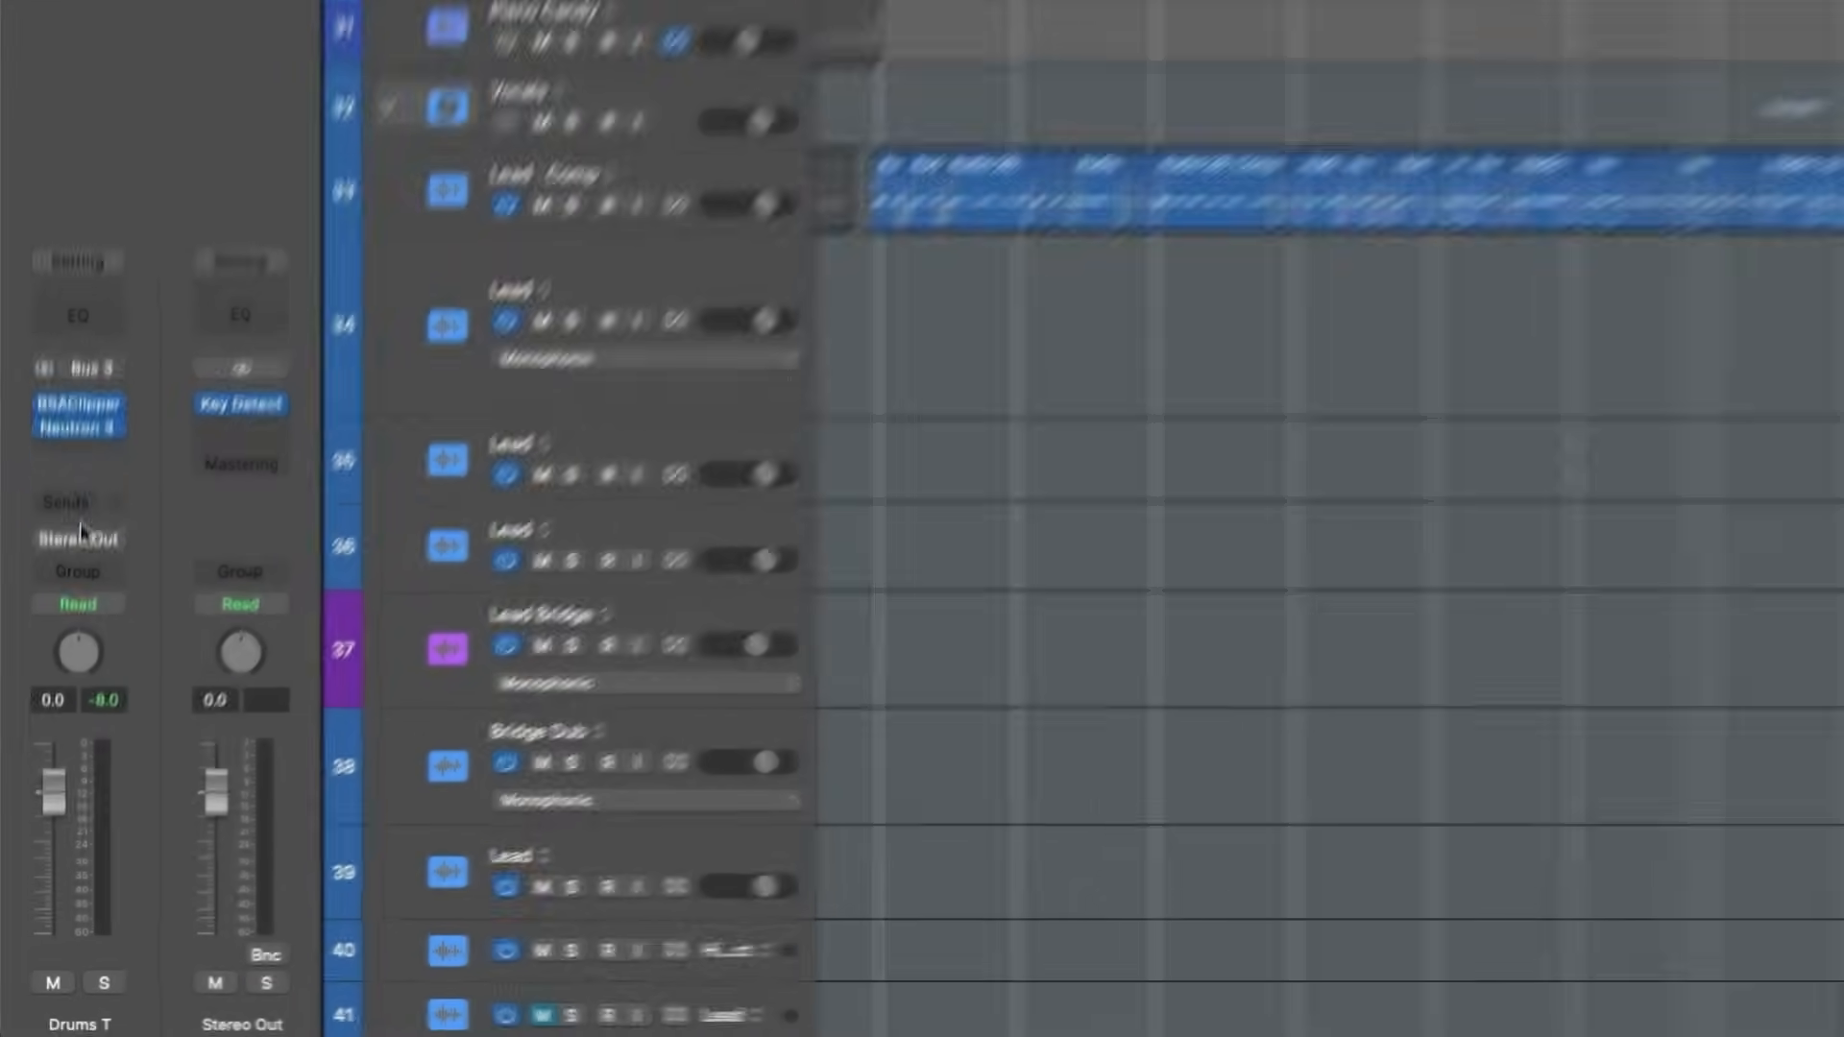
left_click(55, 669)
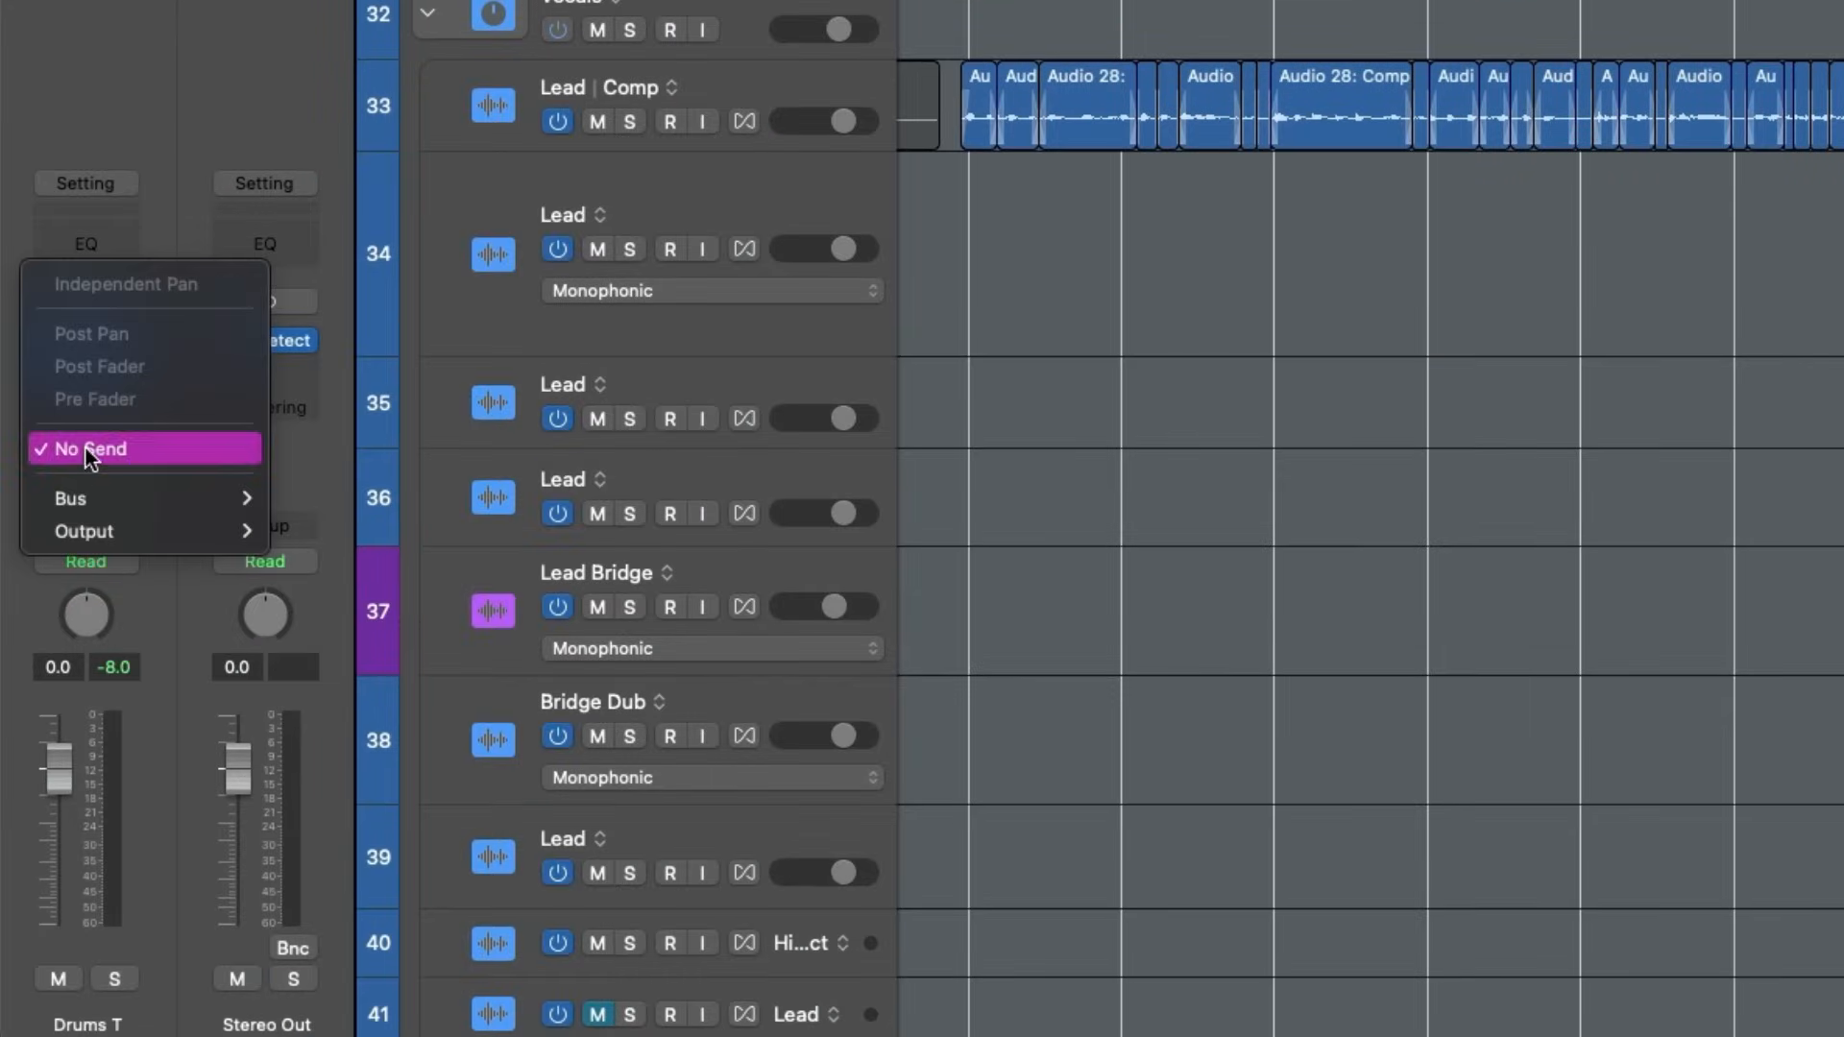
mouse_move(111, 499)
mouse_move(538, 118)
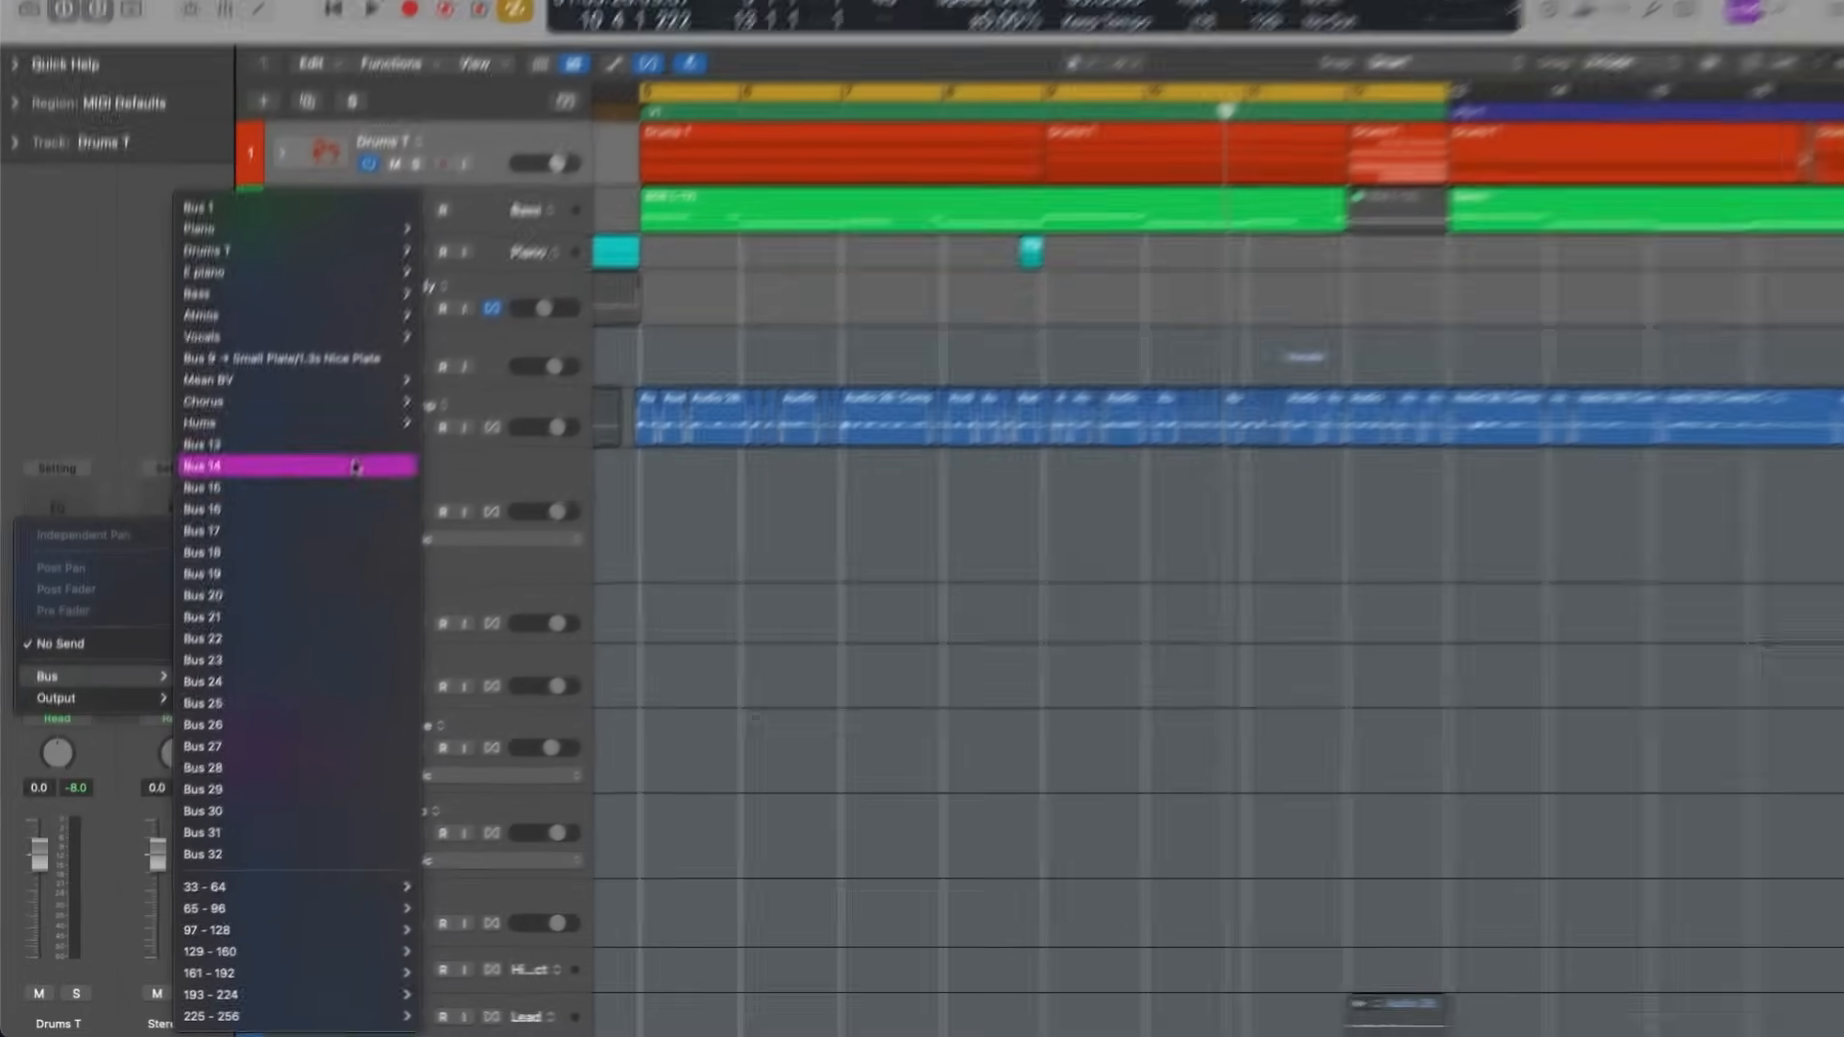
left_click(533, 154)
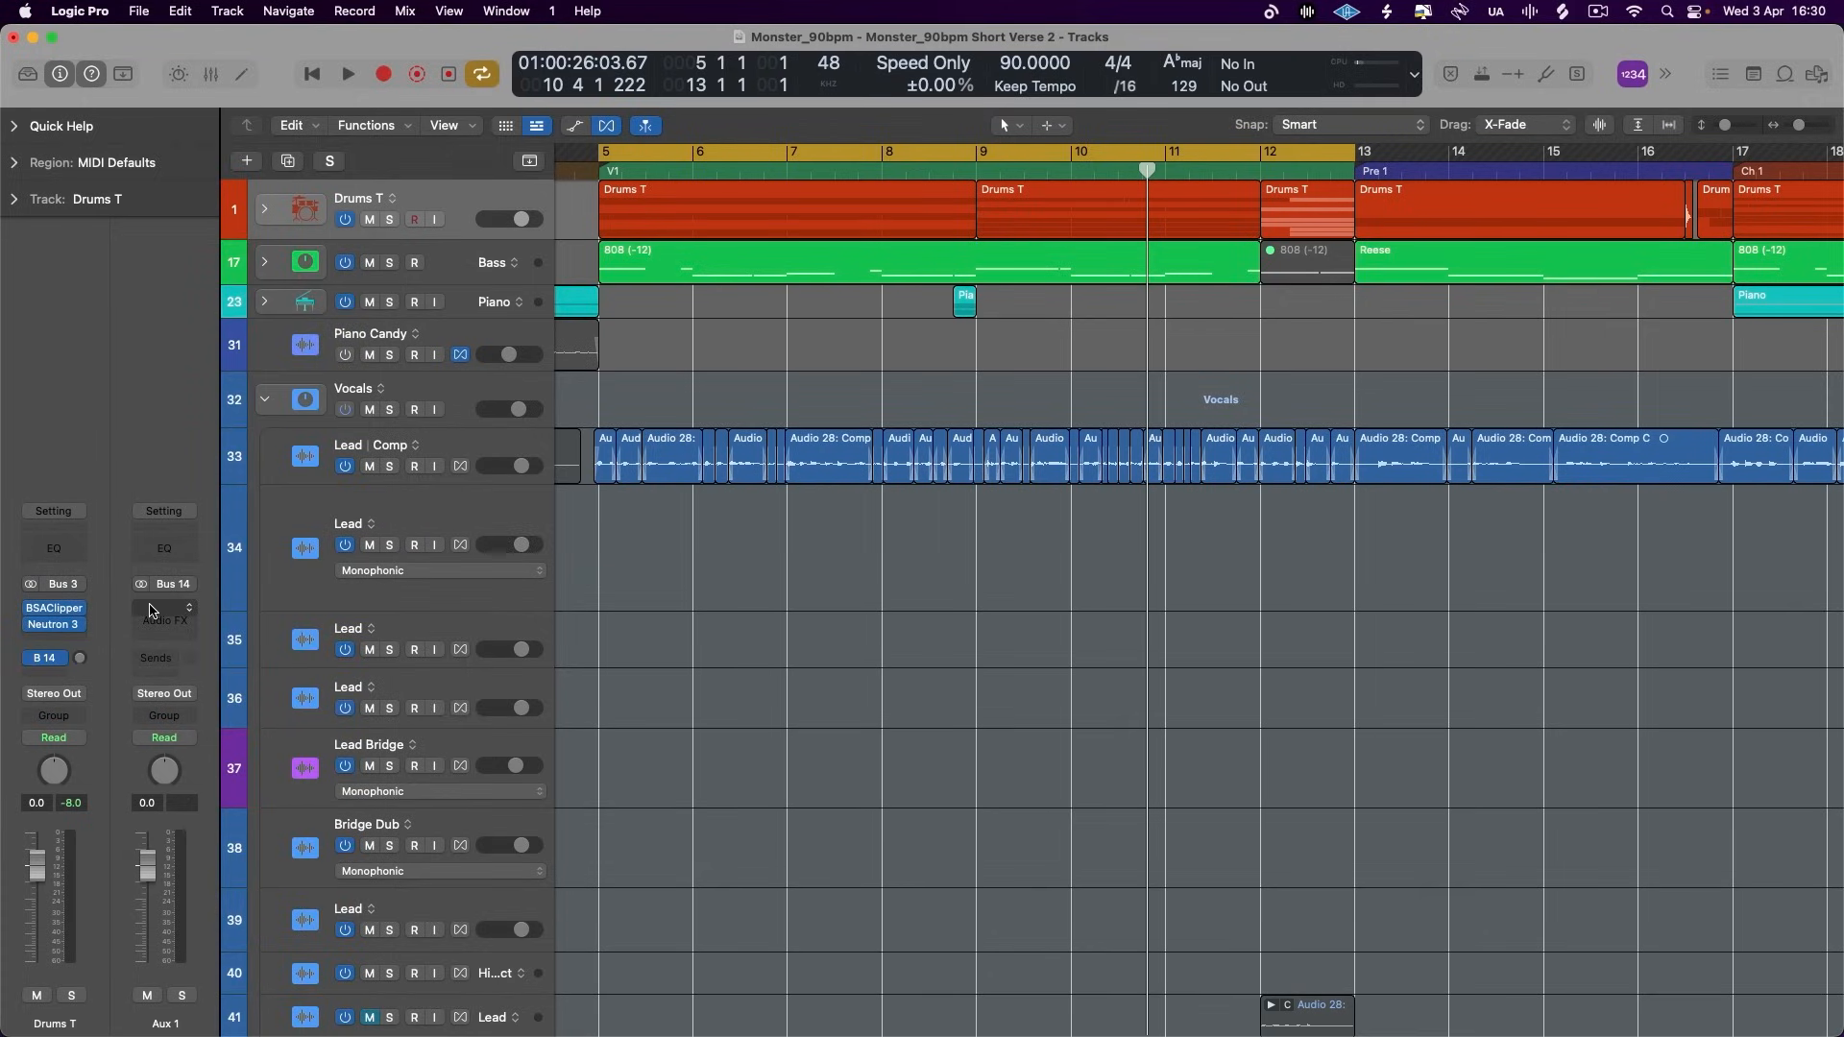
- Insert a Compressor on the new Aux 1 channel
left_click(154, 619)
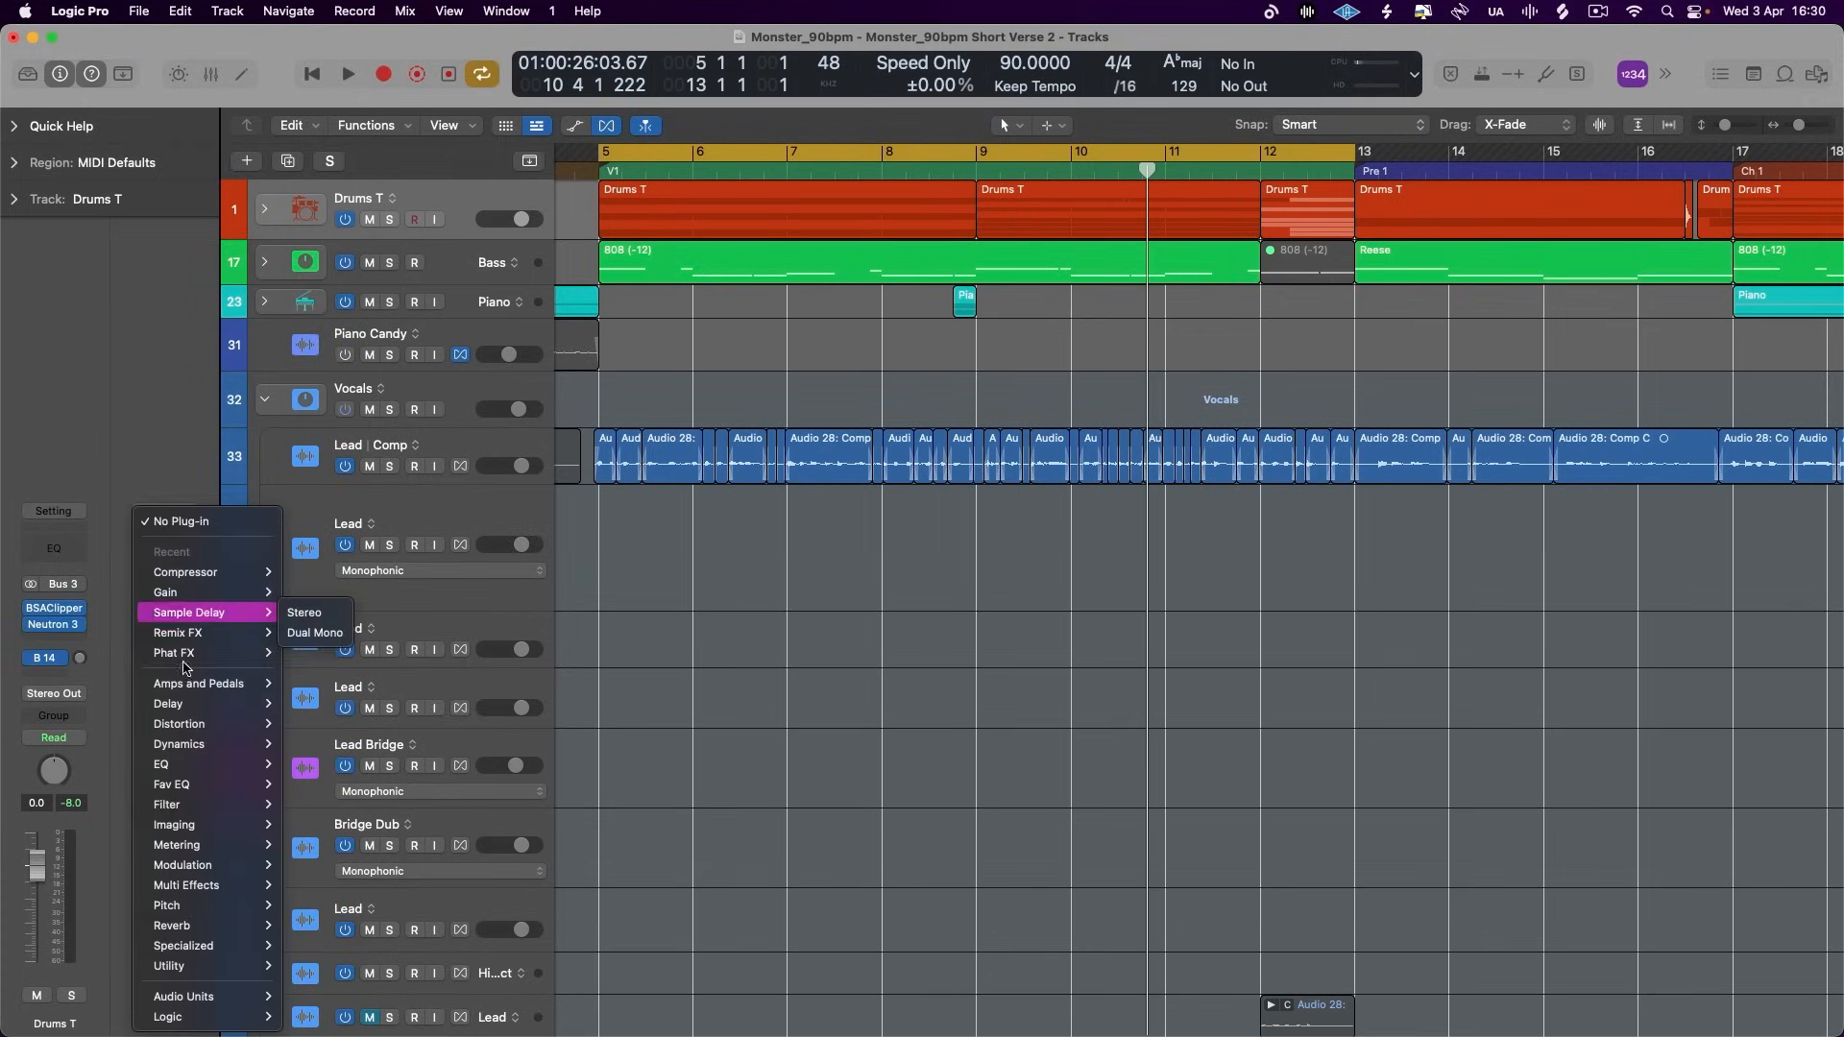
mouse_move(227, 698)
mouse_move(229, 744)
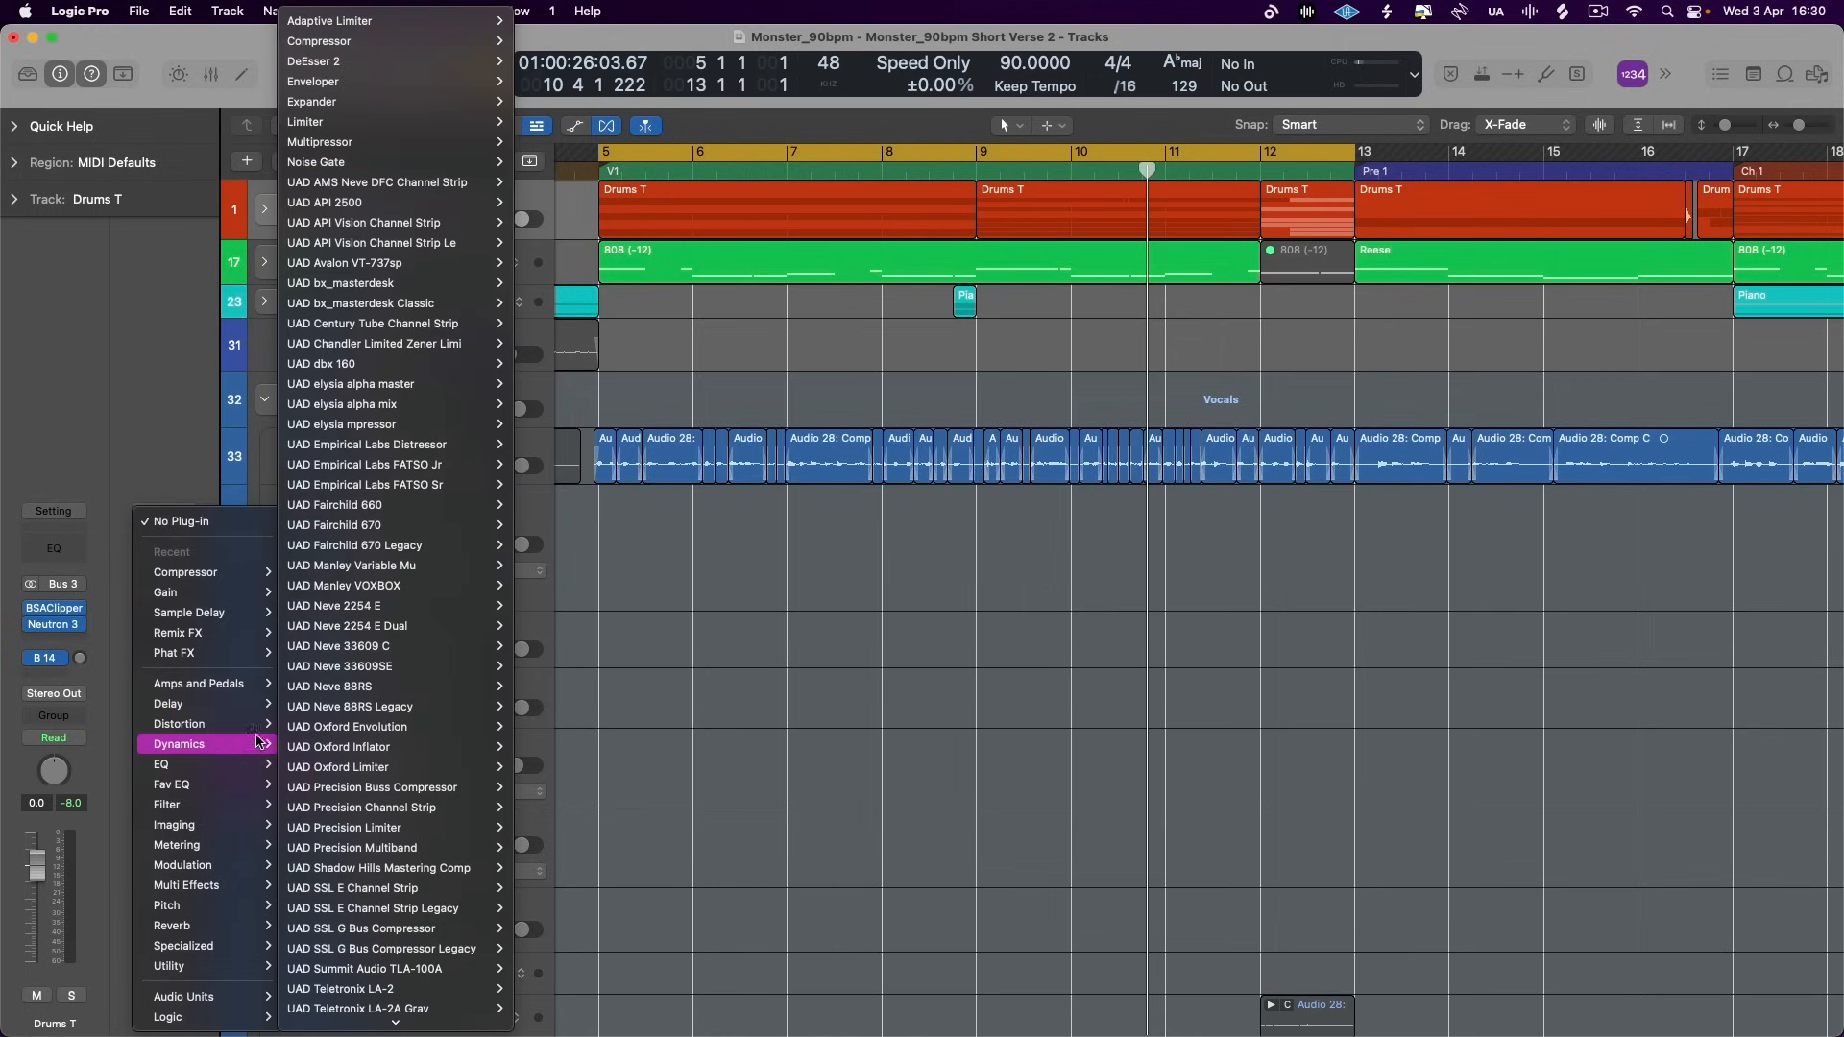
mouse_move(427, 50)
left_click(536, 40)
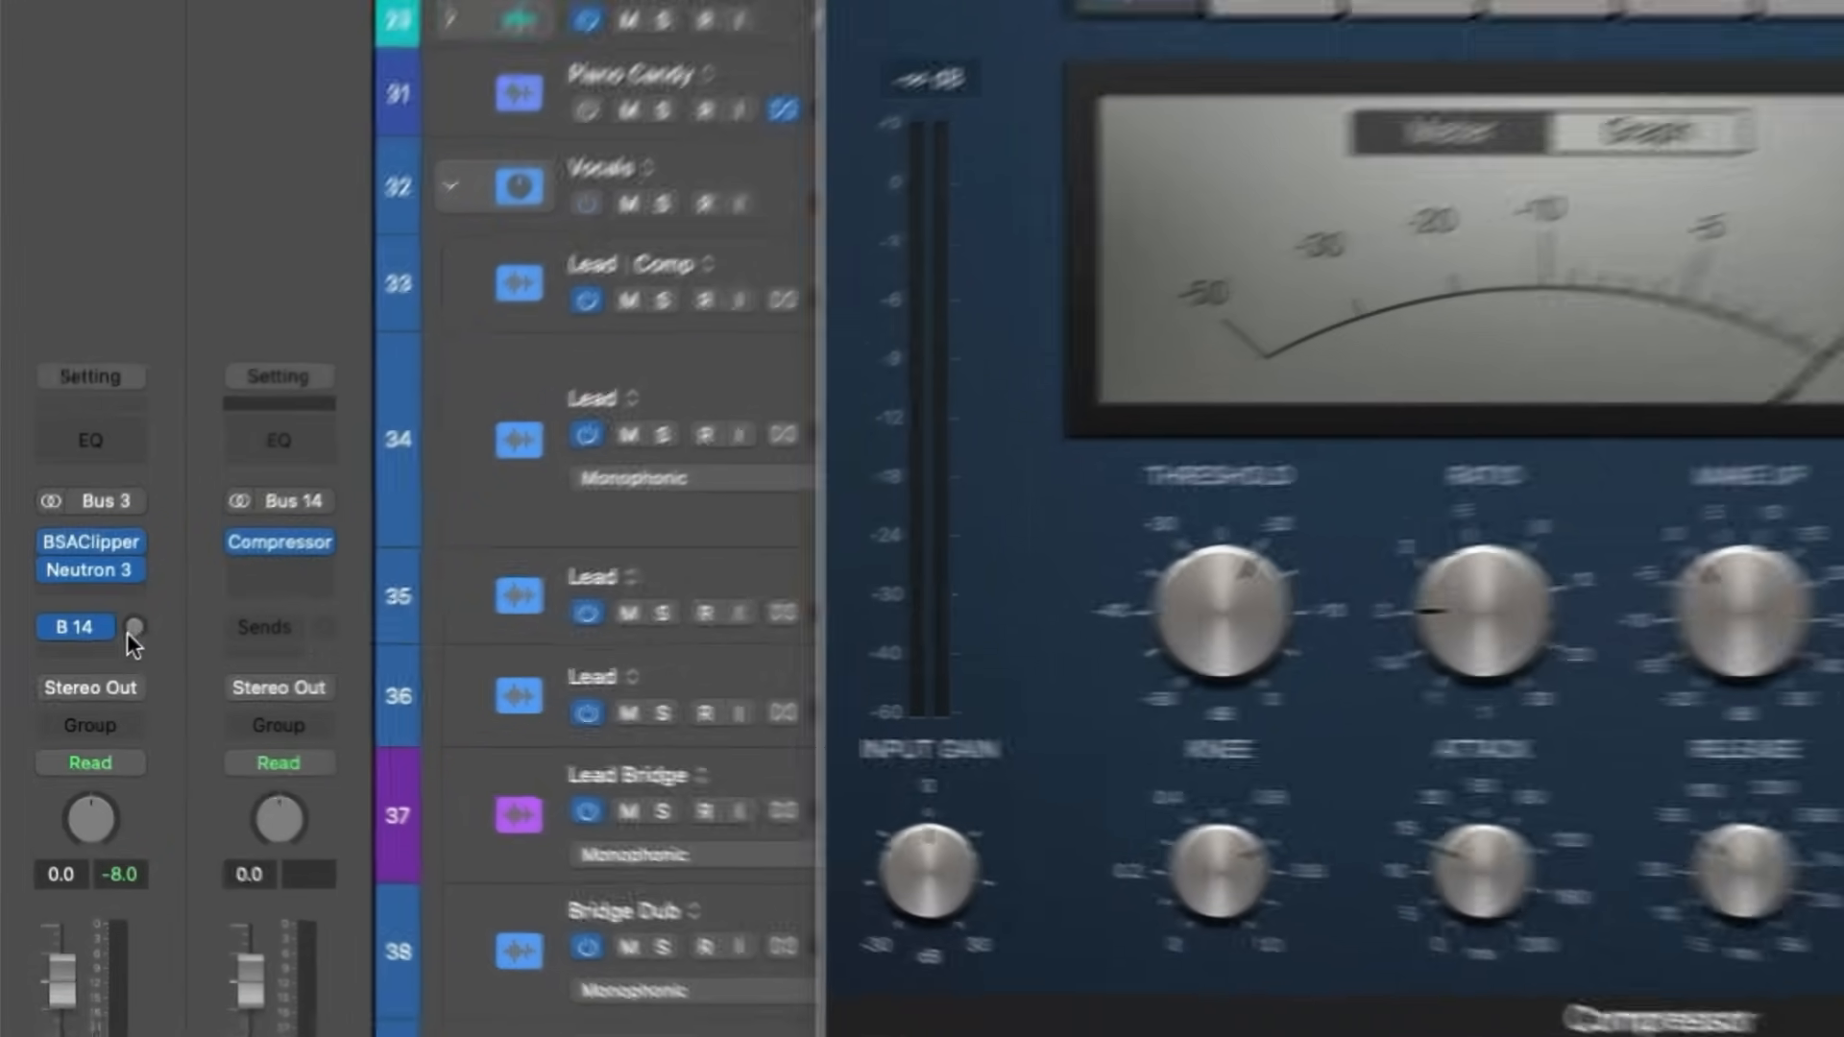
left_click(134, 627, "alt")
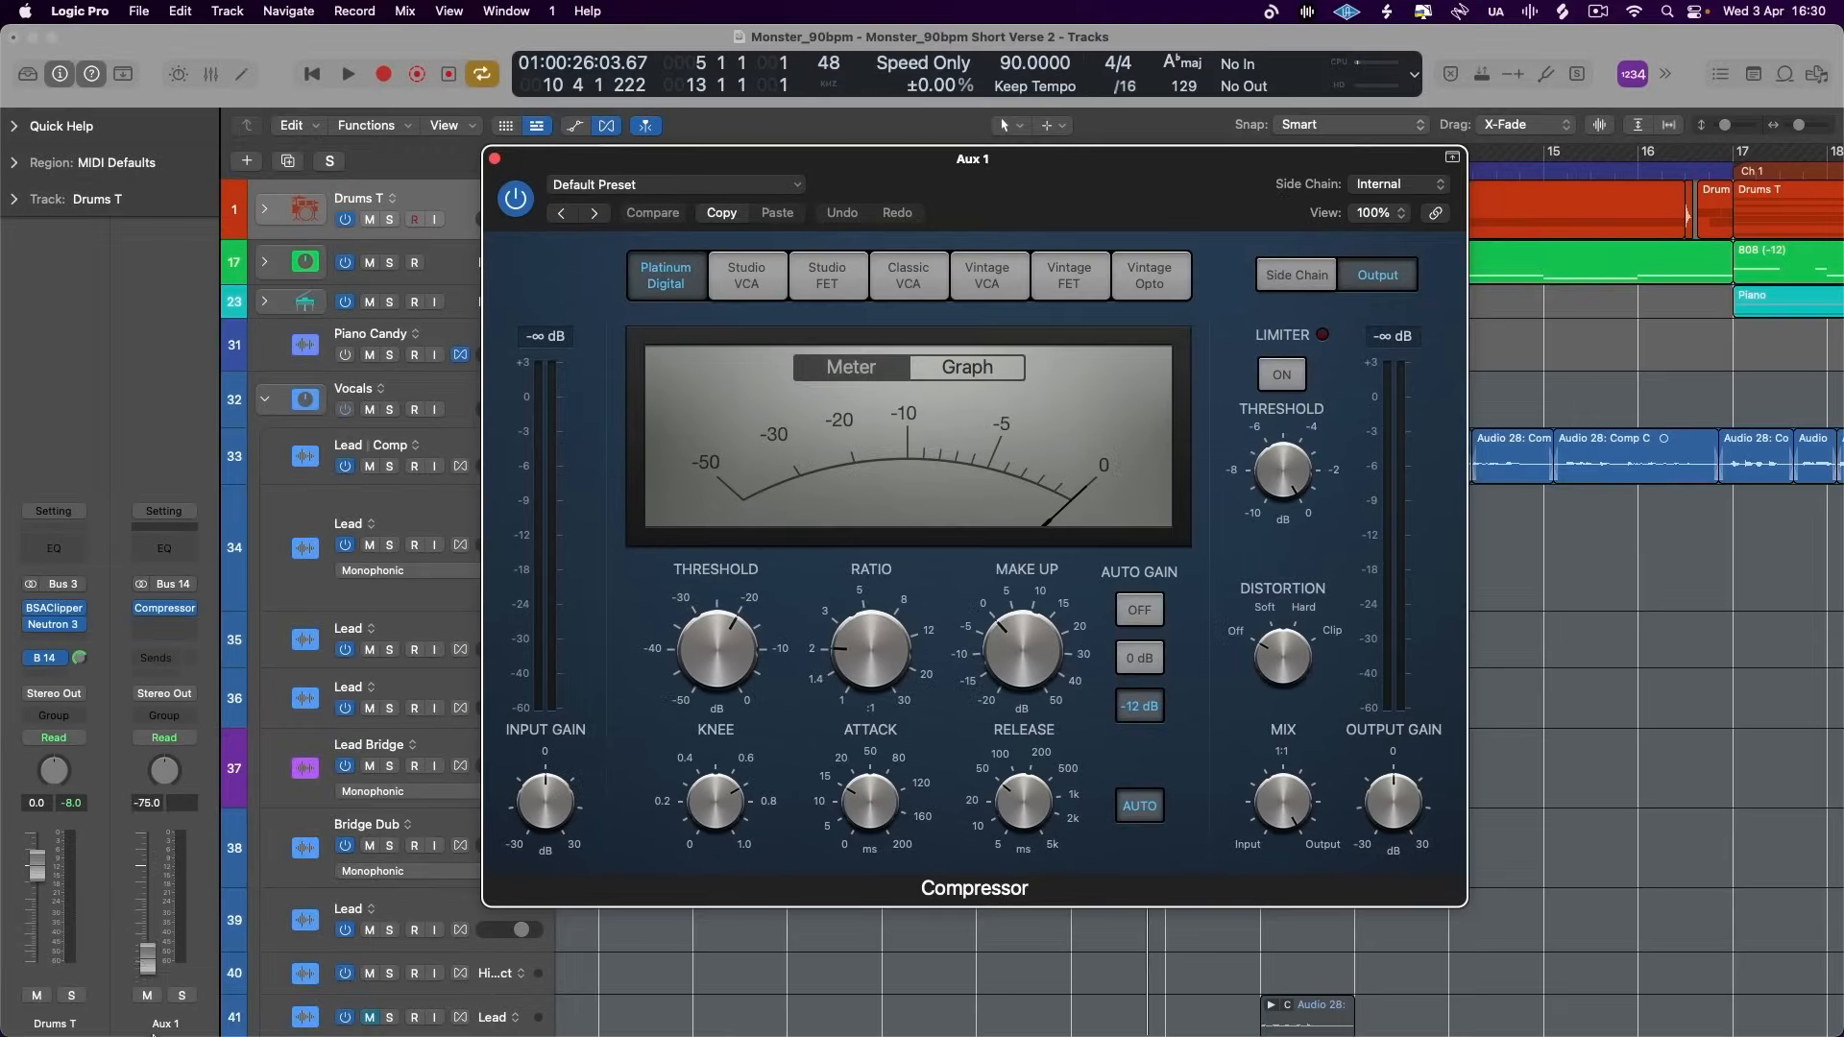
- Set the Aux 1 fader to 0.0 dB and switch its compressor to the Vintage FET model
left_click_drag(149, 957, 154, 936)
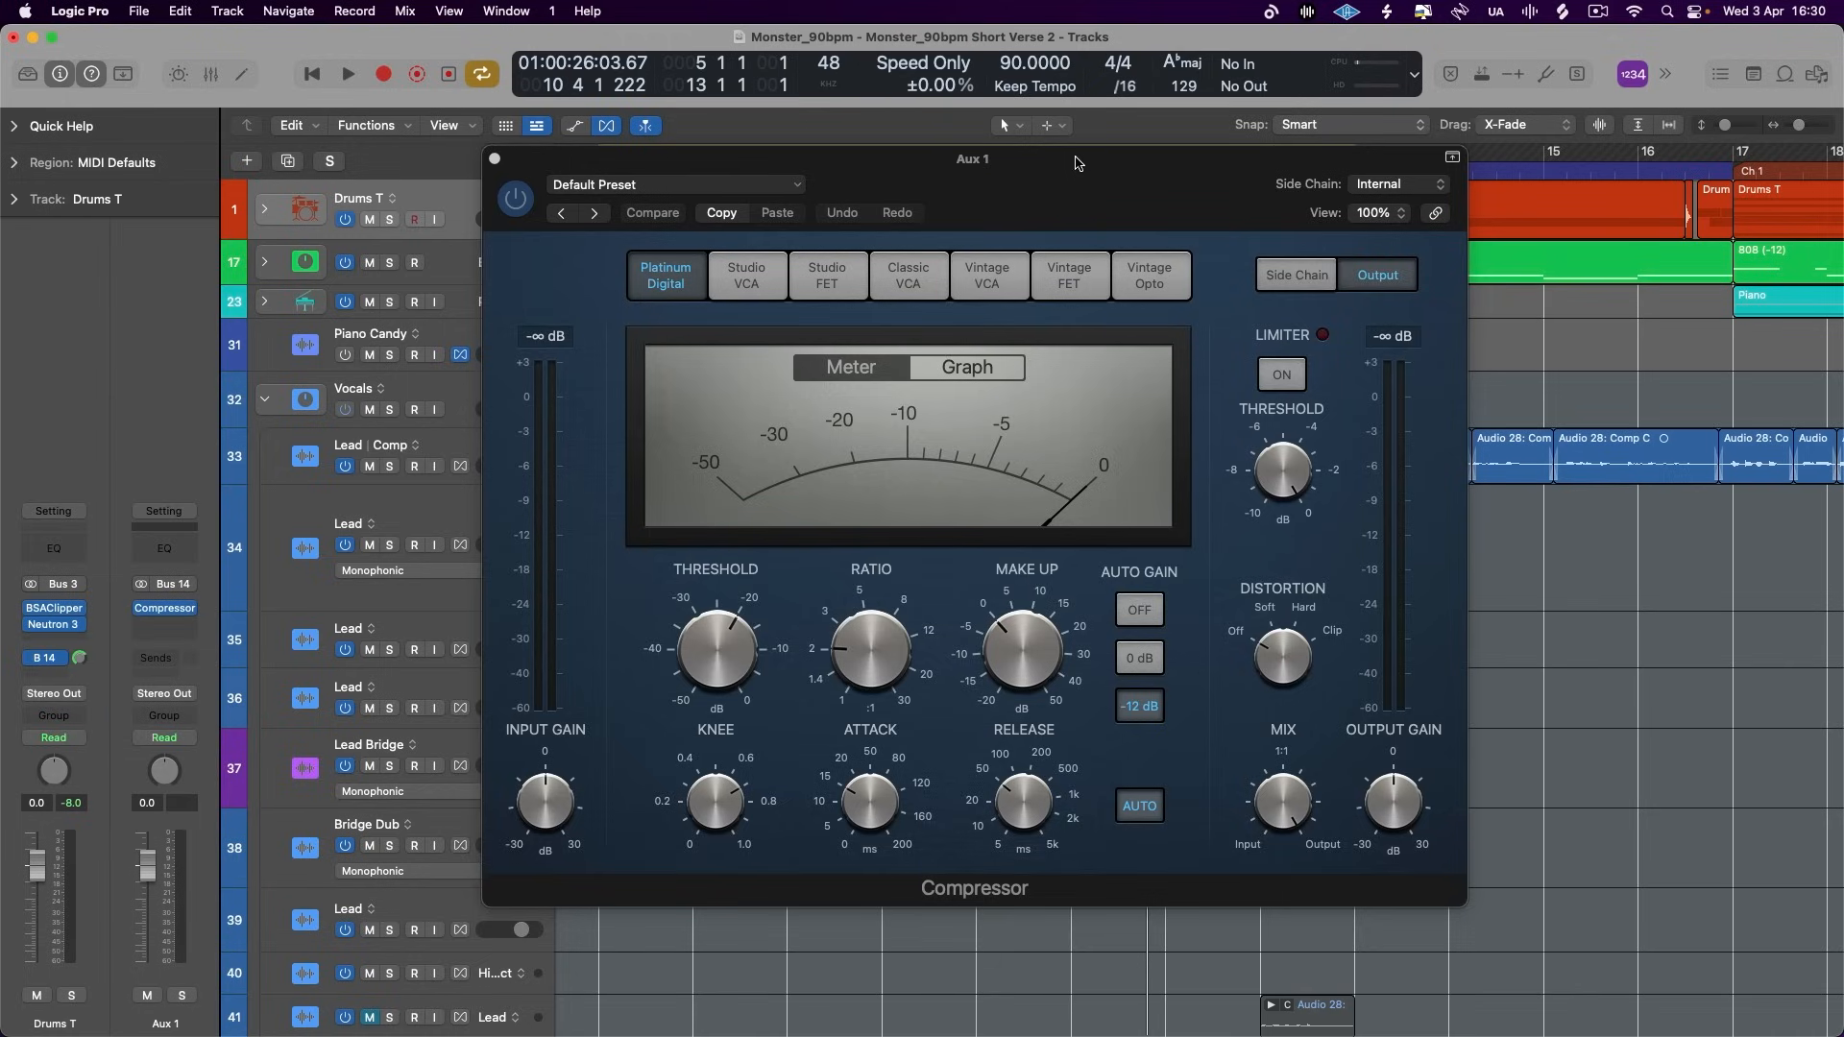
left_click_drag(1090, 186, 1098, 197)
left_click(857, 284)
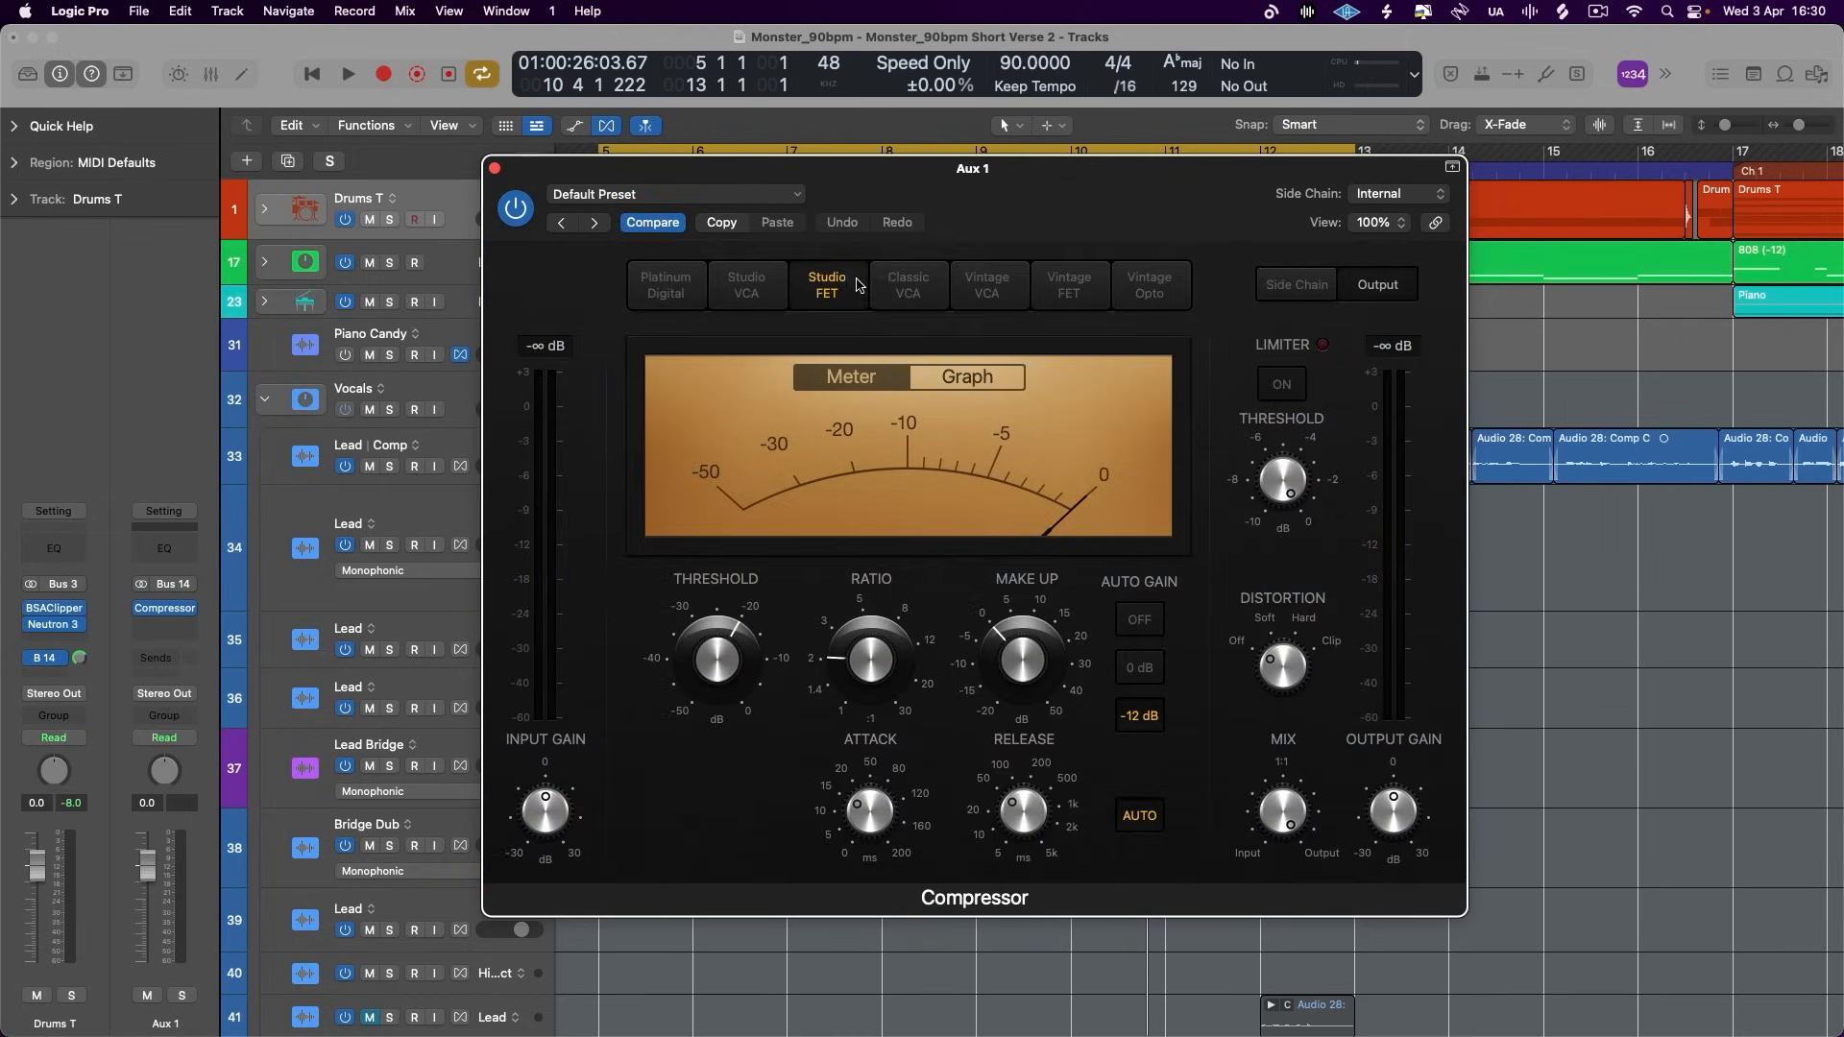
left_click(986, 288)
left_click(1067, 285)
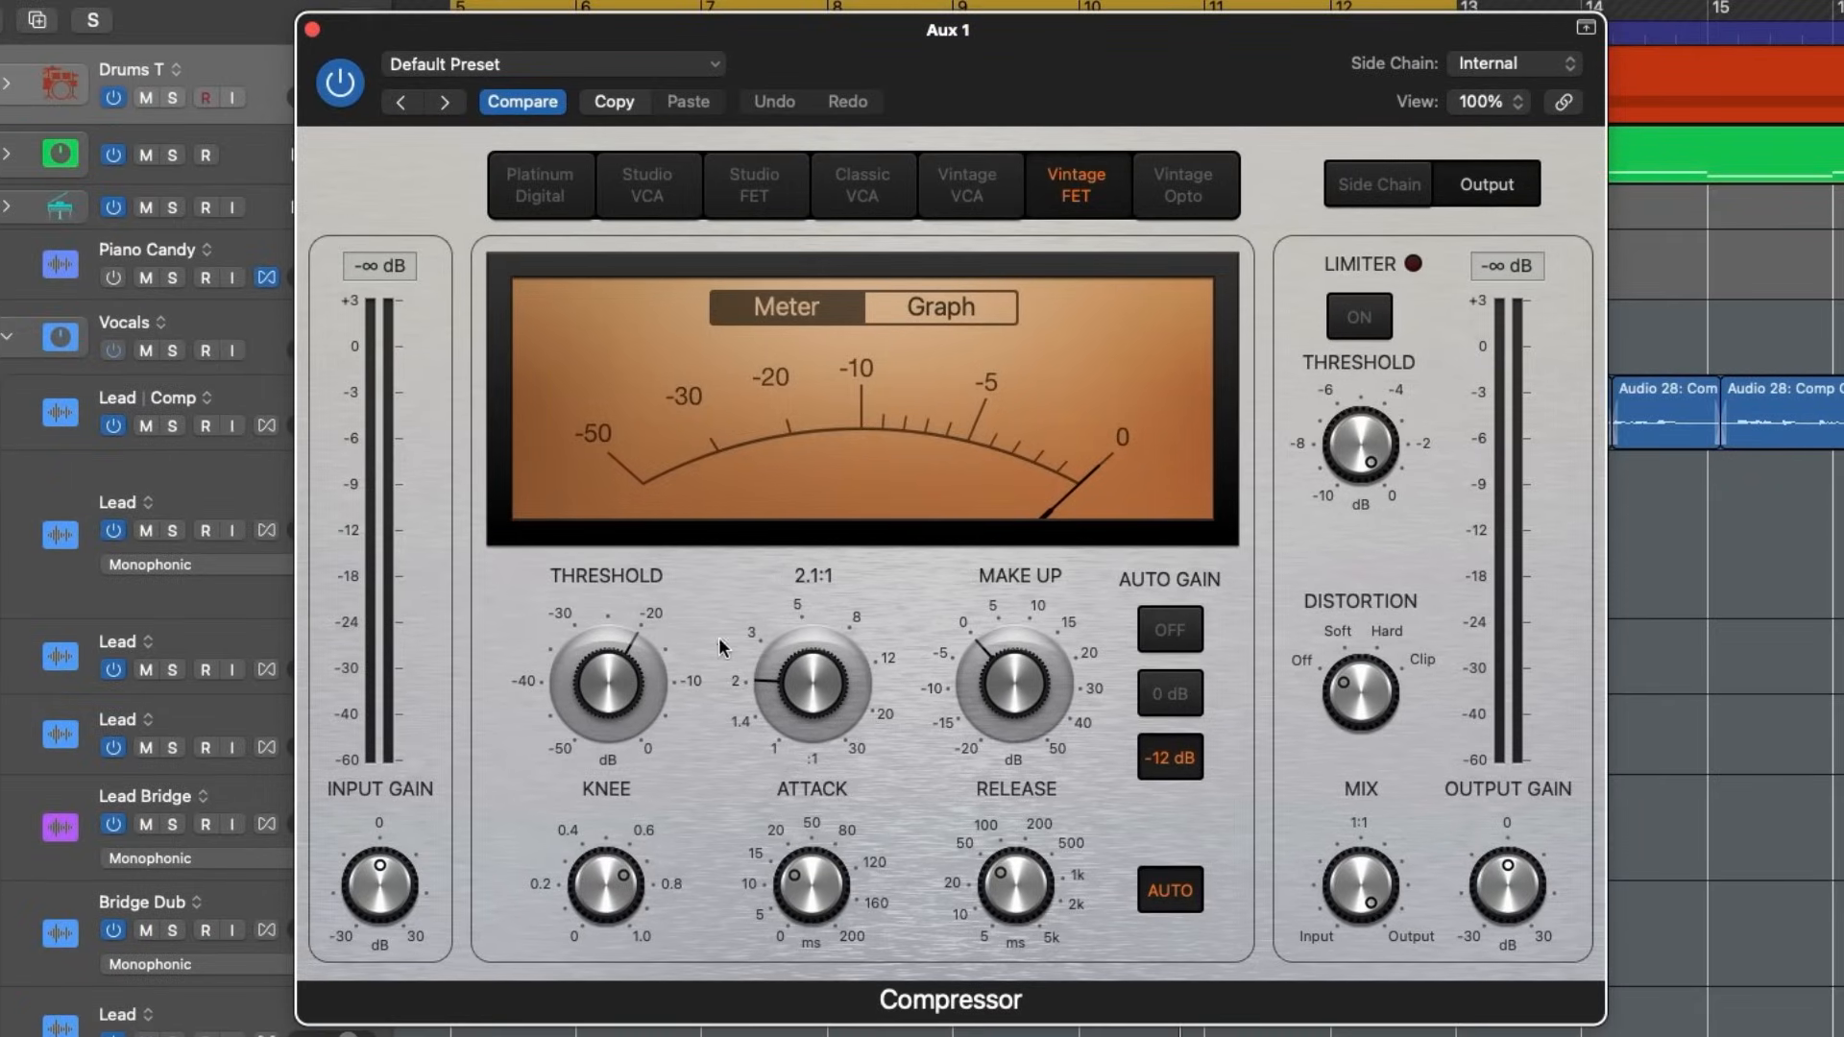
- Set the compressor's ratio to 8.3:1 and its threshold to -41.5 dB with auto gain off
left_click_drag(612, 677, 632, 865)
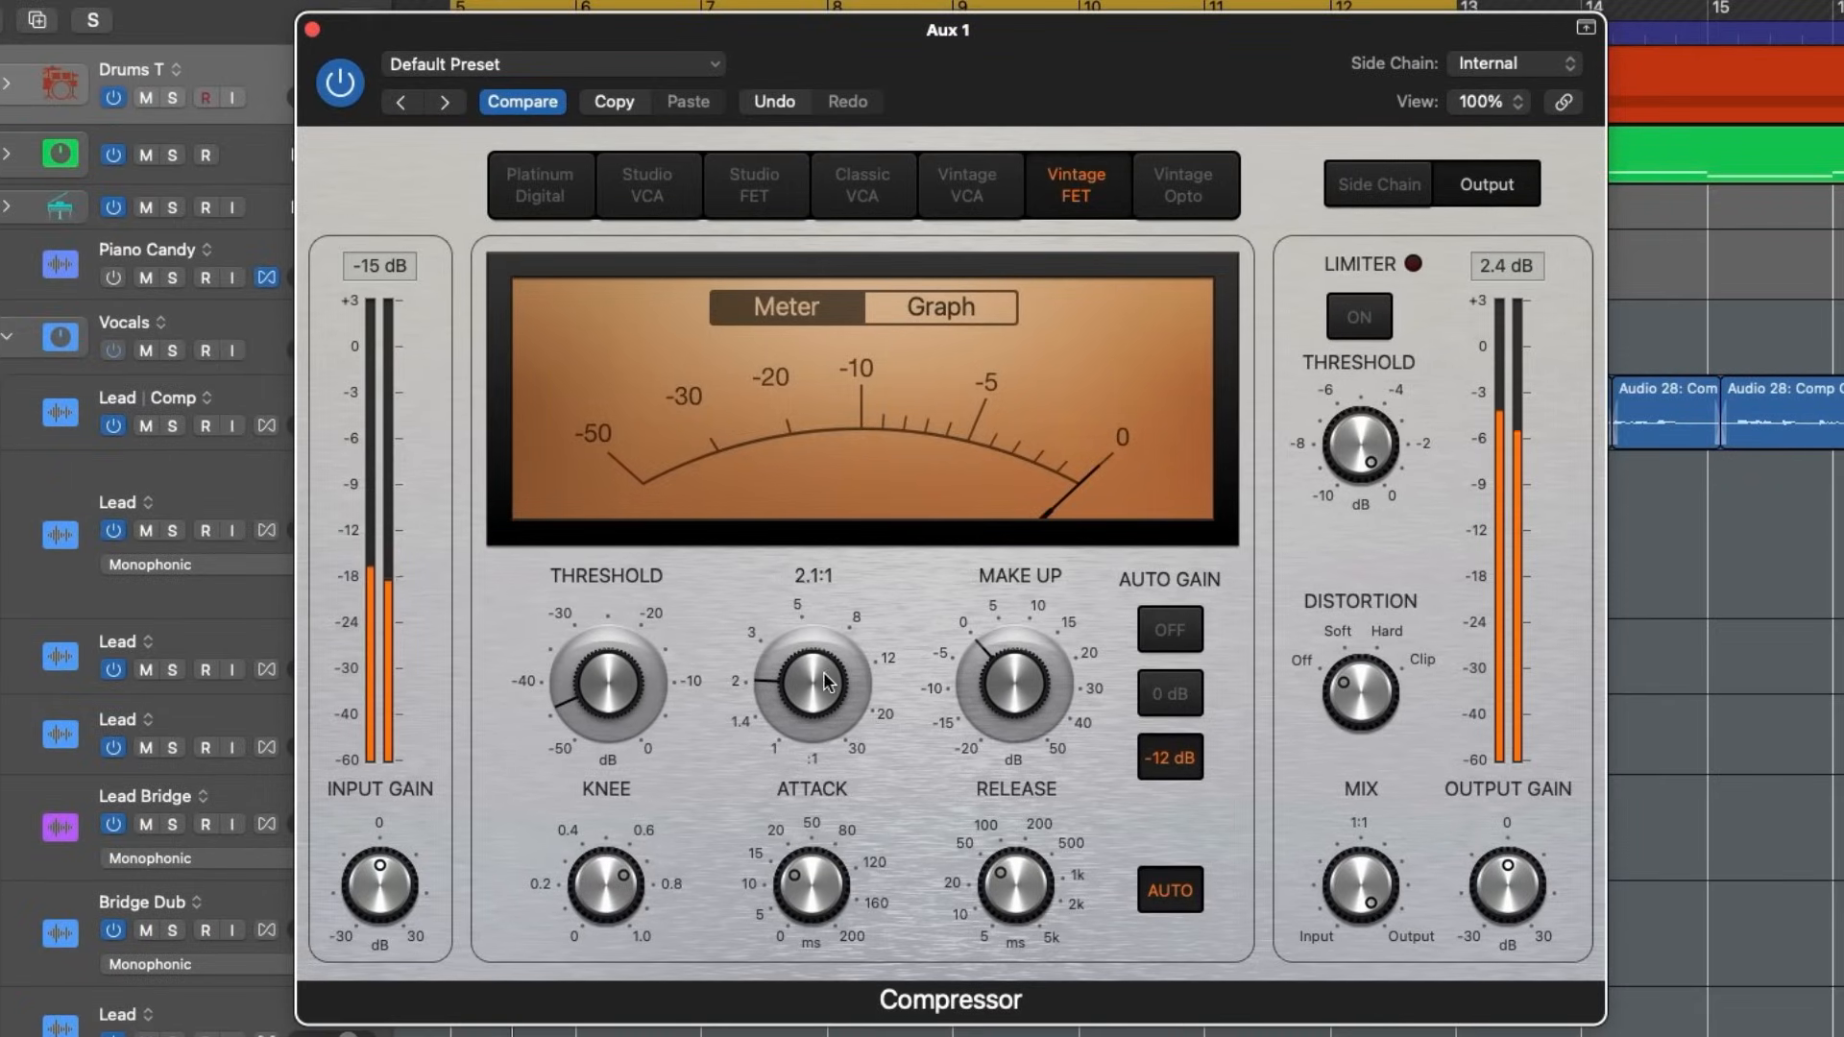
left_click_drag(824, 682, 828, 634)
left_click(1162, 639)
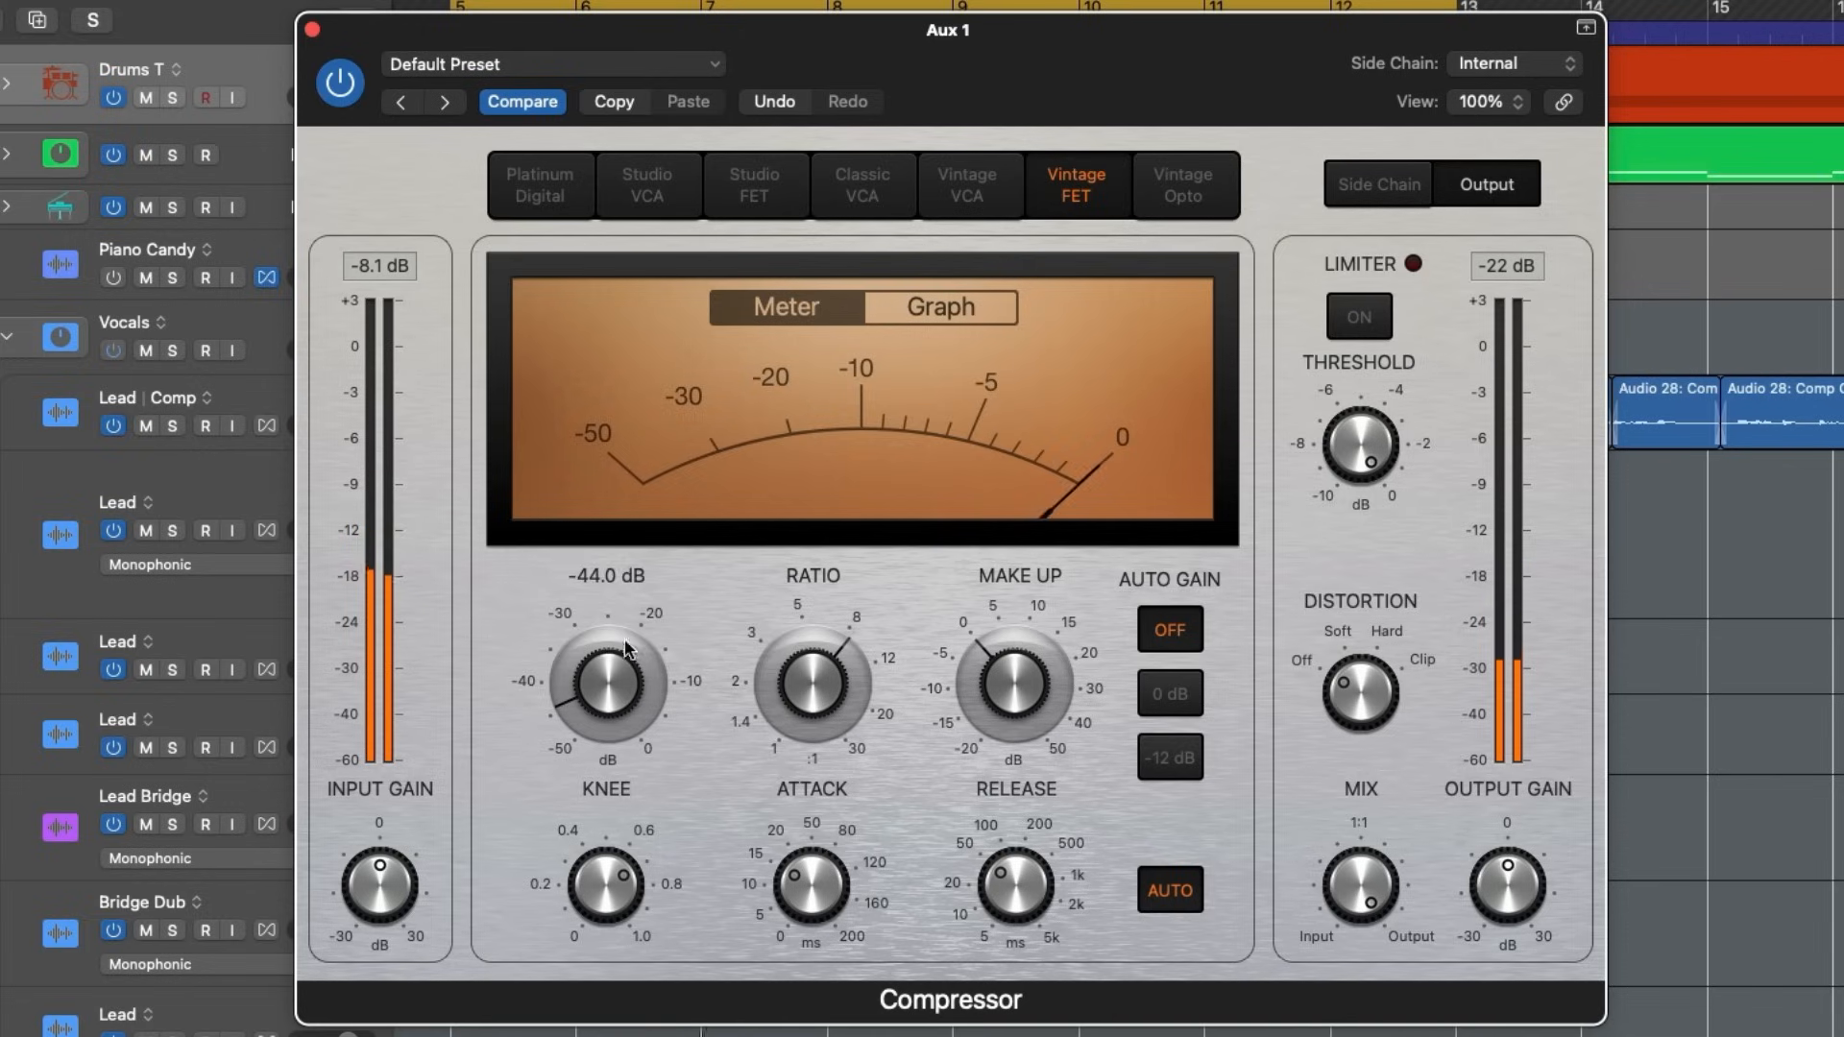
left_click_drag(622, 651, 622, 641)
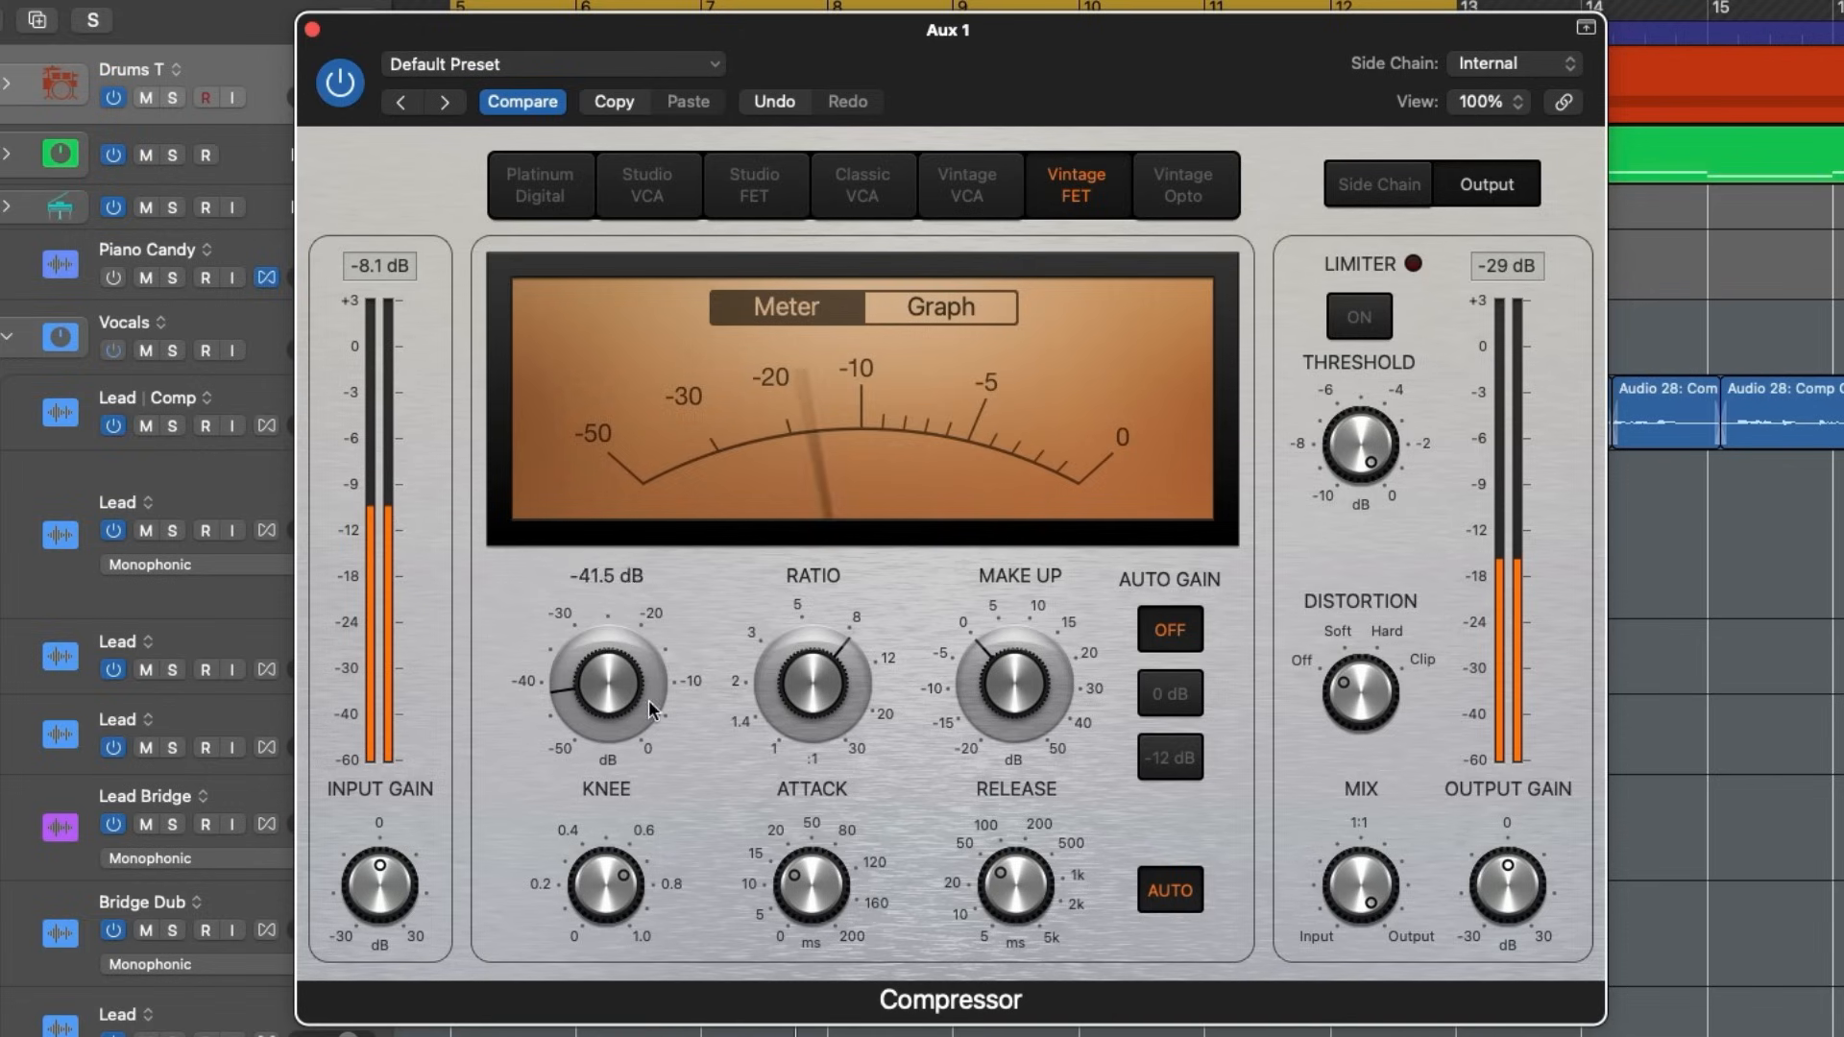
- Set the distortion to Hard and try the output limiter, leaving it off with its threshold at -0.1 dB
left_click_drag(1368, 712, 1368, 687)
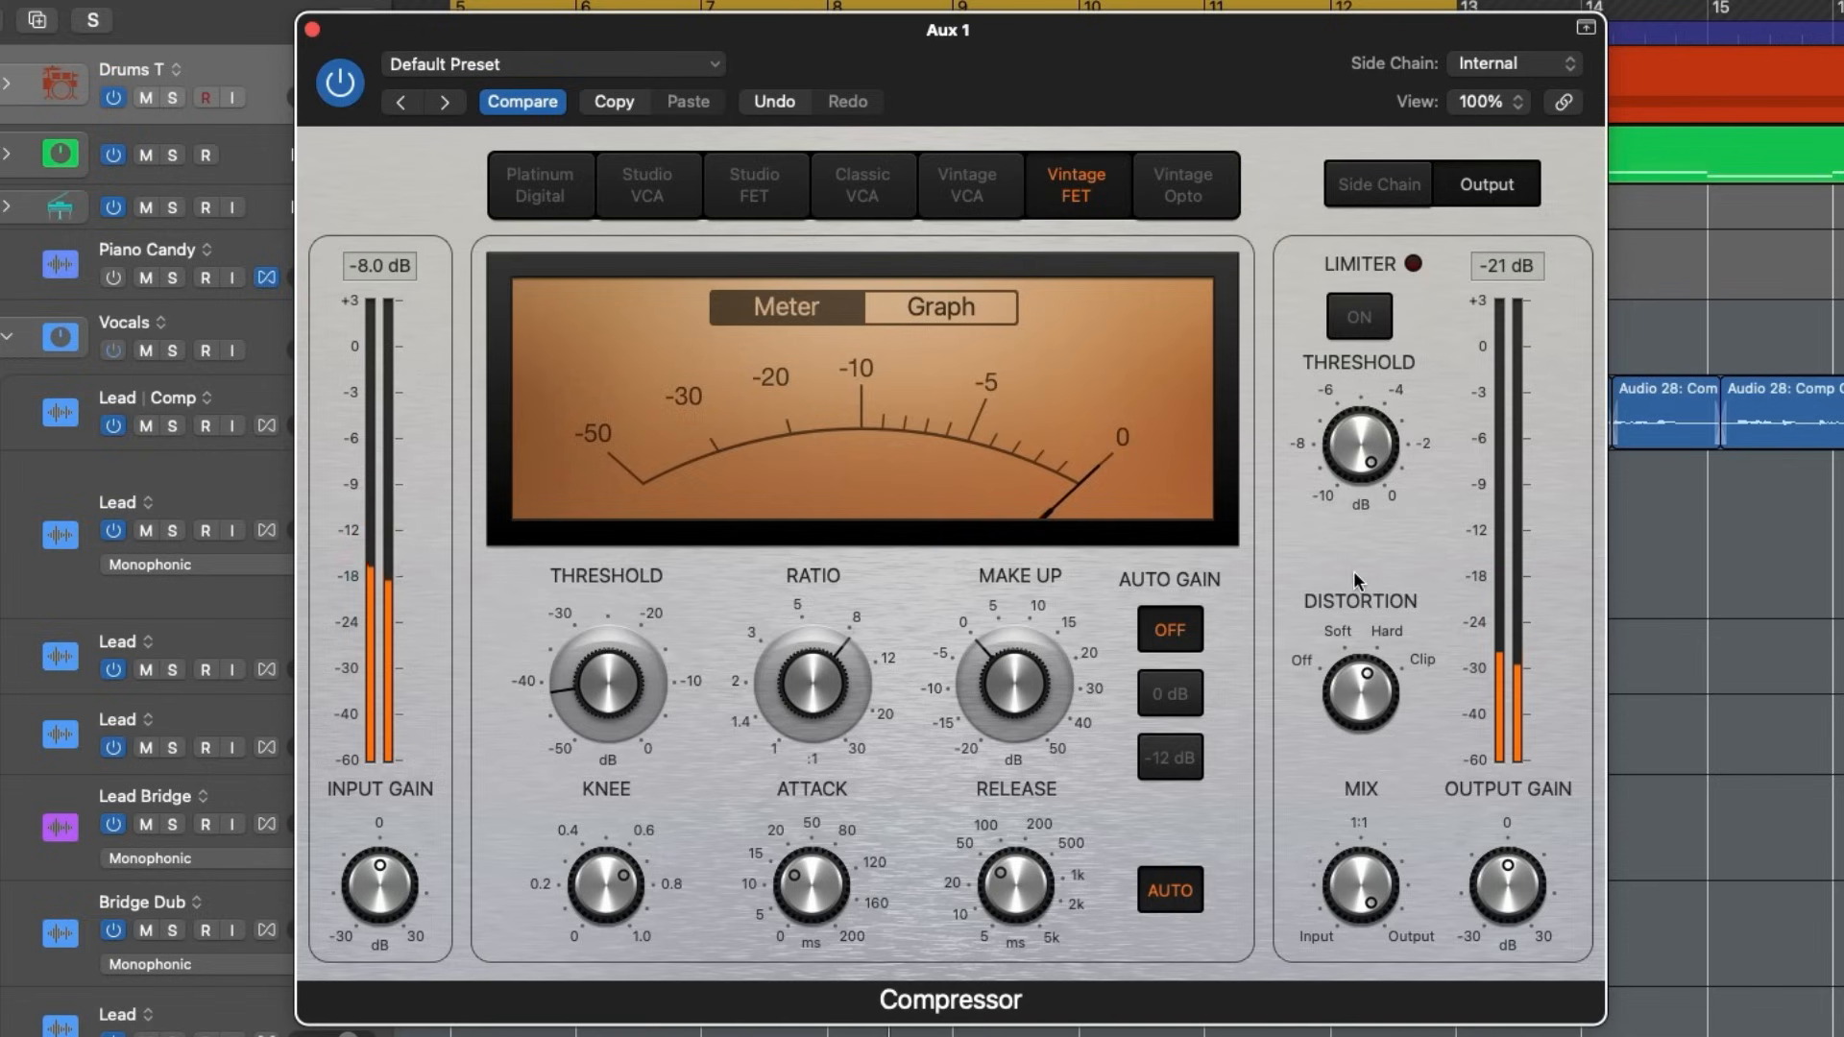
left_click(1364, 309)
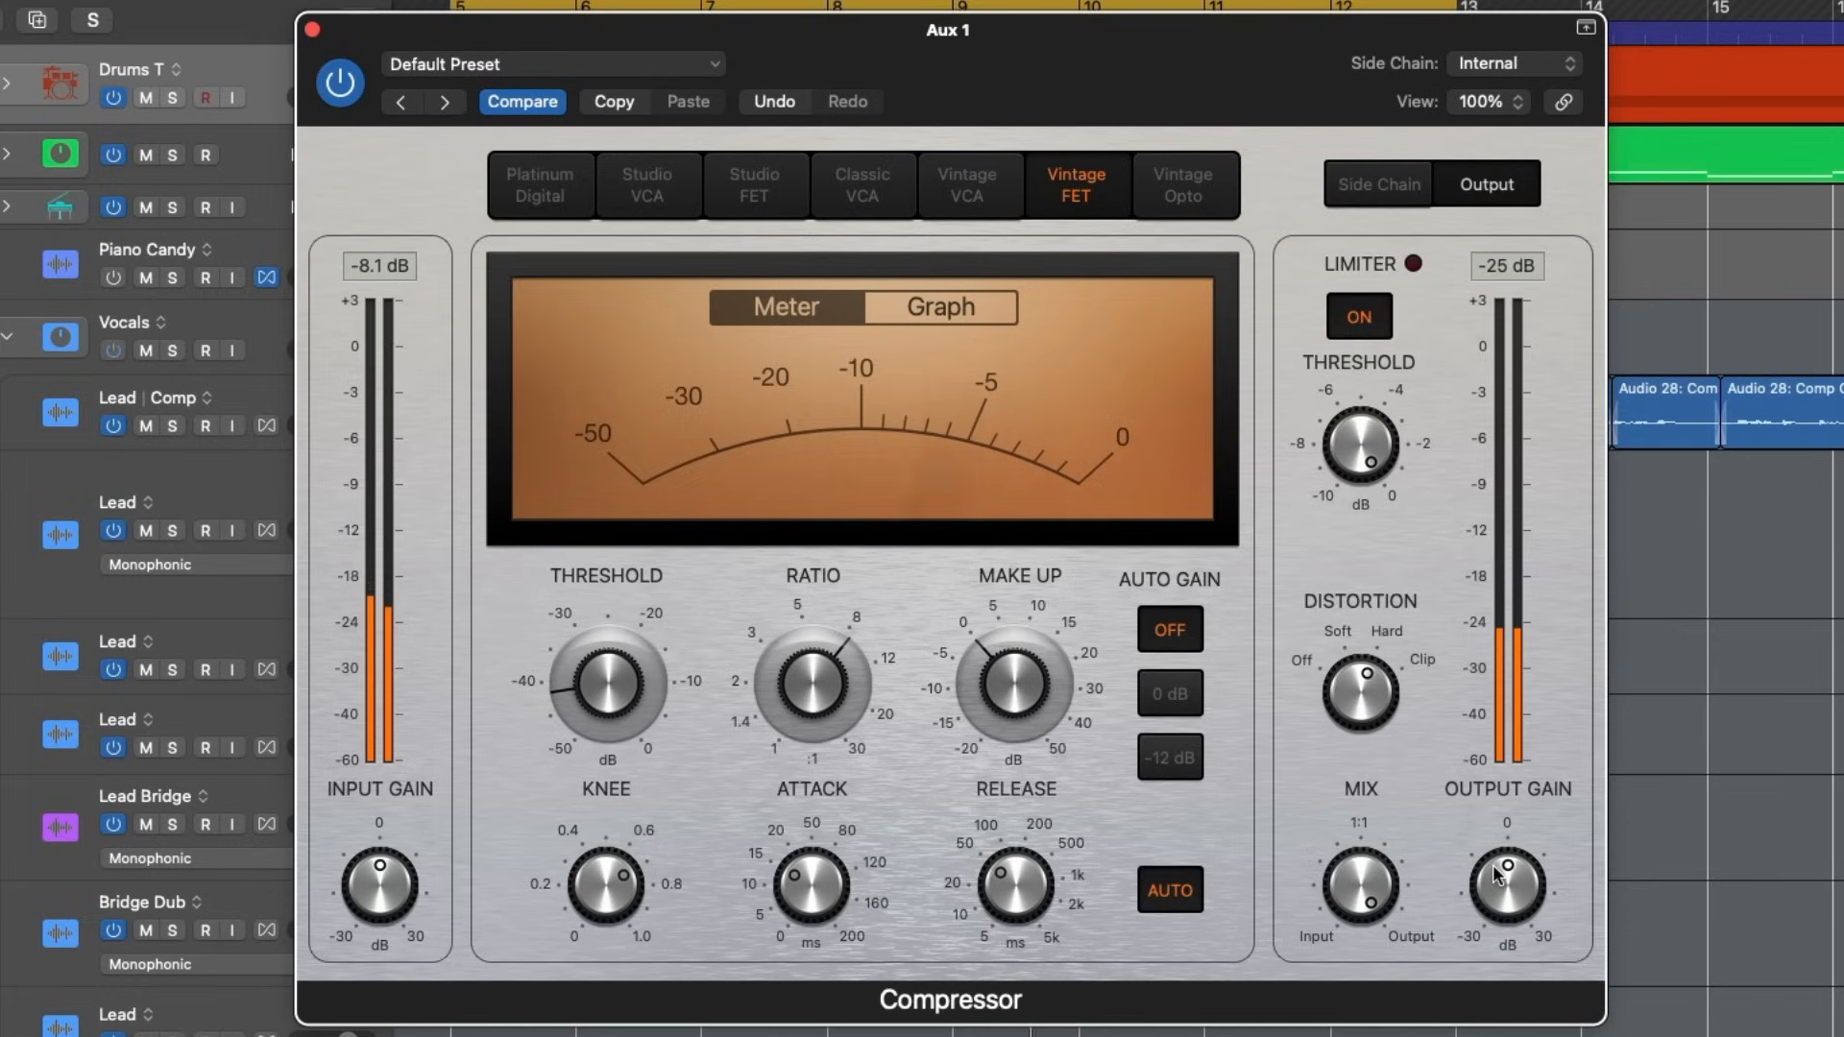
left_click(1359, 318)
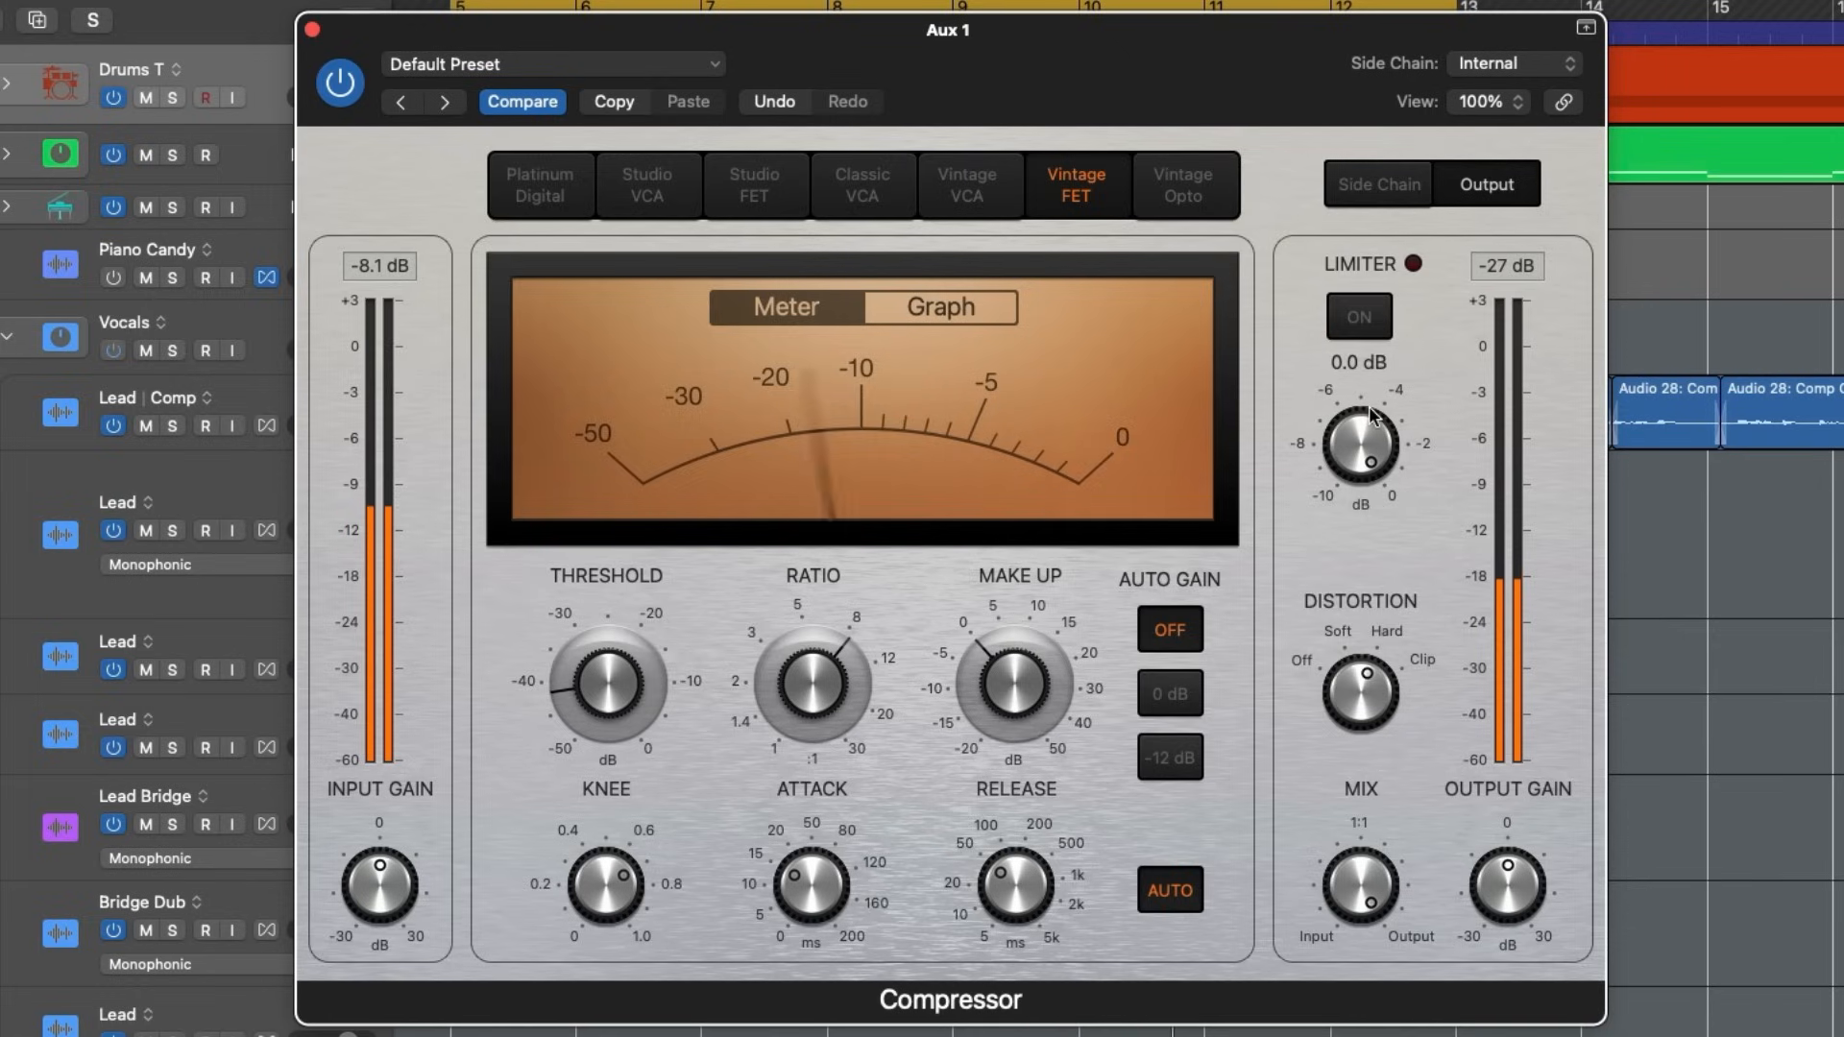
left_click(1359, 317)
left_click_drag(1360, 441, 1365, 365)
left_click(1358, 316)
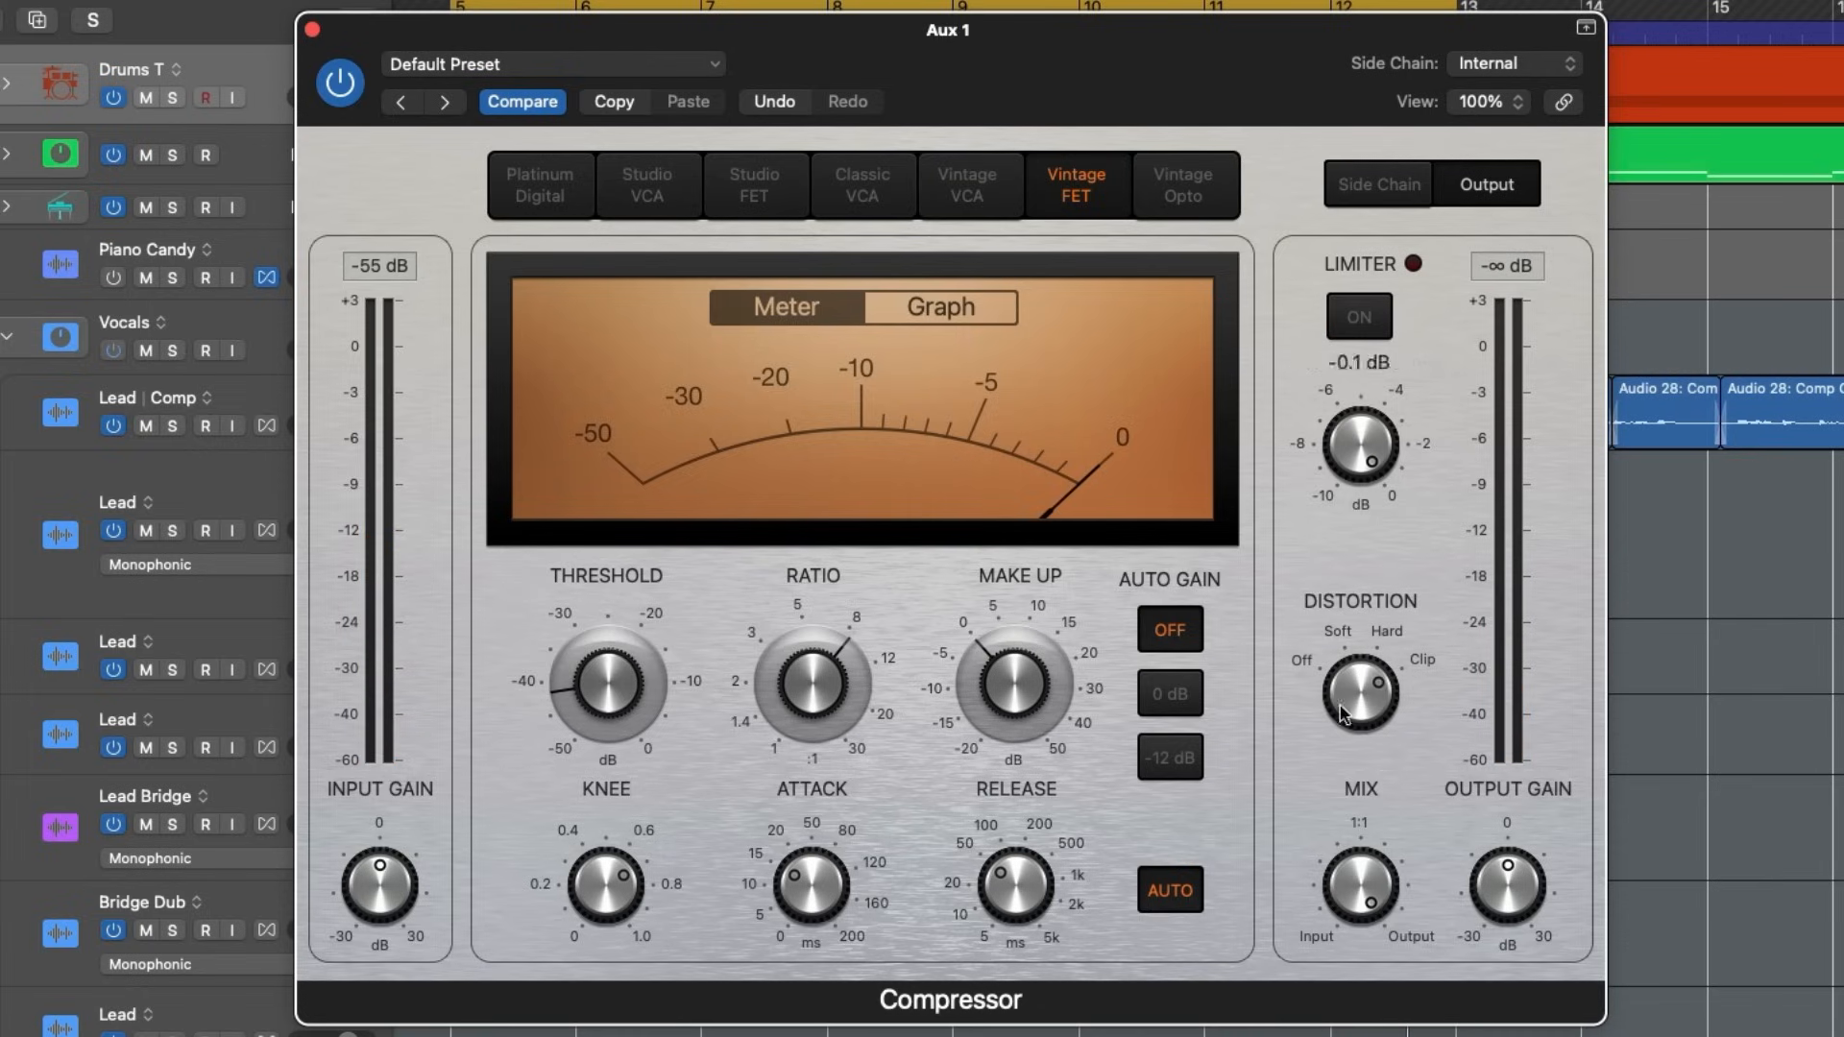
- During playback, set the ratio to 11.0:1 and the make-up gain to 7.0 dB, comparing with the compressor bypassed
key("space")
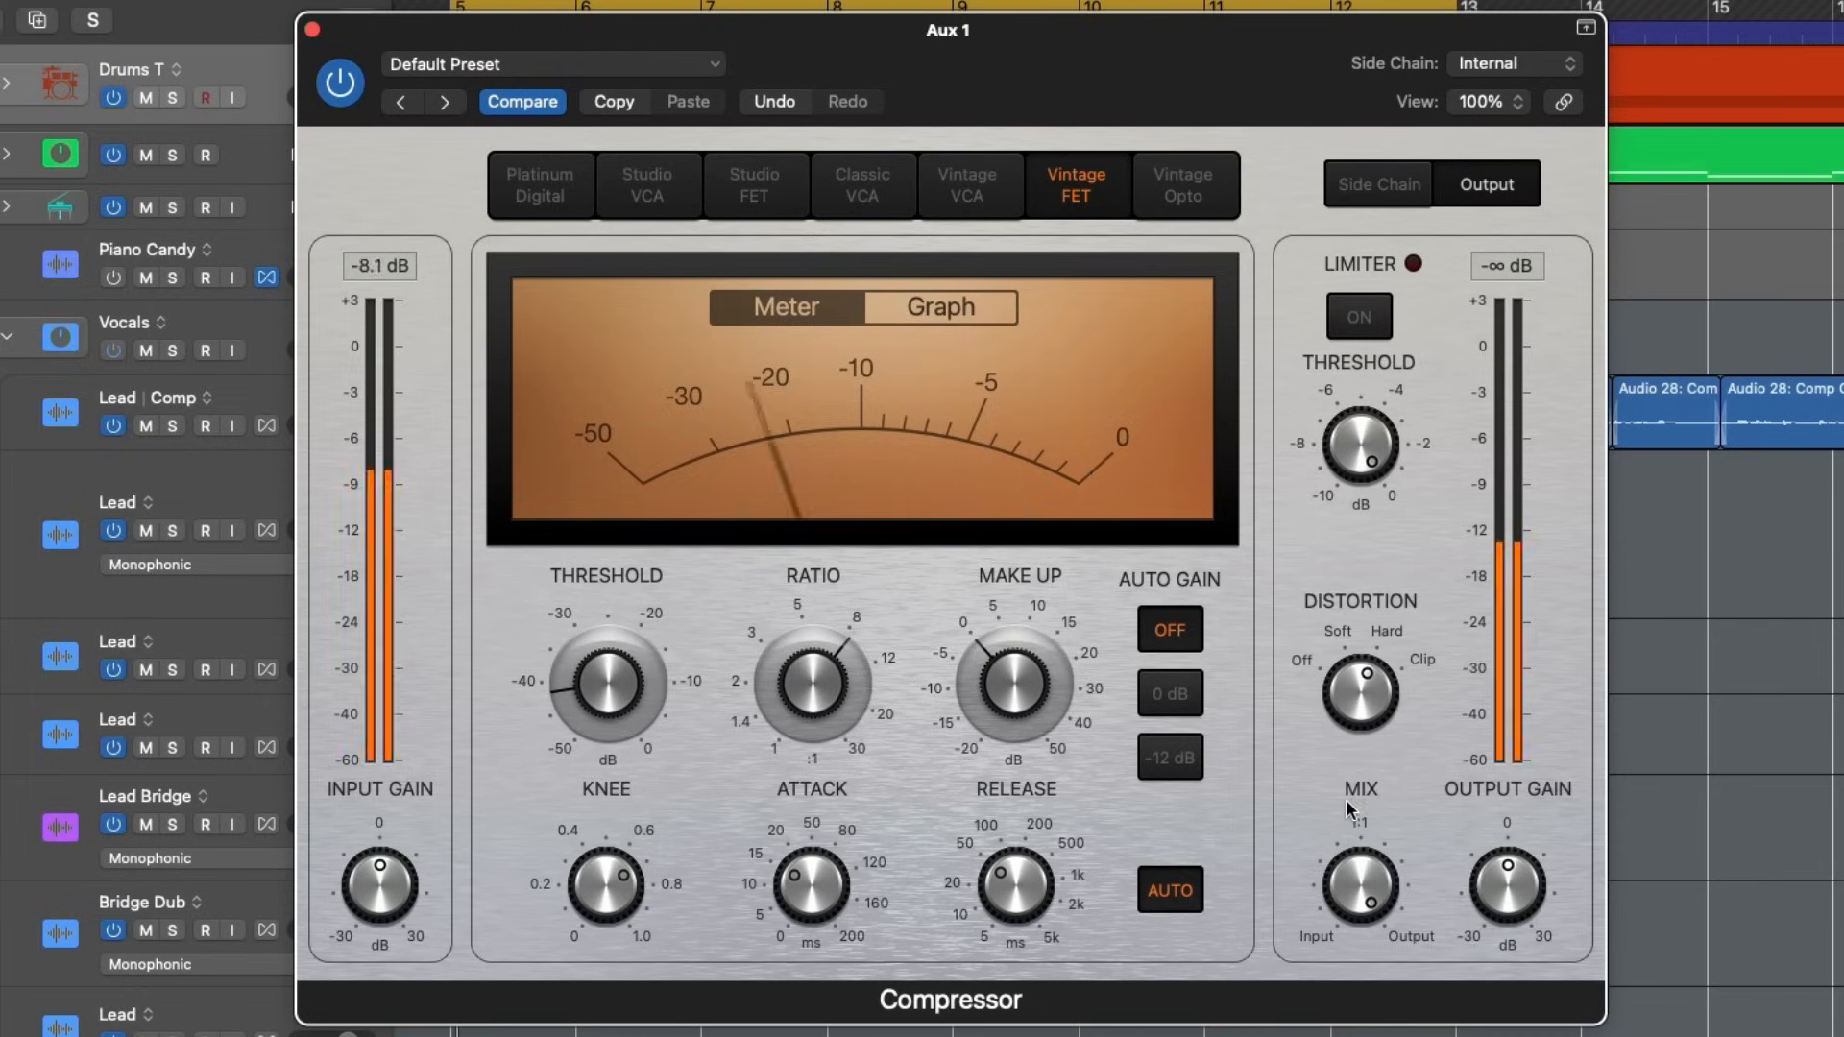
mouse_move(1345, 799)
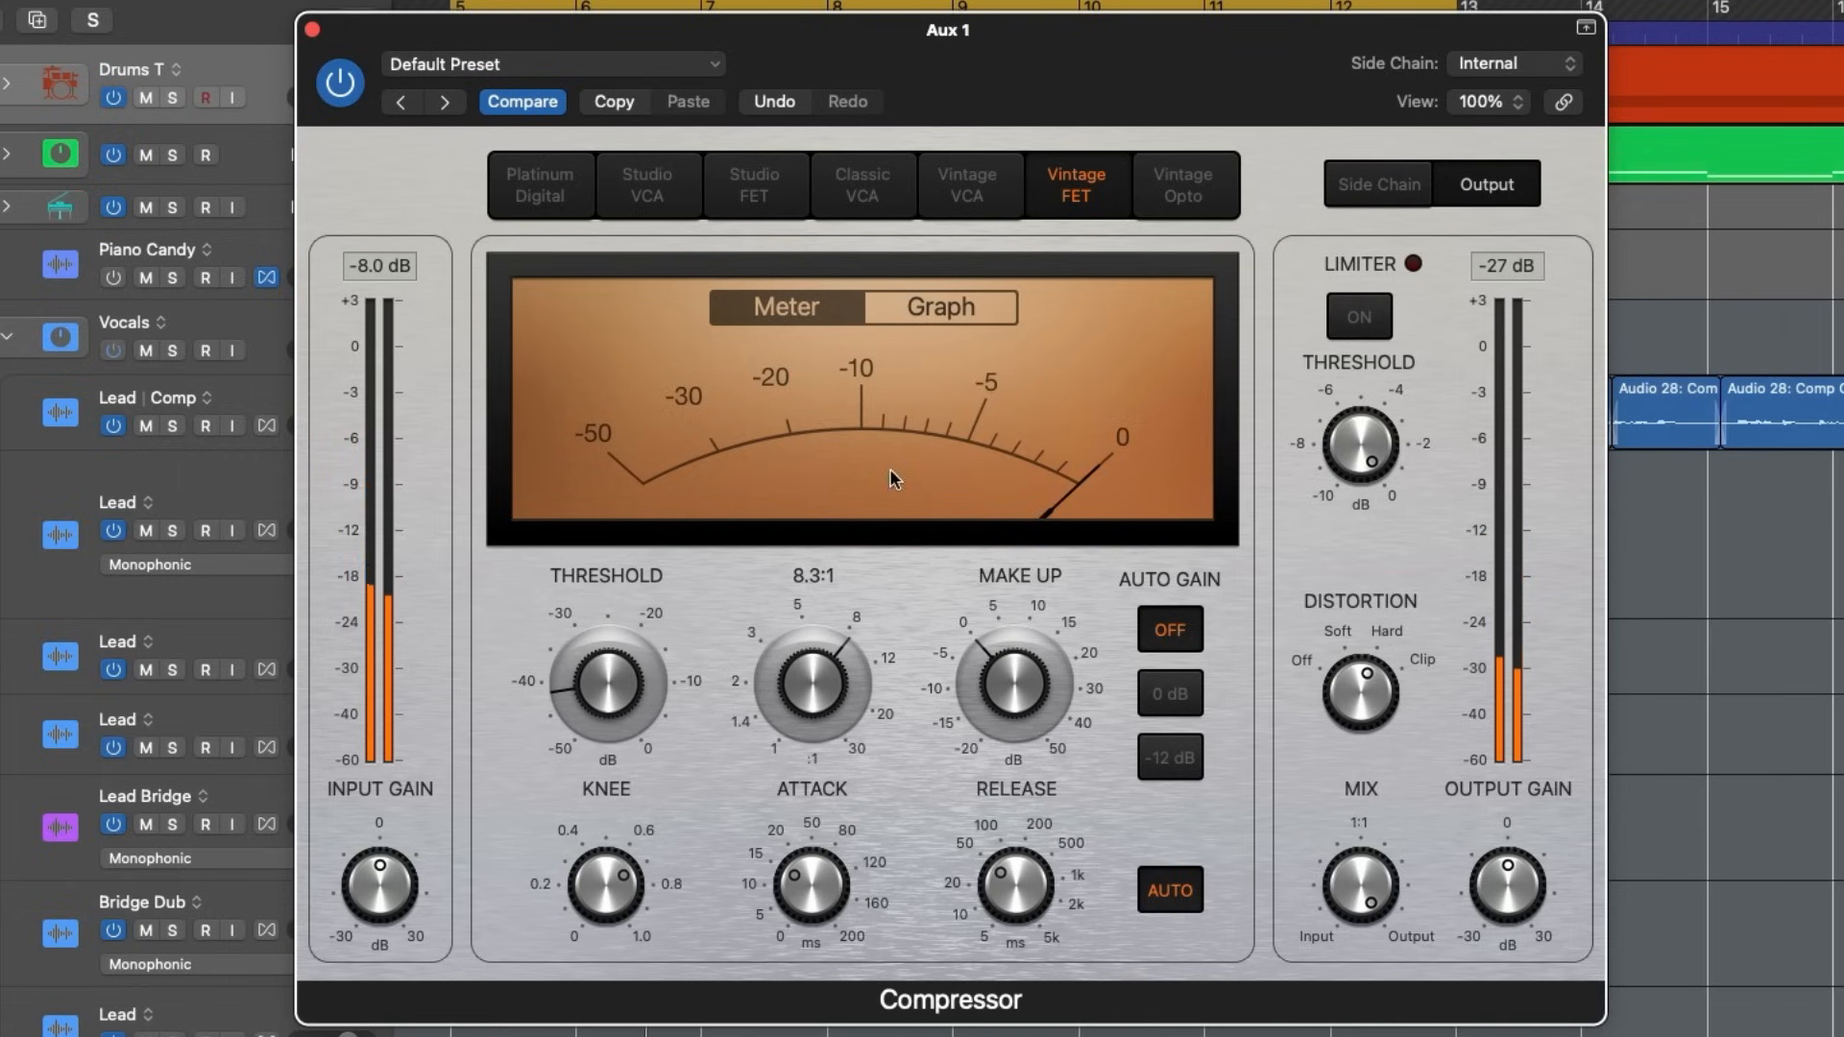
left_click_drag(845, 694, 828, 663)
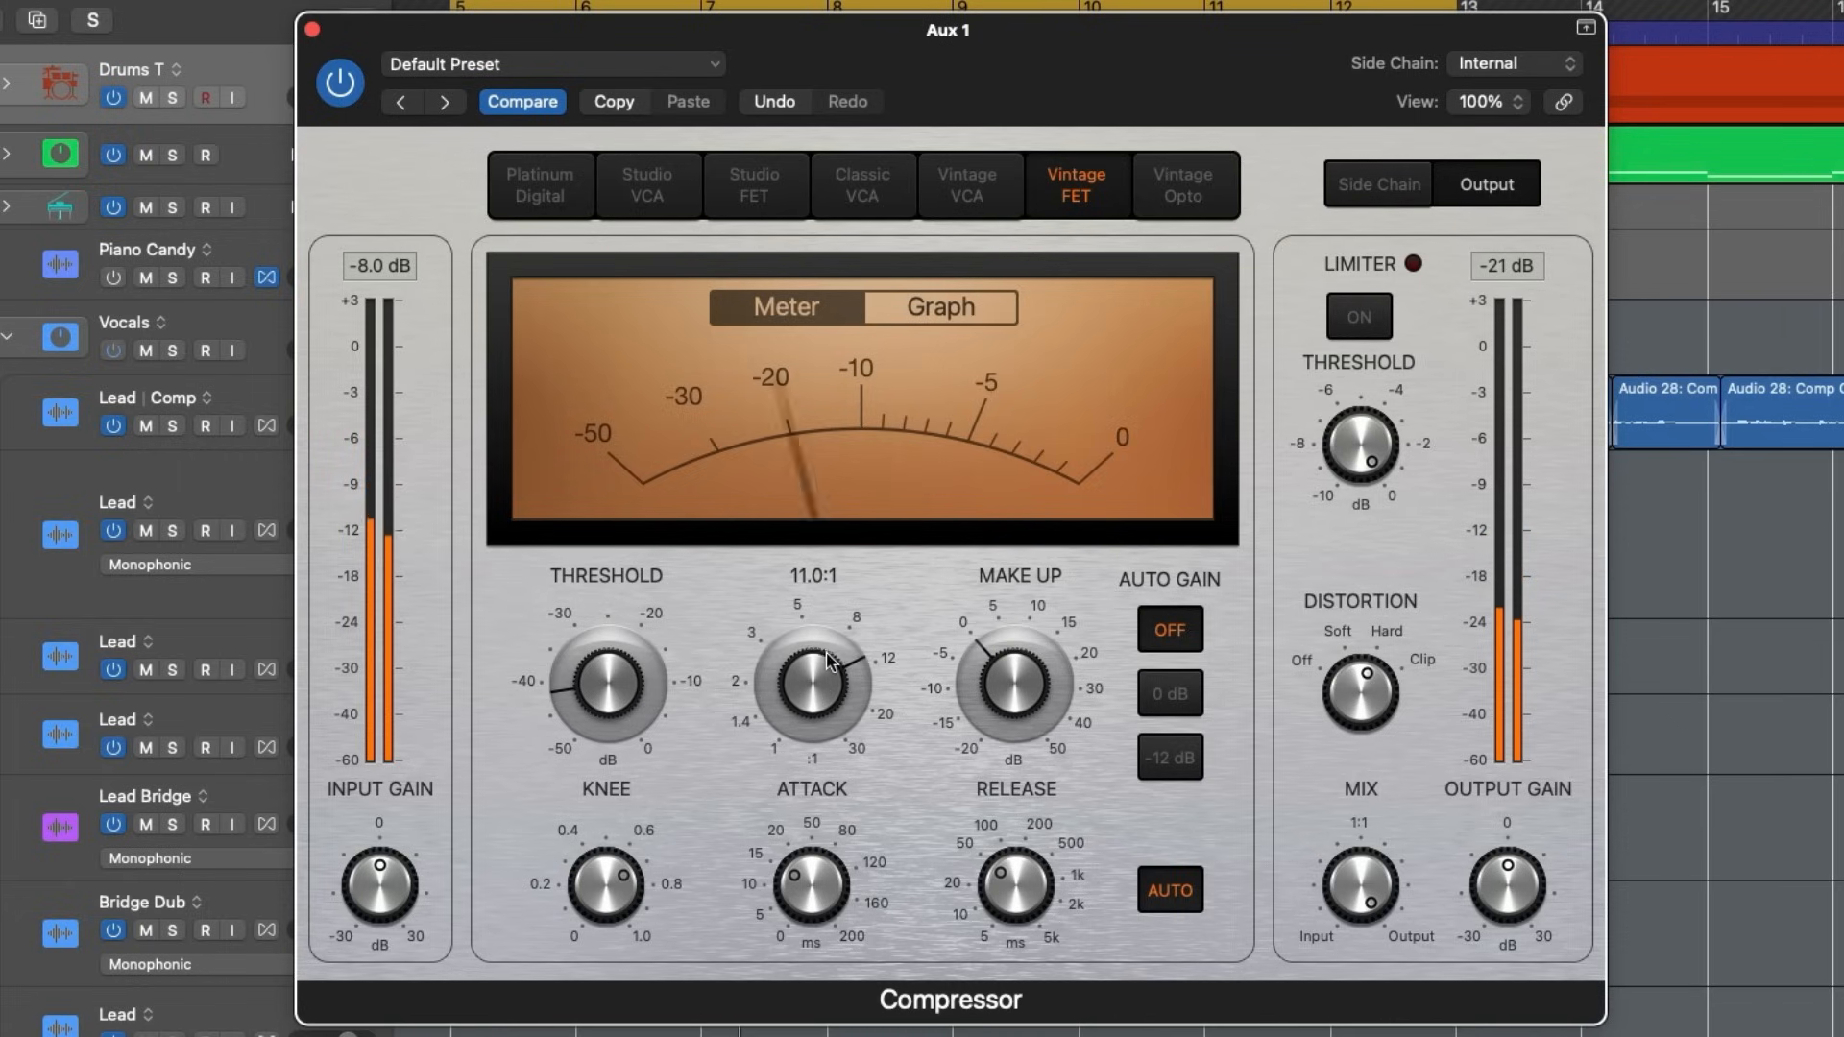
mouse_move(602, 698)
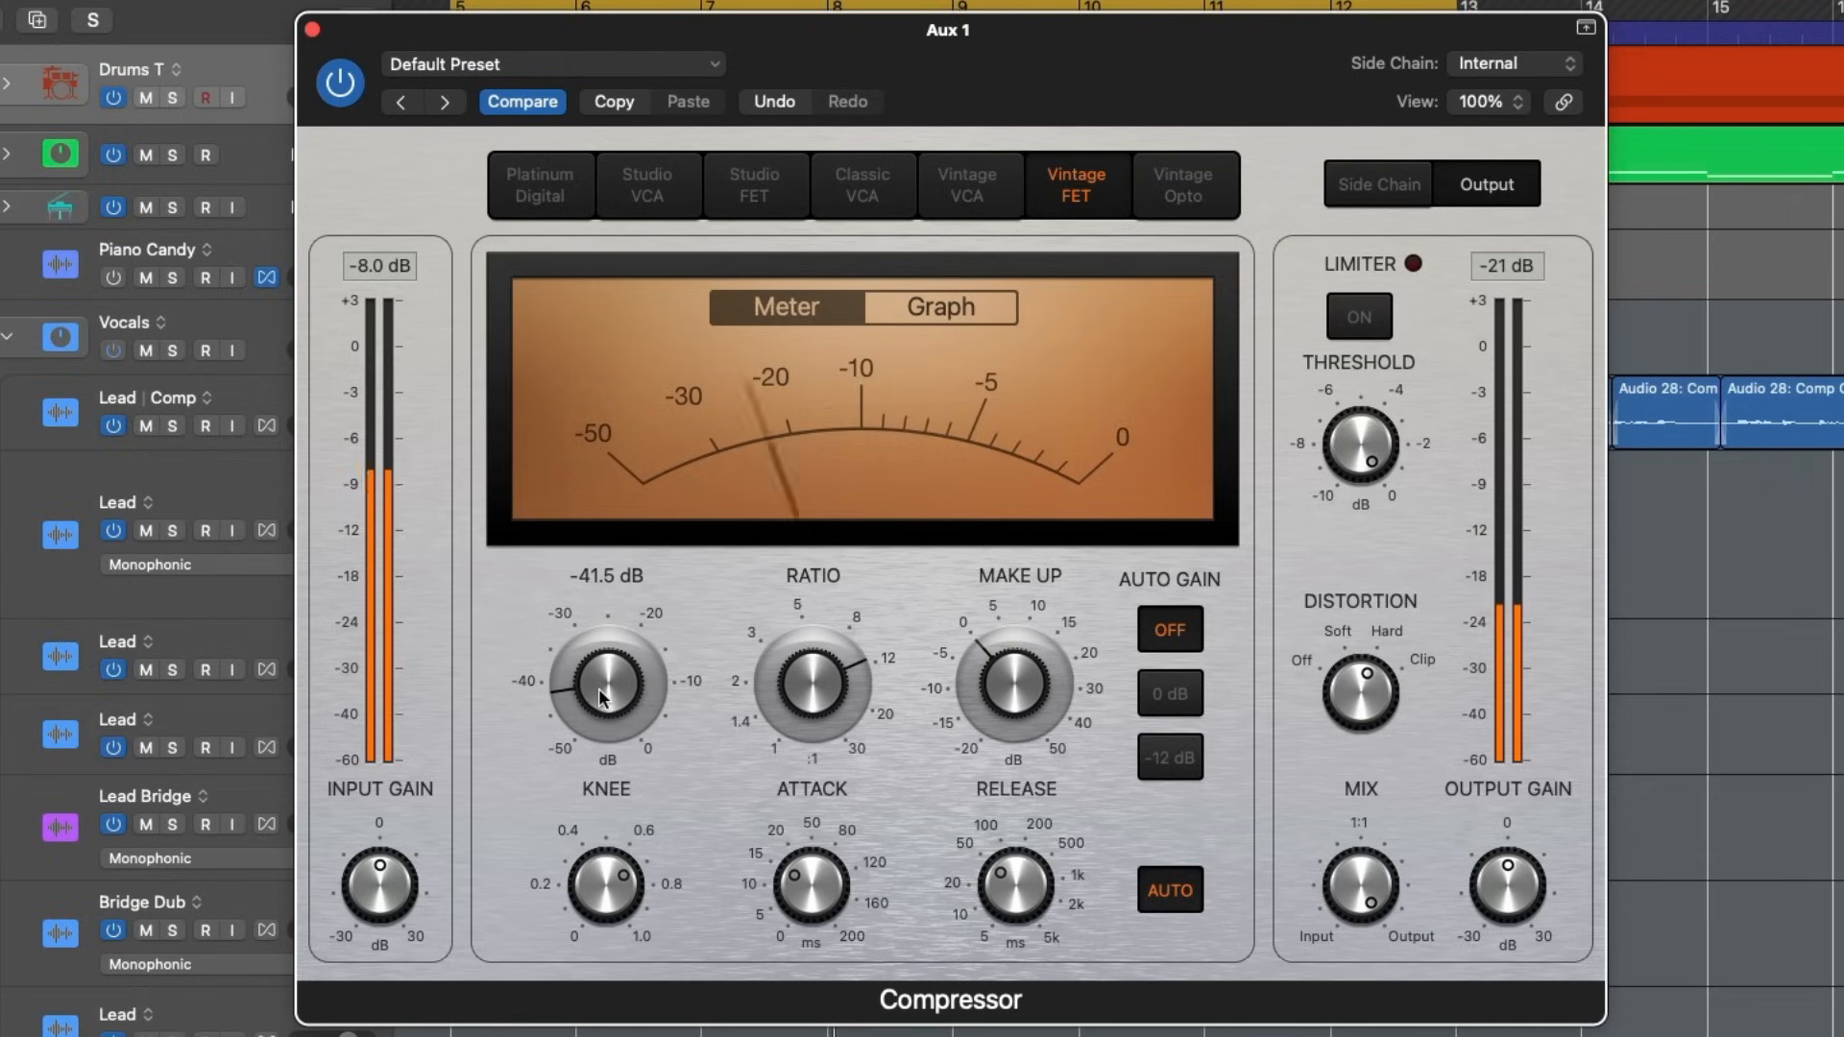
left_click(338, 100)
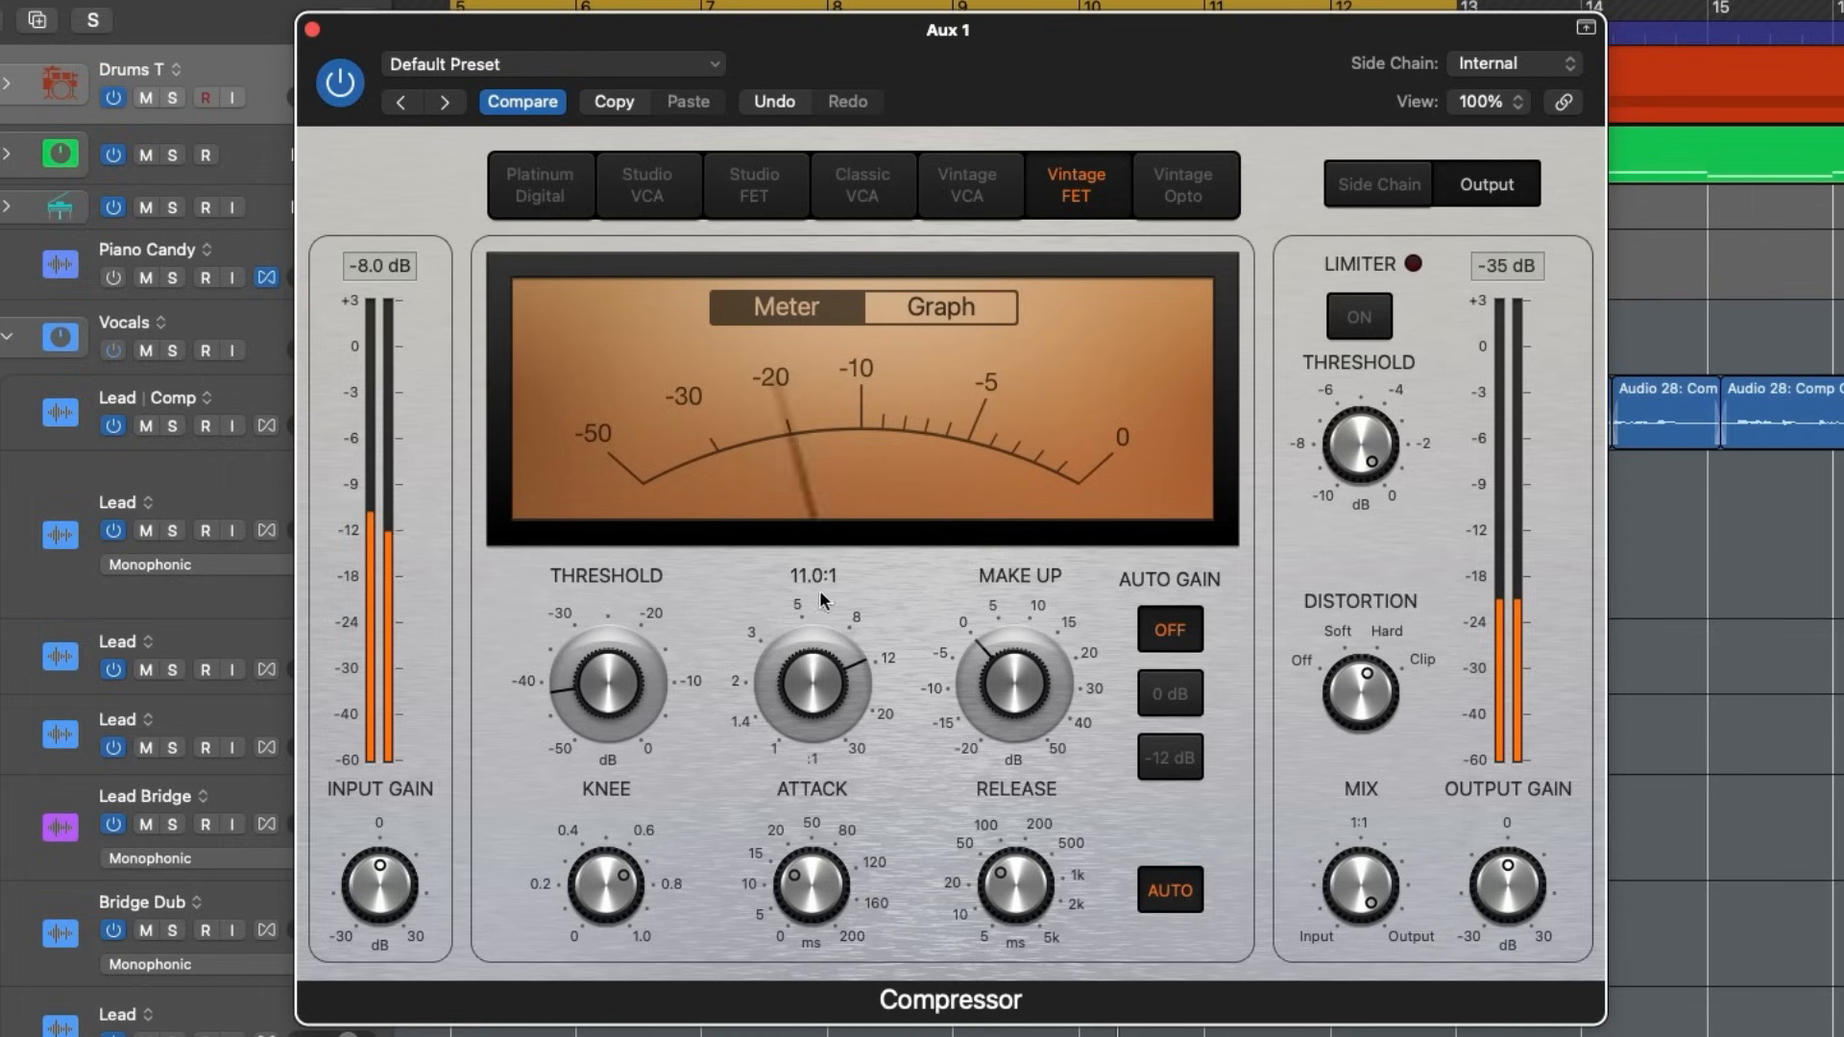
left_click_drag(1013, 680, 1031, 650)
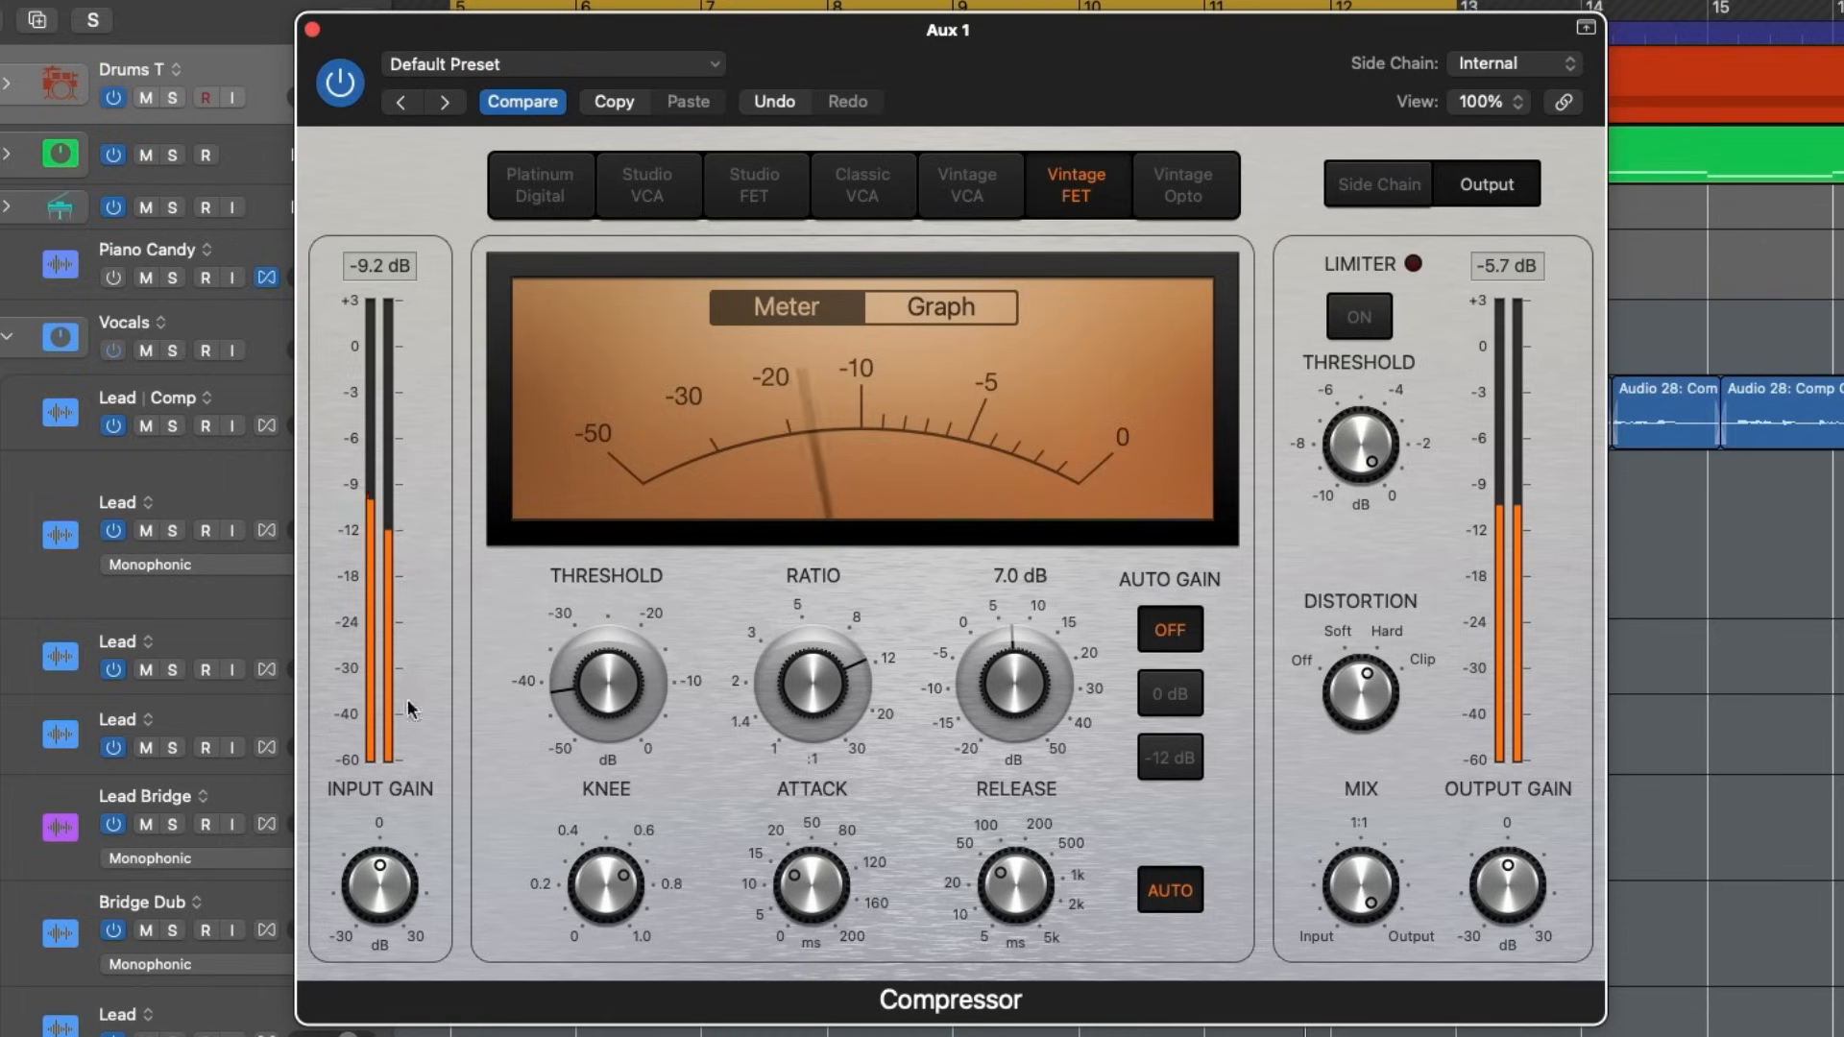
left_click(338, 82)
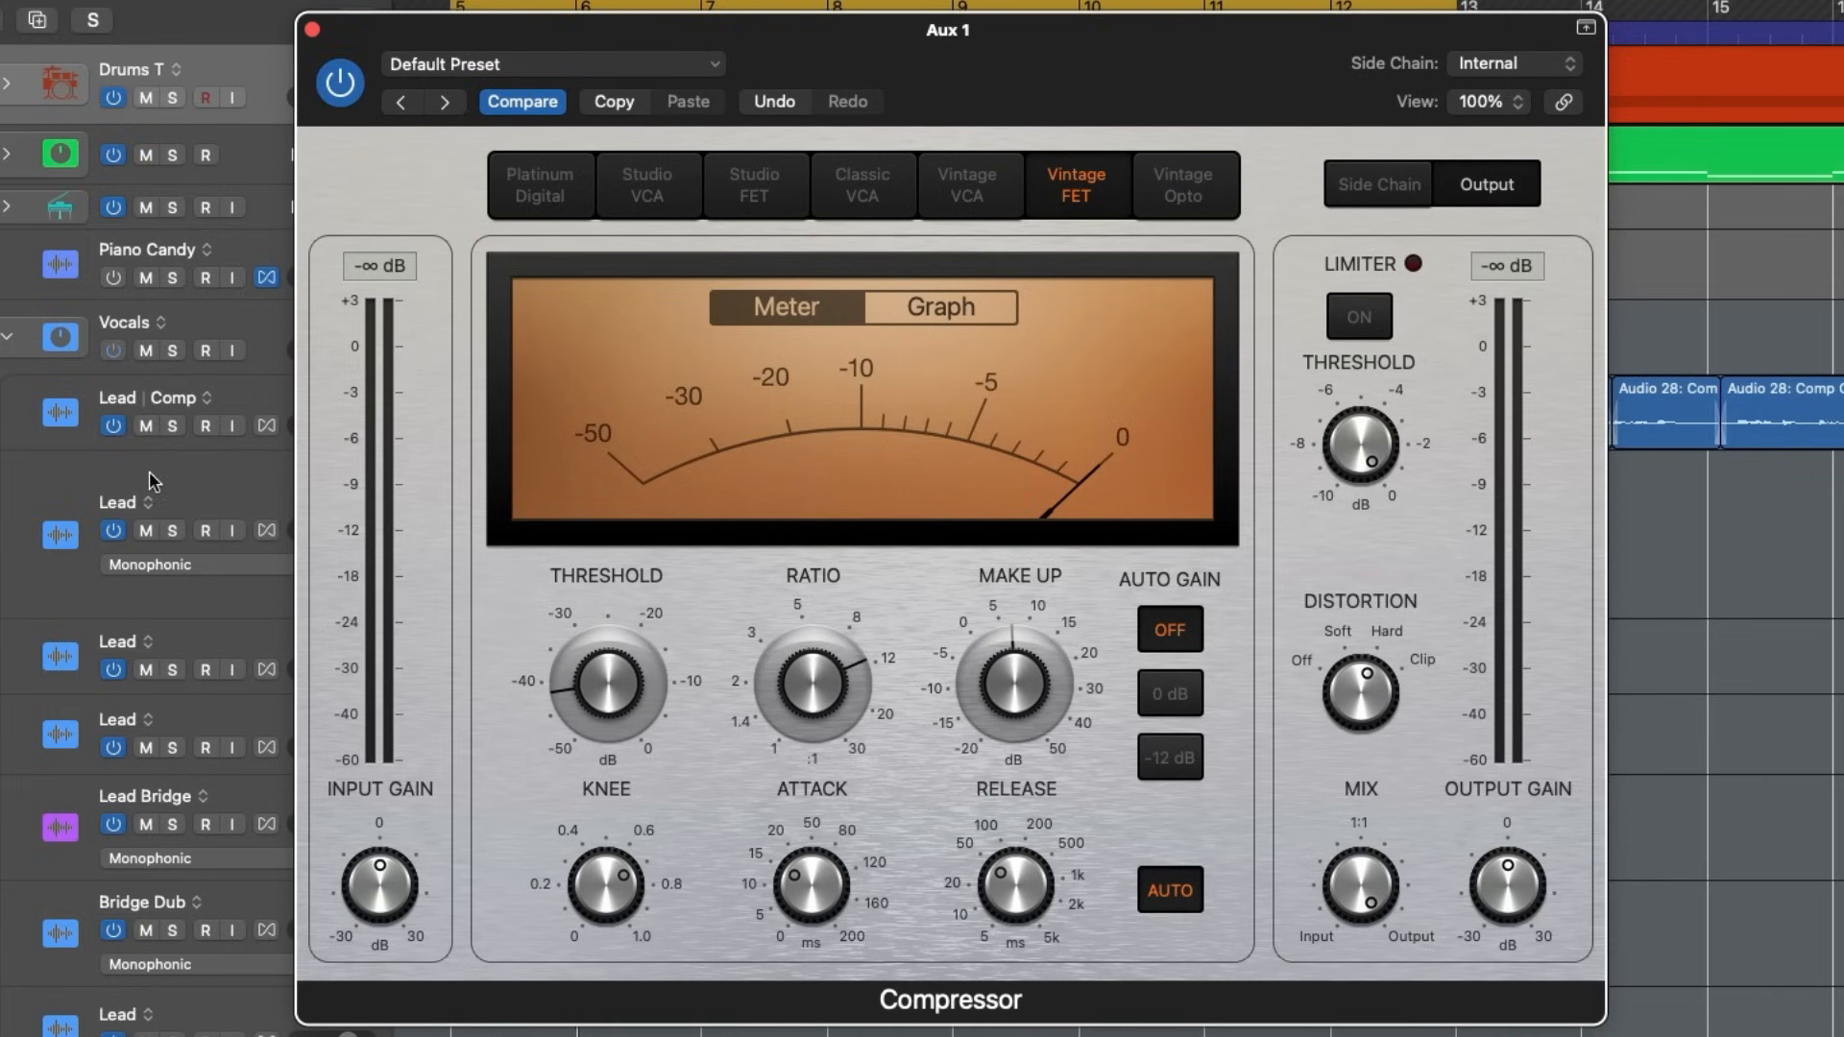
- Play the verse and pull the Aux 1 fader fully down to -∞
key("space")
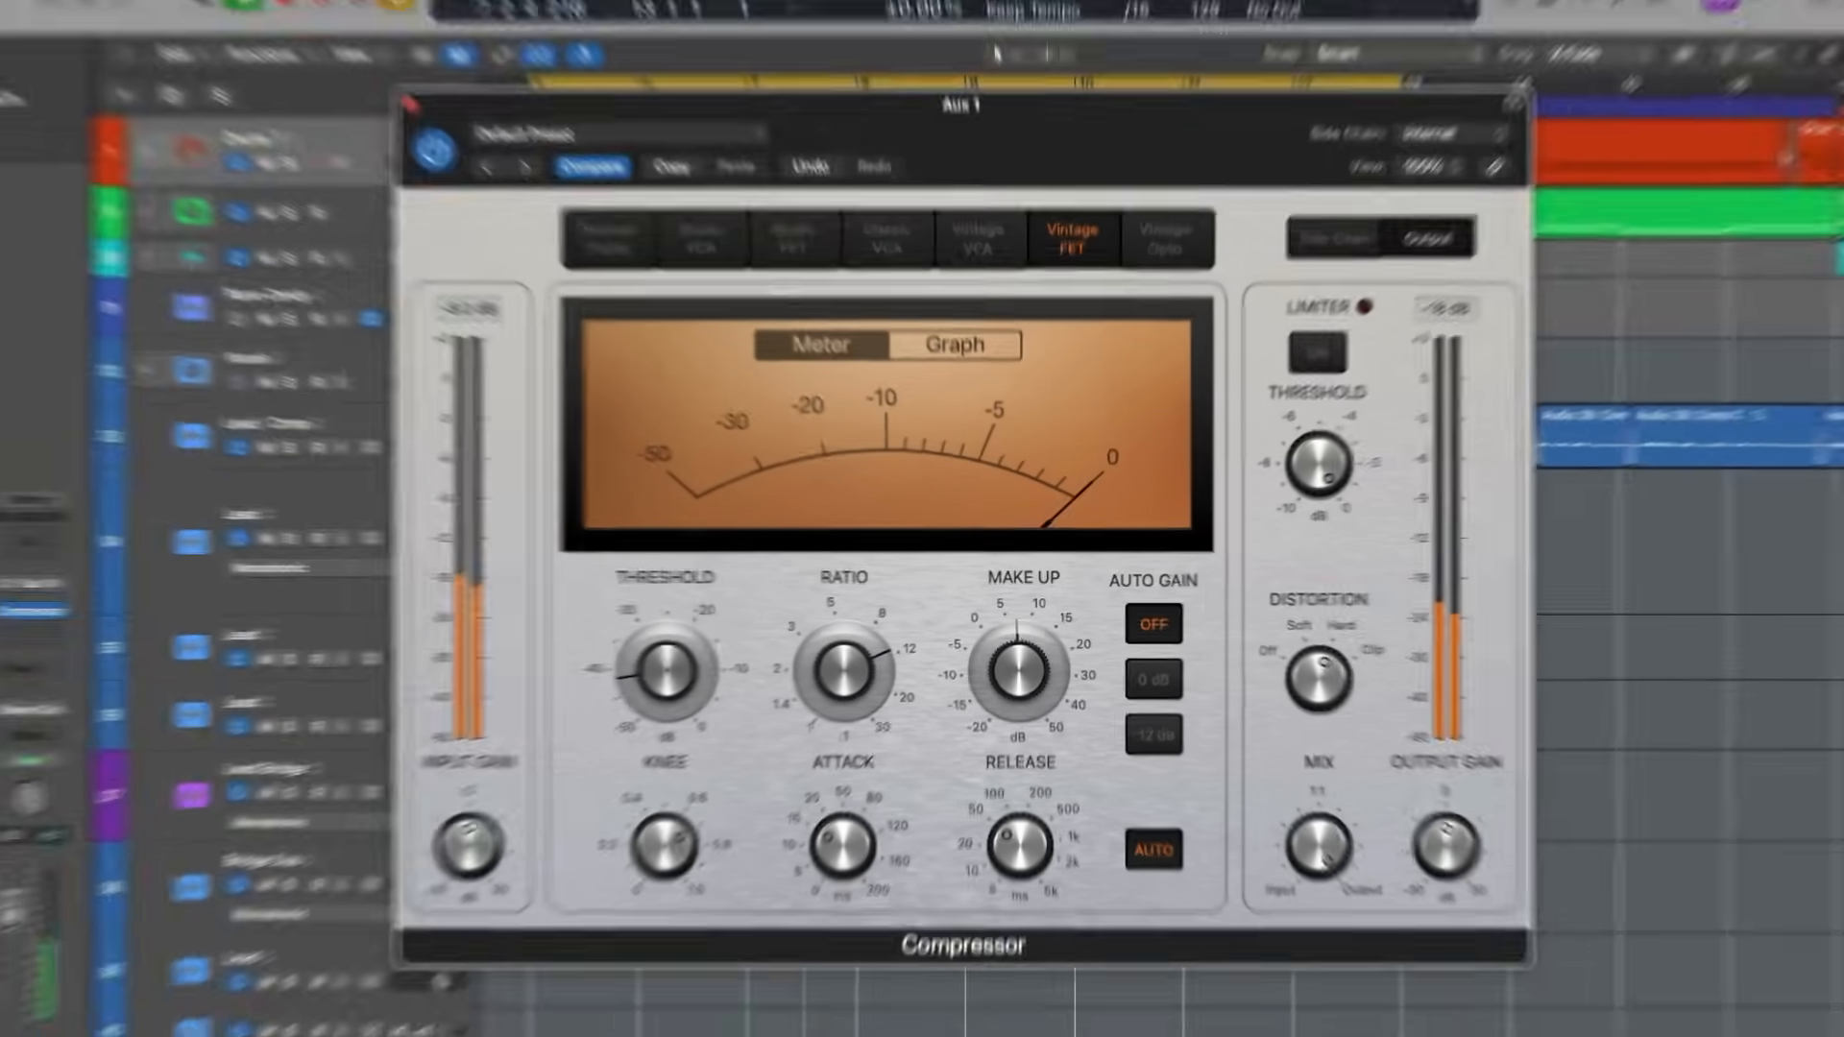
key("space")
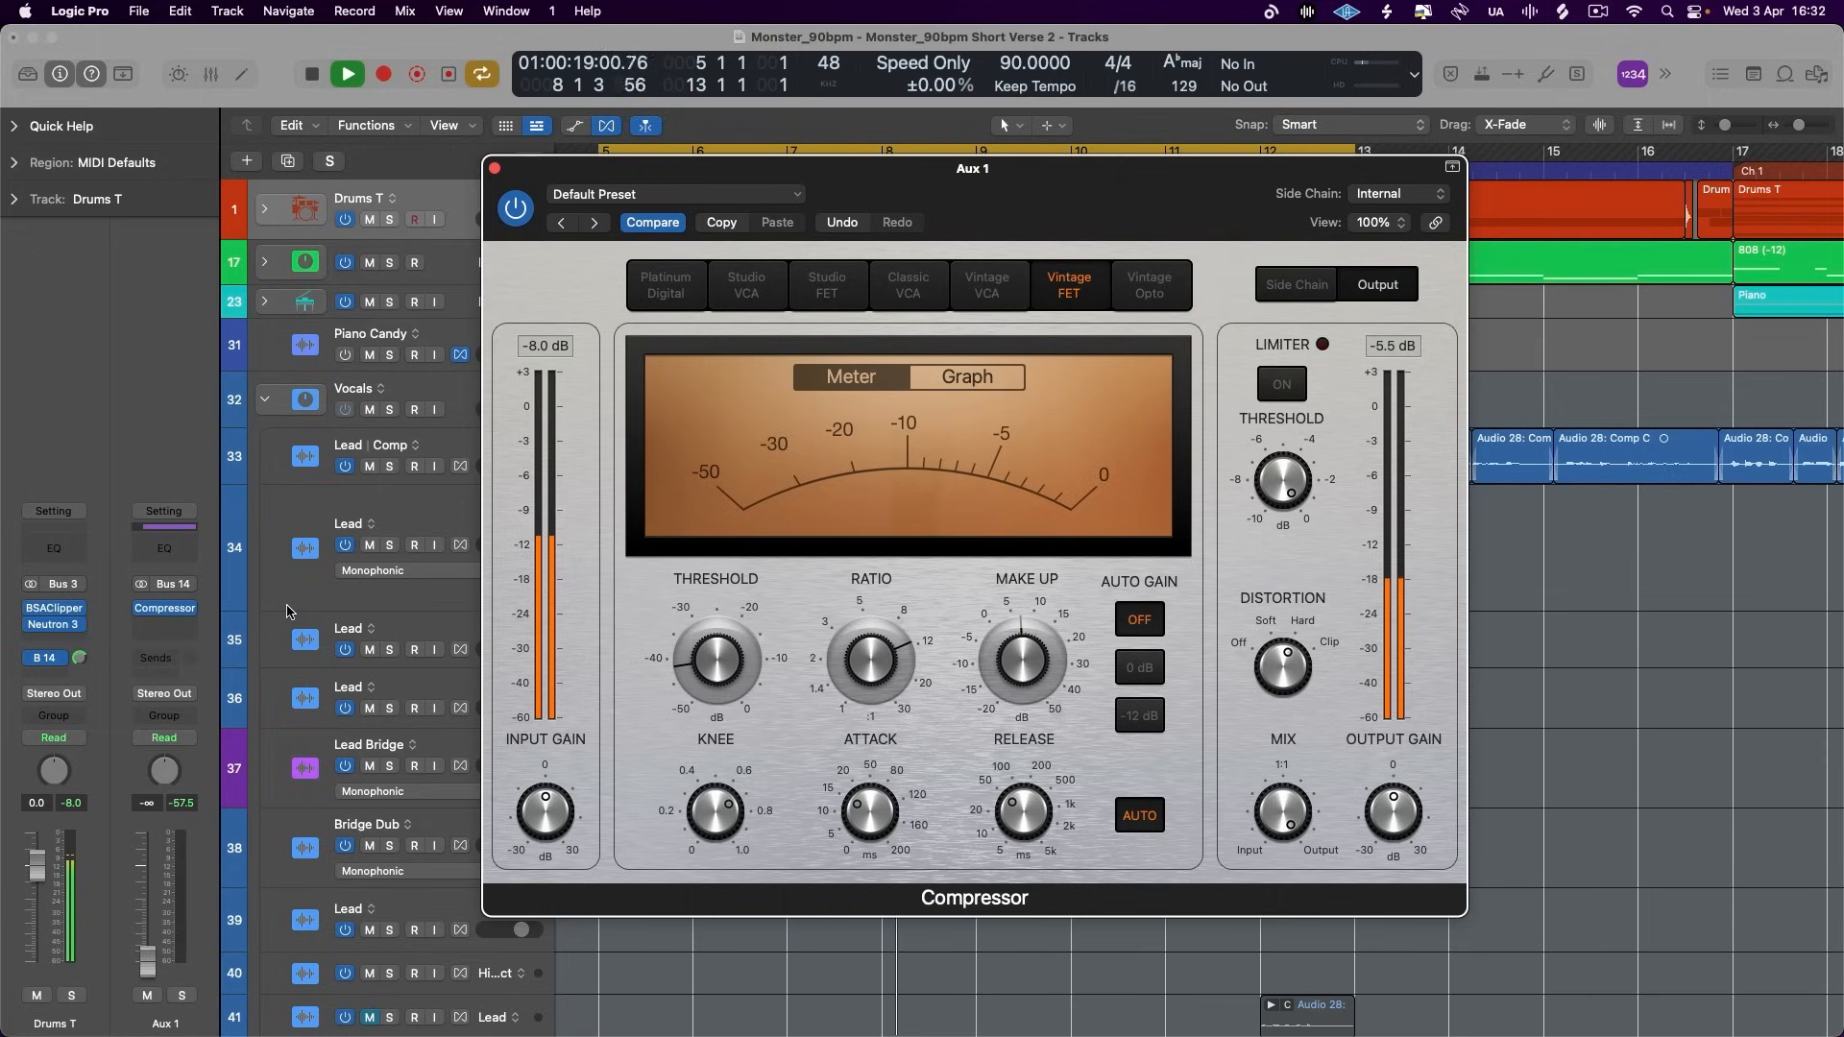
key("space")
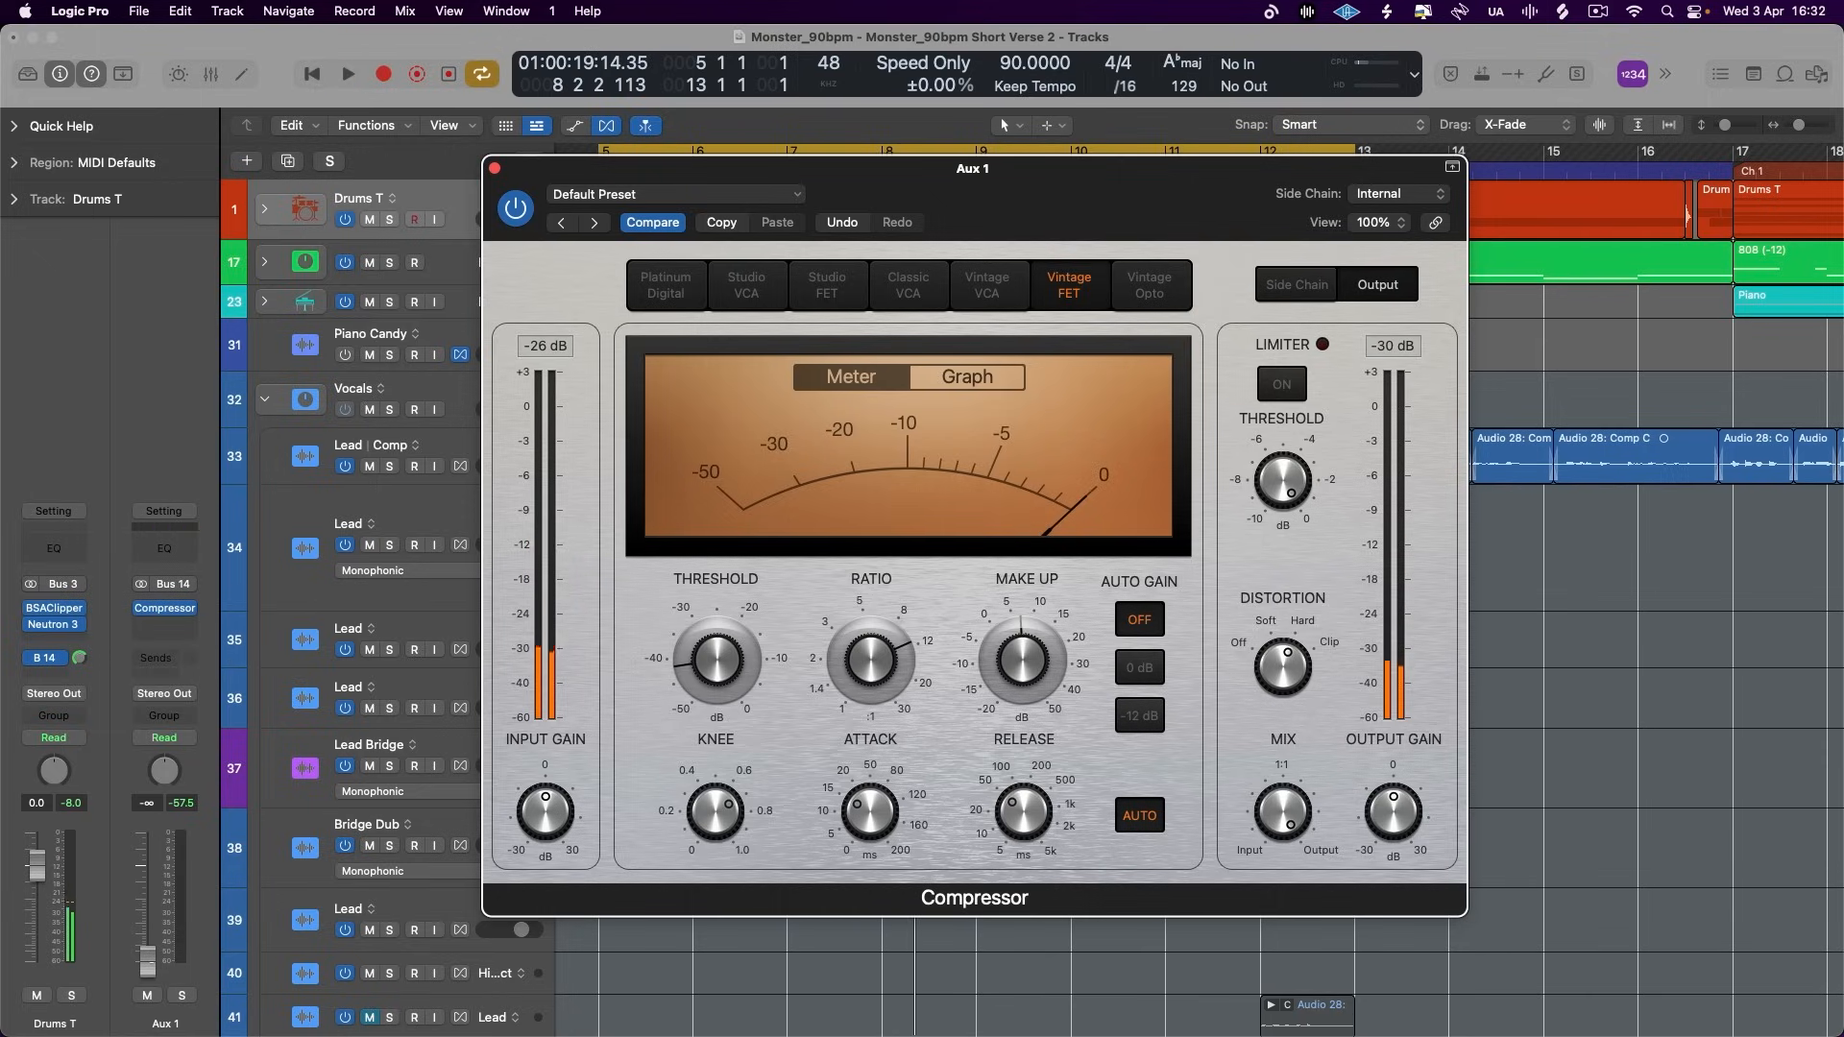
left_click(151, 968)
- Solo the Drums T track and raise the Aux 1 fader to -10.0 dB during playback
key("space")
left_click(390, 220)
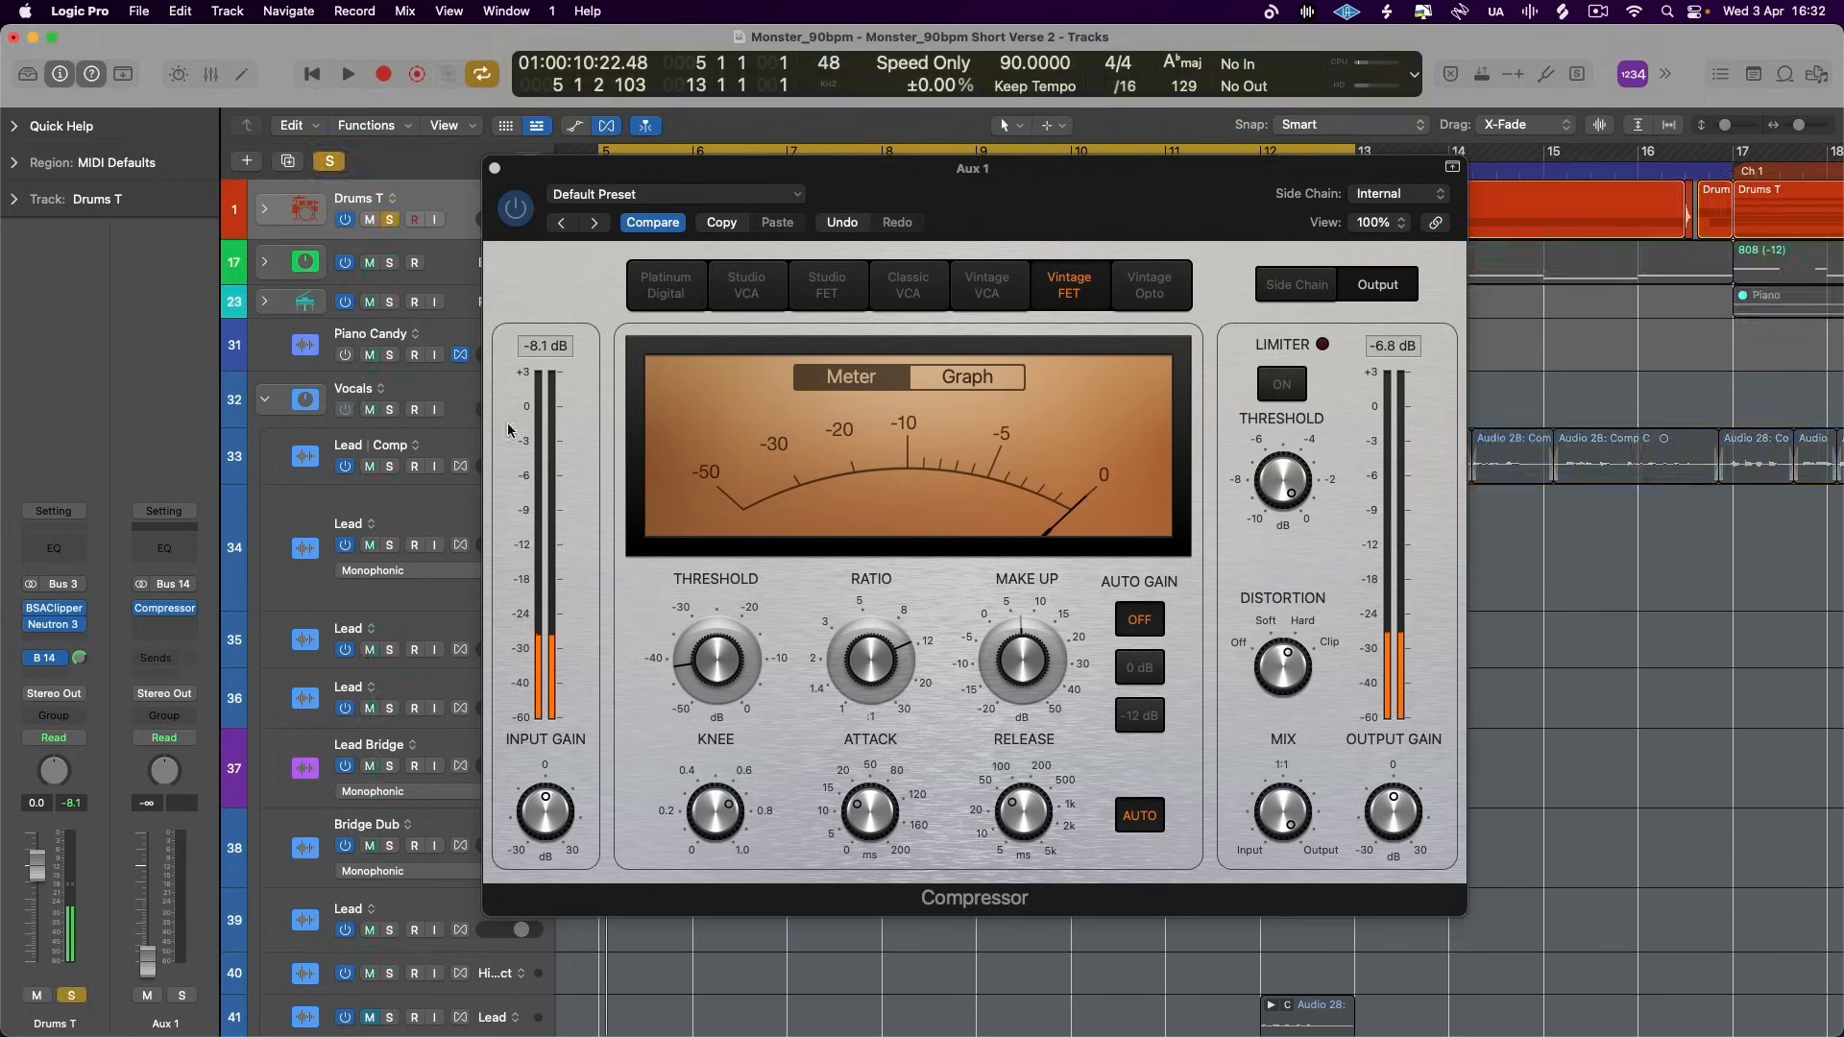
key("space")
left_click_drag(142, 972, 147, 912)
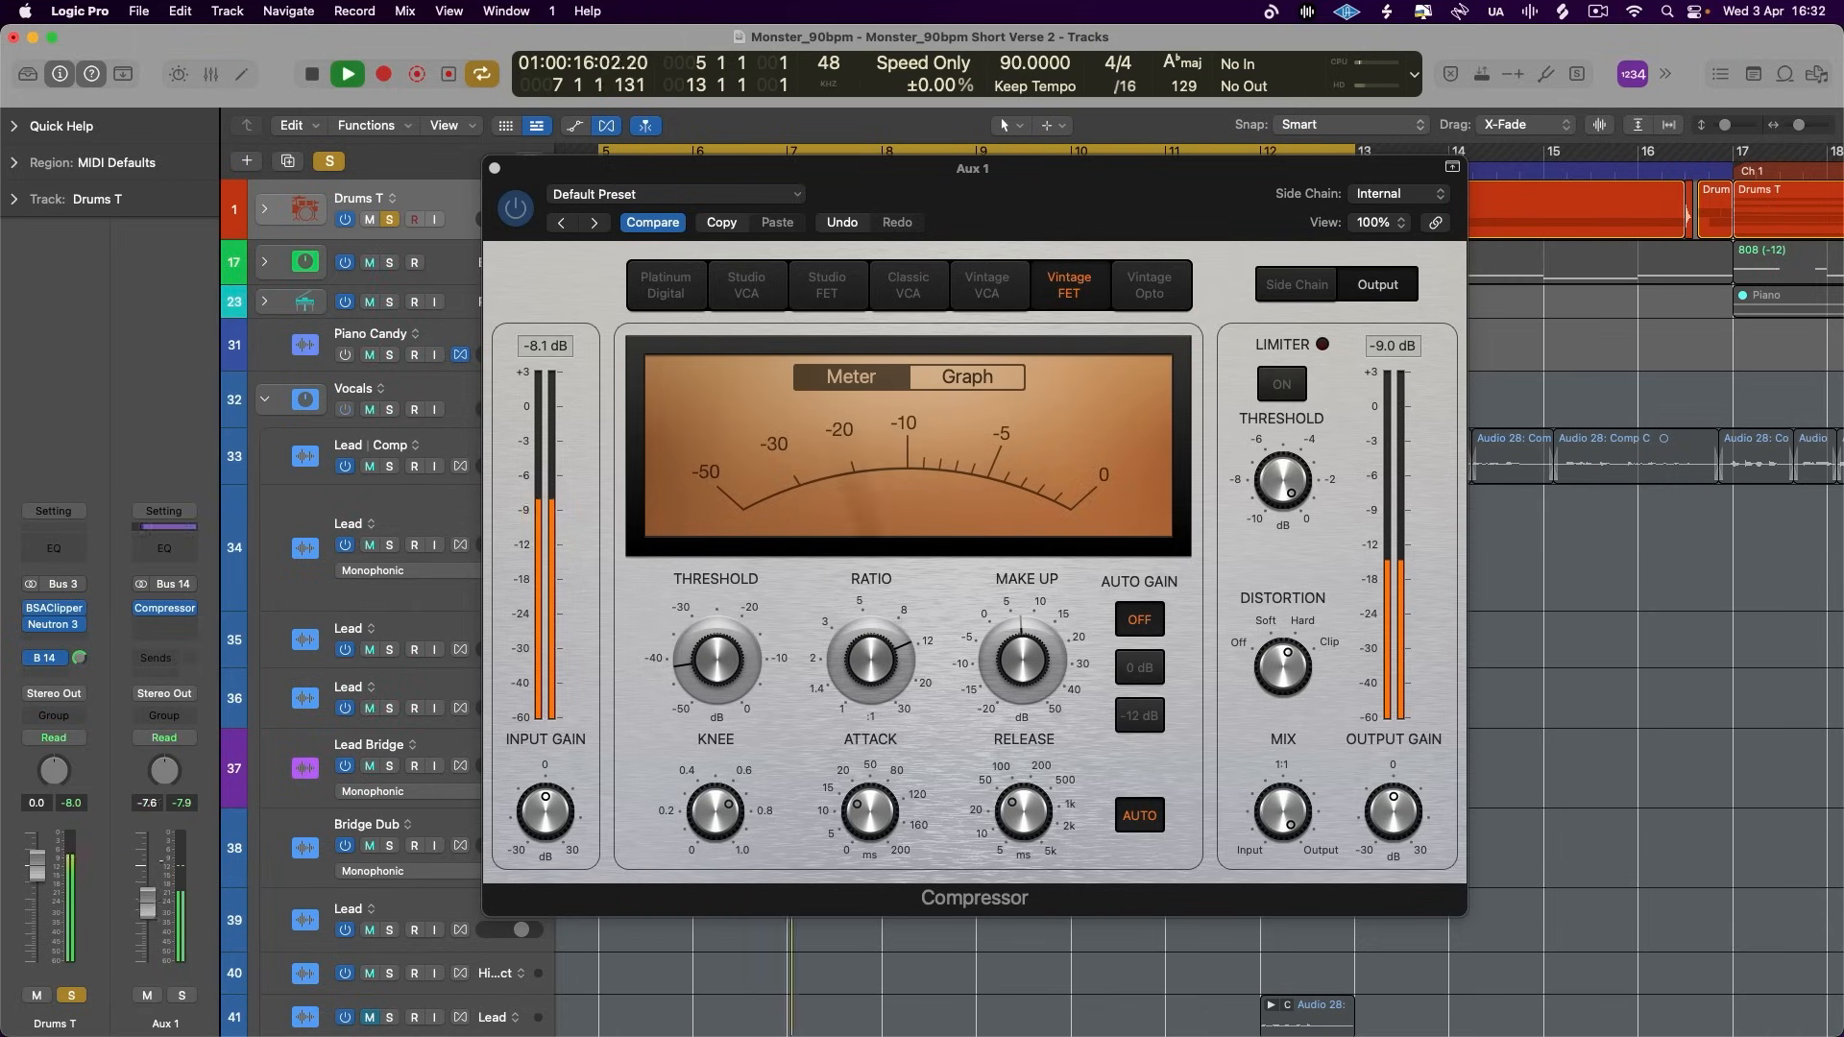
- Compare the soloed drums with Aux 1 muted and unmuted during playback
left_click(149, 995)
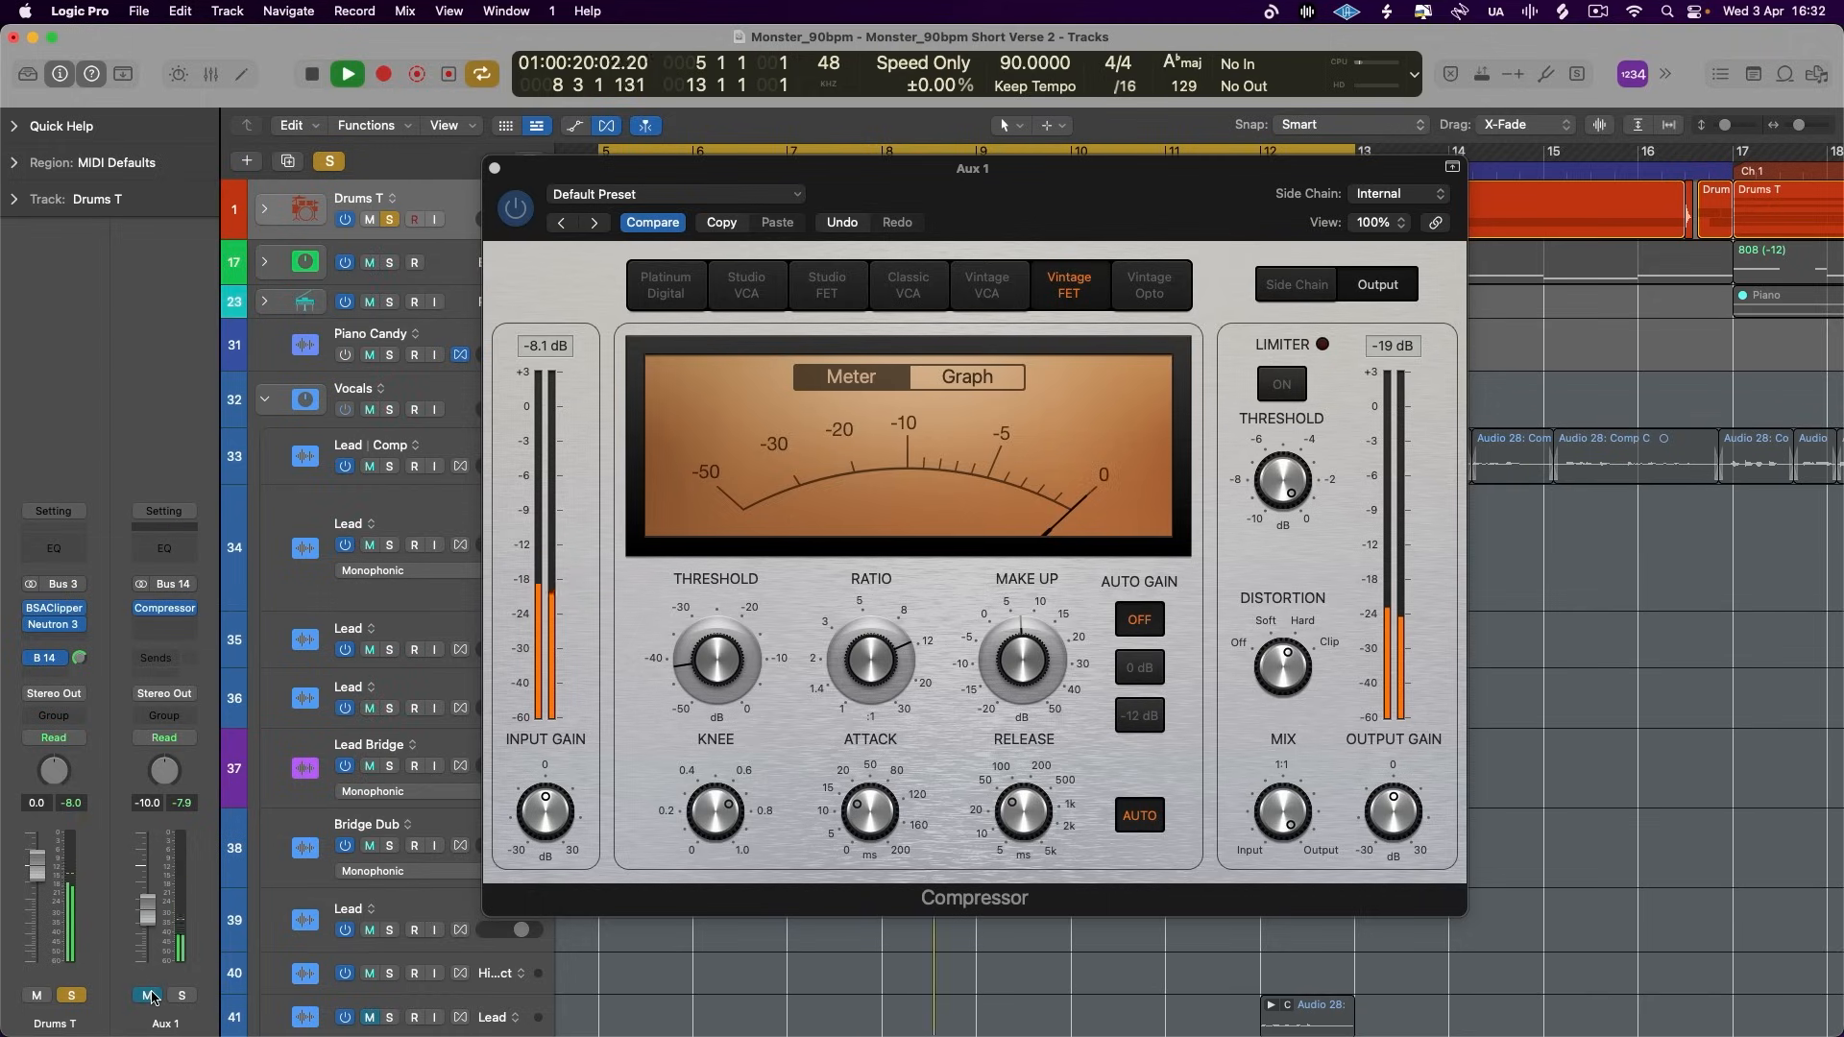
left_click(149, 996)
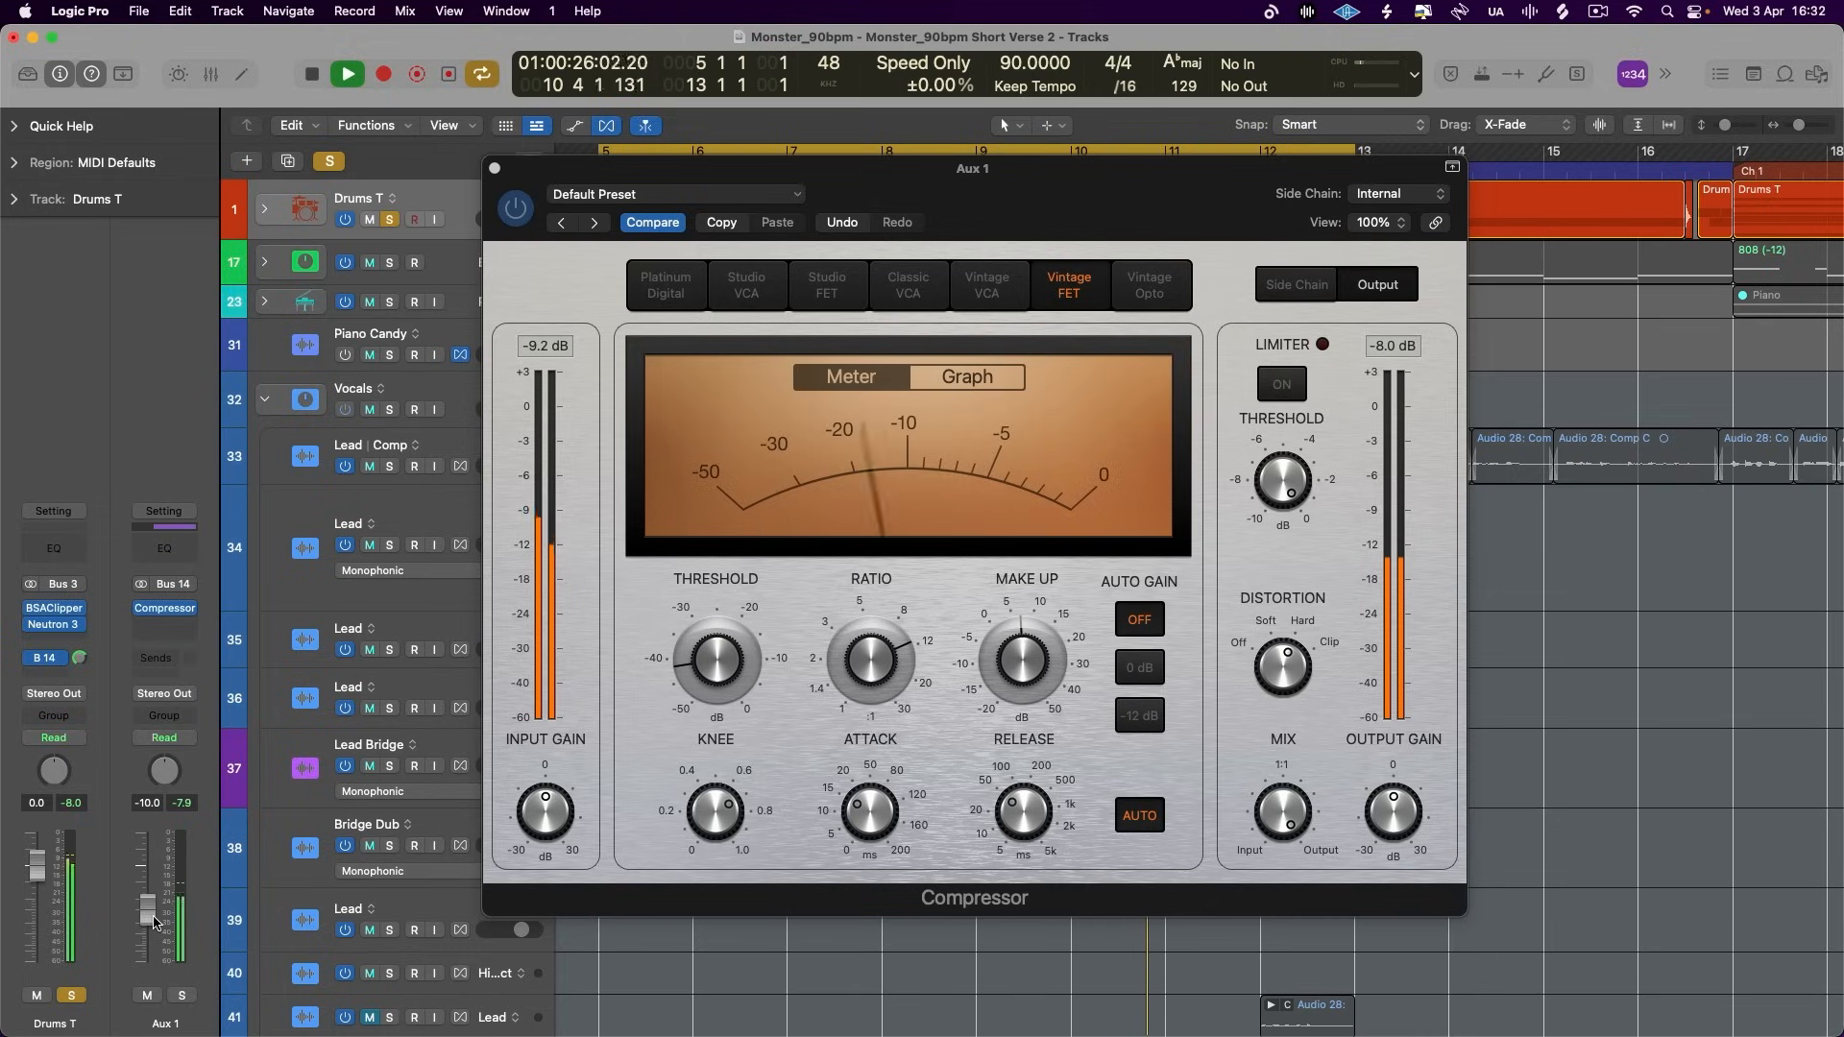
key("space")
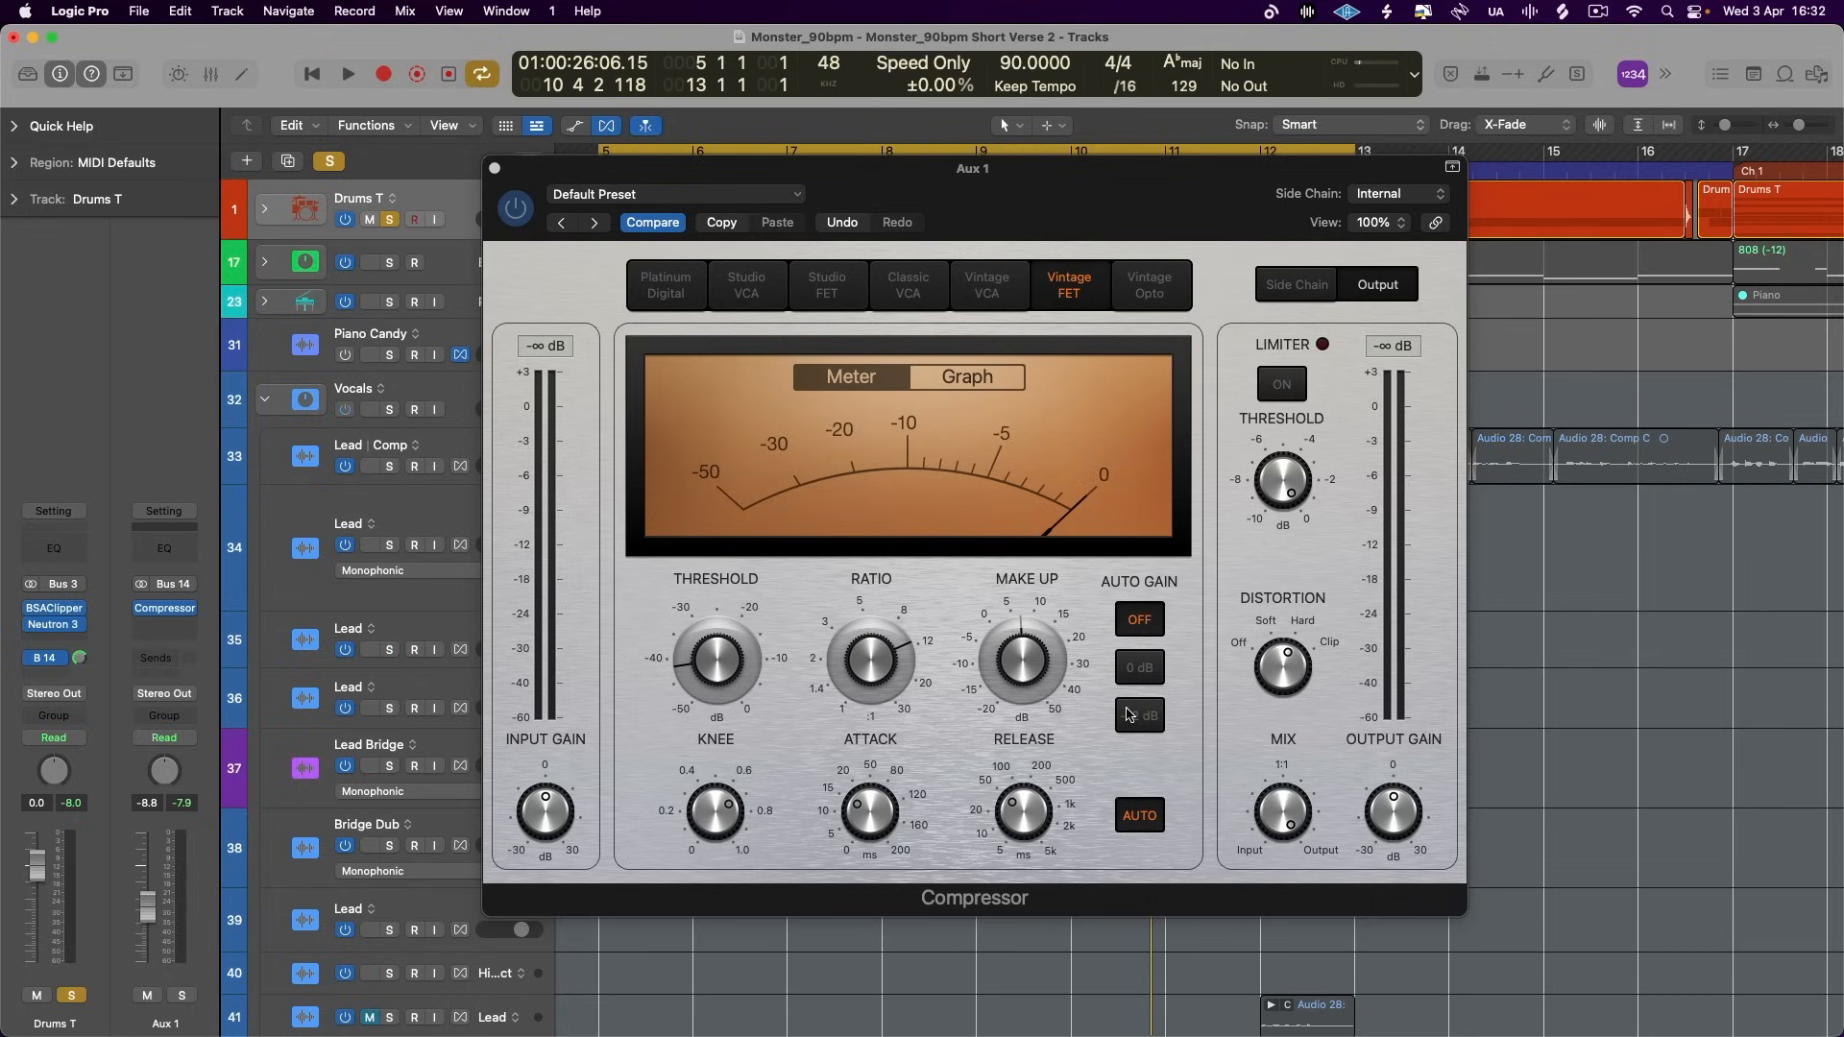
- Play the soloed drums and lower the Aux 1 fader to -13.2 dB
key("space")
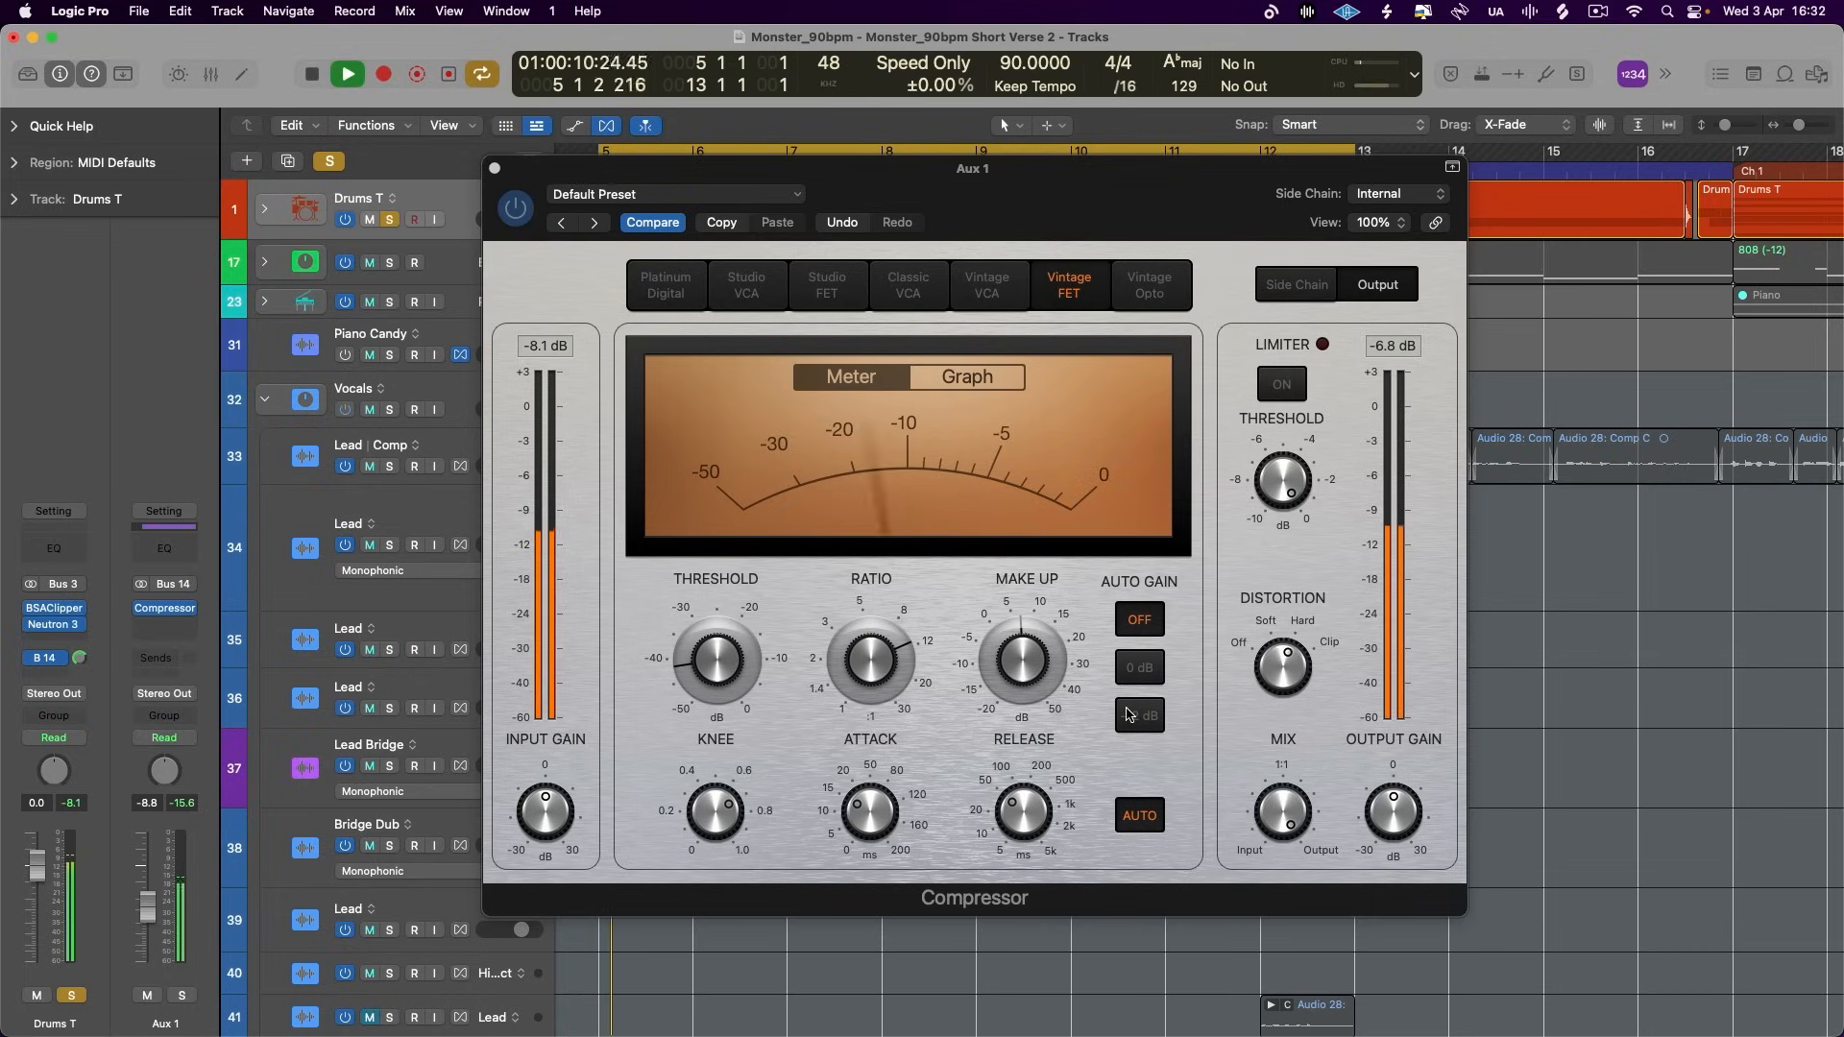
mouse_move(146, 907)
left_mouse_down()
mouse_move(147, 865)
mouse_move(149, 939)
left_mouse_up()
key("space")
key("space")
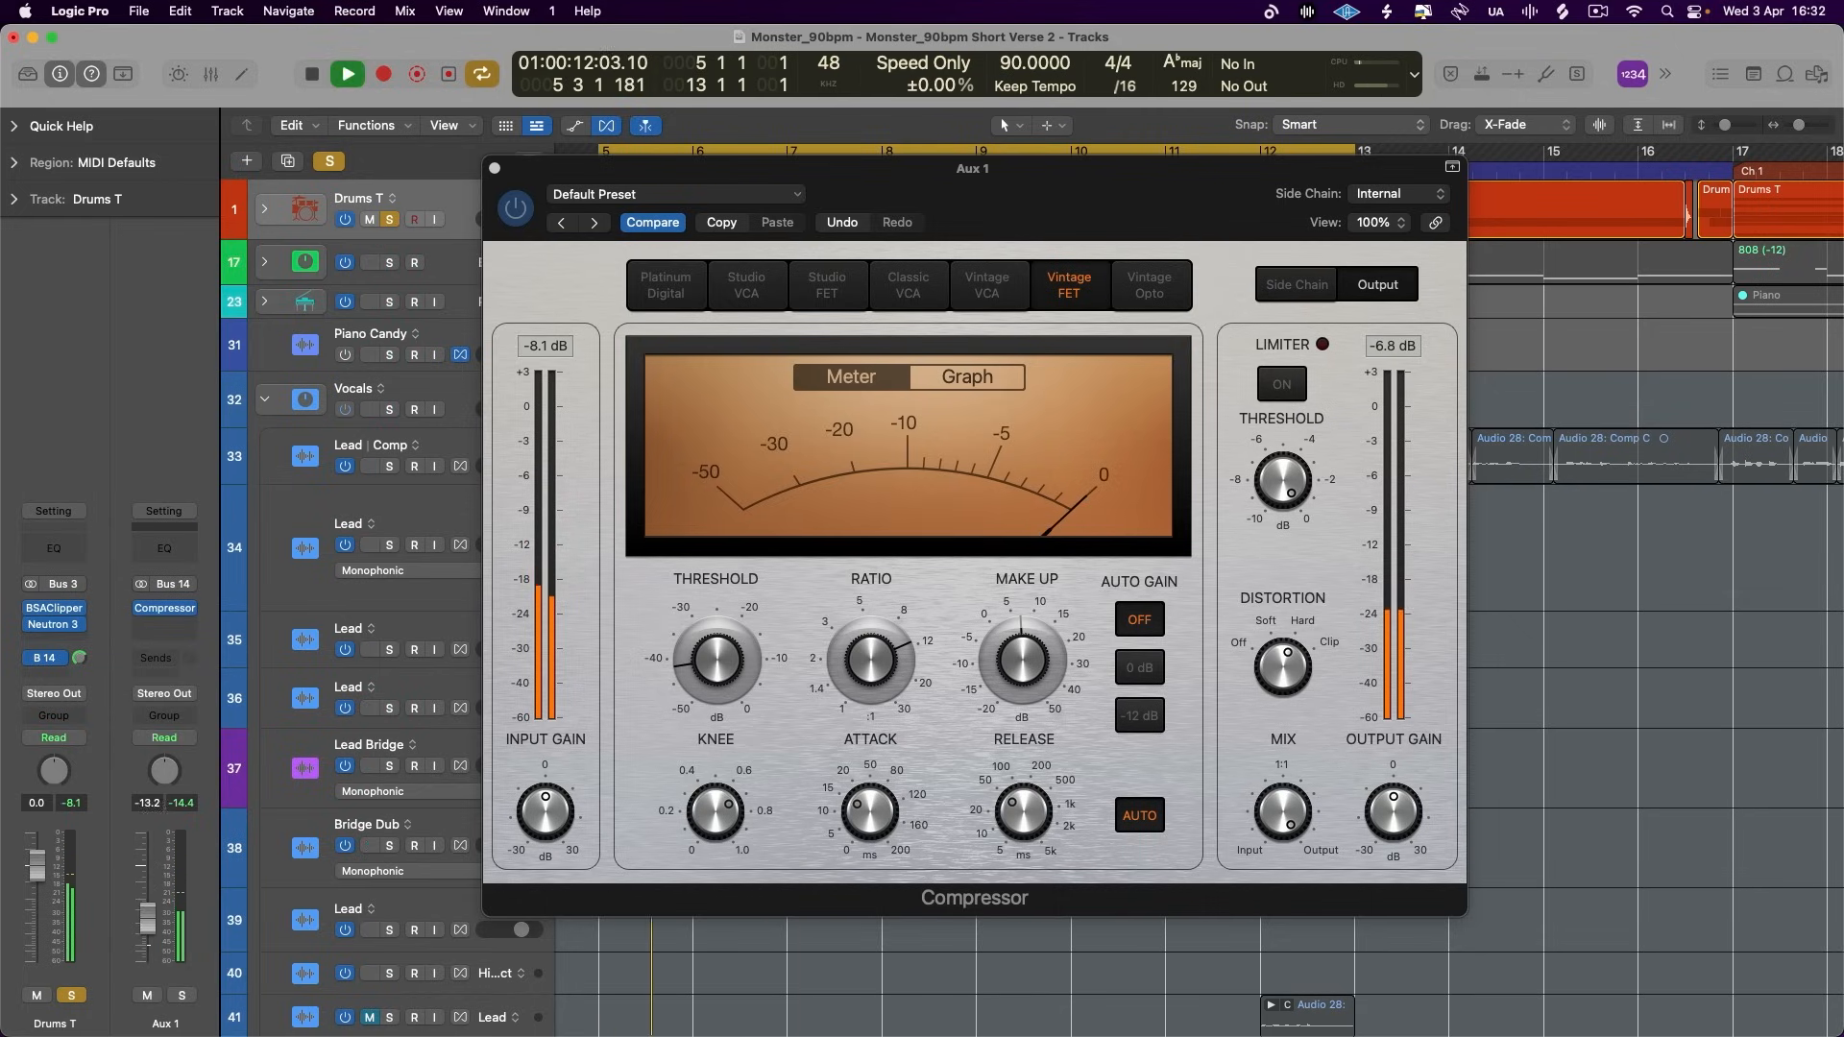
- Slow the Aux 1 compressor's attack, disable auto release, shorten the release, lower the threshold and set the ratio to 12.0:1
key("space")
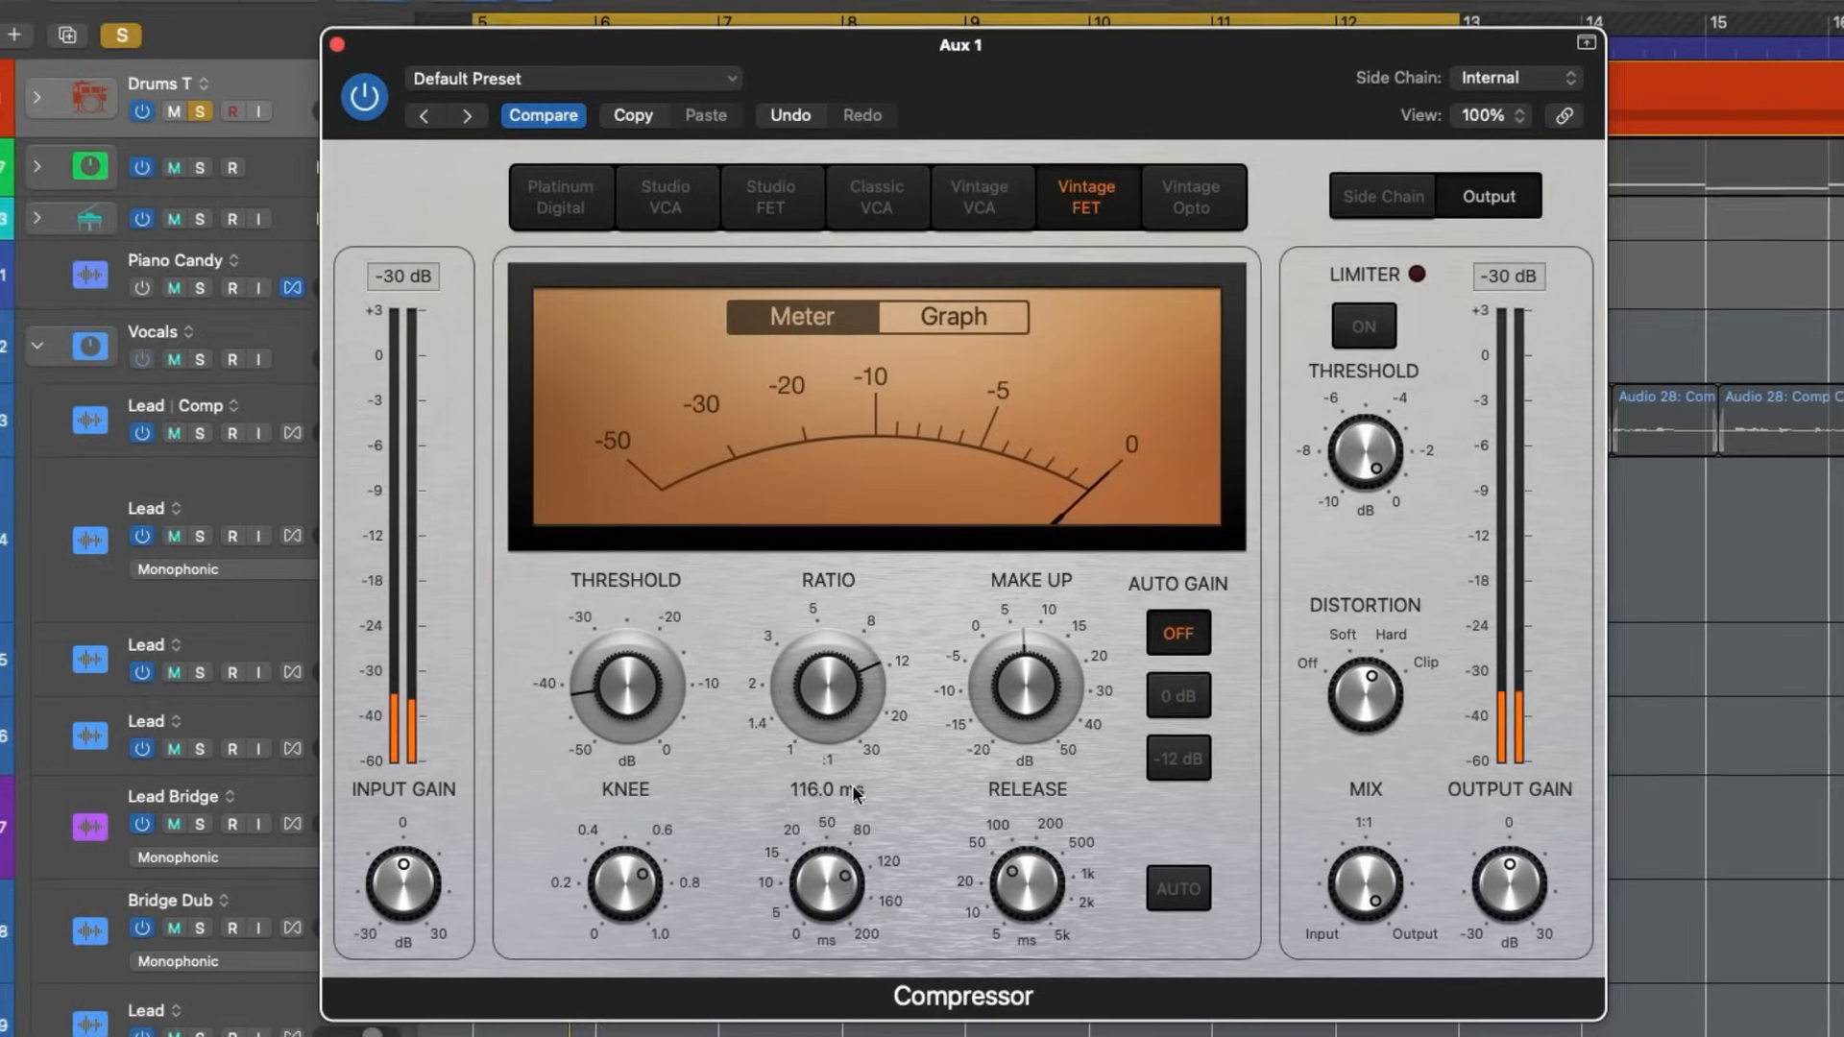
left_click_drag(1029, 913, 1027, 921)
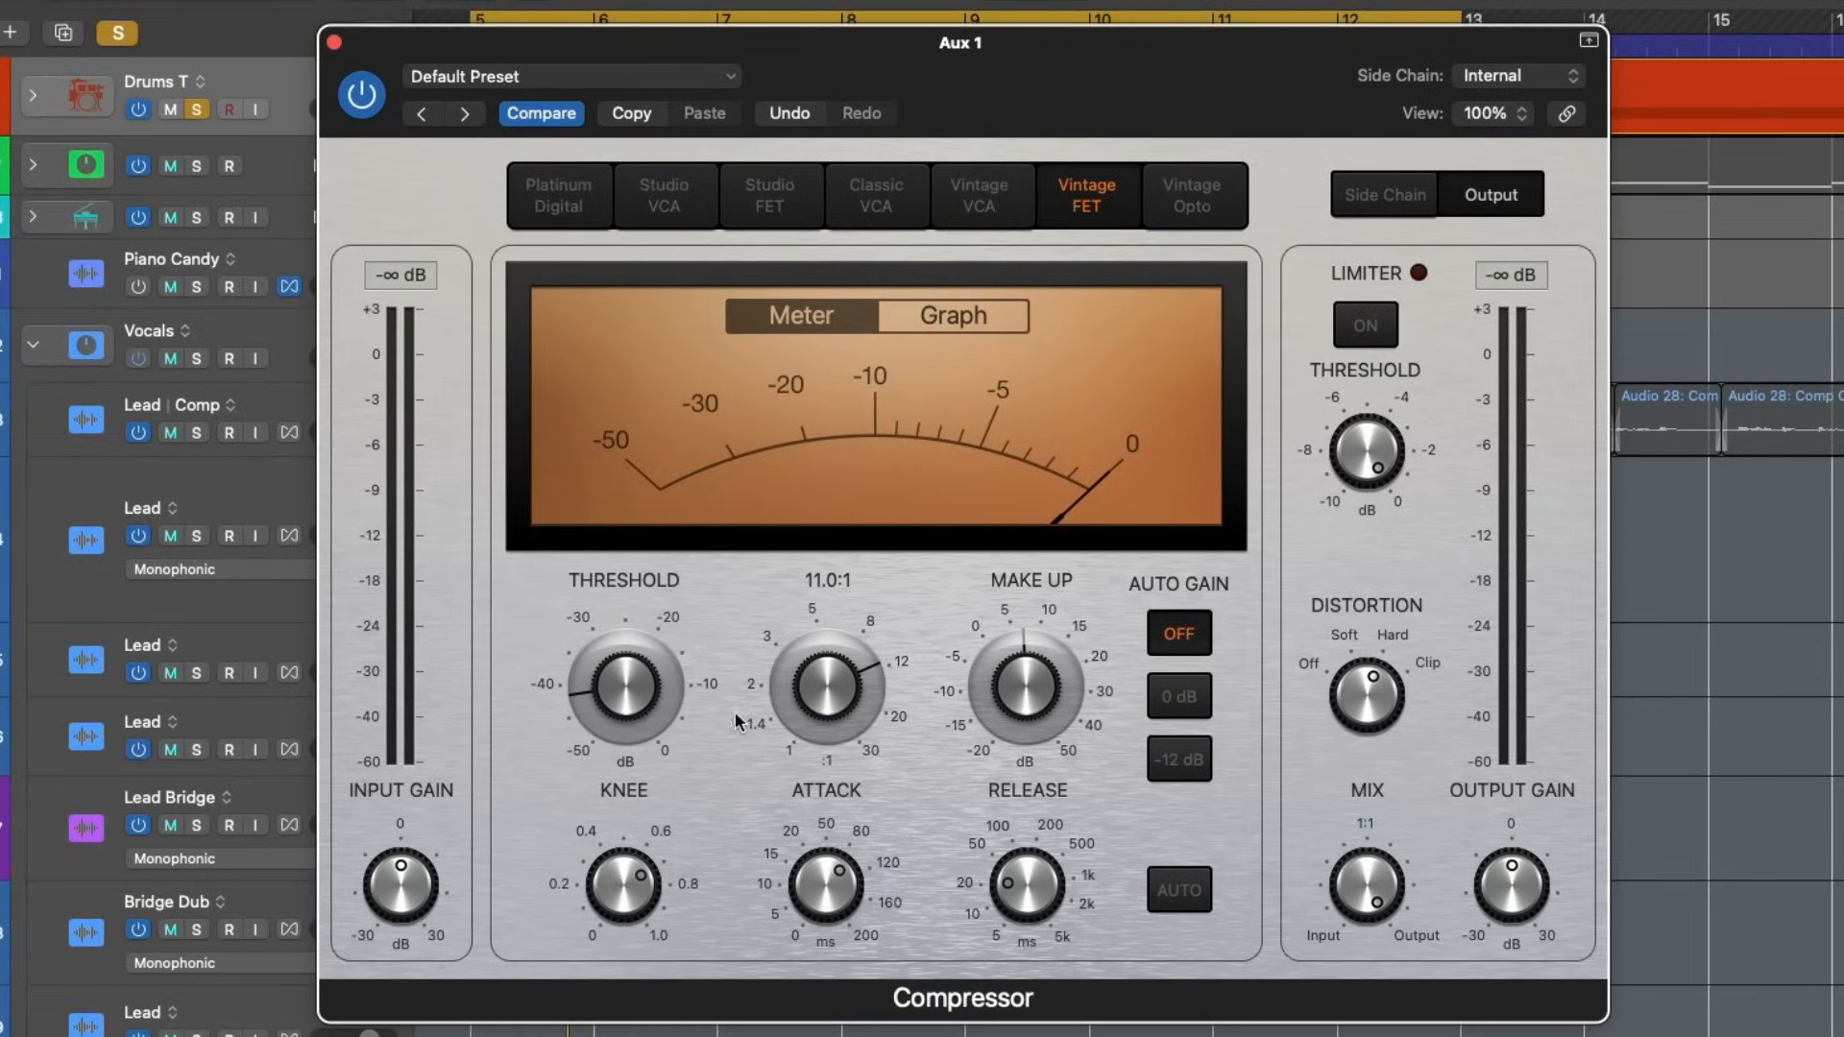
left_click_drag(607, 683, 607, 693)
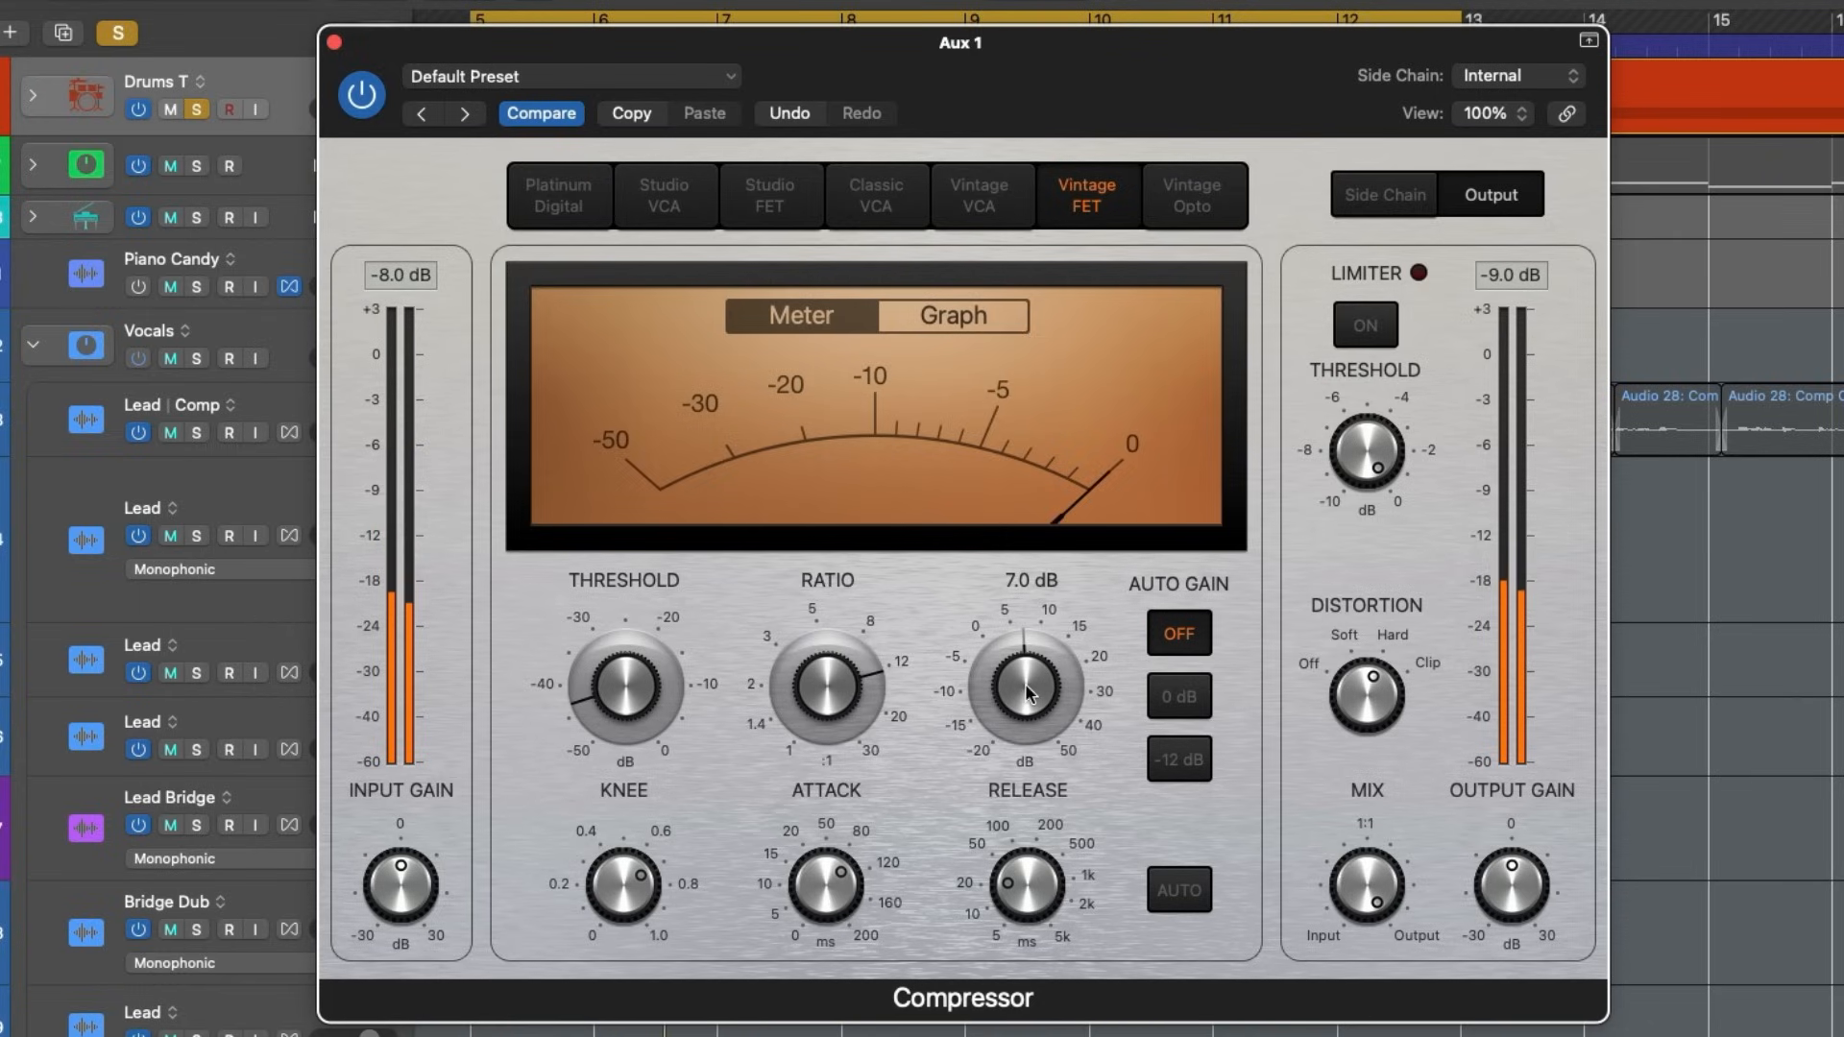
- Try Hard distortion on the Aux 1 compressor and return it to Soft
left_click_drag(1345, 715, 1355, 555)
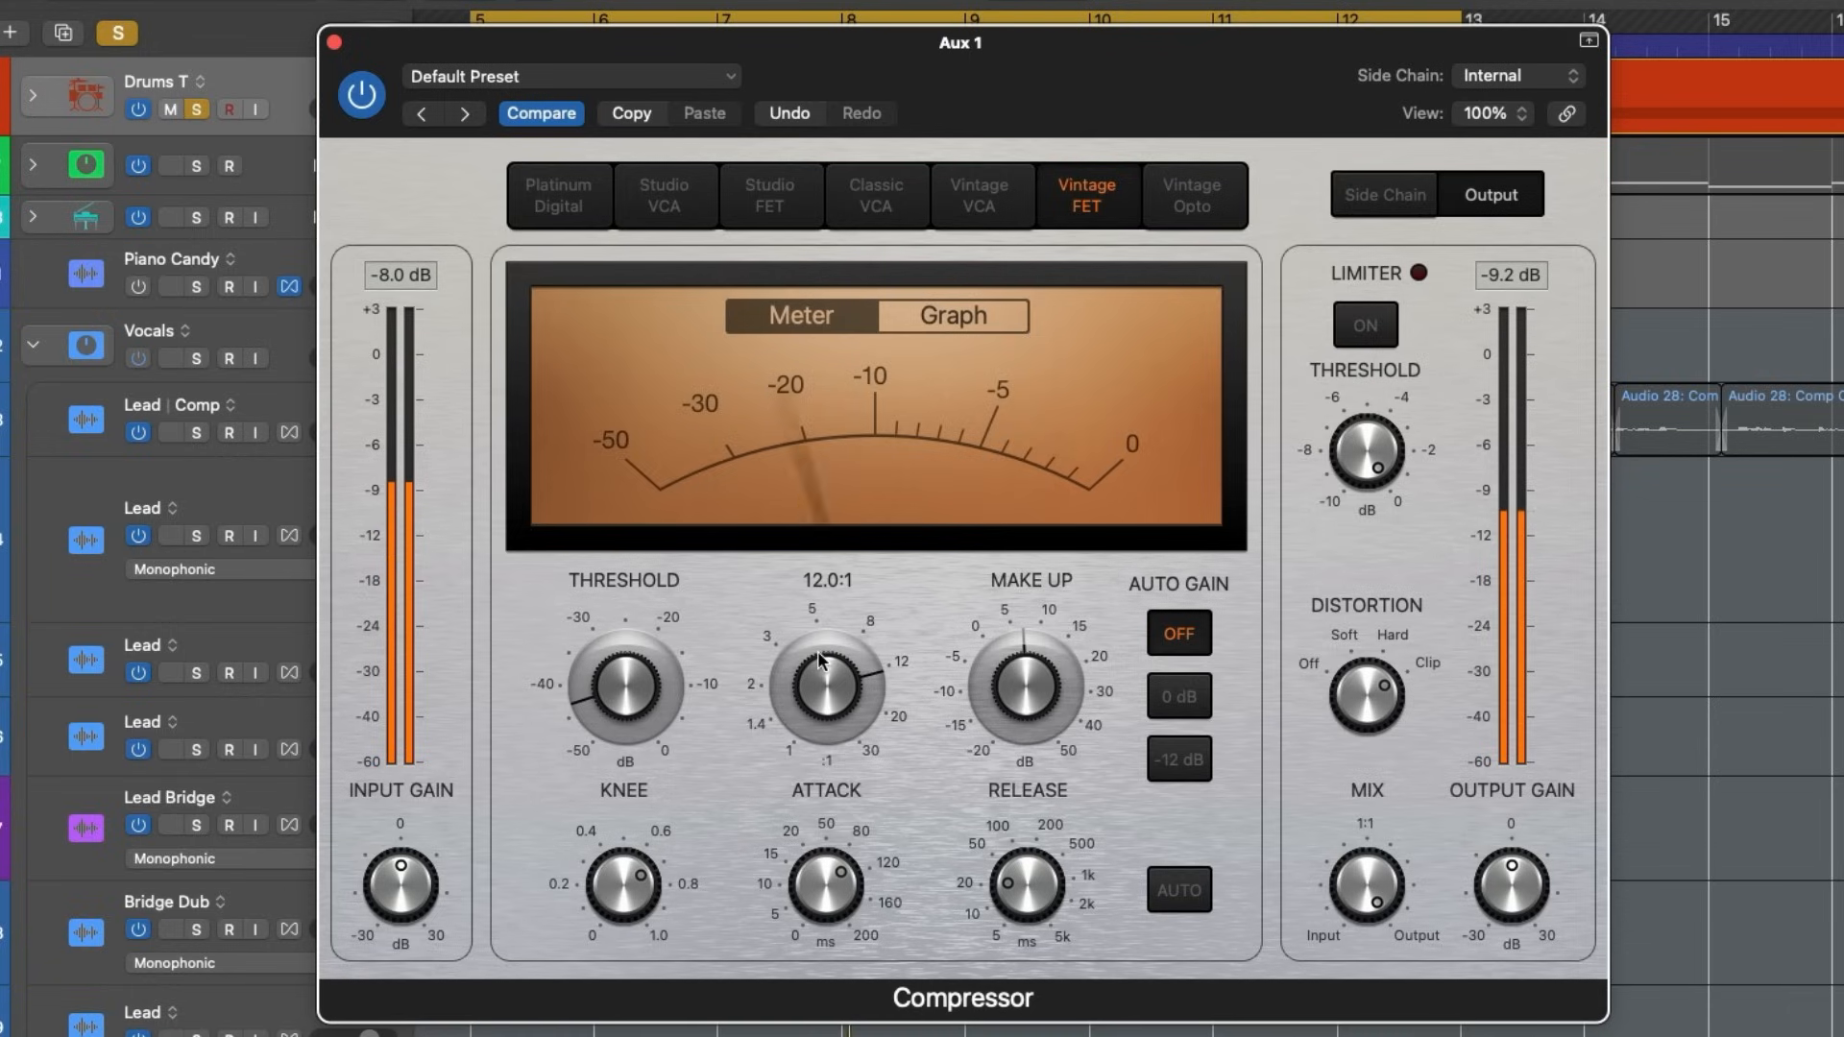
left_click_drag(1359, 696, 1366, 834)
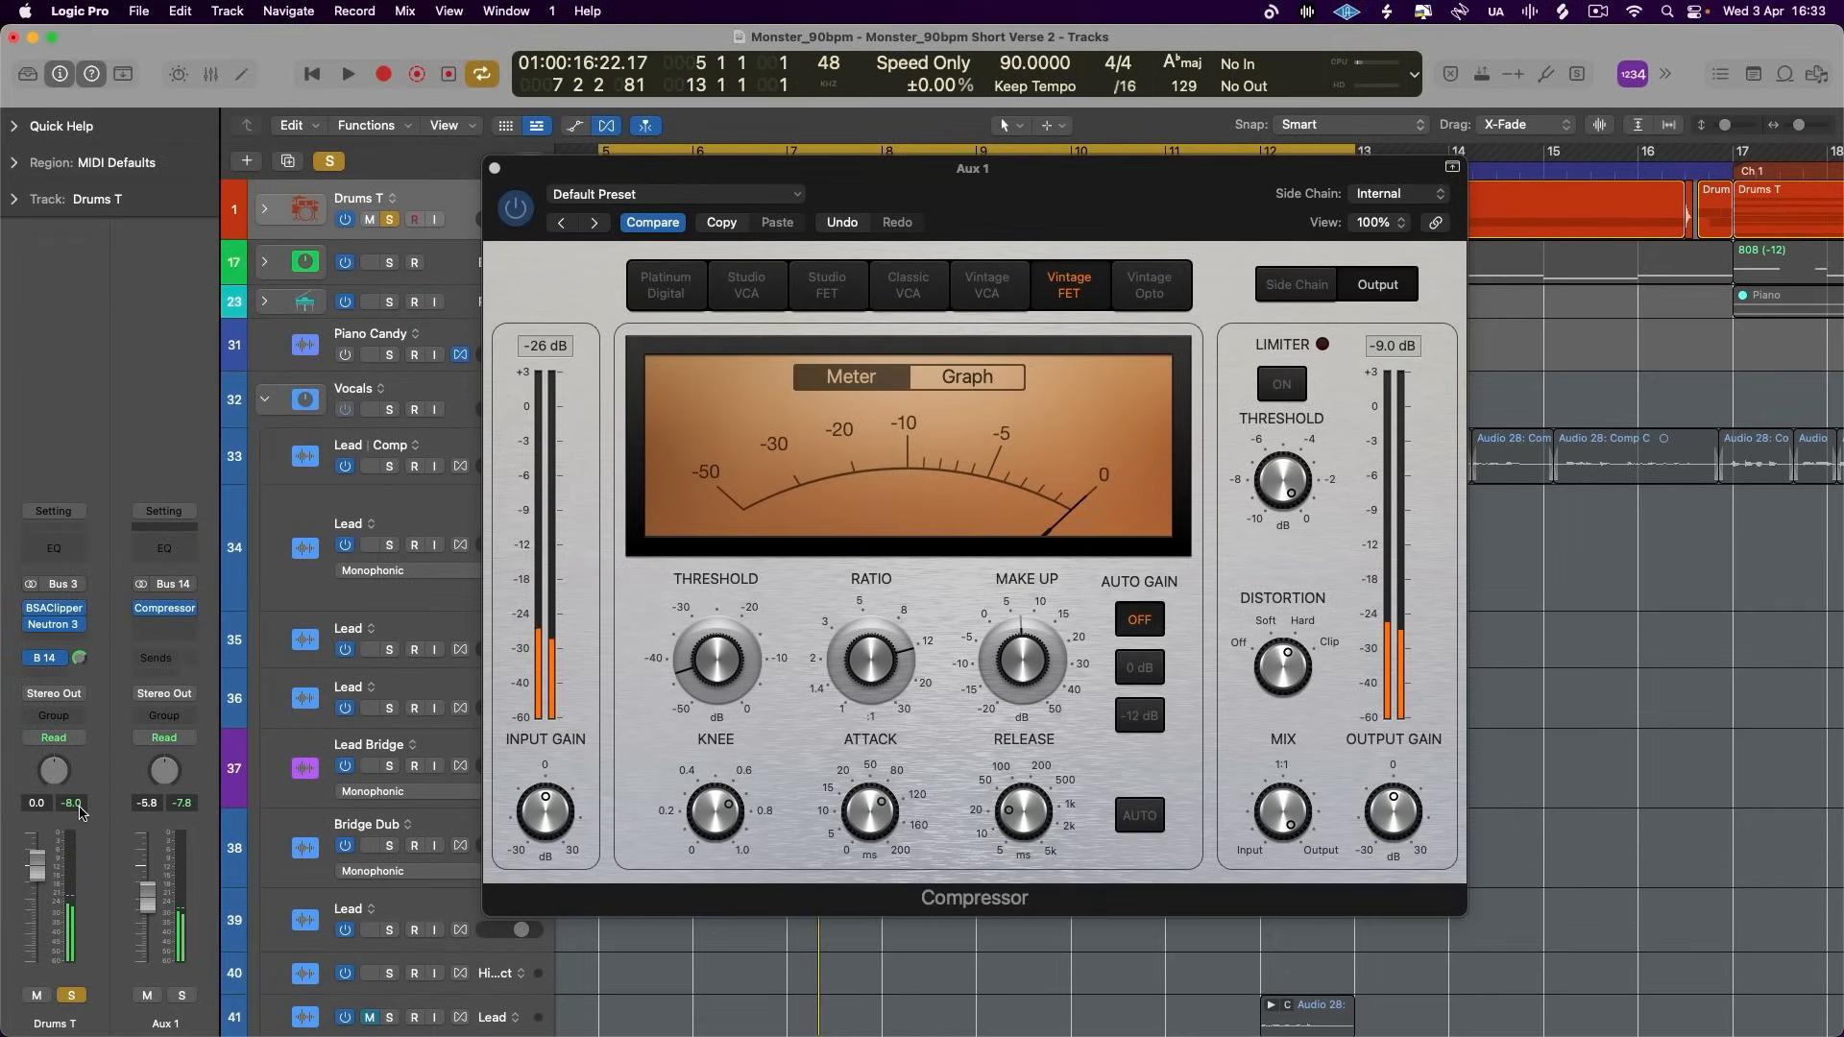
- Audition the soloed drums and raise the Aux 1 fader from -∞ to -7.2 dB
key("space")
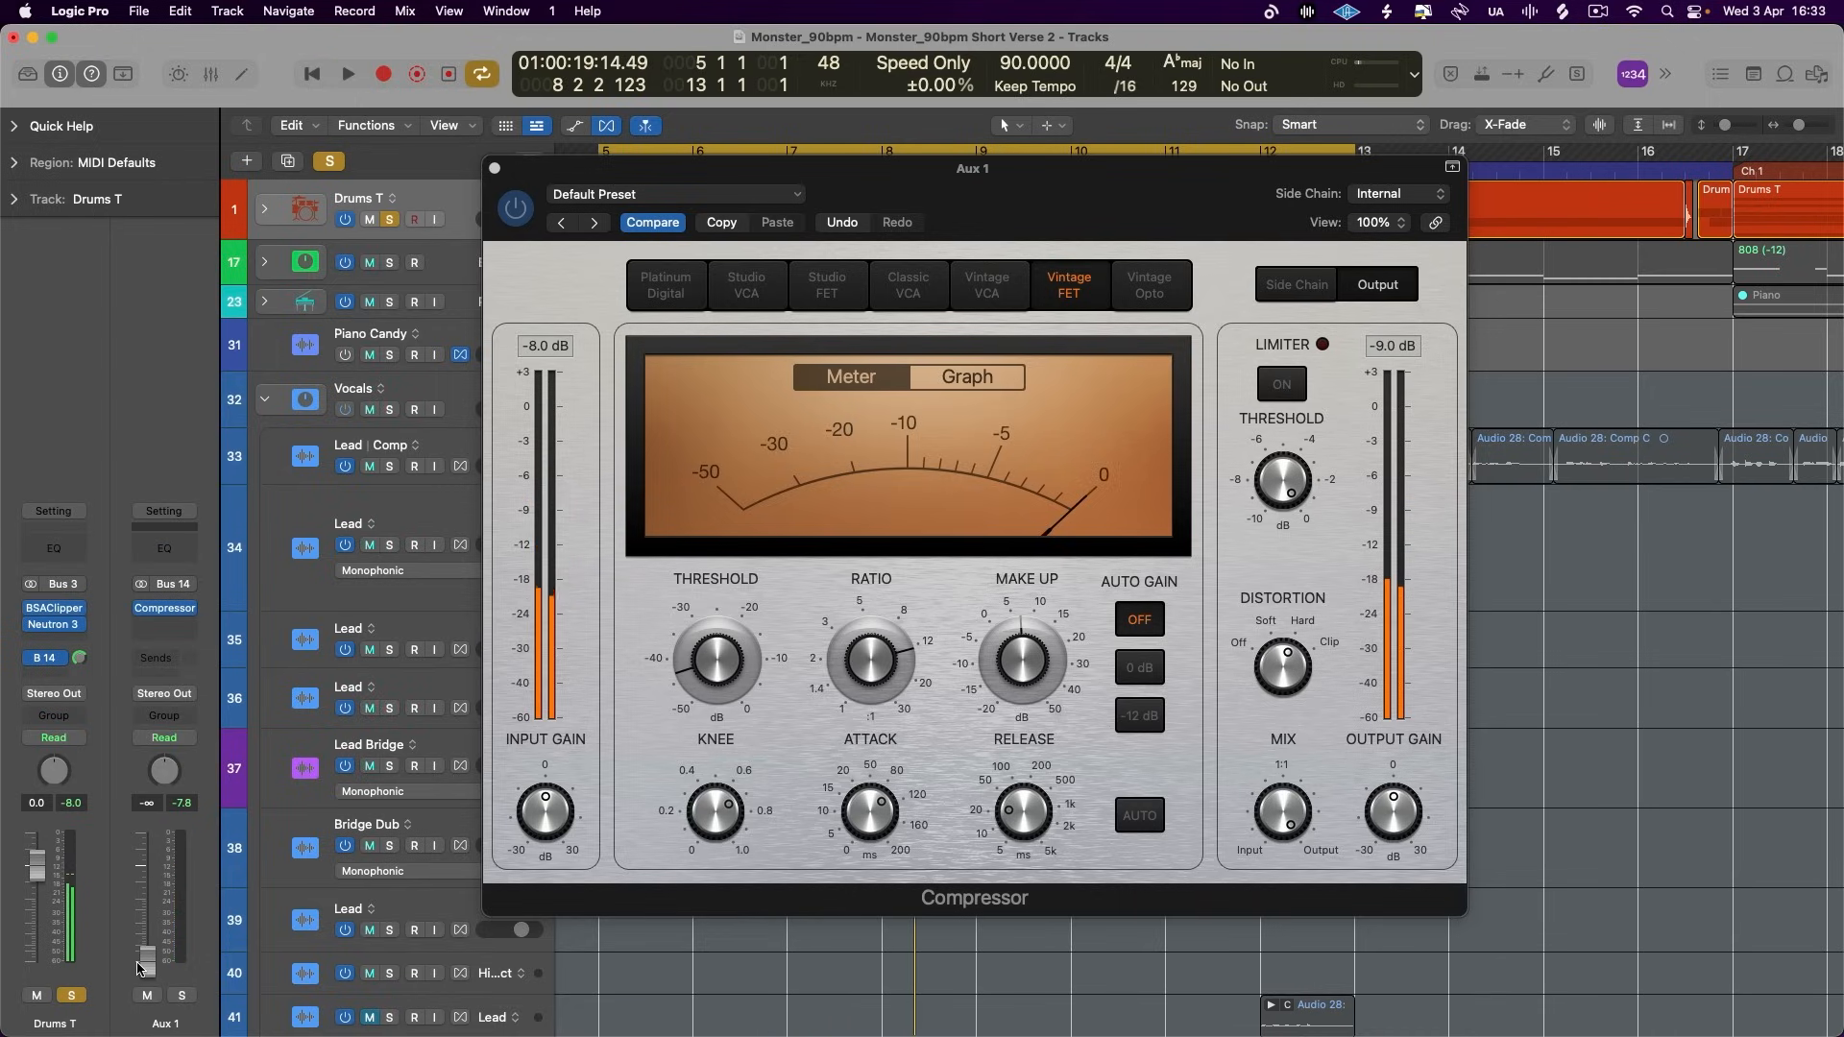
left_click_drag(137, 962, 137, 917)
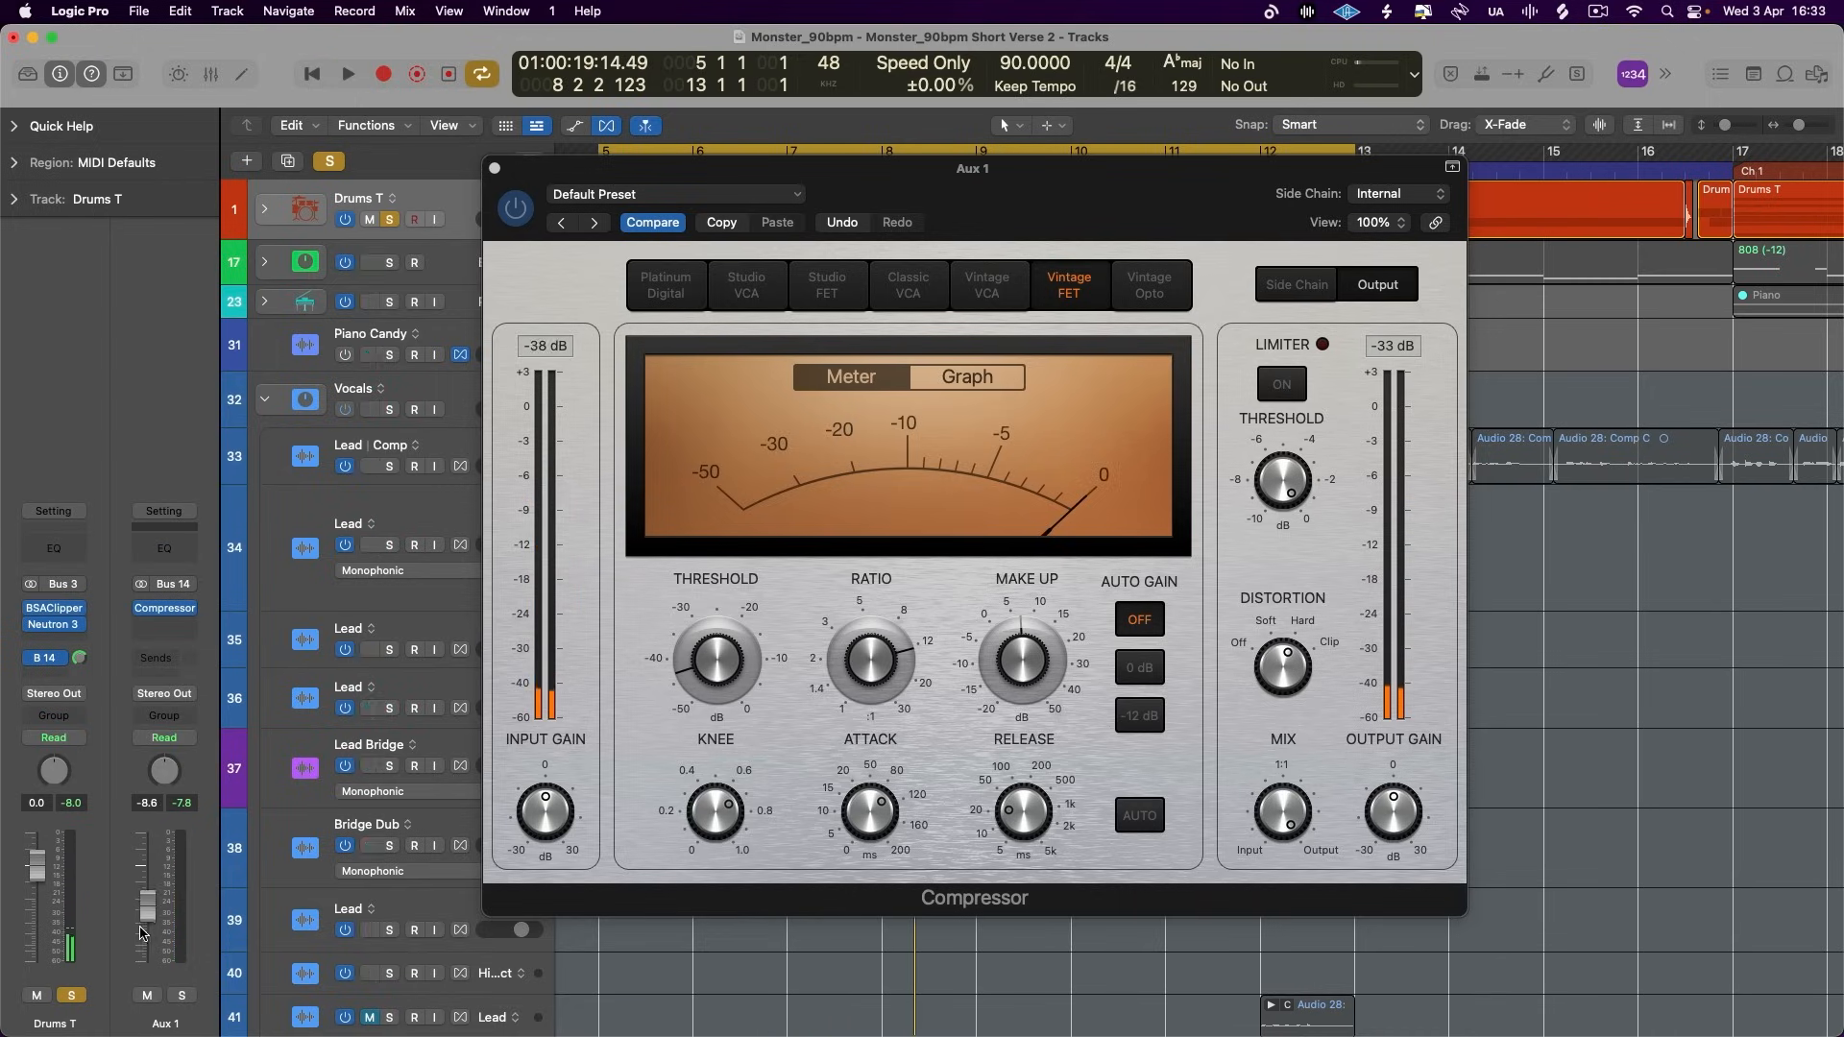
key("space")
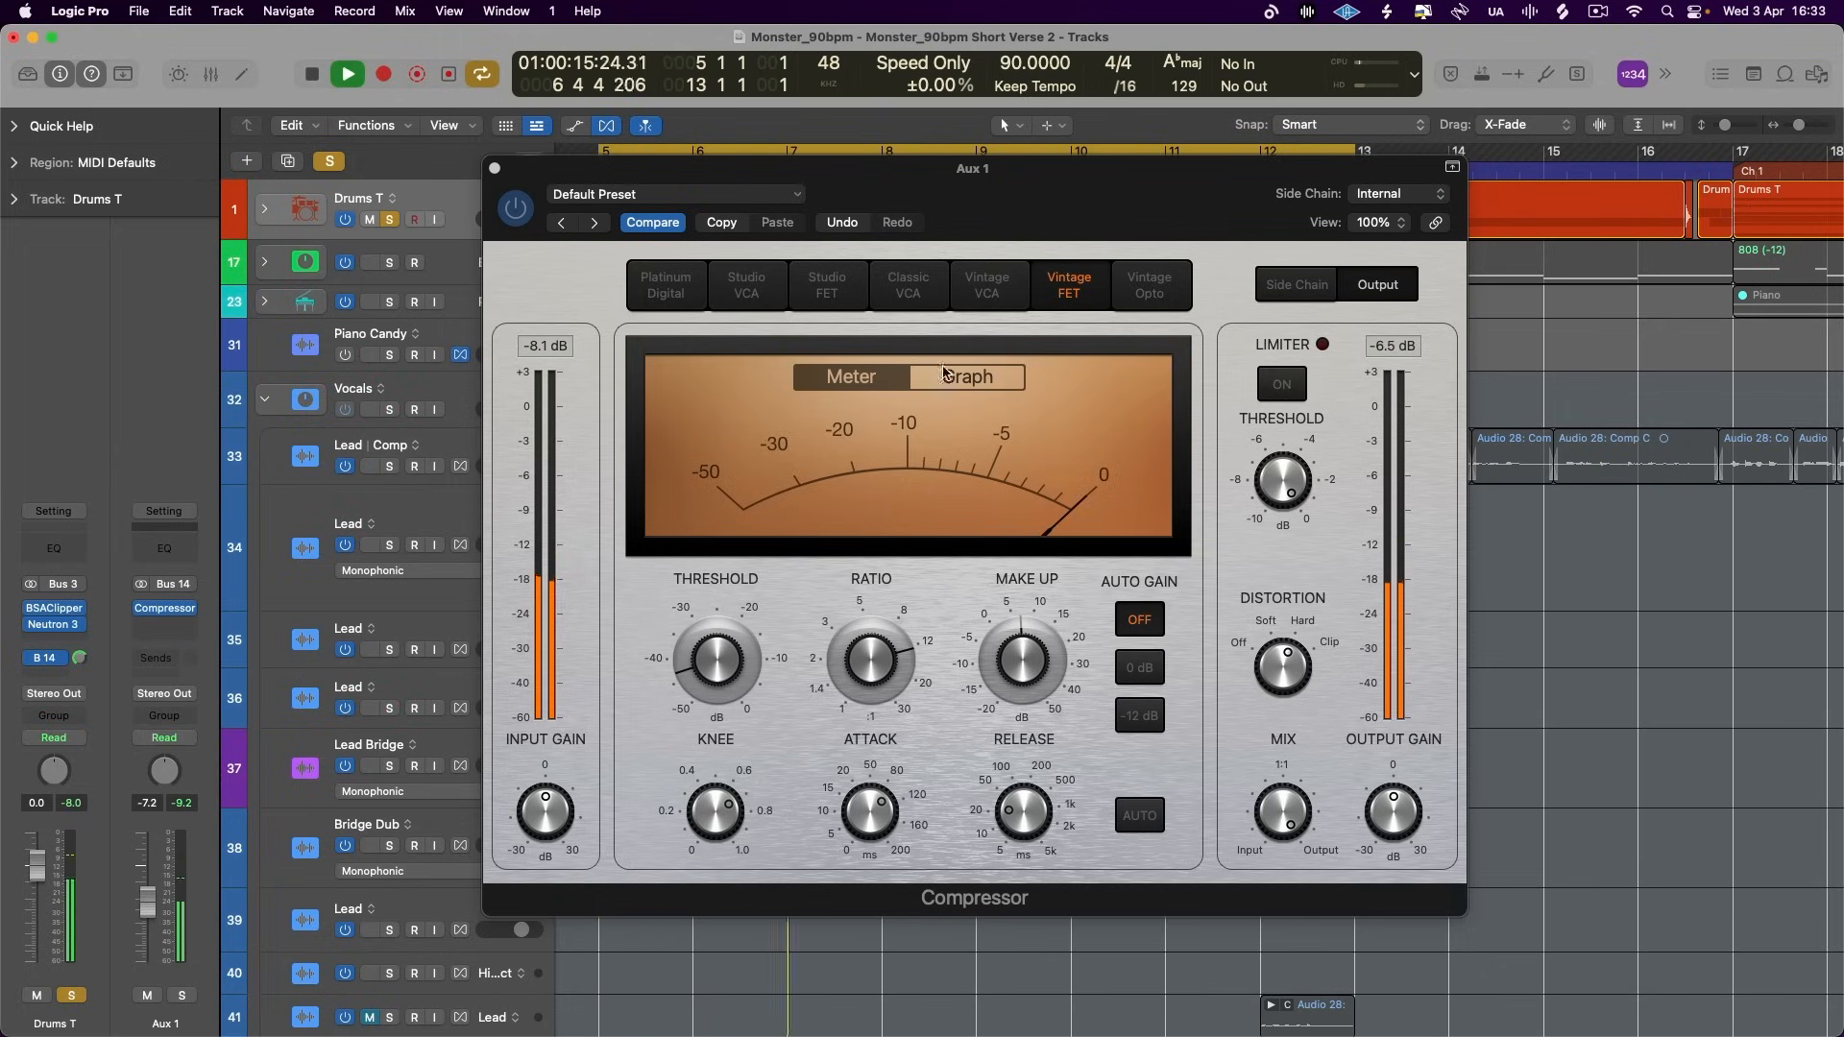
- Check the Aux 1 compressor's graph during playback, restore the meter view and shorten the release further
left_click(914, 384)
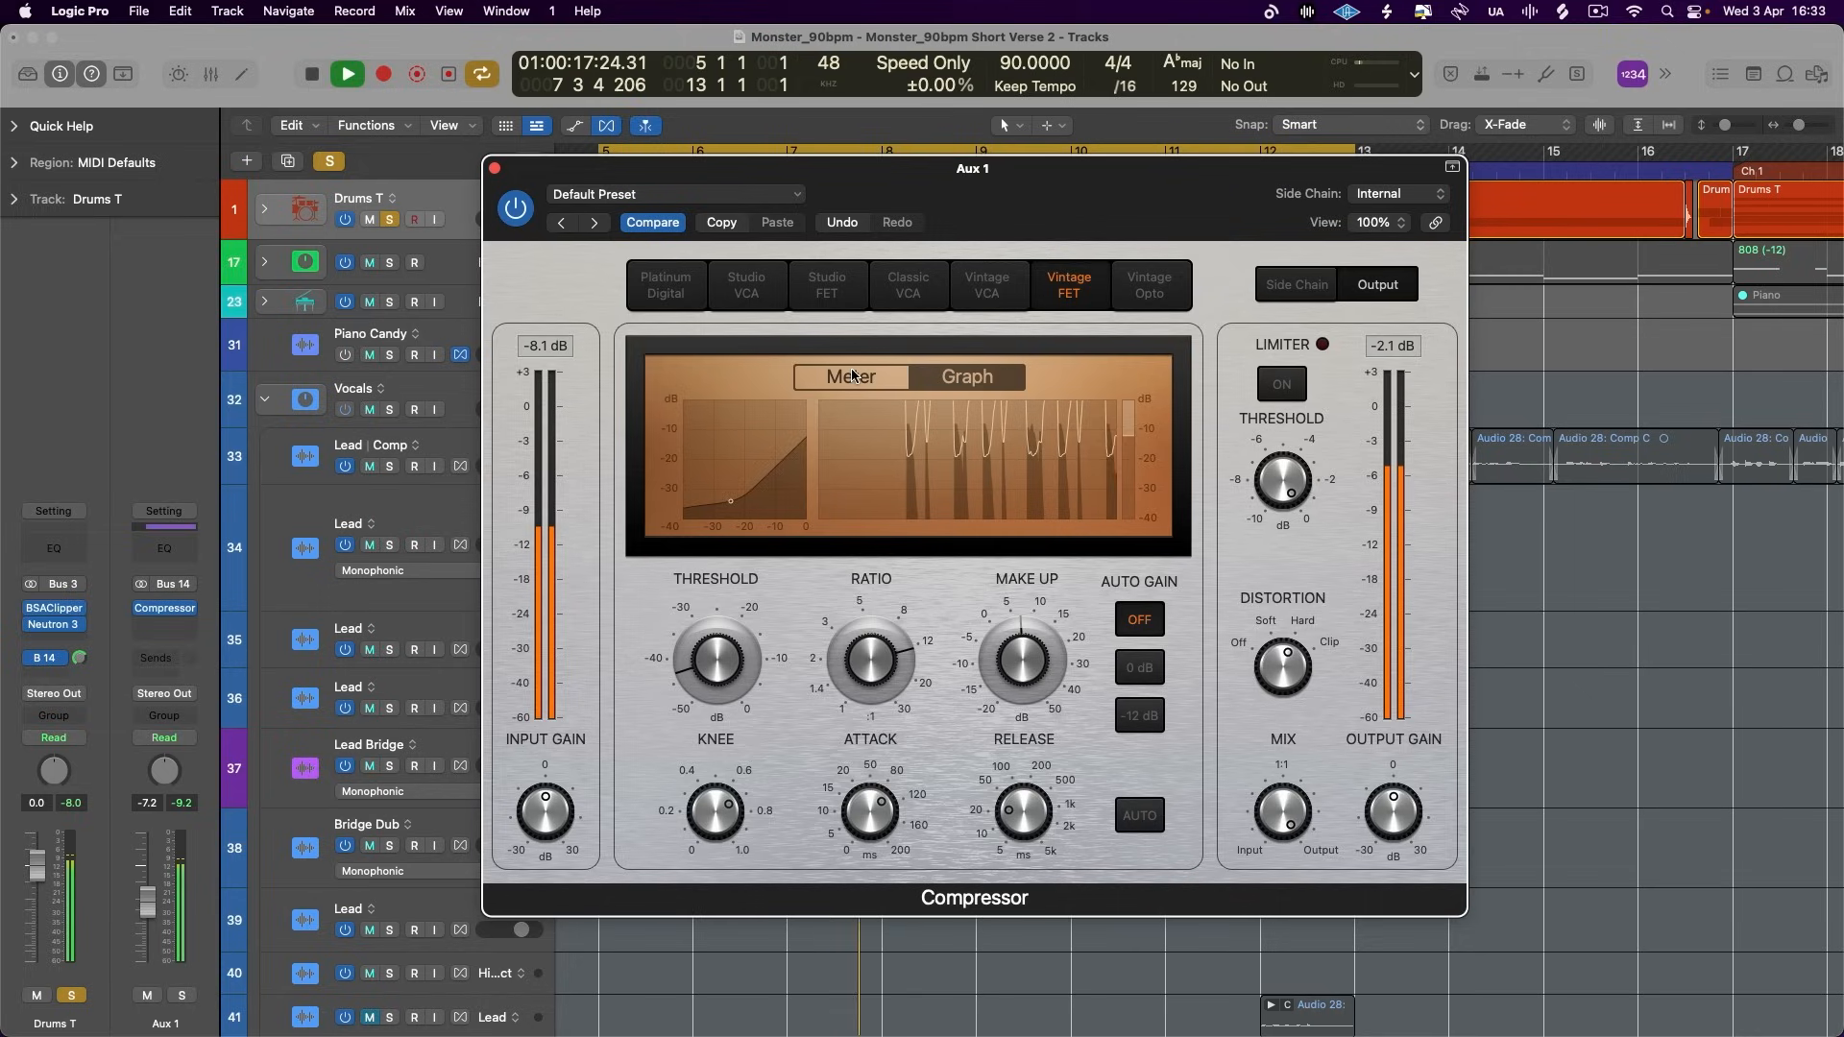
left_click(901, 378)
left_click_drag(1020, 812, 1023, 824)
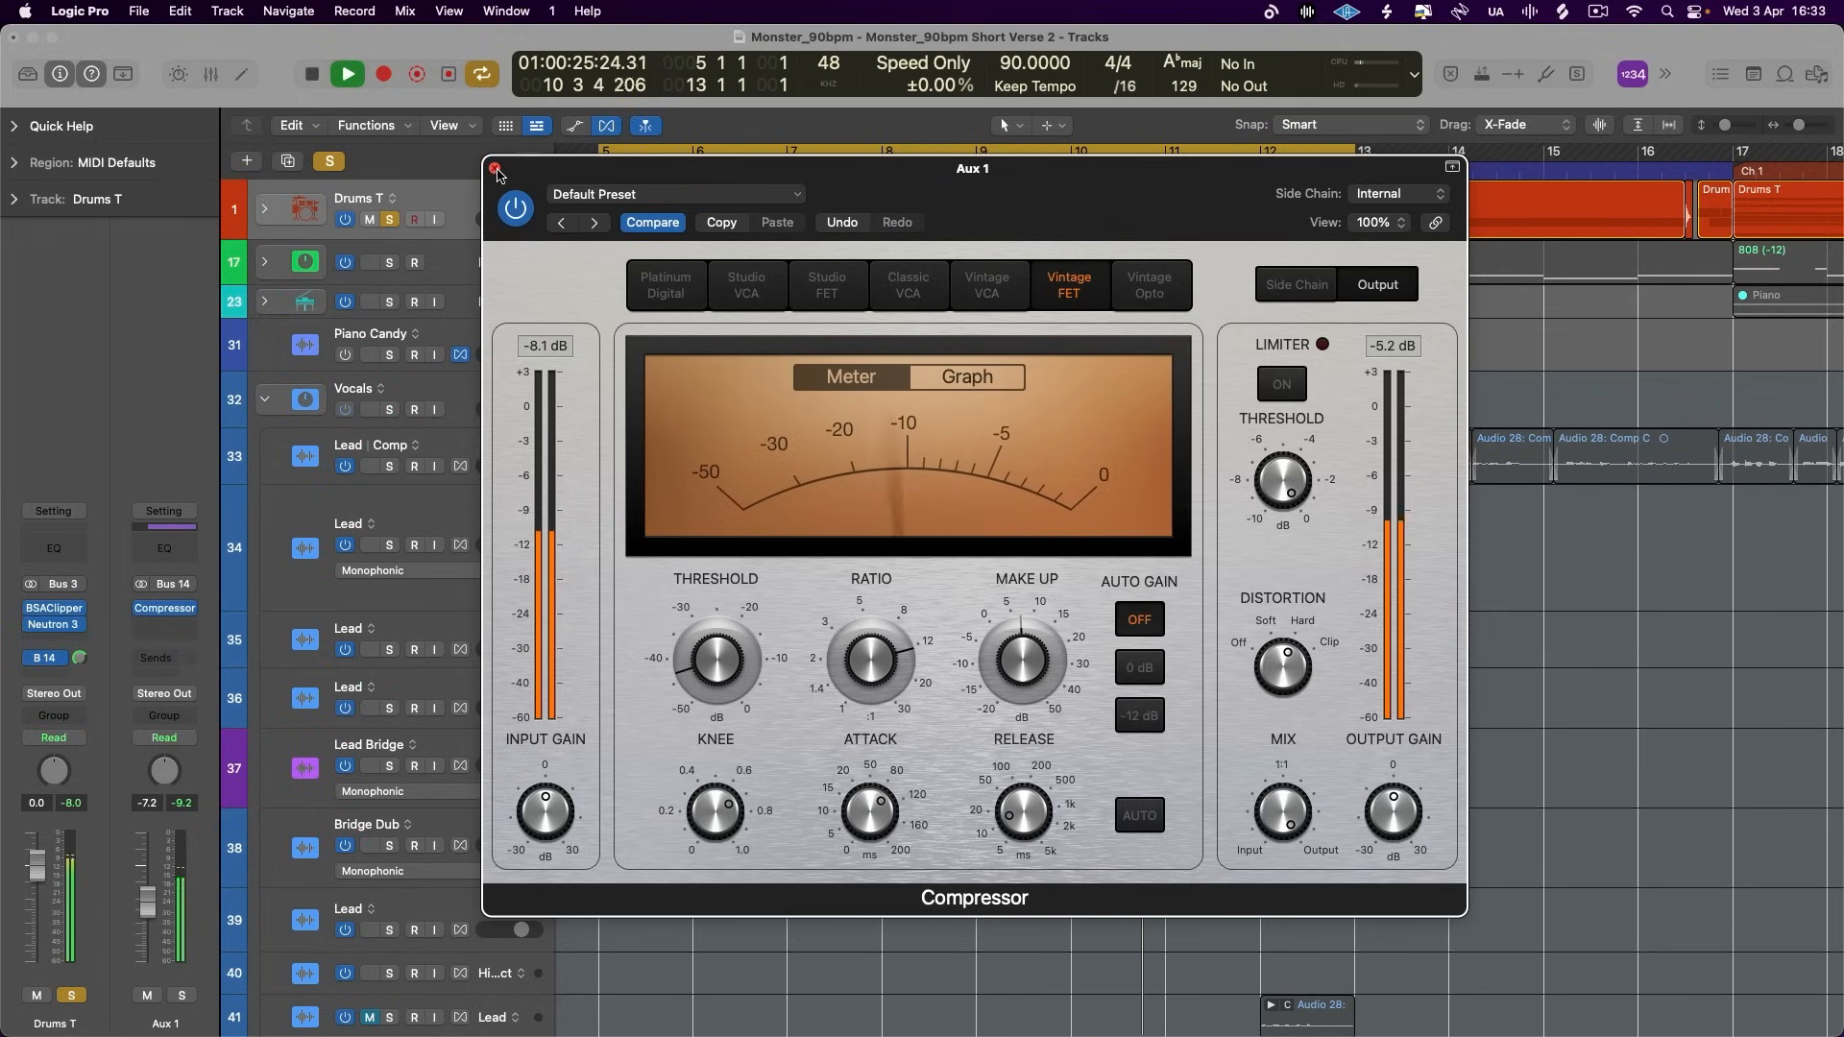
- Stop playback, clear the solo and move the Aux 1 Compressor window lower so the ruler is uncovered
key("space")
left_click(340, 162)
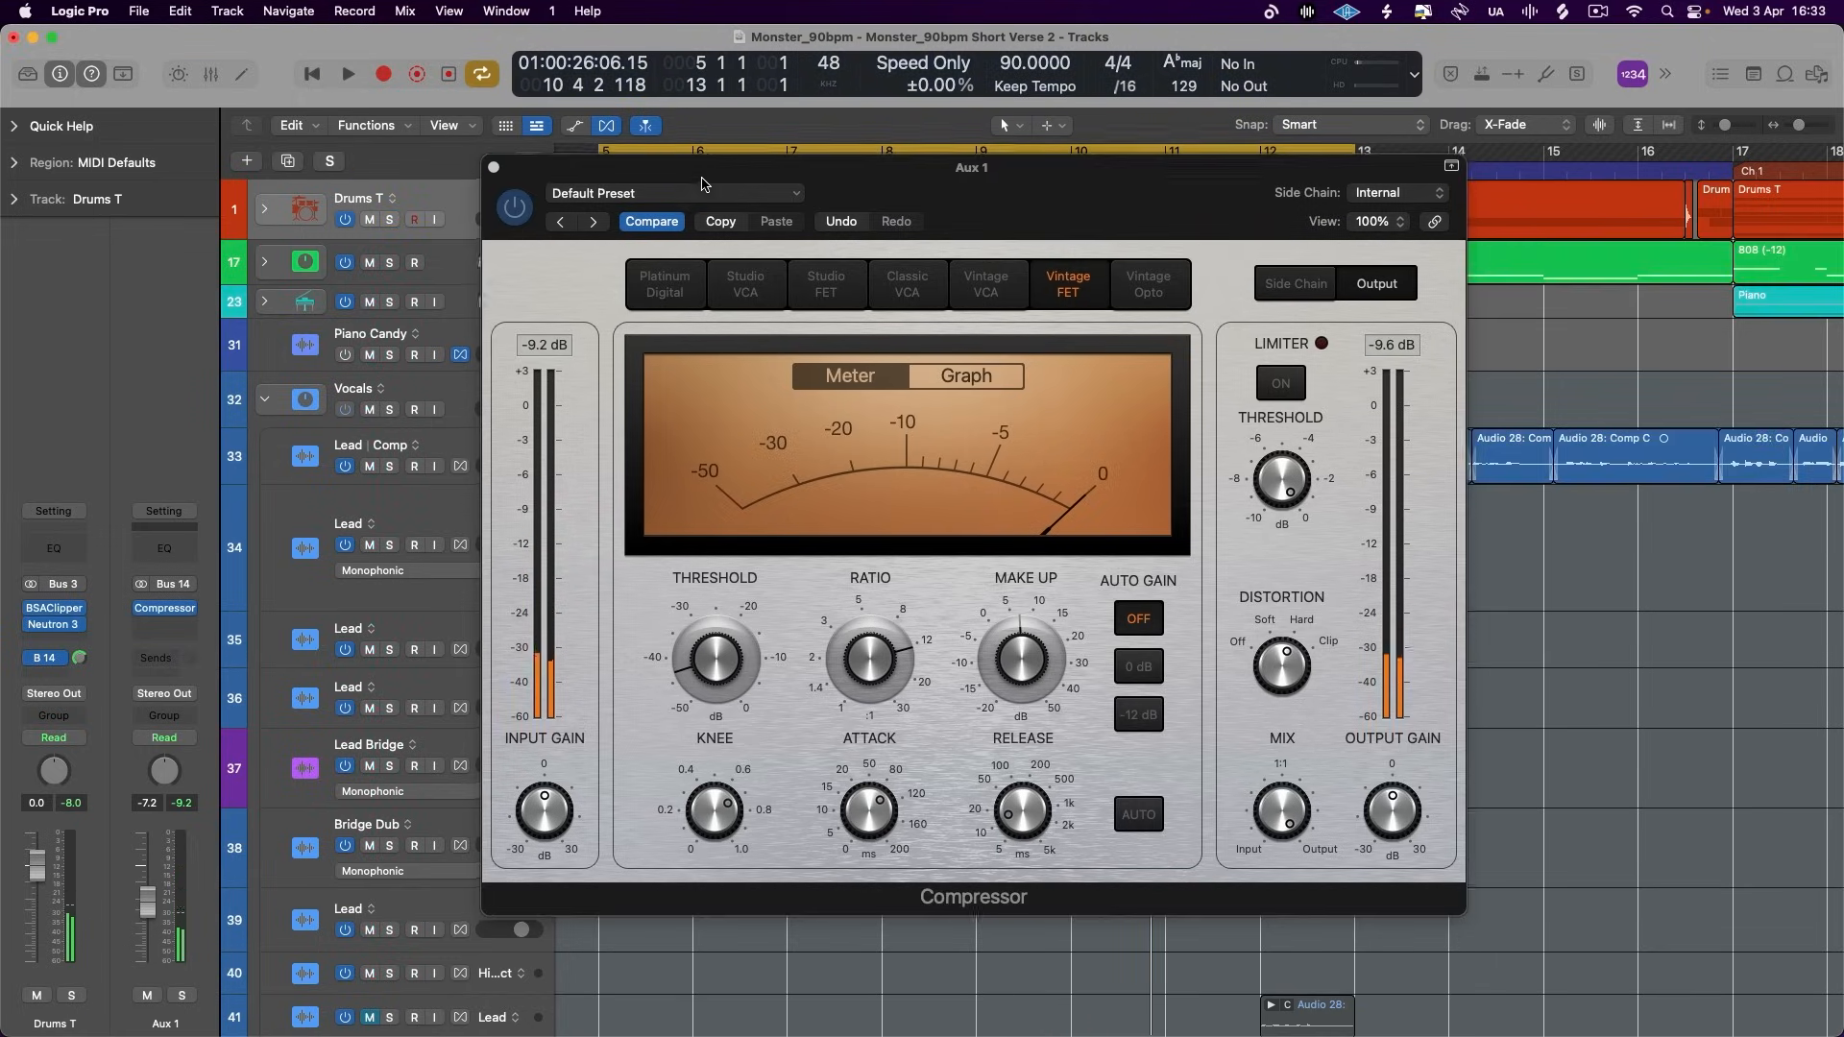
left_click_drag(700, 179, 715, 231)
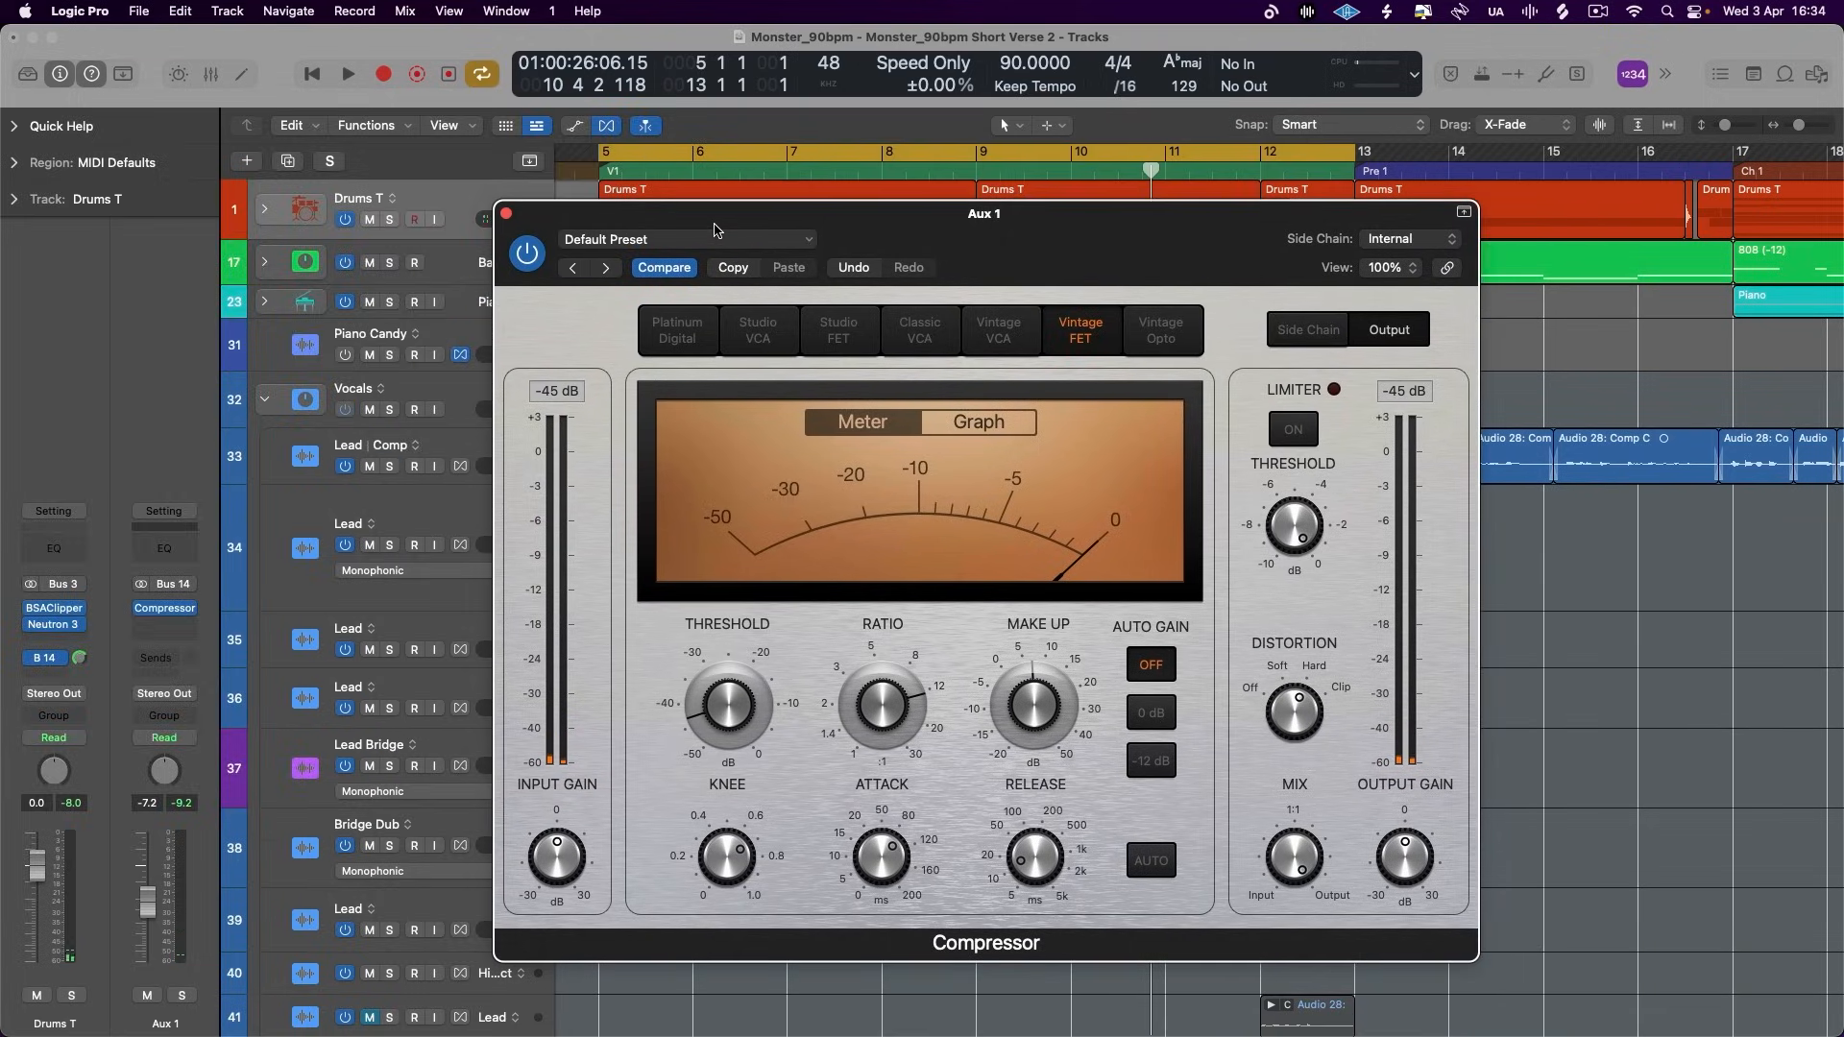
left_click_drag(950, 219, 949, 201)
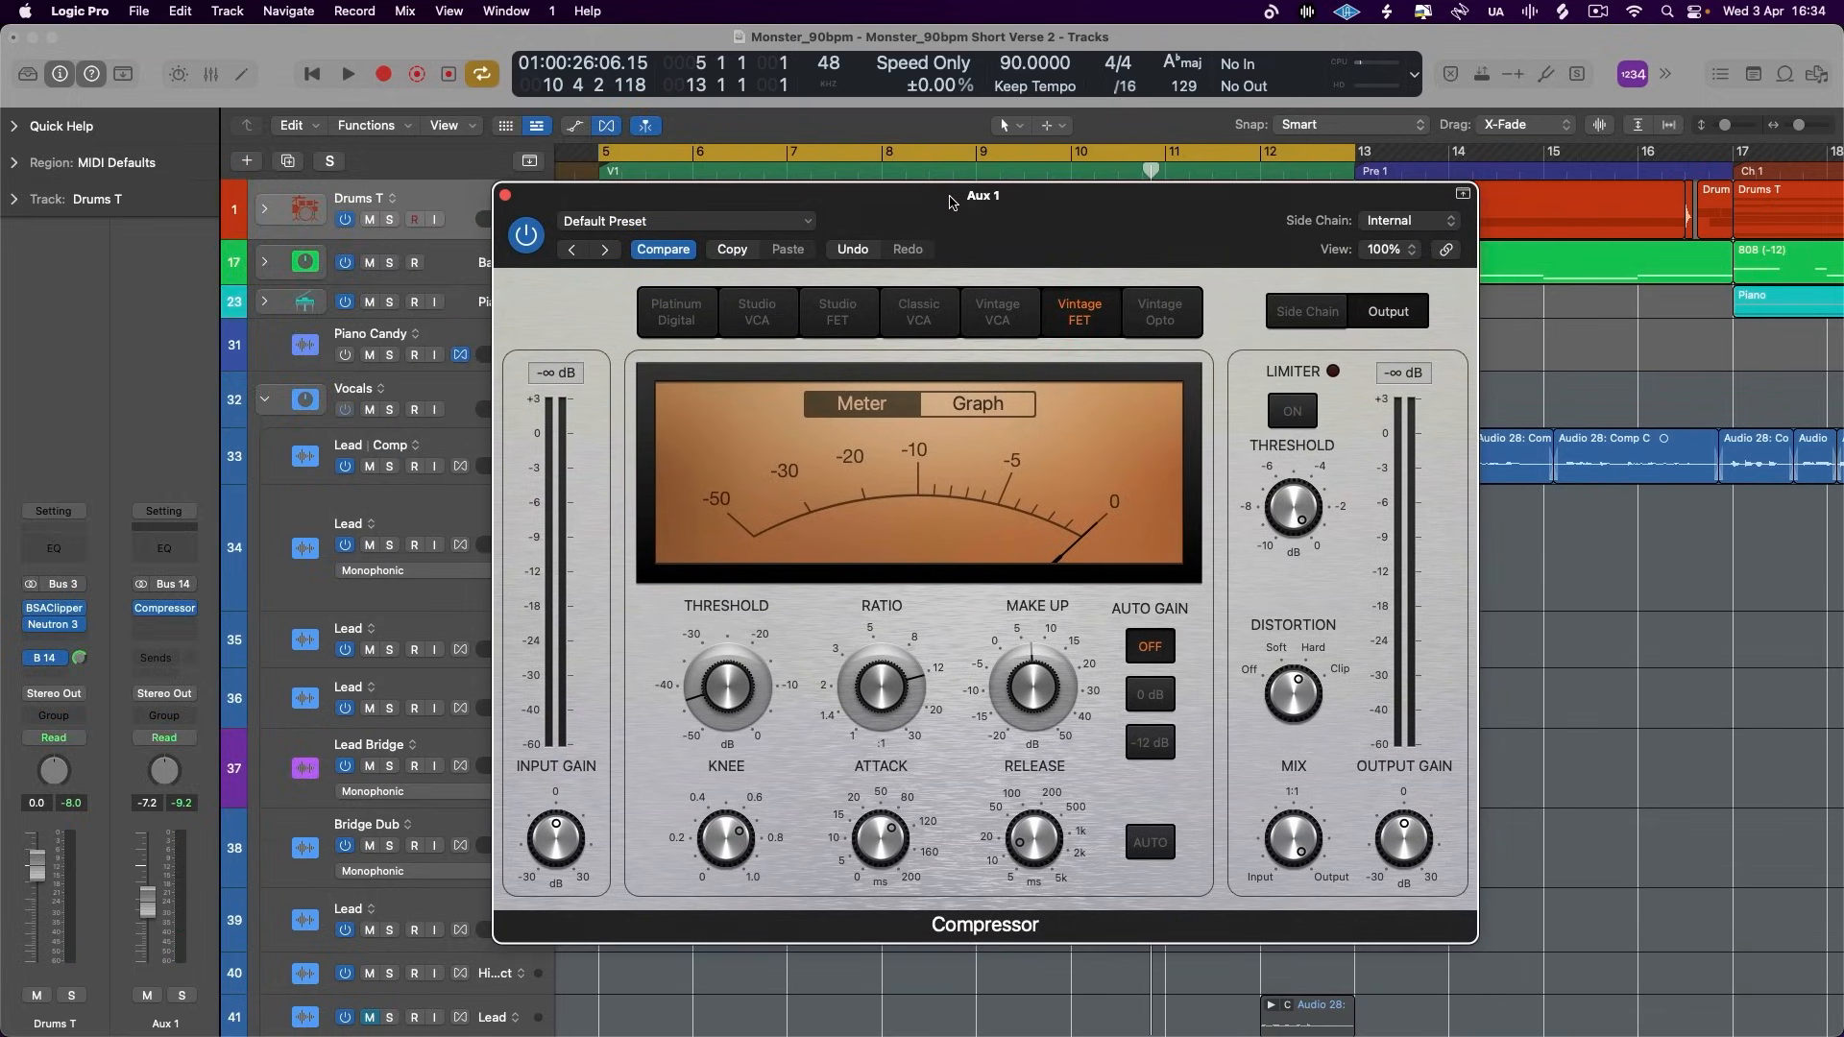
- Play the full verse with the Aux 1 compressor enabled, and again with it bypassed
key("space")
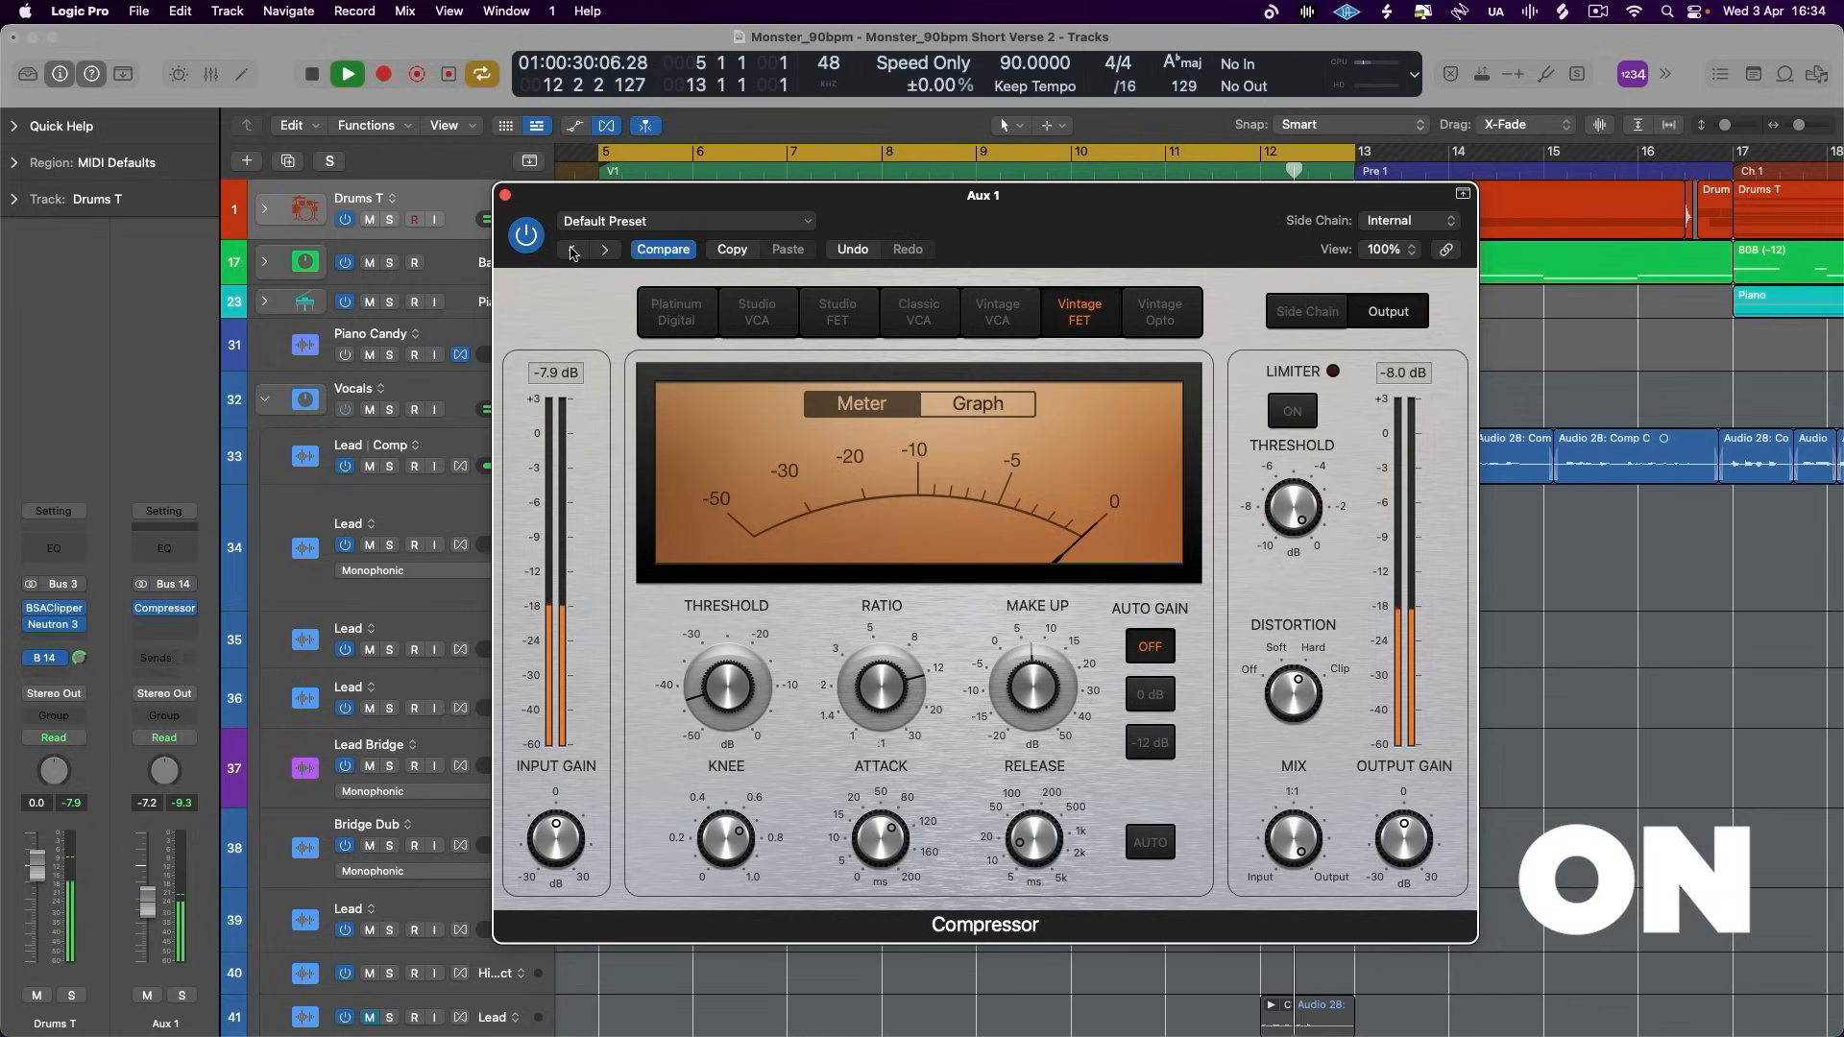
left_click(320, 71)
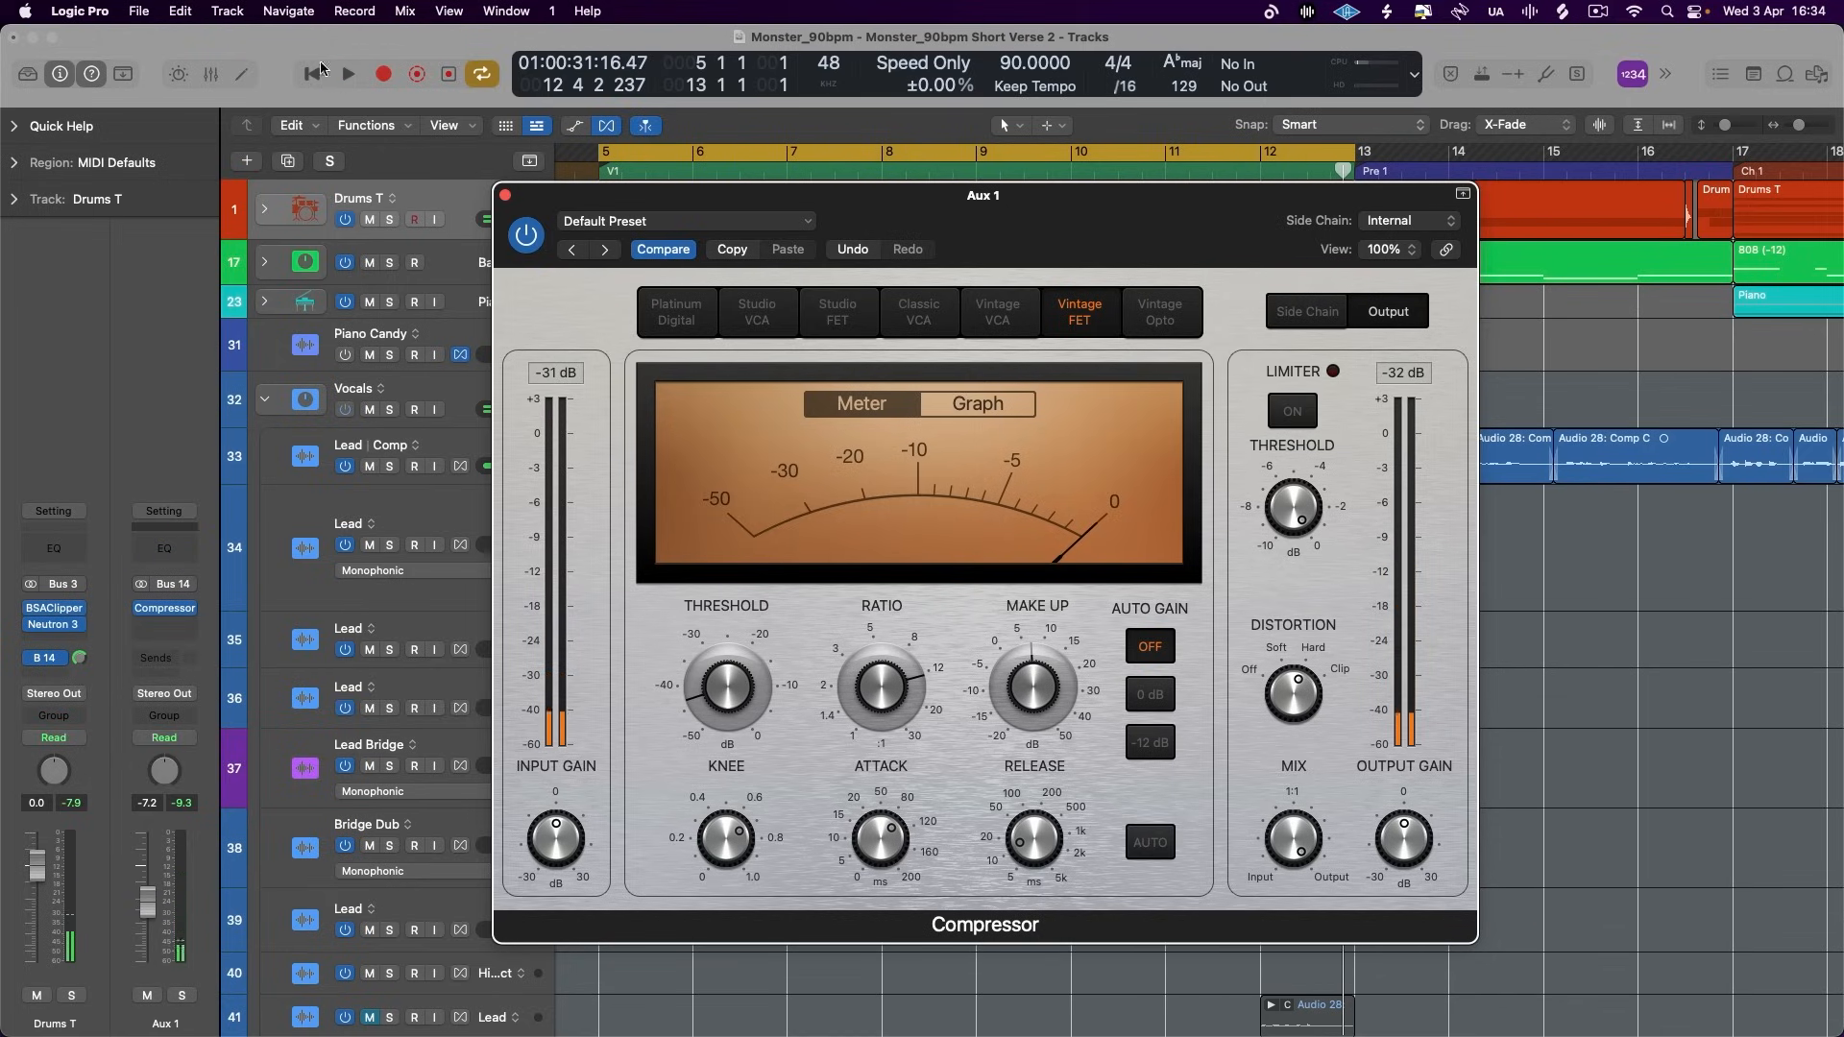
left_click(516, 239)
key("space")
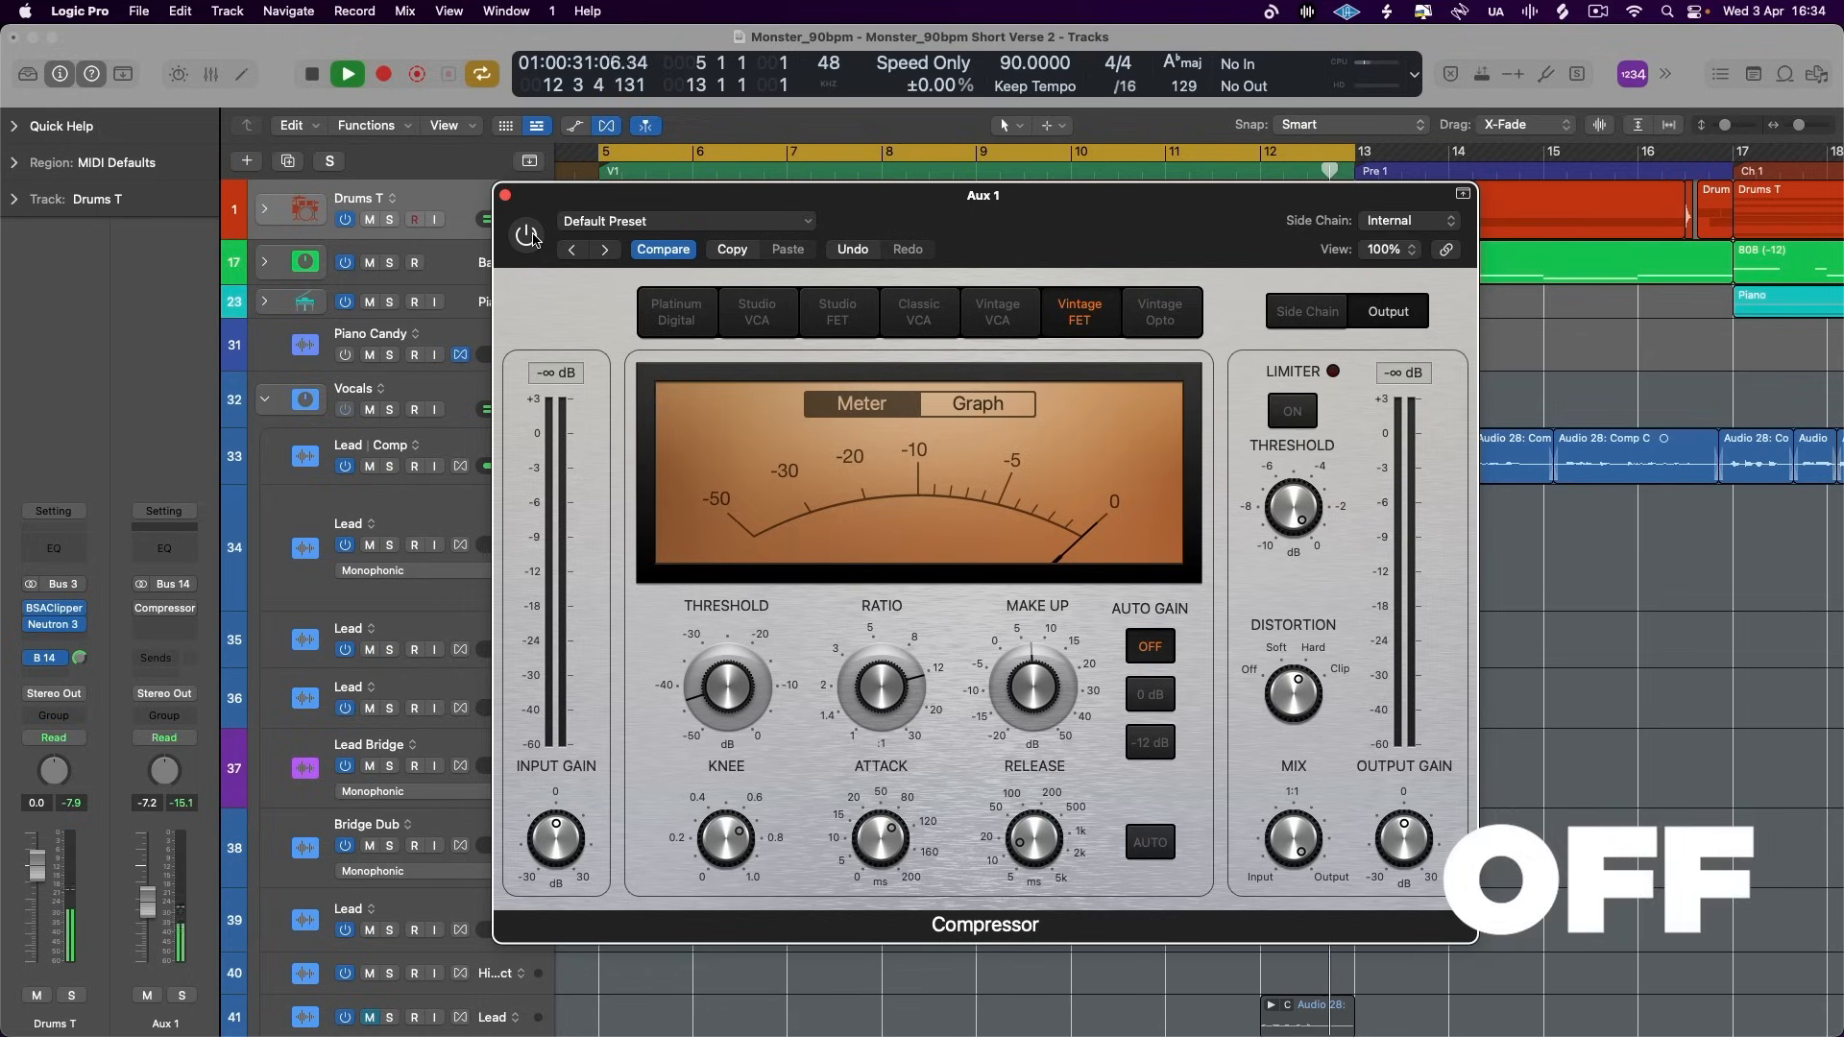
key("space")
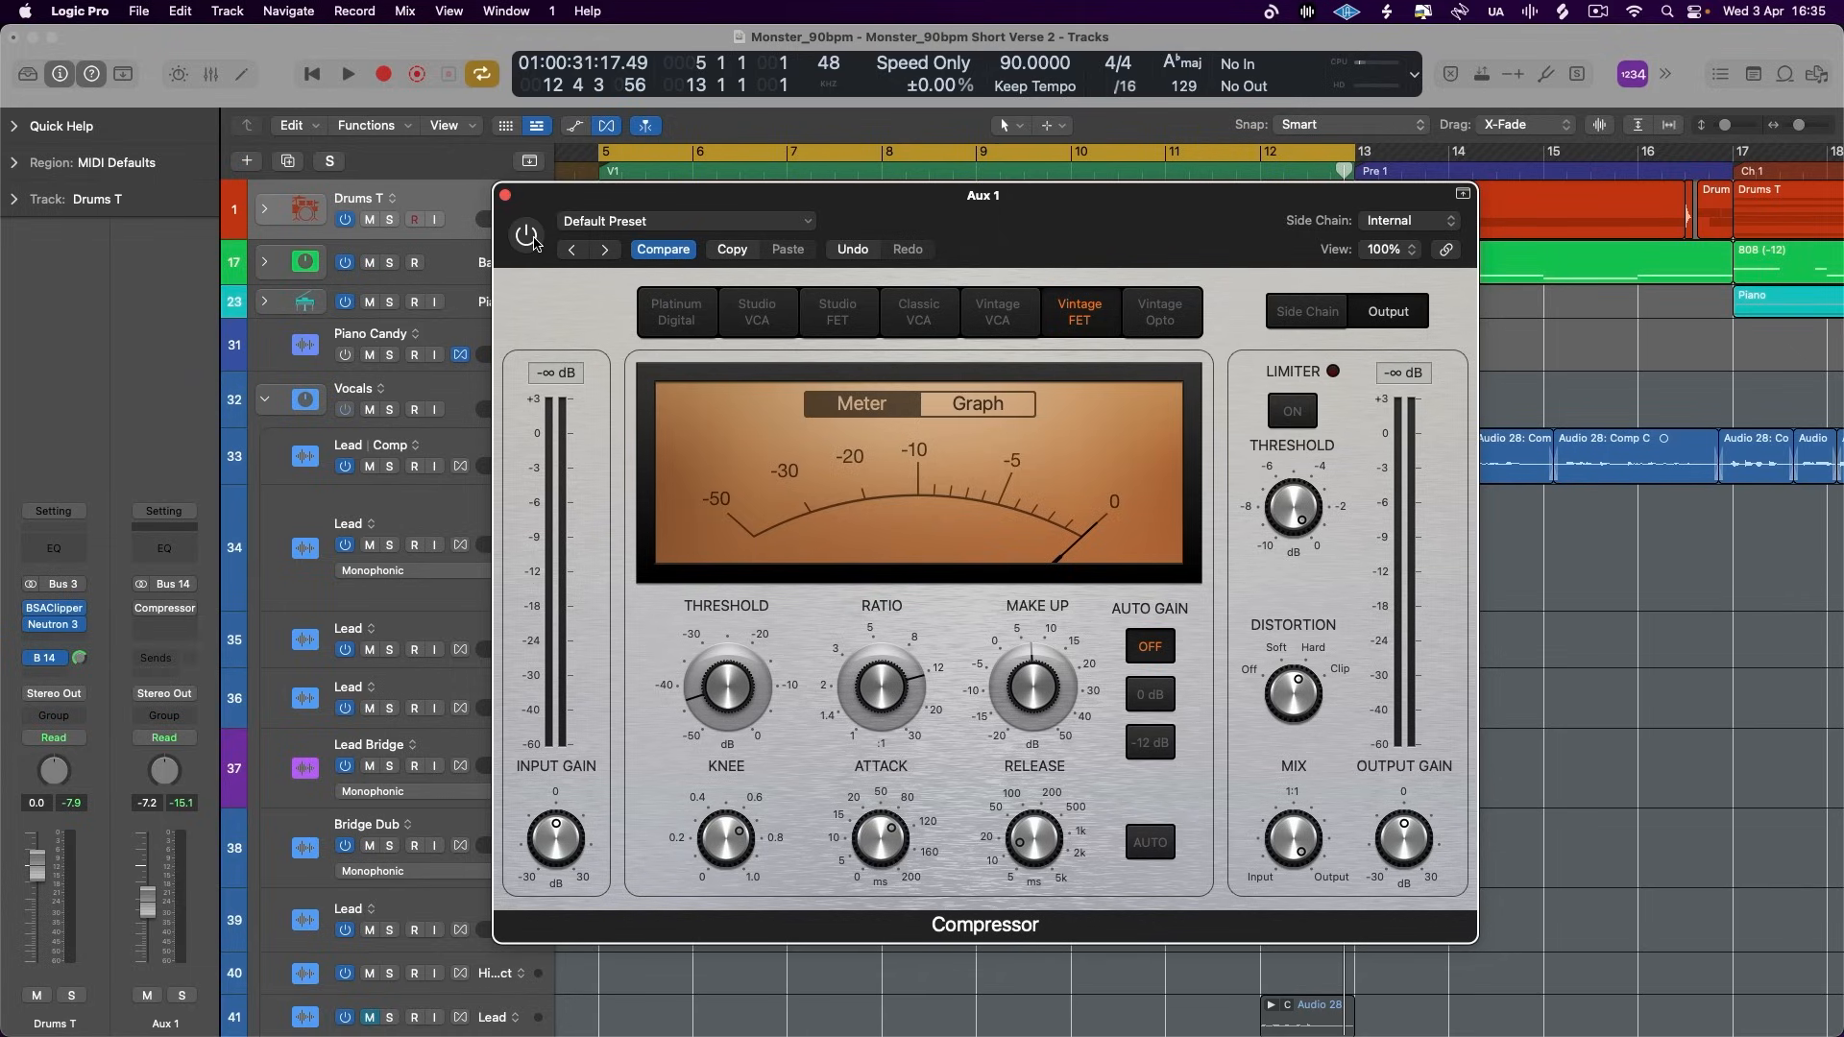
- Compare the full mix with the Aux 1 compressor repeatedly switched on and off during playback, leaving it enabled
left_click(526, 235)
key("space")
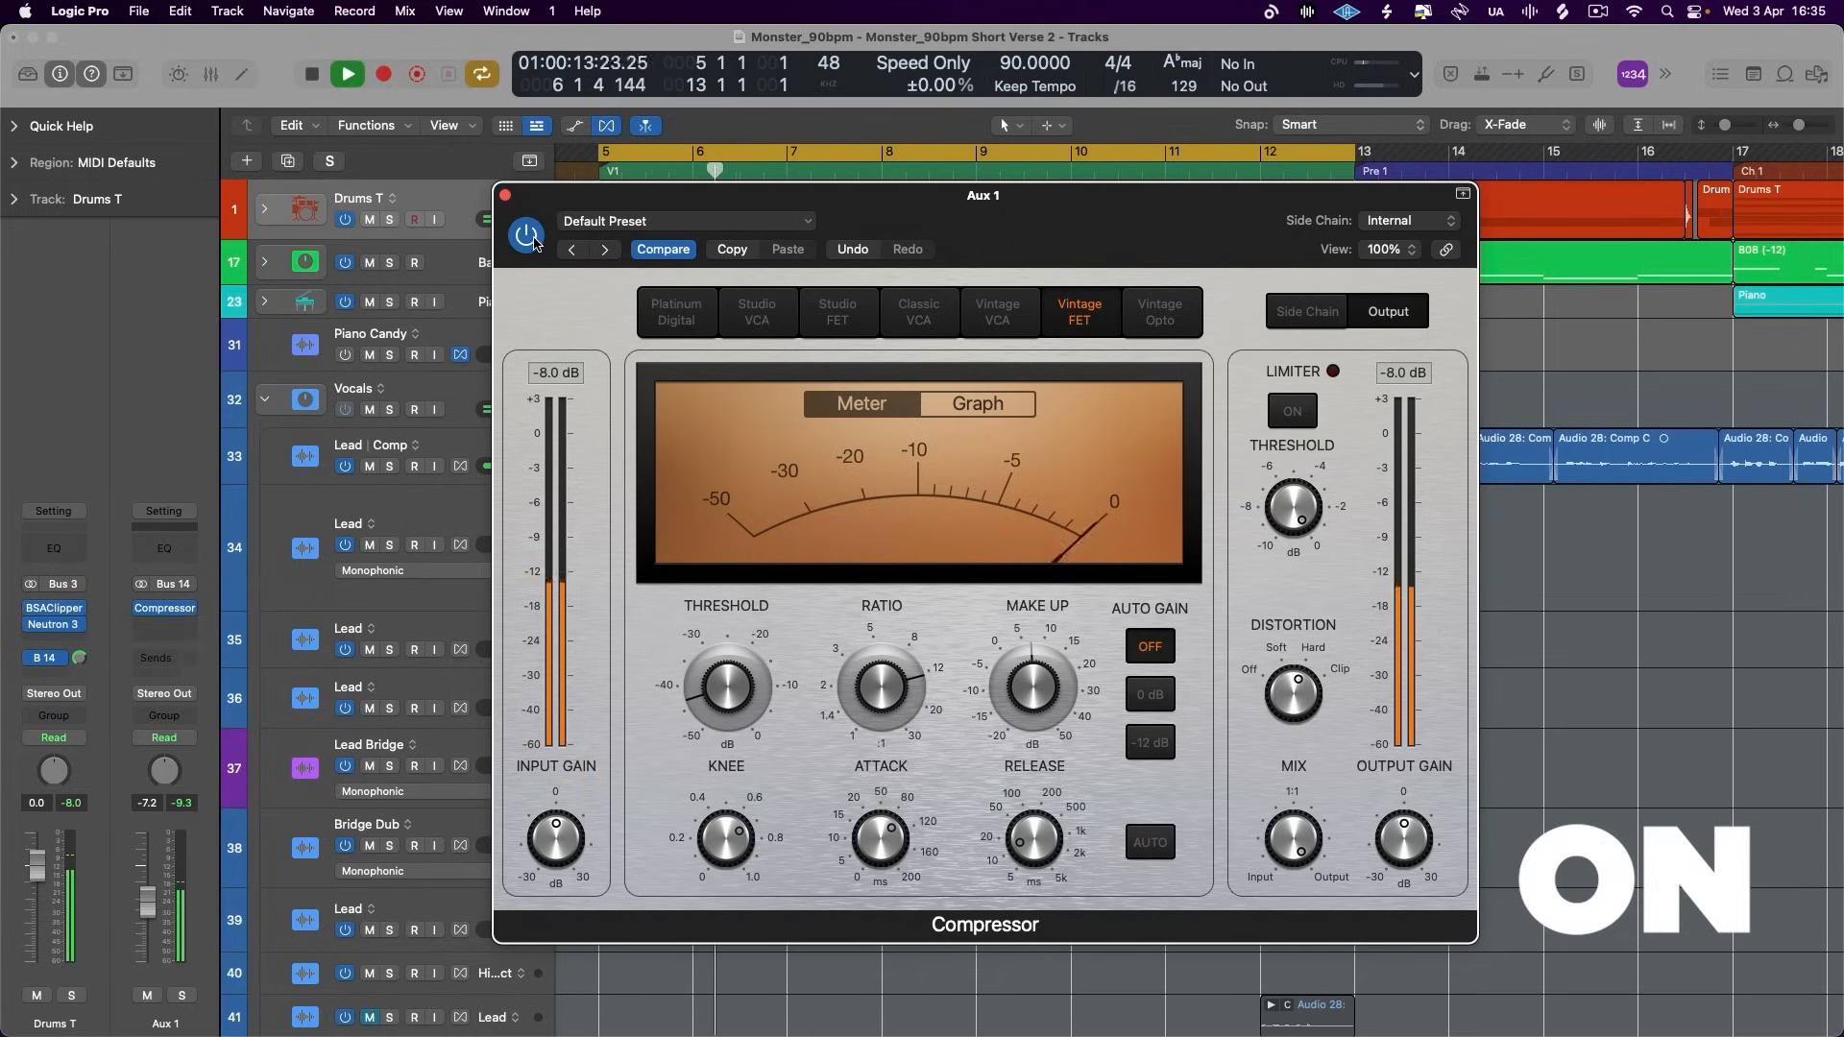
left_click(527, 236)
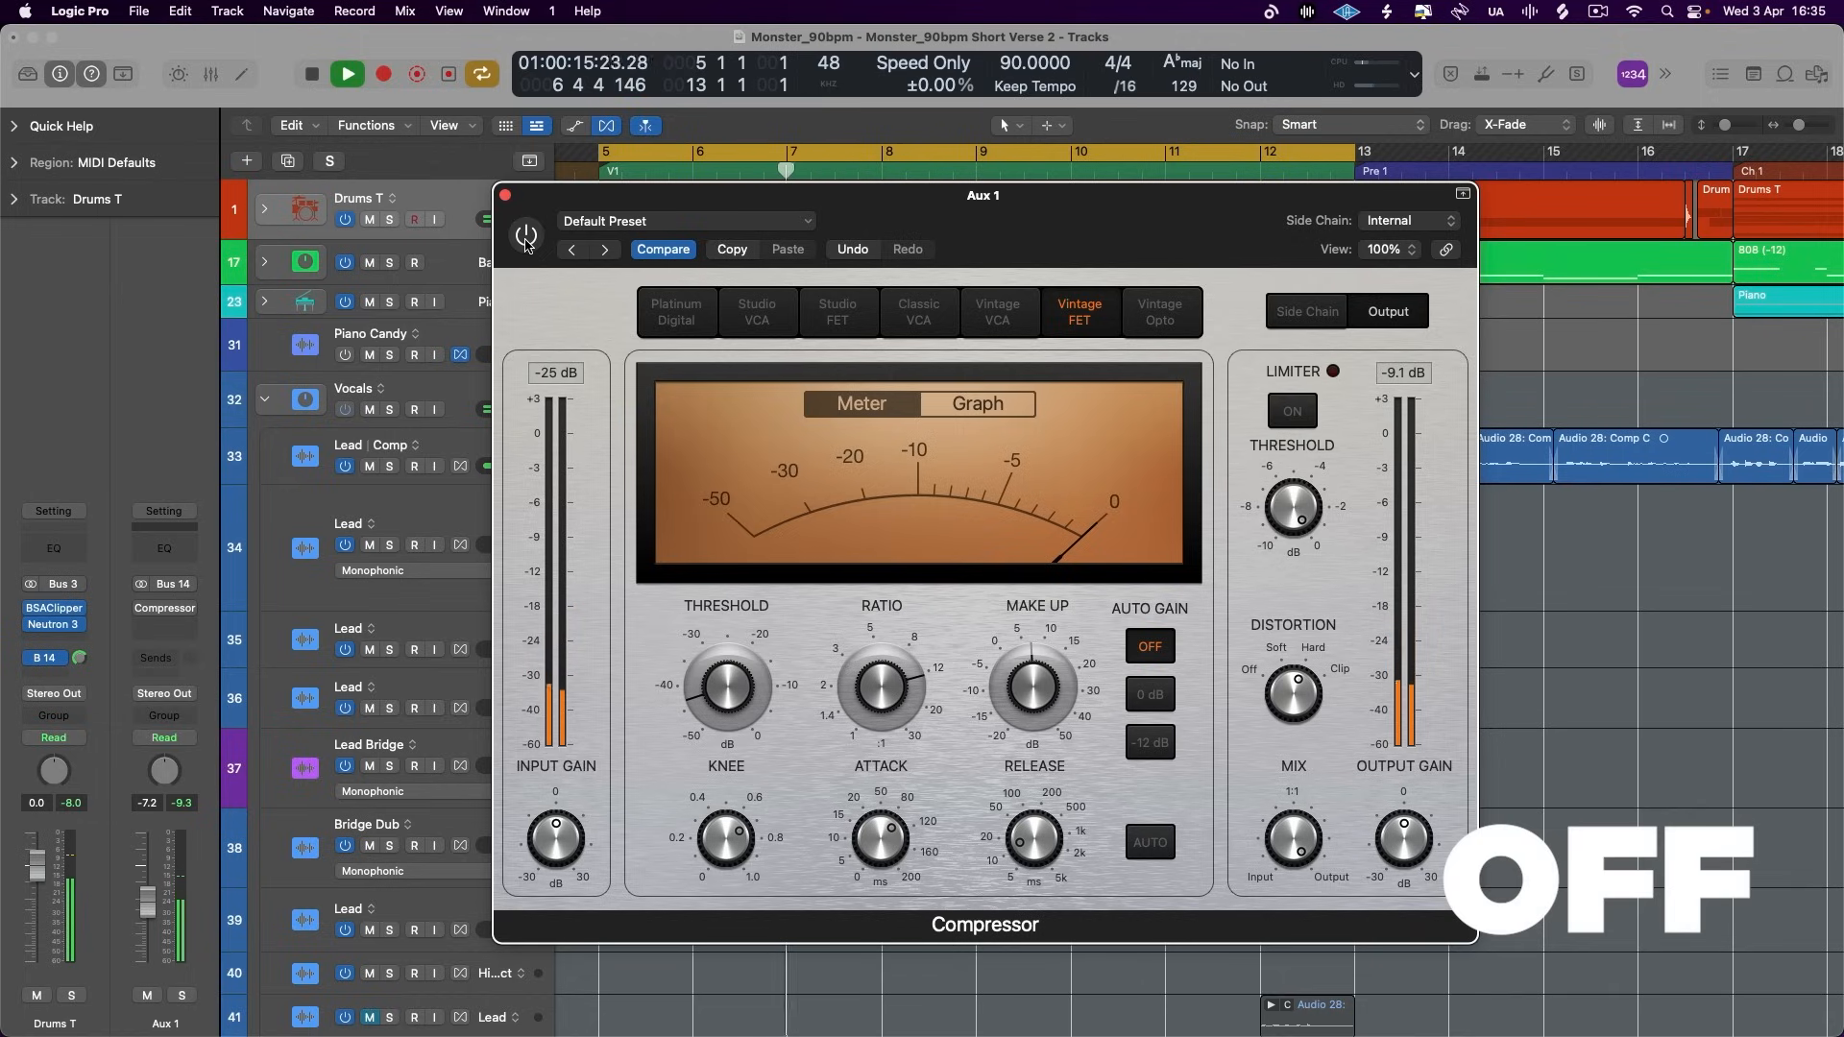
left_click(526, 236)
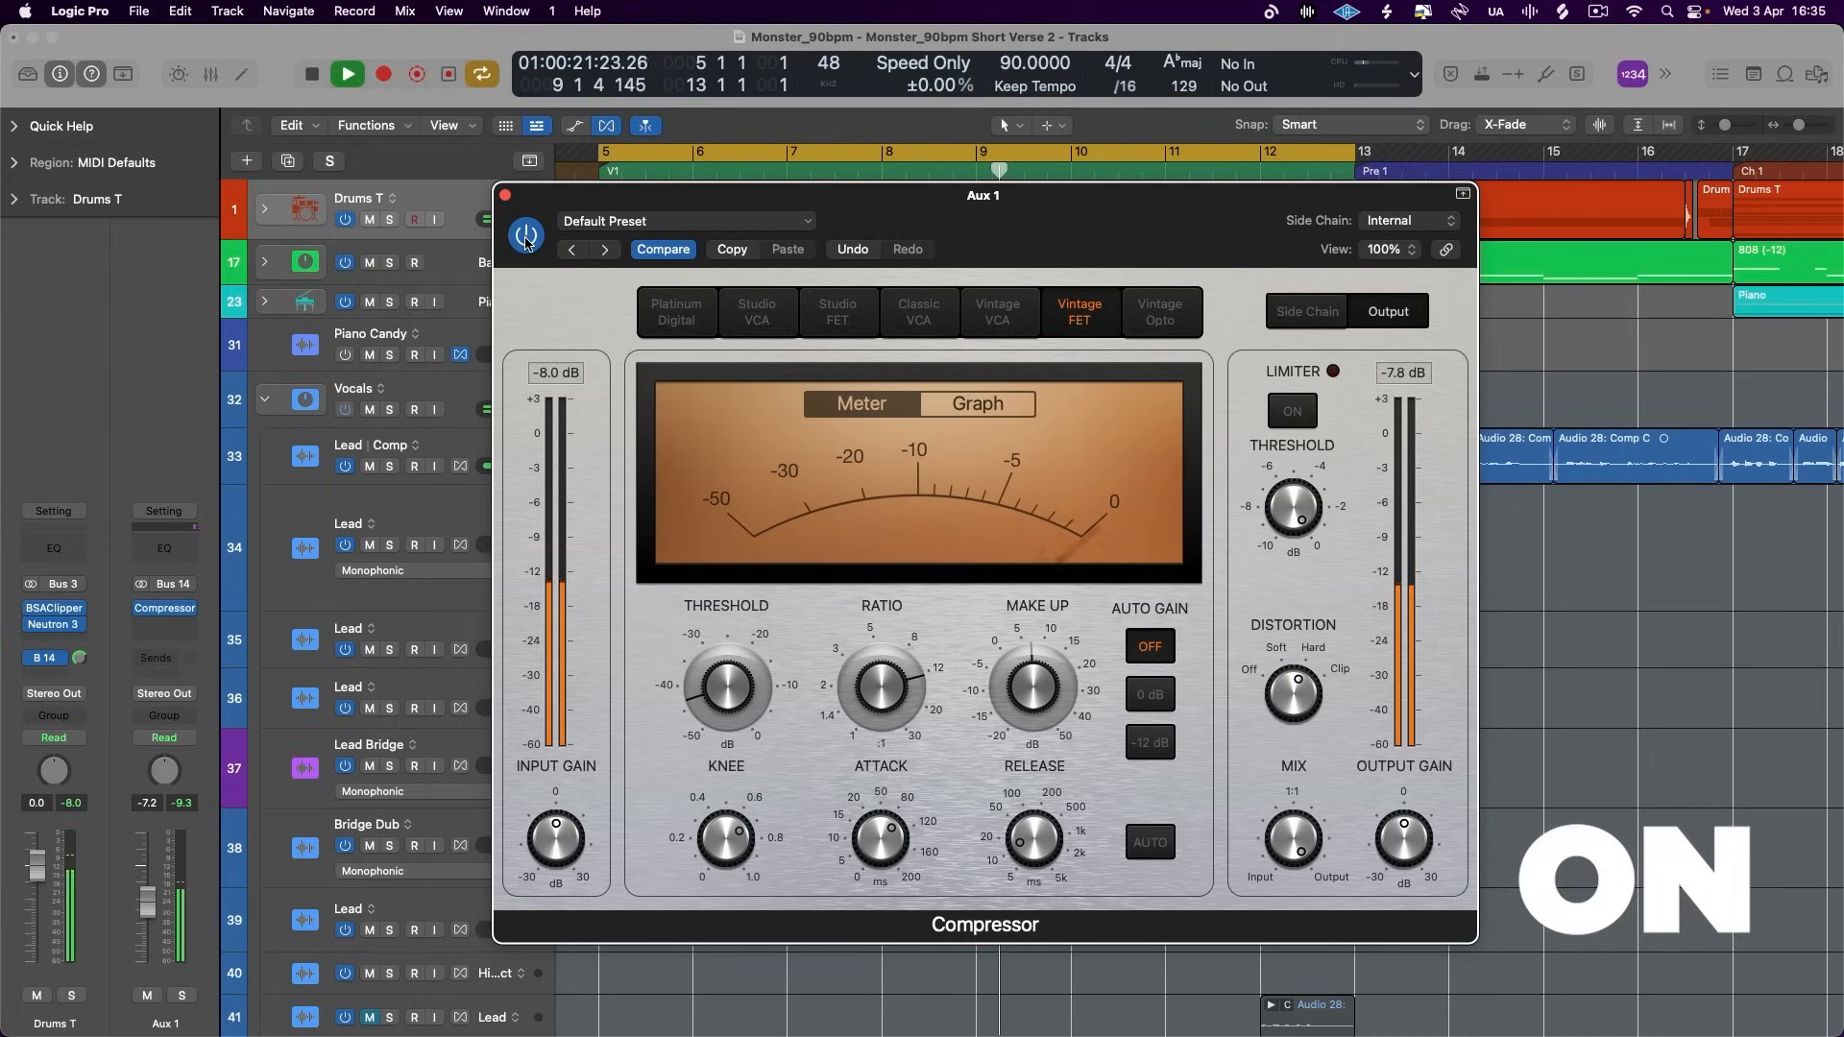
left_click(526, 237)
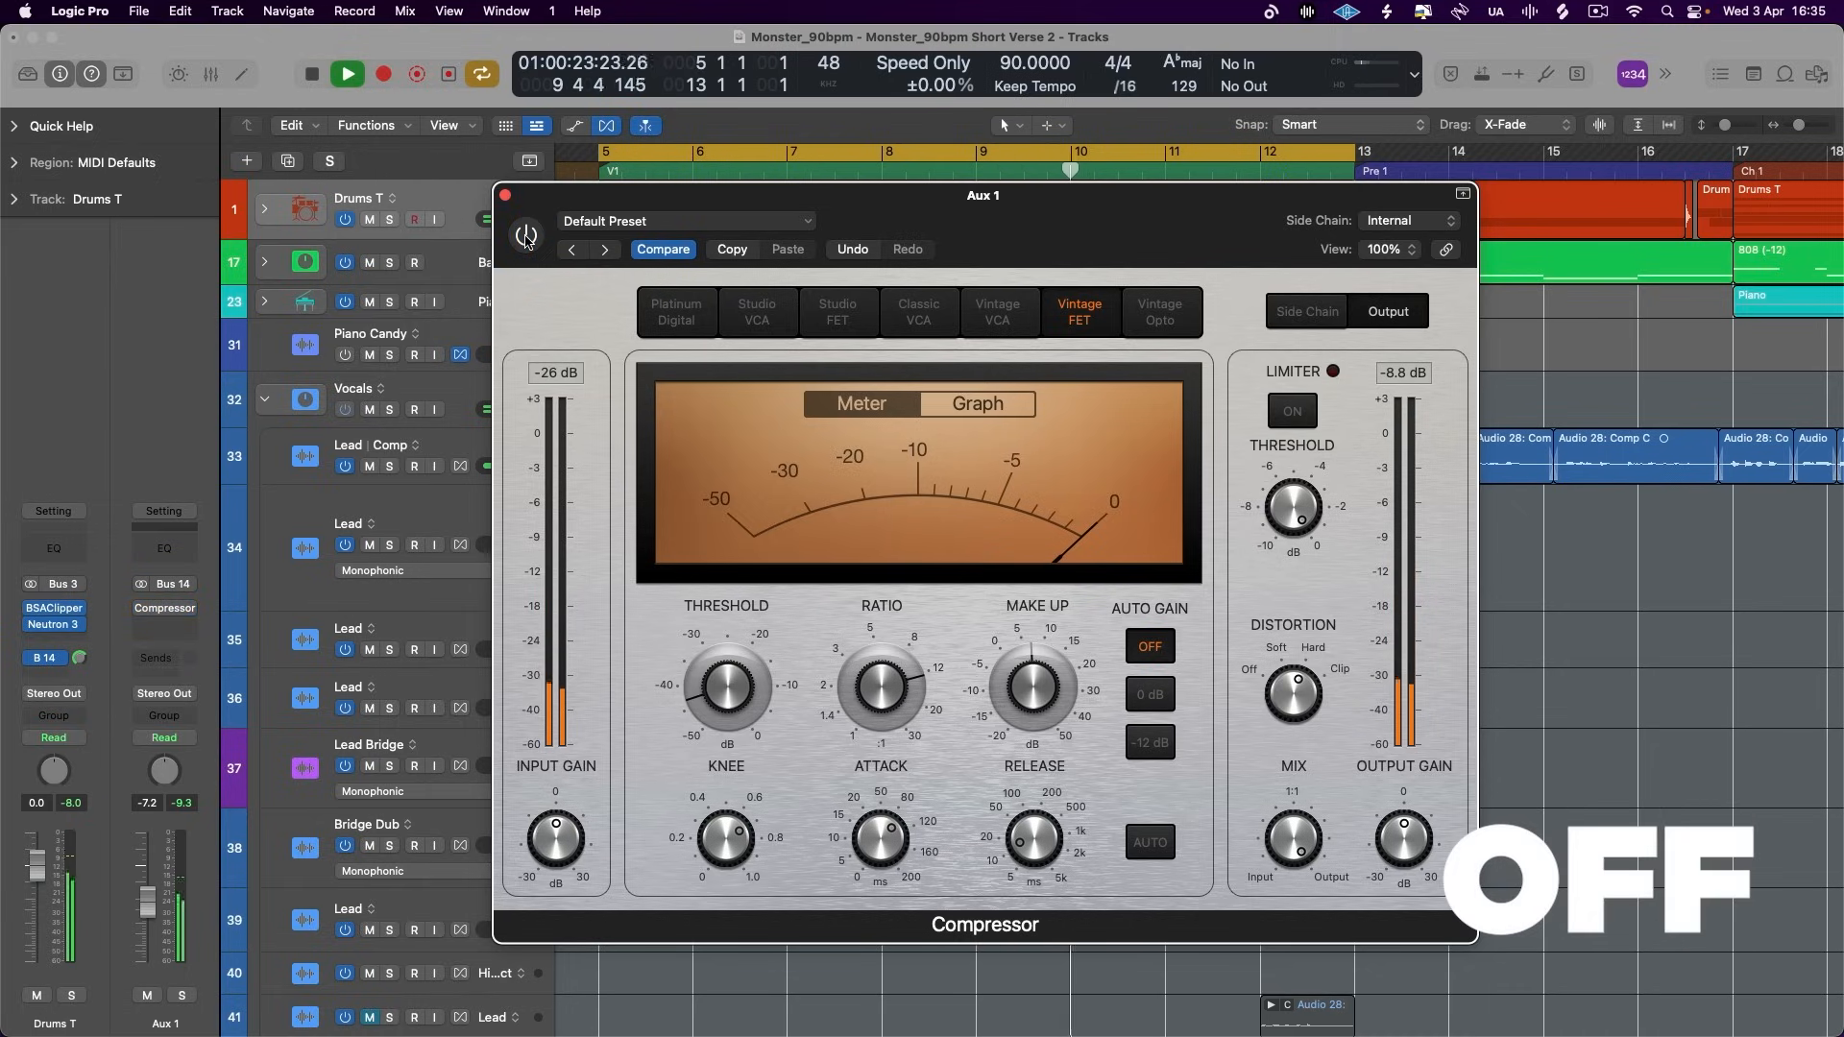
left_click(527, 236)
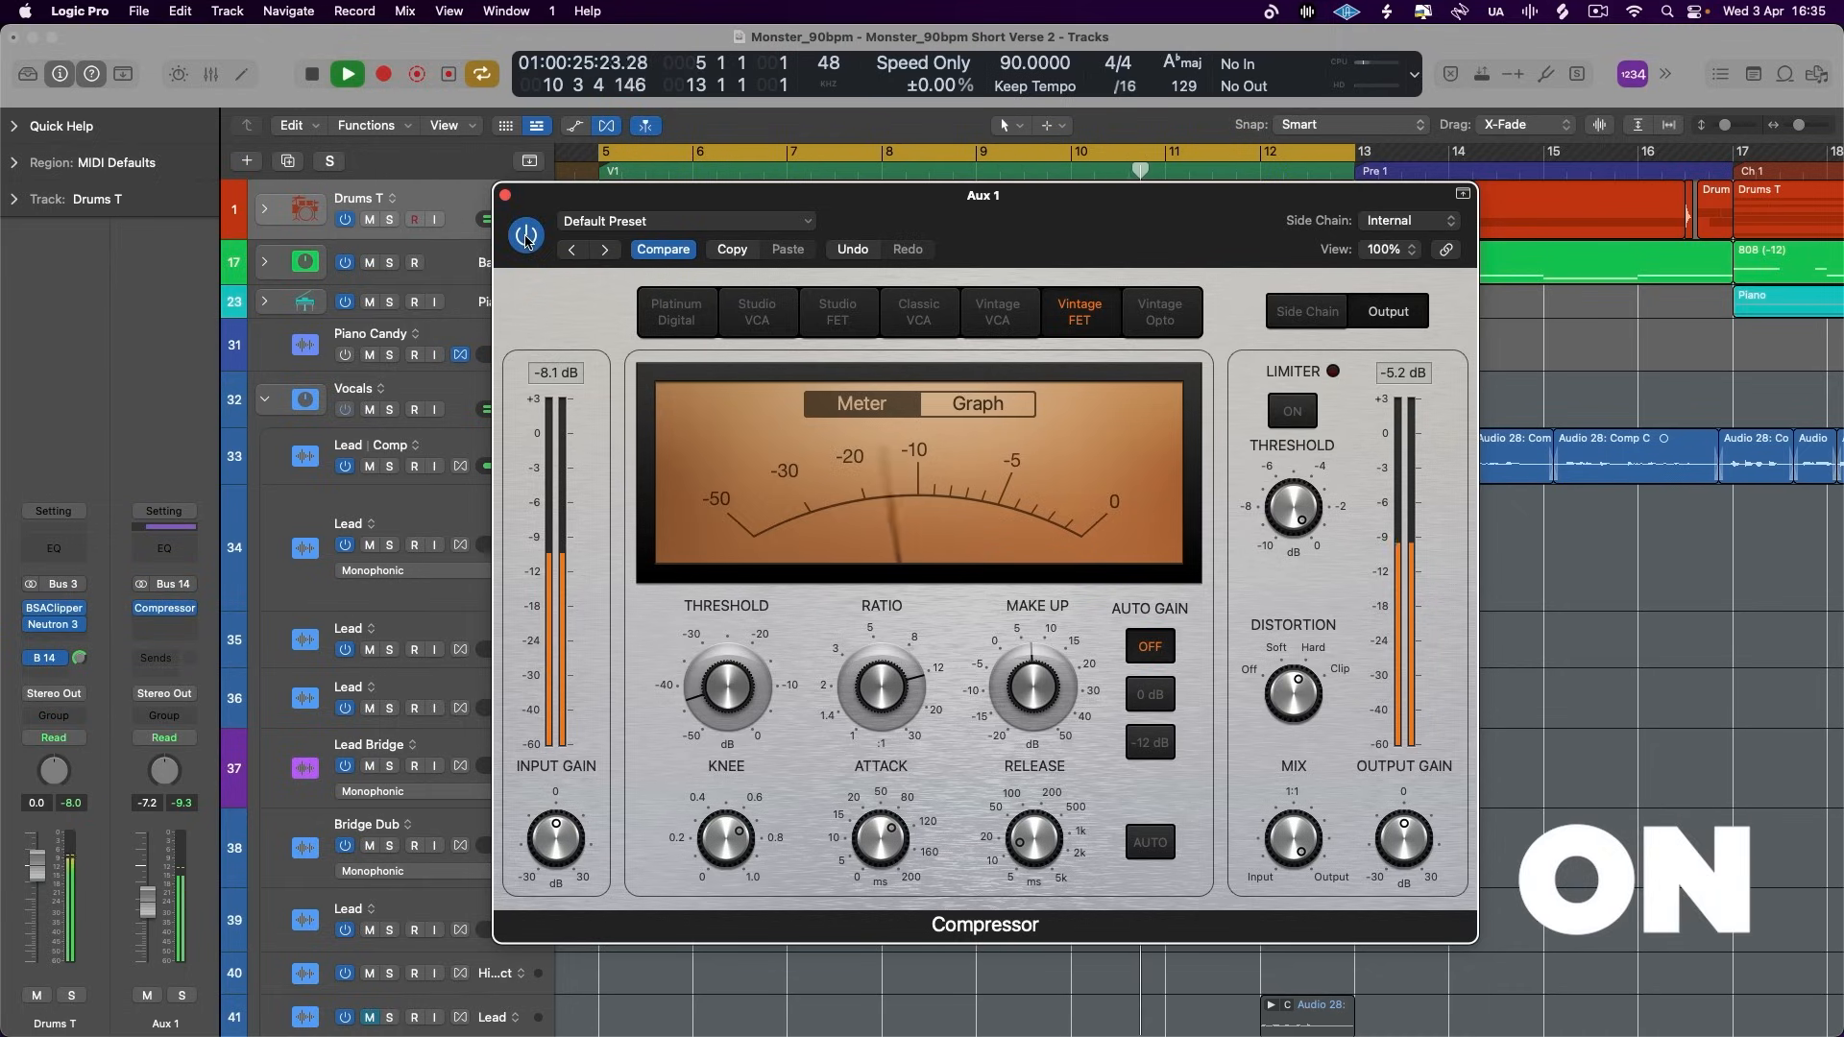
left_click(526, 236)
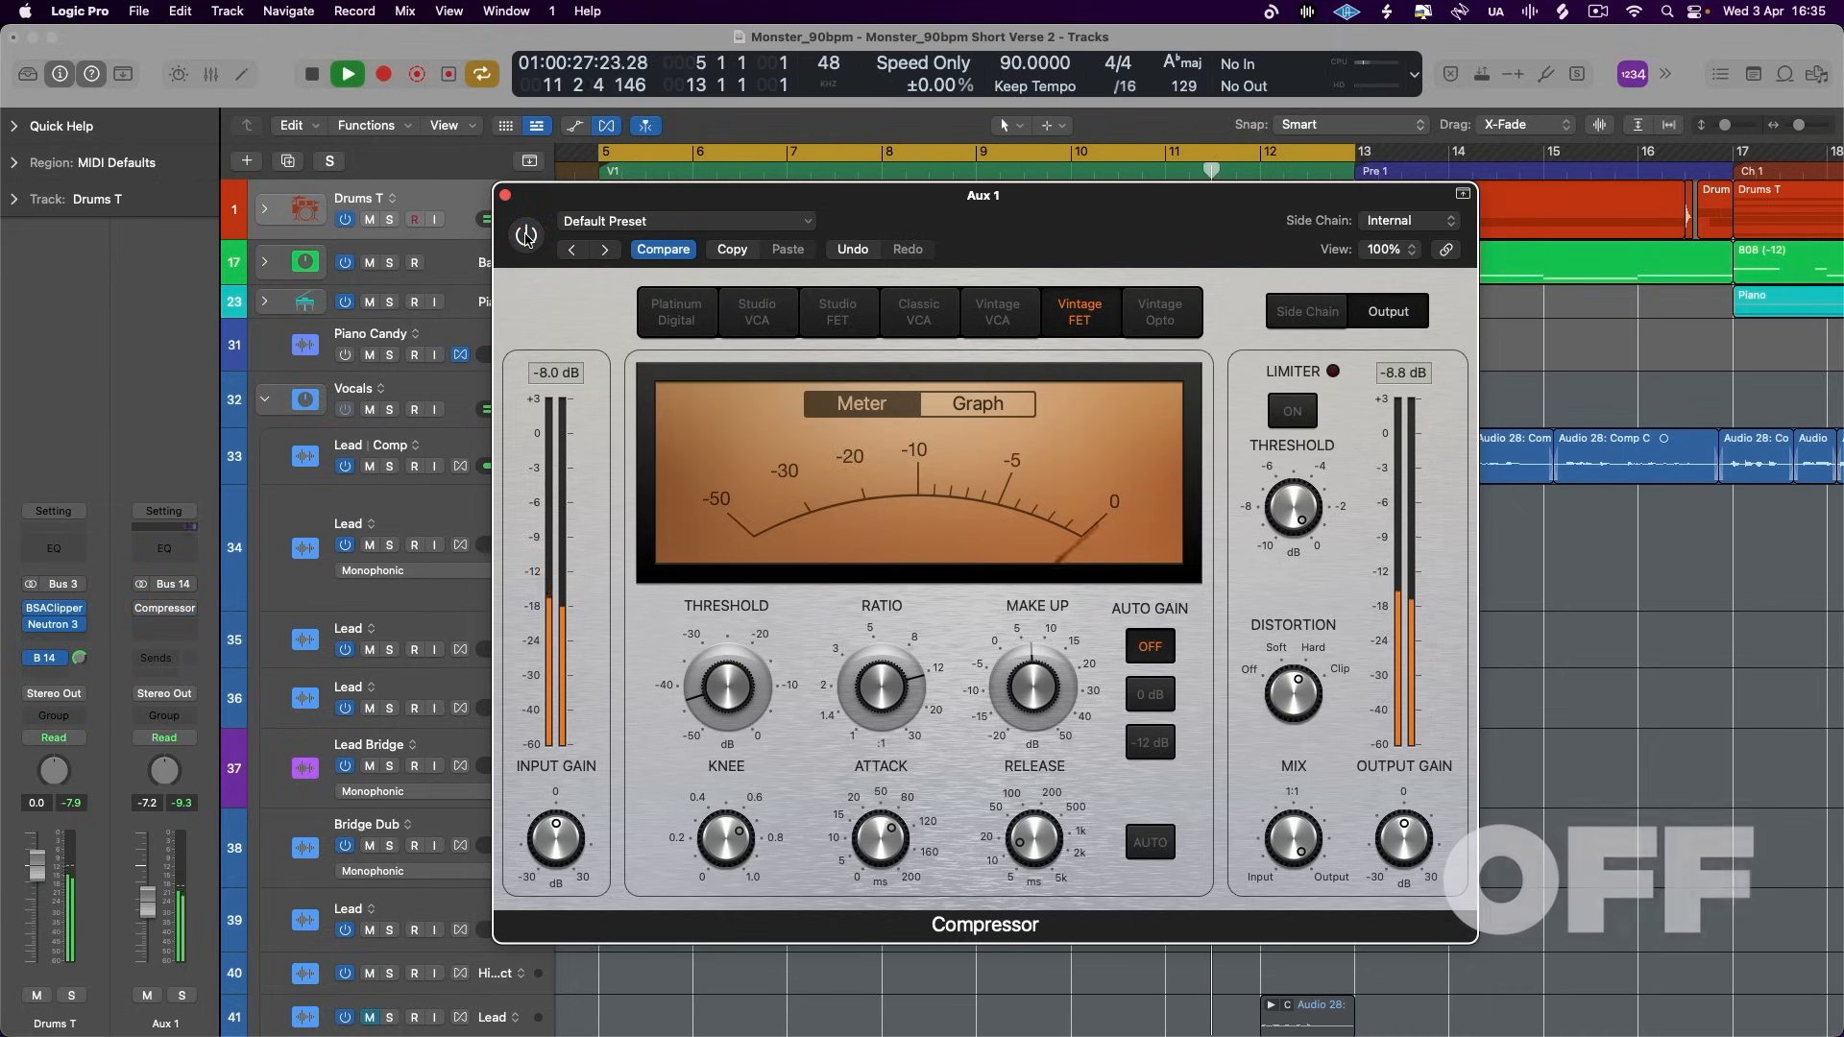
left_click(526, 236)
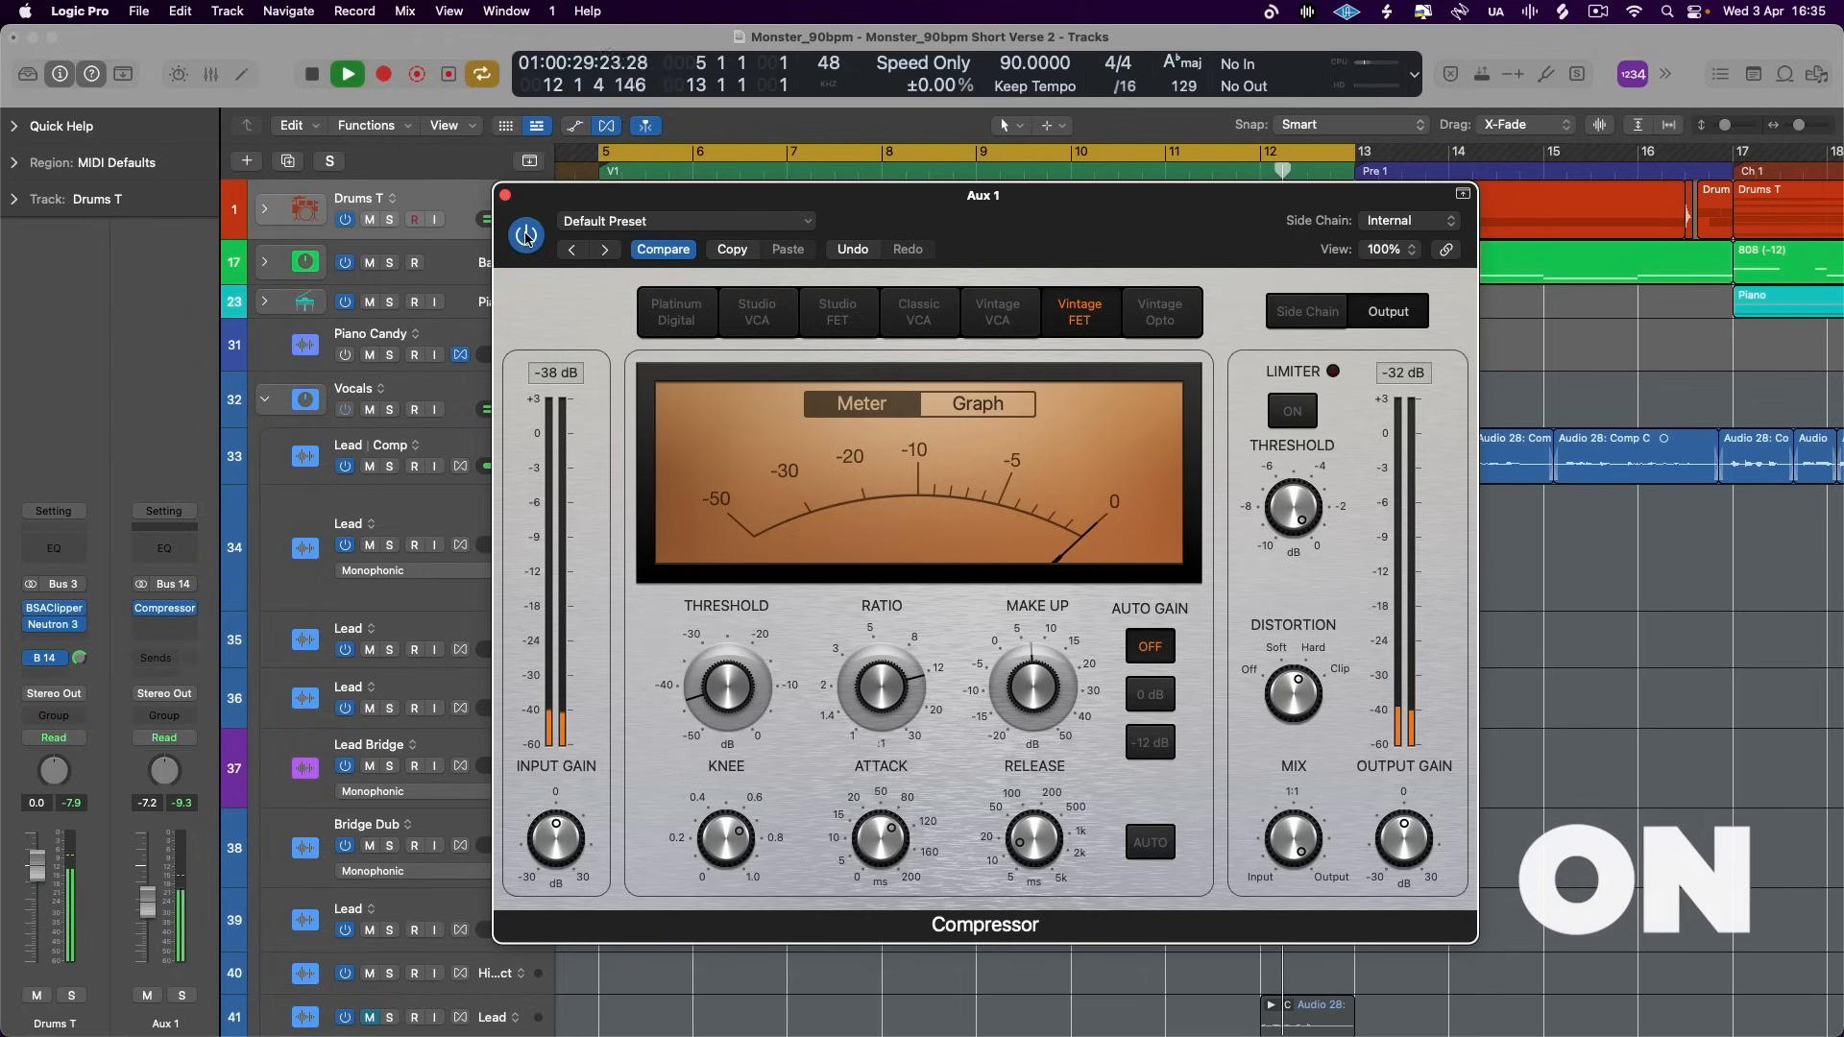
key("space")
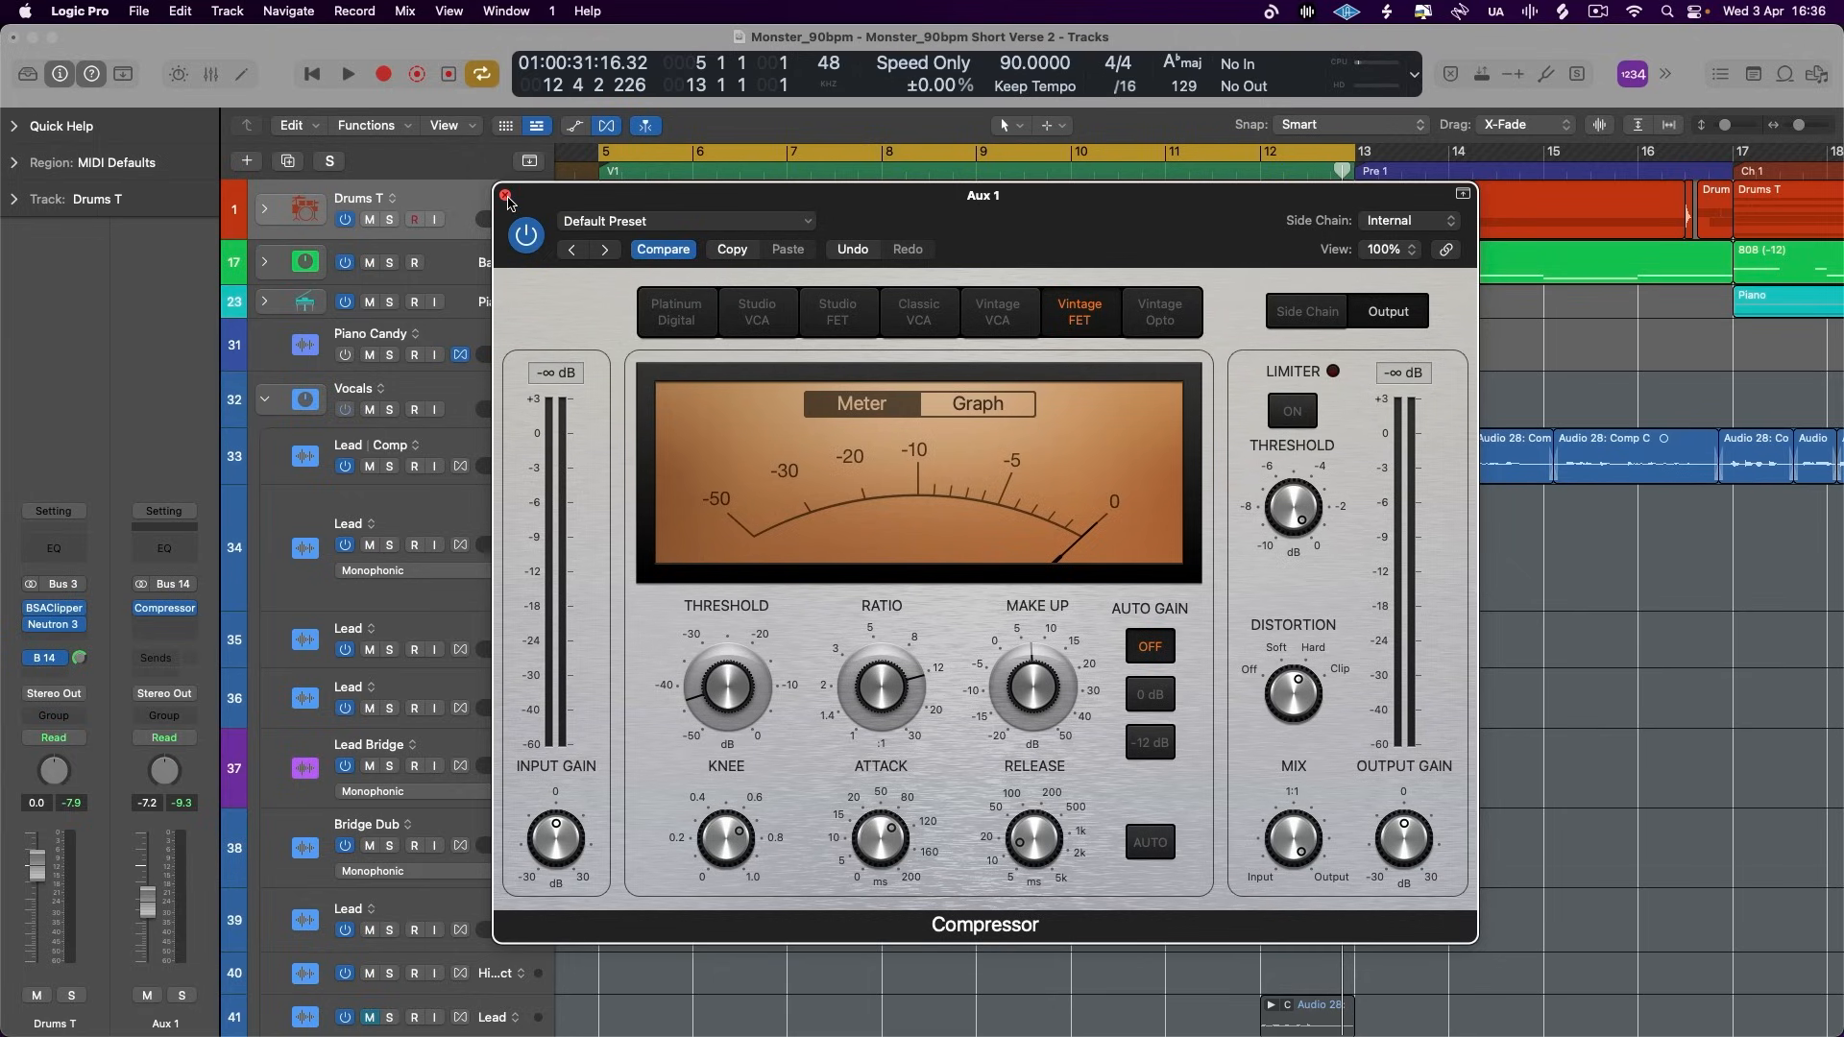
- Close the Aux 1 Compressor window, collapse the Vocals stack and select the Drums T track
left_click(506, 197)
left_click(265, 398)
left_click(286, 214)
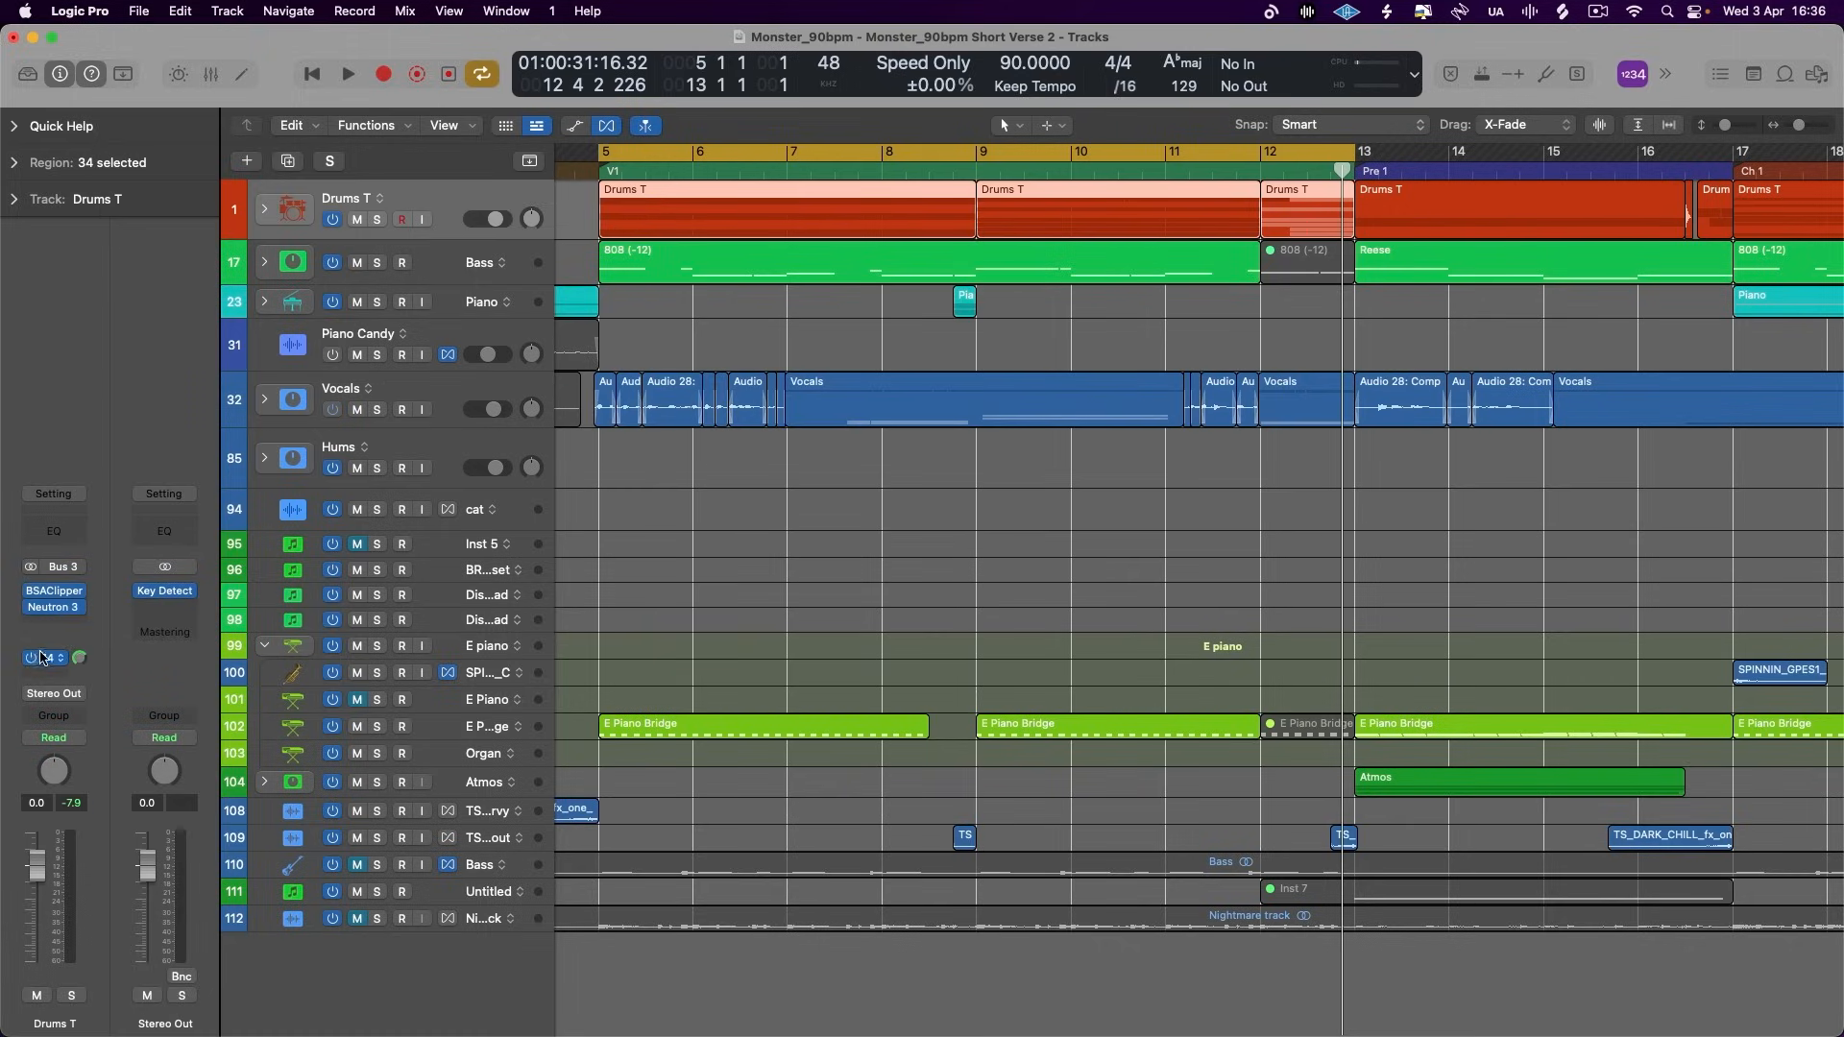
- Add a Bus 15 send to the Vocals stack, feeding an aux with the saved parallel compression setting
left_click(459, 400)
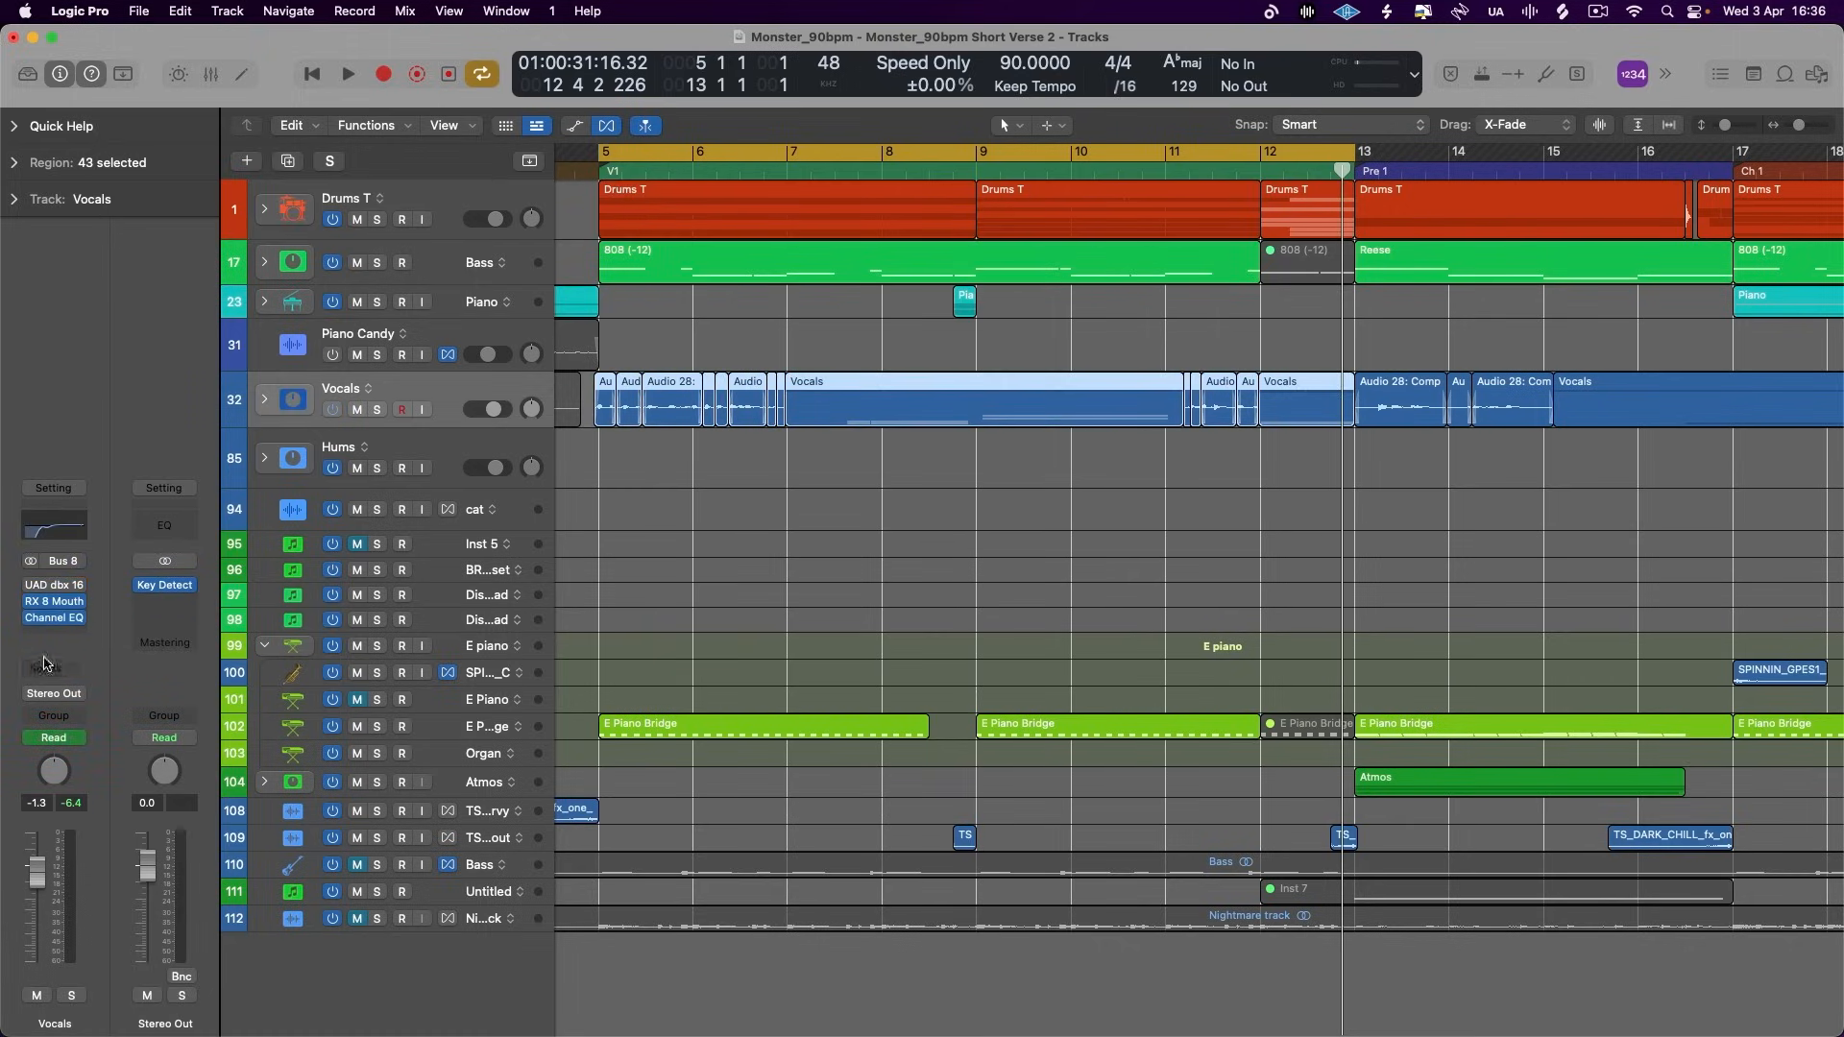
left_click(45, 662)
mouse_move(86, 697)
left_click(228, 527)
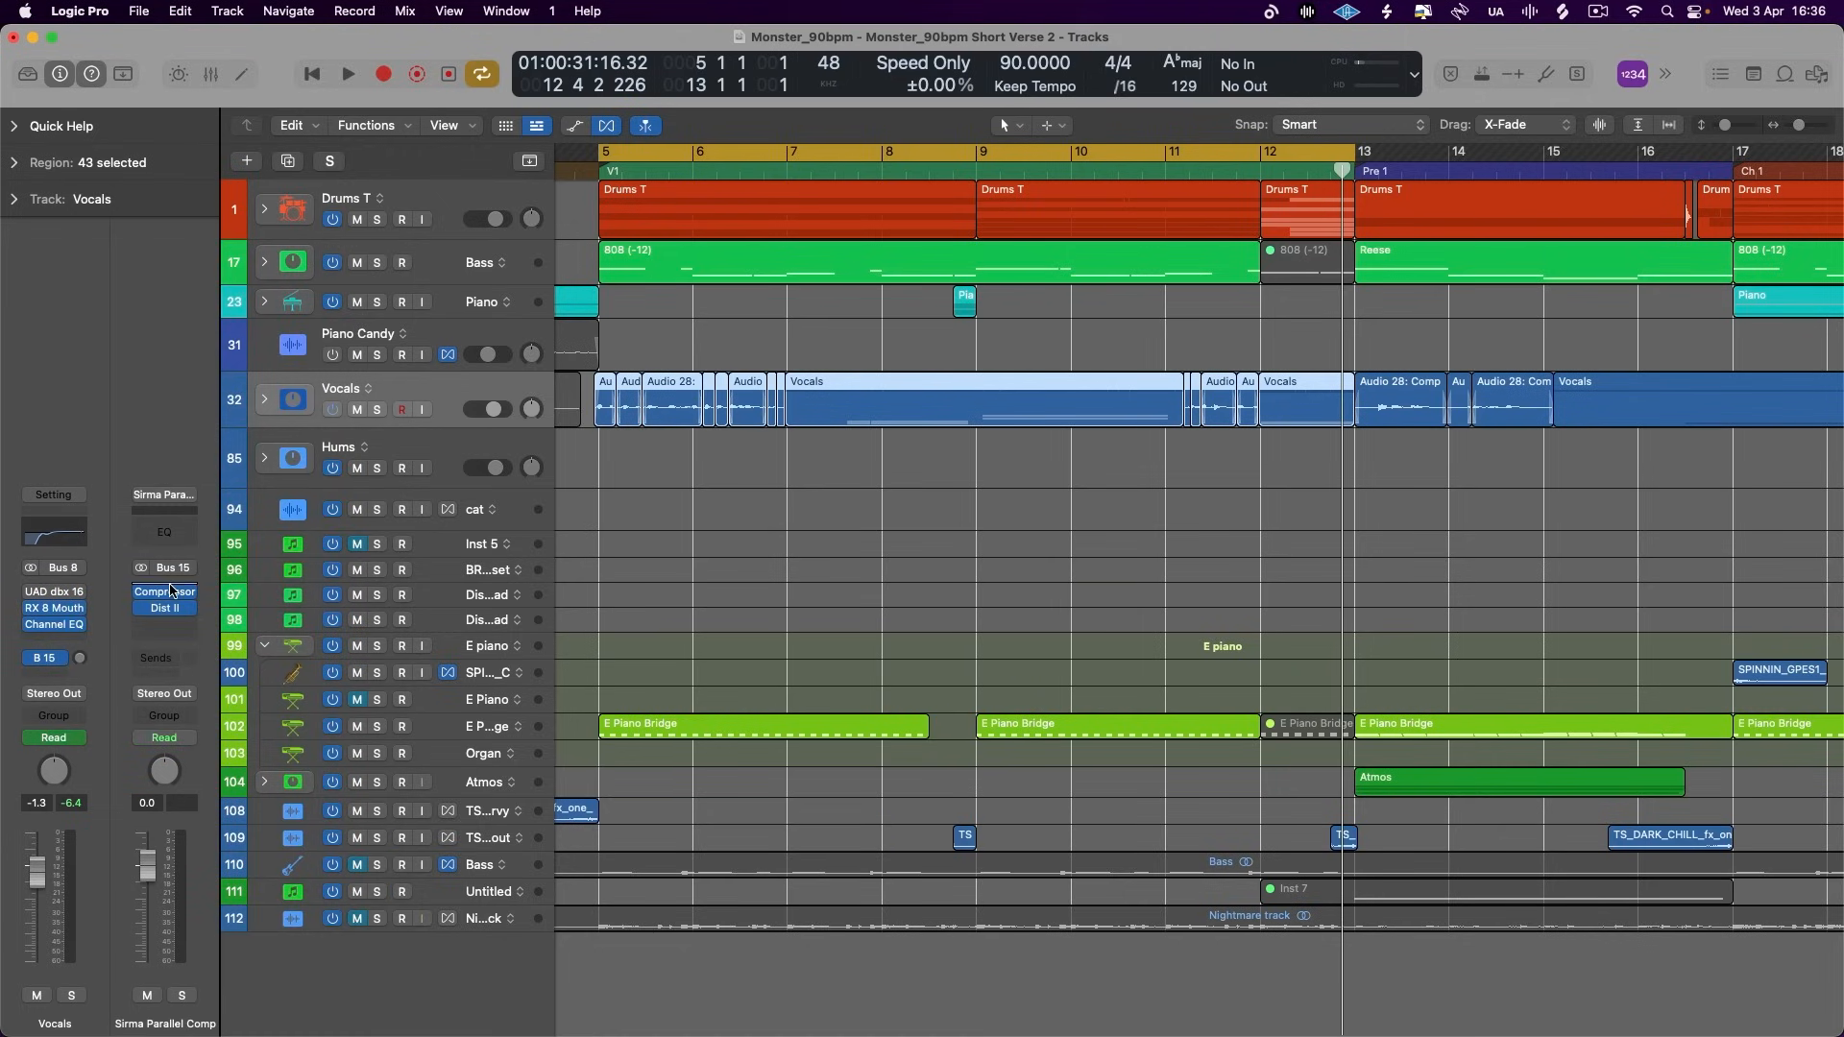
- Open the vocal parallel aux's Compressor and Distortion II plug-ins and arrange their windows side by side
left_click(171, 596)
left_click_drag(1141, 342, 1103, 271)
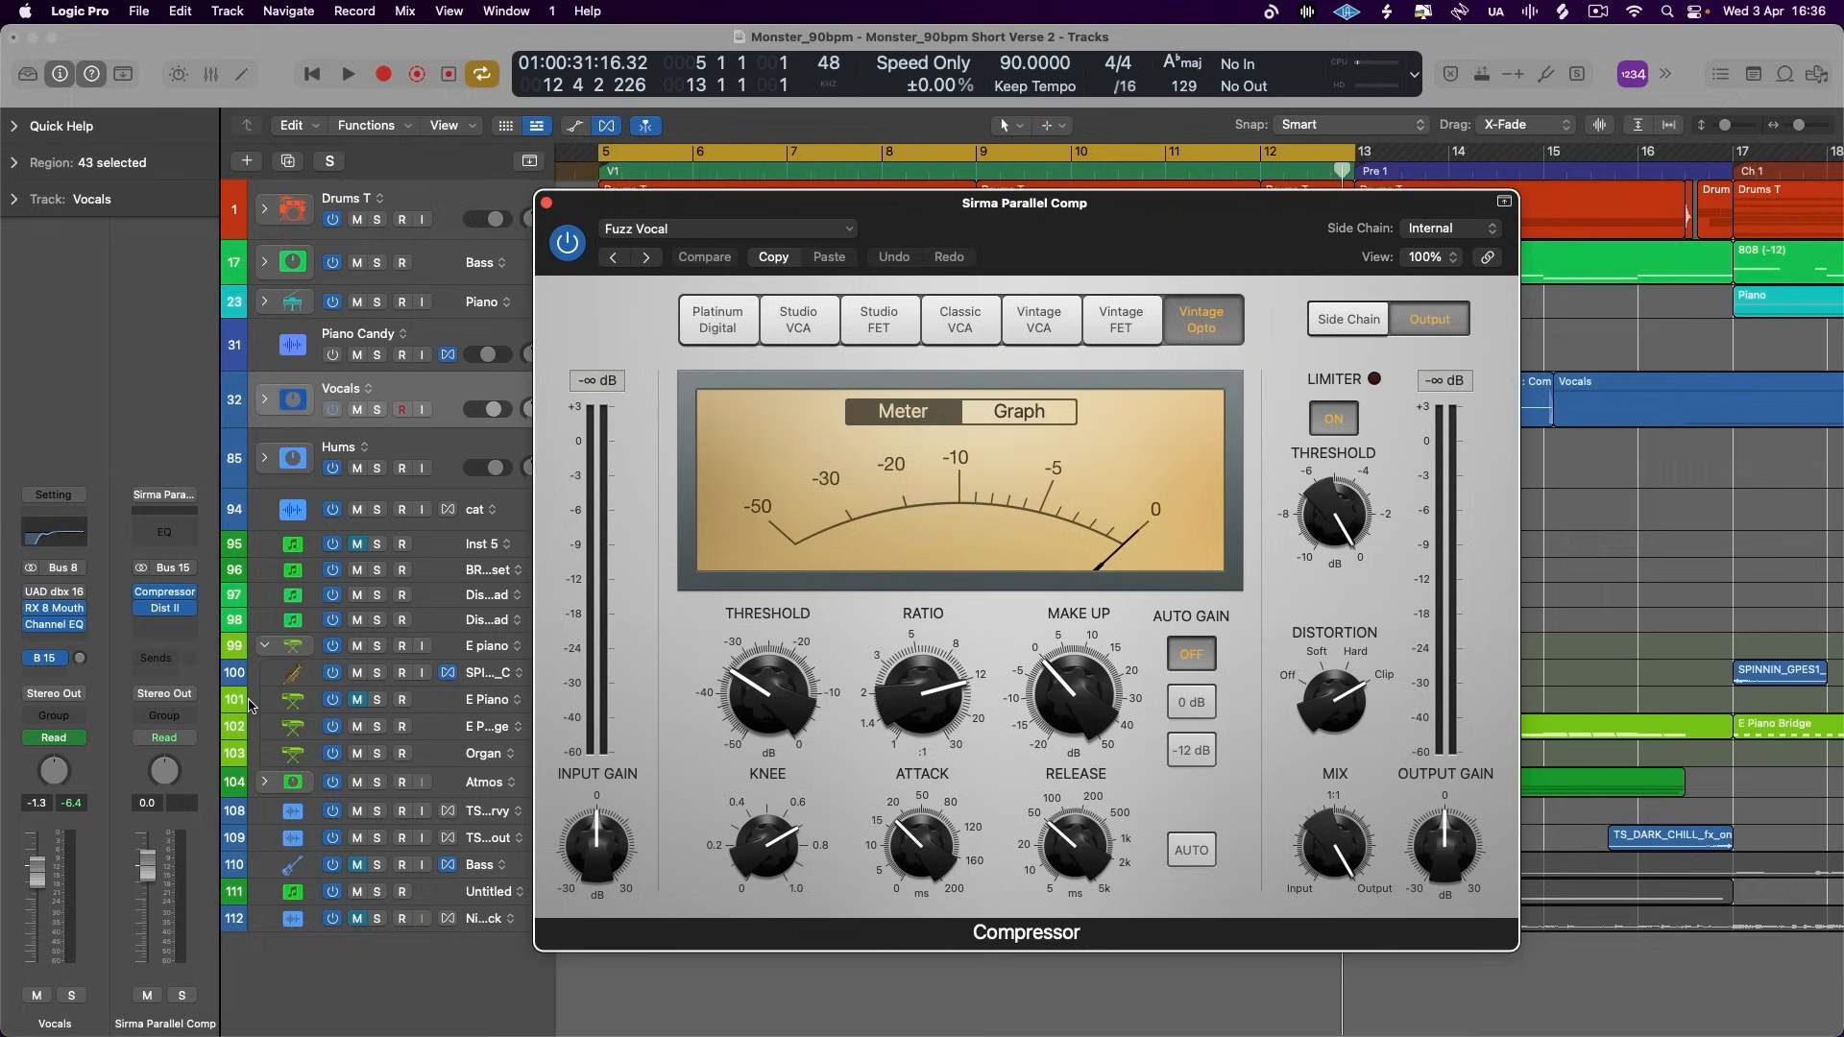
left_click(169, 609)
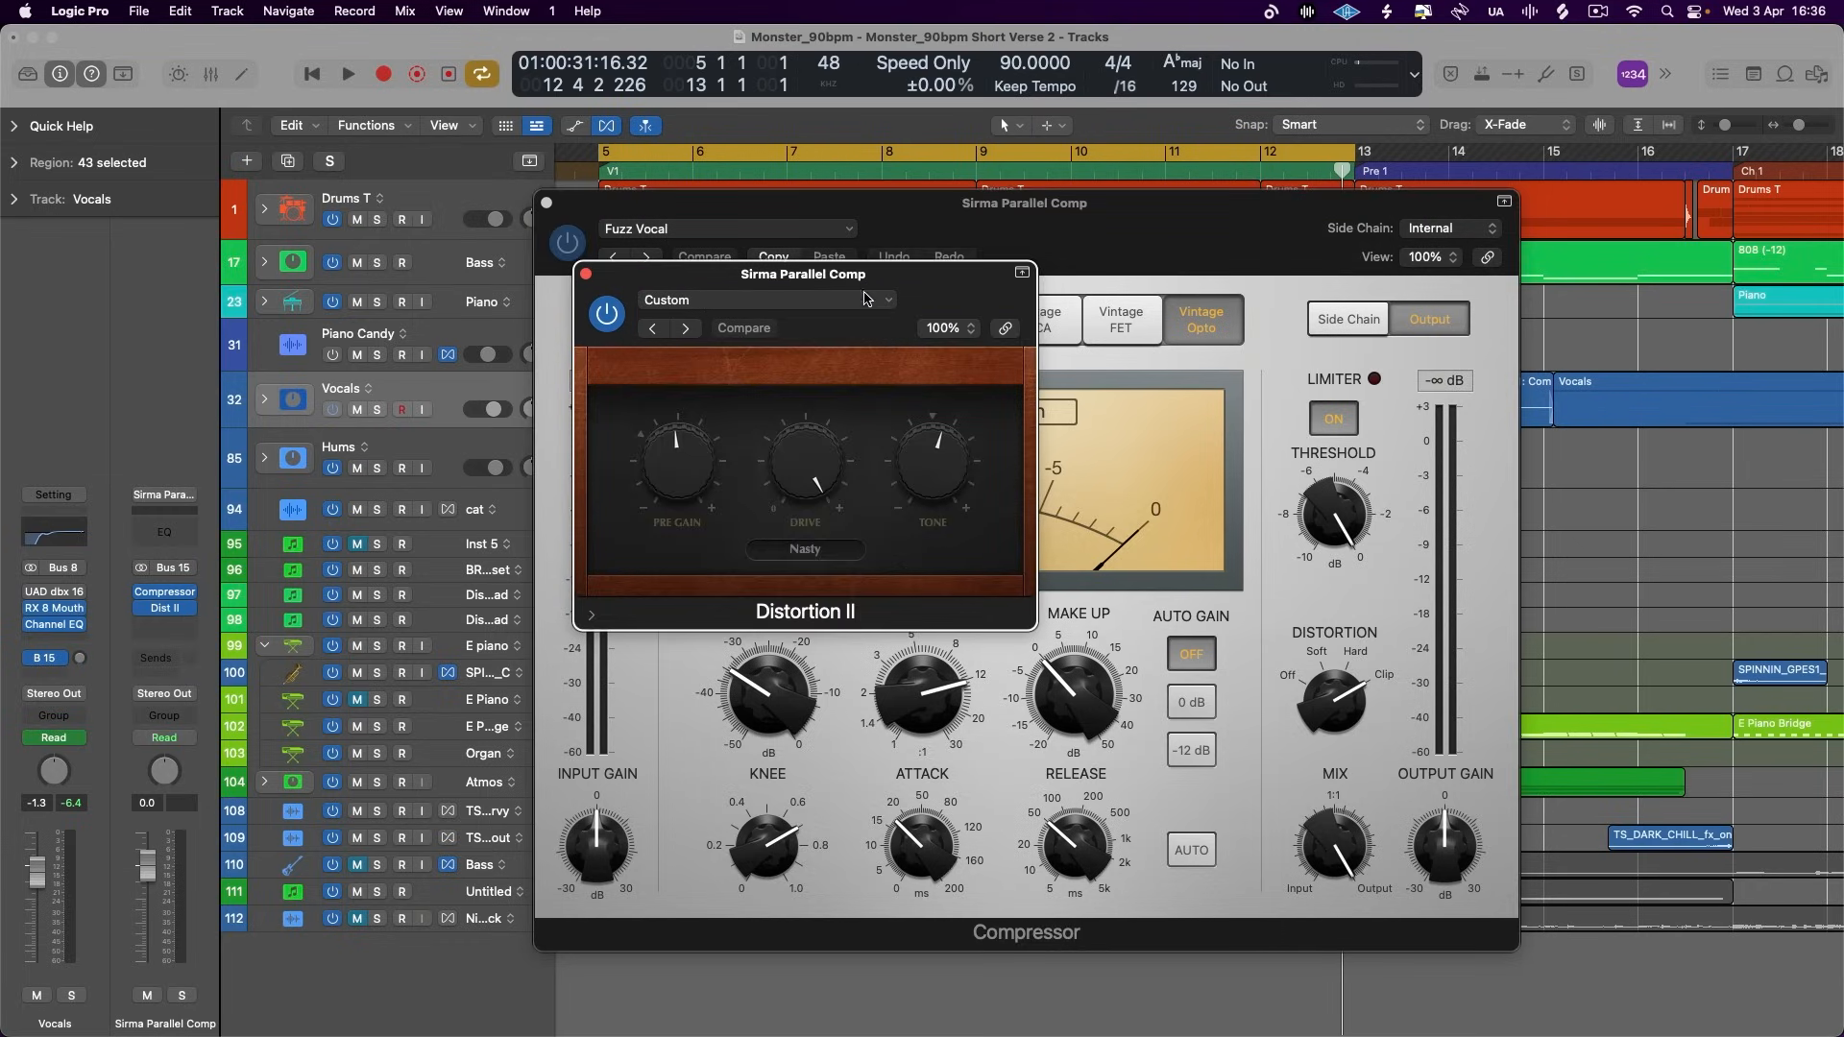
left_click_drag(867, 278, 1531, 284)
left_click_drag(1272, 249, 1010, 218)
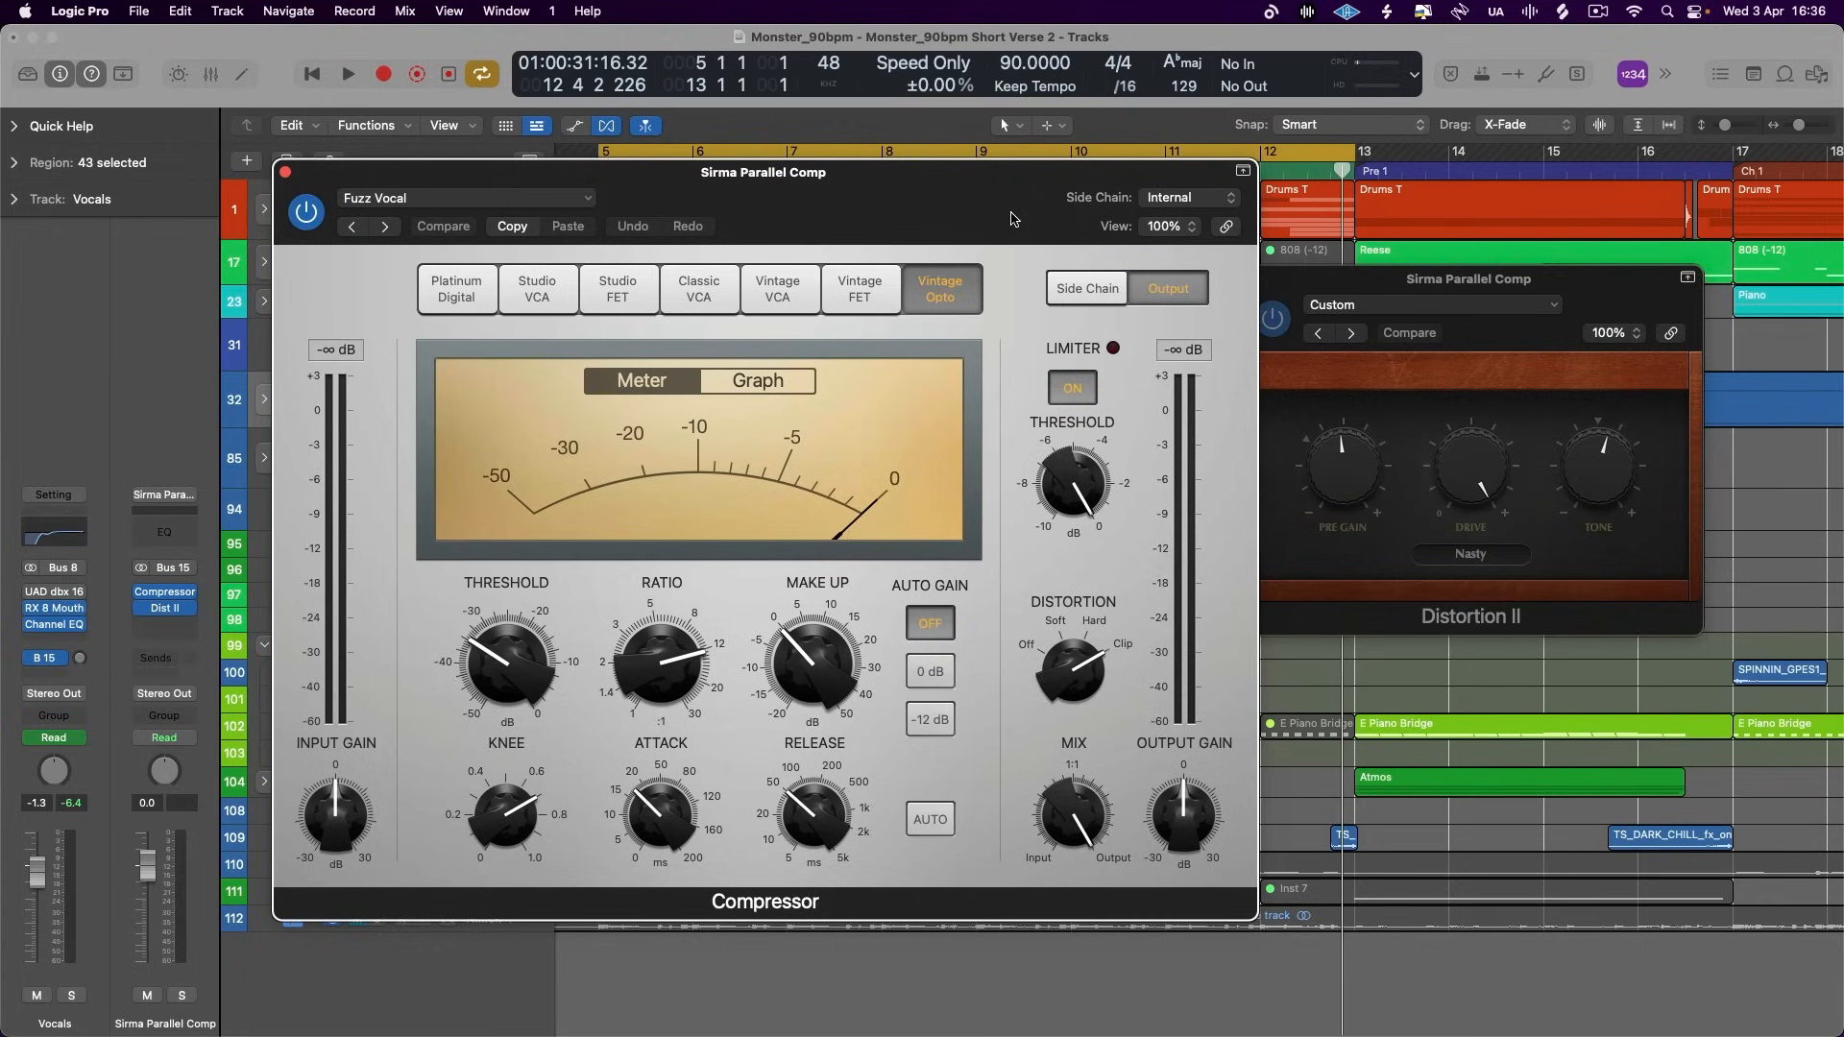
left_click(1438, 299)
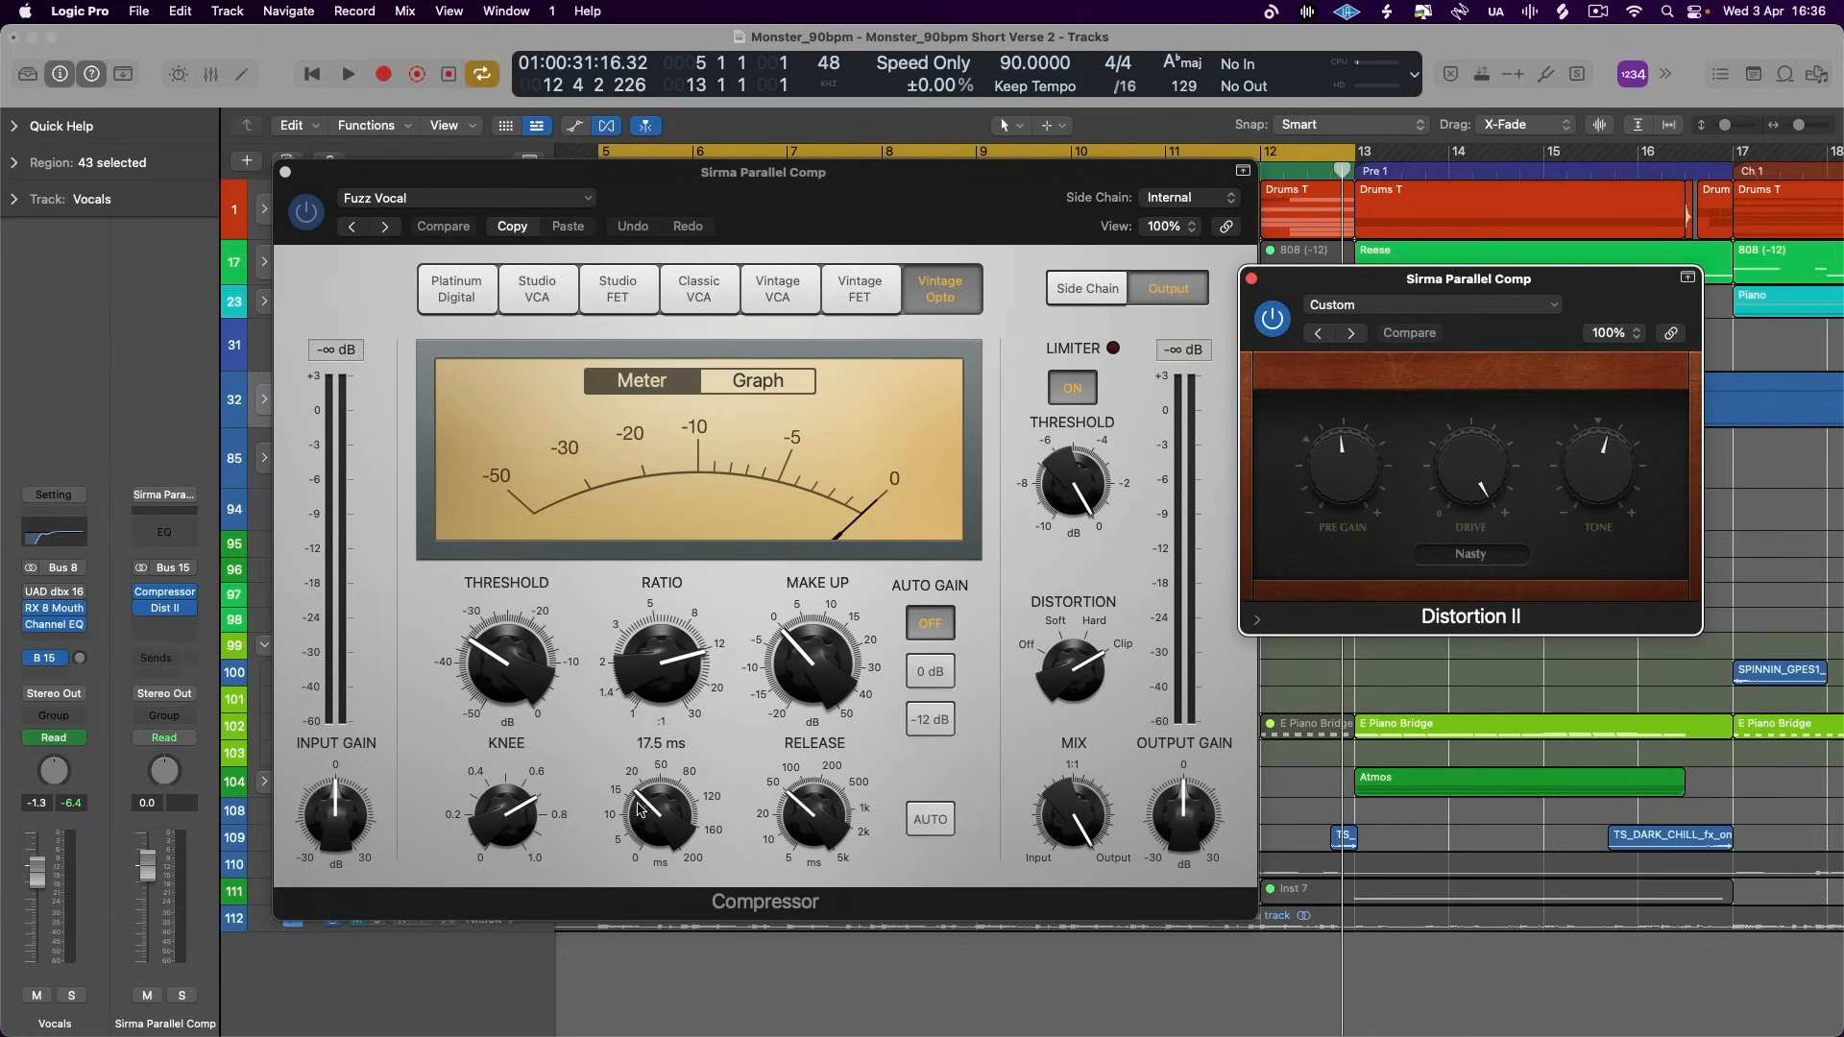
- Inspect the vocal aux compressor's settings, switch its display to Graph and play the verse
mouse_move(854, 849)
mouse_move(657, 656)
left_click(772, 385)
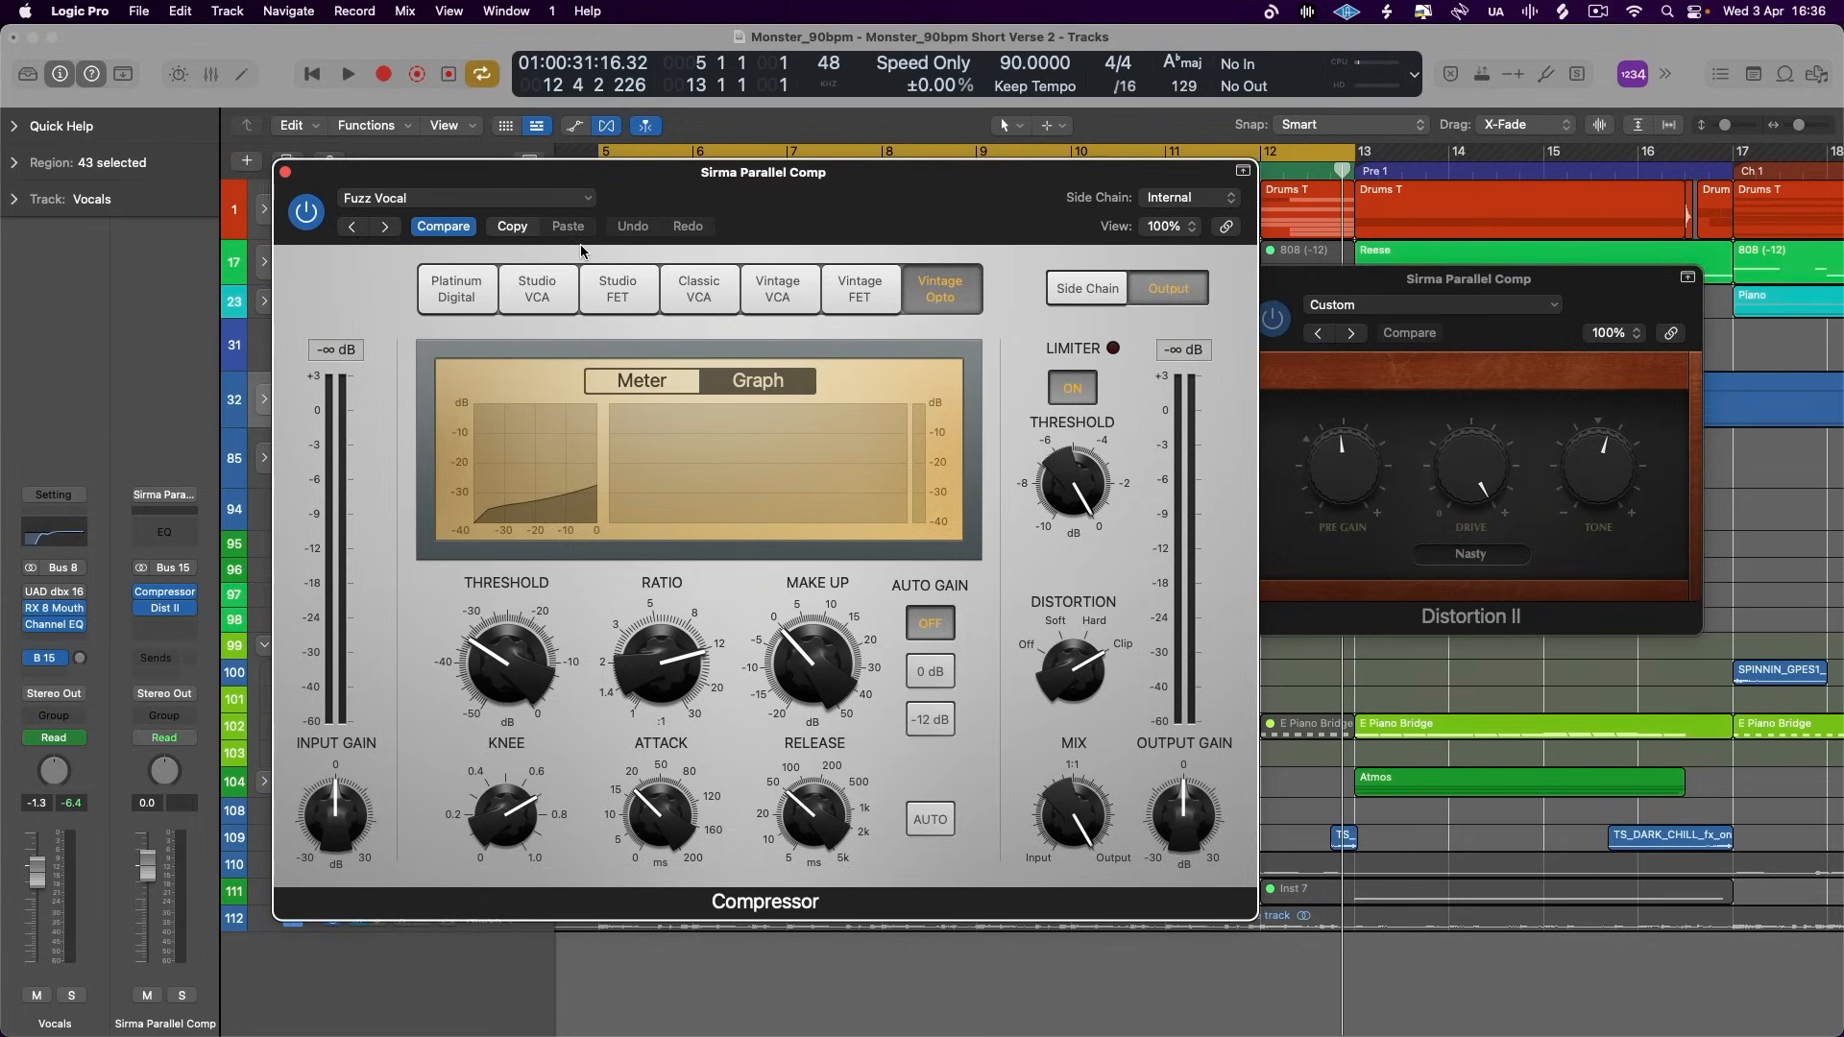
left_click_drag(825, 218, 1019, 215)
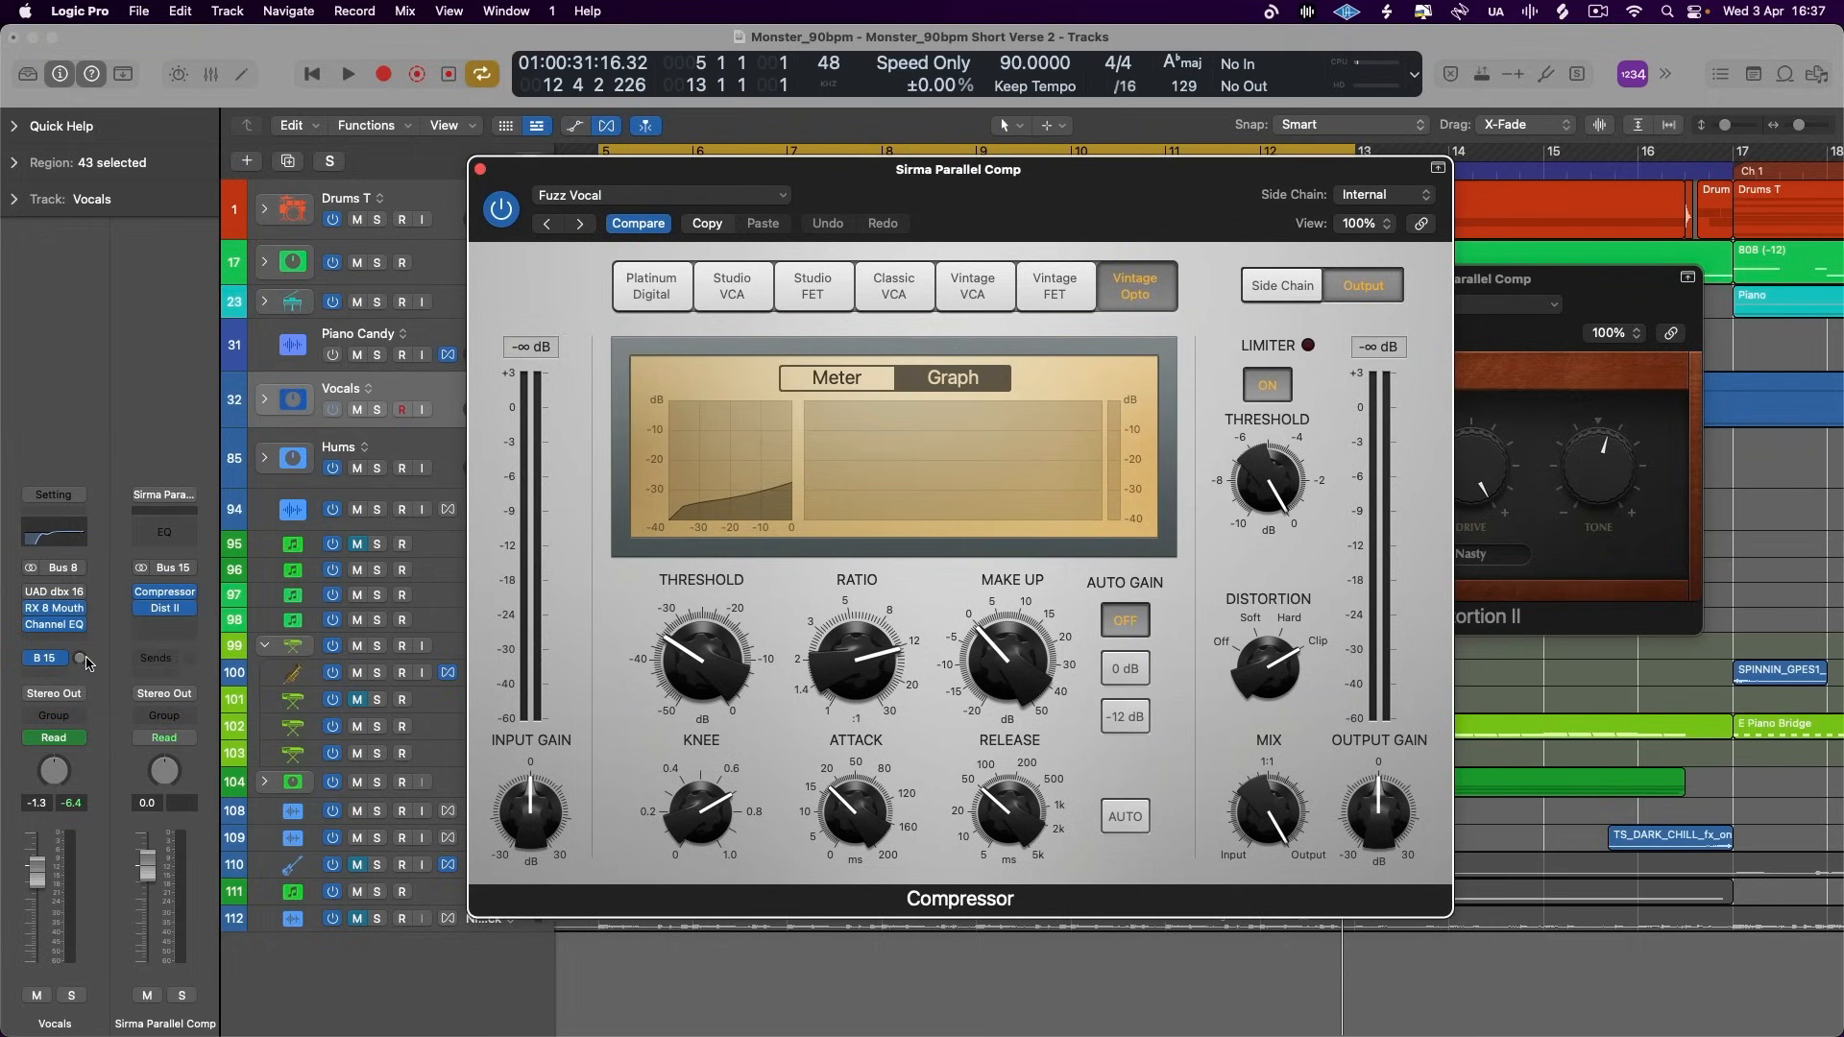
key("space")
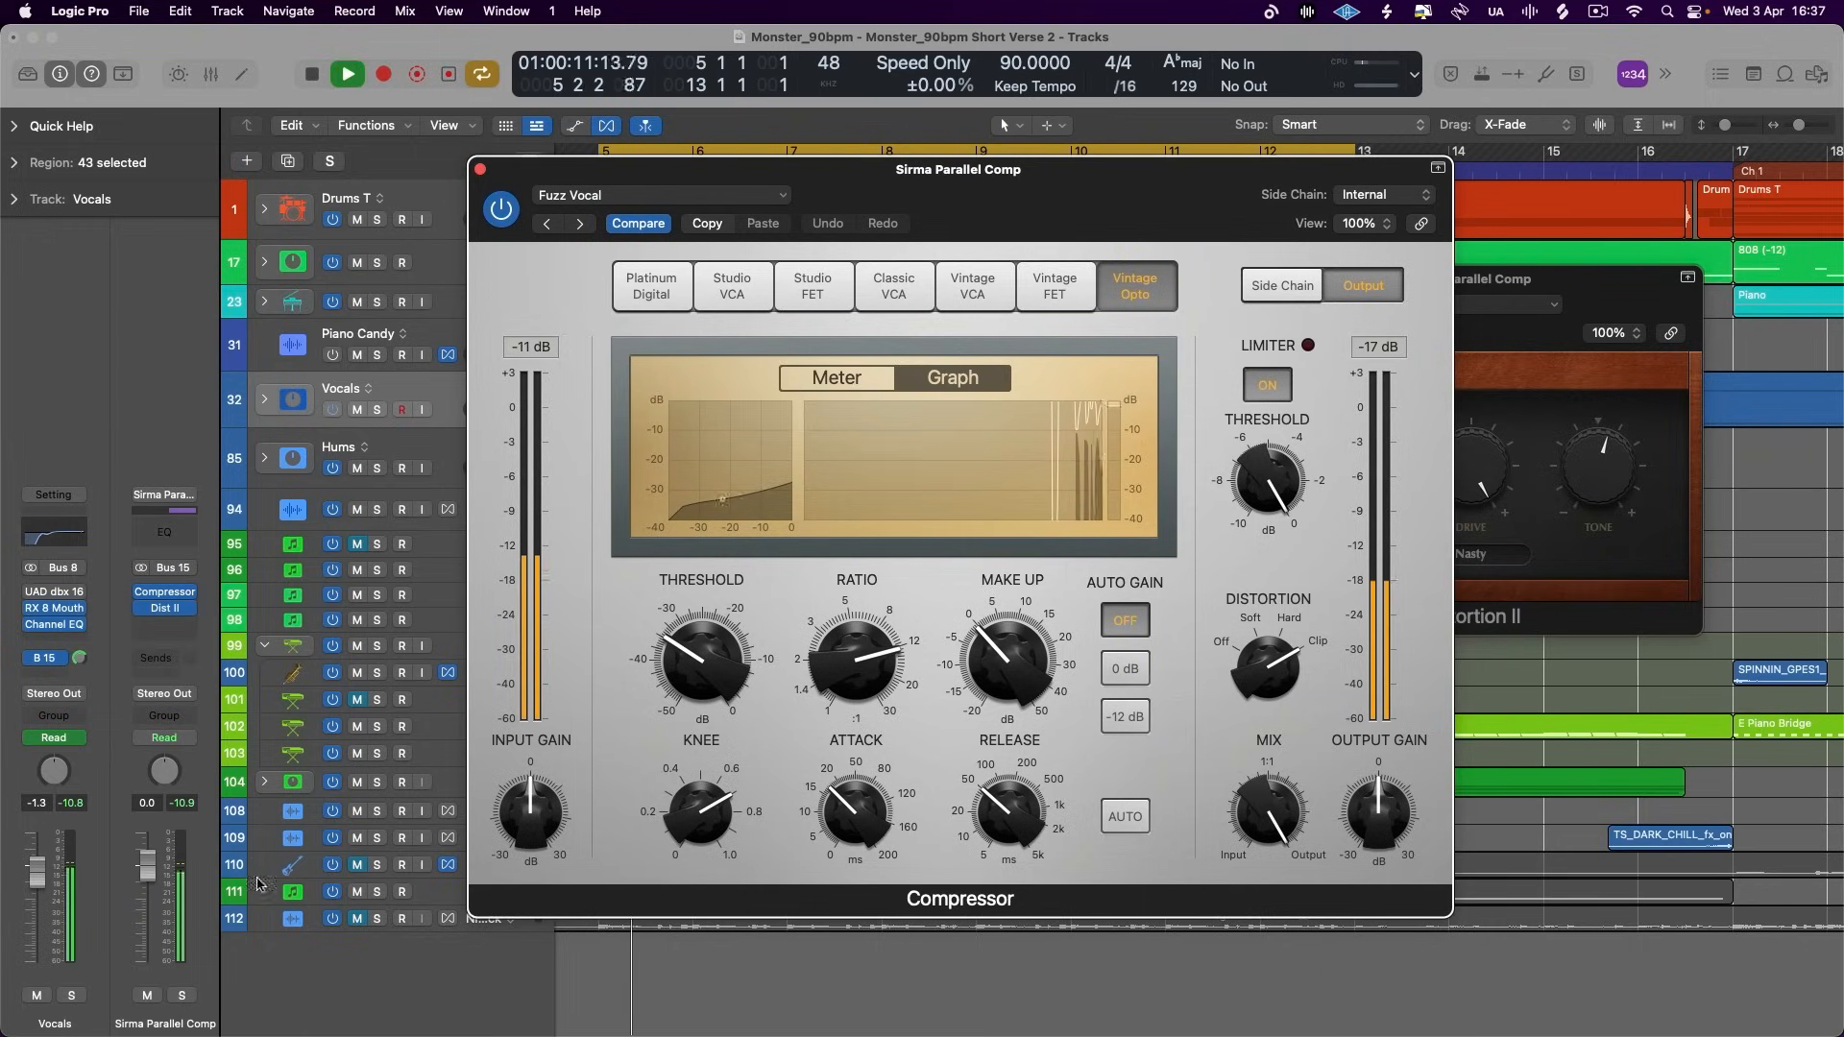
- Switch the compressor display to Meter, then lower the vocal parallel aux fader to silence and bring it back up to -11.2 dB
left_click_drag(1184, 208, 1008, 185)
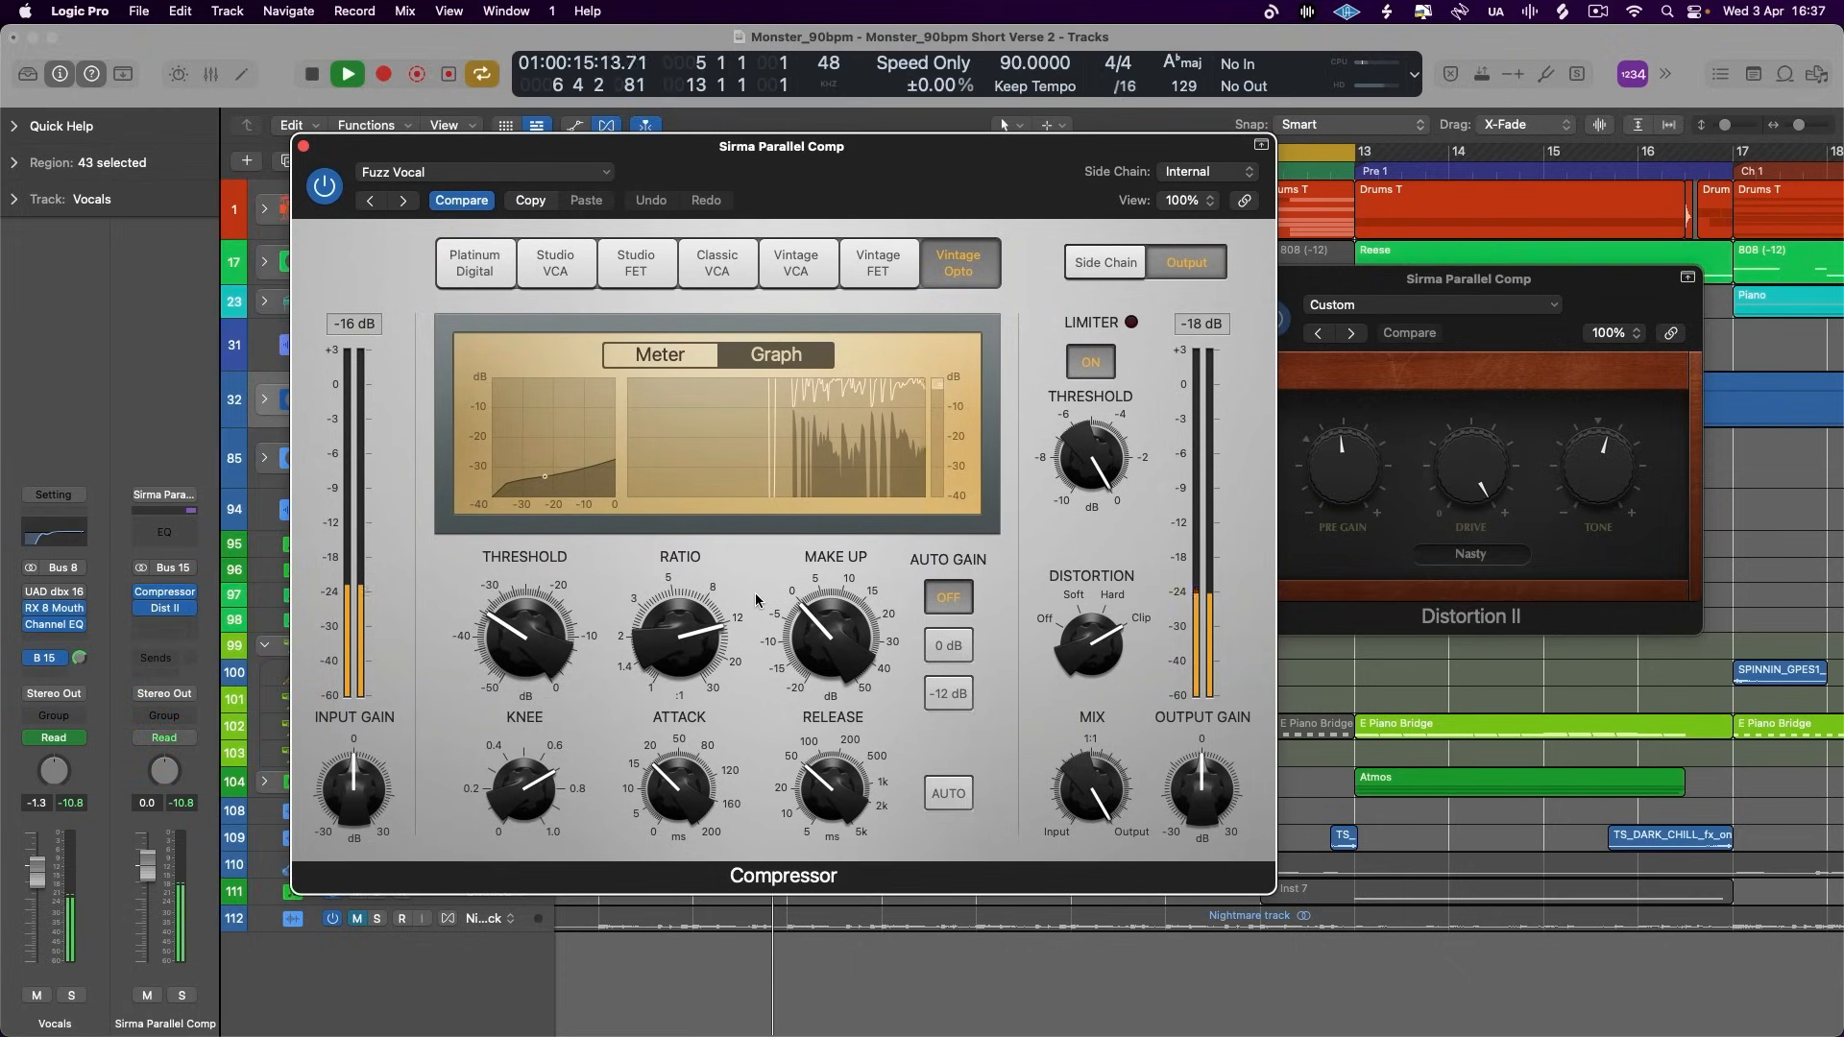
left_click(660, 352)
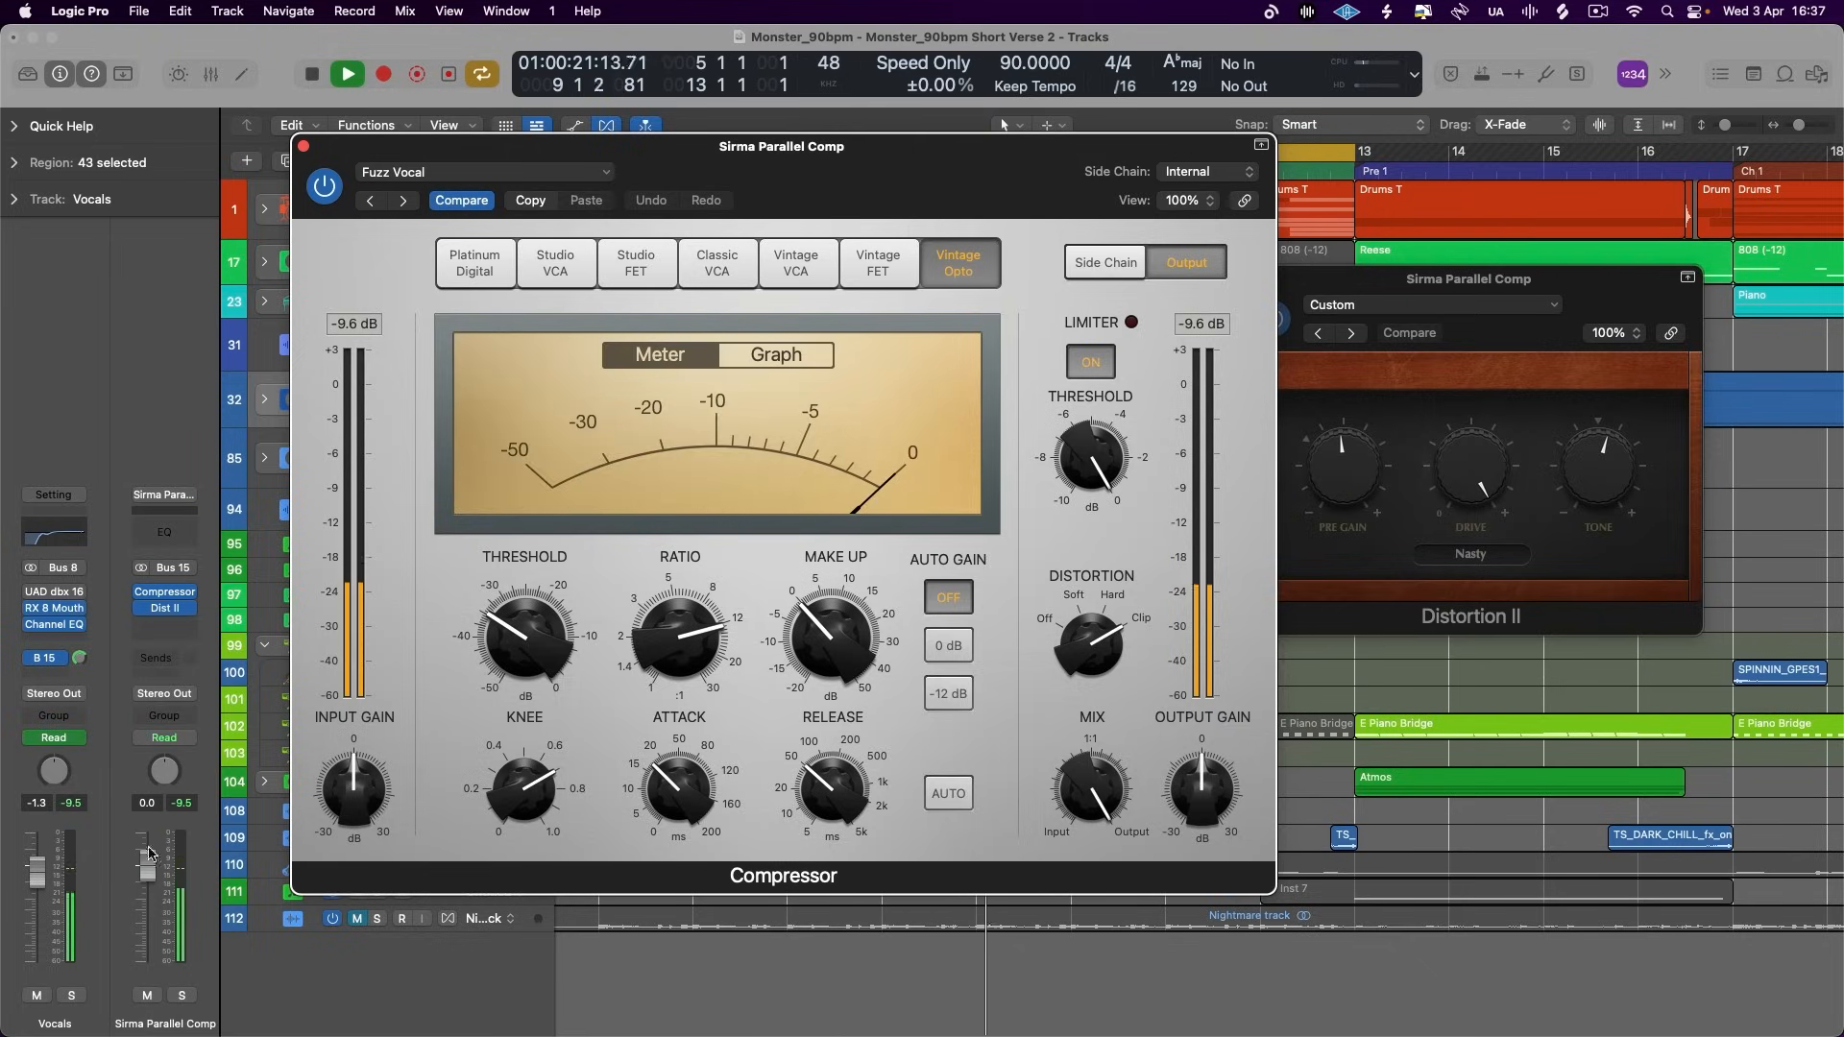
left_click_drag(148, 854, 82, 1020)
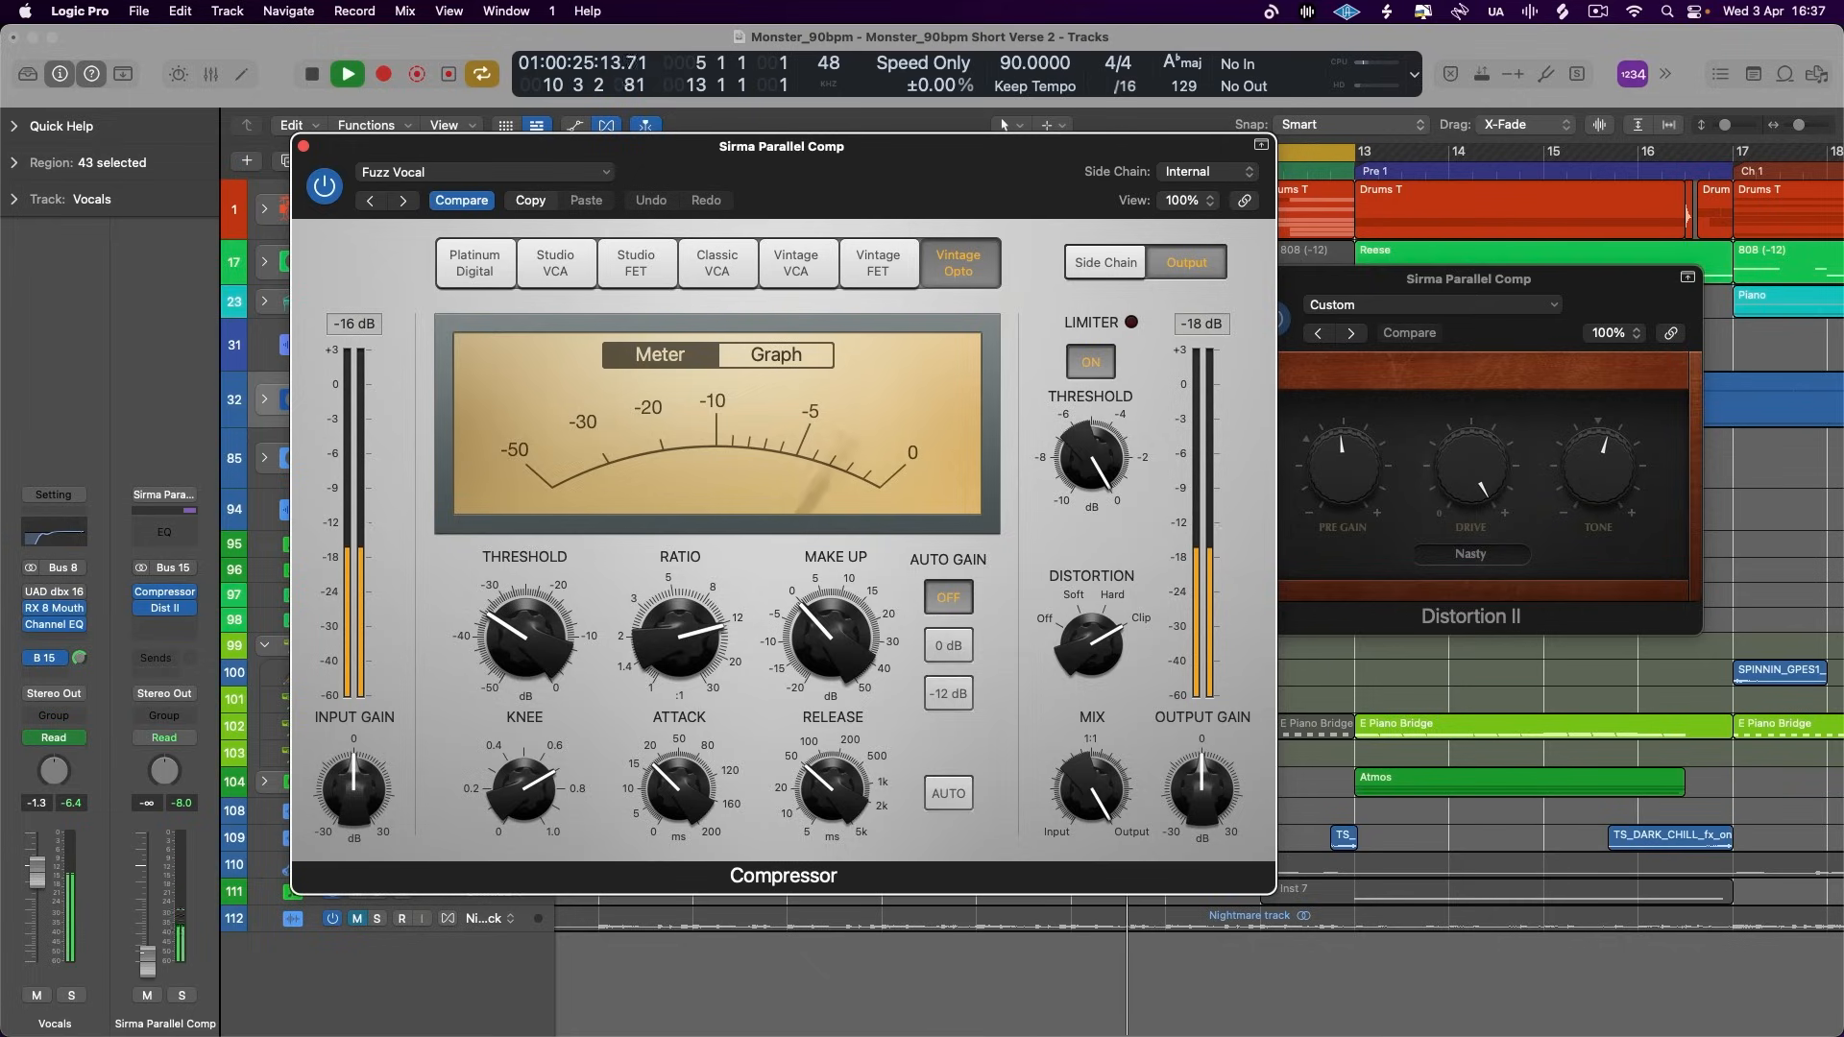
left_click(271, 652)
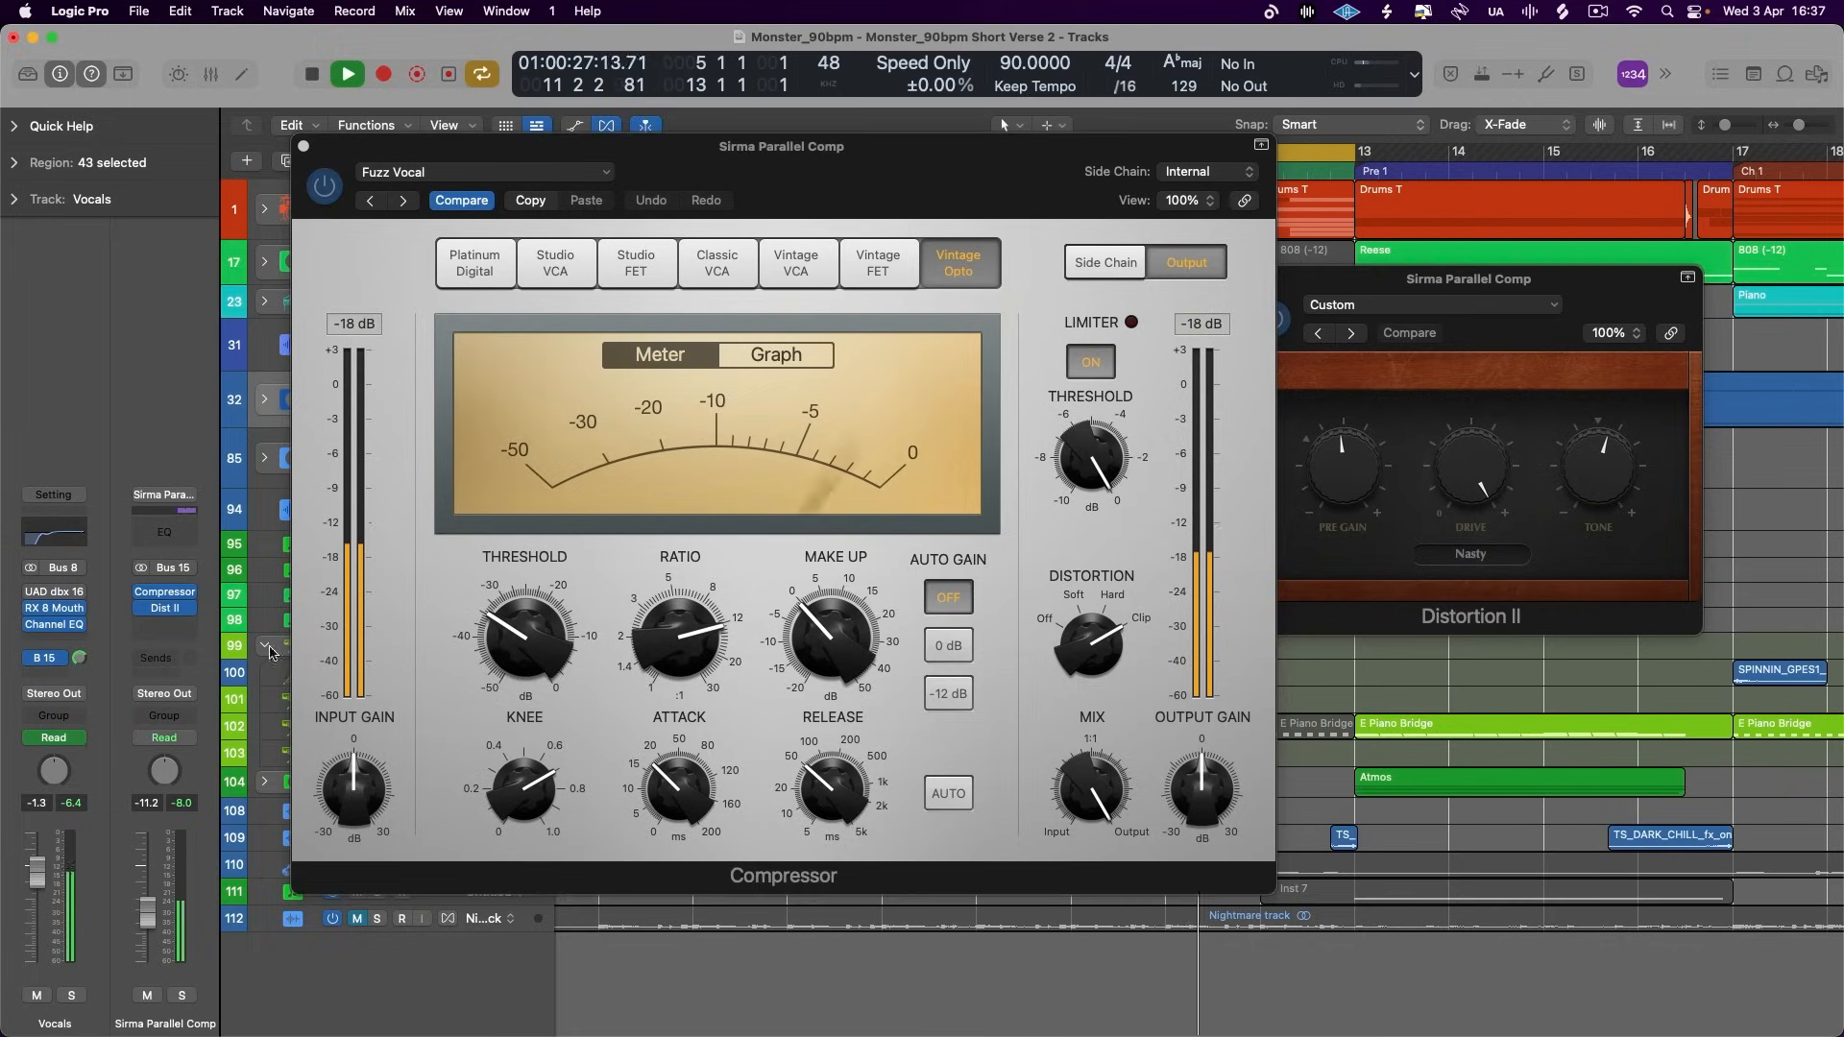
- Close the Compressor and Distortion II windows, expand the Vocals stack and select its main track
left_click(303, 146)
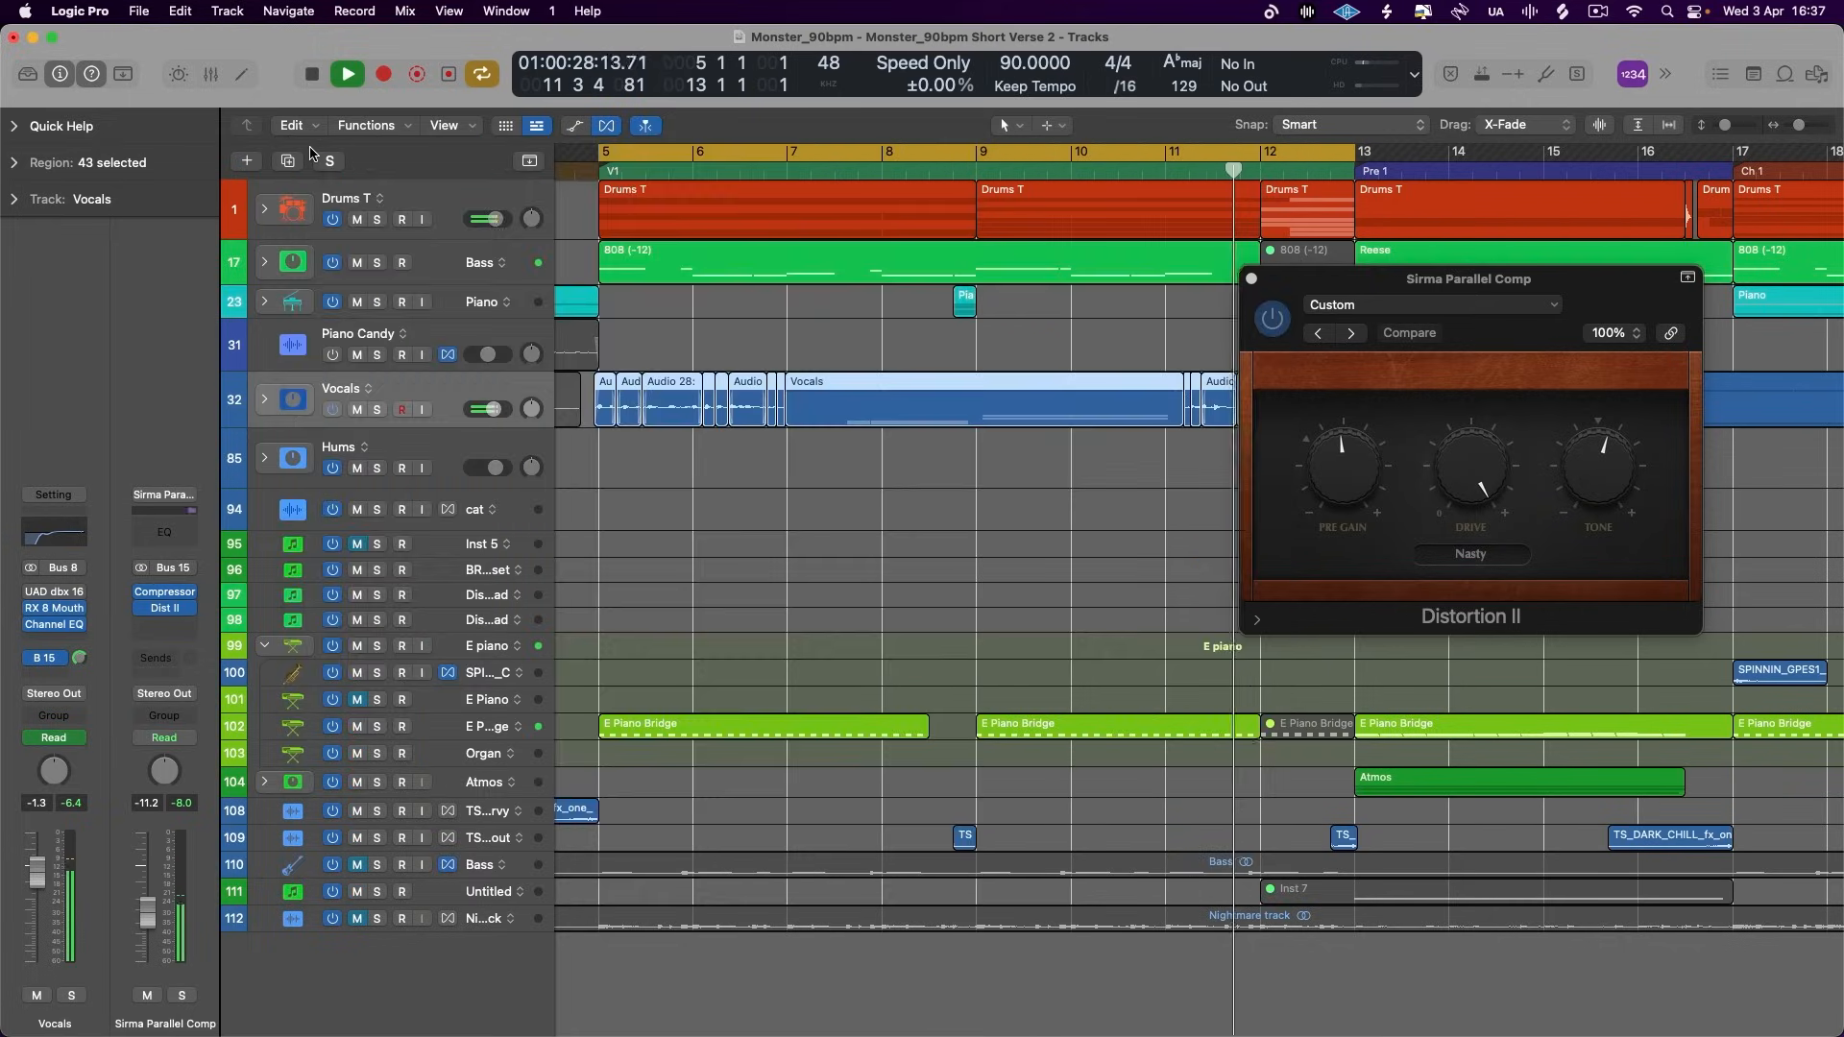
left_click(276, 404)
key("space")
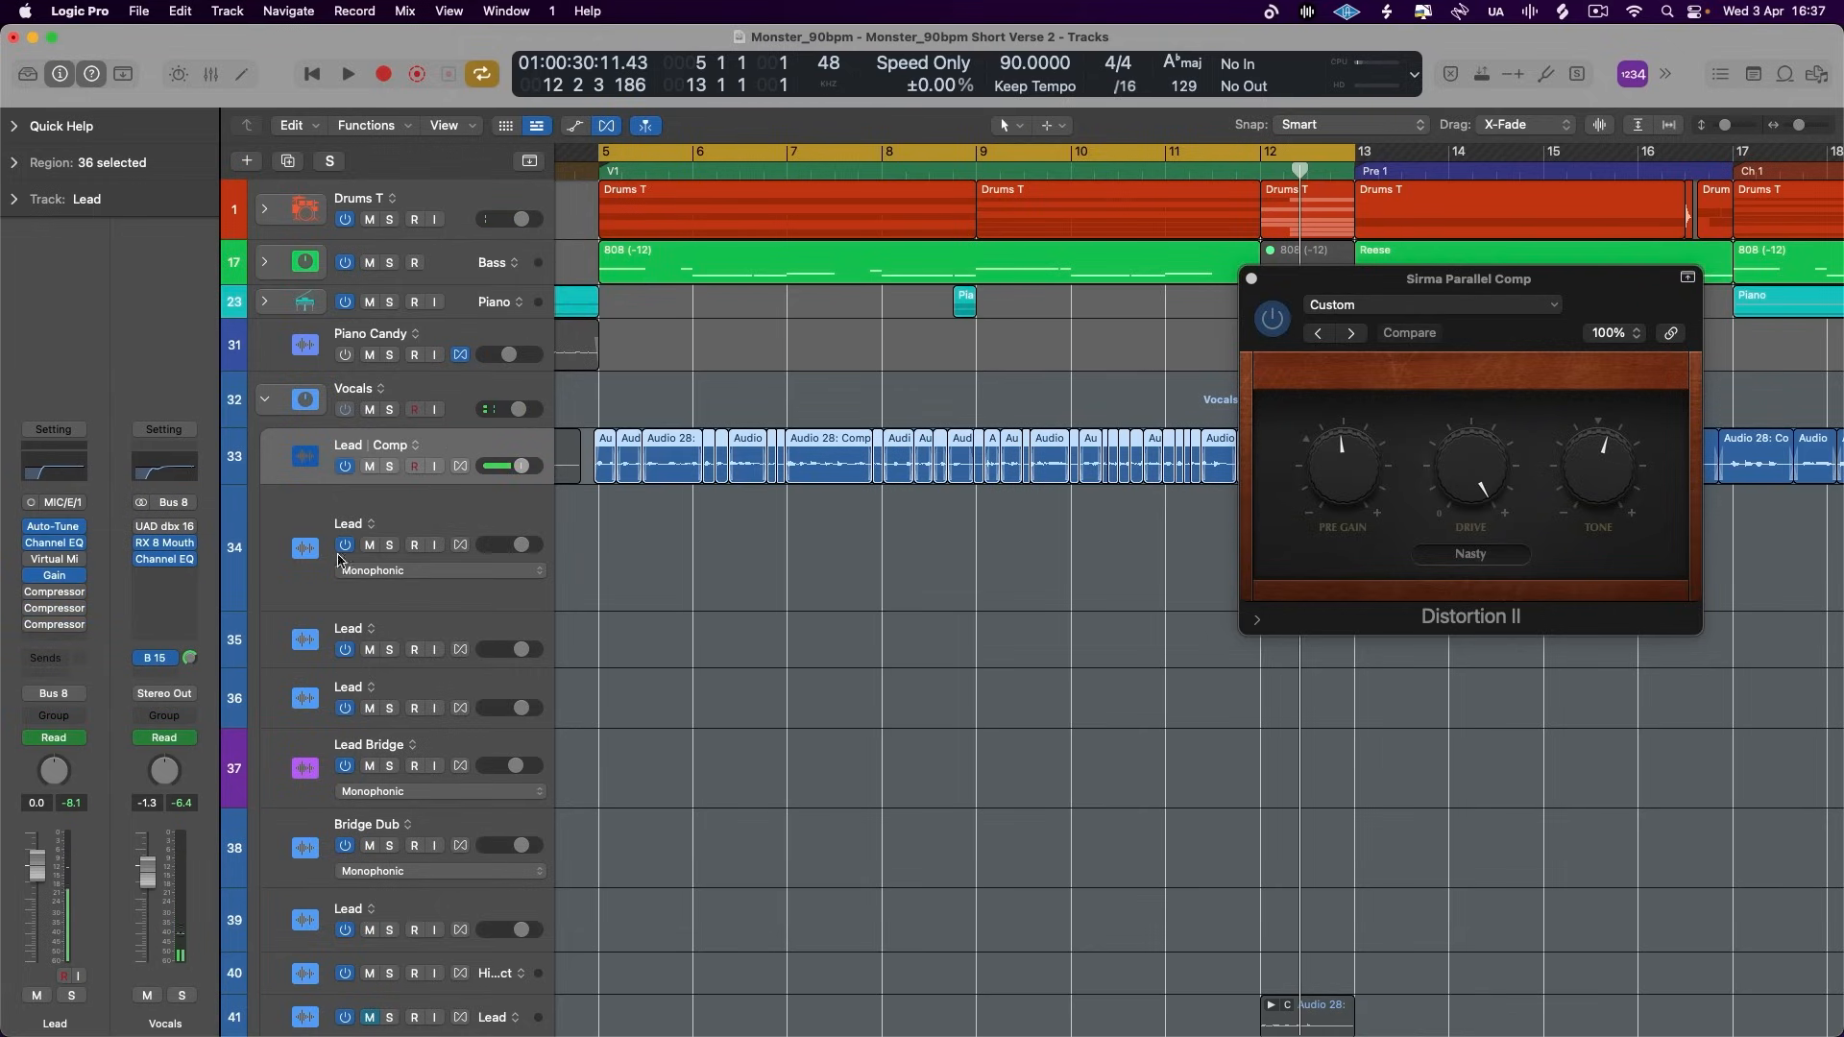
left_click_drag(1335, 291, 1190, 286)
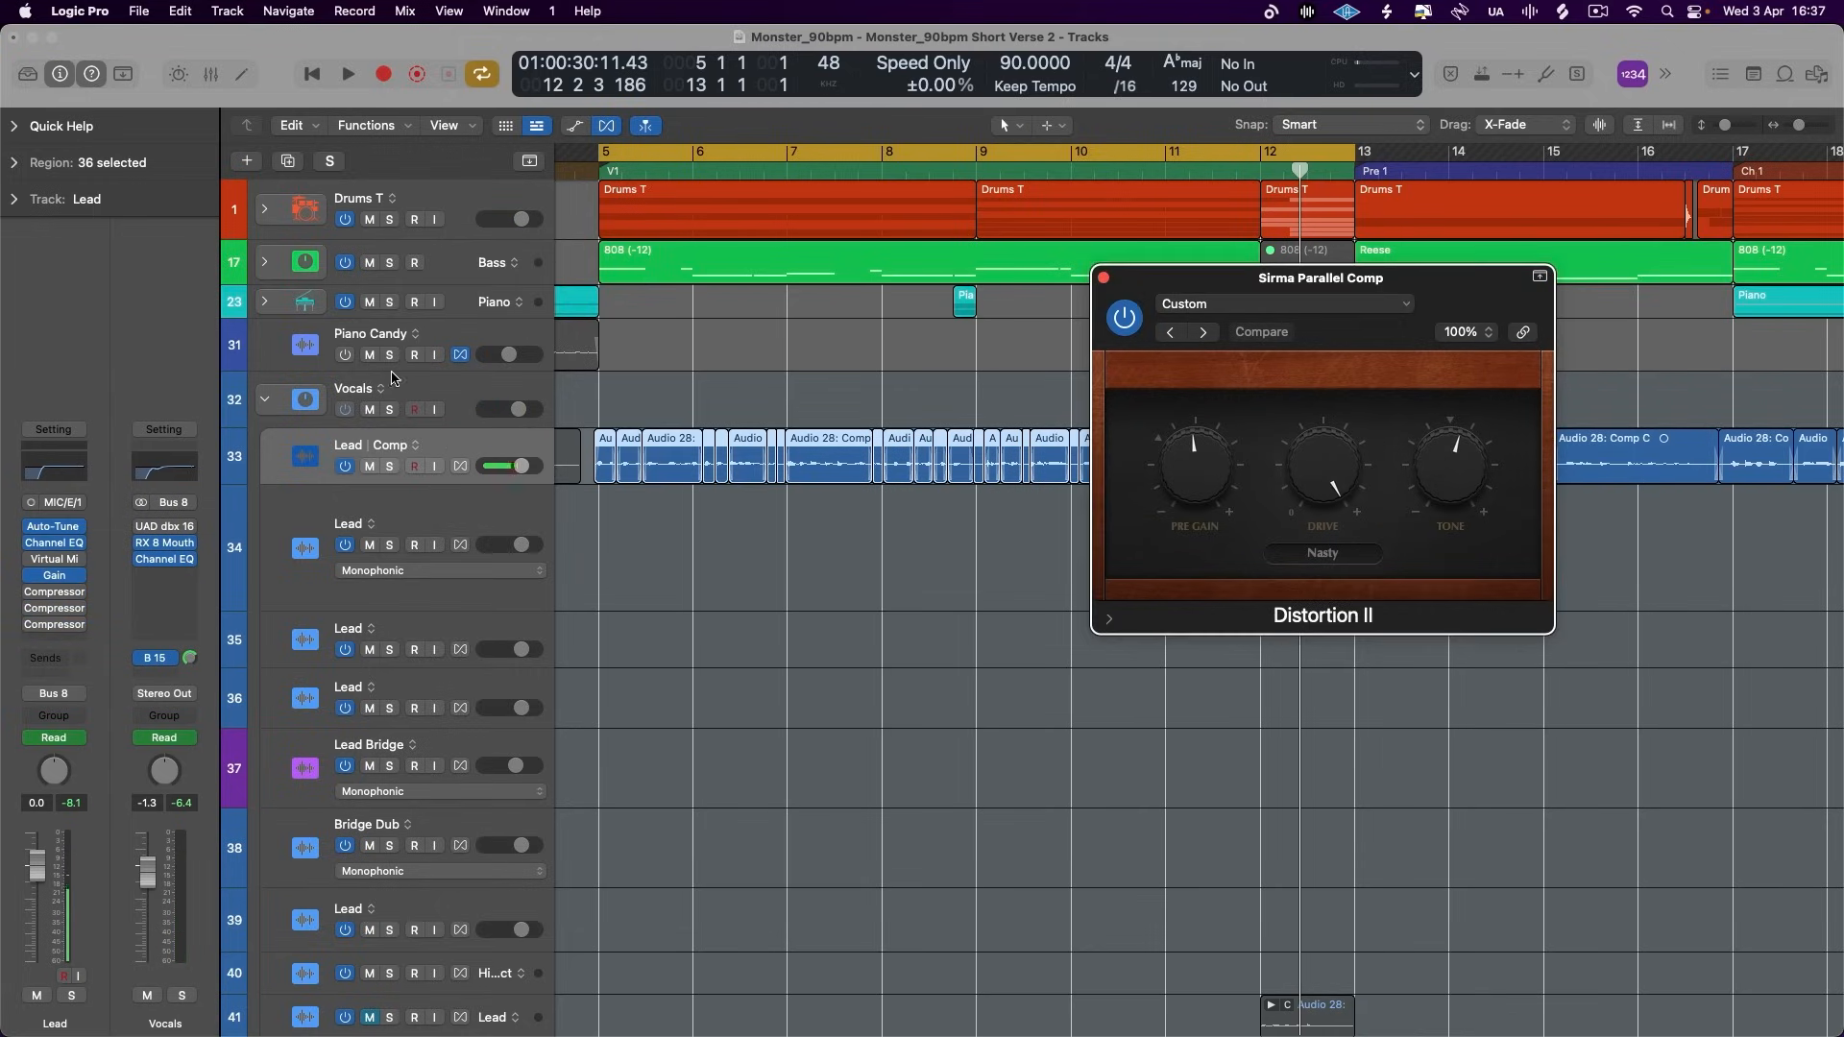
left_click(394, 377)
left_click(432, 450)
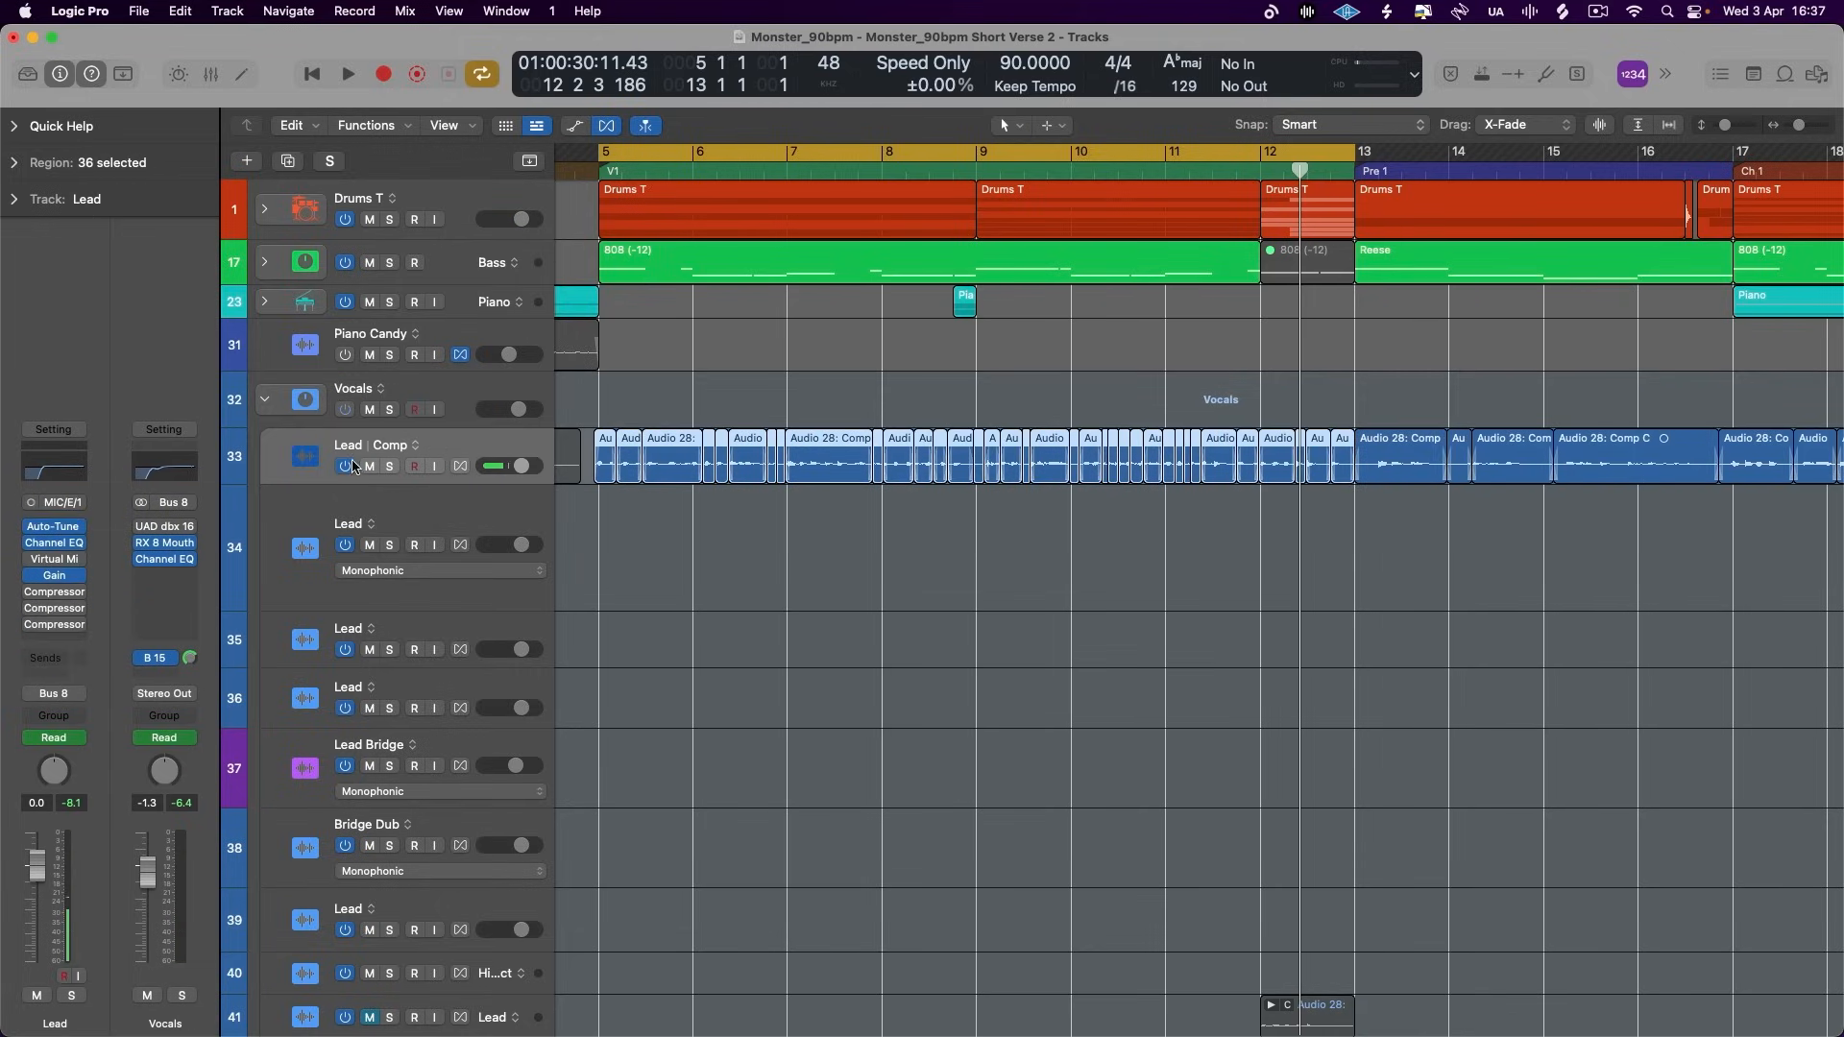
left_click(374, 382)
- Play the verse, keep the Bus 15 send assignment and raise the vocal parallel aux fader to -2.8 dB
key("space")
left_click(54, 660)
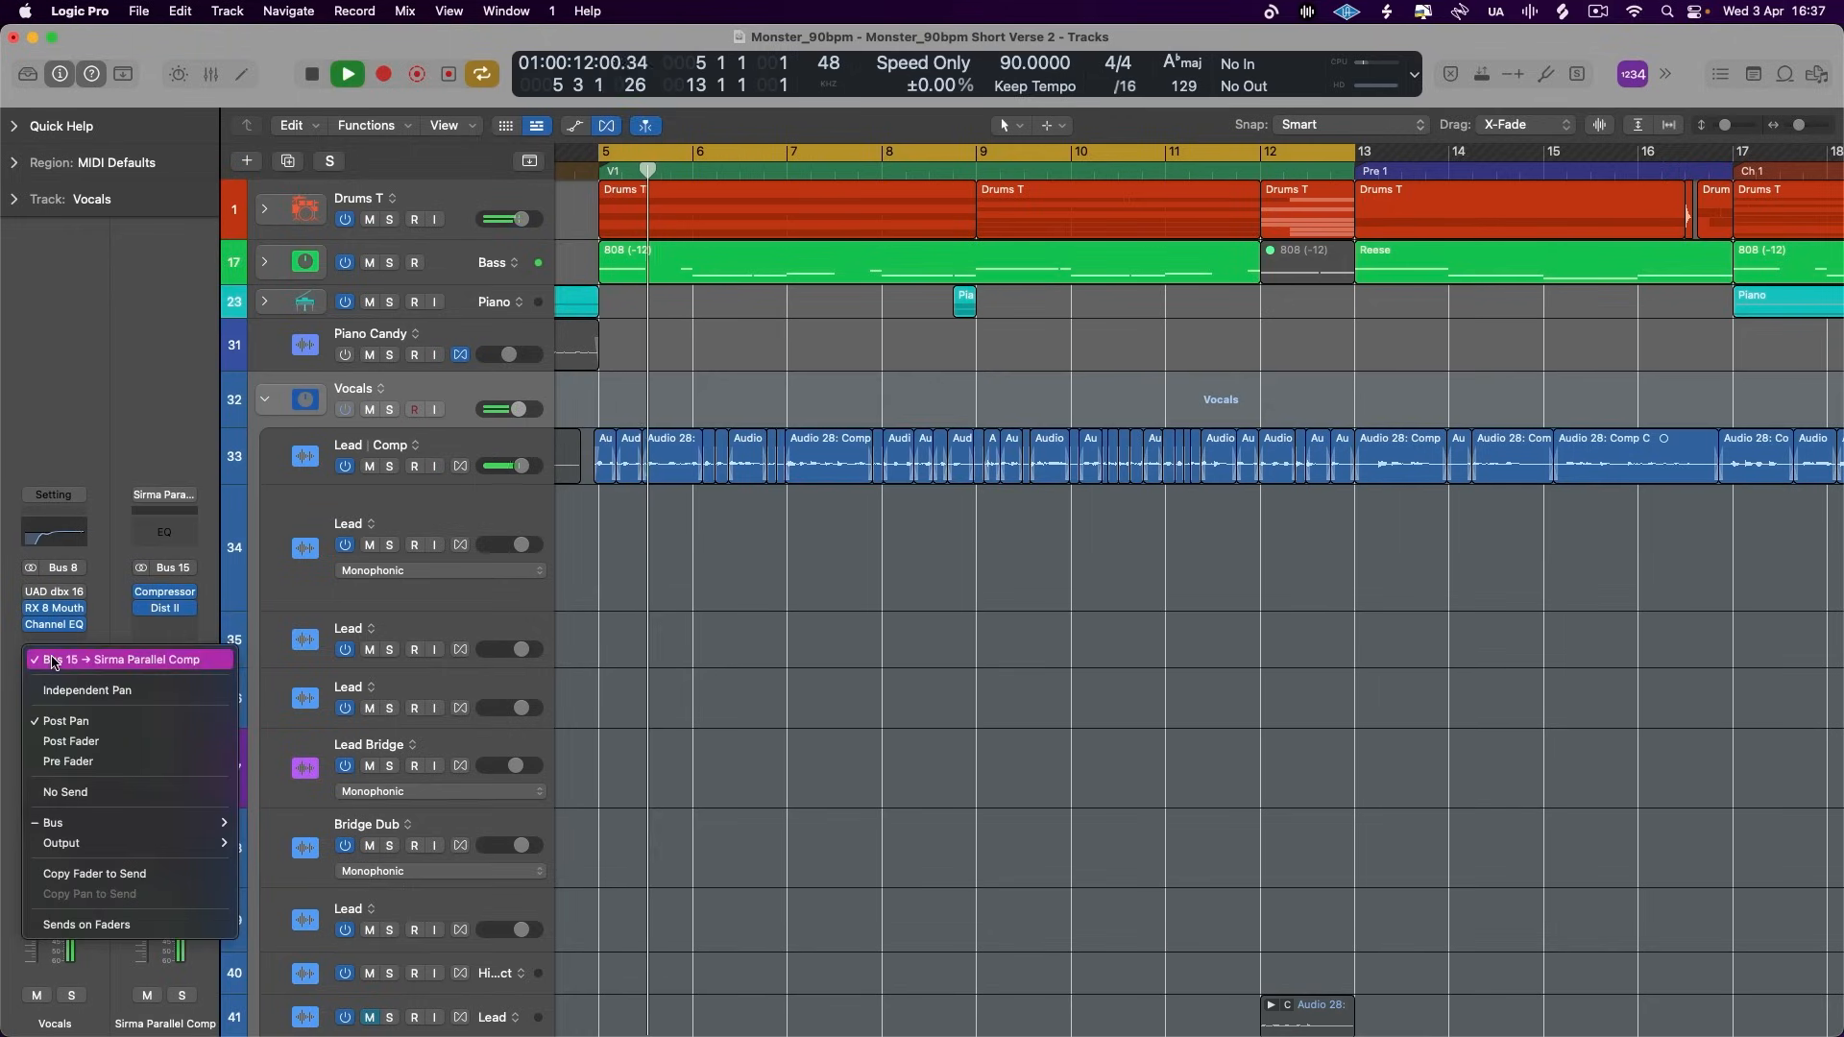
left_click(55, 659)
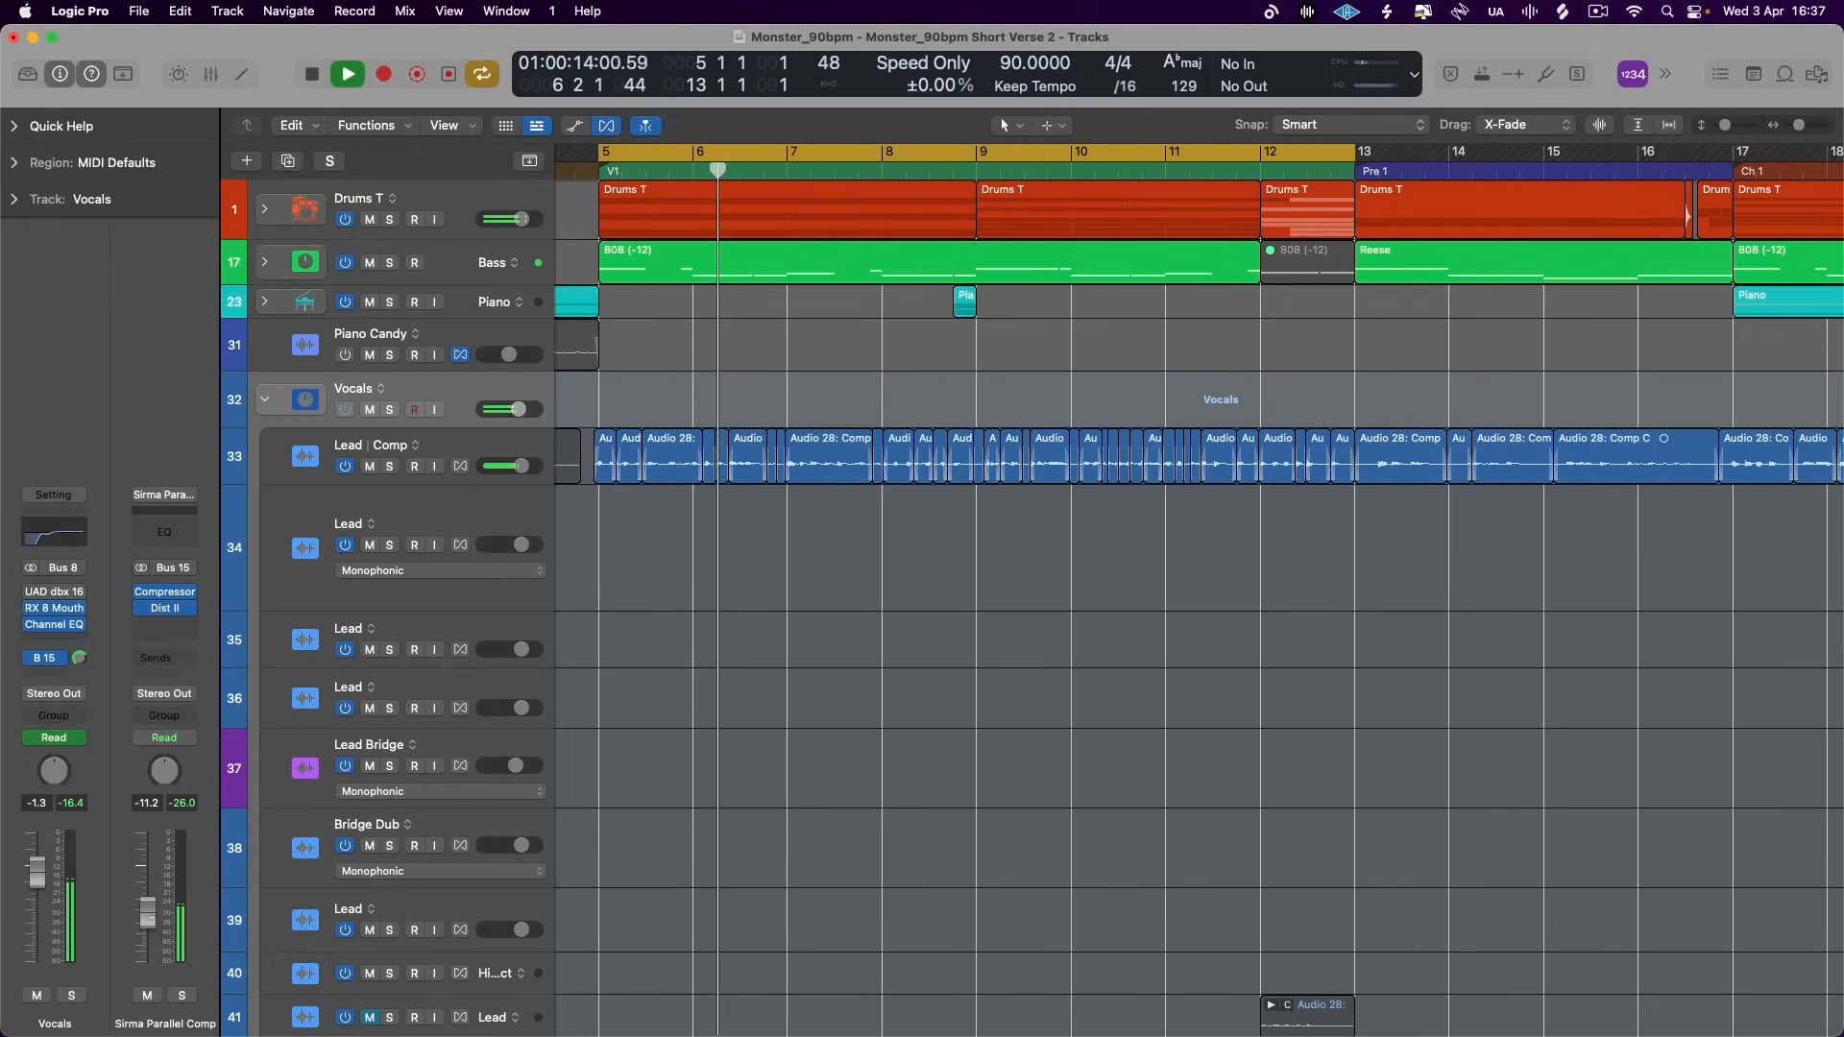
left_click_drag(147, 914, 147, 885)
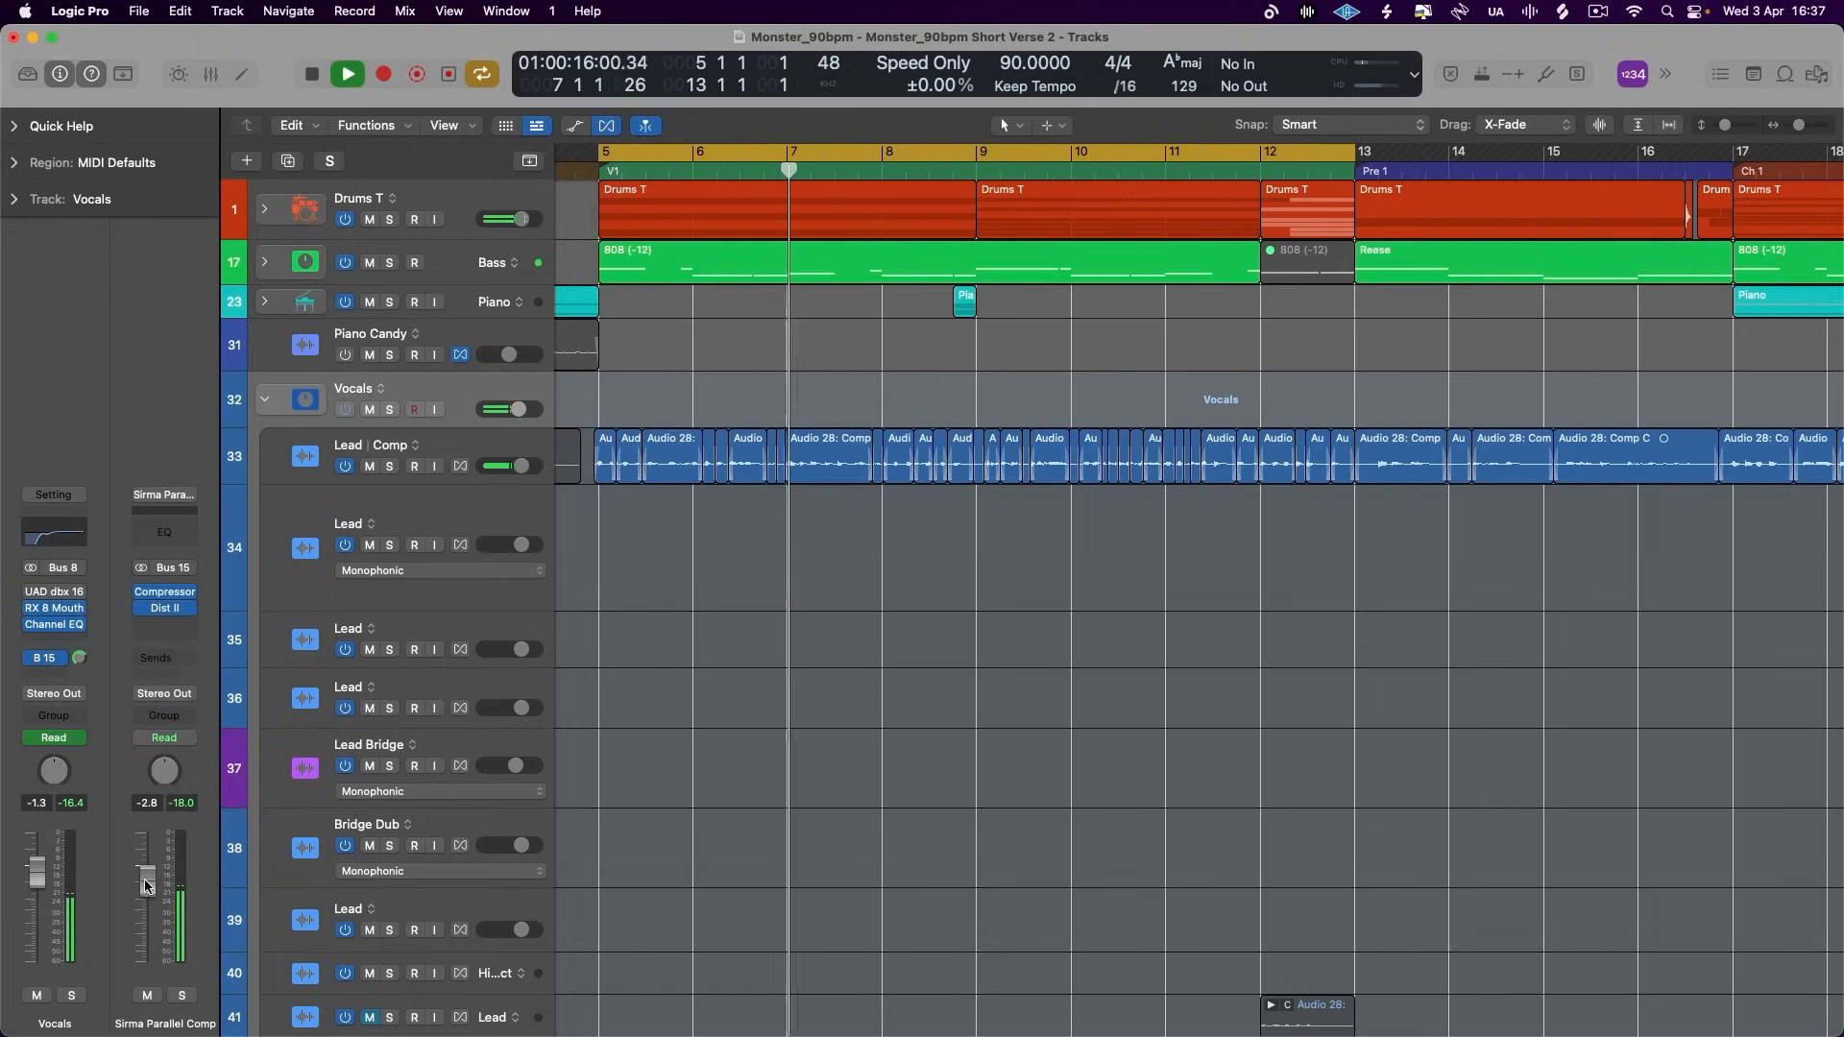
key("space")
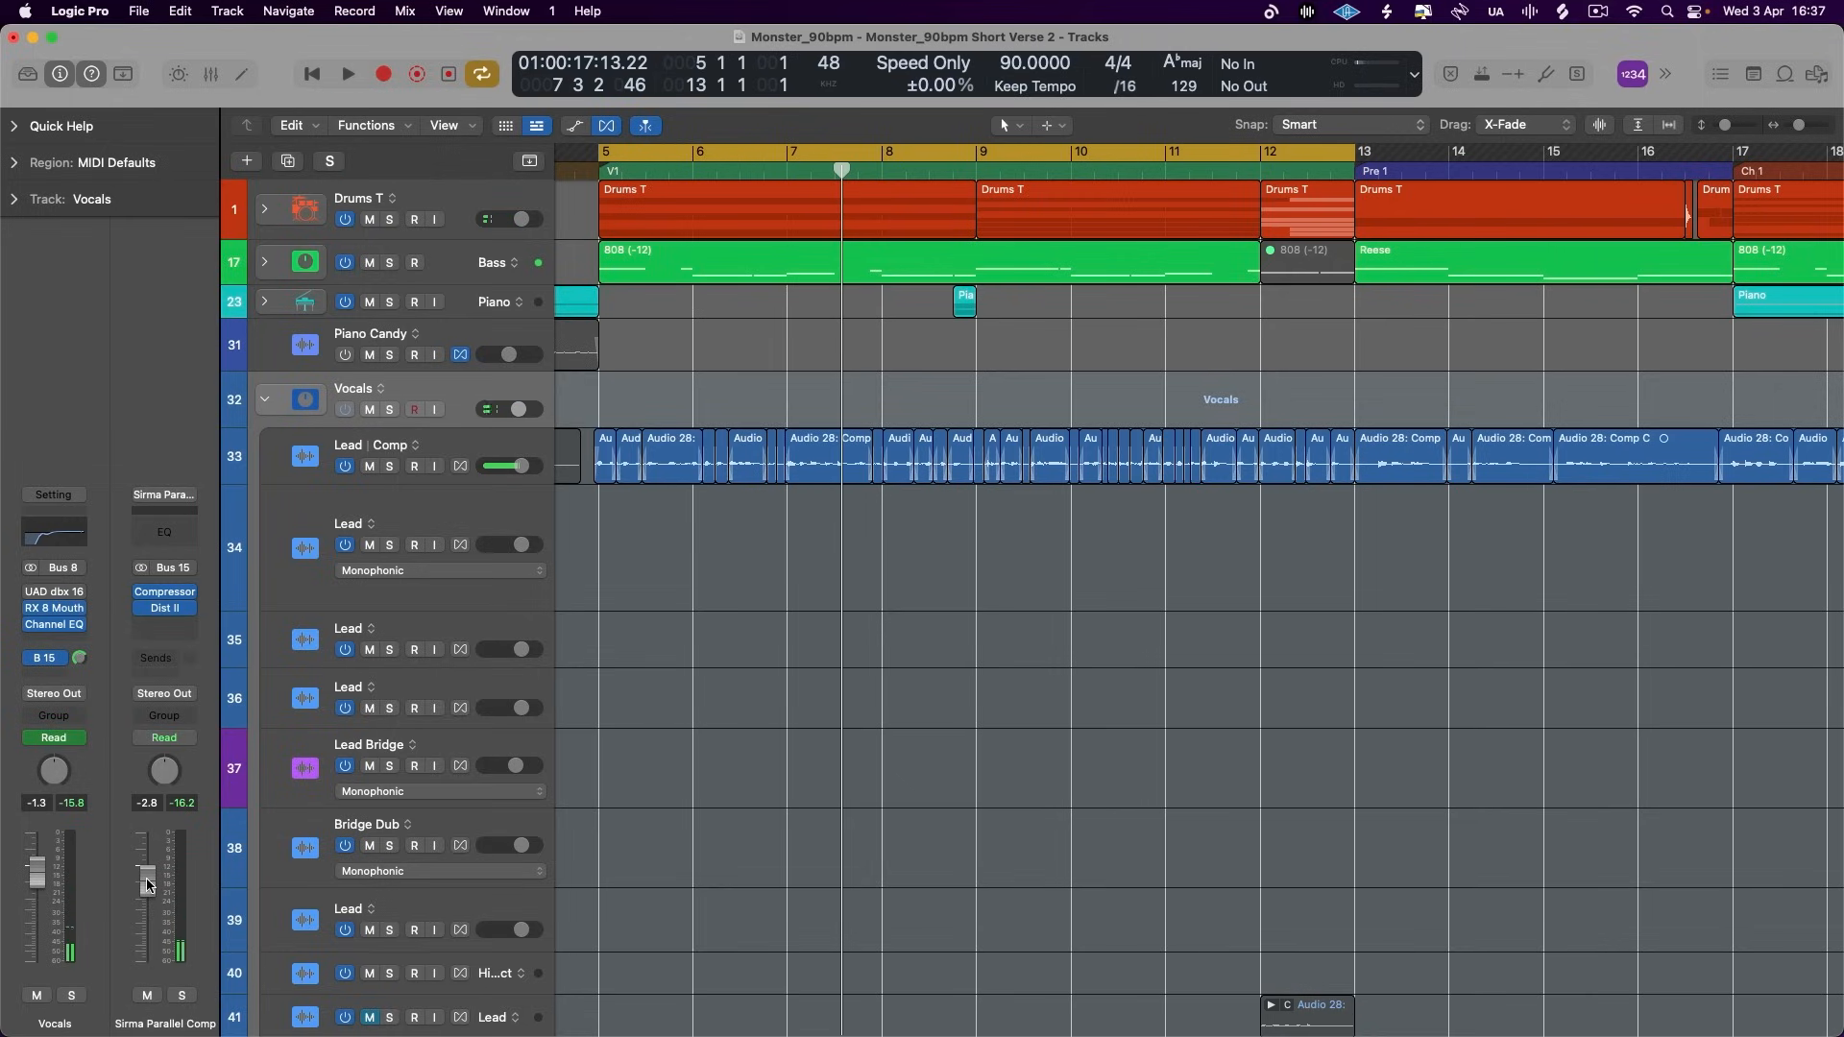
- Check the vocal parallel aux's Distortion II, close it and insert a Channel EQ on the aux
left_click(166, 612)
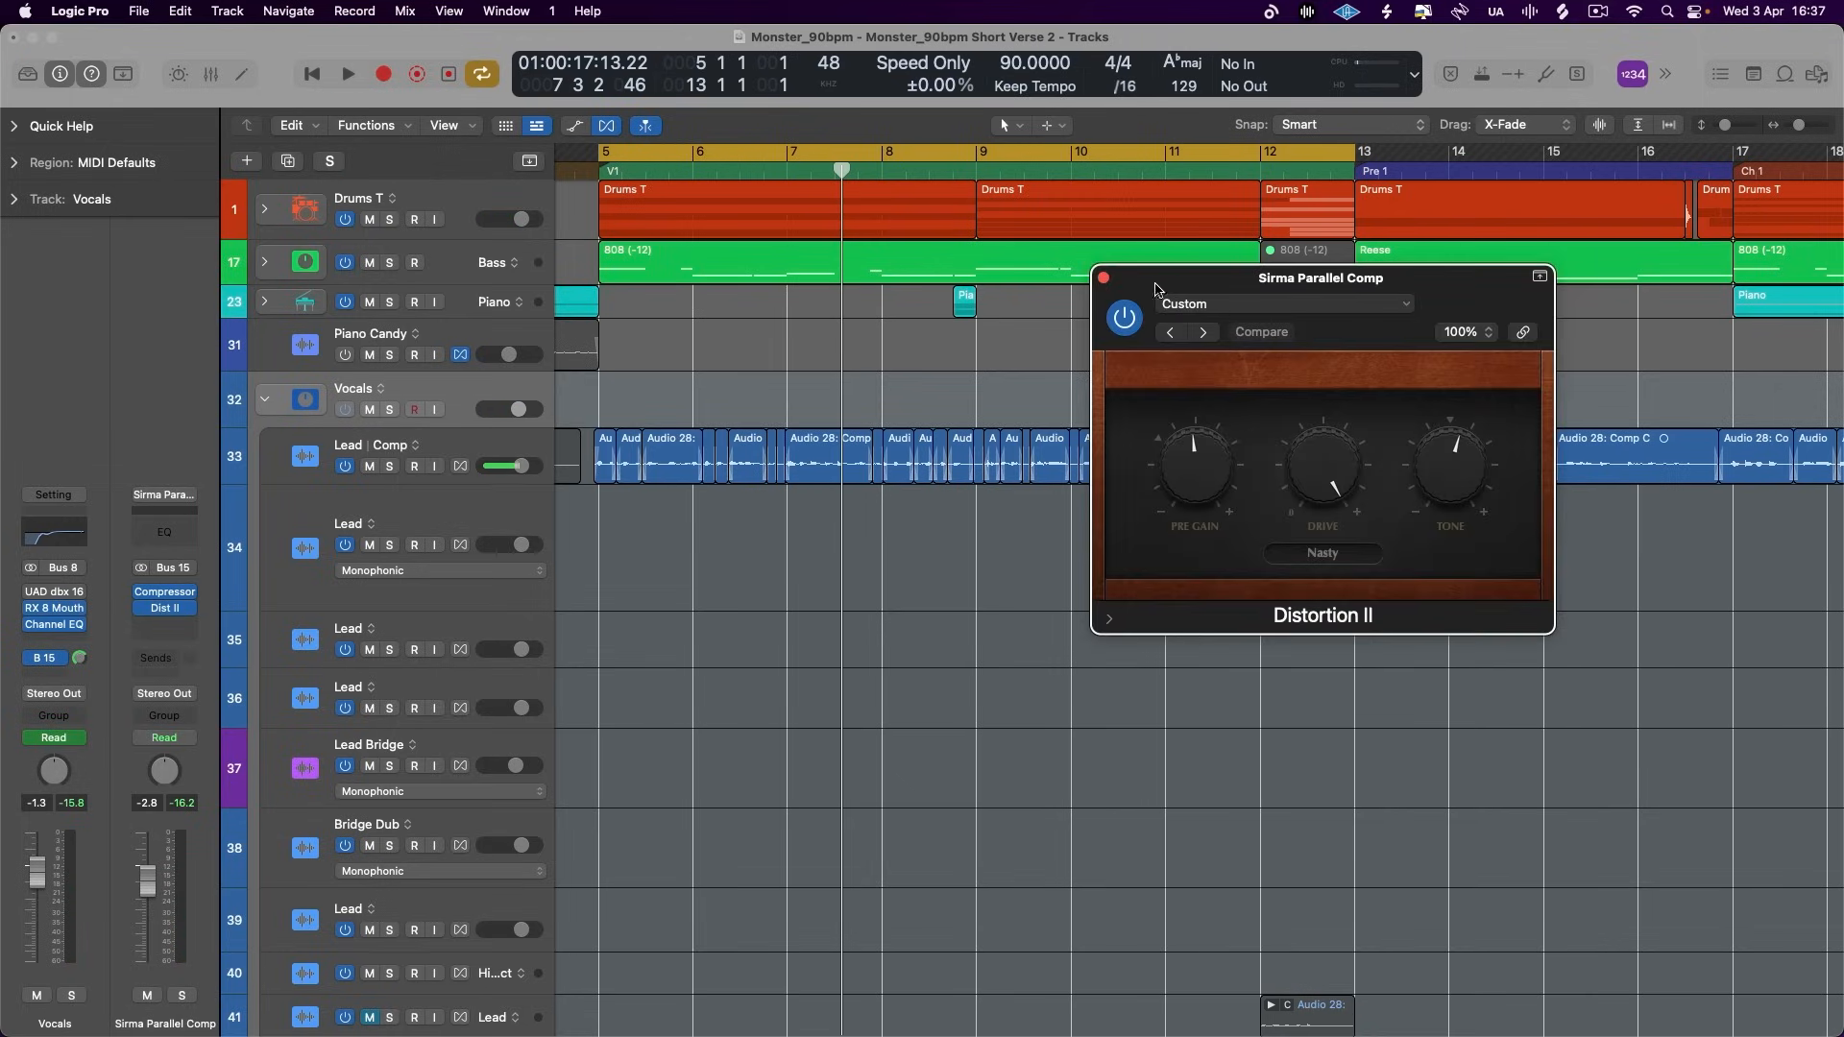
left_click(1105, 279)
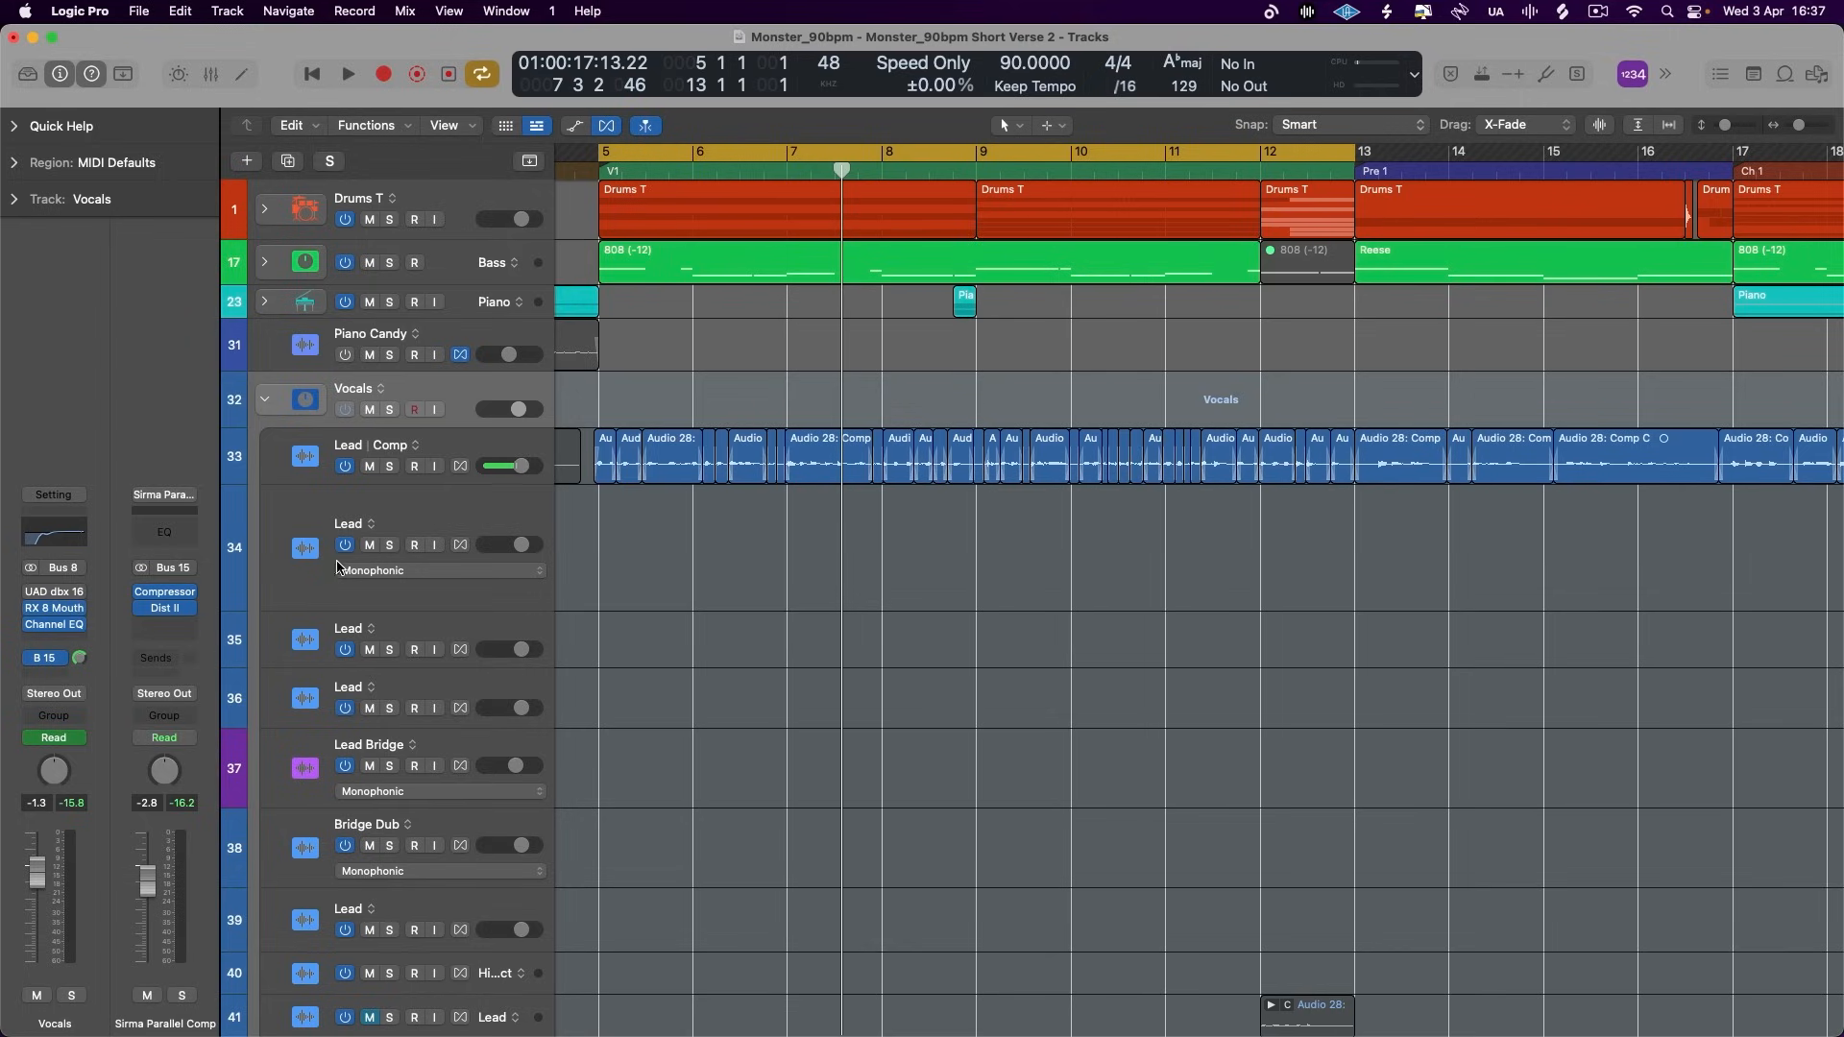
left_click(166, 532)
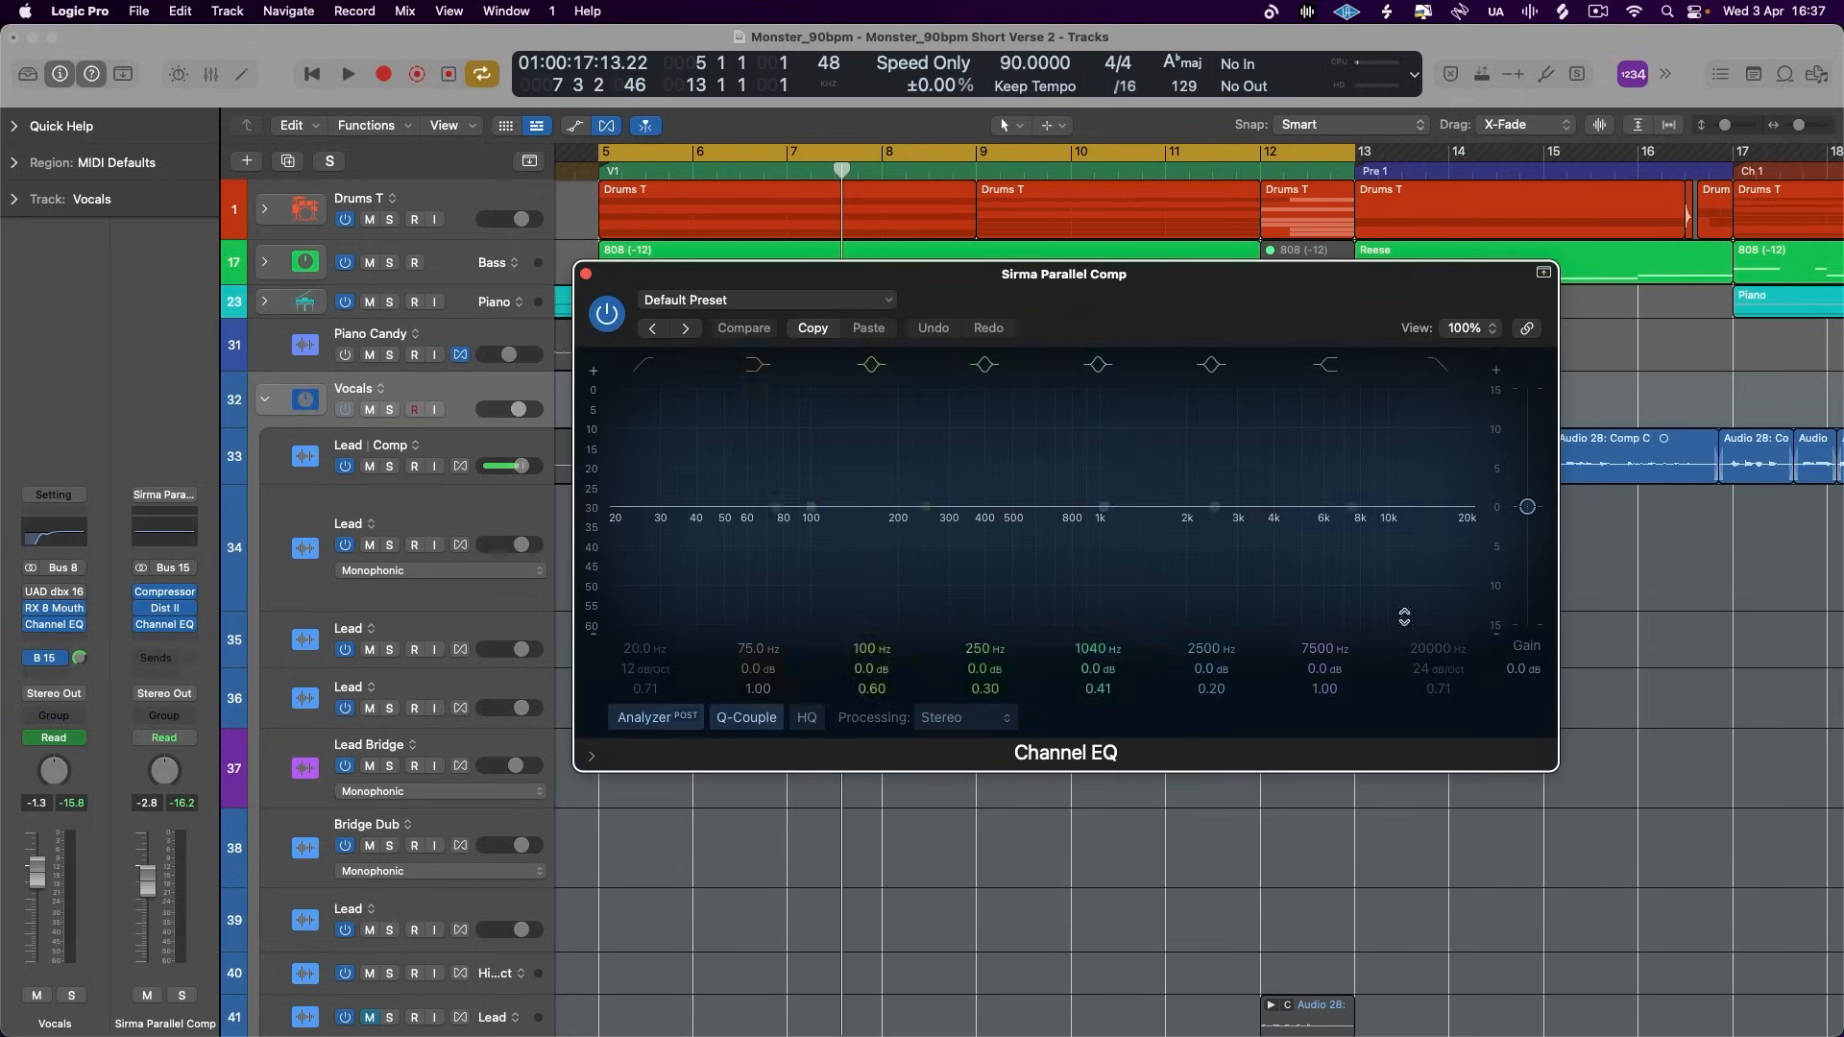
- Cut 5.1 dB at 412 Hz (Q 0.33) and 2.7 dB at 880 Hz, add a 200 Hz low cut and set output gain to +0.8 dB
key("space")
left_click_drag(1099, 506, 988, 546)
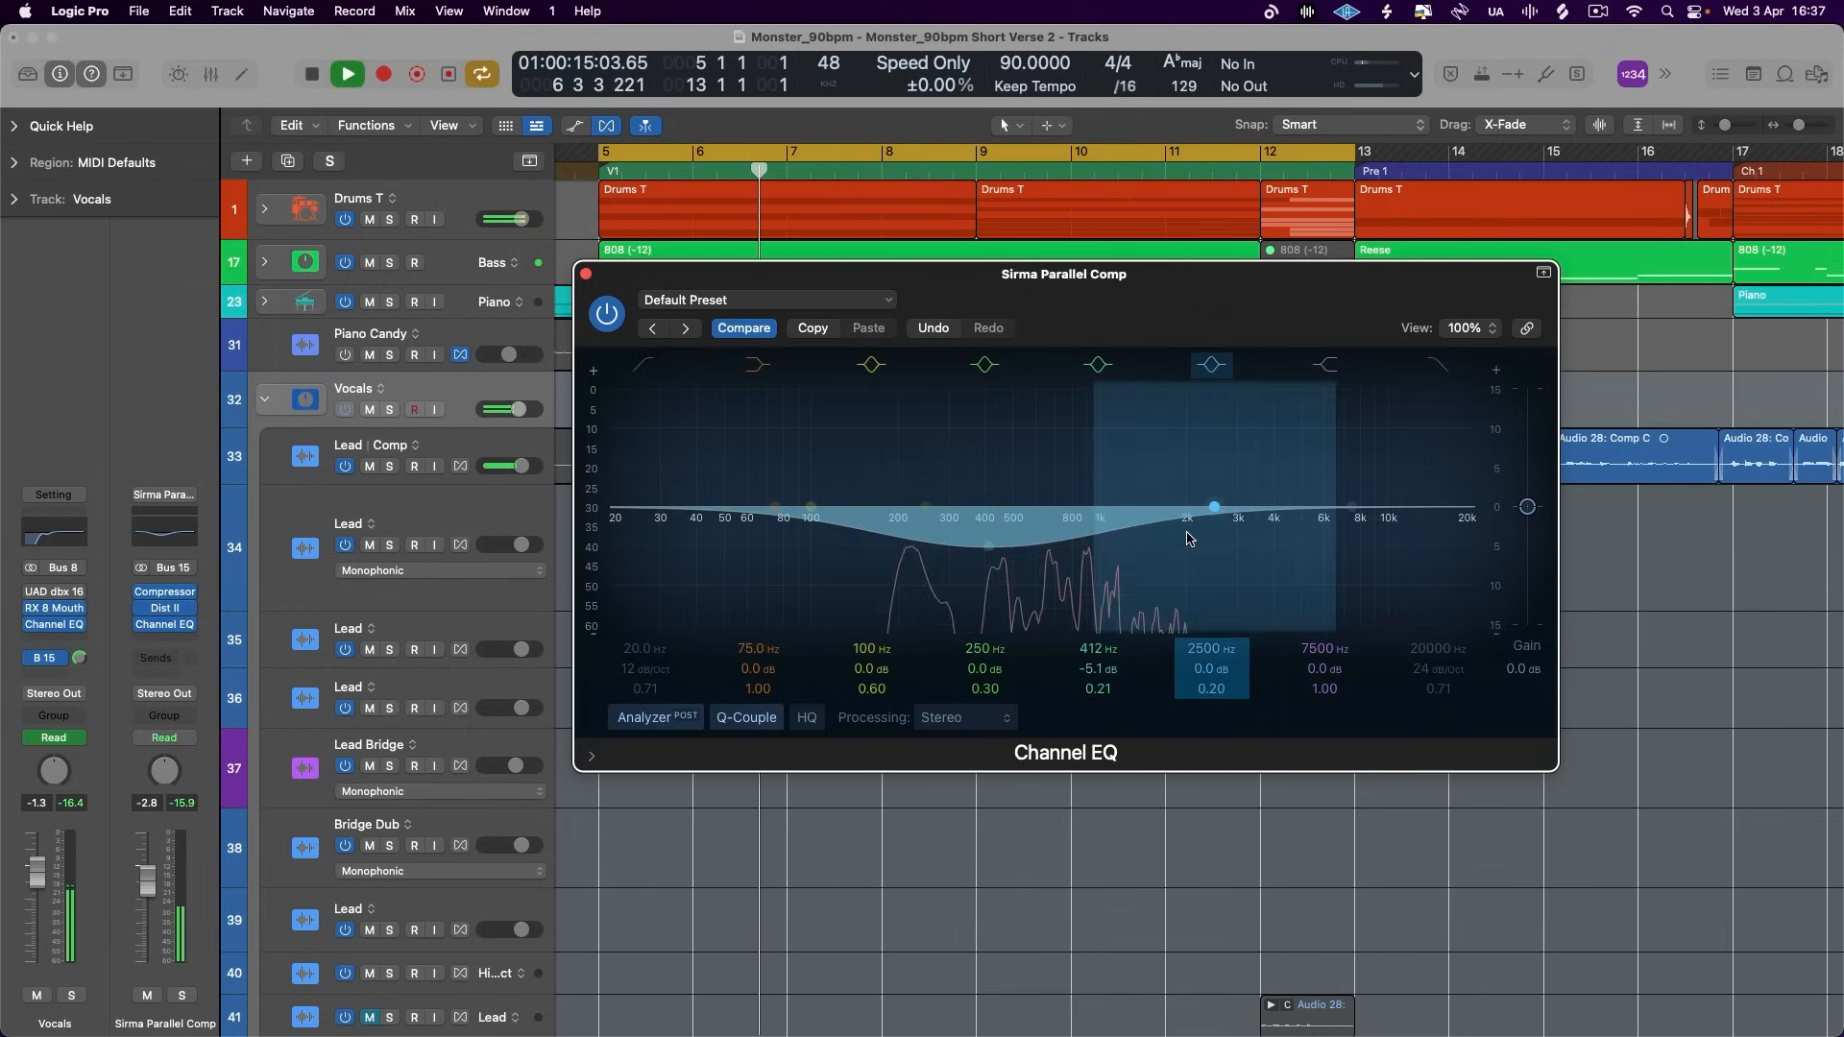
left_click_drag(1188, 539, 1058, 560)
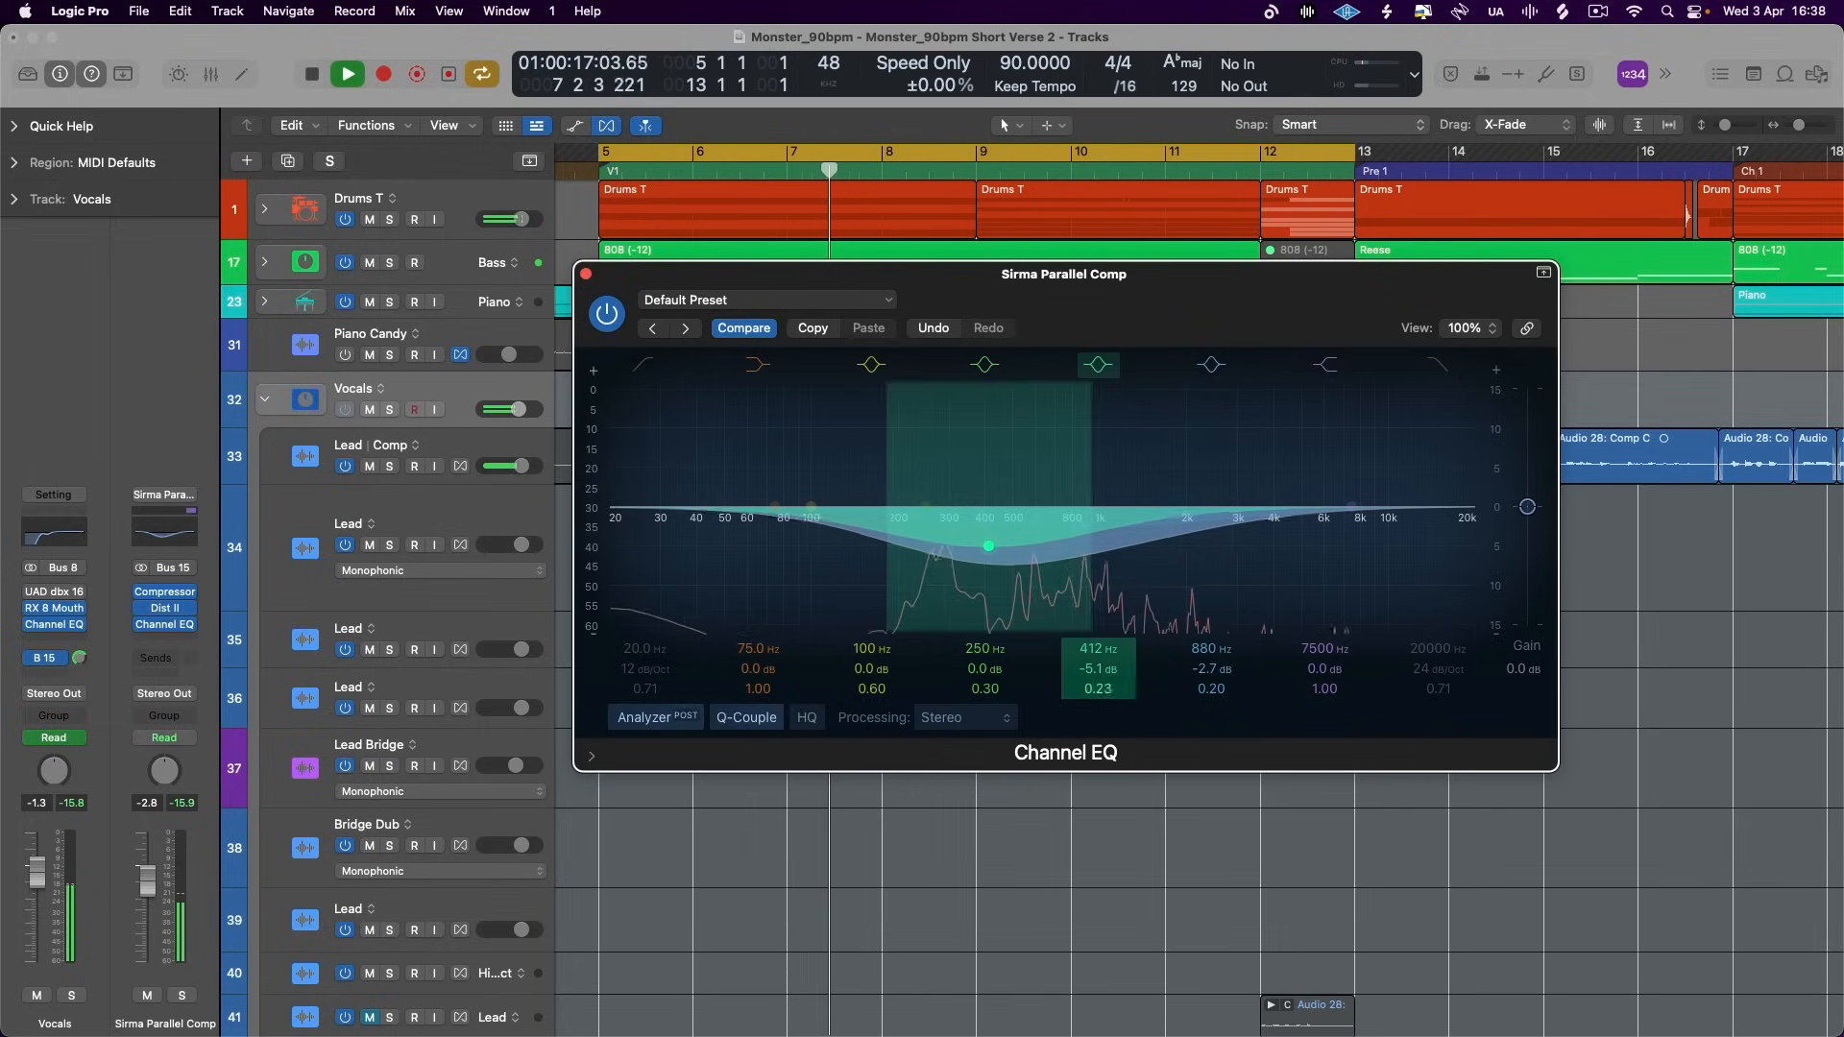
left_click_drag(1097, 690, 1098, 681)
left_click(645, 365)
left_click_drag(647, 526, 930, 521)
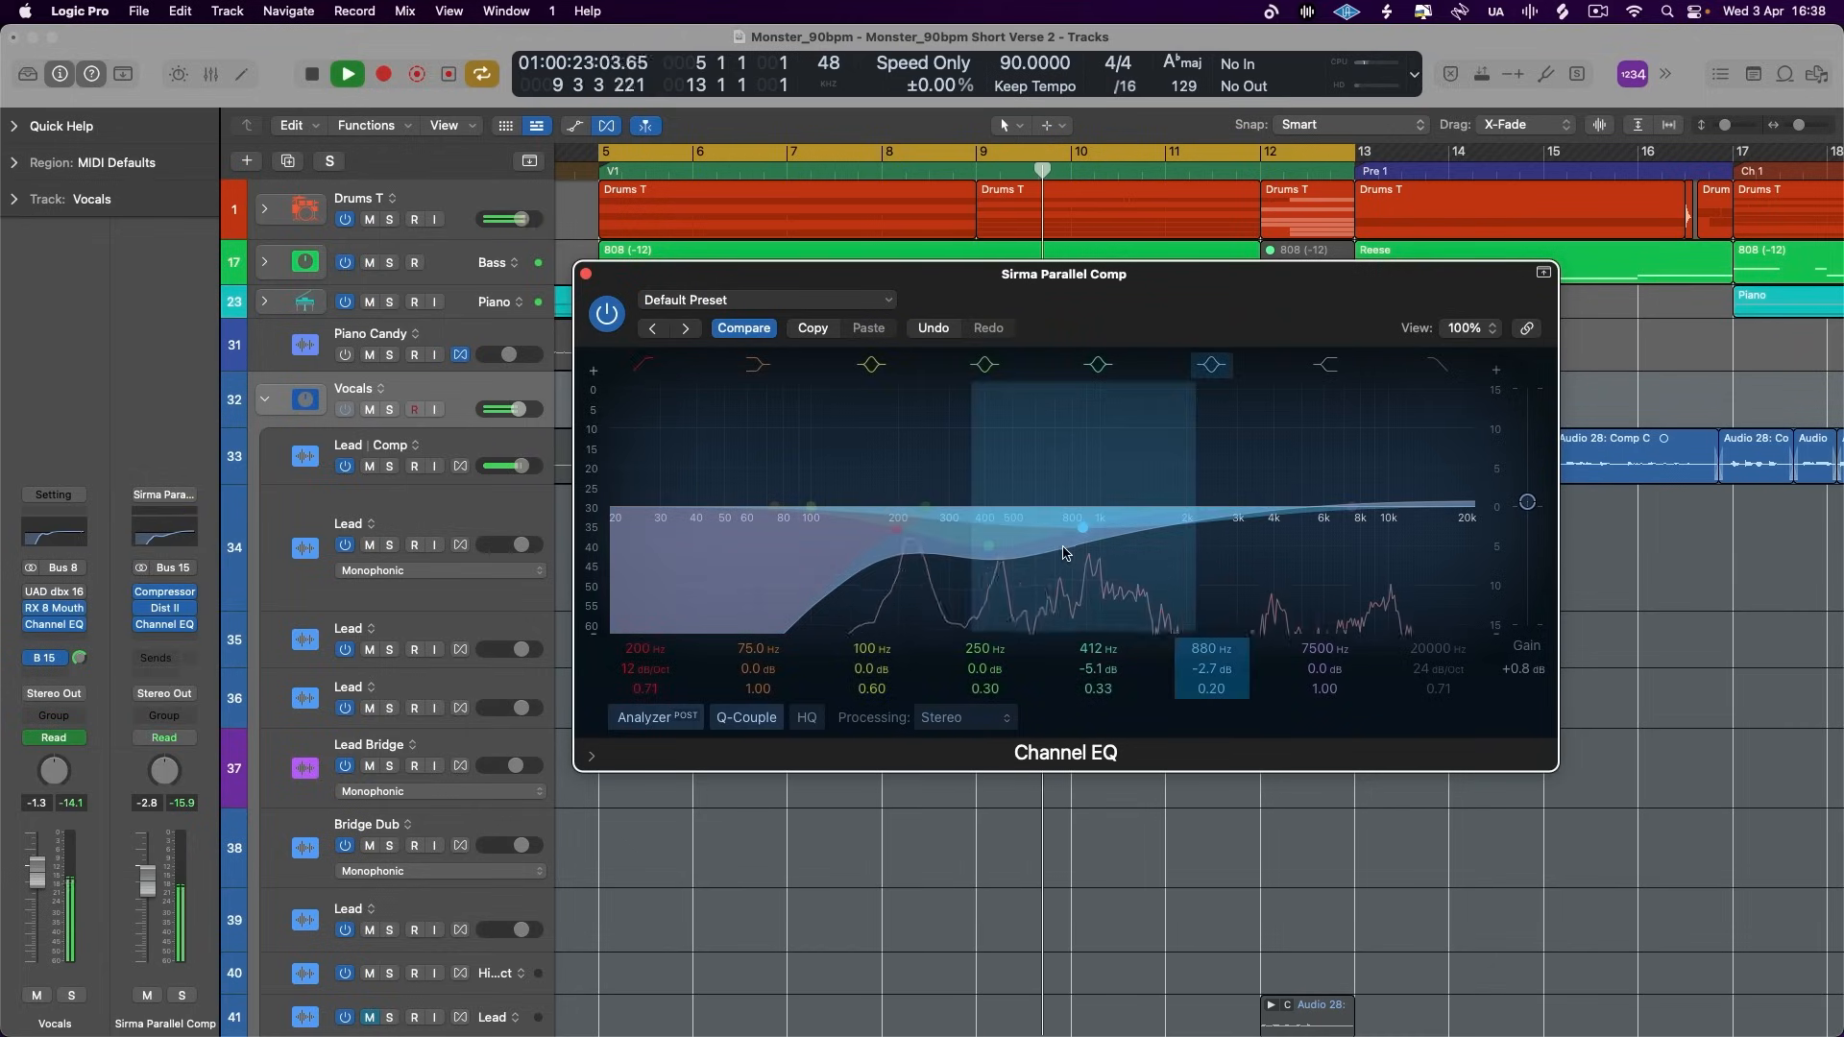
- Compare the Channel EQ bypassed and active during playback, and raise the vocal parallel aux fader to -1.6 dB
left_click(613, 315)
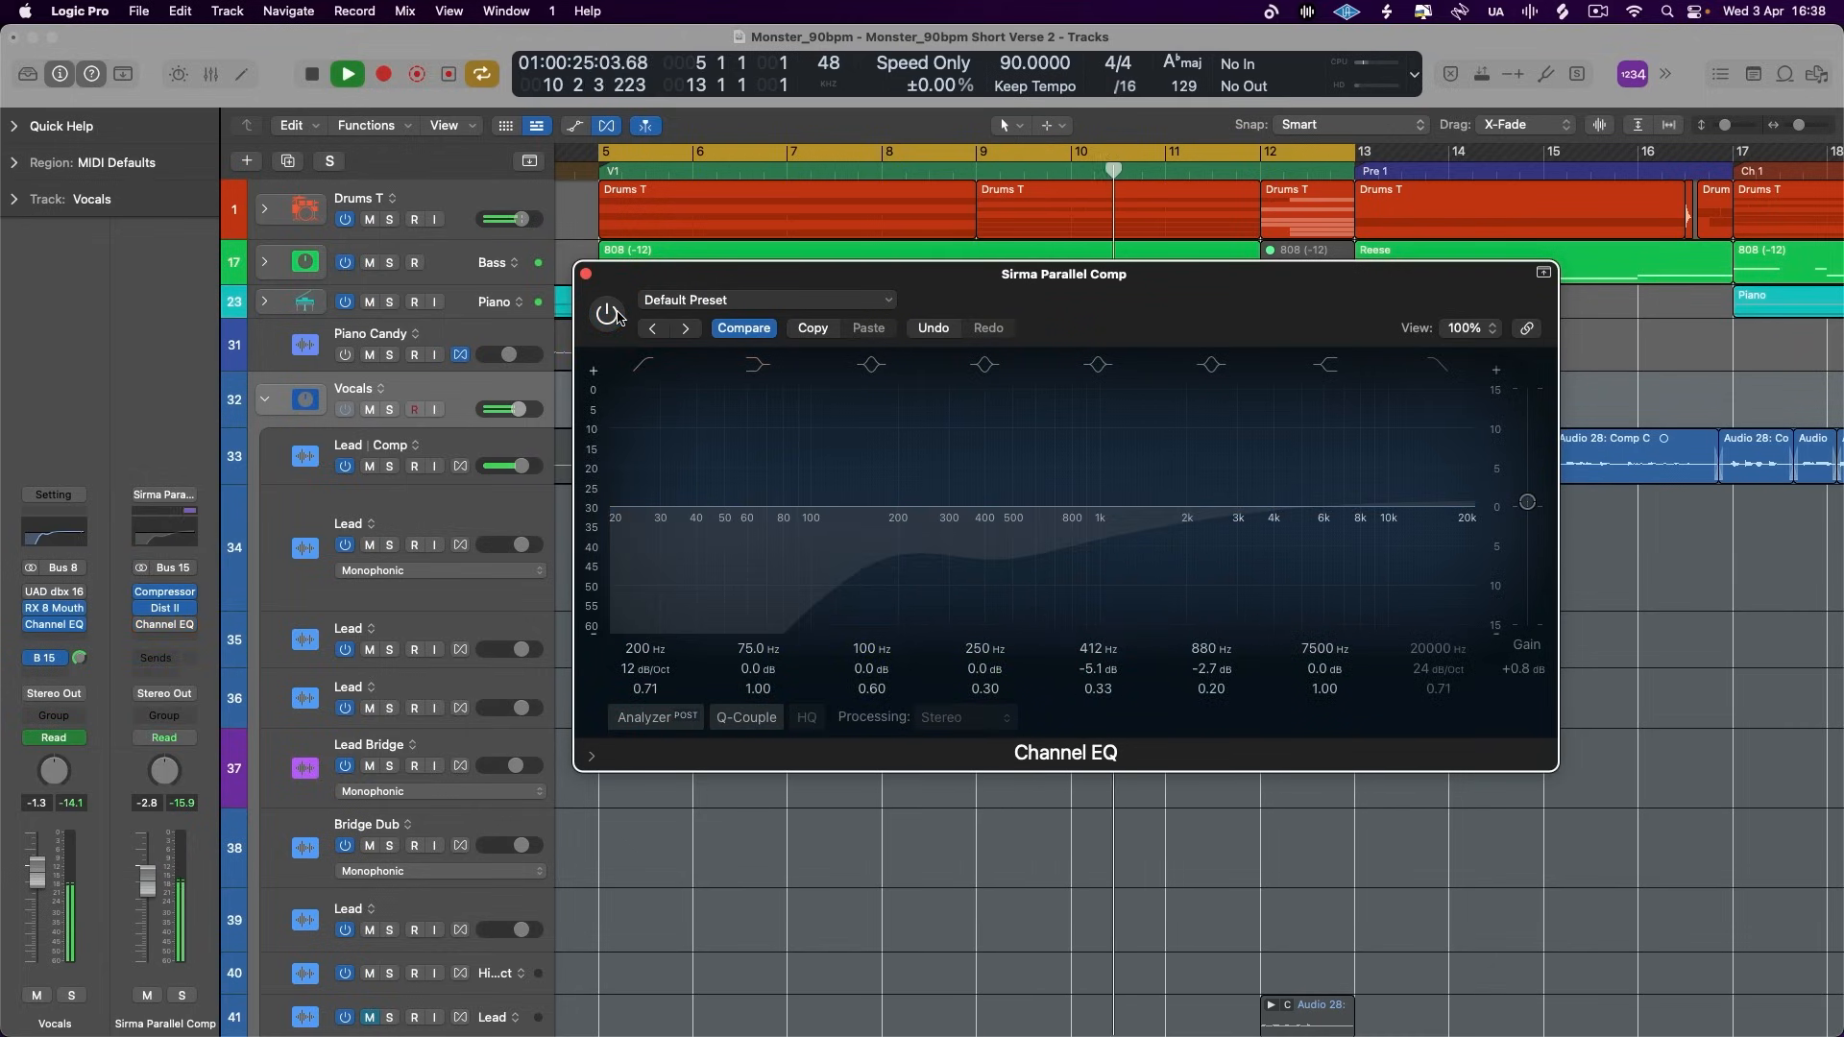
left_click(614, 315)
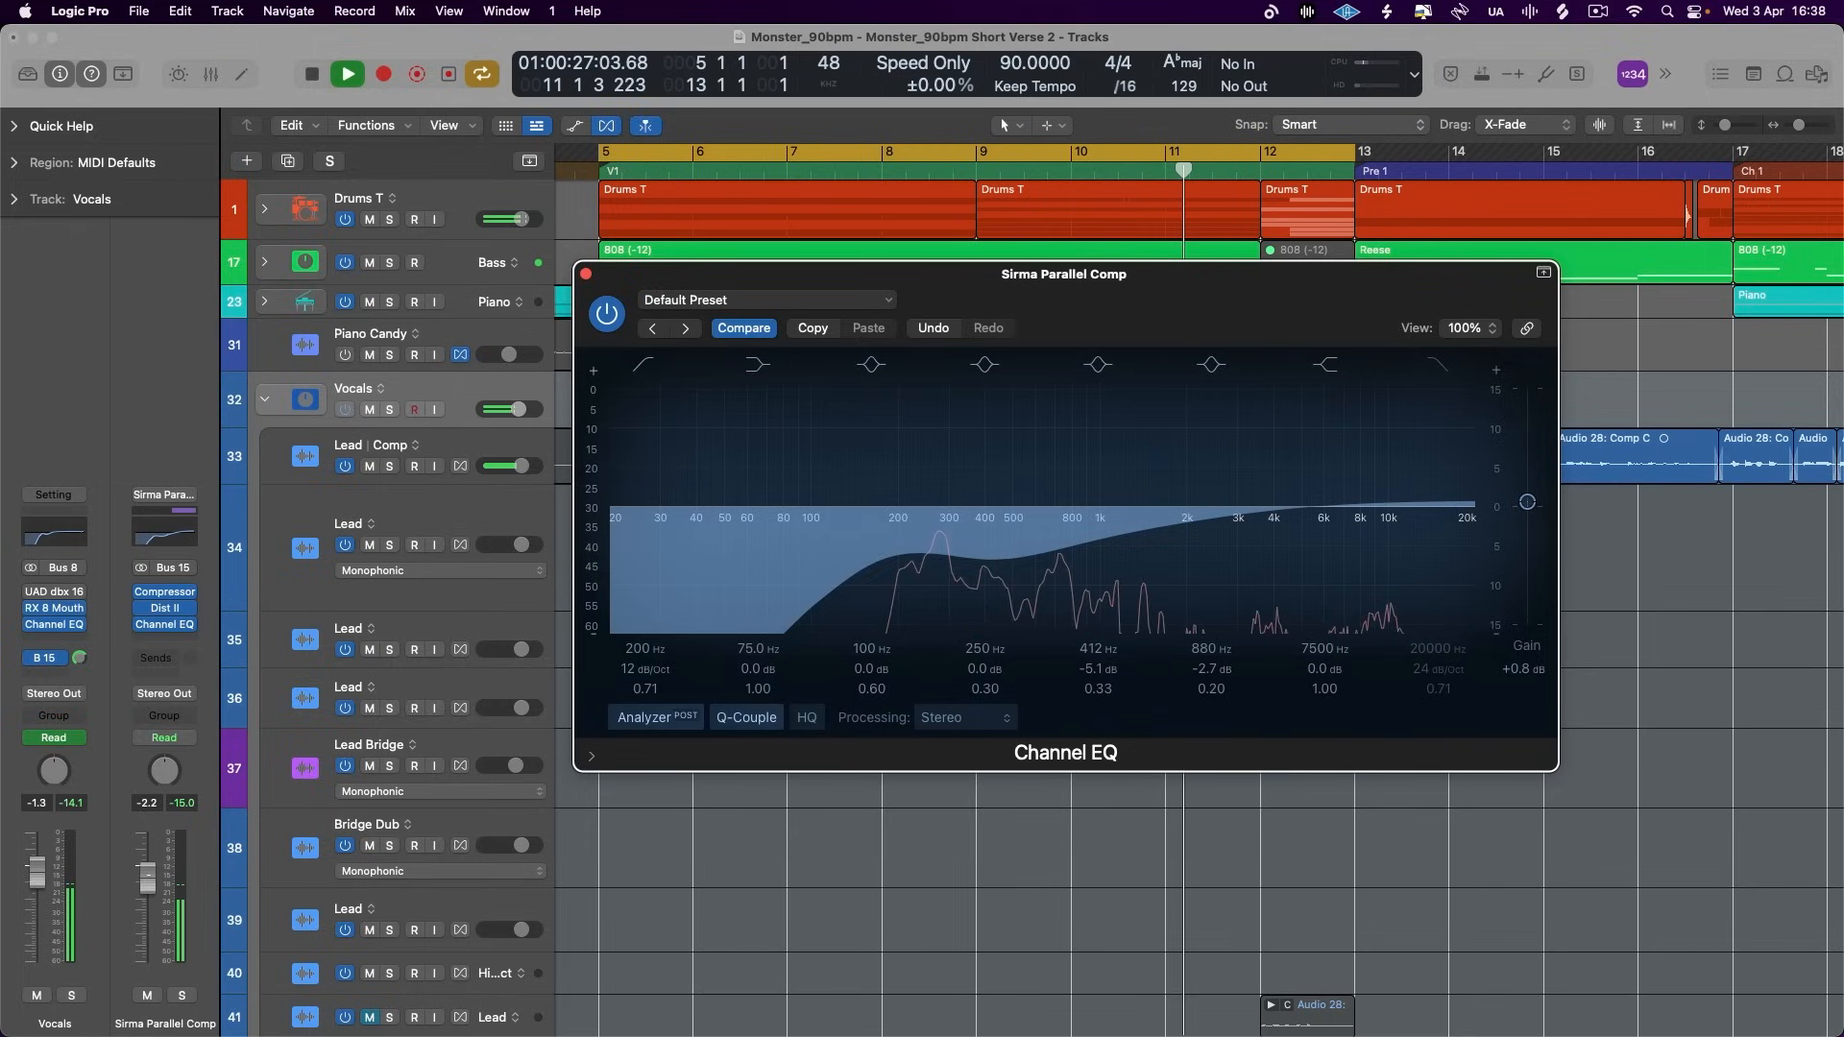
left_click(461, 389)
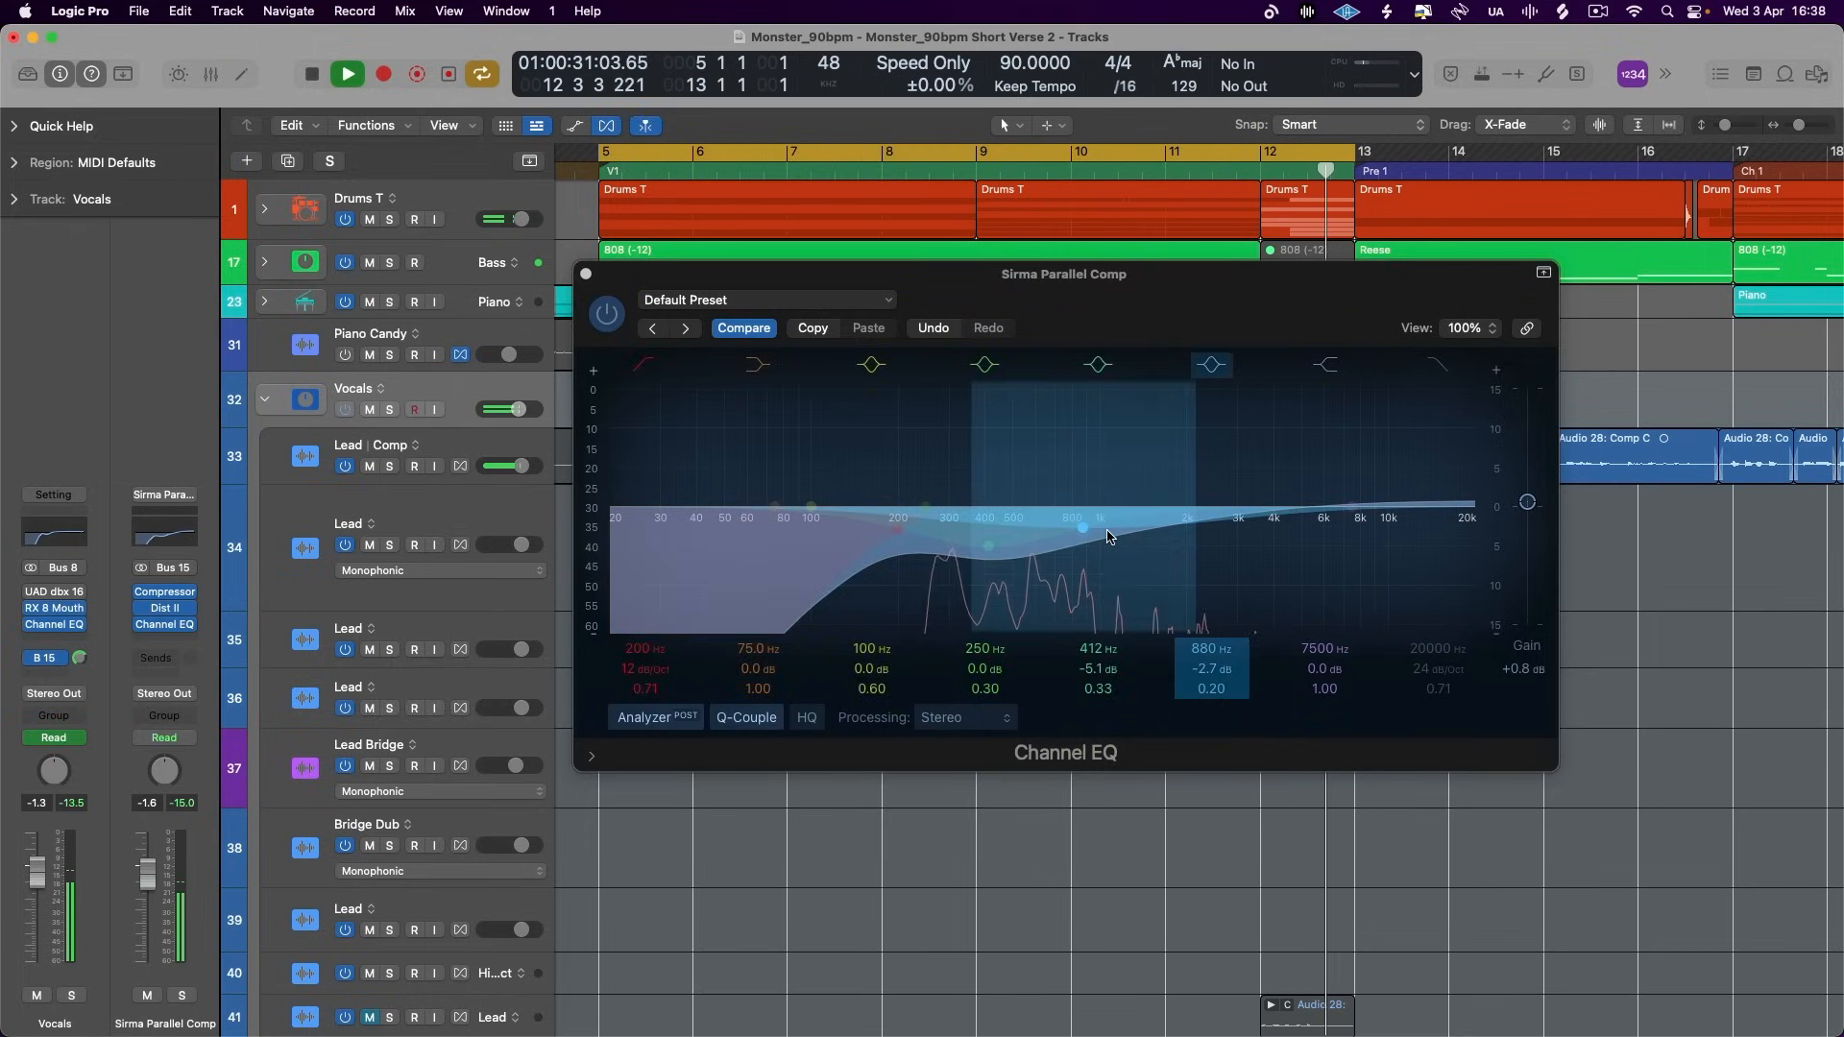
key("space")
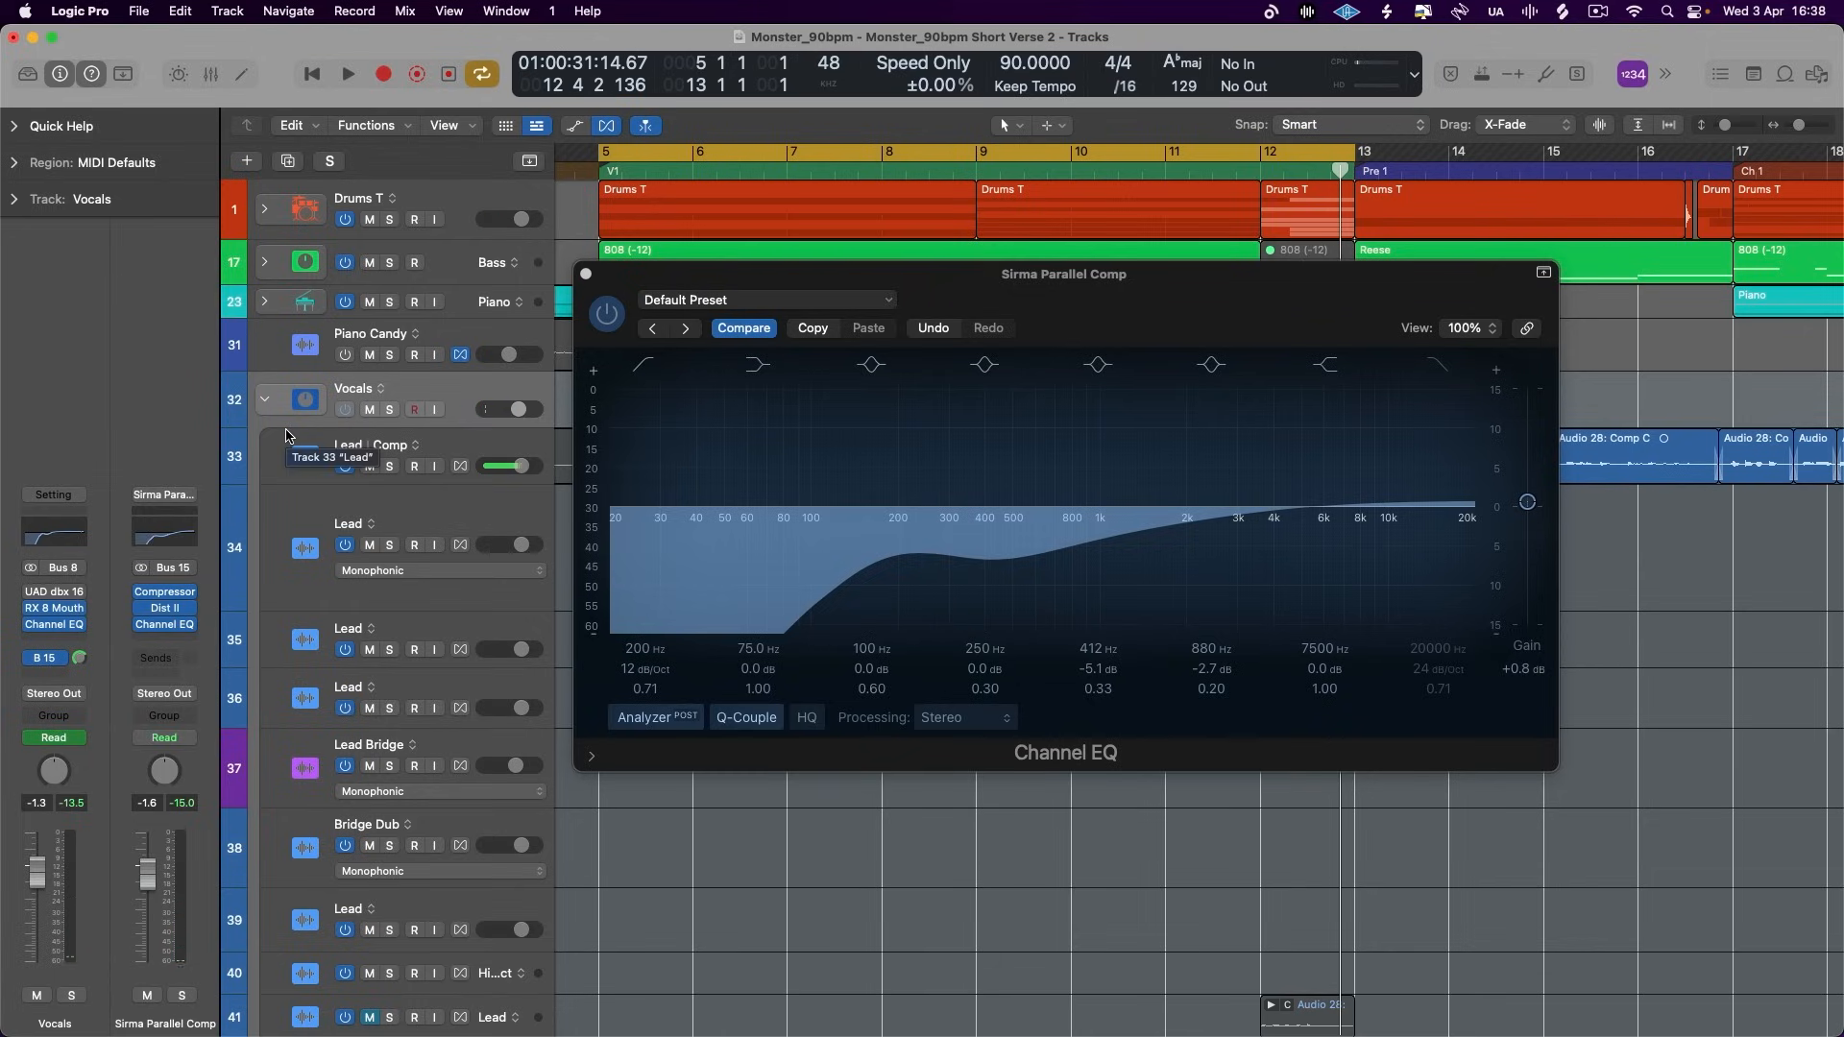
- Deepen the Channel EQ cuts to -6.0 dB at 416 Hz and -3.5 dB at 875 Hz, and briefly play the verse
left_click_drag(1037, 307, 1002, 288)
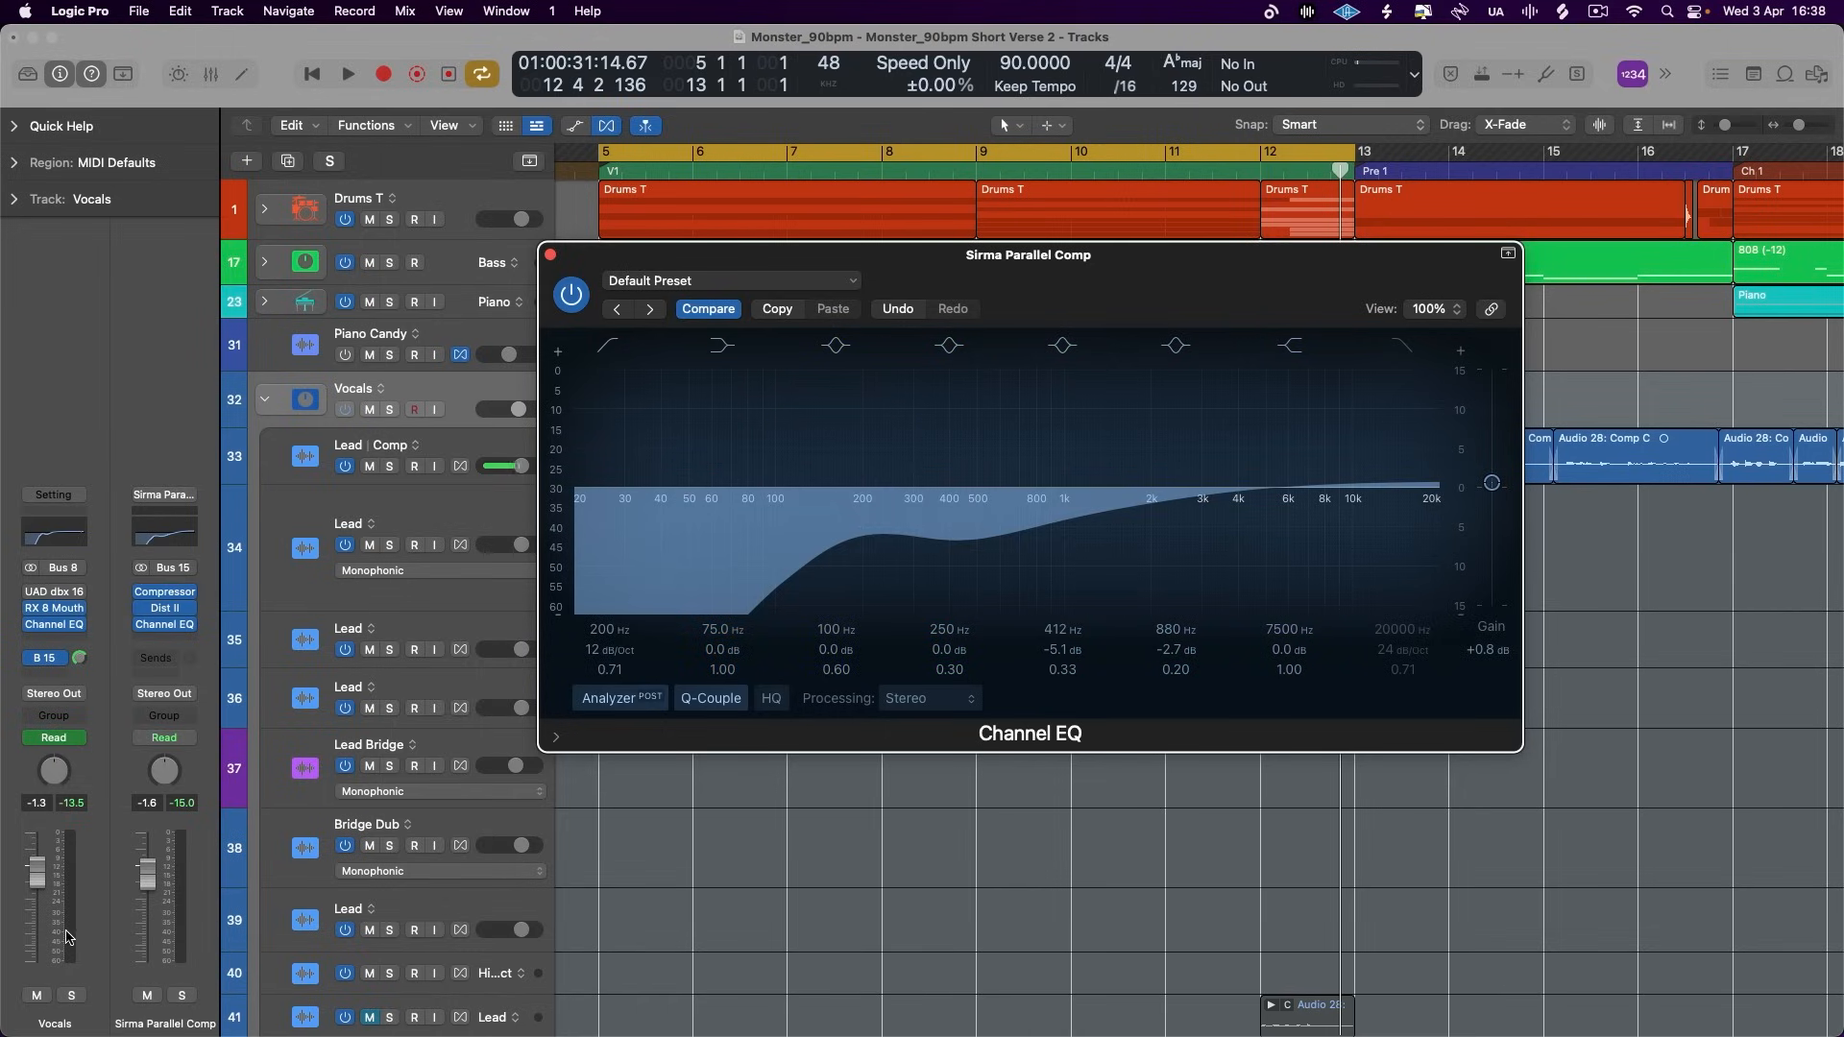
left_click_drag(598, 261, 607, 306)
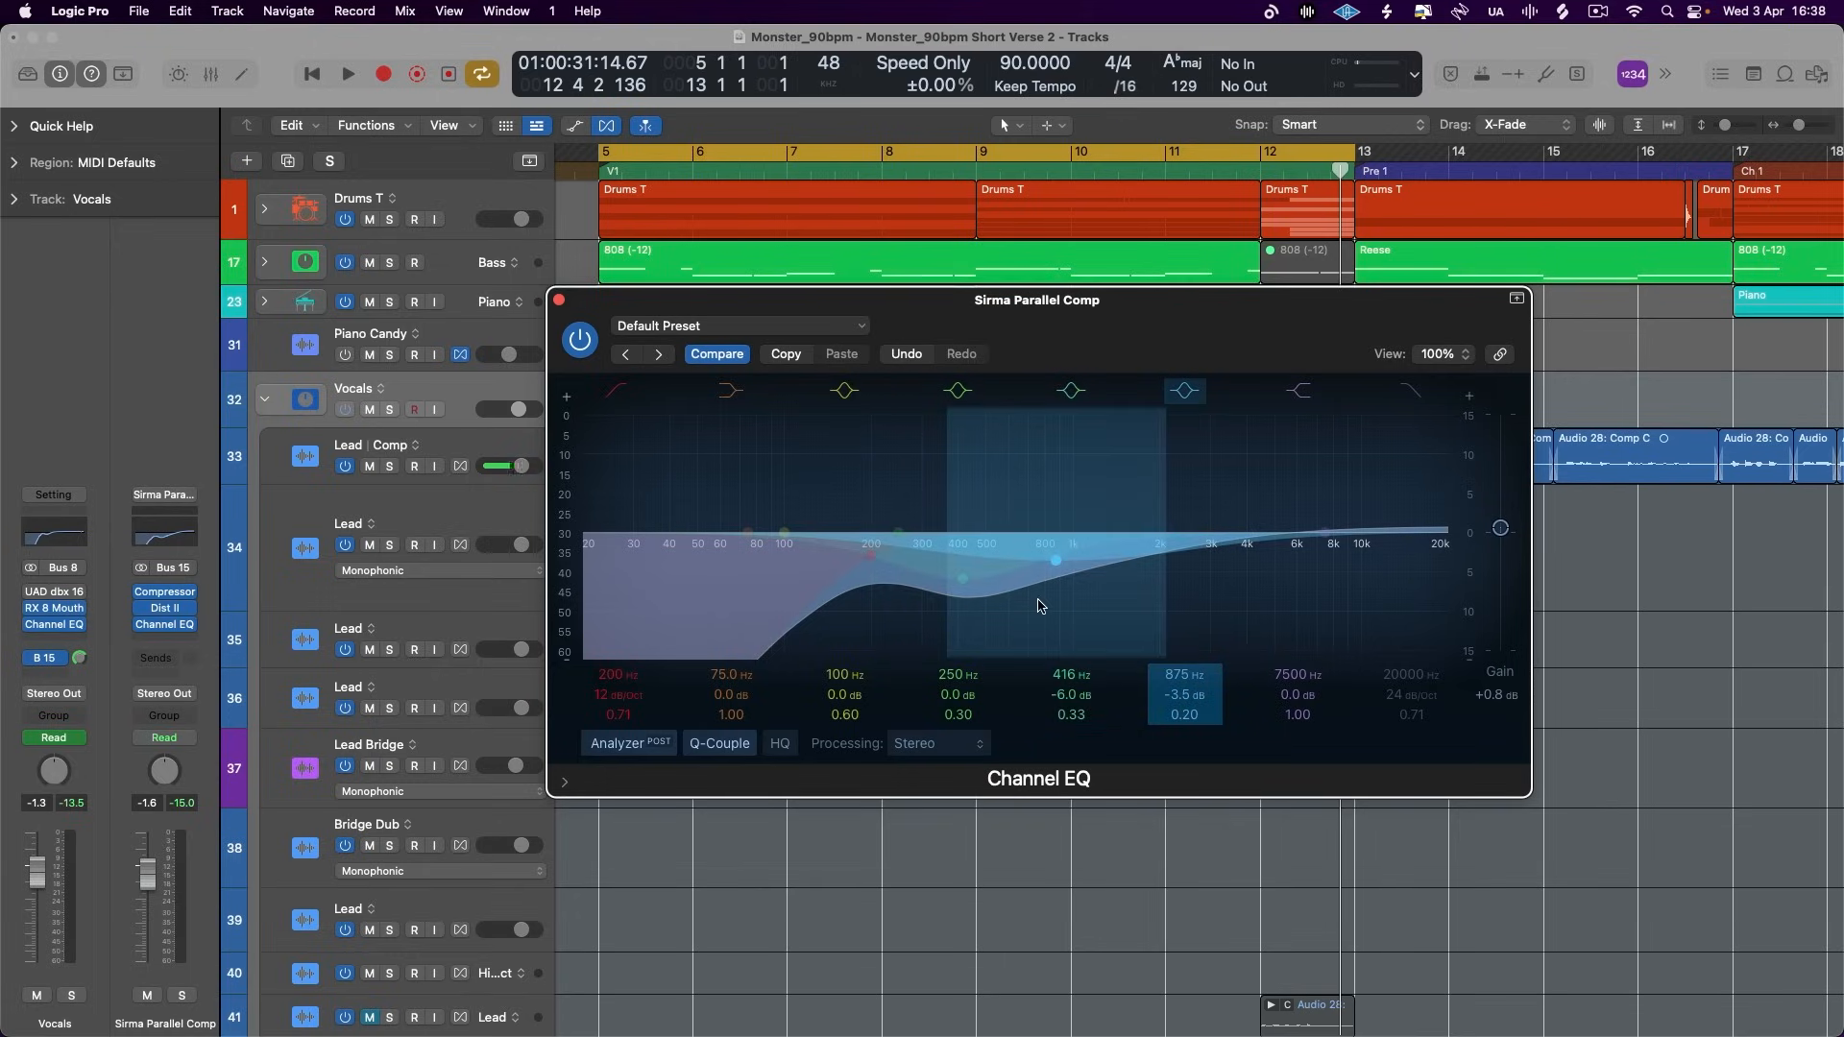
key("space")
key("space")
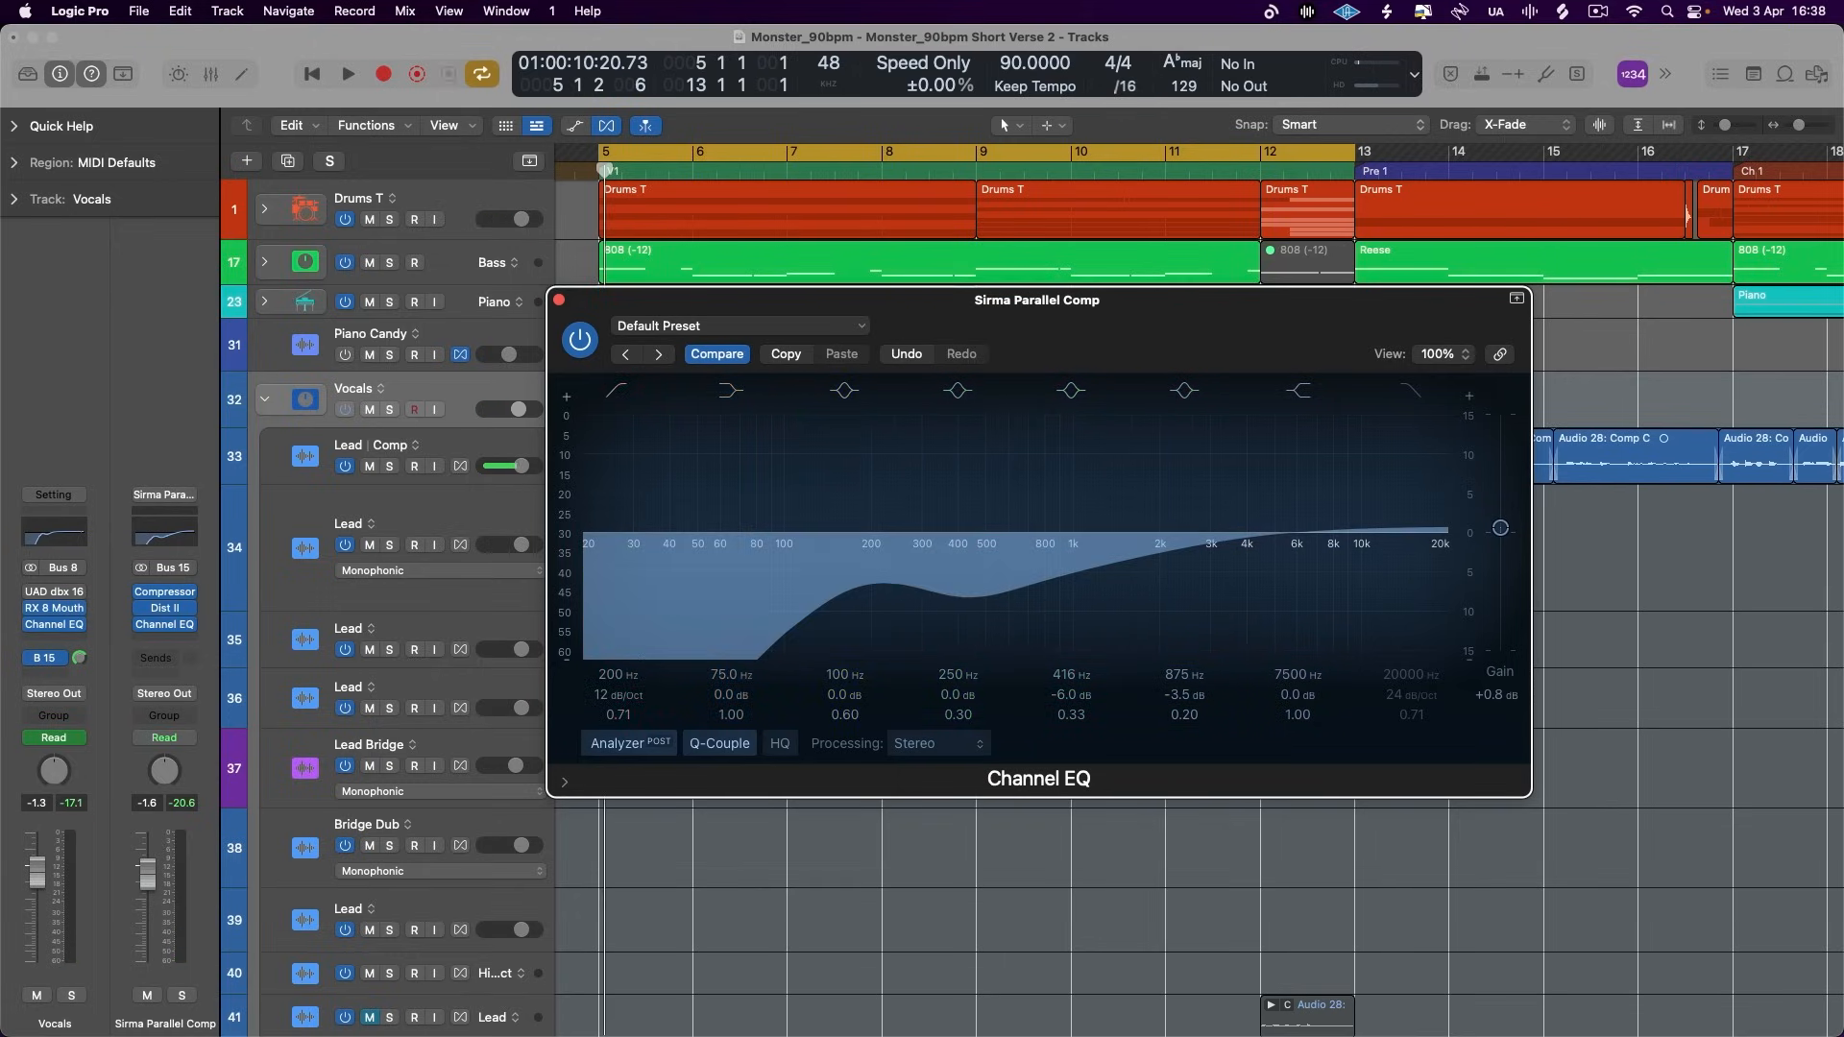
- Set the vocal parallel aux fader to -2.0 dB, close the Channel EQ and listen to the verse
left_click(516, 470)
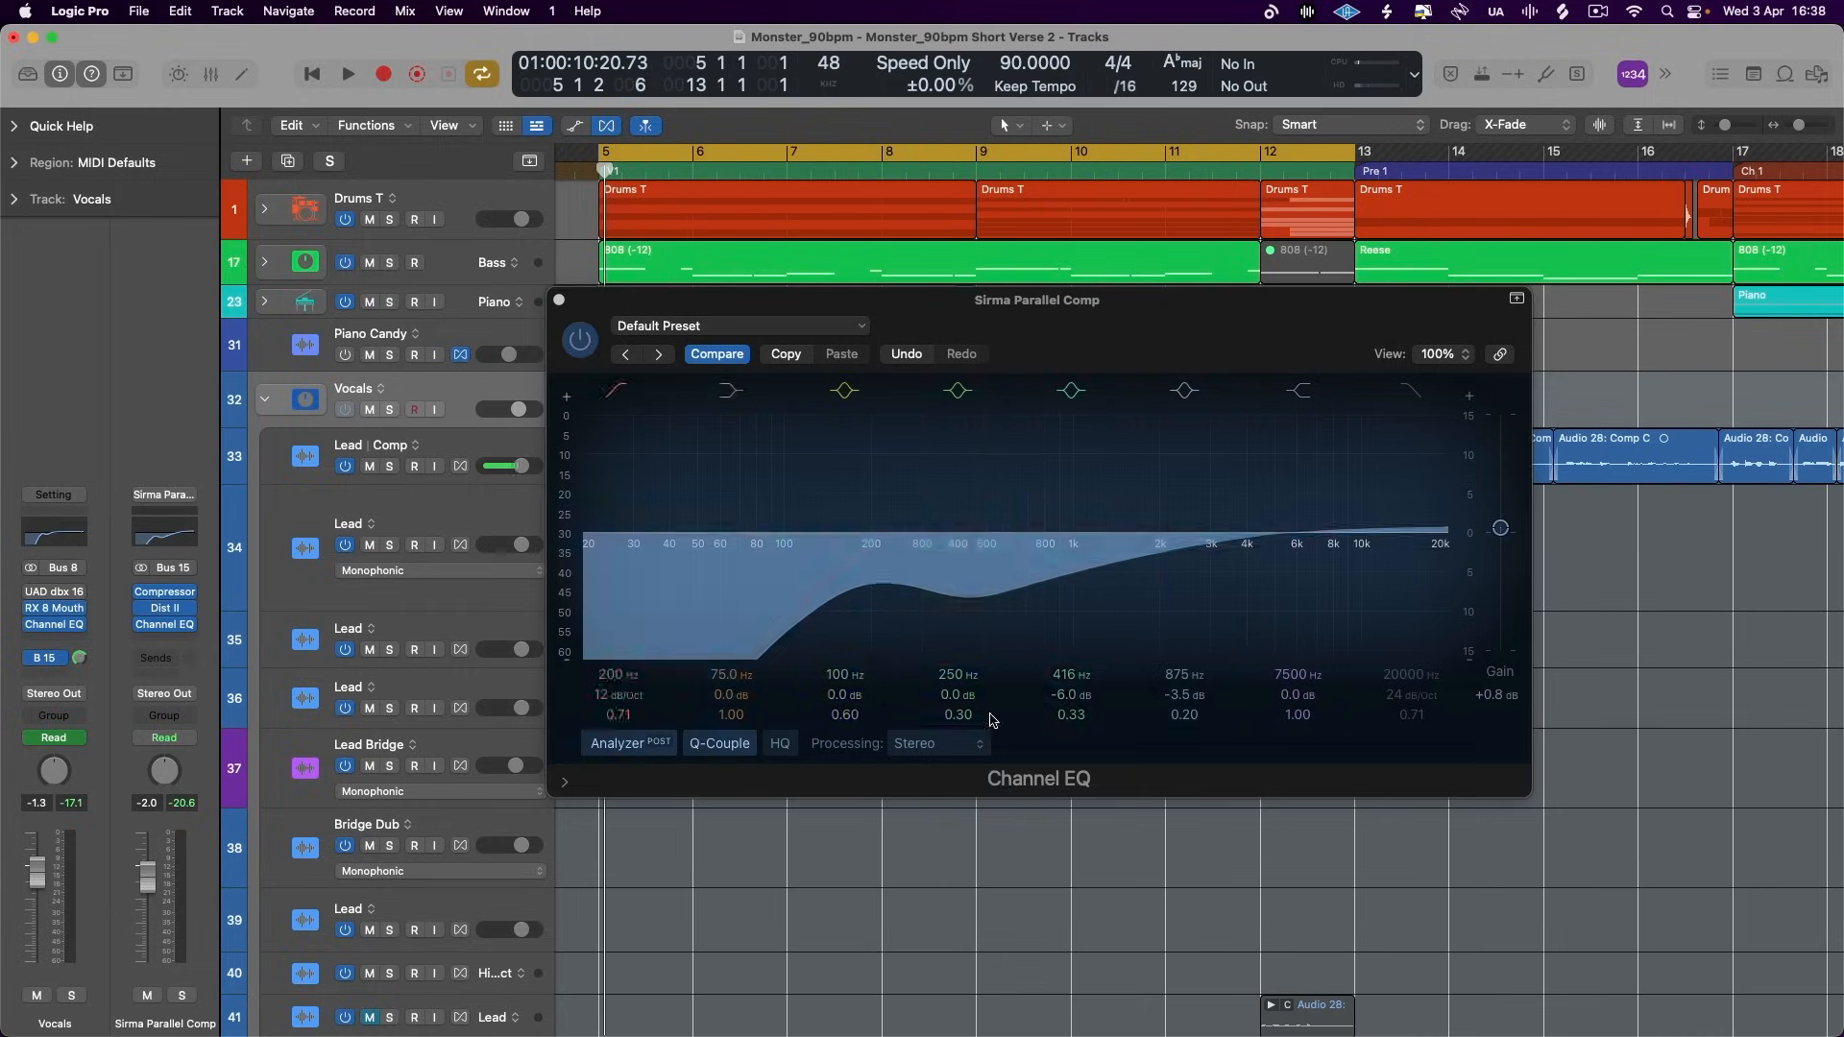
left_click(558, 300)
key("space")
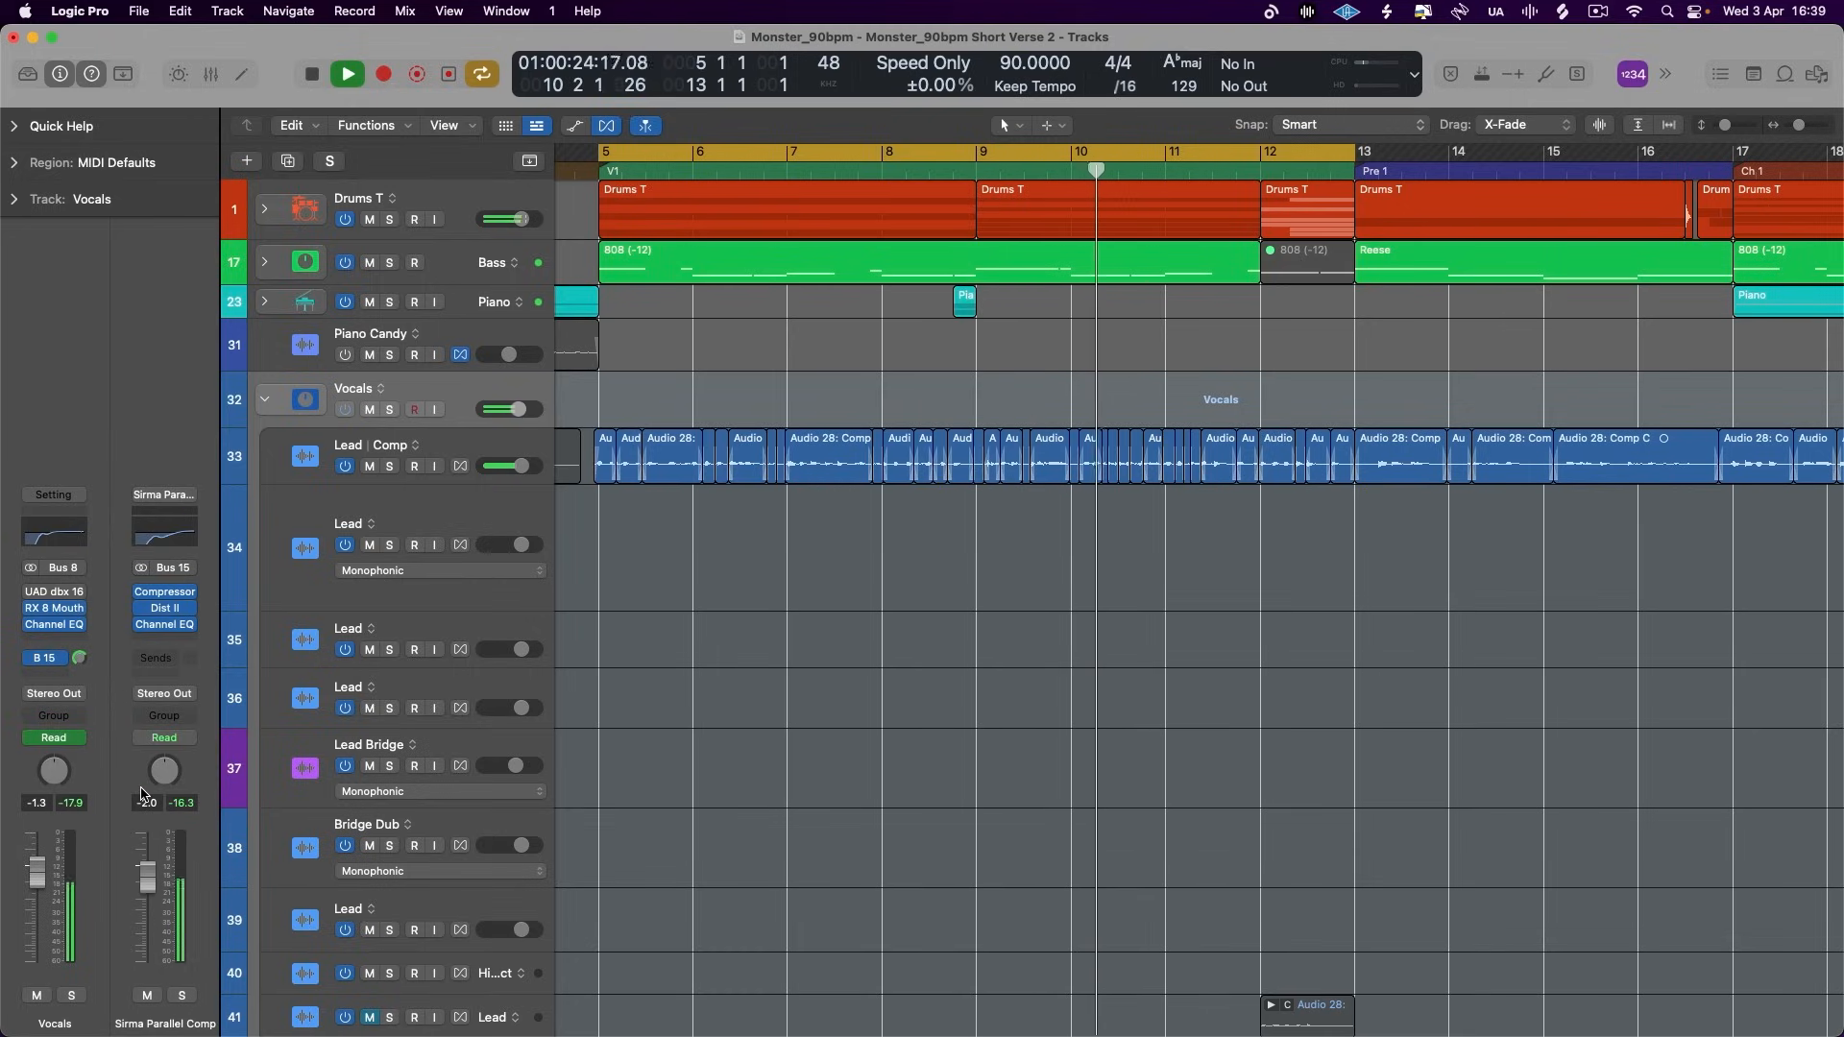
key("space")
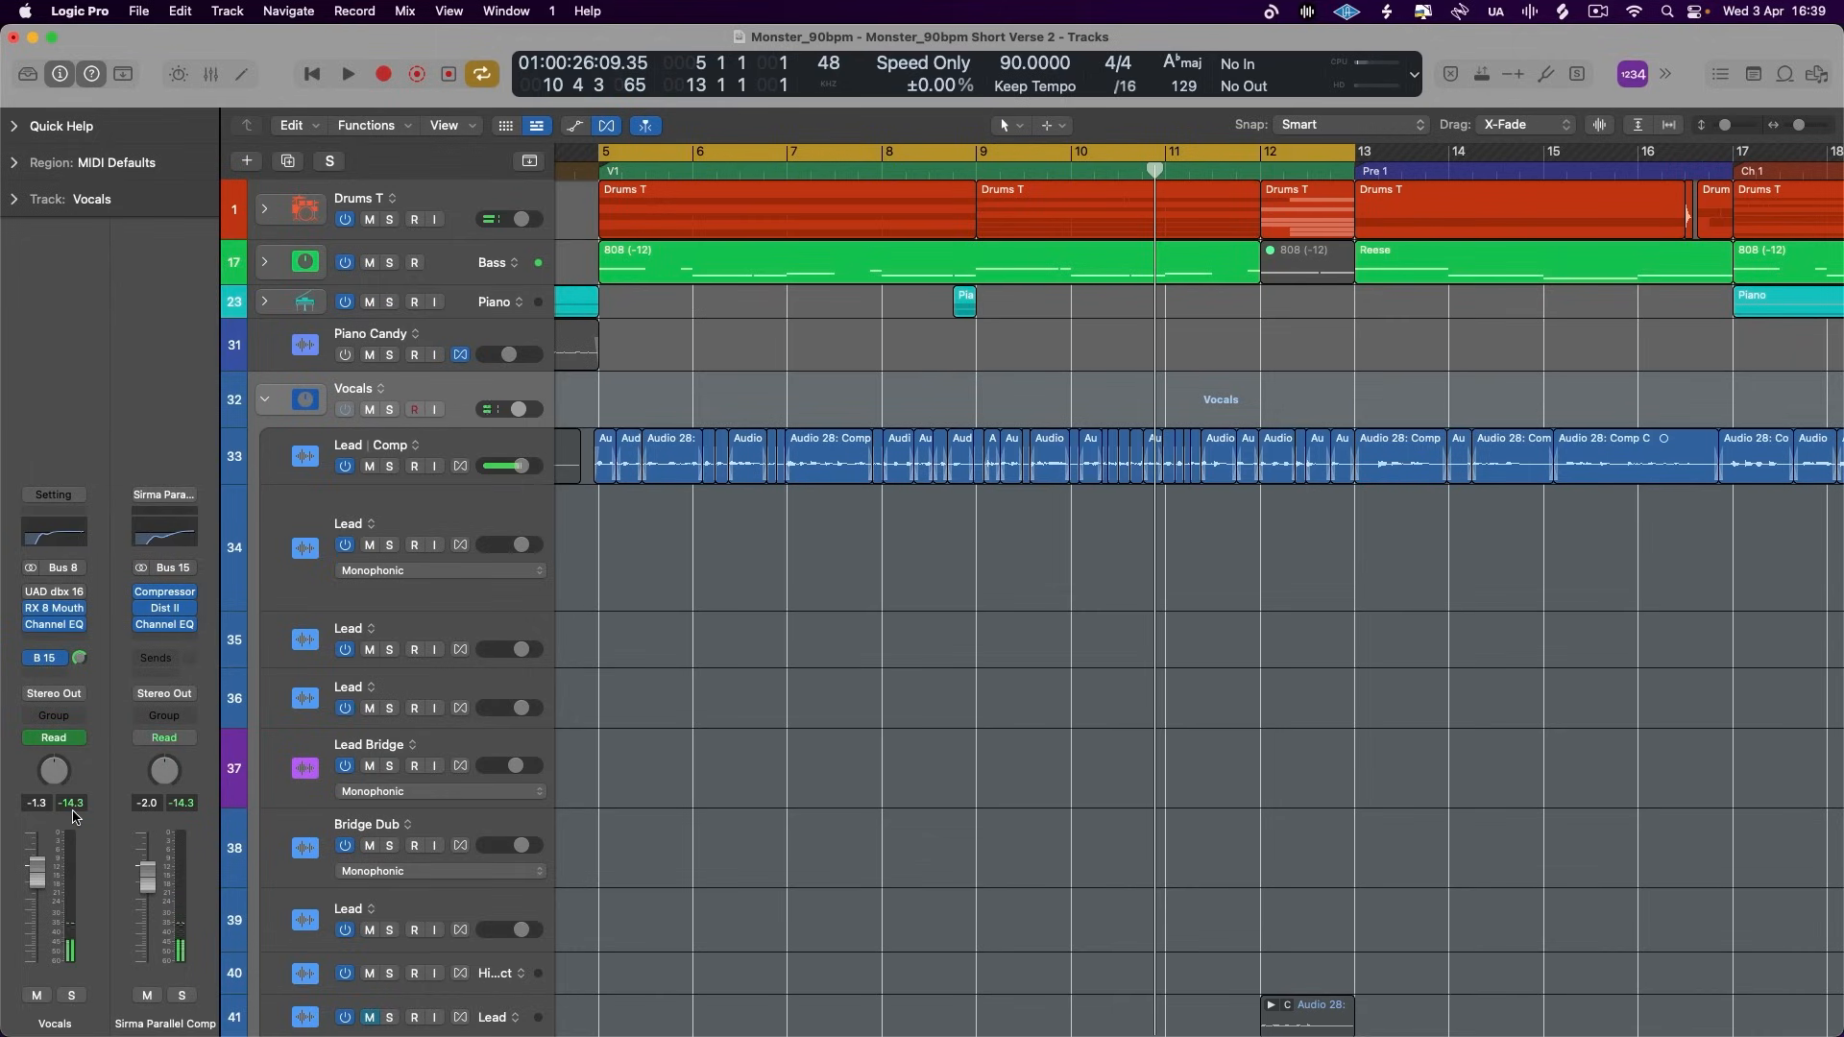
- Replay the verse while toggling the Vocals stack's Bus 15 send off and on to compare the parallel compression
key("space")
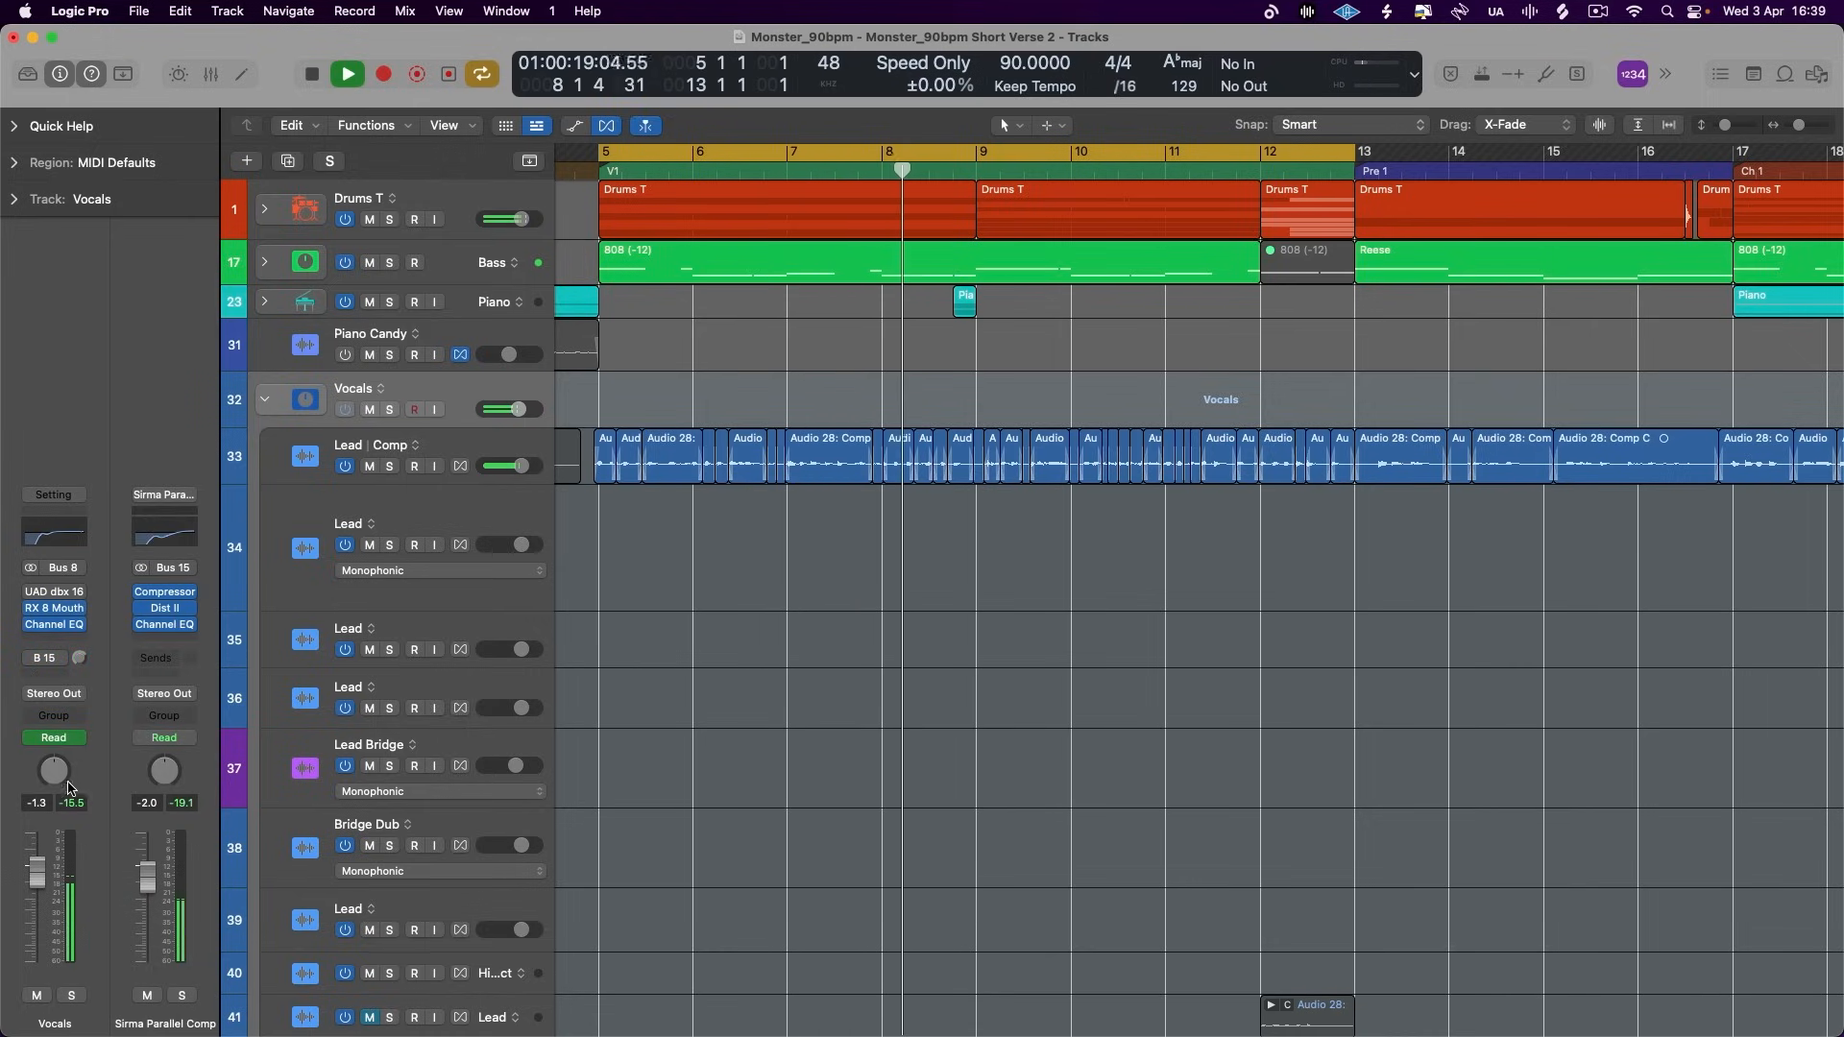
key("space")
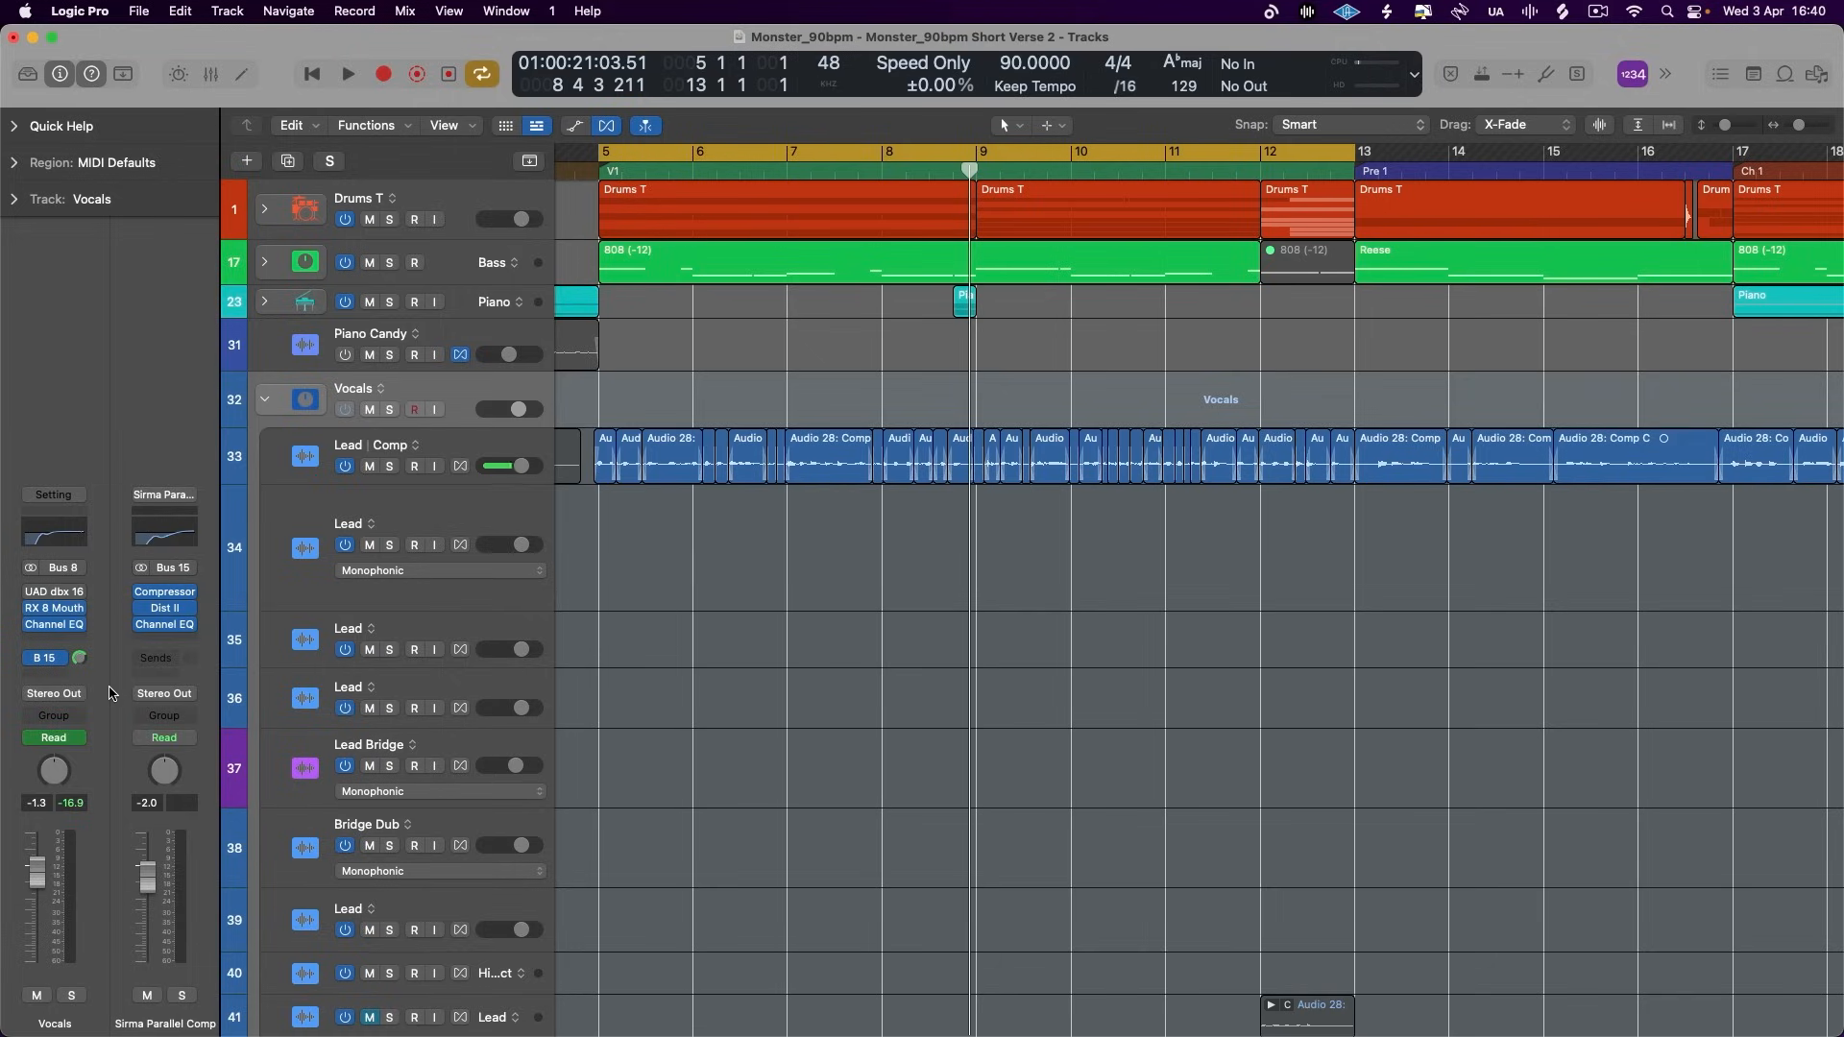
key("space")
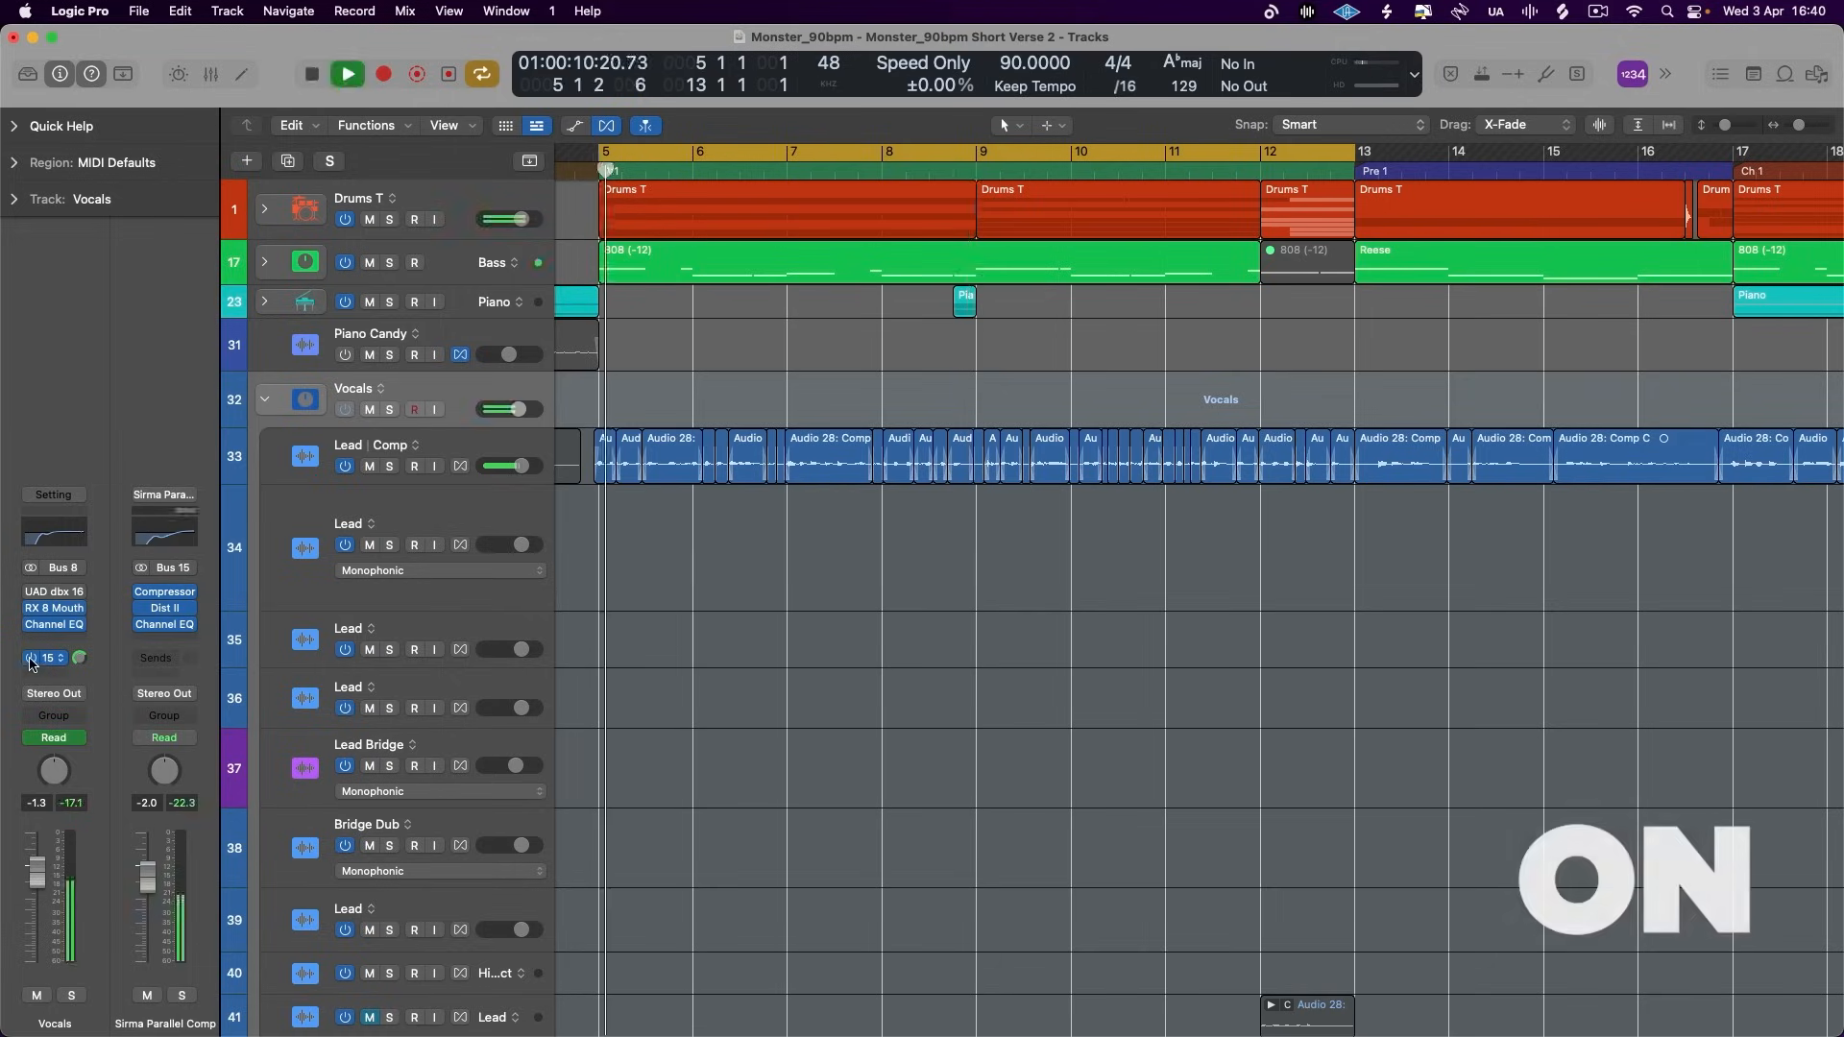
left_click(30, 659)
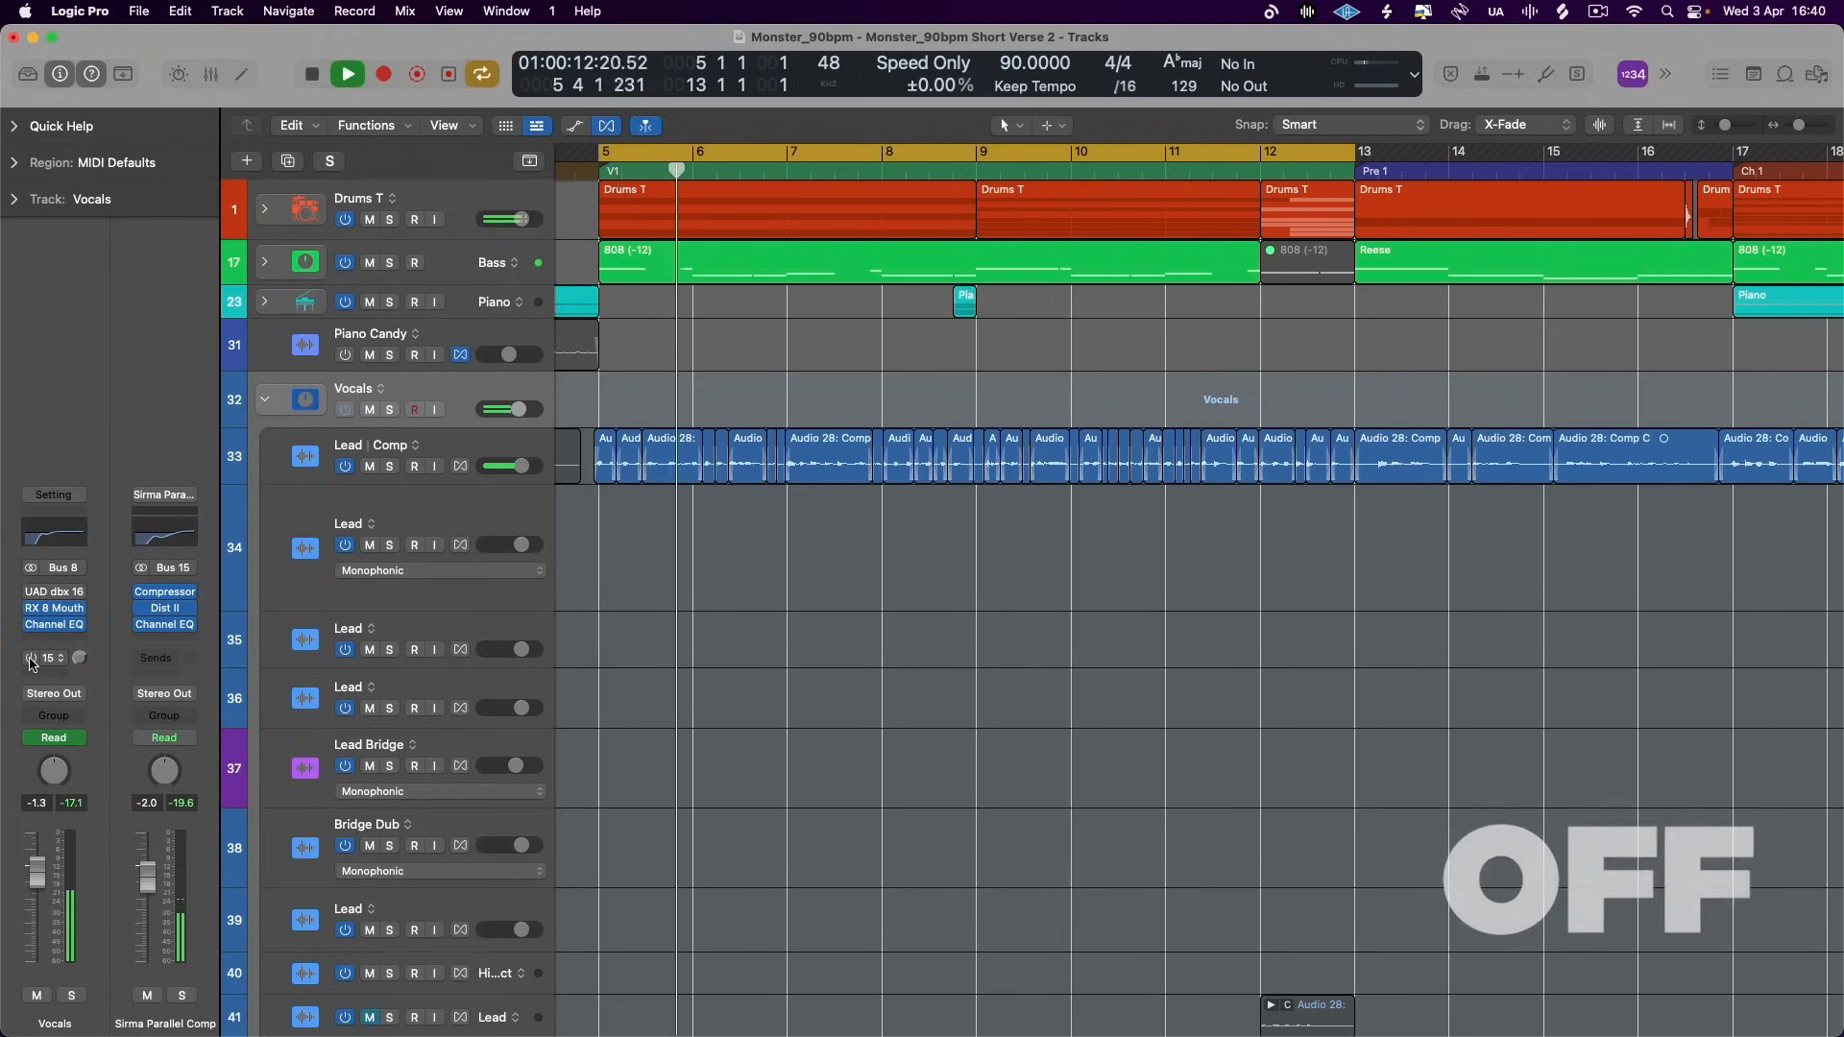
left_click(30, 658)
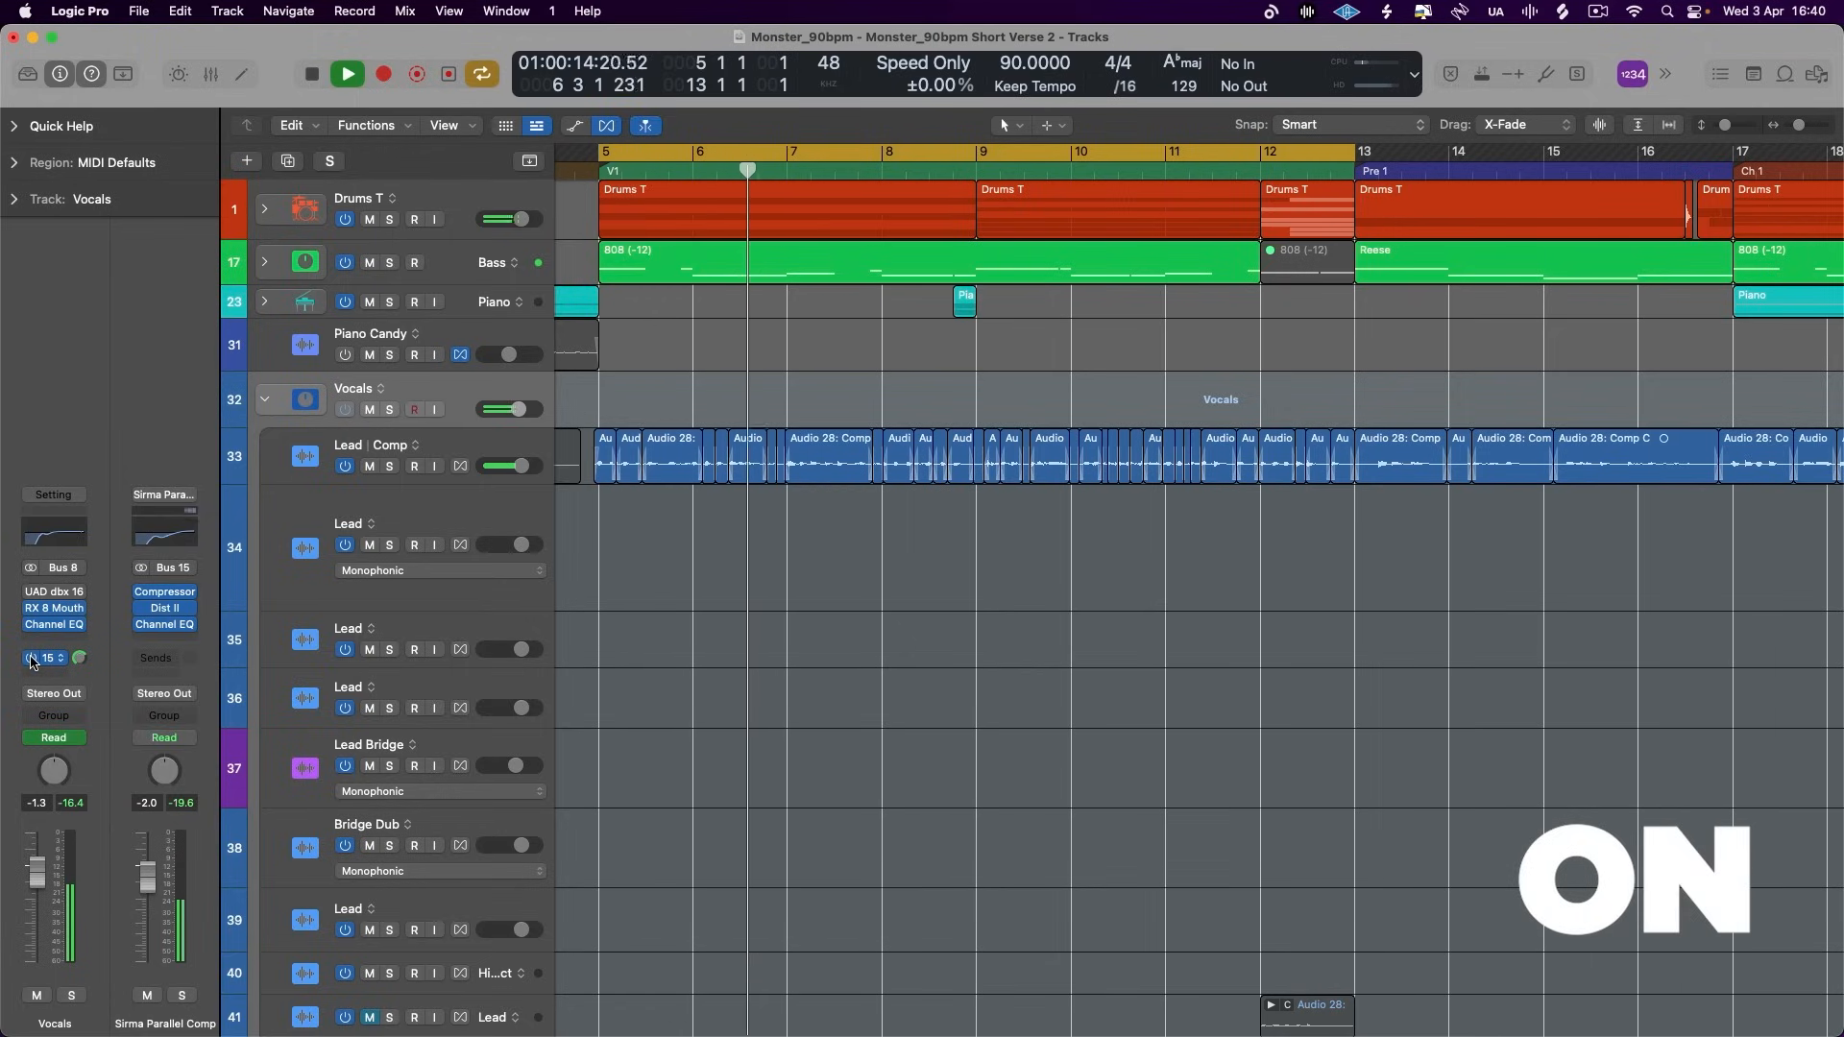
left_click(31, 659)
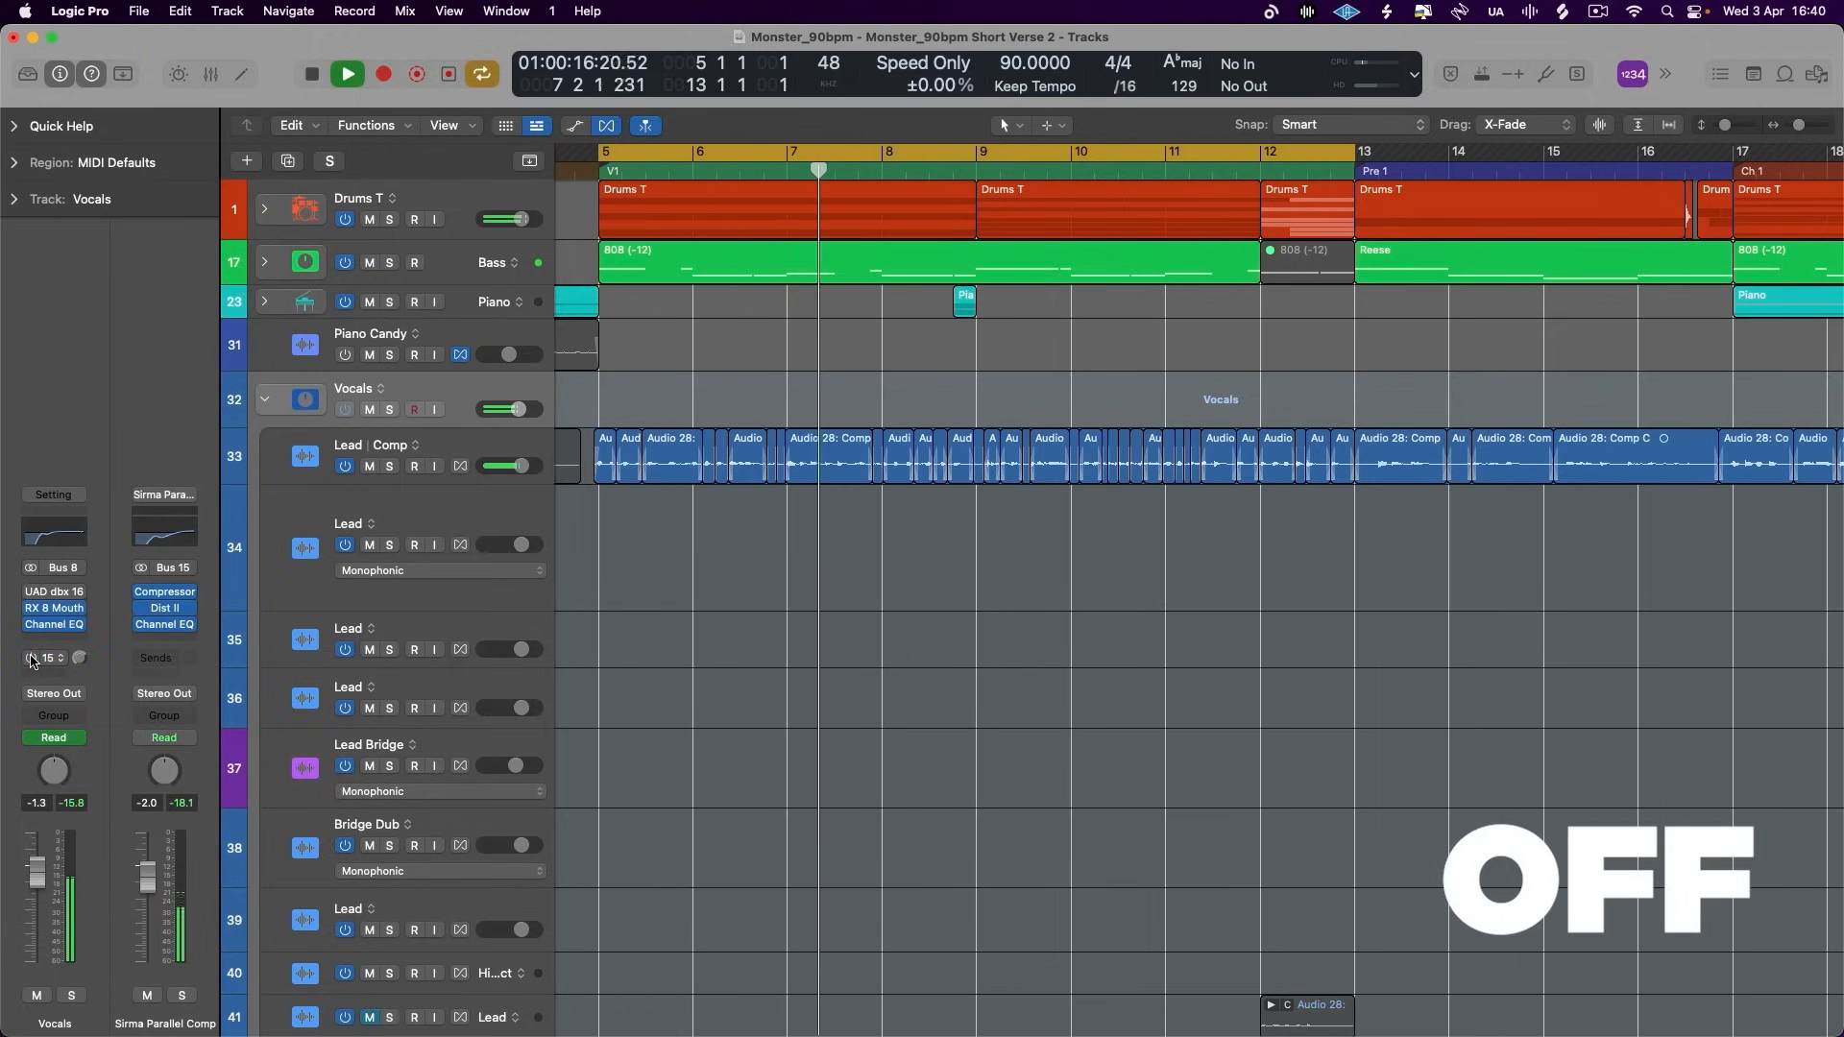
left_click(31, 659)
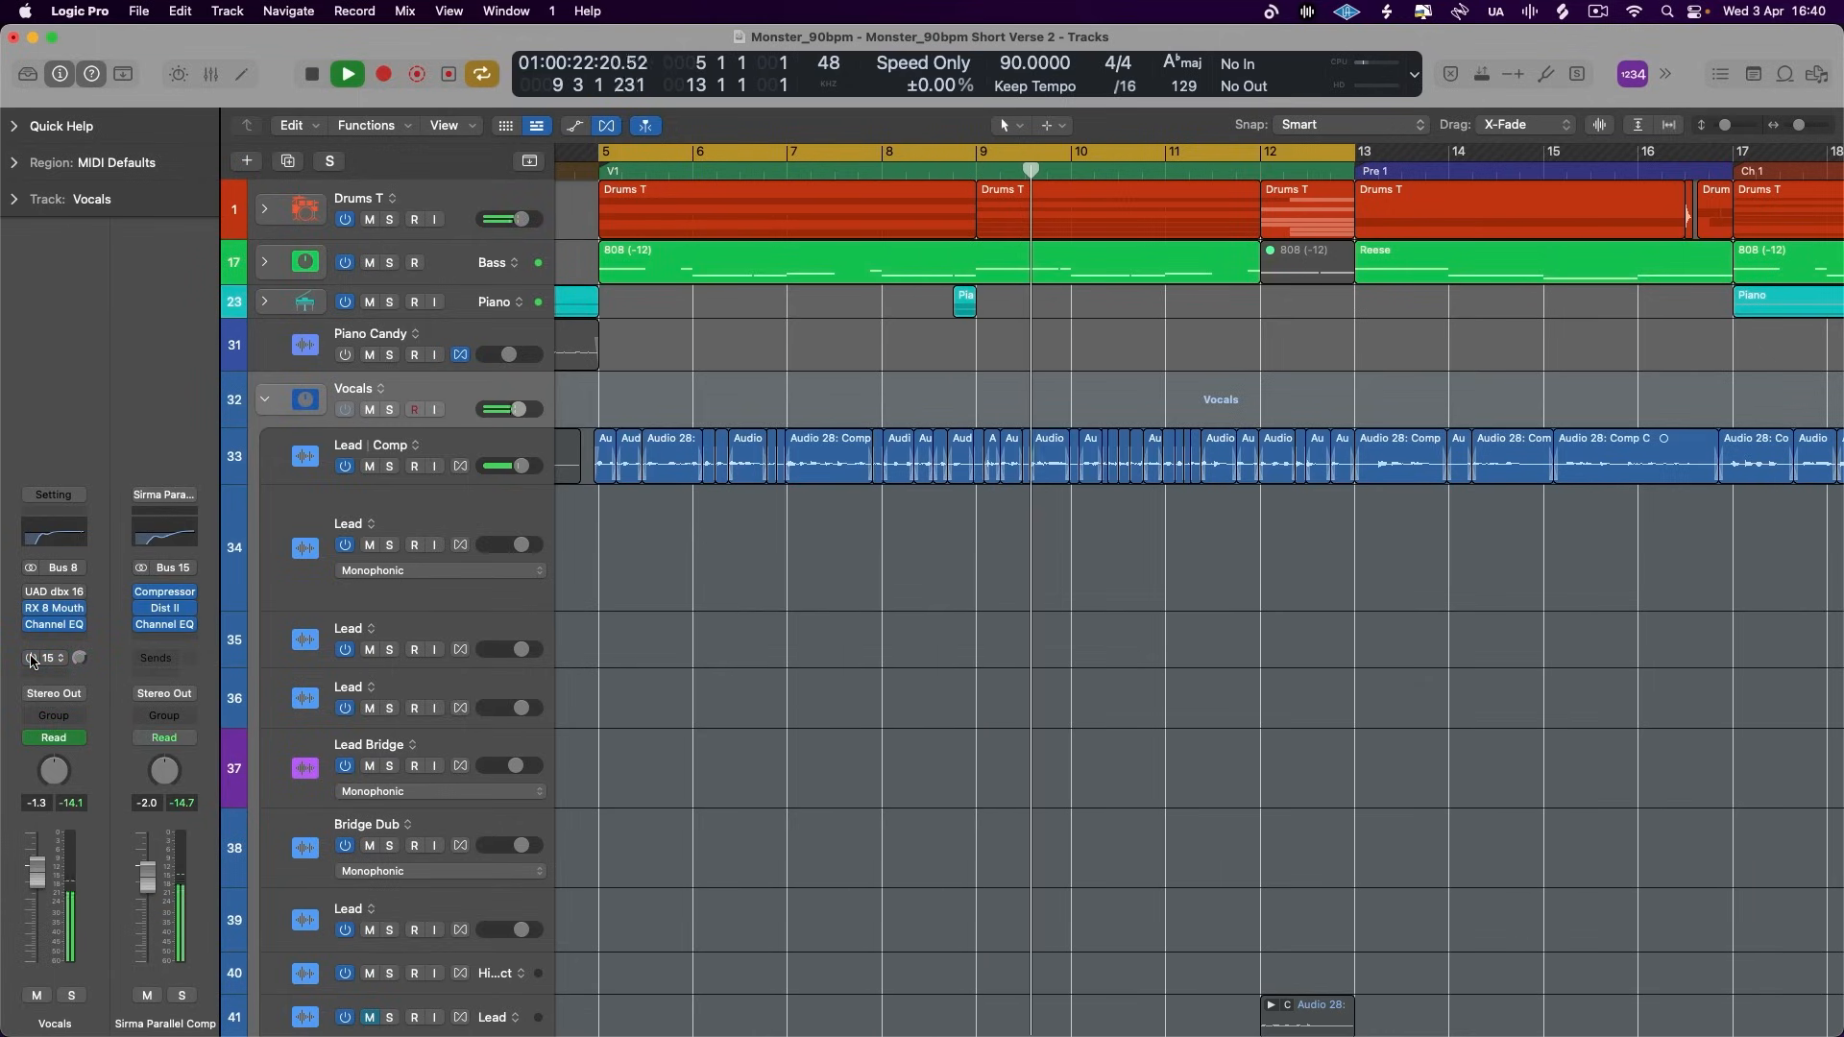
- Compare the Vocals stack's Bus 15 send off and on during playback, leave it on and stop playback
left_click(31, 658)
left_click(31, 659)
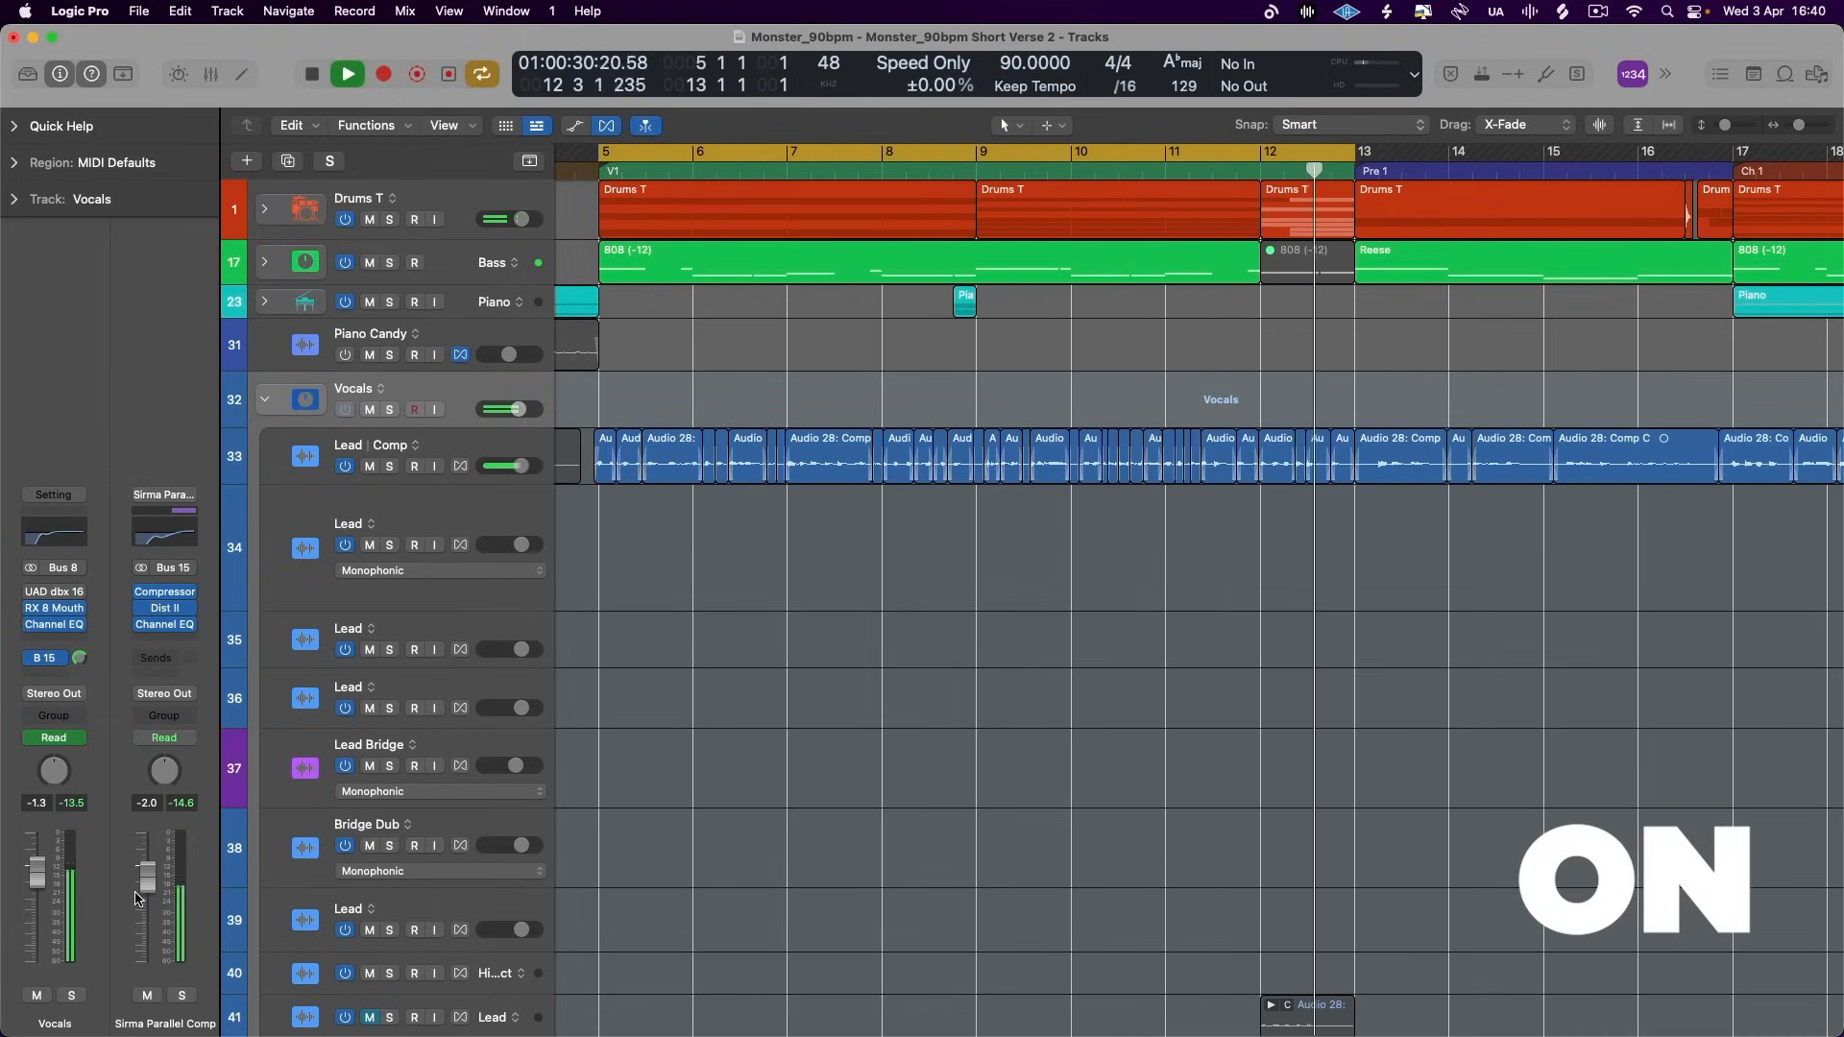
key("space")
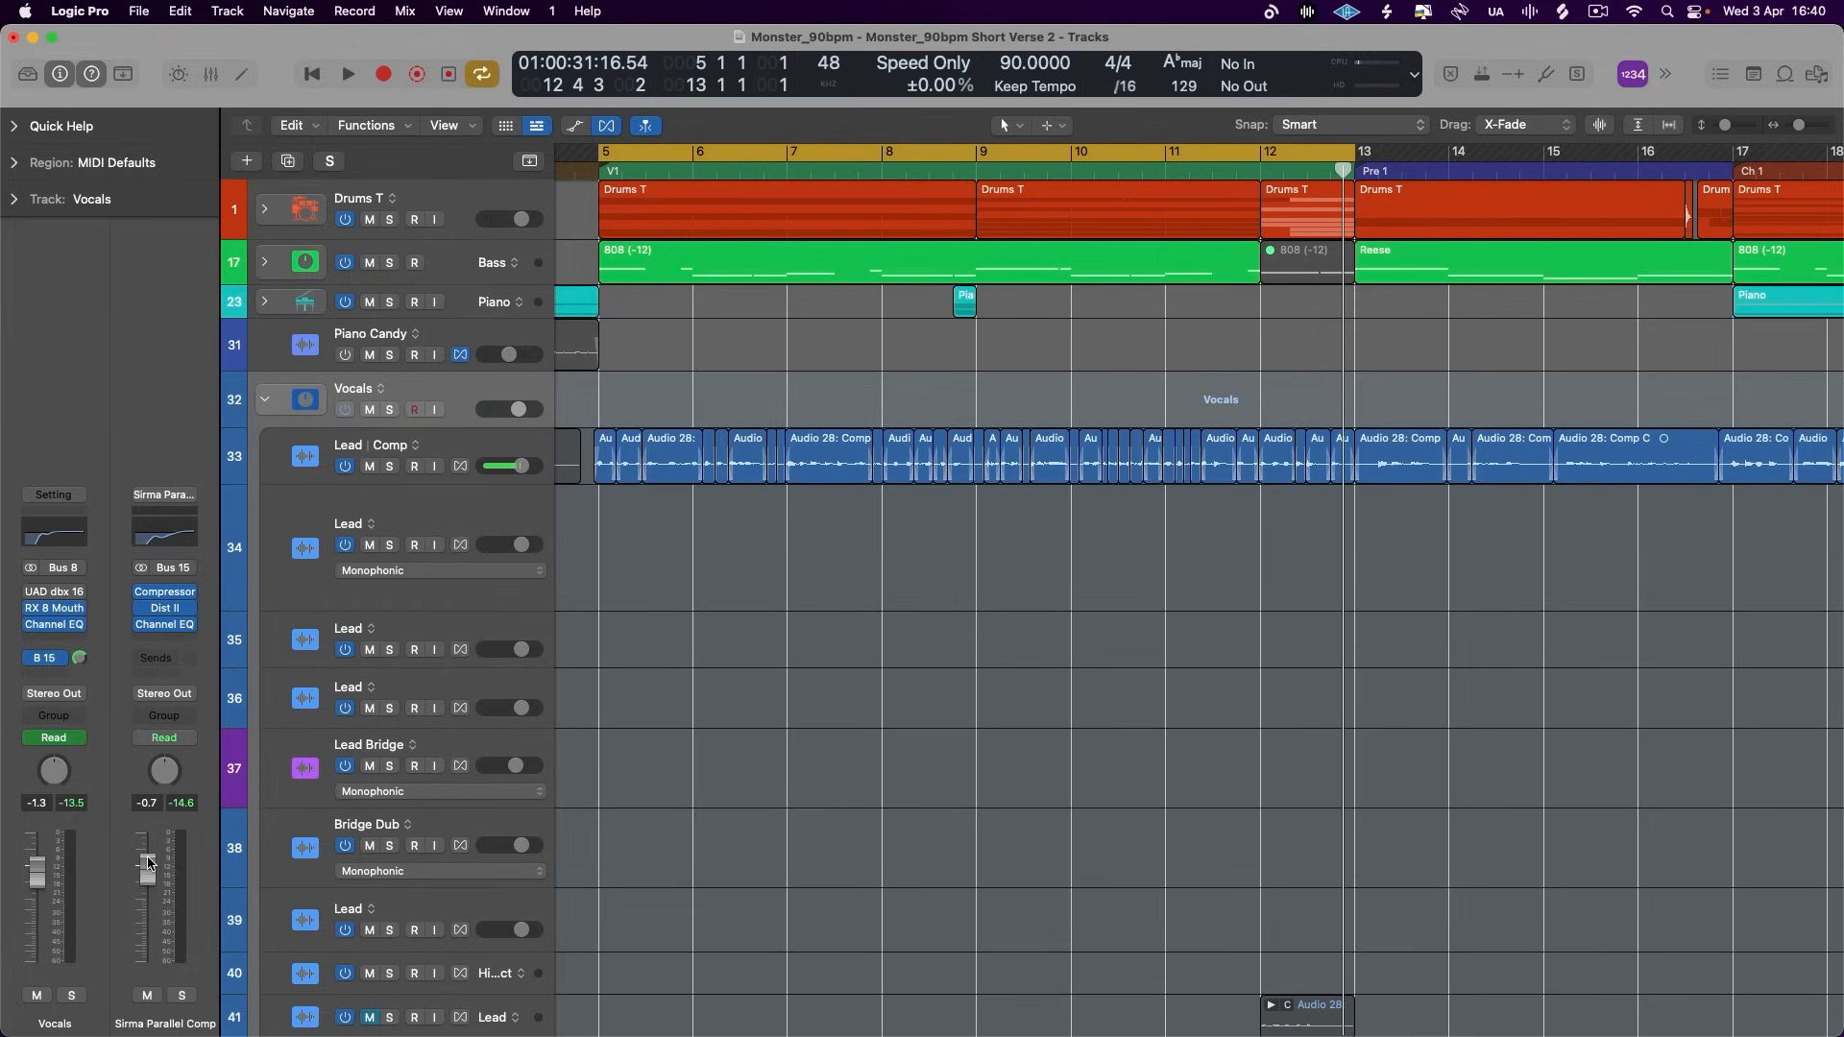
- Lower the vocal parallel aux fader to -11.2 dB while the verse plays, and compare the Bus 15 send off and on
key("space")
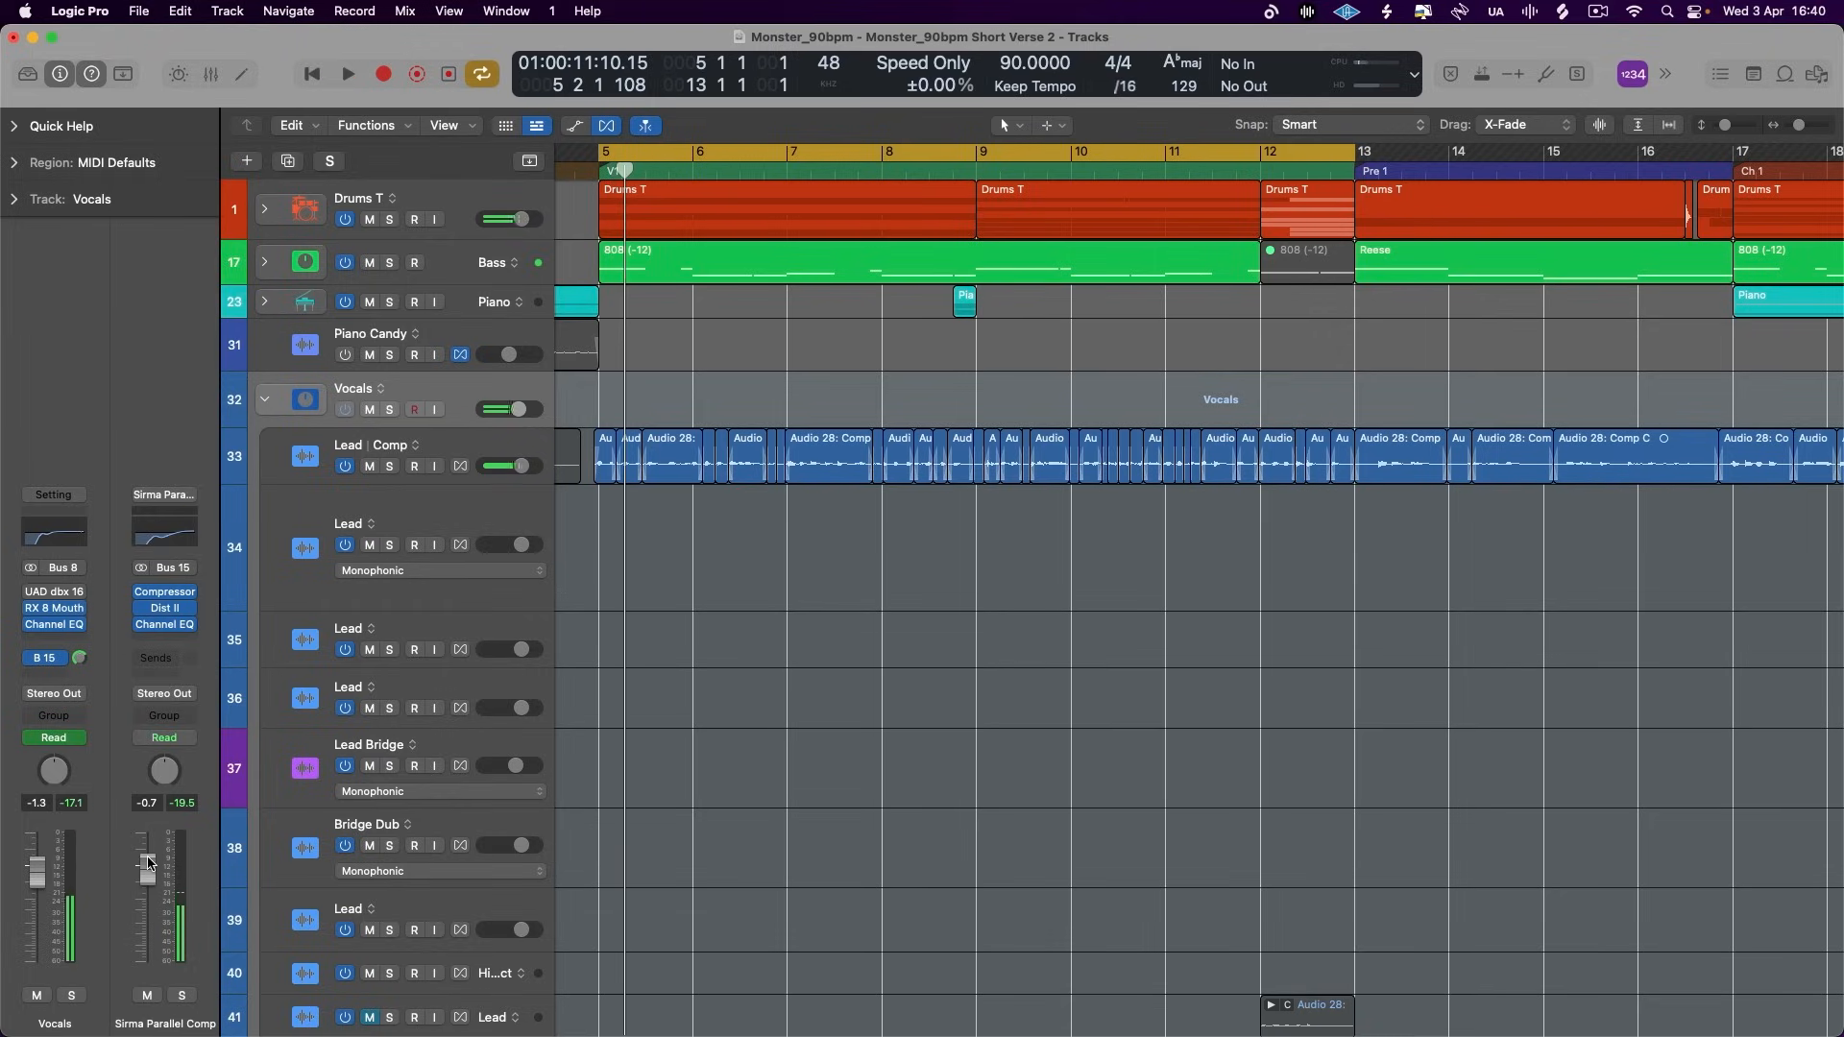
left_click_drag(148, 862, 149, 904)
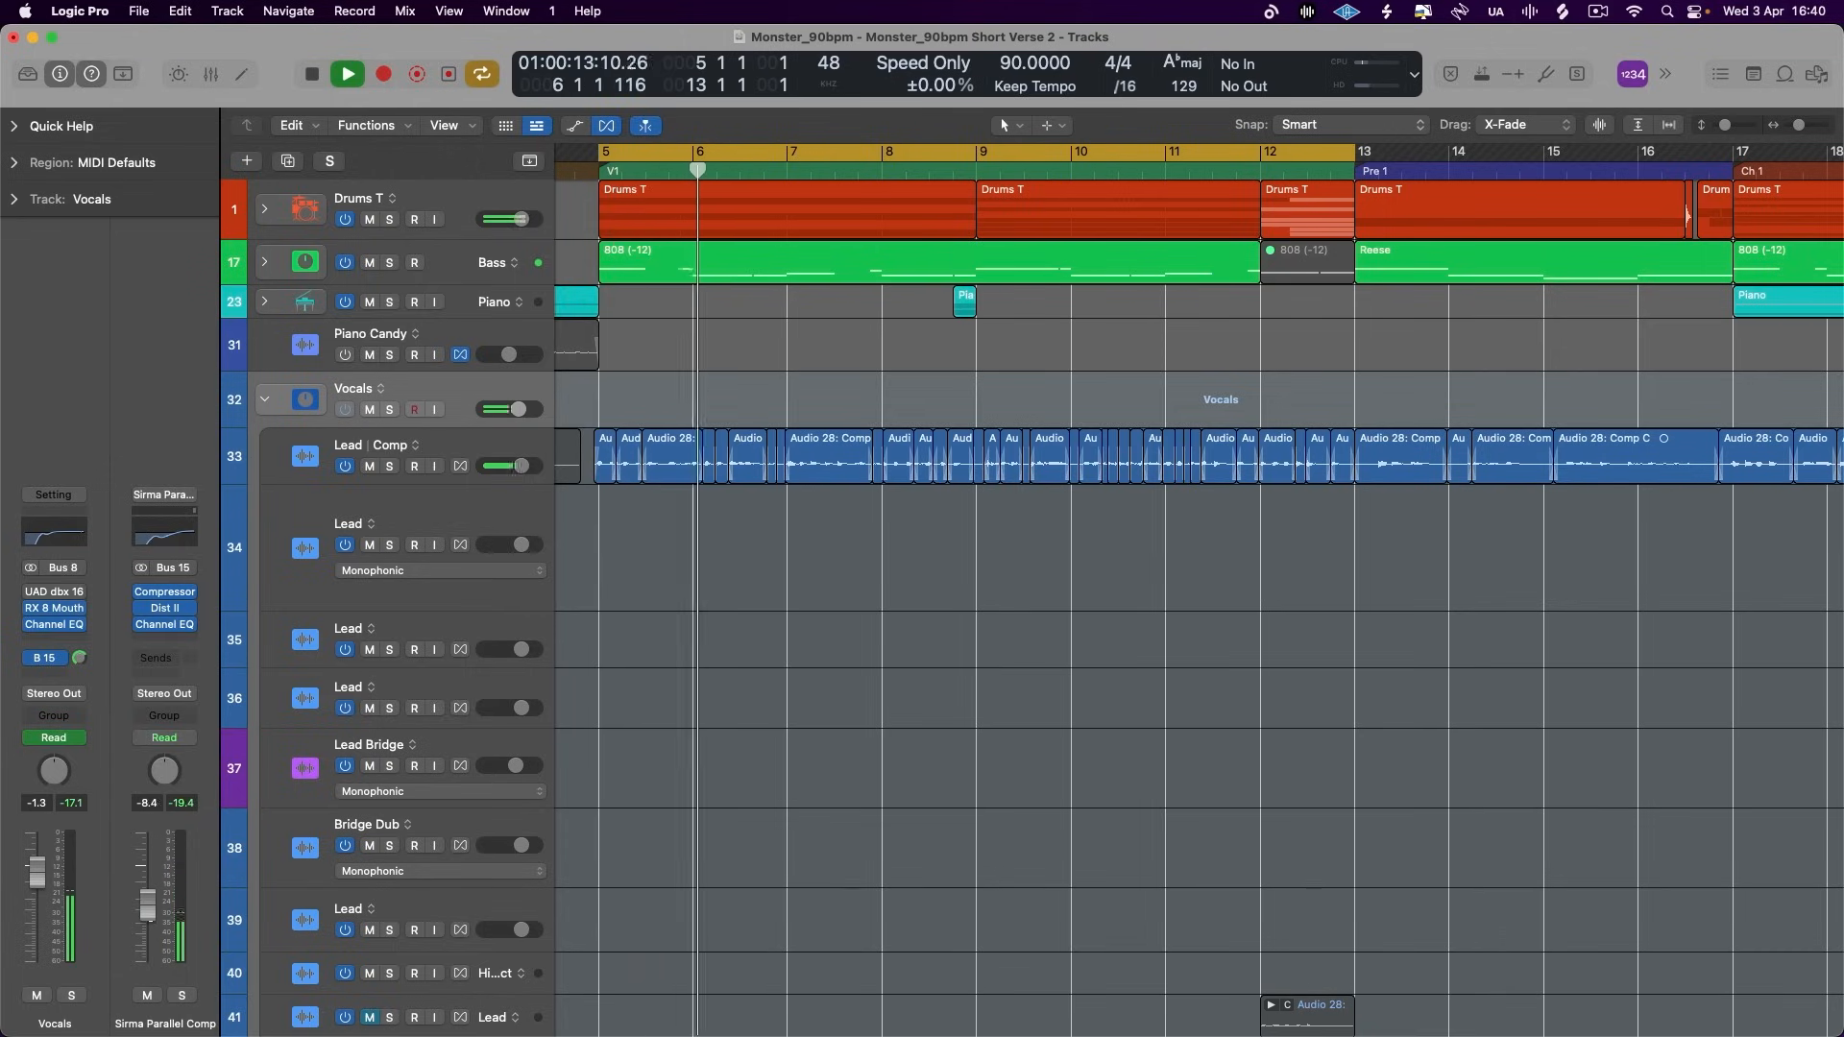
left_click(32, 658)
left_click(31, 659)
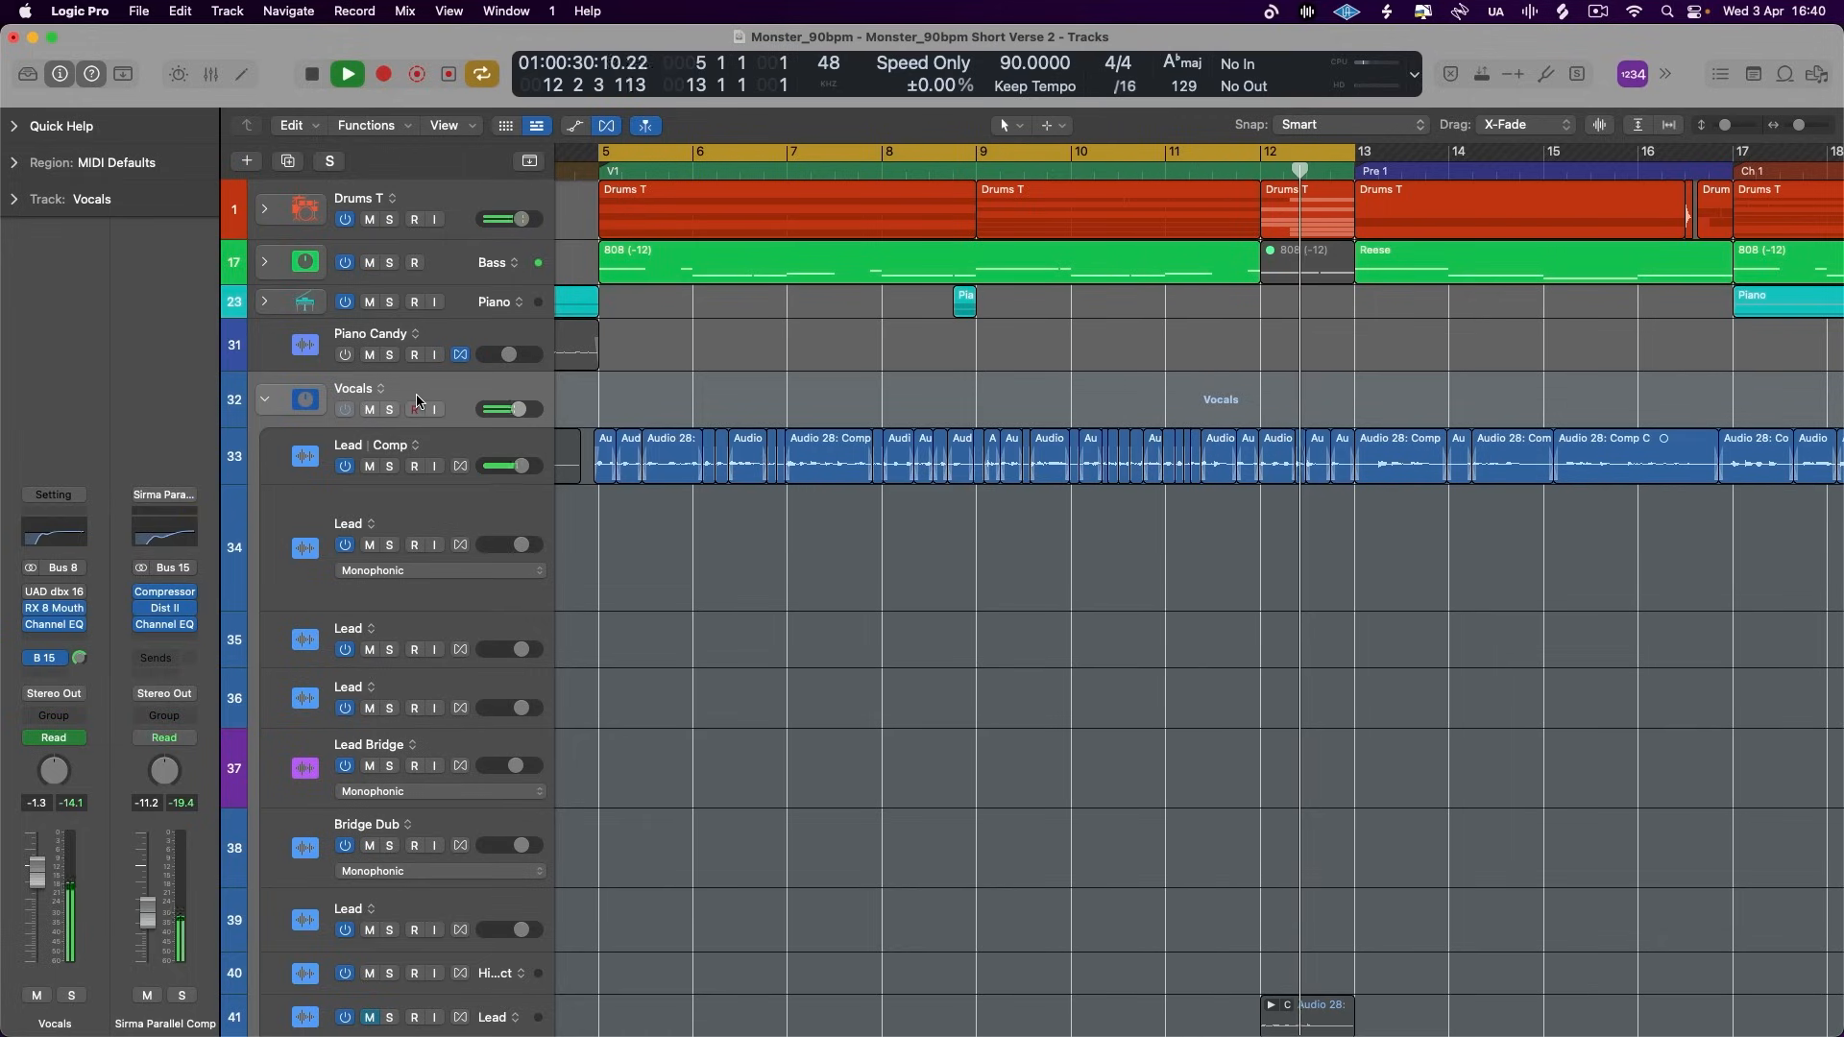
key("space")
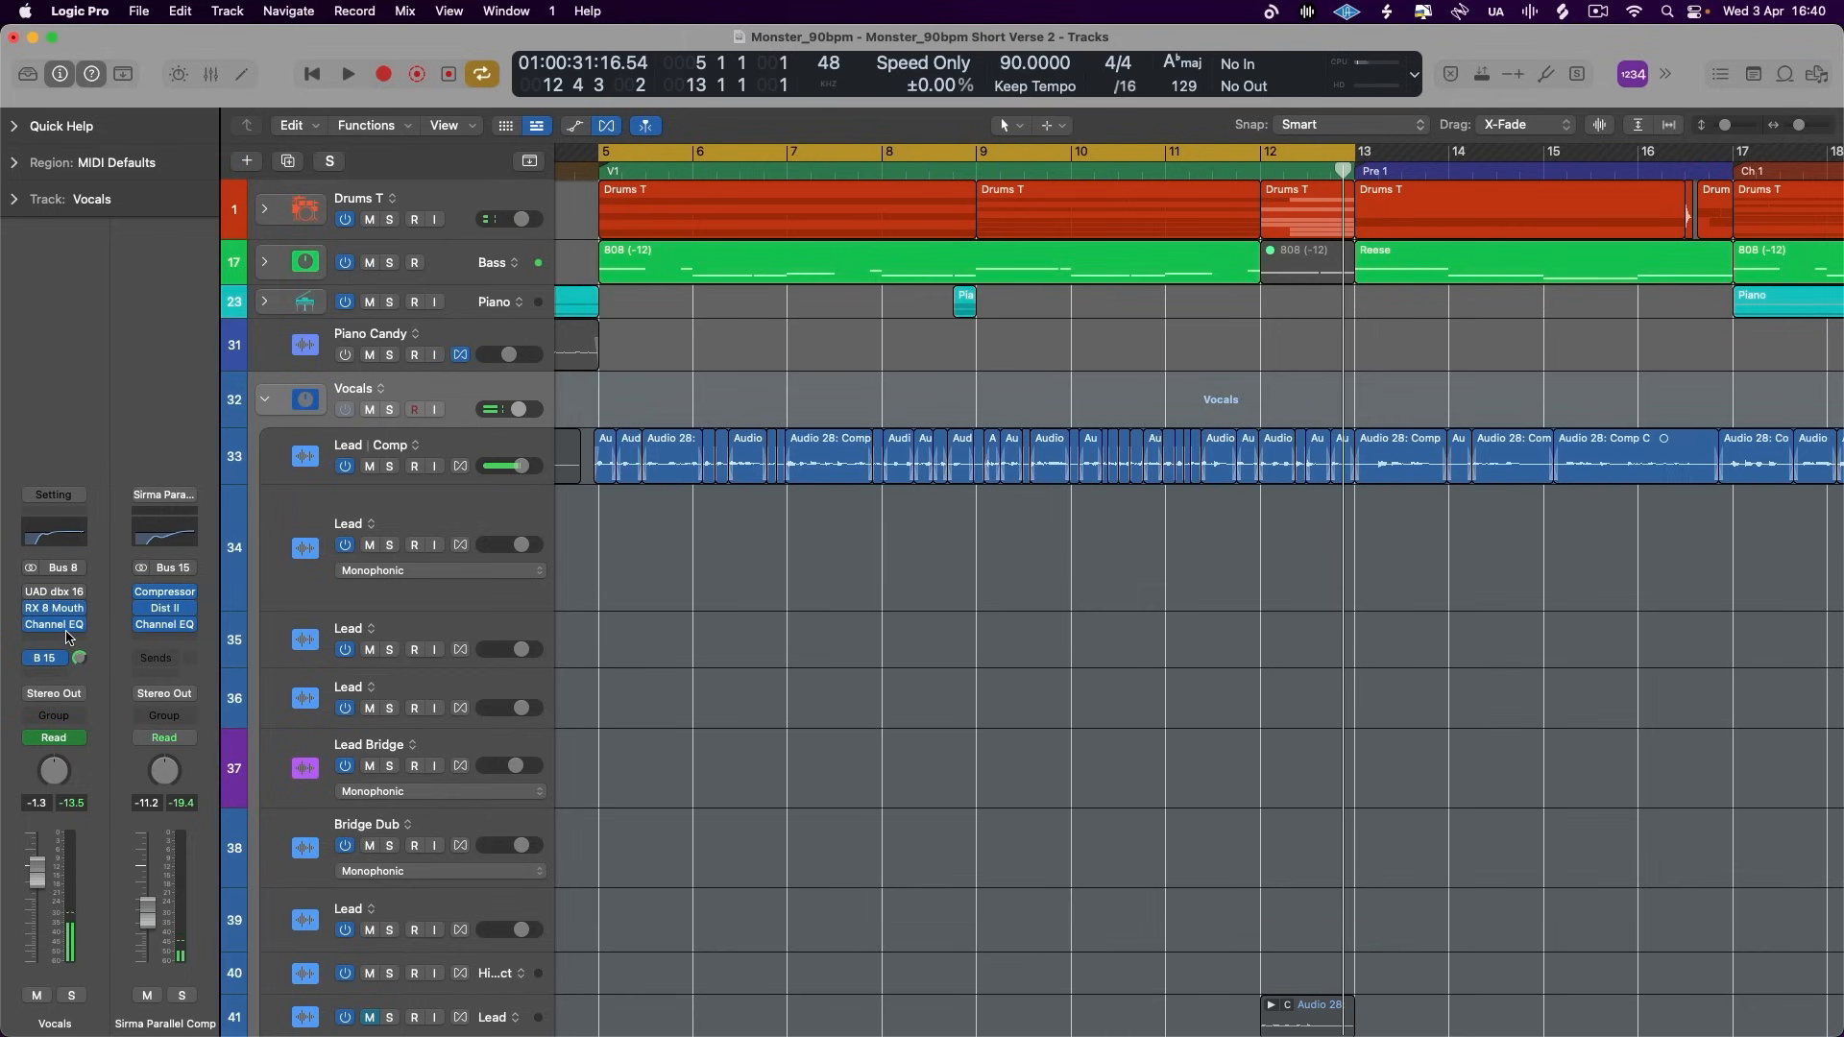
- Insert a stereo Compressor after the Channel EQ on the Vocals stack
left_click(70, 639)
mouse_move(115, 595)
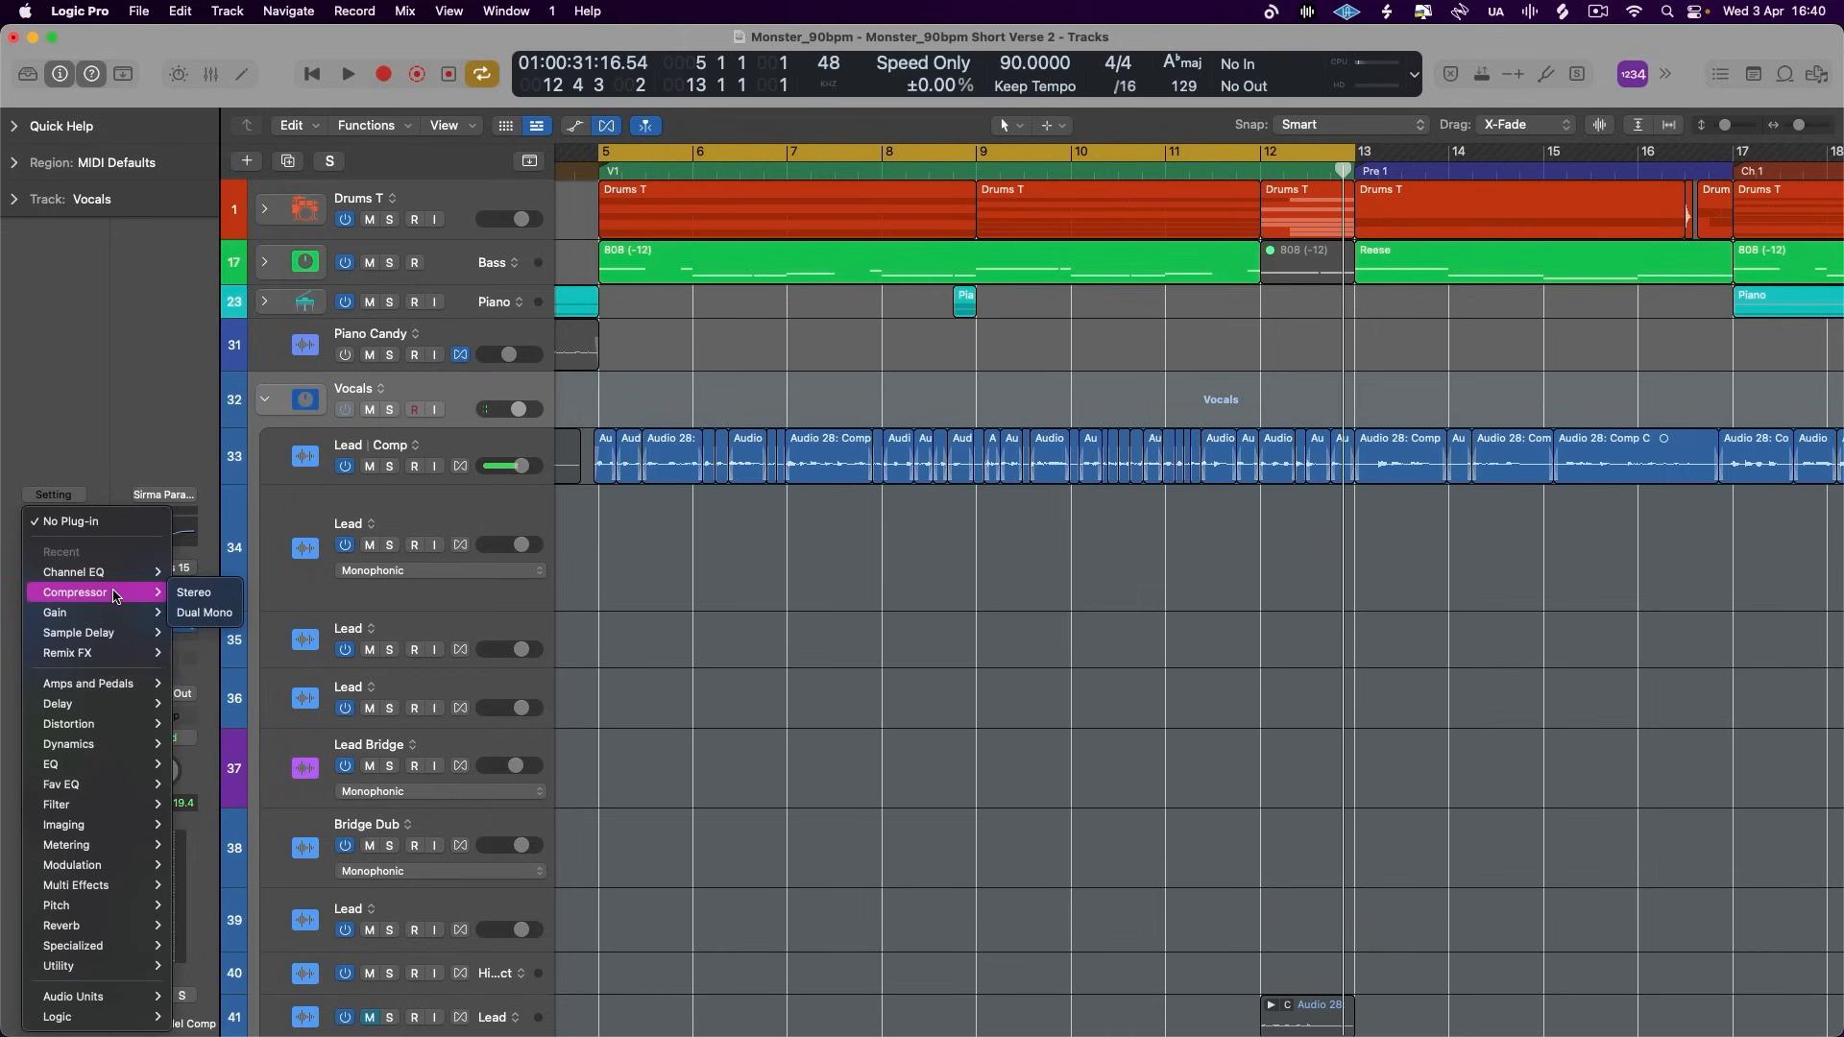
left_click(194, 592)
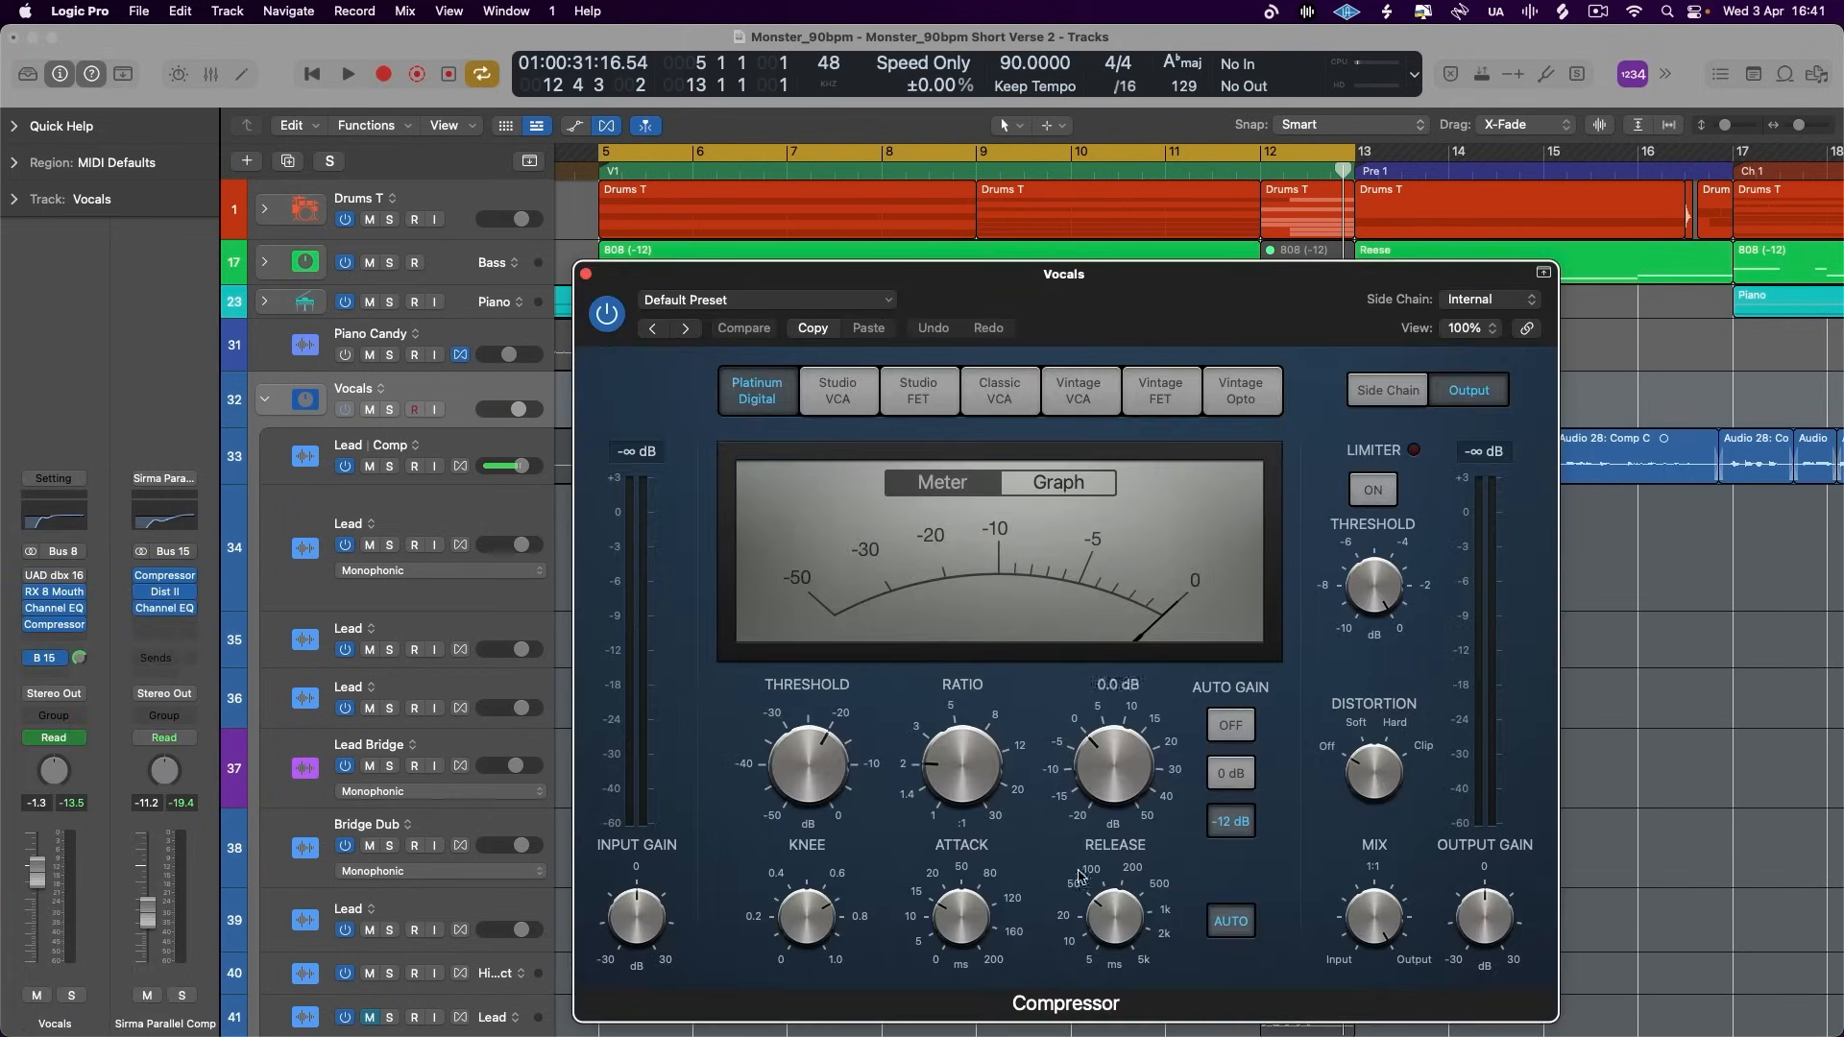
- Sweep the new Compressor's Mix between Input and Output, then bypass the plug-in and close its window
left_click_drag(1374, 913, 1374, 1003)
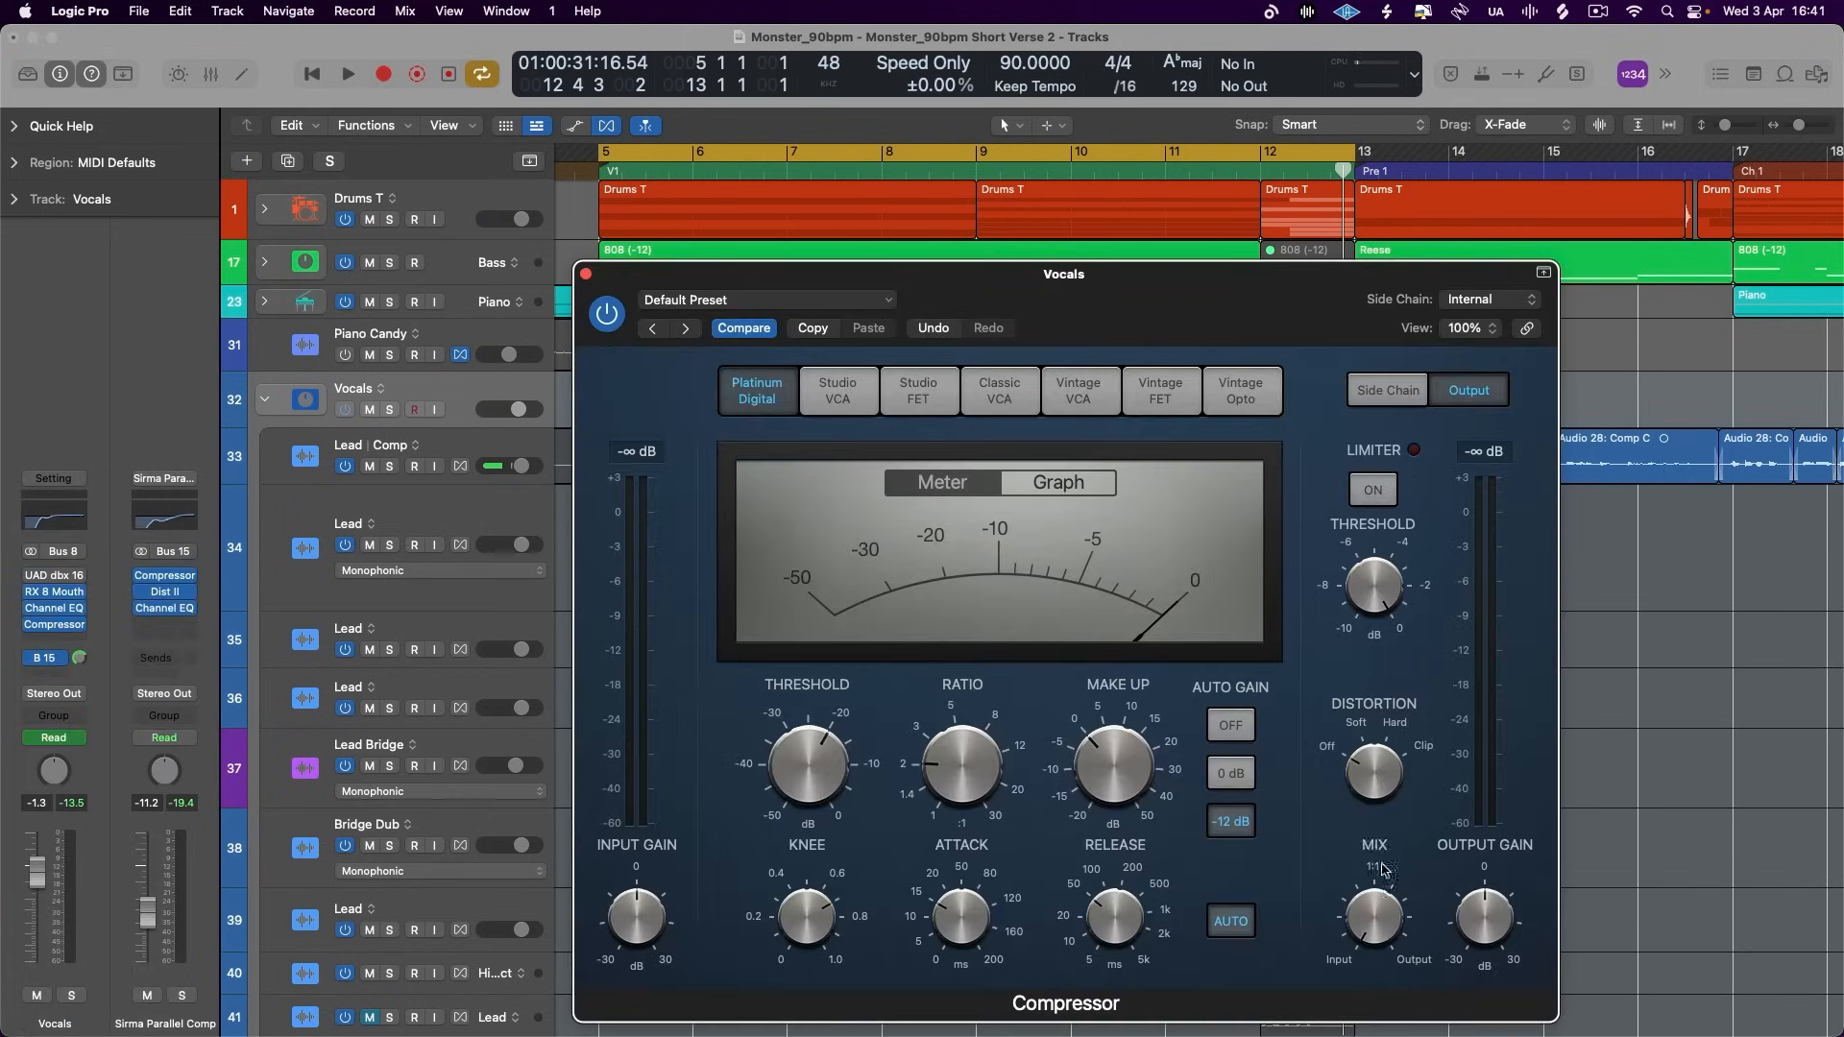
left_click_drag(1382, 869, 1397, 640)
left_click_drag(1322, 1033, 1358, 733)
left_click(1376, 907, "alt")
left_click_drag(1360, 941, 1359, 1032)
left_click(605, 310)
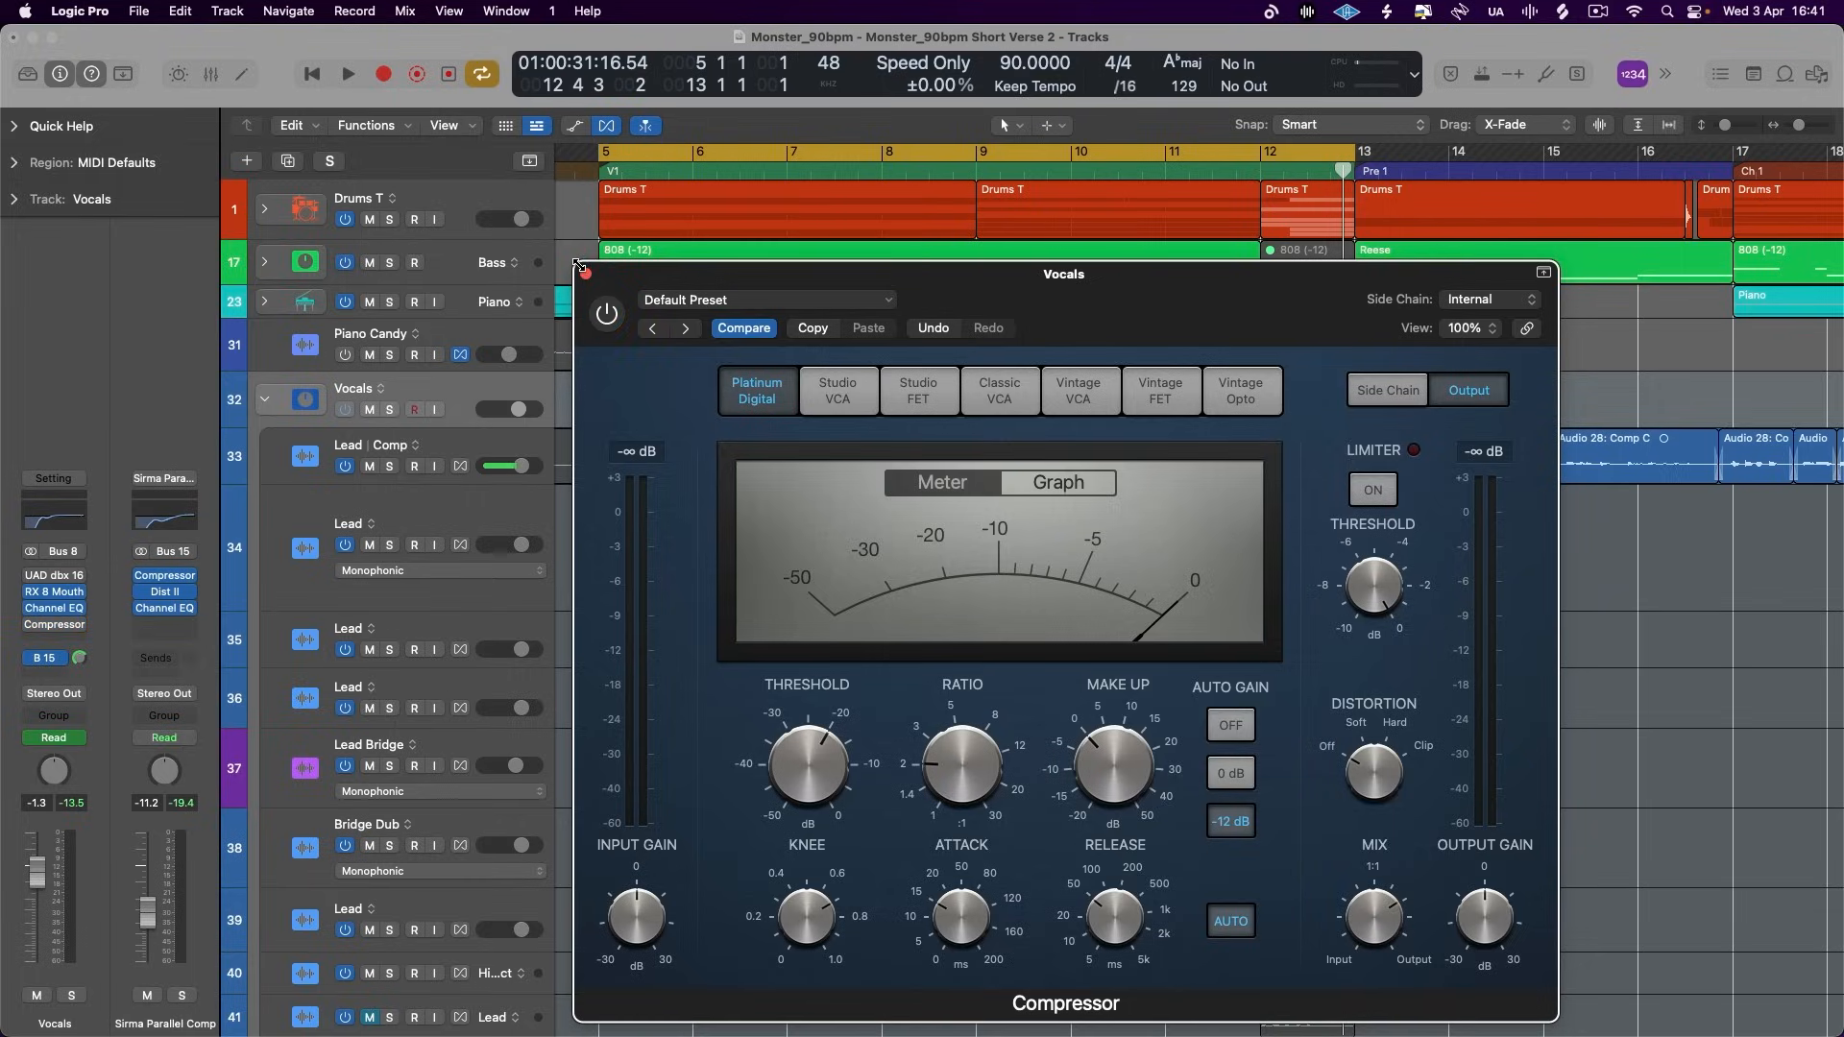
left_click(583, 274)
- Review the Distortion II and Channel EQ settings on the vocal parallel aux, closing each plug-in window
left_click(164, 592)
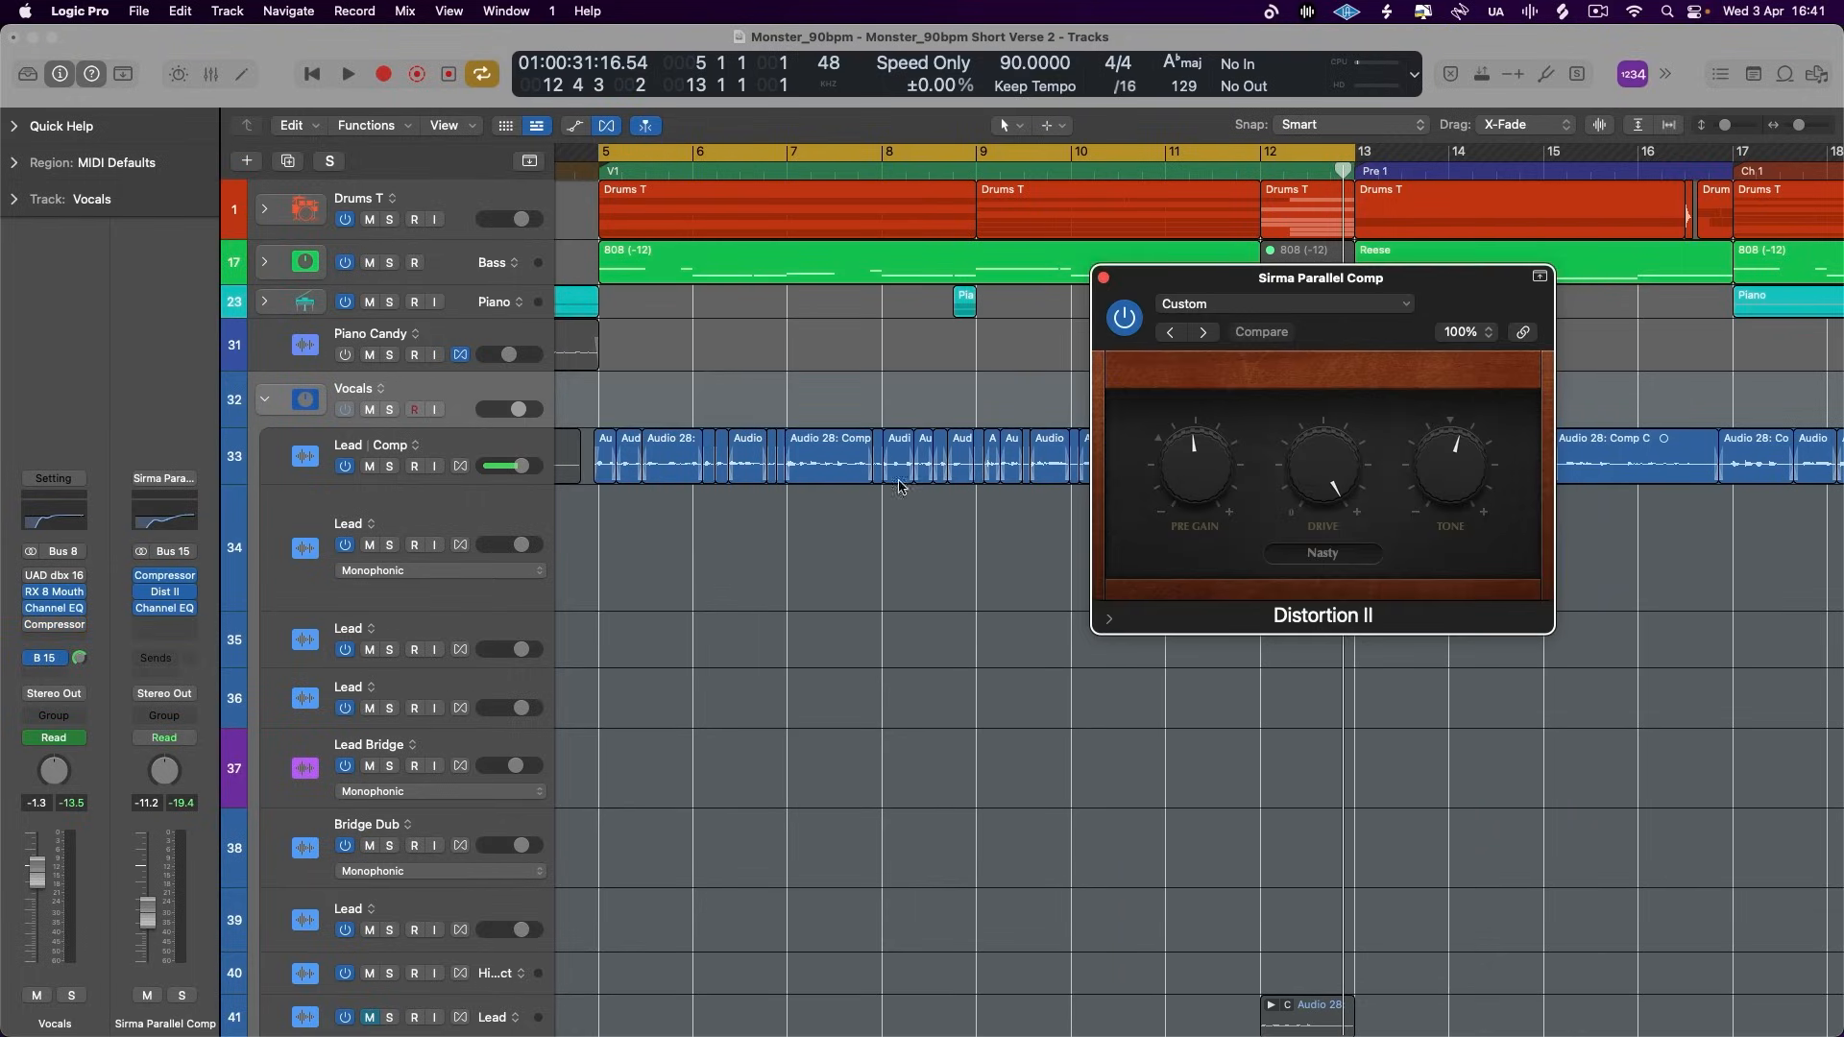
left_click(1102, 279)
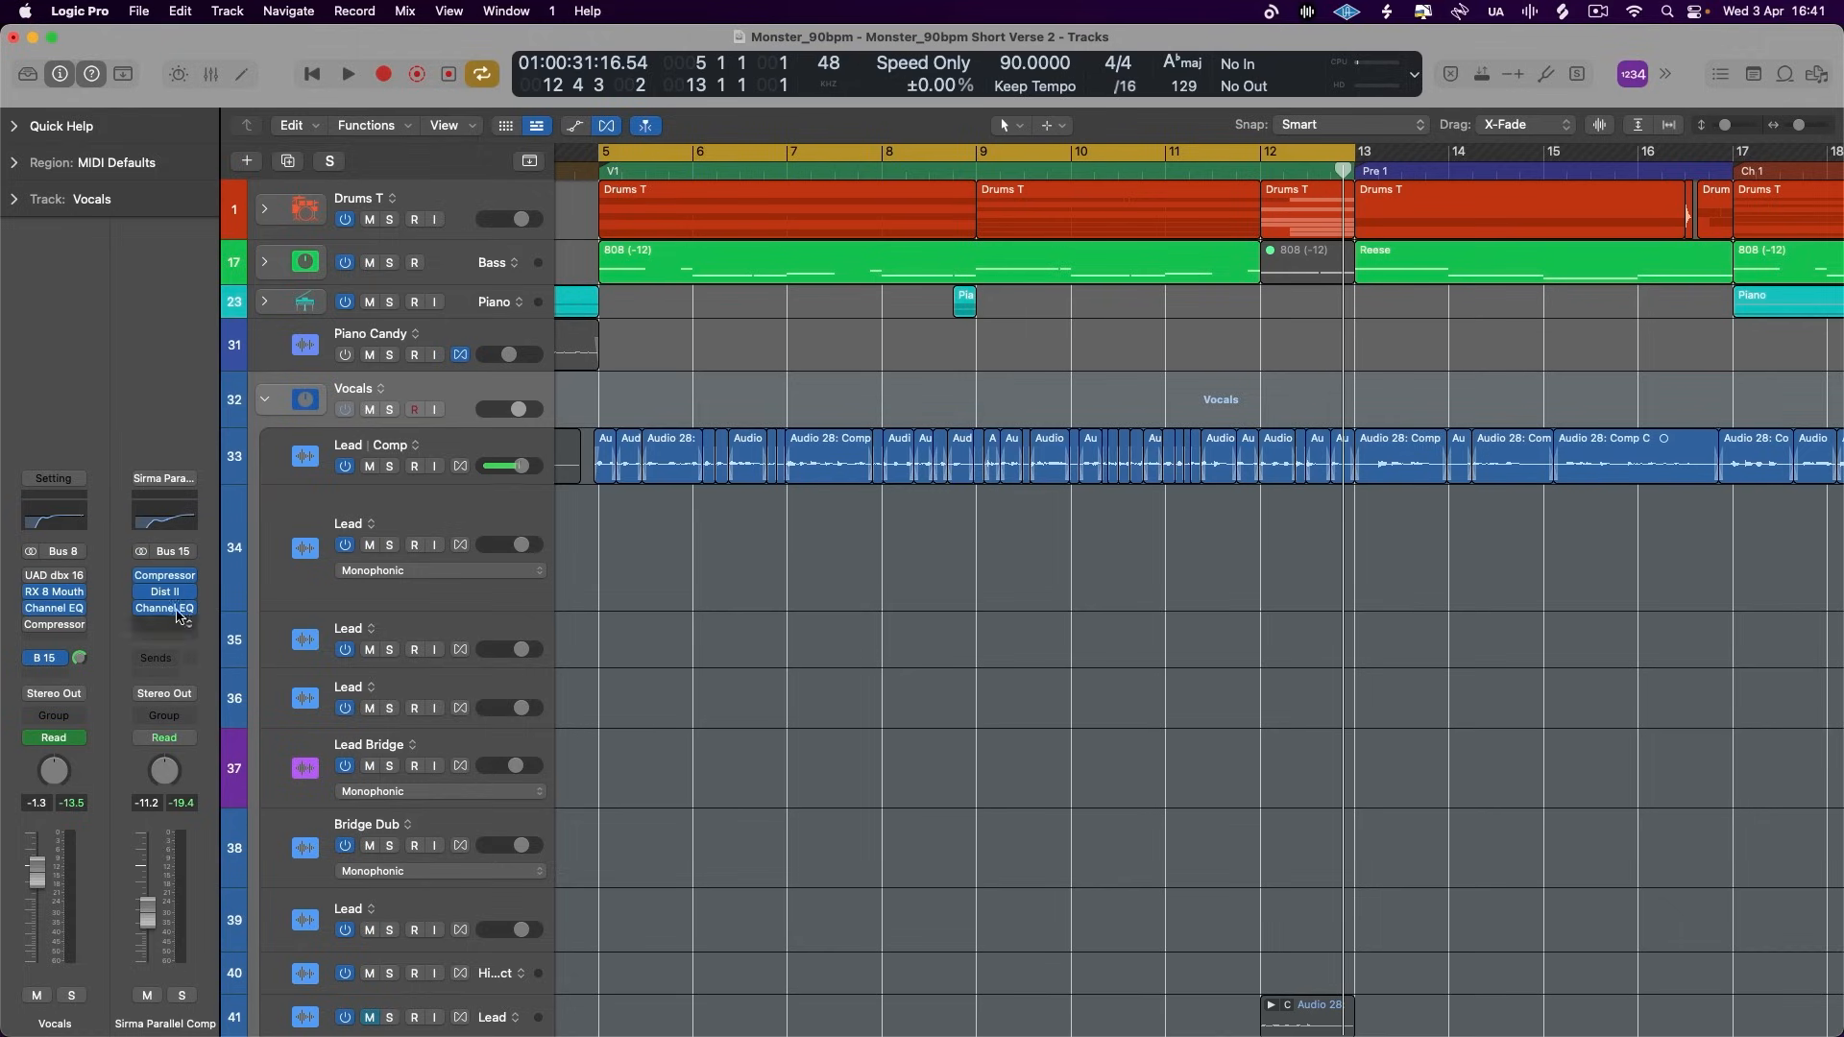
left_click(177, 608)
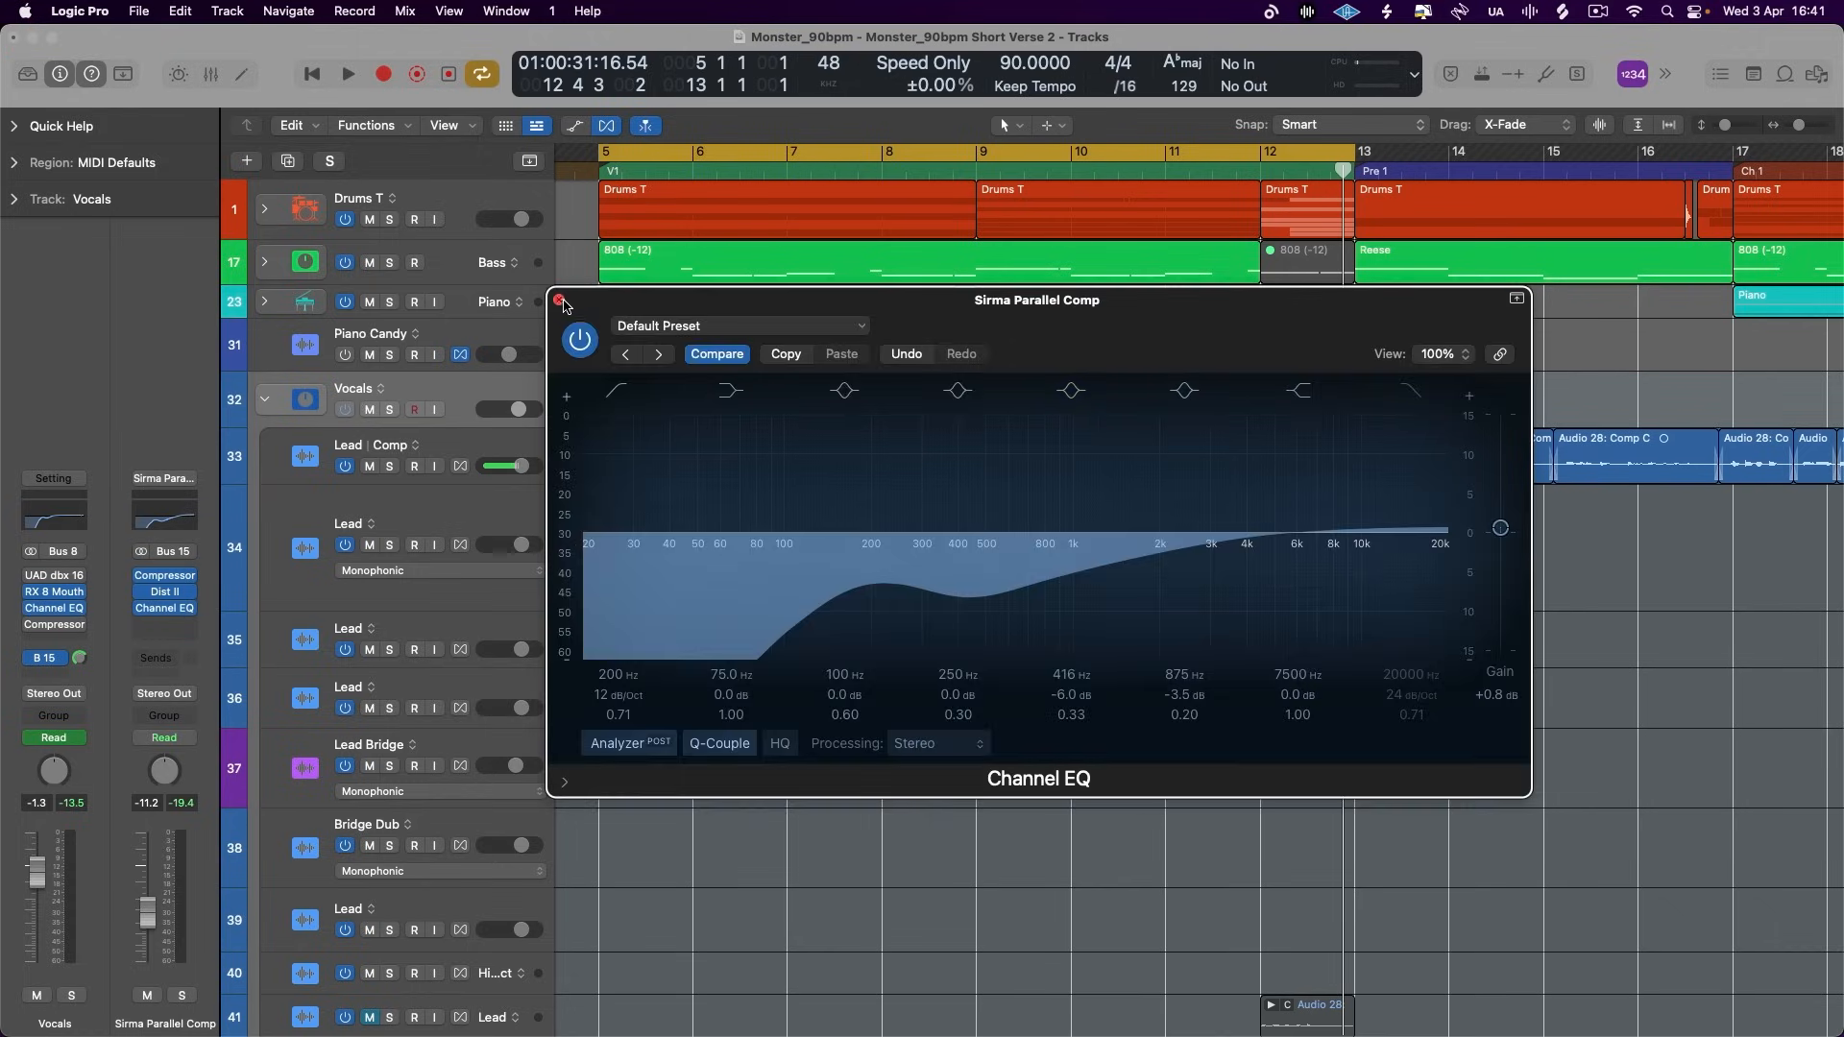
left_click(560, 302)
left_click(164, 592)
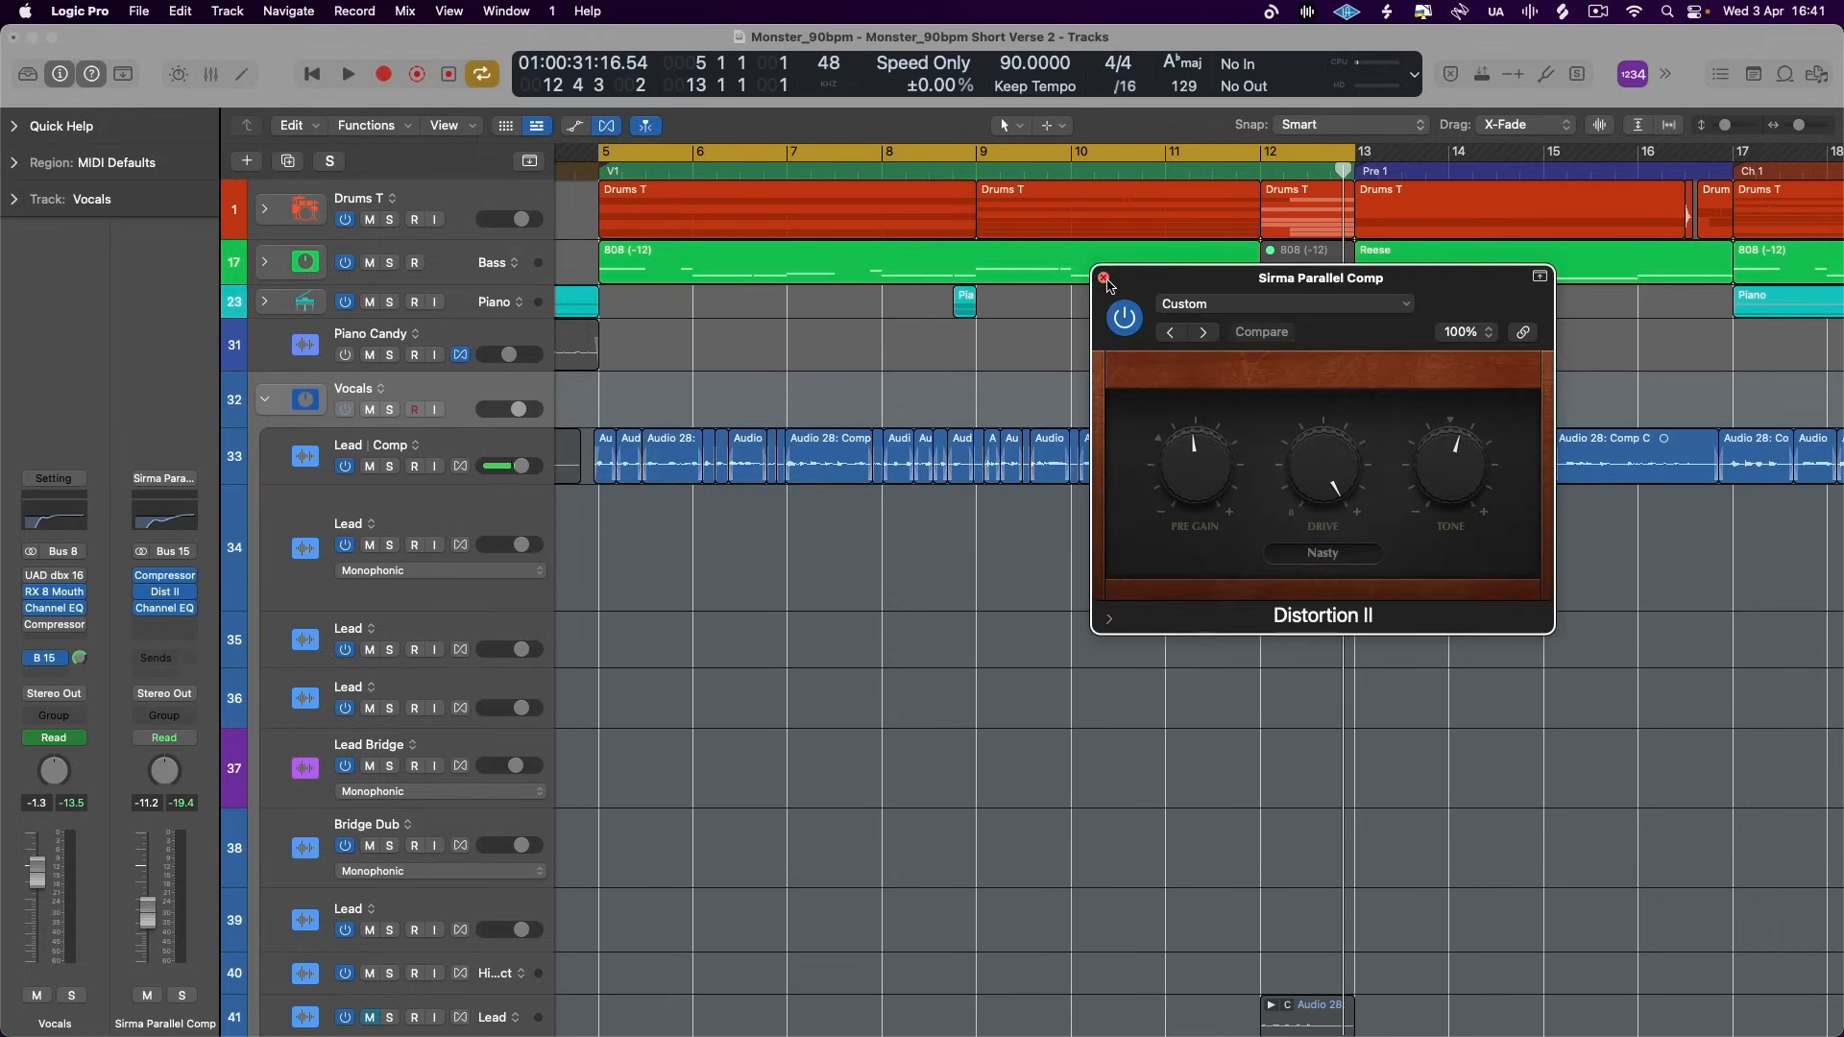
left_click(1105, 279)
- Examine the last Compressor's Mix control and the Channel EQ on the Lead comp track, then close both plug-in windows
left_click(420, 459)
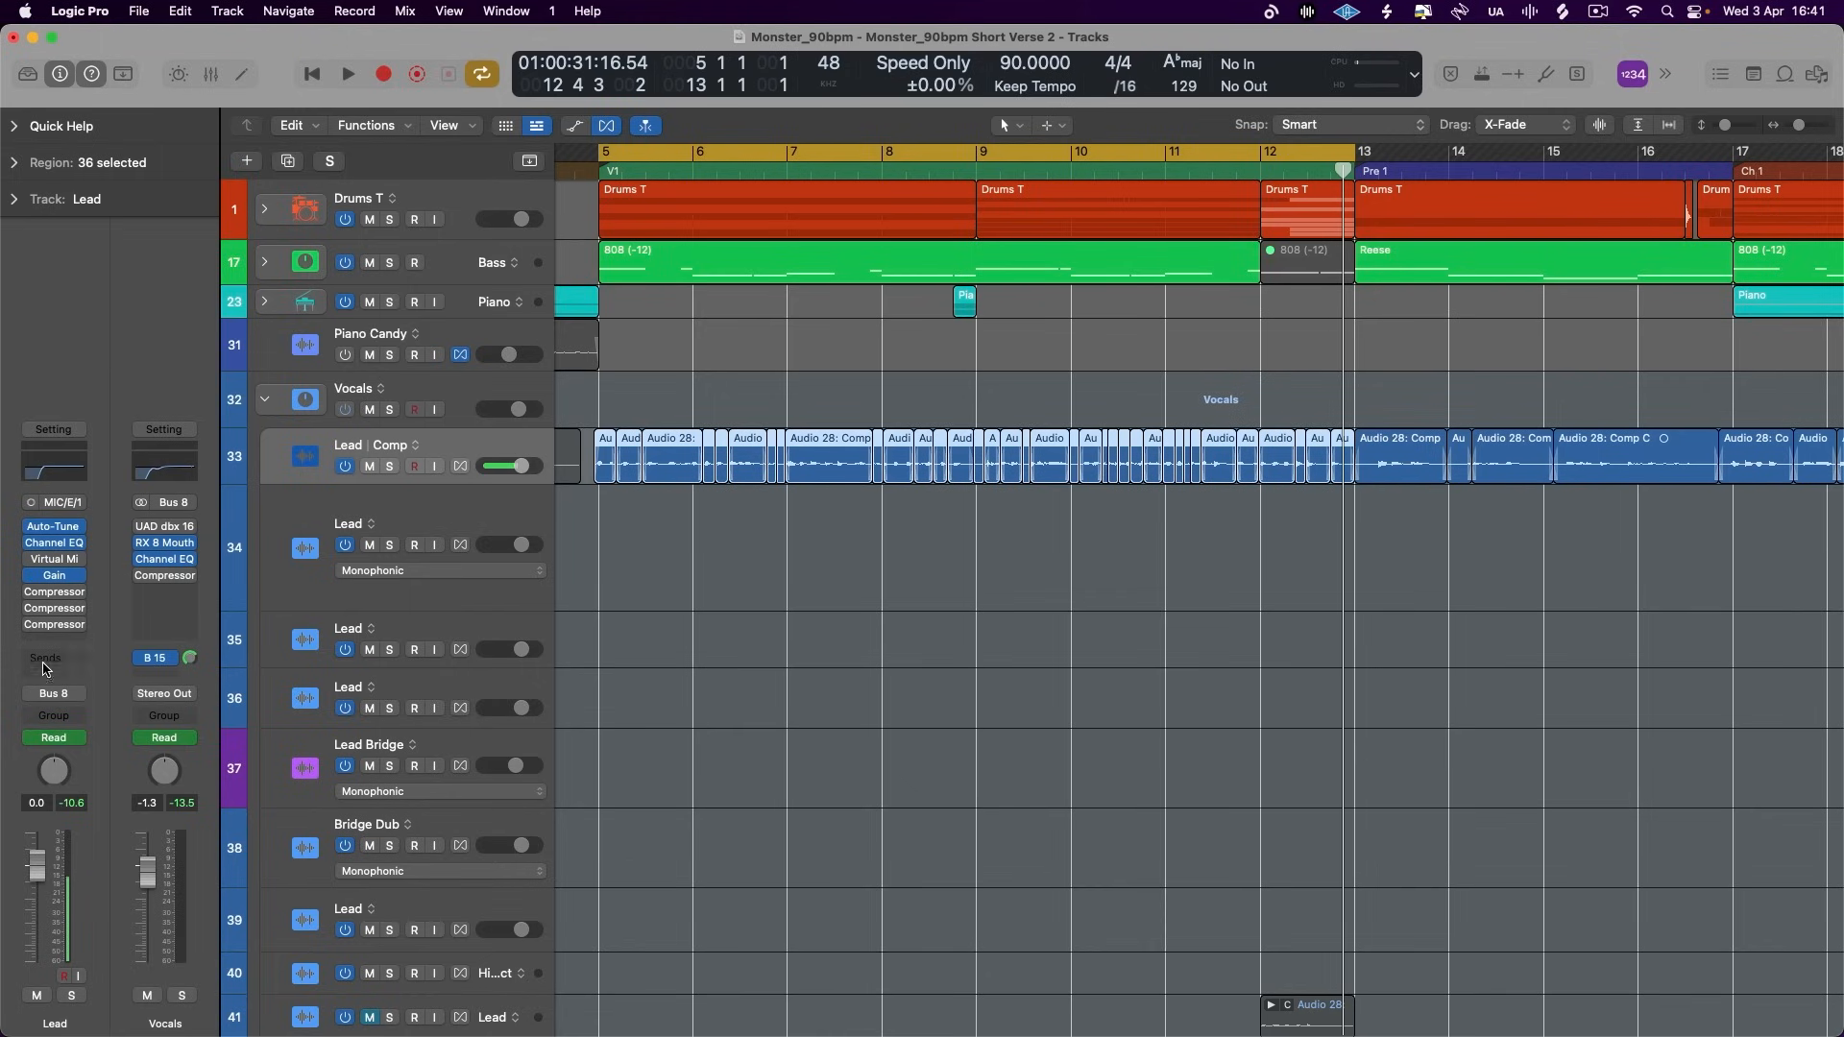
left_click(54, 629)
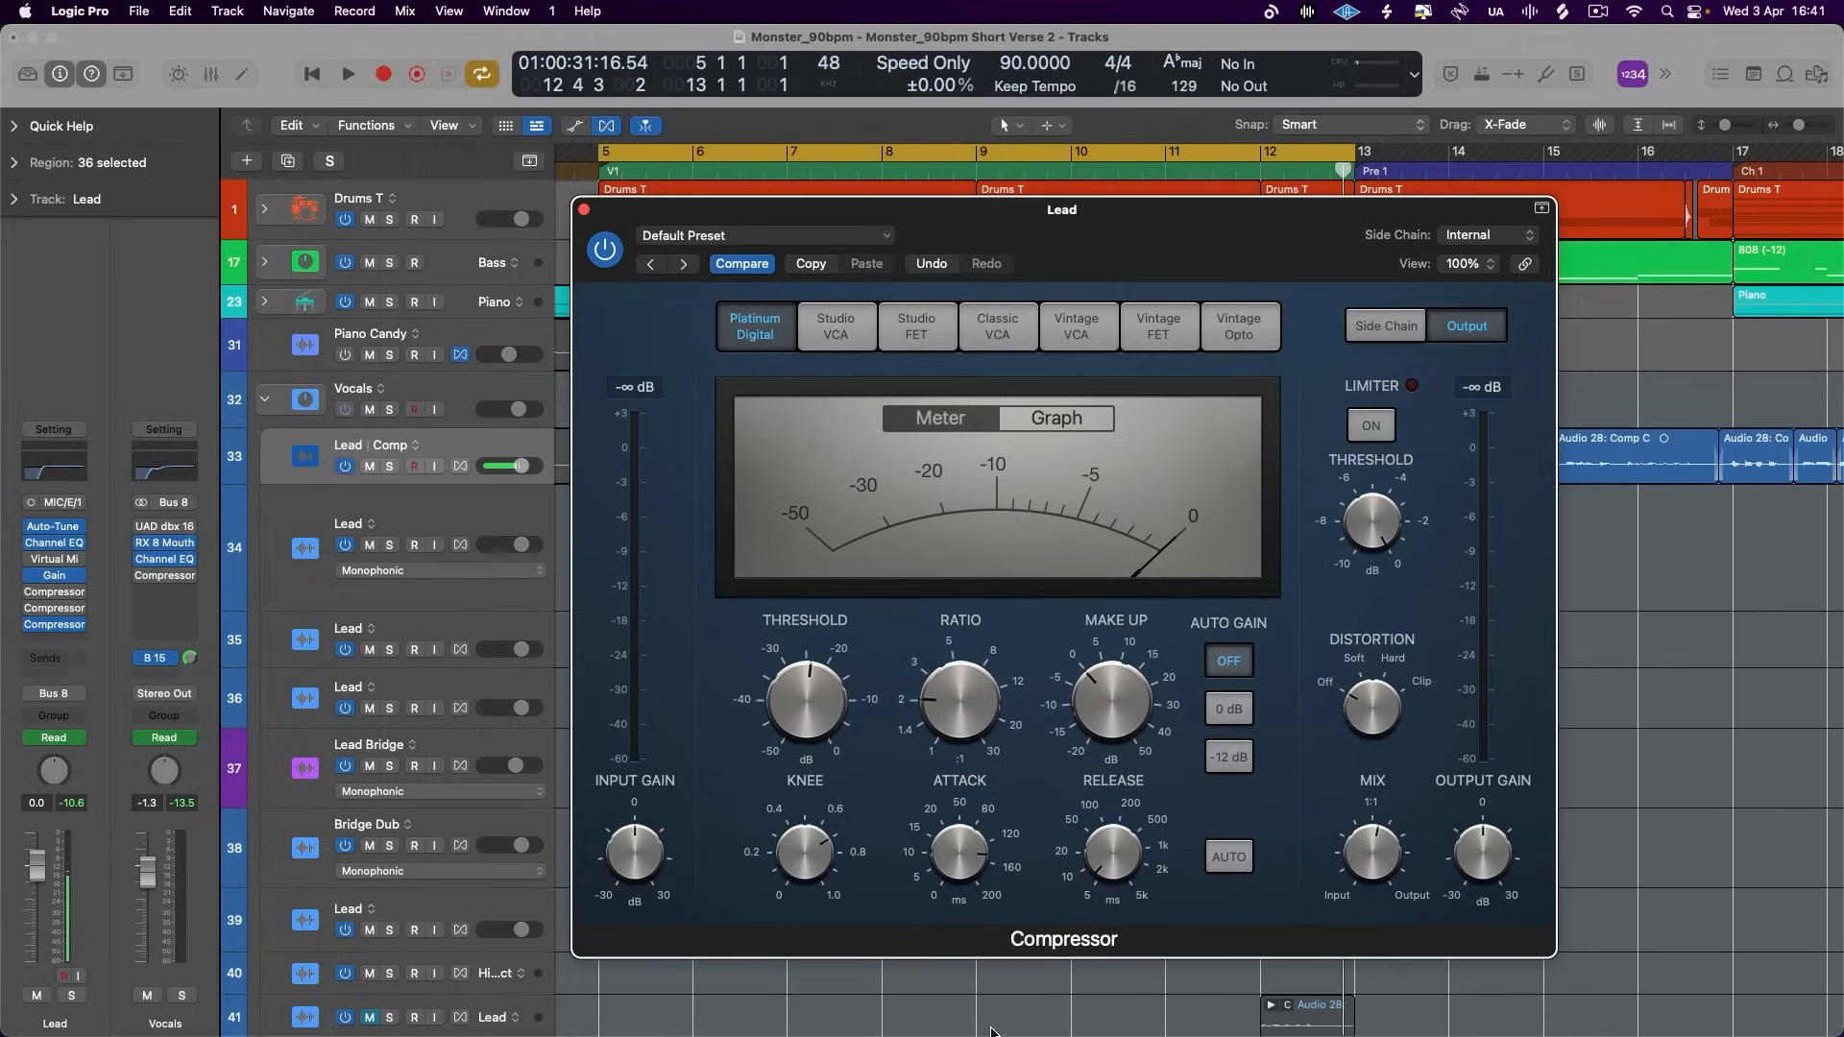
left_click(583, 209)
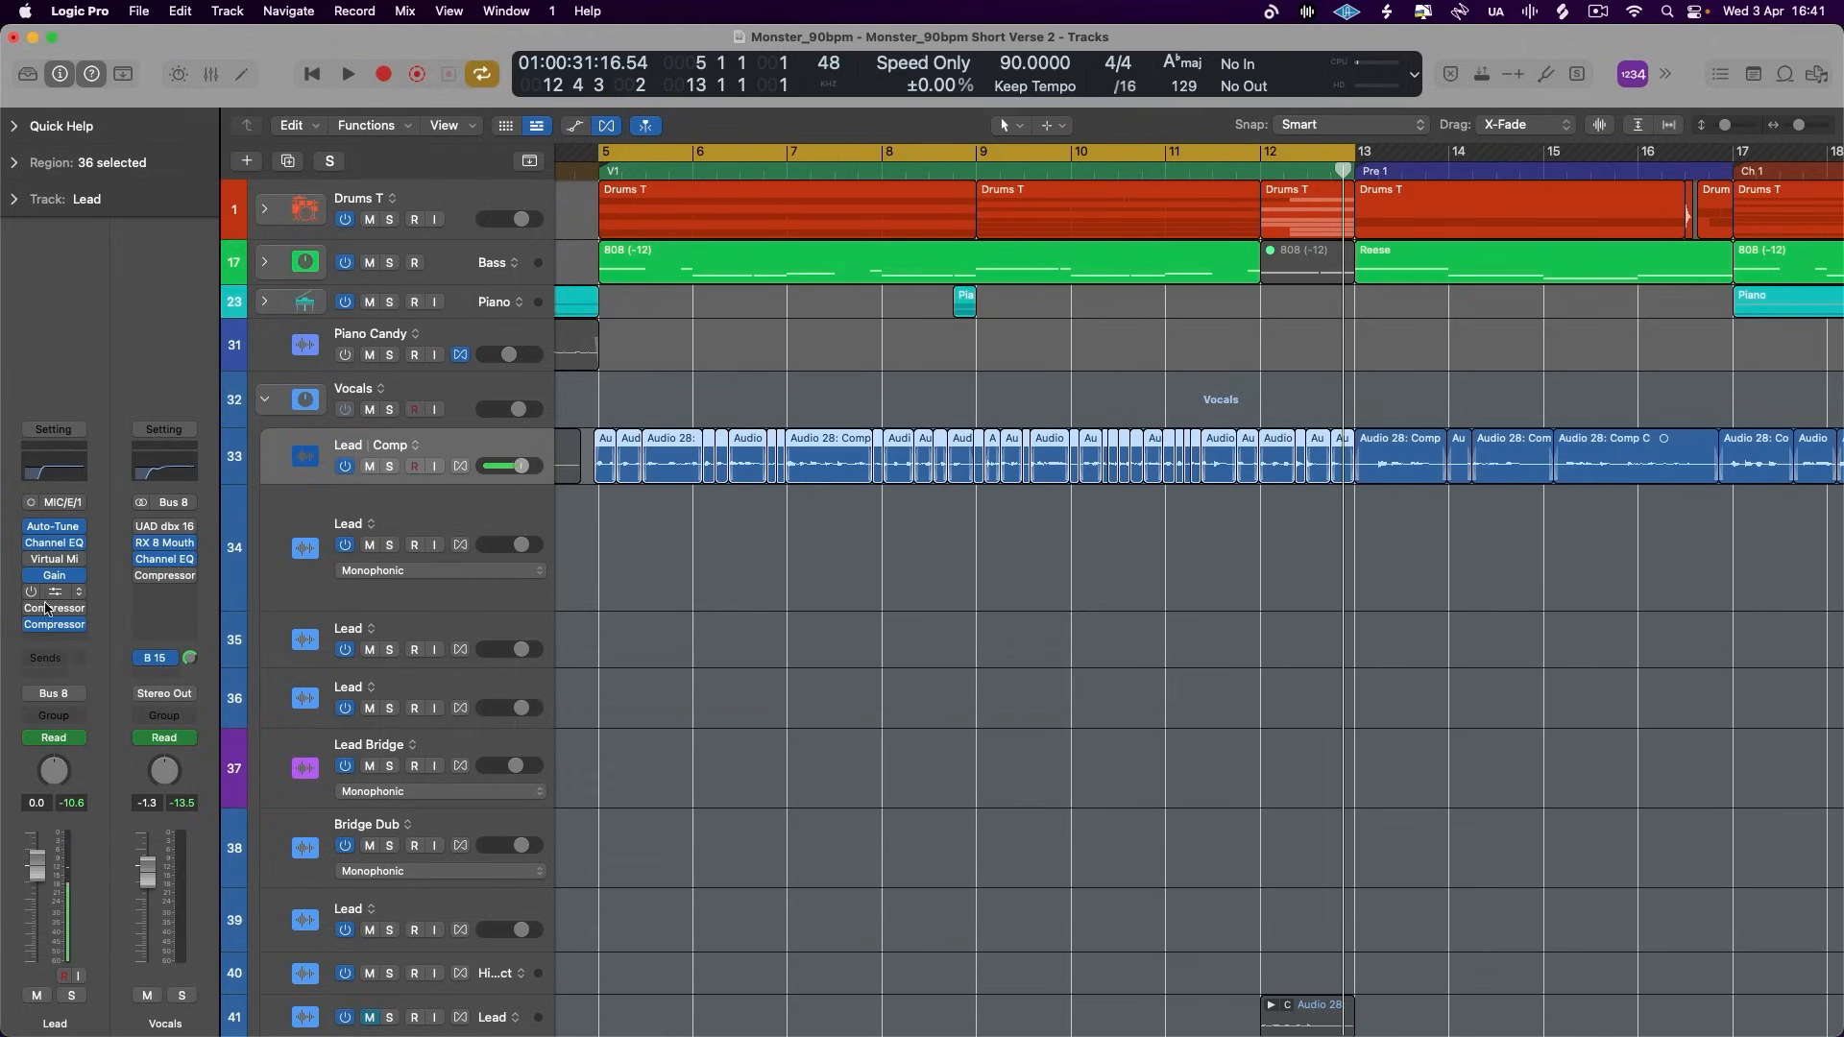
left_click(53, 625)
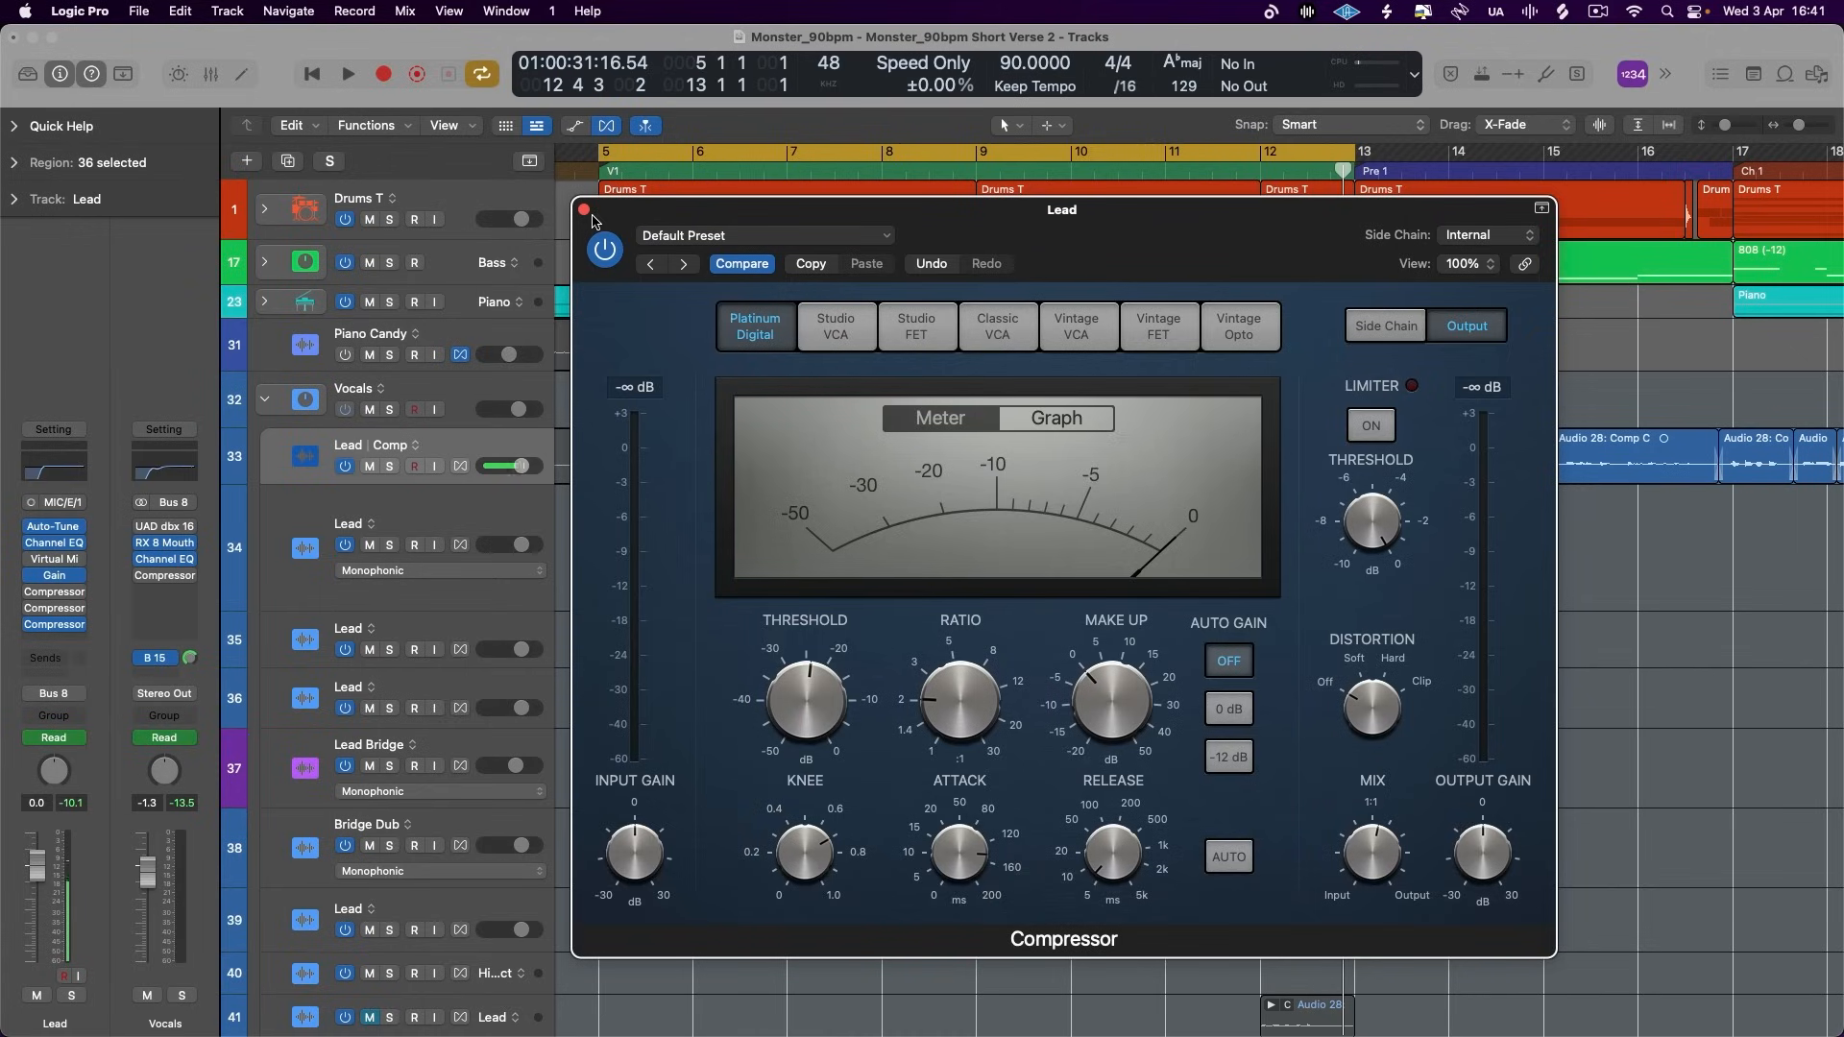
mouse_move(1357, 848)
left_click(58, 475)
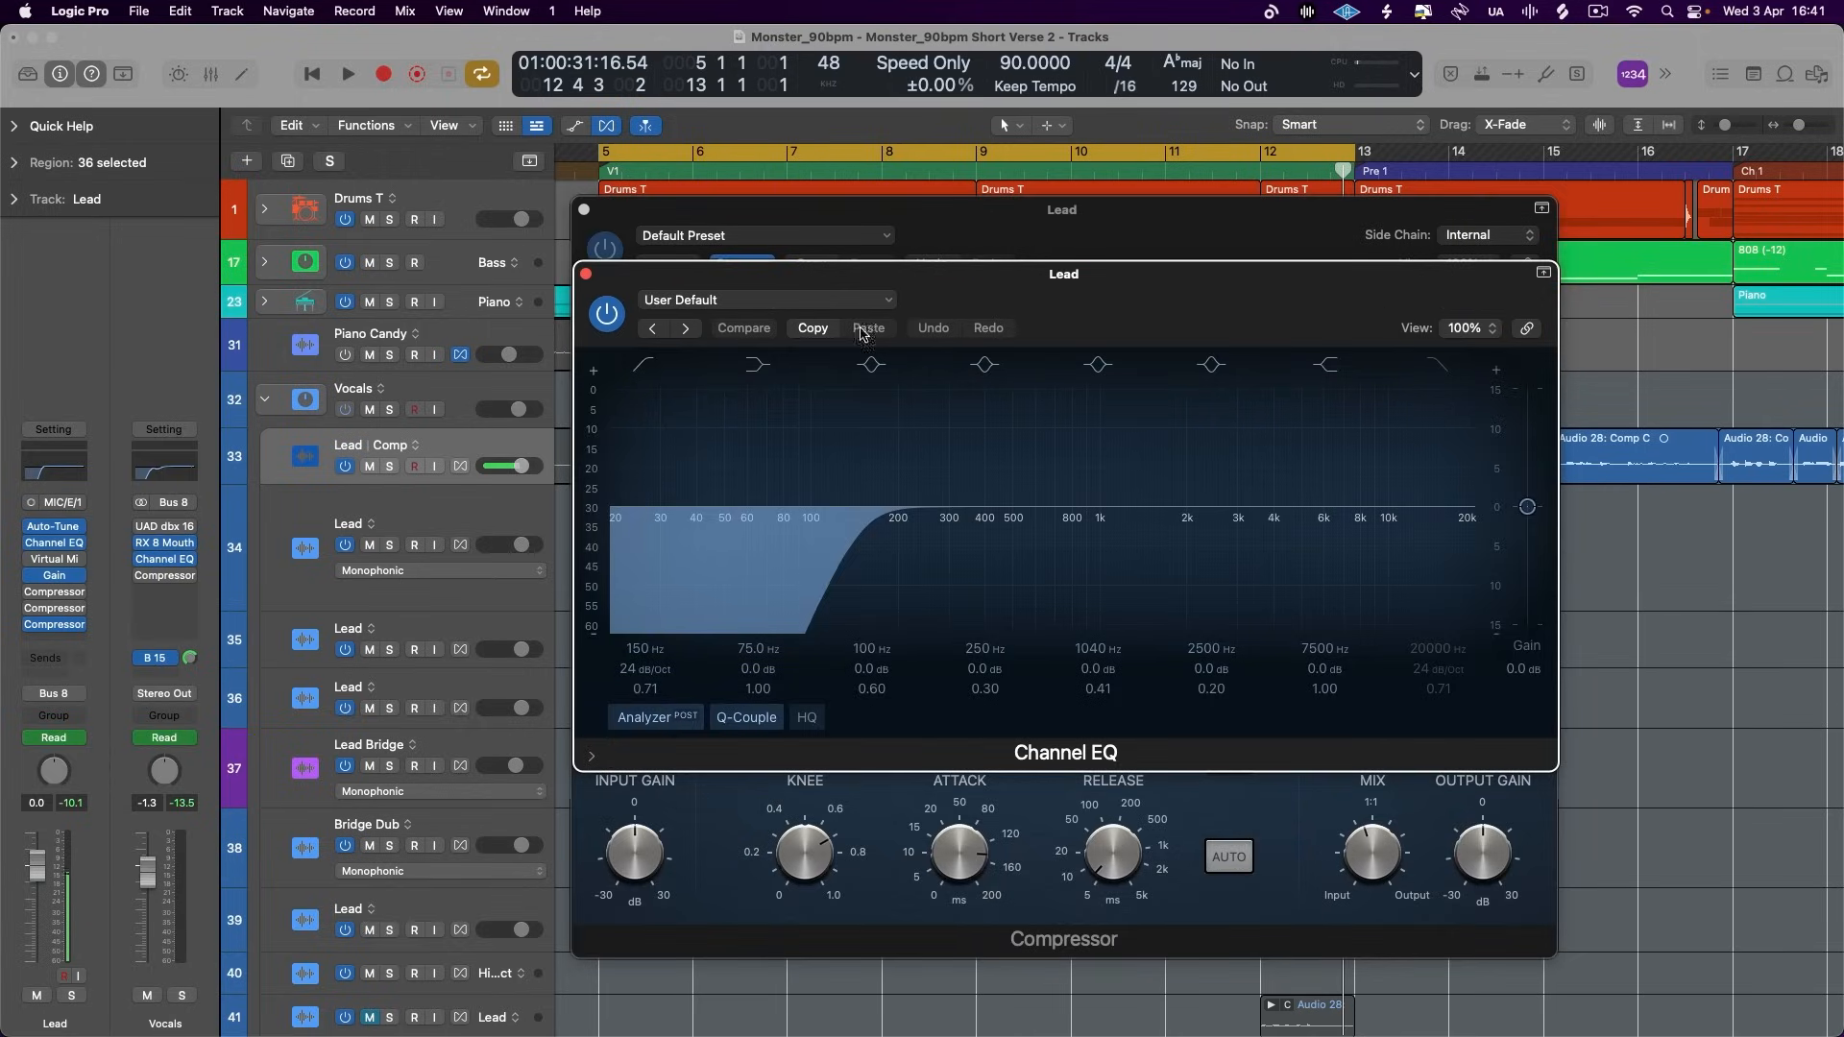
left_click(586, 275)
left_click(584, 209)
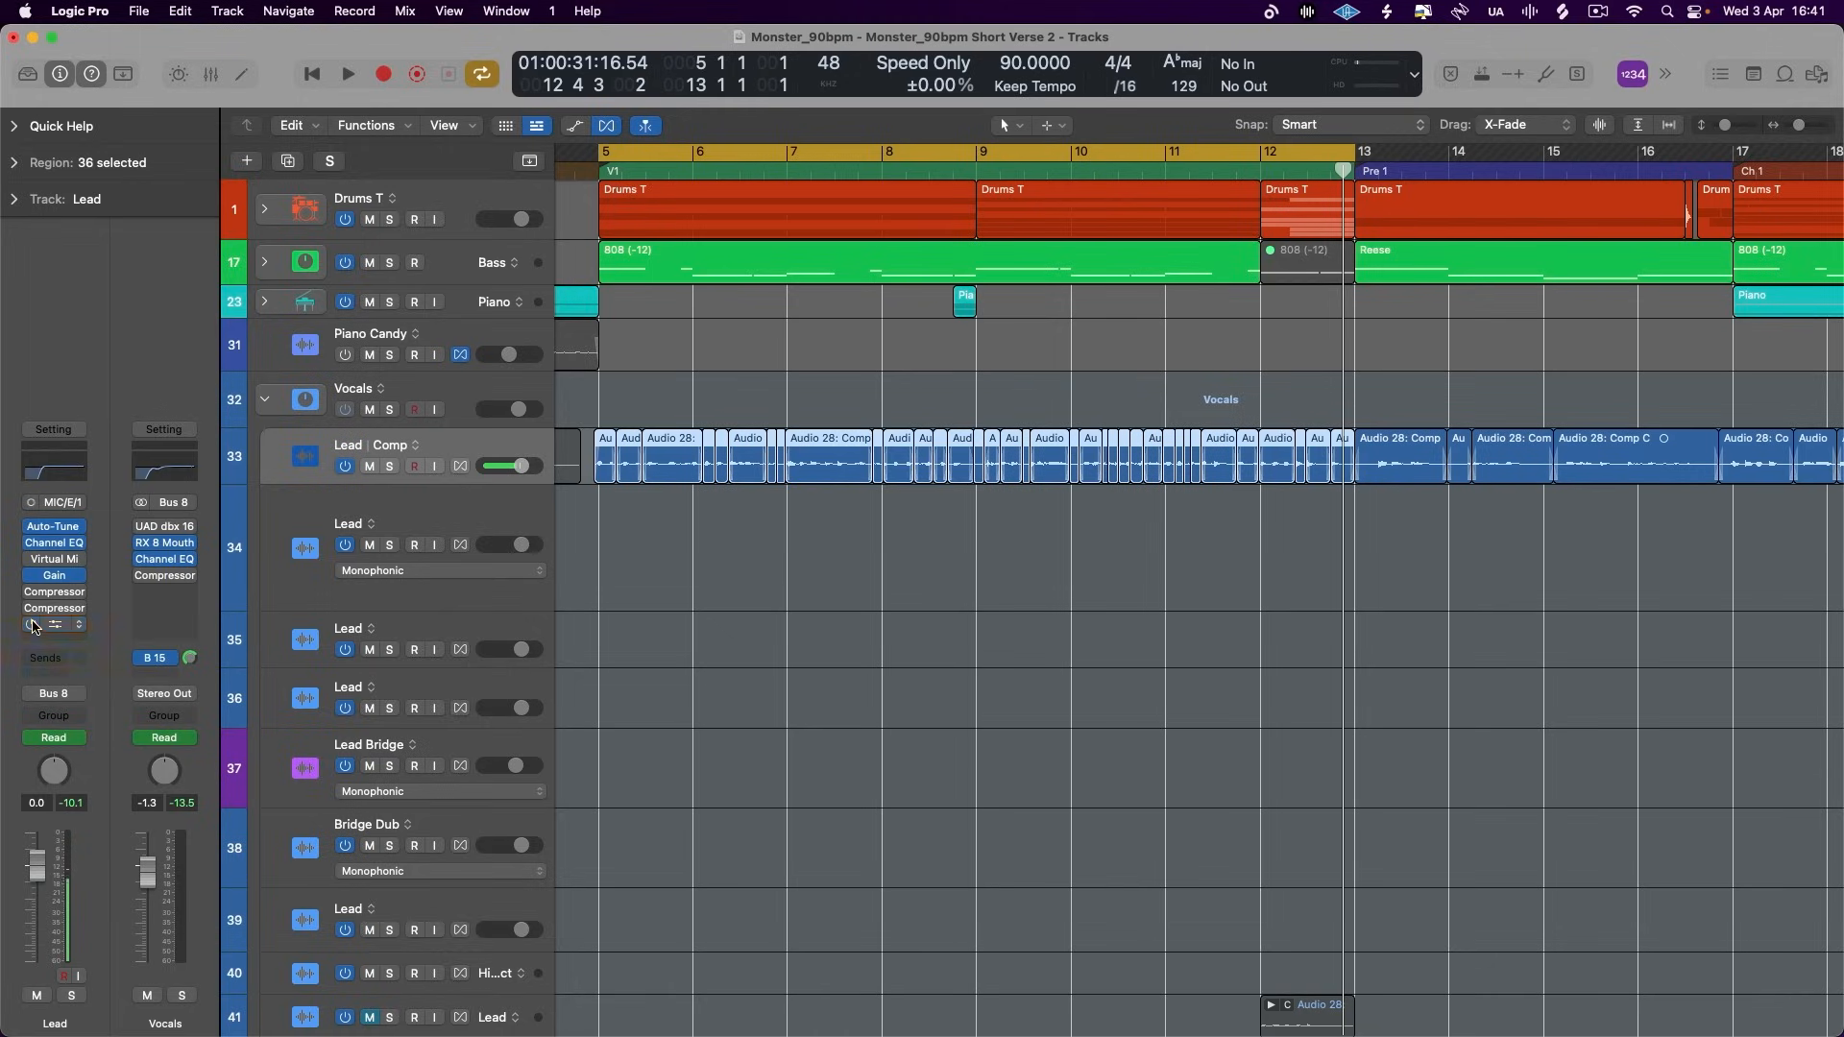
- Show the Vocals stack's Bus 15 aux channel strip and compare the routing with the Lead comp track's channel strip
left_click(455, 395)
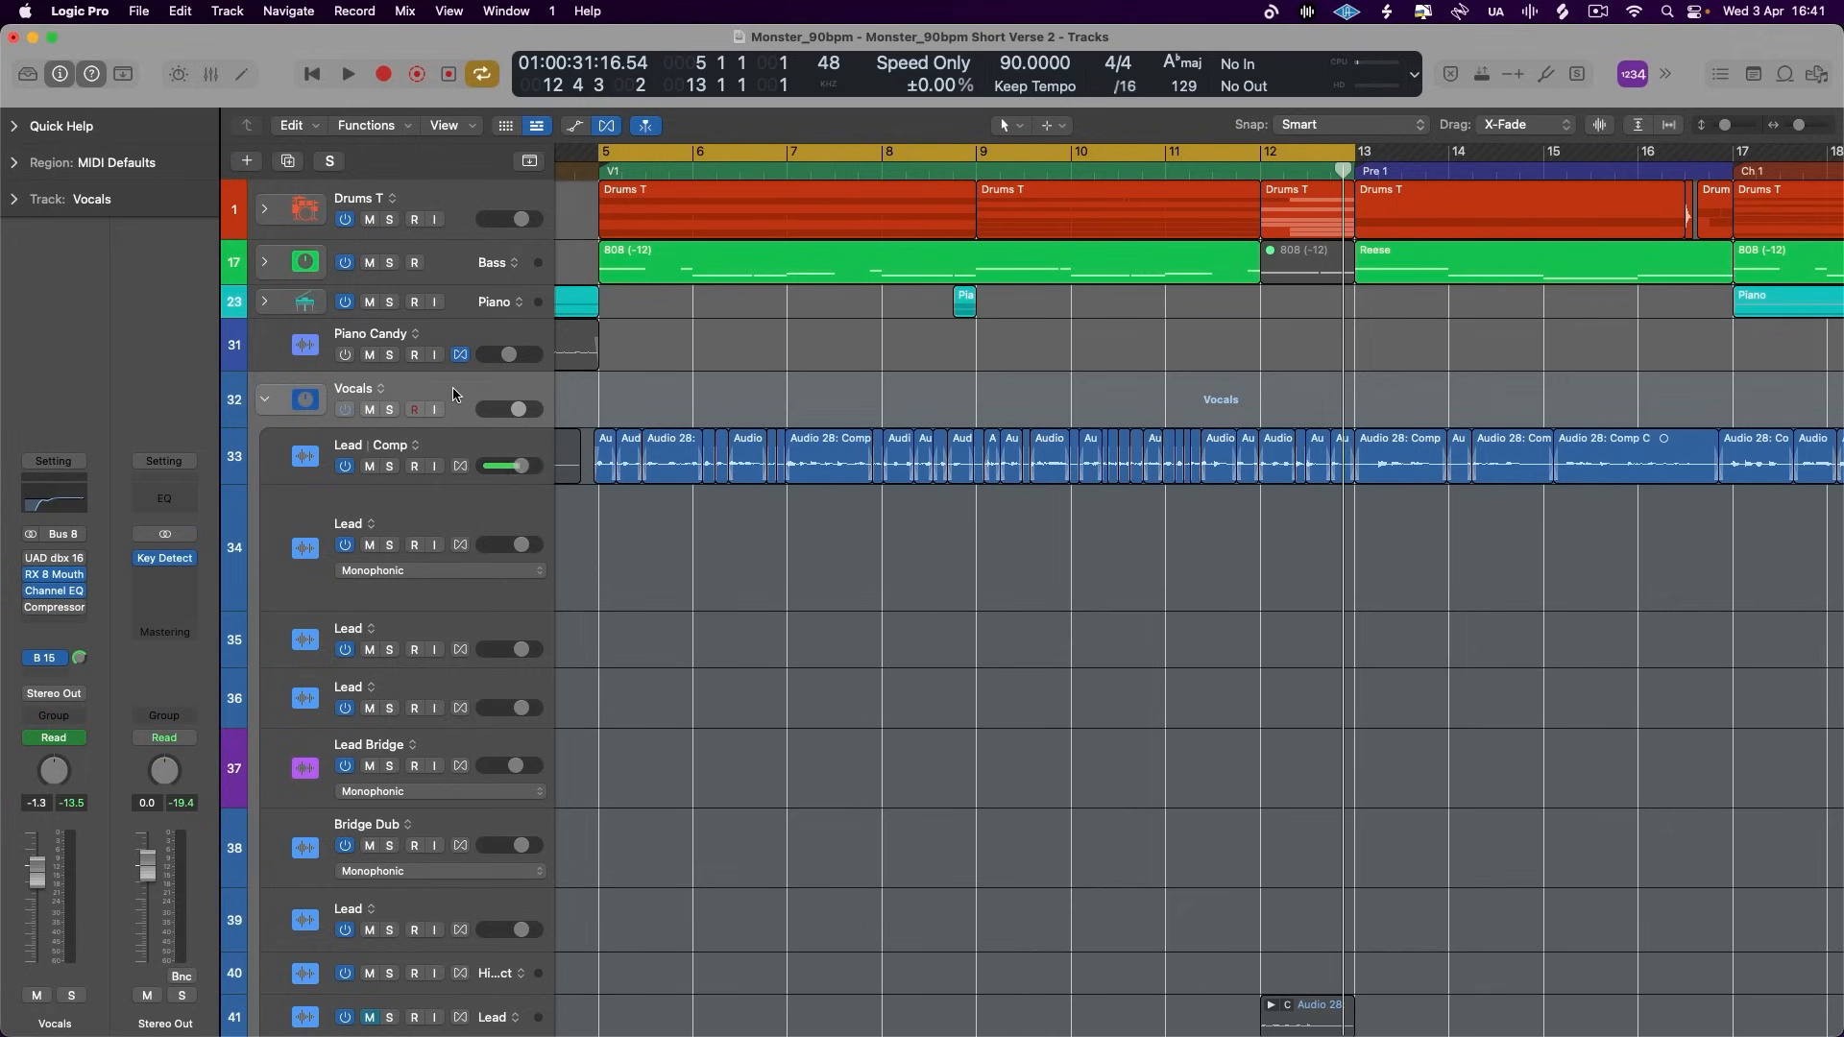
left_click(48, 660)
left_click(57, 656)
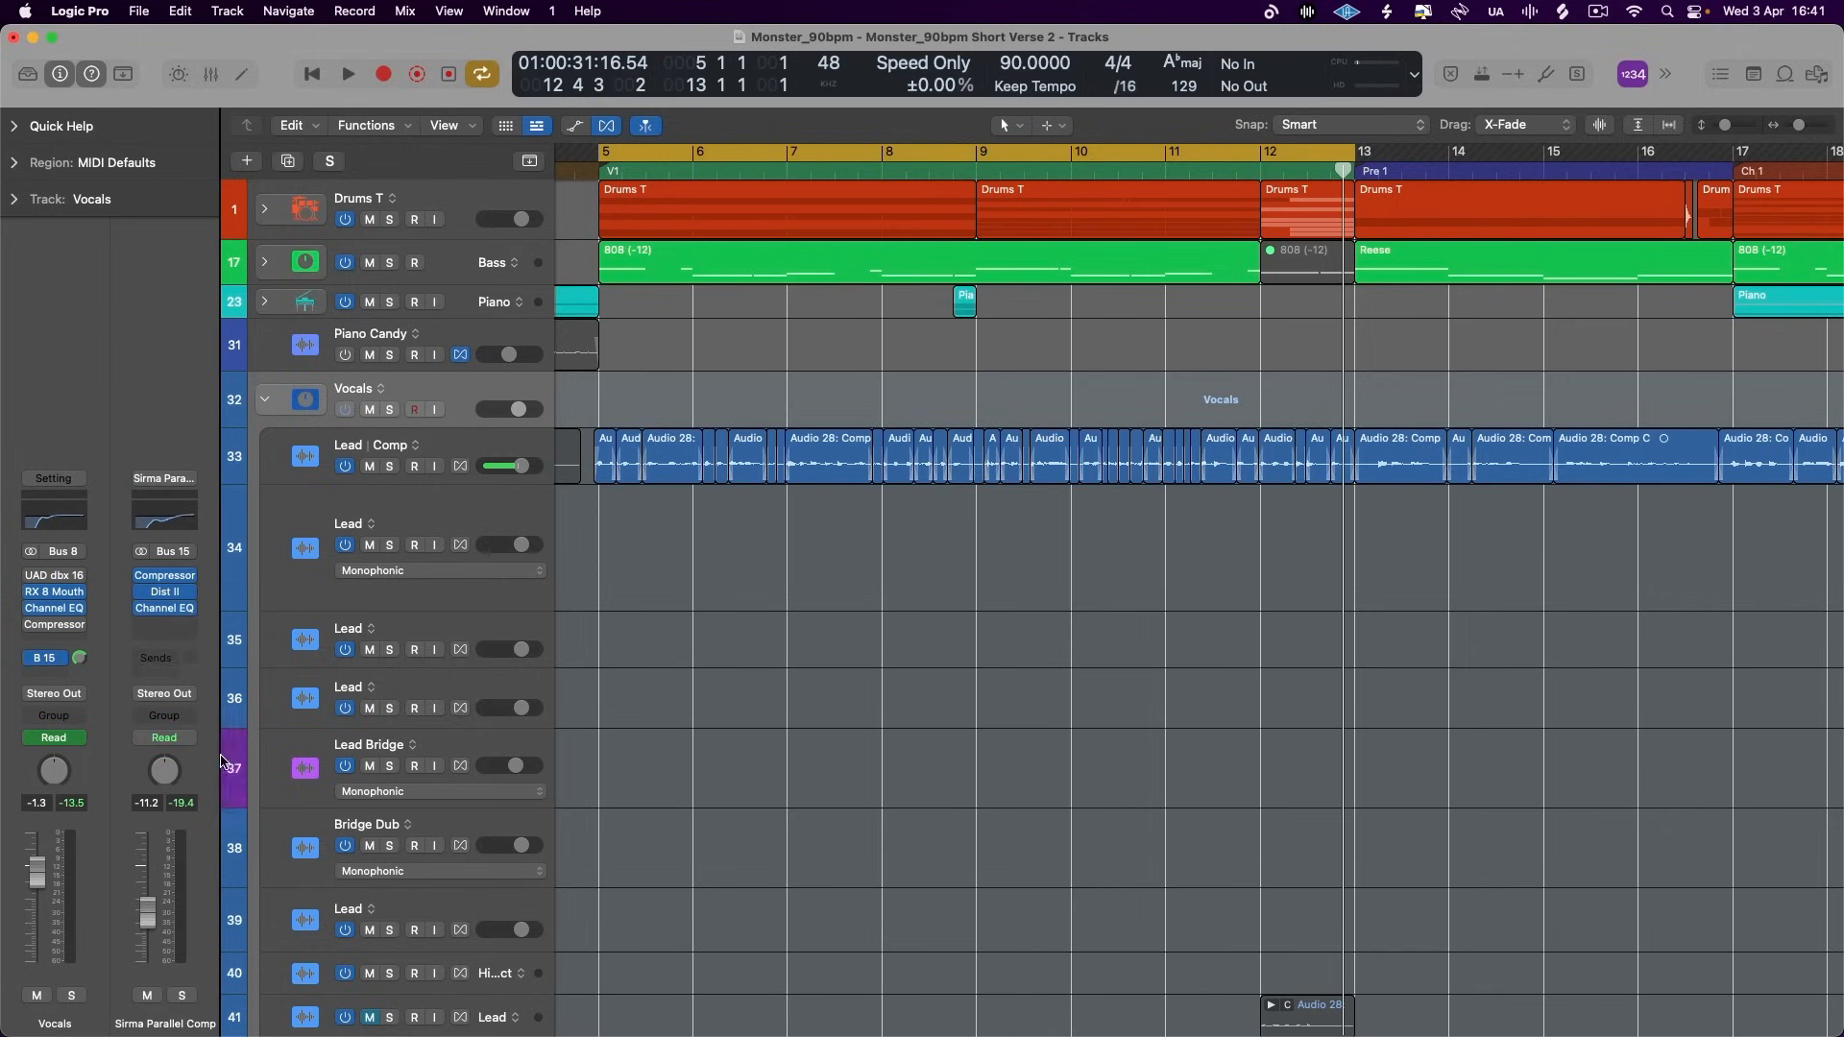
left_click(404, 429)
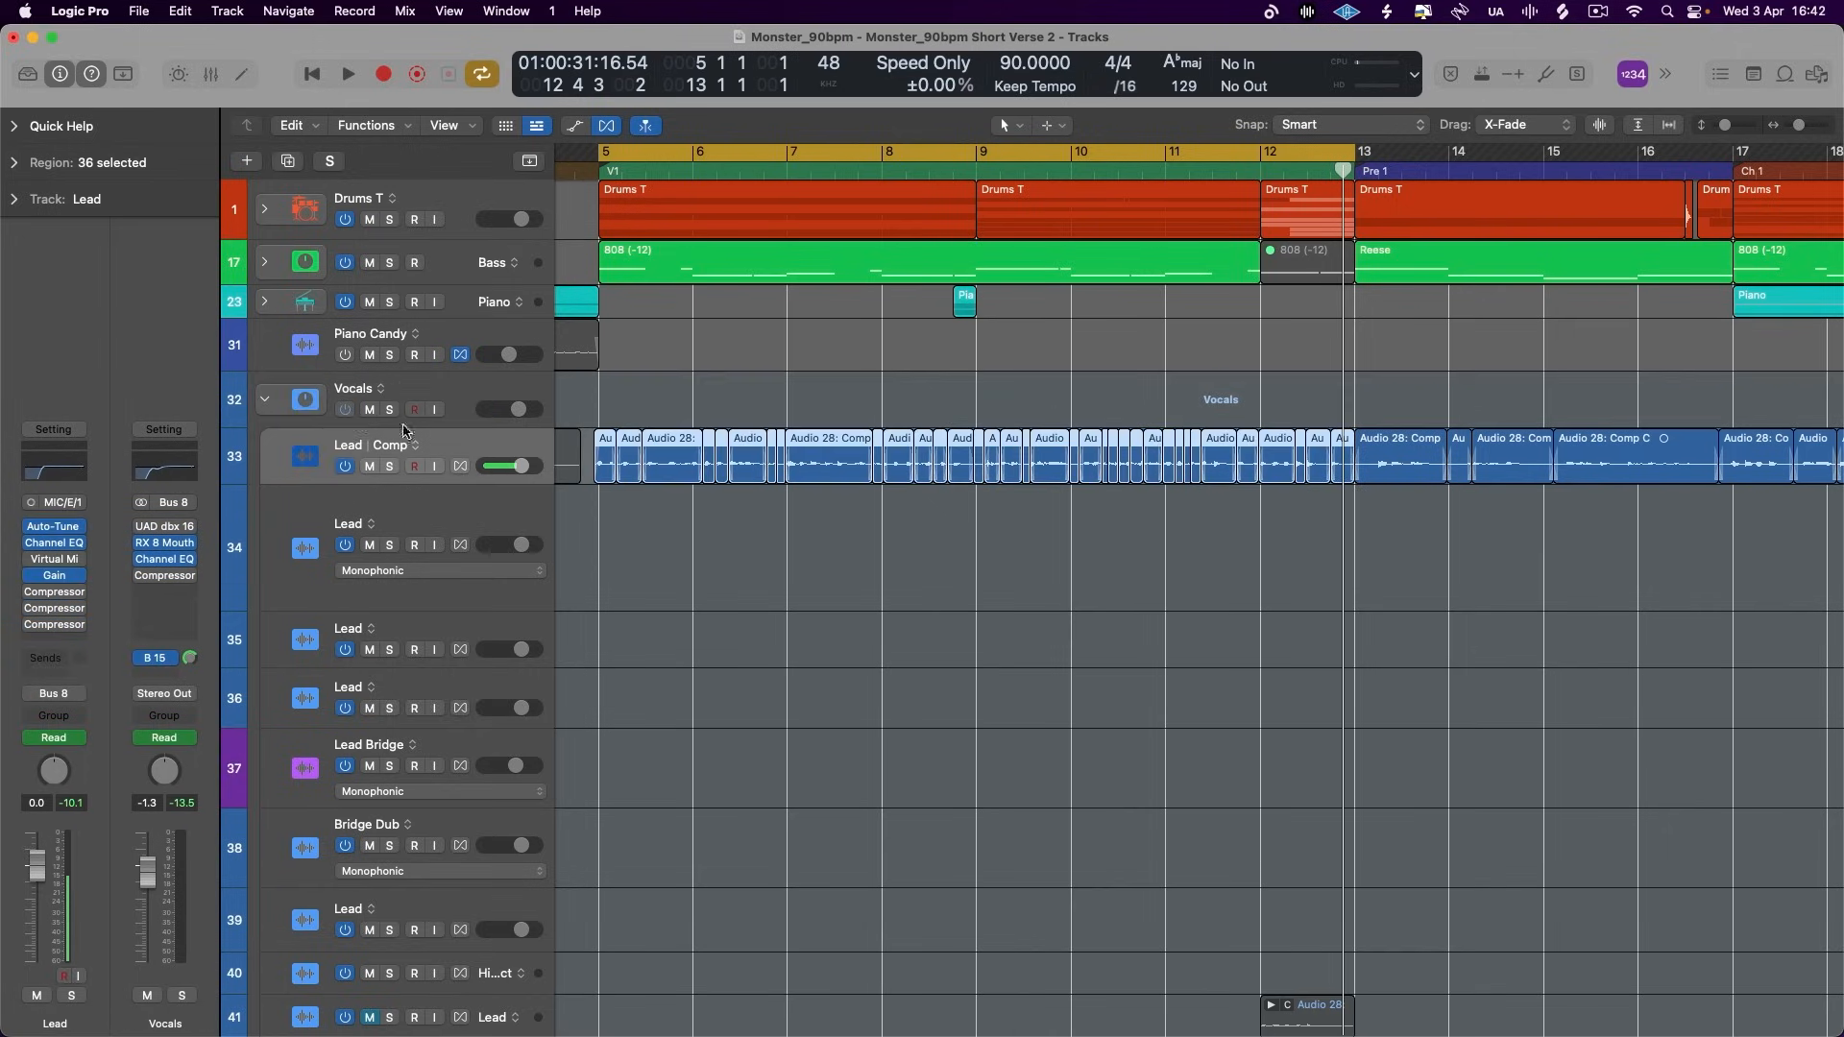
- Collapse the Vocals stack and move it directly below the Drums T stack
left_click(410, 400)
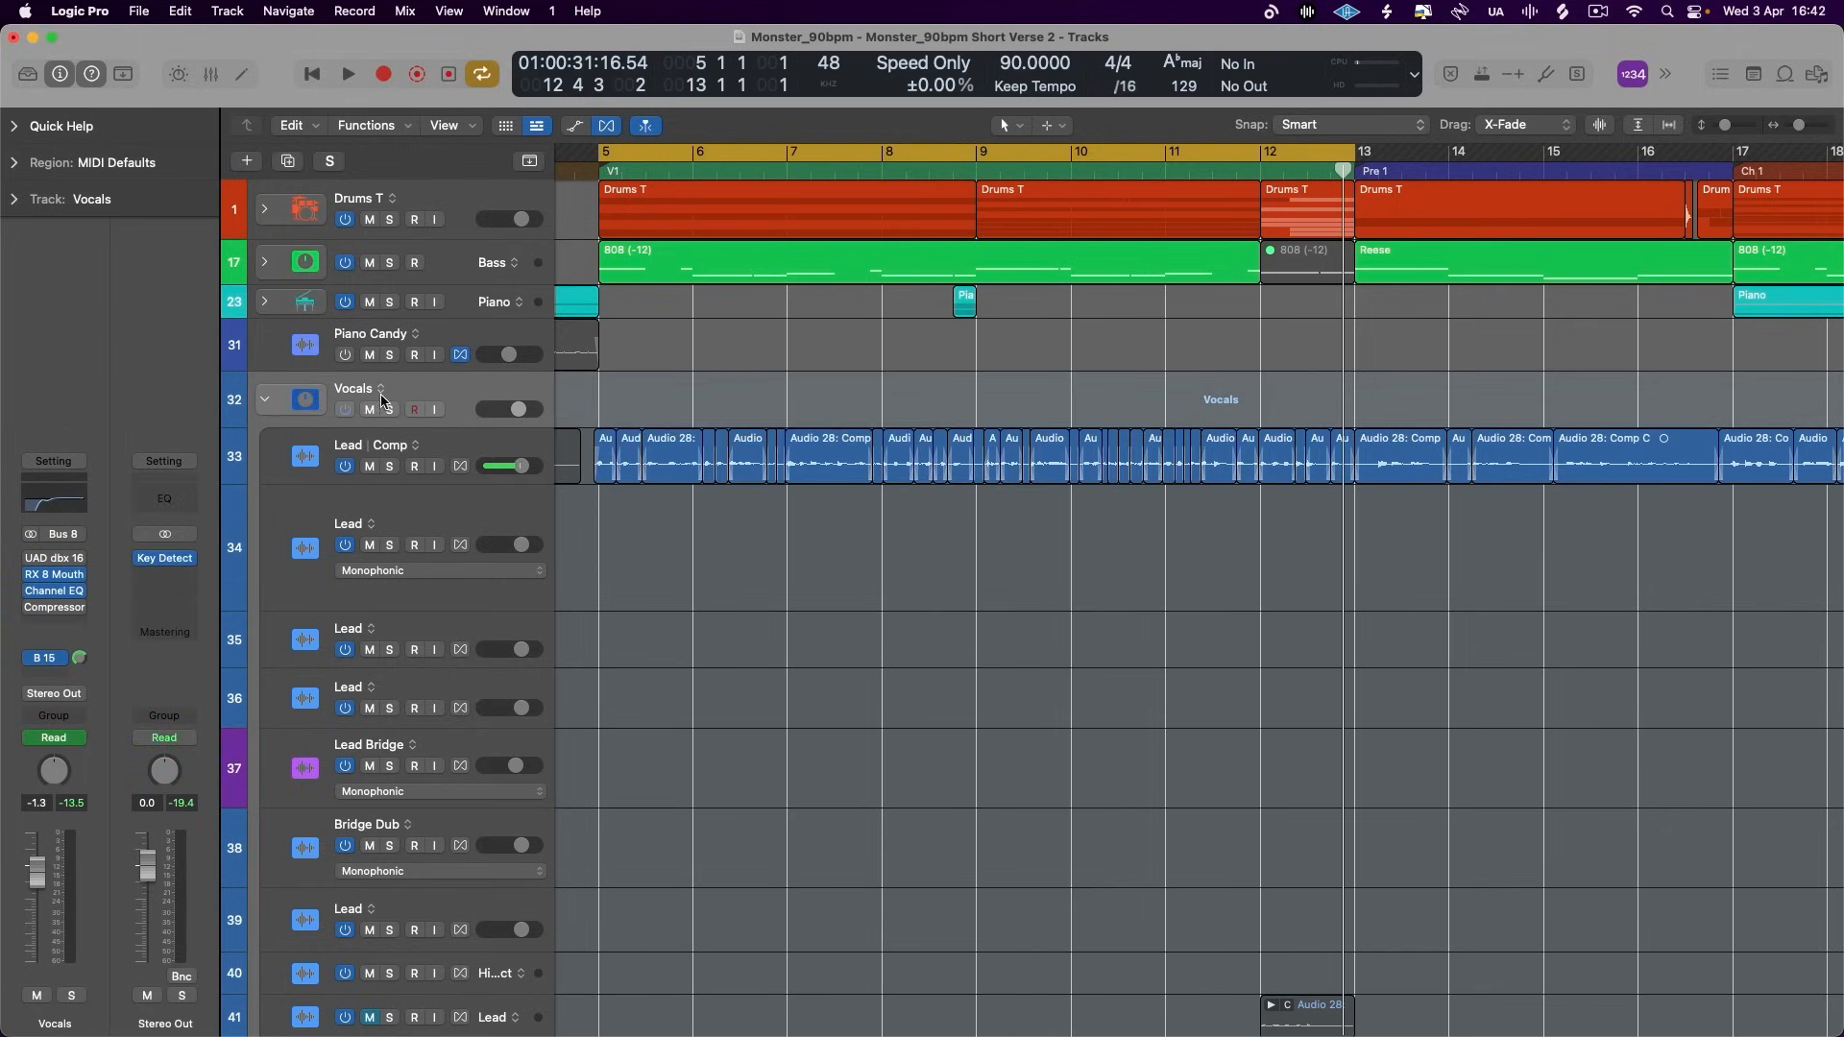
left_click(269, 403)
left_click(467, 191)
left_click_drag(413, 403, 238, 102)
- Switch off the Drums T Bus 14 and Vocals Bus 15 sends in the Mixer and play the verse without parallel compression
left_click(213, 77)
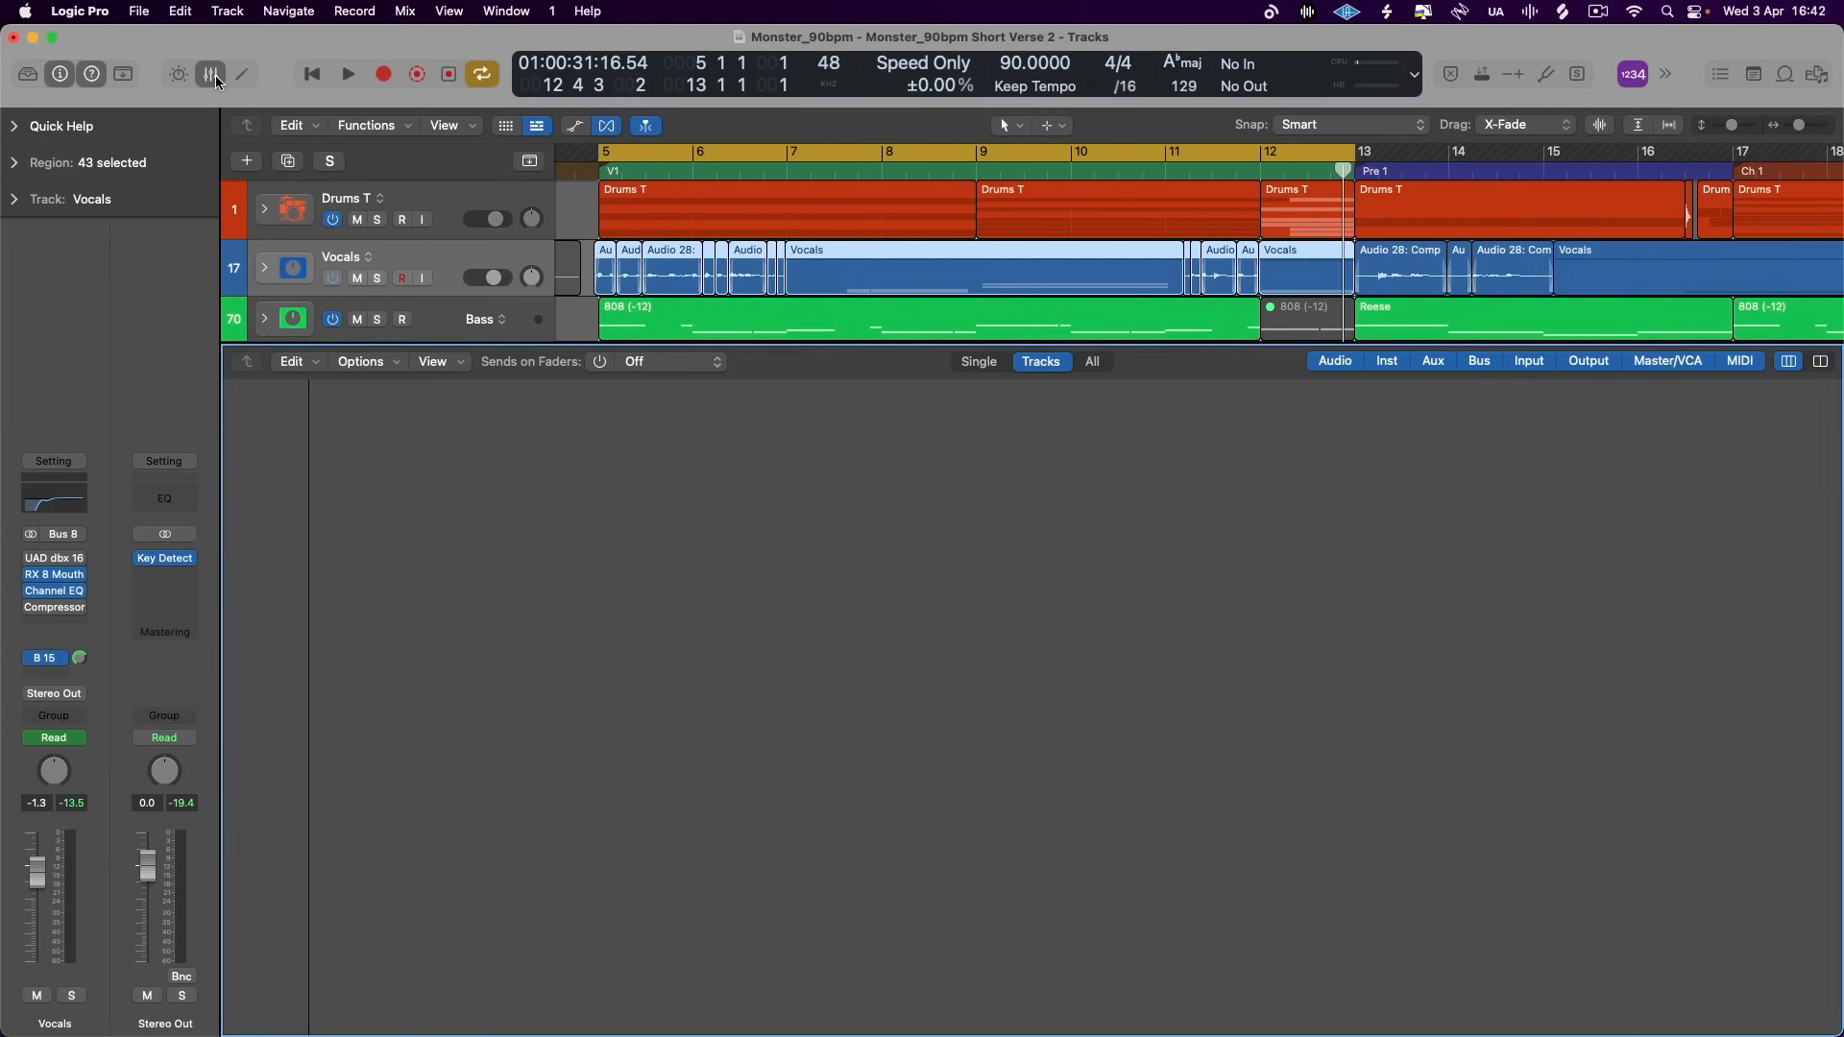
scroll(356, 660, "left", 3)
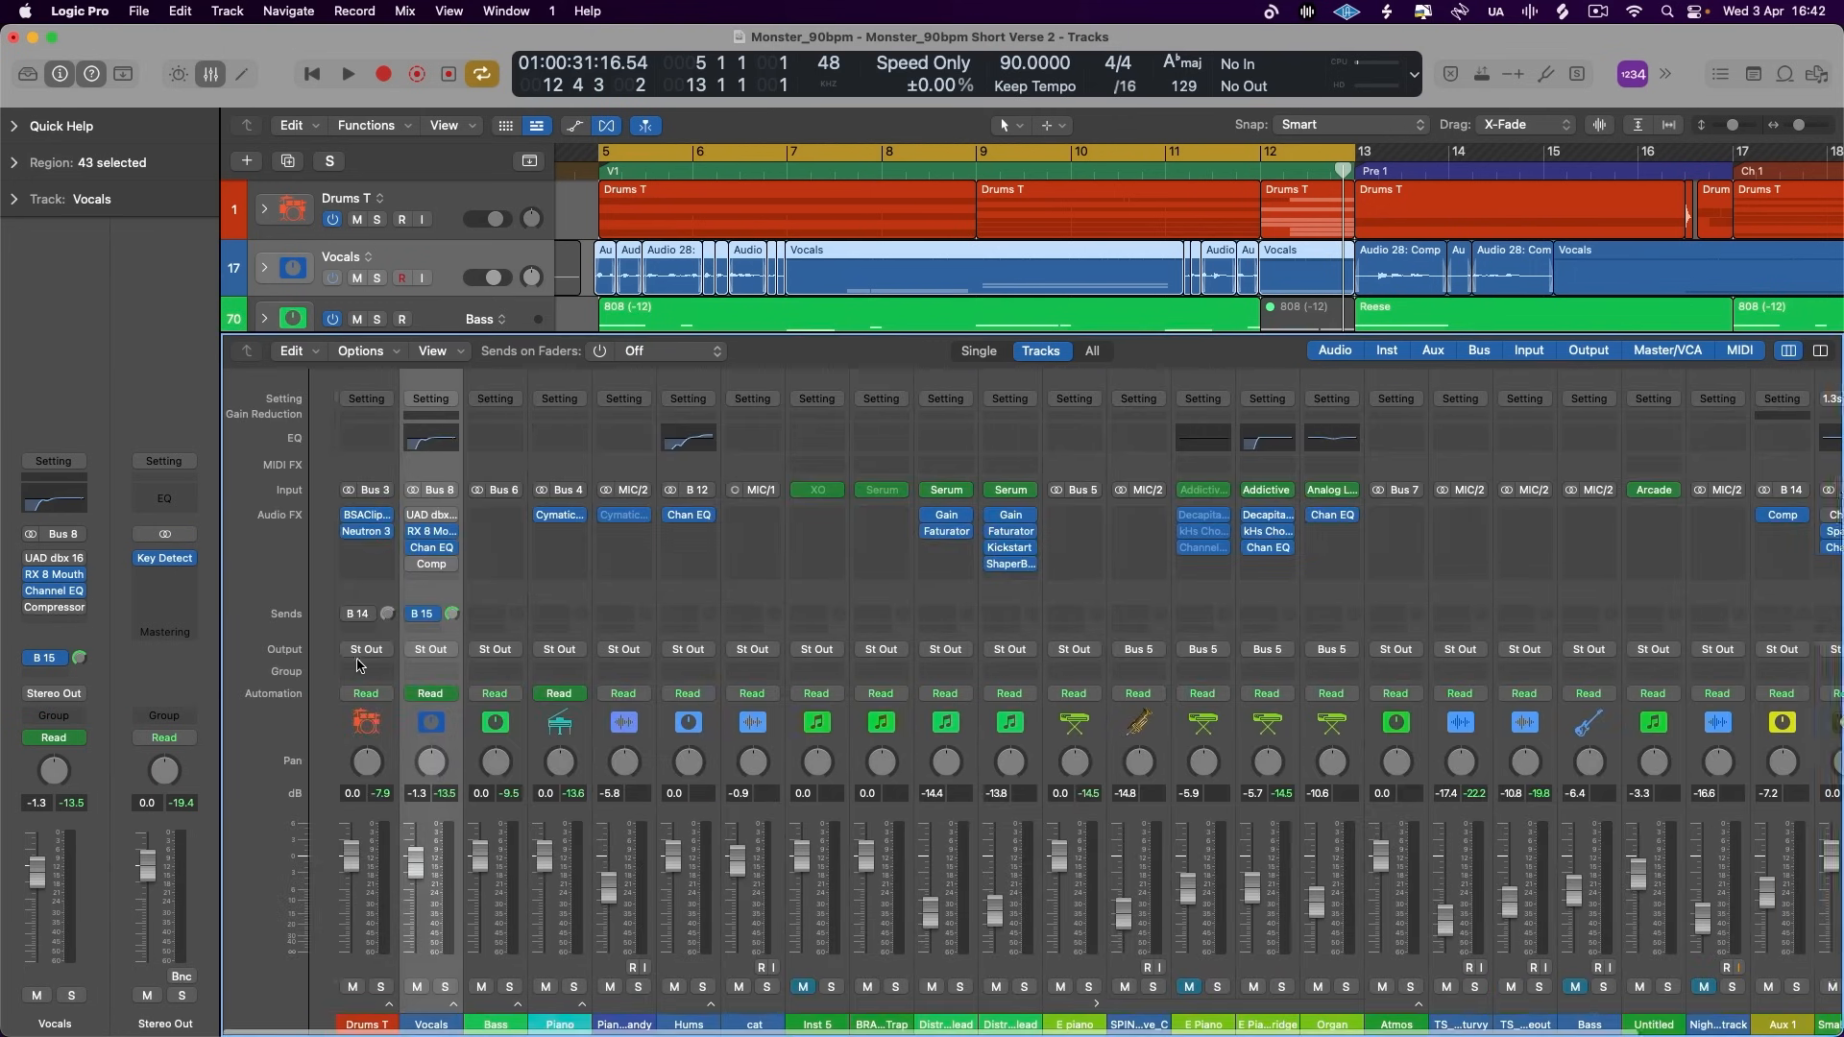
left_click(386, 615)
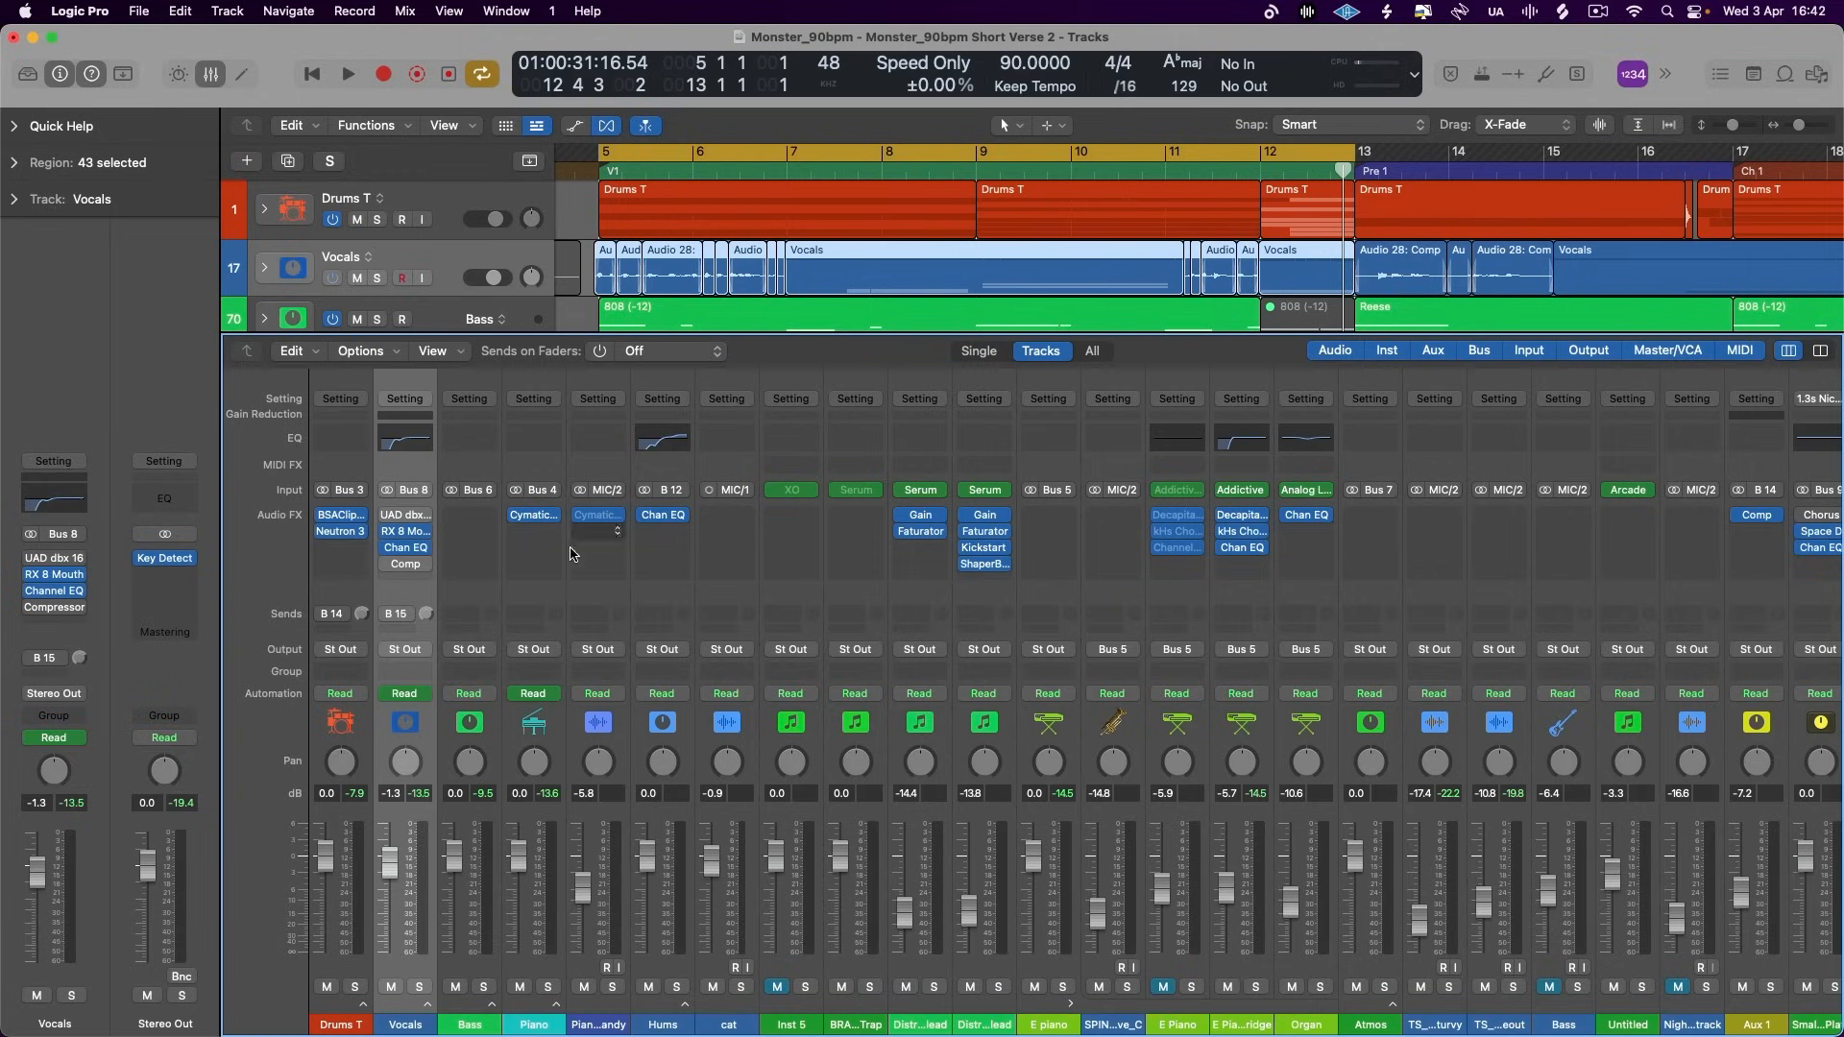
mouse_move(396, 615)
key("space")
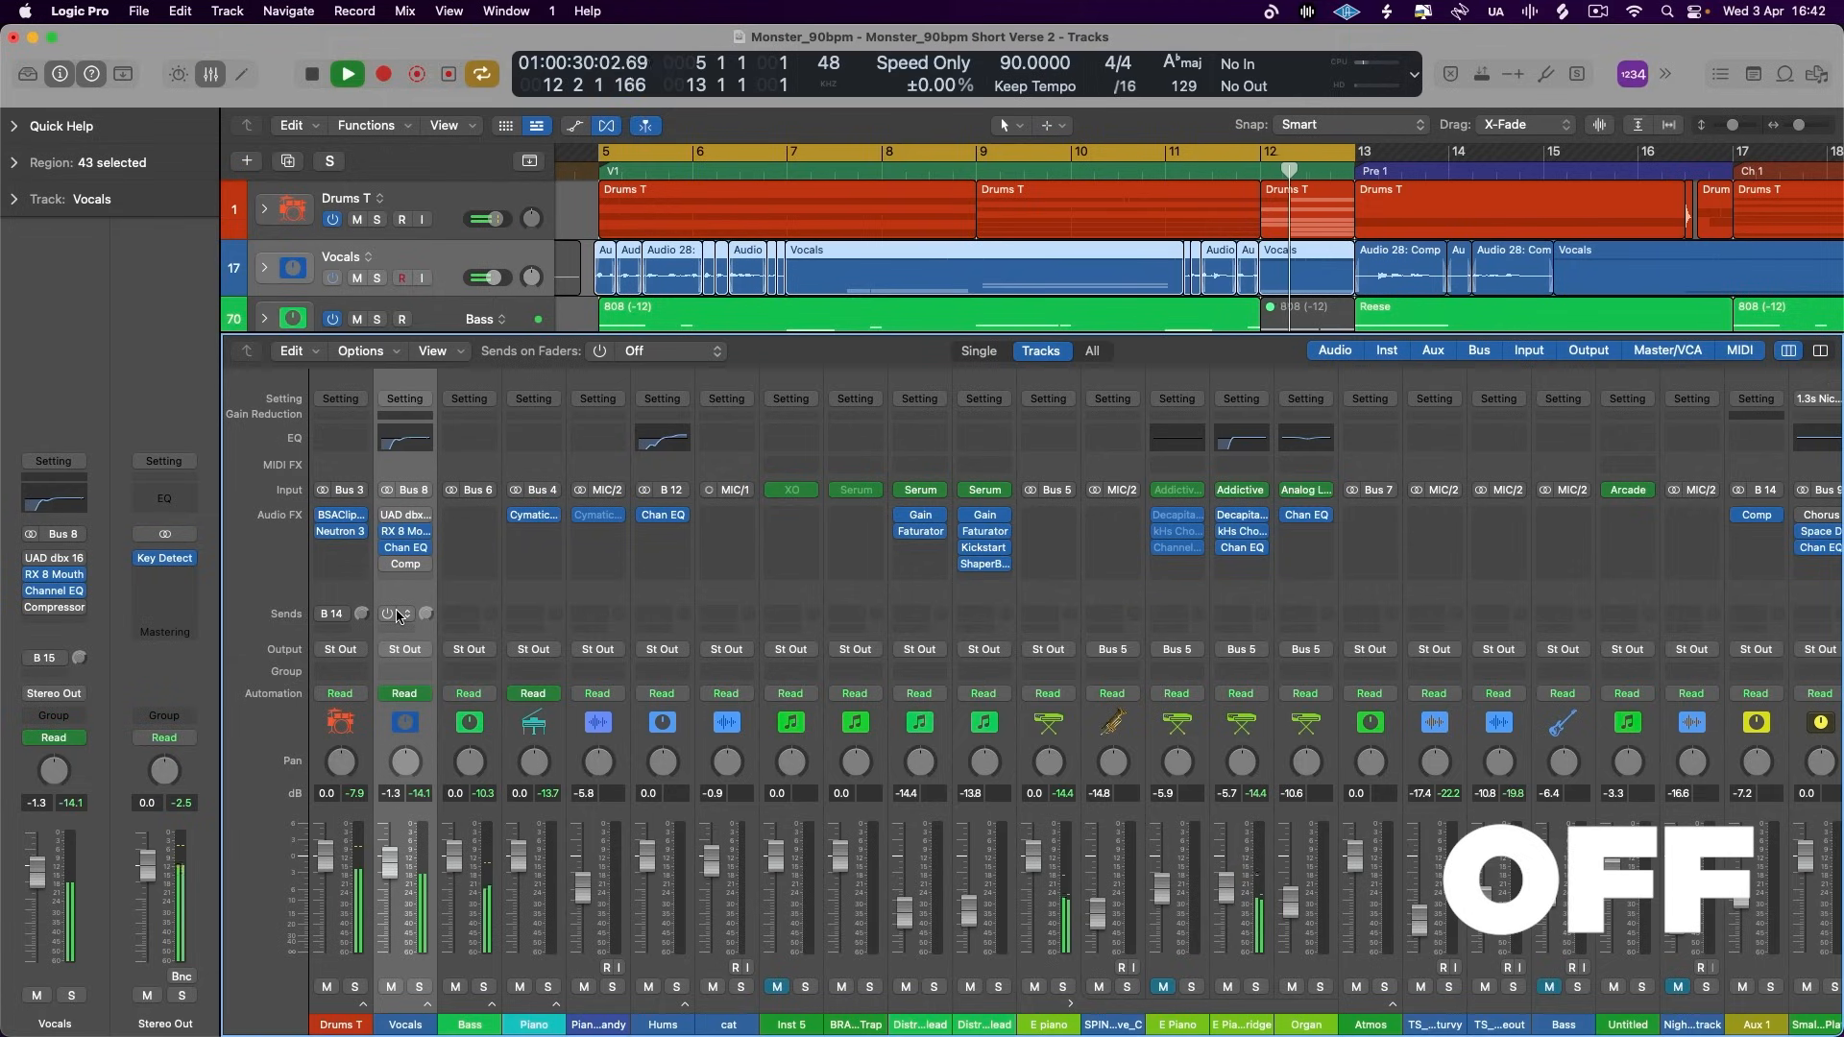
key("space")
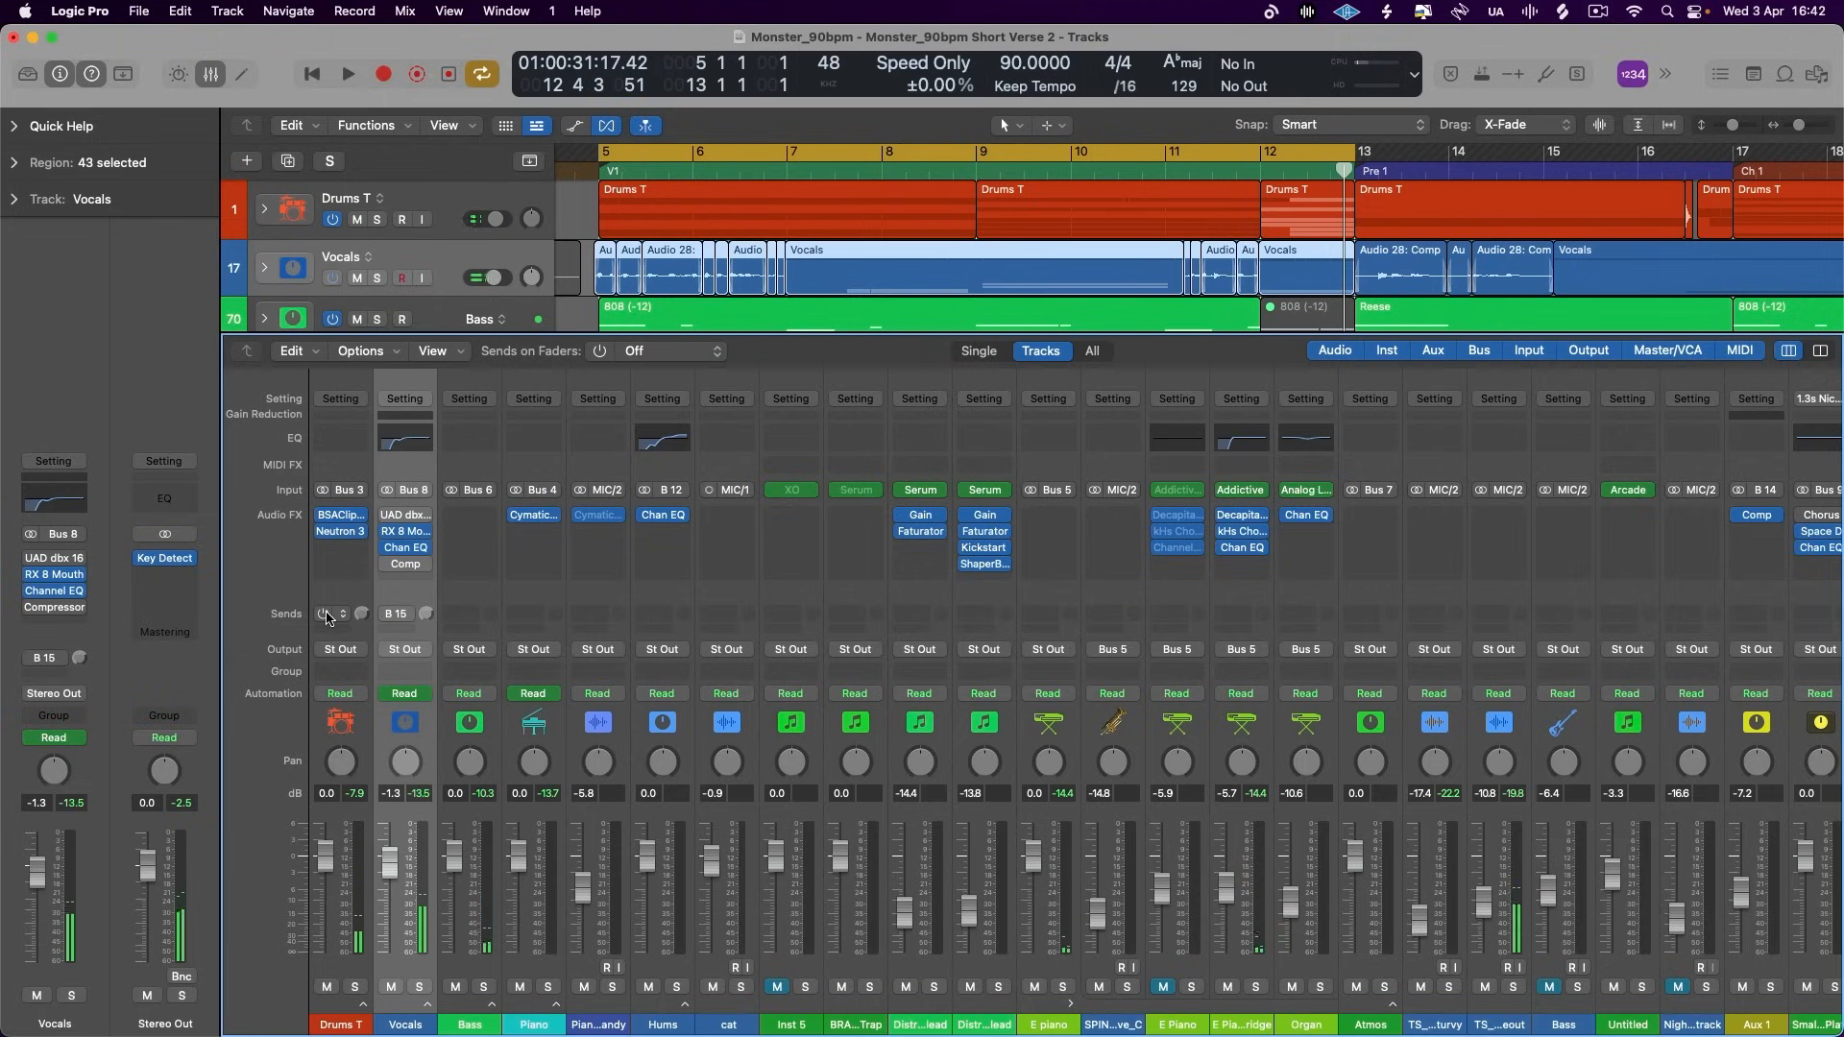
- Switch the Drums T Bus 14 and Vocals Bus 15 sends back on and replay the verse with parallel compression
left_click_drag(326, 613, 389, 614)
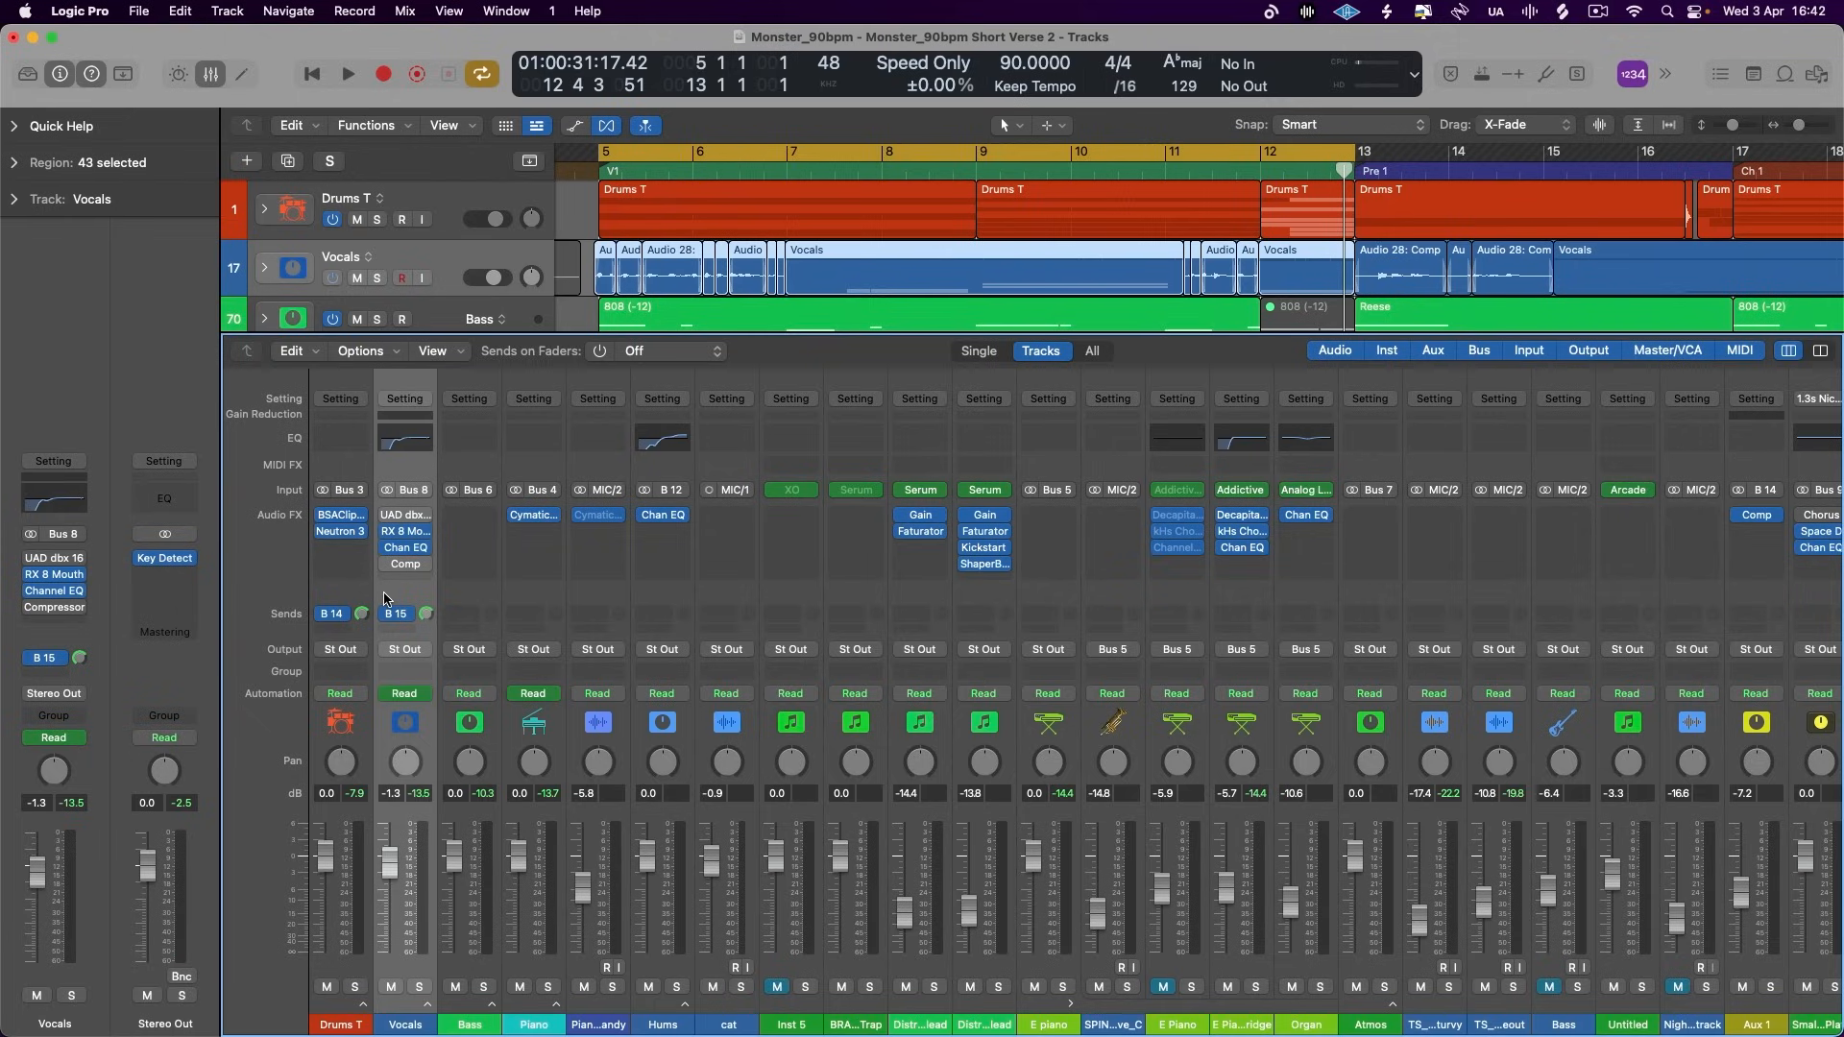
key("space")
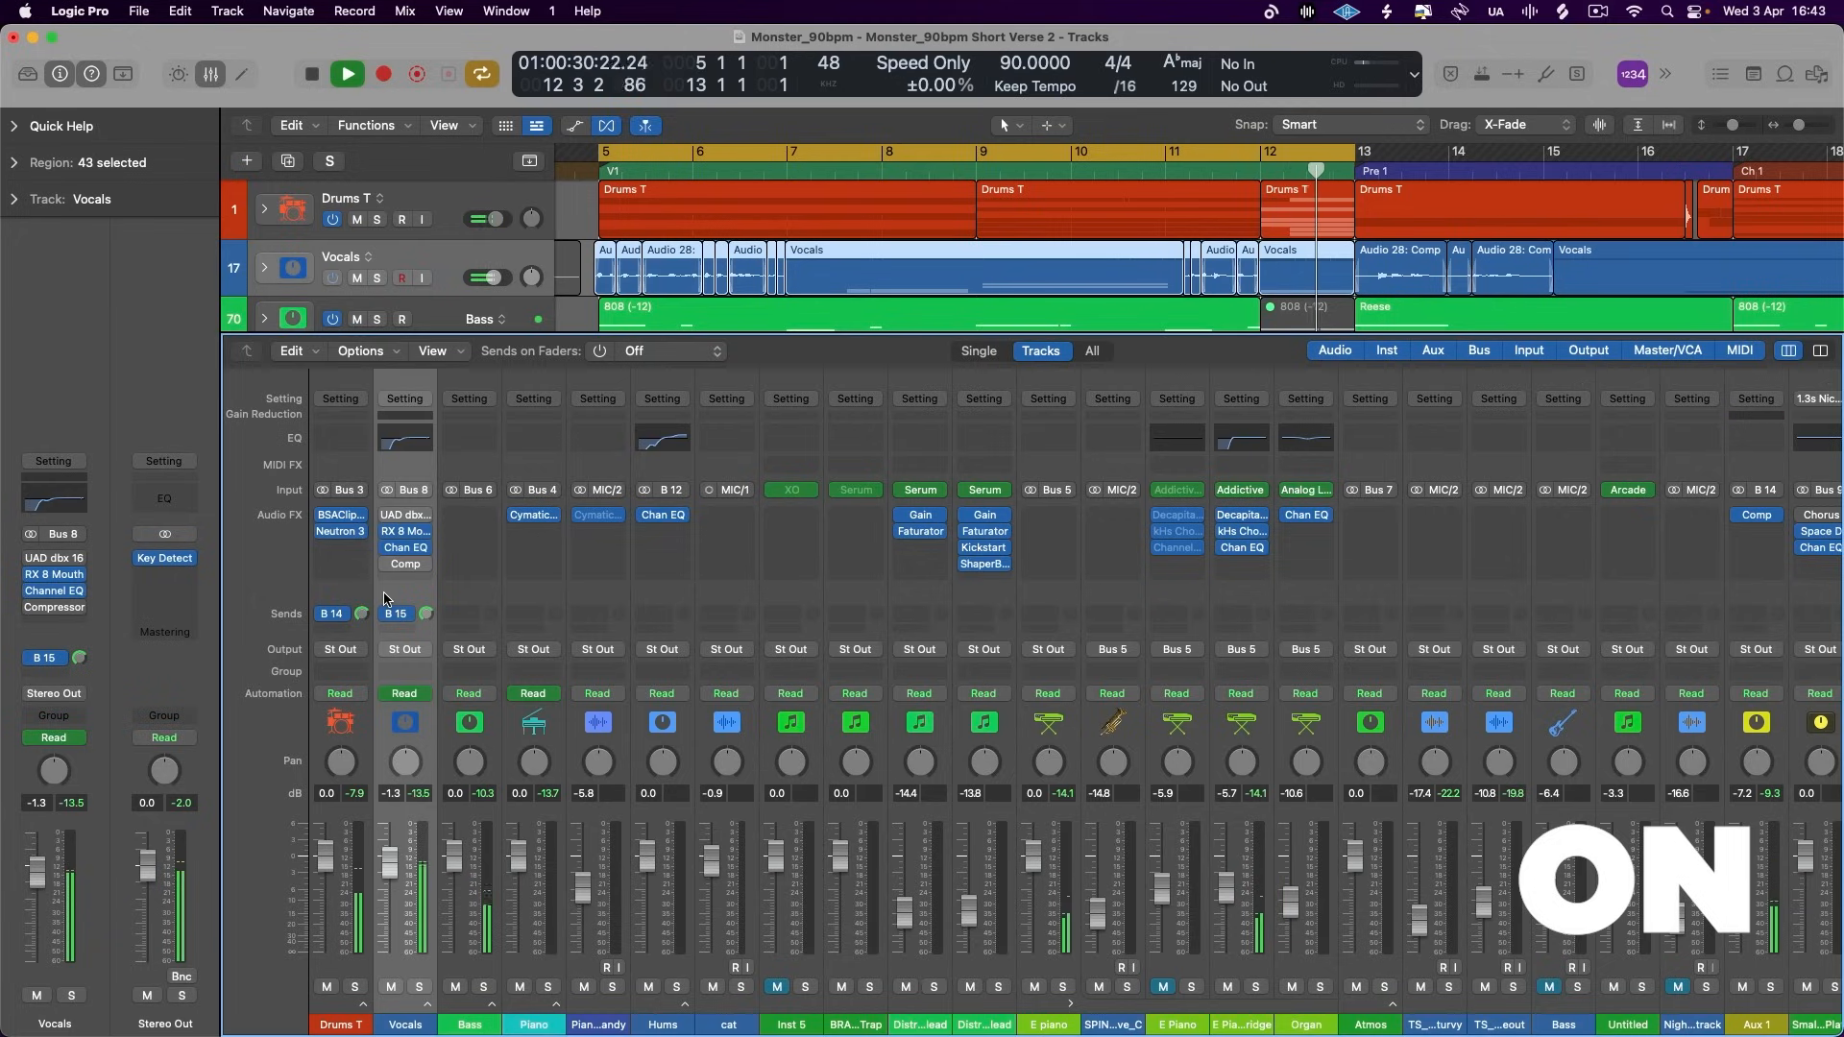
key("space")
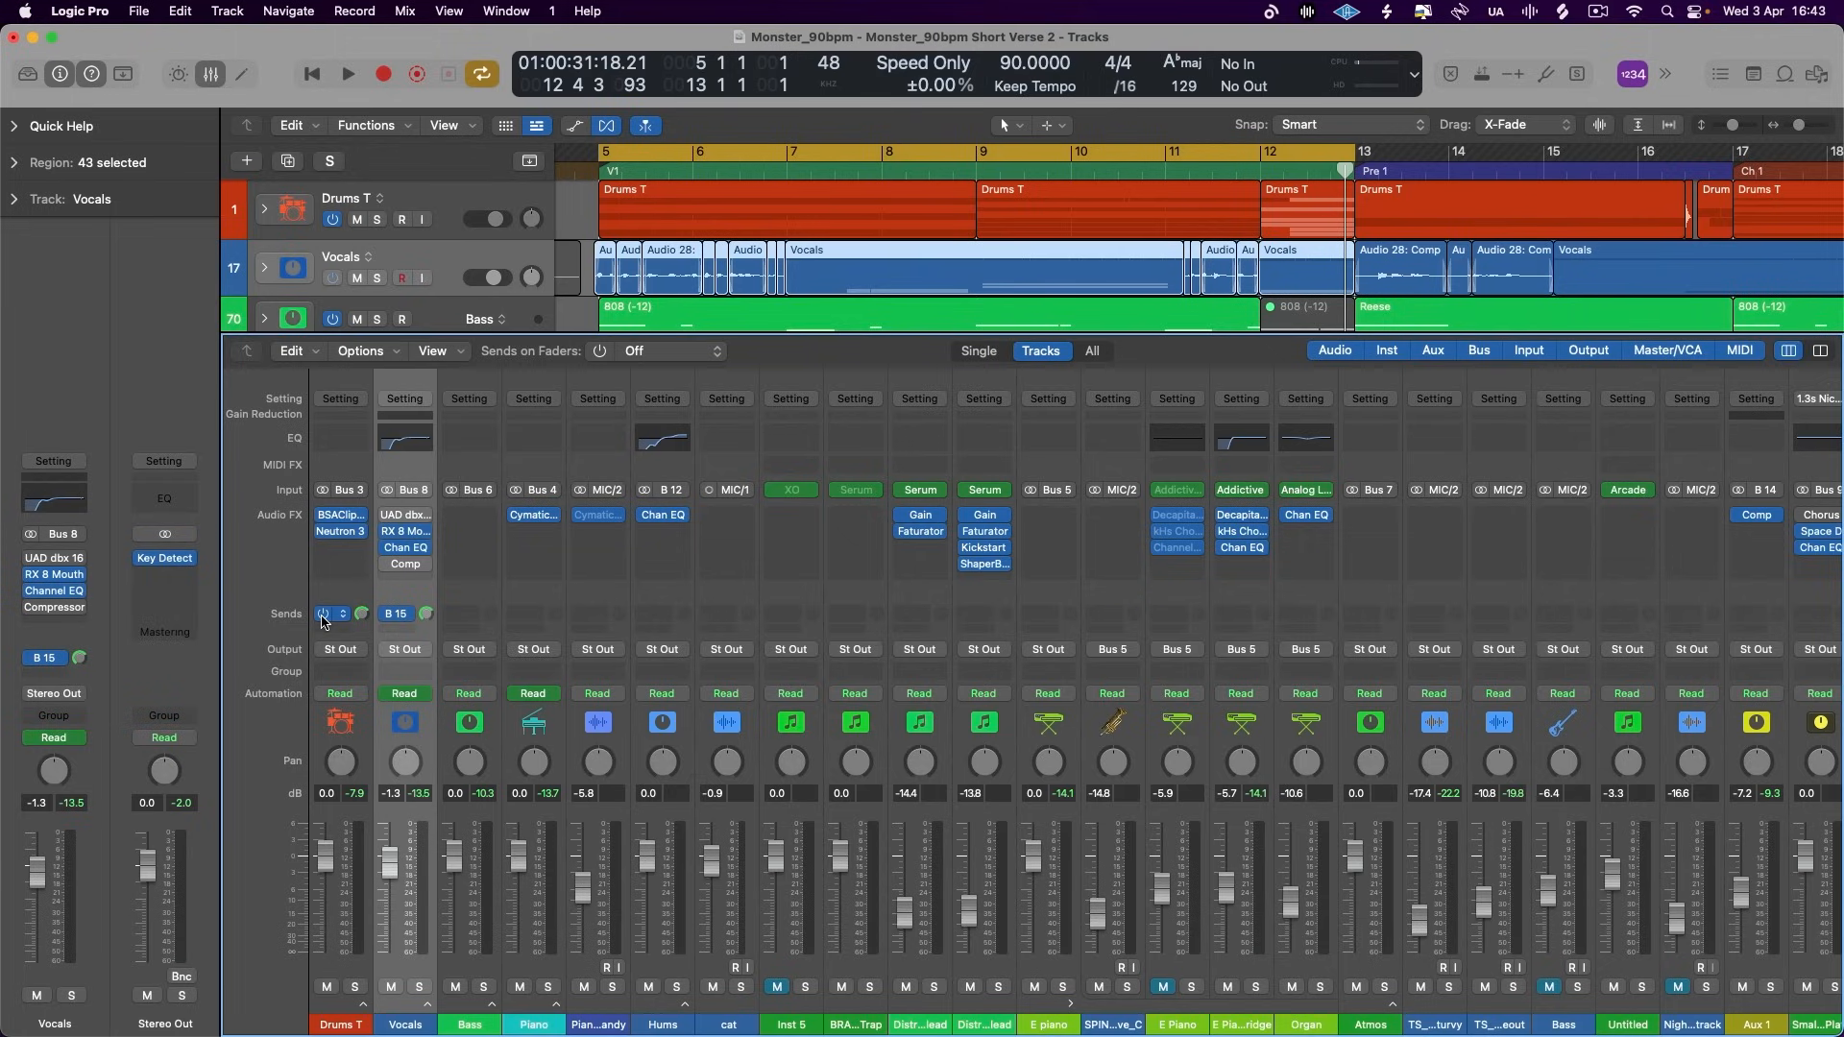
- Toggle the Drums T and Vocals parallel sends off and on together during playback, leaving both on before stopping
key("space")
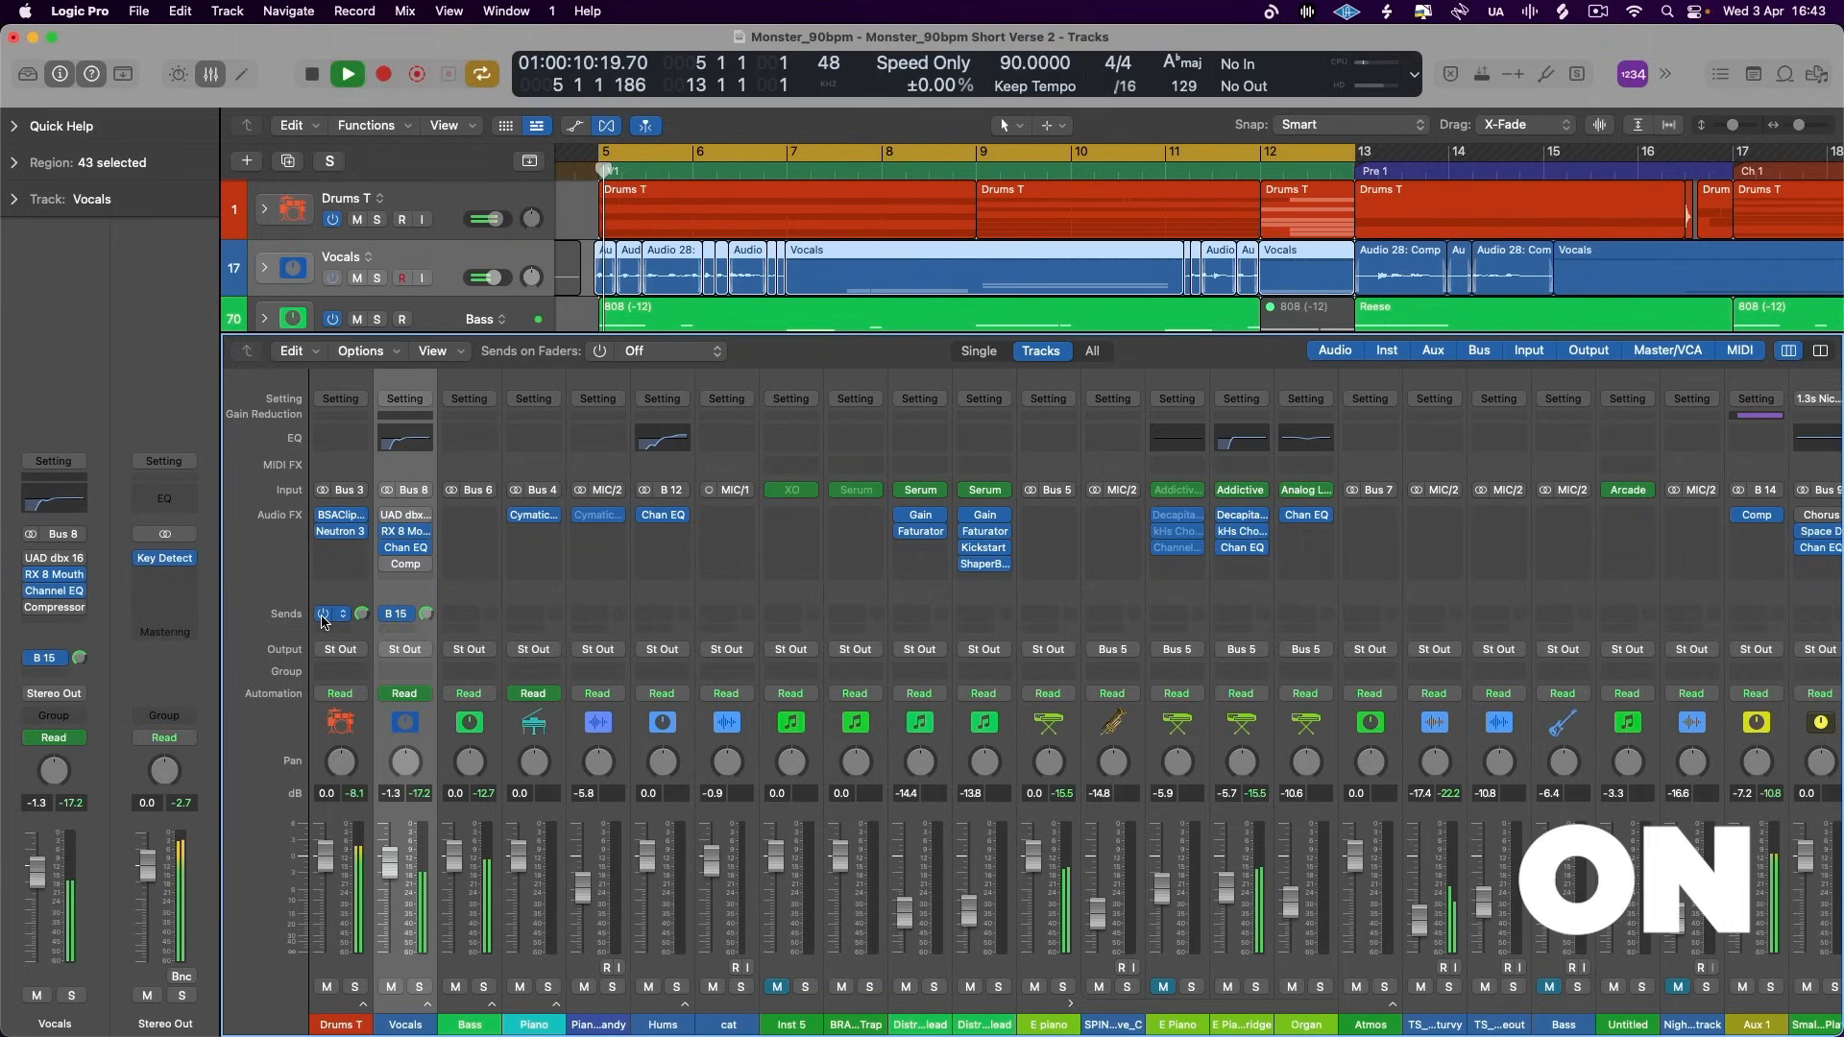
left_click(409, 618, "alt")
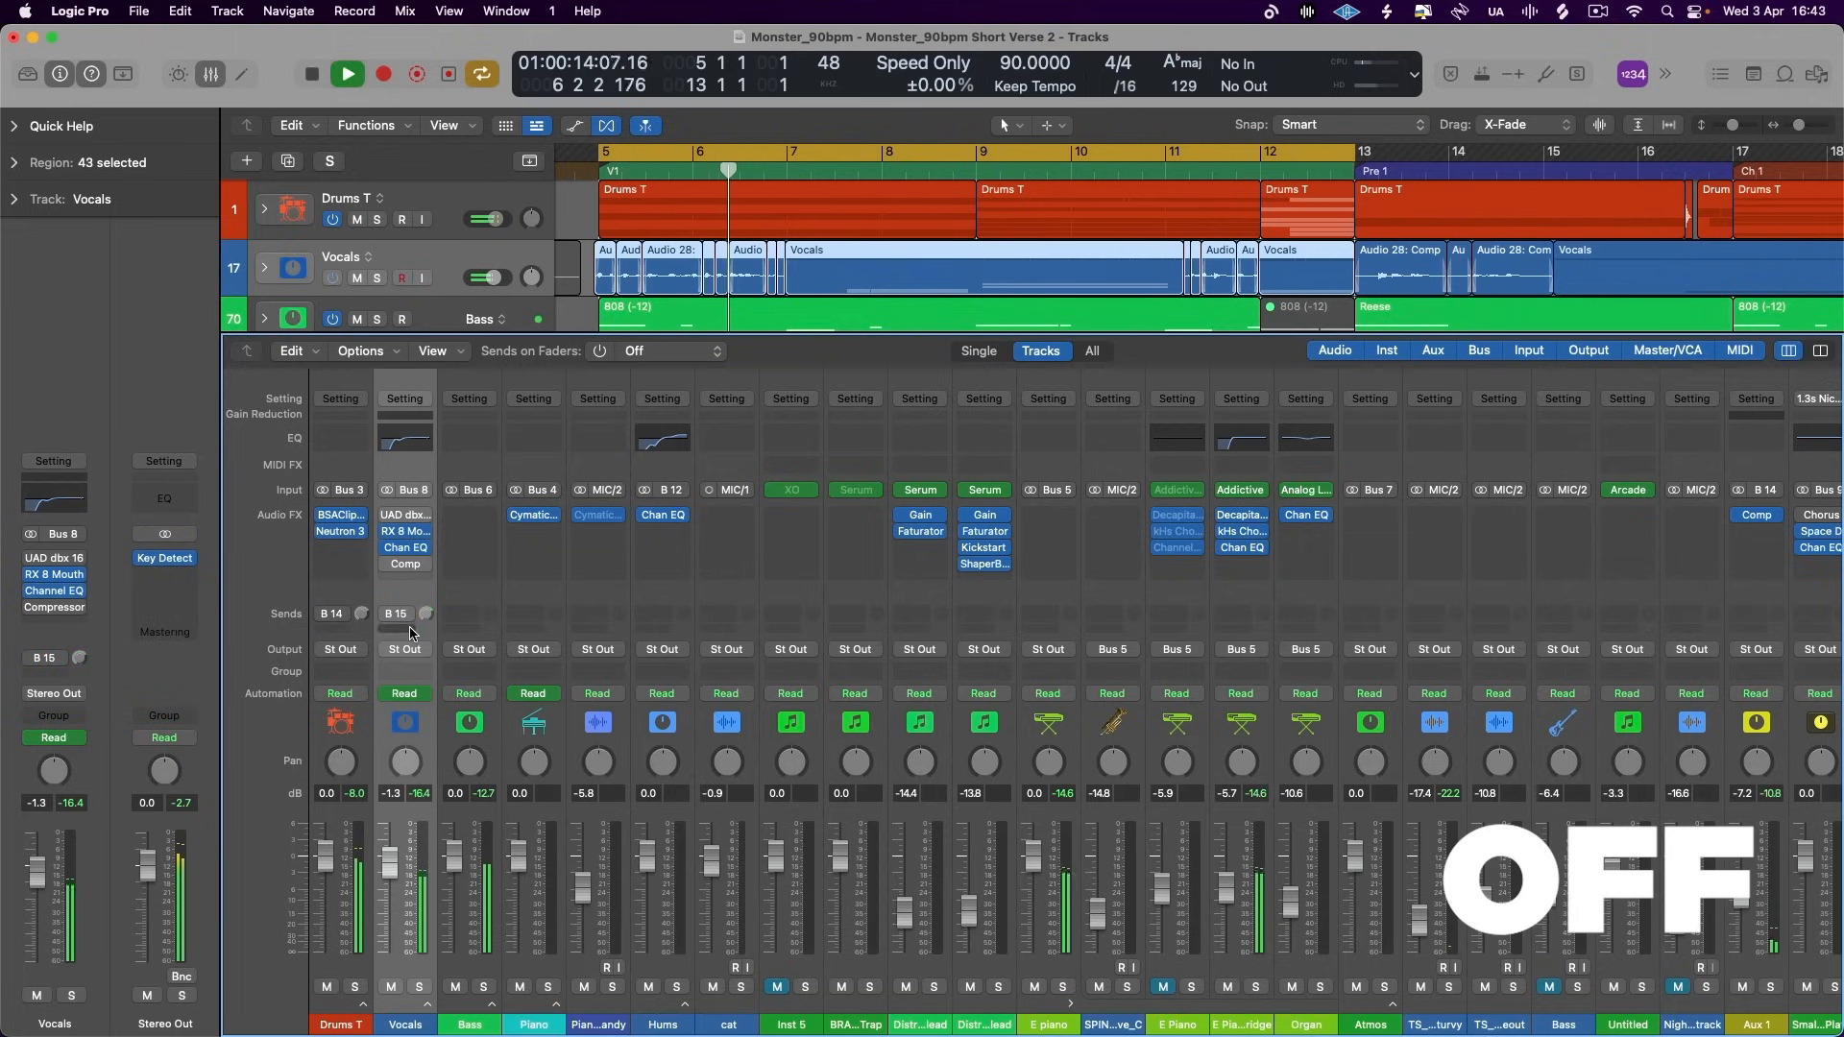
left_click(386, 619, "alt")
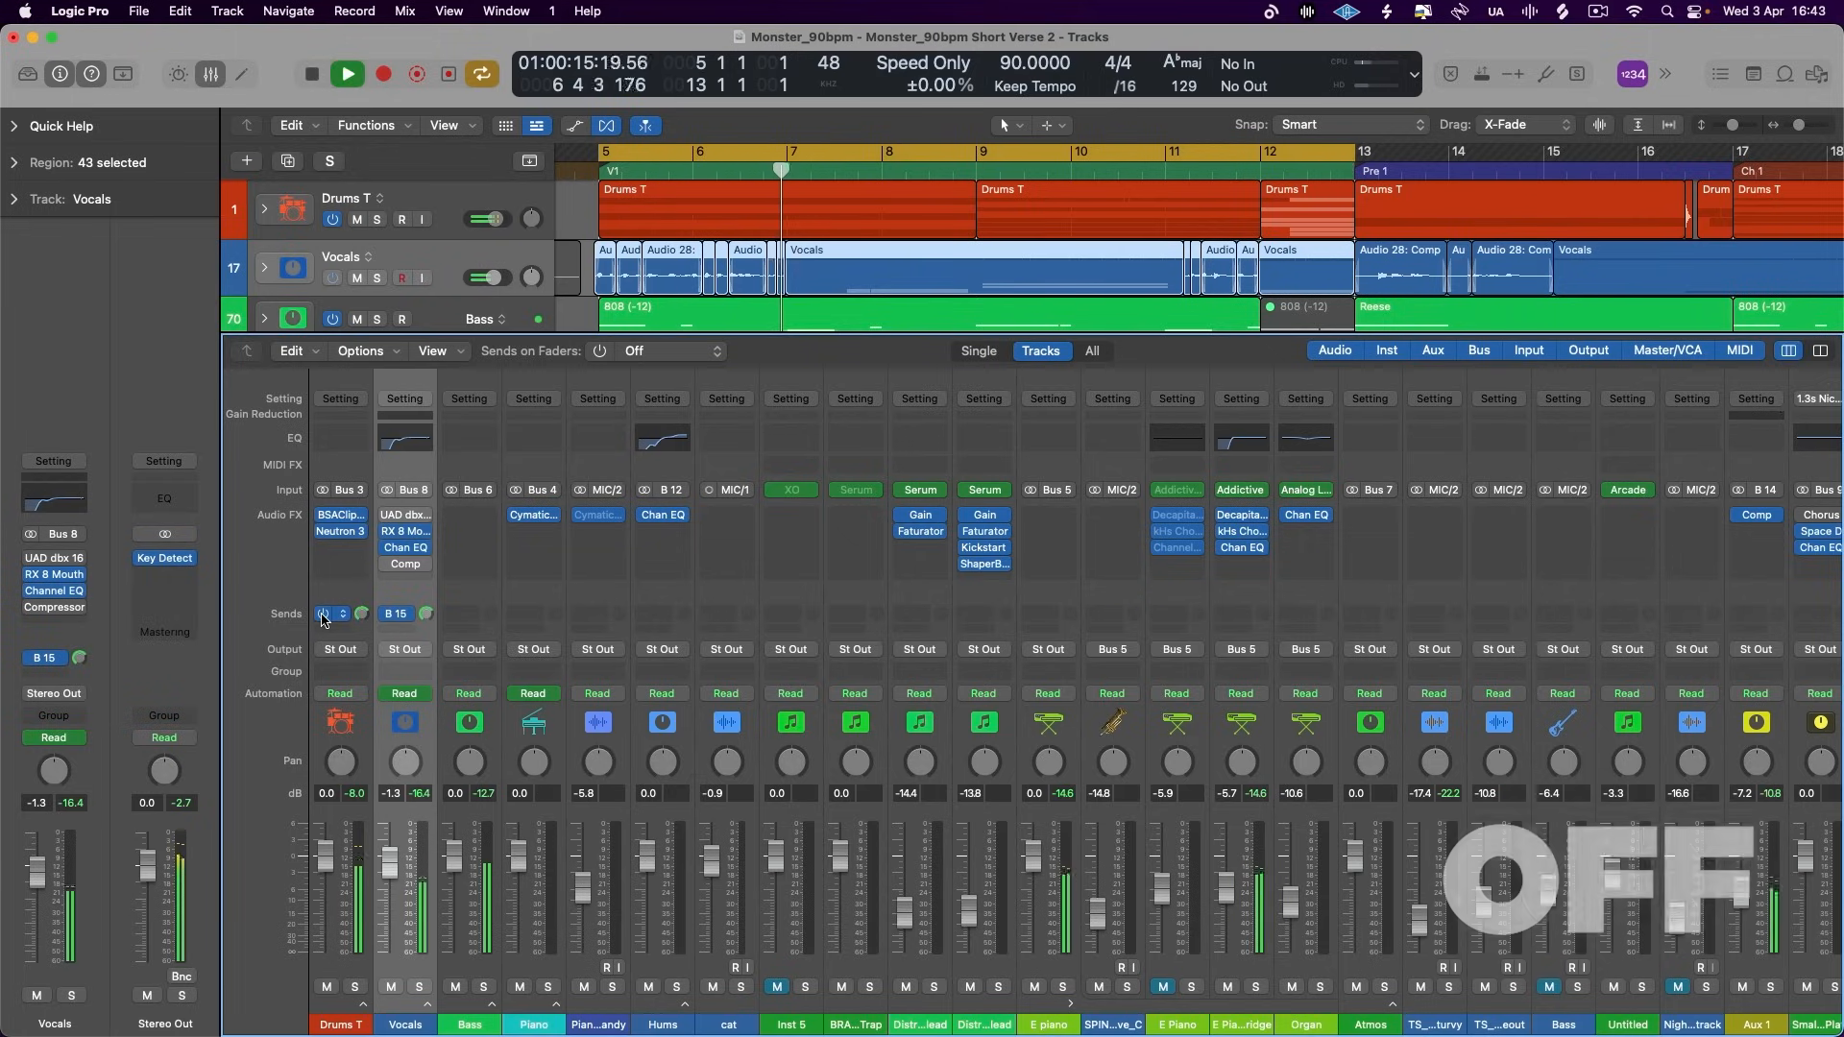
left_click(388, 615, "alt")
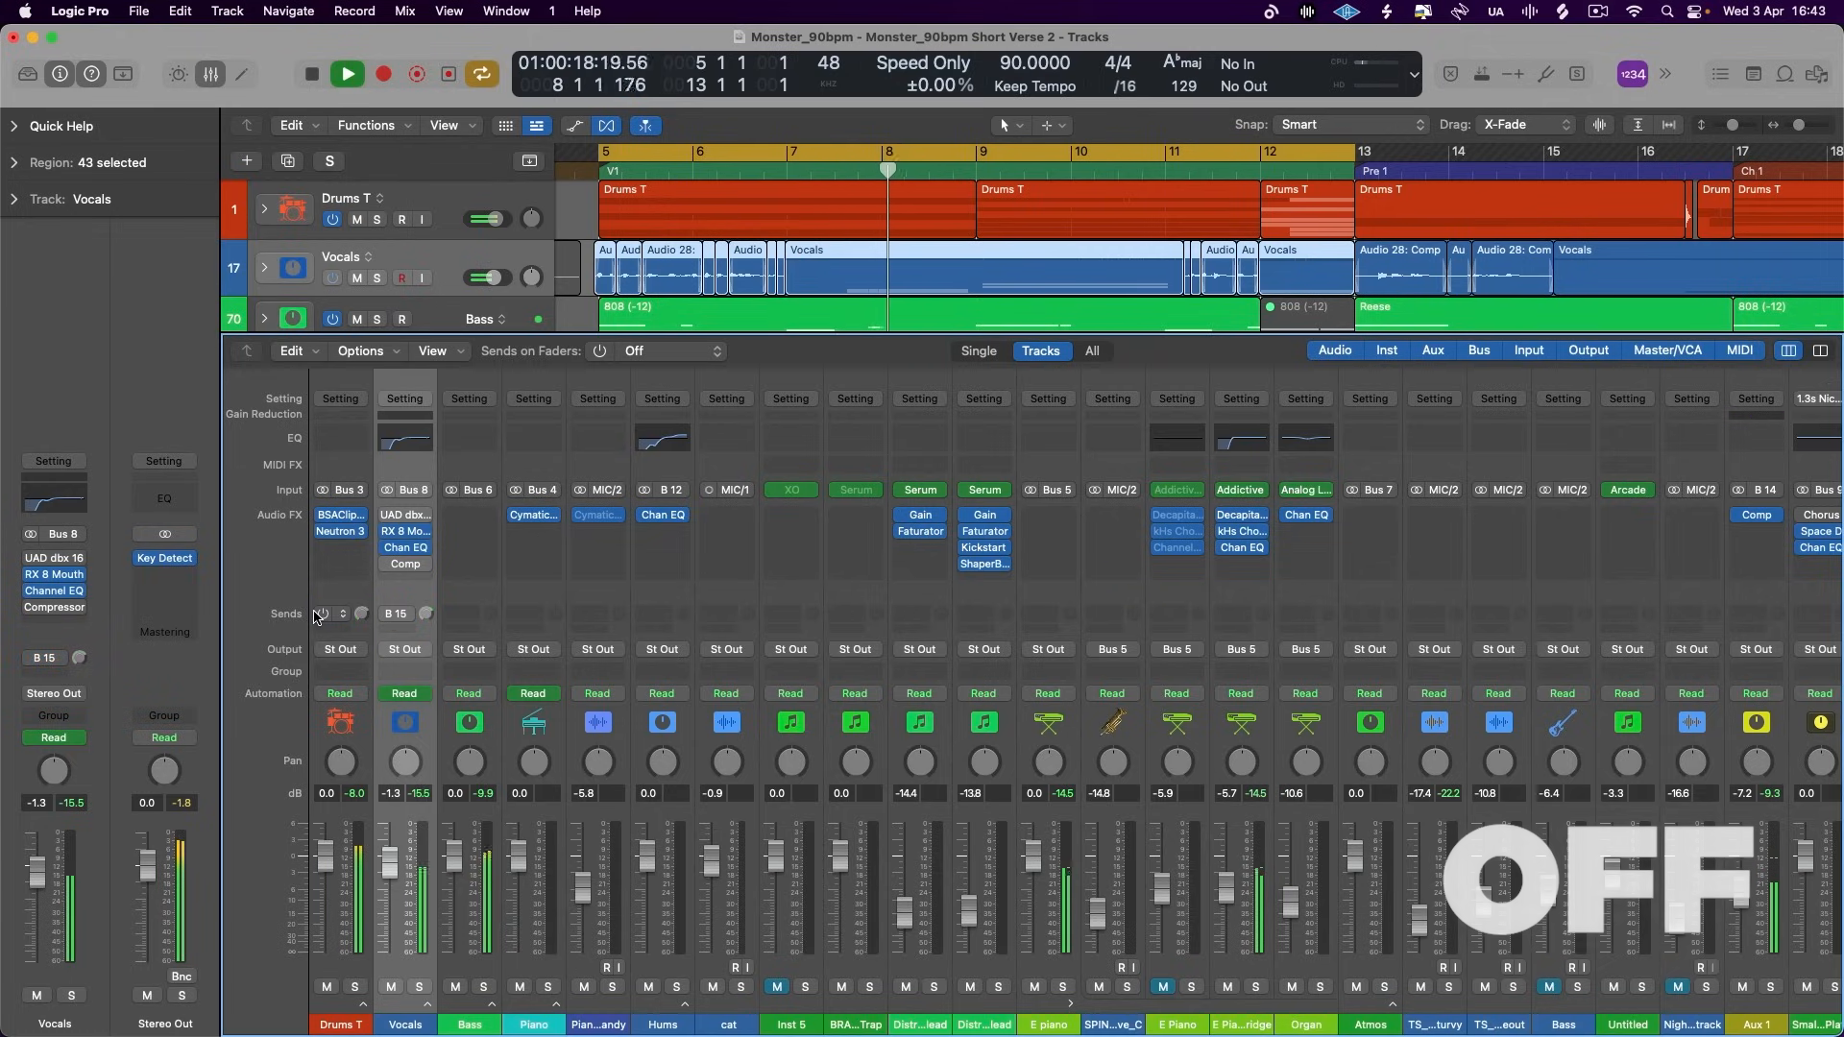
left_click(388, 614, "alt")
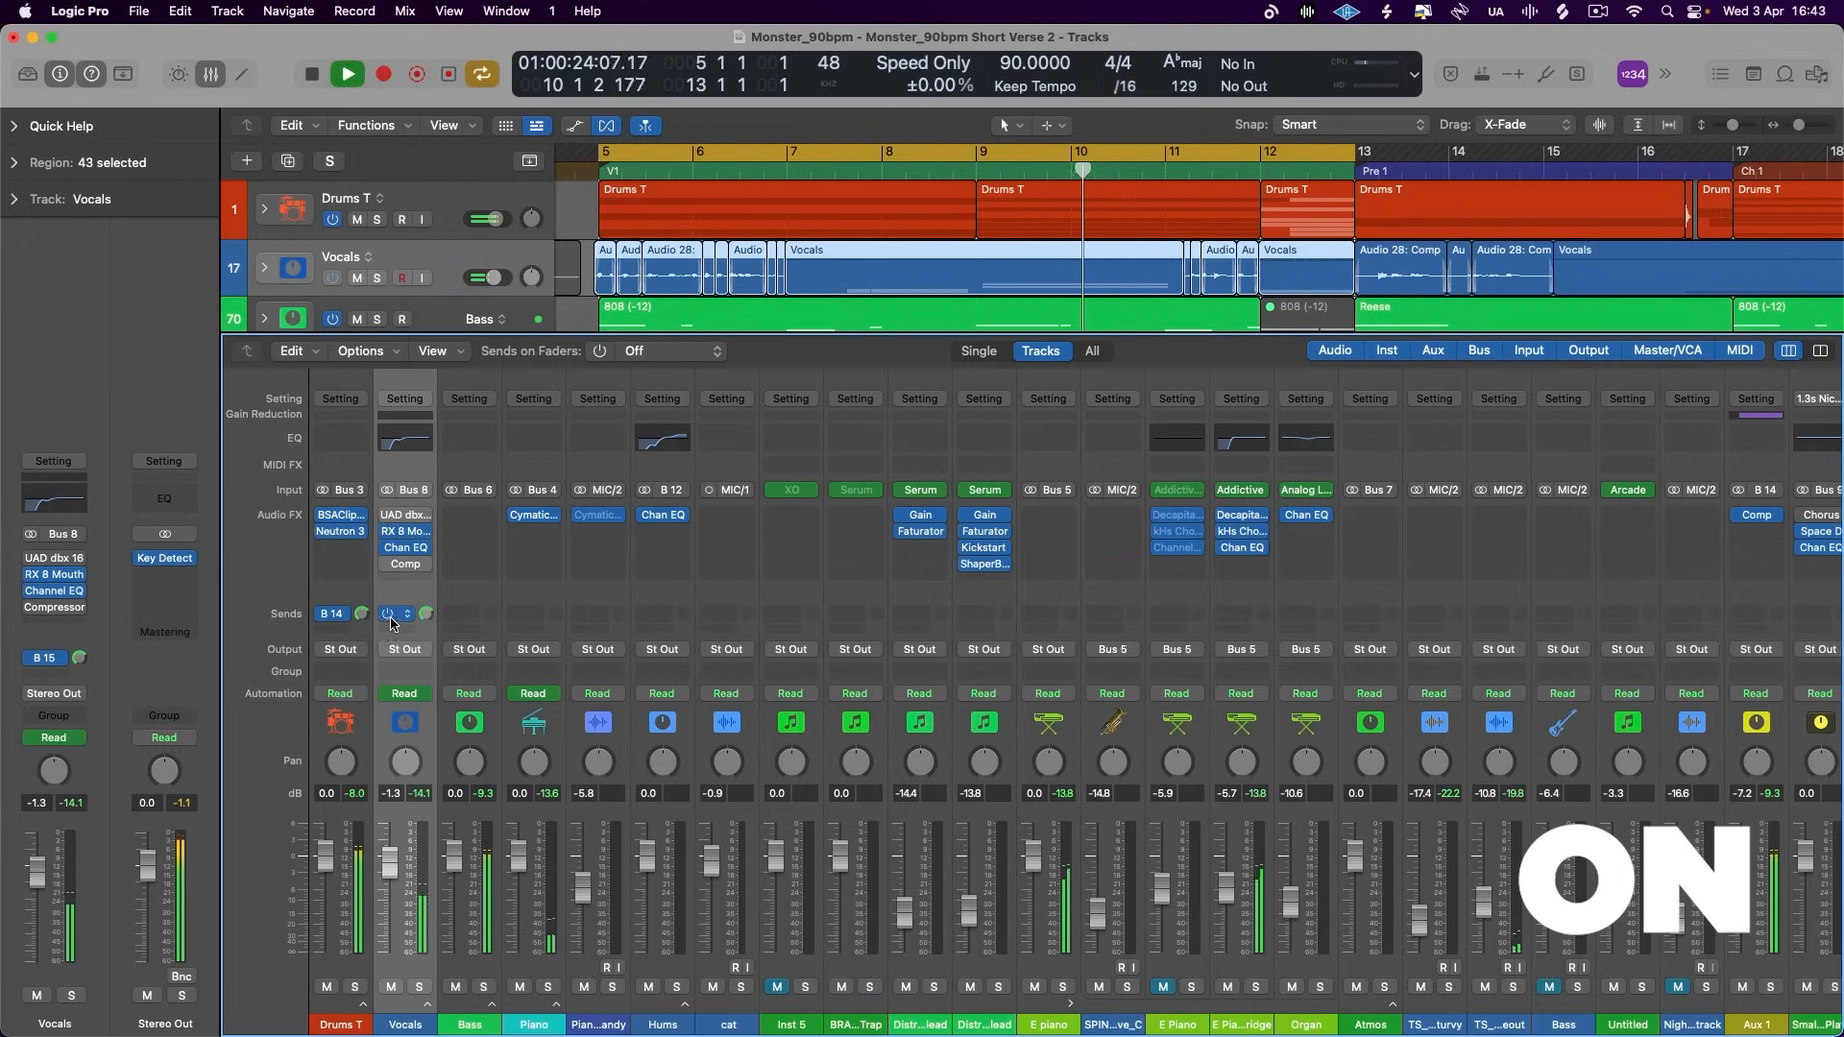
left_click(324, 615, "alt")
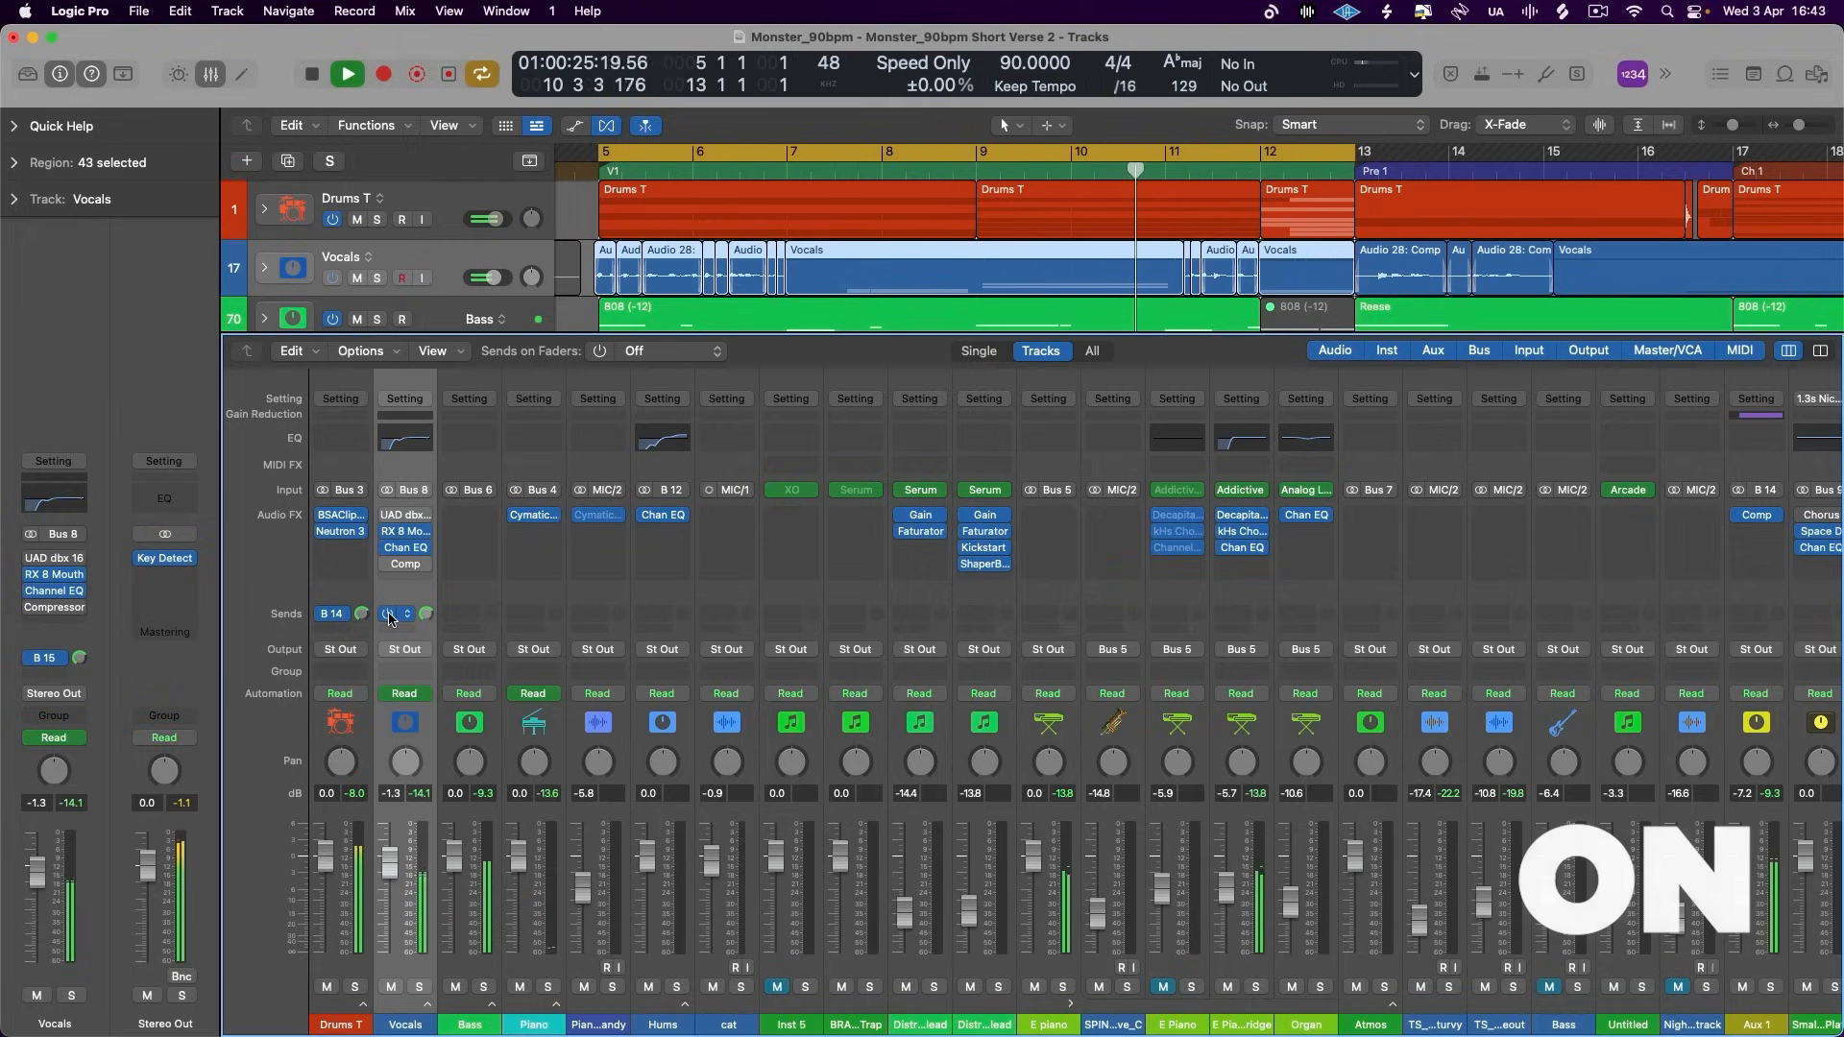
left_click(324, 616, "alt")
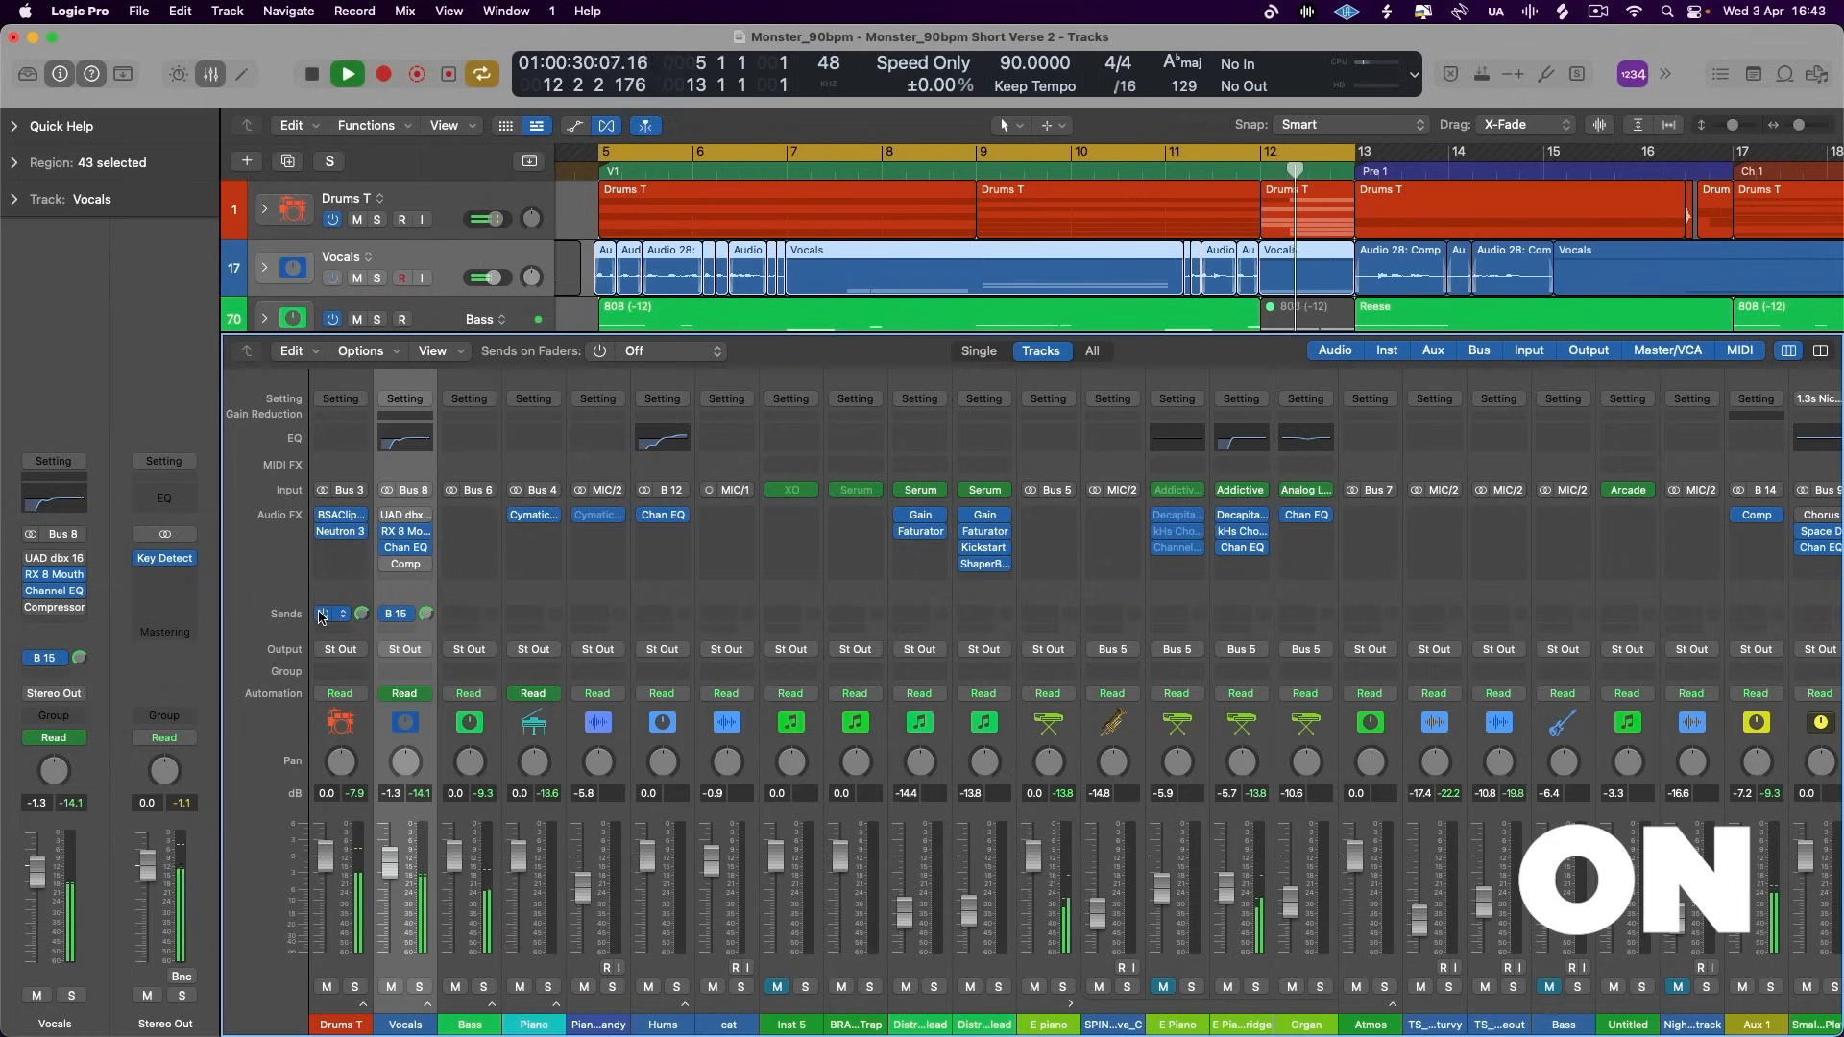
key("space")
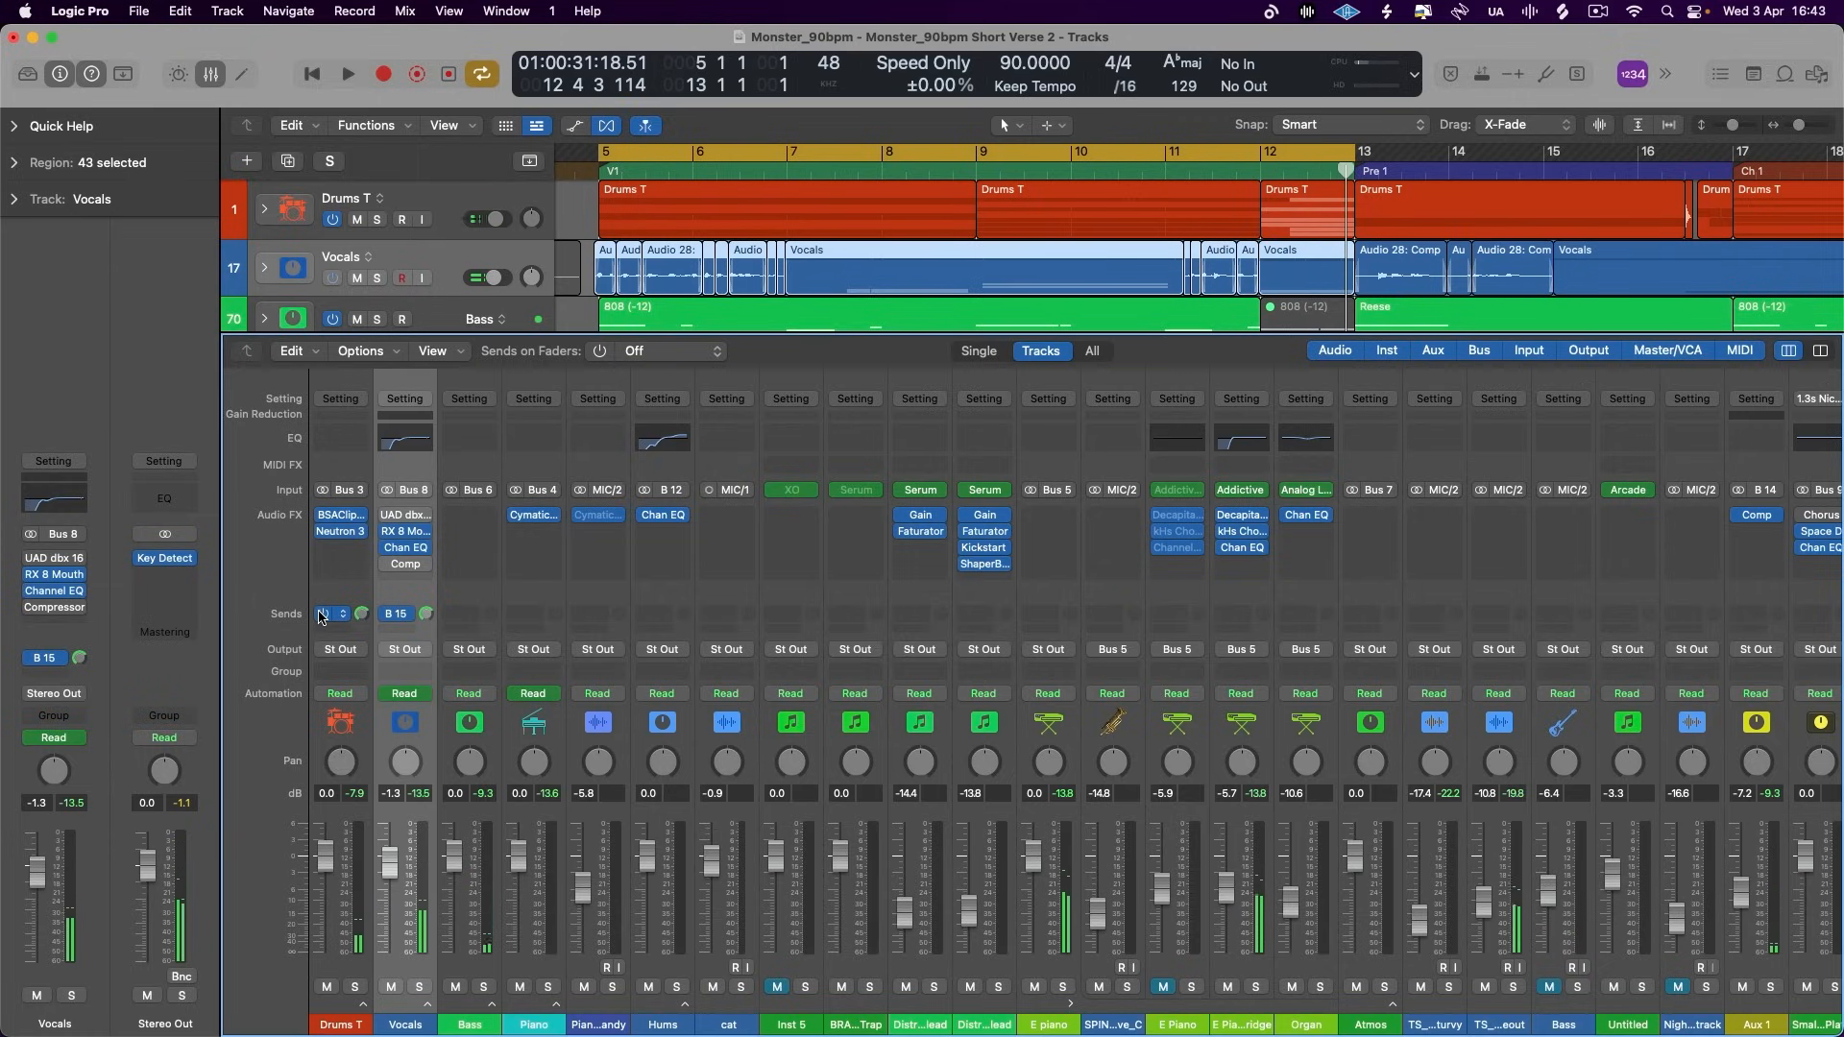
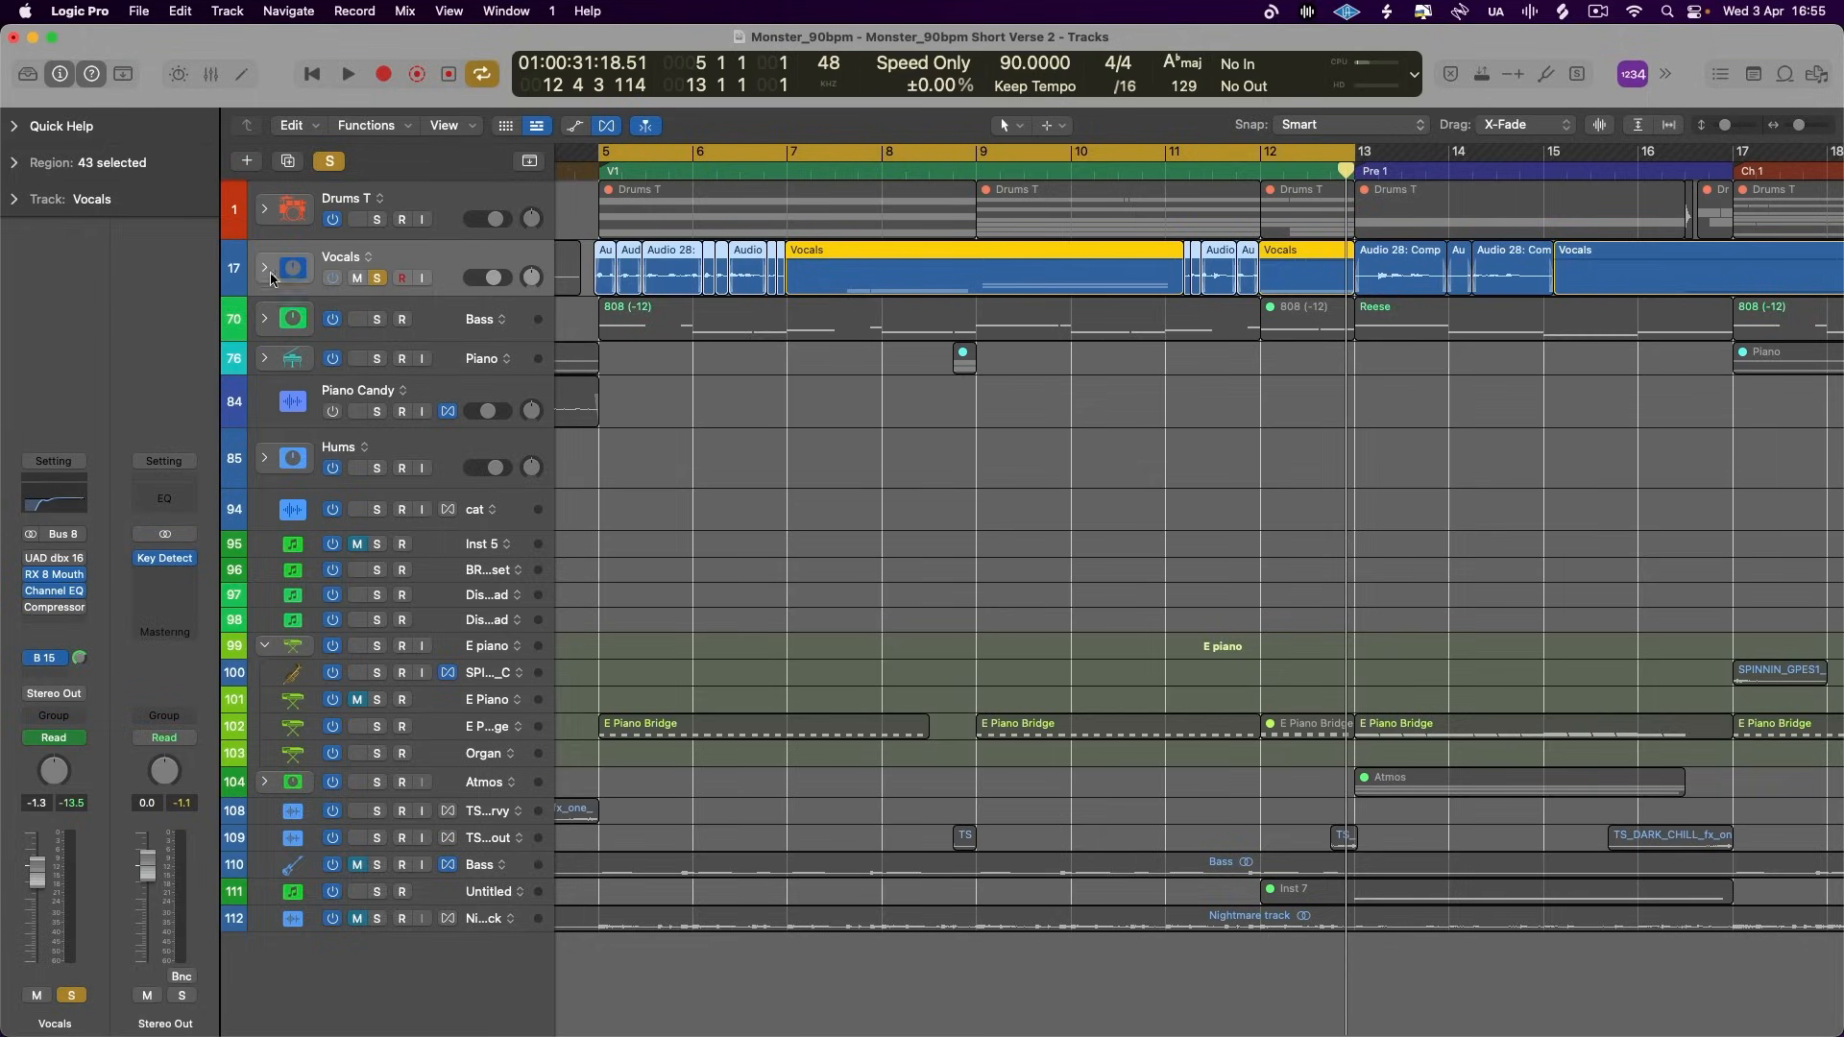
- Expand the Vocals stack, add a Bus 18 send to the Lead Comp track and name its aux Rev Delay
left_click(432, 315)
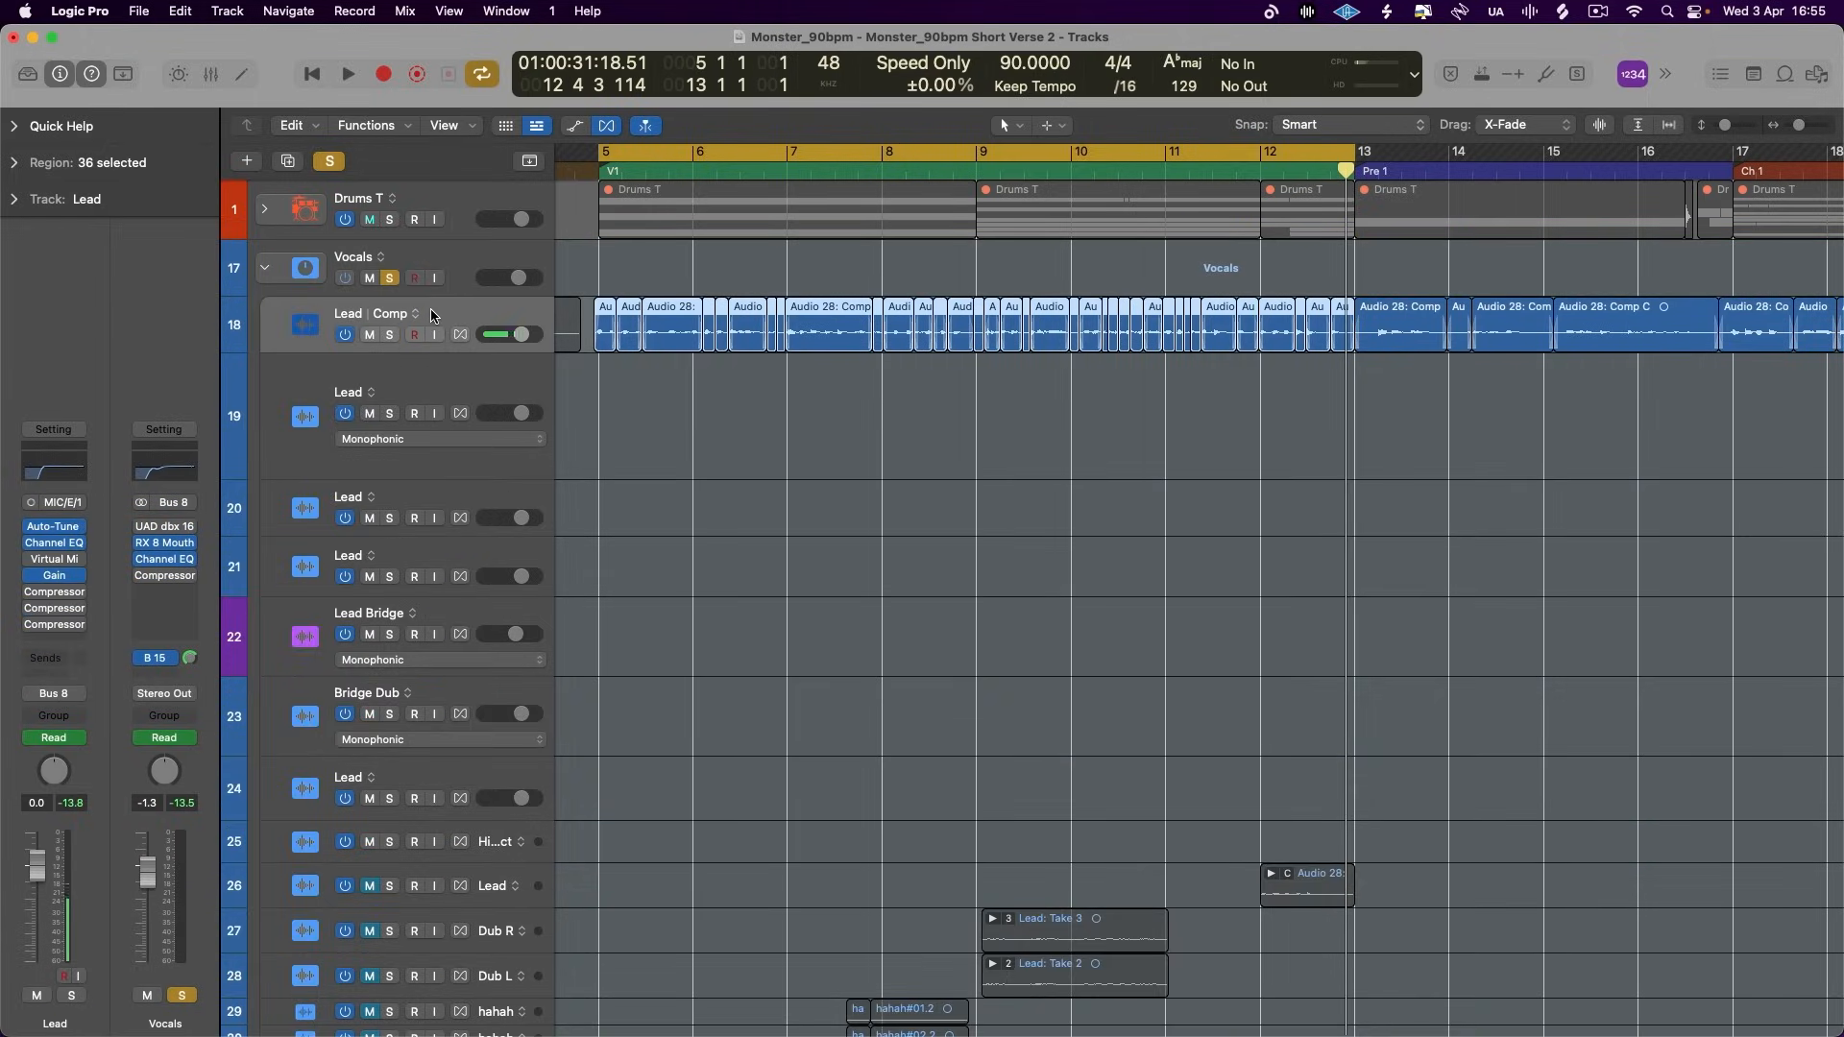
left_click(66, 659)
mouse_move(154, 643)
left_click(240, 586)
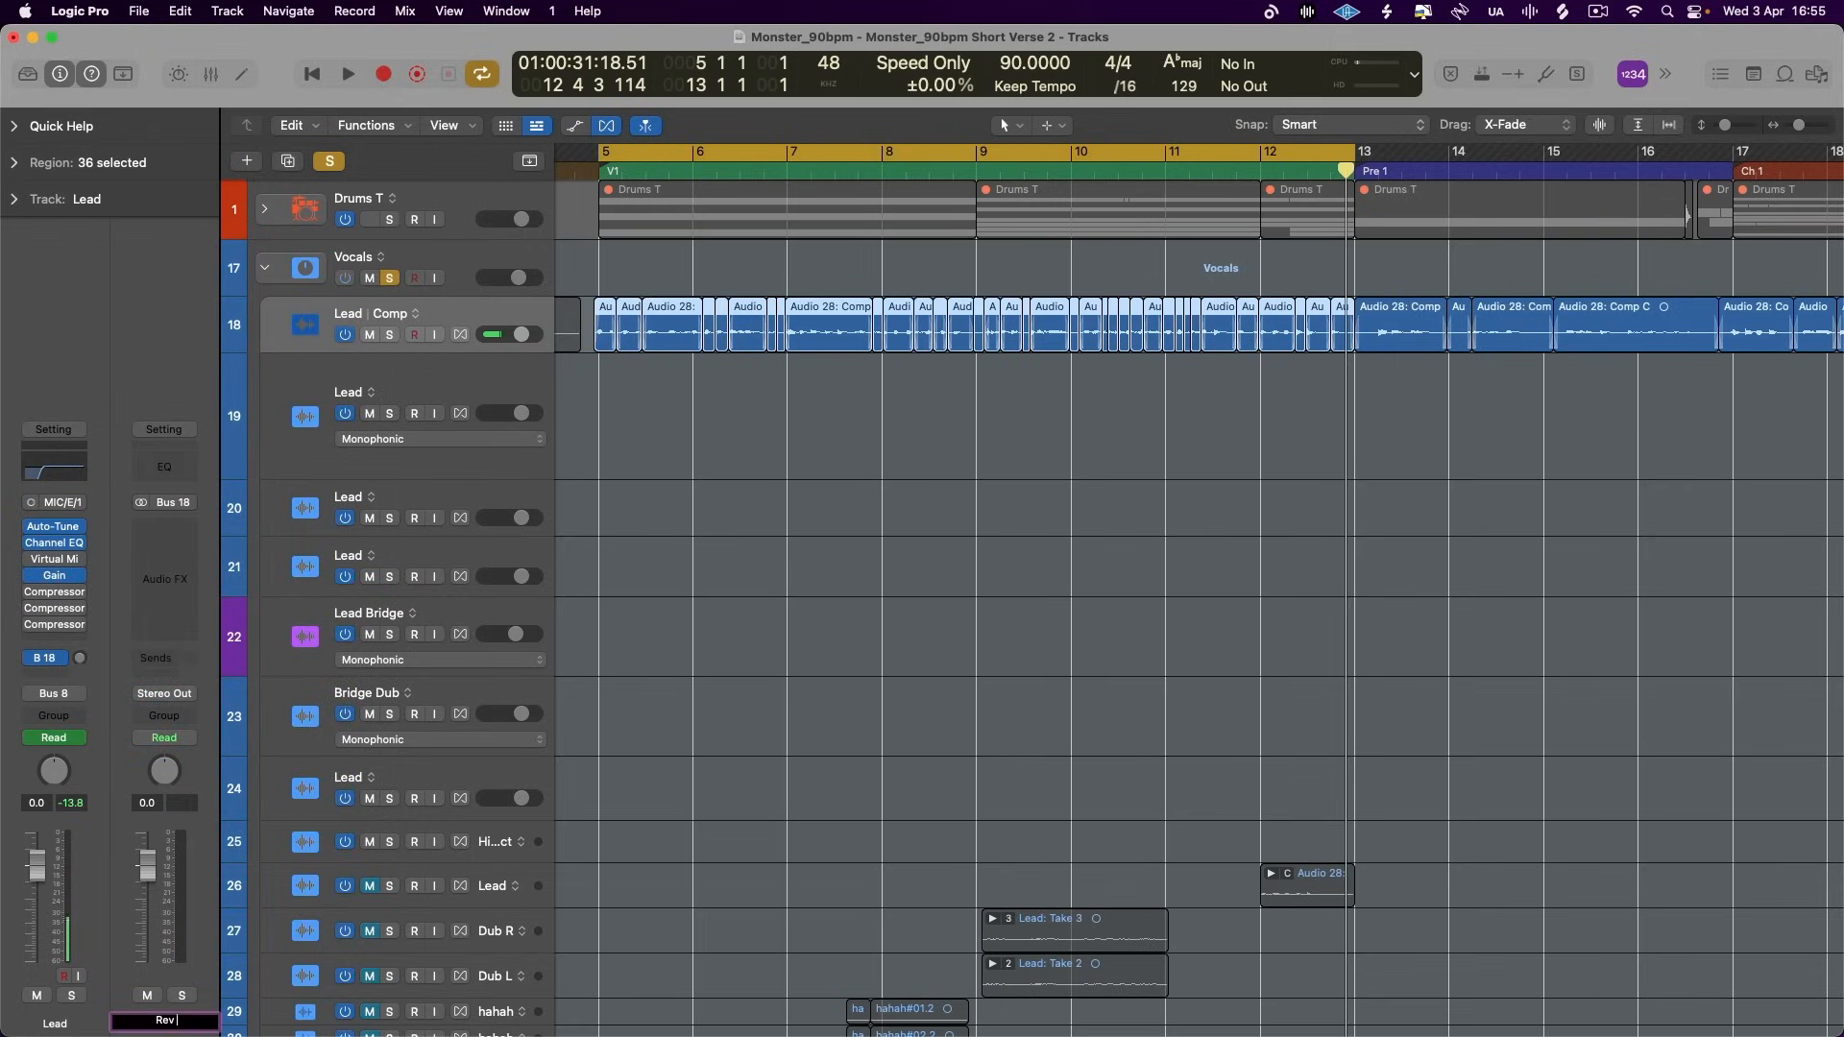
key("Return")
- Insert the Pedalboard plug-in in stereo on the Rev Delay aux
left_click(175, 529)
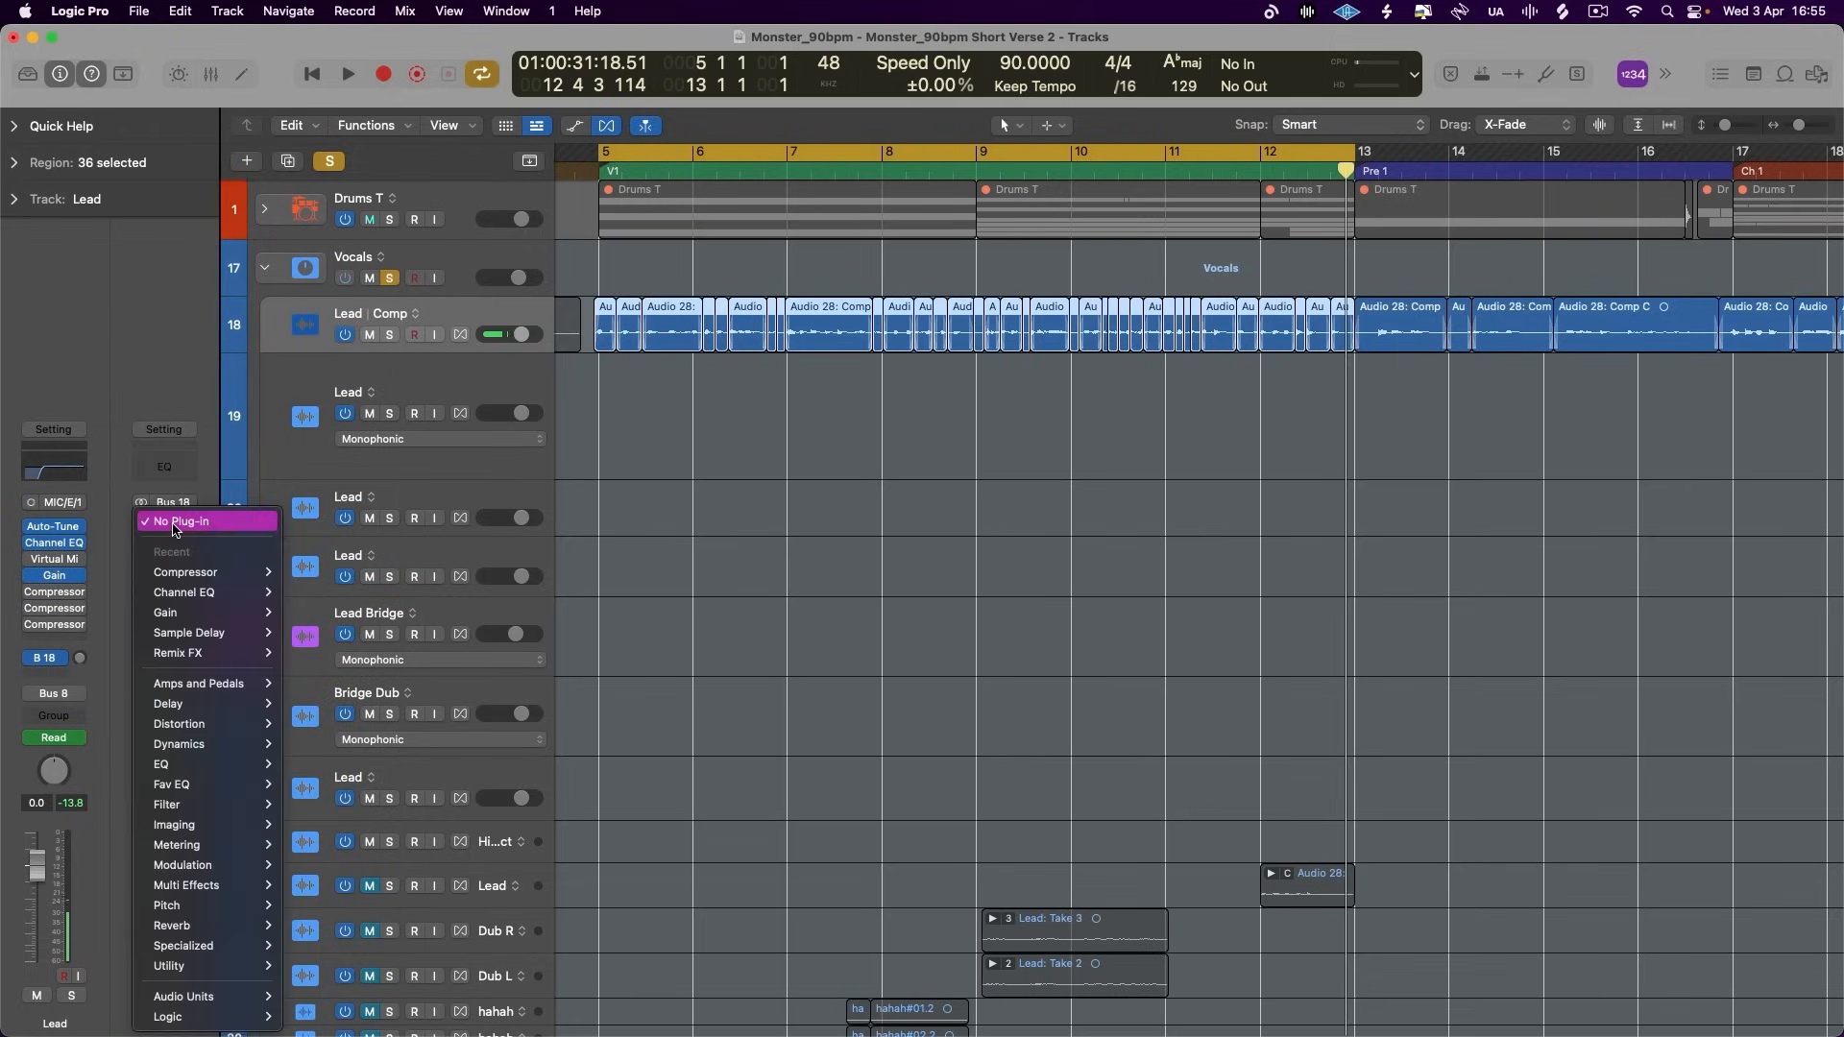
mouse_move(208, 686)
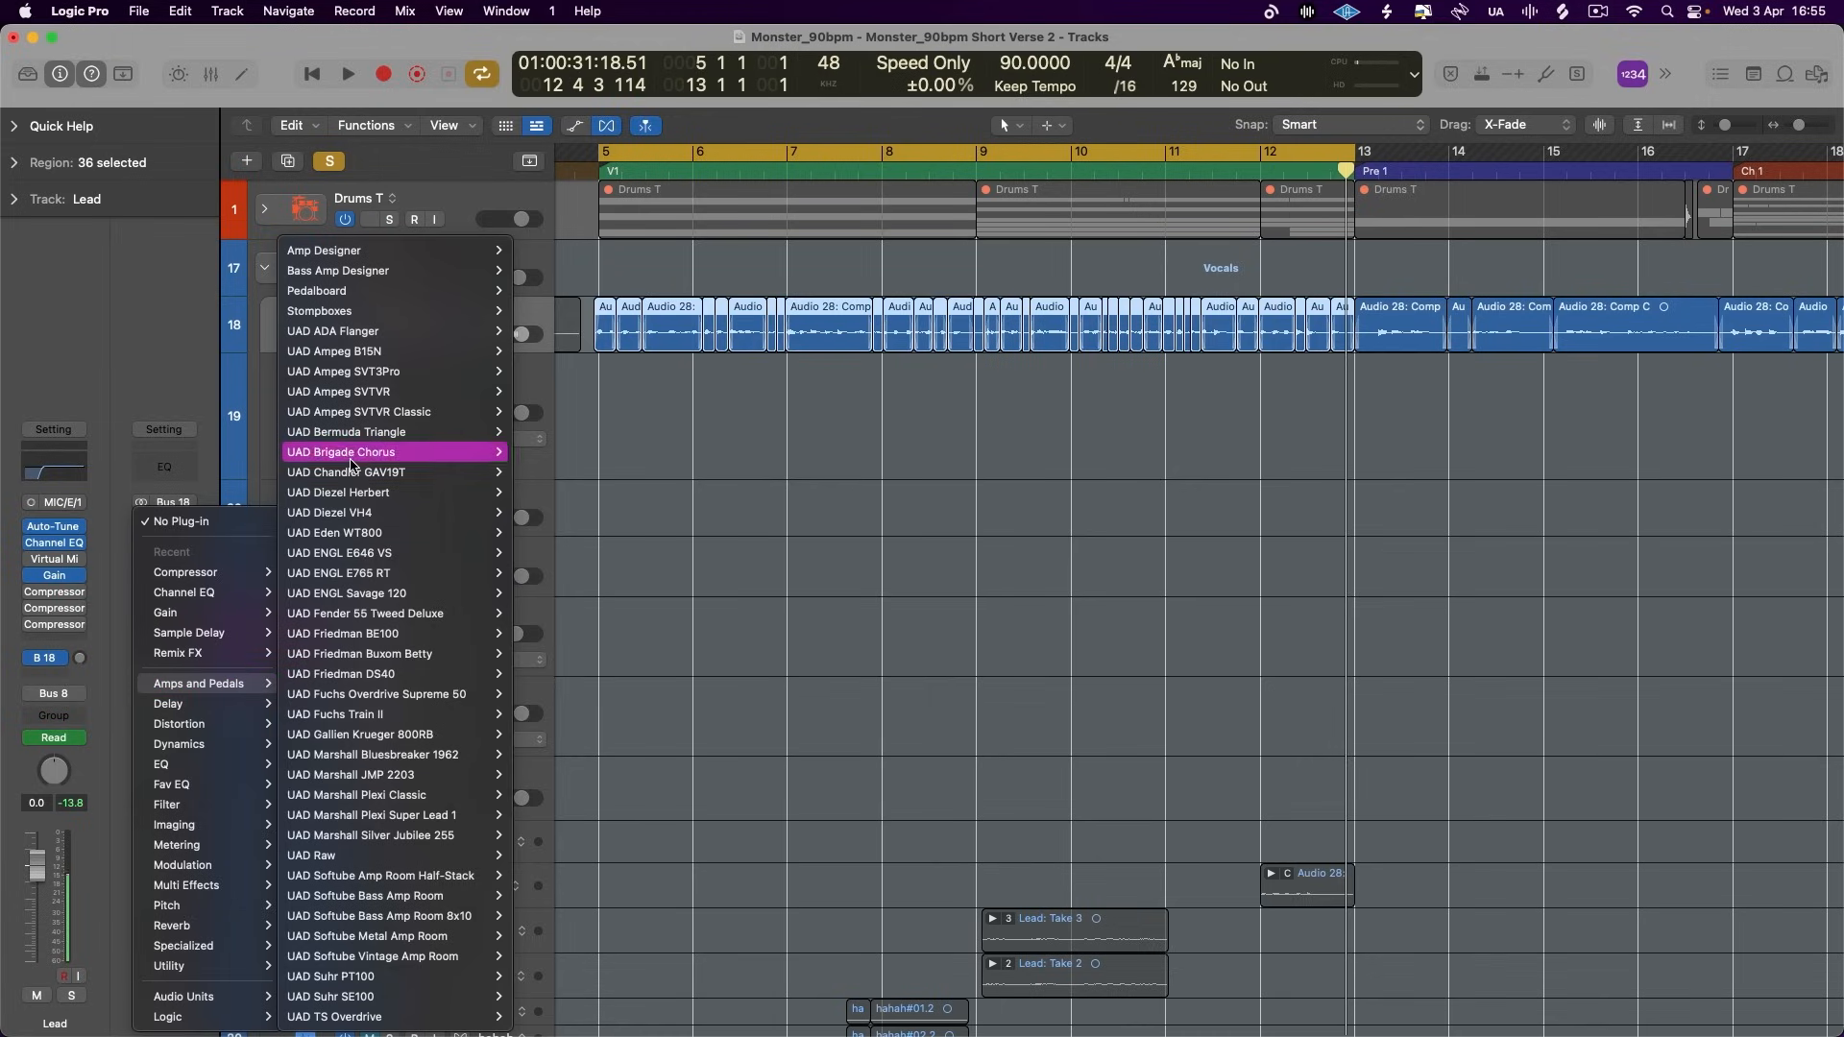
mouse_move(400, 296)
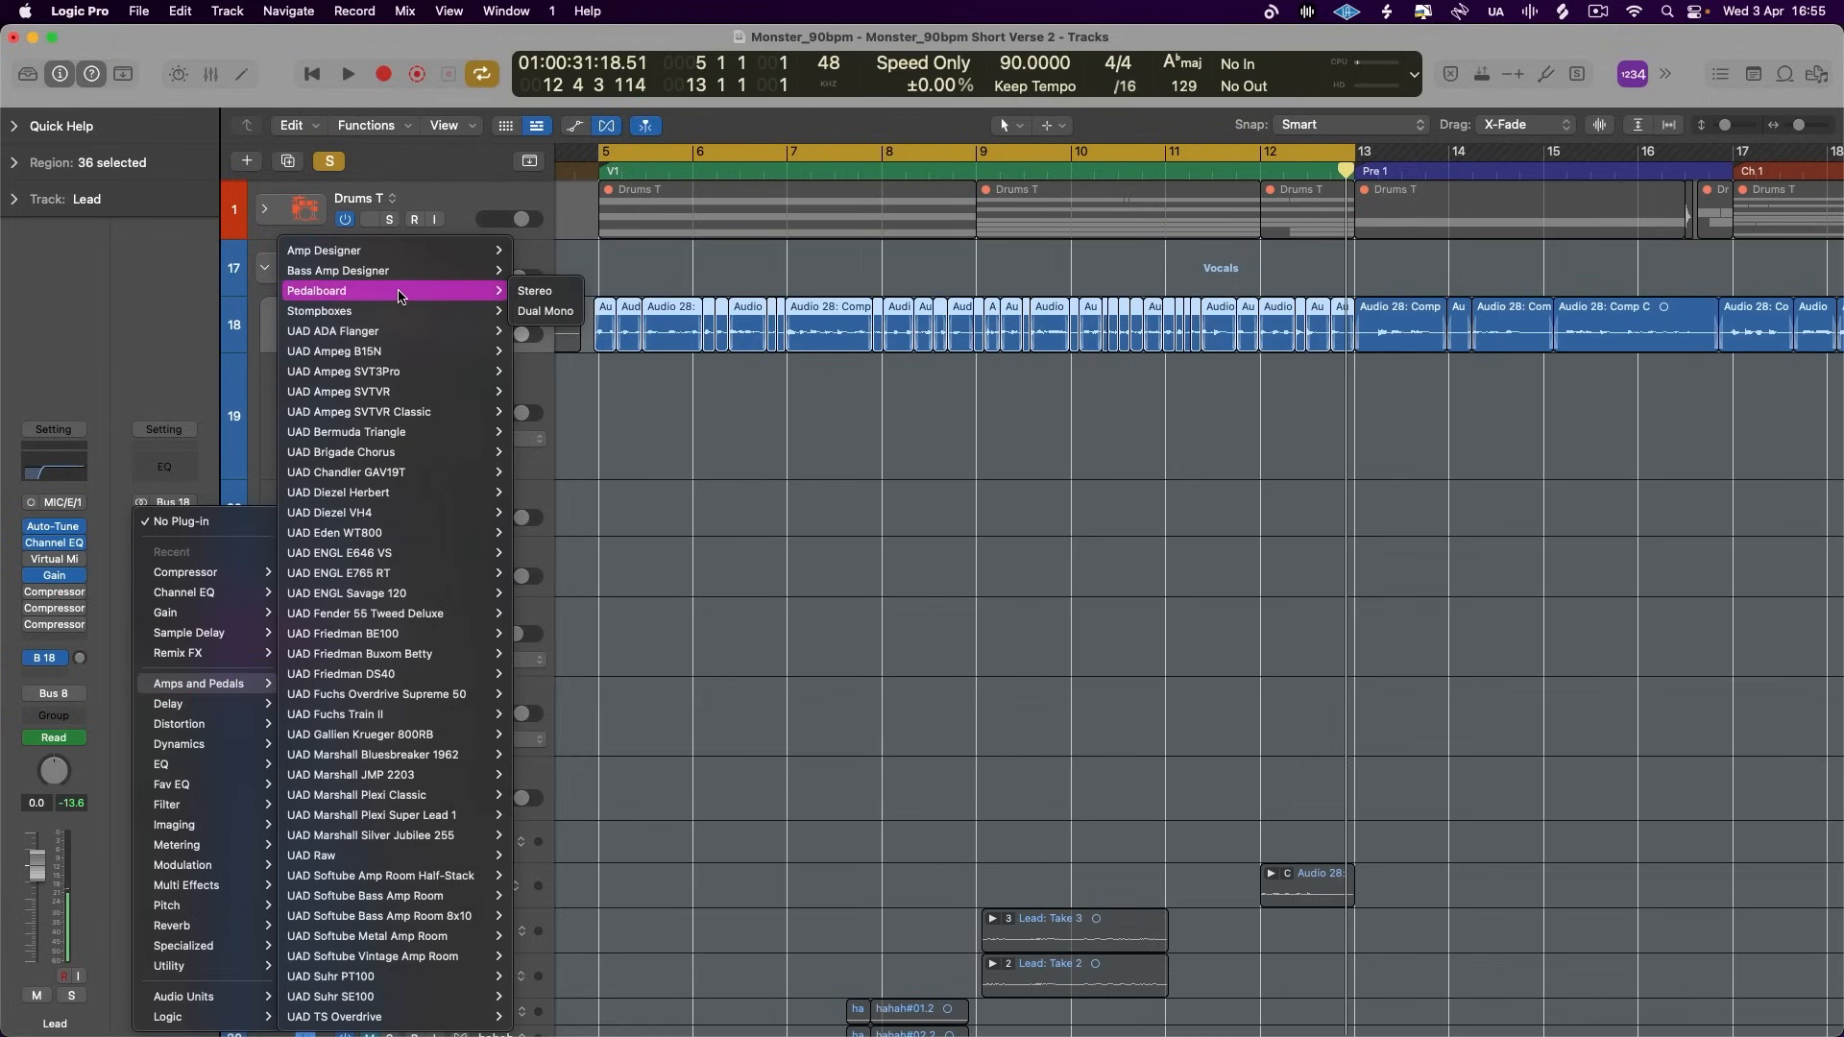
left_click(535, 291)
mouse_move(1239, 291)
left_mouse_down()
mouse_move(1004, 286)
mouse_move(1258, 306)
left_mouse_up()
- Add the Tru-Tape Delay pedal from the pedal browser to the empty pedalboard
scroll(1334, 595, "down", 5)
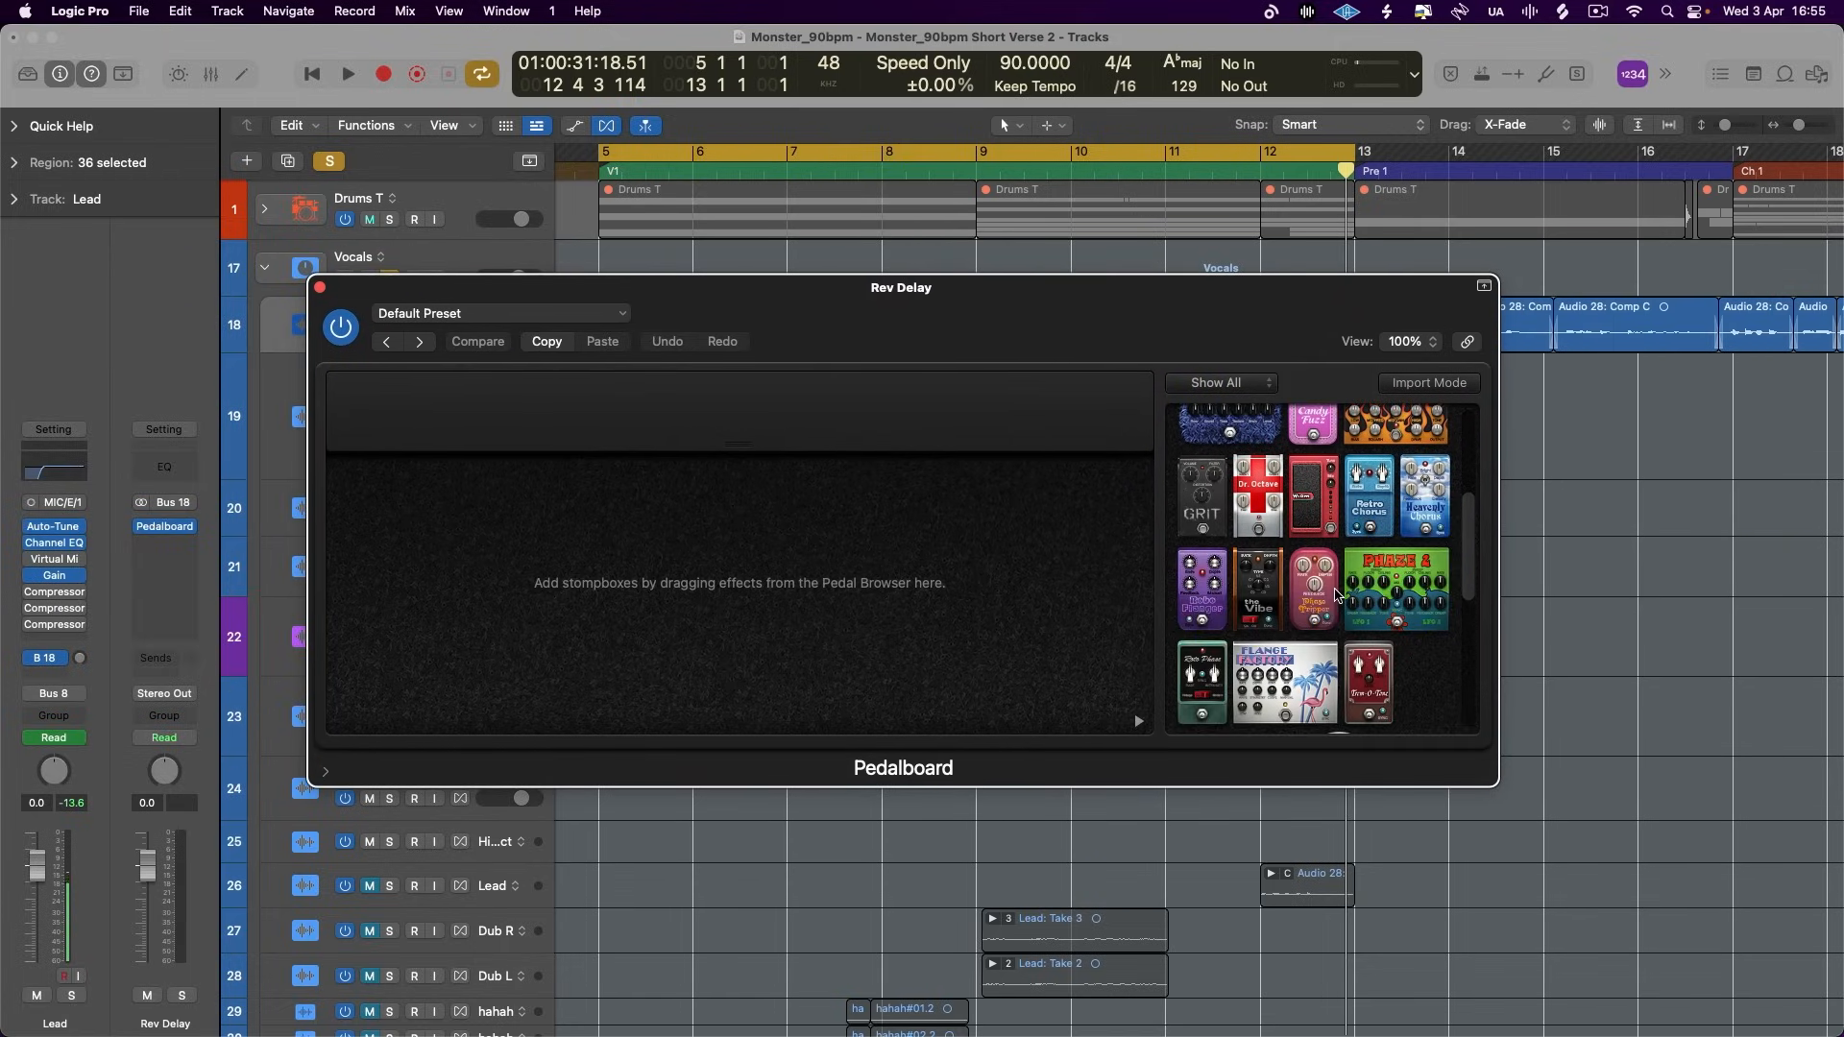
scroll(1337, 596, "down", 5)
scroll(1338, 596, "down", 2)
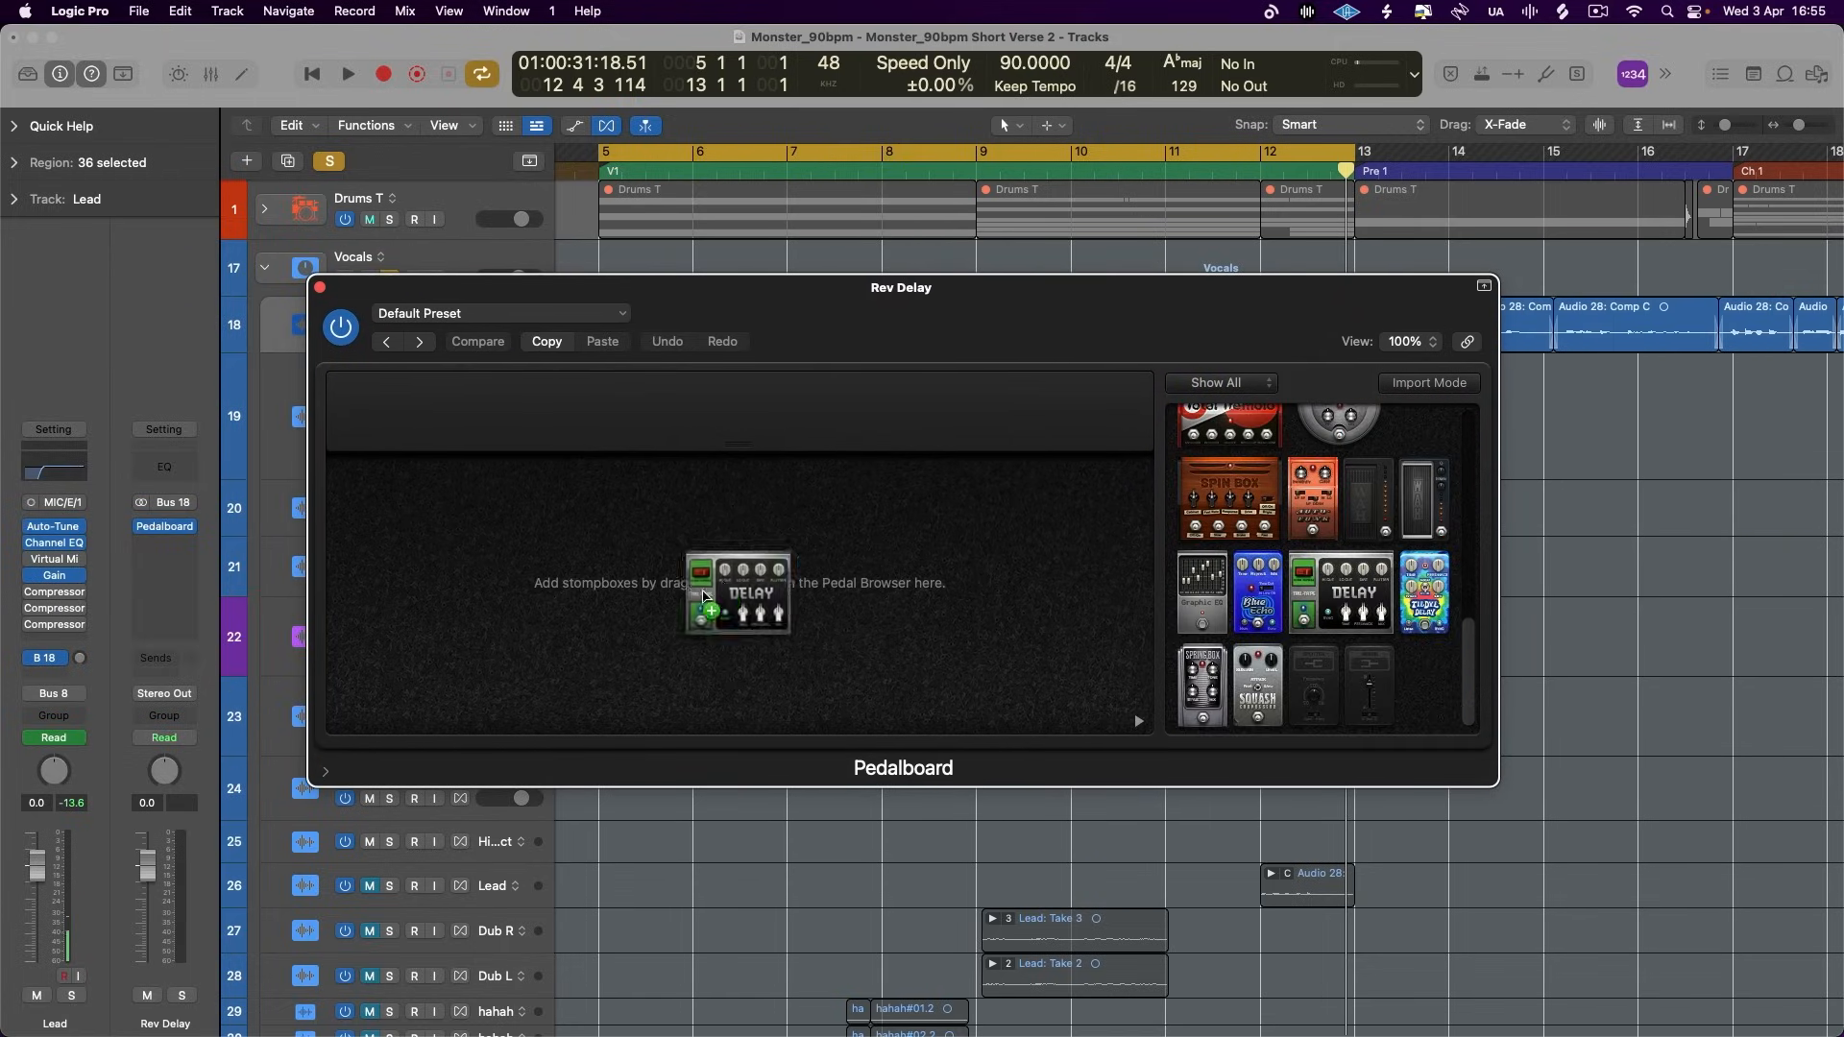
left_click_drag(1340, 594, 580, 555)
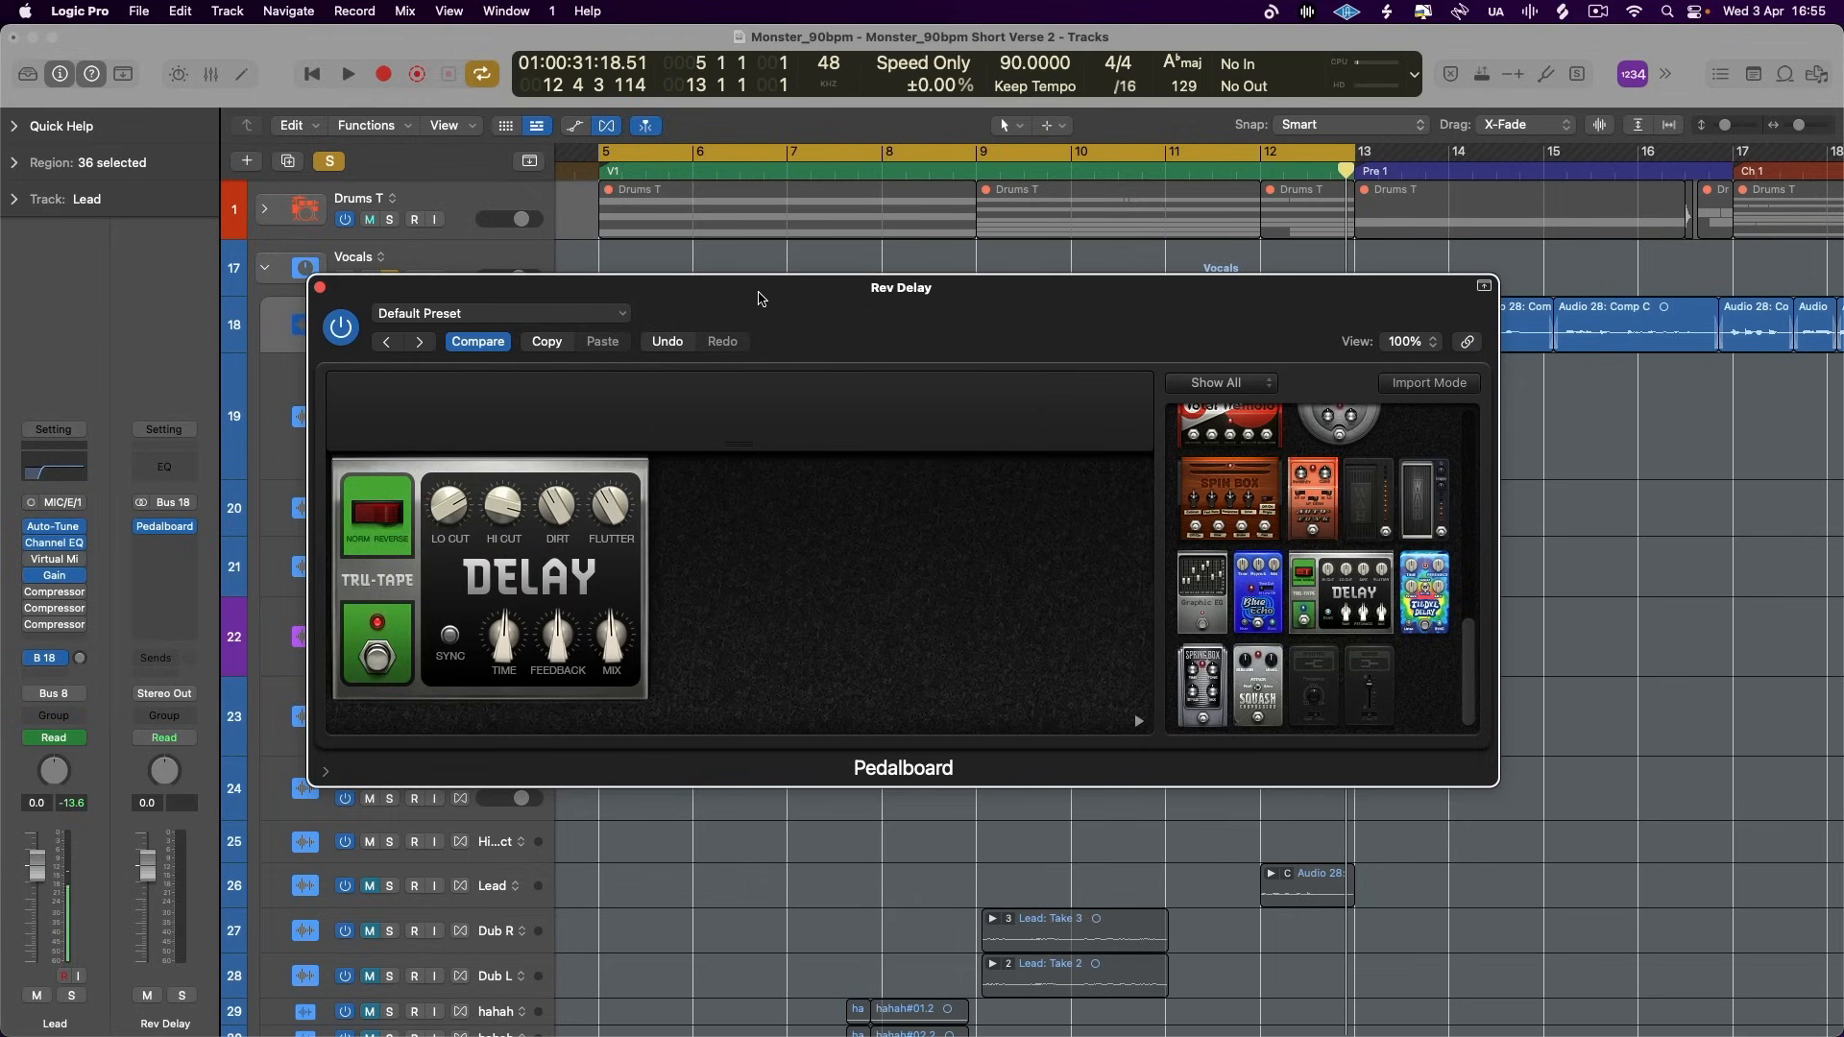
left_click_drag(761, 296, 826, 306)
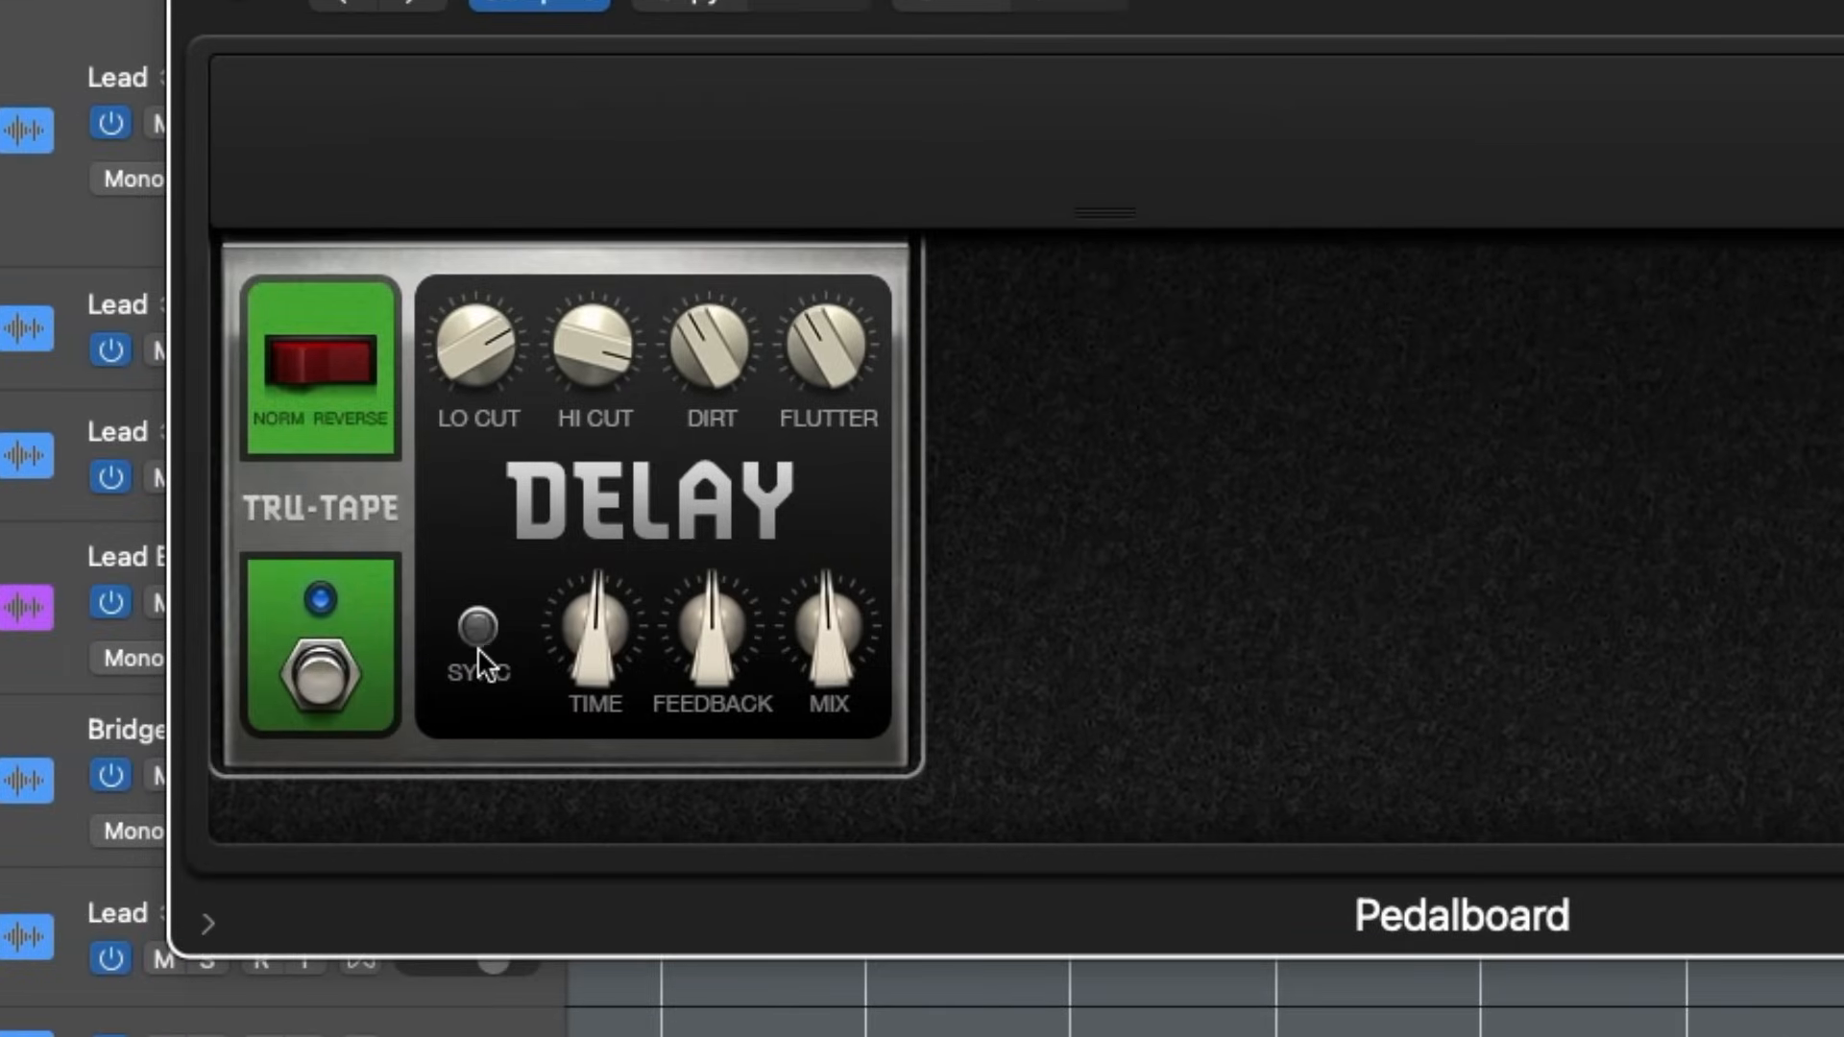
- Turn on Sync for the delay pedal, adjust its Time, lower Feedback and raise Mix to maximum
left_click(476, 647)
left_click_drag(583, 649, 600, 580)
left_click_drag(693, 615, 706, 636)
left_click(831, 643)
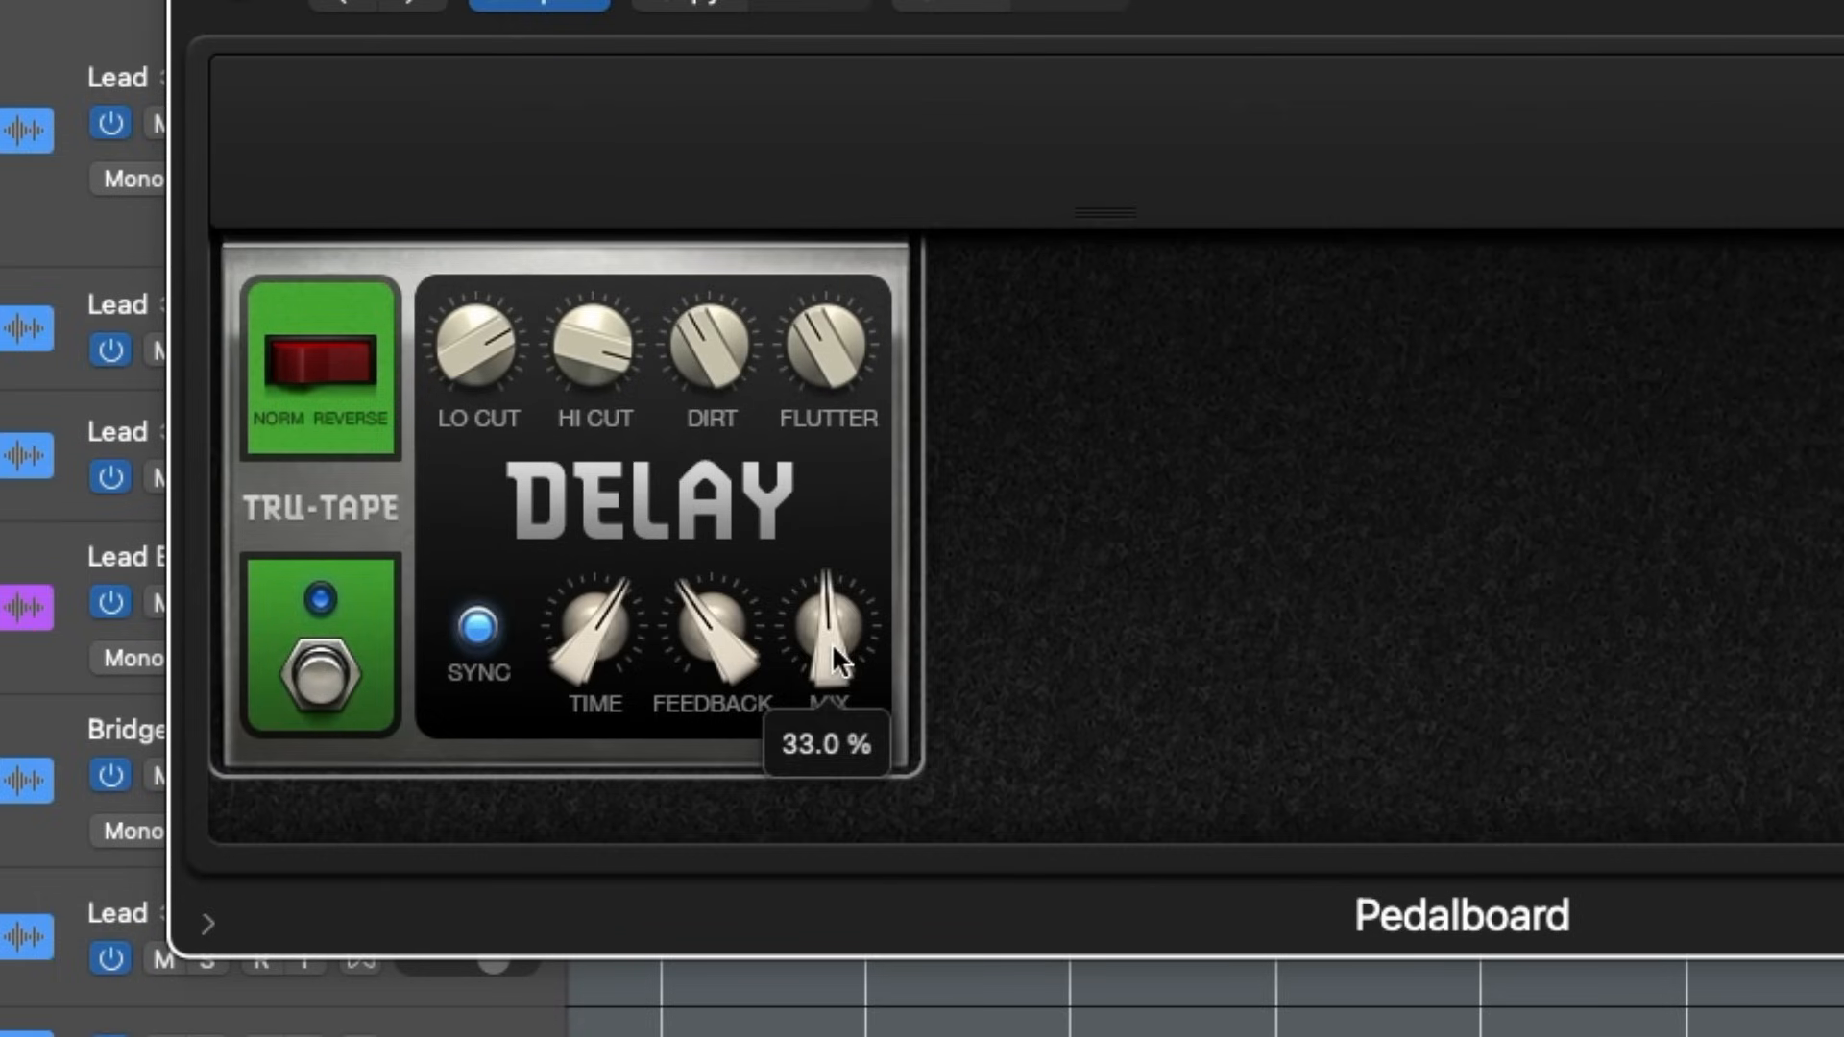
left_click_drag(832, 643, 935, 53)
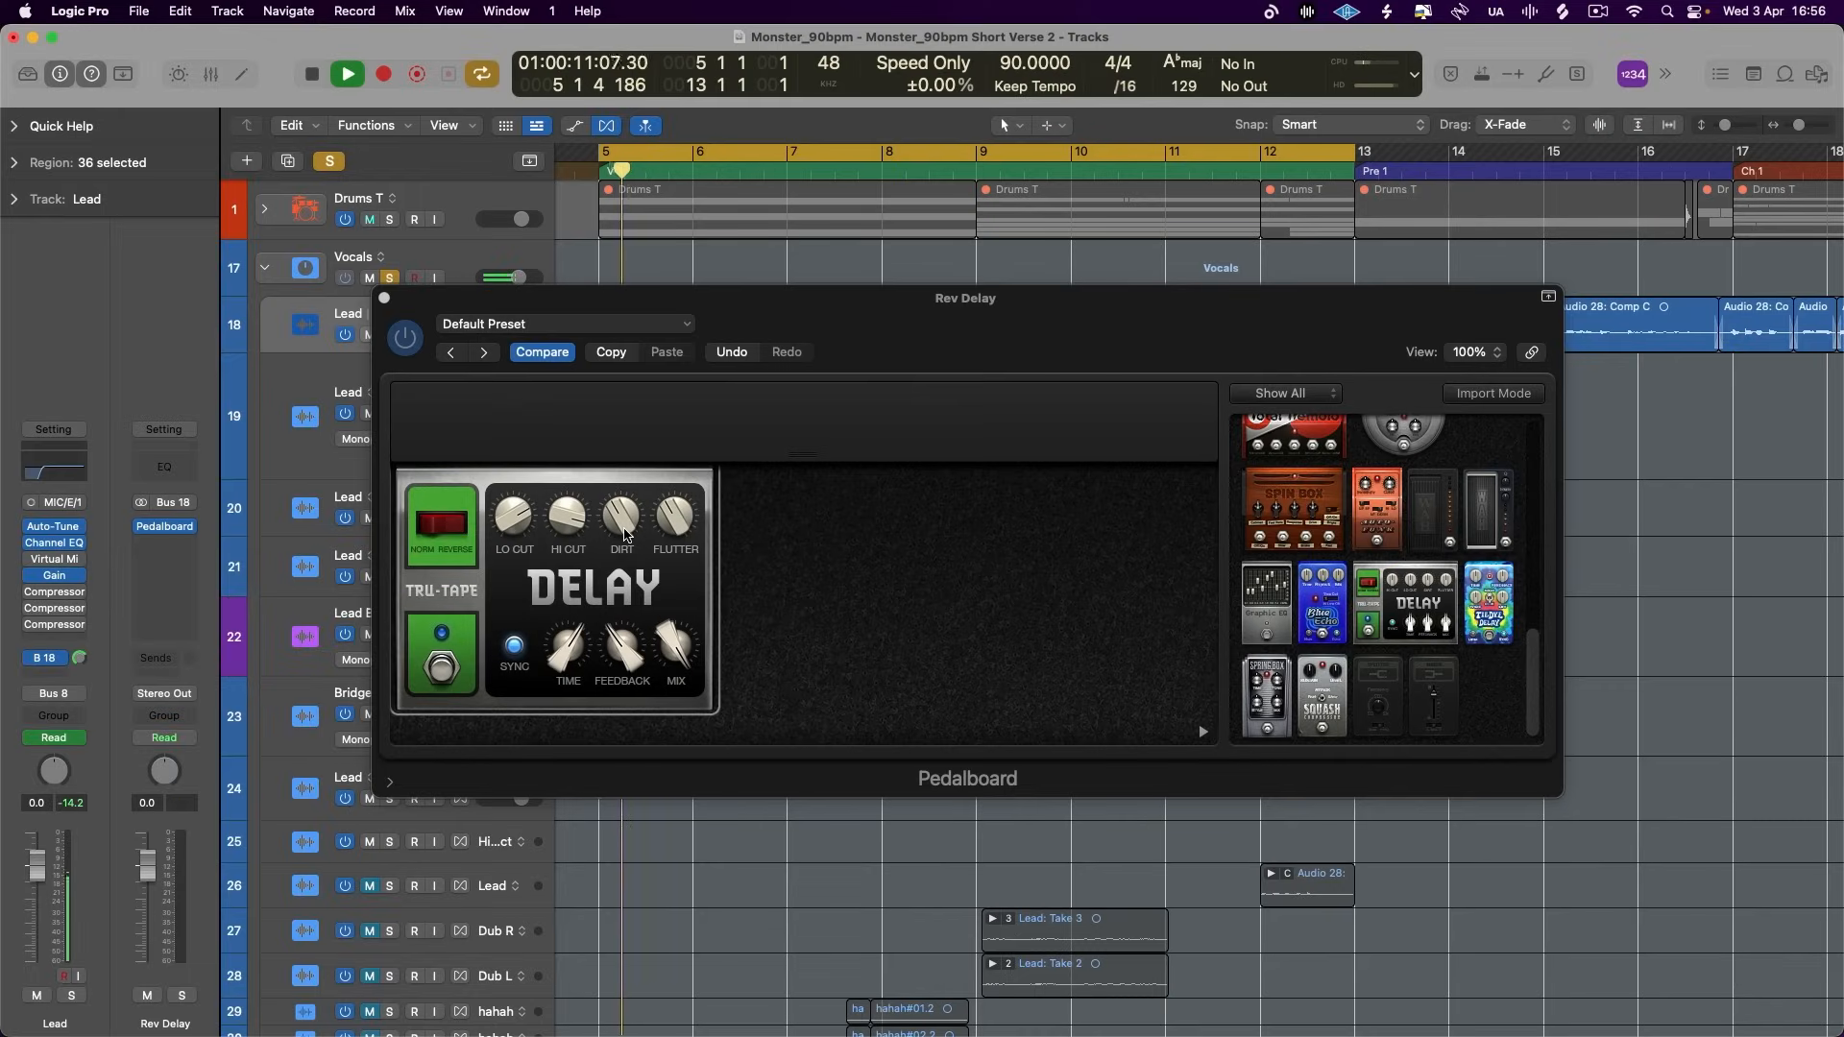
left_click_drag(903, 346, 915, 332)
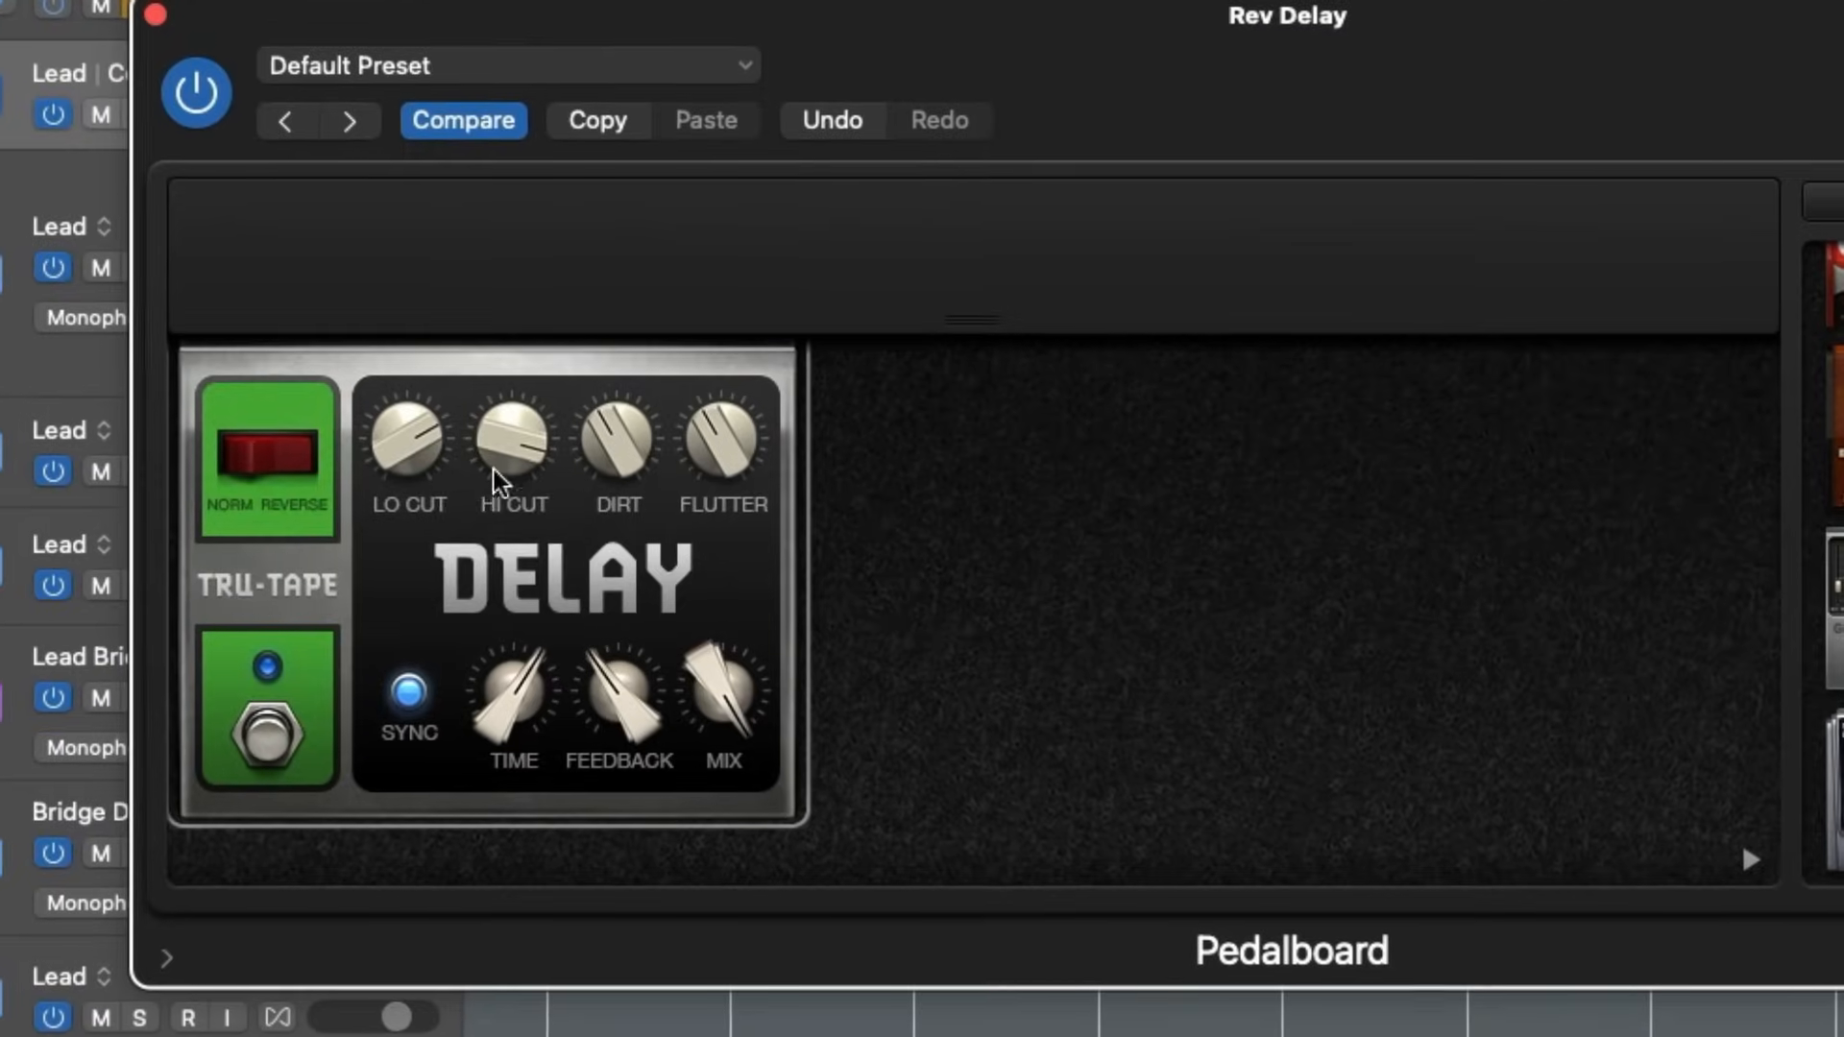
- Shape the delay tone during playback: Lo Cut 340 Hz, Flutter 73, with Hi Cut and Dirt raised
left_click_drag(574, 518, 577, 535)
left_click_drag(404, 447, 398, 509)
left_click_drag(616, 444, 617, 397)
left_click_drag(722, 459, 718, 351)
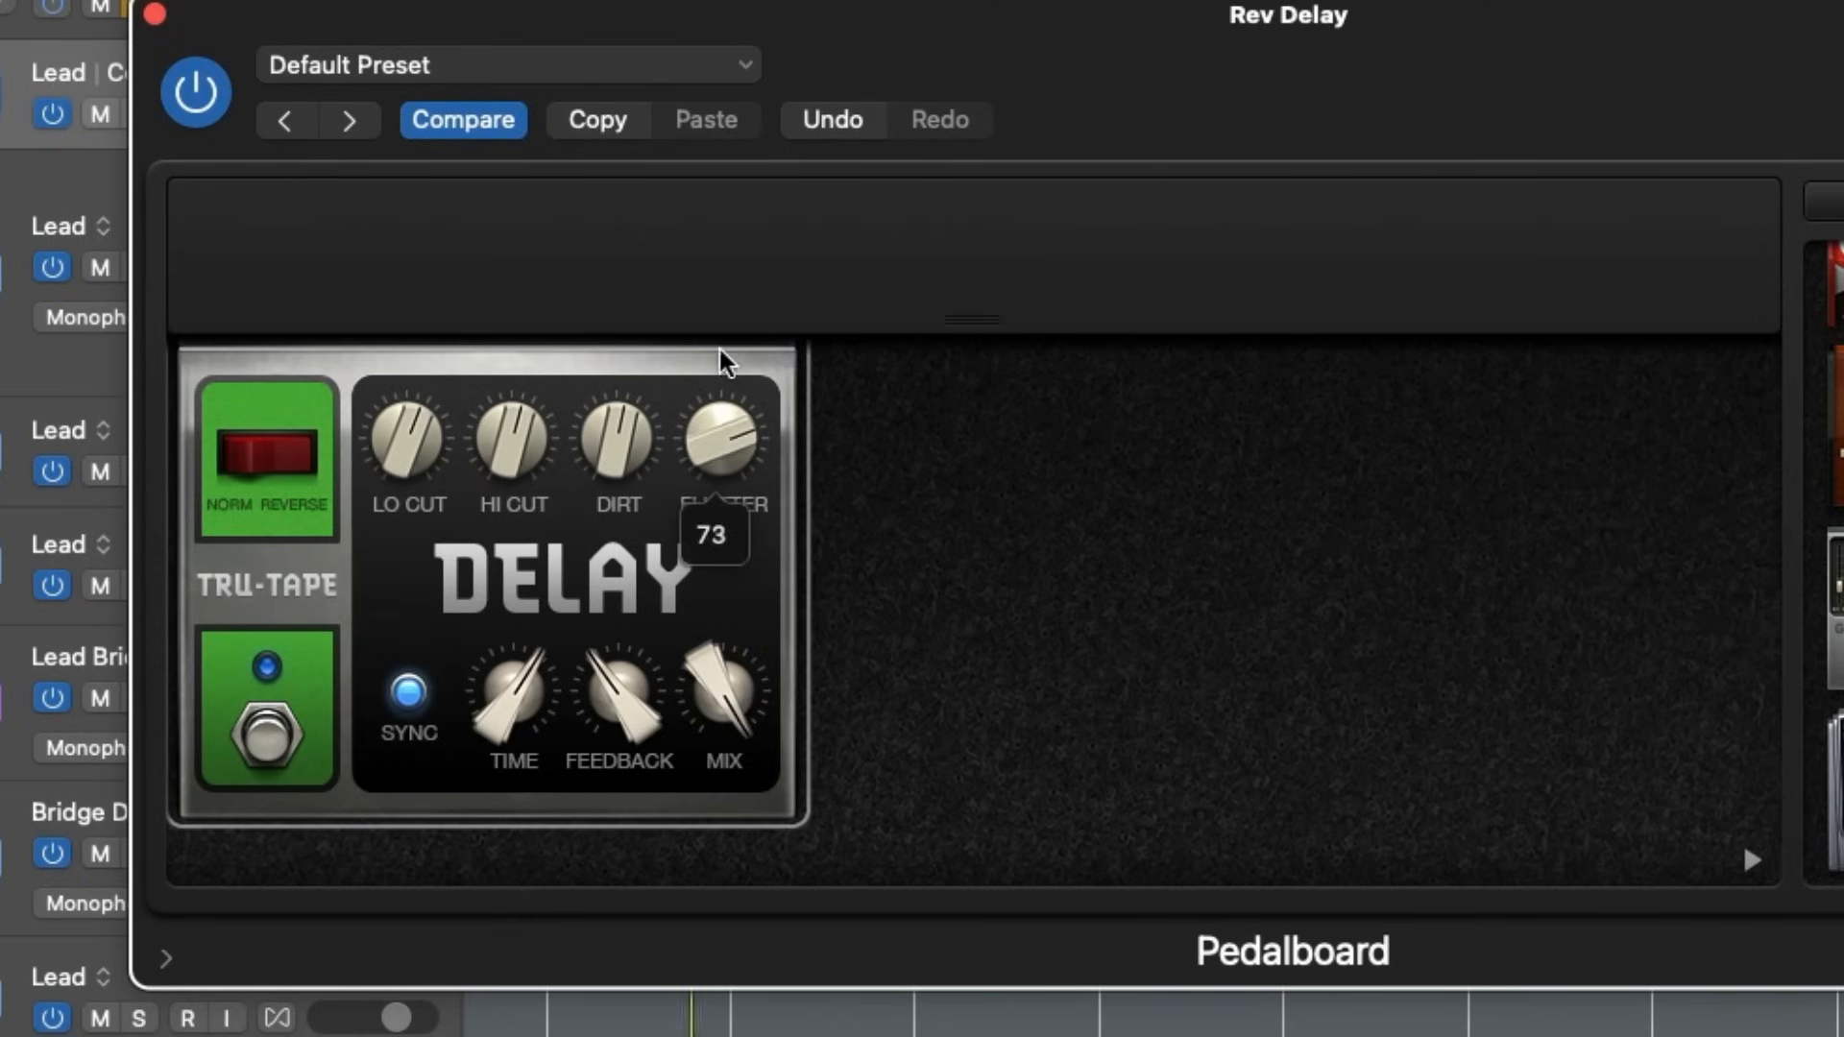
left_click_drag(587, 492, 625, 361)
left_click_drag(405, 435, 440, 347)
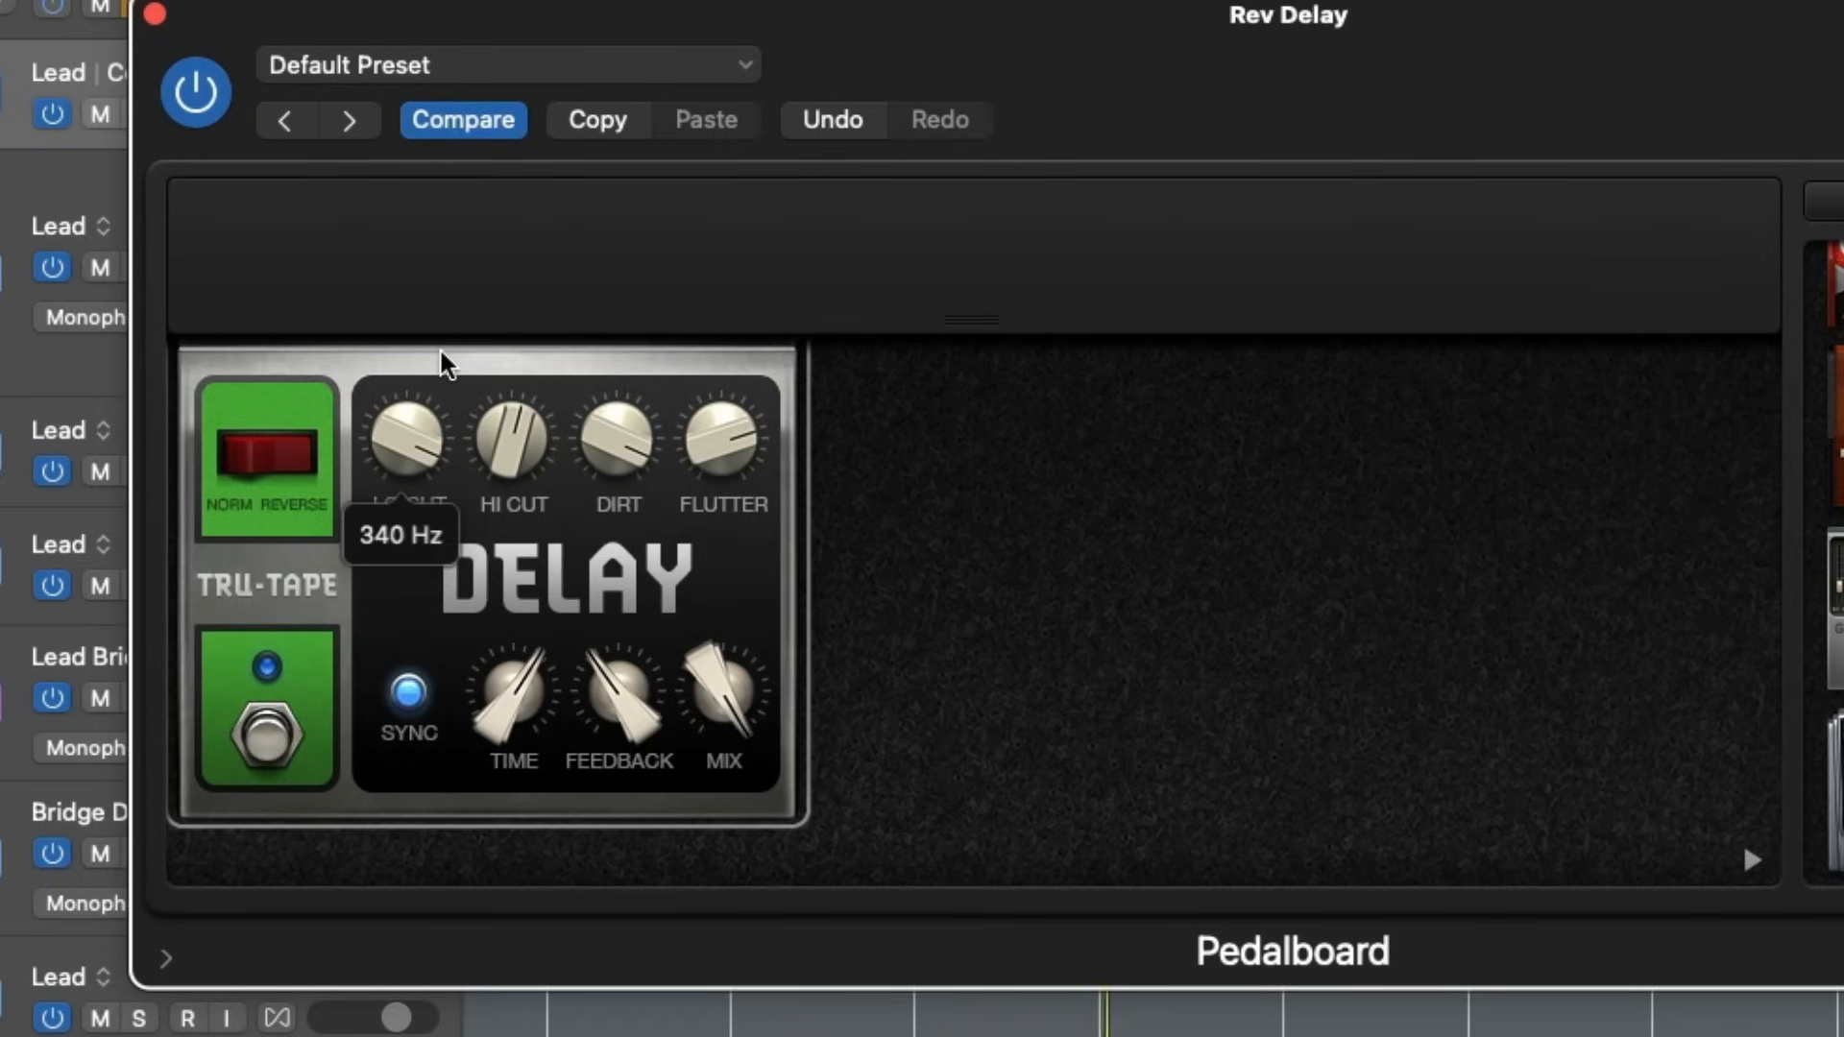
left_click_drag(495, 442, 522, 371)
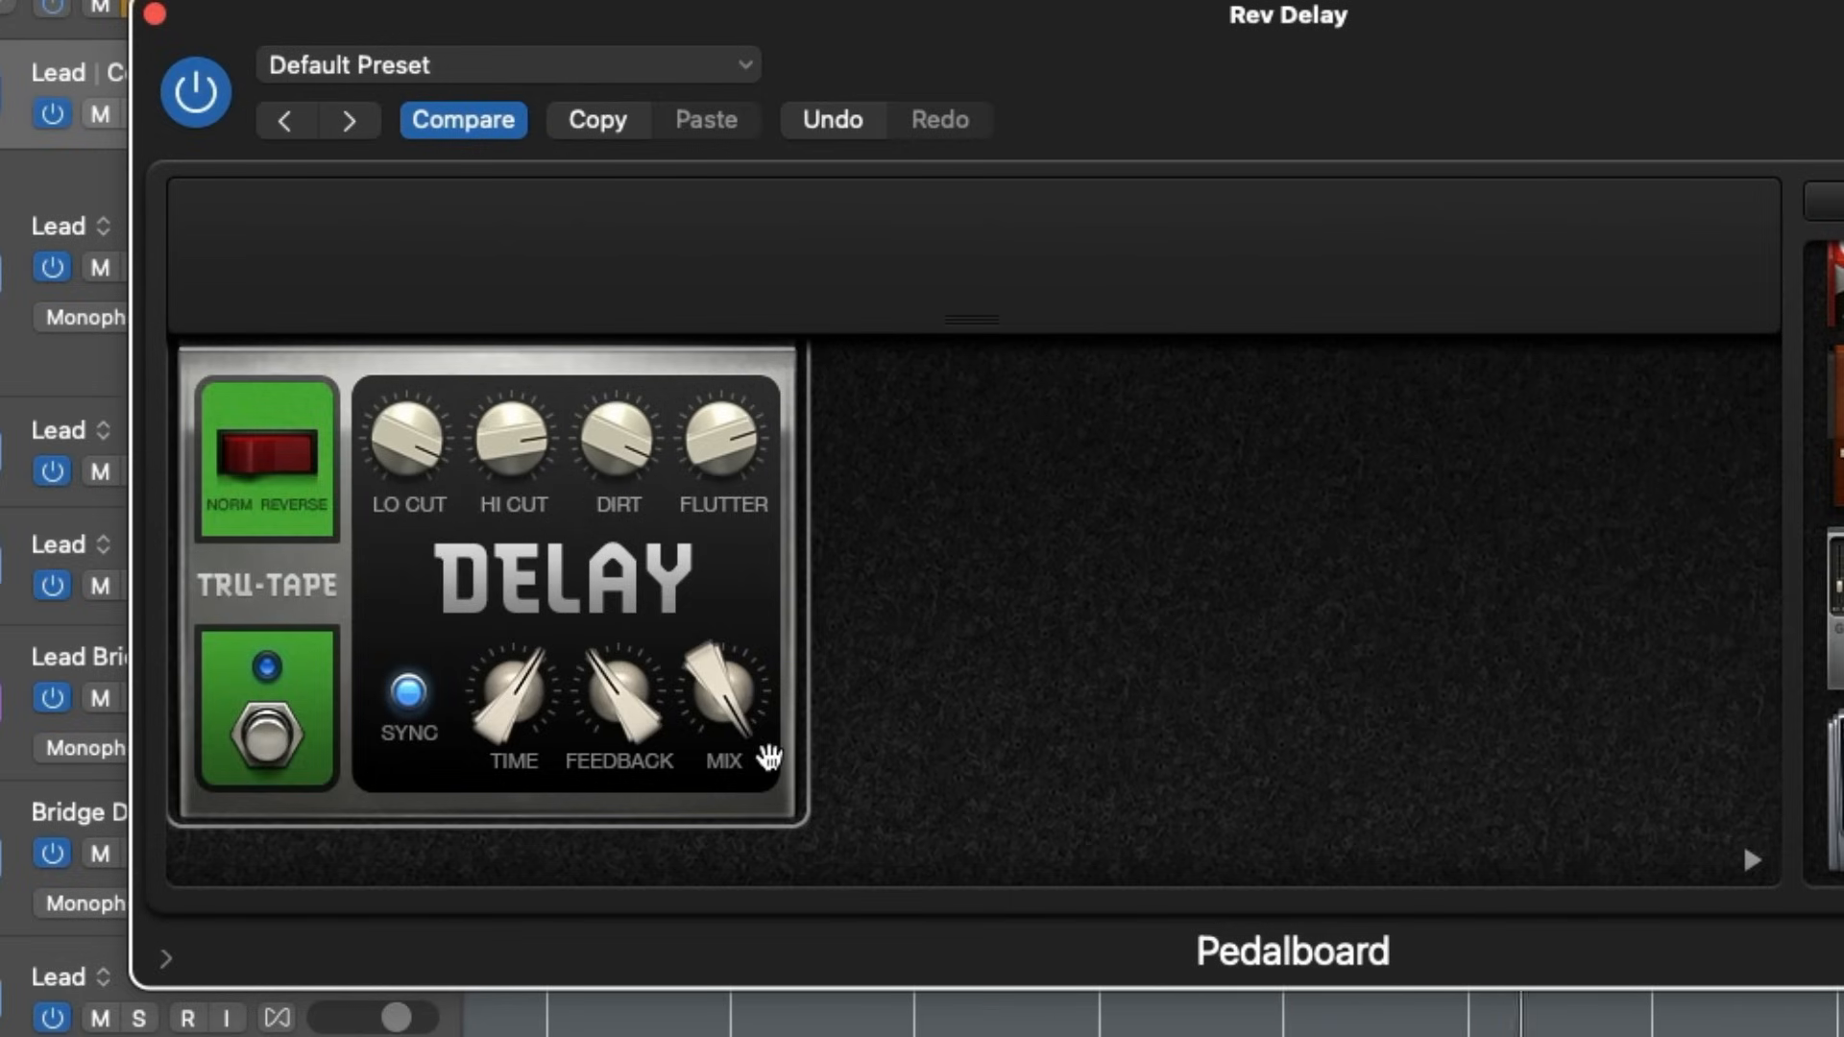
- Raise the delay pedal's Feedback and fine-tune its Time while listening, stopping playback
left_click_drag(634, 734, 632, 737)
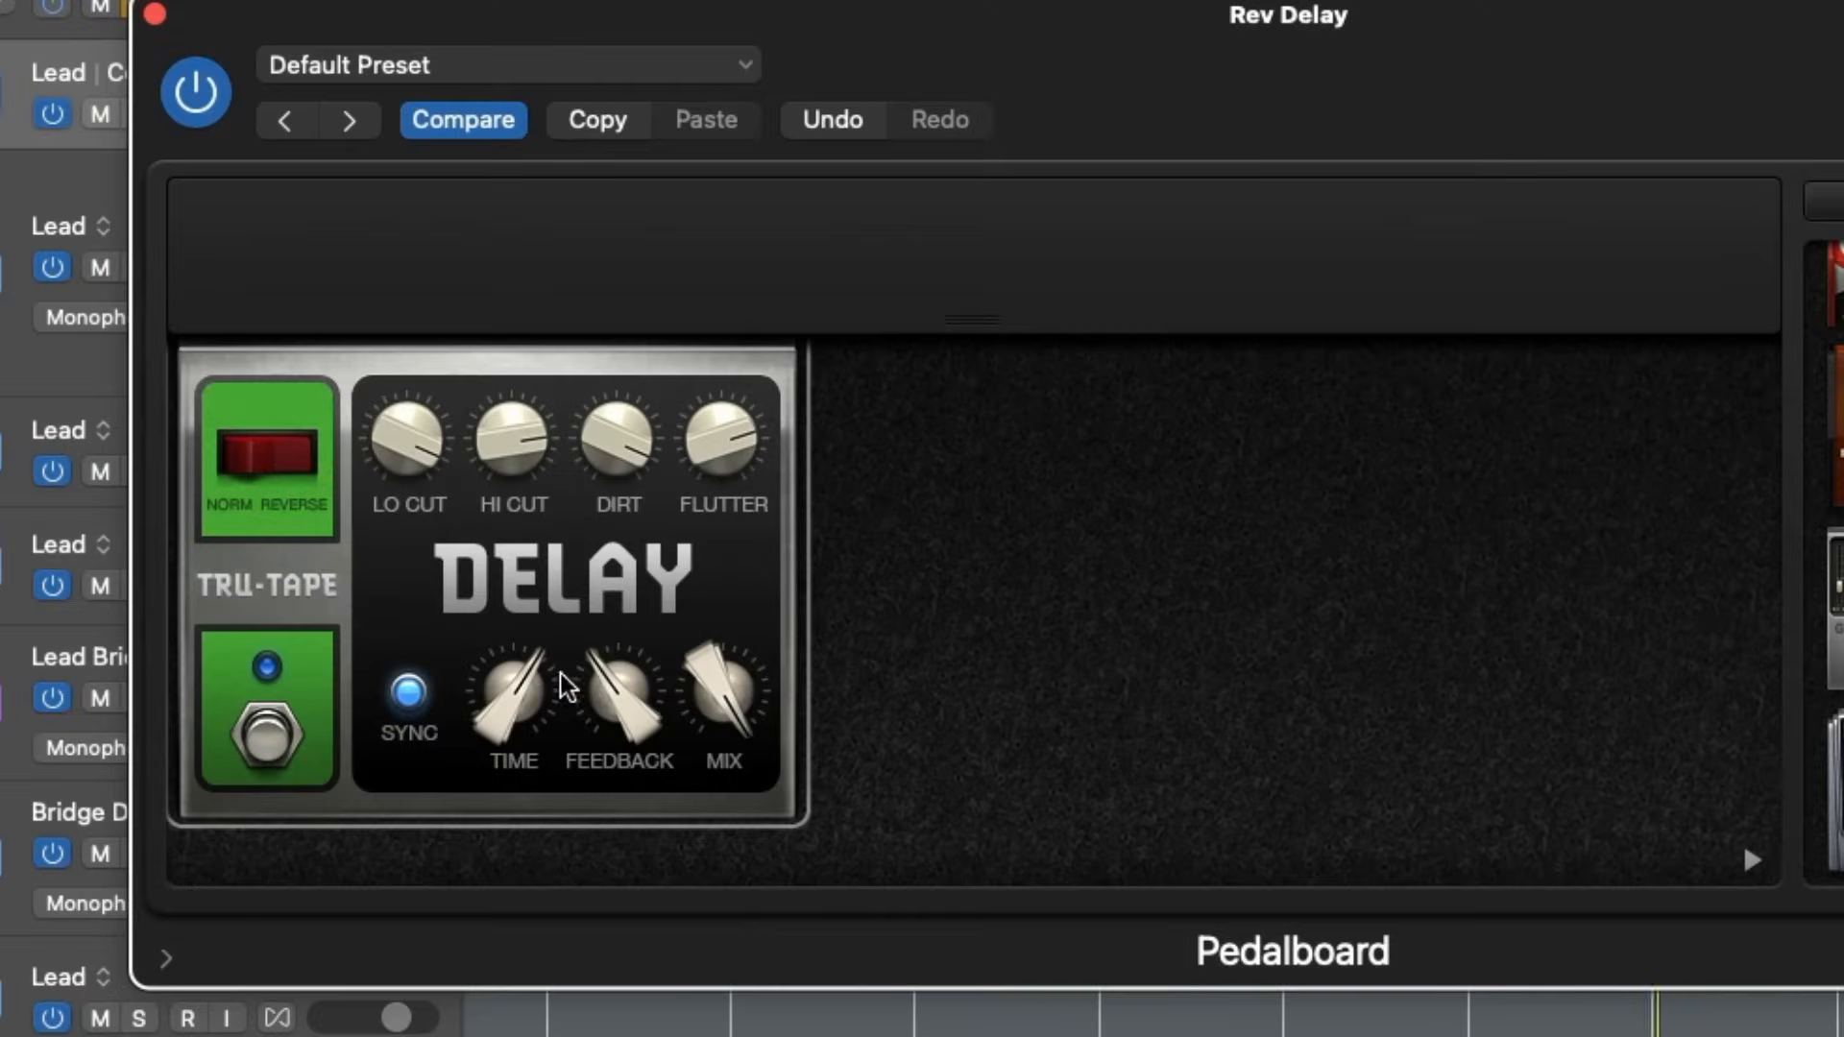
left_click_drag(563, 683, 596, 761)
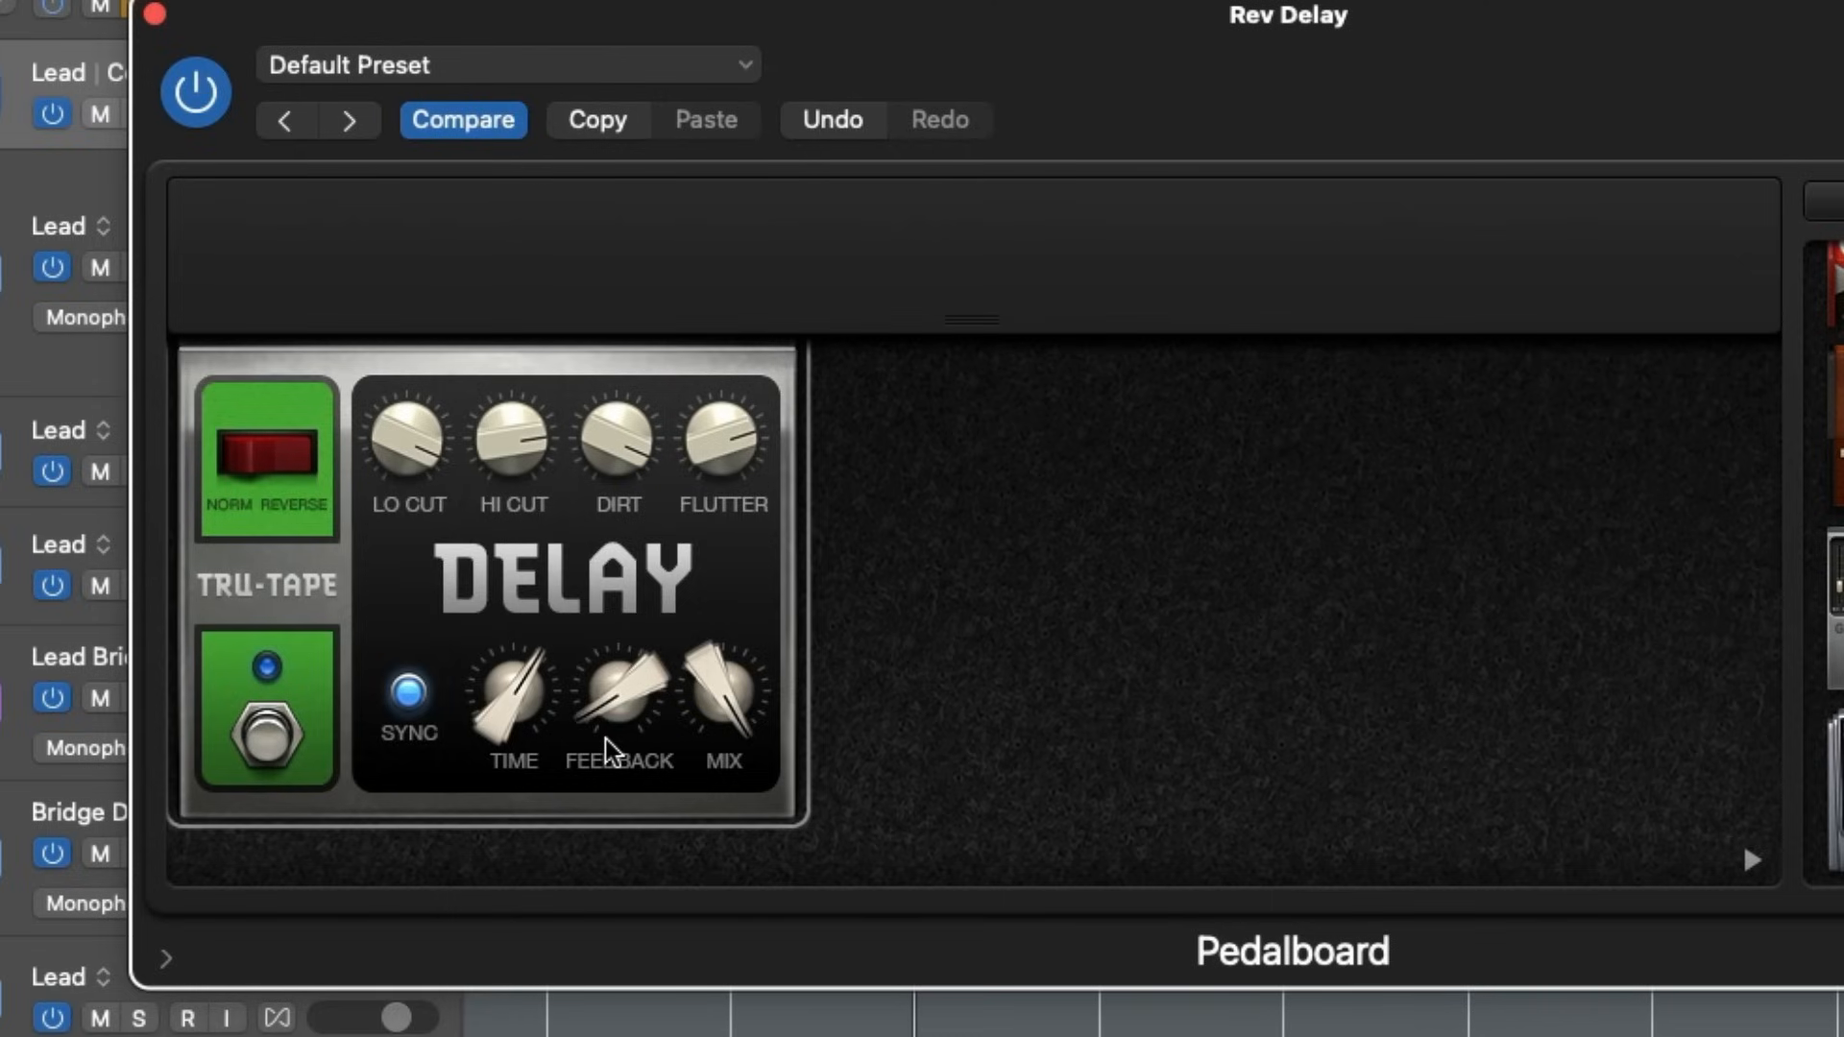
left_click_drag(619, 734, 519, 744)
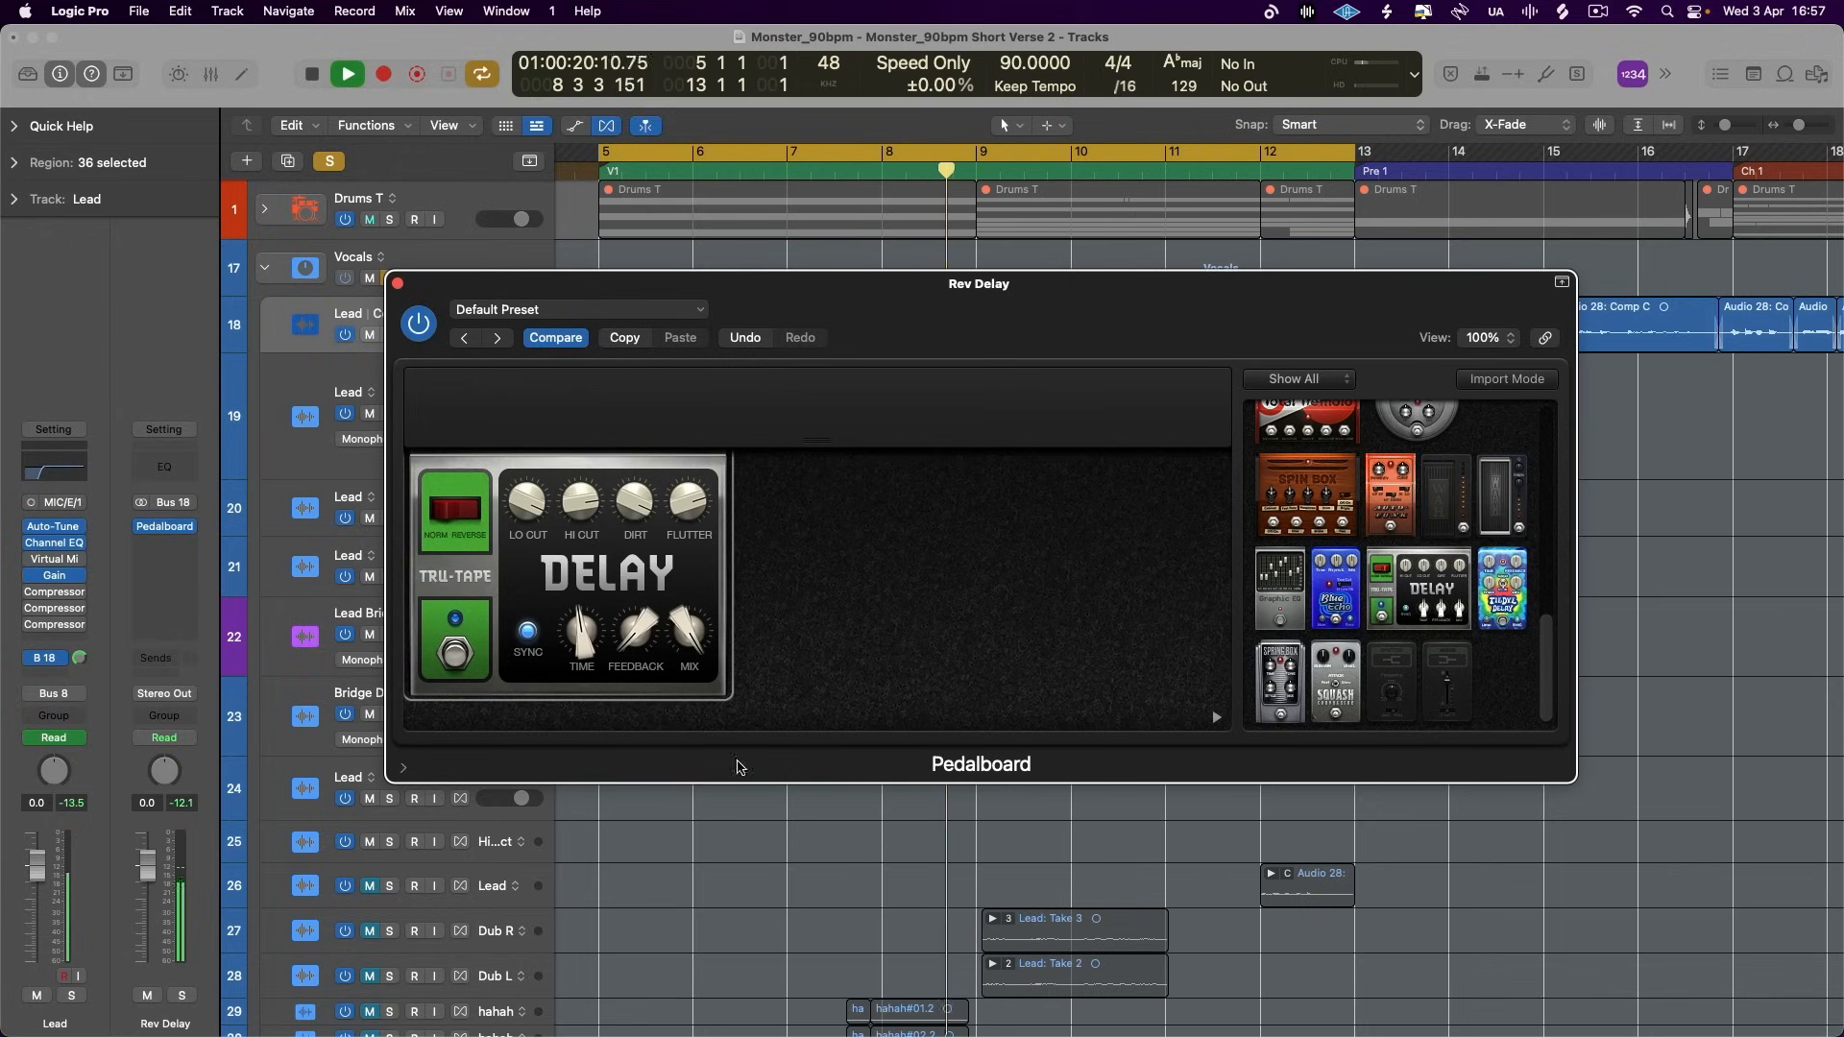
key("space")
left_click_drag(587, 637, 592, 615)
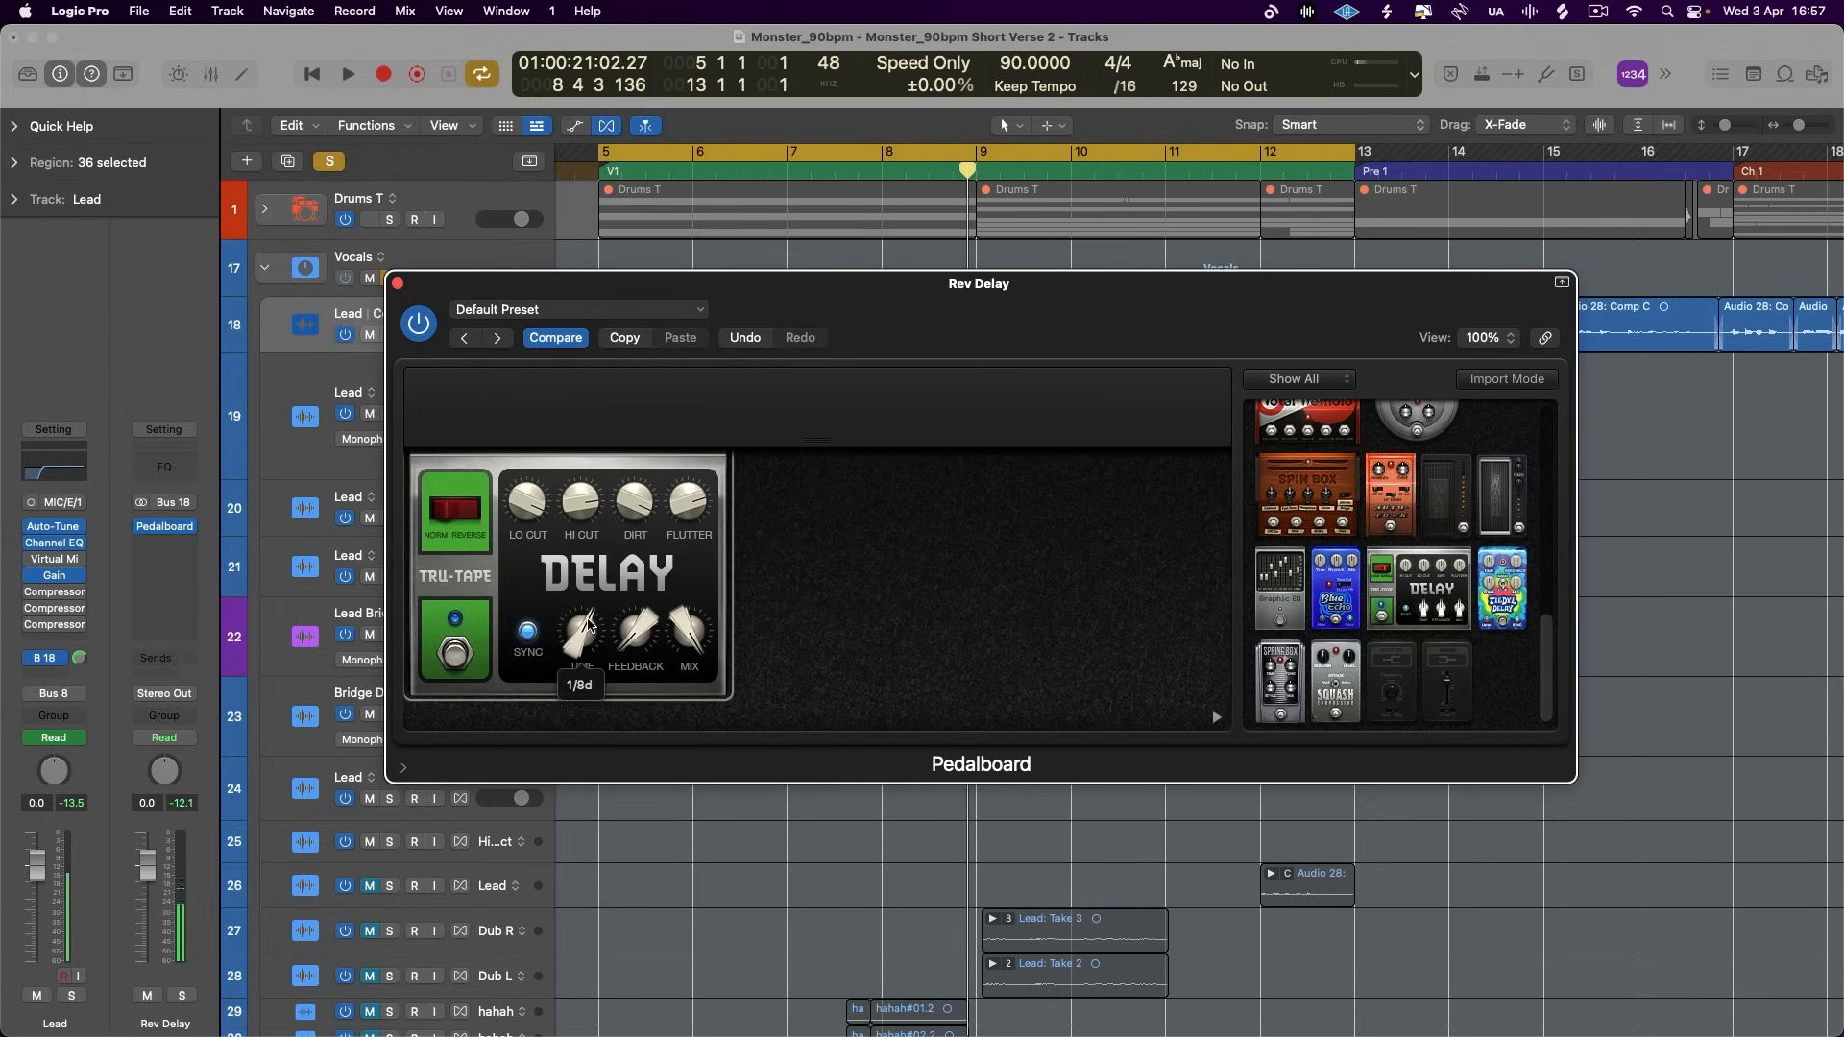
- Insert a stereo ChromaVerb after Pedalboard on the Rev Delay aux and load the Vocal Hall preset
left_click(176, 550)
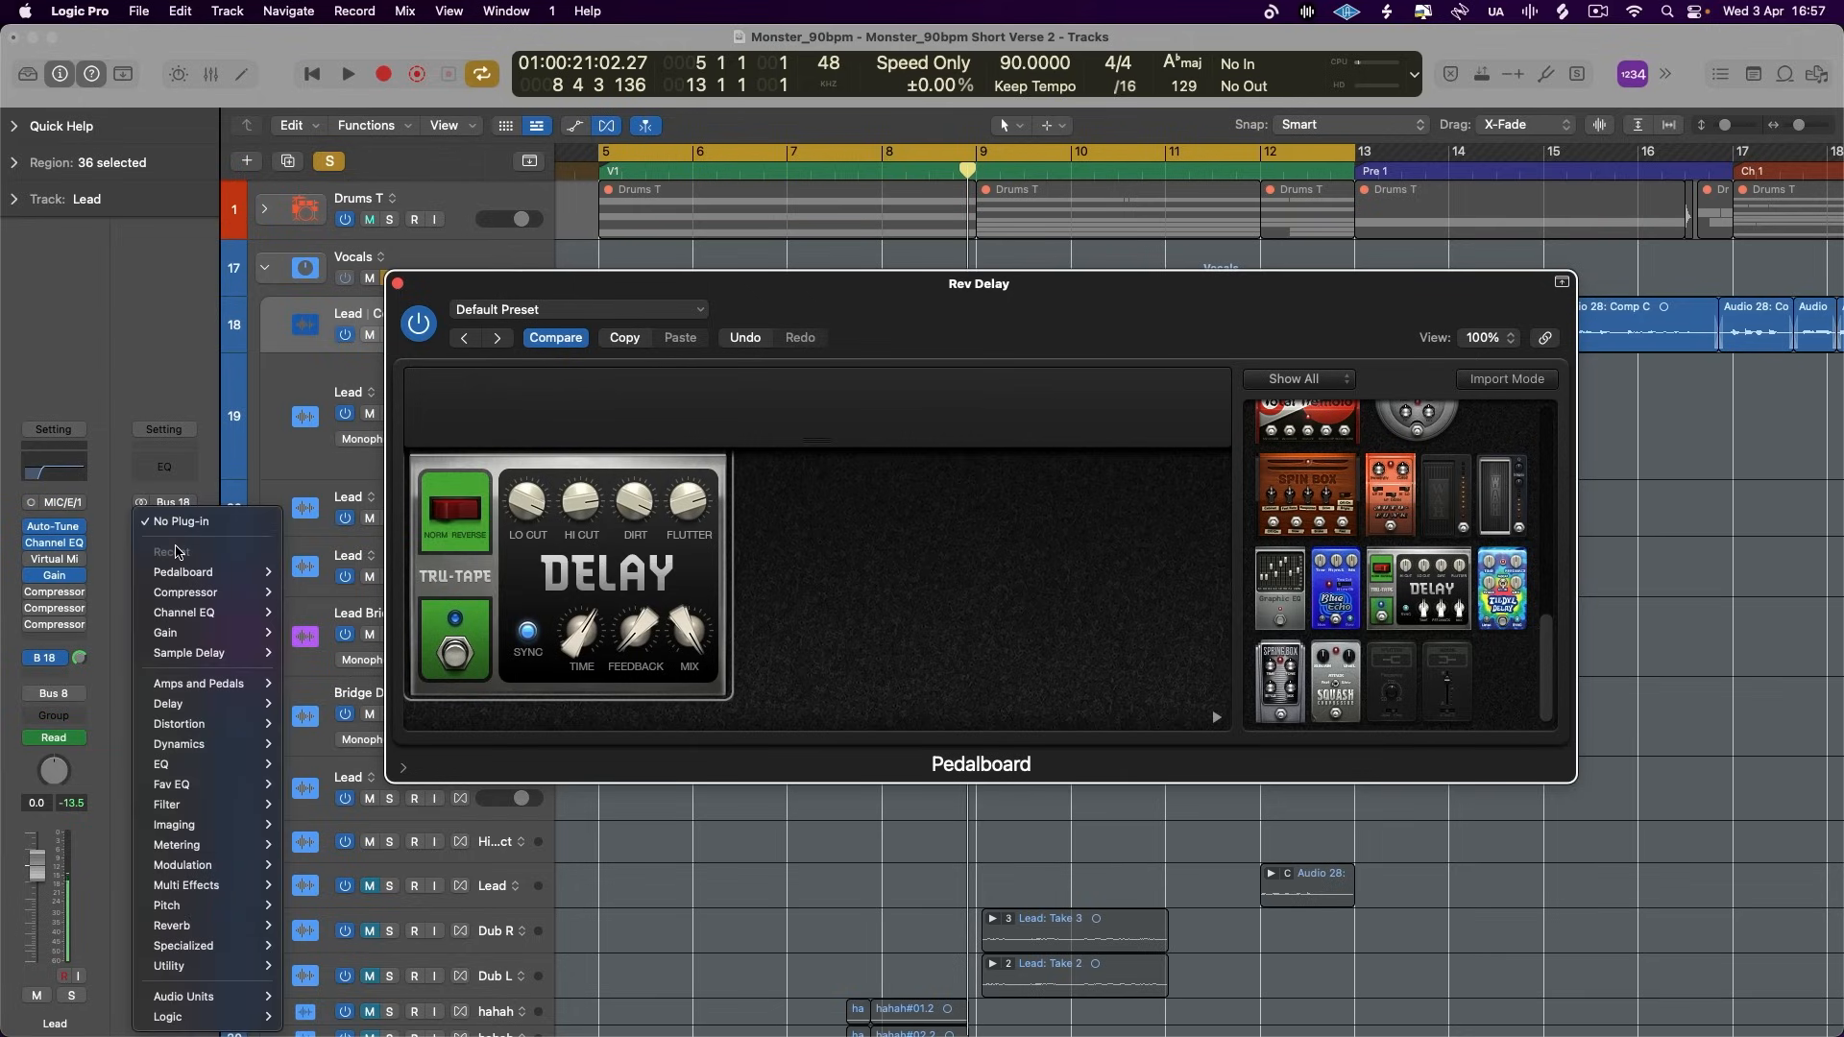
mouse_move(255, 925)
mouse_move(402, 683)
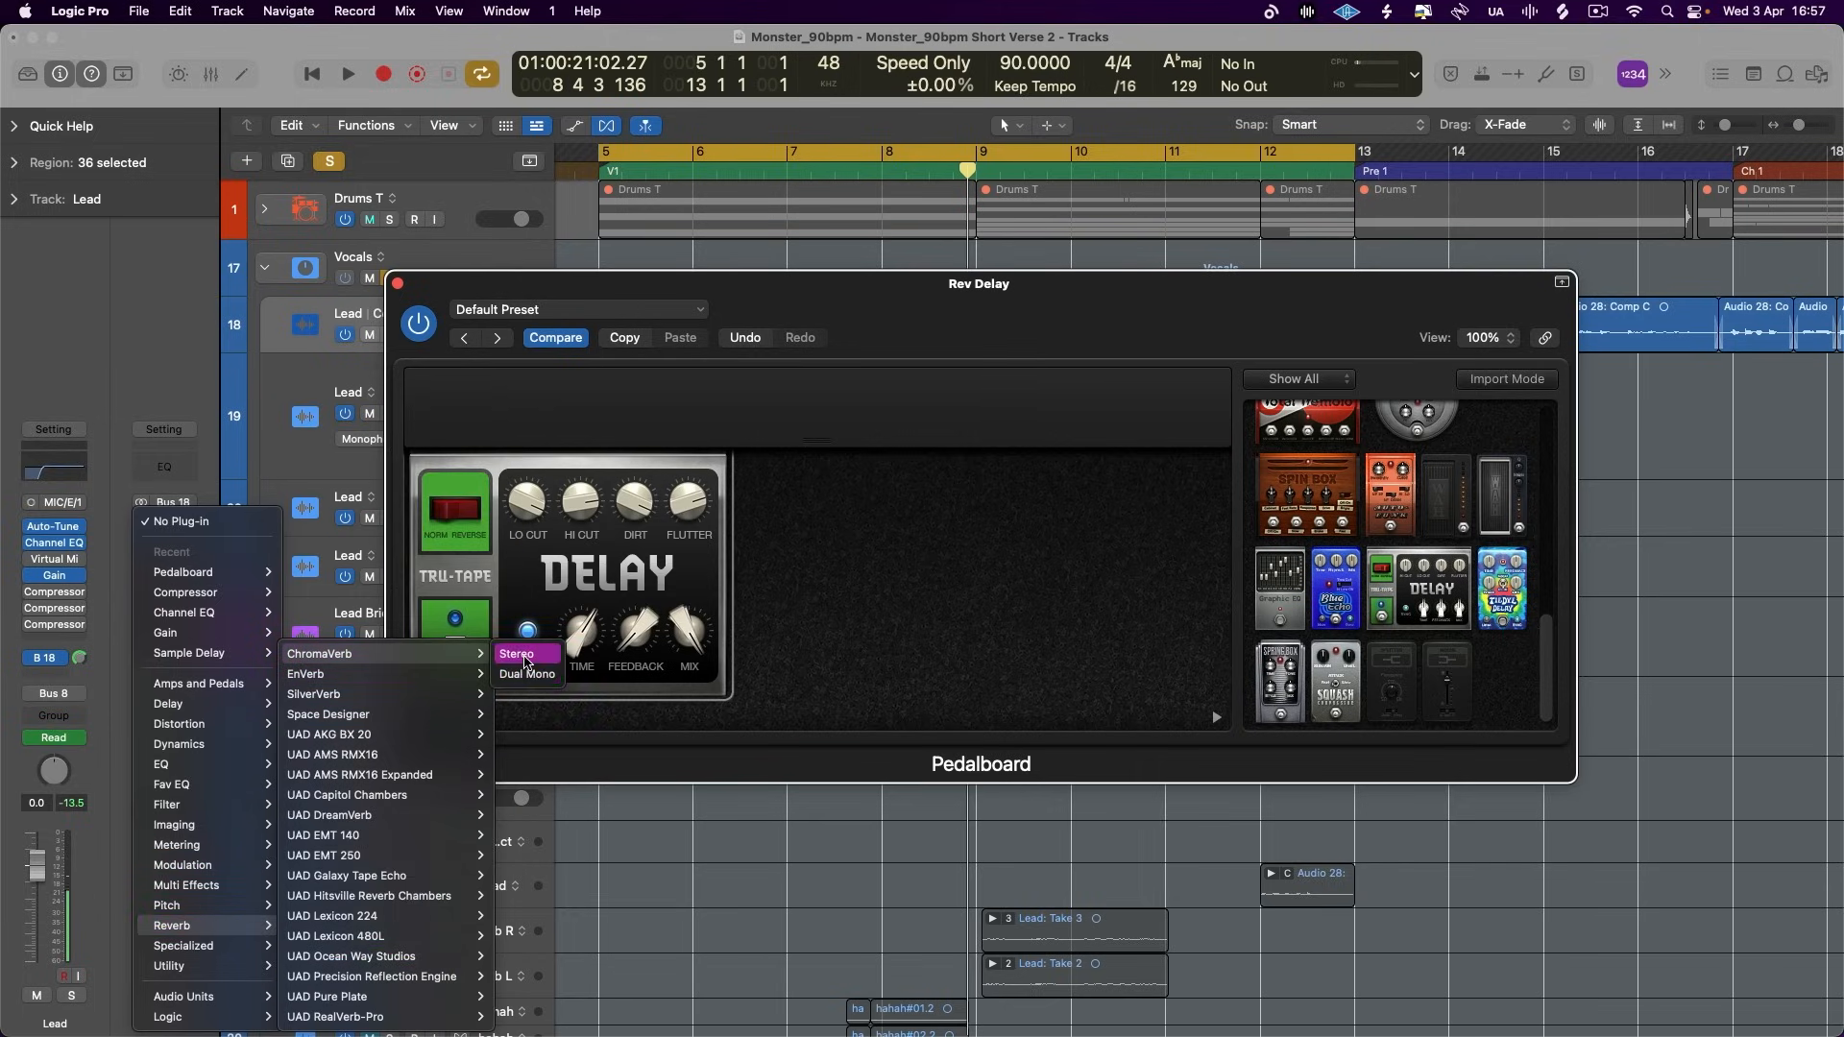
left_click(523, 653)
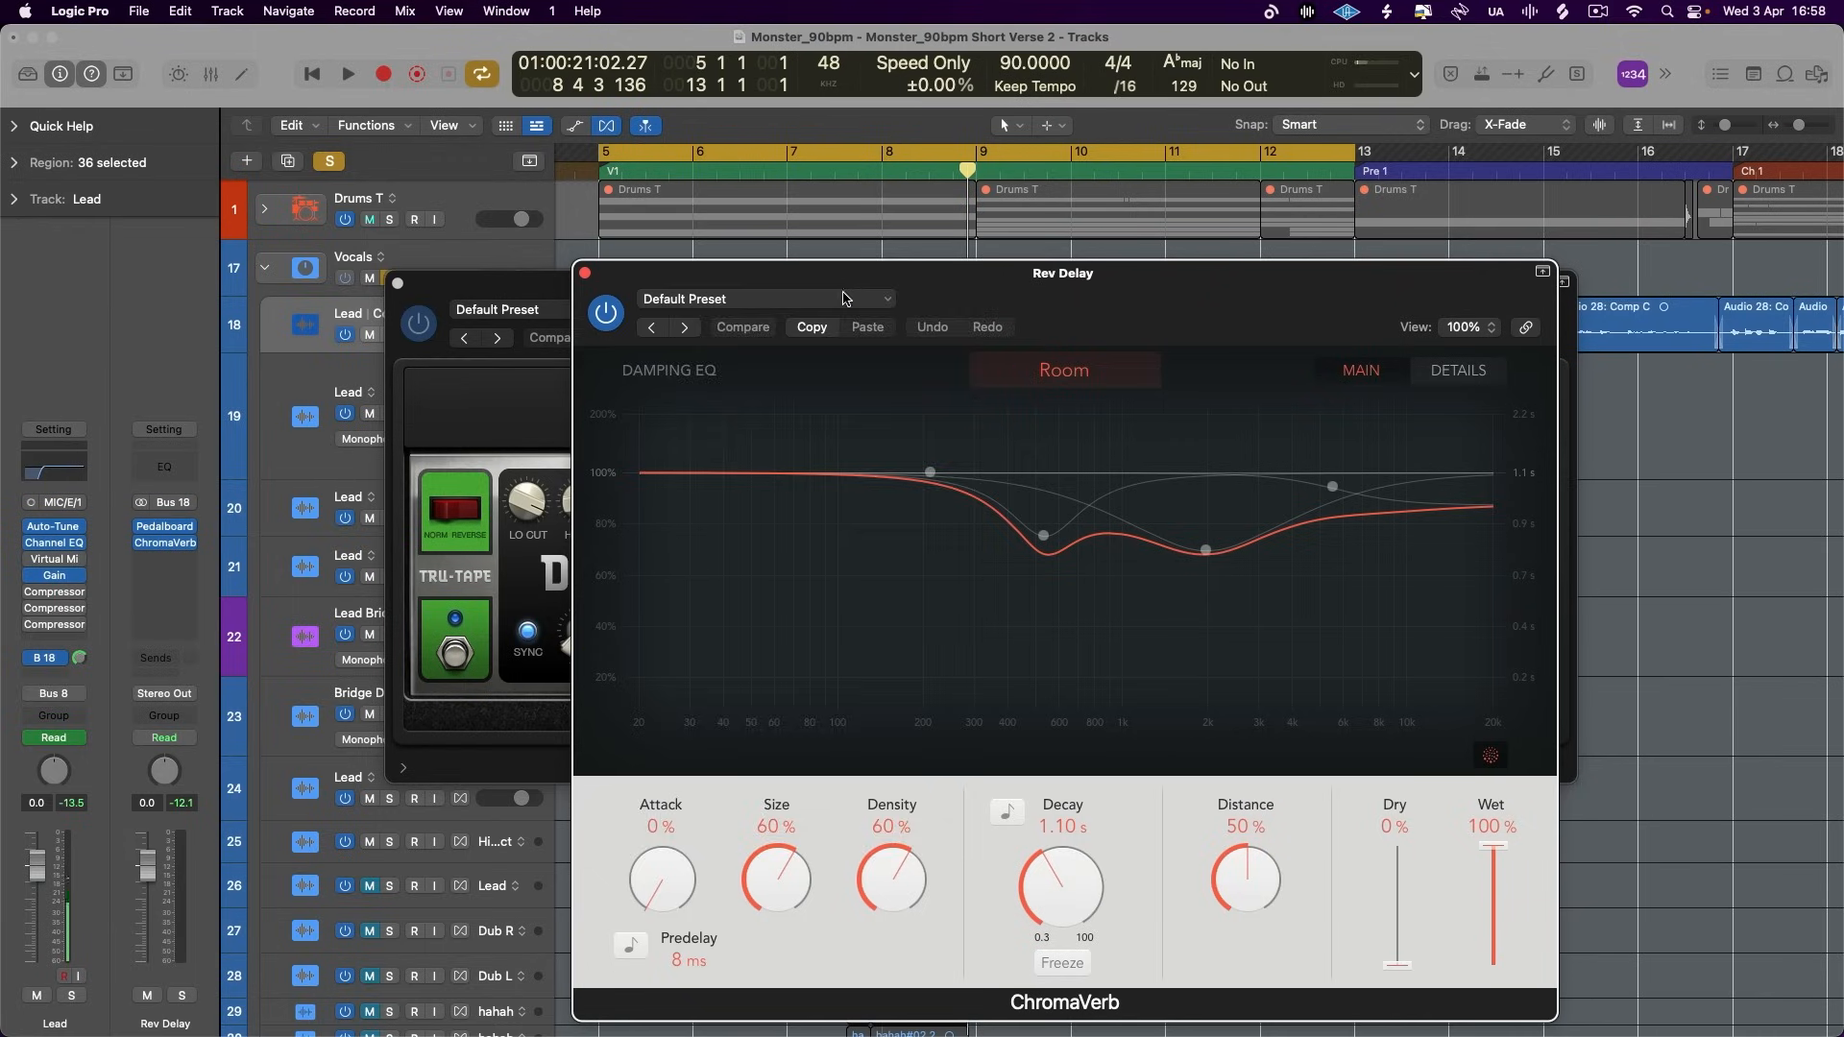
left_click(838, 298)
mouse_move(831, 769)
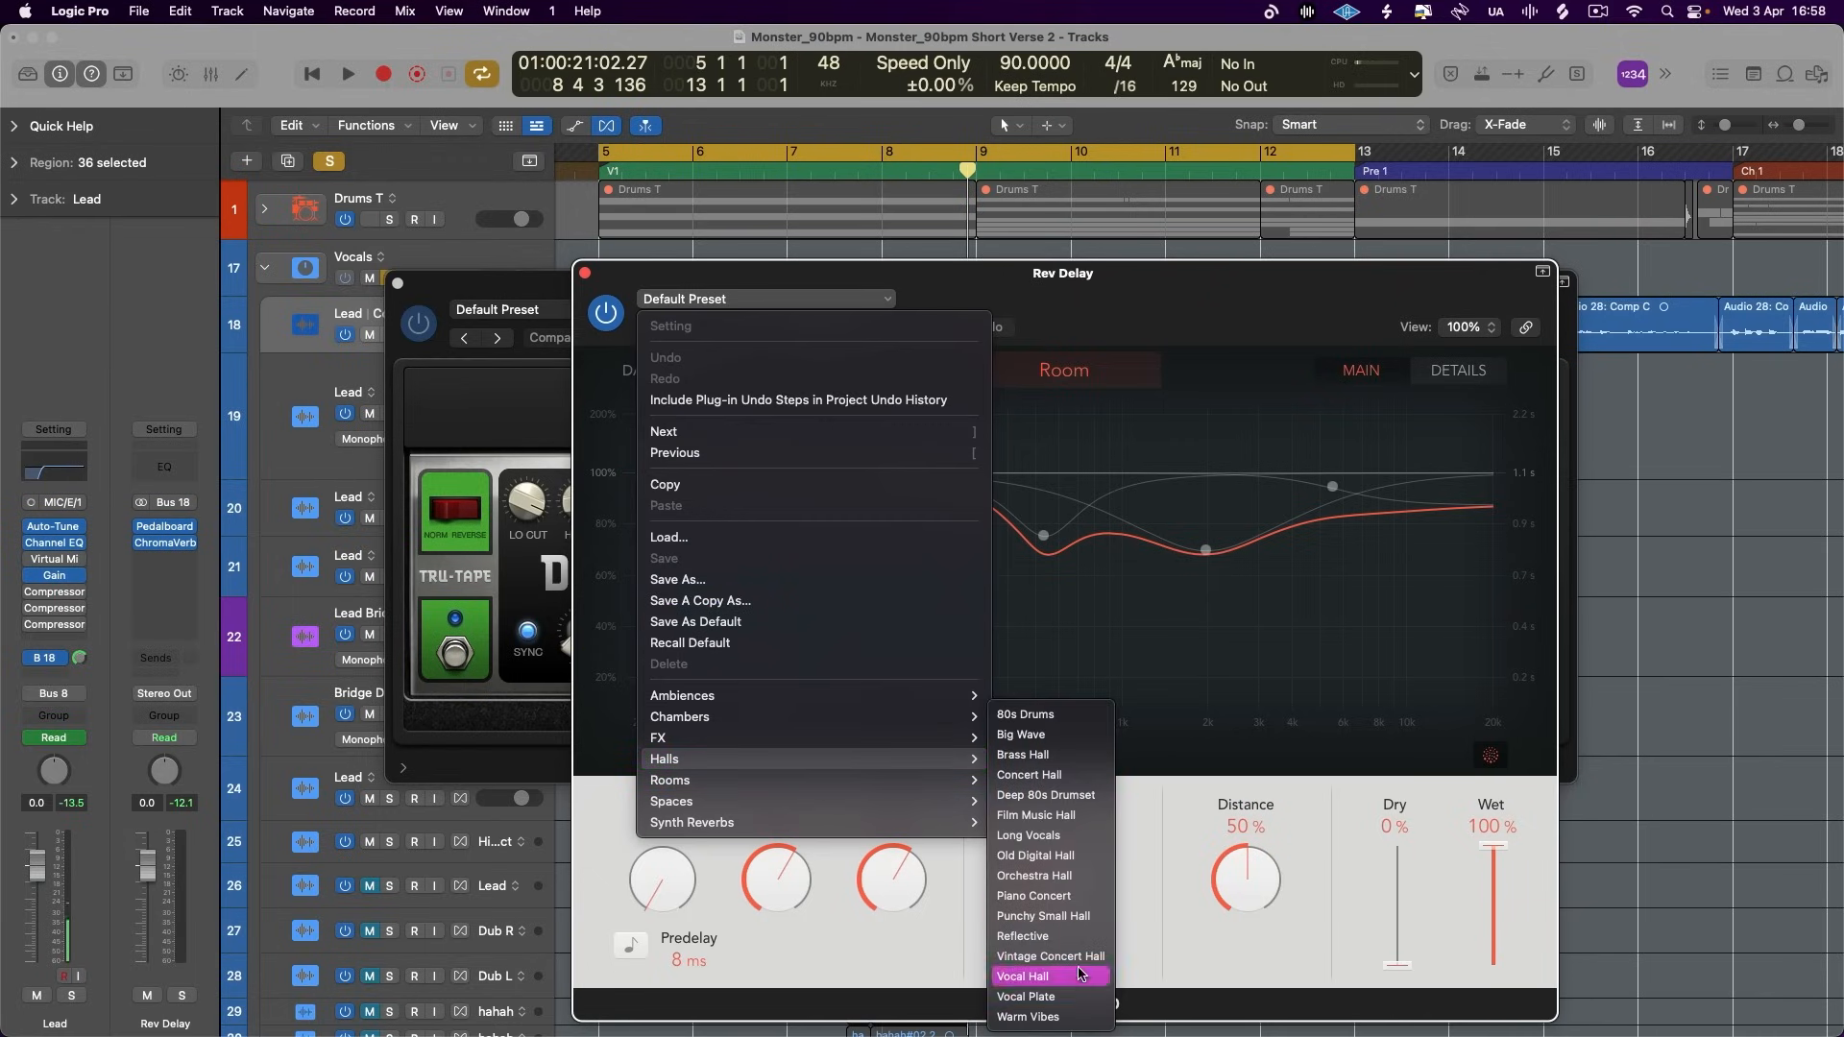
left_click(1023, 977)
- Audition the reverb, sync its Decay to 1 Bar and set the Lead track's Bus 18 send to about -19.3 dB
key("space")
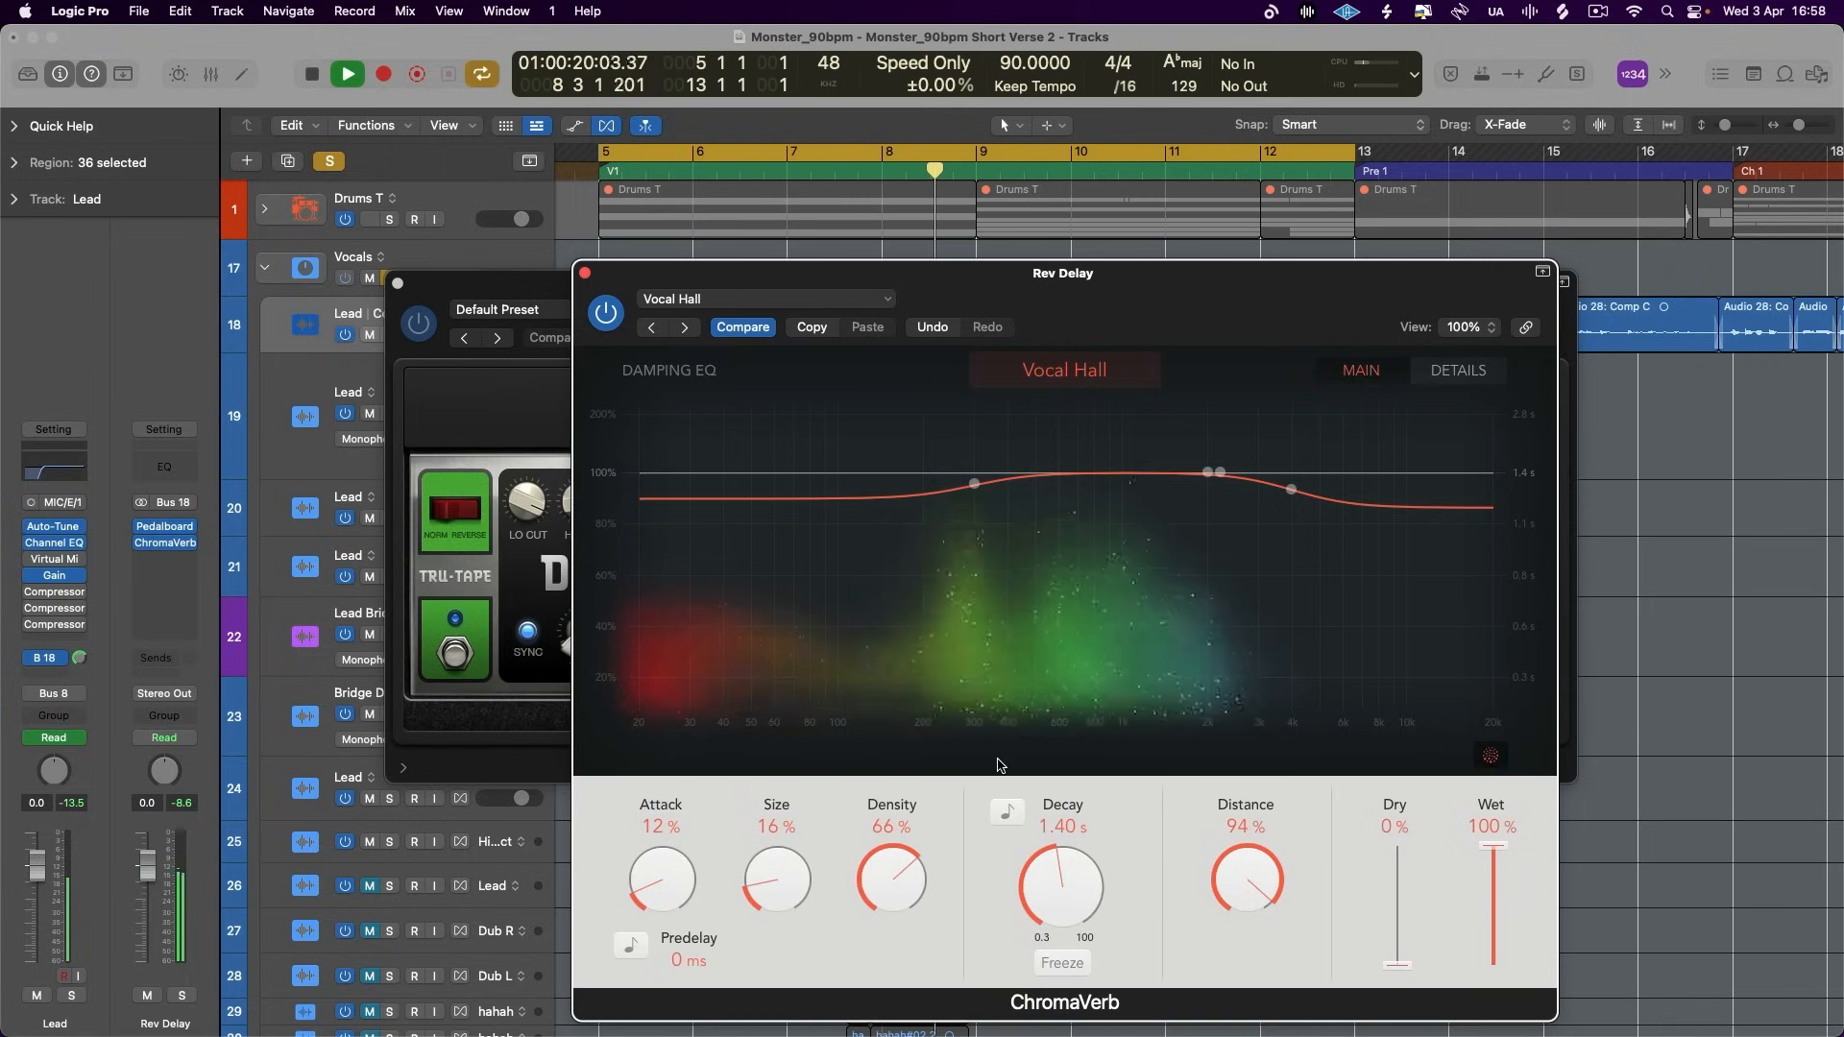
key("space")
left_click(1006, 813)
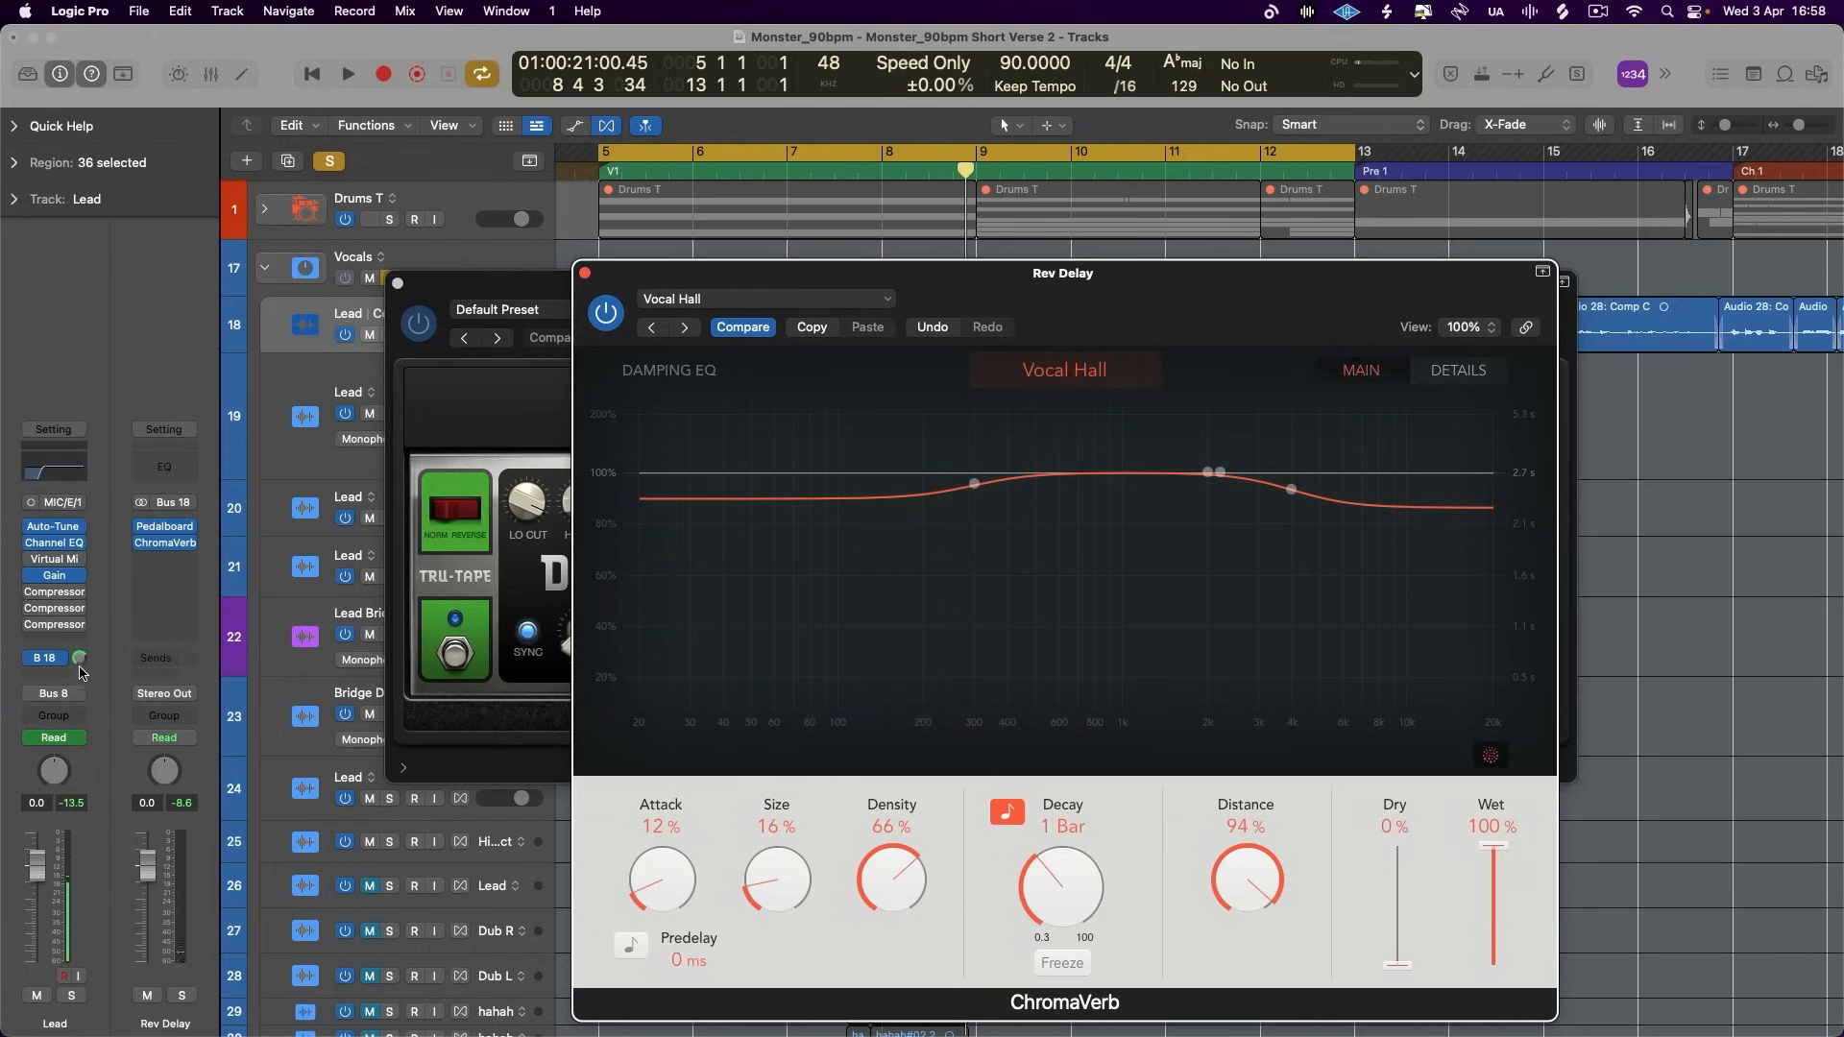
left_click(67, 847)
key("space")
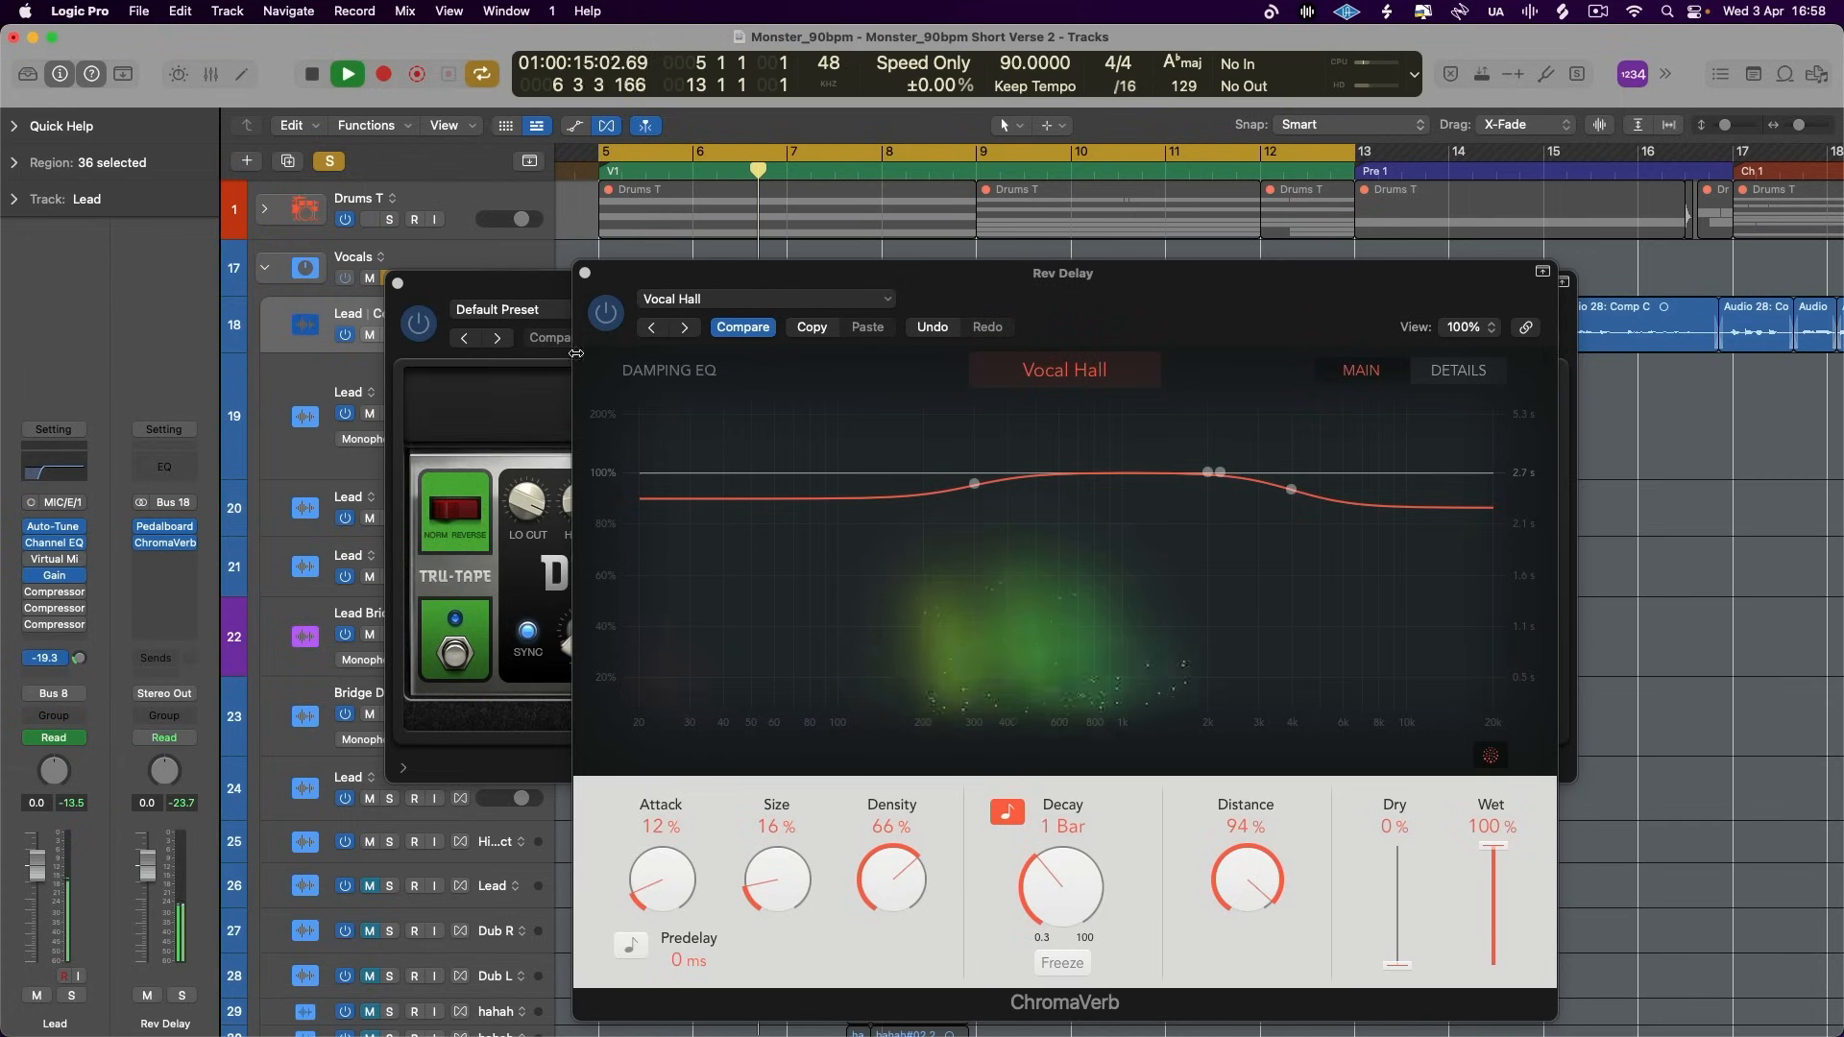
- Roll off the lows and dip the mids in ChromaVerb's output EQ, and set Early/Late to about 43 | 57
left_click_drag(588, 279, 495, 204)
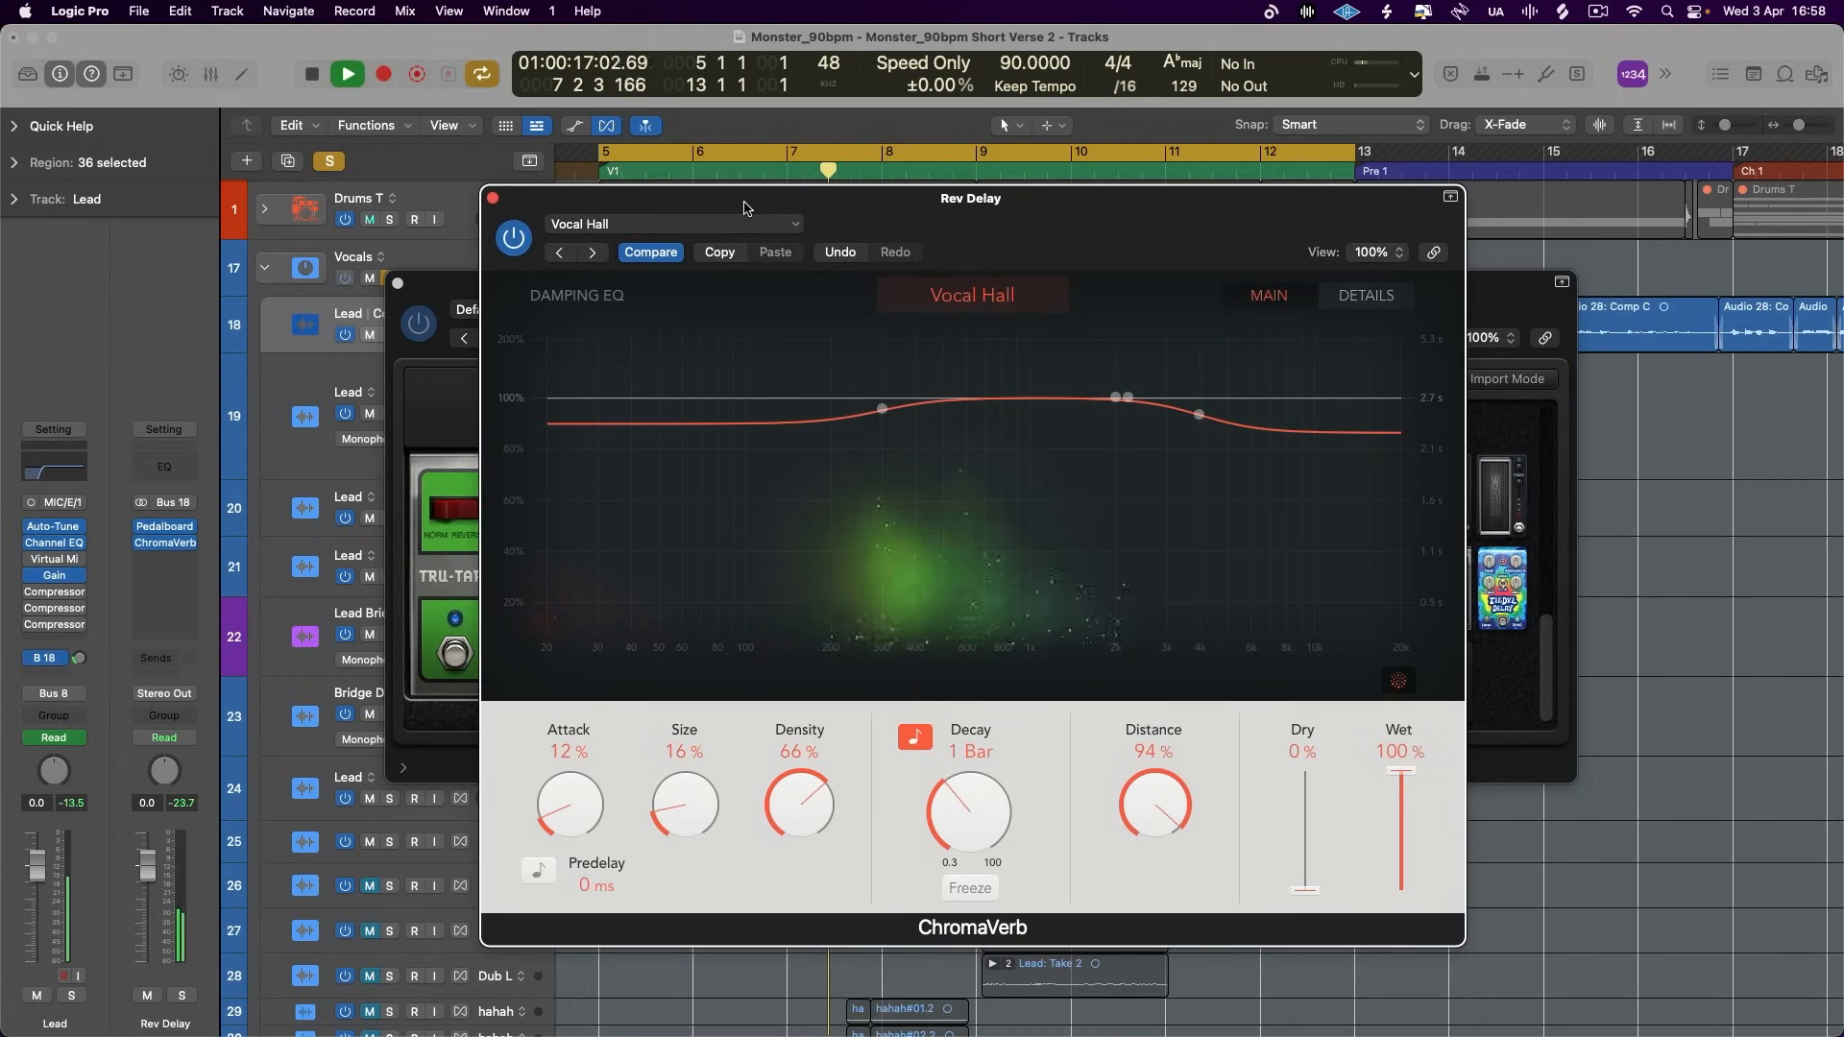
left_click(1365, 297)
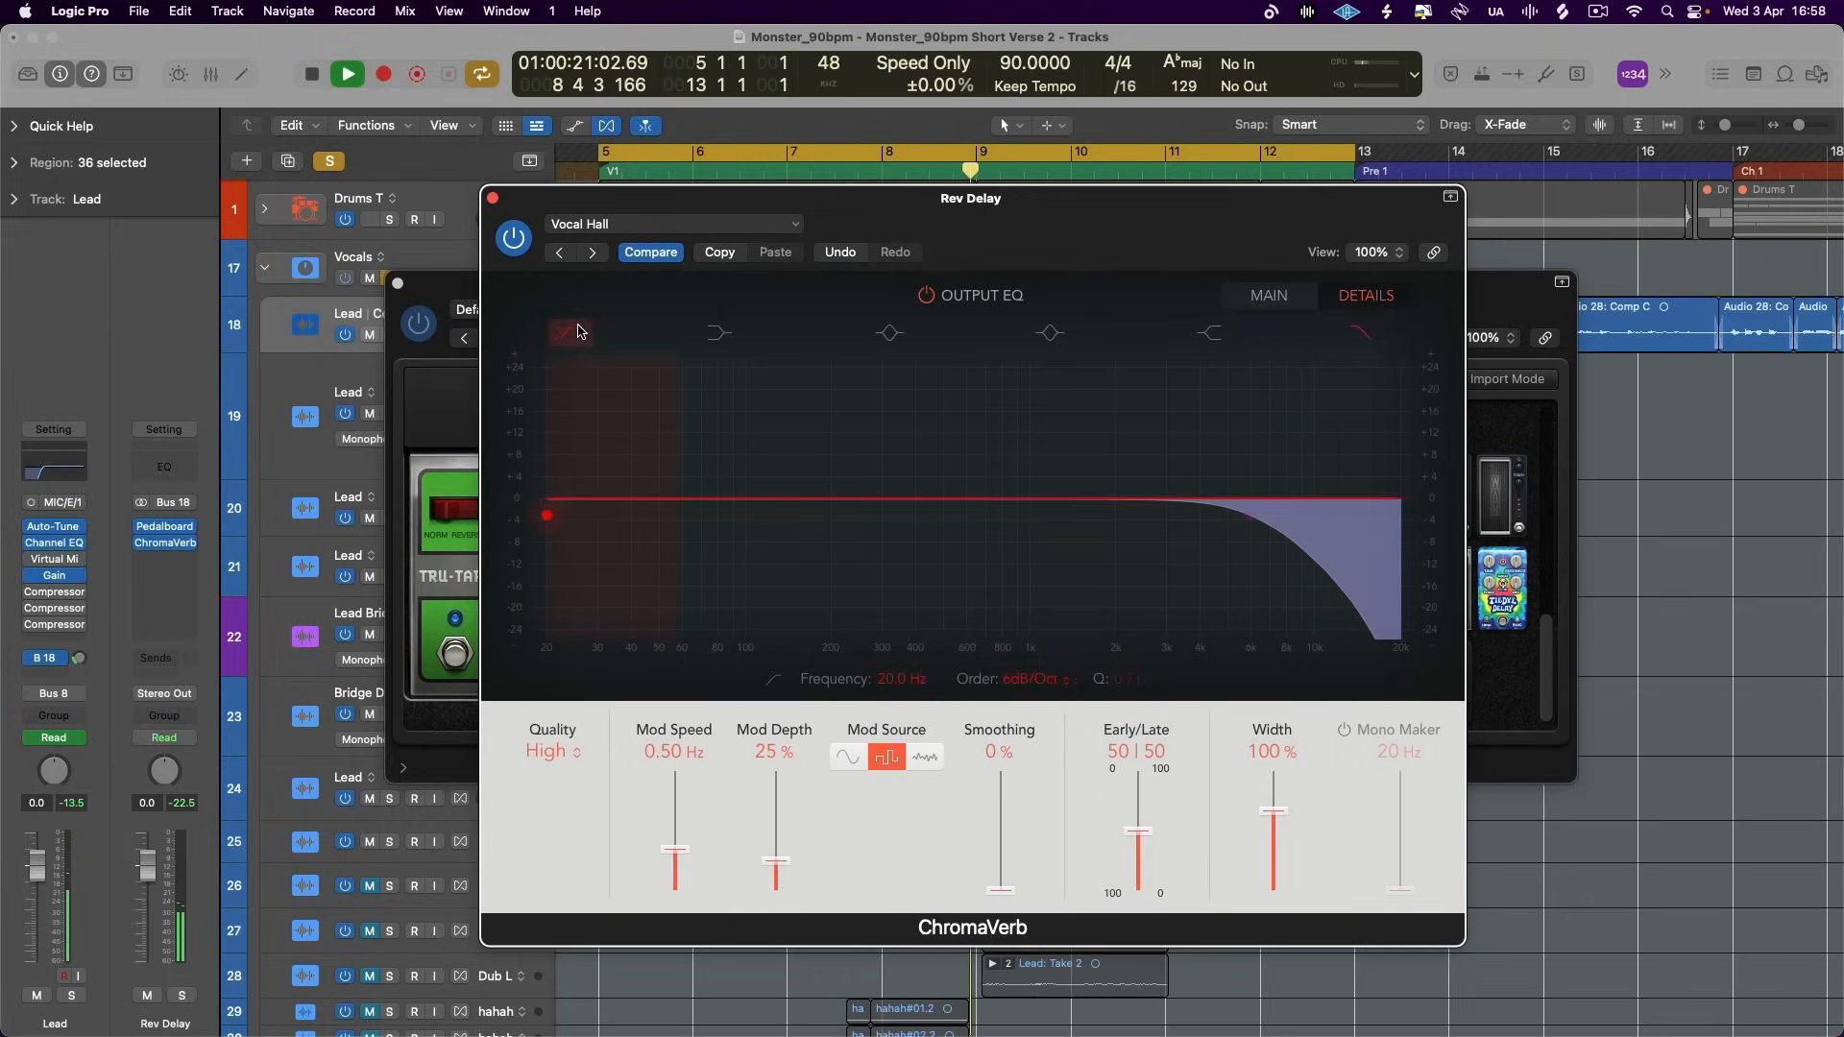
left_click_drag(581, 535, 880, 534)
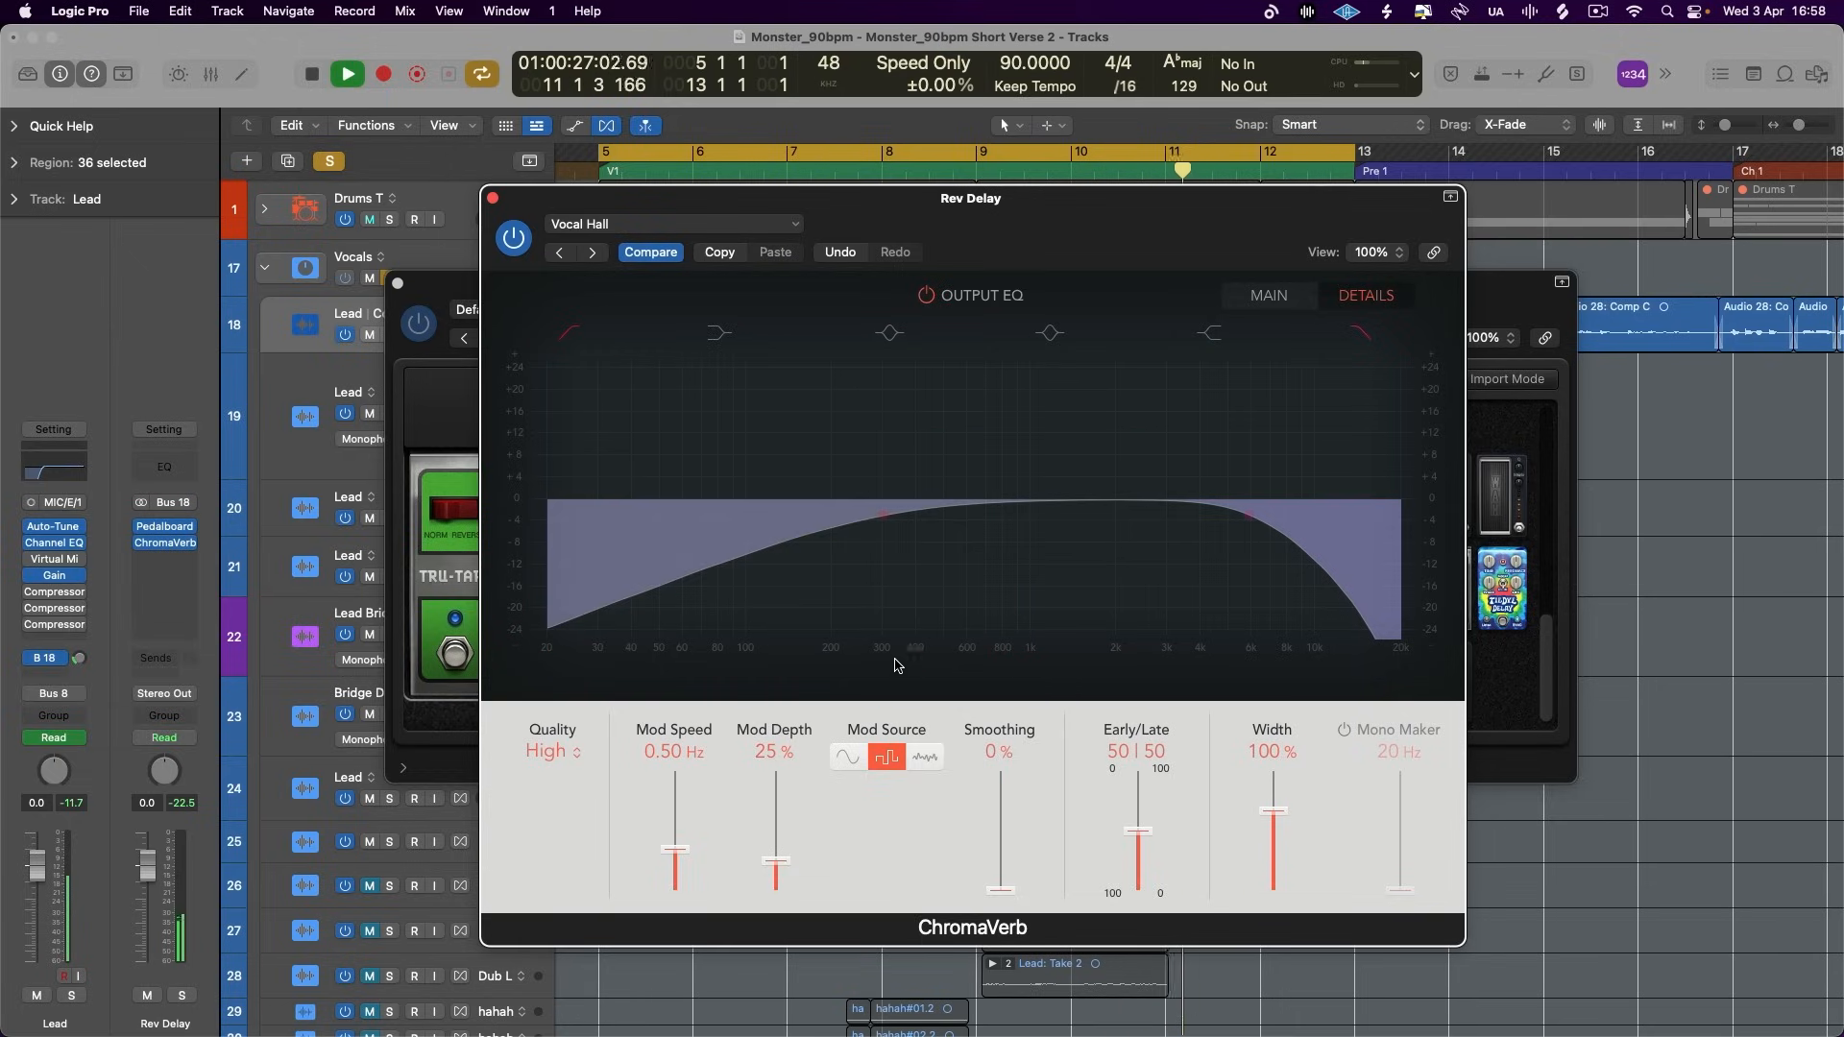
left_click_drag(882, 516, 930, 515)
left_click_drag(1115, 498, 1050, 552)
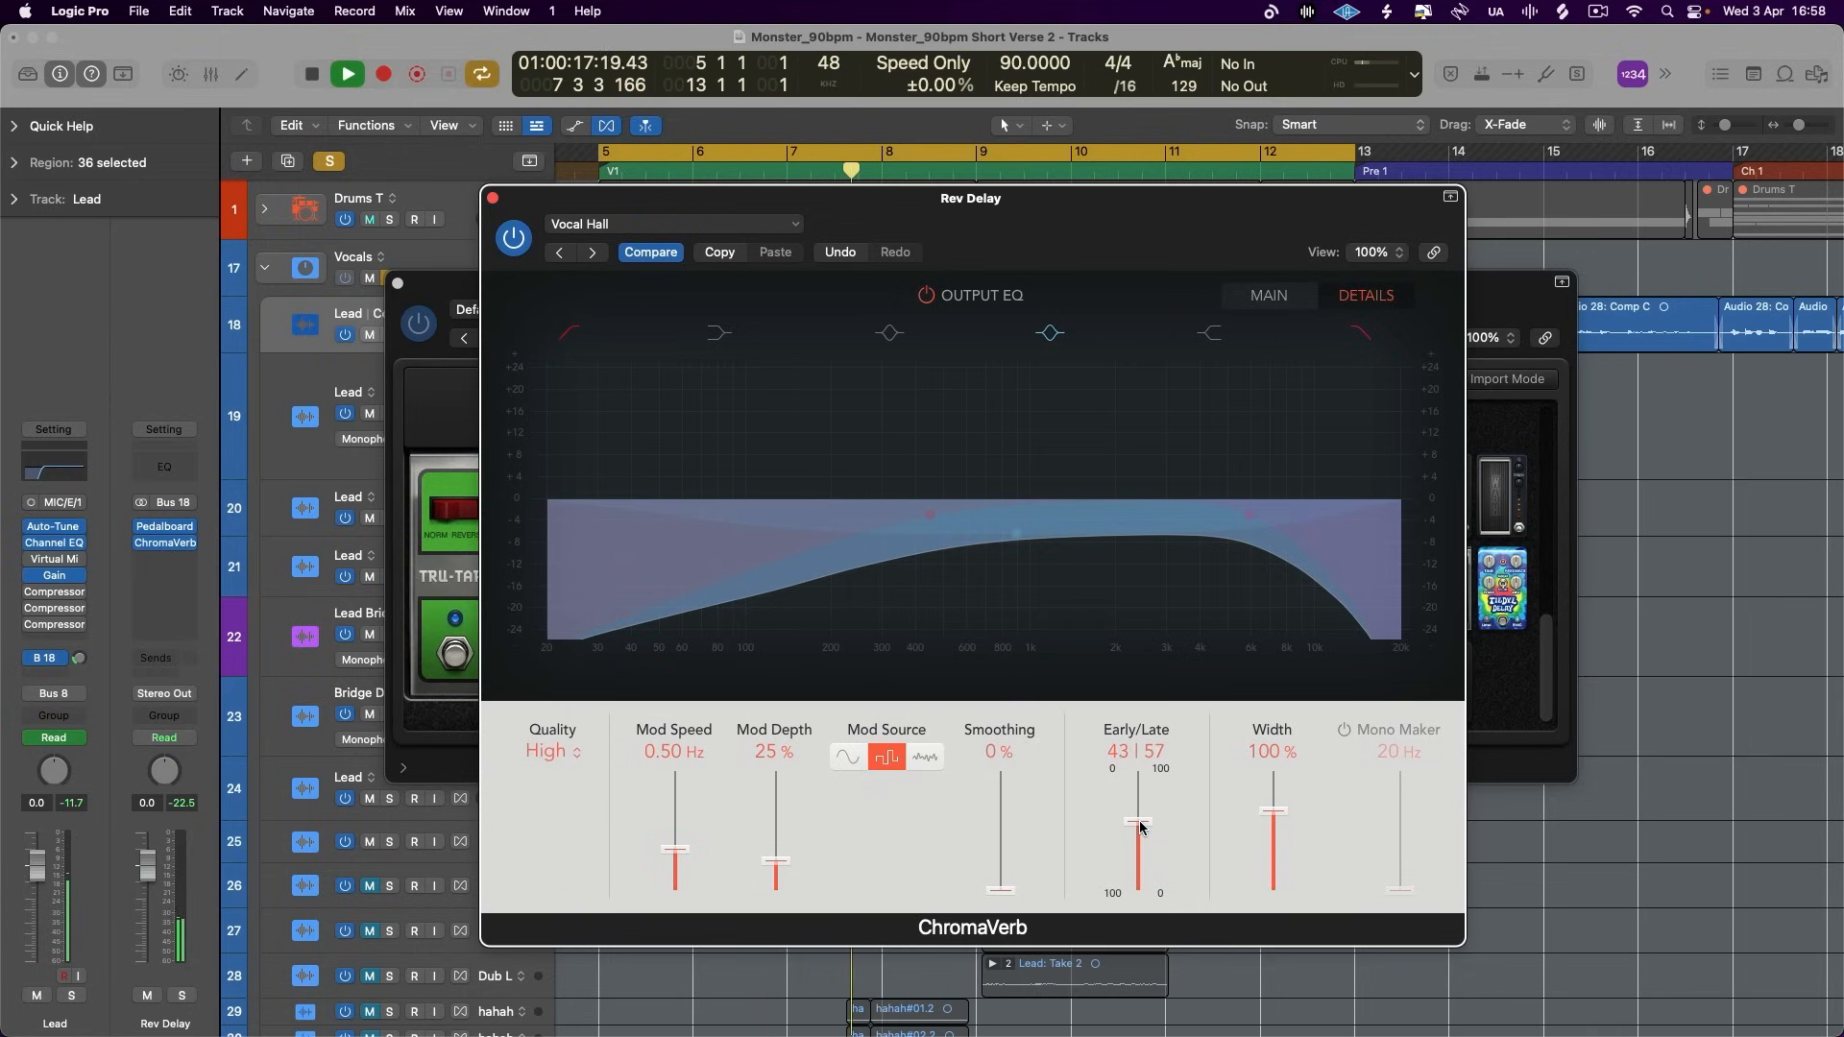
- Set the reverb's Distance to 91%, Size to 64%, Density to 50% and Decay to 2 Bars
left_click(1269, 295)
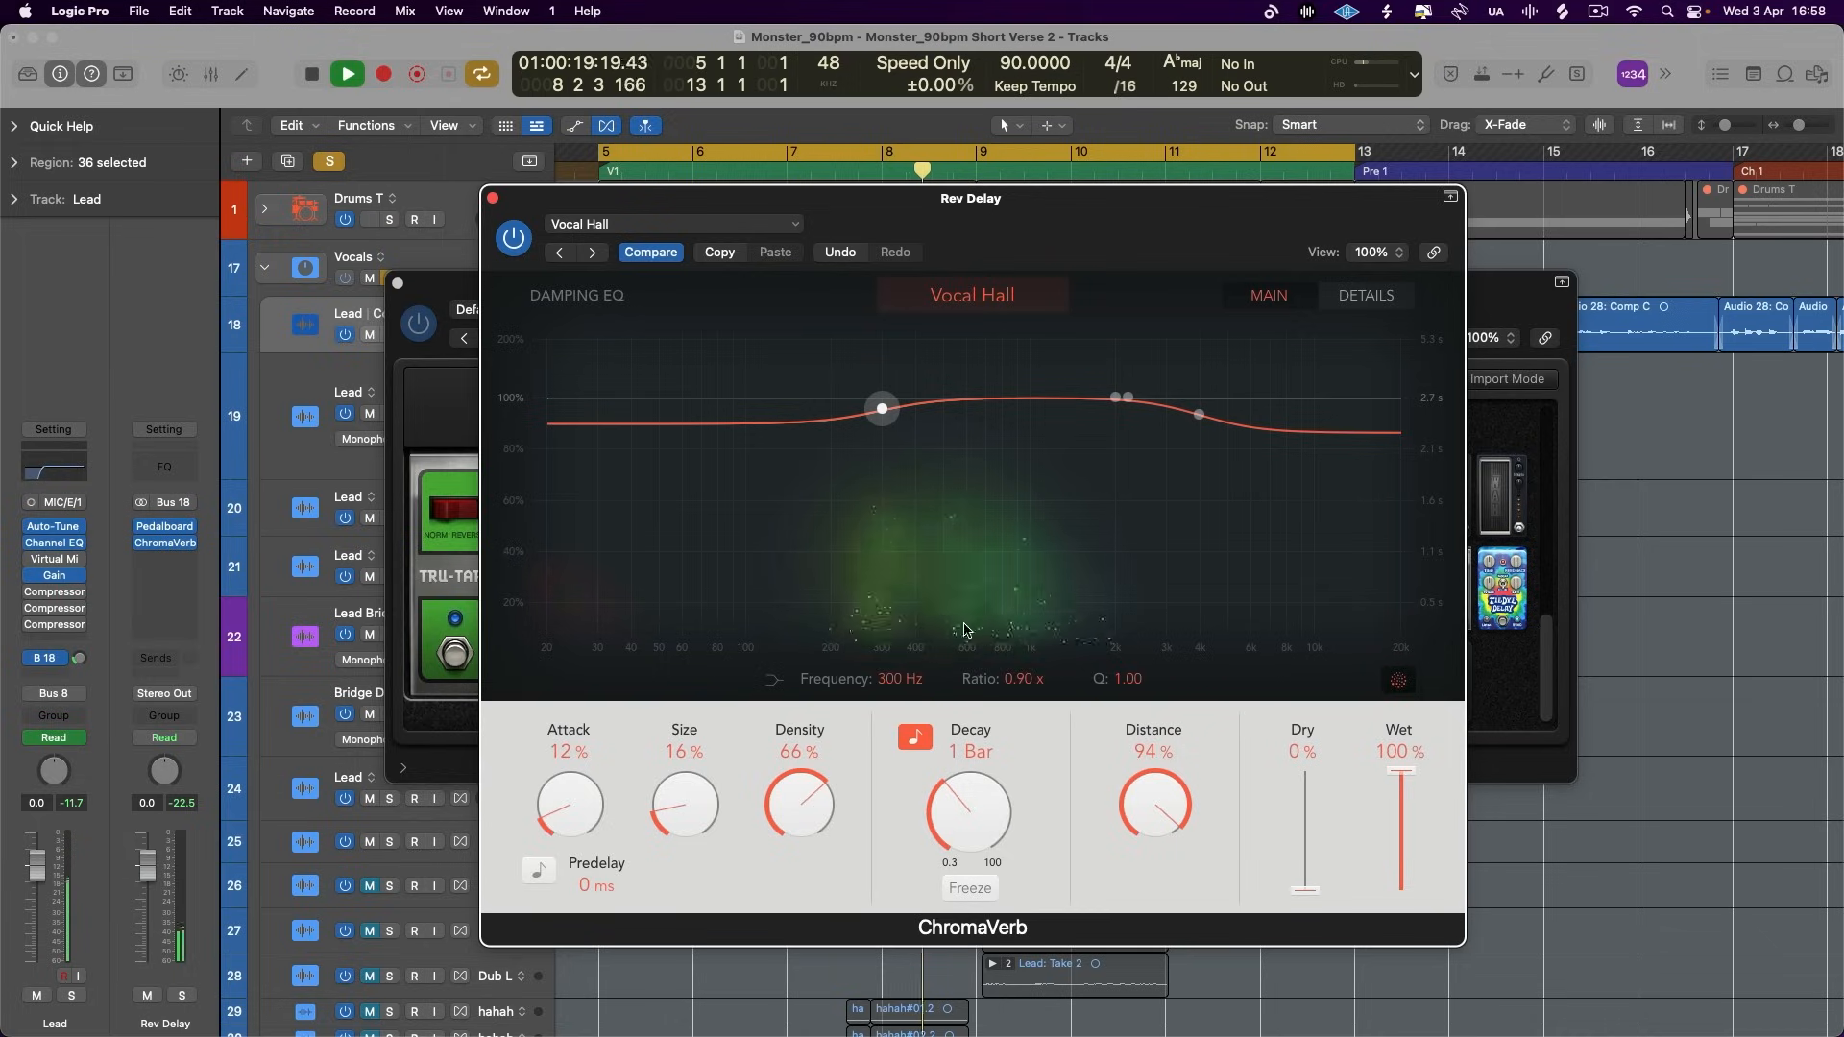
left_click_drag(1180, 805, 1173, 814)
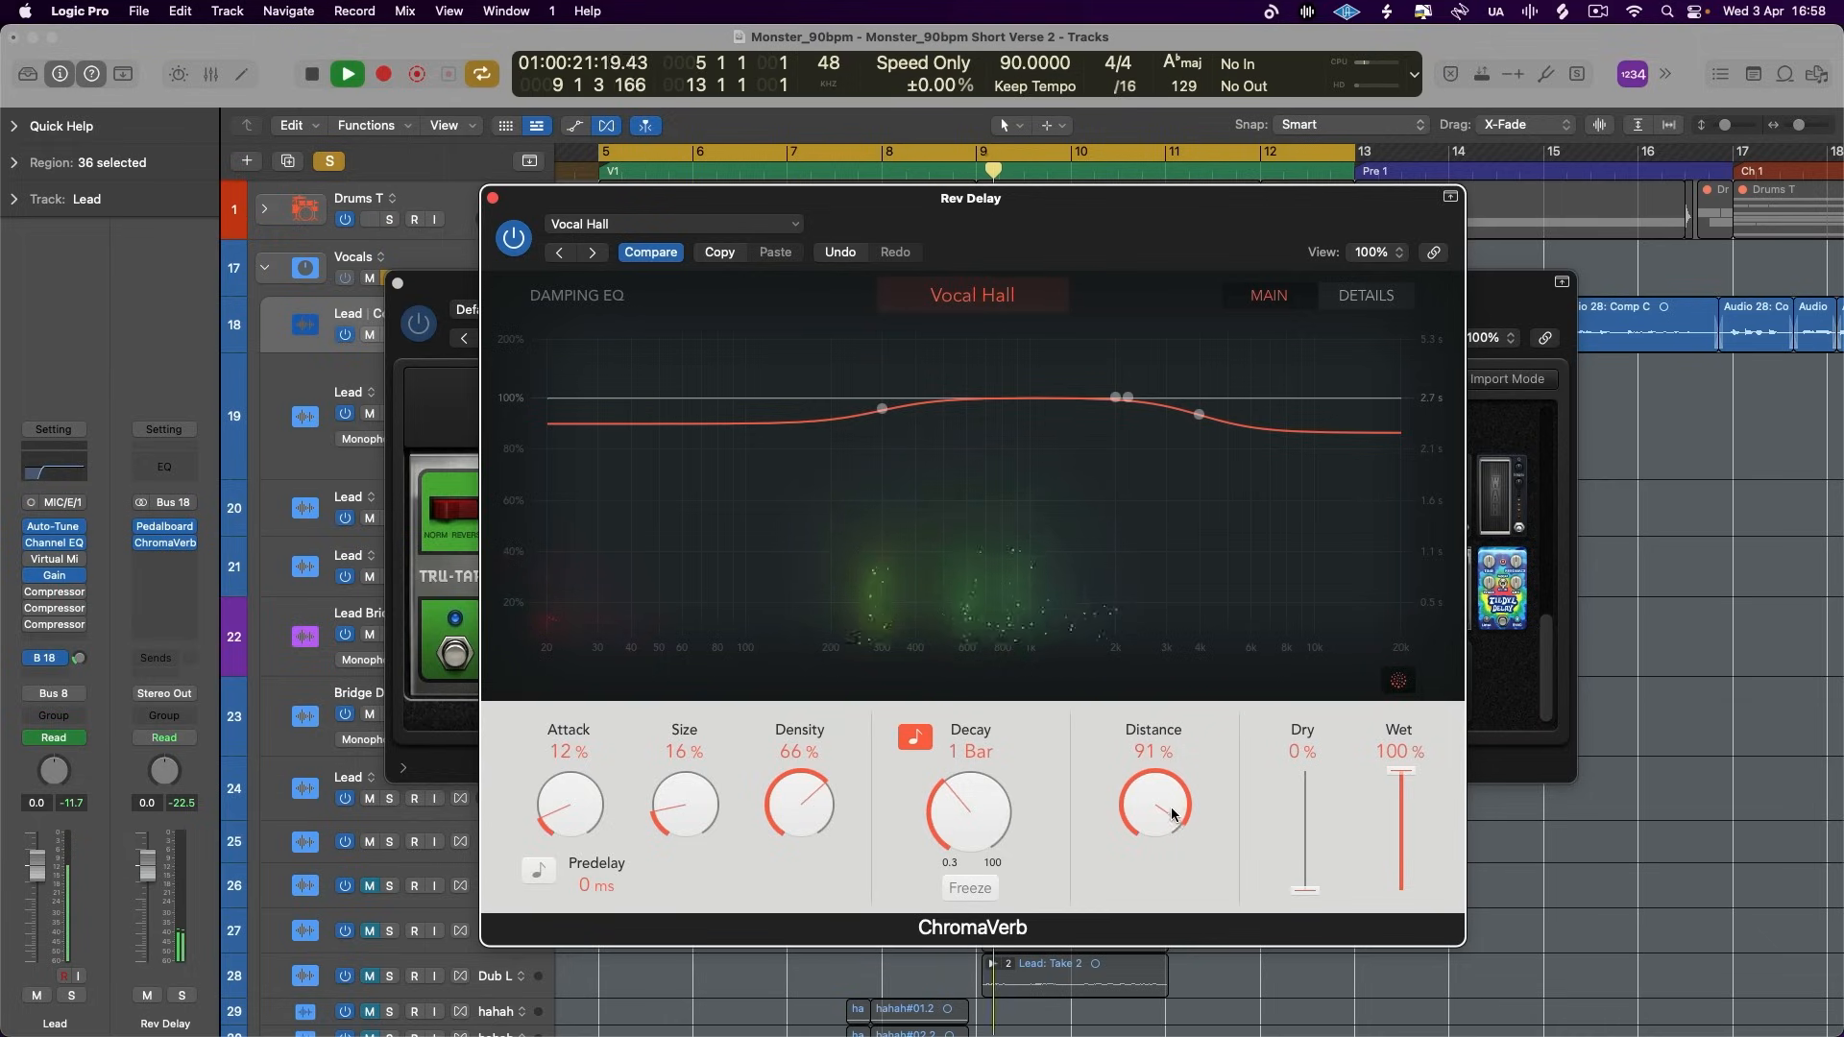
left_click_drag(780, 809, 717, 680)
left_click_drag(966, 801, 969, 787)
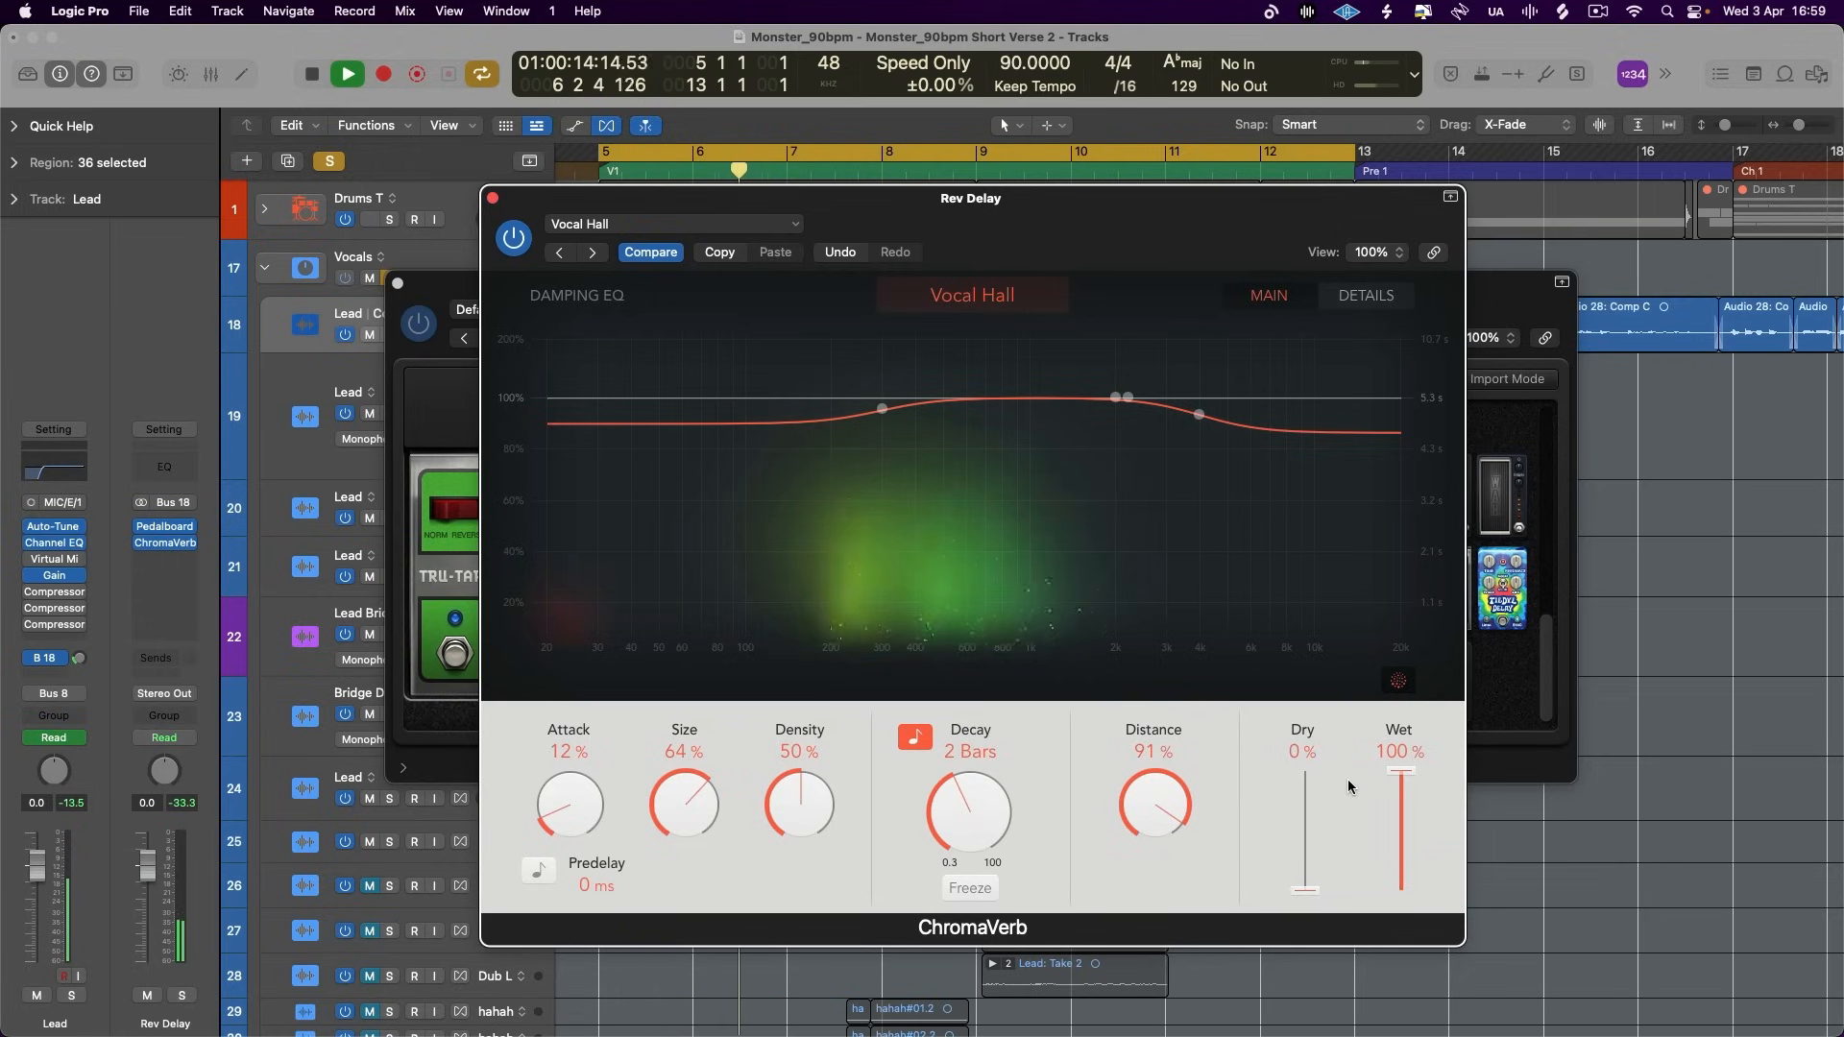
- Balance the ChromaVerb output with Dry at 100% and Wet at 71%
left_click_drag(1401, 789, 1407, 829)
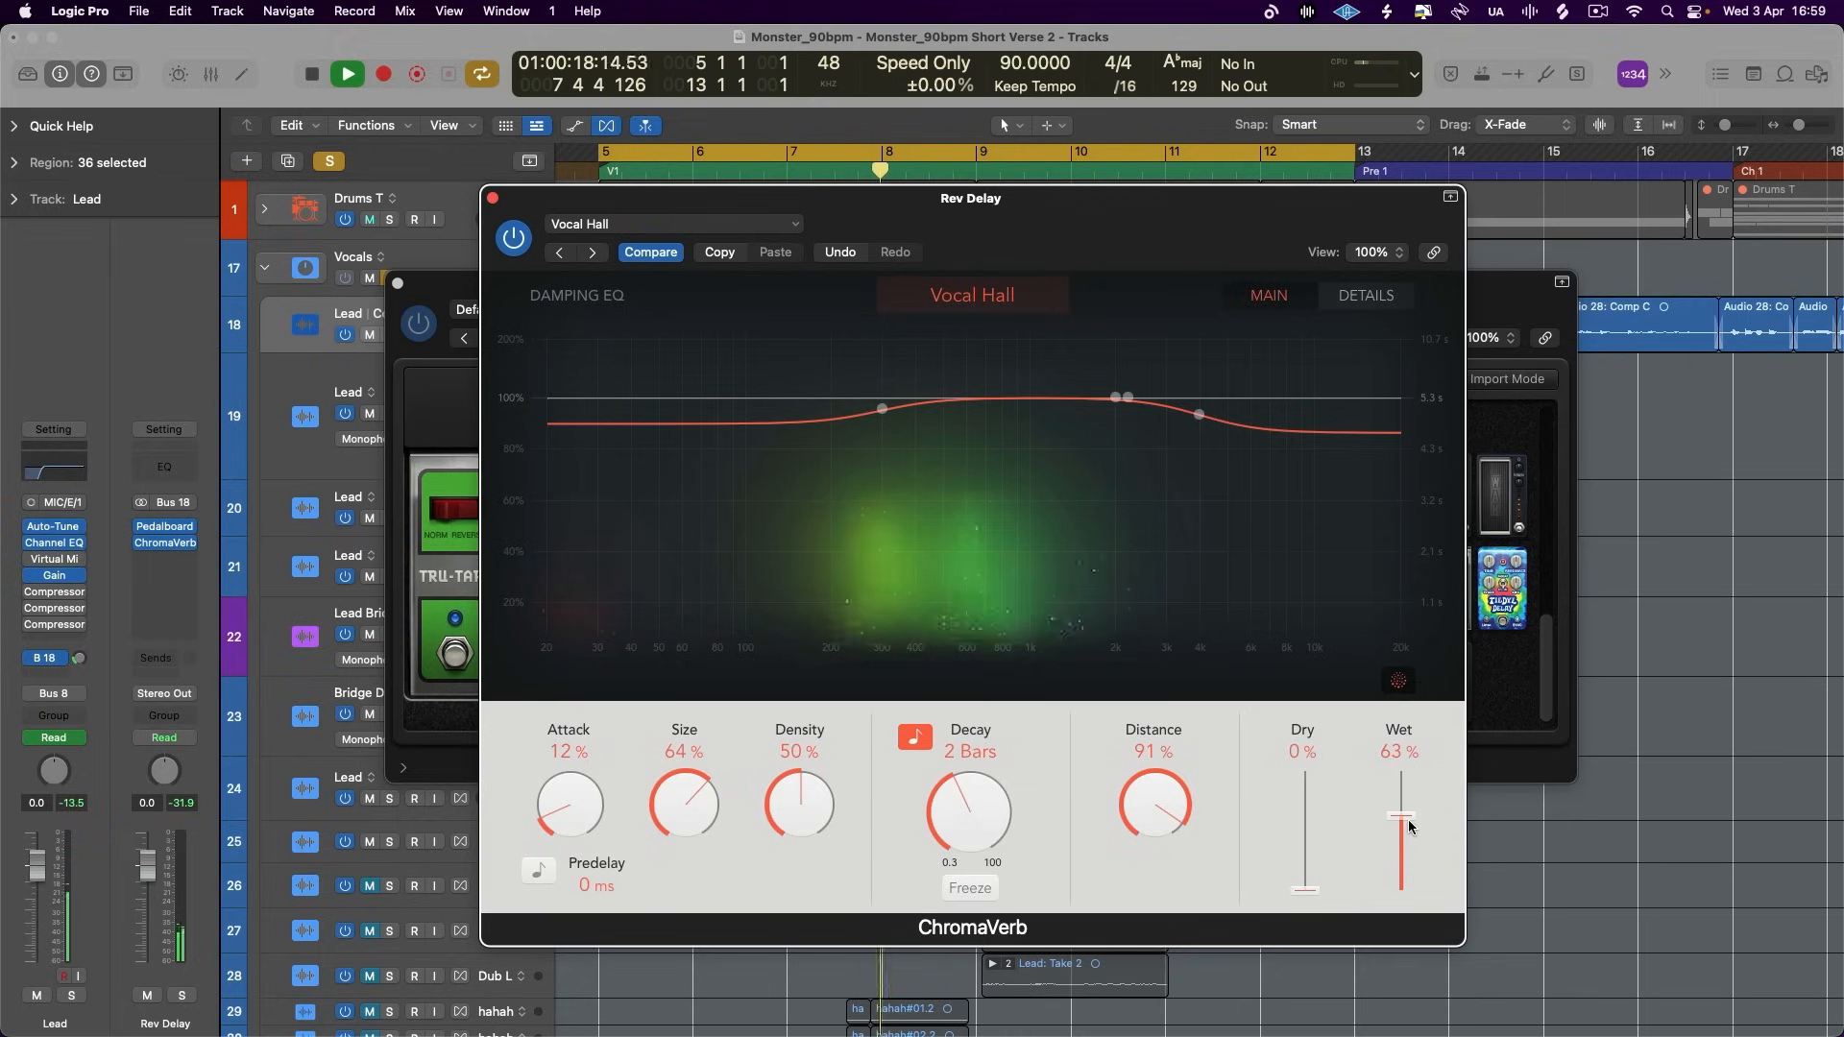
left_click_drag(1313, 885, 1321, 654)
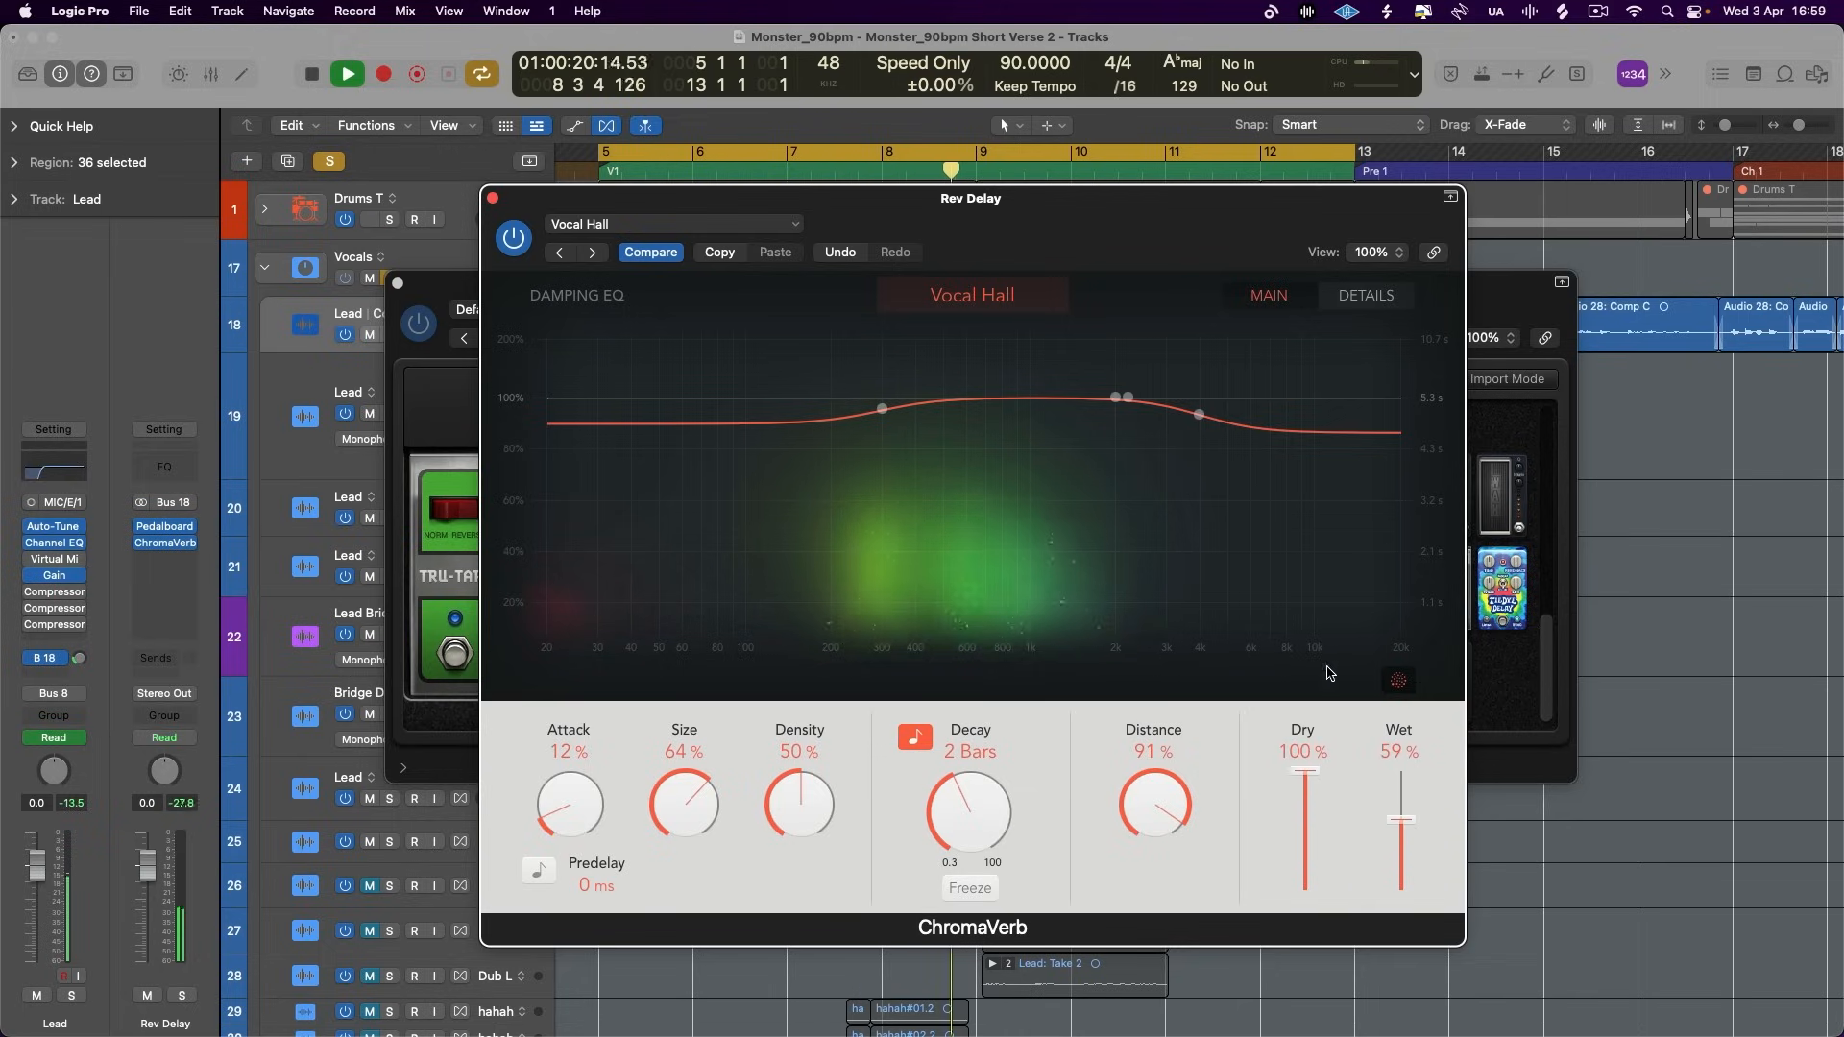
left_click_drag(1401, 798, 1403, 812)
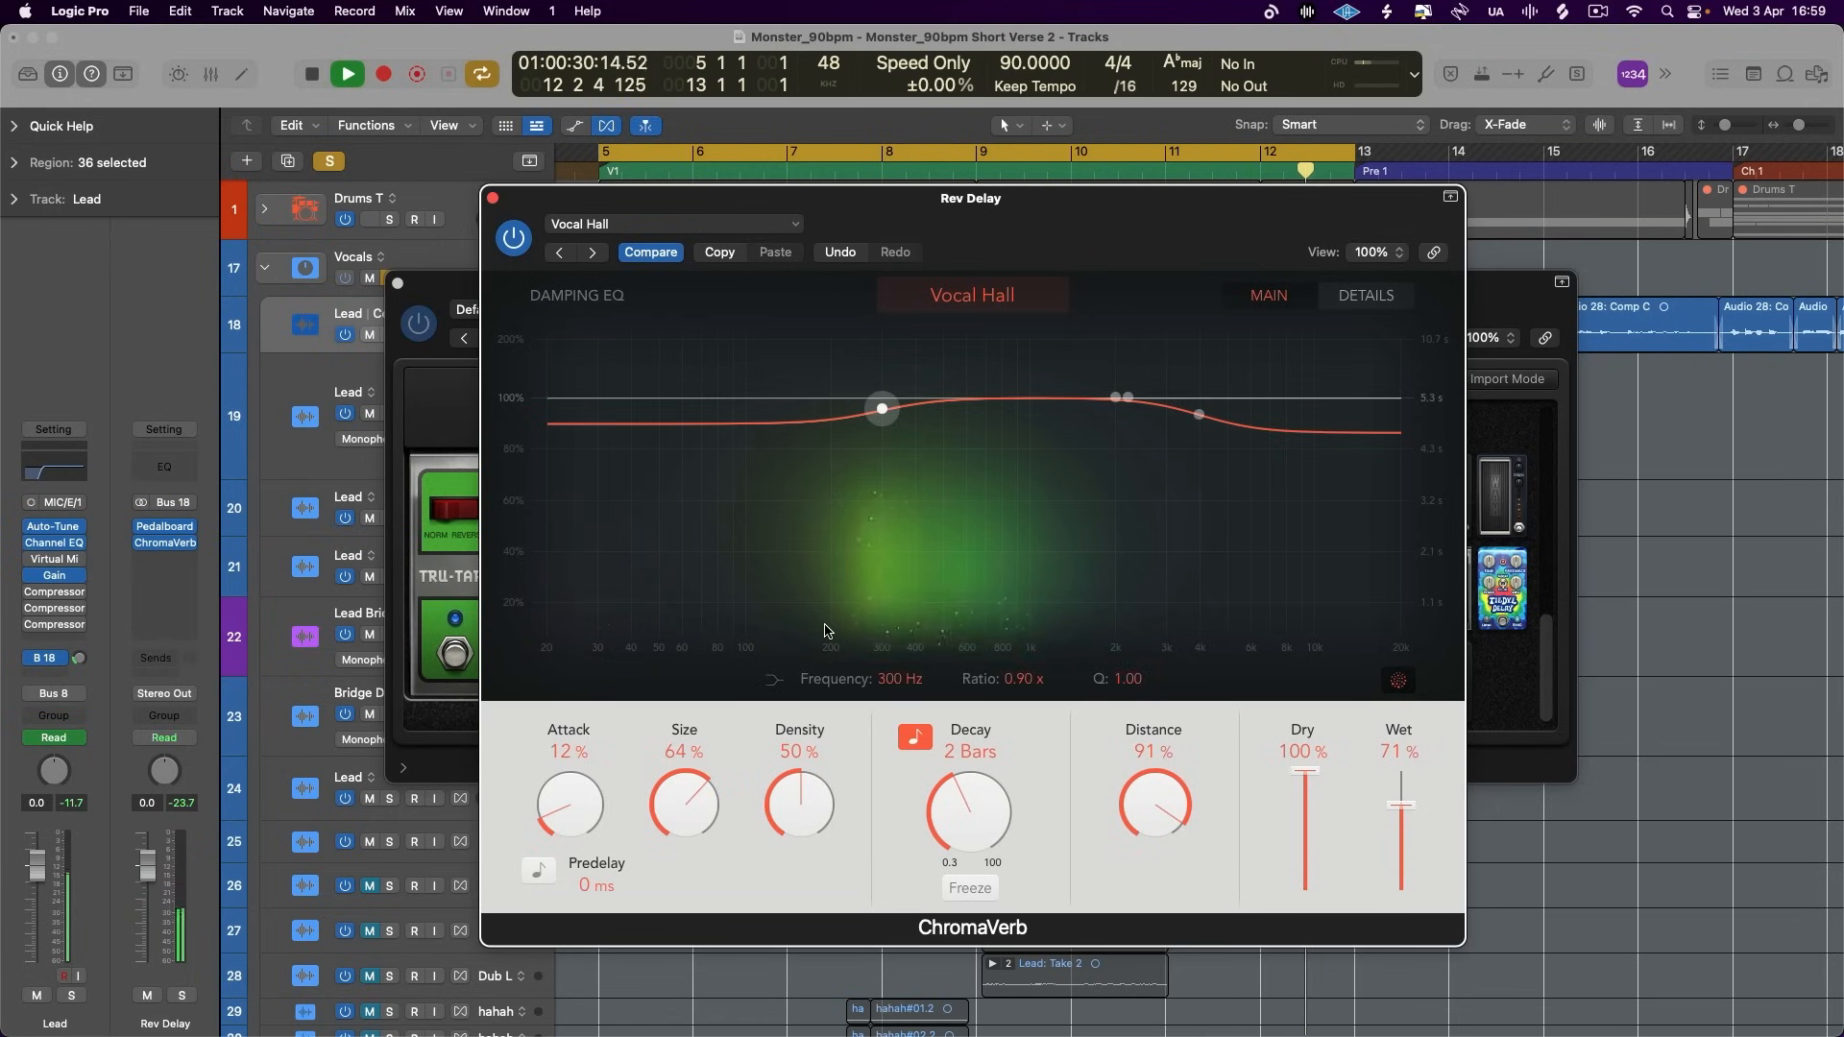
- Stop playback, close ChromaVerb and add the Dr. Octave pedal after the Tru-Tape Delay in the Rev Delay Pedalboard
key("space")
left_click(492, 199)
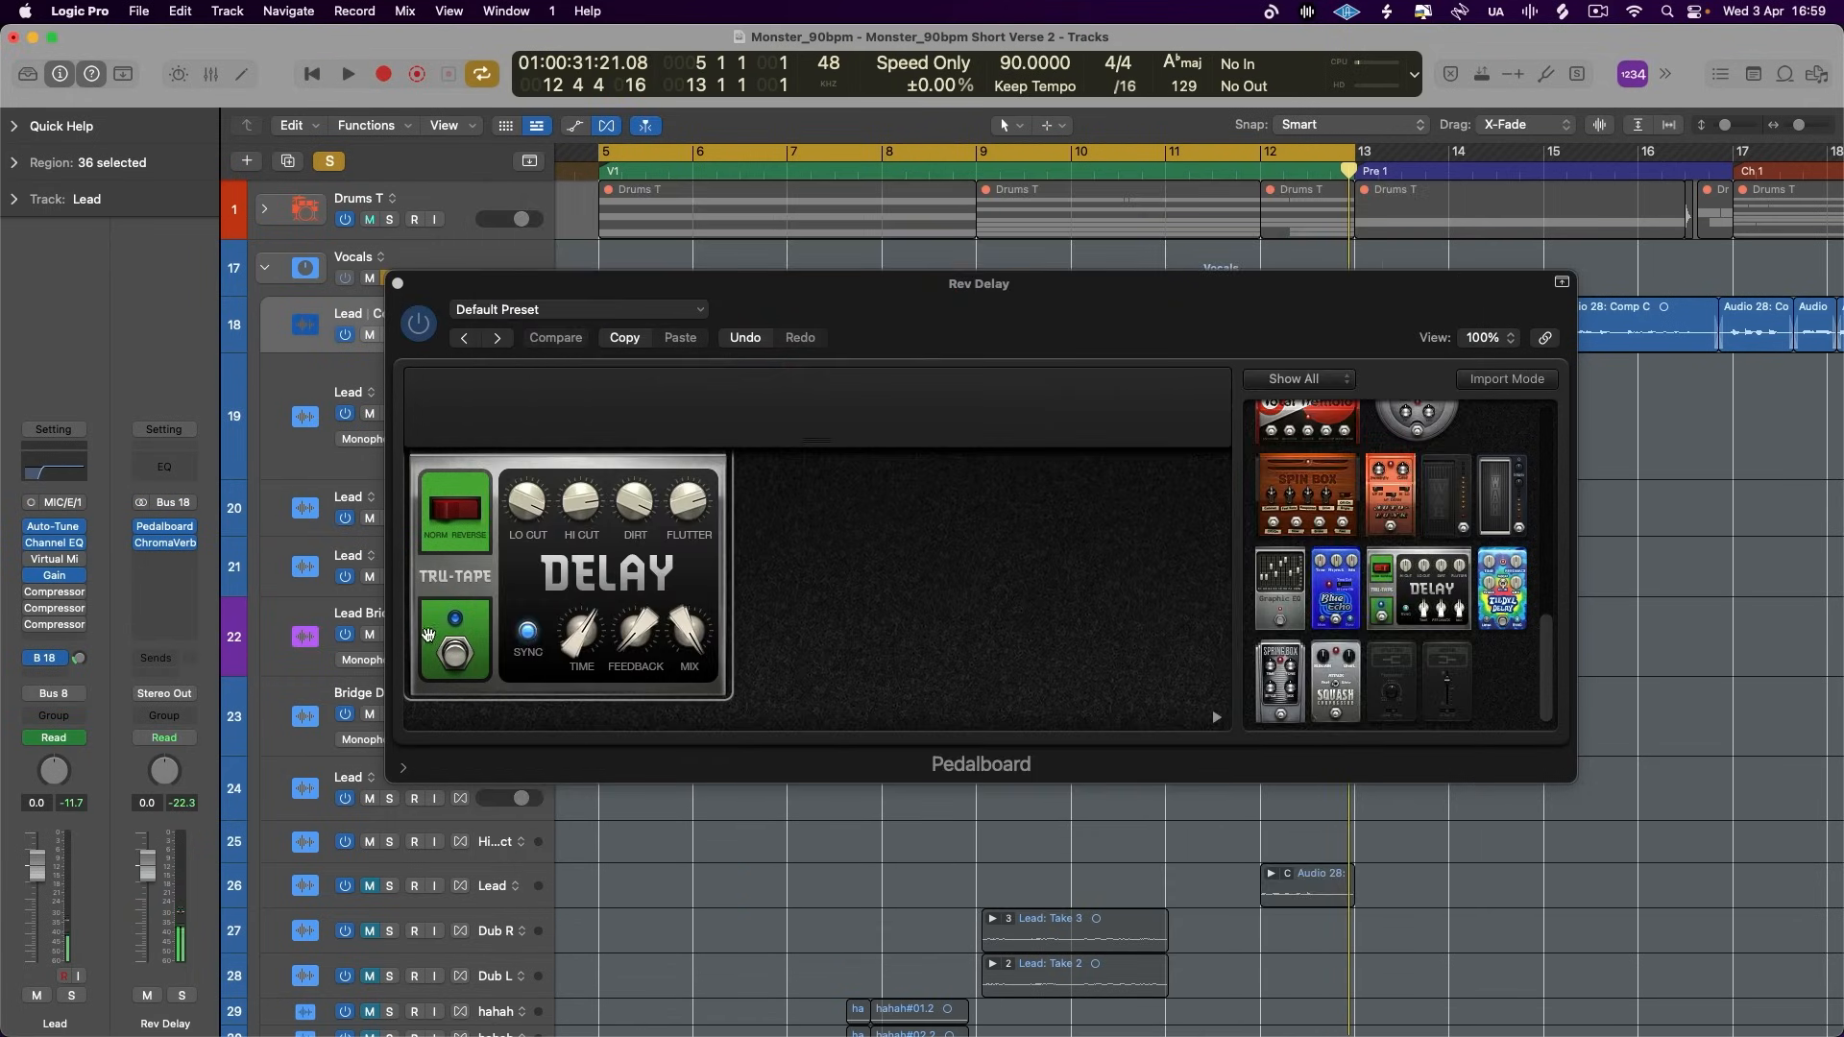
left_click_drag(1345, 587, 1392, 519)
scroll(1392, 518, "up", 10)
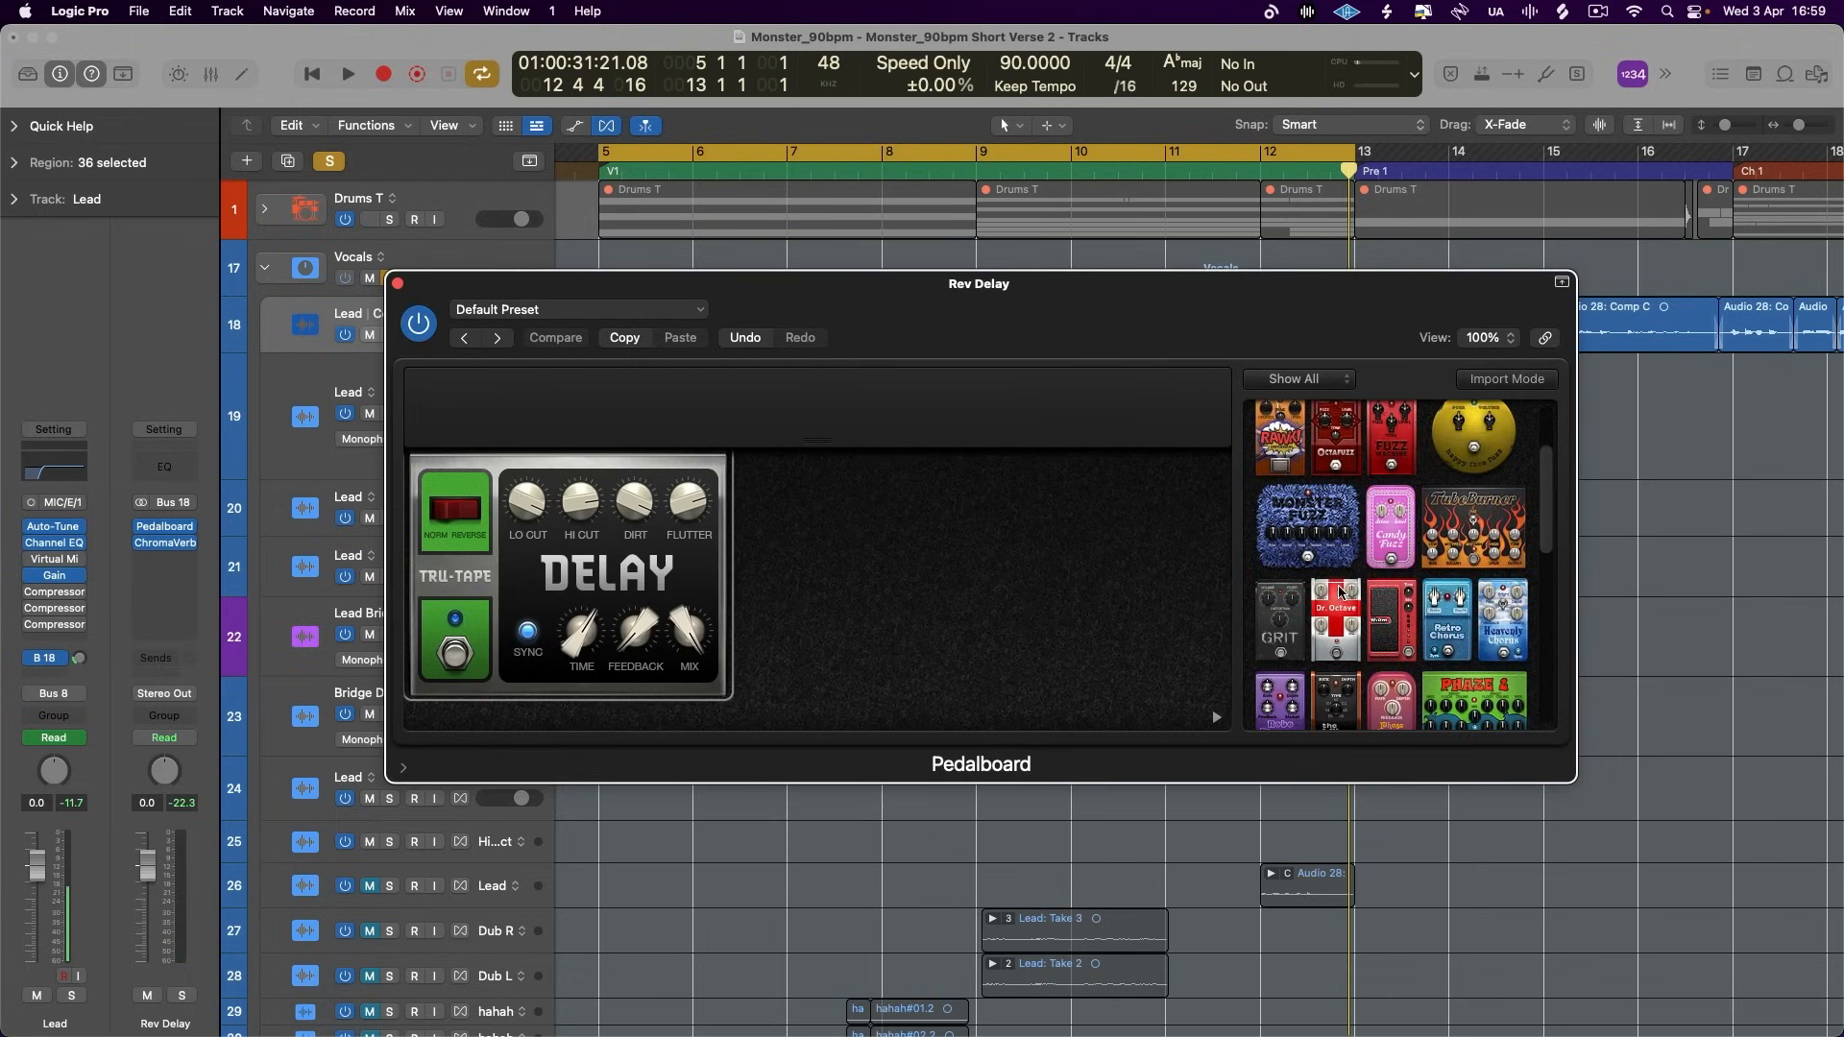
left_click_drag(1341, 653, 807, 587)
- Audition the vocal through the Dr. Octave pedal while adjusting its Drive, and close the Pedalboard window
key("space")
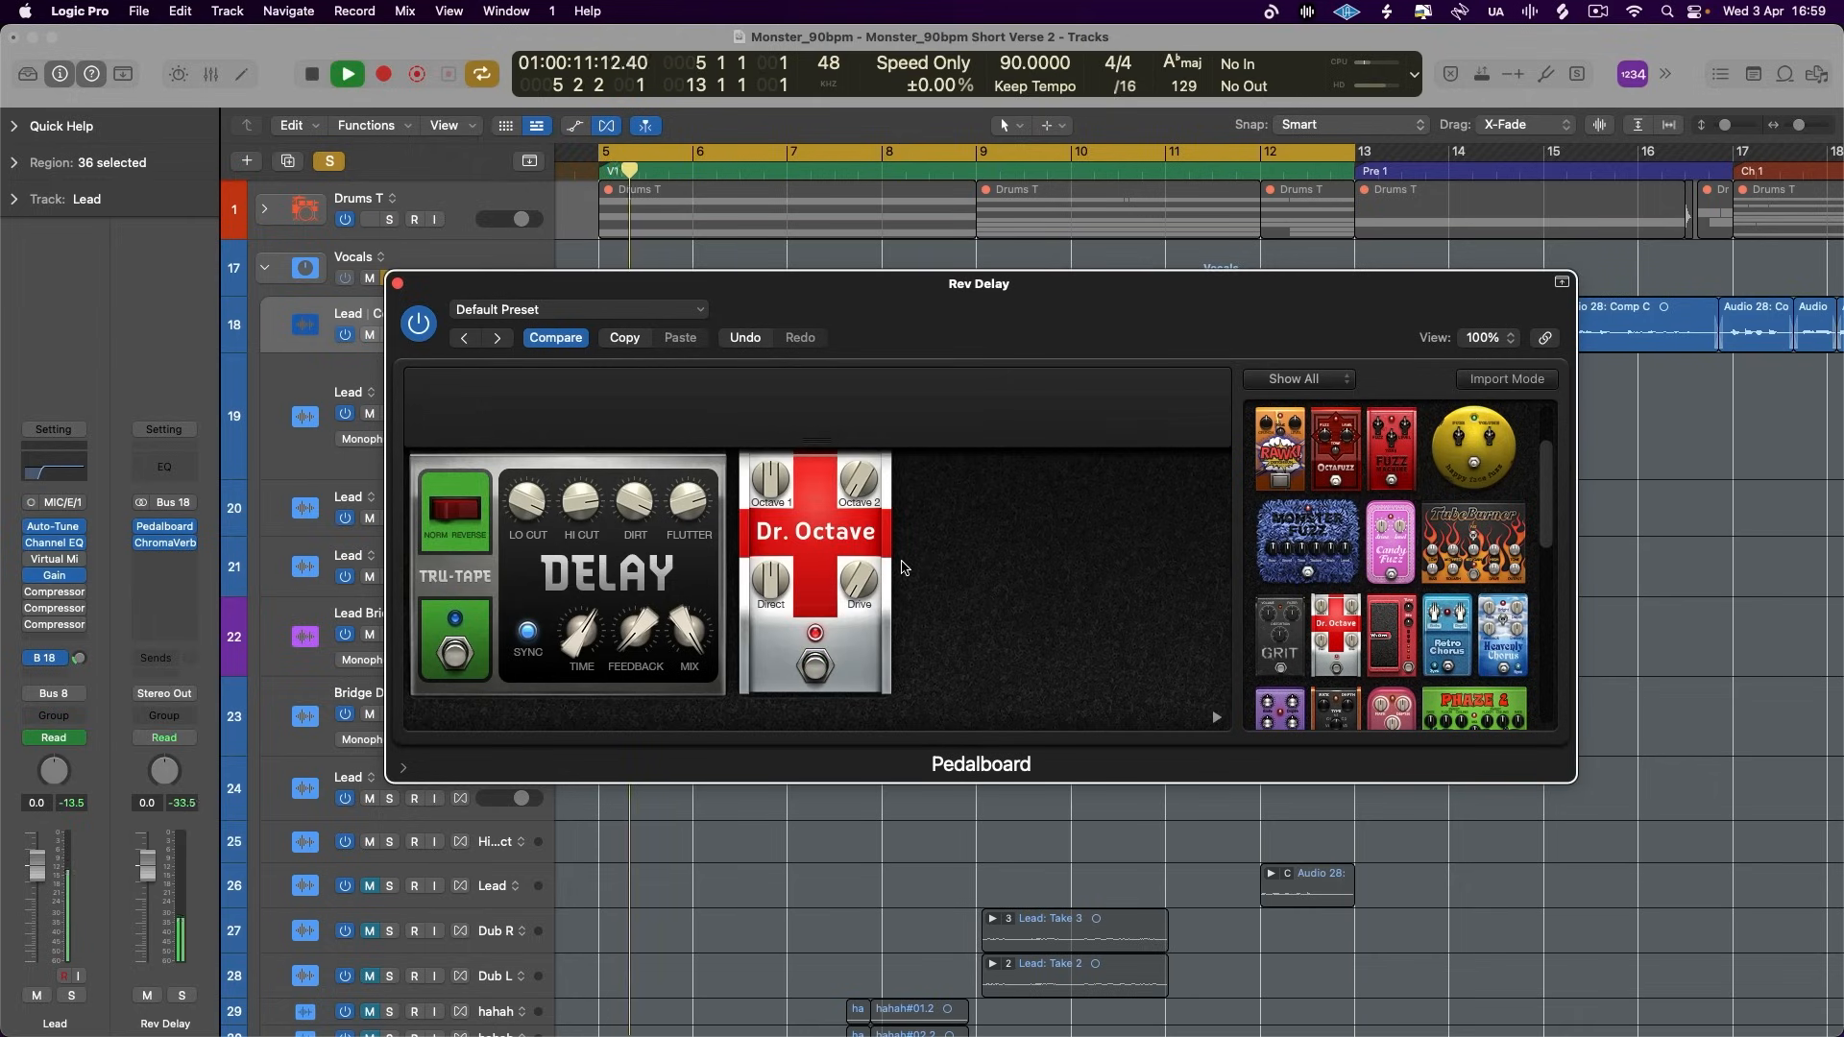
left_click_drag(857, 588, 869, 497)
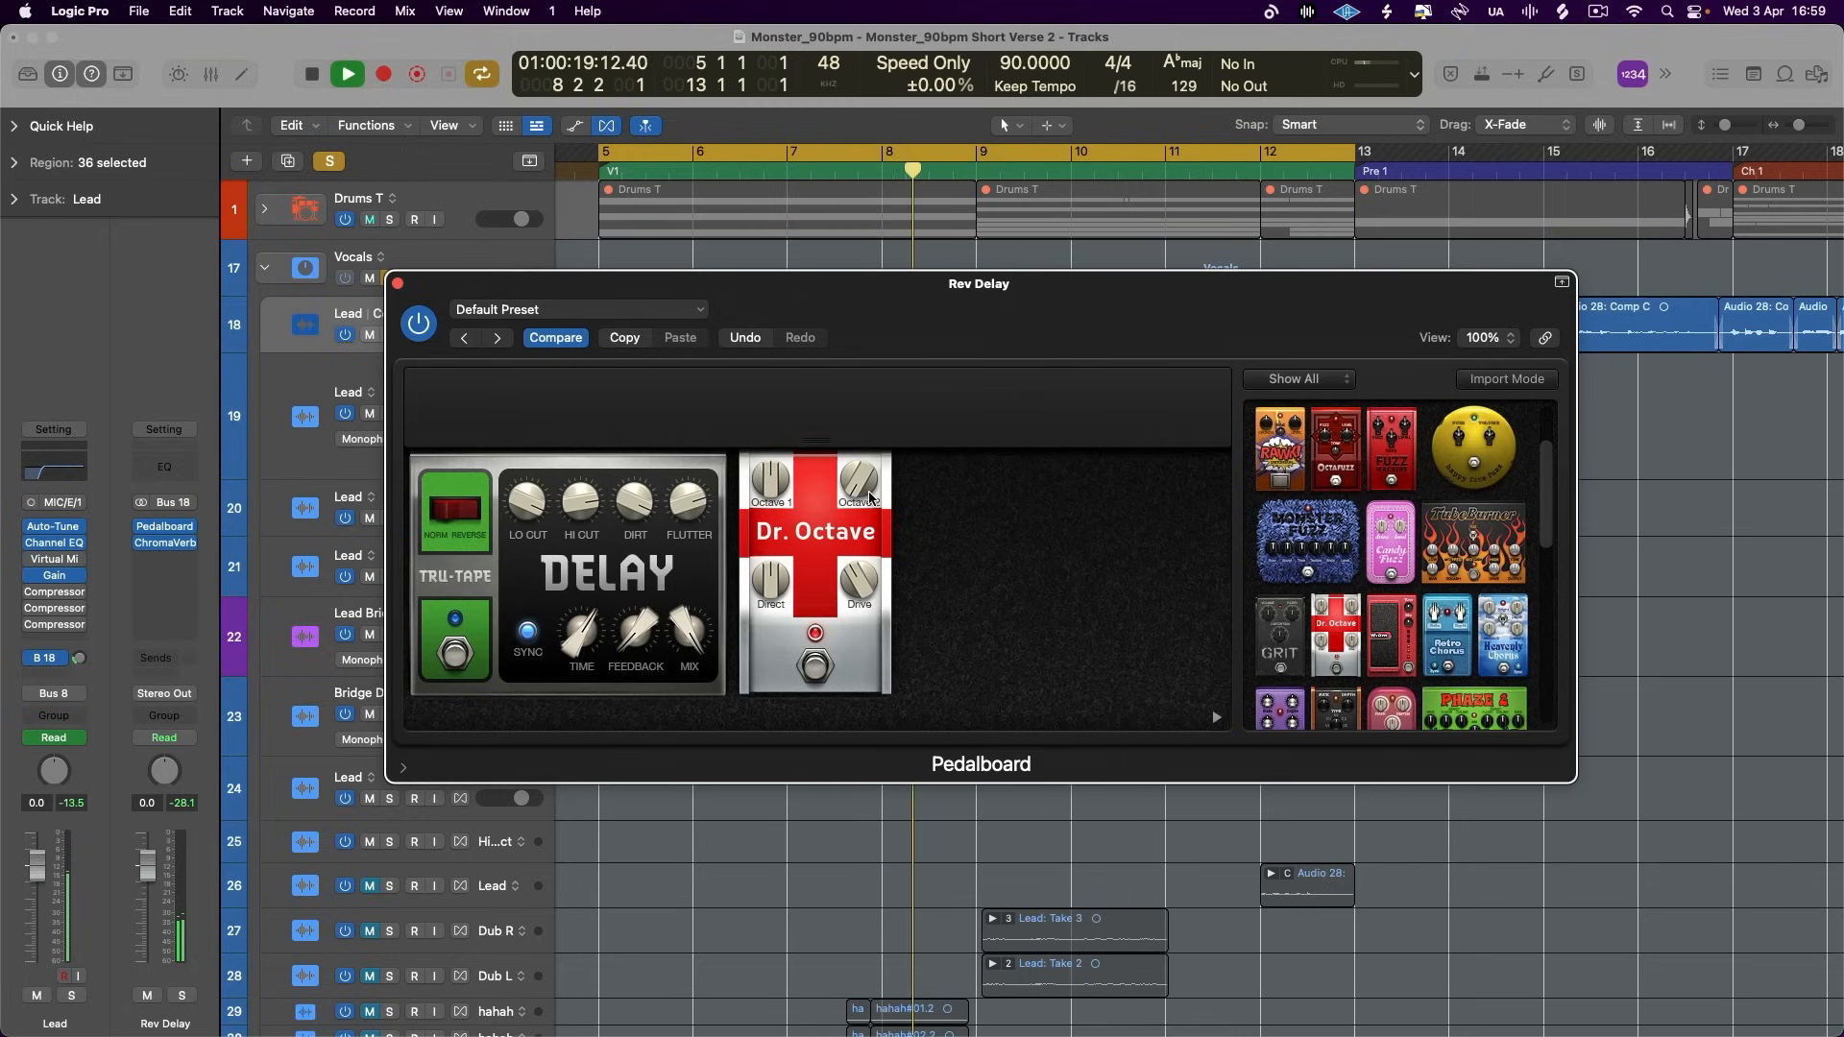
key("space")
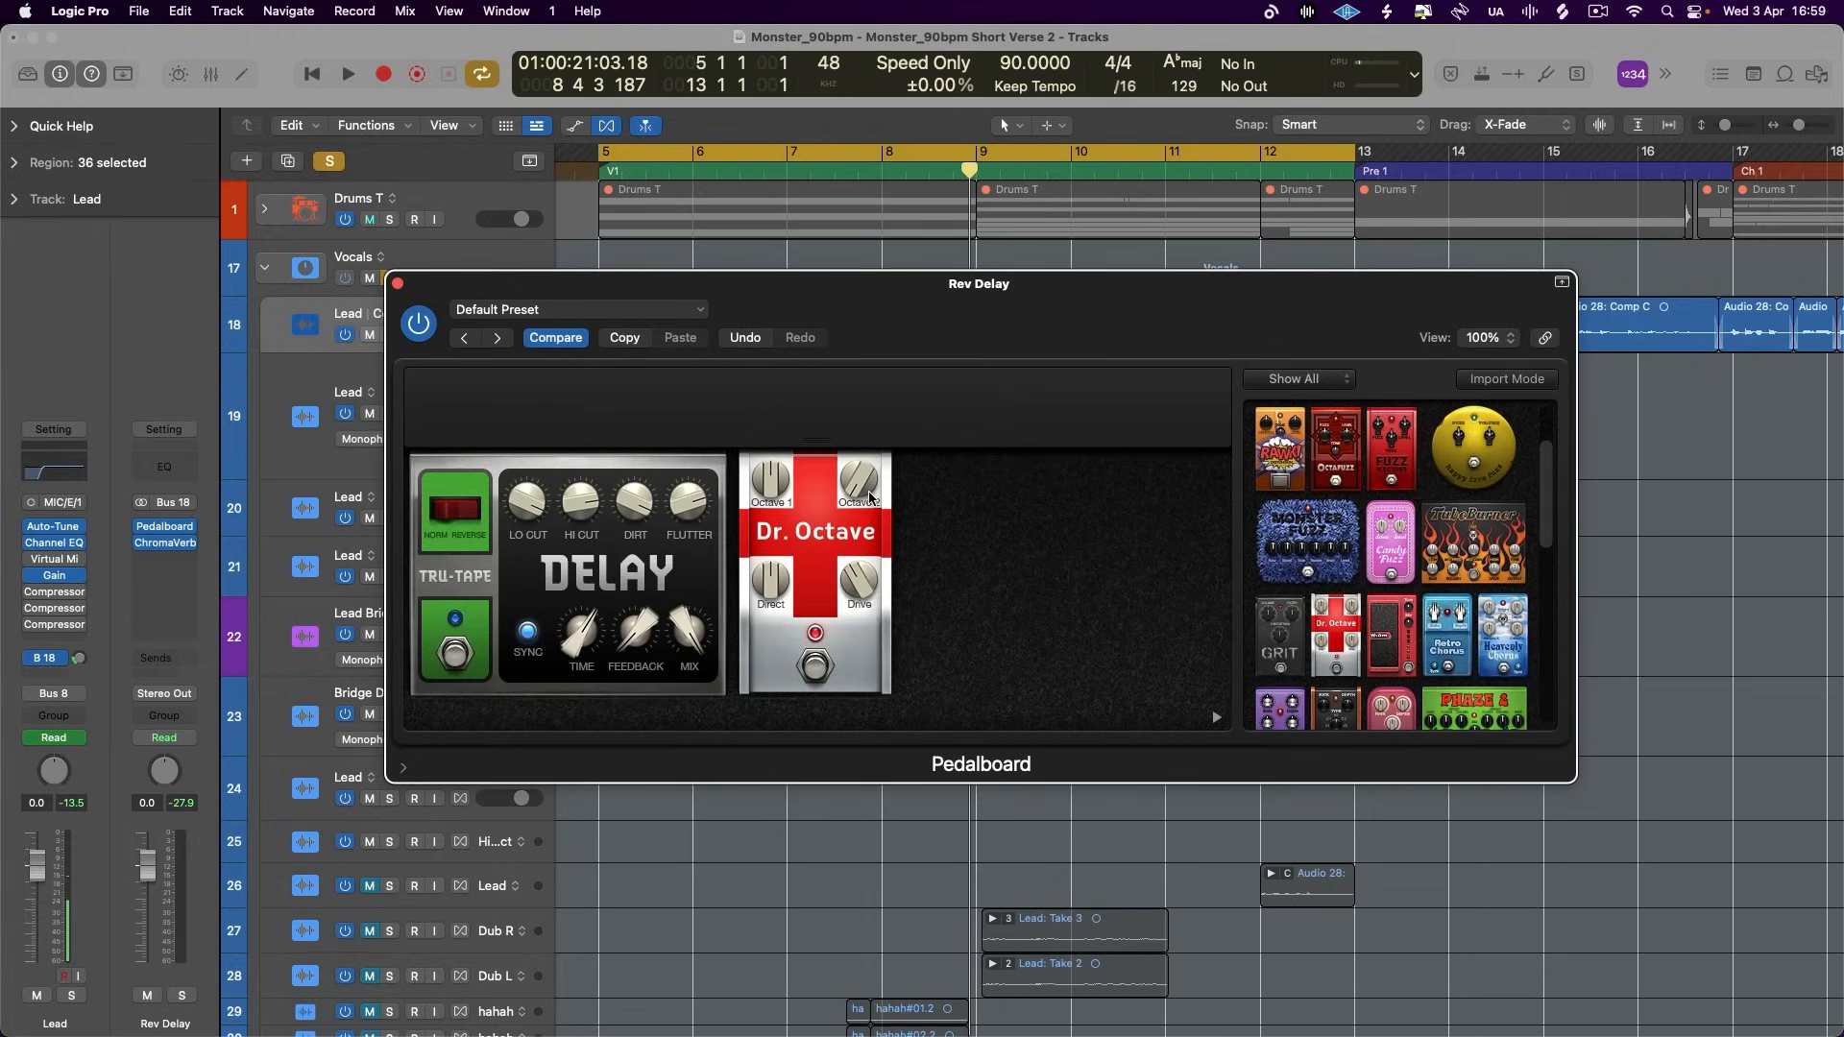
left_click(398, 285)
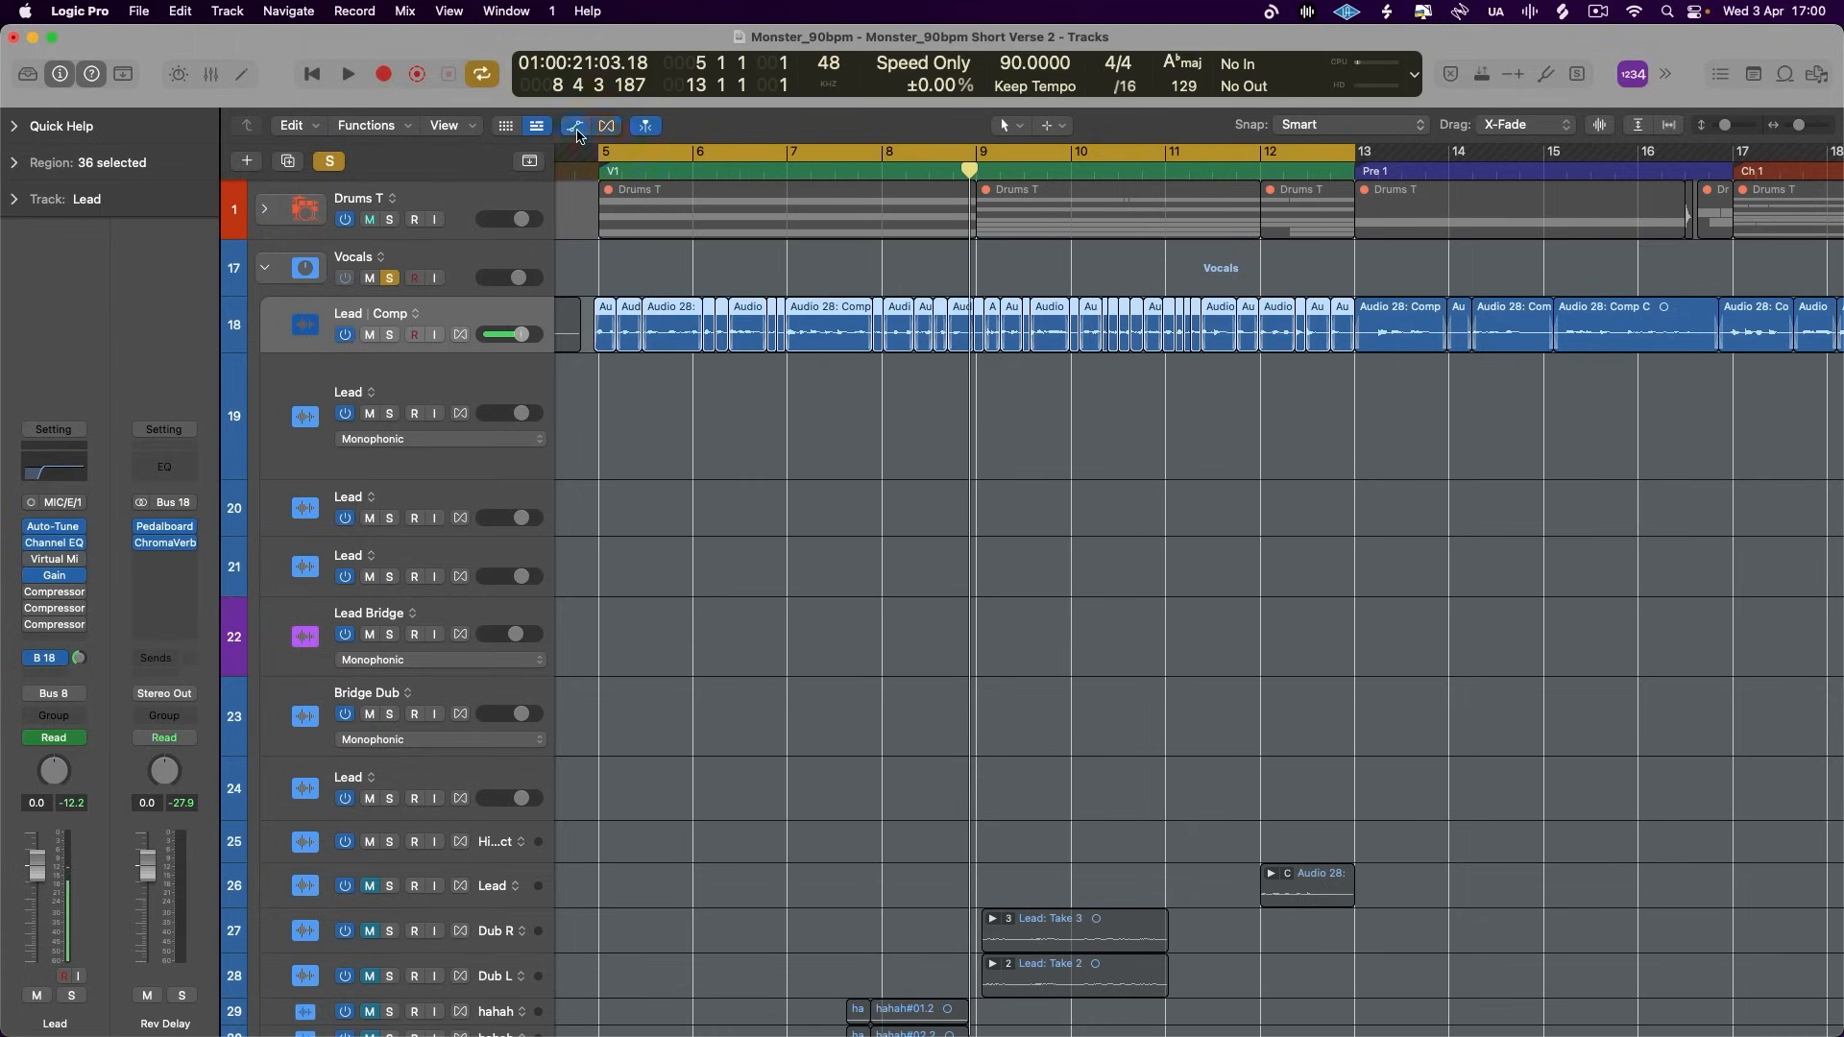
- Examine the gain automation on the Lead track across Verse 1 and return to the Flex view of the tracks
left_click(576, 127)
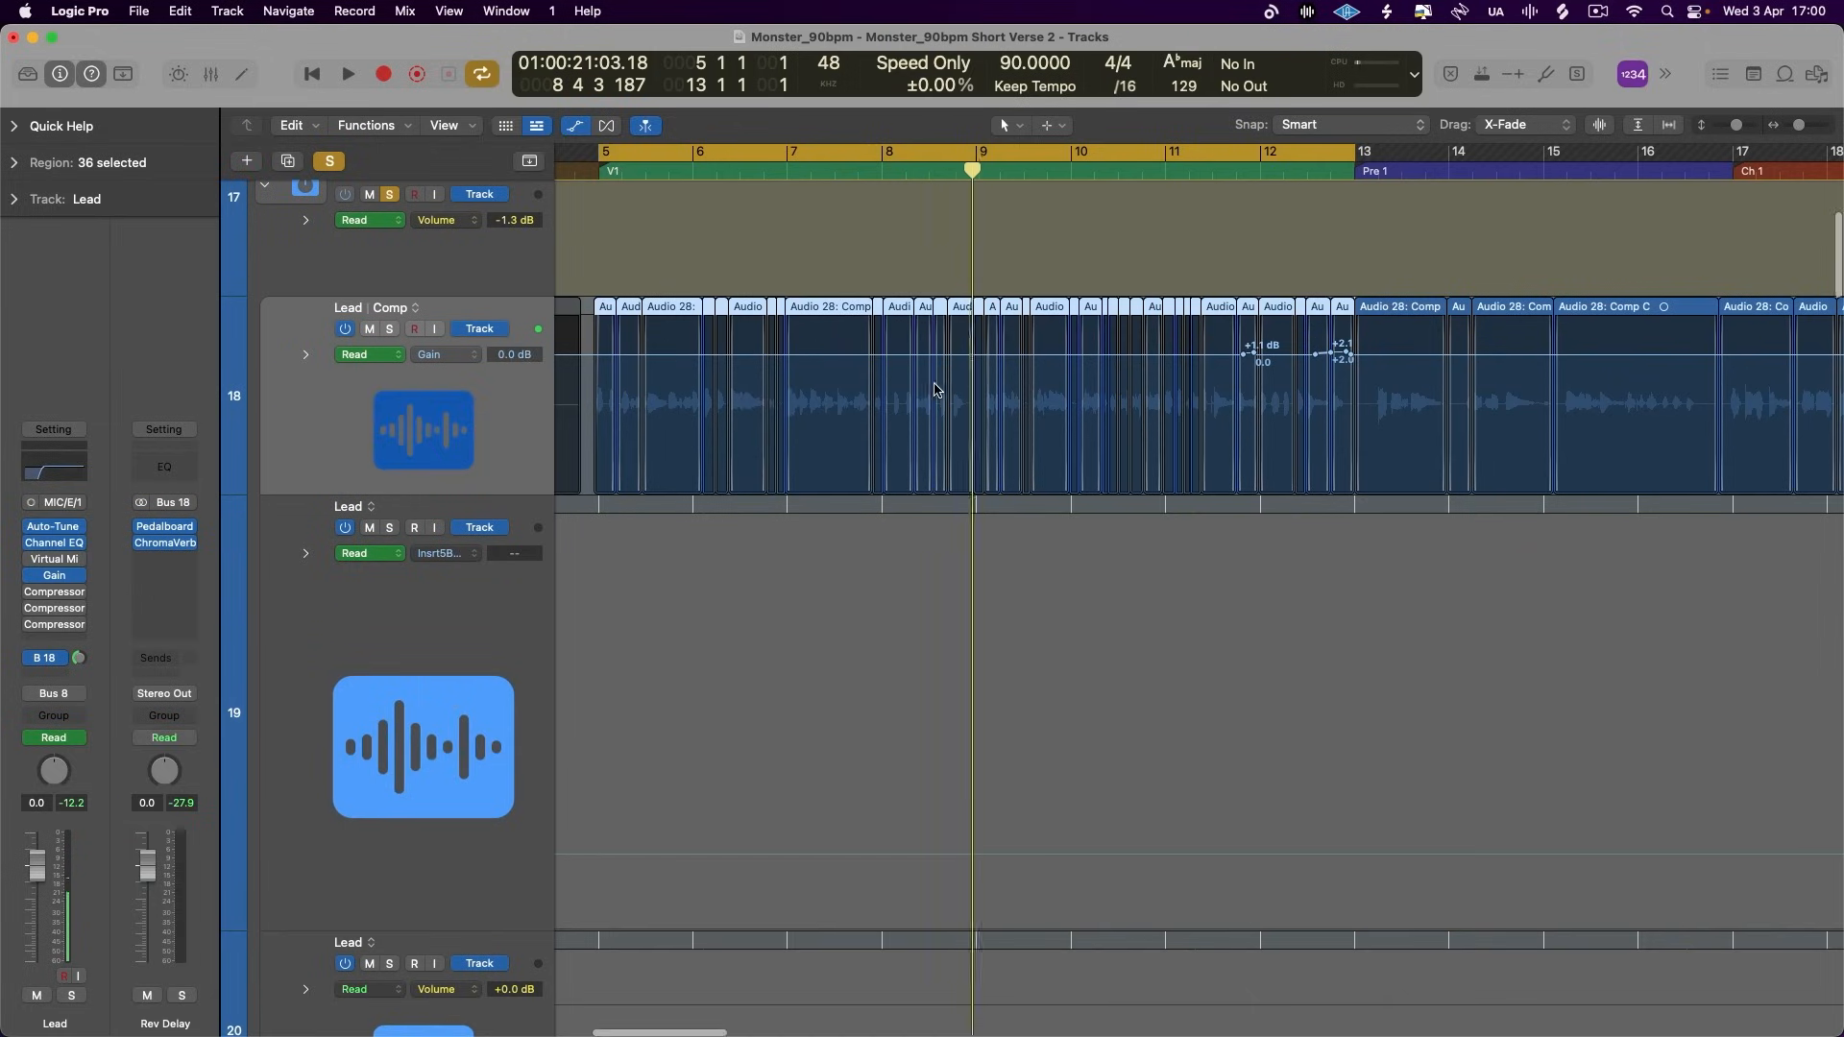
scroll(935, 392, "up", 5)
scroll(1364, 384, "right", 10)
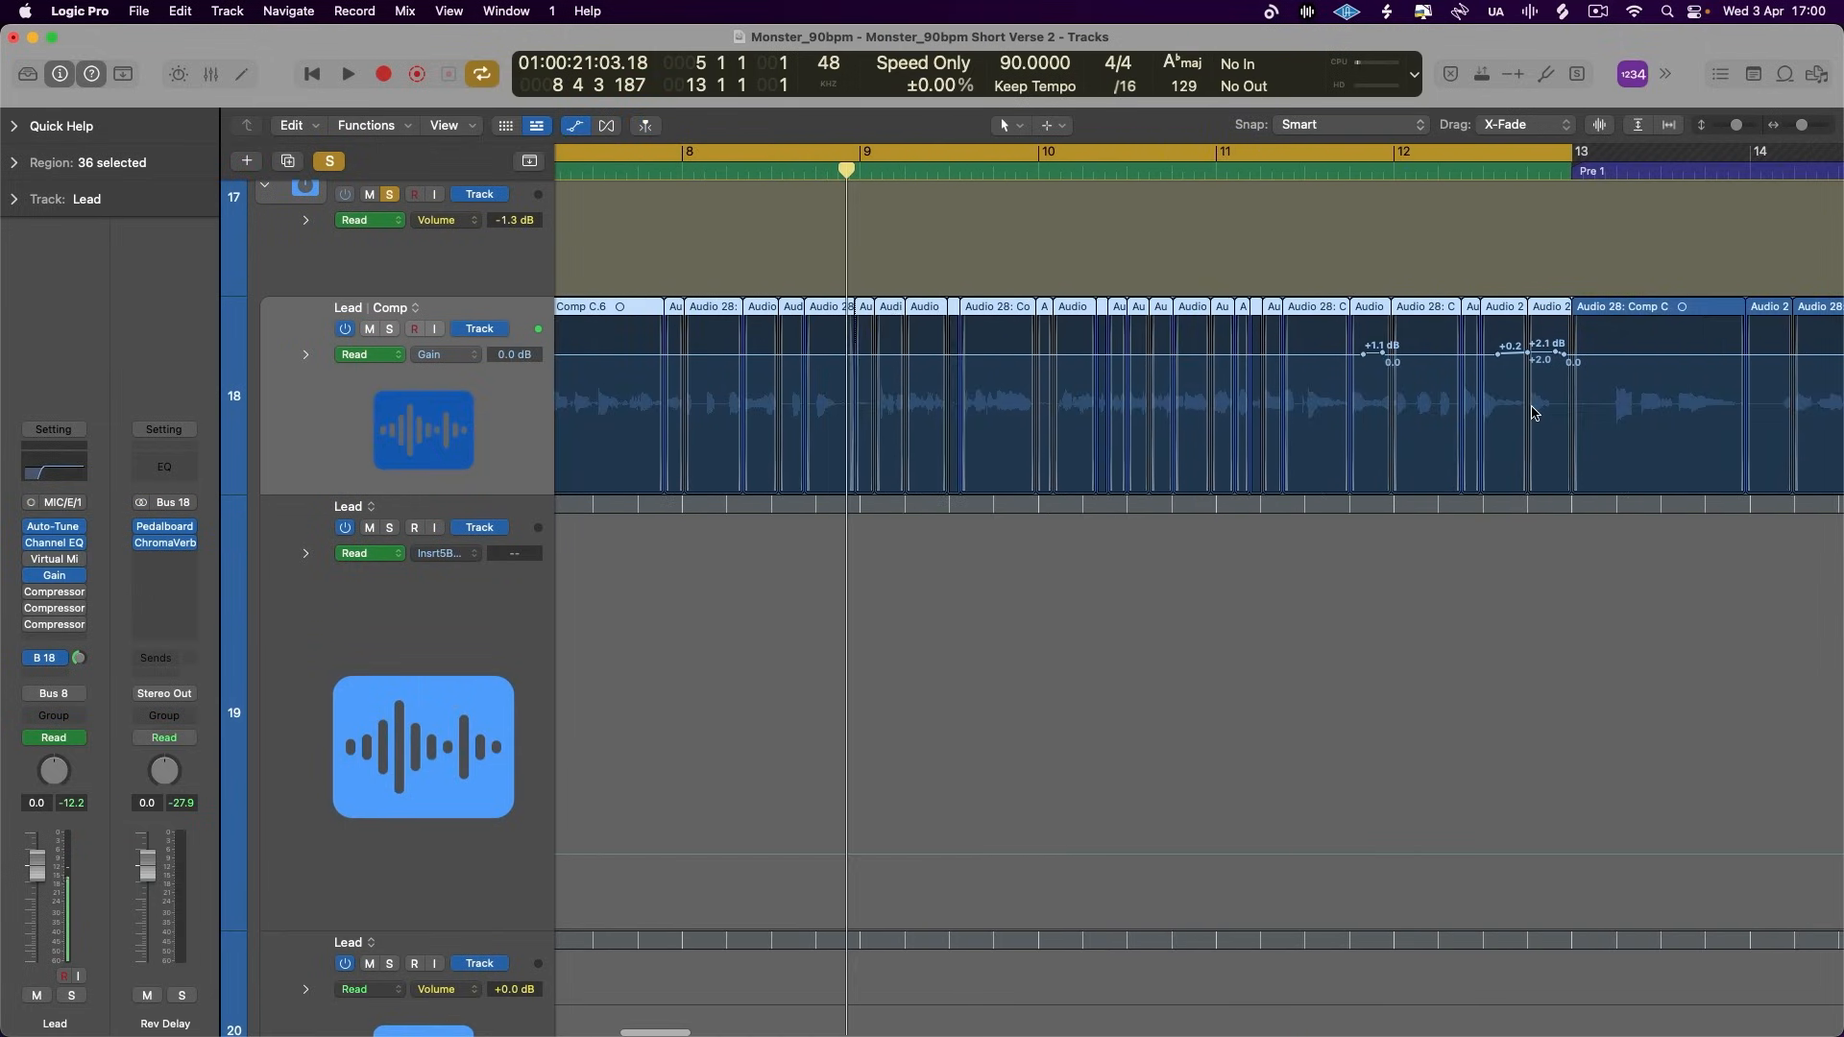
scroll(1531, 411, "left", 2)
left_click(607, 127)
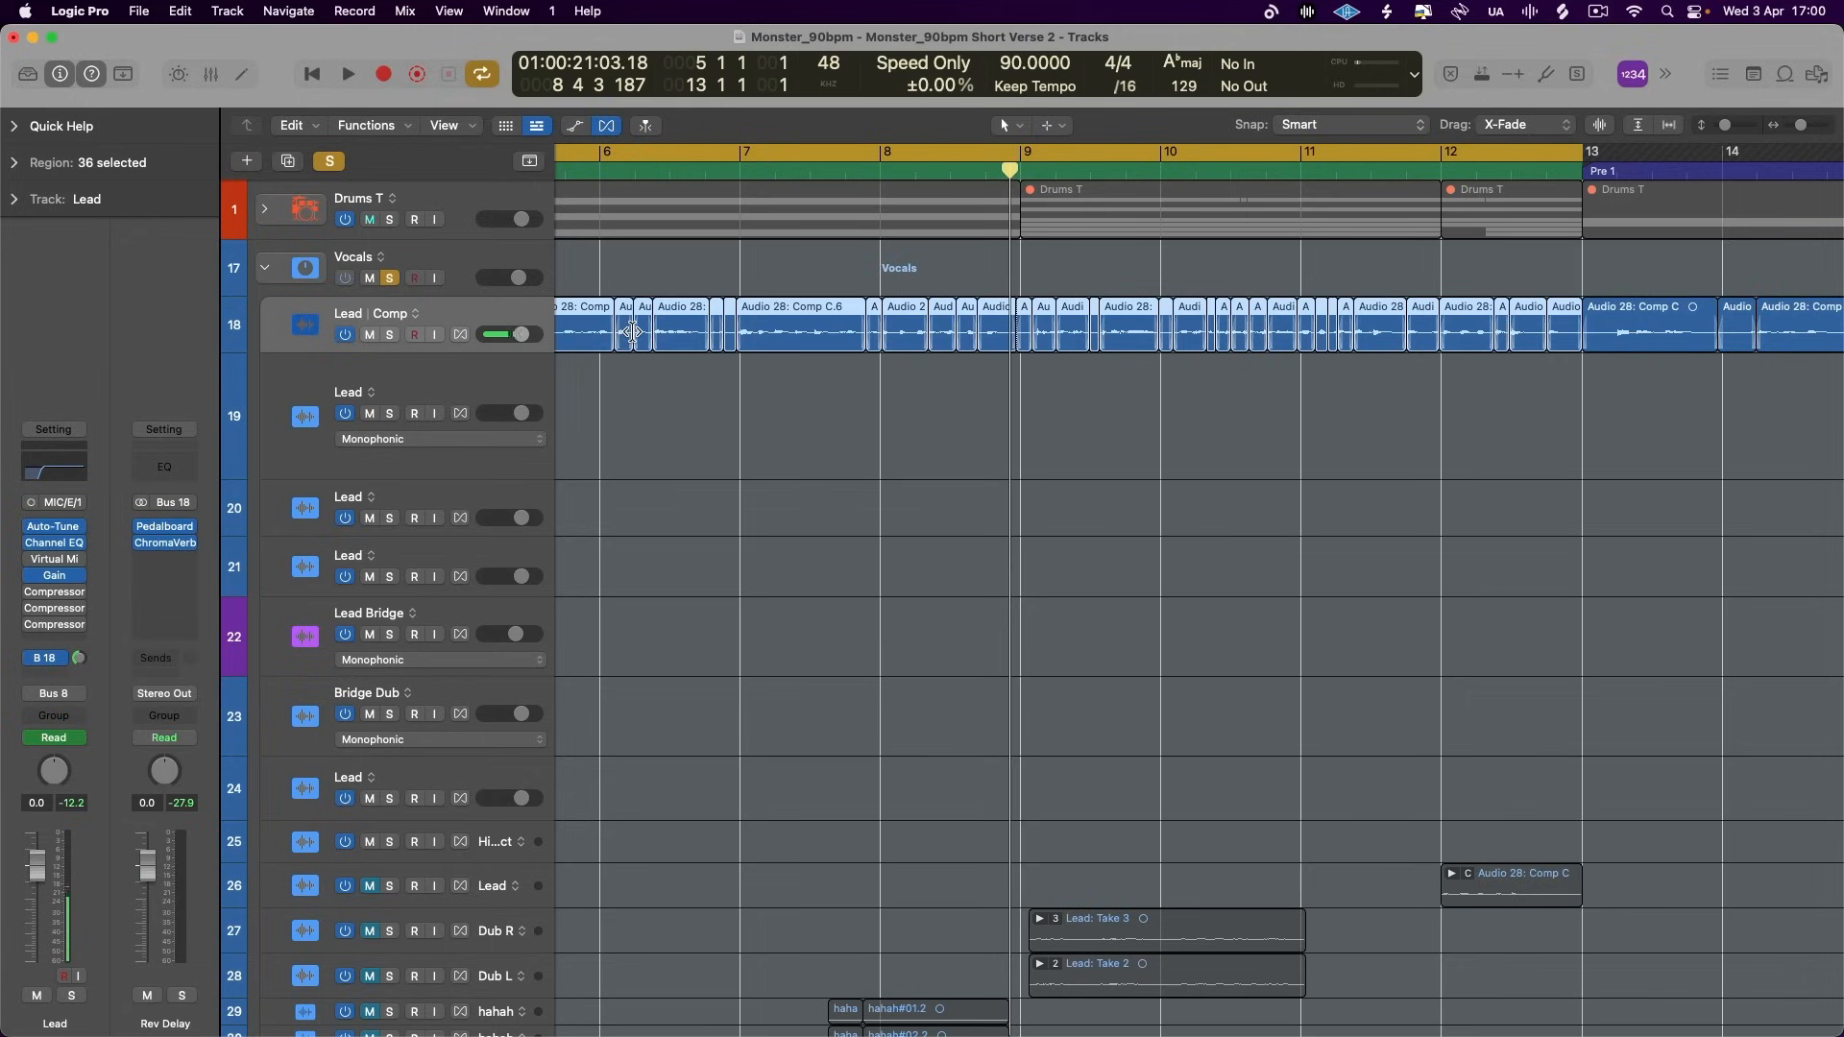
scroll(633, 332, "down", 2)
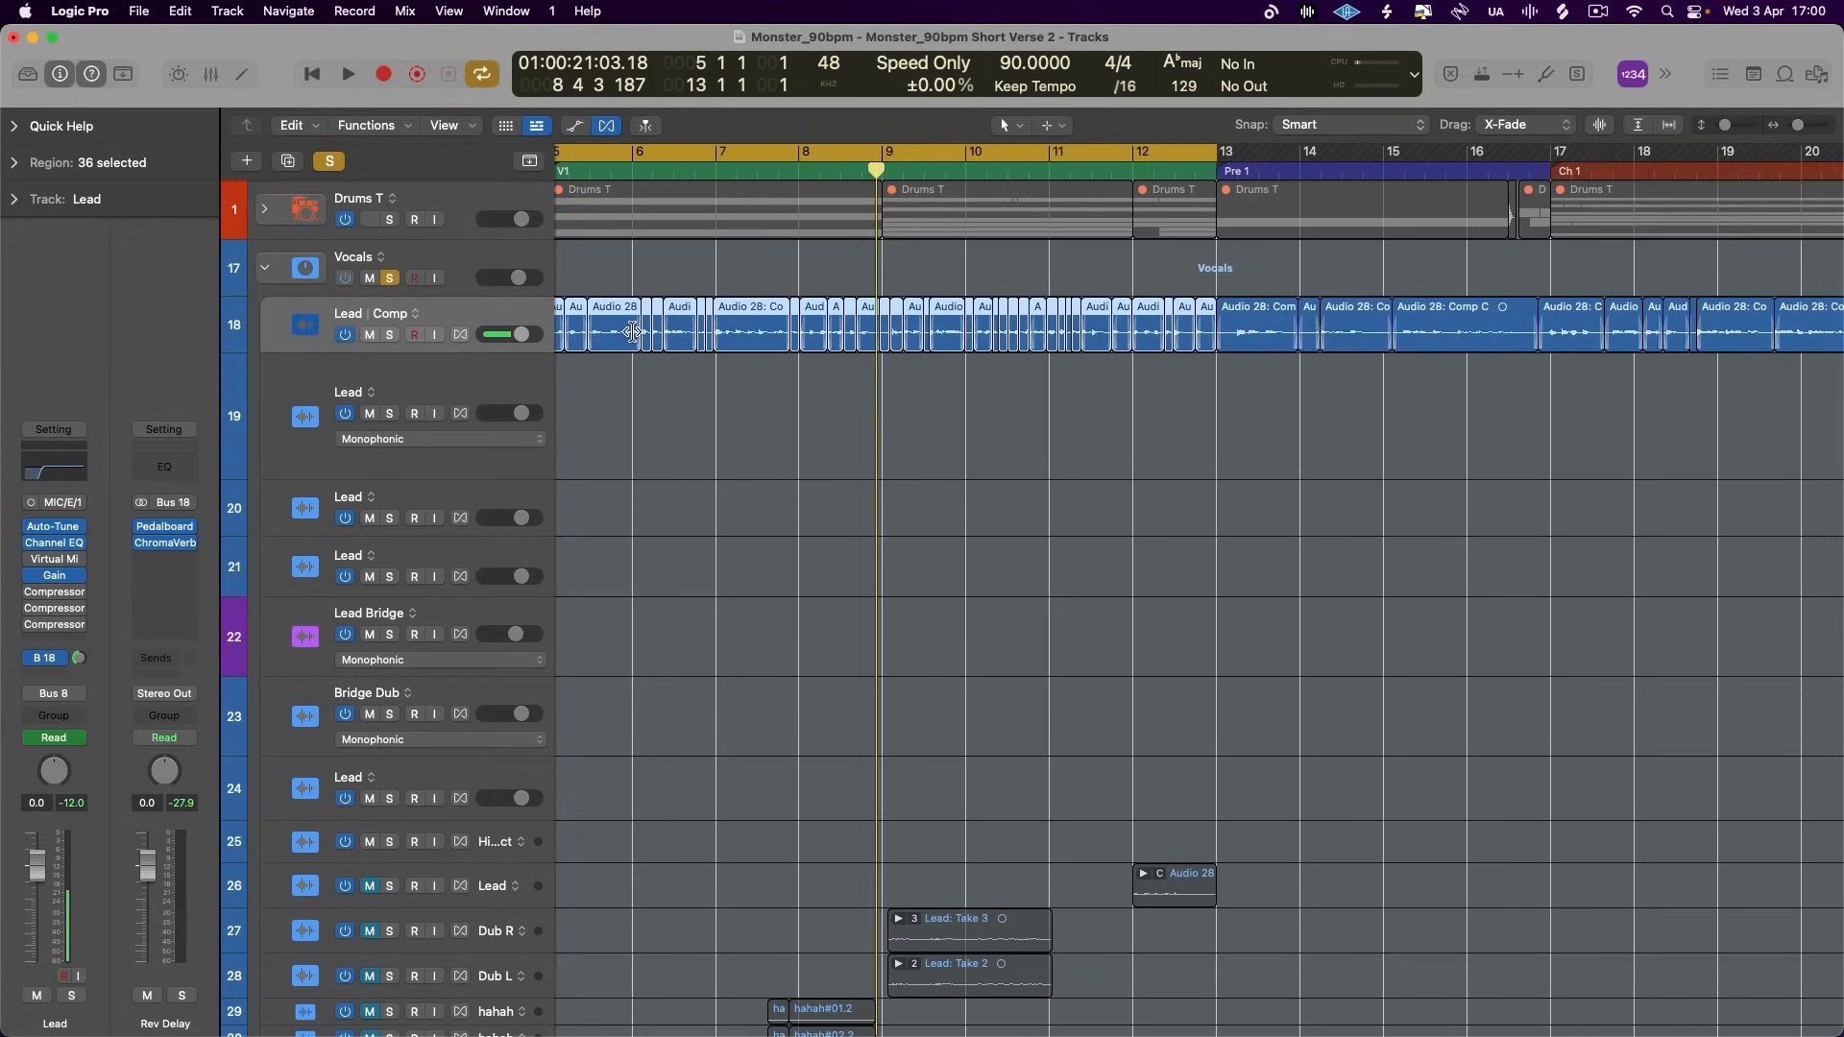
scroll(632, 332, "down", 2)
scroll(633, 332, "right", 2)
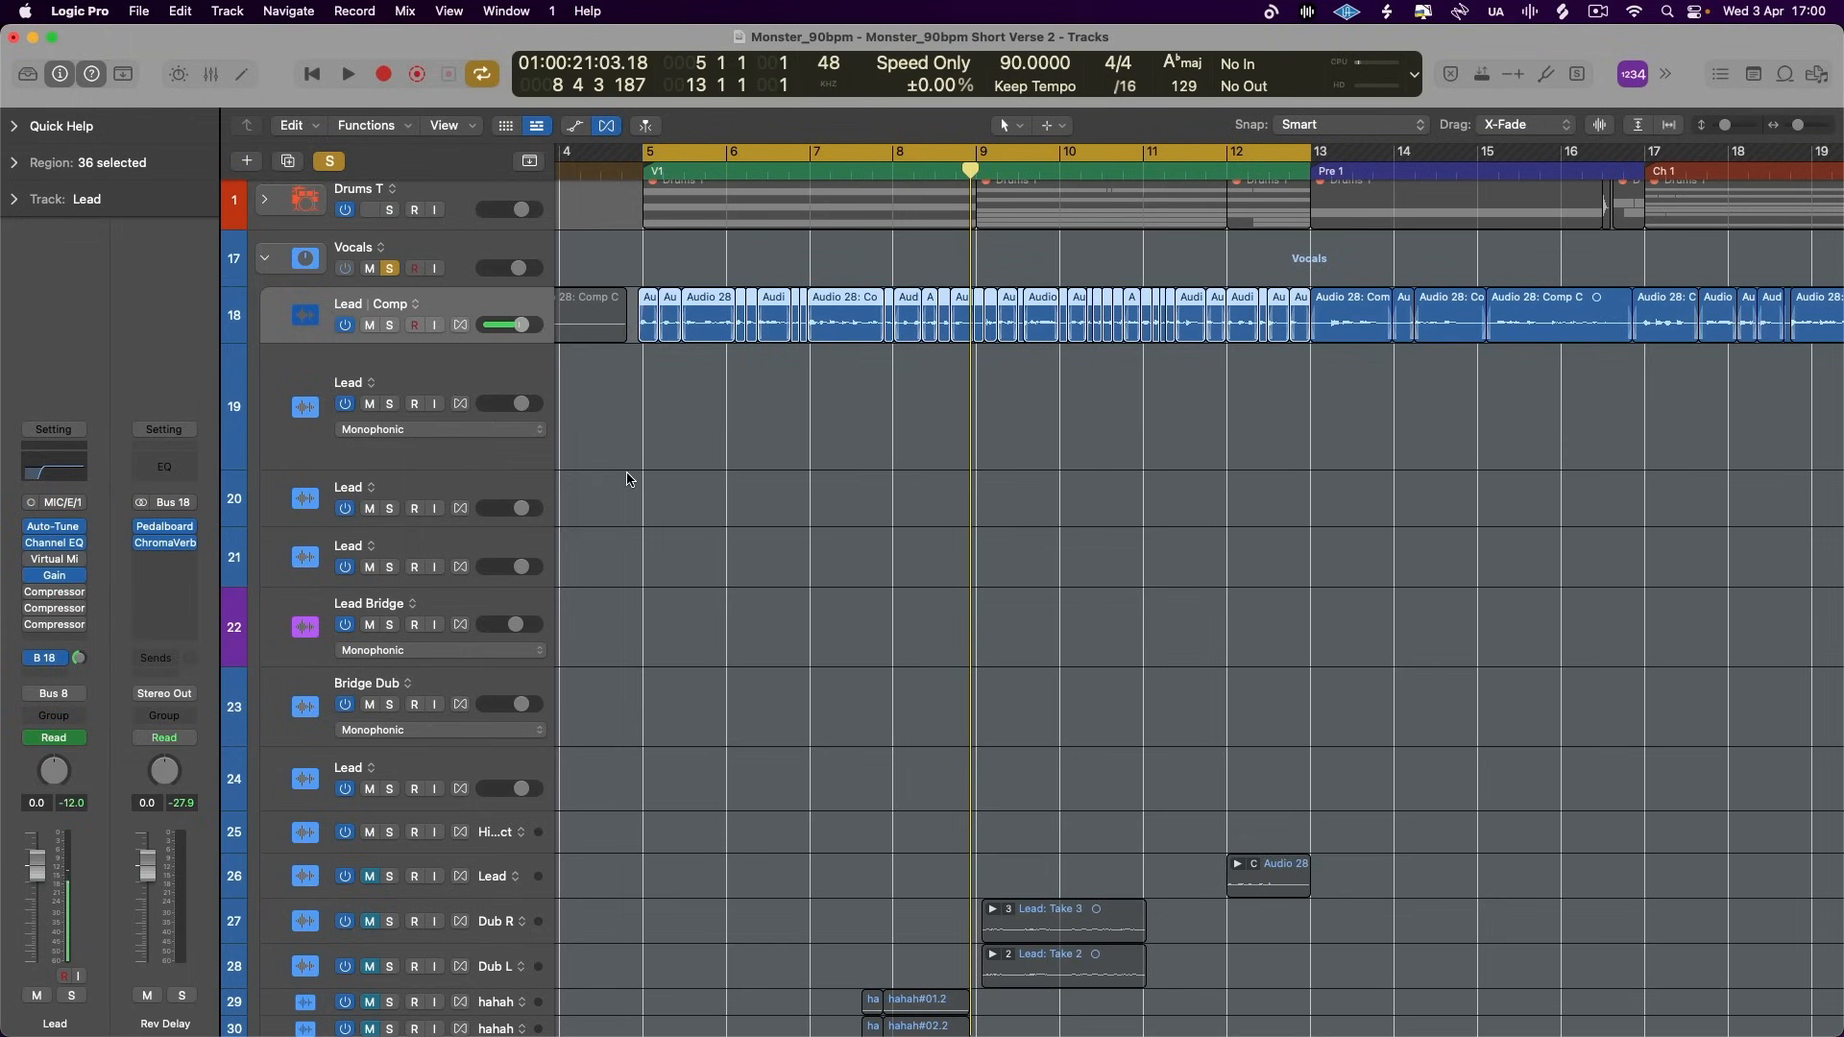
- Switch the solo from the Vocals stack to the Drums T stack and expand its subtracks
mouse_move(595, 1004)
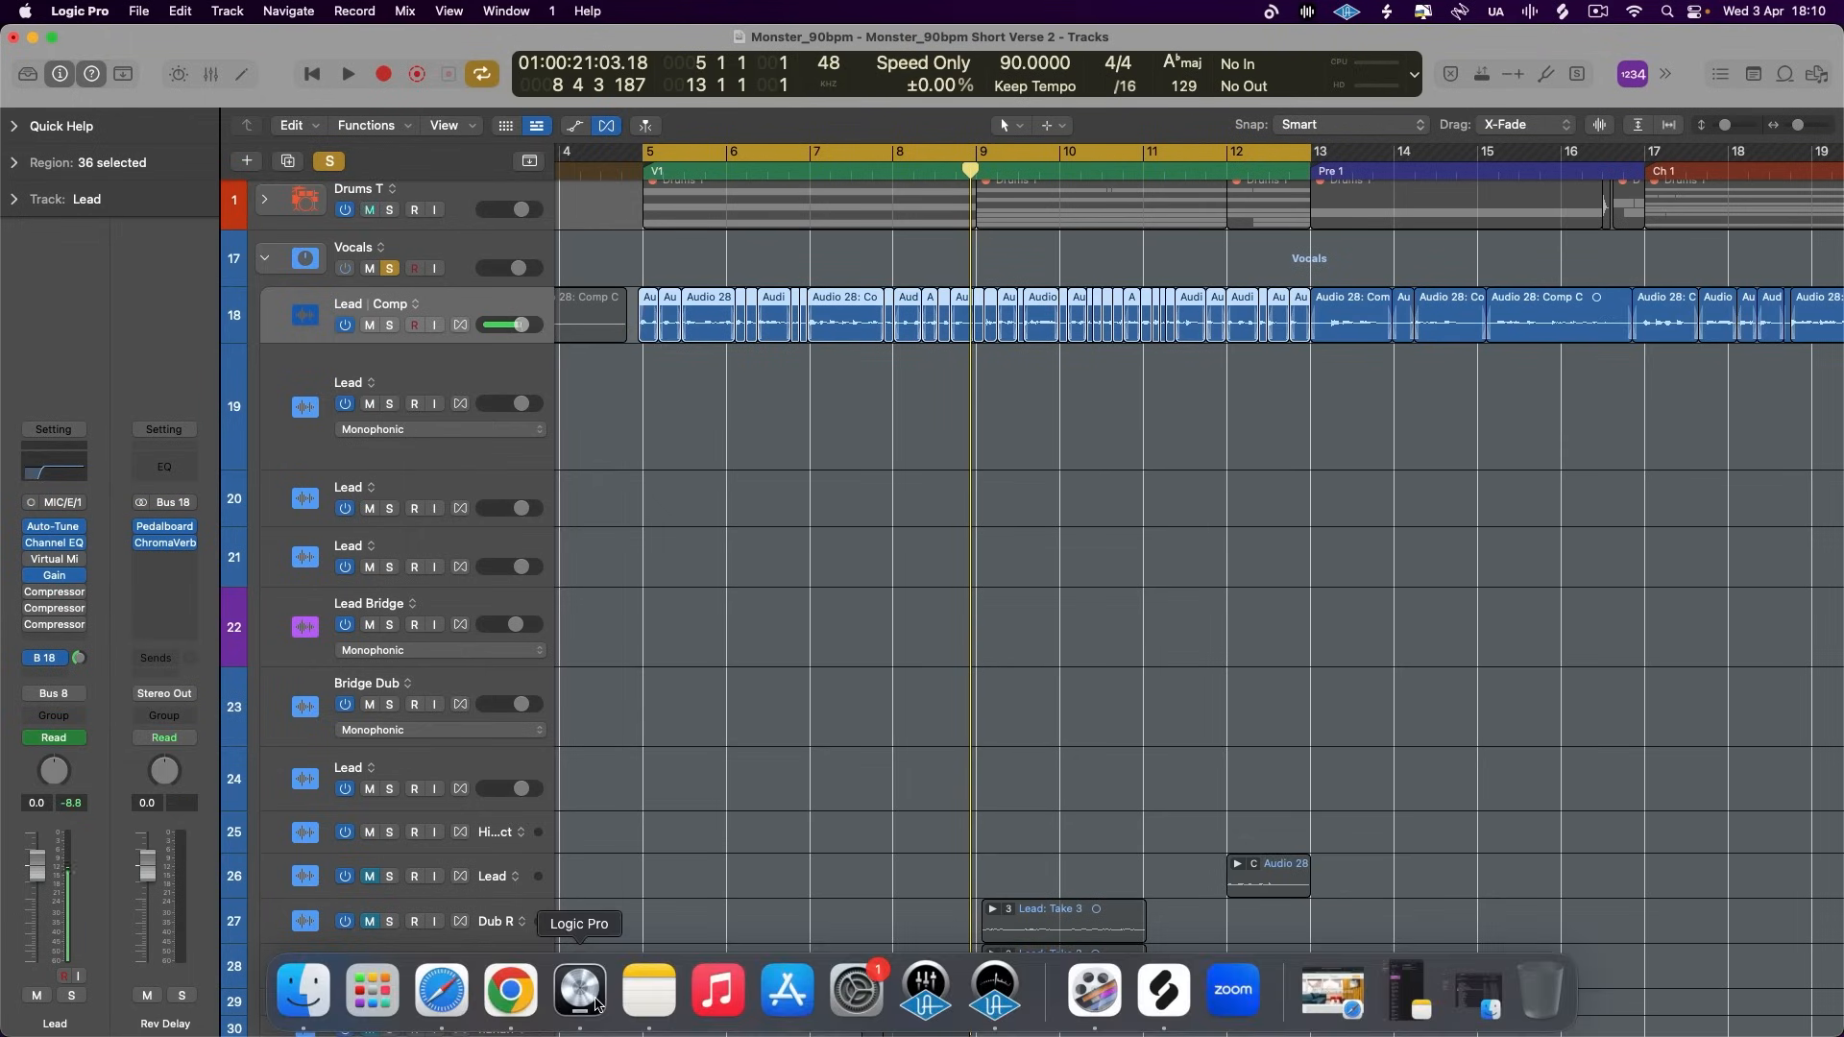
left_click(388, 268)
left_click(389, 209)
left_click(412, 186)
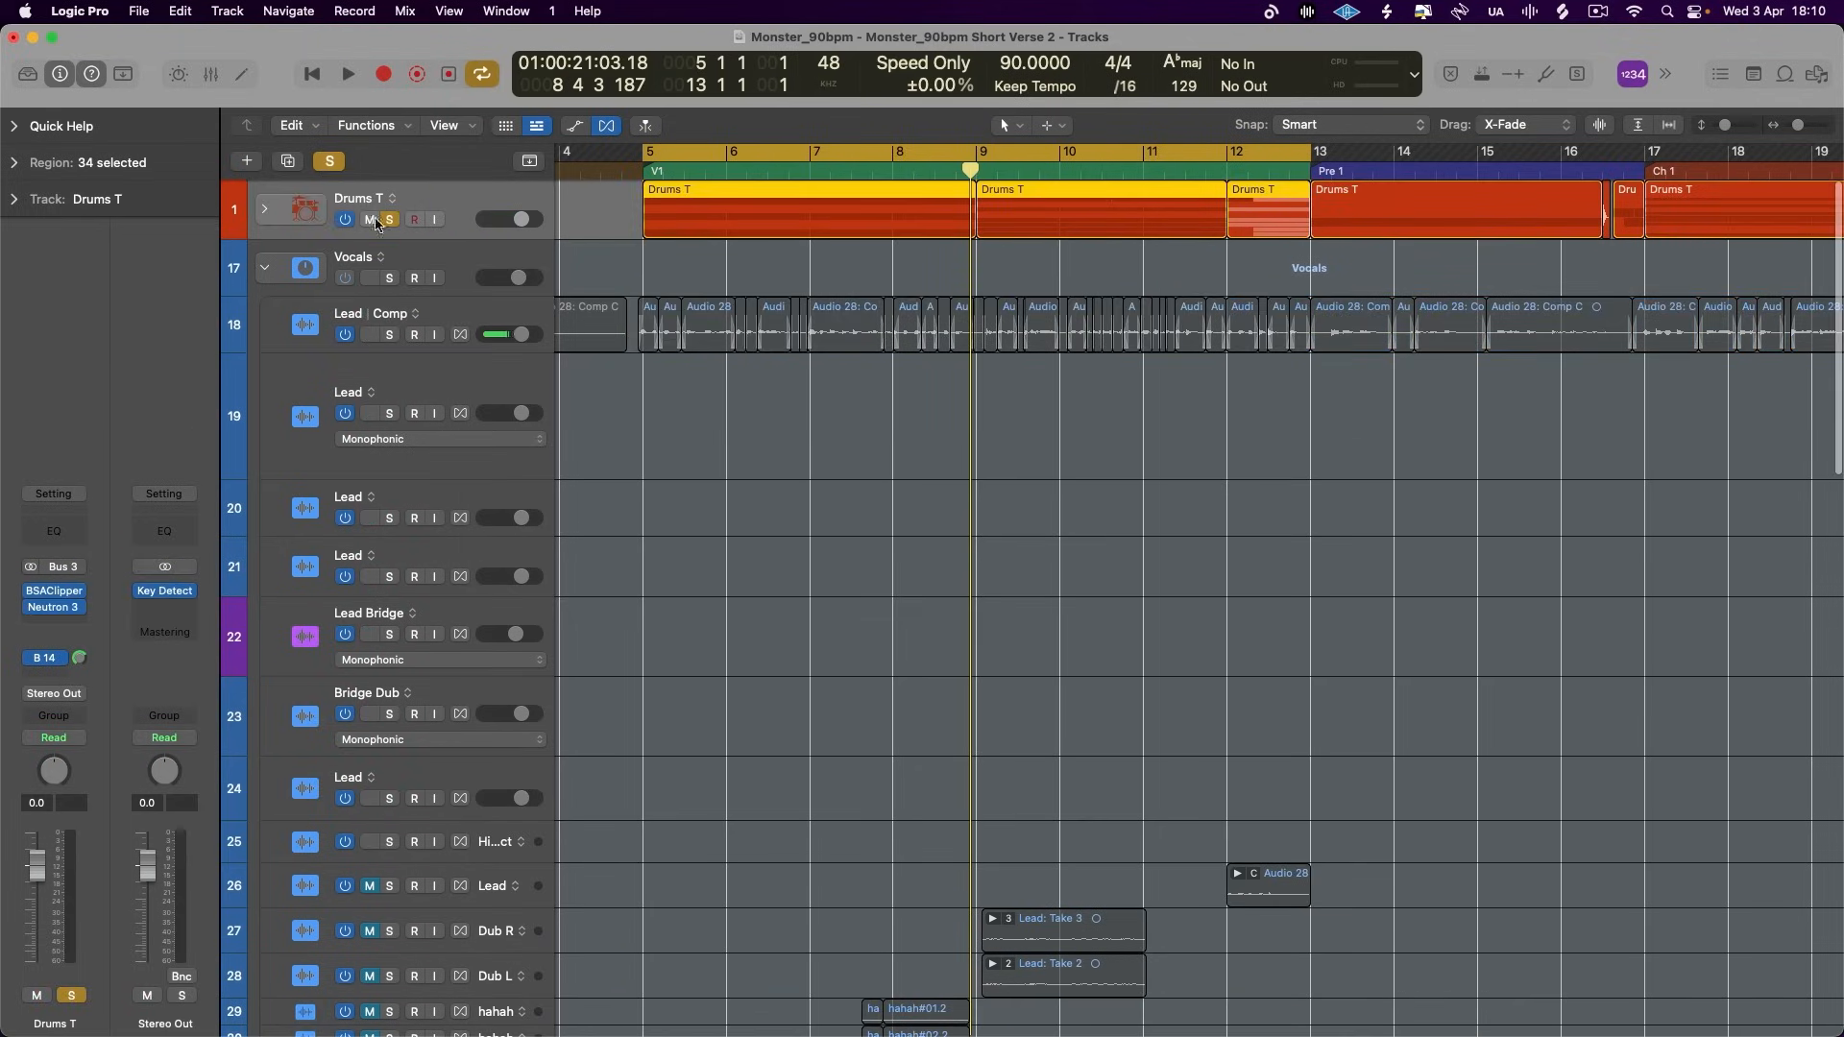
left_click(269, 202)
- Set the cycle range from bar 9 to bar 12 and solo the Hats track
scroll(1013, 534, "right", 5)
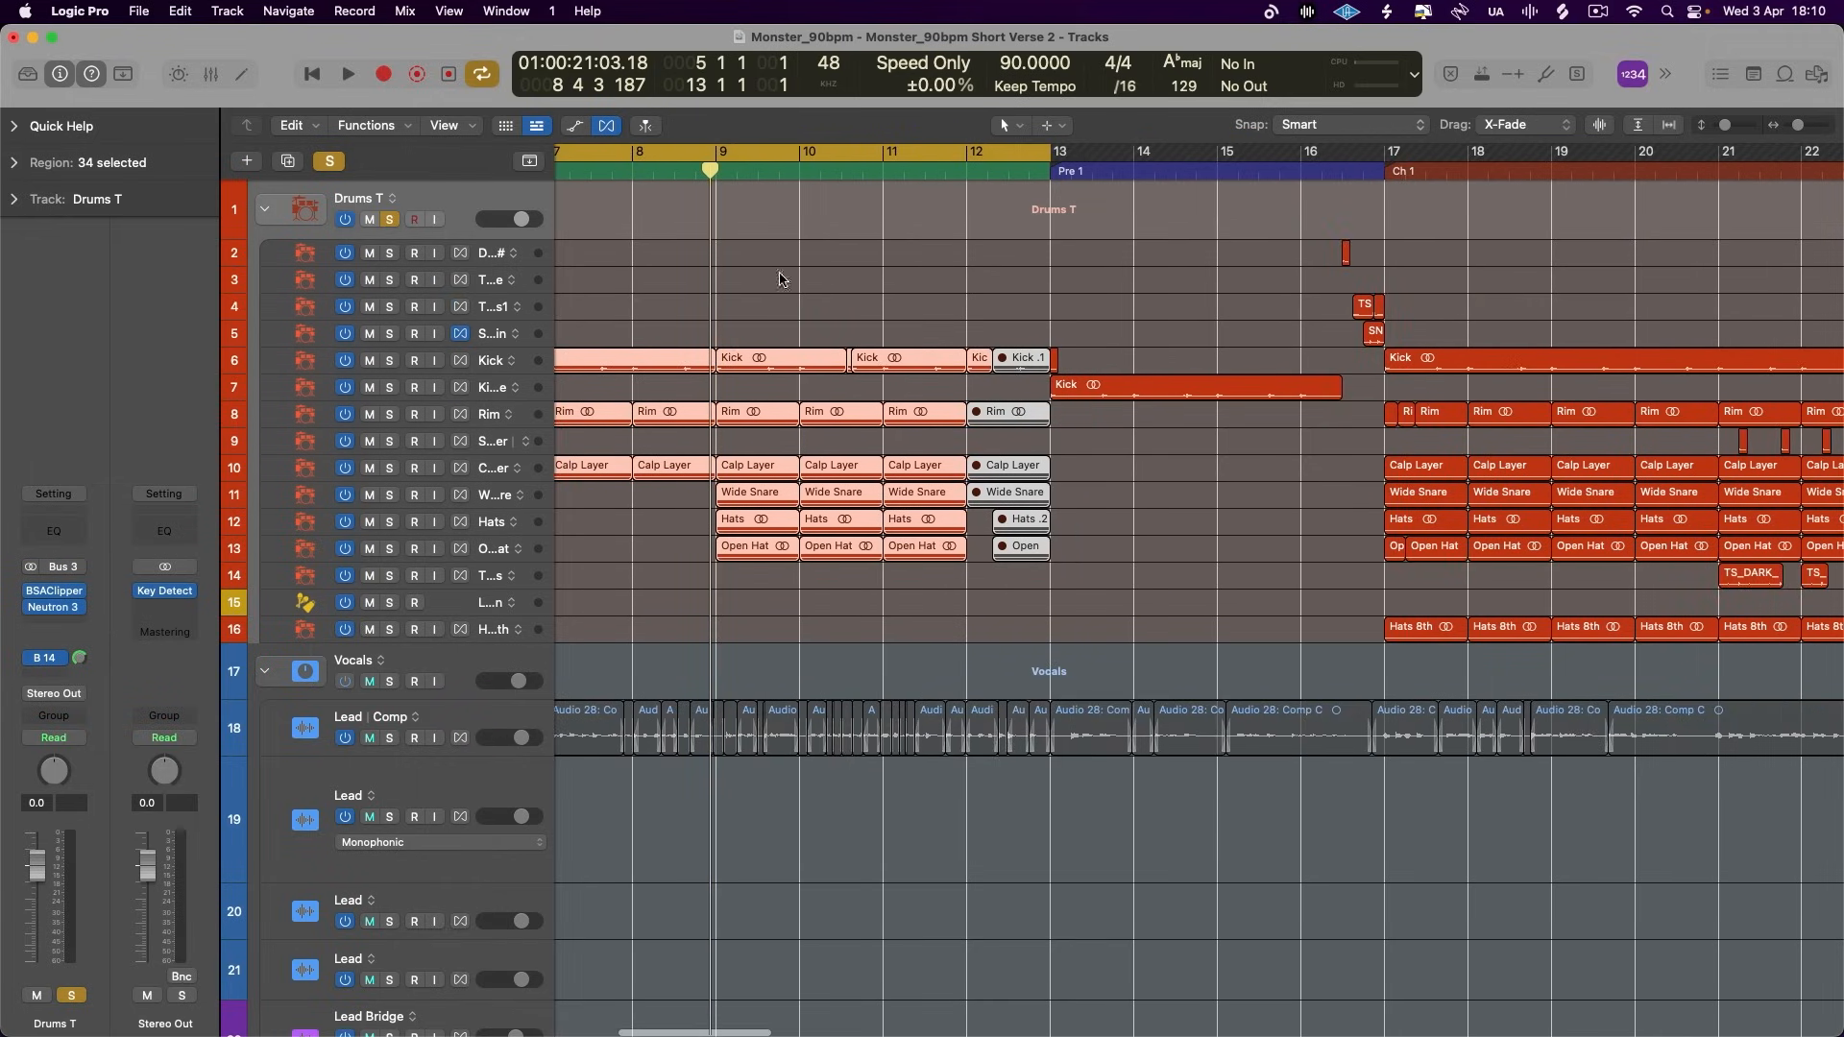
left_click_drag(732, 156, 967, 158)
left_click(496, 531)
left_click(392, 524)
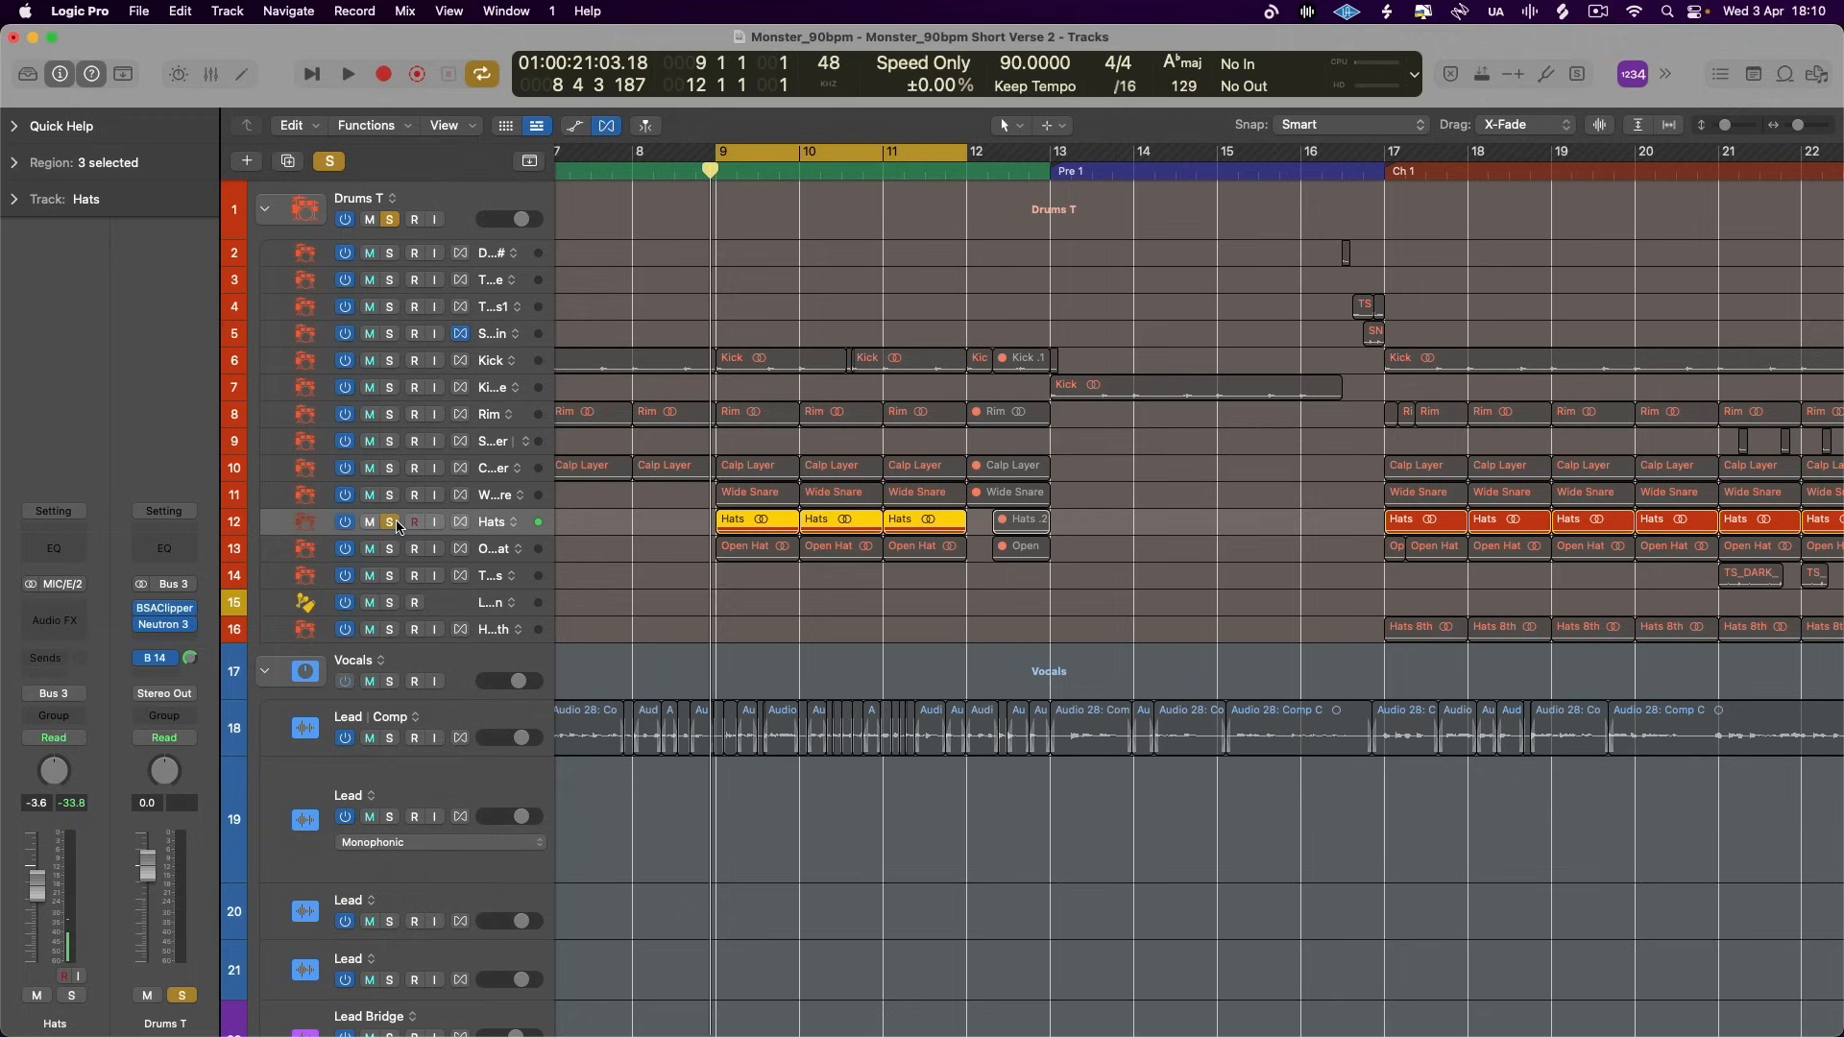
- Insert Pedalboard on the Hats track, add the Tru-Tape Delay pedal and switch it to Reverse
left_click(55, 620)
left_click(234, 617)
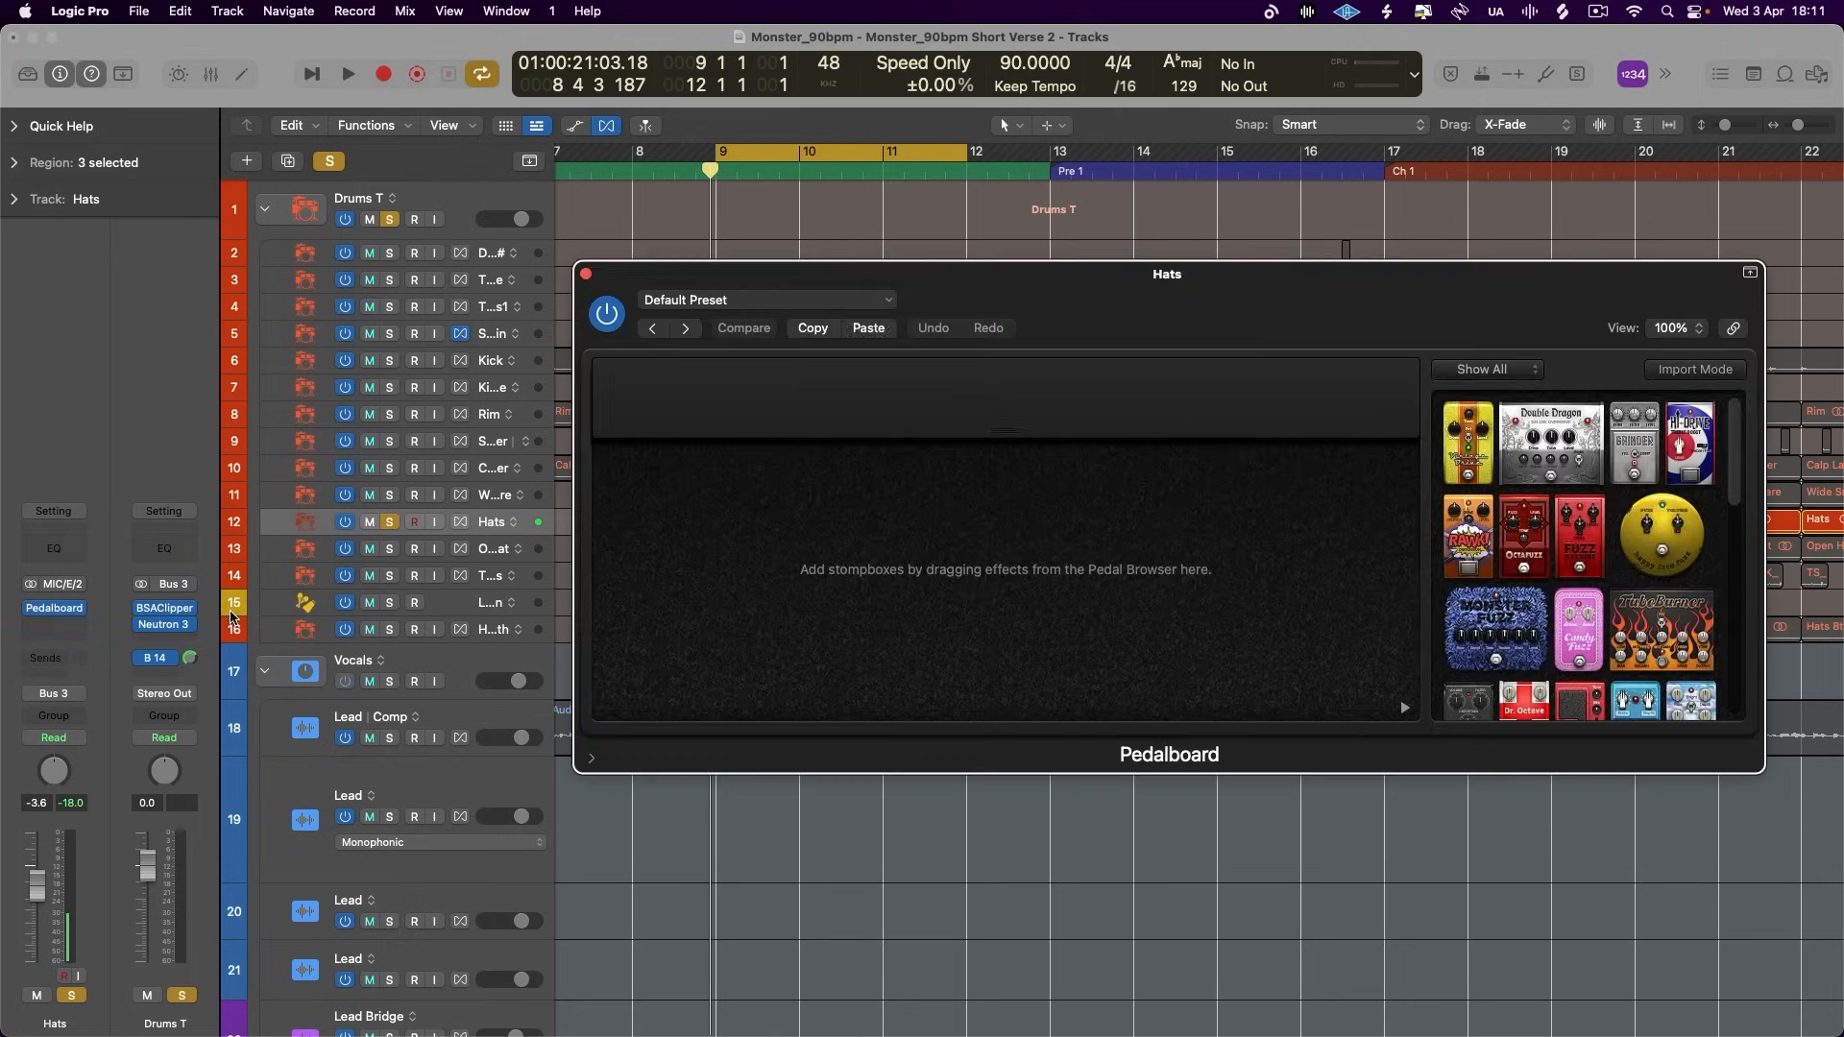
scroll(1565, 569, "down", 5)
left_click_drag(1606, 576, 882, 557)
left_click(654, 503)
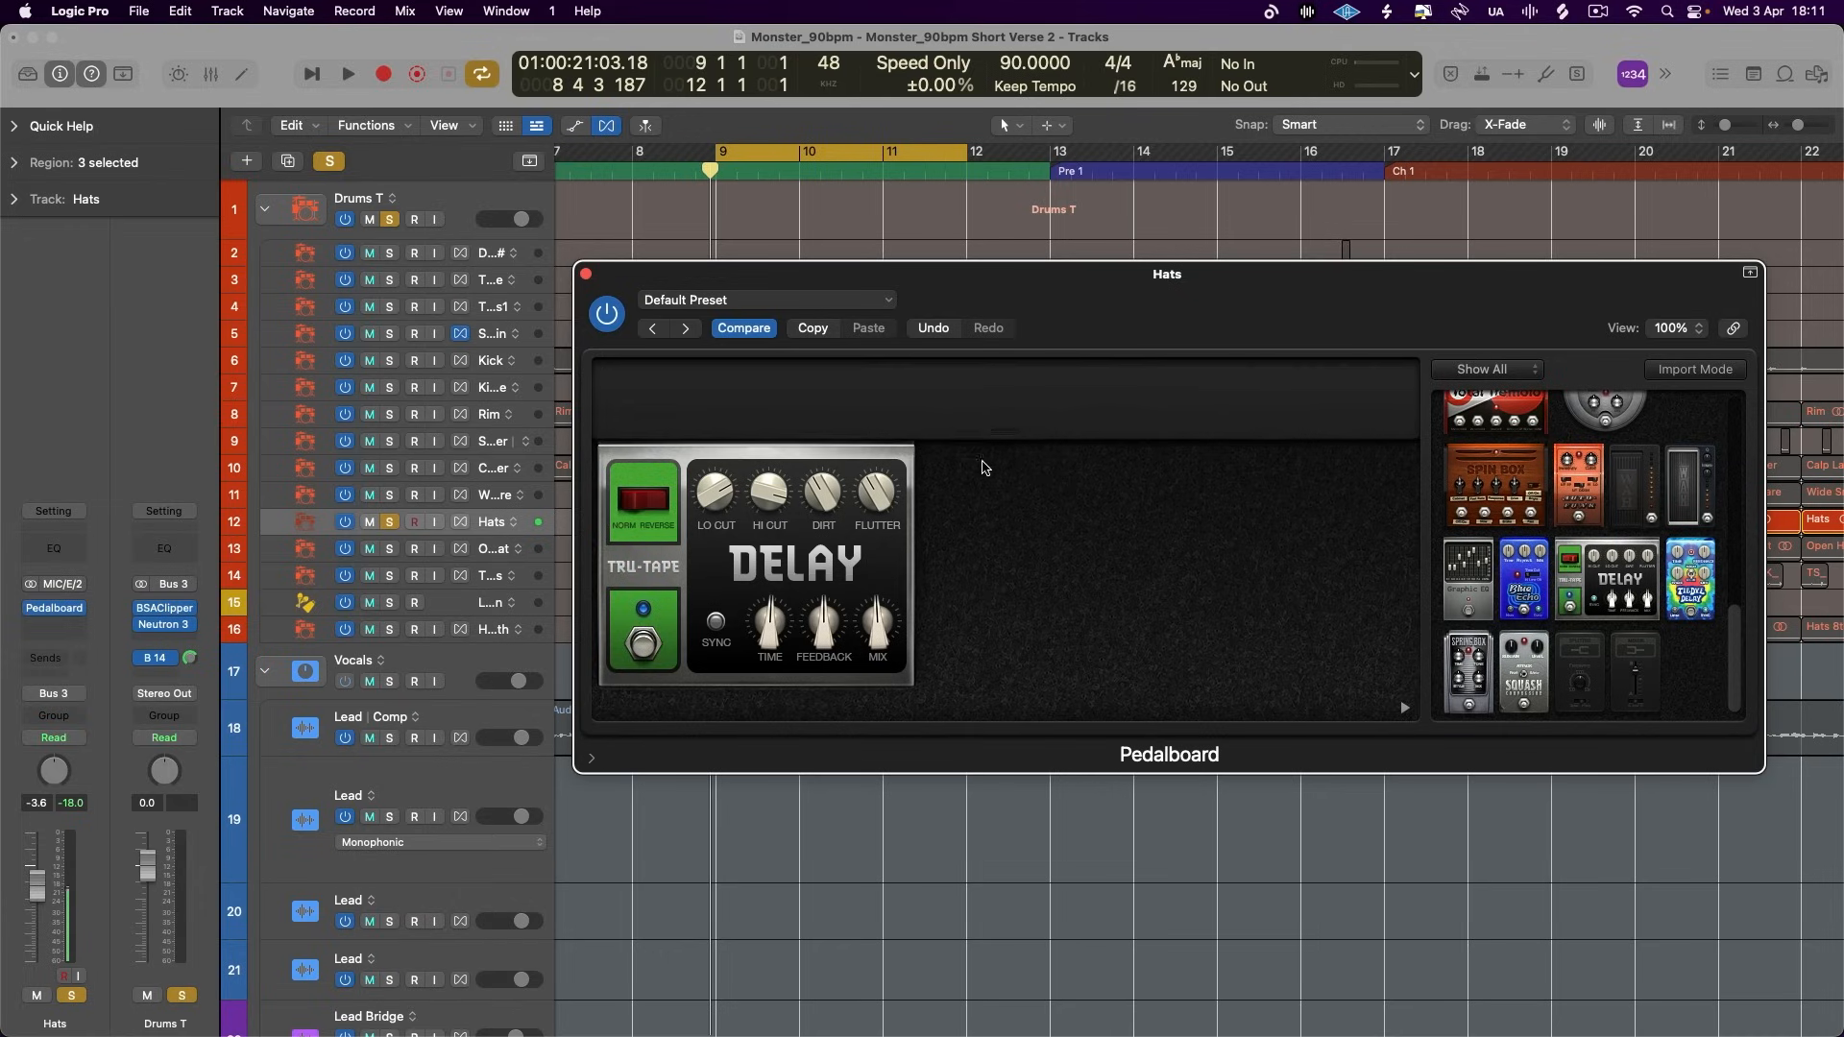
- Sync the Hats delay to tempo, adjust its Time, Feedback and Mix during playback, and set Dirt to about 80
left_click(715, 622)
left_click_drag(823, 667, 826, 732)
left_click_drag(781, 626, 821, 588)
key("space")
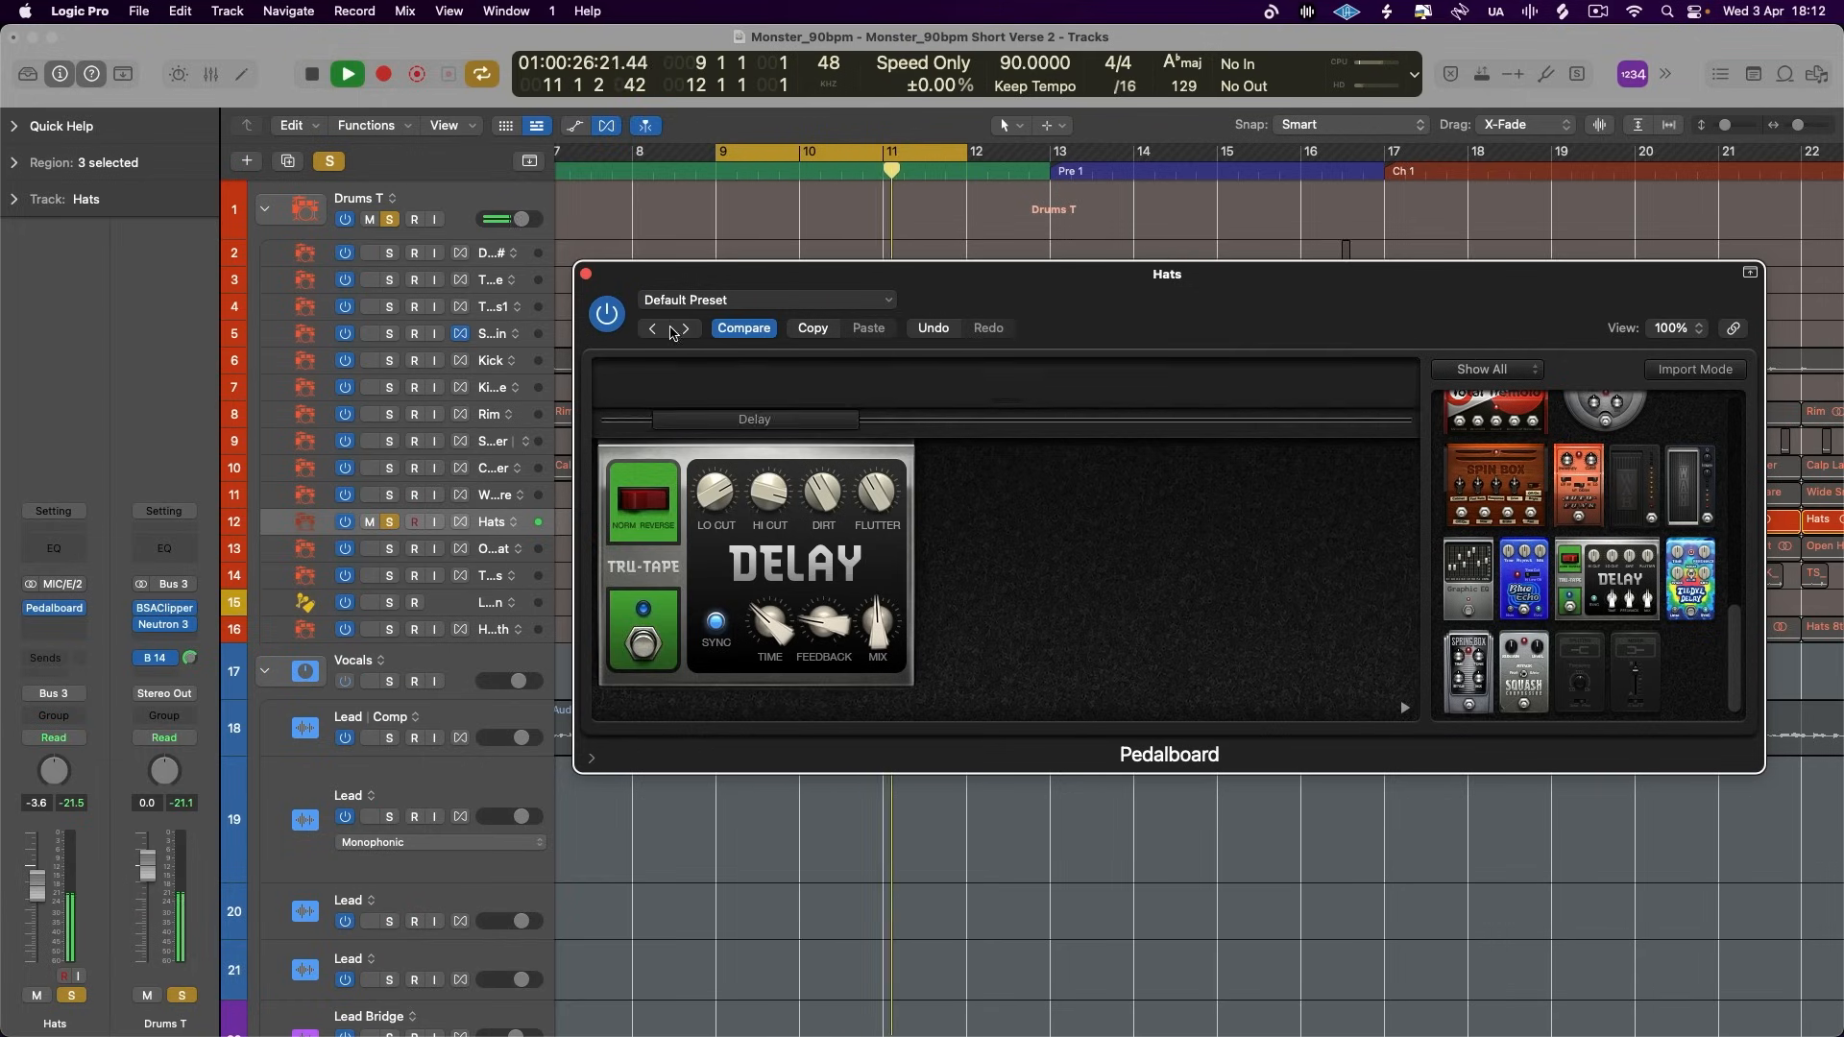
left_click_drag(821, 480, 819, 457)
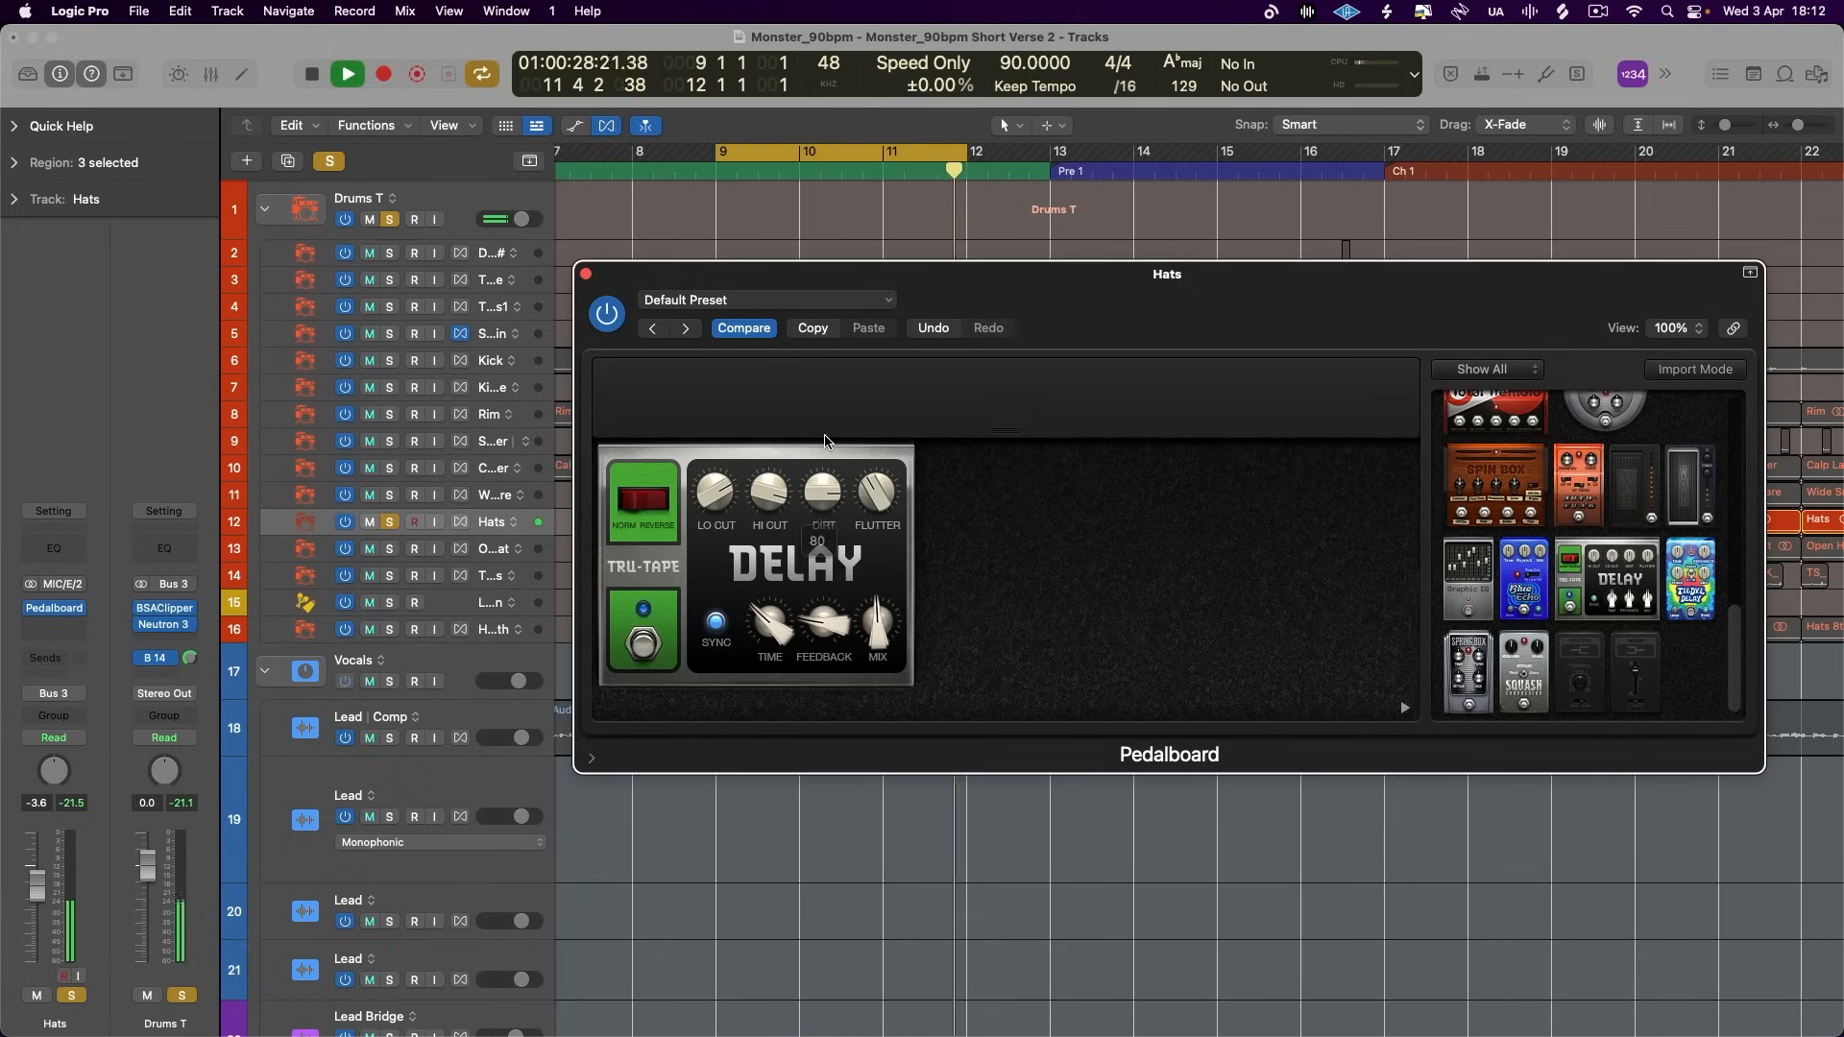
mouse_move(878, 619)
left_mouse_down()
mouse_move(880, 598)
mouse_move(837, 725)
mouse_move(882, 556)
mouse_move(875, 594)
left_mouse_up()
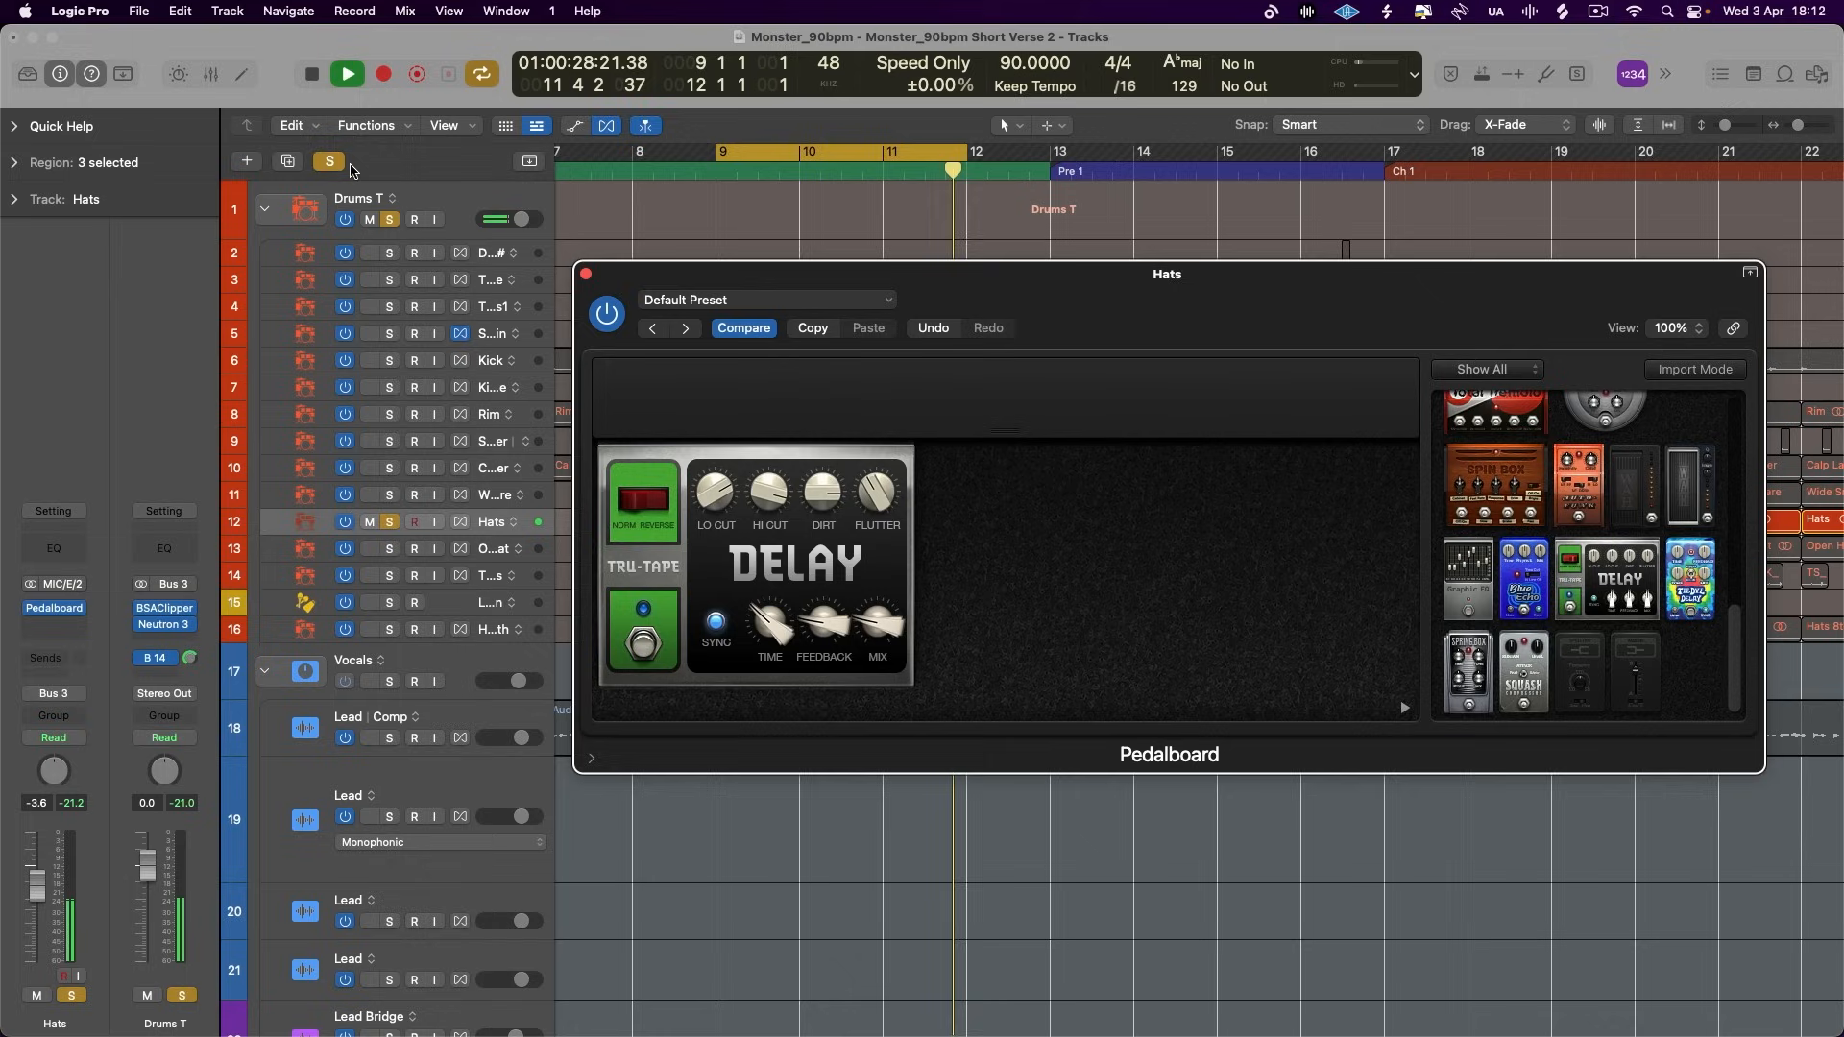
- Audition the Hats delay within the whole drum stack, fine-tune its Mix and compare the pedal bypassed and active
left_click(390, 221)
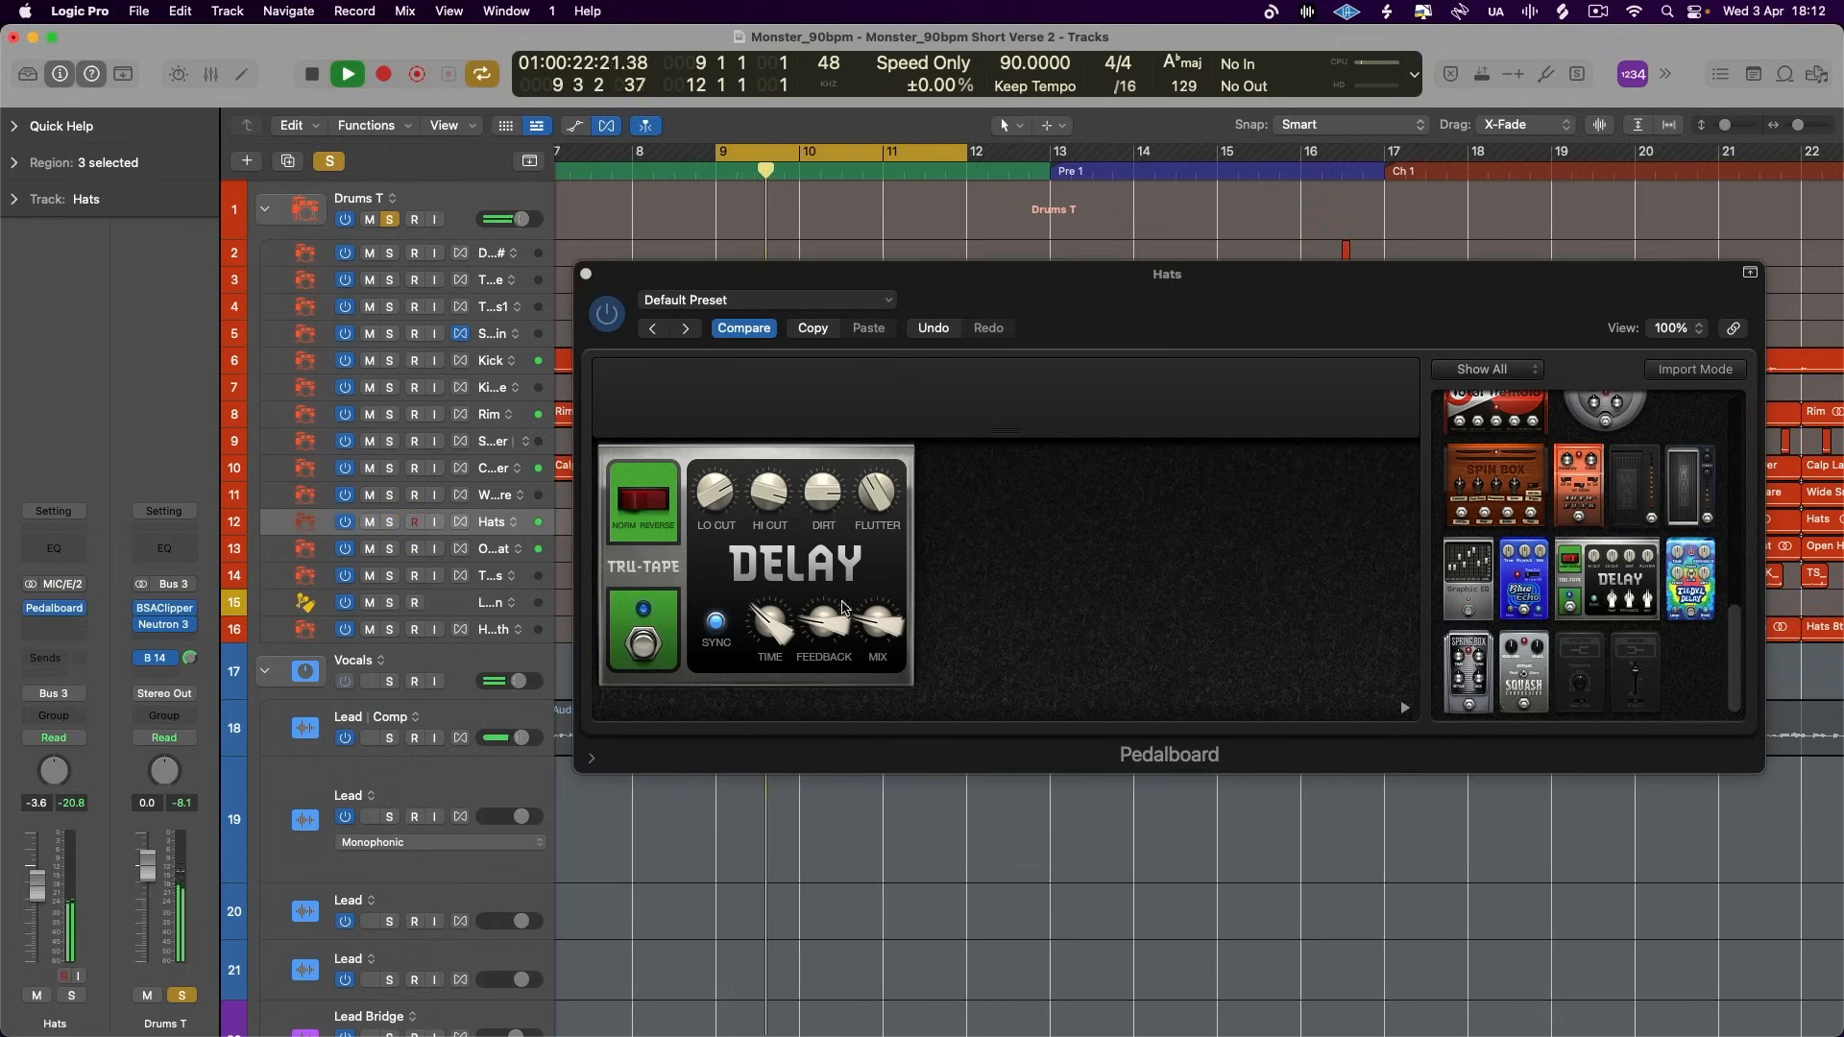
left_click_drag(870, 628, 869, 624)
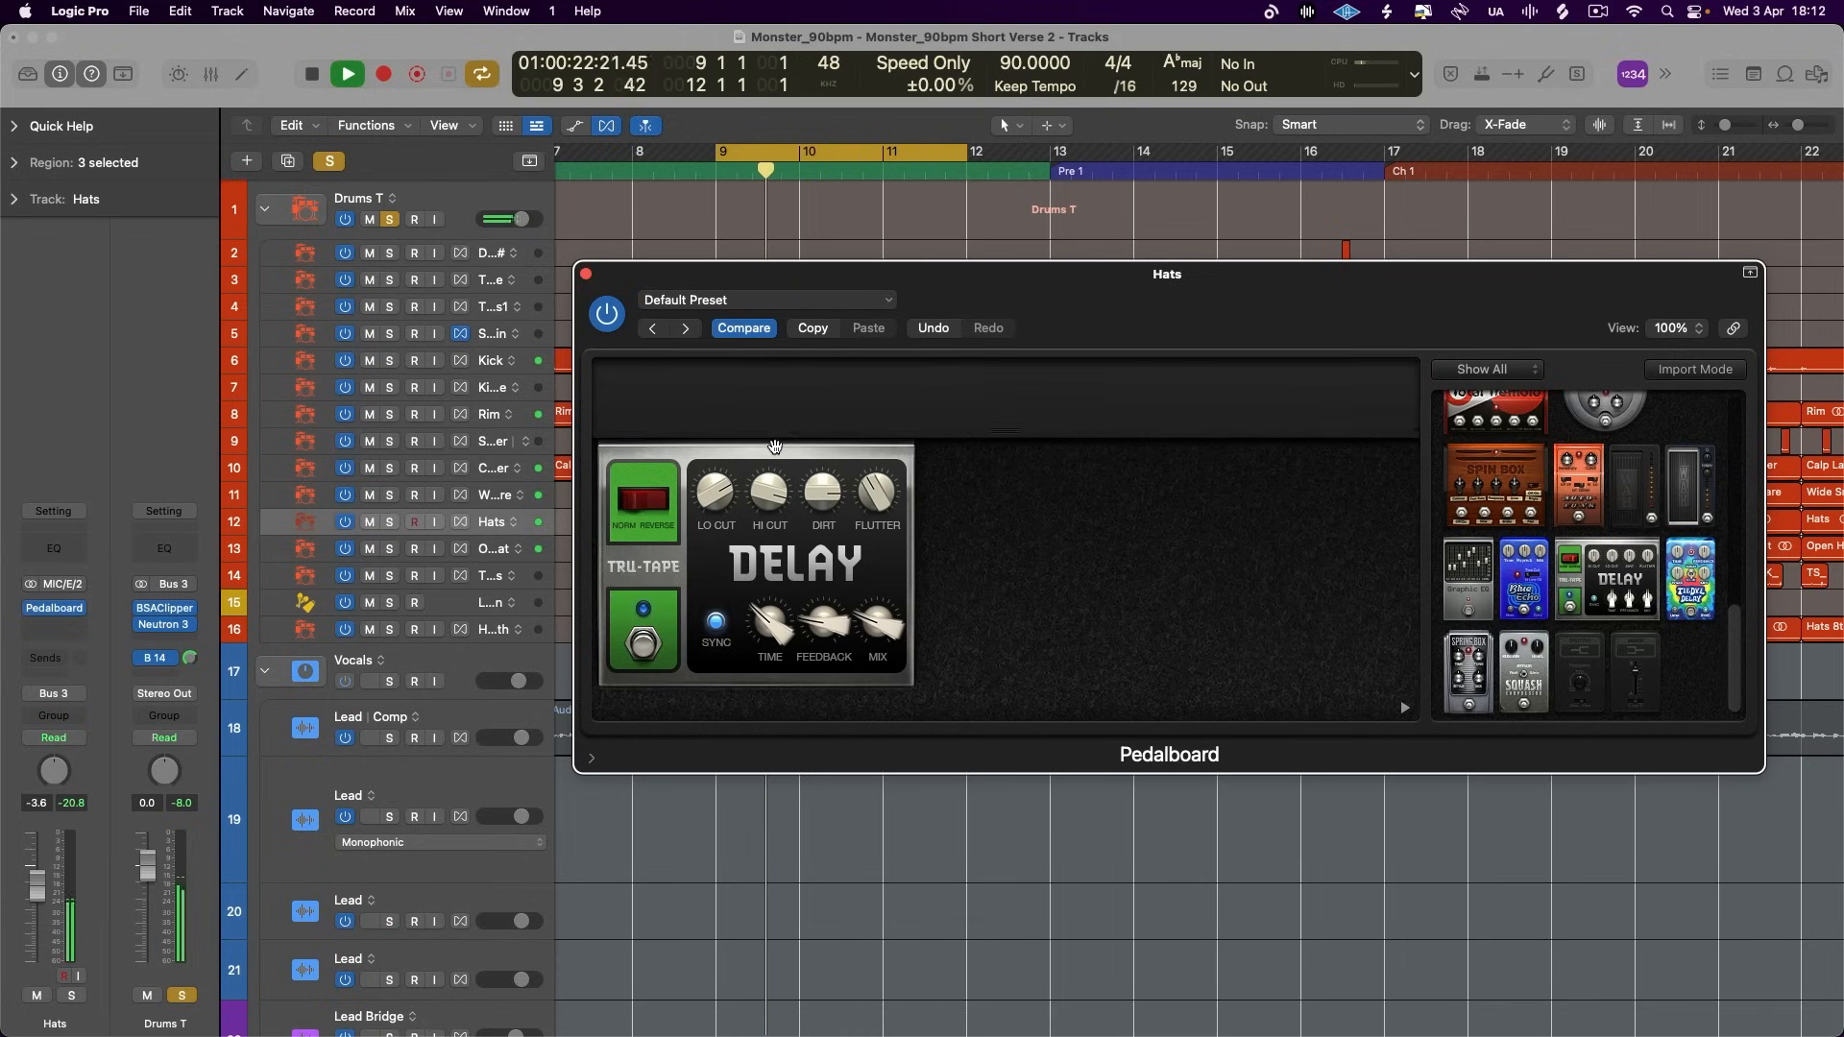
left_click(651, 655)
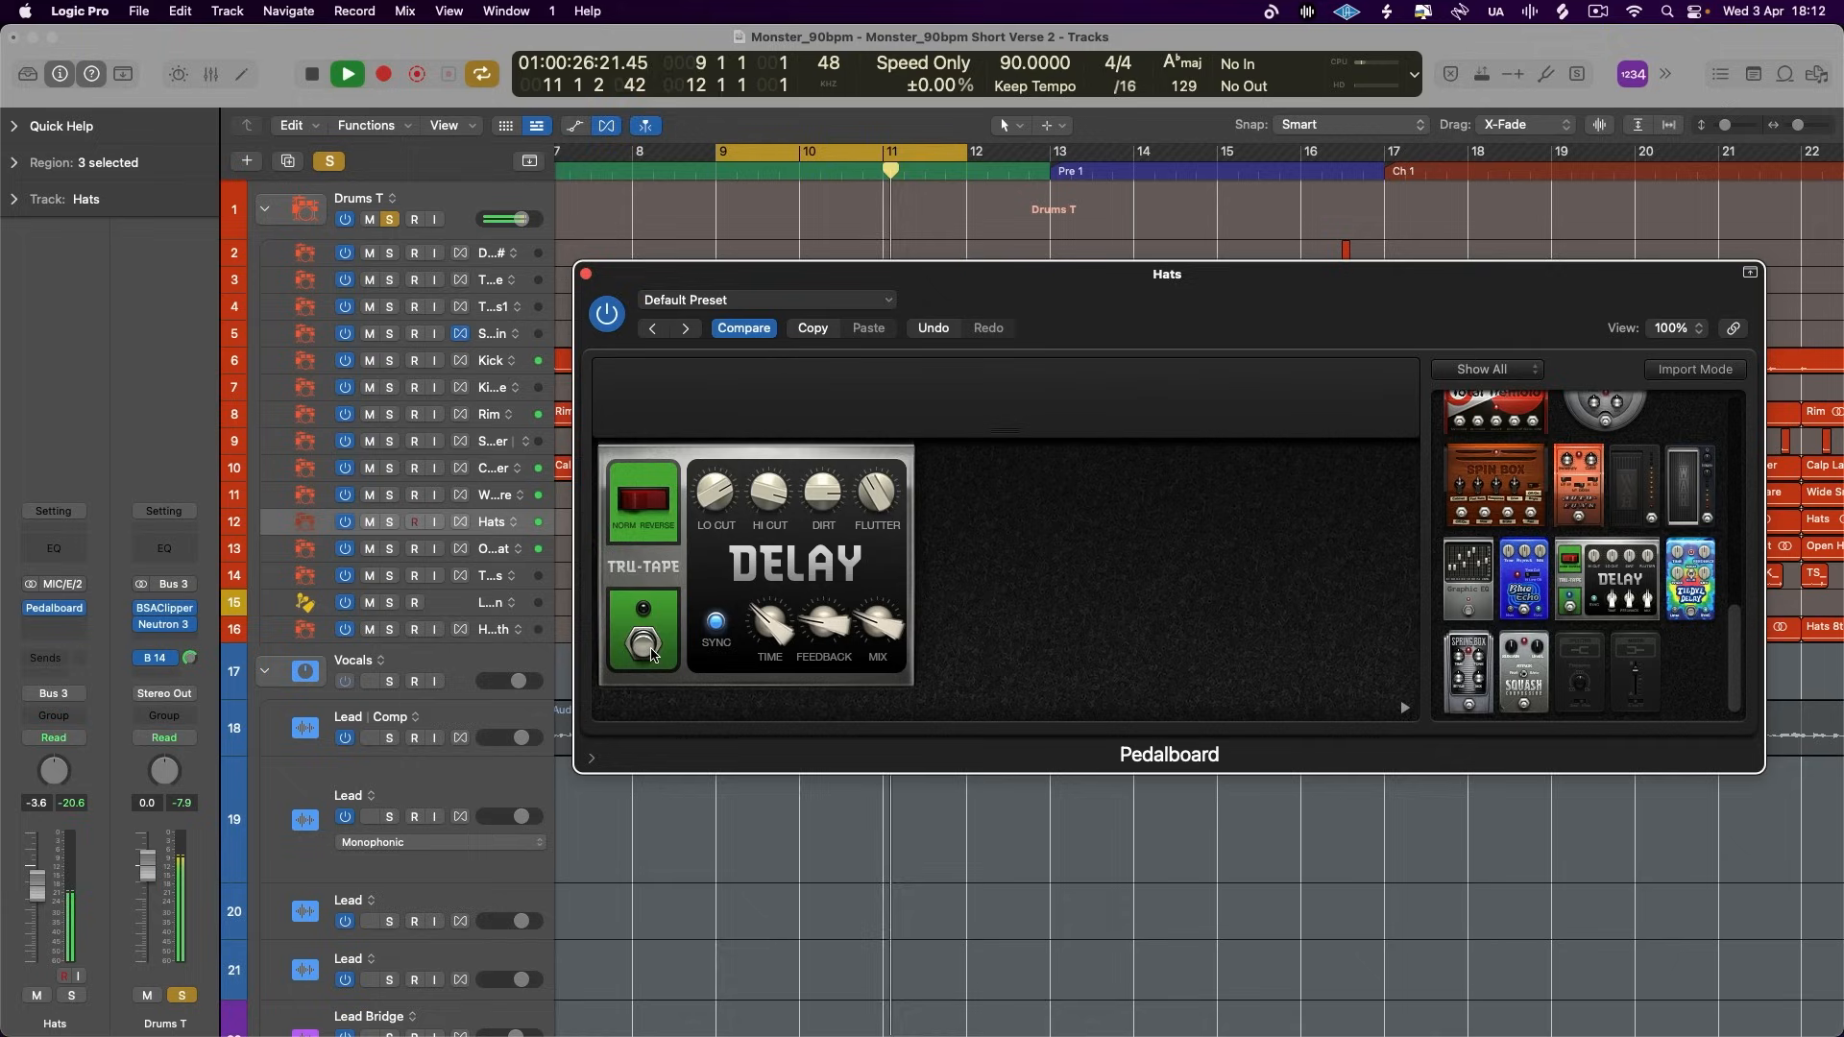
left_click(651, 653)
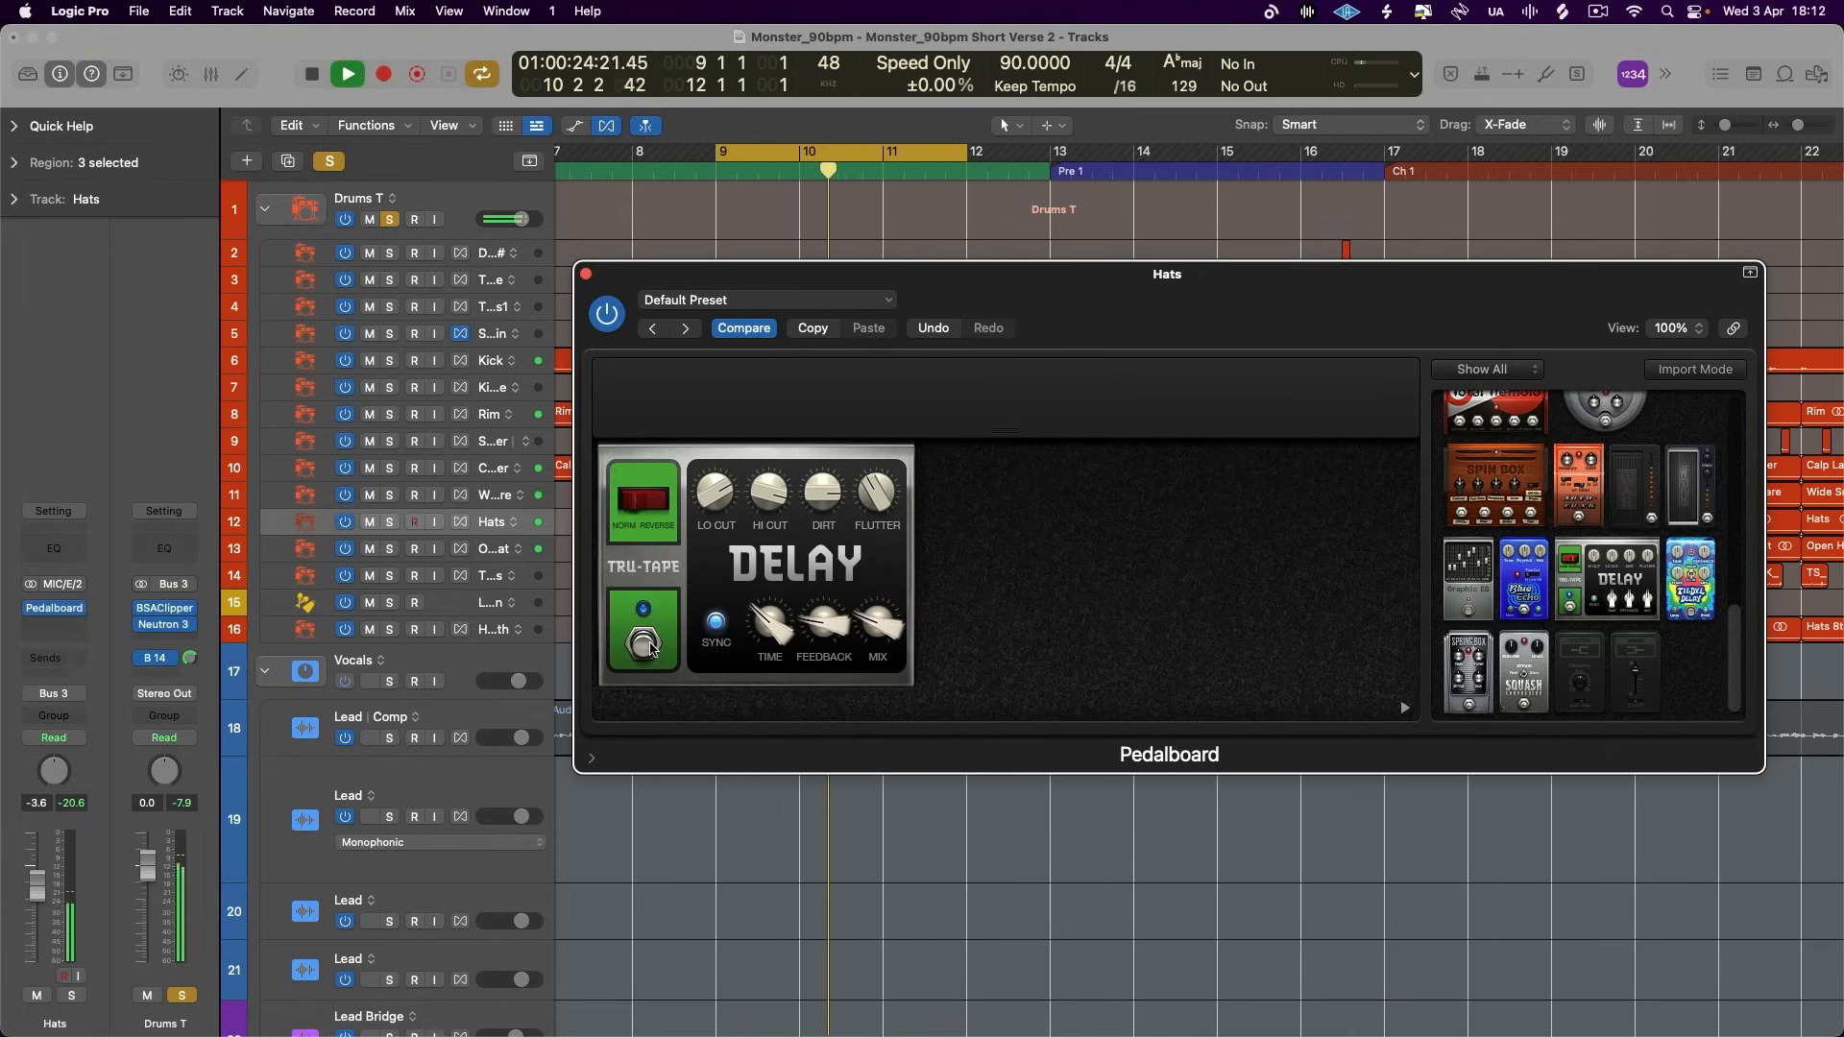
key("space")
- Move the cycle range to bar 16, just before Chorus 1, and clear all solos
mouse_move(875, 634)
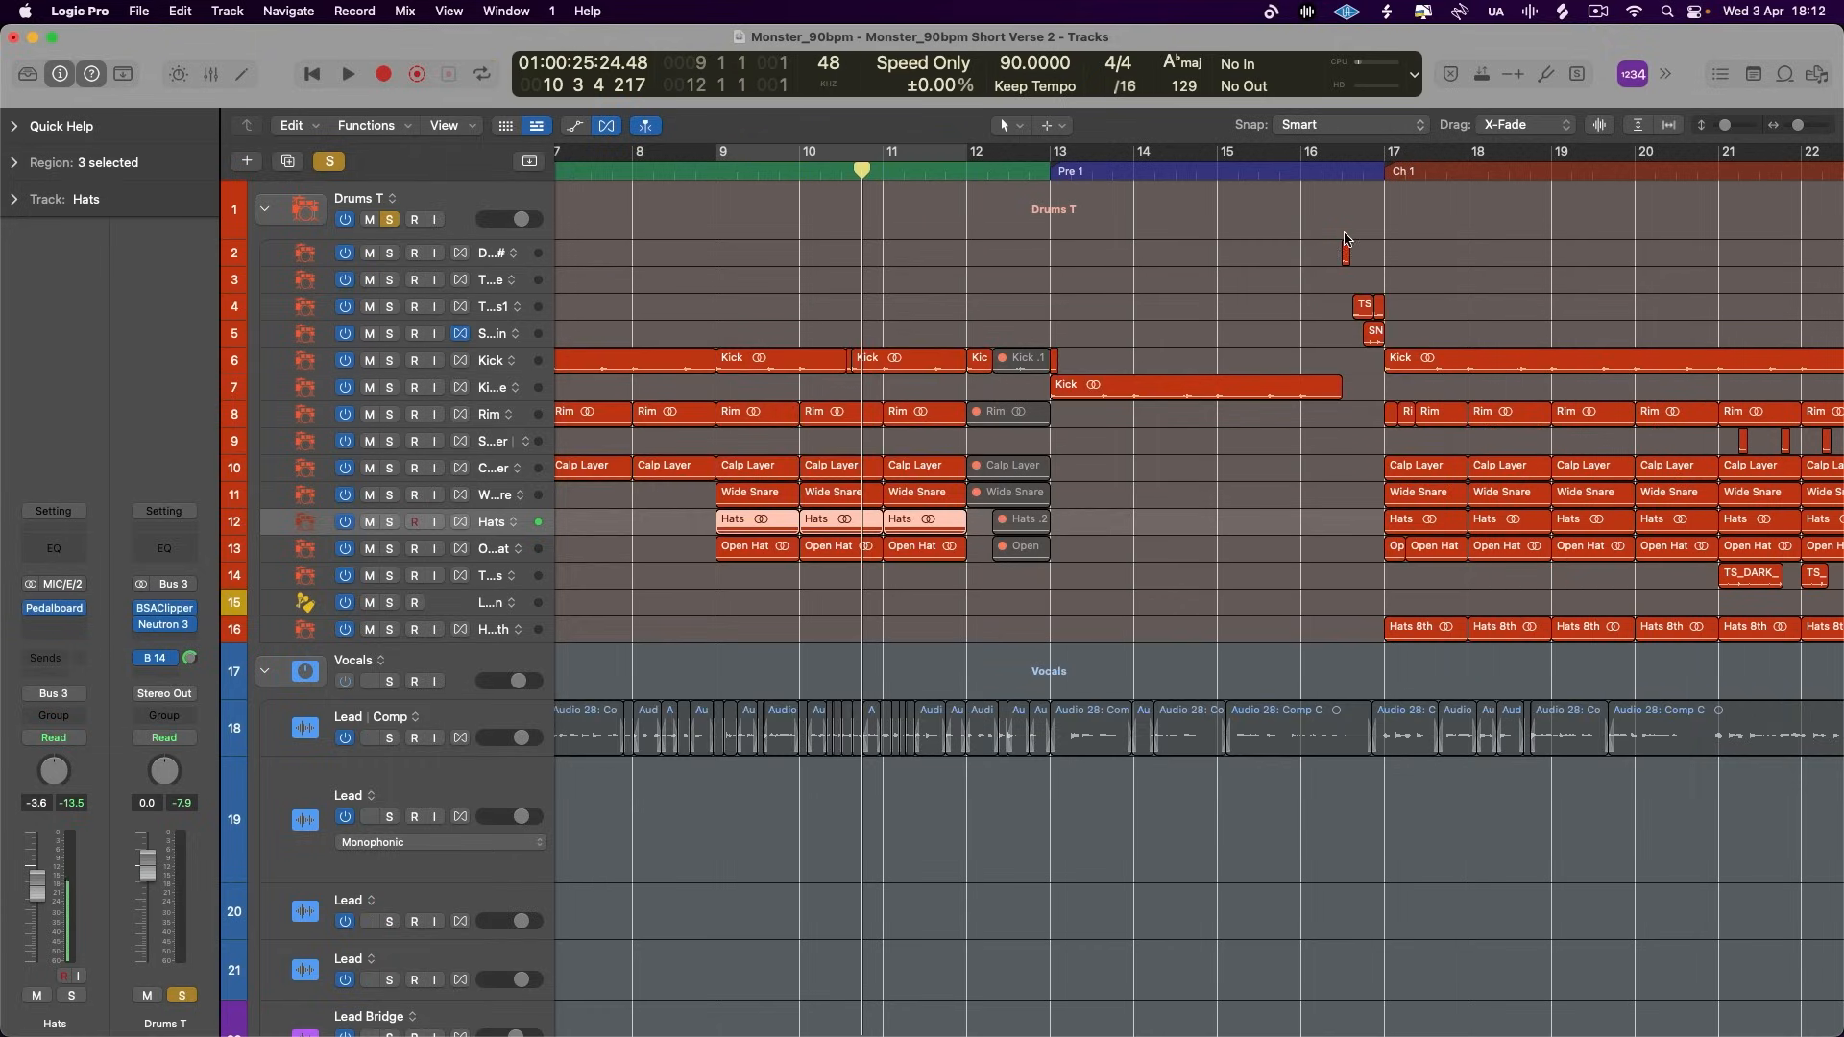
scroll(1308, 268, "right", 2)
scroll(1308, 268, "down", 3)
left_click_drag(1327, 155, 626, 164)
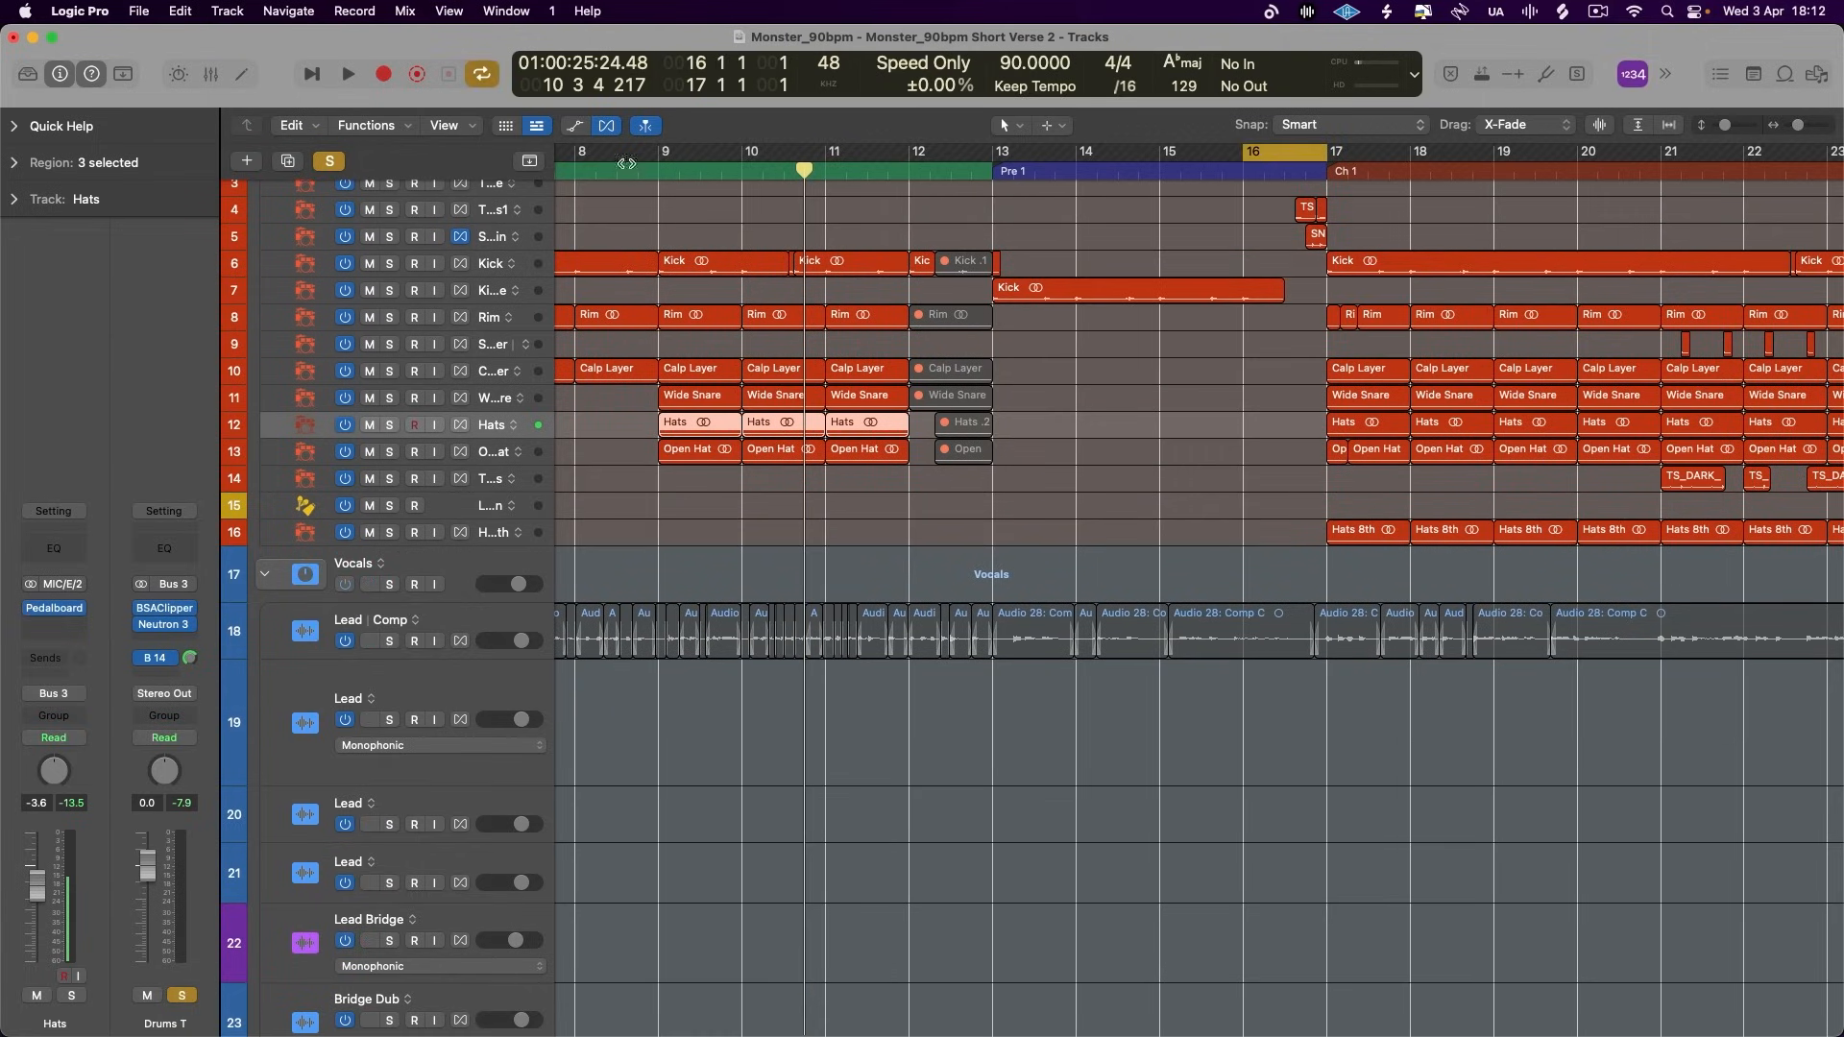
left_click(331, 161)
- Solo the E Piano Bridge track and play it with the cycle range running from 15 3 1 to 17 1 1
scroll(807, 613, "down", 15)
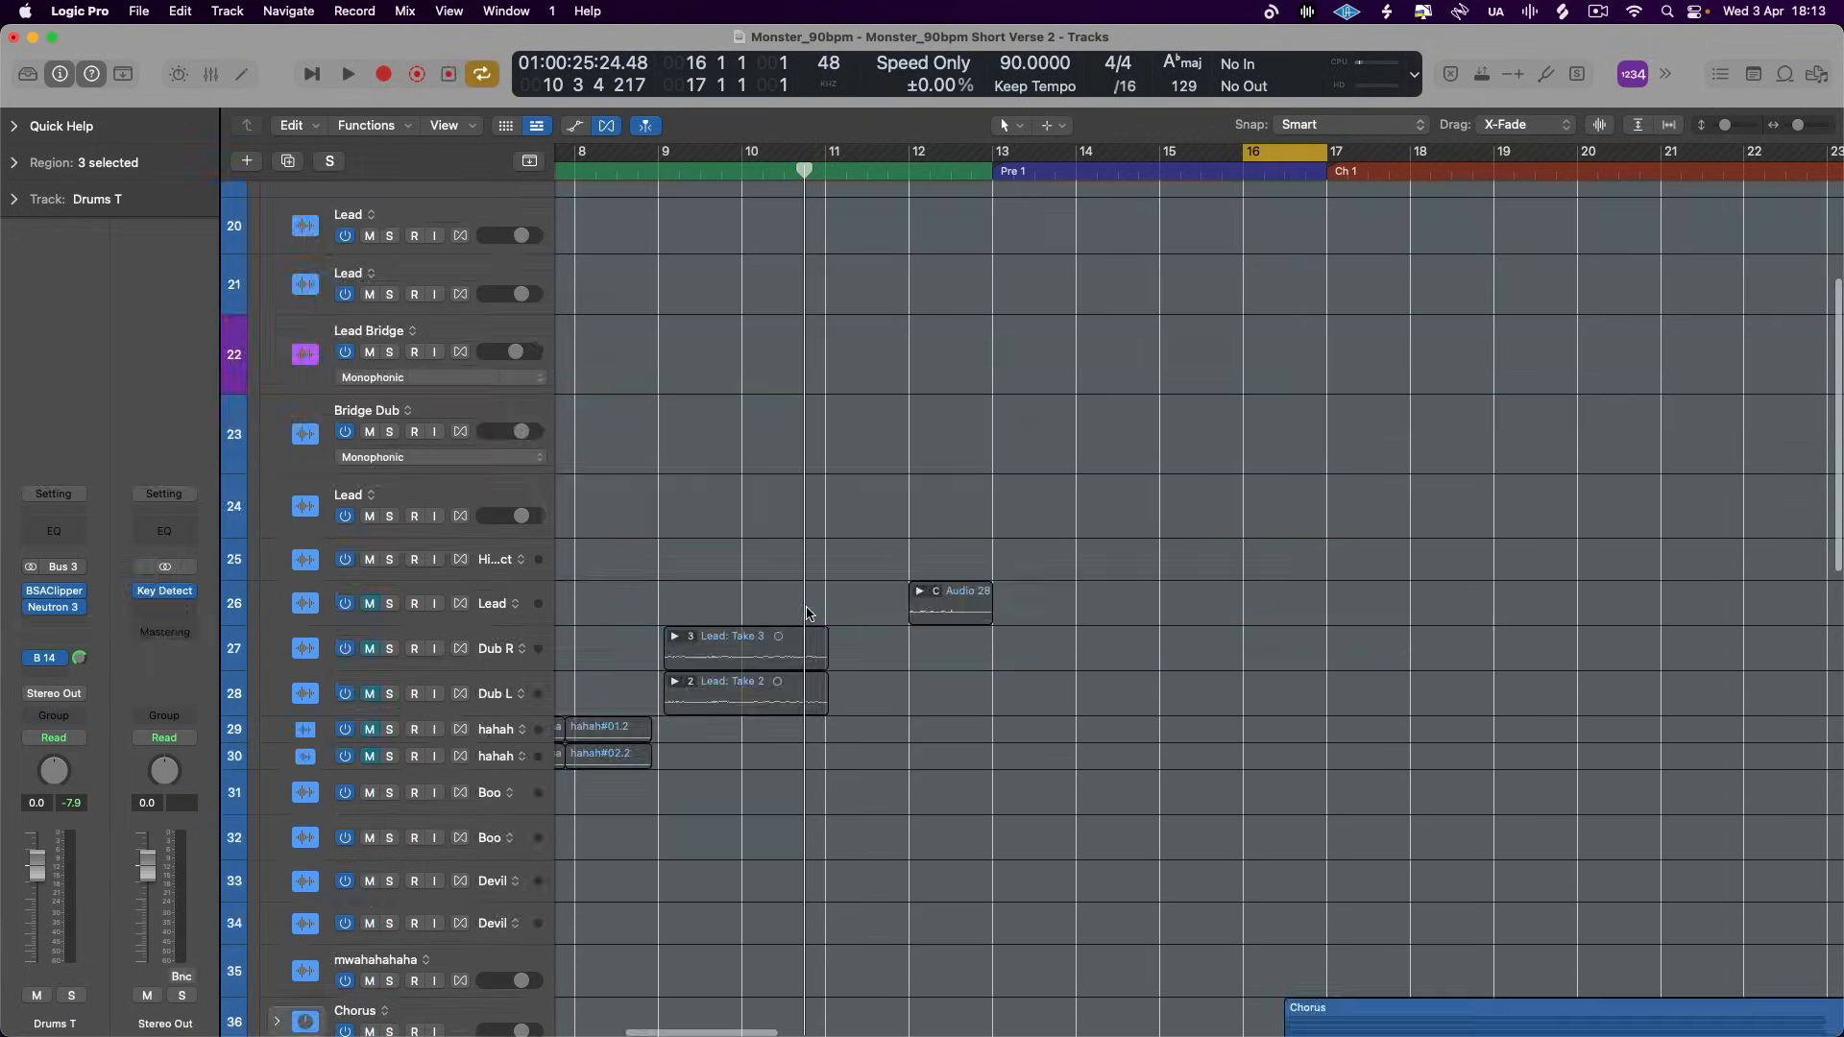
scroll(806, 613, "up", 8)
scroll(806, 613, "down", 15)
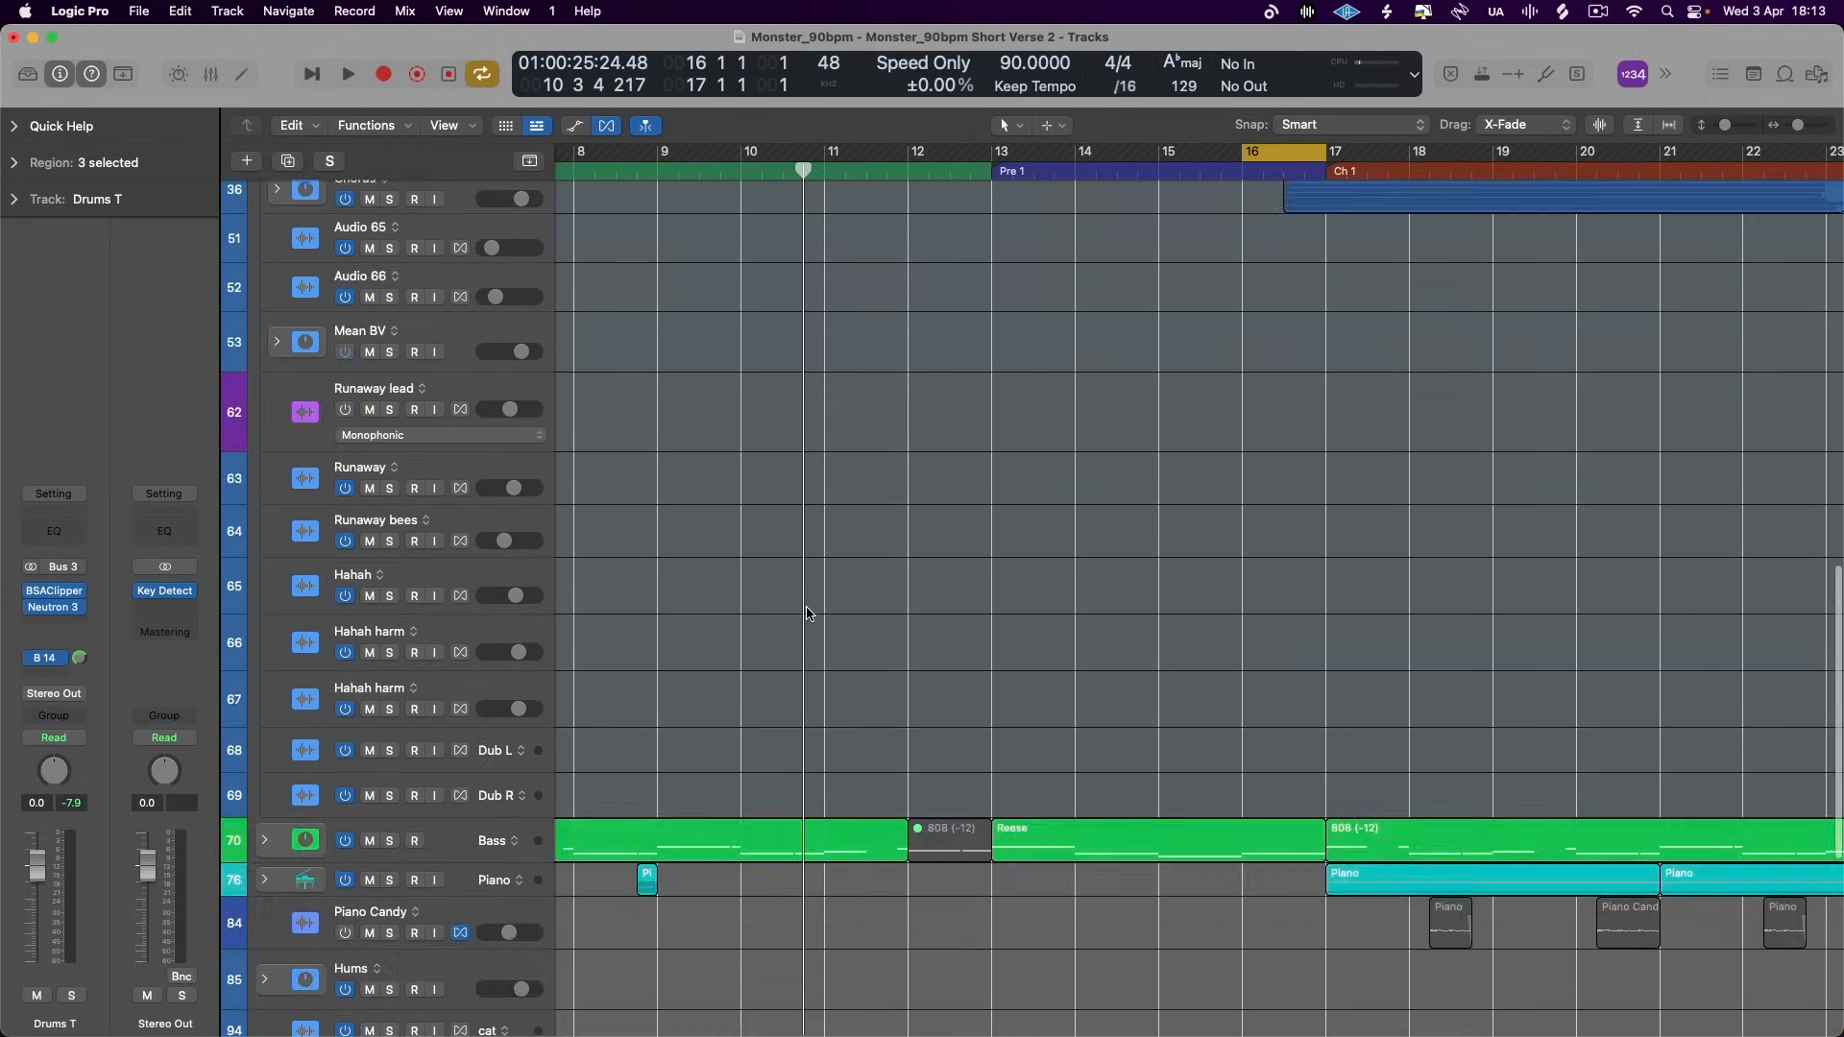
scroll(806, 613, "up", 2)
left_click(468, 825)
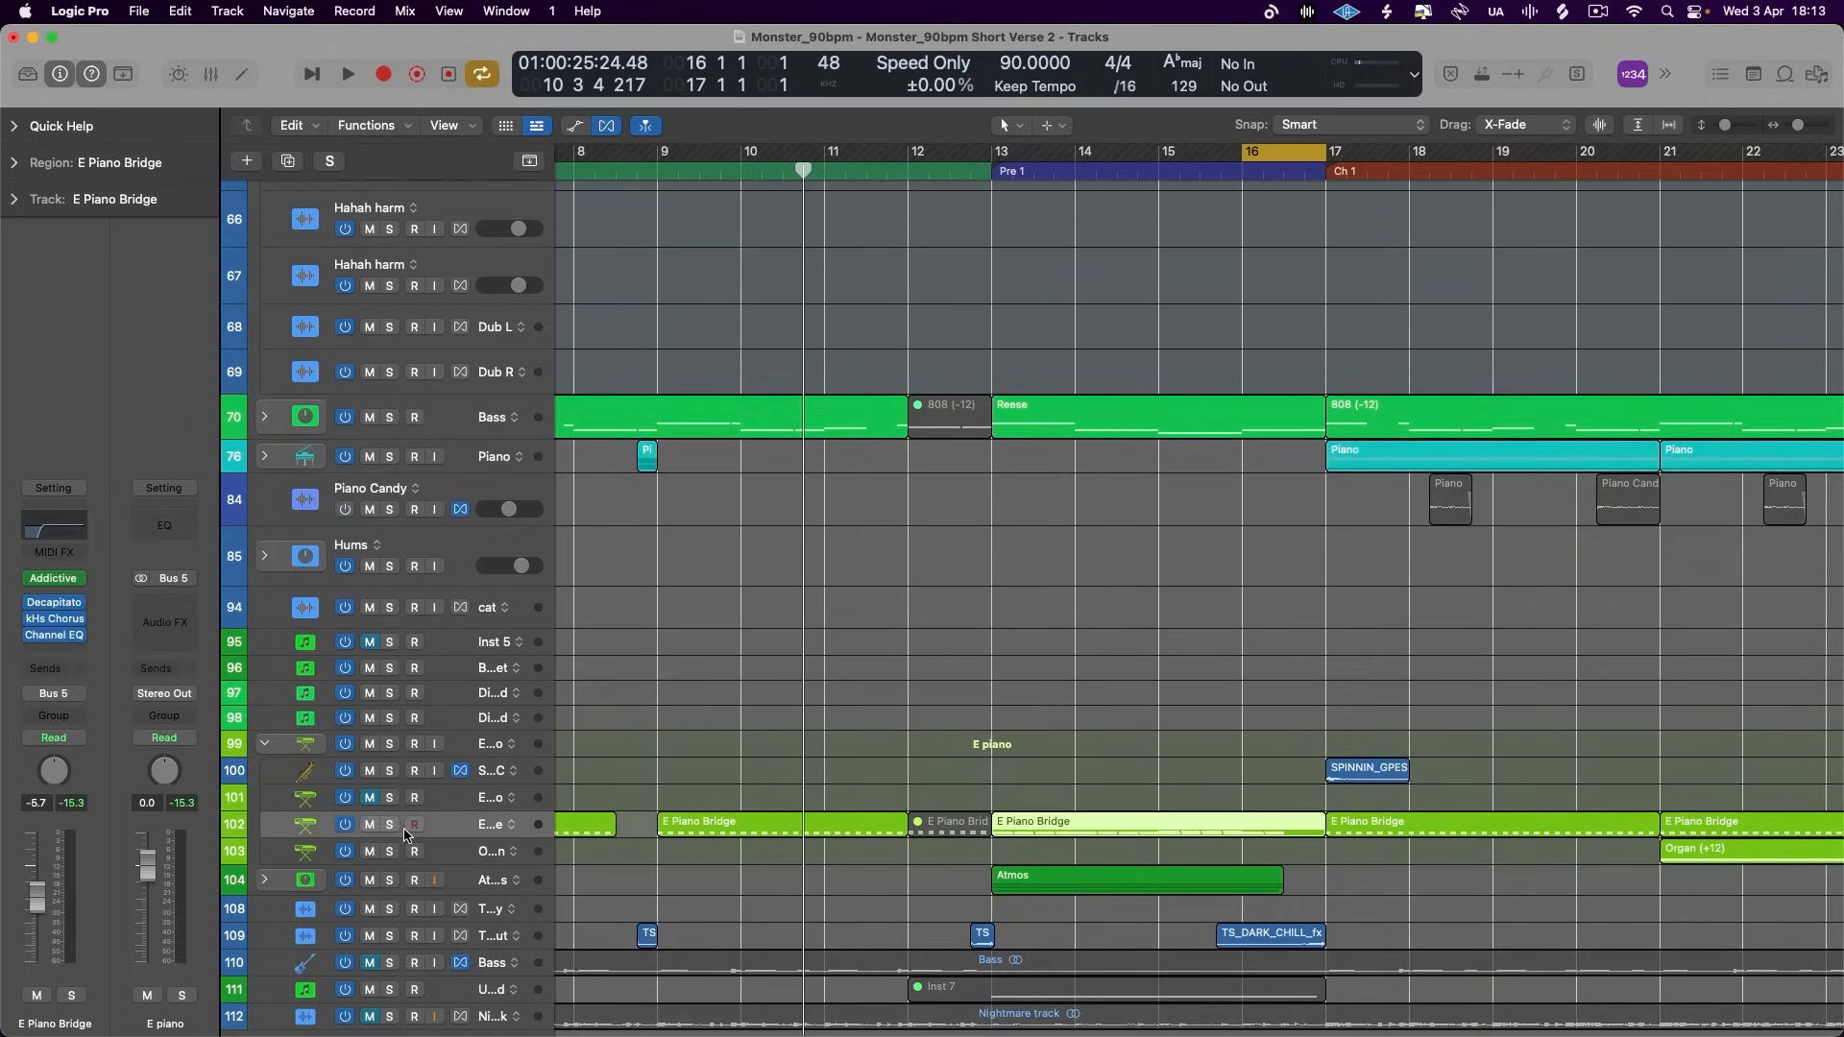
left_click(391, 825)
key("space")
scroll(423, 749, "down", 2)
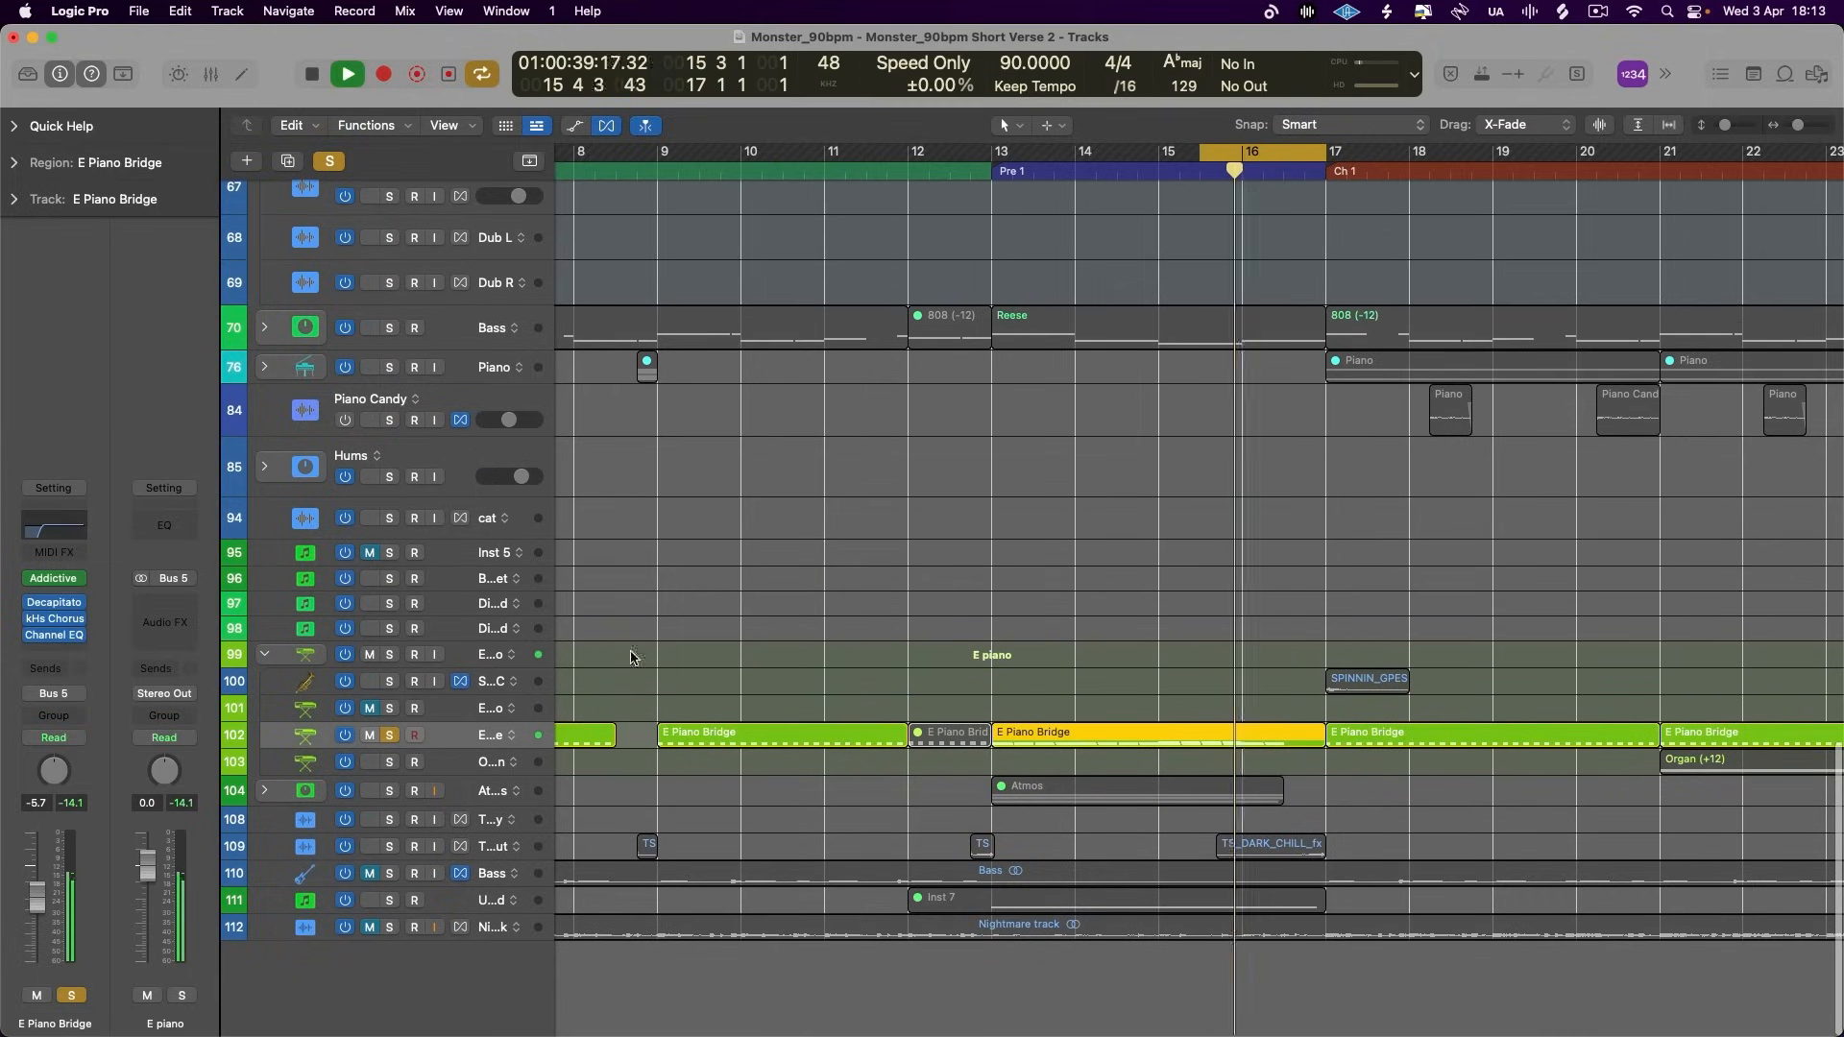
- Insert a Pedalboard after the Channel EQ on E Piano Bridge and add the Tru-Tape Delay pedal
left_click(54, 653)
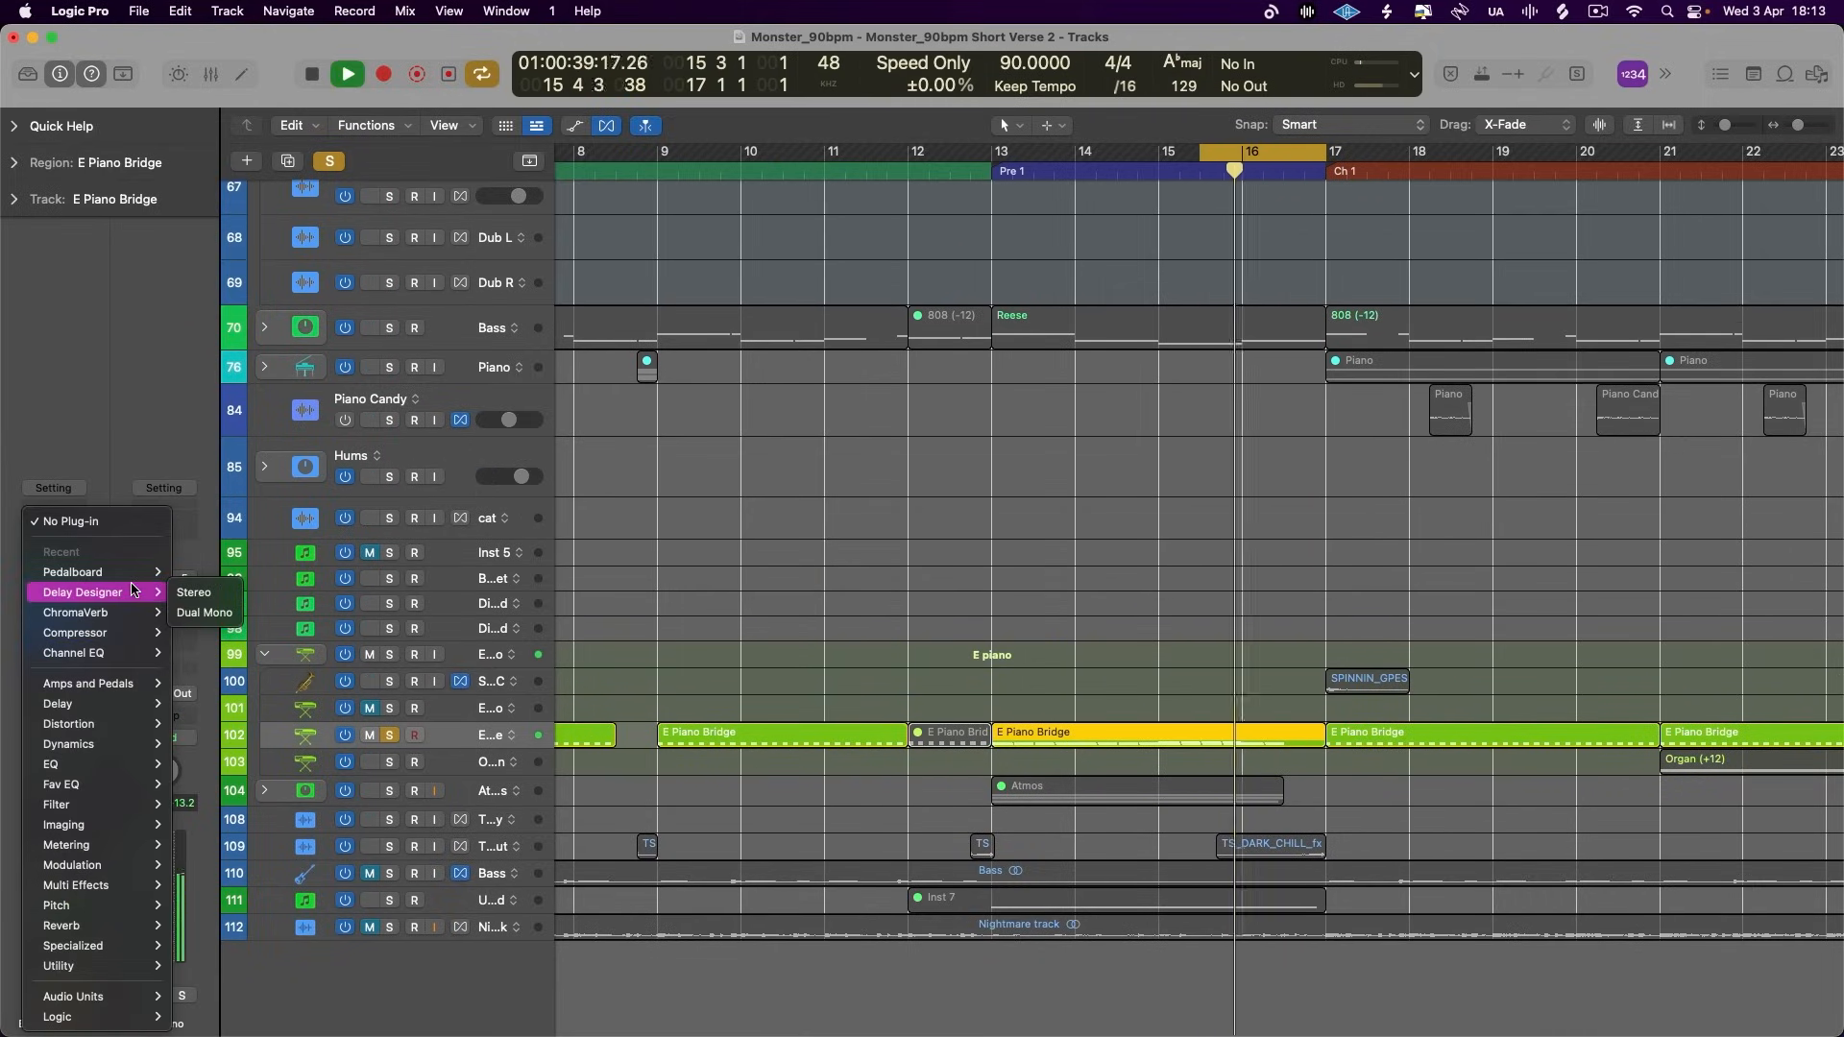
left_click(193, 572)
key("space")
scroll(1537, 630, "down", 10)
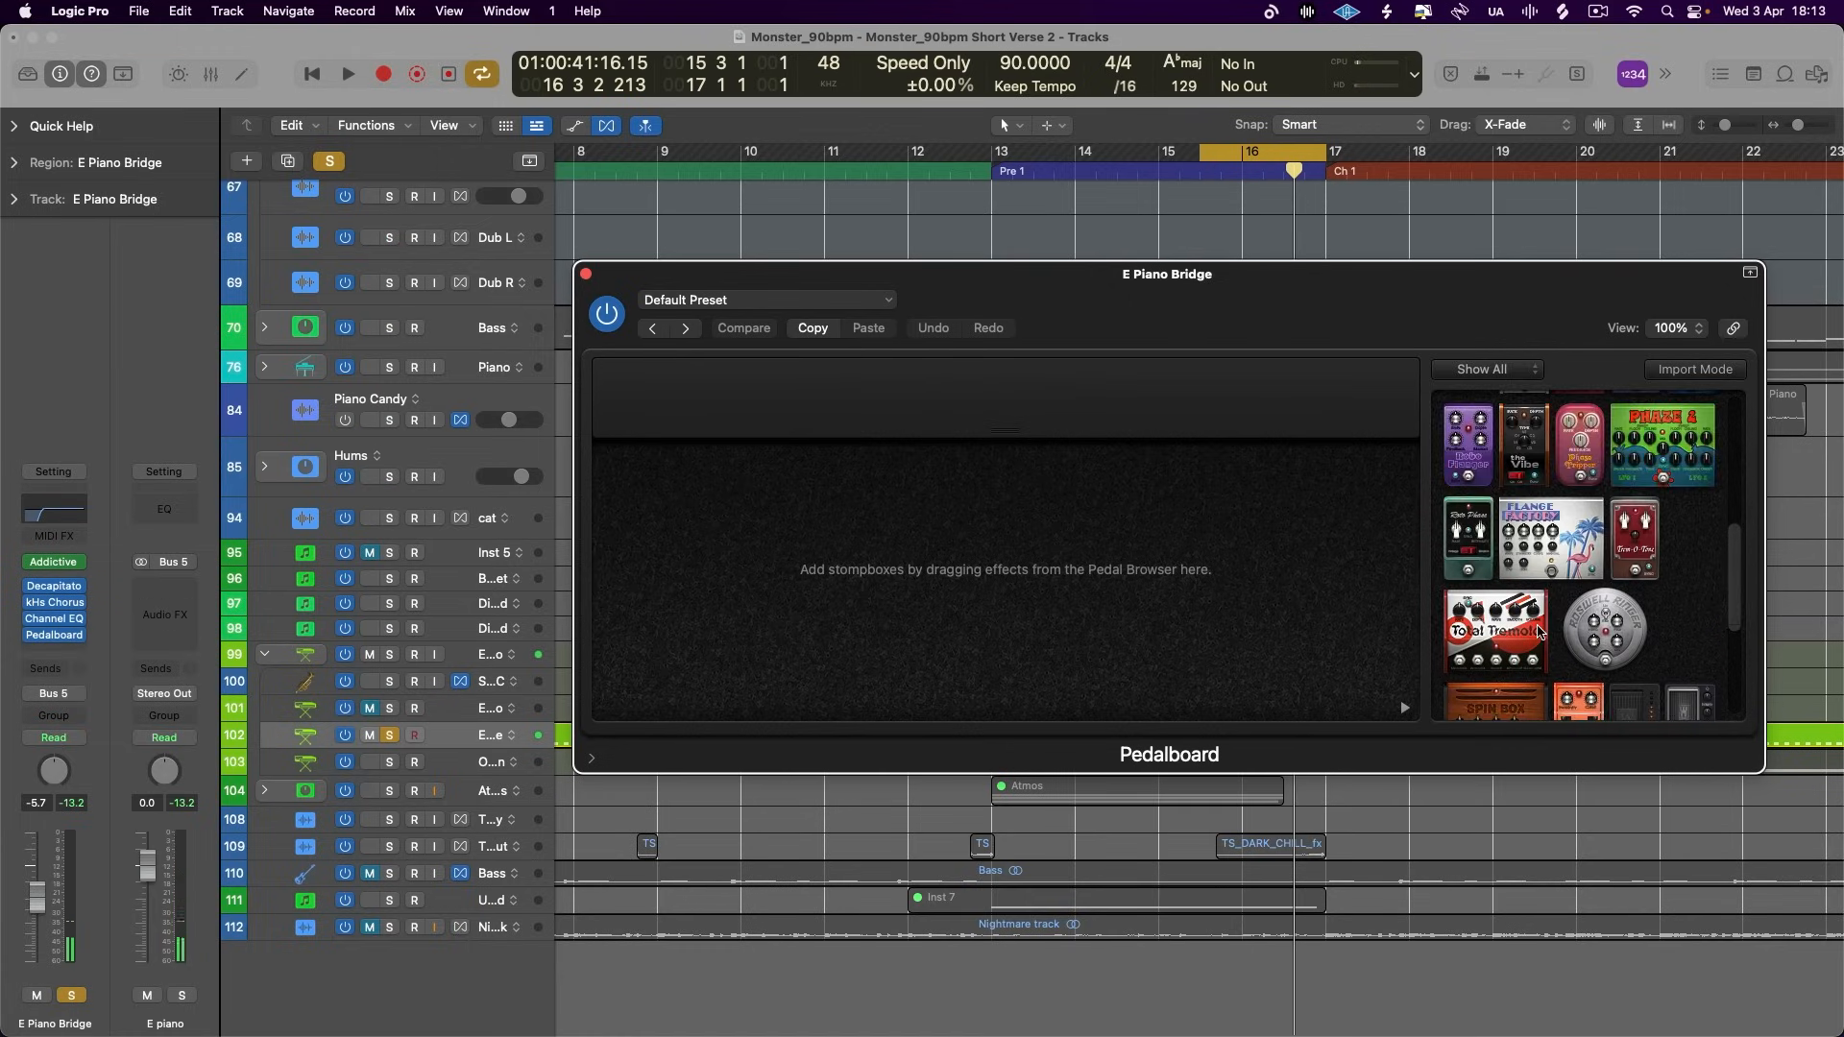
left_click_drag(1559, 614, 970, 579)
- Audition the E Piano Bridge with the tempo-synced delay, adjust its Time and set its Mix to 0%
key("space")
left_click_drag(877, 624, 891, 429)
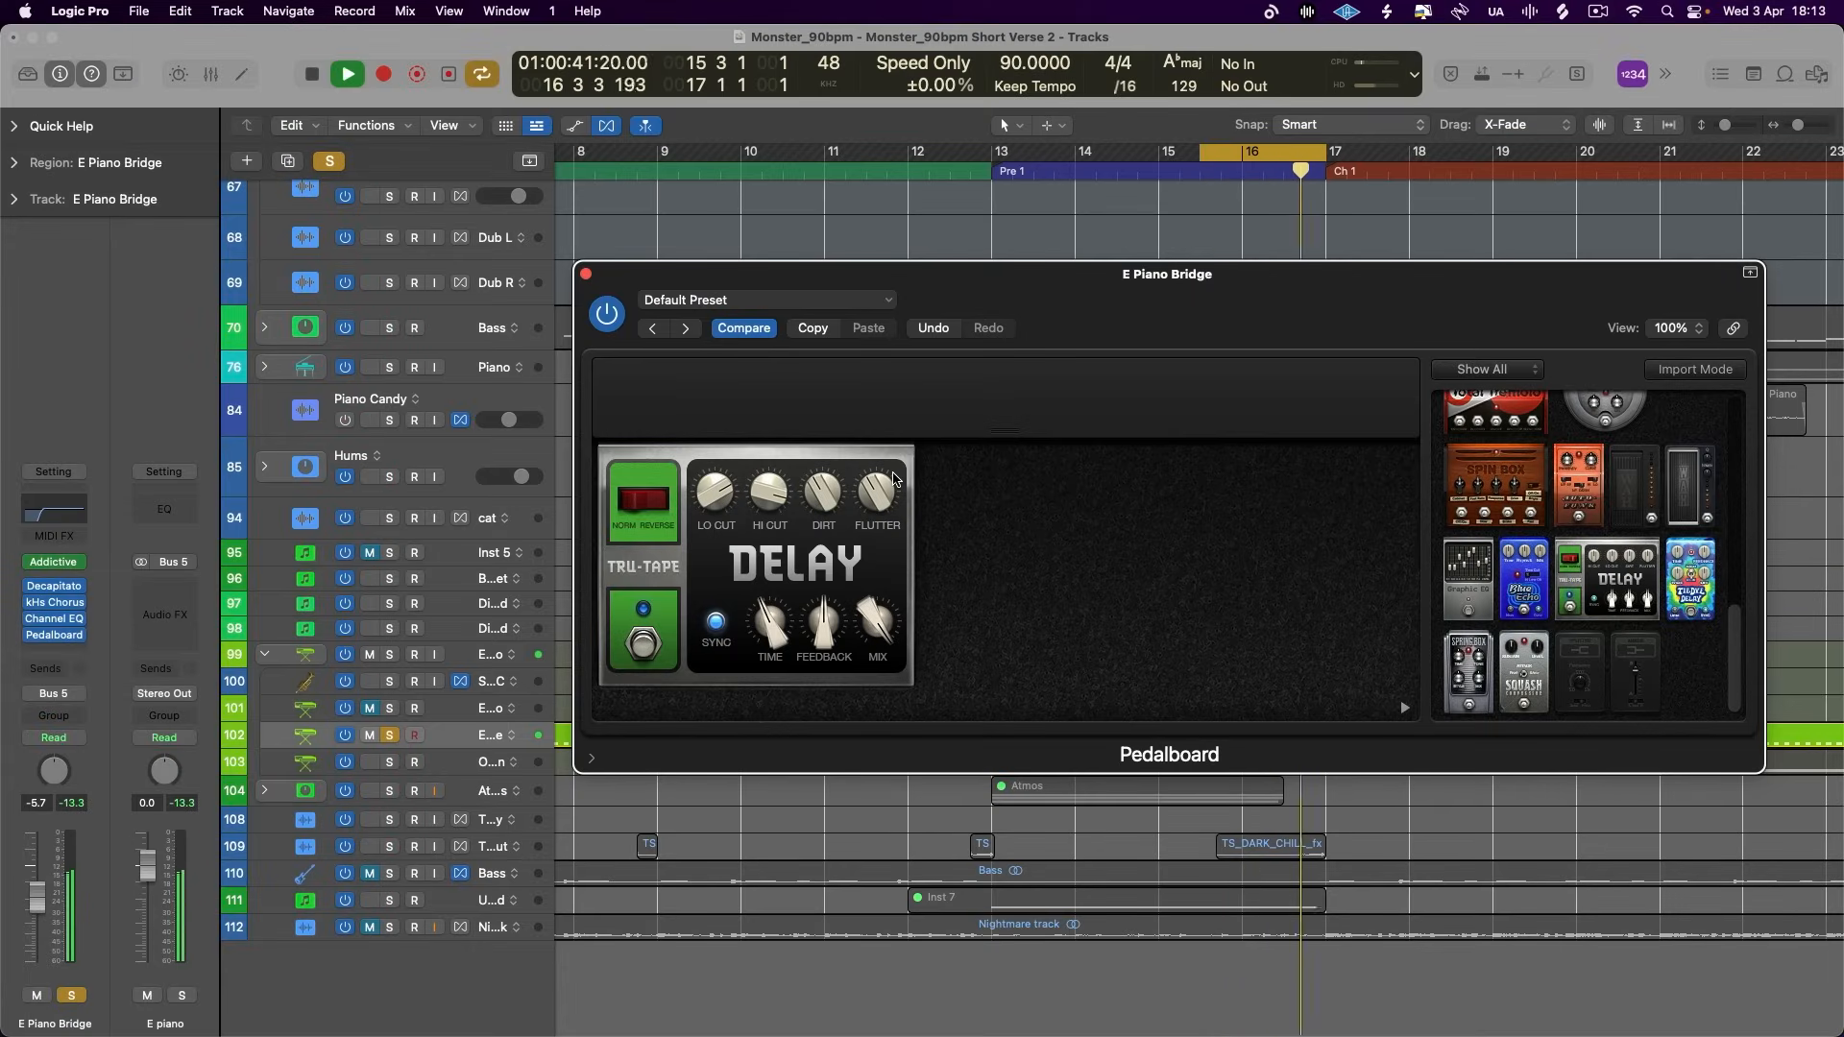
key("space")
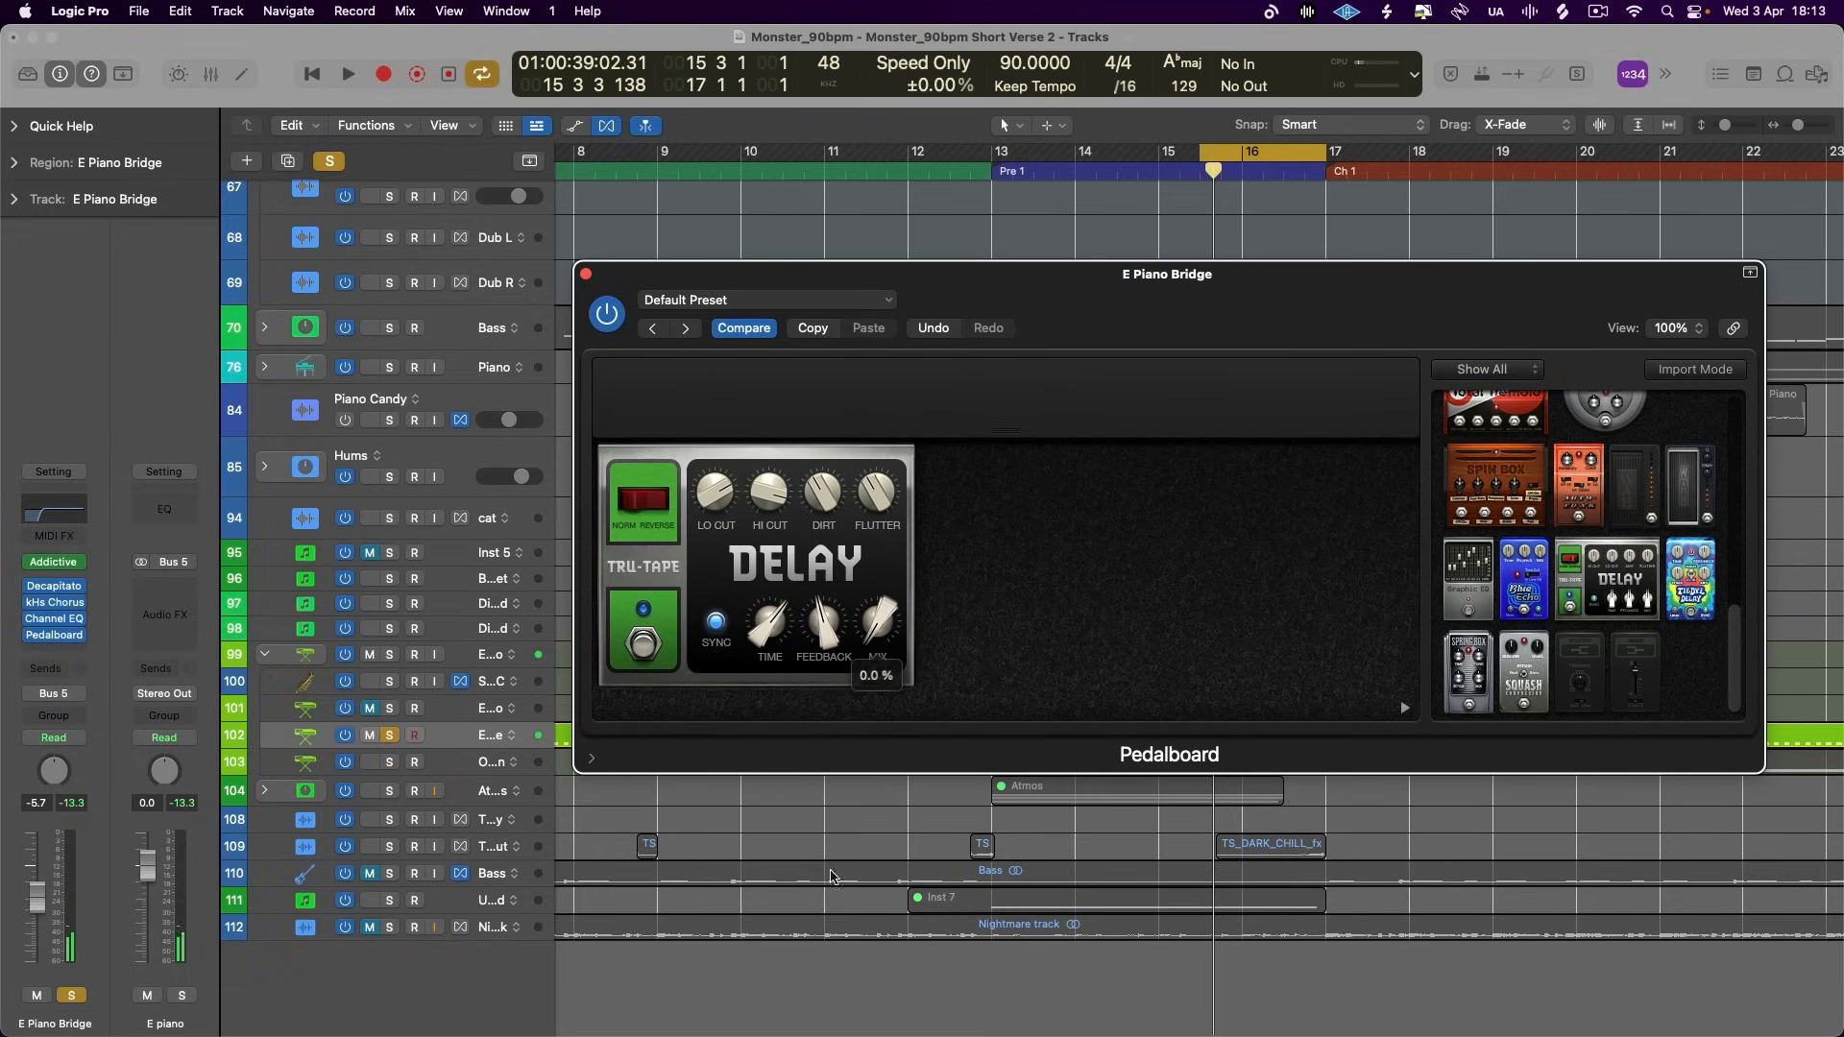
left_click(647, 661)
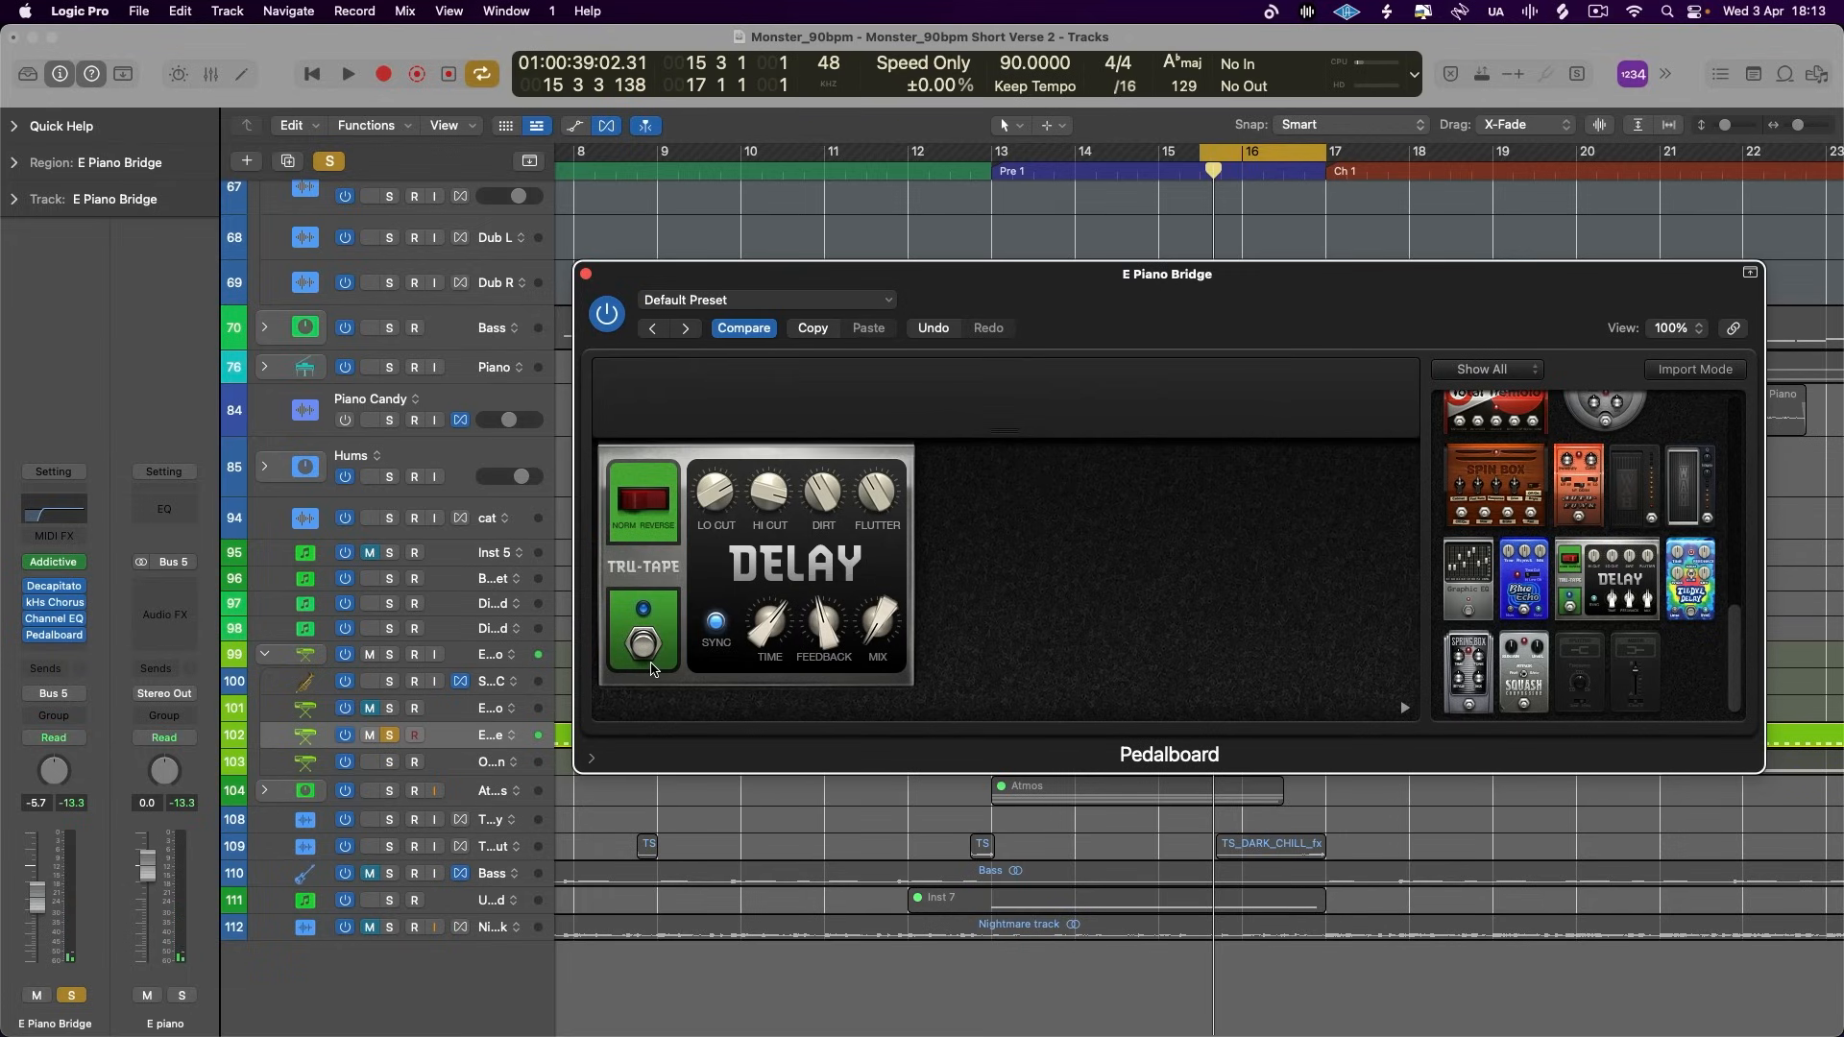
- Play the E Piano Bridge while sweeping the tape delay's Mix up, and return it to 0%
left_click_drag(878, 624, 886, 550)
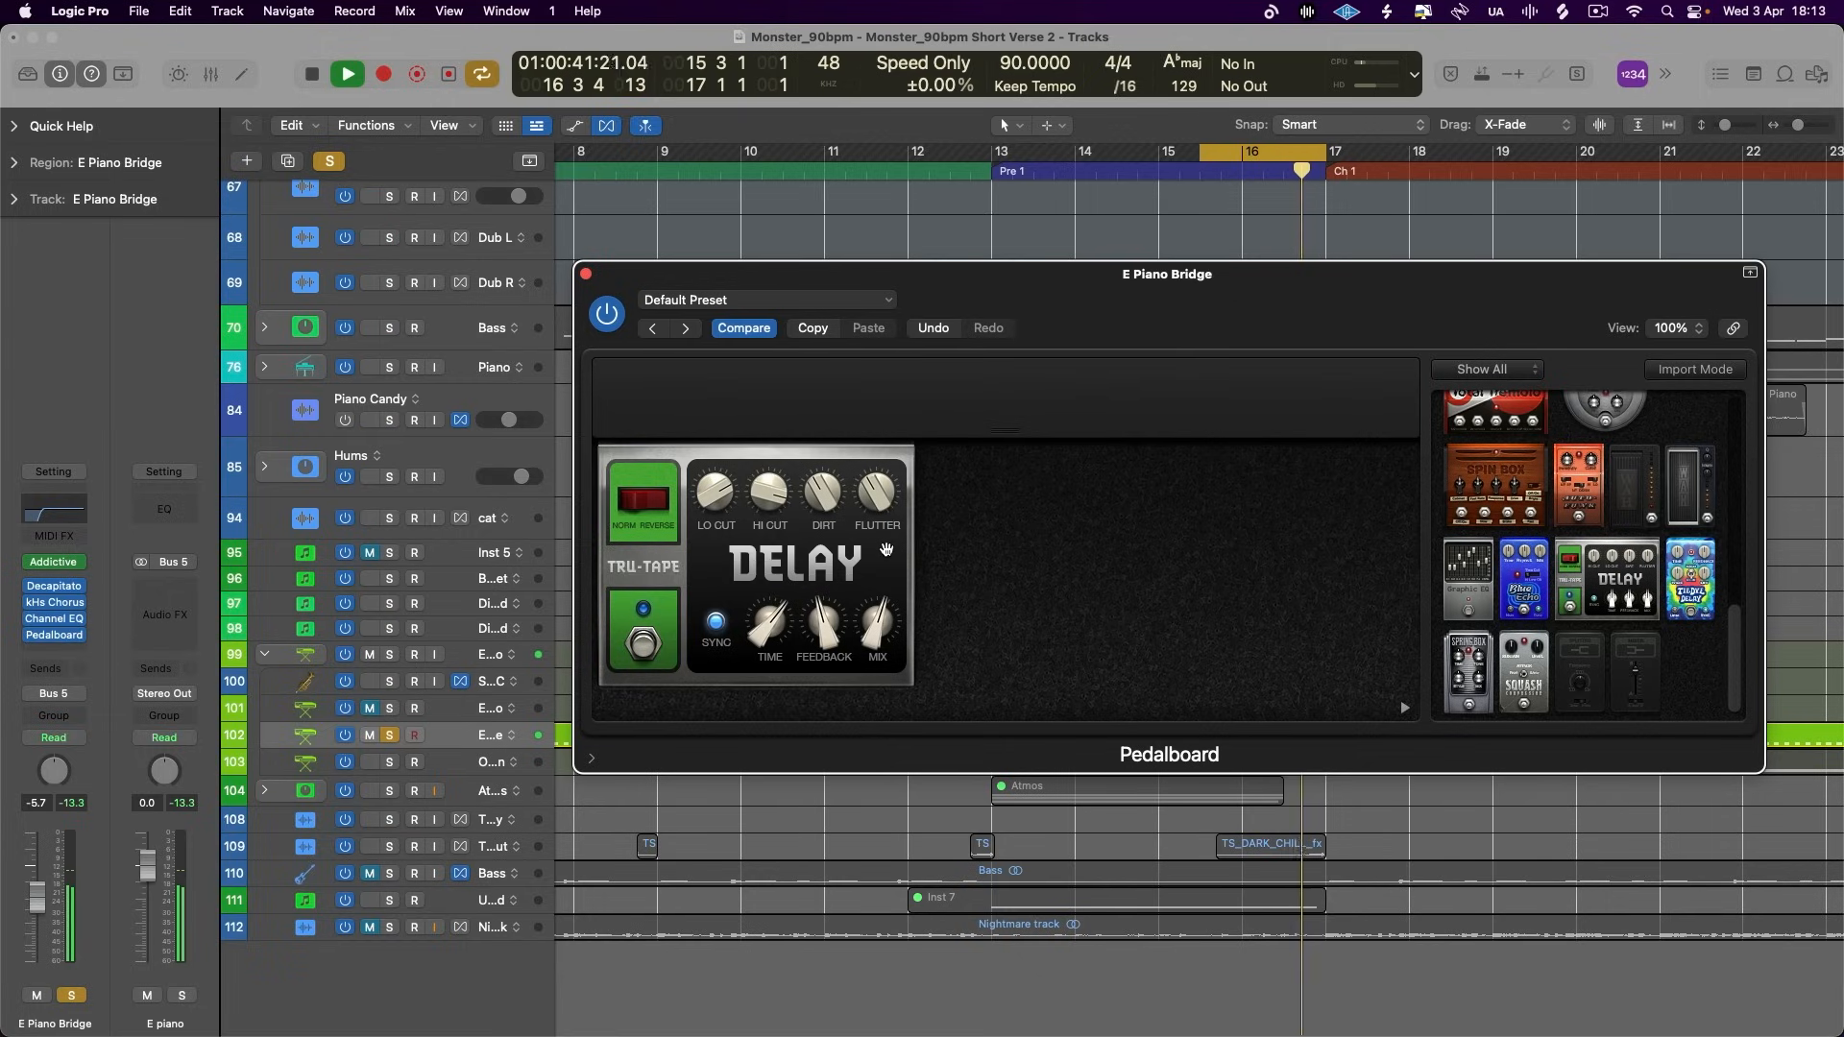
key("space")
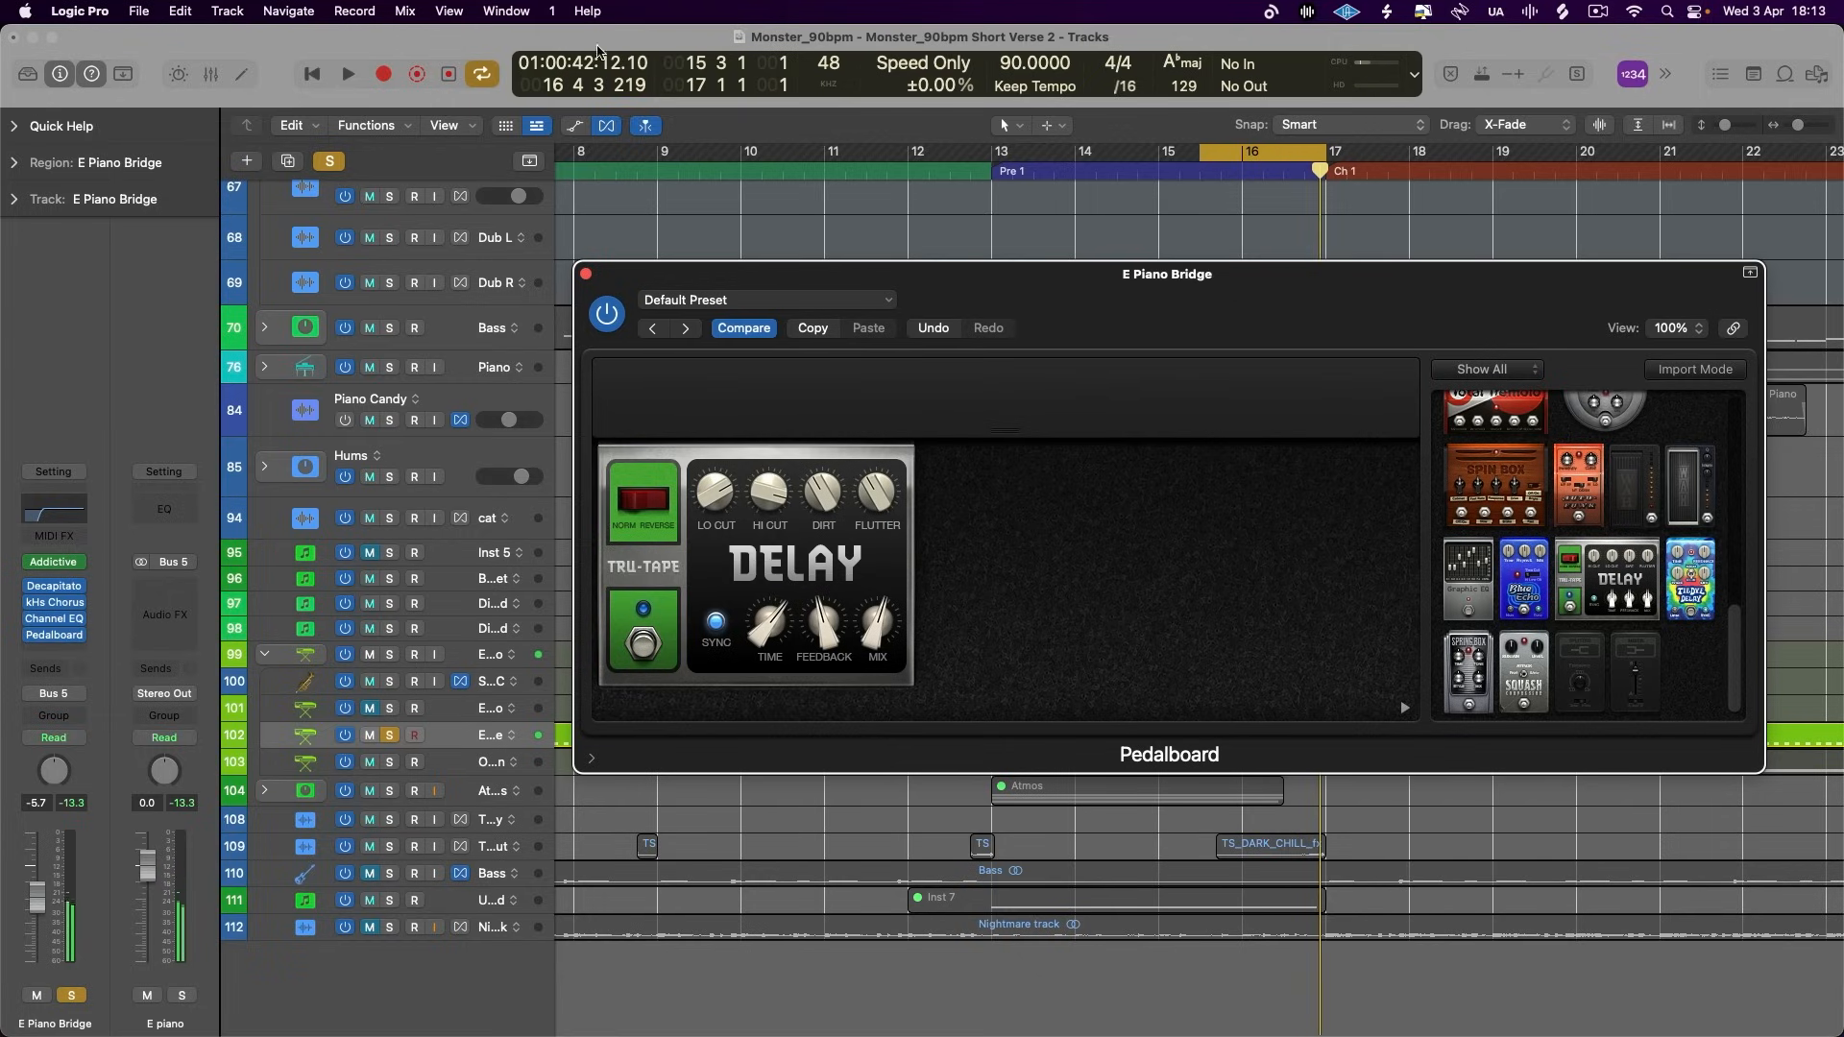
left_click_drag(878, 624, 879, 638)
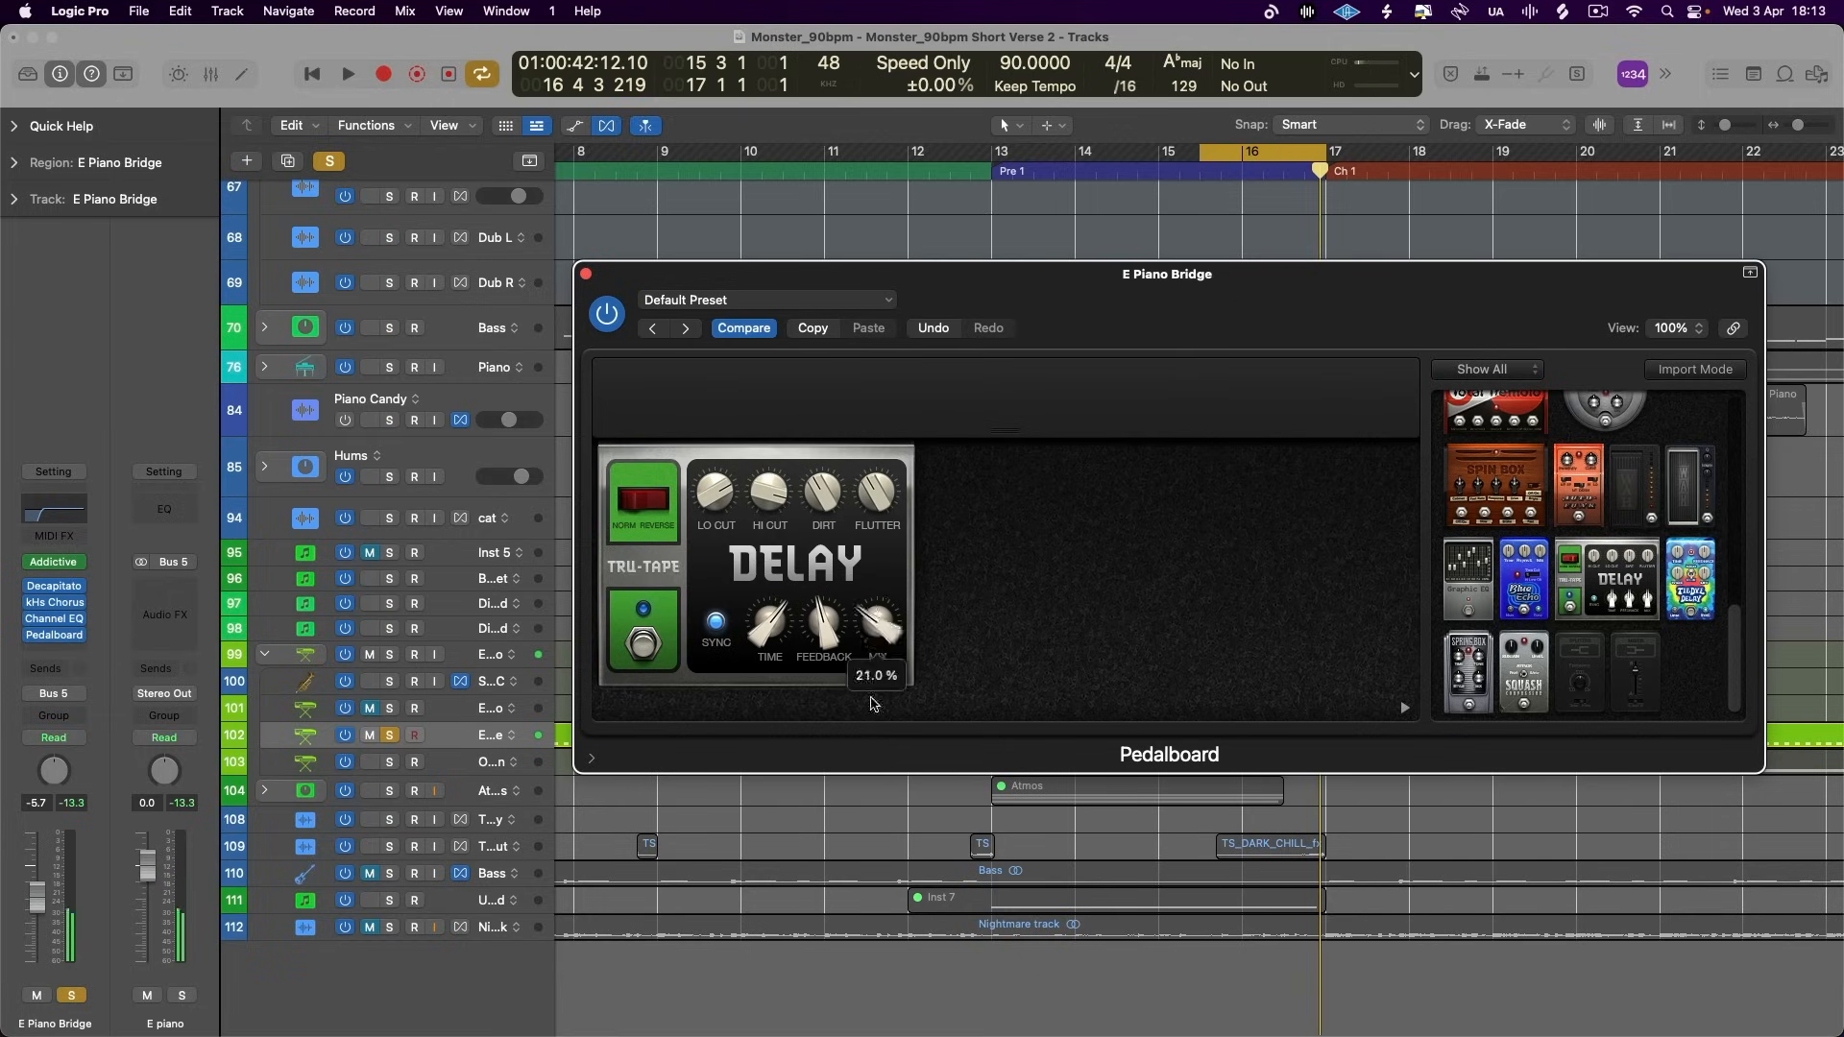
- Set E Piano Bridge to Touch automation, enlarge its track and show the automation lane for the delay's Mix parameter
left_click(62, 732)
left_click(58, 760)
left_click_drag(1082, 309, 1056, 146)
left_click_drag(542, 753, 543, 827)
key("a")
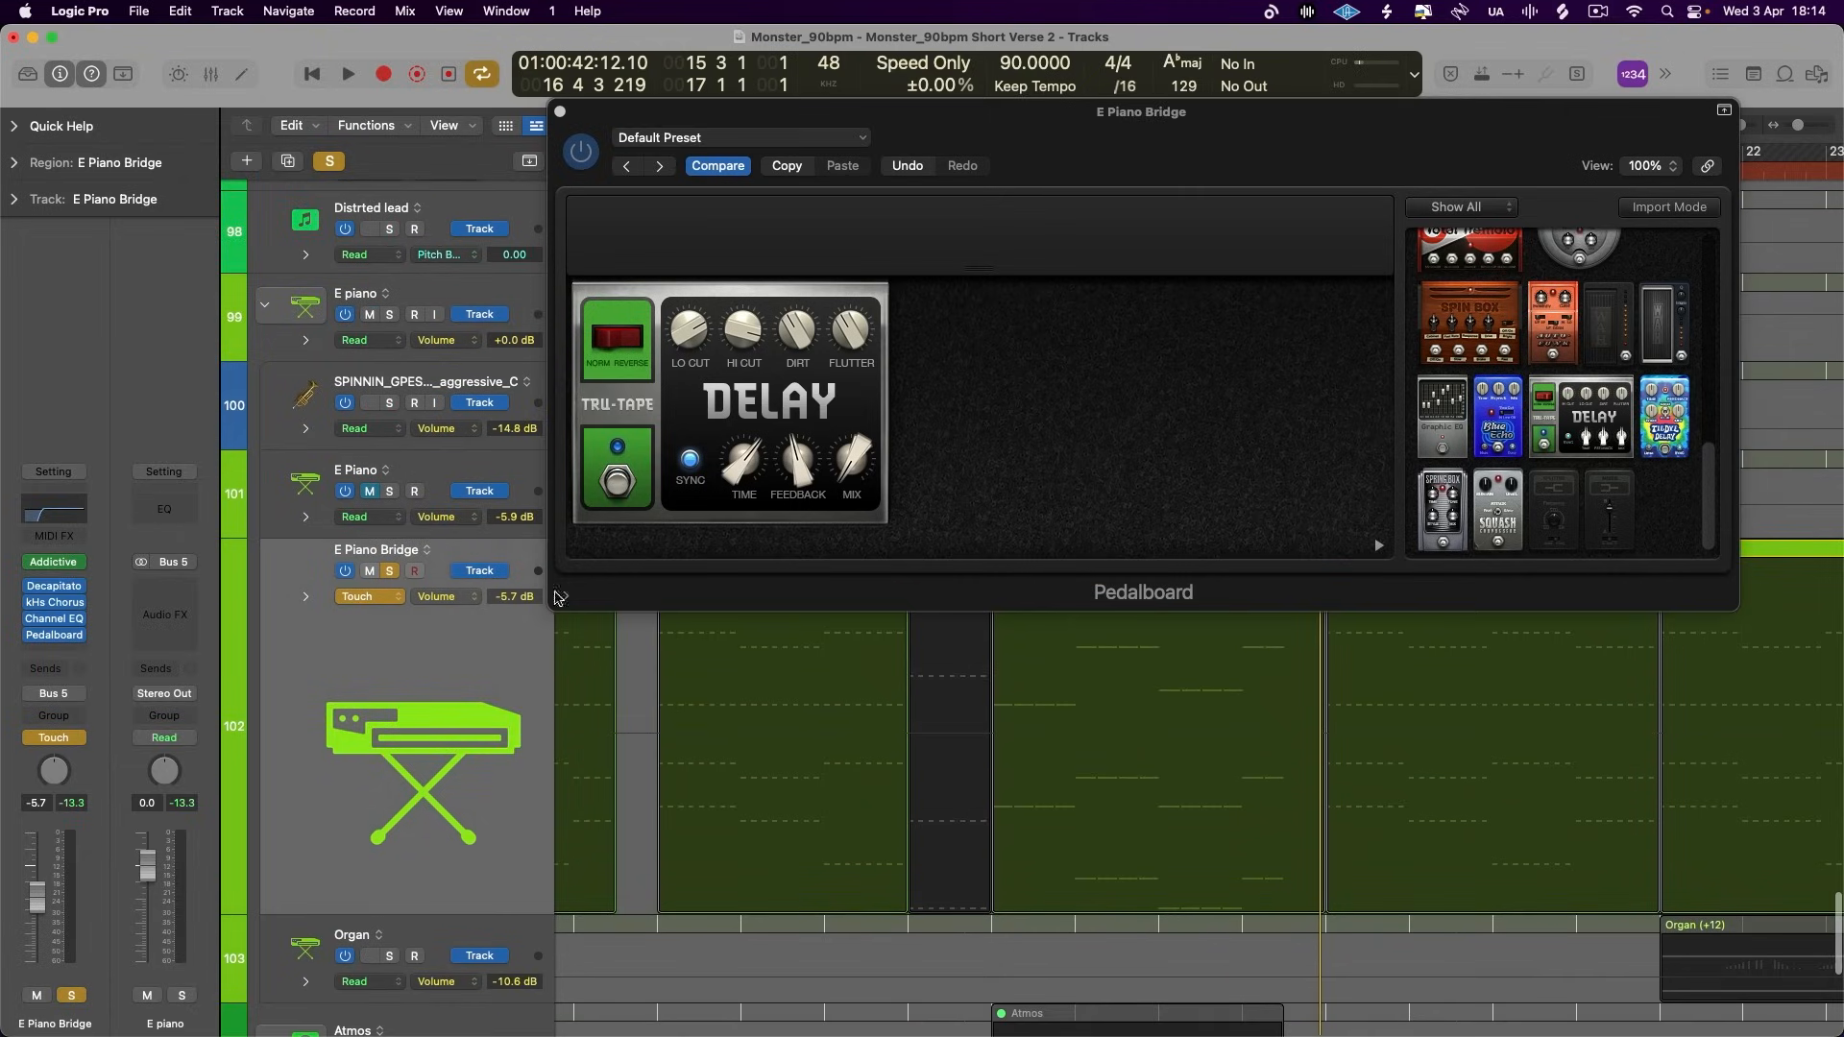
left_click(852, 467)
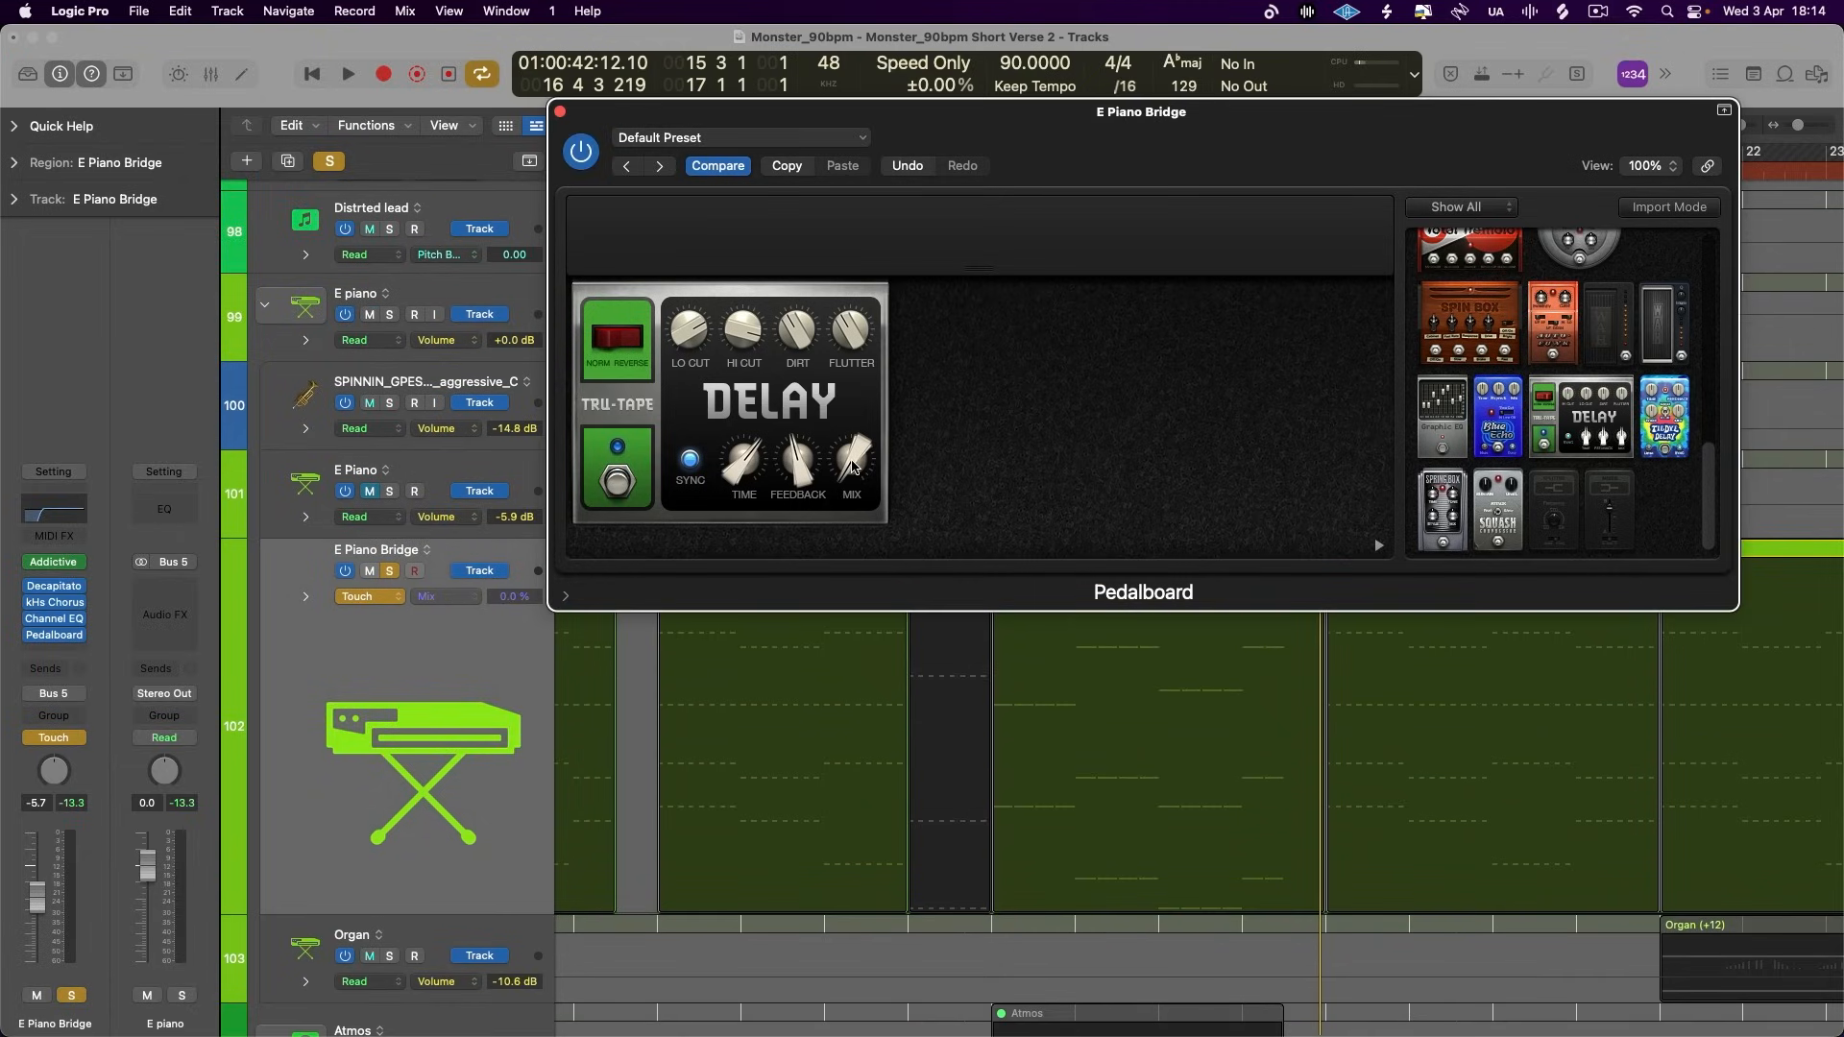
- Record Mix automation during playback, sweeping the delay from 0% up to 100% and back down just before Chorus 1
key("space")
left_click_drag(852, 468, 888, 307)
key("space")
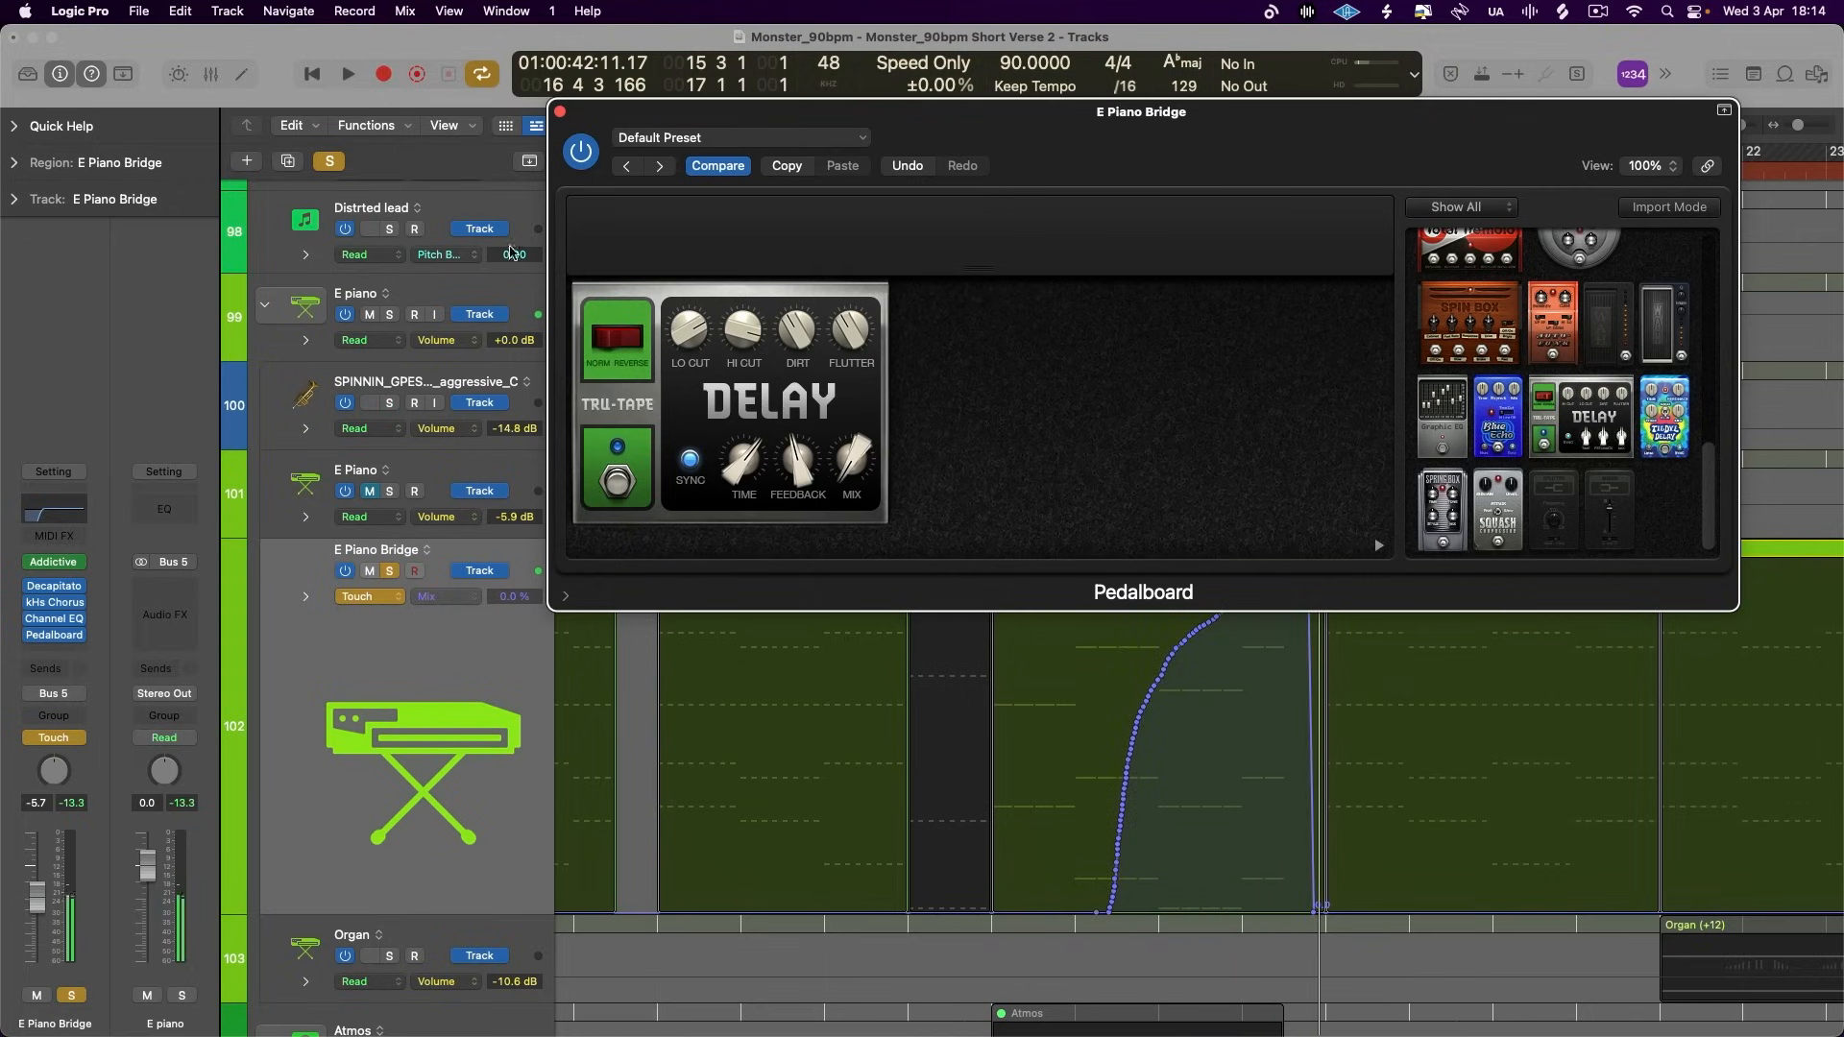
- Close the Pedalboard window and set E Piano Bridge's automation mode to Read
left_click(562, 113)
left_click(388, 596)
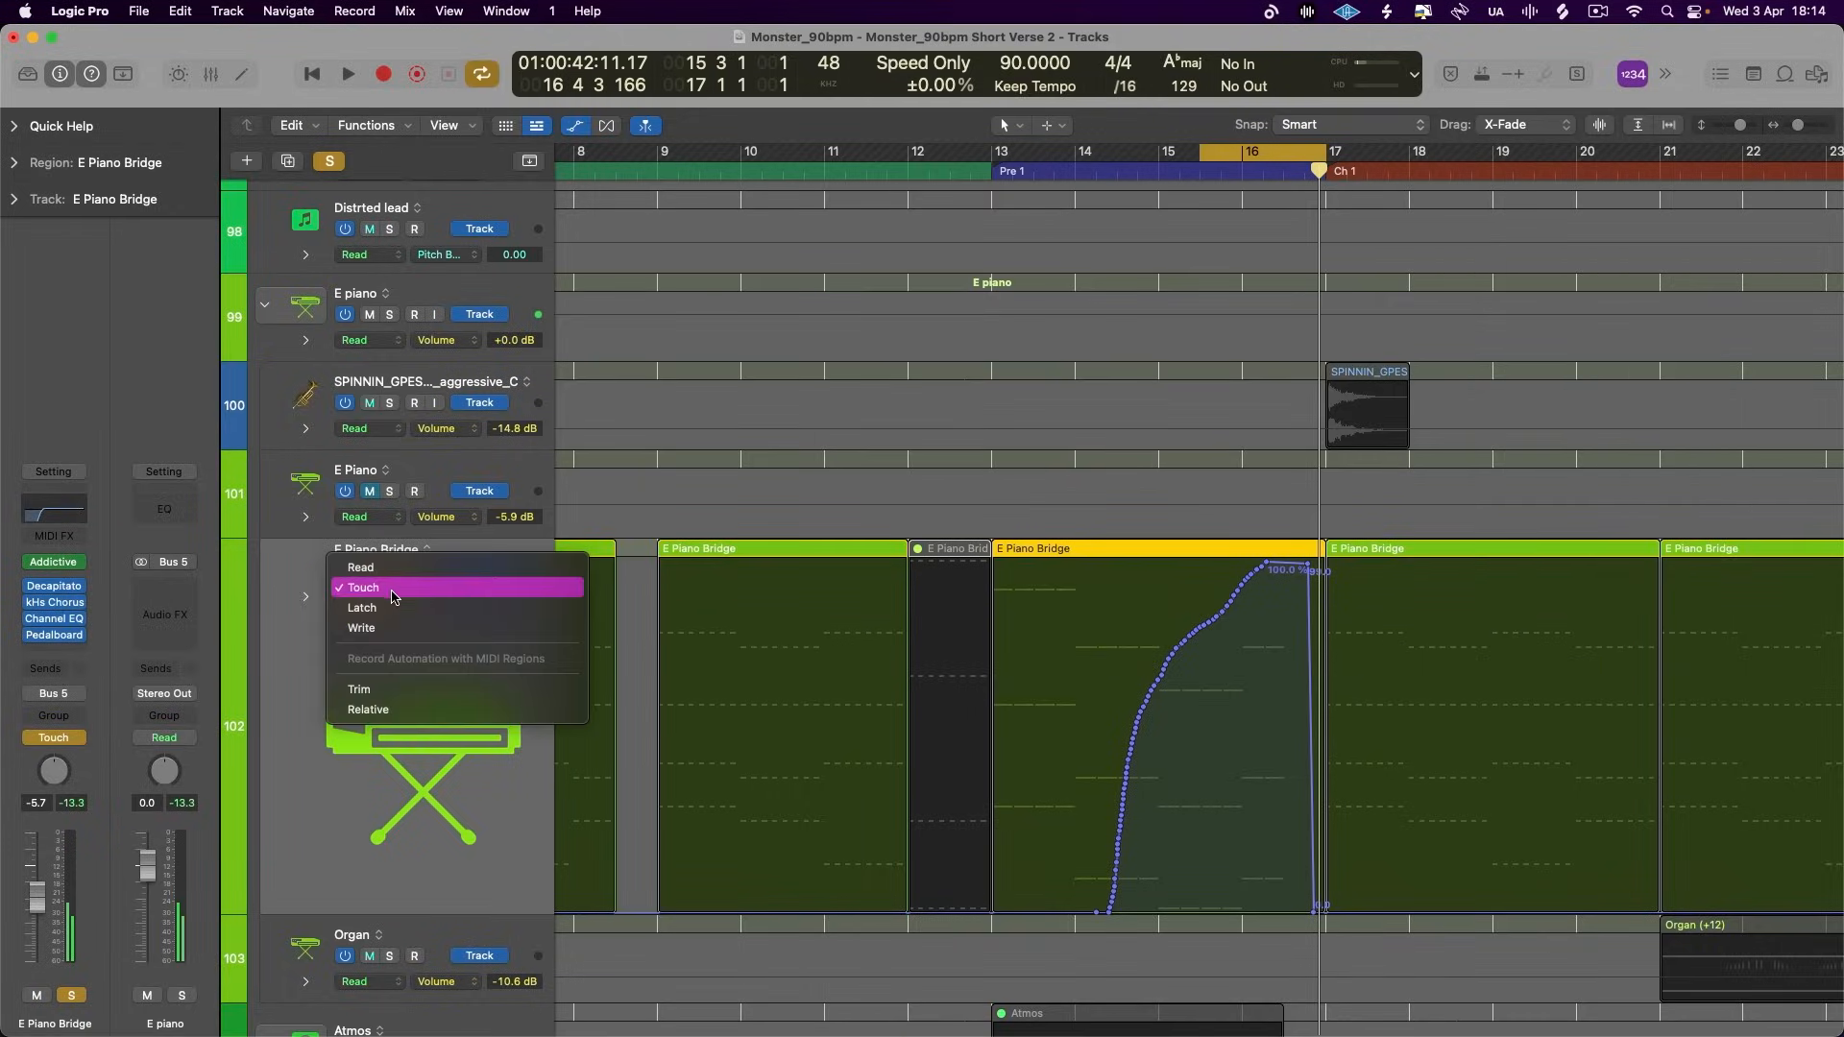
left_click(375, 575)
- Delete the intermediate Mix automation points, leaving a straight ramp from 0% early in bar 15 to 100% in bar 16
left_click_drag(1141, 619, 1036, 991)
left_click_drag(1067, 836, 1185, 910)
key("Delete")
- Play back the soloed E Piano Bridge with the straightened Mix ramp and hide the track automation
key("space")
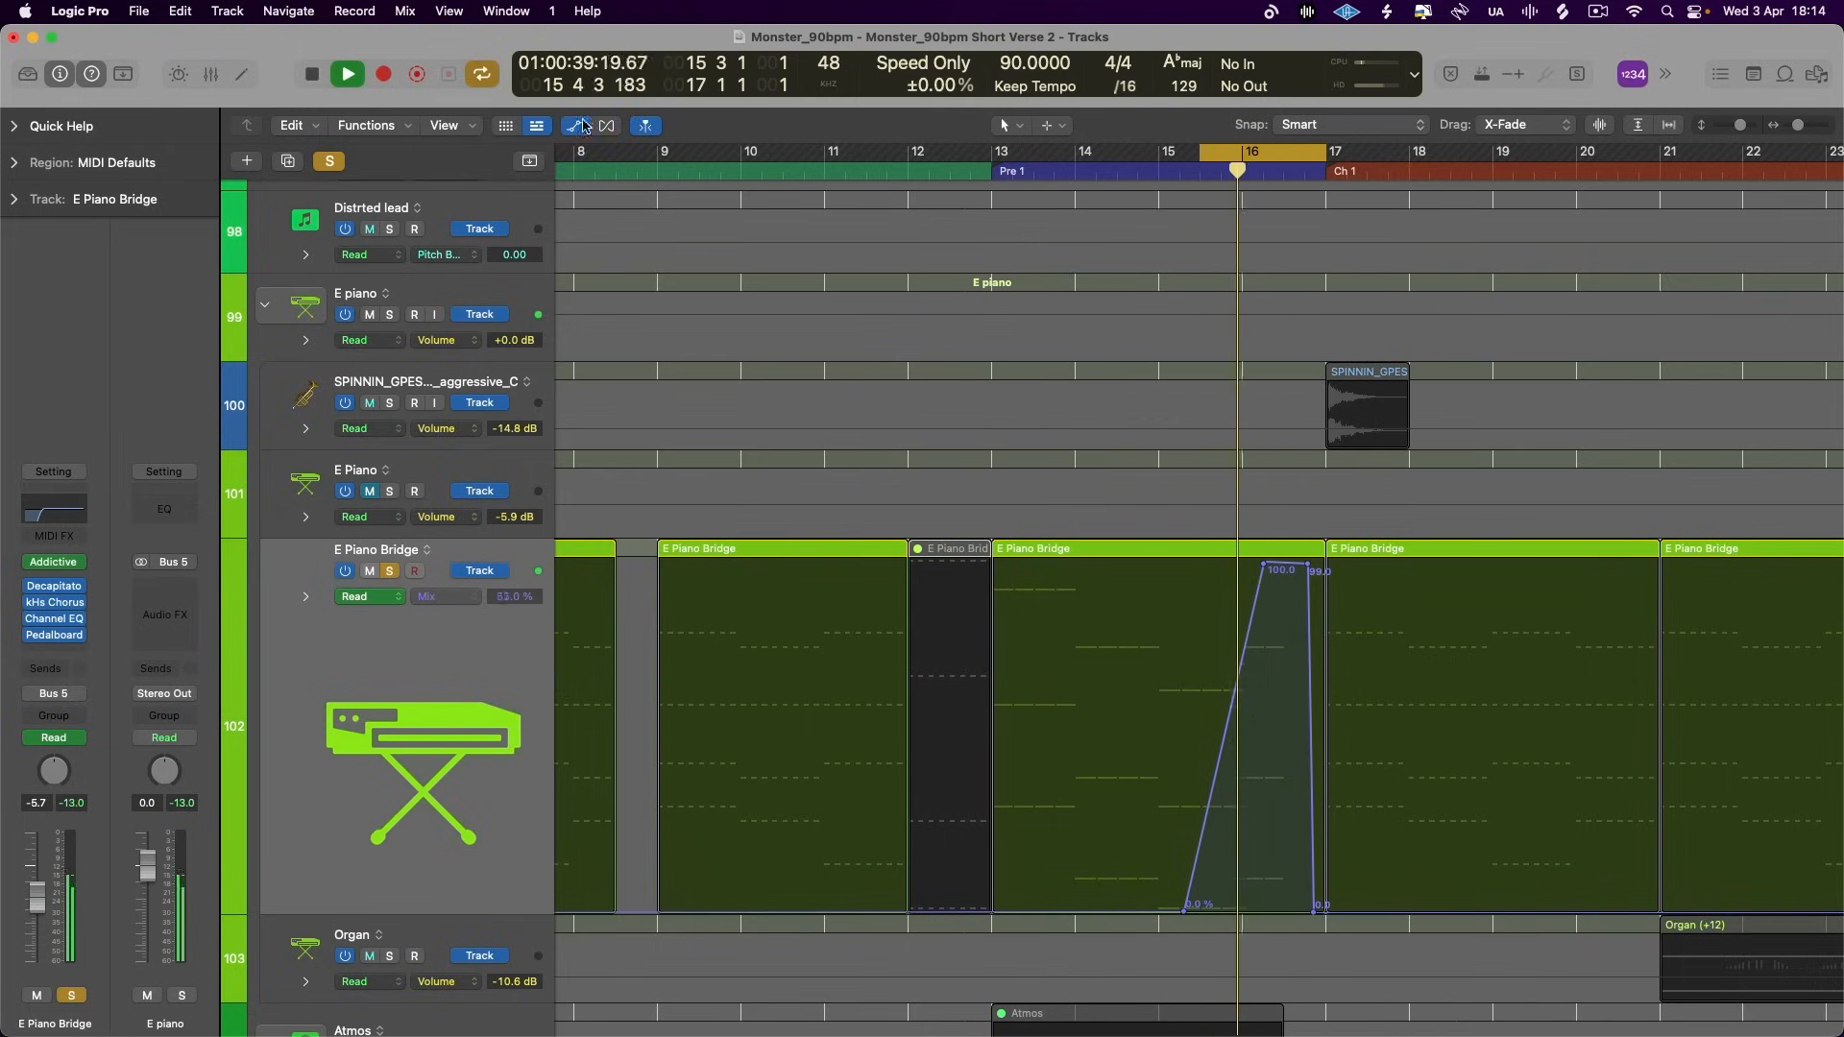
left_click(647, 127)
key("space")
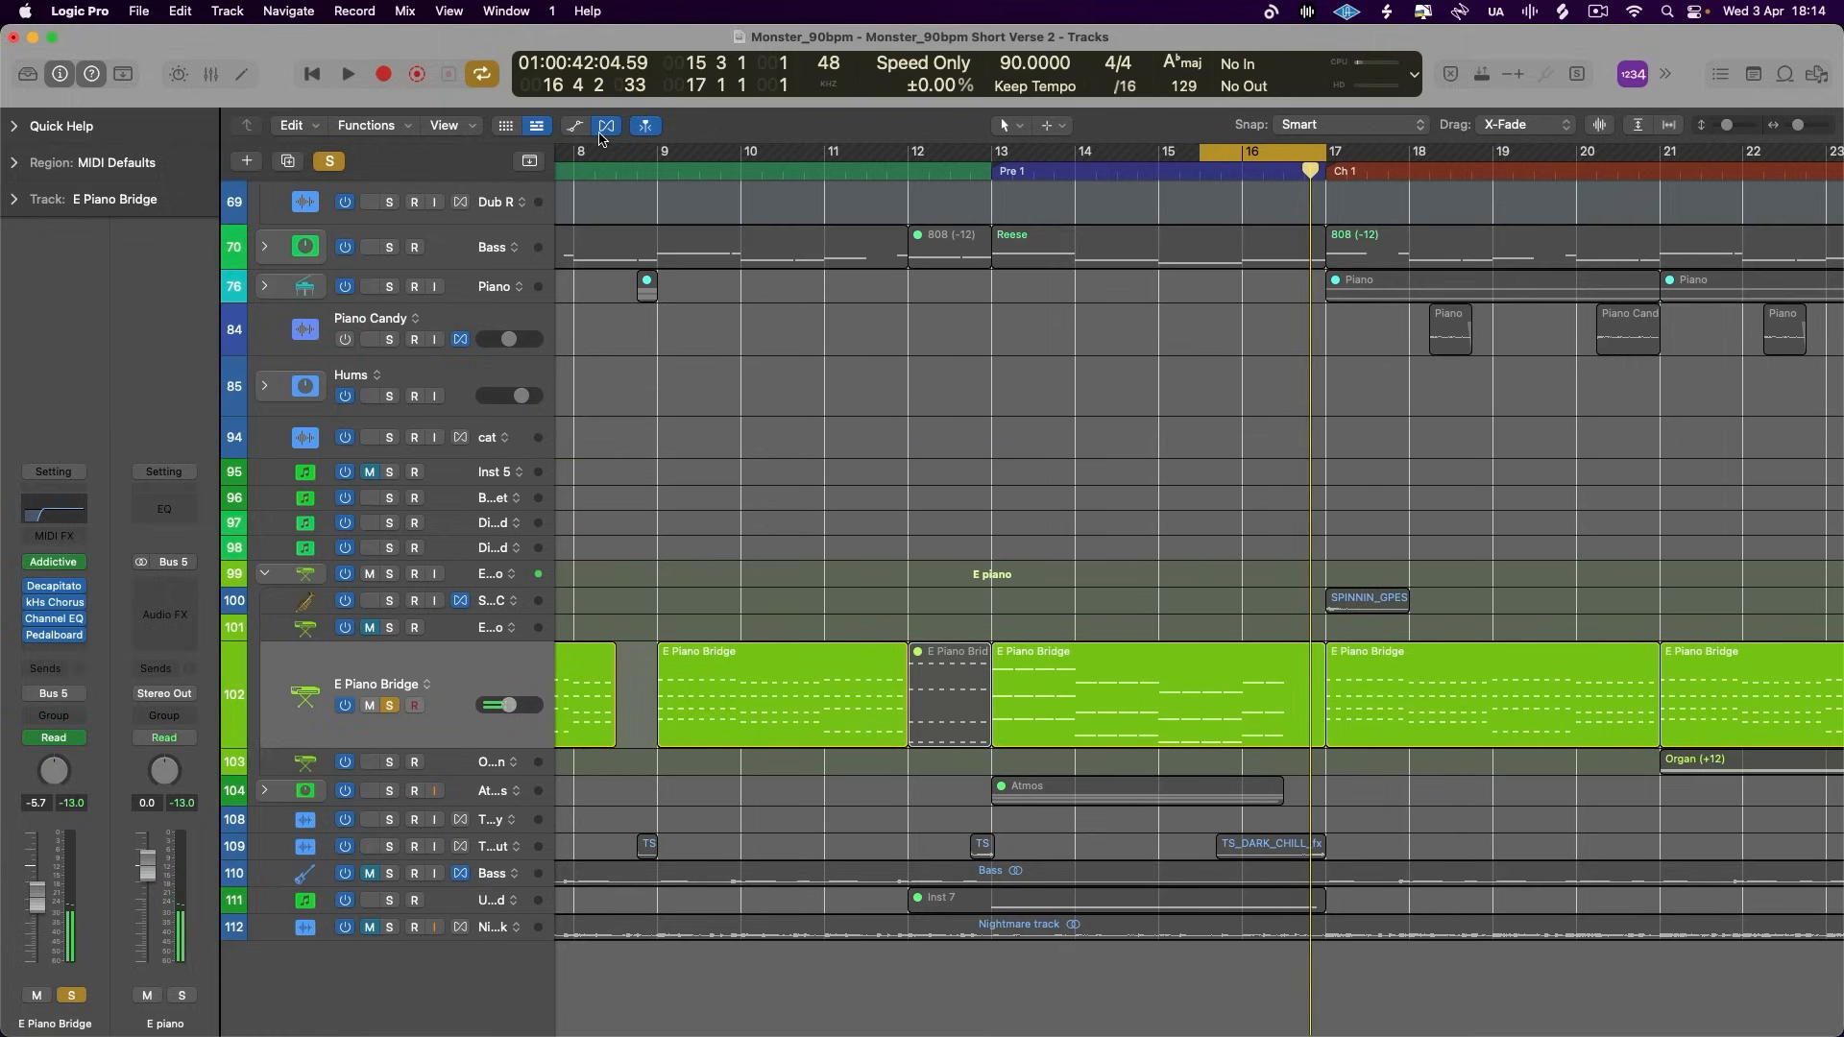
- Clear all solos and audition the E Piano Bridge delay within the full mix over the cycle range
scroll(874, 523, "up", 8)
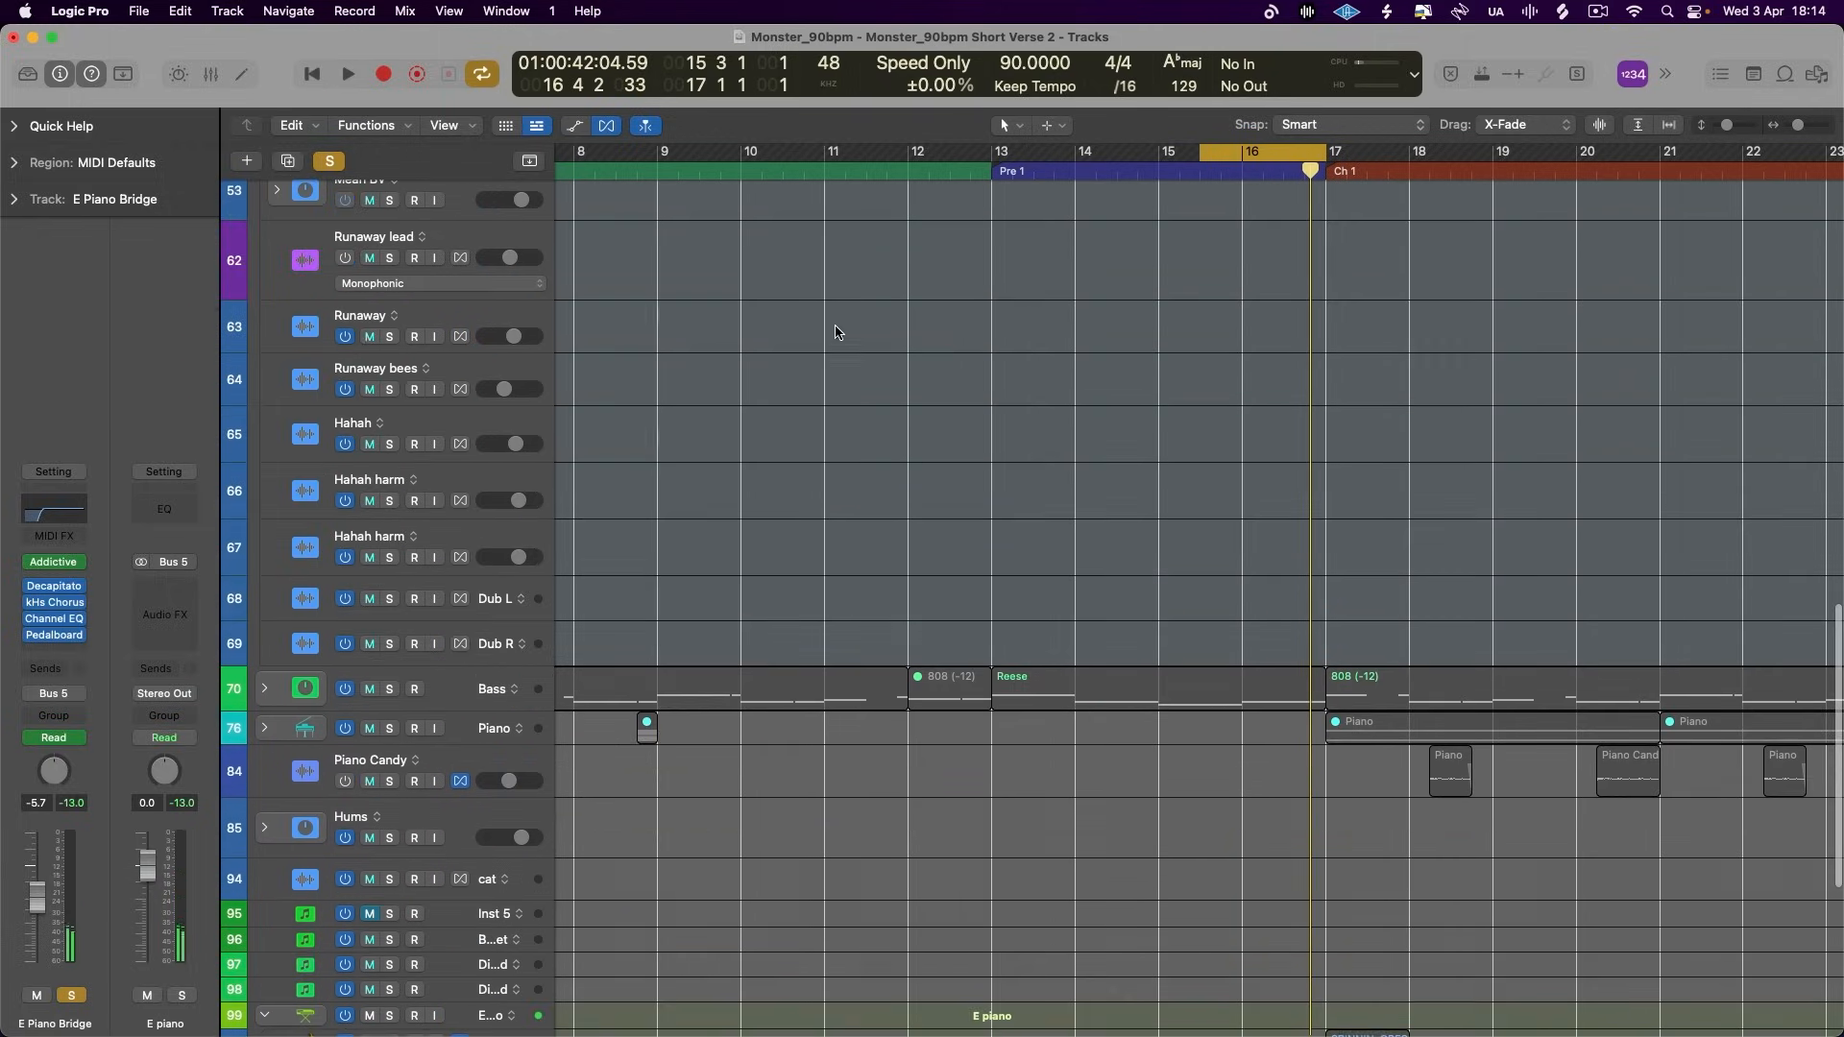
left_click(335, 163)
scroll(384, 432, "down", 8)
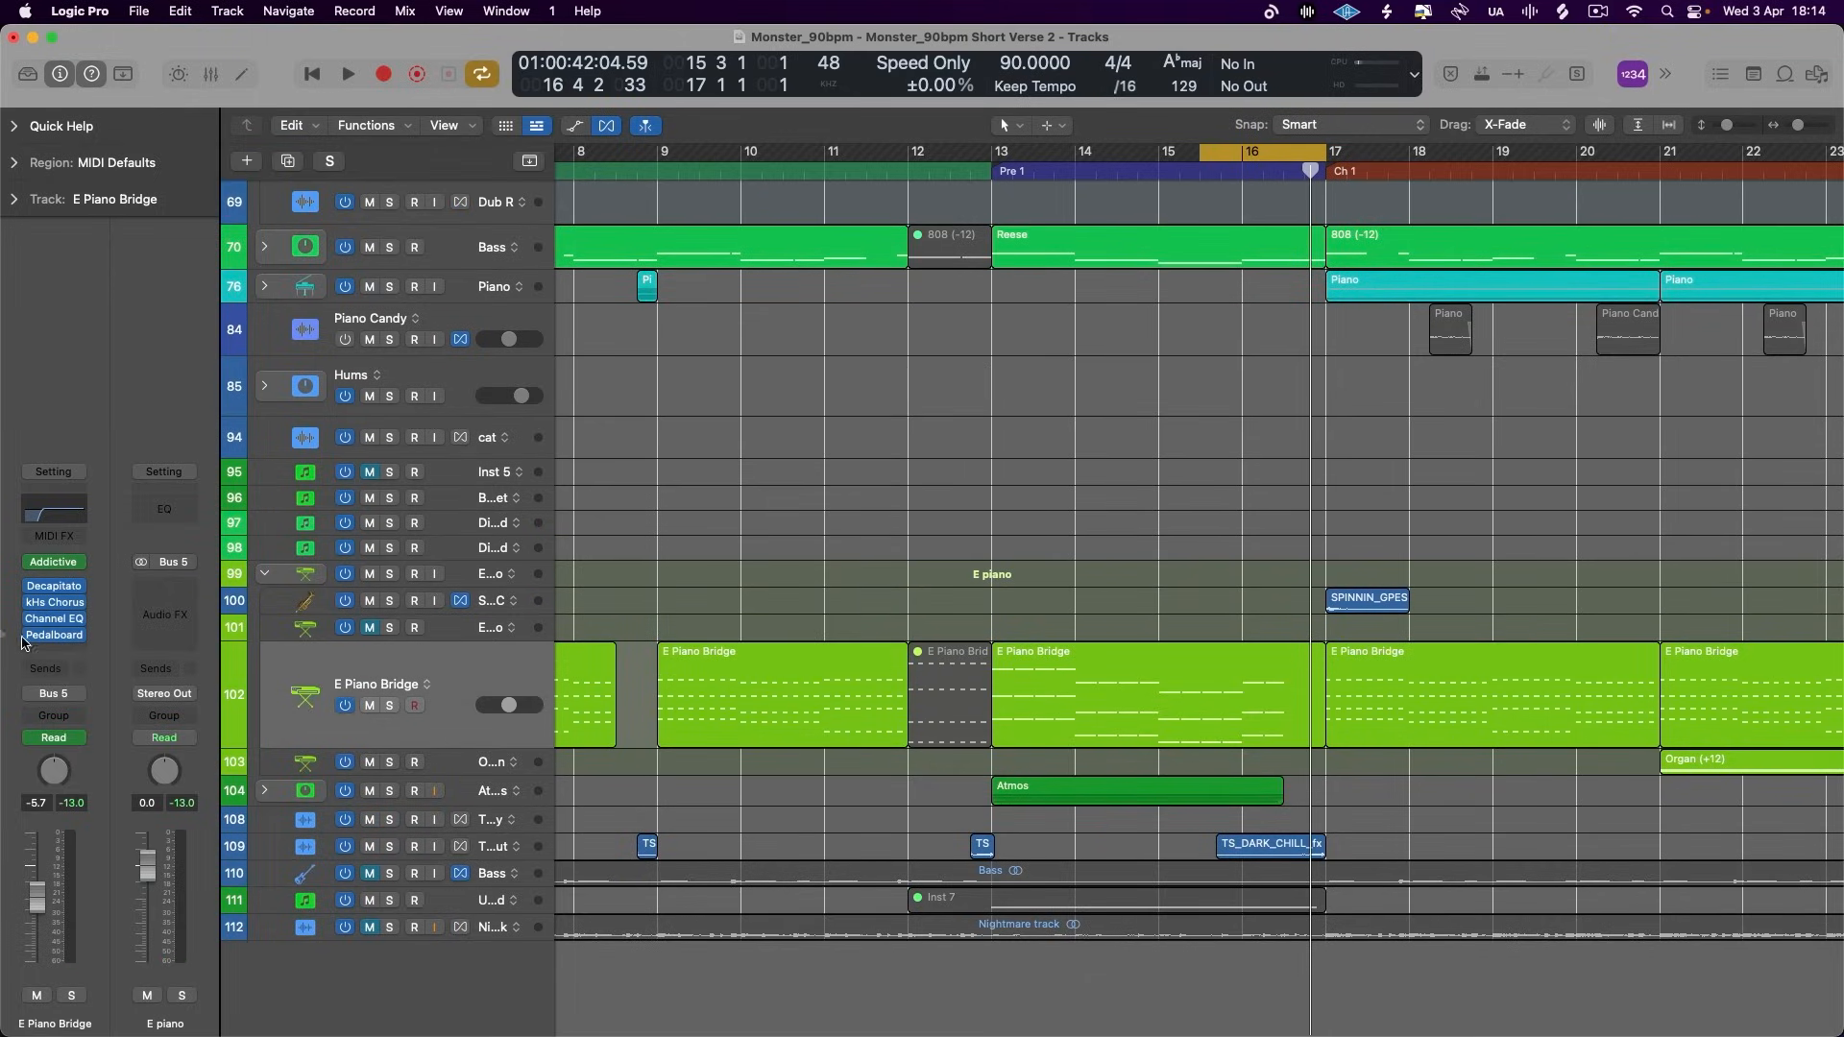
key("space")
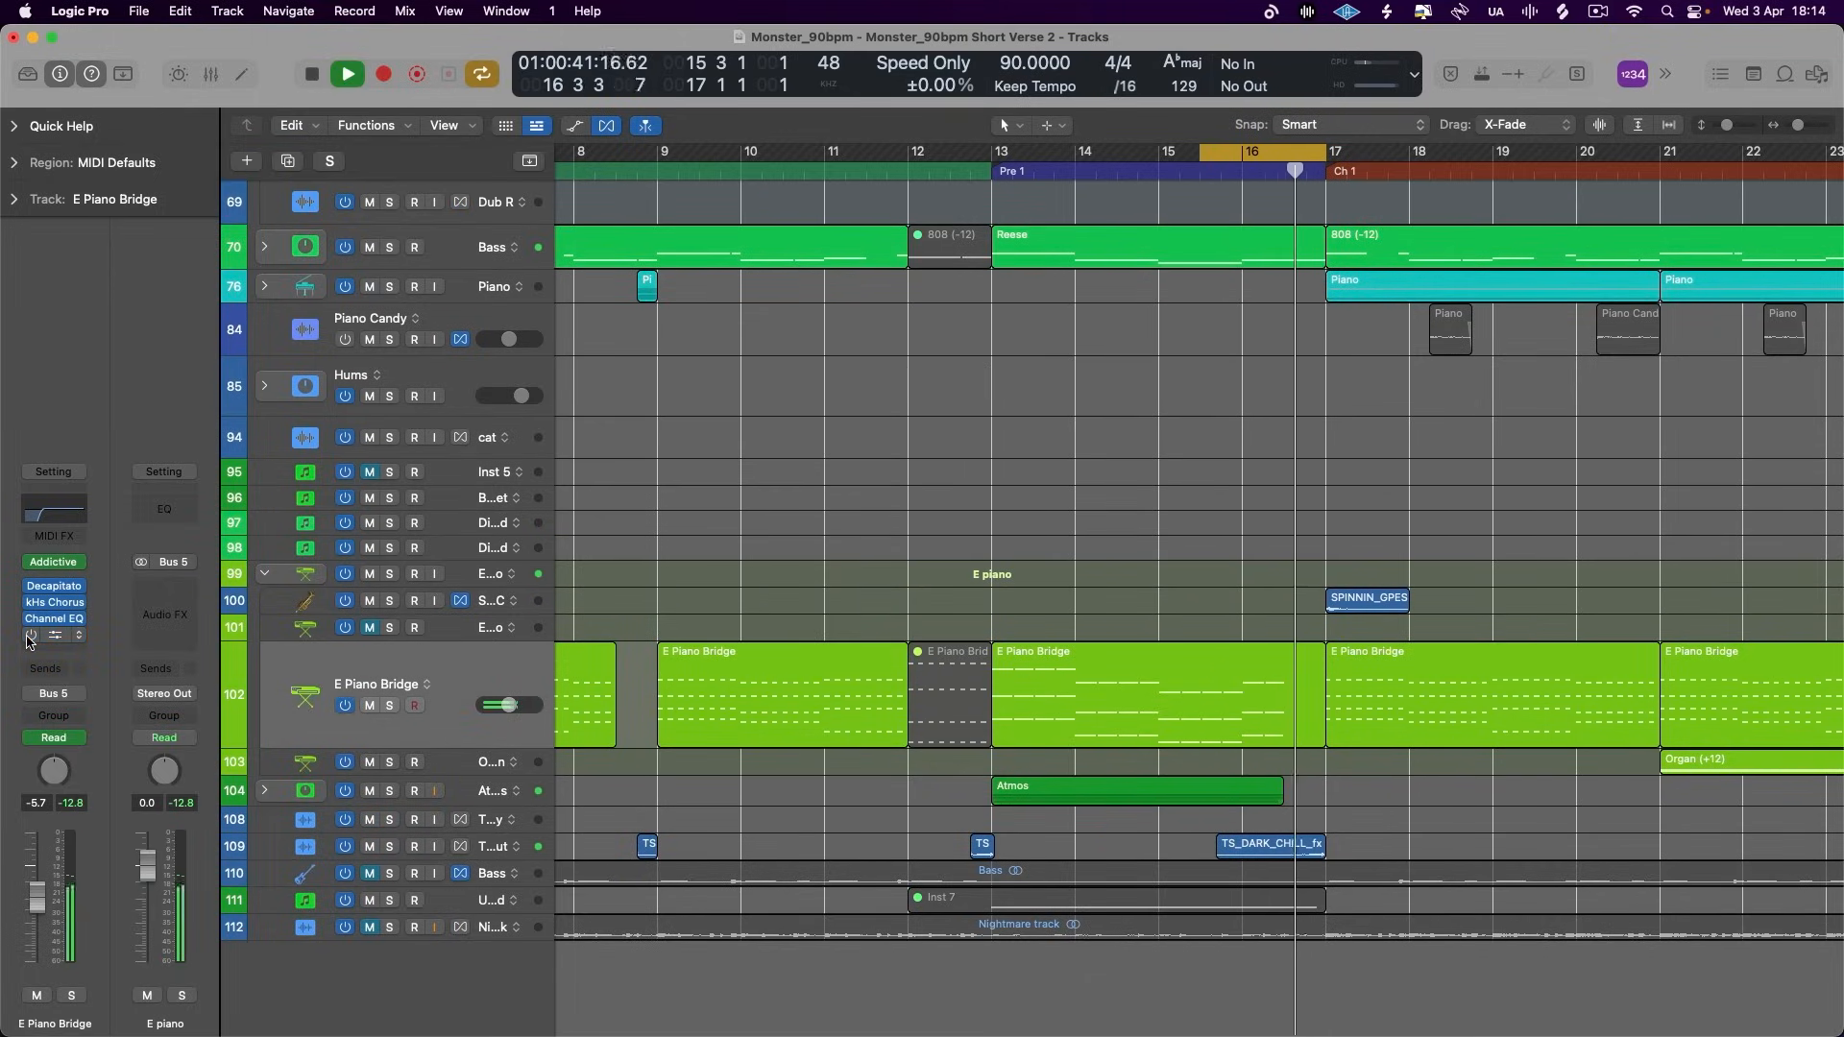
key("space")
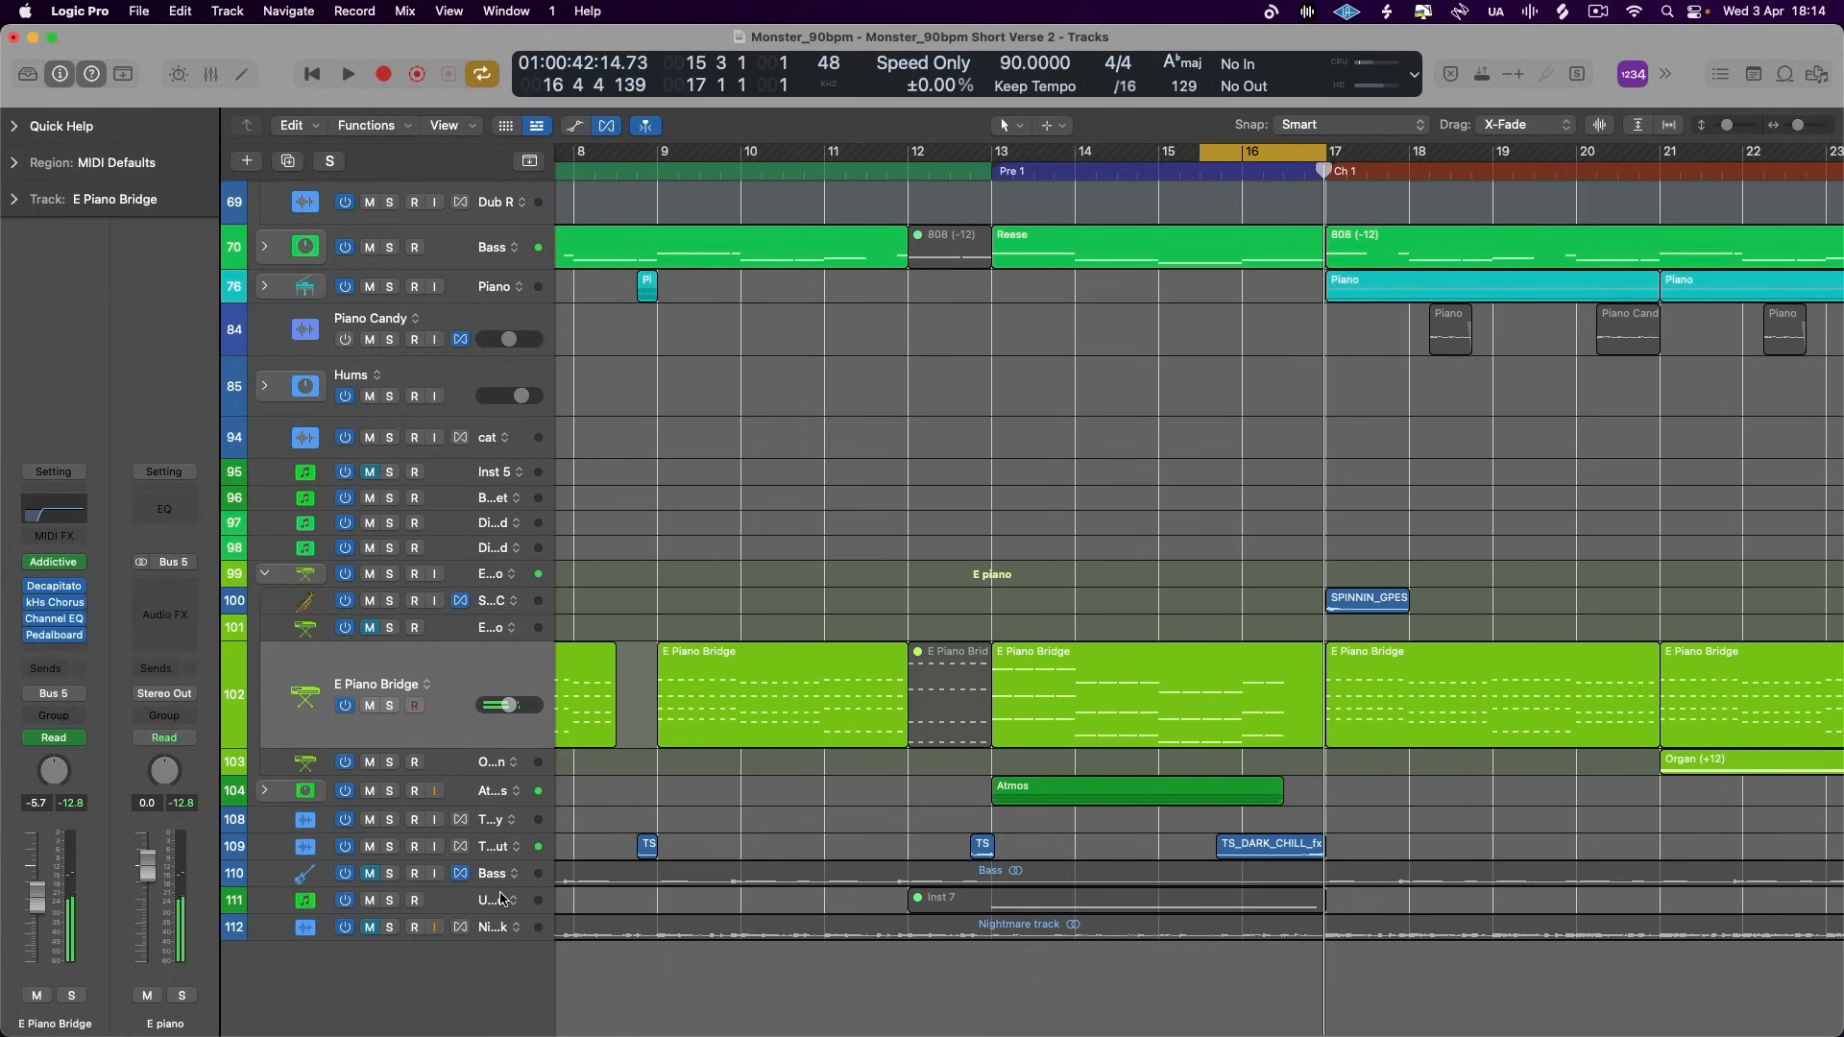
key("space")
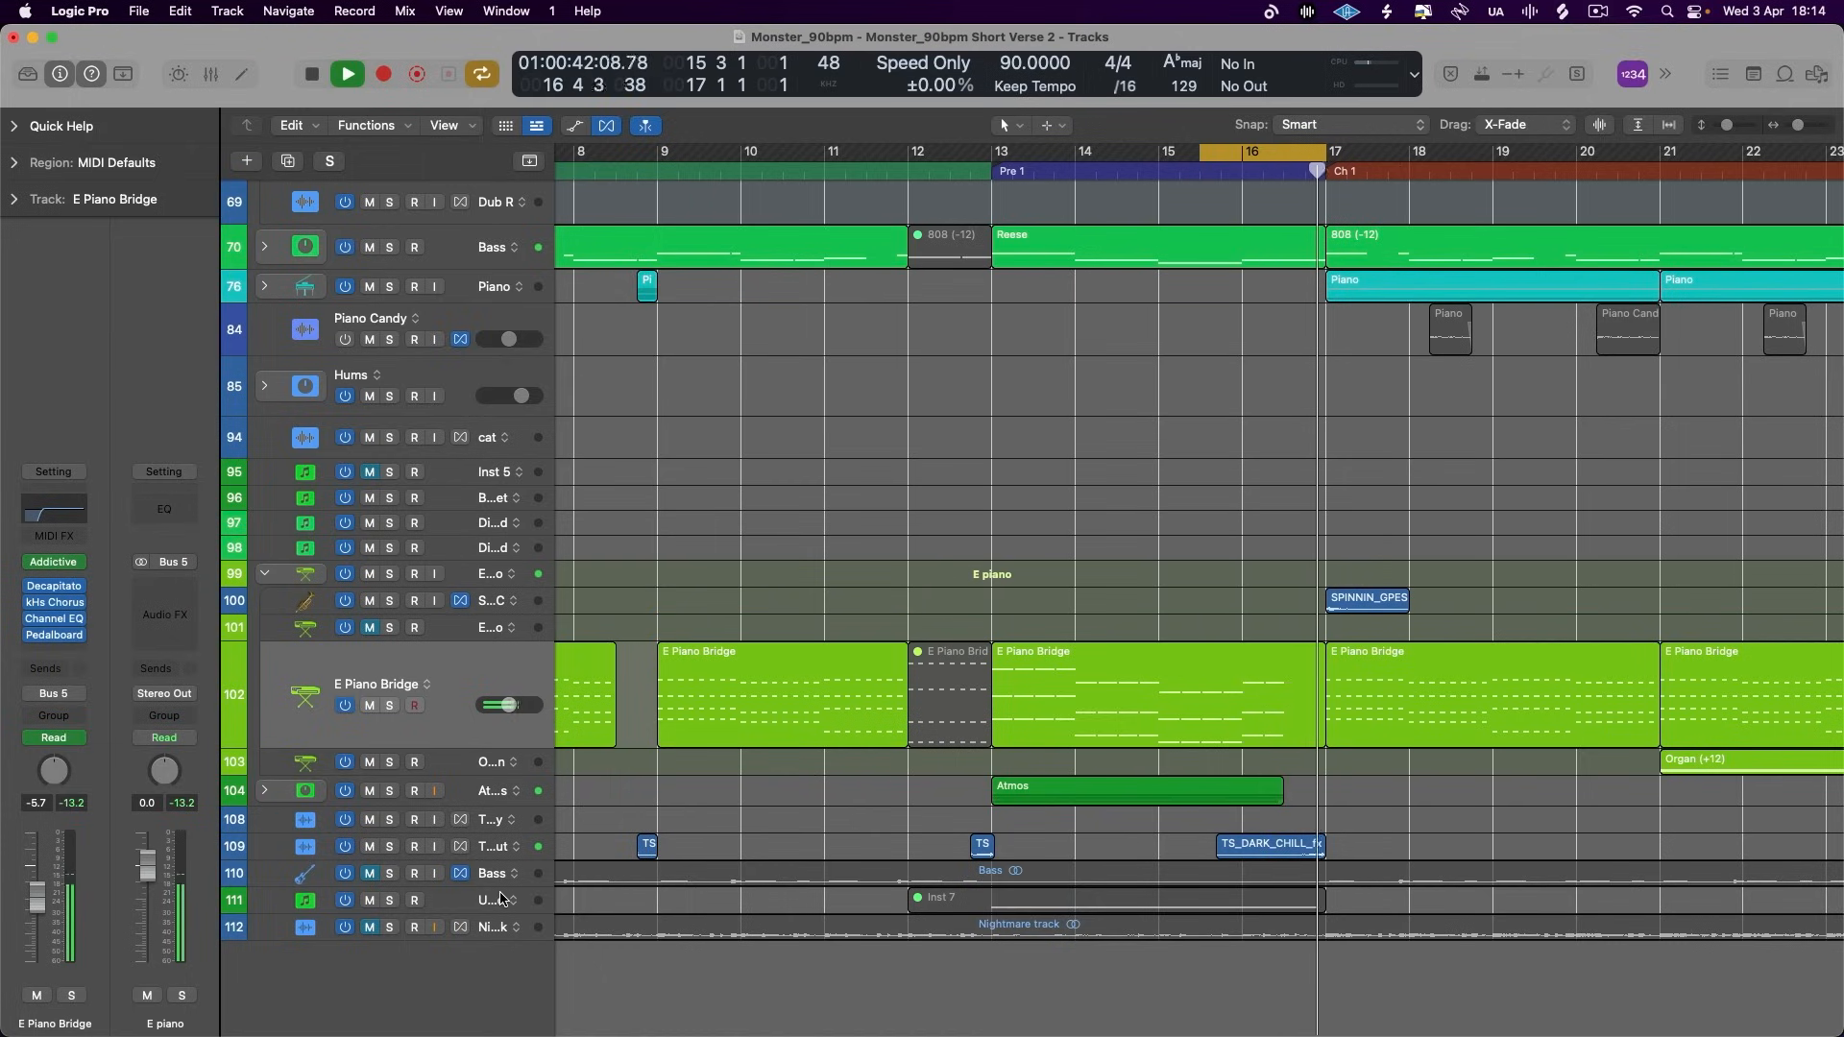
key("space")
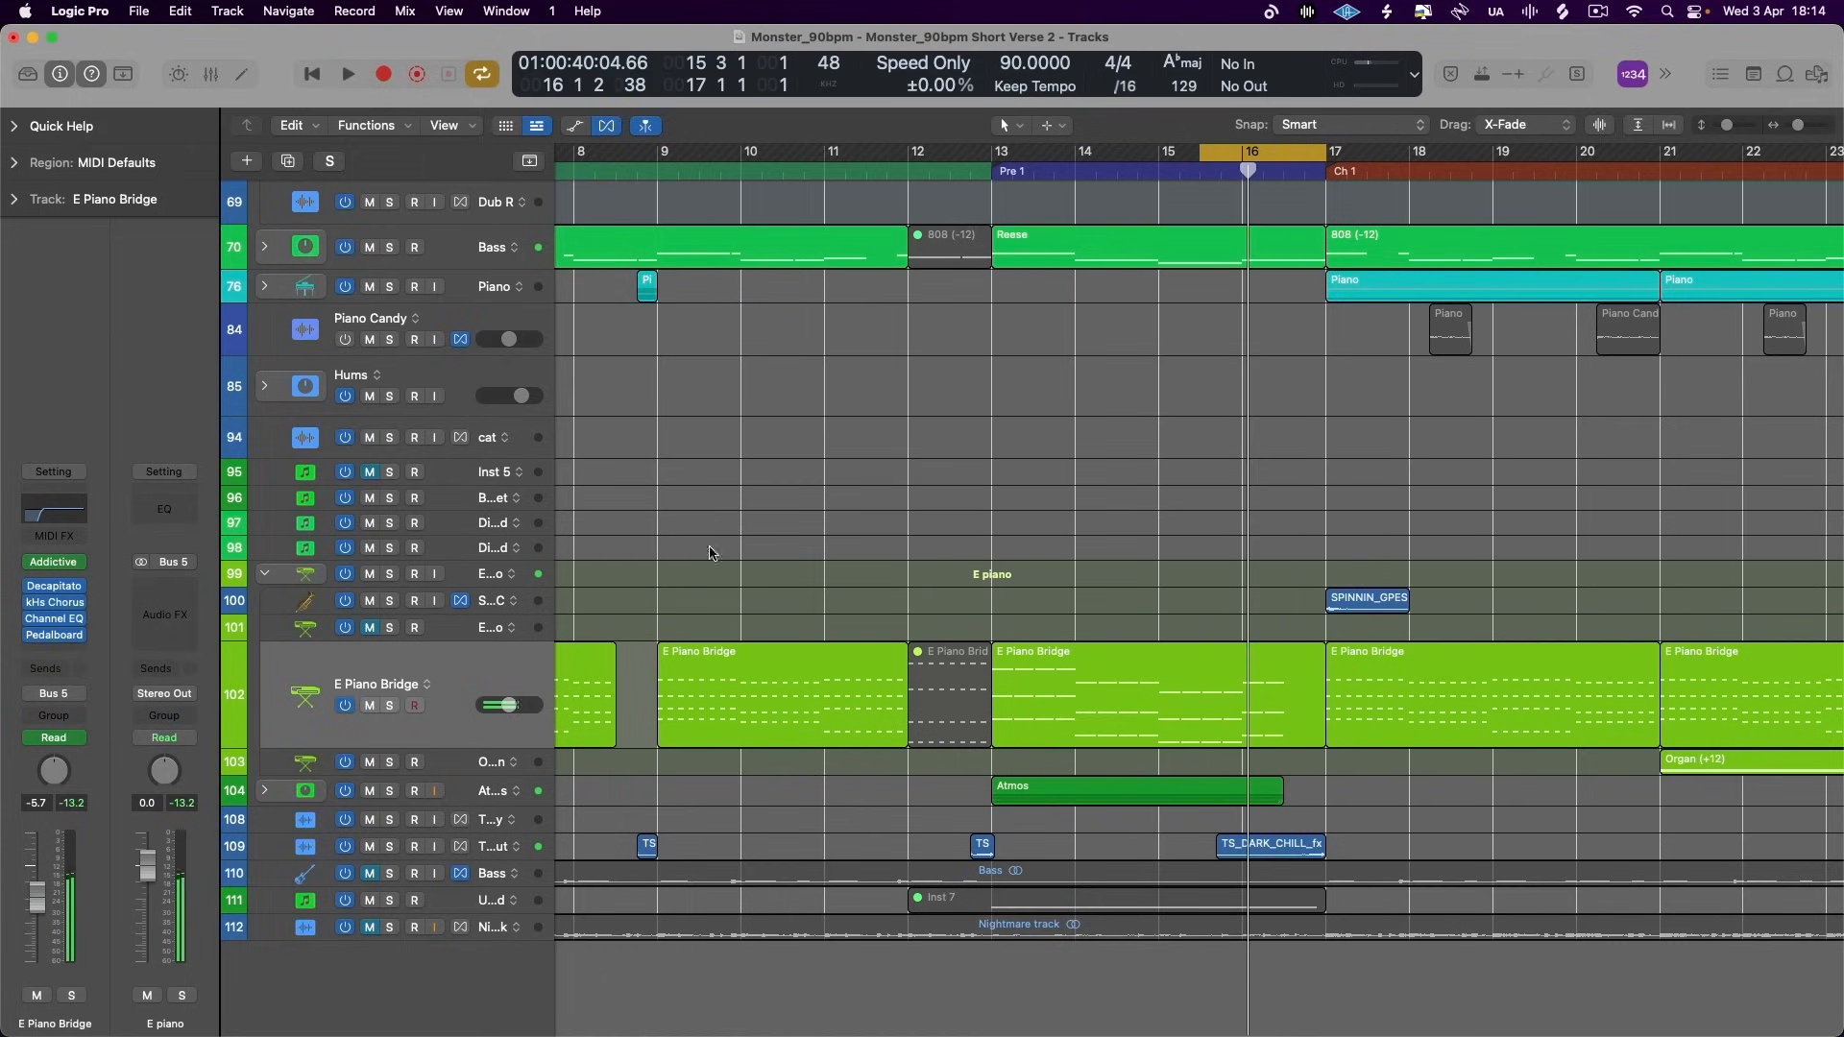
- Show the automation, move the Mix ramp's 0% starting point earlier to about the middle of bar 14, and play it back
left_click(575, 126)
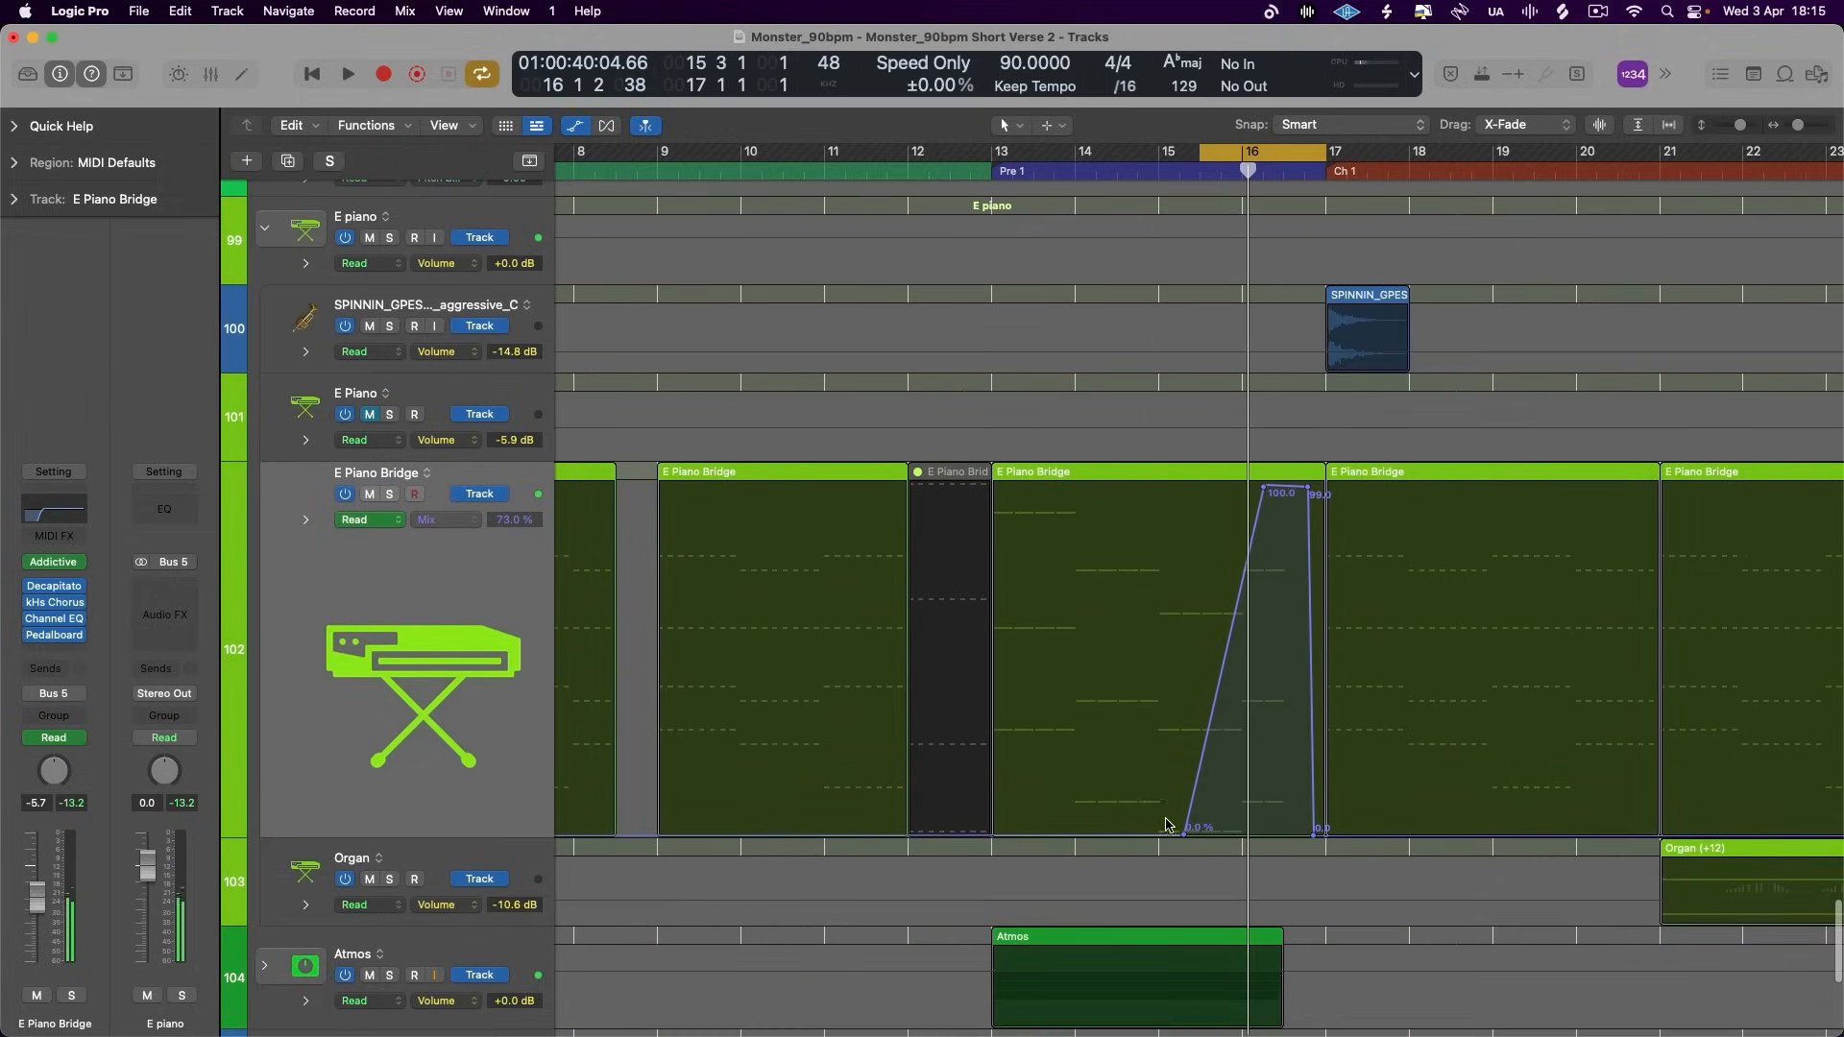
left_click_drag(1181, 835, 1126, 832)
key("space")
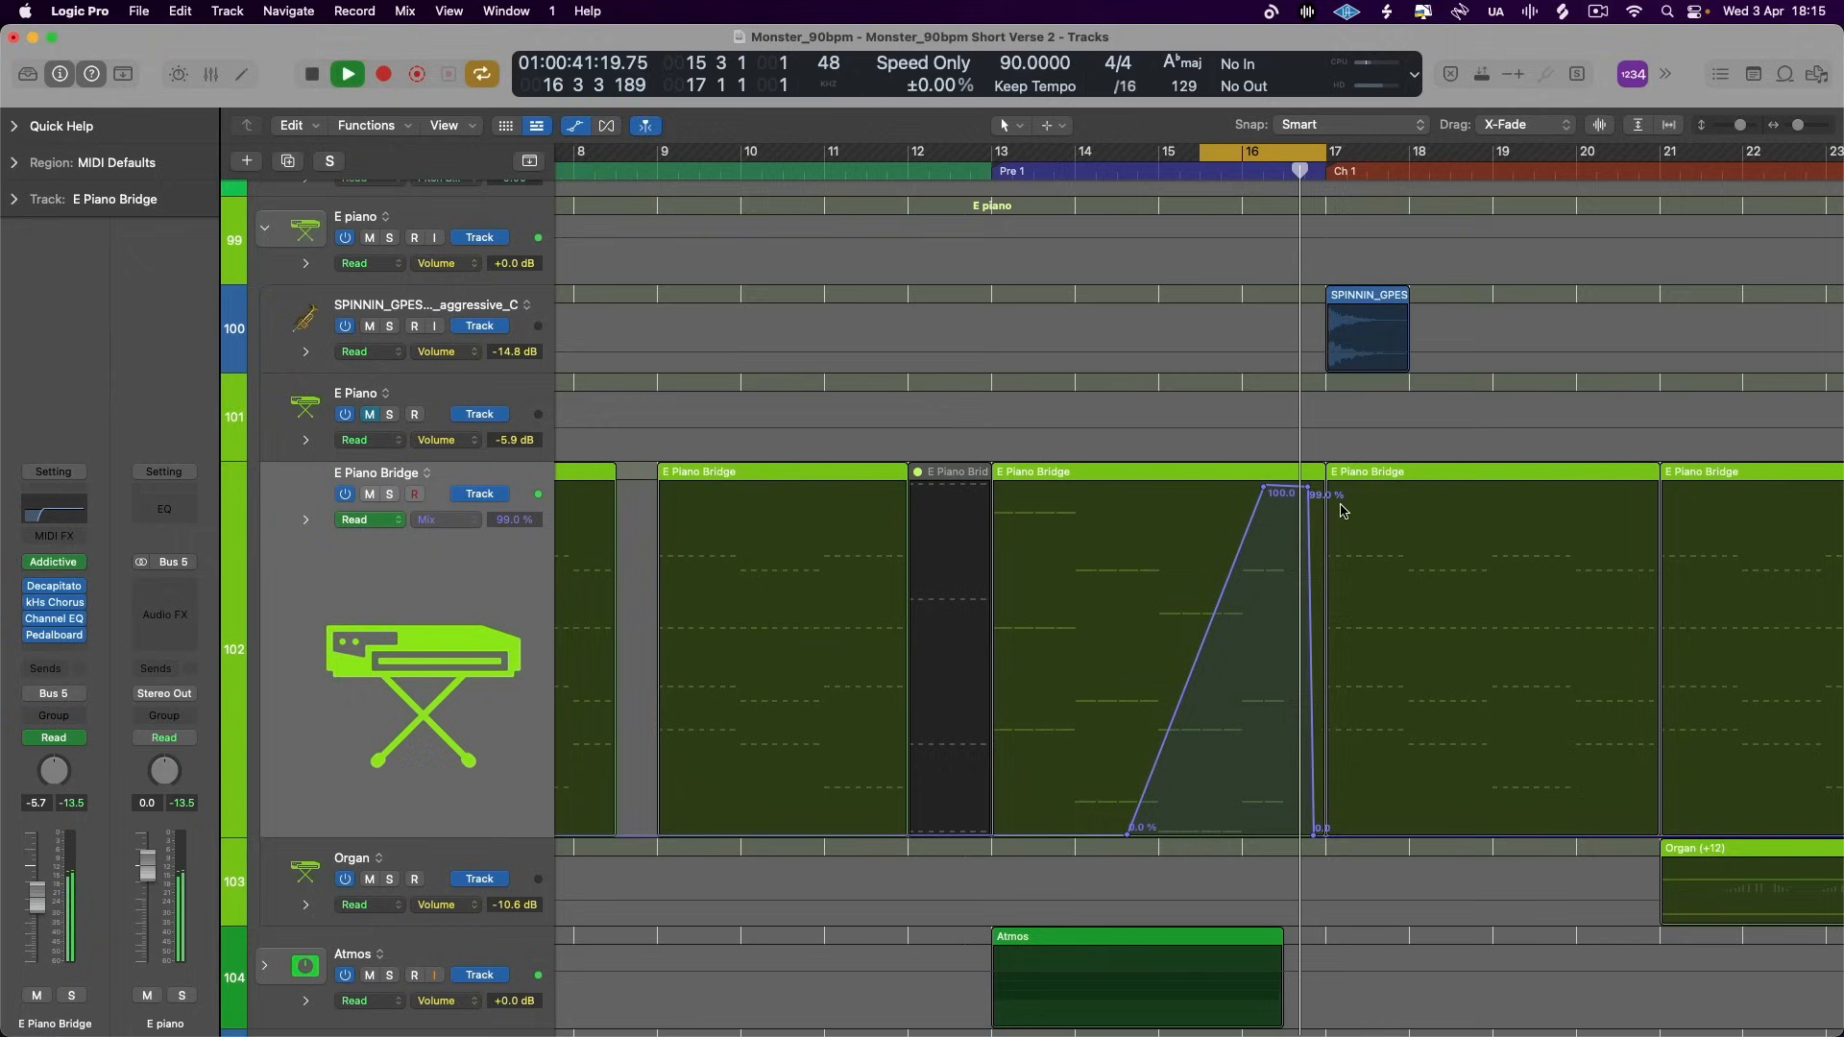
key("space")
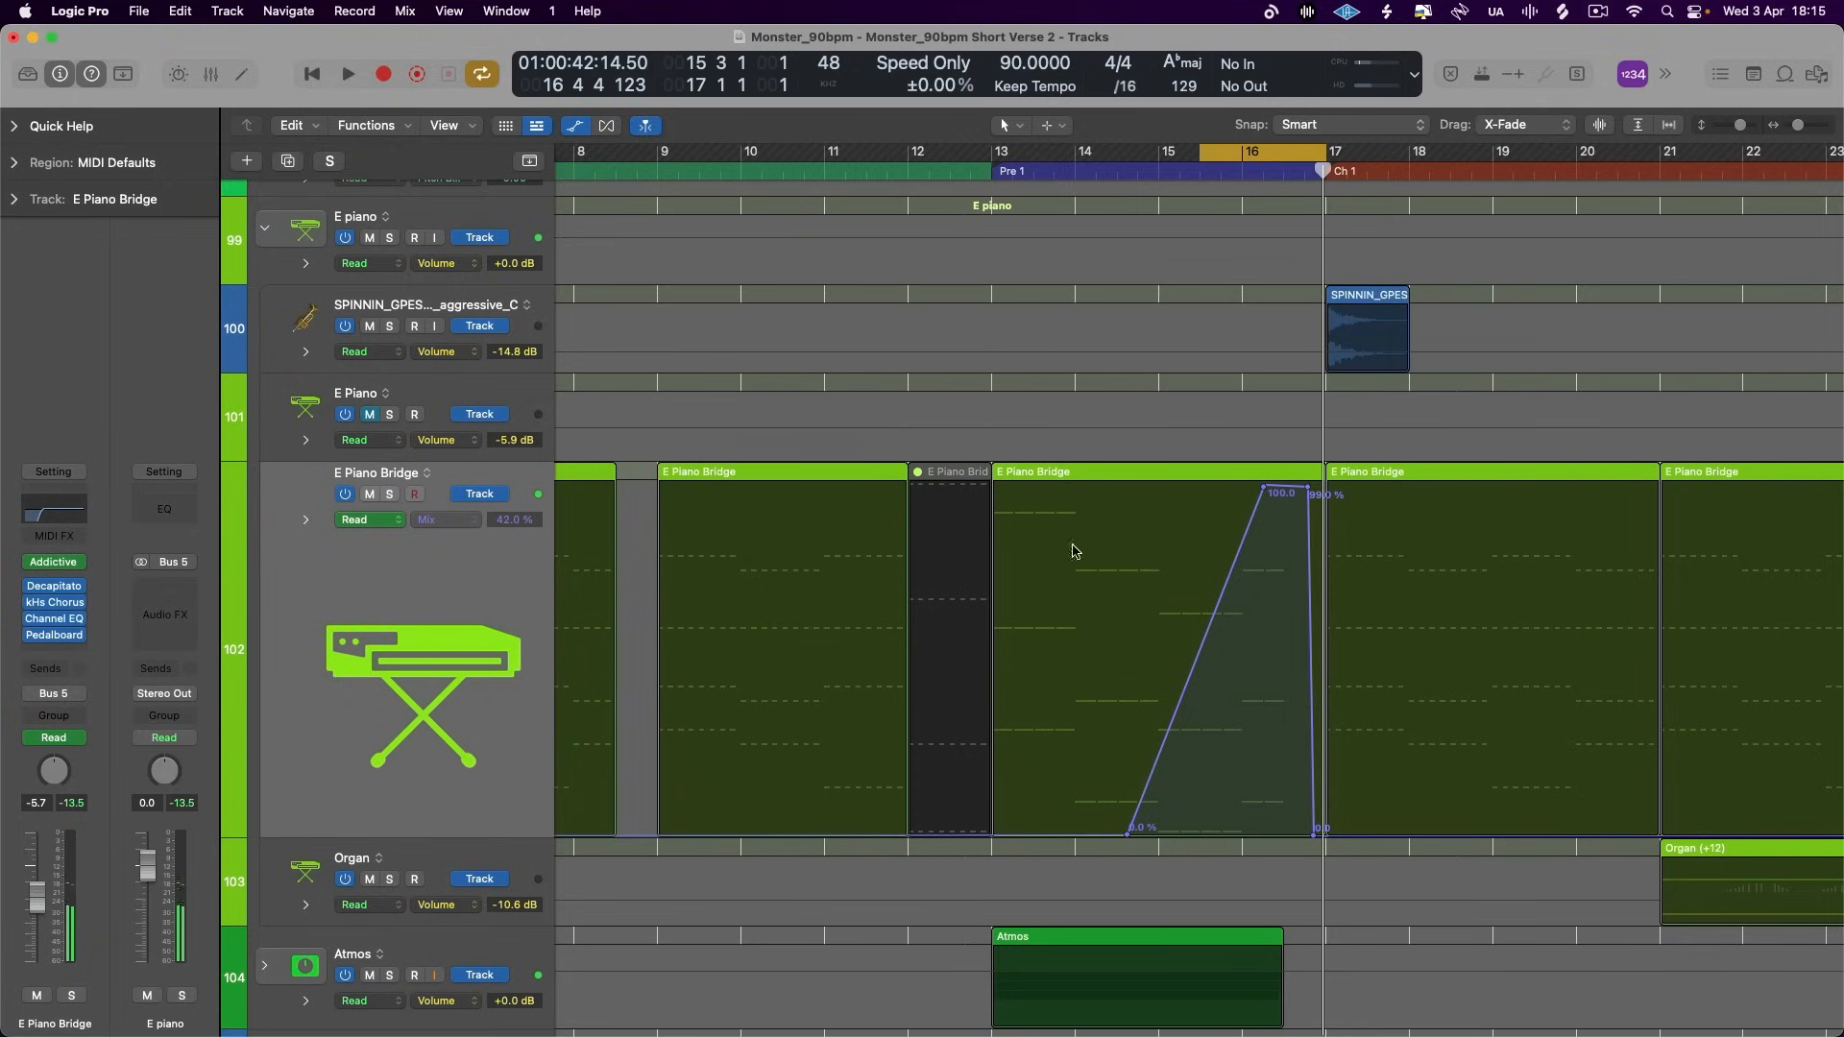
- Hide the track automation and look through the tracks around the transition into Chorus 1
scroll(1258, 185, "up", 8)
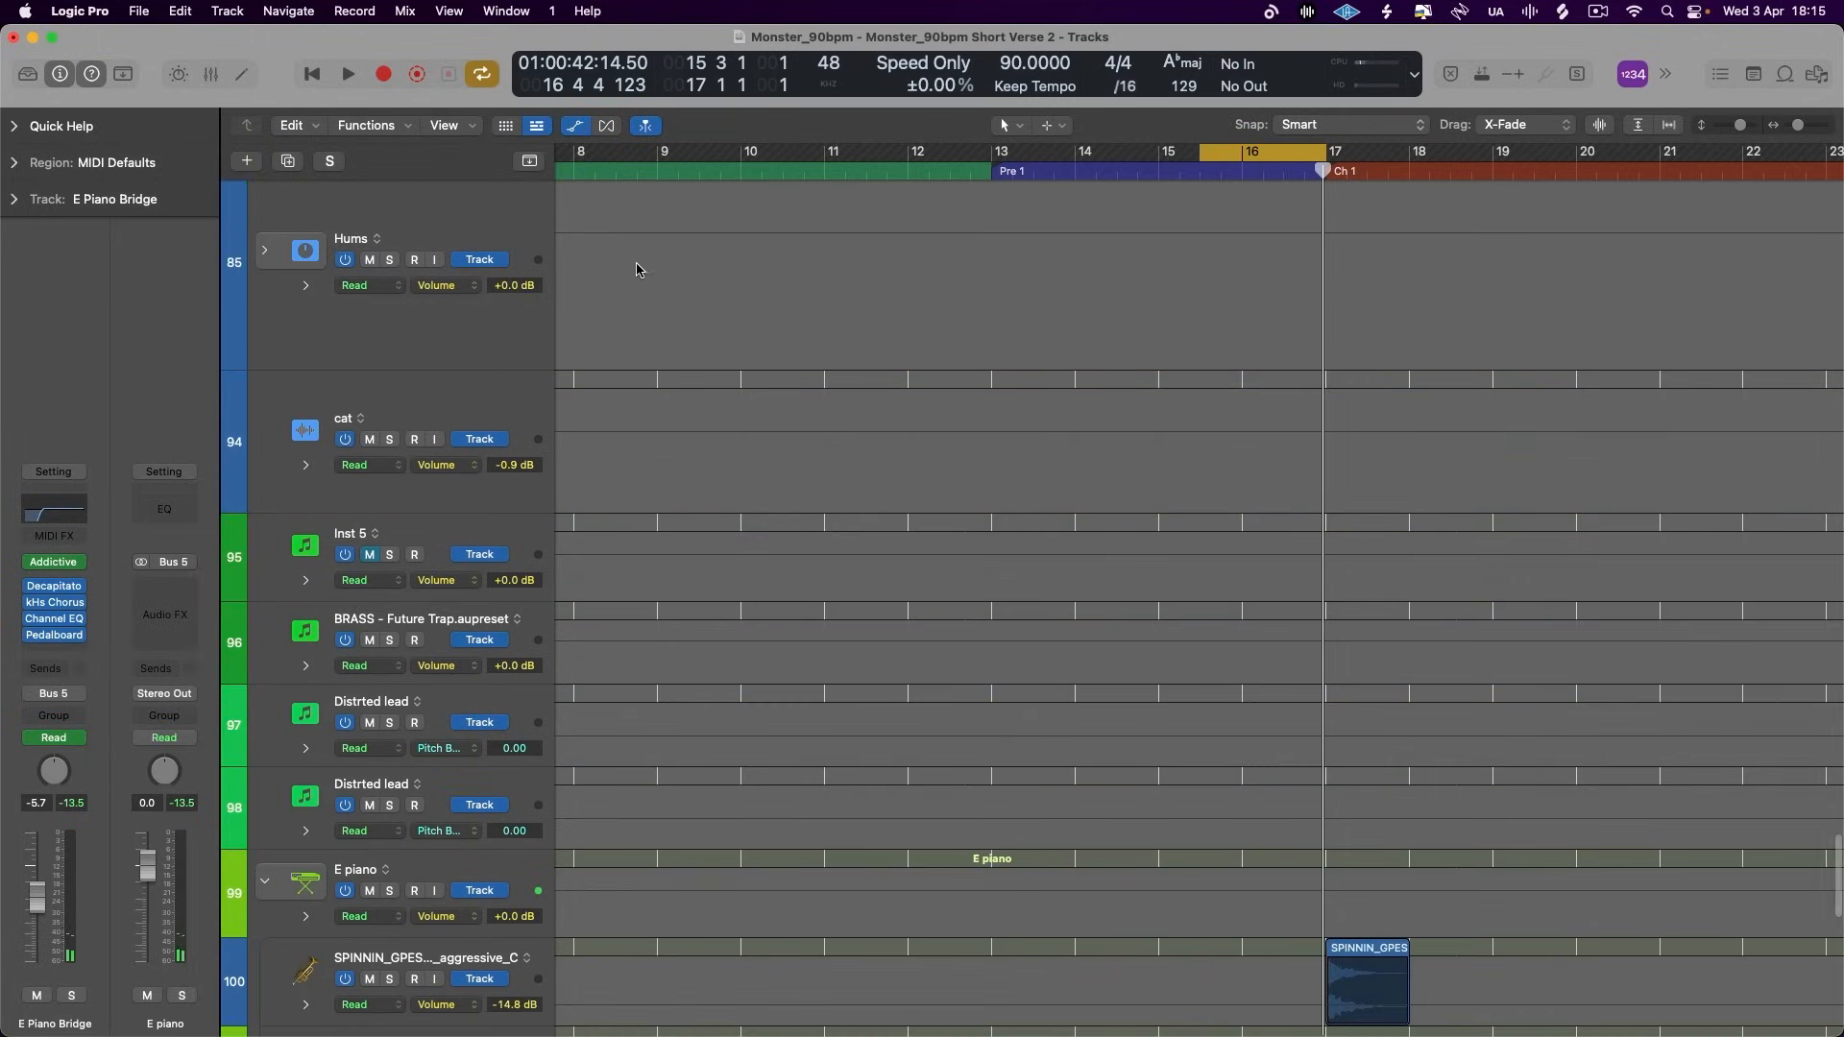
left_click(576, 128)
key("super+Up")
key("super+Up")
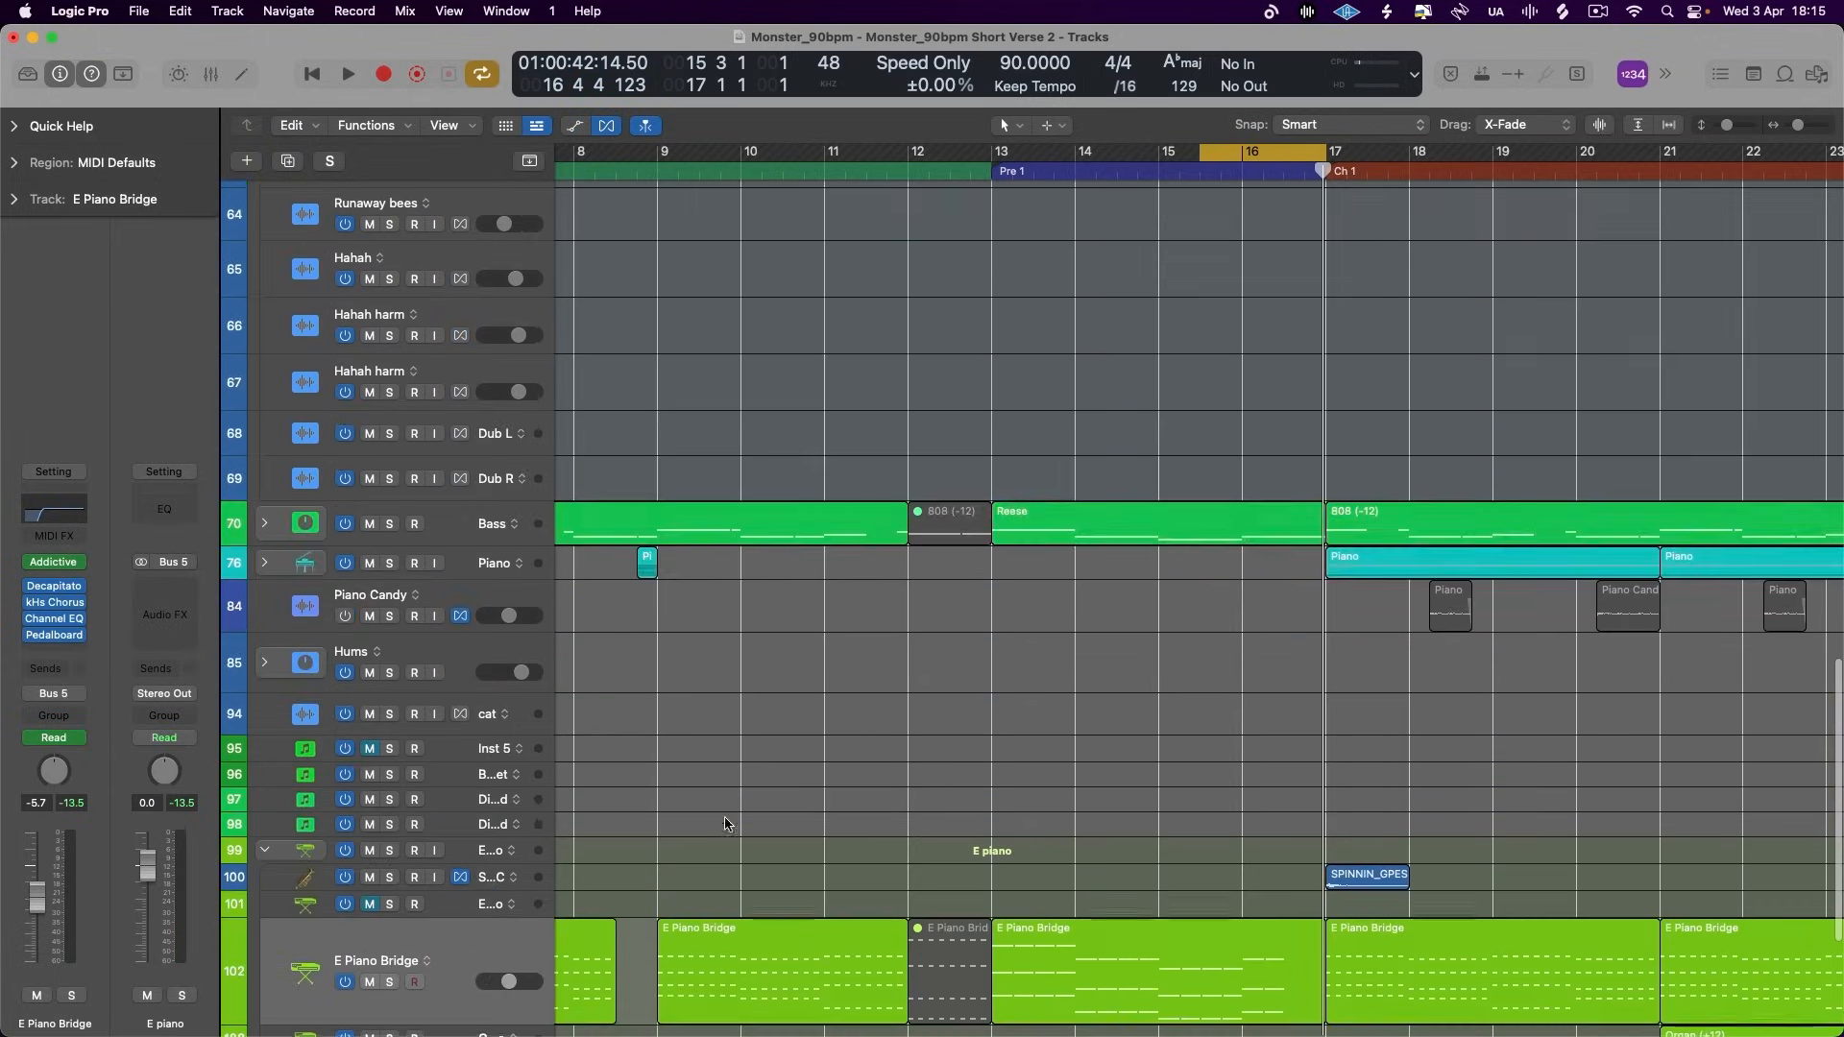
scroll(727, 824, "down", 5)
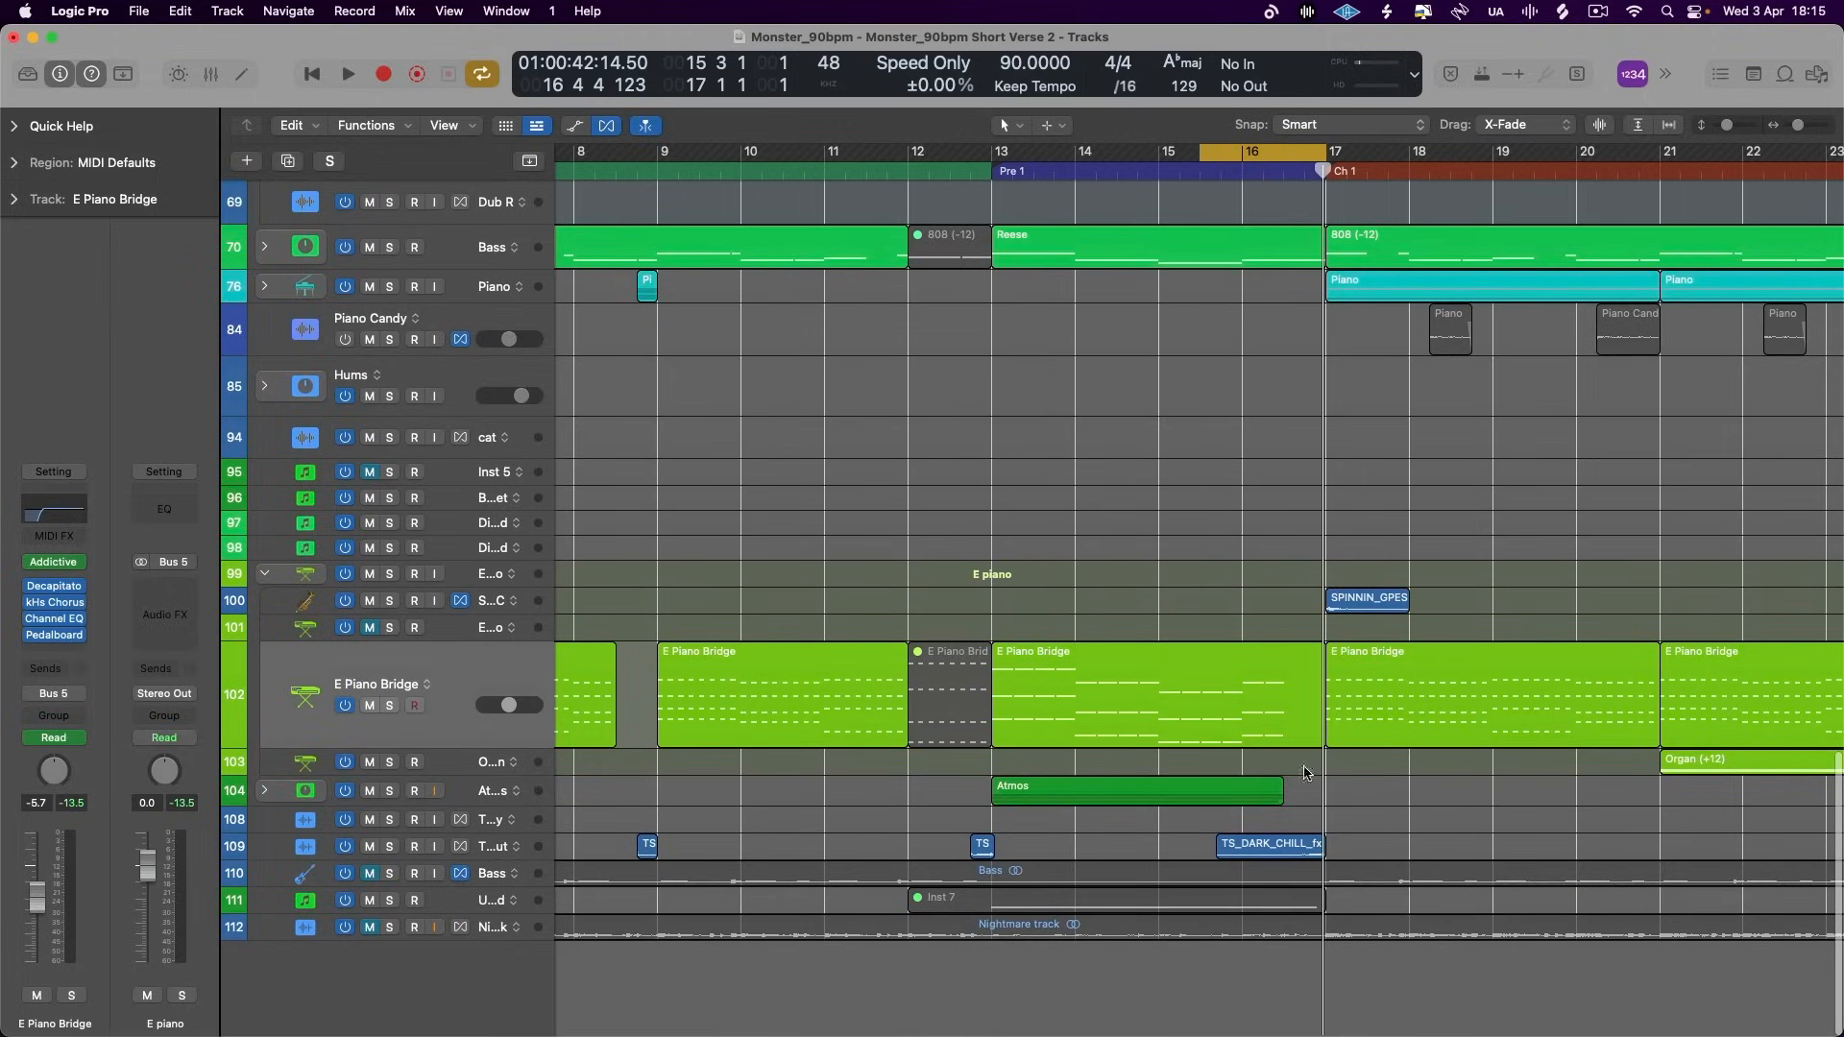
scroll(1291, 275, "up", 20)
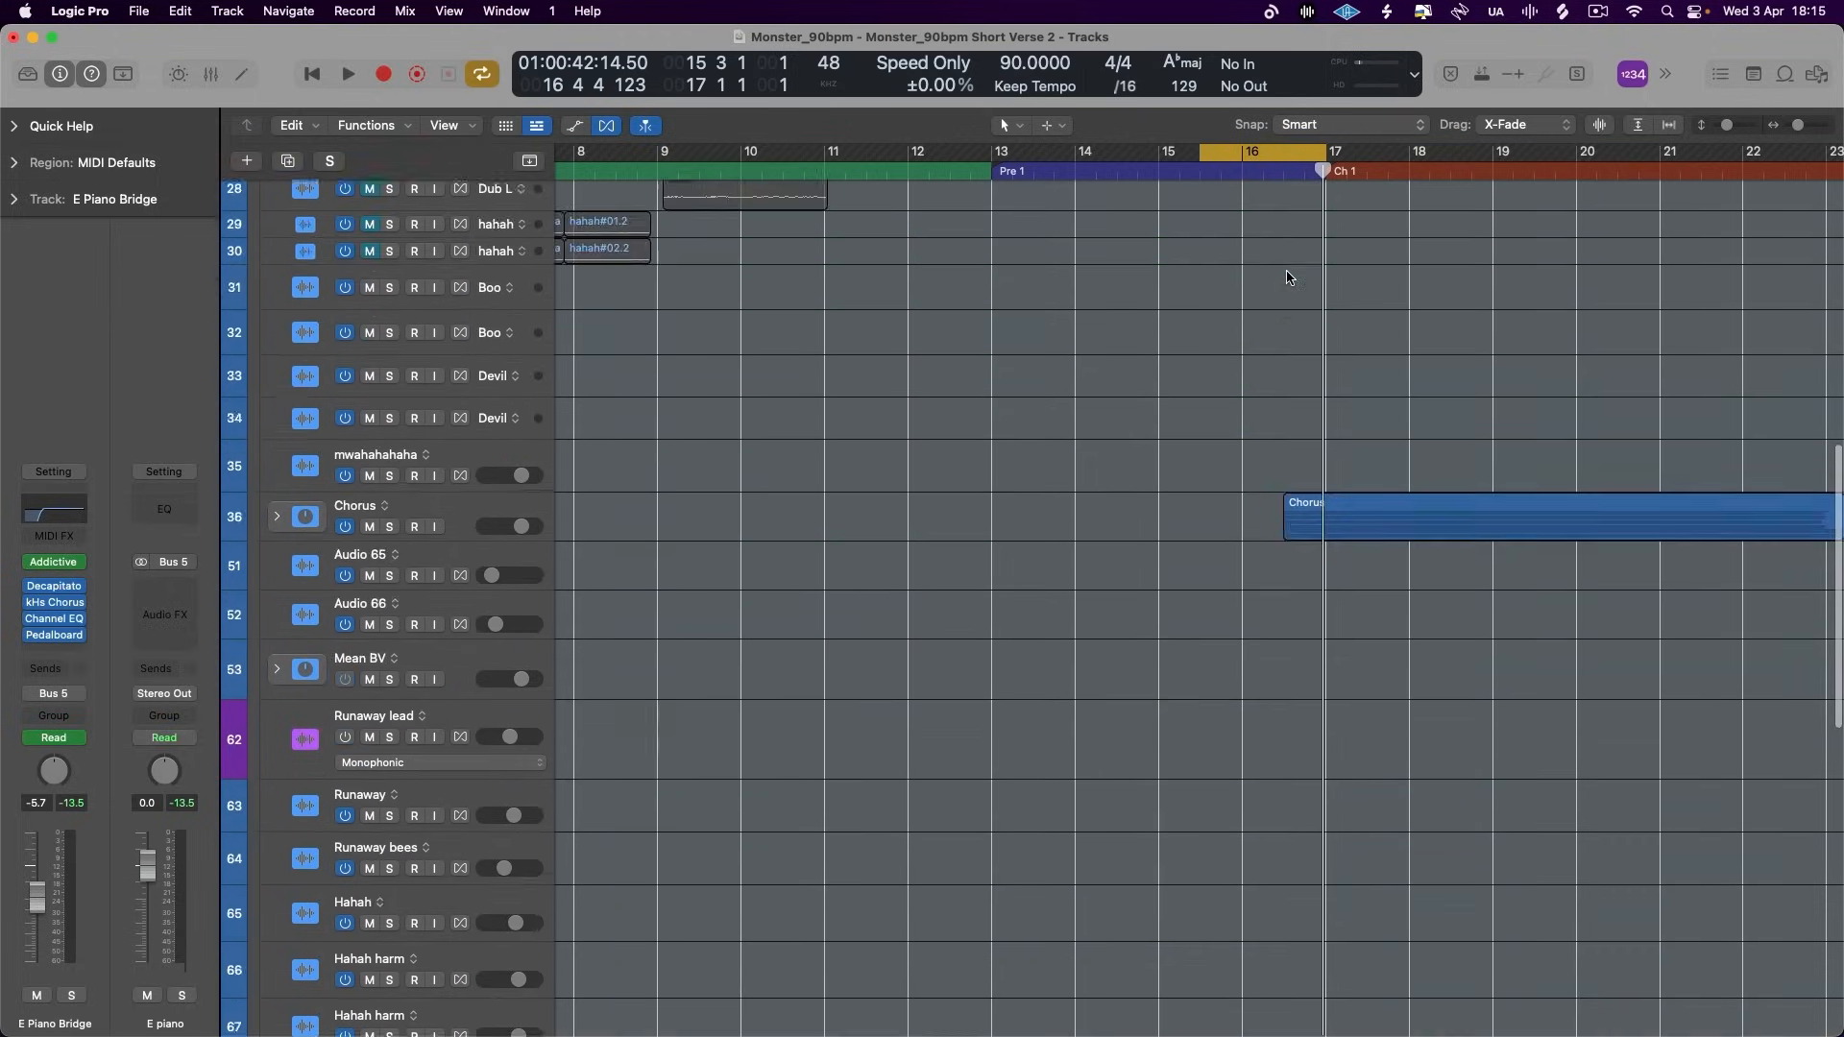
scroll(1239, 567, "down", 20)
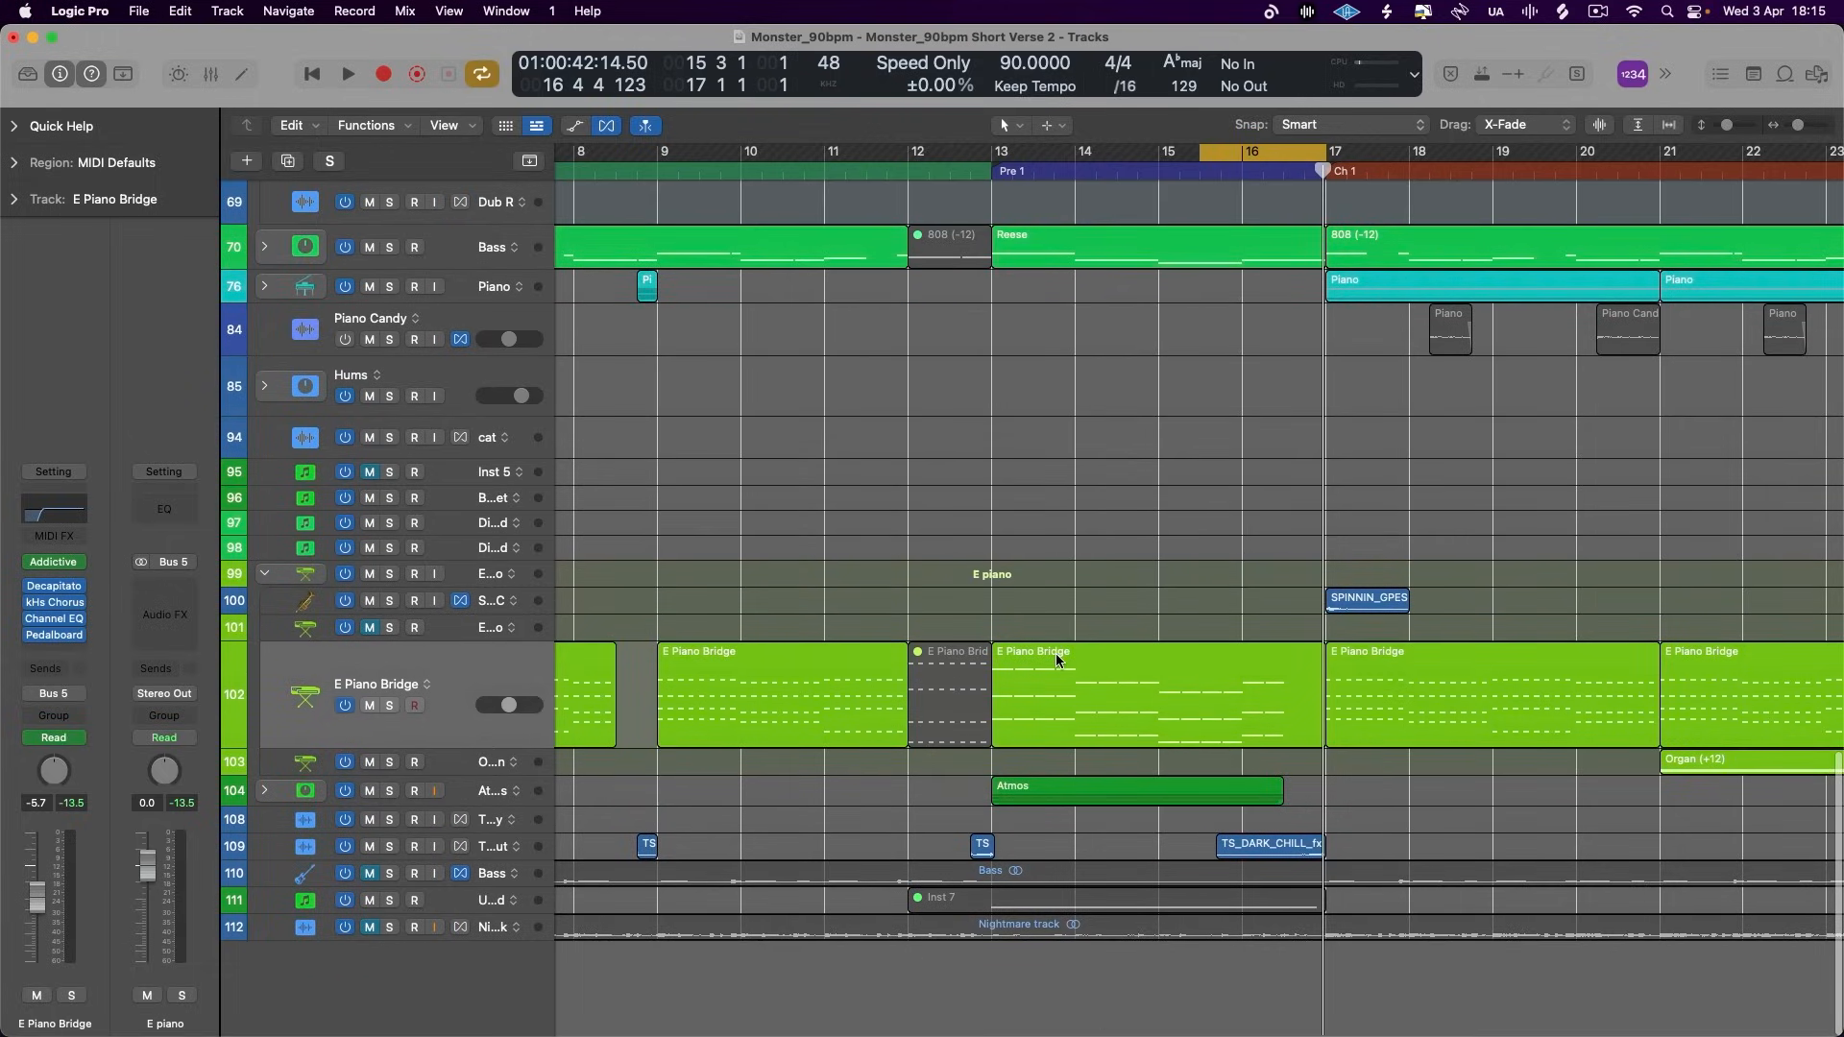
- Select the E Piano Bridge region starting at bar 13 and reopen the track's Pedalboard, placing its window above the region
left_click(494, 653)
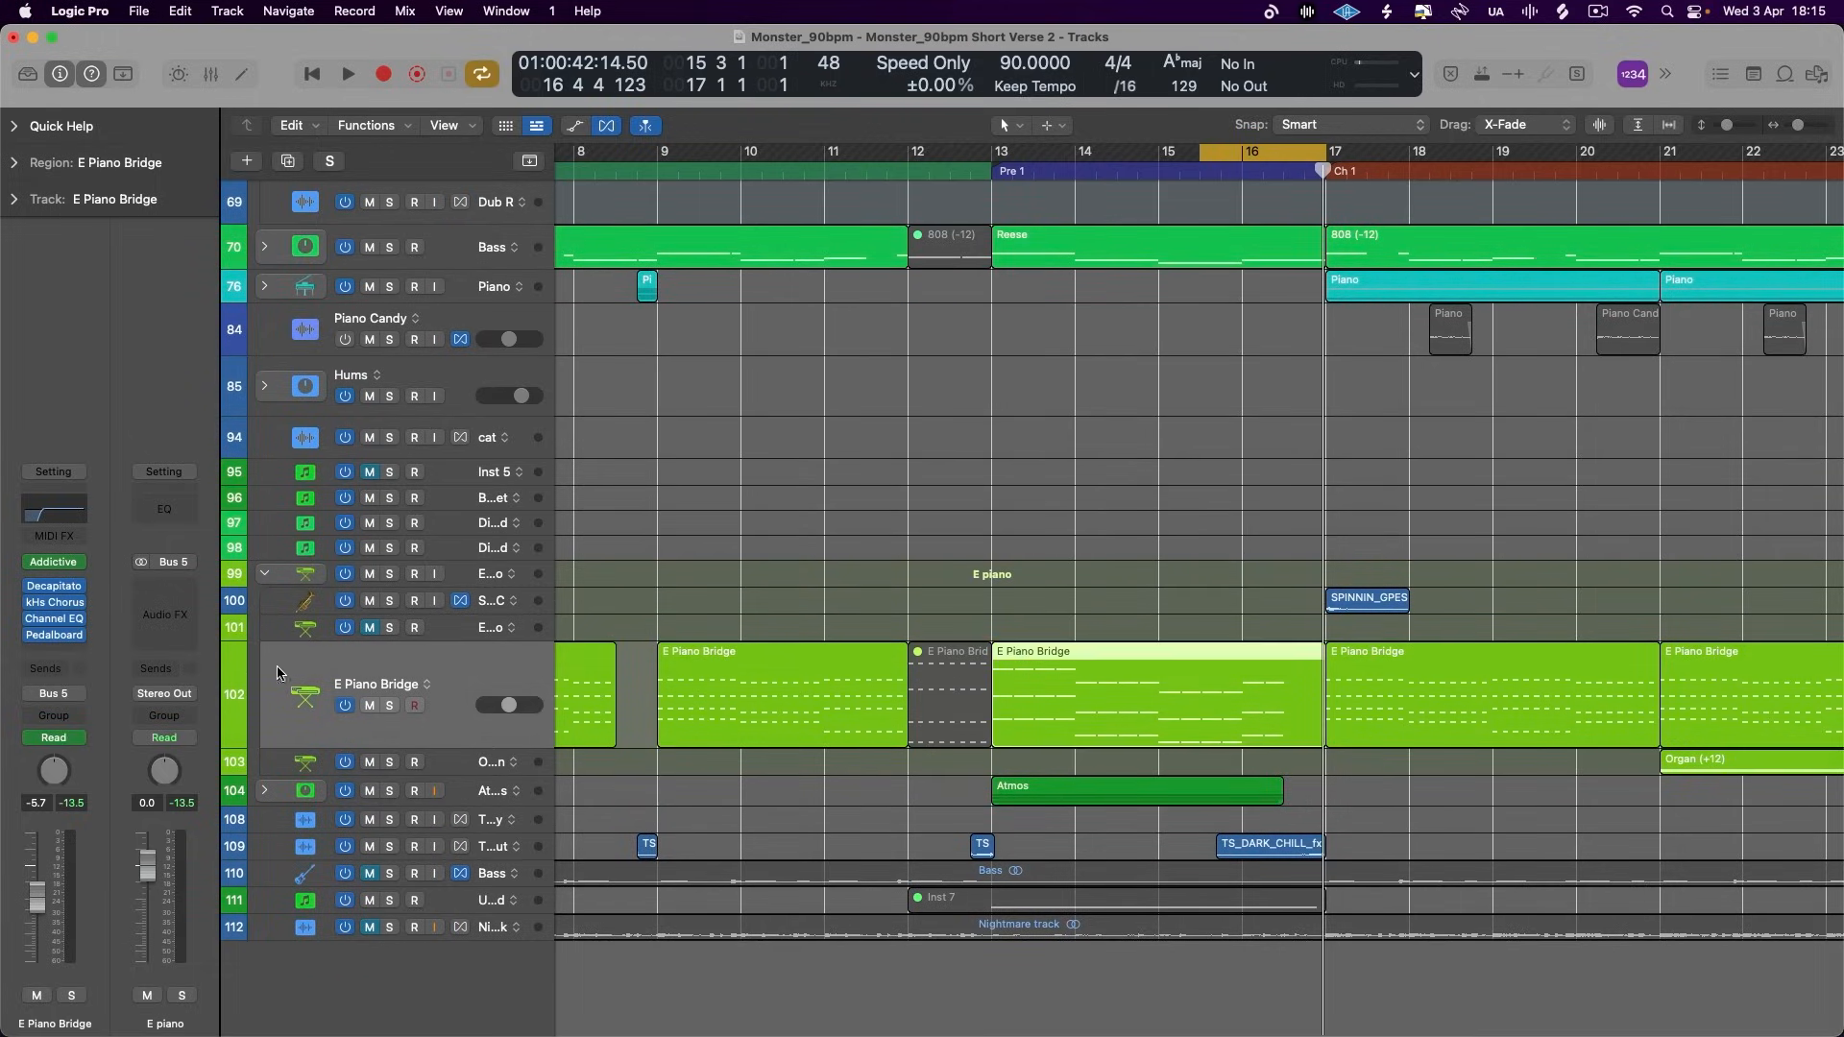
left_click(44, 638)
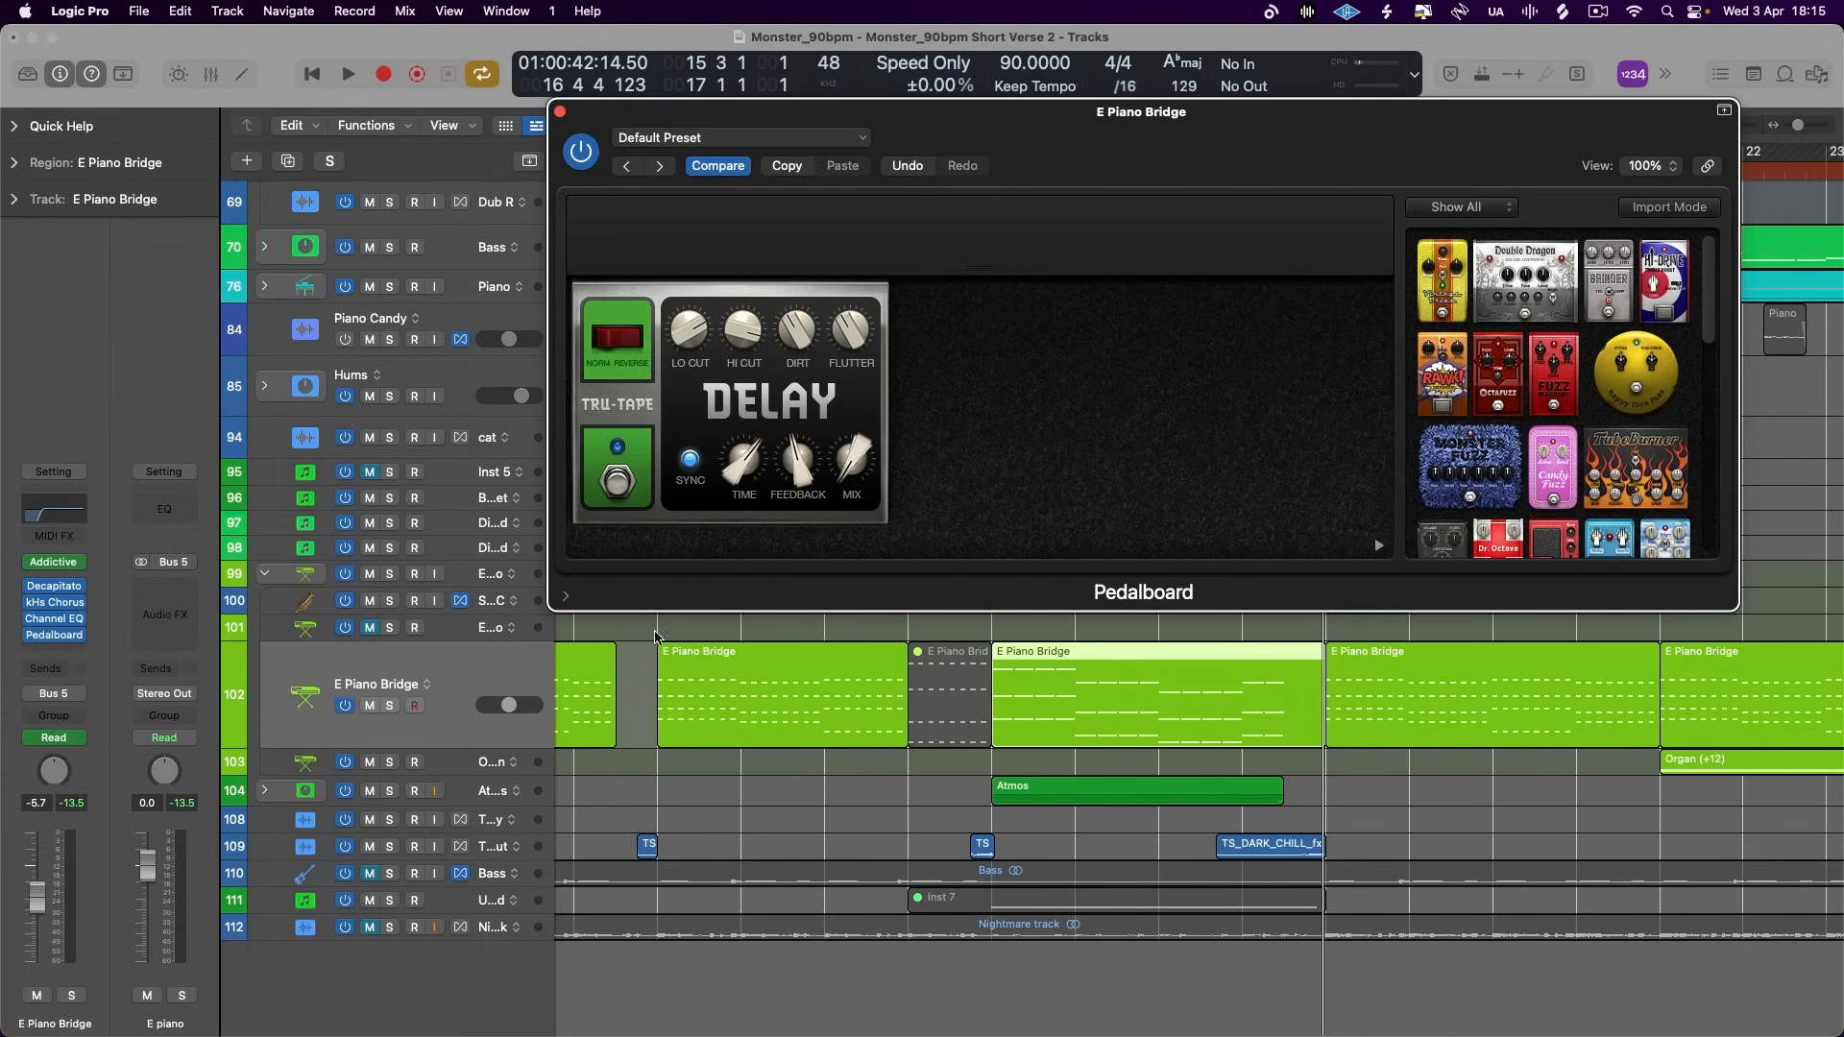
left_click_drag(662, 111, 650, 205)
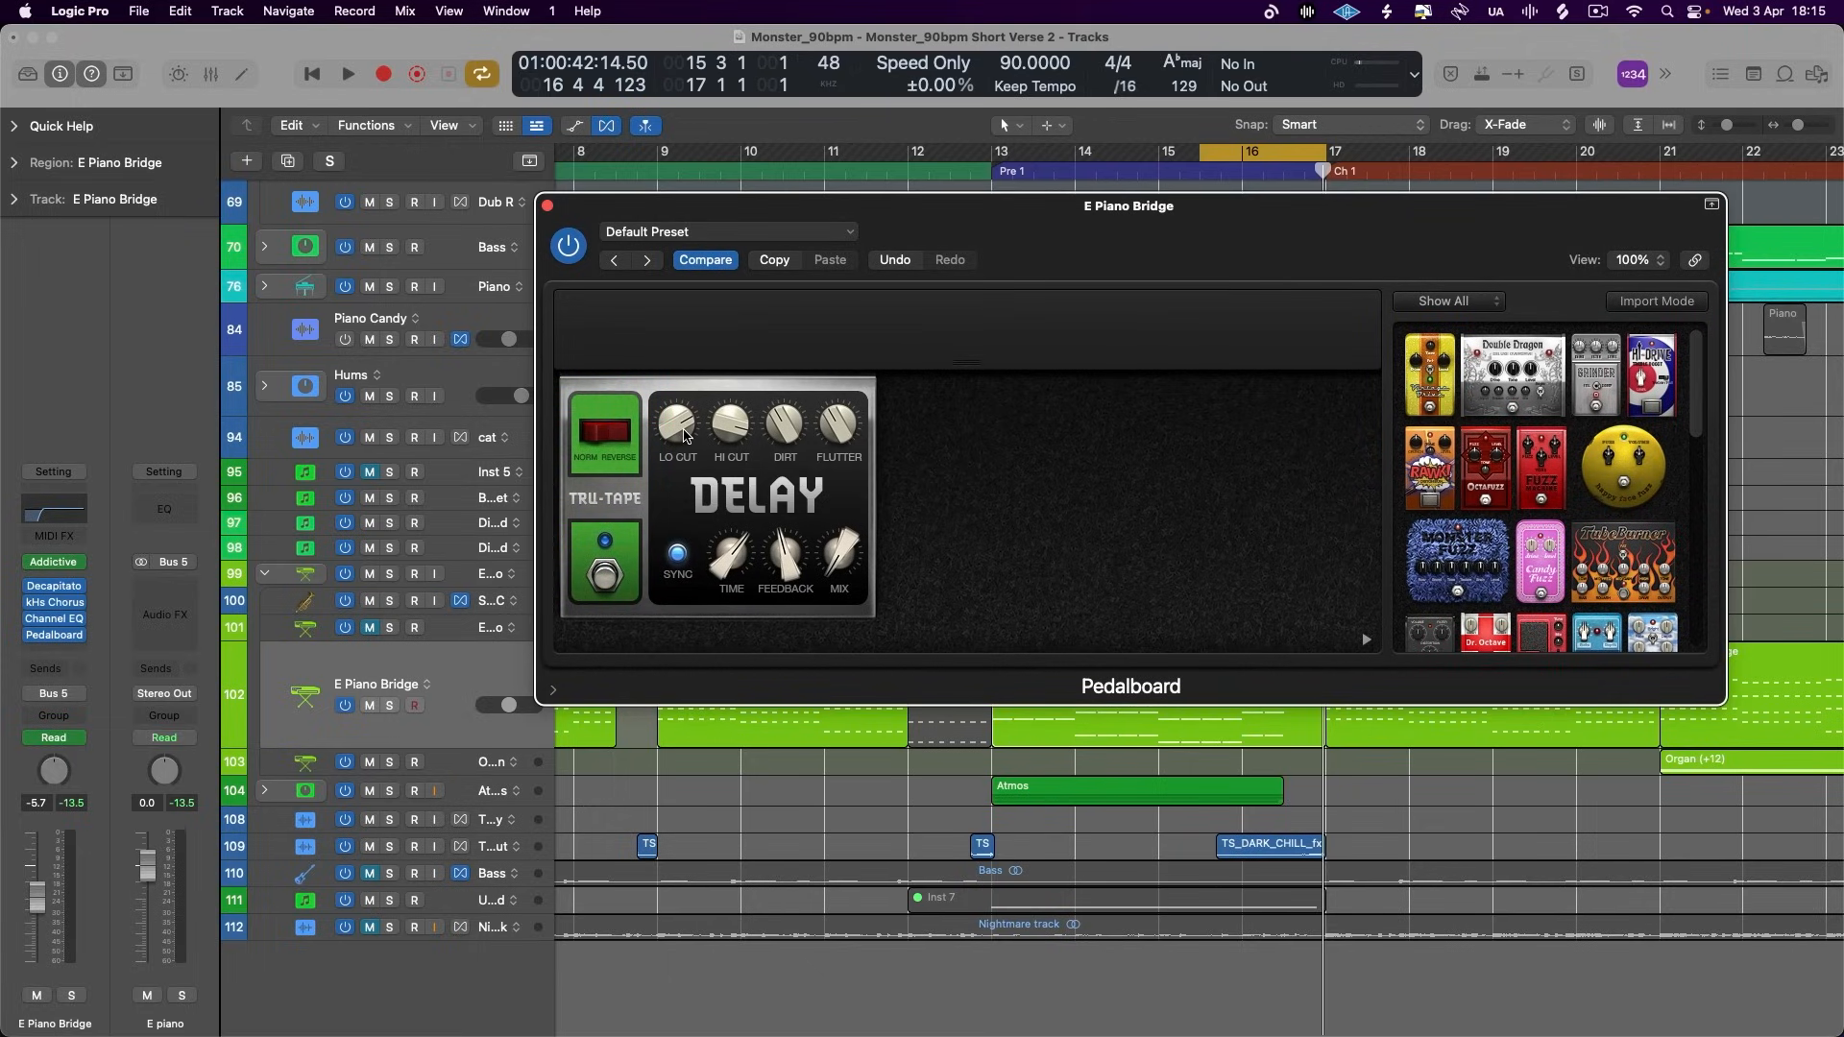
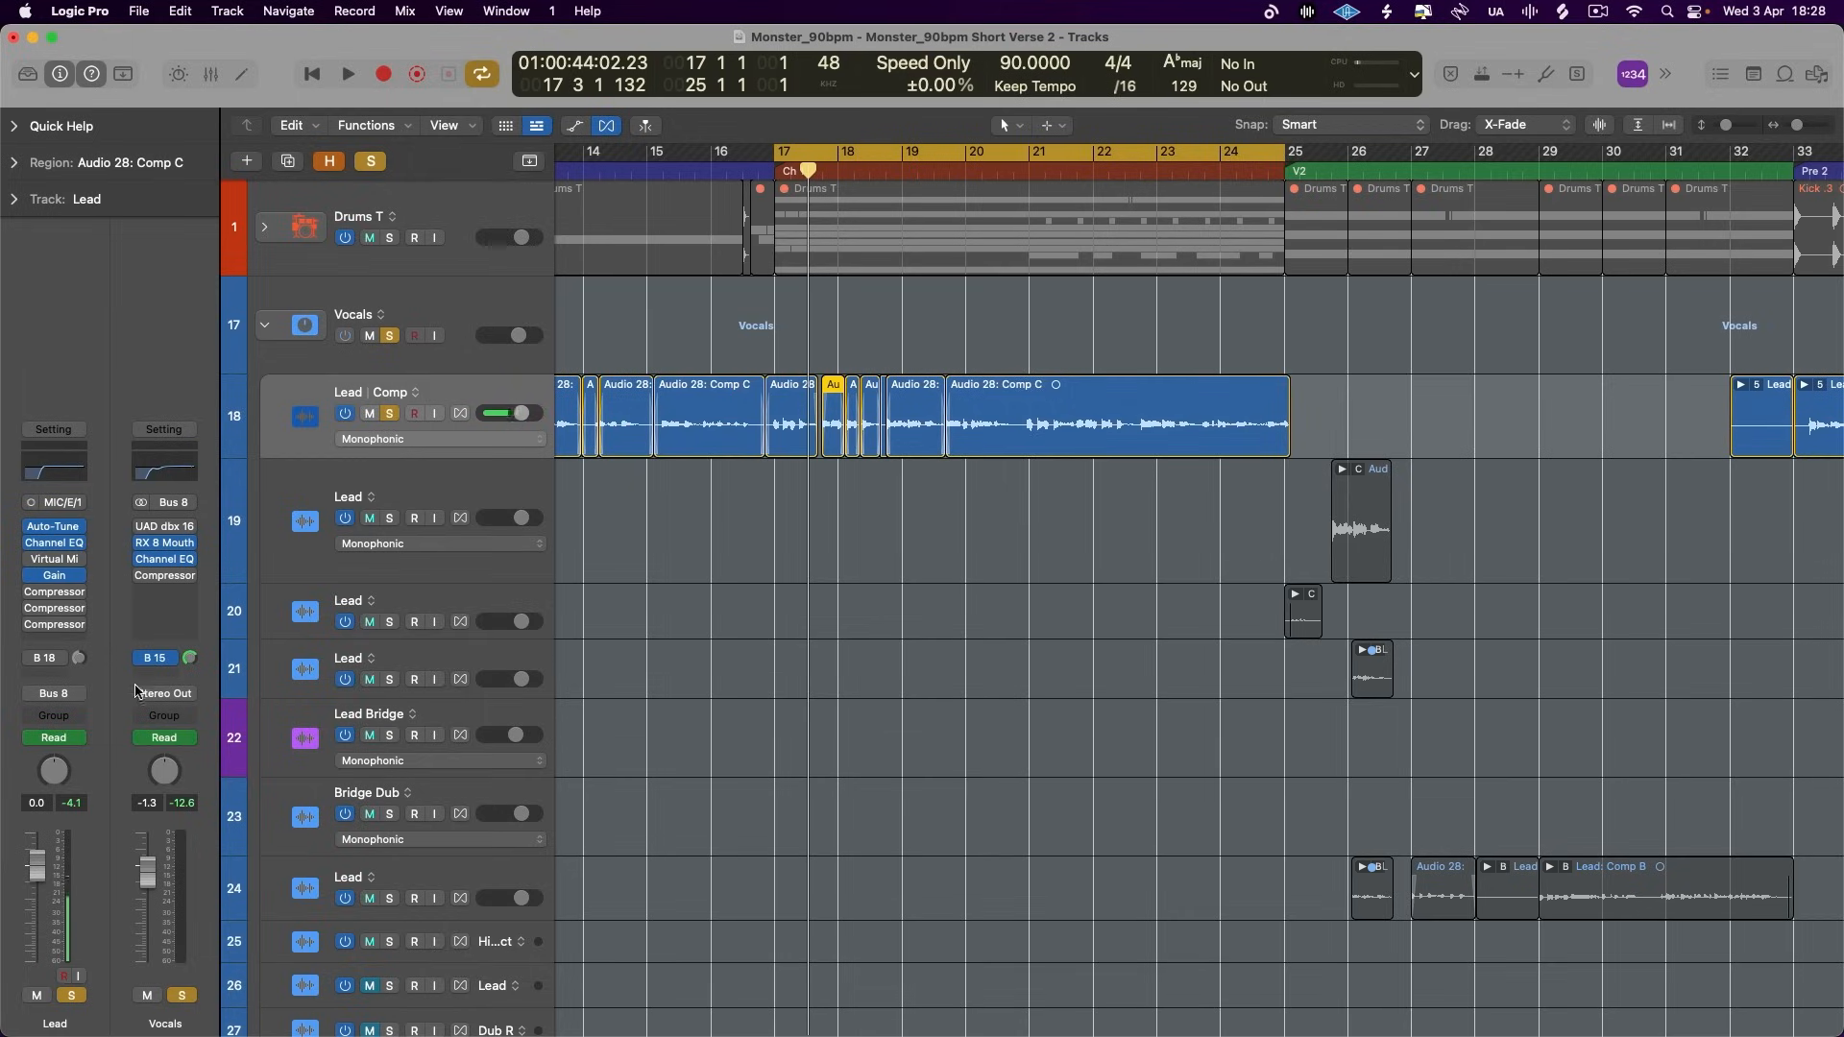
- Send the Lead comp track to the unused Bus 19 and insert ChromaVerb on the aux channel it feeds
left_click(54, 673)
mouse_move(96, 702)
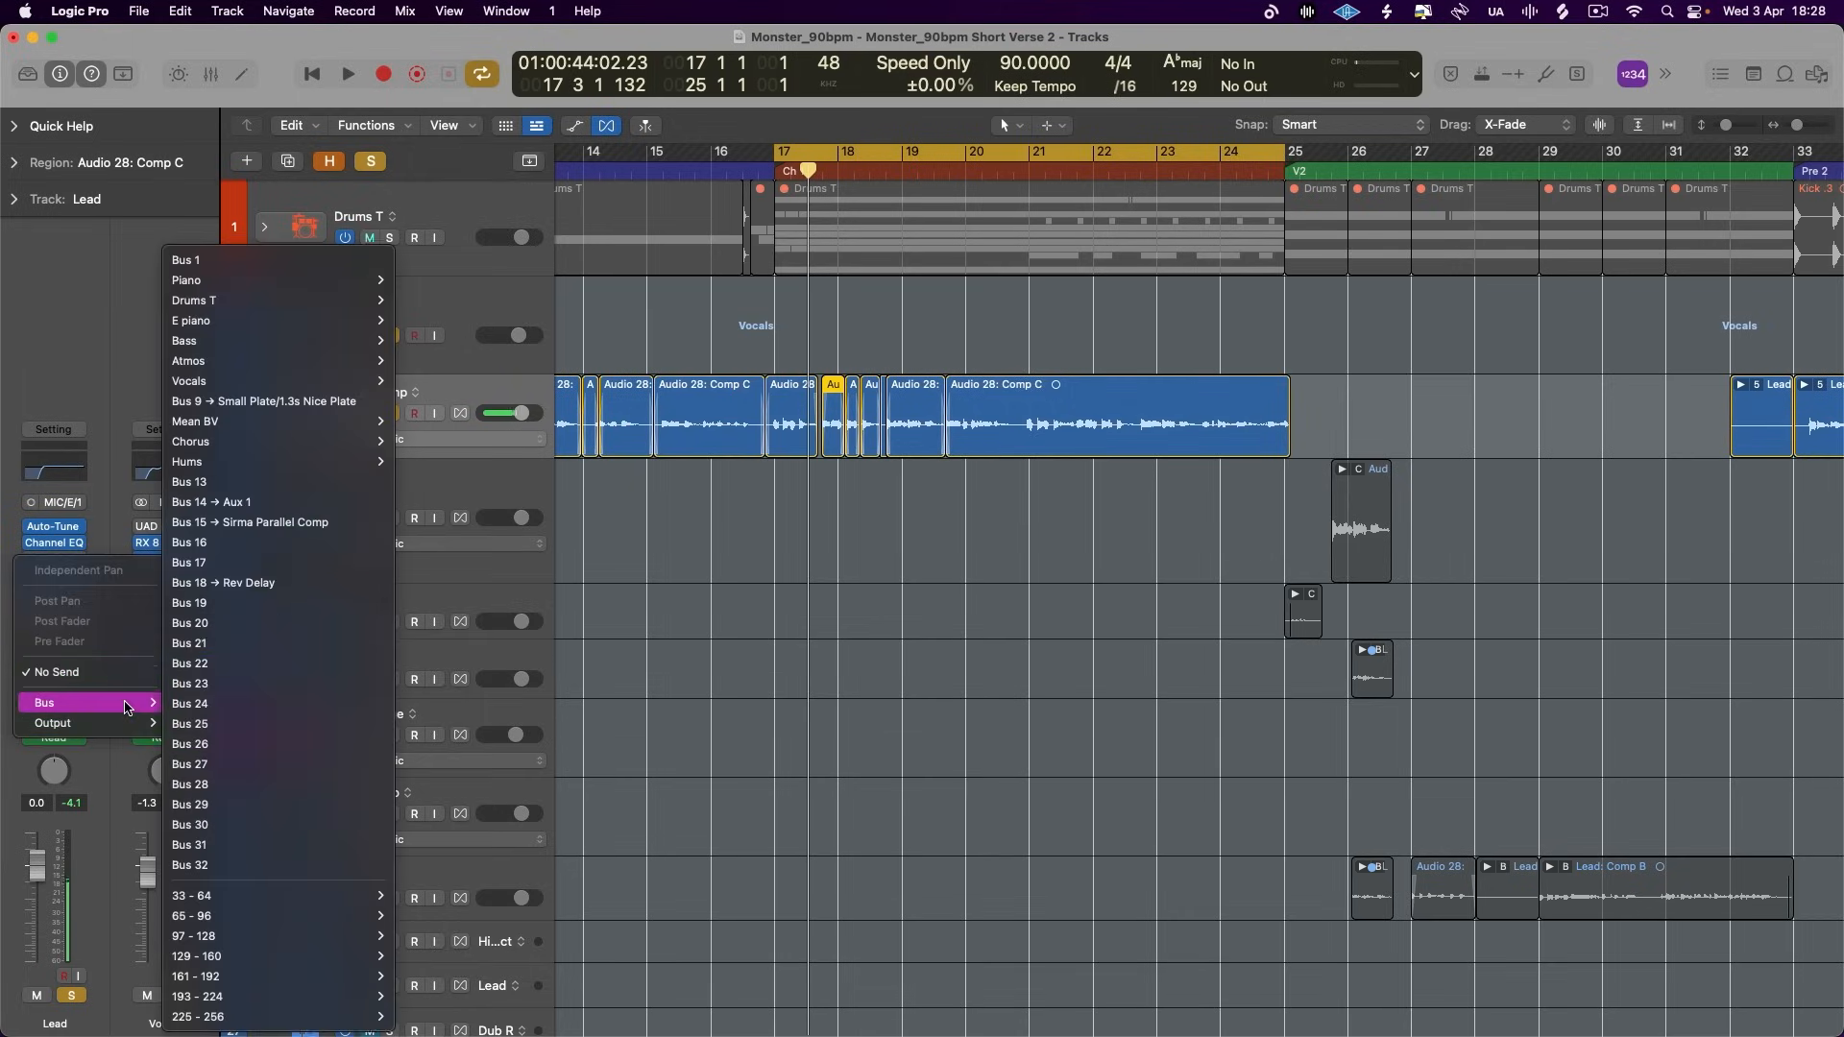
left_click(270, 603)
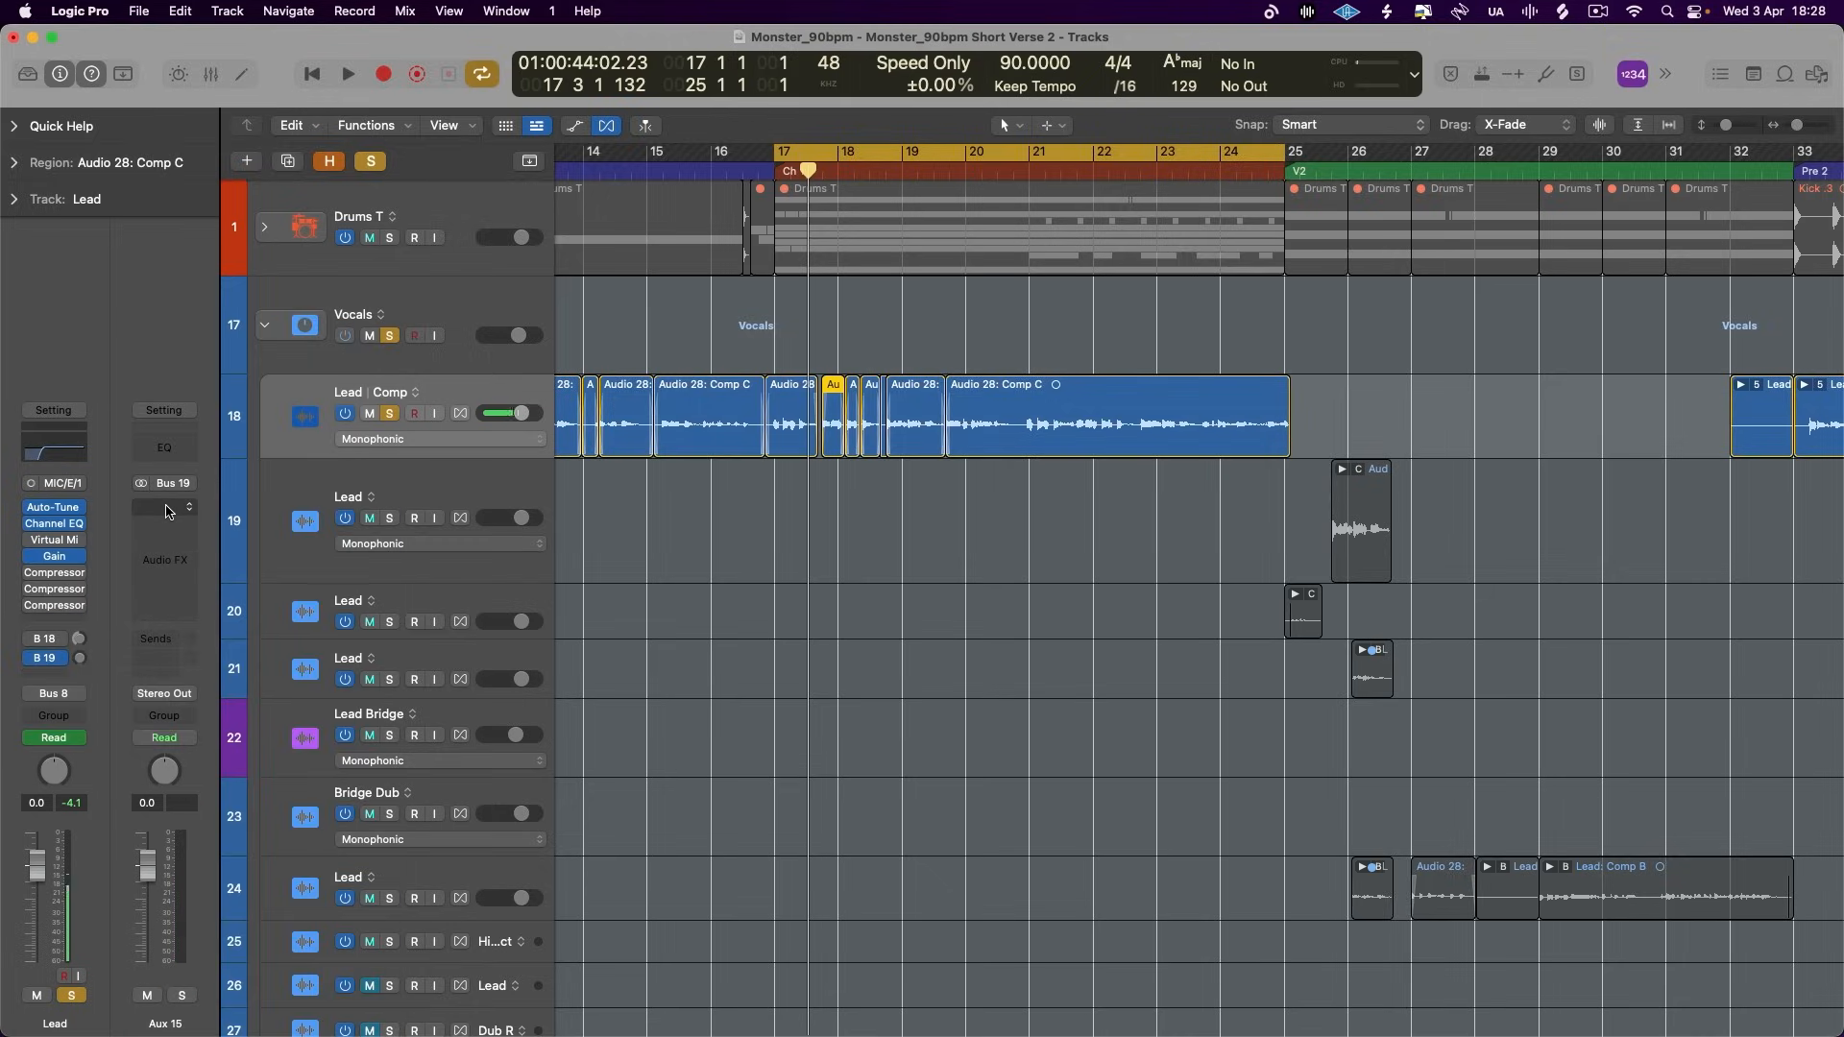
left_click(164, 511)
mouse_move(221, 608)
left_click(309, 610)
left_click_drag(1152, 279, 1094, 224)
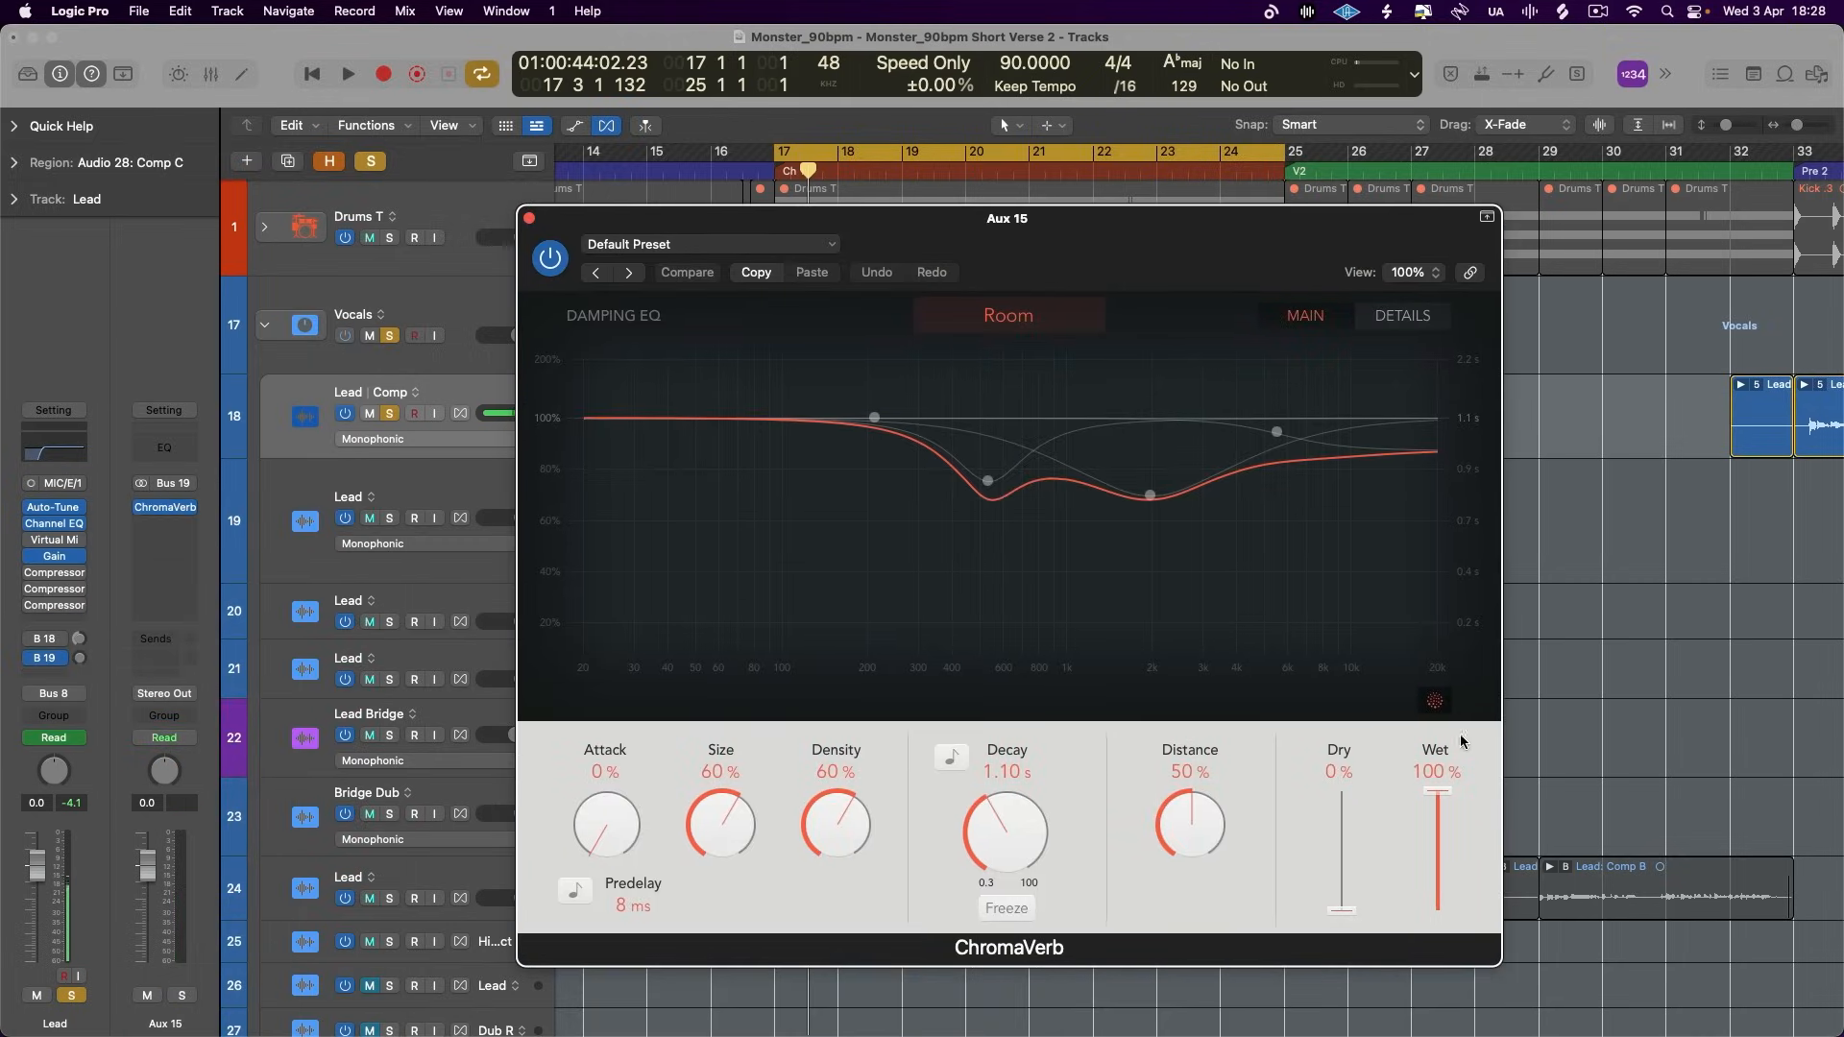
- Set ChromaVerb to Vocal Hall with a tempo-synced decay of 2 Bars, and audition the reverb on the lead vocal
left_click(1008, 315)
left_click(1195, 500)
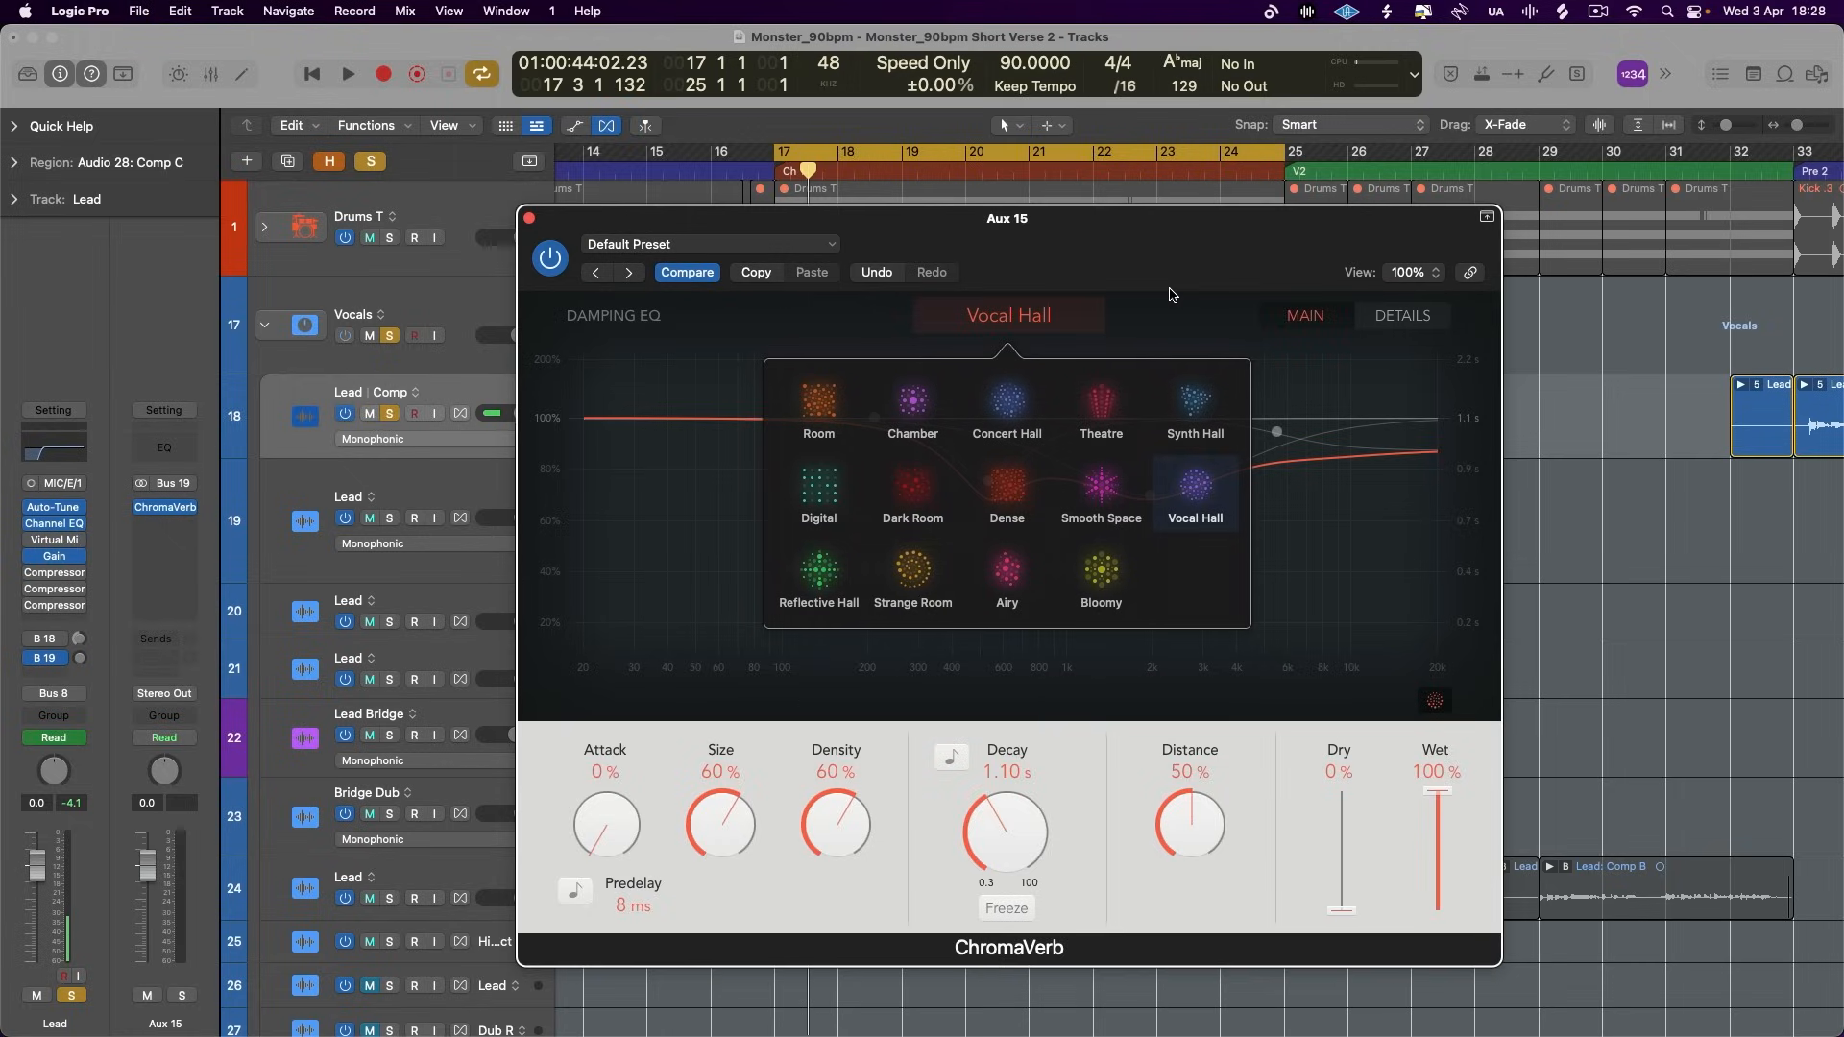
left_click(952, 757)
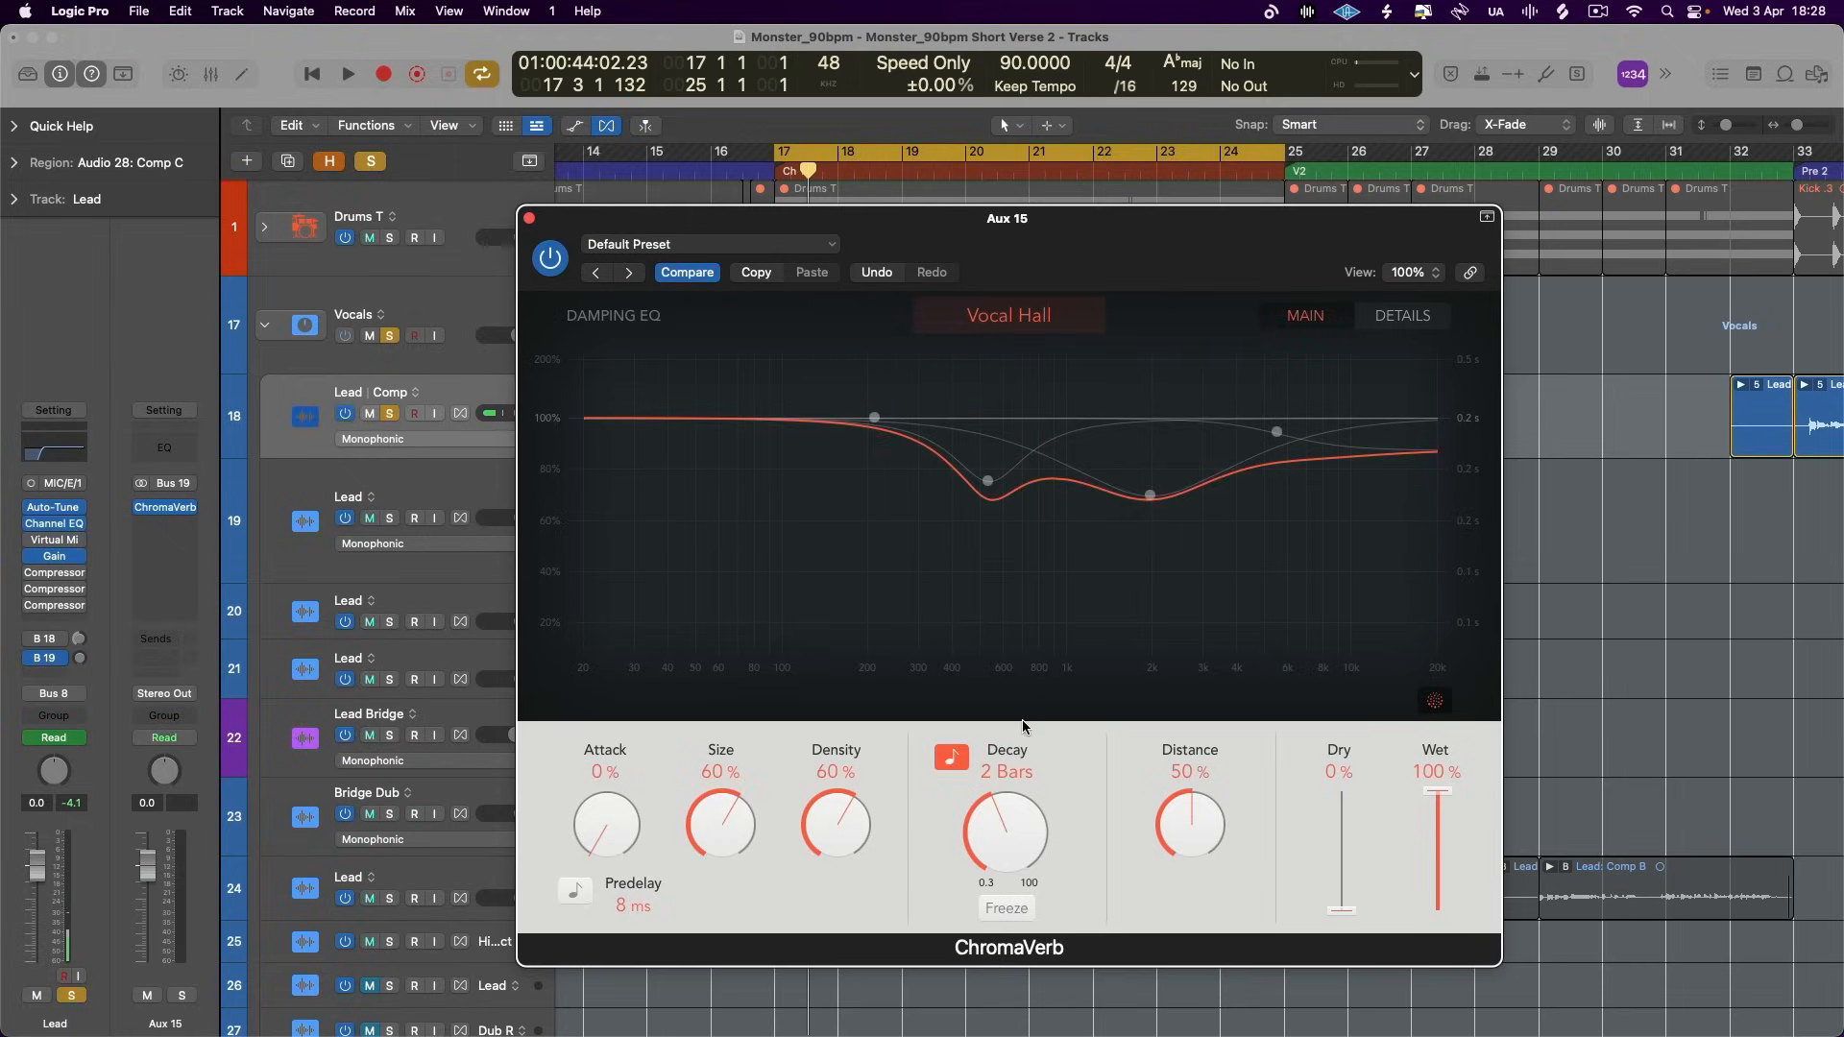
left_click_drag(1167, 851, 1164, 790)
left_click(529, 218)
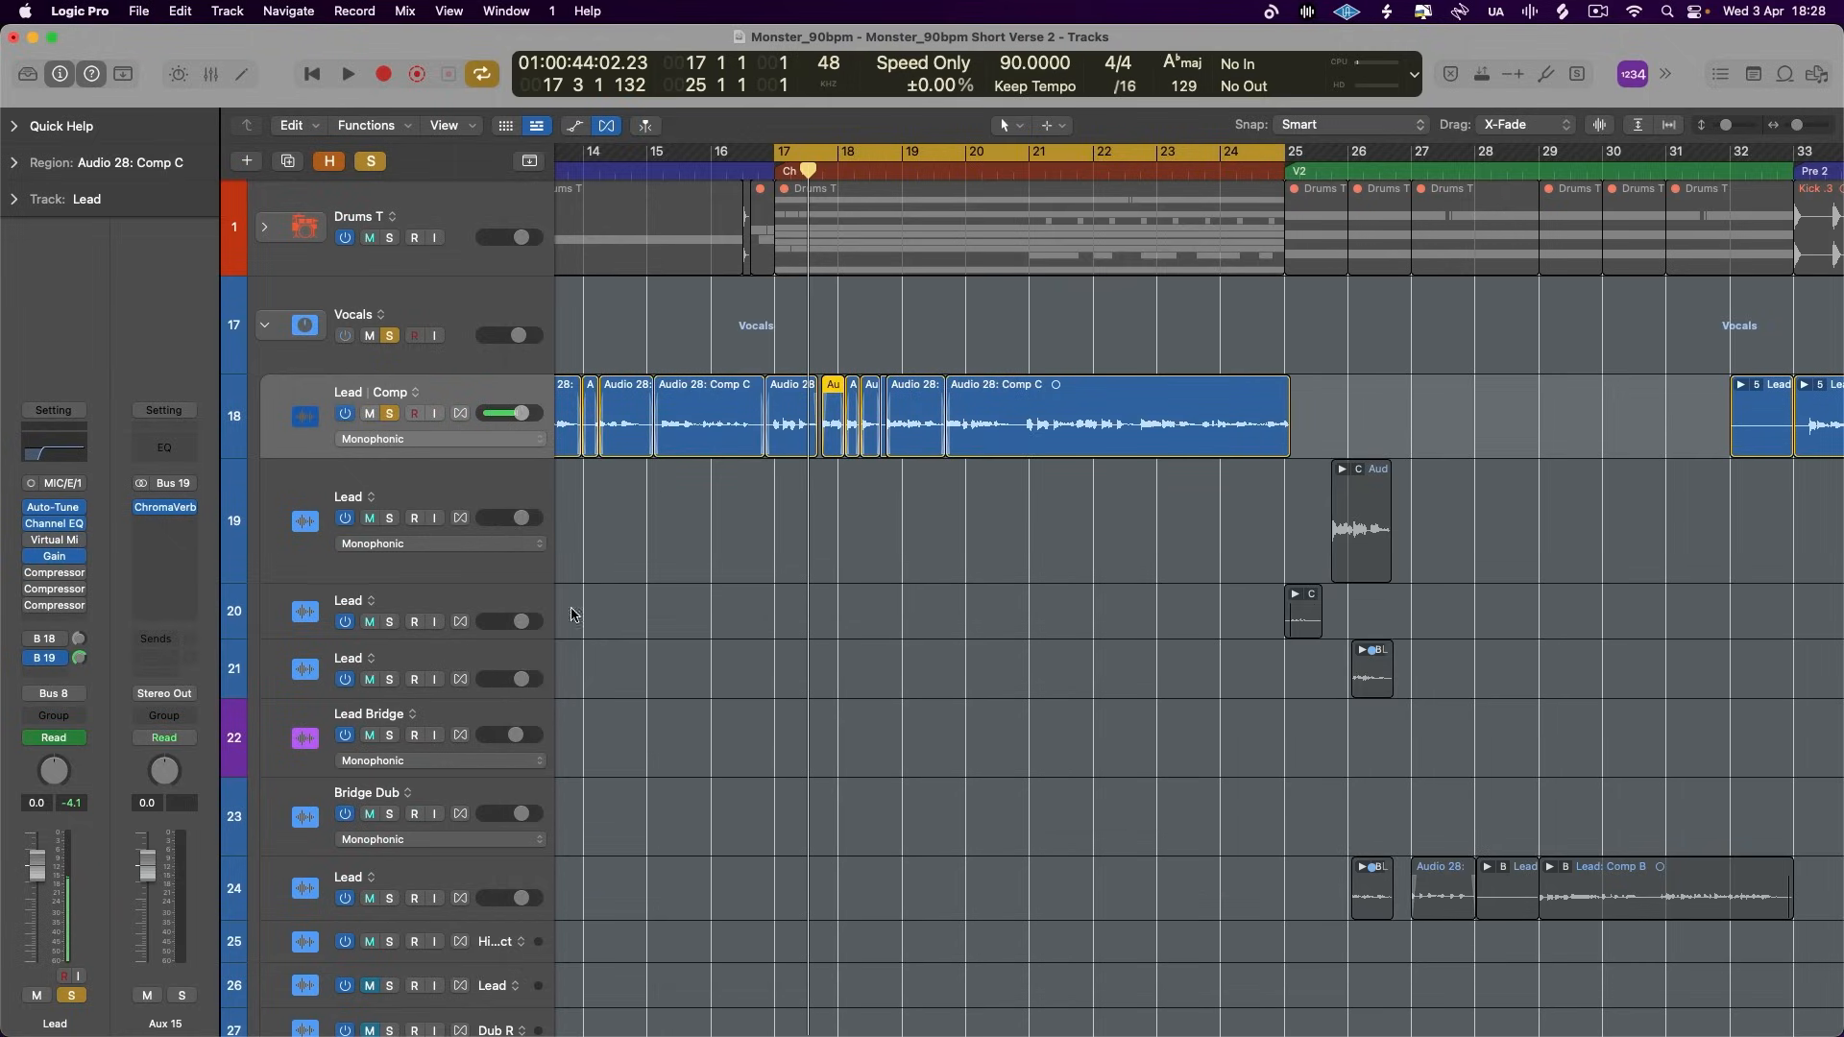
key("space")
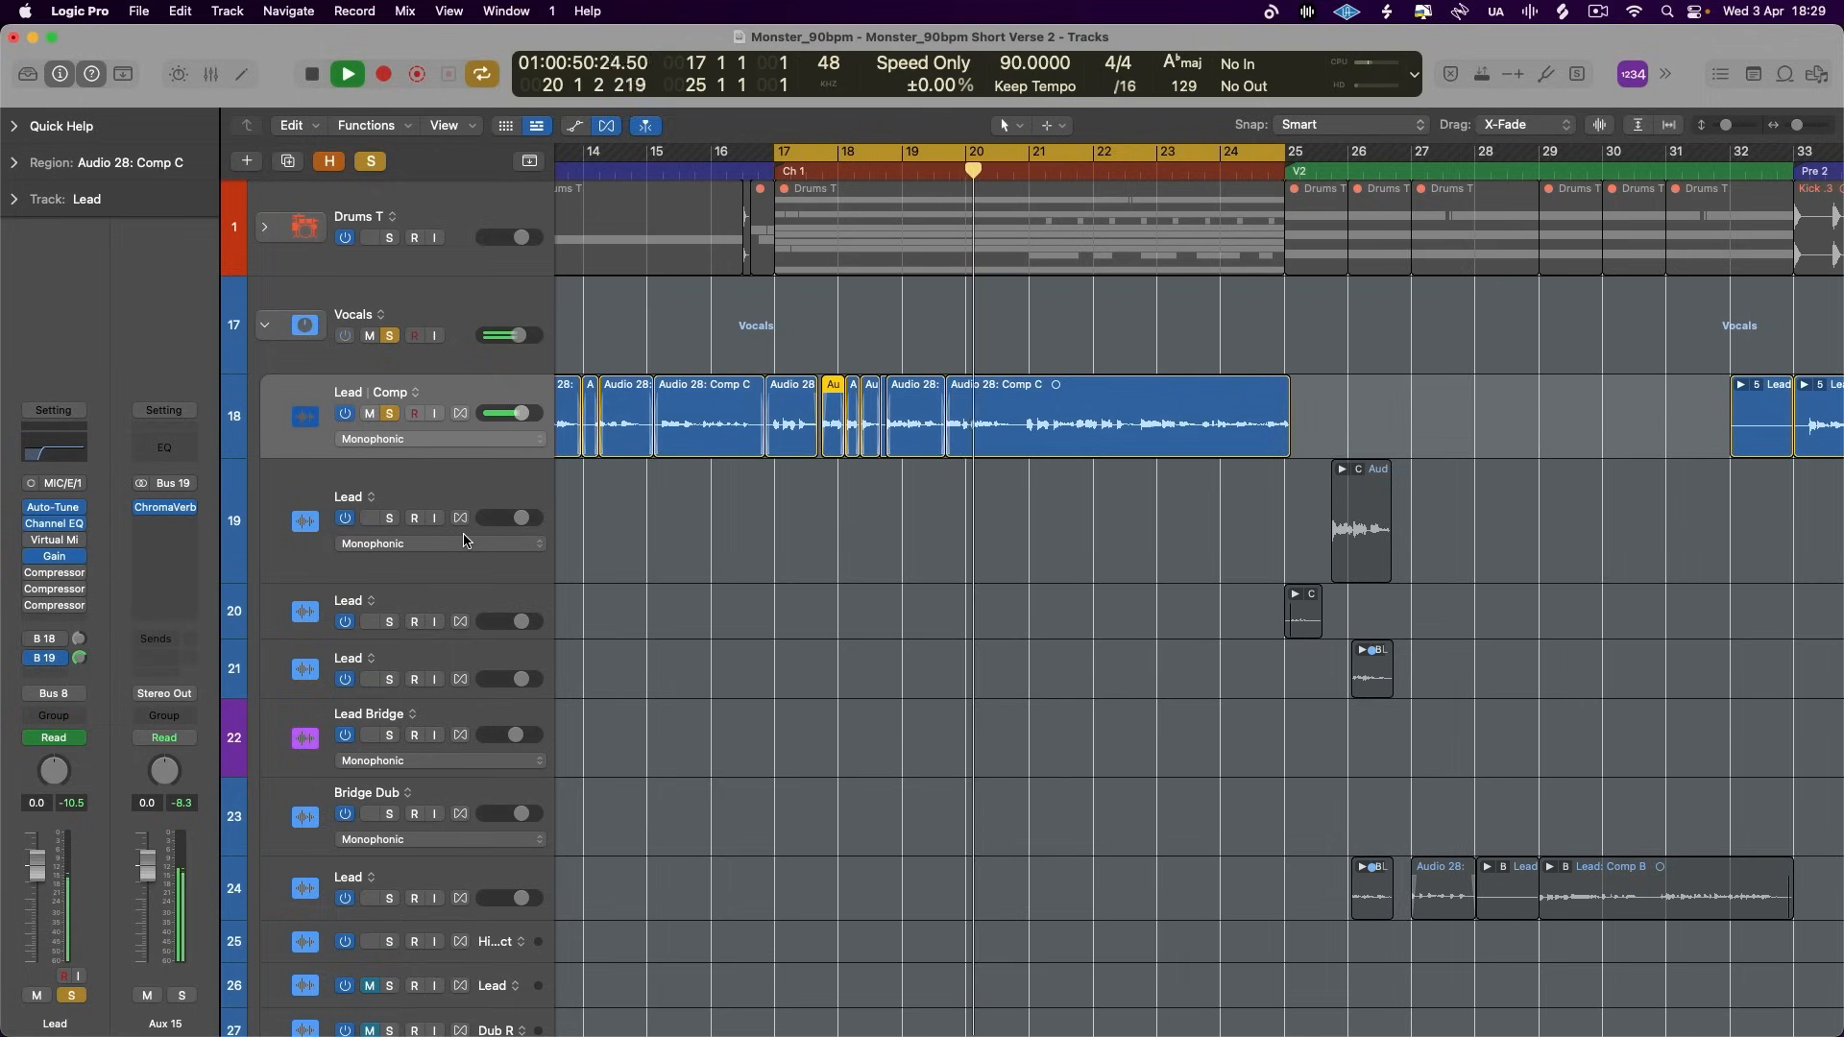
key("space")
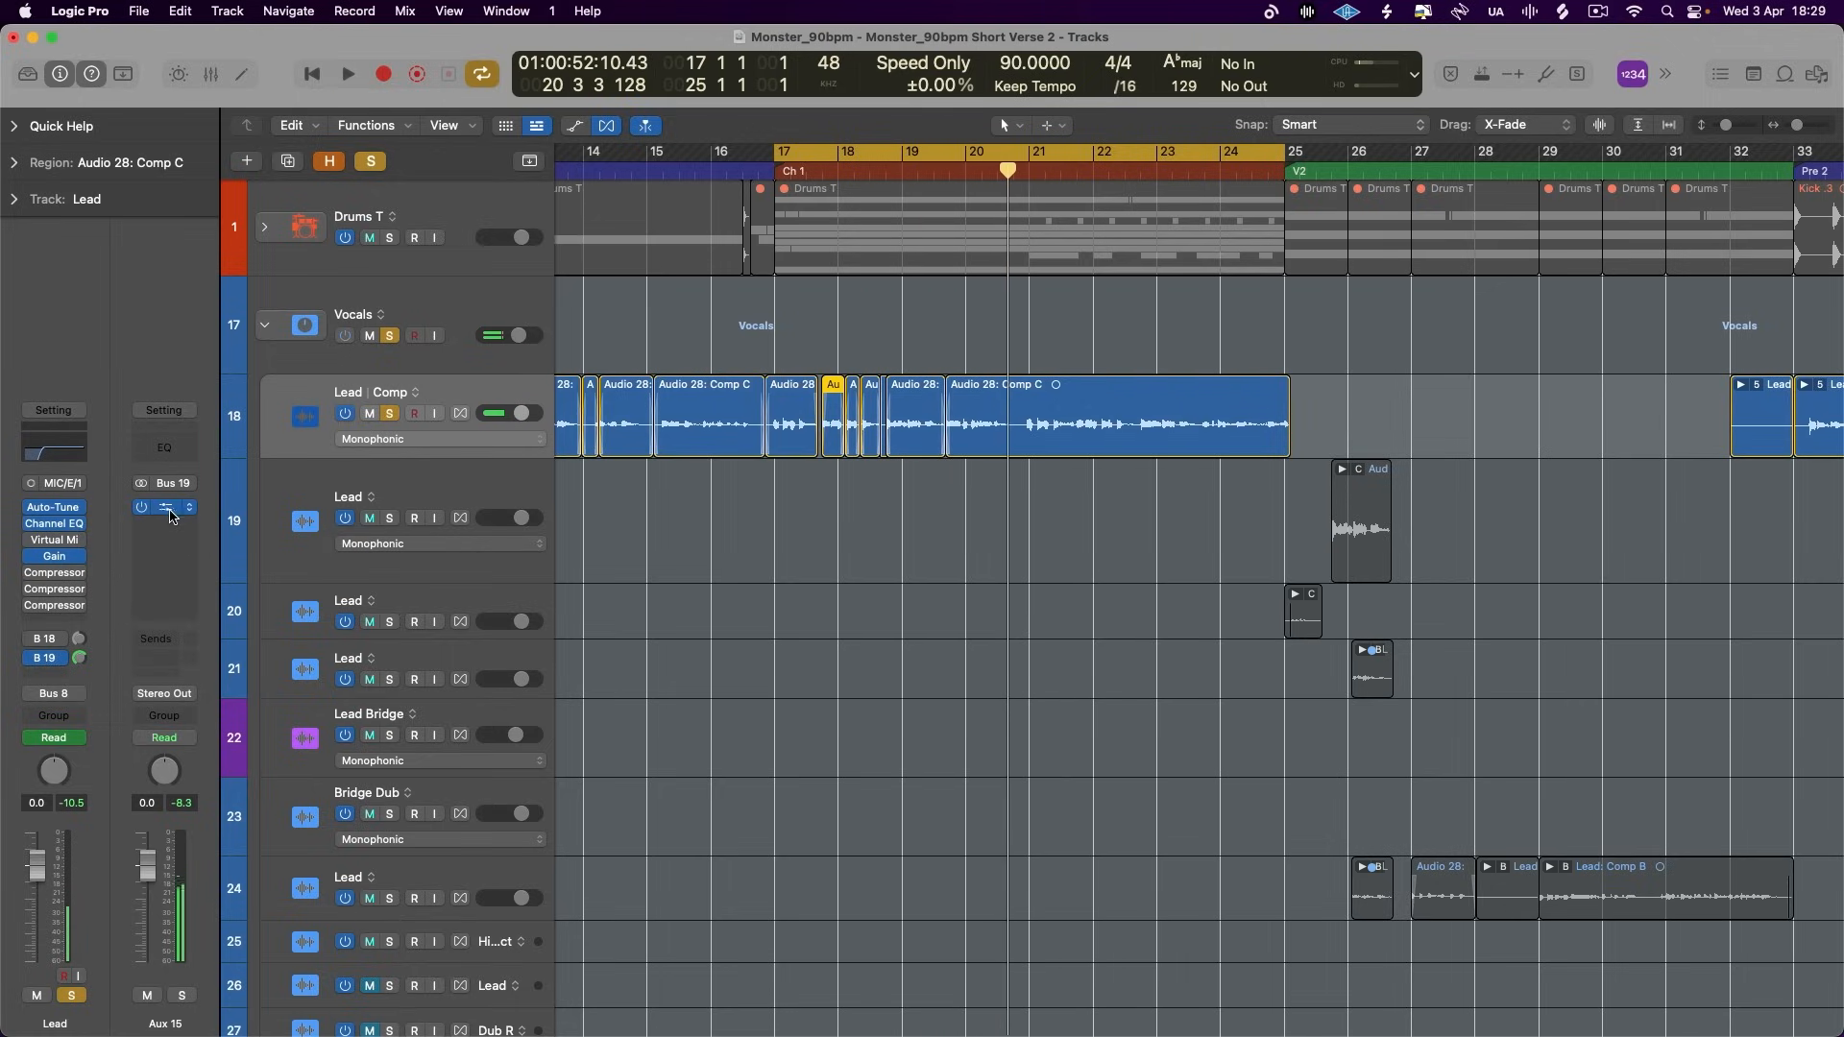
- Shape ChromaVerb's output EQ during playback with a low cut, a dip at about 700 Hz and a high cut at 3900 Hz
left_click(165, 507)
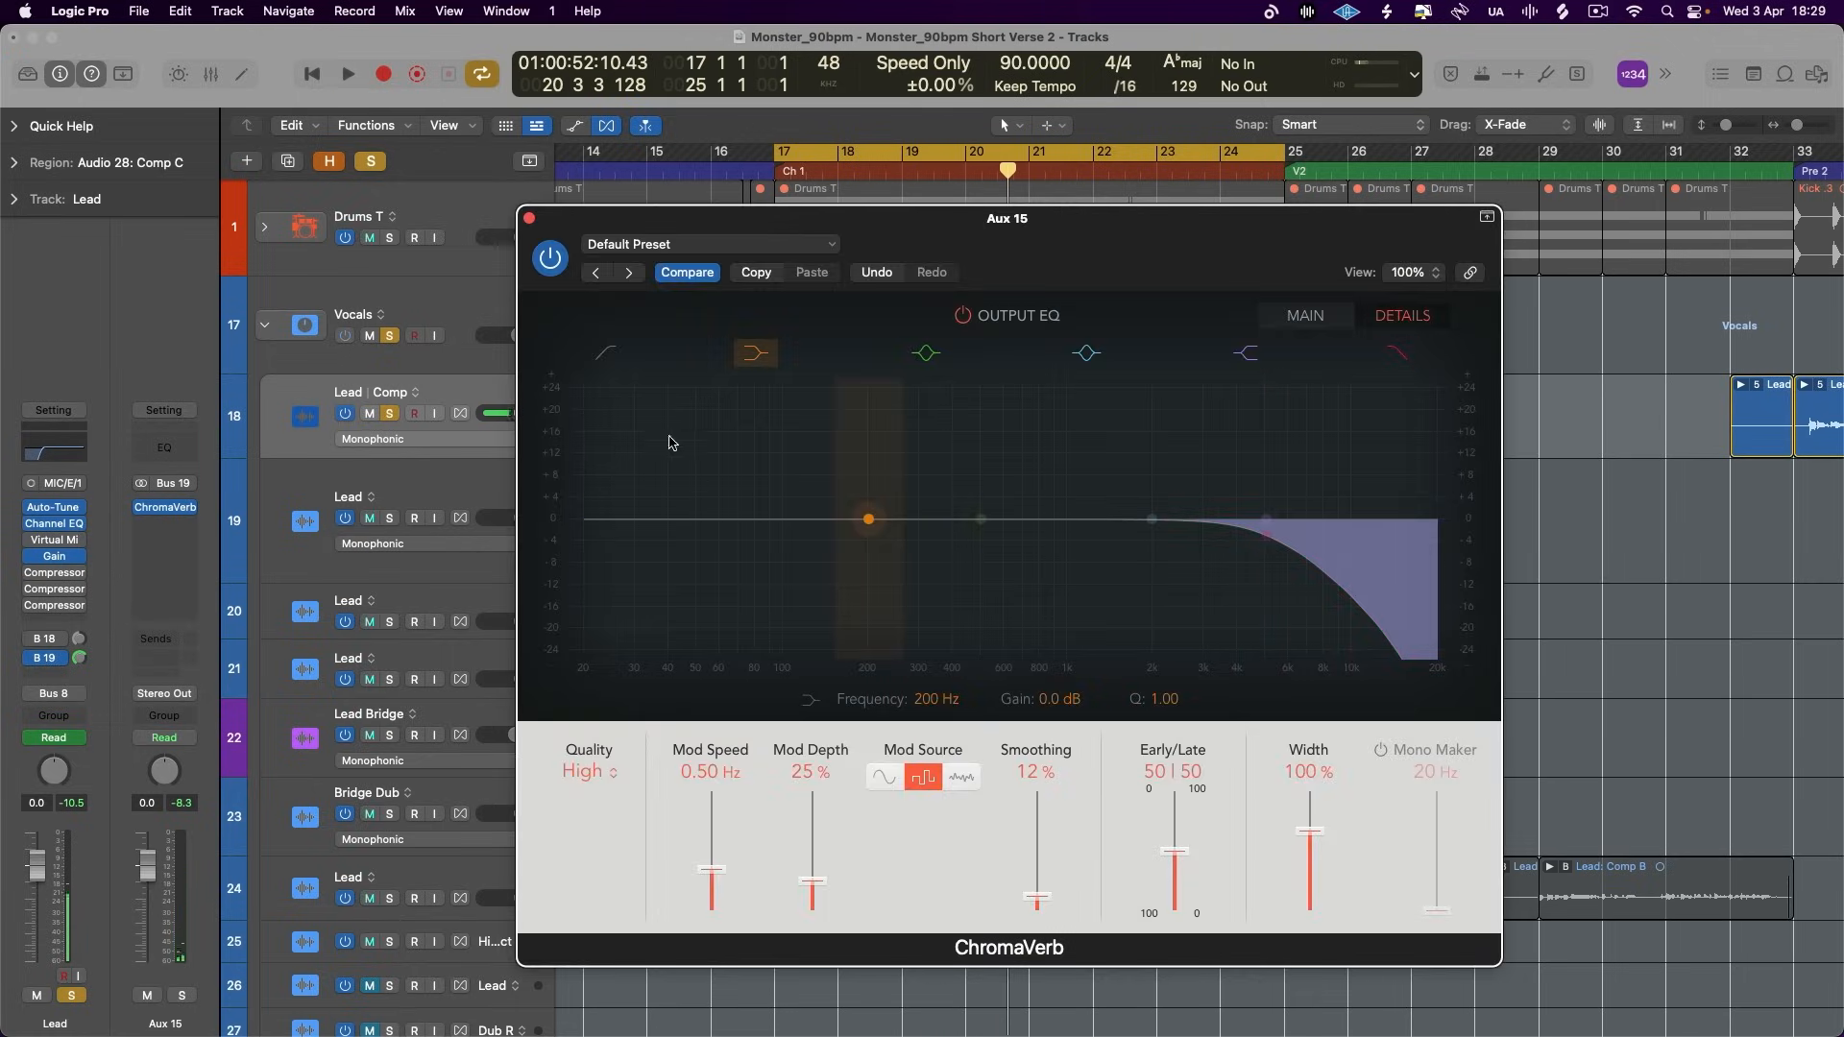
left_click(607, 354)
left_click_drag(585, 520, 857, 535)
key("space")
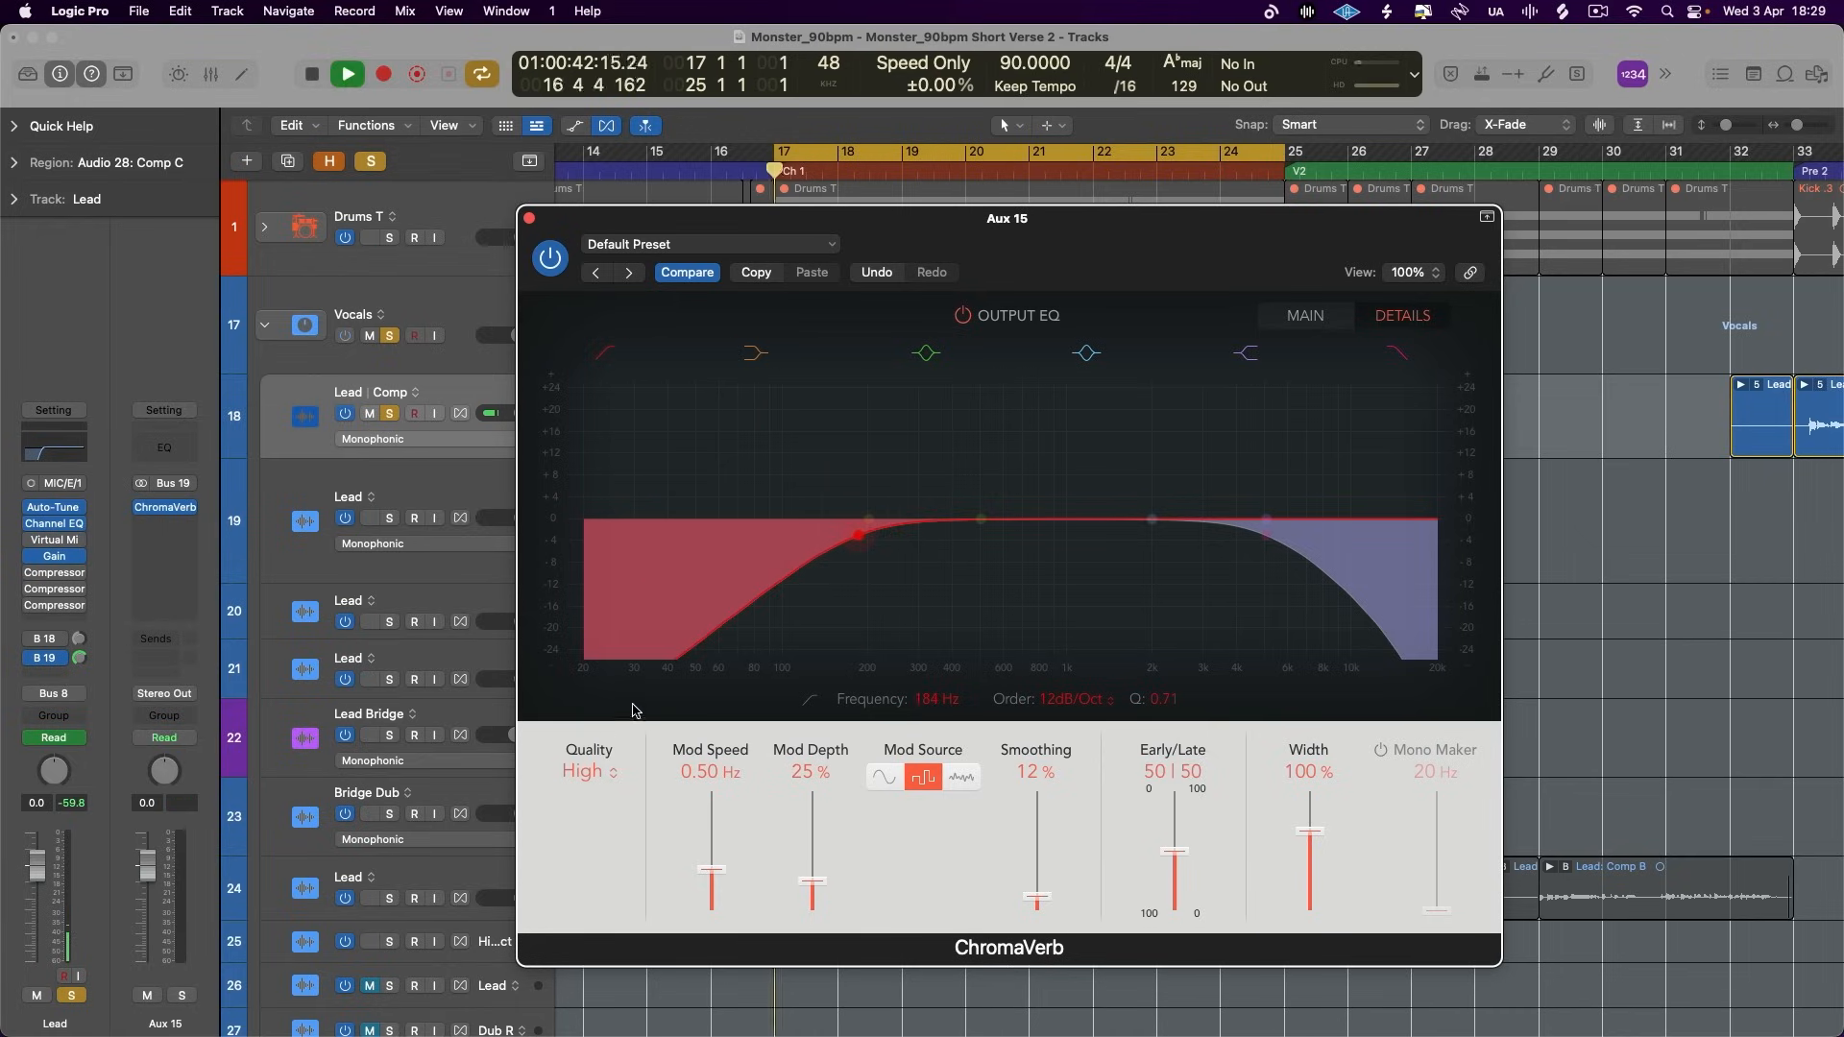
left_click_drag(978, 567, 1031, 593)
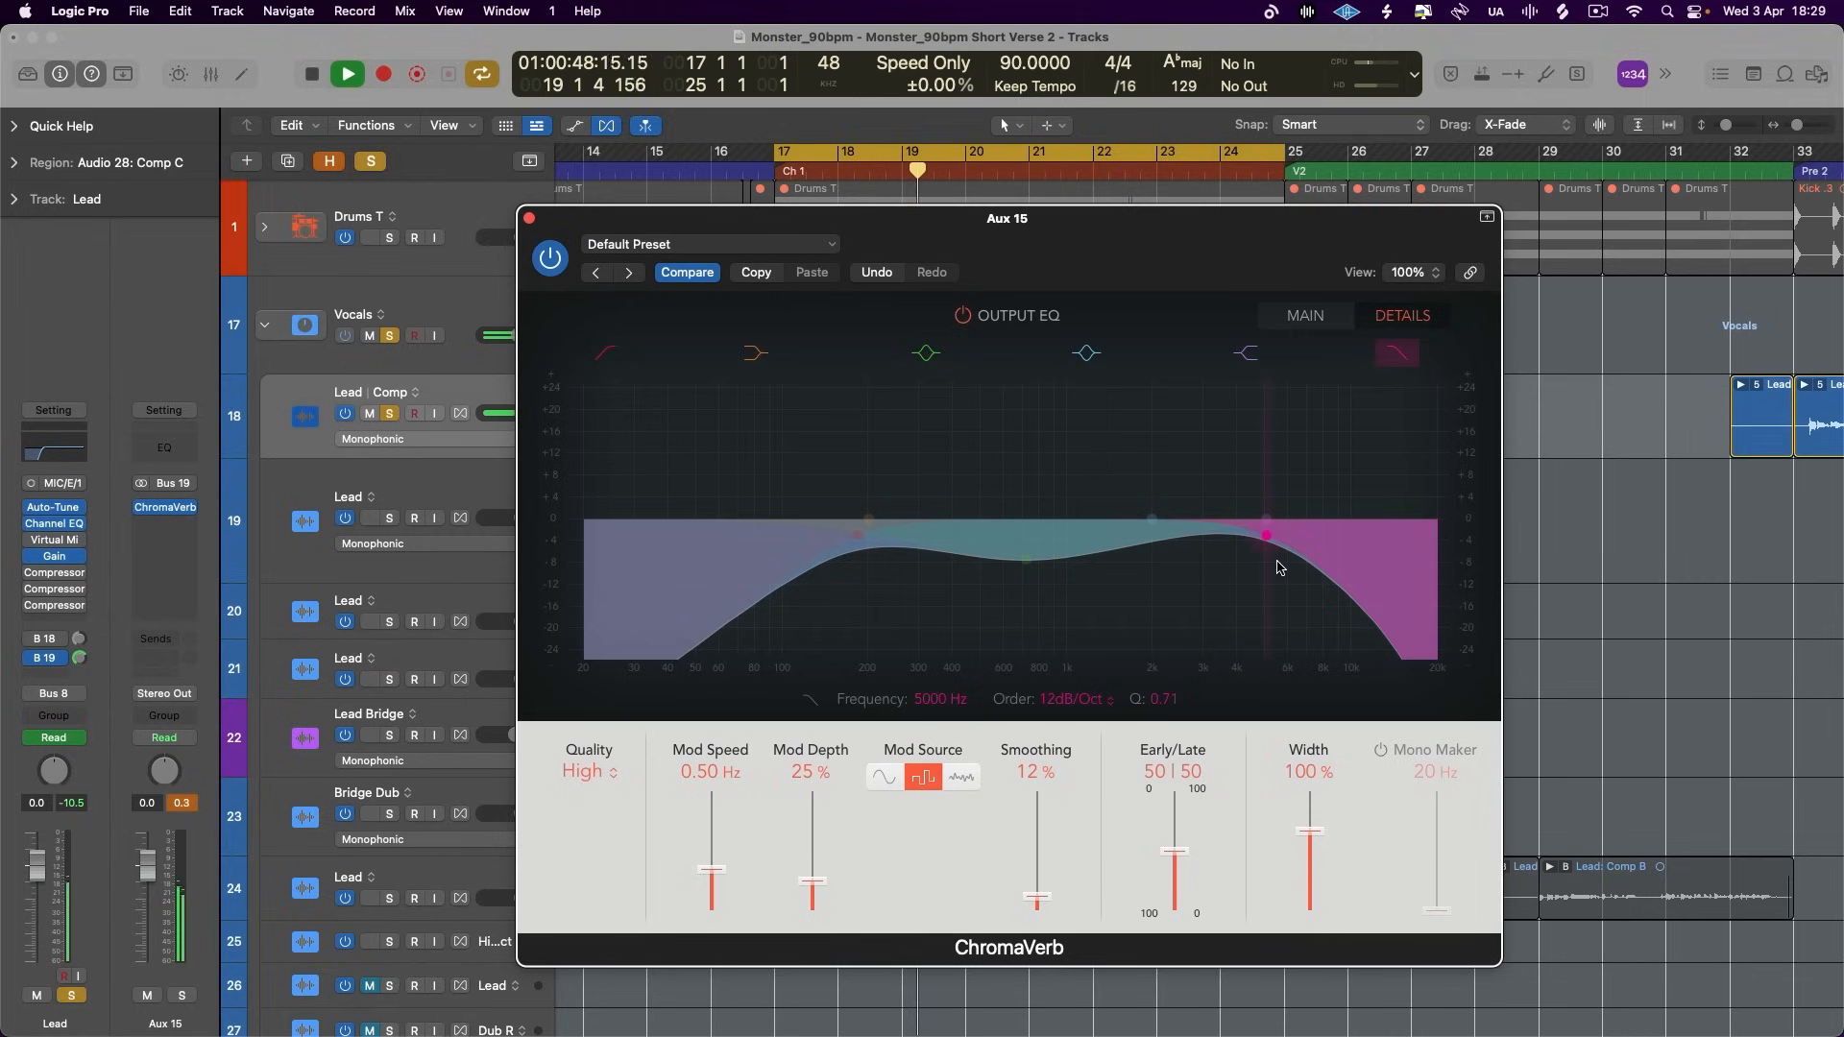
left_click_drag(1276, 561, 1246, 557)
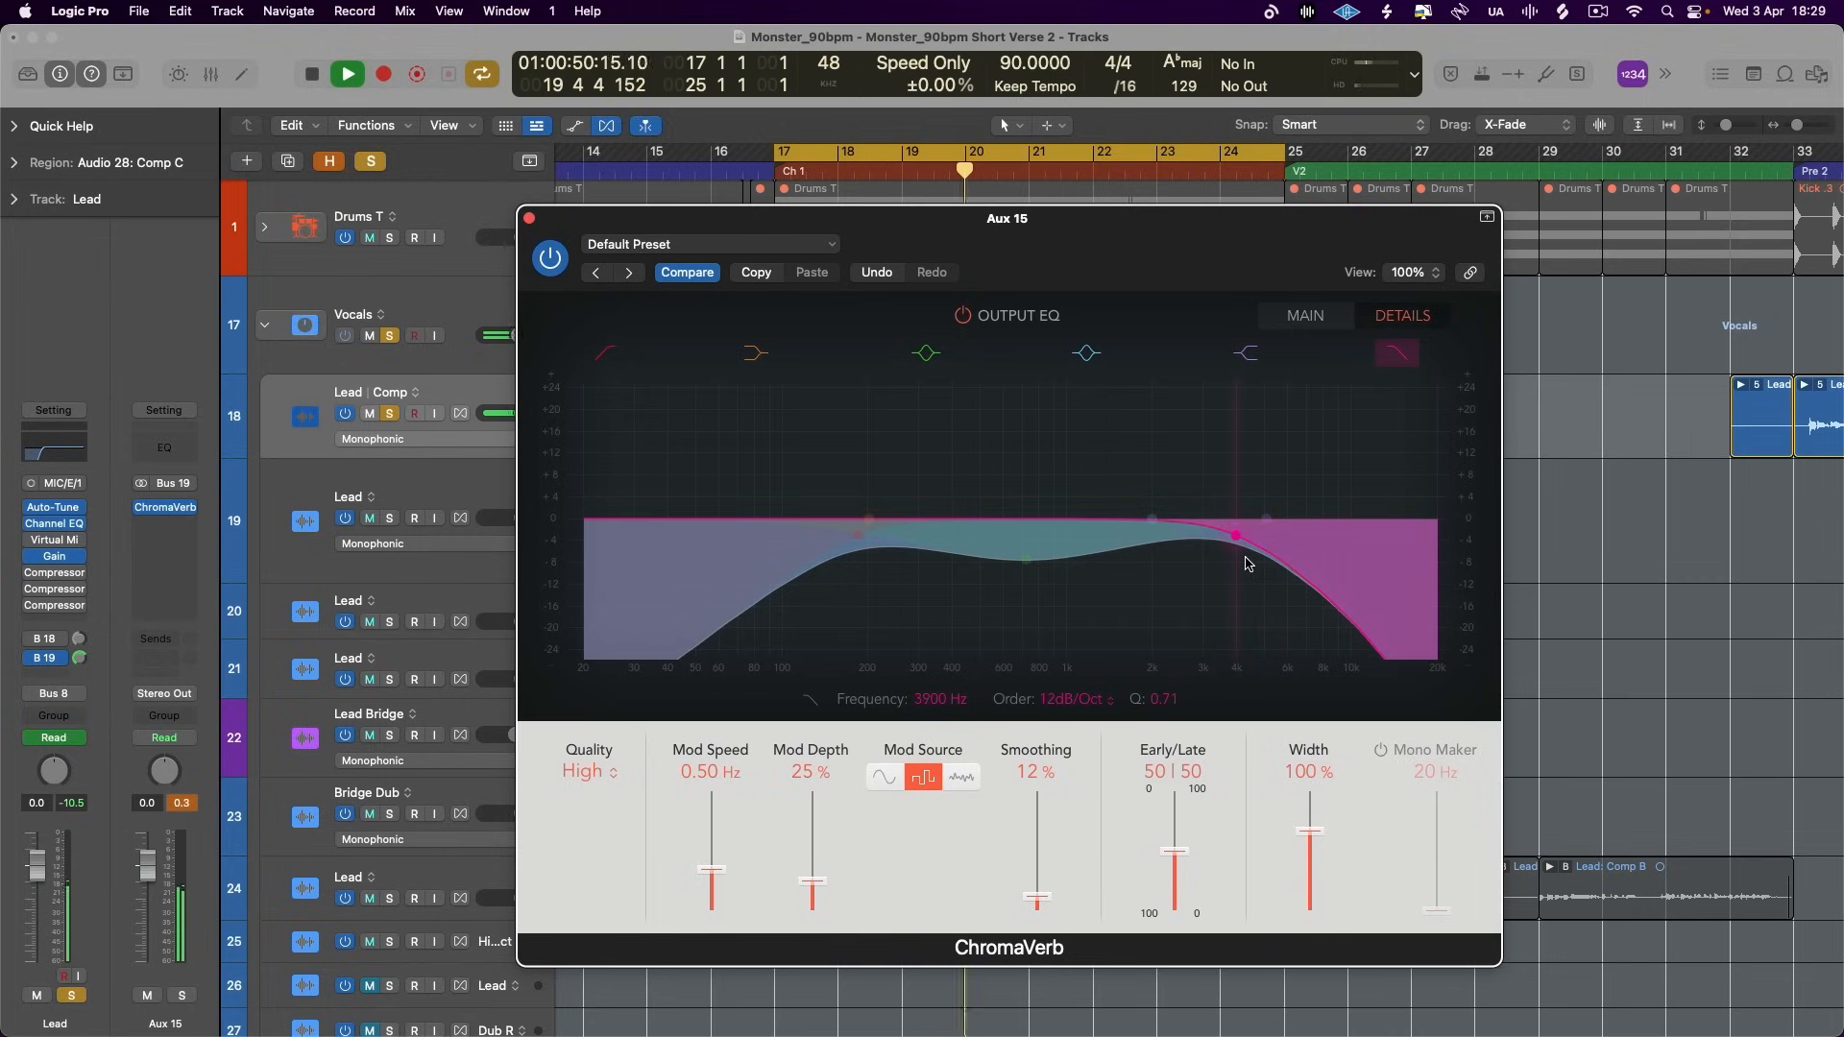
- Raise the output EQ's low cut to about 450 Hz and lower its high shelf to -5.5 dB at 4650 Hz
left_click_drag(842, 590, 939, 605)
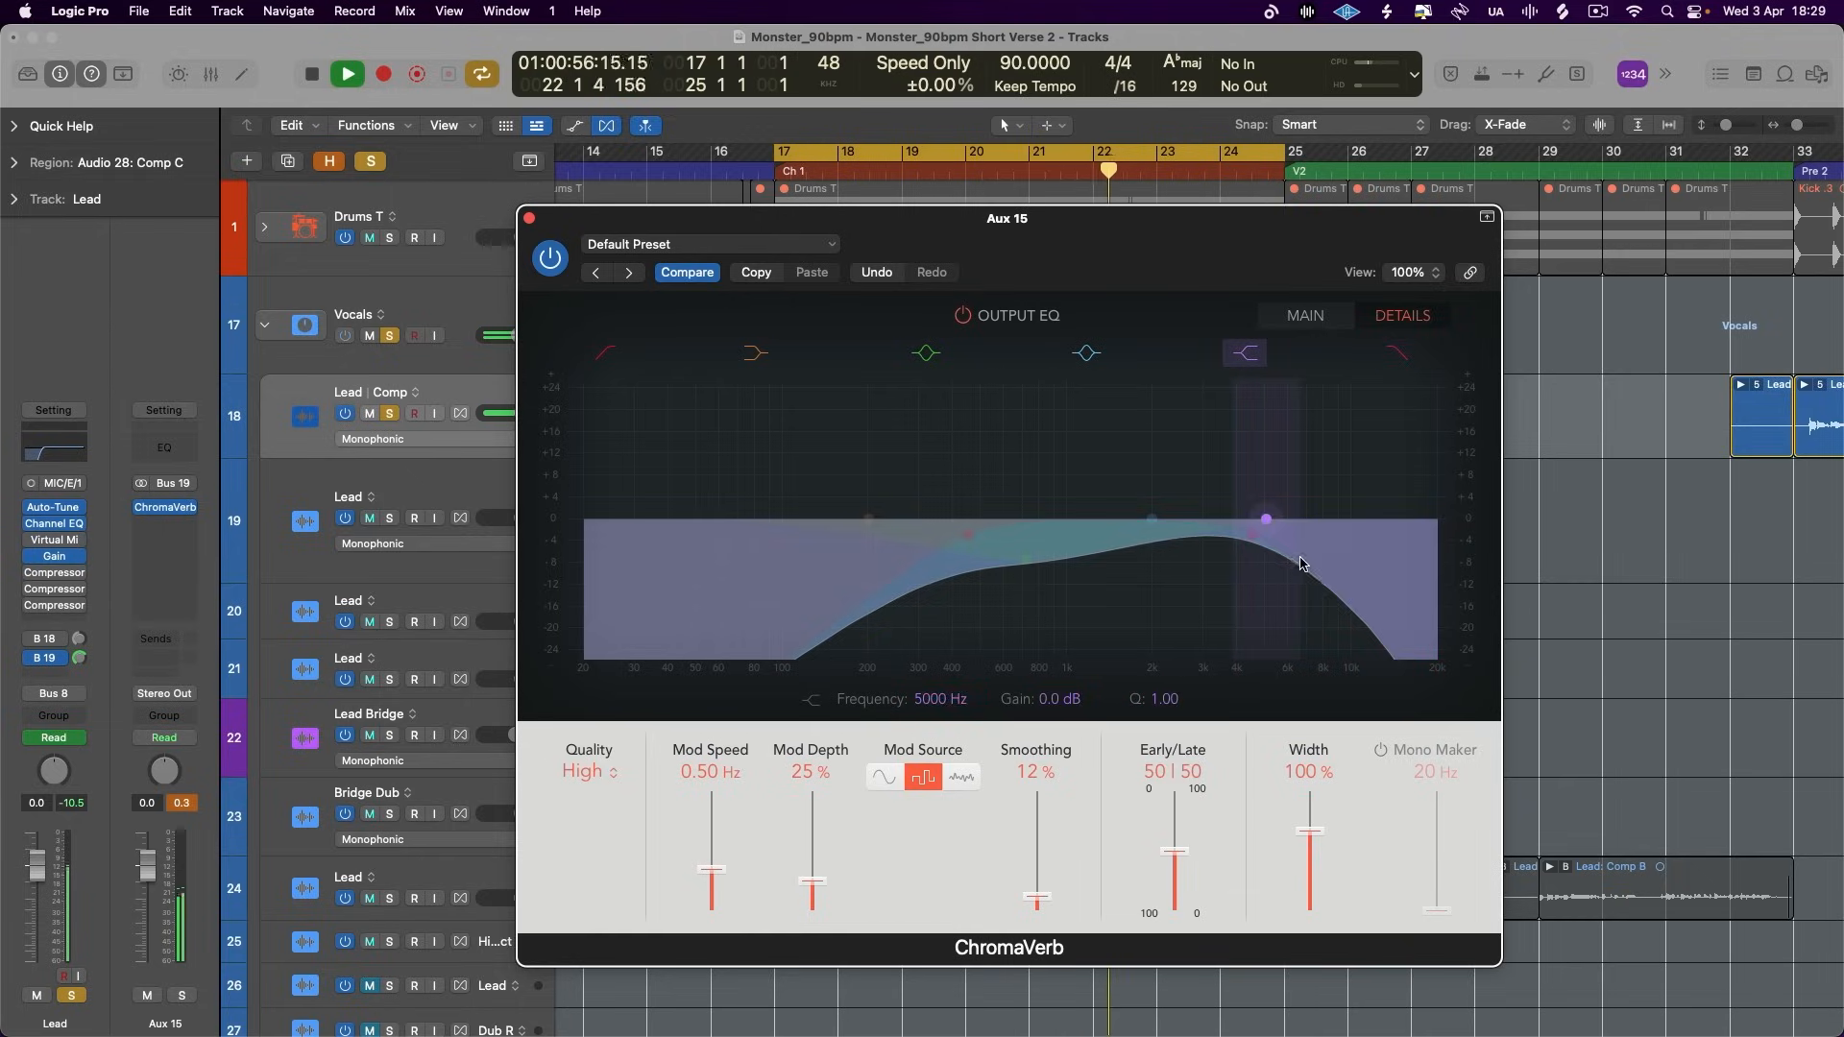
left_click_drag(1273, 553, 1269, 561)
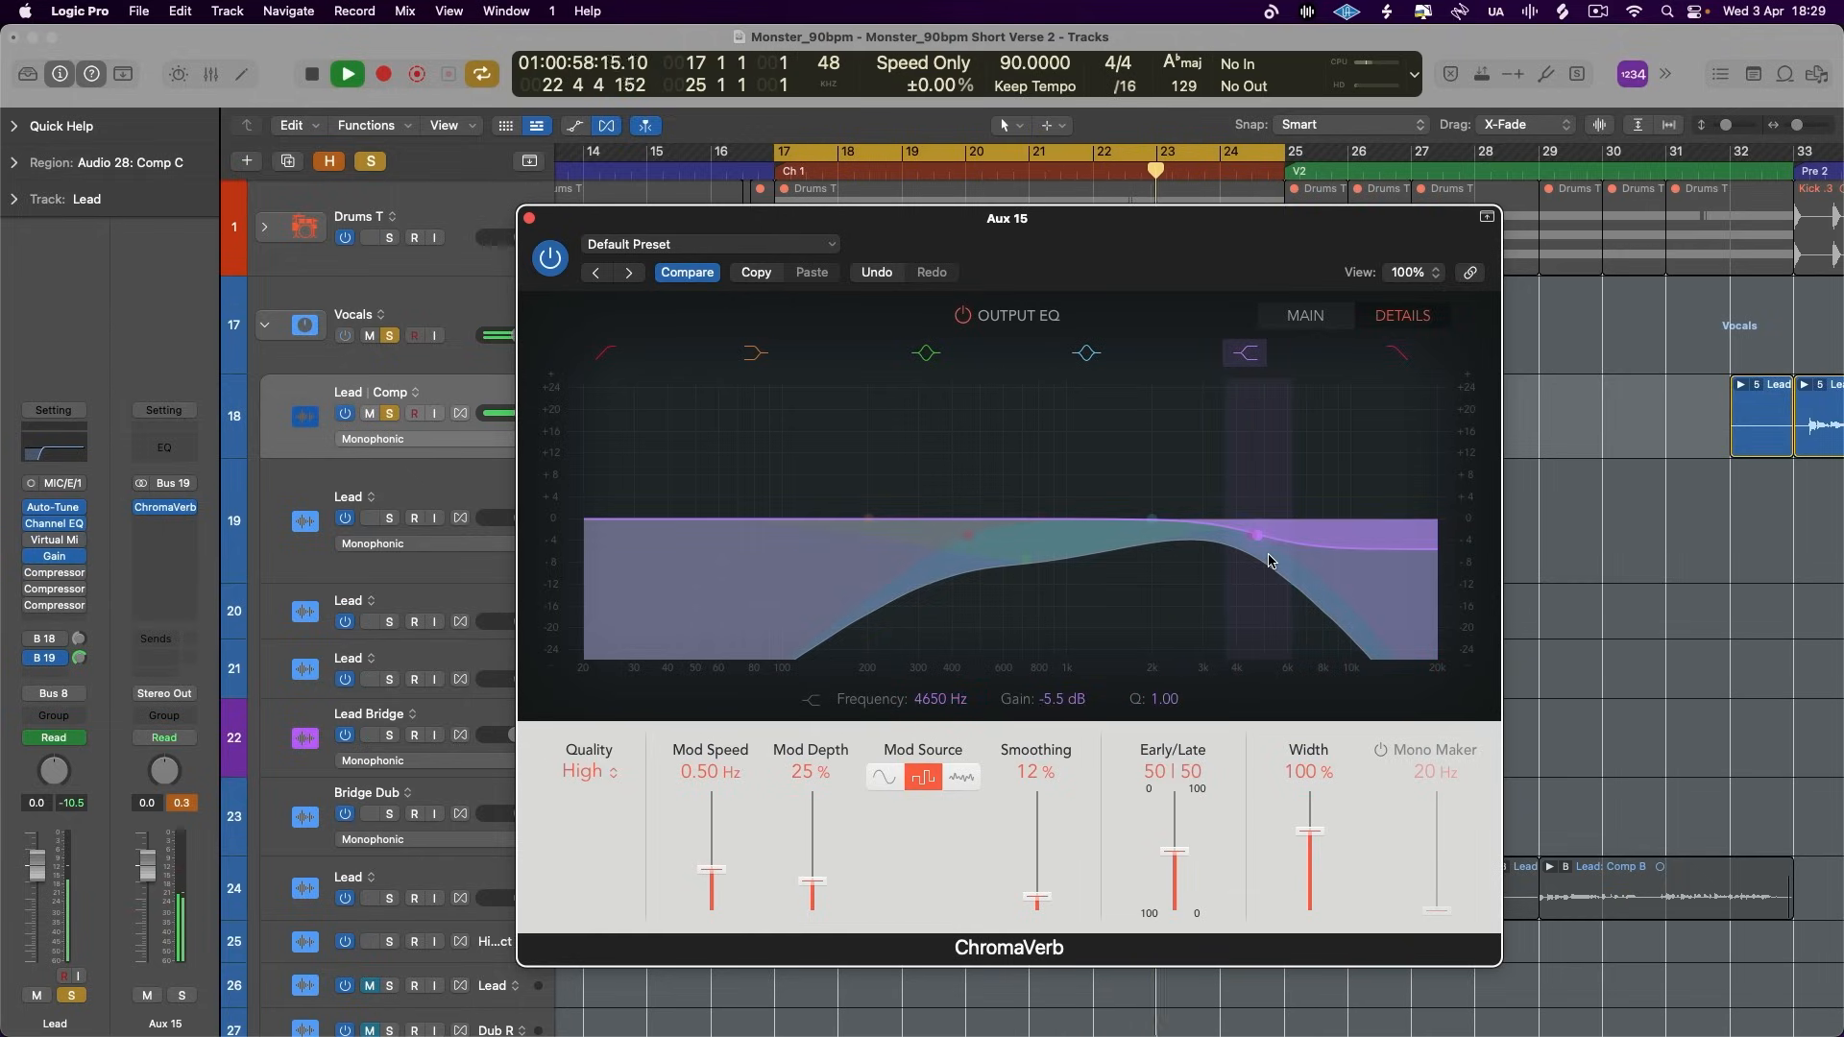
left_click(530, 219)
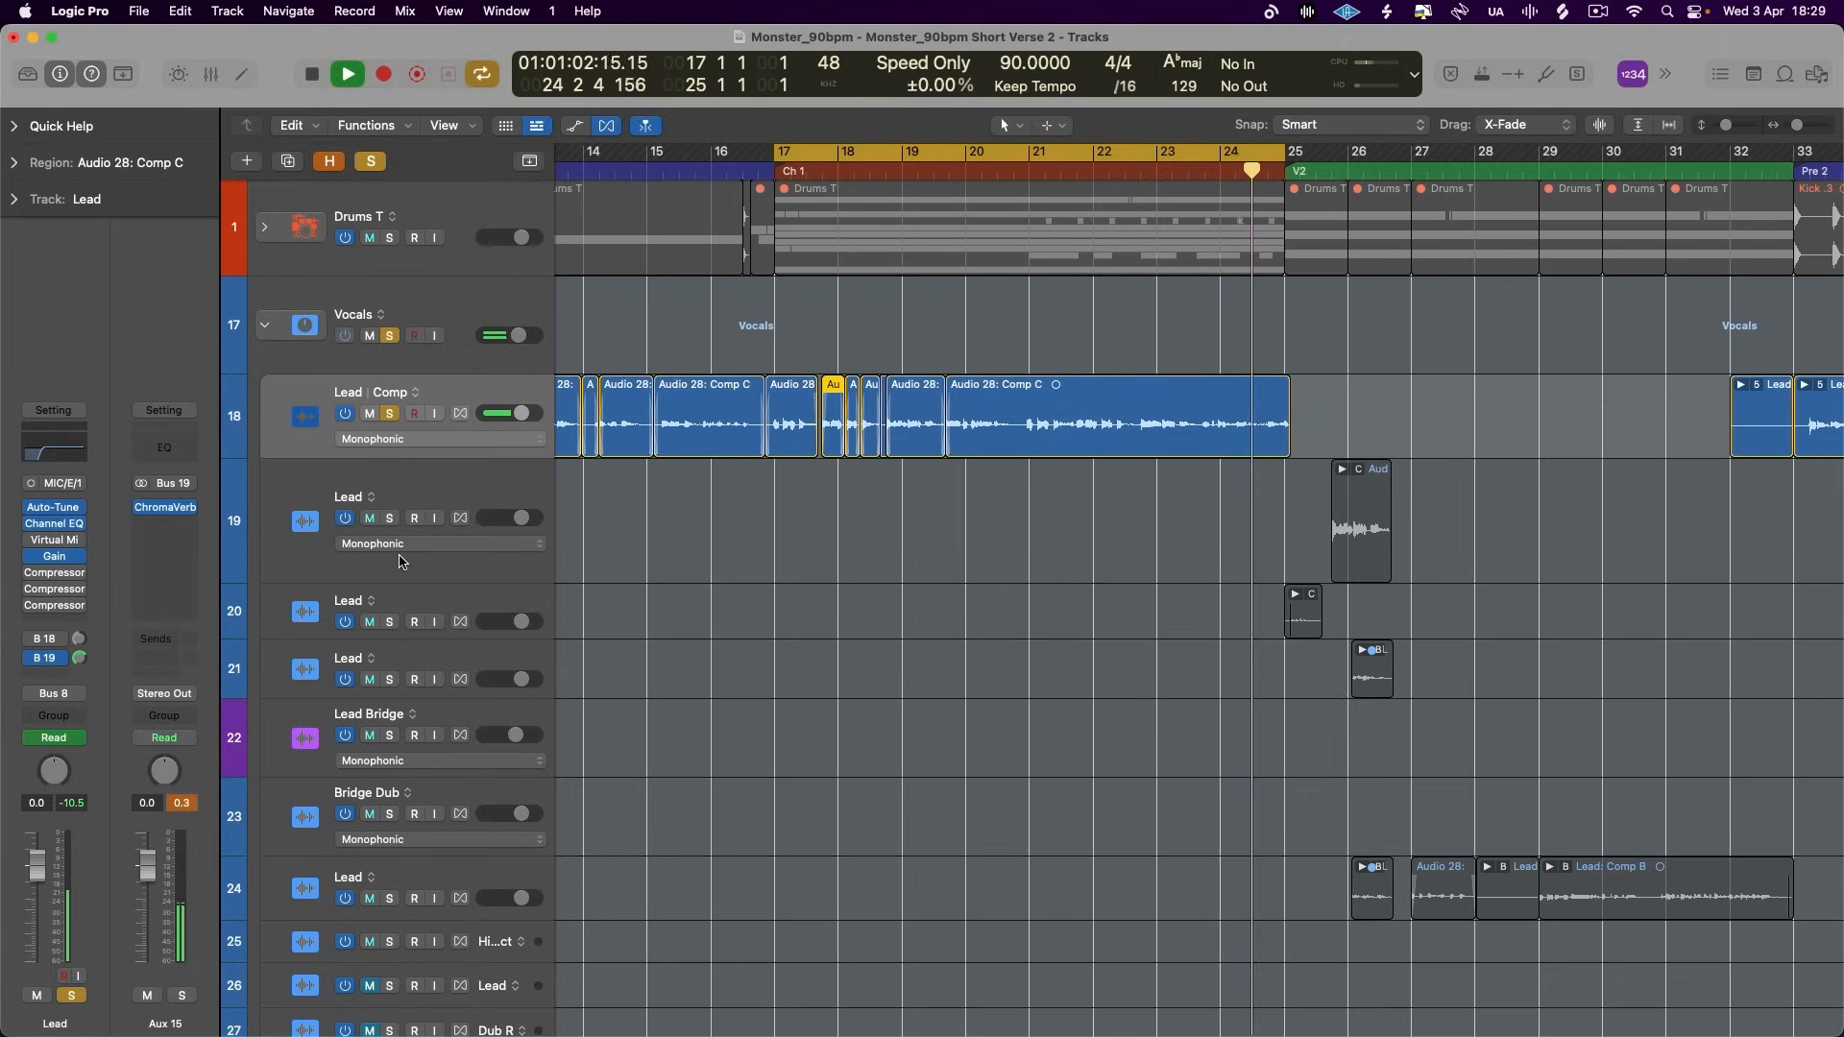
key("space")
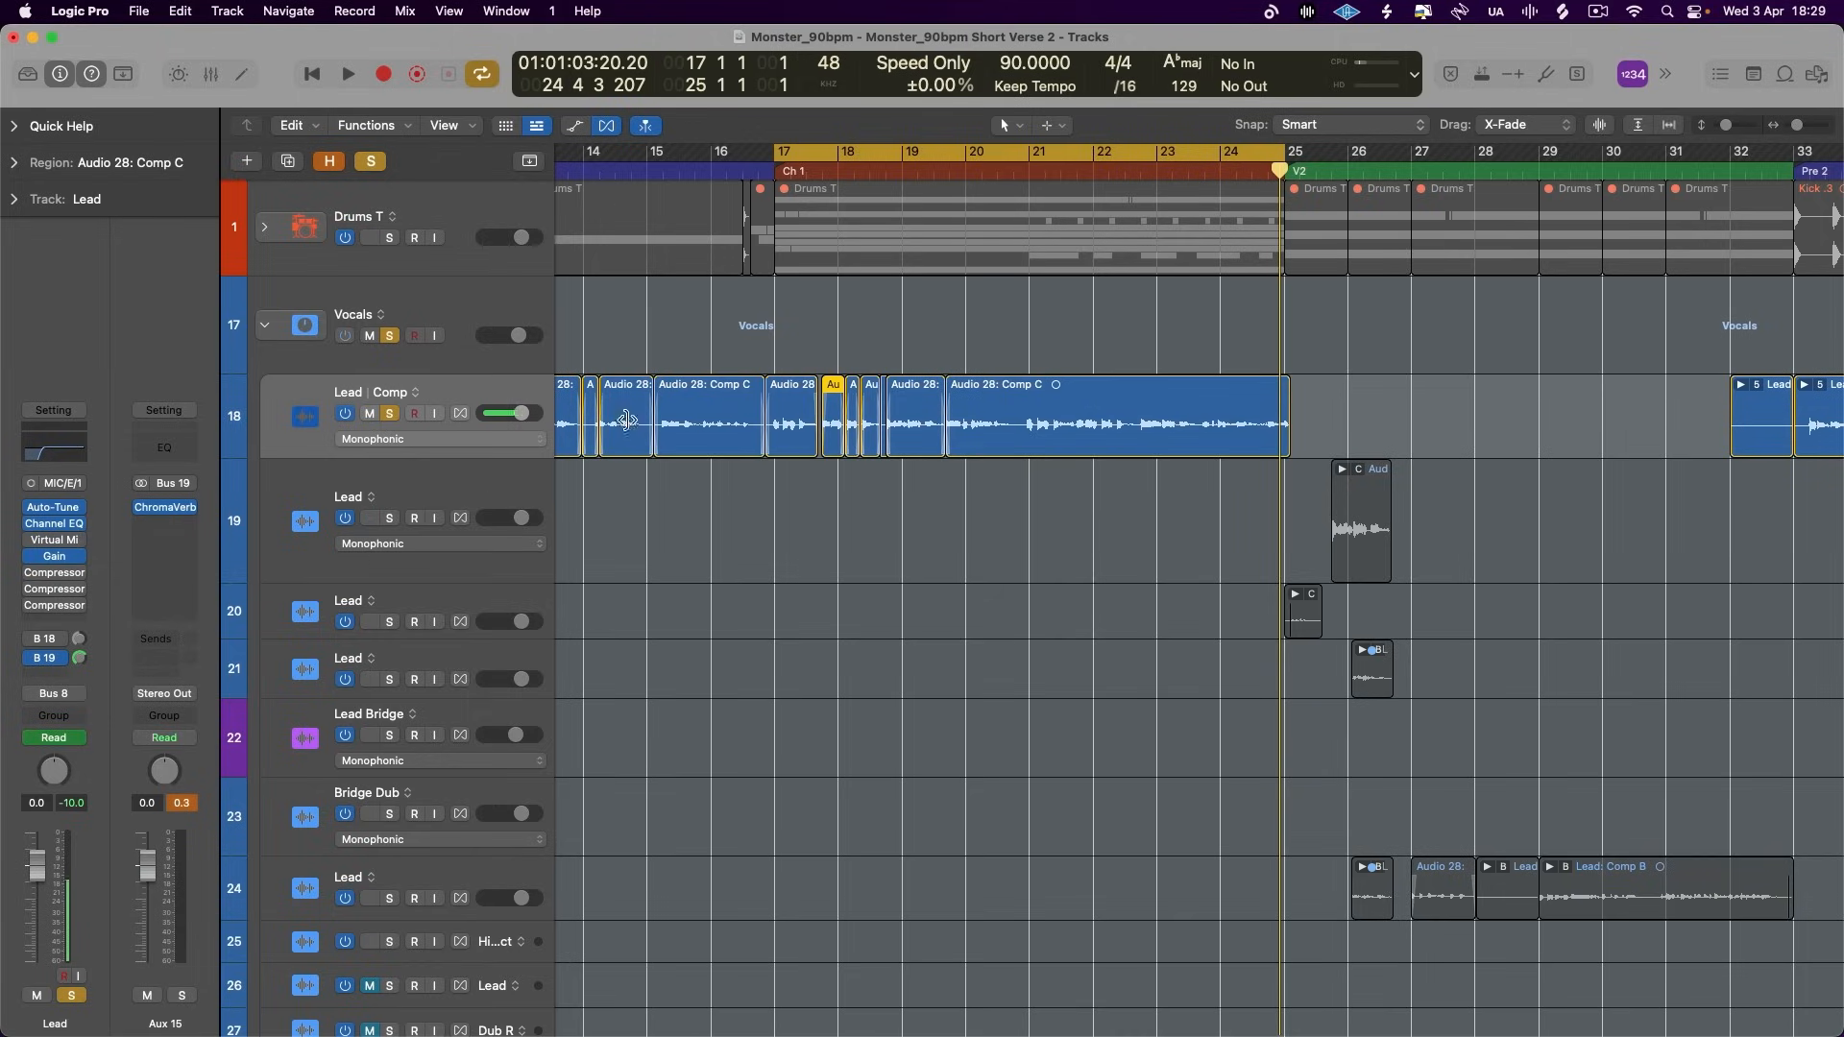
- Examine the Lead comp regions and the gaps between vocal phrases throughout Chorus 1
key("super+Right")
key("super+Right")
key("super+Right")
key("super+Right")
key("super+Right")
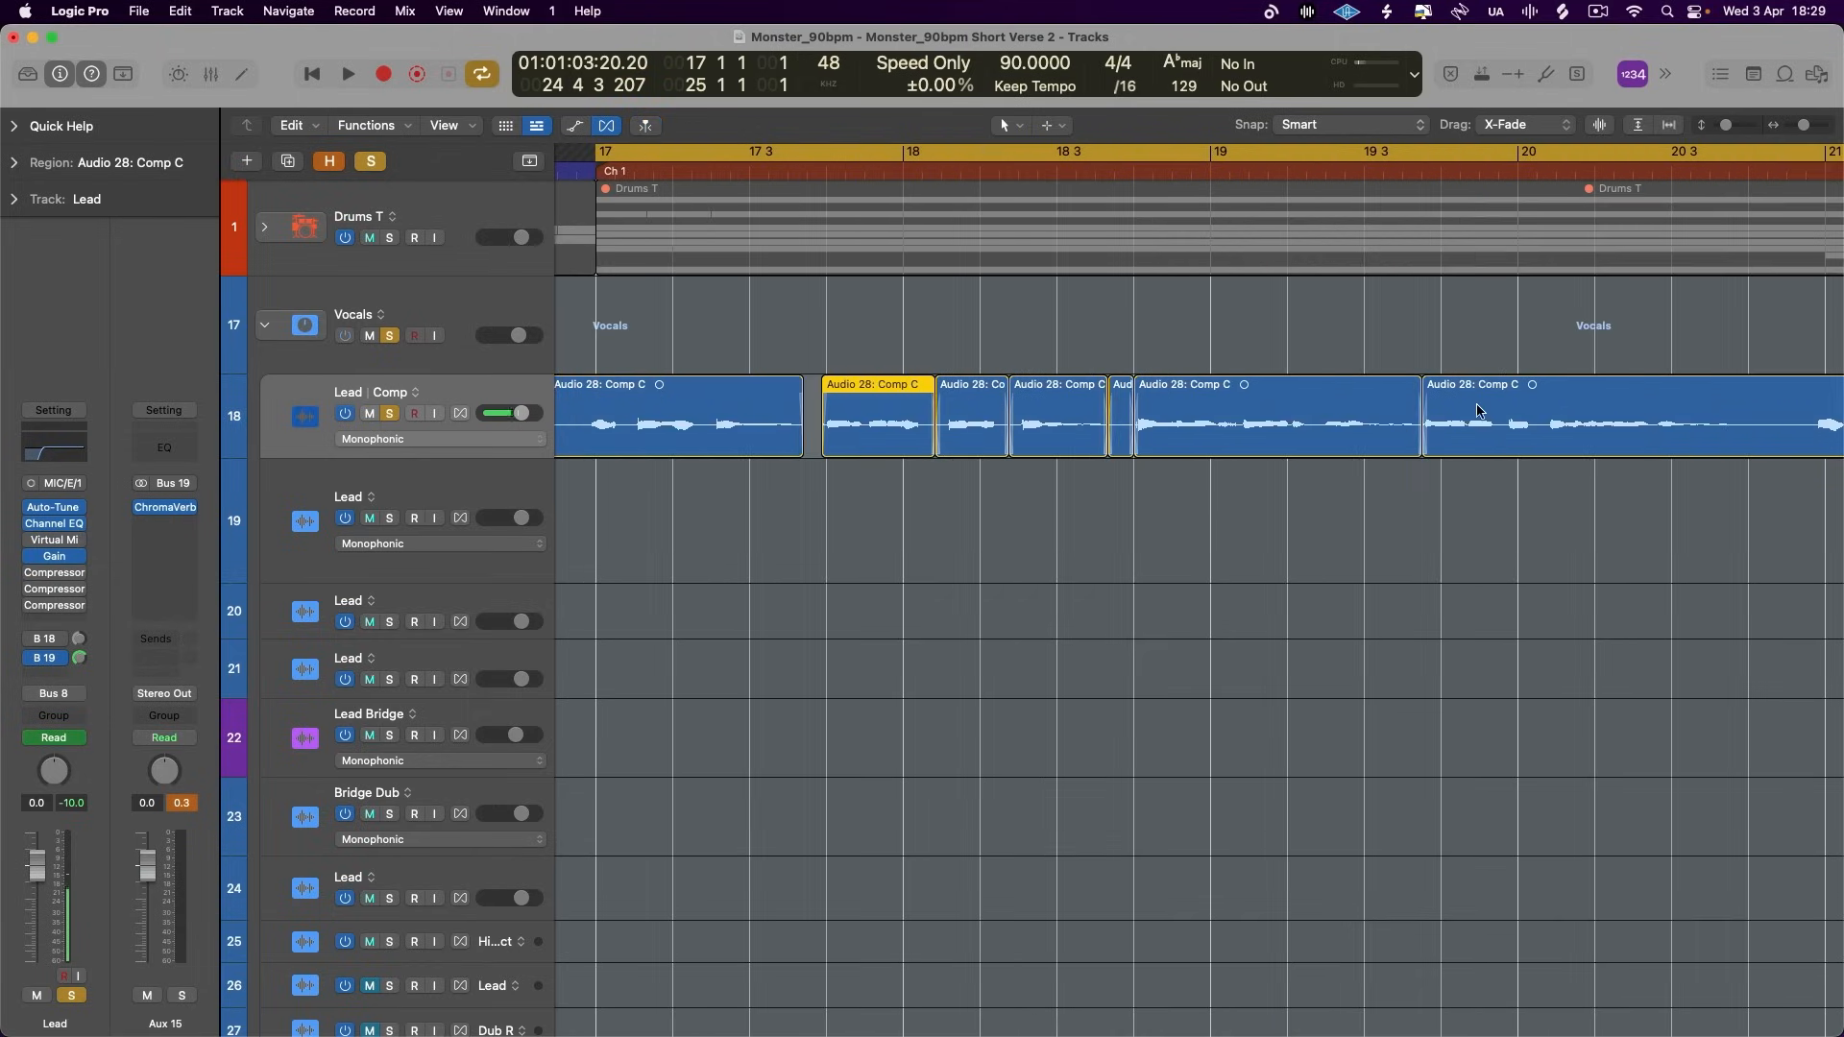
scroll(1431, 432, "right", 5)
scroll(1371, 561, "right", 3)
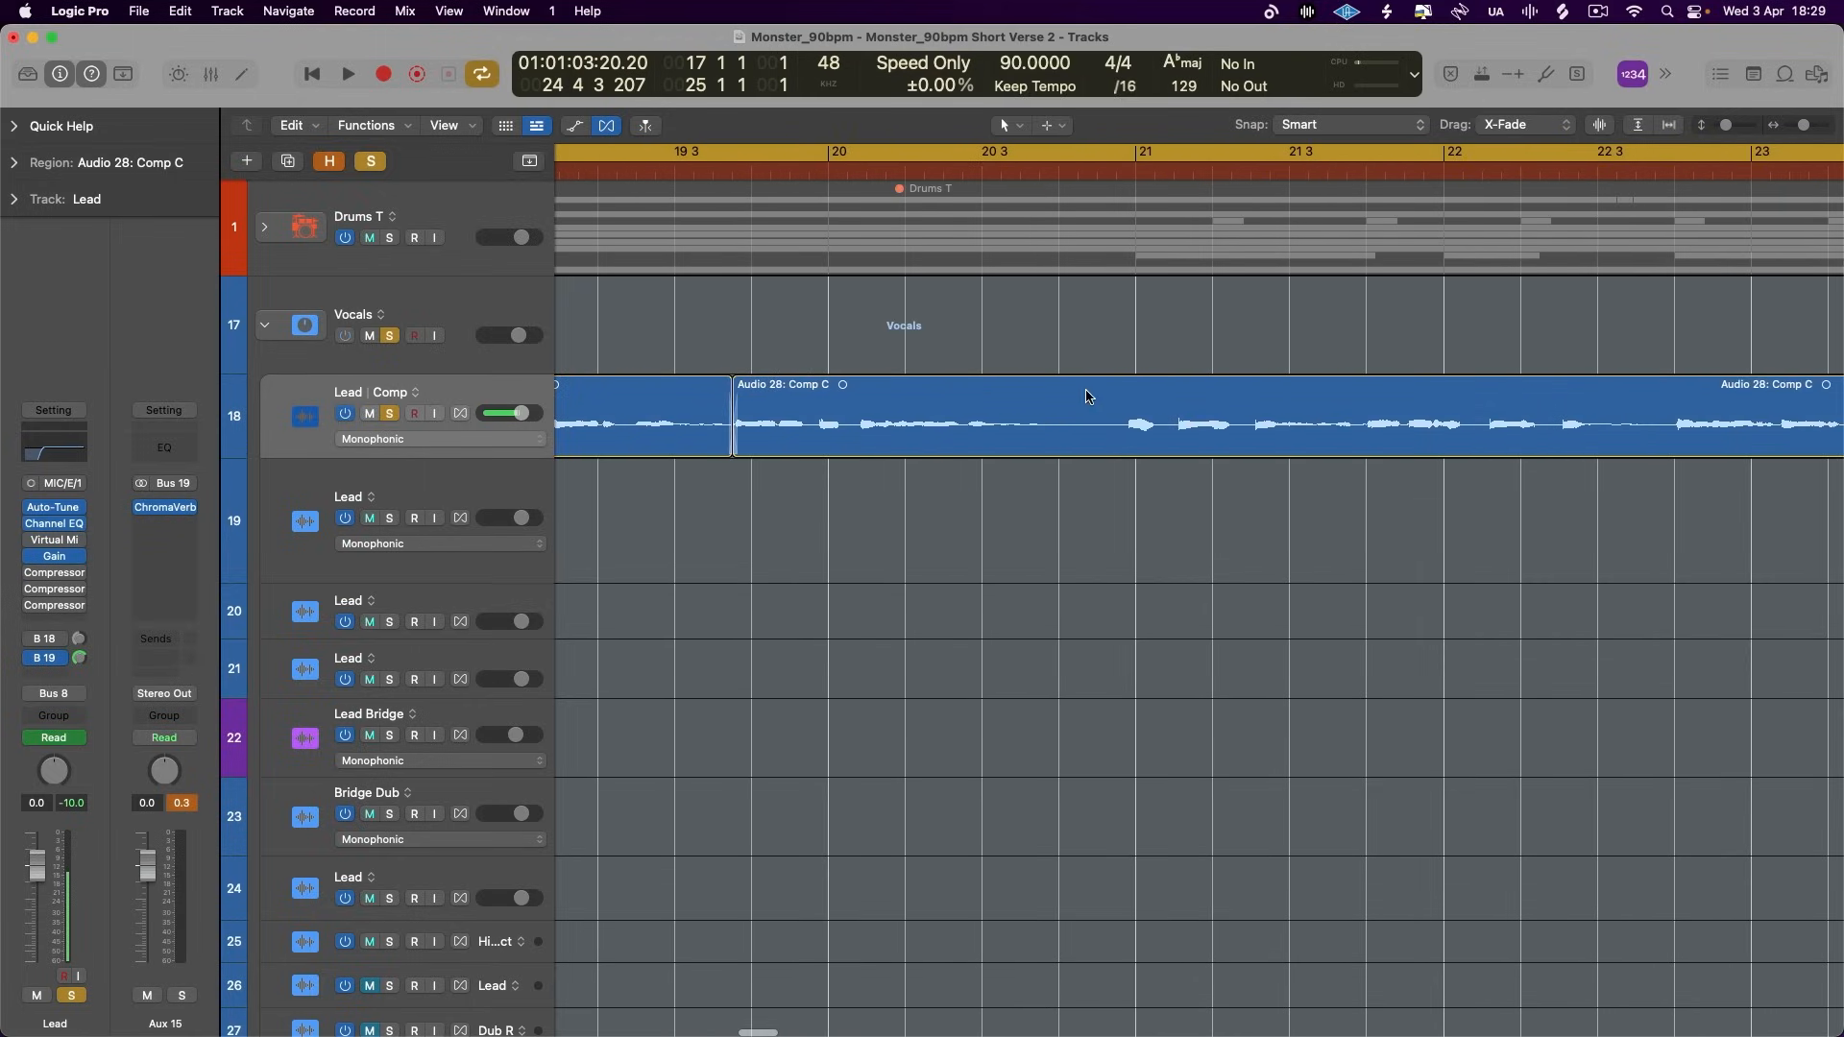
key("super+Left")
key("super+Left")
key("super+Left")
key("super+Left")
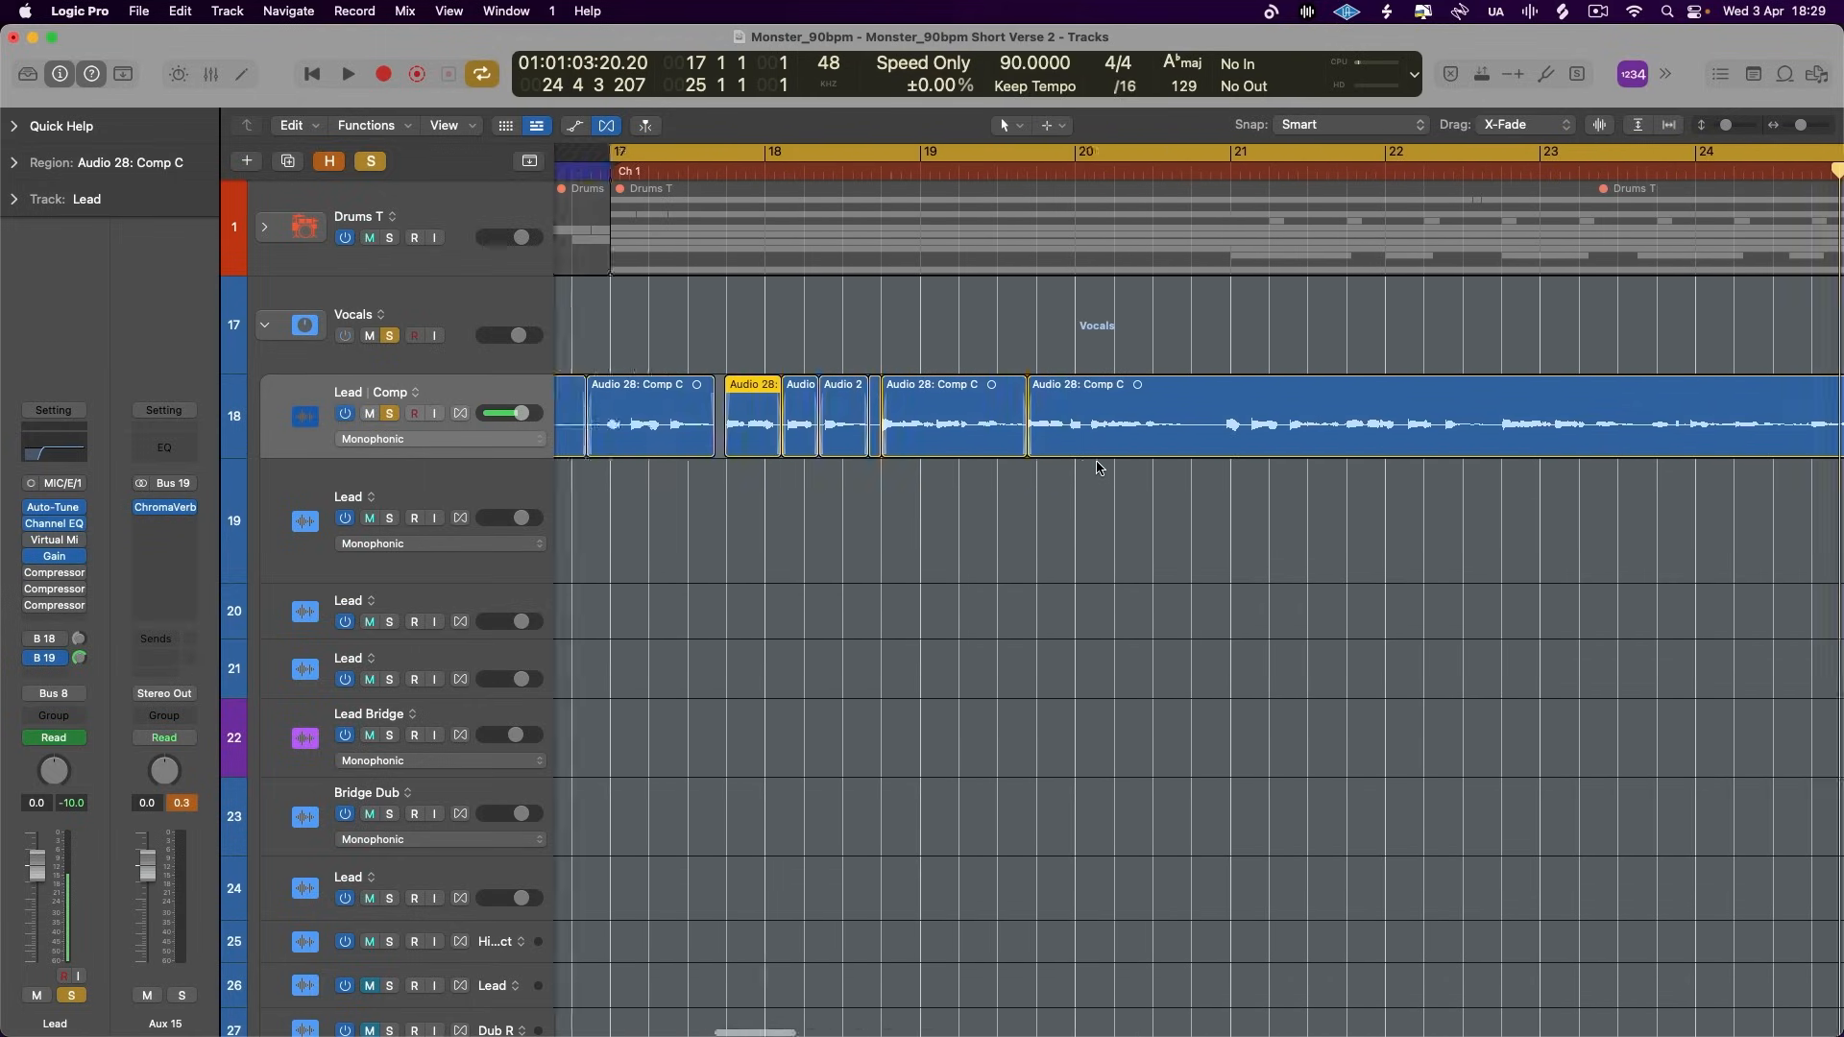
scroll(1100, 467, "right", 3)
scroll(1100, 468, "down", 1)
scroll(1098, 469, "left", 3)
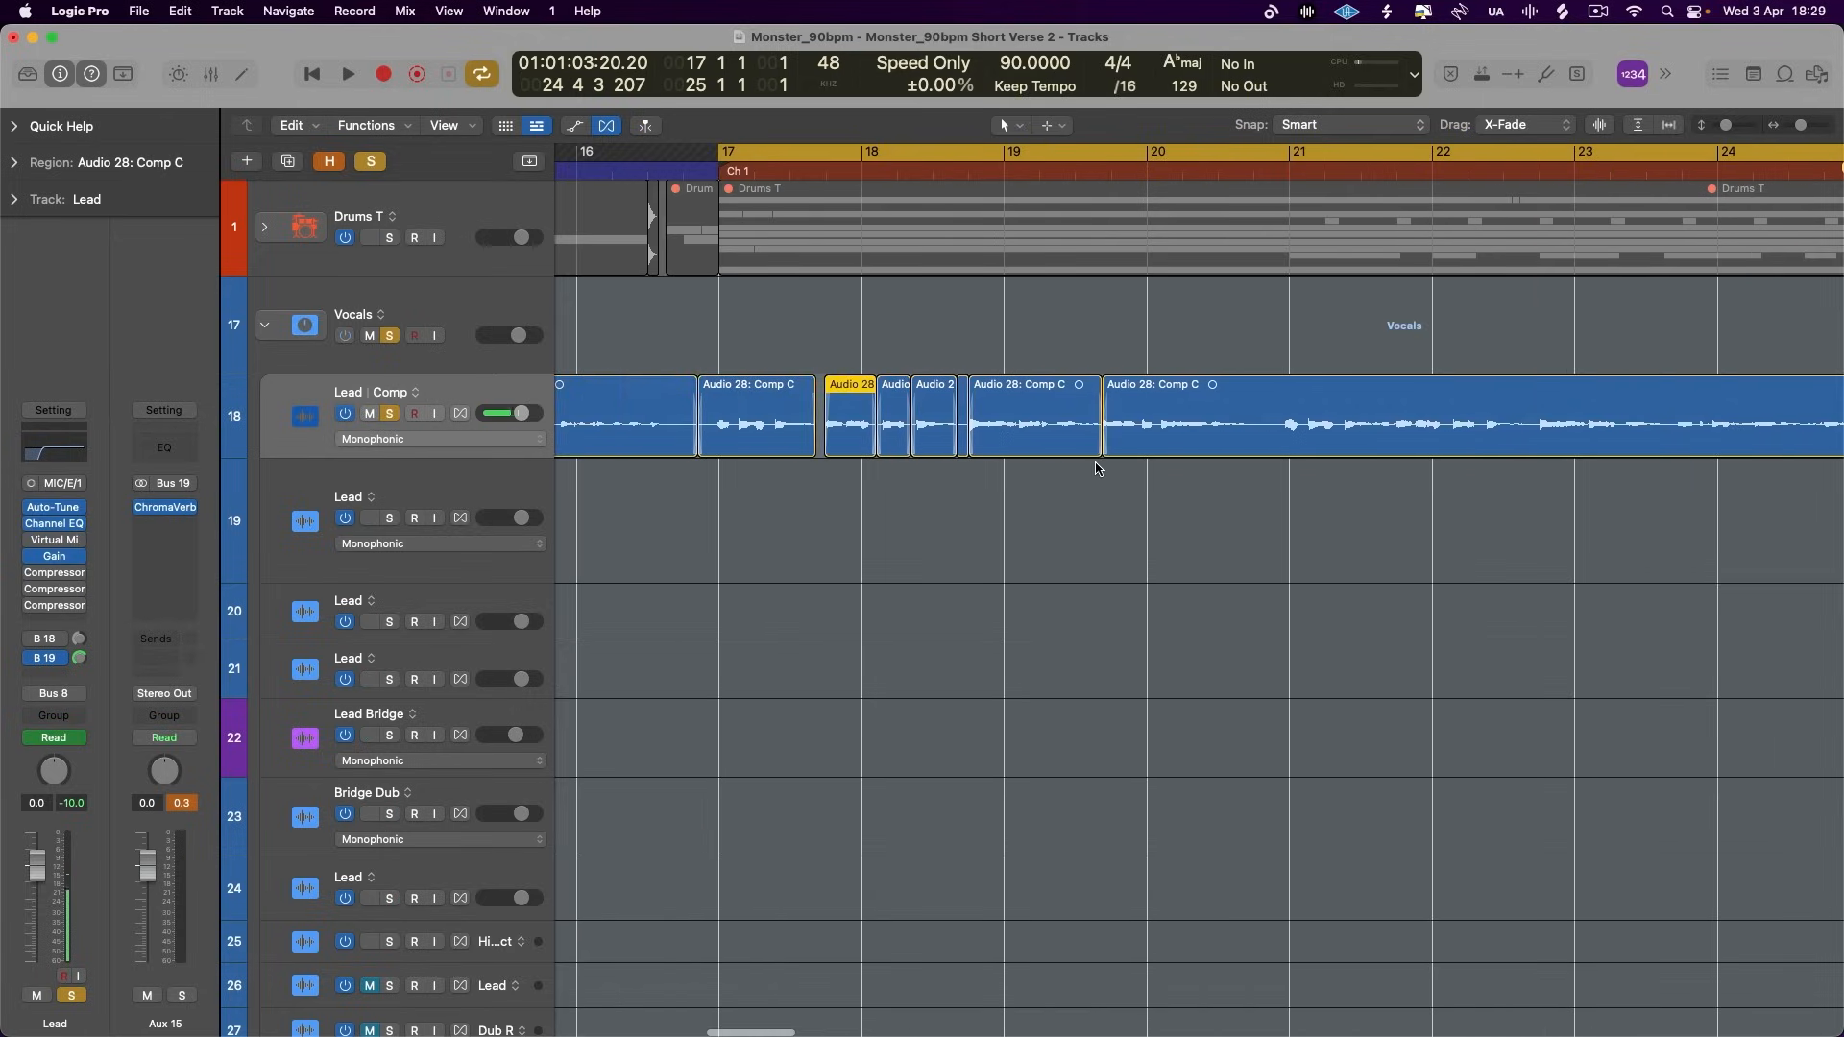
scroll(746, 626, "right", 2)
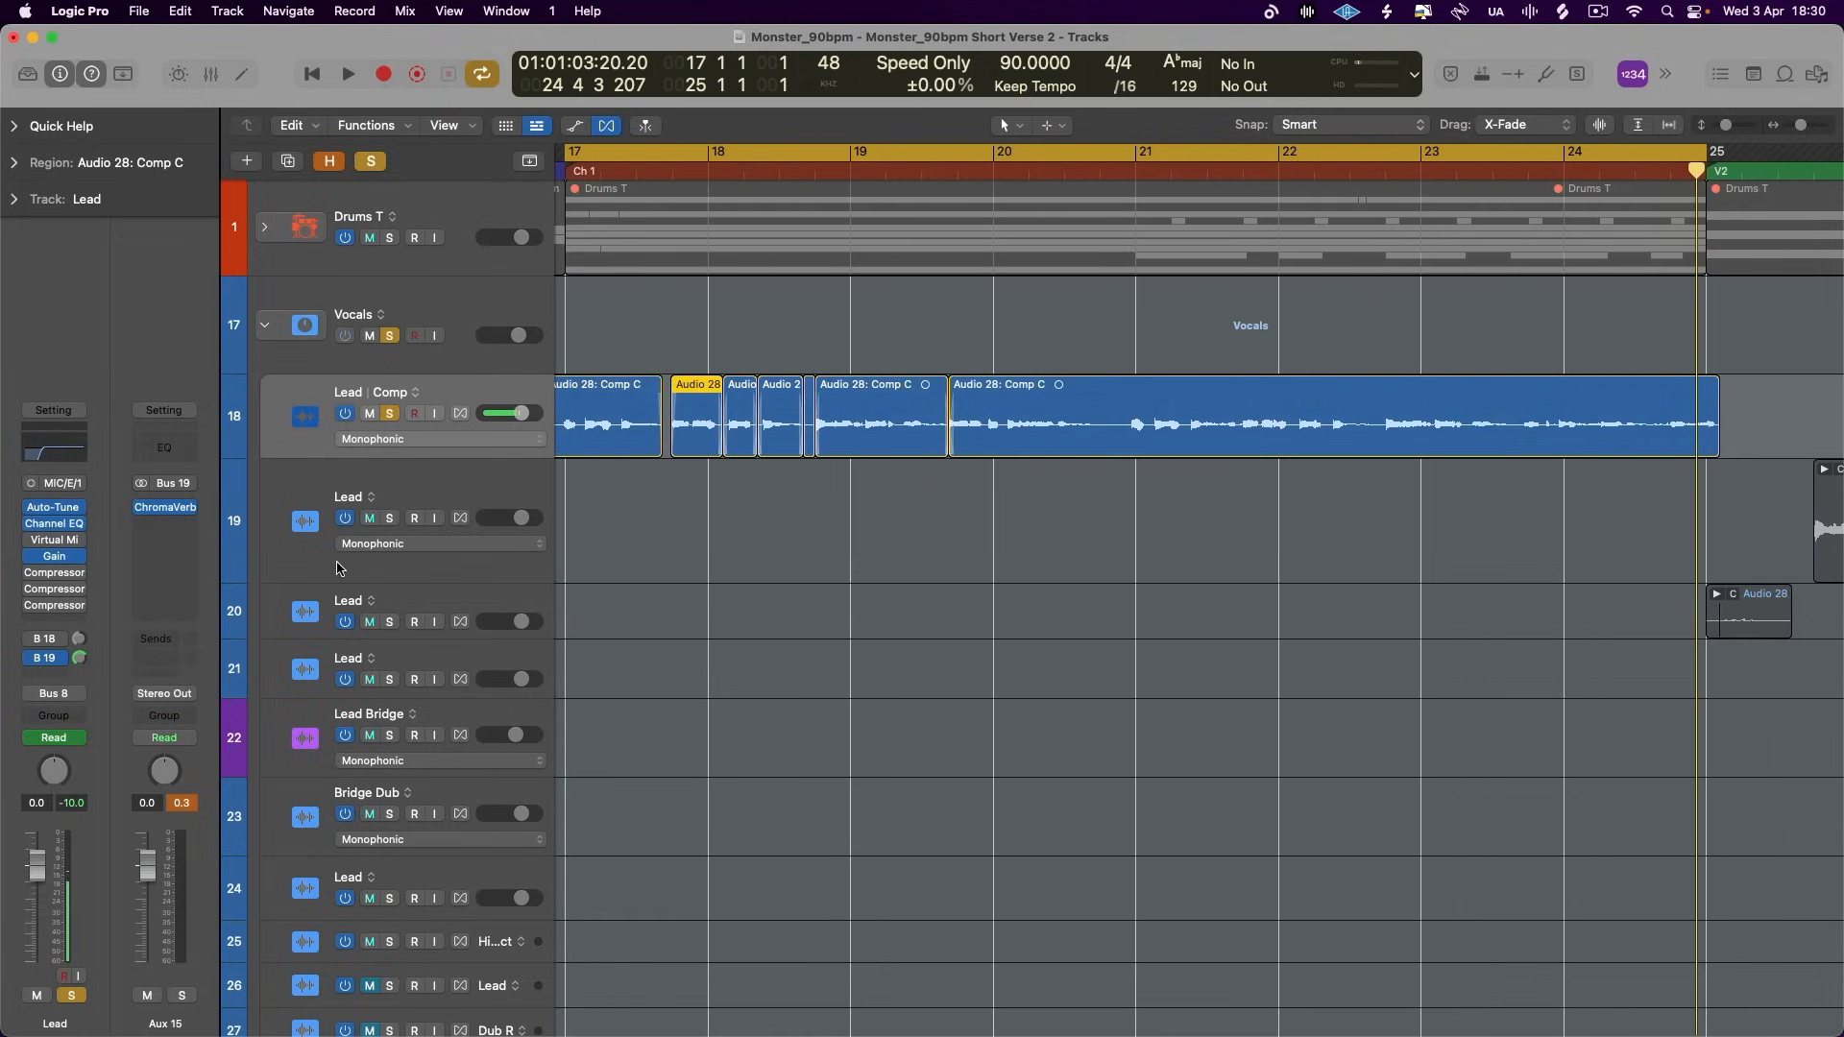
- Insert a stereo Compressor after ChromaVerb on Aux 15 and look through its audio side chain sources
left_click(164, 523)
mouse_move(219, 632)
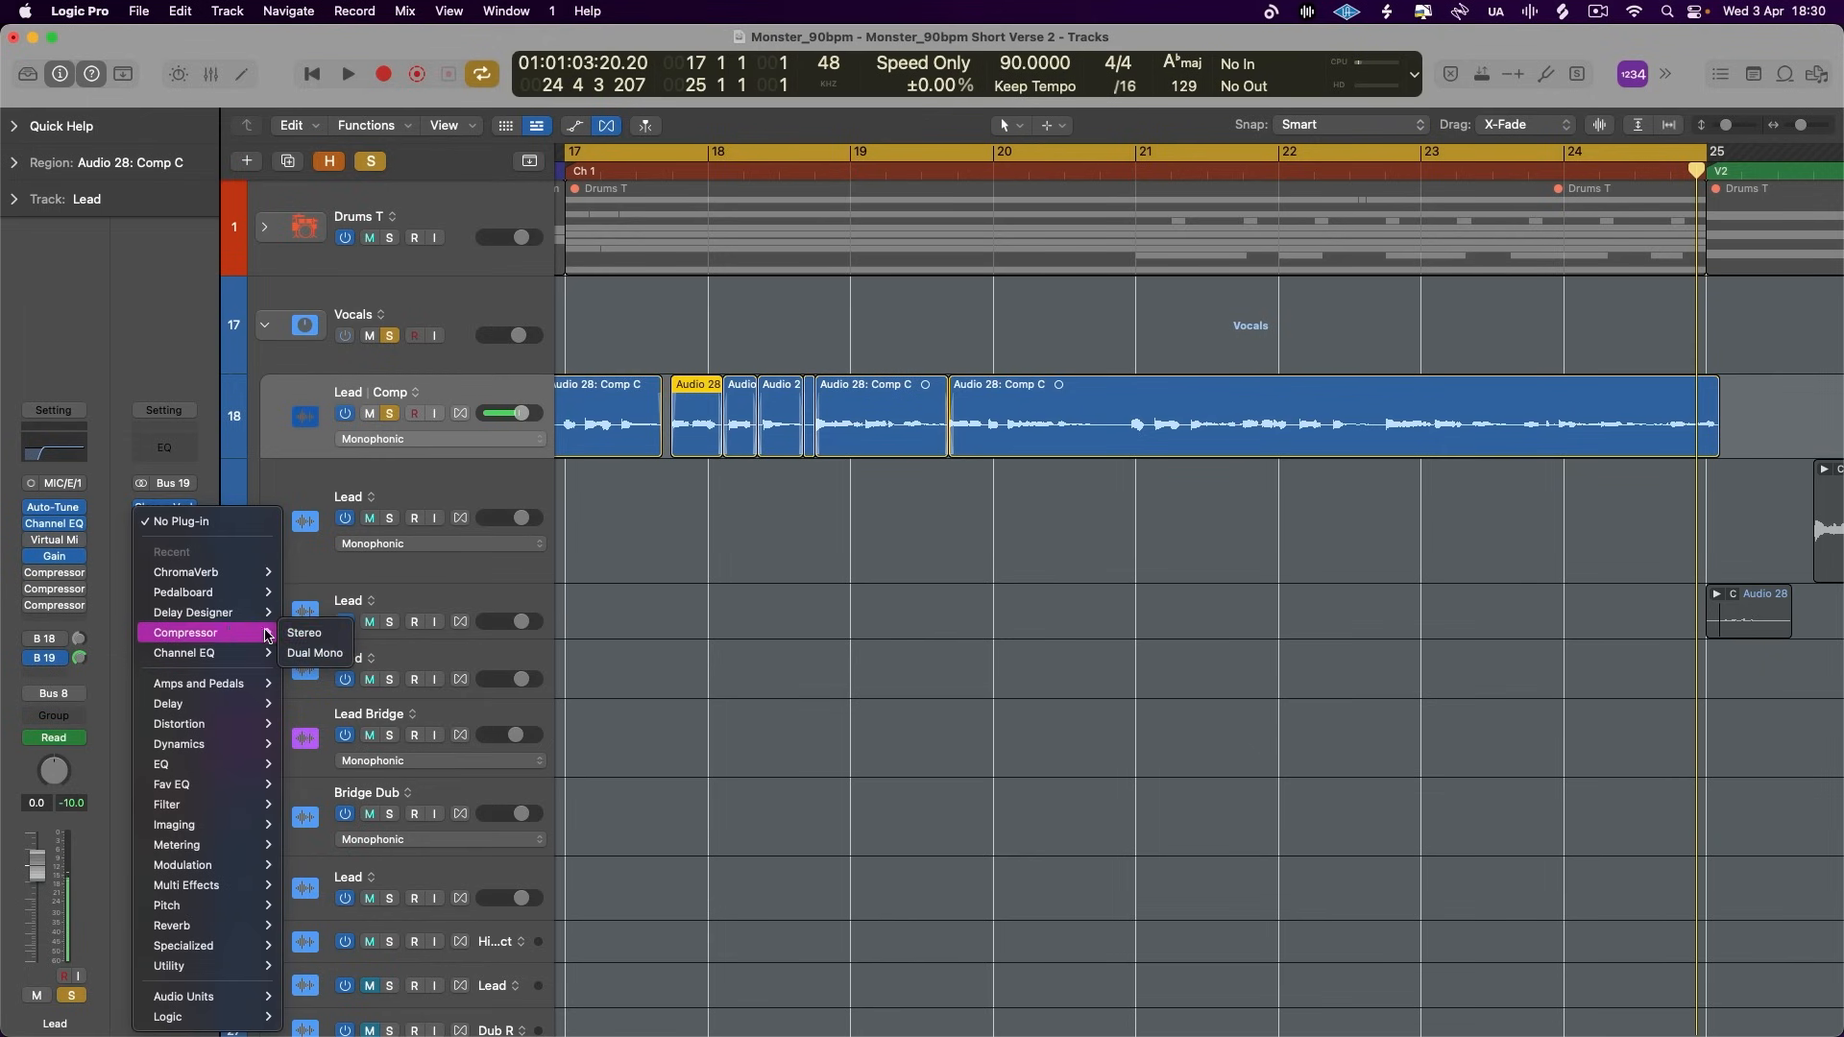
left_click(315, 638)
left_click(1511, 300)
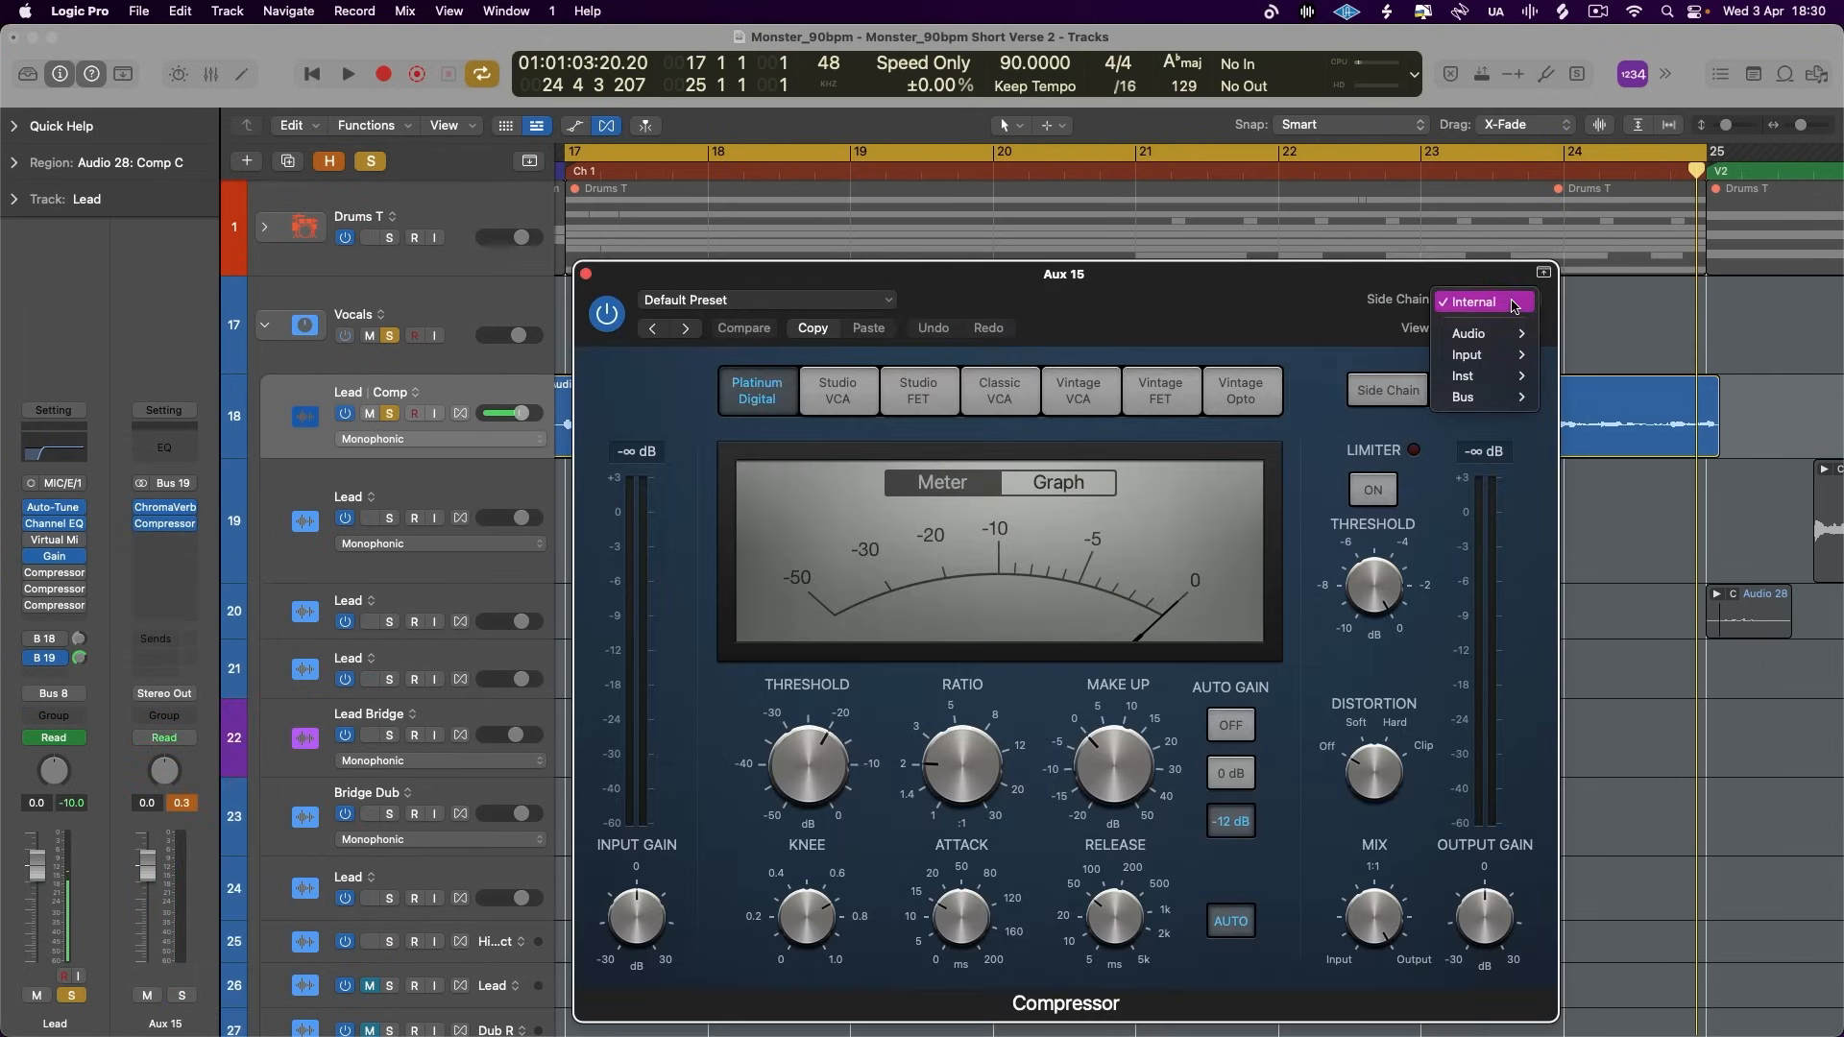
mouse_move(1488, 334)
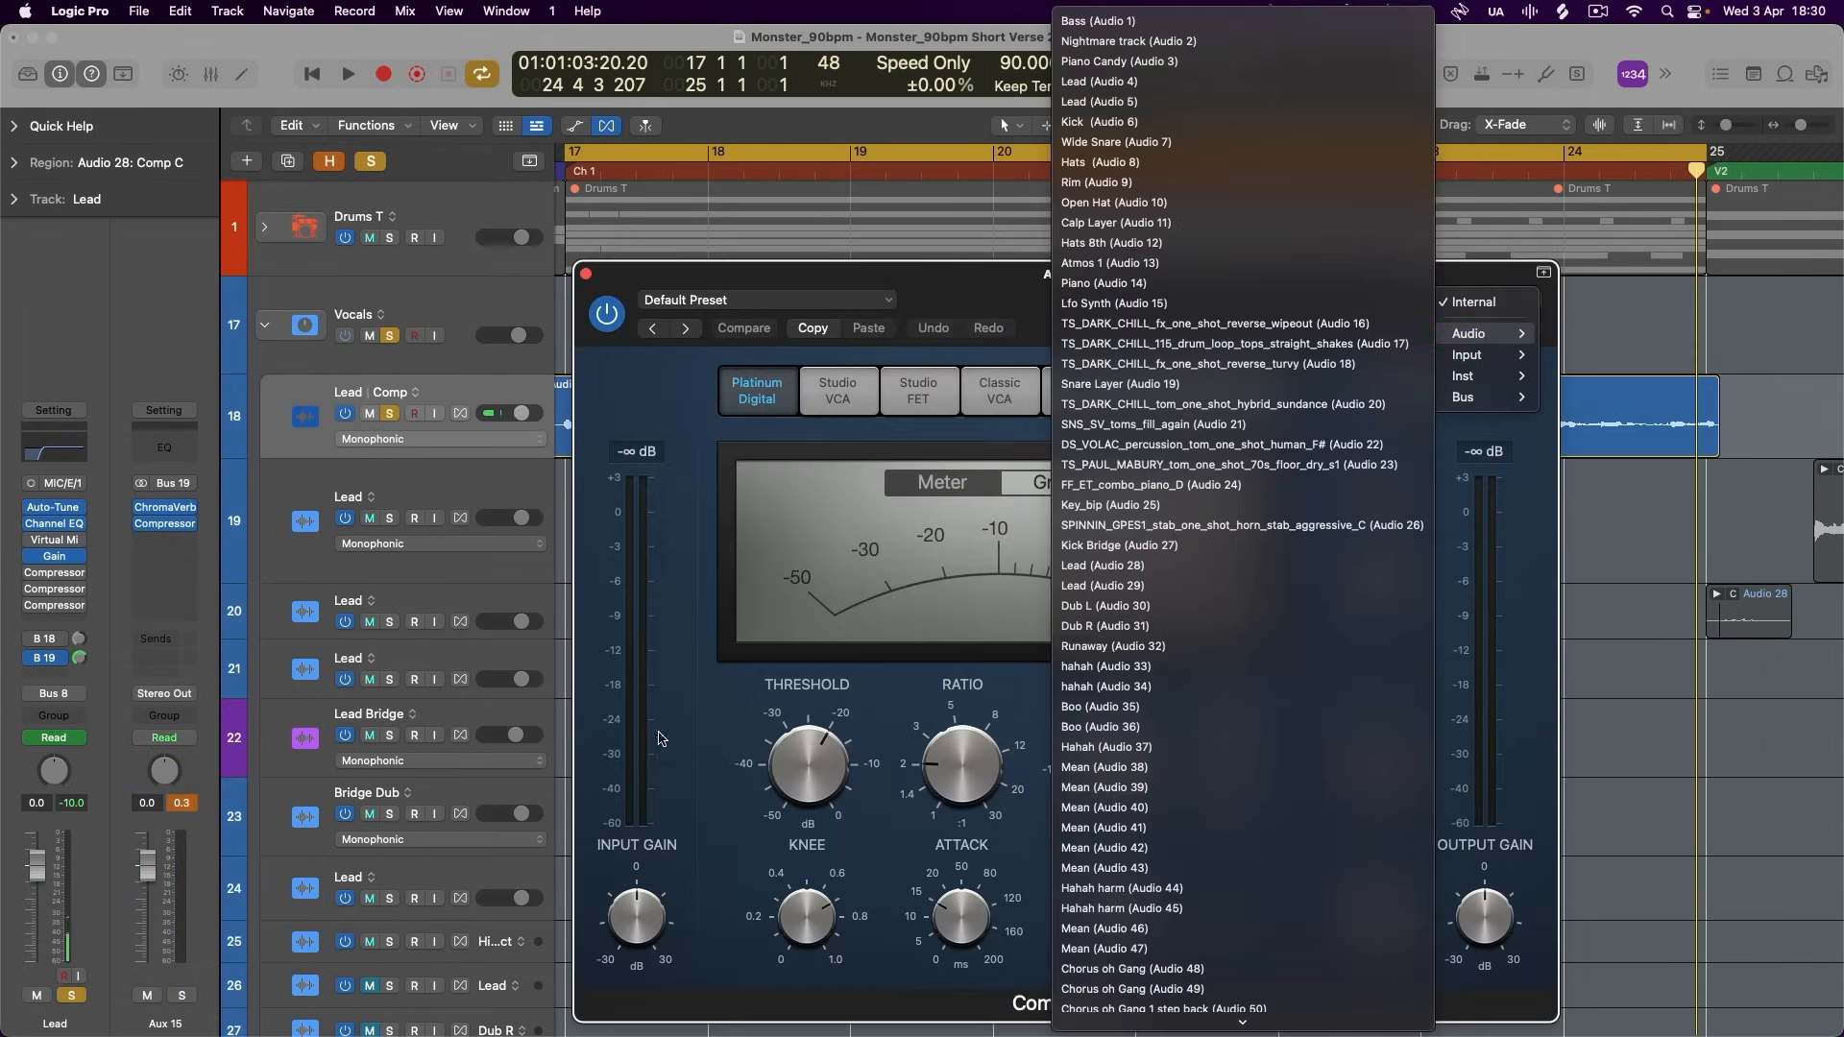
left_click(413, 423)
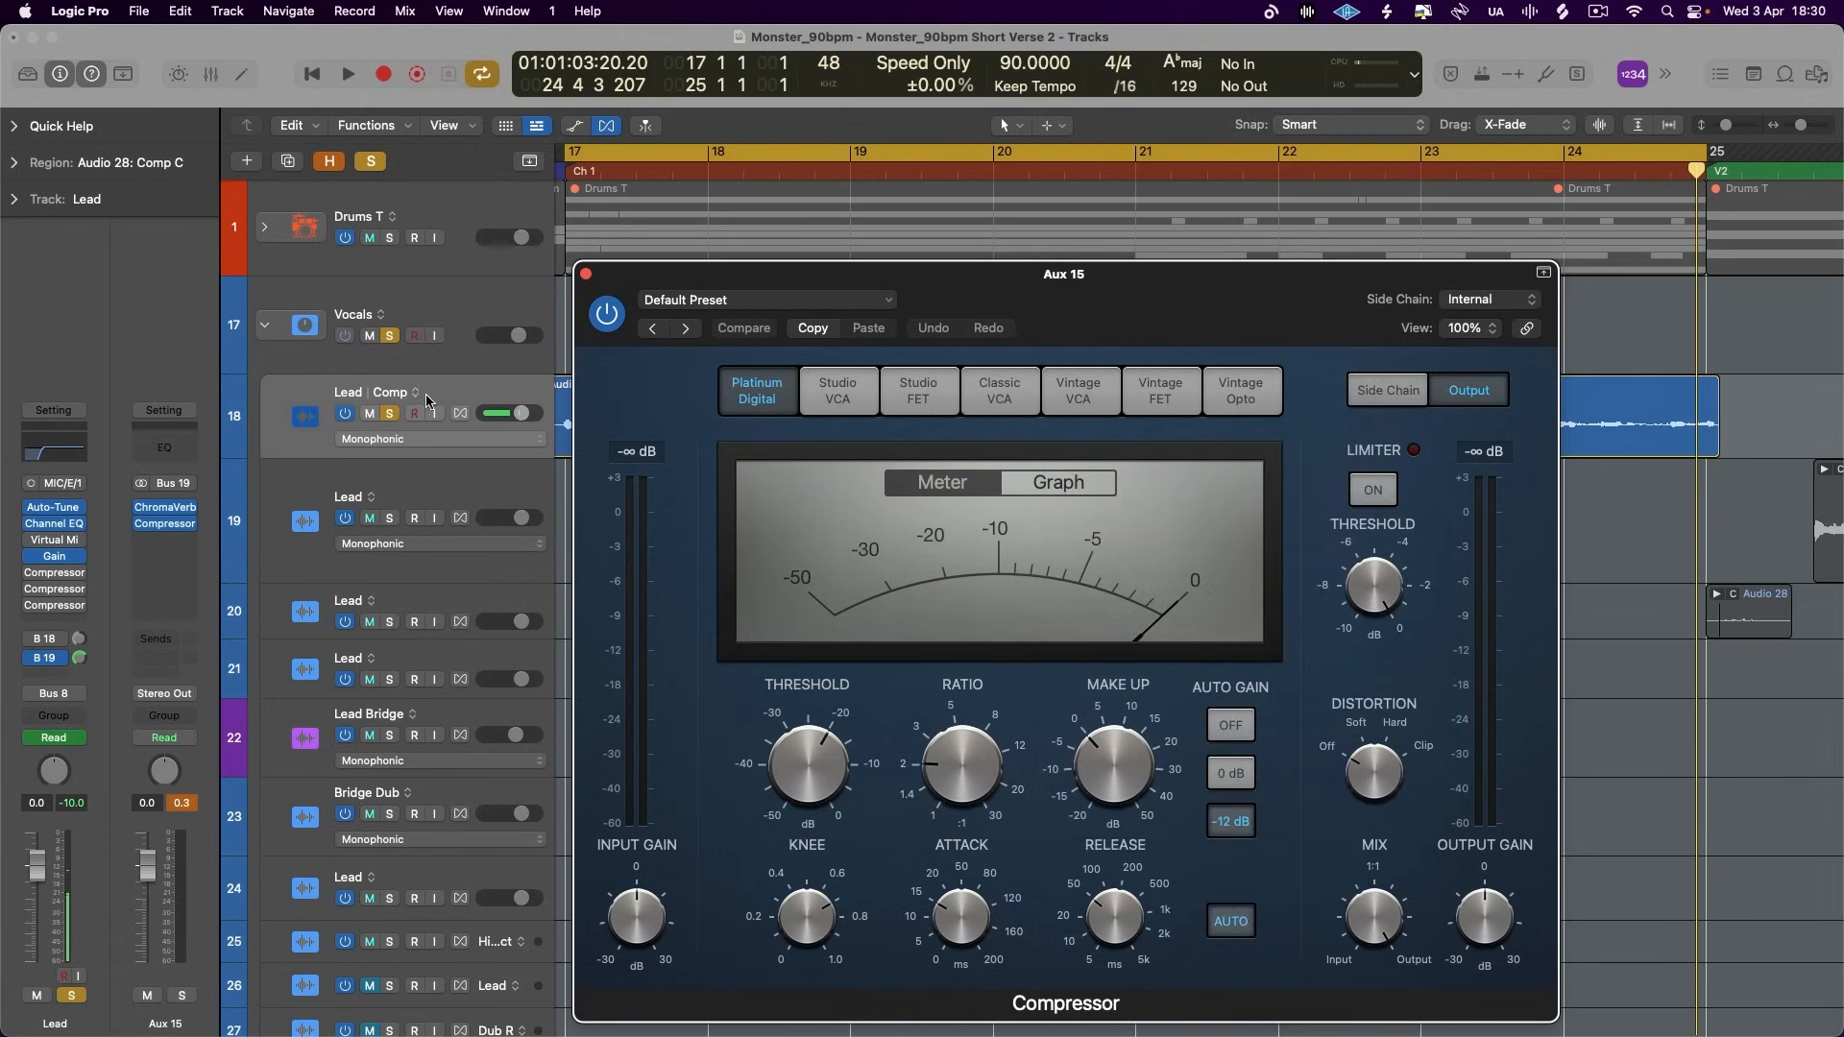
- Rename the Lead comp track "Lead !!" and choose it (Audio 28) as the compressor's side chain source
double_click(425, 393)
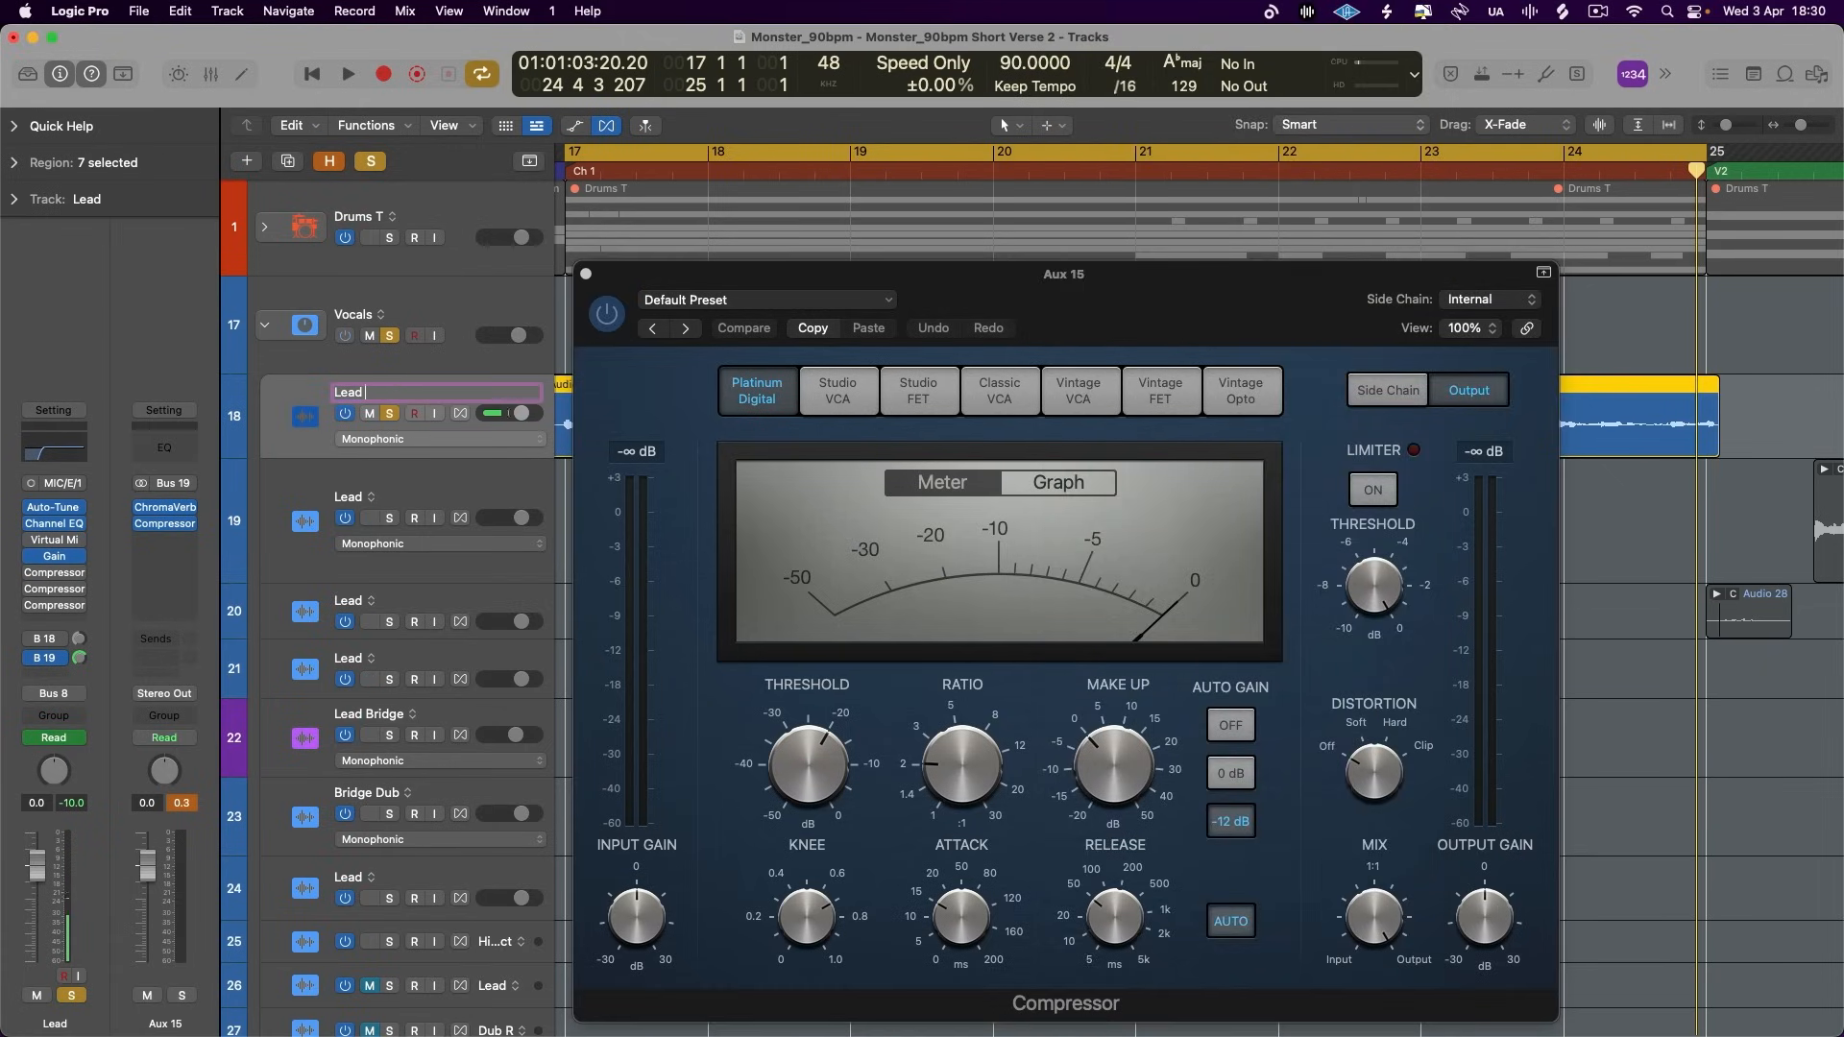
key("Return")
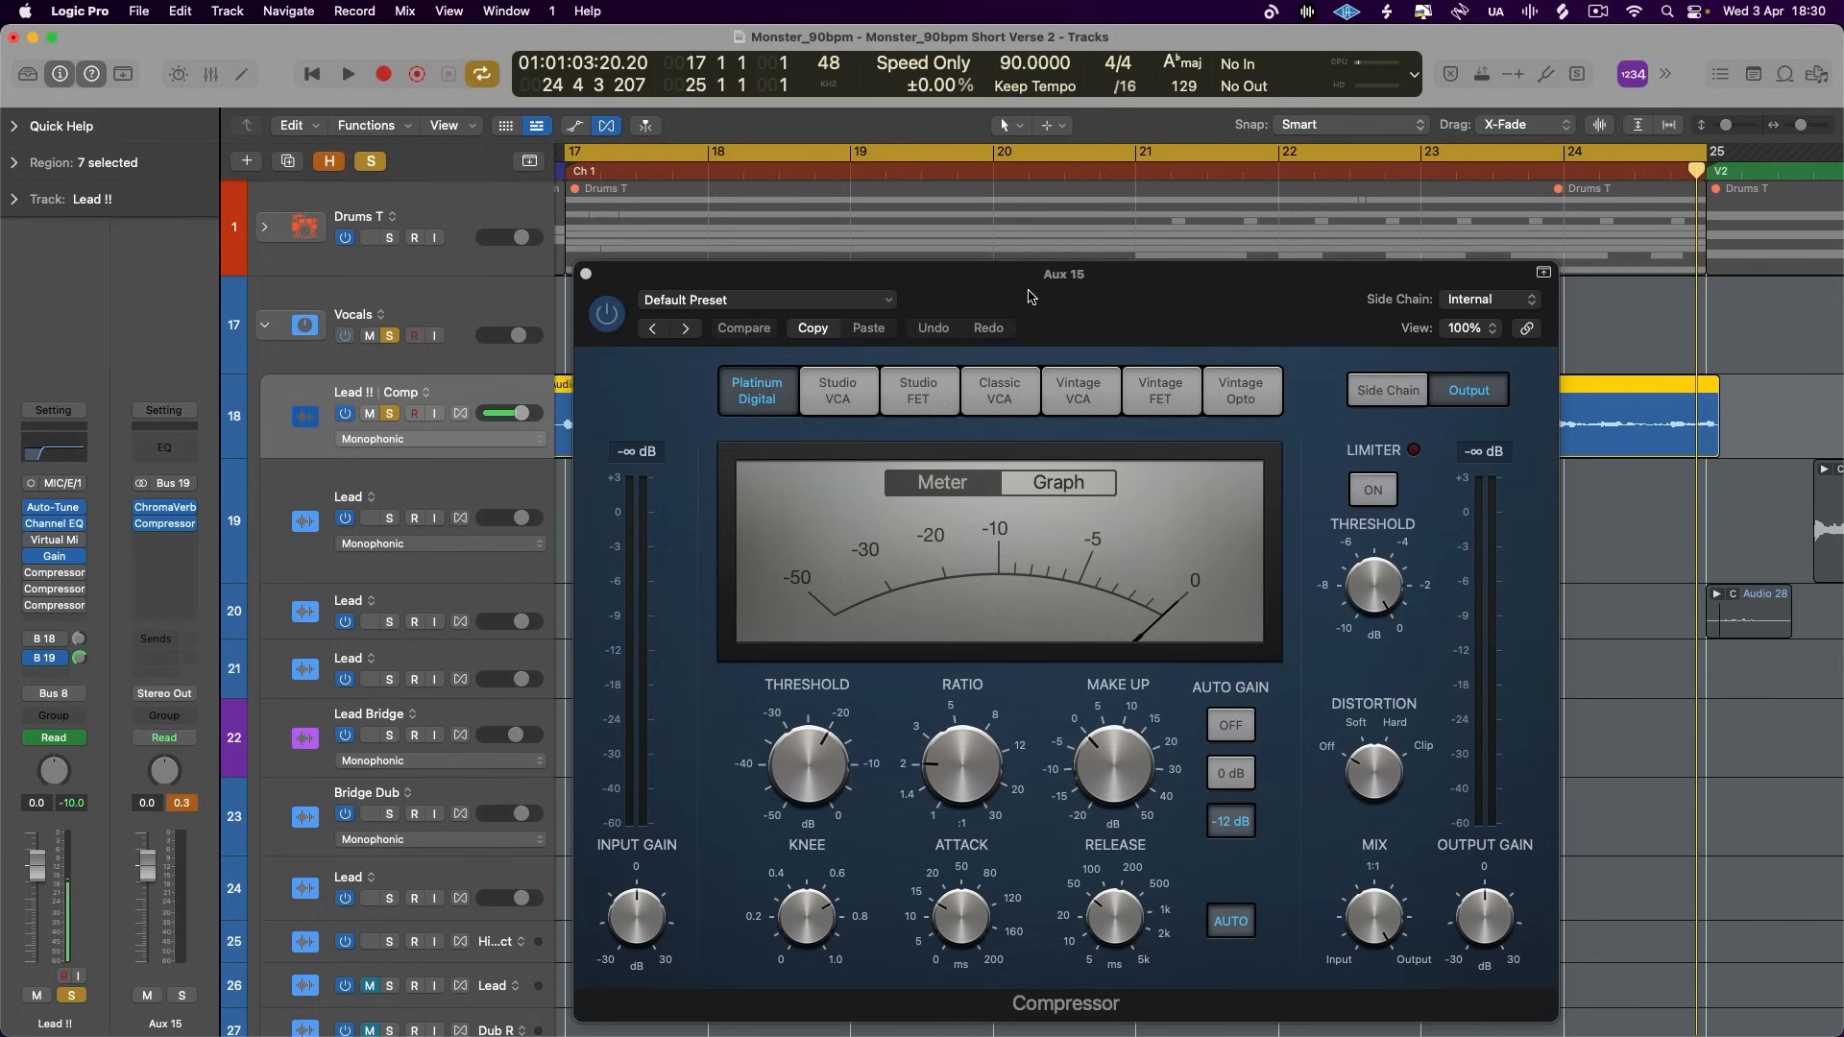
left_click(1512, 301)
mouse_move(1490, 332)
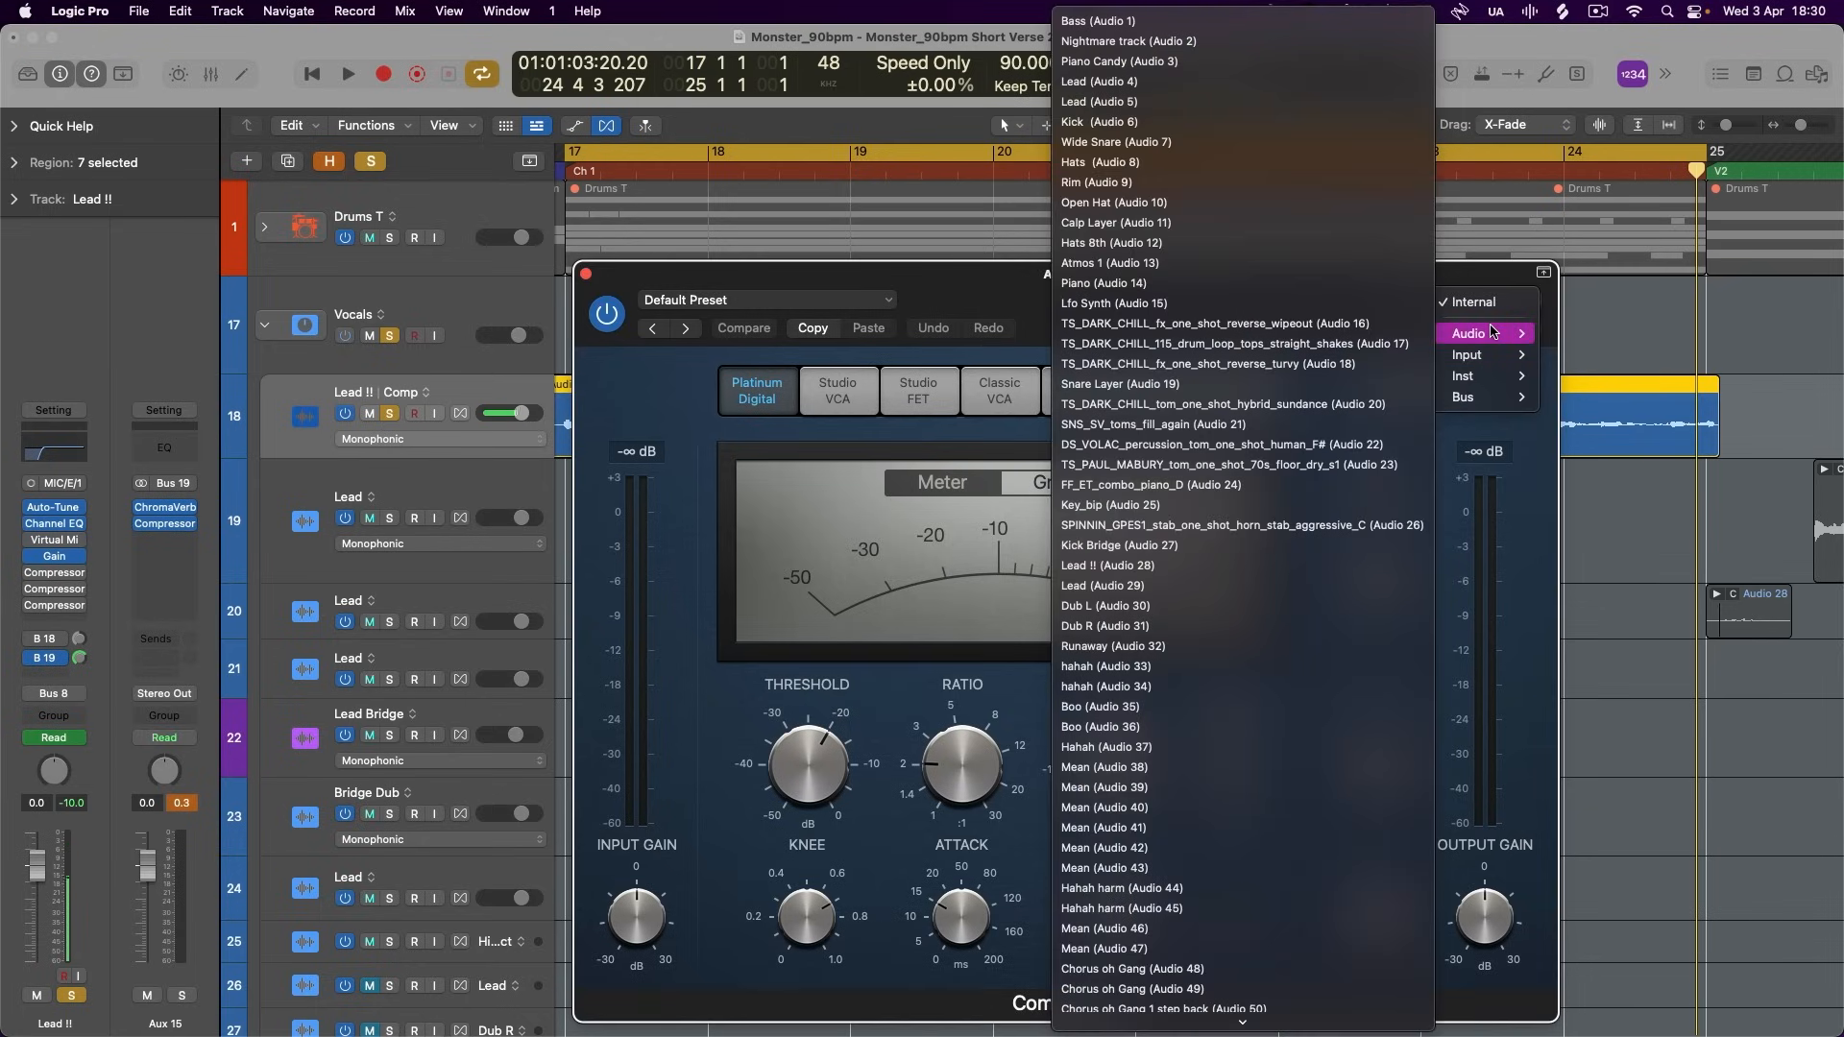
left_click(1127, 565)
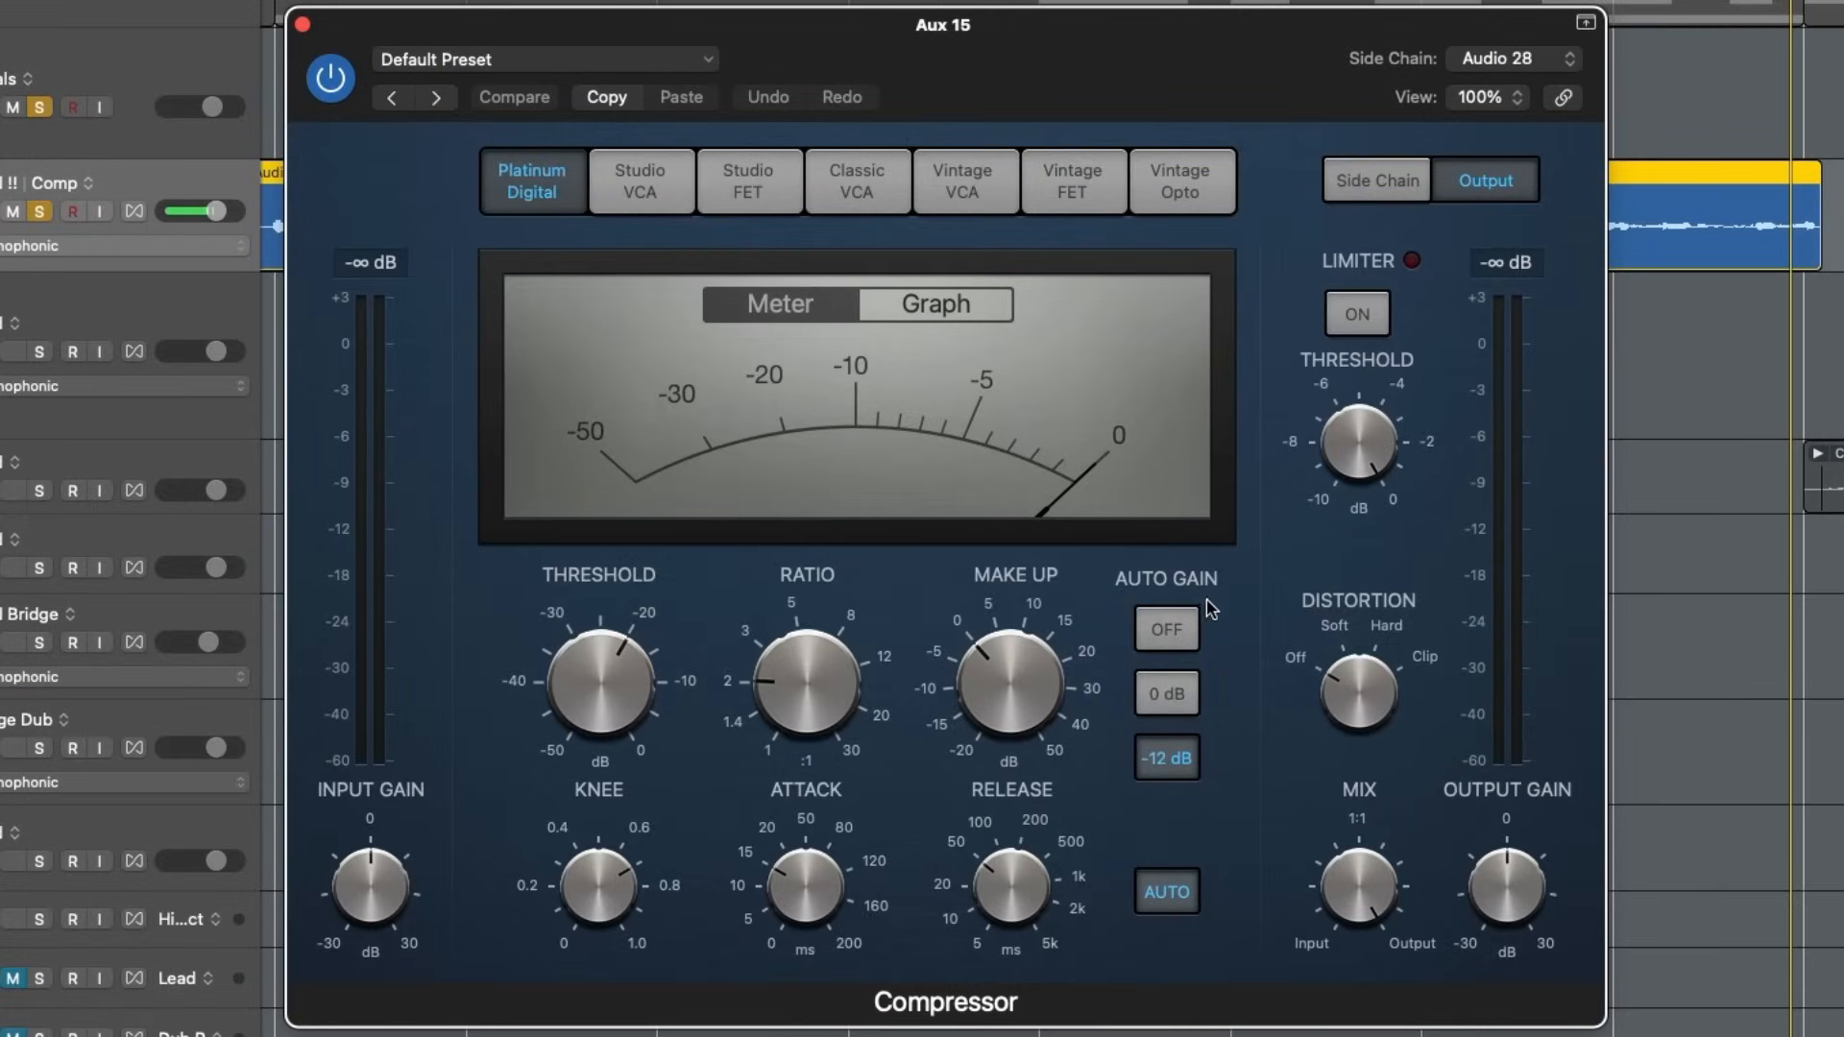
- Turn off the compressor's auto gain and auto release, with a 2.0 ms attack and a release between 500 ms and 1 s
left_click(1166, 629)
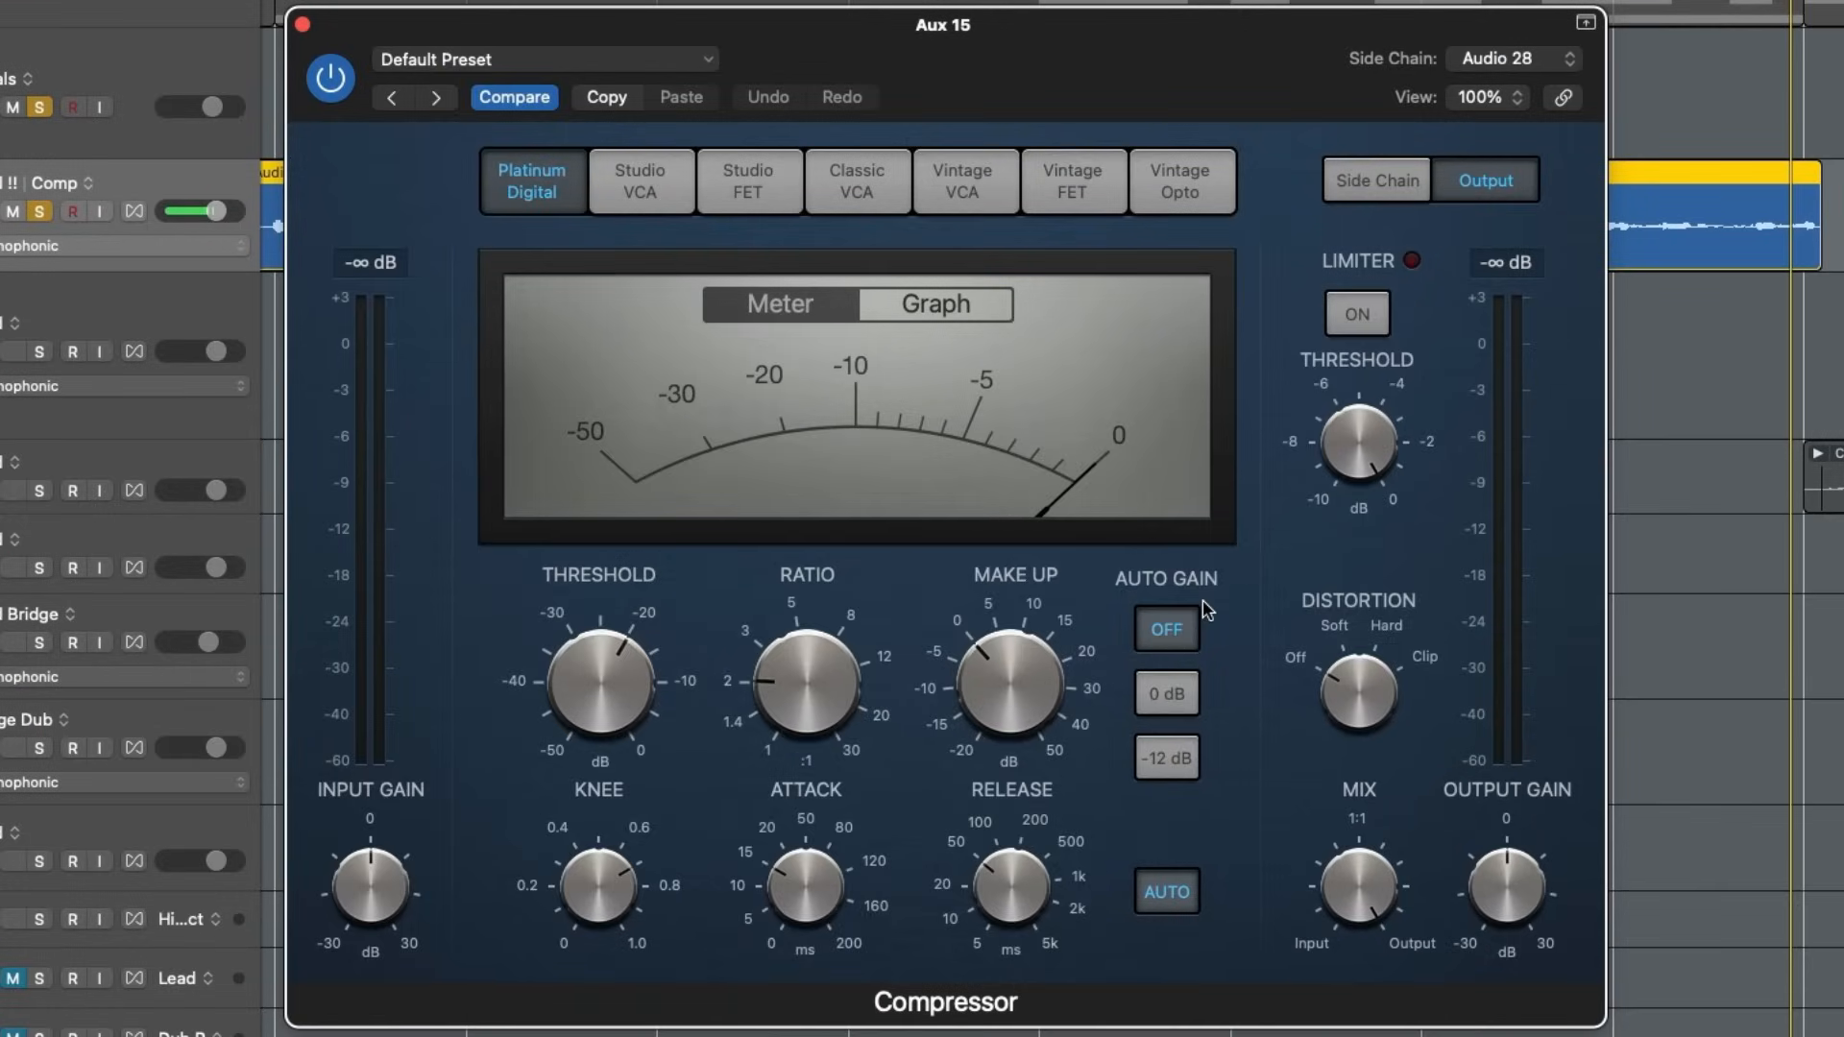
left_click(1189, 893)
mouse_move(795, 950)
left_mouse_down()
mouse_move(790, 917)
mouse_move(781, 971)
left_mouse_up()
left_click_drag(954, 936, 1023, 793)
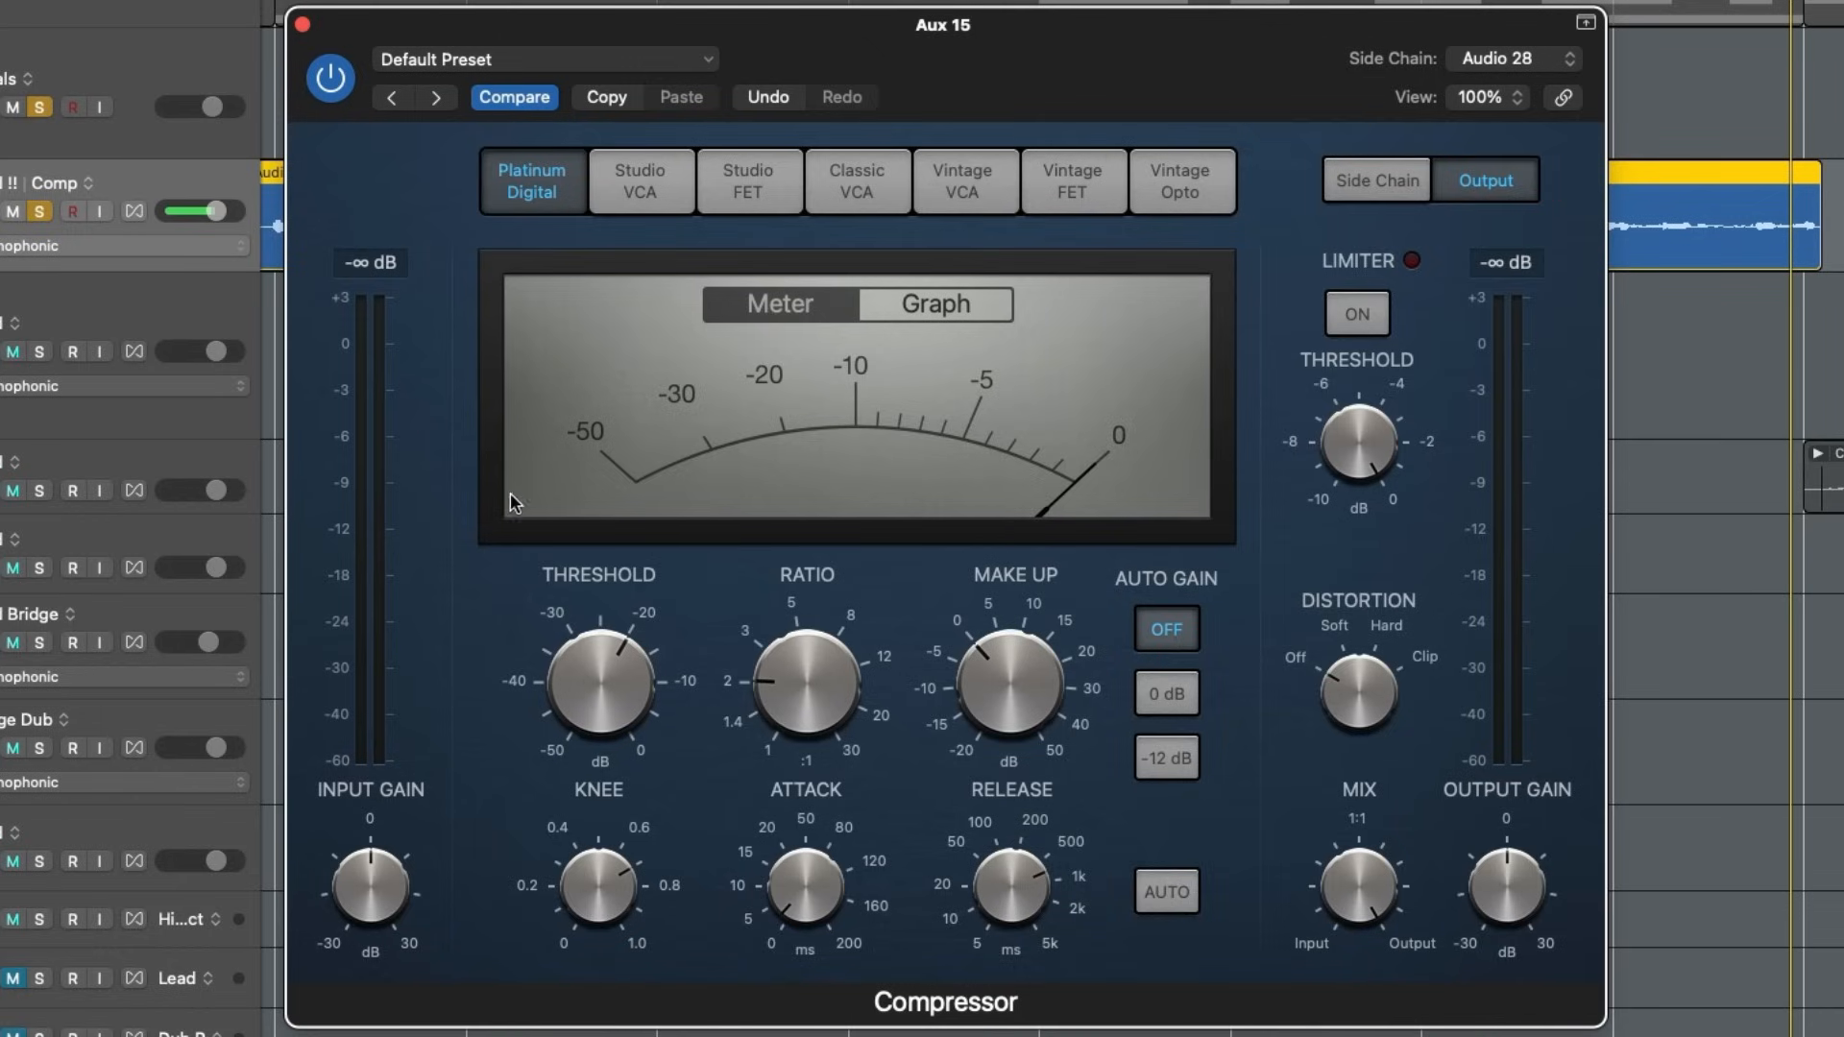
- Using the gain reduction graph, set the ratio to about 4:1, lower the threshold to about -35 dB and slightly lengthen the attack during playback
left_click(932, 309)
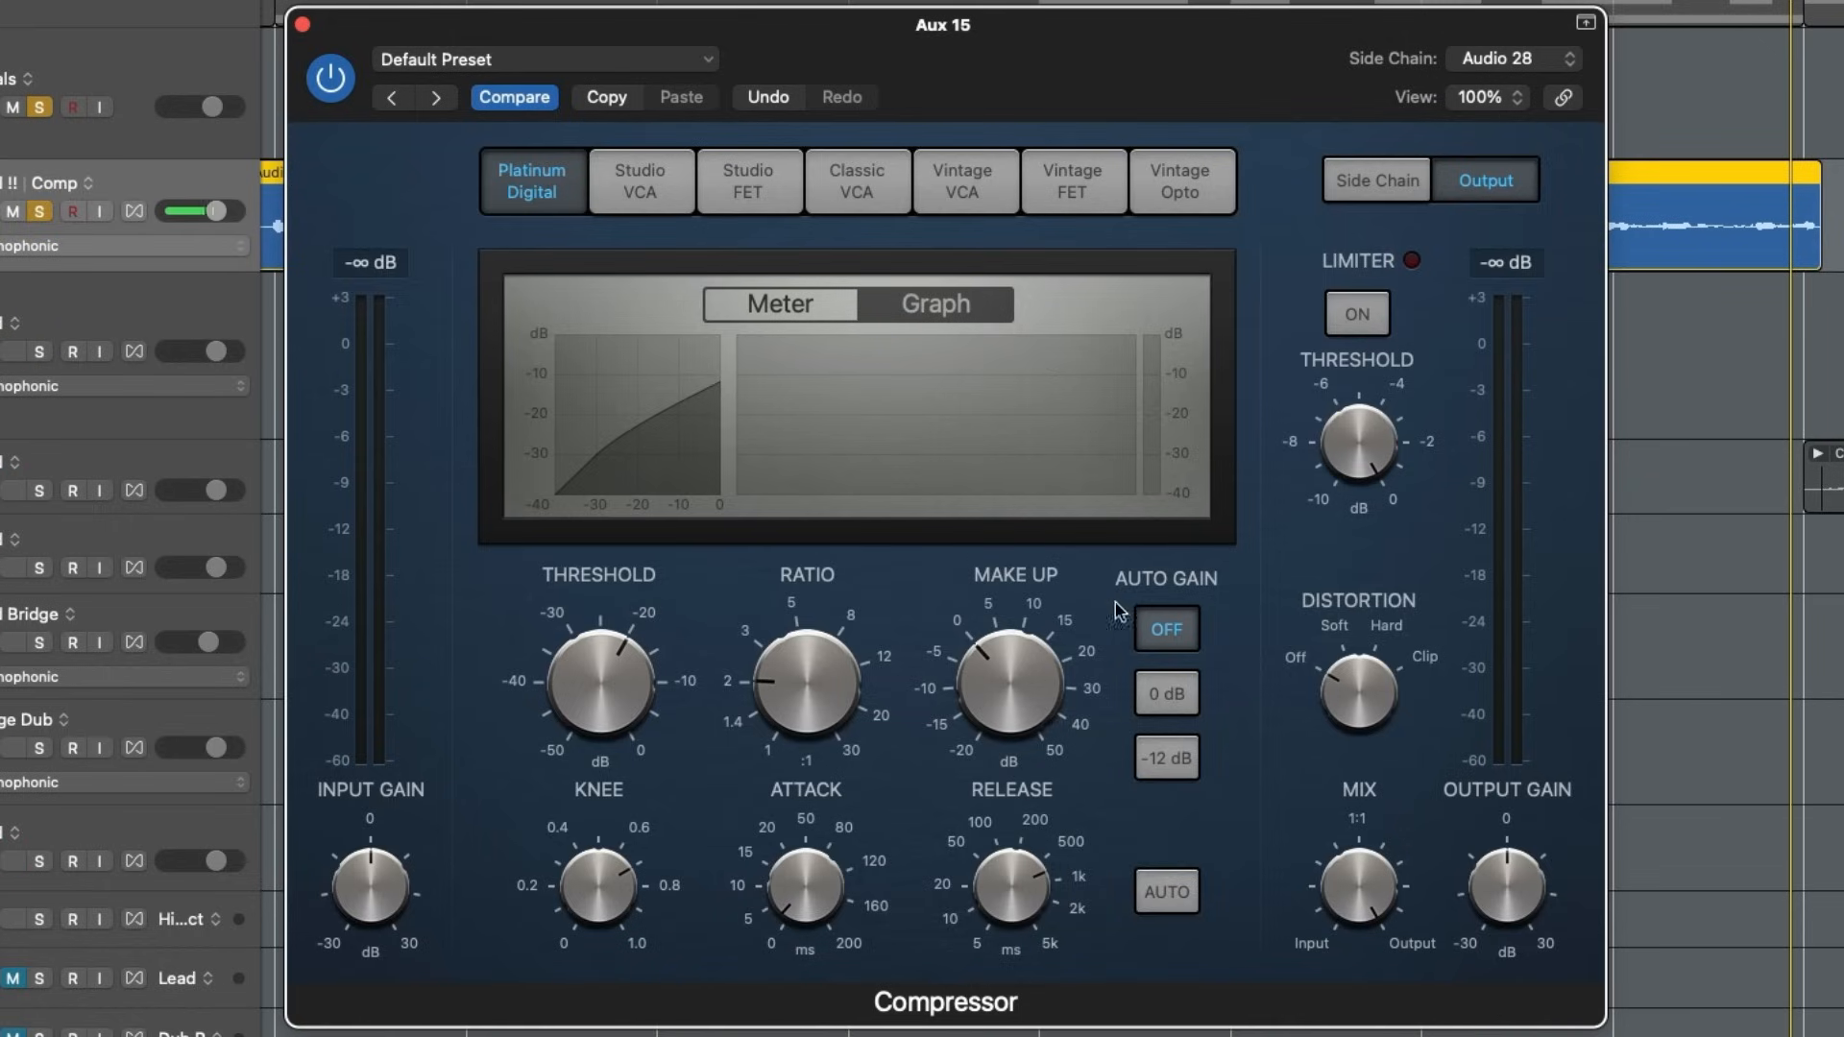
left_click_drag(839, 671, 861, 622)
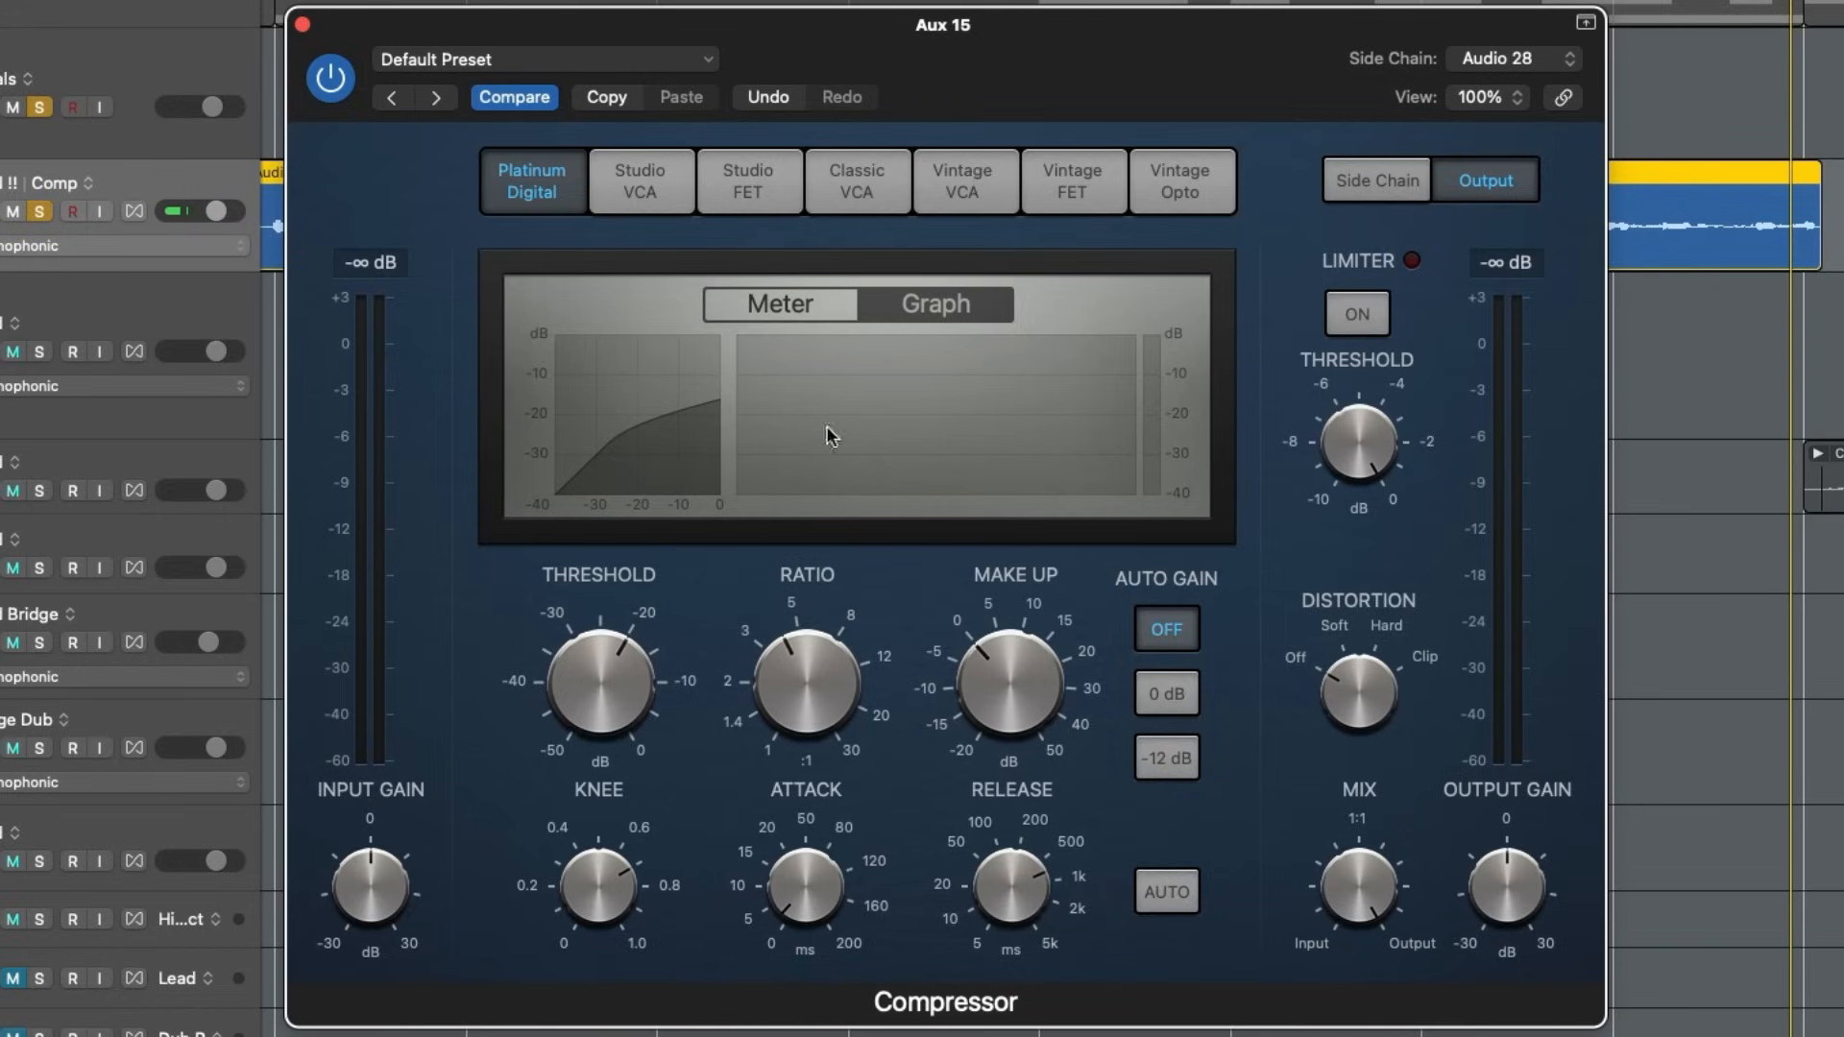
key("space")
left_click_drag(615, 677, 607, 769)
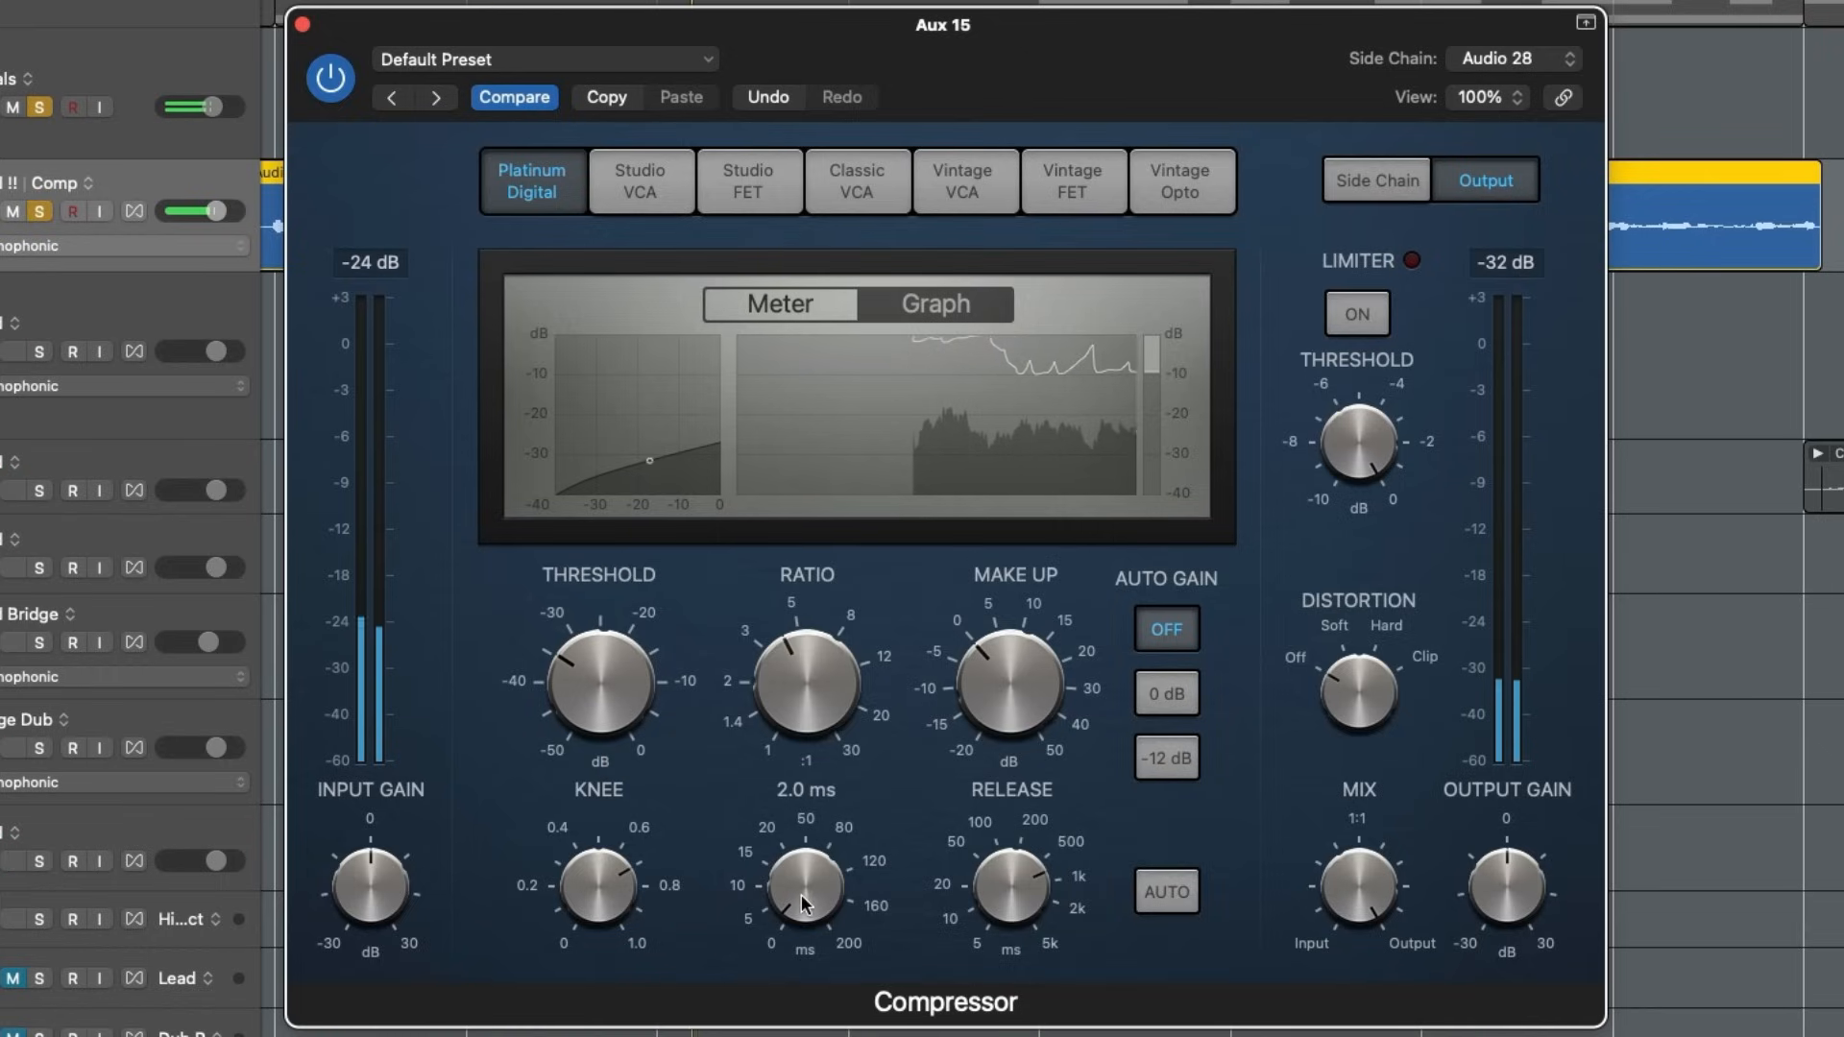
left_click_drag(805, 902, 805, 869)
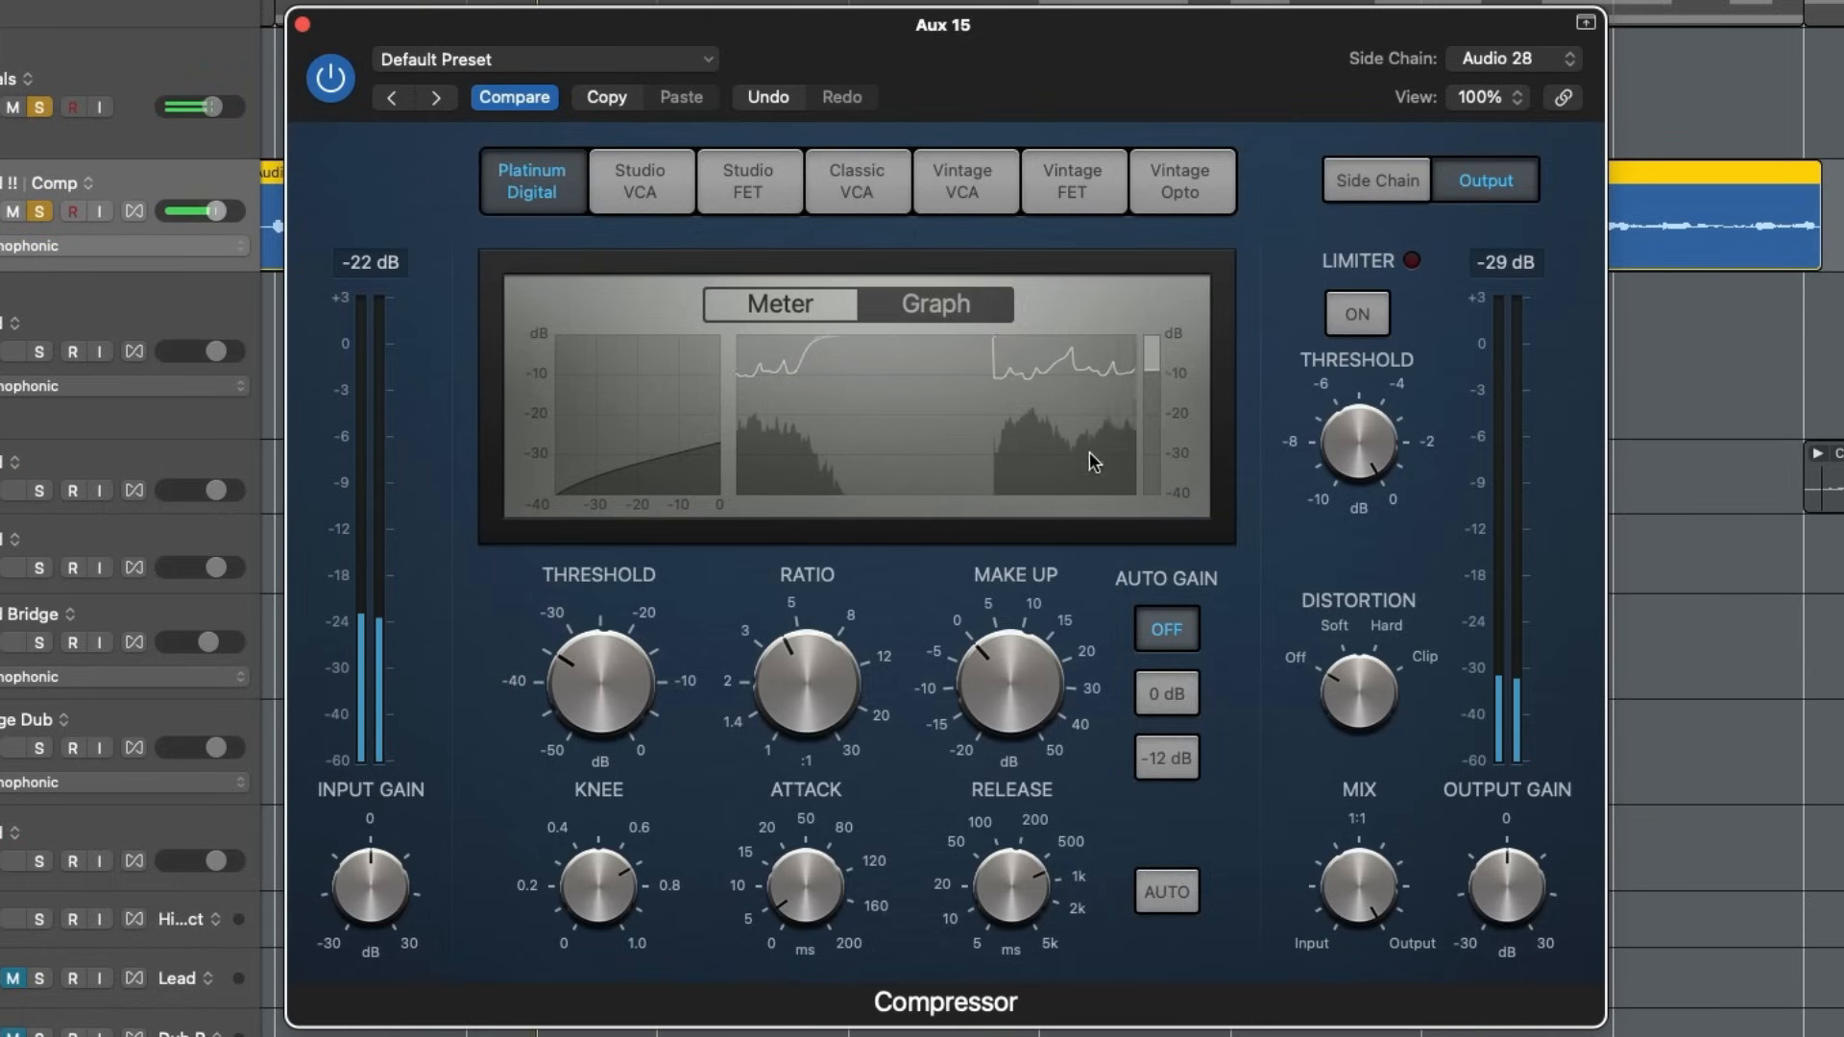
- Stop playback, close the Aux 15 compressor and clear all track solos to bring back the full mix
mouse_move(999, 917)
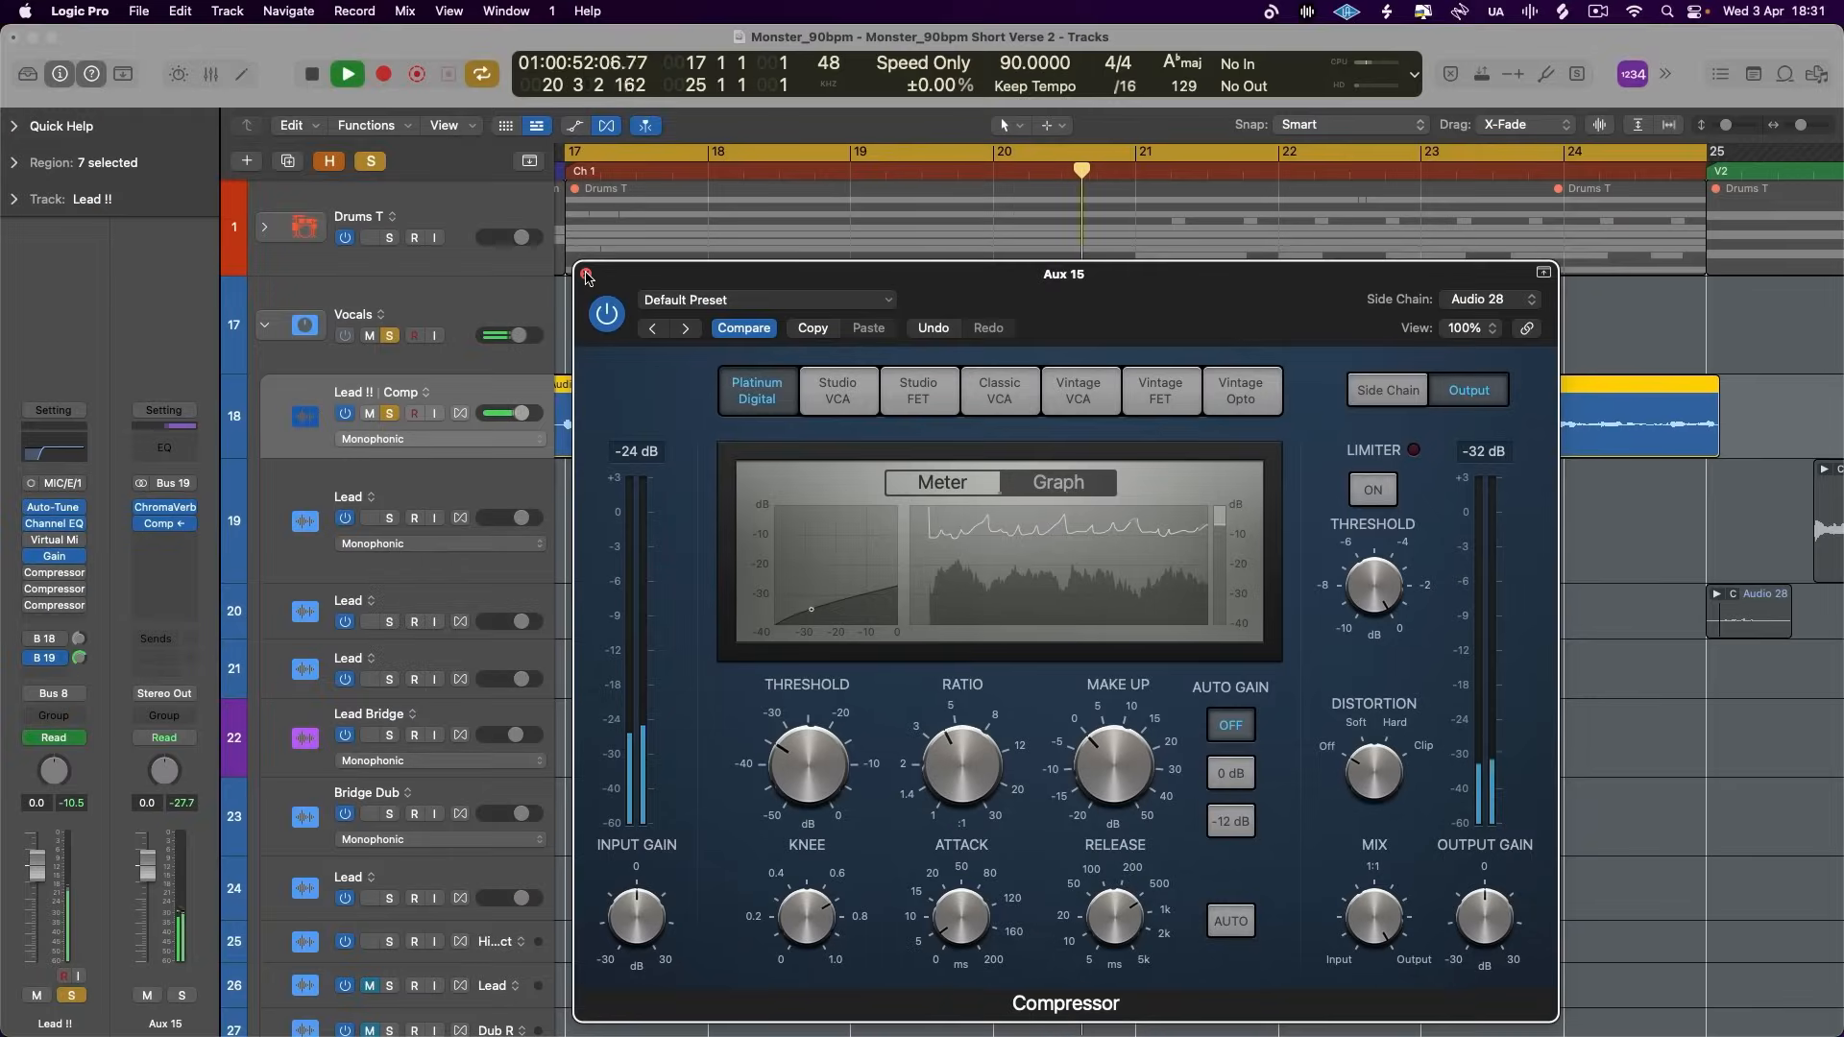
key("space")
left_click(587, 277)
left_click(369, 162)
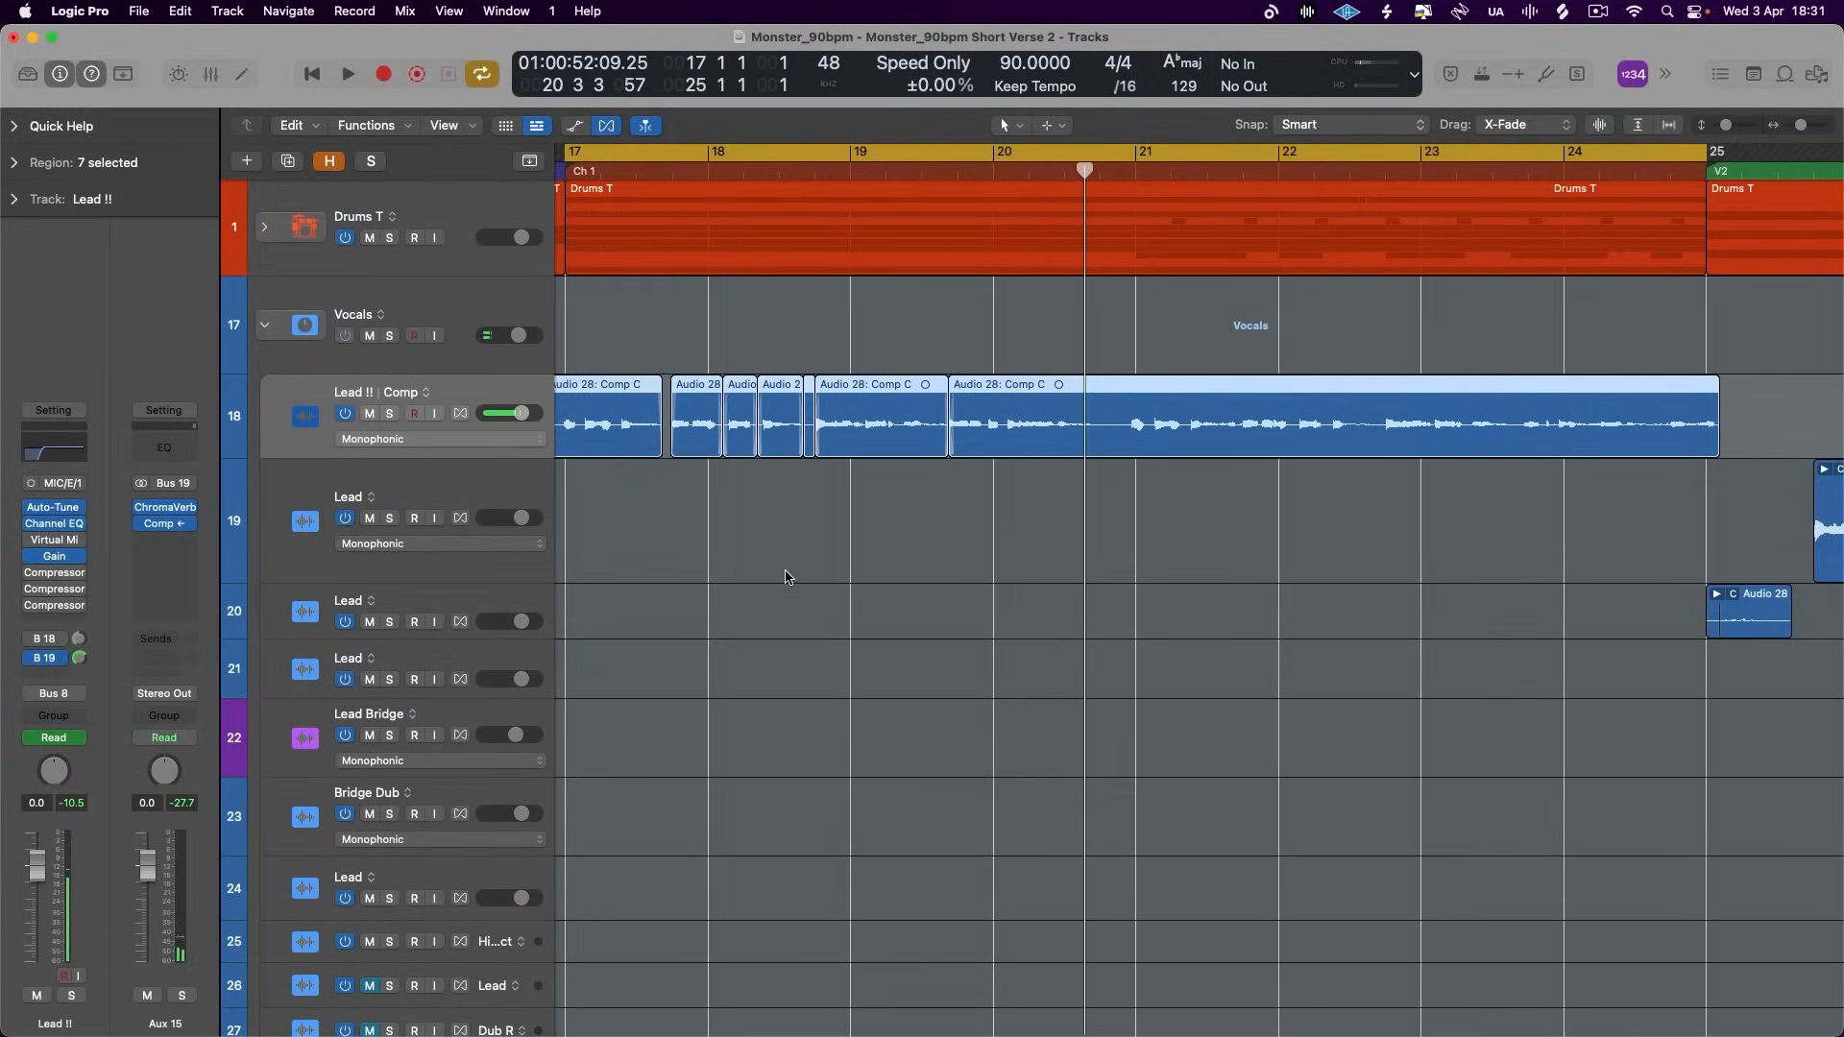
scroll(729, 519, "down", 1)
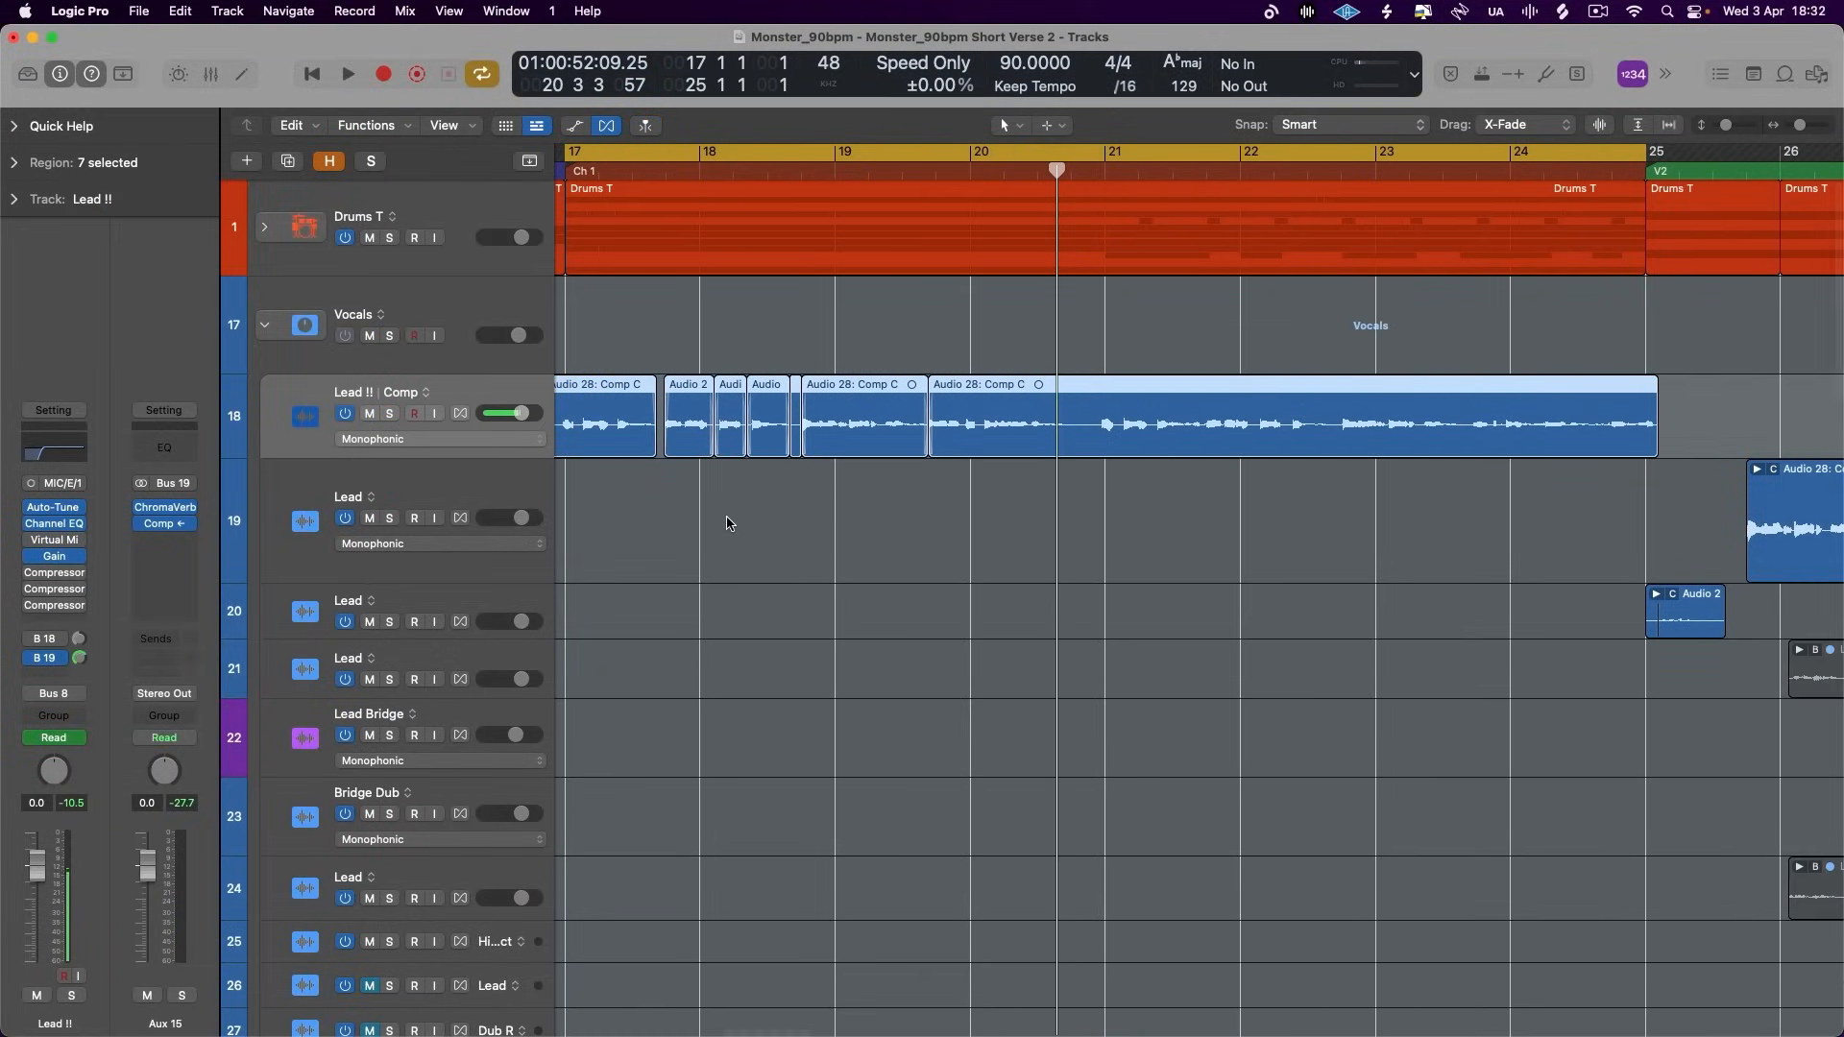
scroll(729, 521, "left", 2)
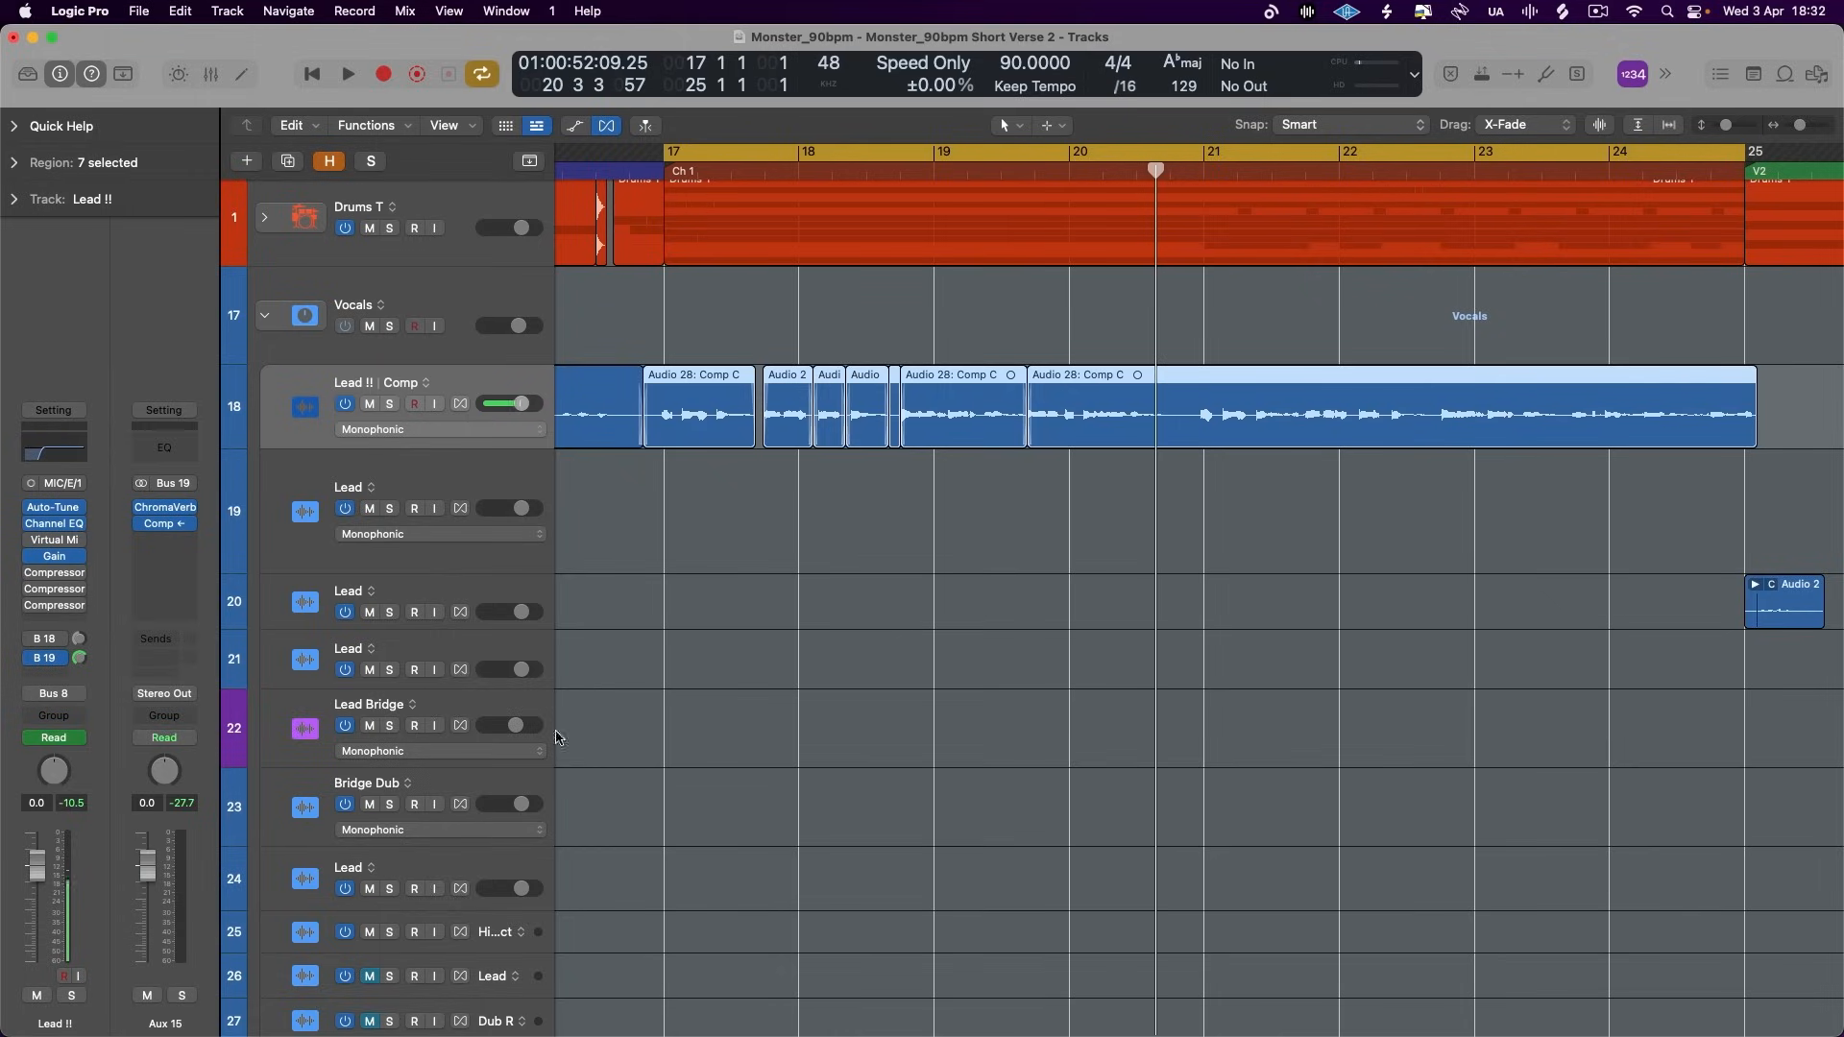
key("super+Left")
scroll(1013, 607, "left", 3)
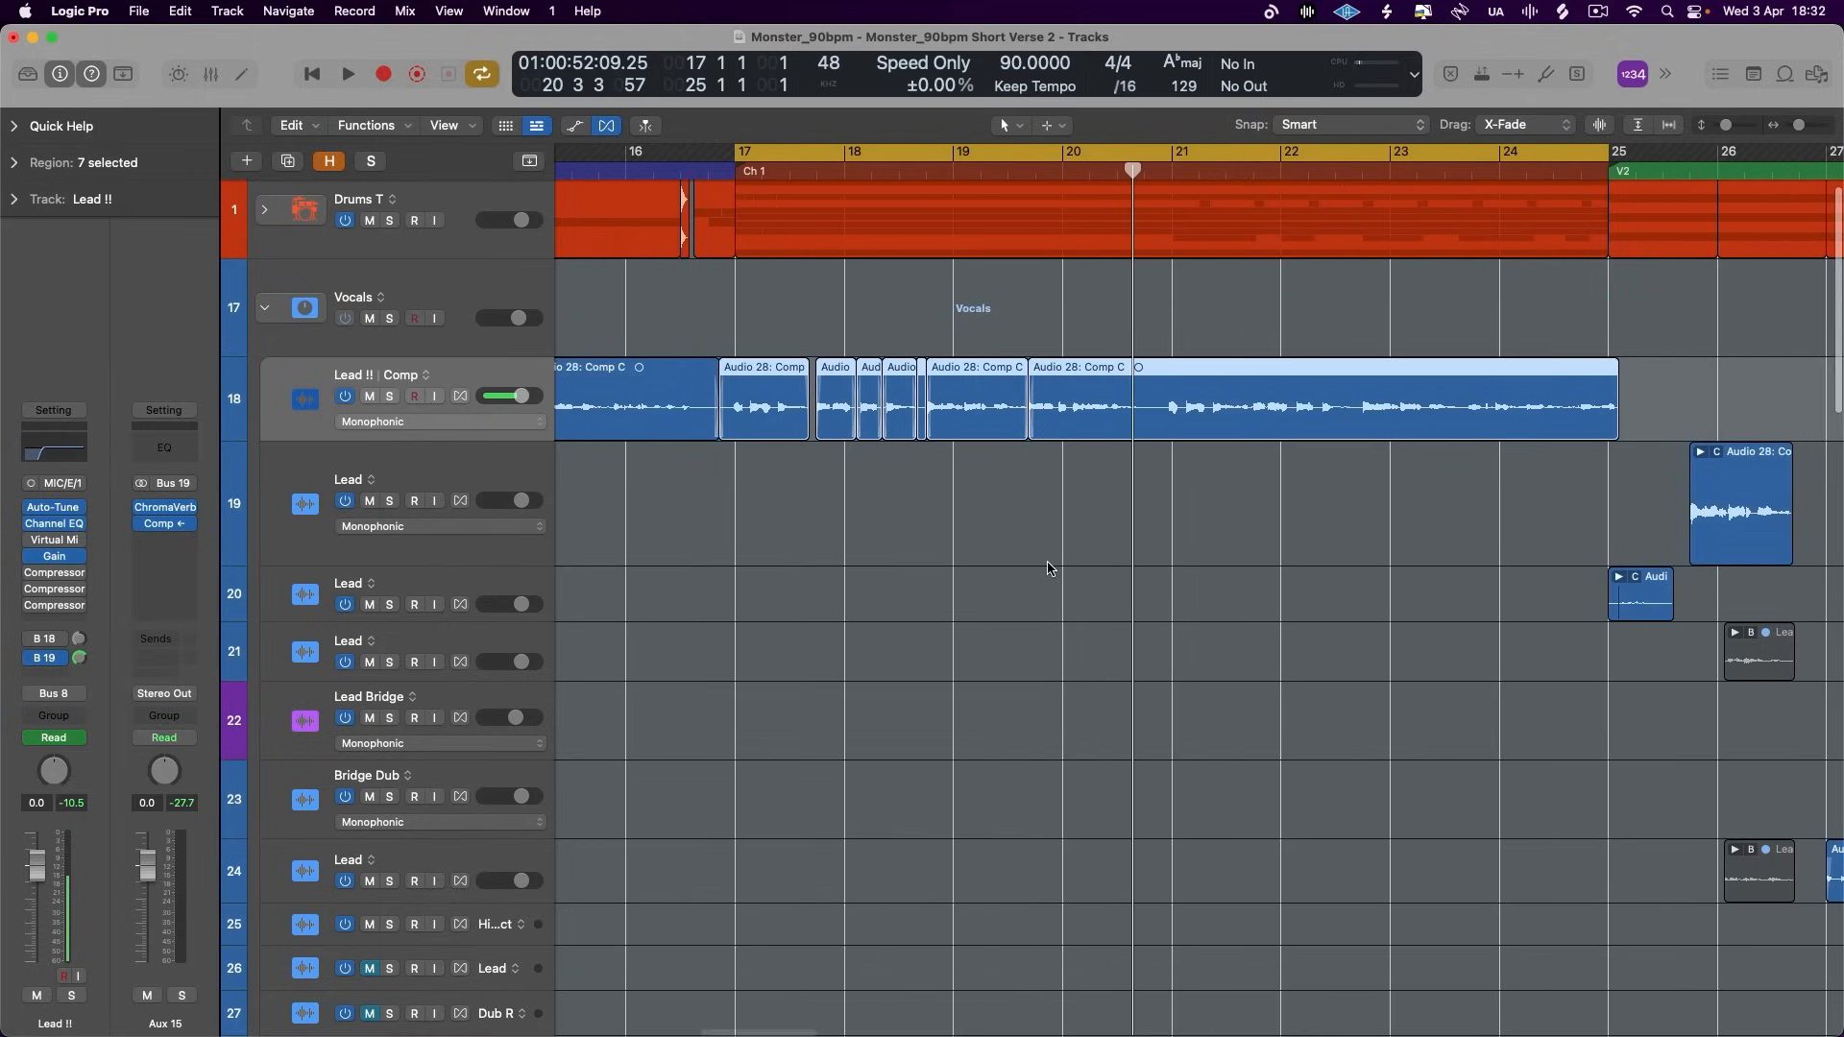
scroll(980, 683, "up", 1)
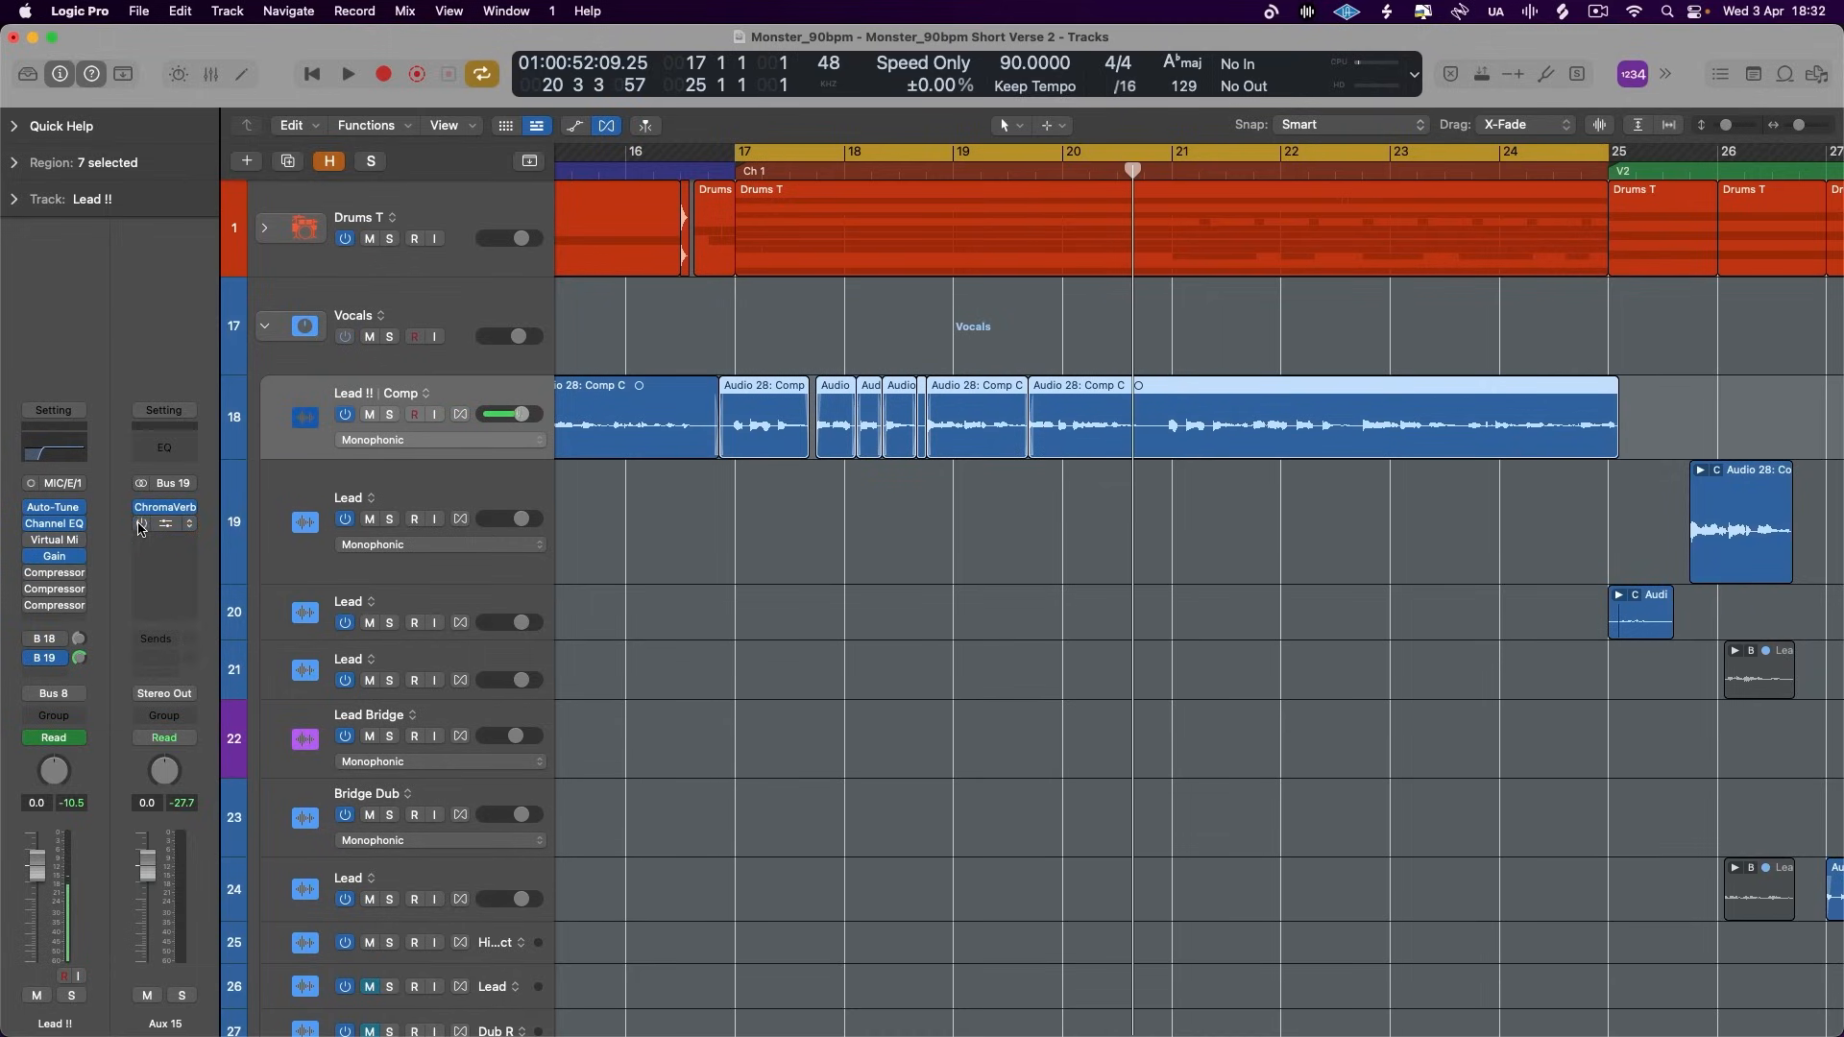
- Mute the Chorus track stack and play Chorus 1 with the Aux 15 compressor bypassed
key("space")
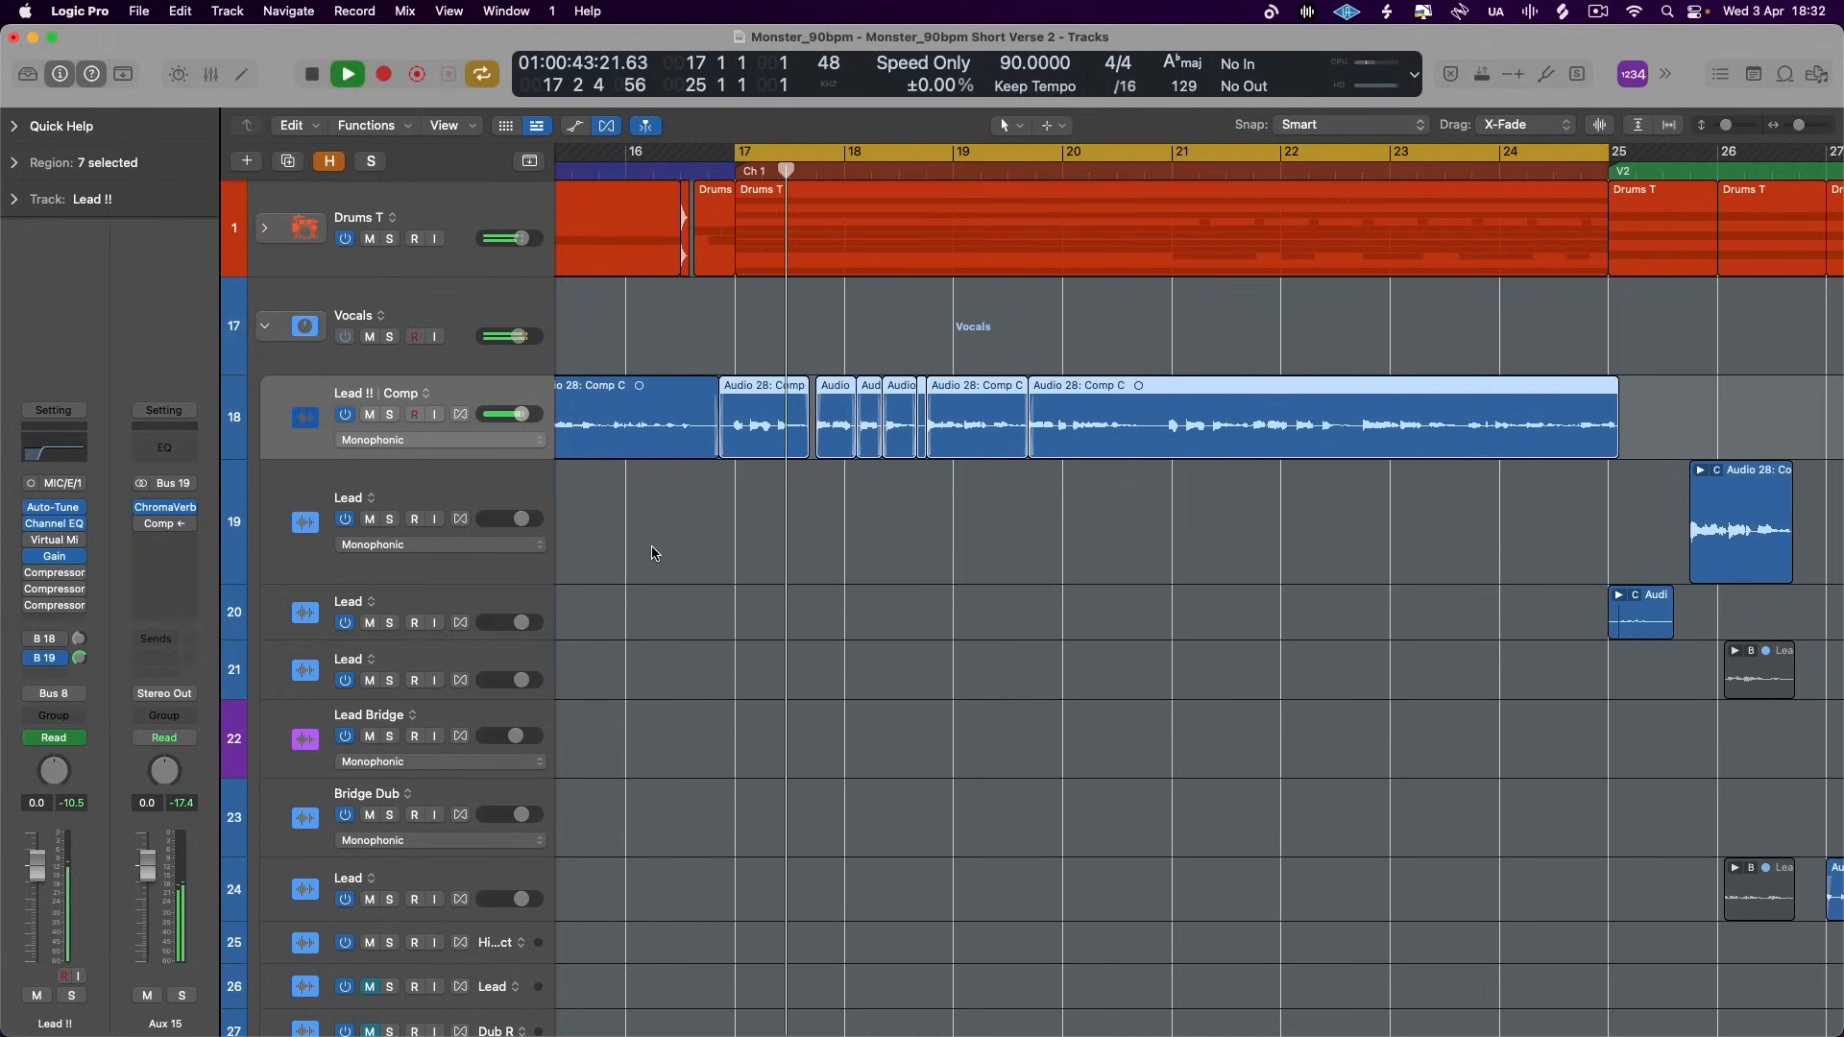
key("space")
scroll(652, 553, "down", 5)
scroll(652, 553, "up", 10)
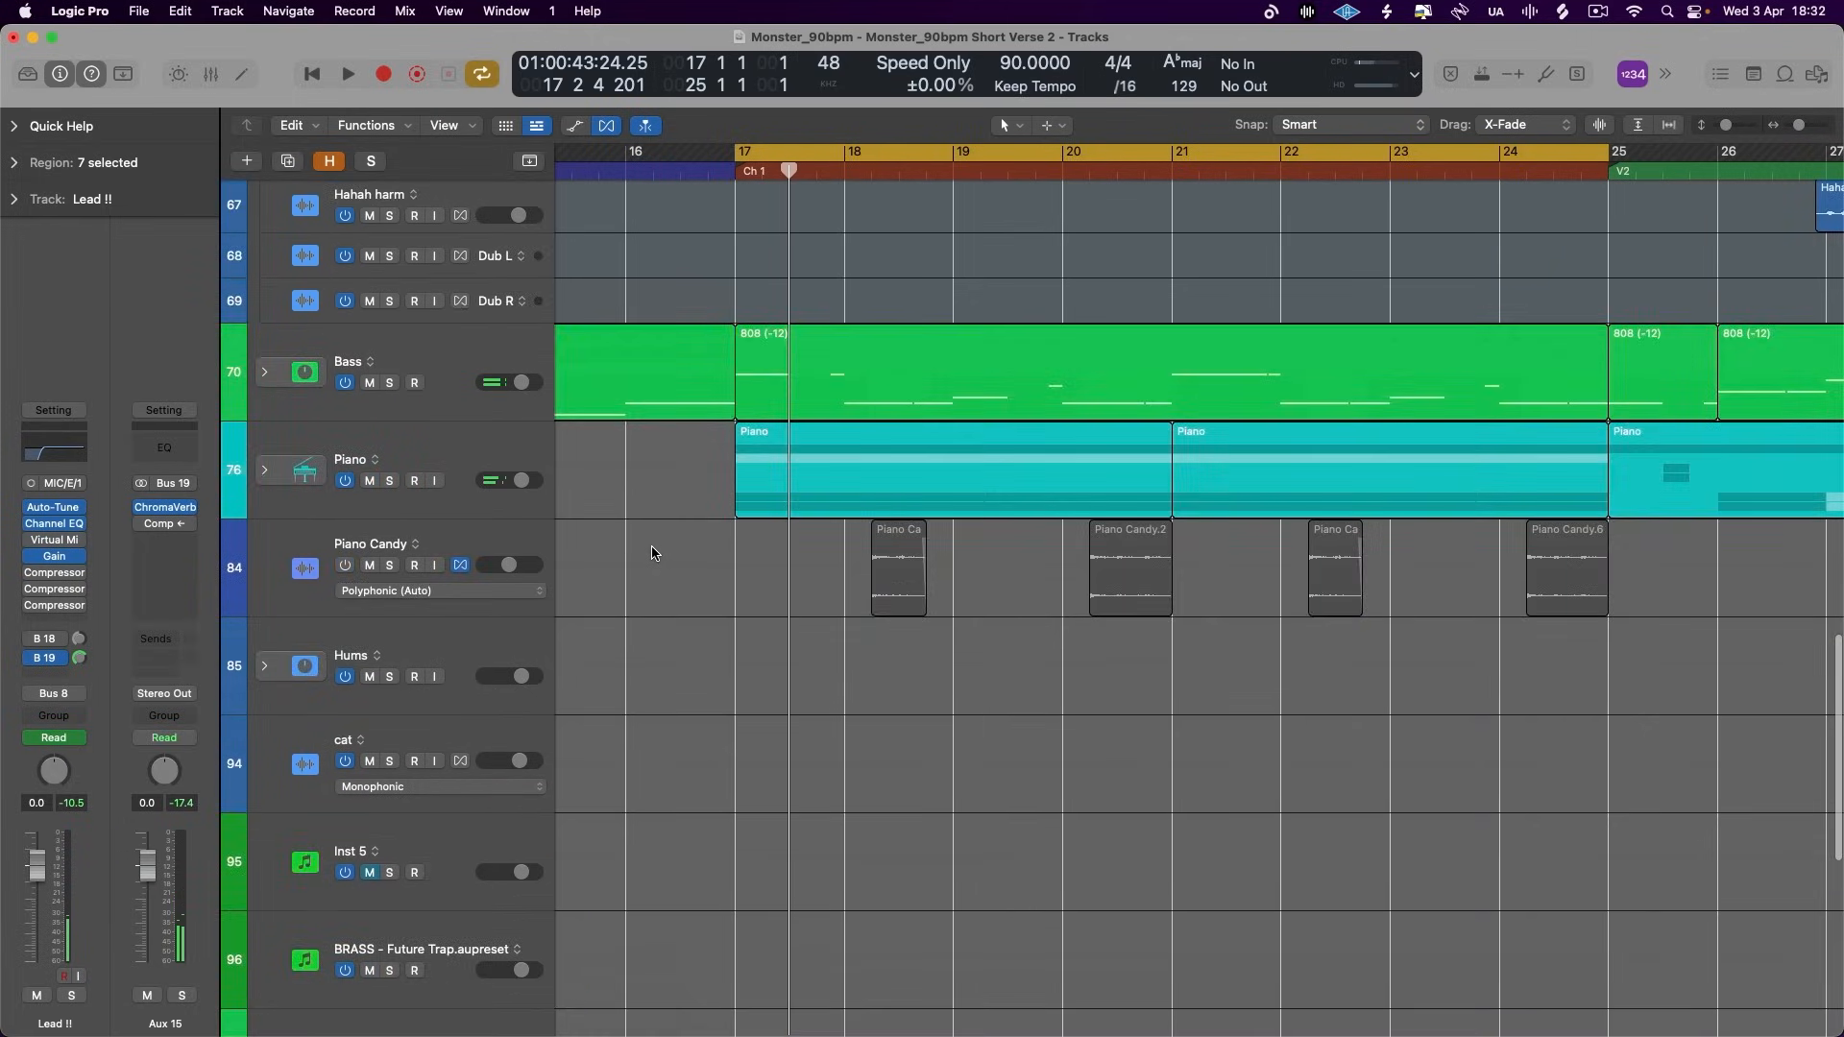
scroll(652, 554, "down", 8)
scroll(651, 553, "down", 12)
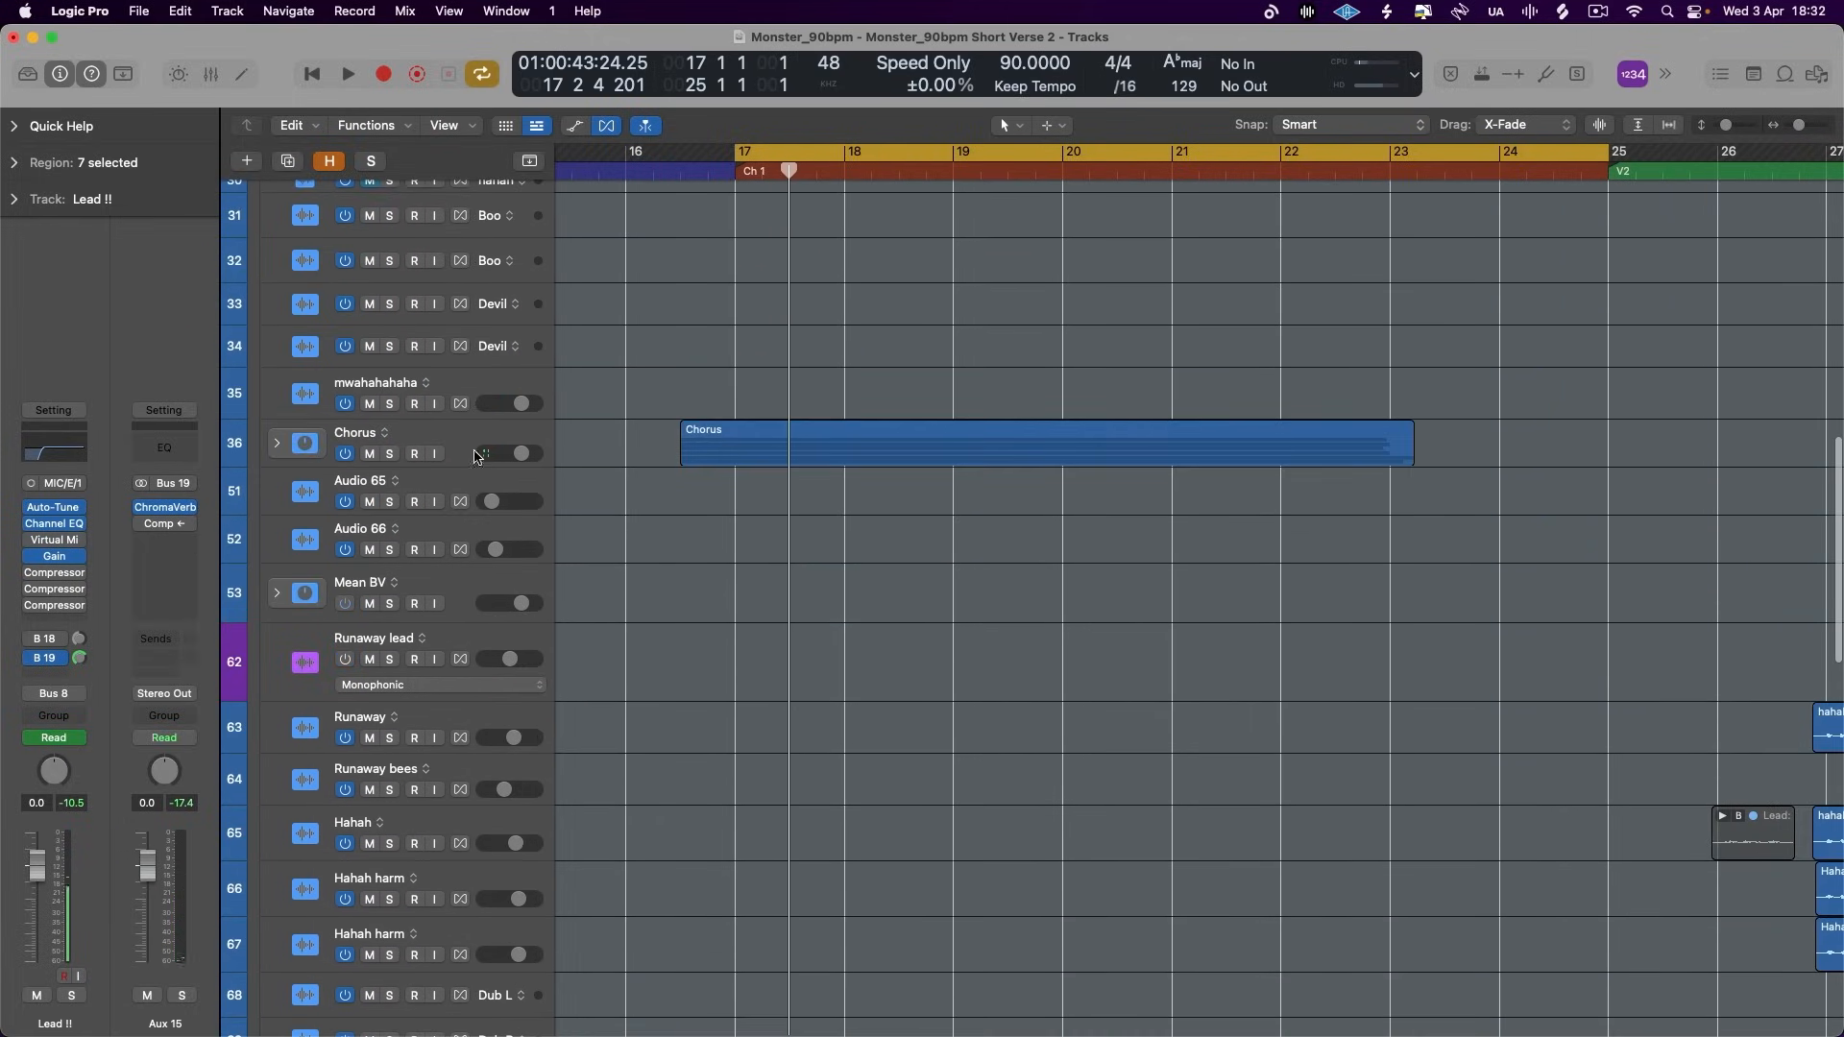
left_click(371, 454)
key("space")
scroll(1004, 531, "up", 15)
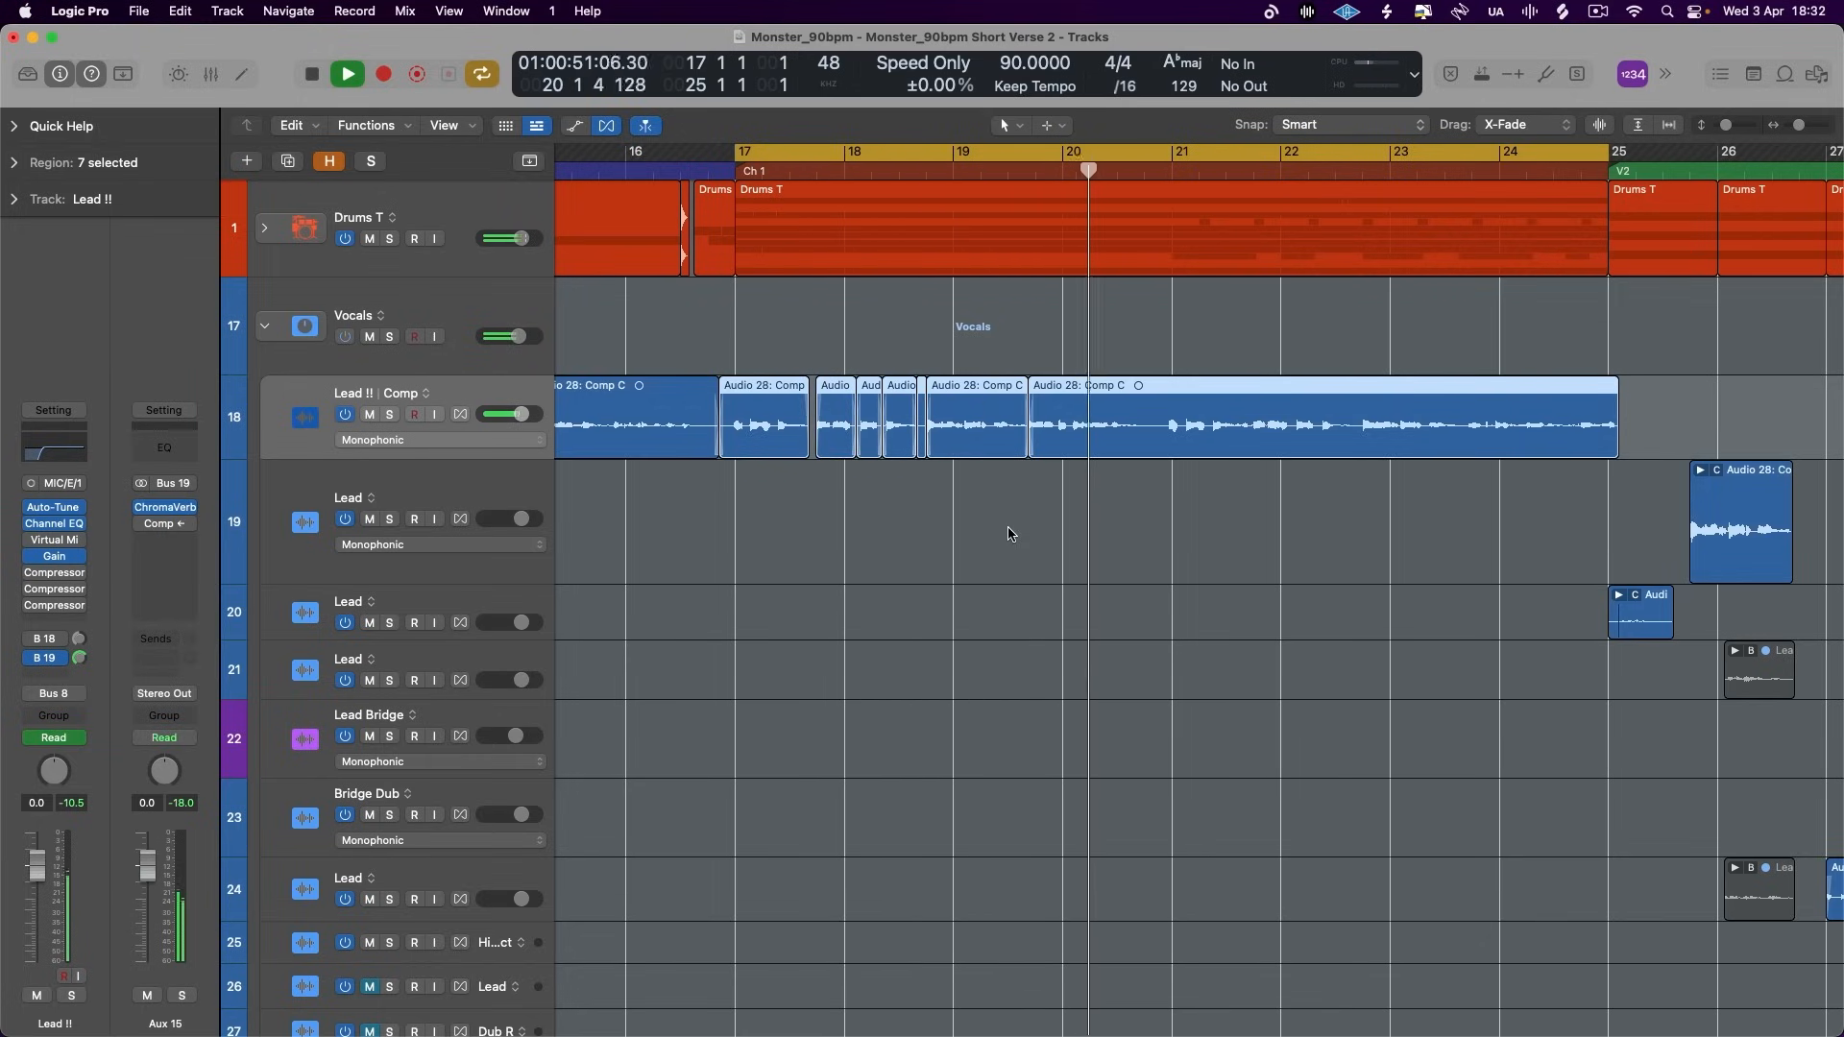
key("space")
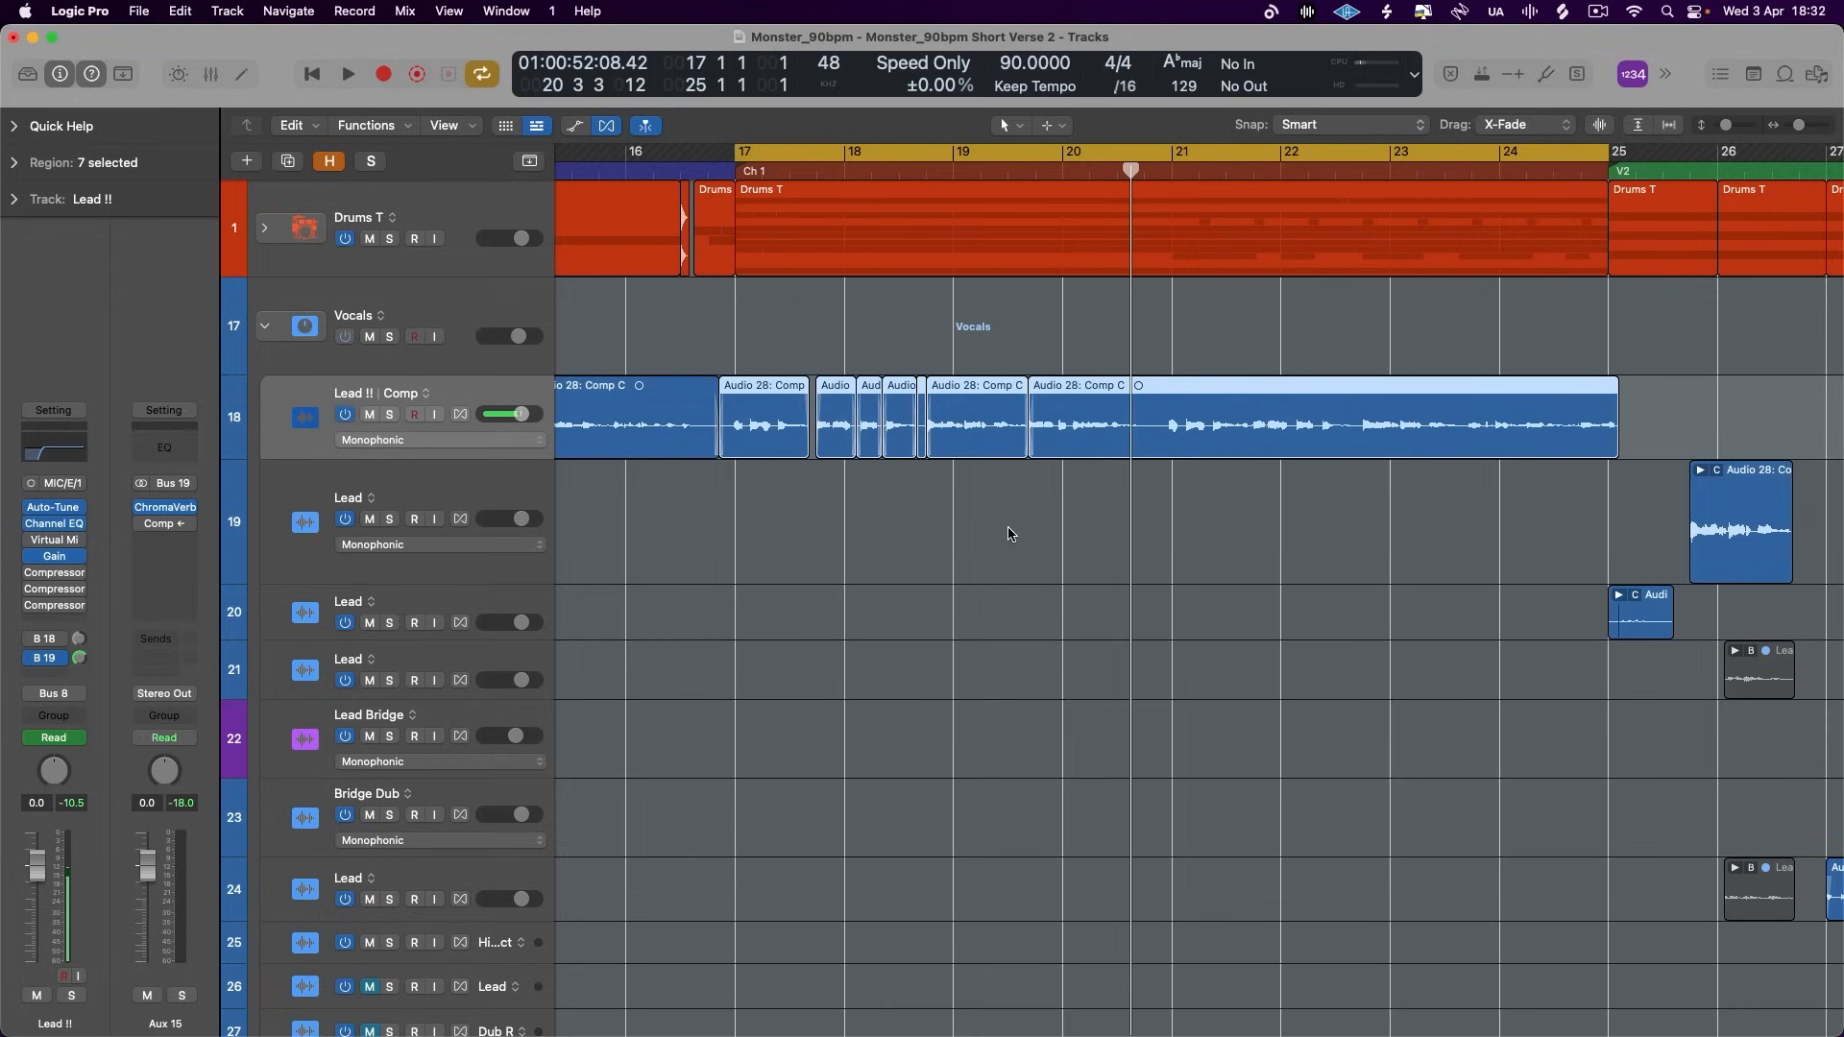
- Turn the Aux 15 compressor back on and listen to the ducked lead reverb through the rest of Chorus 1
left_click(163, 526)
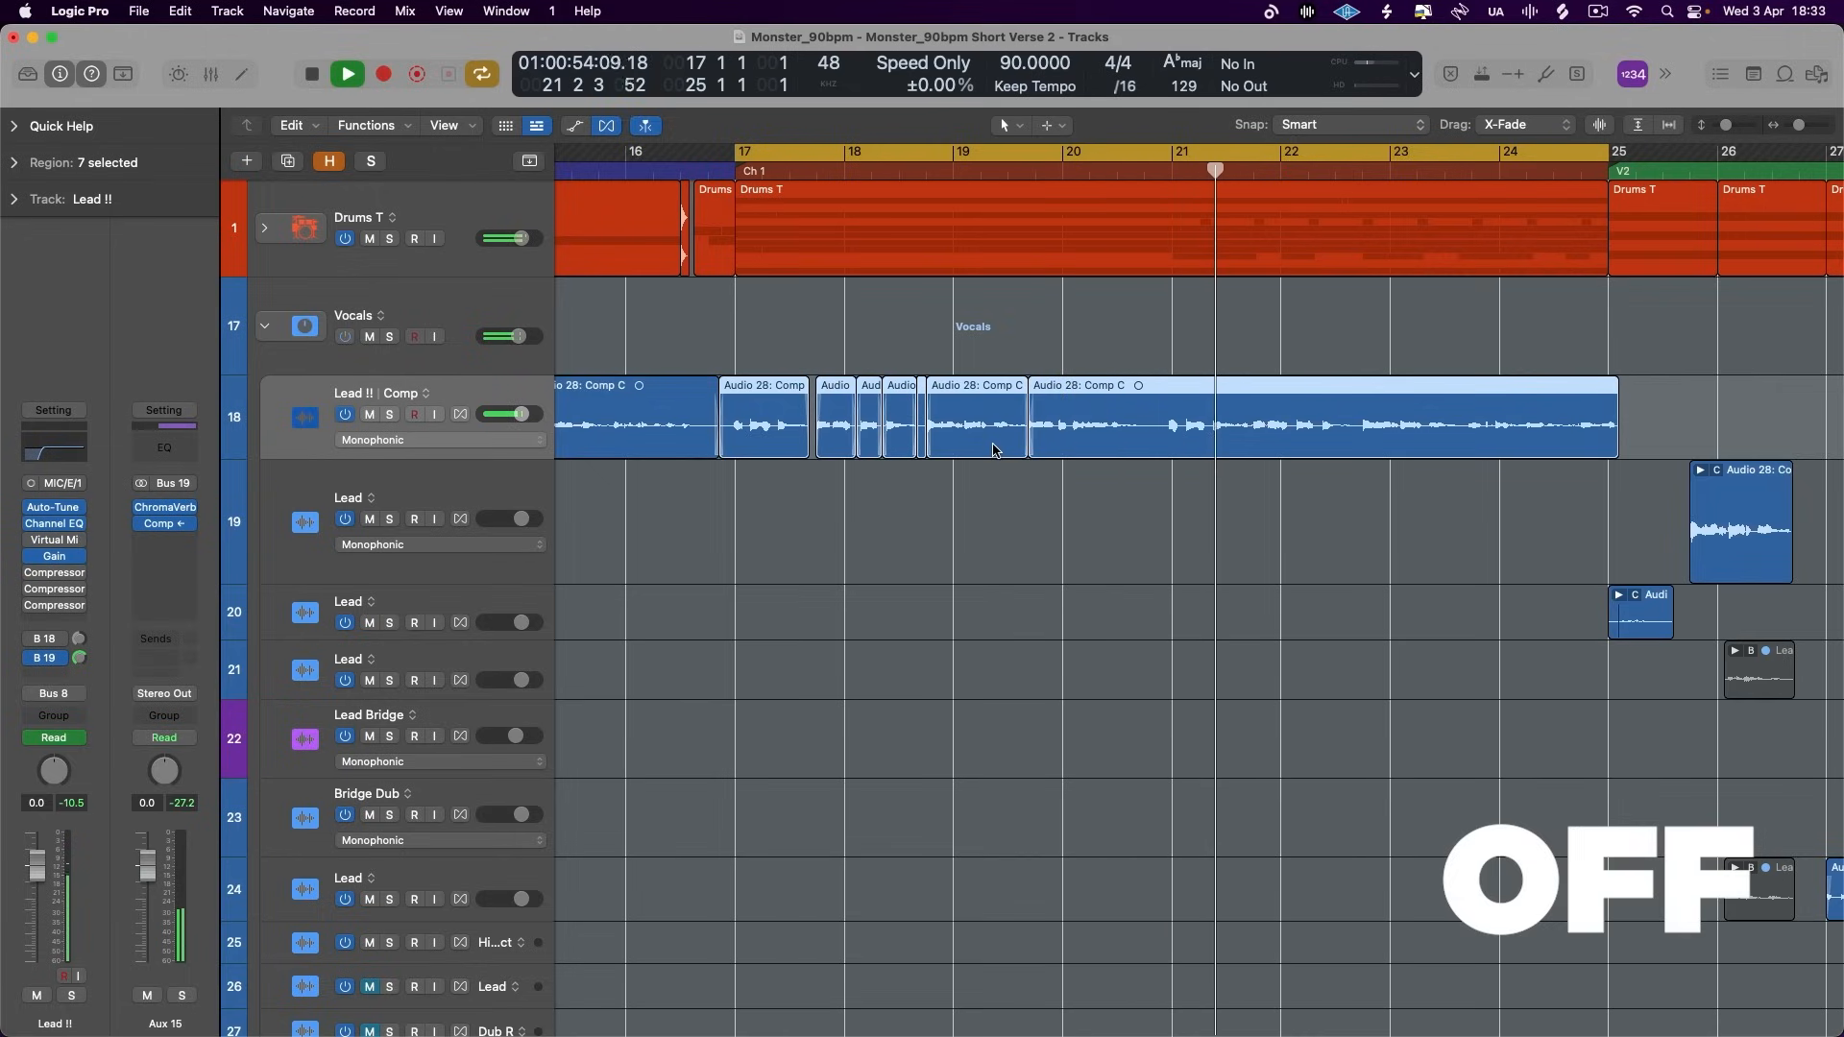
scroll(844, 528, "down", 10)
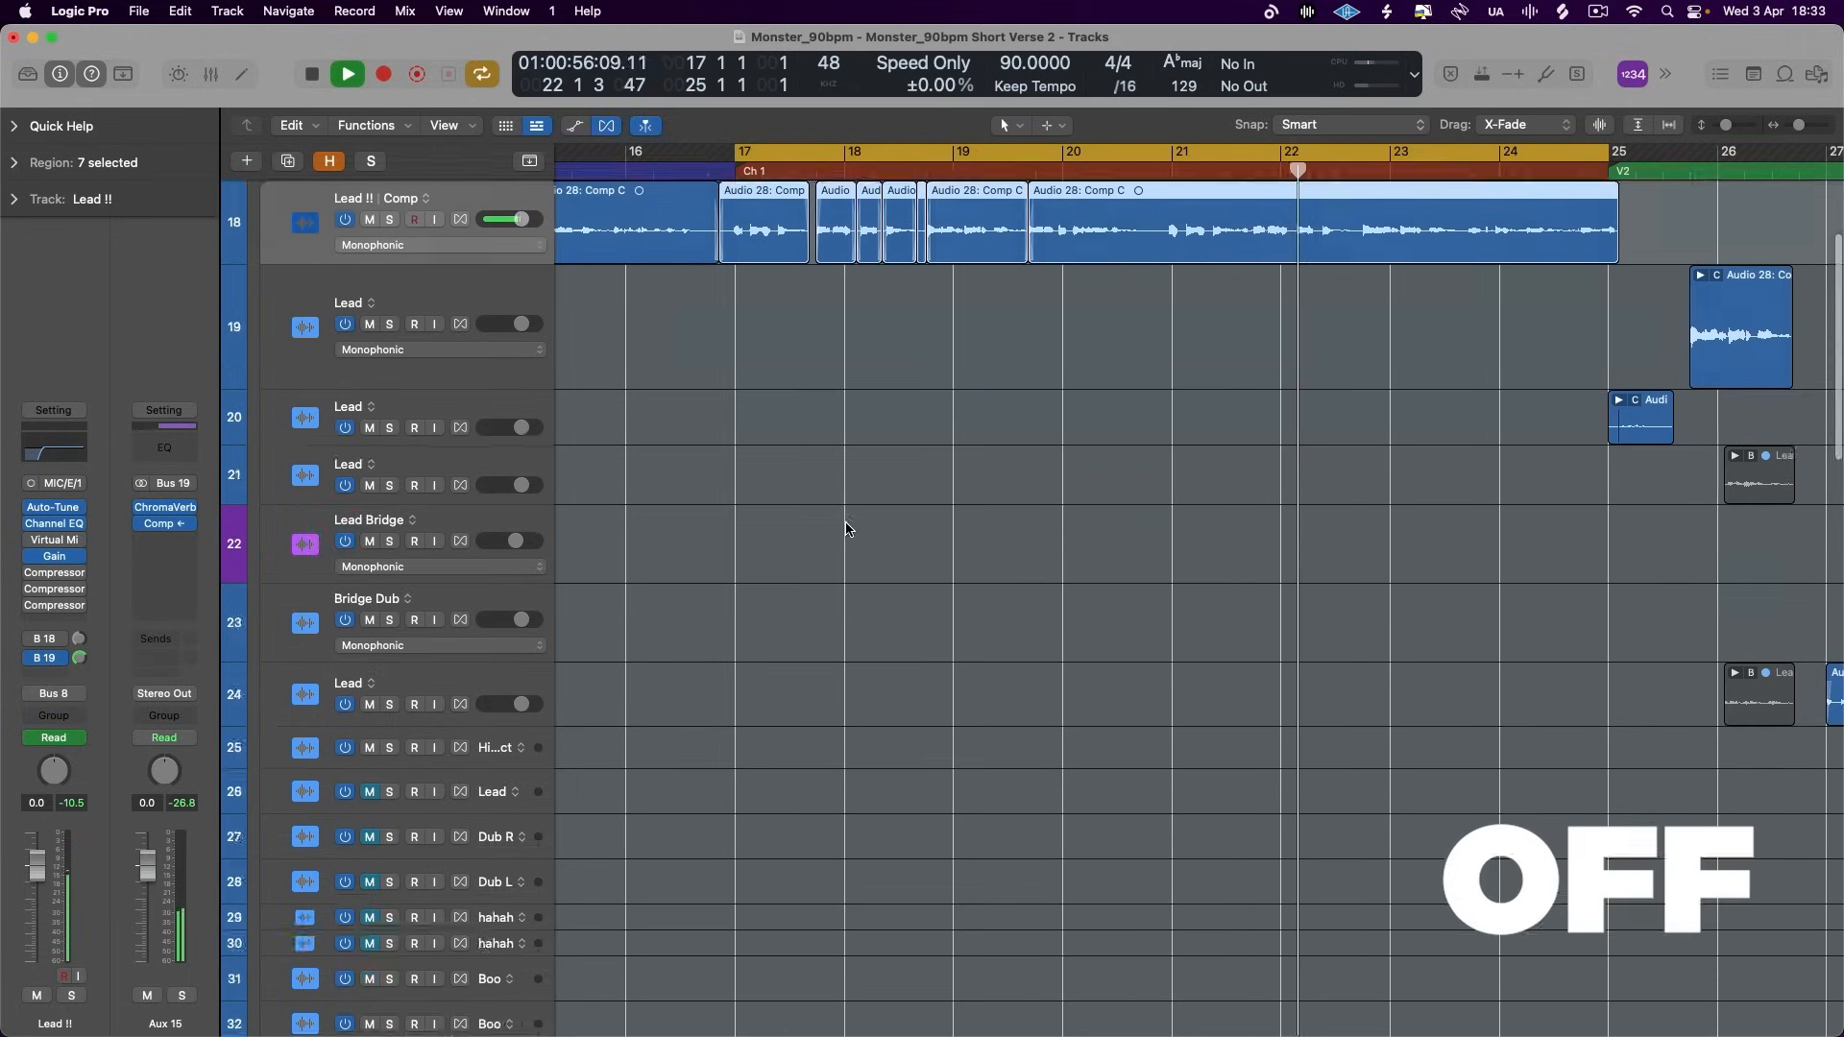
scroll(845, 529, "up", 10)
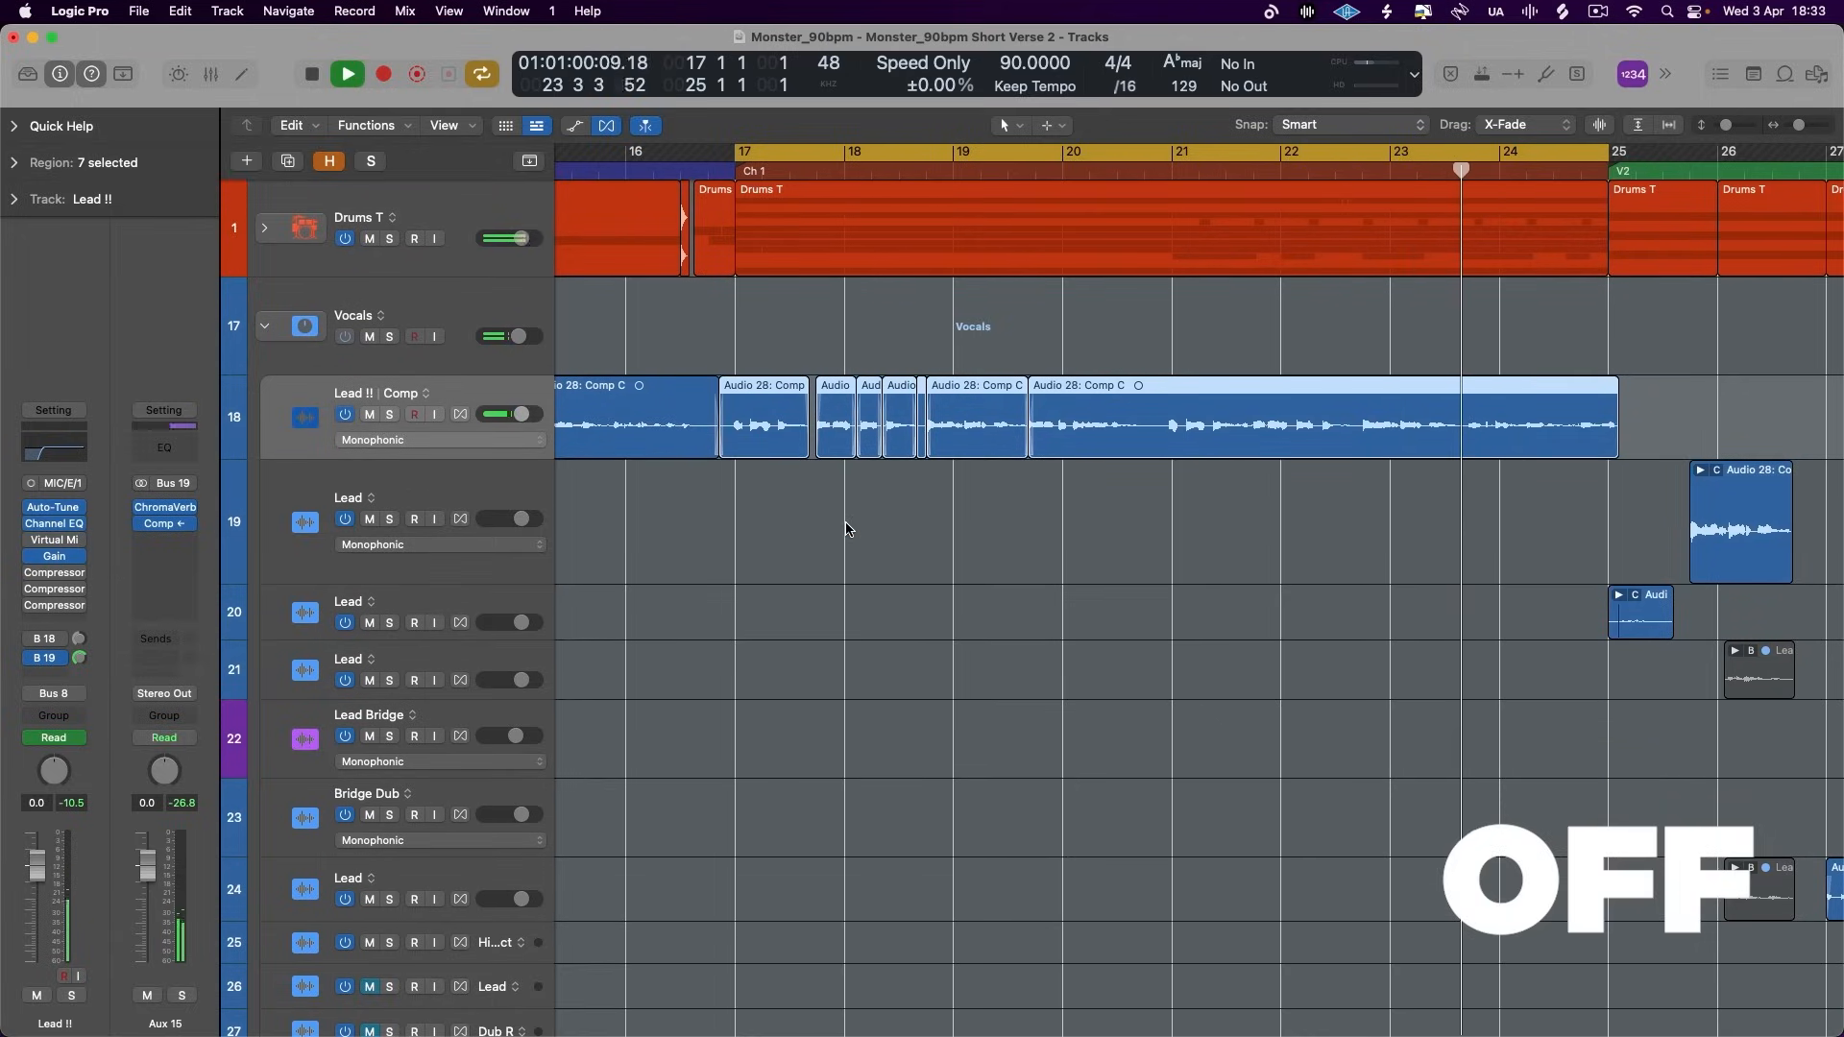
key("space")
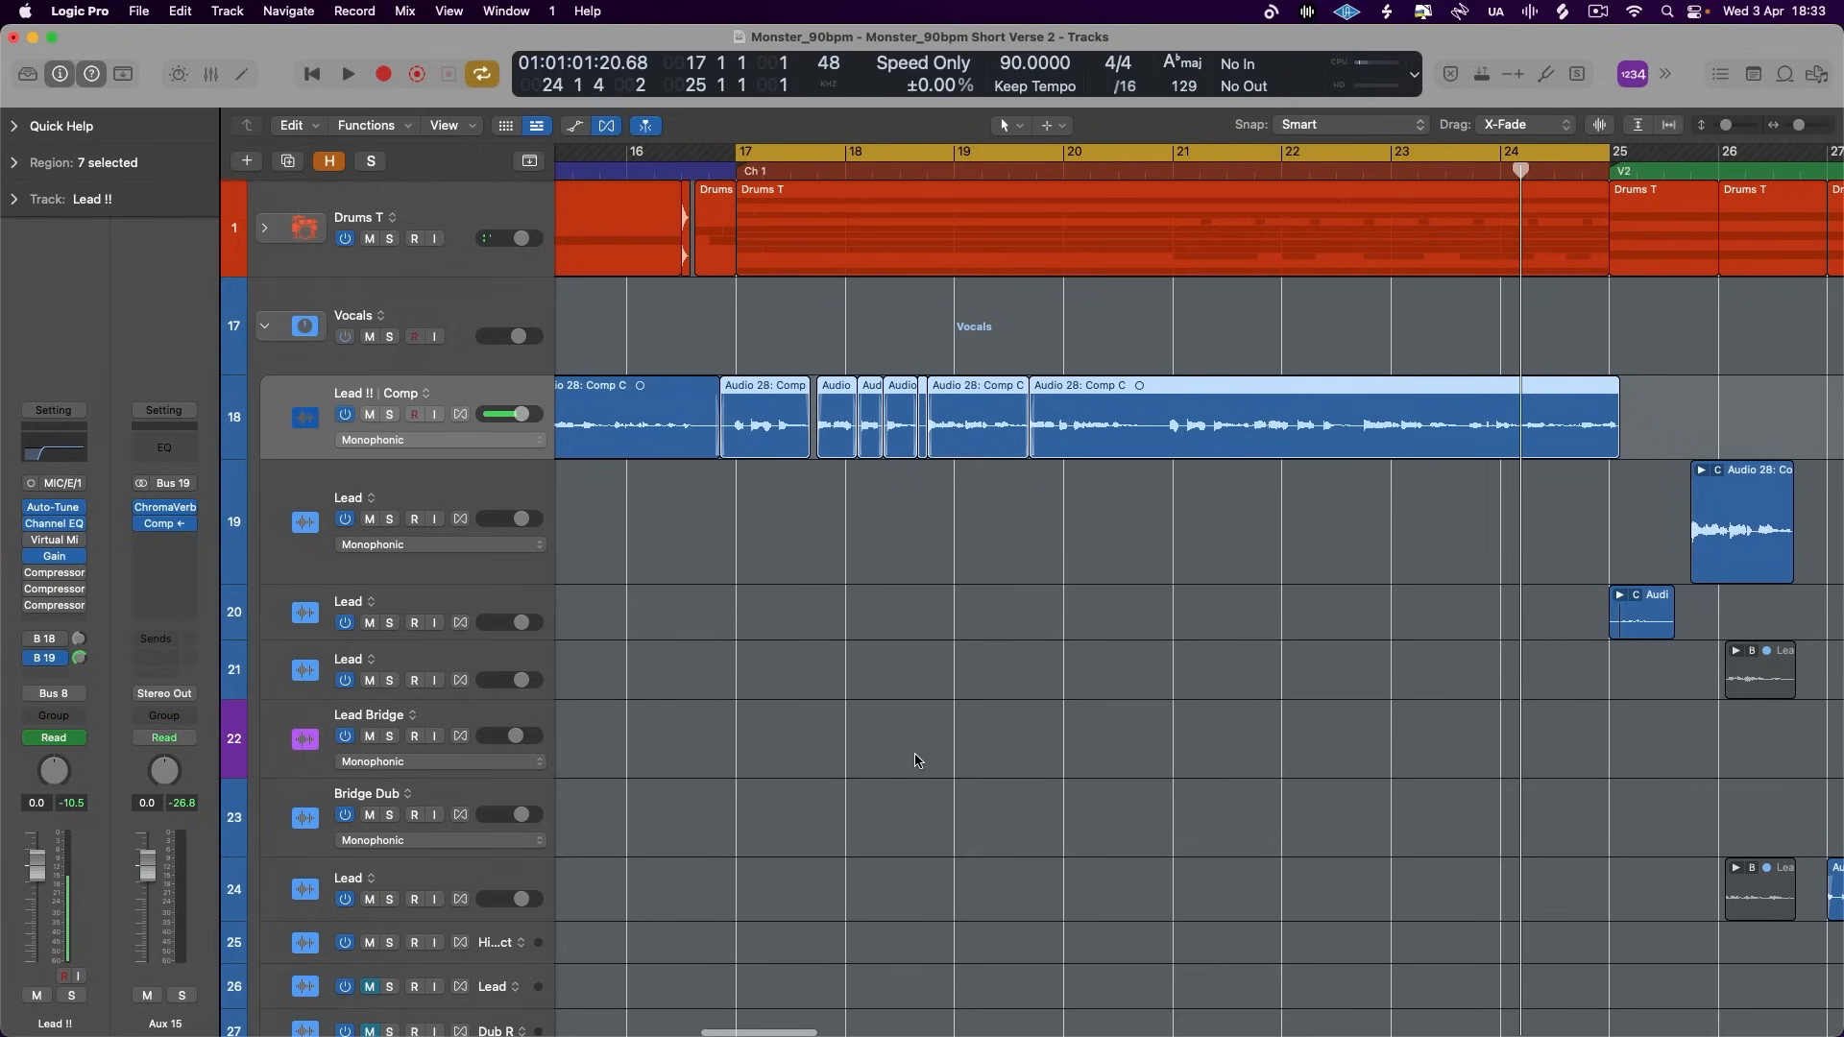
key("space")
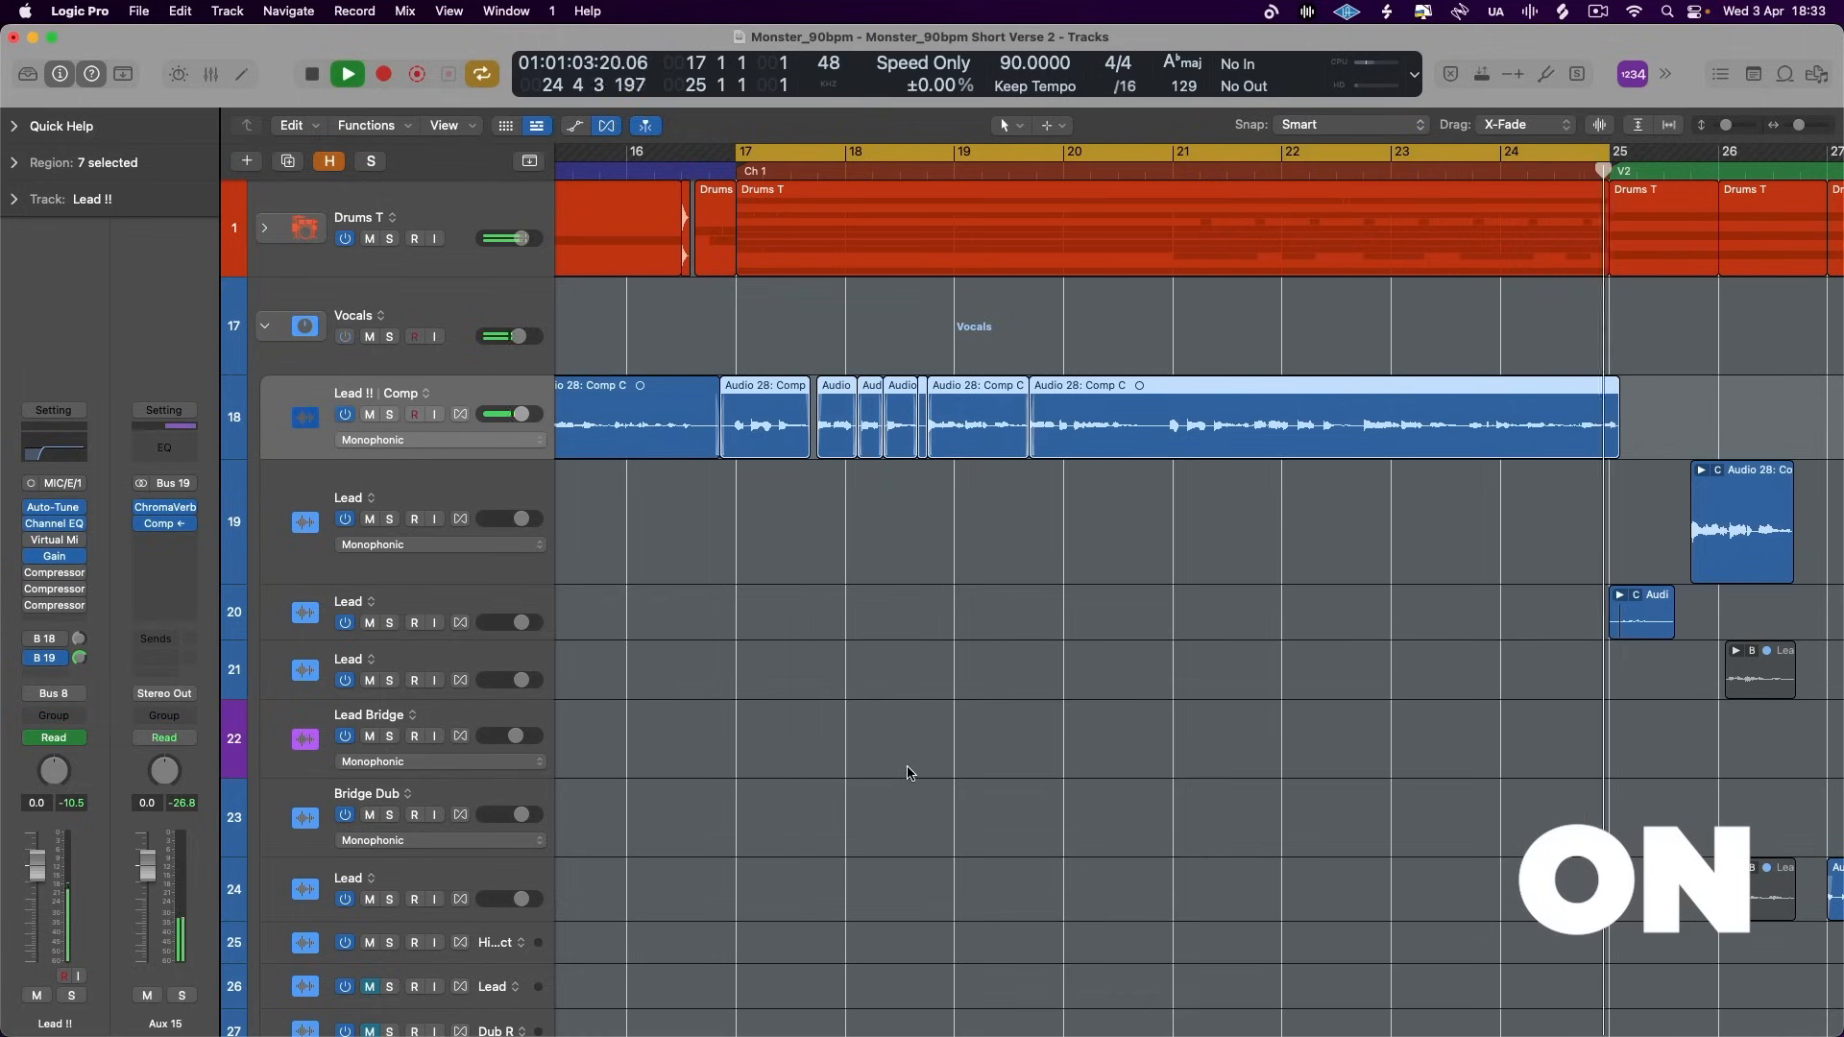
key("space")
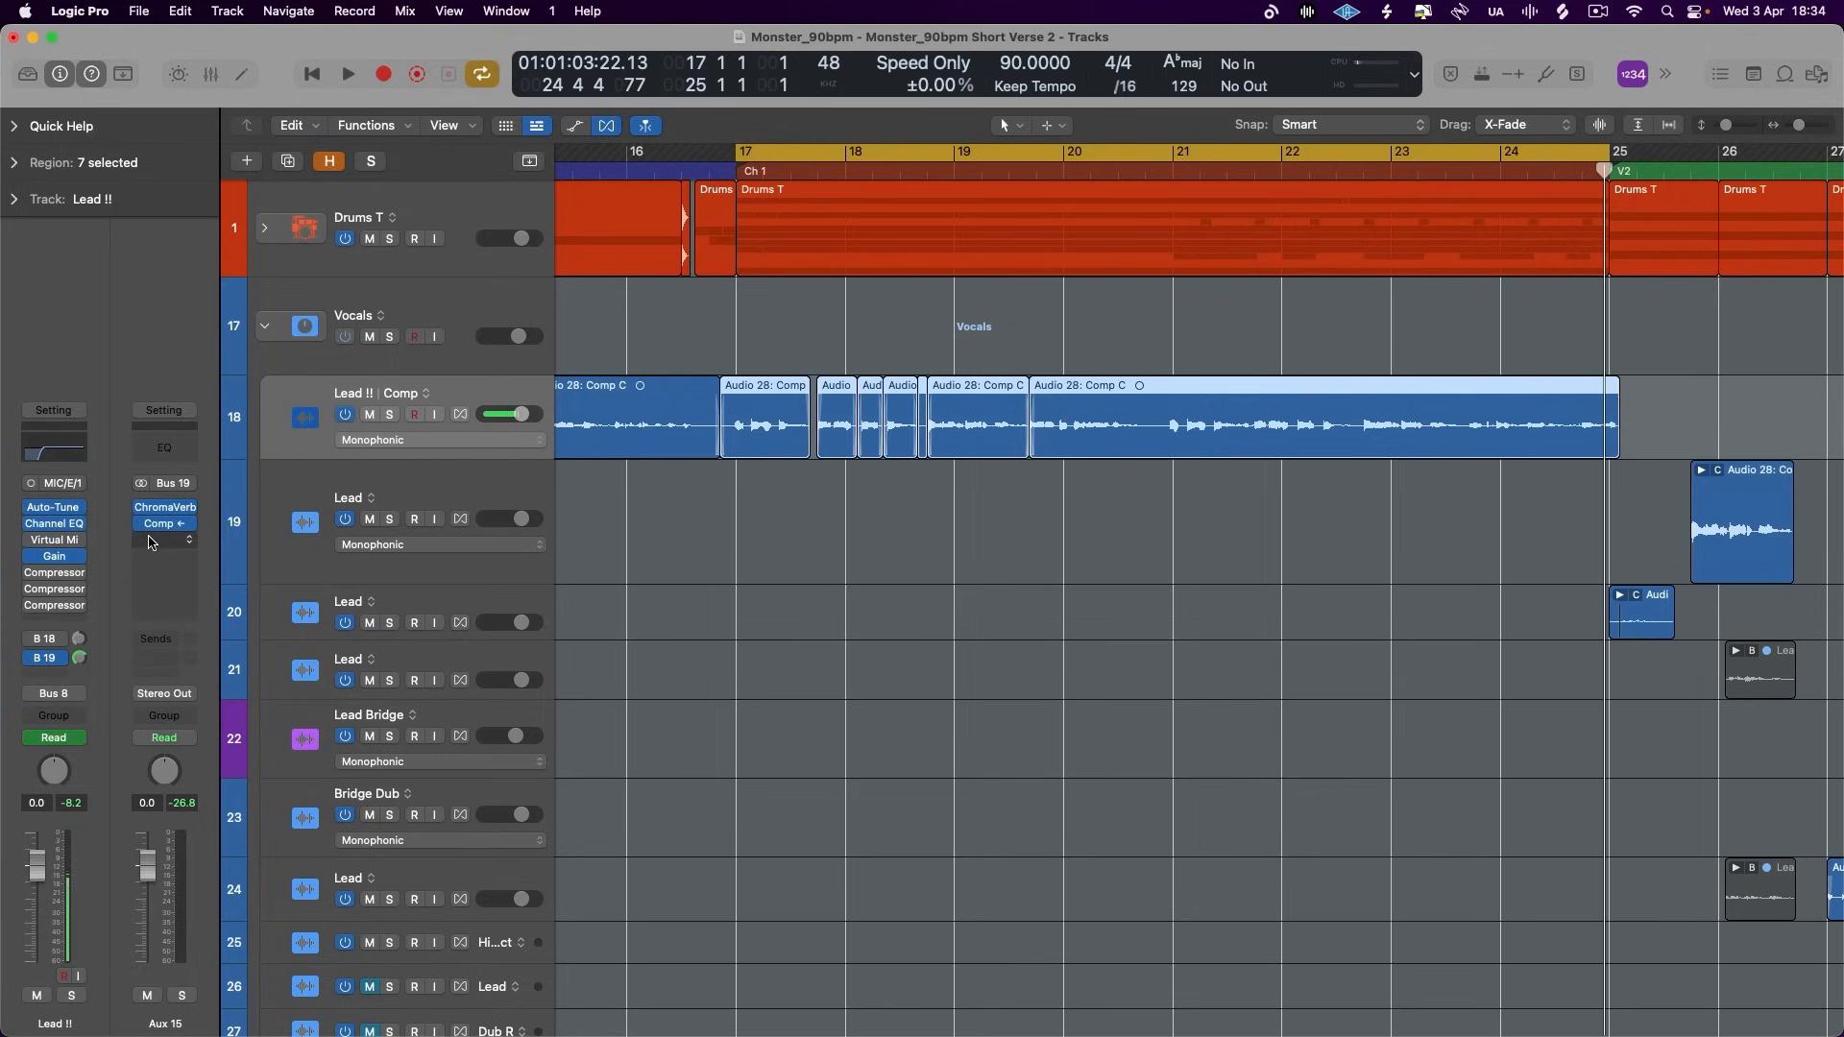
- Compare the lead reverb in Chorus 1 by repeatedly bypassing and re-enabling the Aux 15 compressor during playback
mouse_move(146, 533)
key("space")
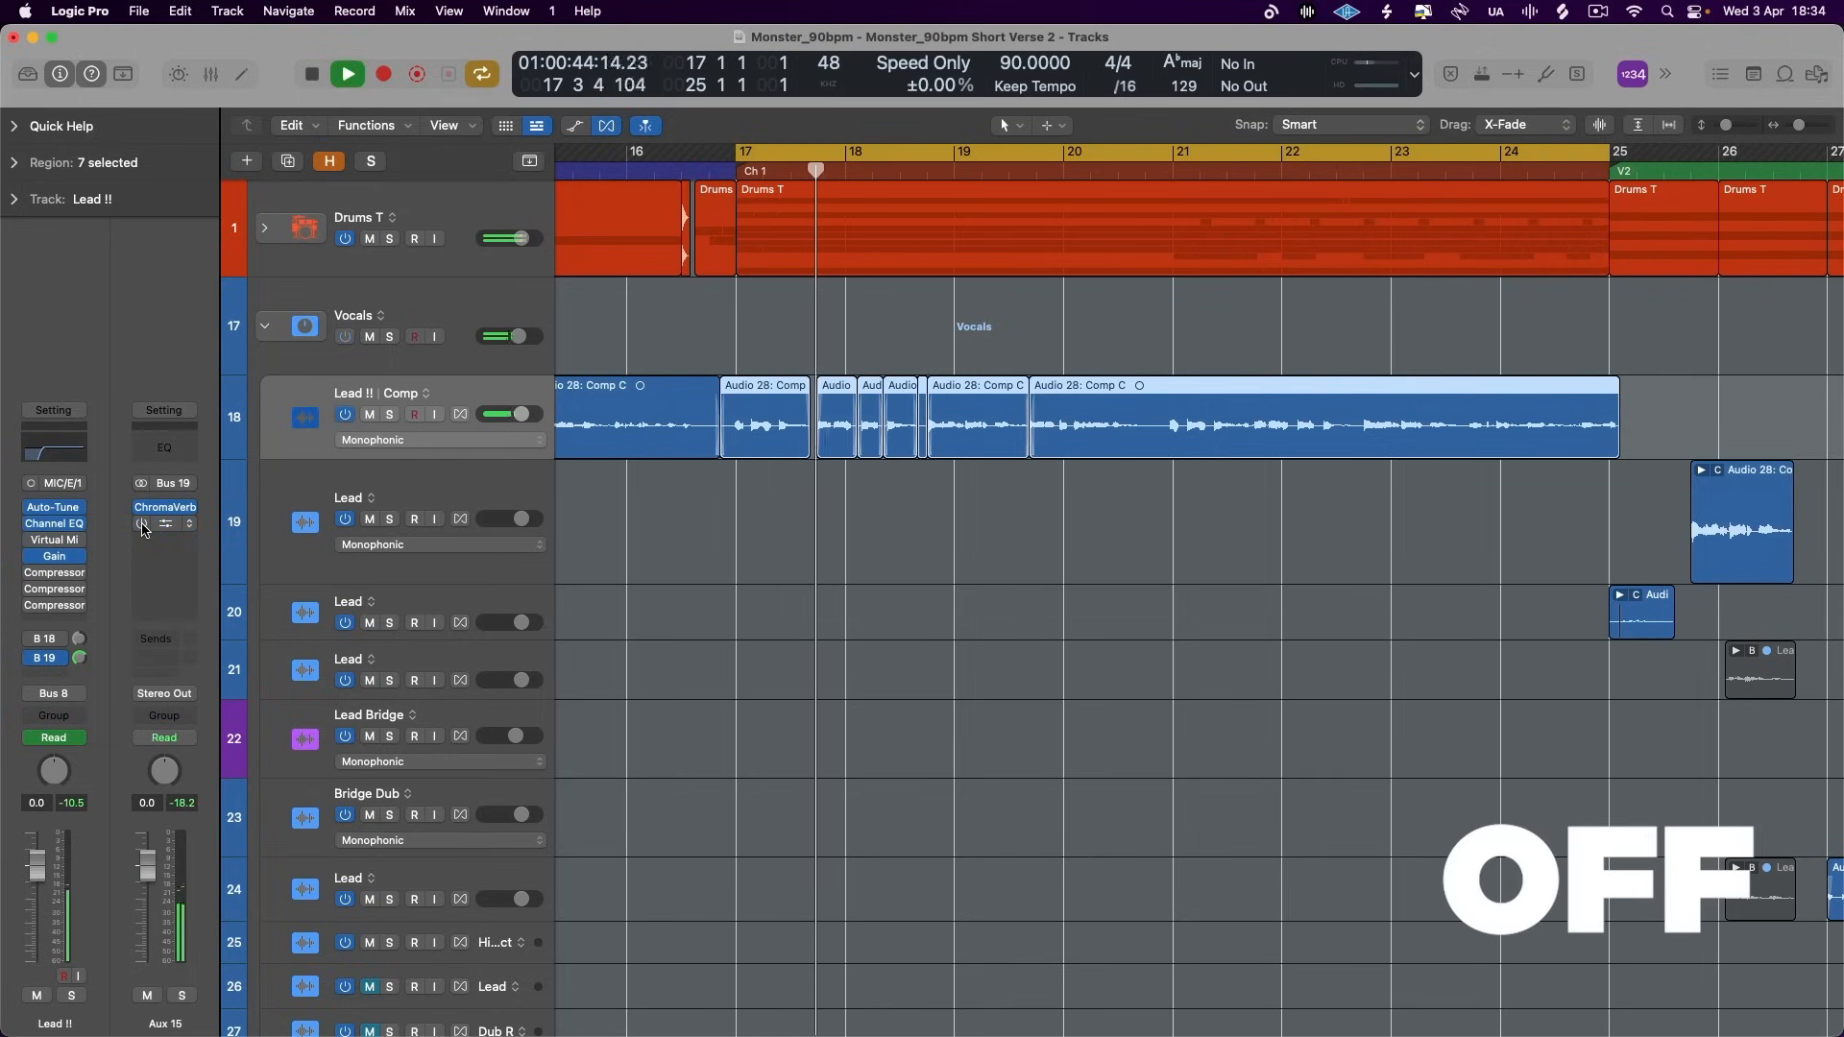
left_click(142, 524)
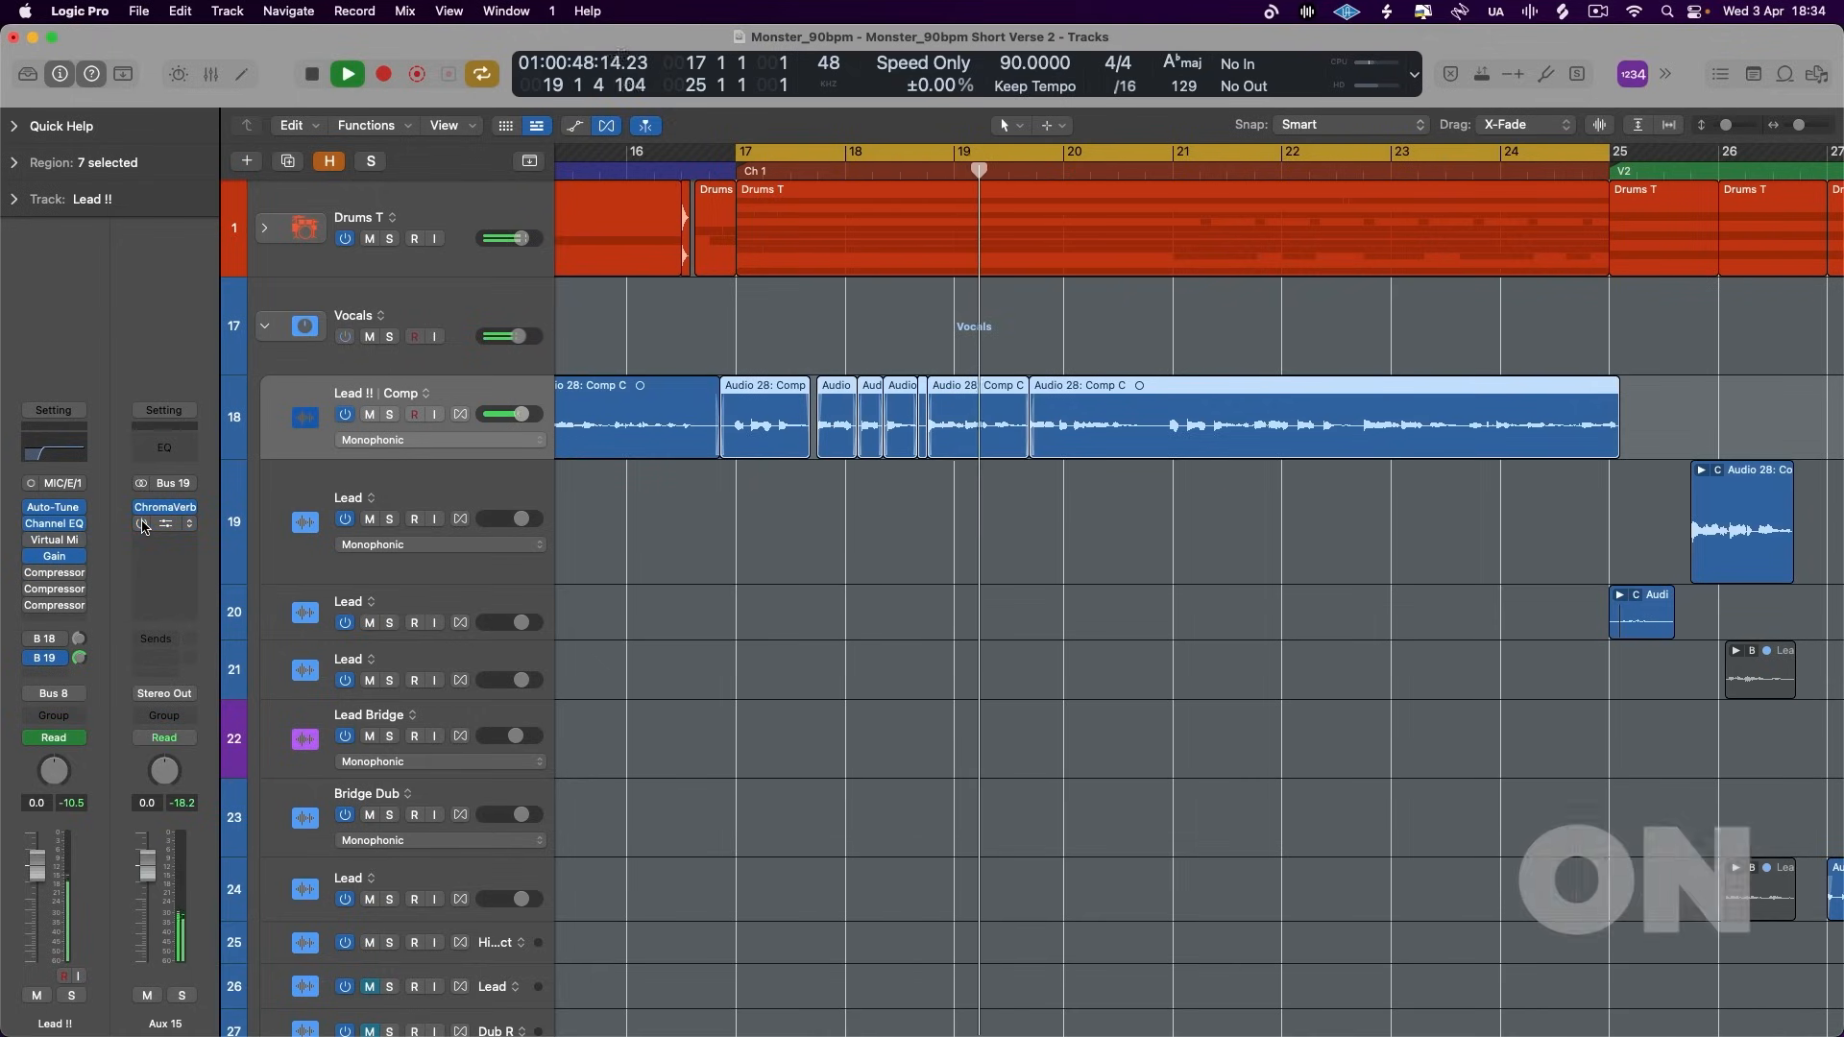
left_click(142, 525)
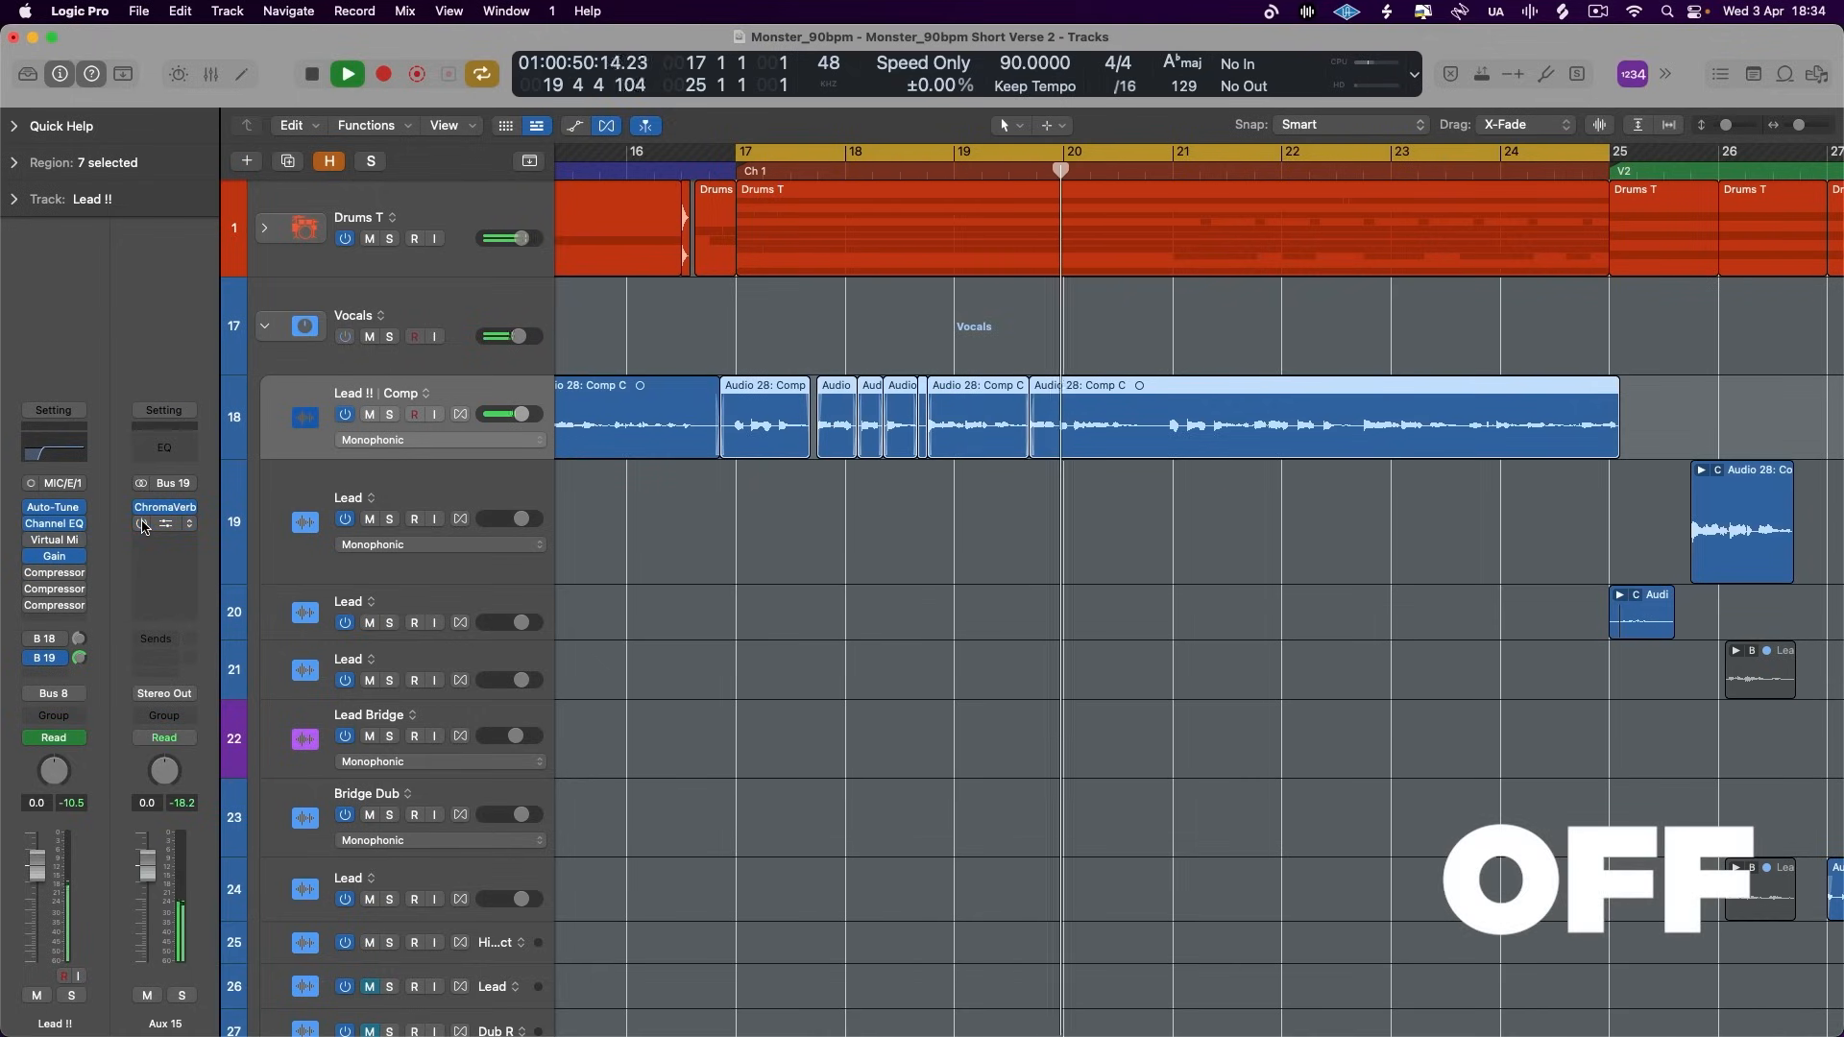
left_click(142, 524)
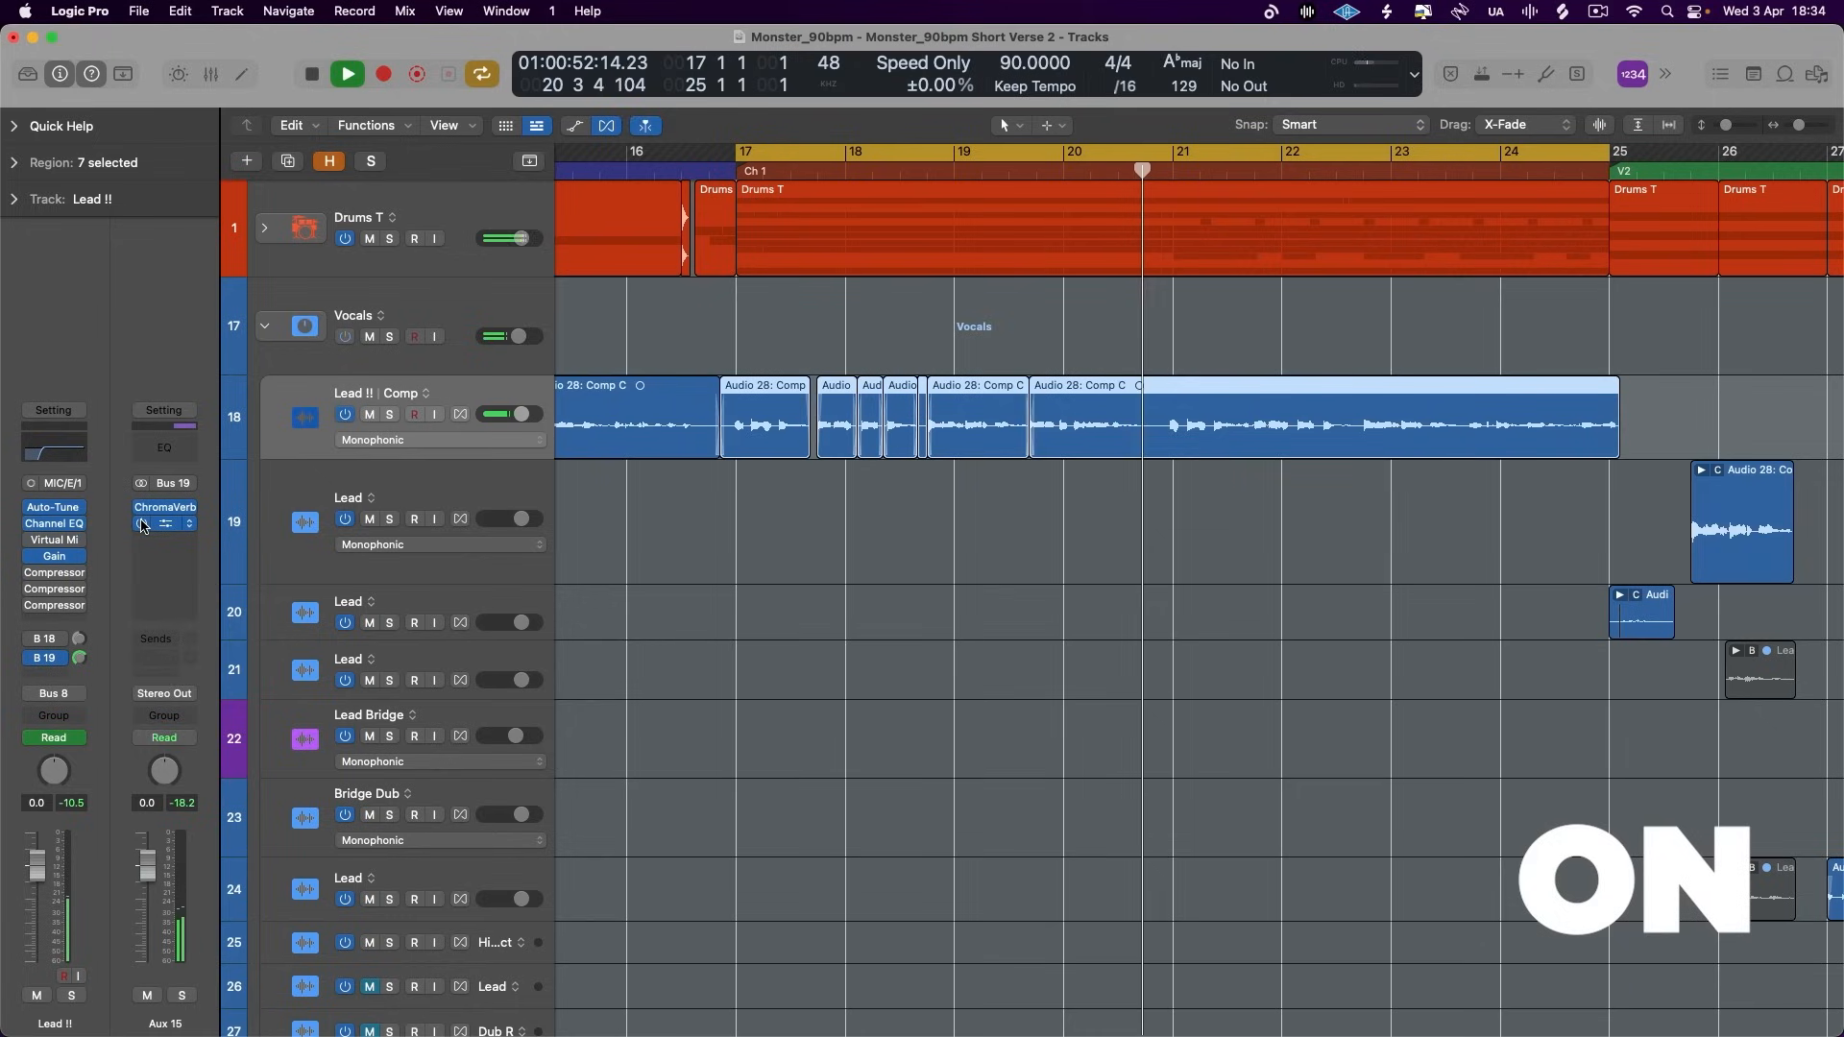
left_click(142, 524)
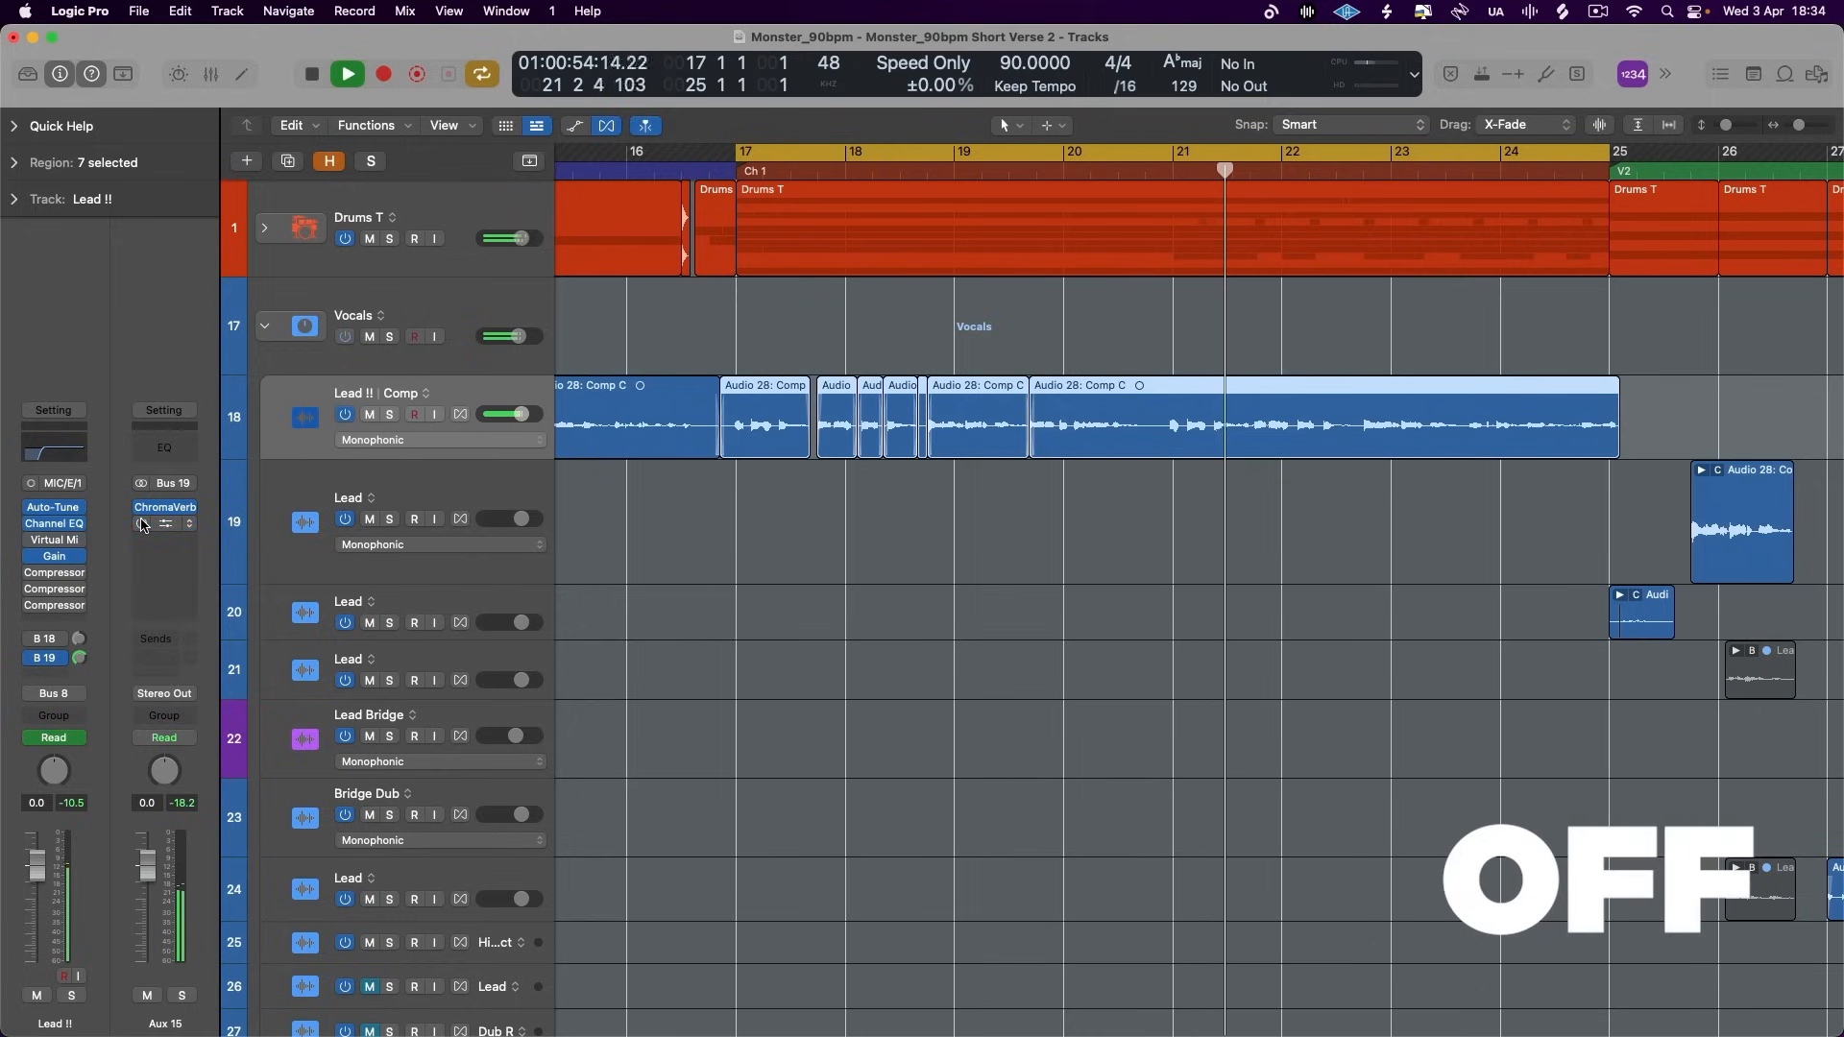
left_click(142, 524)
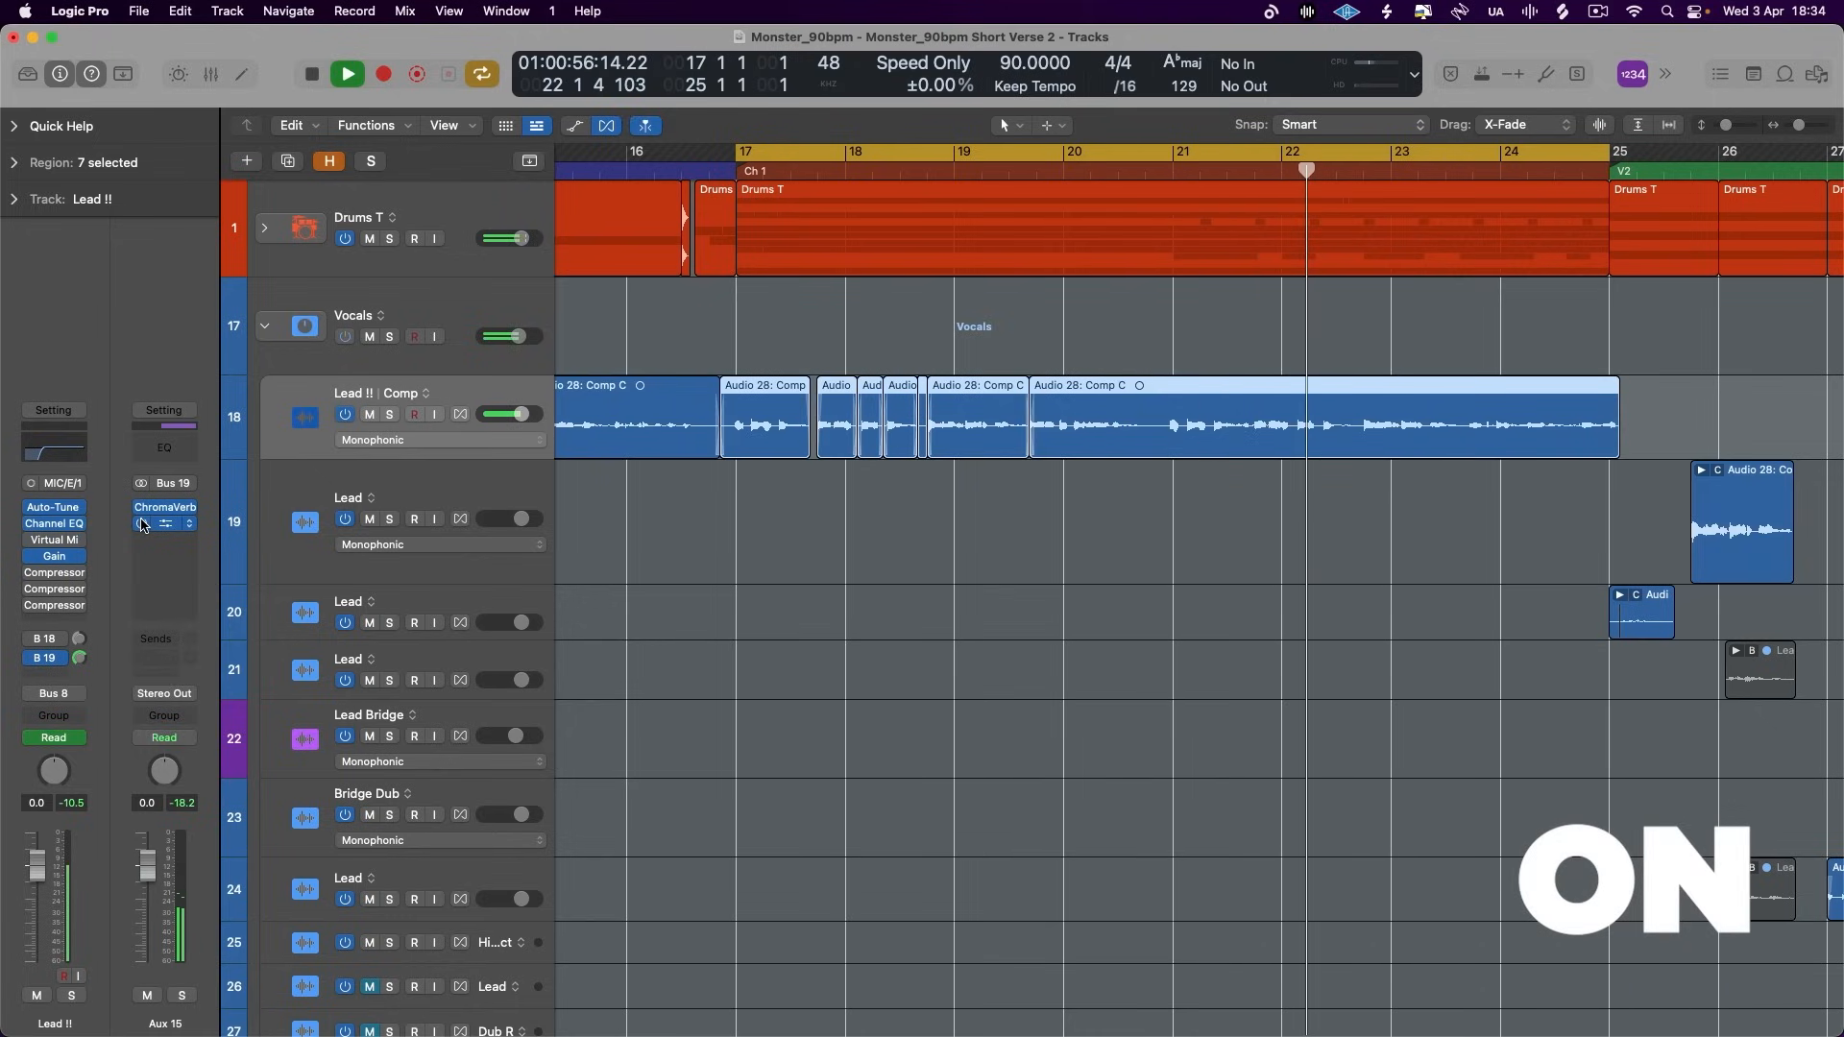
left_click(142, 524)
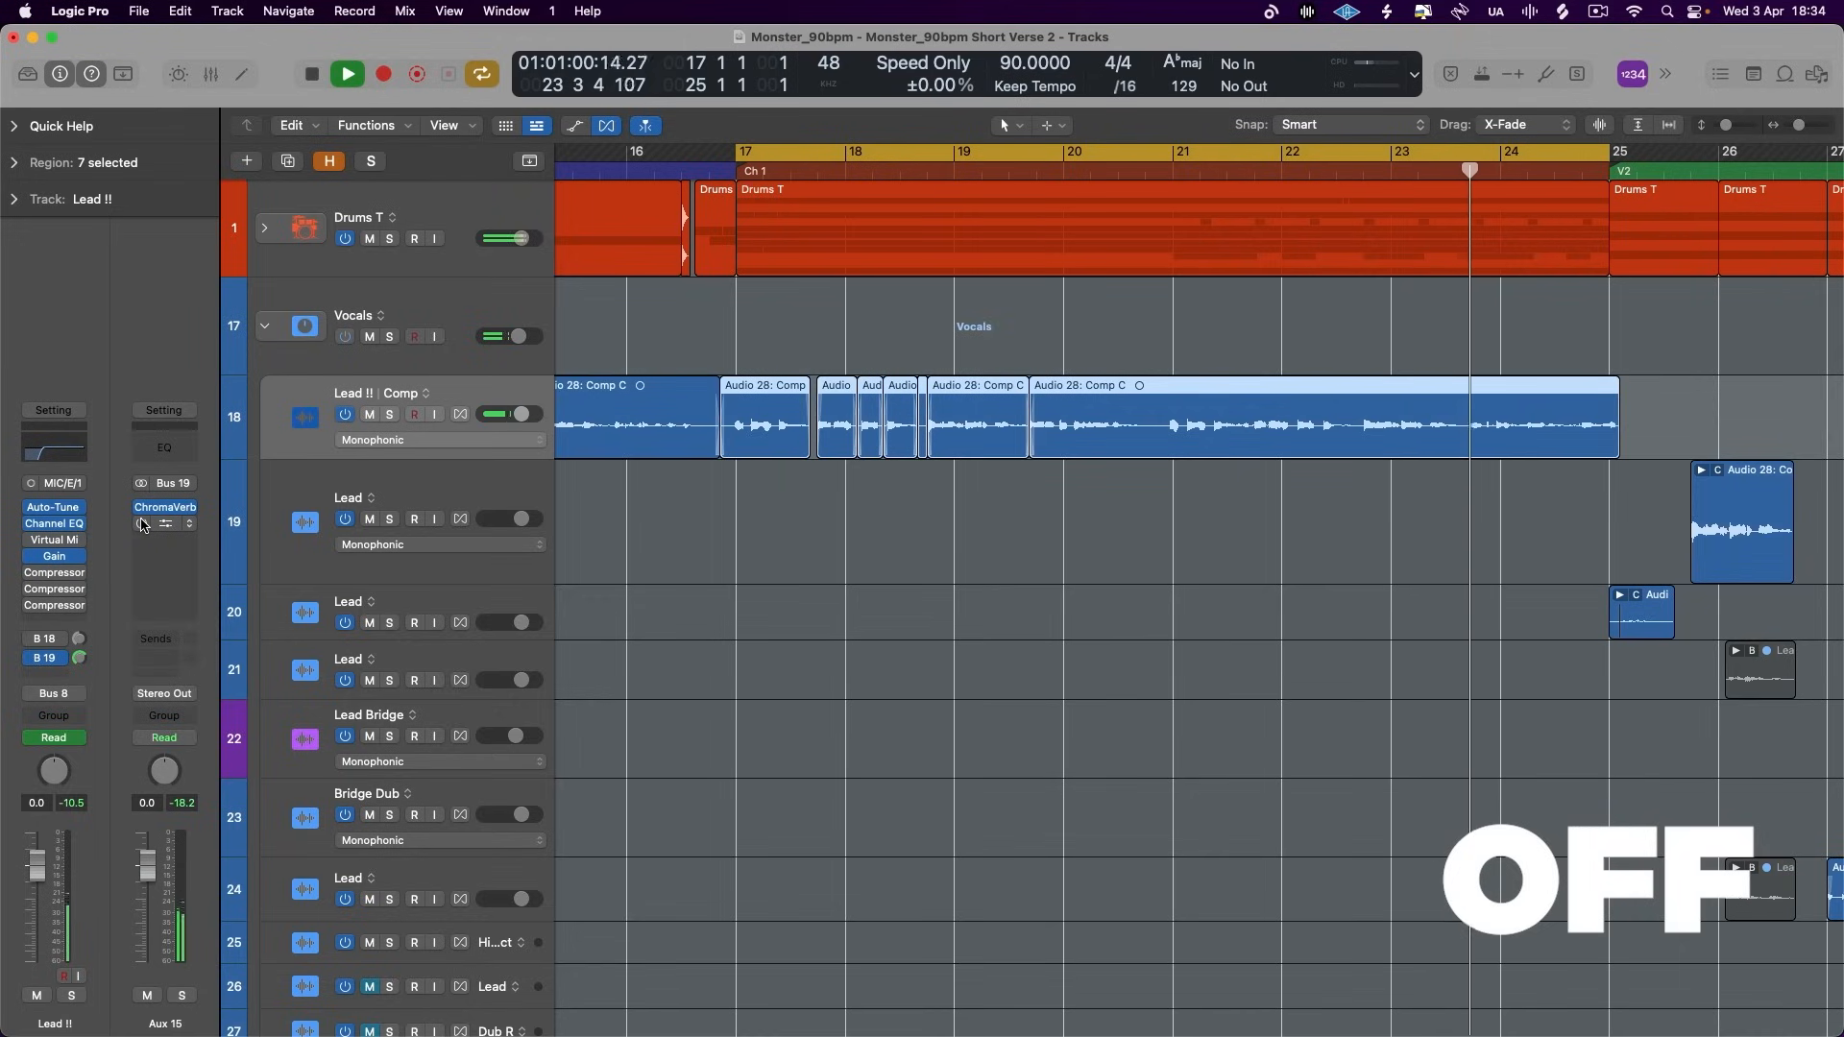
left_click(142, 524)
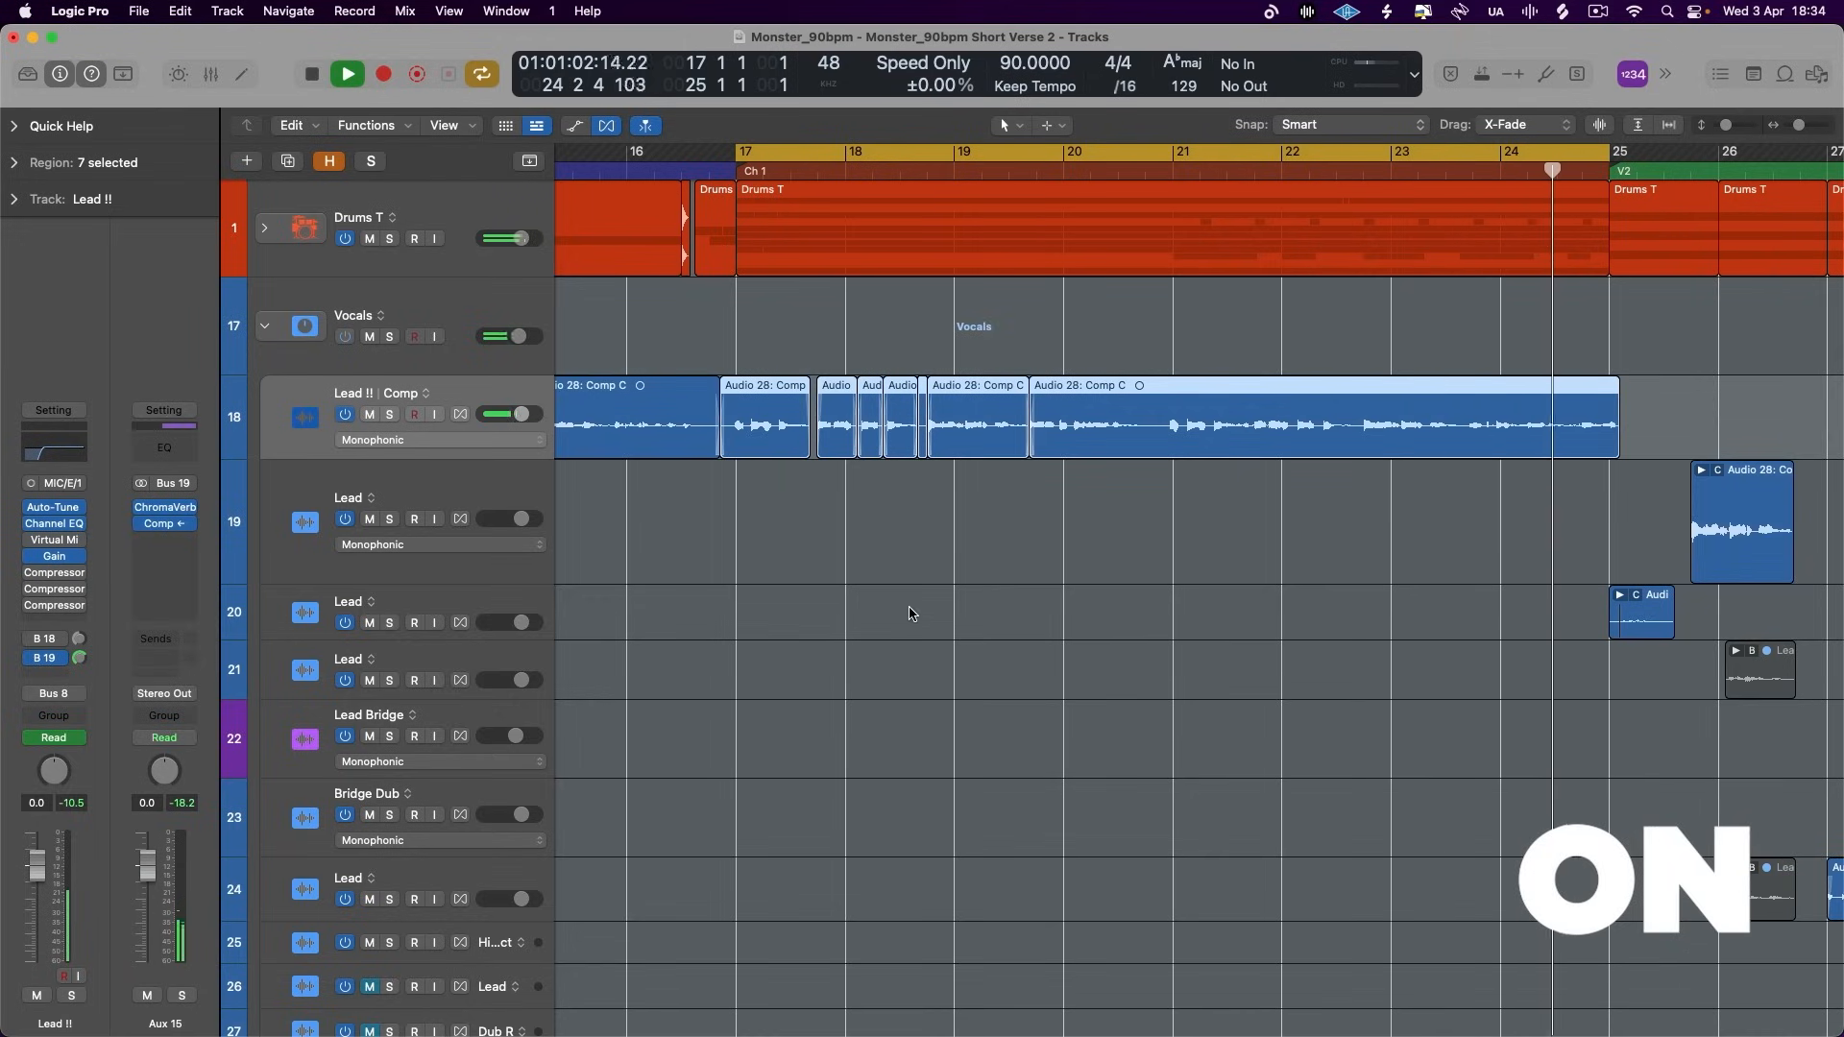
key("space")
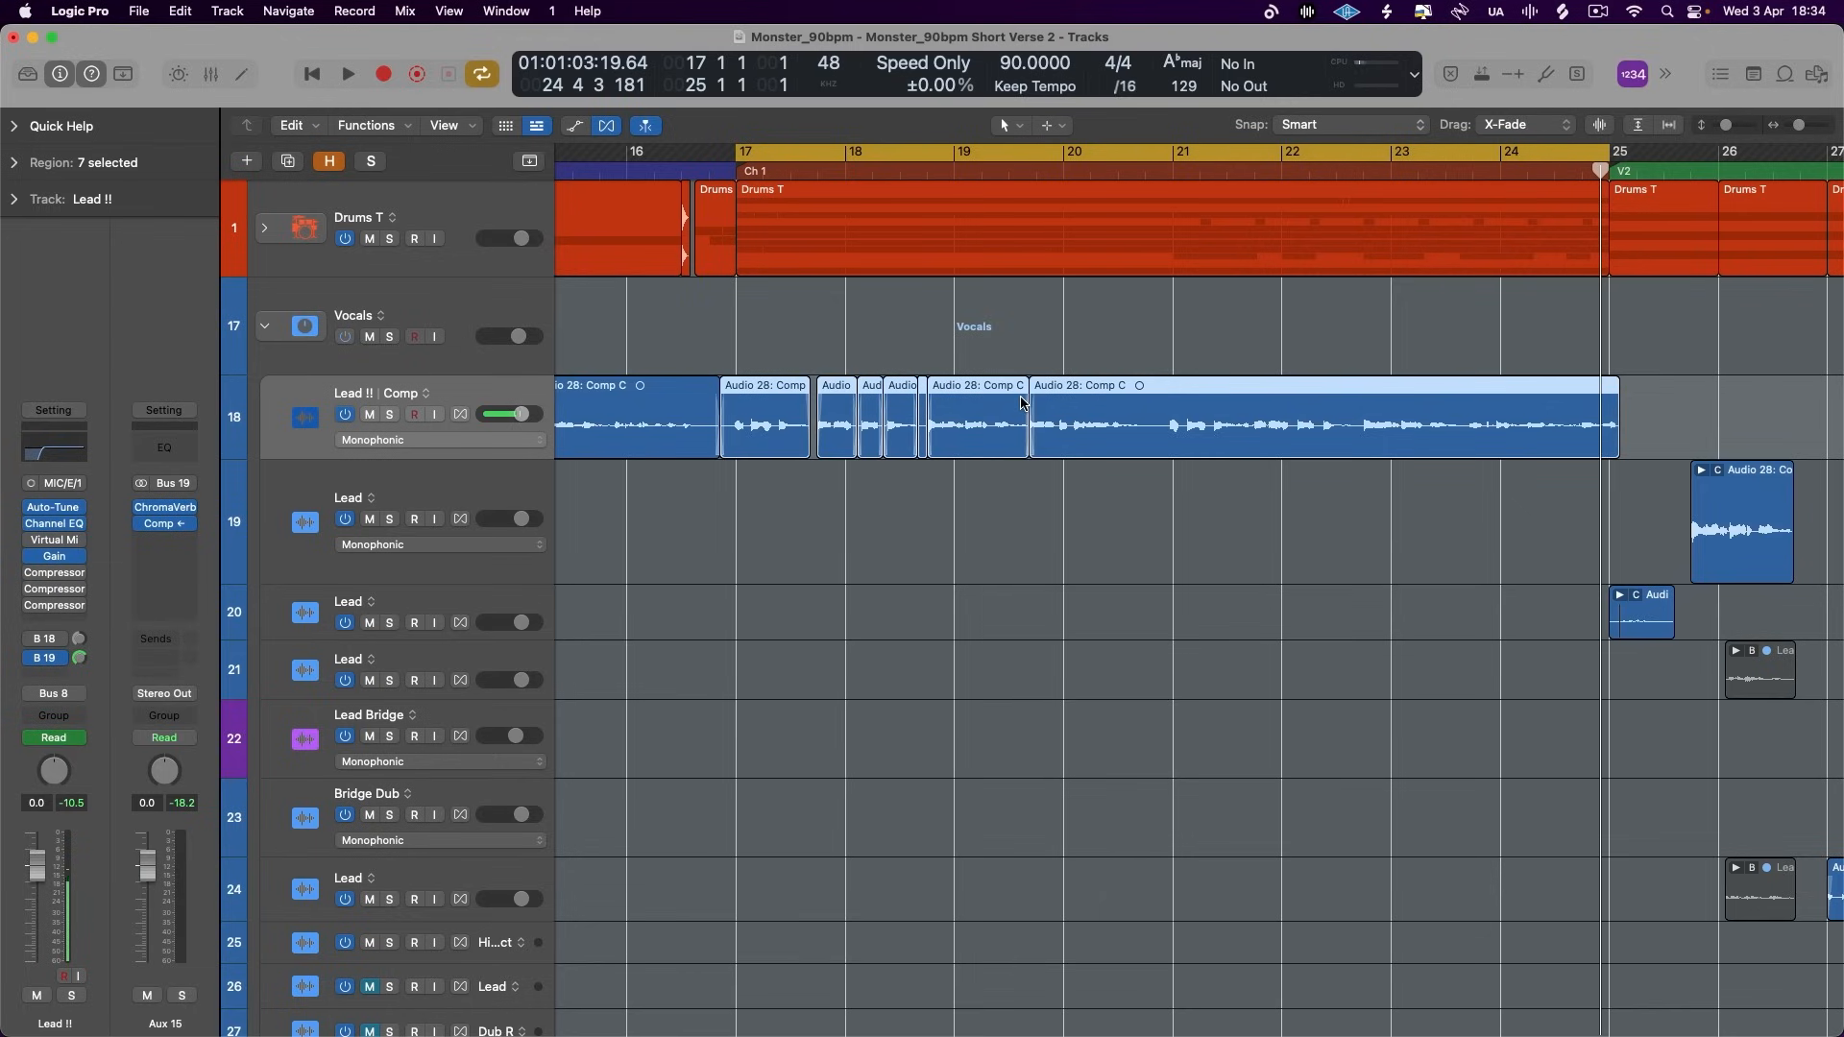
- Set the decay of the ChromaVerb on Aux 15 to 2 Bars and close the plug-in
left_click(165, 507)
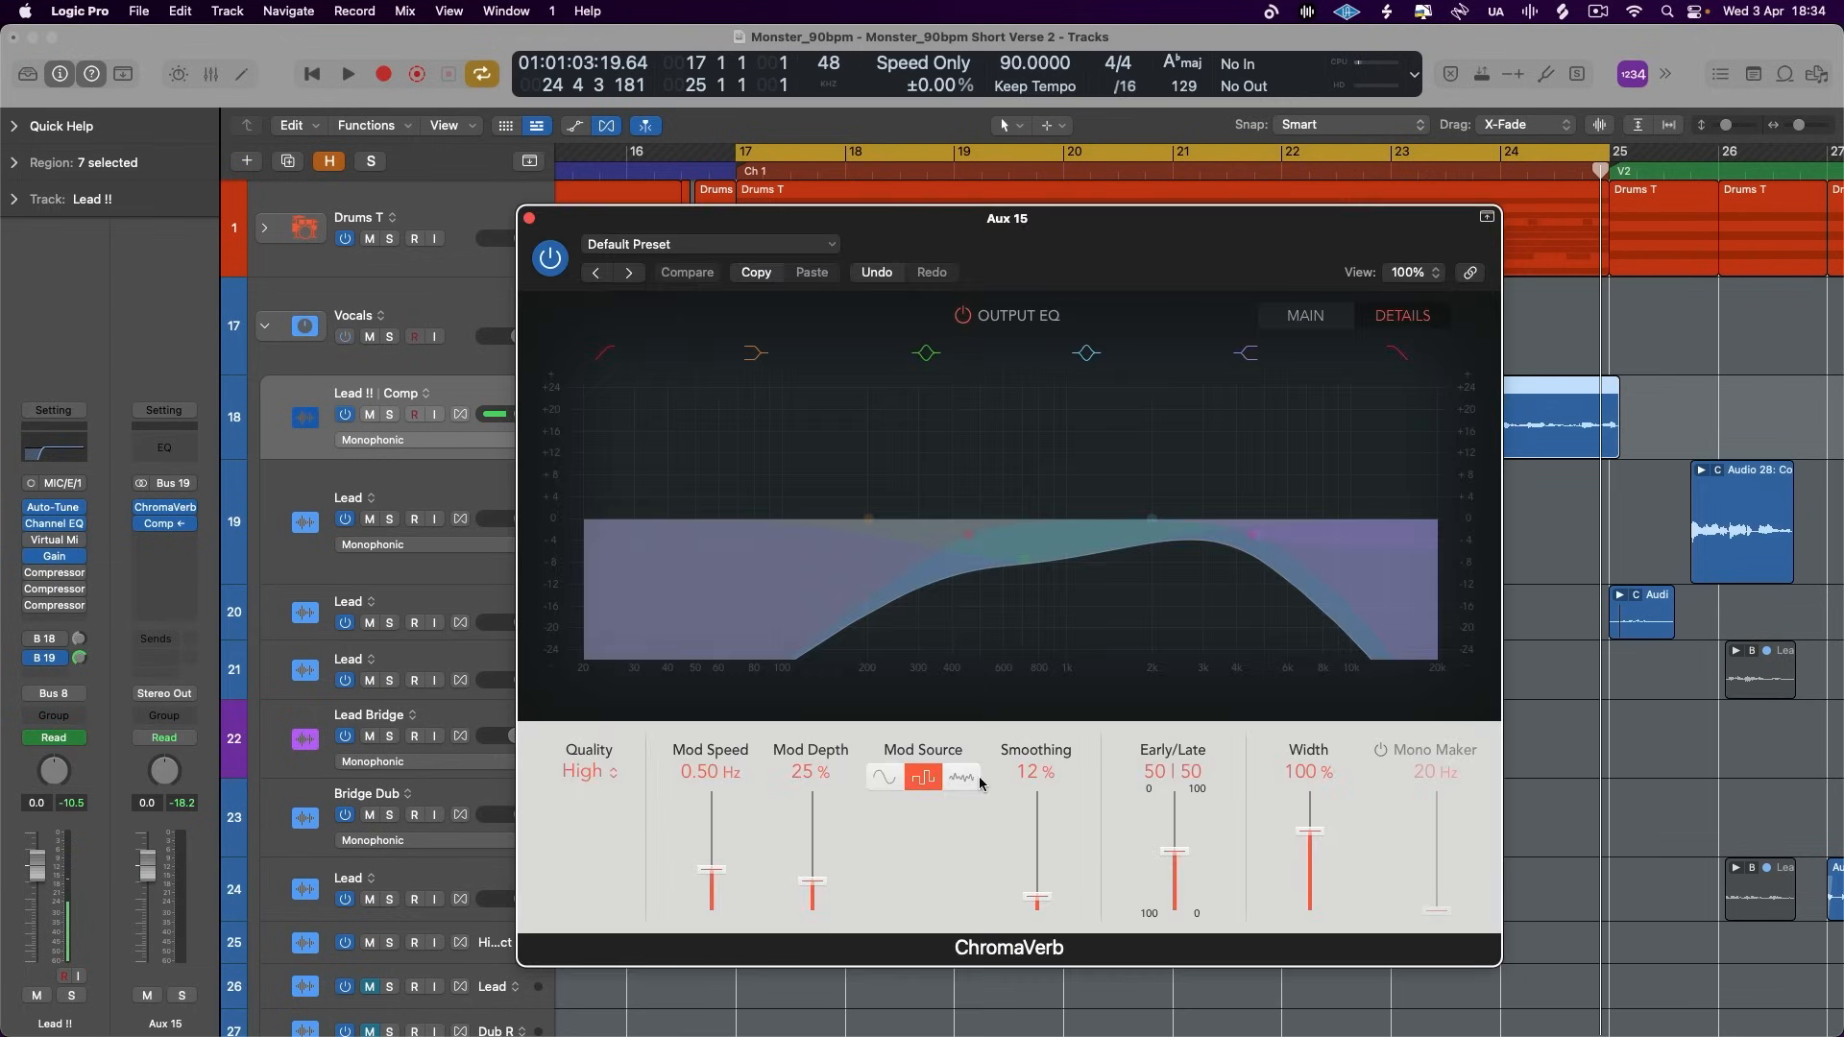
left_click(1305, 315)
left_click_drag(1009, 812, 1129, 758)
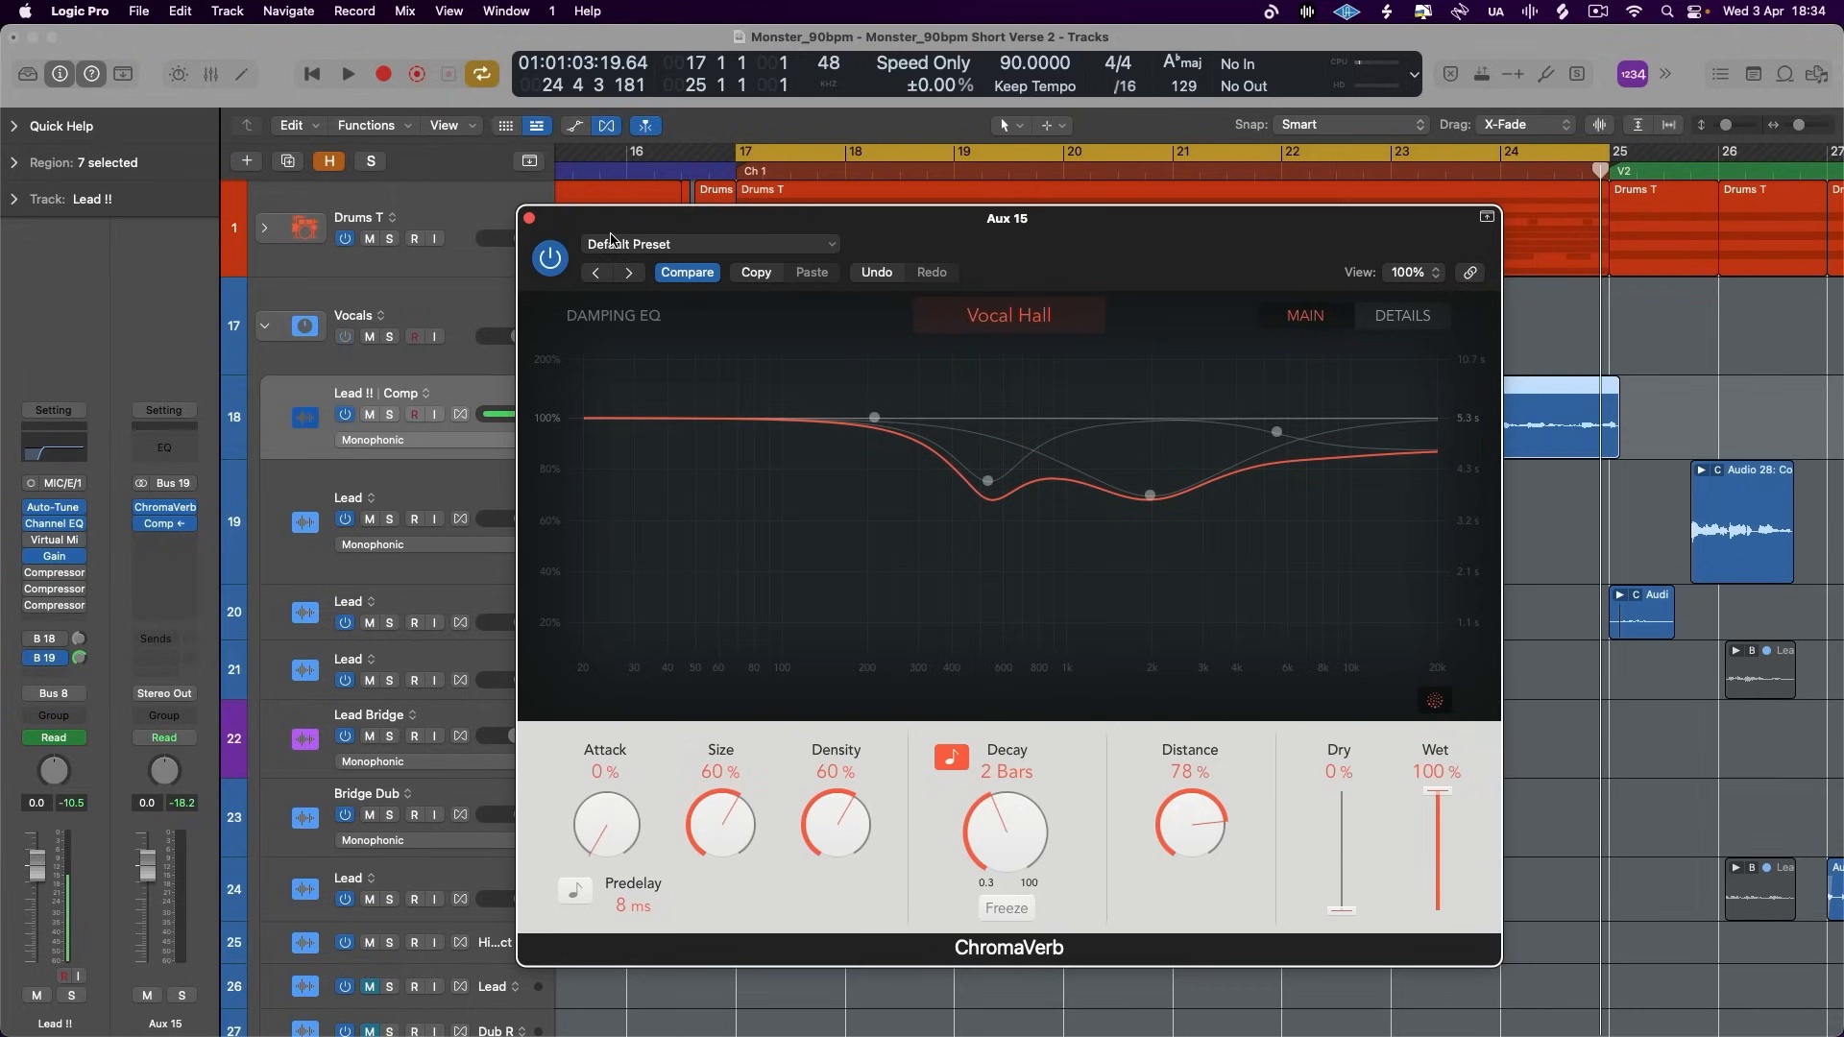
left_click(529, 218)
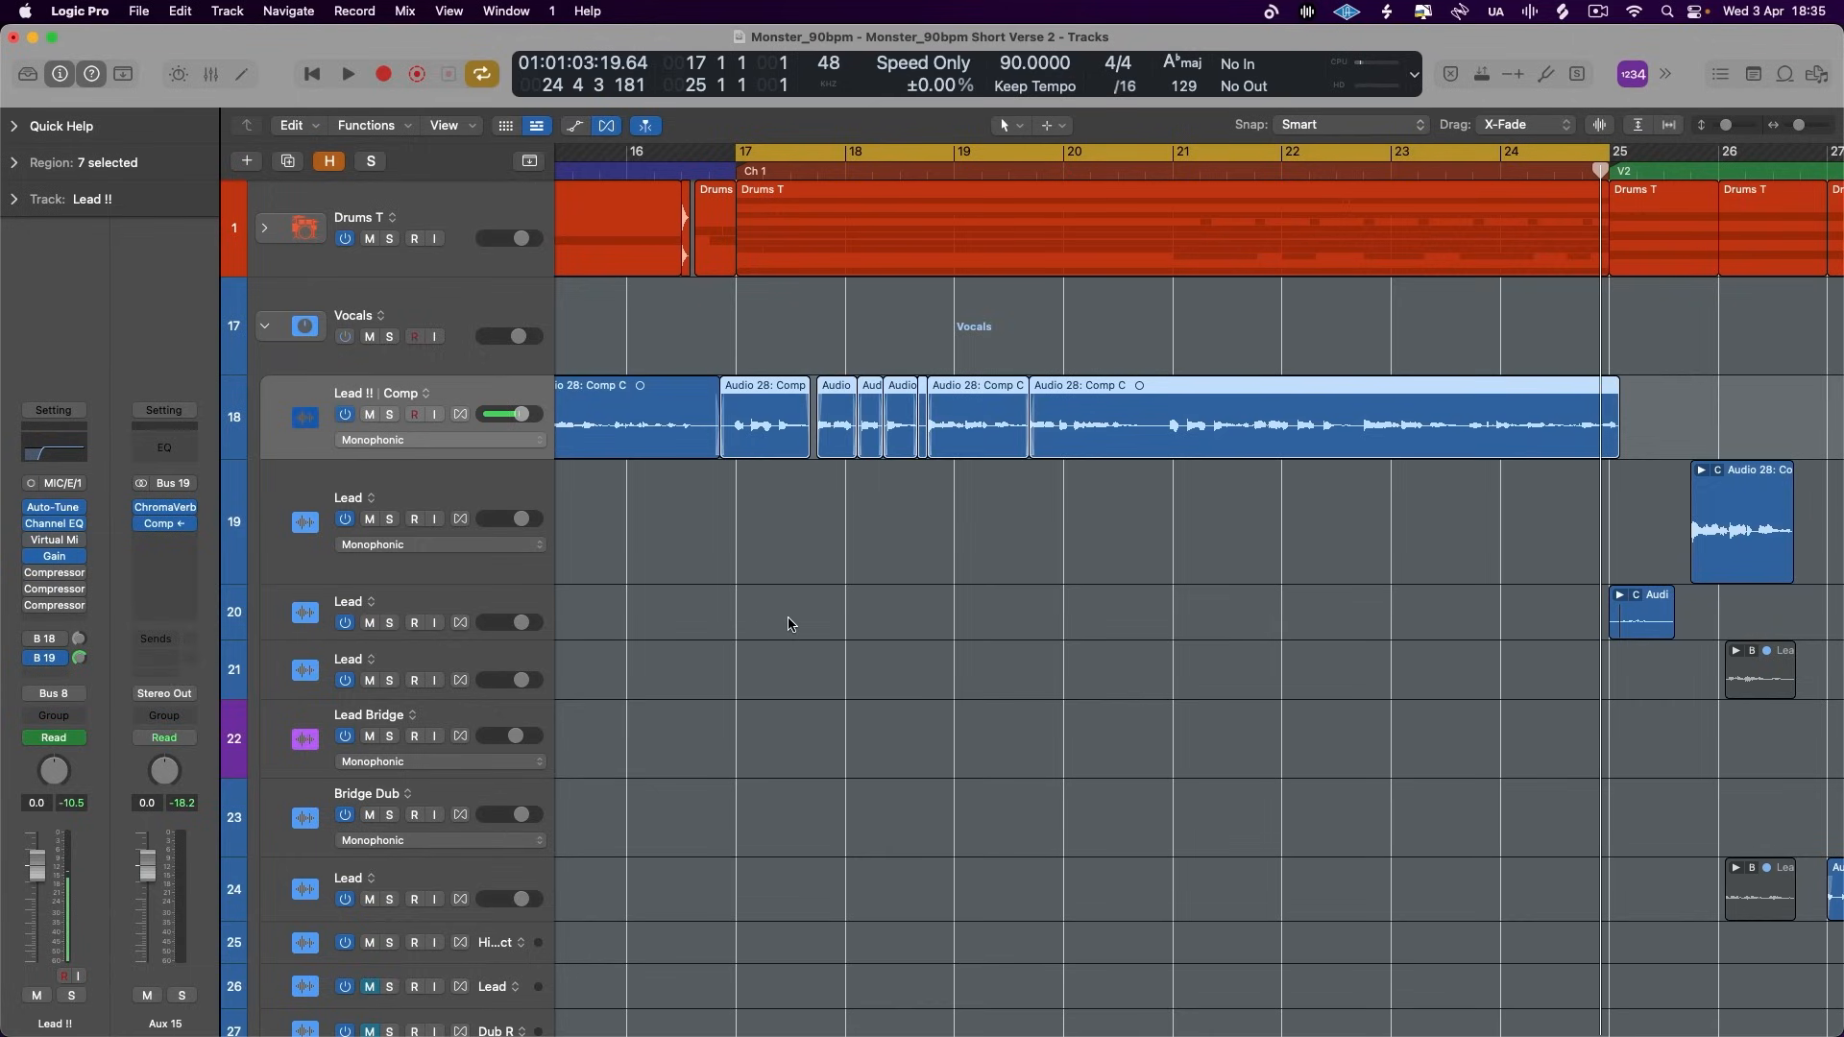
- Listen to the opening of Chorus 1 with the Aux 15 compressor bypassed and again with it enabled
left_click(146, 524)
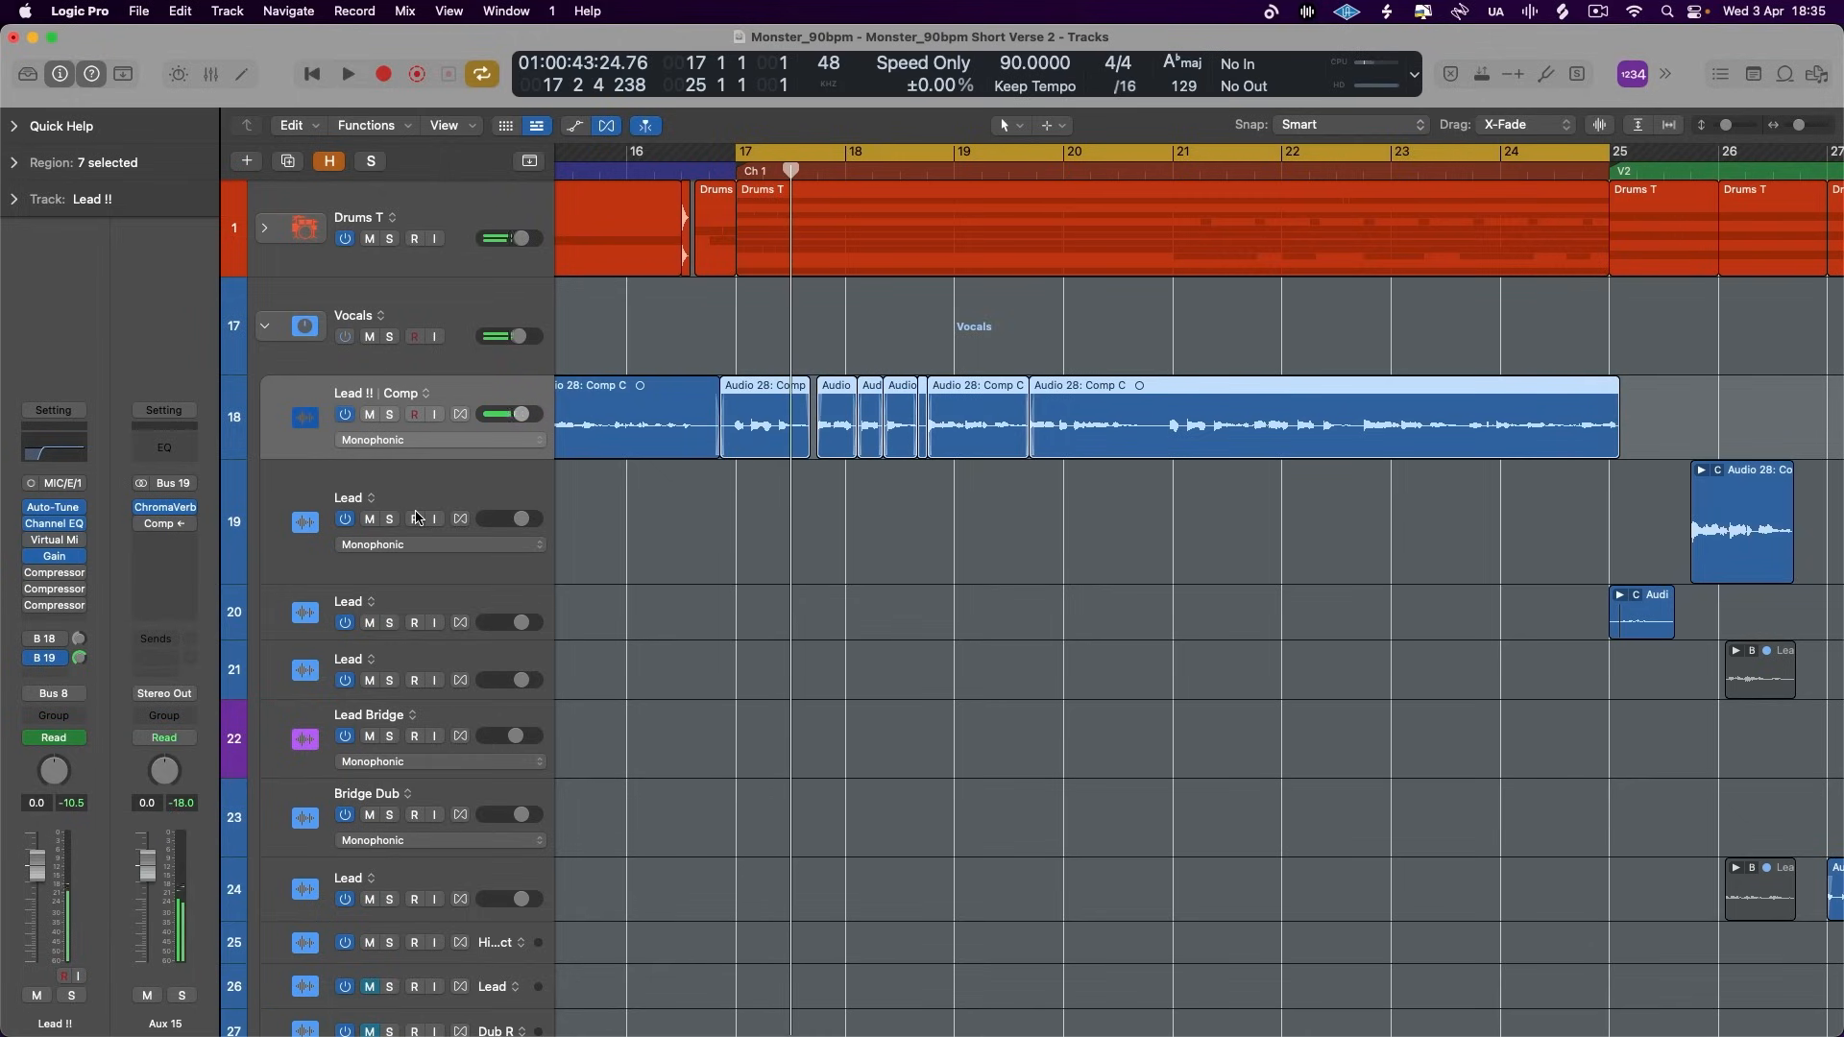
mouse_move(148, 524)
key("space")
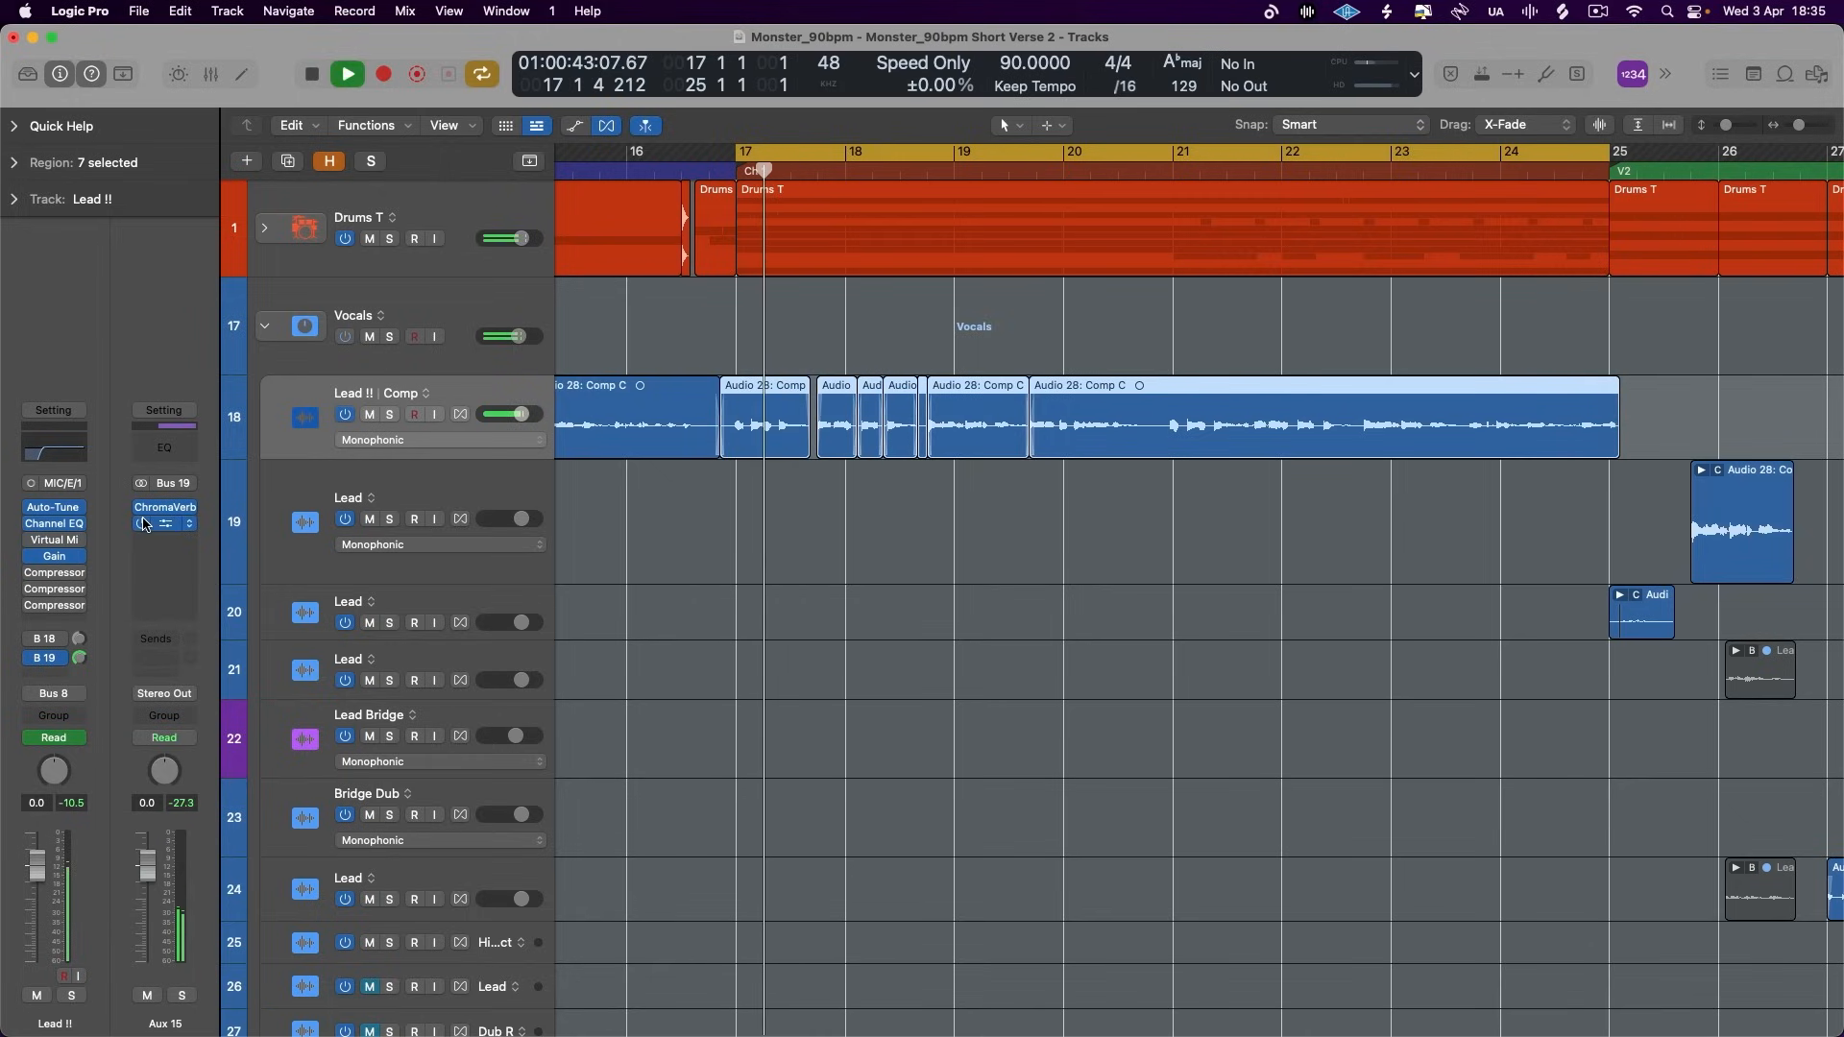
key("space")
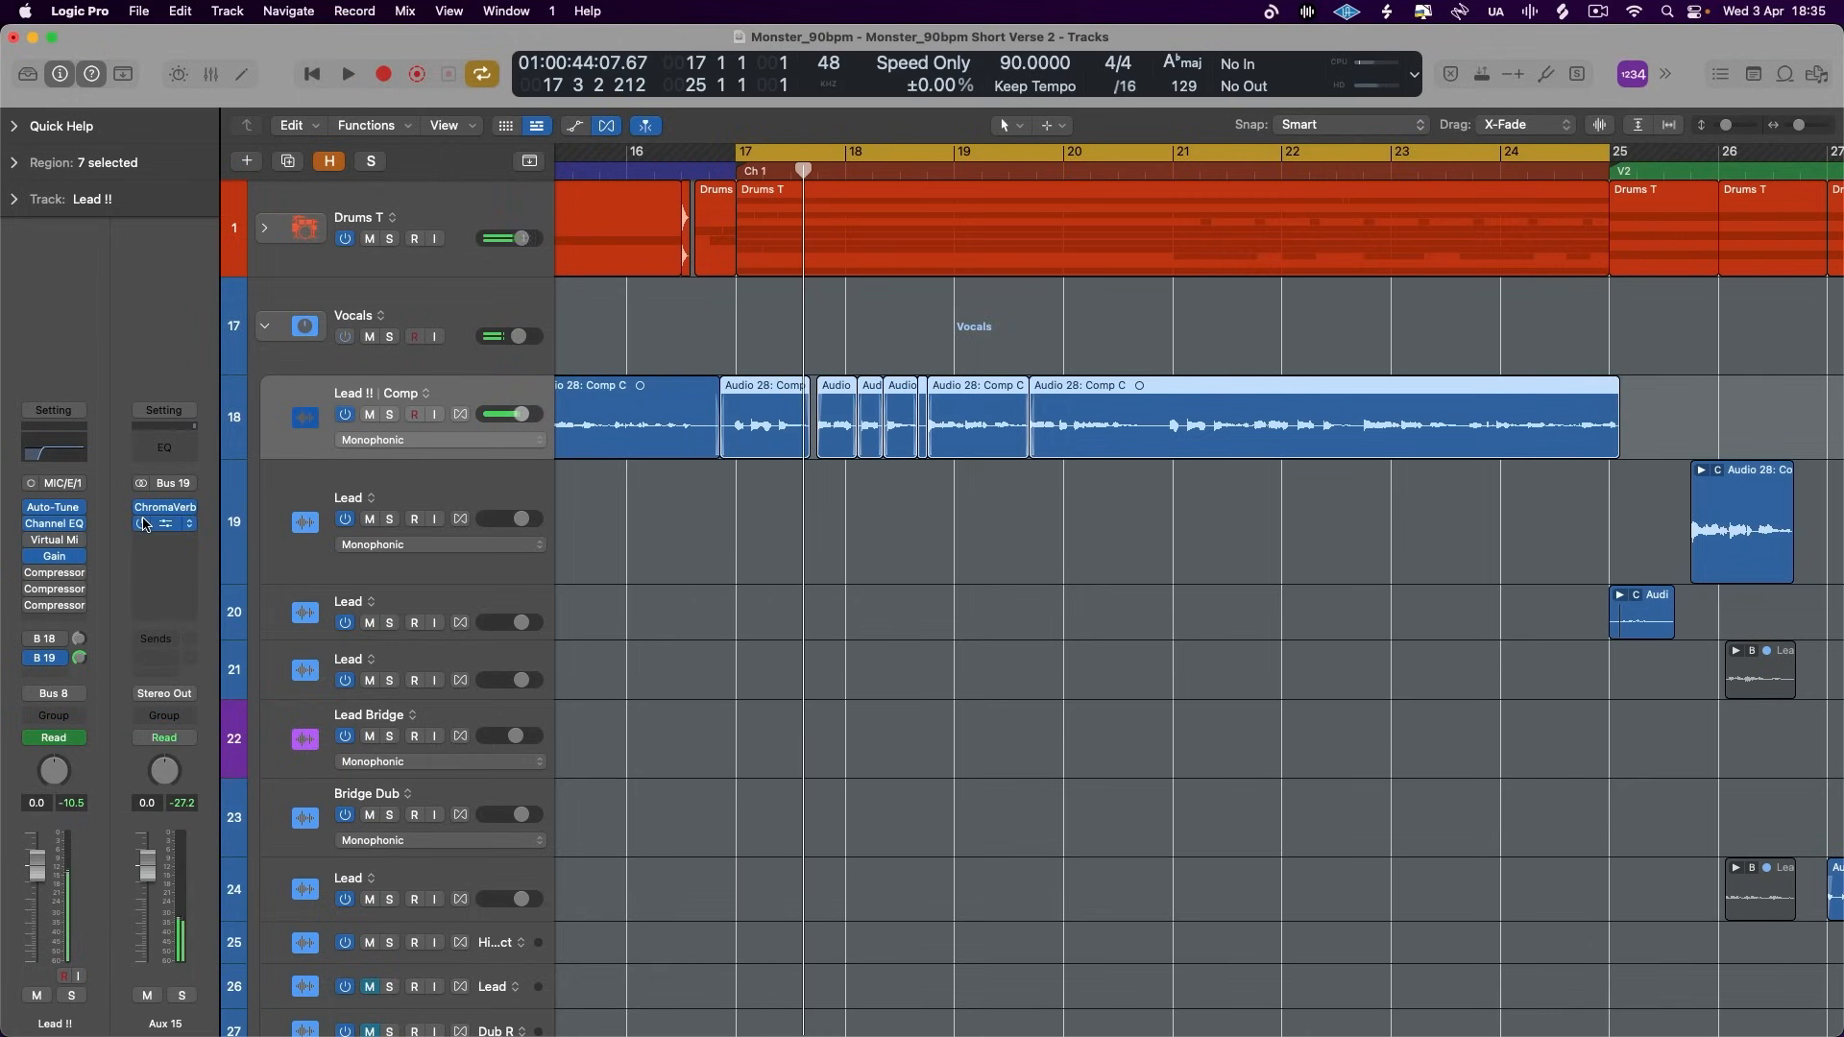
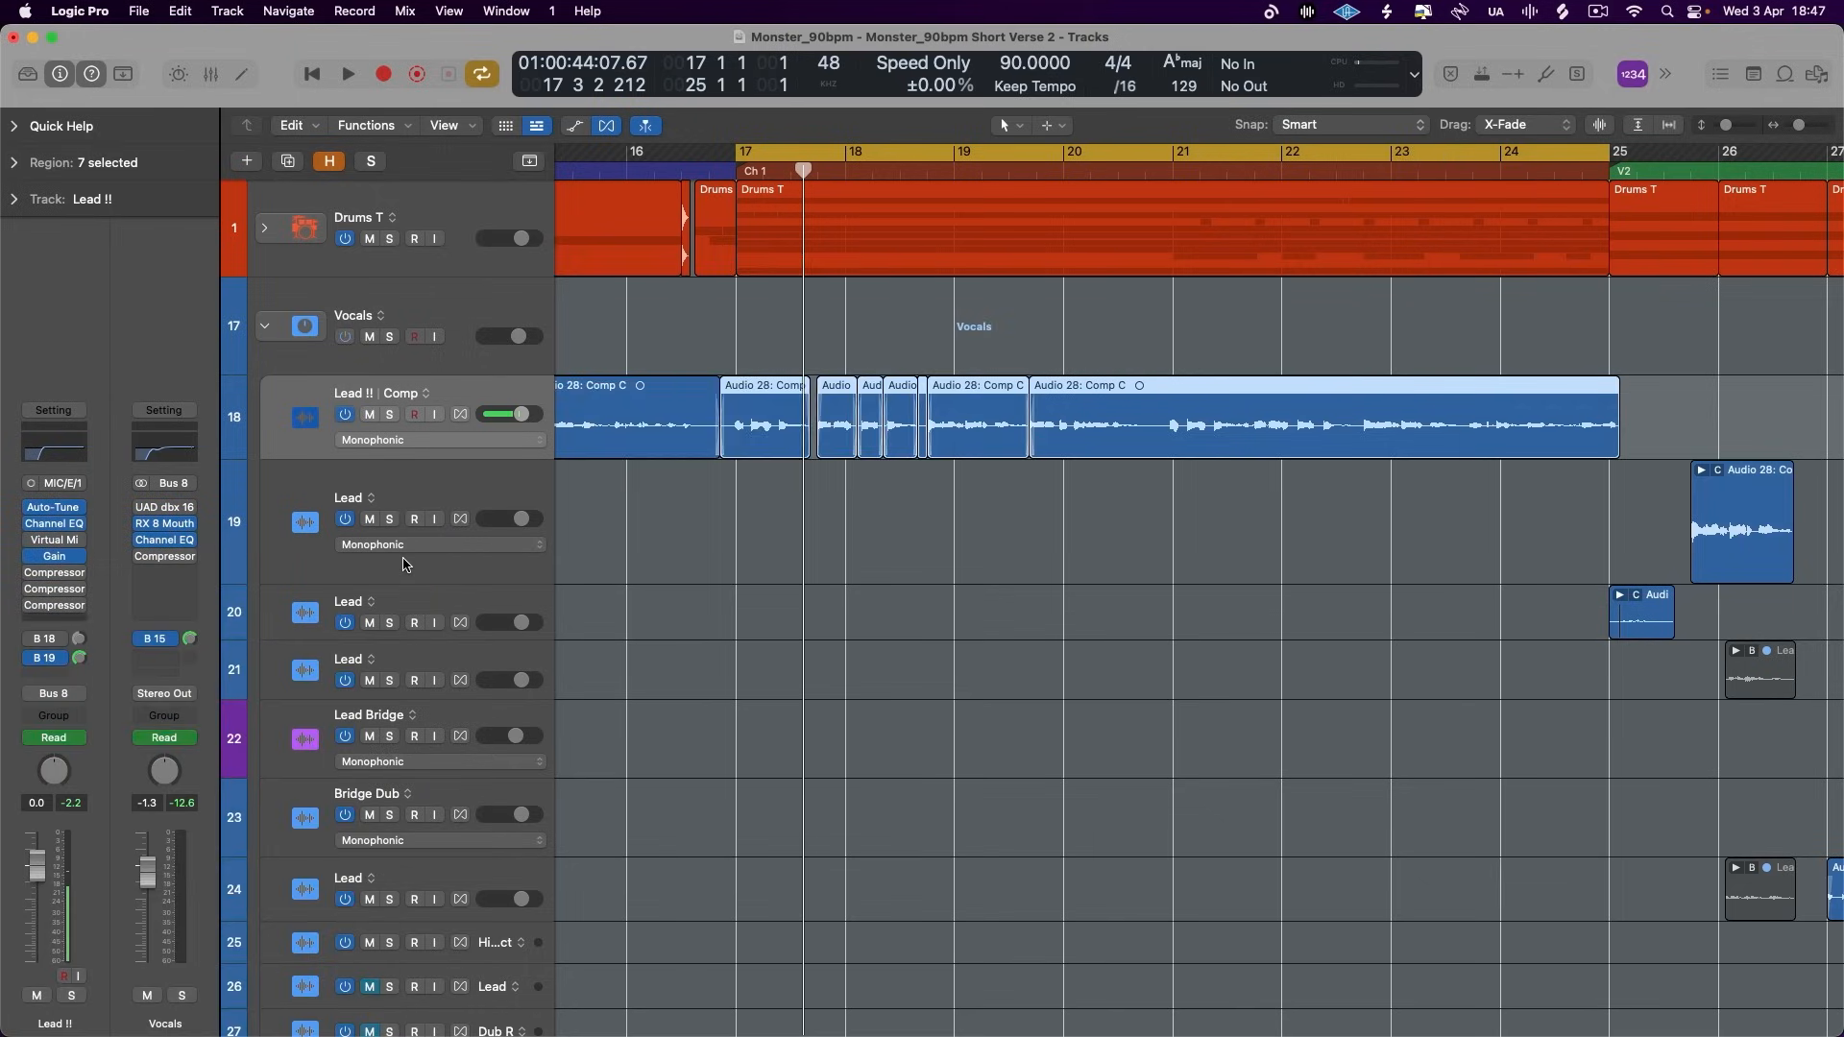
- Set the Exciter on Lead !! to 1700 Hz, dry signal off, harmonics +200 % and Color 2
left_click_drag(813, 276, 973, 285)
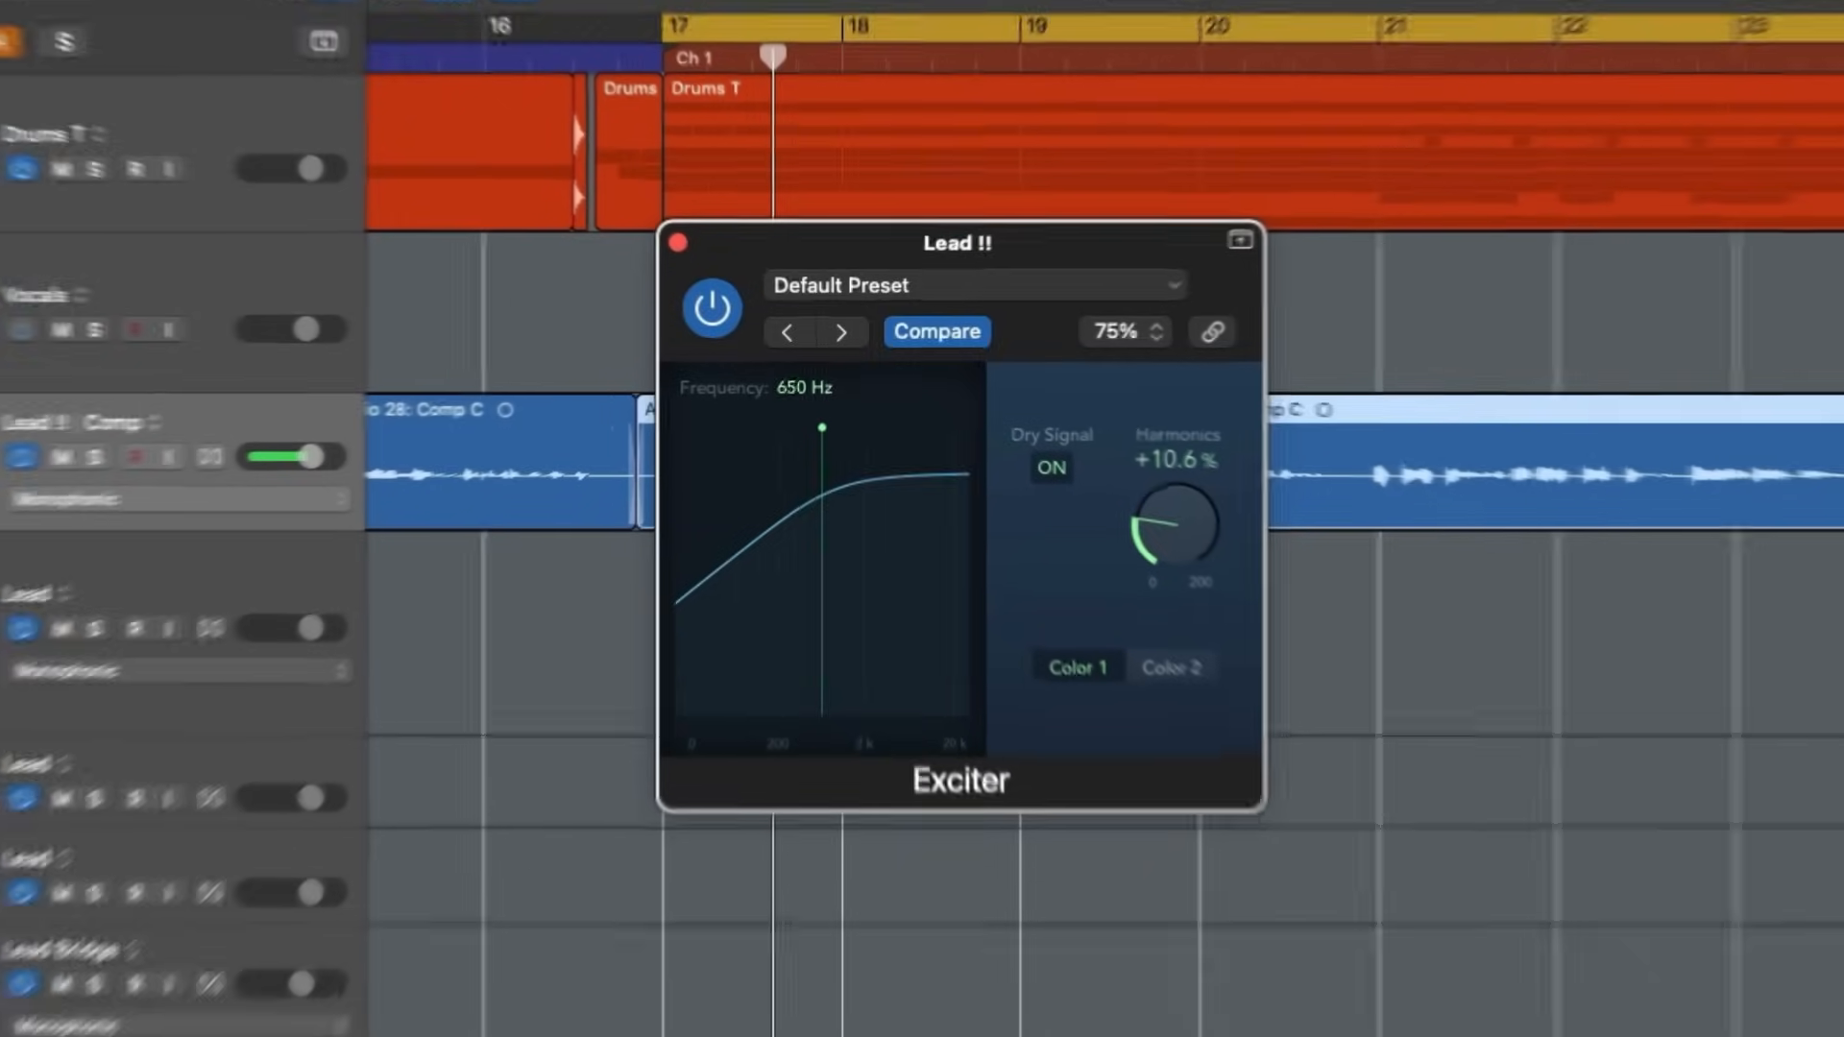
left_click_drag(832, 395, 860, 434)
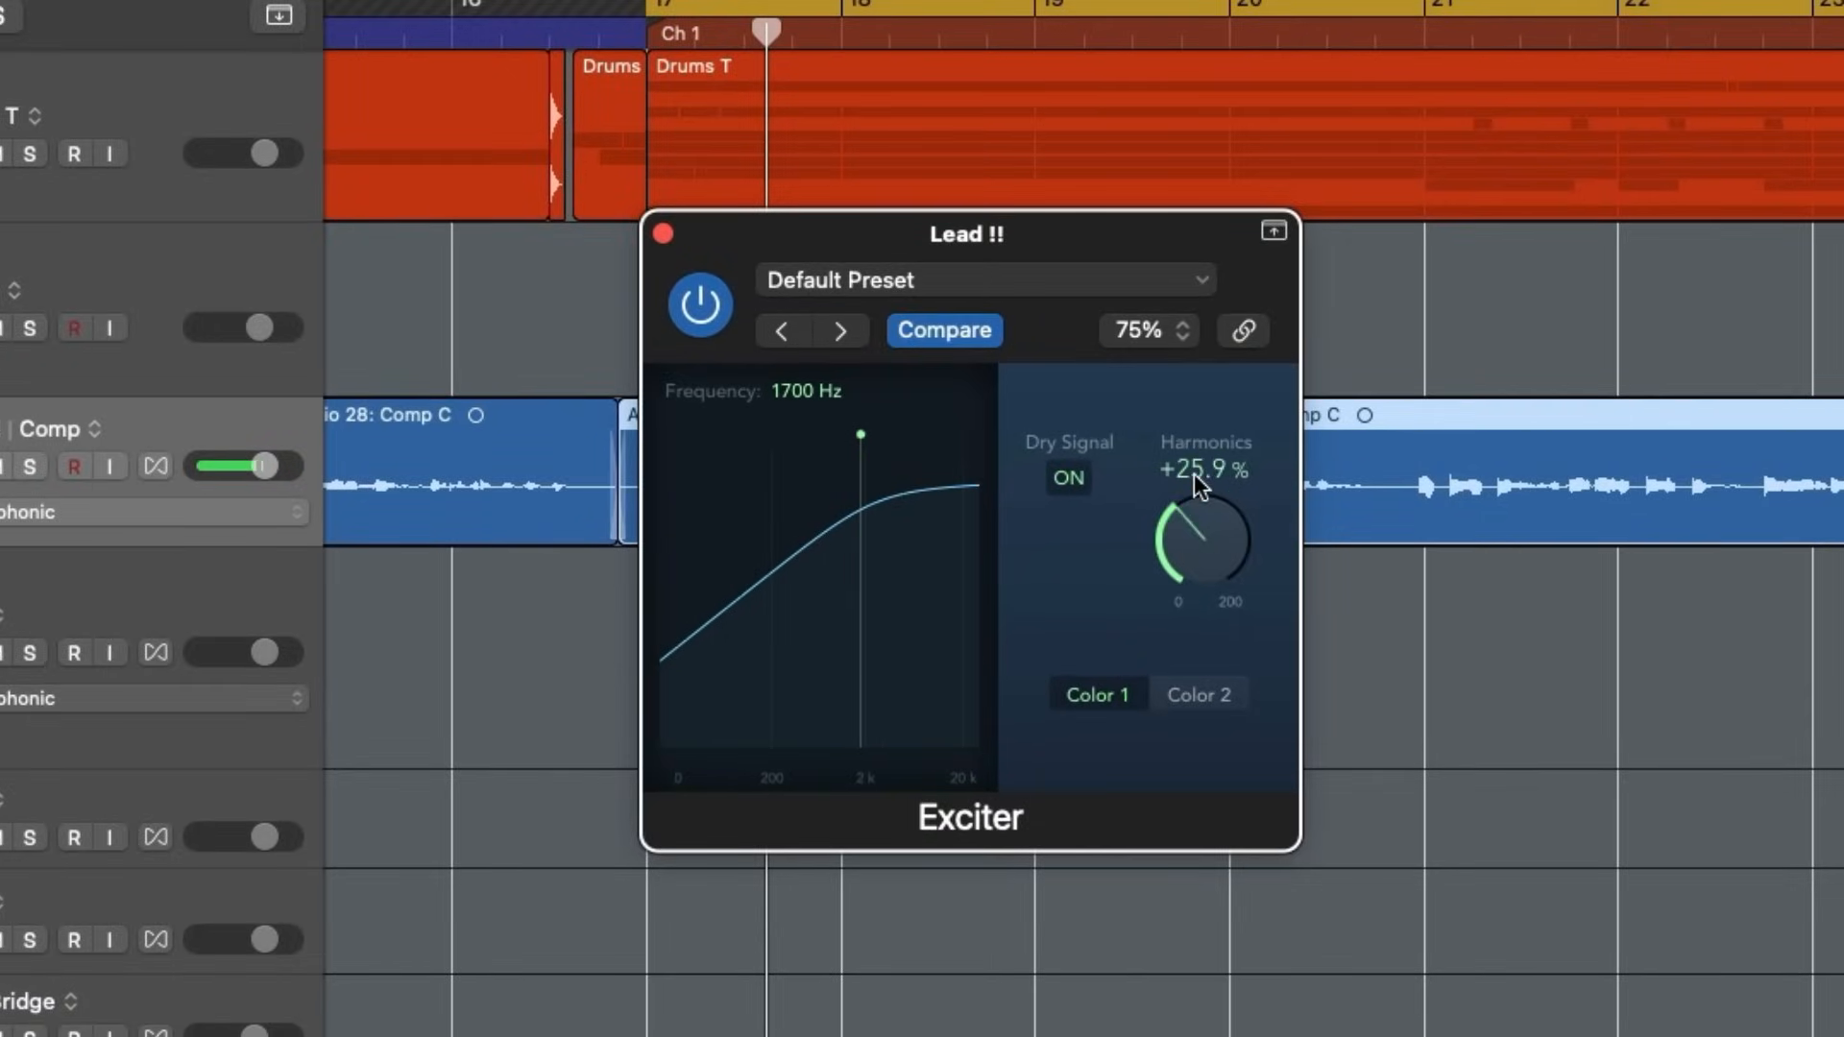
left_click_drag(1253, 202, 1270, 475)
left_click_drag(1235, 180, 1229, 234)
left_click(1192, 695)
left_click(1104, 708)
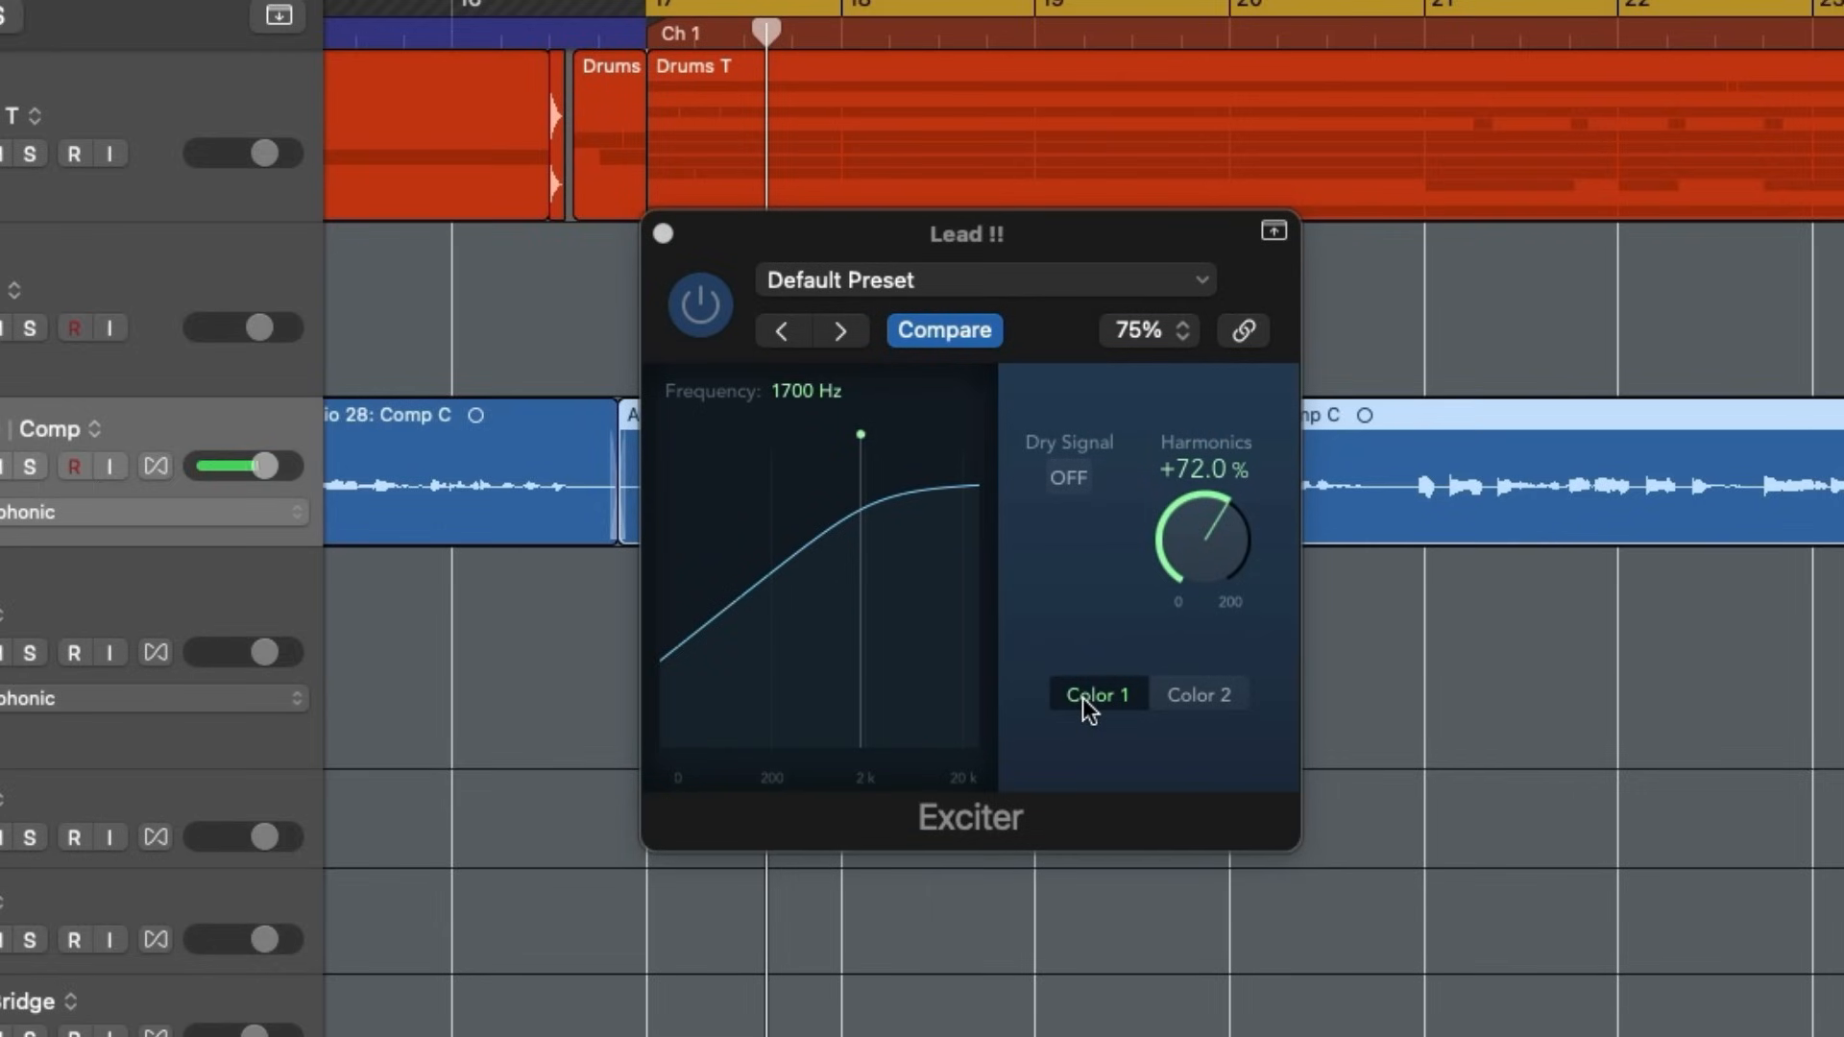
left_click(1234, 697)
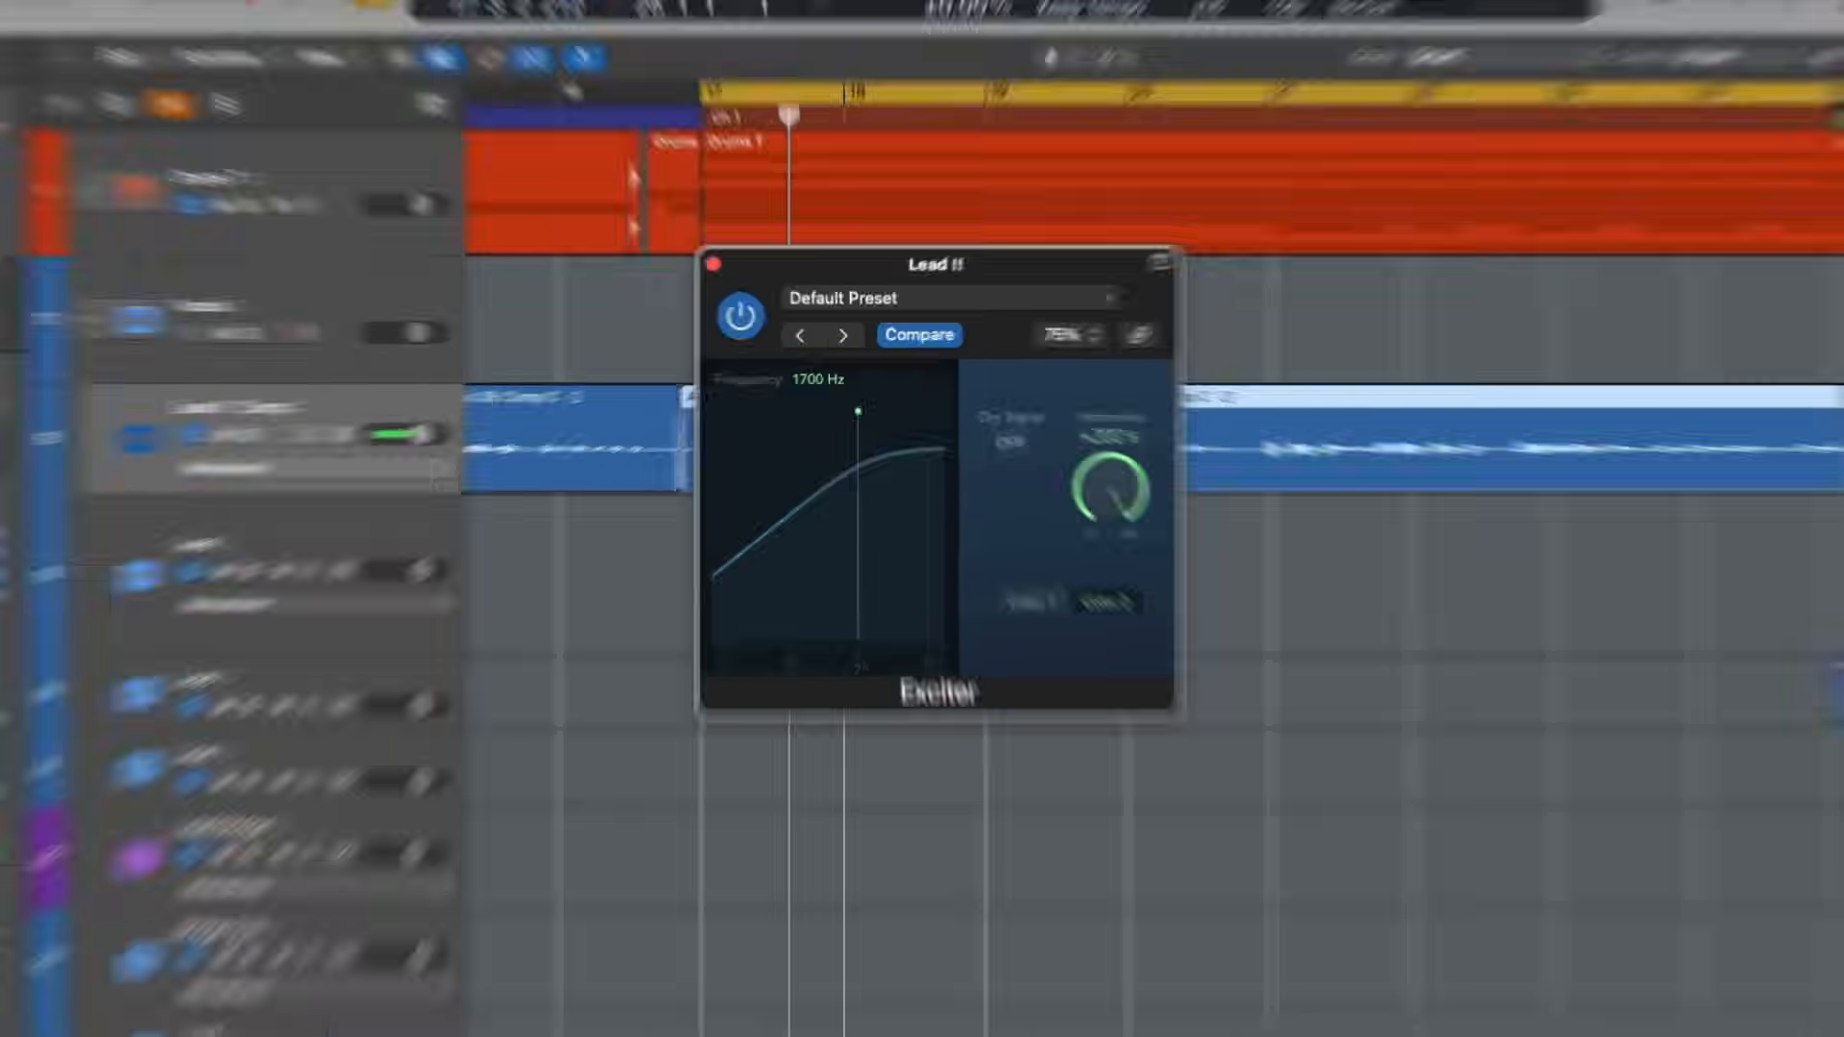
- Add a Bus 20 send to Lead !! and move the Exciter from the lead channel to Aux 16
left_click(52, 672)
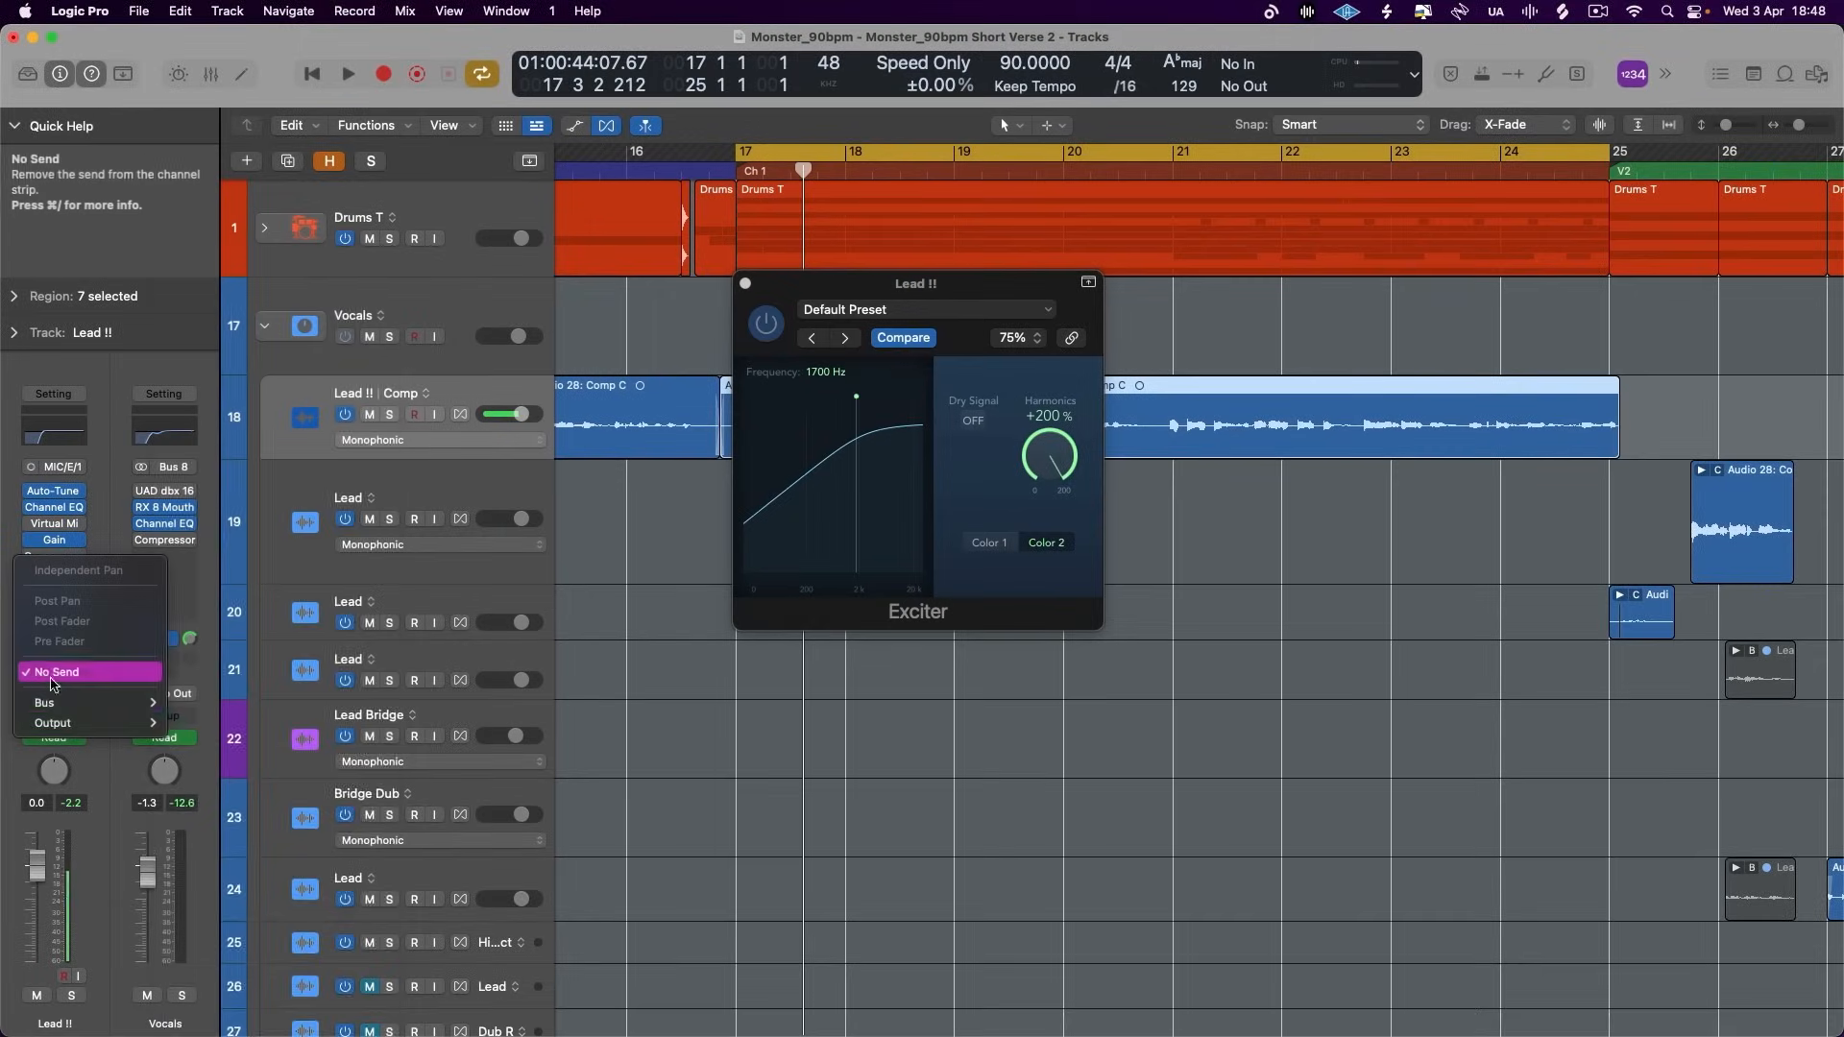
mouse_move(69, 703)
left_click(192, 622)
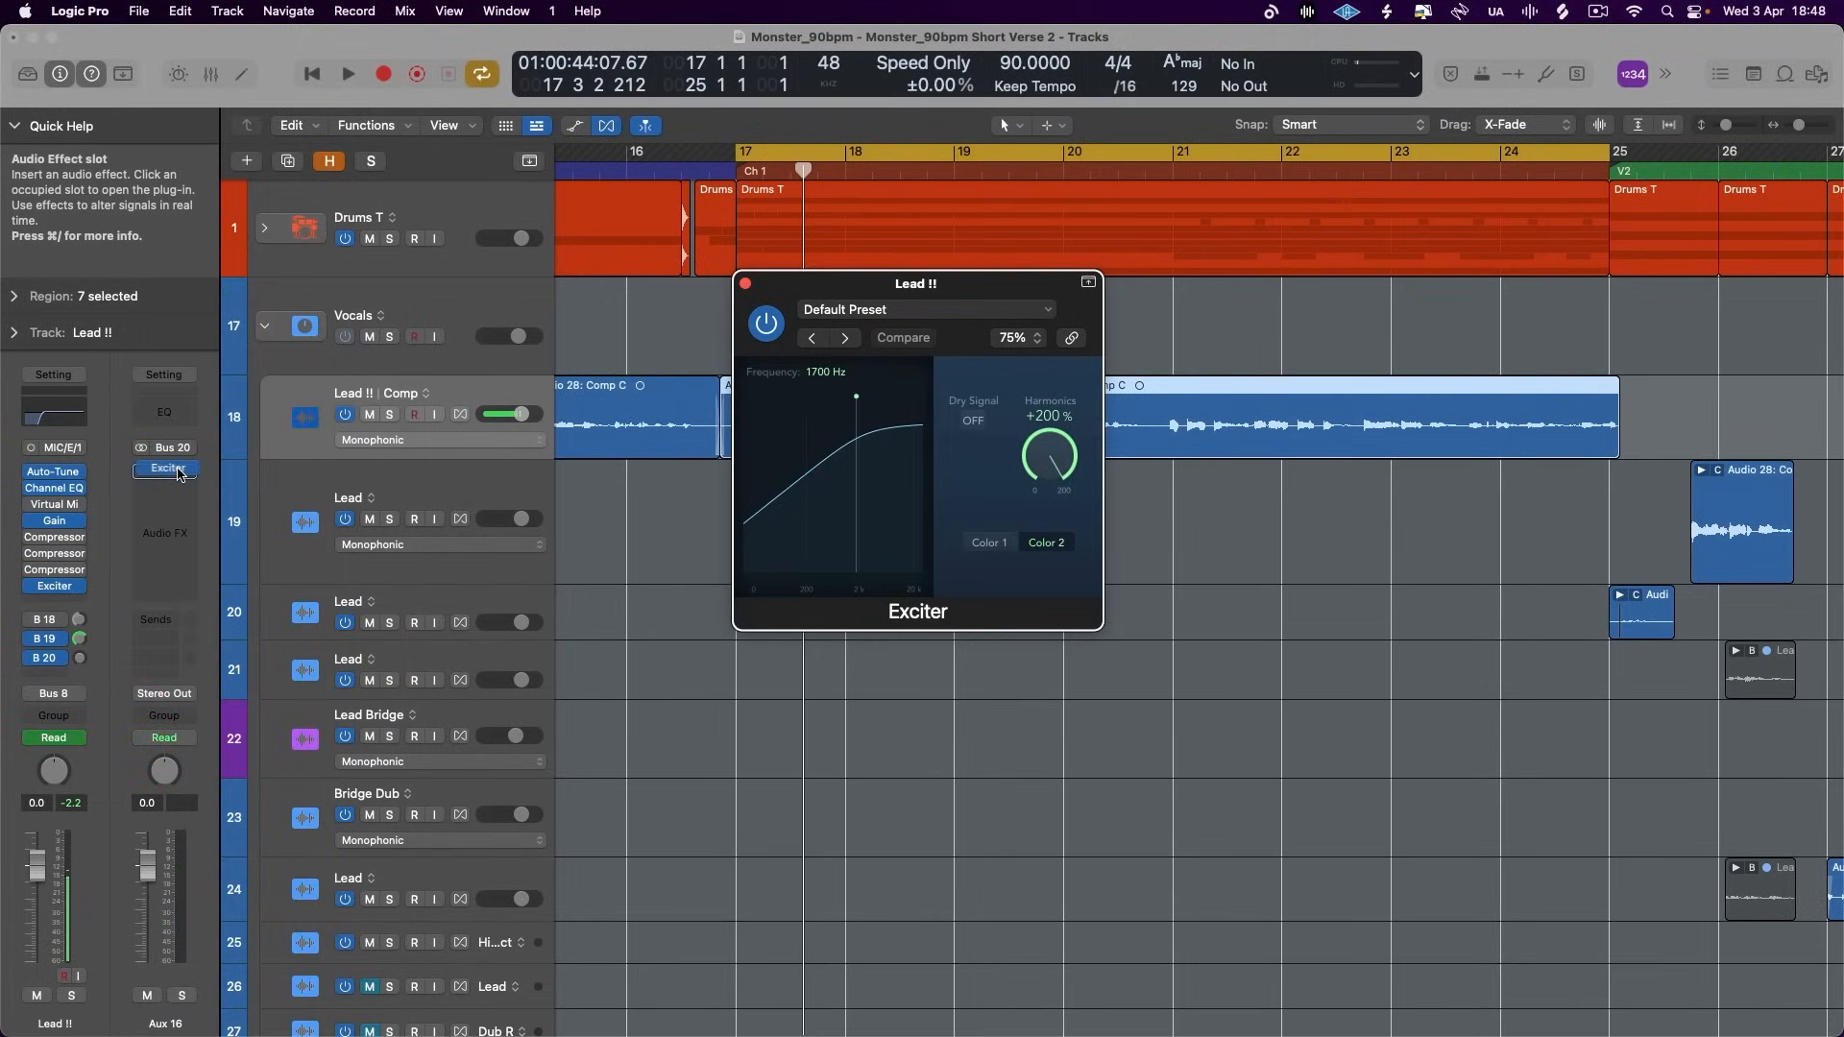
left_click(178, 472)
- Switch Aux 16 to mono input format and check the Exciter's available channel formats
left_click(191, 488)
mouse_move(270, 500)
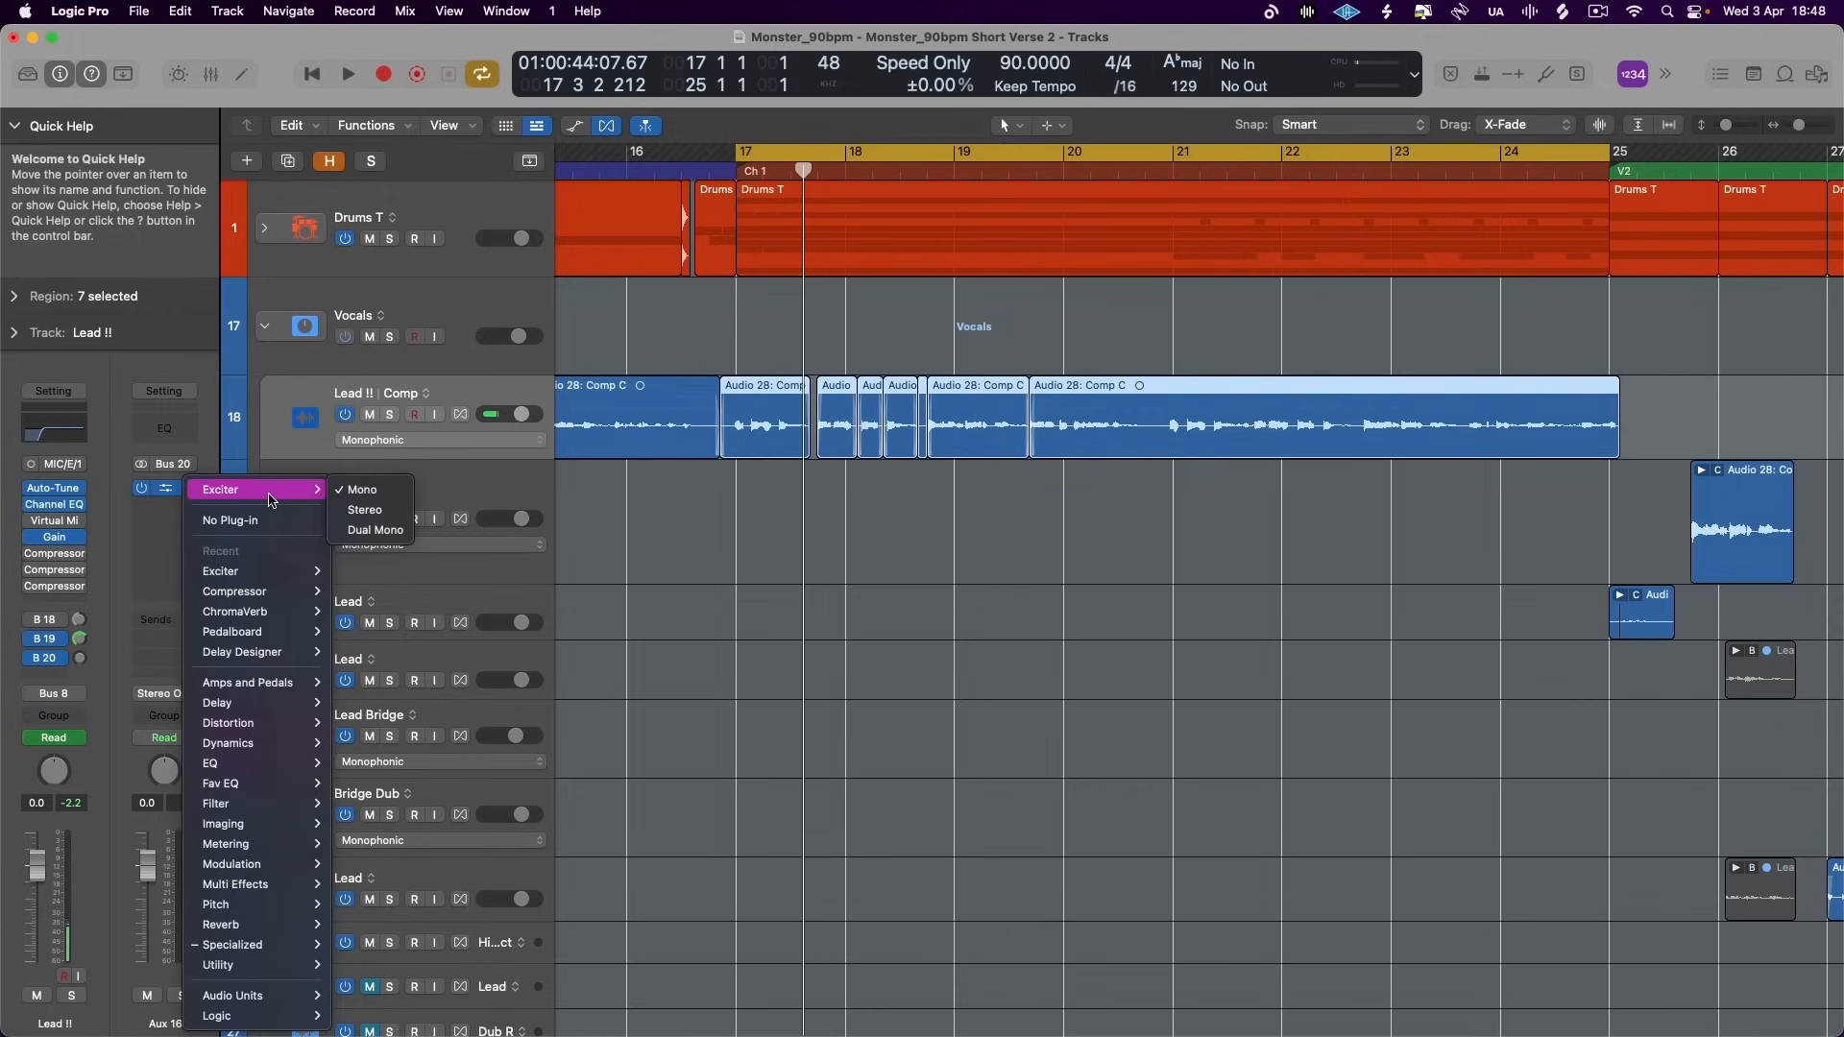
left_click(356, 518)
left_click(141, 465)
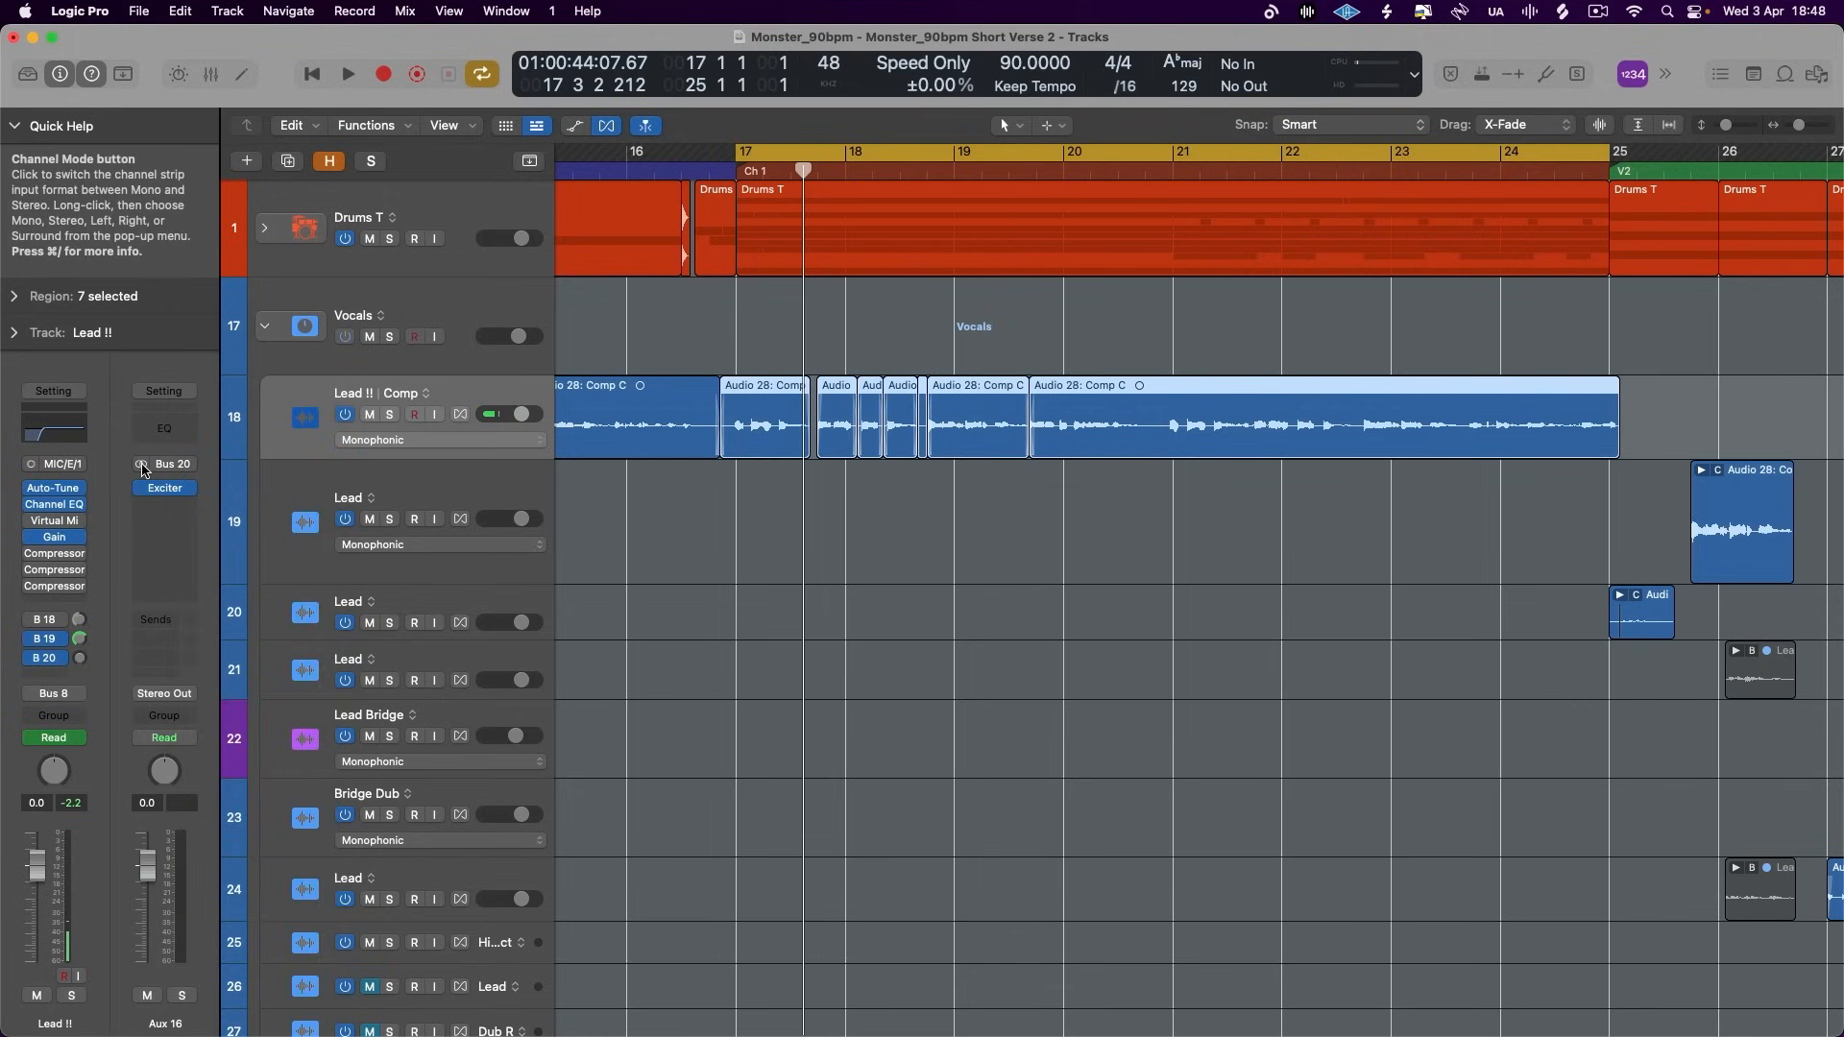
left_click(196, 489)
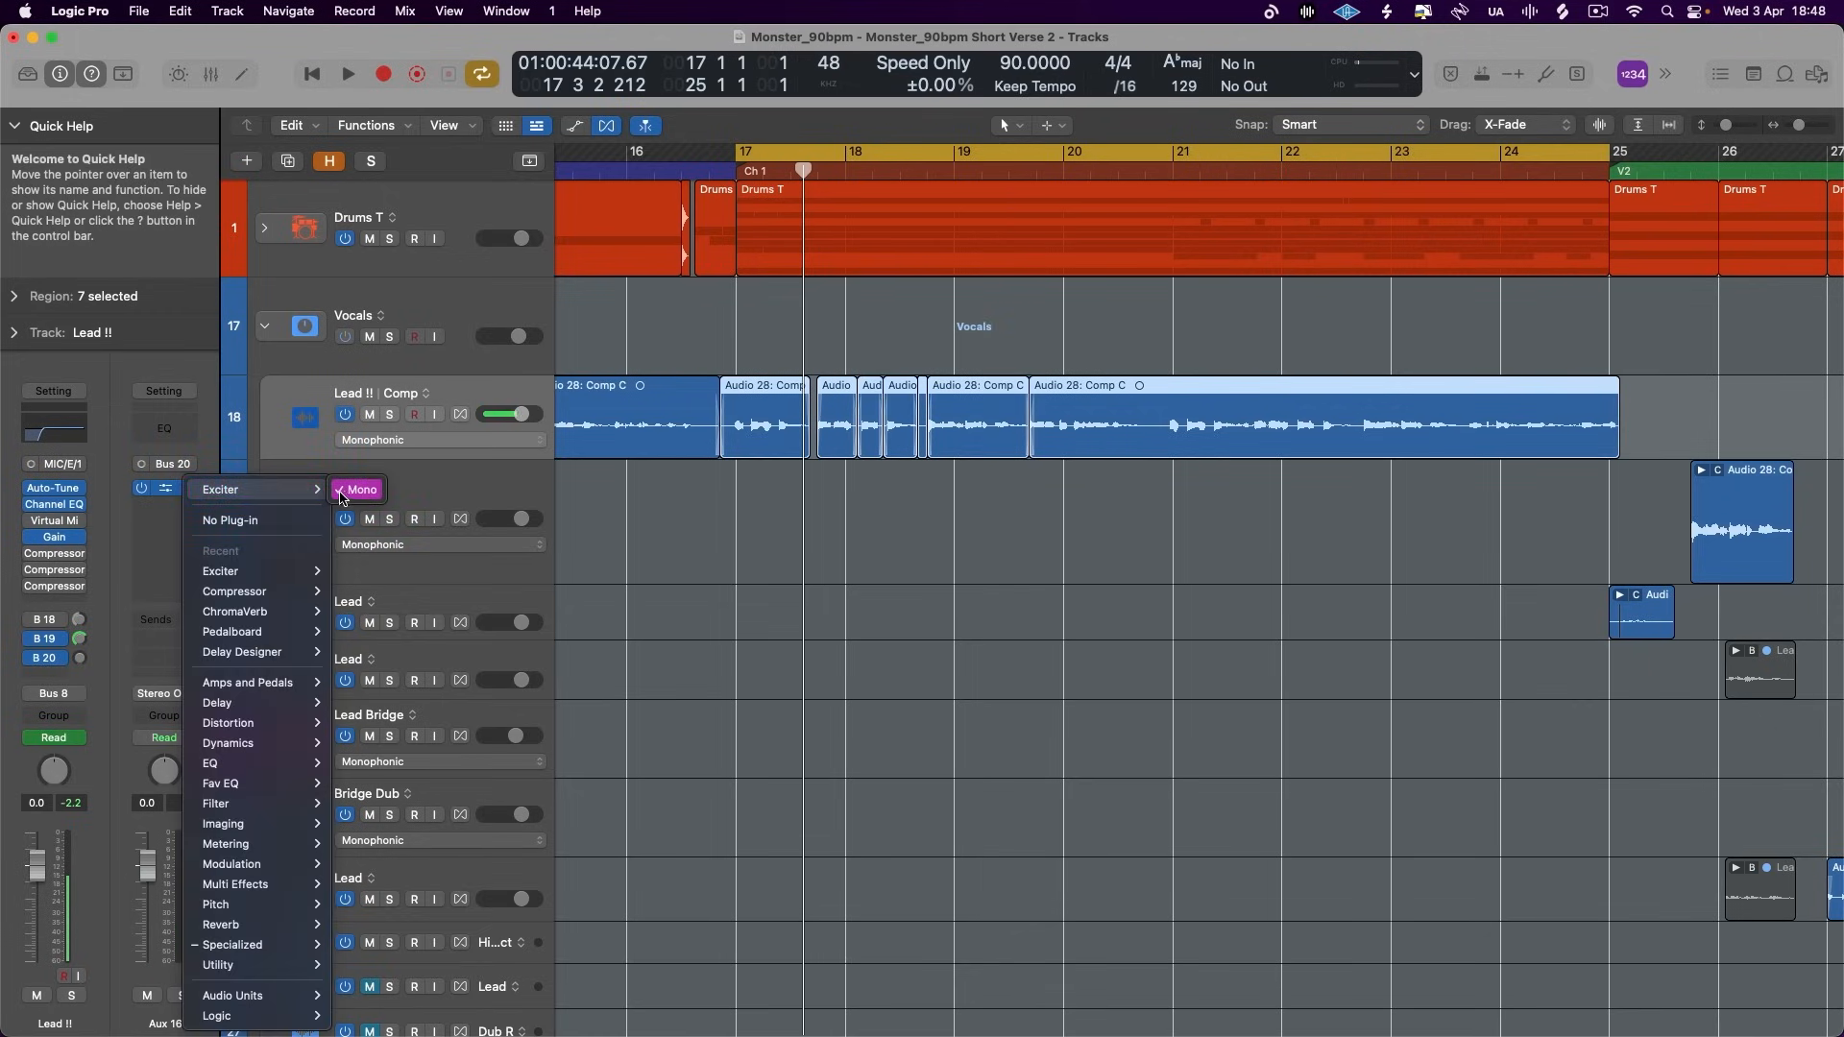
left_click(171, 436)
- Turn up the Bus 20 send on Lead !!, solo the track, switch off its Bus 18 and 19 sends, and play Chorus 1
left_click(80, 658, "alt")
left_click(389, 415)
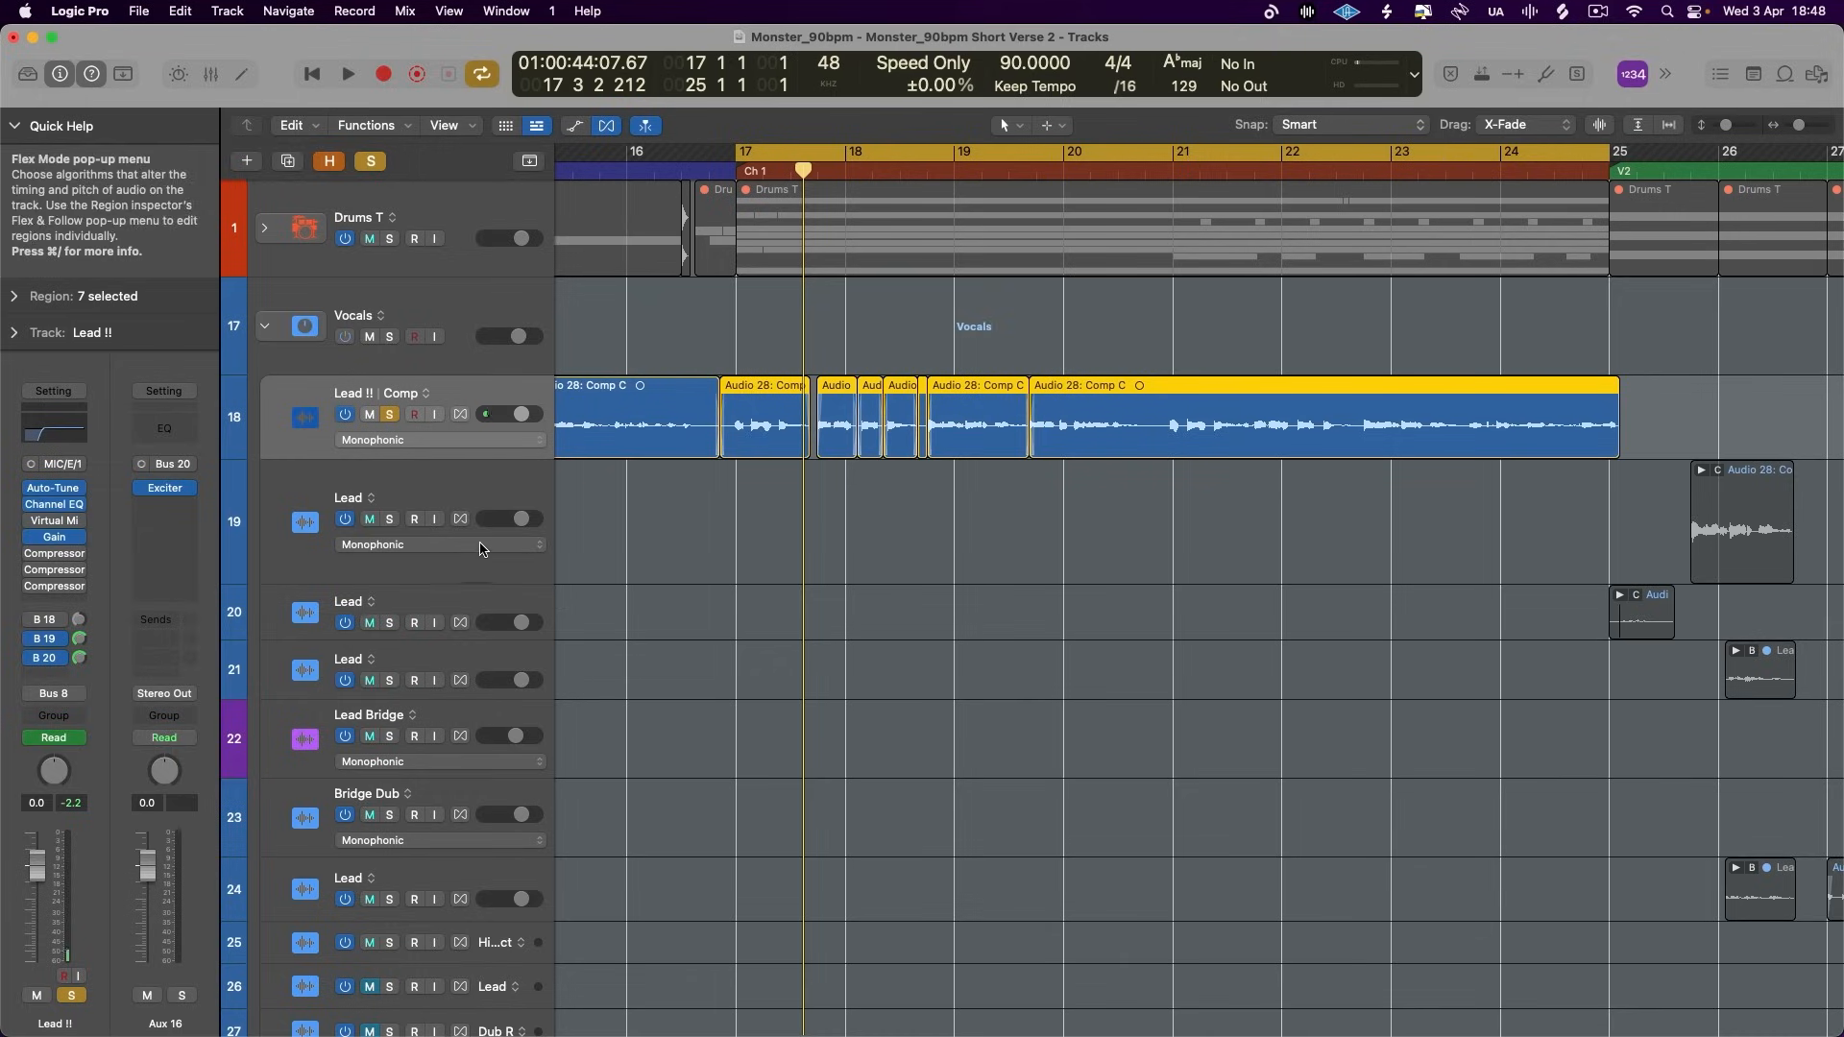
left_click(30, 638)
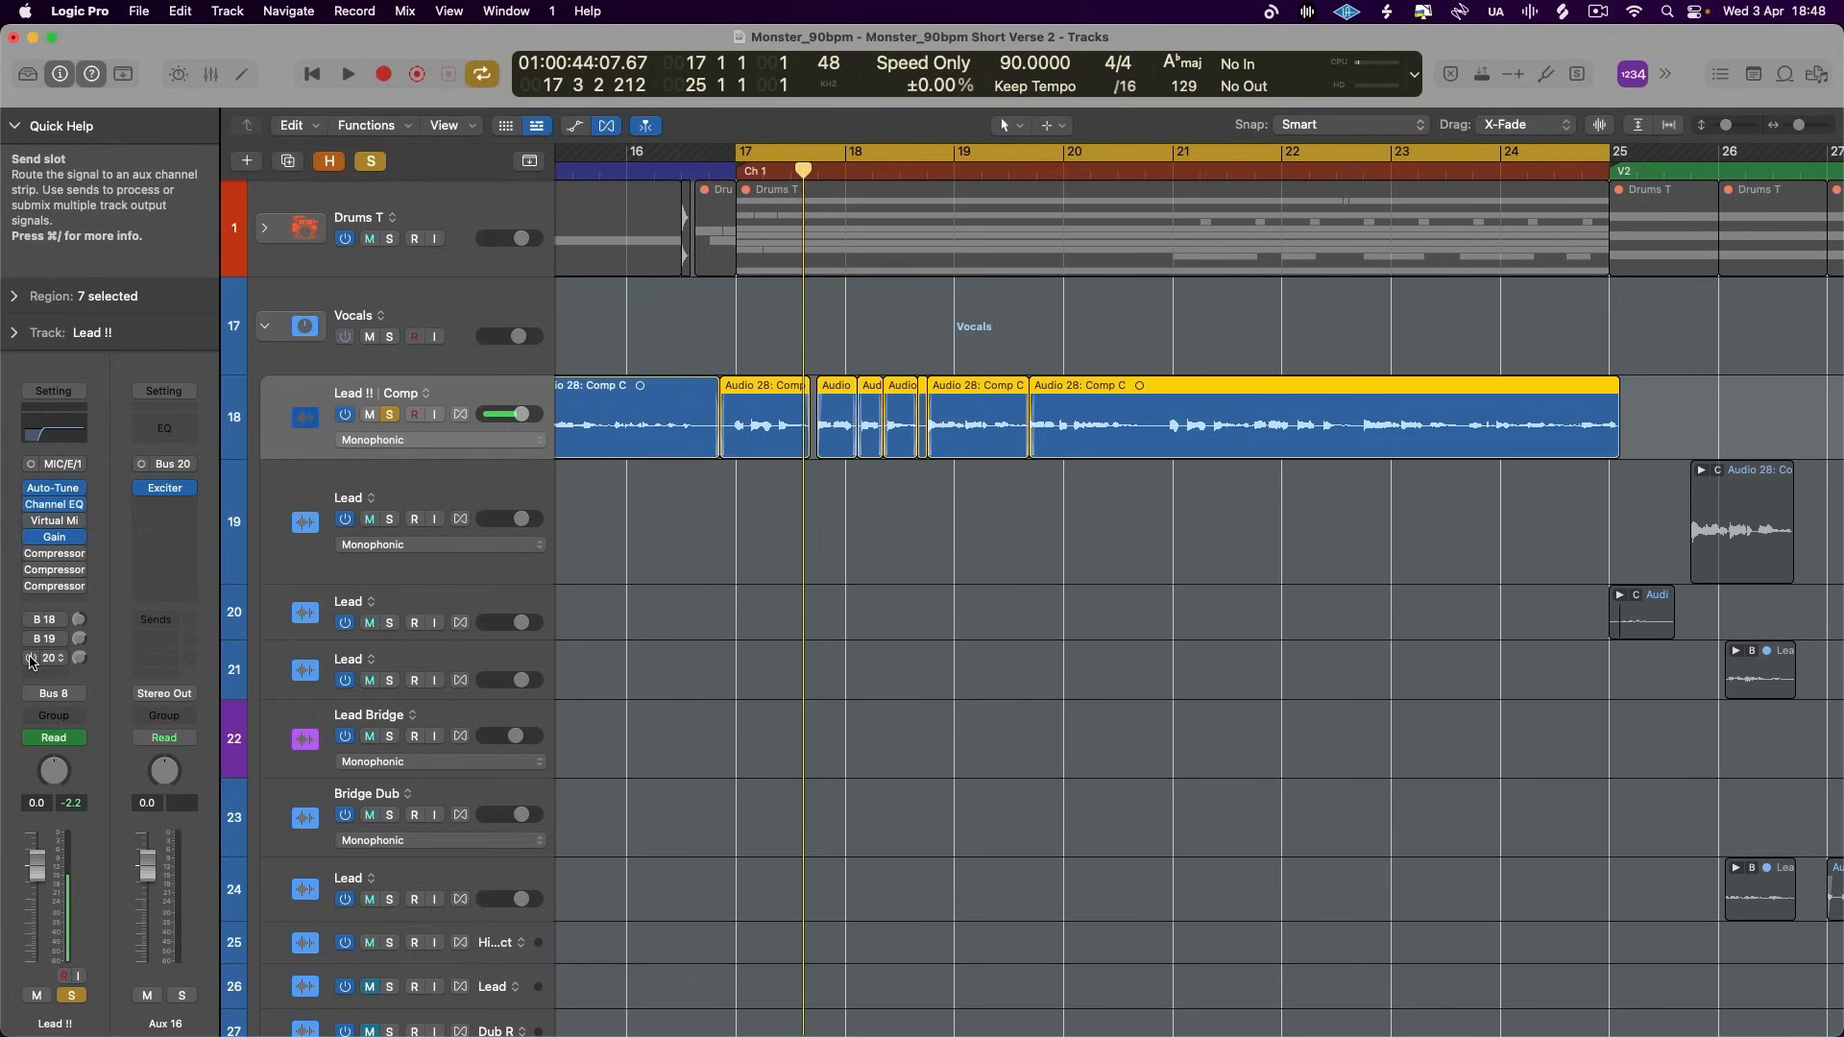
key("space")
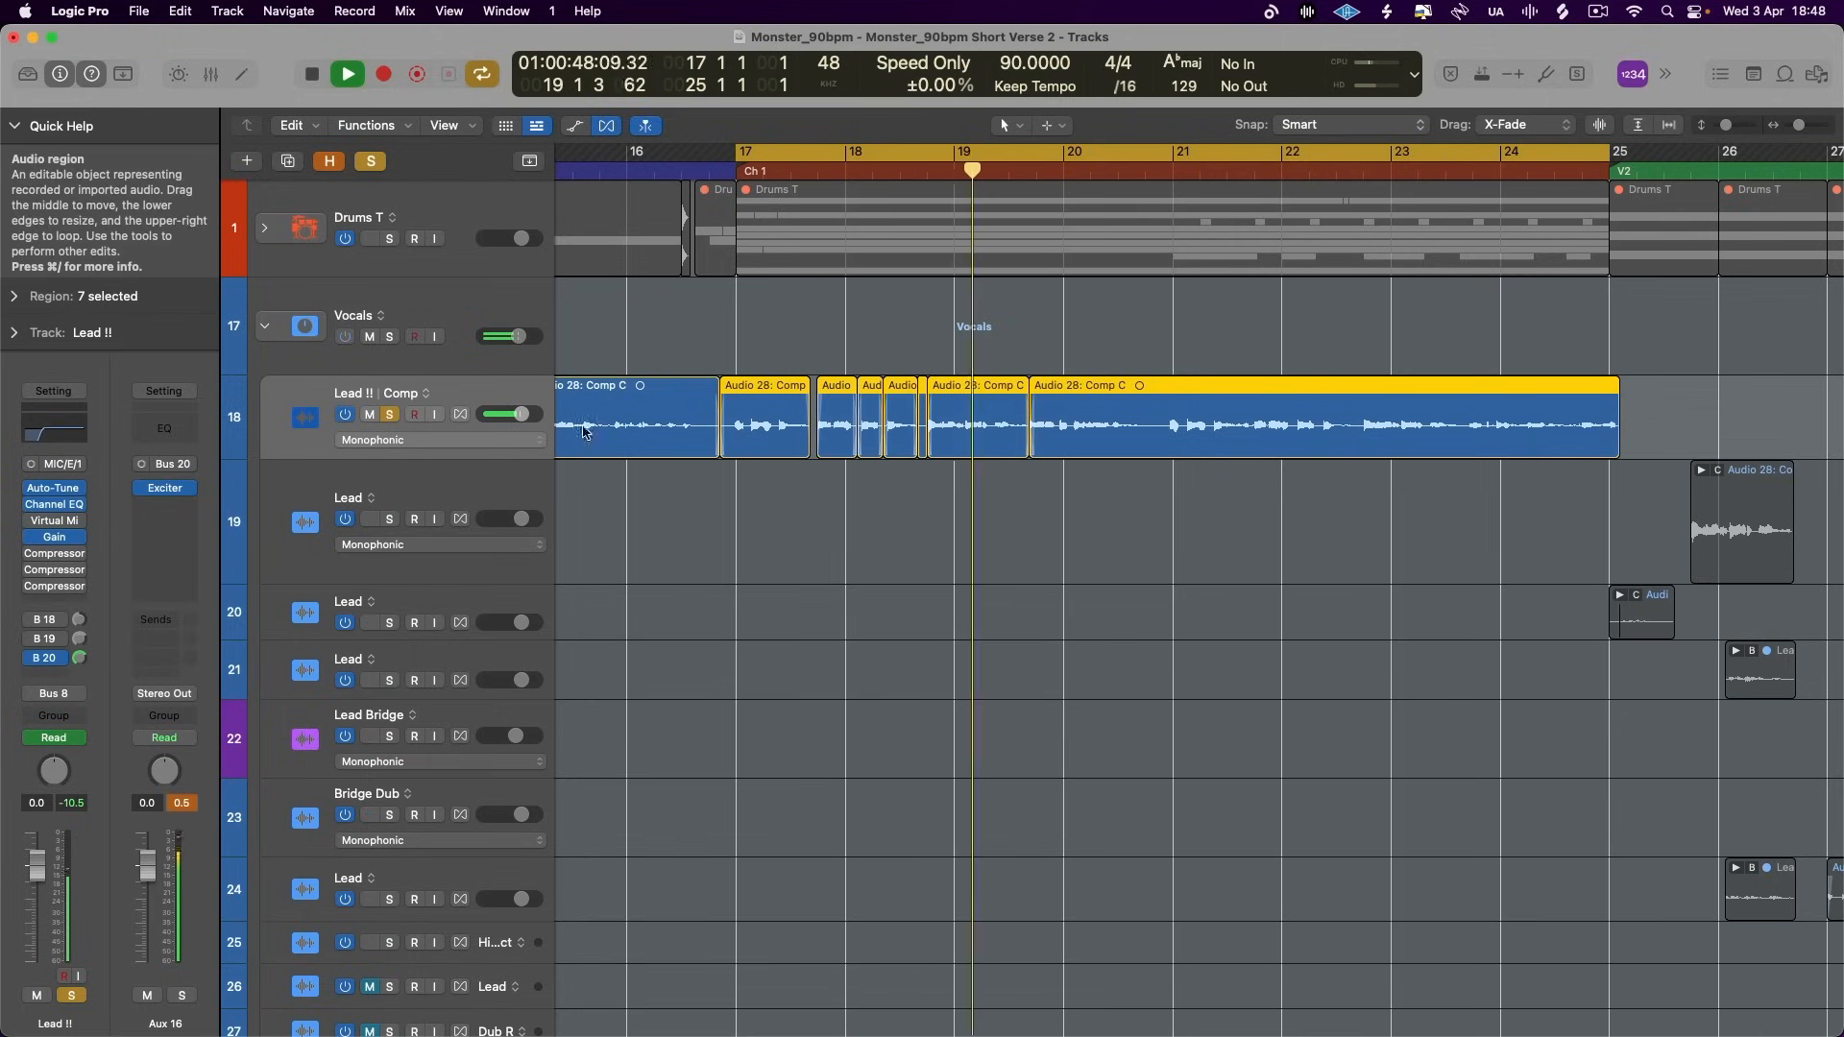
- Set the Aux 16 Exciter's frequency to 5000 Hz and compare the soloed lead with the Bus 20 send off and on
left_click(169, 488)
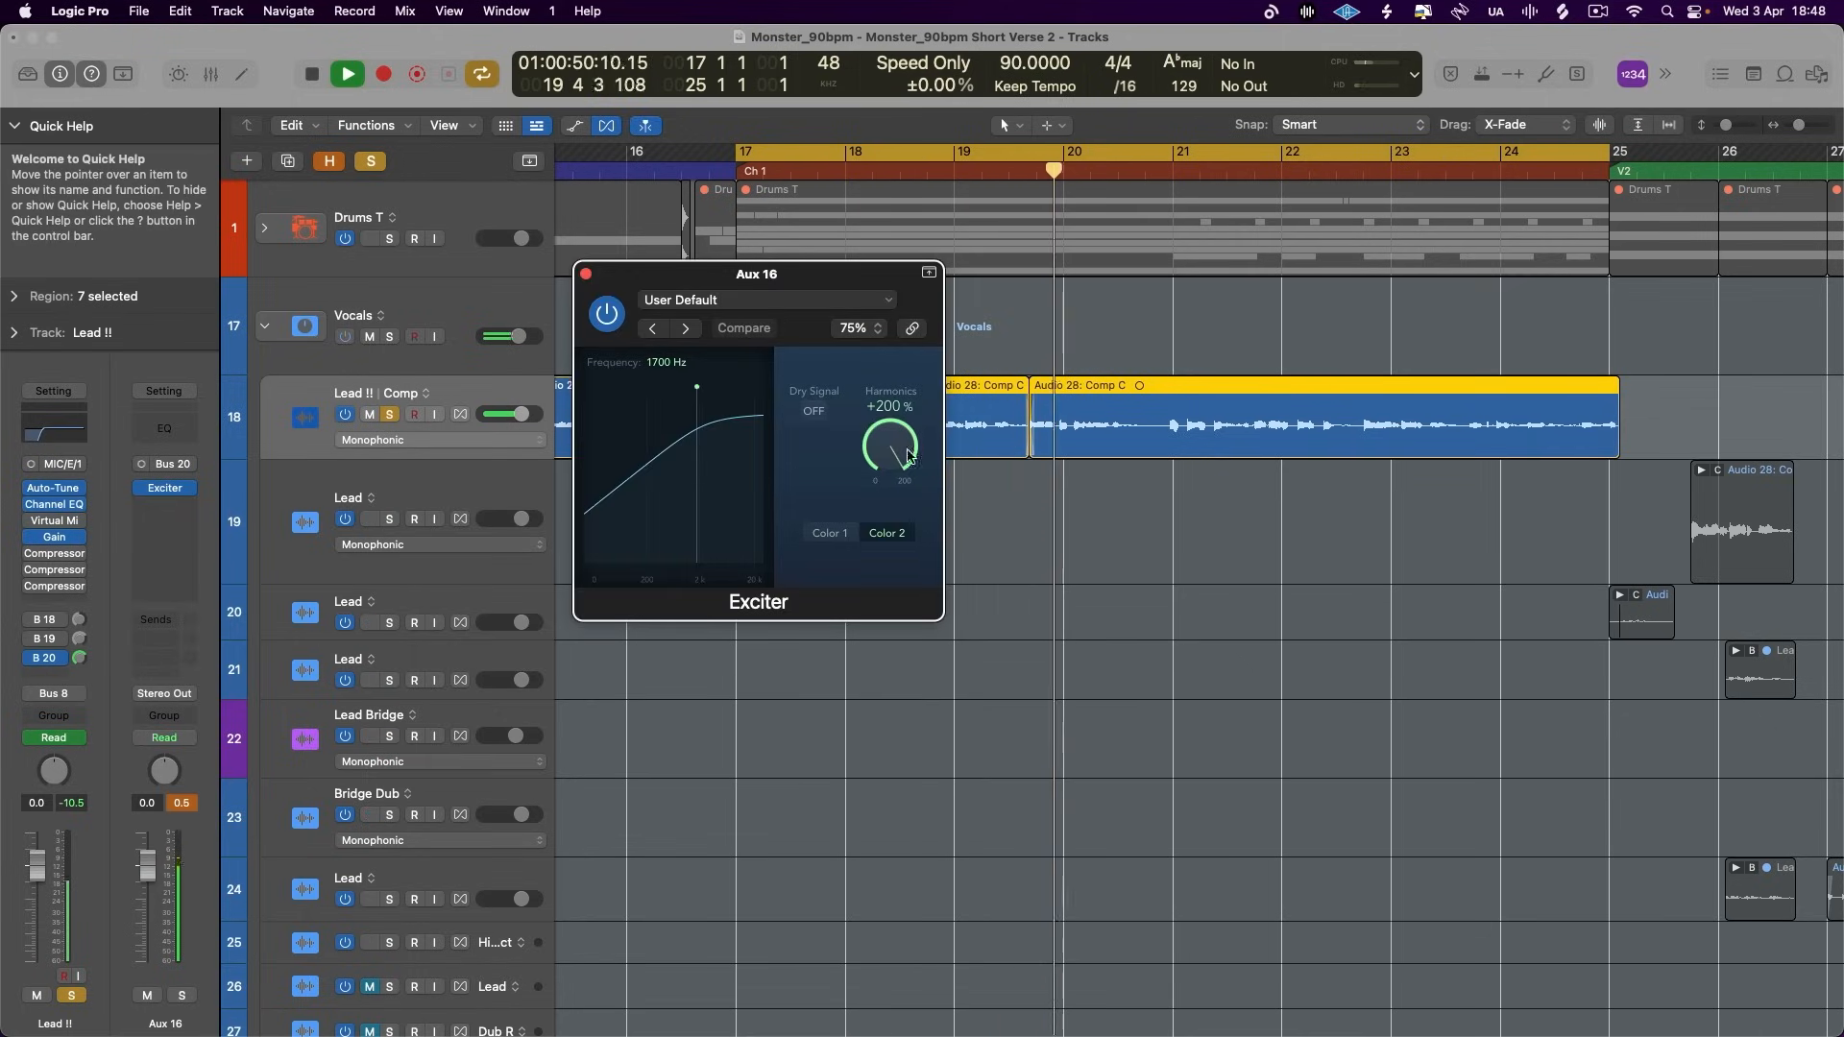
key("space")
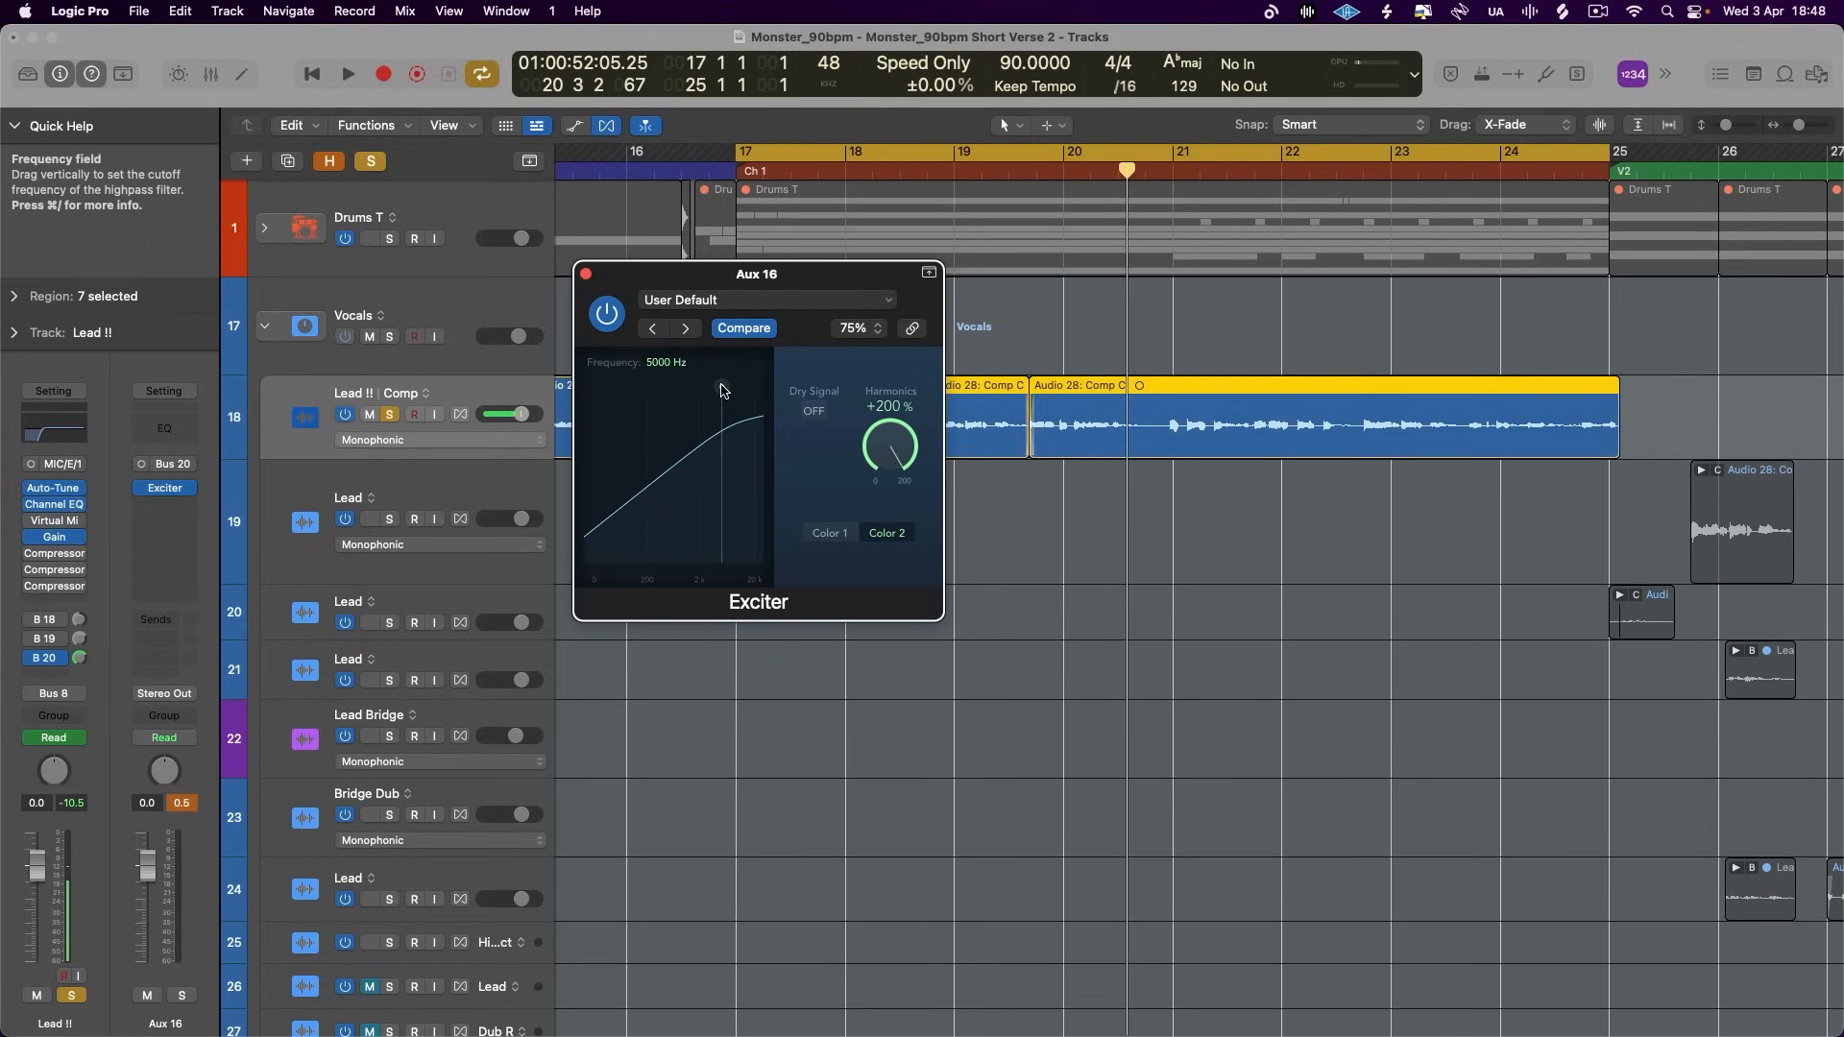
key("space")
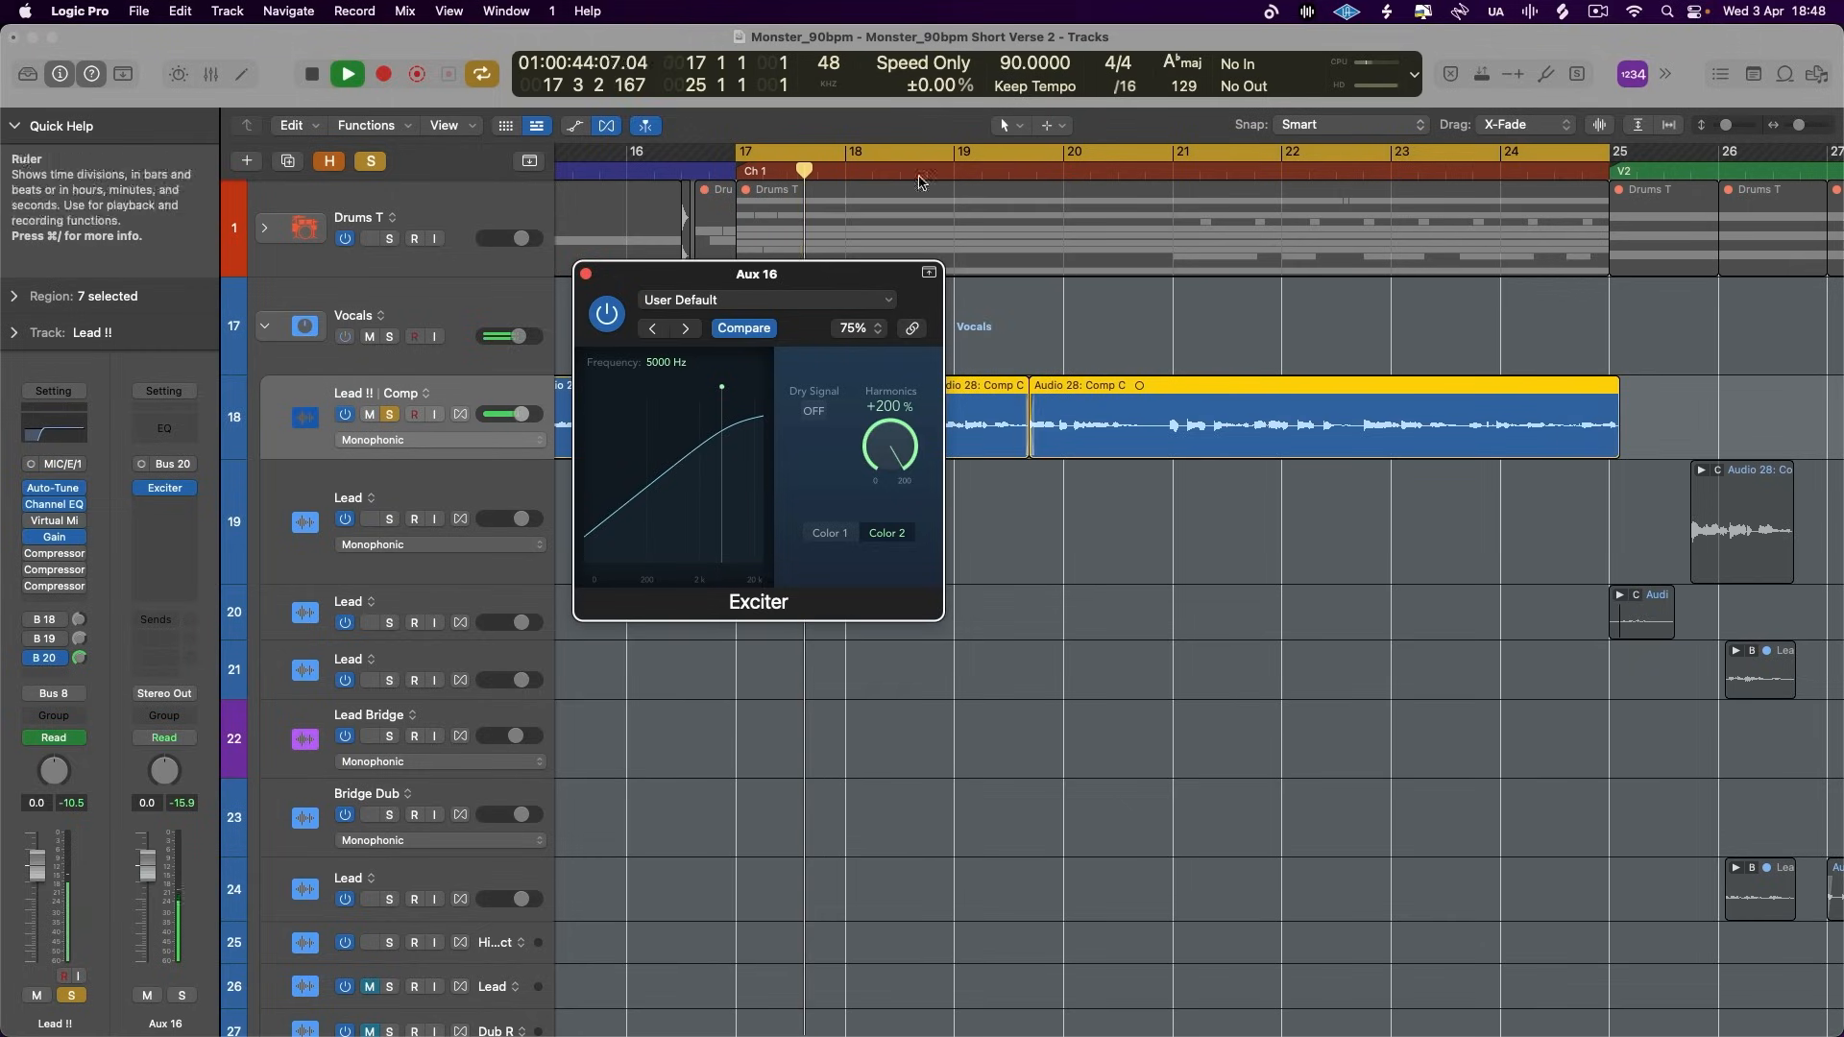
left_click(31, 659)
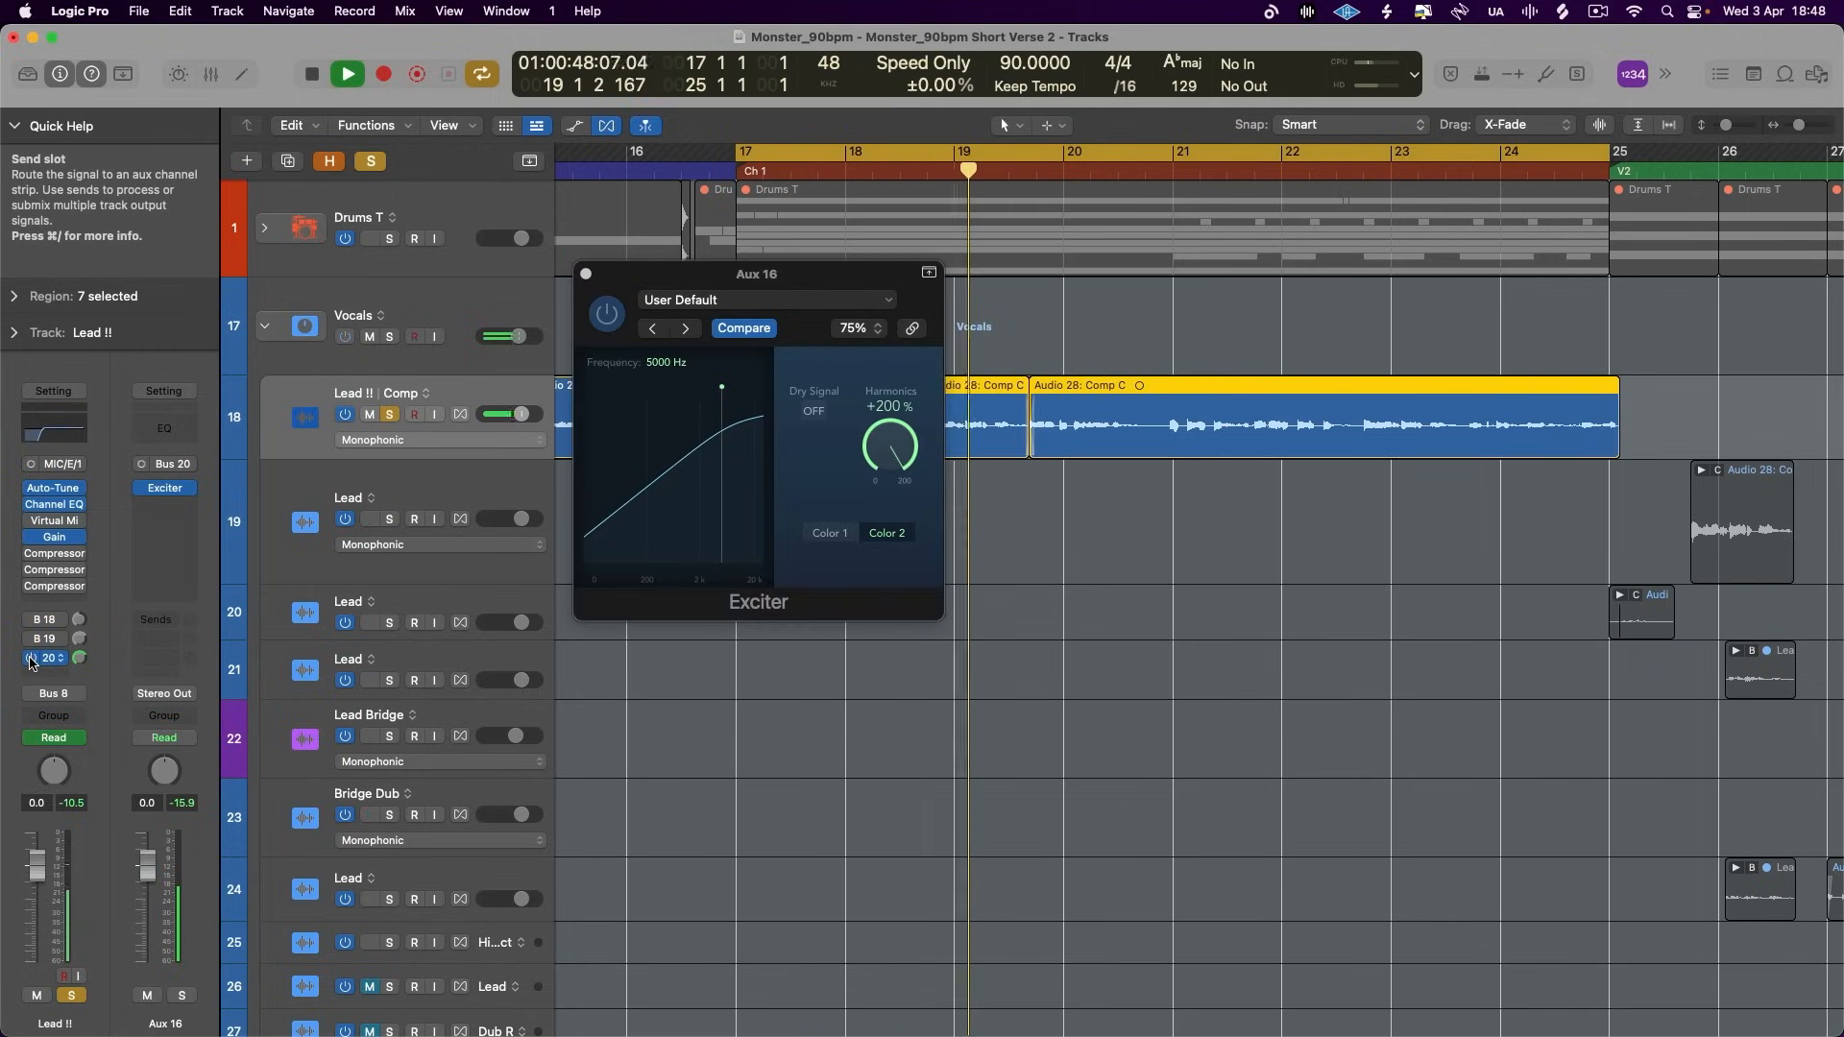
key("space")
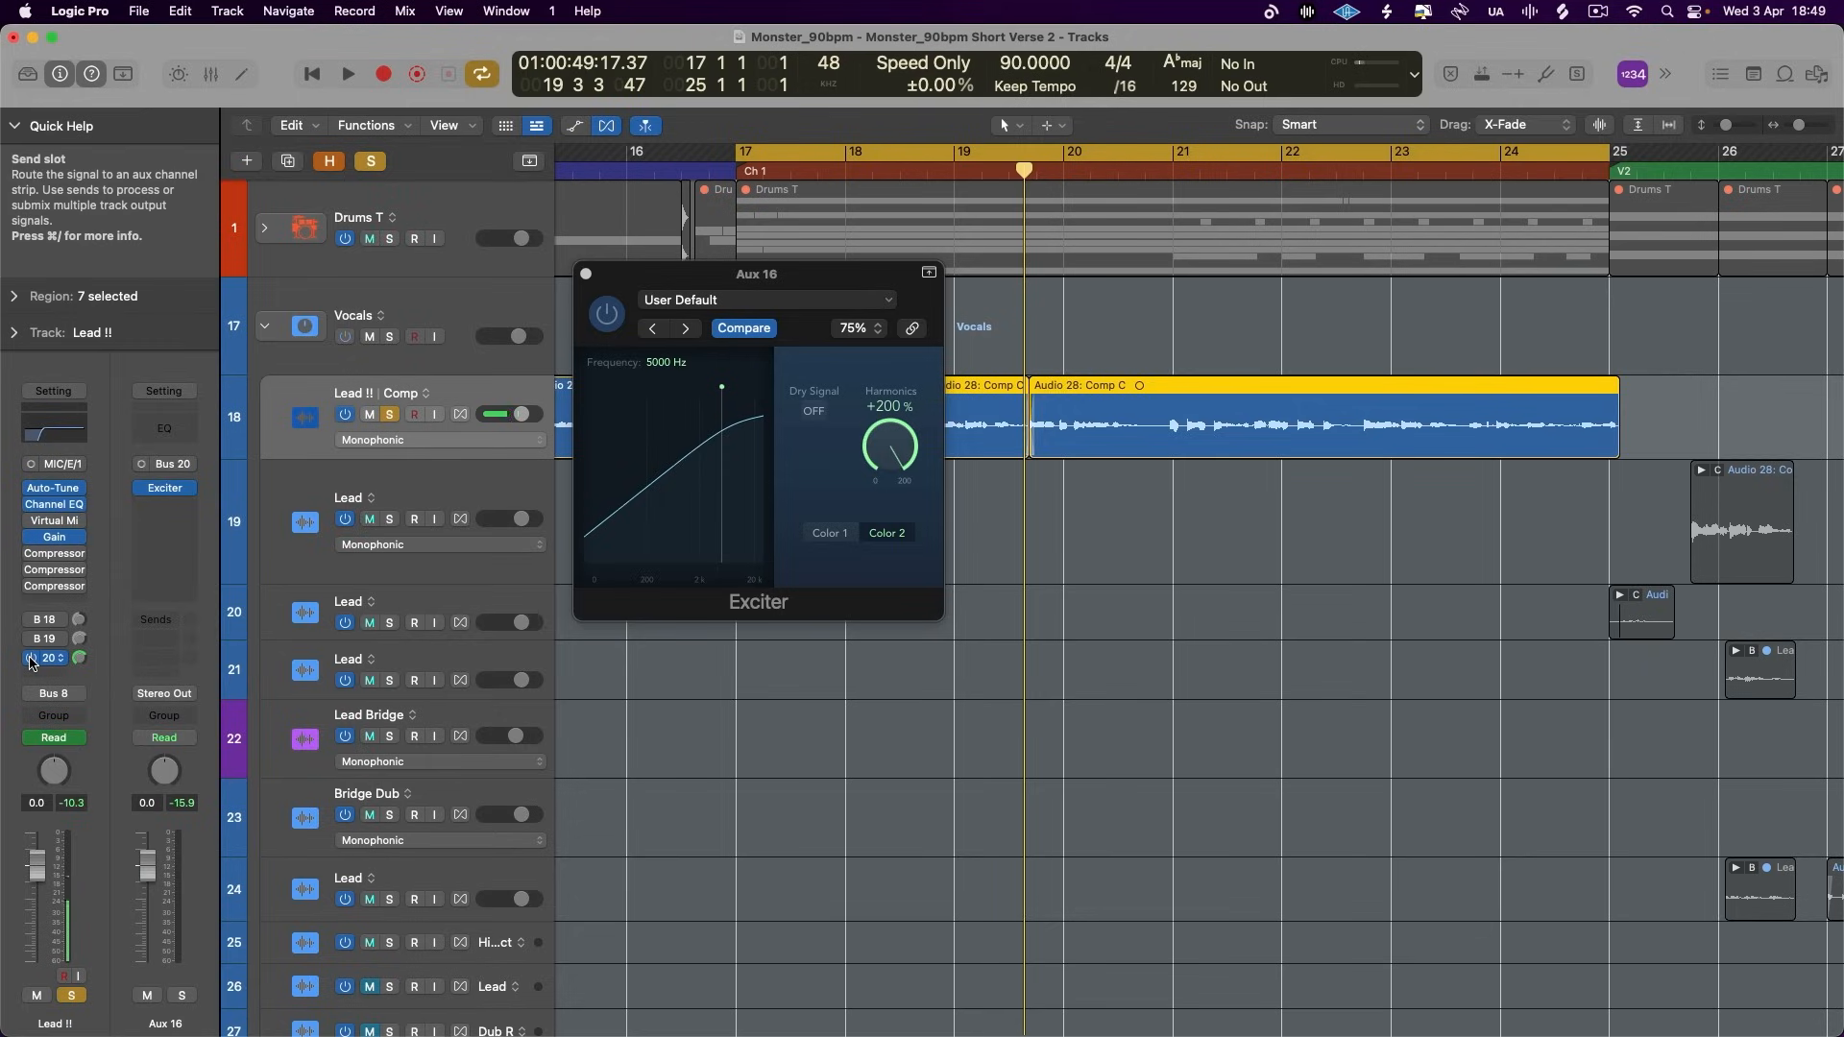
- Take Lead !! out of solo and lower the Aux 16 fader to -7.4 dB during playback
left_click_drag(146, 859, 142, 815)
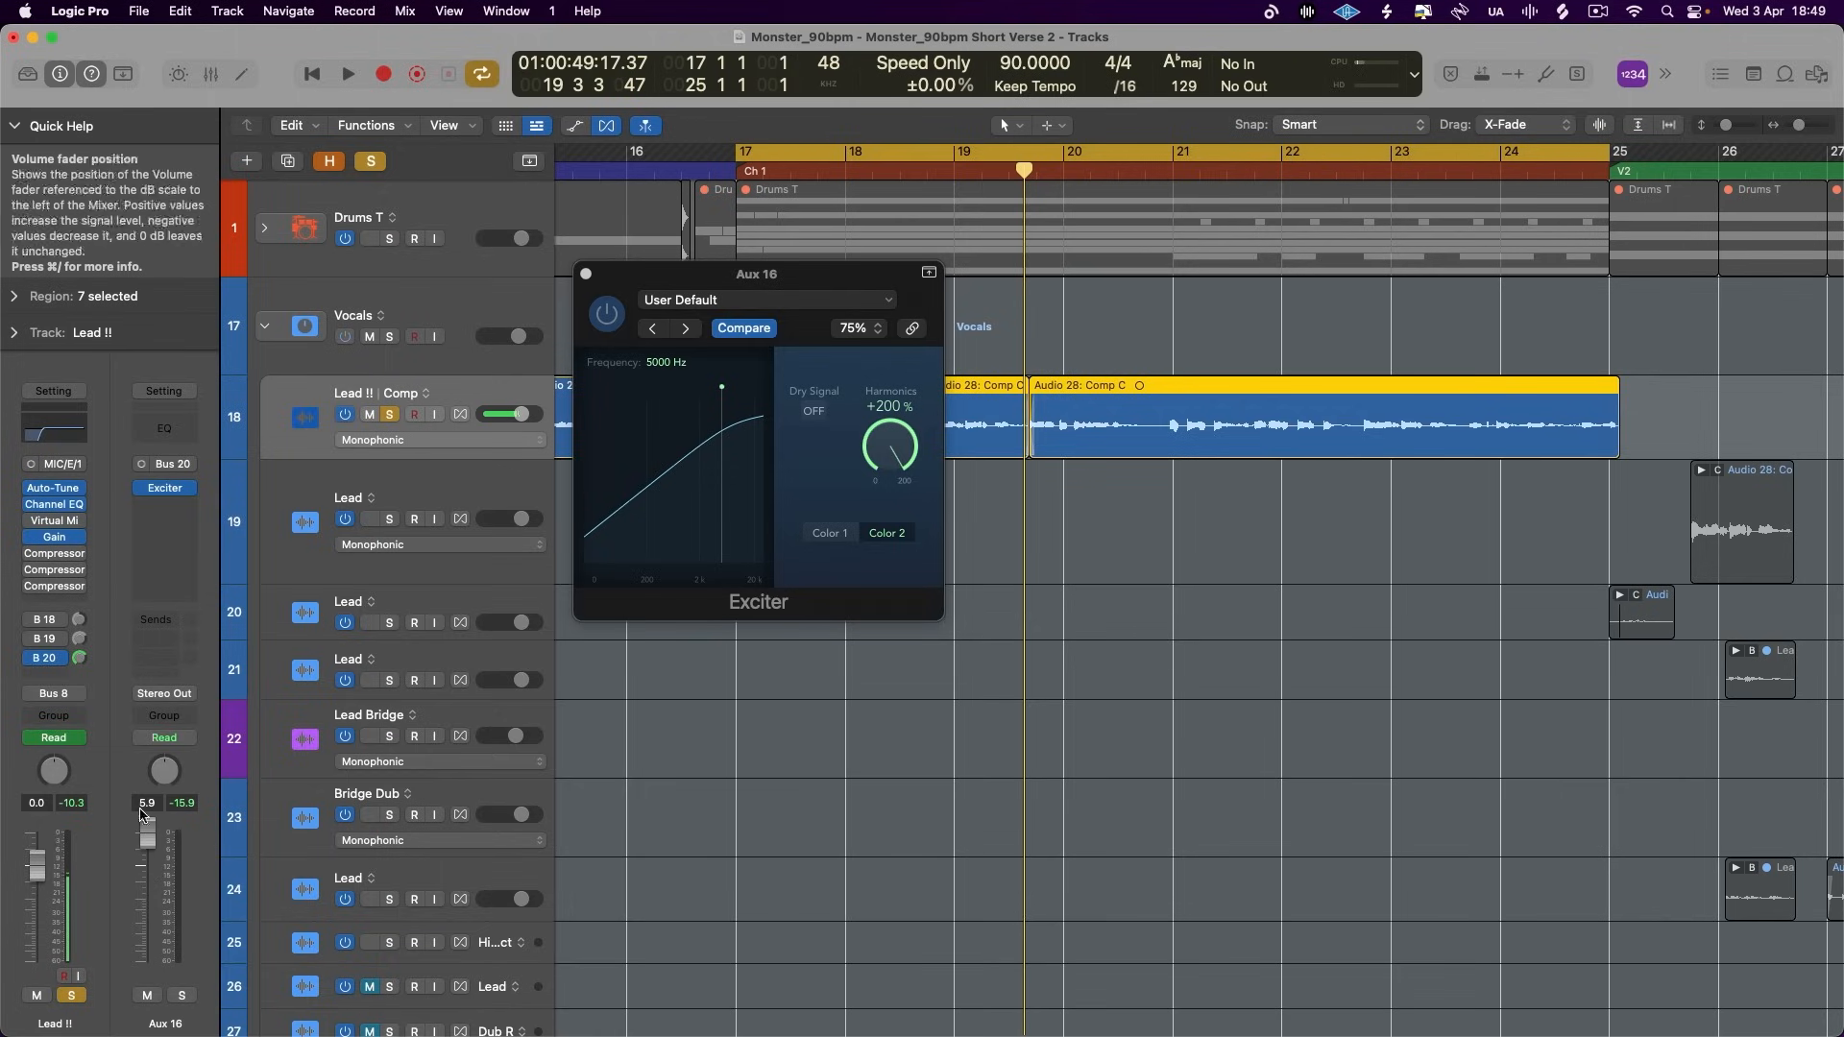
left_click(147, 838, "alt")
left_click(389, 415)
key("space")
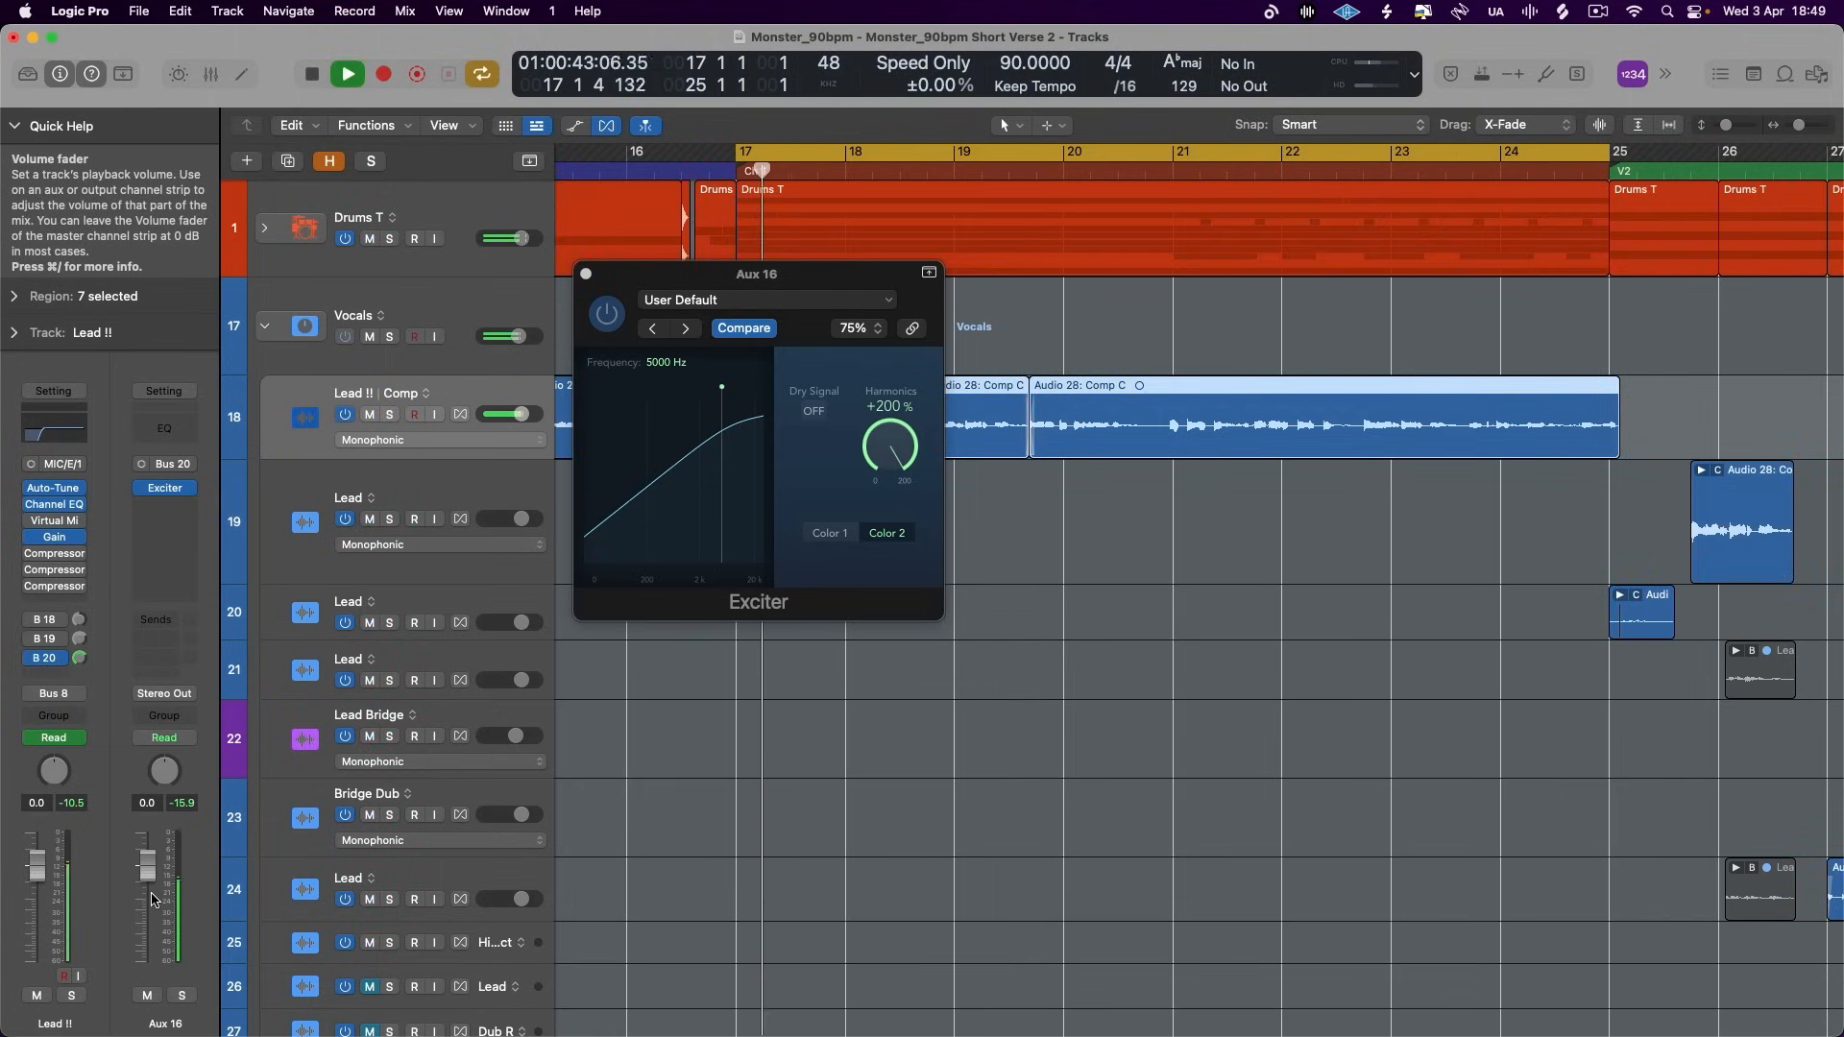
left_click_drag(147, 867, 147, 902)
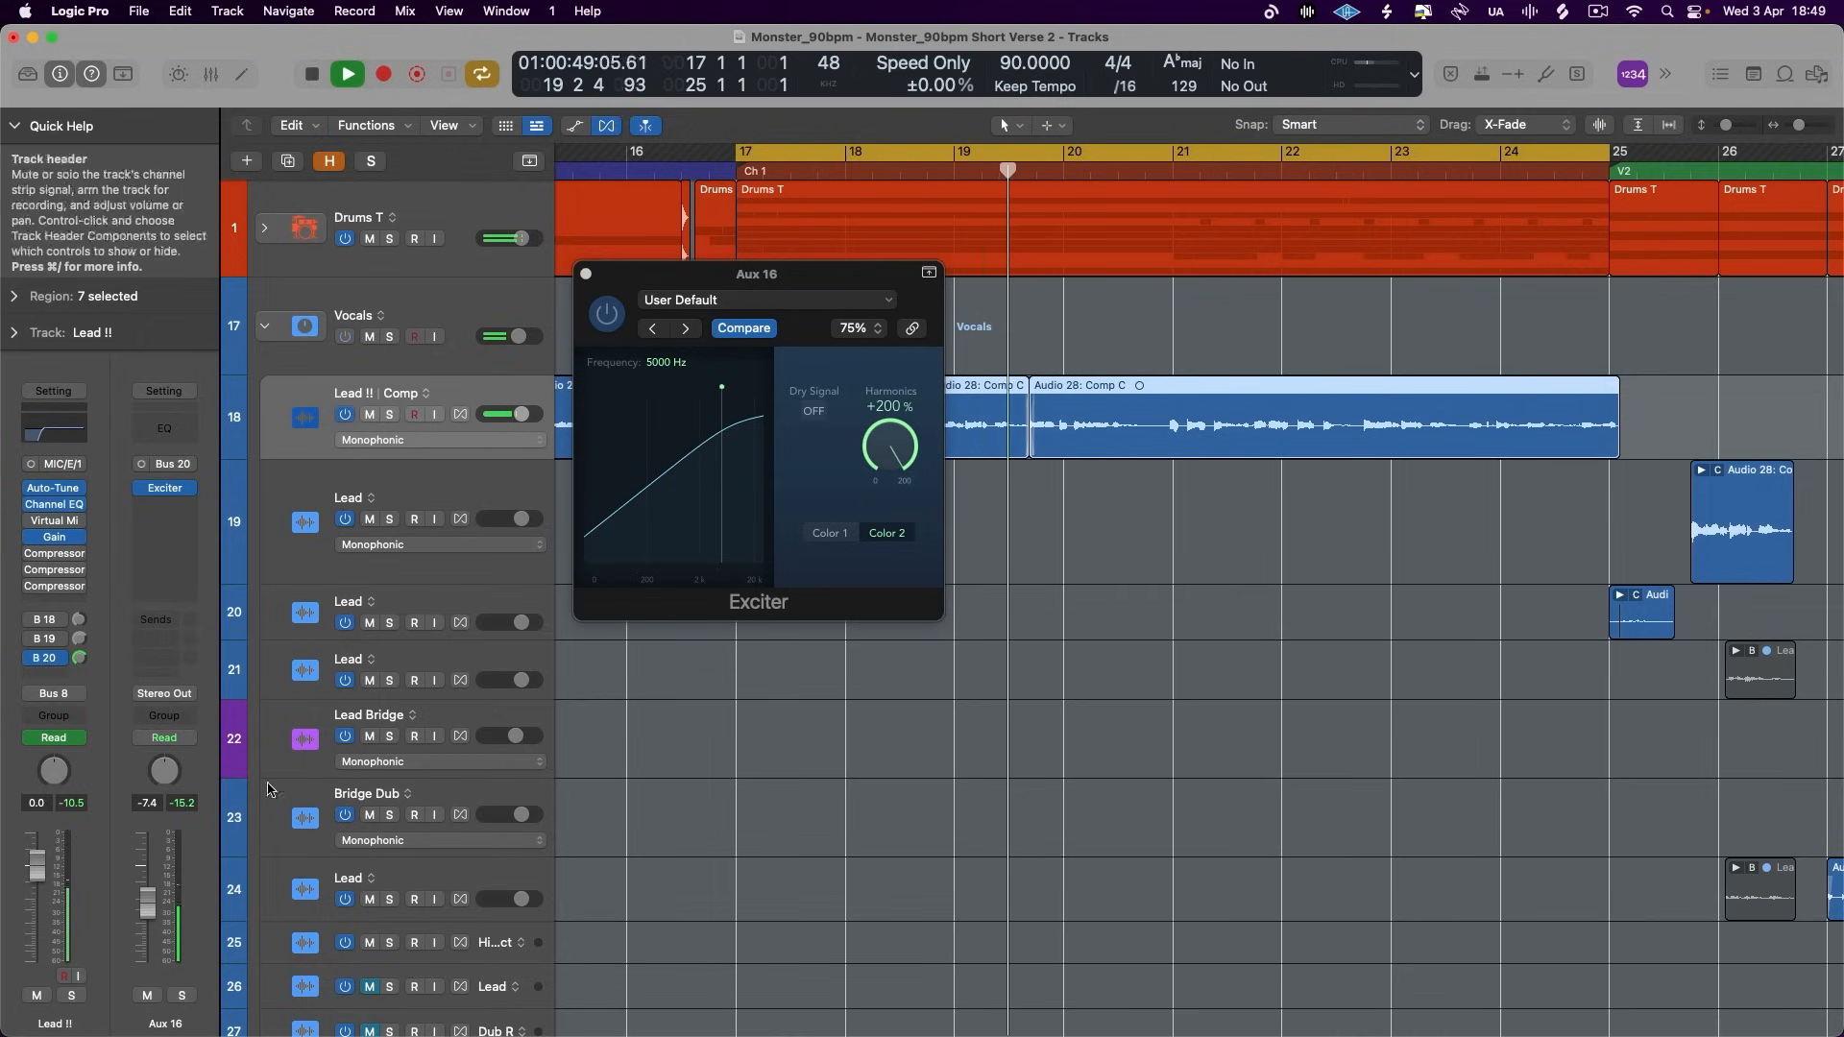
- Audition Aux 16 in solo, return to the full mix and set the Aux 16 fader to -5.0 dB
left_click(180, 994)
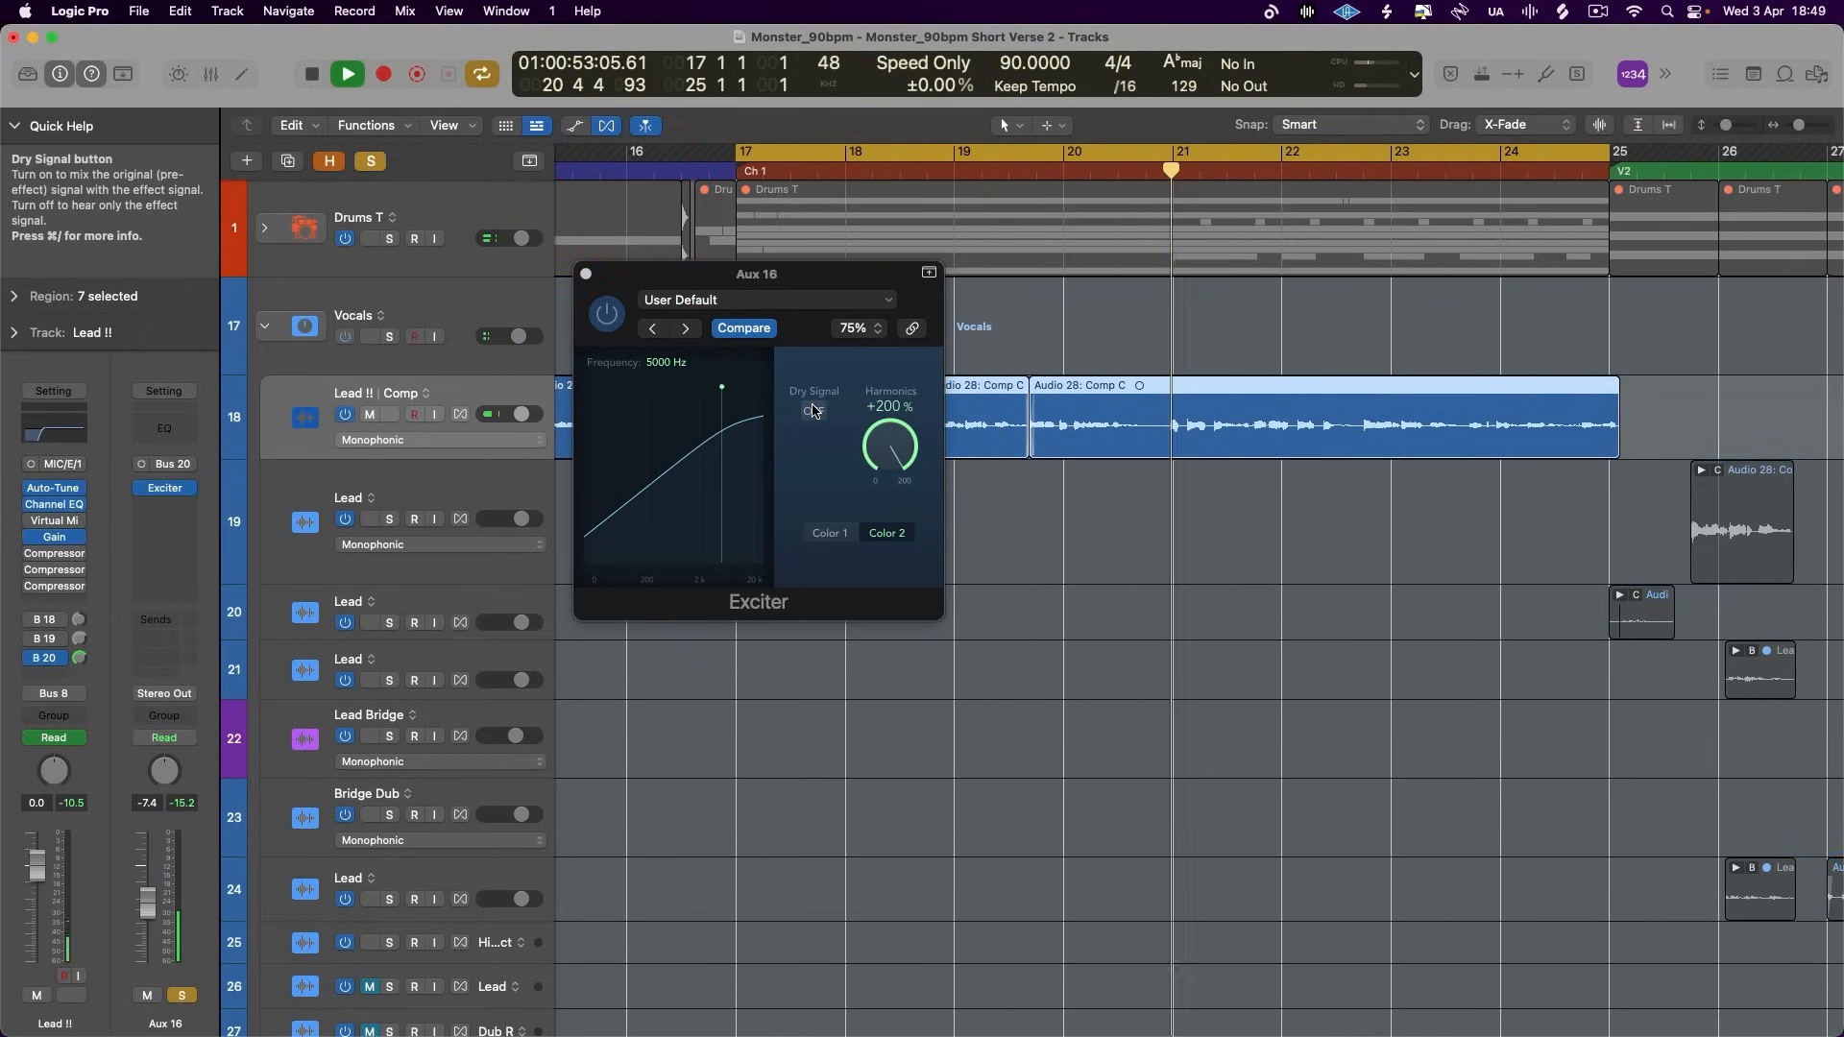
key("space")
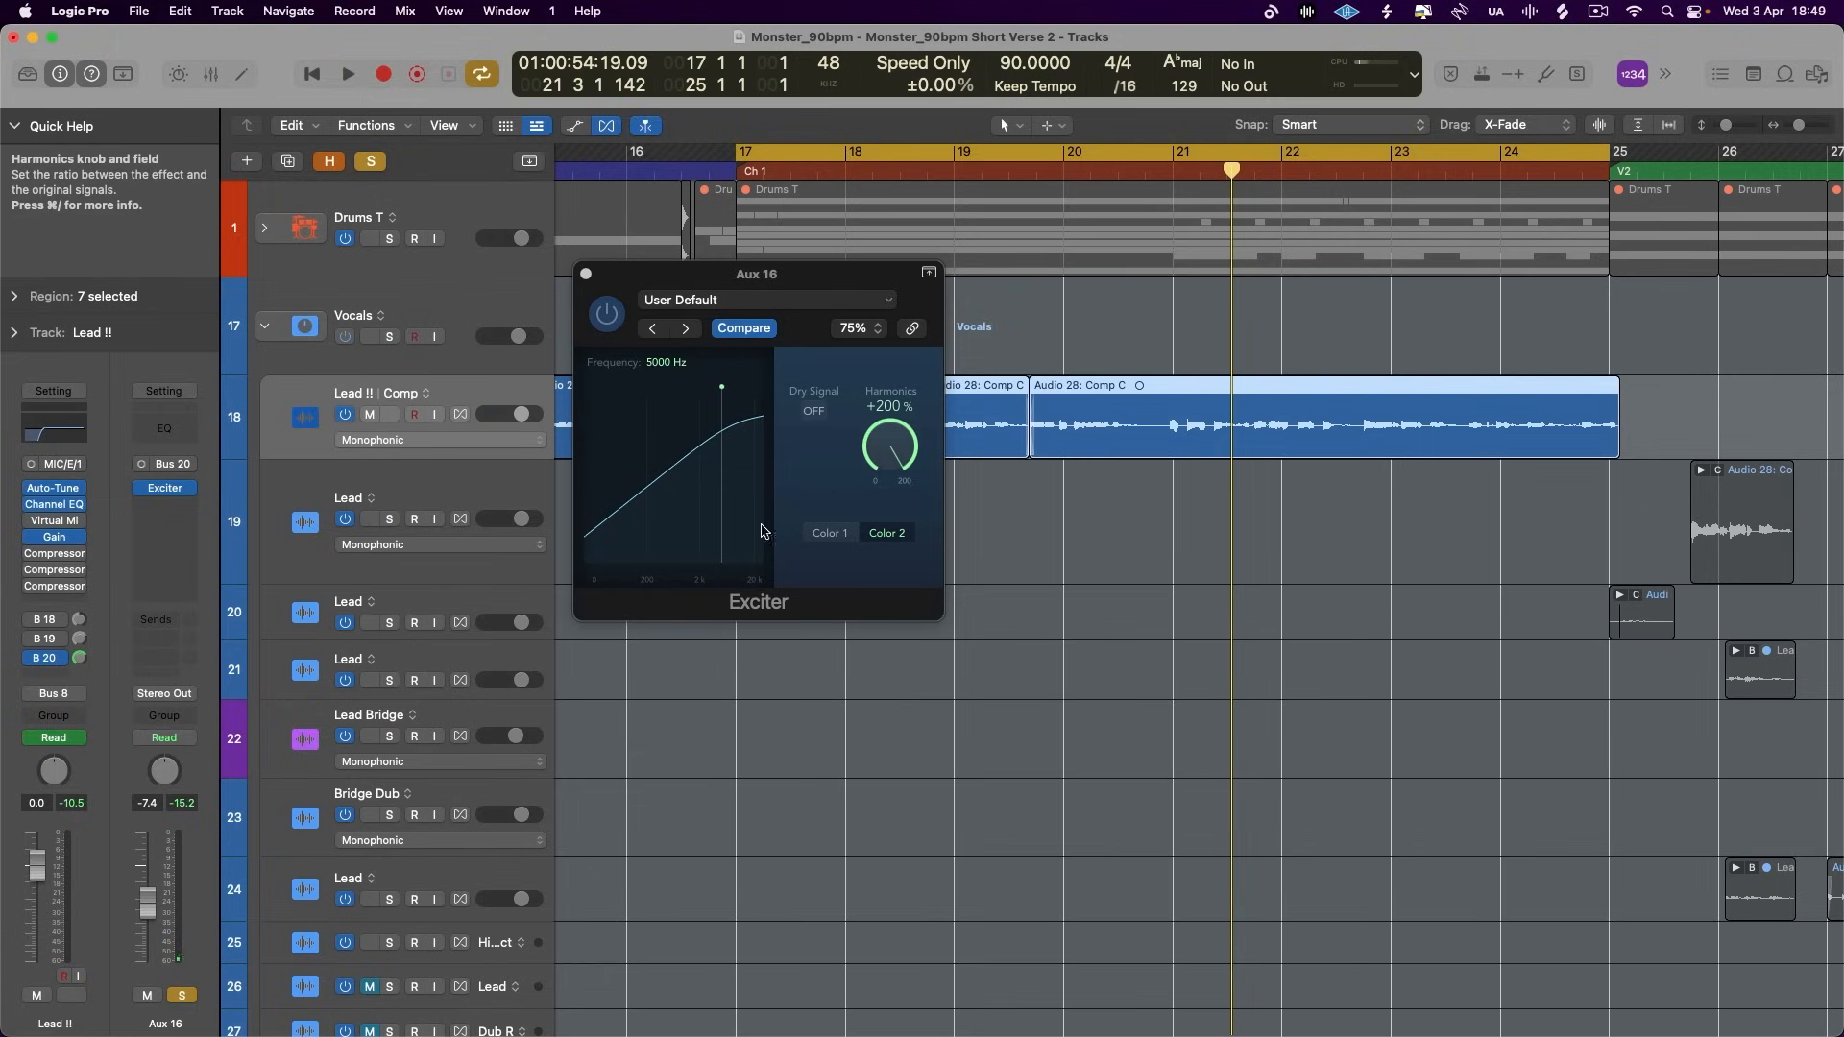
key("space")
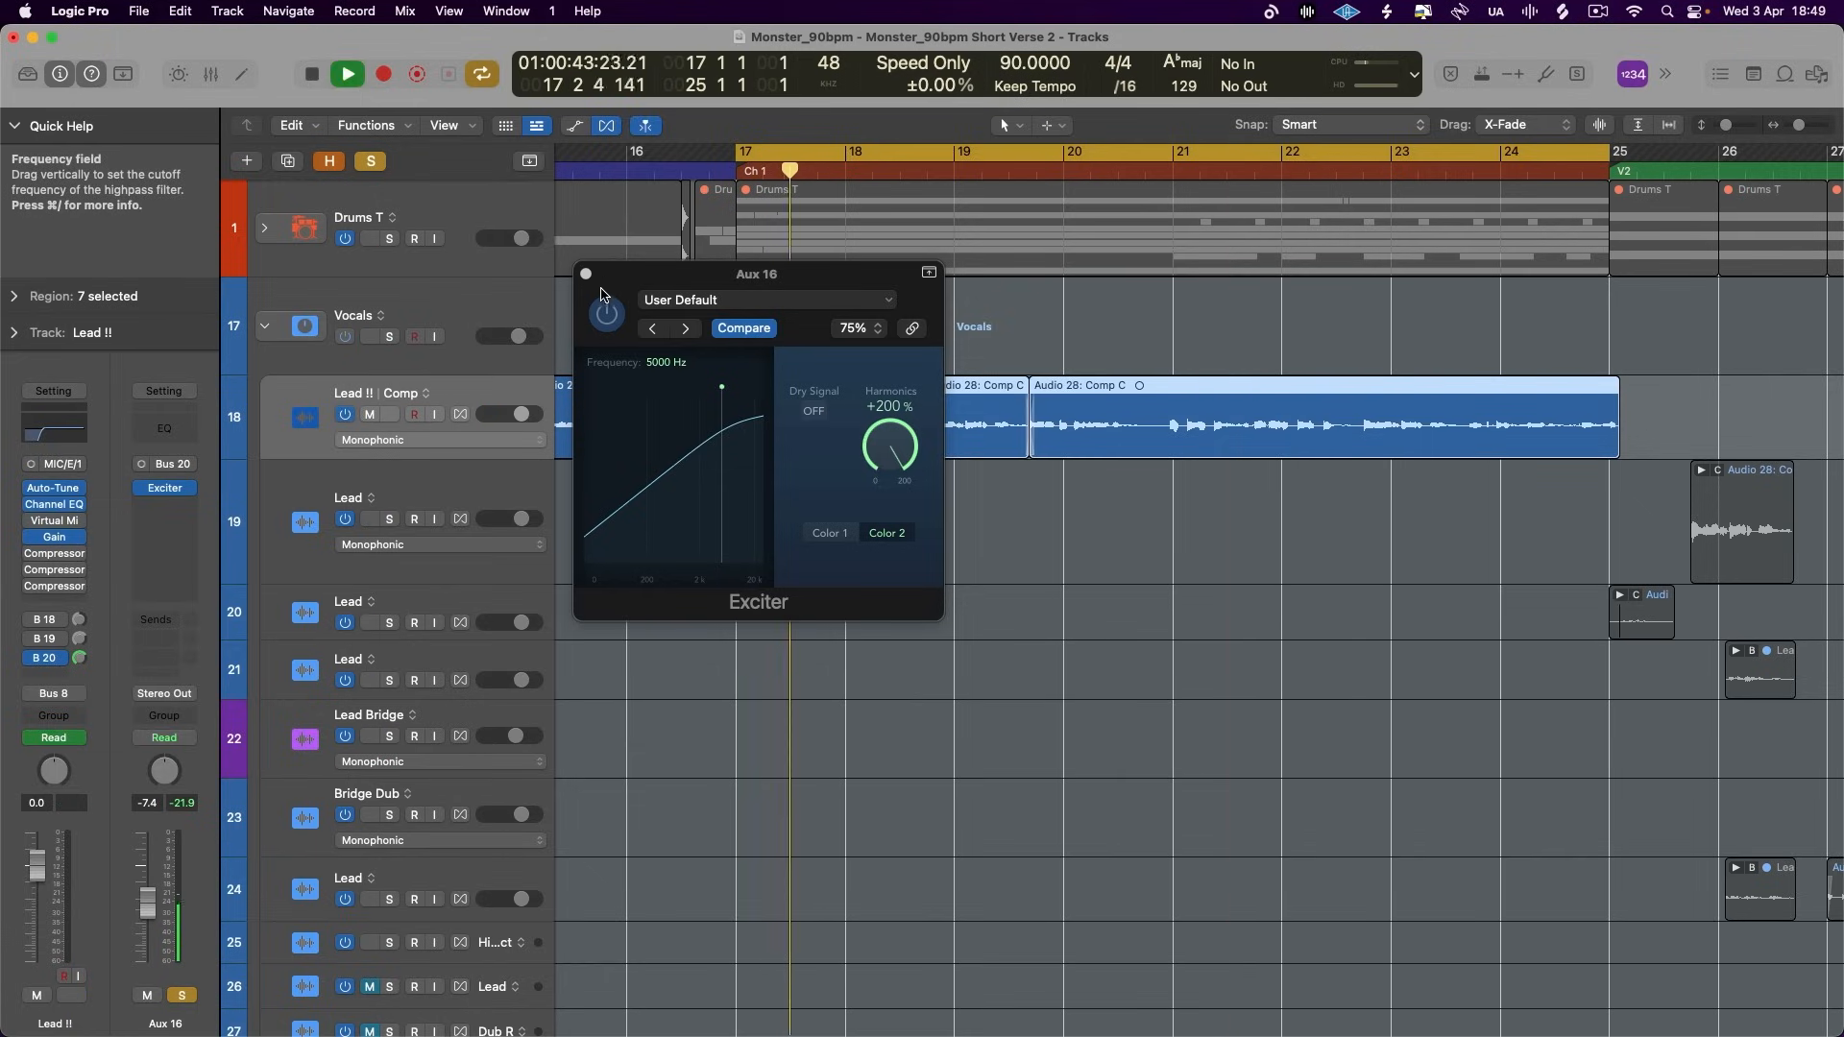
left_click(182, 995)
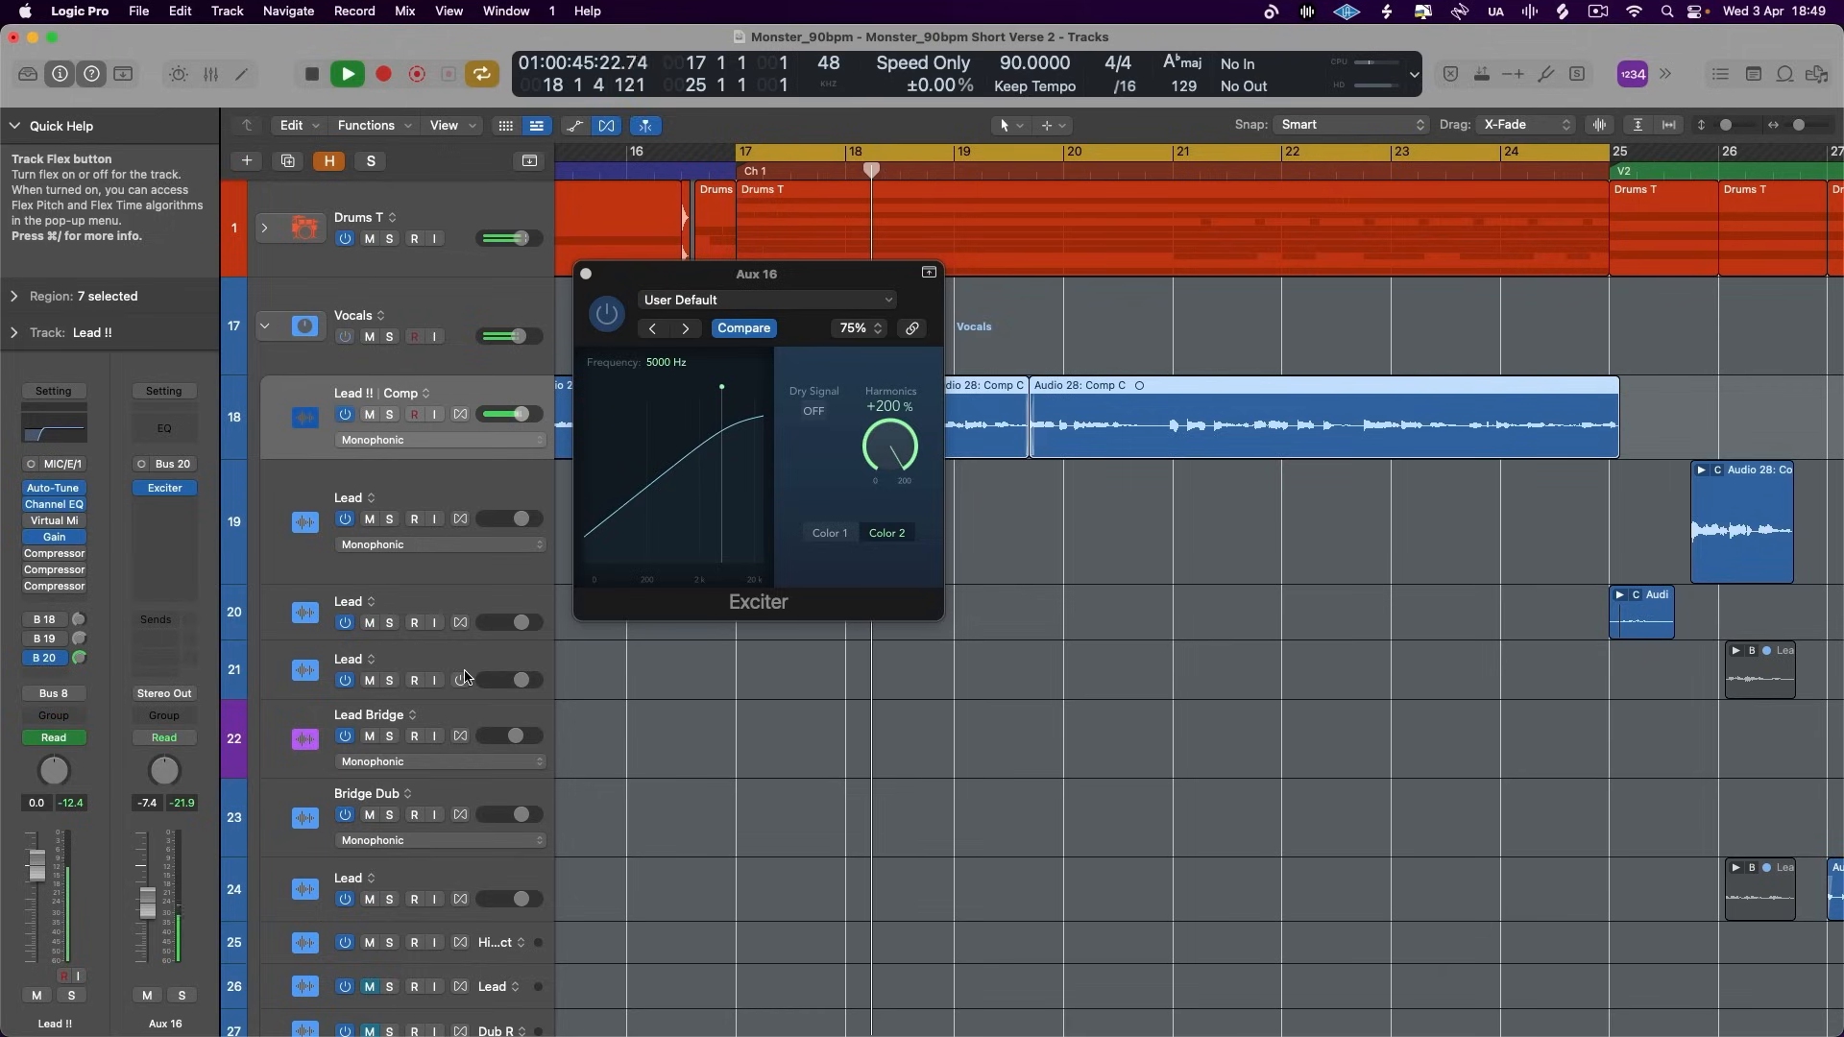
left_click_drag(147, 904, 147, 892)
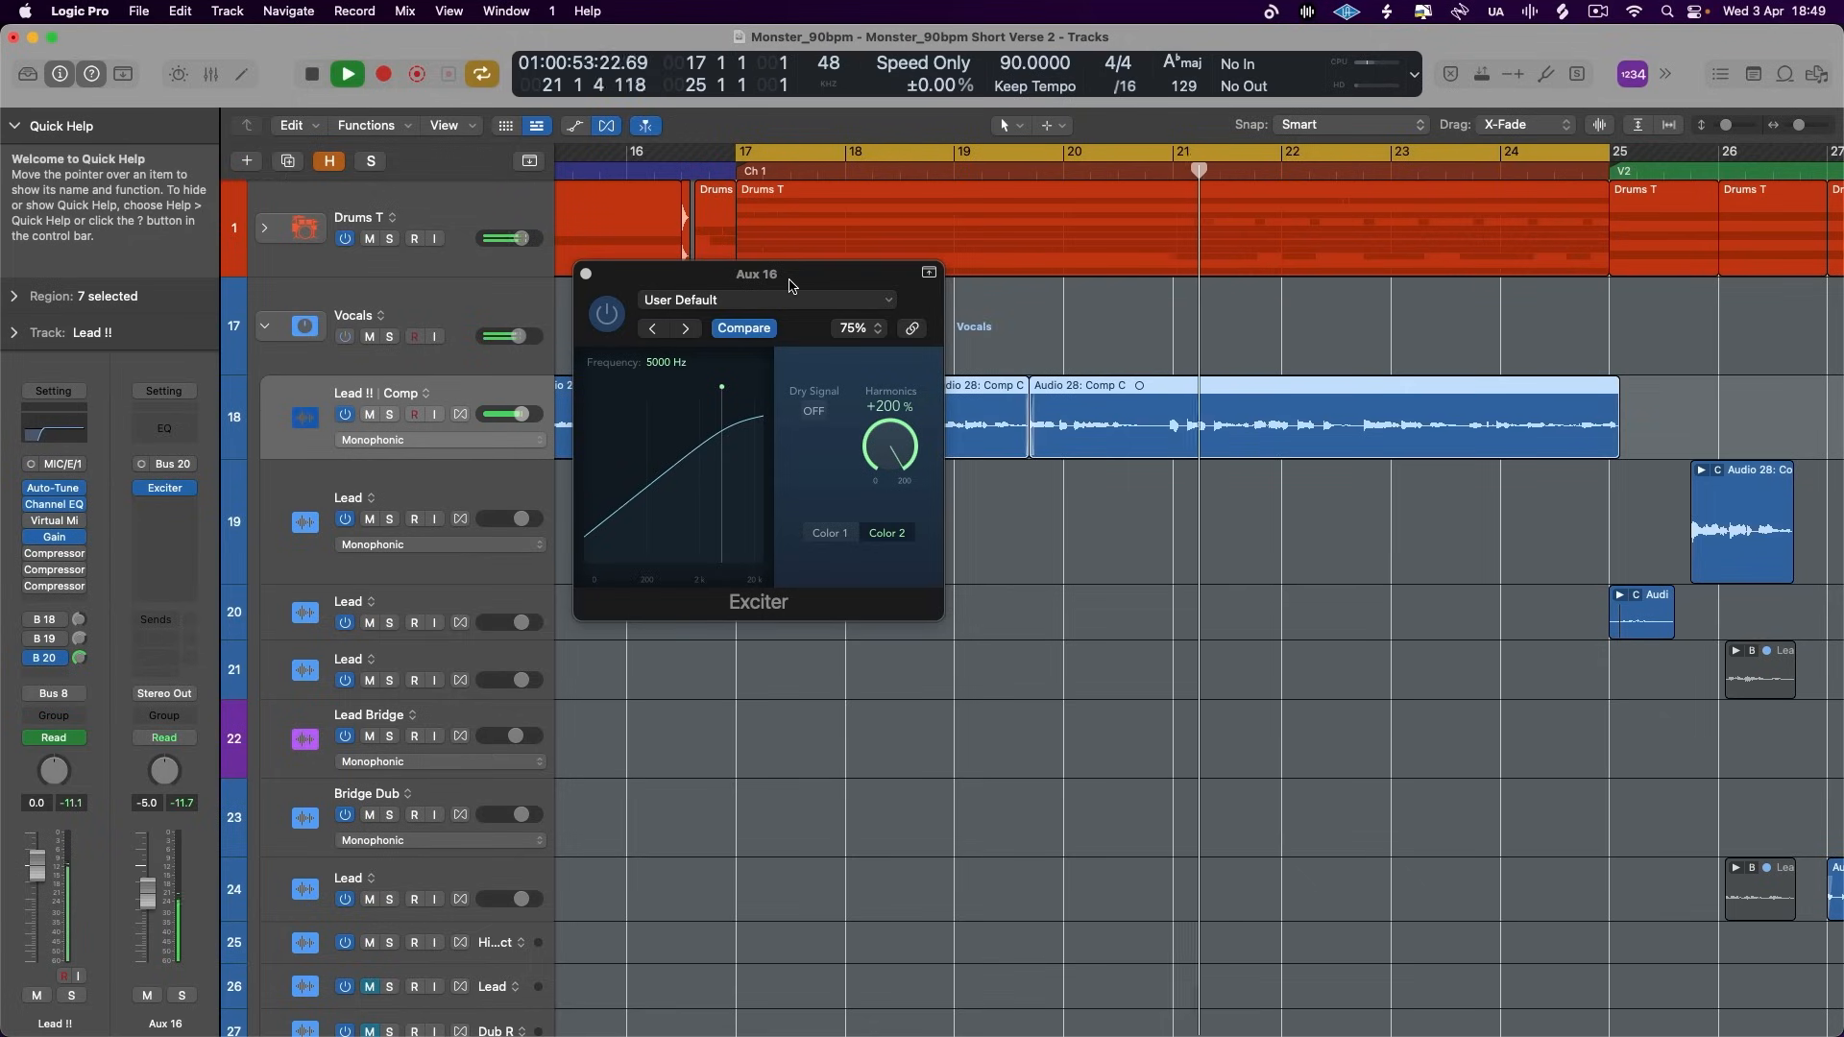
key("space")
- Insert a mono DeEsser 2 after the Exciter on Aux 16
left_click(168, 509)
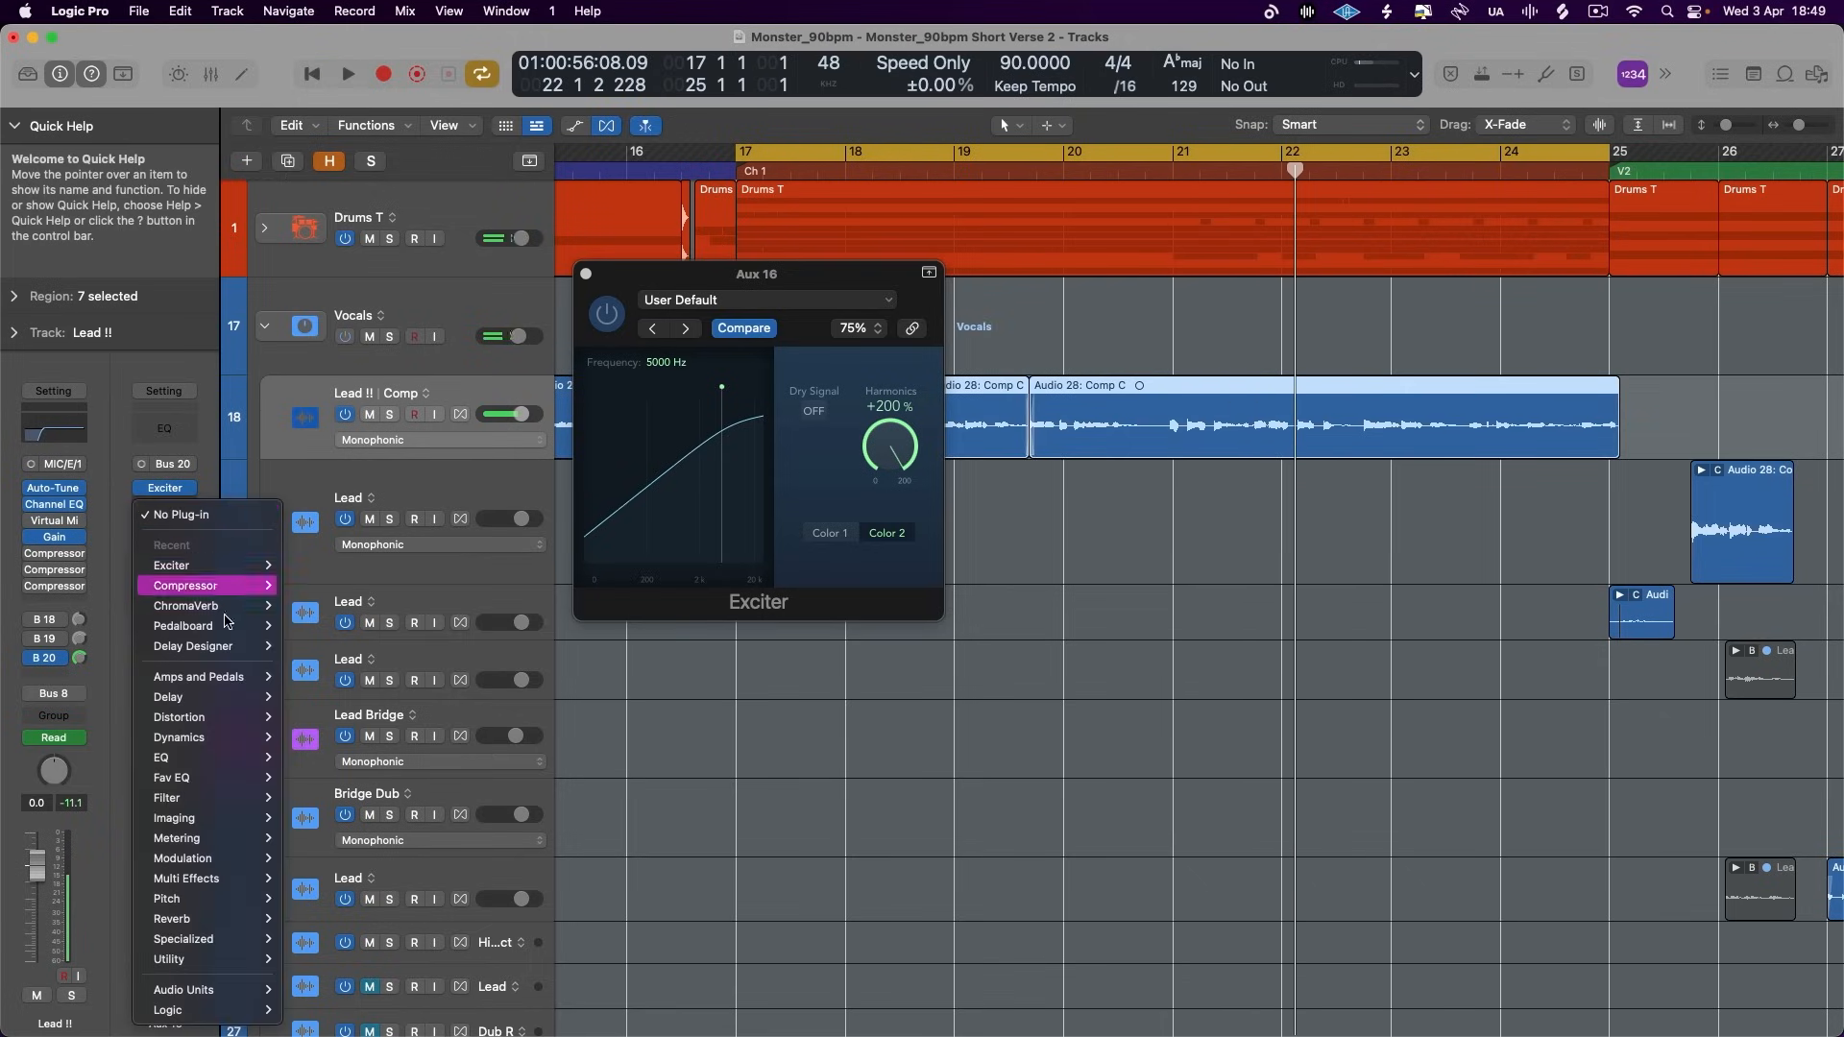
left_click(857, 724)
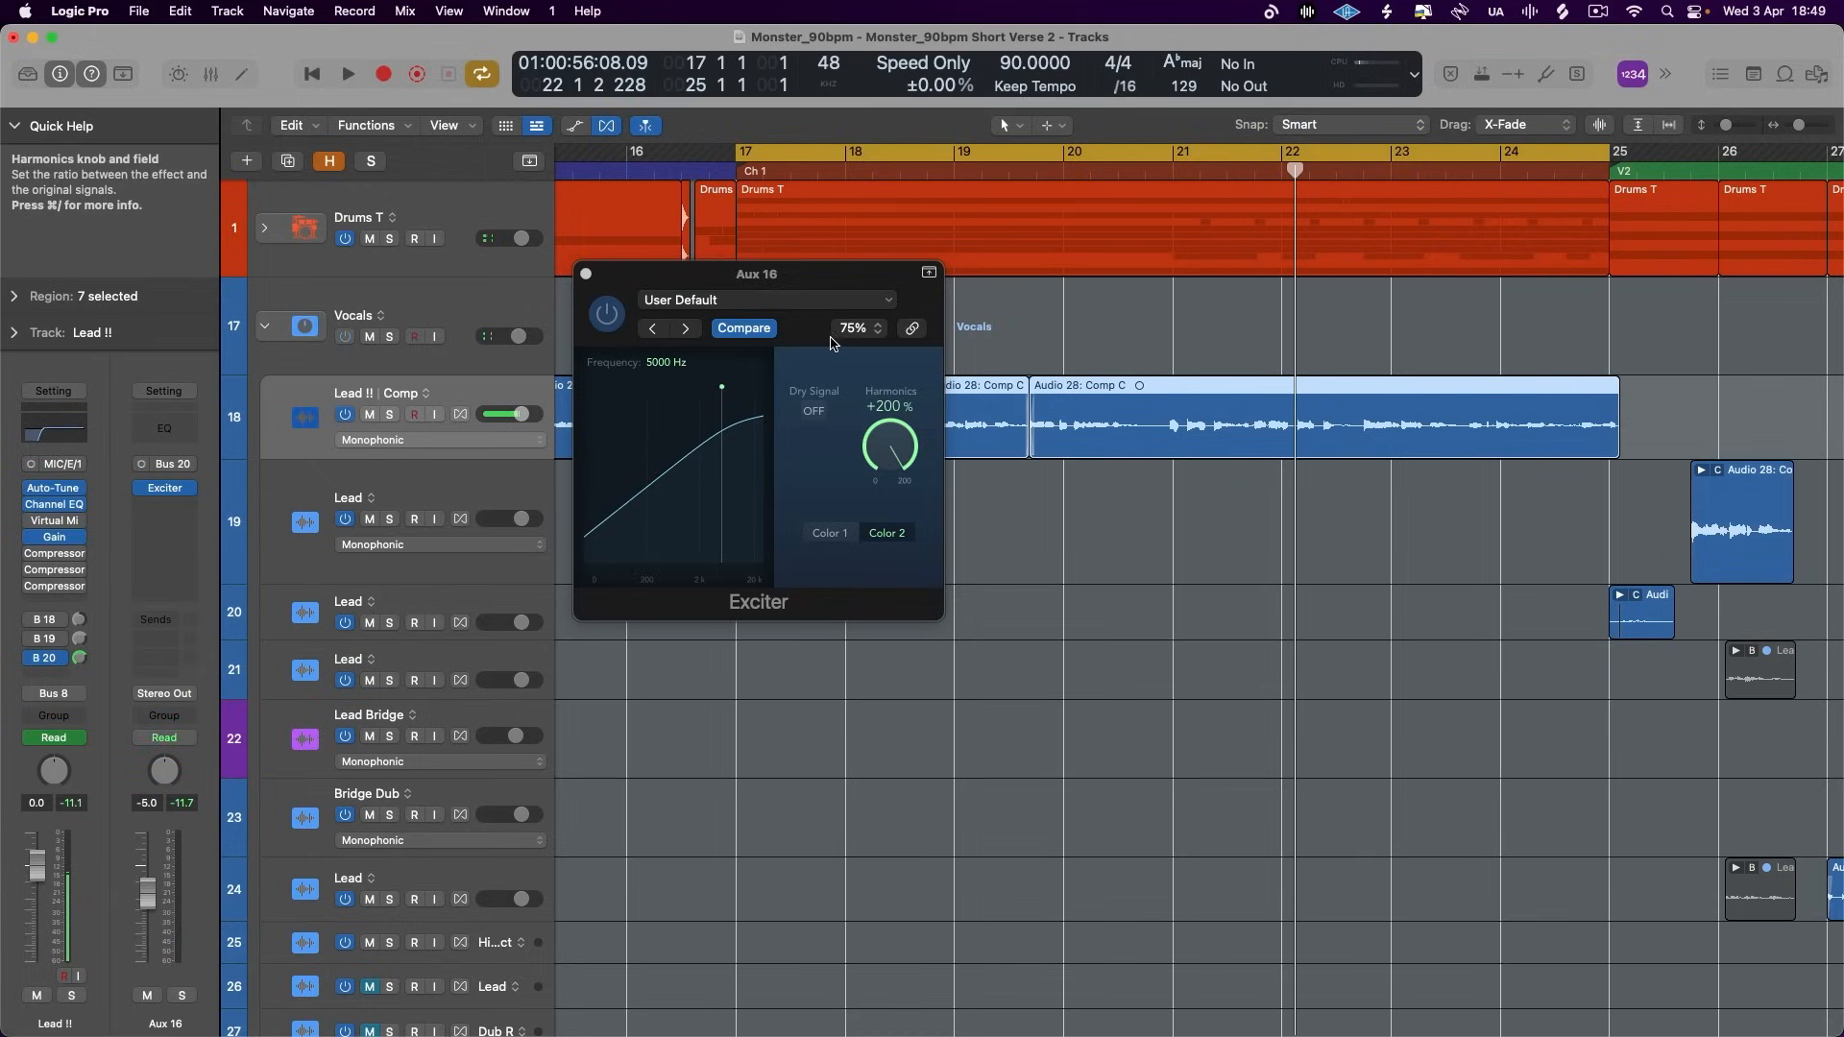
left_click(175, 517)
left_click(195, 492)
left_click(177, 509)
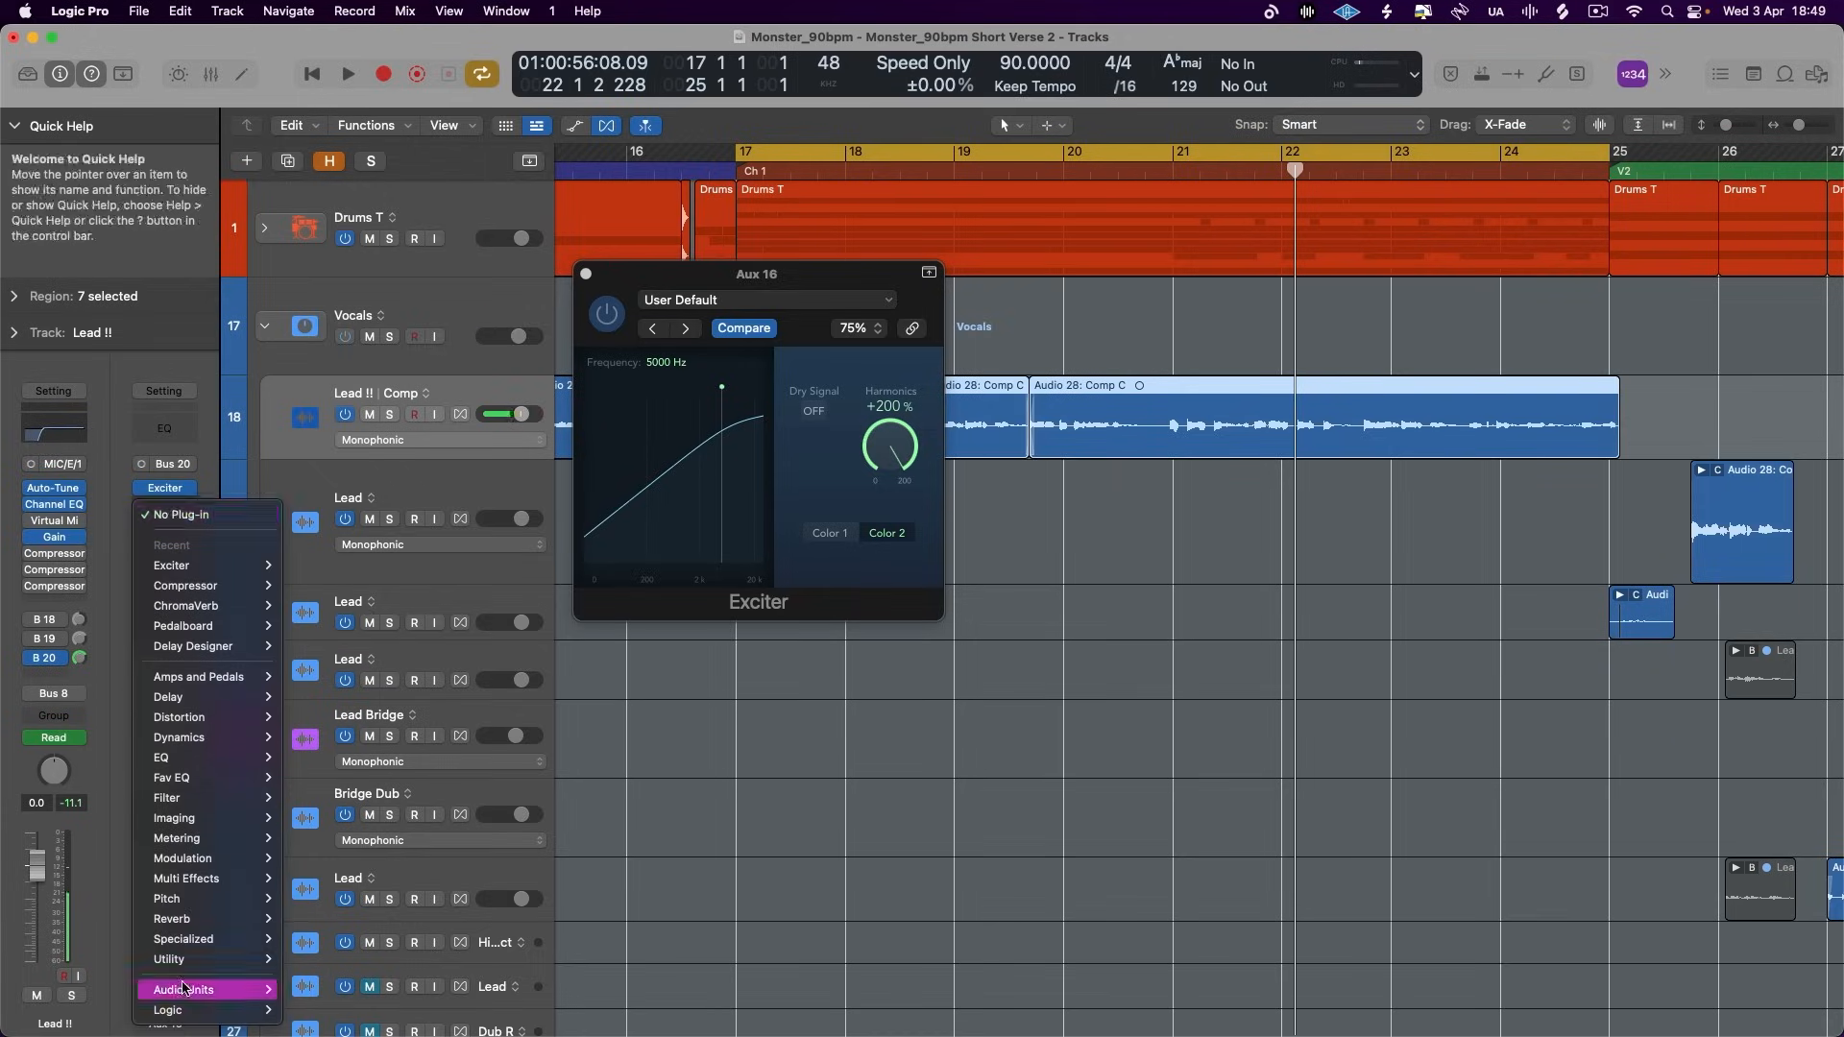
mouse_move(276, 735)
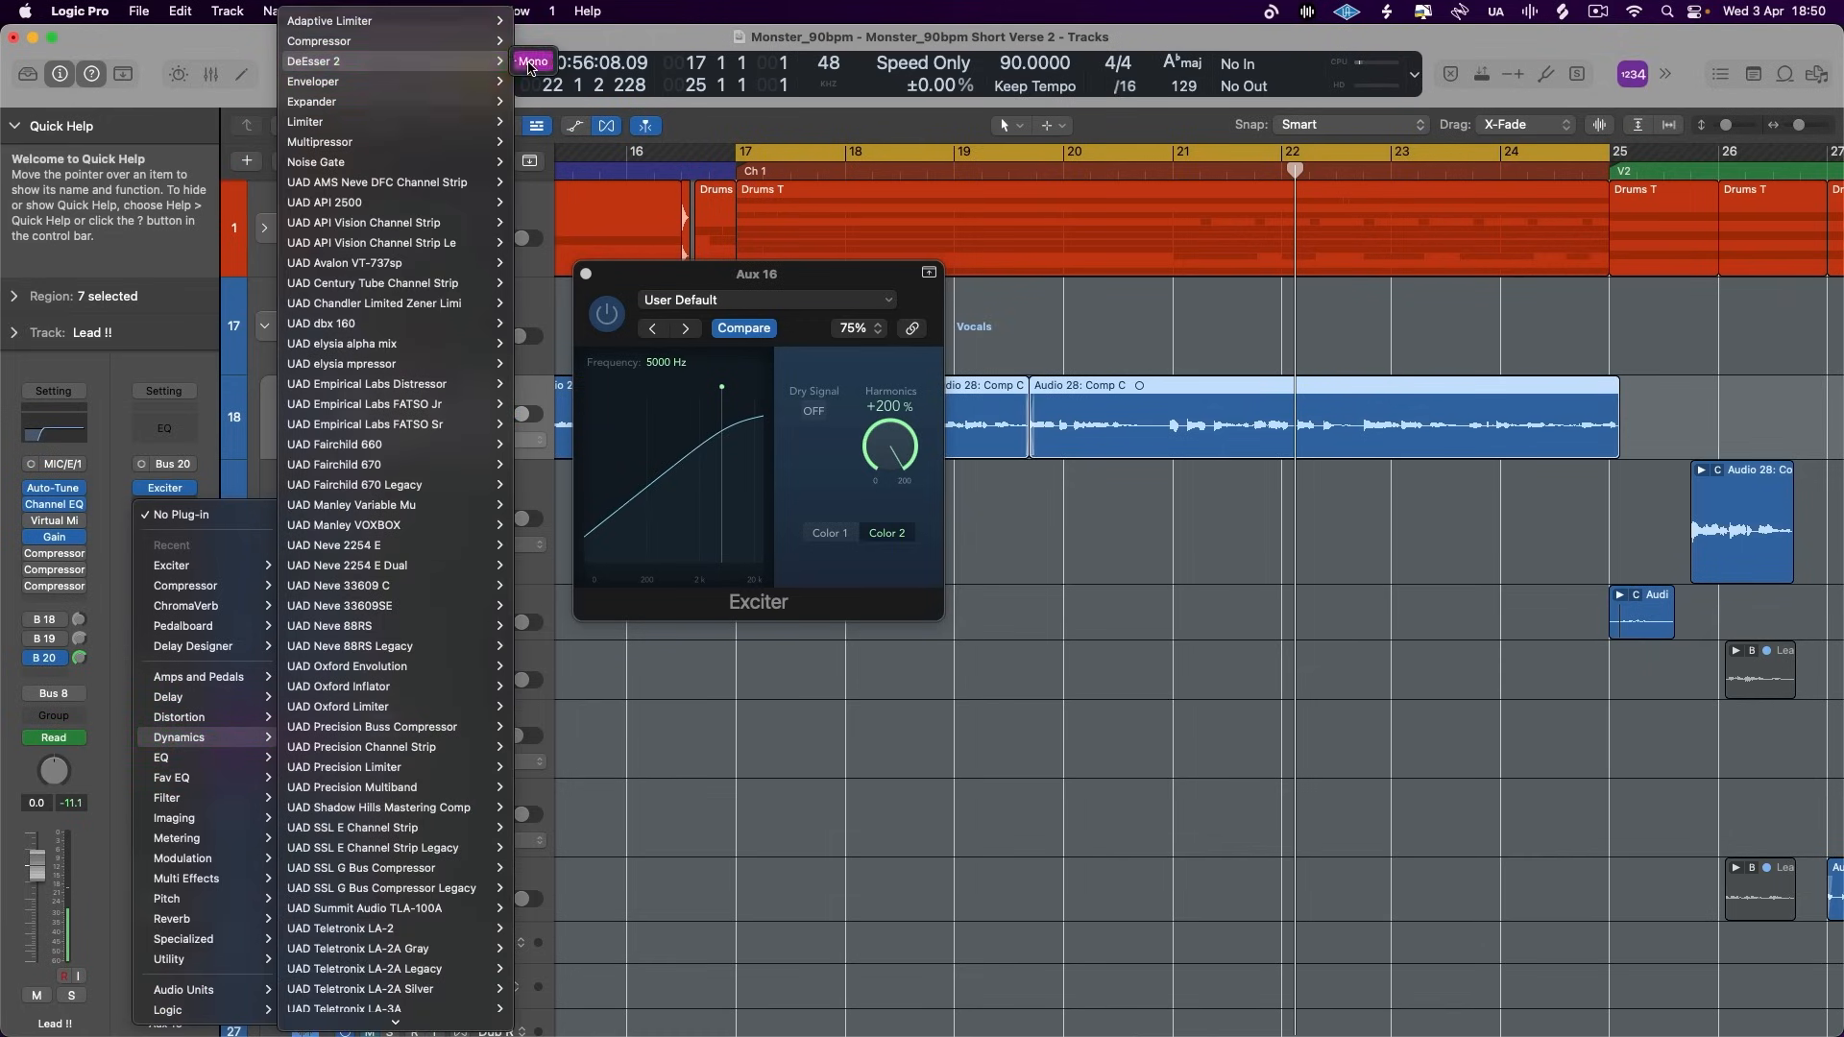
left_click(531, 63)
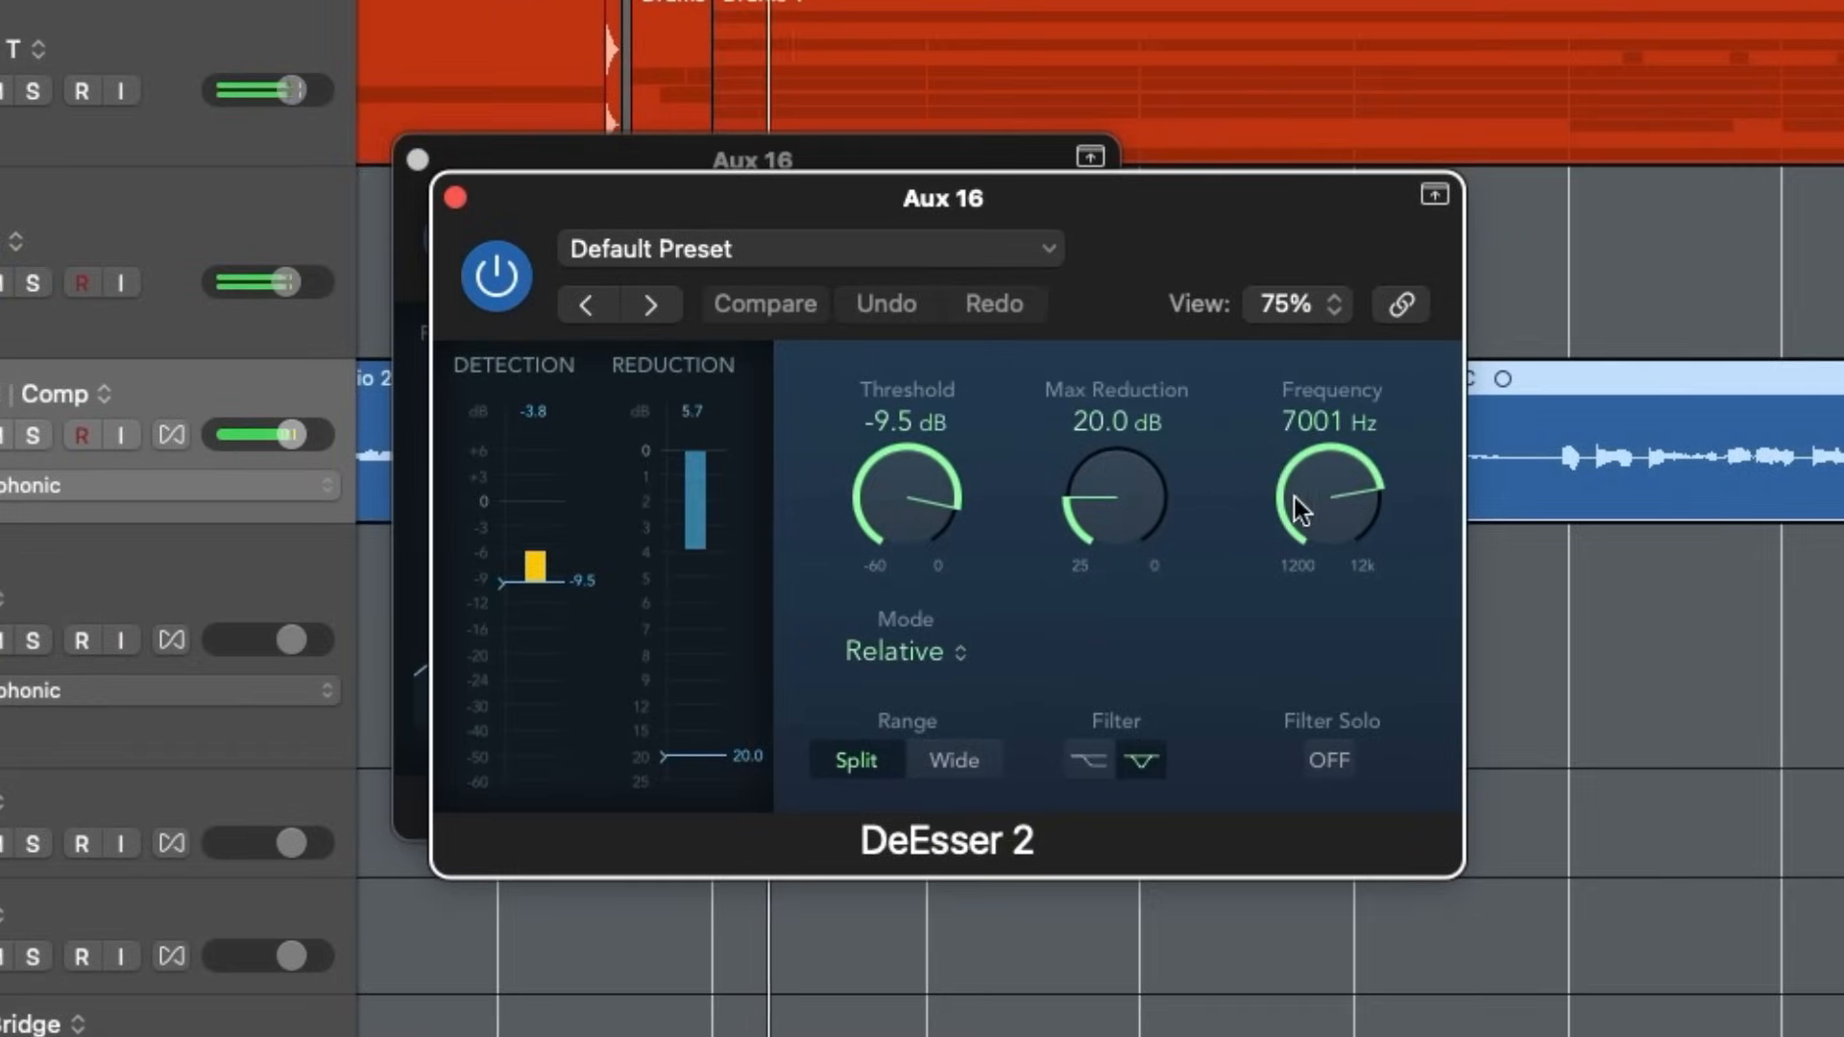
- Set the DeEsser 2 to 5959 Hz frequency, -15.0 dB threshold and 16.3 dB max reduction, and close its window
left_click_drag(1051, 449, 1058, 460)
left_click_drag(1310, 517, 1311, 523)
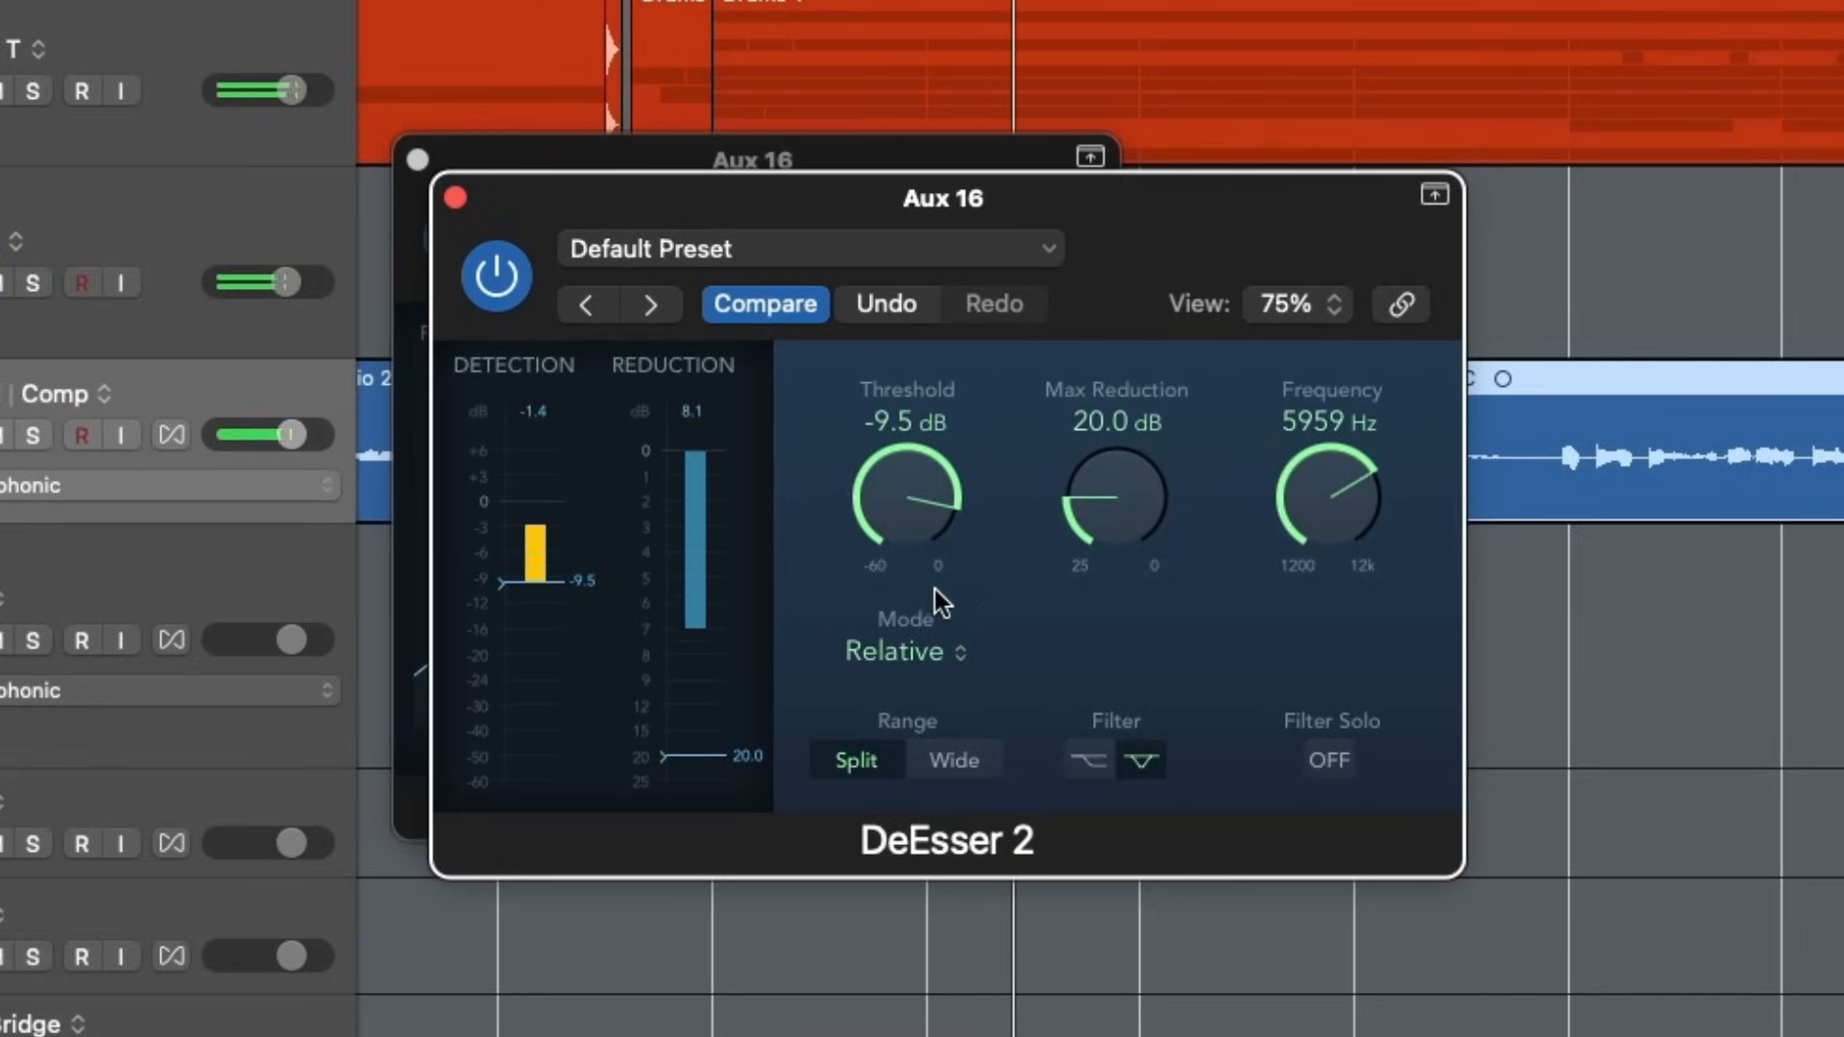
left_click_drag(897, 482, 883, 532)
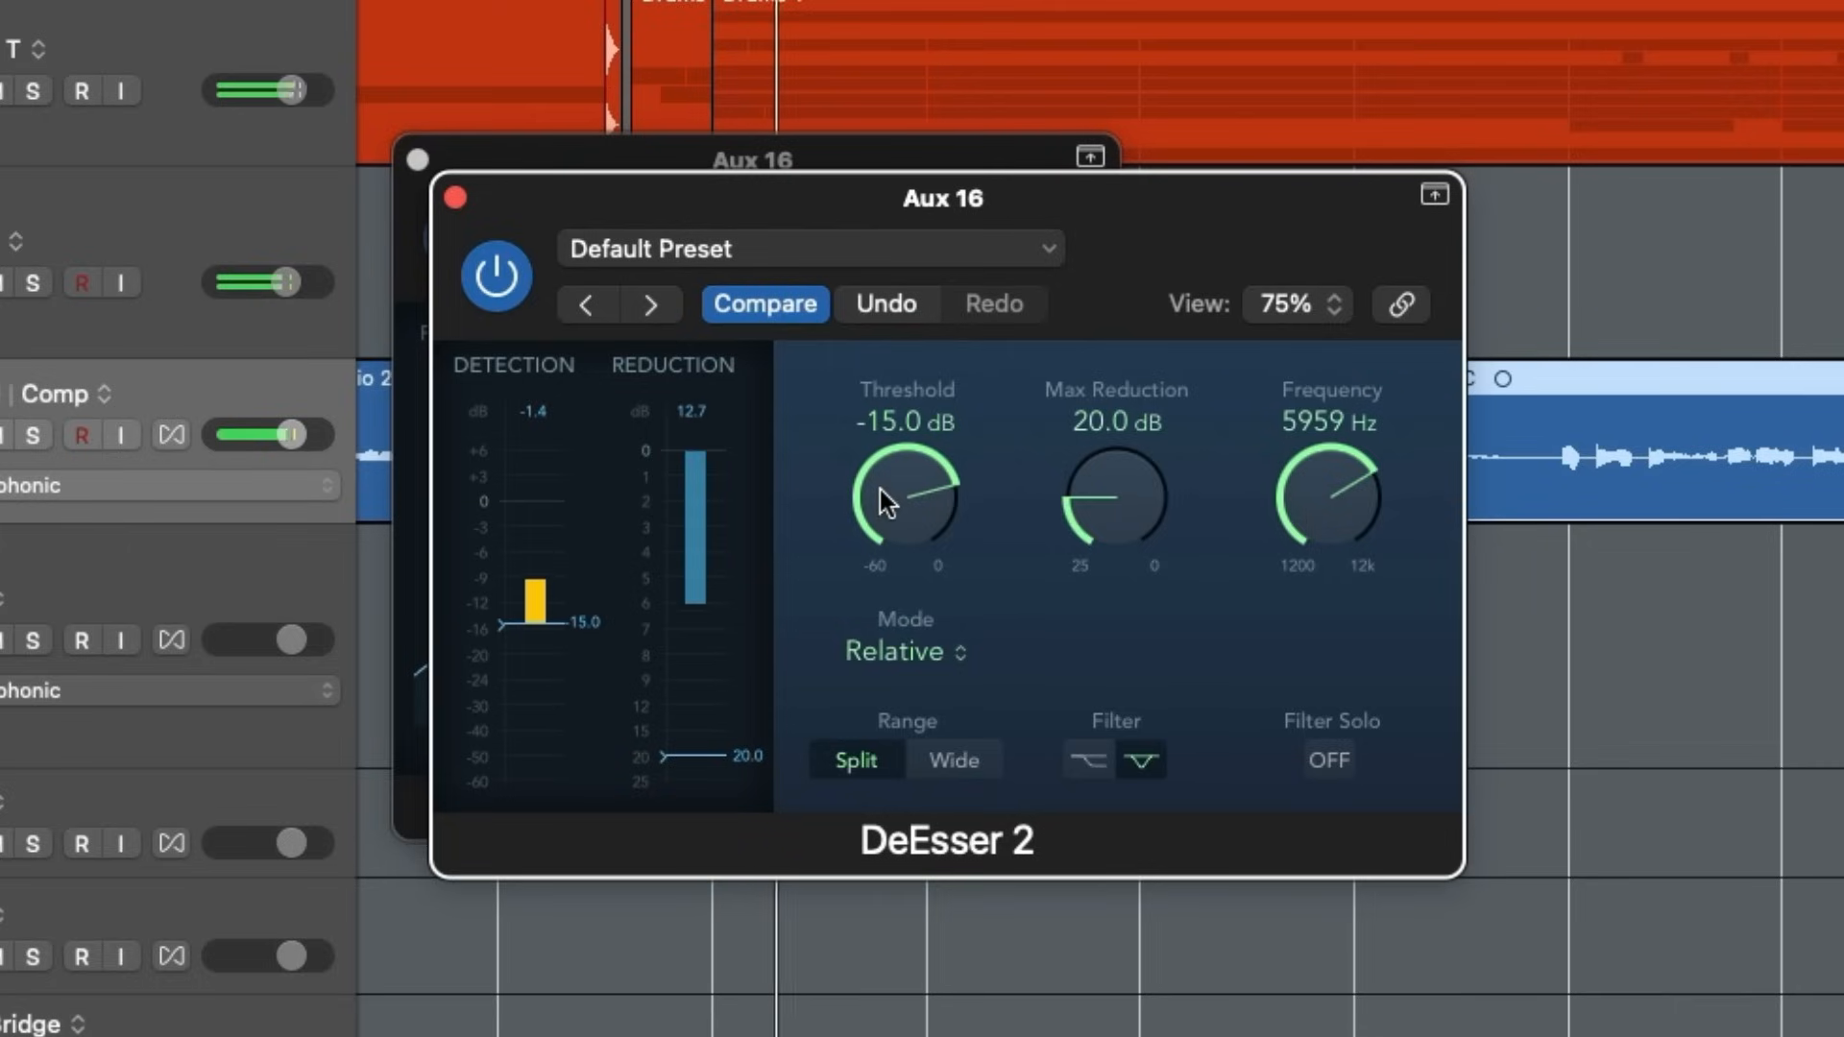
left_click_drag(1111, 522, 1149, 428)
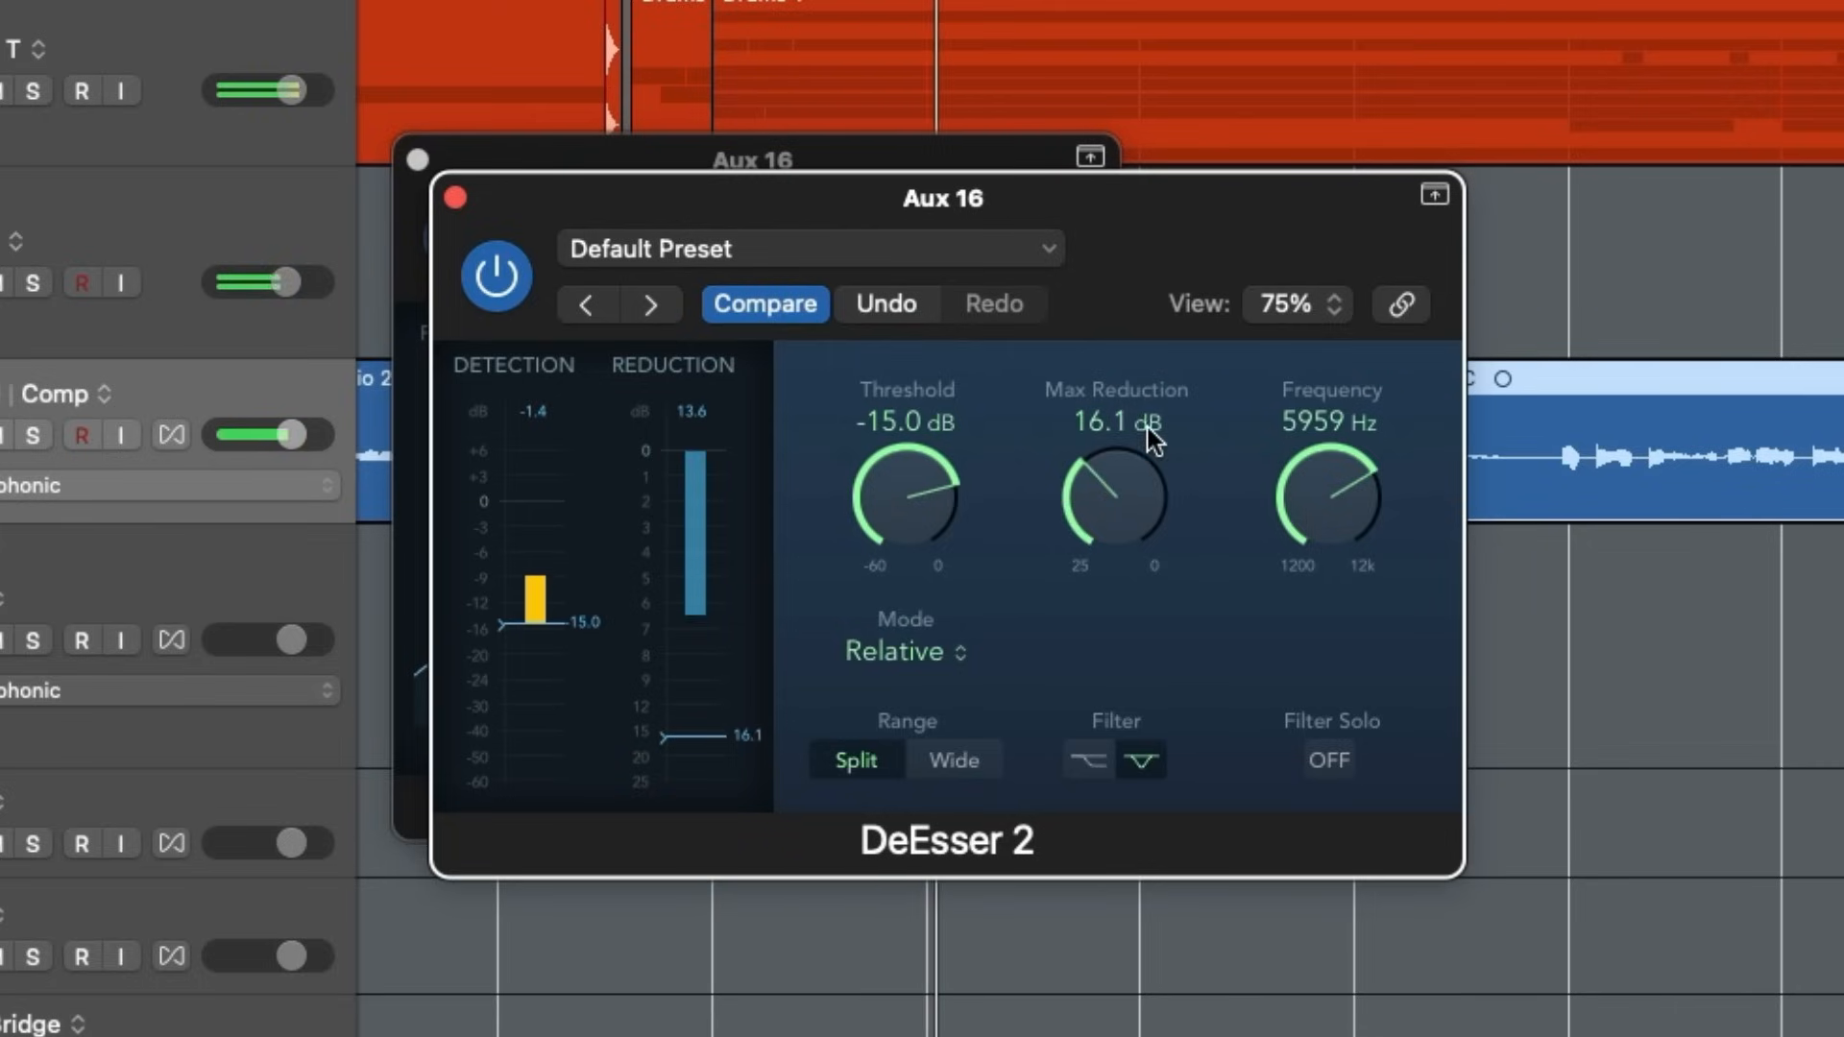
left_click_drag(1078, 536, 1077, 539)
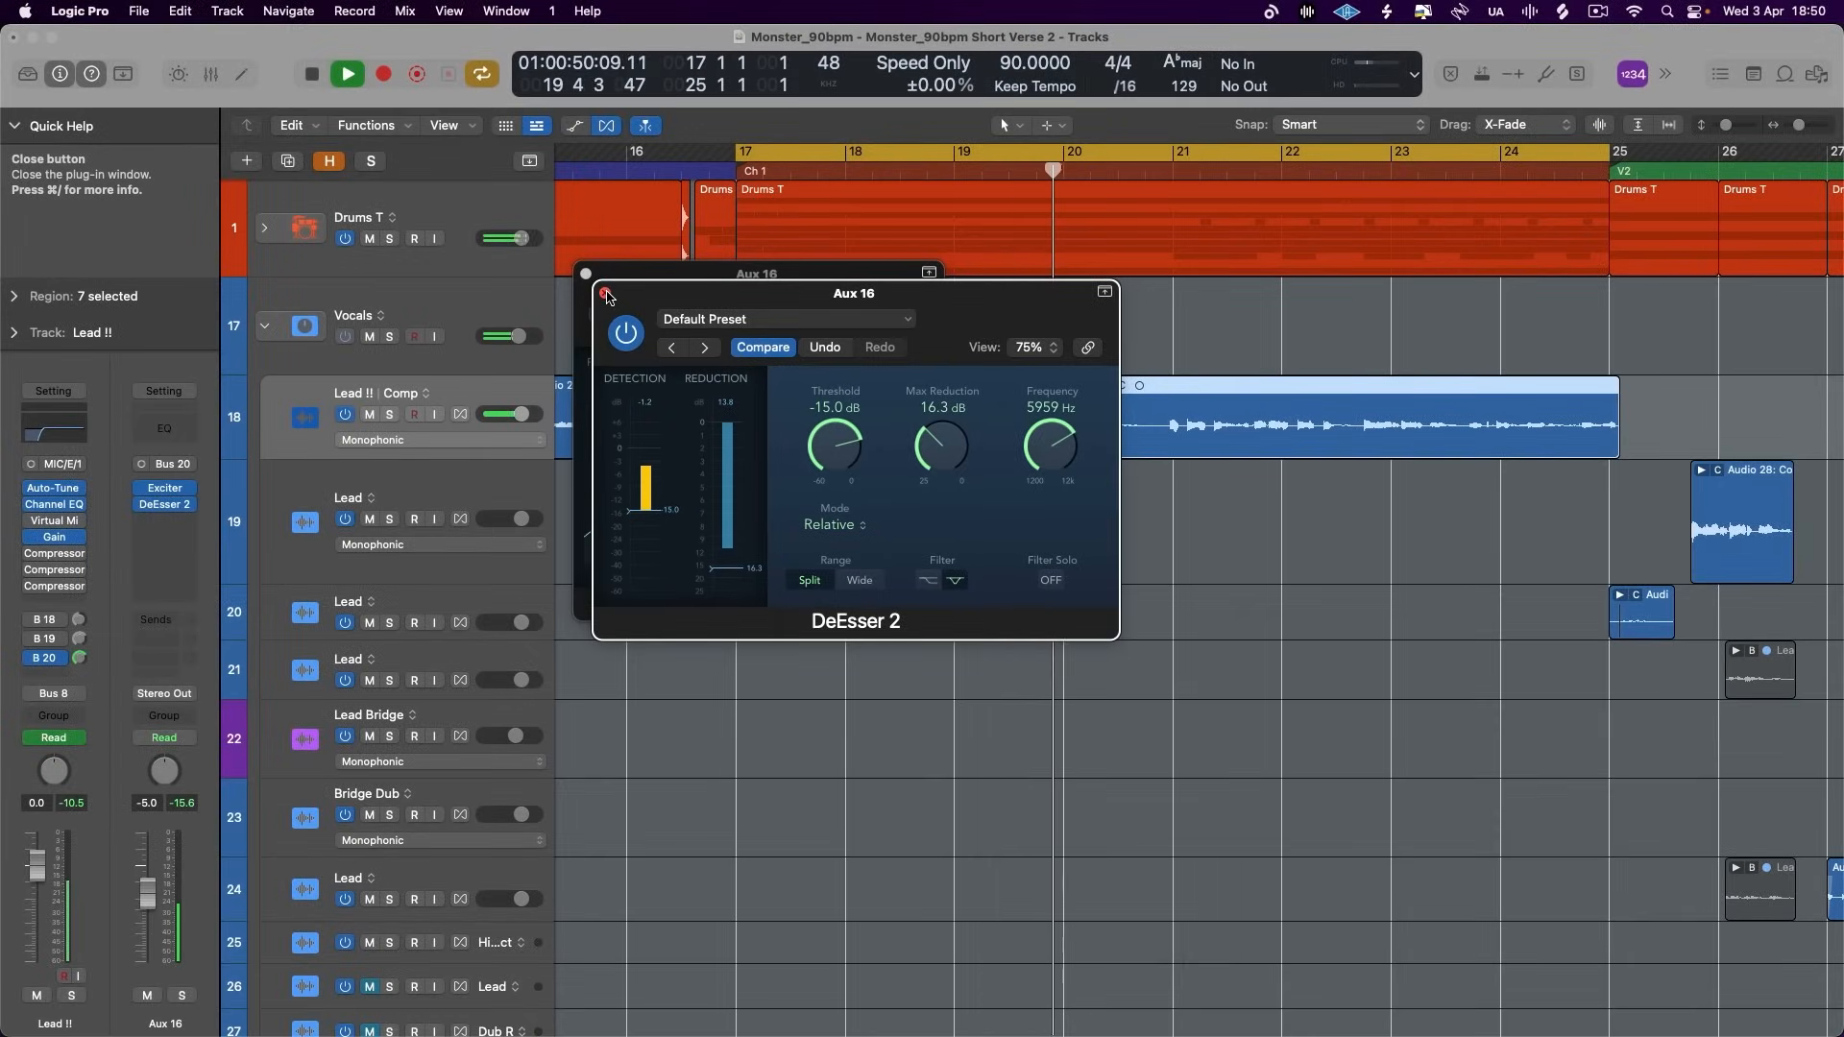
left_click(606, 294)
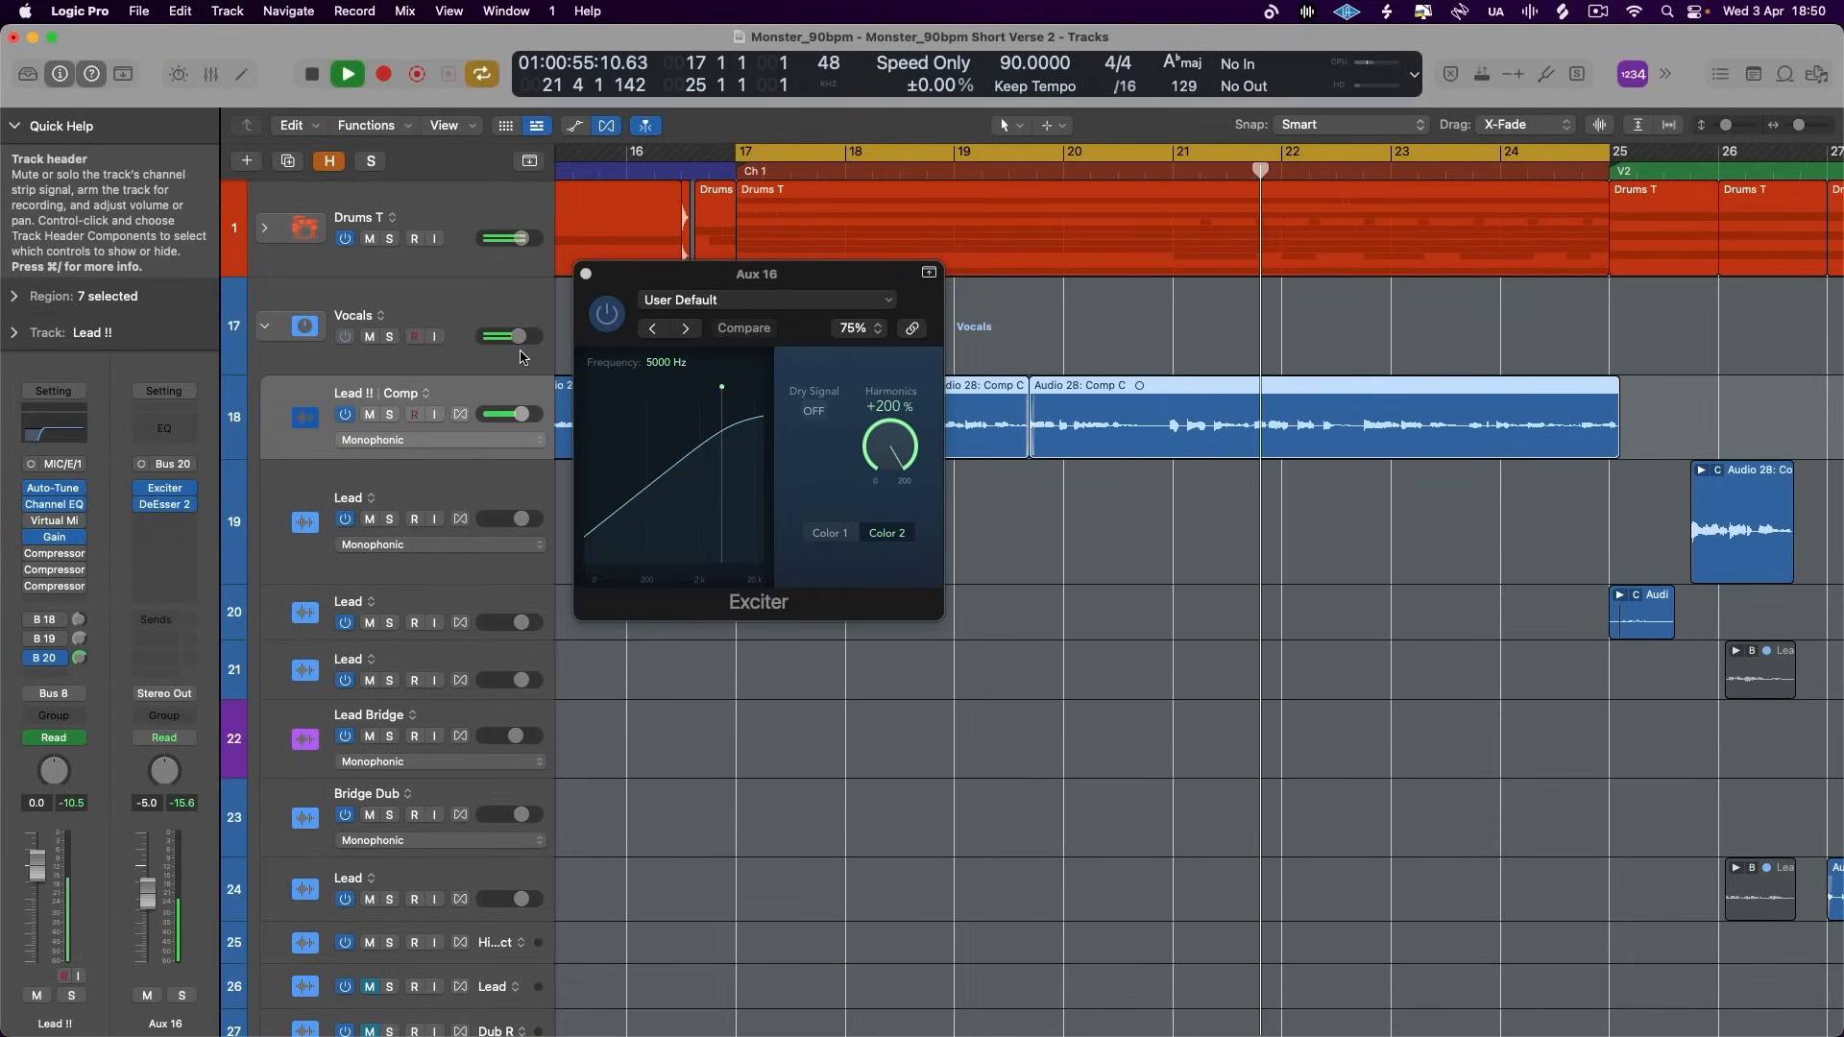
- Close the Exciter window and lower the Aux 16 fader to -6.2 dB
left_click(586, 274)
left_click_drag(147, 893, 154, 903)
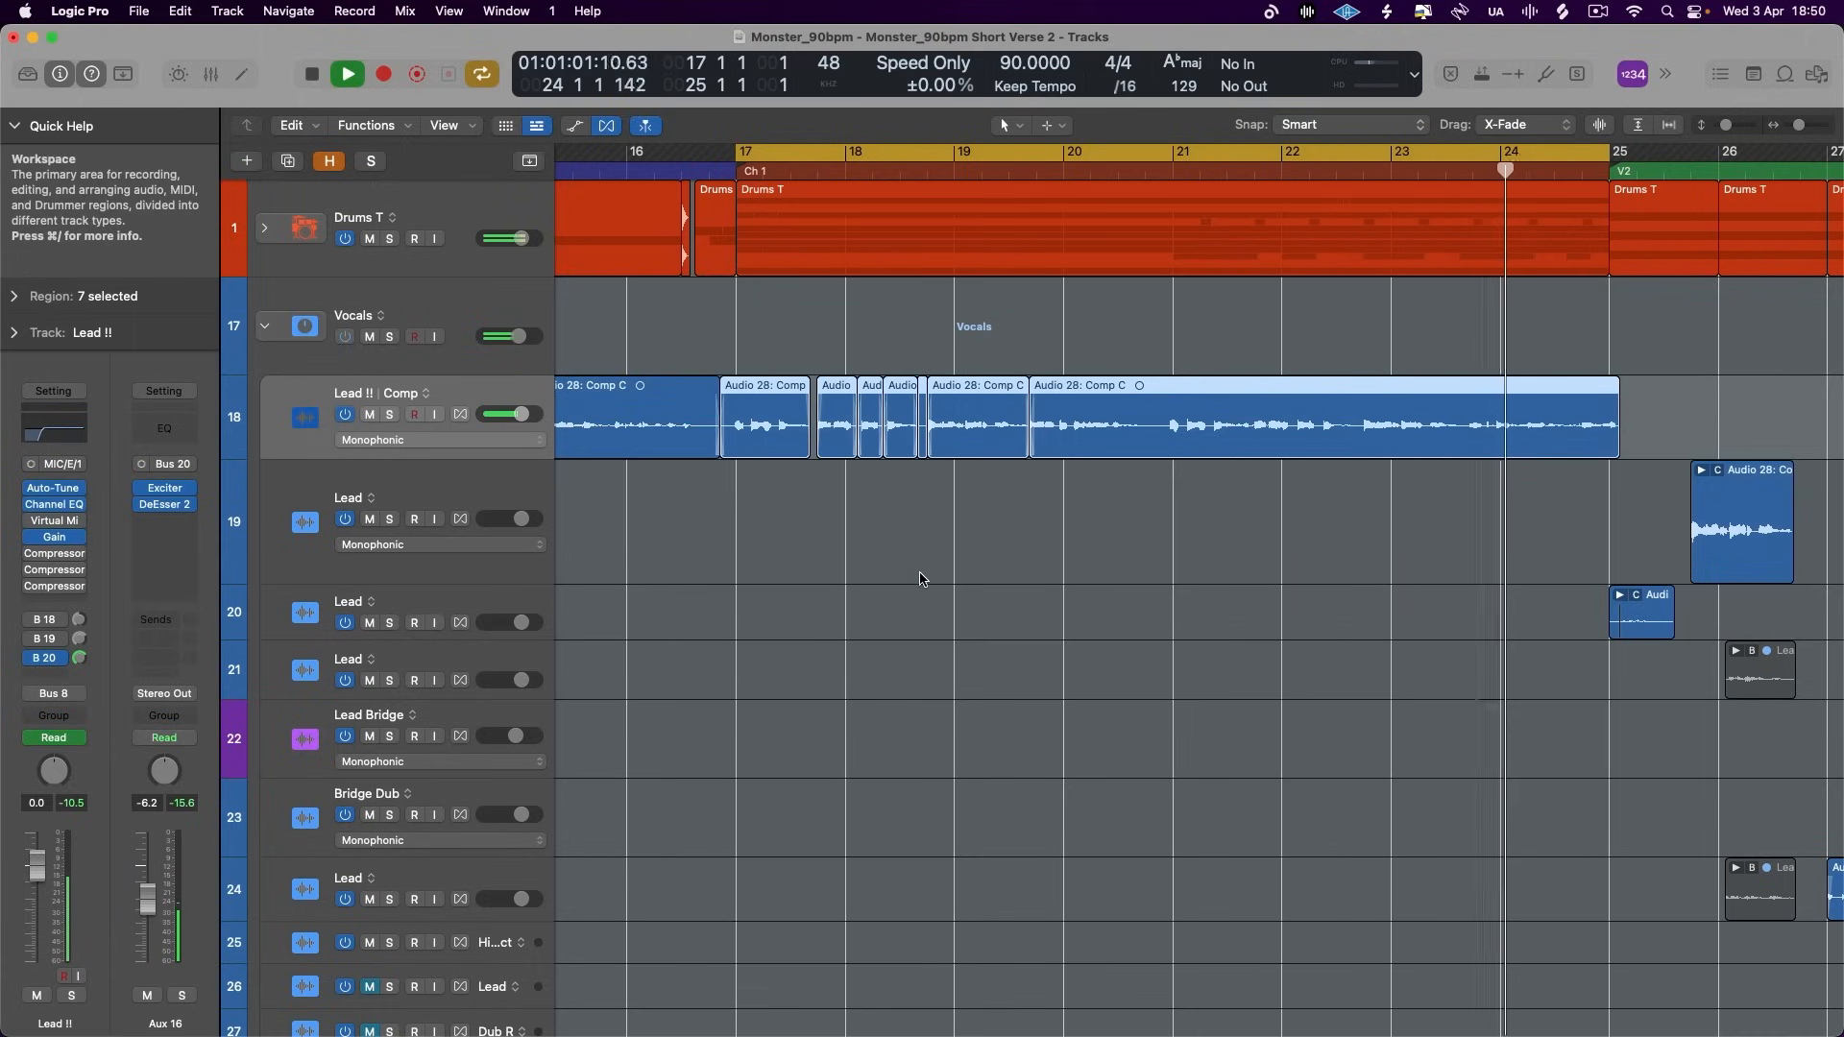
- Split the Lead !! vocal region just after the middle of bar 23 and set the closing section's region gain to +3.5 dB
left_click_drag(542, 458, 543, 548)
key("space")
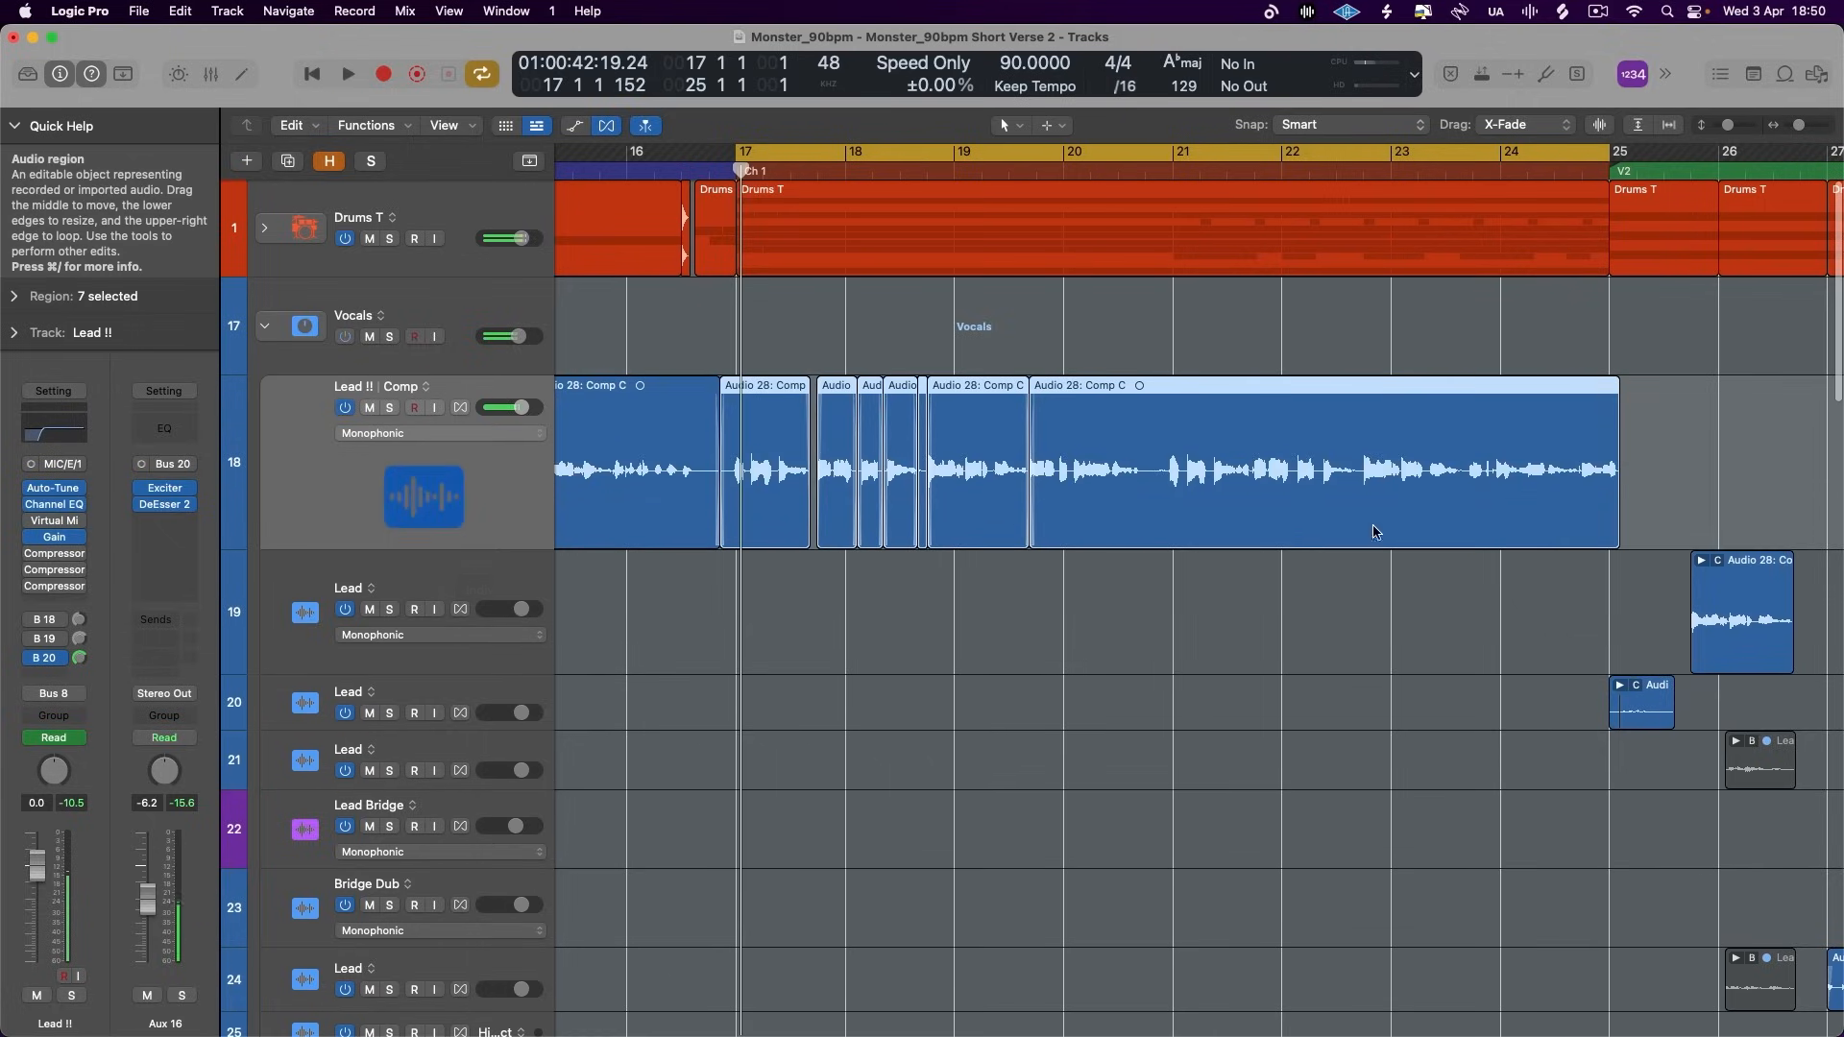
left_click(1462, 477)
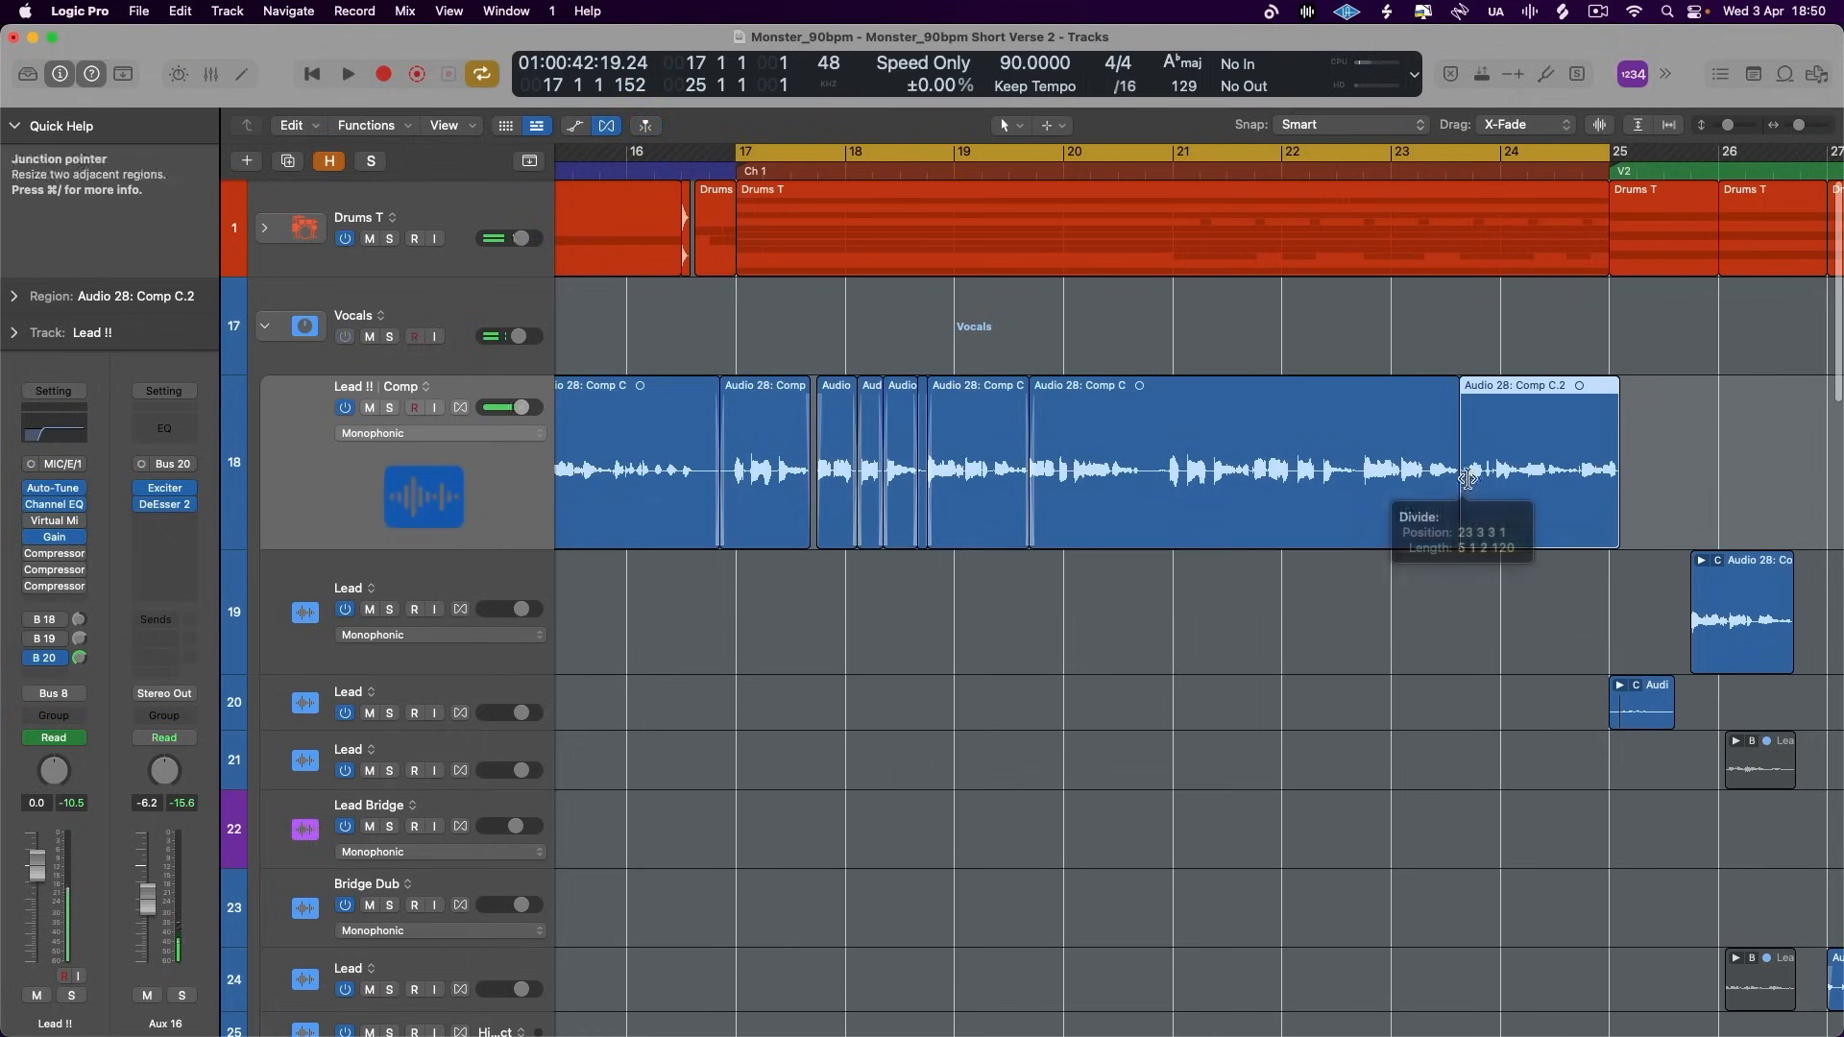
left_click(14, 126)
left_click(19, 162)
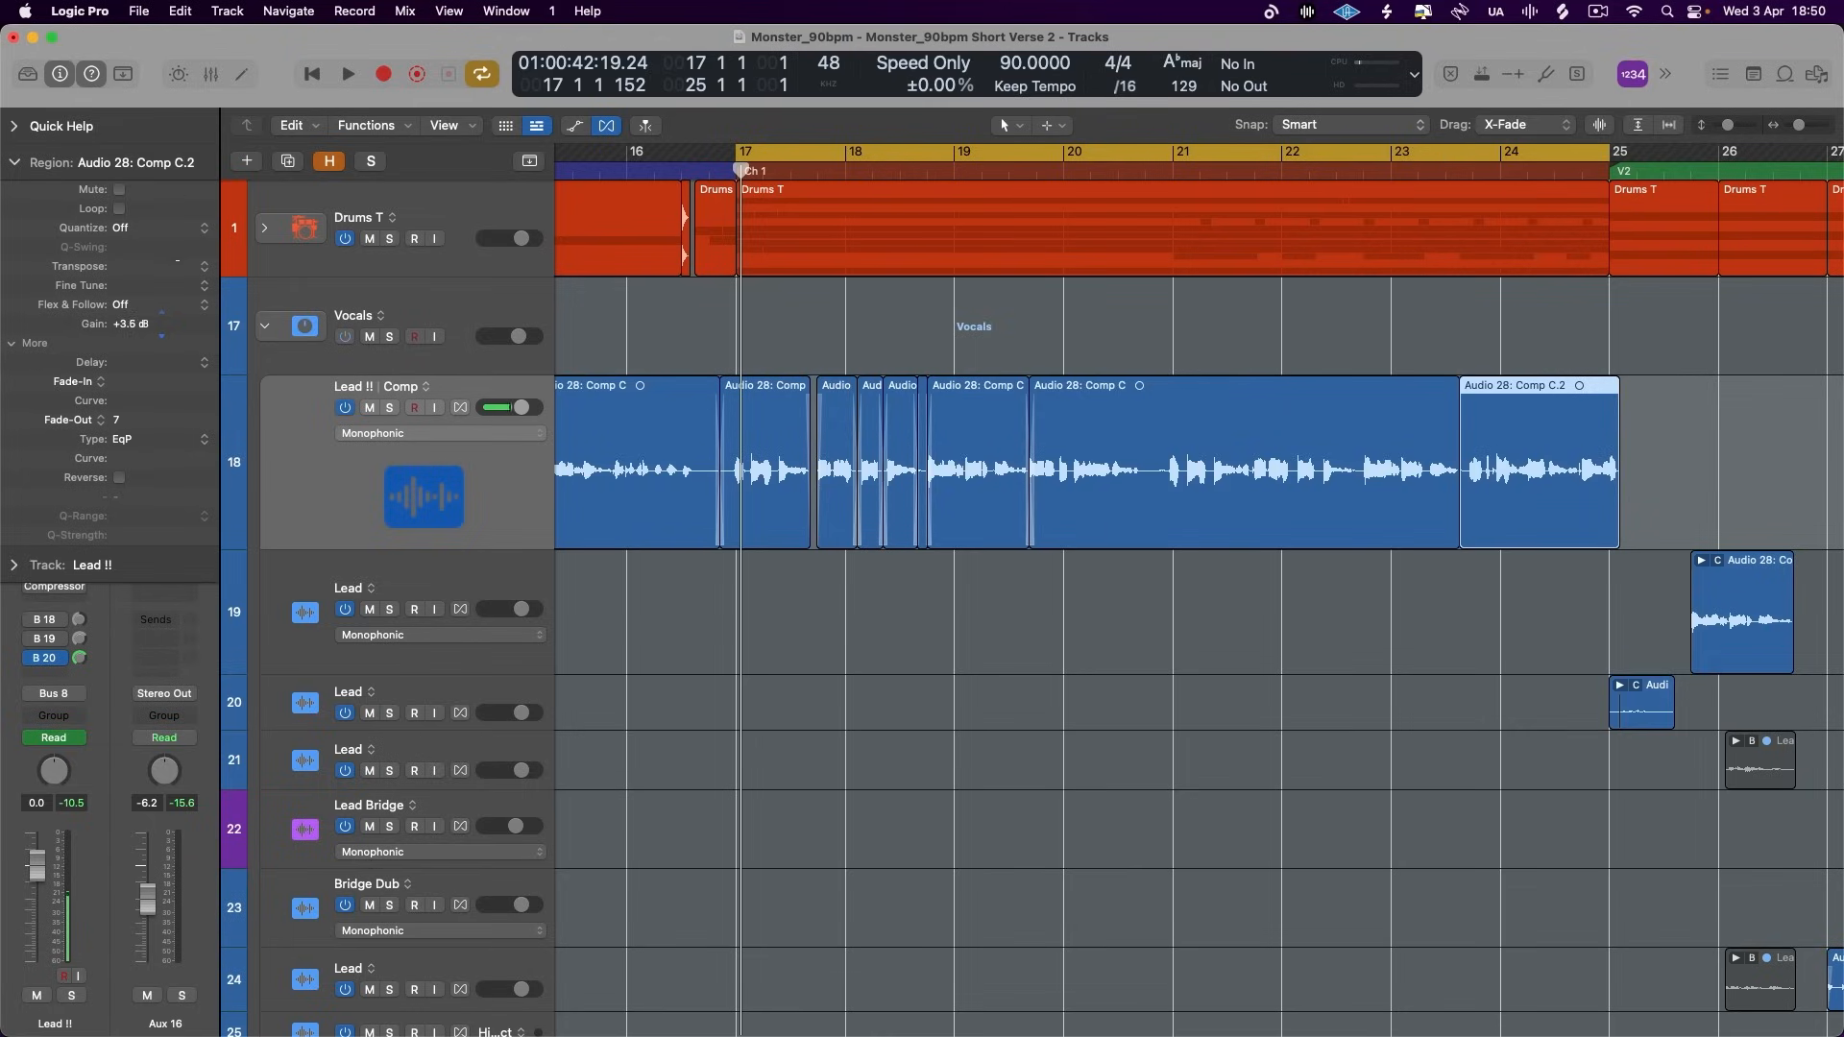
left_click(782, 693)
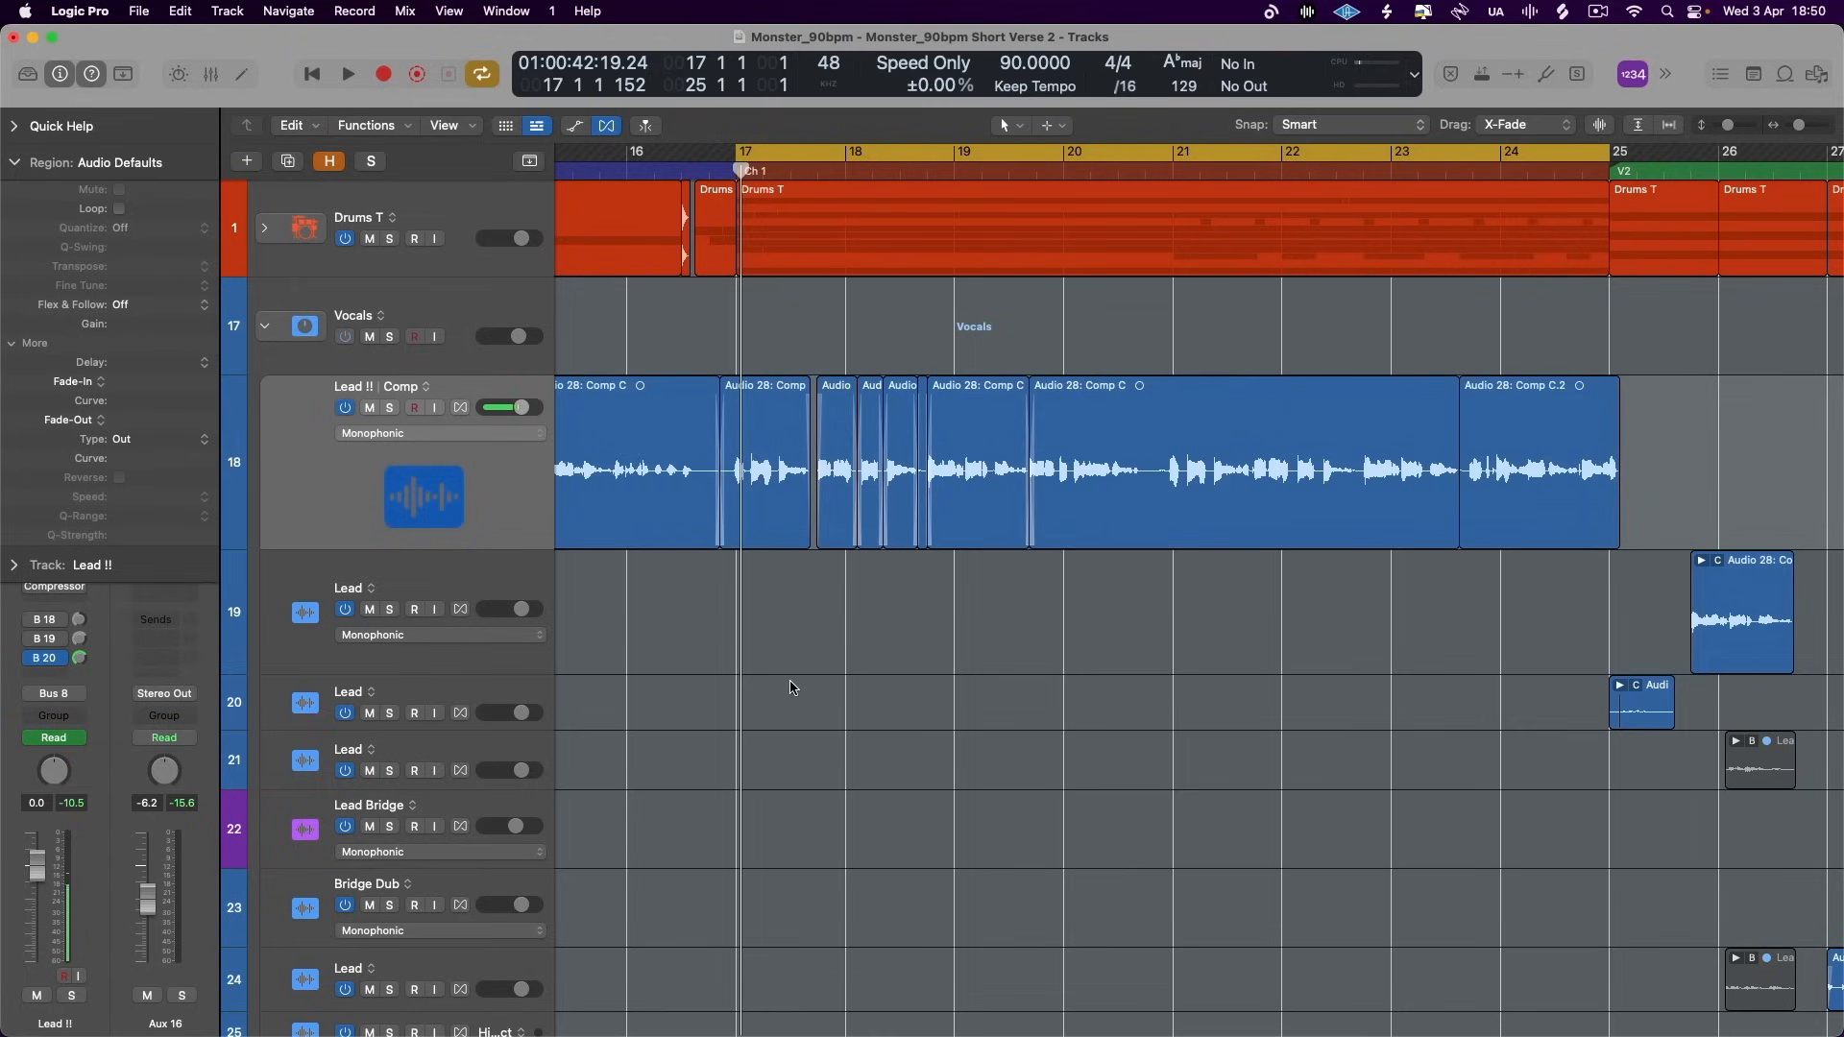
- During playback, reduce the Lead !! track height, collapse the region settings and lower the Aux 16 fader to -12.2 dB
key("space")
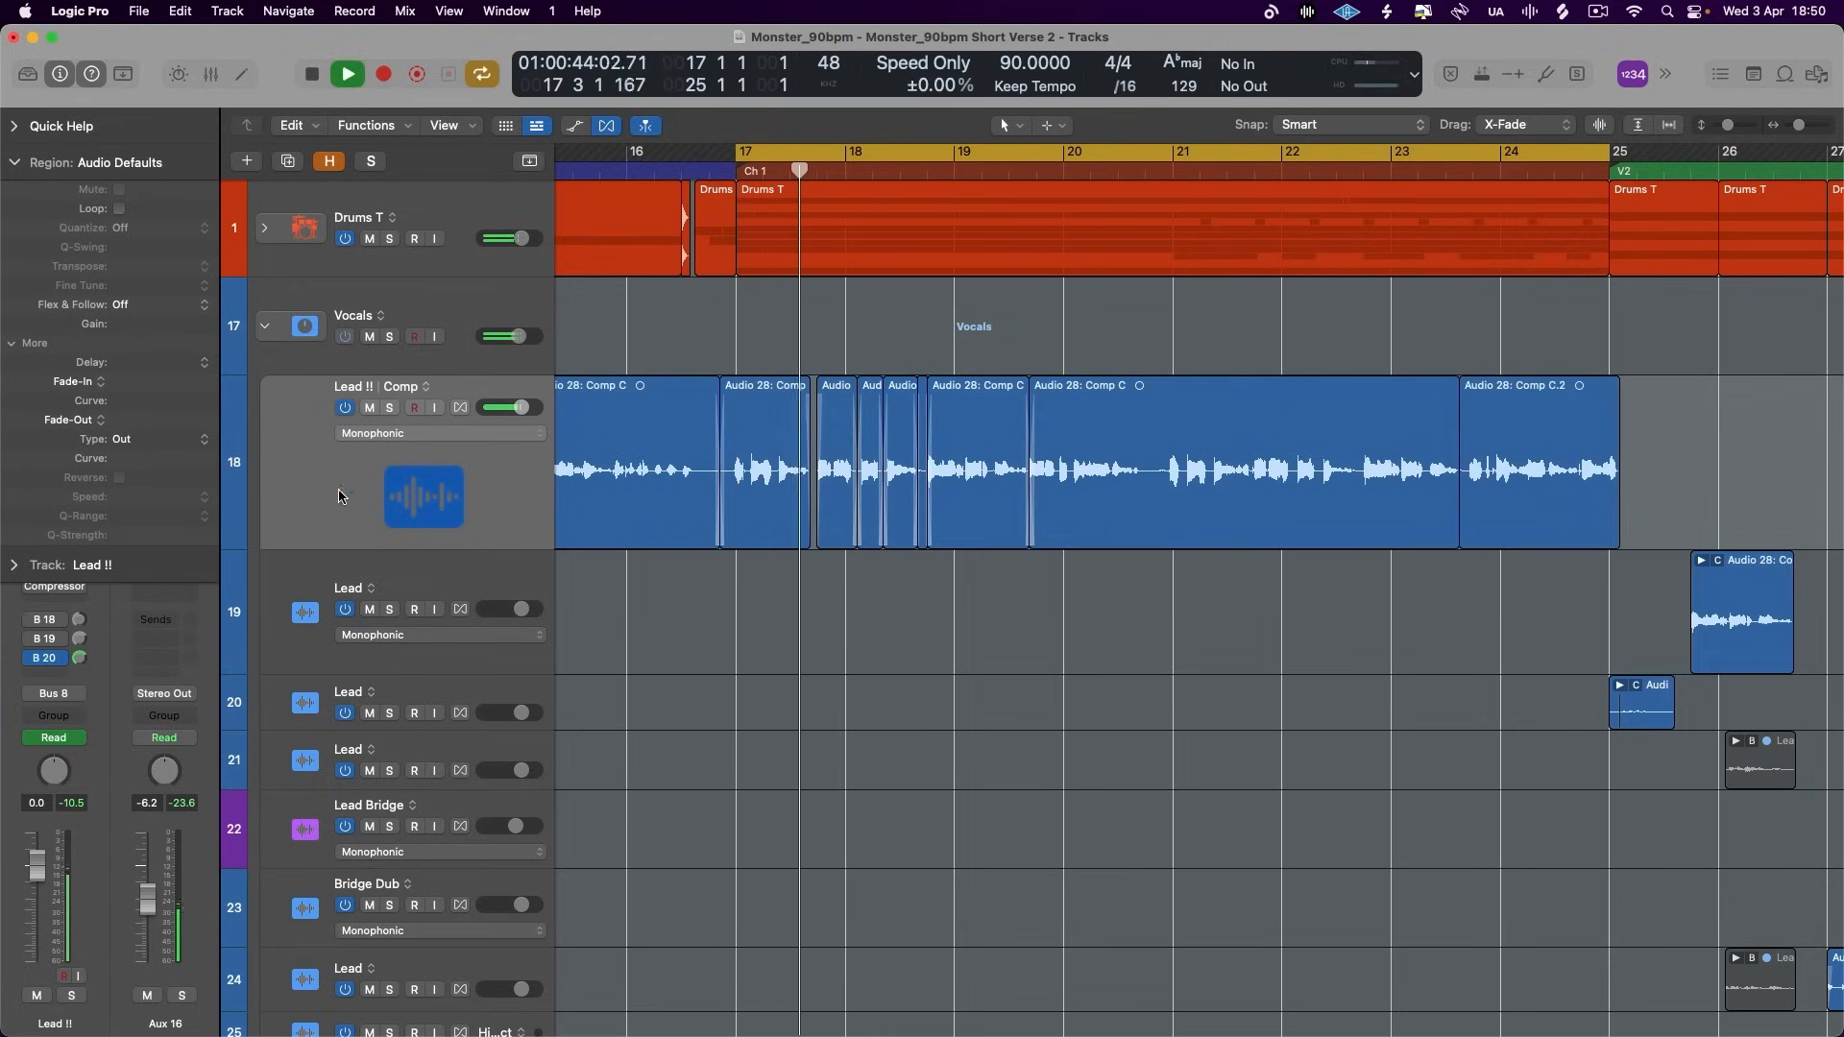
left_click_drag(449, 547, 452, 476)
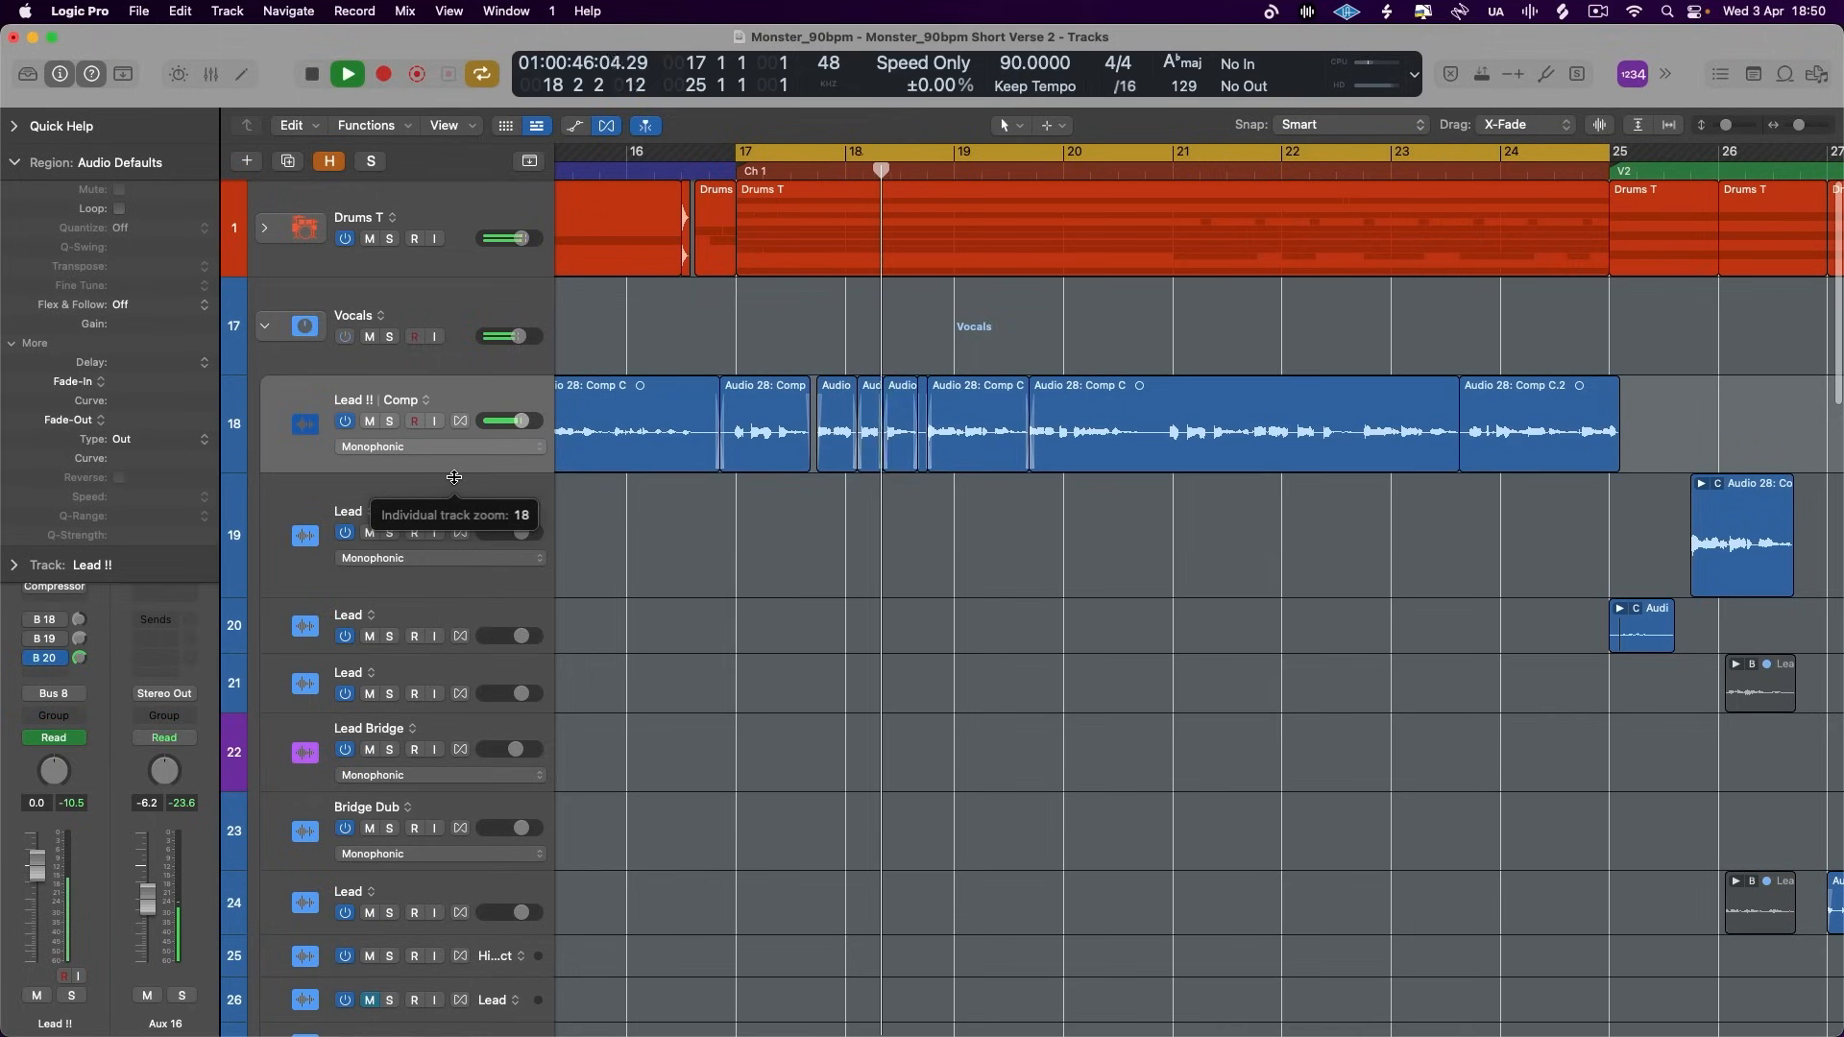
left_click(15, 162)
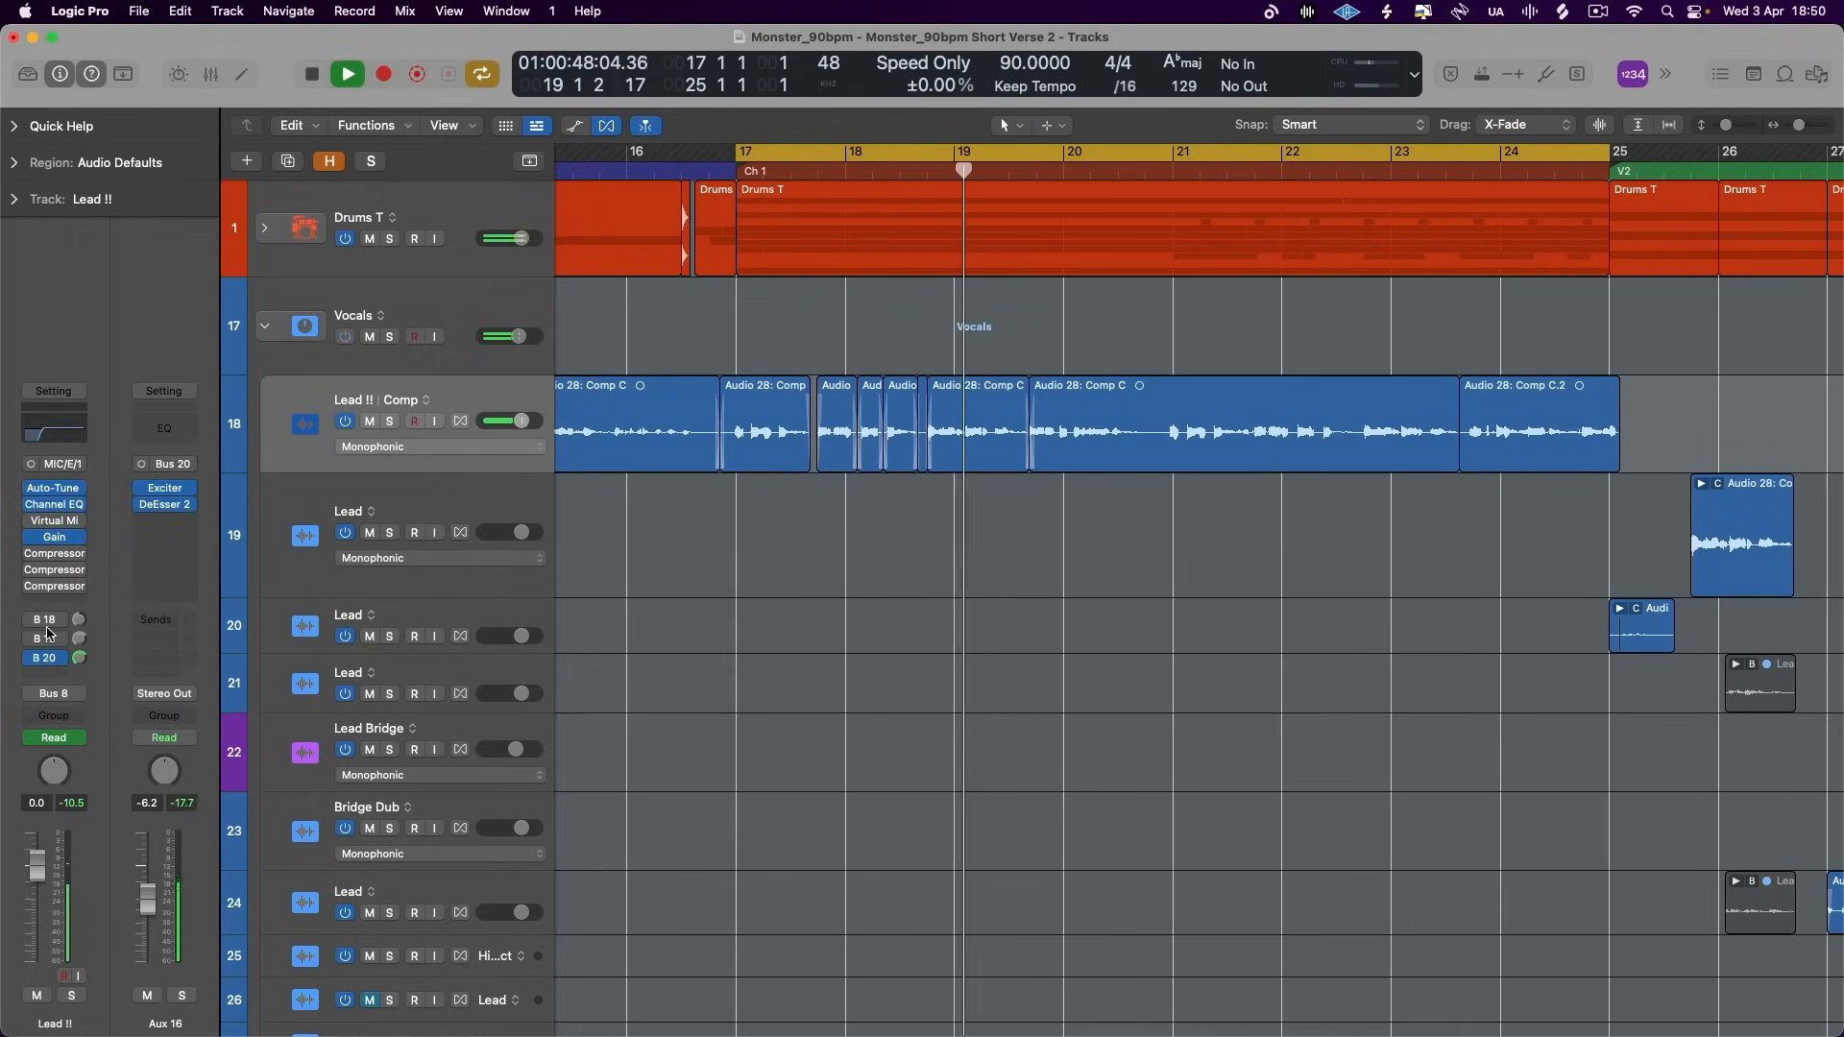
mouse_move(151, 912)
left_mouse_down()
mouse_move(152, 1032)
mouse_move(149, 916)
left_mouse_up()
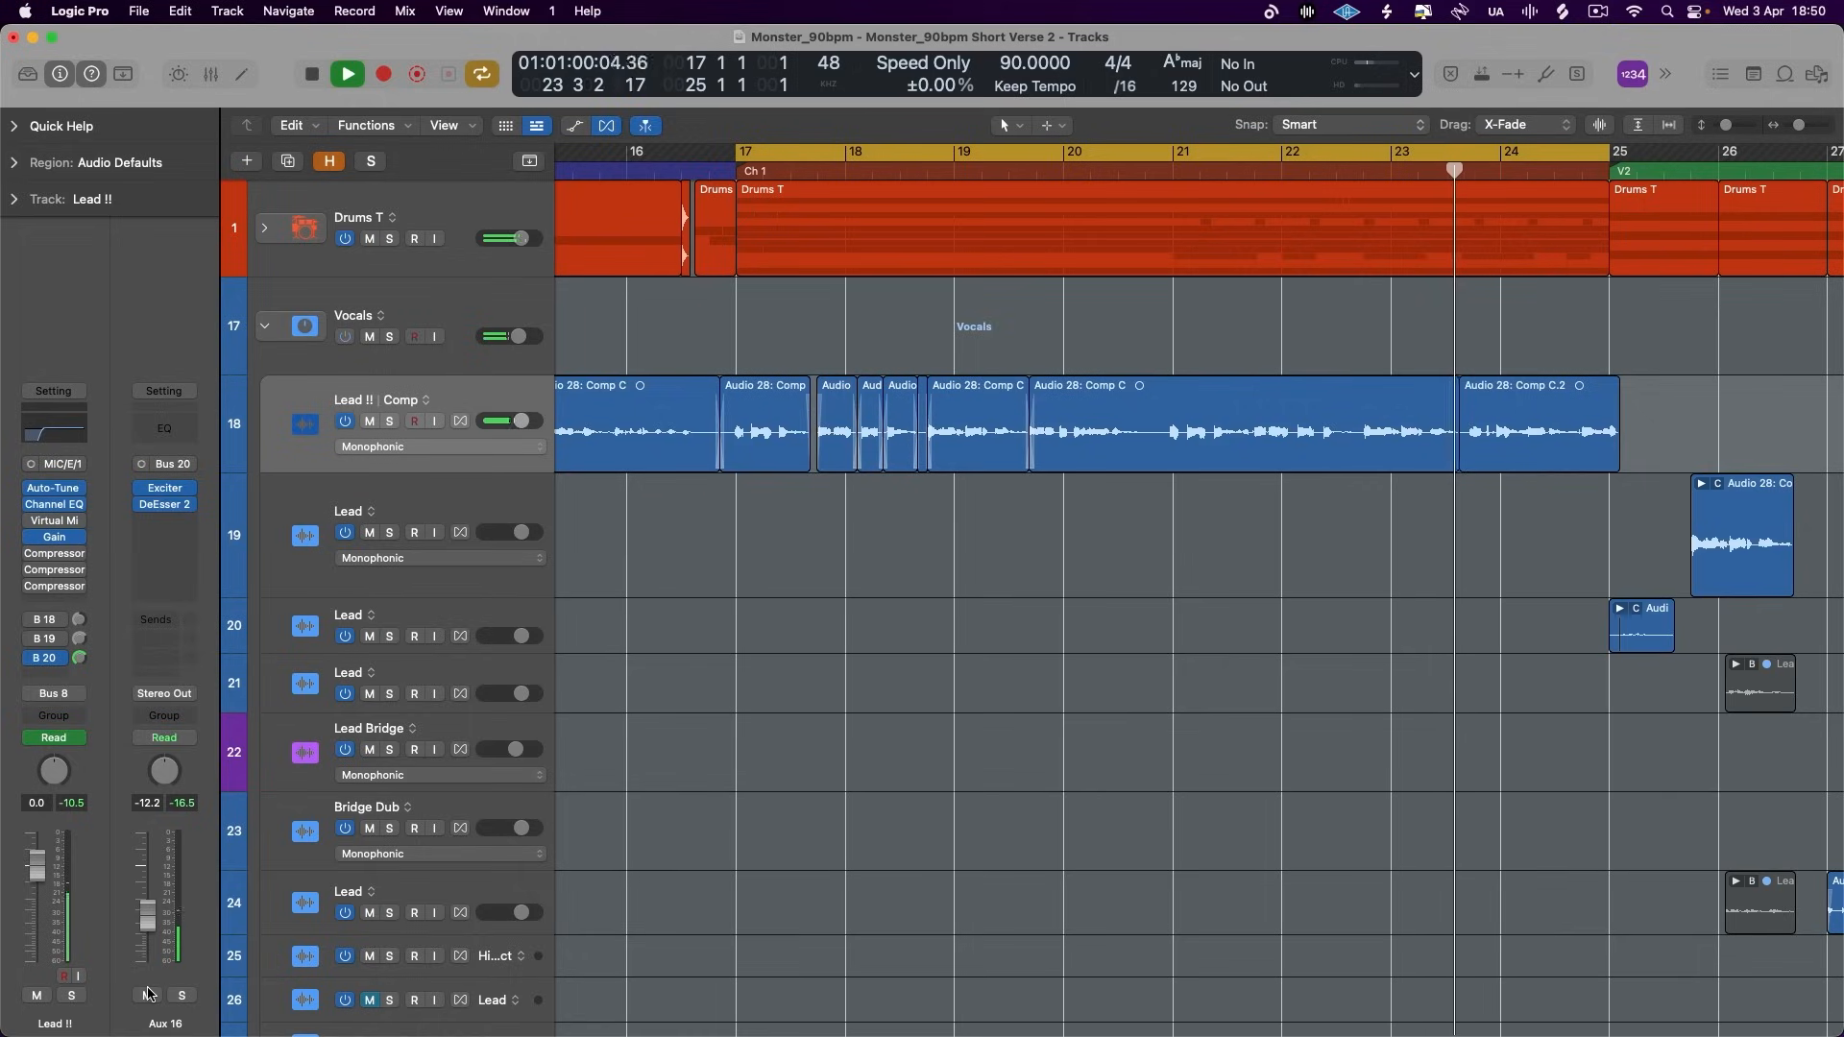
- Separate the short Lead !! phrase just before the last split in bar 23 and set its region gain to +4.4 dB
scroll(785, 868, "up", 5)
scroll(785, 868, "right", 5)
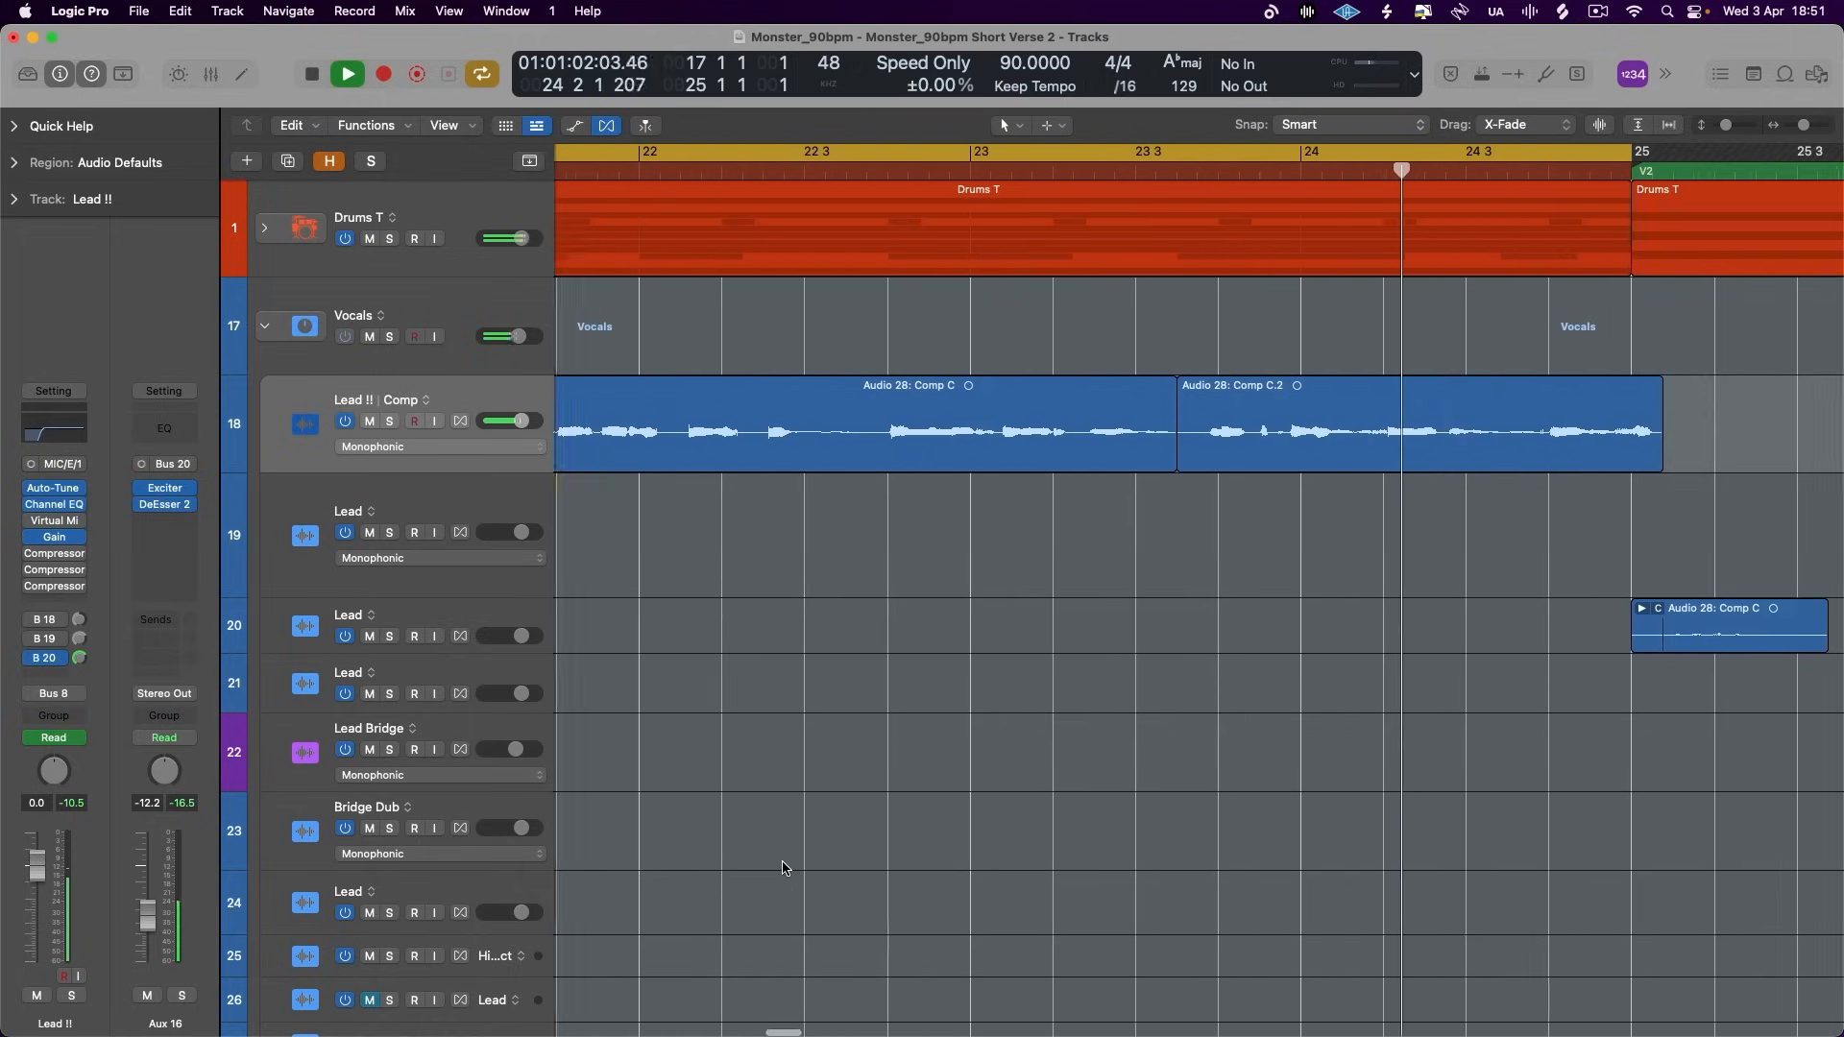
double_click(1032, 436)
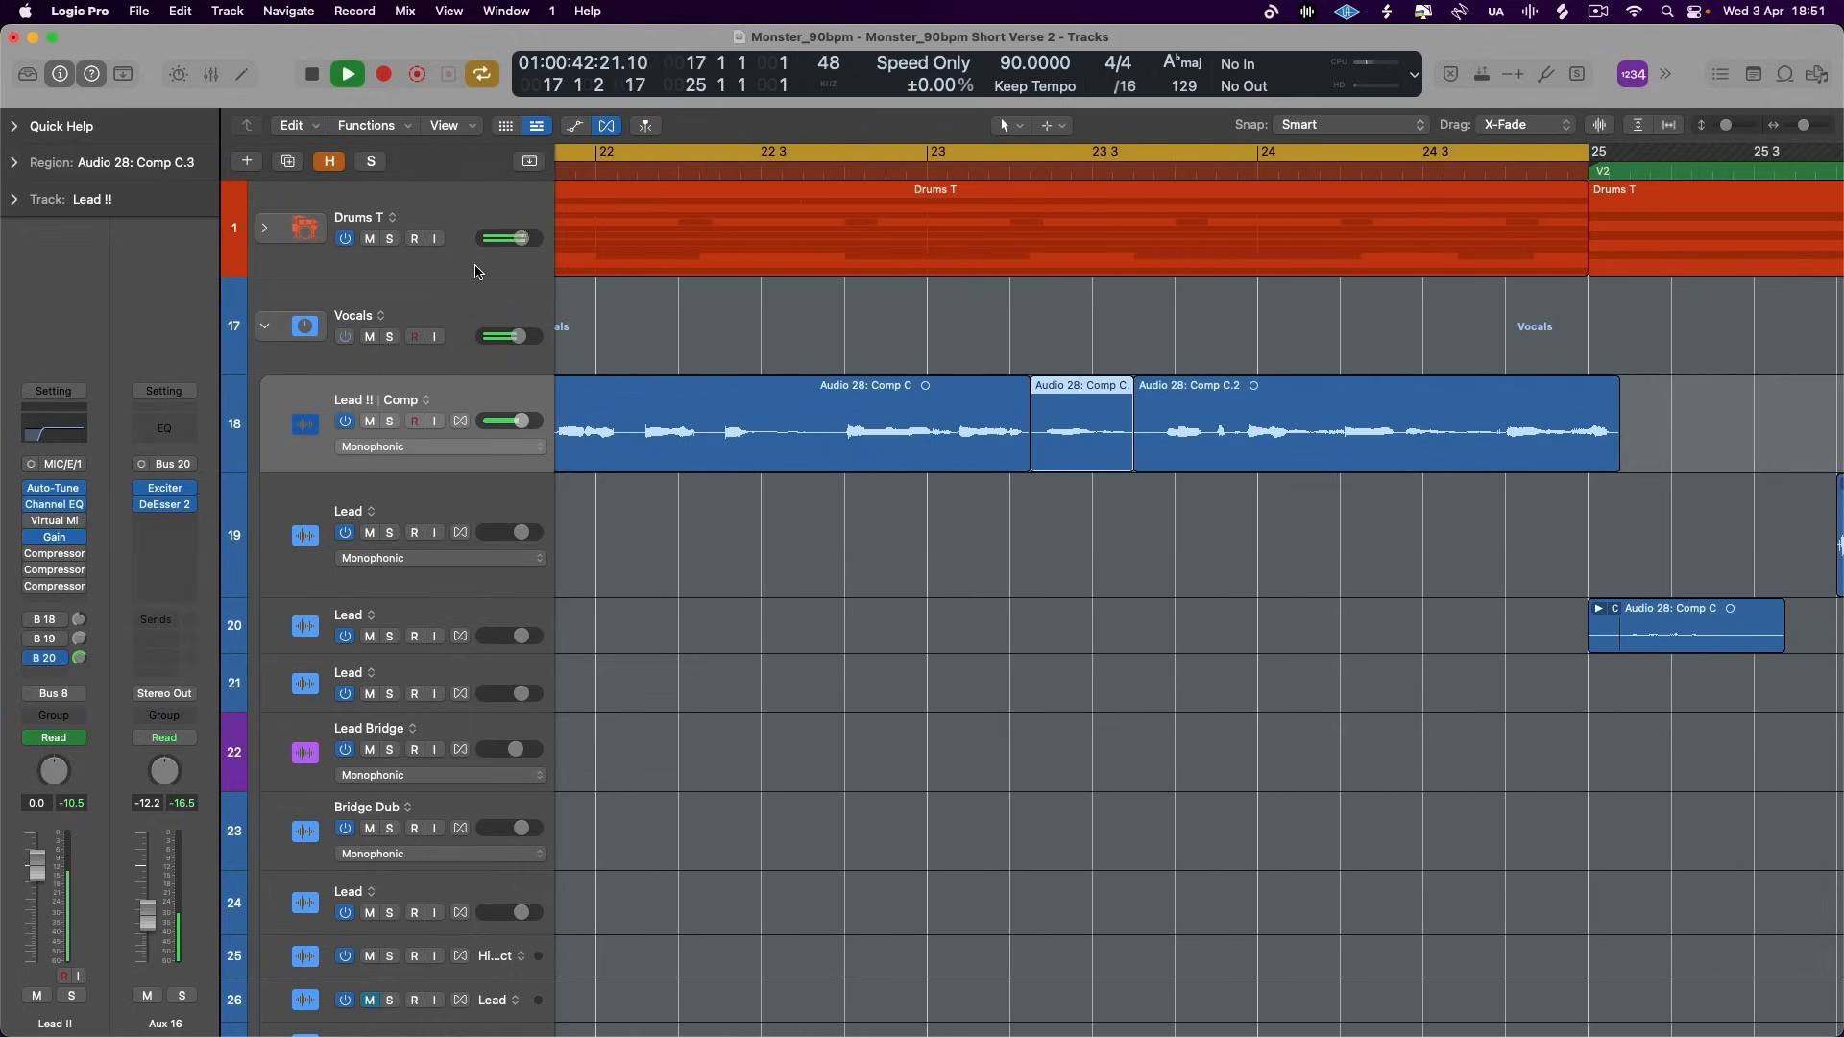
left_click(21, 163)
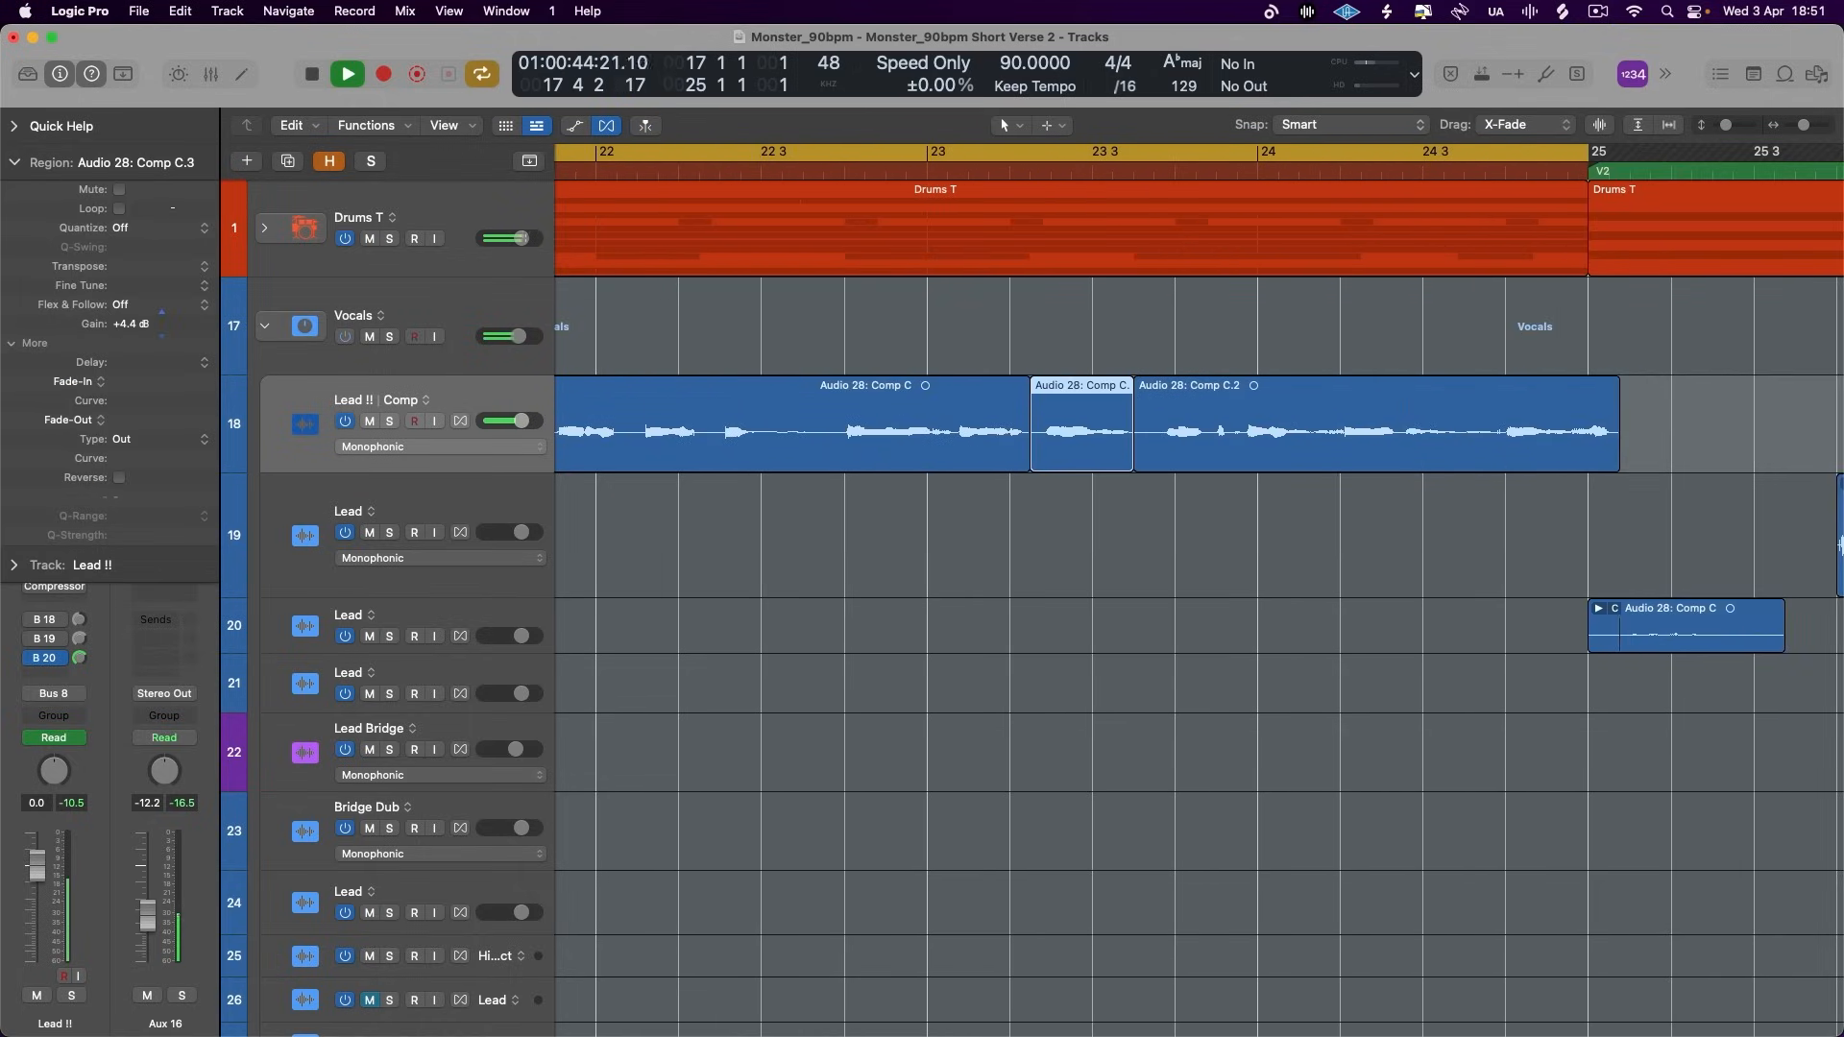
- Separate the short Lead !! phrase in the middle of bar 22 and set its region gain to +1.7 dB
scroll(1150, 477, "left", 4)
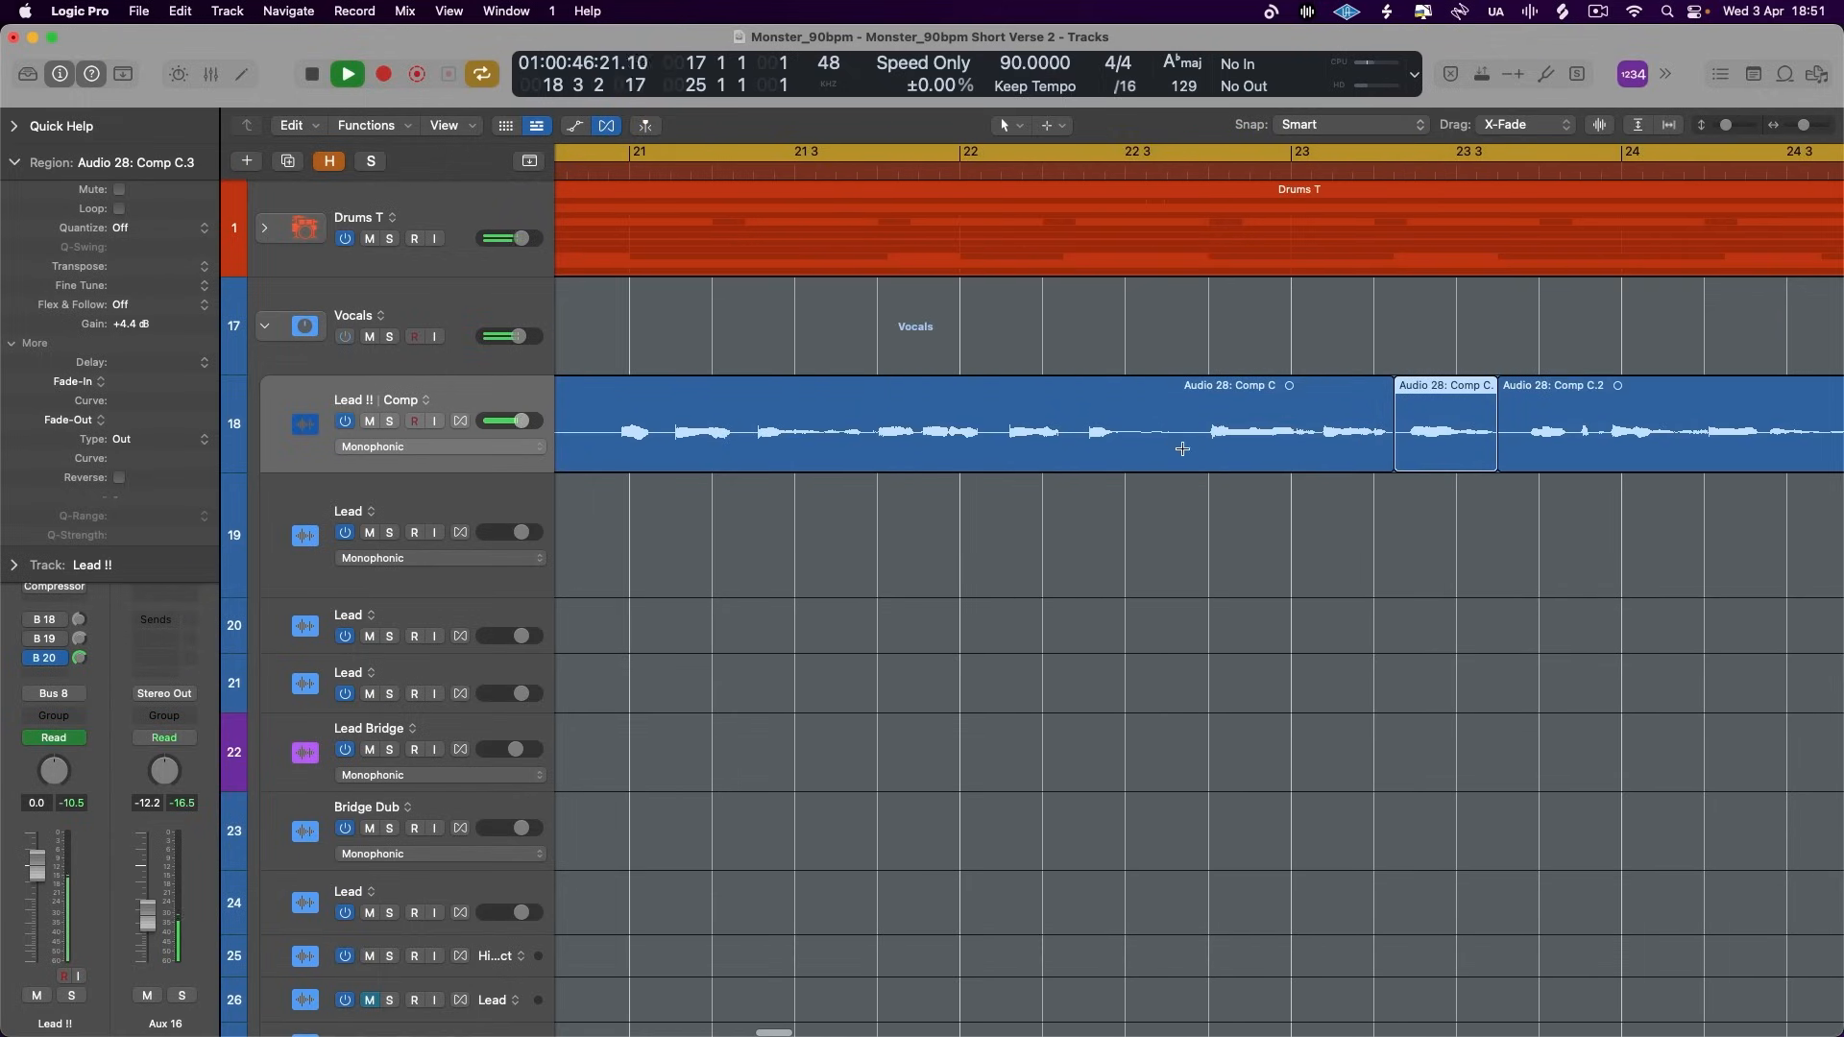
left_click_drag(1074, 431, 1187, 431)
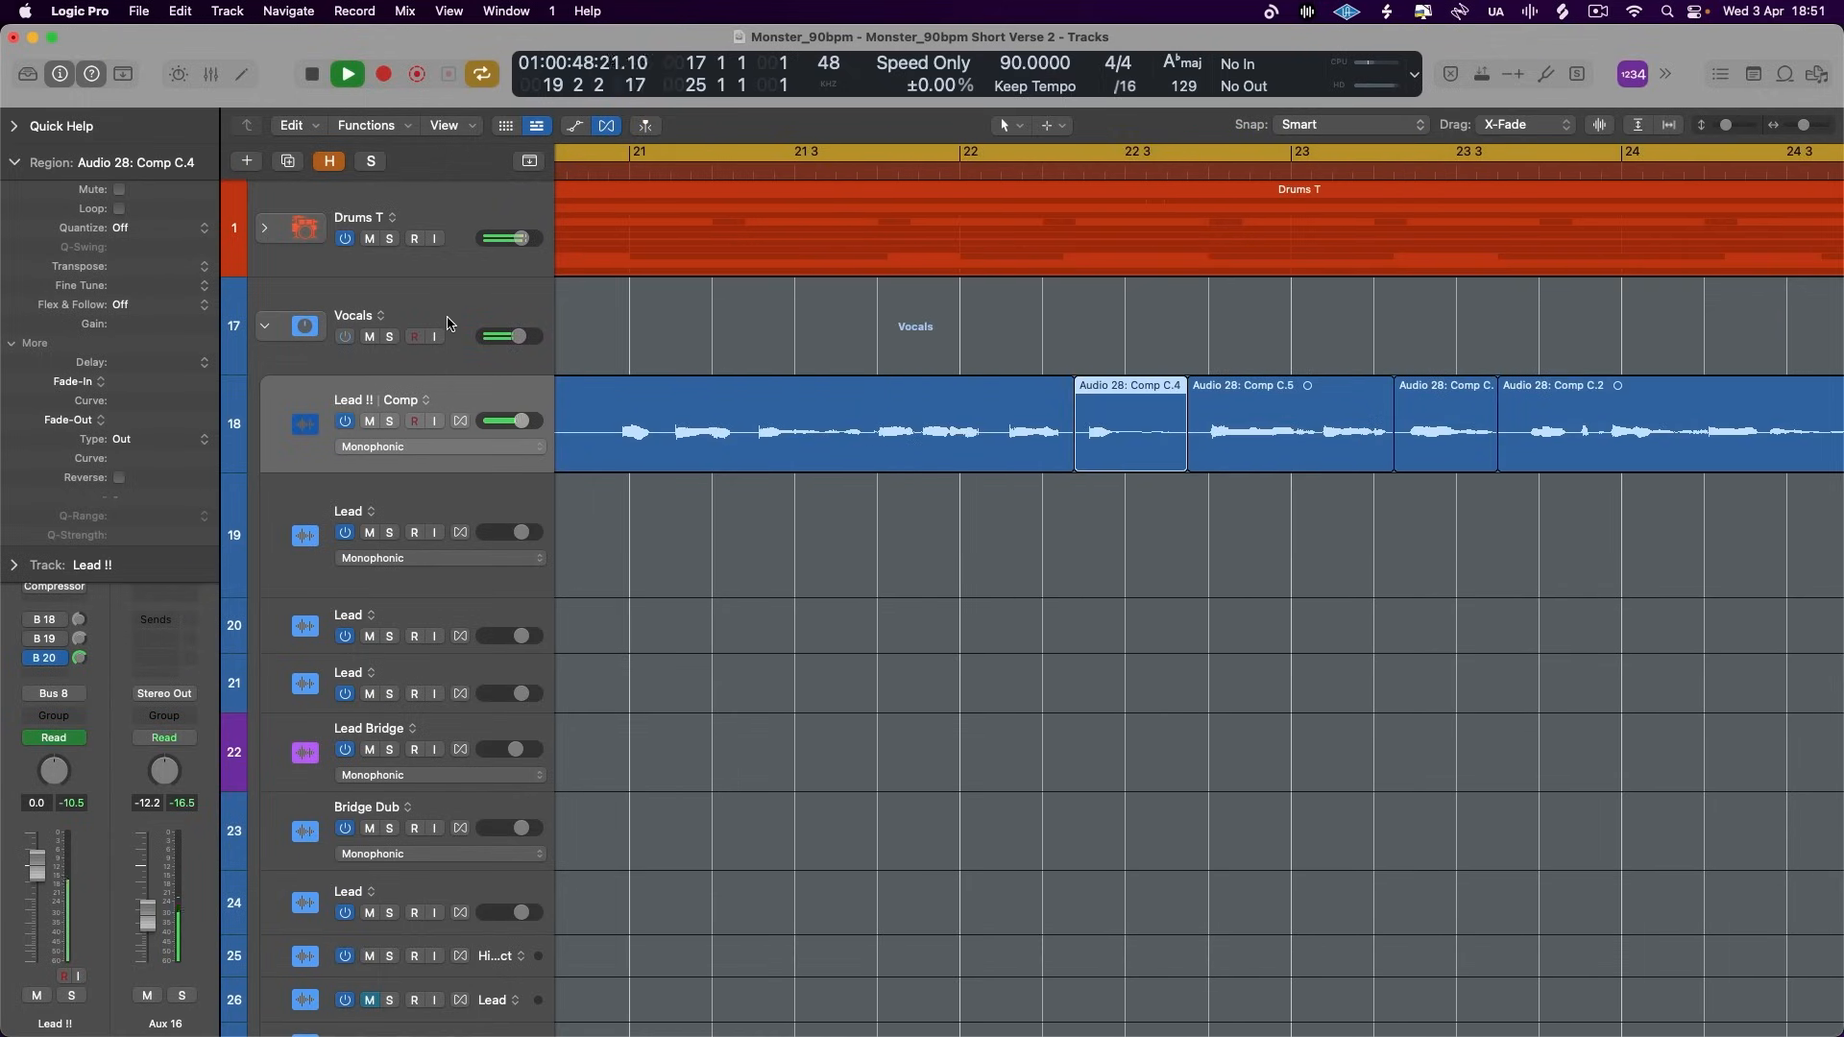
scroll(1102, 503, "left", 10)
scroll(1102, 503, "down", 2)
scroll(1103, 504, "right", 6)
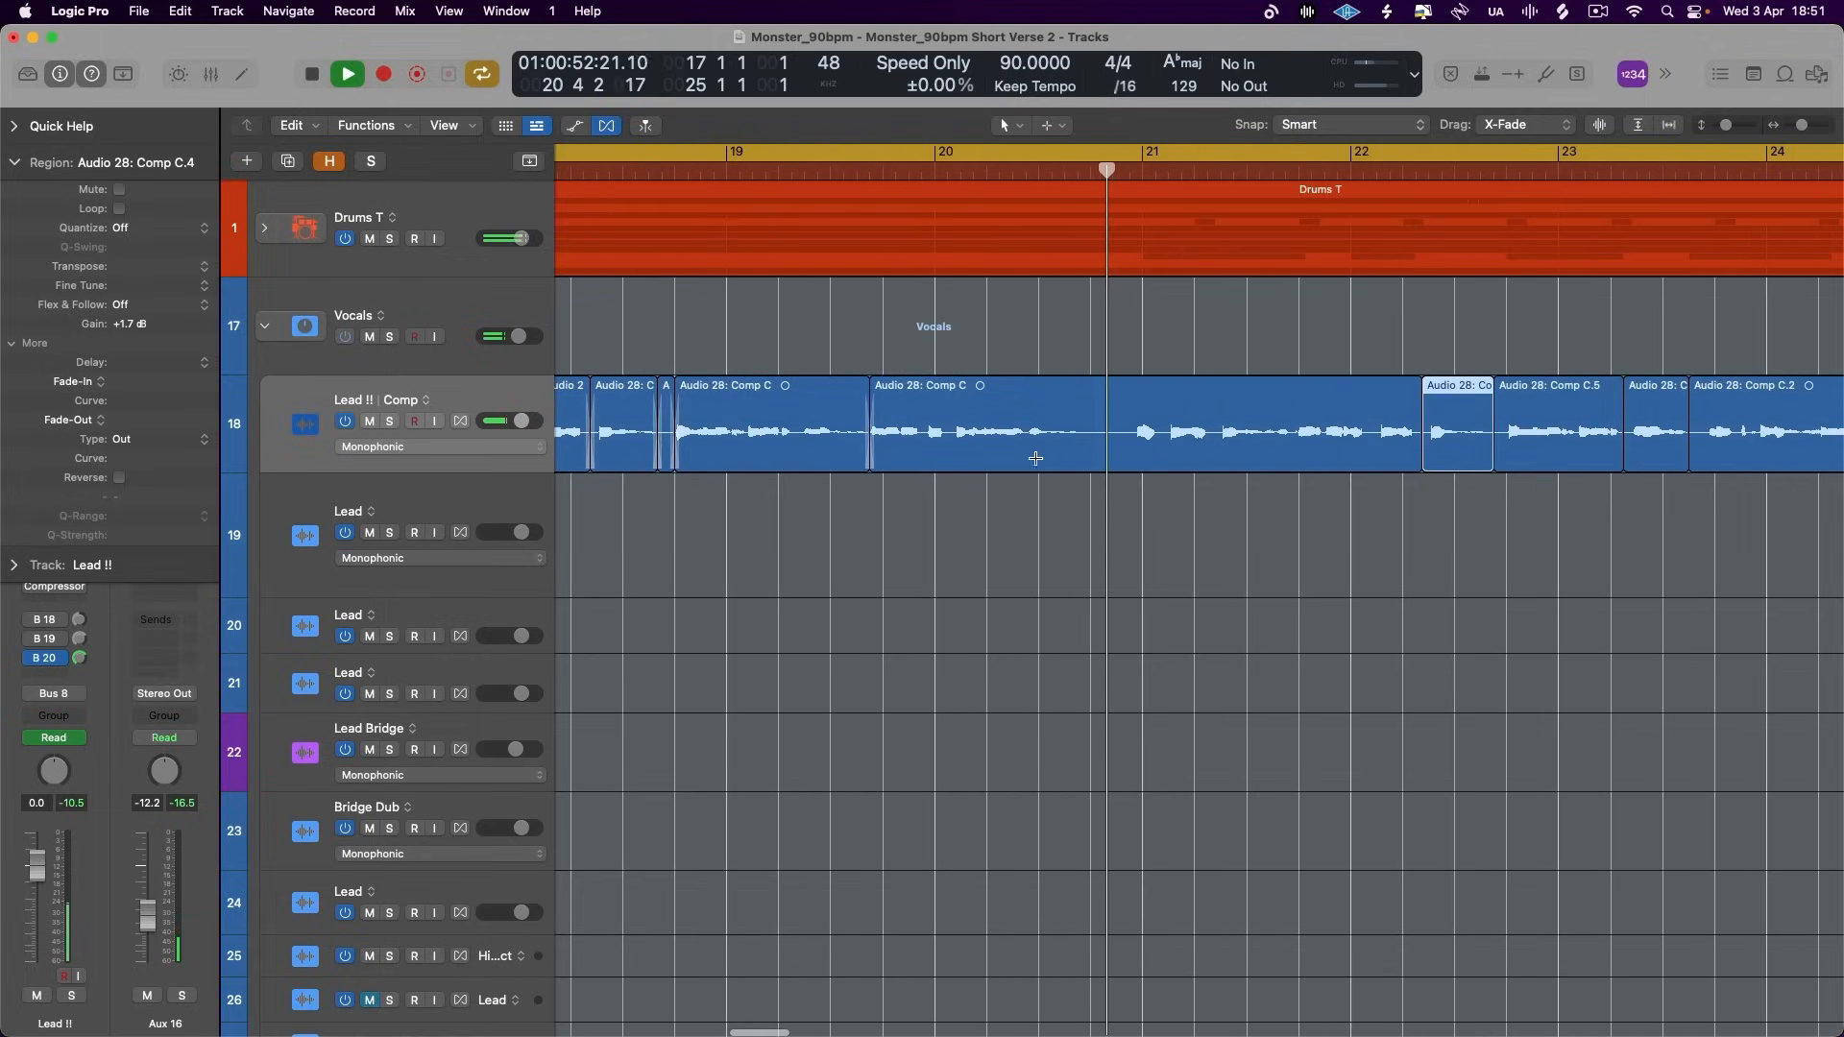
- Select all Lead !! regions in the chorus cycle, apply EqP crossfades across their joins, stop playback and collapse the region settings
scroll(1062, 523, "down", 2)
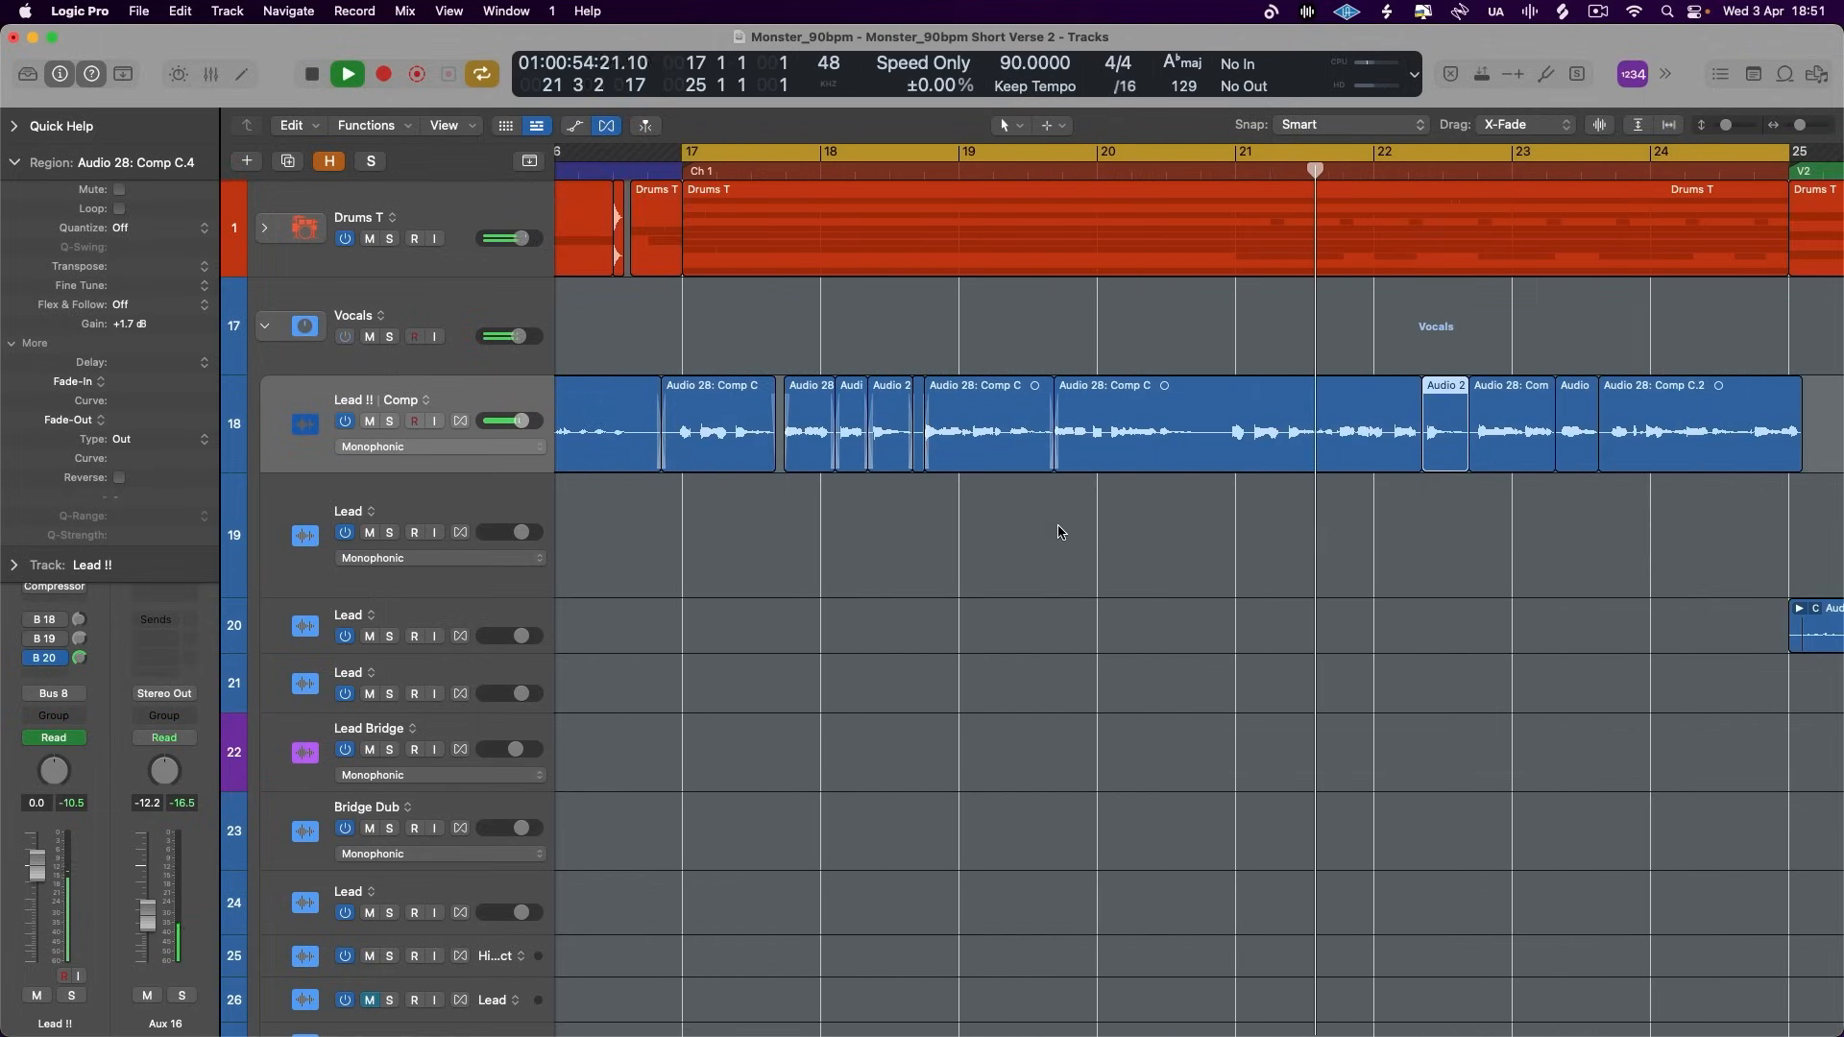
scroll(1060, 532, "right", 2)
left_click(512, 398)
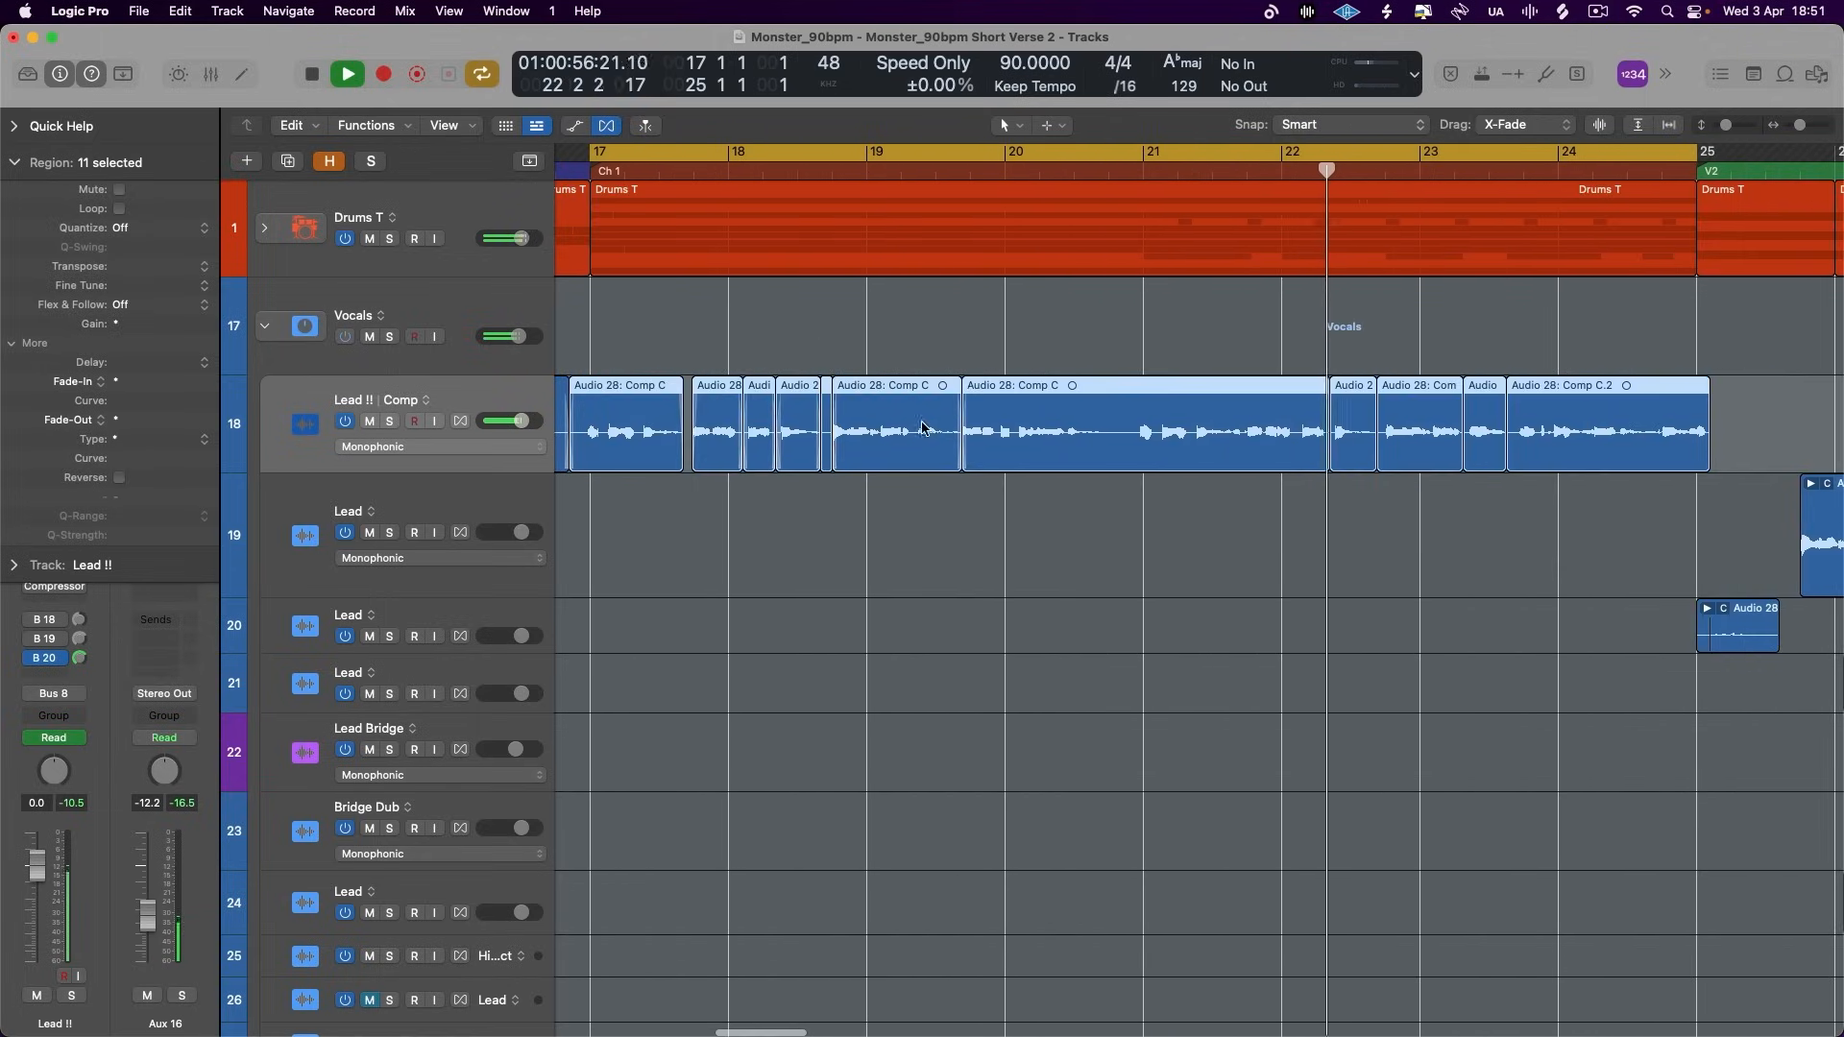
scroll(922, 428, "up", 6)
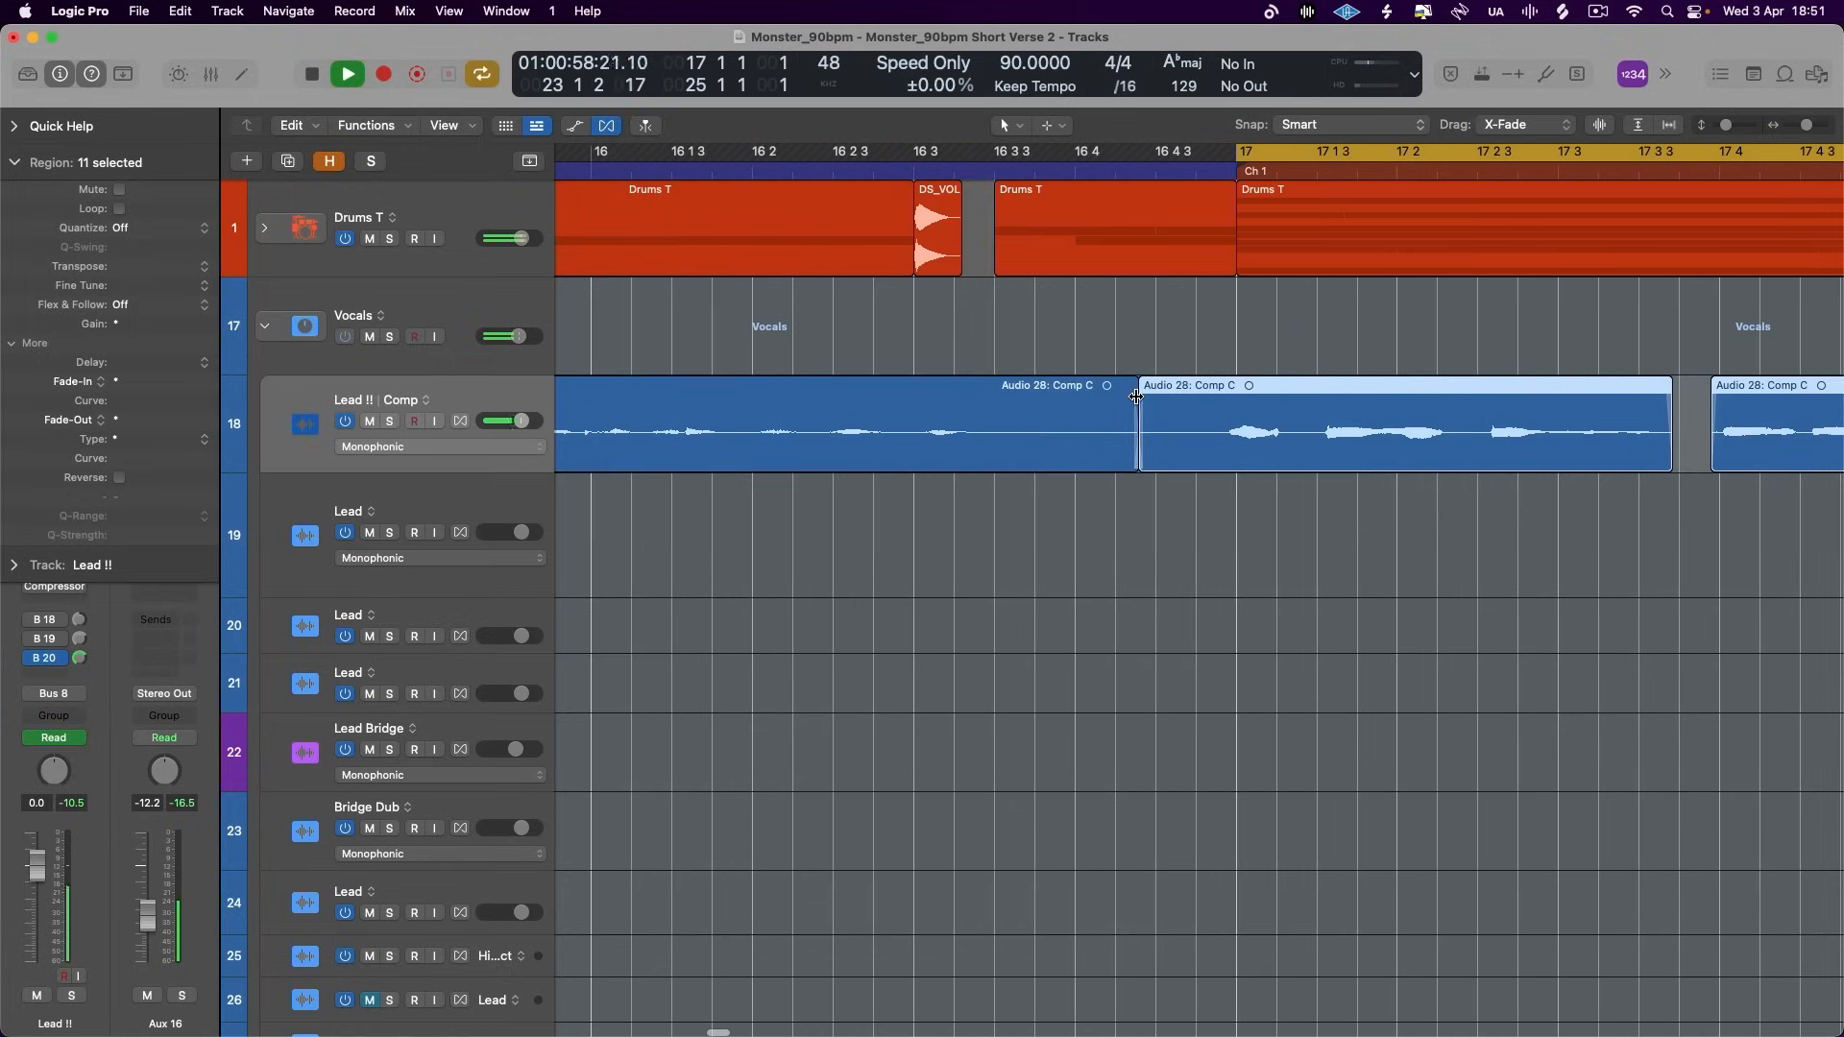
scroll(1136, 396, "right", 10)
scroll(1136, 397, "right", 4)
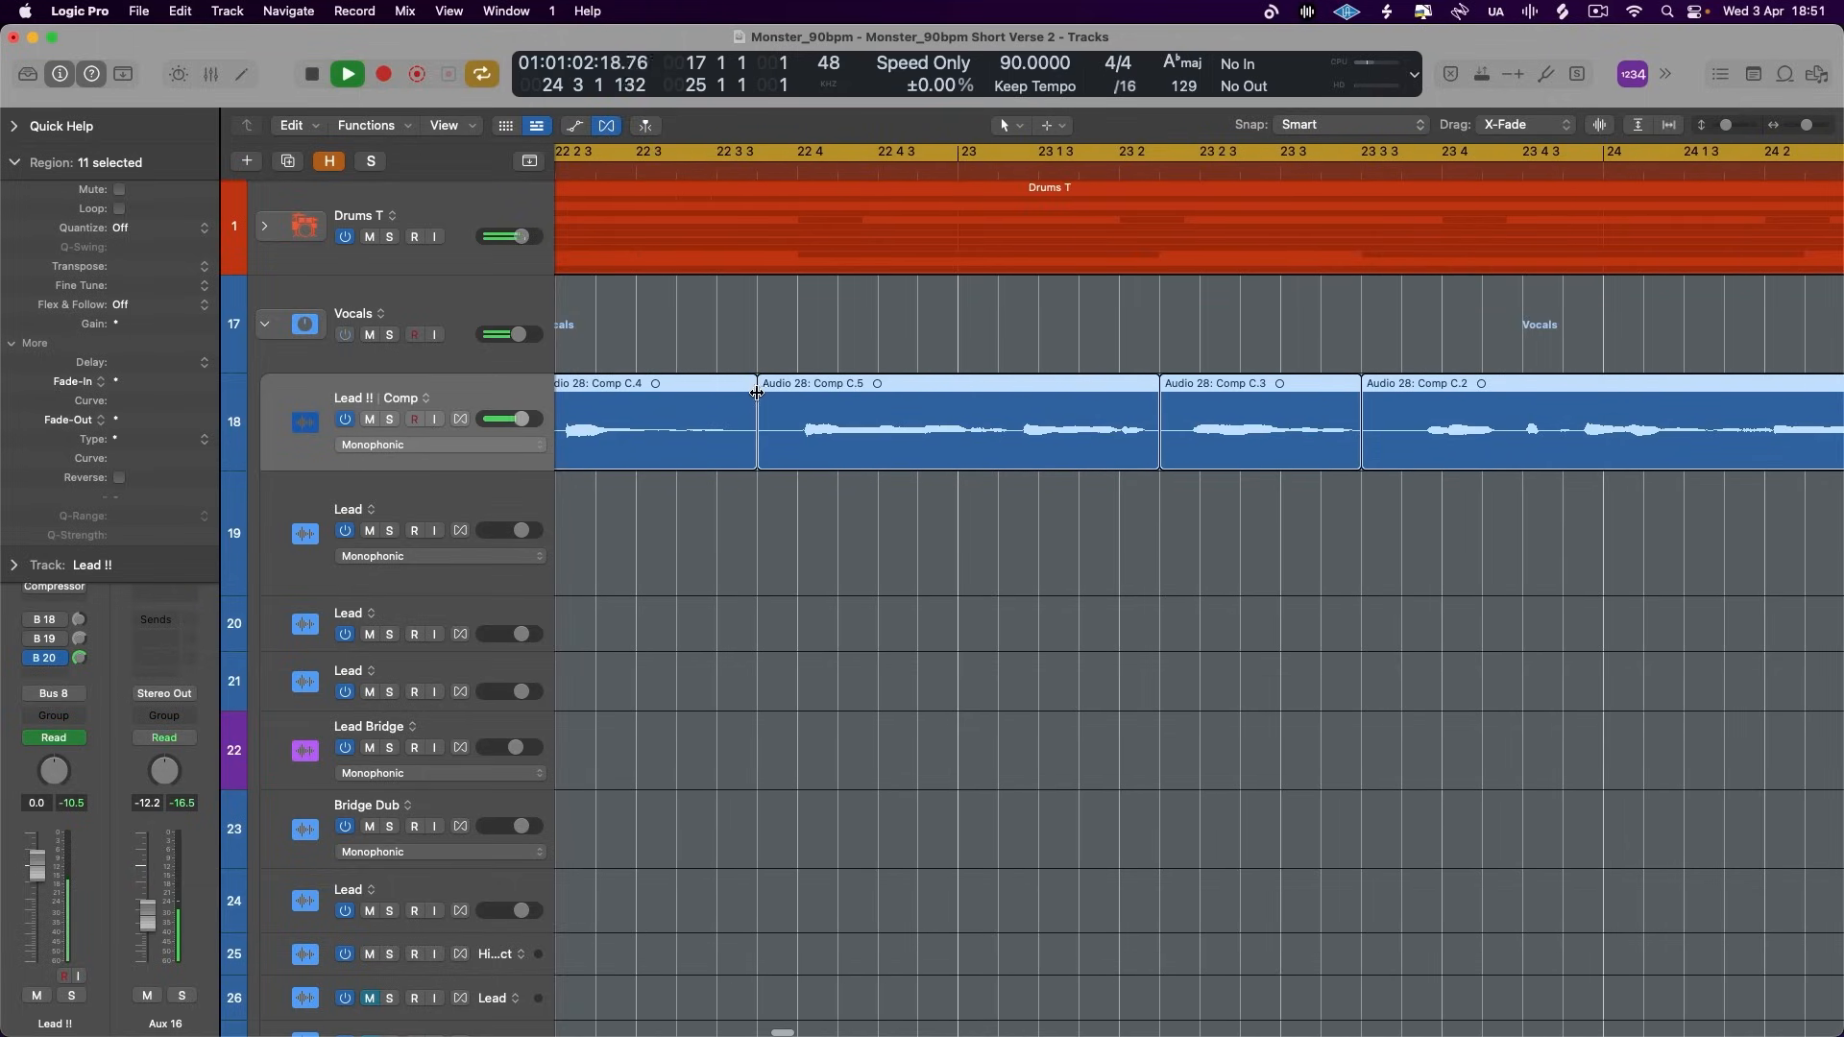
scroll(761, 393, "down", 8)
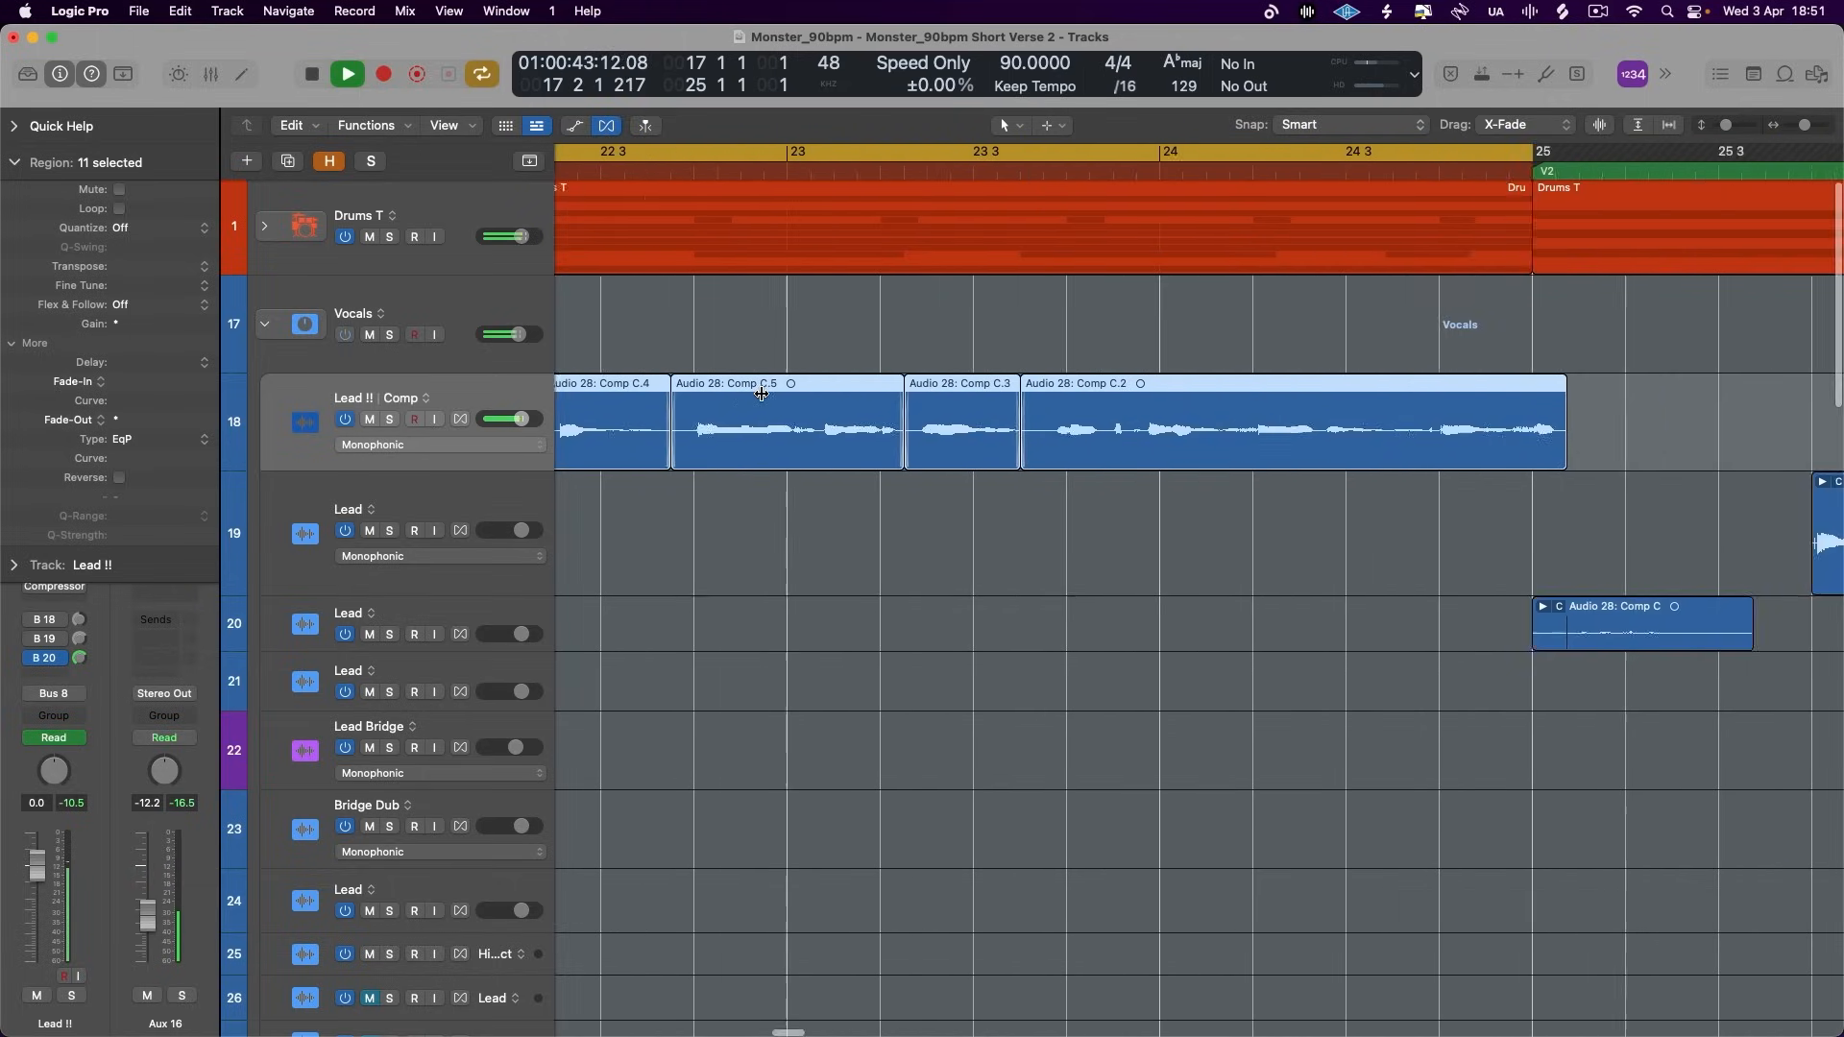
scroll(762, 393, "left", 6)
key("space")
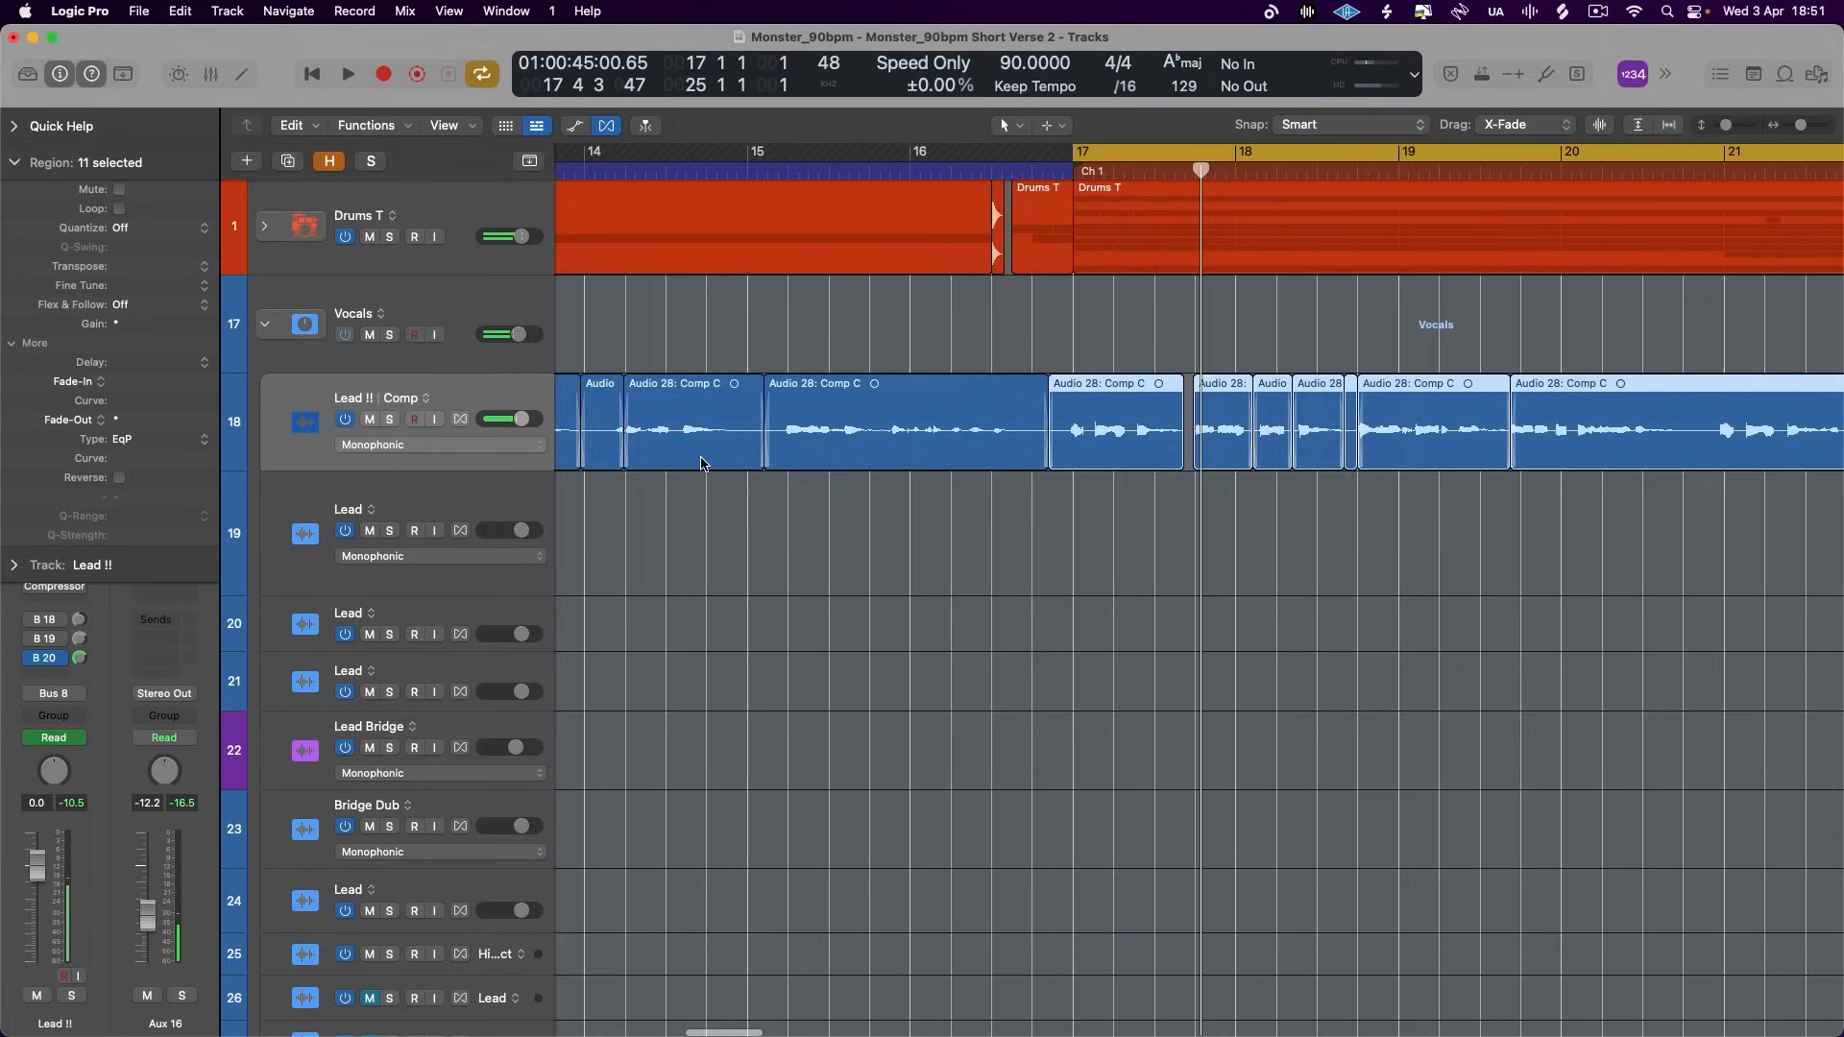
left_click(15, 163)
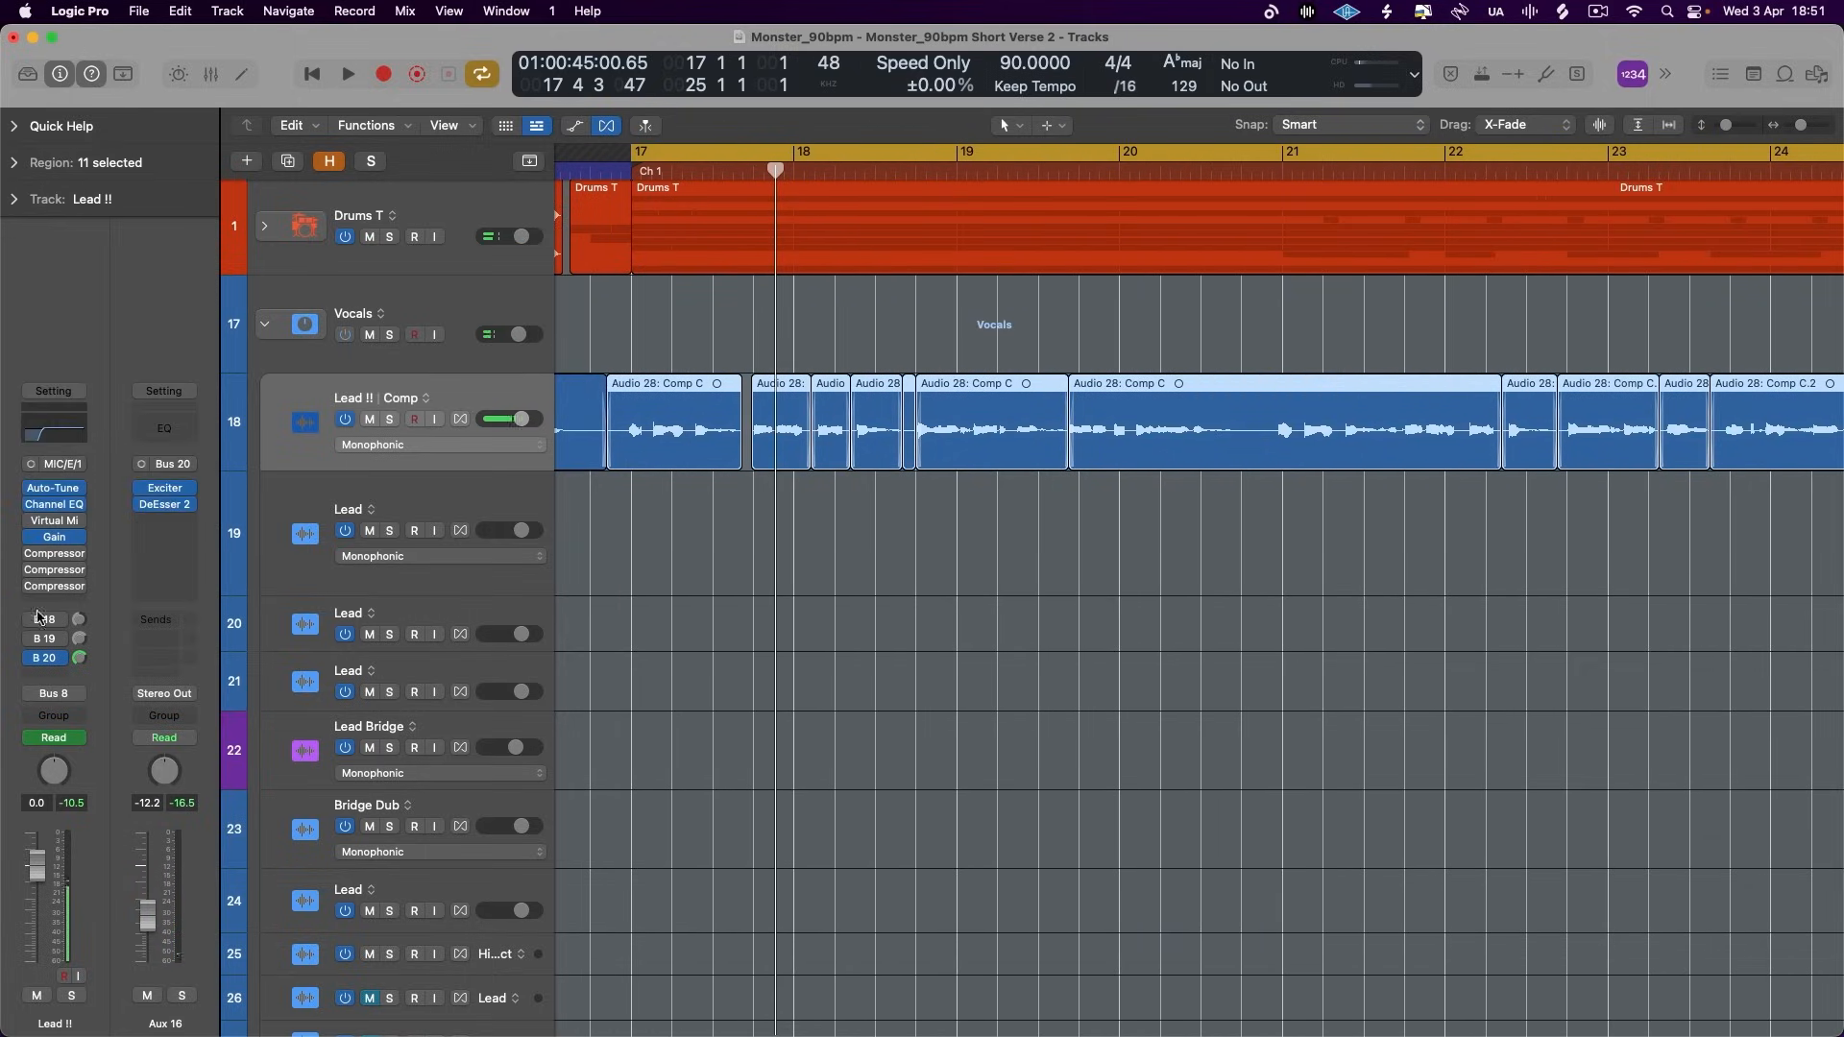
scroll(644, 605, "down", 6)
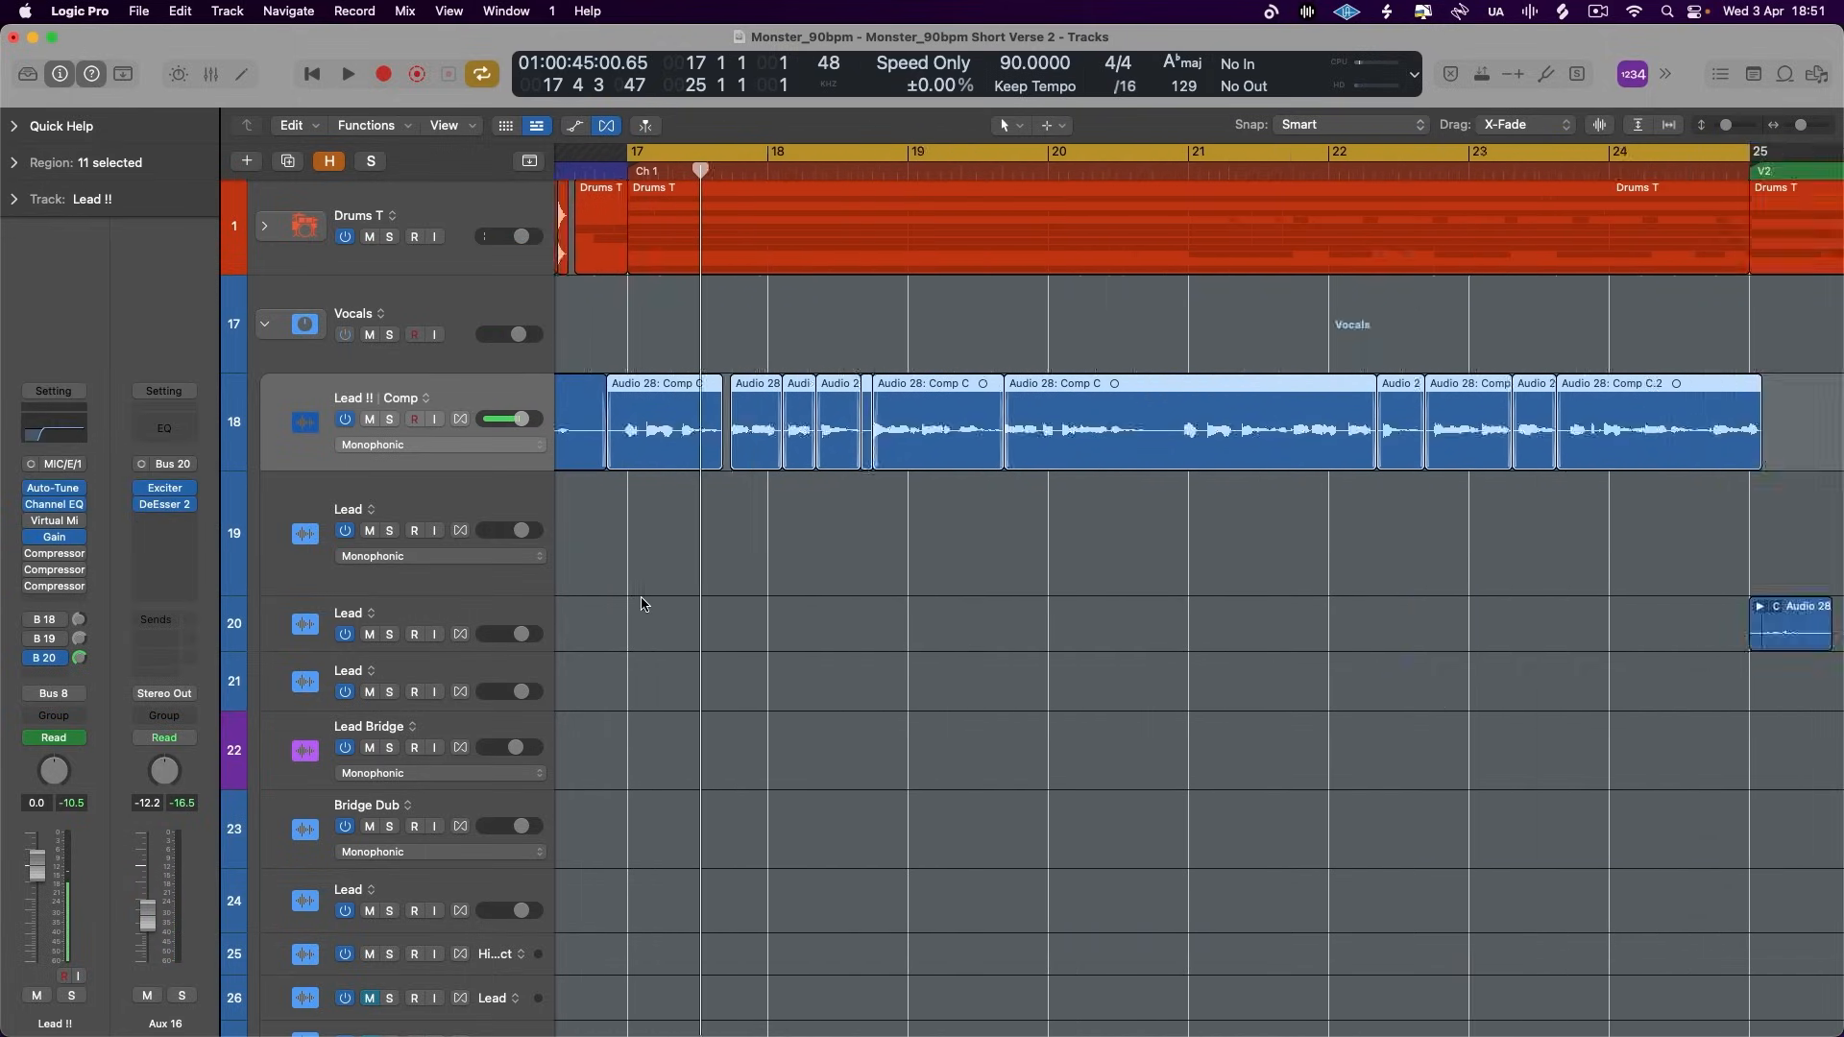
- Audition the chorus with the Bus 20 send on Lead !! bypassed, stop playback and switch the send back on
key("space")
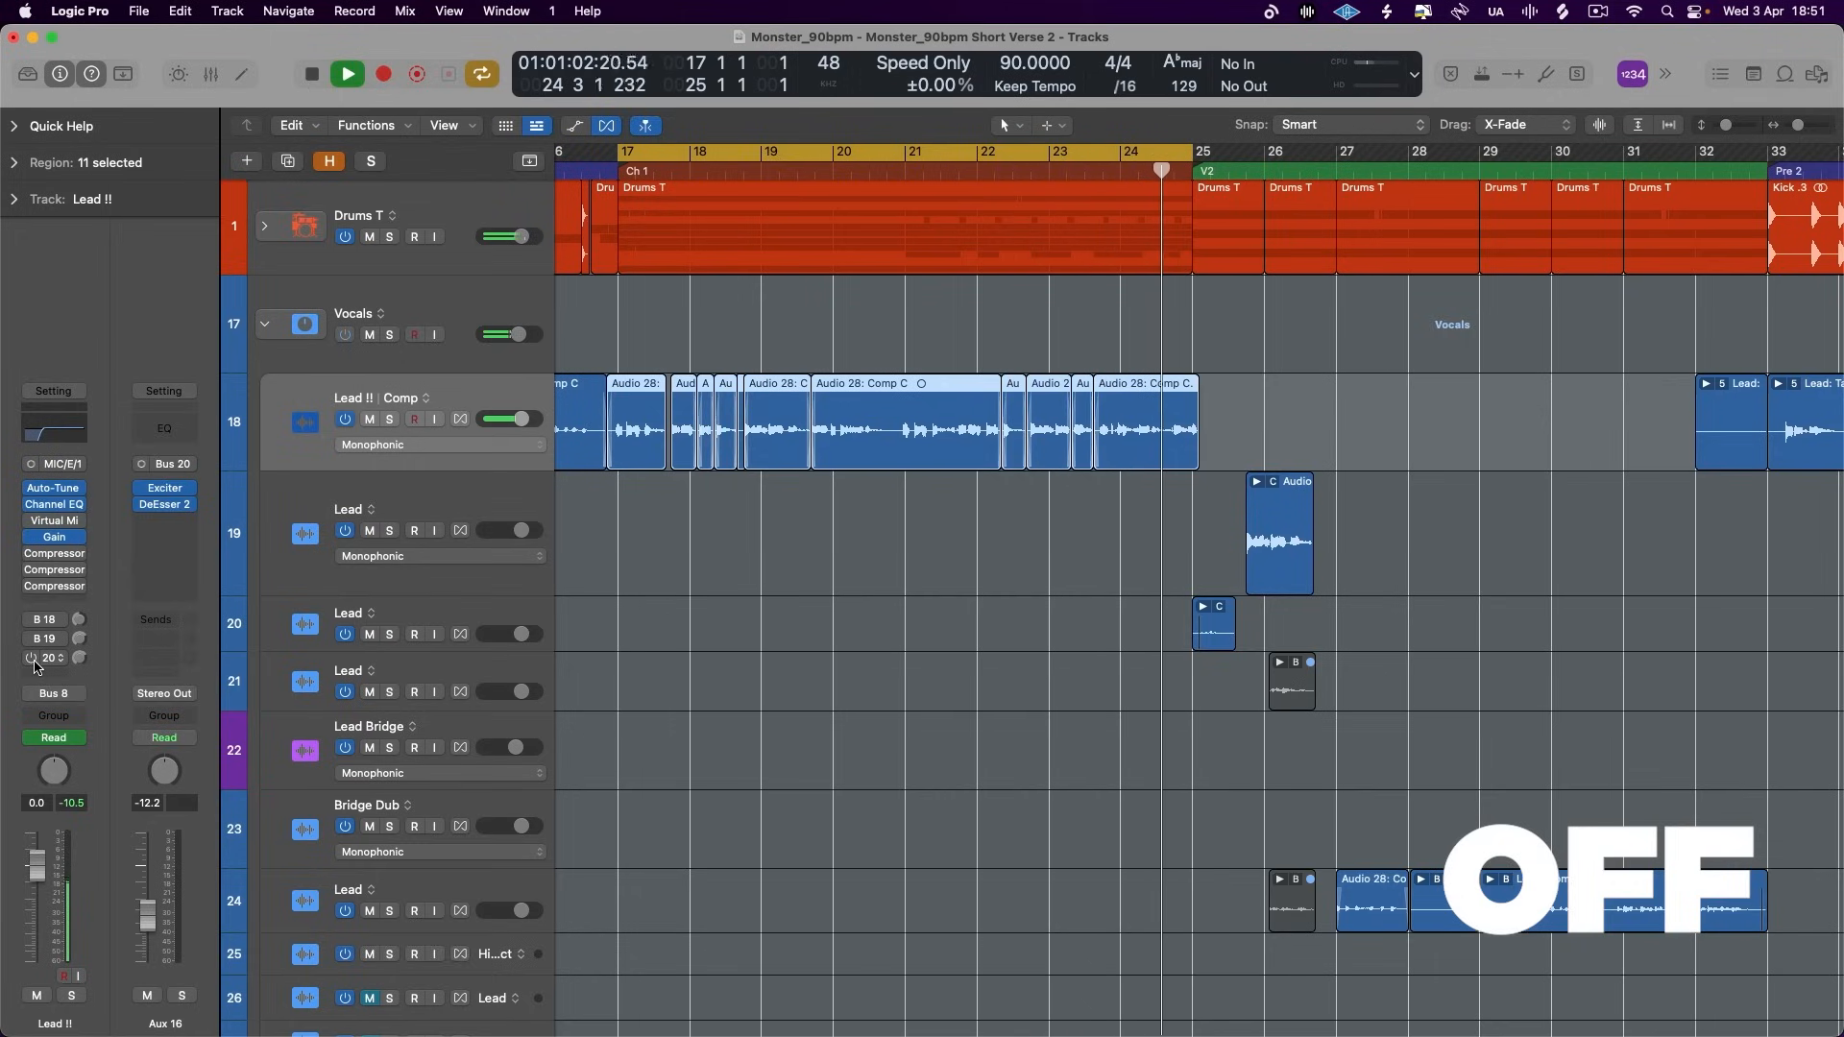
key("space")
left_click(33, 661)
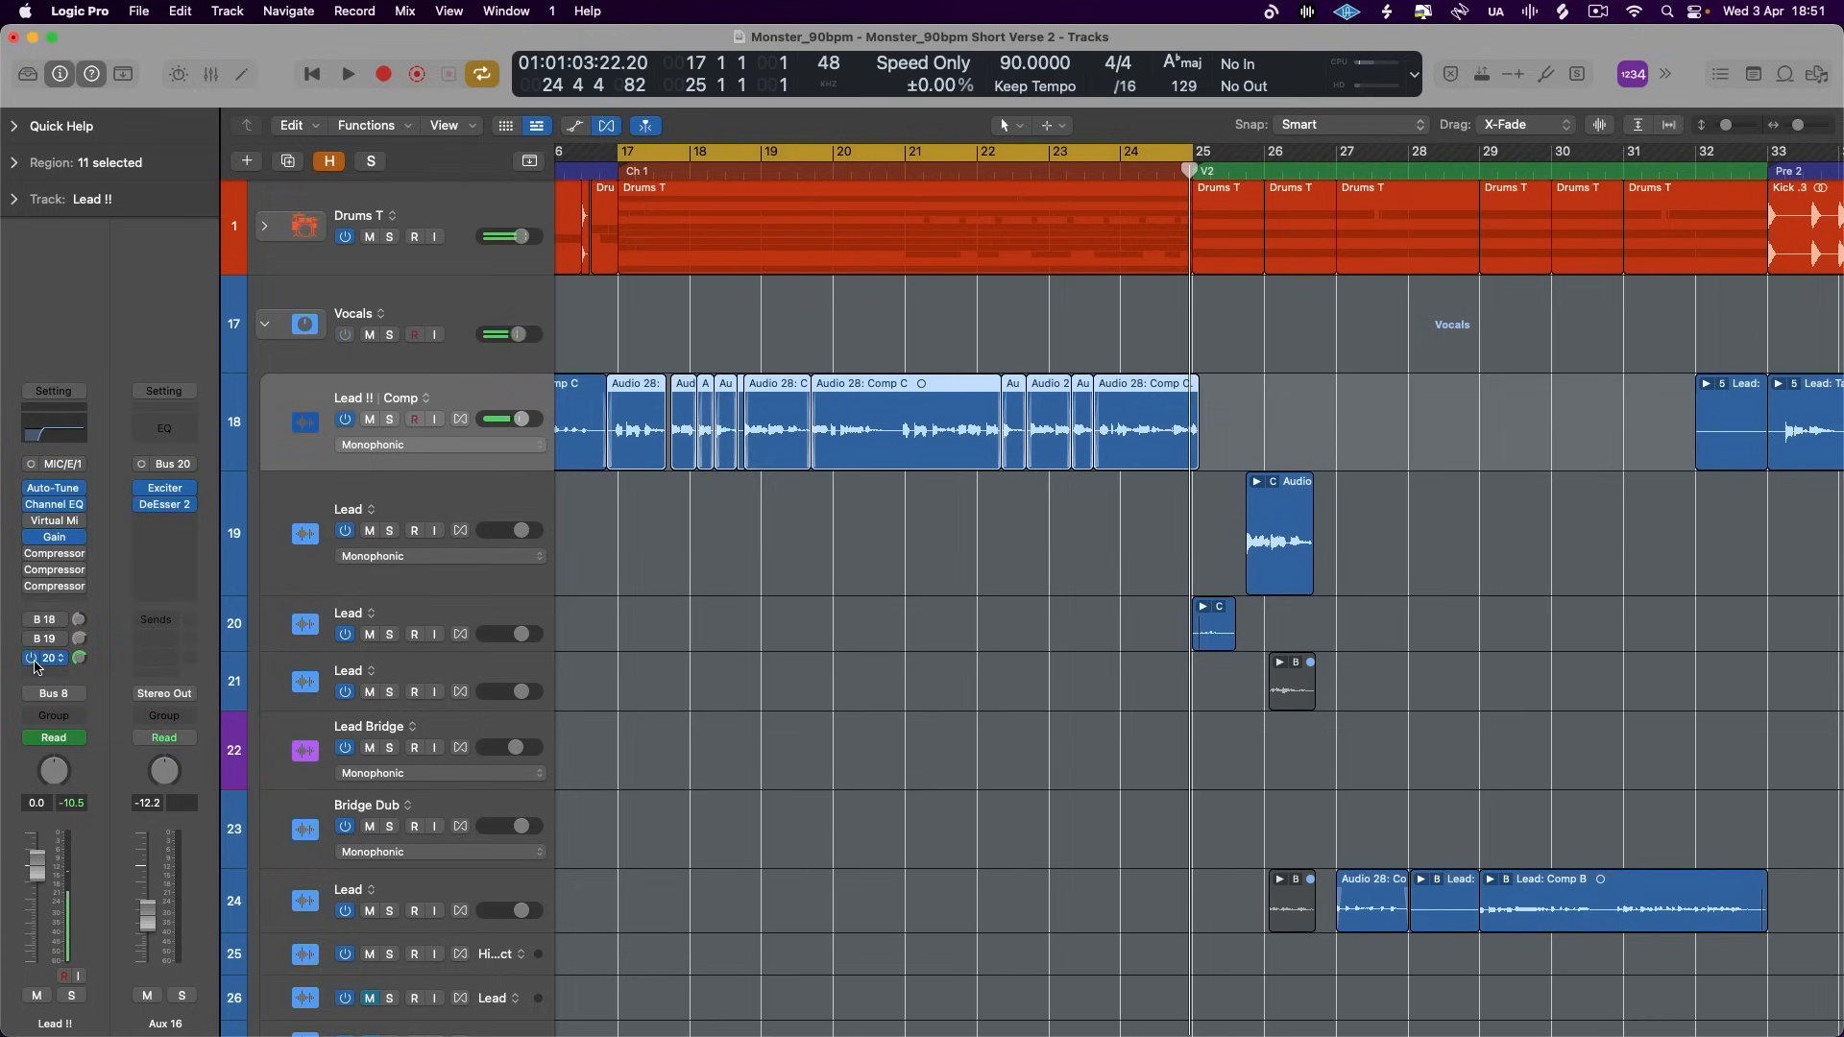
- Play the chorus with the Bus 20 send active and raise the Aux 16 fader to -8.8 dB
key("space")
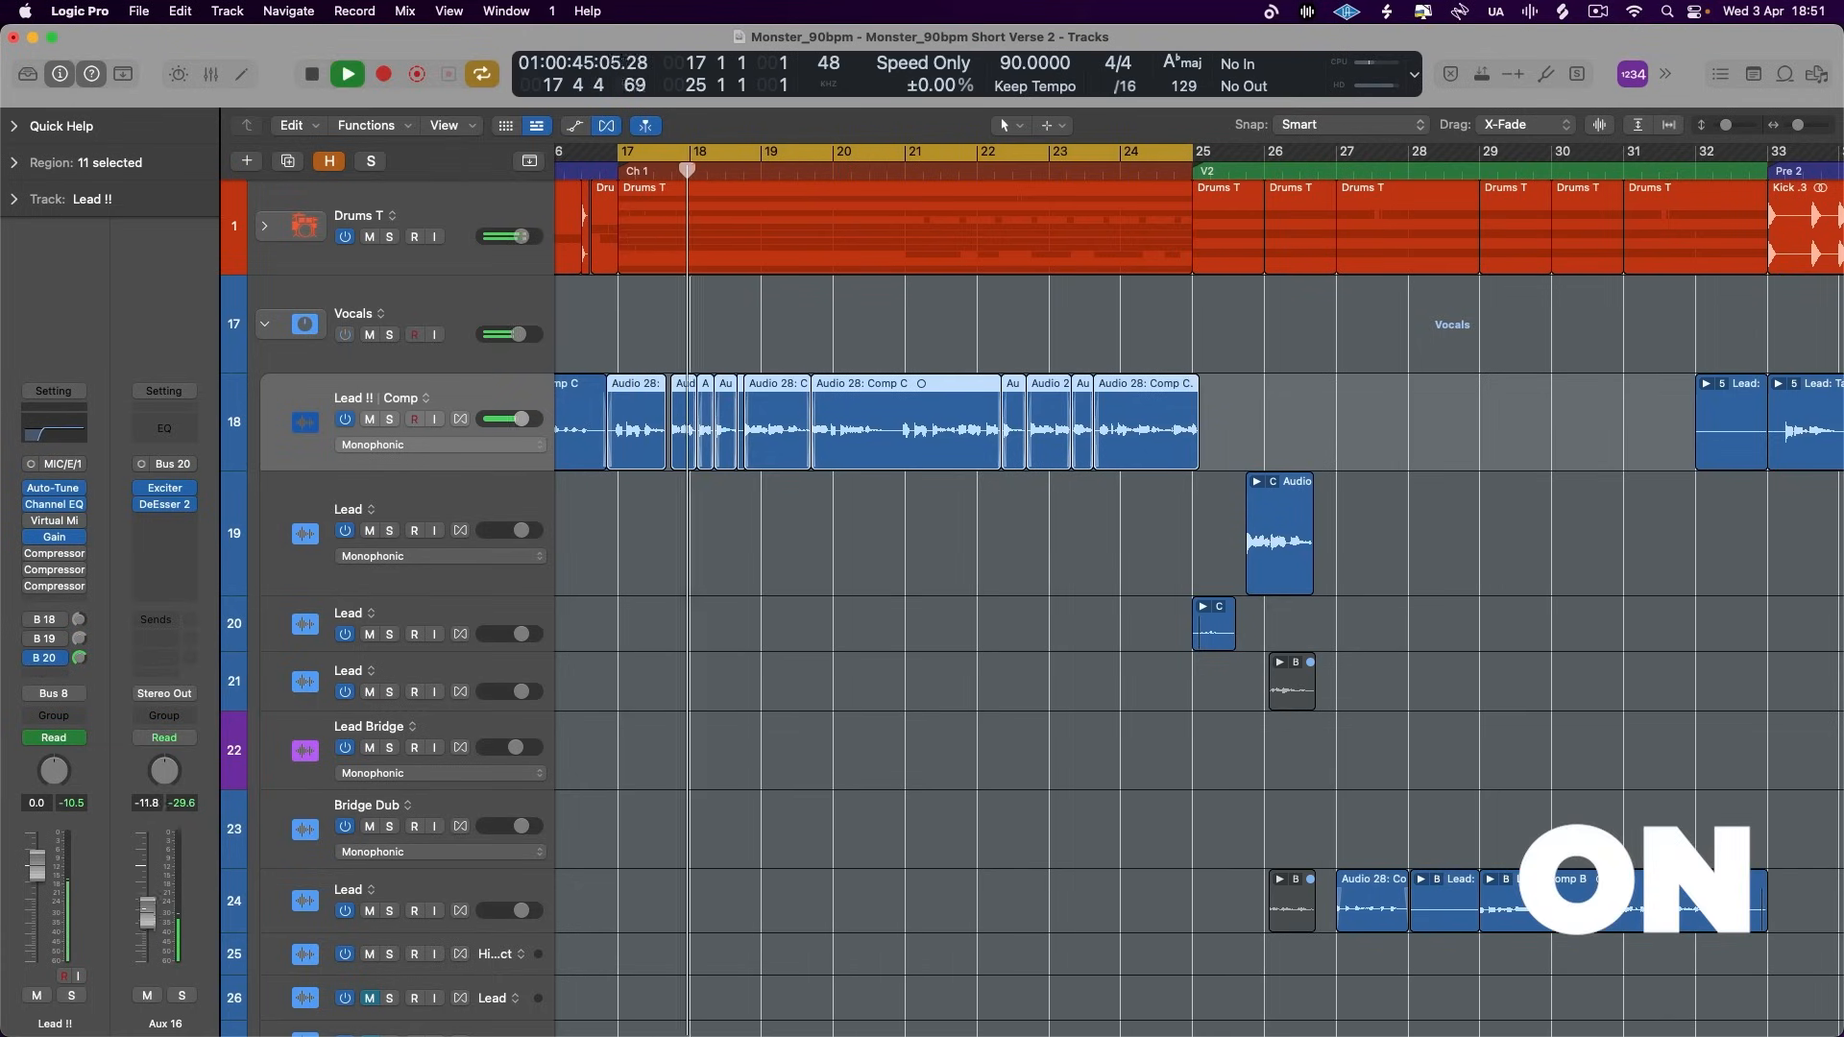
left_click_drag(147, 916, 147, 903)
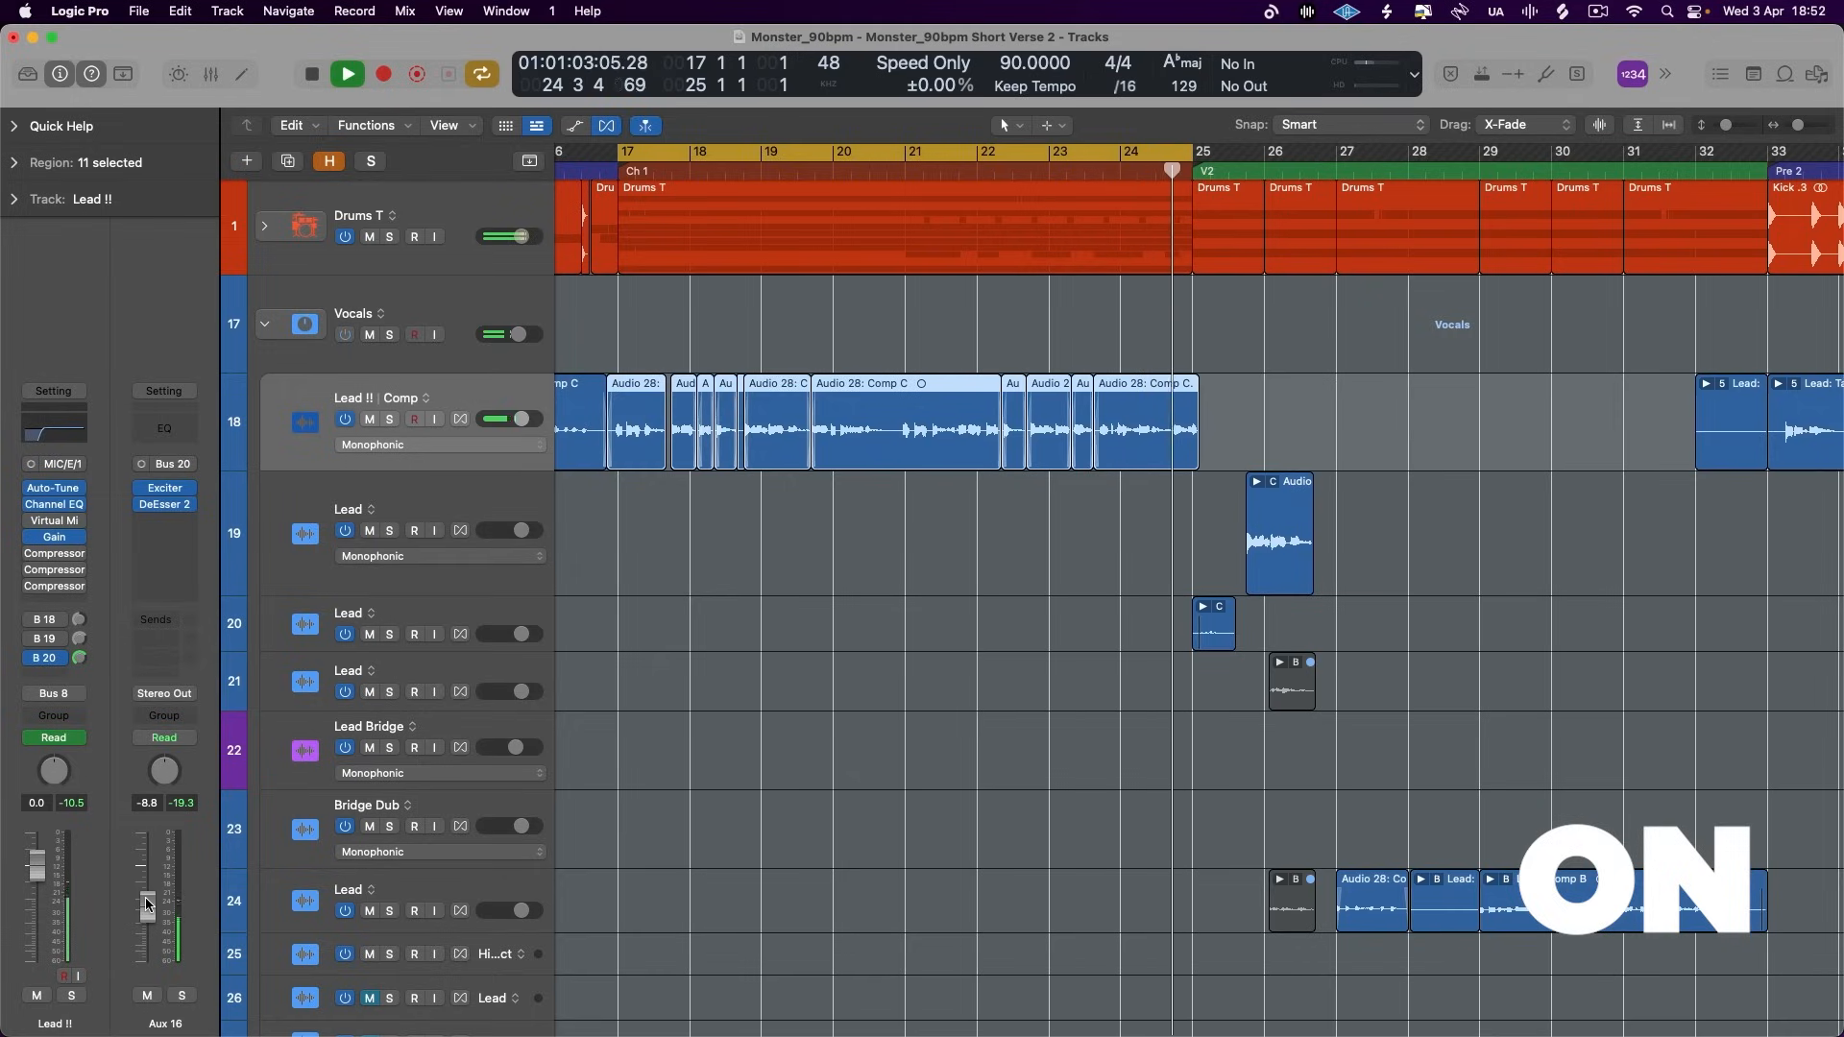
key("space")
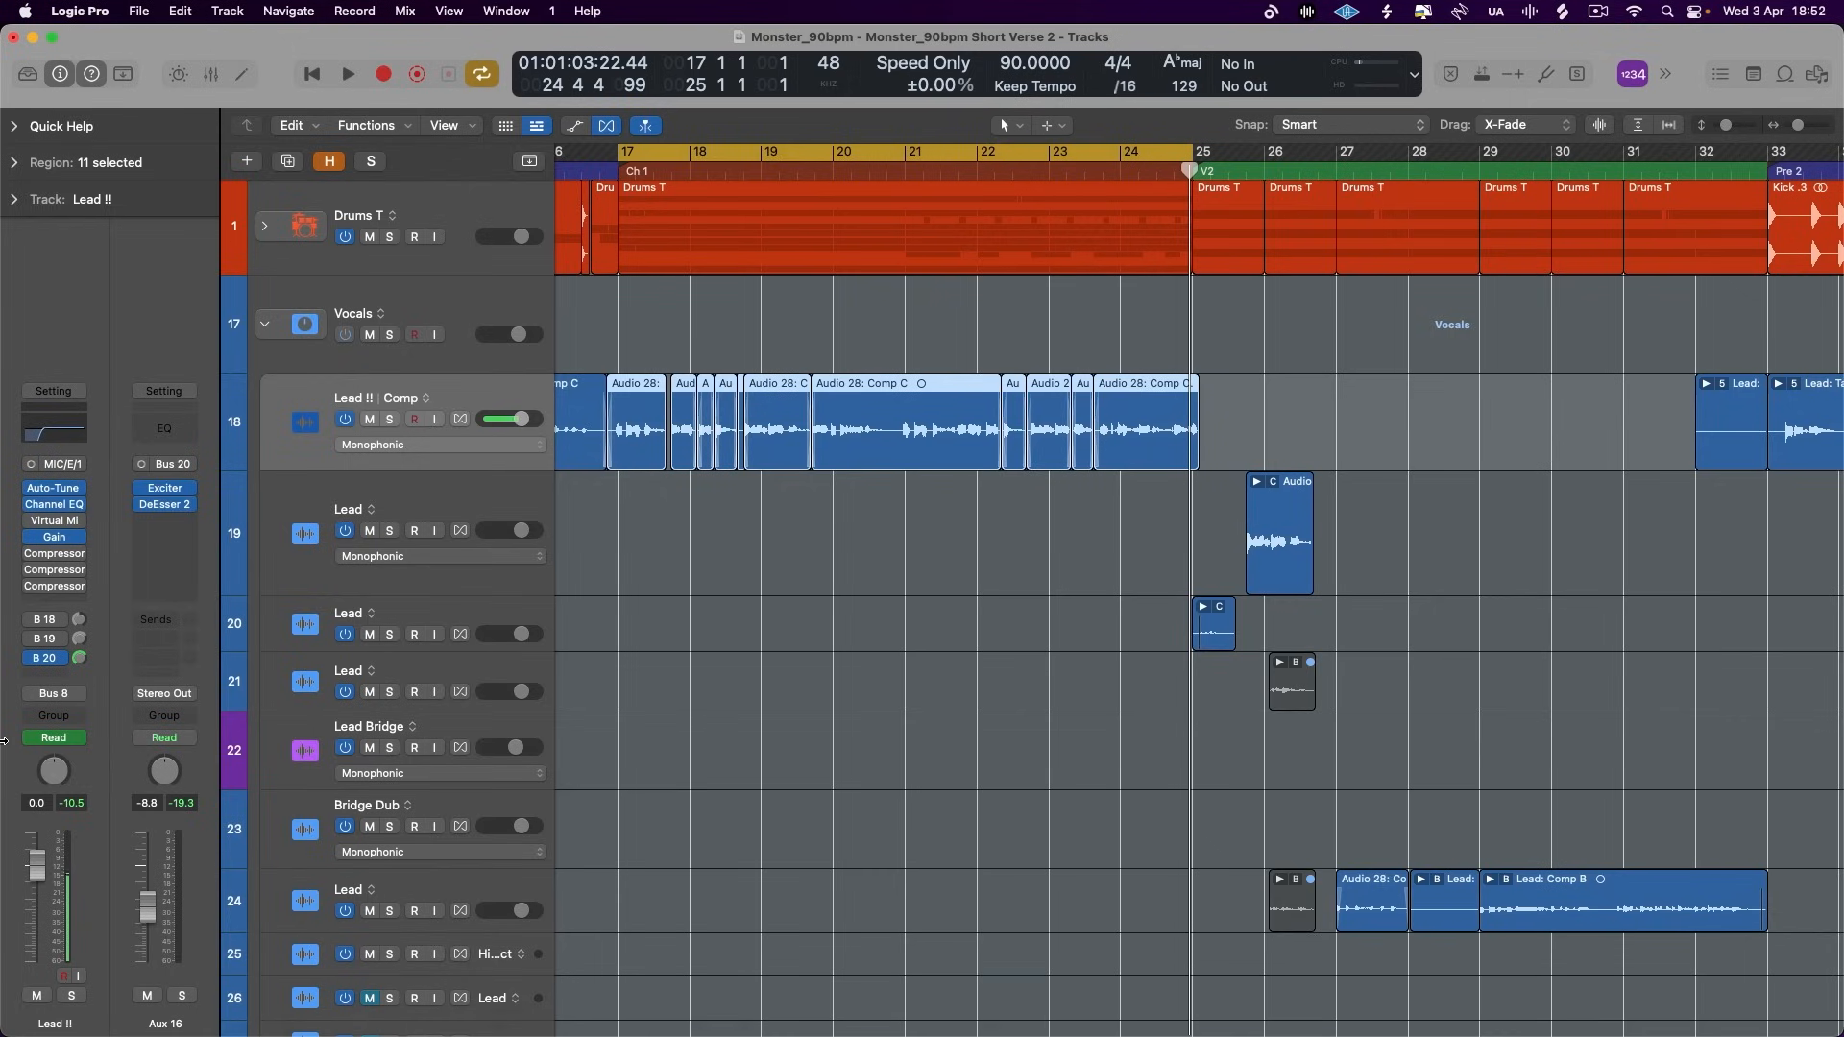
- Load the Vocal Edge preset in the Aux 16 Exciter, set Harmonics to +101% and audition it in the chorus
left_click(165, 488)
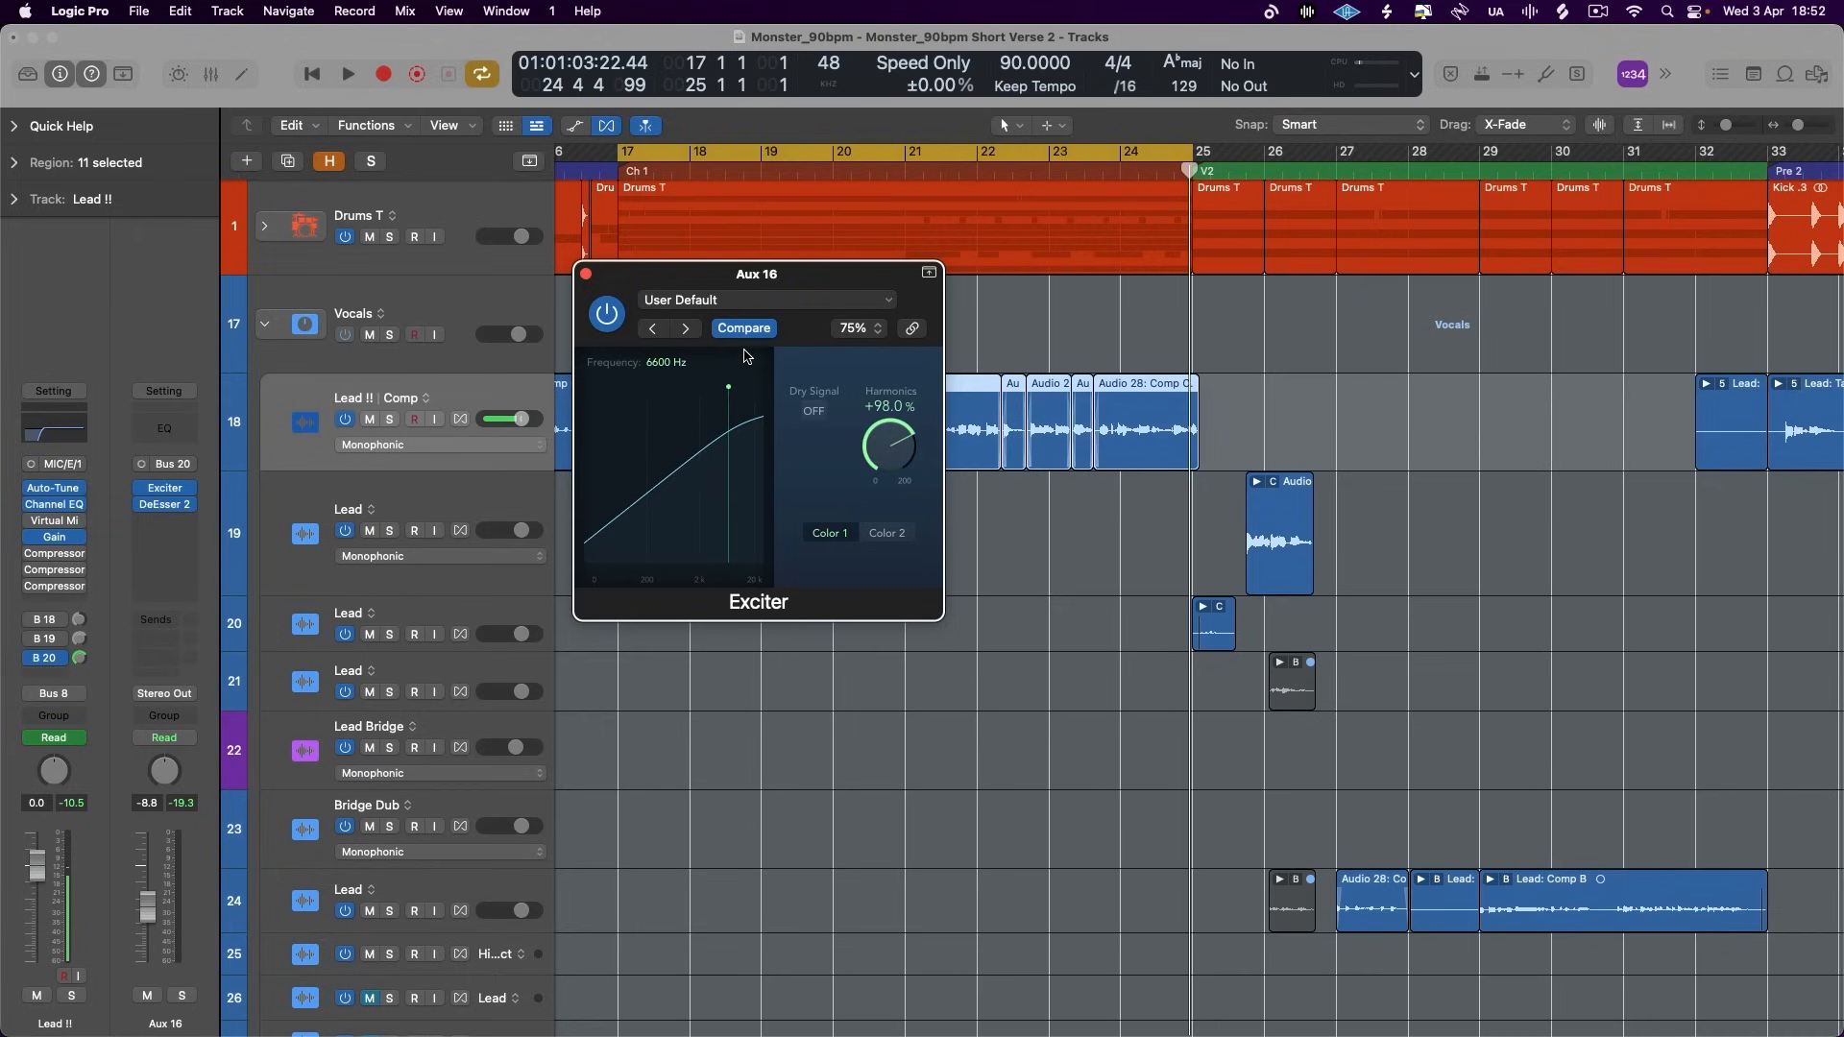
left_click(774, 301)
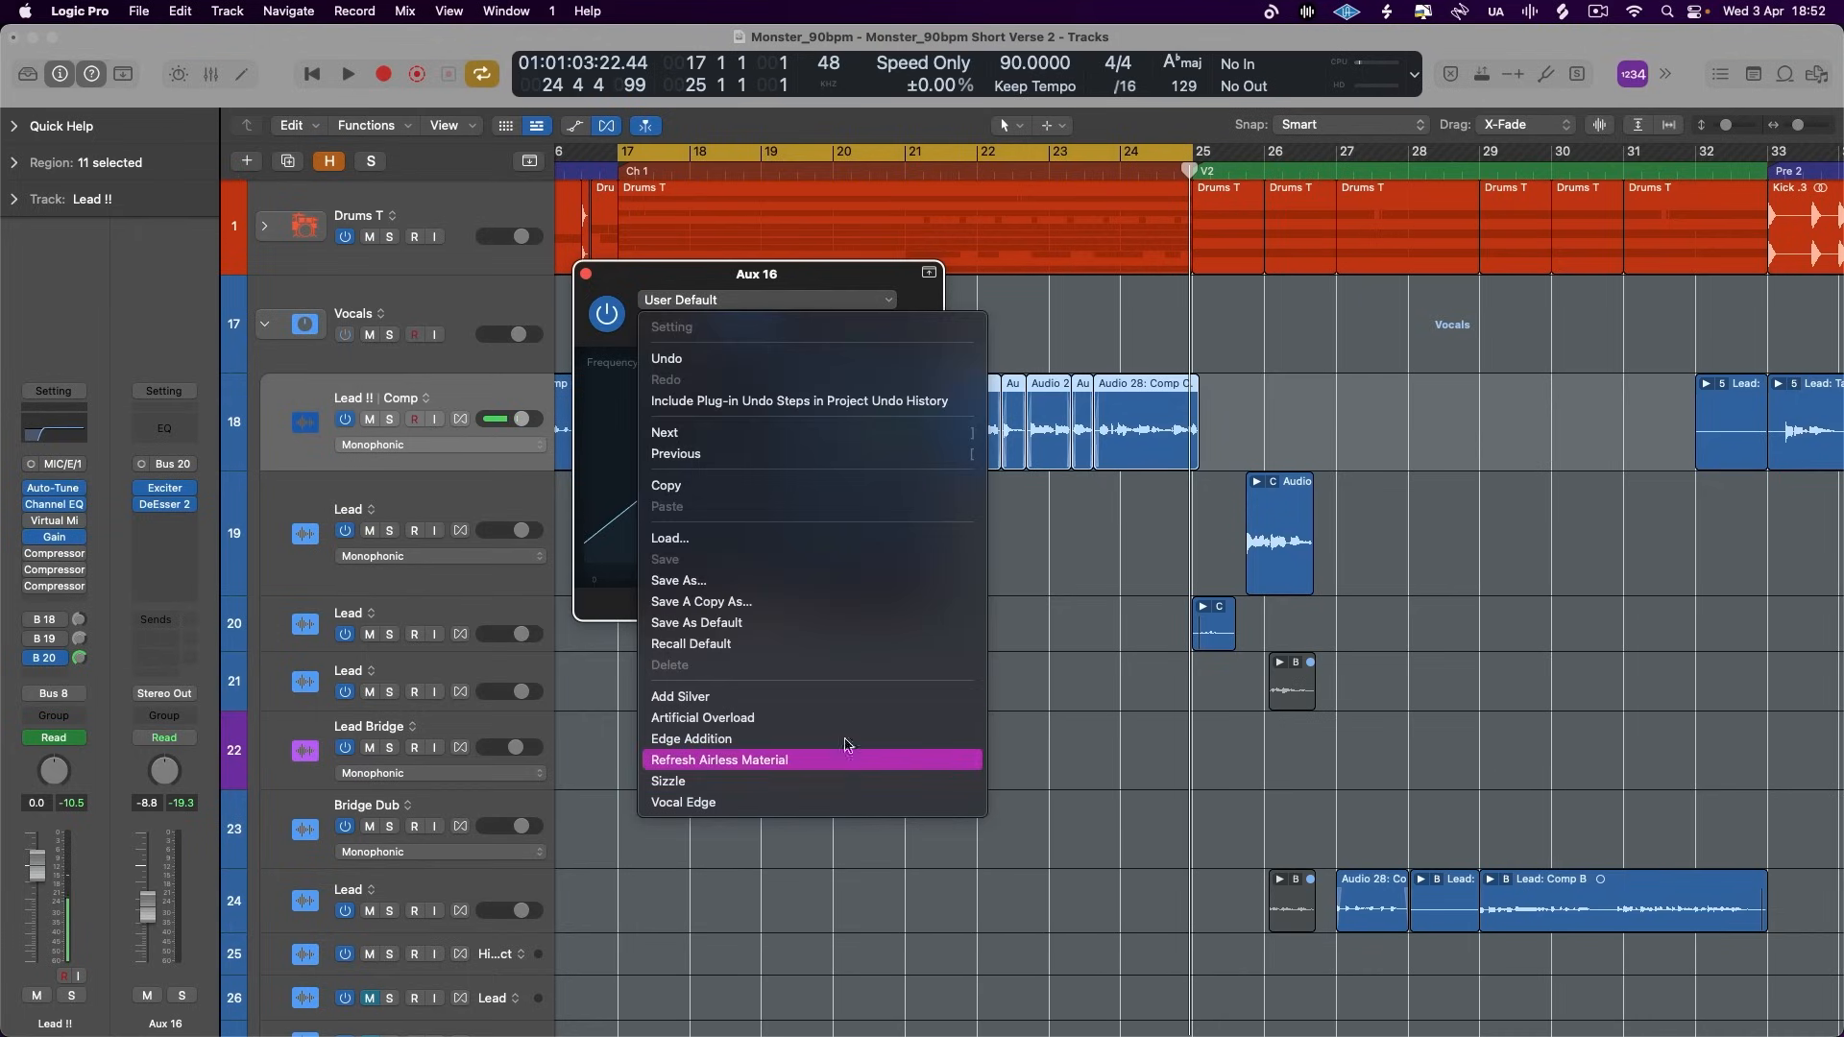
left_click(821, 801)
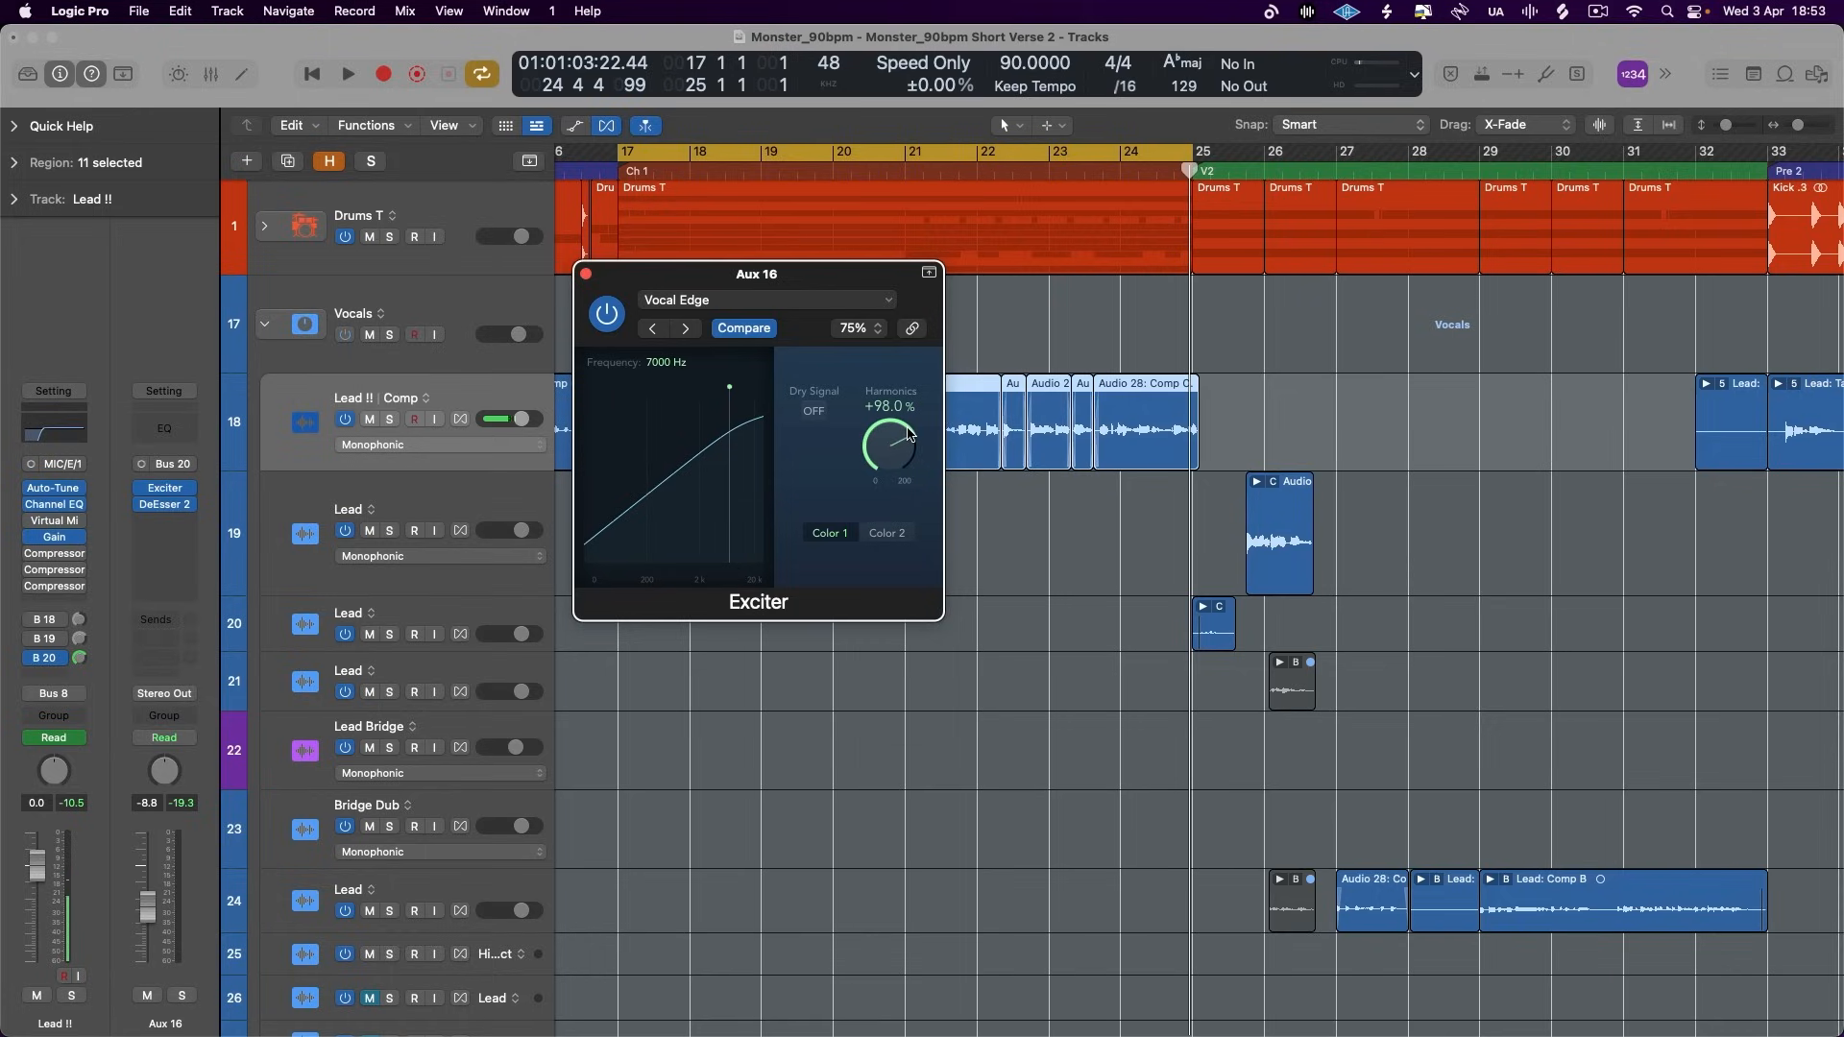
key("space")
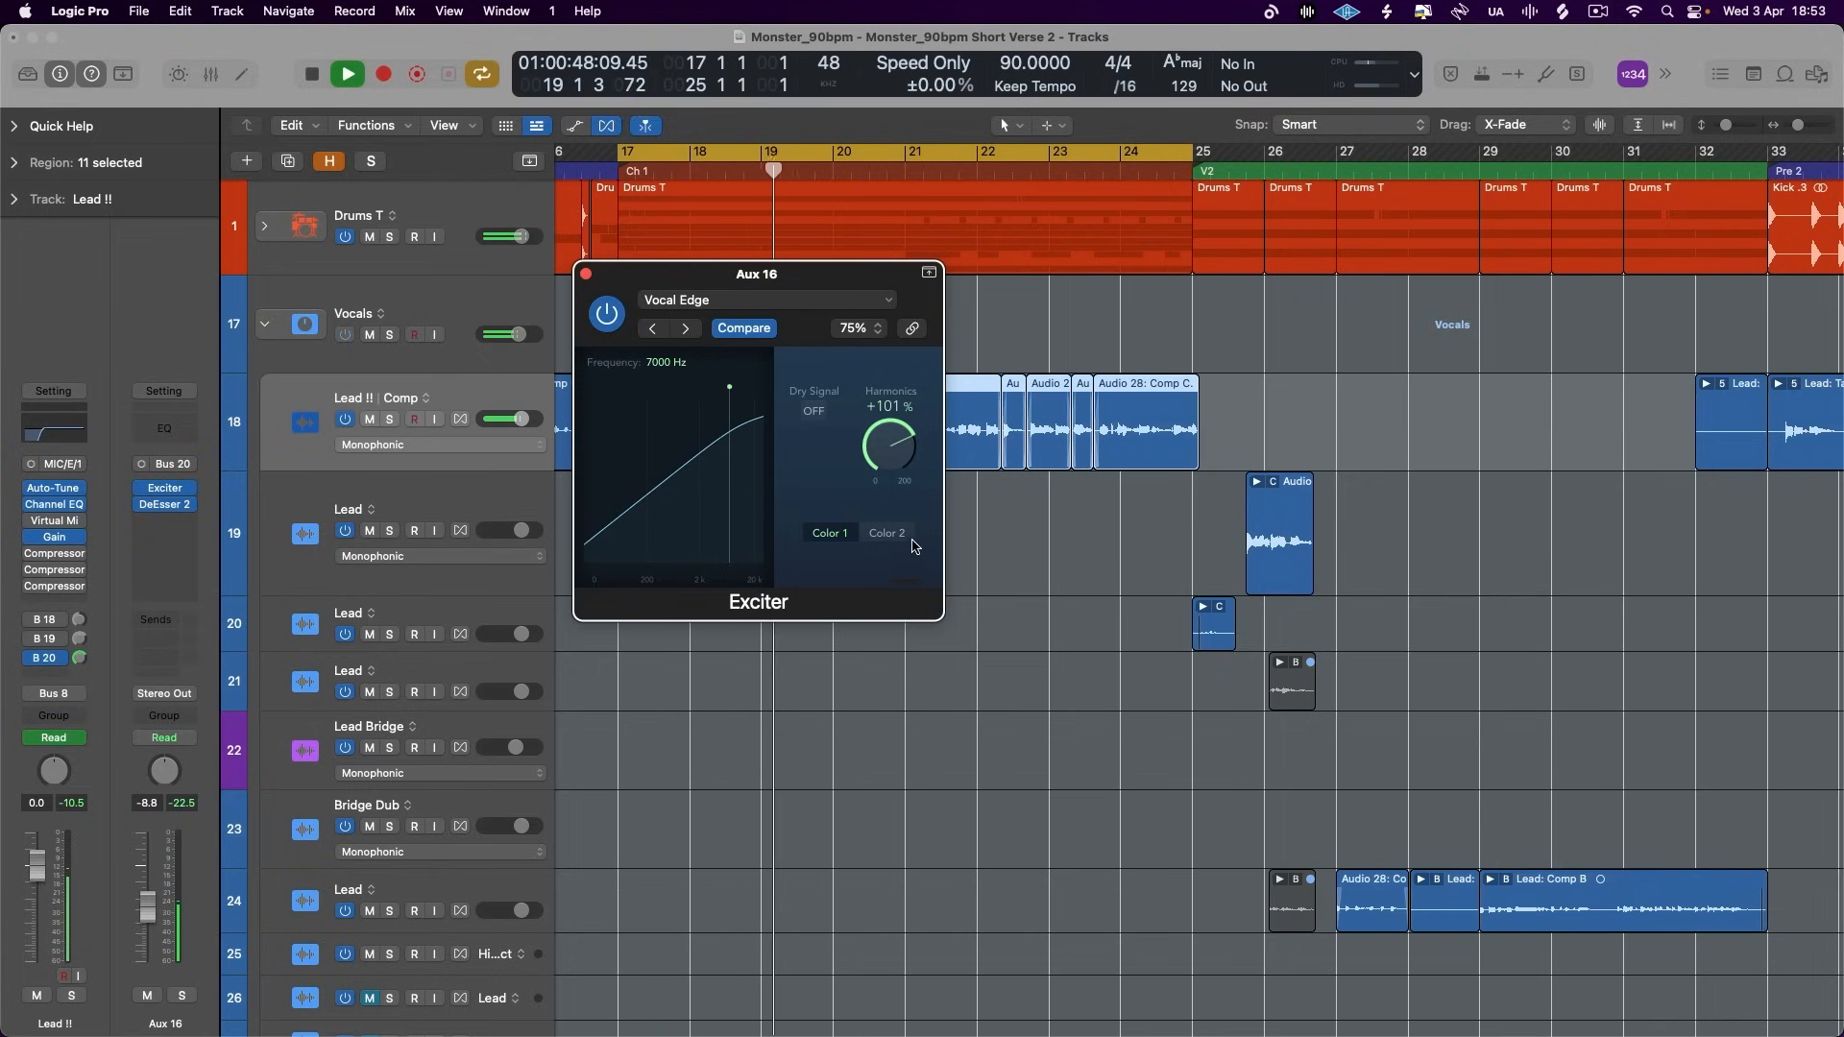
key("space")
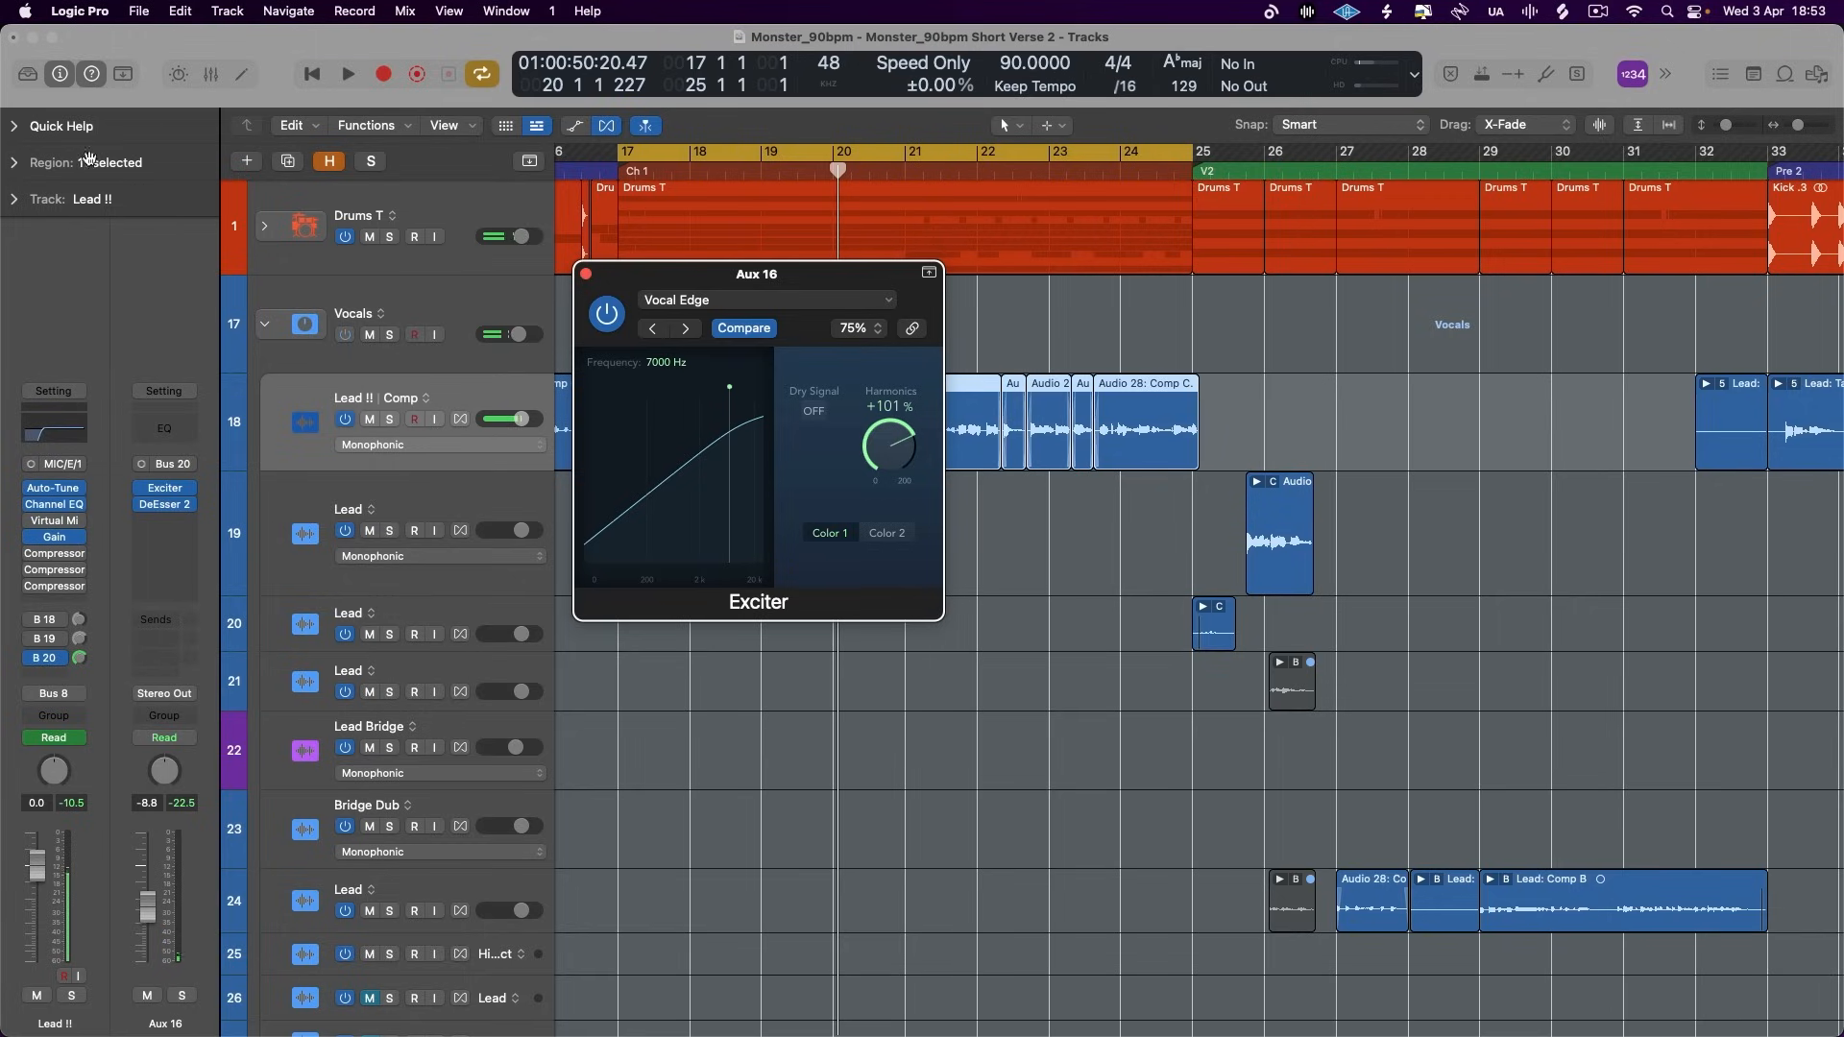
- Expand Quick Help in the inspector and close the Exciter window
left_click(17, 163)
left_click(17, 163)
left_click(15, 126)
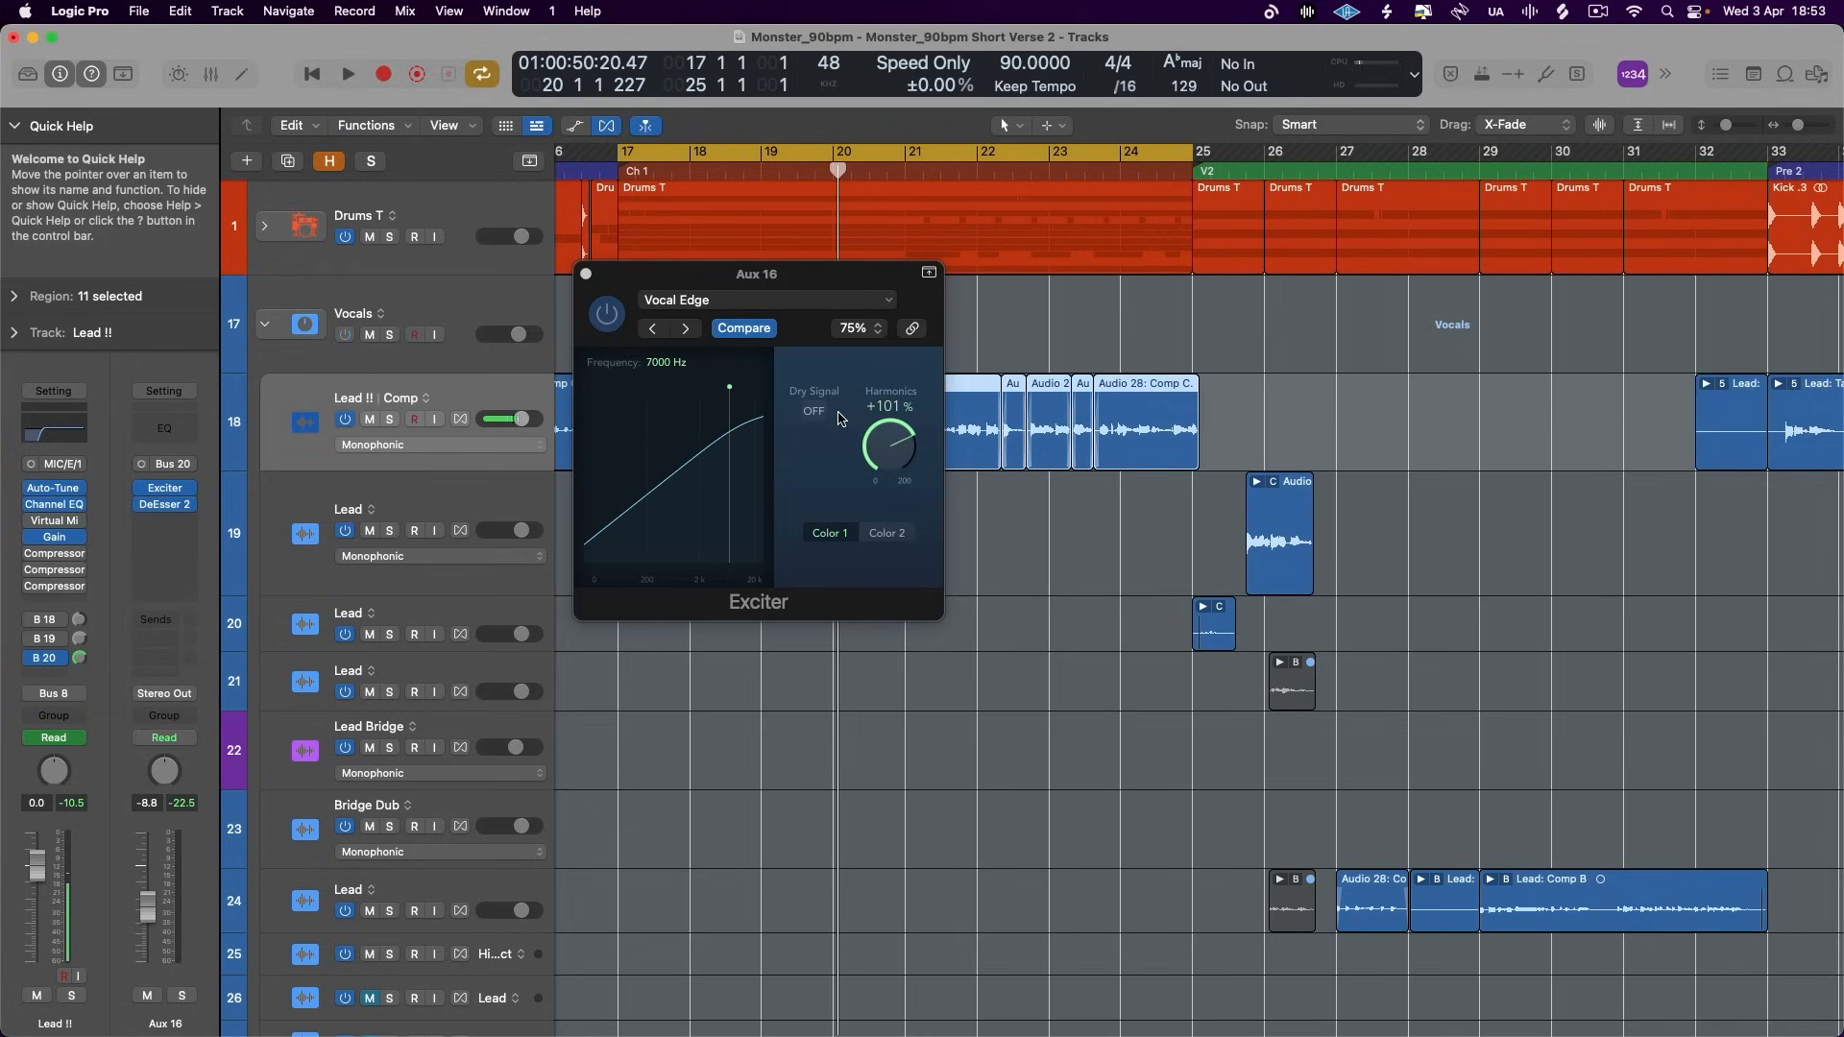
left_click(587, 275)
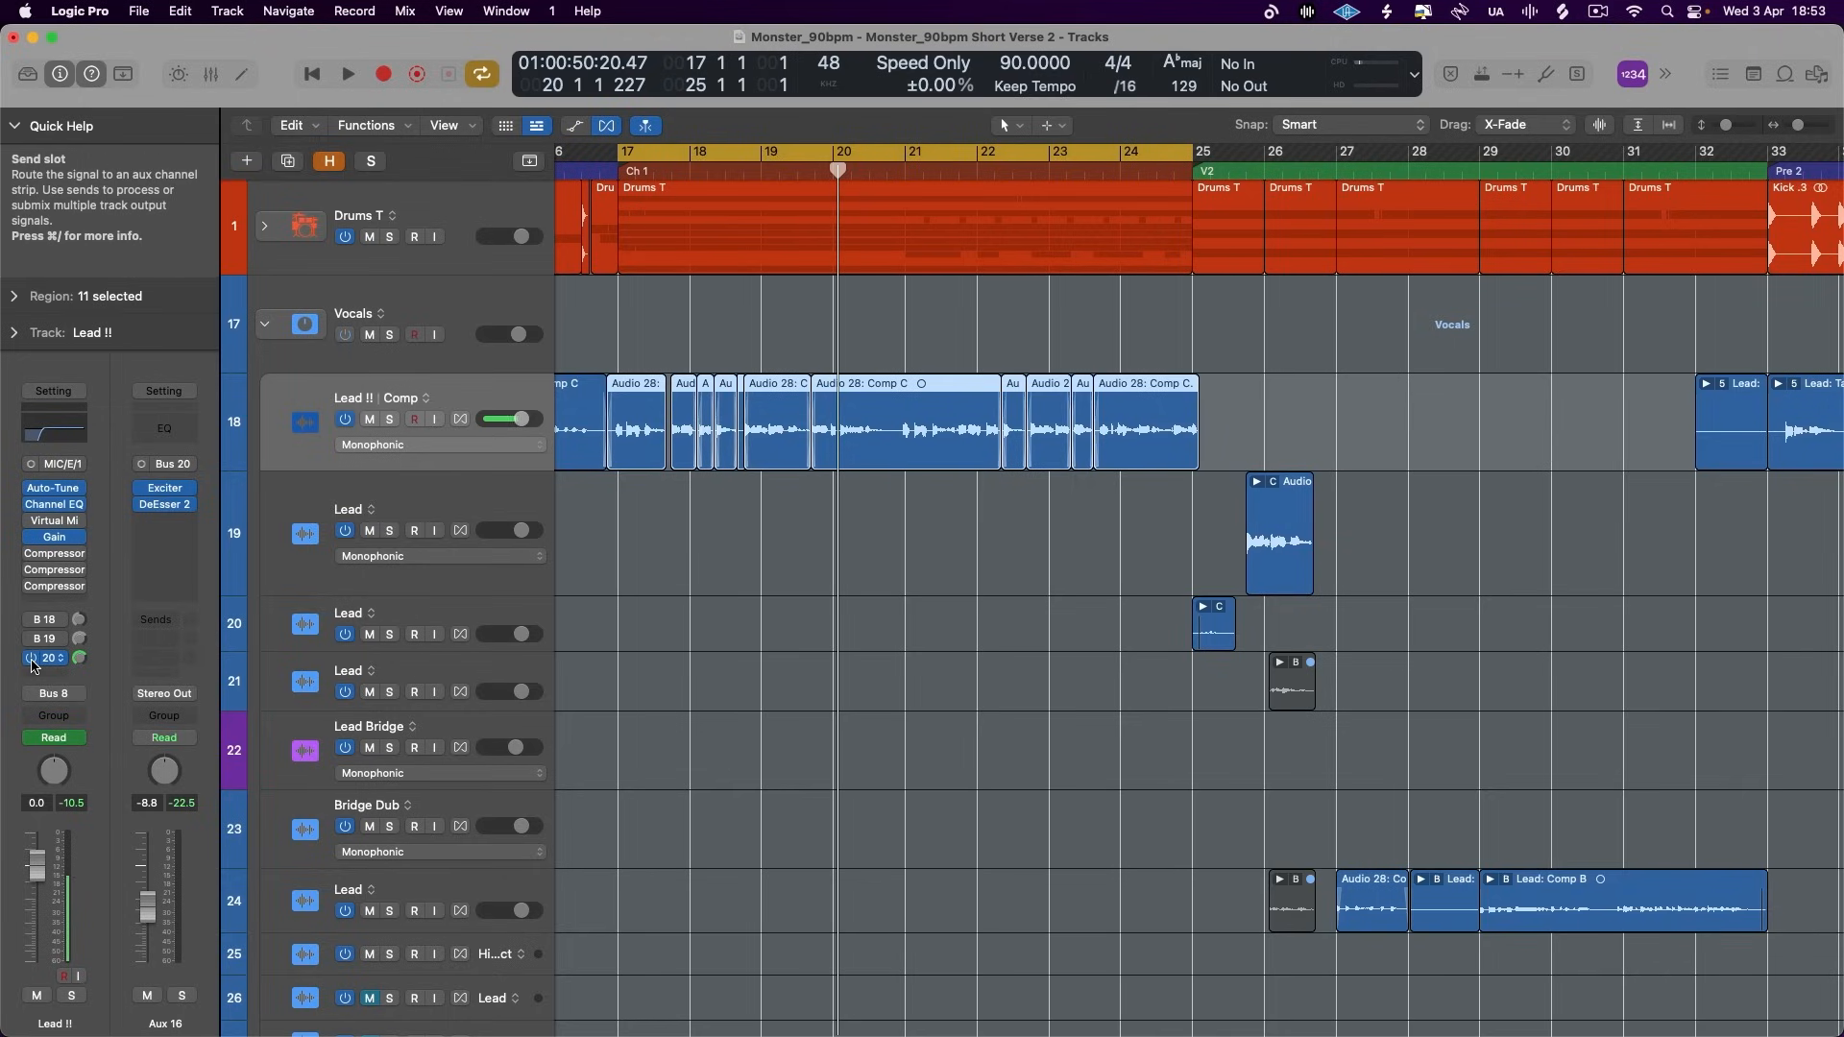
- Compare the chorus with the Lead !! Bus 20 send off and on, raising the Aux 16 fader to -2.7 dB
key("space")
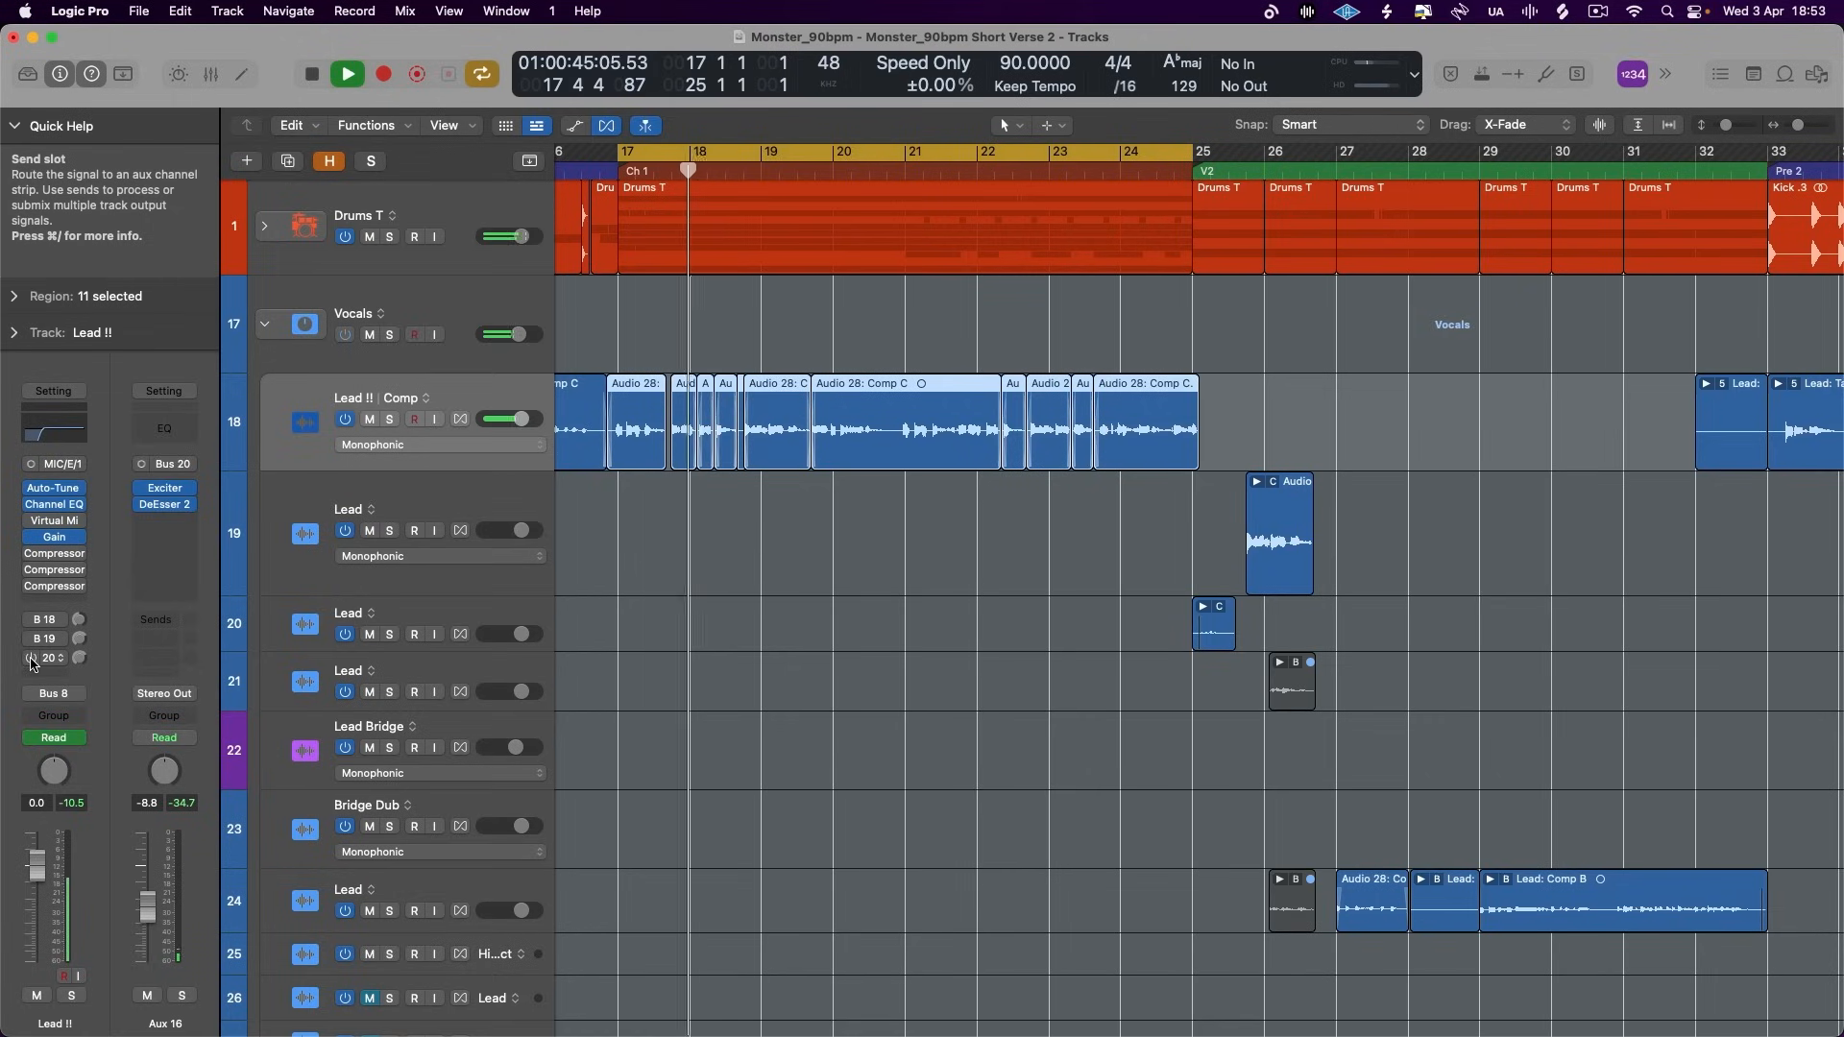
left_click(32, 659)
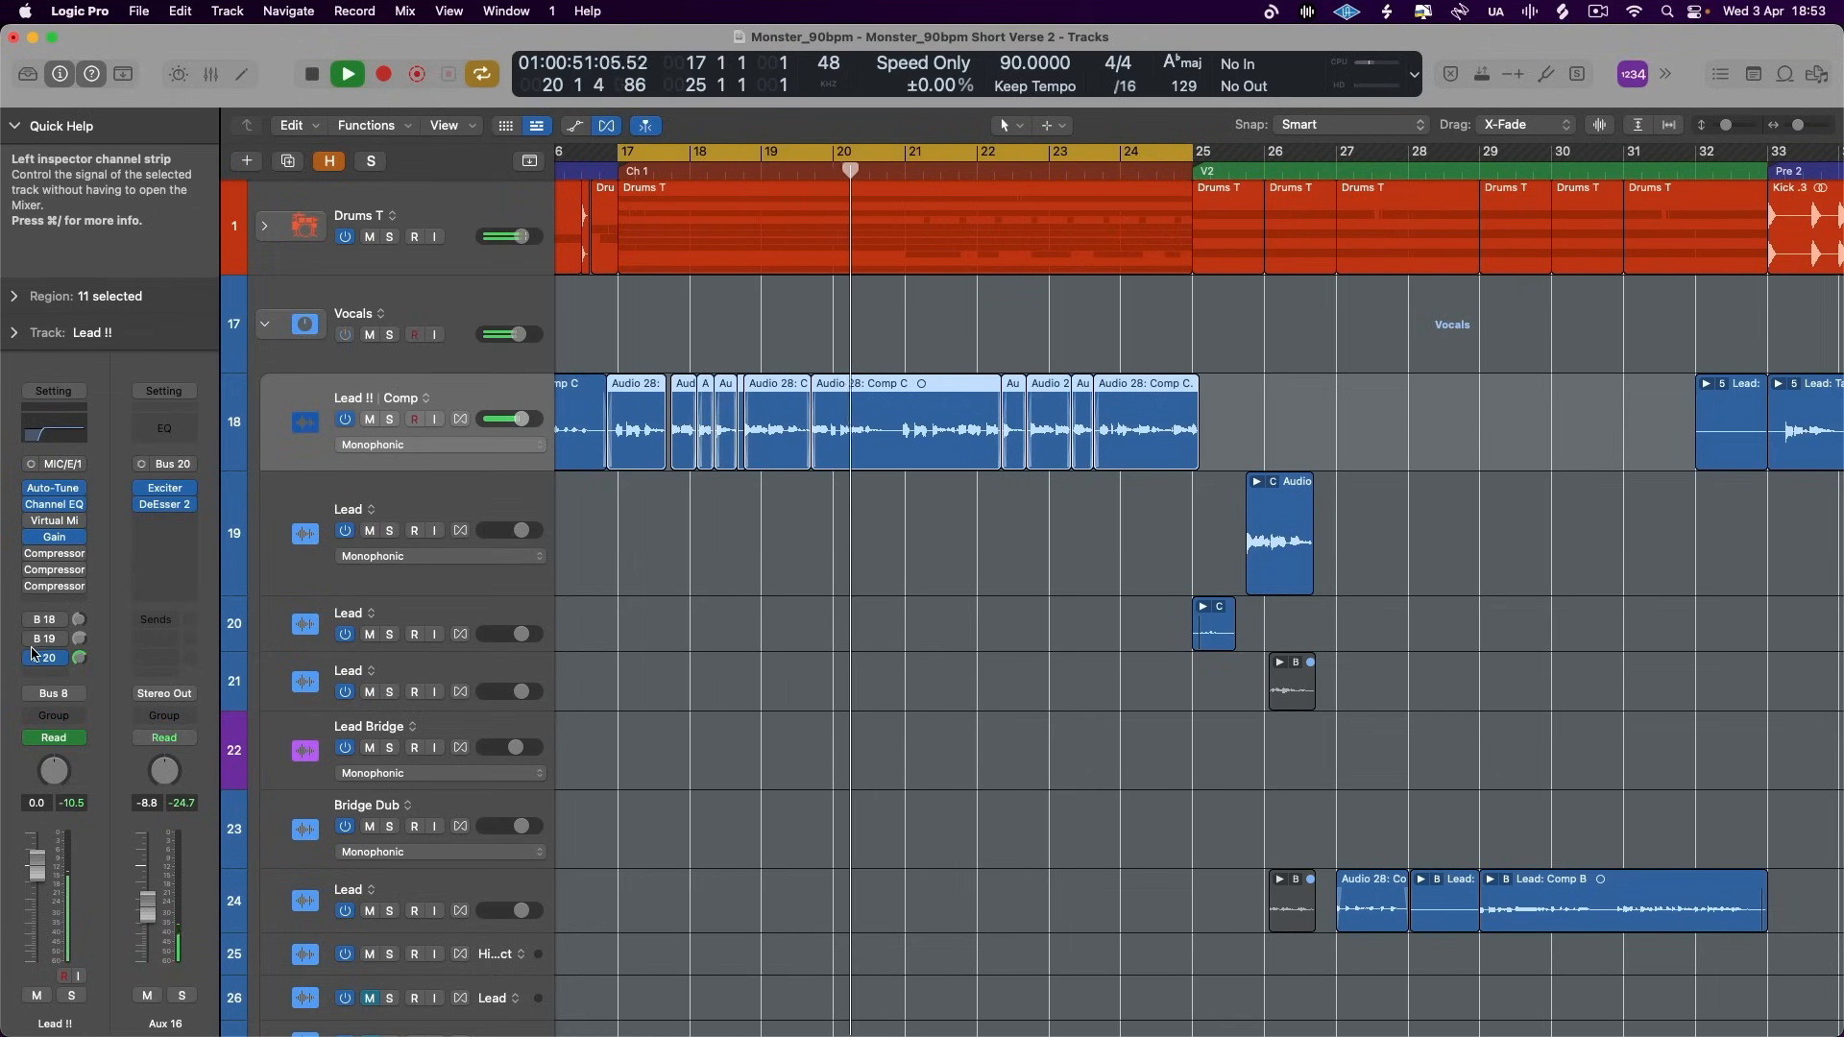
left_click_drag(146, 898, 146, 874)
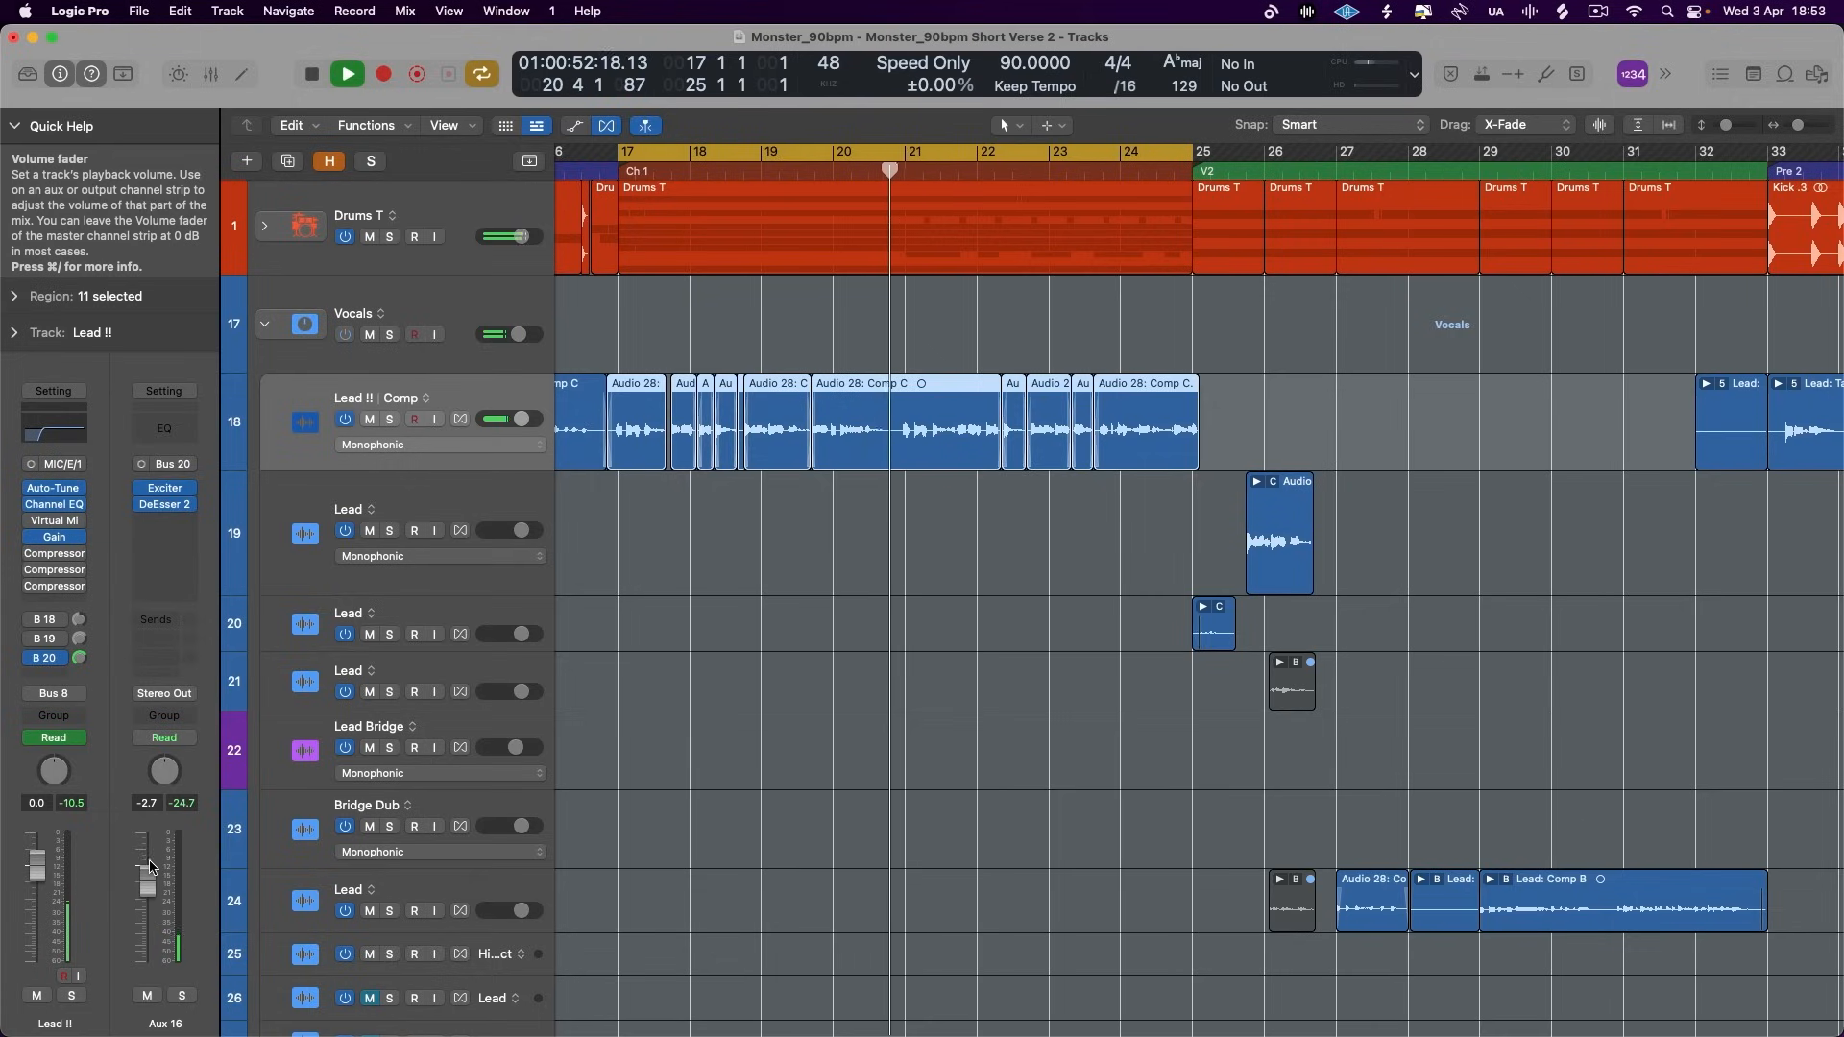
left_click(33, 658)
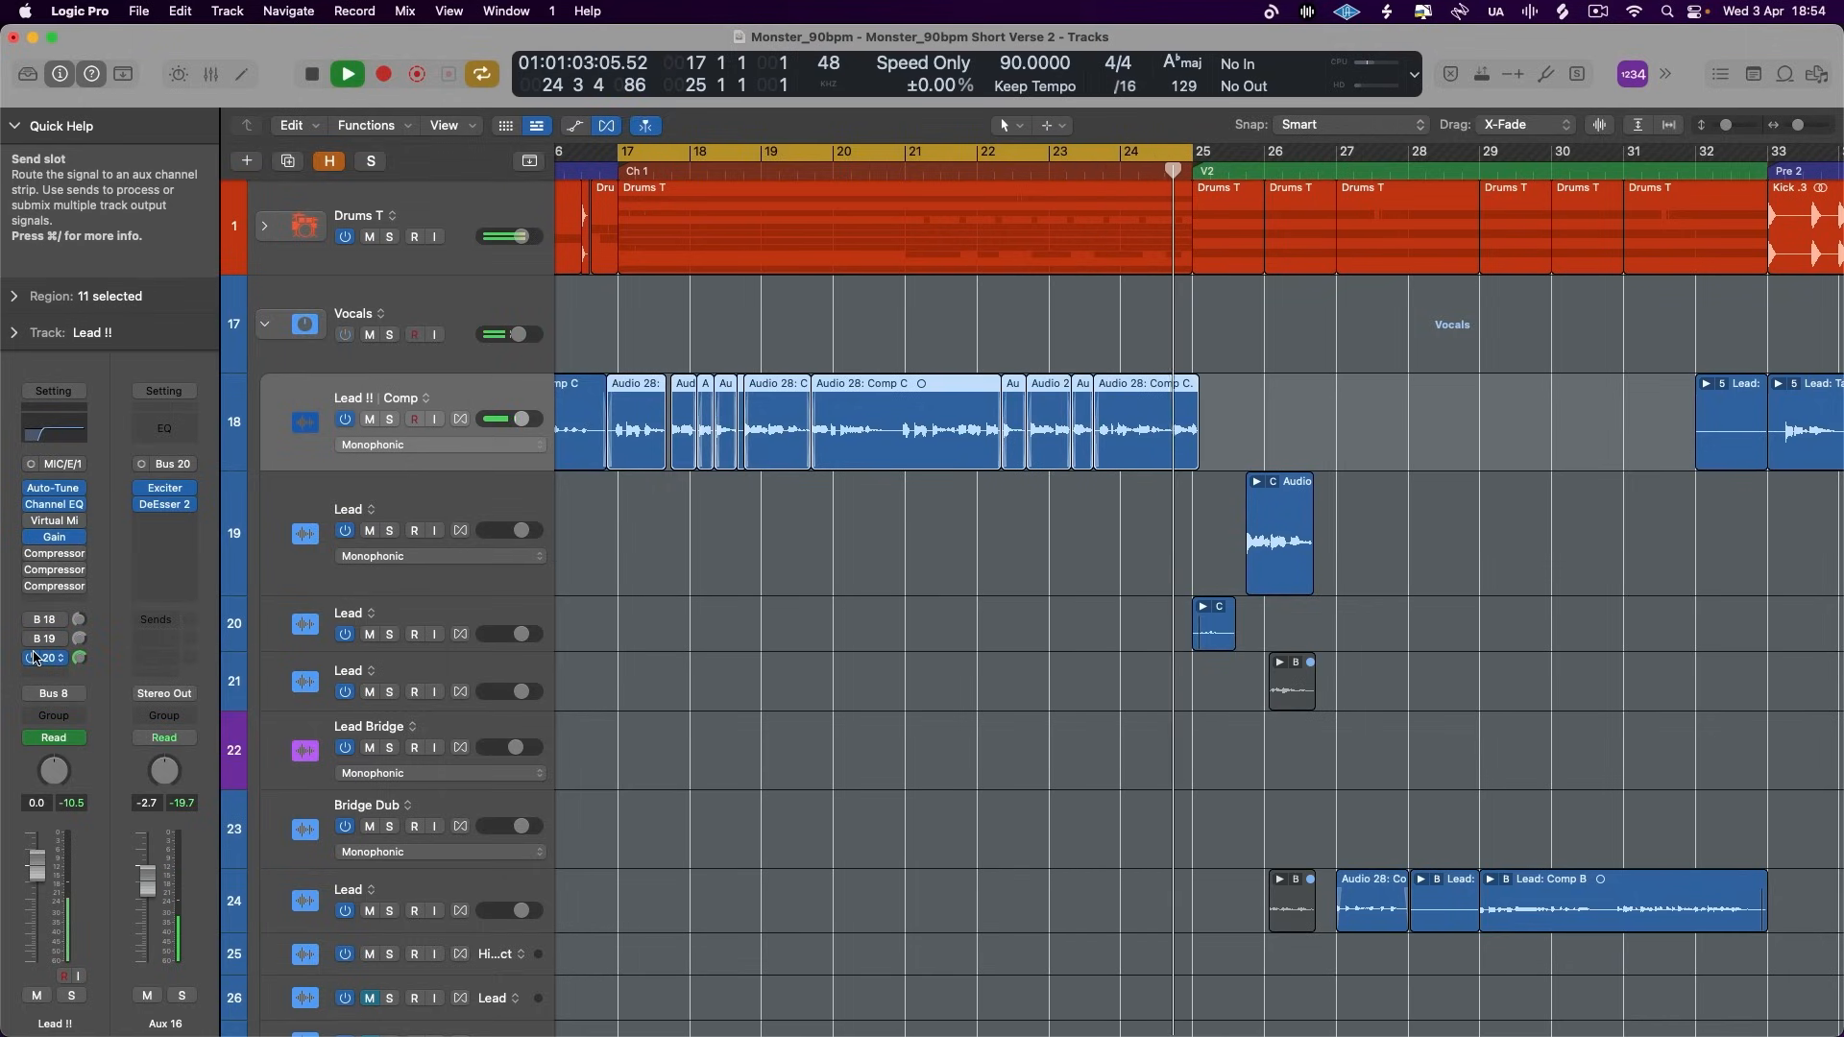
key("space")
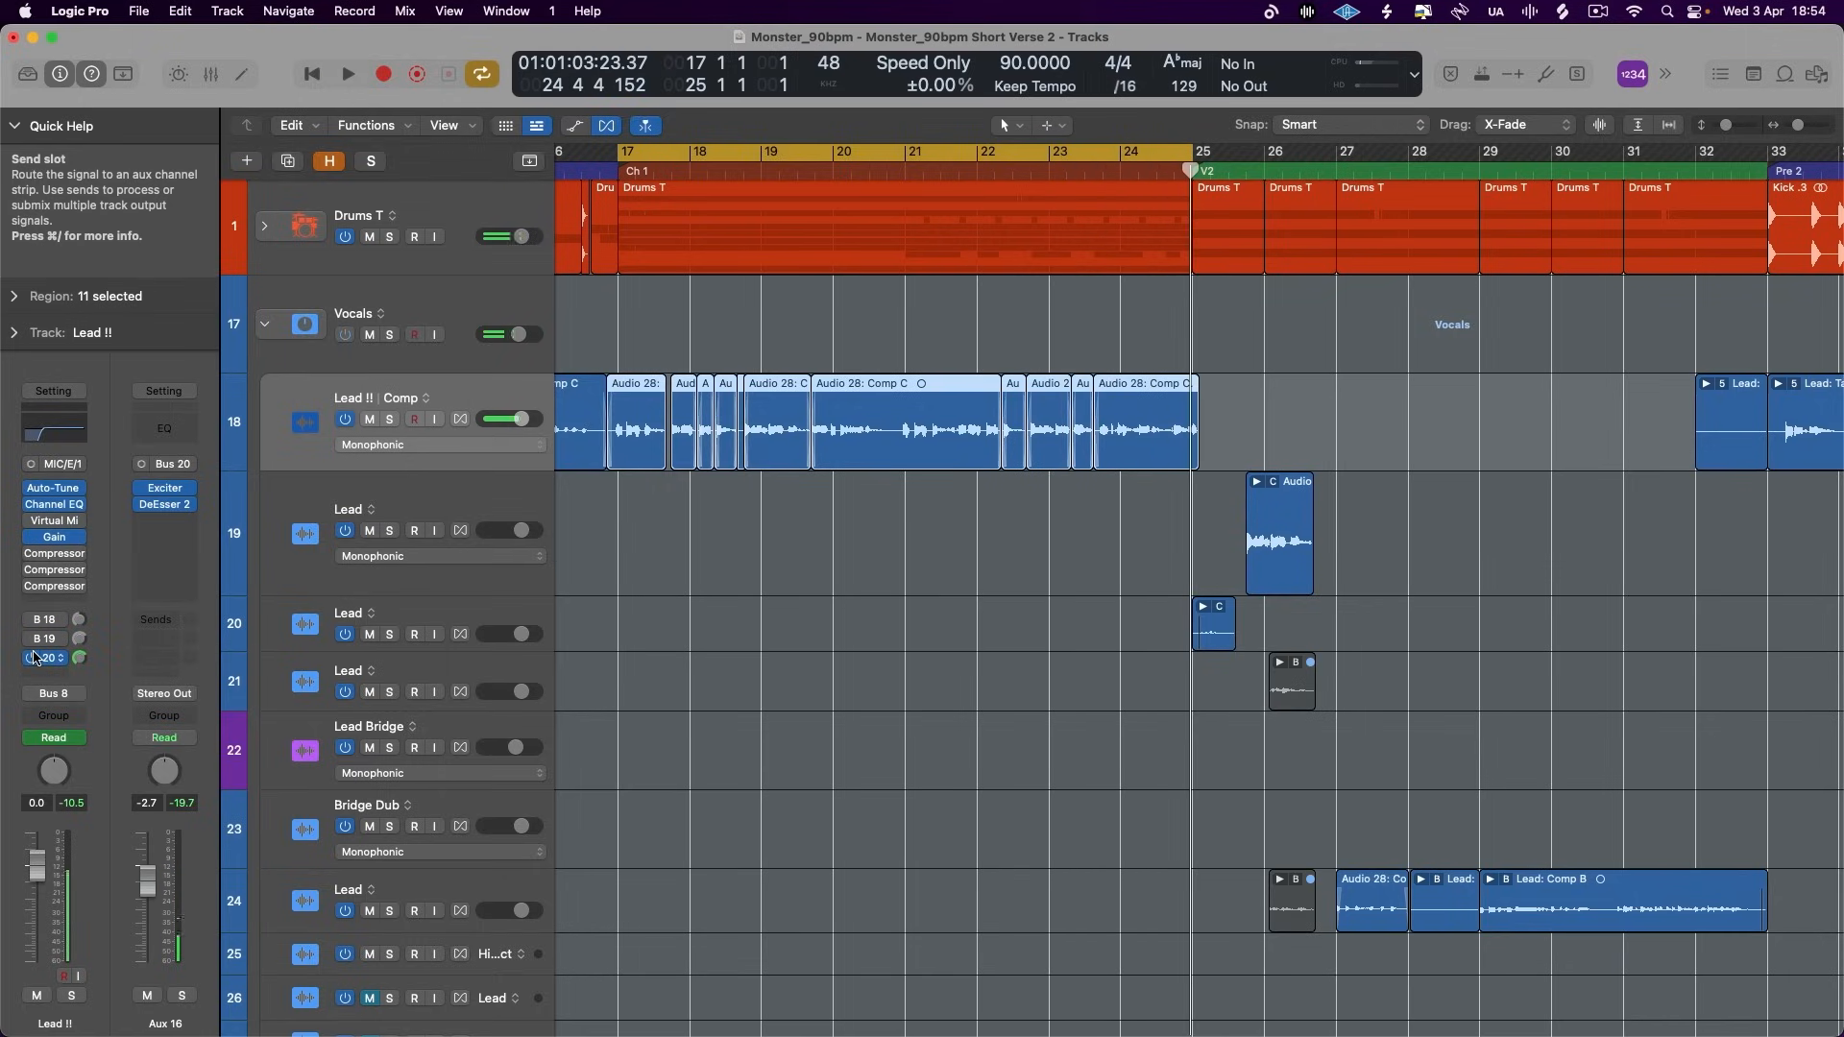
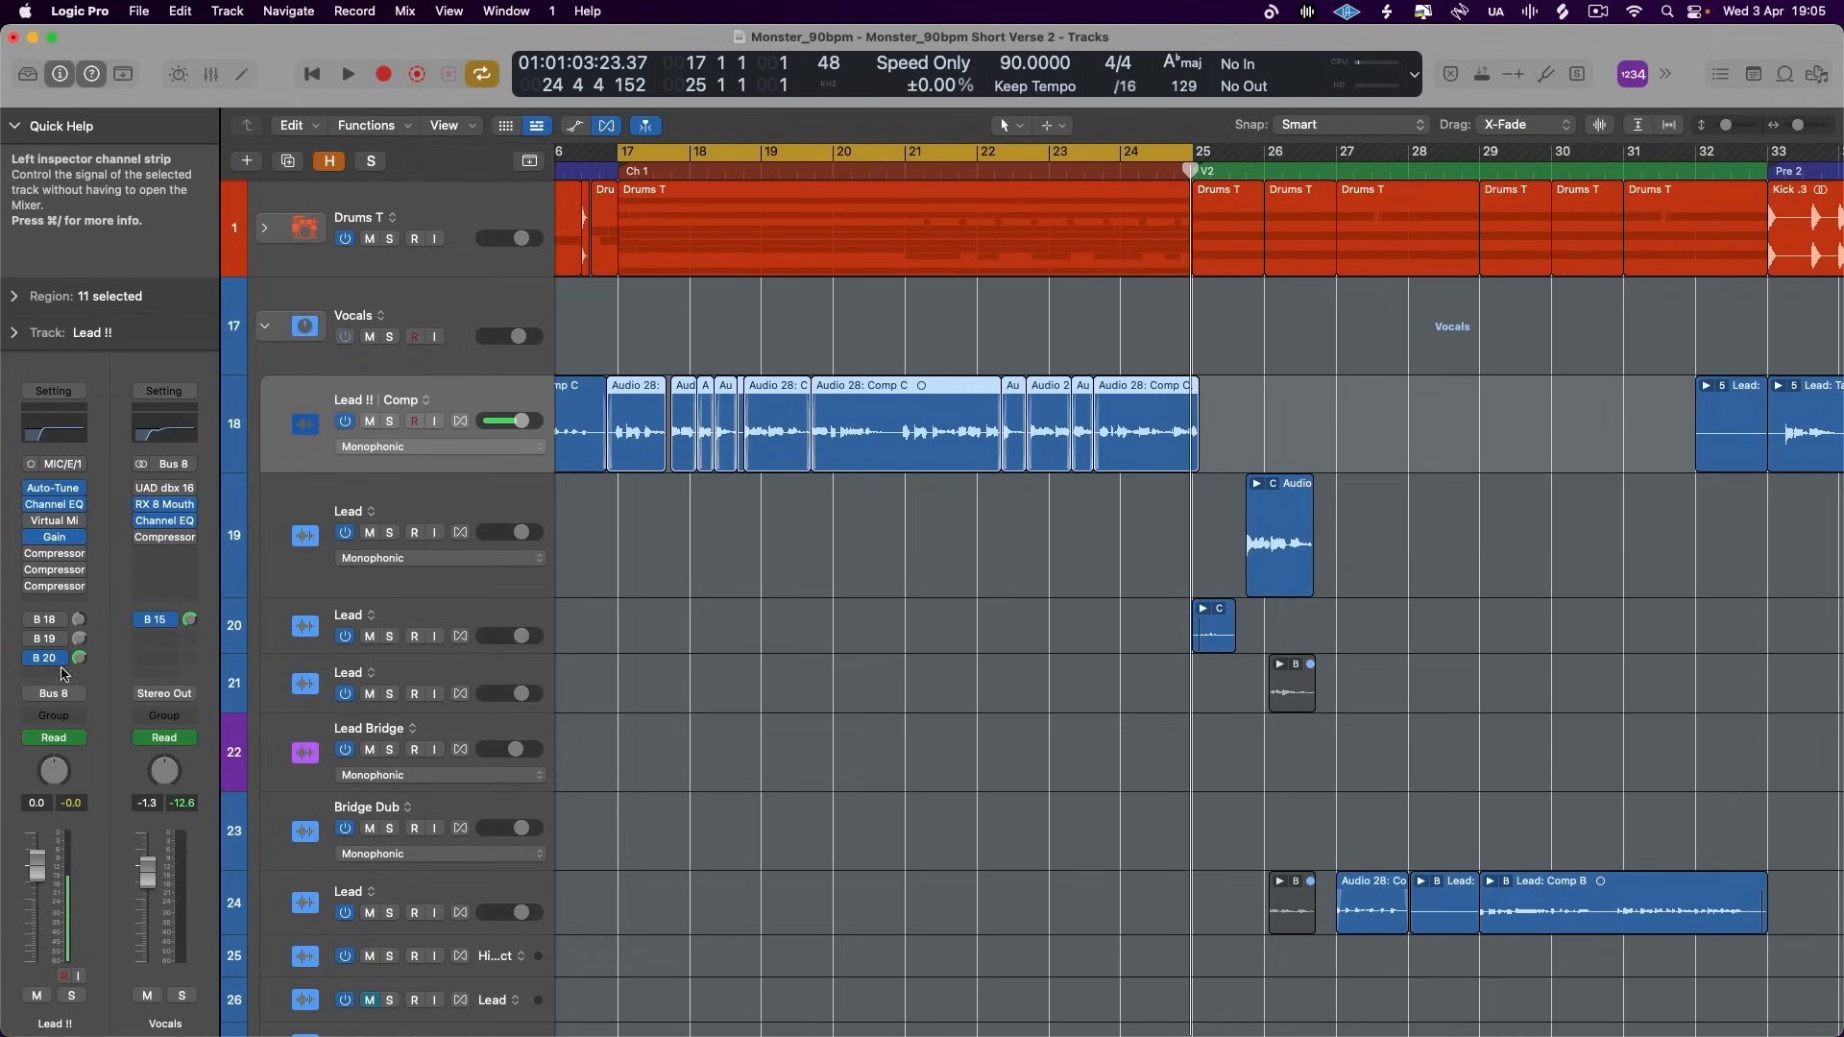
- Add Bus 21 and Bus 22 sends to the Lead !! track and name their auxes Width and Depth
left_click(48, 674)
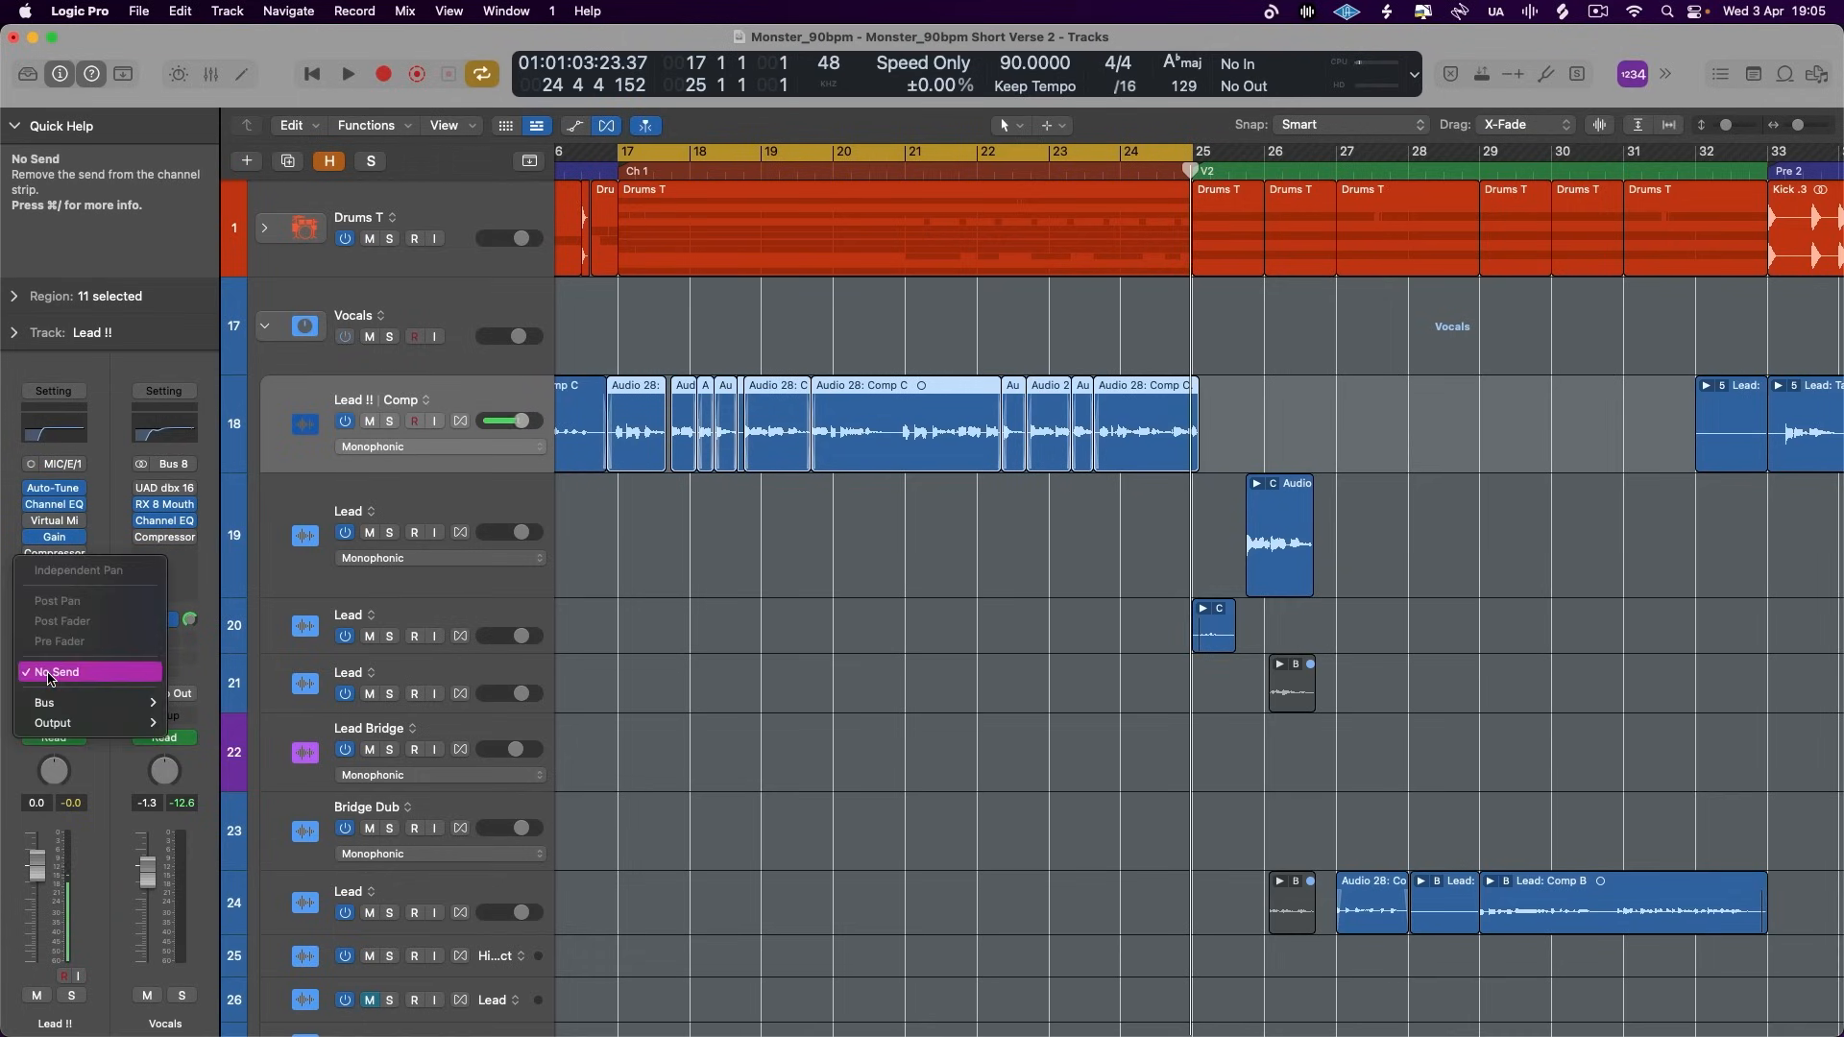
mouse_move(96, 702)
left_click(341, 642)
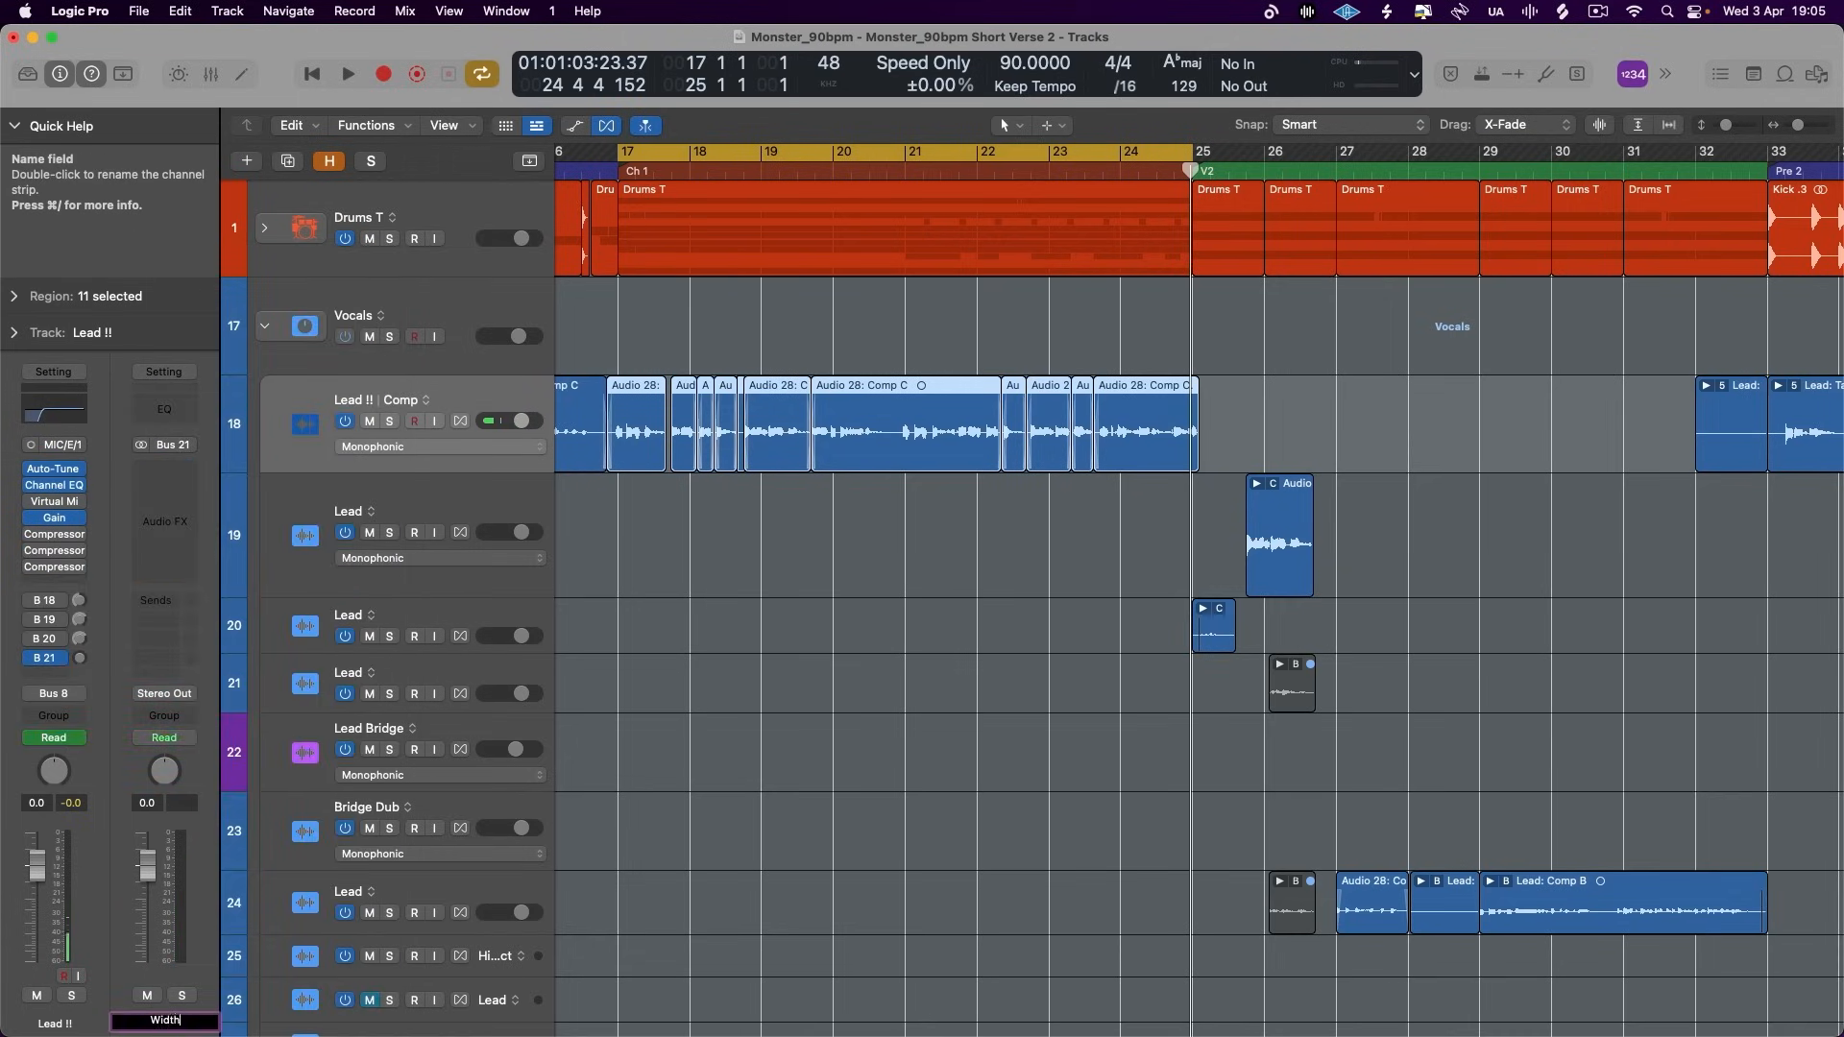
left_click(48, 677)
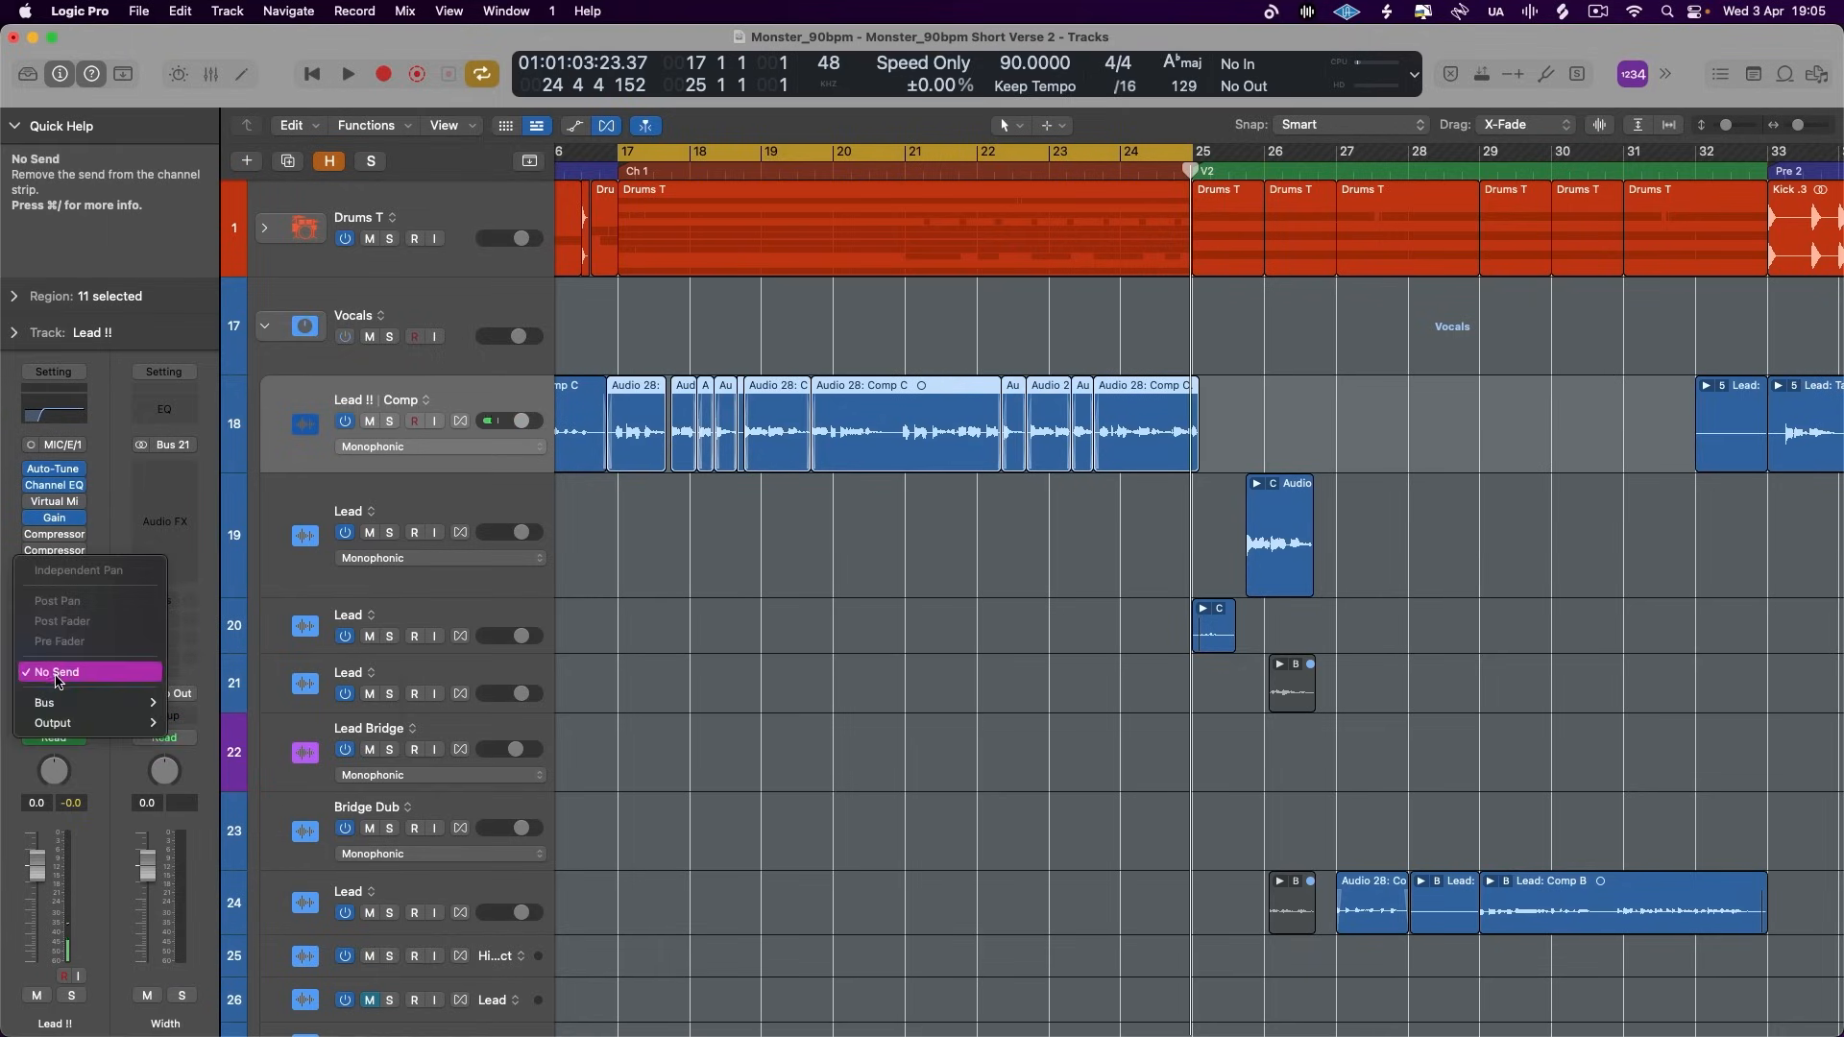
mouse_move(96, 706)
left_click(288, 662)
double_click(166, 1022)
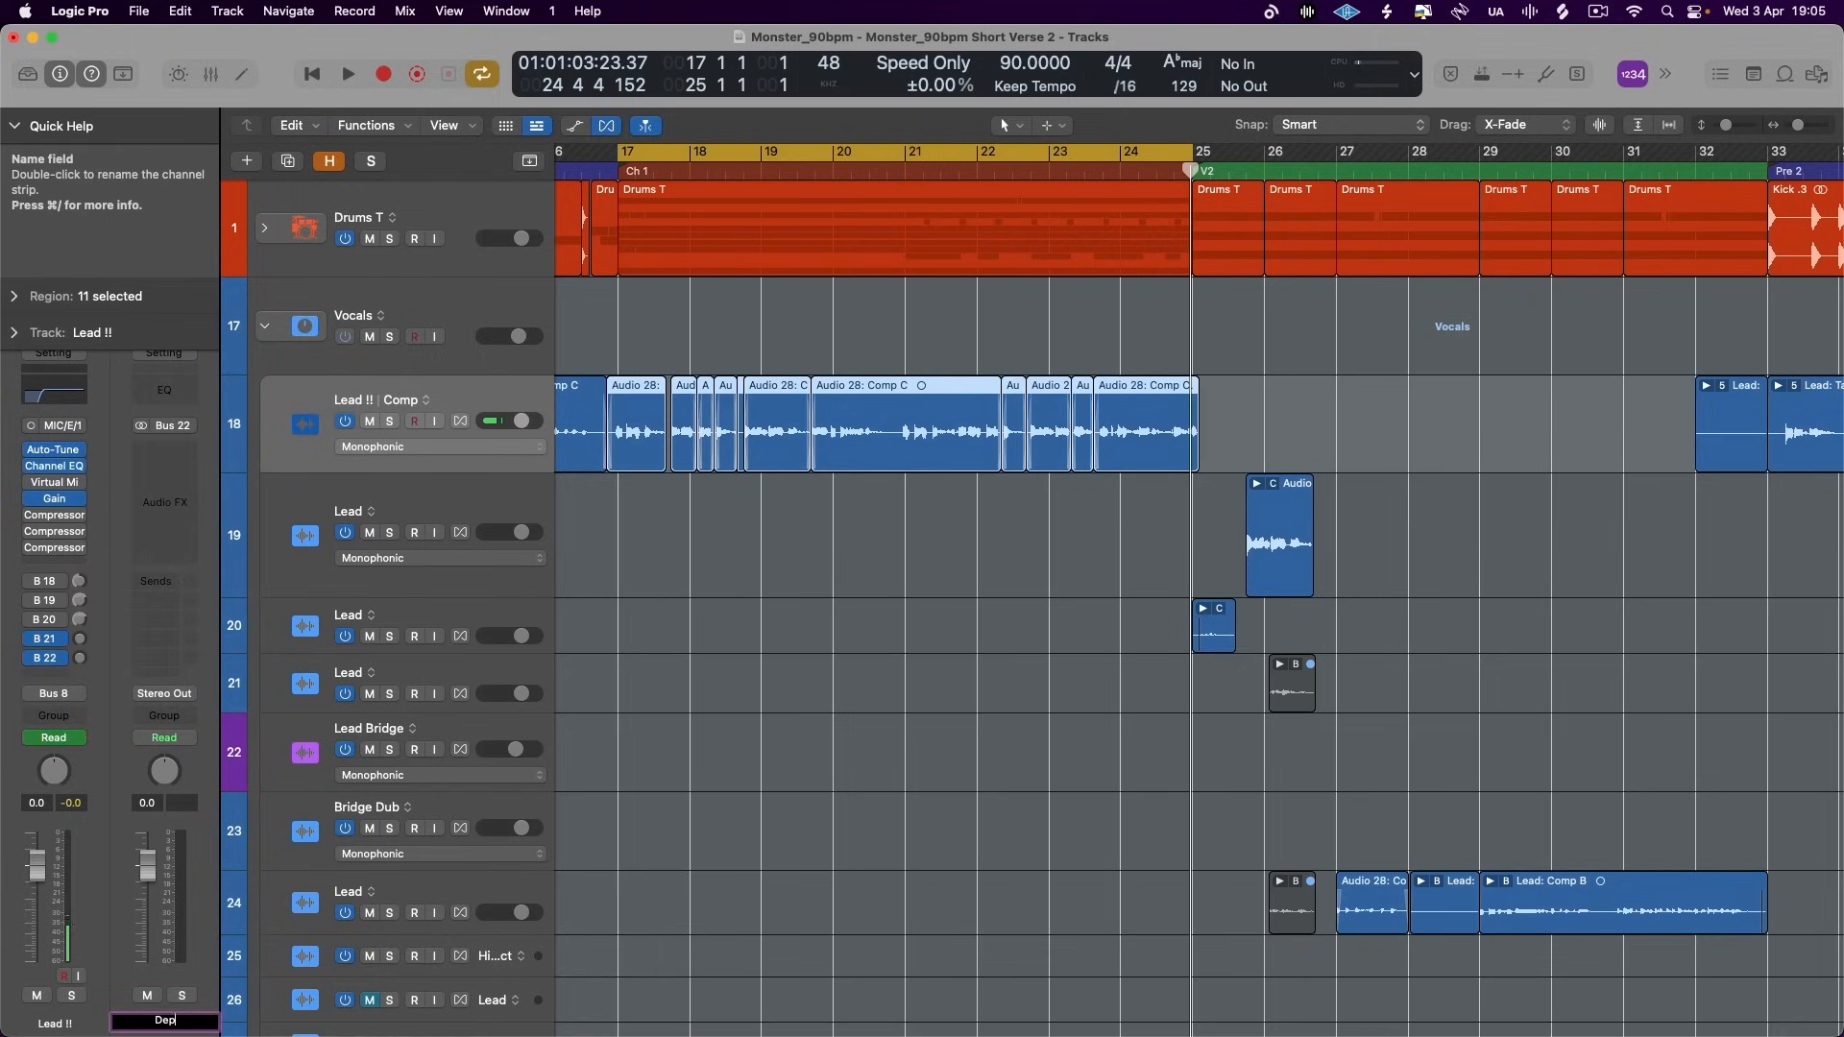
- Add Bus 23 and Bus 24 sends to Lead !! and name their auxes Rythm and Space
left_click(44, 677)
mouse_move(96, 725)
left_click(288, 680)
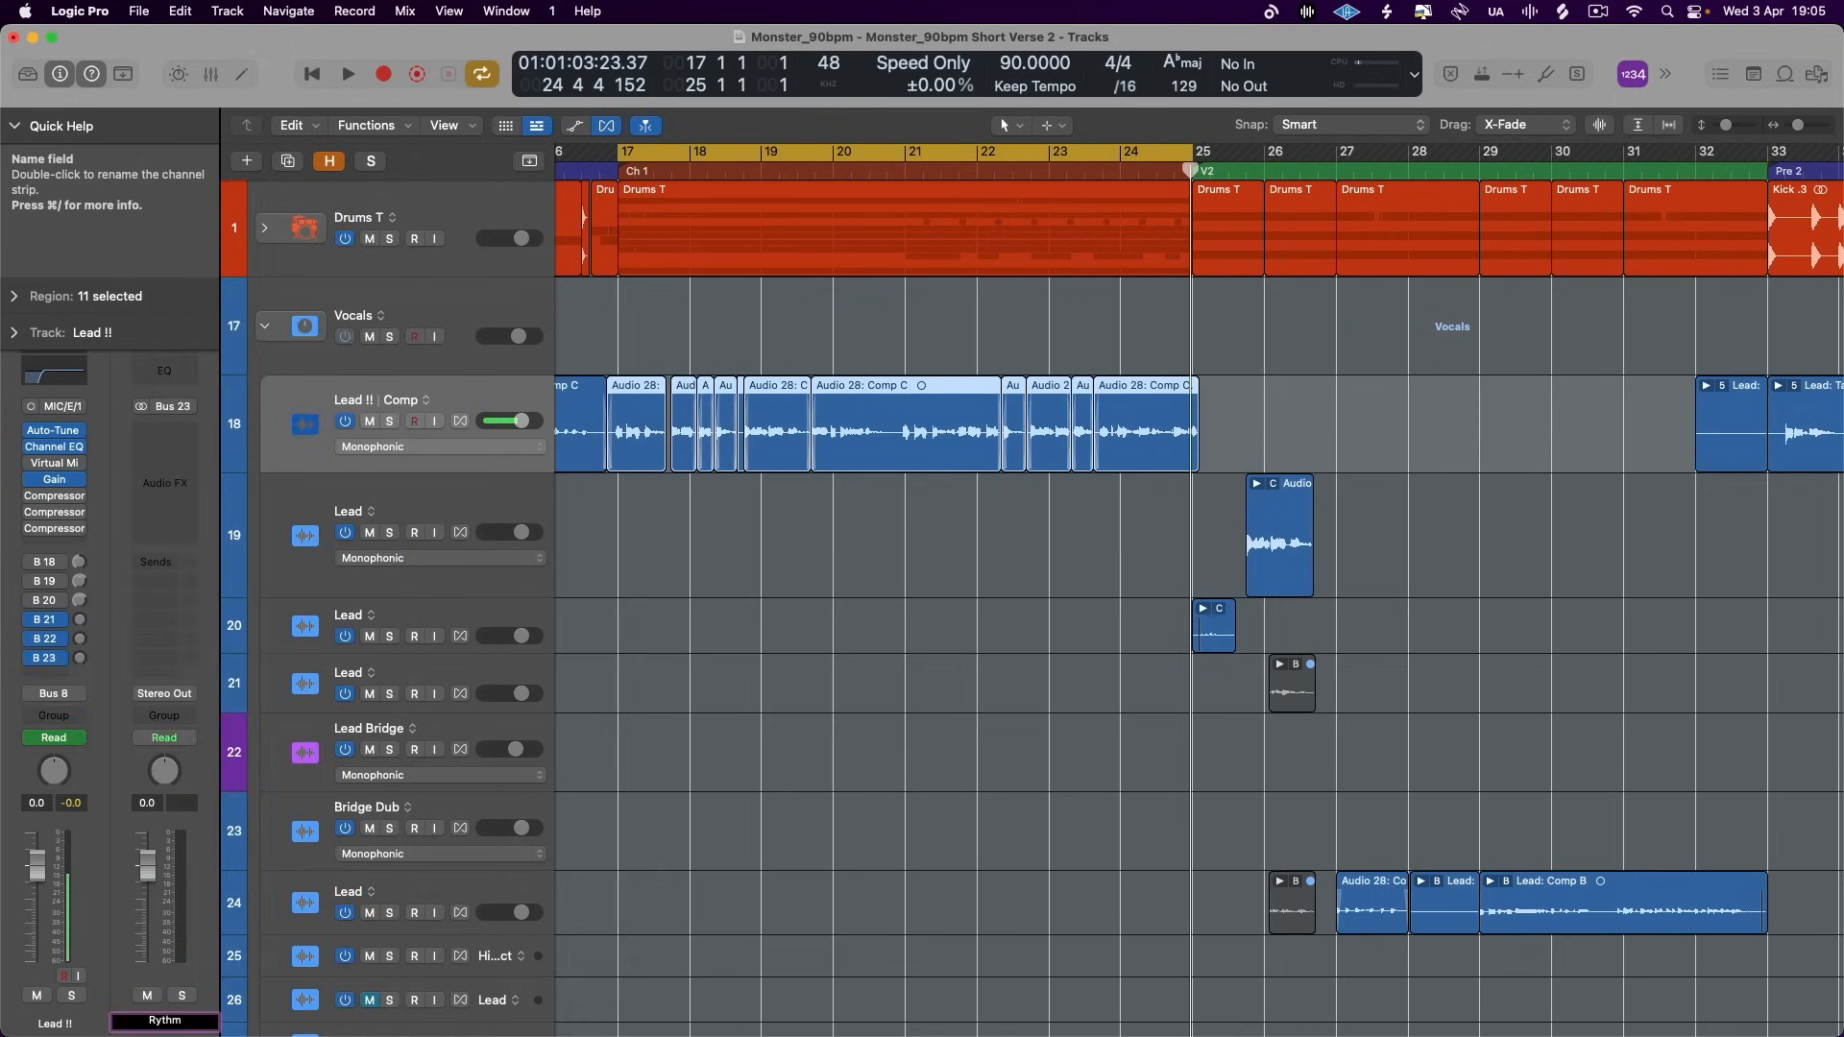
left_click(45, 677)
mouse_move(96, 706)
left_click(288, 697)
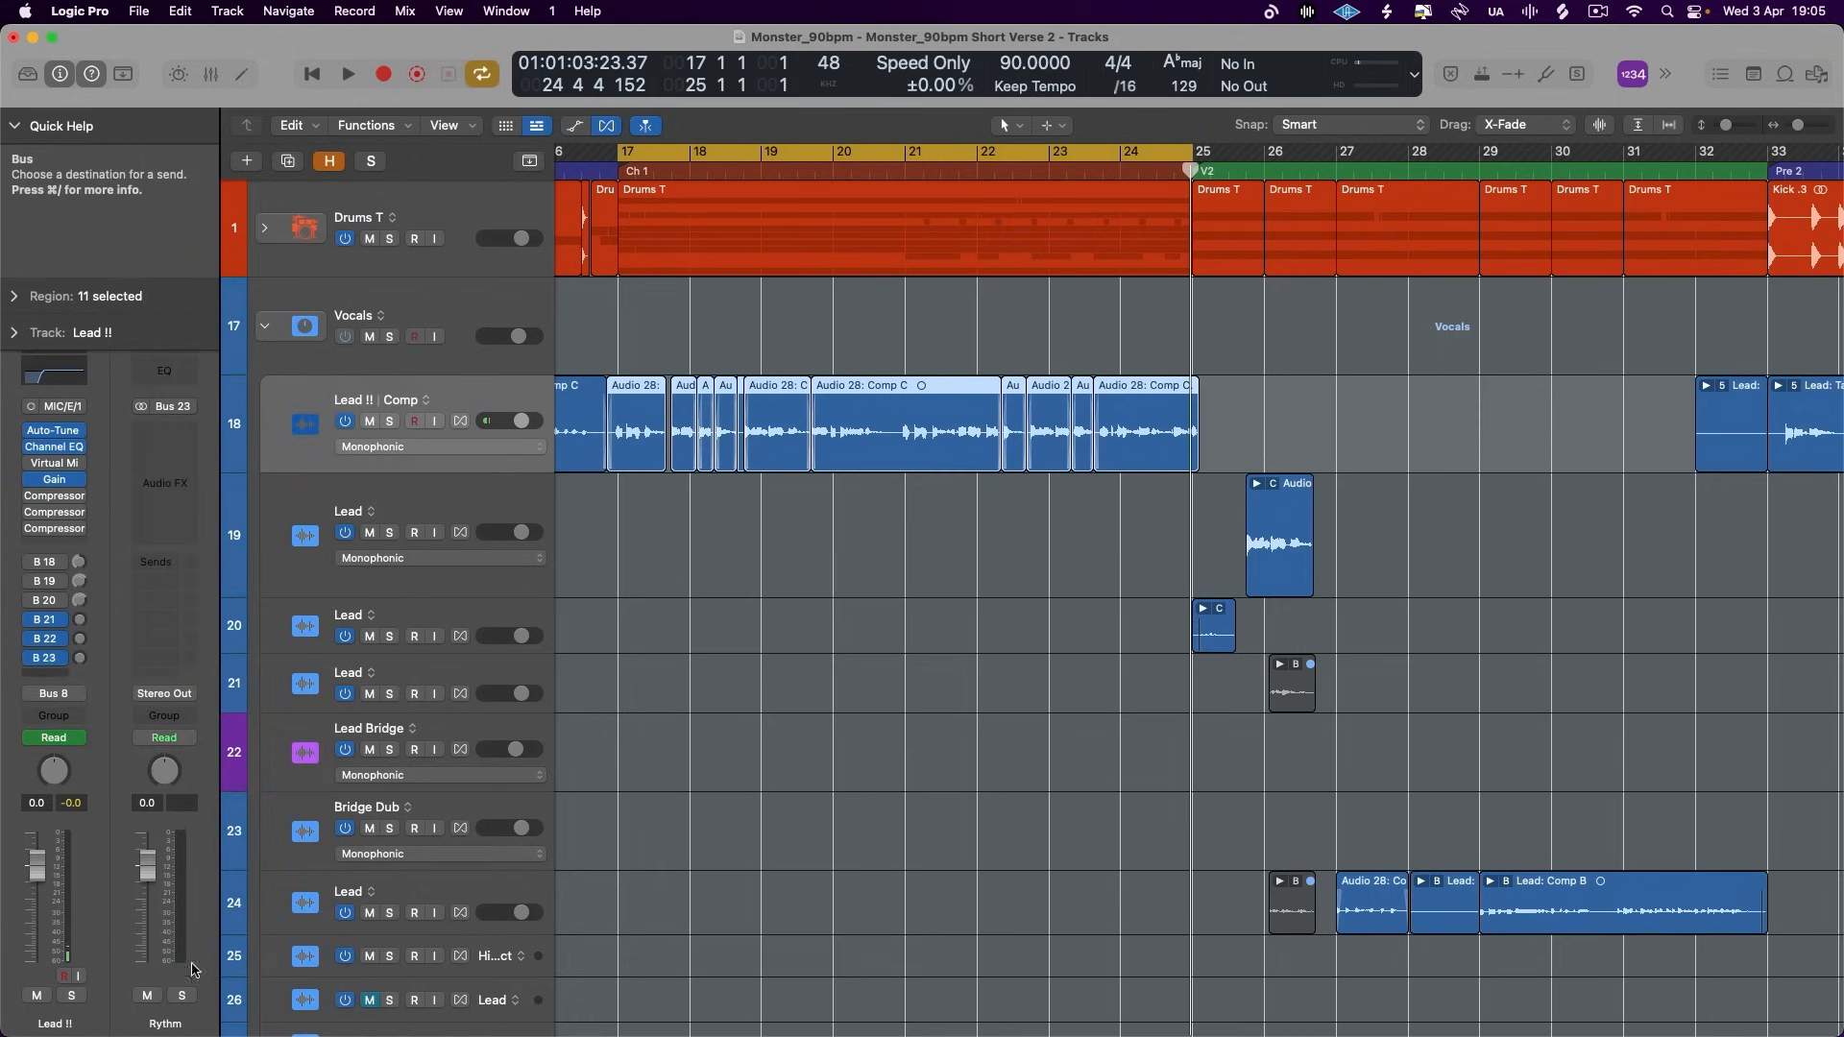
double_click(166, 1022)
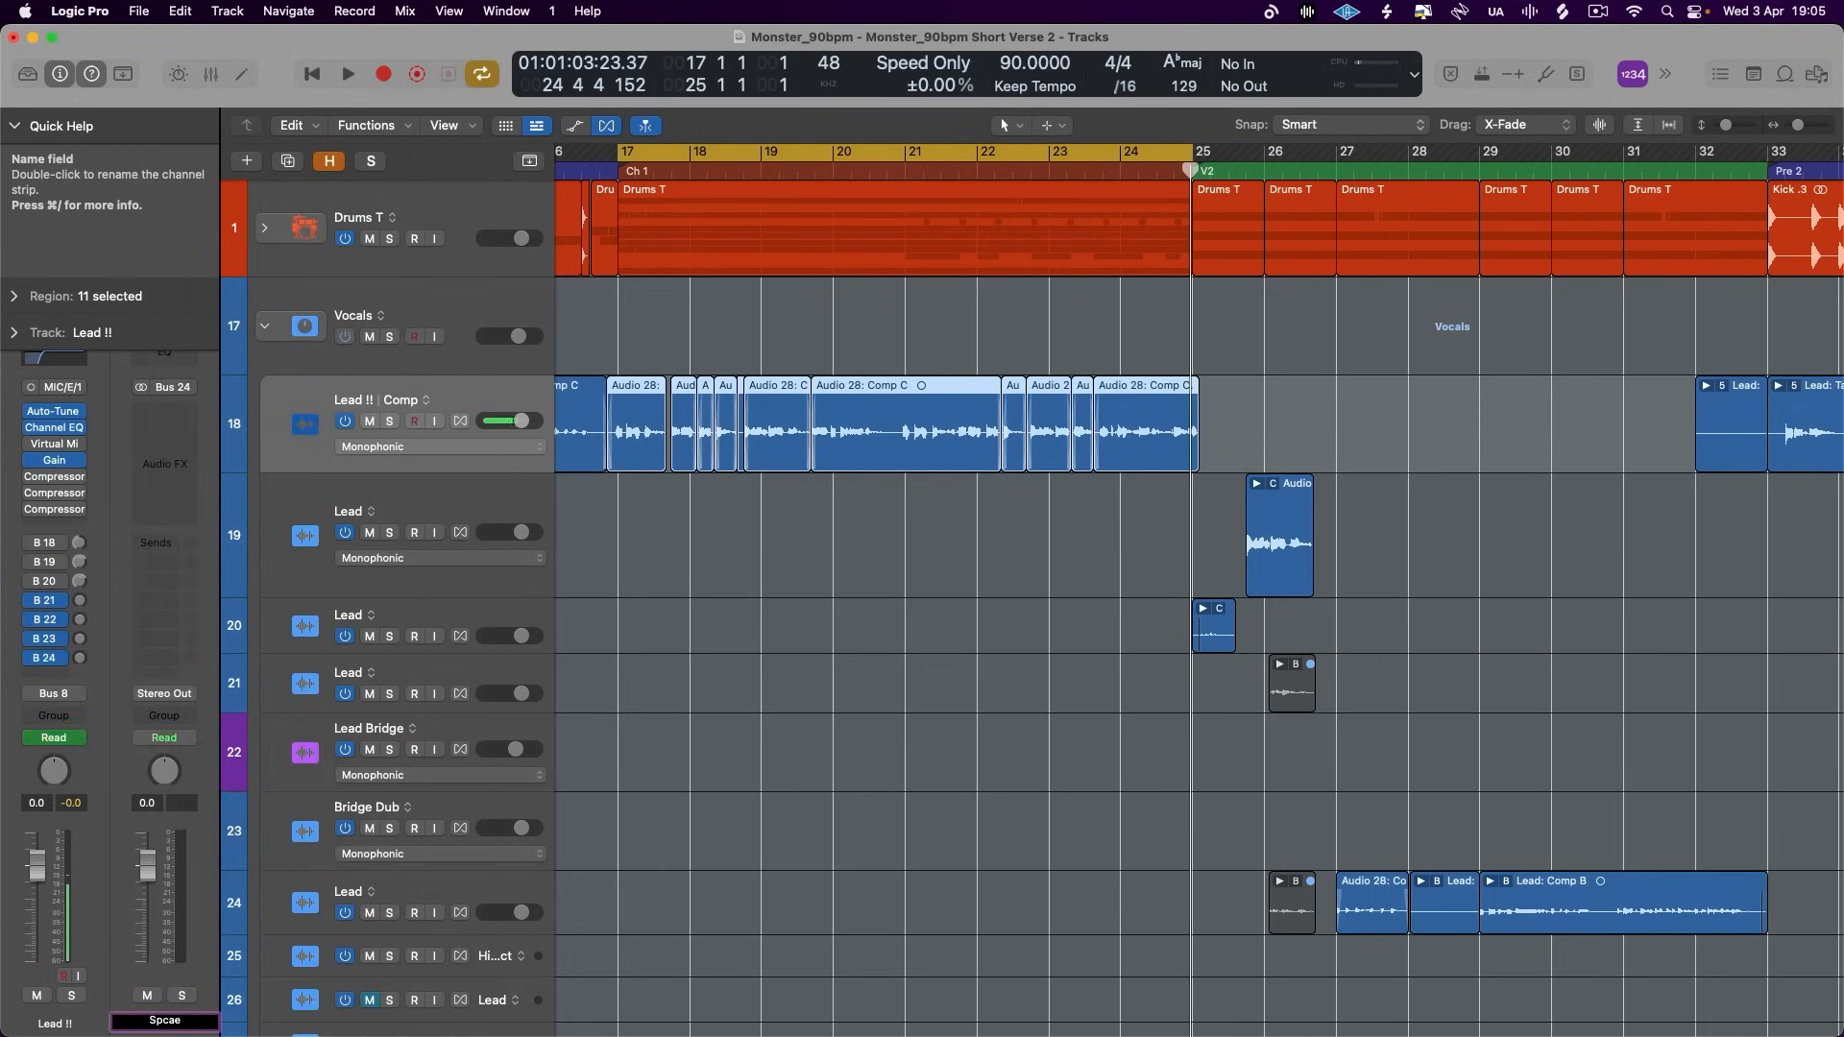
- Insert a Chorus effect on the Width aux fed by Bus 21
left_click(51, 601)
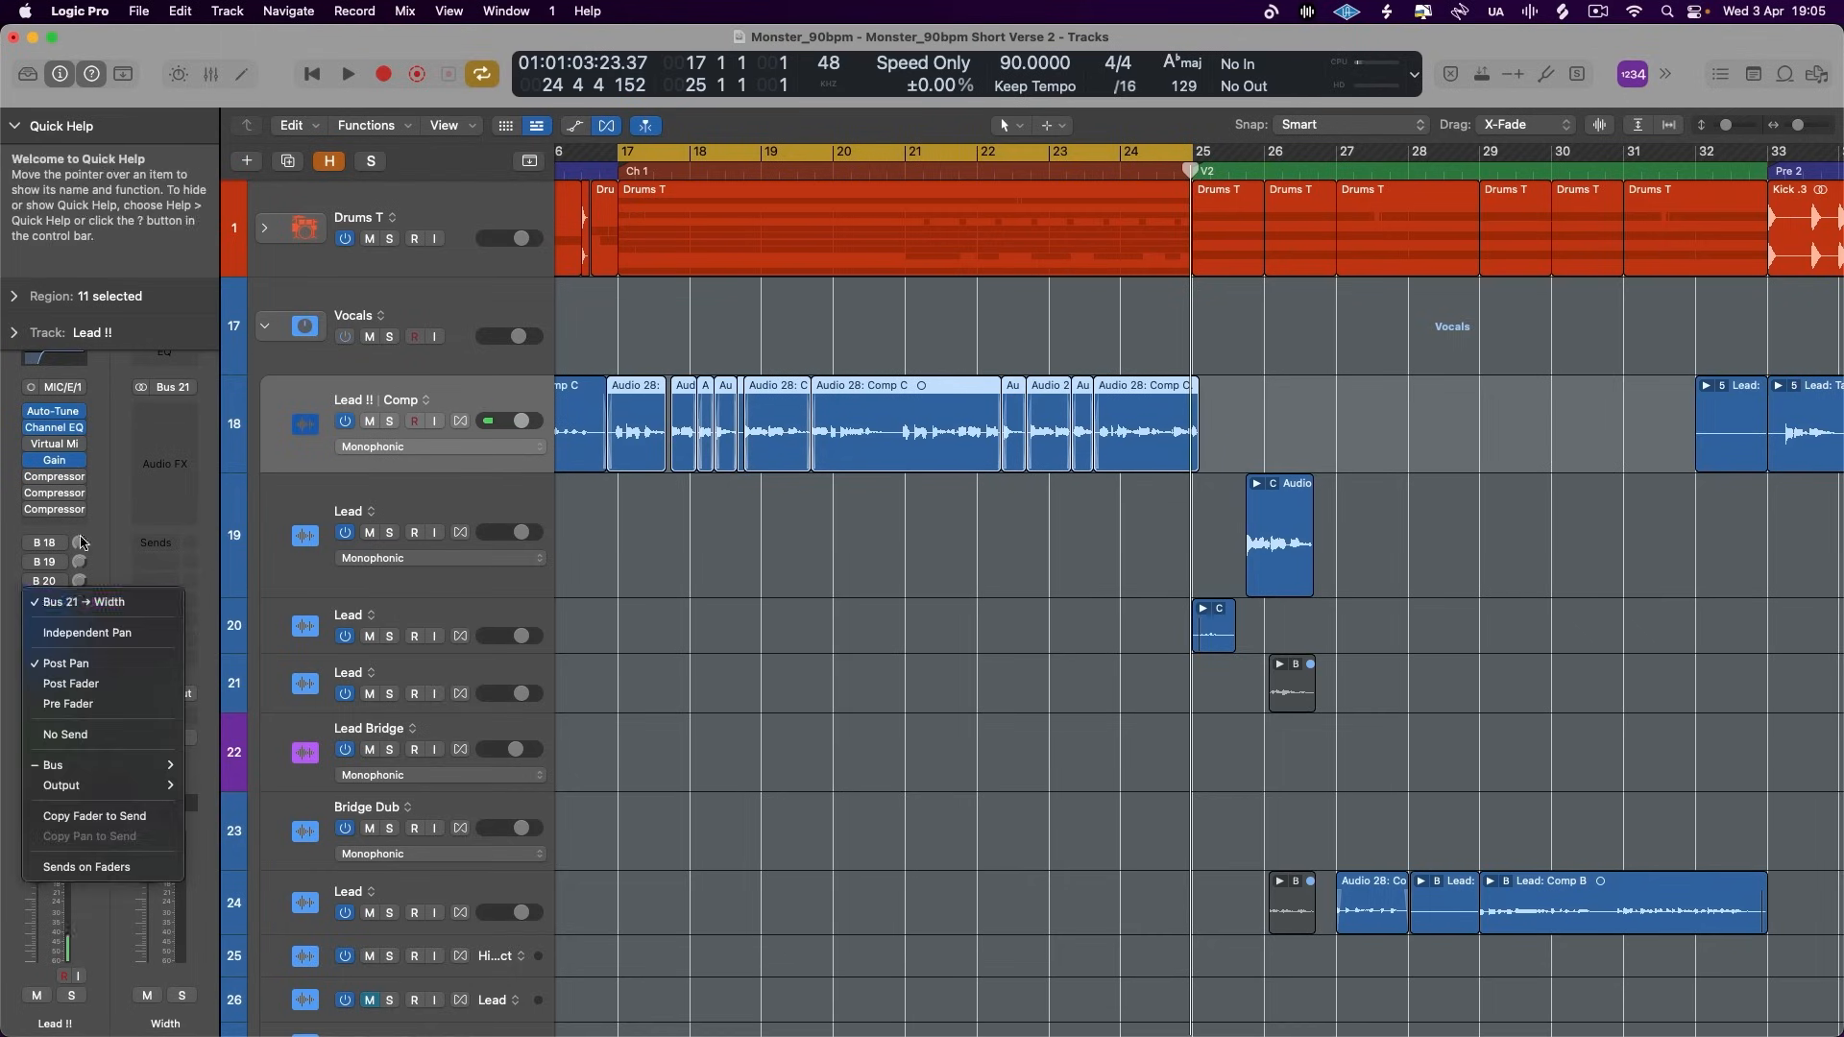
left_click(99, 575)
left_click(151, 425)
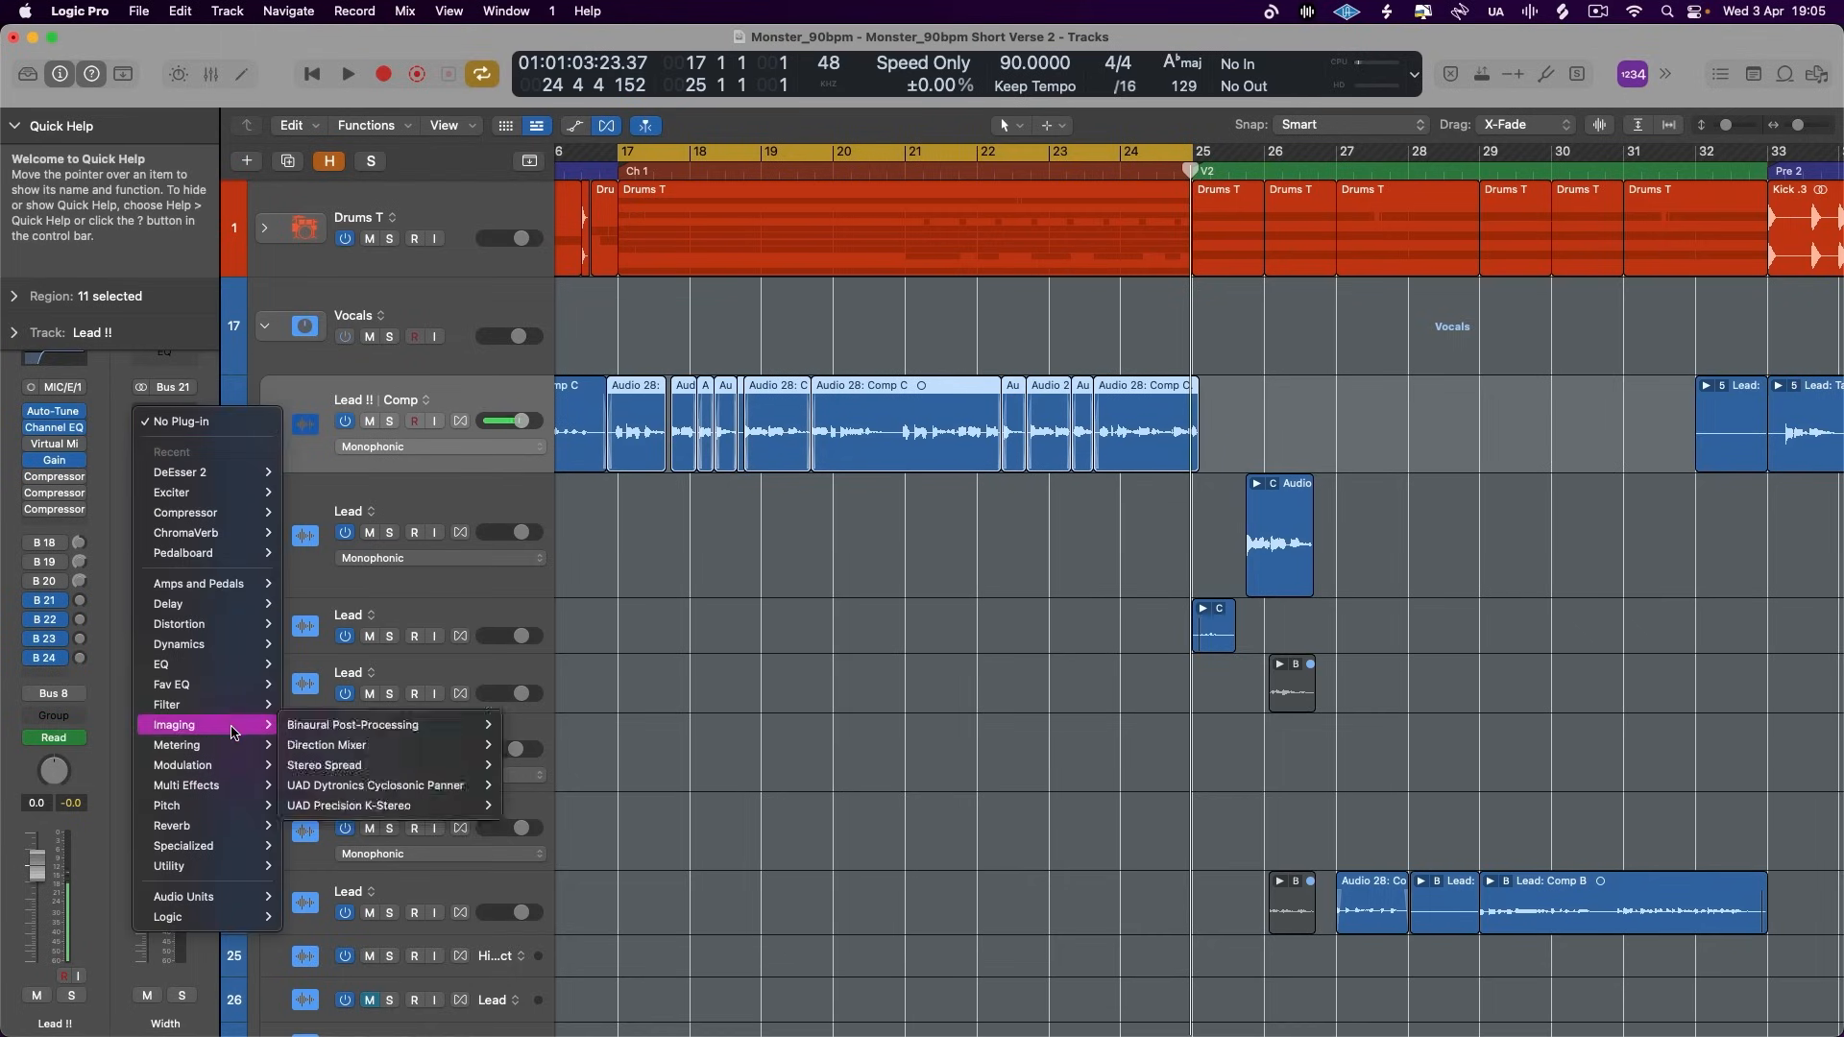
mouse_move(207, 765)
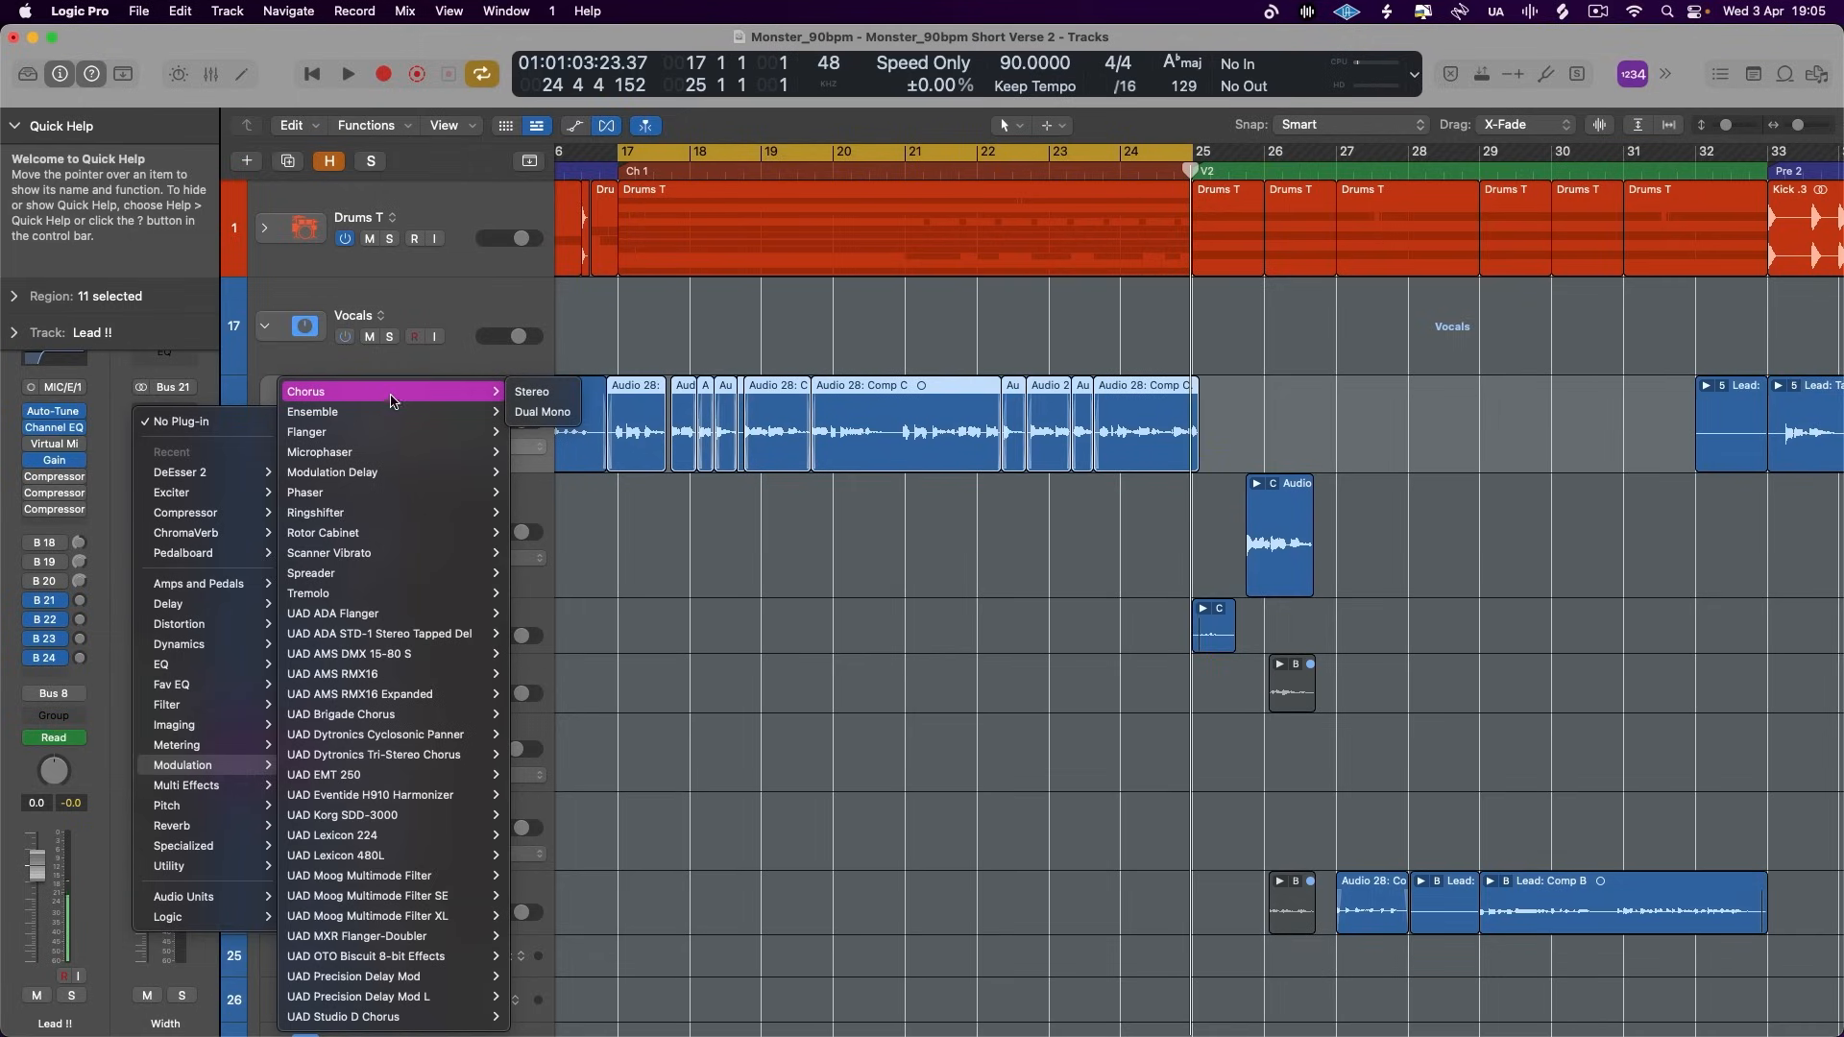
left_click(391, 401)
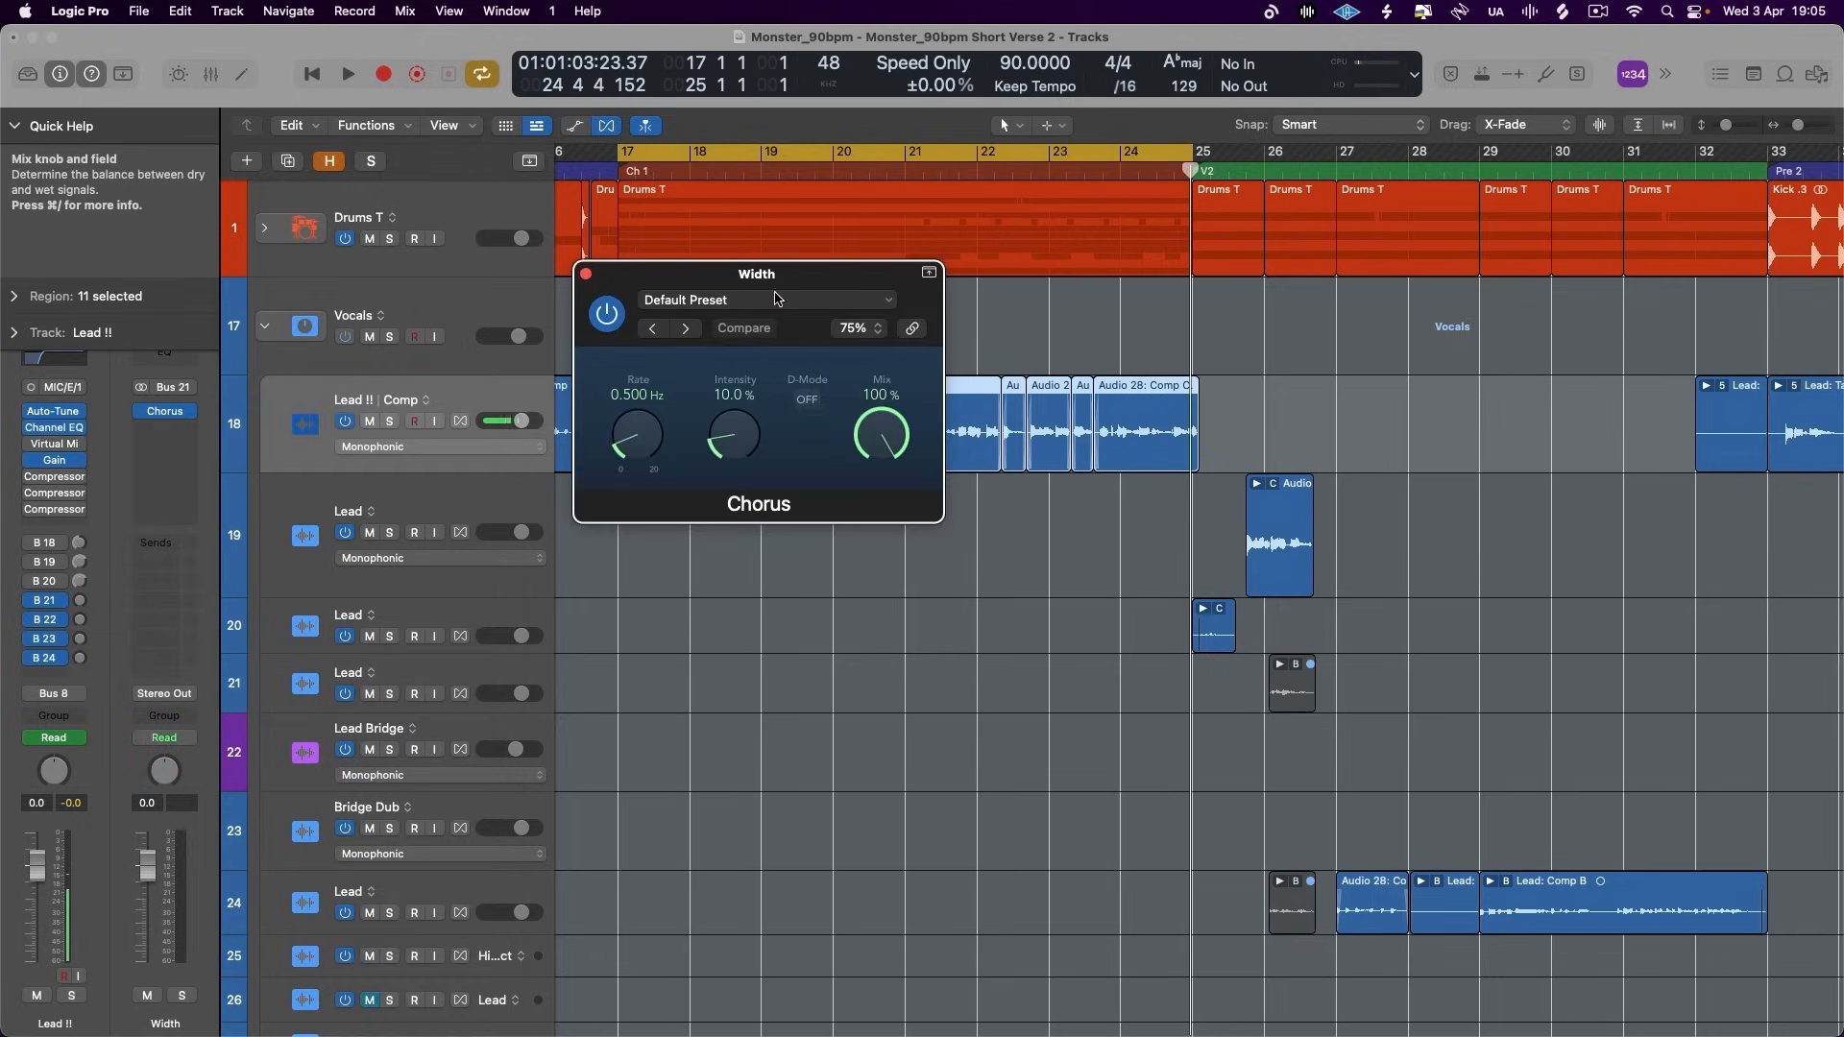
- Insert a stereo ChromaVerb on the Depth aux, with a tempo-synced 1/2 decay and 21% distance
left_click(44, 620)
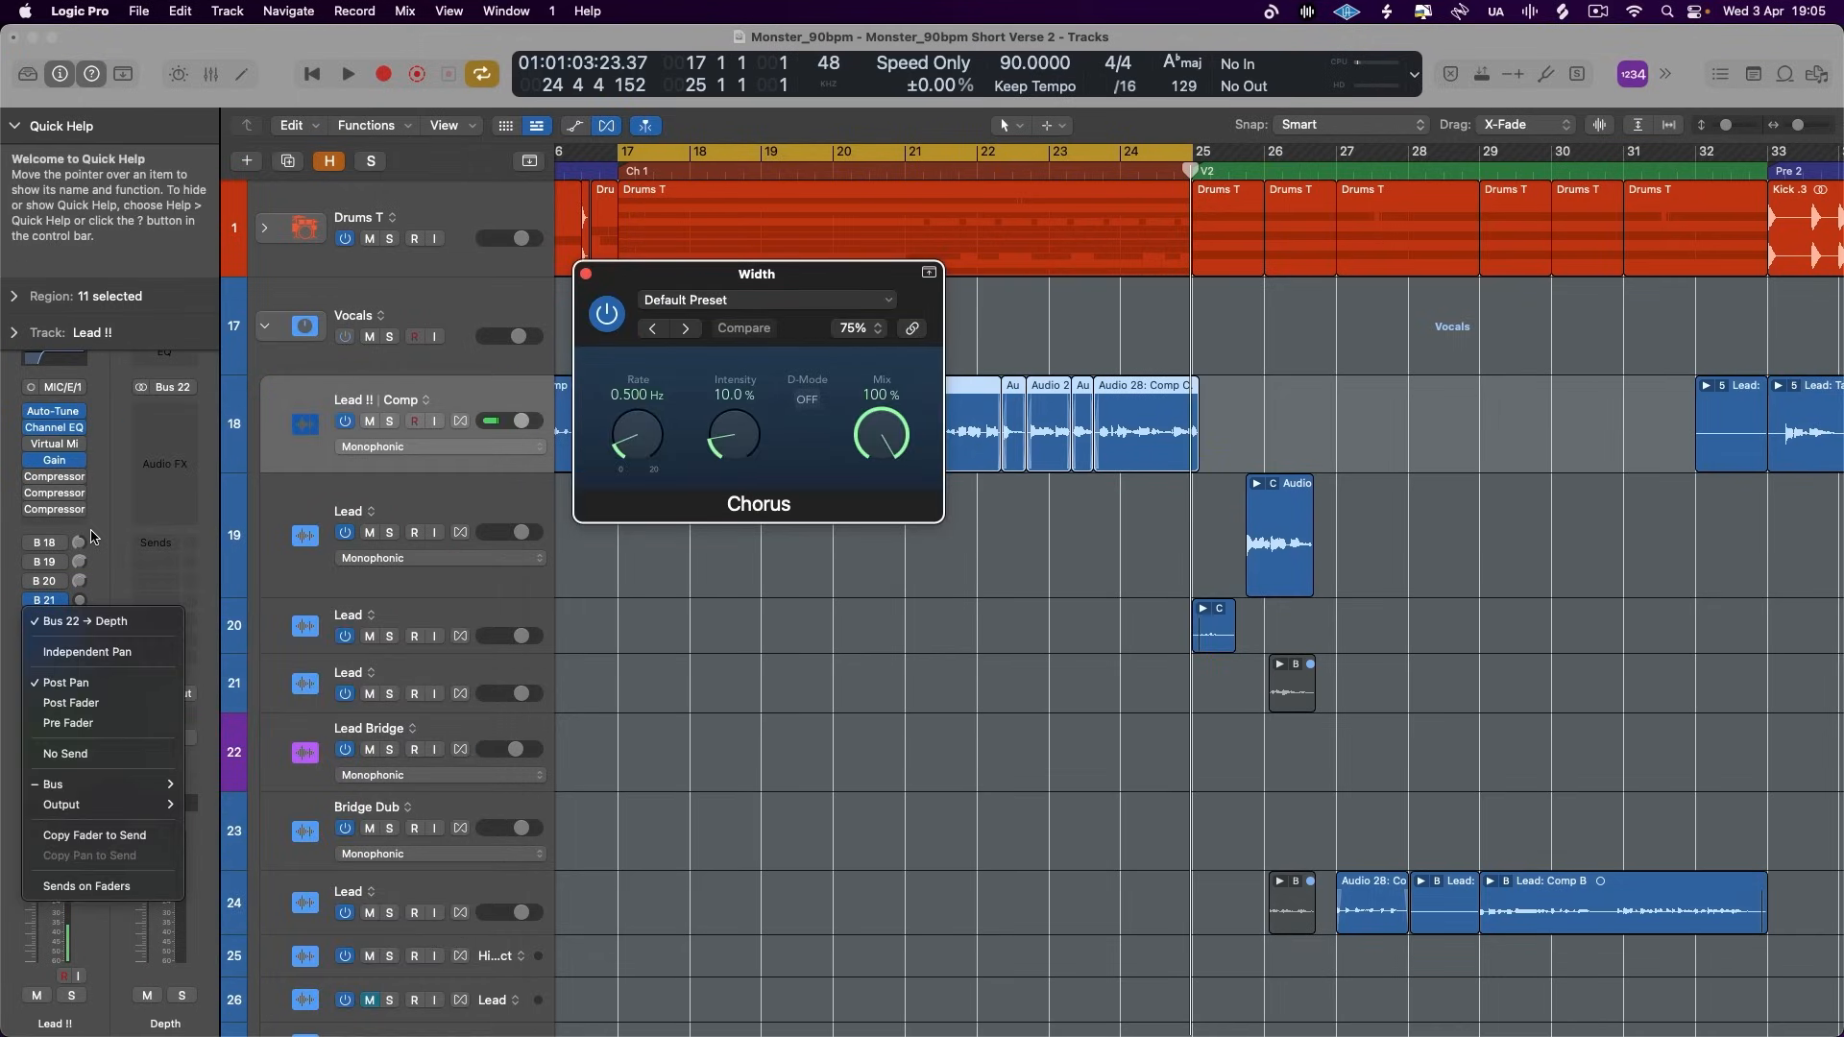
left_click(93, 535)
left_click(185, 420)
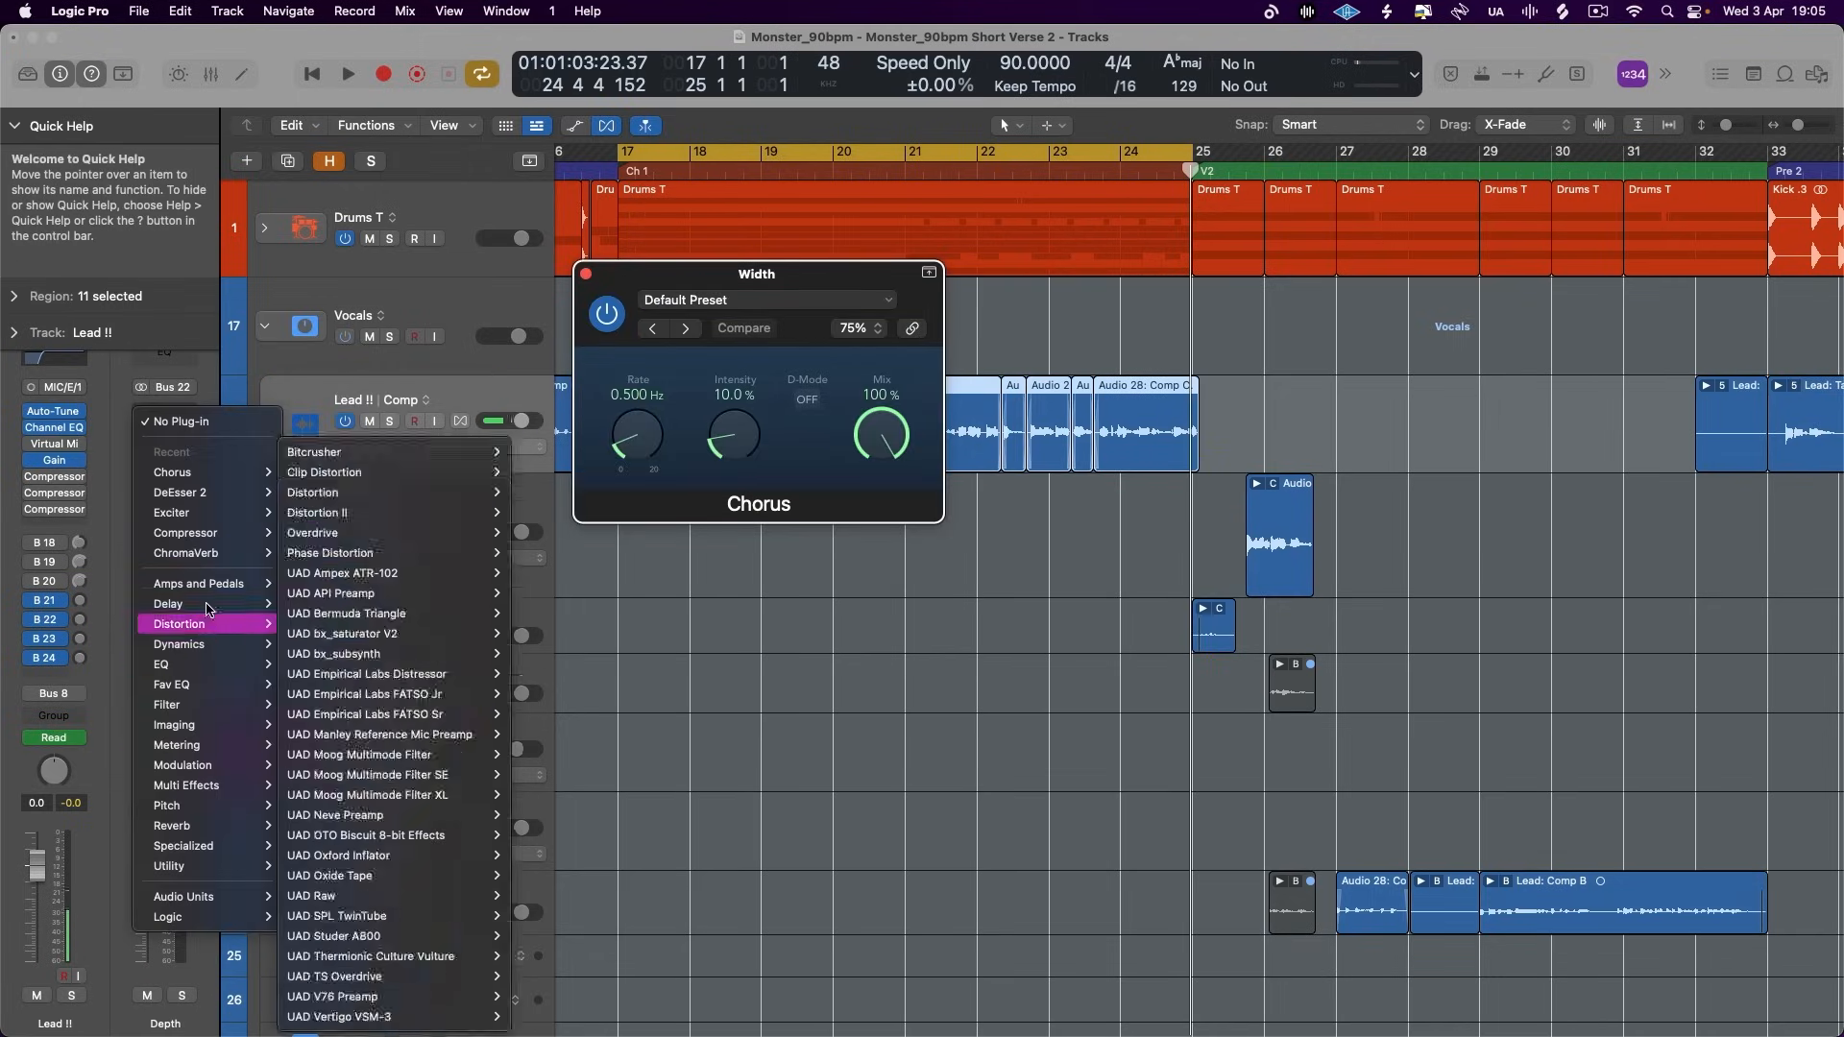
mouse_move(225, 824)
mouse_move(384, 665)
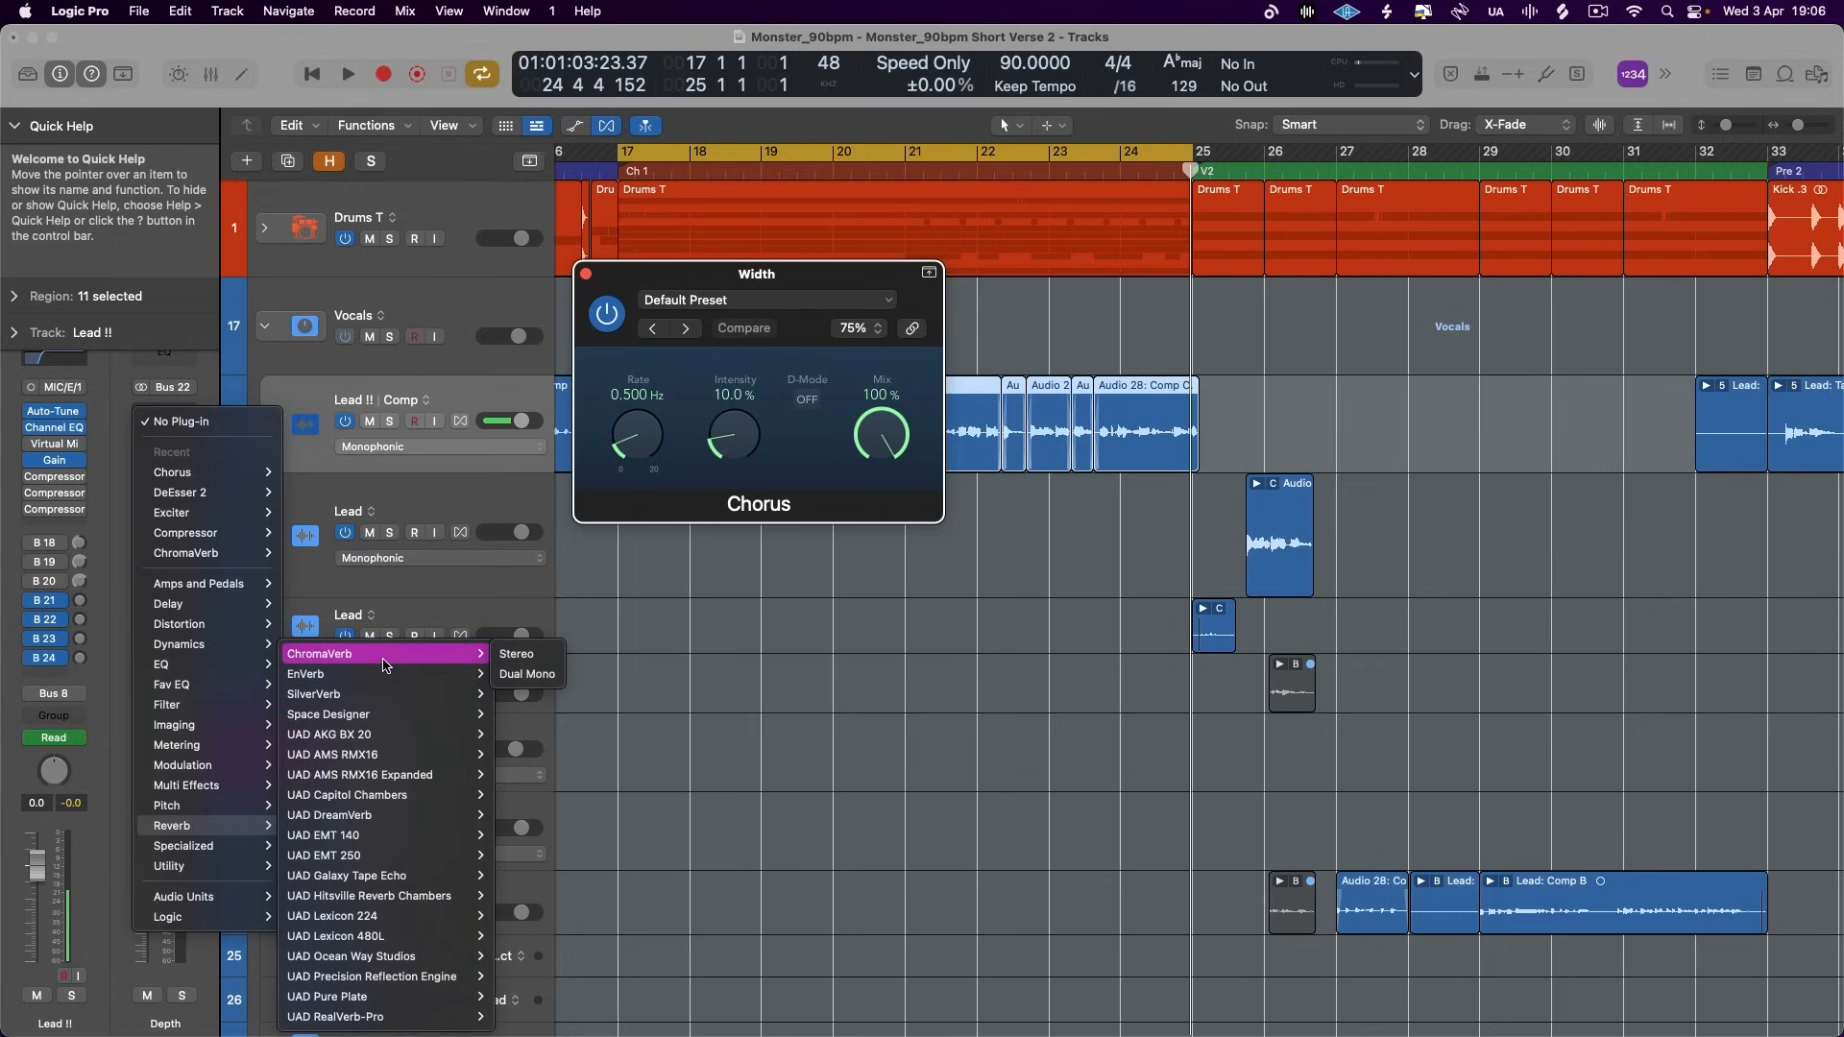
left_click(509, 661)
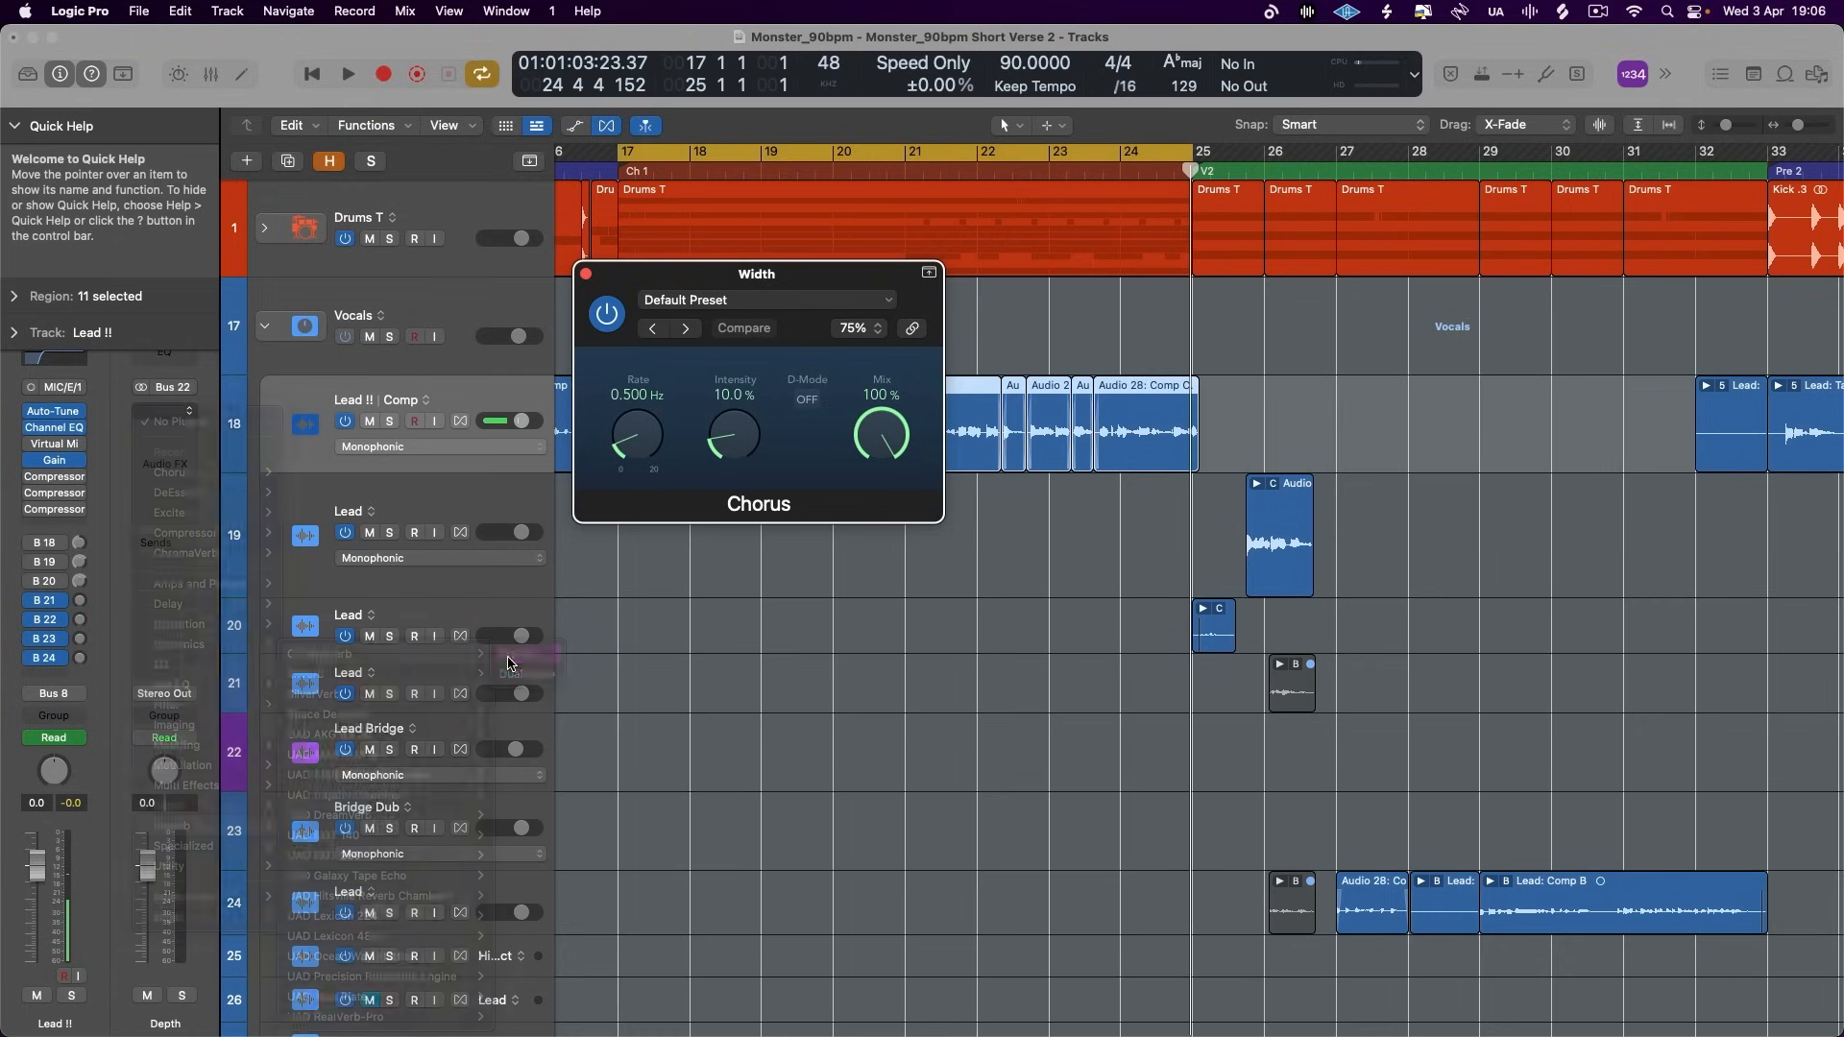
left_click_drag(1119, 317, 1056, 259)
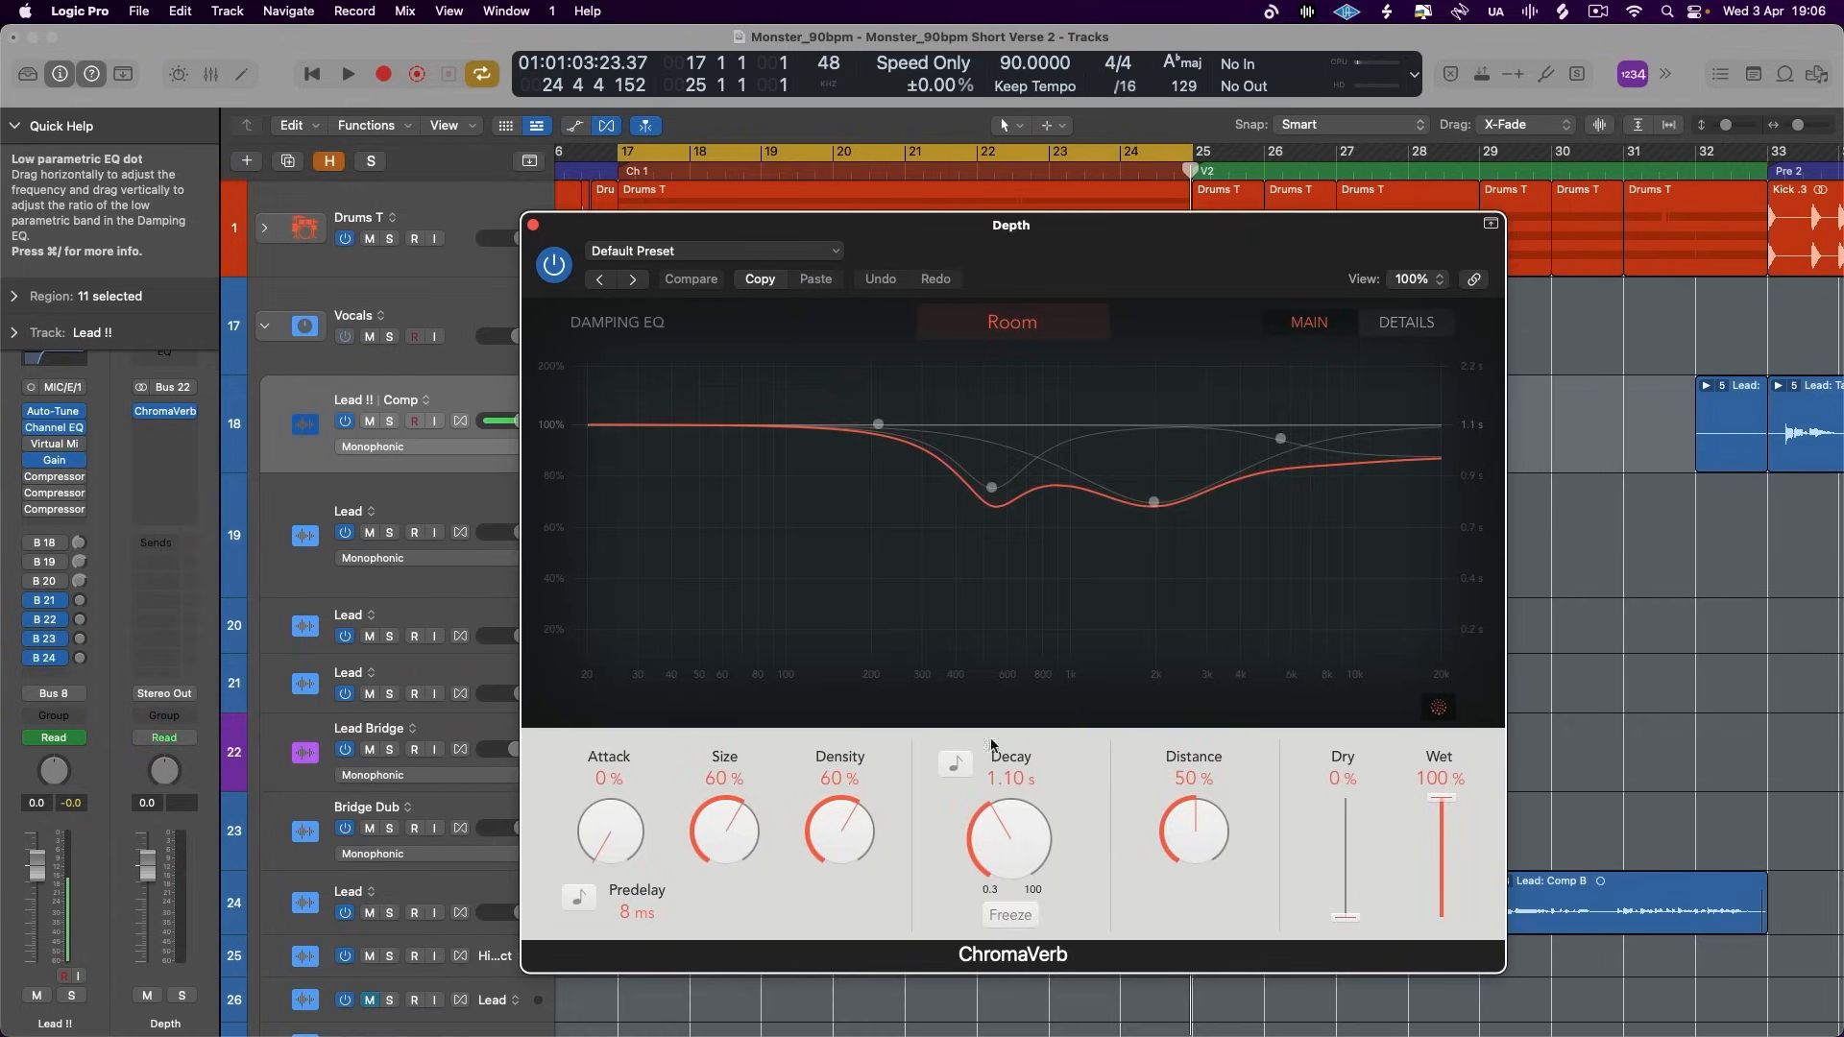
left_click(955, 765)
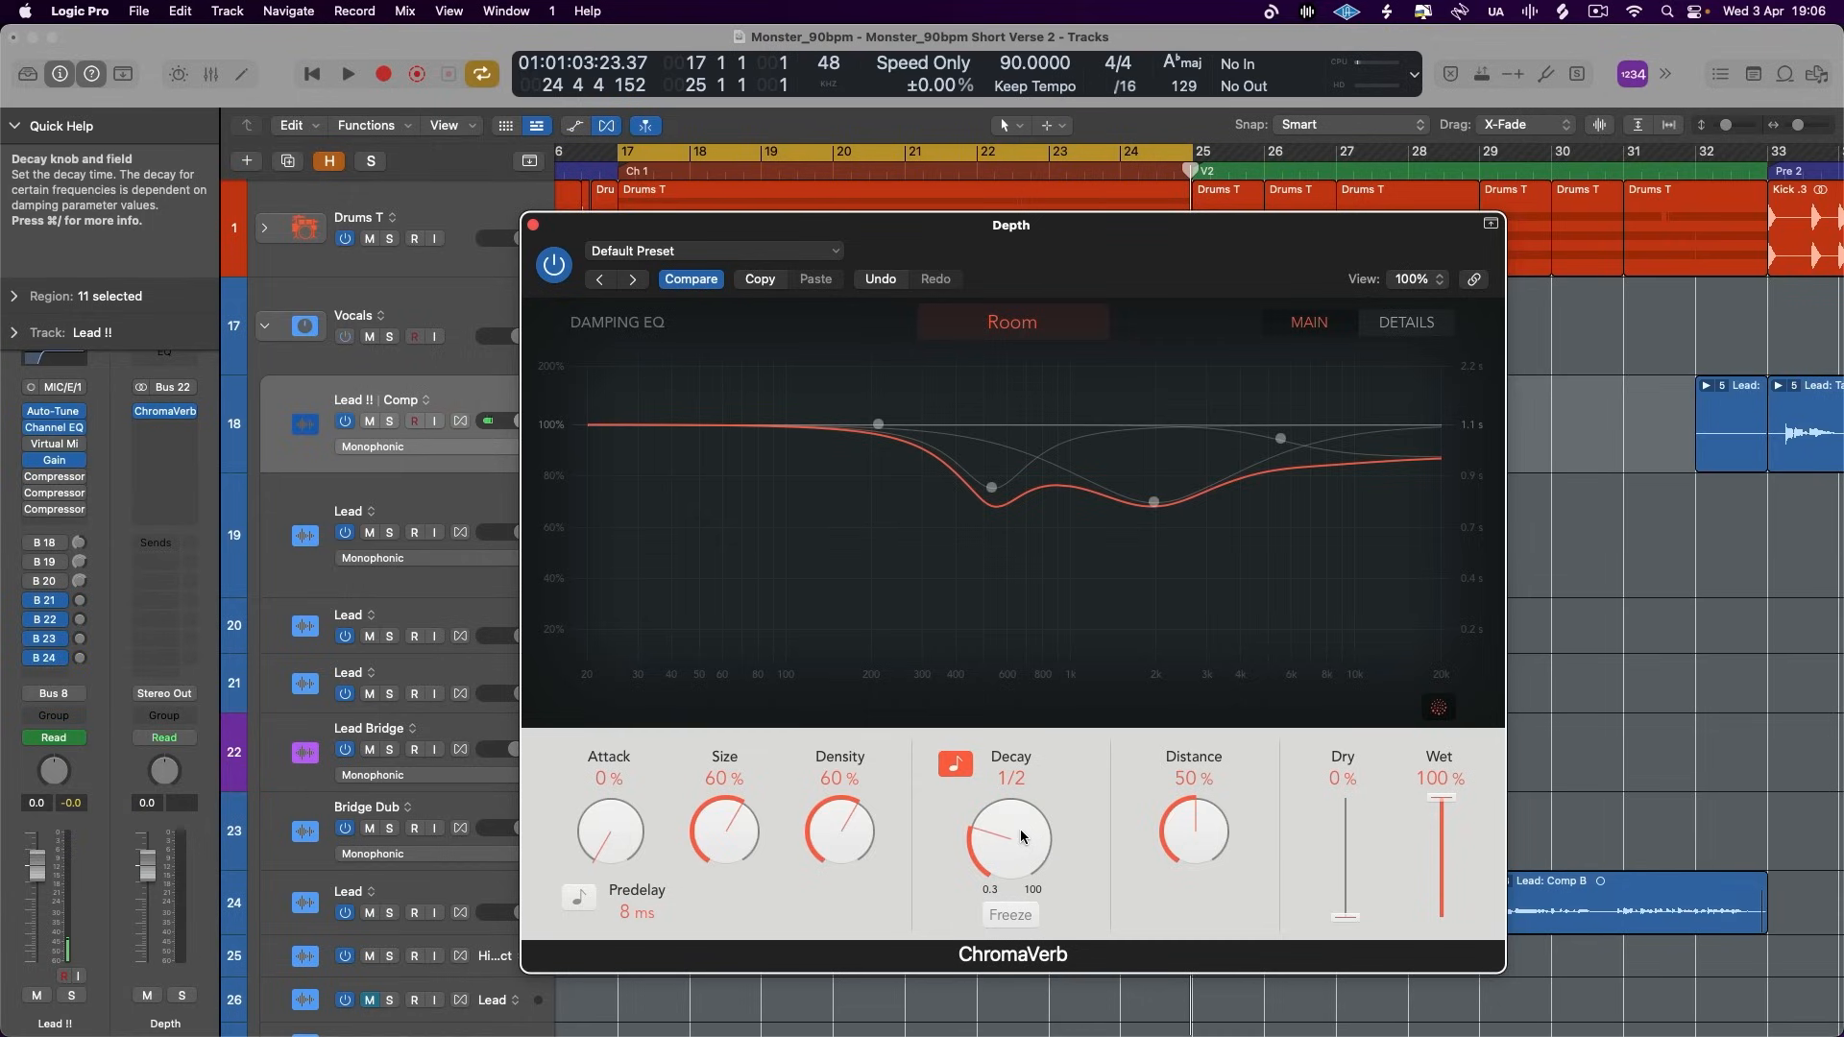
left_click(533, 225)
- Insert a Stereo Delay on the Rythm aux, change its global routing and close the open plug-in windows
left_click(74, 638)
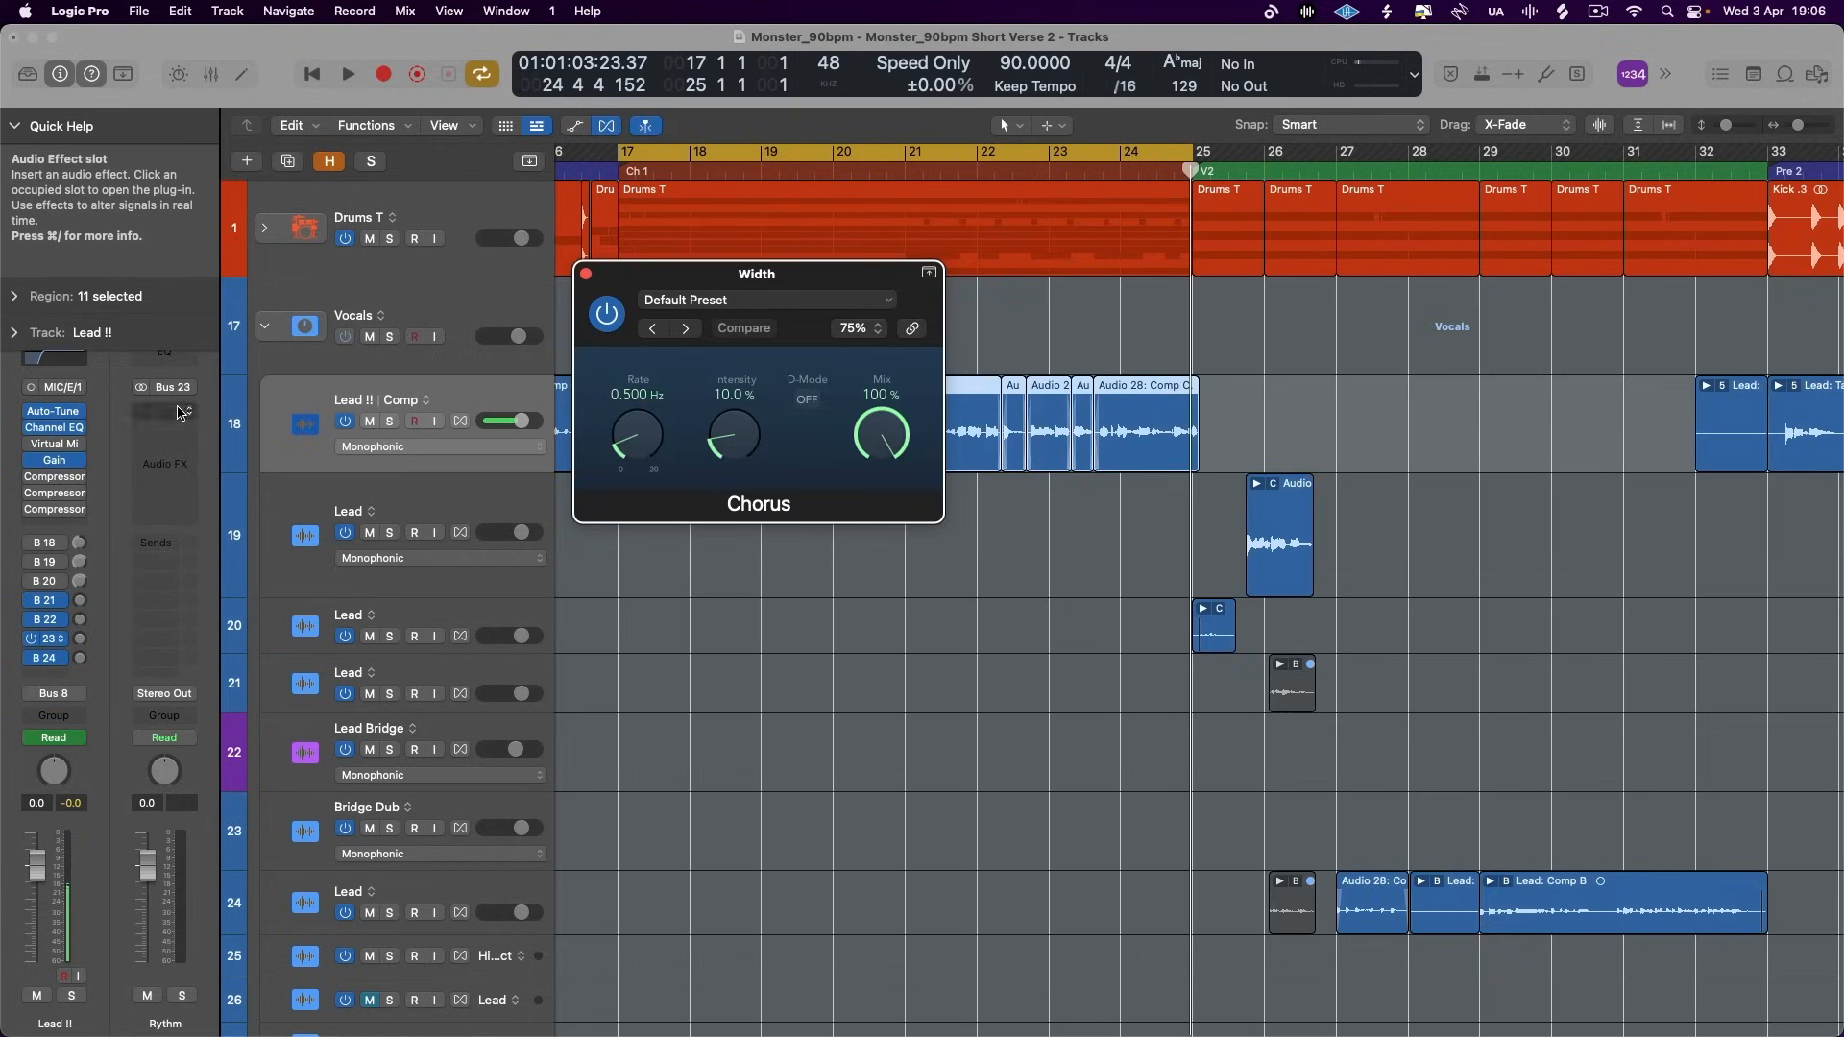
left_click(178, 412)
mouse_move(213, 612)
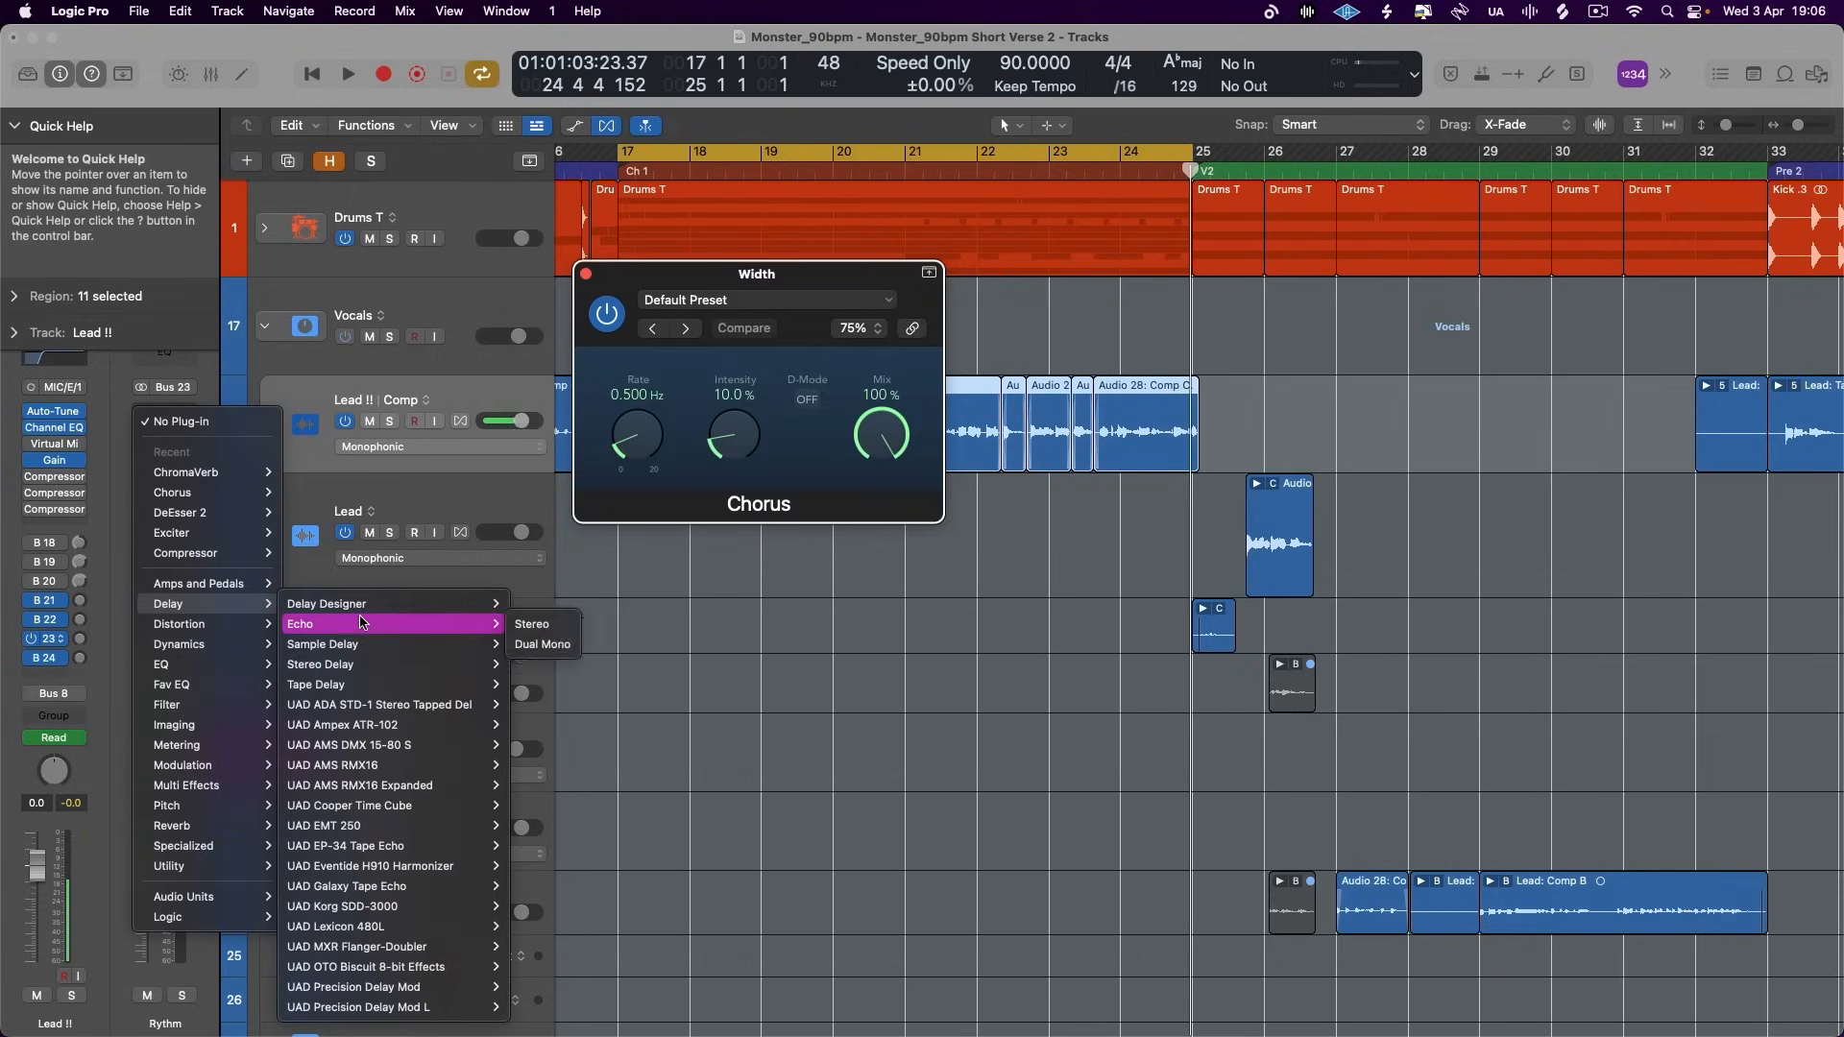
left_click(538, 663)
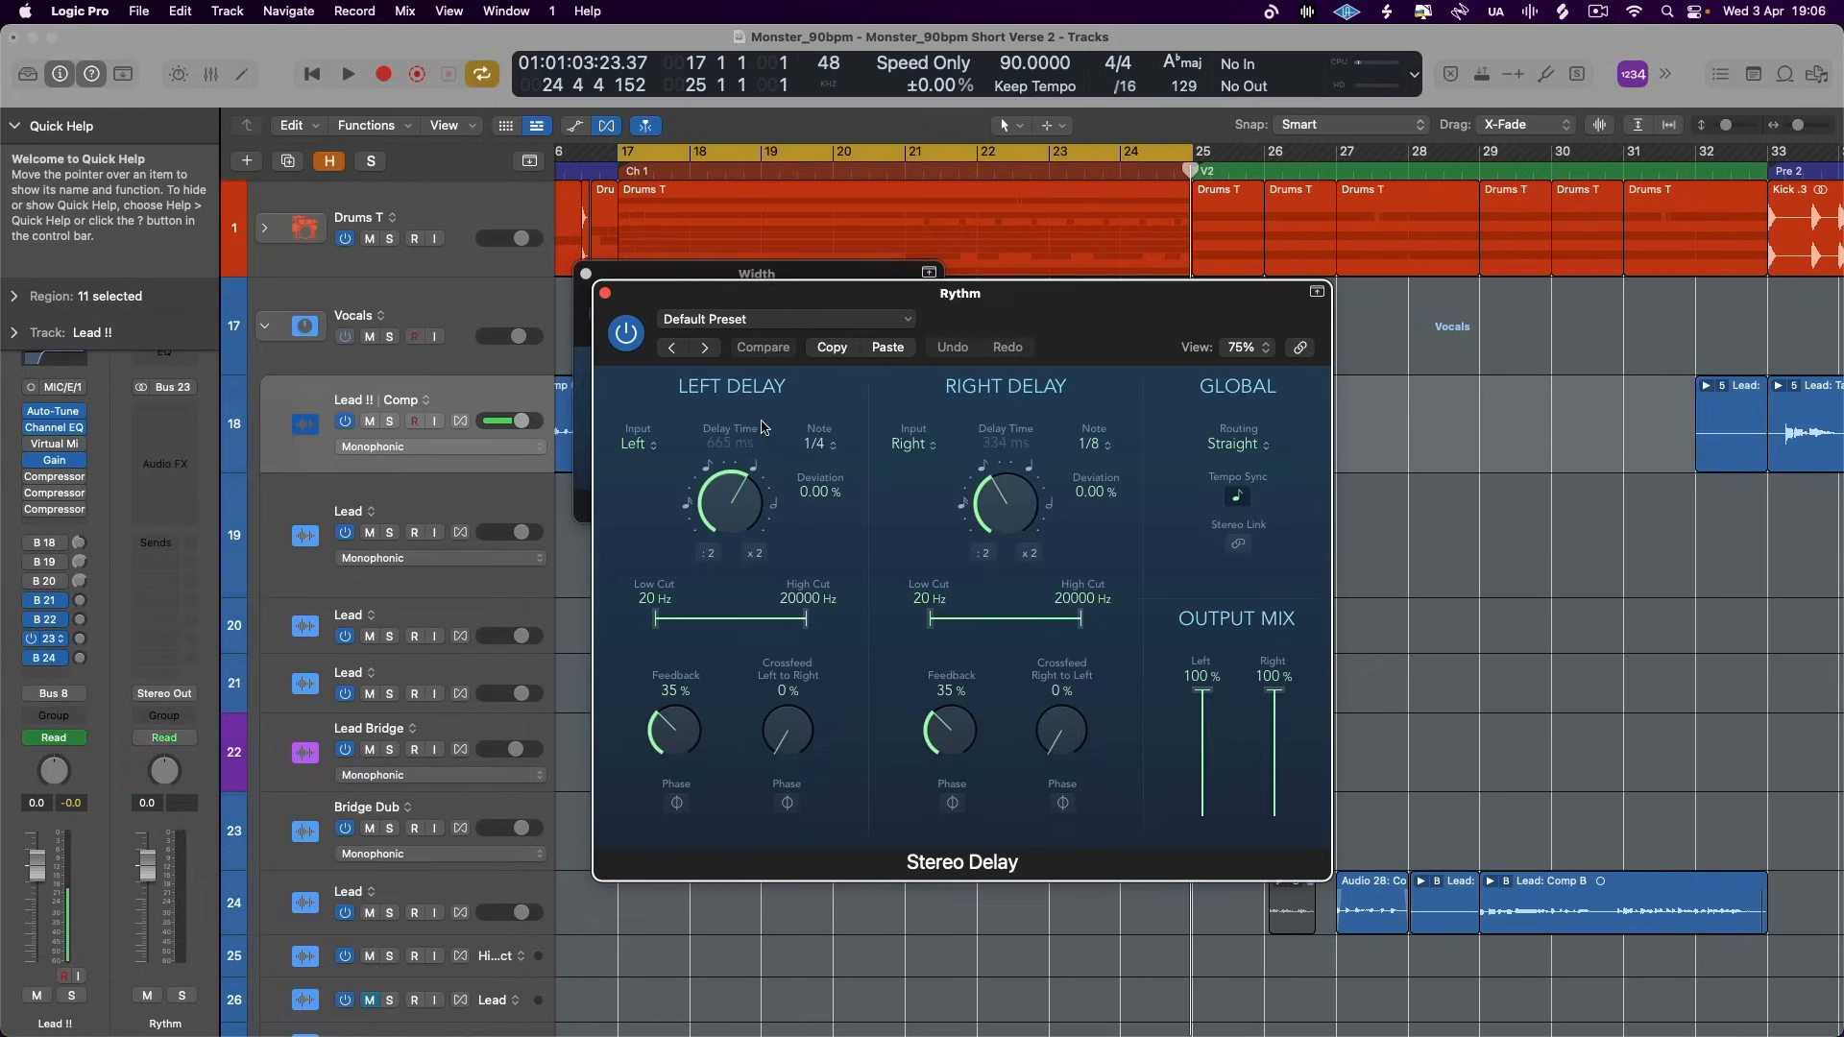
left_click(1248, 437)
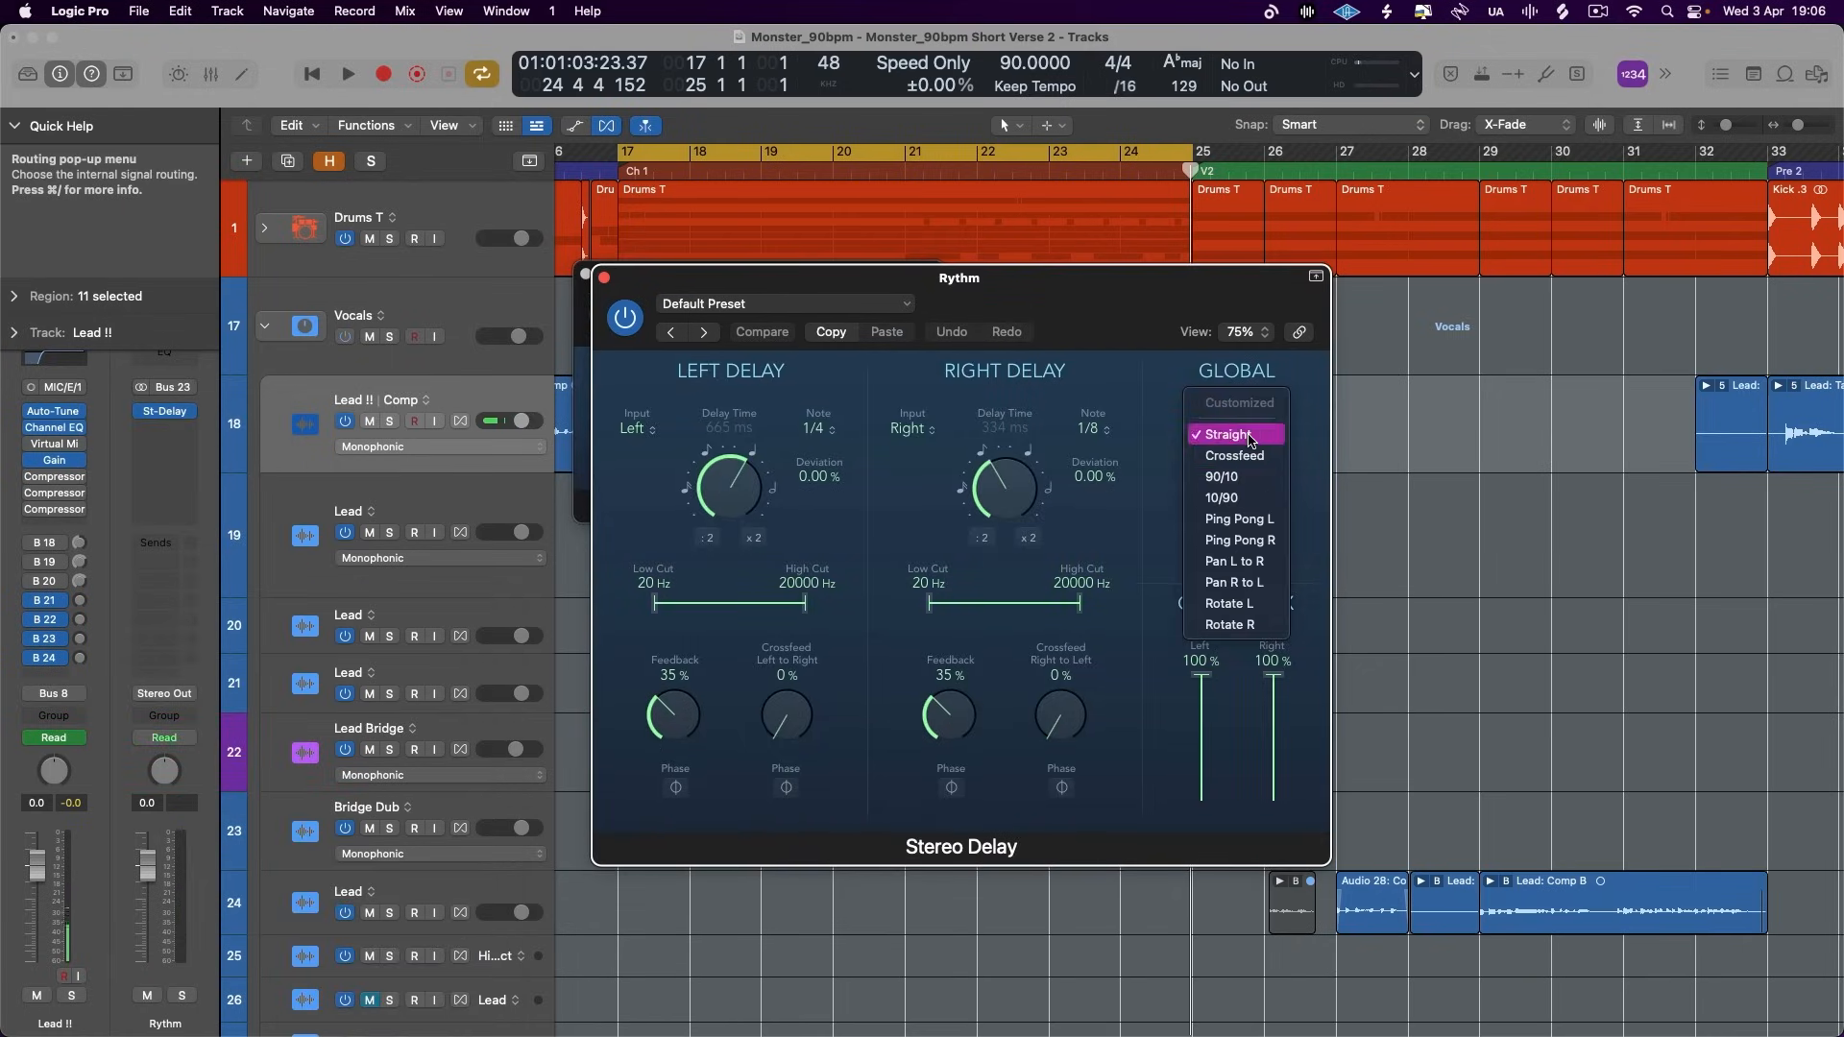
left_click(1259, 558)
left_click(604, 278)
left_click(586, 275)
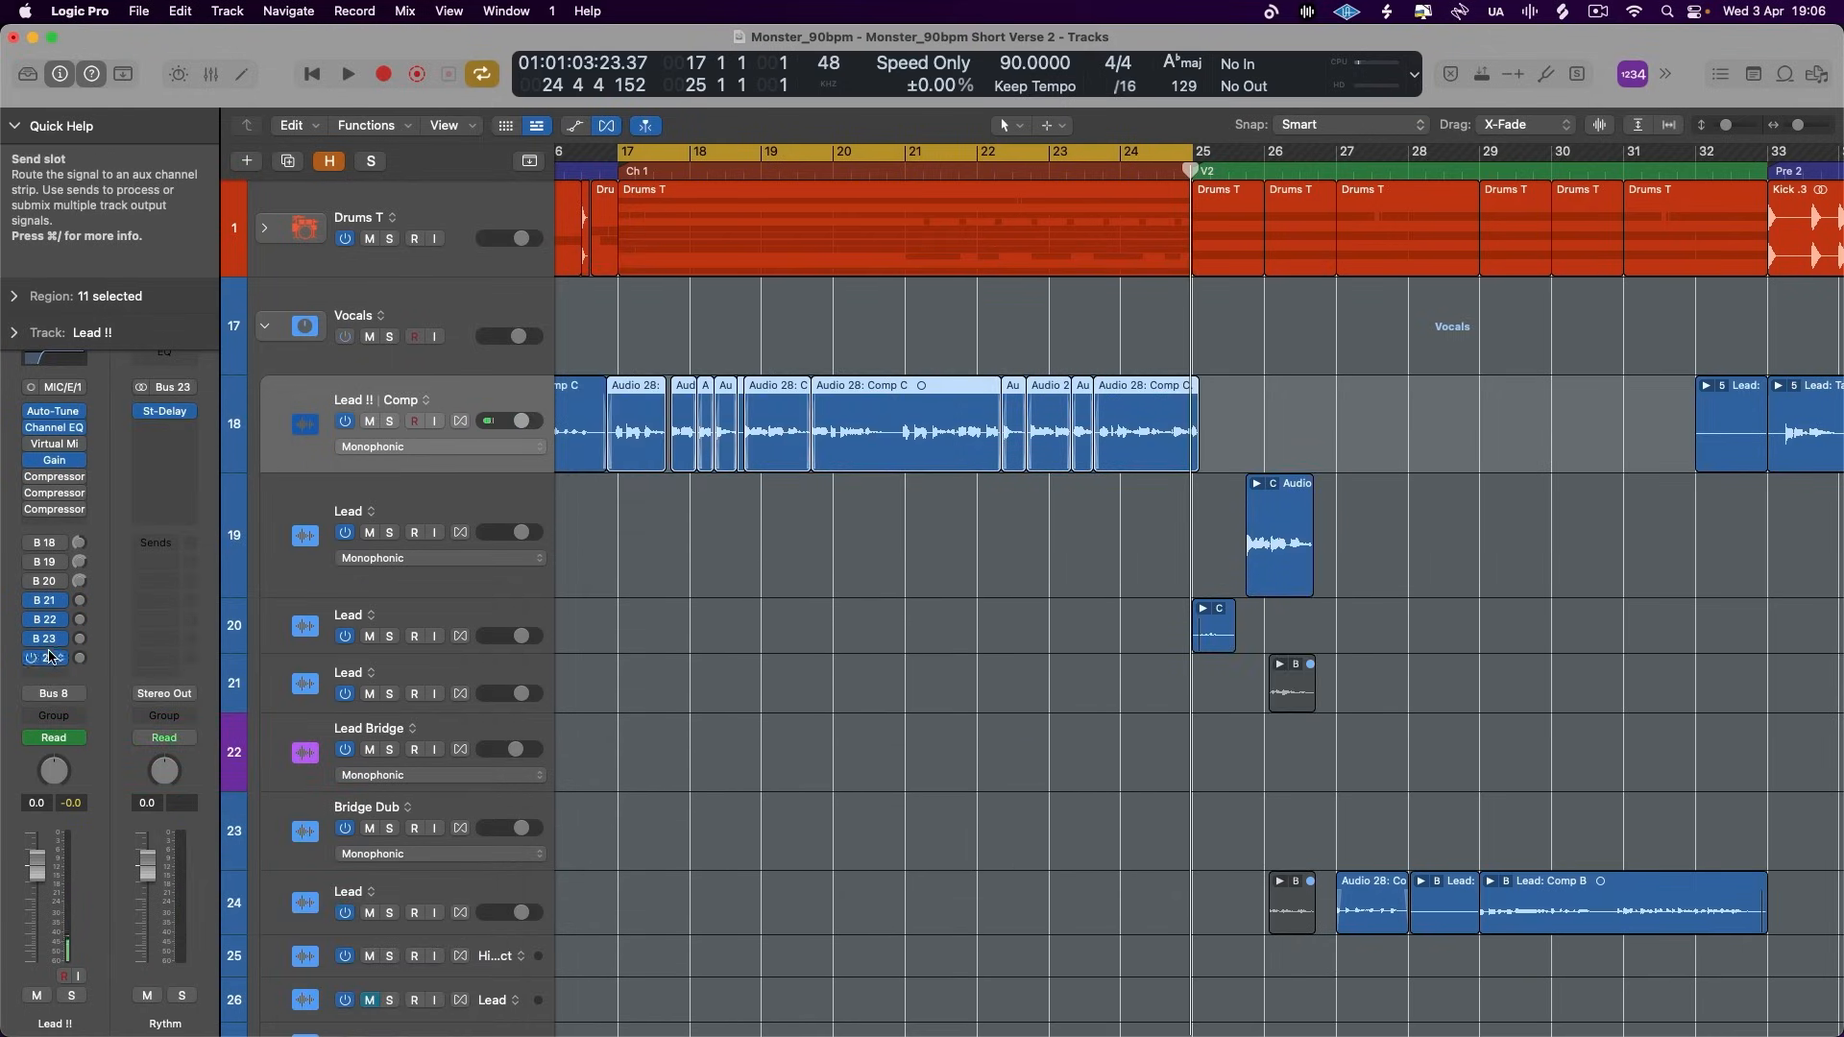
- Insert a stereo ChromaVerb on the Space aux, load the Vocal Plate preset and tempo-sync its decay to 1 Bar
left_click(46, 657)
left_click(187, 428)
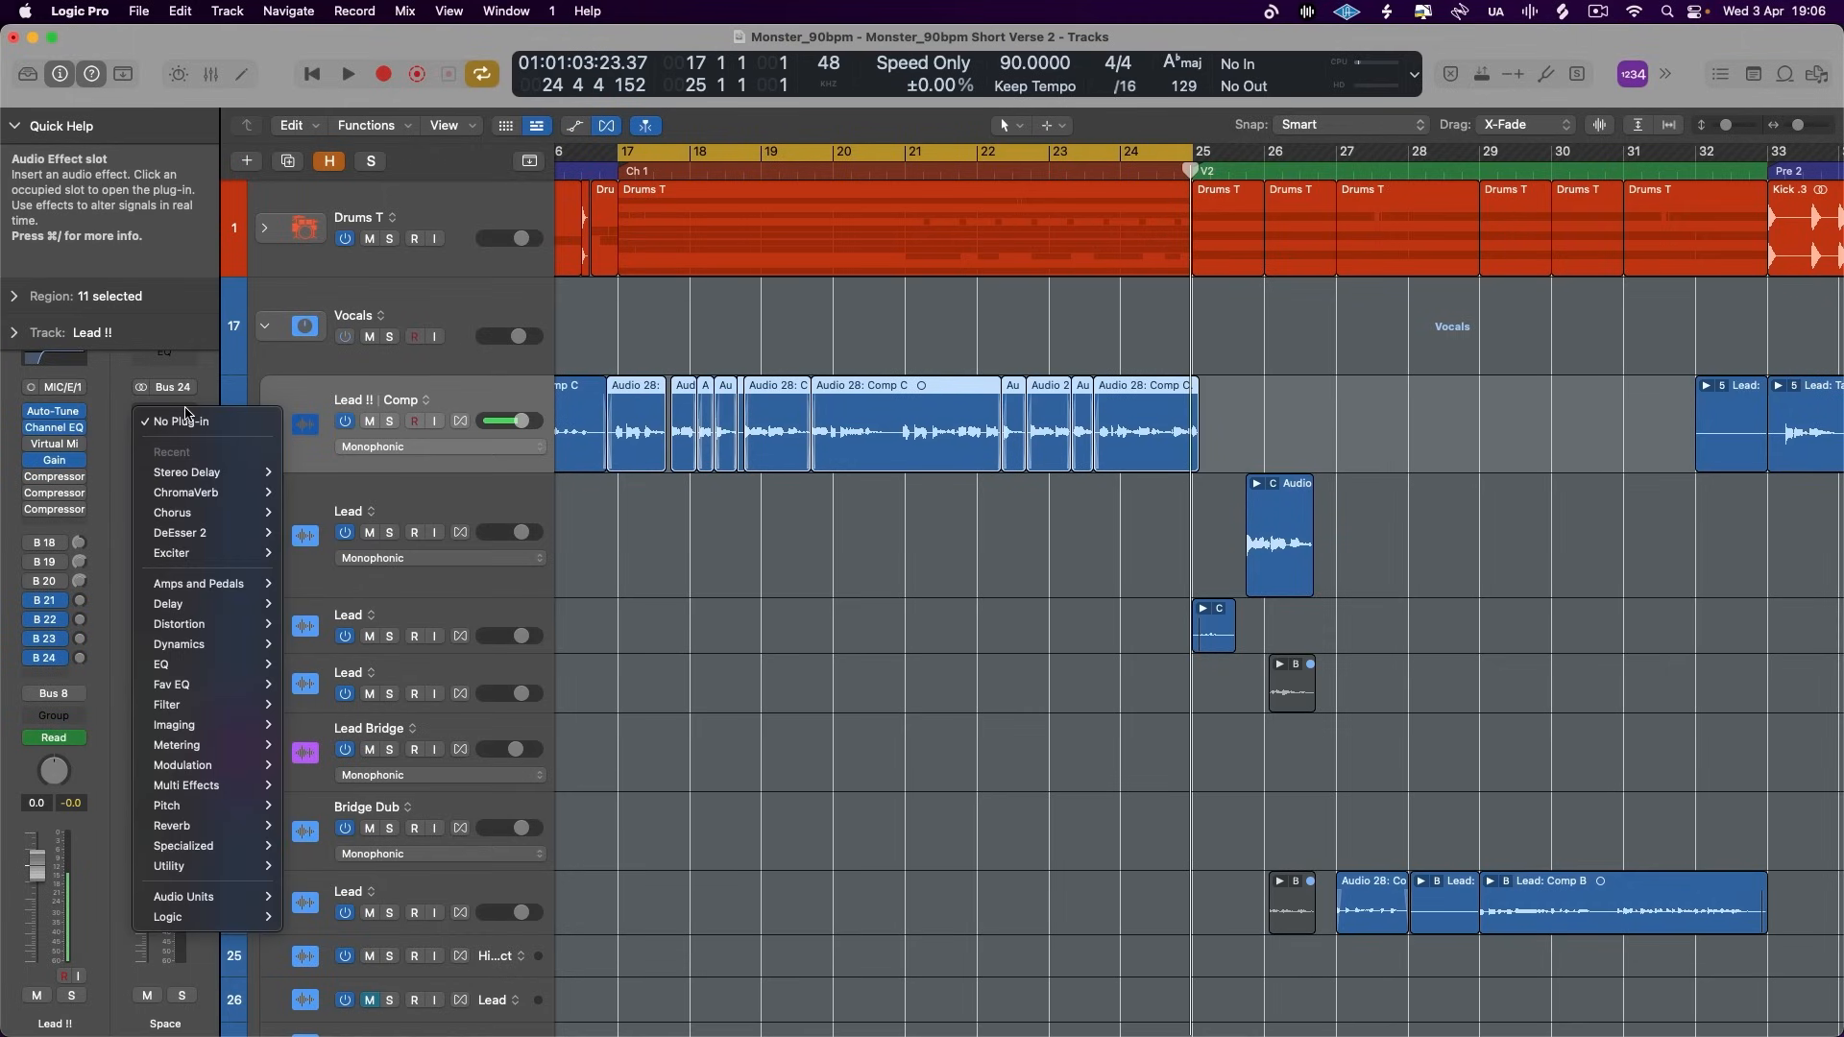
mouse_move(221, 826)
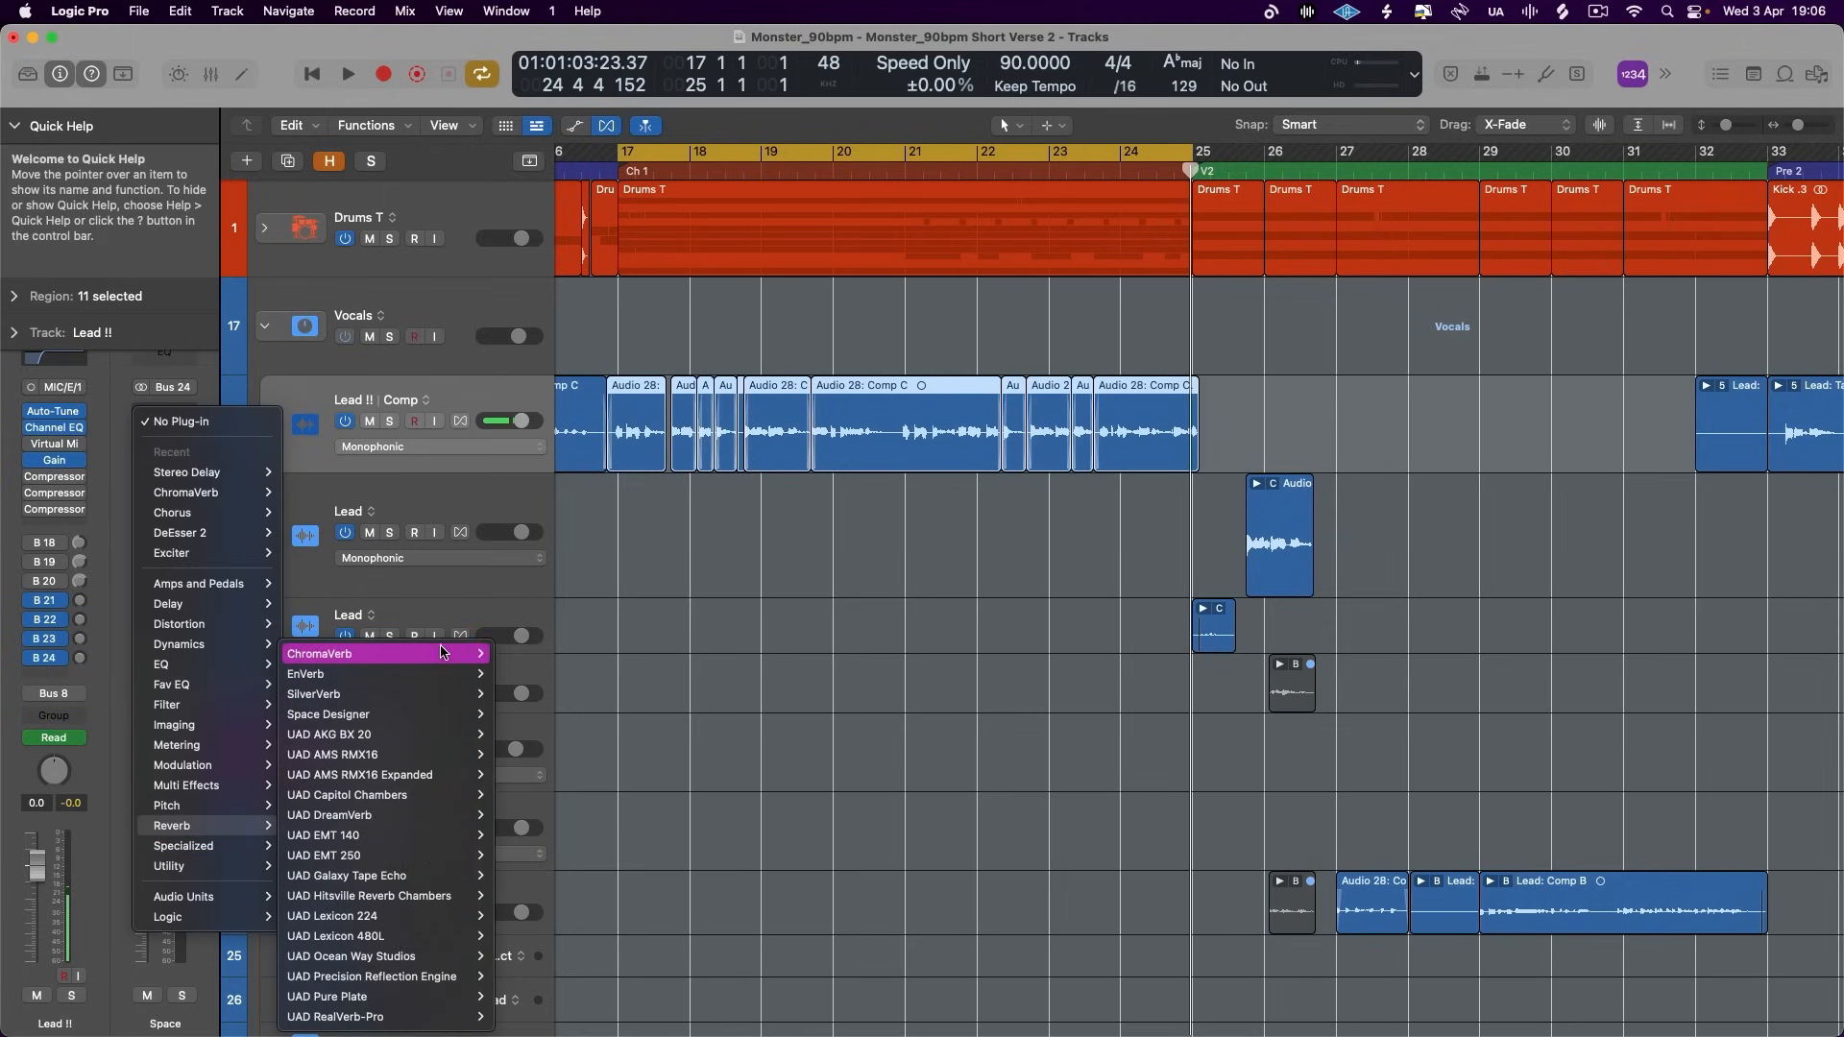
left_click(507, 655)
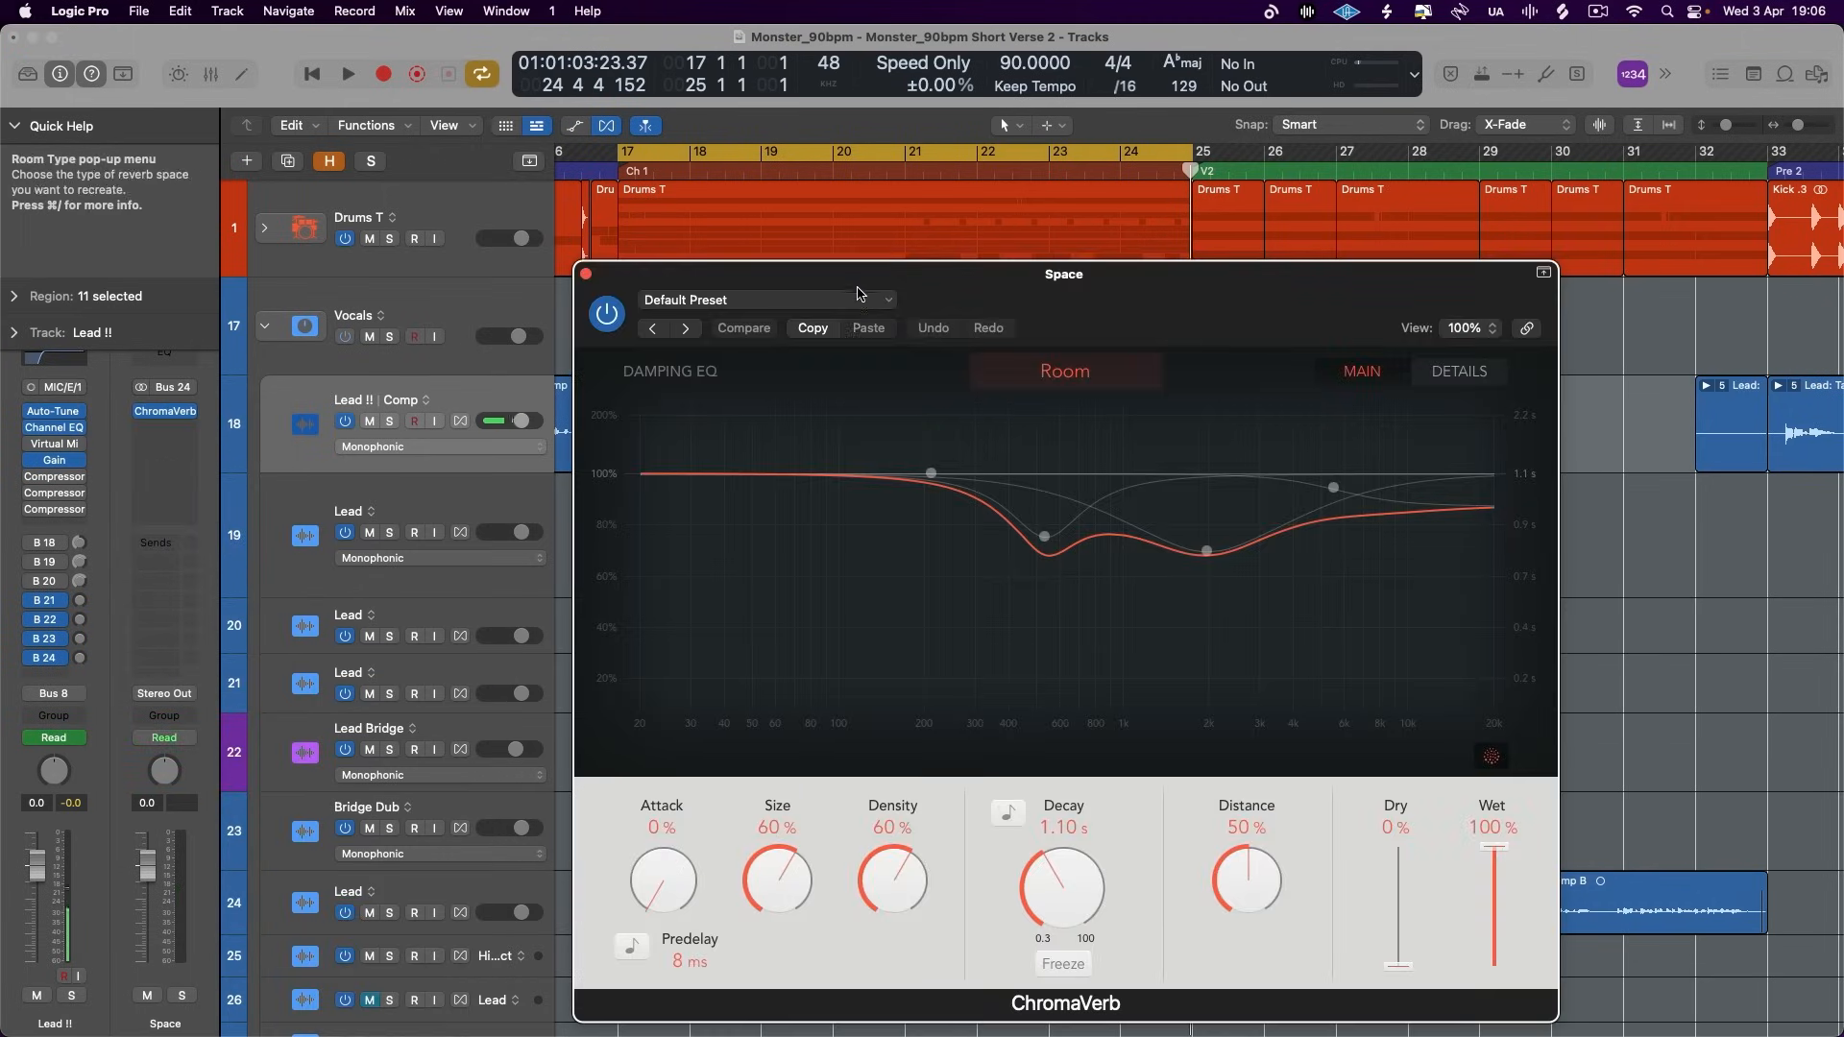
left_click(767, 299)
mouse_move(845, 761)
left_click(1057, 996)
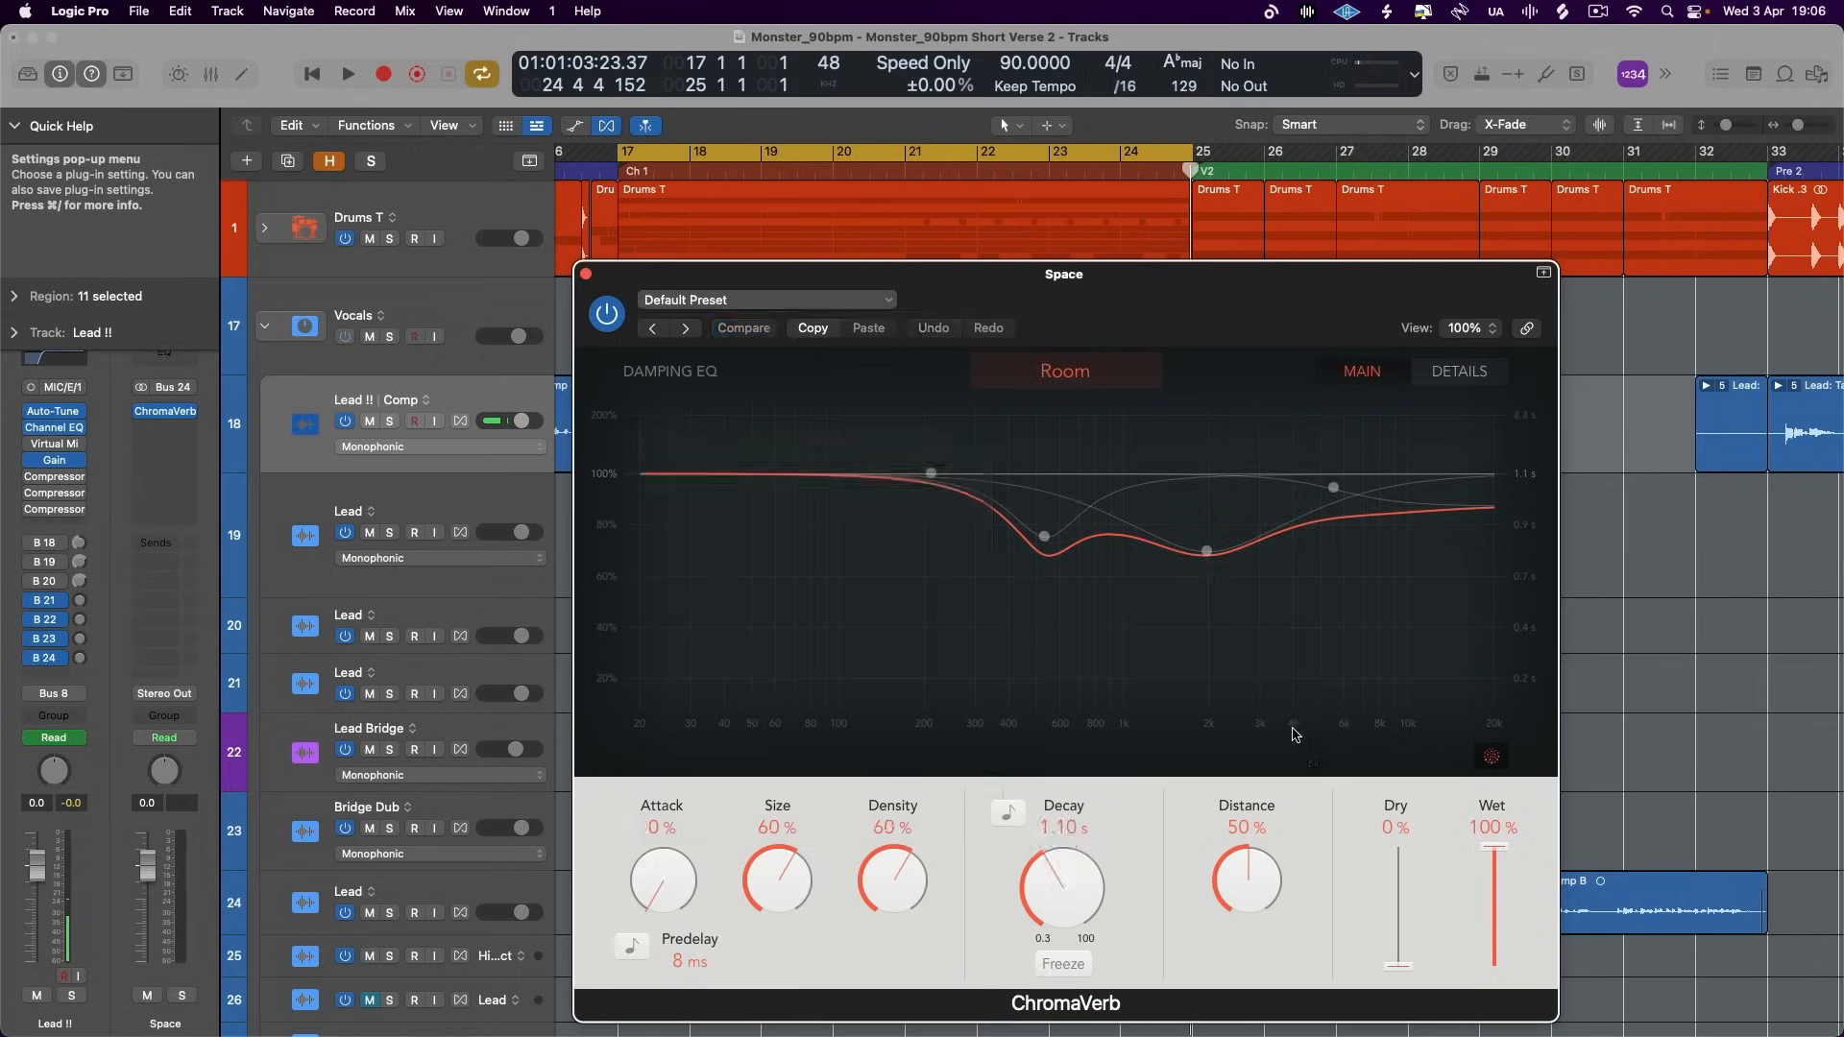
left_click(1010, 815)
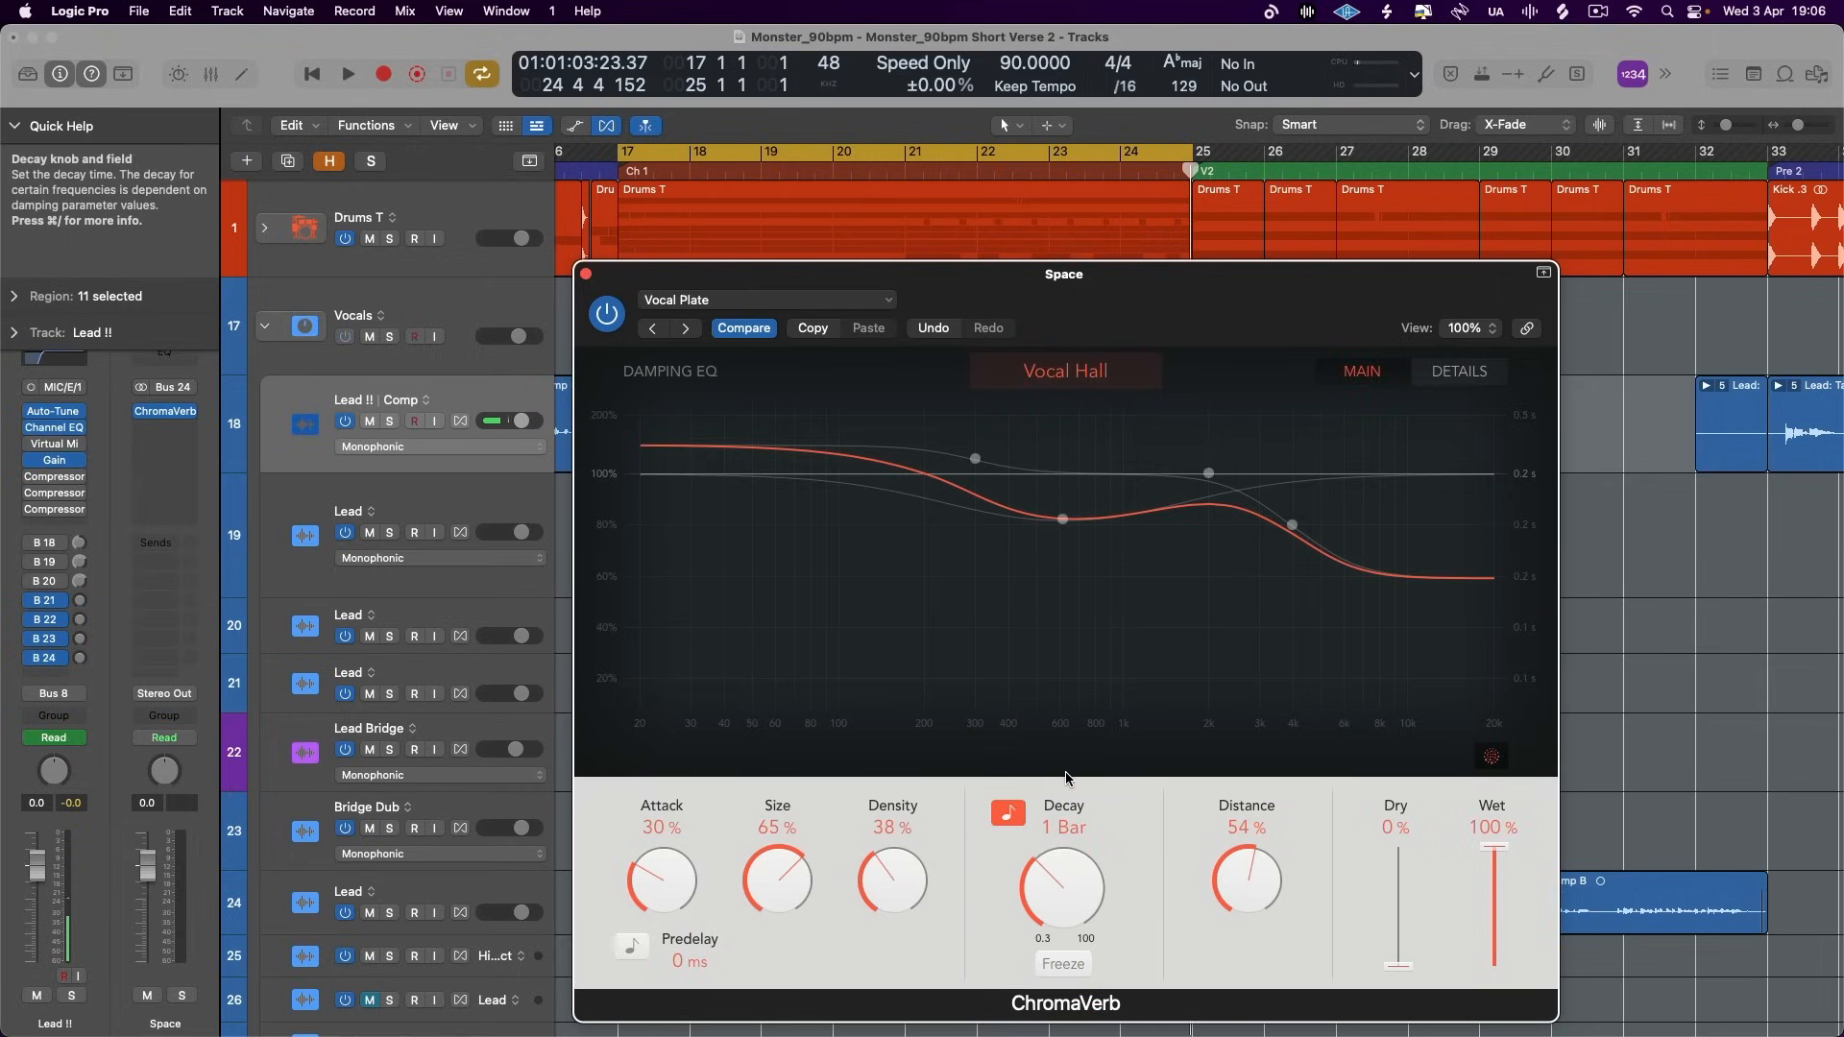
left_click(585, 273)
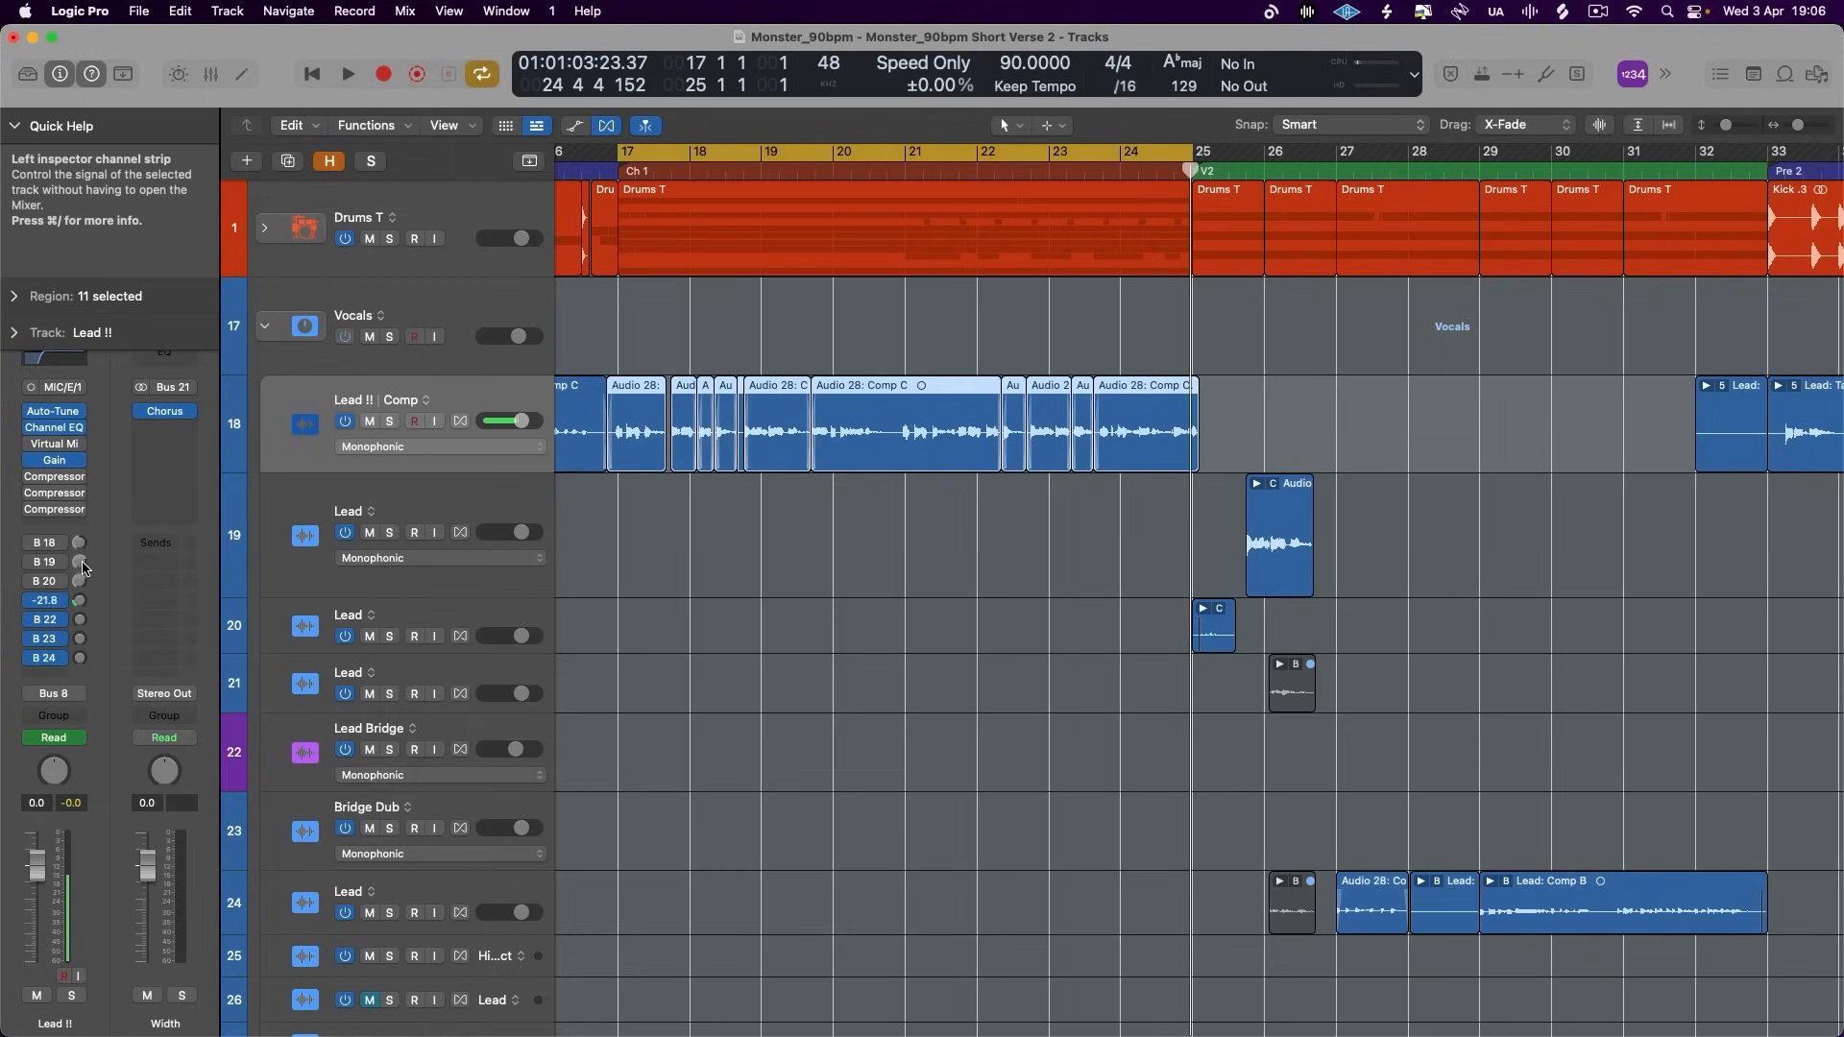
- Solo Lead !! and play the chorus while raising its Bus 22 send to -14.0 dB
left_click(389, 420)
key("space")
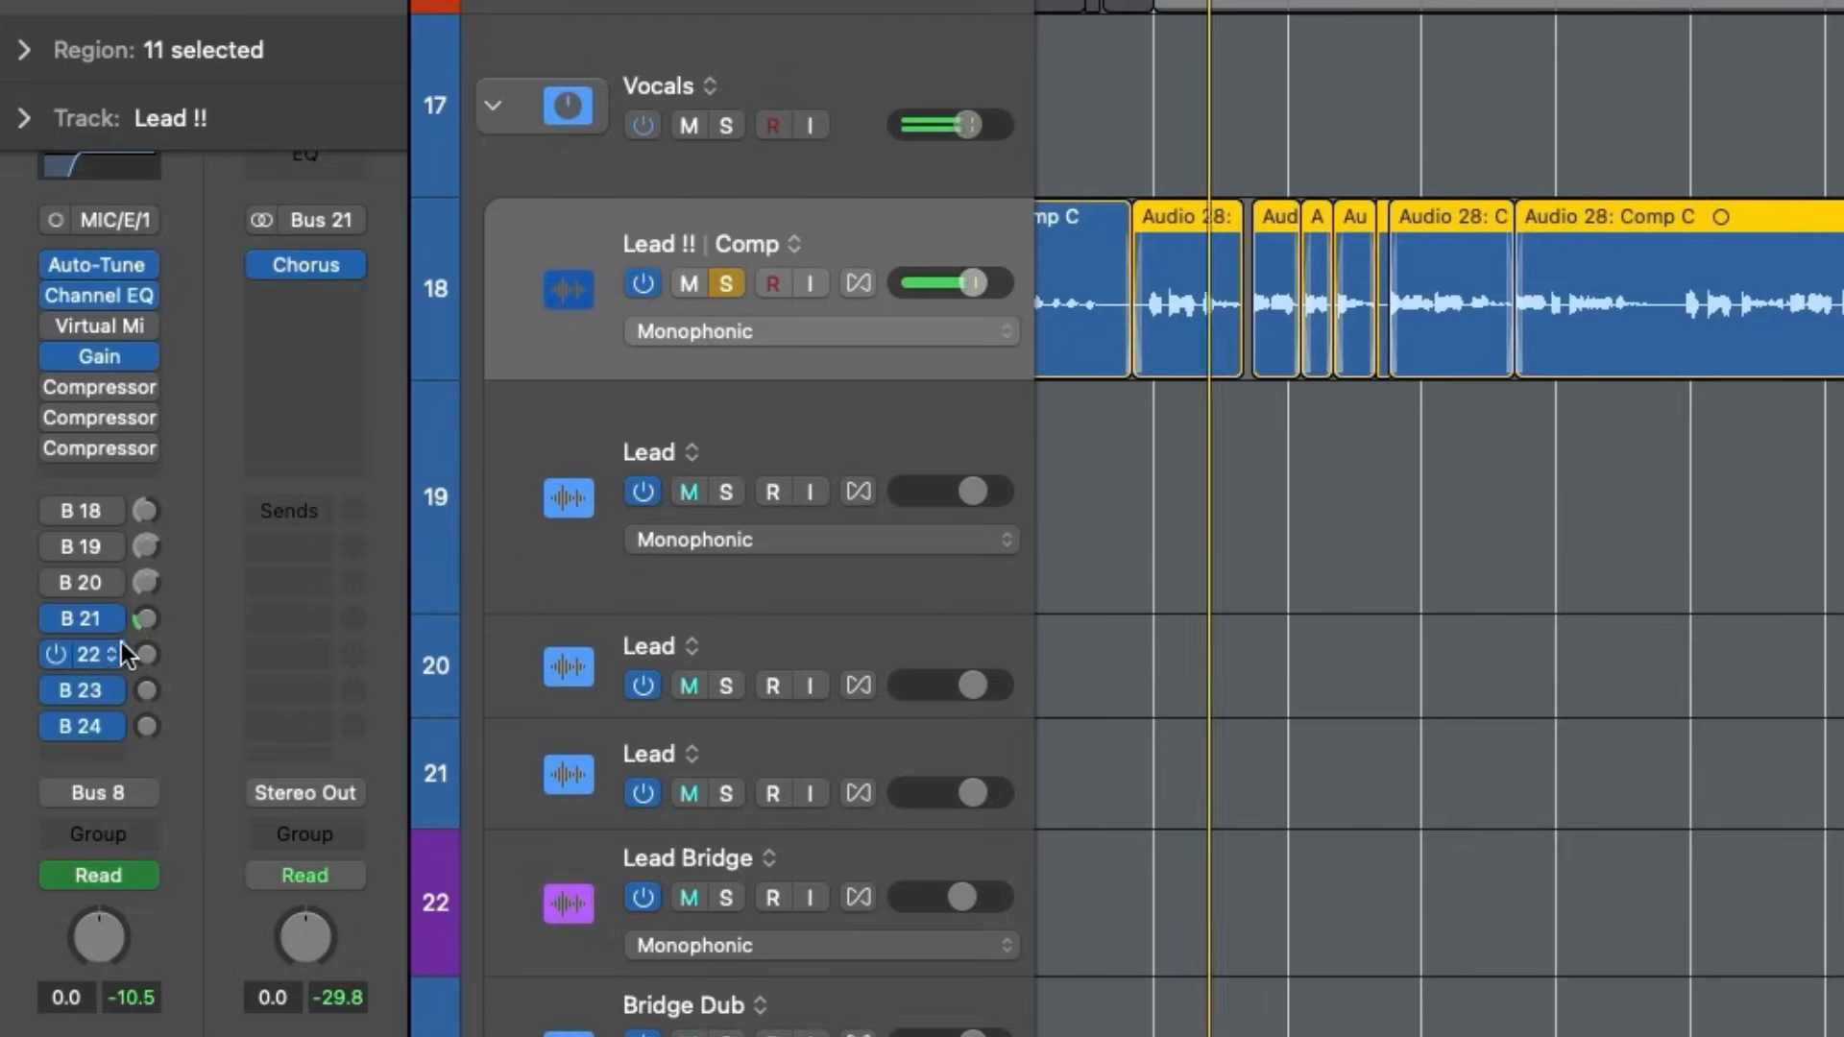
left_click_drag(136, 624, 167, 540)
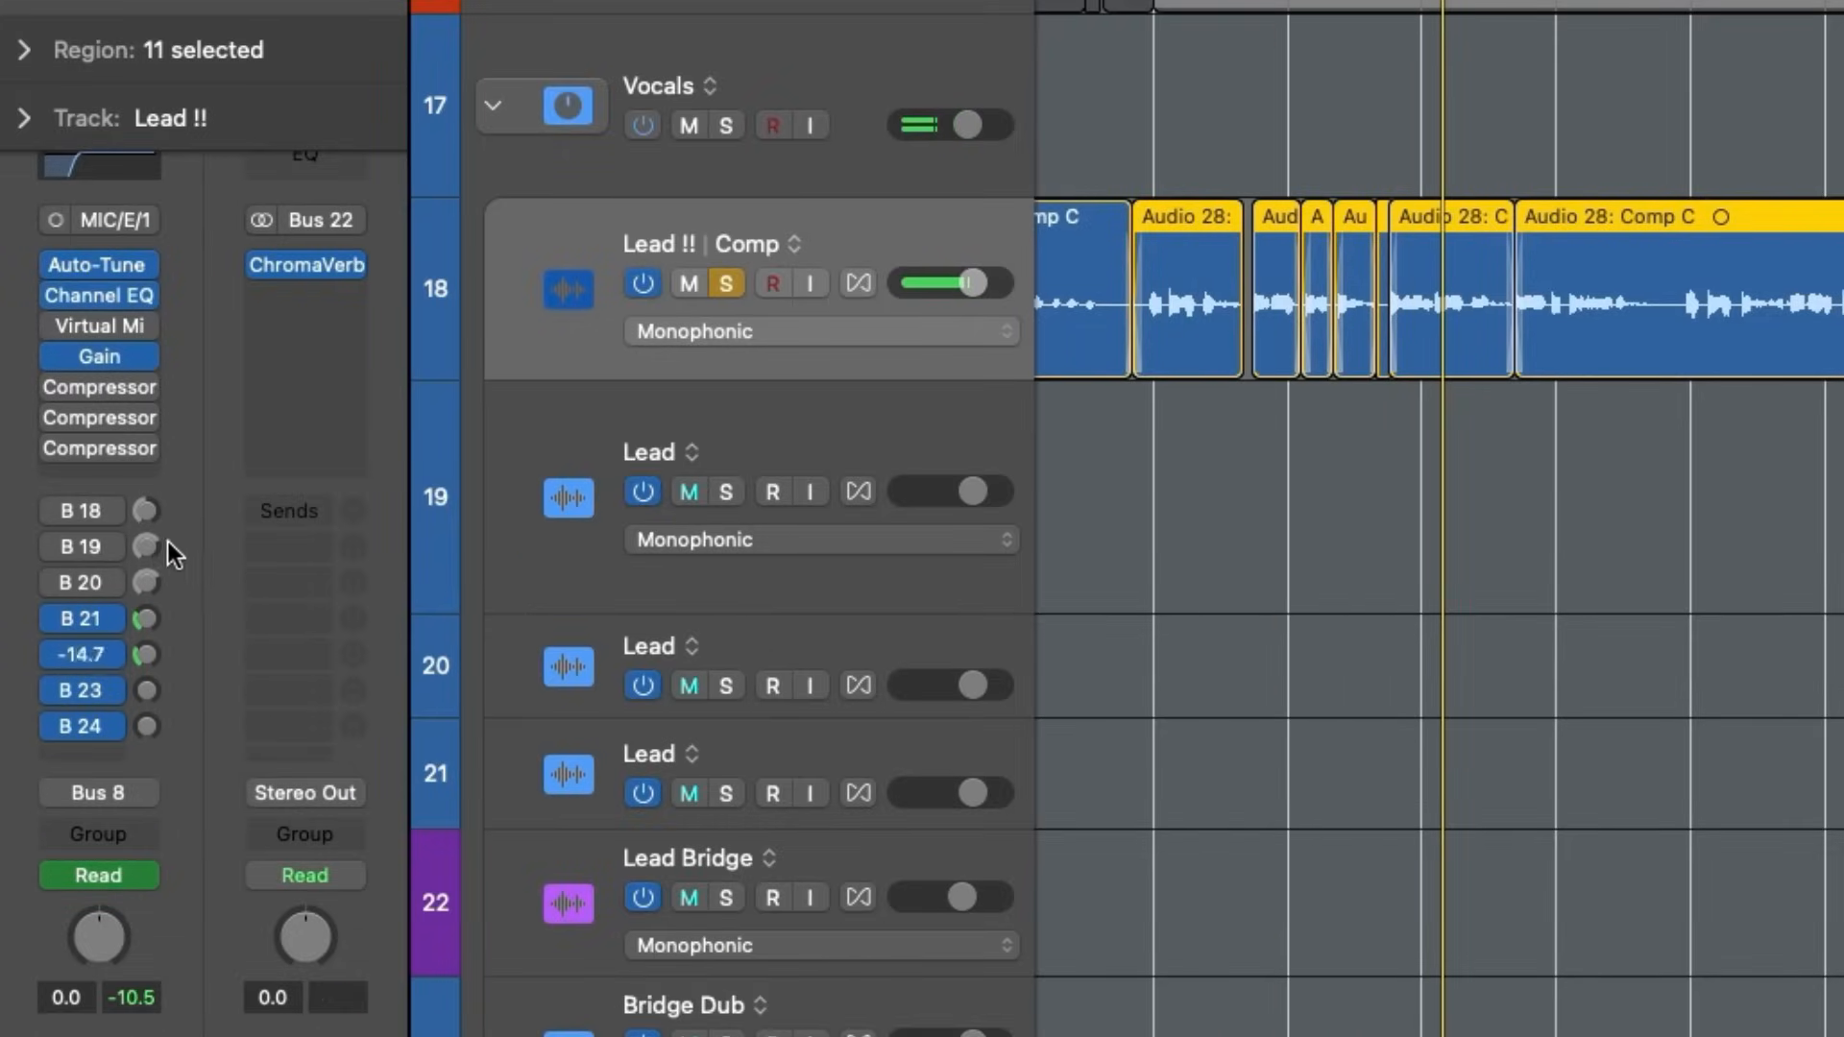
left_click_drag(175, 620, 222, 551)
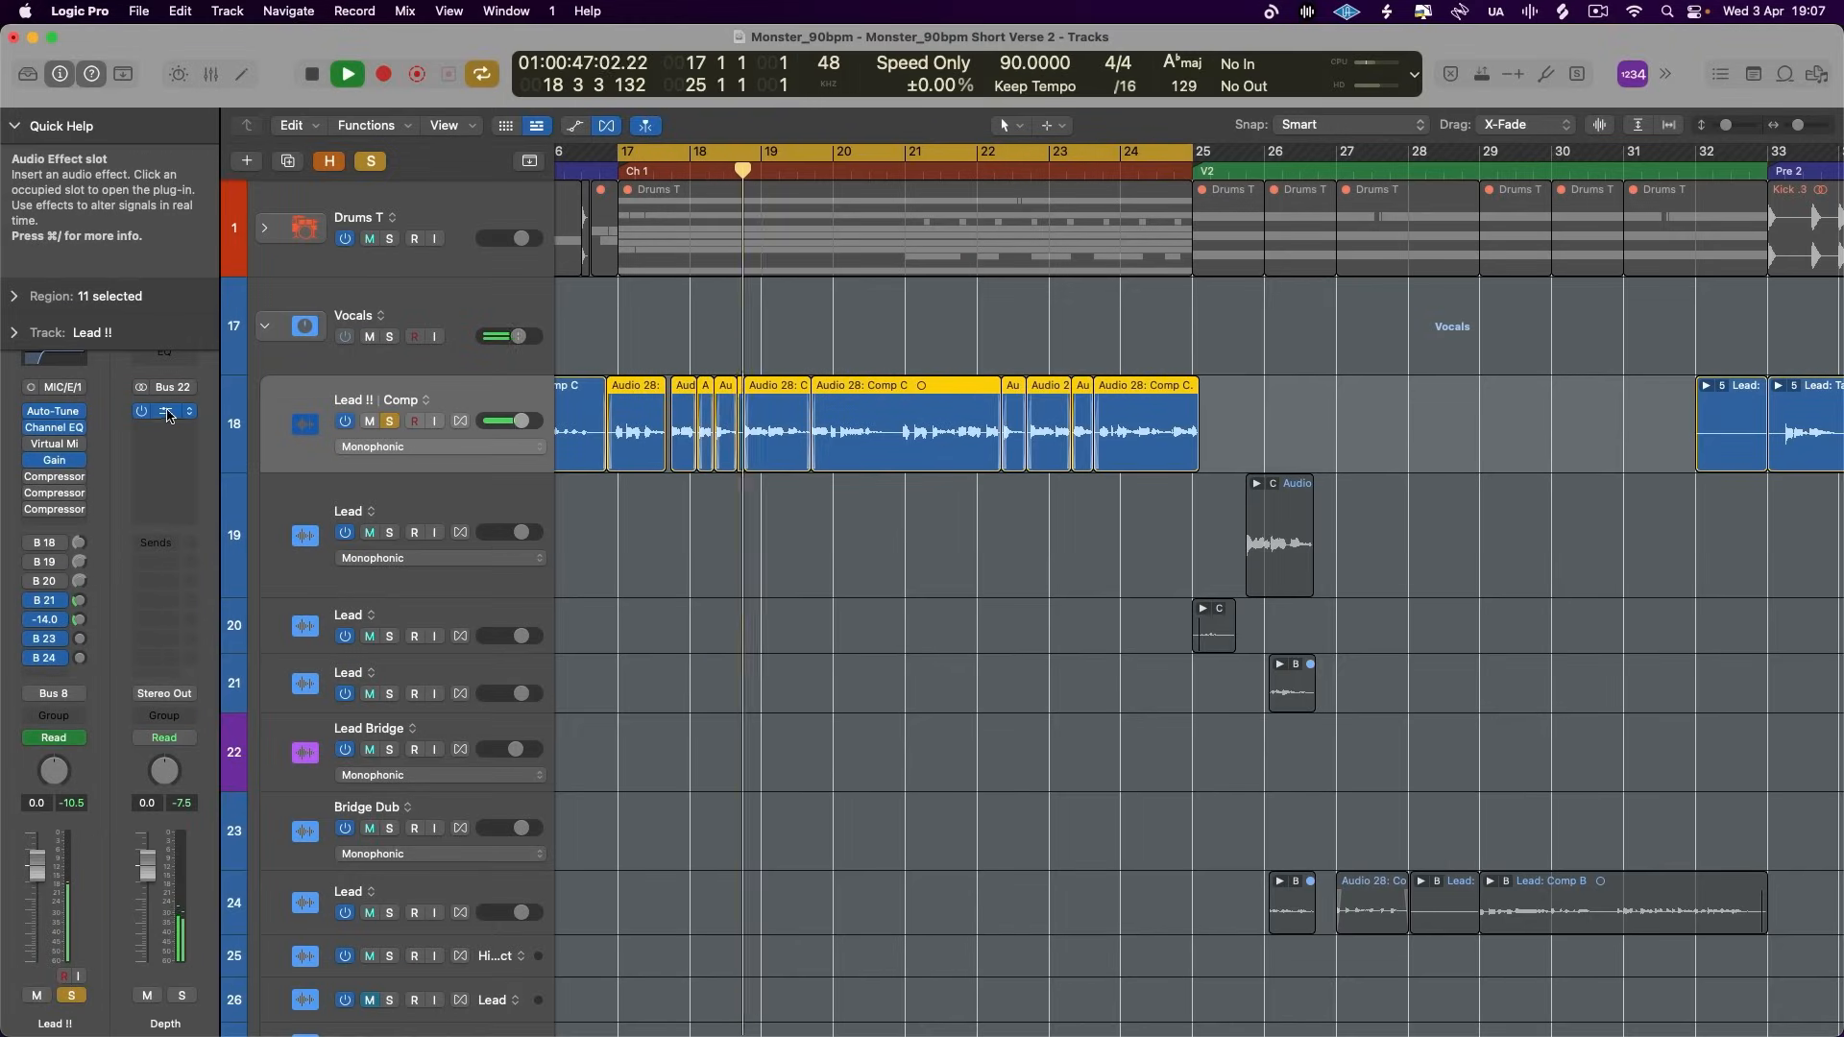
- Shorten the Depth ChromaVerb decay to 1/4 and set its distance to 27% during playback
left_click(165, 411)
left_click_drag(993, 834, 994, 859)
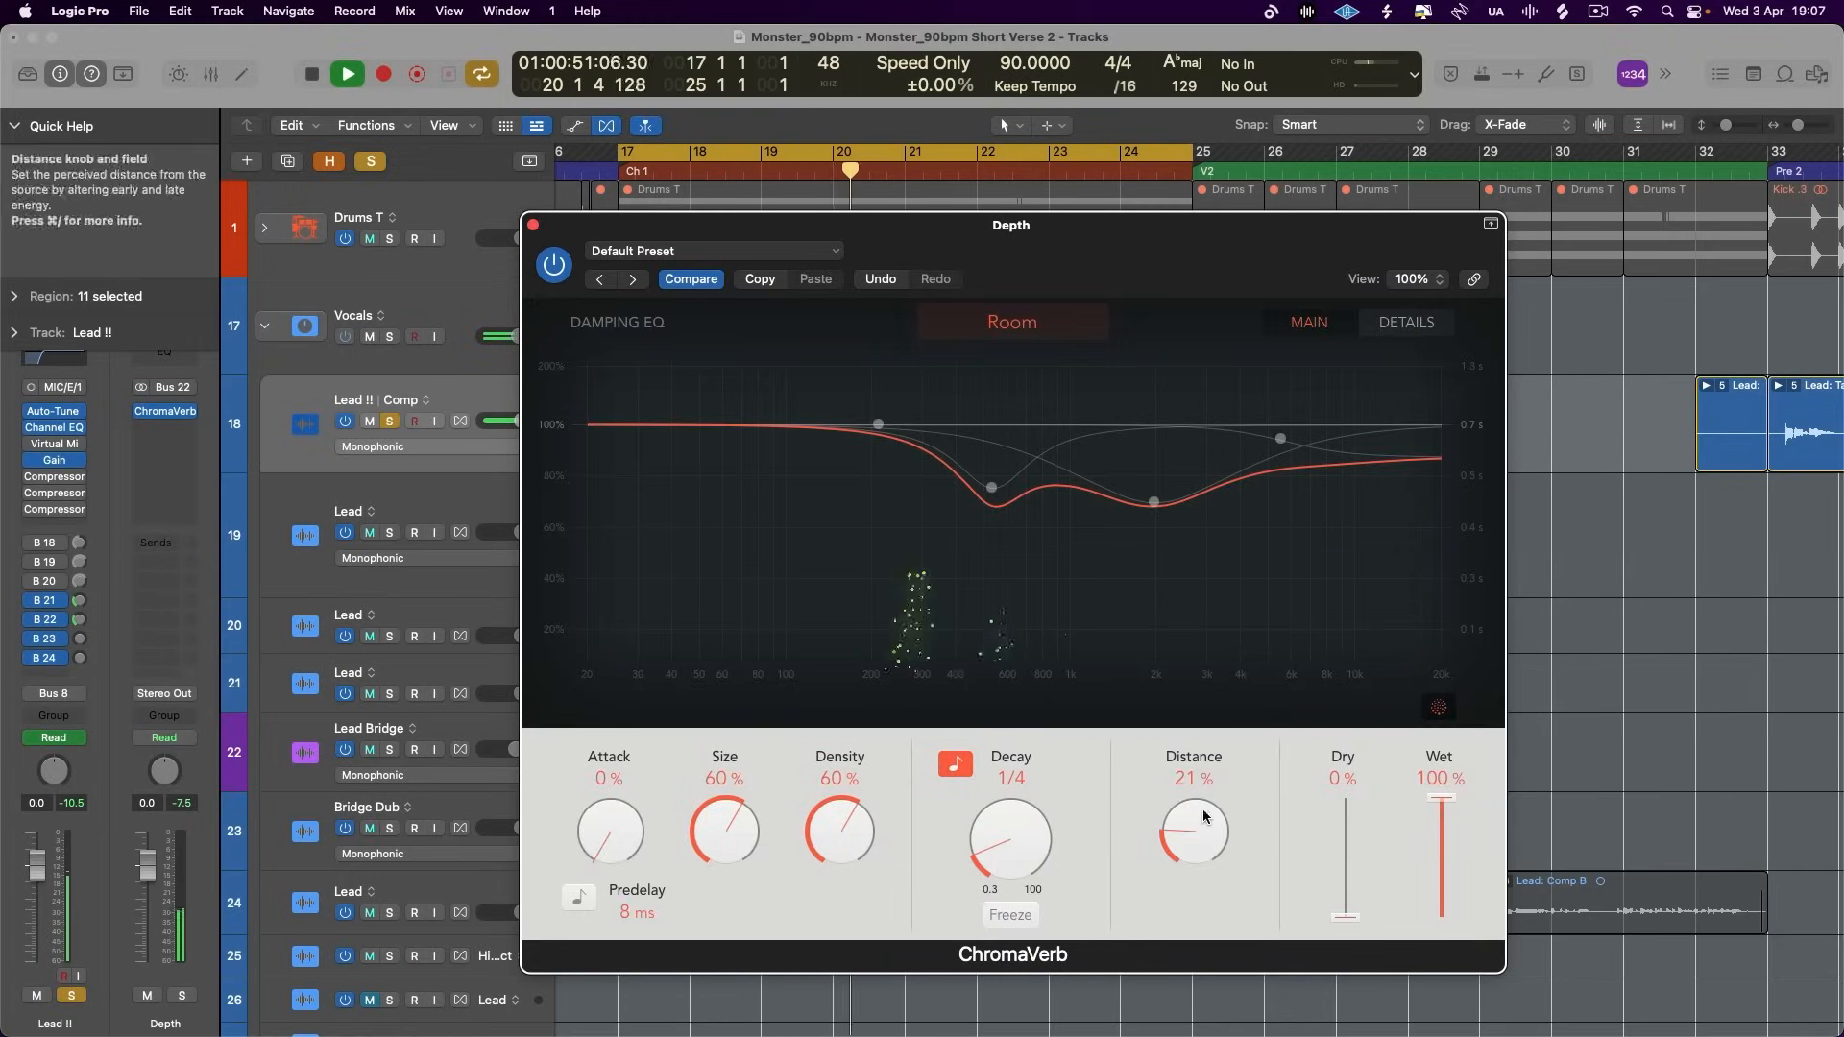
left_click(533, 225)
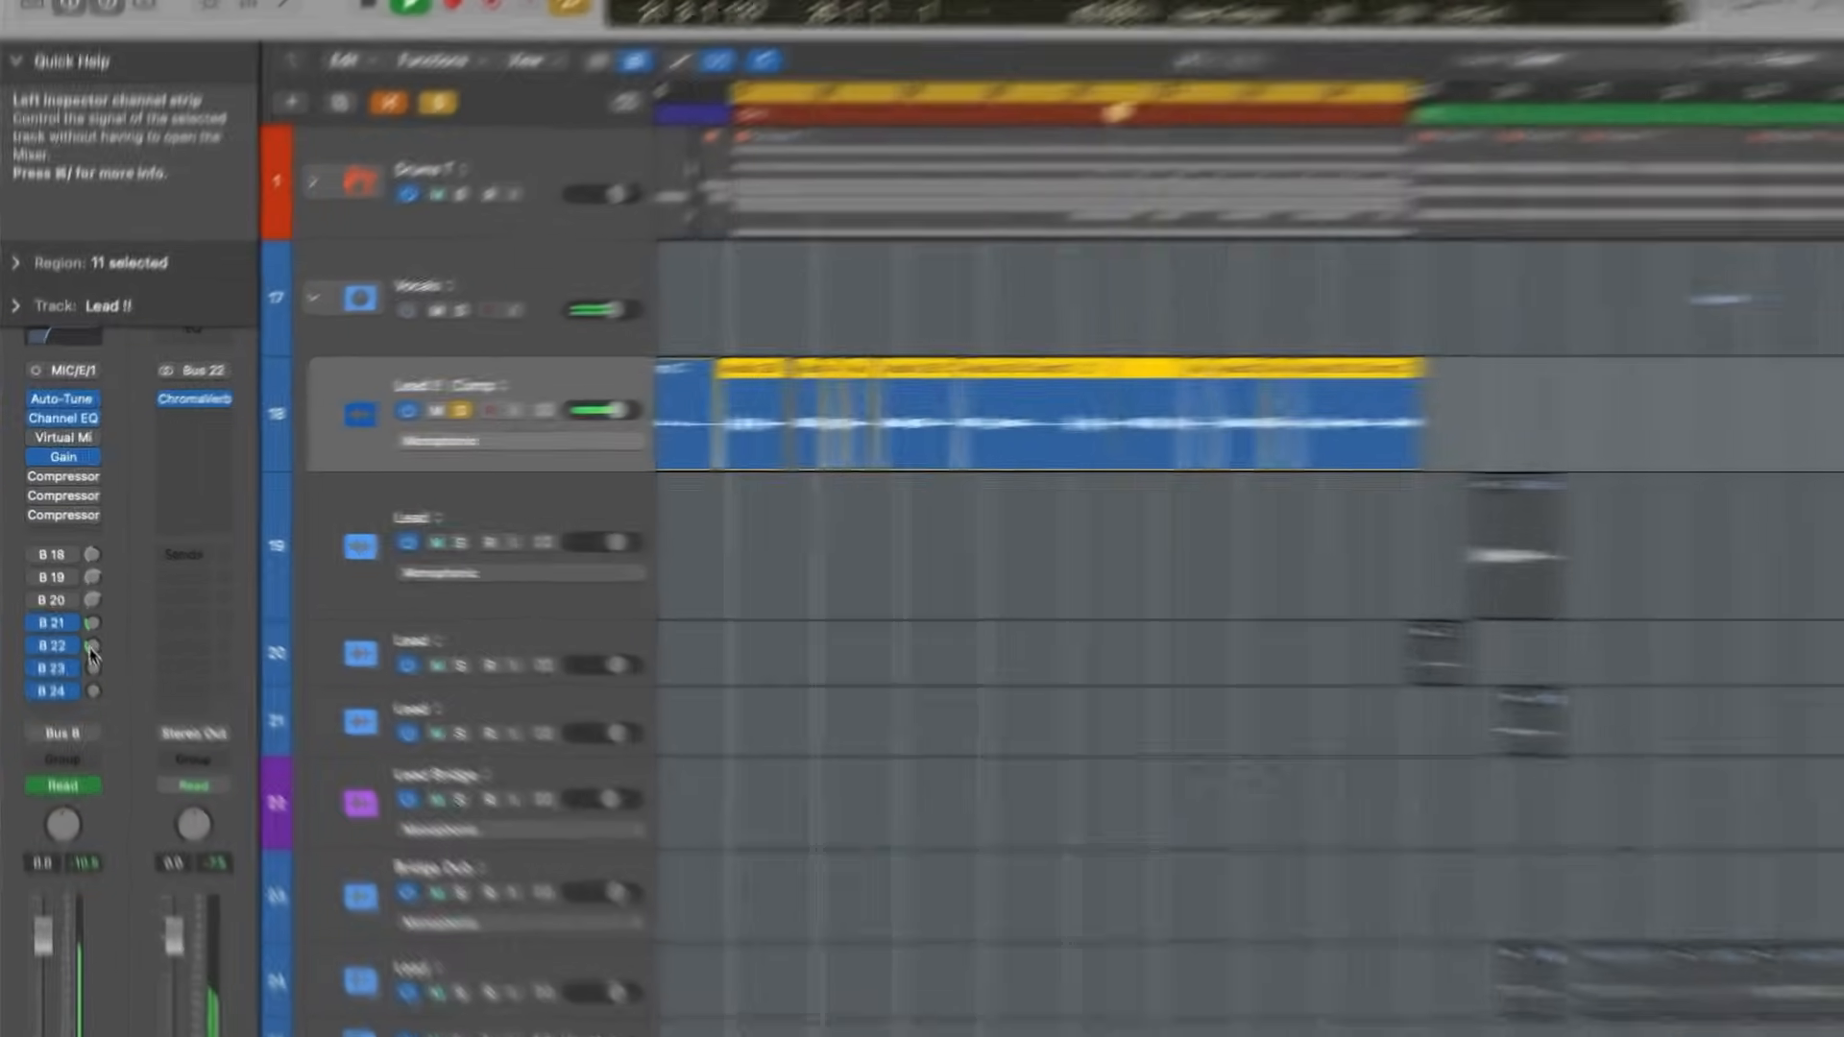
- Raise the Lead !! sends to Bus 23 and Bus 24 while auditioning the delay and reverb in the chorus
left_click_drag(80, 621, 80, 641)
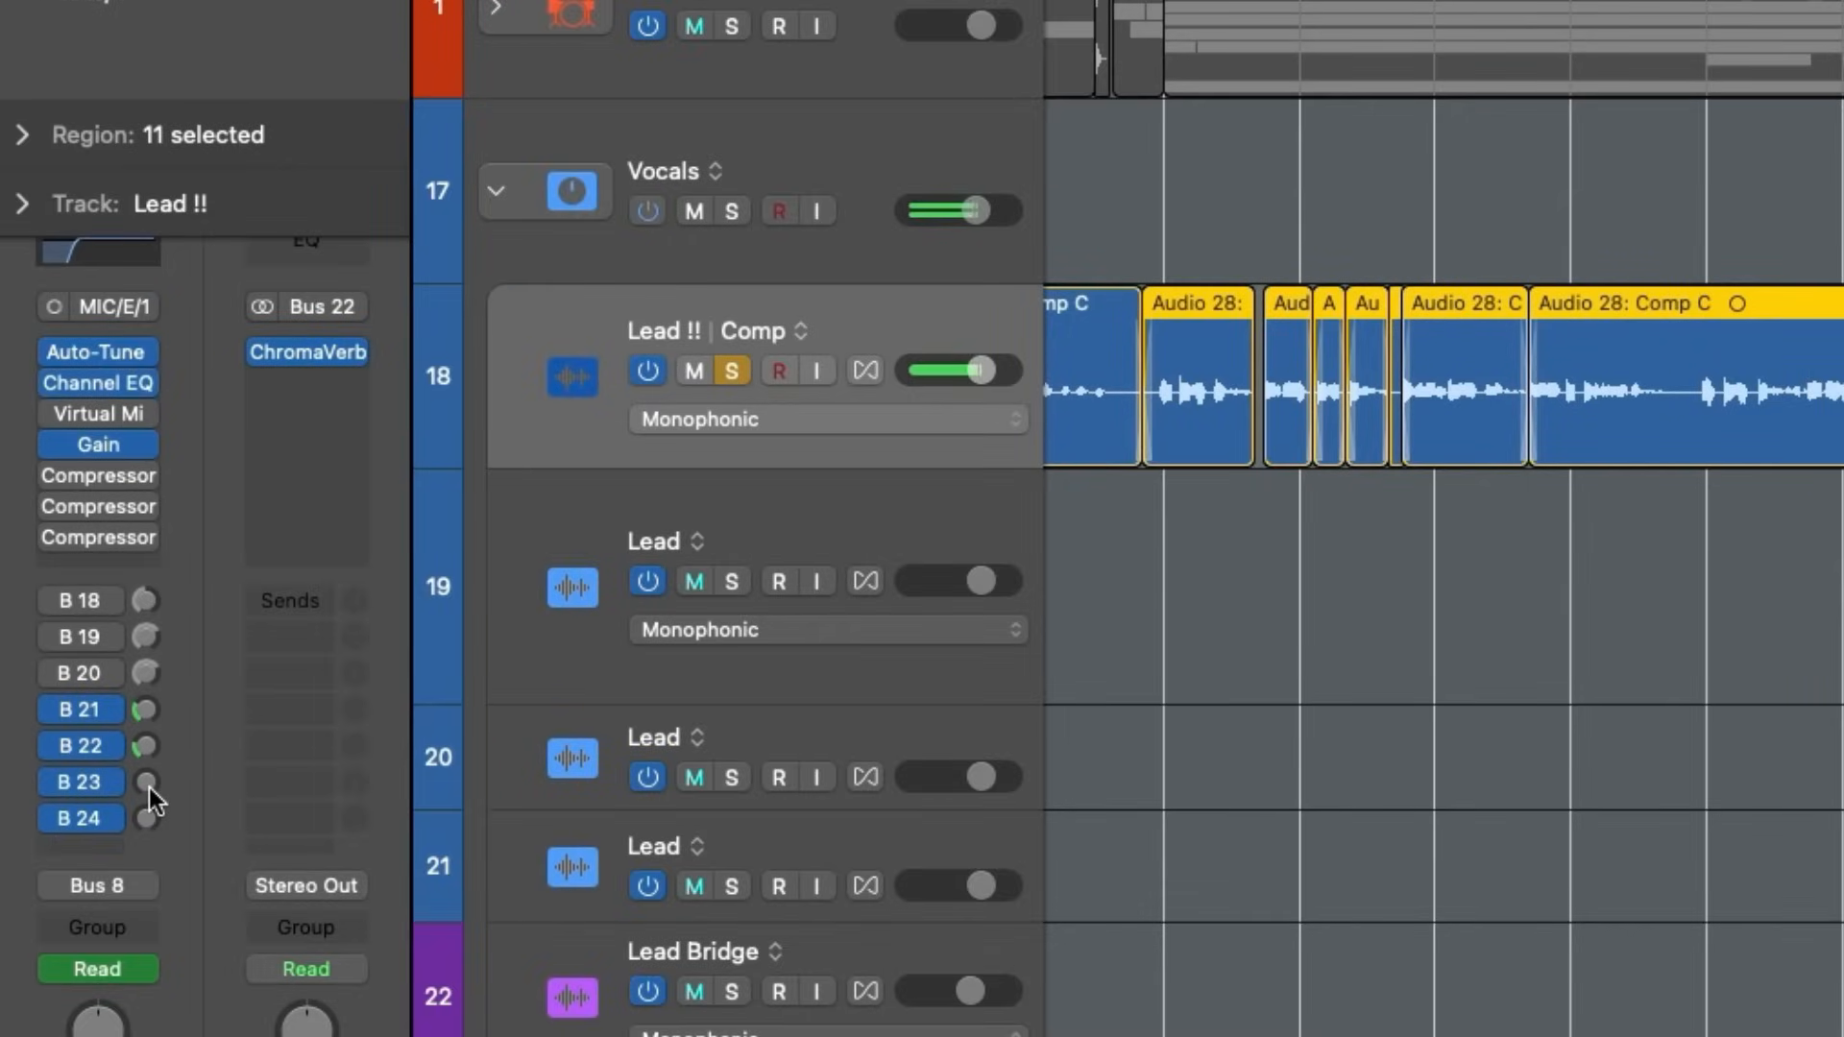
left_click_drag(148, 787, 192, 742)
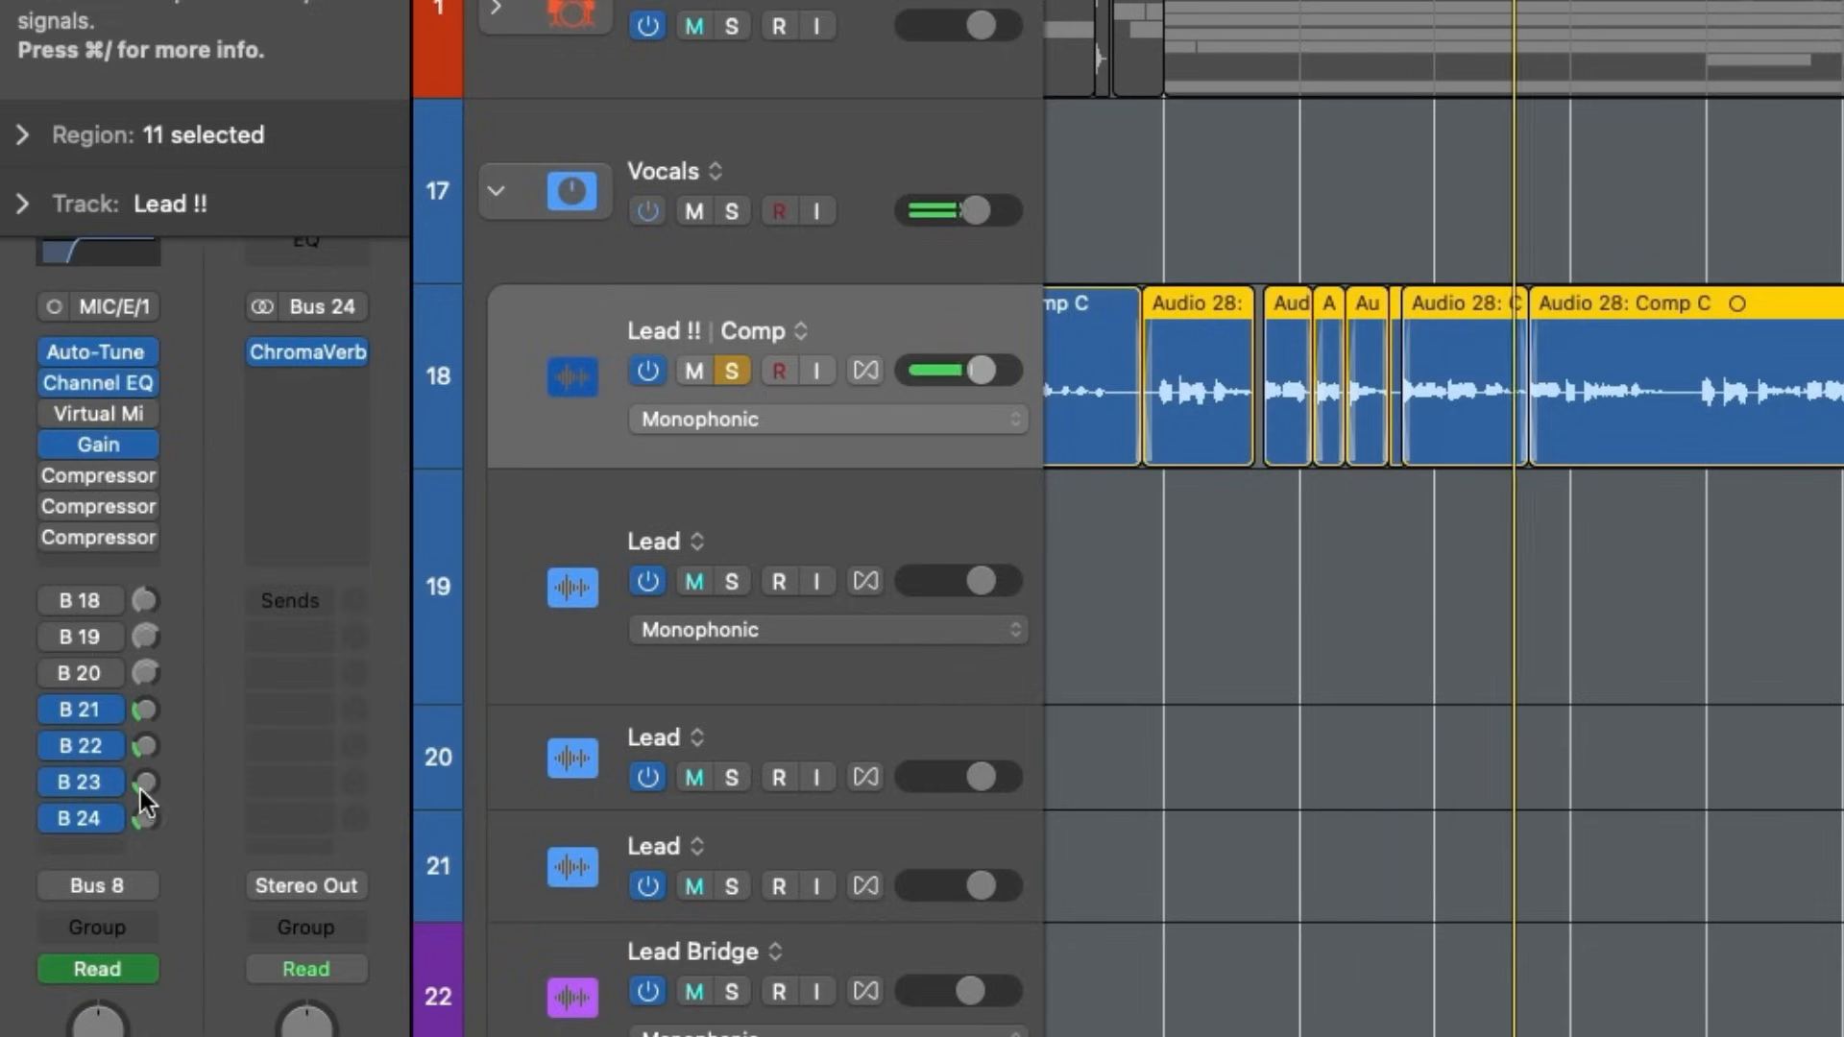
left_click(145, 781)
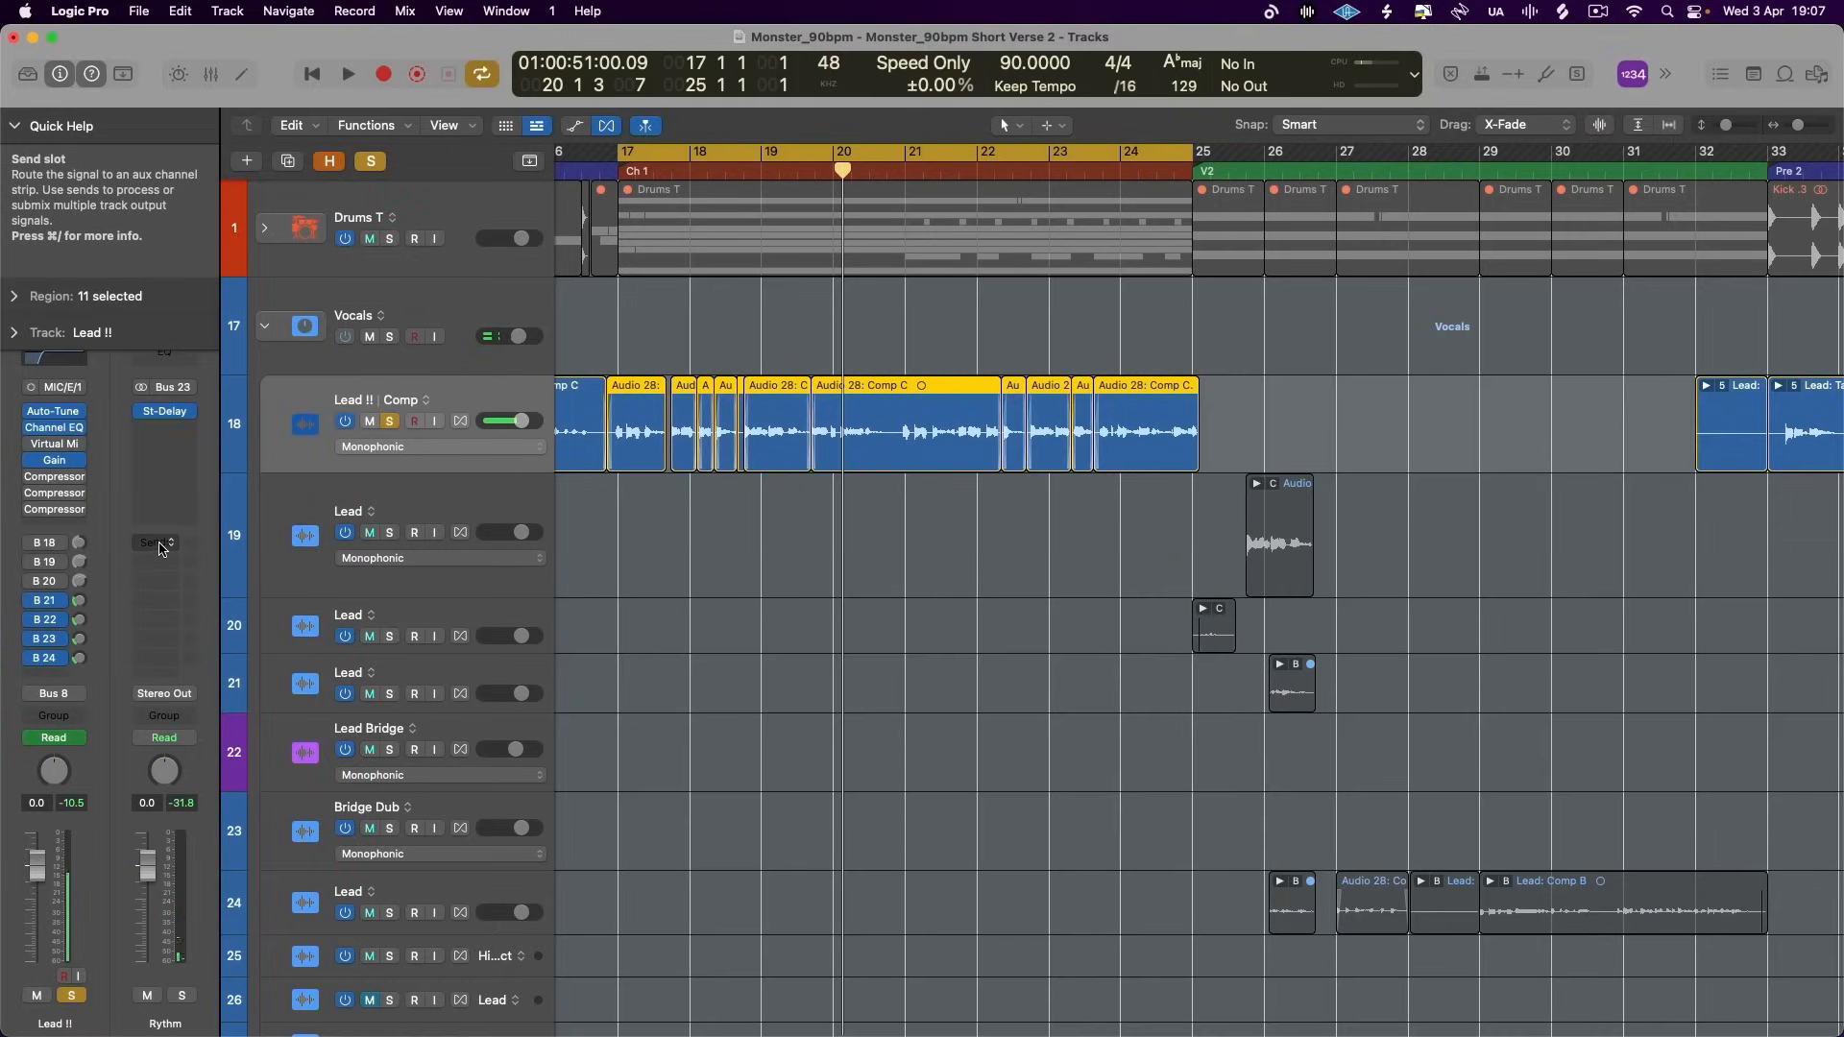
- Add a Bus 24 send on the Rythm aux at -5.2 dB and fine-tune the Lead !! delay and reverb sends during playback
left_click(162, 549)
mouse_move(185, 572)
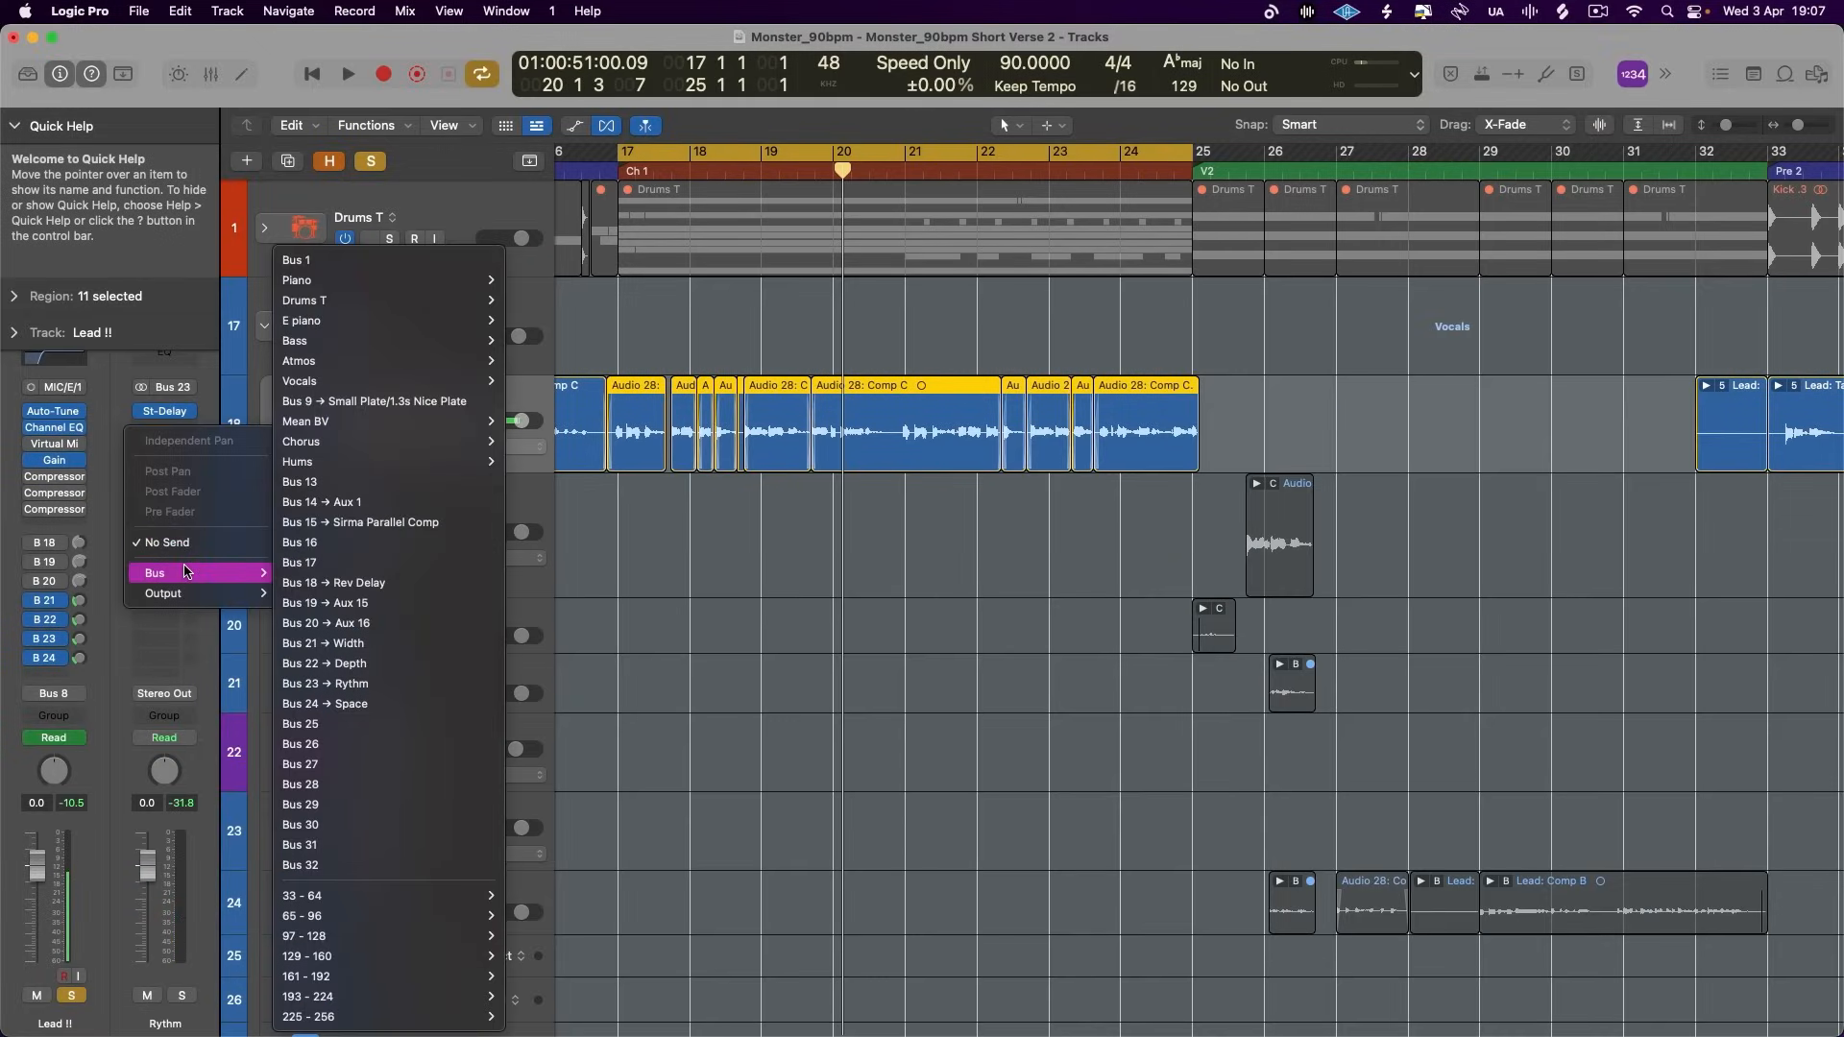
left_click(229, 636)
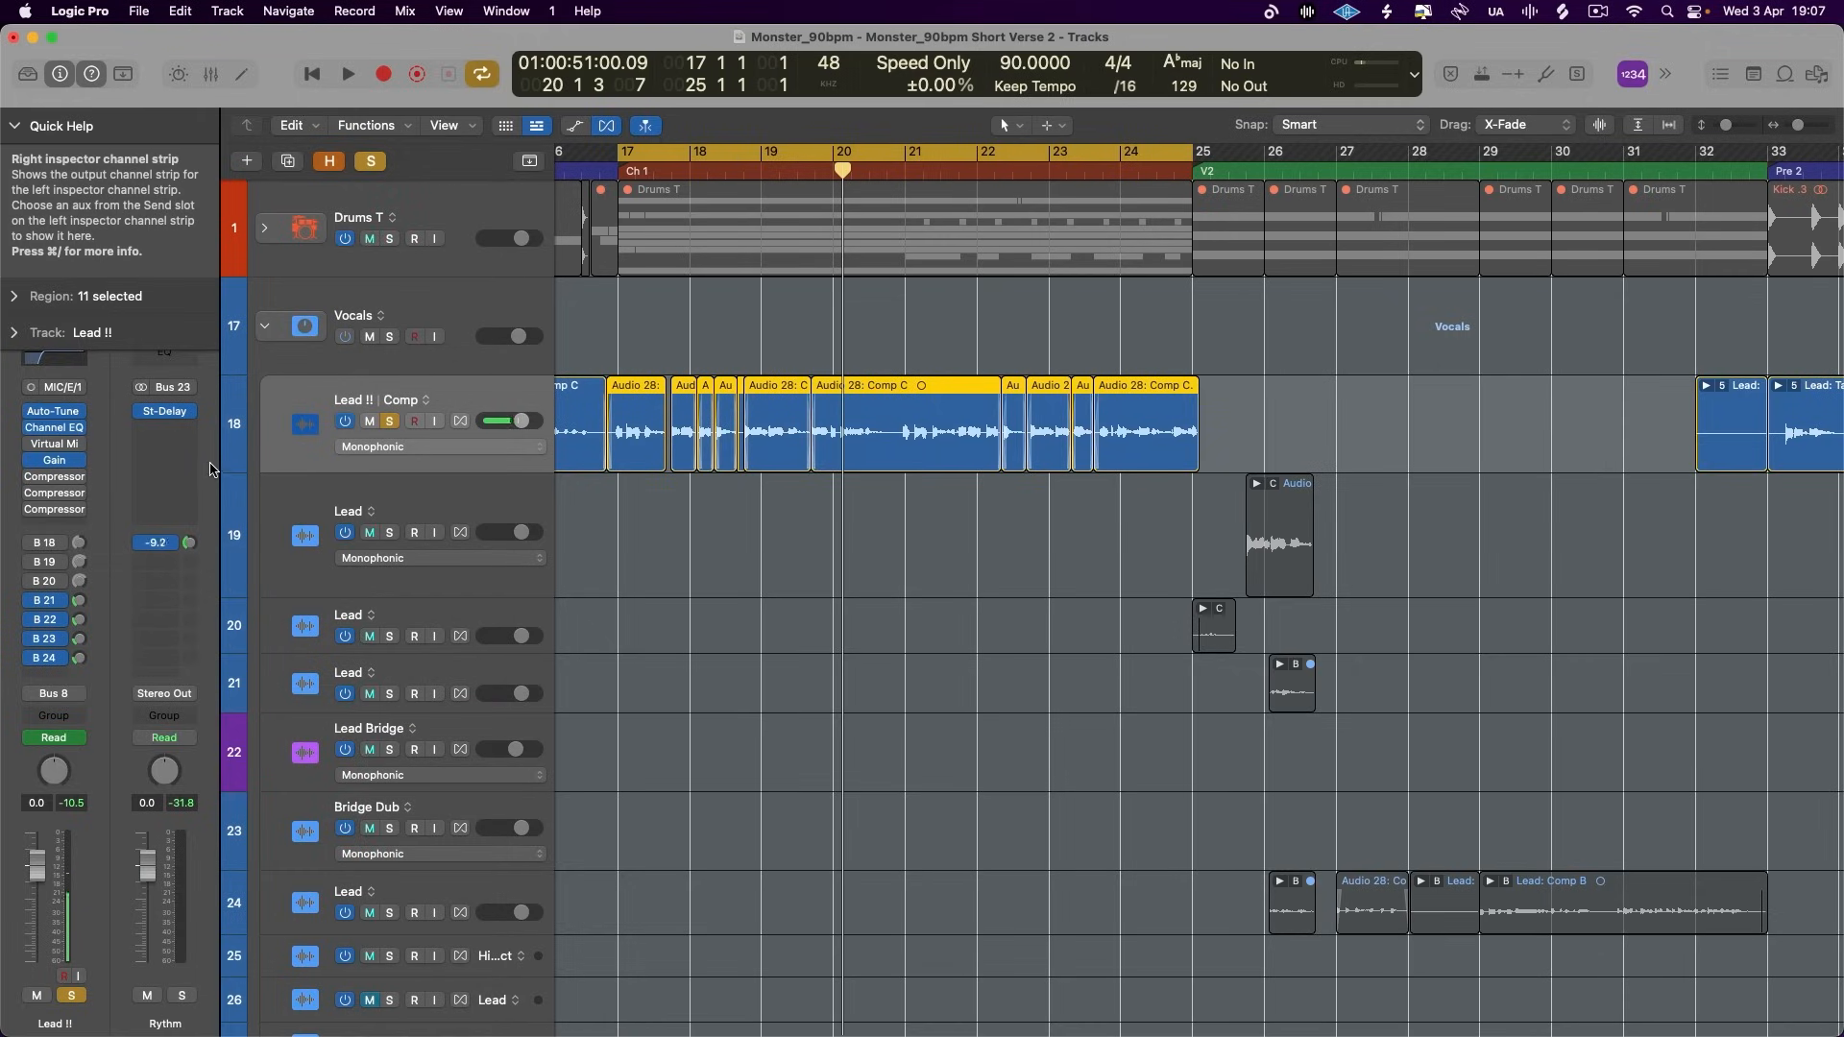
key("space")
left_click_drag(188, 544, 189, 536)
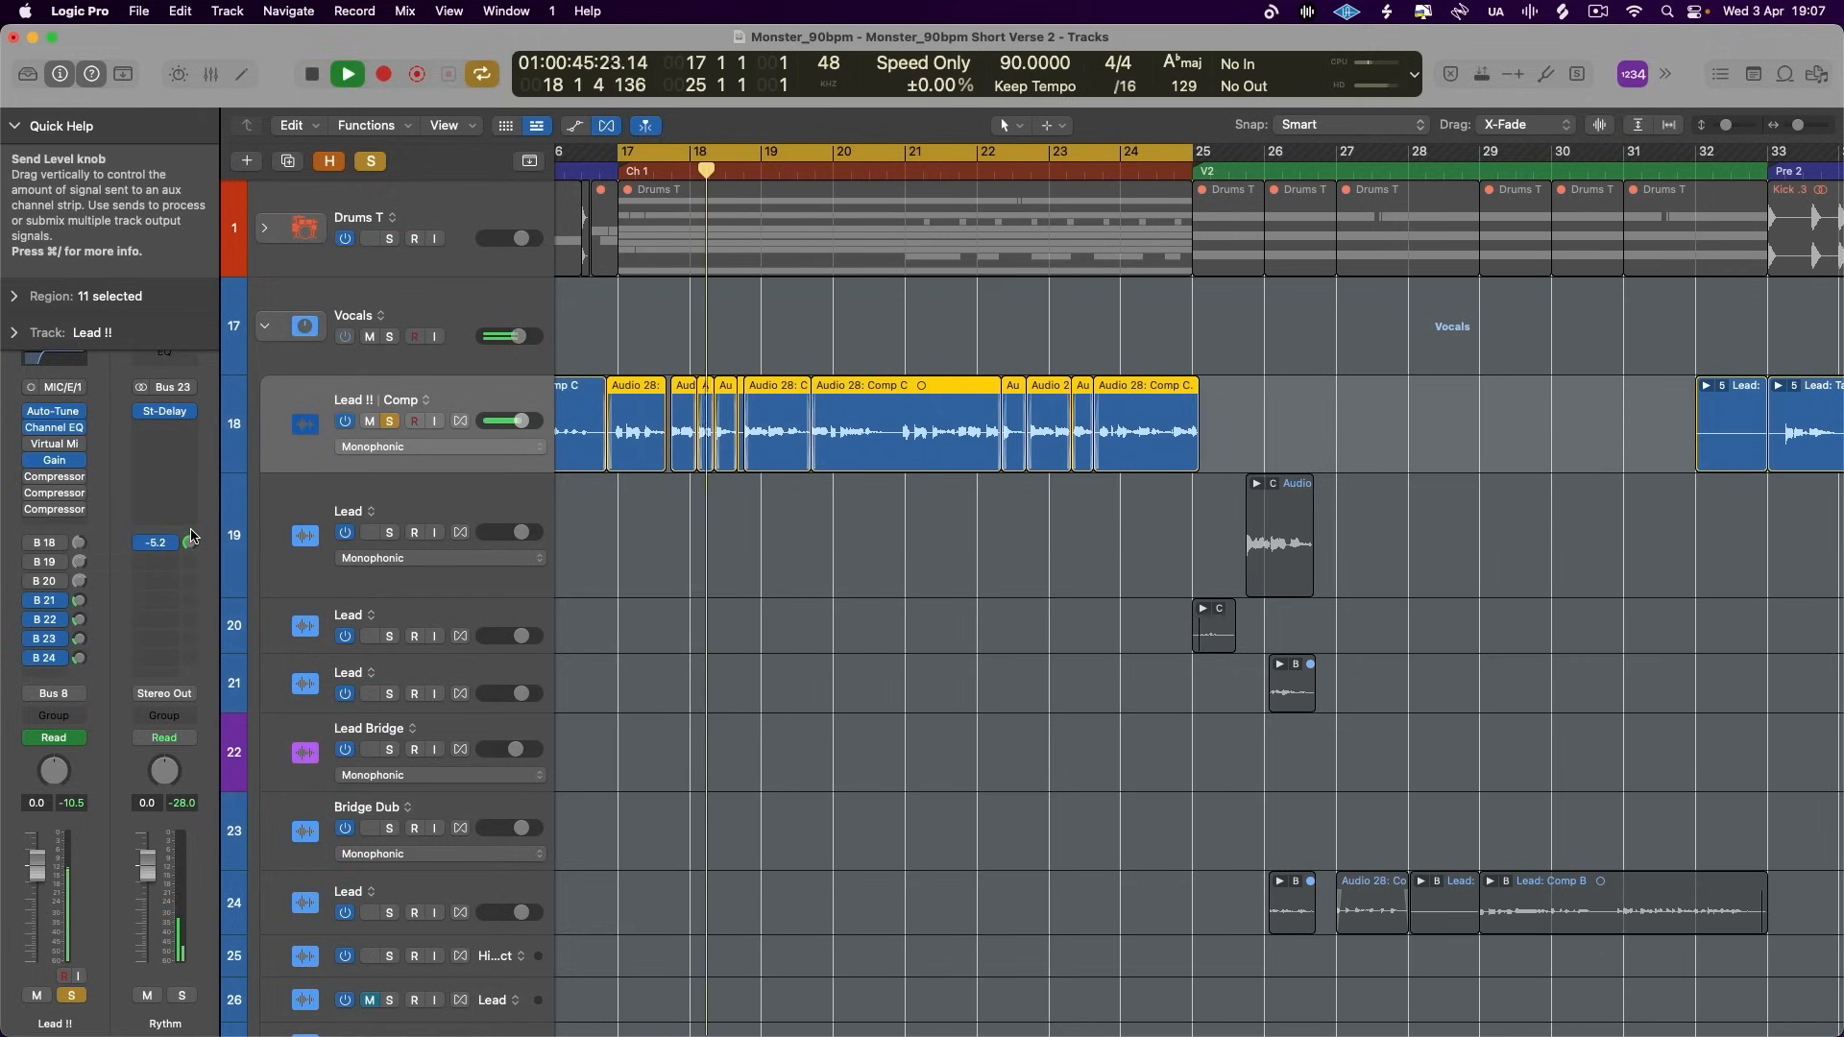
left_click_drag(79, 664, 78, 665)
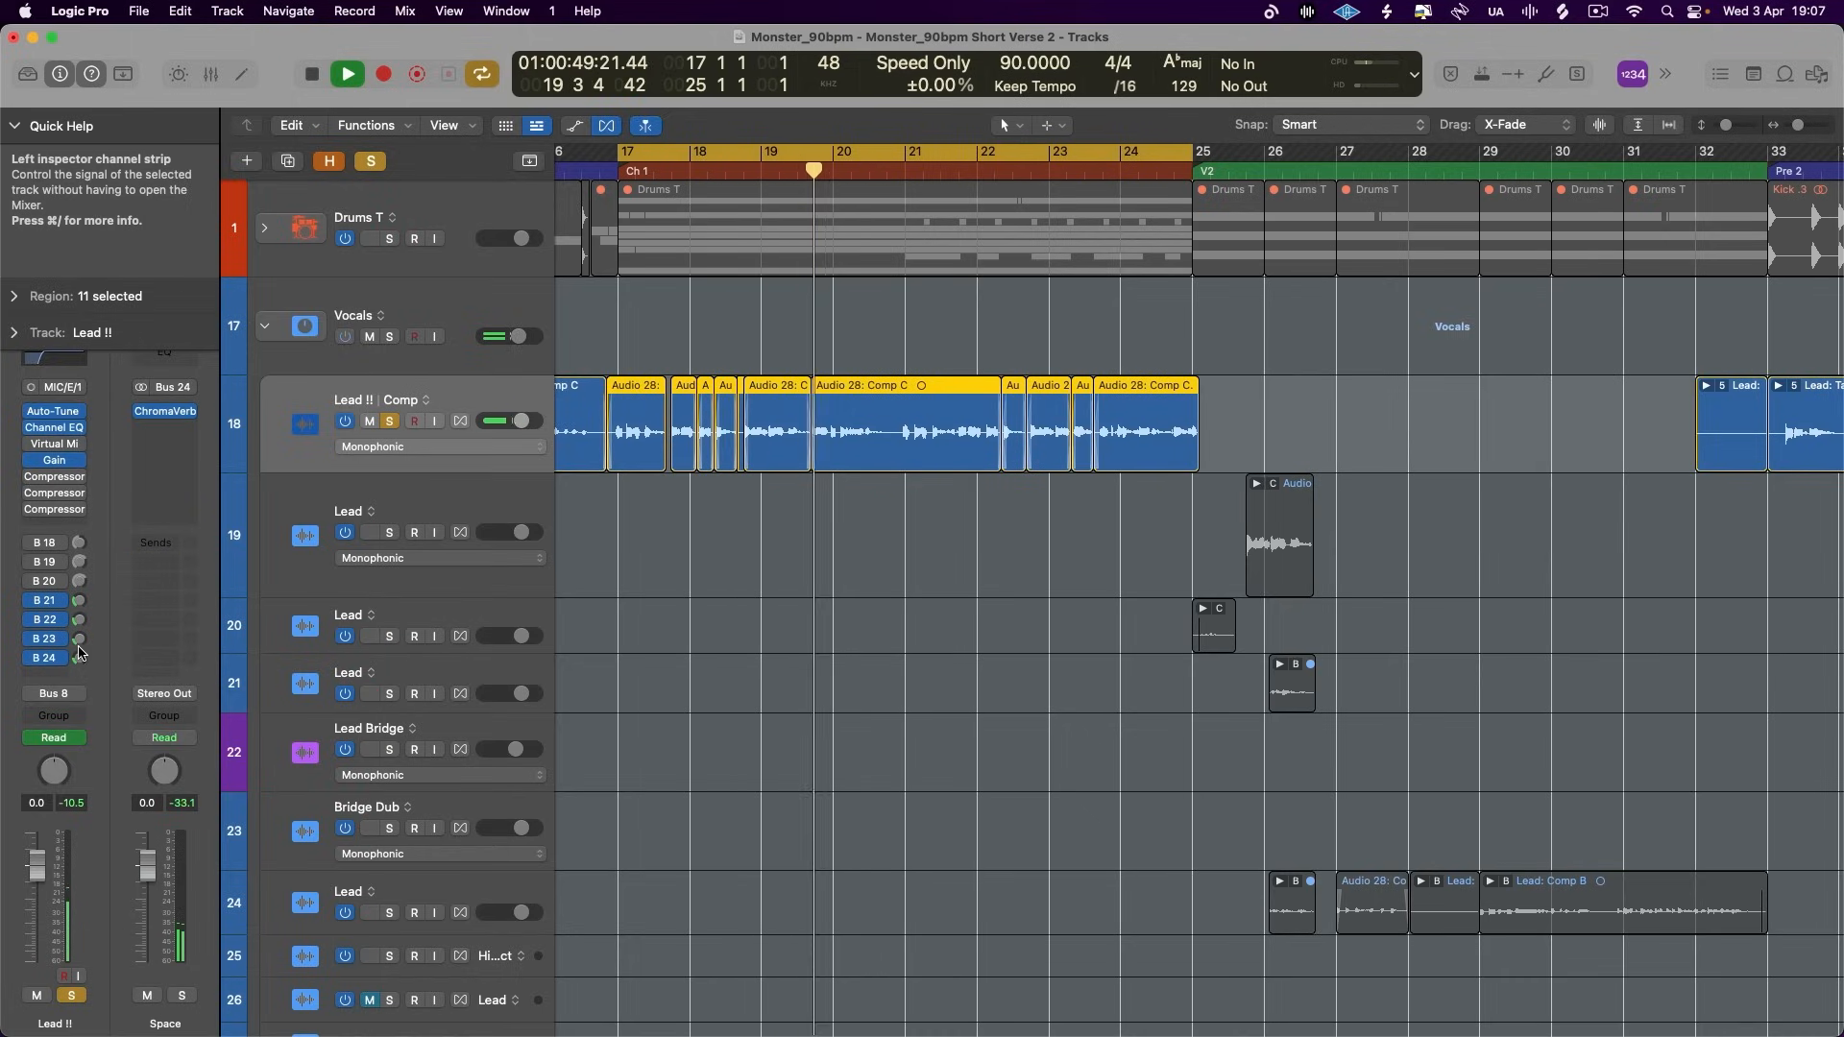
left_click(79, 640)
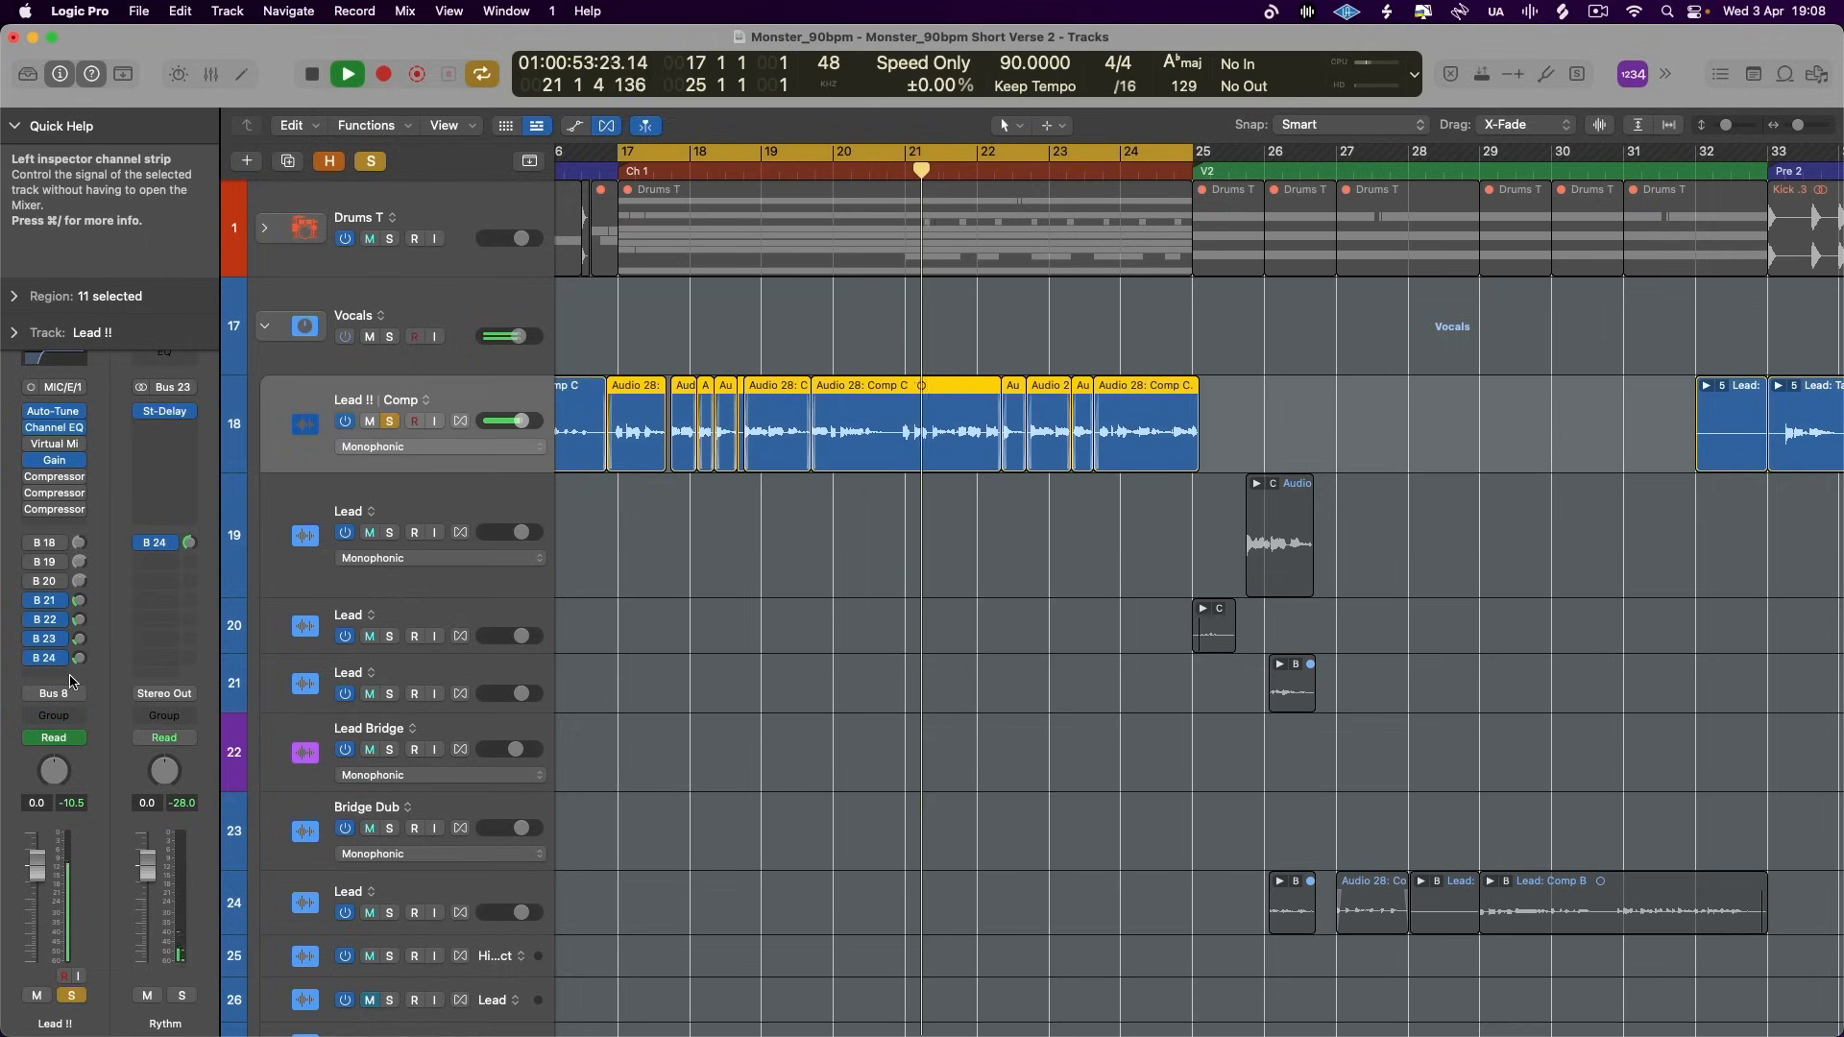
- Insert a stereo Compressor after the ChromaVerb on the Space aux
left_click(49, 659)
left_click(49, 659)
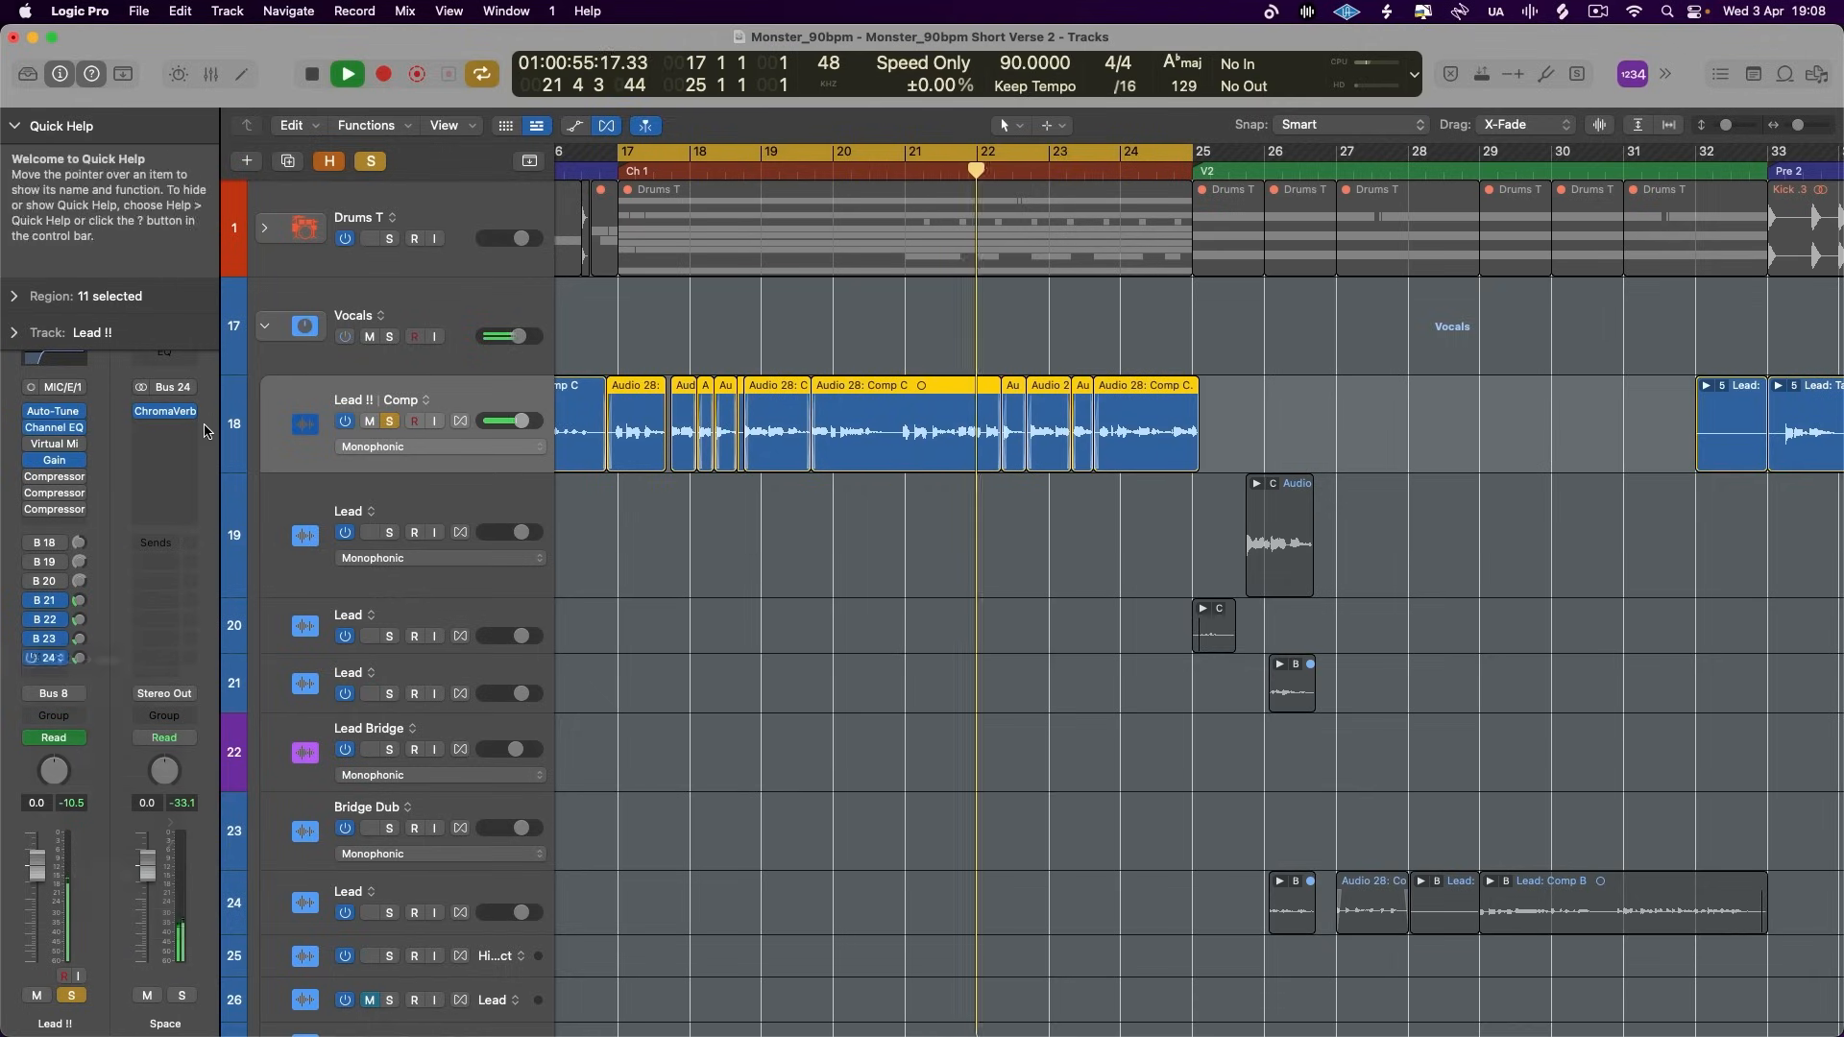
left_click(187, 429)
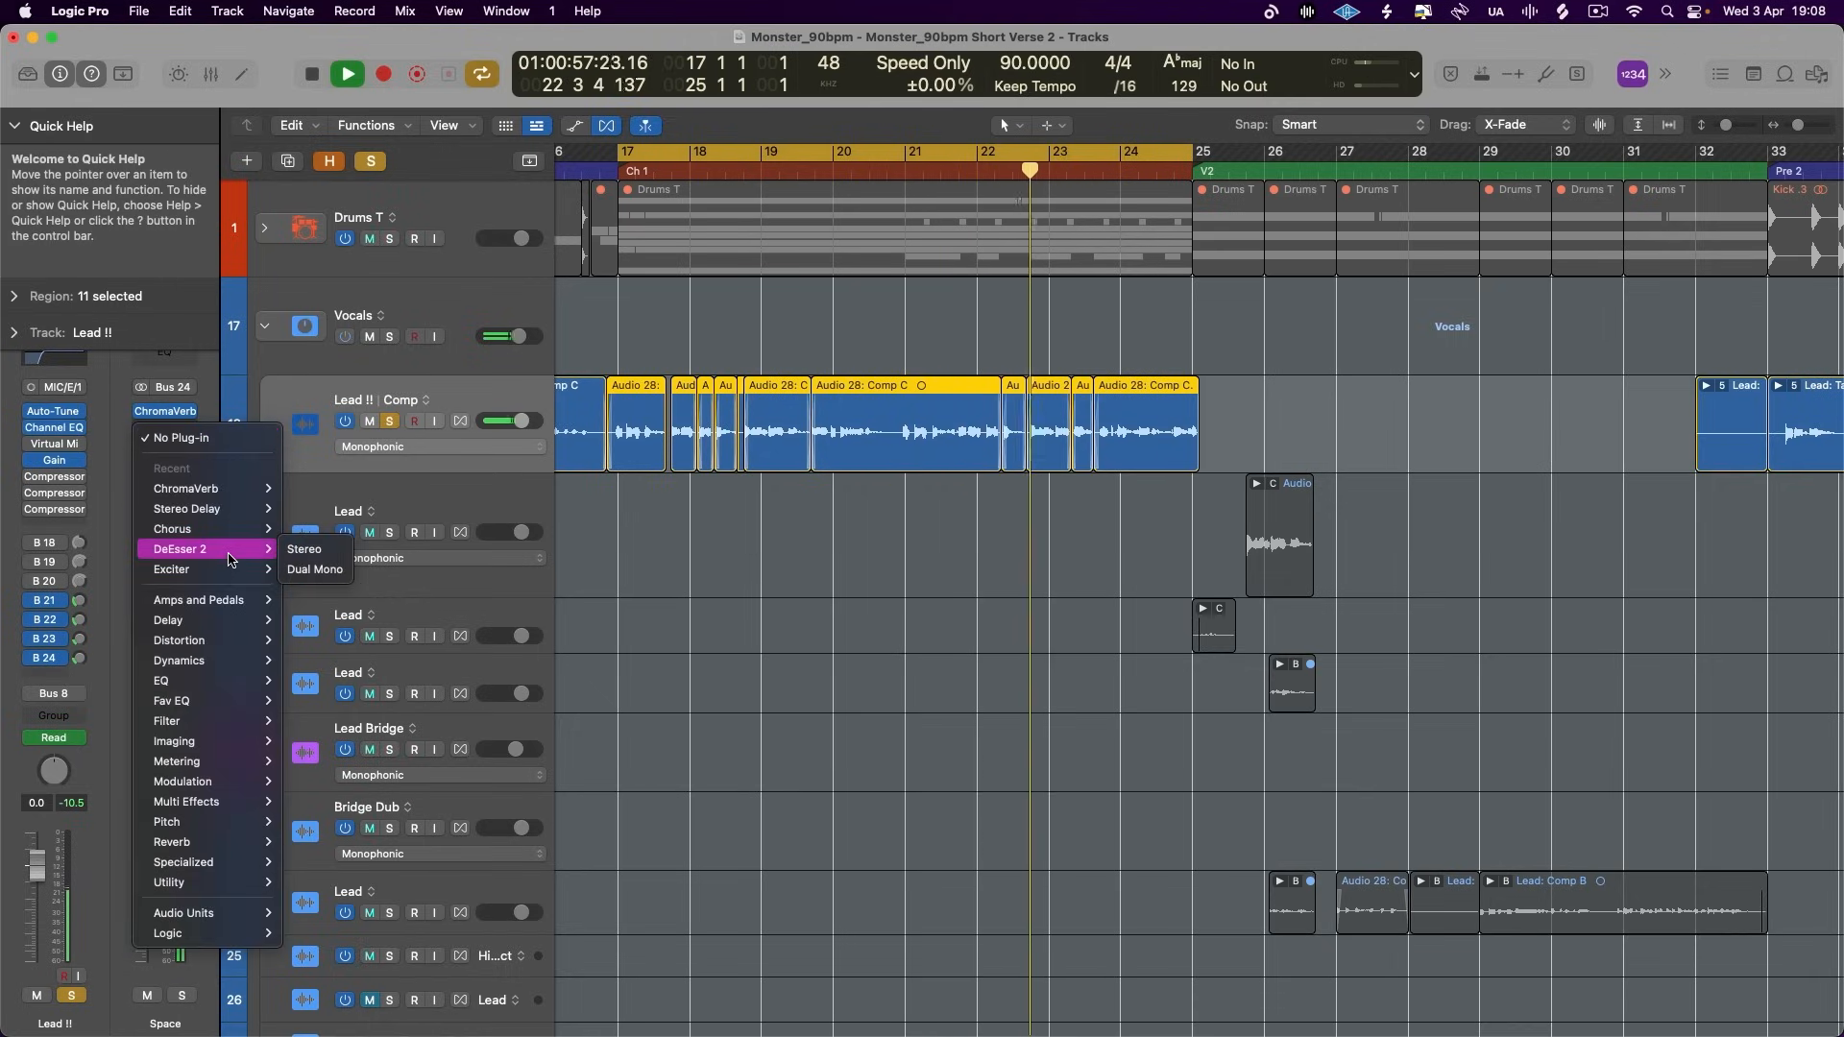
mouse_move(201, 660)
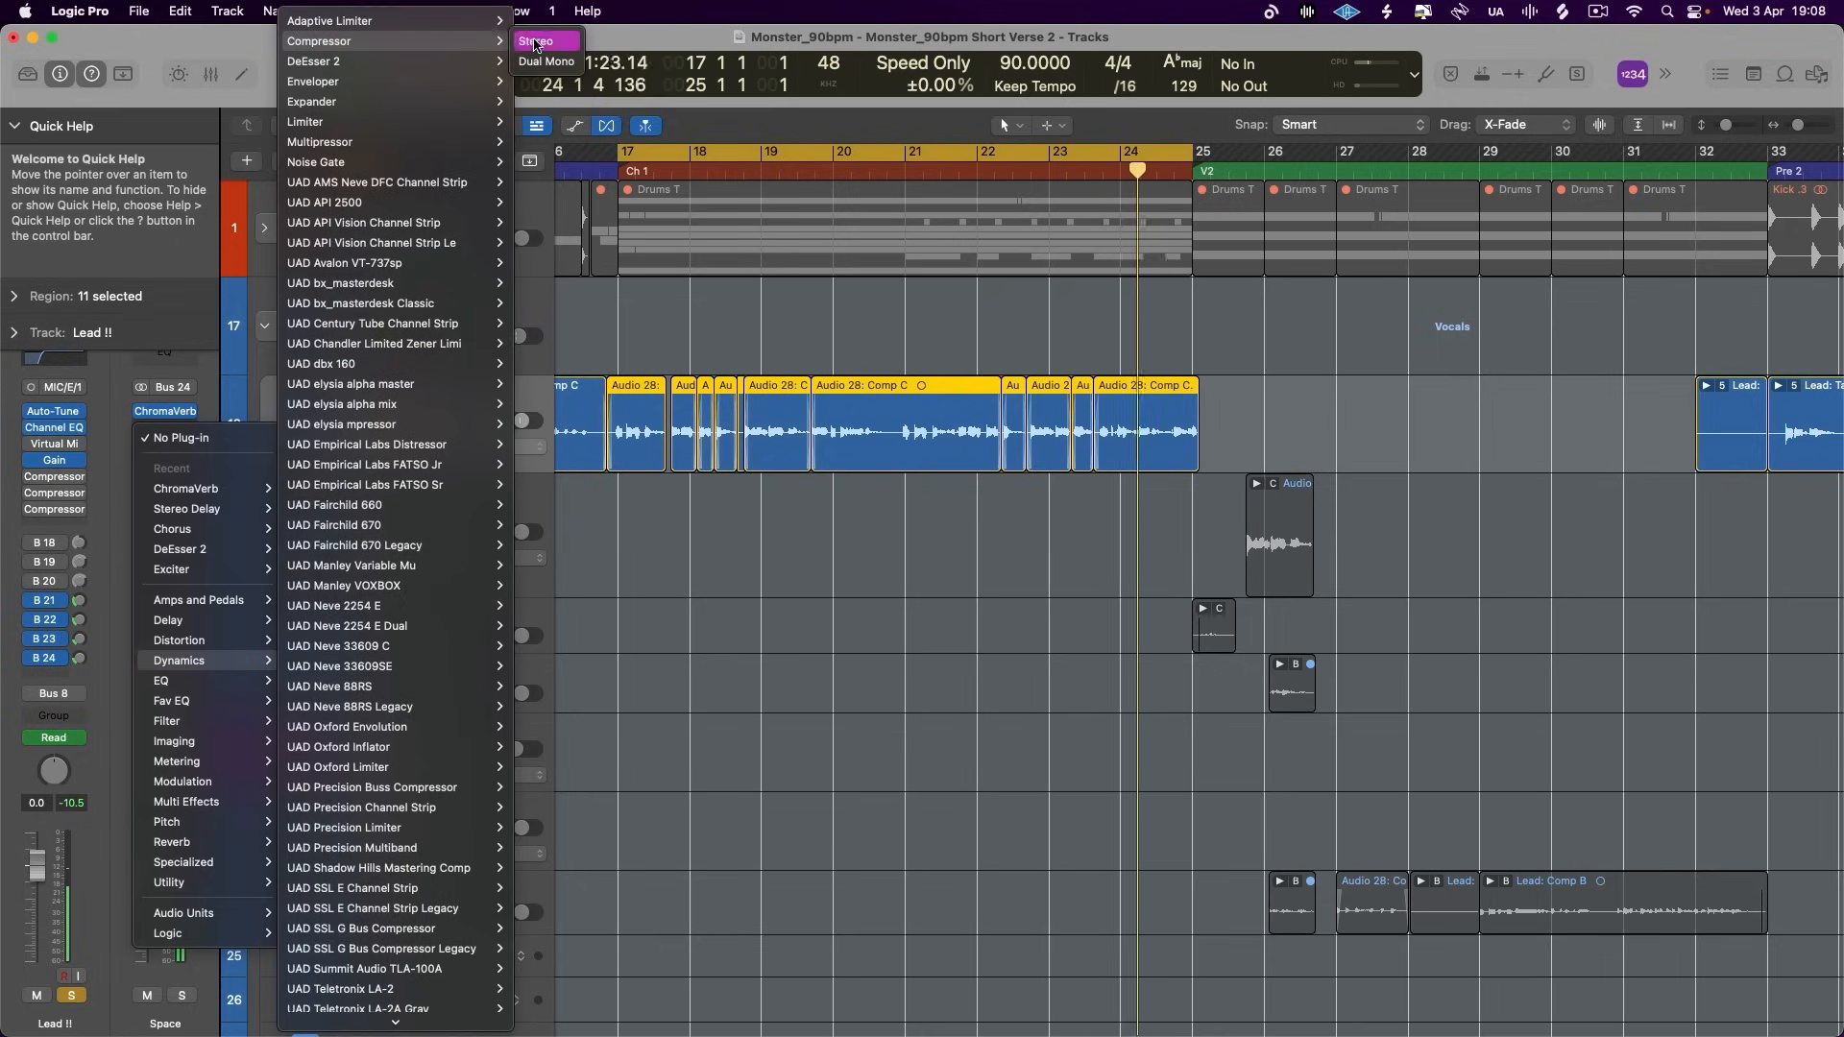
left_click(327, 40)
key("space")
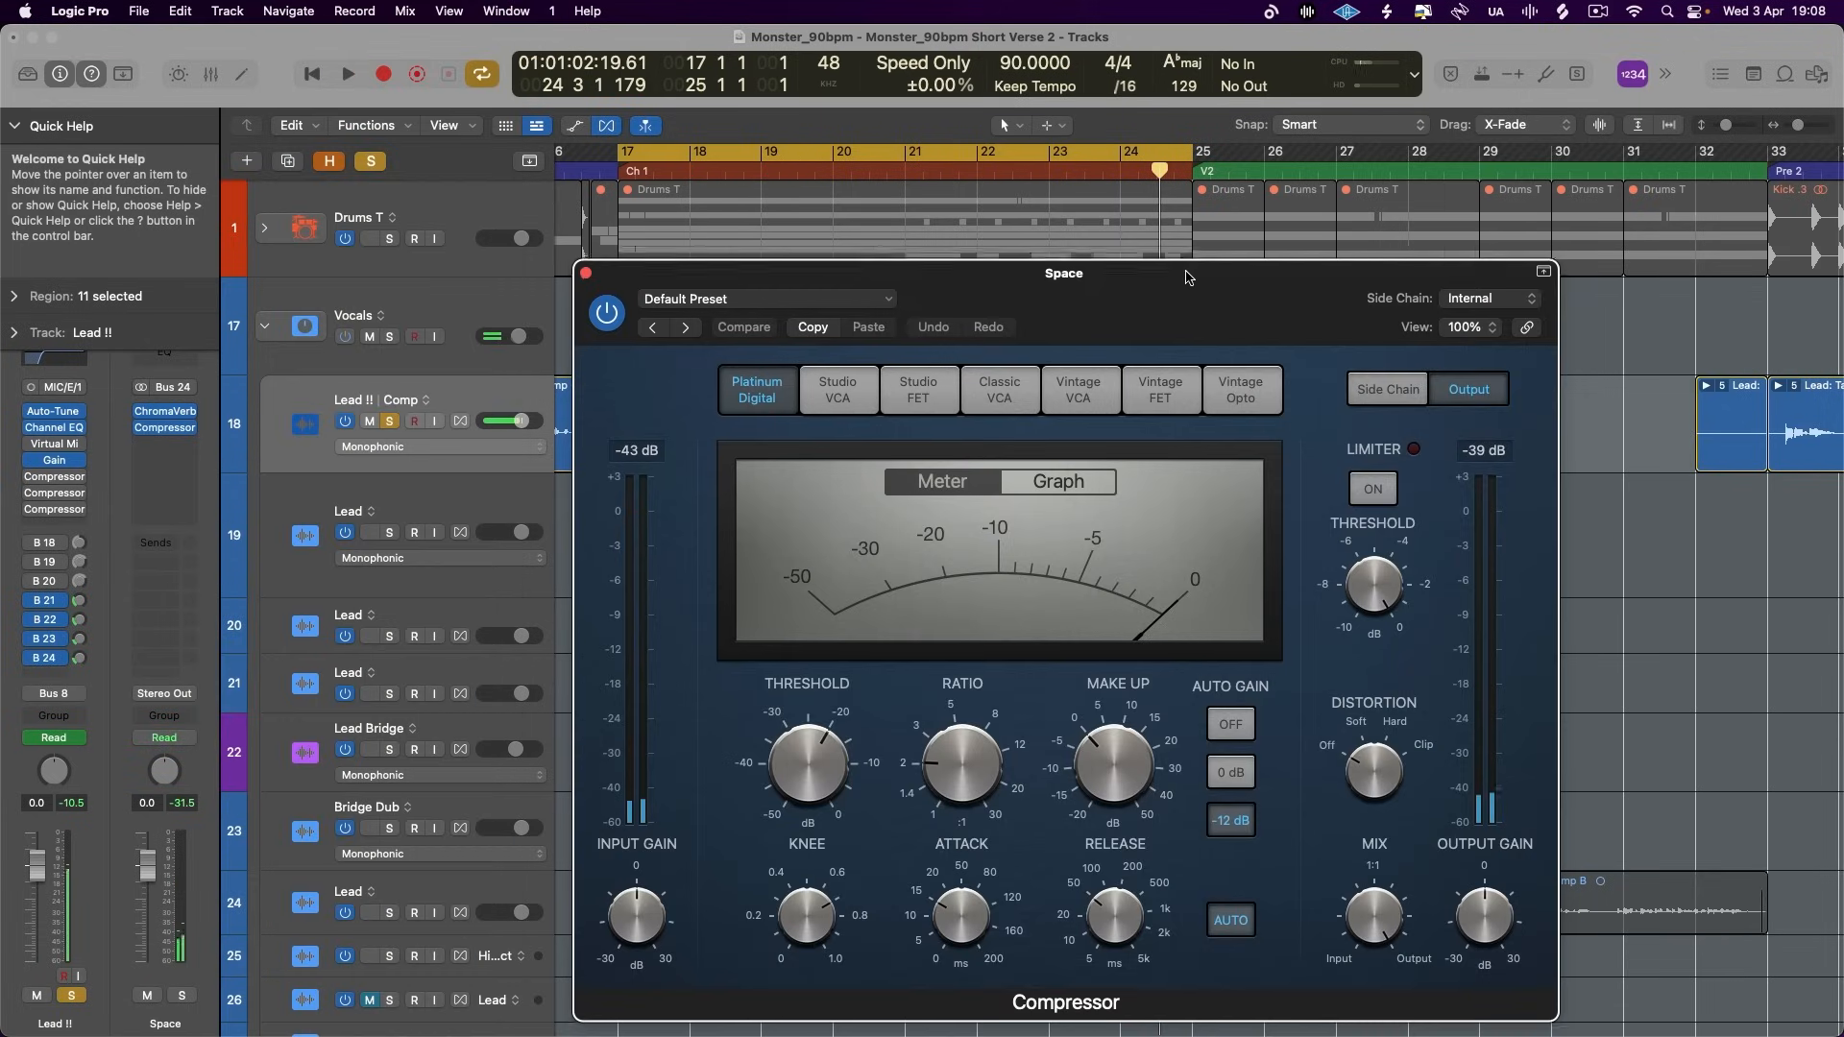
left_click_drag(1187, 277, 1106, 240)
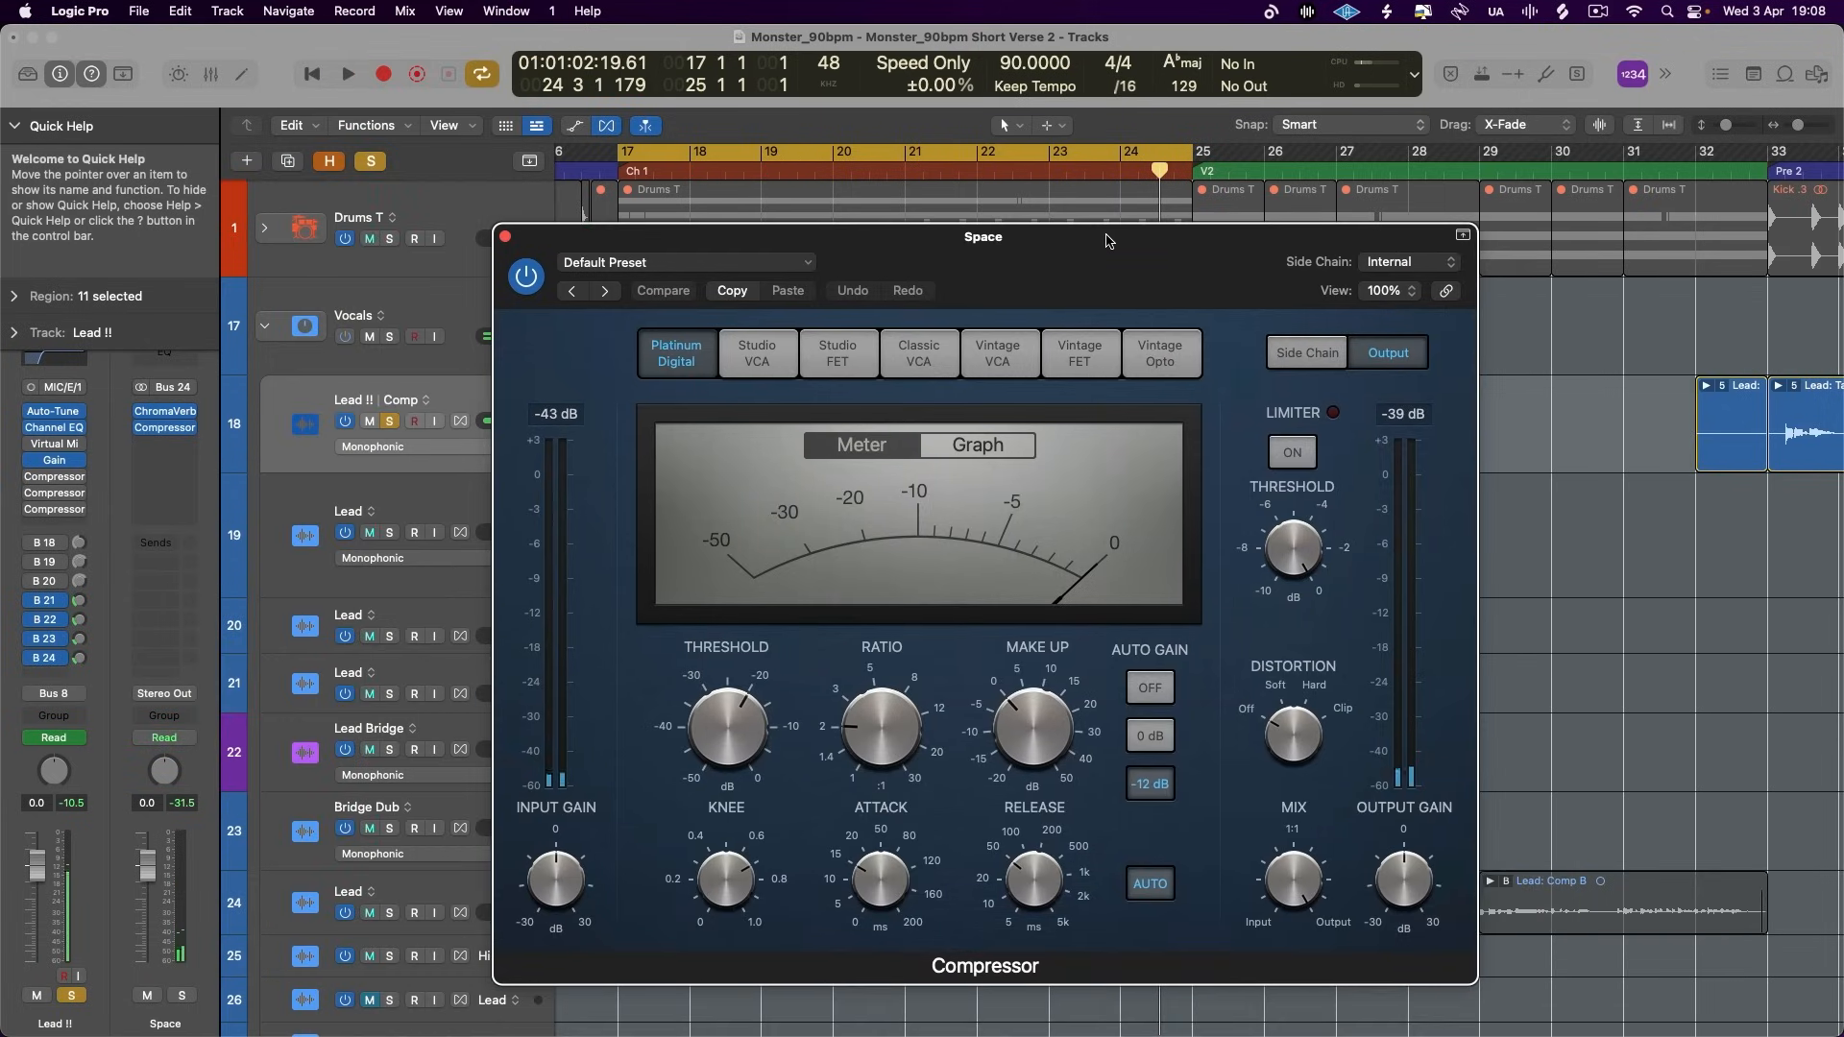
- Set the Space compressor's side chain source to Lead !! (Audio 28) and play the chorus
left_click(1409, 262)
mouse_move(1404, 317)
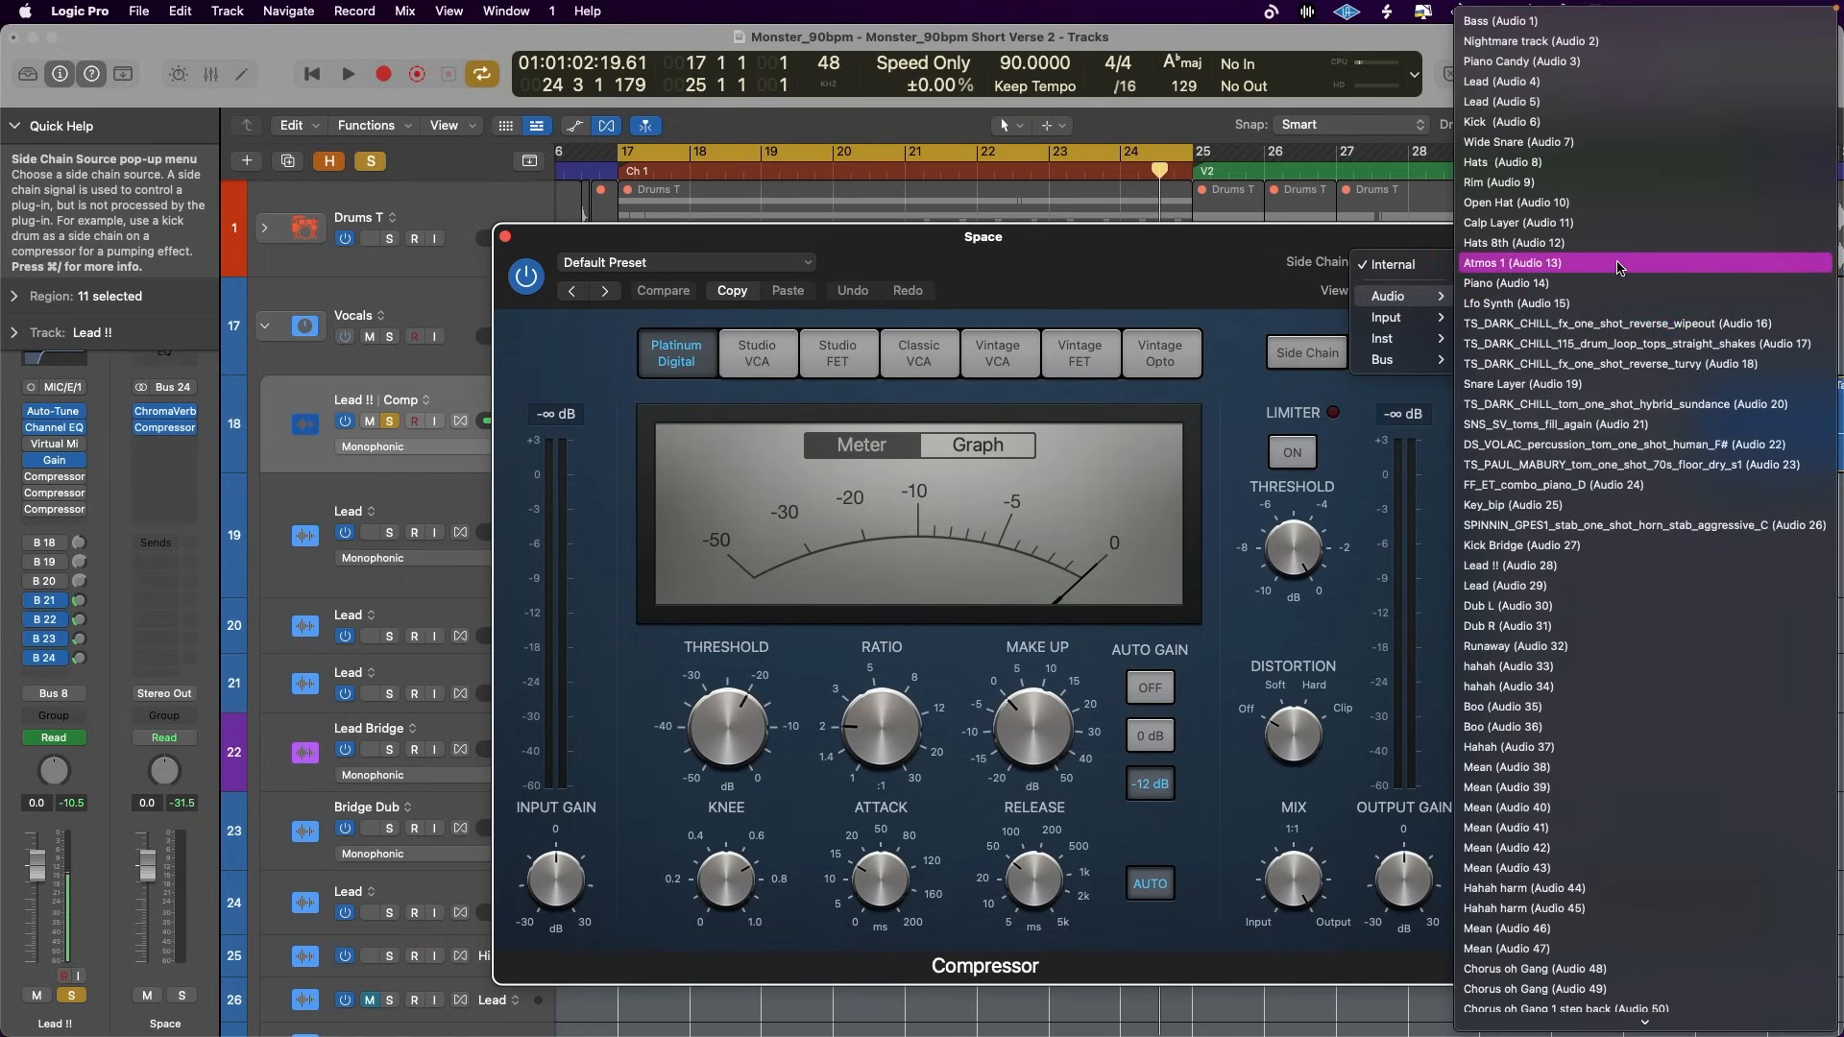
left_click(1613, 564)
key("space")
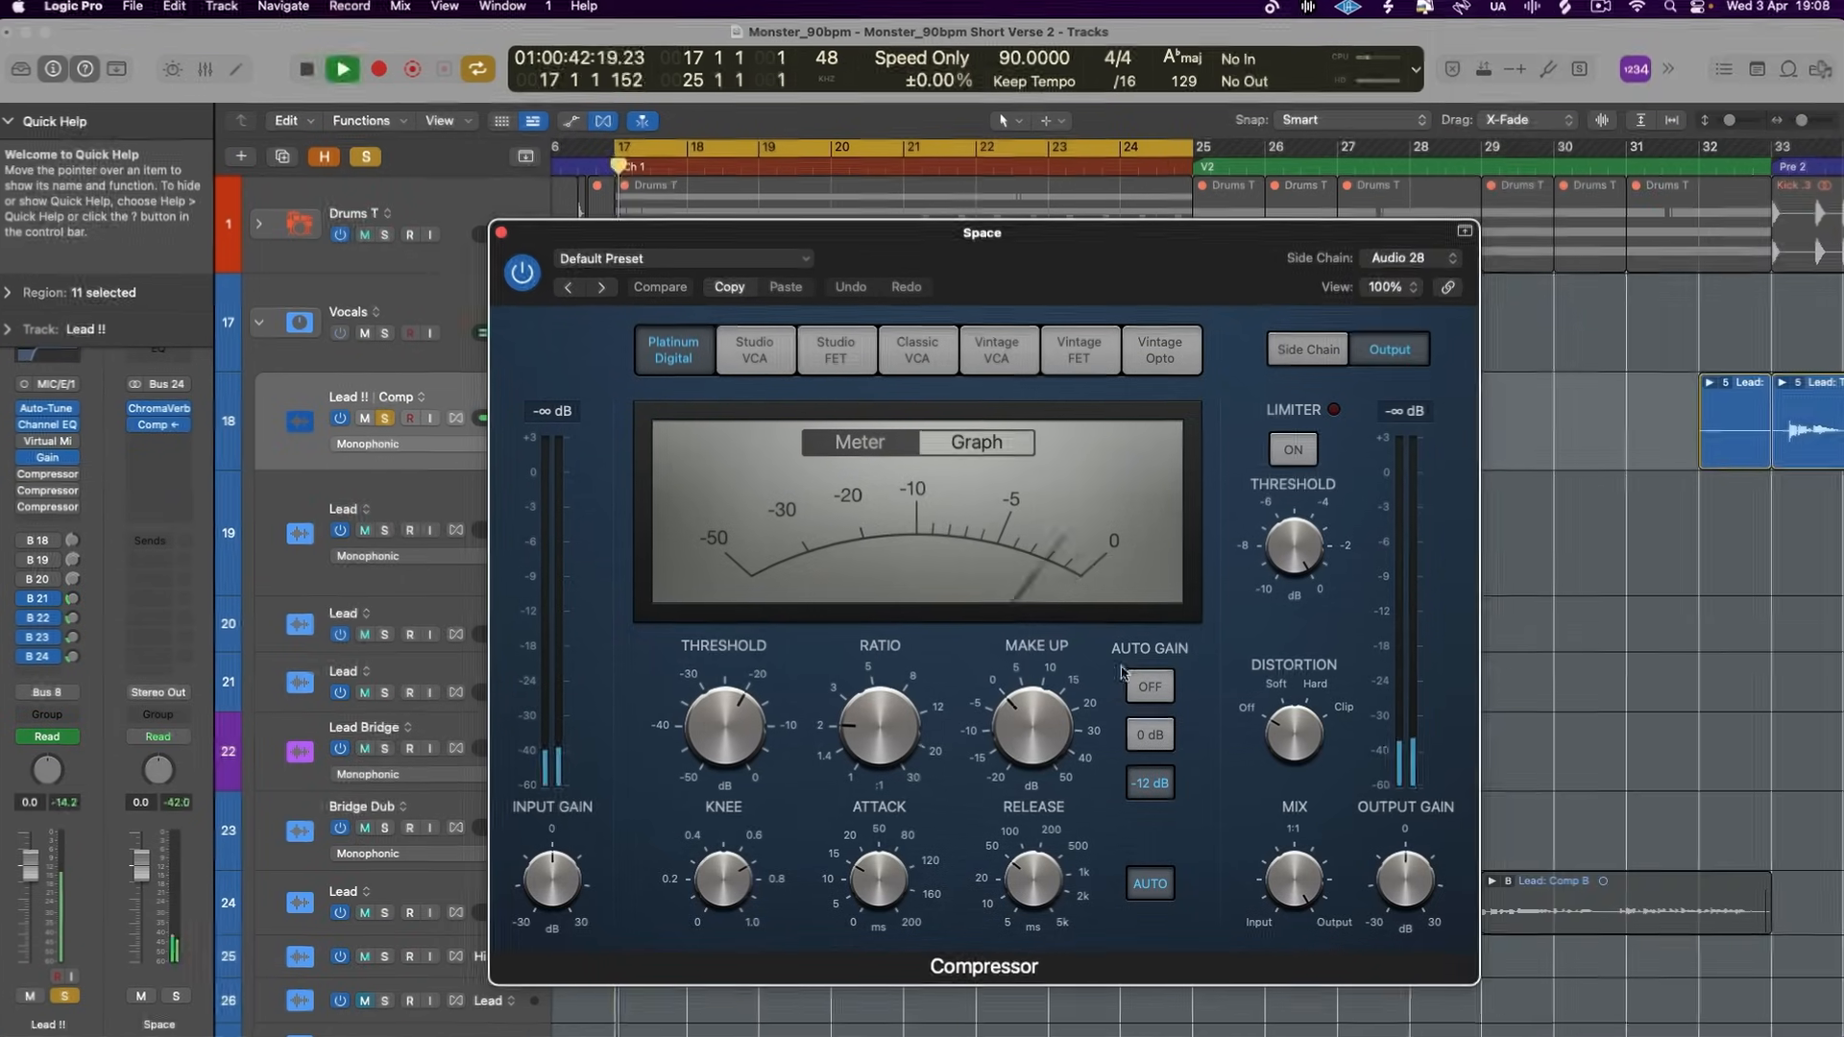
- Disable the Space compressor's auto release, set its threshold to -33.0 dB, raise the ratio and release, and reduce the attack to 0 ms
left_click(1150, 884)
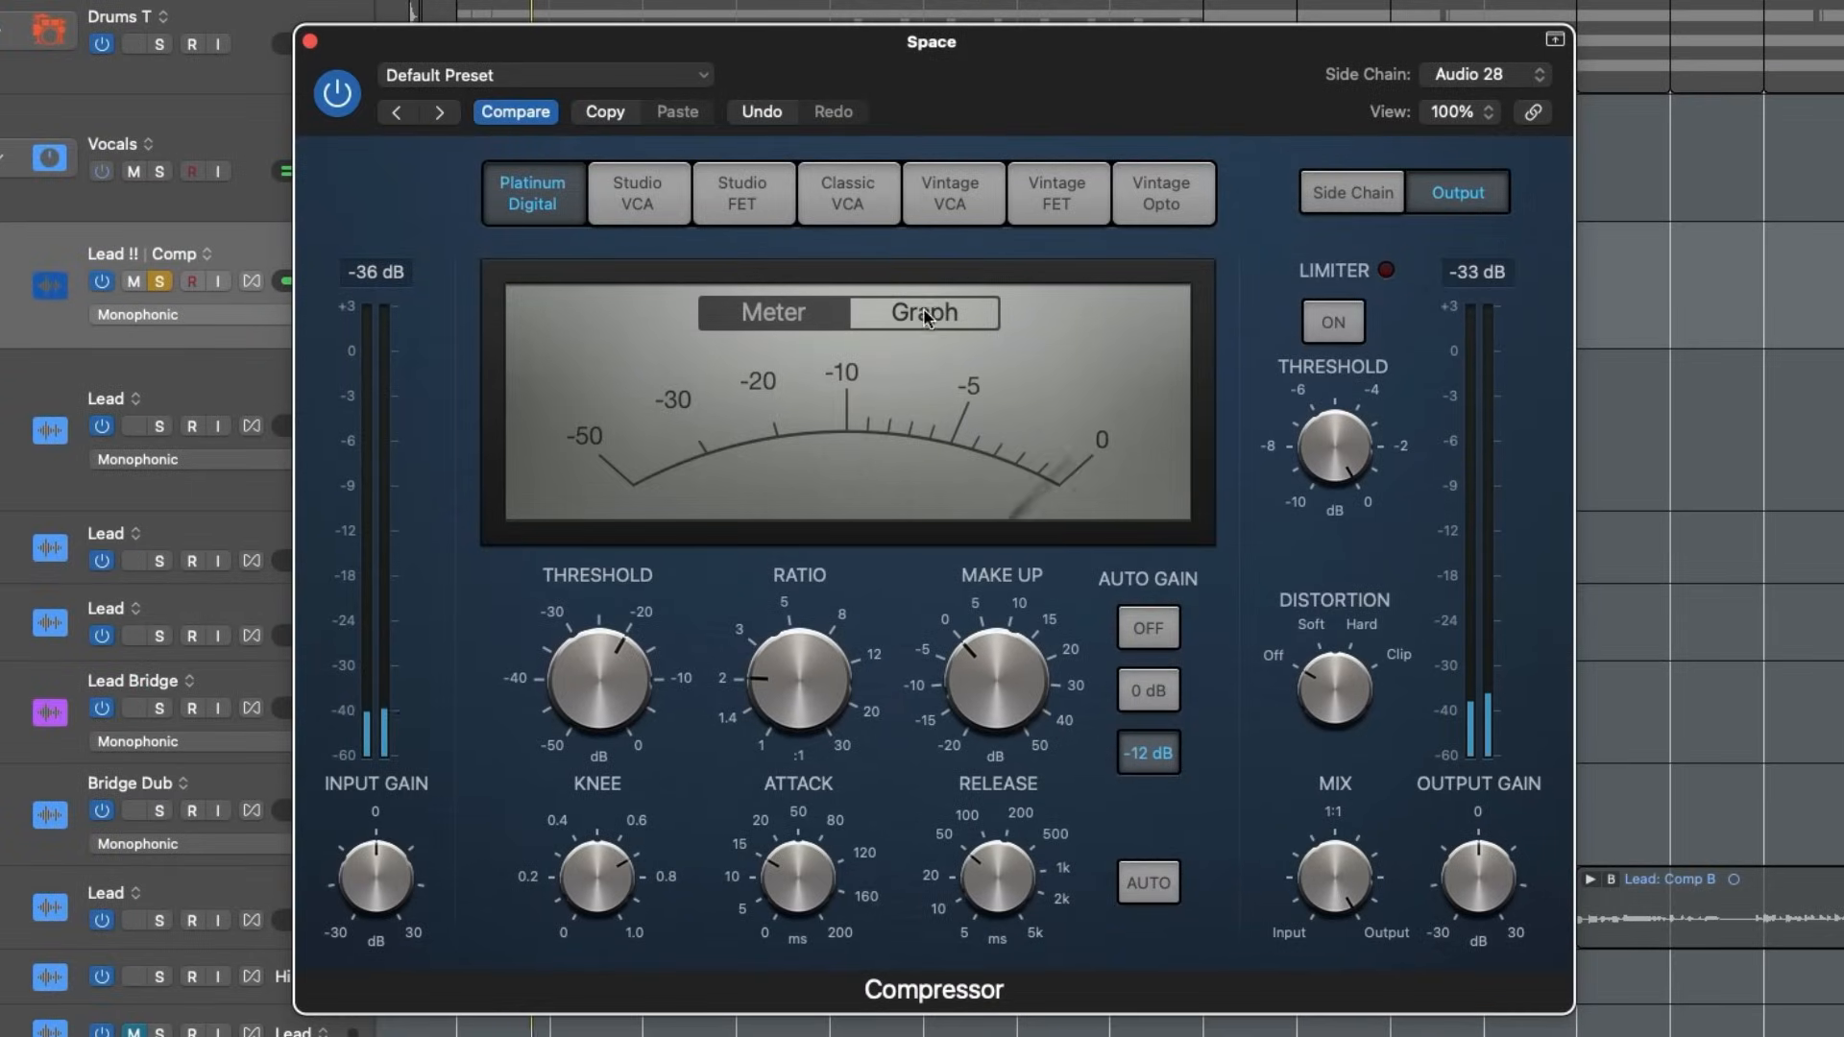
left_click(924, 314)
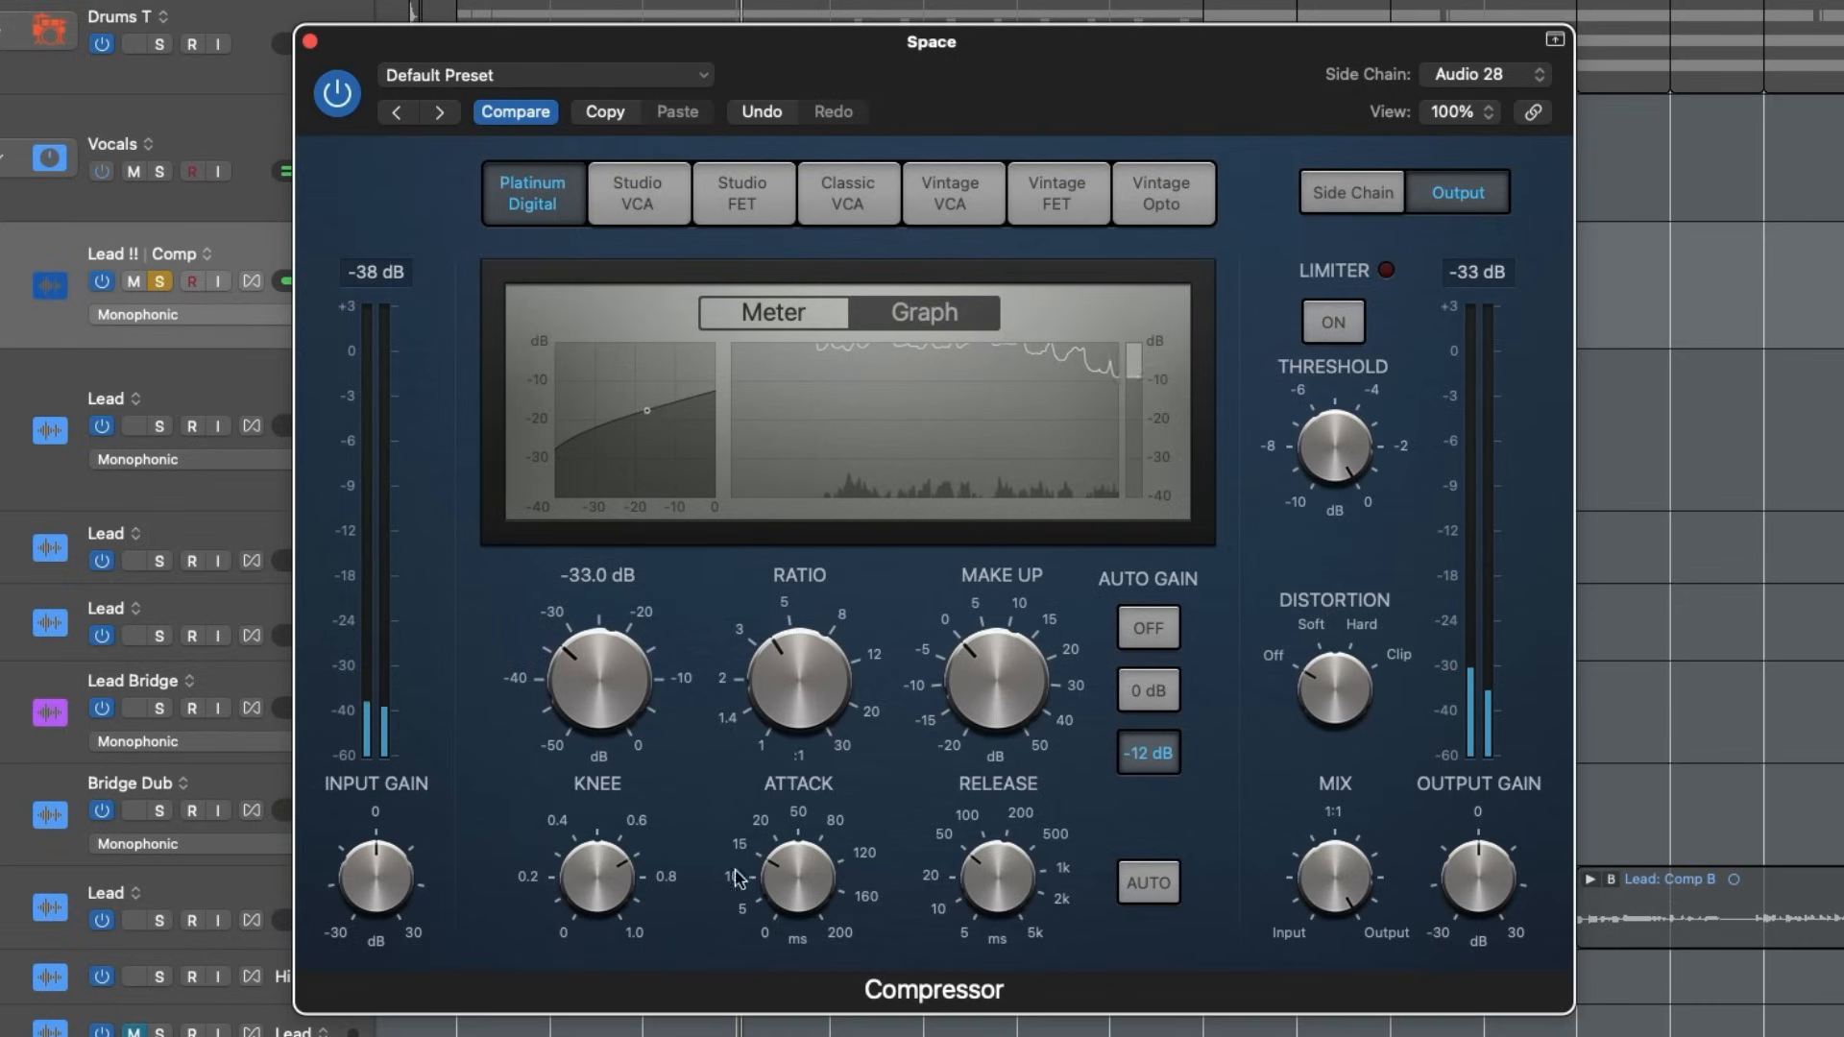
left_click_drag(768, 895, 765, 963)
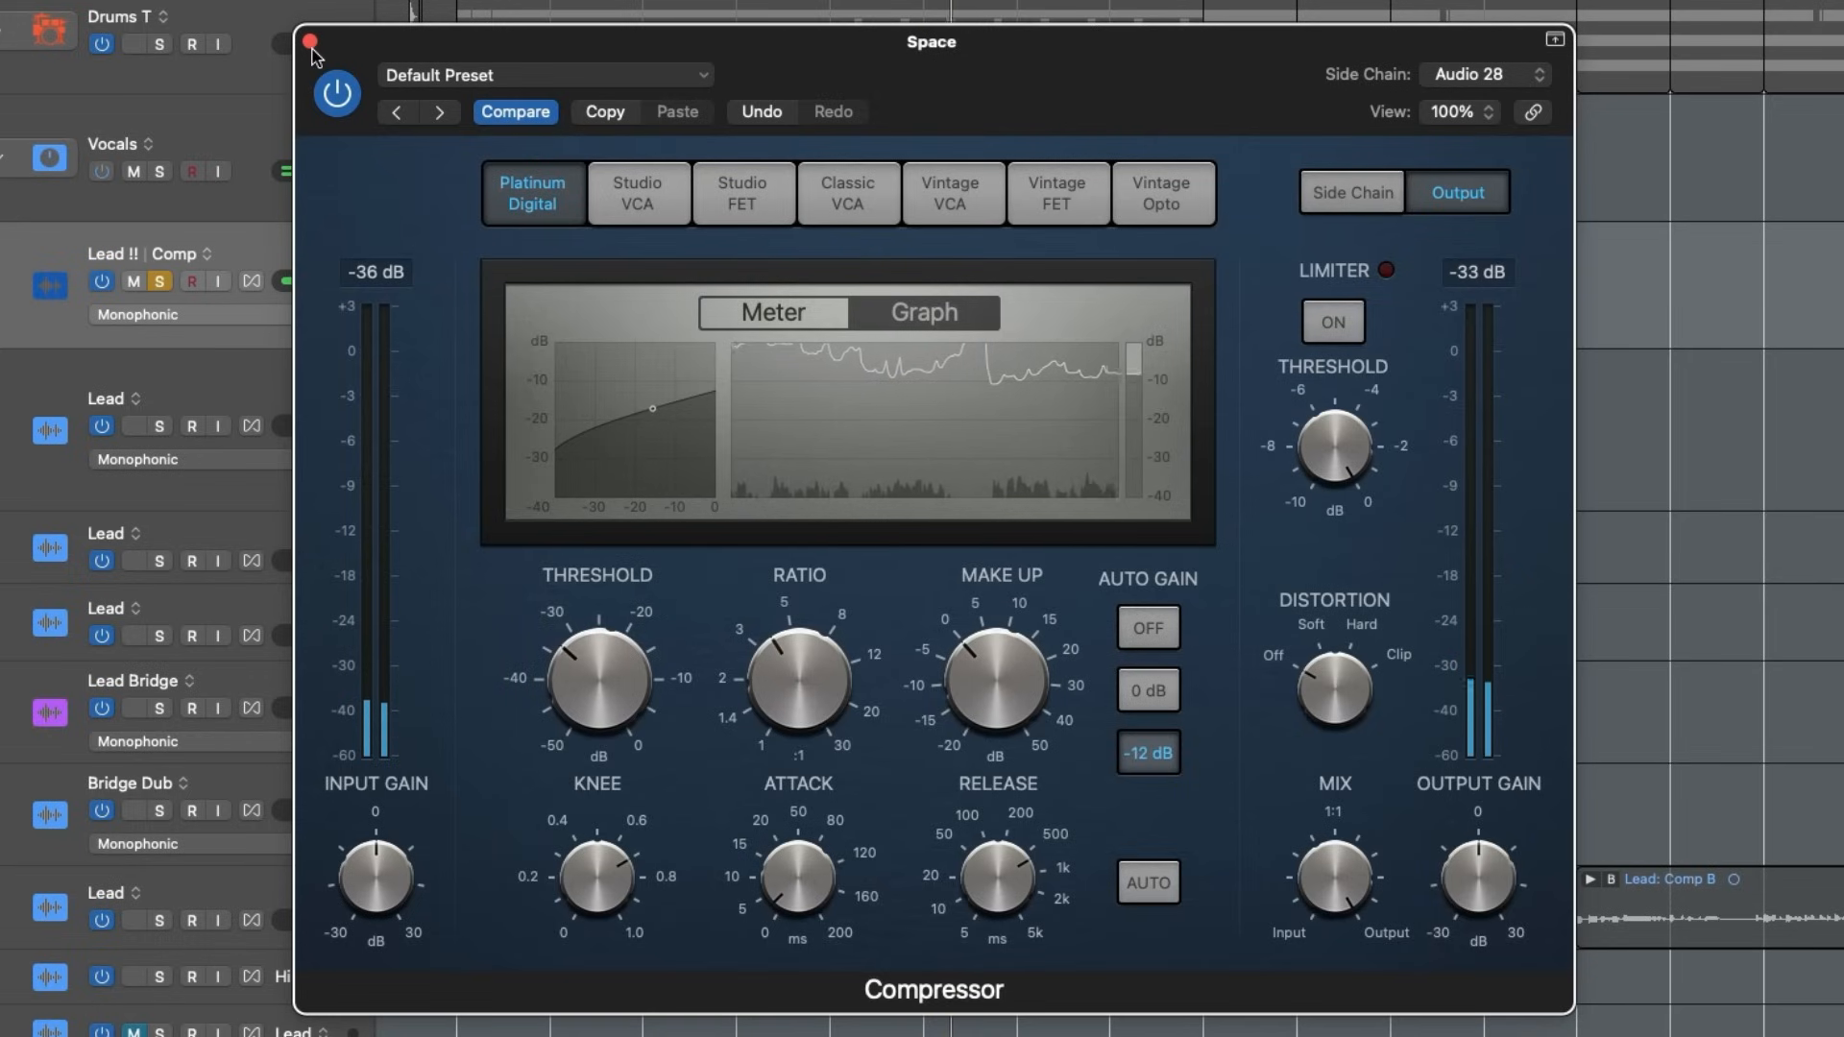
left_click(728, 311)
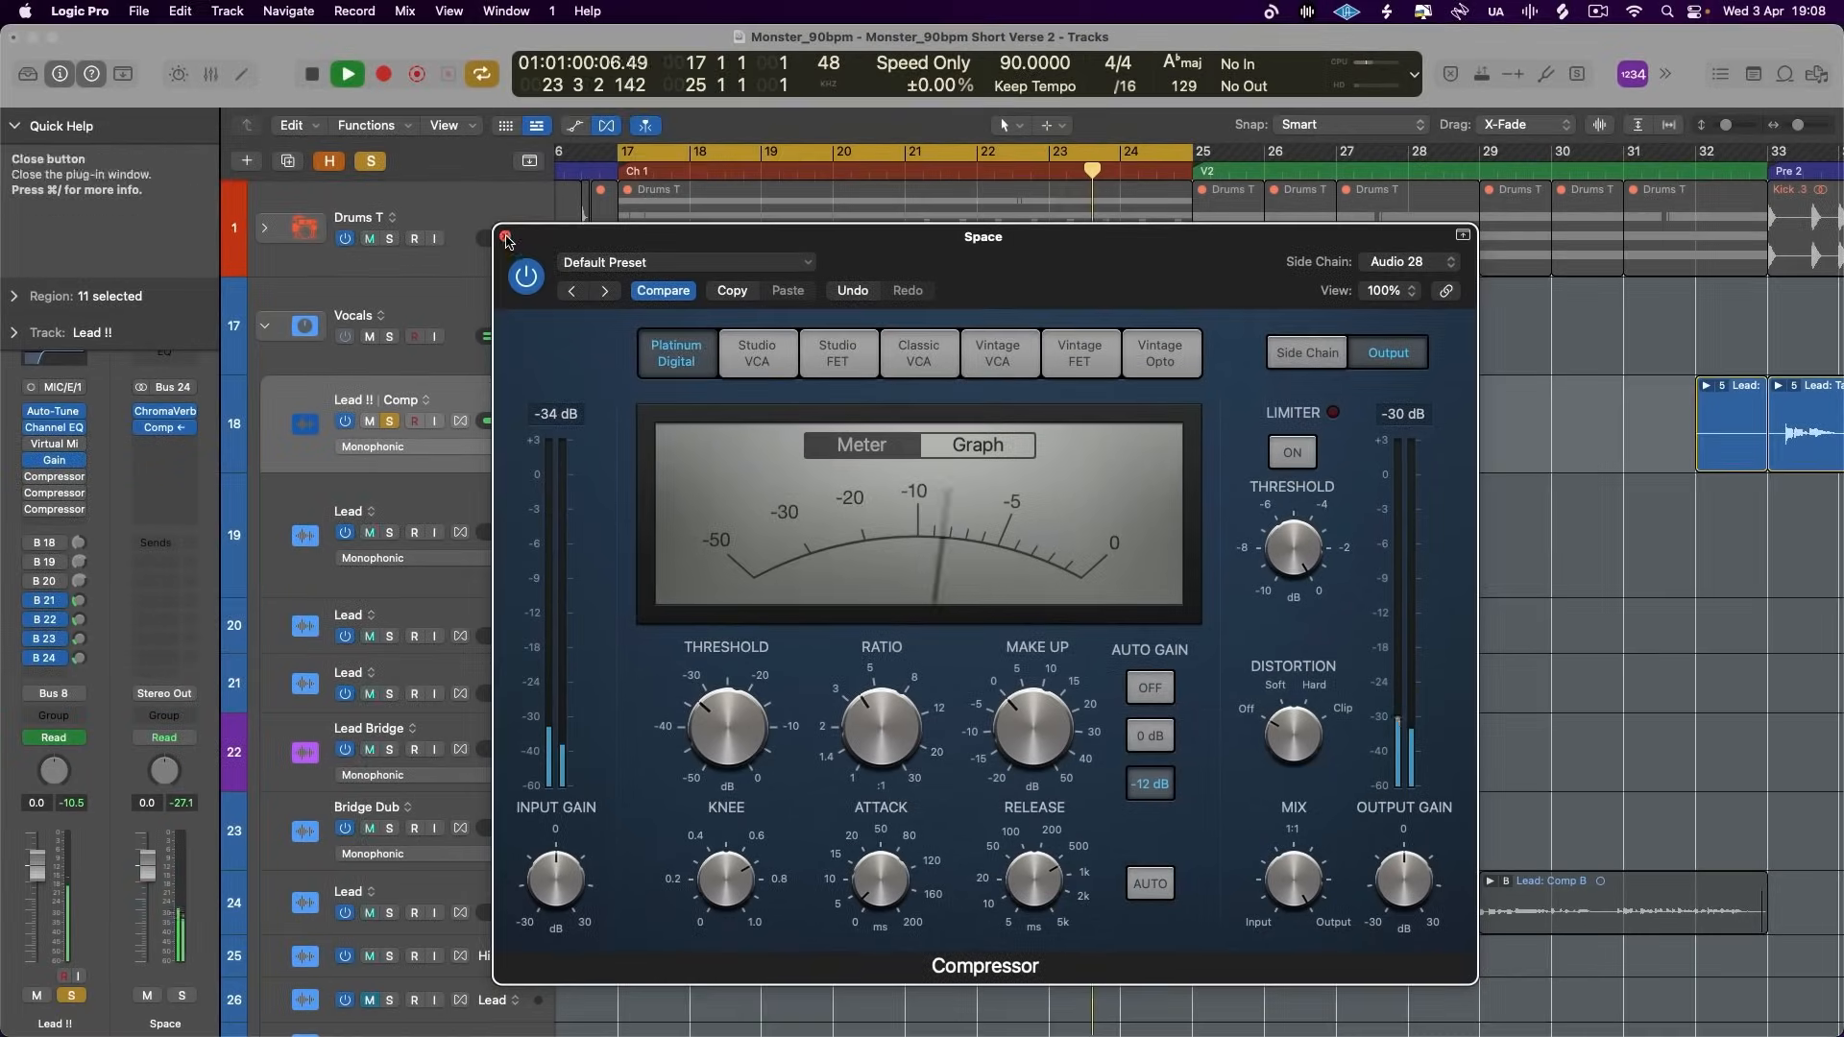
left_click(506, 239)
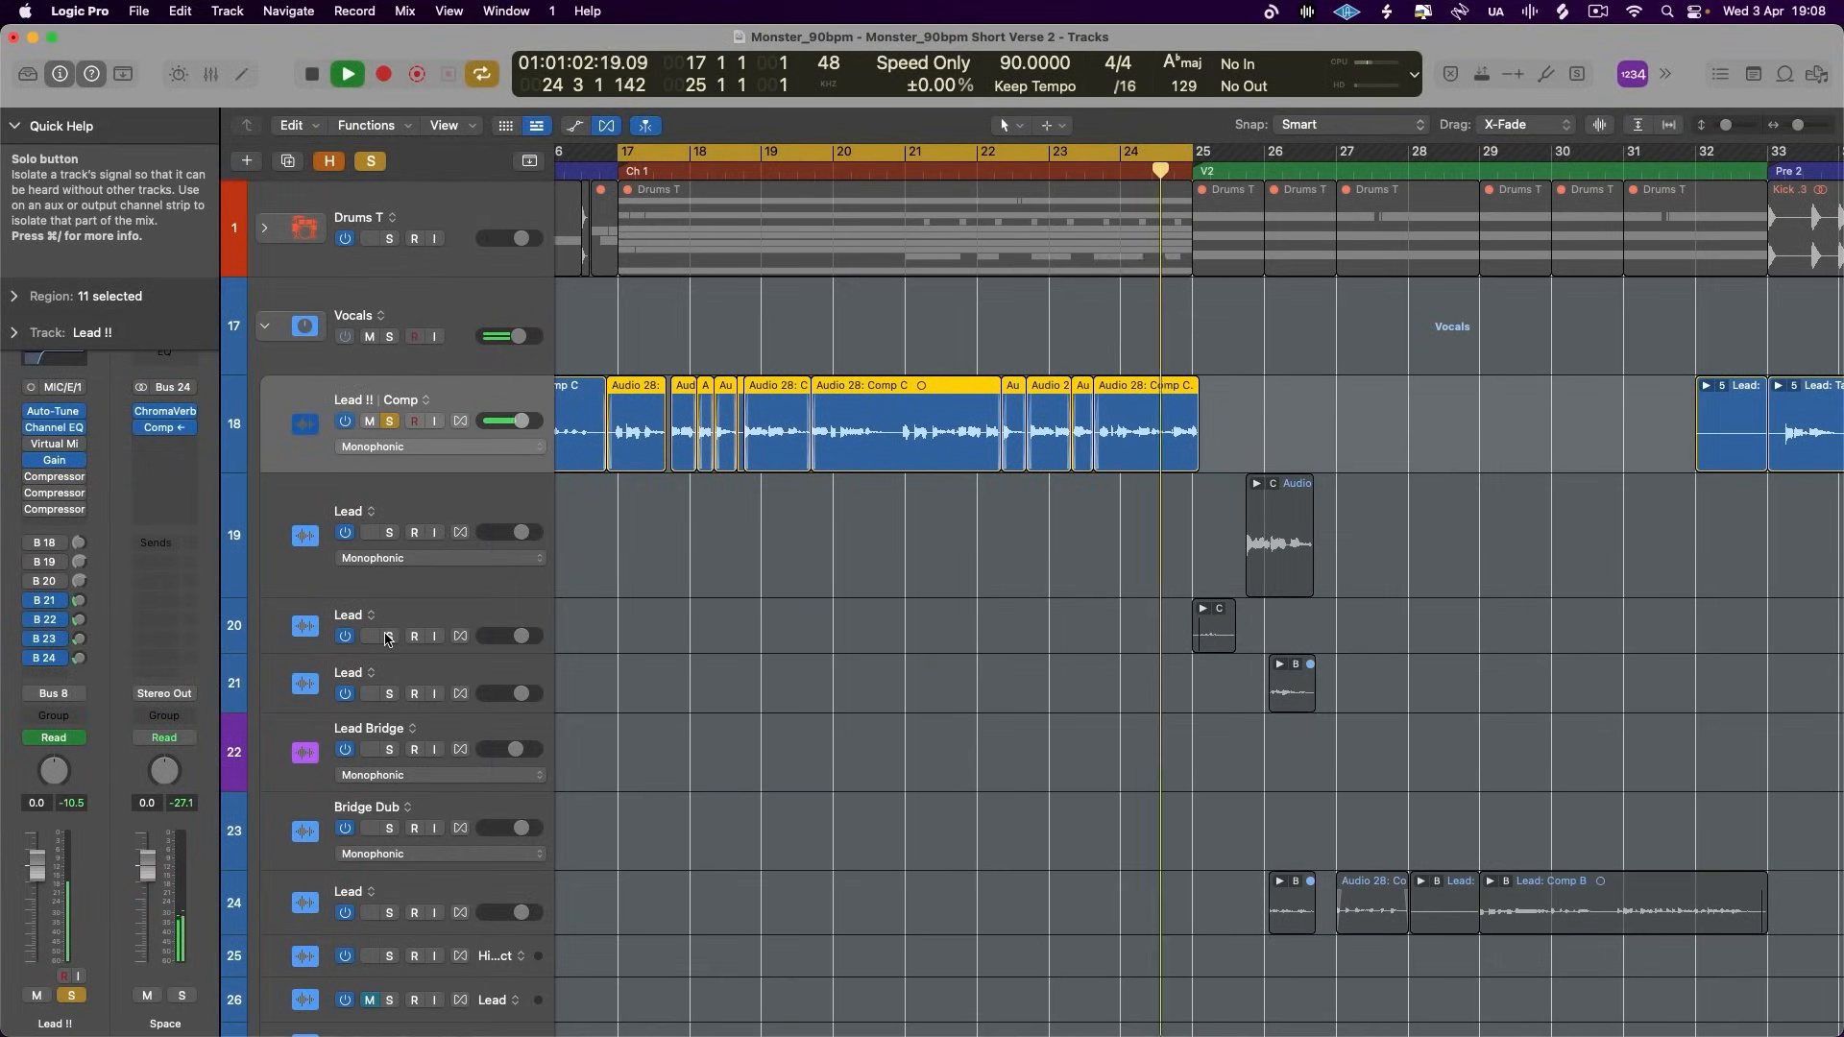
- Copy the side-chained Compressor from the Space aux to the Rythm aux, placing it after the Stereo Delay in the Mixer
key("space")
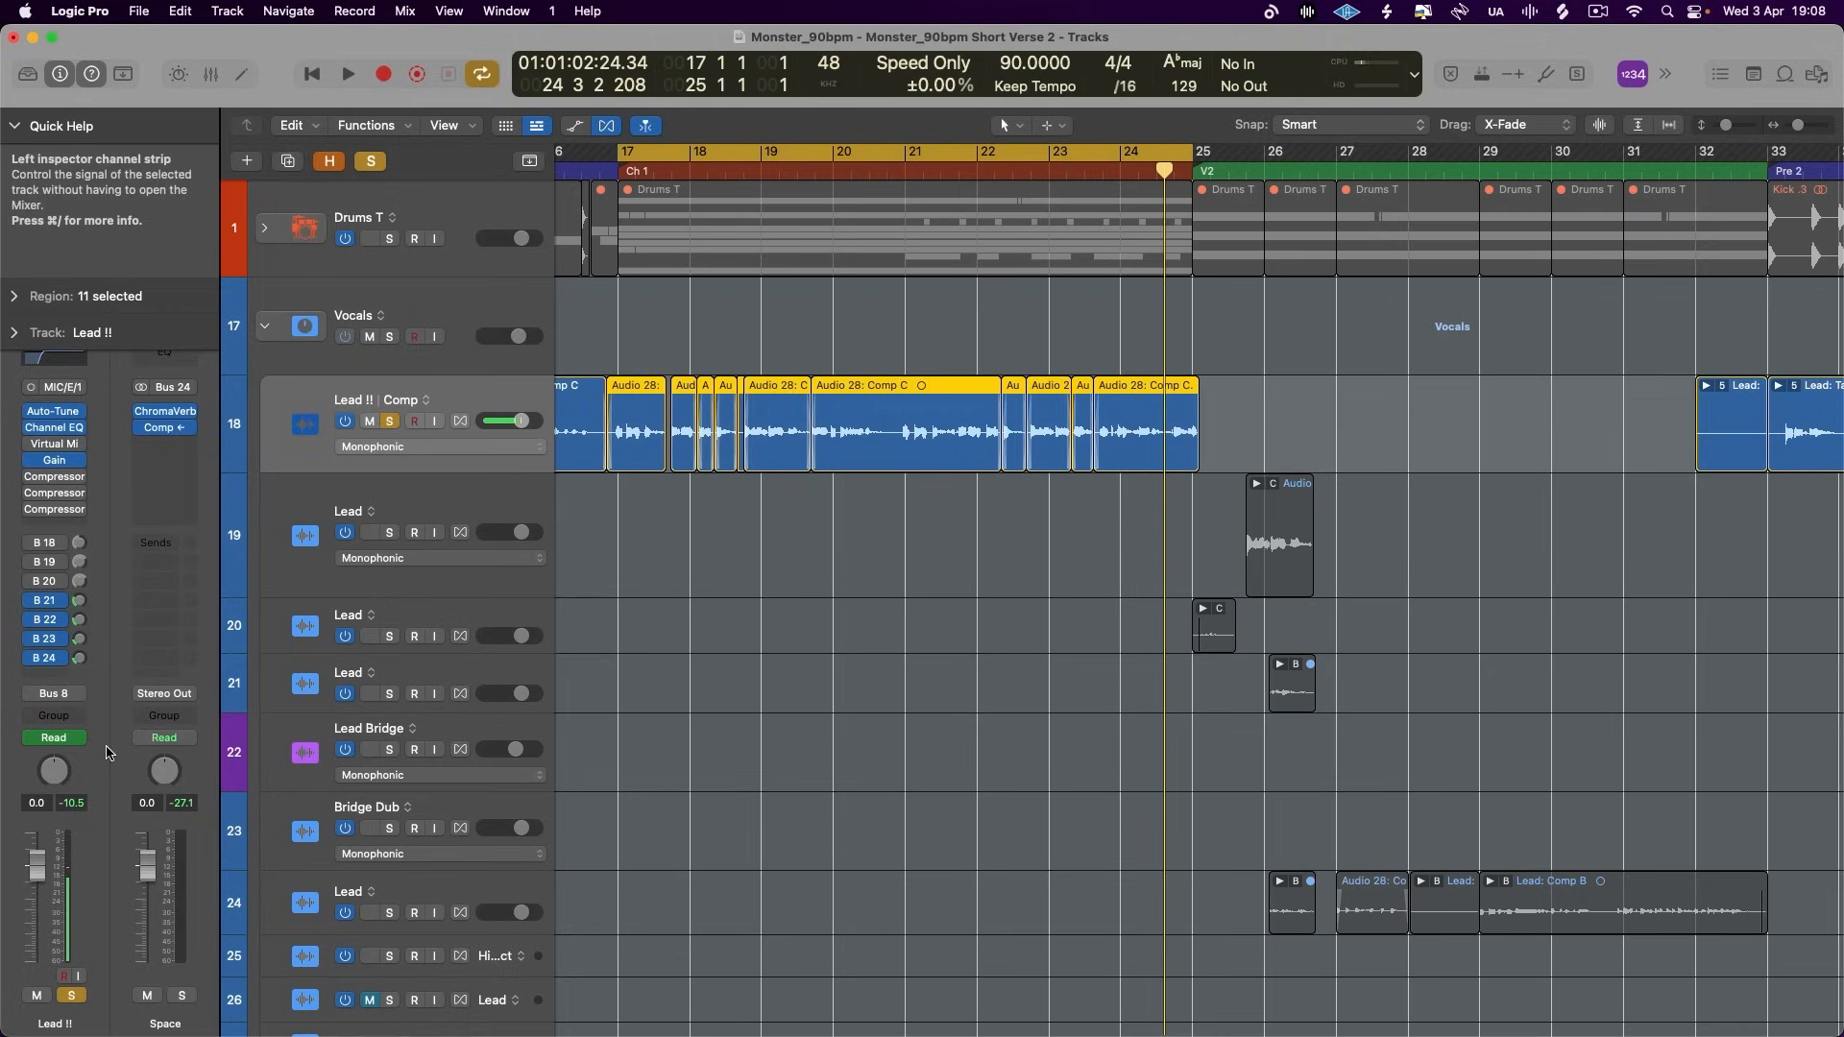
left_click(45, 639)
left_click(91, 433)
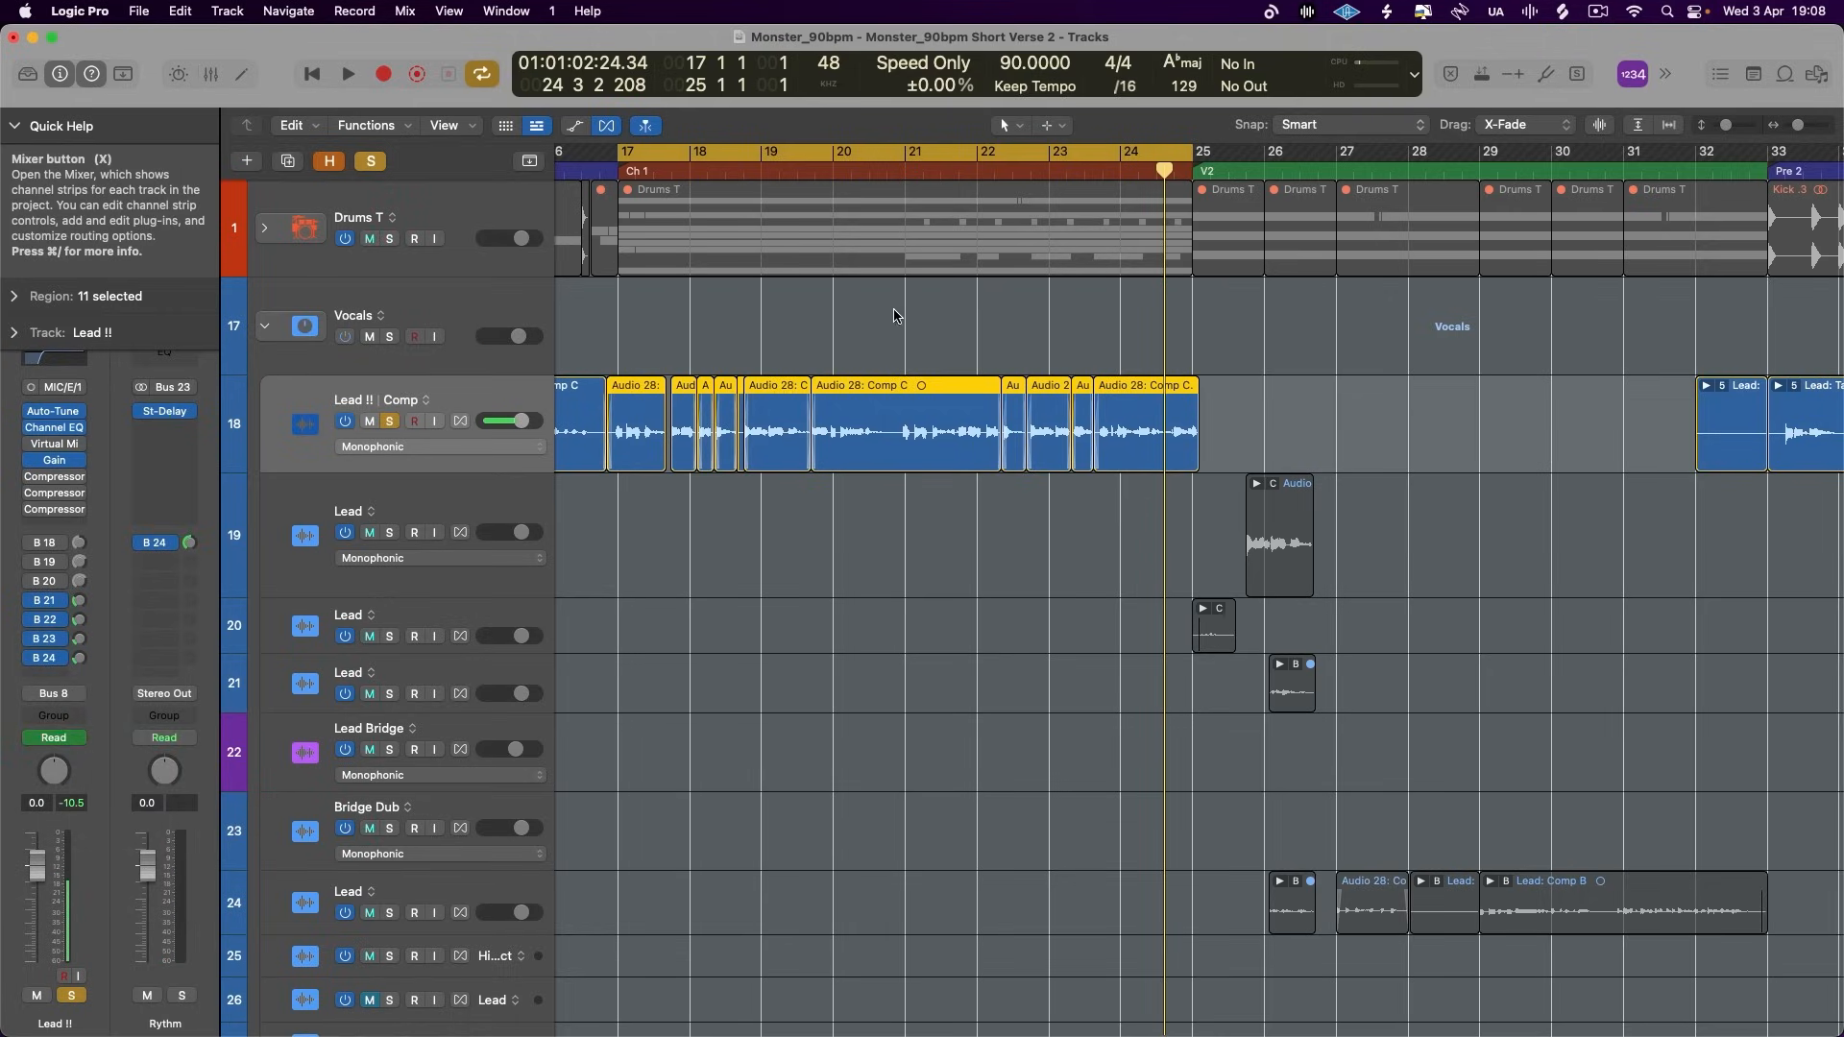
key("x")
scroll(999, 331, "right", 3)
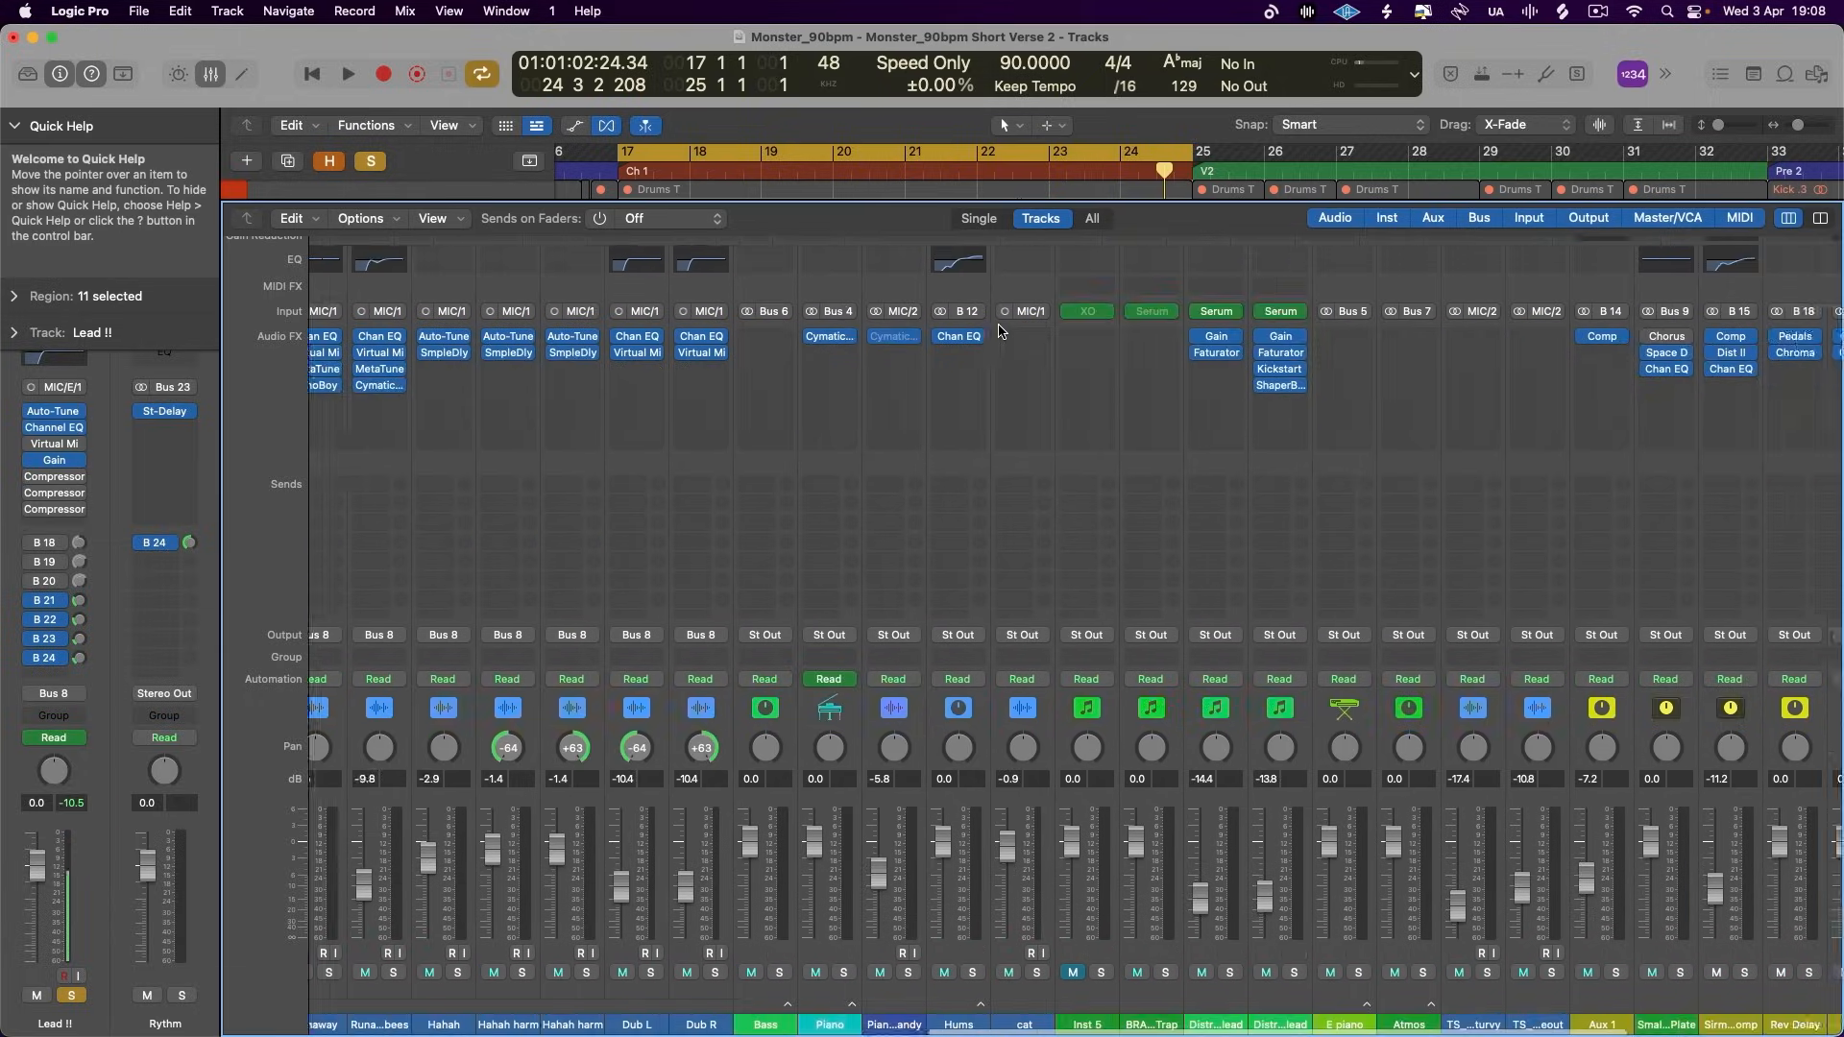
scroll(998, 331, "right", 5)
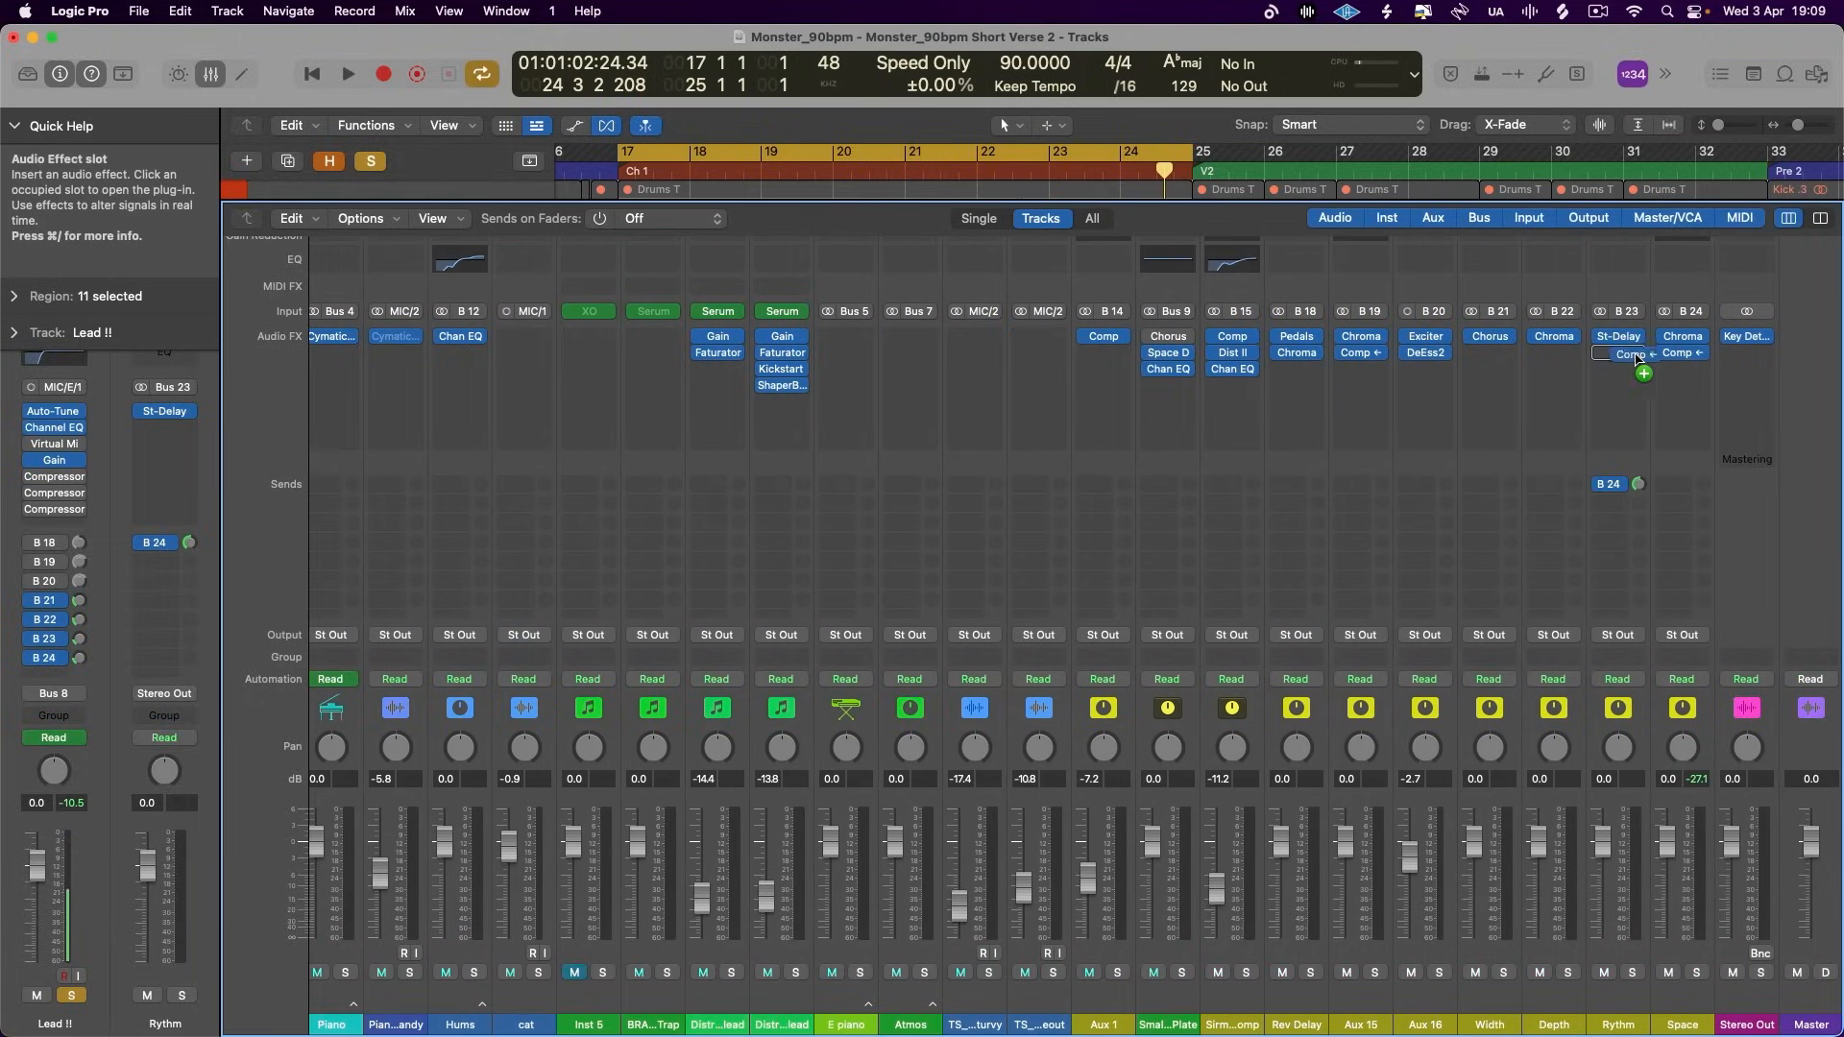
- Turn off Auto Gain on the Rythm and Space compressors while the chorus plays
key("space")
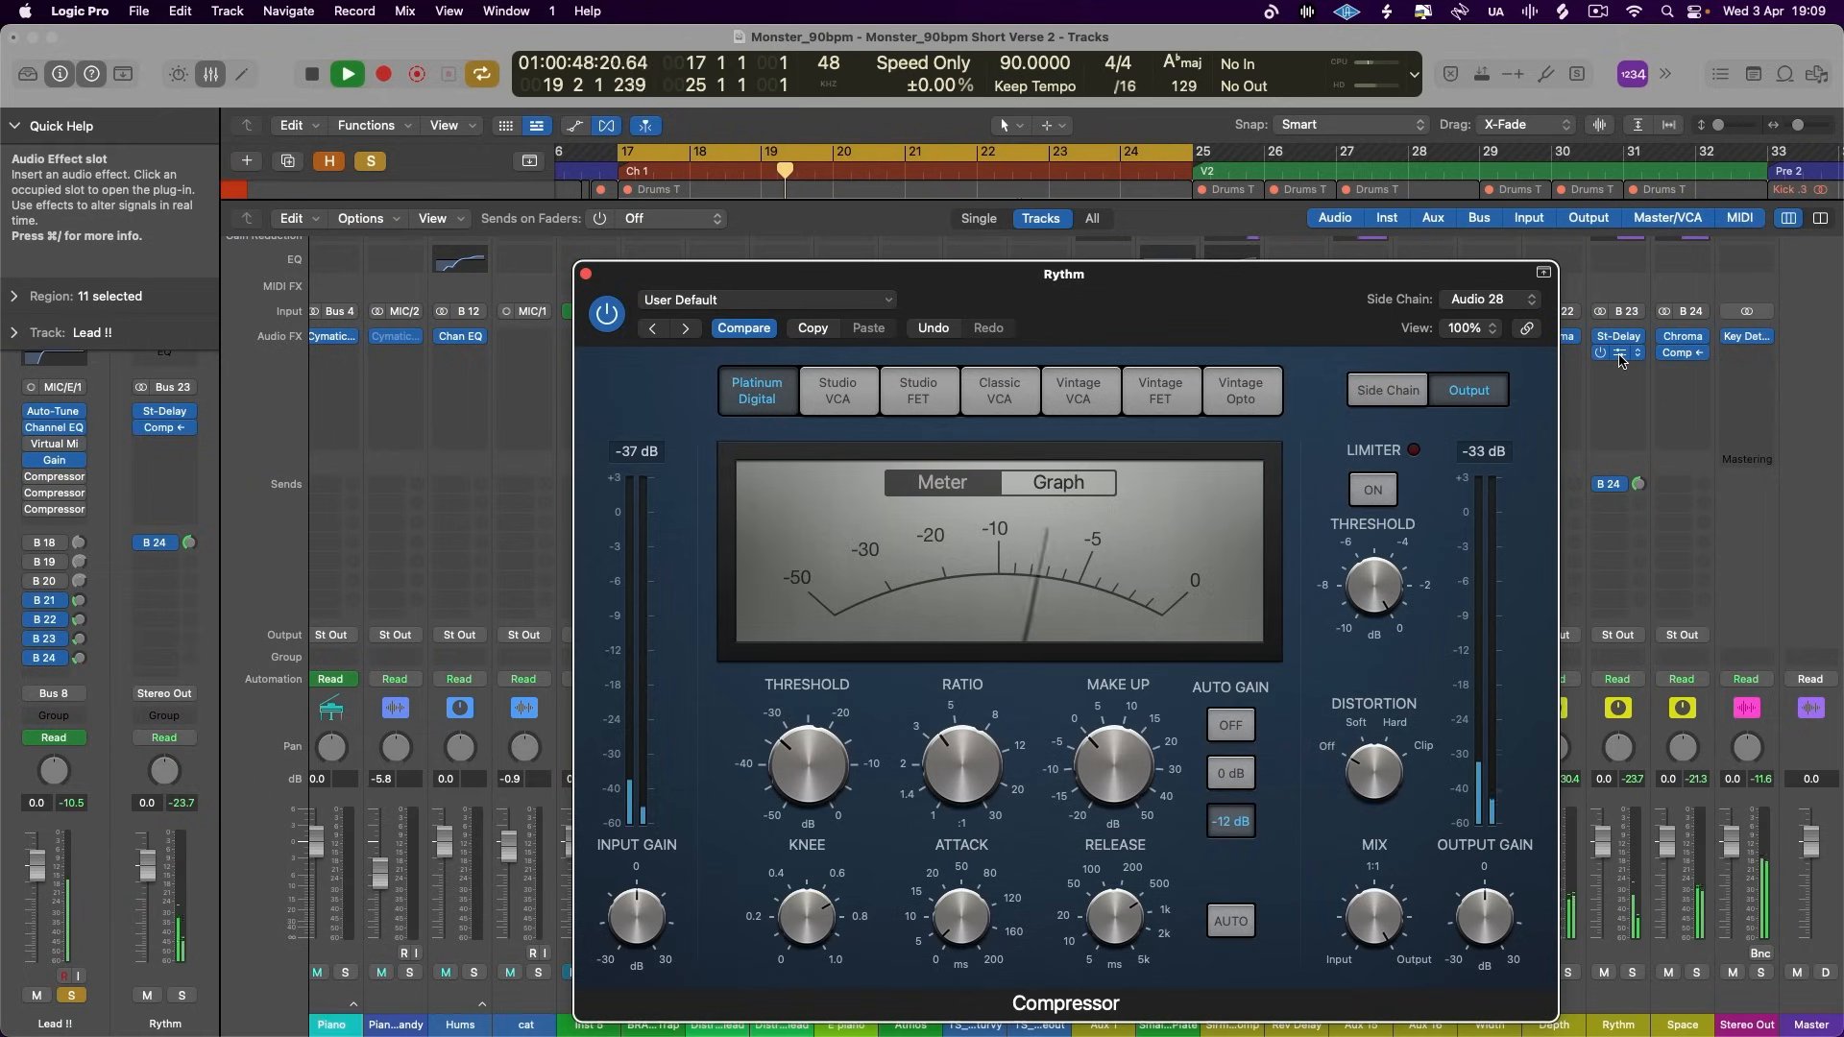
left_click(1230, 726)
left_click(586, 276)
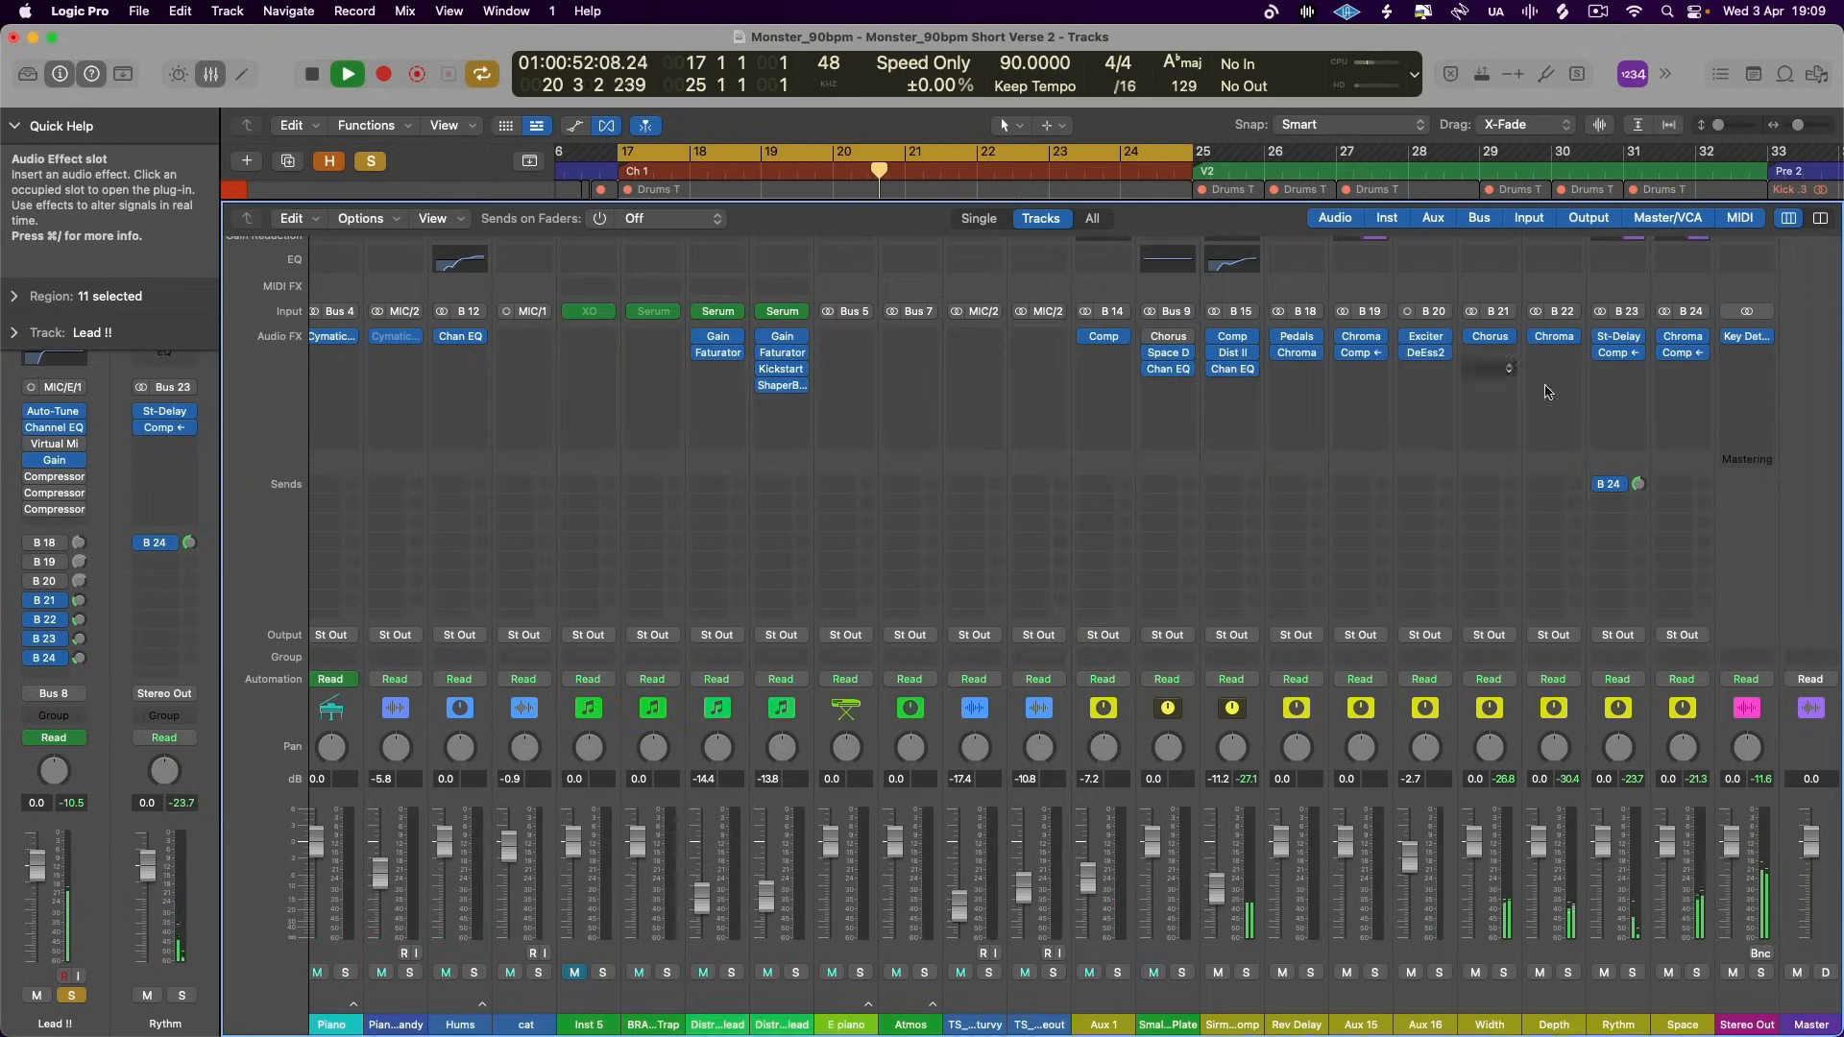
left_click(1683, 354)
left_click(1149, 687)
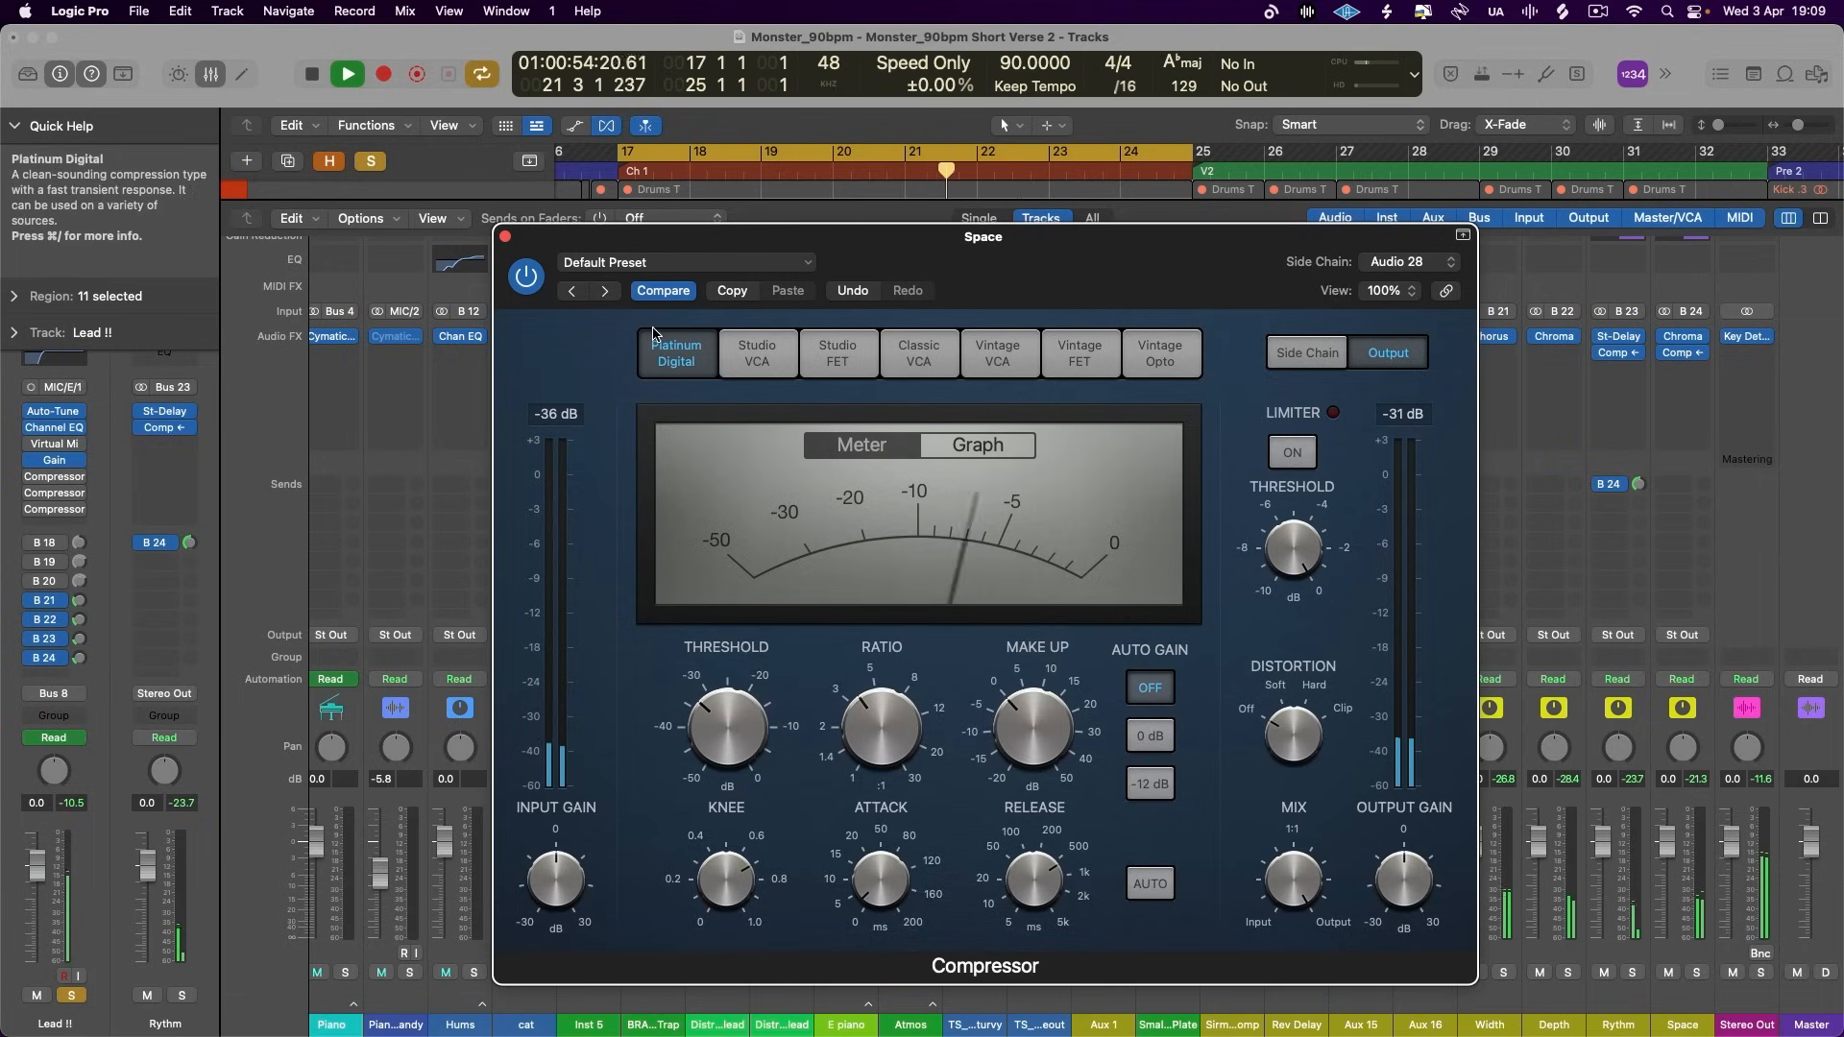
left_click(506, 238)
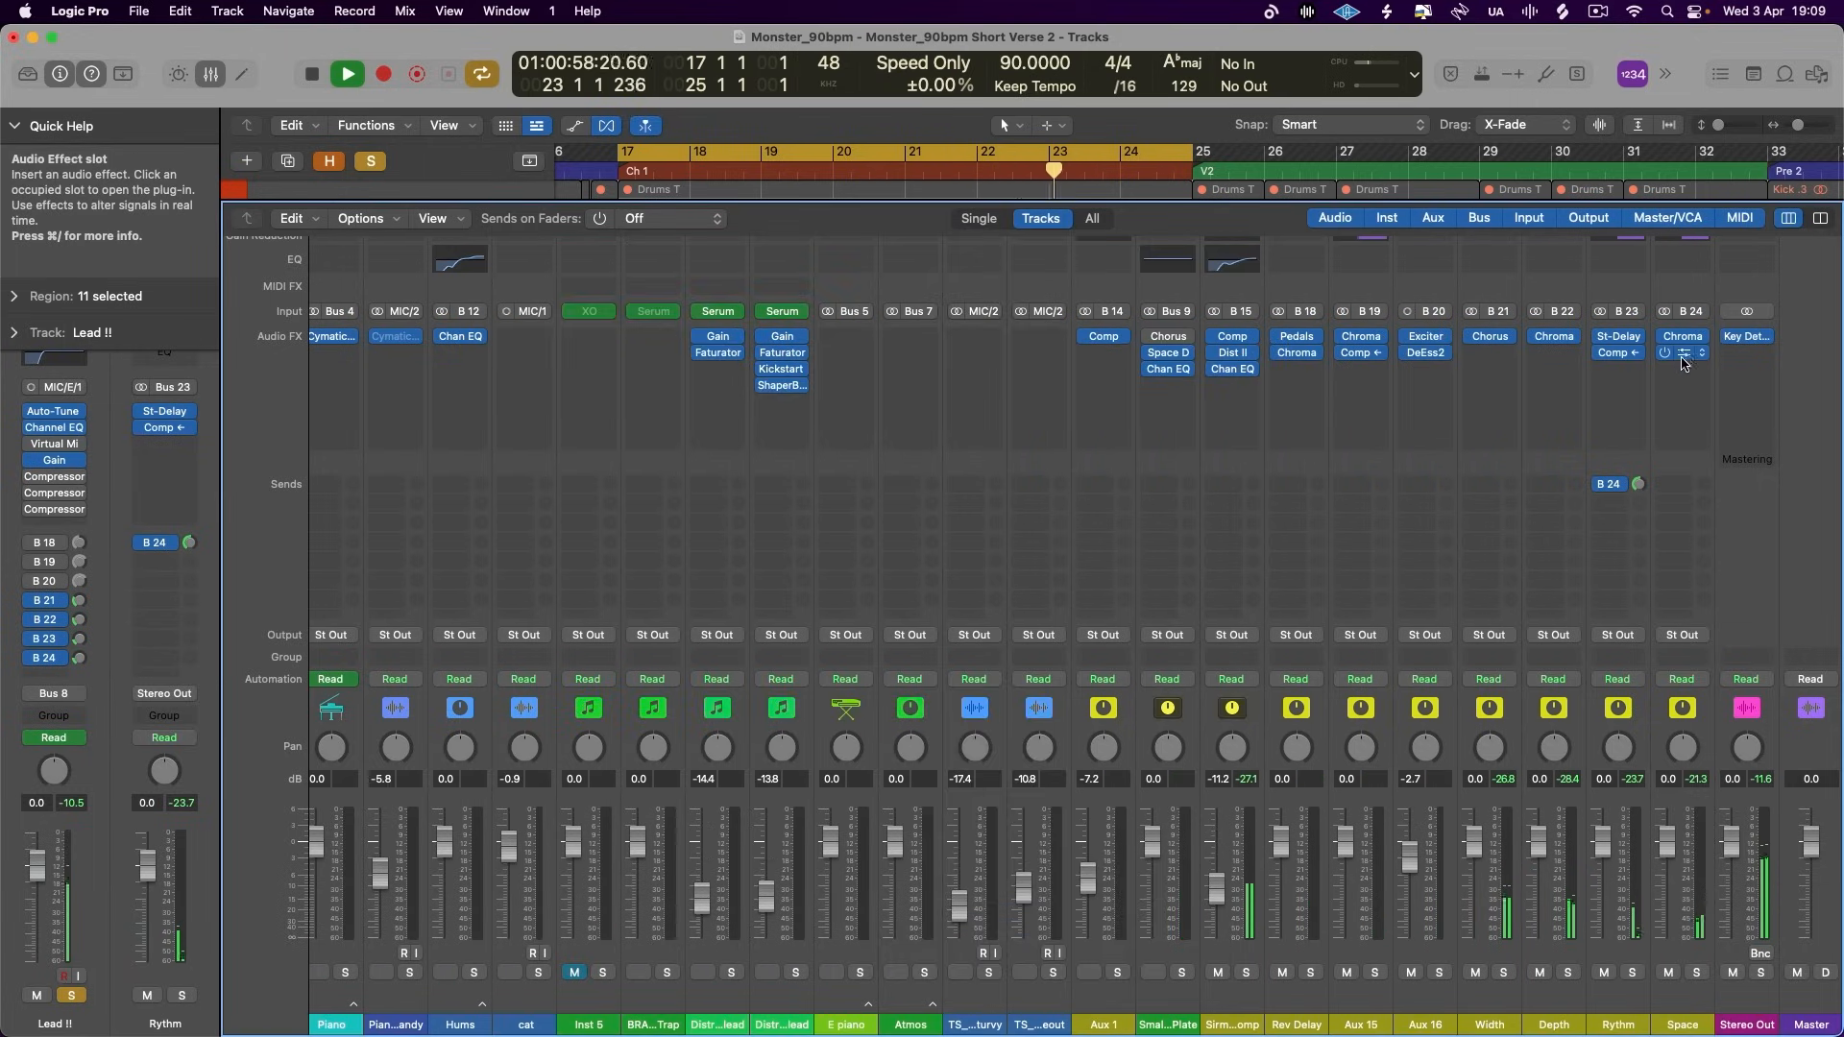
key("x")
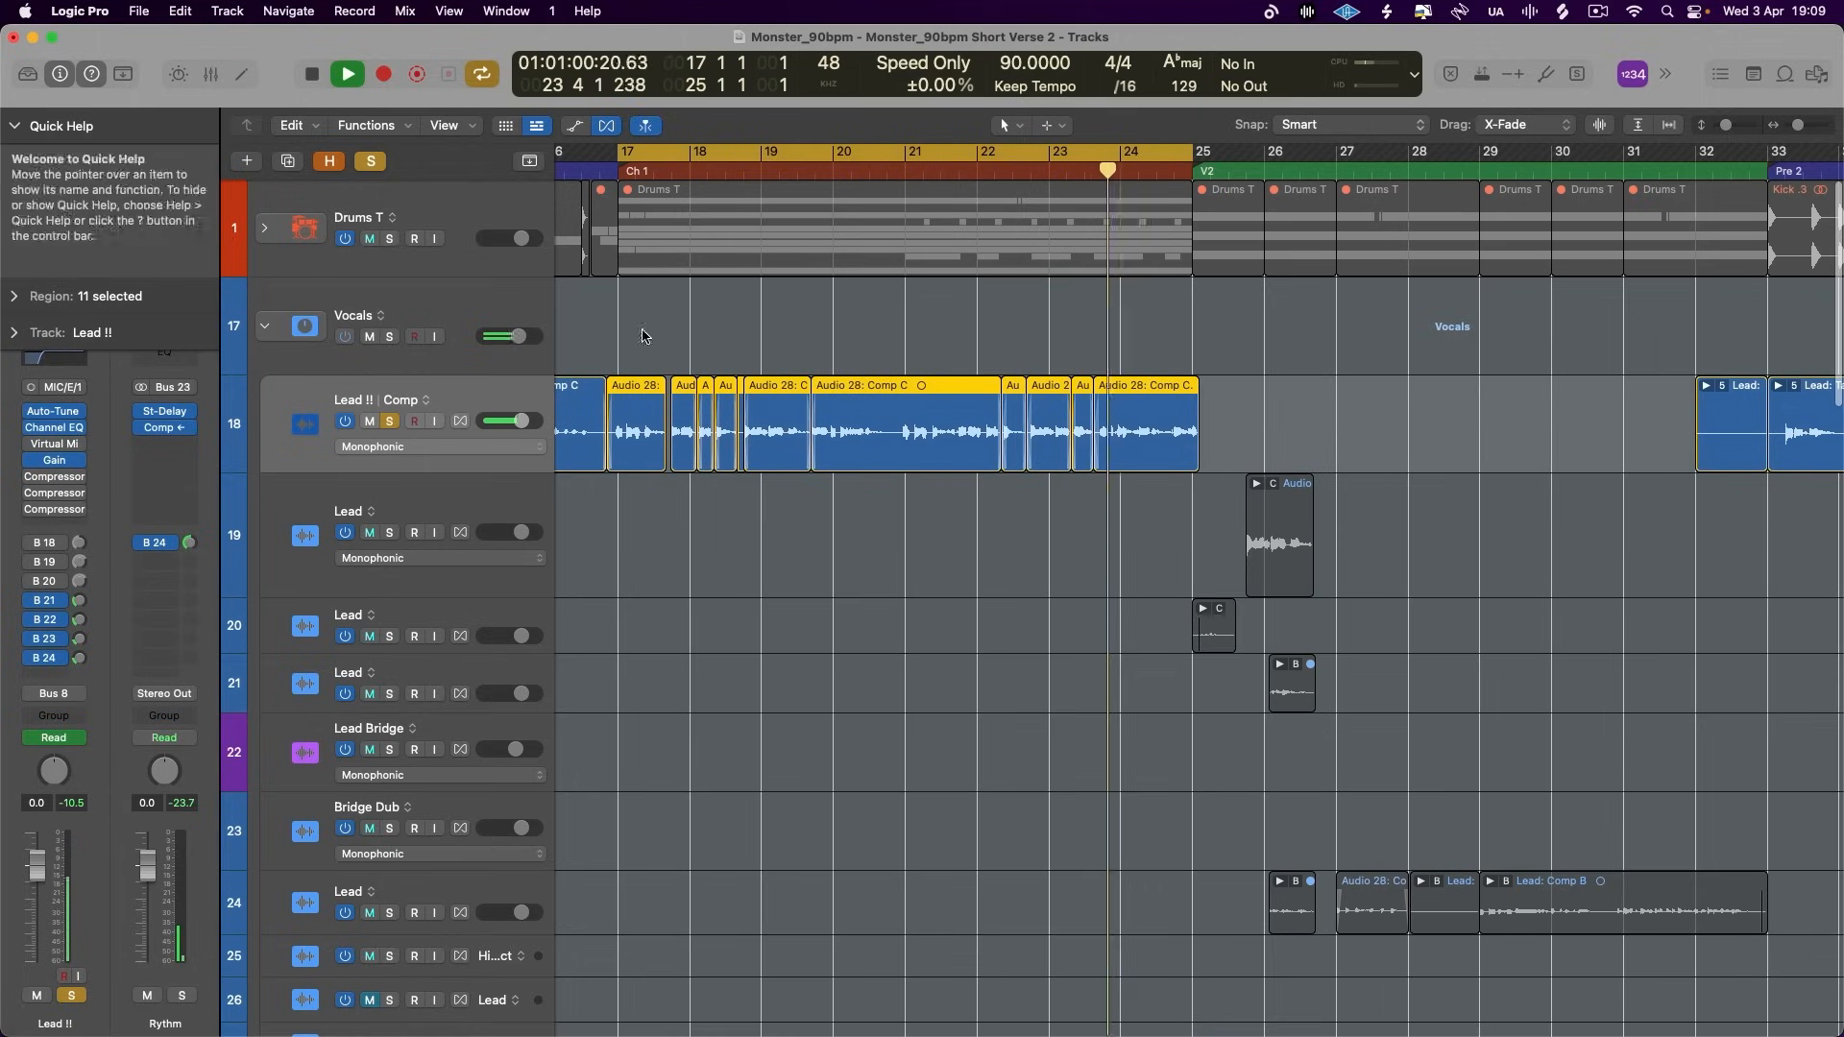
- Adjust the Lead !! sends to Bus 23 and Bus 24 and set its Bus 21 send to -13.5 dB while the chorus plays
key("space")
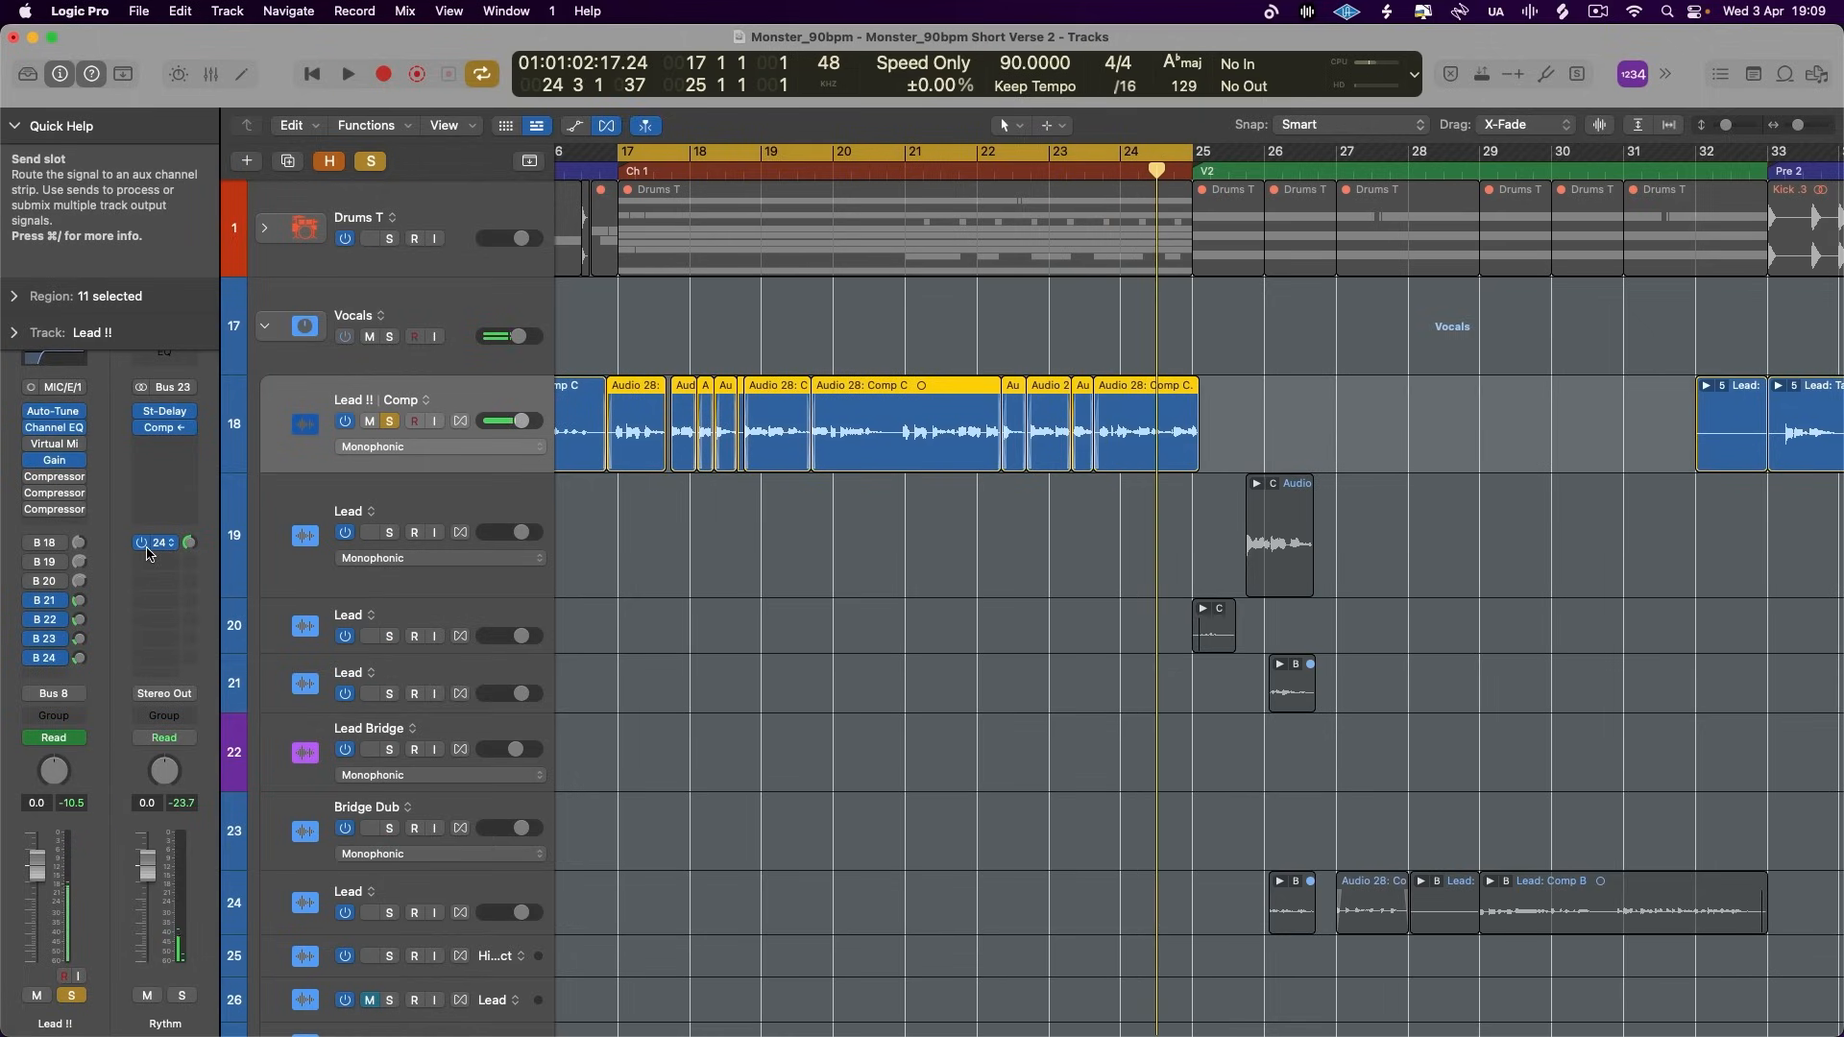
key("space")
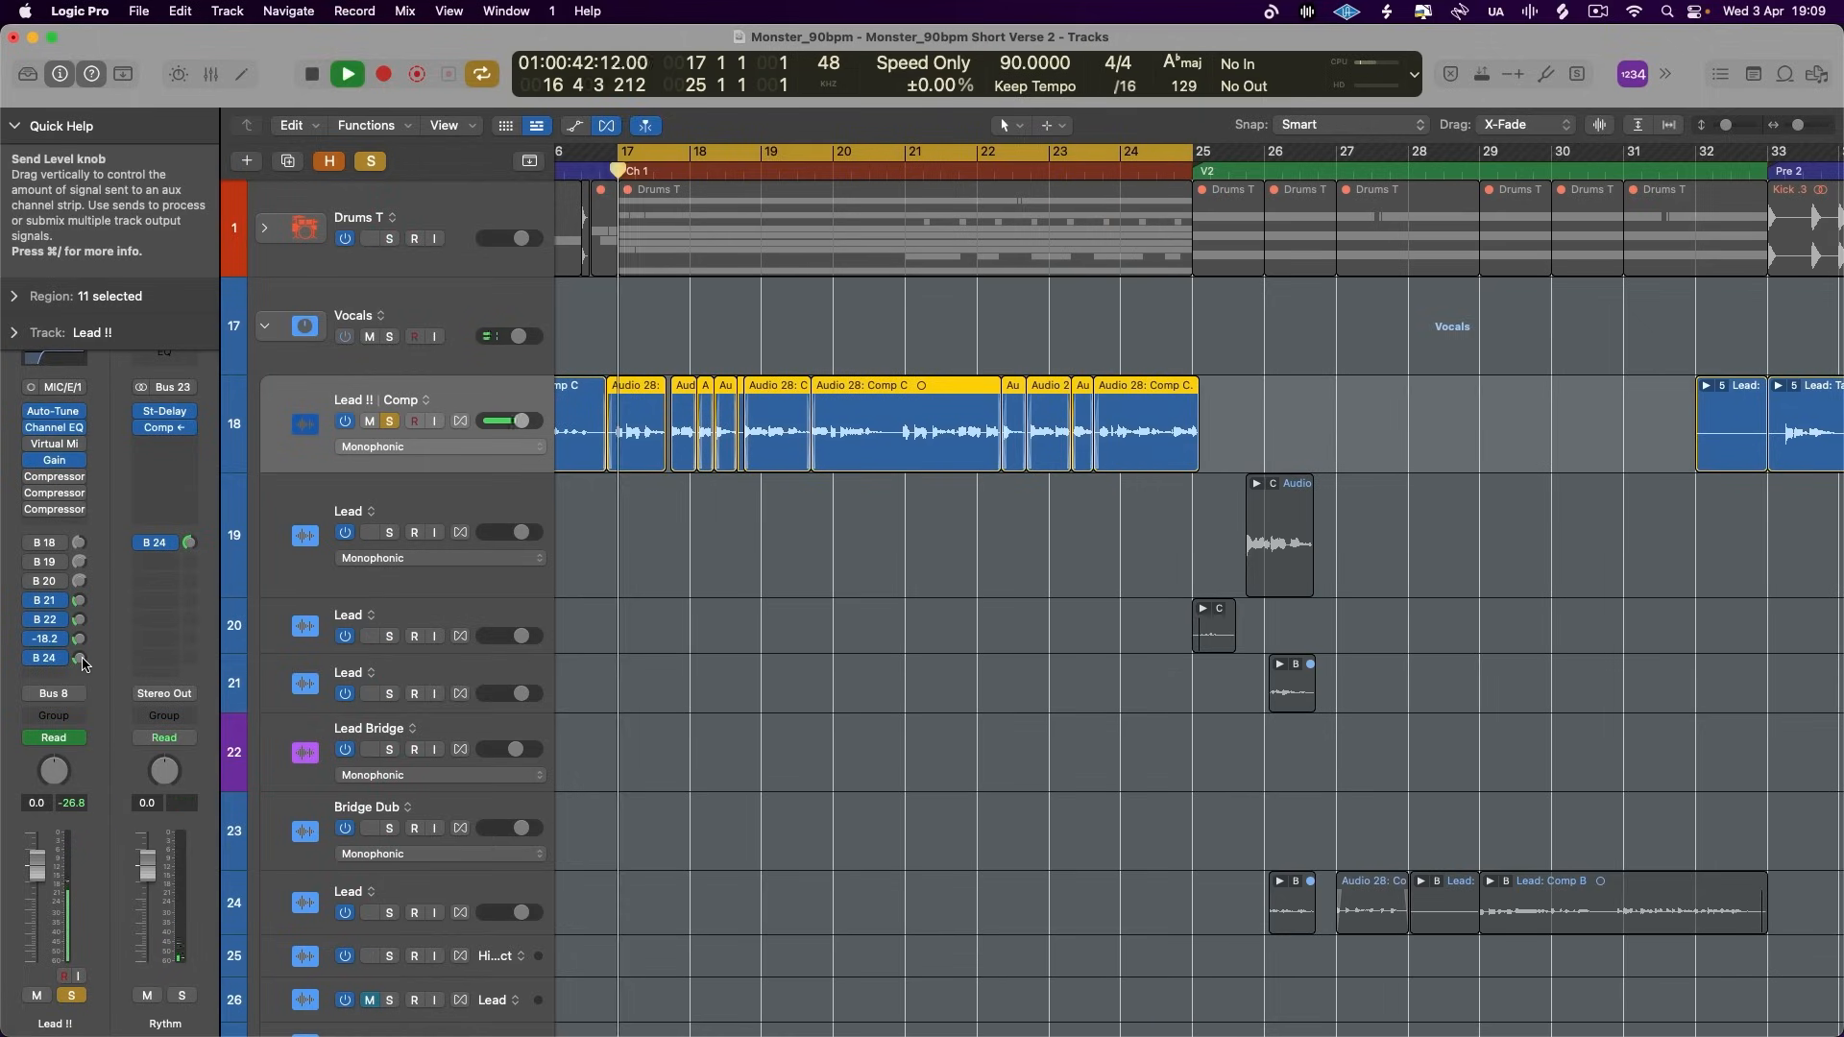
mouse_move(81, 659)
left_mouse_down()
mouse_move(96, 622)
mouse_move(79, 662)
left_mouse_up()
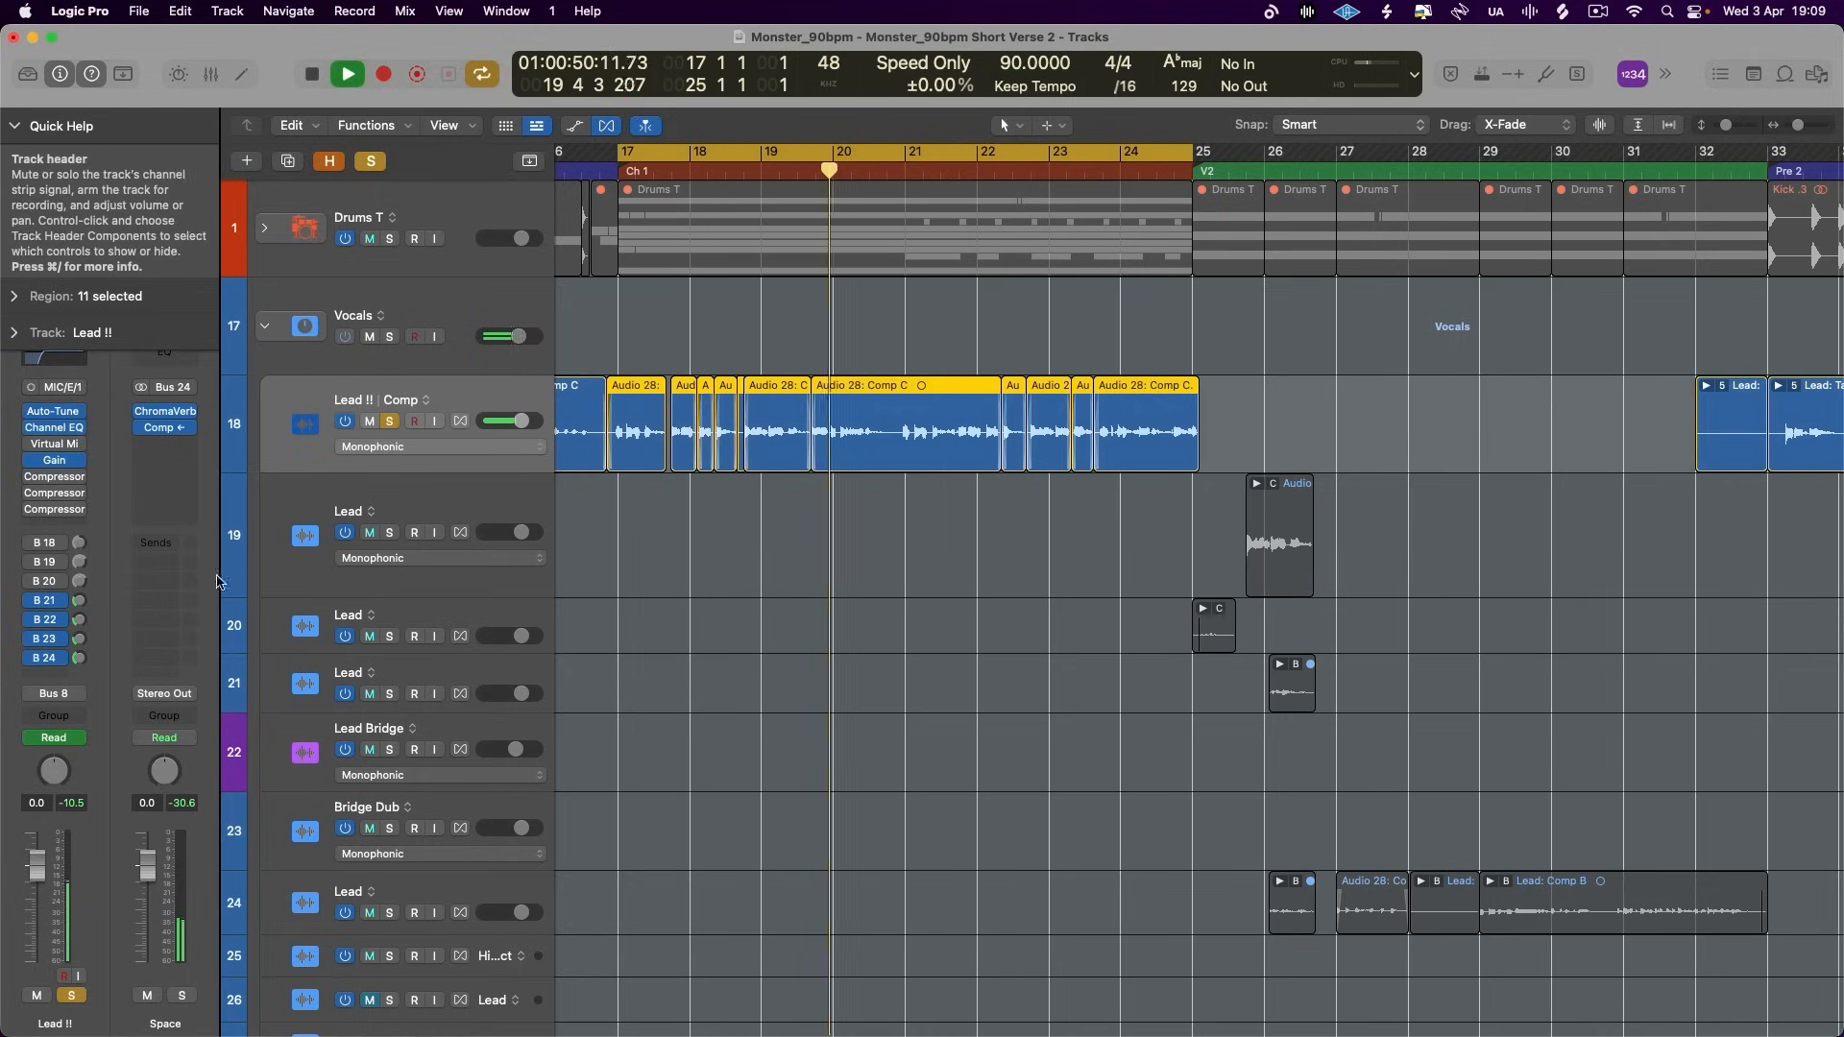
mouse_move(79, 600)
left_mouse_down()
mouse_move(98, 559)
mouse_move(100, 601)
left_mouse_up()
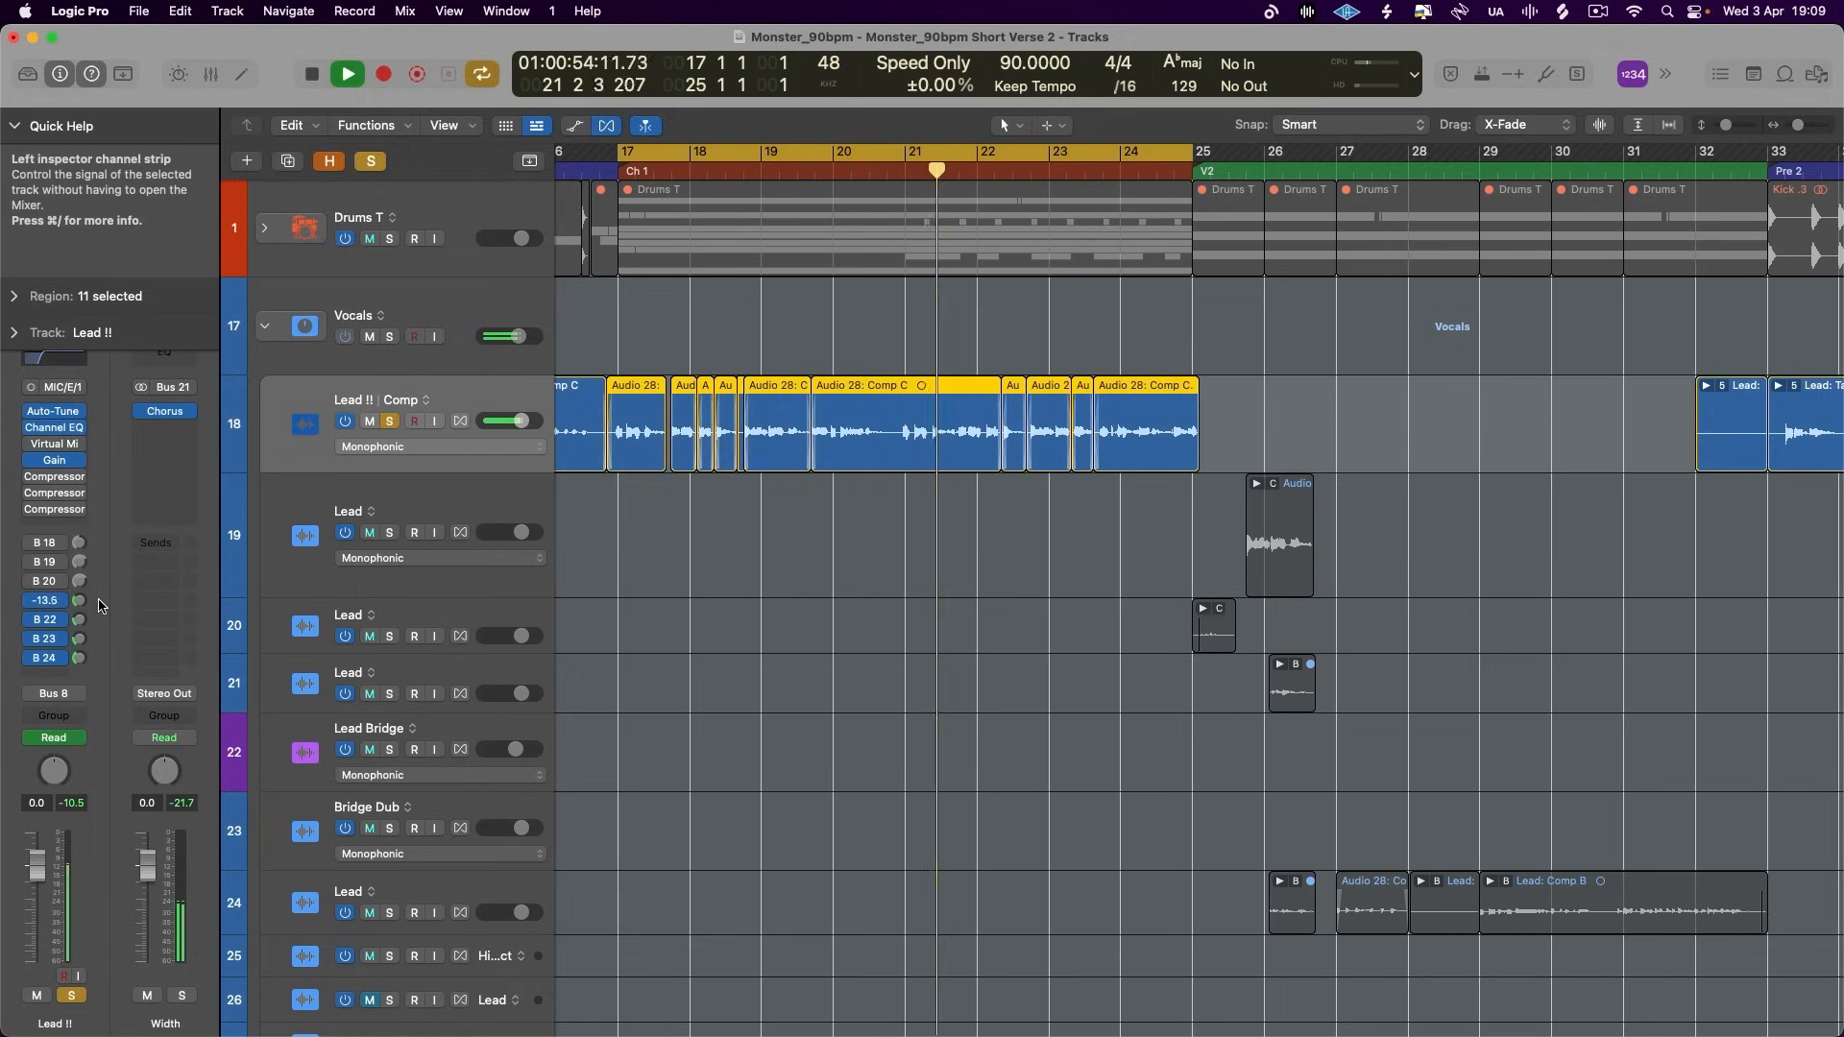
key("space")
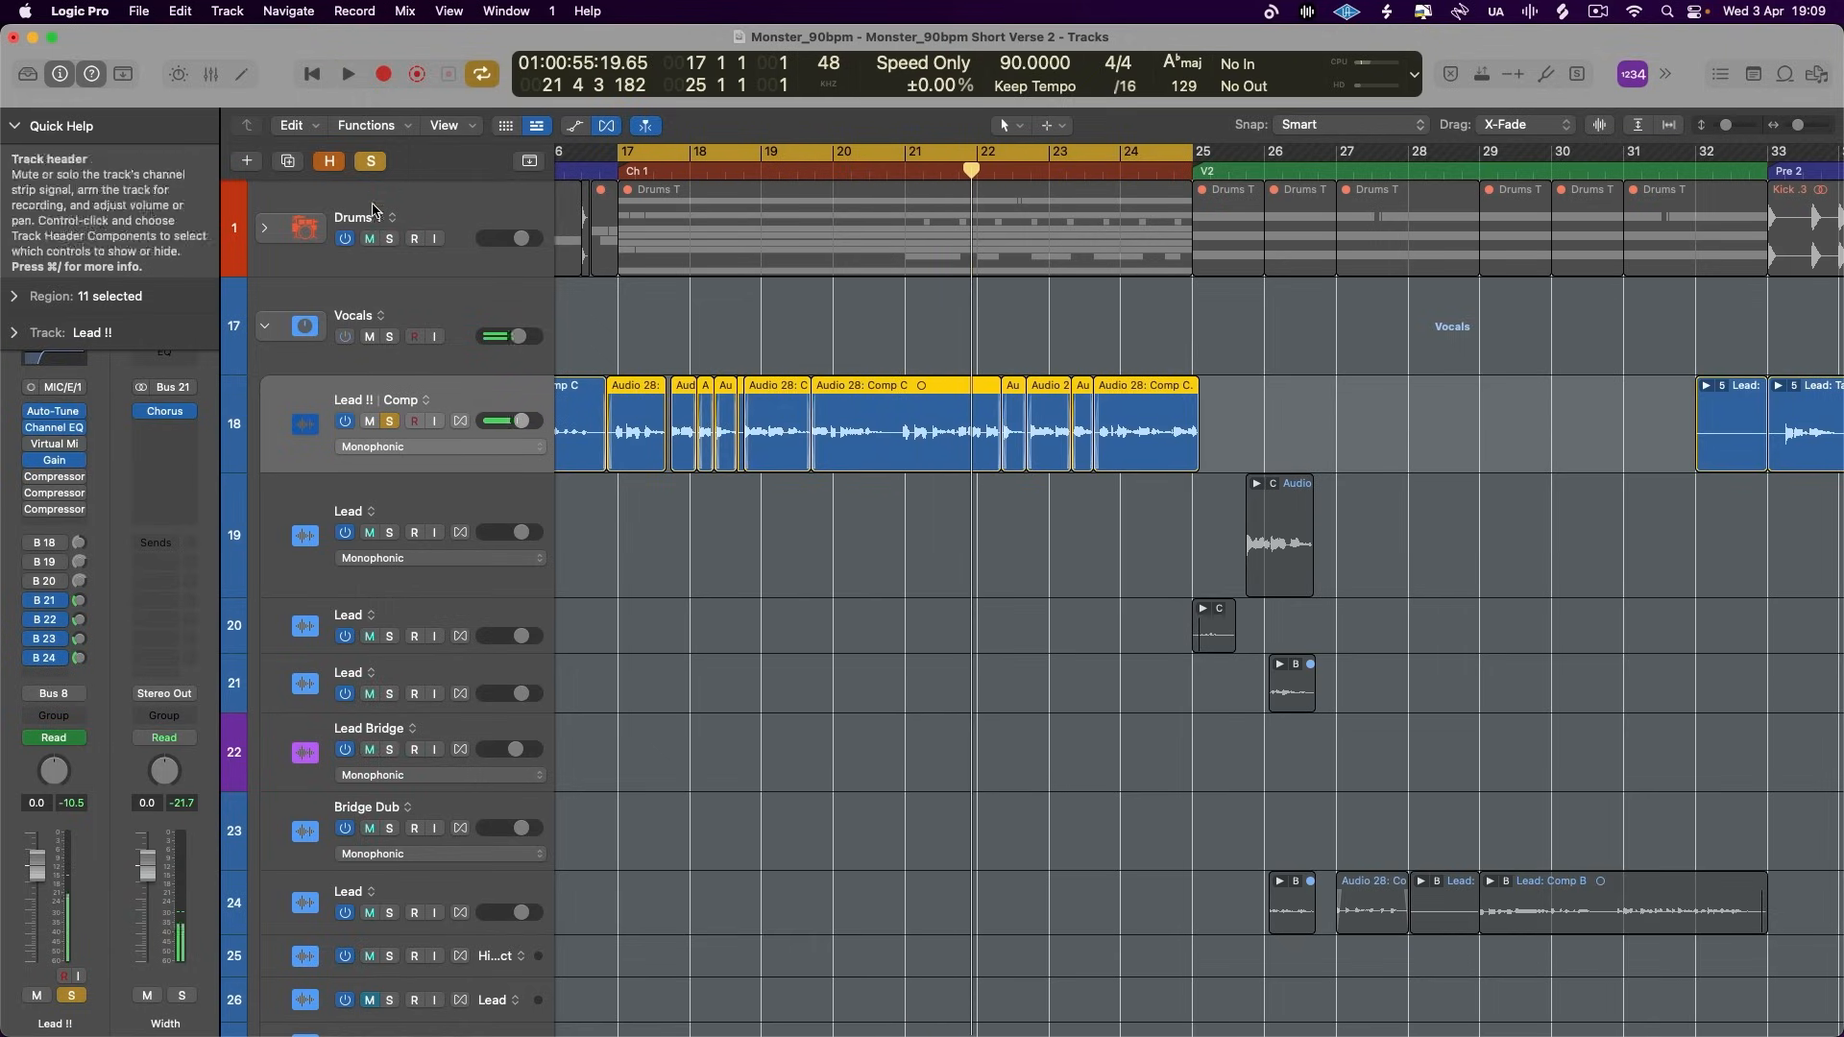
- Solo Drums T alongside Lead !! and play the chorus to check the vocal effects against the drums
left_click(390, 238)
key("space")
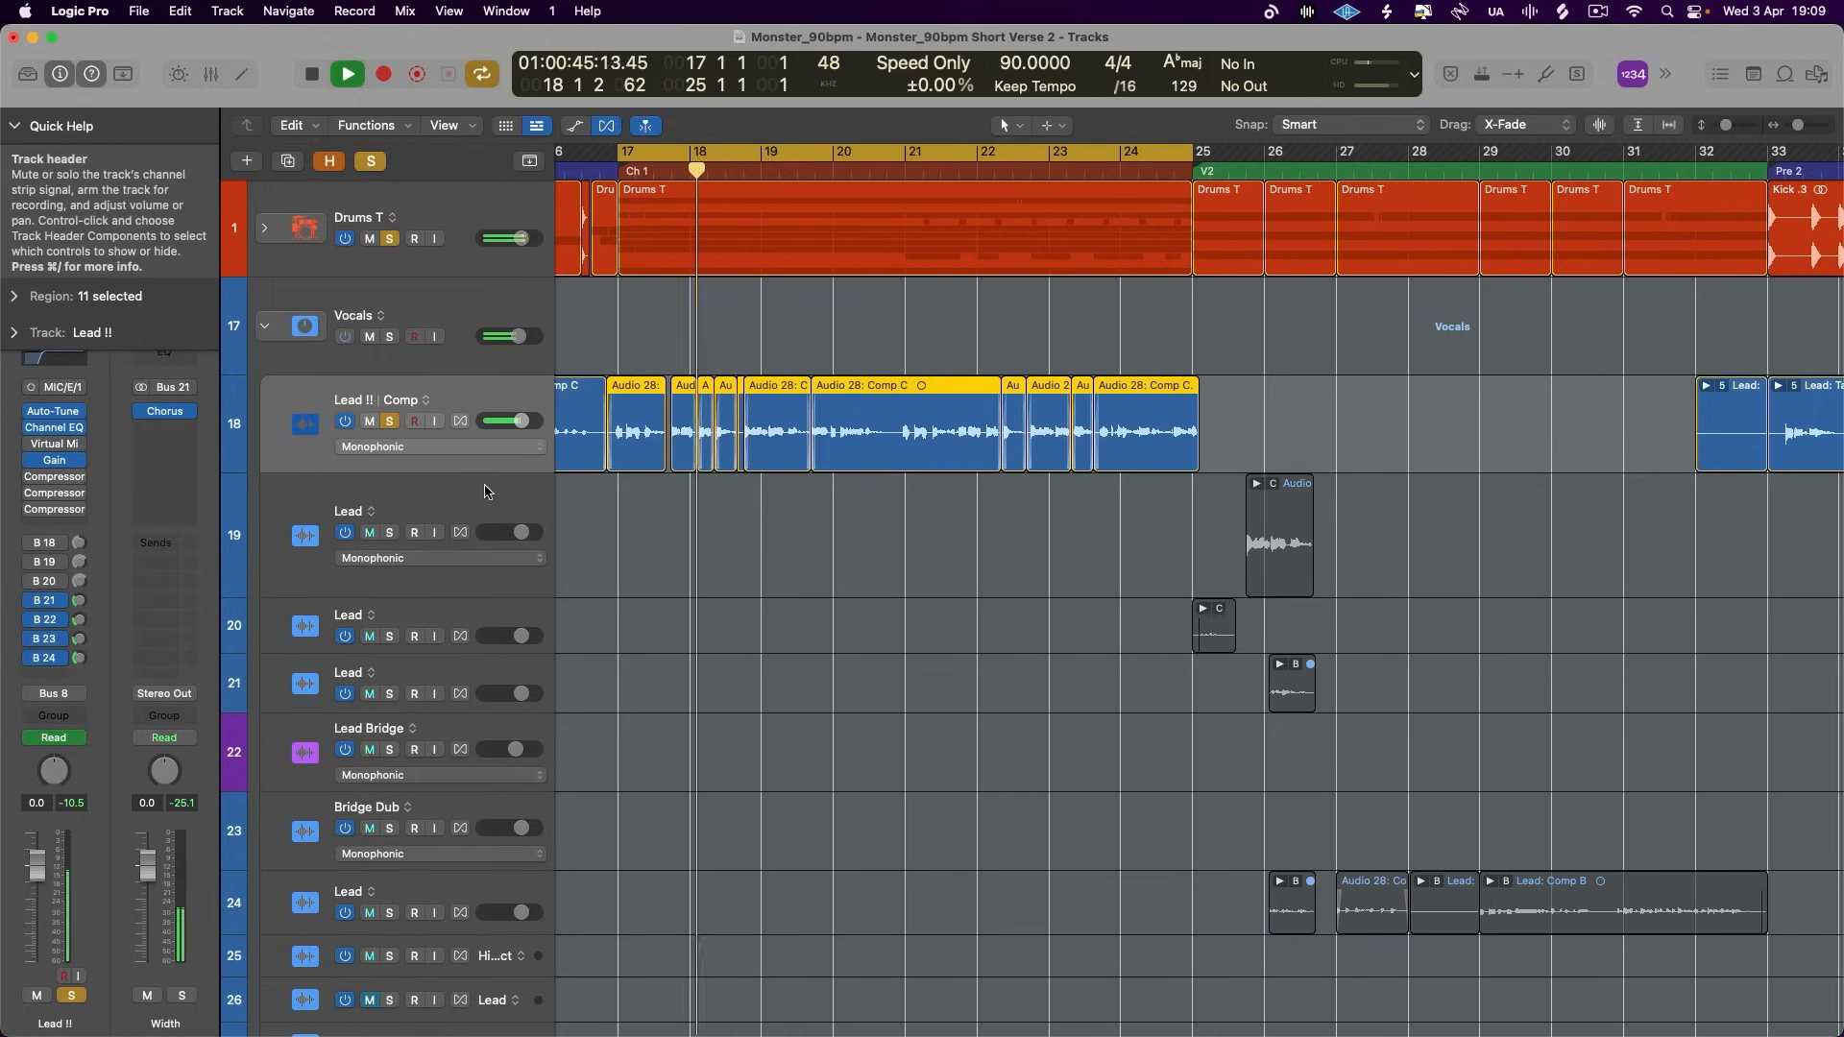
key("space")
- Clear all track solos and play the chorus to audition the vocal effects in the full mix
left_click(372, 161)
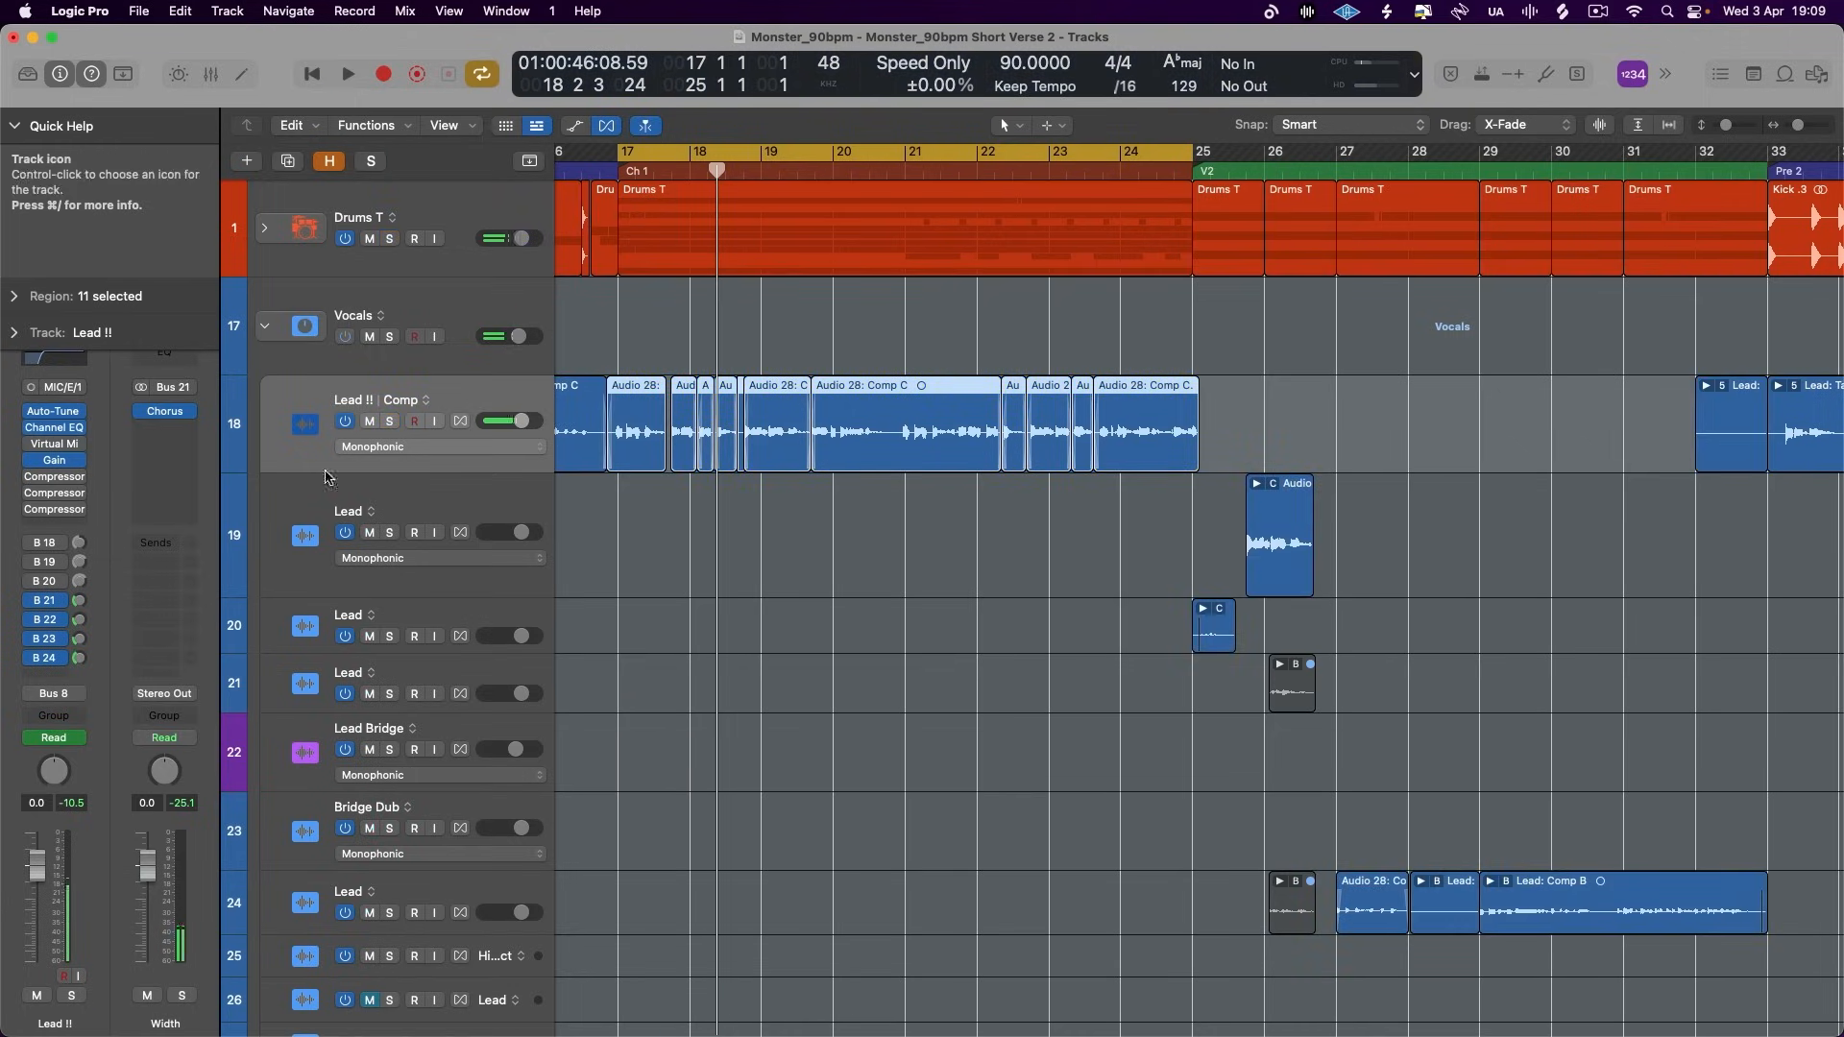
key("space")
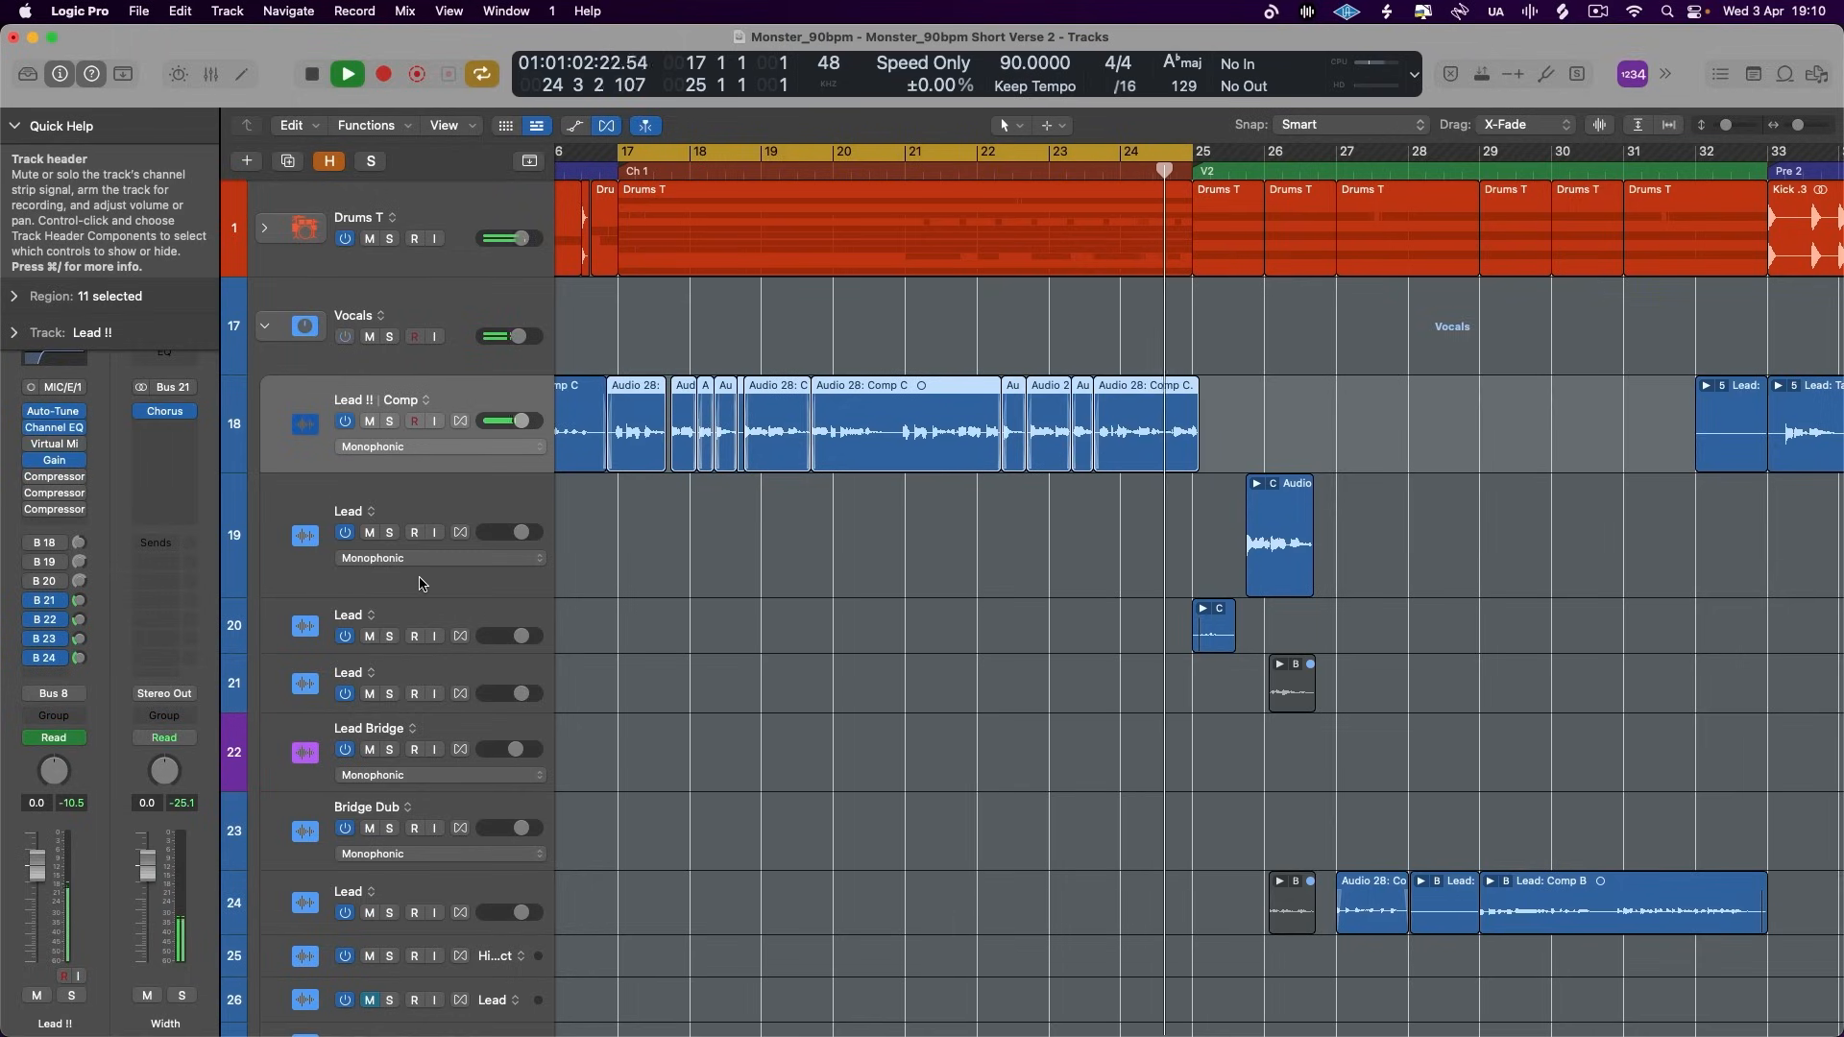
key("space")
- Turn on the Lead !! send to Bus 20 and set the Aux 16 fader to -2.3 dB while the chorus plays
left_click(38, 581)
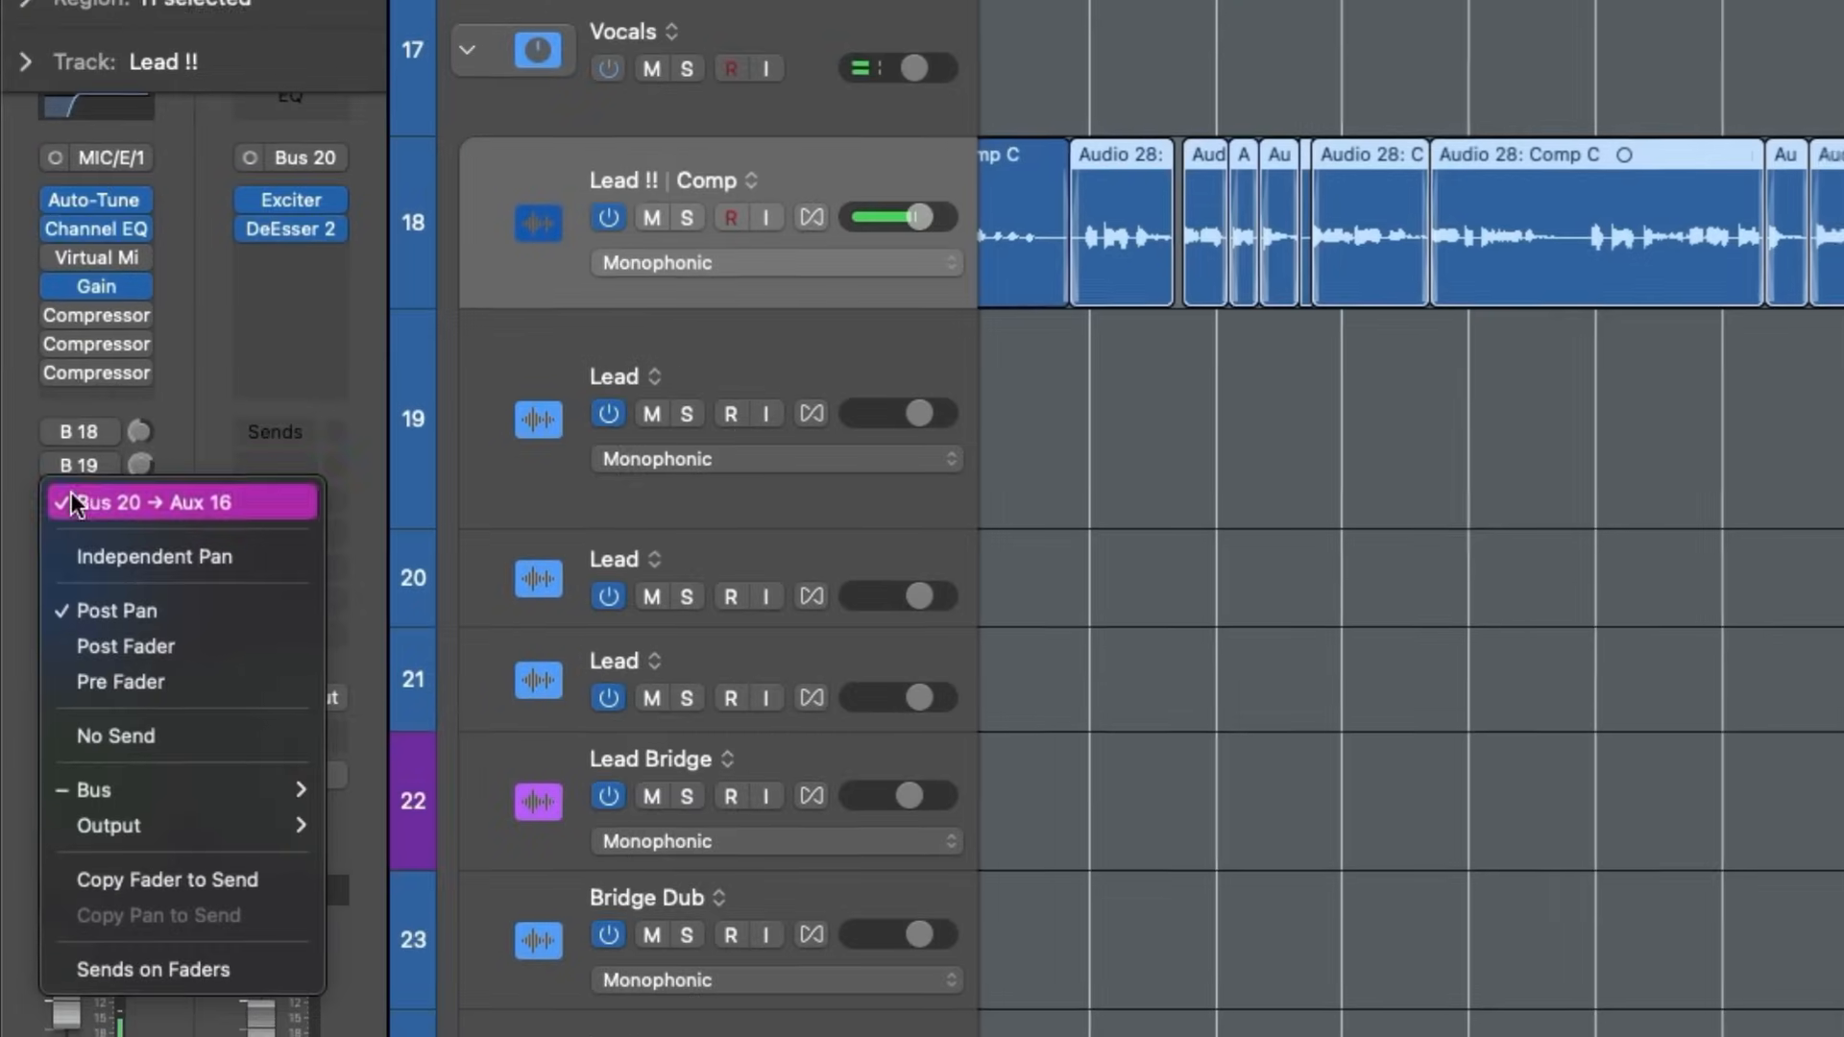
left_click(36, 579)
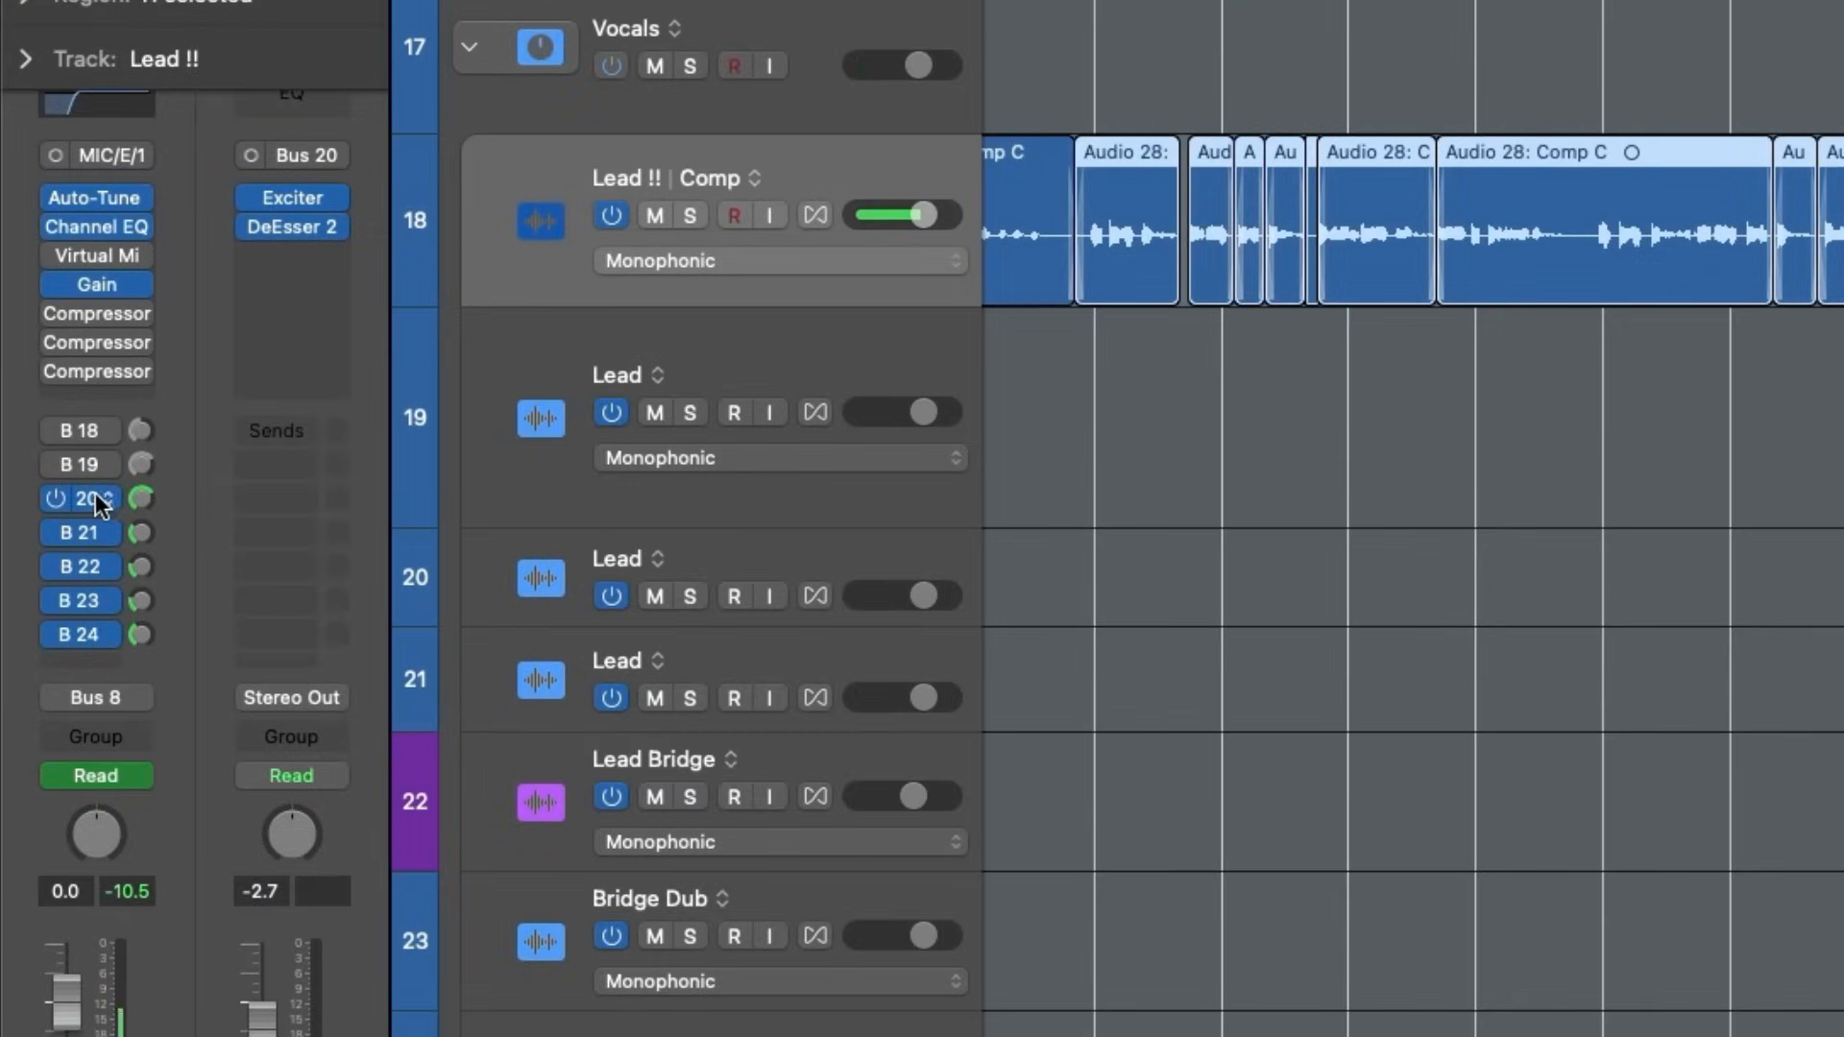
left_click_drag(142, 495, 143, 491)
left_click(86, 498)
left_click(255, 270)
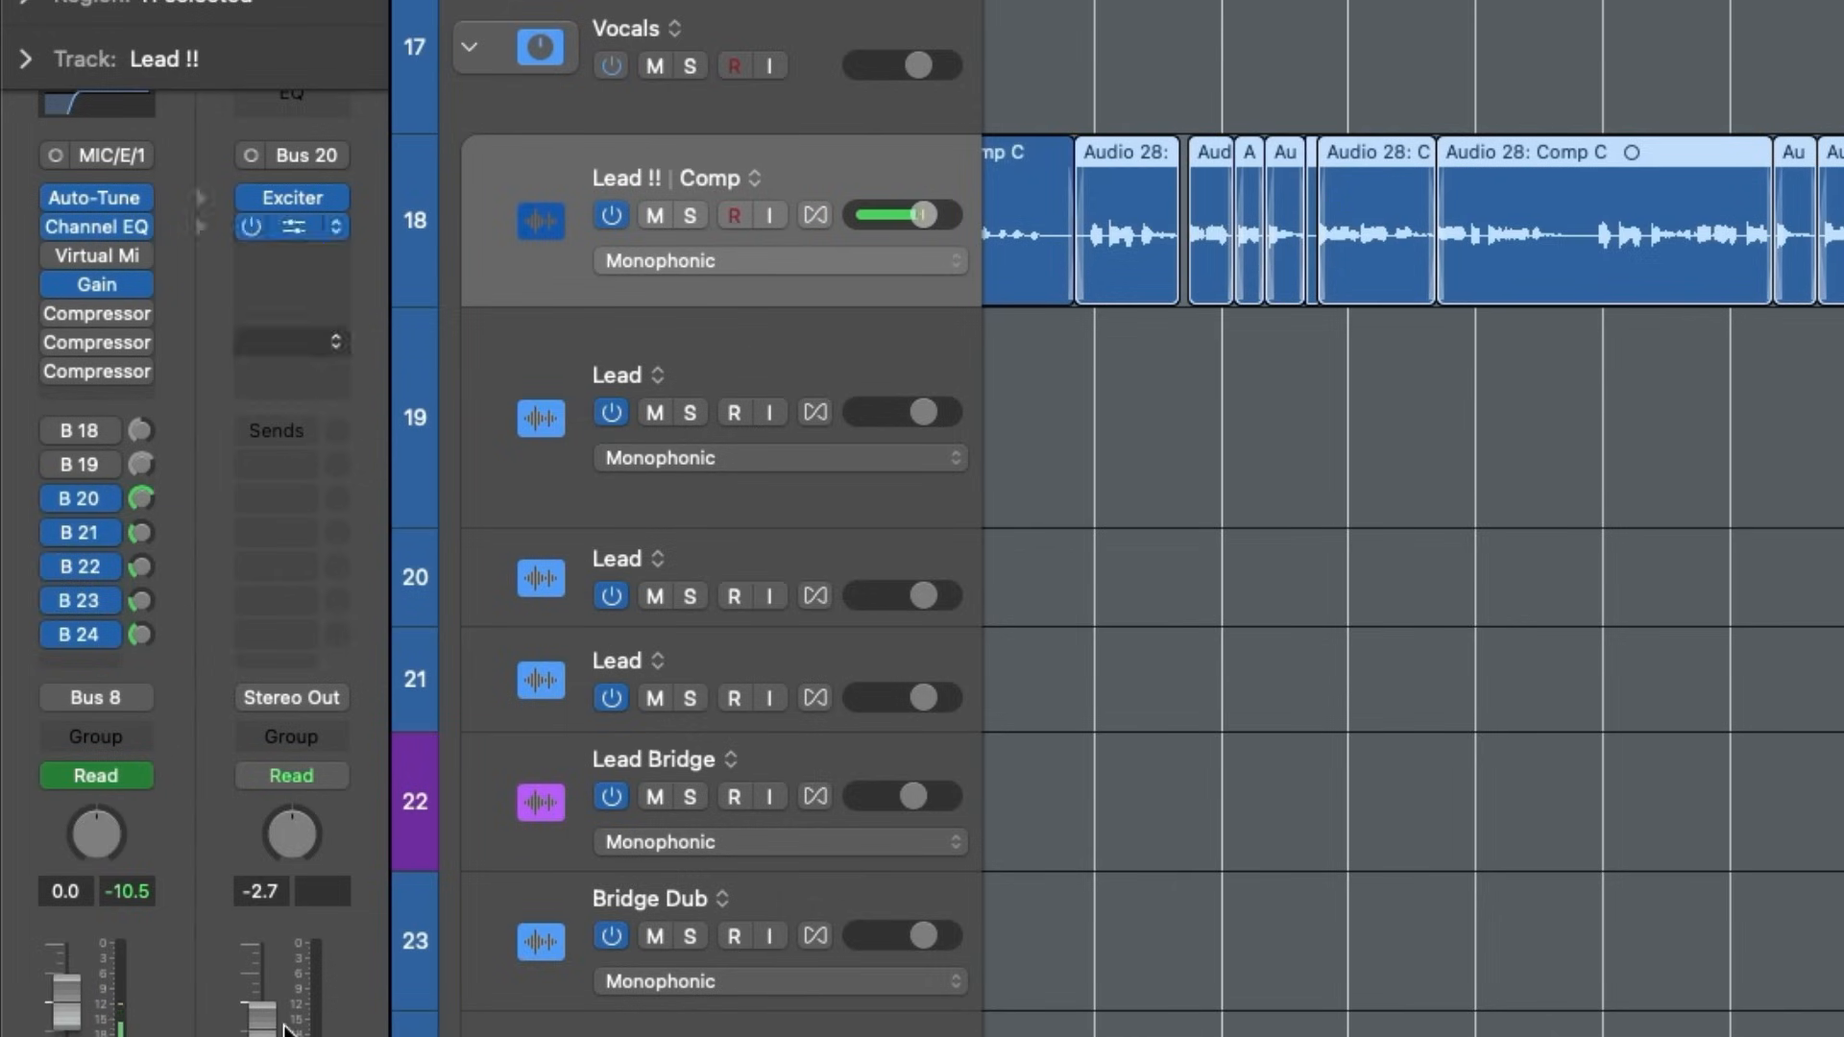
left_click_drag(262, 1030, 262, 1021)
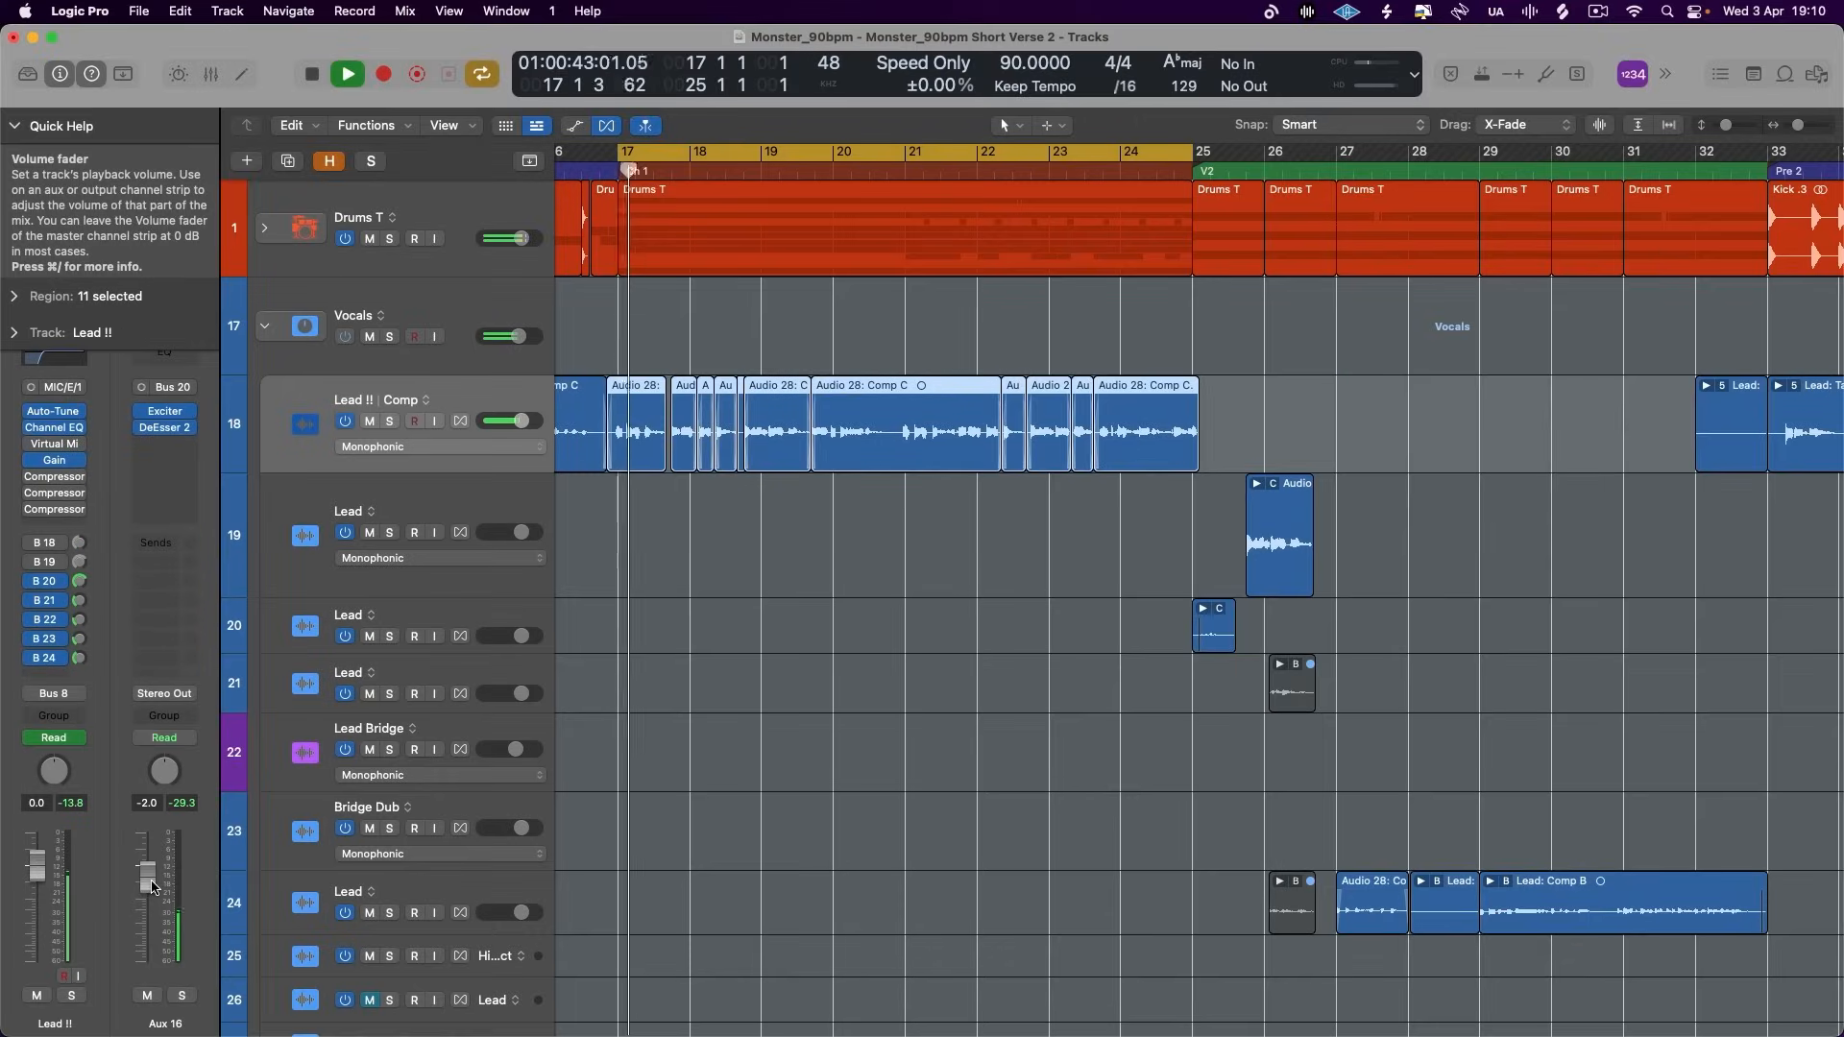
left_click_drag(77, 579, 83, 603)
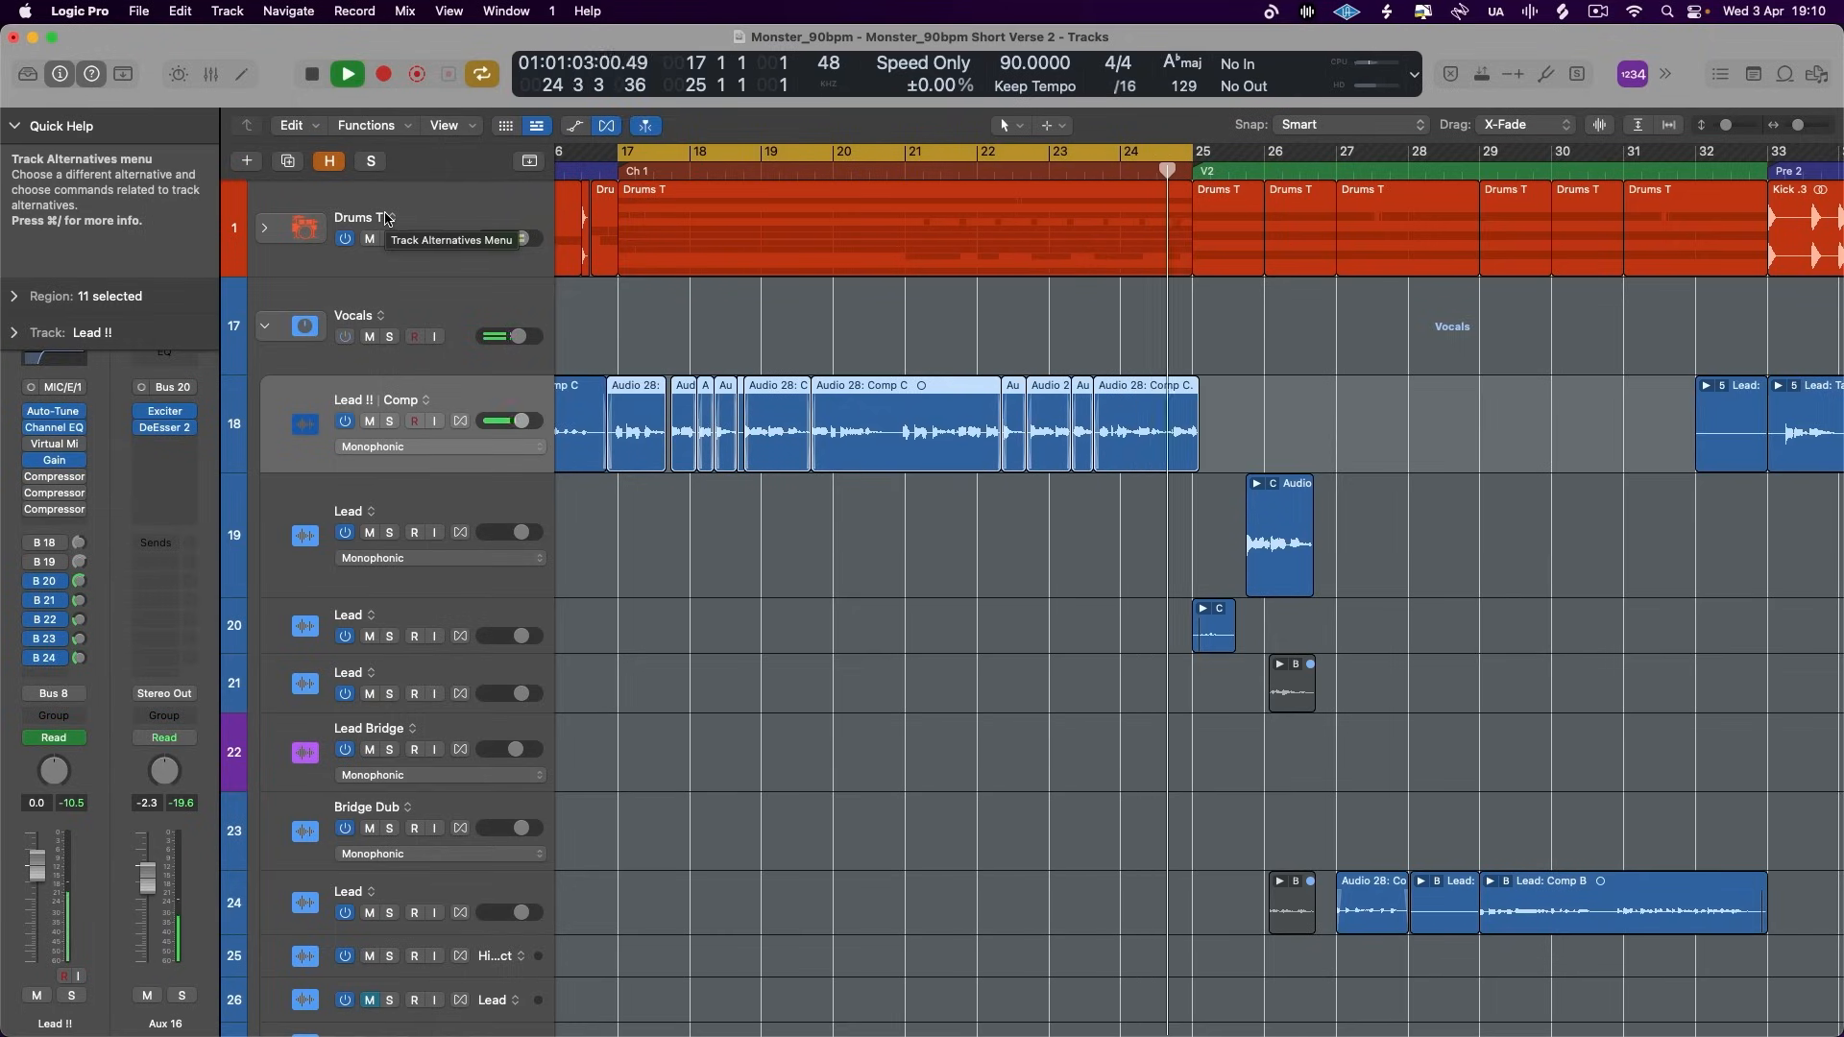
- Play the chorus in the full mix with the Lead !! sends to Buses 20–24 switched off and back on
key("space")
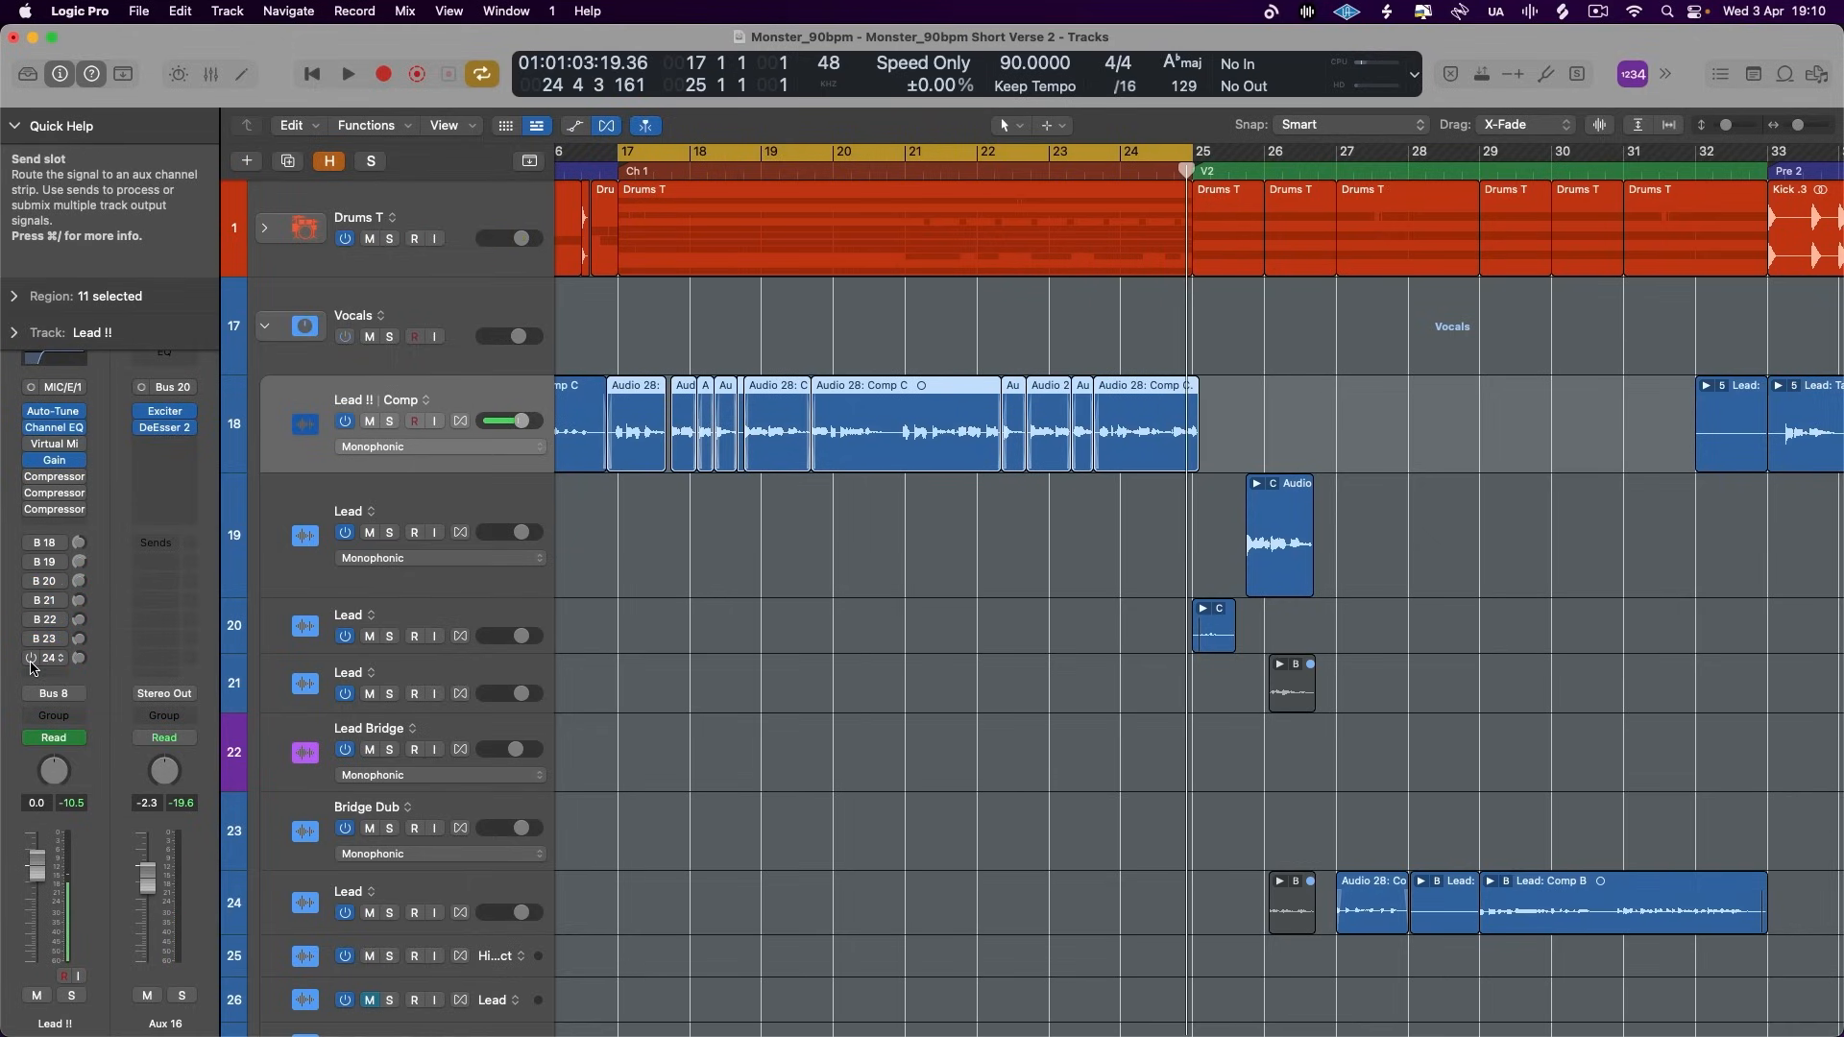
key("space")
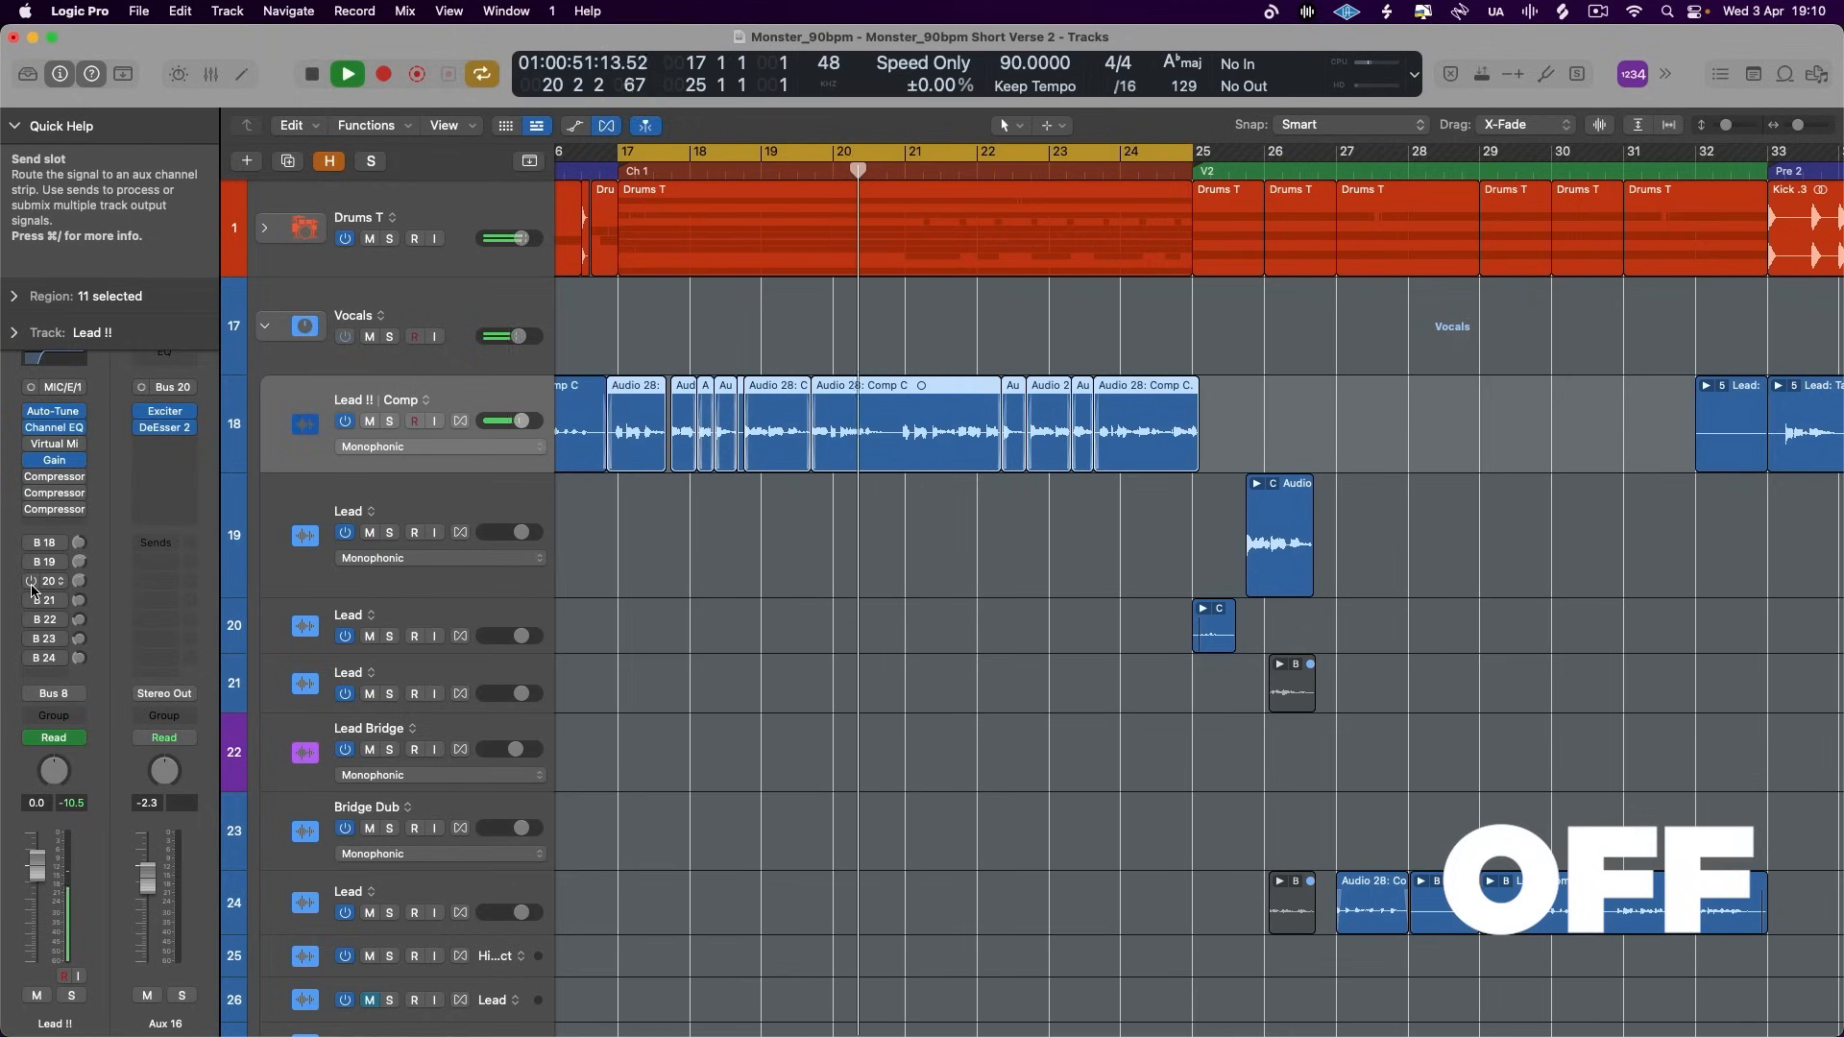
key("space")
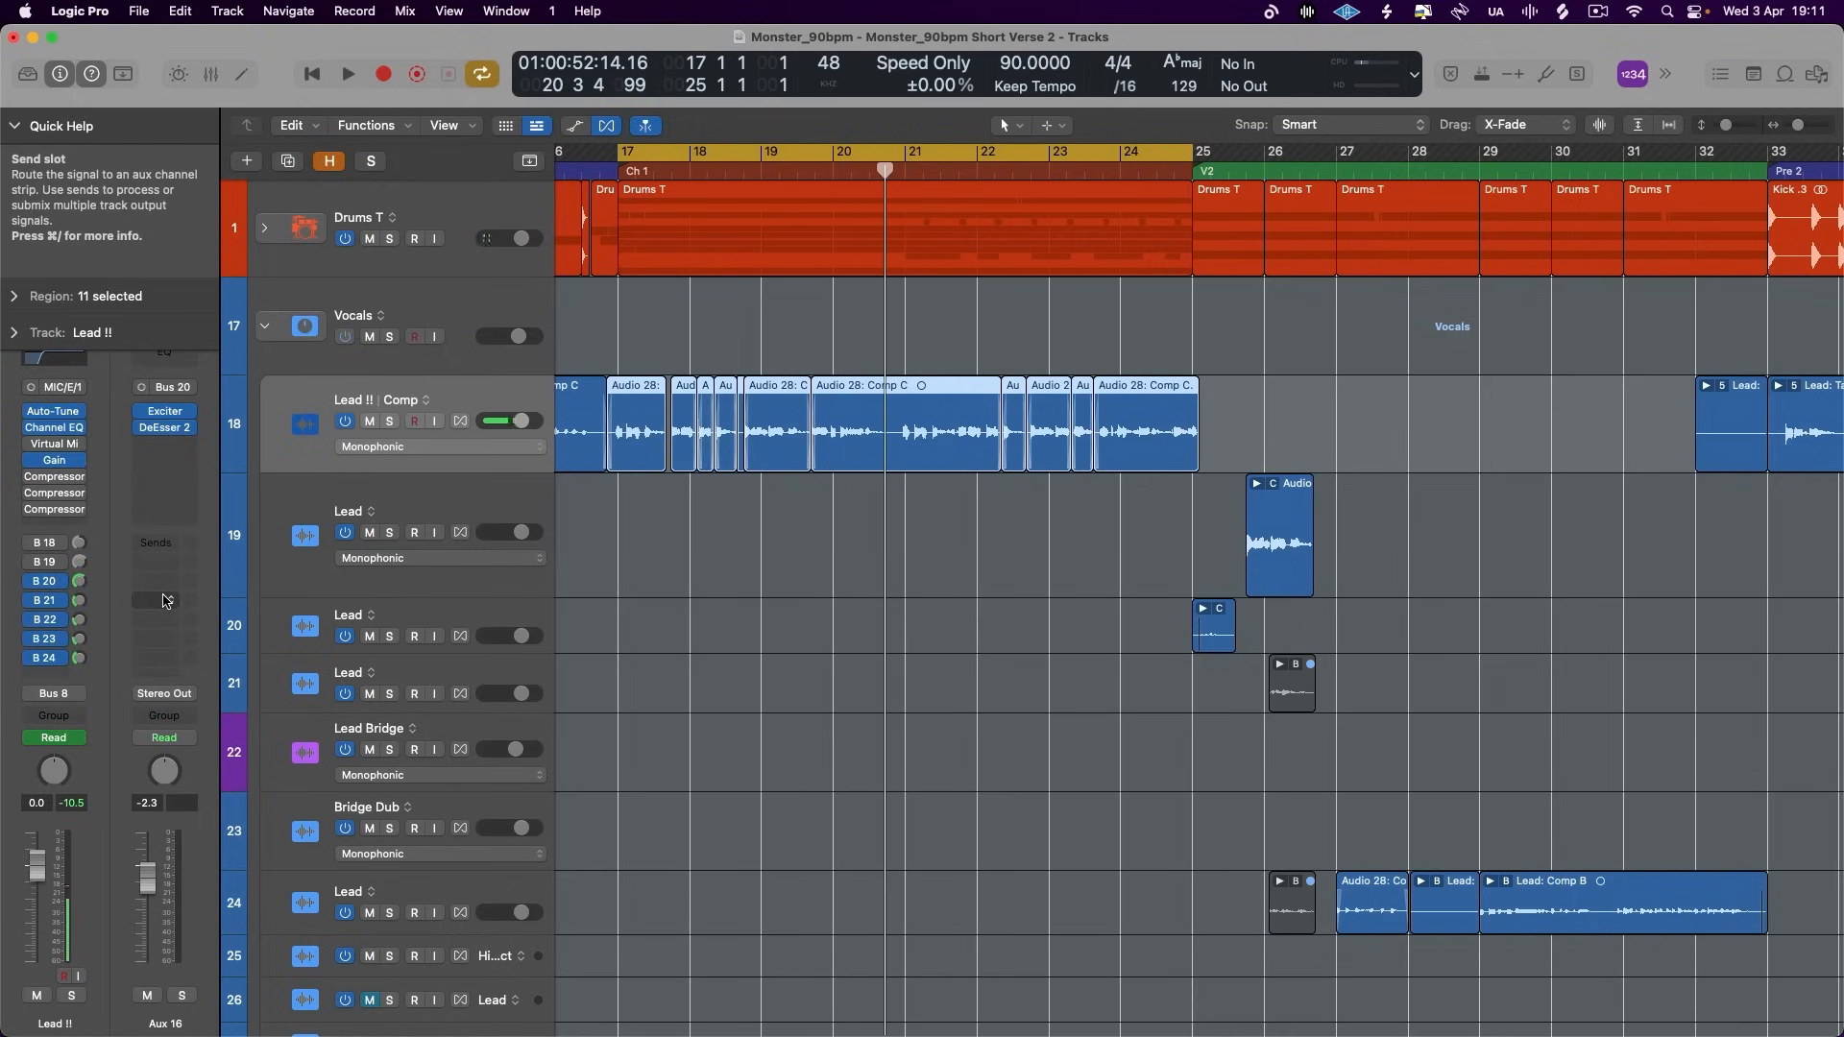
key("space")
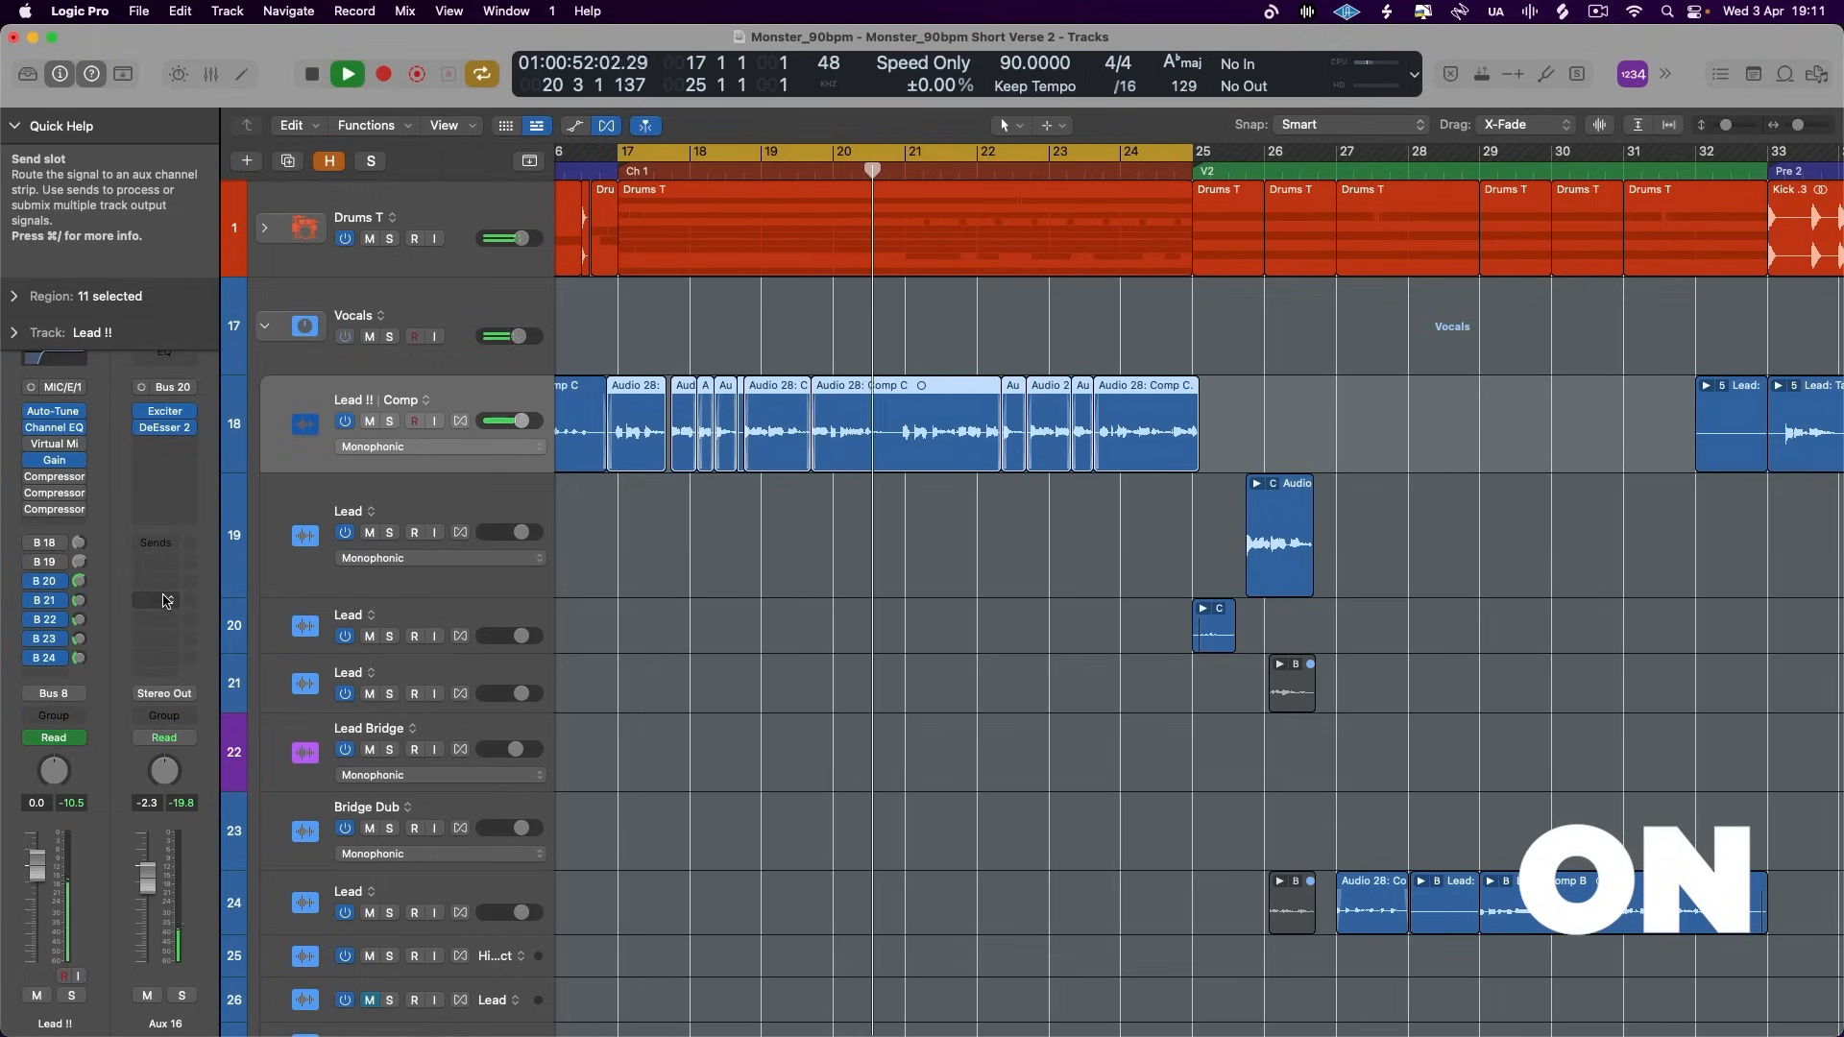
key("space")
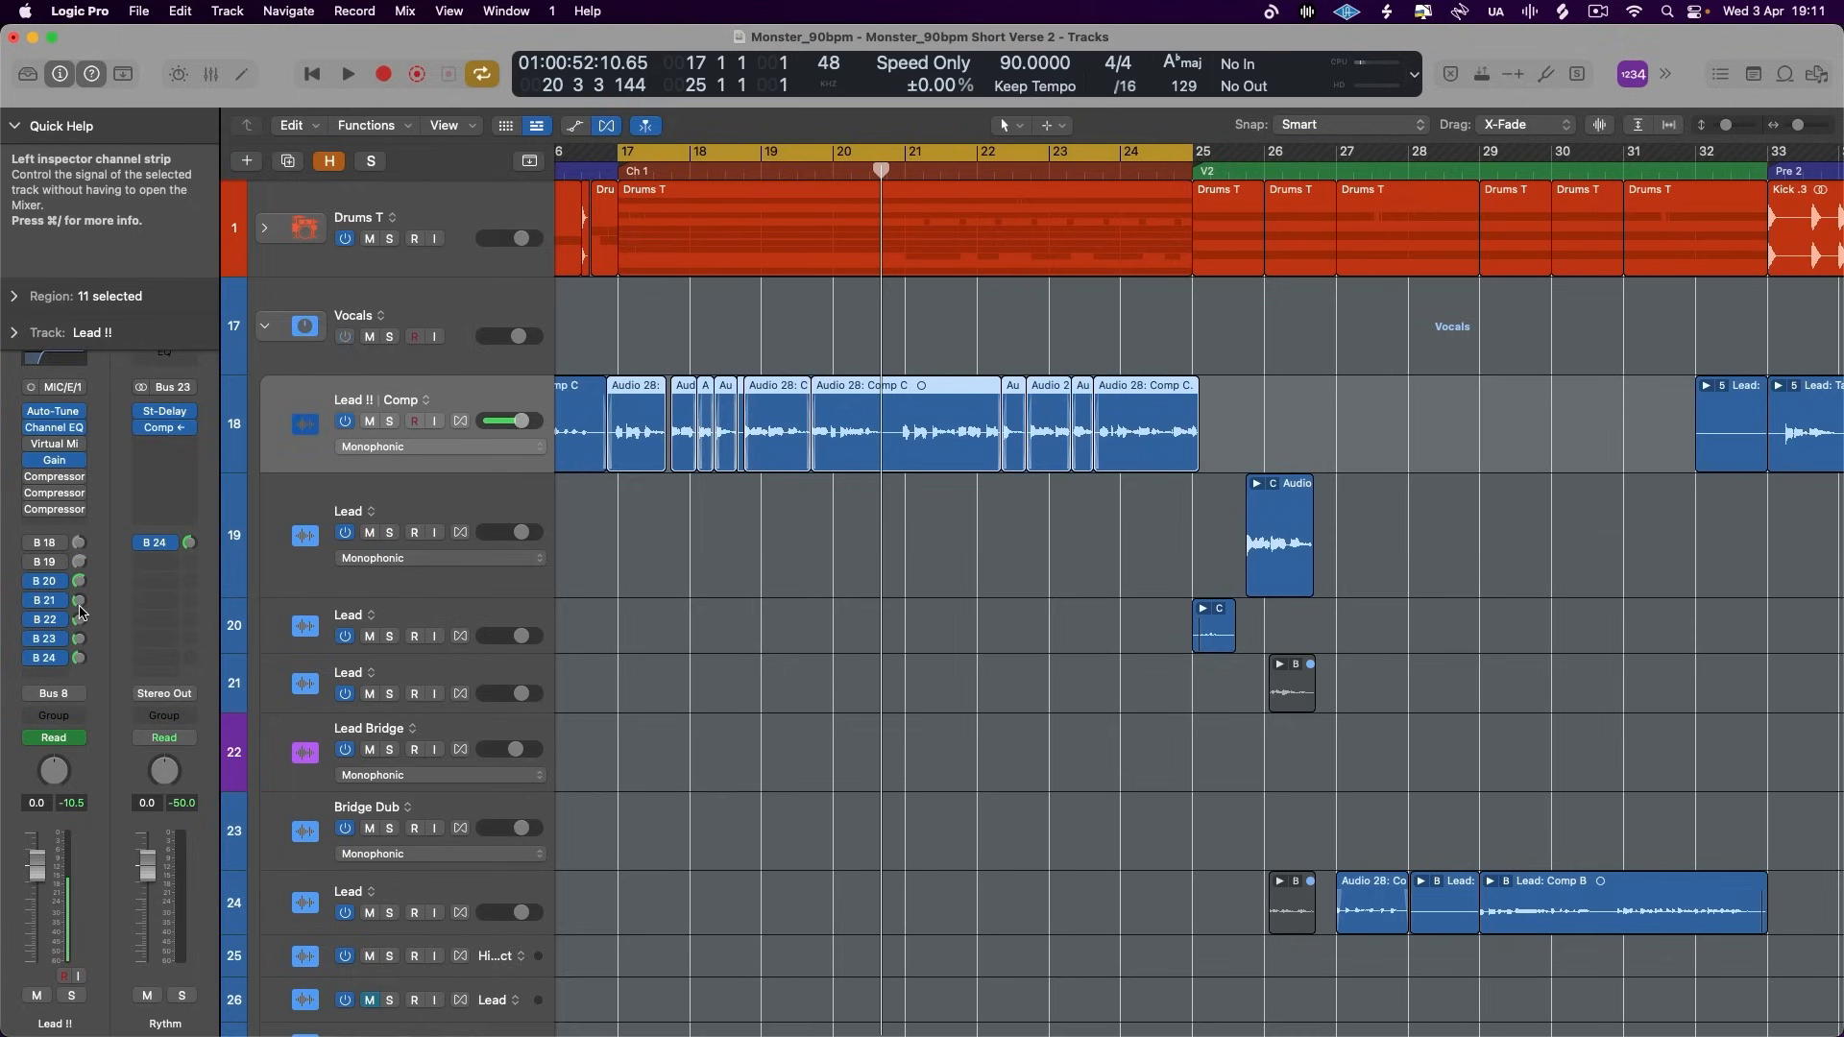
key("space")
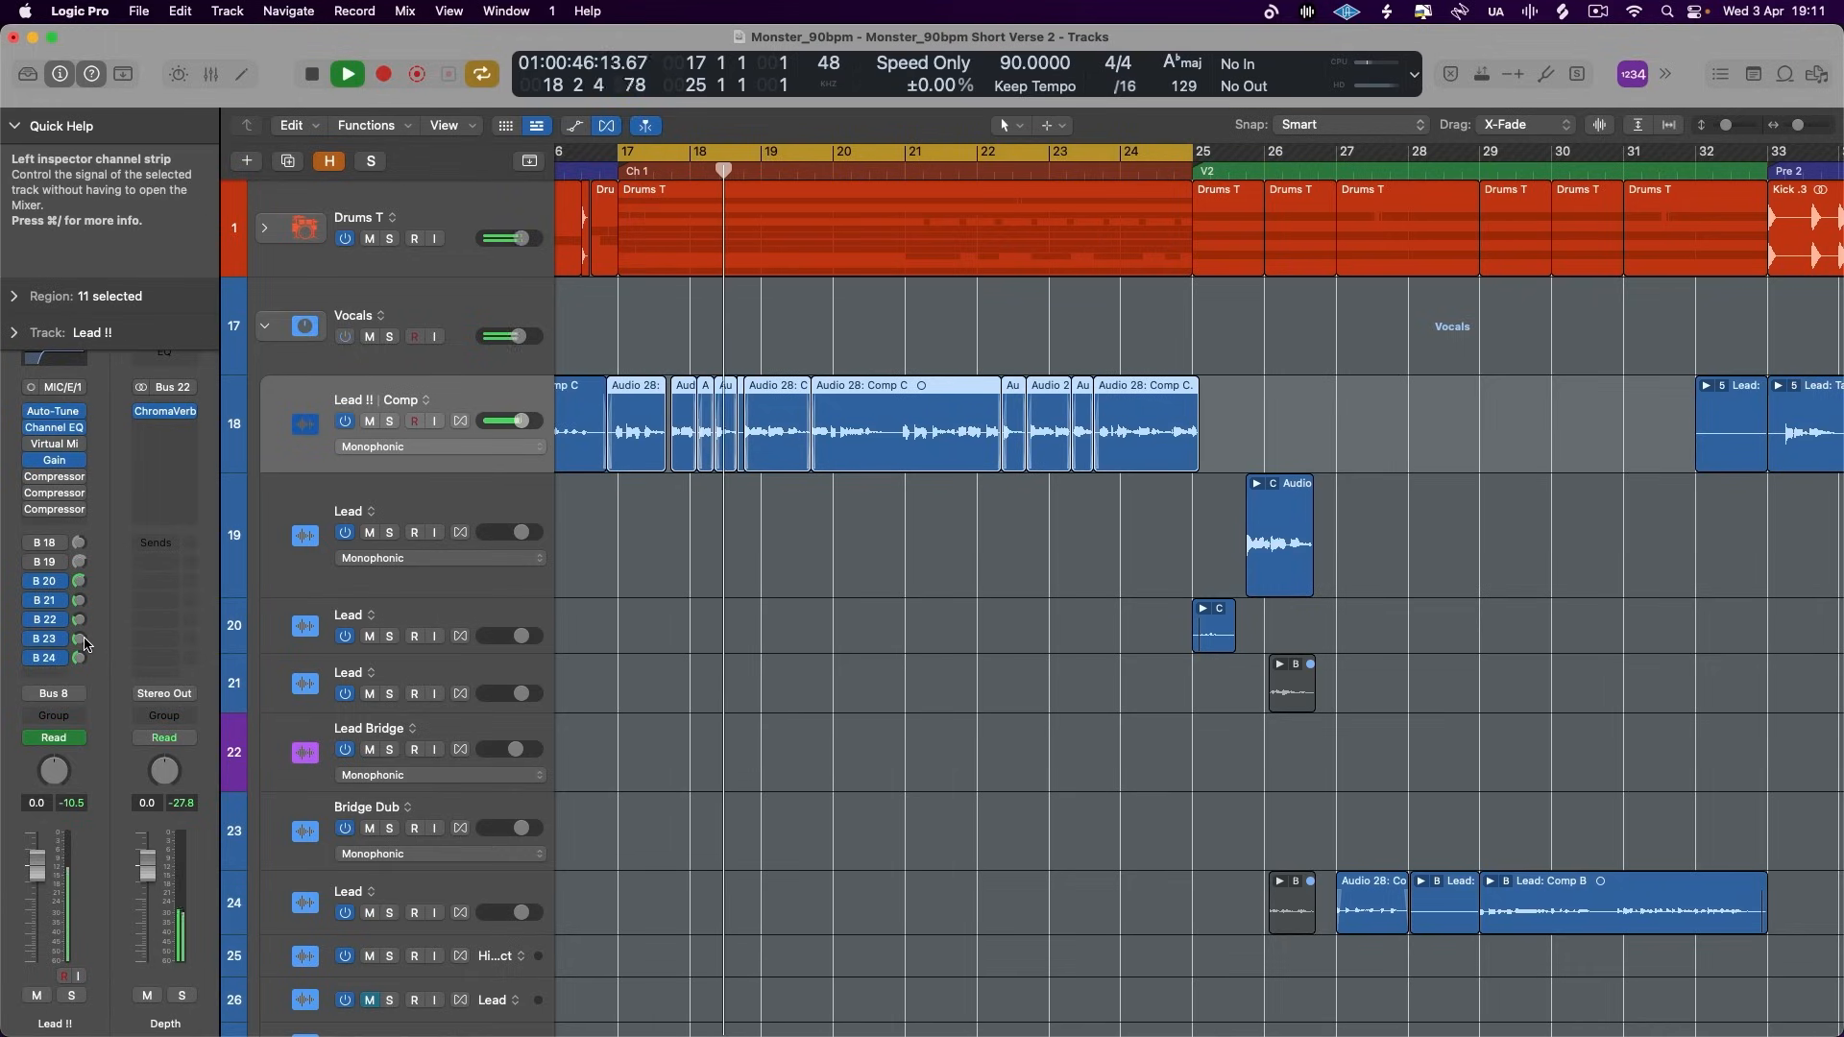
key("space")
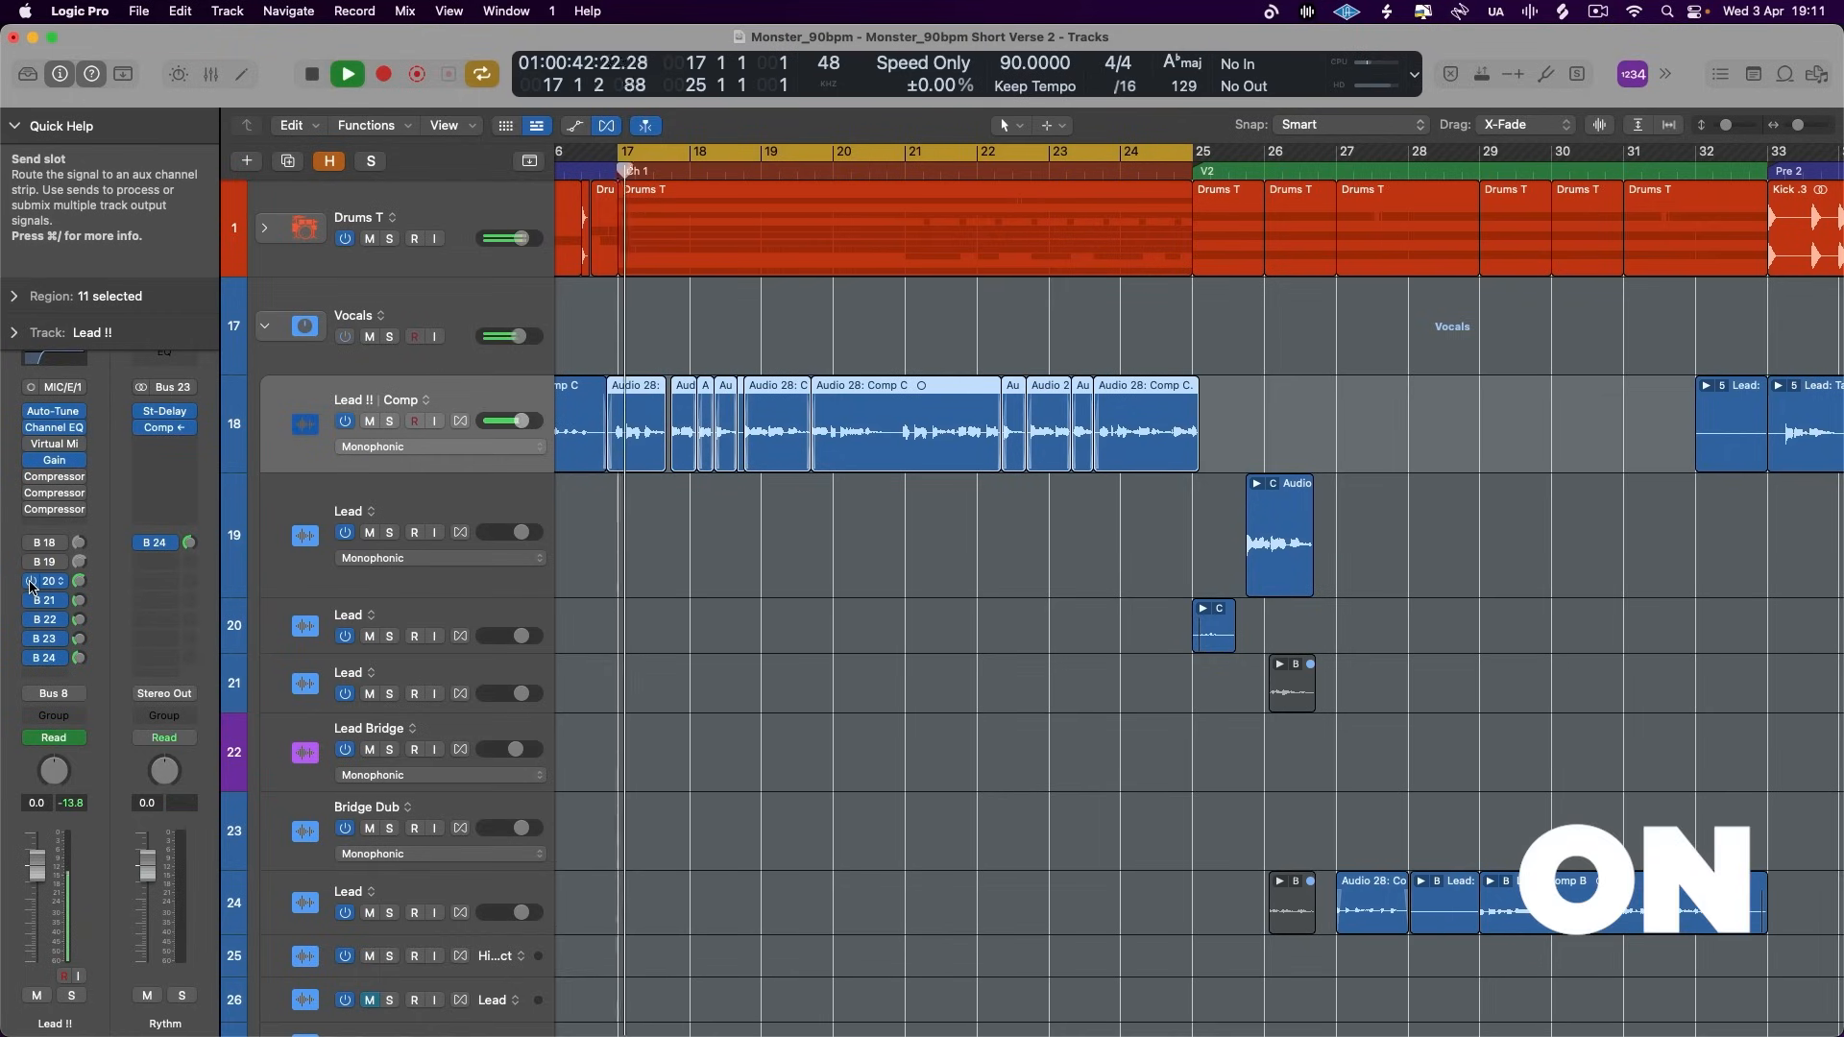
key("space")
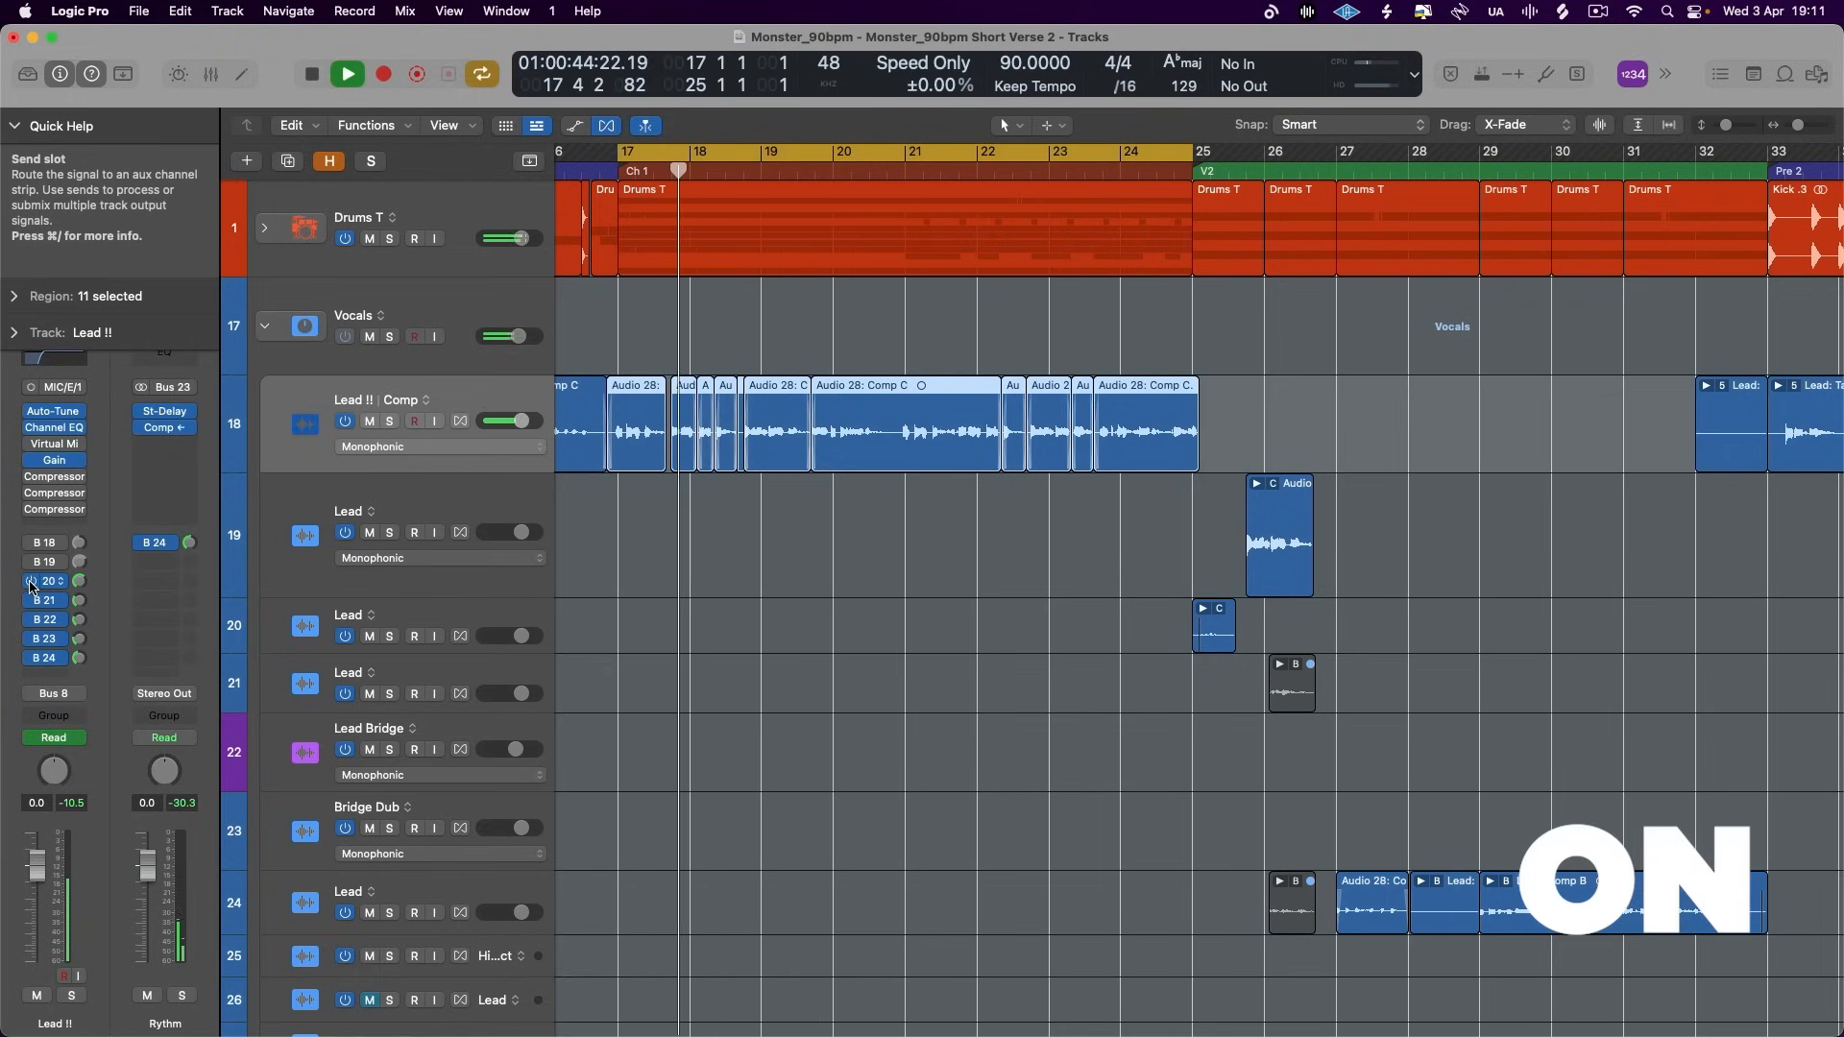
- Toggle the Lead !! sends to Buses 20–24 repeatedly during chorus playback to compare the dry and effected vocal
left_click_drag(30, 583, 32, 663)
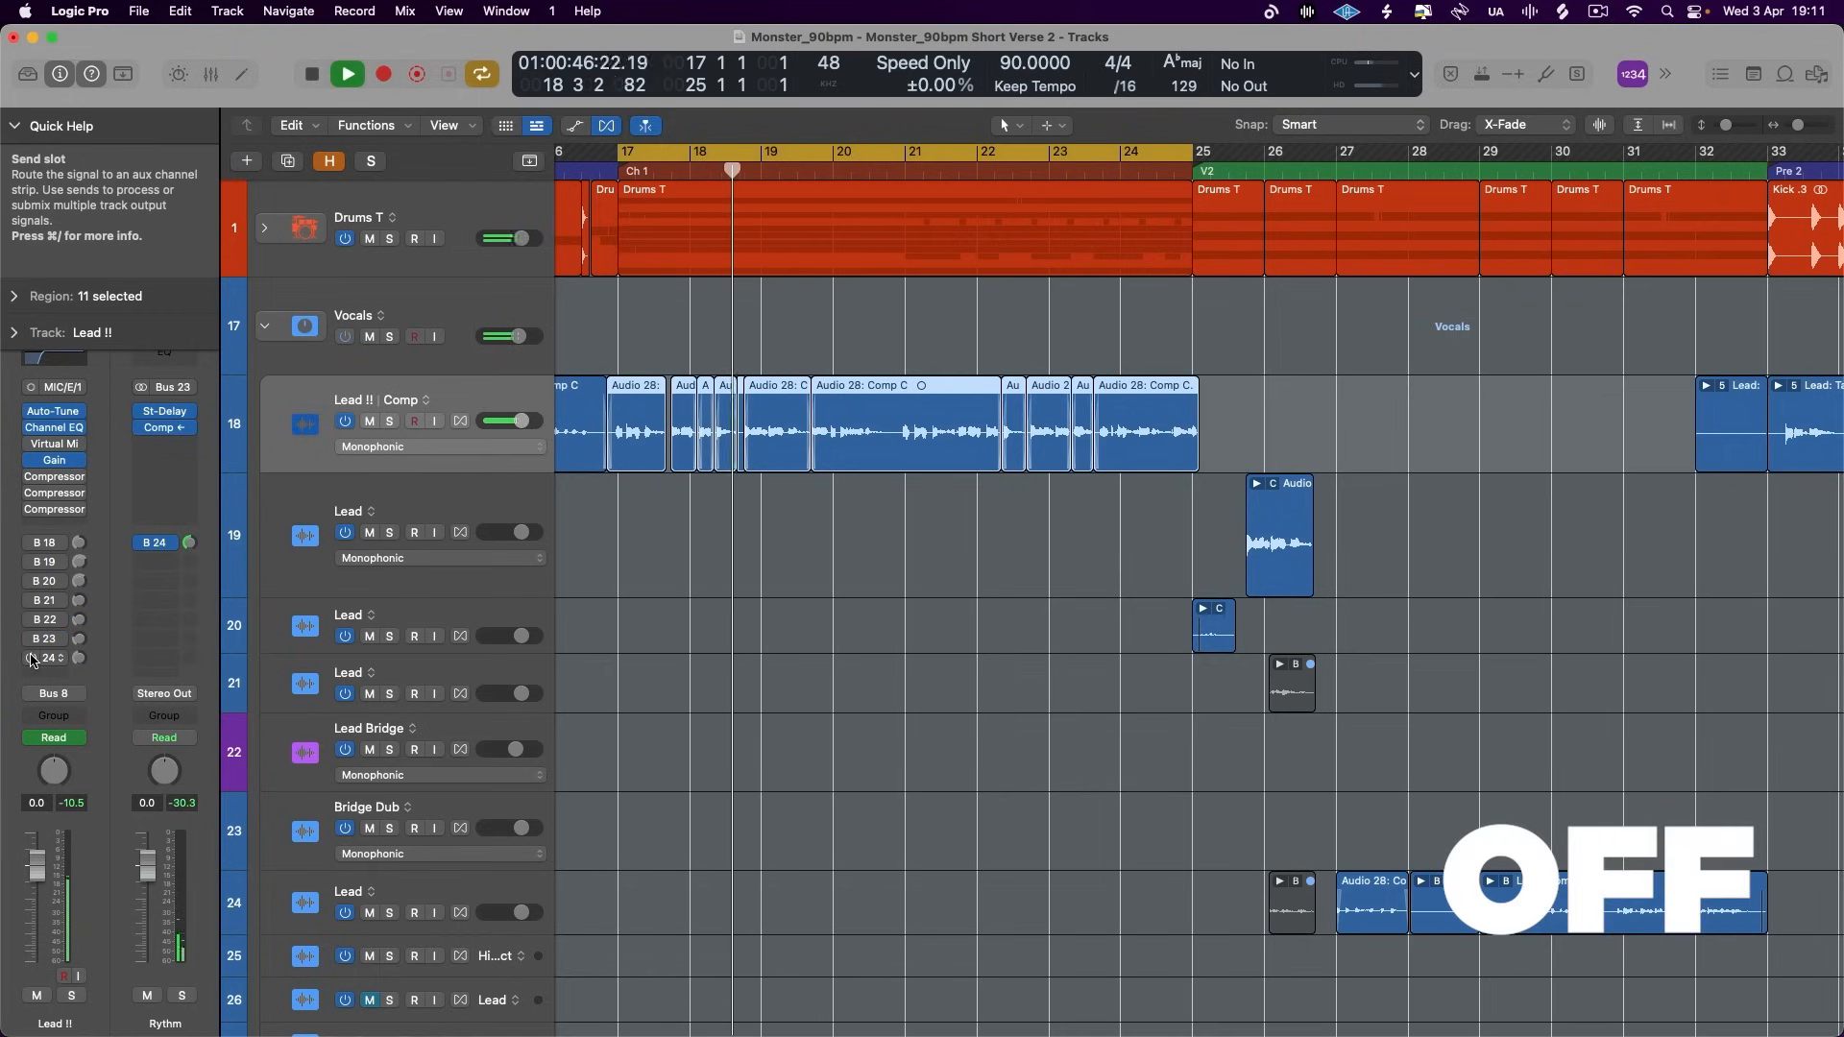
left_click_drag(31, 582, 31, 660)
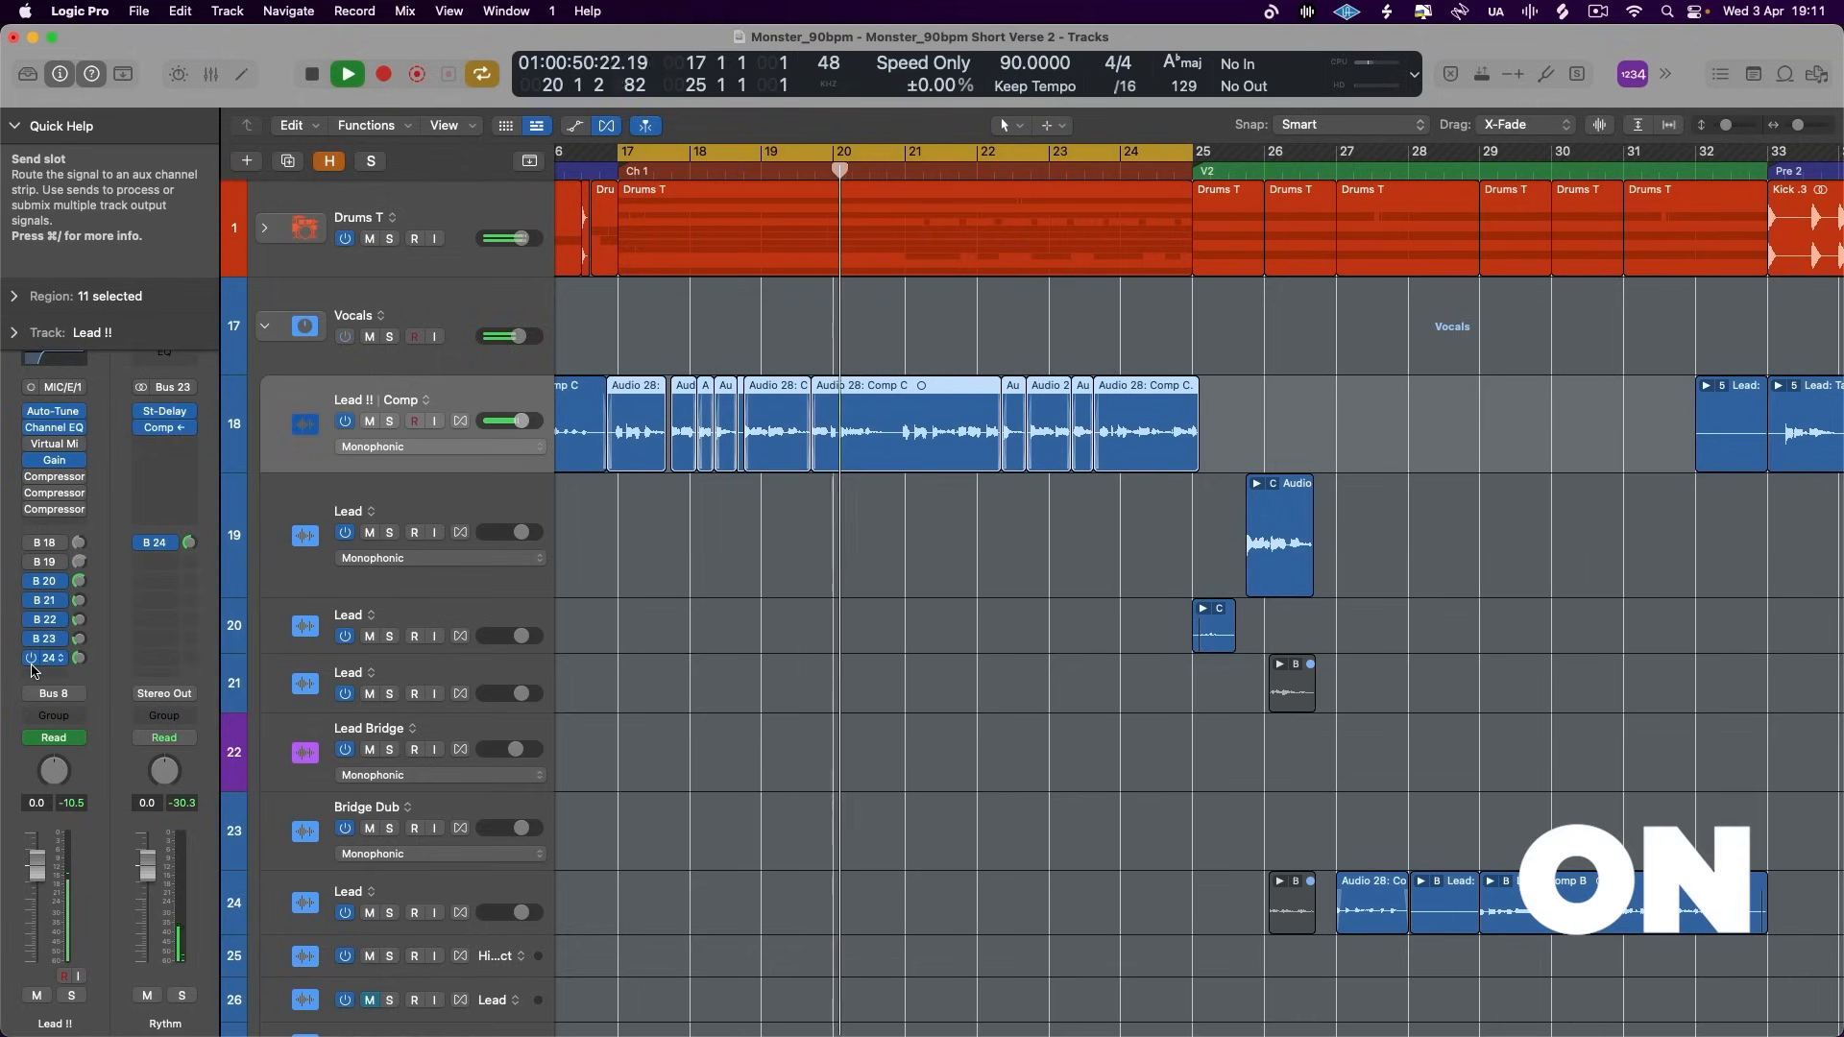
left_click(31, 582)
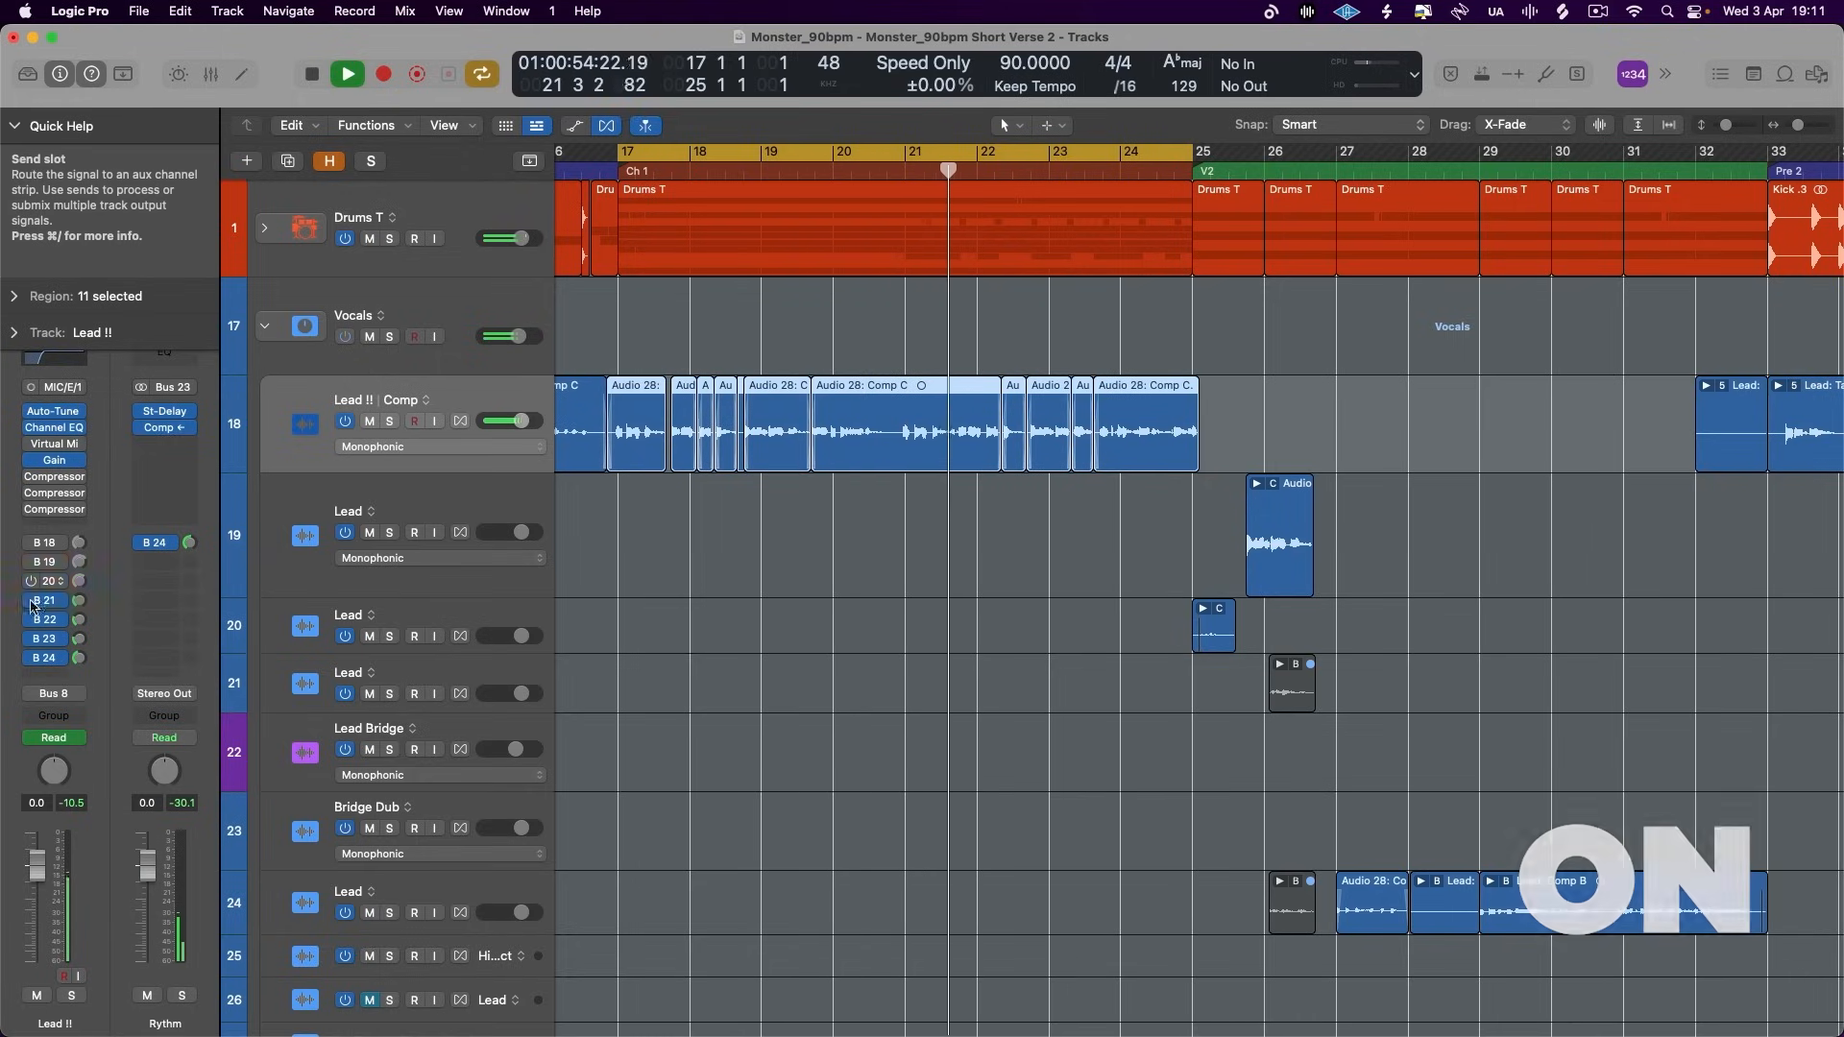
left_click_drag(31, 602, 31, 659)
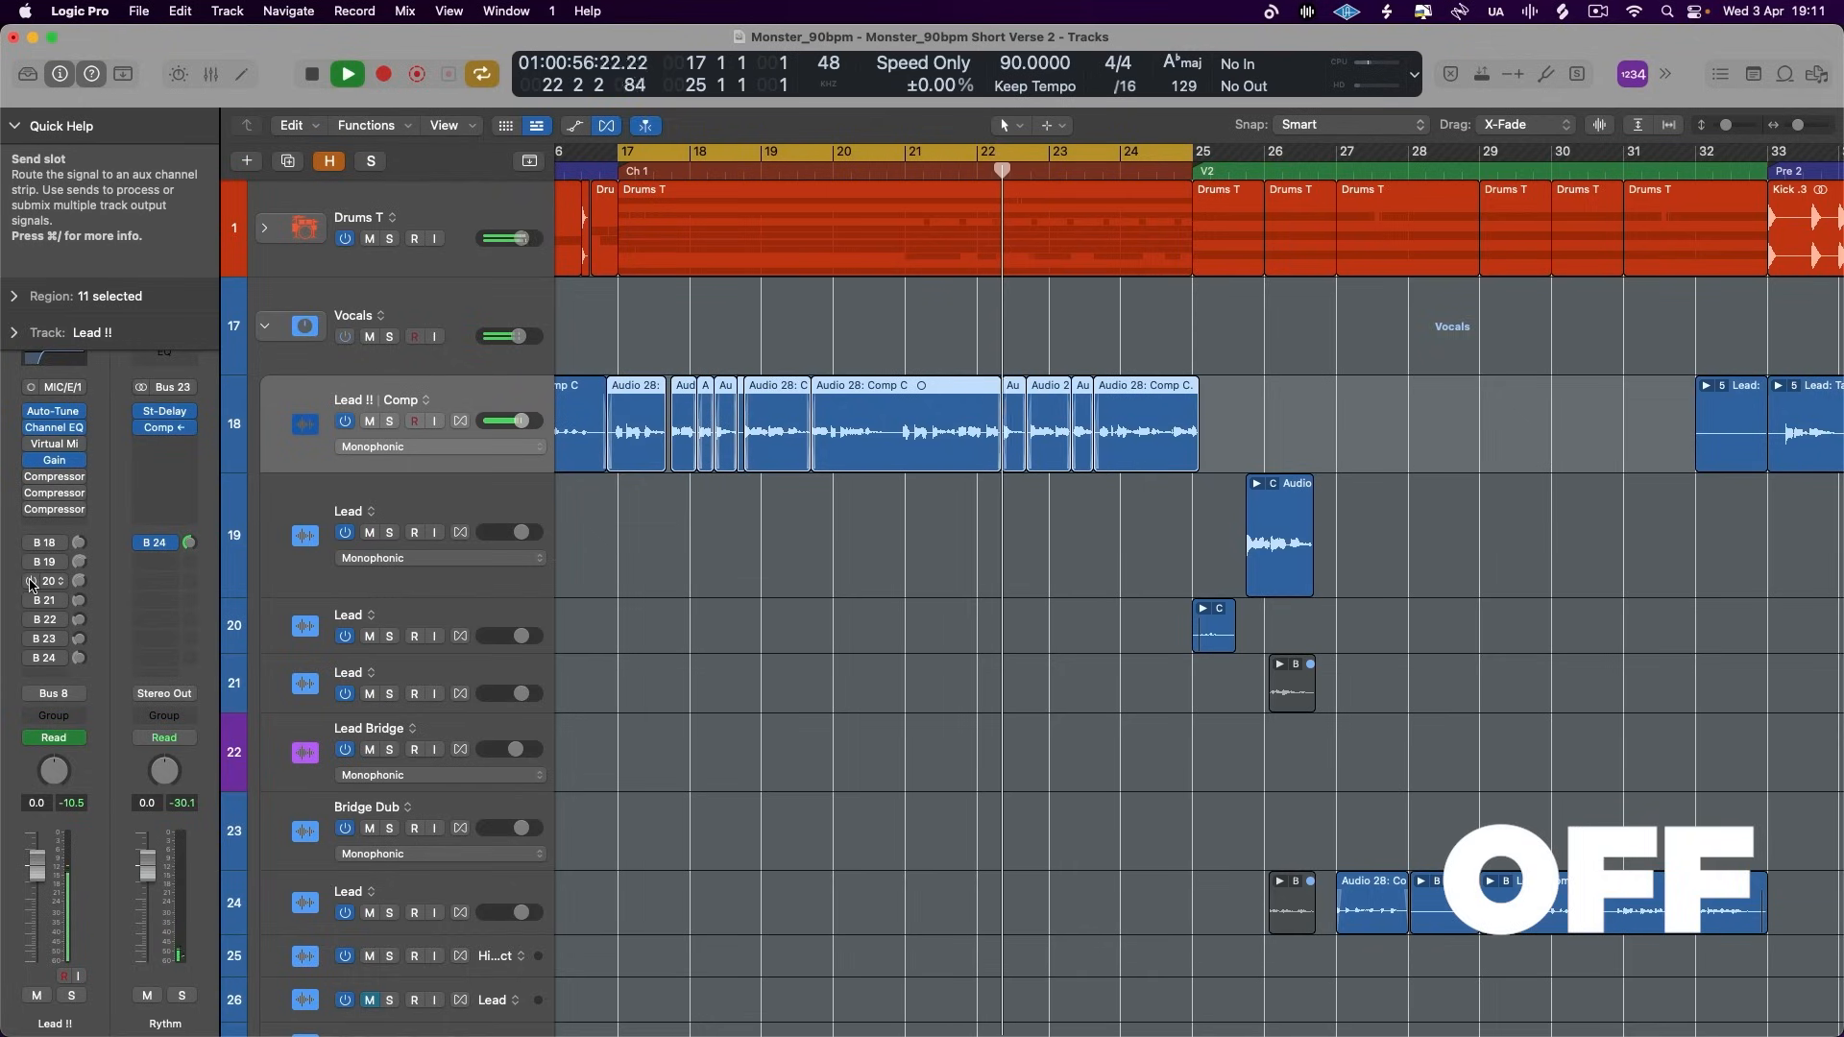
left_click_drag(31, 581, 36, 682)
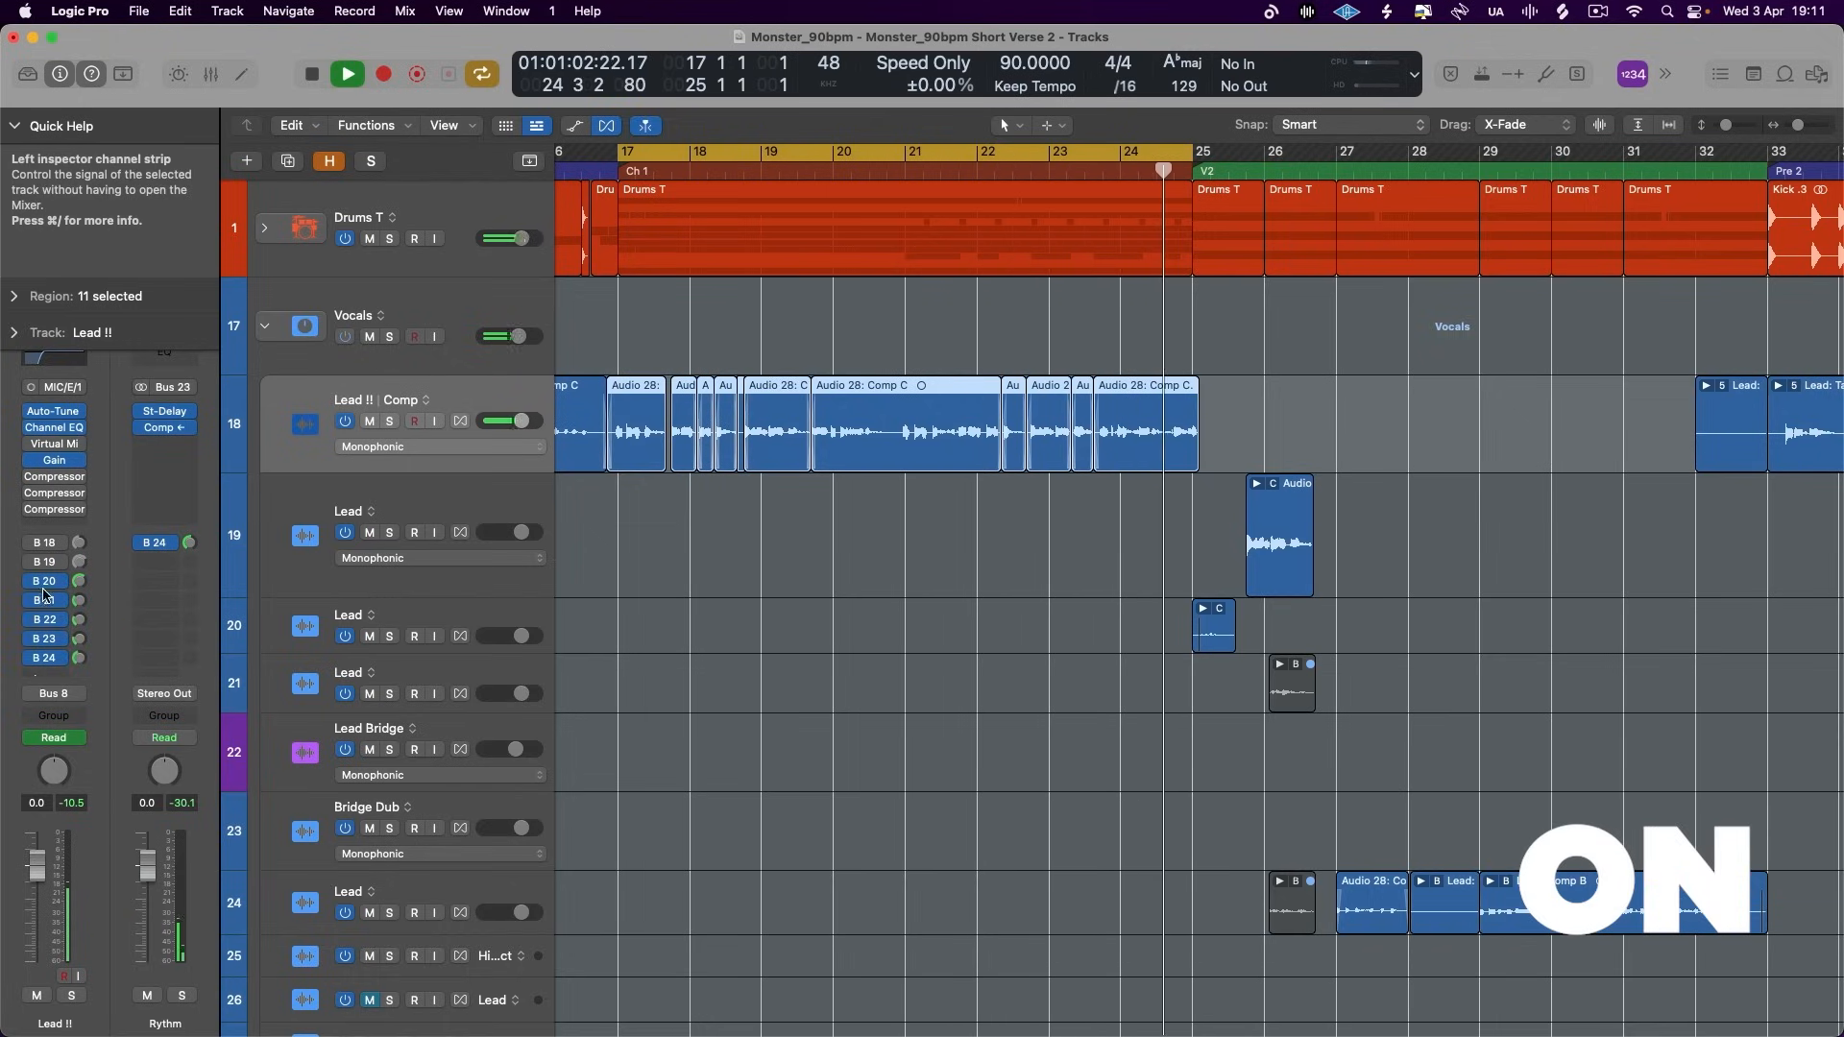
key("space")
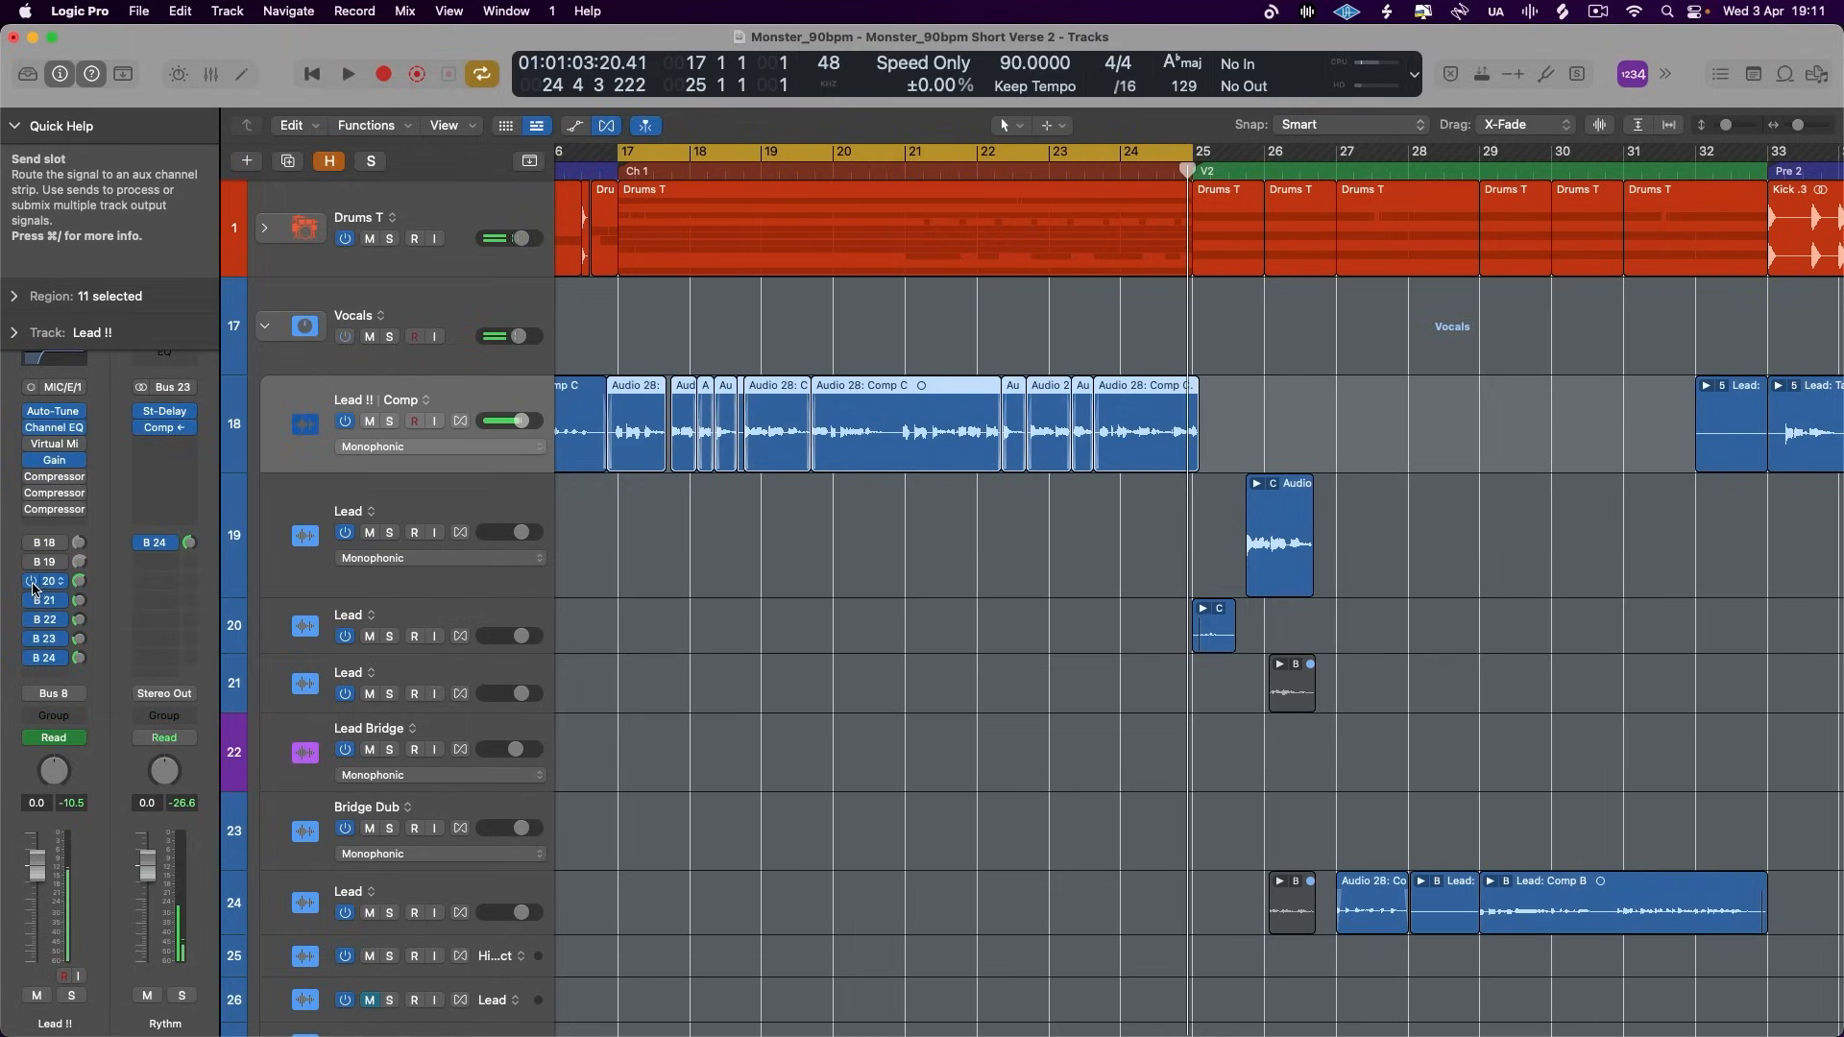
- Solo Lead !! and play the chorus, toggling its sends to Buses 21–24 off and on to compare
left_click_drag(83, 598, 84, 603)
key("s")
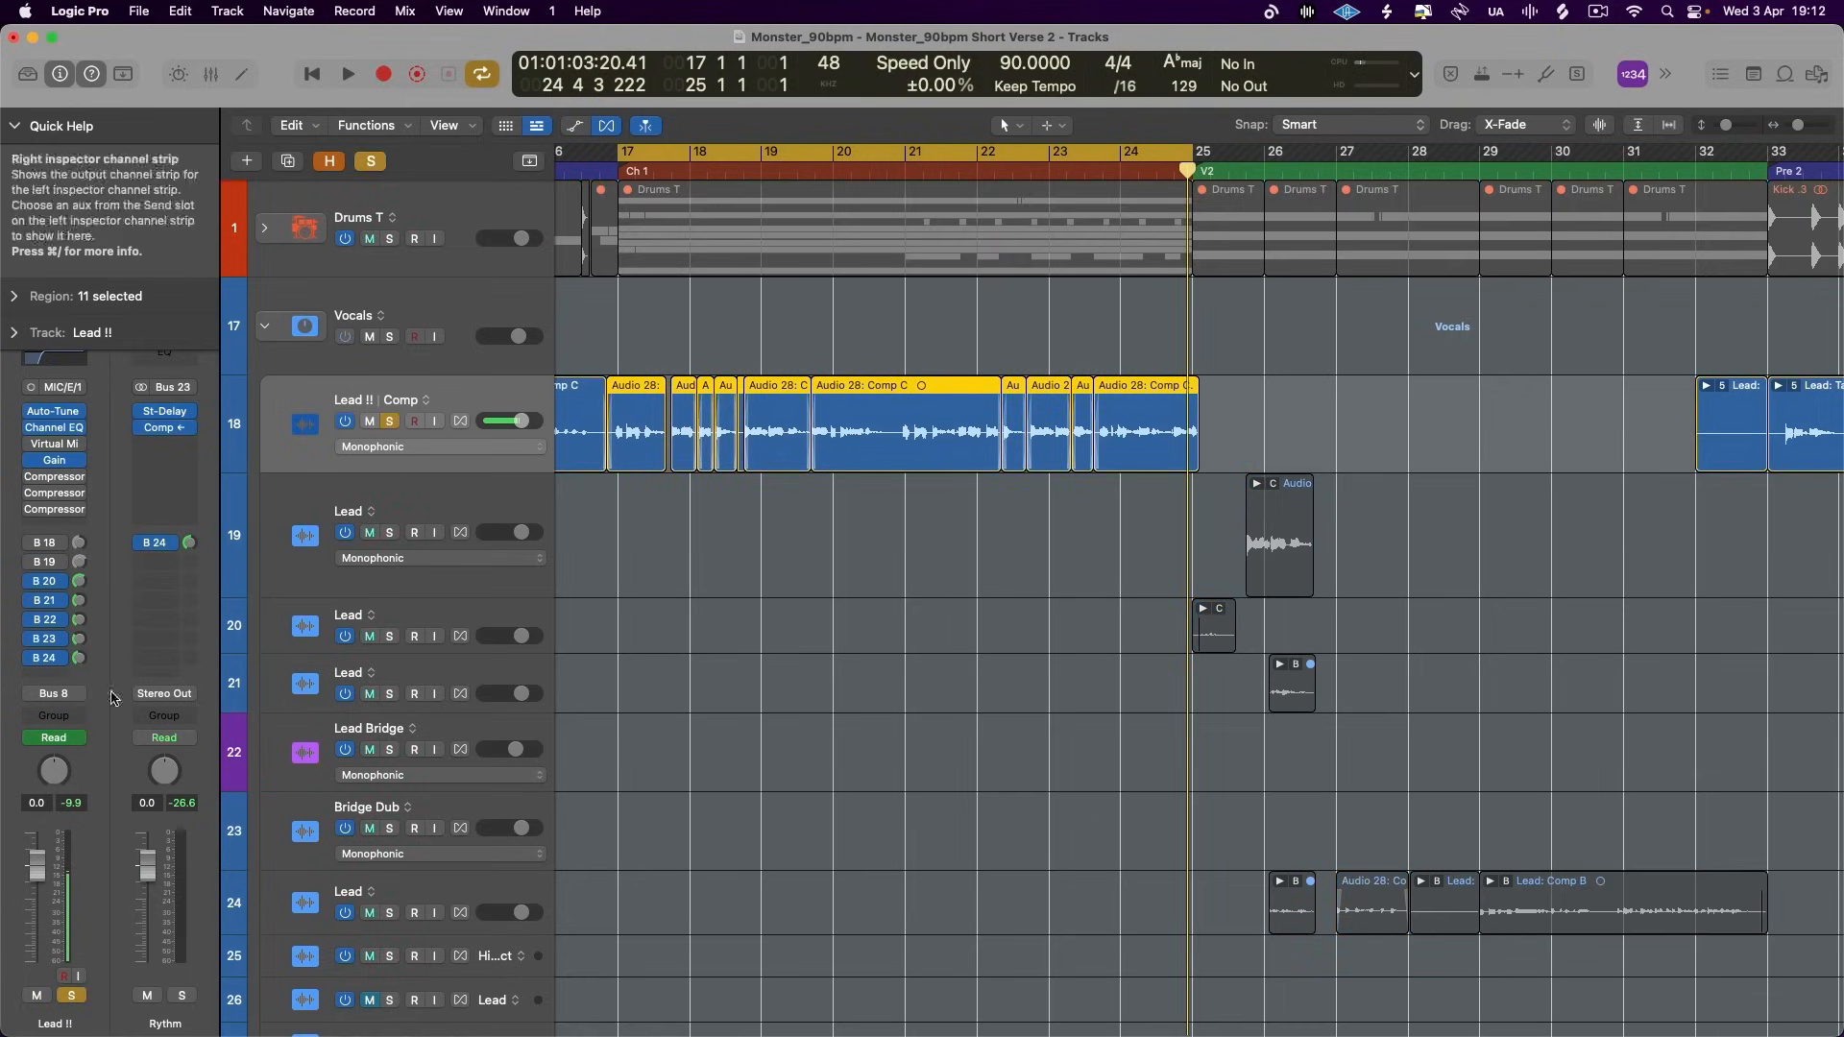
key("space")
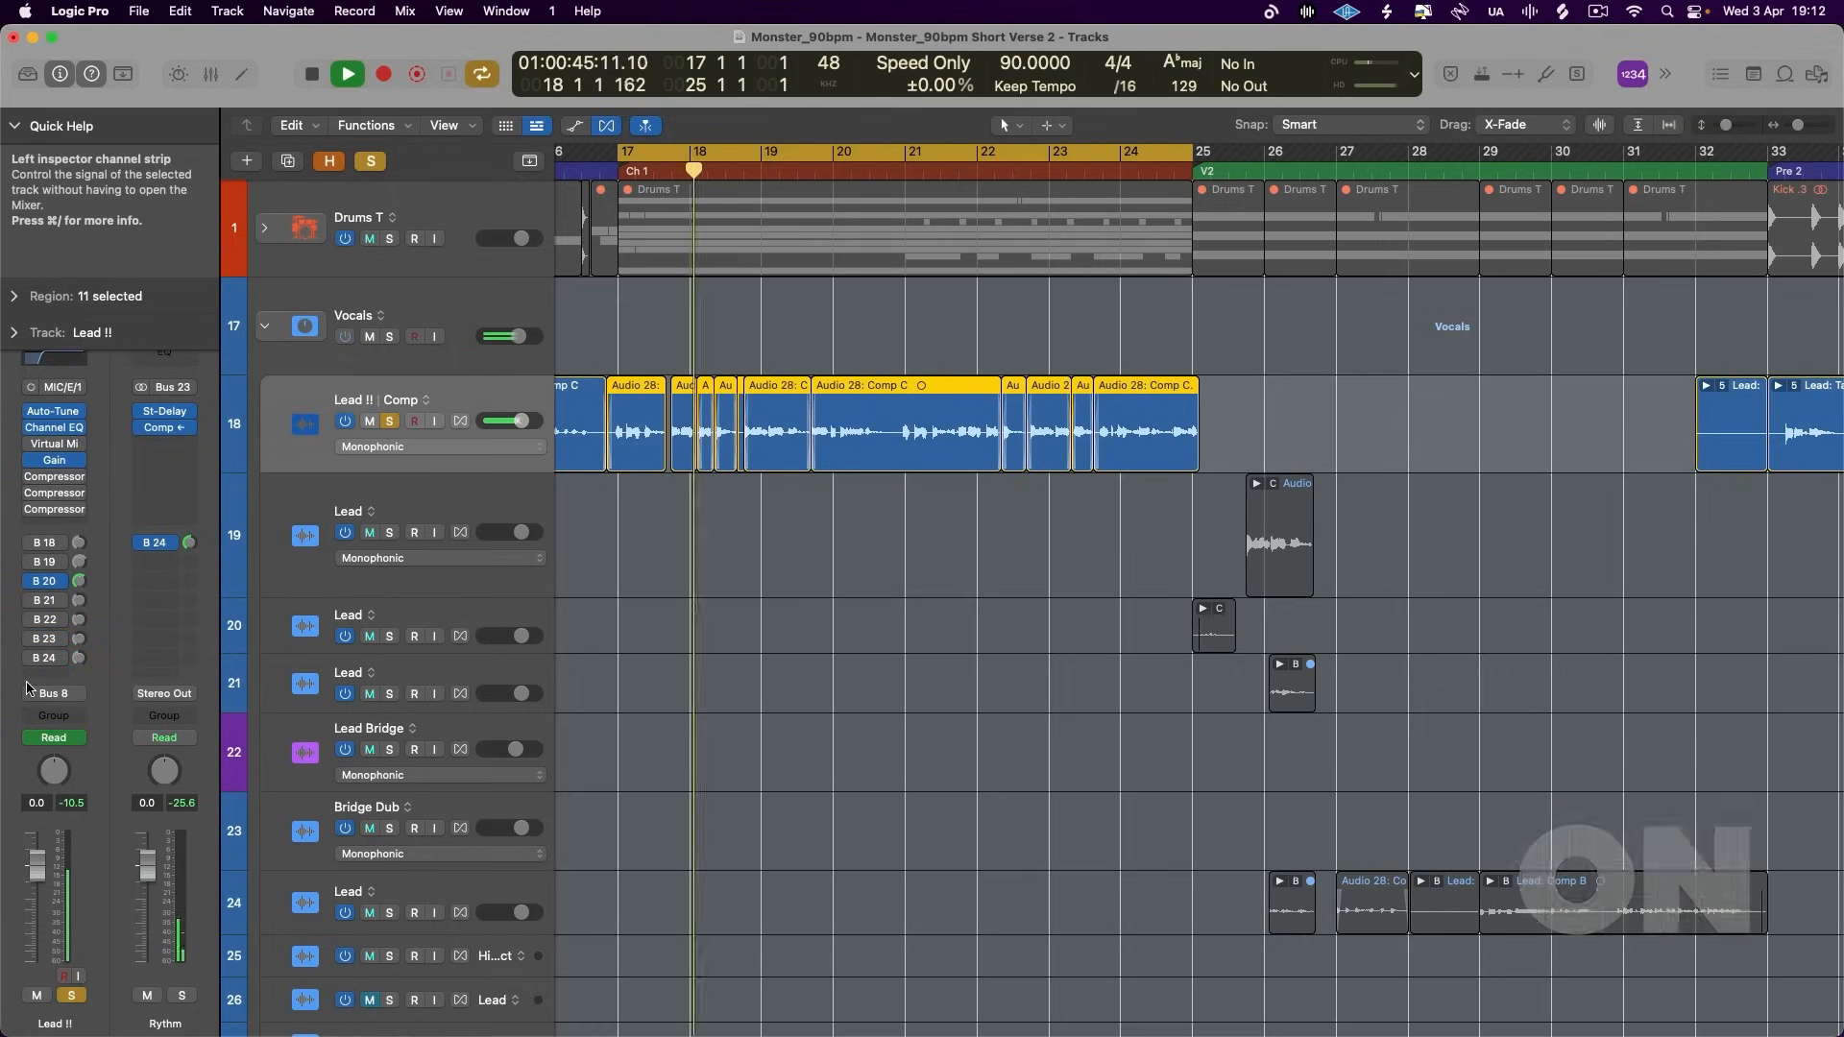
left_click(31, 600)
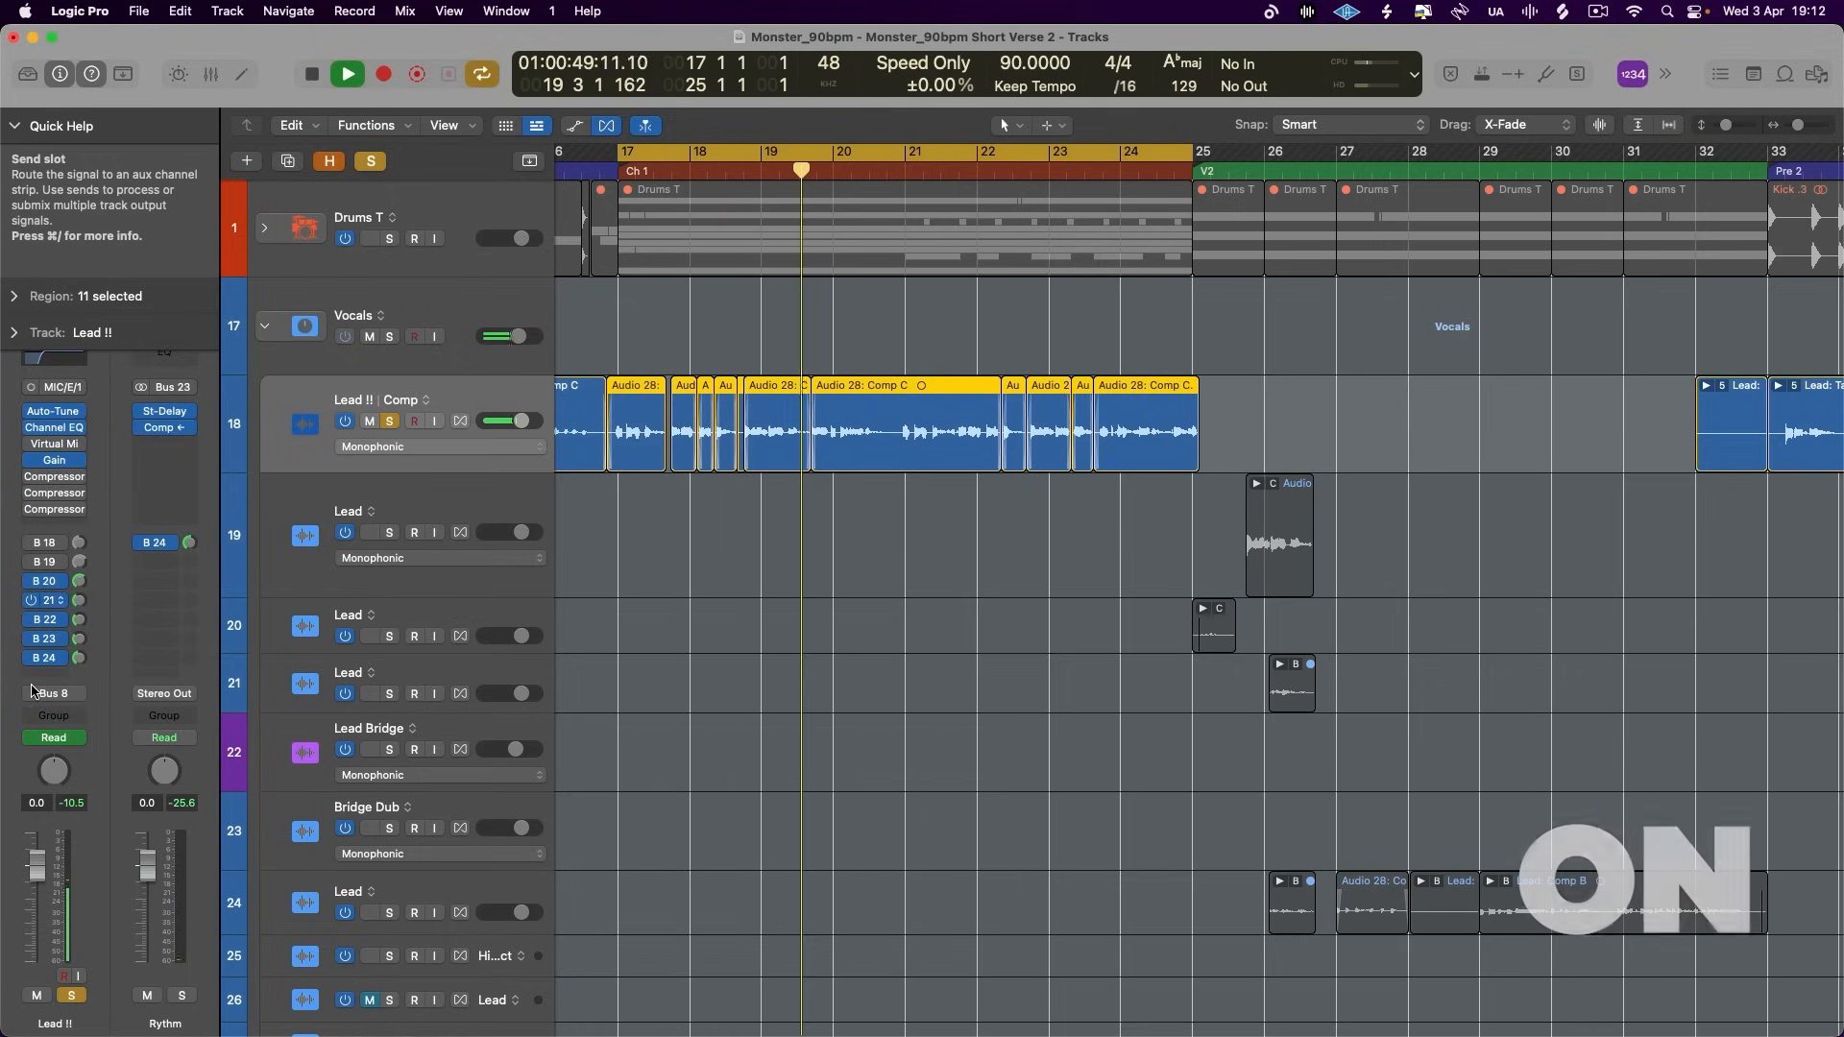
left_click(80, 614)
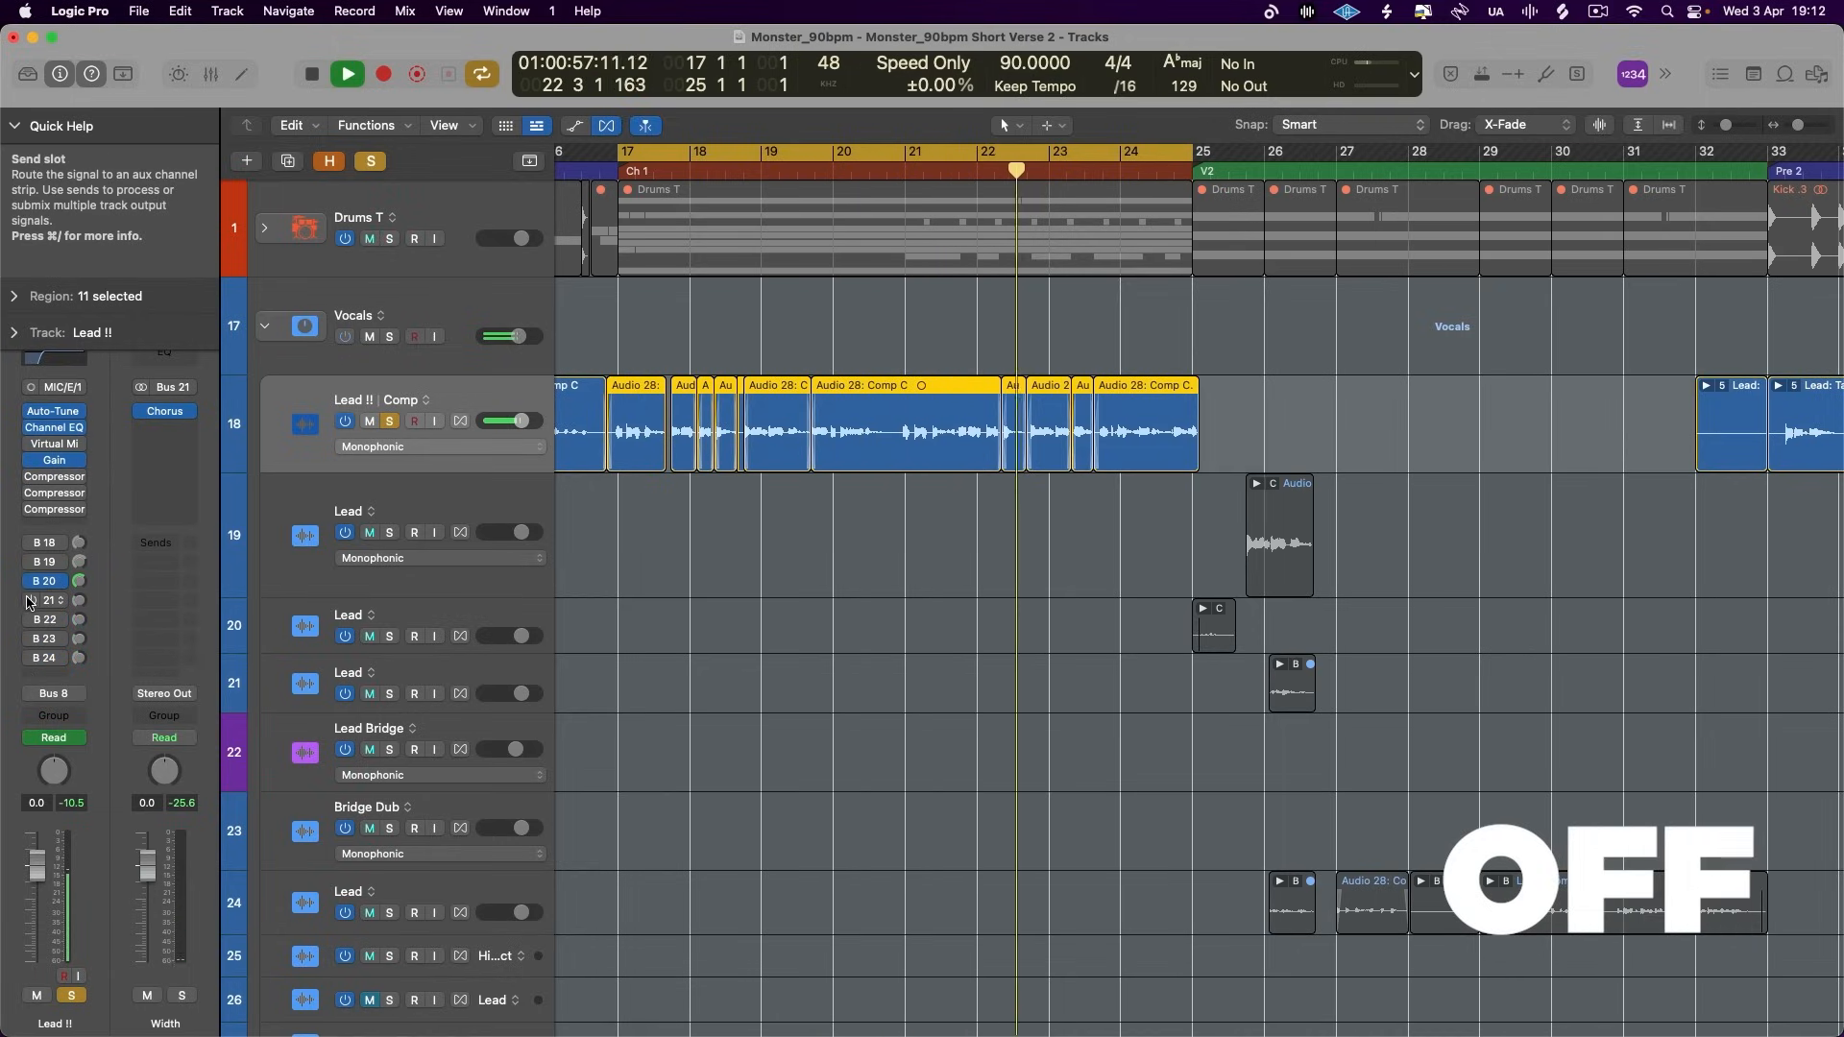
left_click_drag(28, 602, 29, 695)
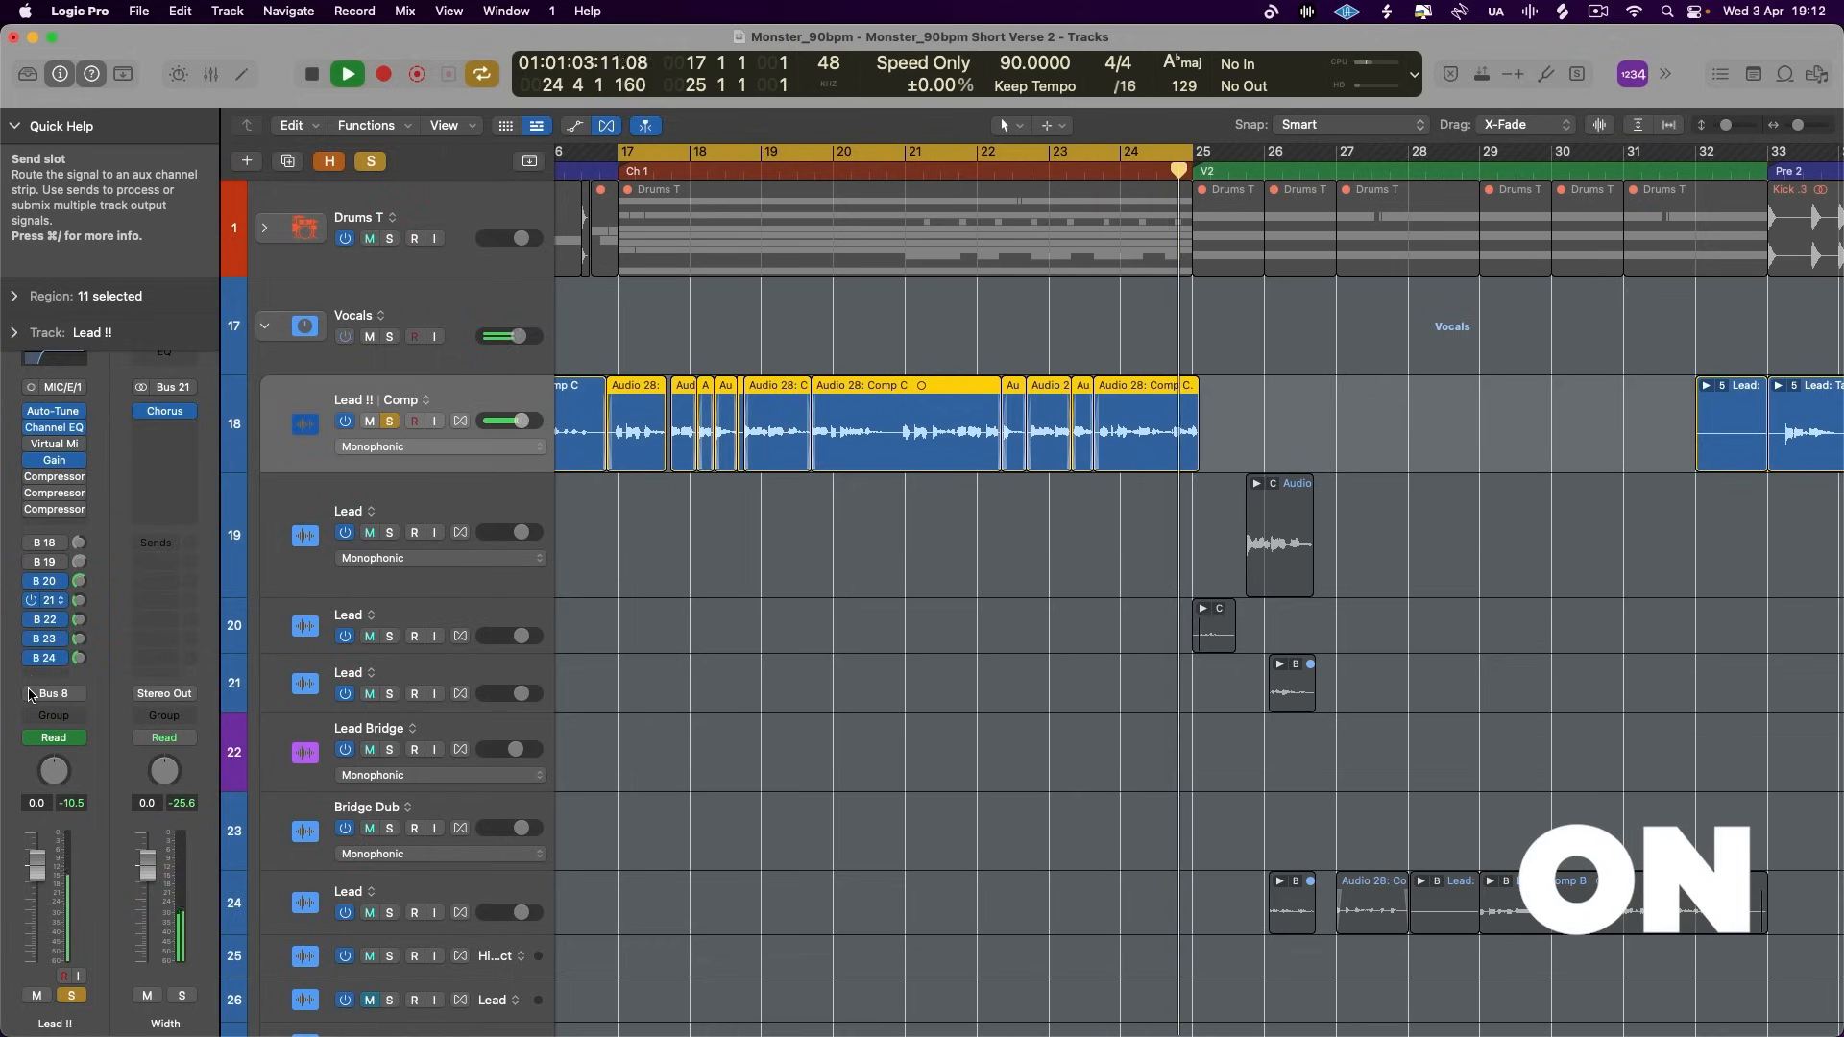
key("space")
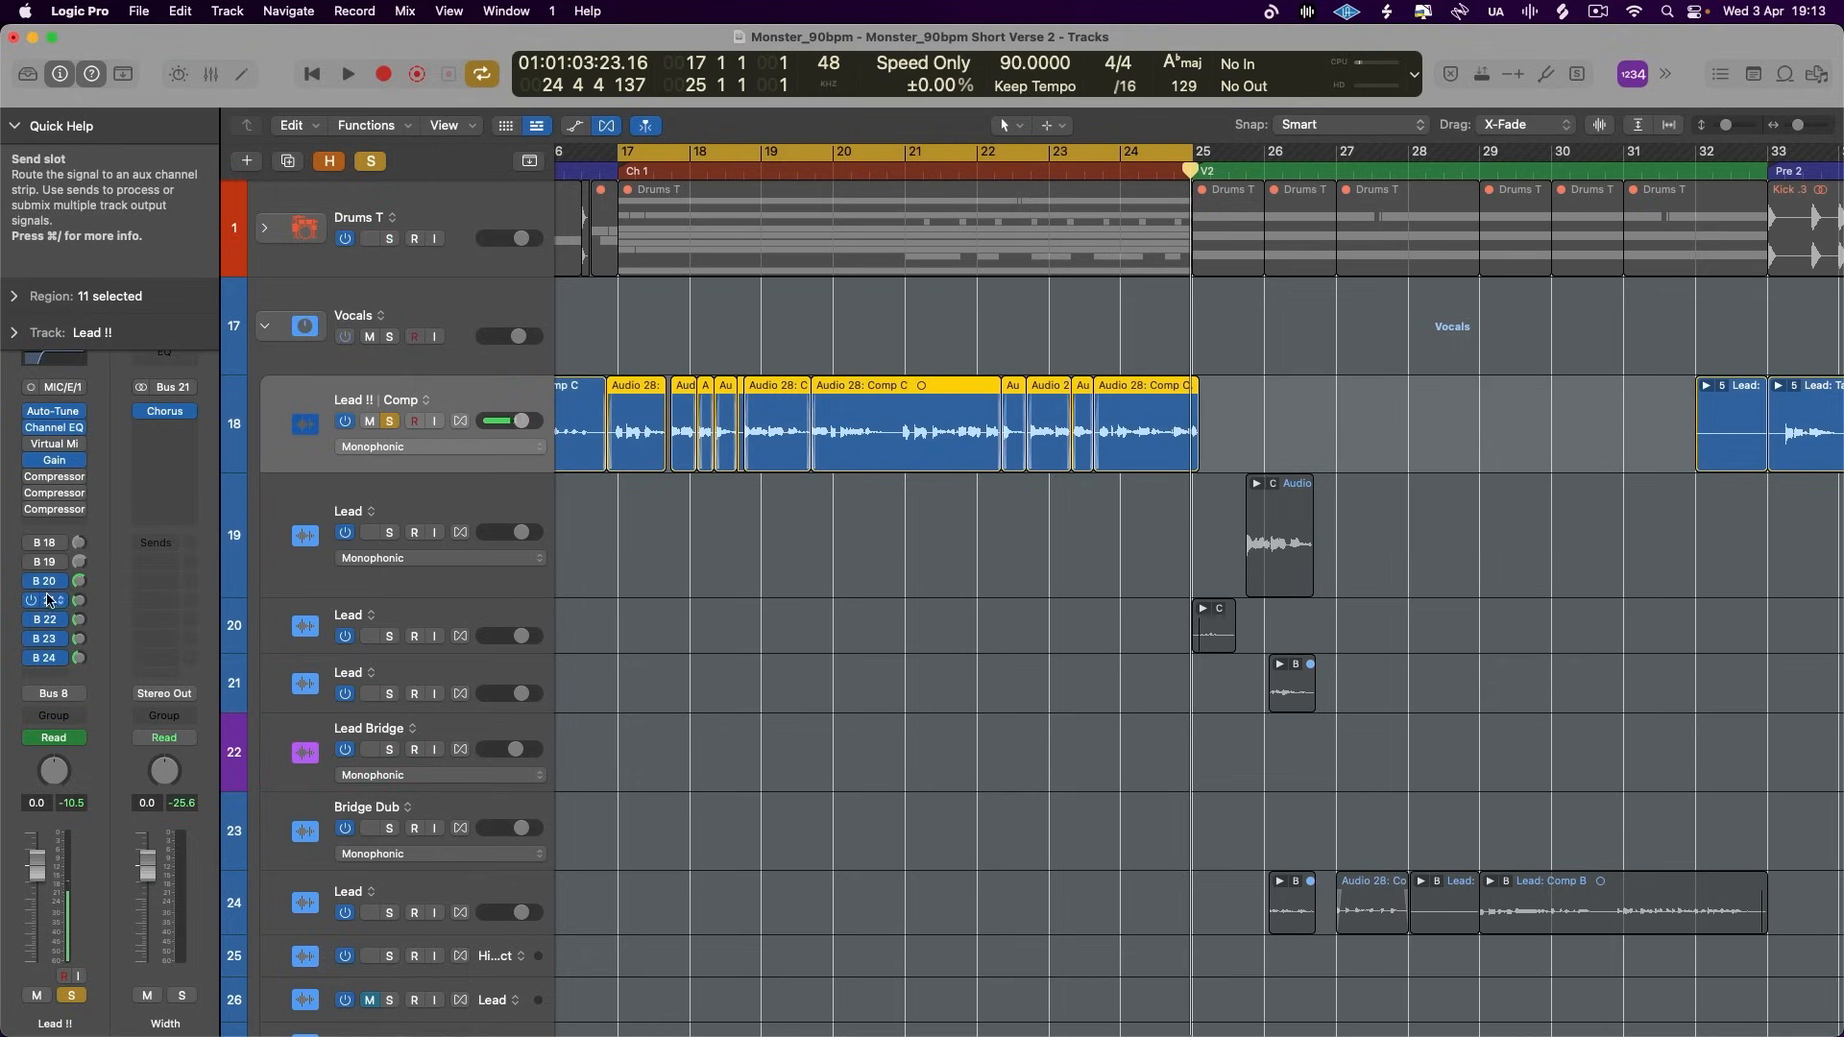
- Bring up the aux channel strips fed by the Lead !! sends to Bus 20, Bus 21 and Bus 22 in turn
left_click(43, 581)
left_click(110, 501)
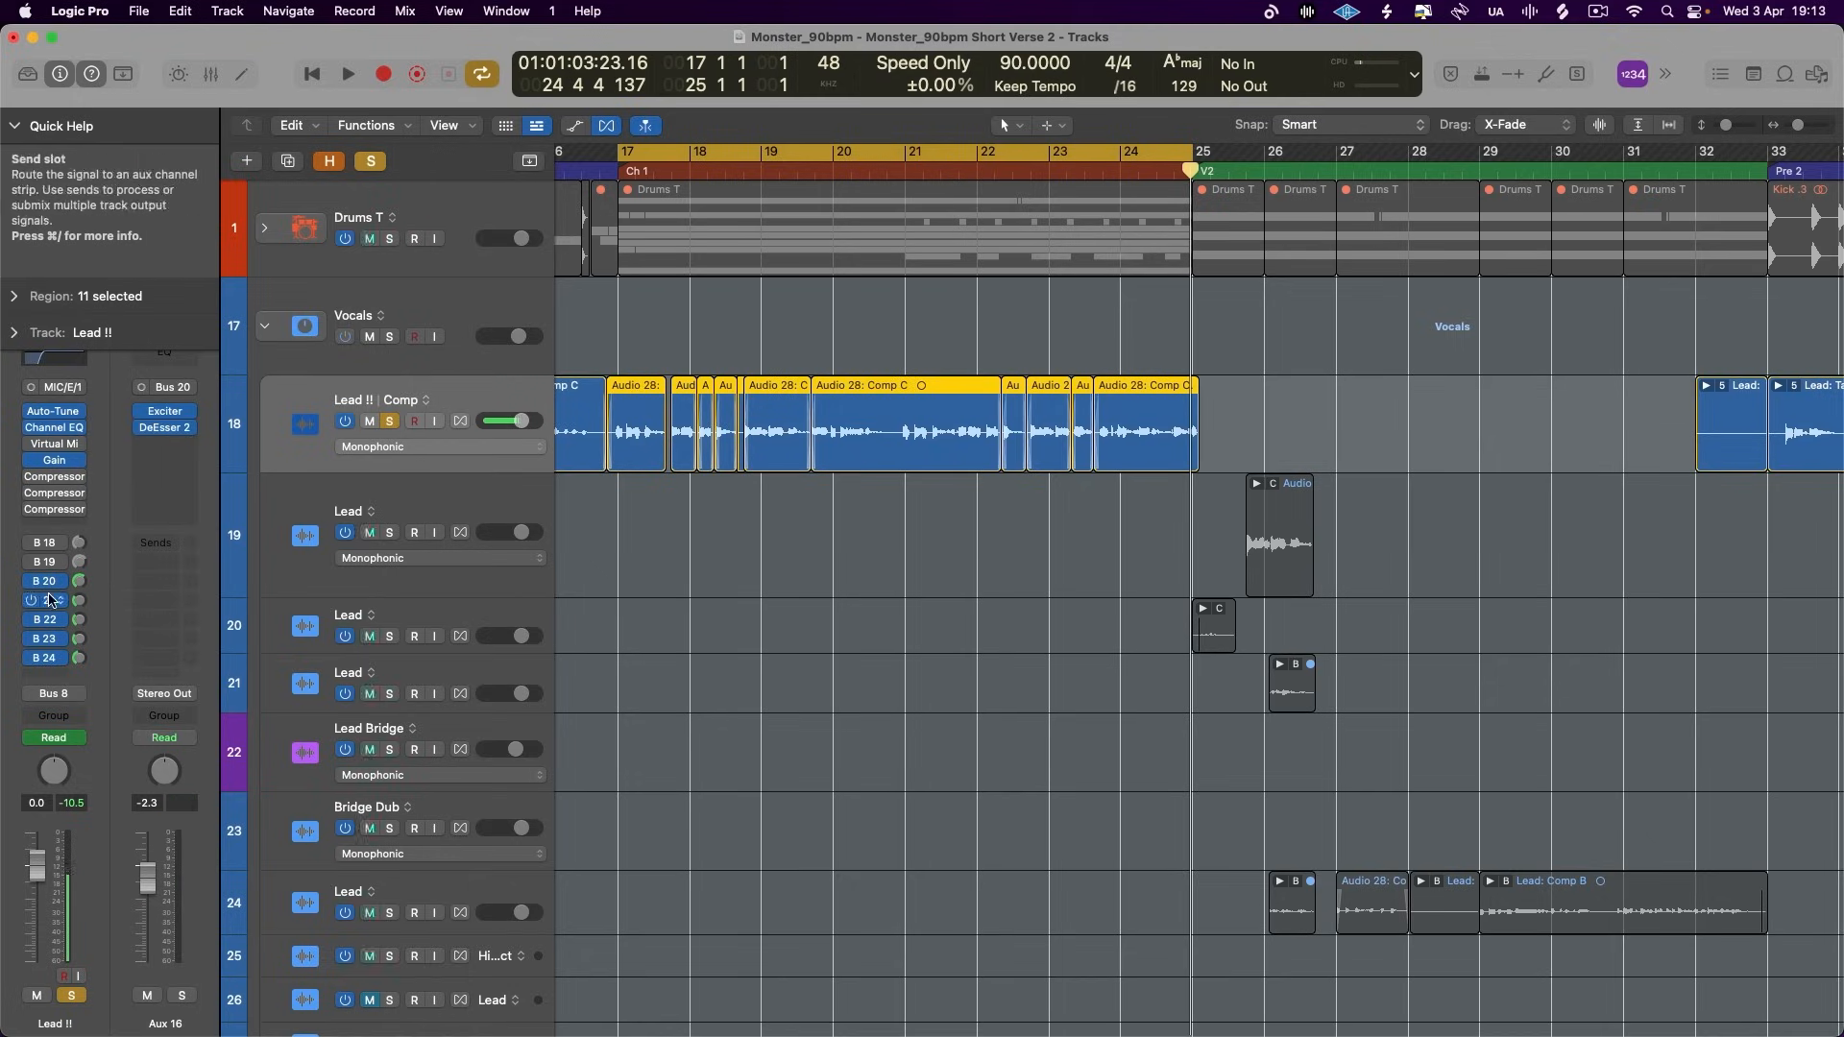
left_click(49, 600)
left_click(97, 498)
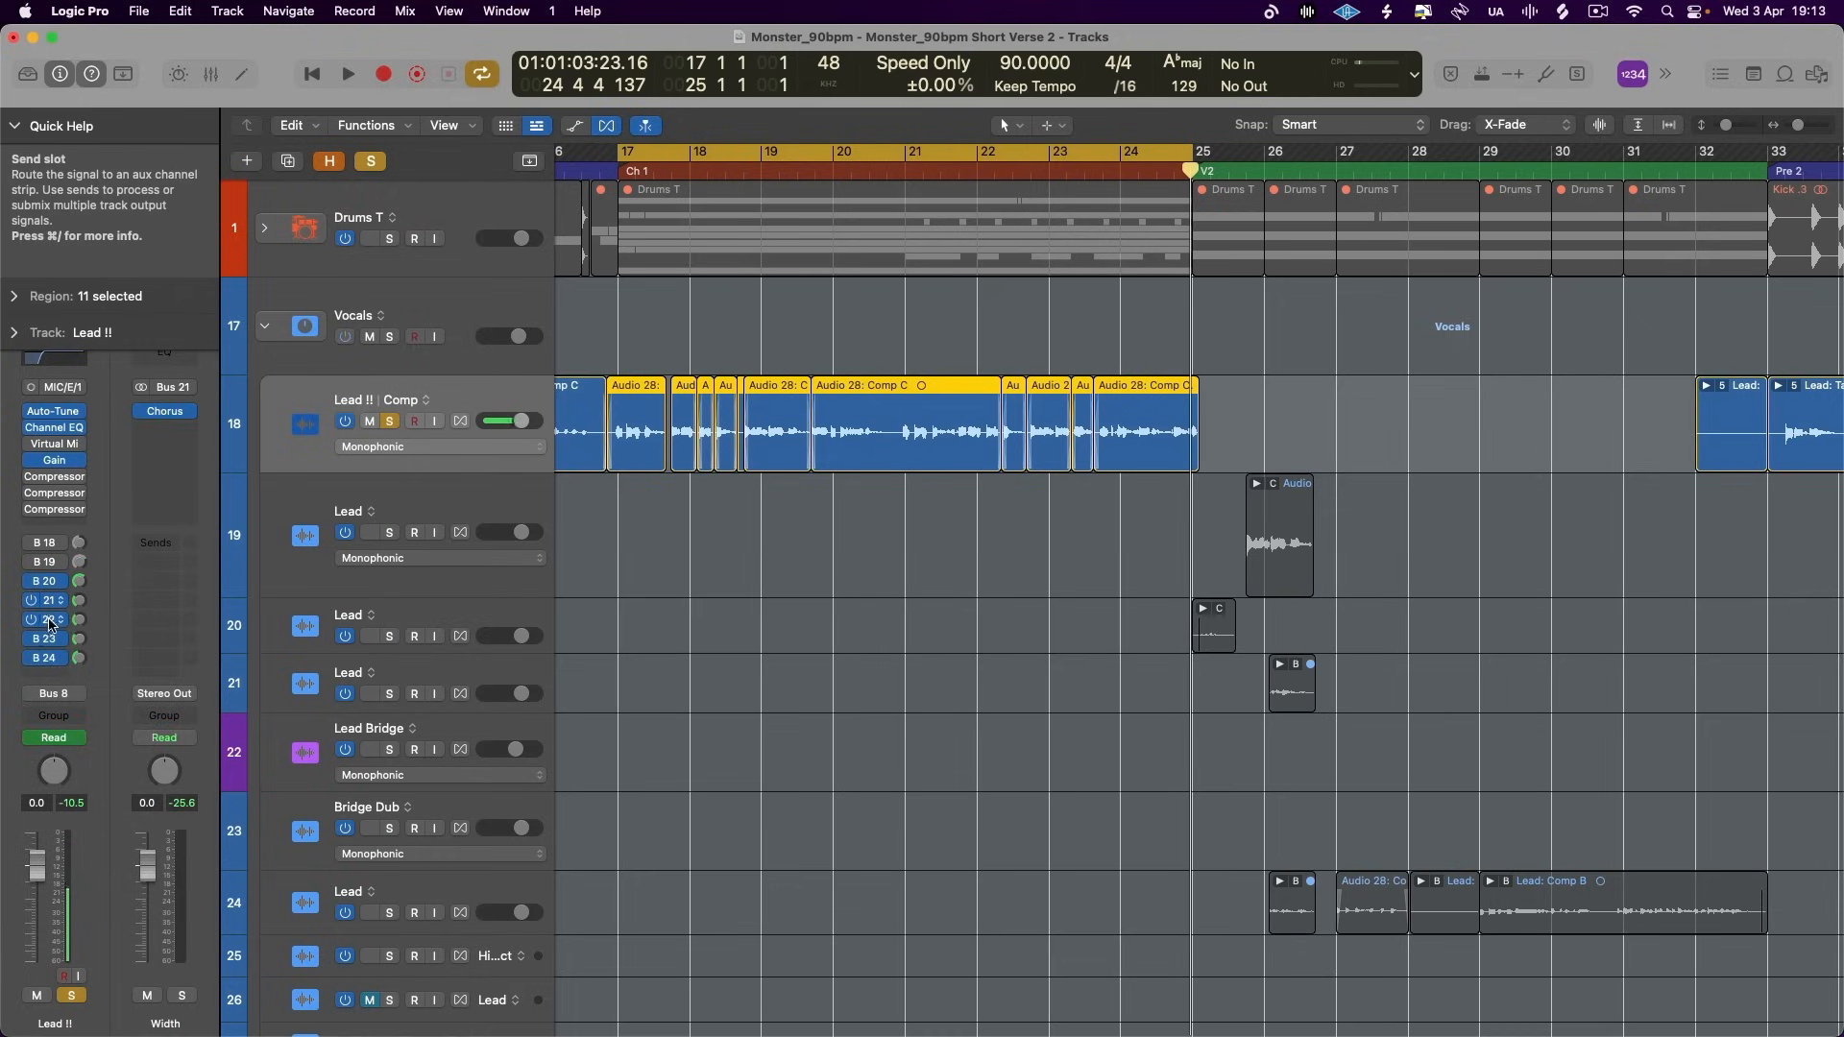
left_click(43, 619)
left_click(109, 547)
- Bring up the Rythm aux on Bus 23 and insert a Flanger between its Stereo Delay and Compressor
left_click(43, 639)
left_click(99, 541)
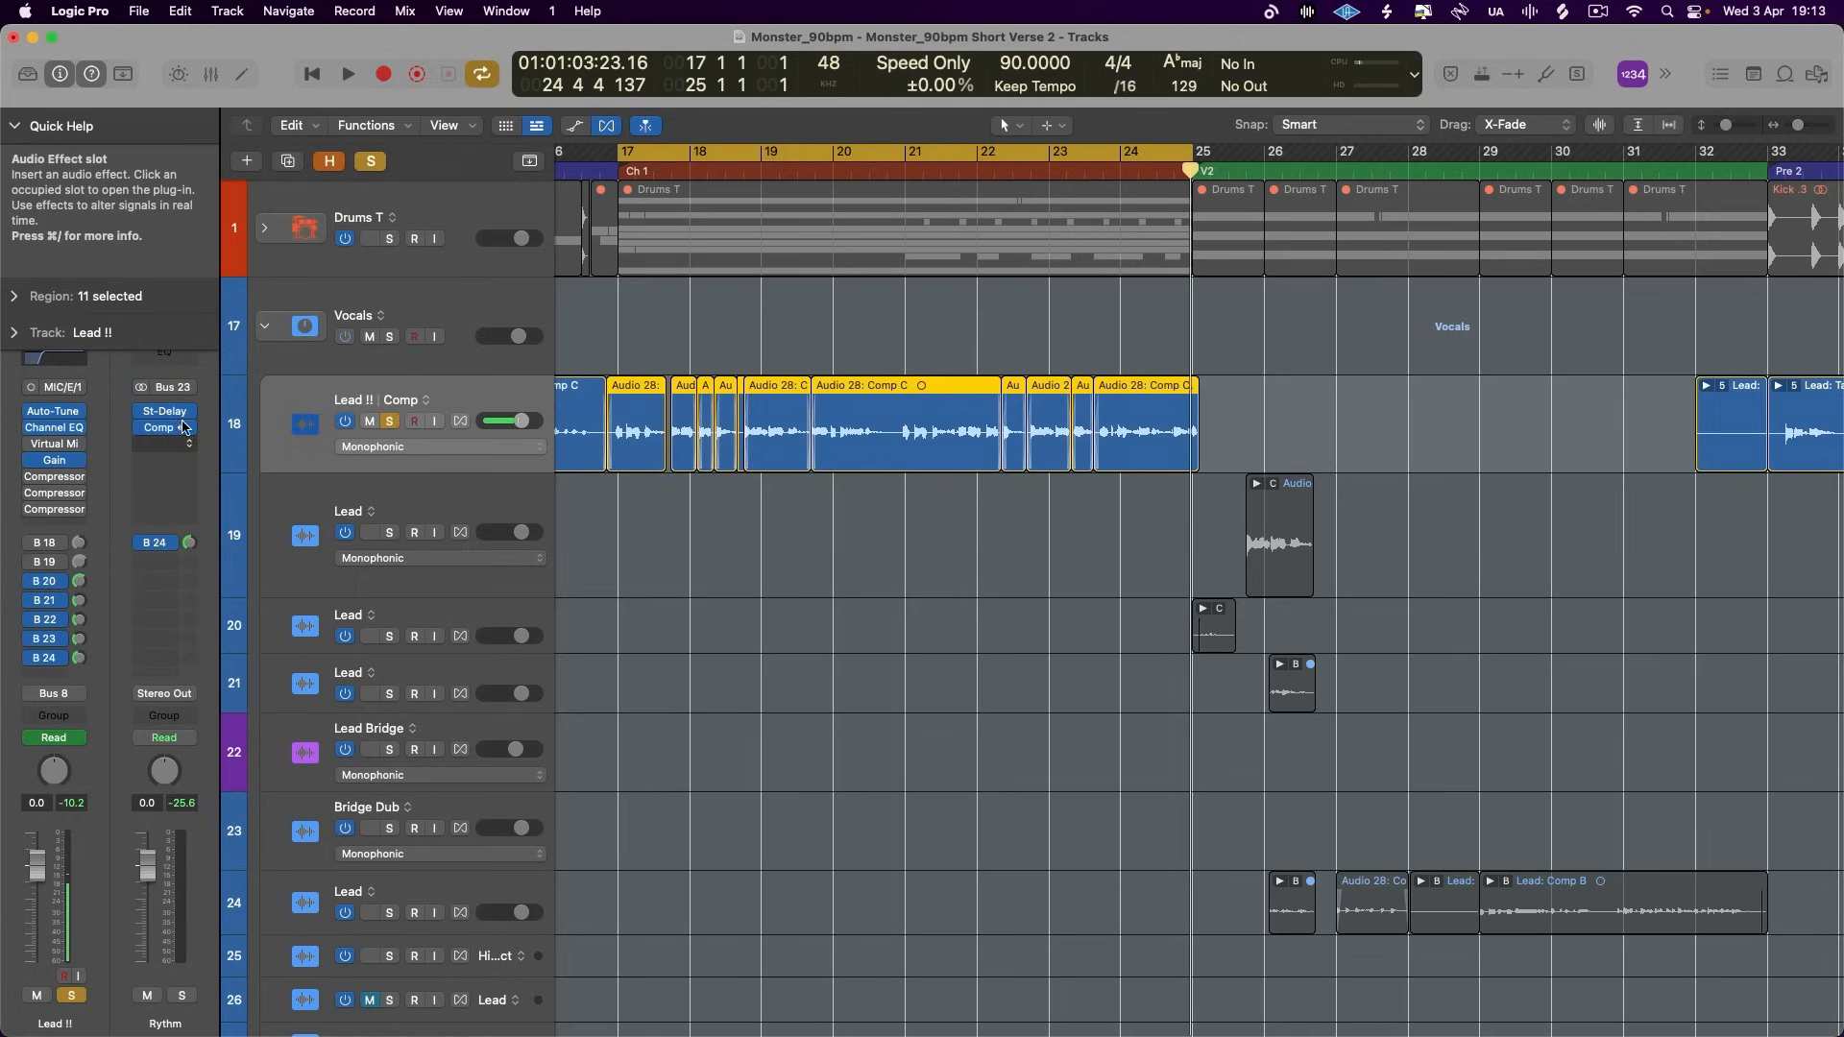
left_click(182, 443)
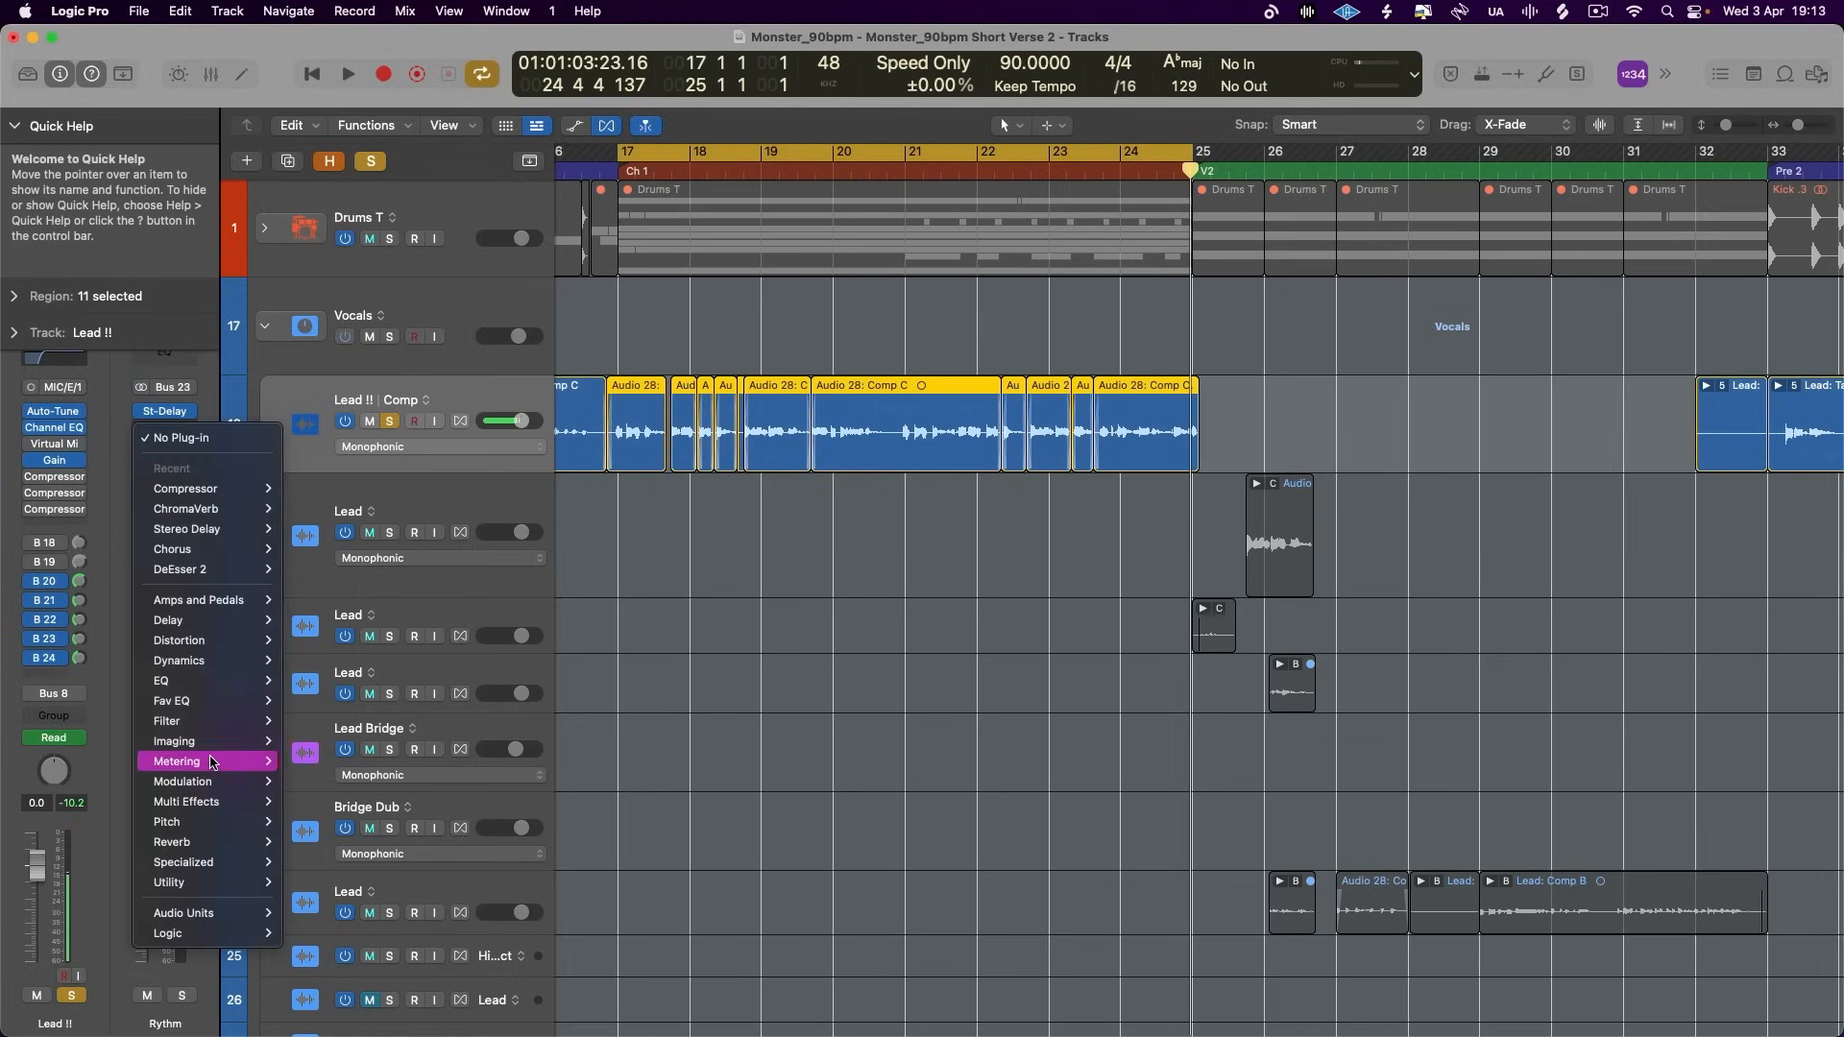
mouse_move(211, 781)
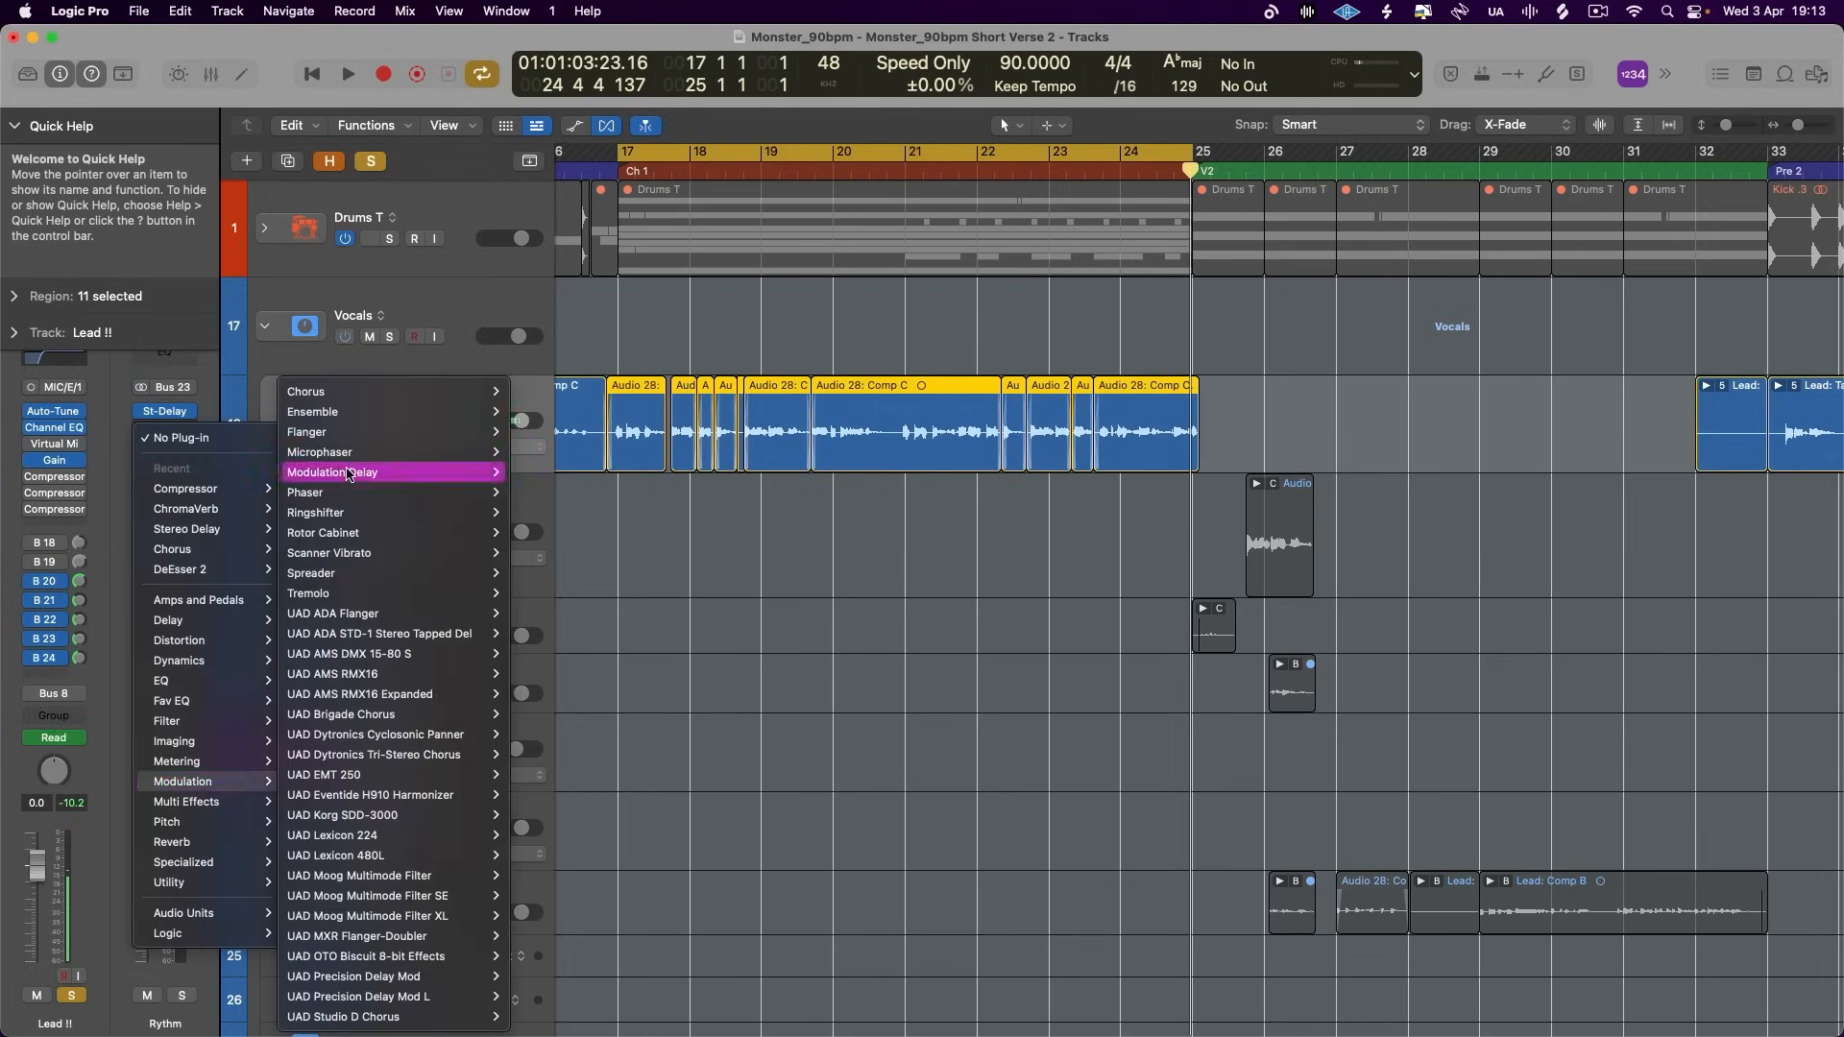
mouse_move(463, 432)
left_click(559, 429)
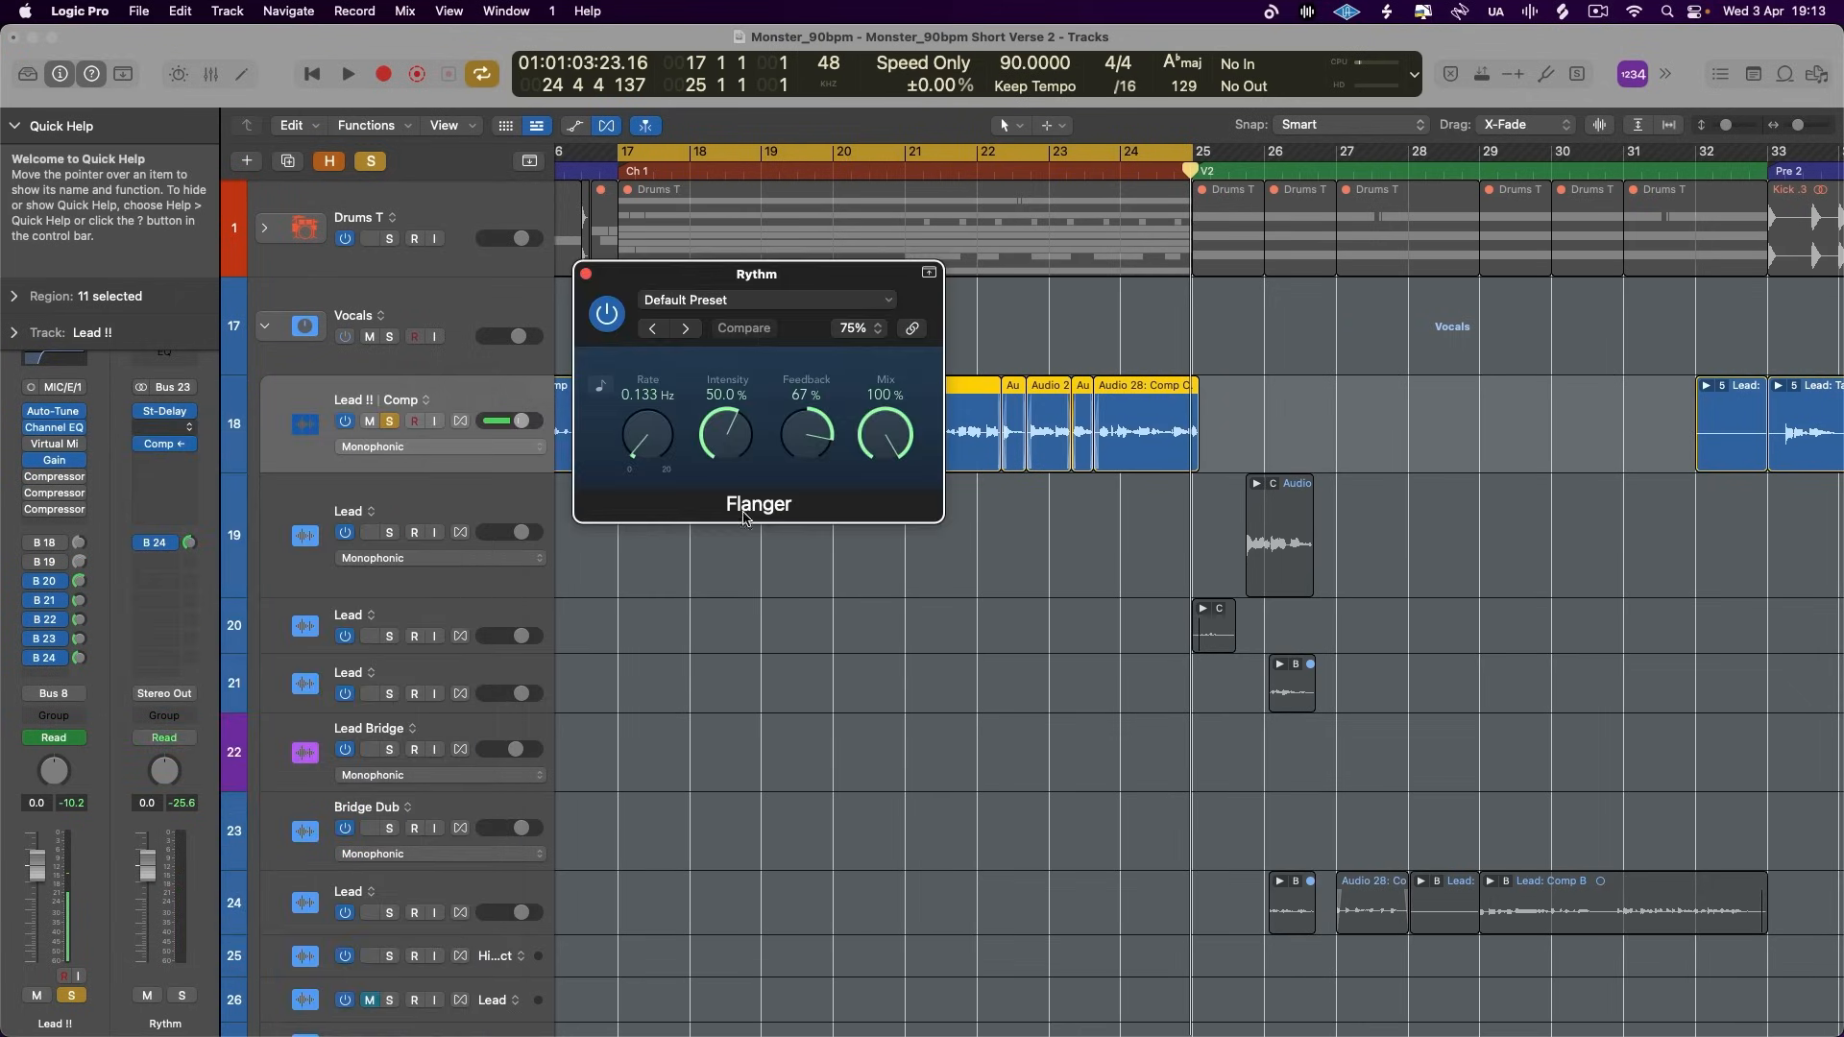
- Set the Flanger's Mix on the Rythm aux to 40% while auditioning the soloed chorus vocal, and close the plug-in
left_click_drag(884, 434, 854, 576)
key("space")
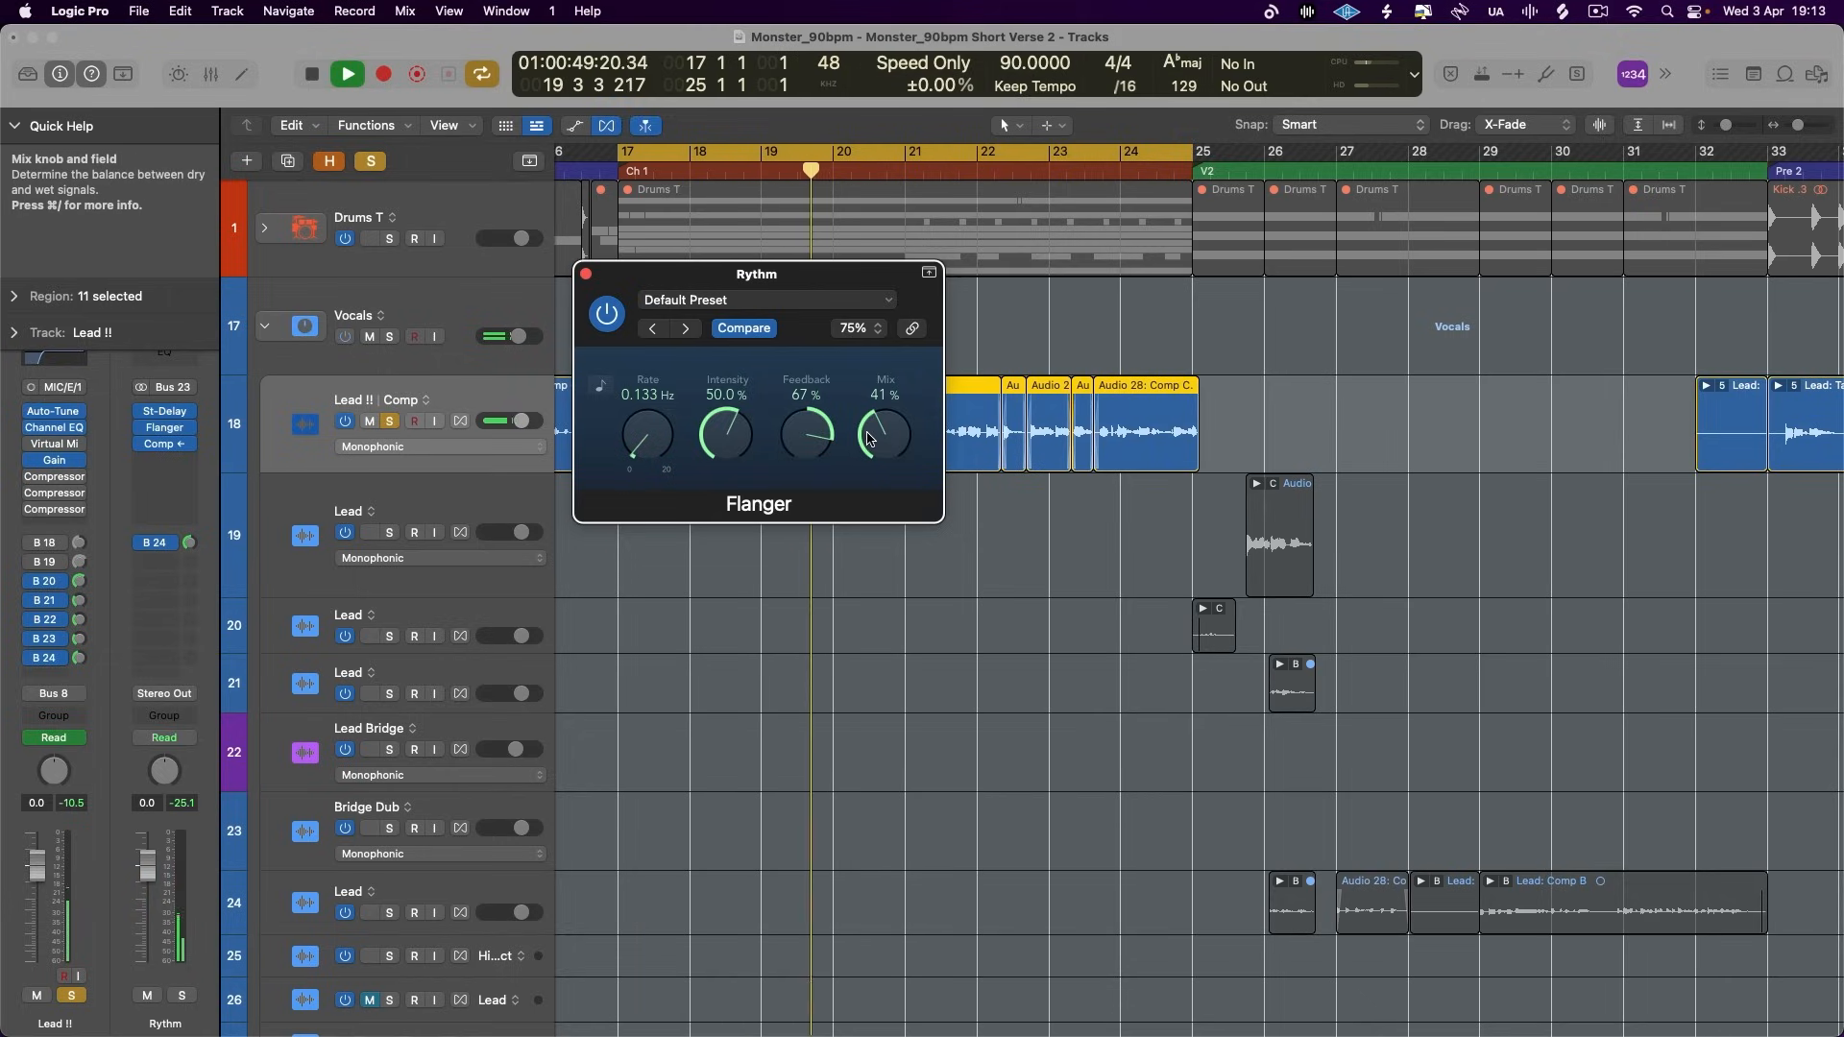
left_click_drag(867, 439, 867, 442)
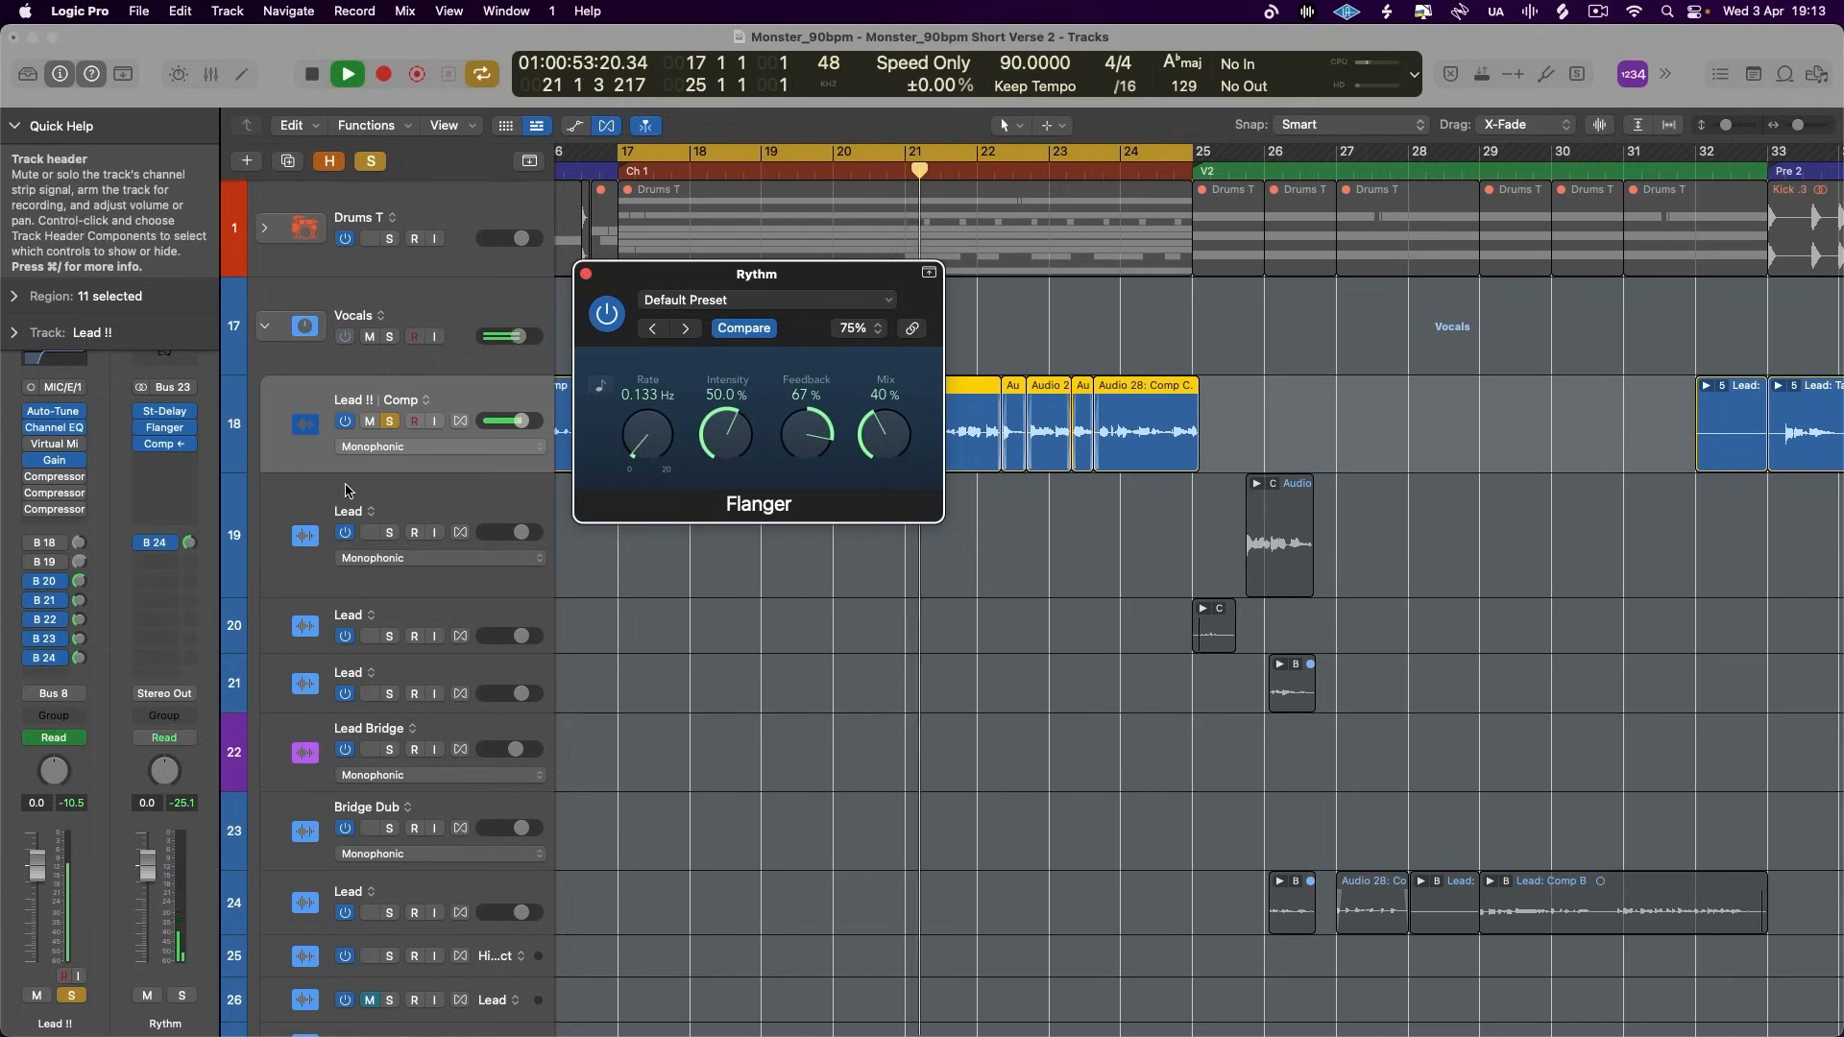
key("space")
key("super+w")
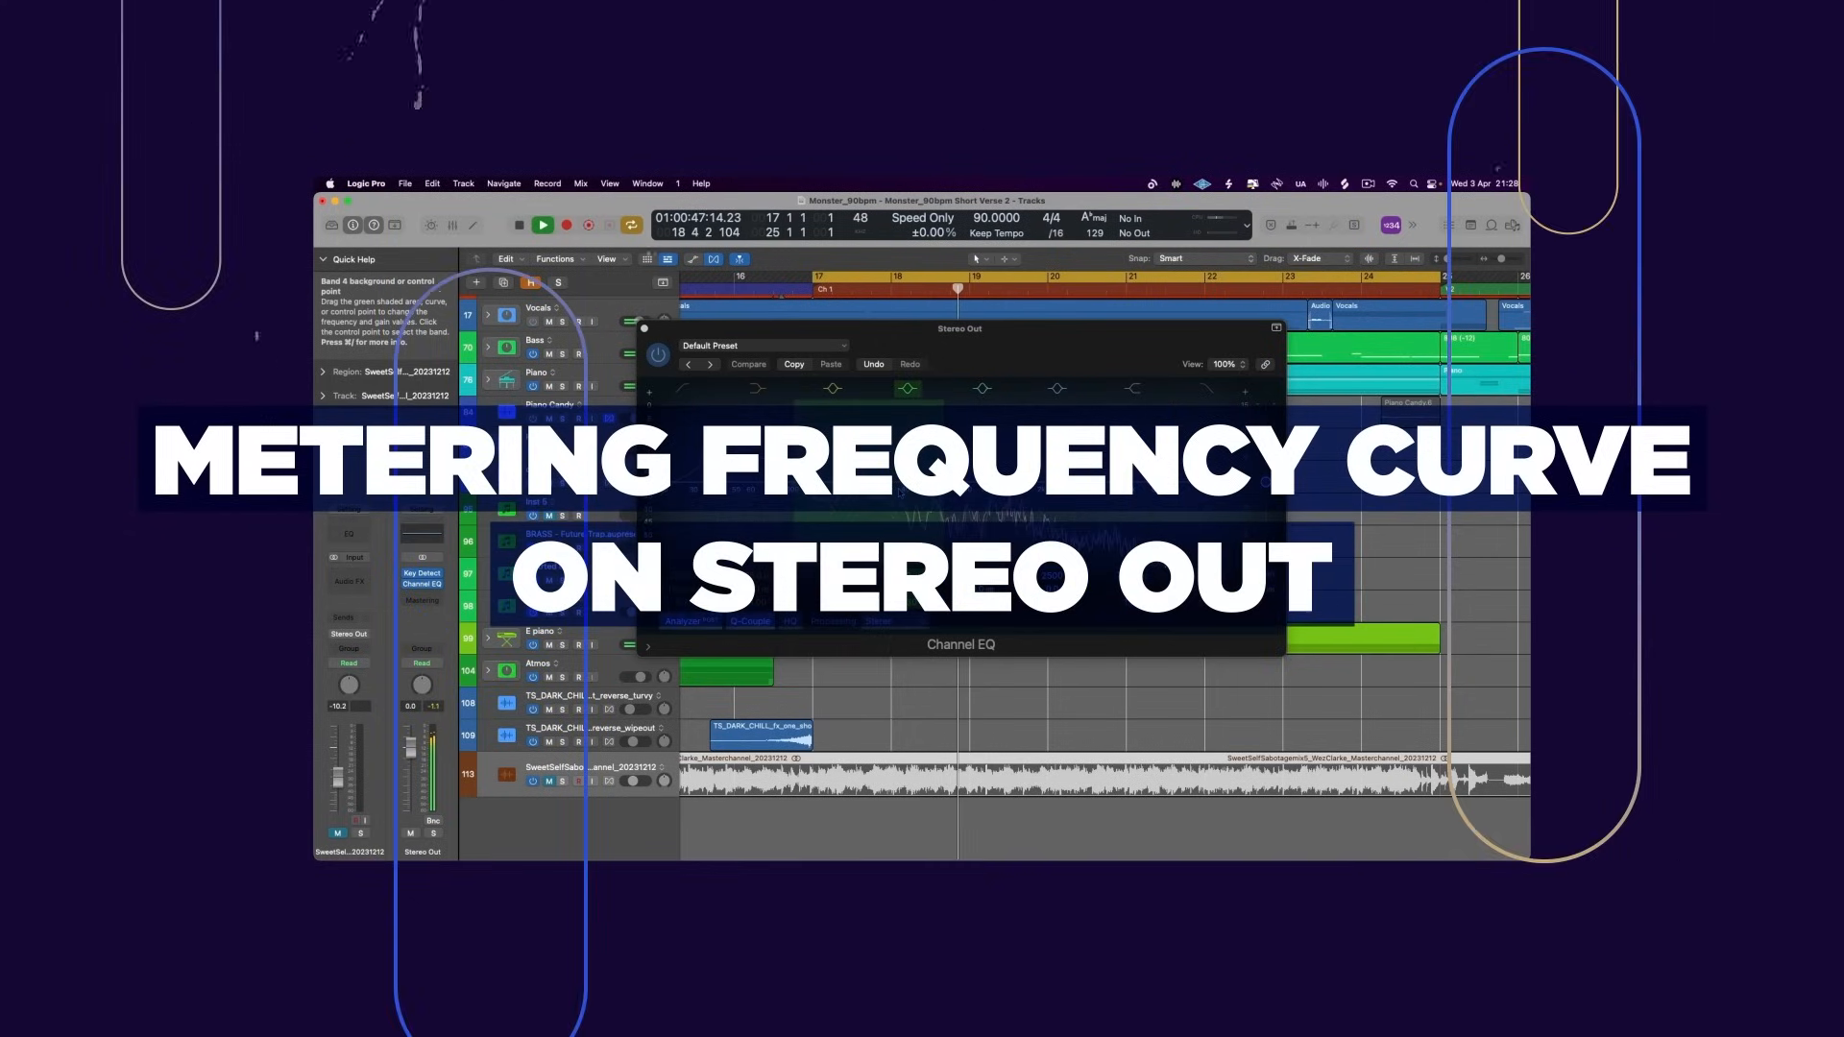
key("space")
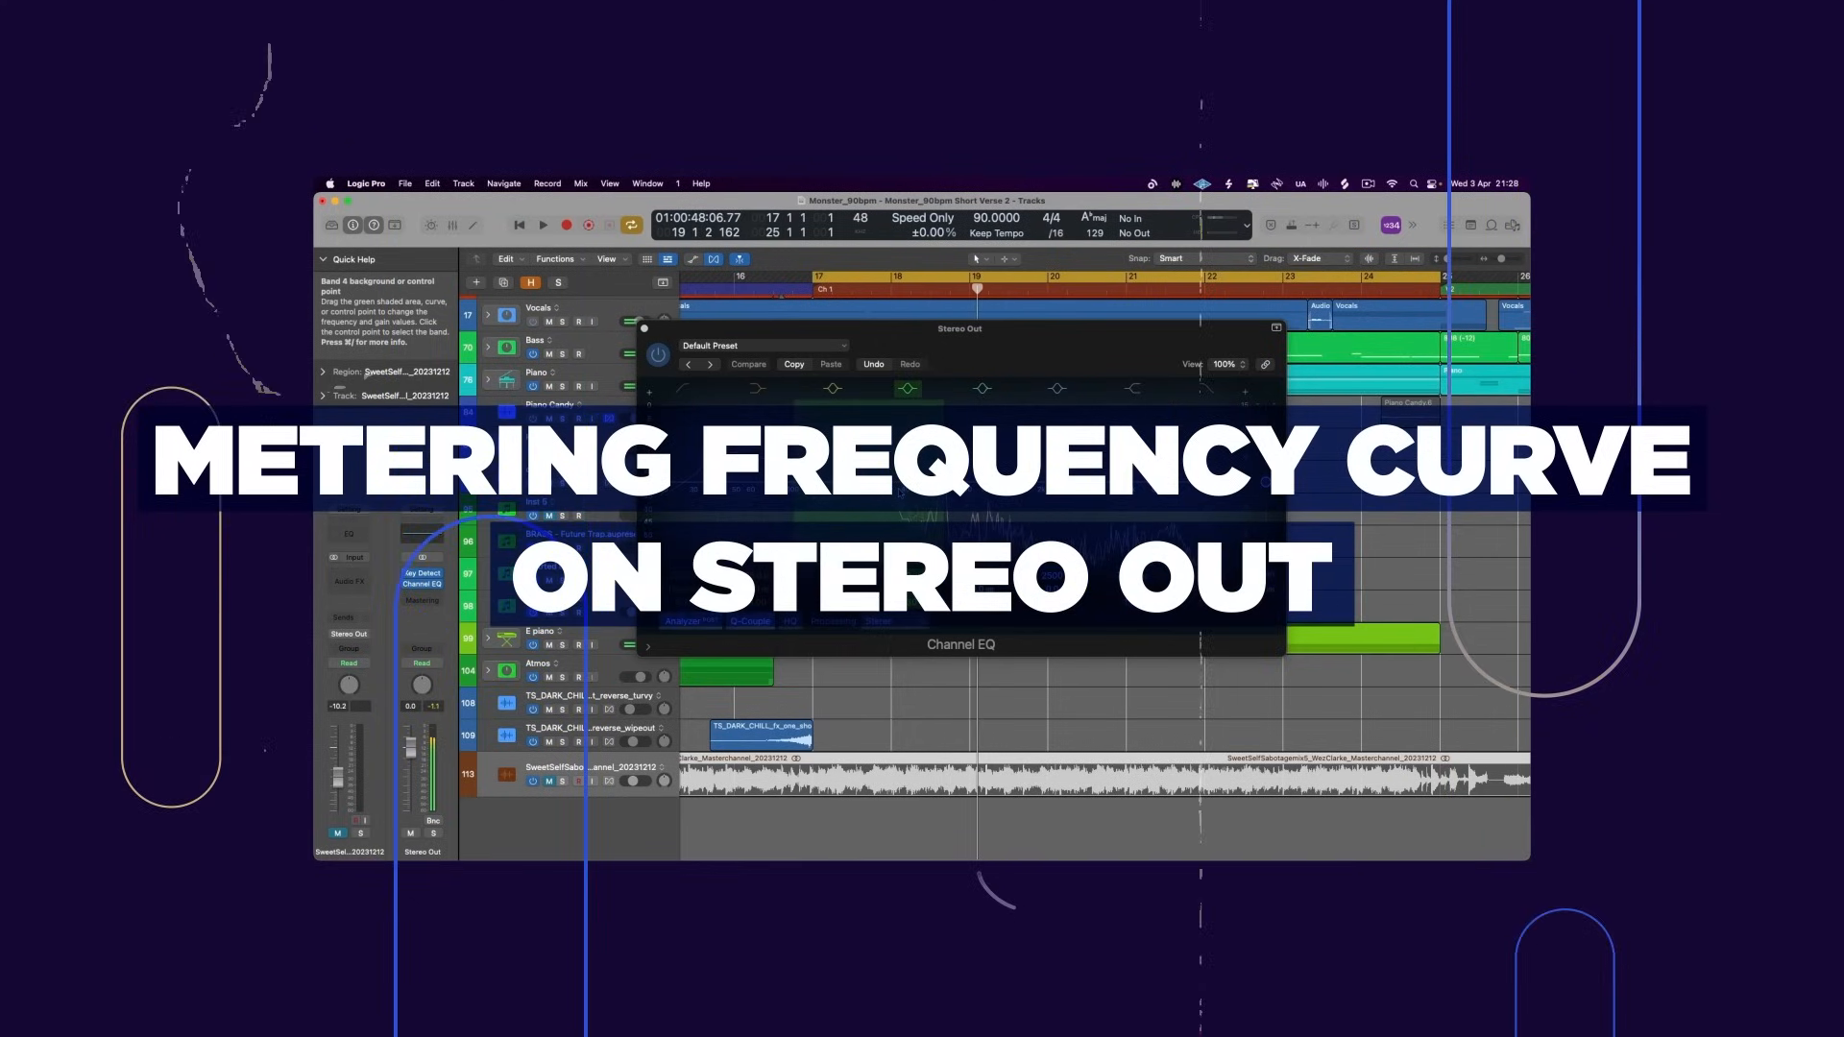
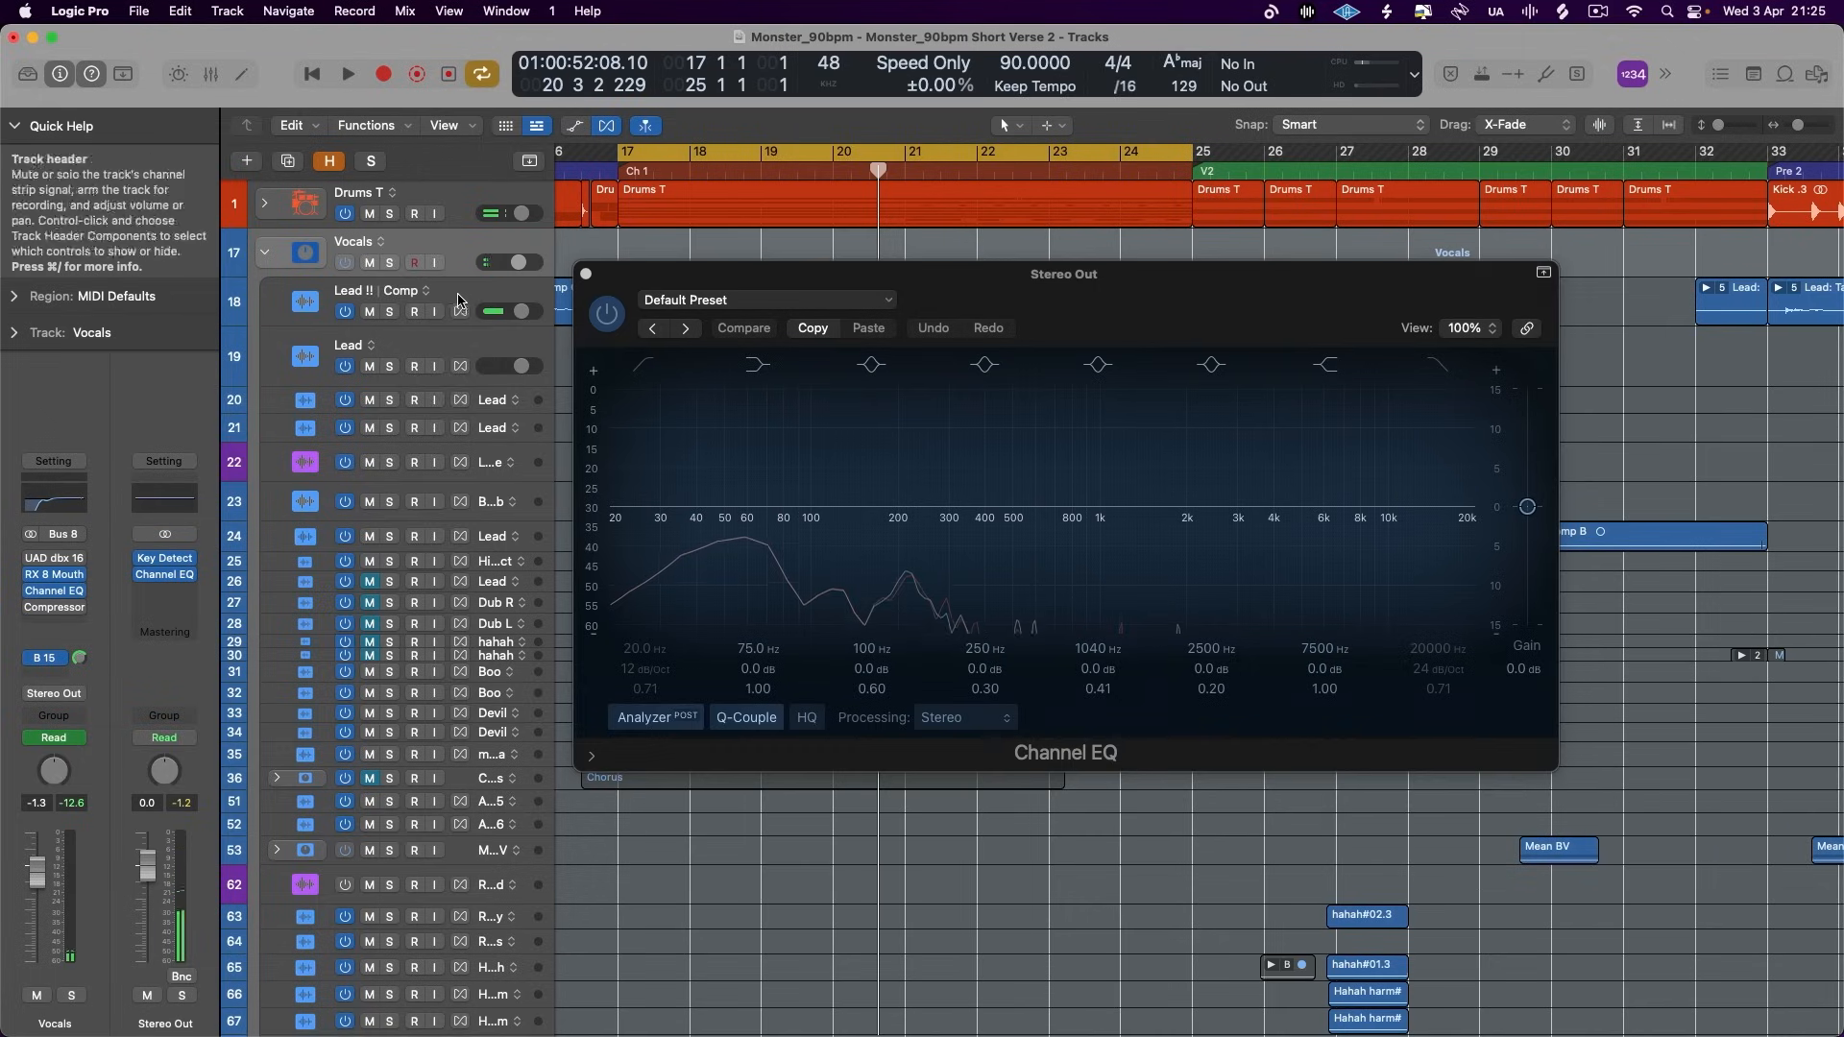
- Bypass the Lead !! track's send to Bus 23 while checking the chorus, and close the Stereo Out Channel EQ
left_click(482, 286)
left_click(69, 646)
left_click(29, 642)
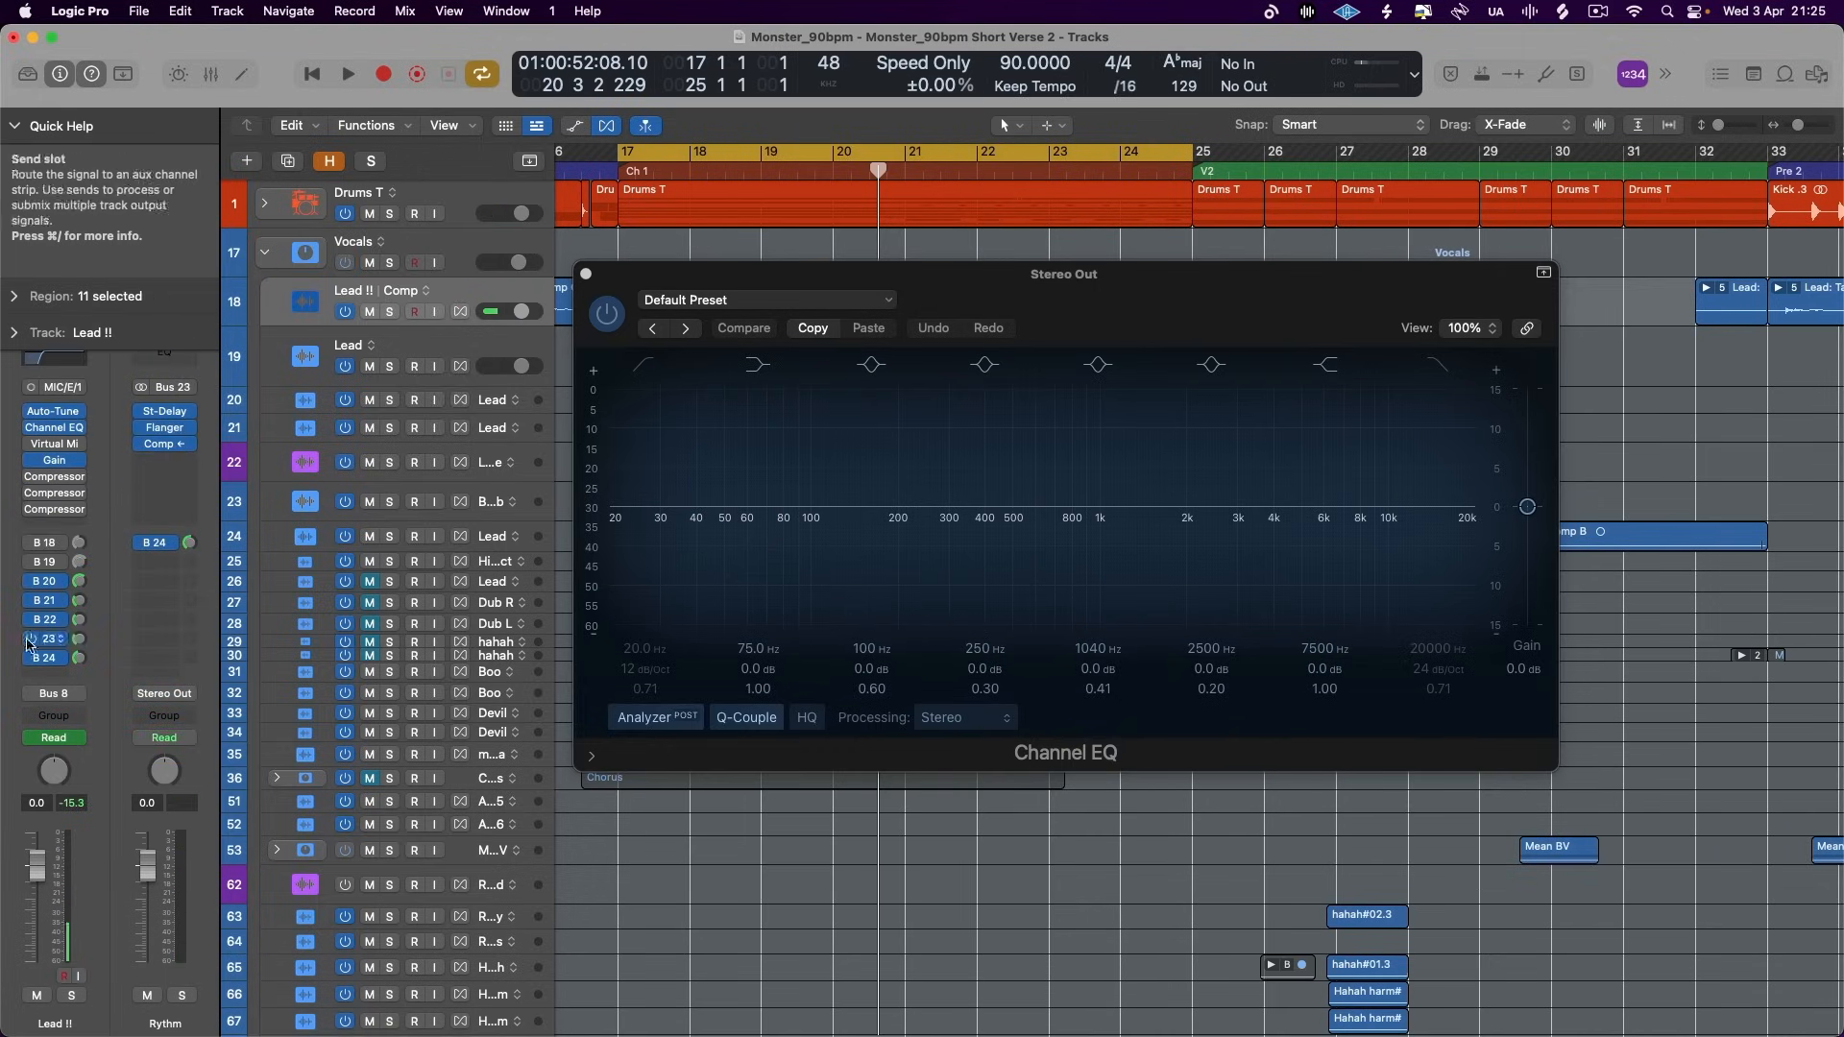
left_click(586, 275)
key("space")
left_click(265, 257)
left_click(265, 256)
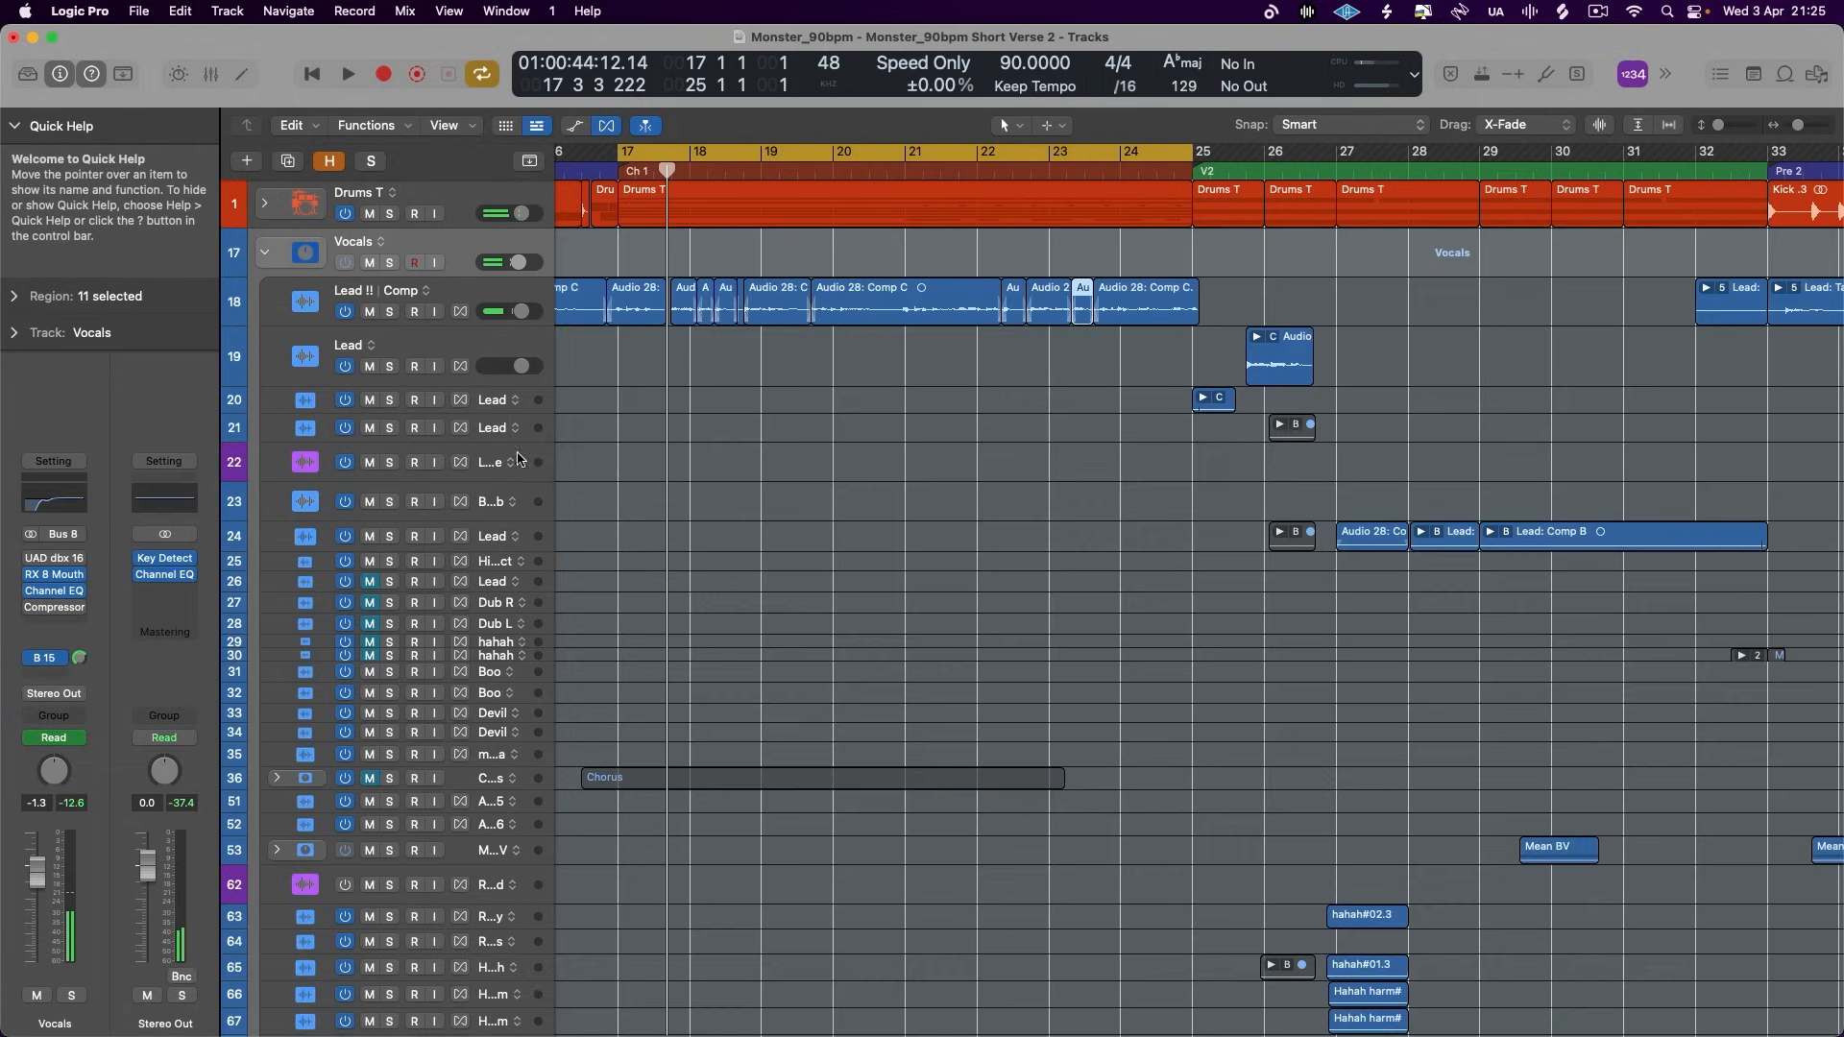
- Add a Channel EQ to the Chorus vocal stack and cut band 5 by 5.3 dB at 755 Hz while playing
scroll(558, 481, "down", 10)
key("space")
scroll(336, 465, "up", 10)
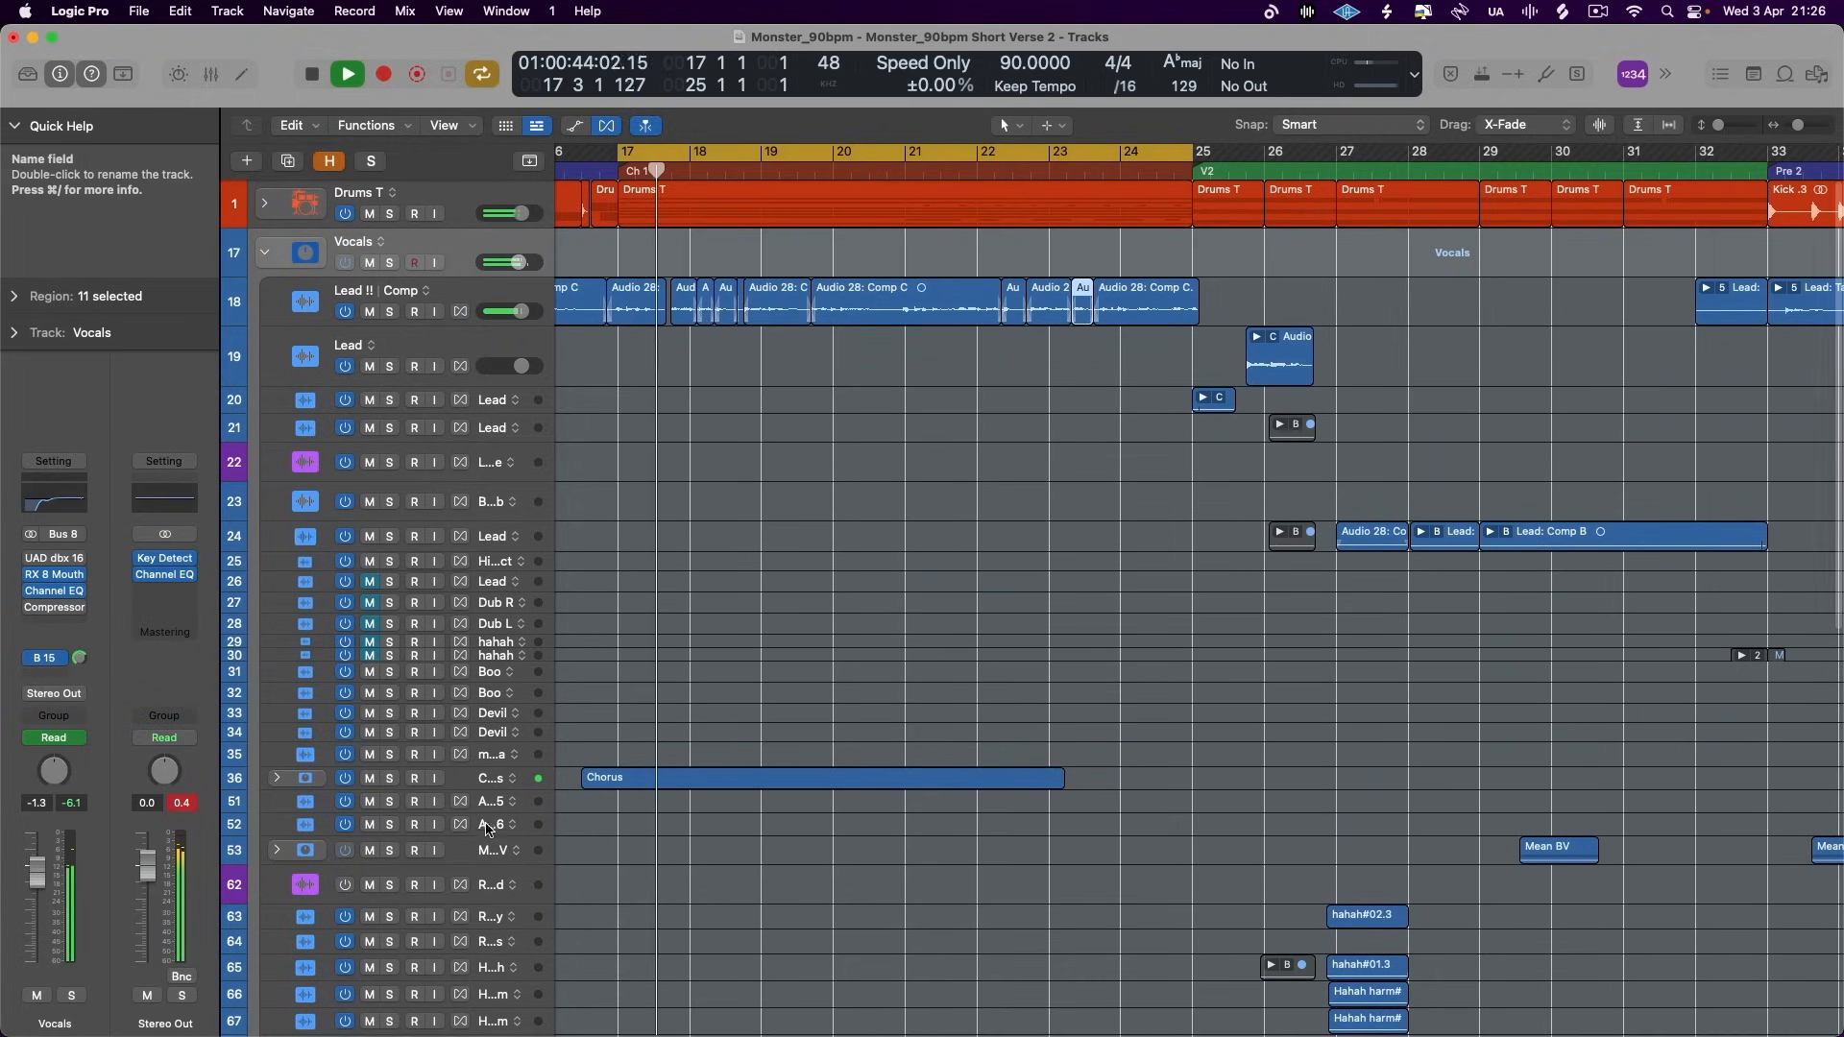
left_click(455, 779)
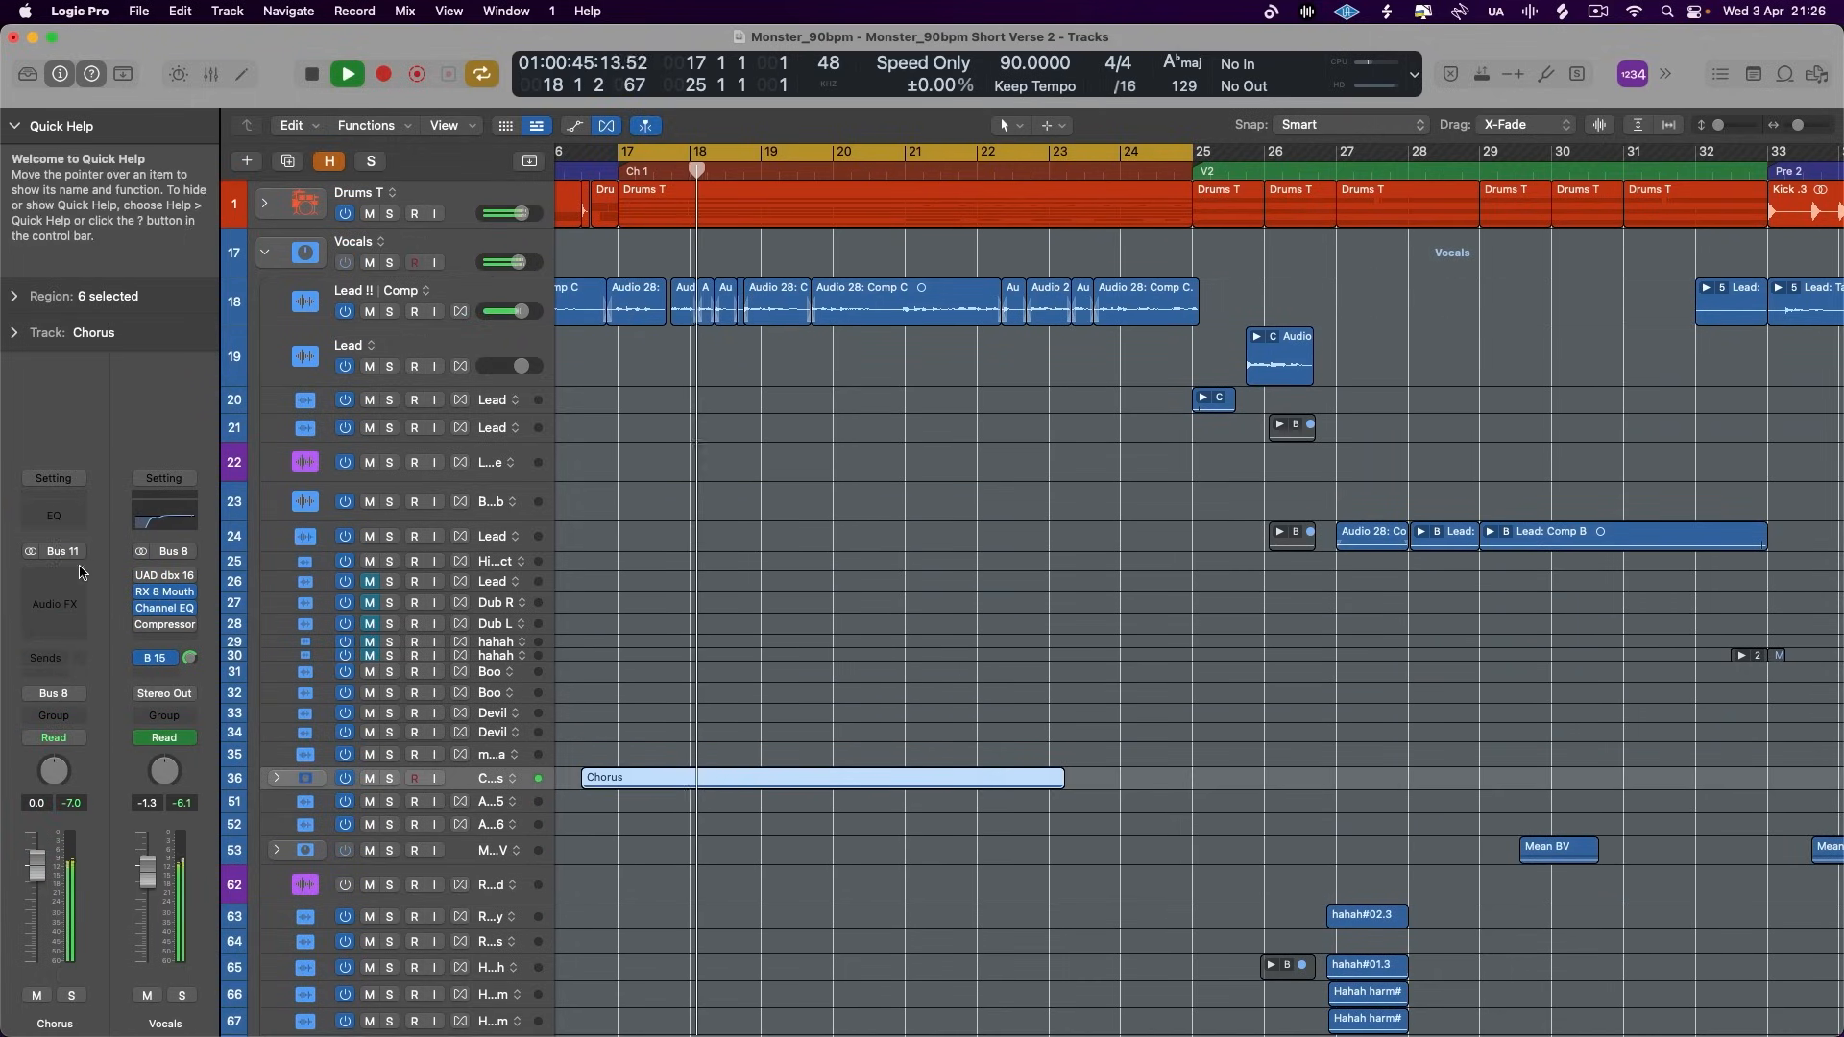
left_click(54, 516)
mouse_move(1047, 545)
left_mouse_down()
mouse_move(964, 583)
mouse_move(970, 603)
mouse_move(980, 580)
mouse_move(959, 582)
mouse_move(1058, 579)
left_mouse_up()
key("space")
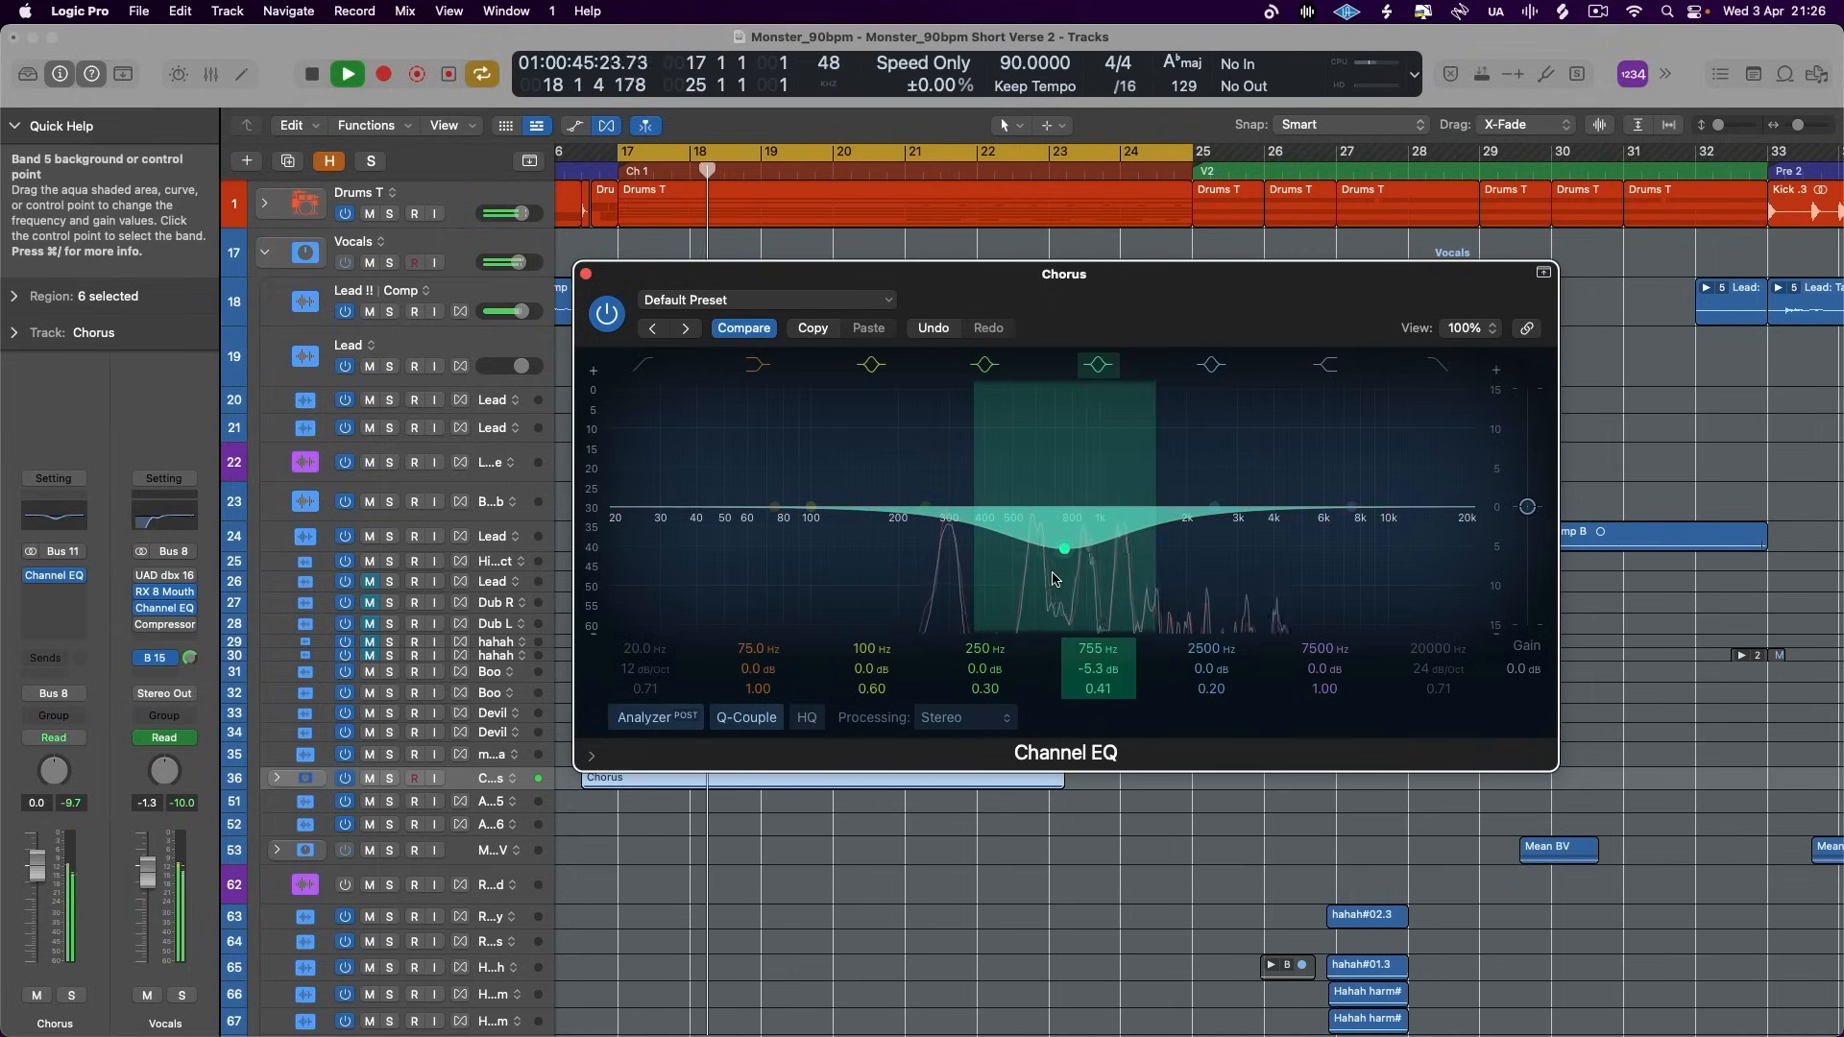
- Cut the Chorus EQ by 2.5 dB at 268 Hz, set its output gain to -2.0 dB, and collapse the Vocals stack
left_click_drag(933, 557, 942, 577)
left_click_drag(1527, 507, 1528, 519)
key("space")
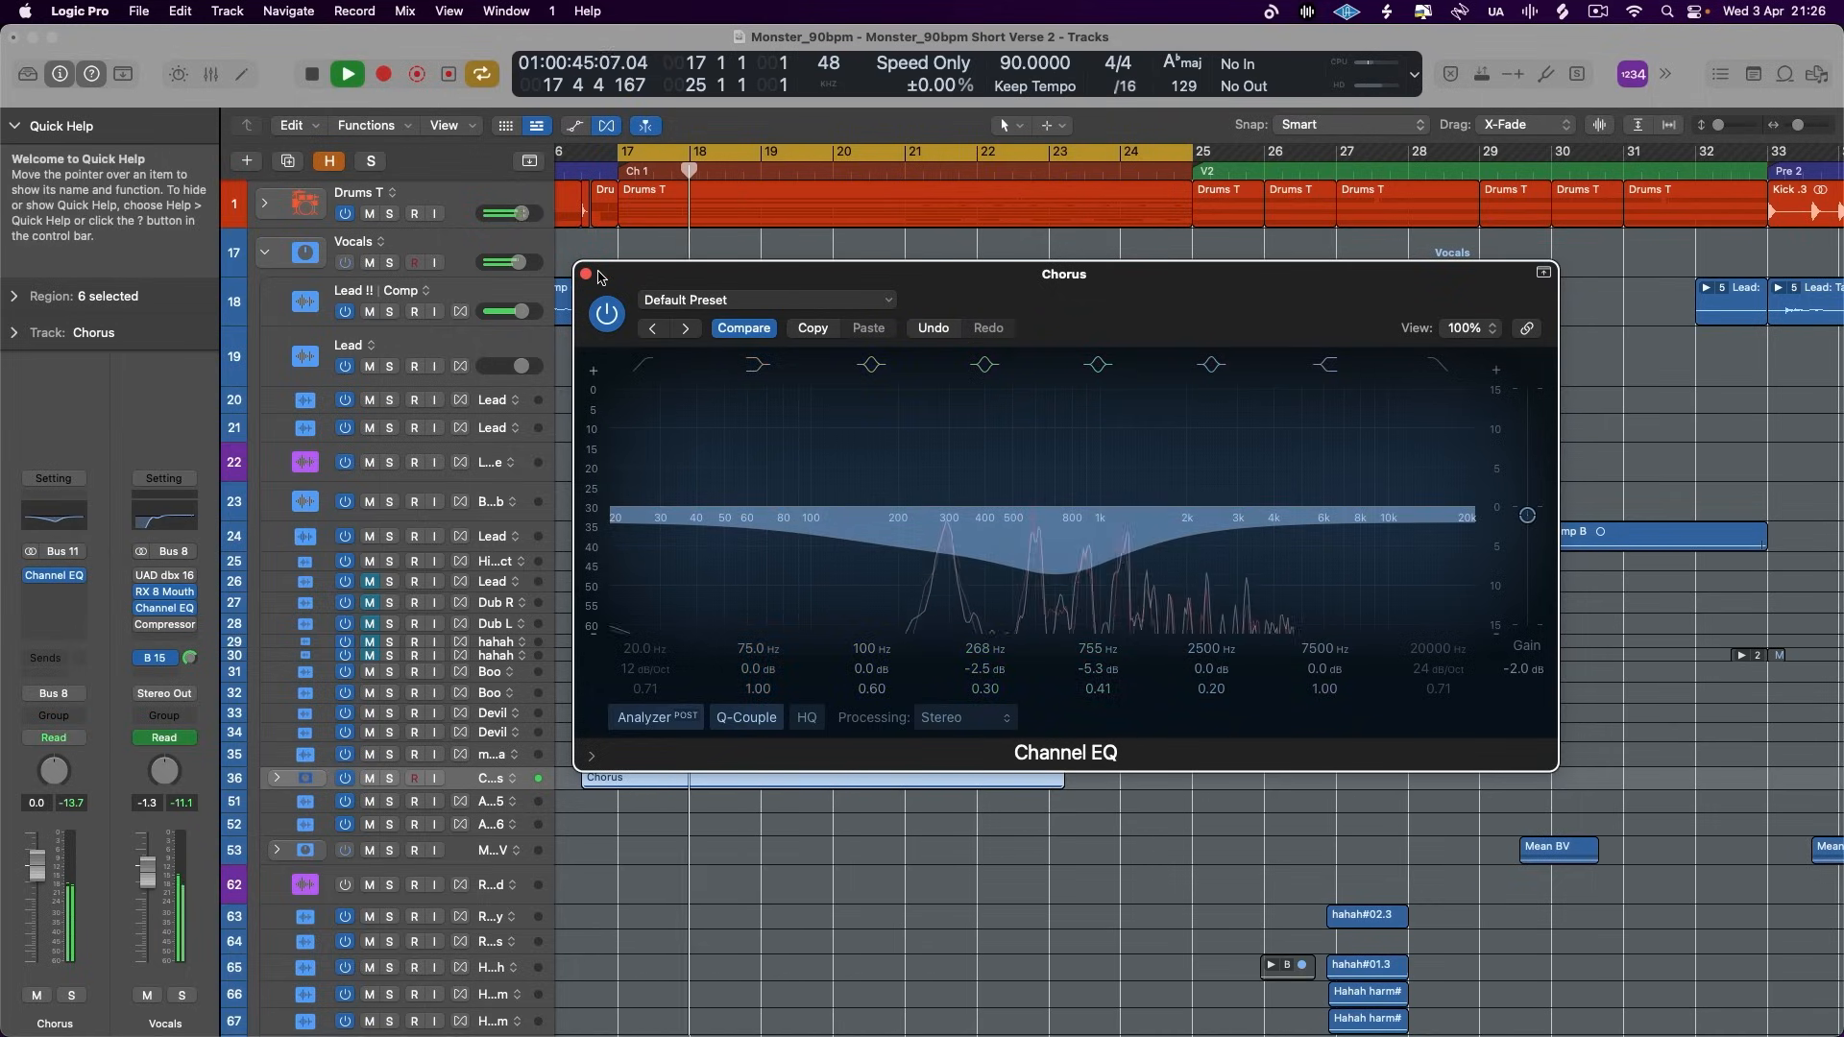
left_click(587, 274)
left_click(264, 255)
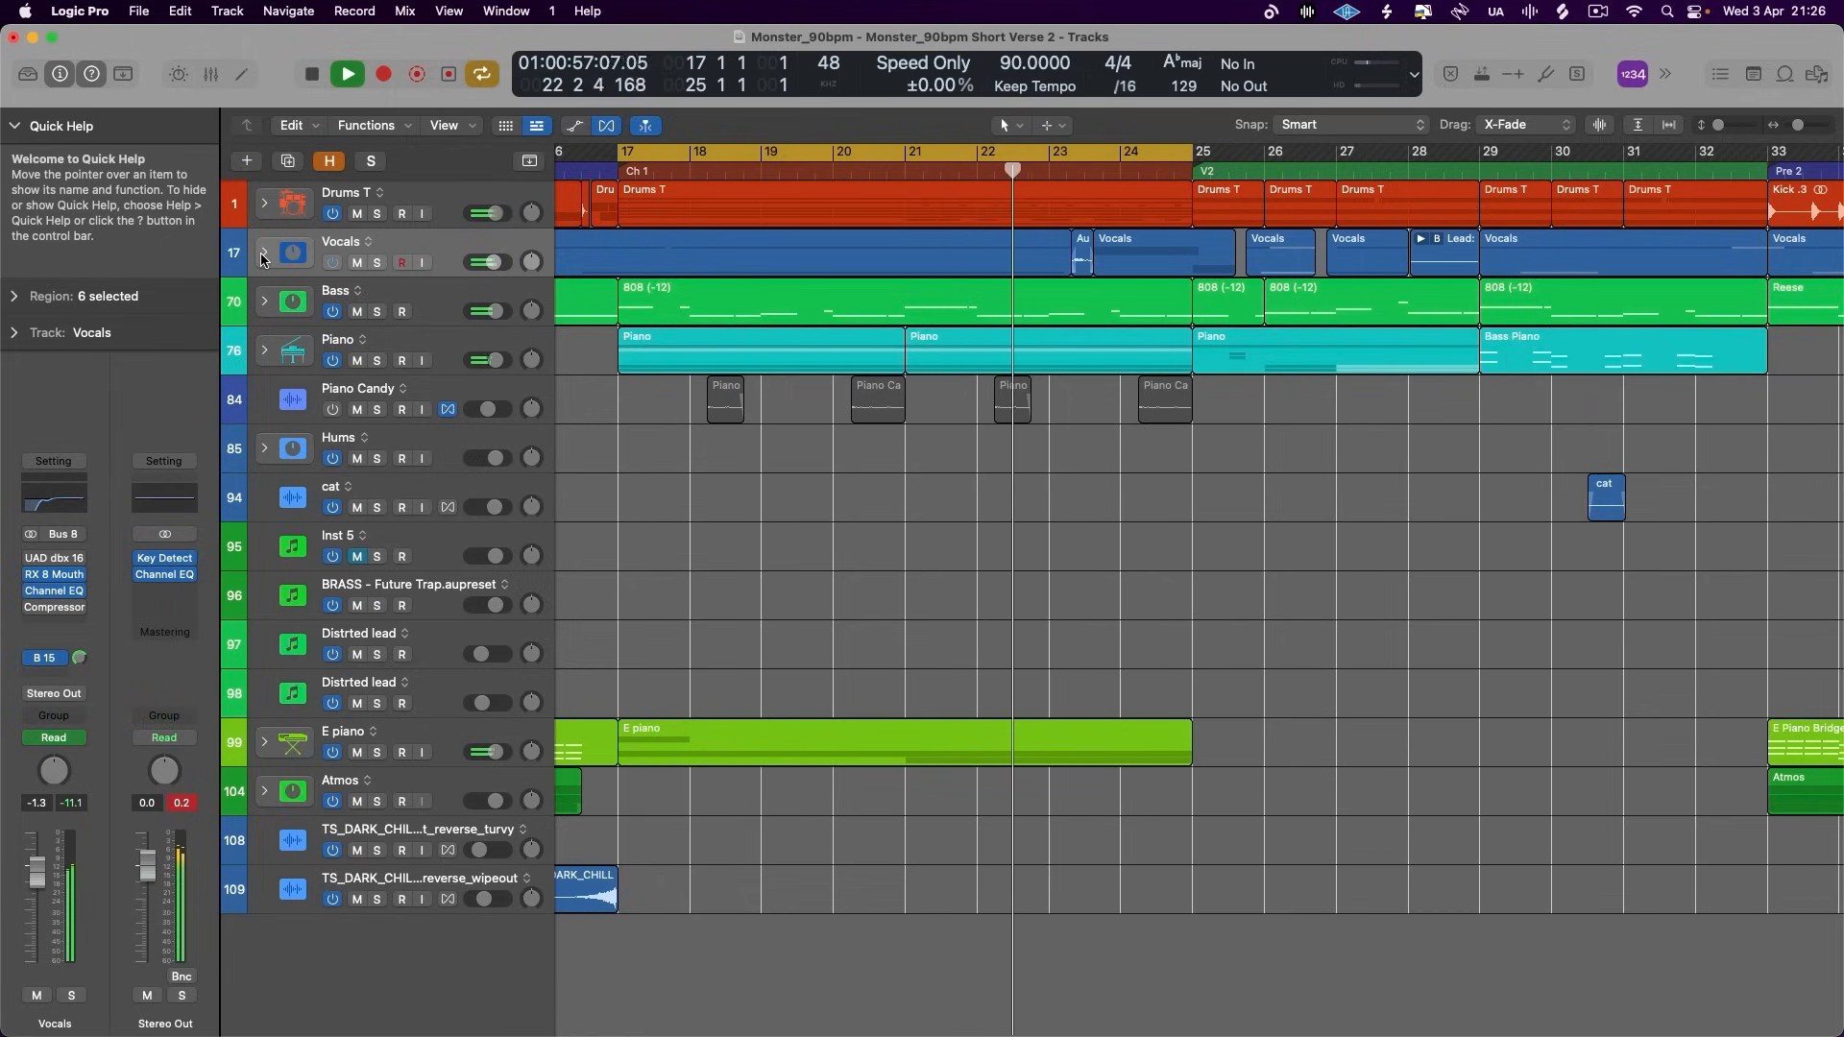
- Play the chorus and examine the full mix's frequency curve in the Channel EQ on Stereo Out
key("space")
left_click(168, 577)
left_click_drag(1177, 305, 1099, 267)
key("space")
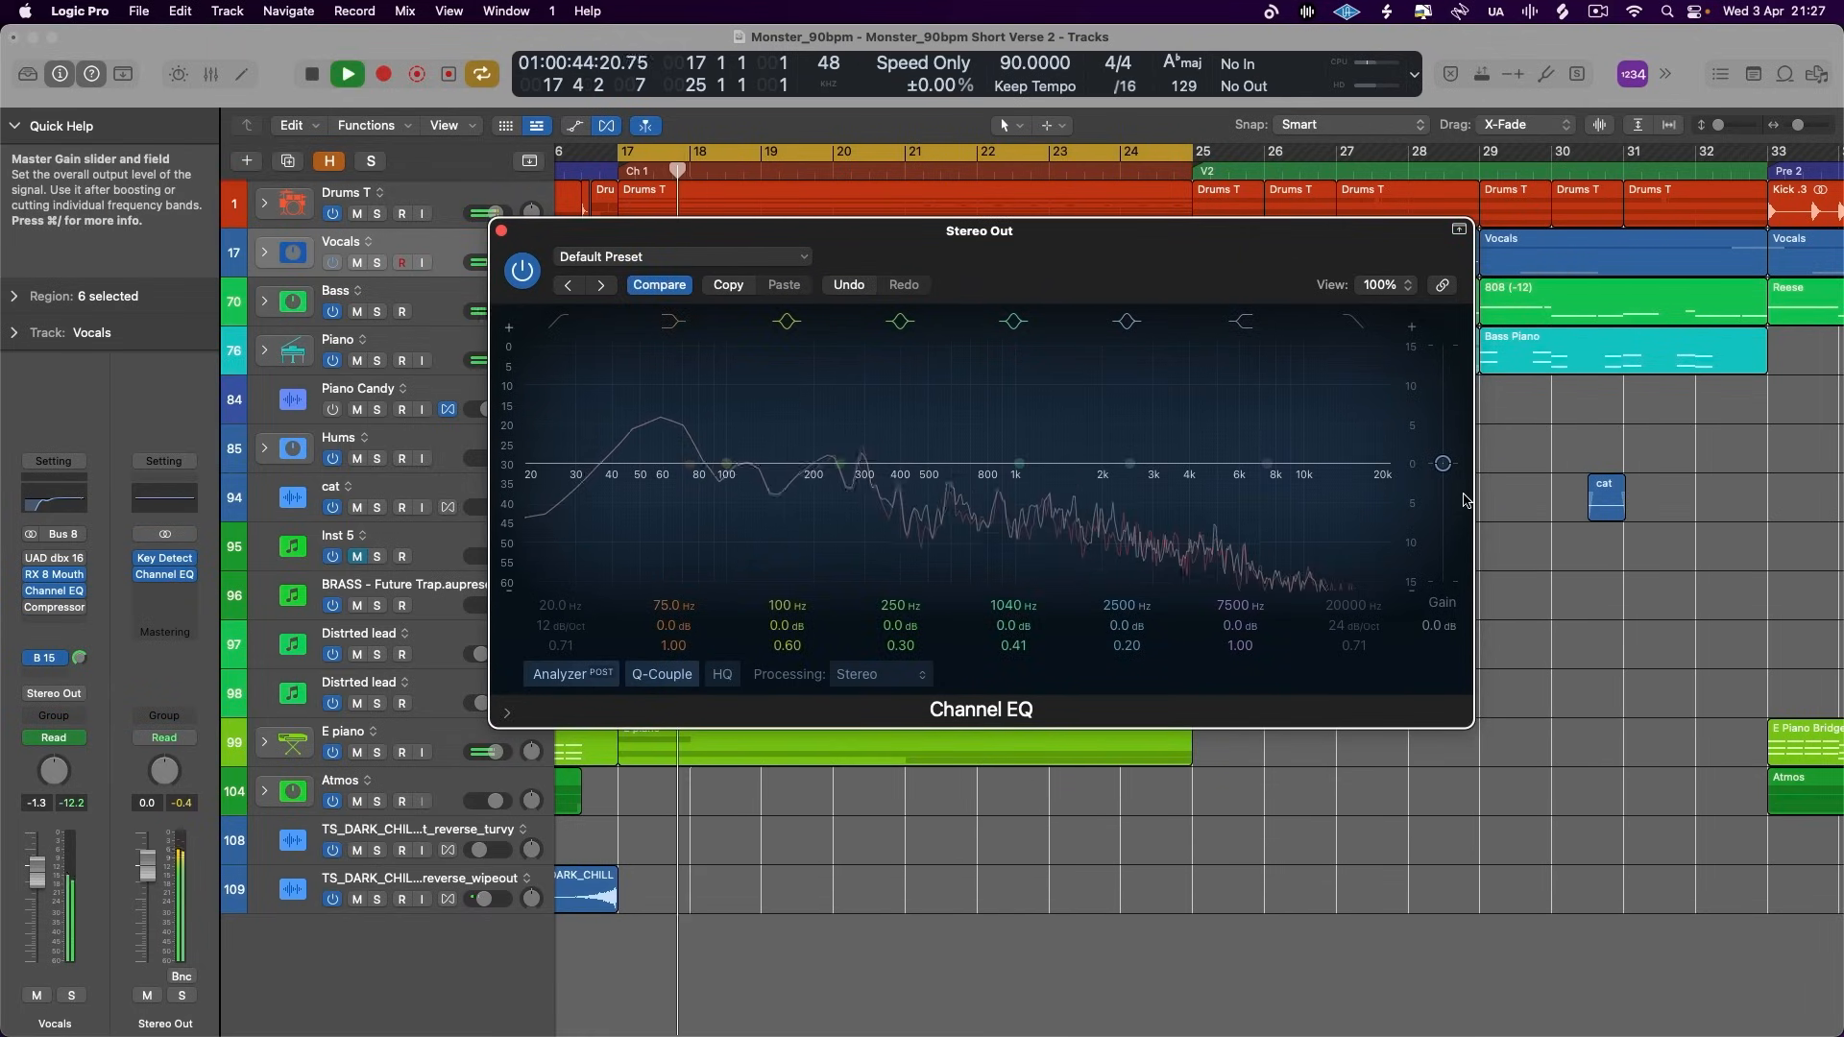
key("space")
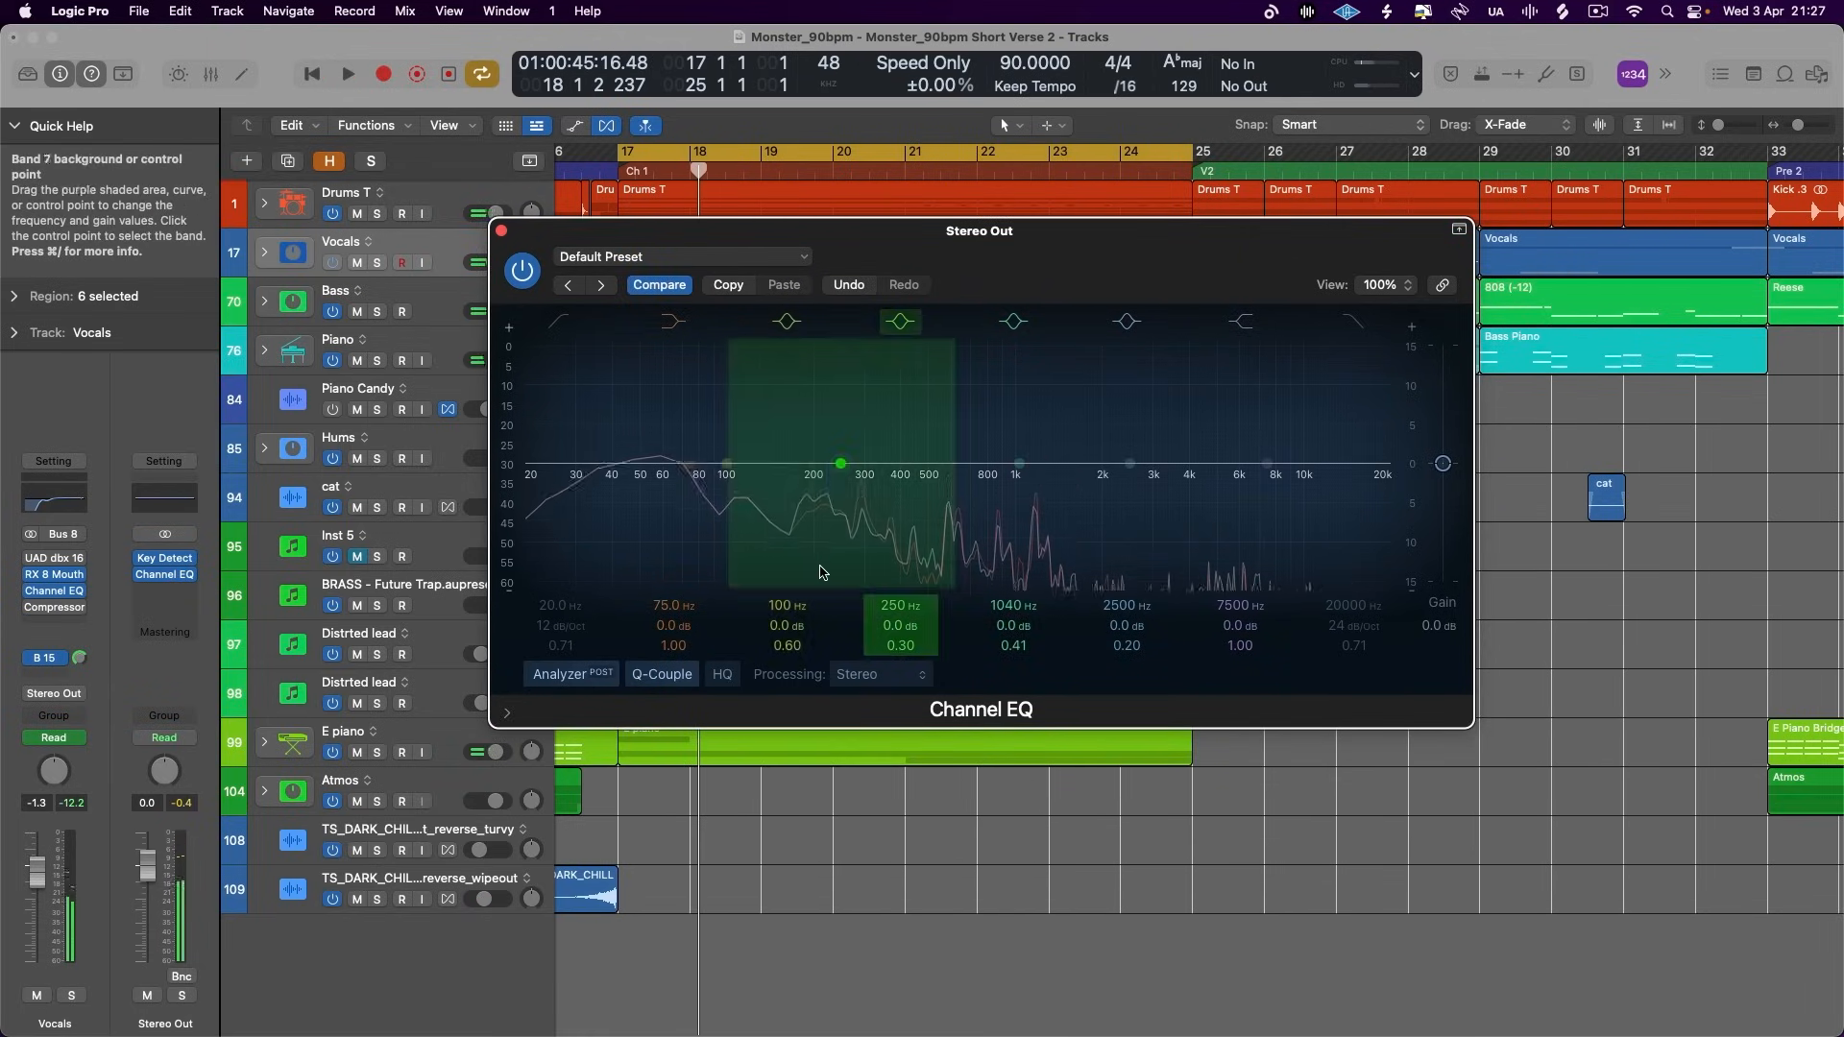
left_click(500, 231)
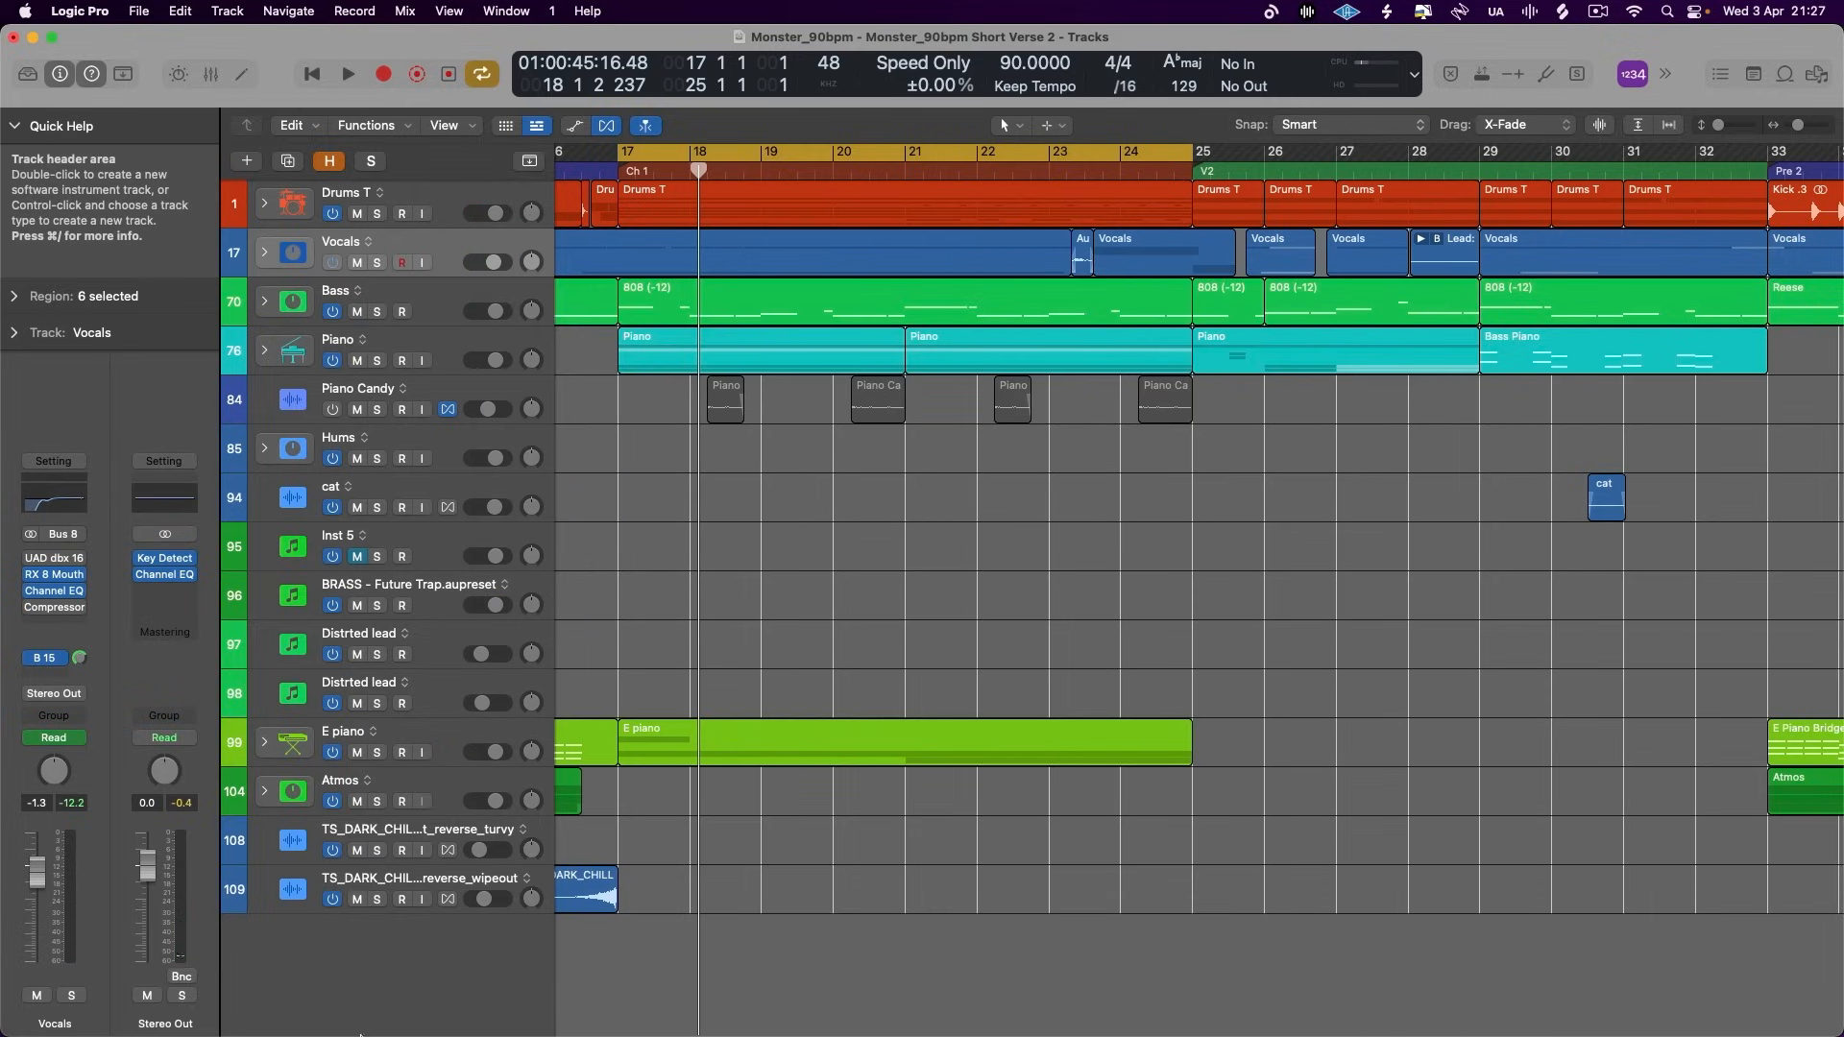
- Switch to Finder, search for "sweet sabotage" and bring SweetSelfSabotagemix5_WezClarke_Masterchannel_20231212.wav into the project as a new reference track
mouse_move(360, 1035)
left_click(362, 989)
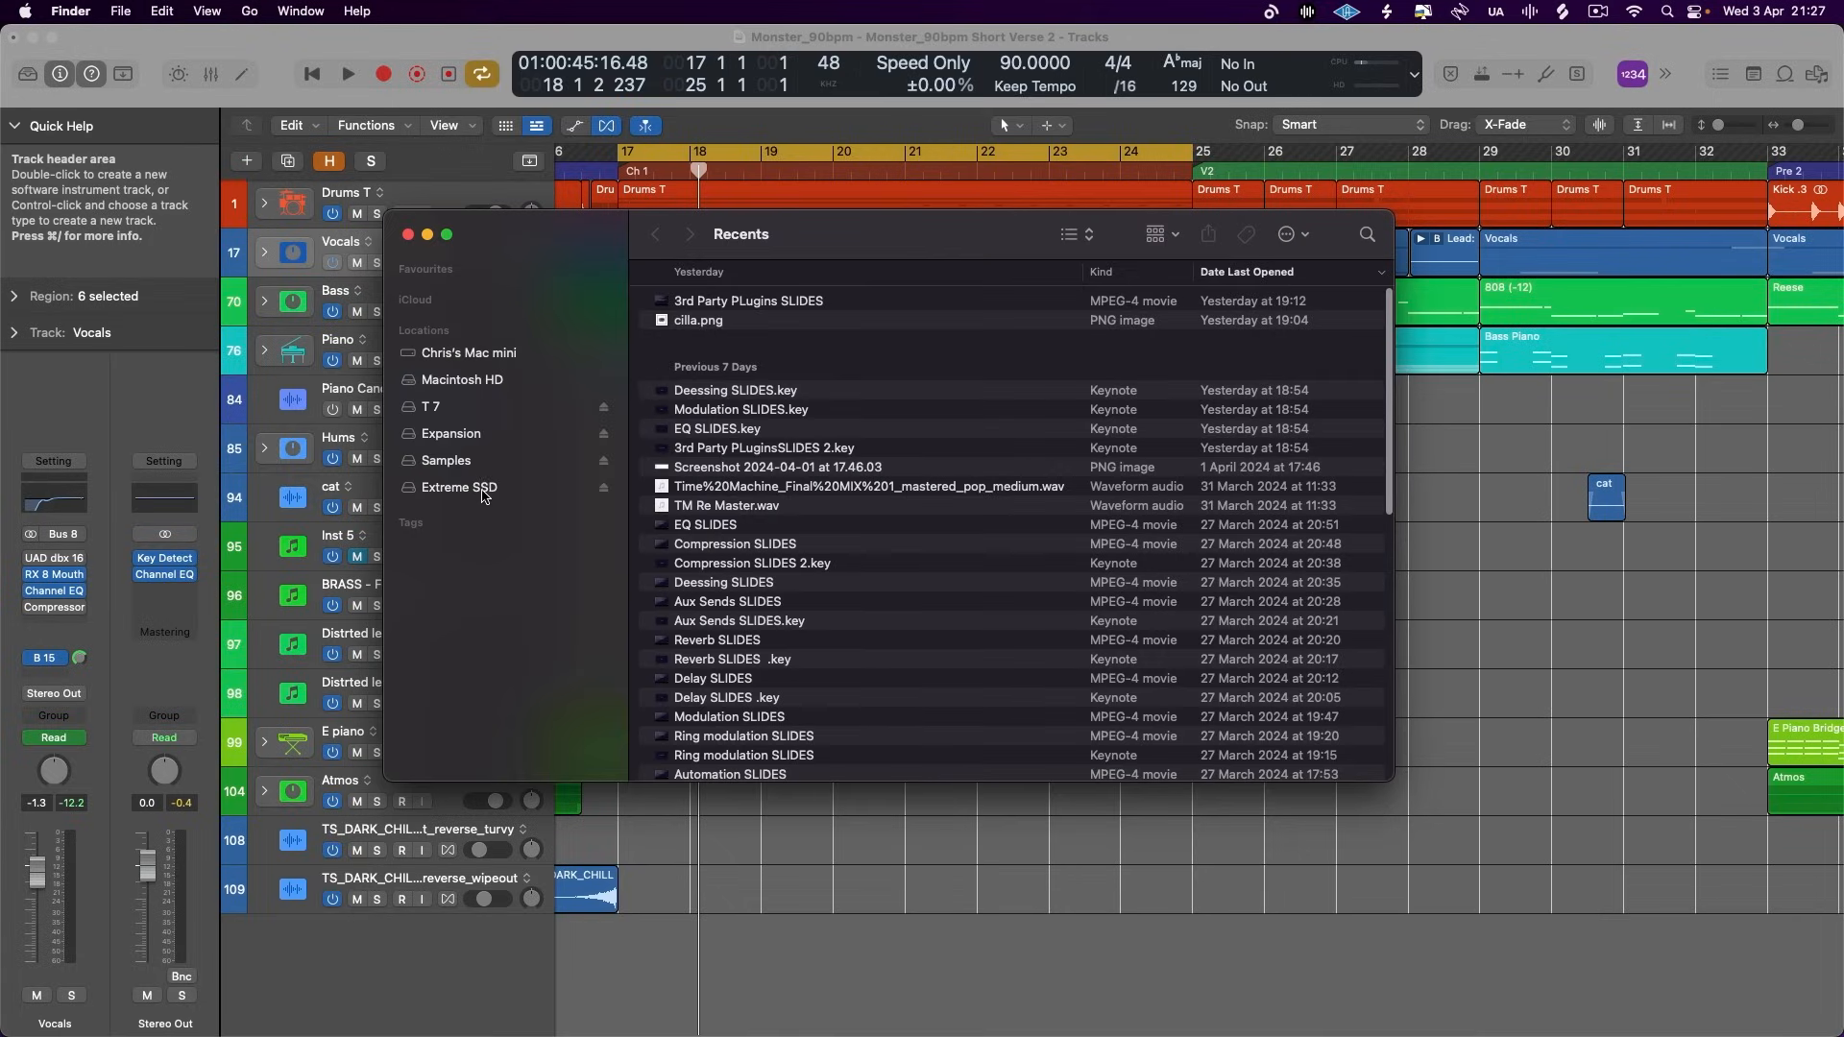
key("super+space")
type("sweet sabotage")
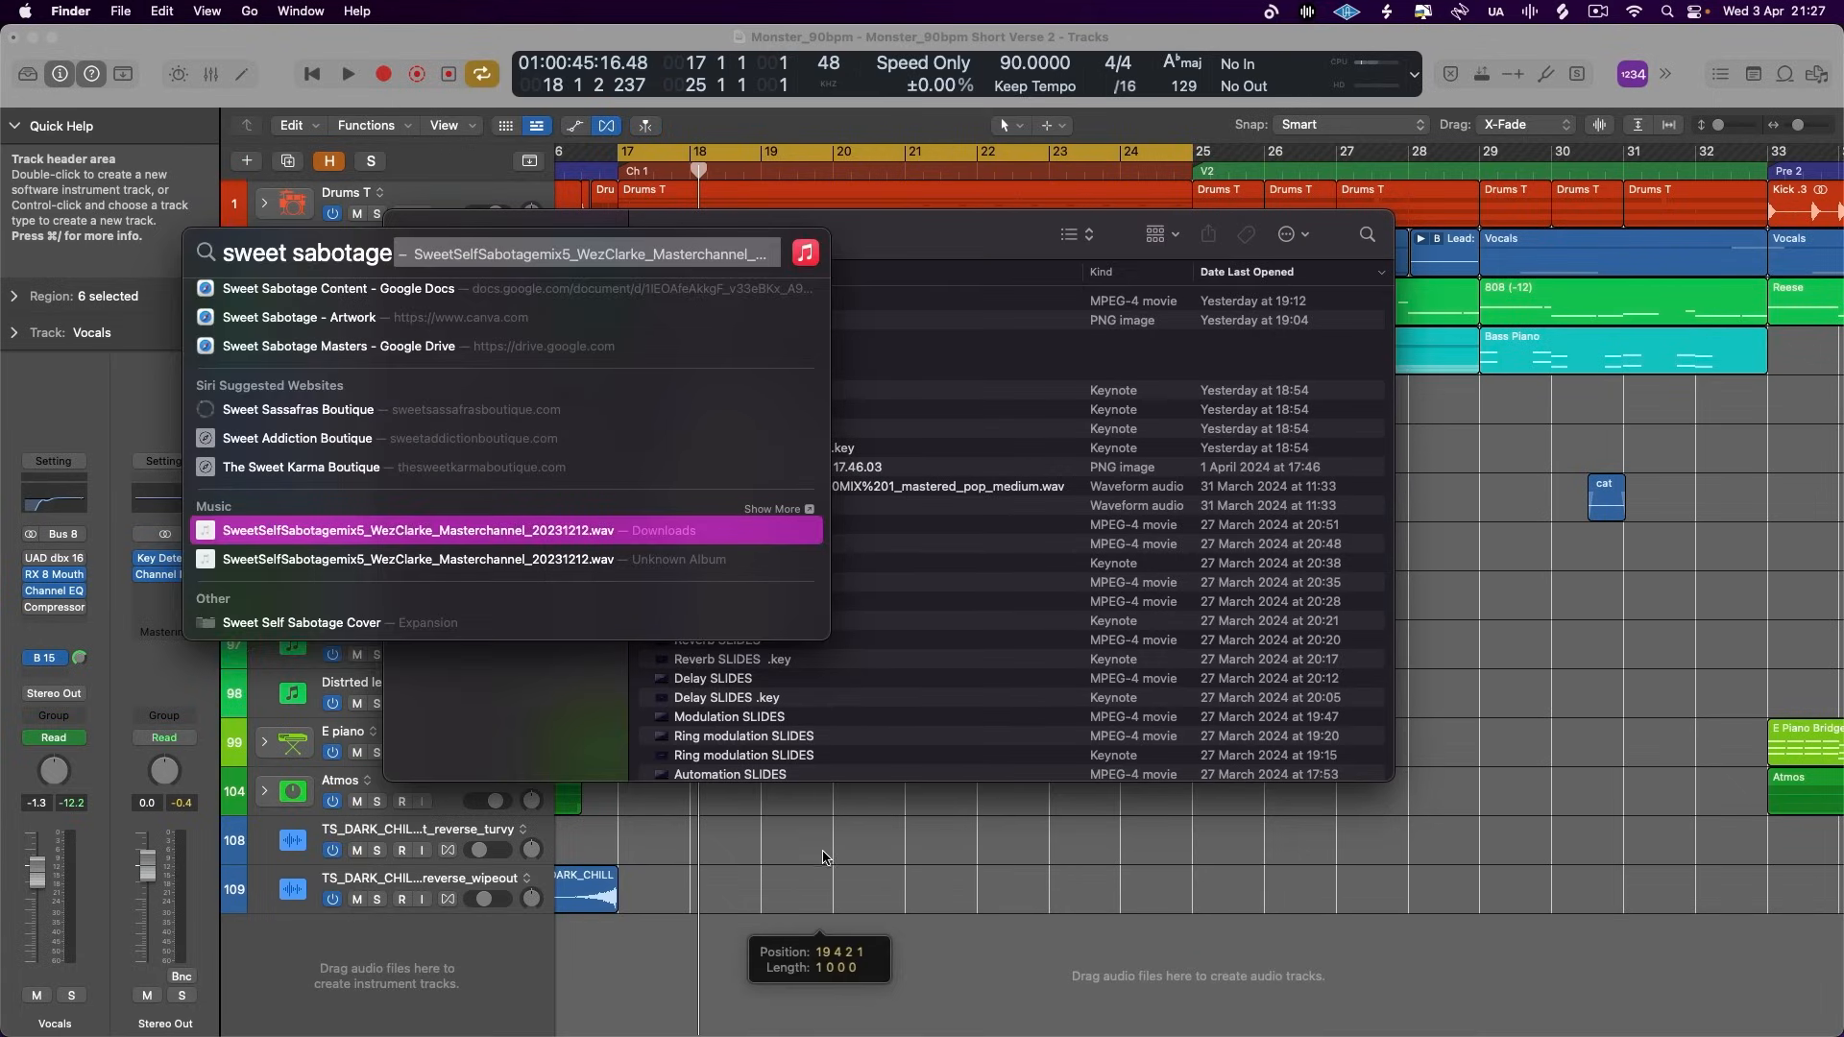
key("Return")
left_click(428, 235)
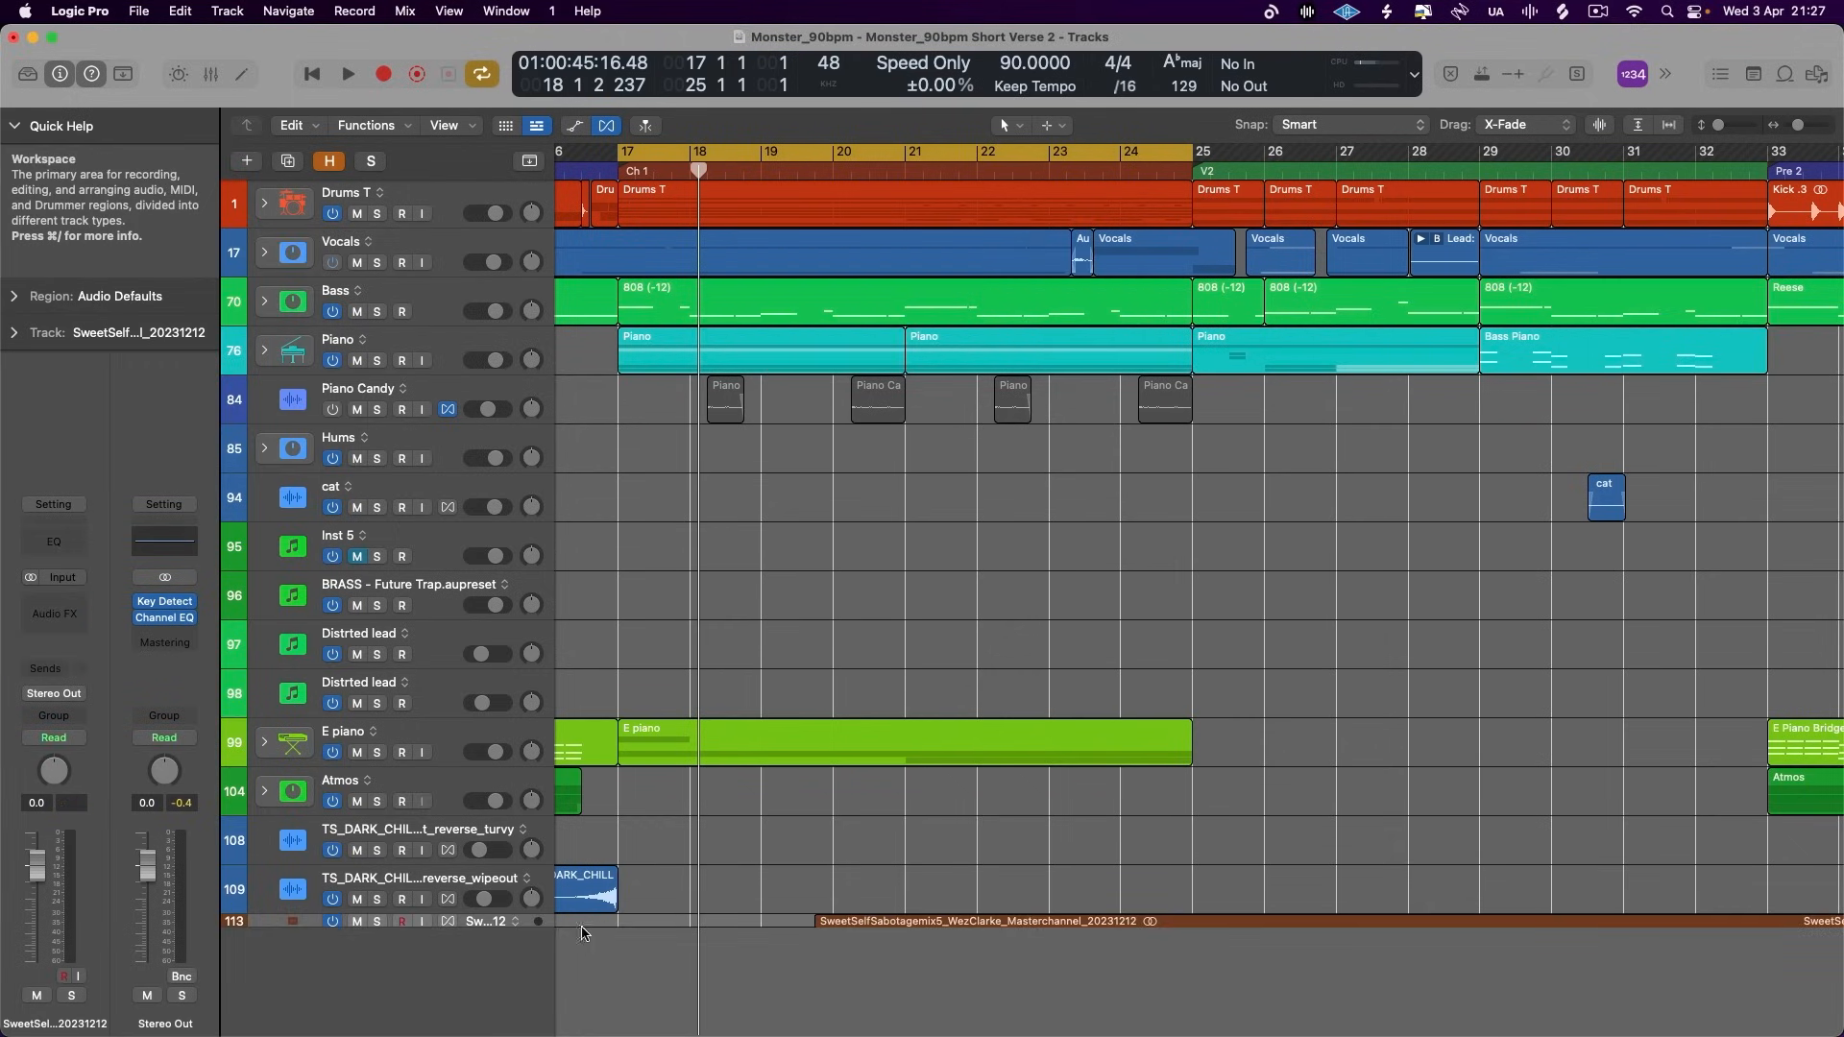
- Enlarge the reference track's height, move its audio region to the project start at bar 1, and solo the track
left_click_drag(545, 975, 546, 985)
scroll(817, 886, "down", 3)
key("super+Left")
key("super+Left")
key("super+Left")
scroll(816, 886, "left", 5)
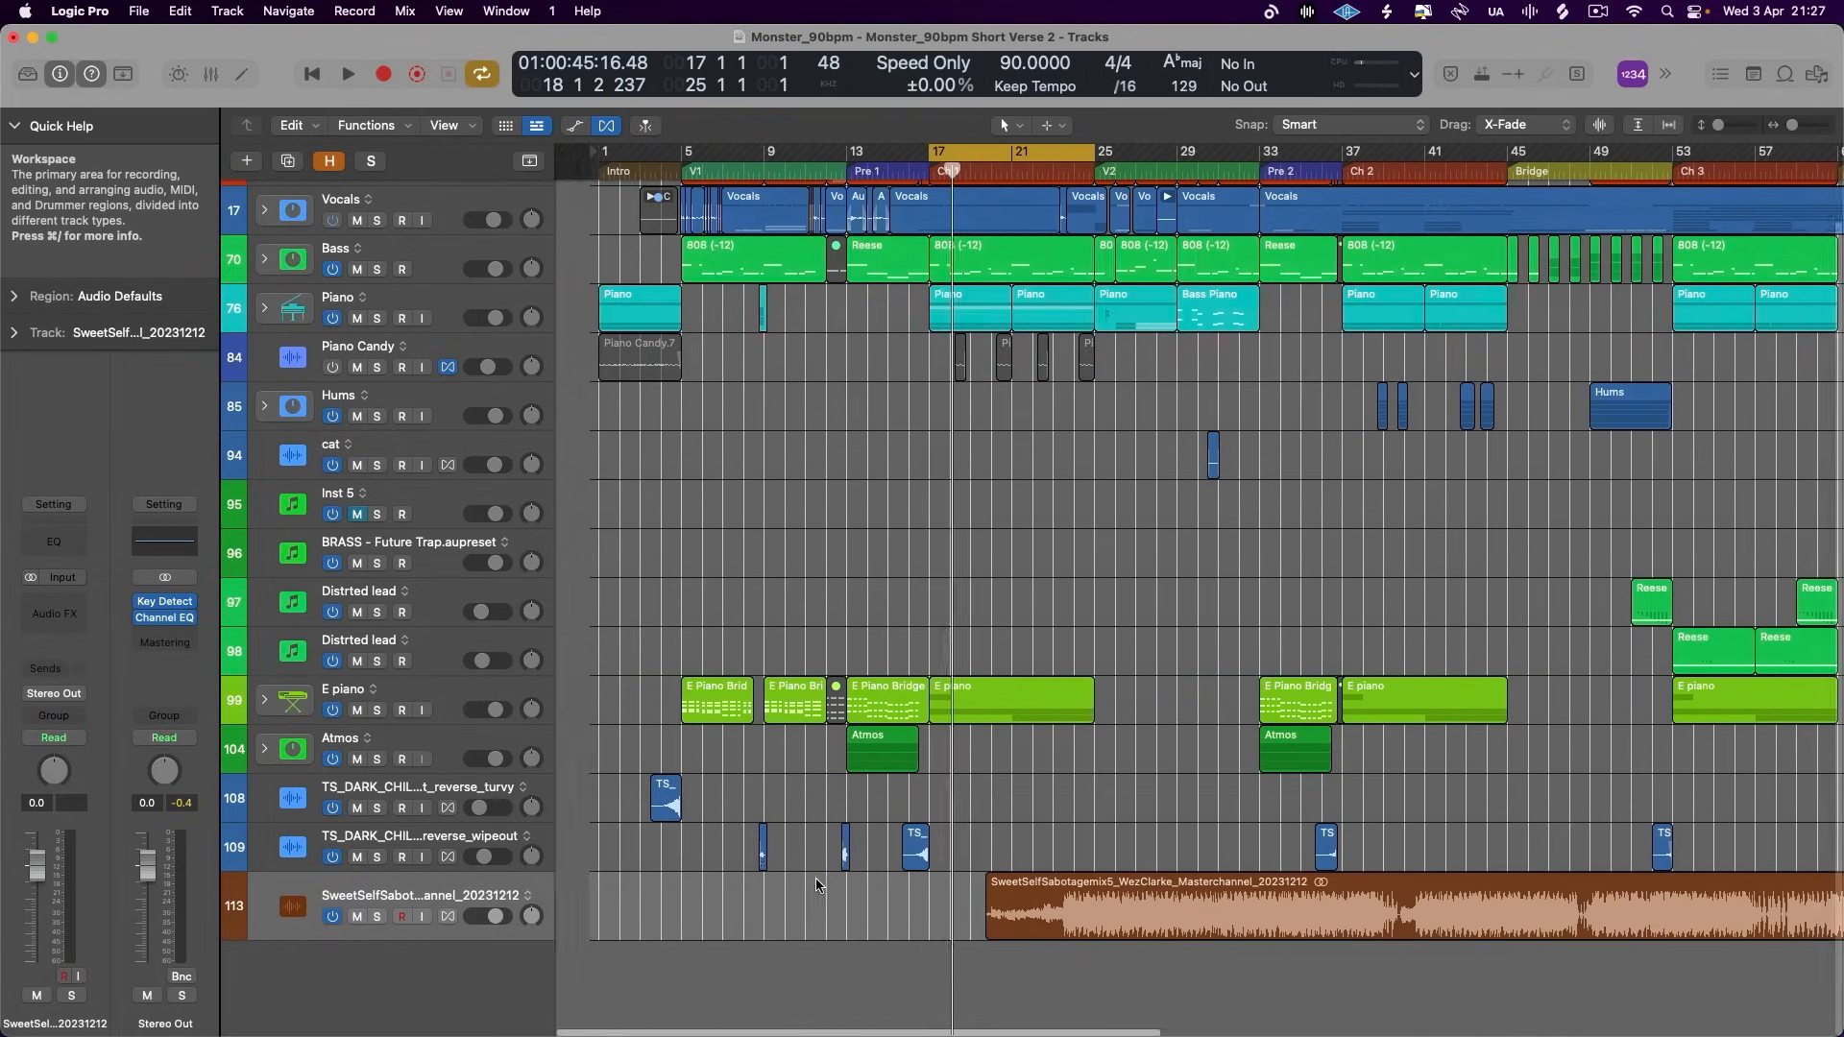
scroll(816, 885, "left", 2)
left_click_drag(1216, 922, 796, 934)
left_click(380, 918)
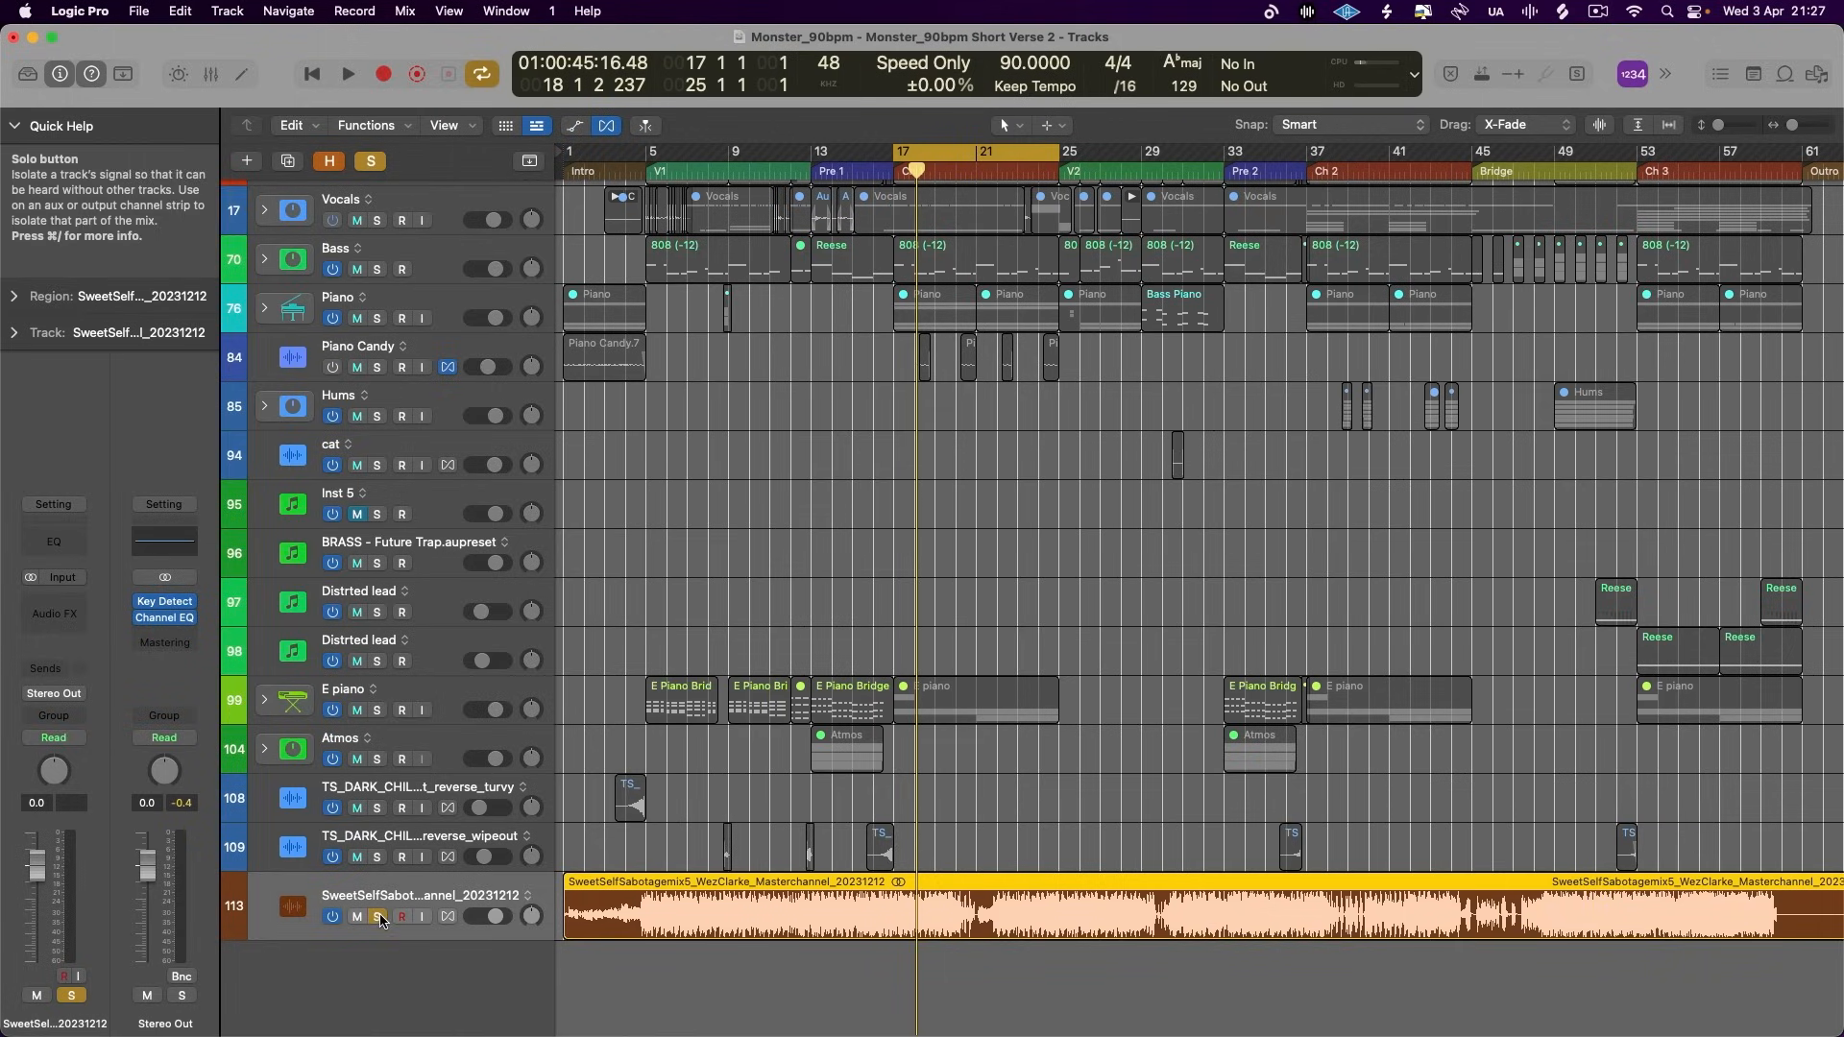
- Audition the soloed reference at -10.2 dB from several positions and move its region later along the timeline
double_click(1017, 171)
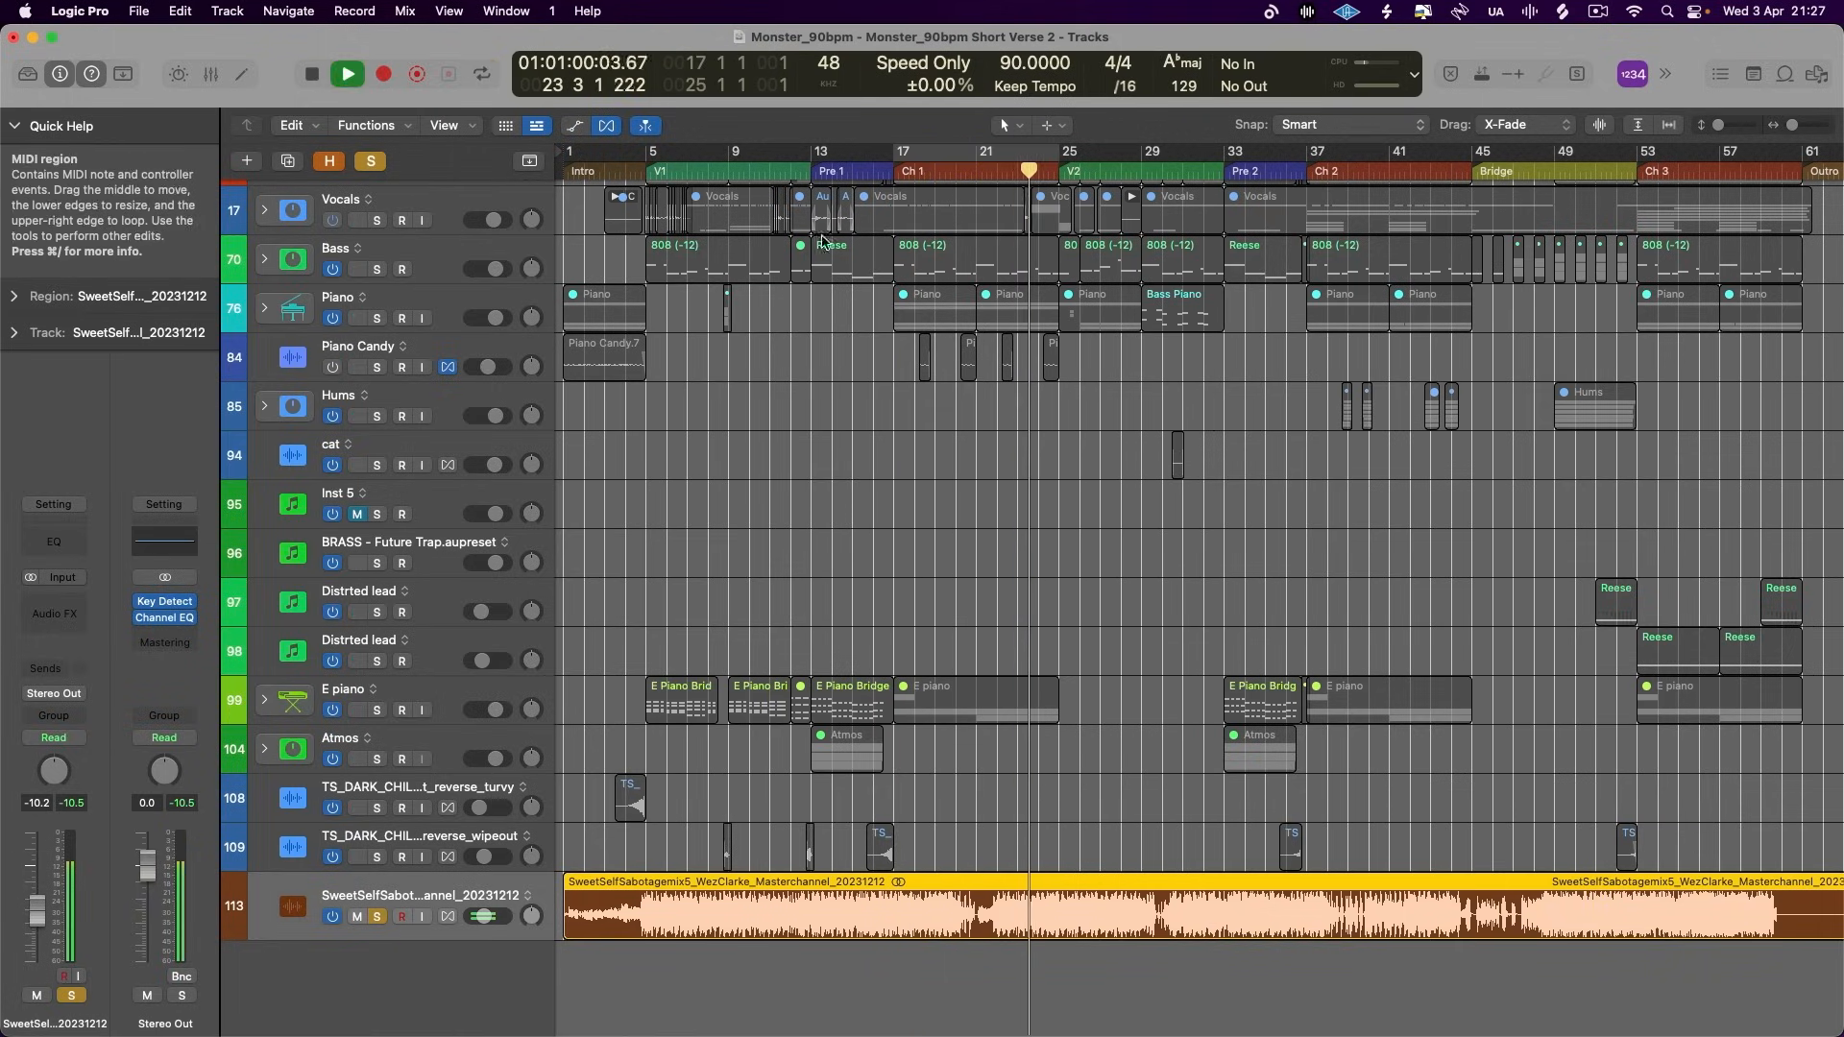
left_click(789, 172)
scroll(906, 463, "up", 6)
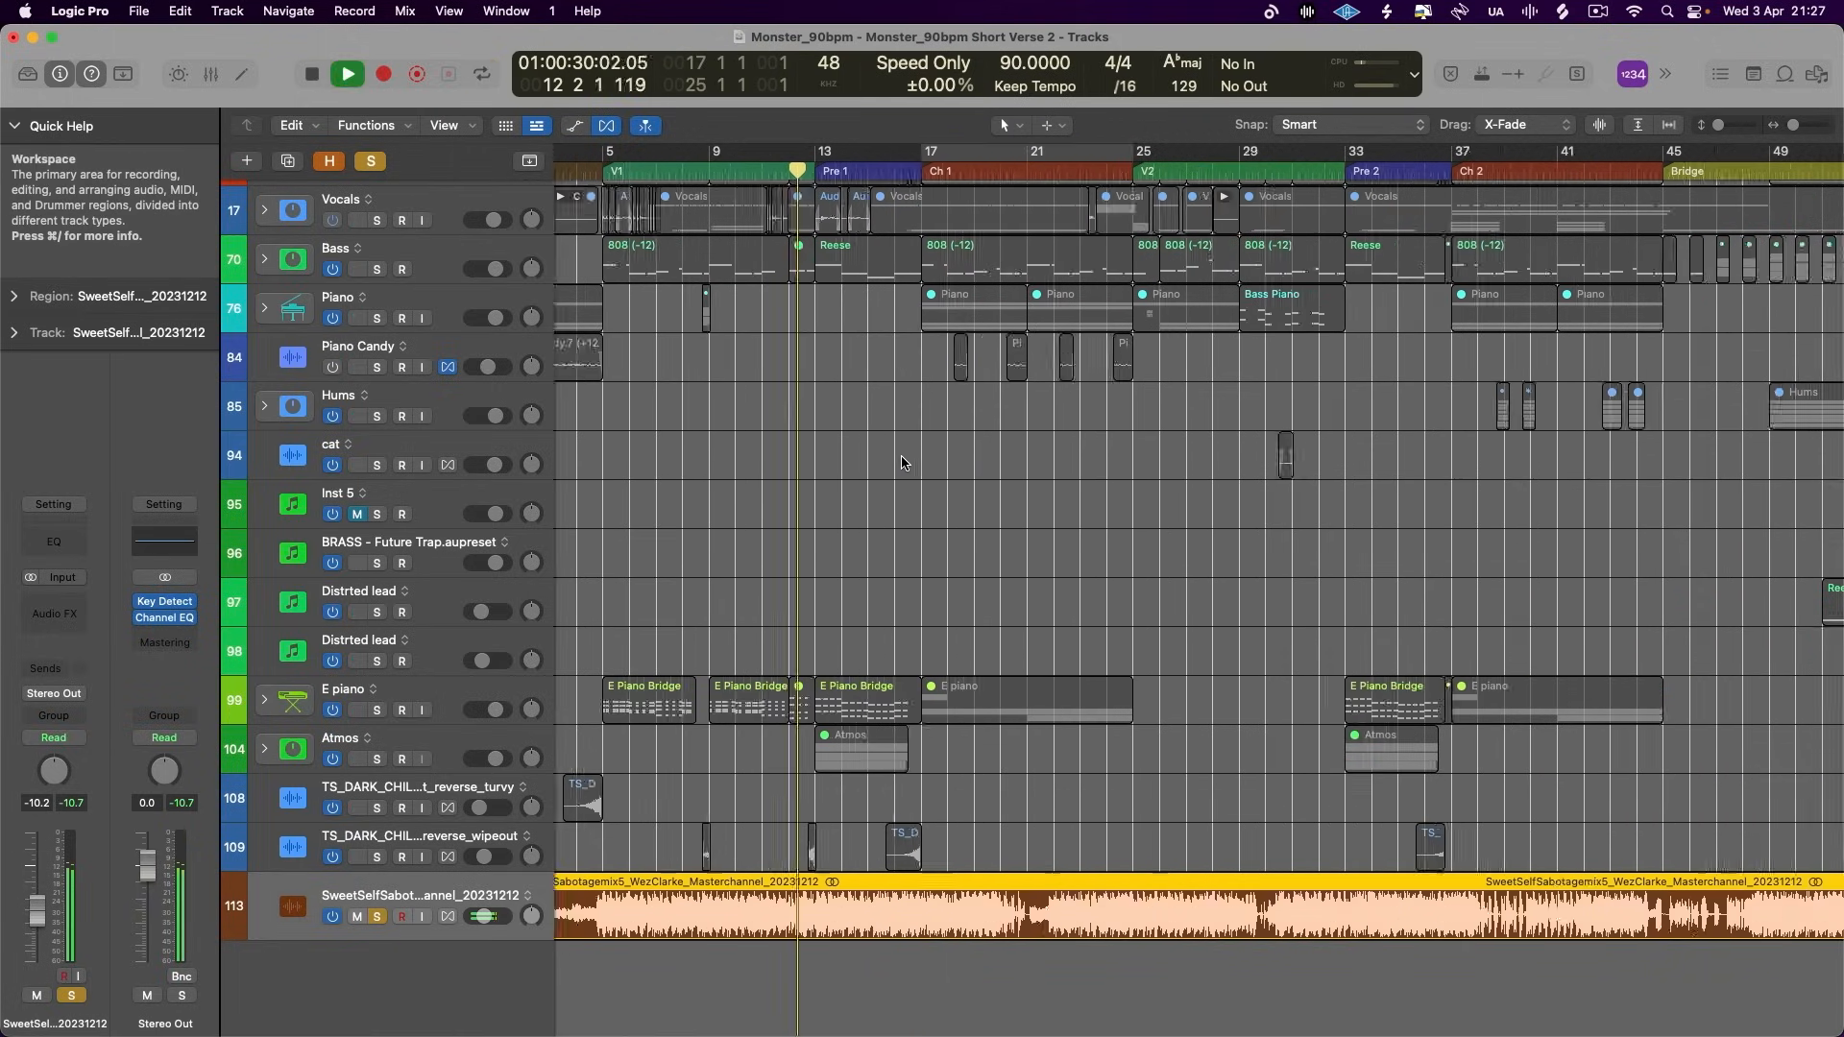
key("space")
left_click_drag(890, 913, 1210, 910)
- Play the reference around the start of Ch 1 and shift its region slightly earlier to line up the choruses
left_click(1082, 172)
key("space")
scroll(1085, 377, "right", 4)
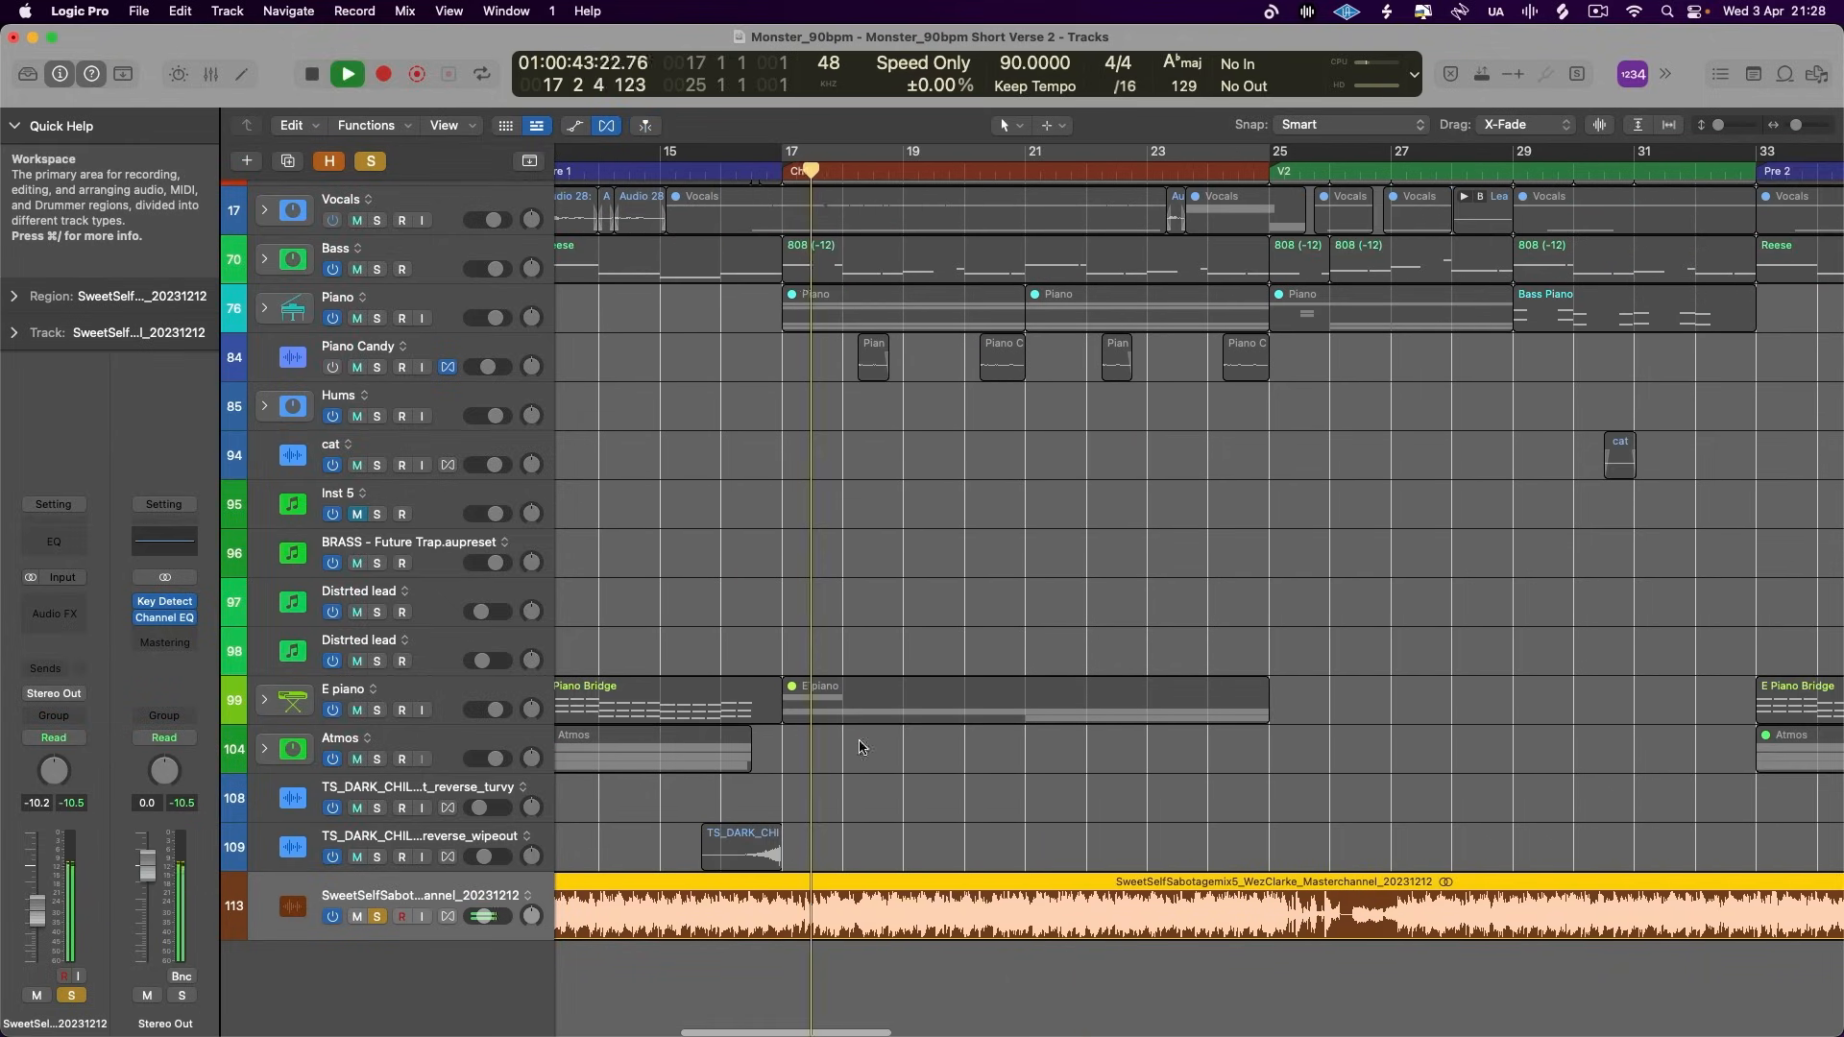
key("space")
left_click_drag(920, 901, 874, 901)
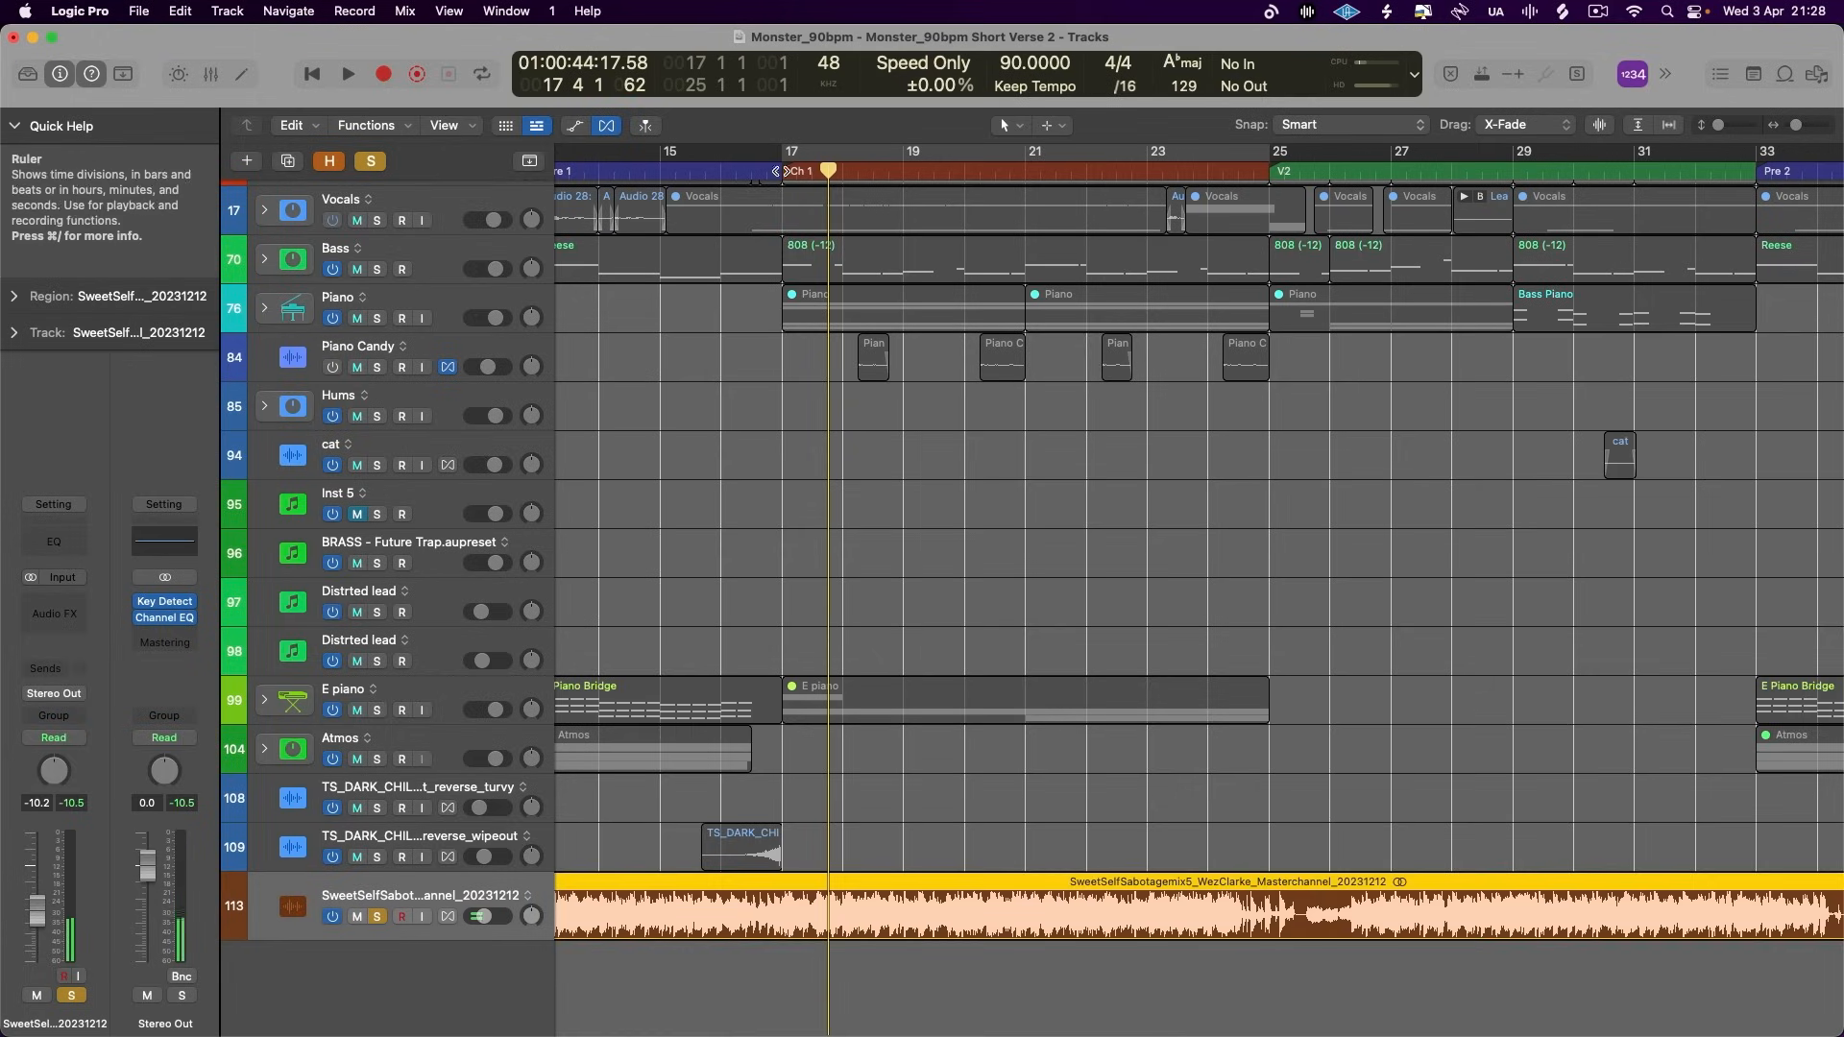
key("space")
- Set the cycle range from bar 17 to bar 25 and fine-tune the reference region's position within the loop
left_click_drag(793, 156, 1293, 223)
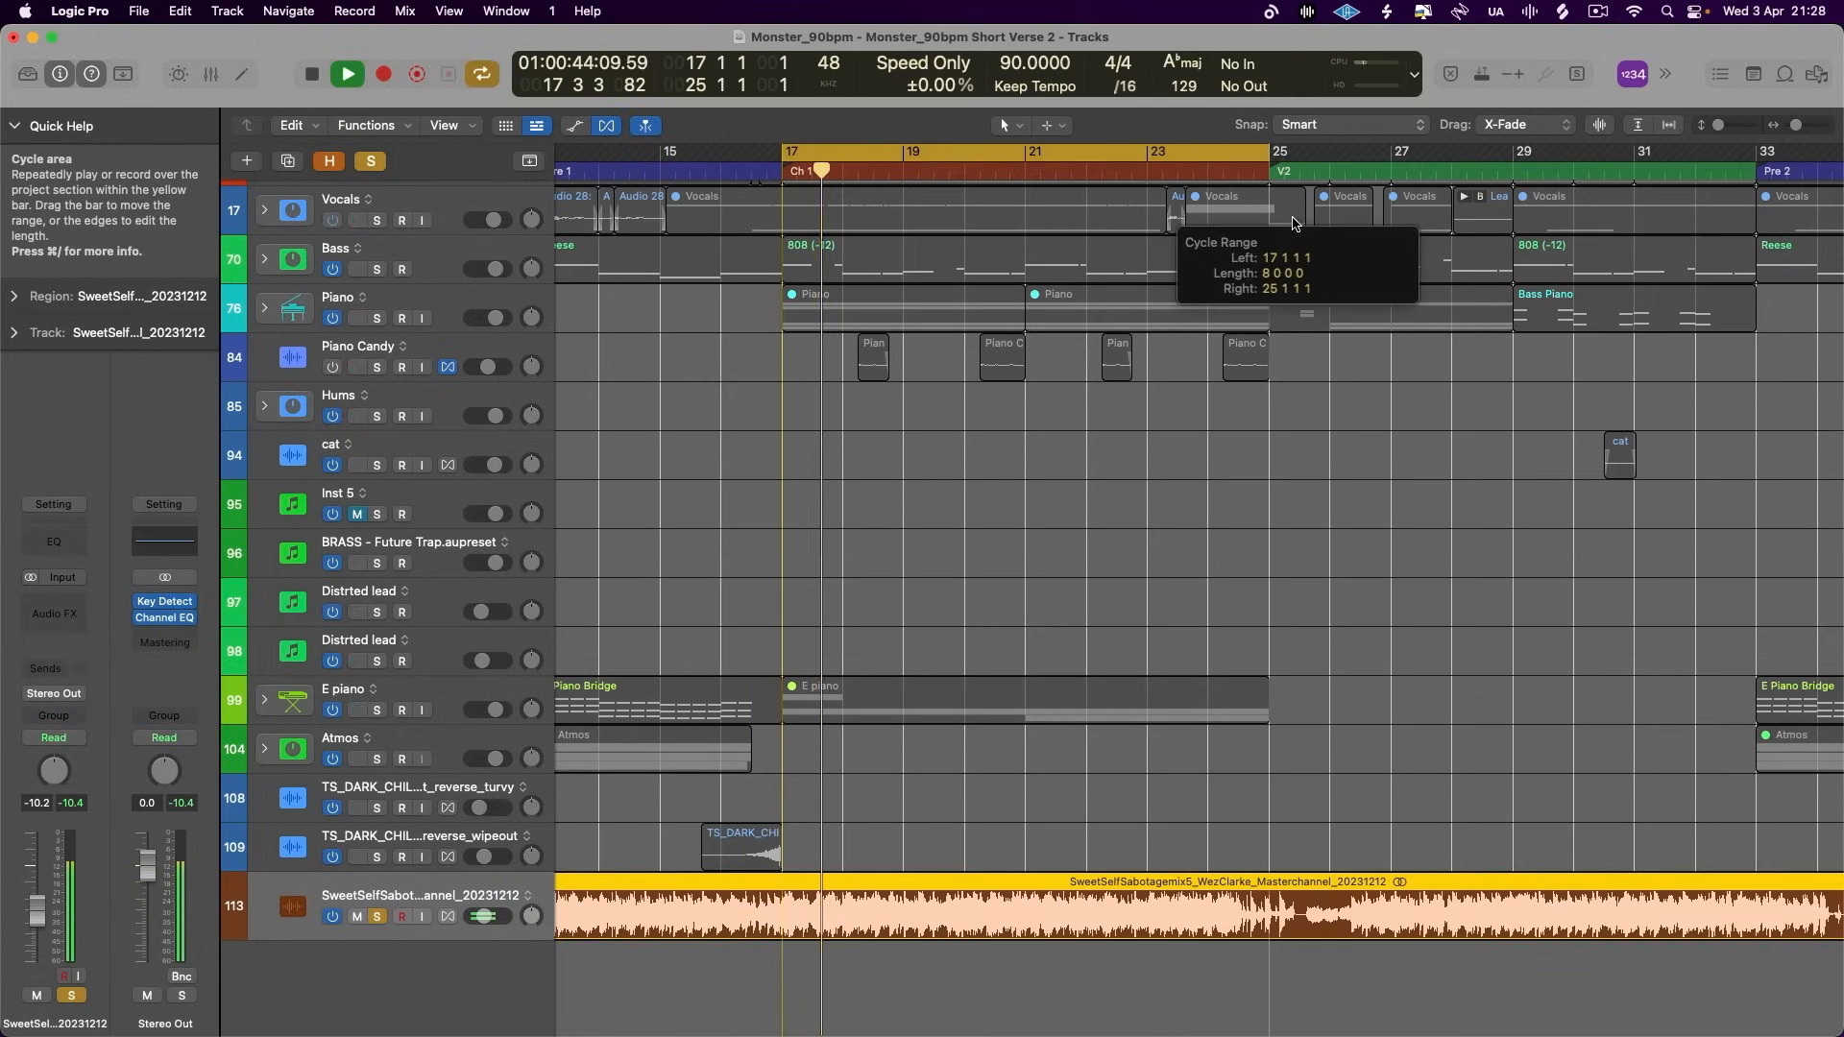
left_click_drag(864, 897, 872, 891)
key("super+Right")
key("space")
key("space")
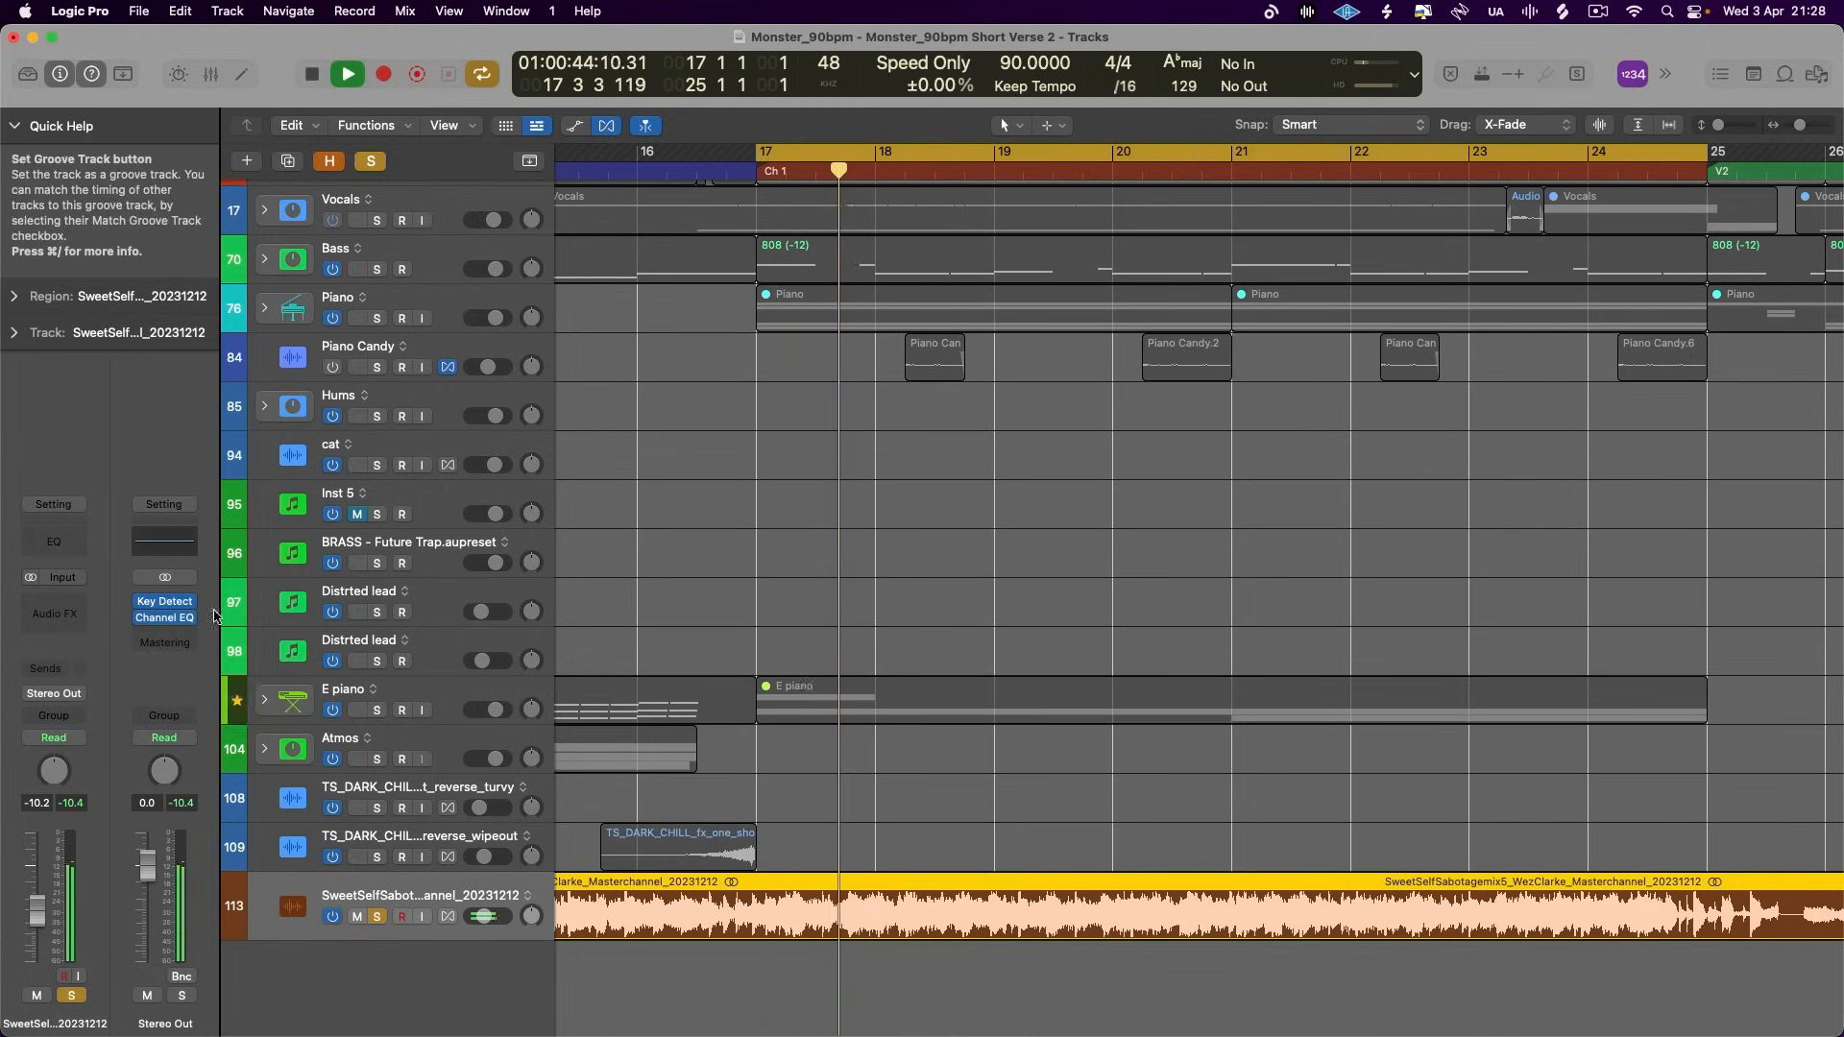
- Compare the reference's curve in the Stereo Out Channel EQ with the mix's by unsoloing and muting the reference during playback
left_click(165, 617)
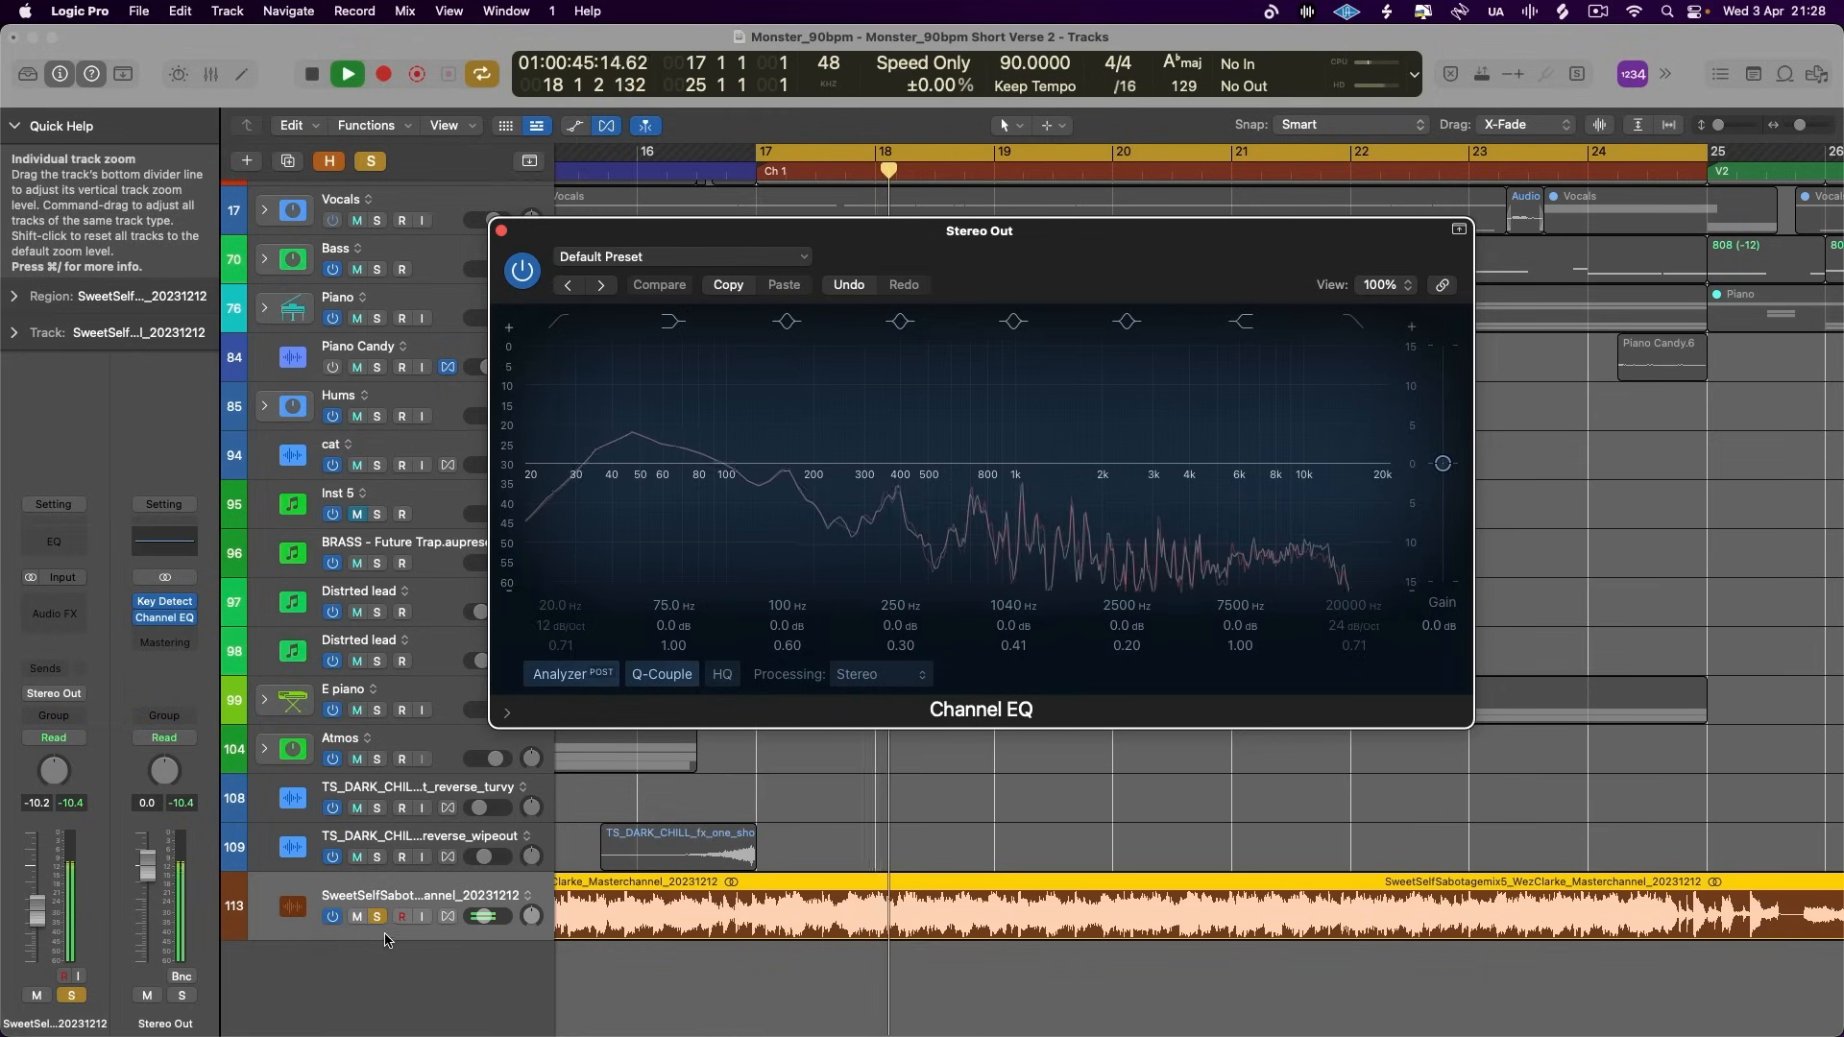
left_click(377, 917)
left_click(357, 917)
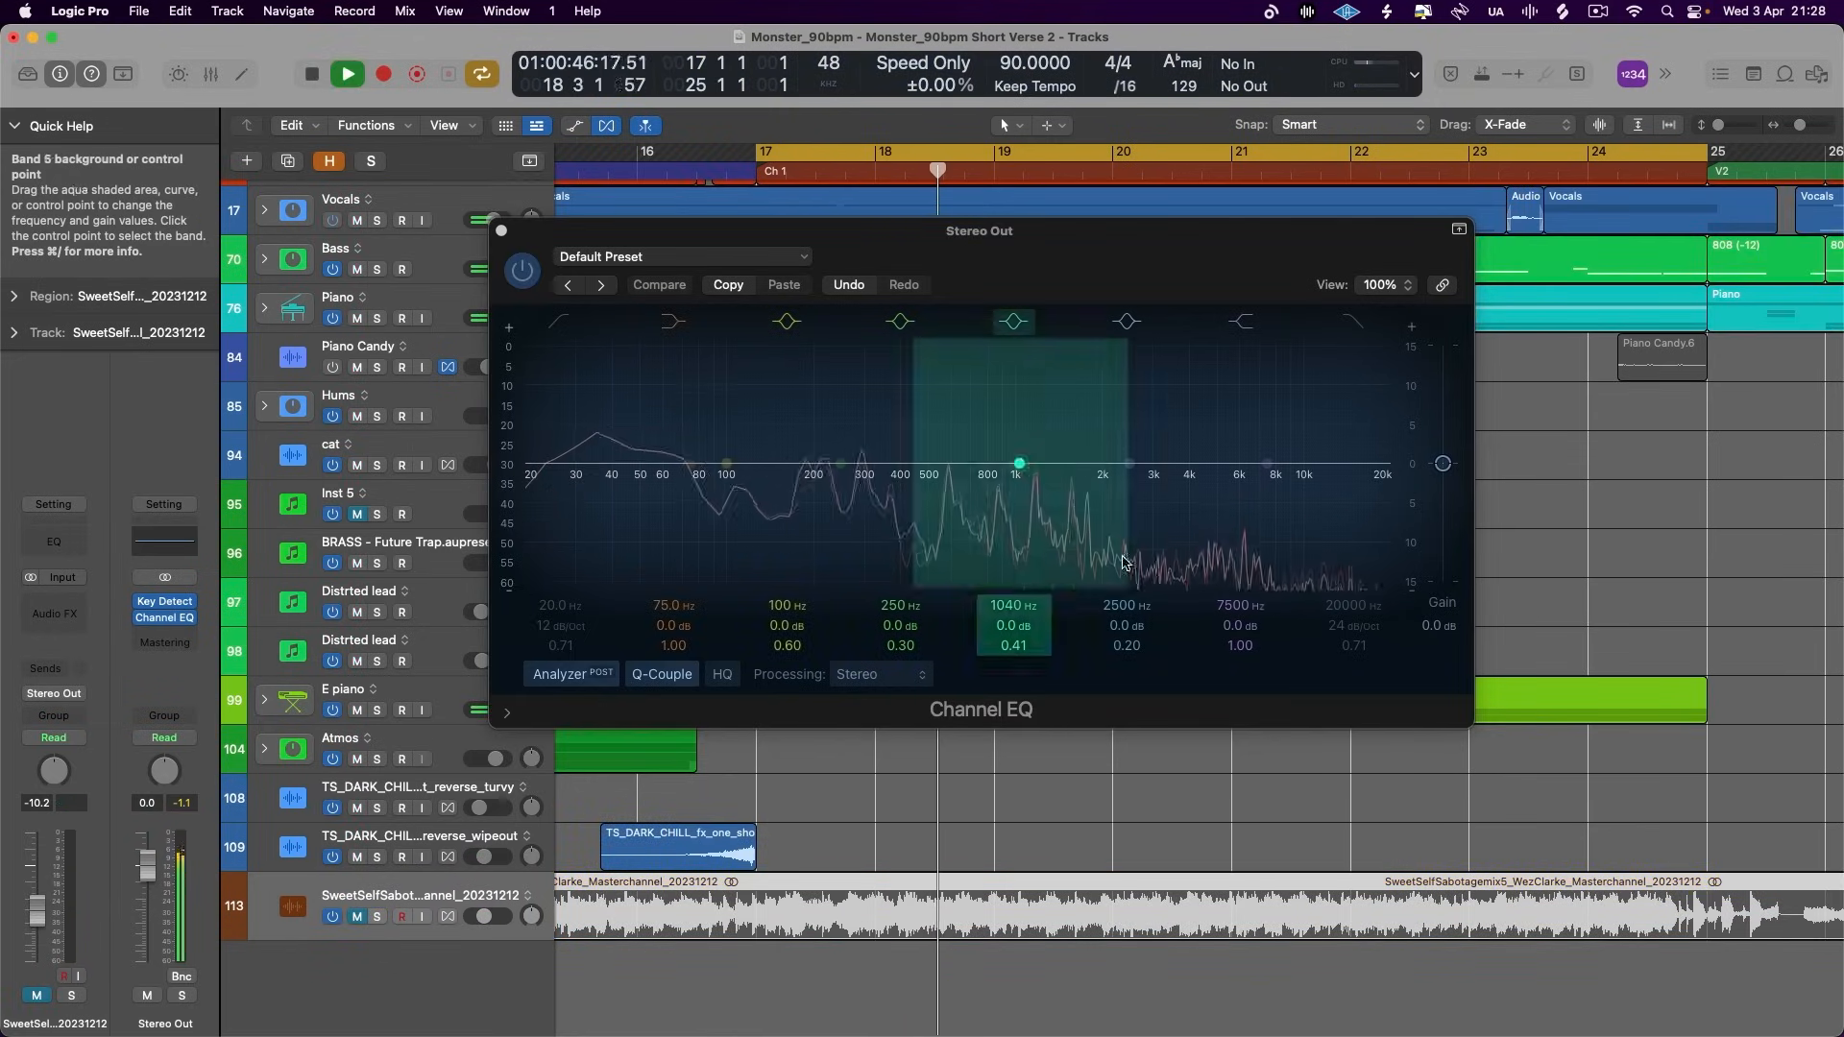
key("space")
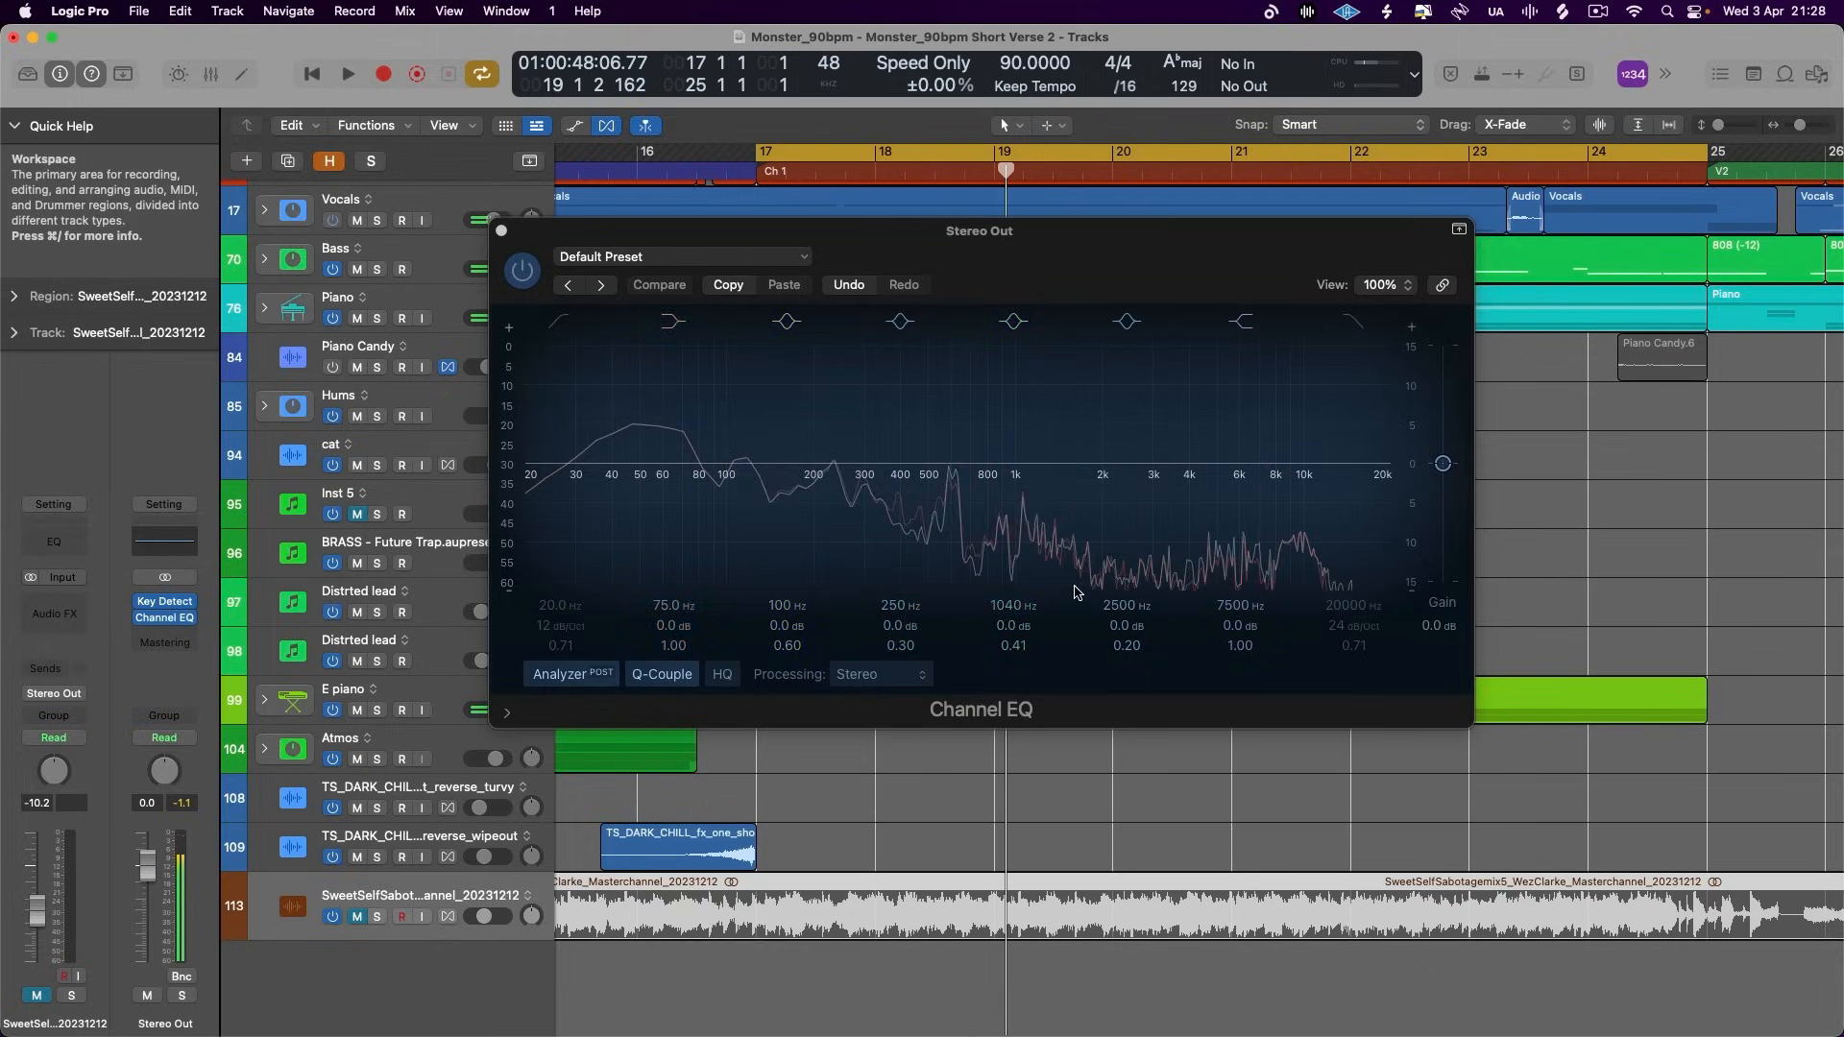
left_click(500, 231)
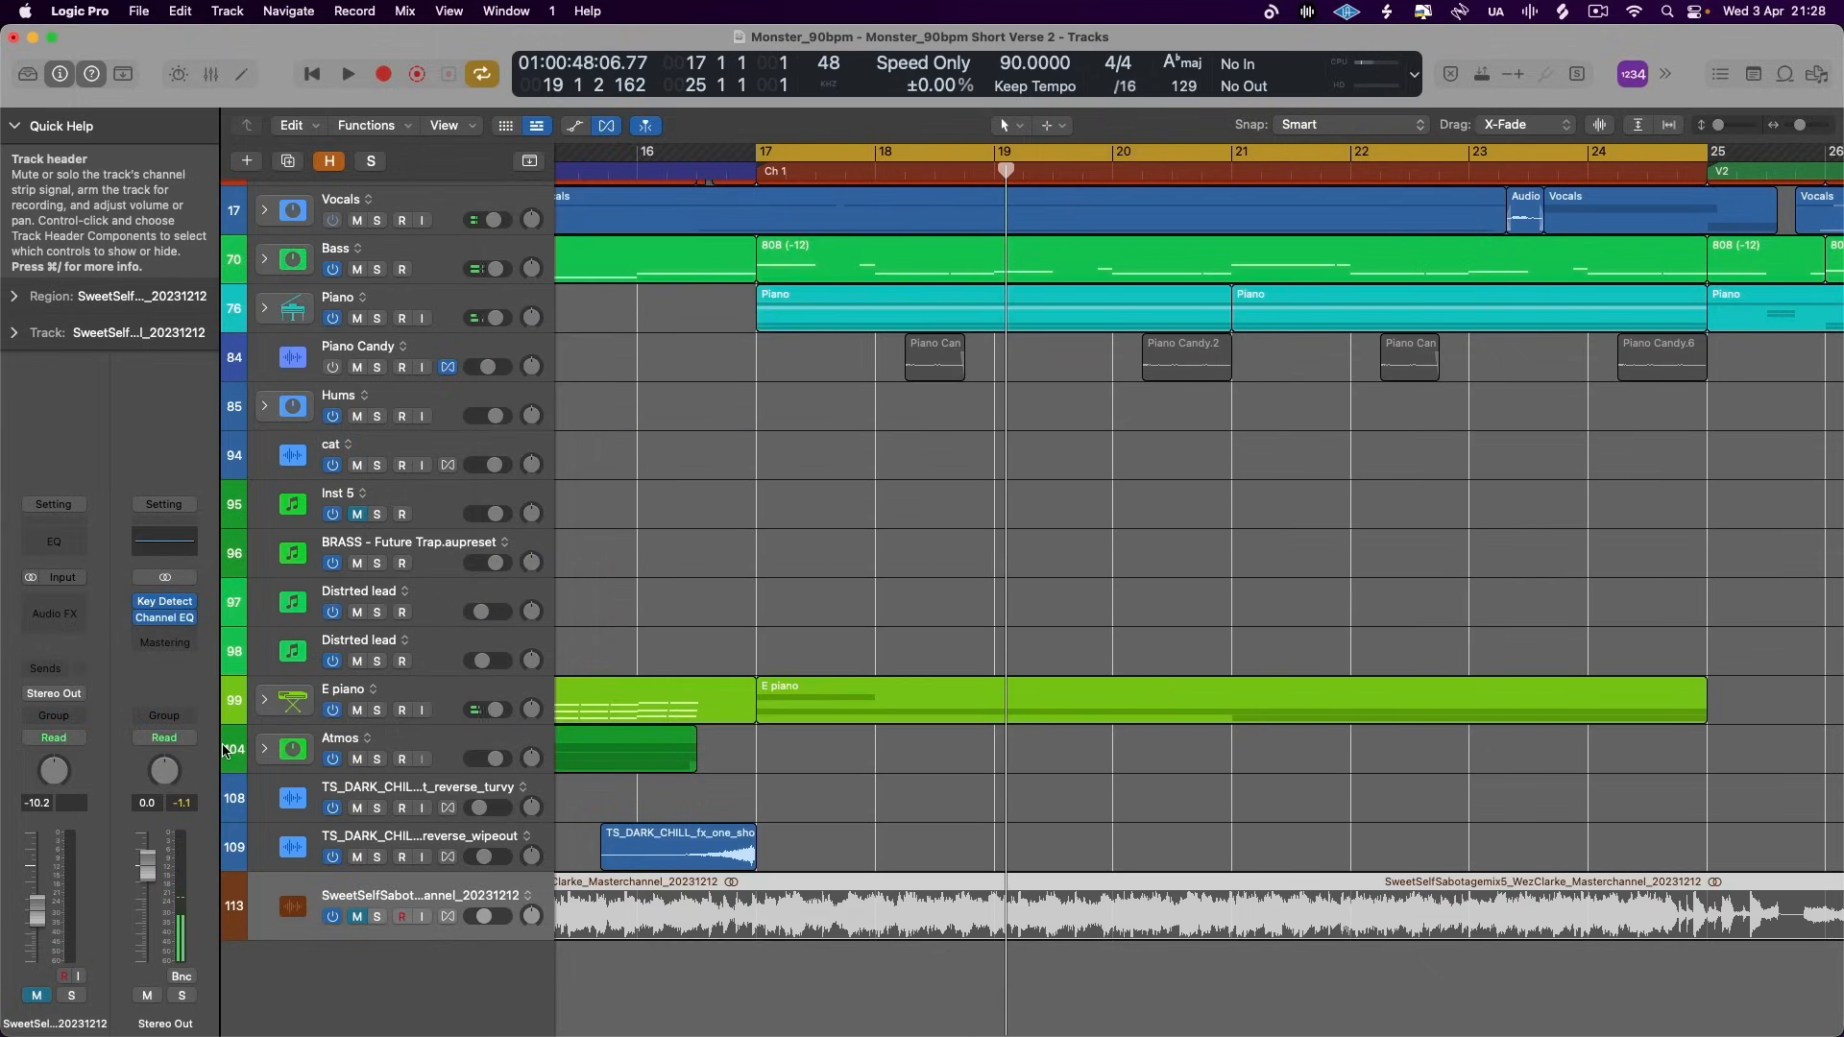
- Replace the Channel EQ on Stereo Out with a stereo MultiMeter
left_click(189, 619)
mouse_move(217, 589)
mouse_move(269, 888)
mouse_move(278, 845)
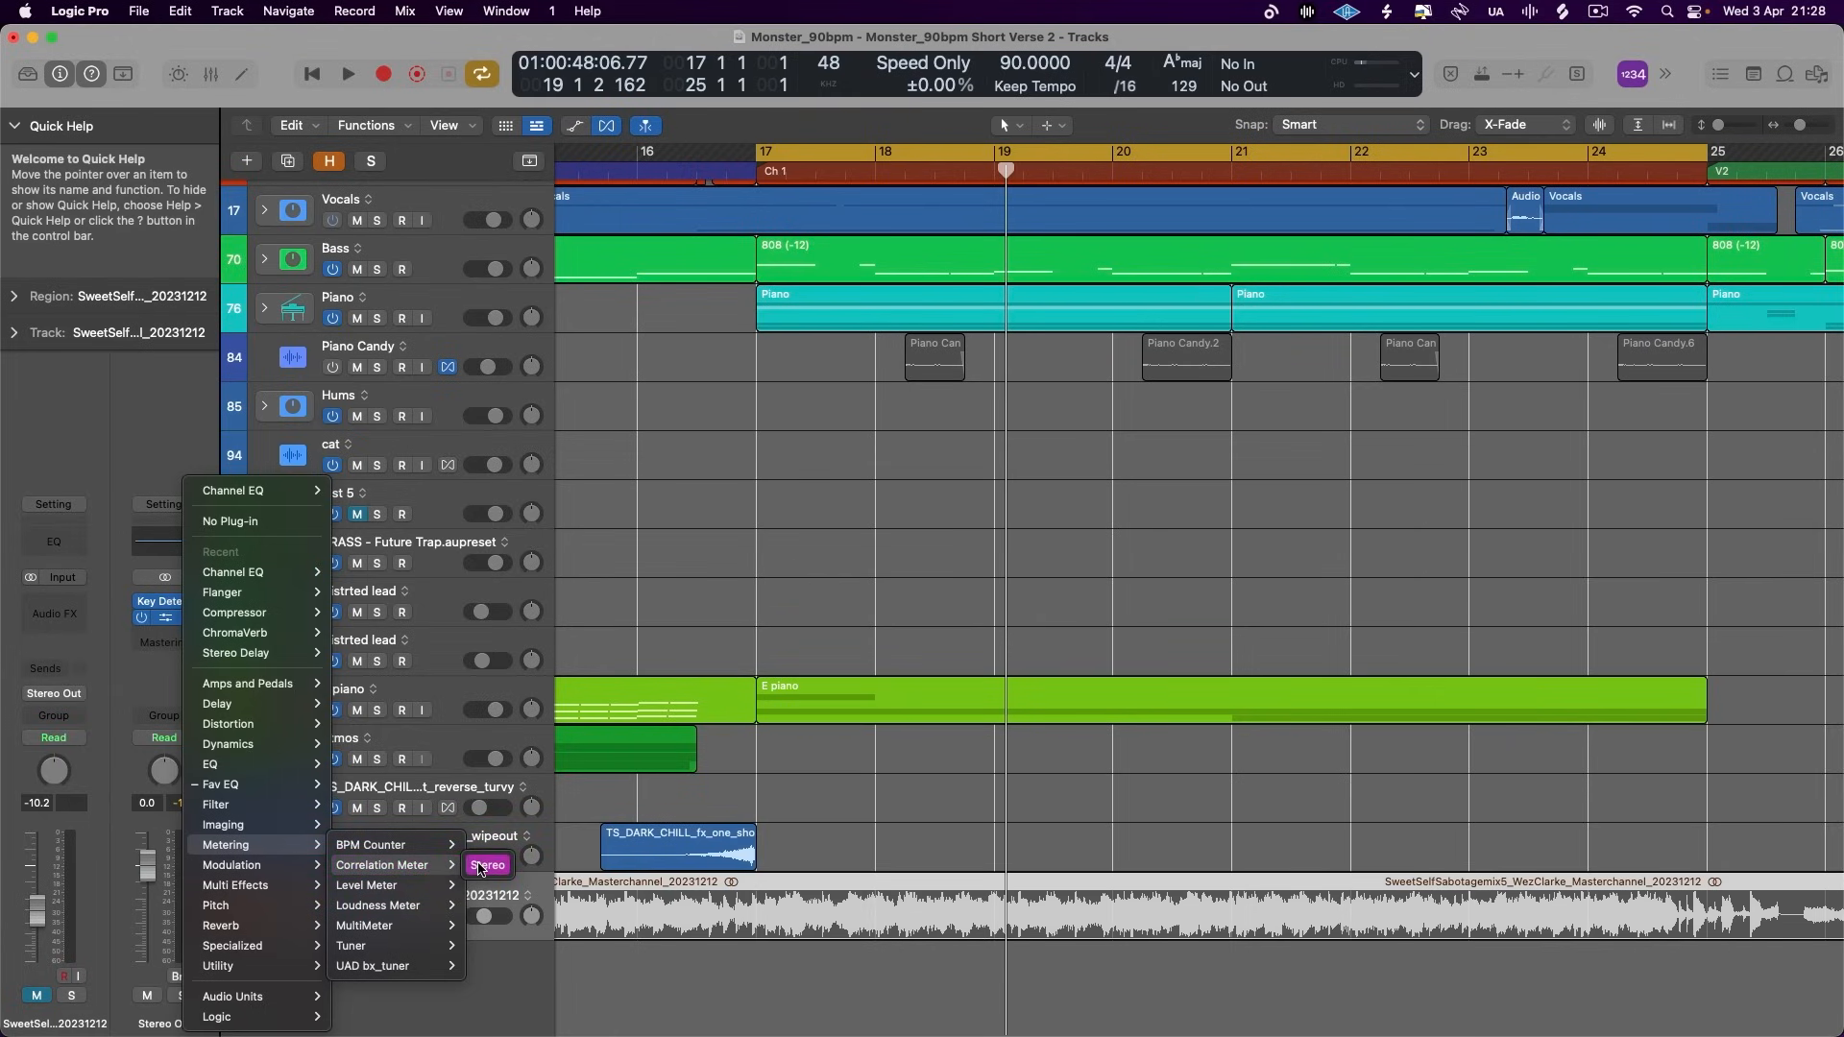
left_click(487, 928)
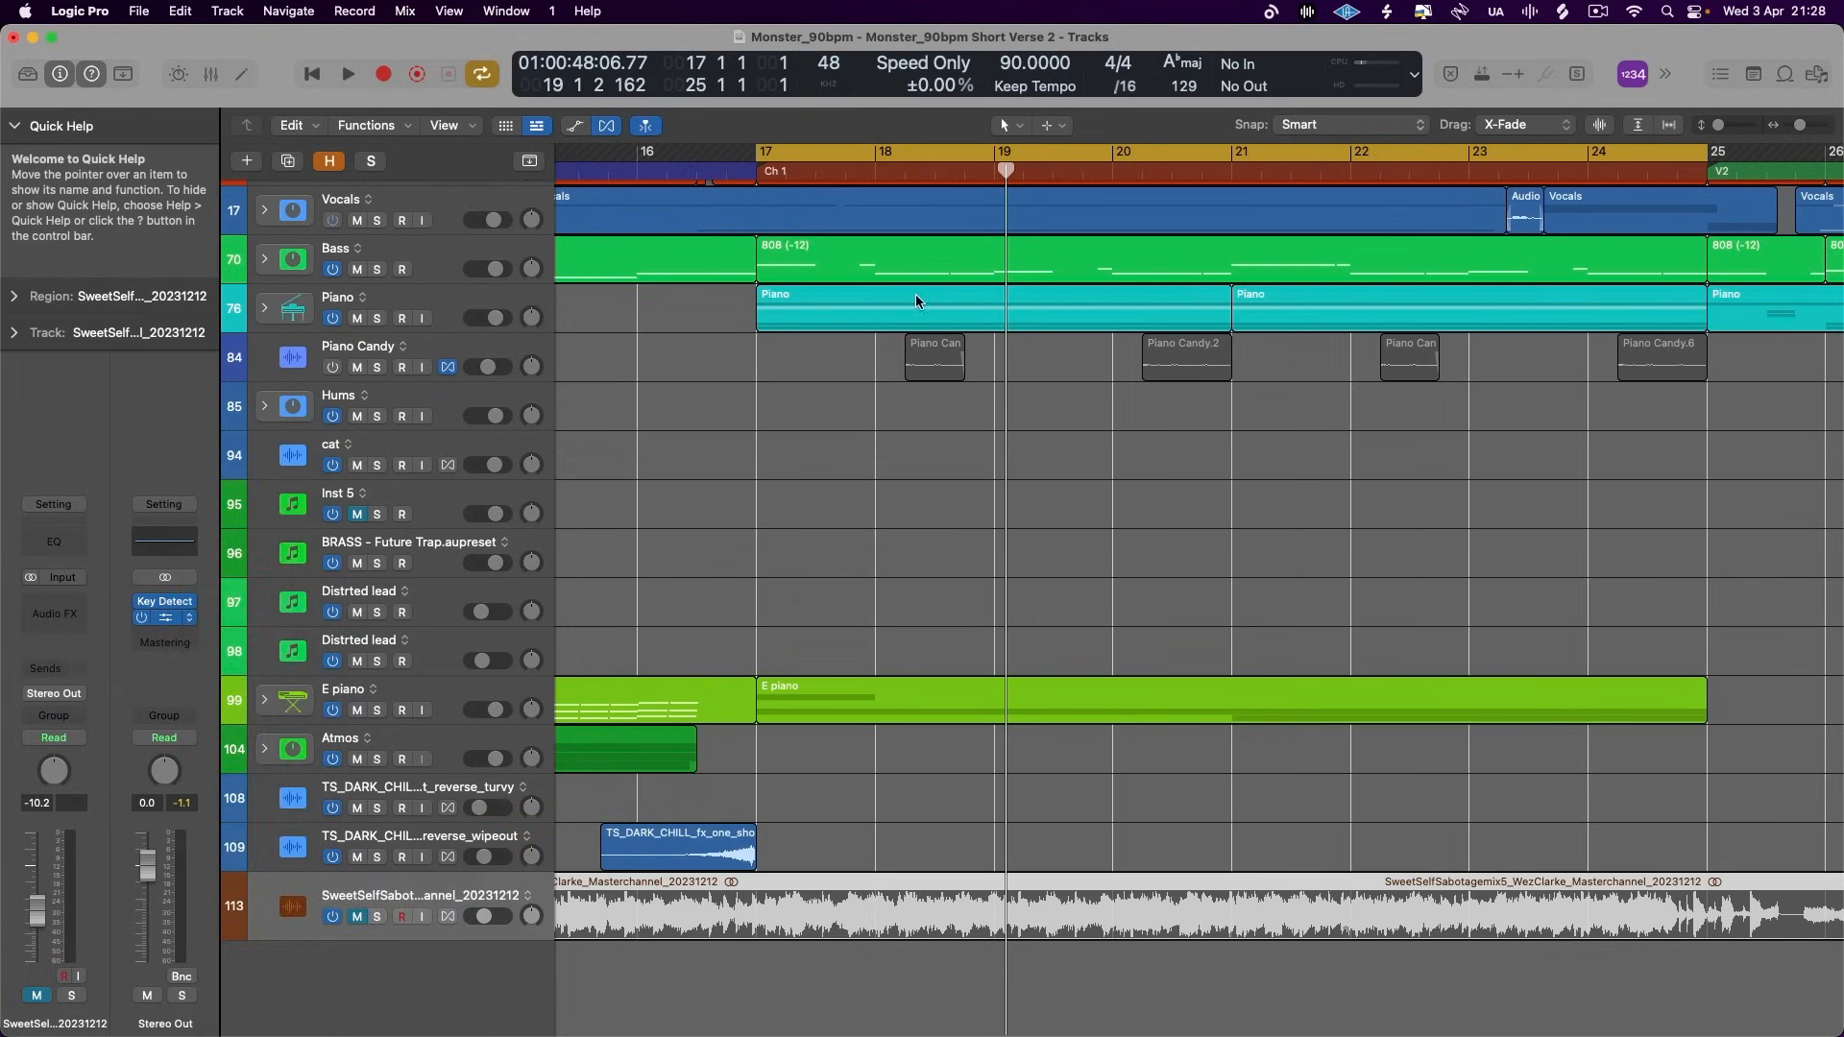
- Loop the chorus and compare the mix's spectrum with the soloed reference in the MultiMeter analyzer, alternating between the two
key("space")
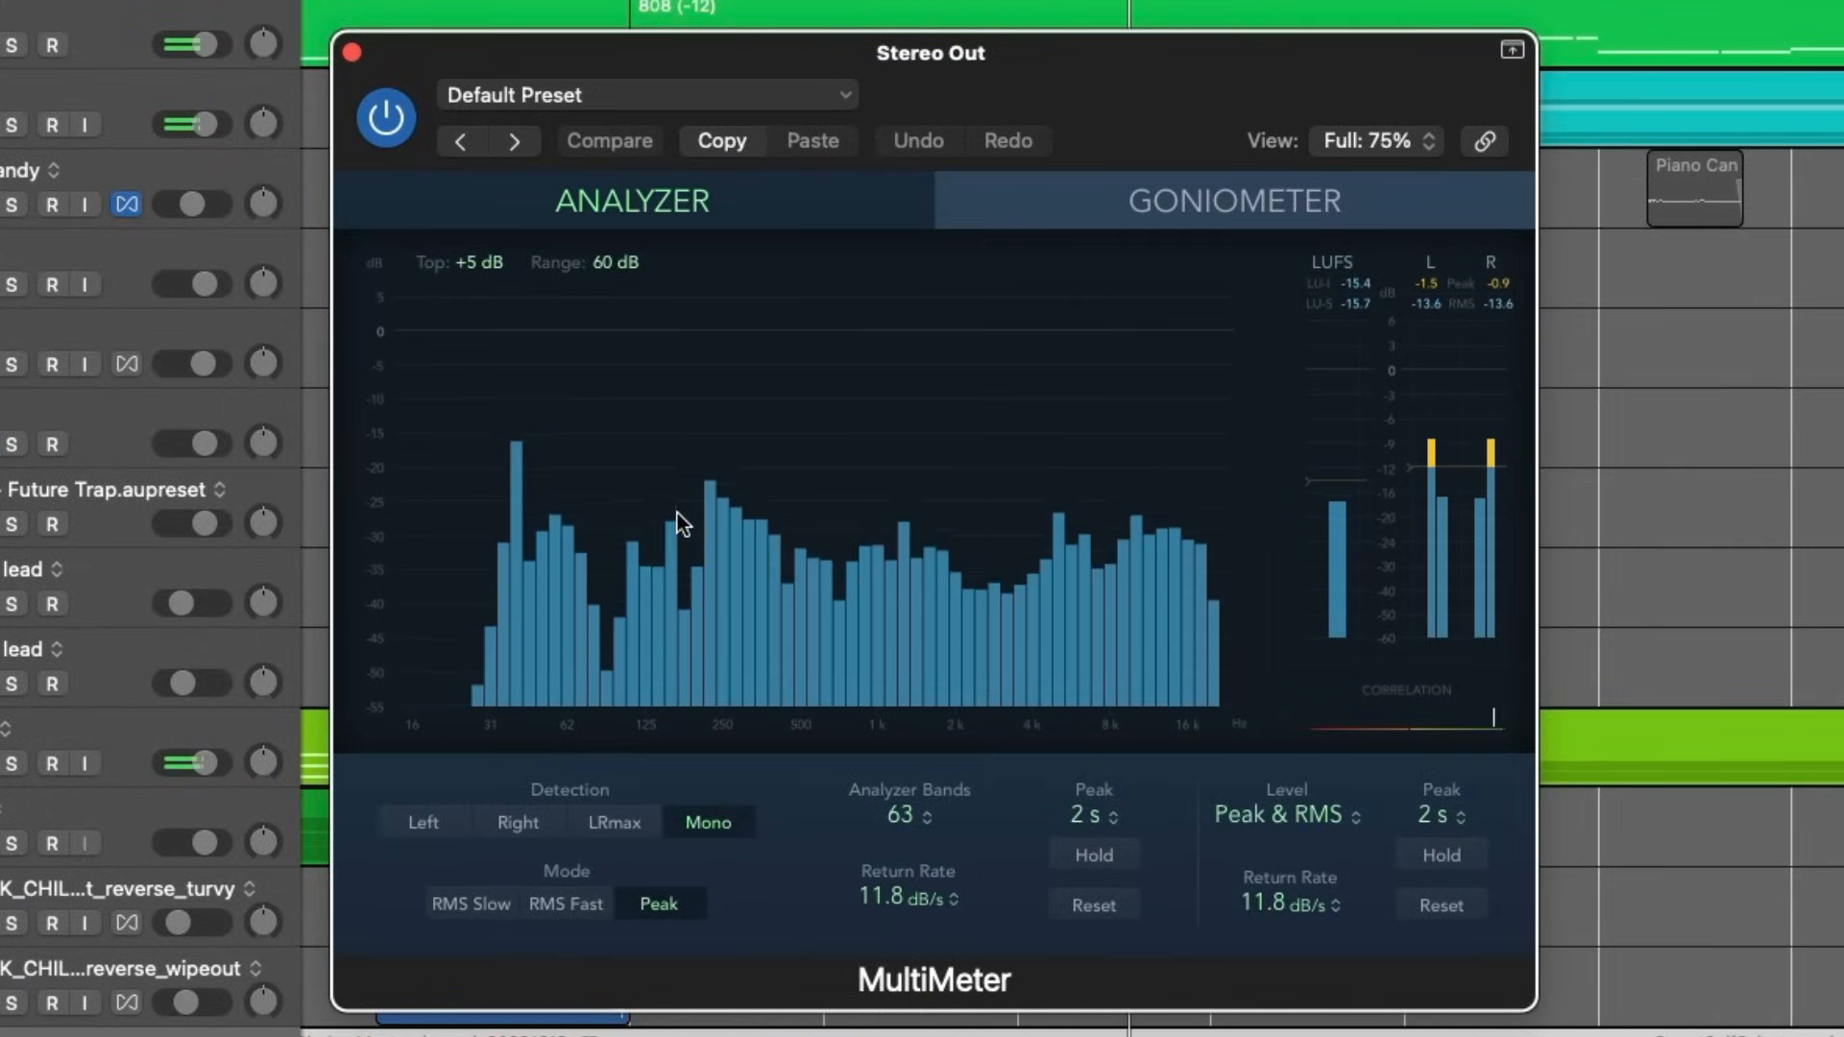
left_click(12, 1036)
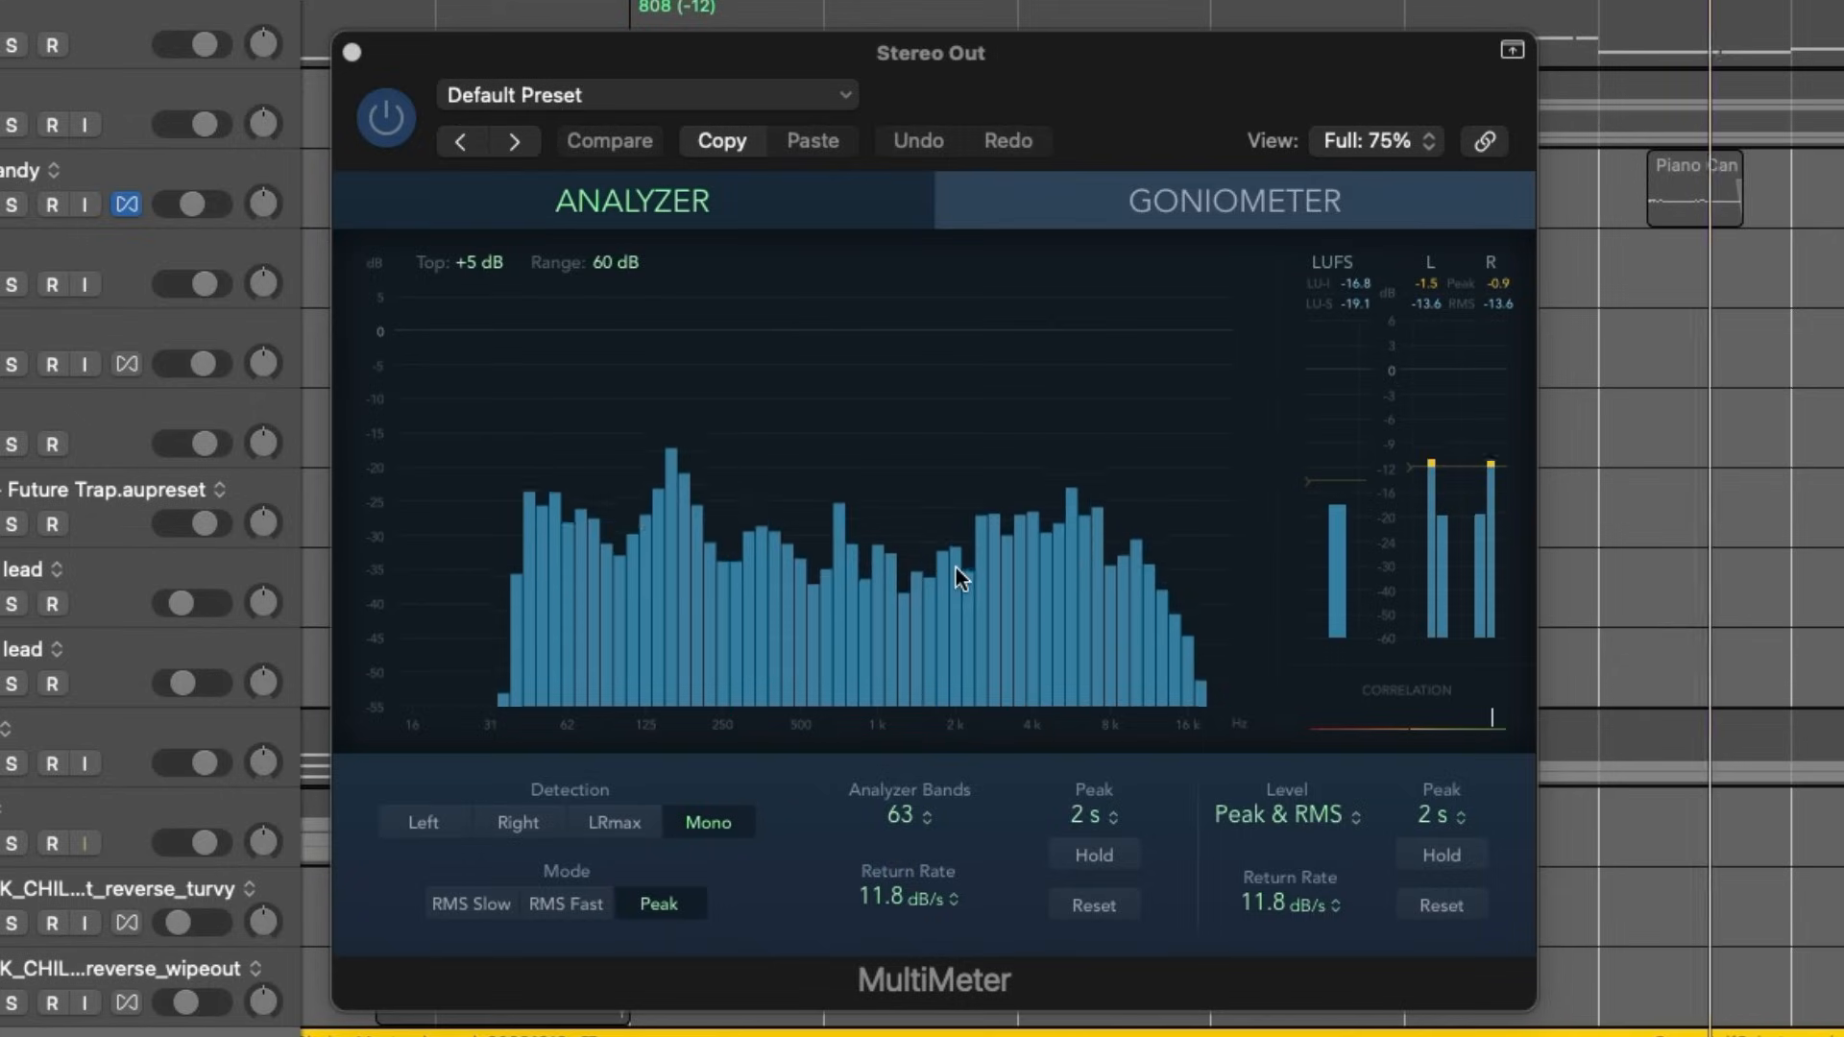
key("space")
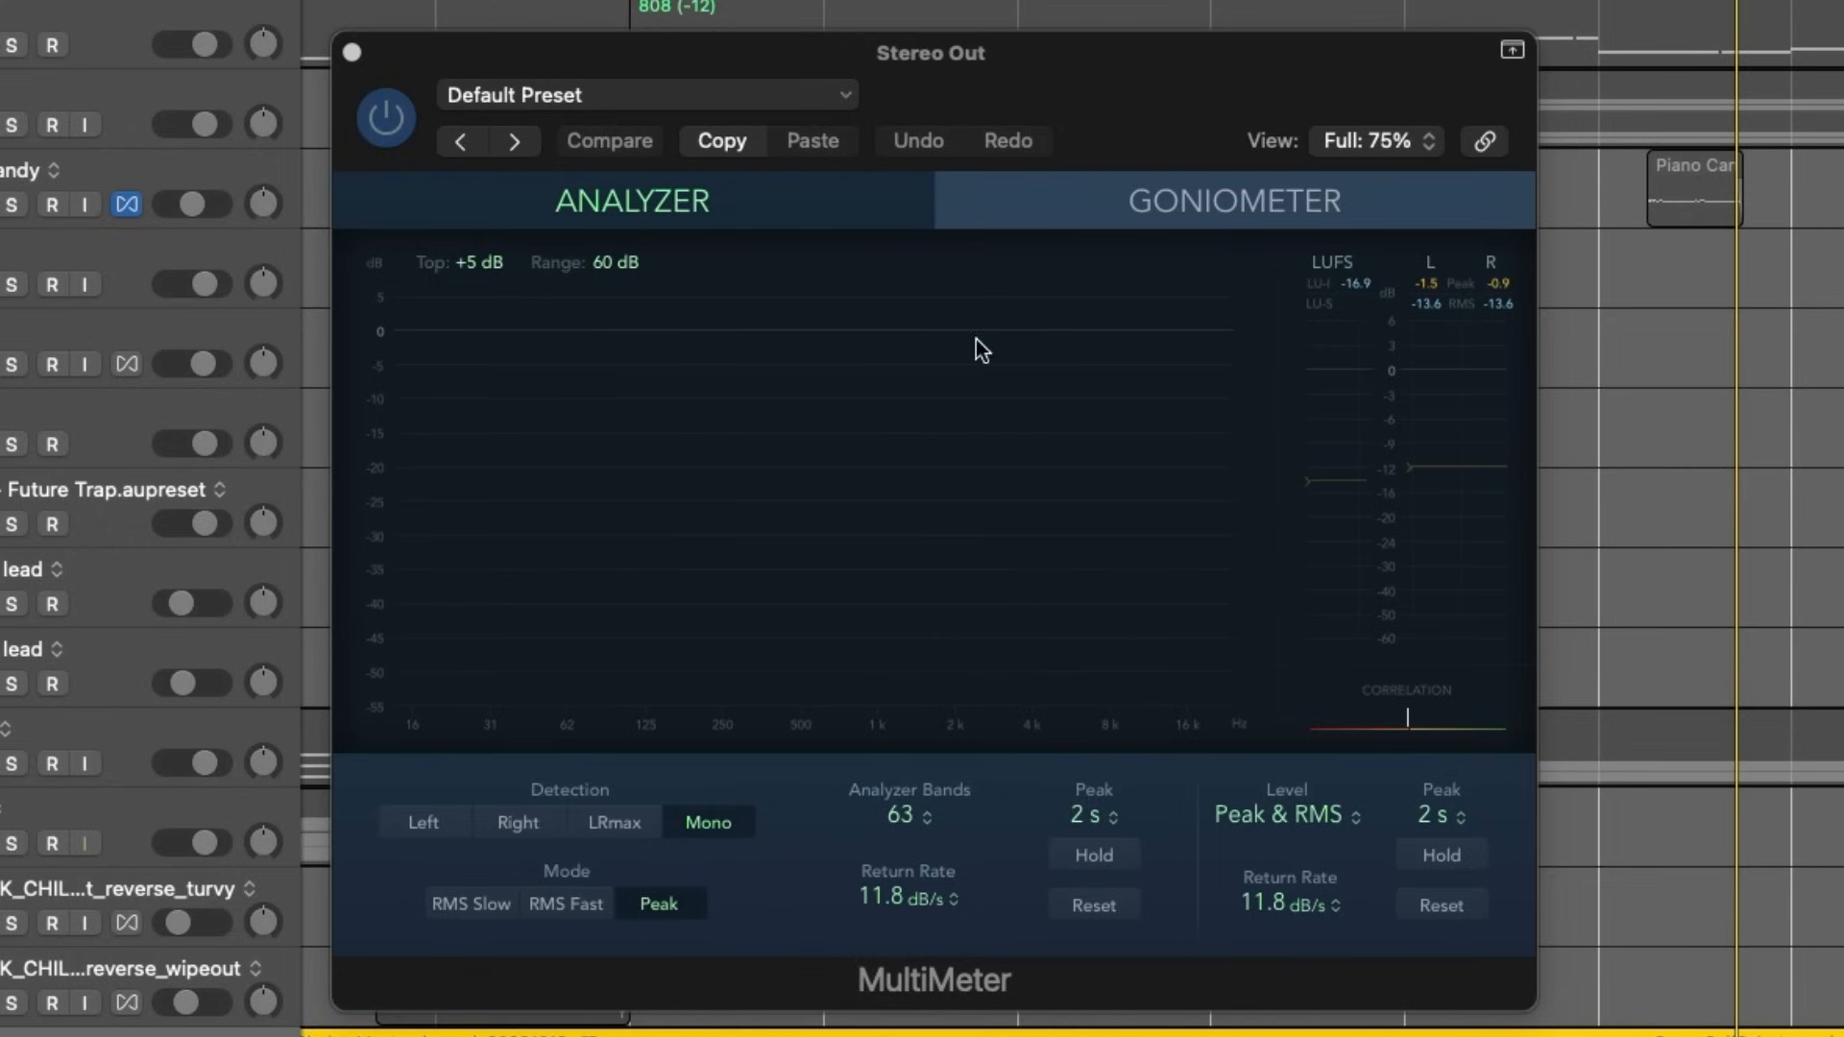
key("space")
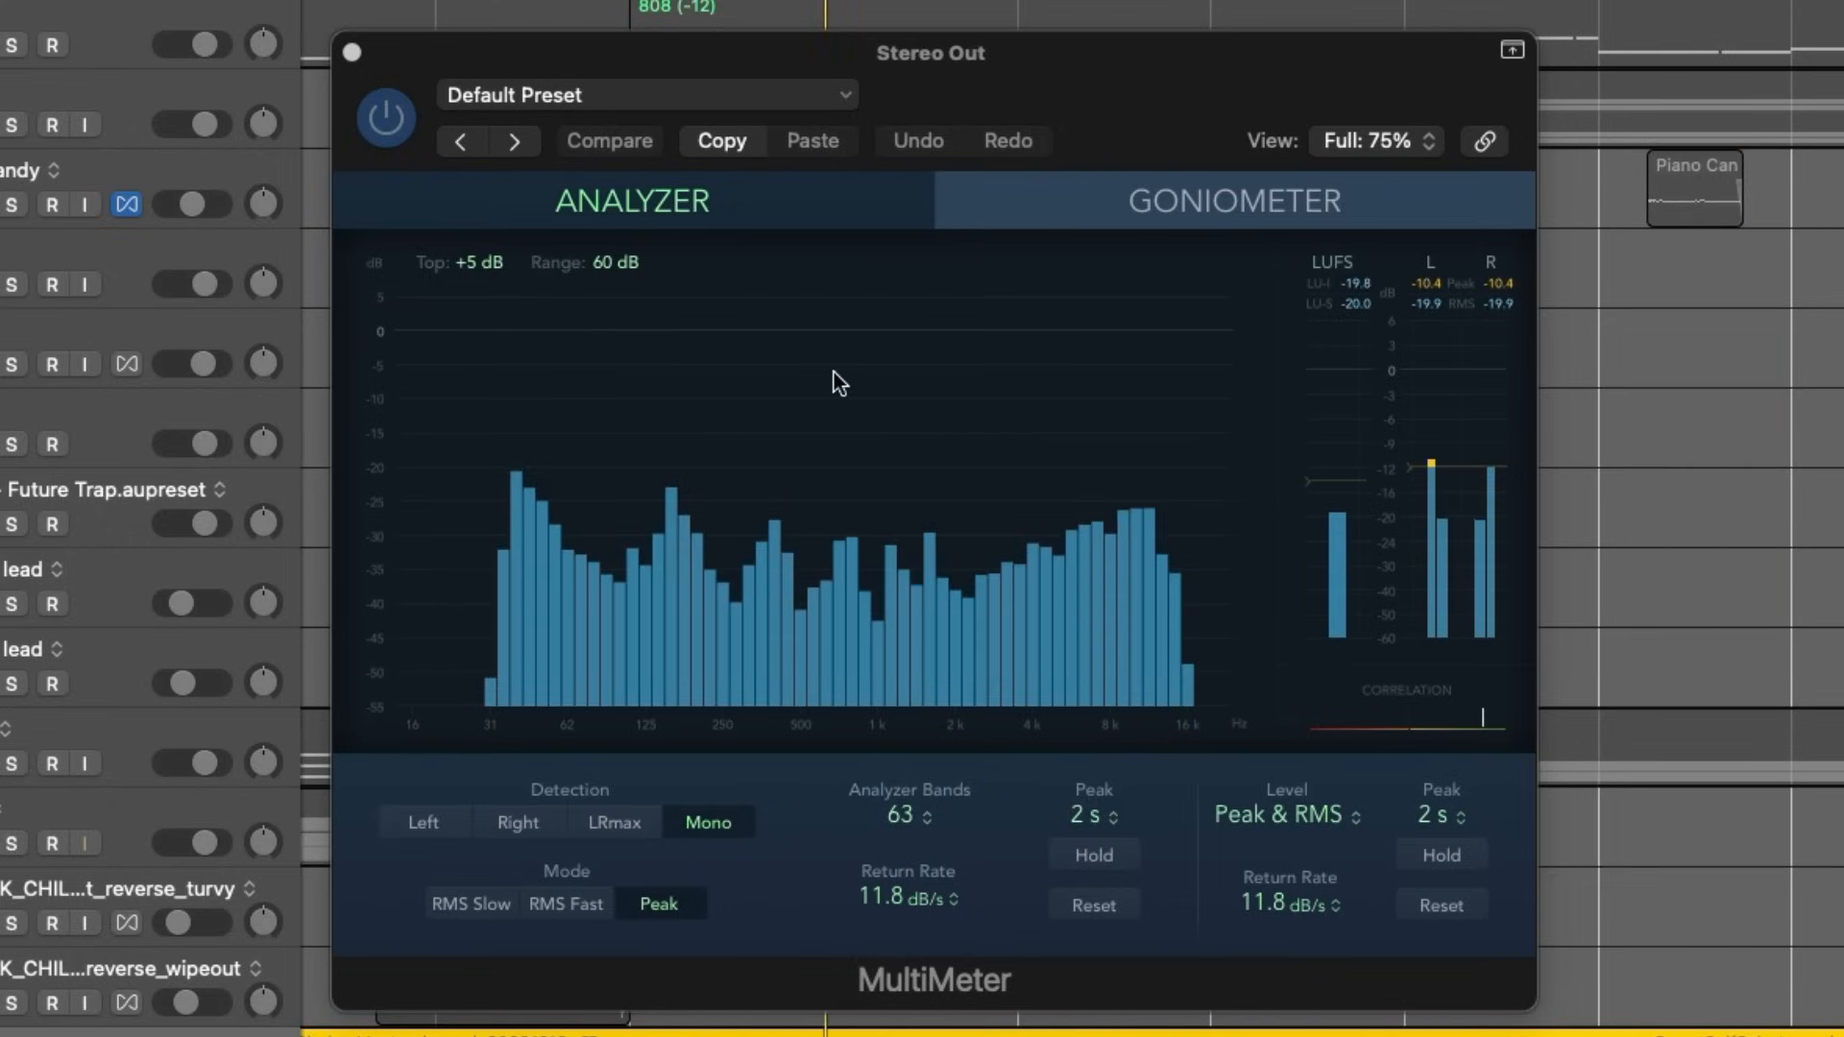
key("space")
key("s")
key("space")
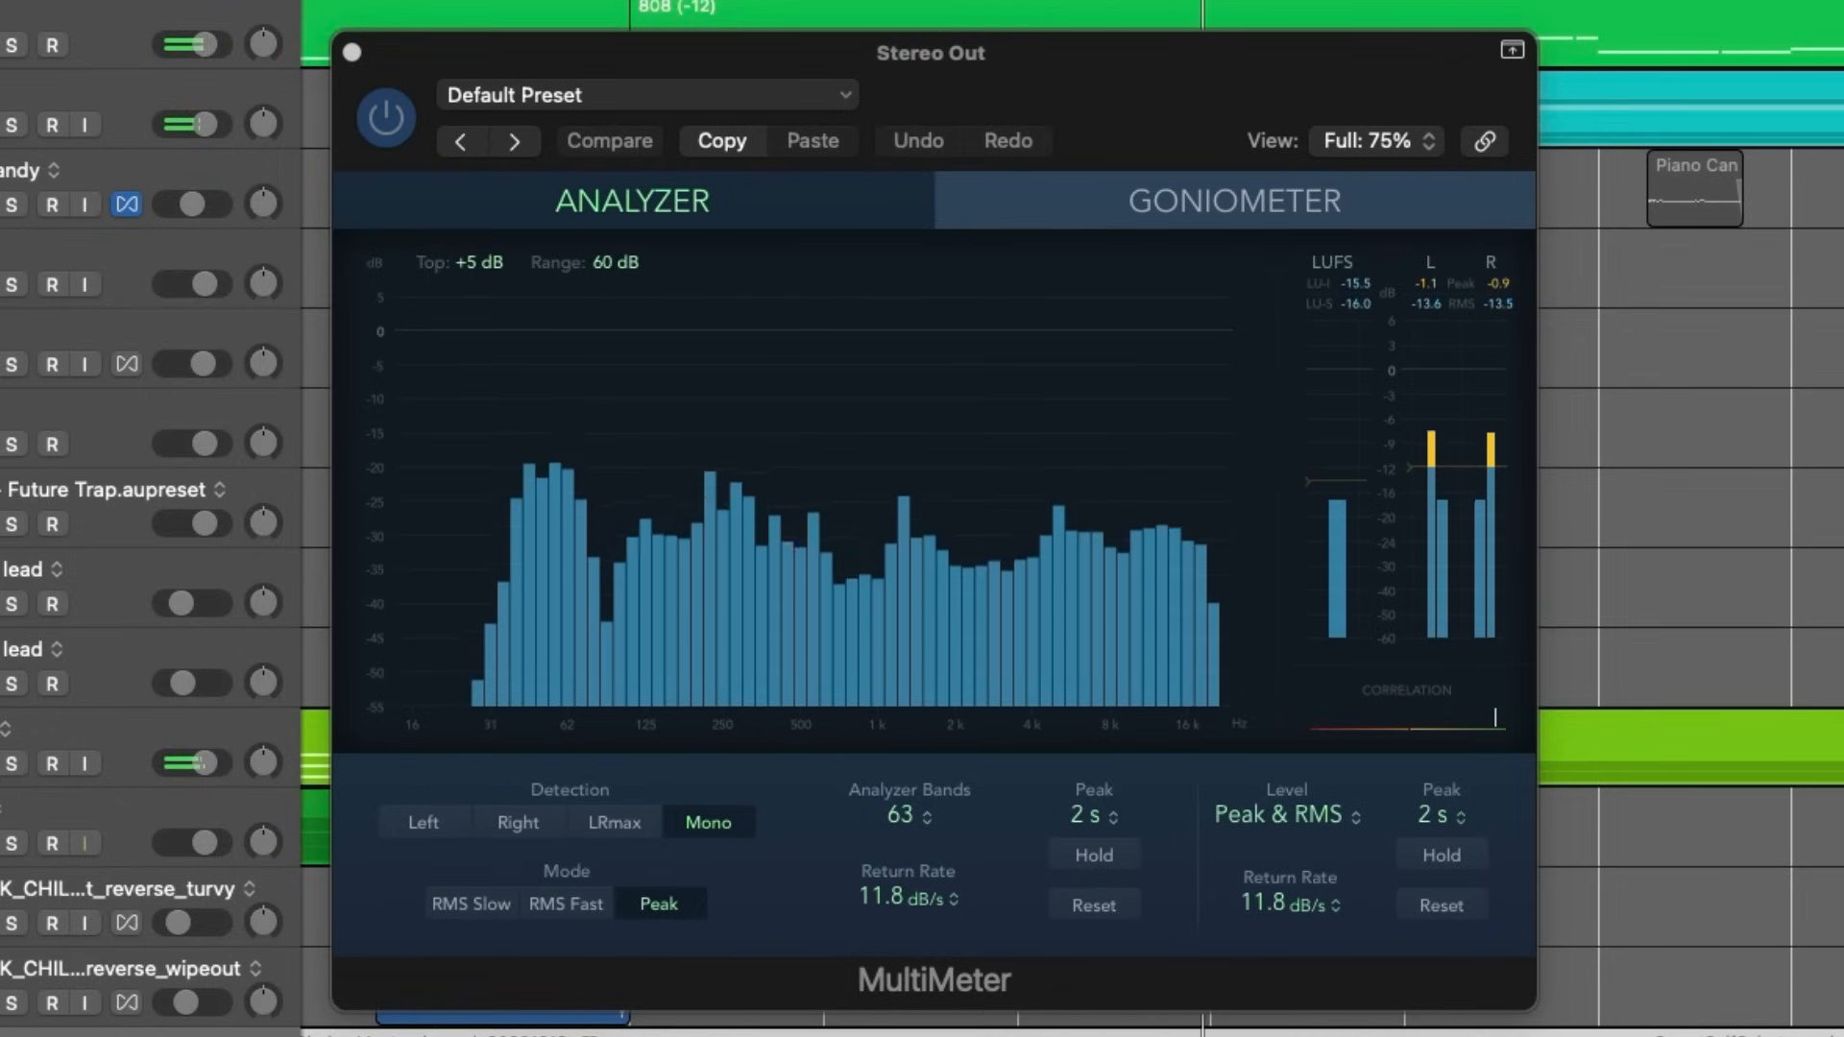
key("s")
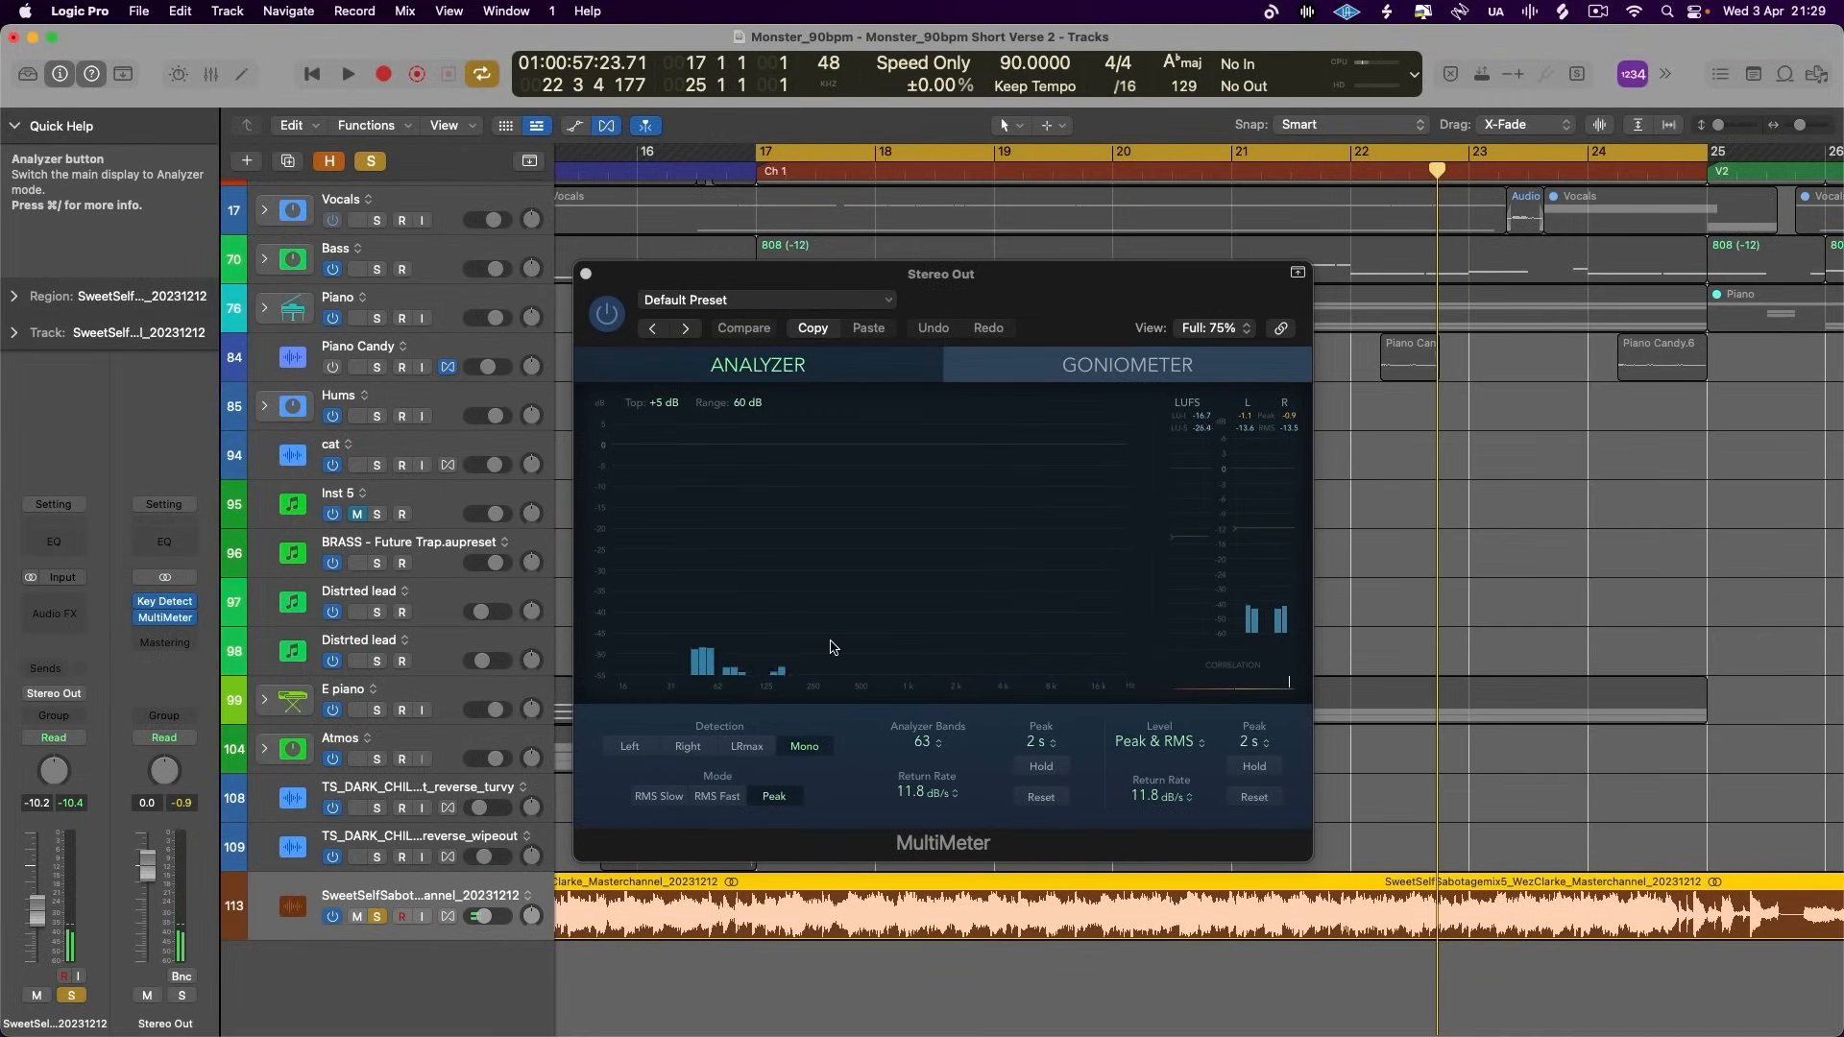
- Lower the reference track's volume to -11.0 dB and switch the MultiMeter to its Goniometer display
left_click(485, 917)
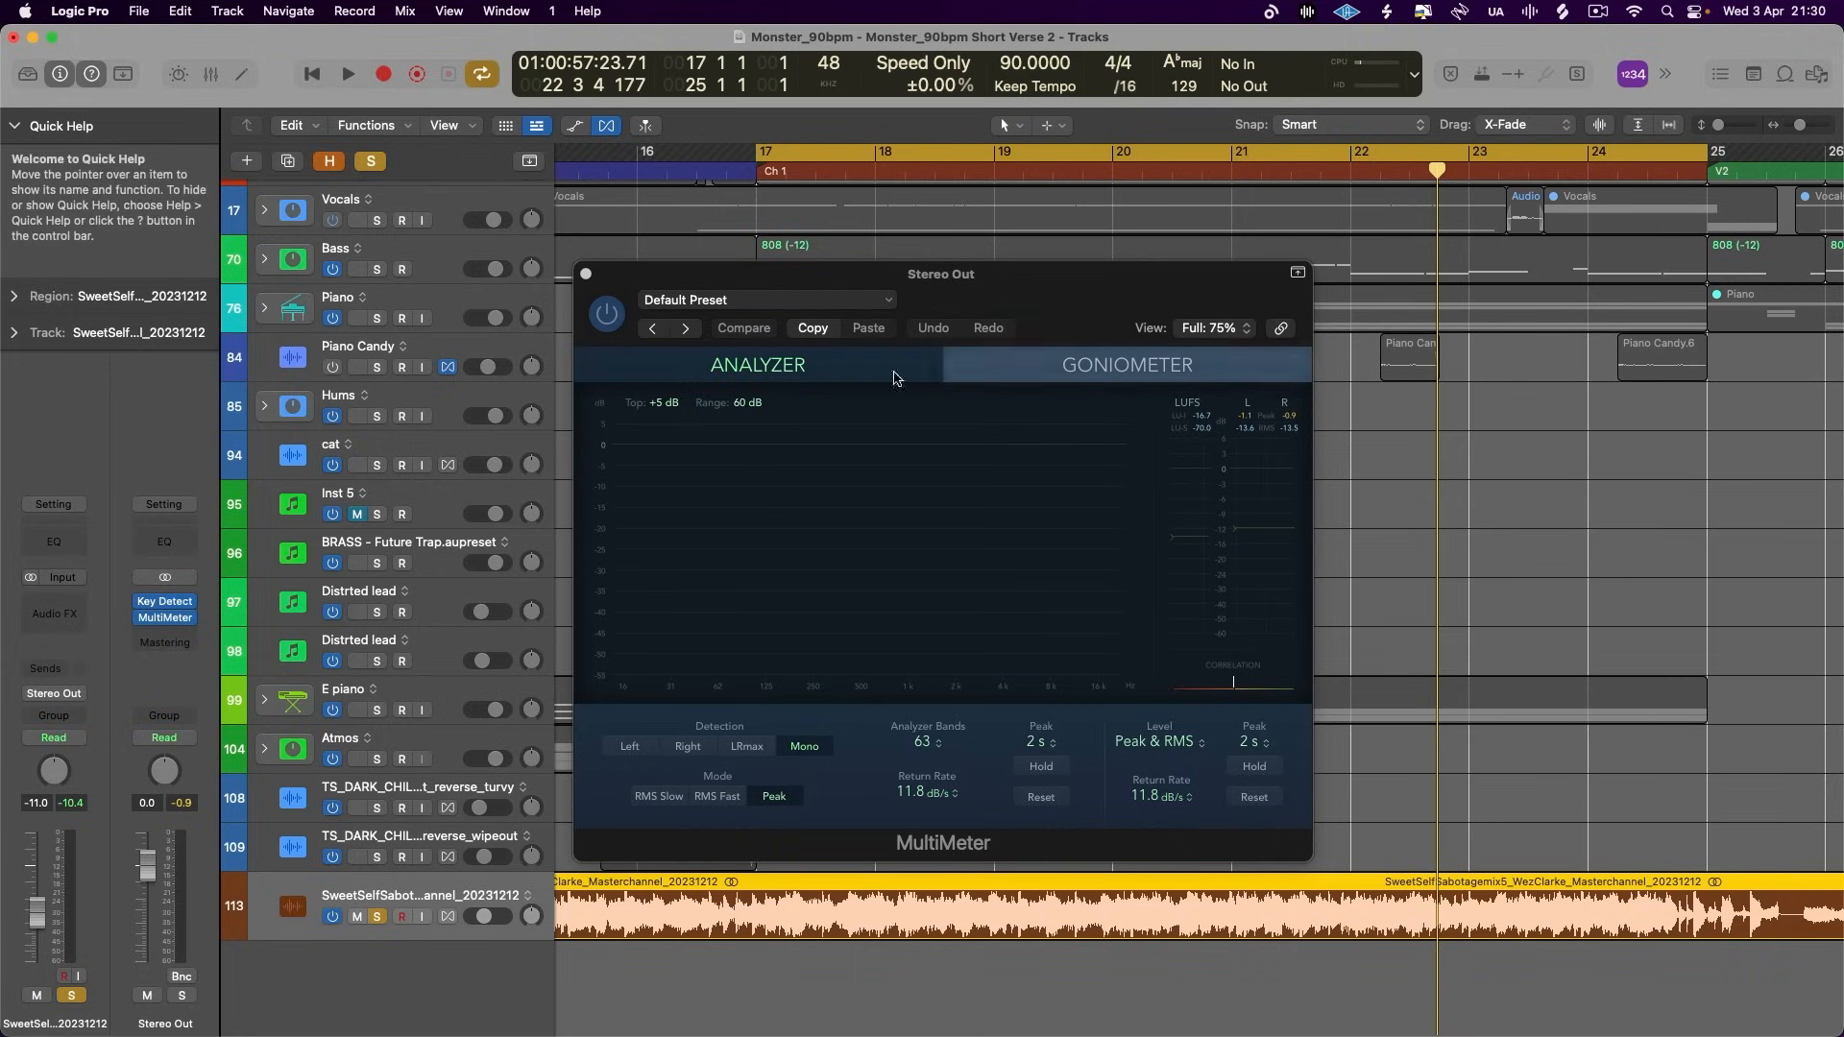
left_click(1133, 366)
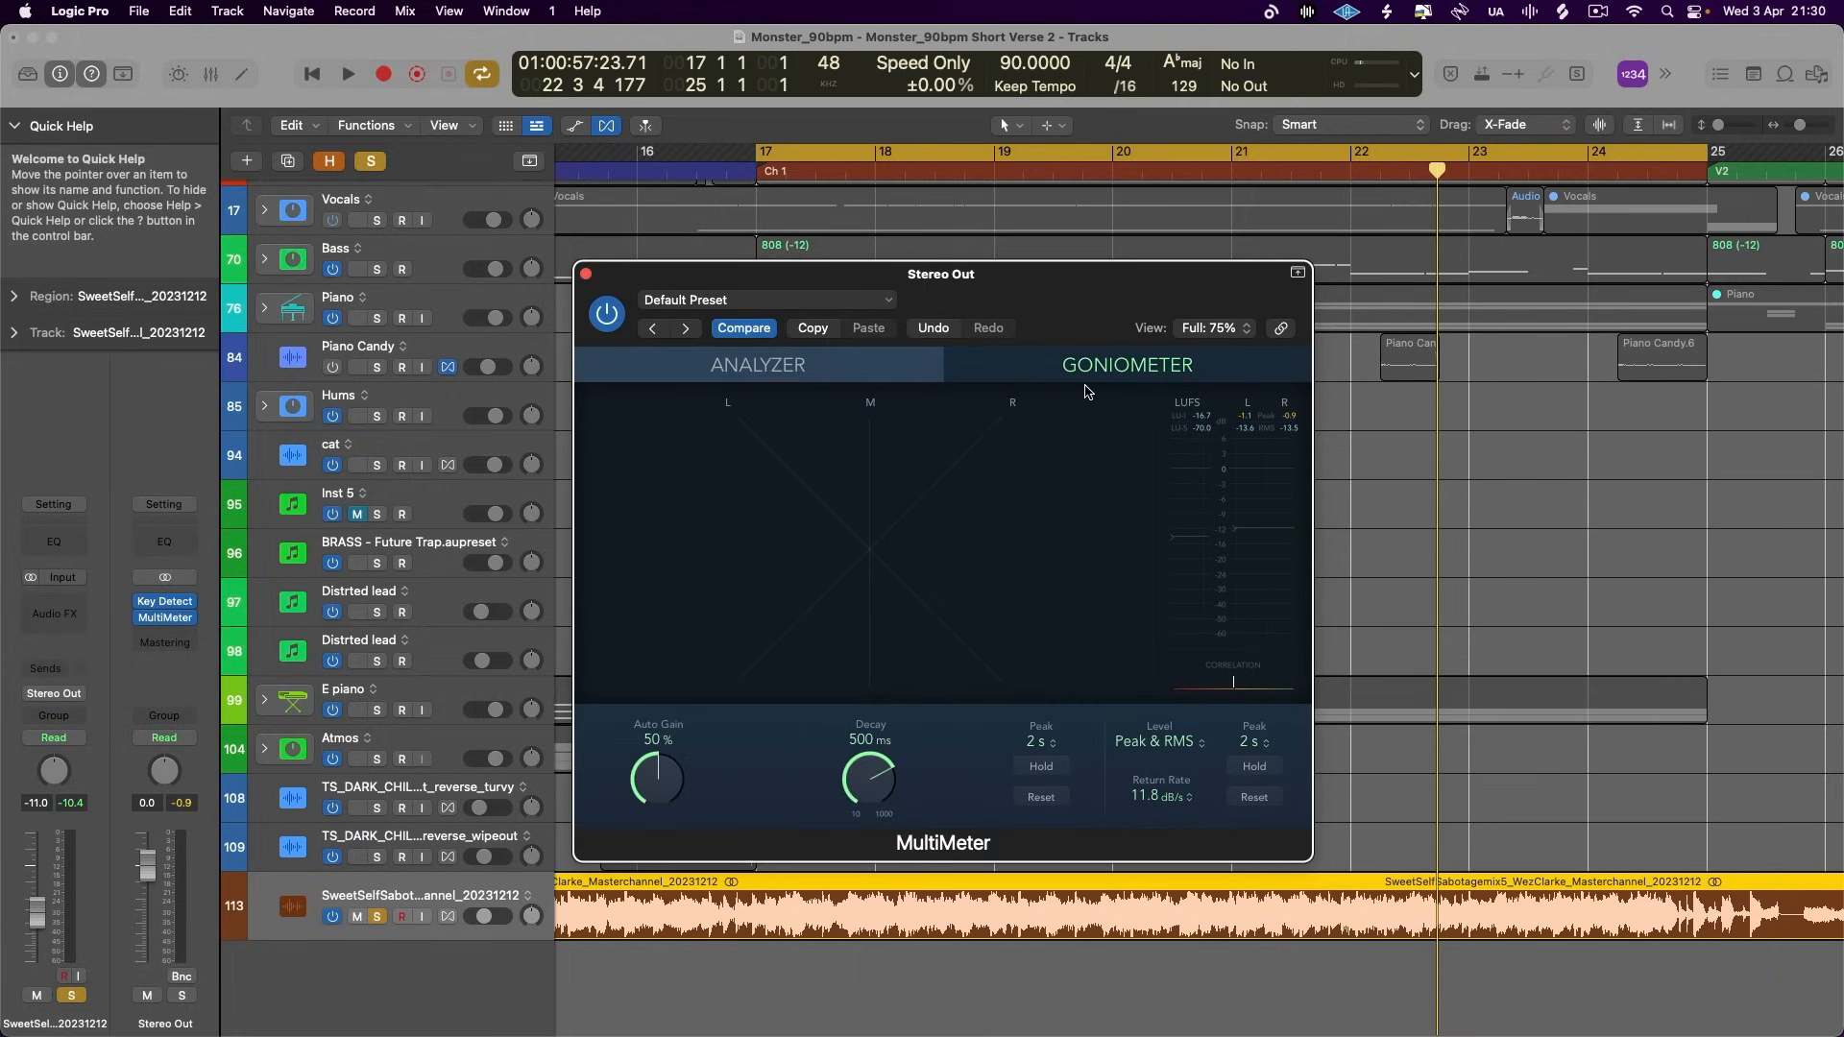
- Compare the stereo image of the soloed reference and the mix in the Goniometer during playback, and switch the MultiMeter back to its Analyzer display
key("space")
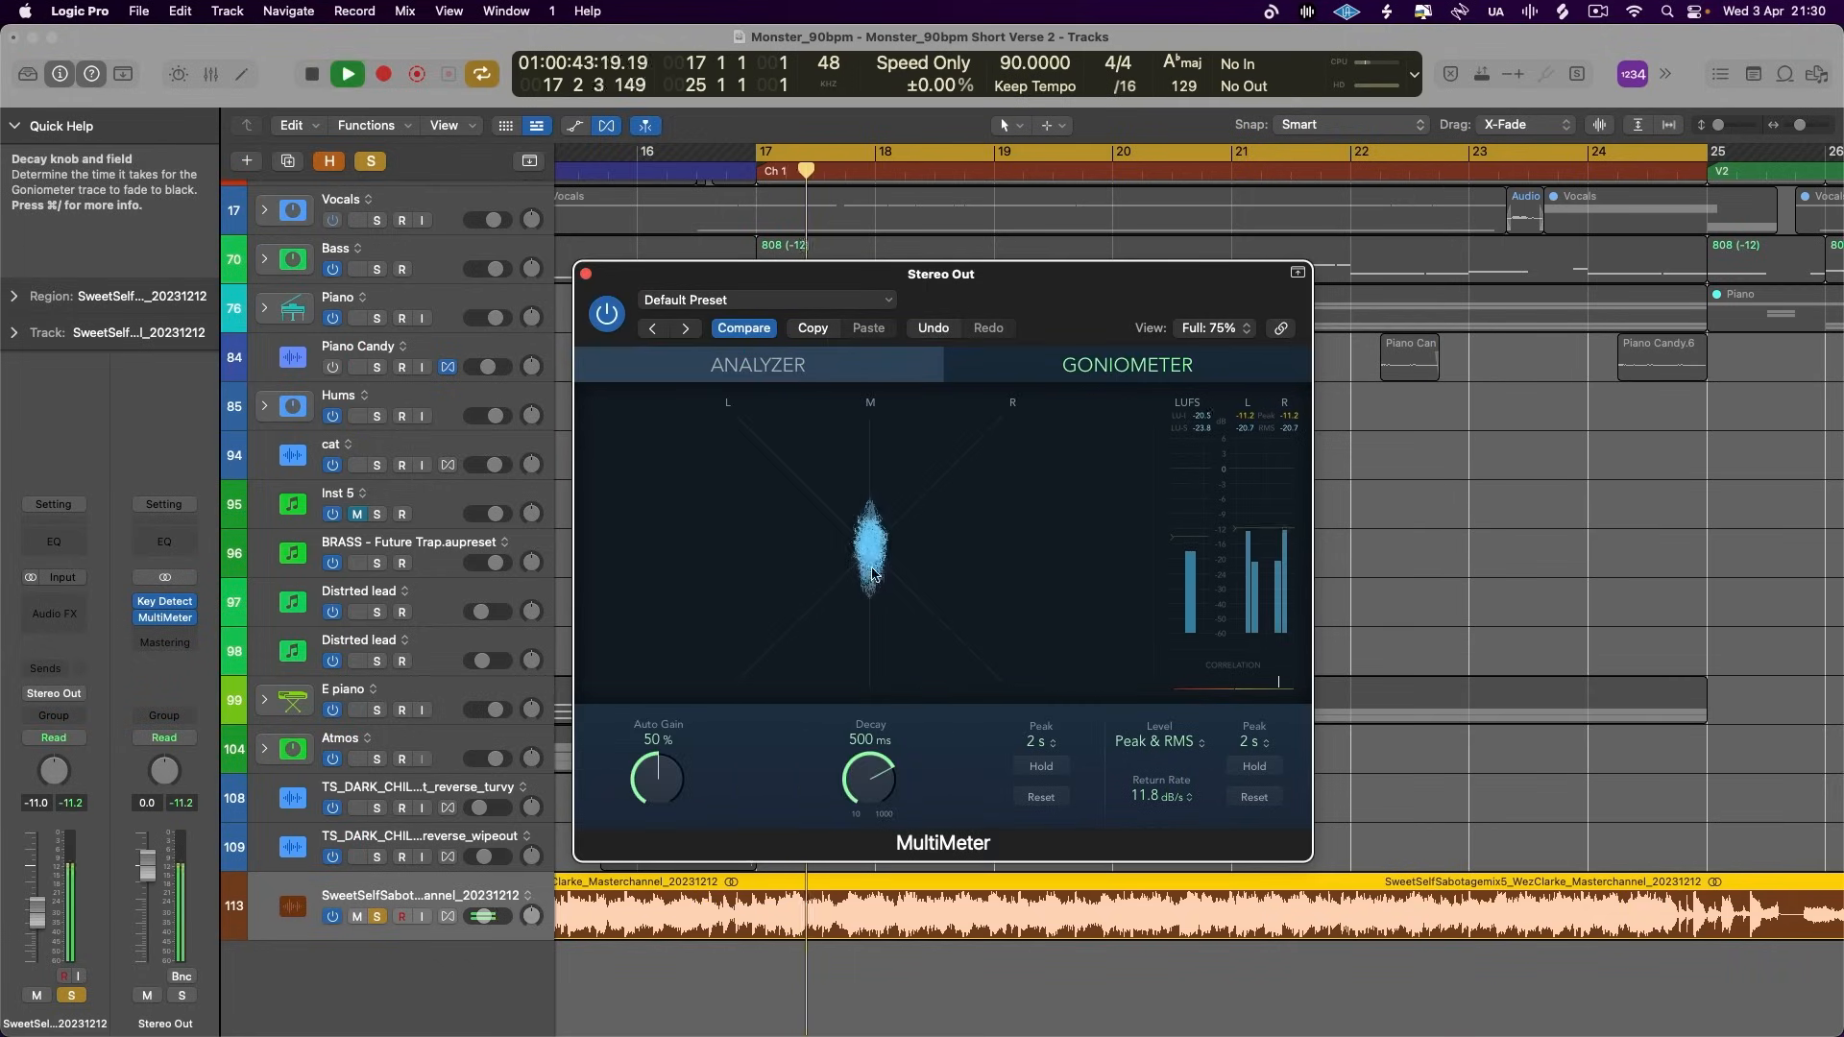
left_click(377, 917)
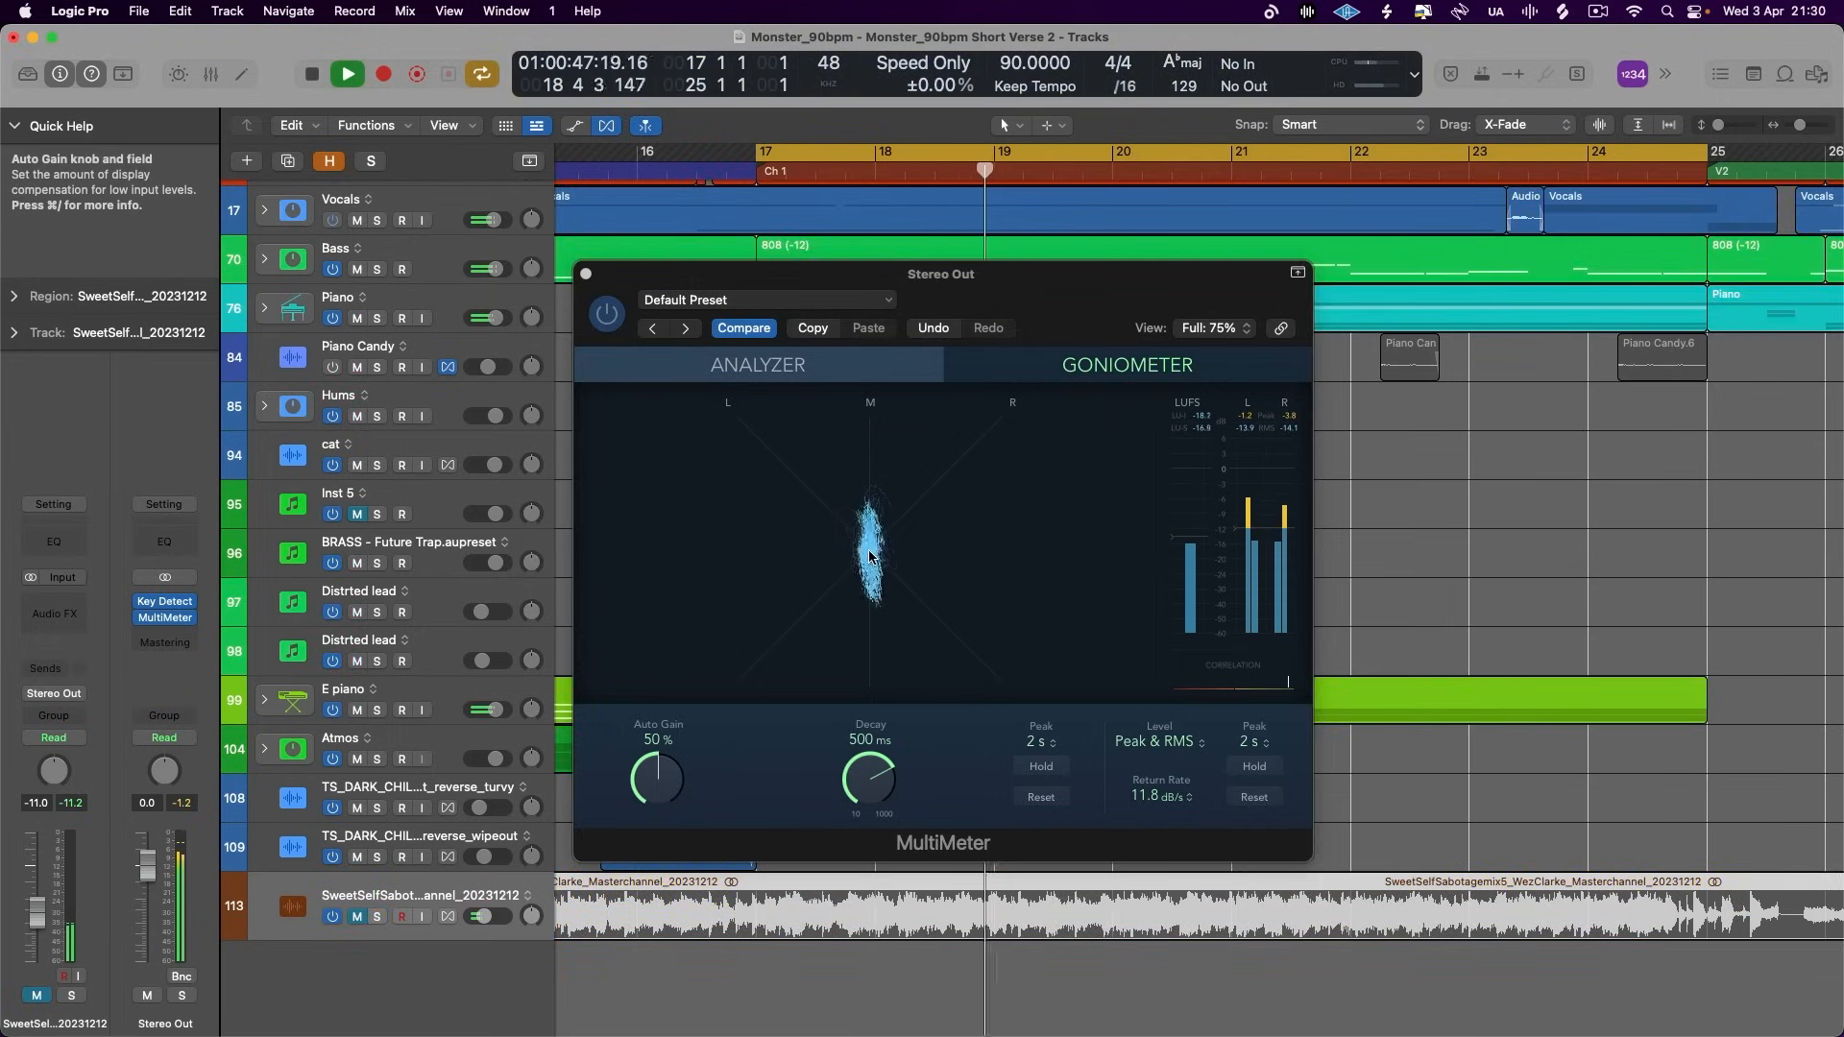
key("s")
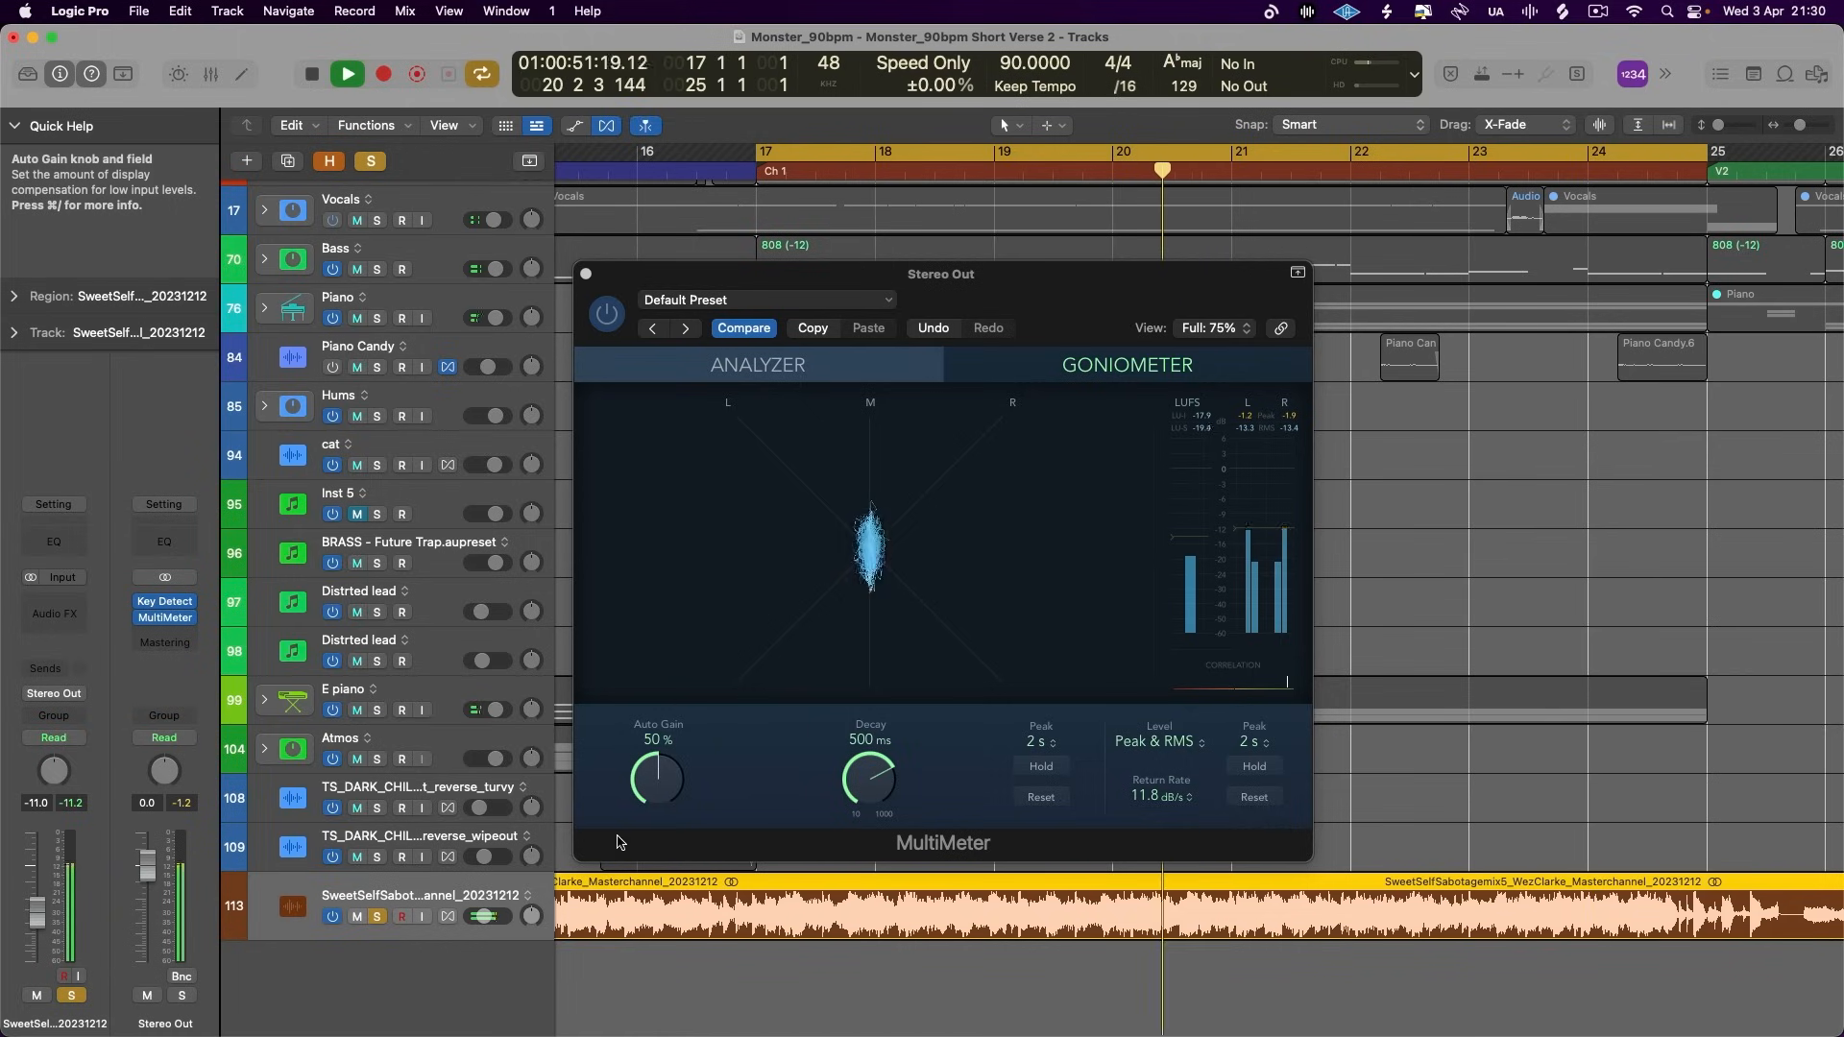
left_click(378, 916)
key("space")
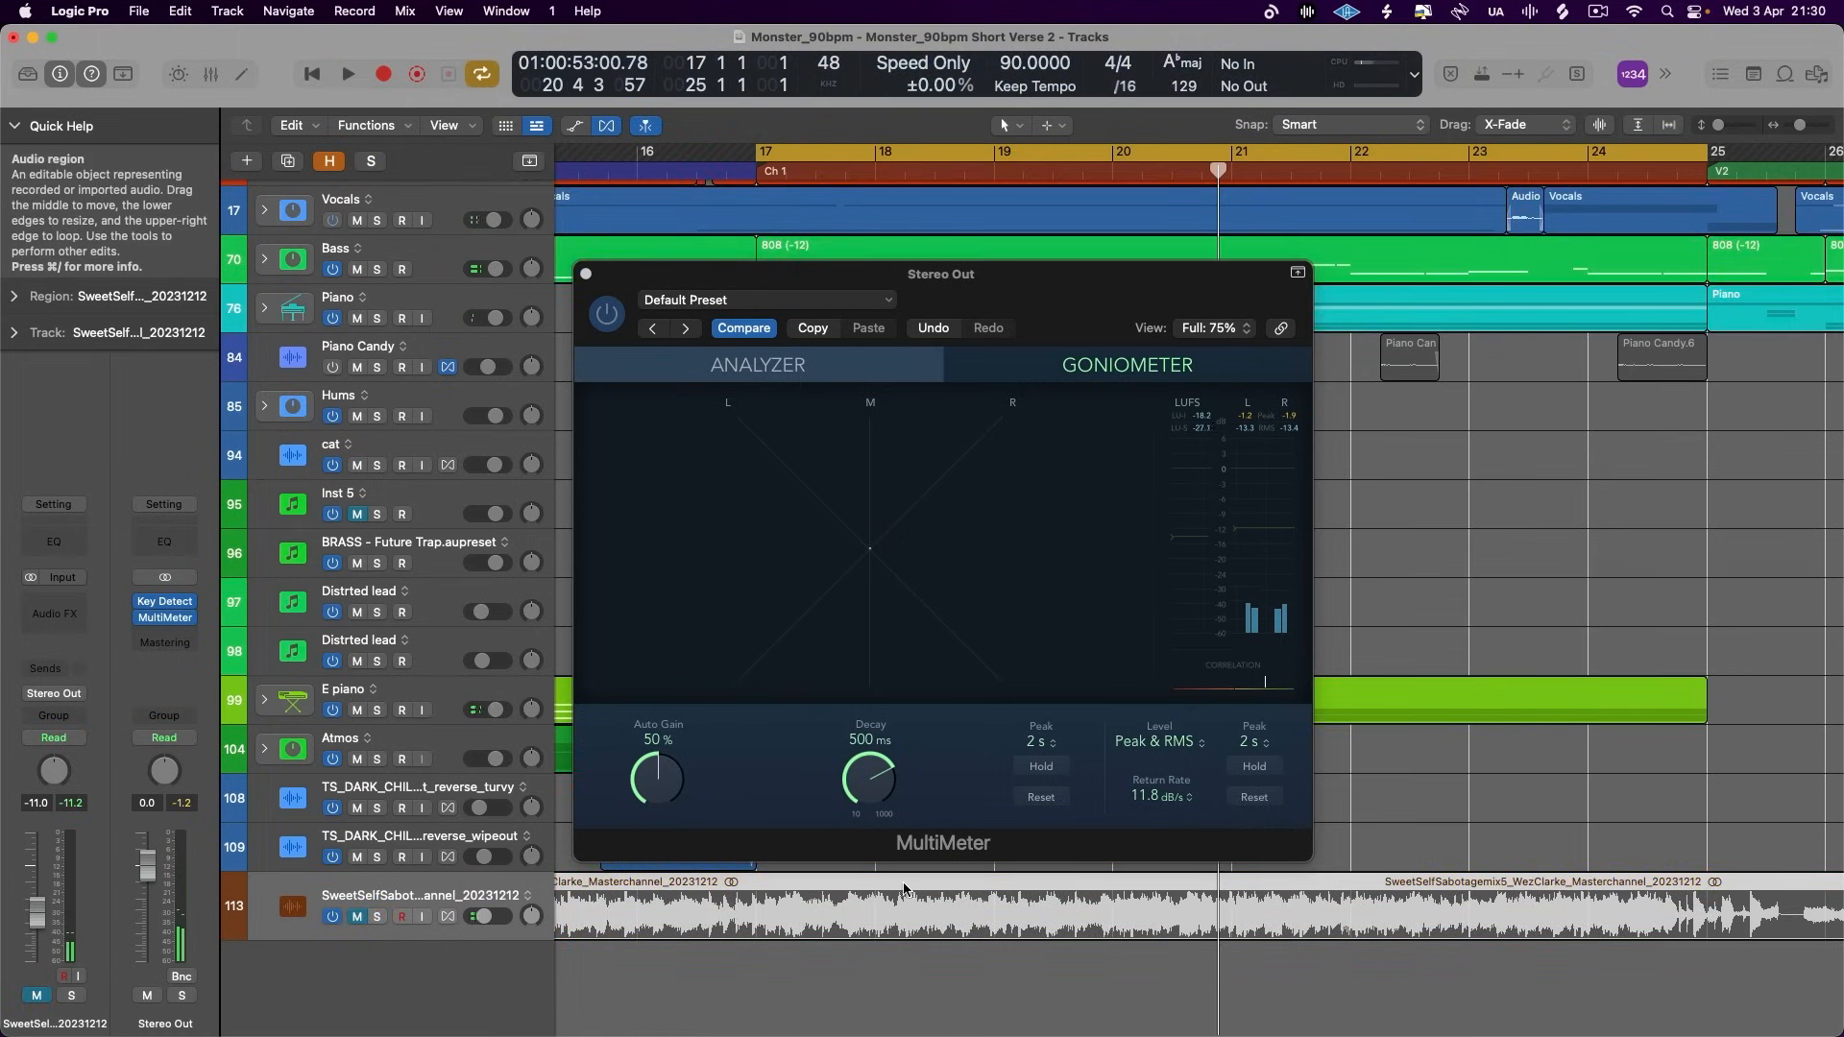
left_click(849, 370)
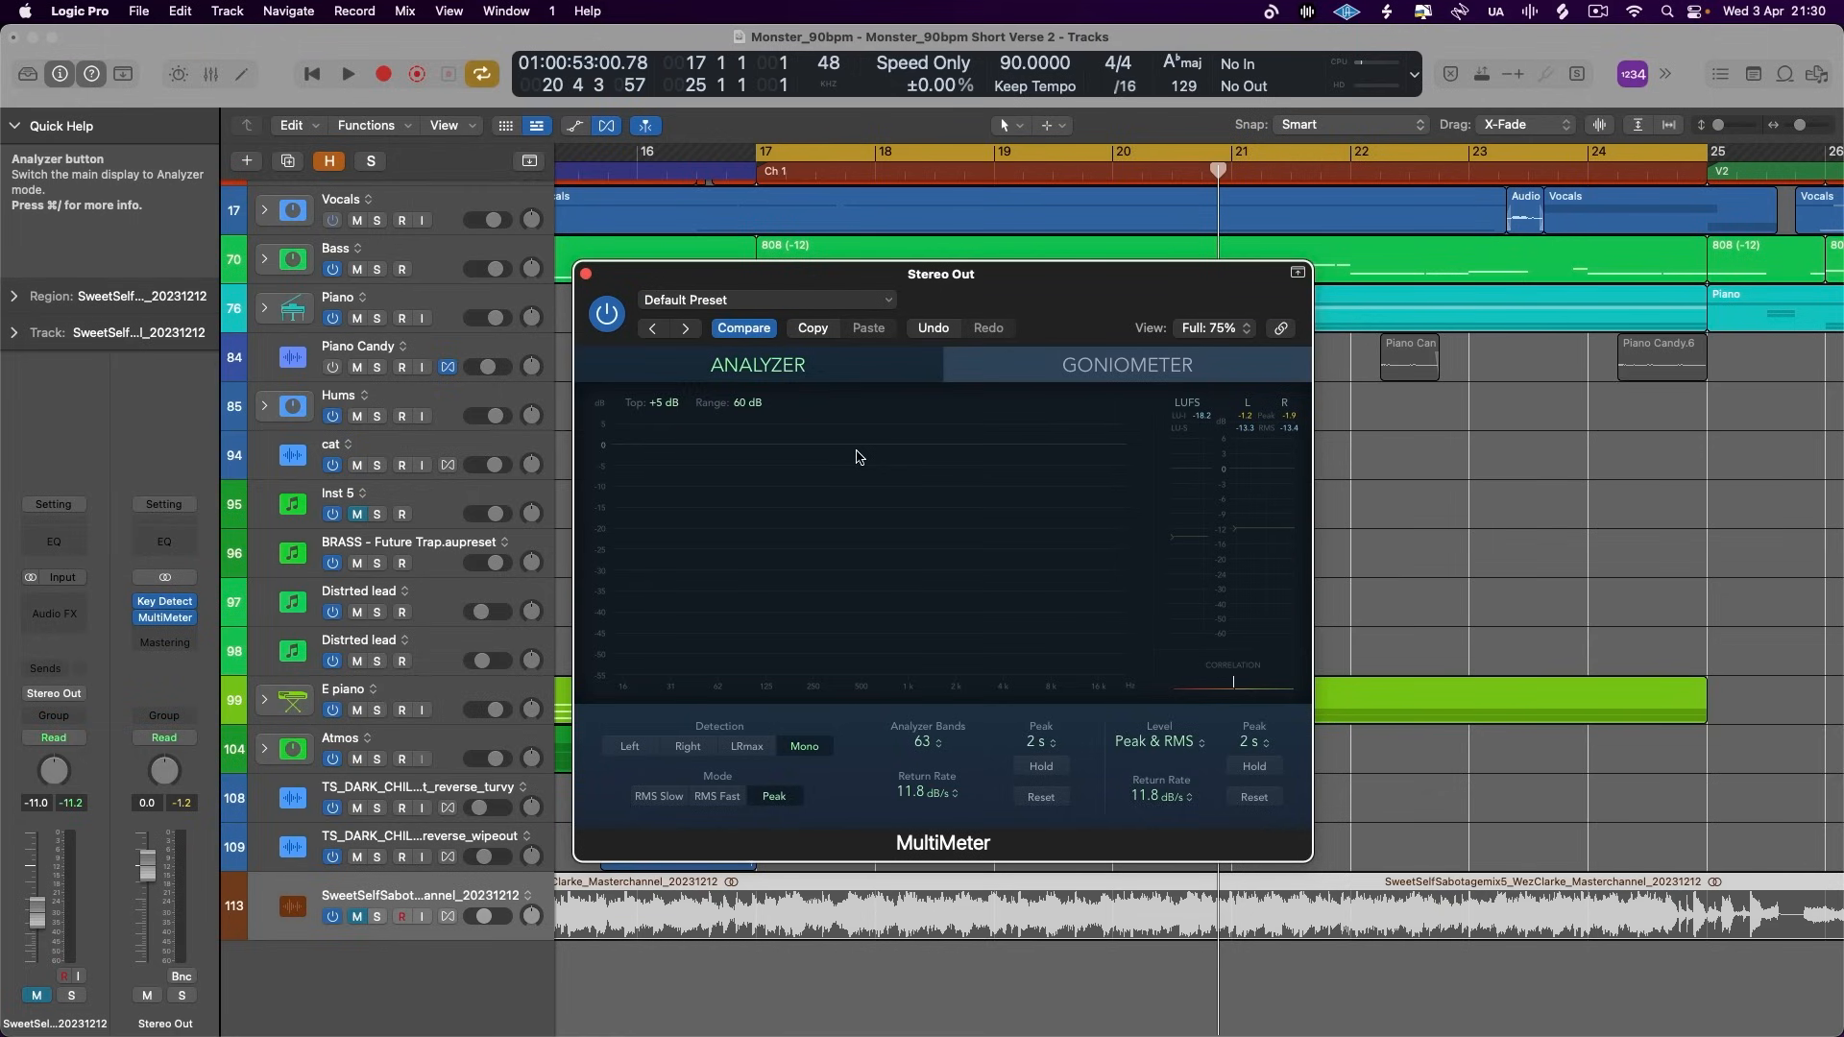
- Replace the MultiMeter on Stereo Out with a stereo Correlation Meter and move its window clear of the channel strips
left_click(173, 618)
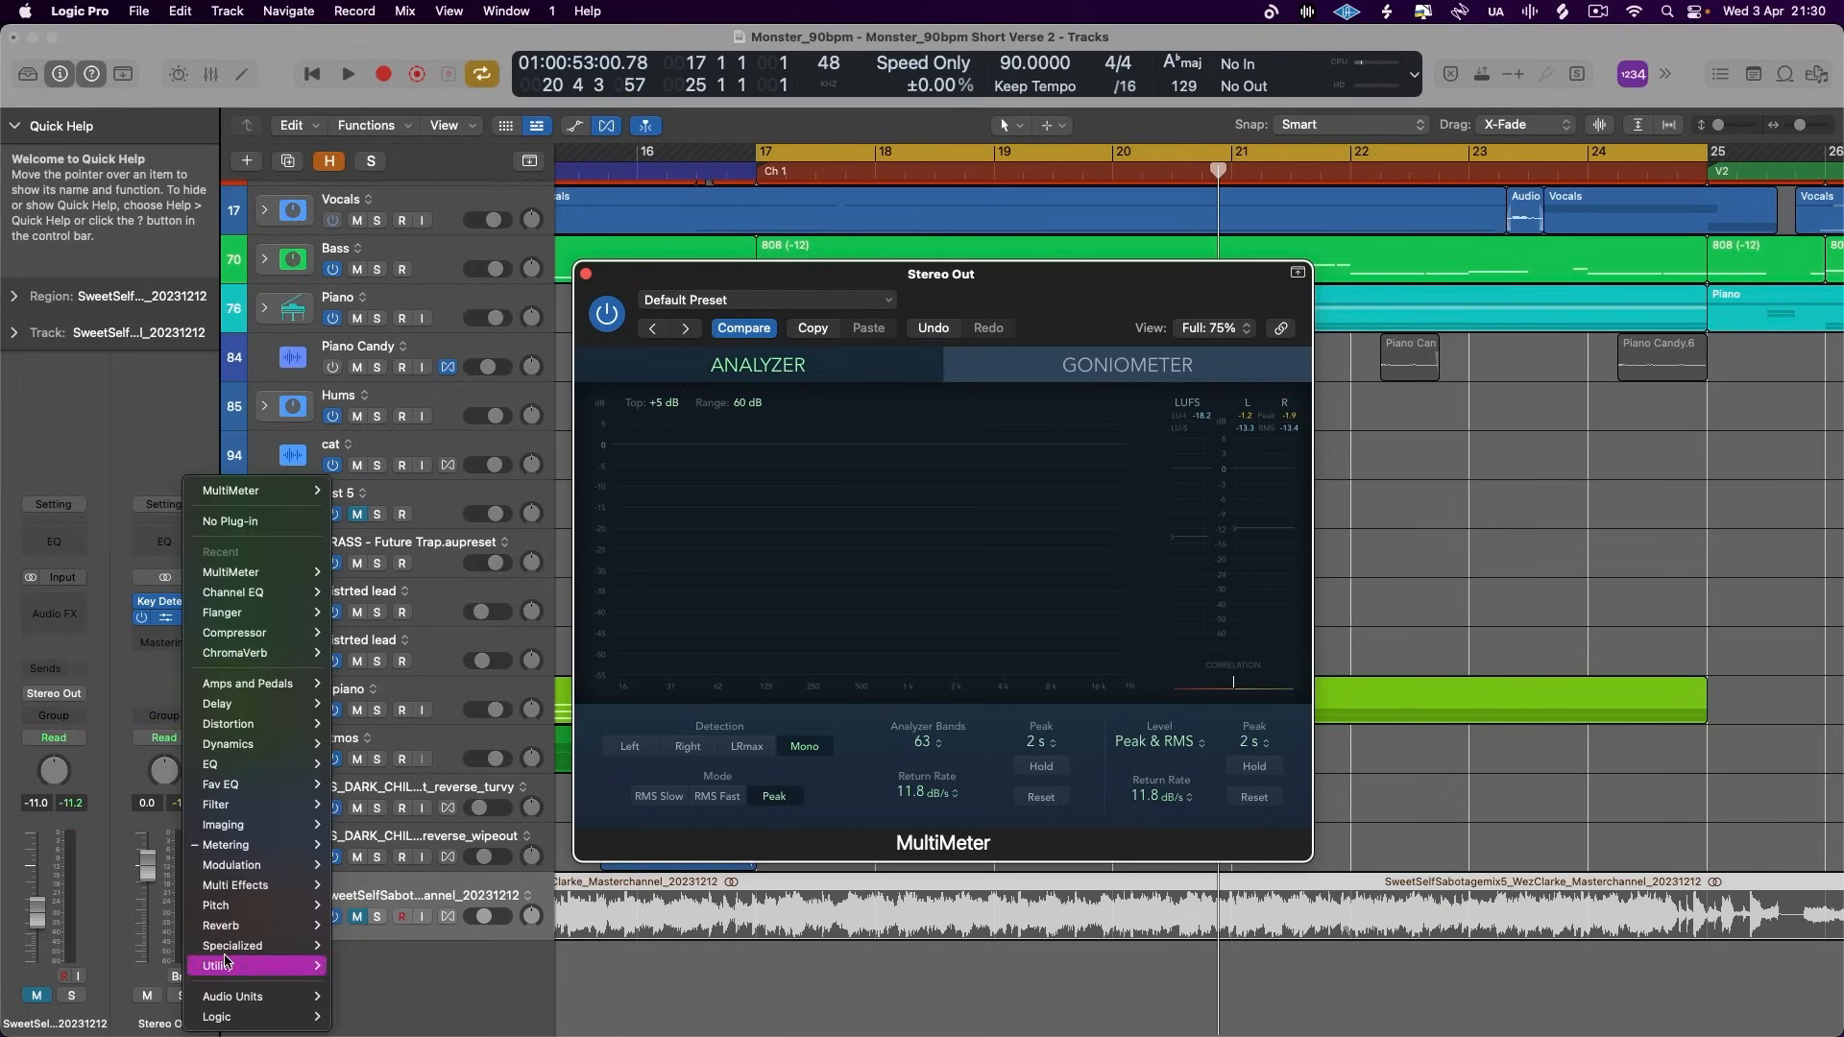
mouse_move(240, 845)
mouse_move(357, 869)
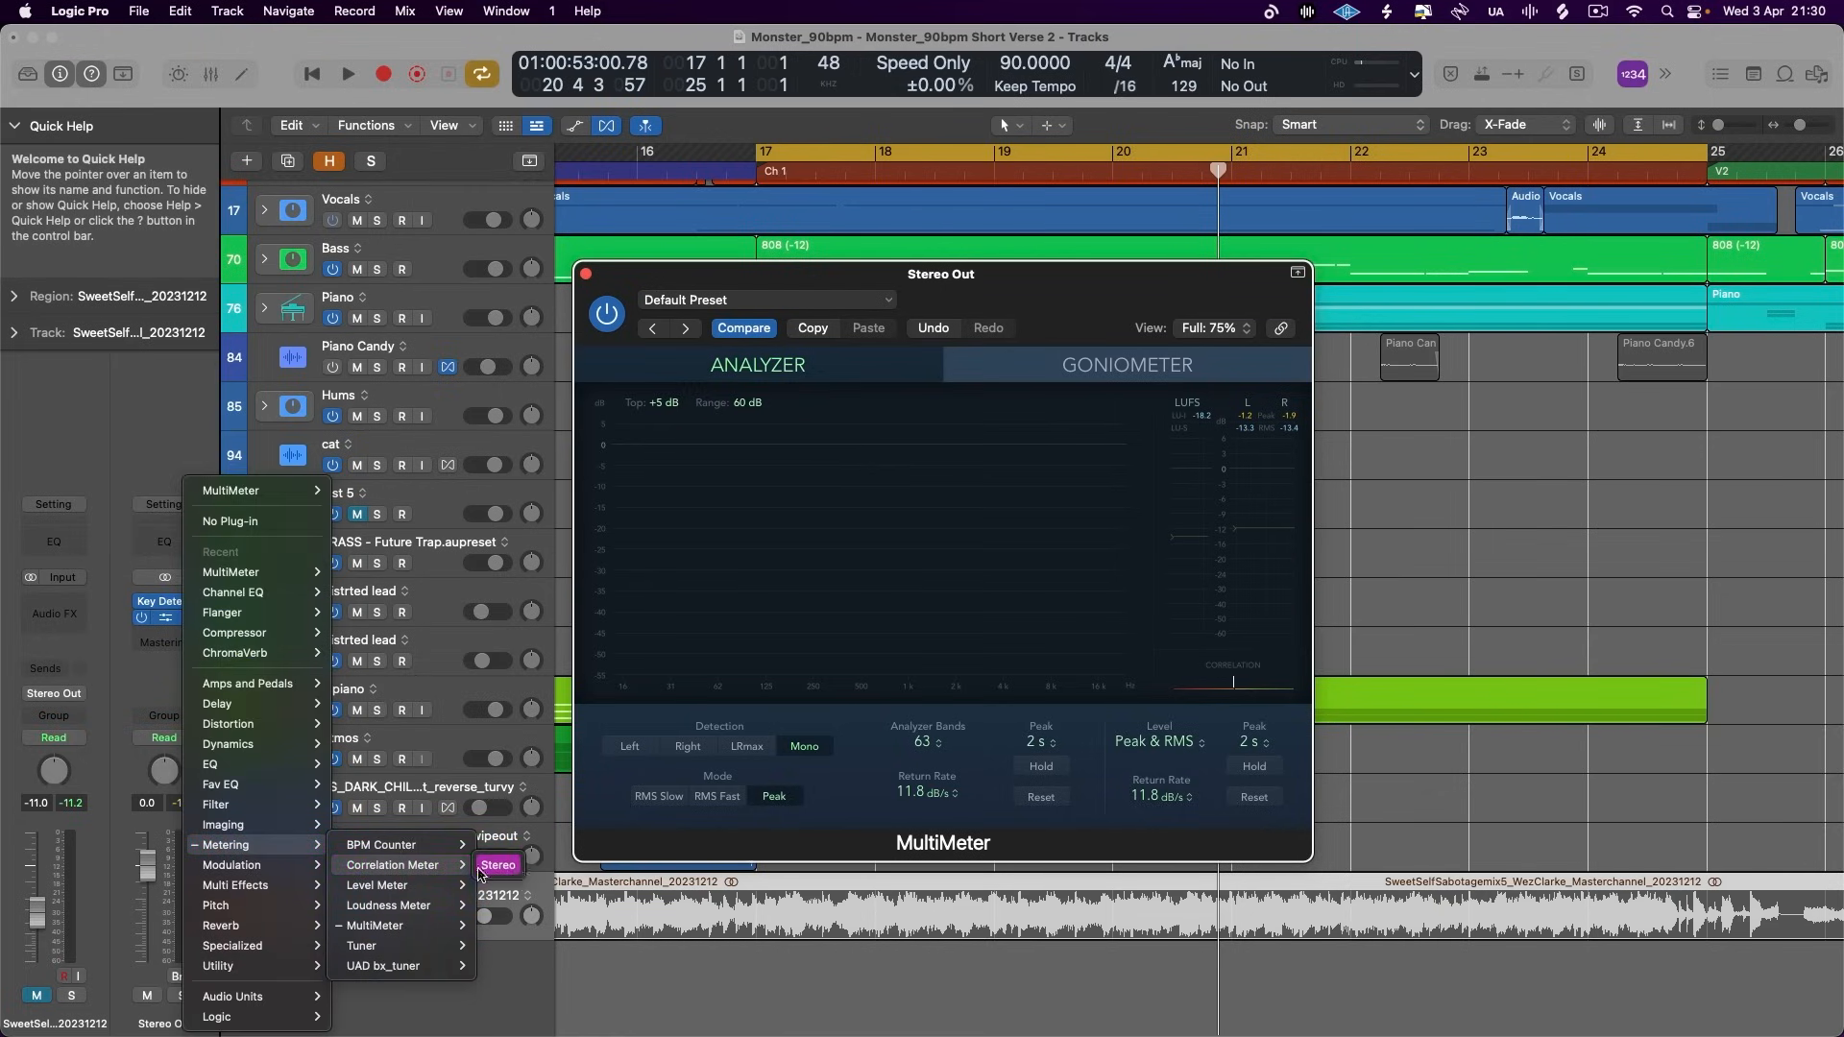
mouse_move(443, 925)
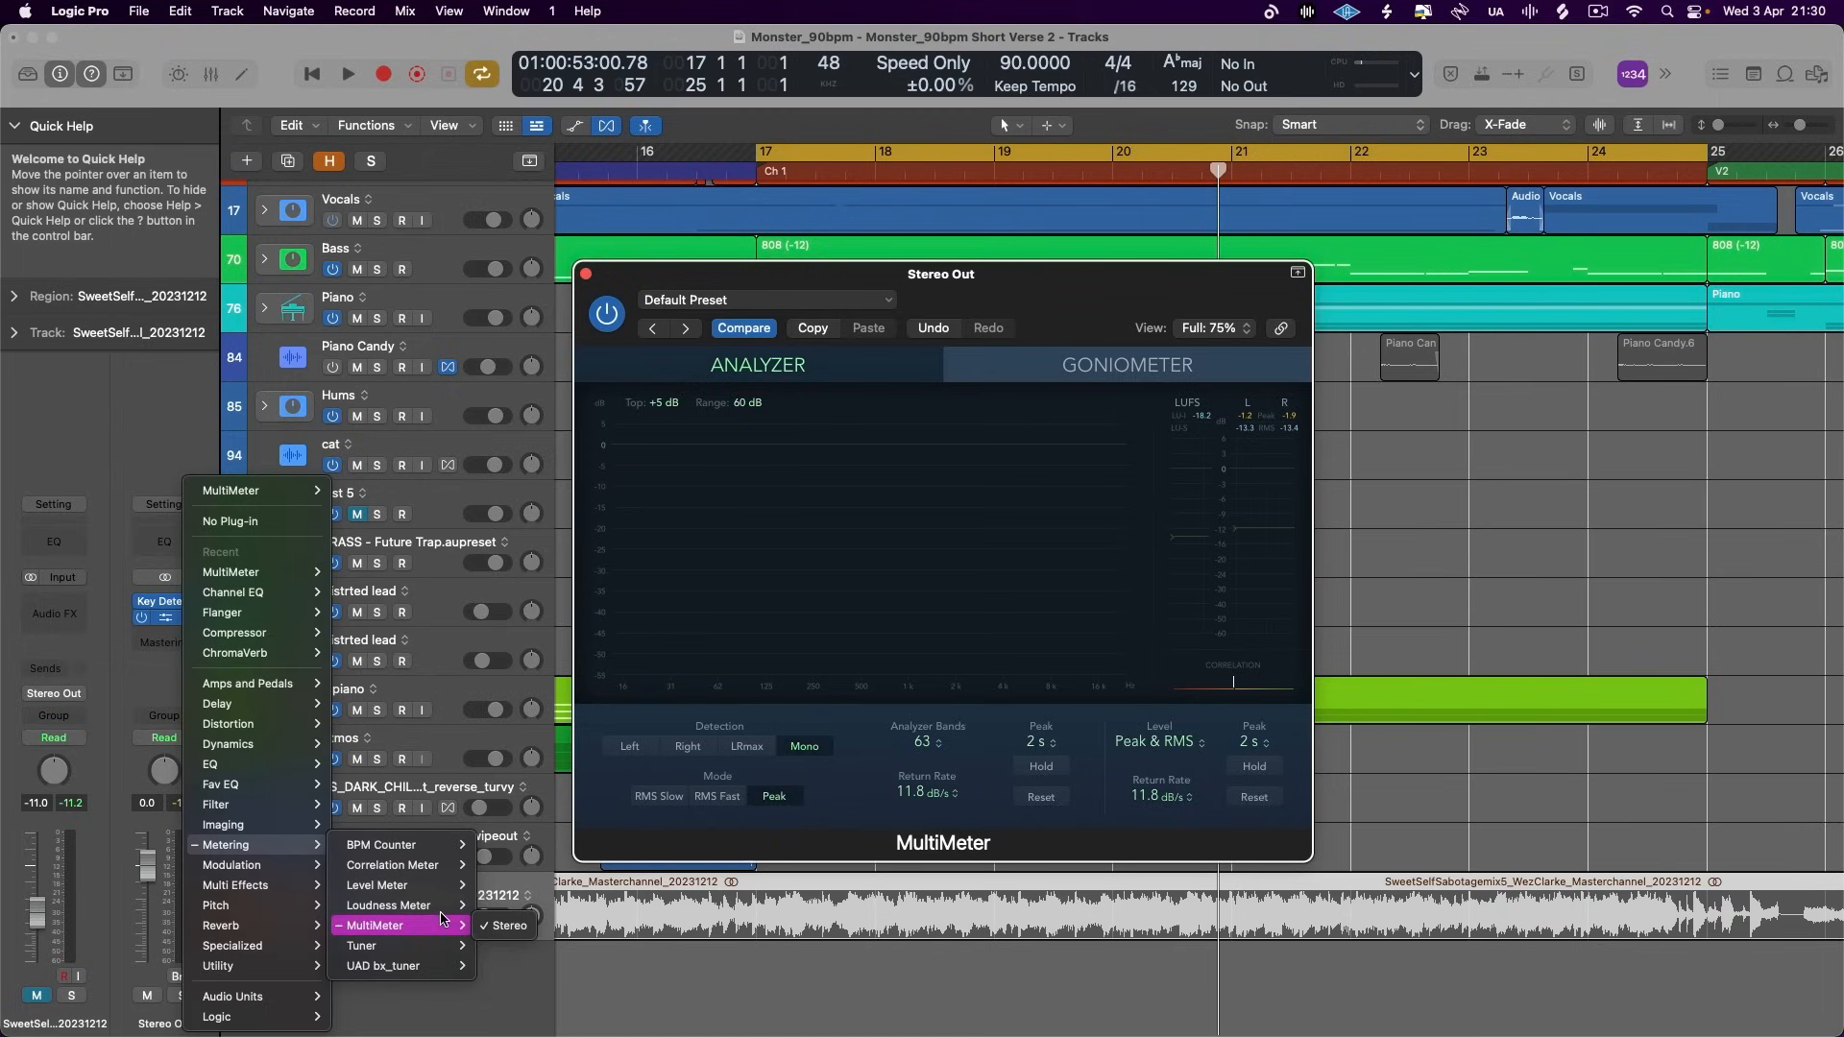
left_click(496, 865)
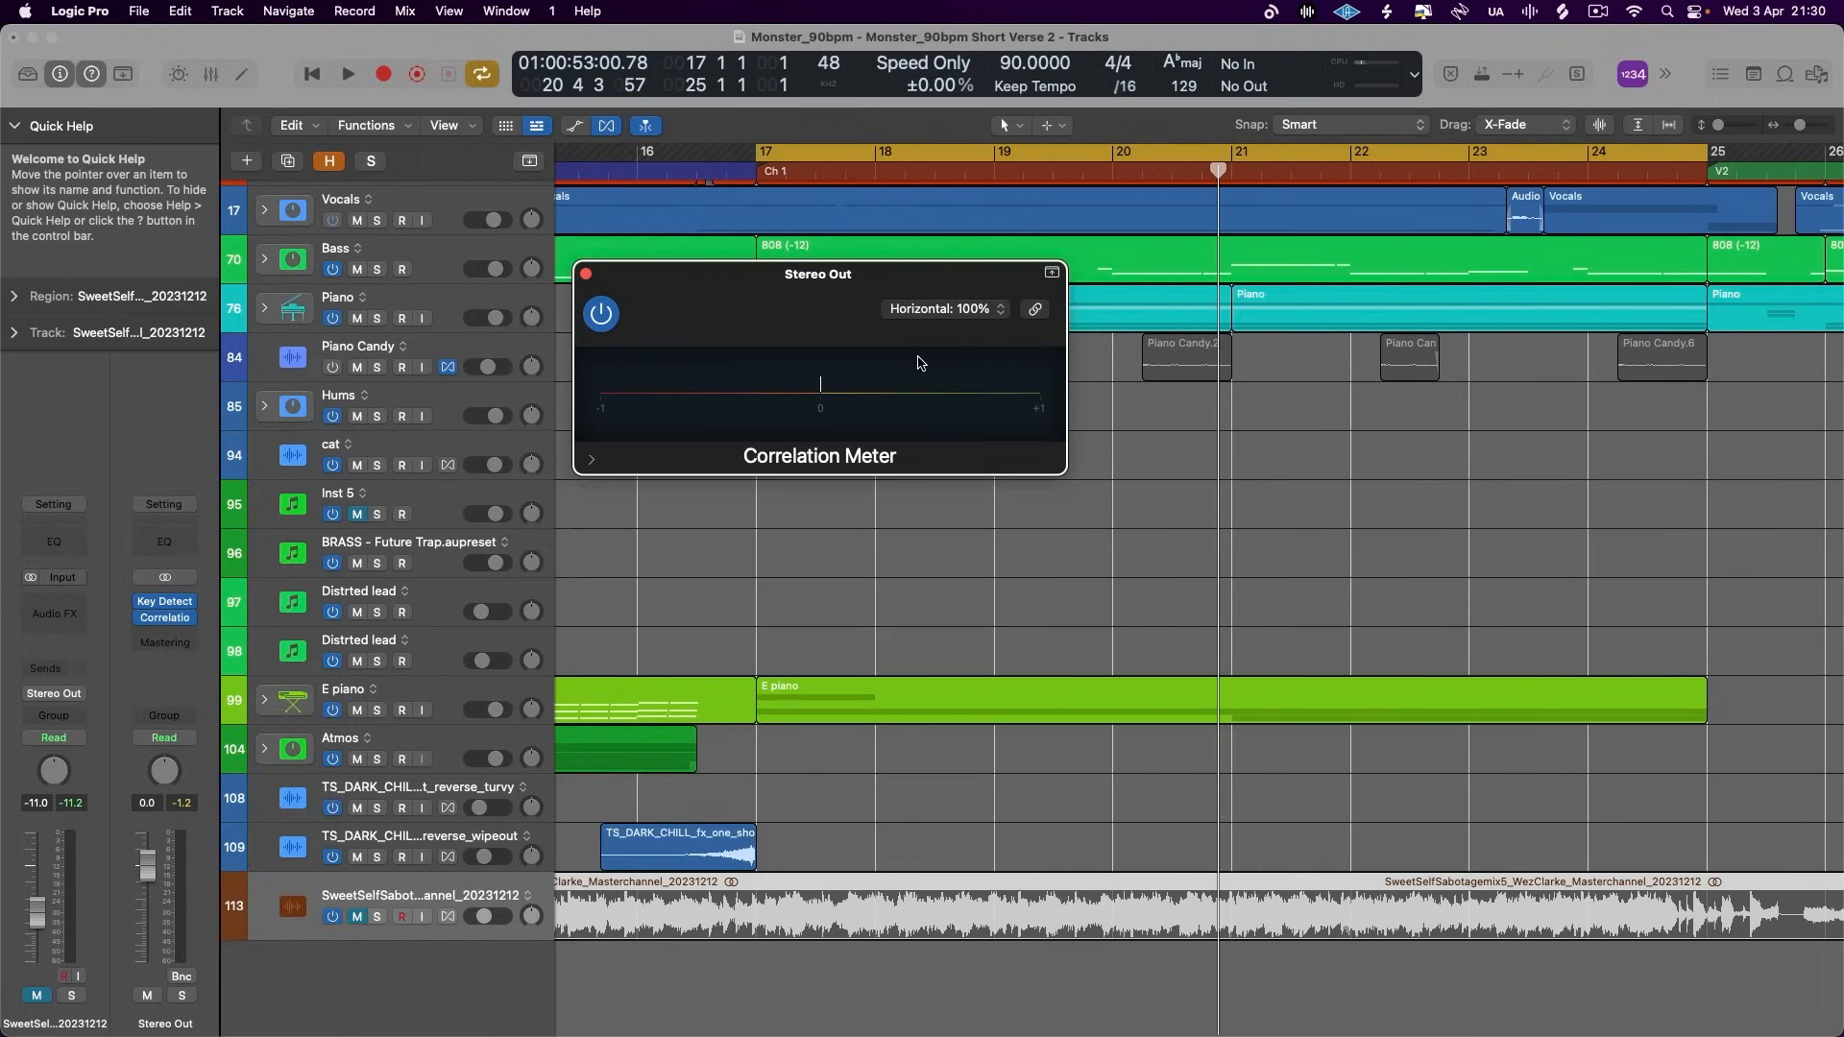
left_click_drag(603, 296, 761, 330)
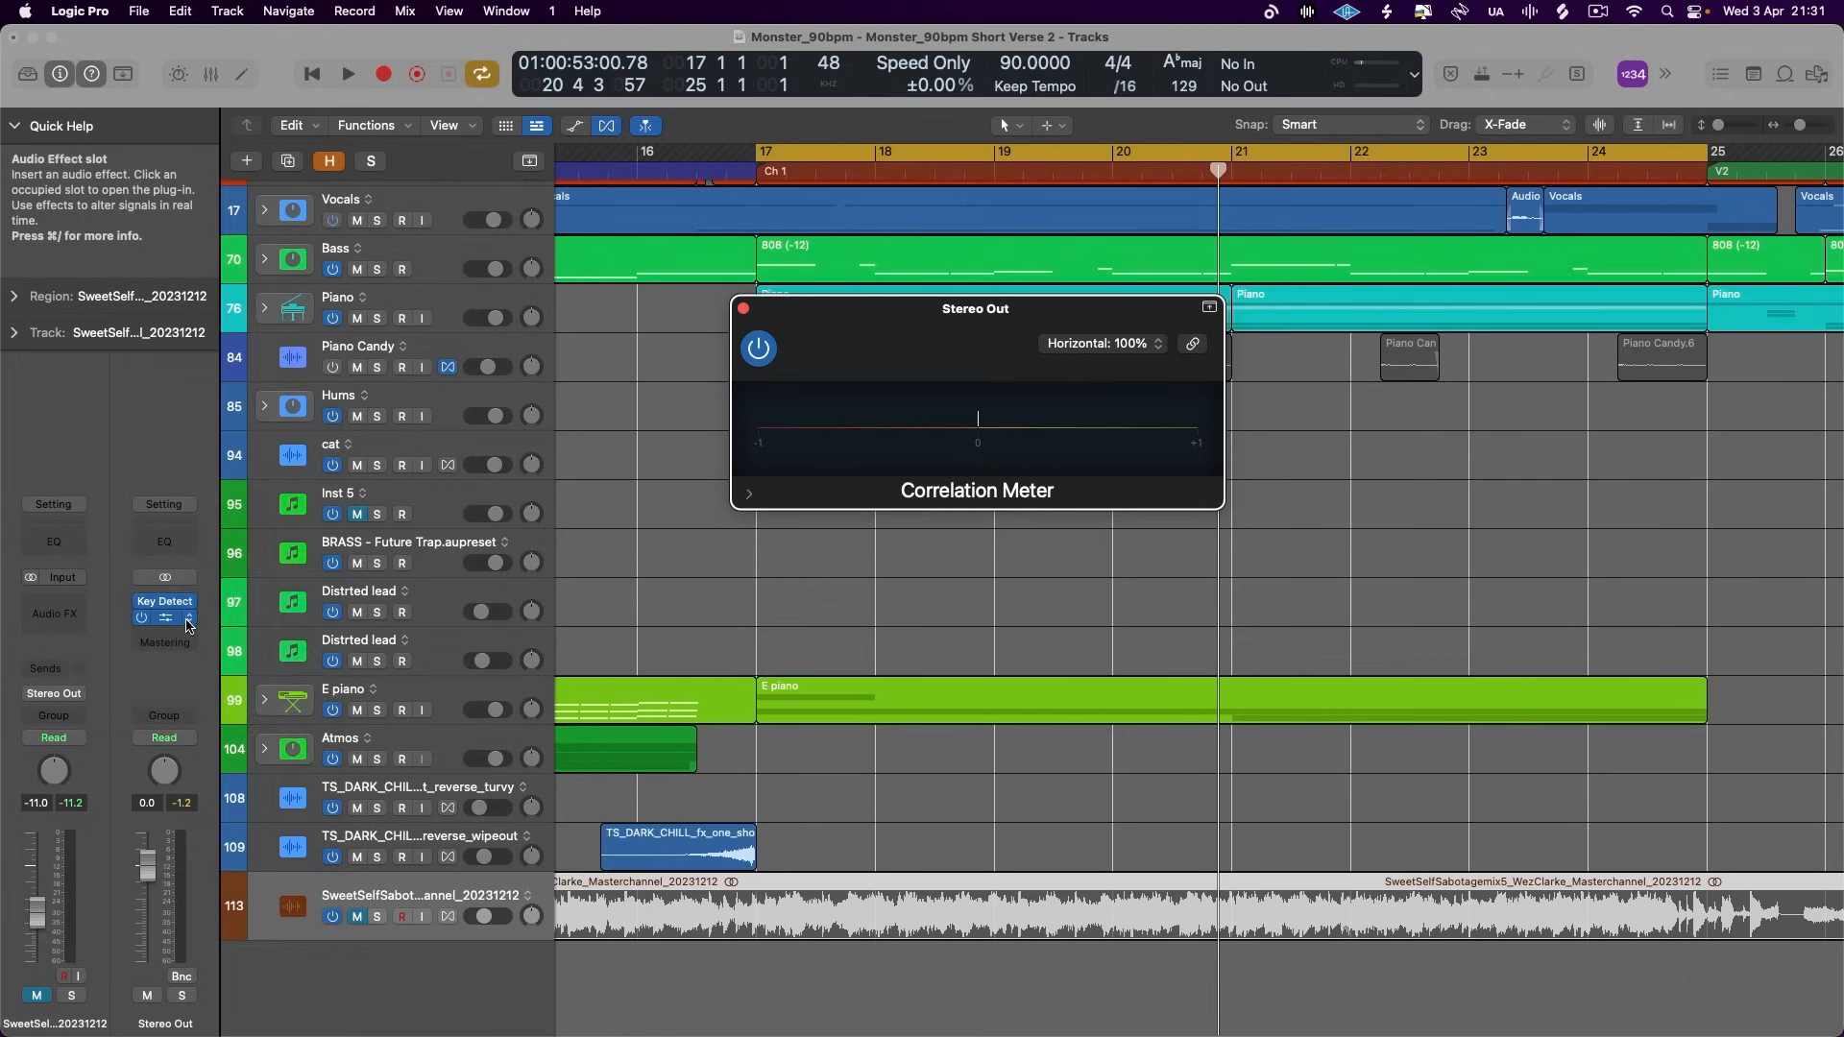
- Replace the Correlation Meter on Stereo Out with a stereo MultiMeter and briefly play the mix's chorus through its analyzer
left_click(188, 618)
mouse_move(420, 928)
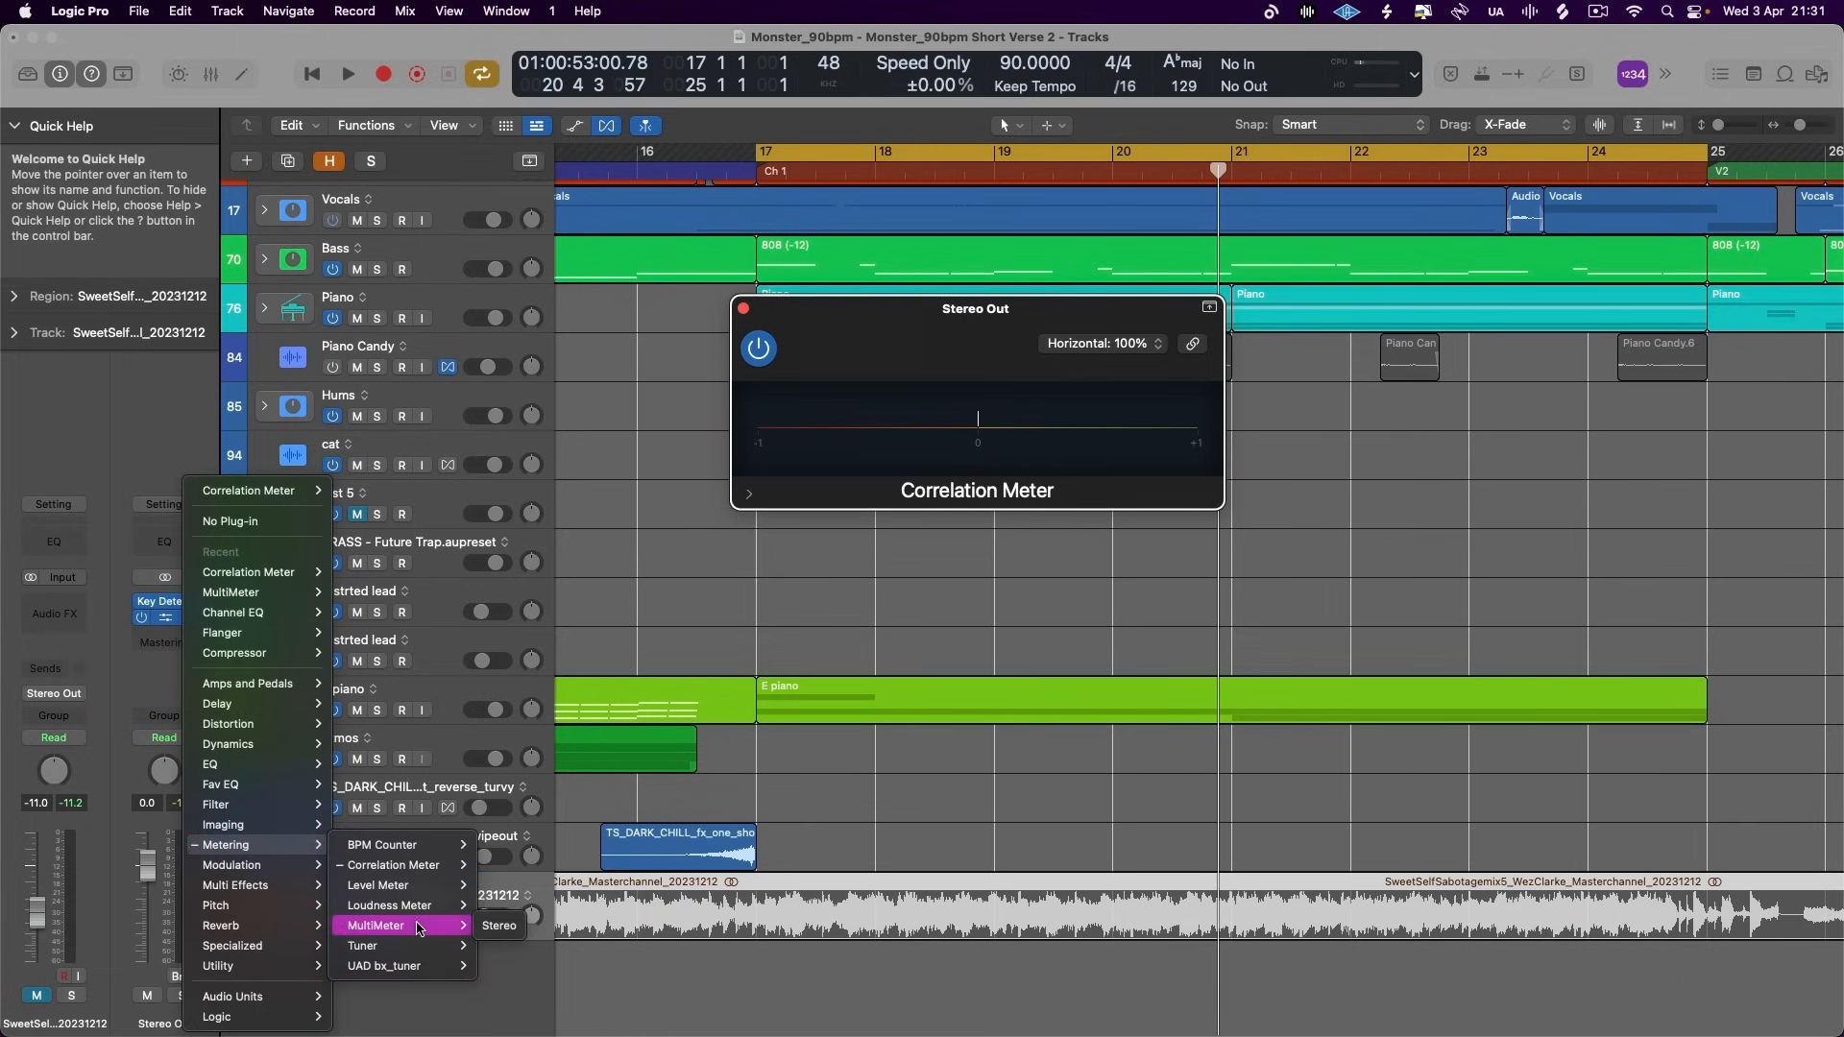
left_click(483, 925)
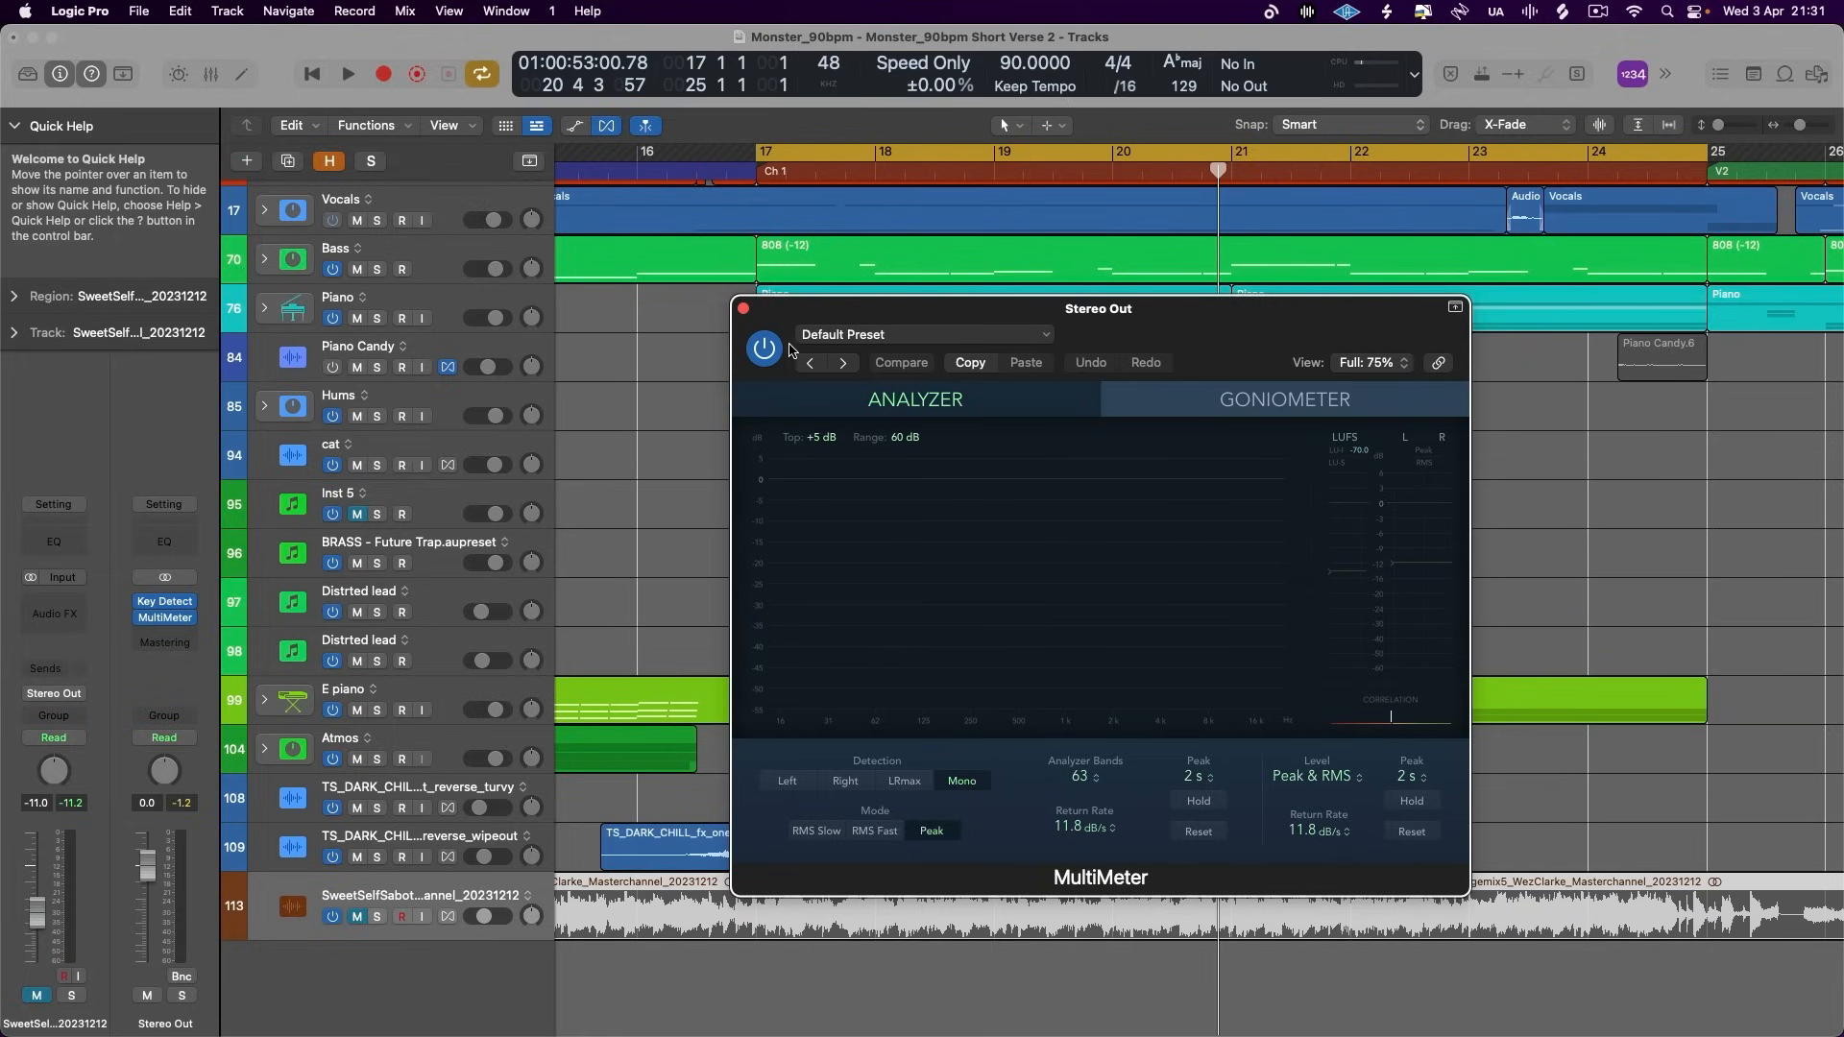
key("space")
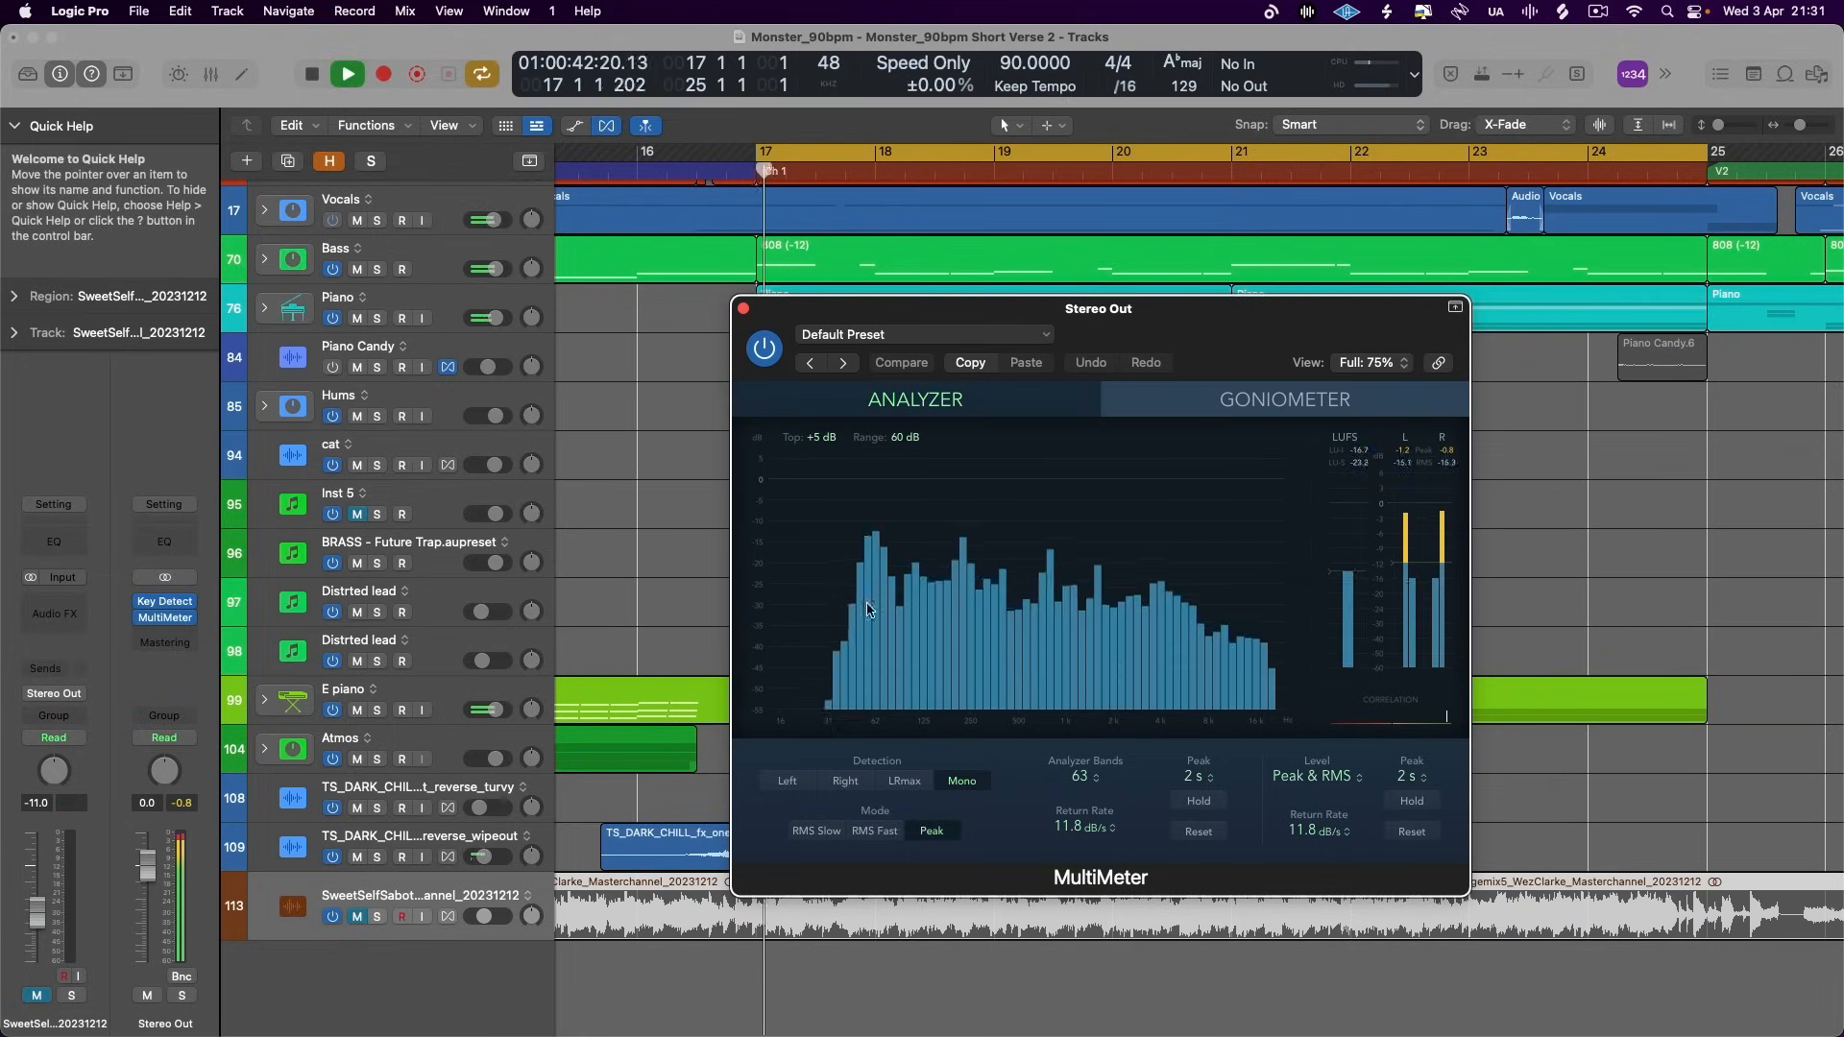
key("space")
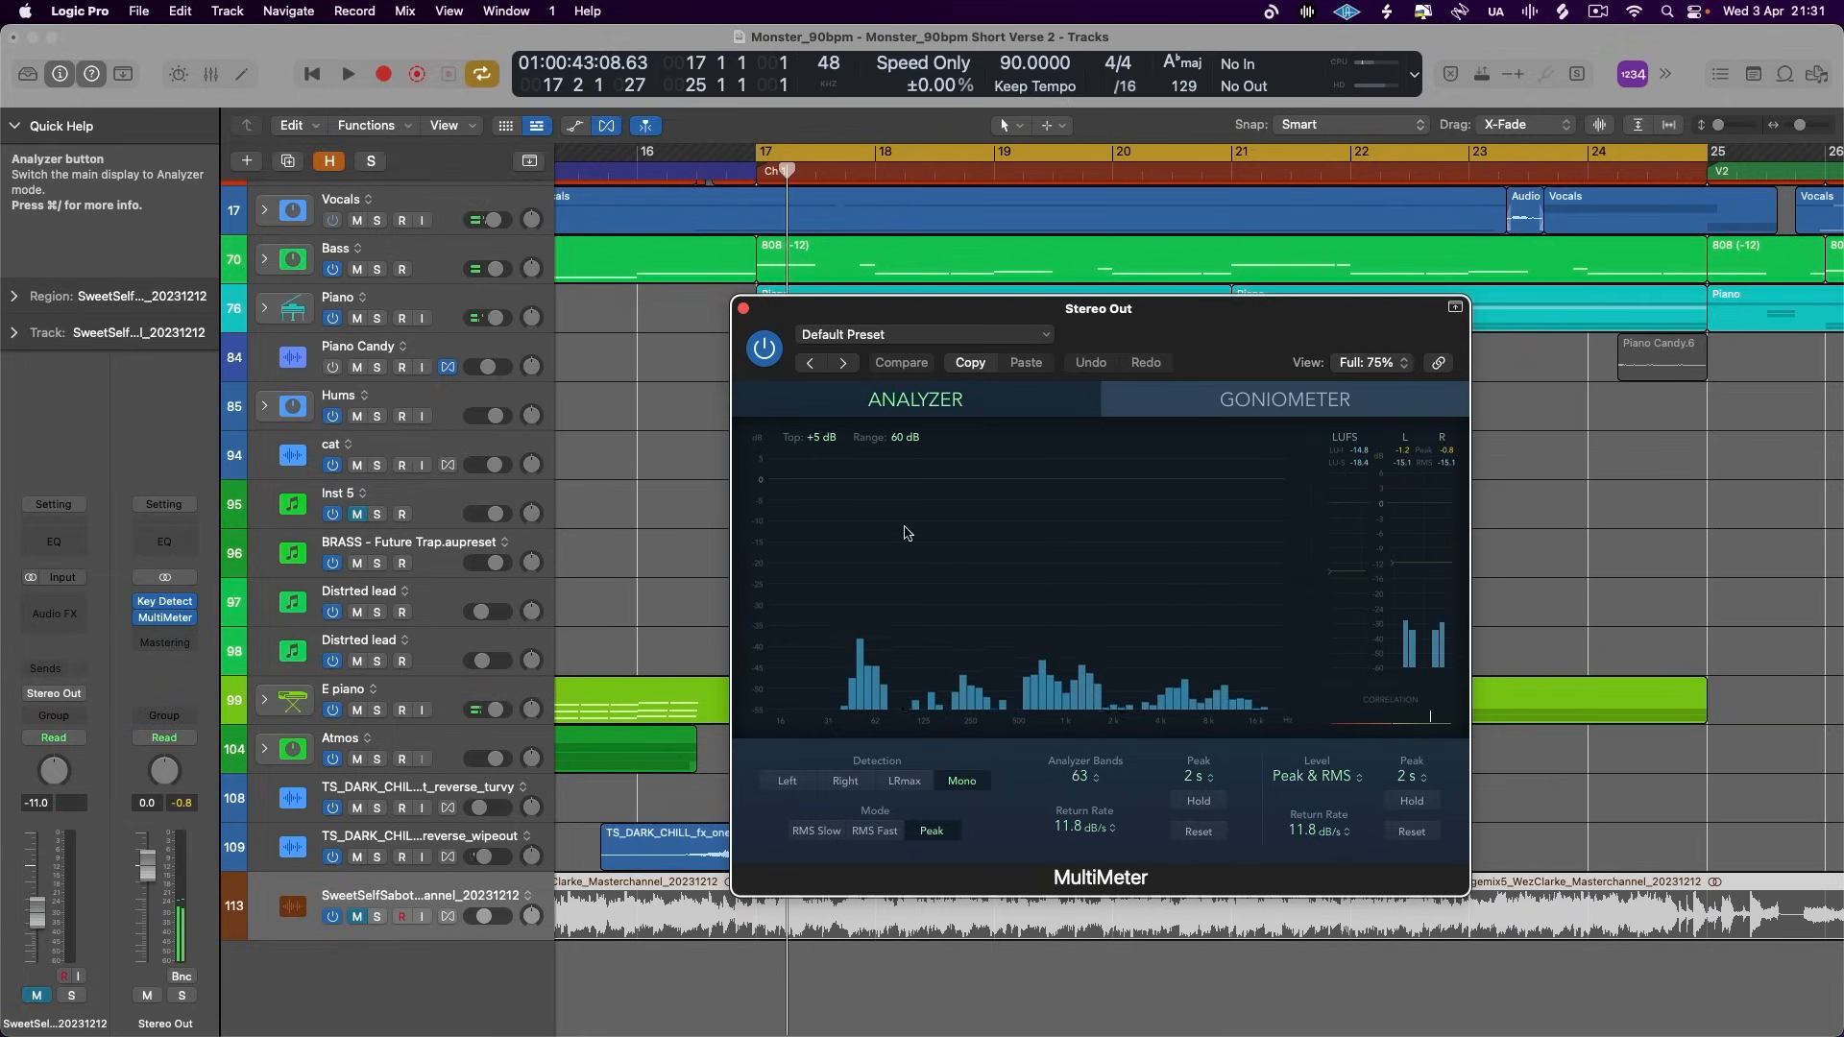
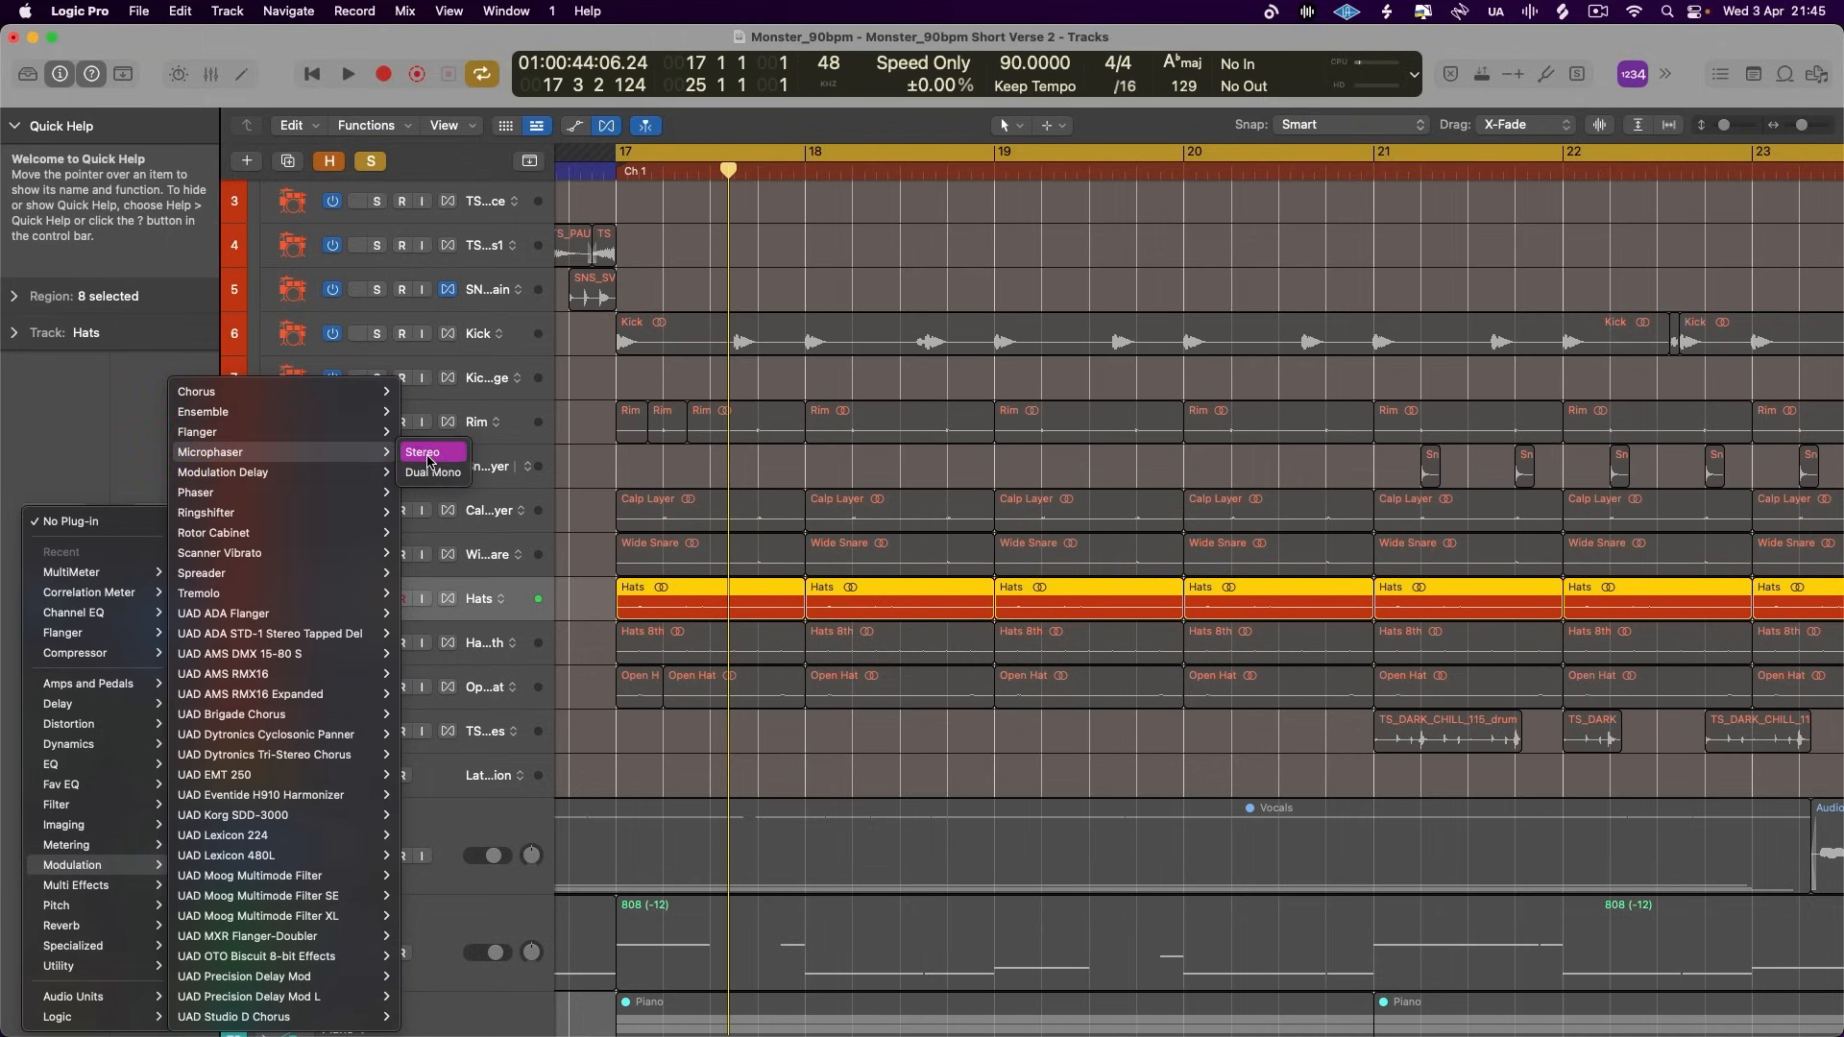
- Insert a stereo Microphaser on the Hats track and set its intensity to 34% and feedback to 18%
left_click(429, 452)
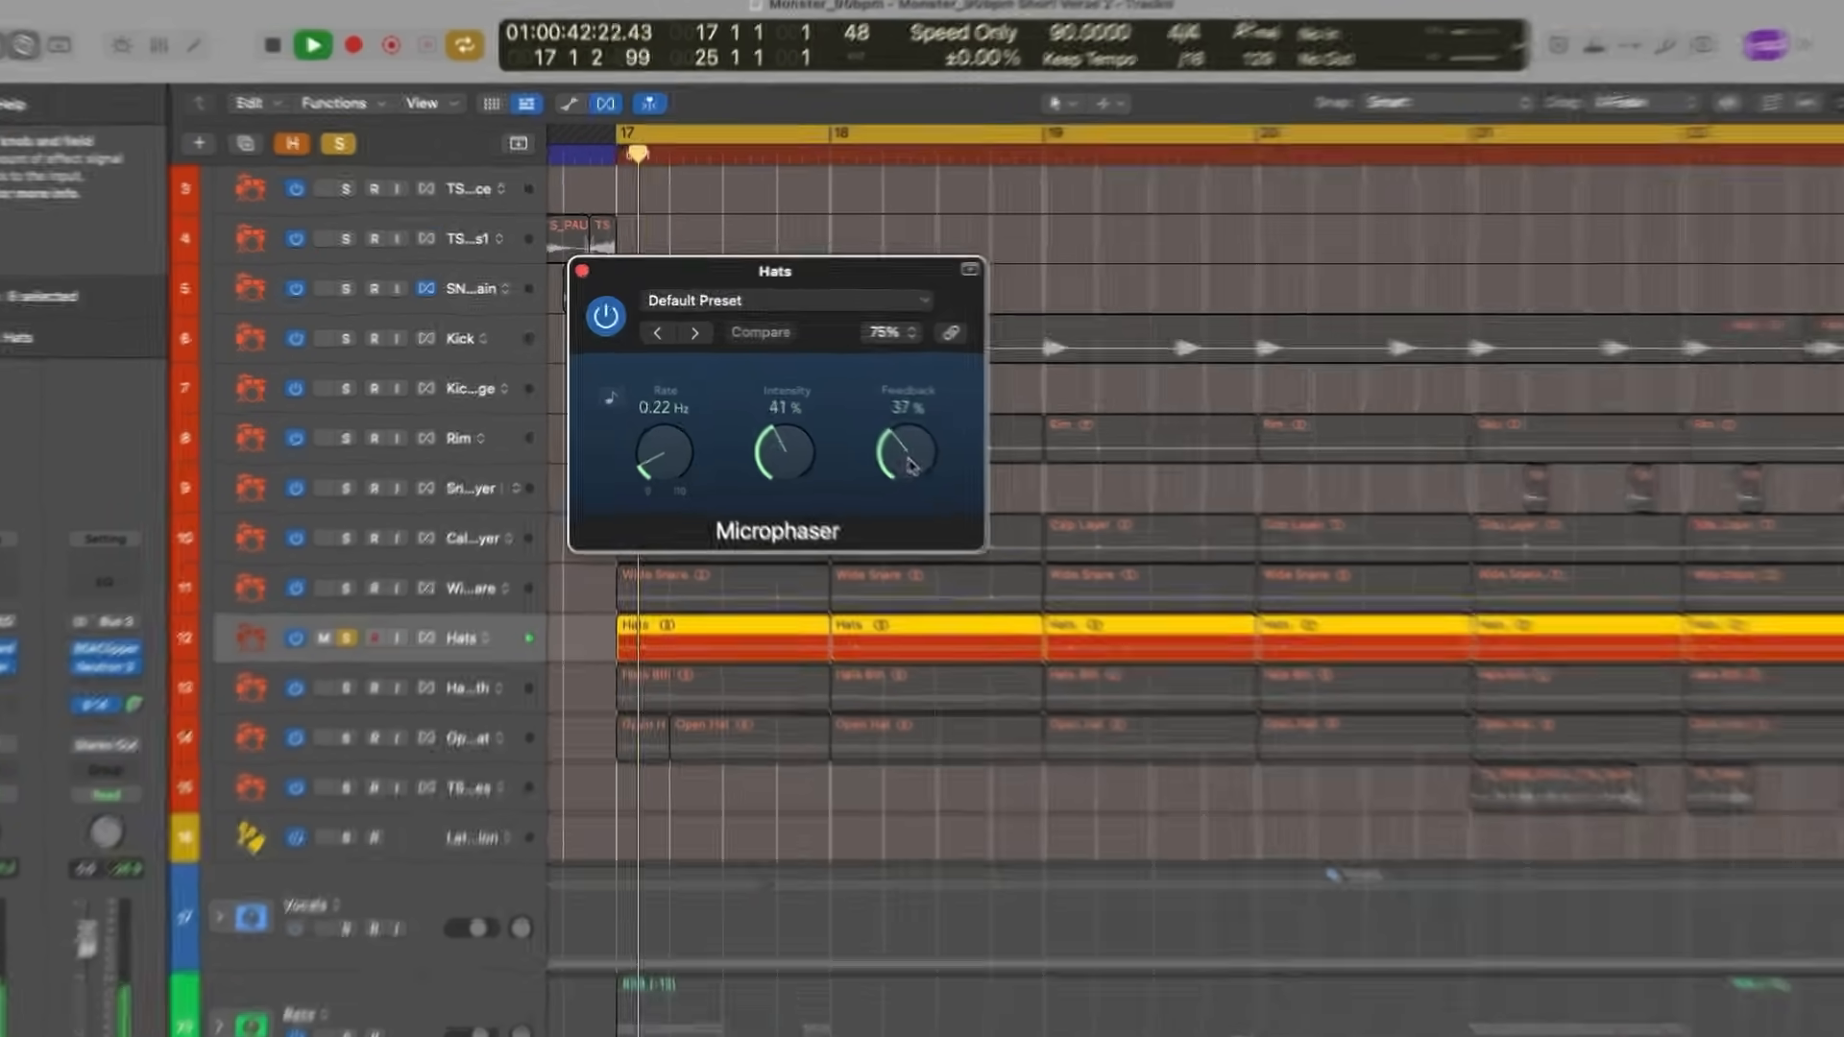
left_click_drag(910, 465, 901, 516)
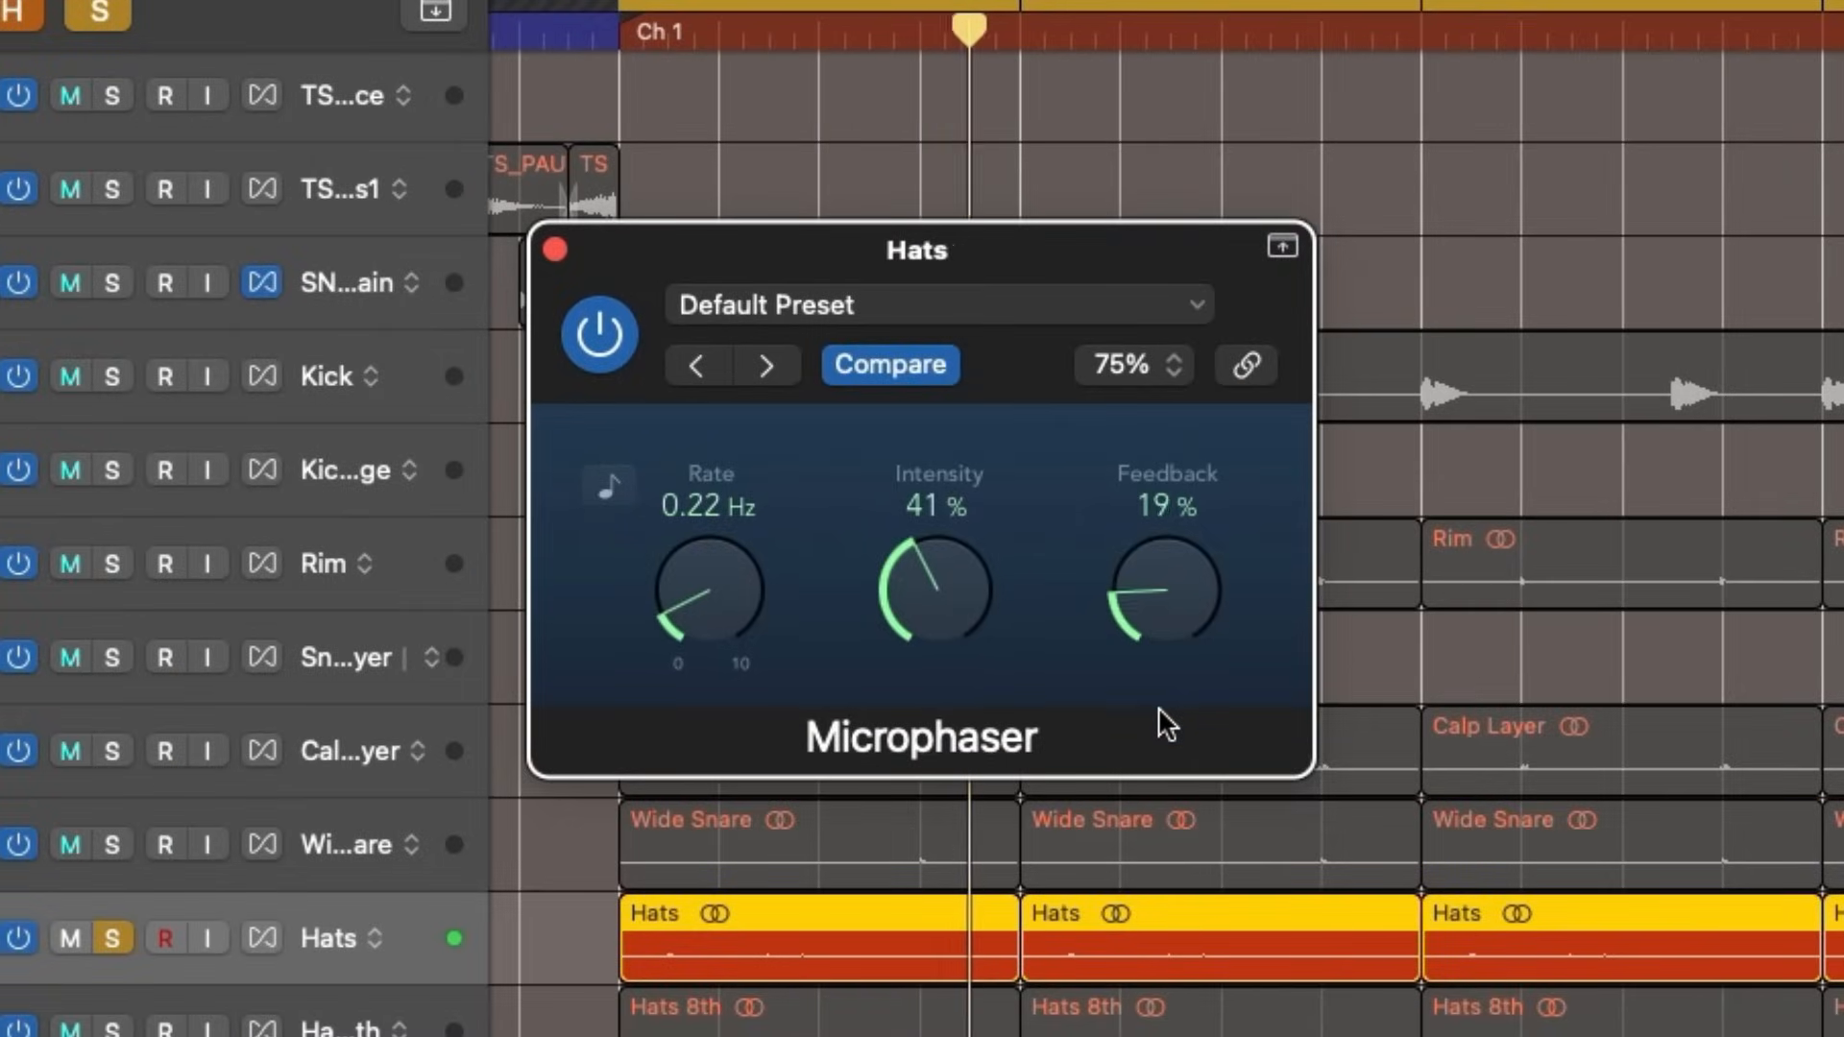
left_click_drag(926, 598, 925, 634)
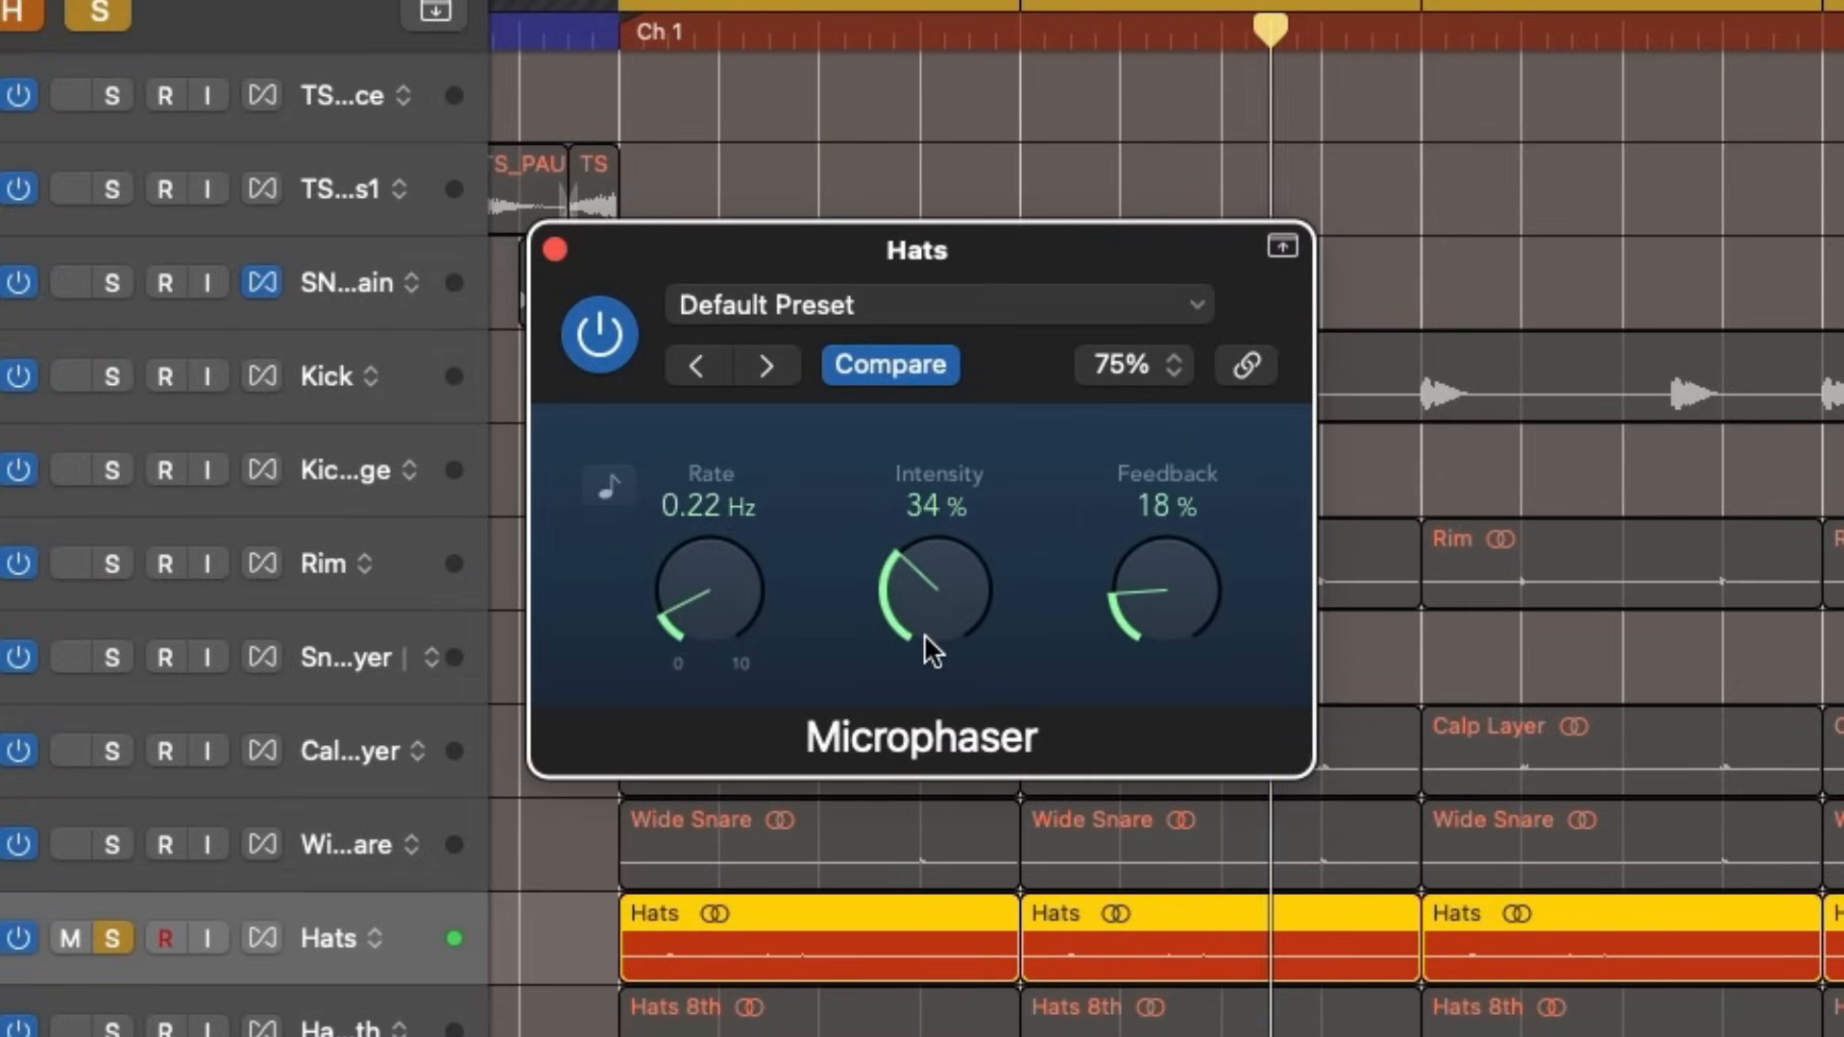
- Solo and select the Hats 8th track, check its Multipass plug-in, and bypass that plug-in
left_click(112, 1030)
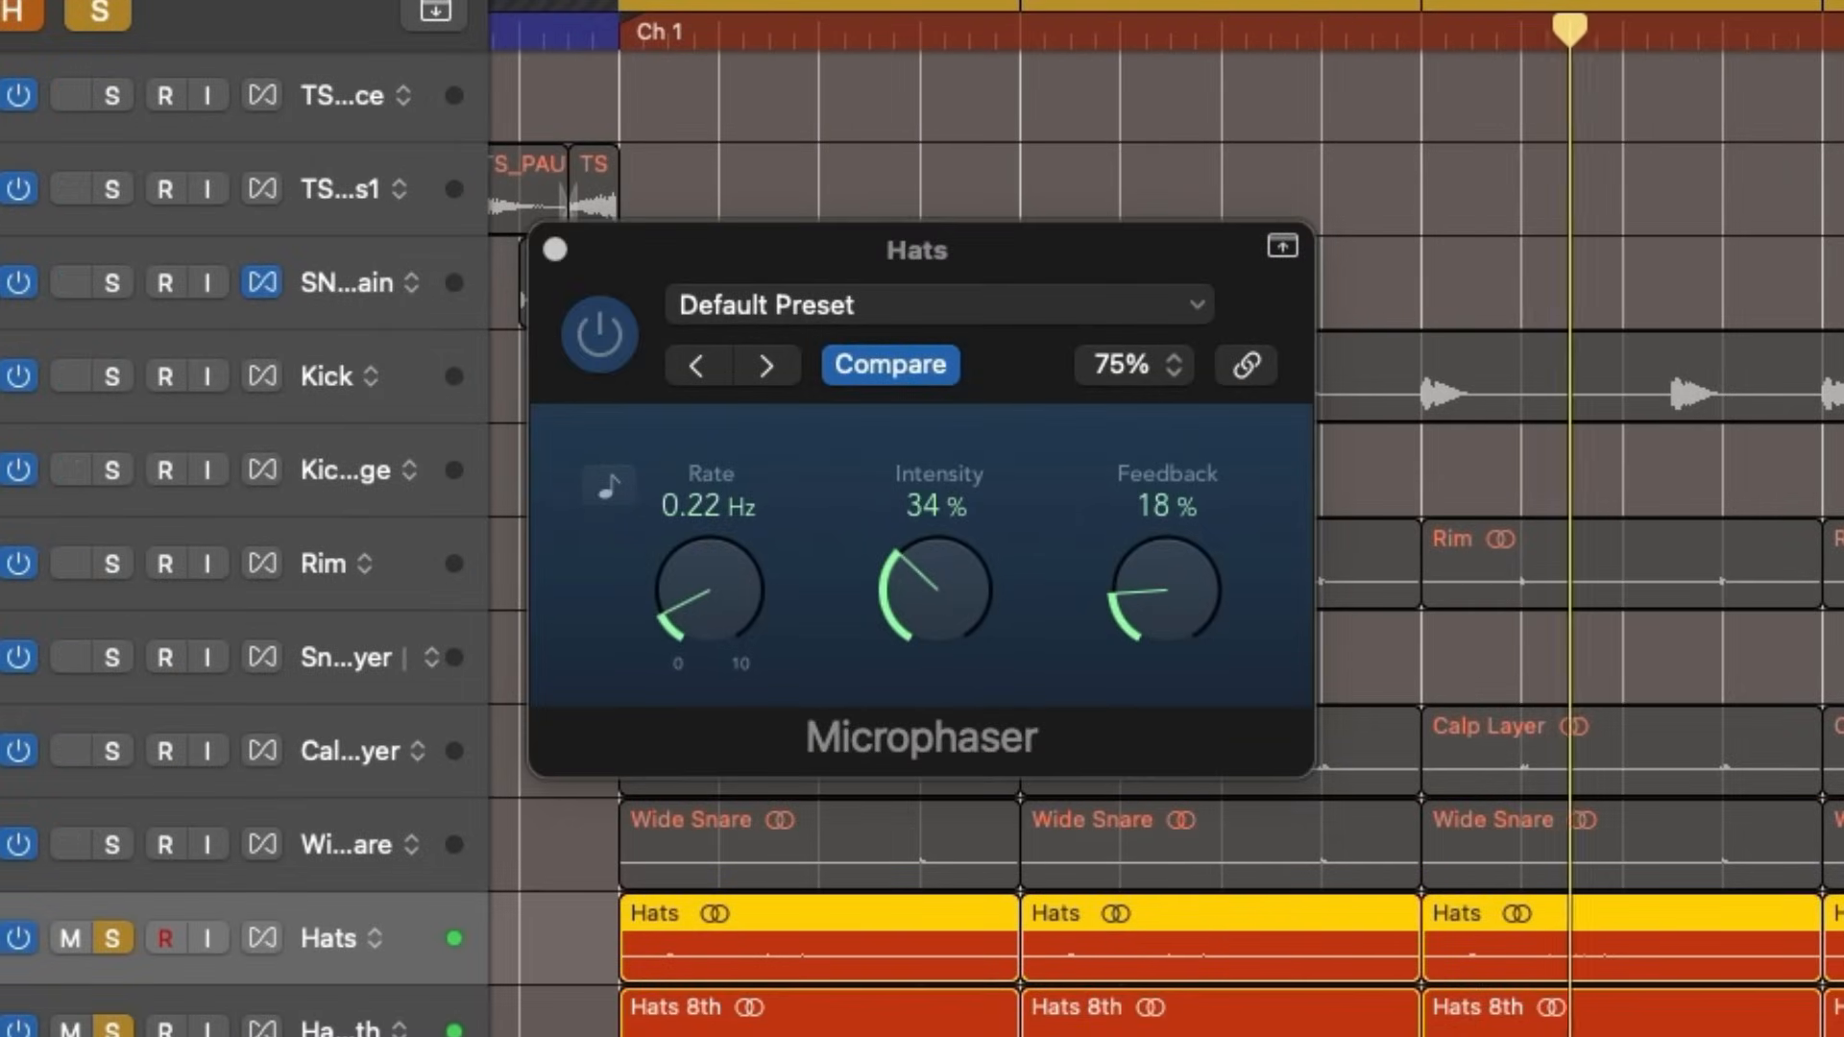
left_click(359, 1012)
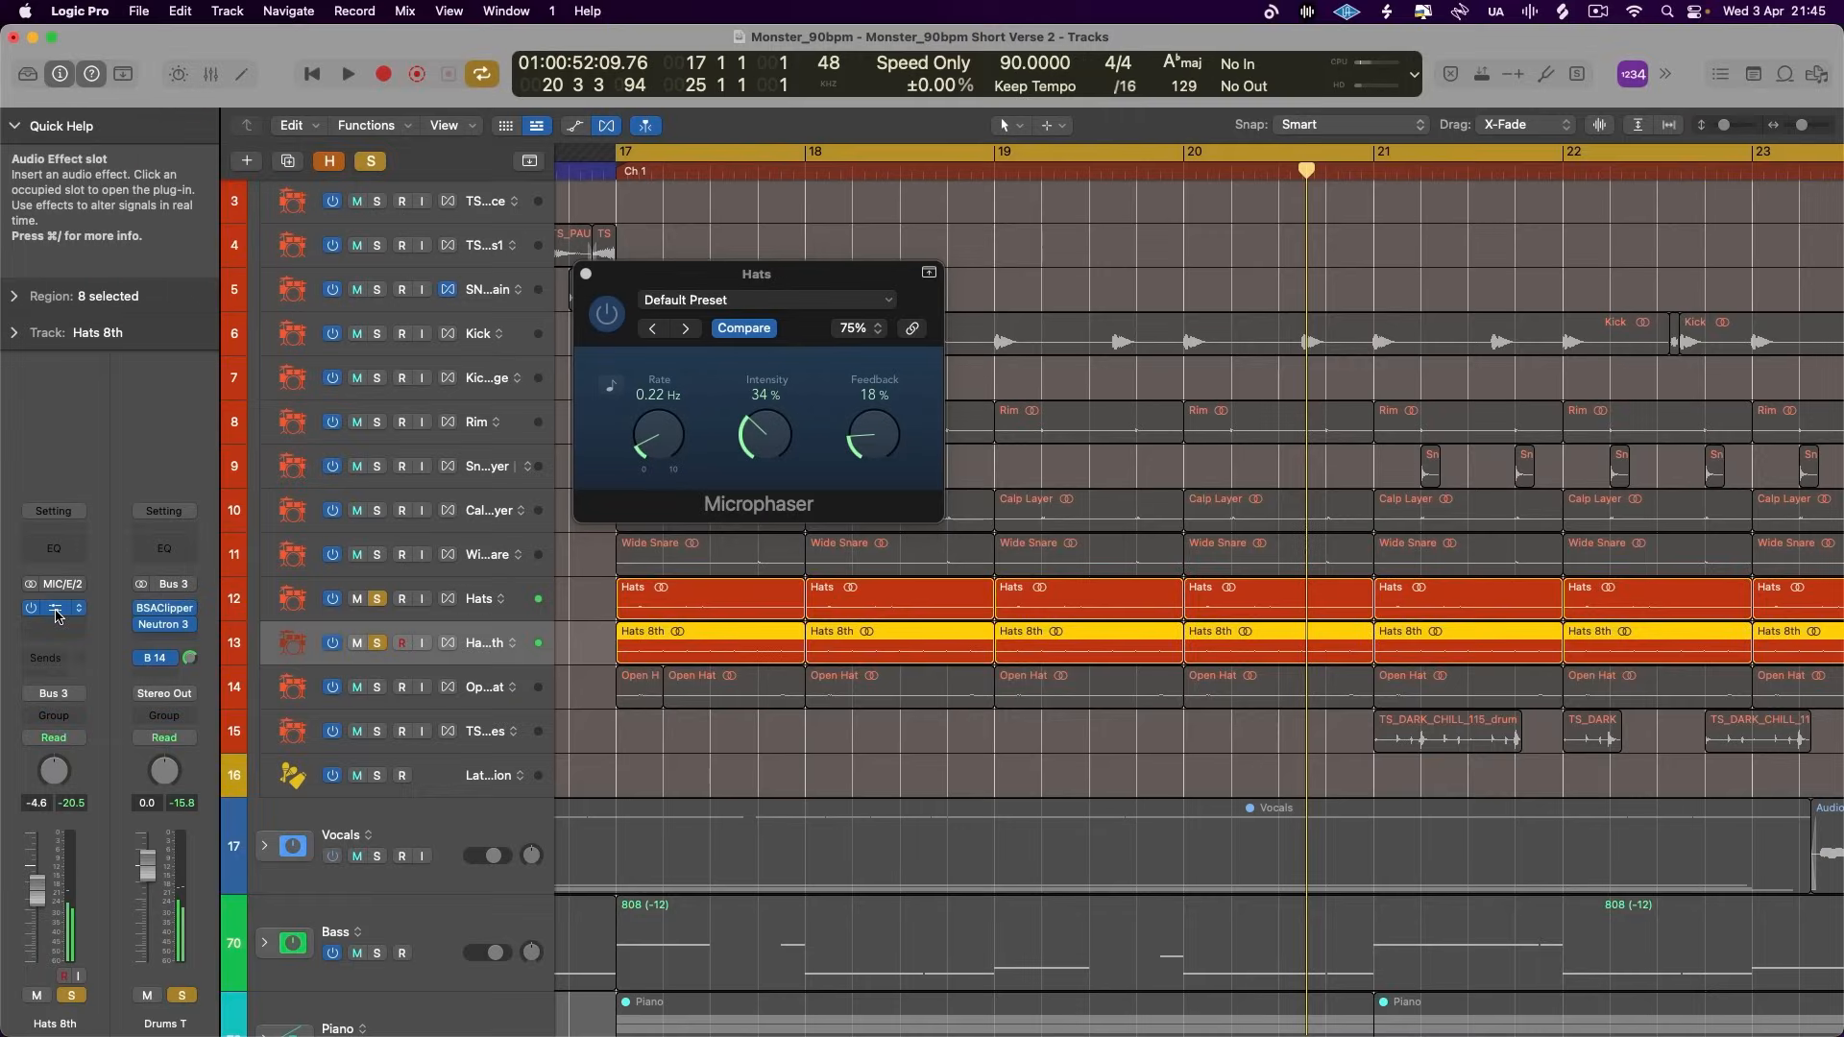
left_click(57, 610)
left_click_drag(663, 294, 556, 212)
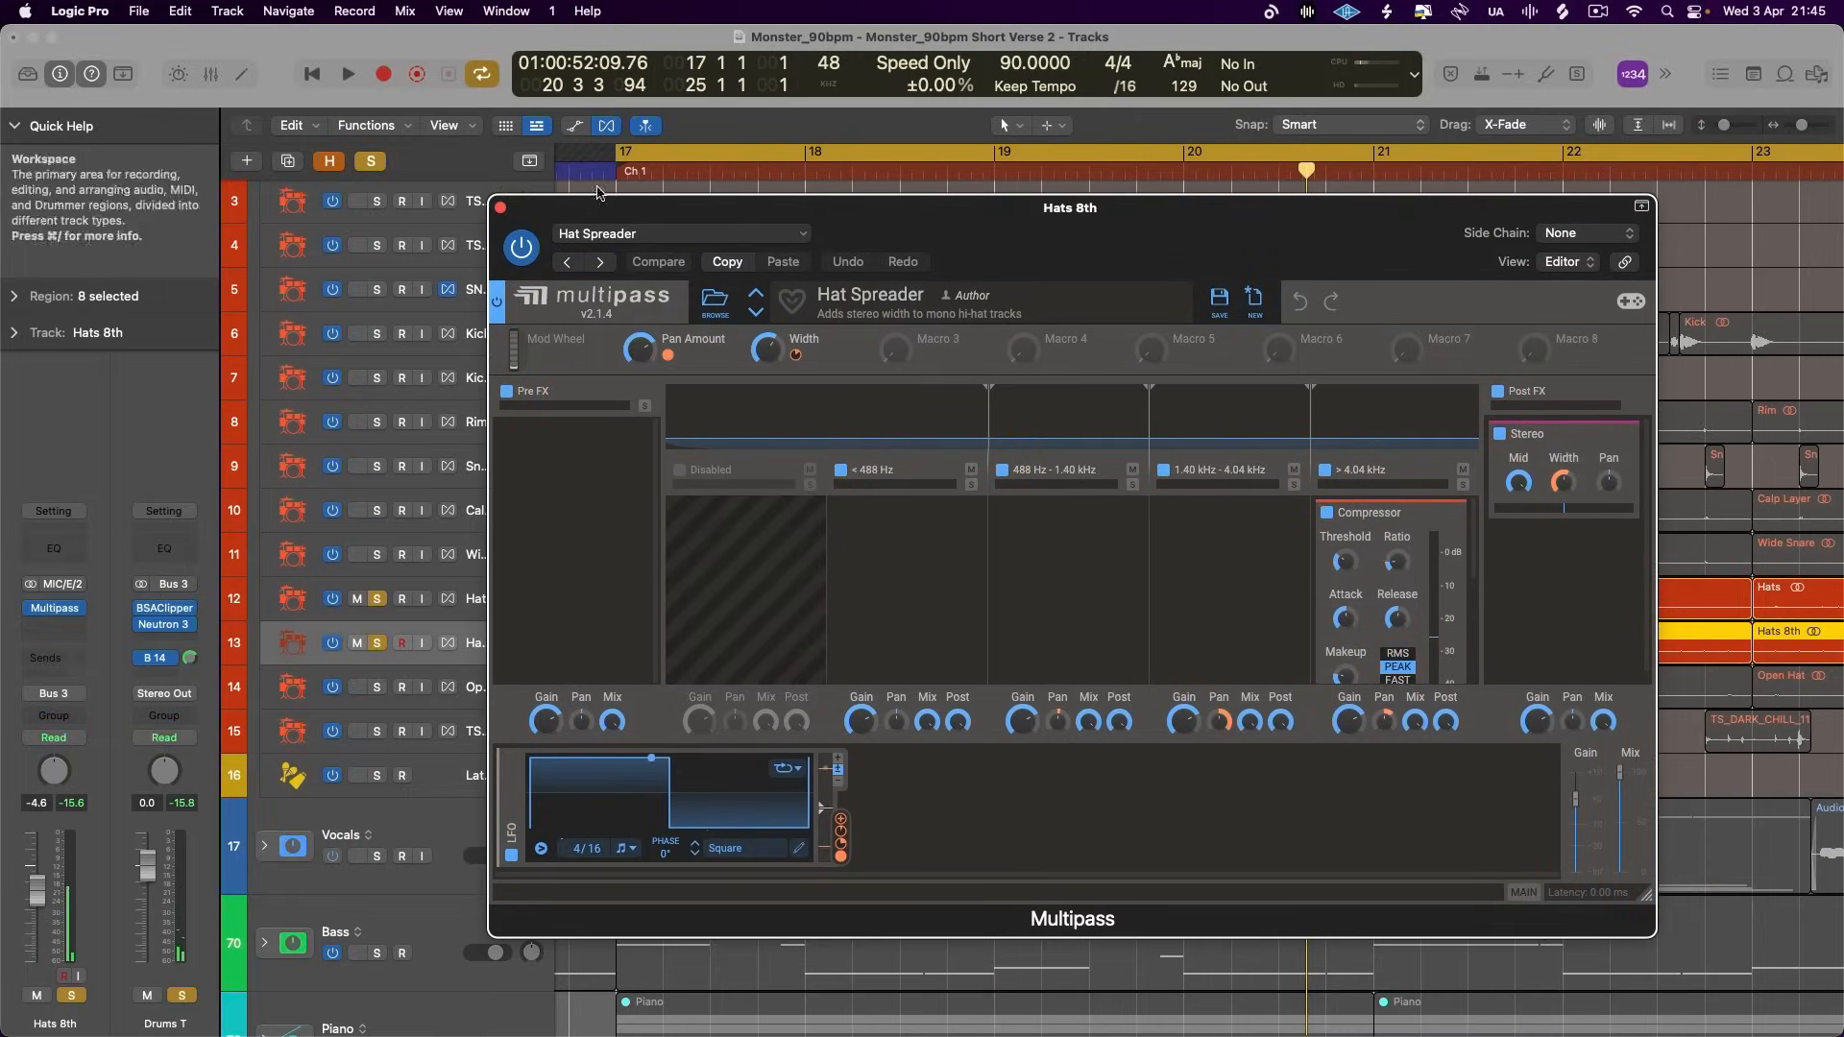
left_click(499, 211)
left_click(28, 616)
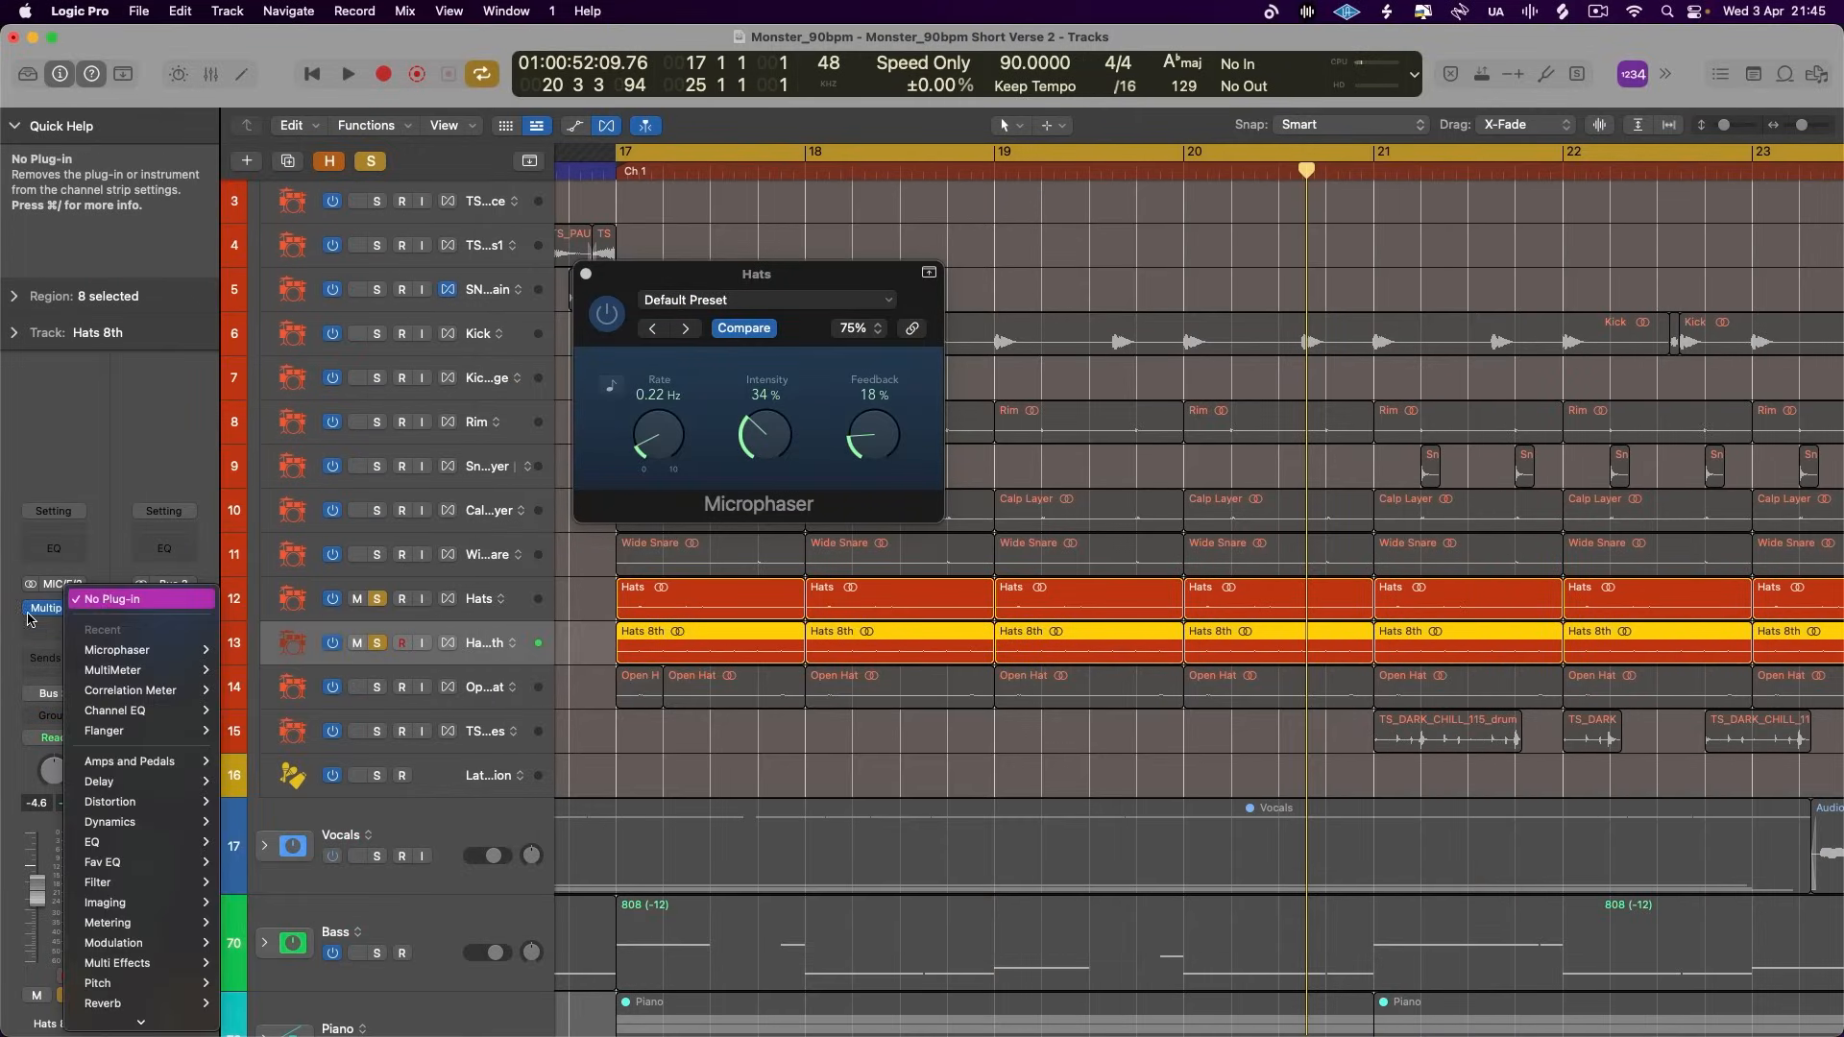
left_click(27, 609)
- Insert a stereo Chorus on the Hats 8th track, set its mix to 32%, and start playback
left_click(46, 629)
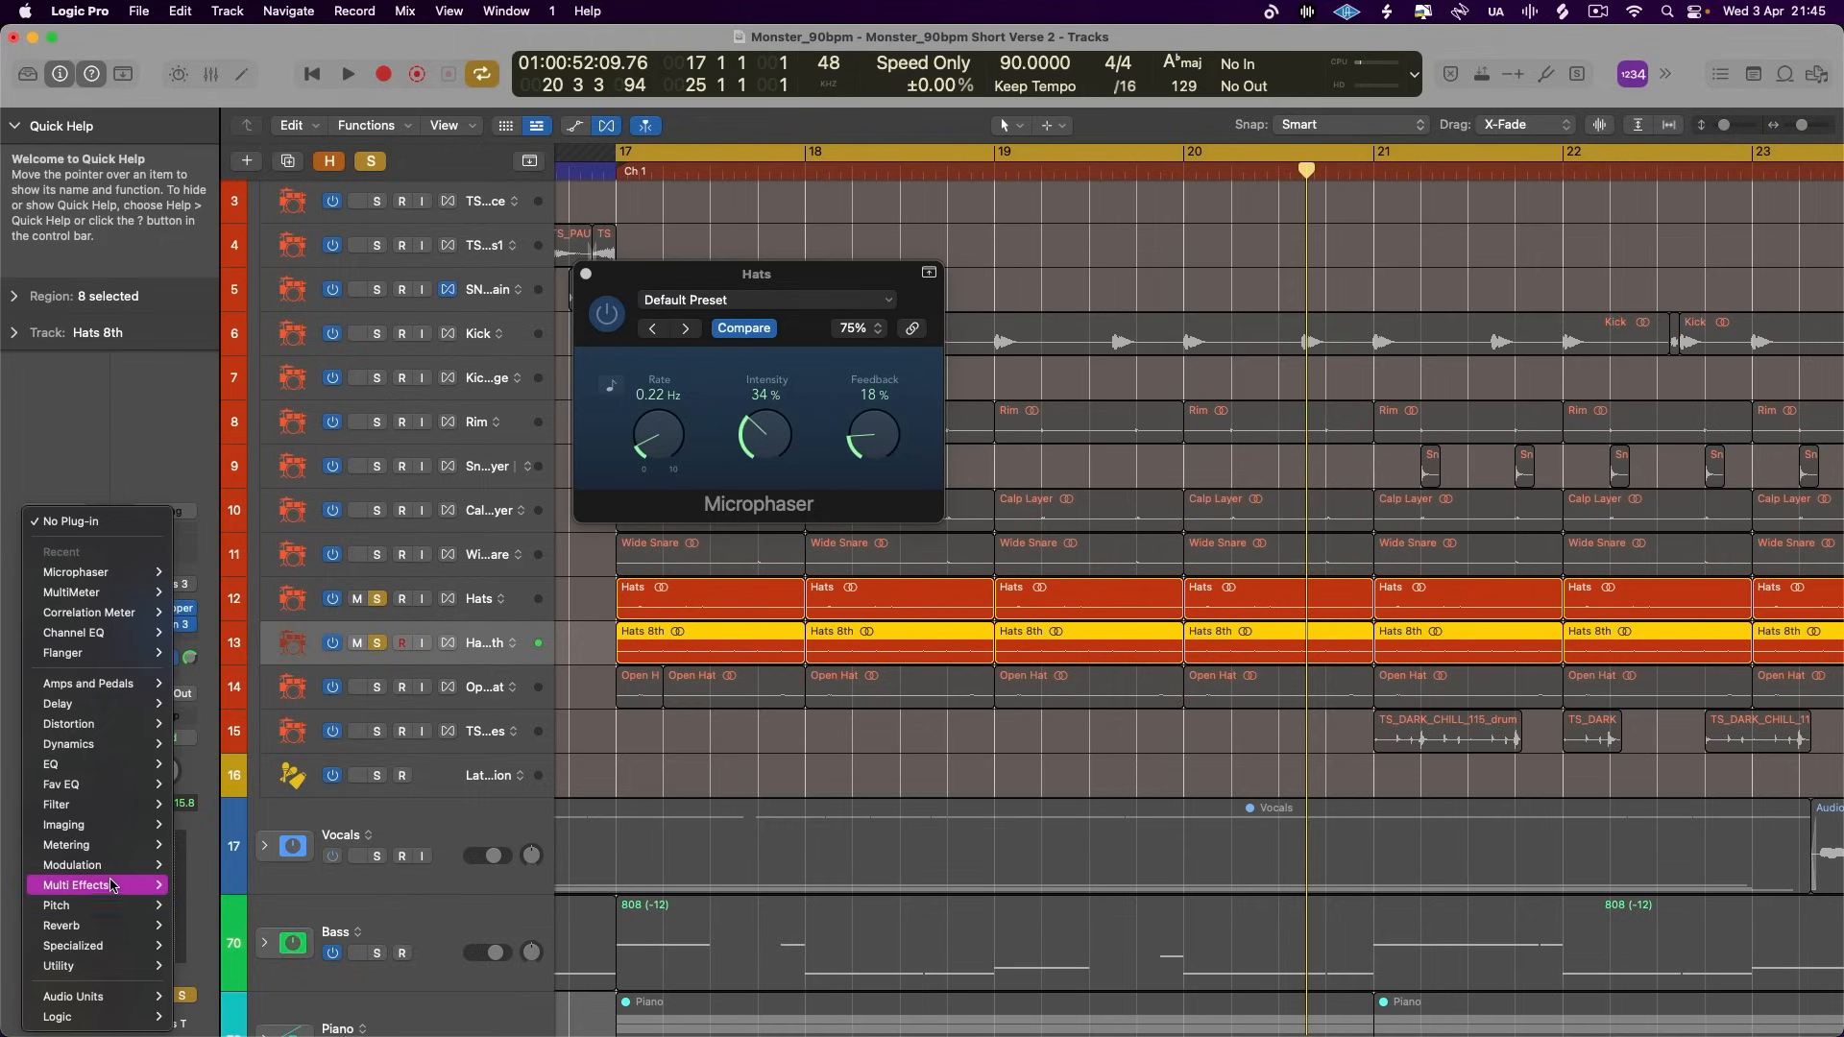
mouse_move(103, 868)
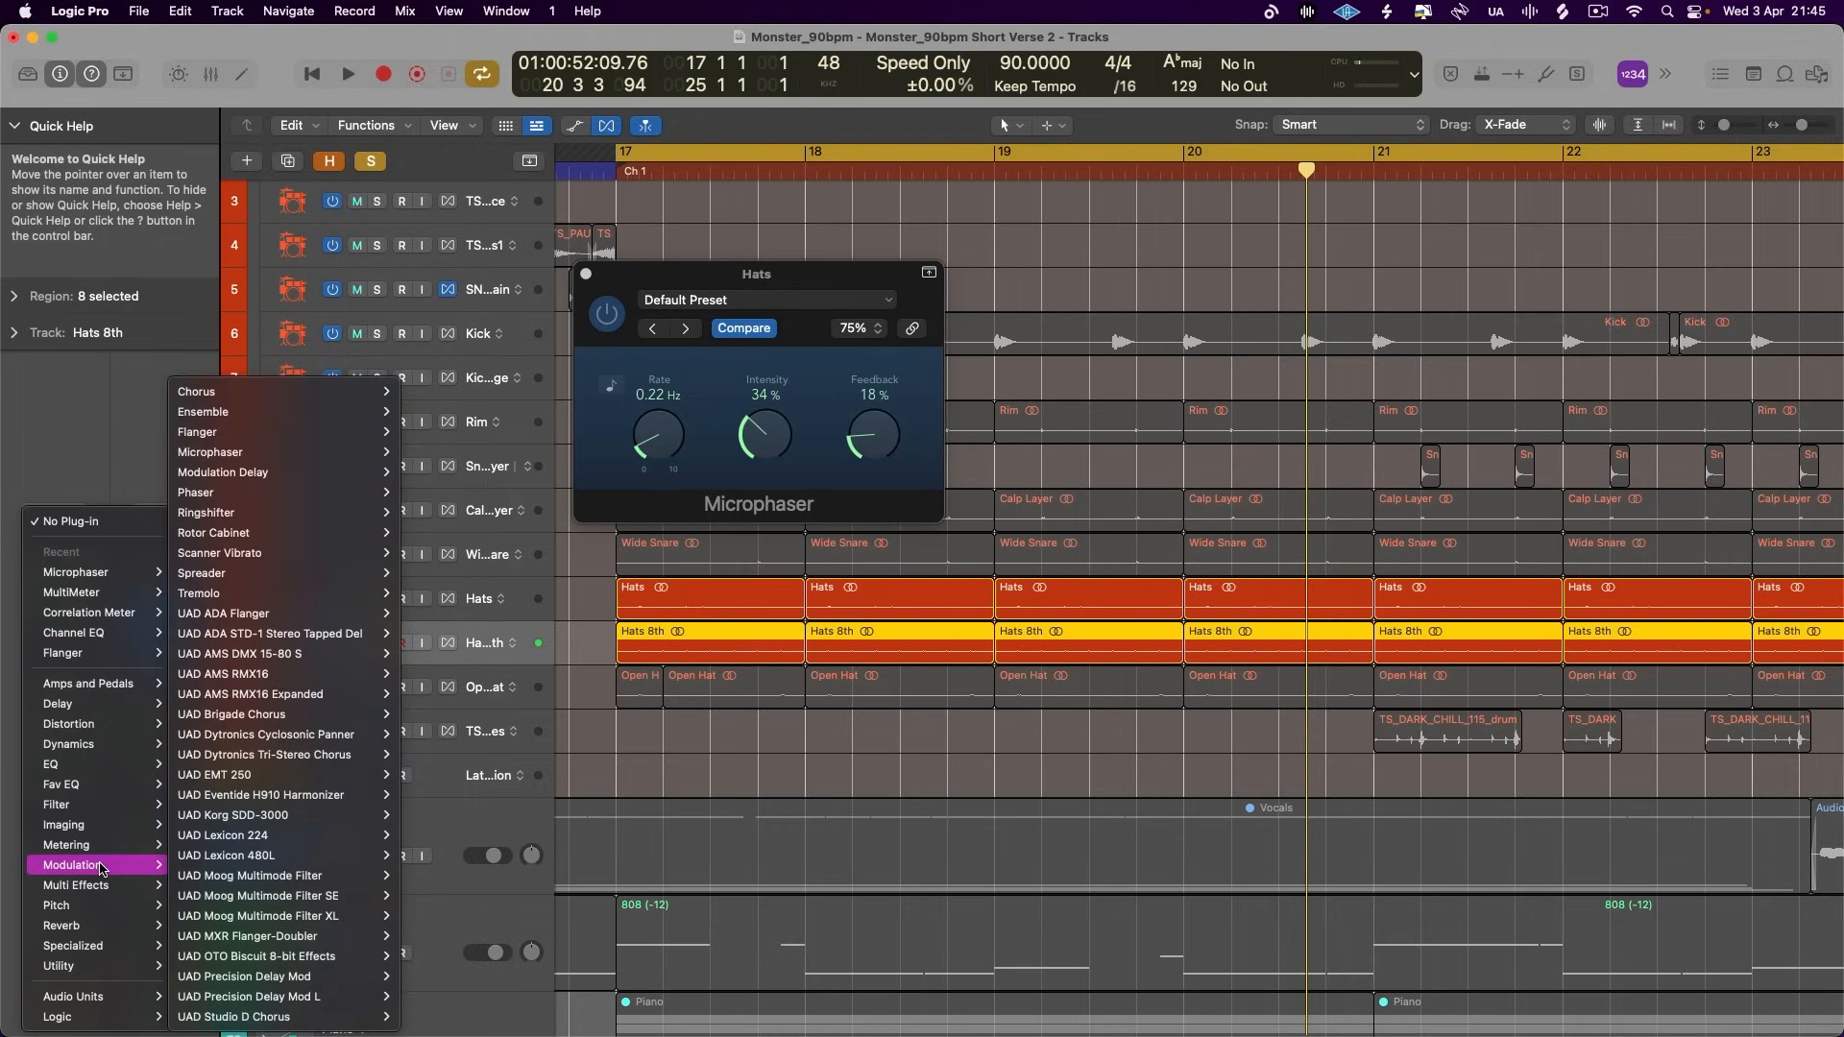
mouse_move(96, 793)
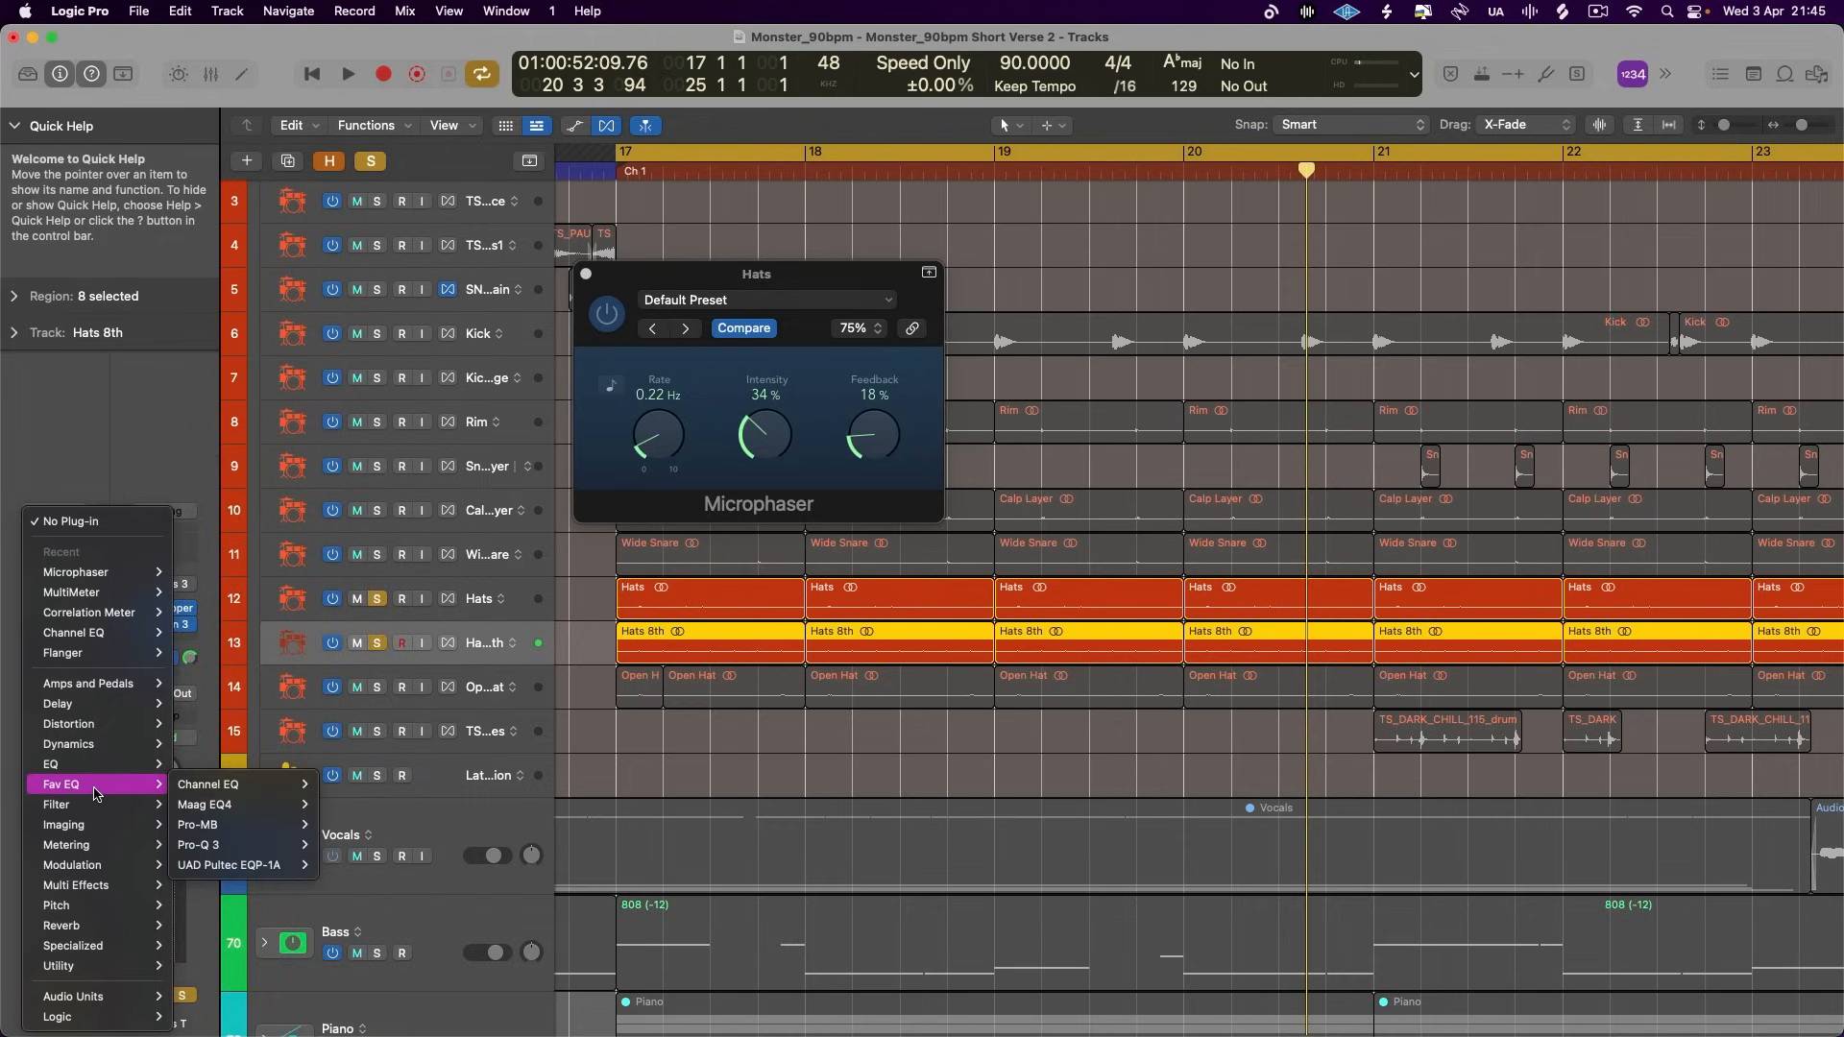
mouse_move(112, 732)
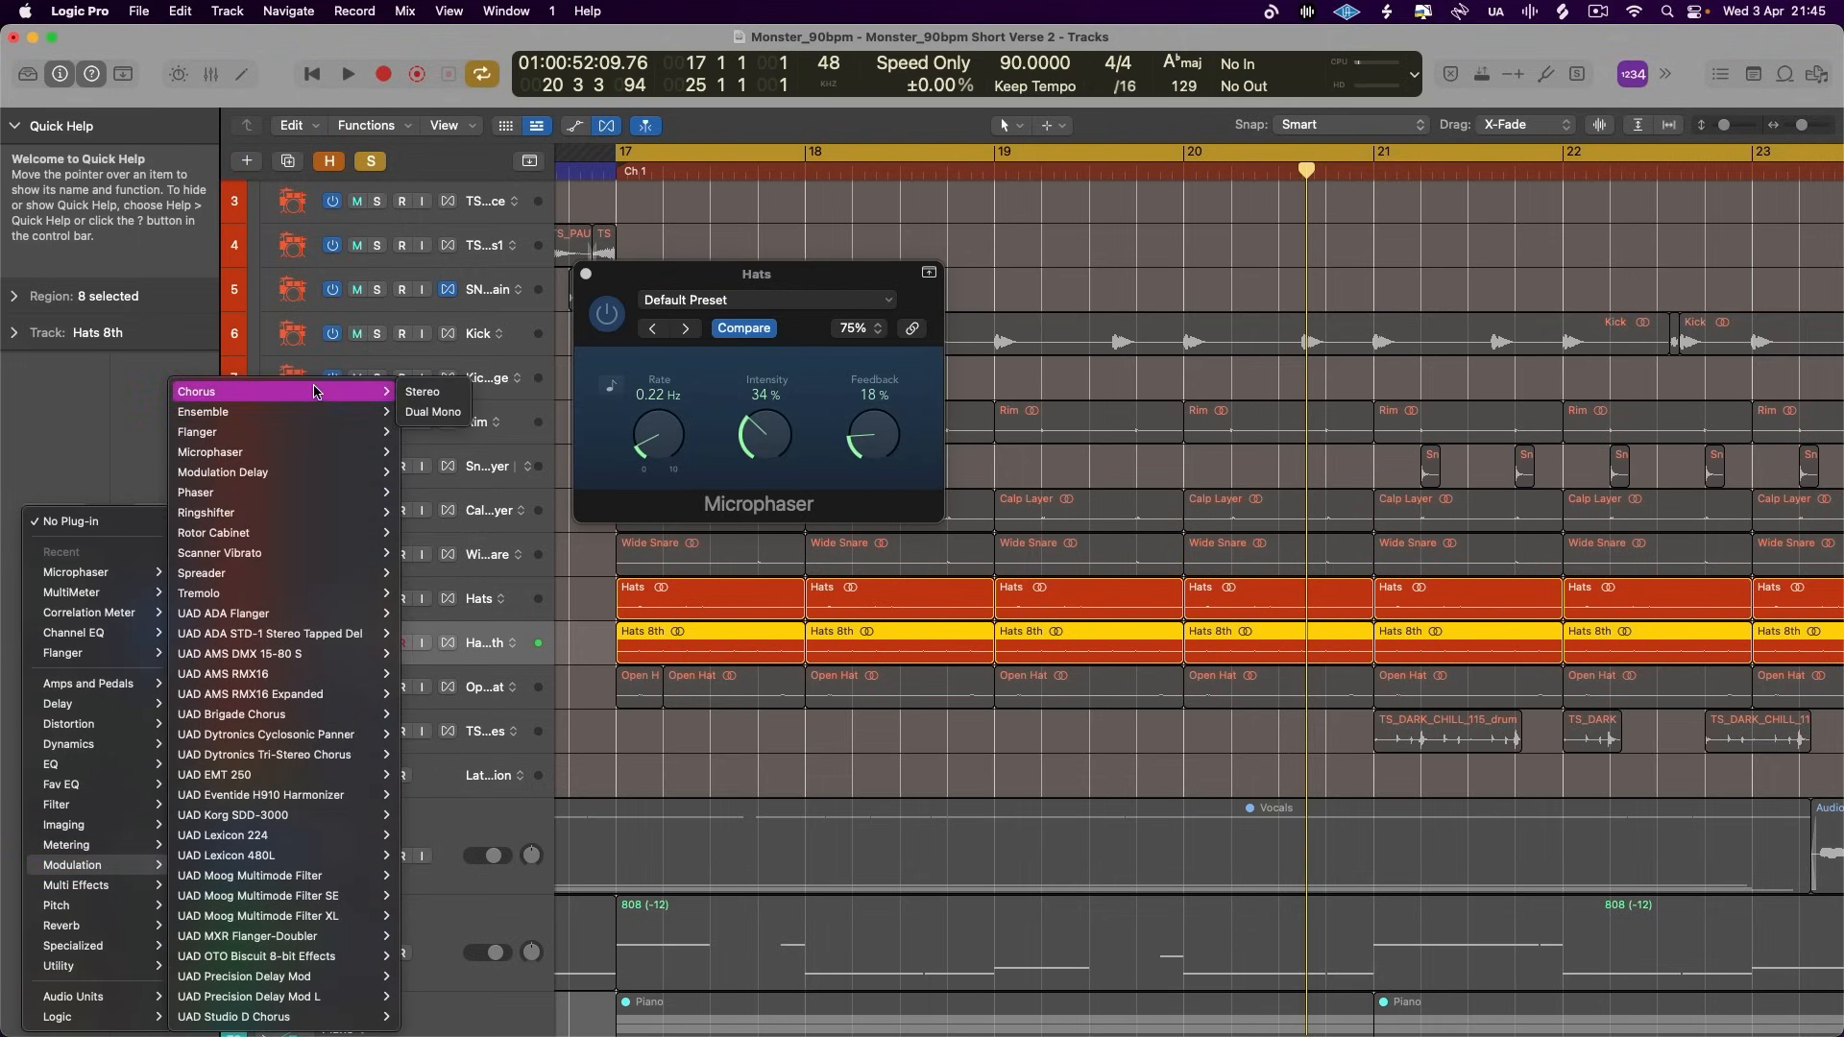
mouse_move(308, 398)
left_click(410, 396)
left_click_drag(904, 468, 903, 454)
key("space")
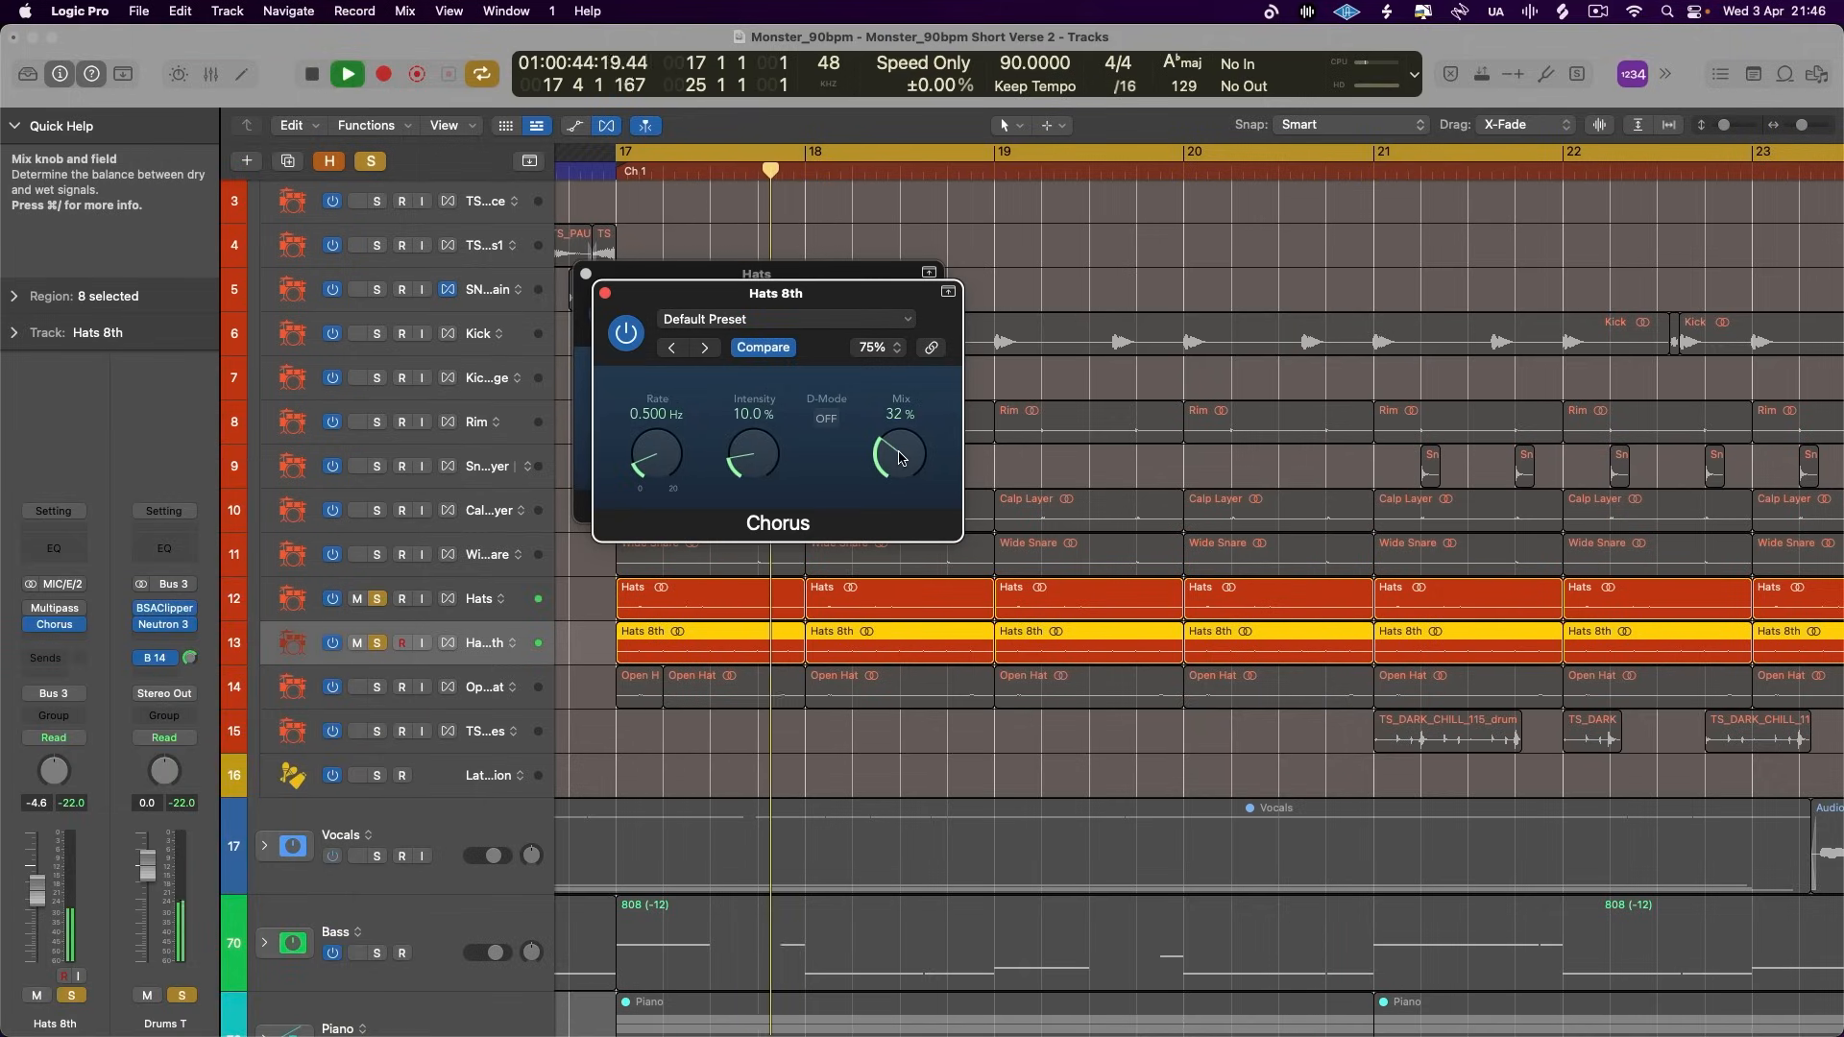
- Close the Chorus and Microphaser windows and briefly mute the Hats track to hear Hats 8th alone
left_click(605, 293)
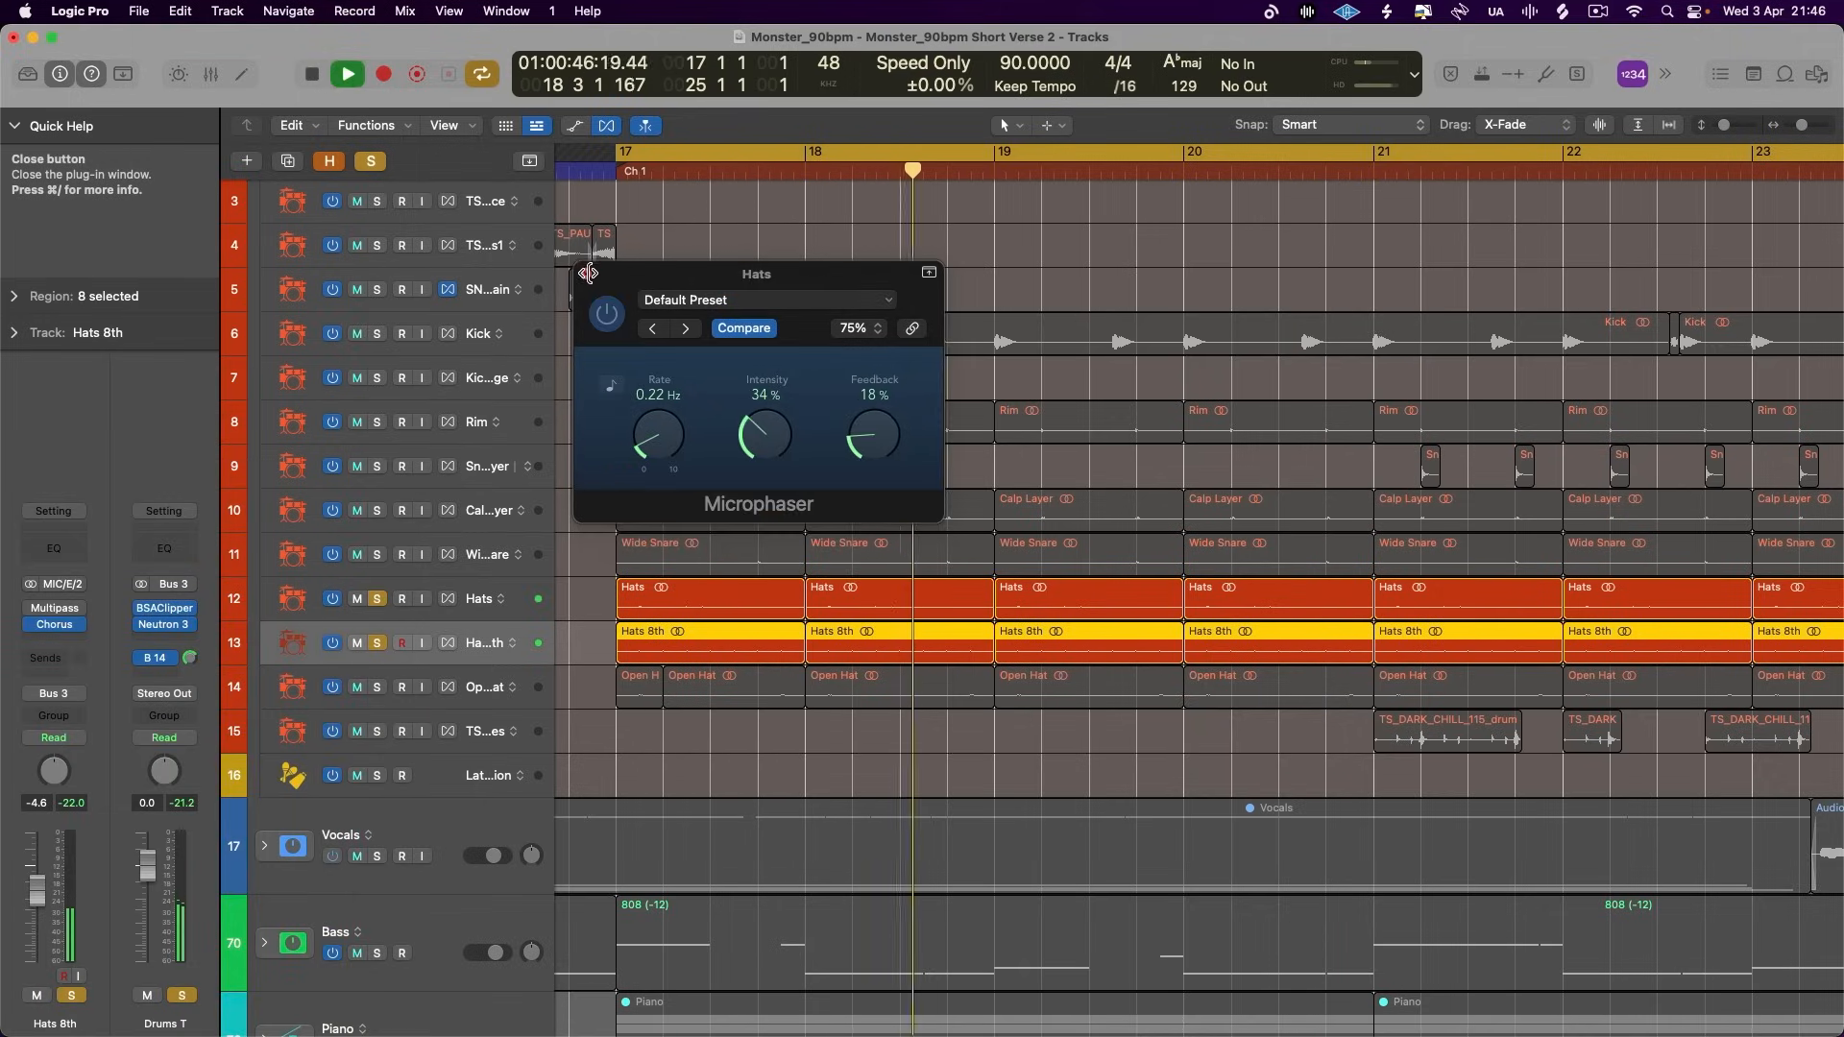
left_click(586, 274)
left_click(357, 598)
left_click(357, 599)
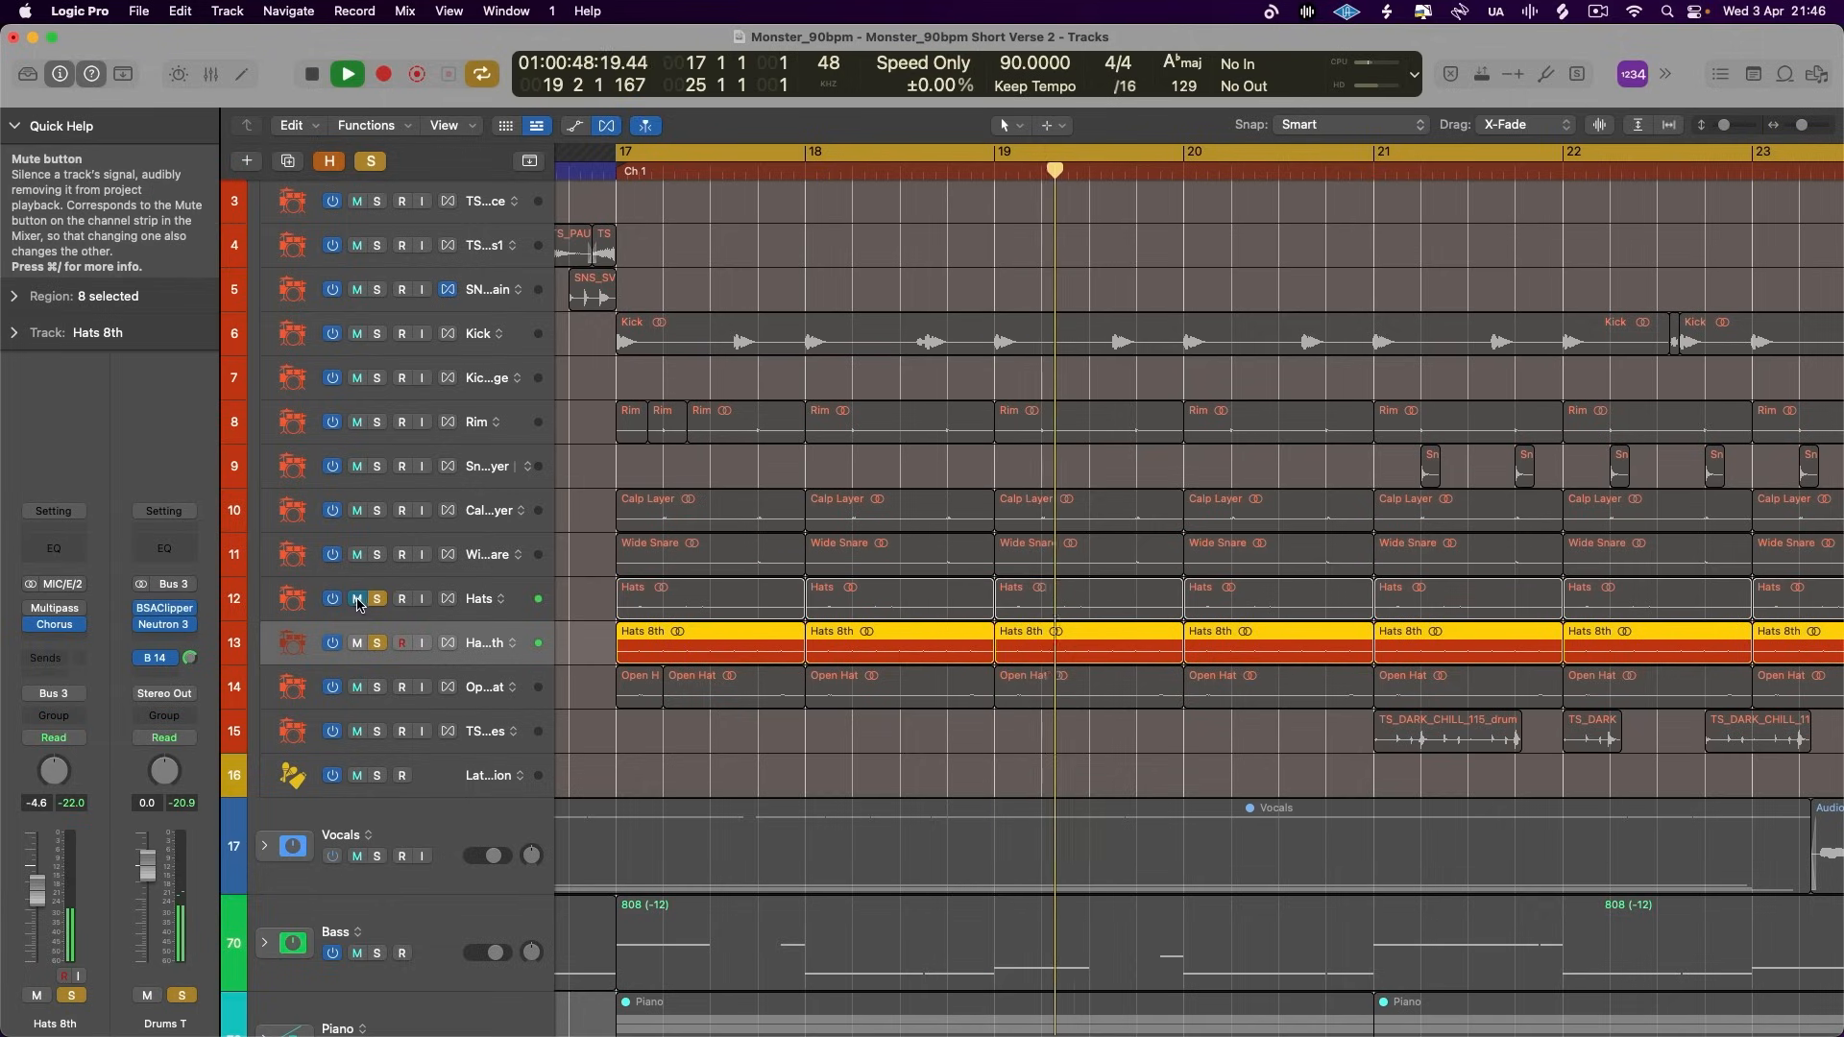
- Insert a Tremolo after the Chorus on the Hats 8th track and set its rate to 1 Bar
left_click(48, 641)
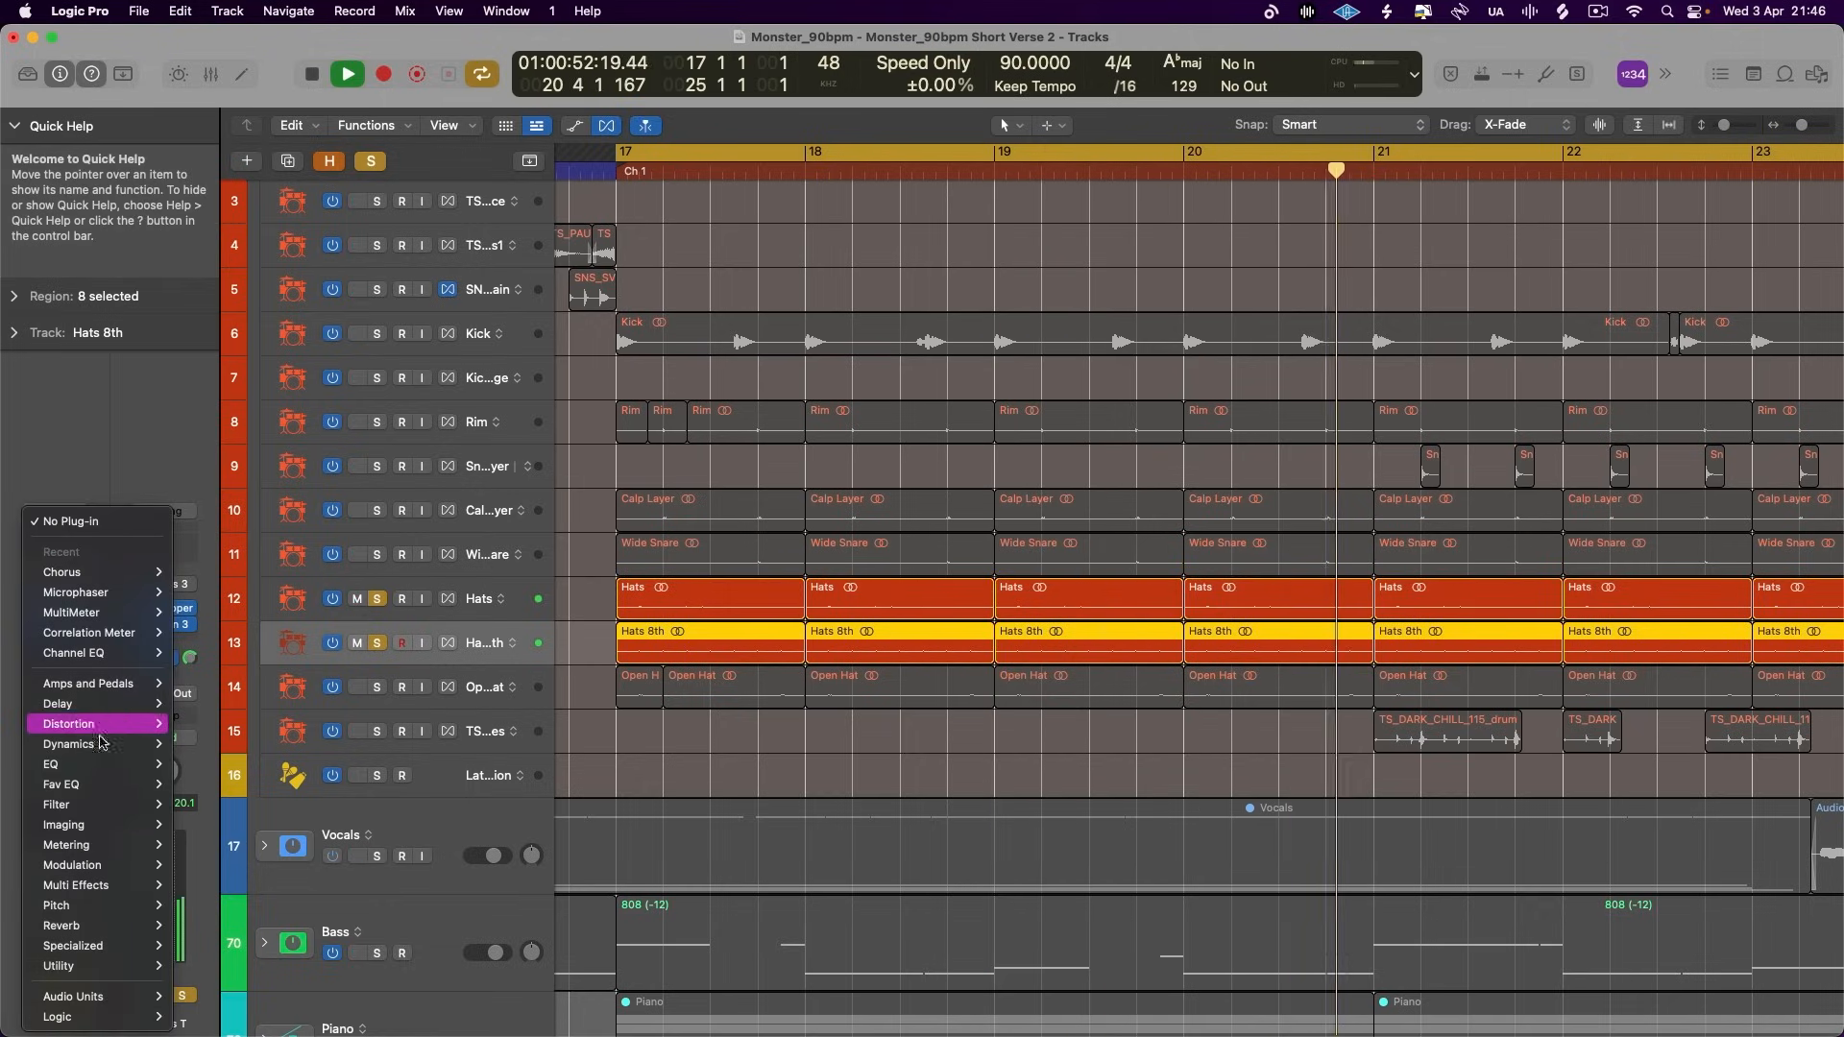
mouse_move(96, 865)
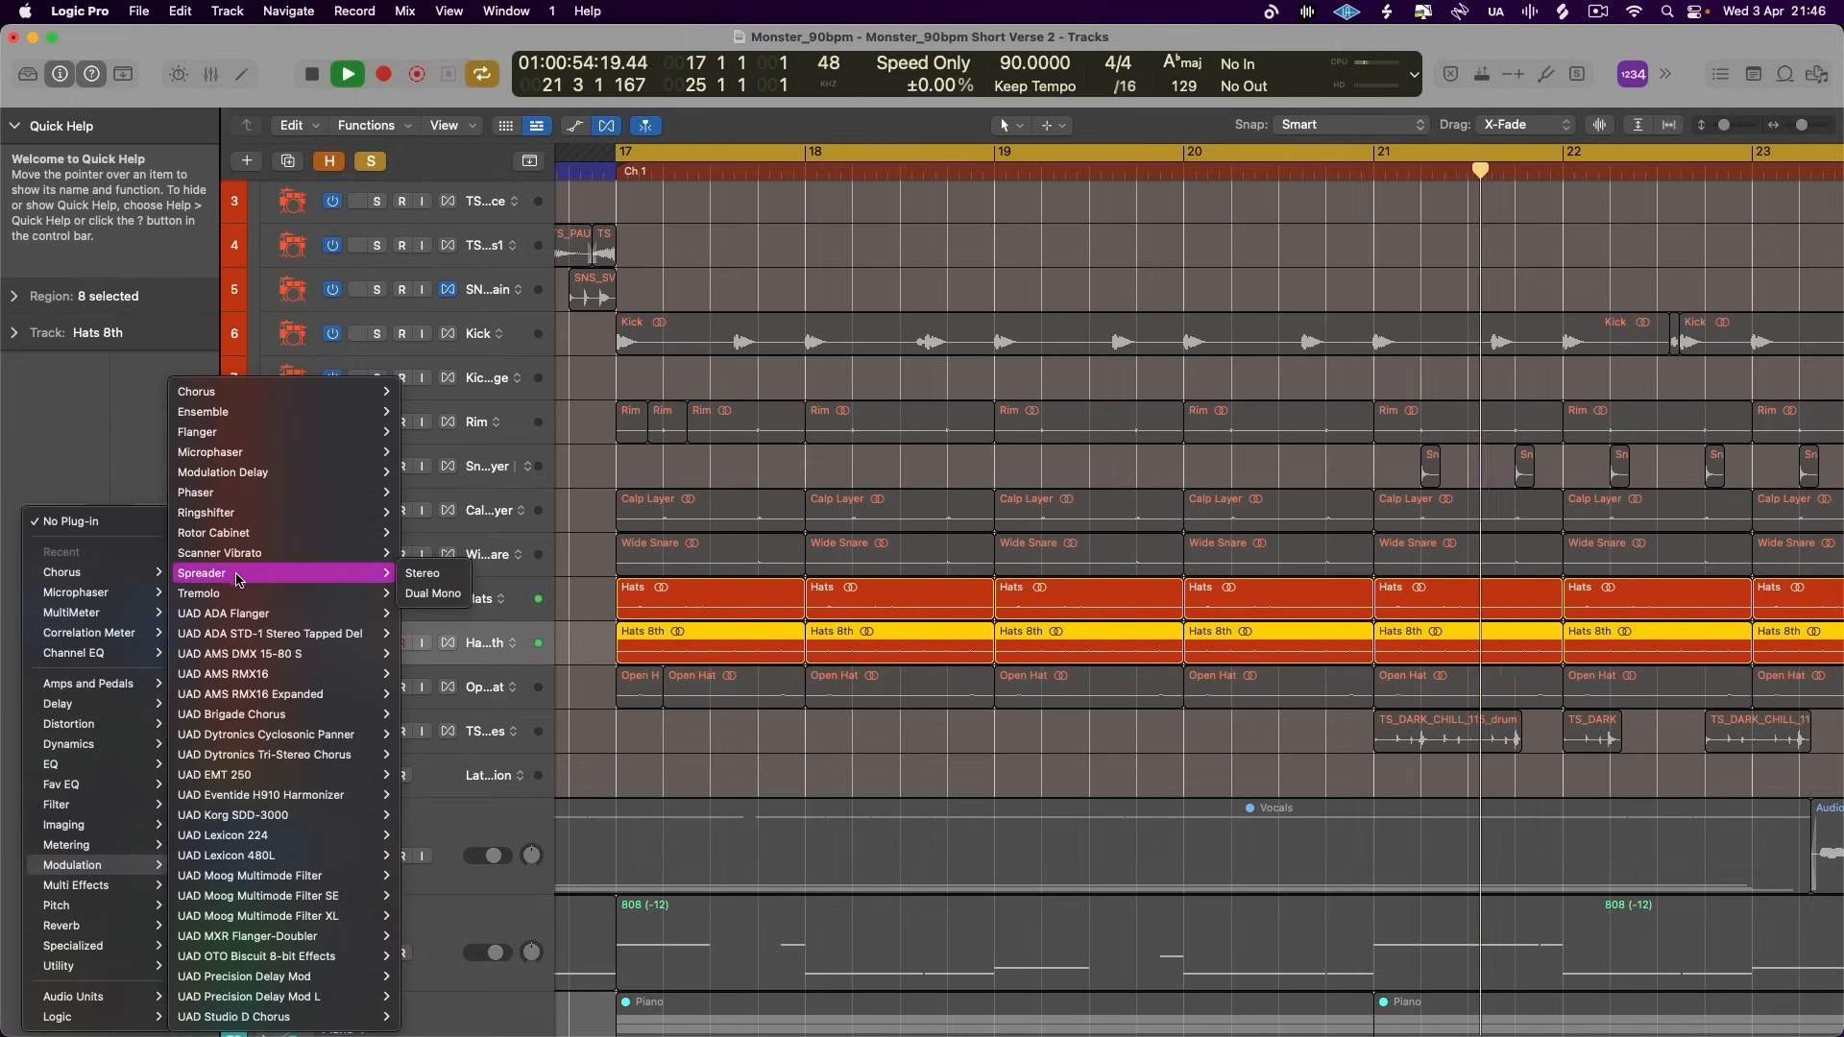
left_click(432, 593)
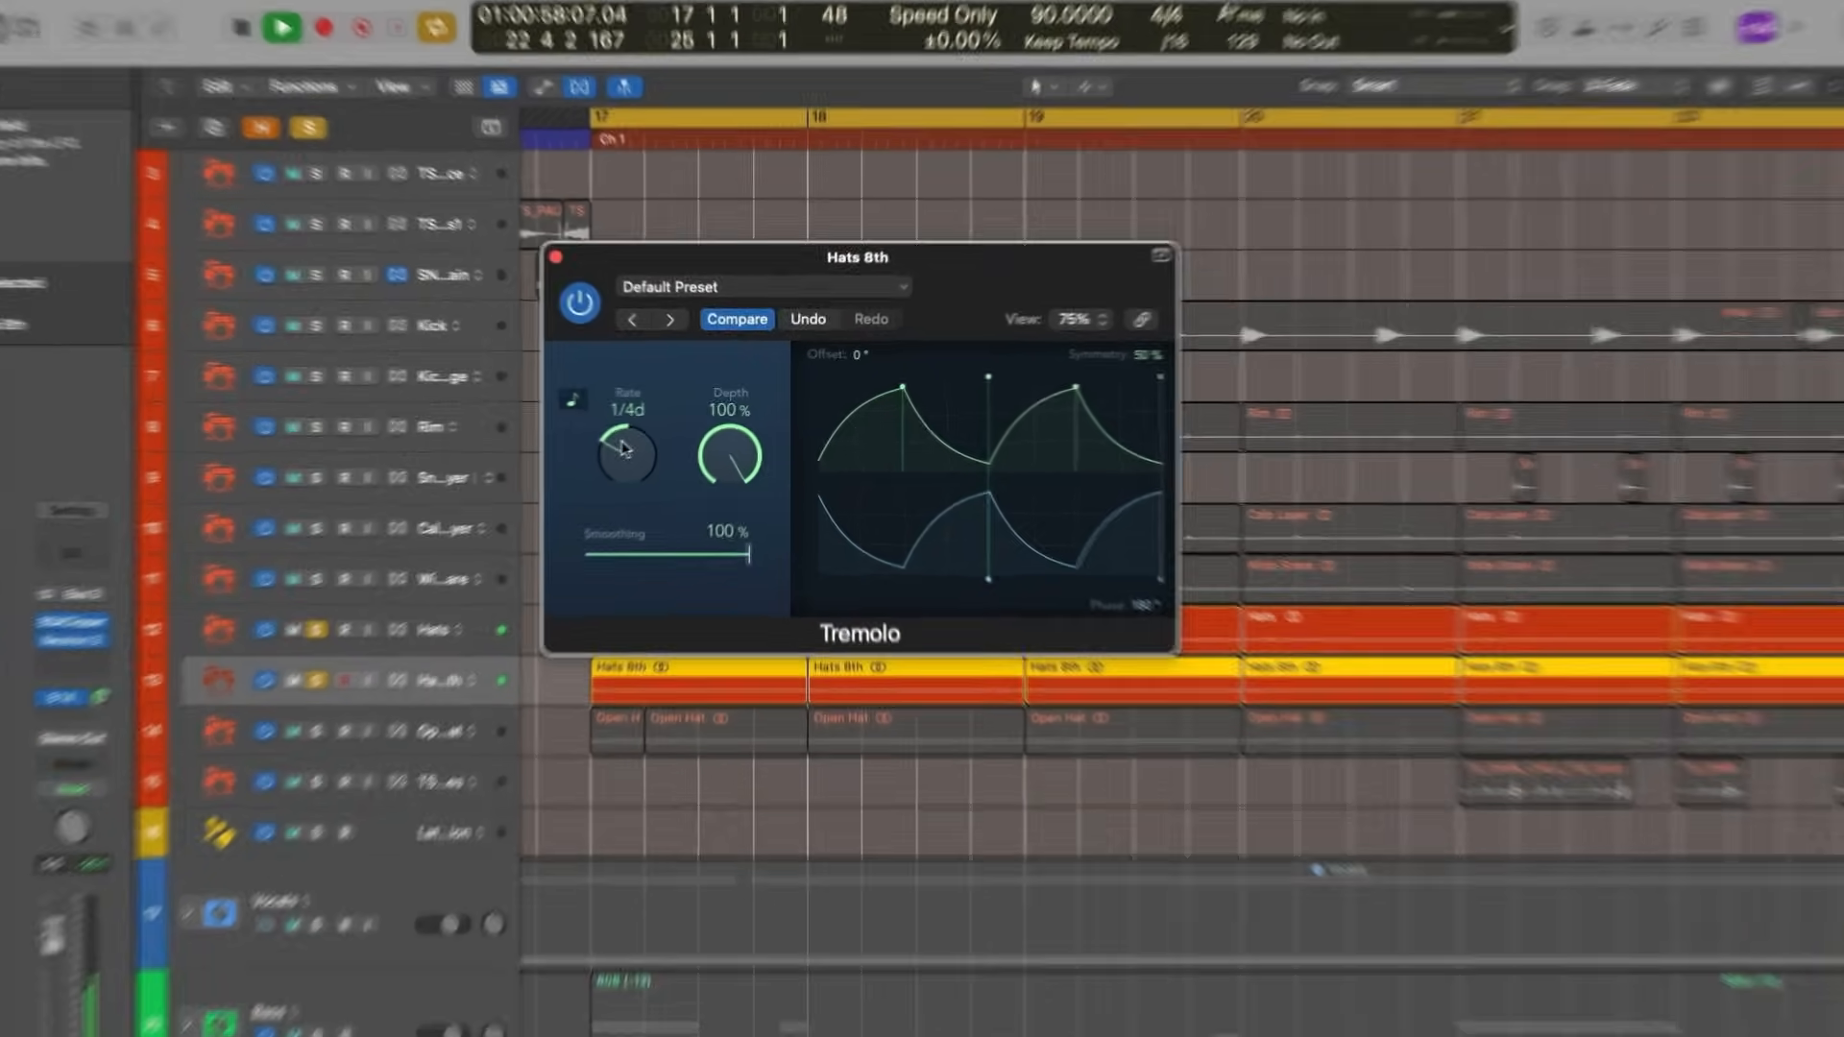
left_click_drag(622, 448, 617, 467)
left_click_drag(452, 543, 447, 556)
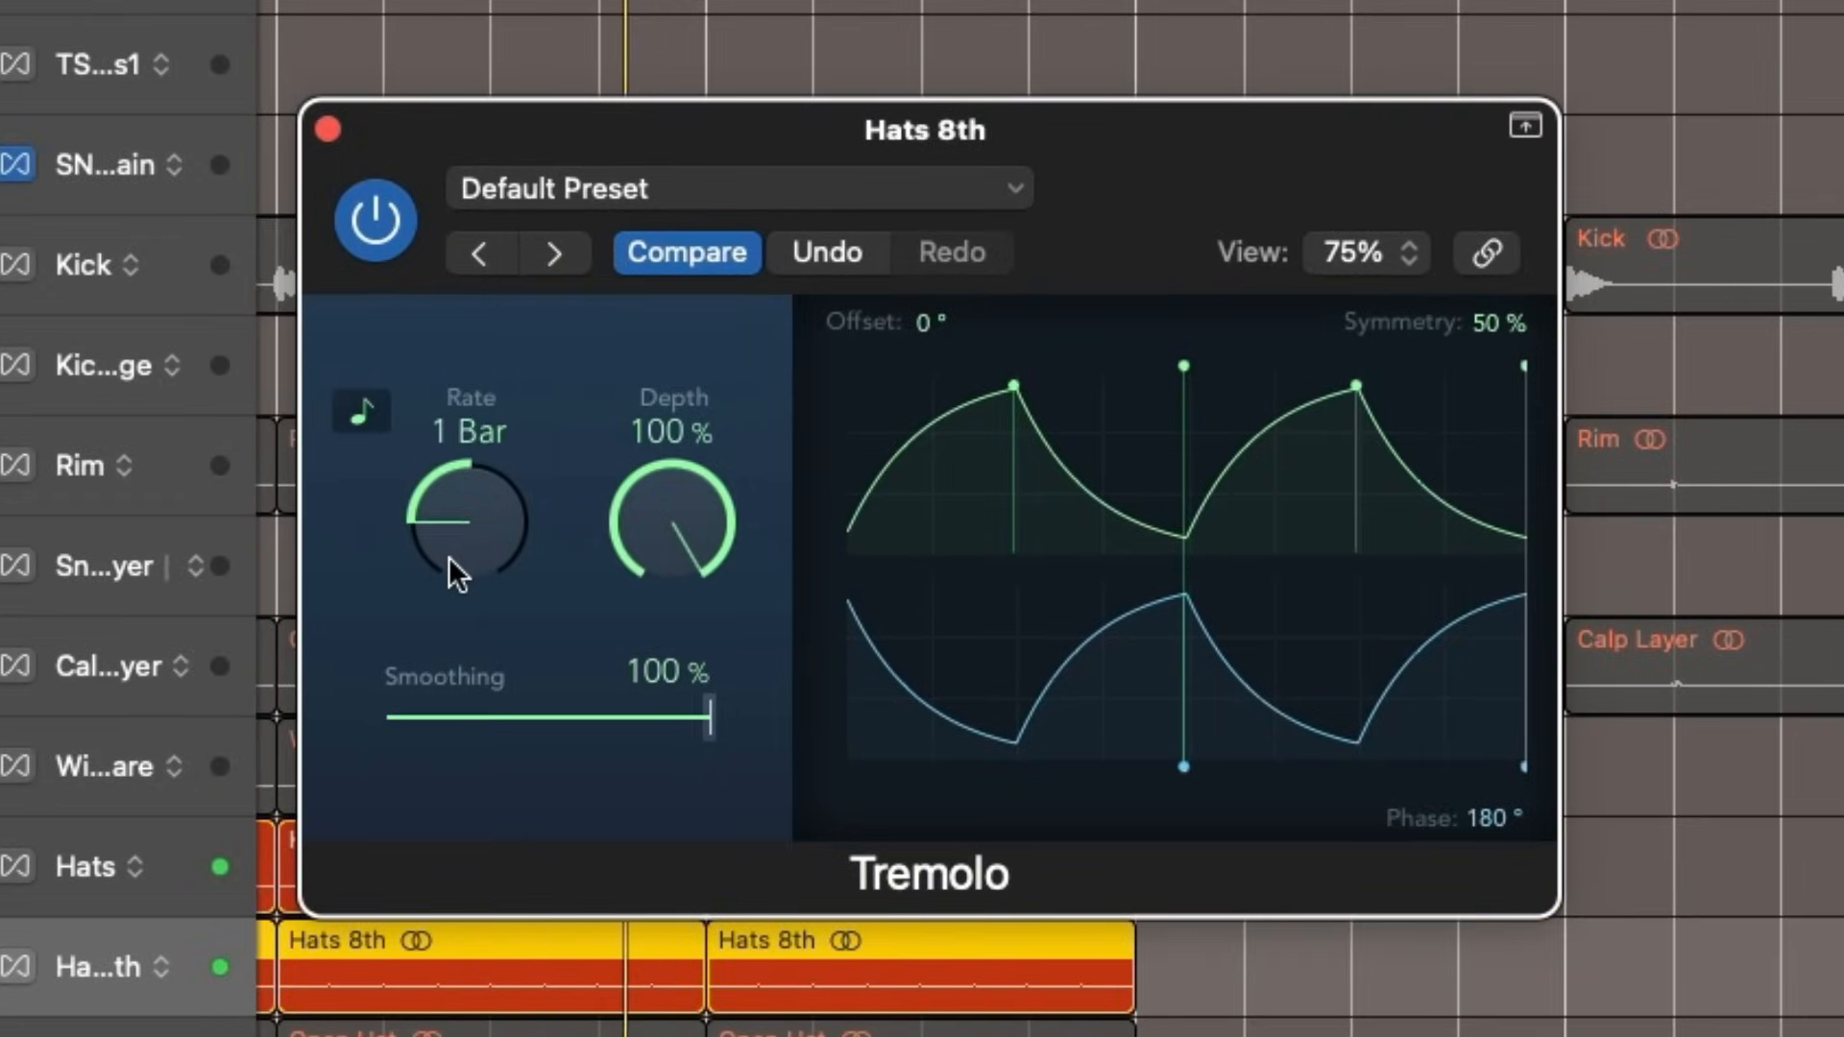
- Set the Tremolo's smoothing to 87%, rate to 1/1 and depth to 31%, and close its window
left_click_drag(626, 523, 632, 826)
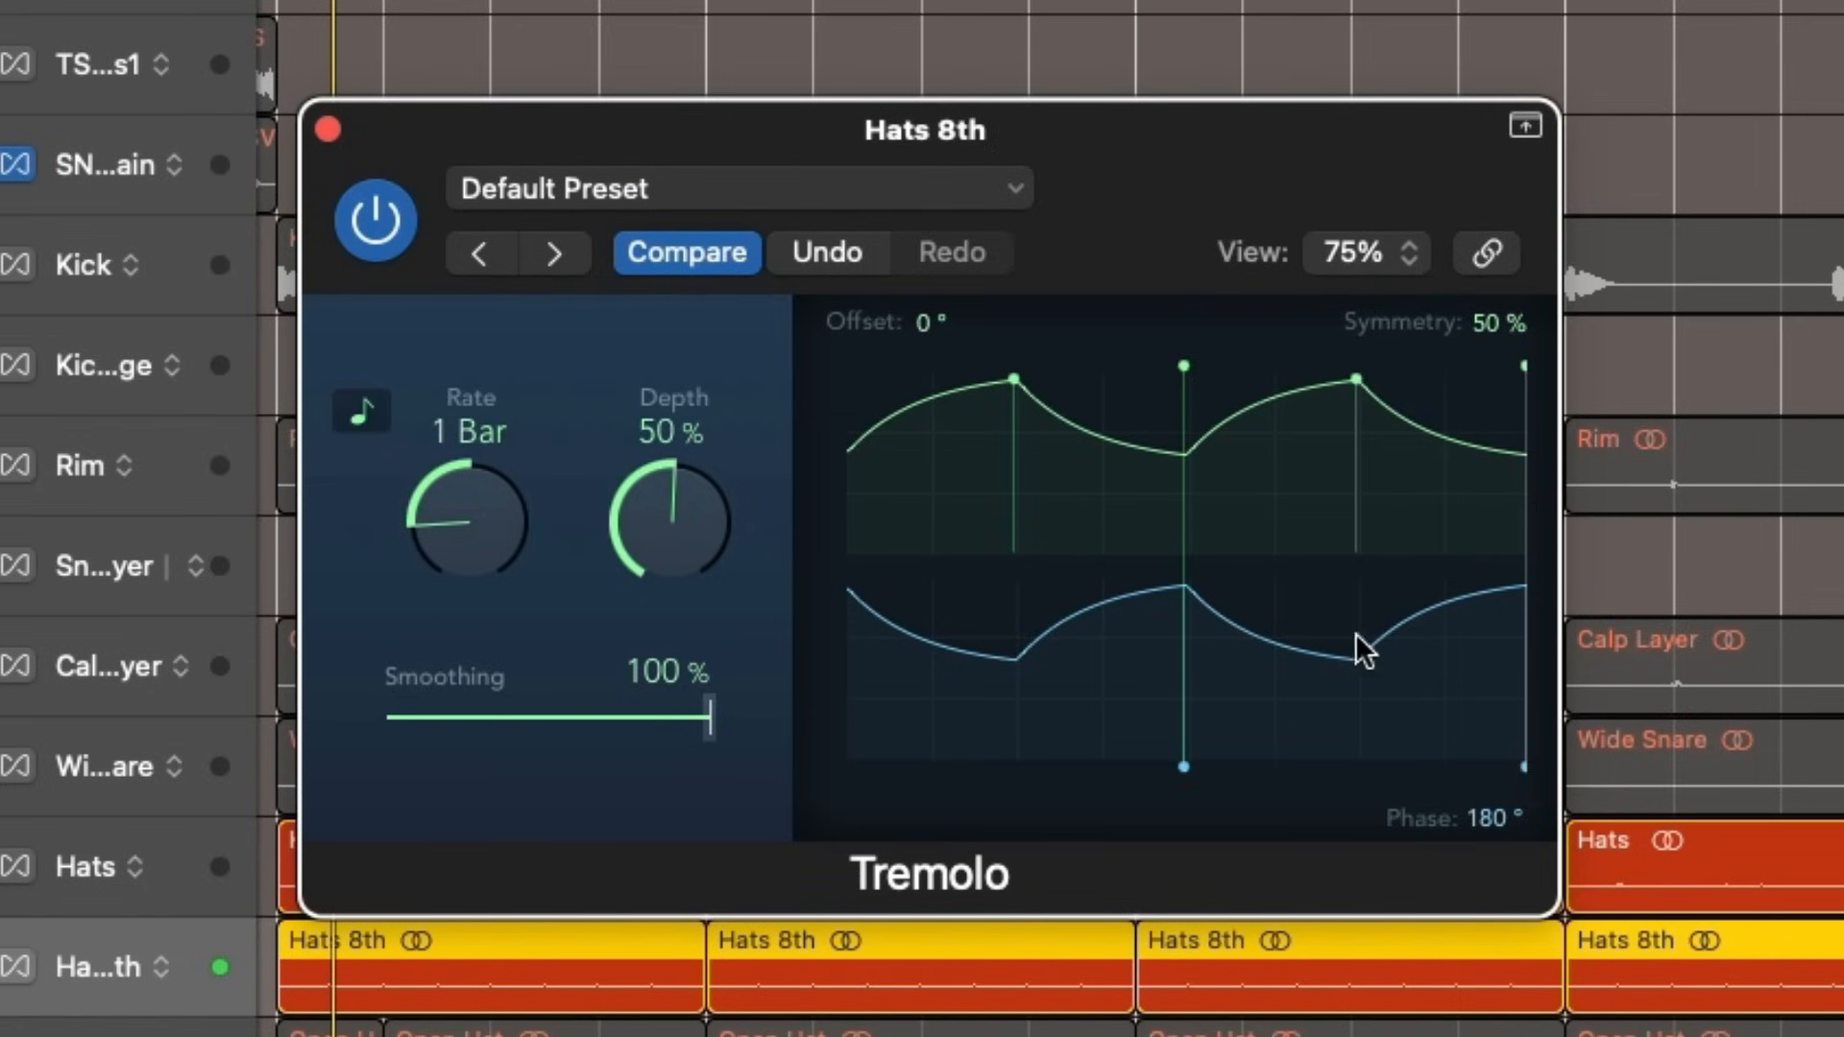
left_click_drag(710, 747, 659, 745)
left_click_drag(673, 573, 660, 423)
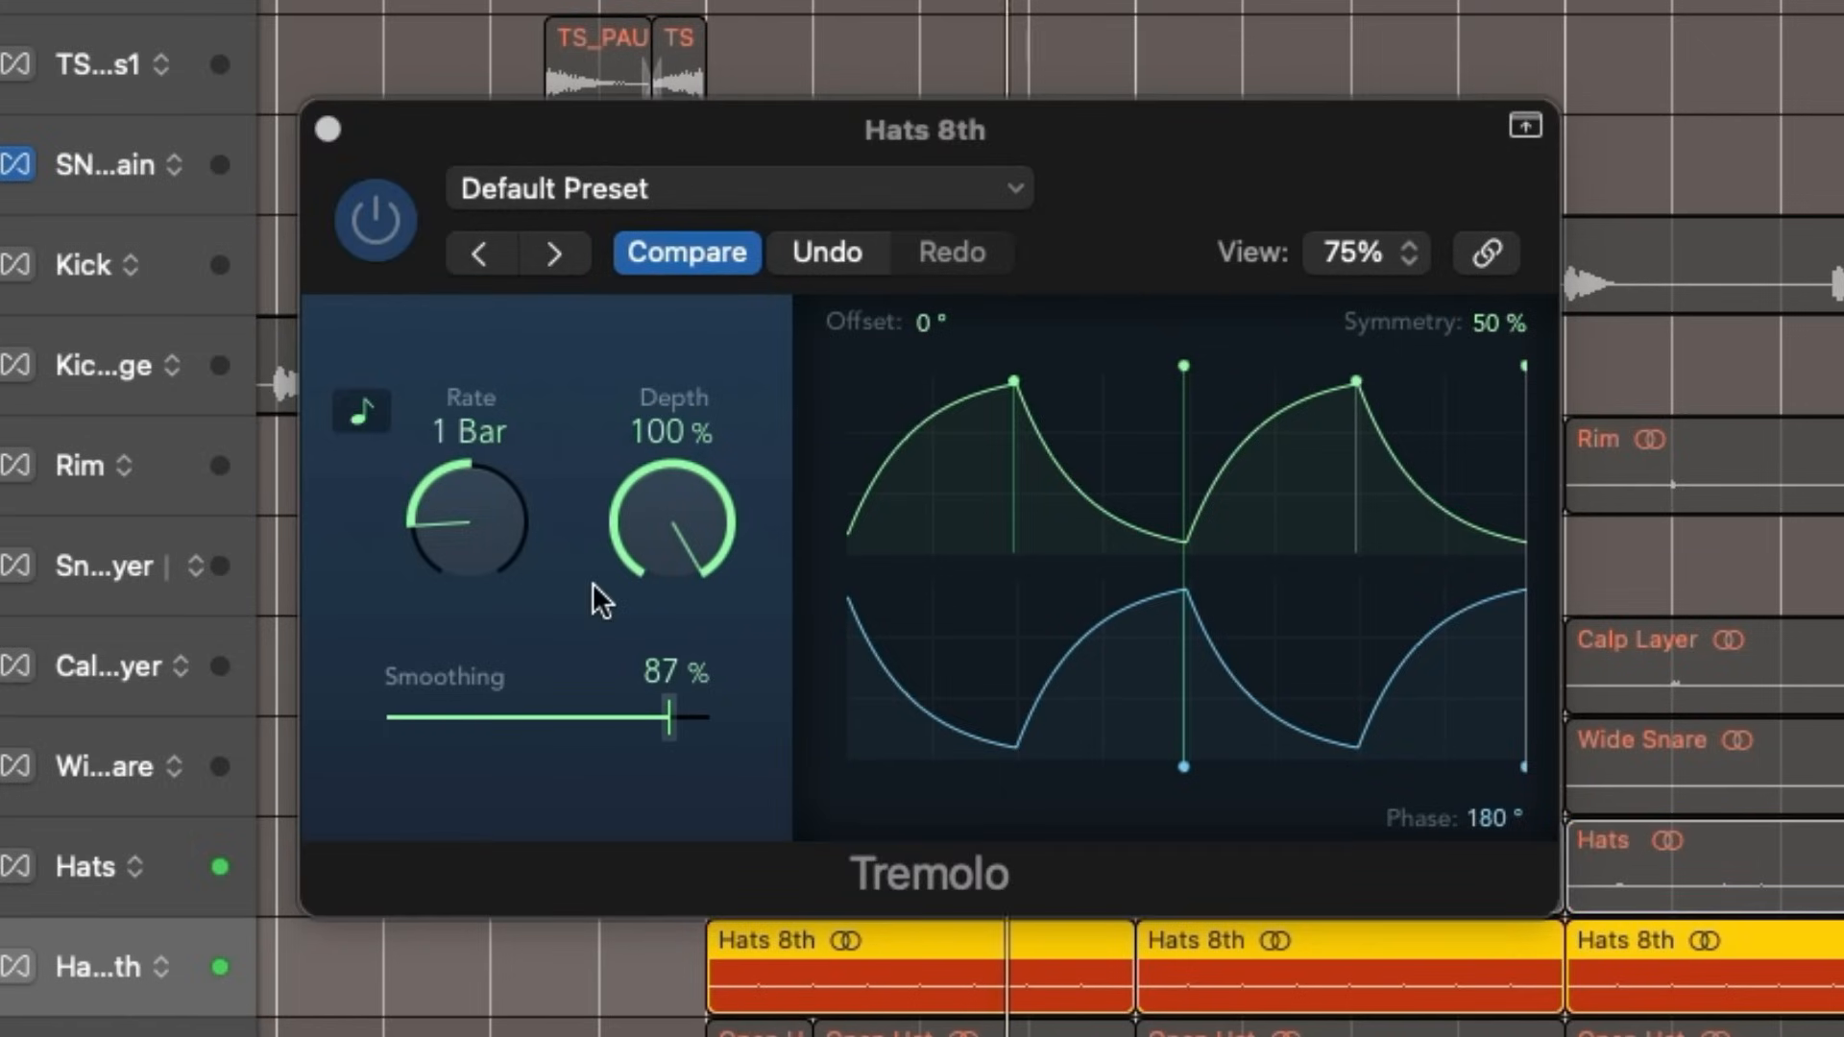
left_click(468, 496)
left_click_drag(469, 495, 481, 471)
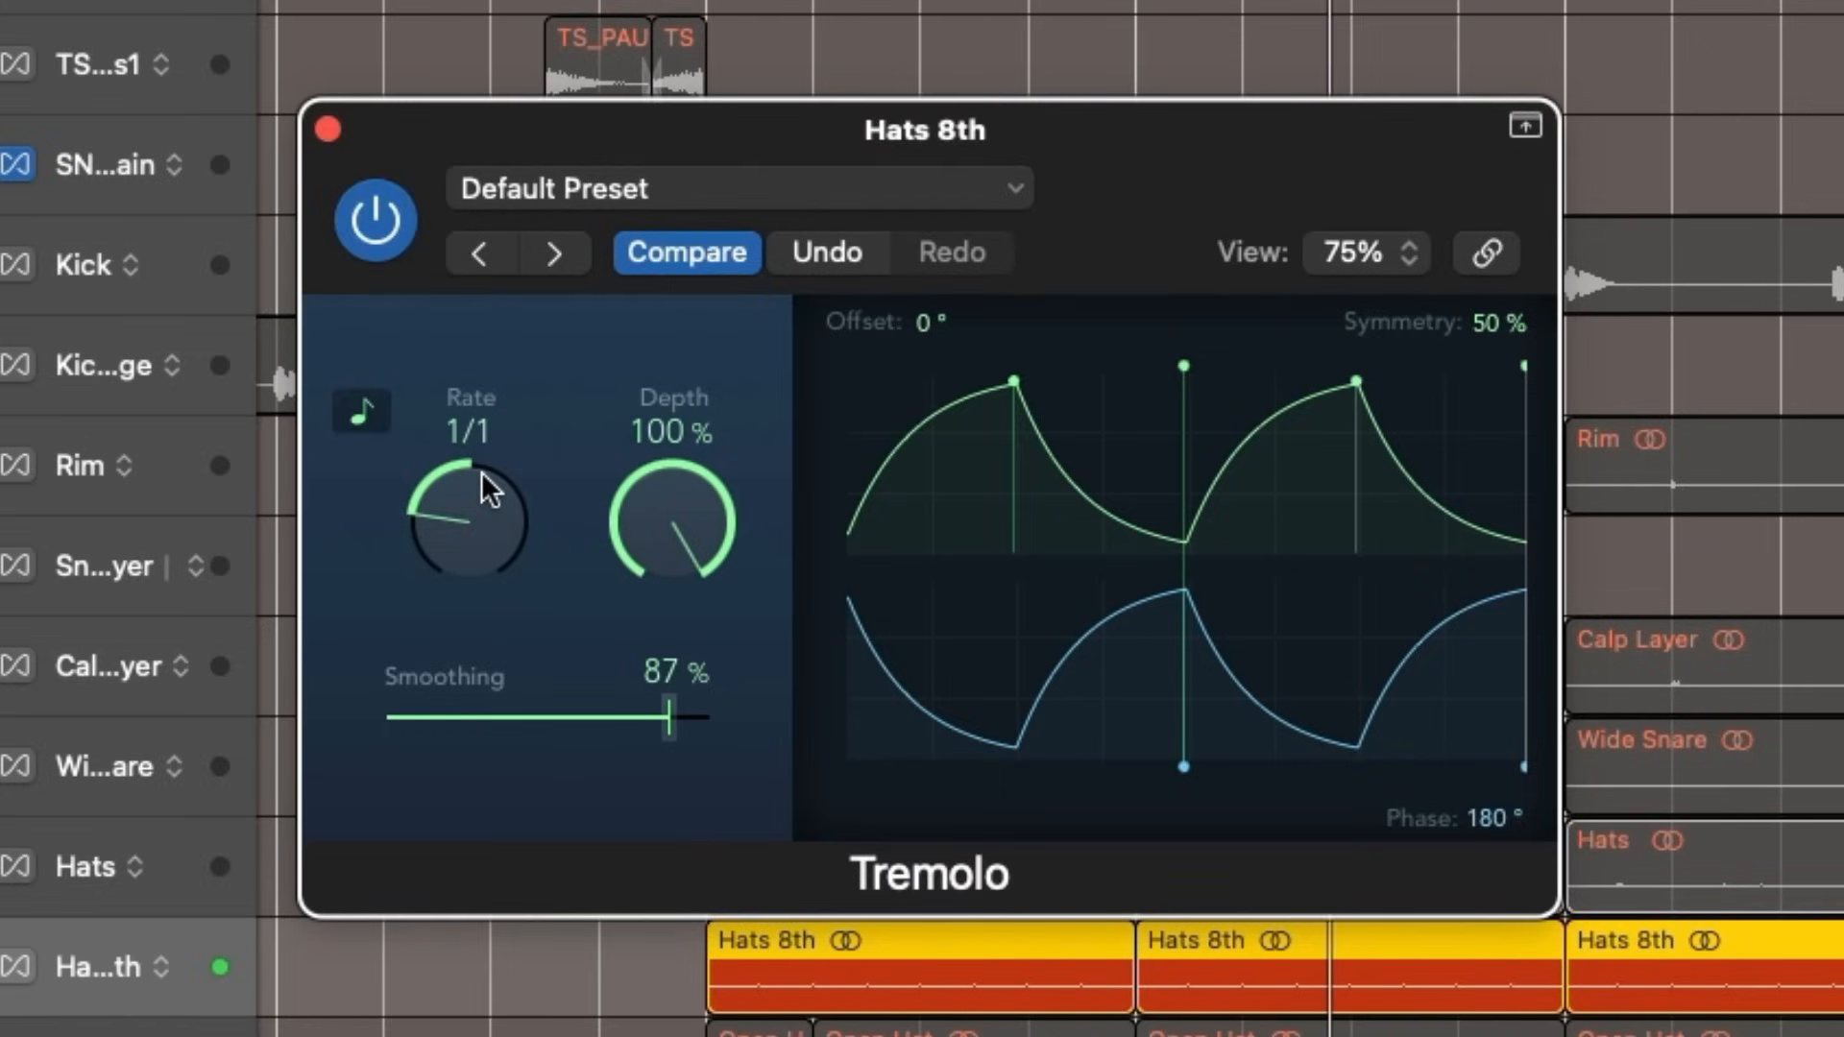
left_click_drag(651, 488, 635, 935)
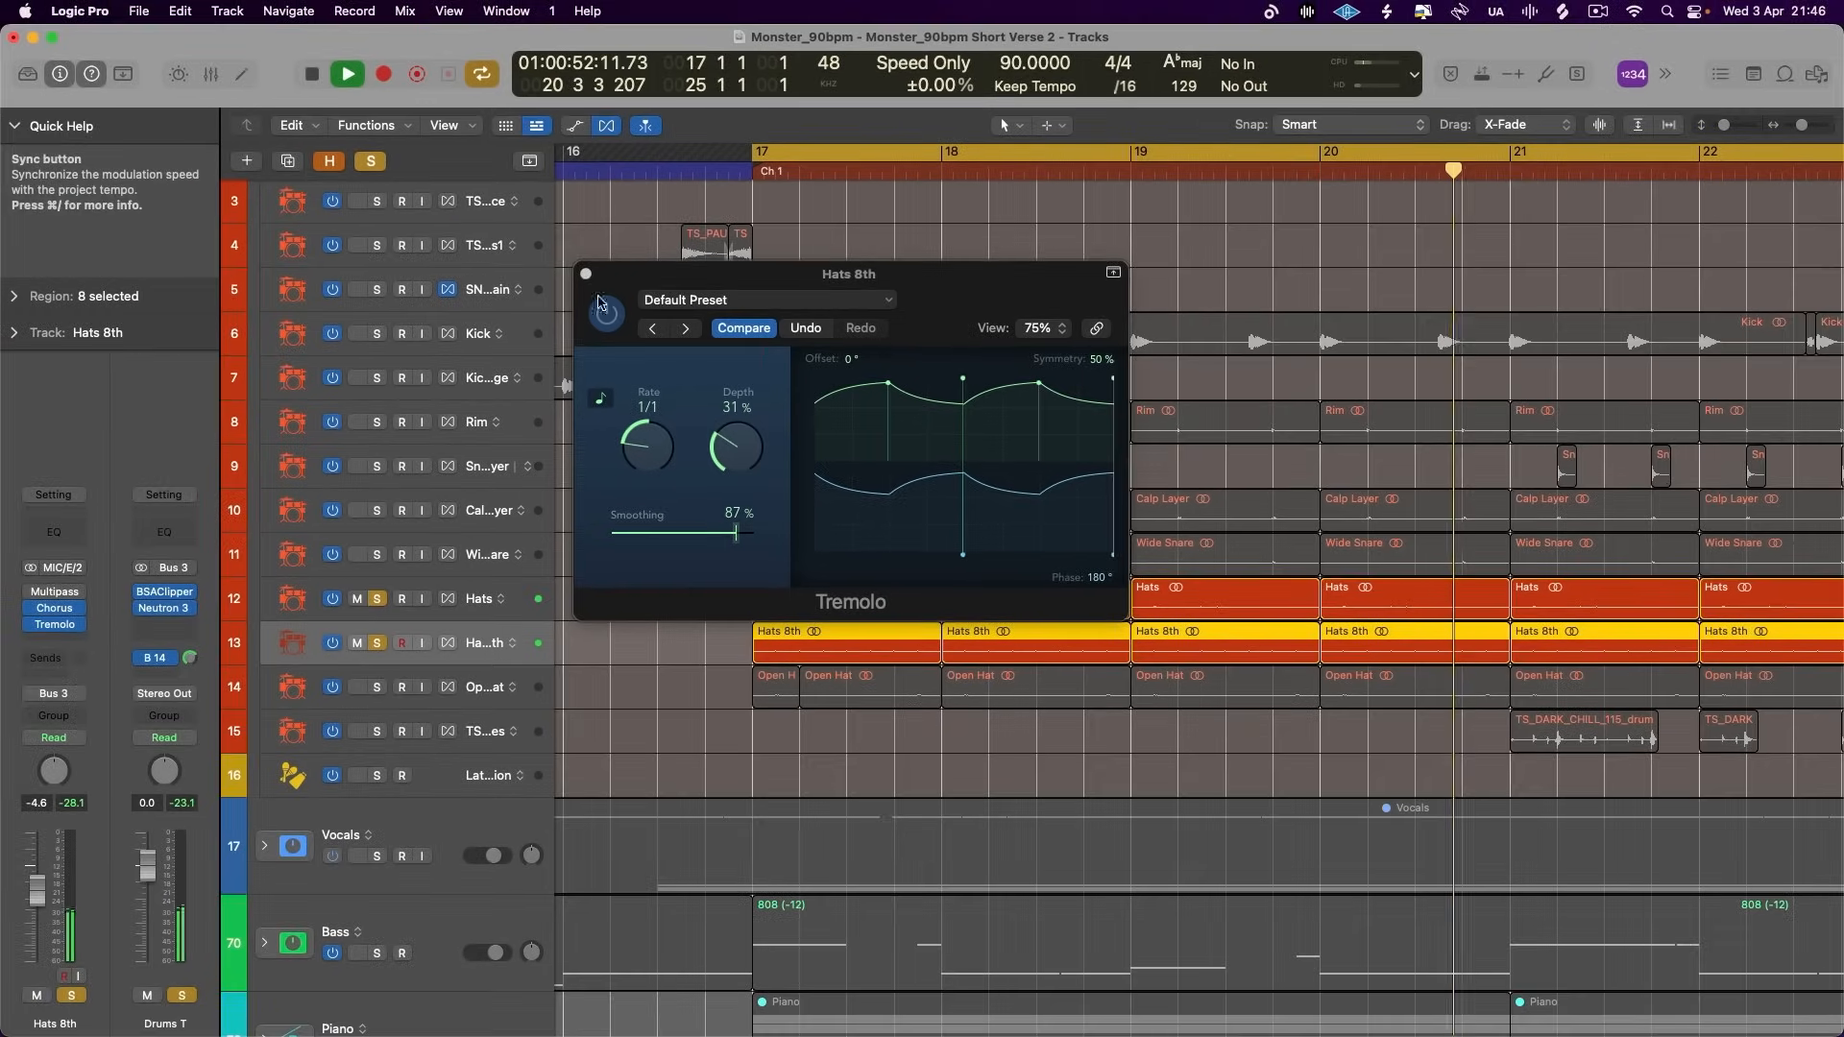
left_click(327, 129)
- Solo and select the Open Hat track, insert a stereo Flanger on it, and restart playback
left_click(435, 678)
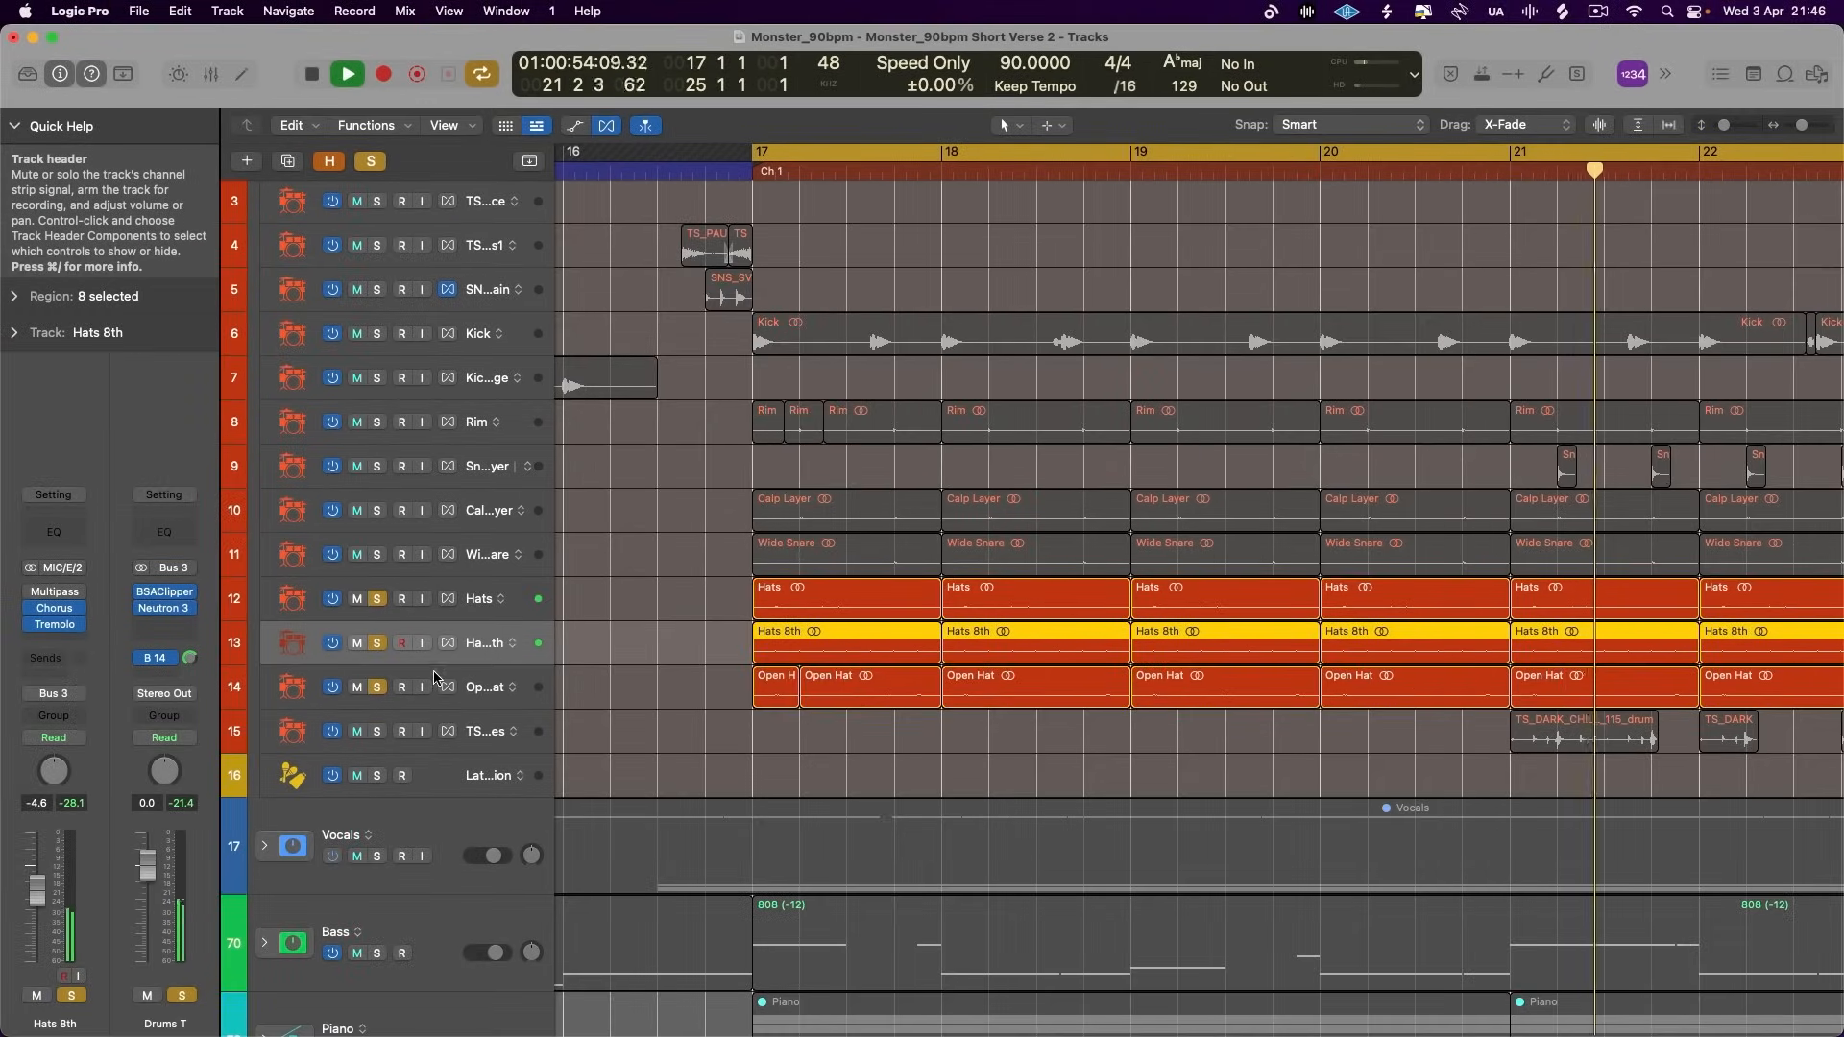
key("space")
left_click(72, 620)
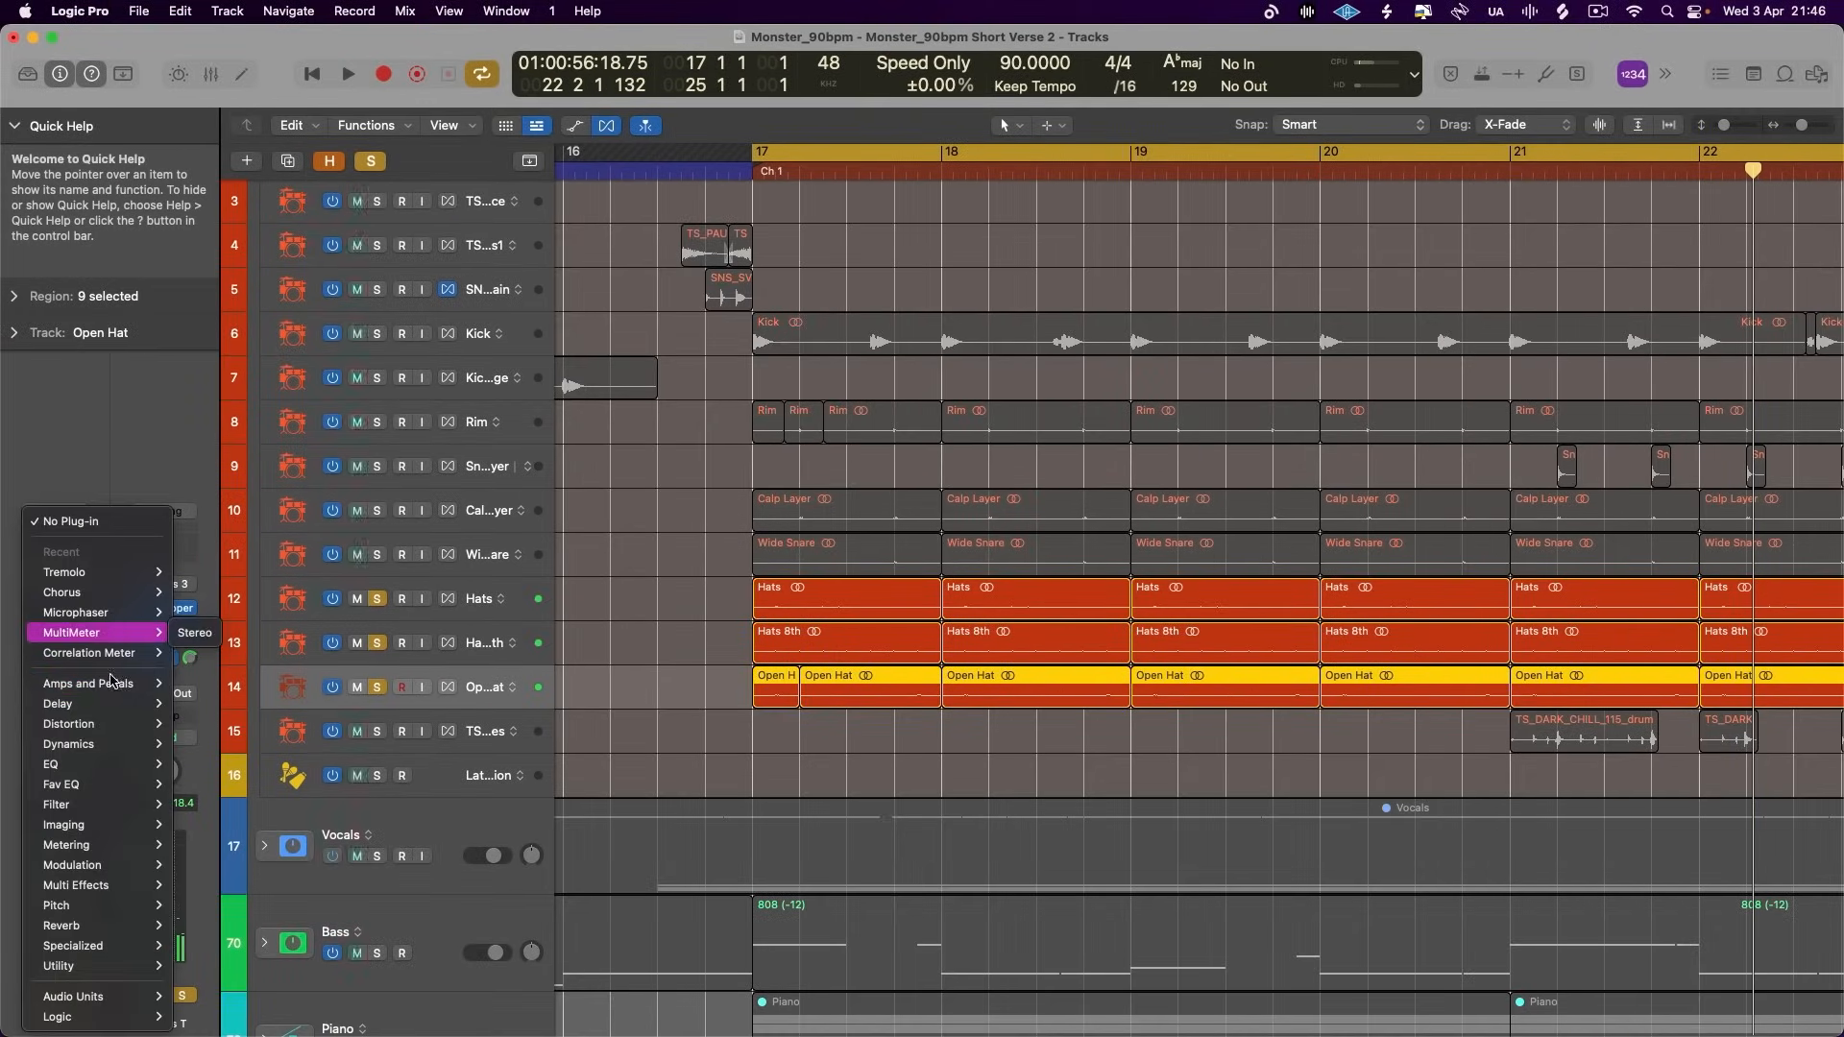
mouse_move(105, 864)
mouse_move(295, 443)
left_click(422, 432)
key("space")
- Set the Flanger to 33% intensity, 67% feedback and a tempo-synced 1 Bar rate, adjust its mix, and close it
left_click_drag(883, 431, 877, 474)
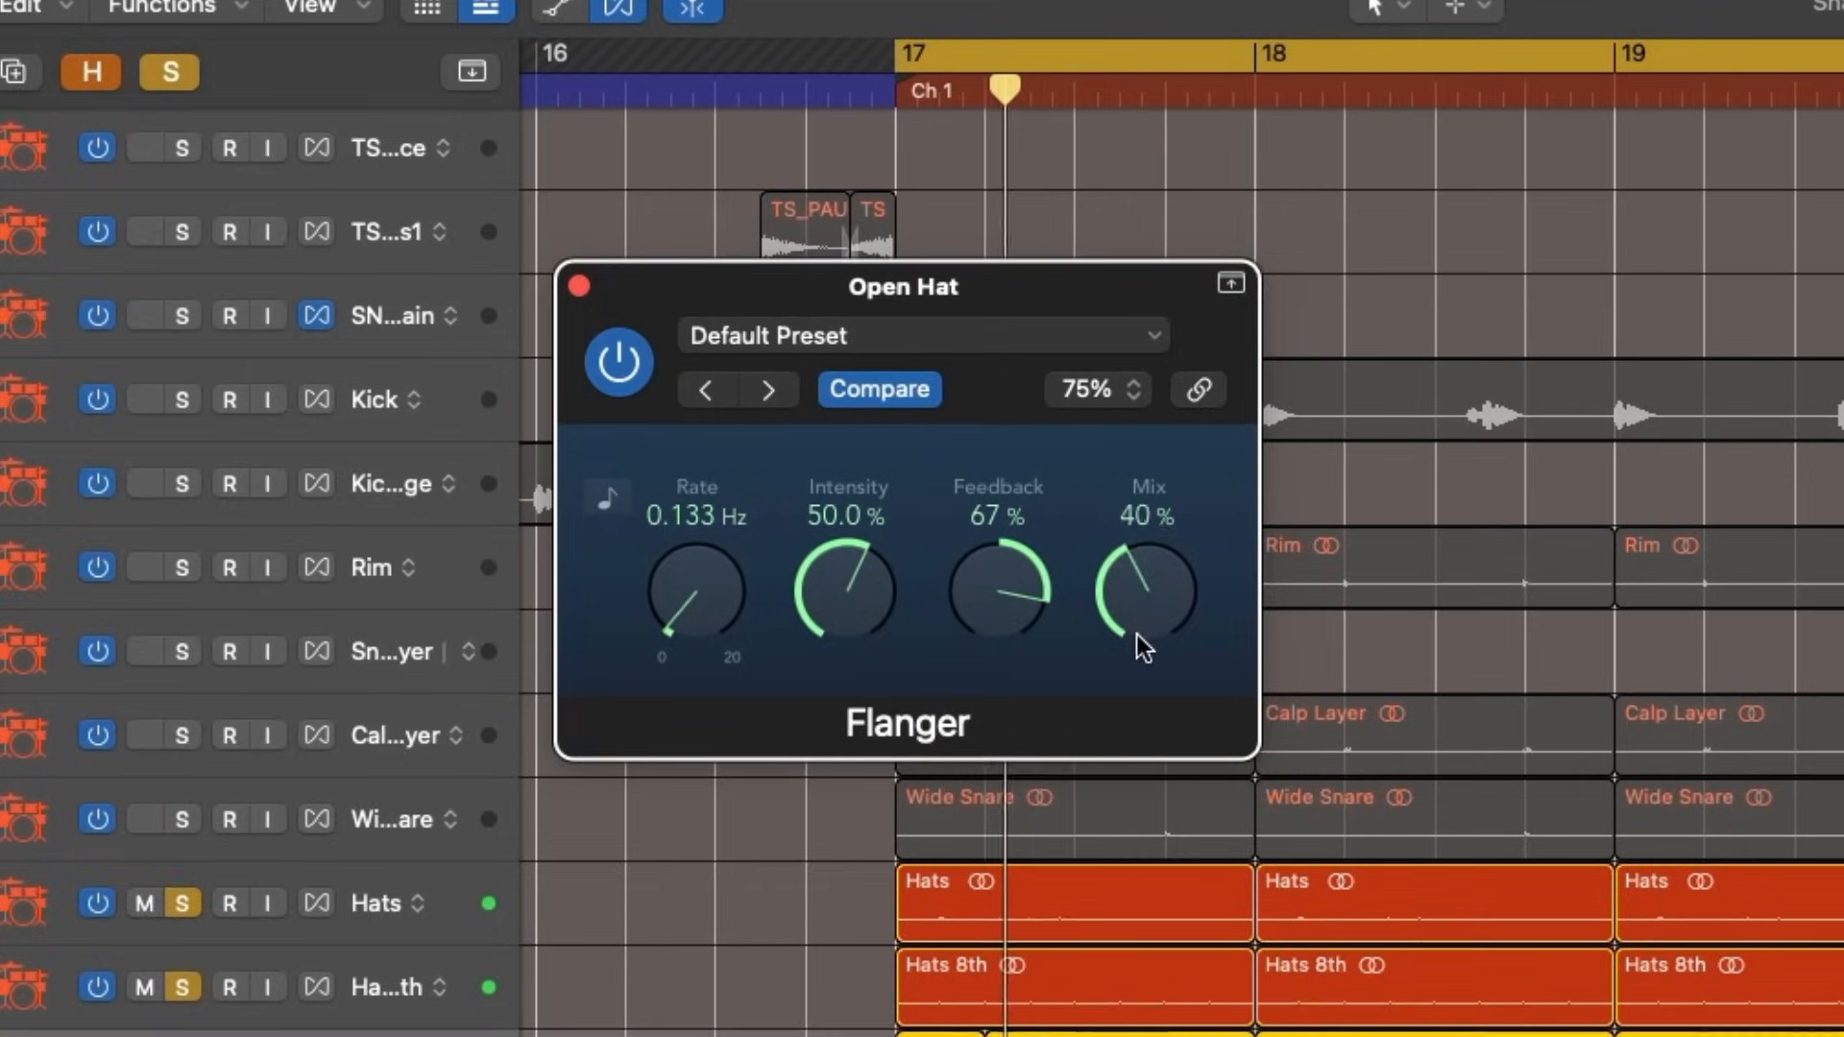
left_click_drag(1131, 666, 1075, 705)
left_click_drag(850, 581, 1024, 639)
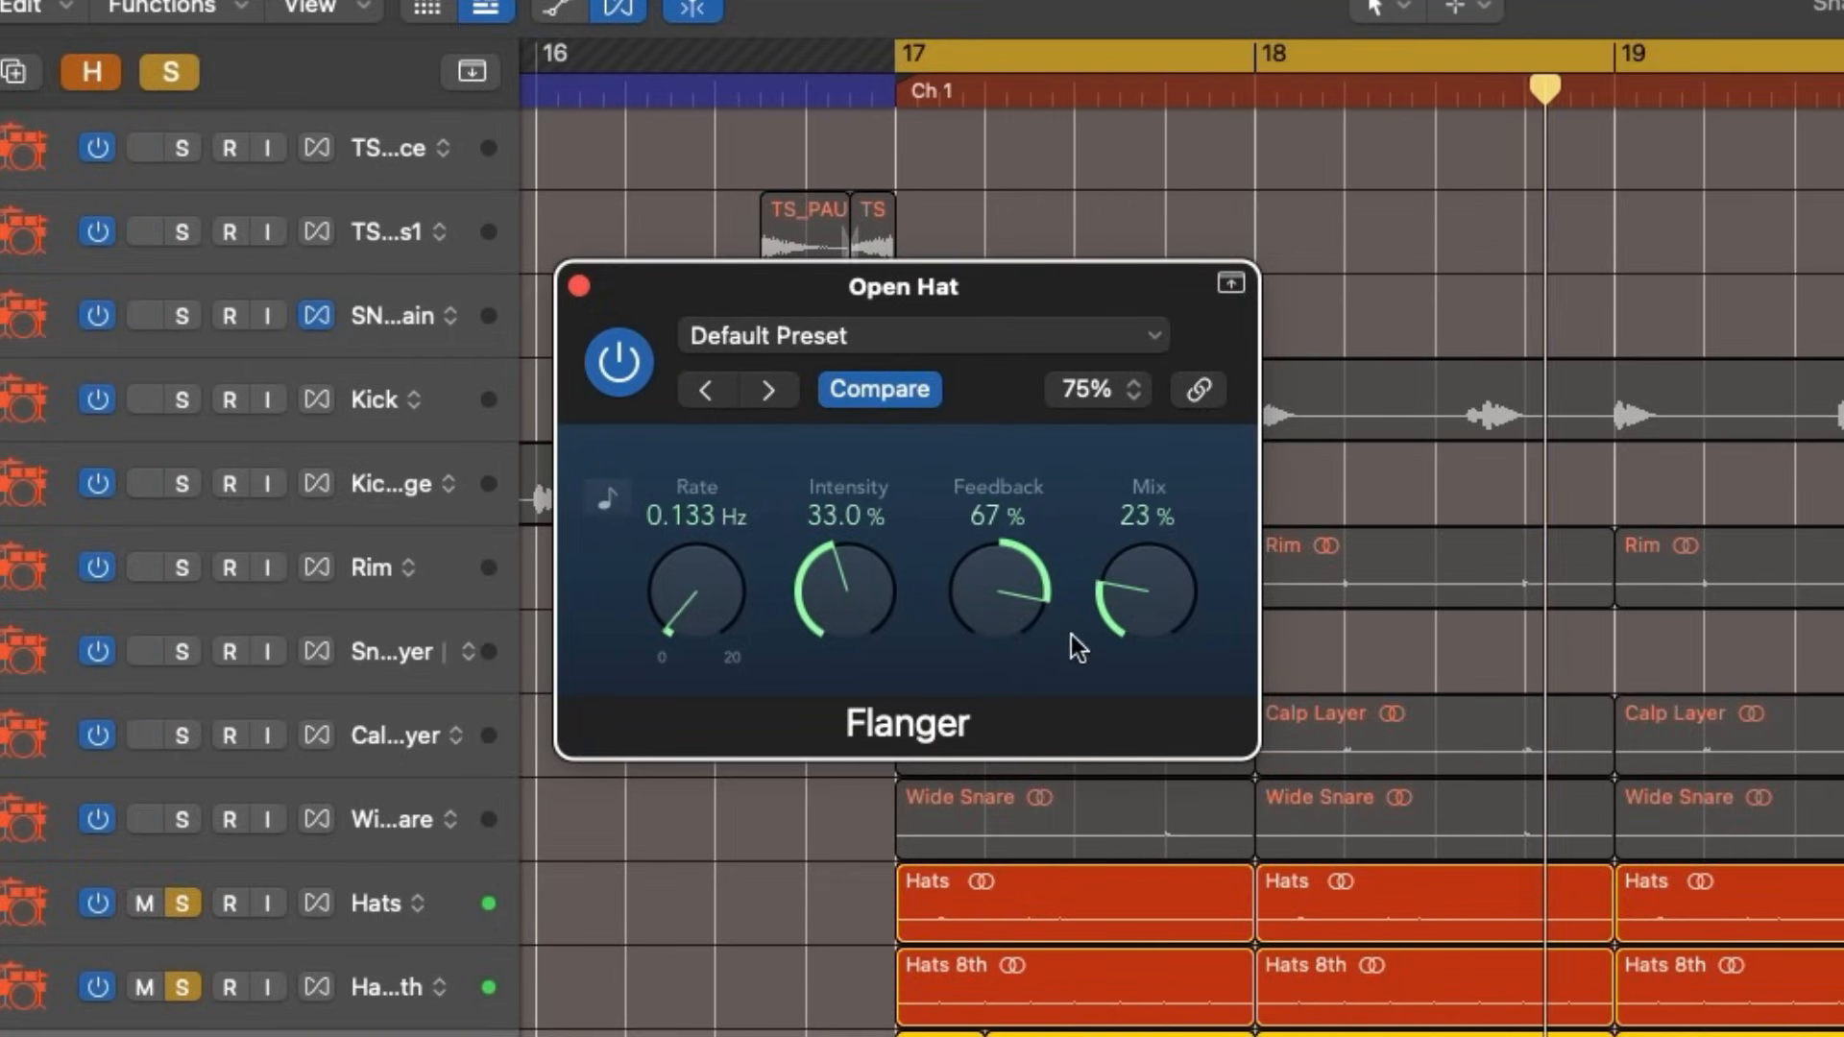
left_click_drag(1189, 557, 1187, 544)
left_click(605, 498)
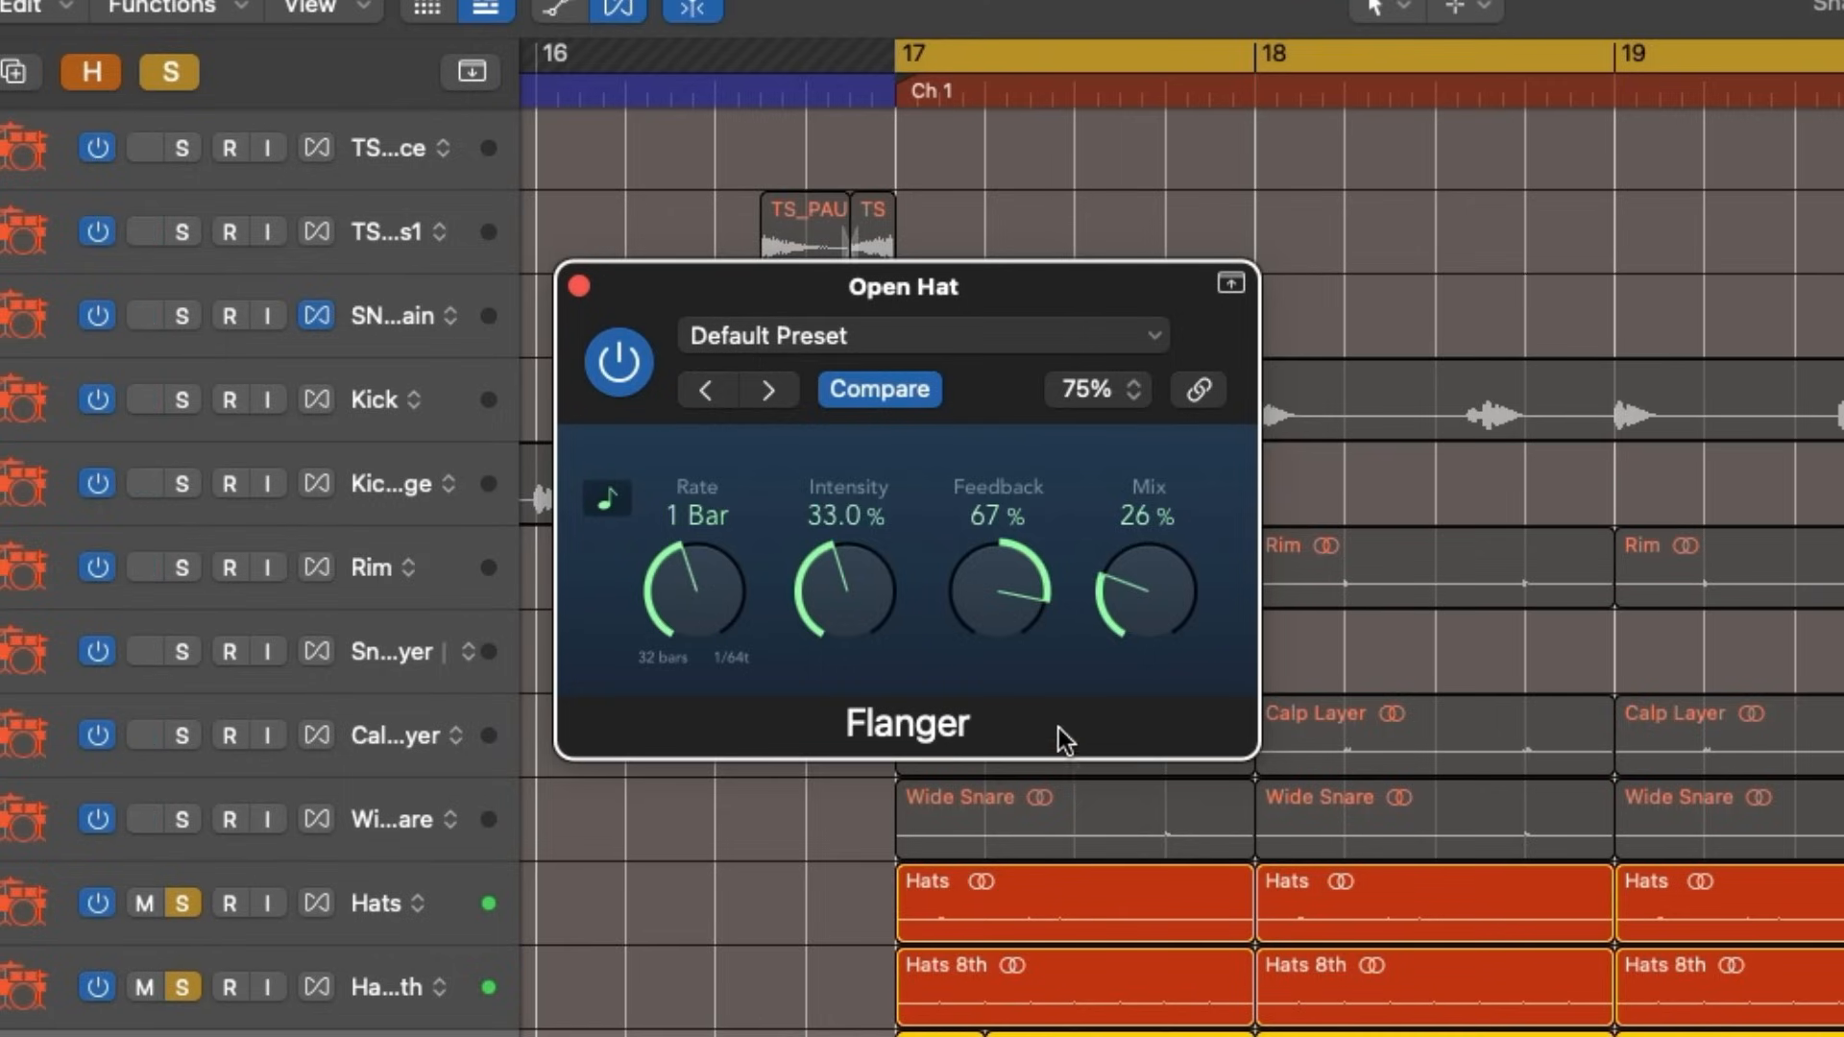
left_click_drag(1137, 534, 1164, 451)
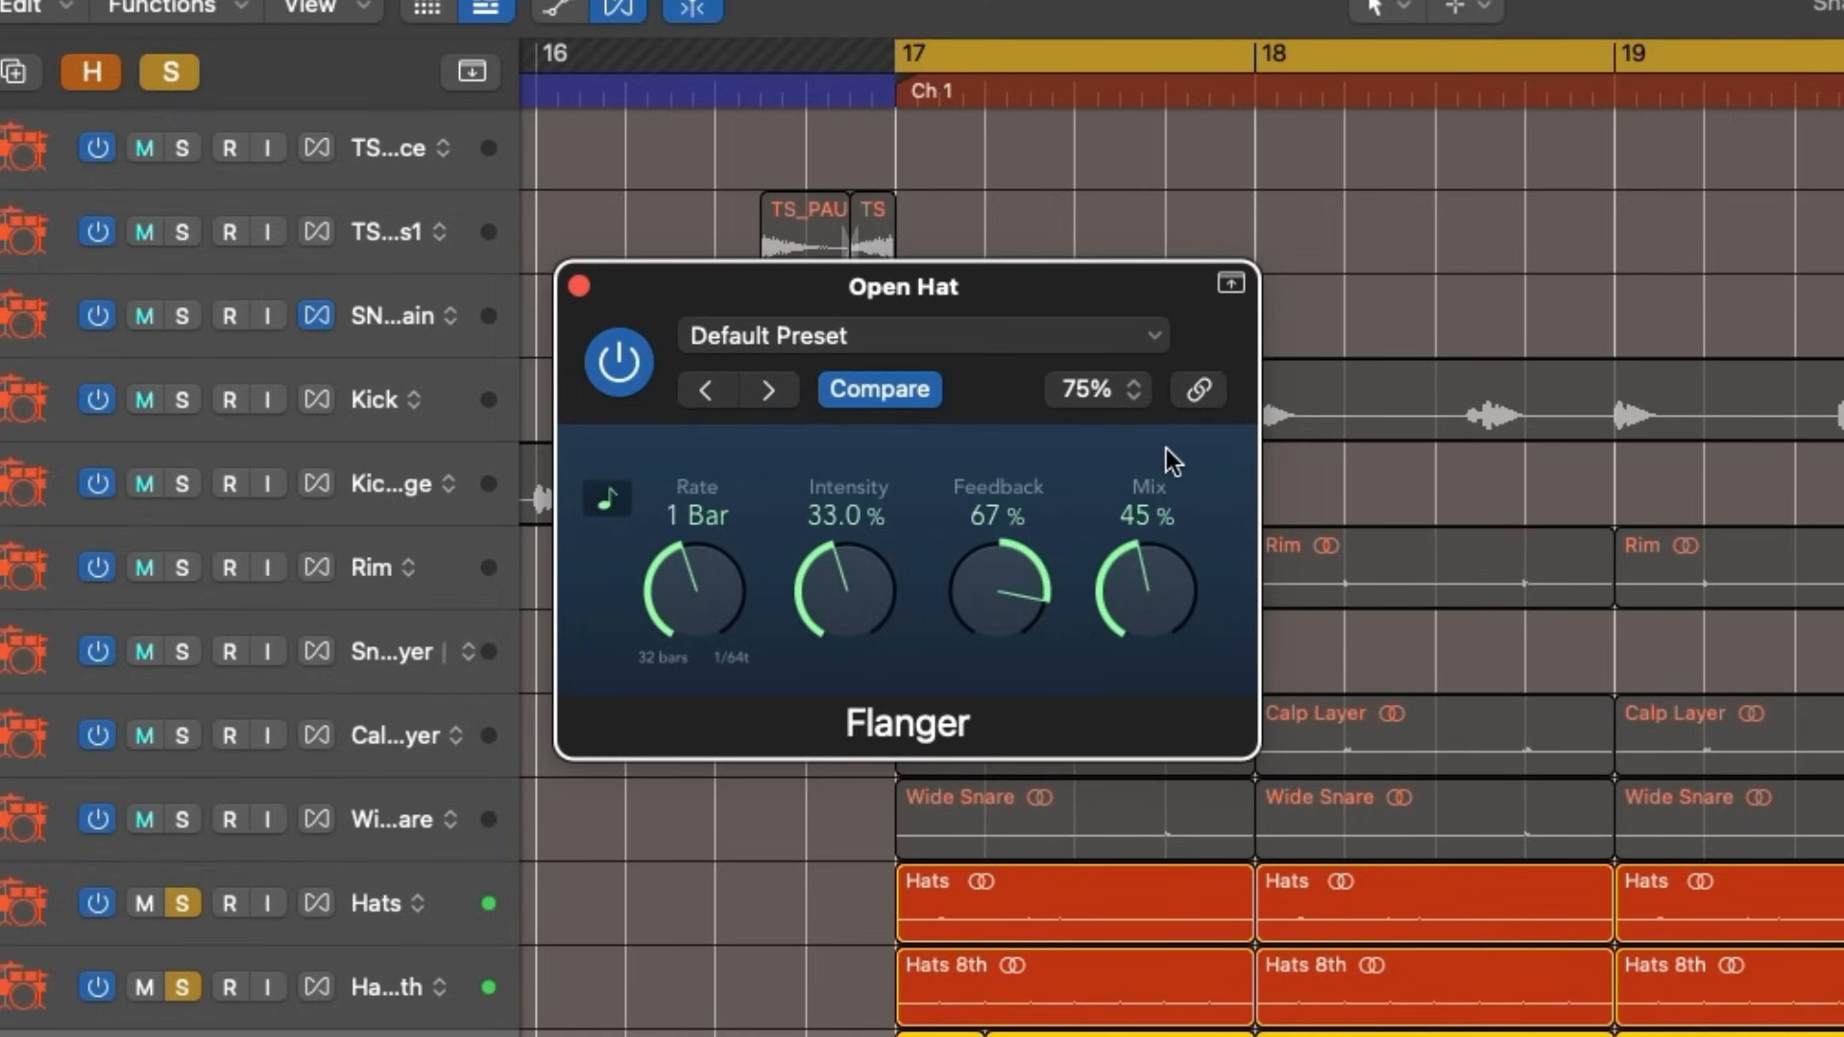
left_click_drag(1177, 573, 1160, 676)
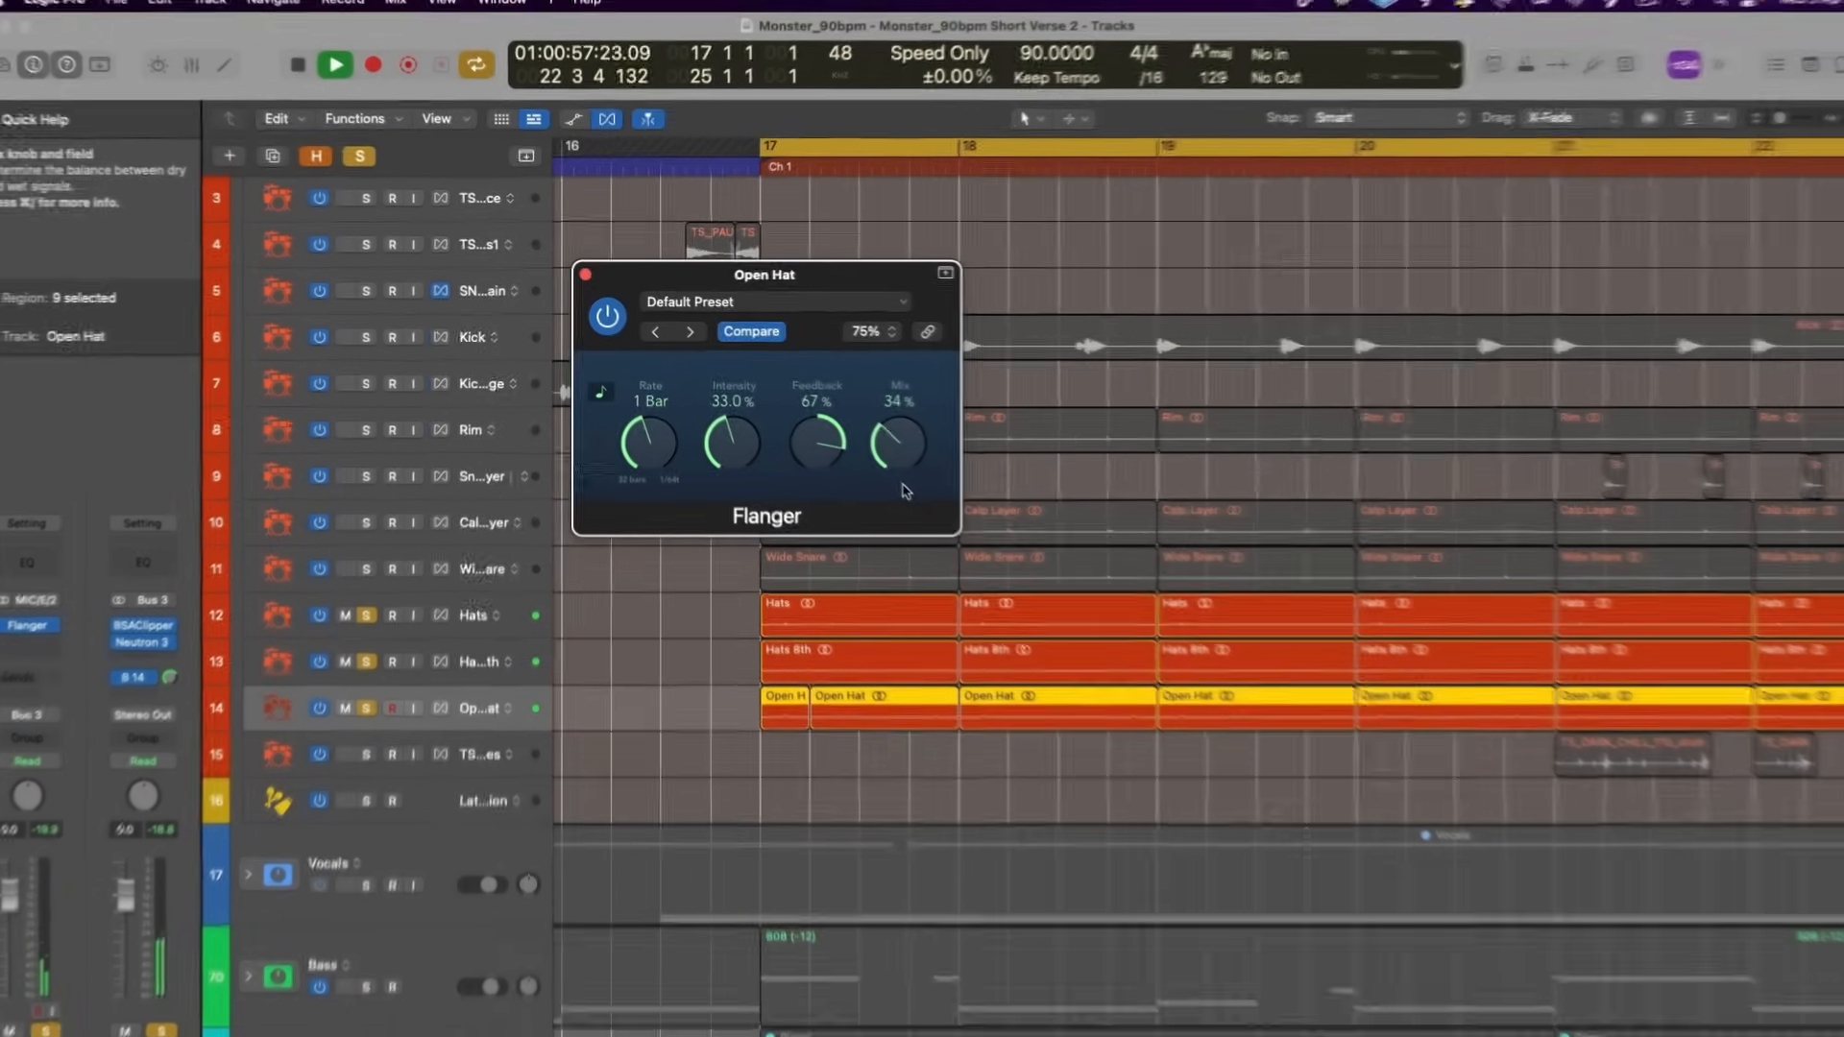
left_click(585, 274)
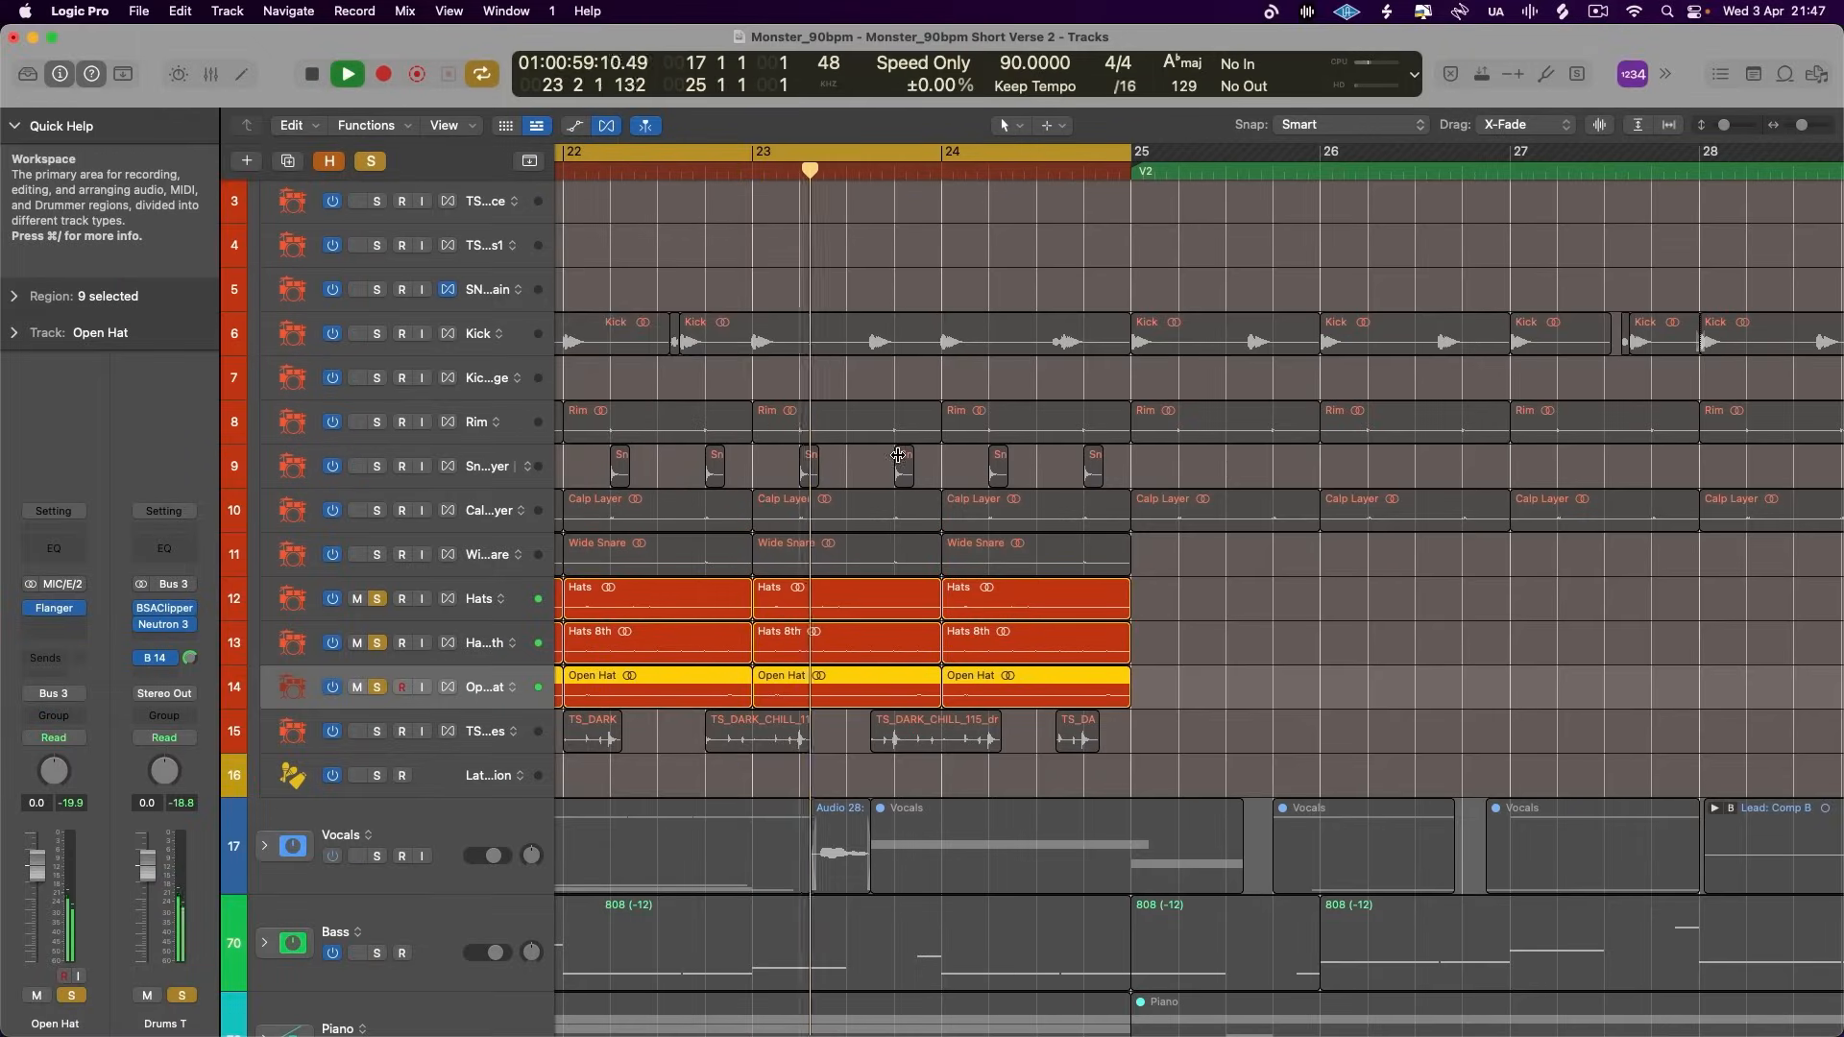
- Stop playback, clear the solos on the hat tracks, and solo the whole Drums track stack
scroll(896, 458, "left", 5)
key("space")
left_click(371, 162)
scroll(413, 244, "up", 5)
left_click(378, 238)
scroll(641, 423, "down", 3)
scroll(644, 425, "left", 1)
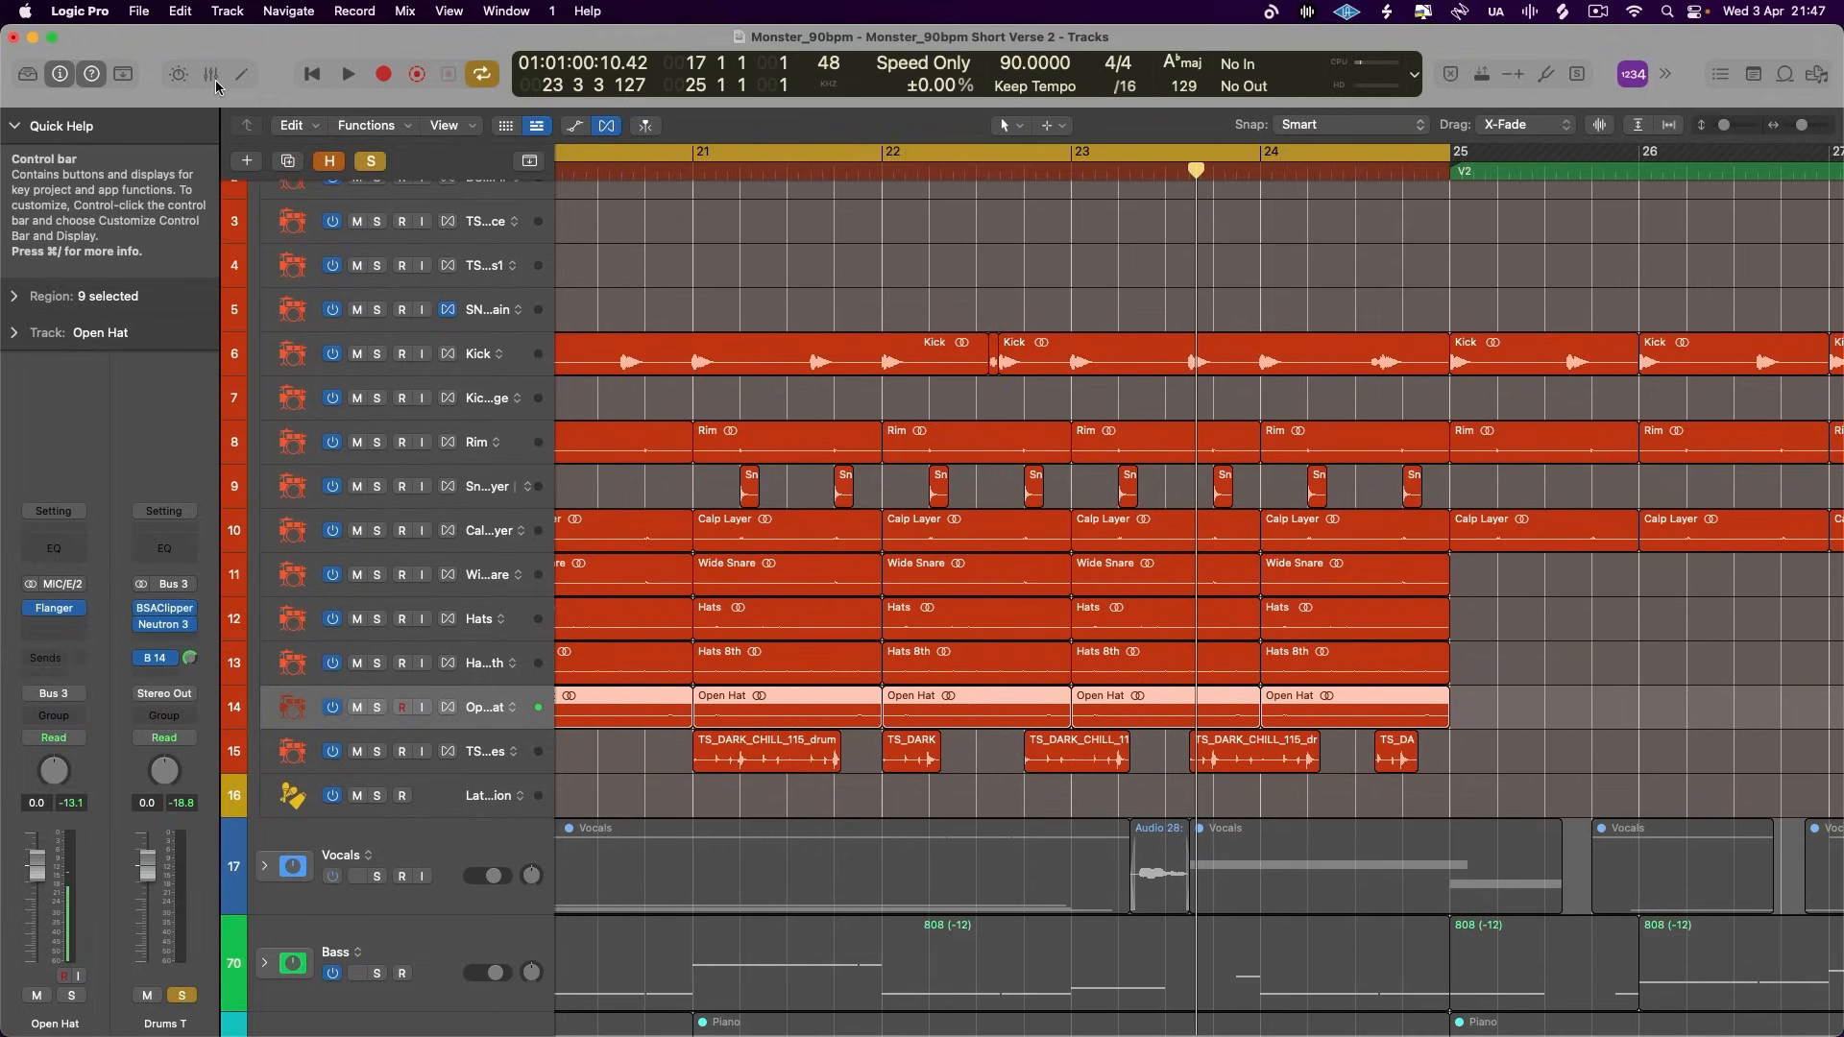
- Open the Mixer and compare the drums with the effects on Hats, Hats 8th and Open Hat enabled and bypassed
key("x")
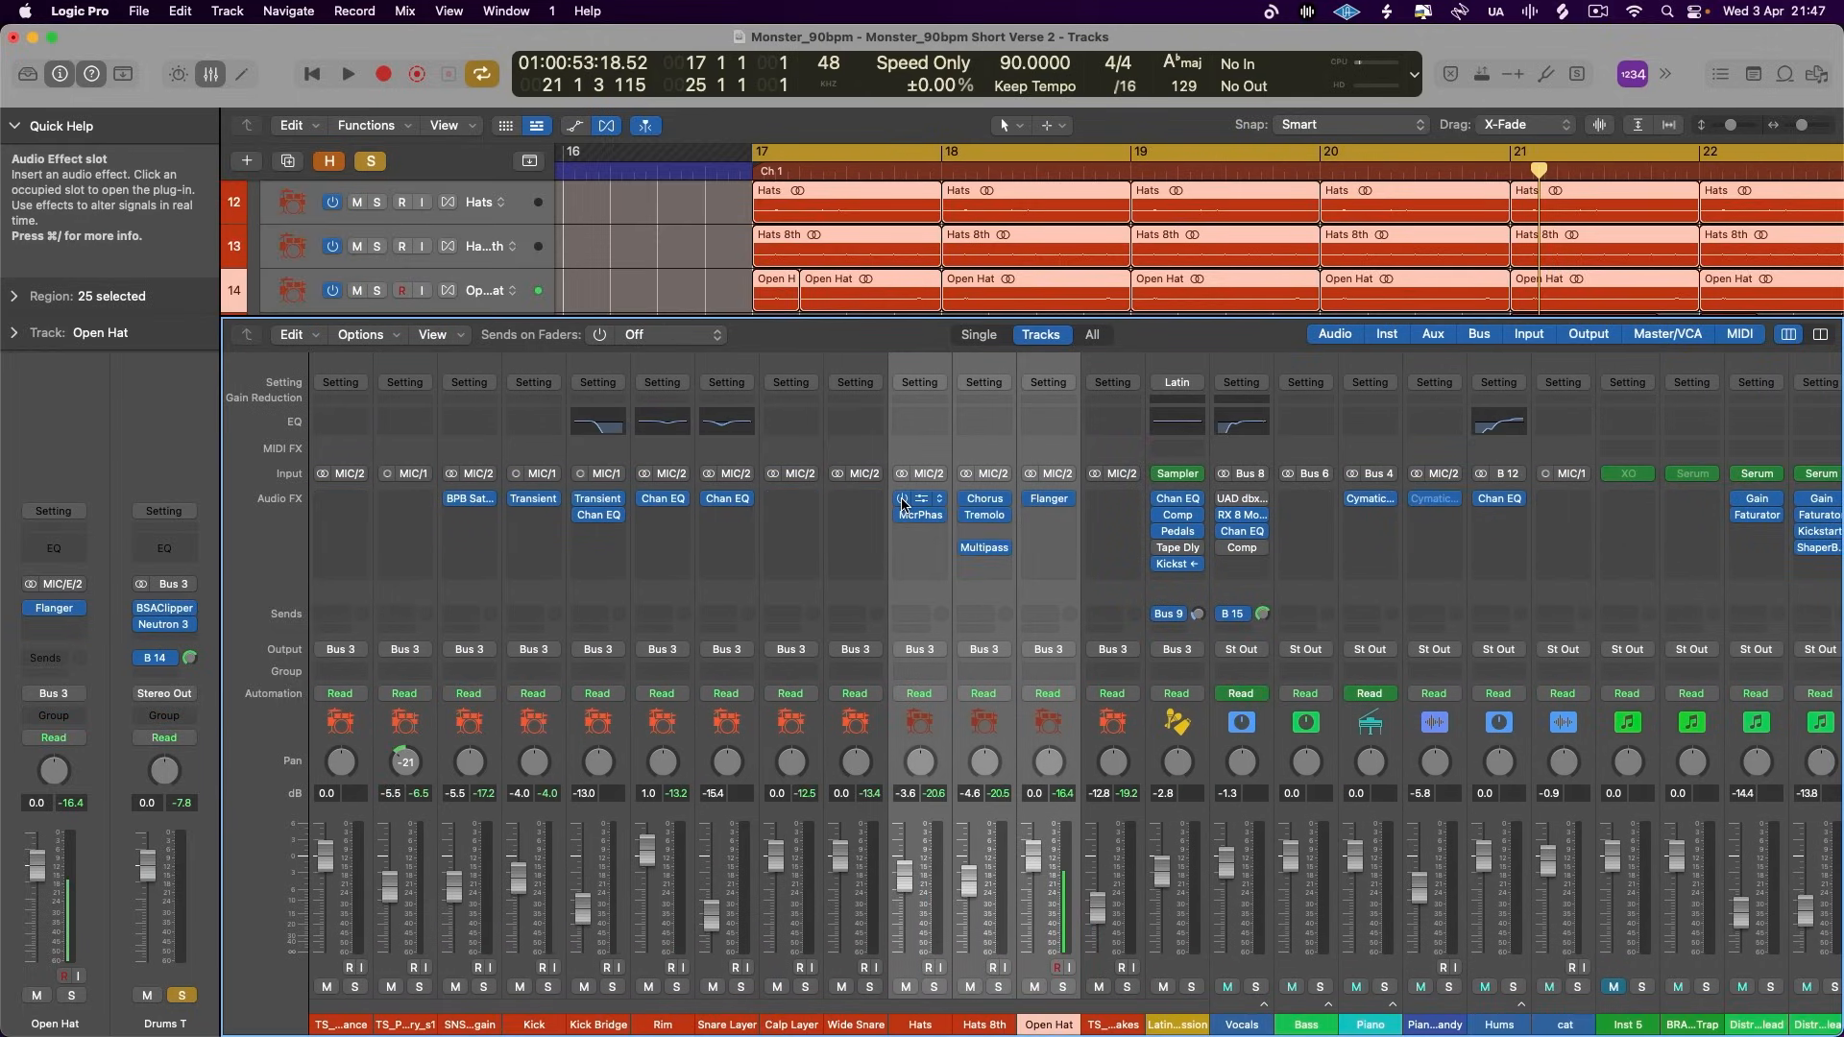
key("shift+space")
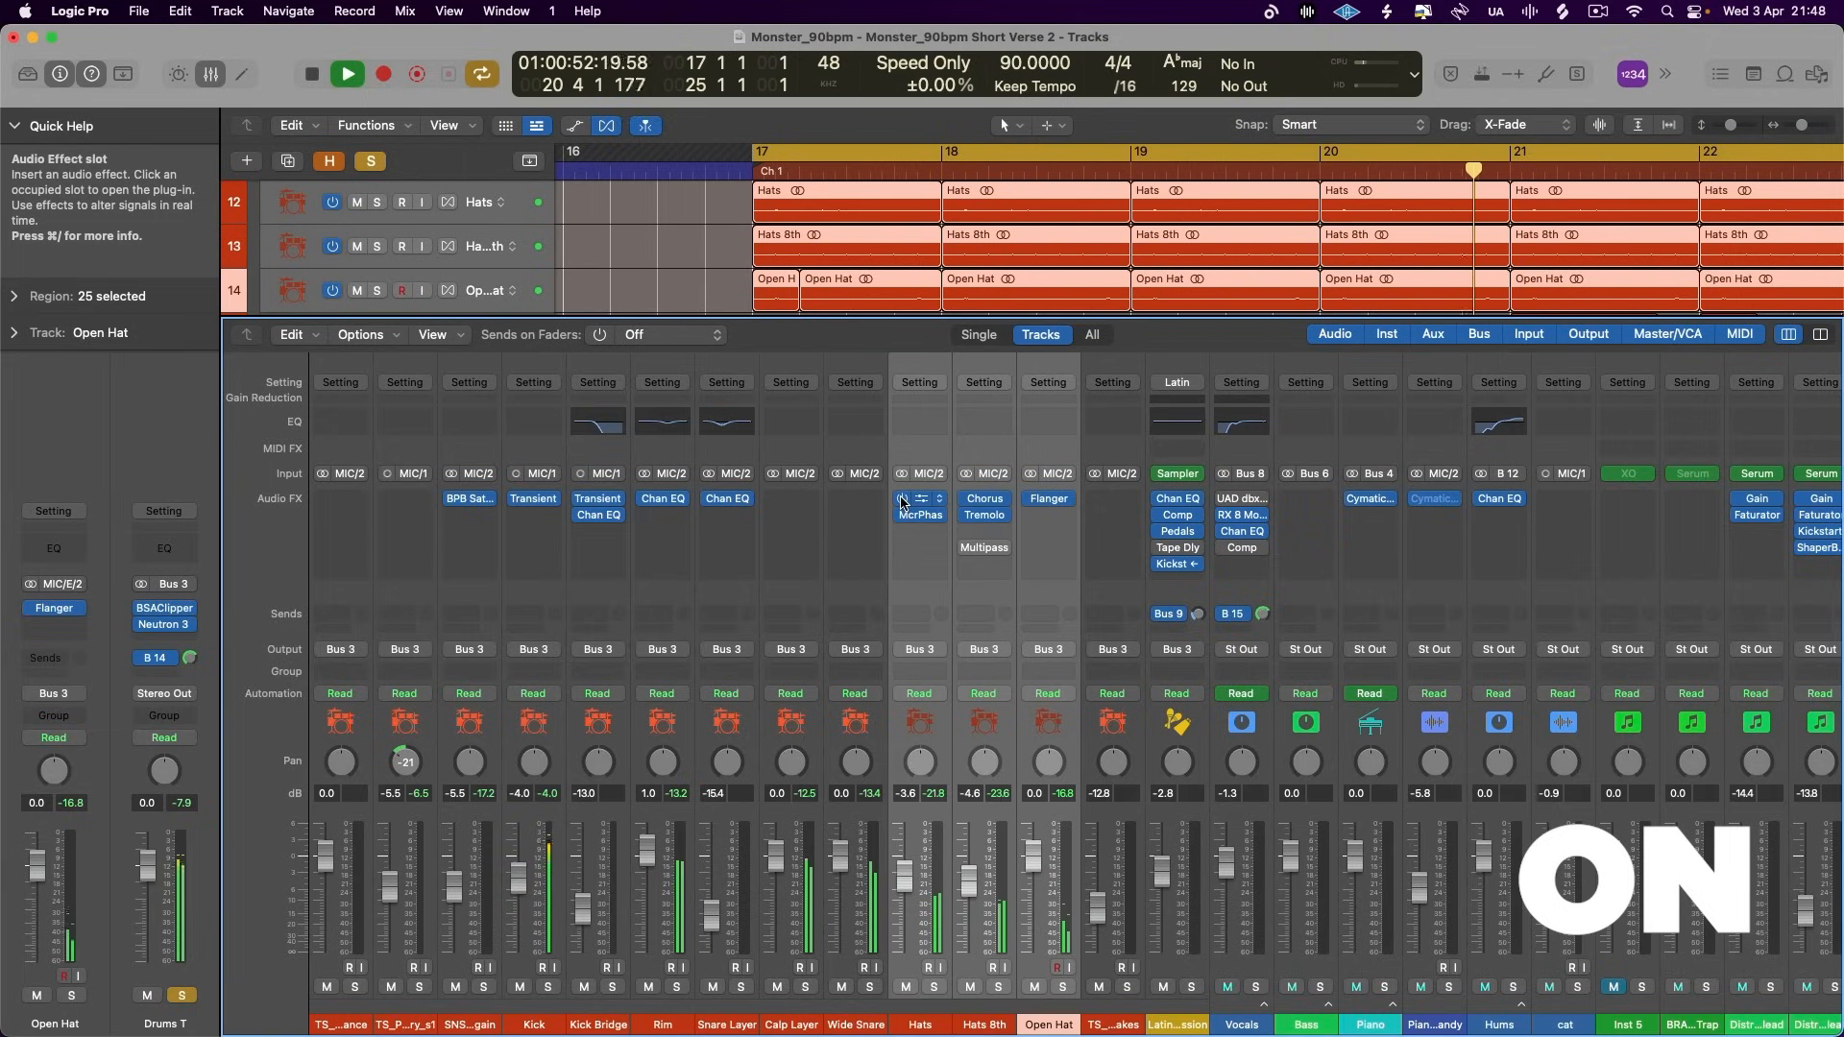
key("space")
left_click_drag(901, 499, 901, 517)
key("space")
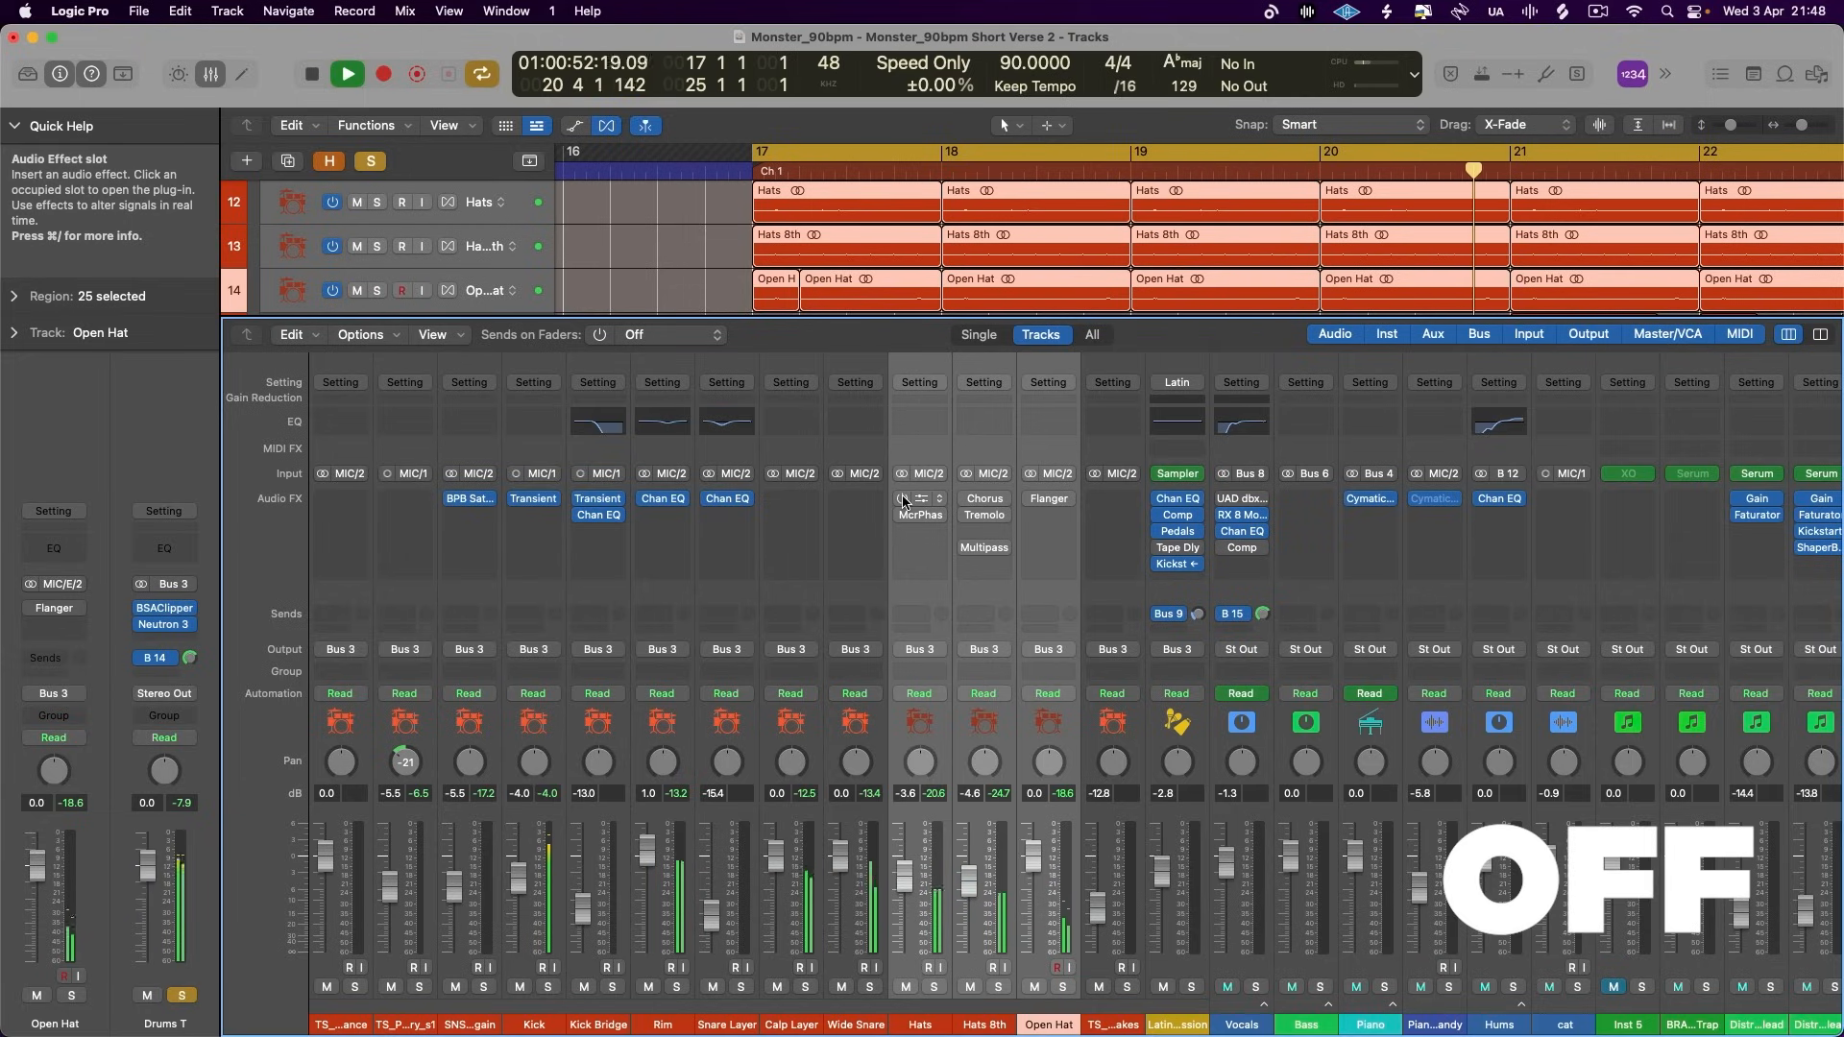
key("space")
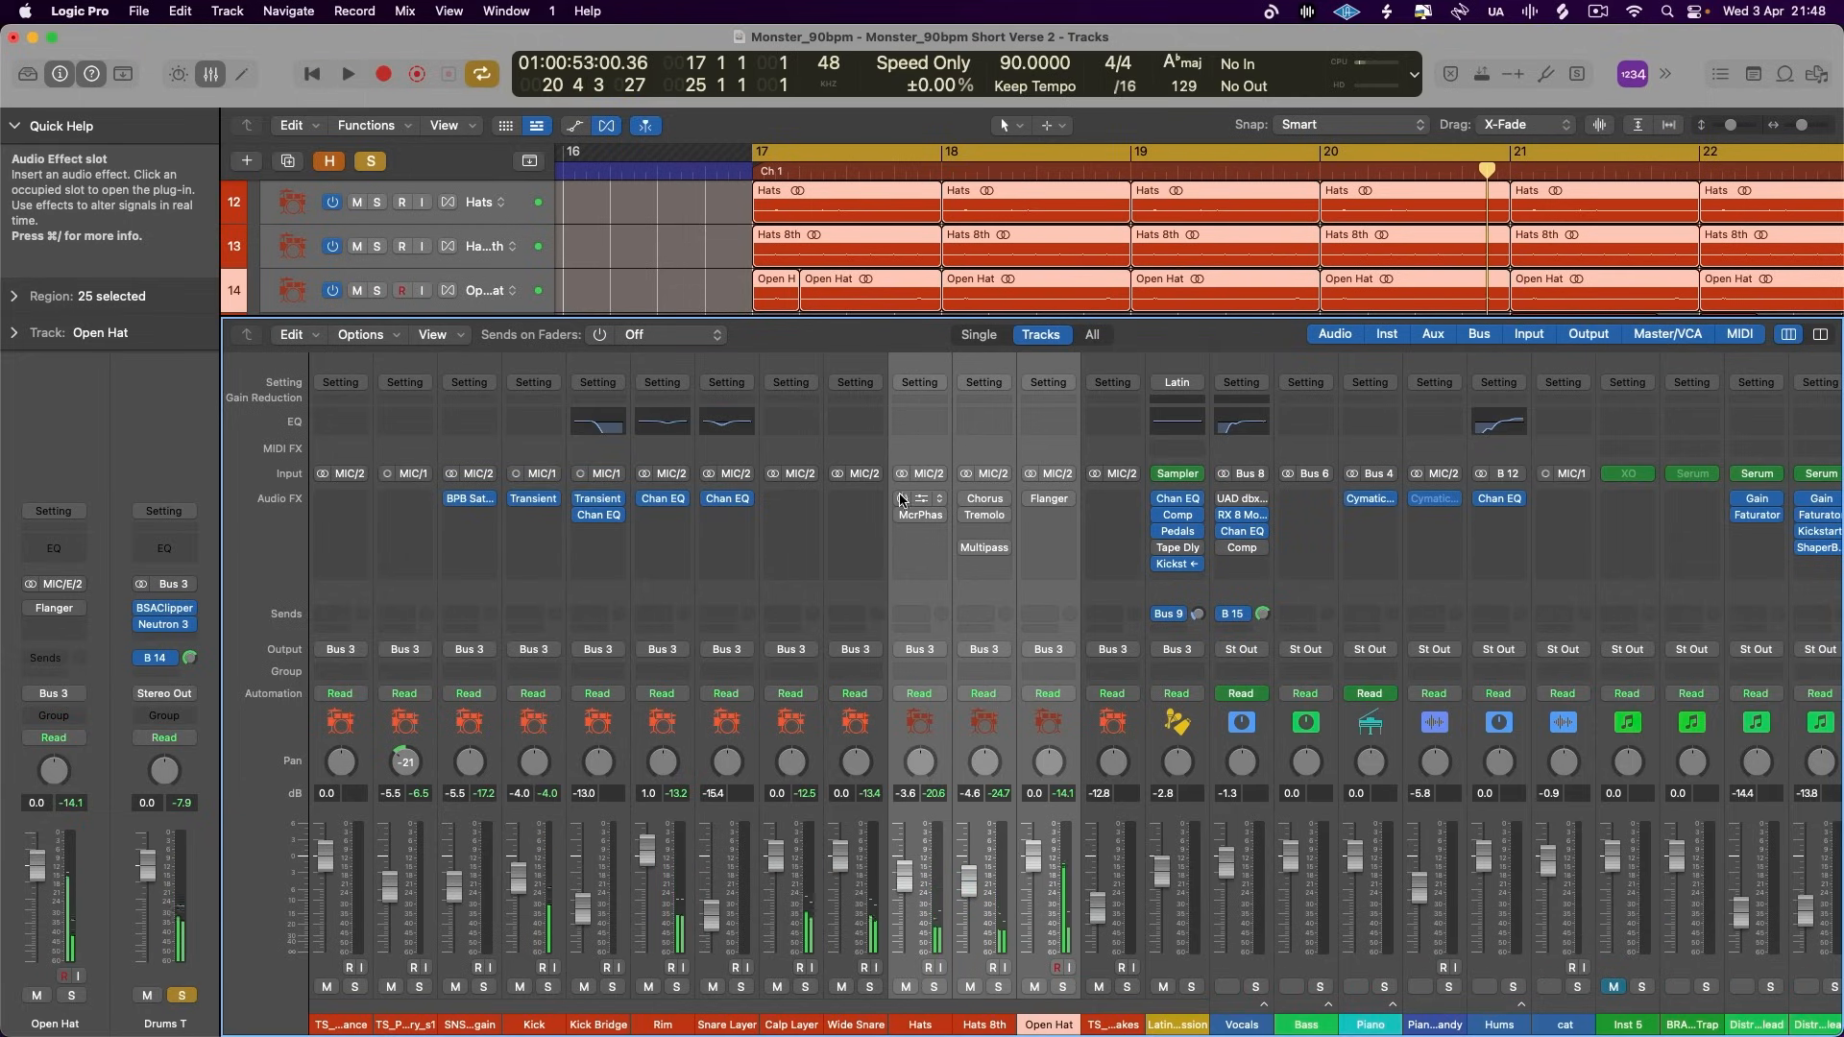
key("space")
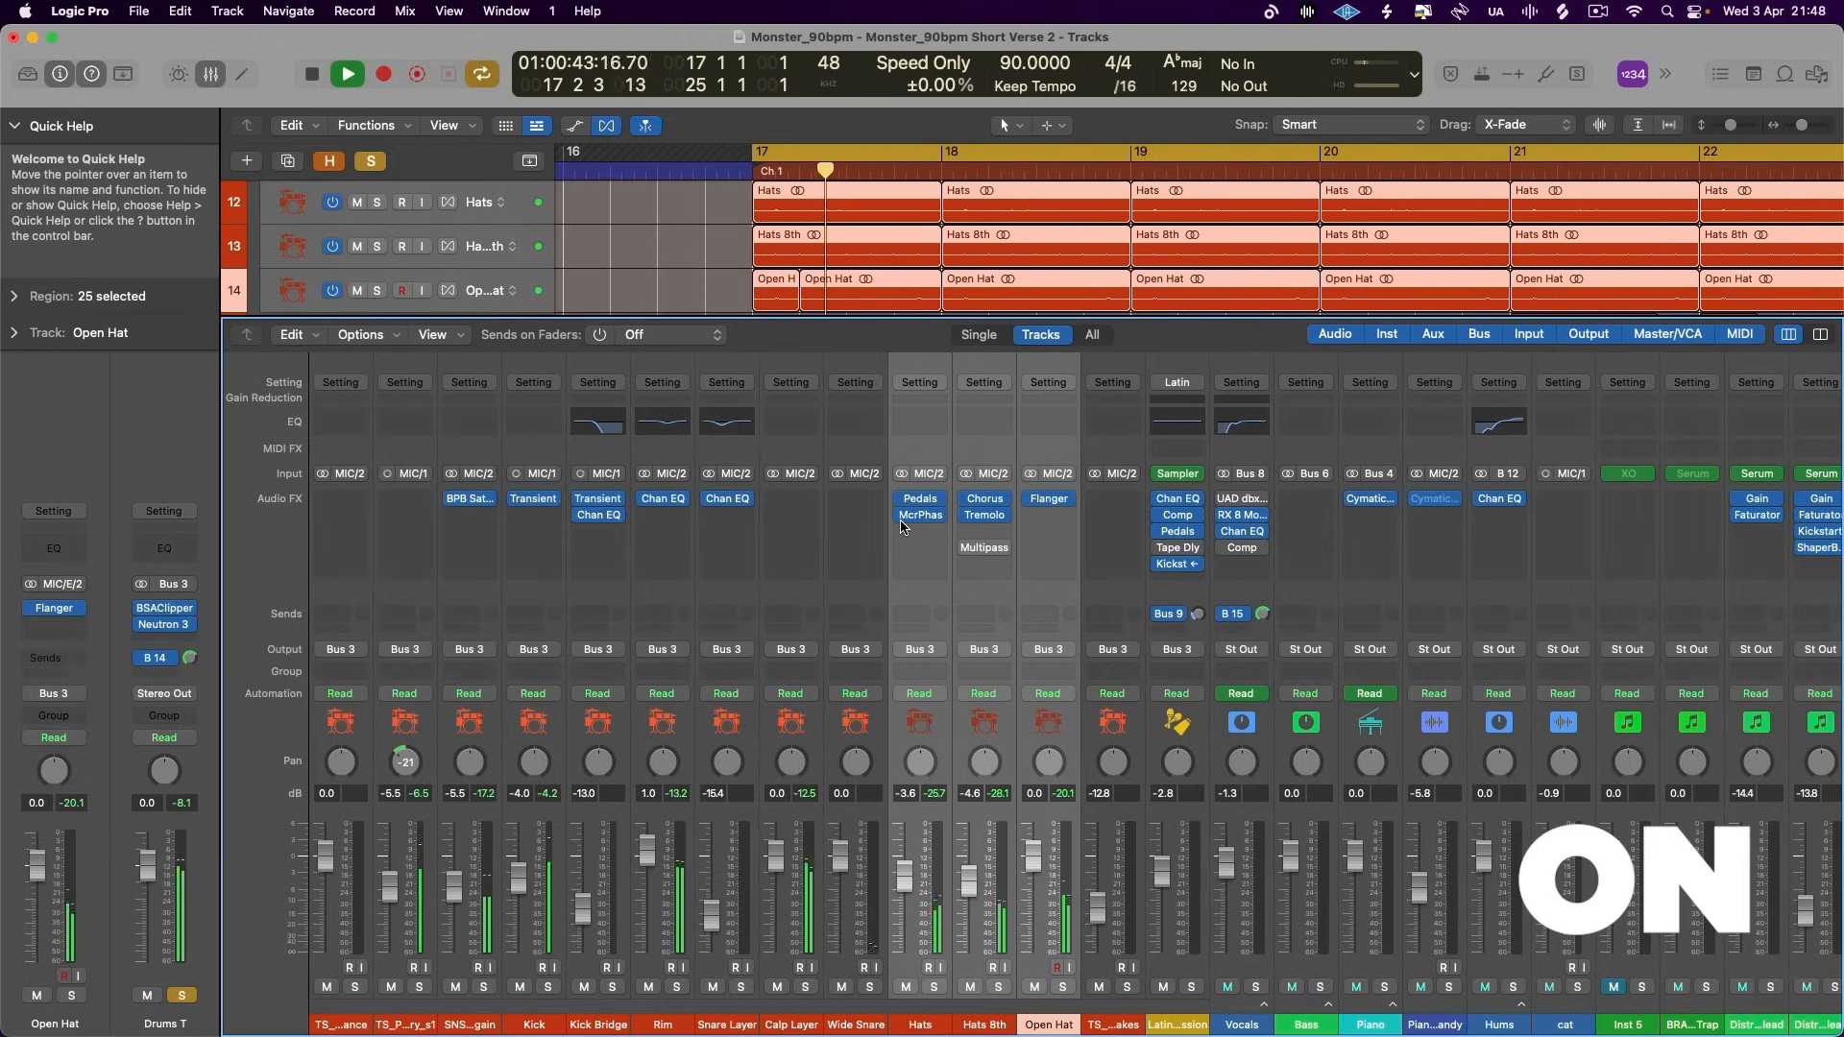
left_click_drag(902, 499, 902, 538)
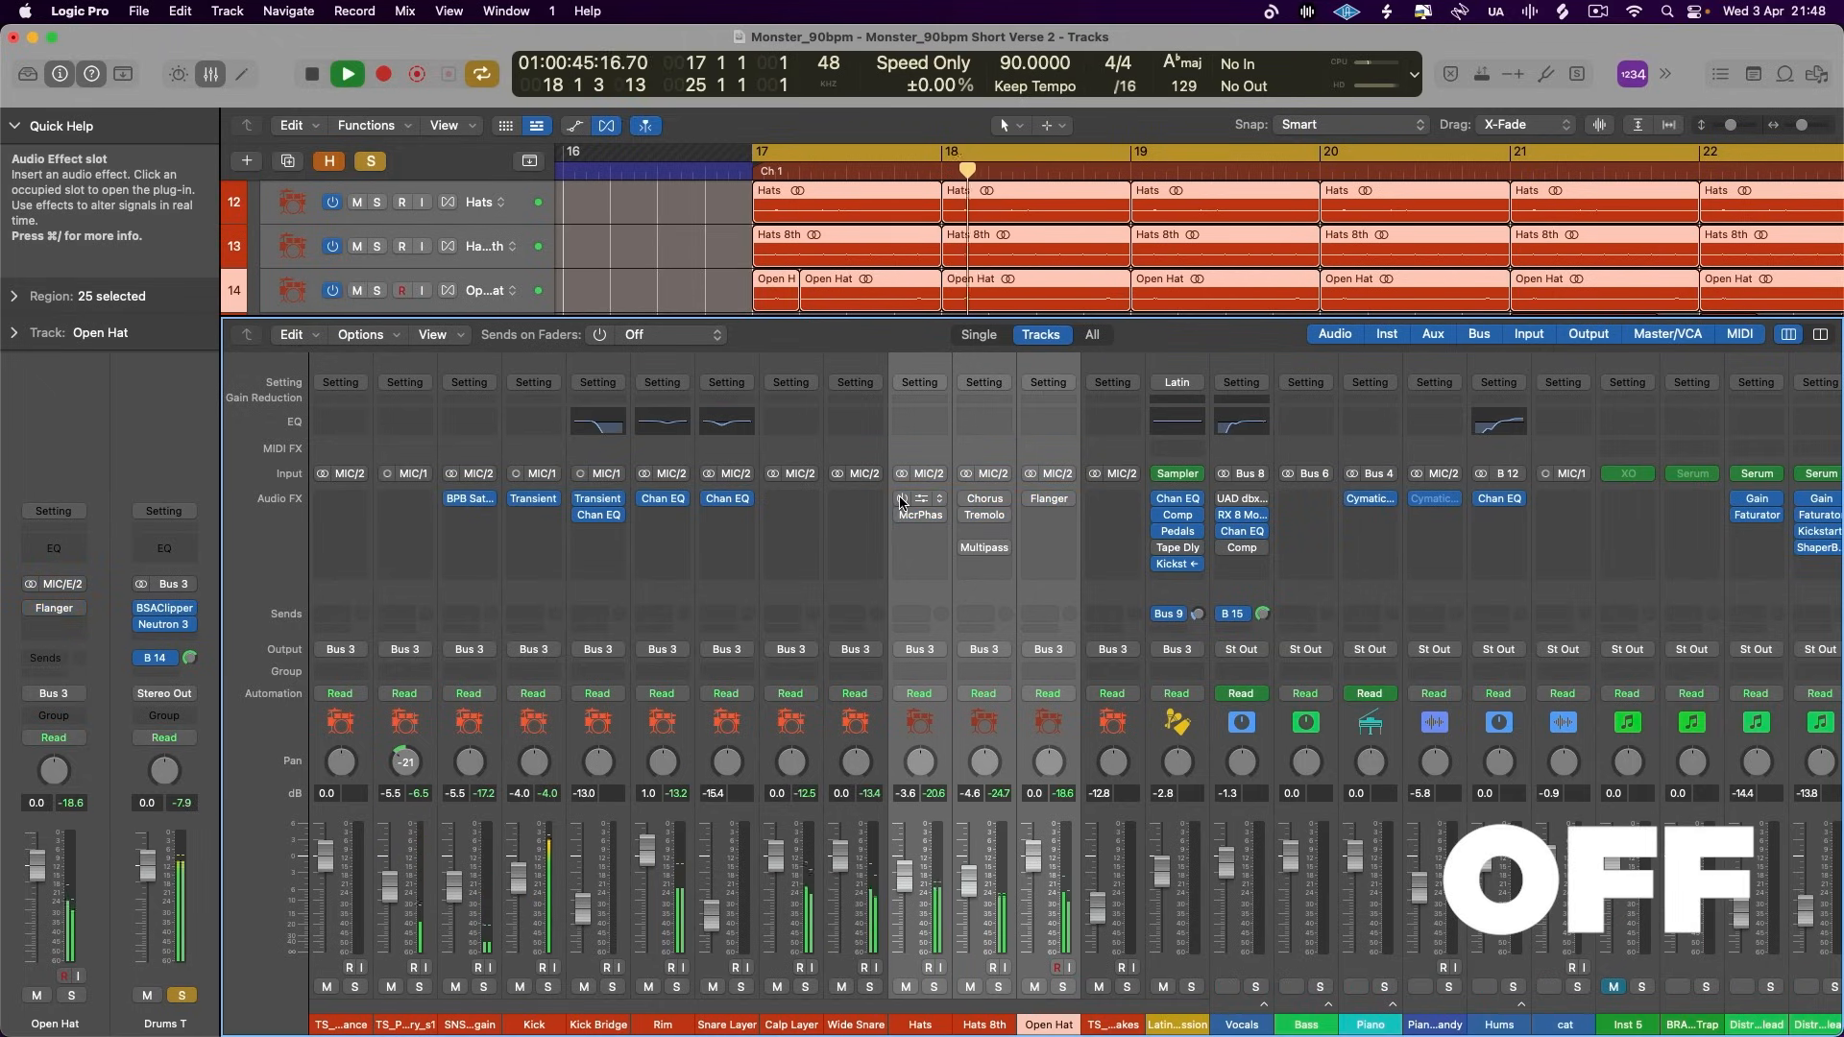
- Toggle the hat effects on and off again during playback to compare the drum mix, leave them enabled, and stop playback
left_click_drag(900, 499, 901, 518)
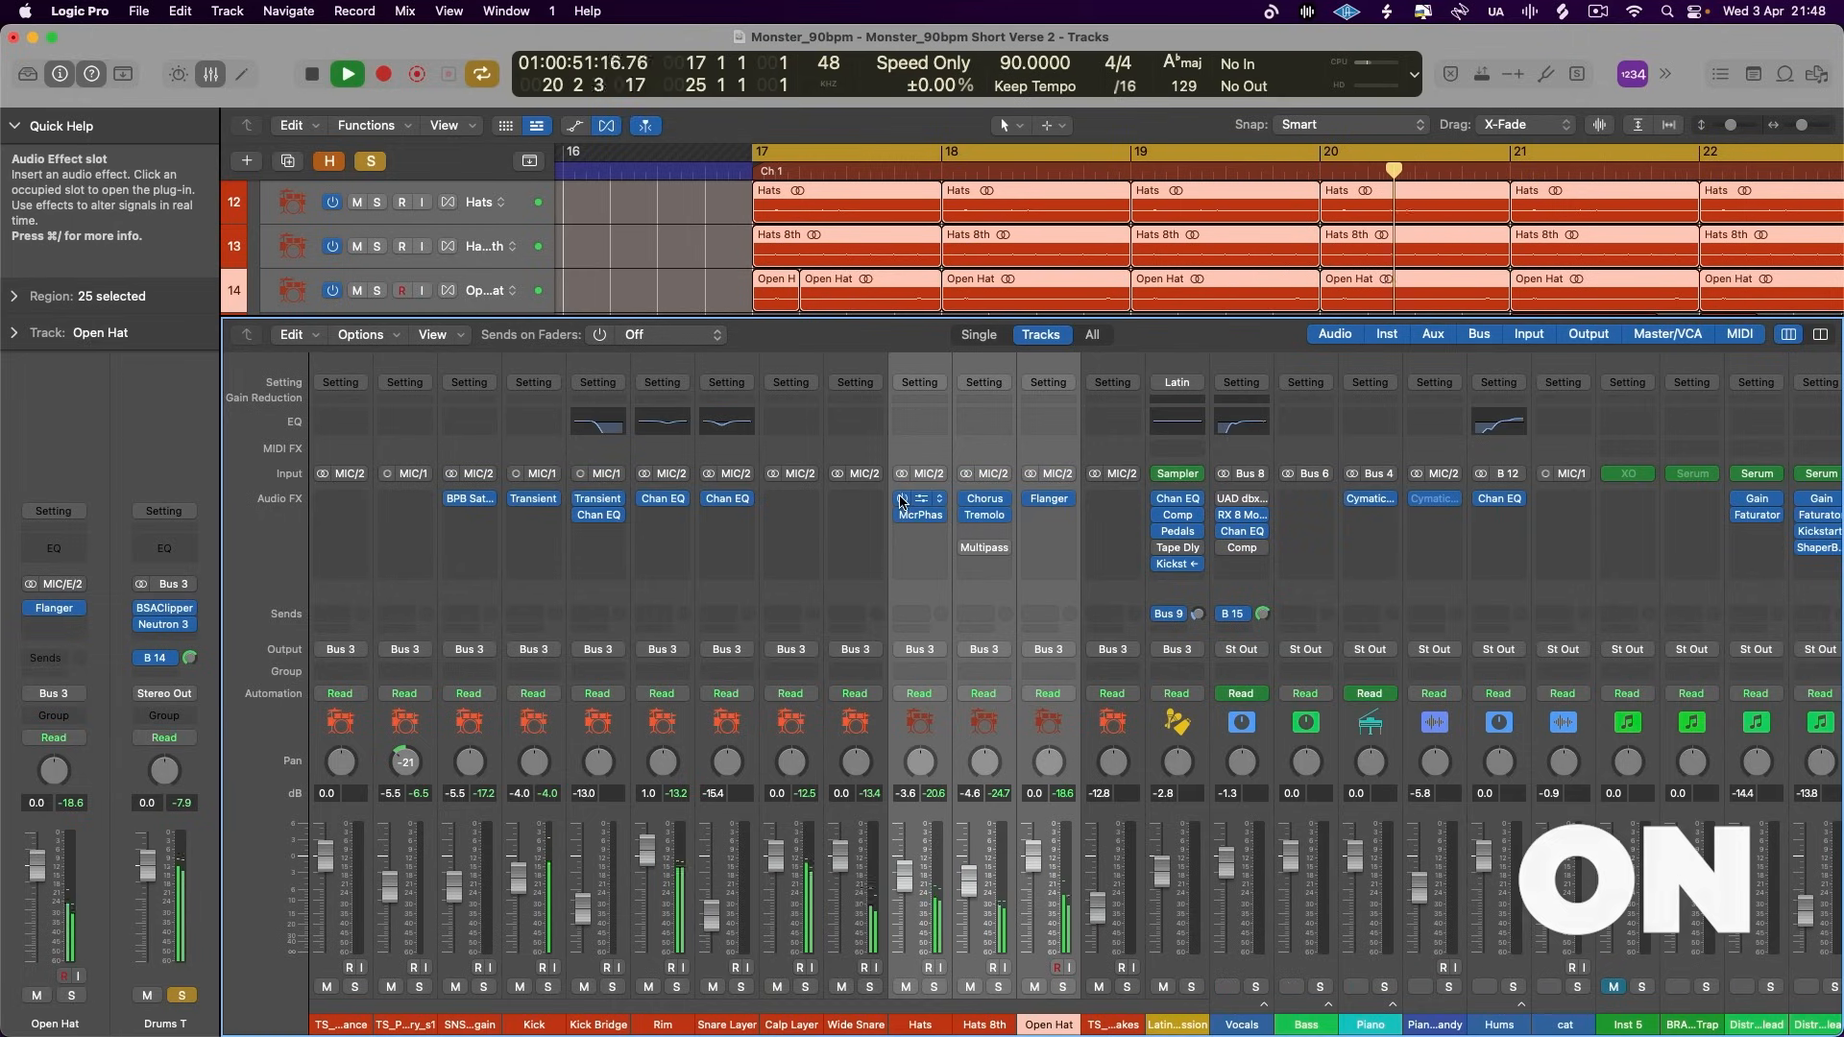
left_click_drag(902, 500, 903, 521)
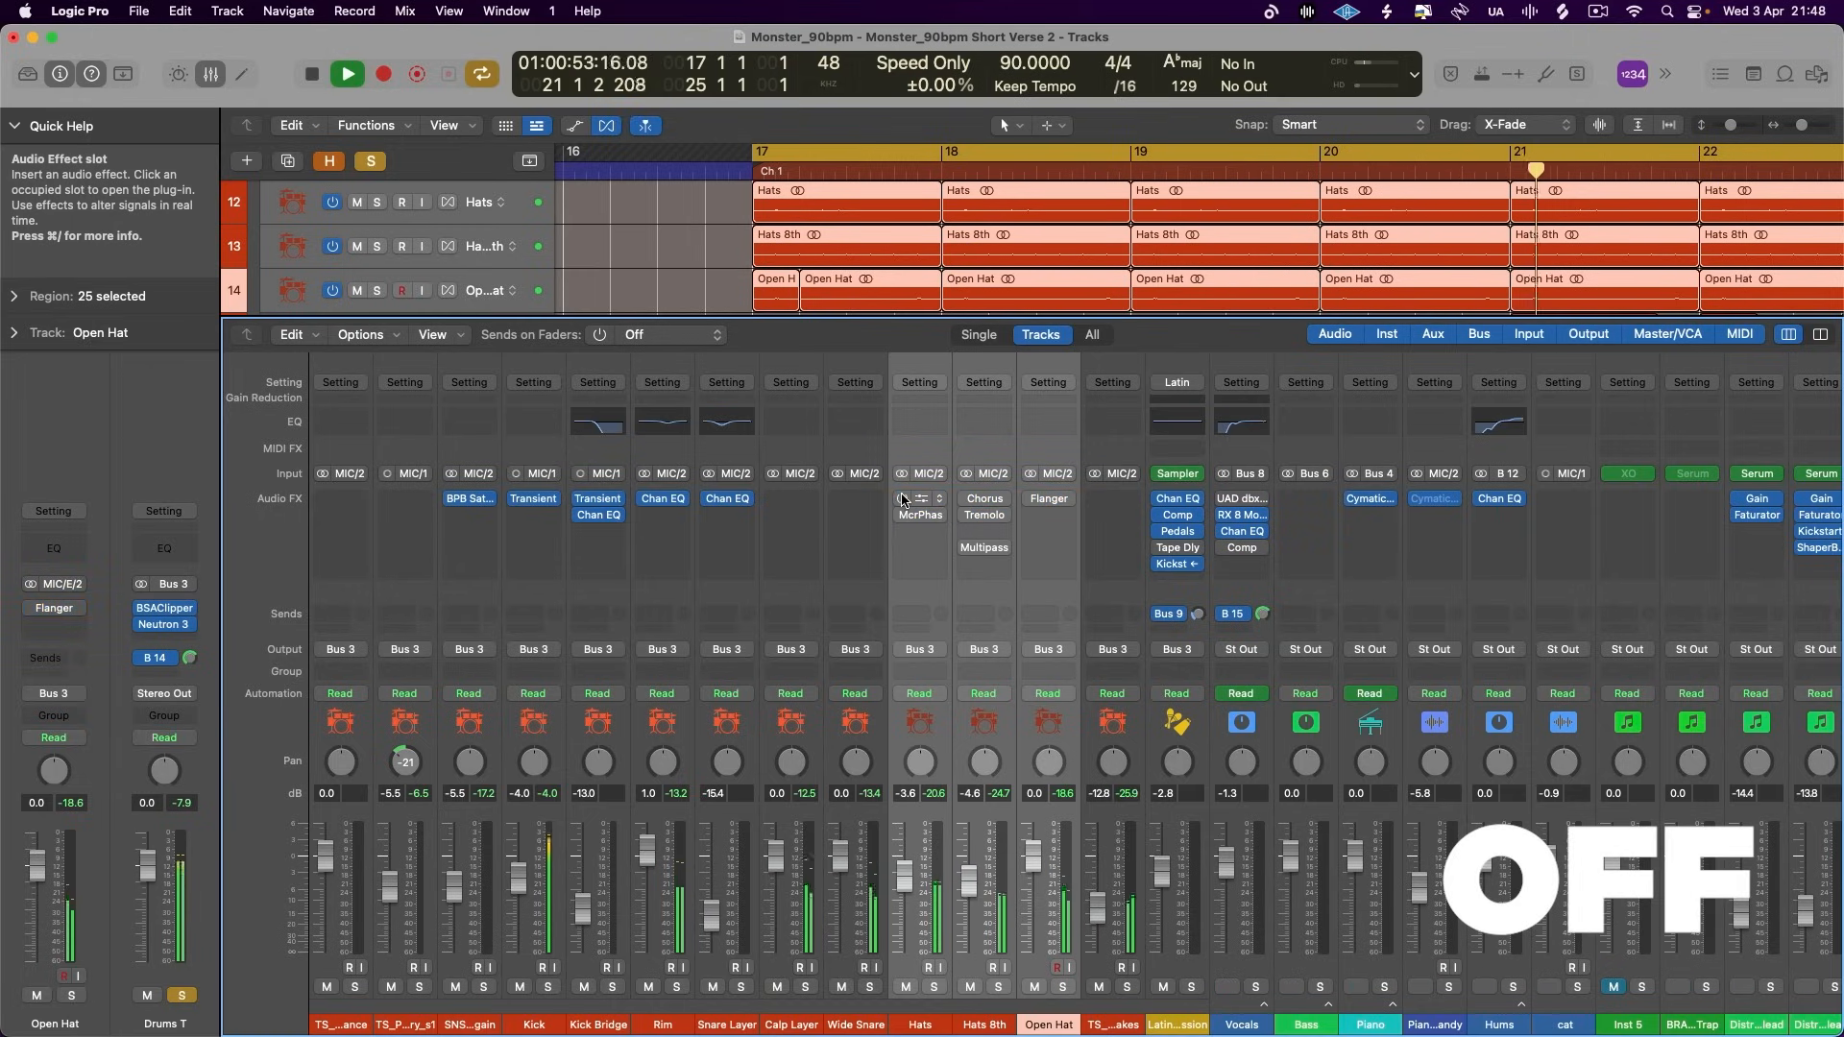
left_click_drag(901, 500, 900, 523)
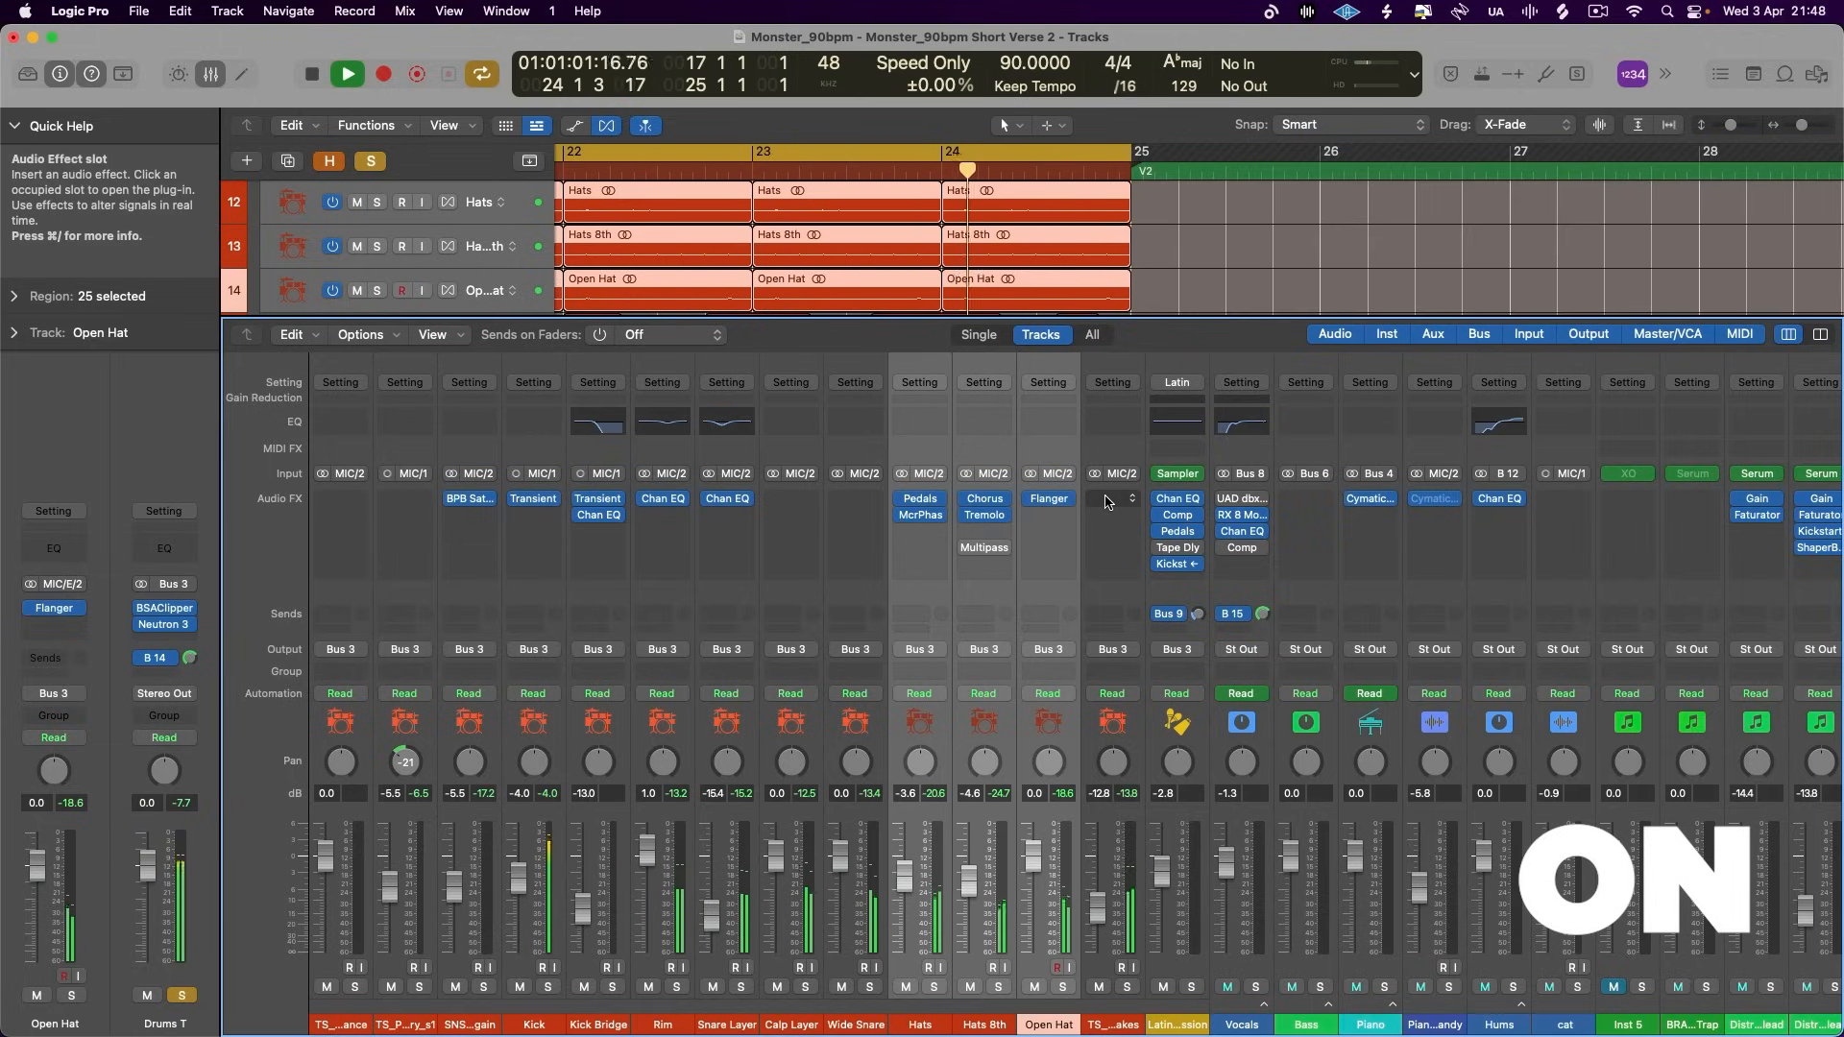
key("space")
- Insert a stereo Rotor Cabinet in the first audio effect slot of the straight shakes loop channel
left_click(1107, 502)
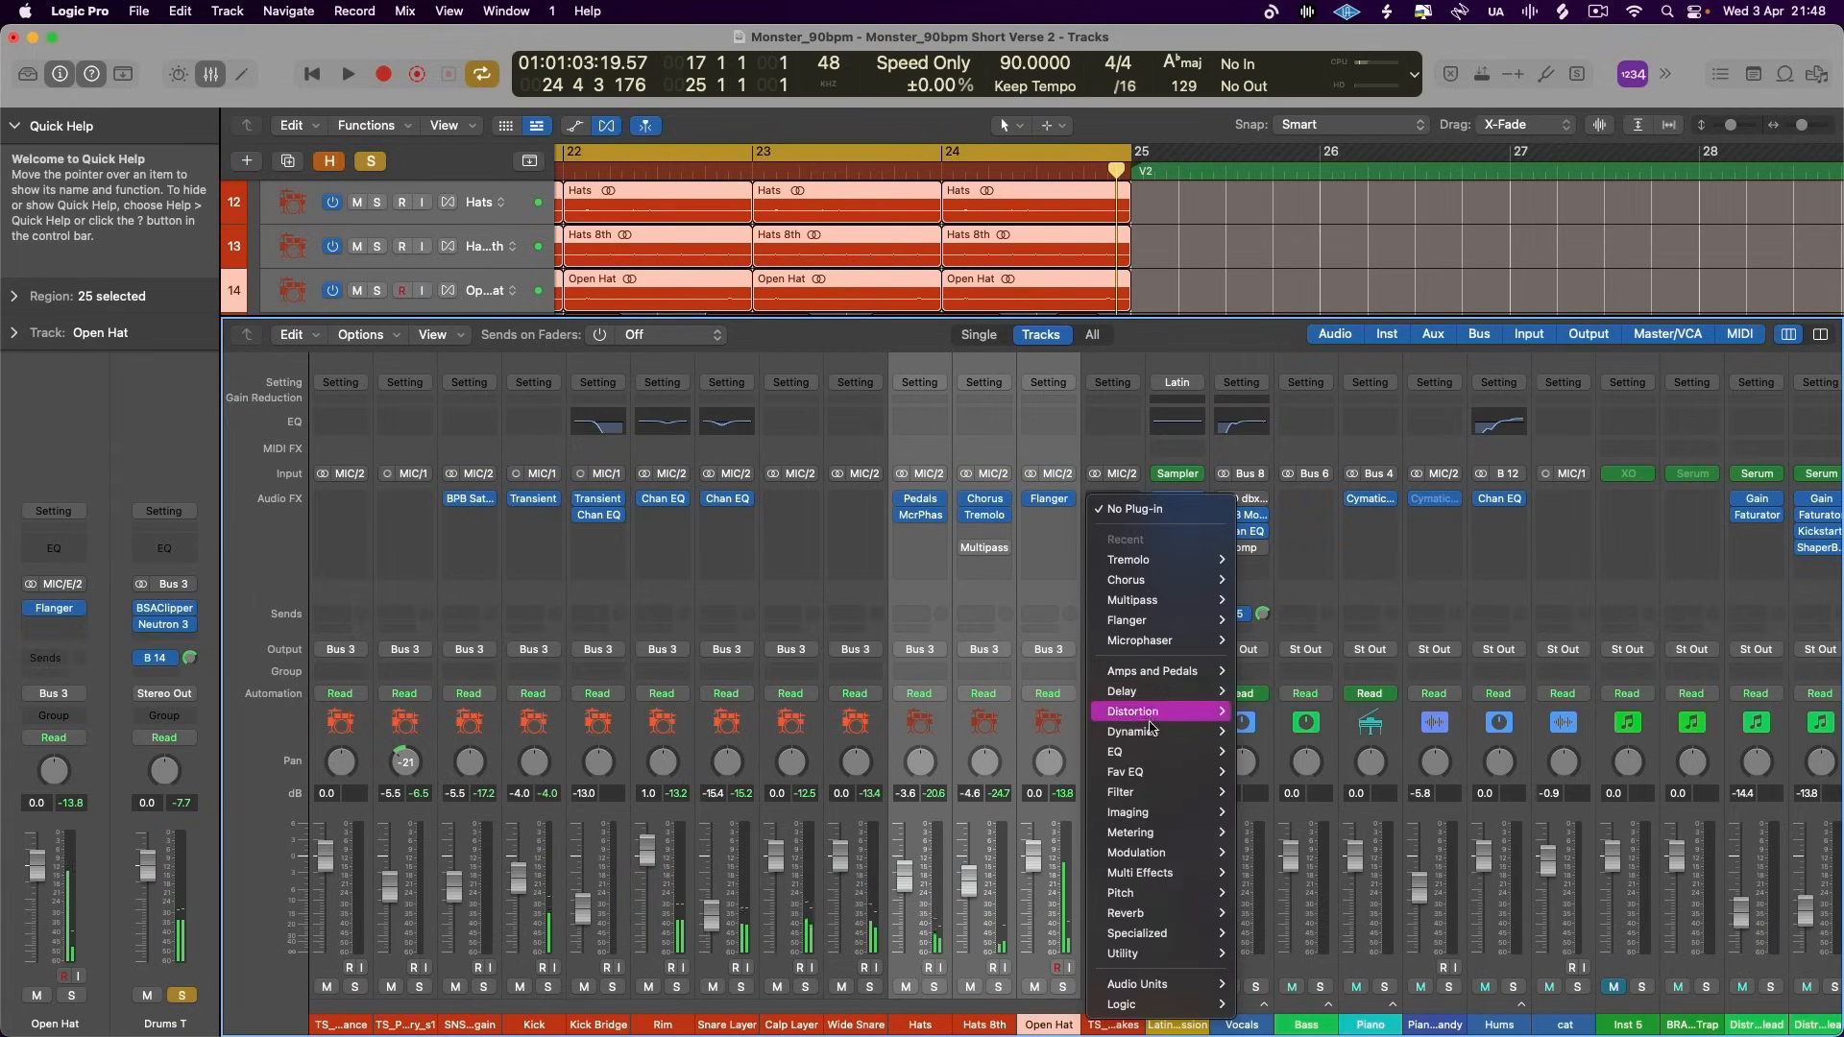
mouse_move(1180, 854)
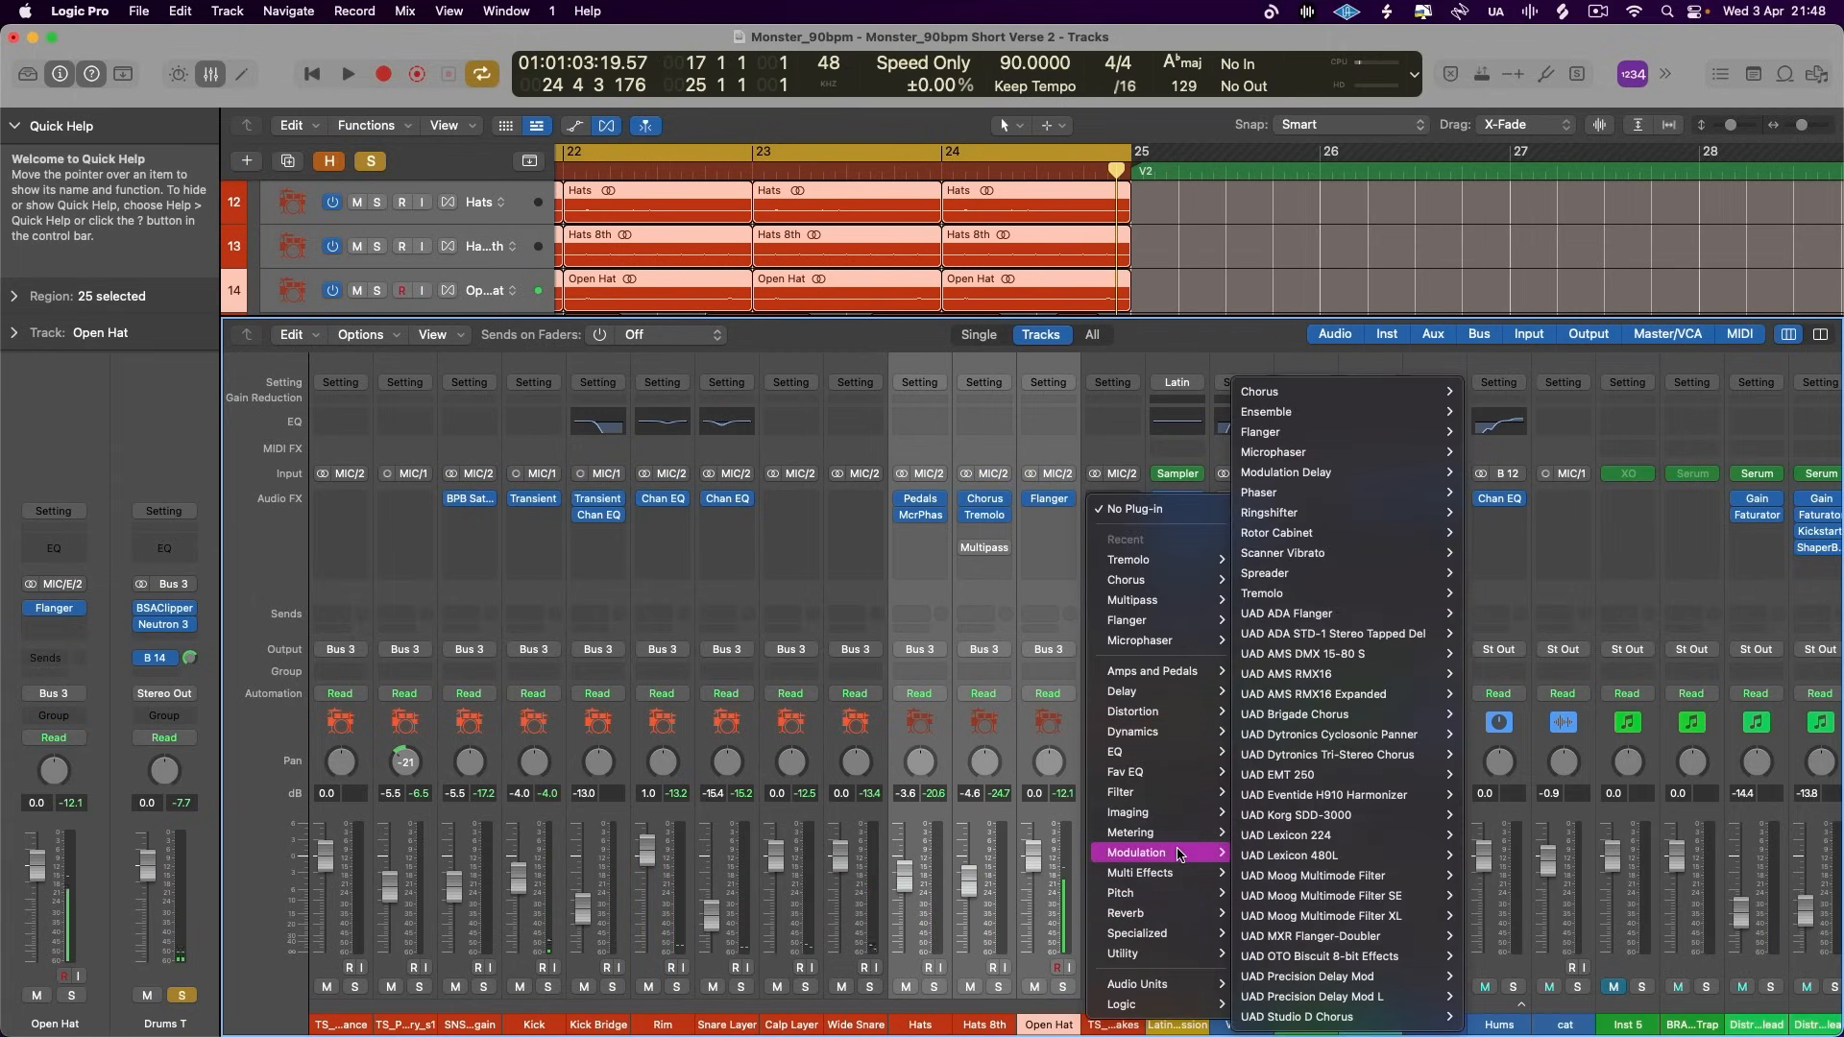
mouse_move(1303, 429)
mouse_move(1314, 511)
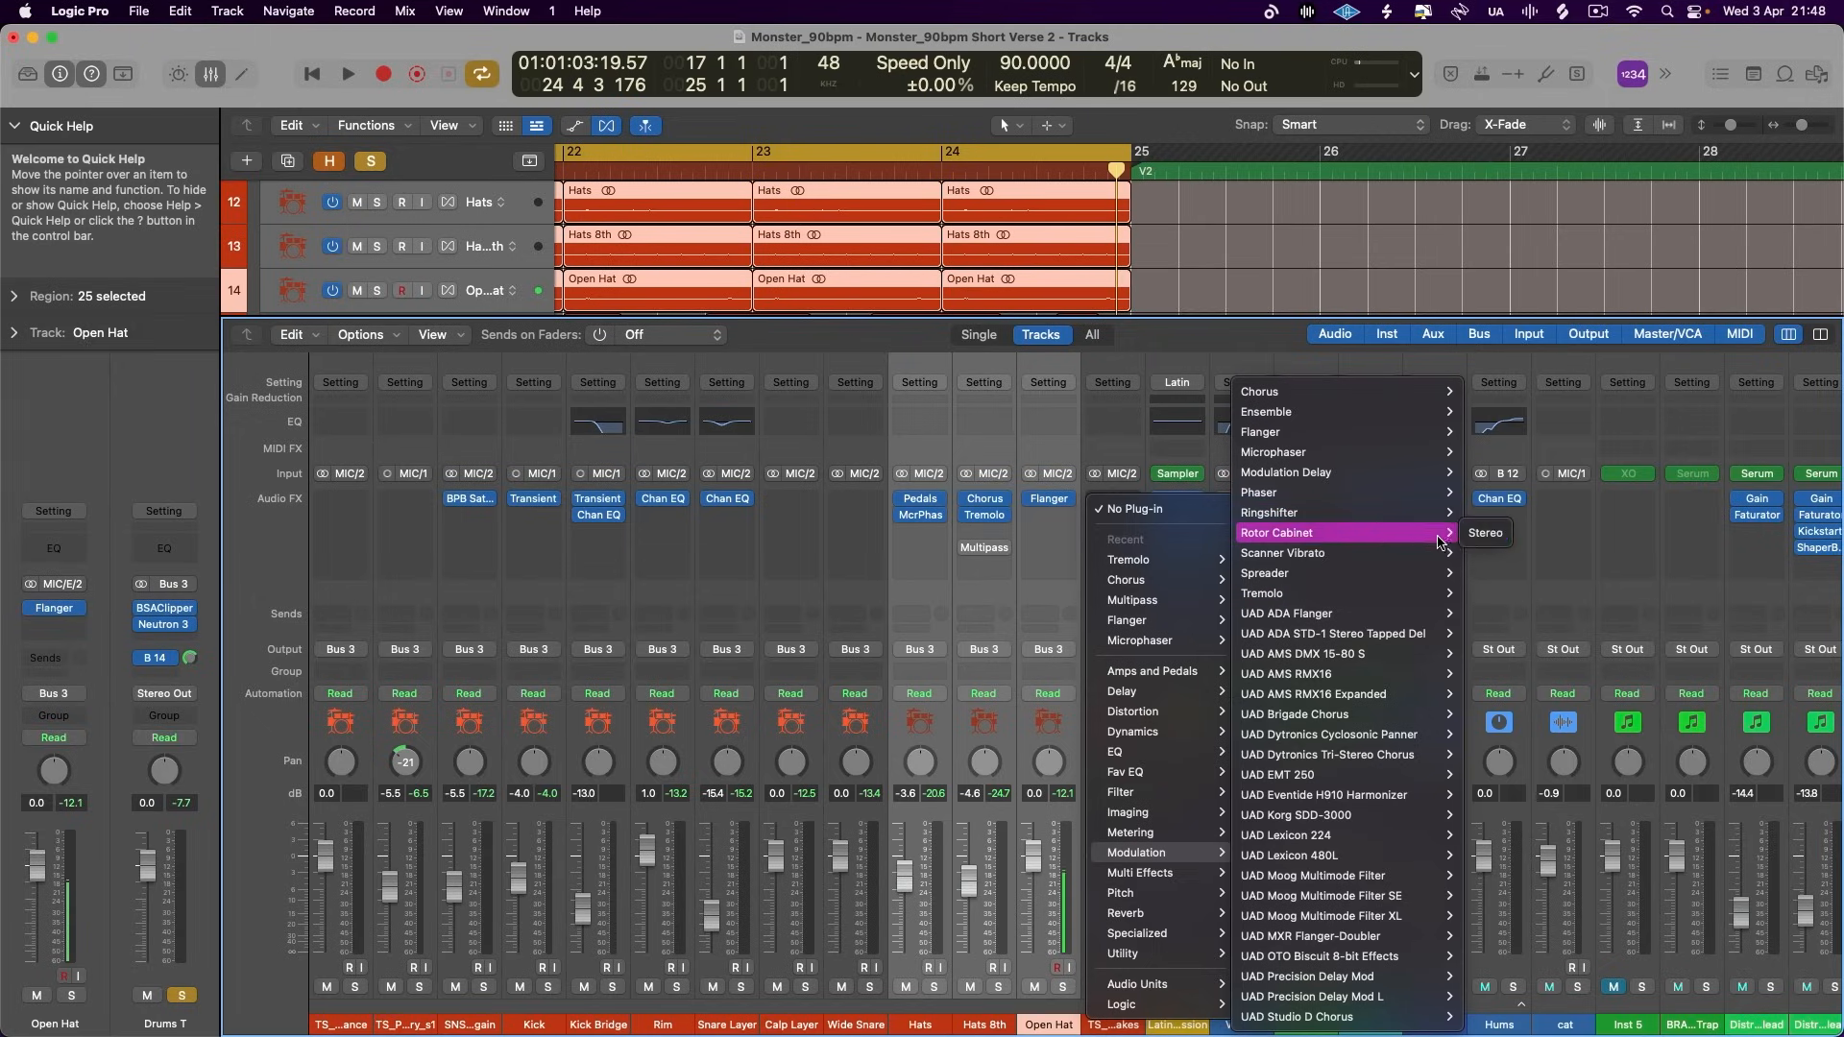
left_click(1483, 534)
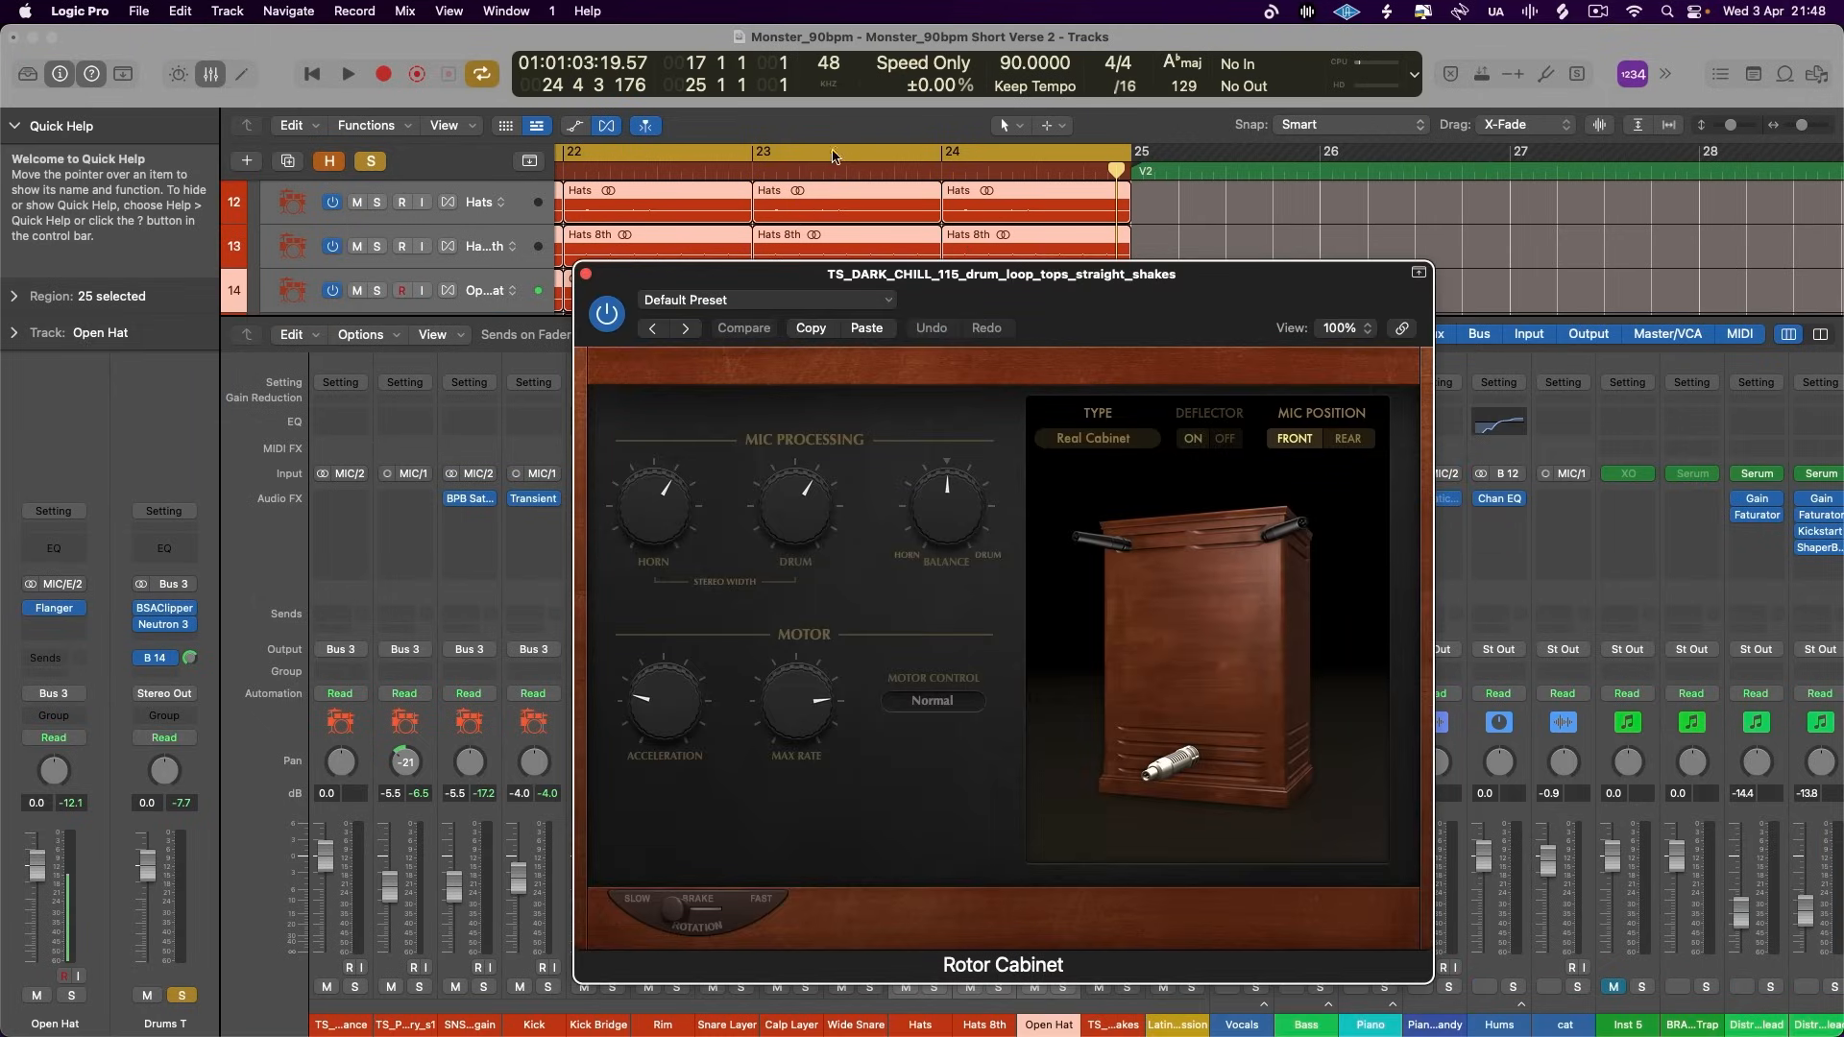
- Shorten the cycle range to bars 23 and 24, start playback, and load the Drums Motion preset in the Rotor Cabinet
left_click_drag(842, 161, 1109, 206)
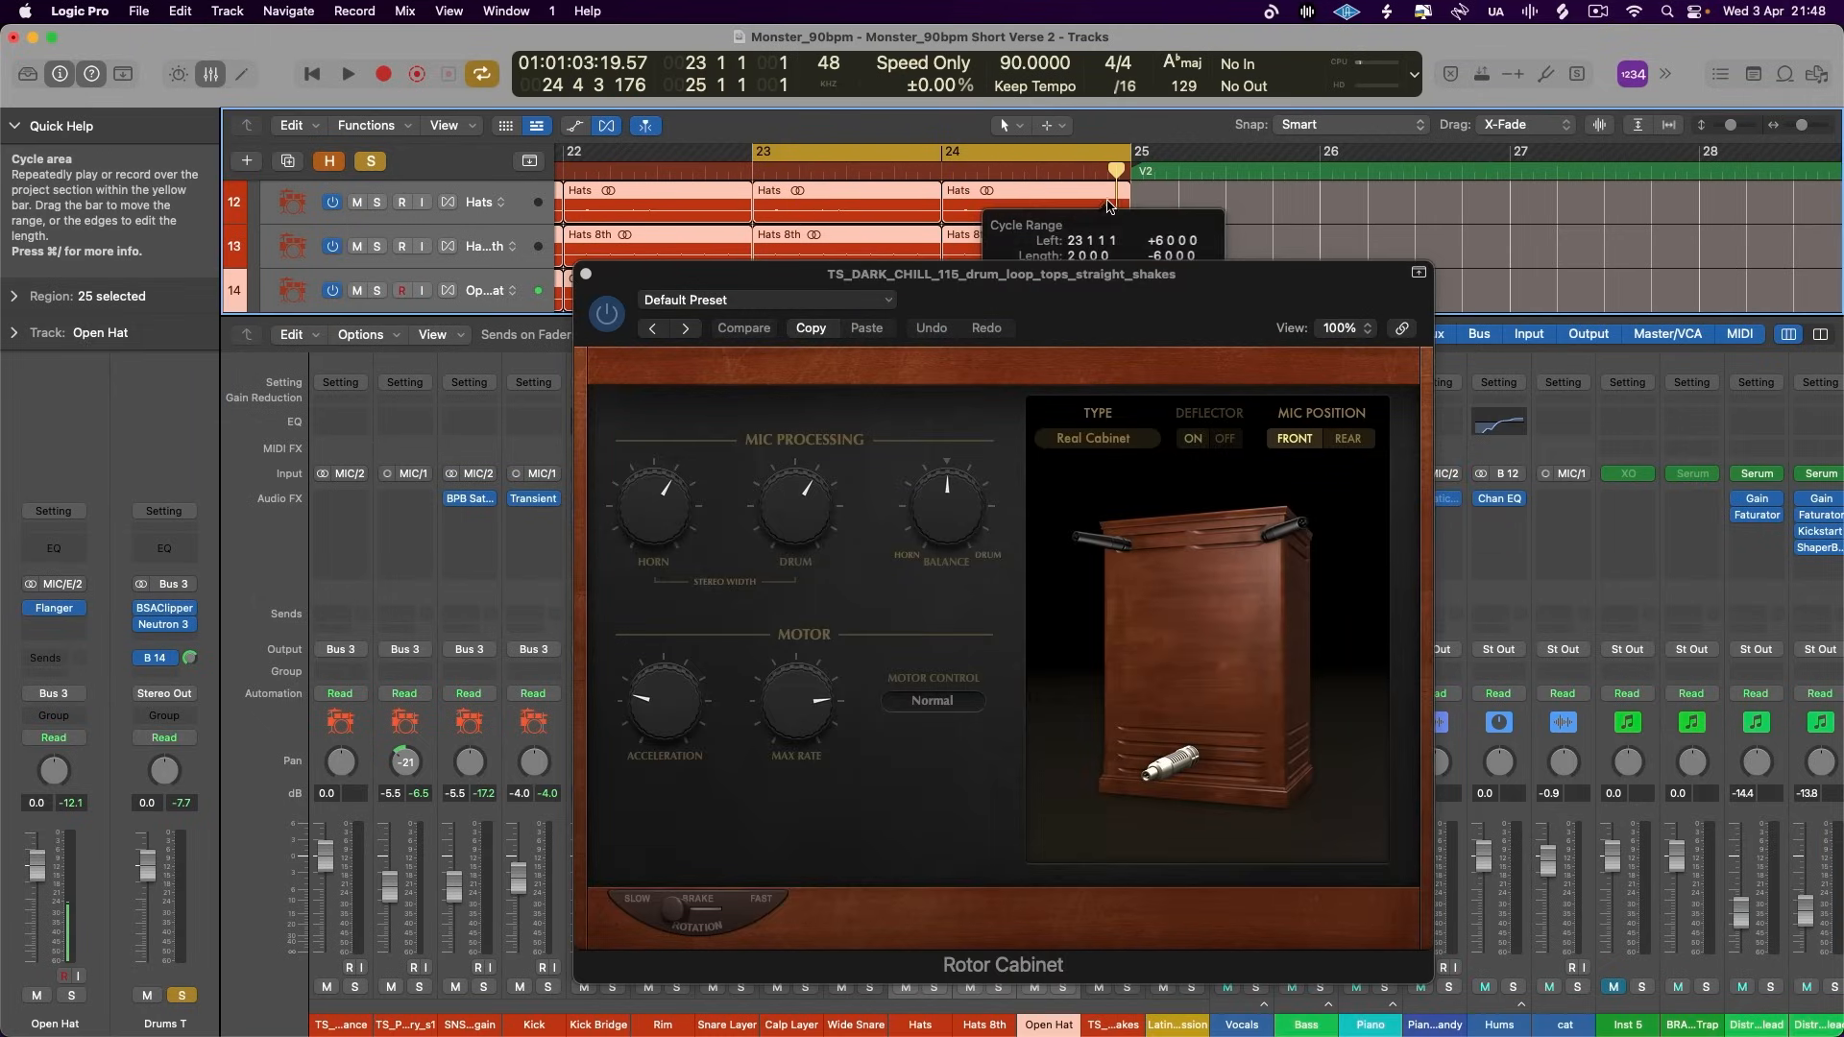
key("space")
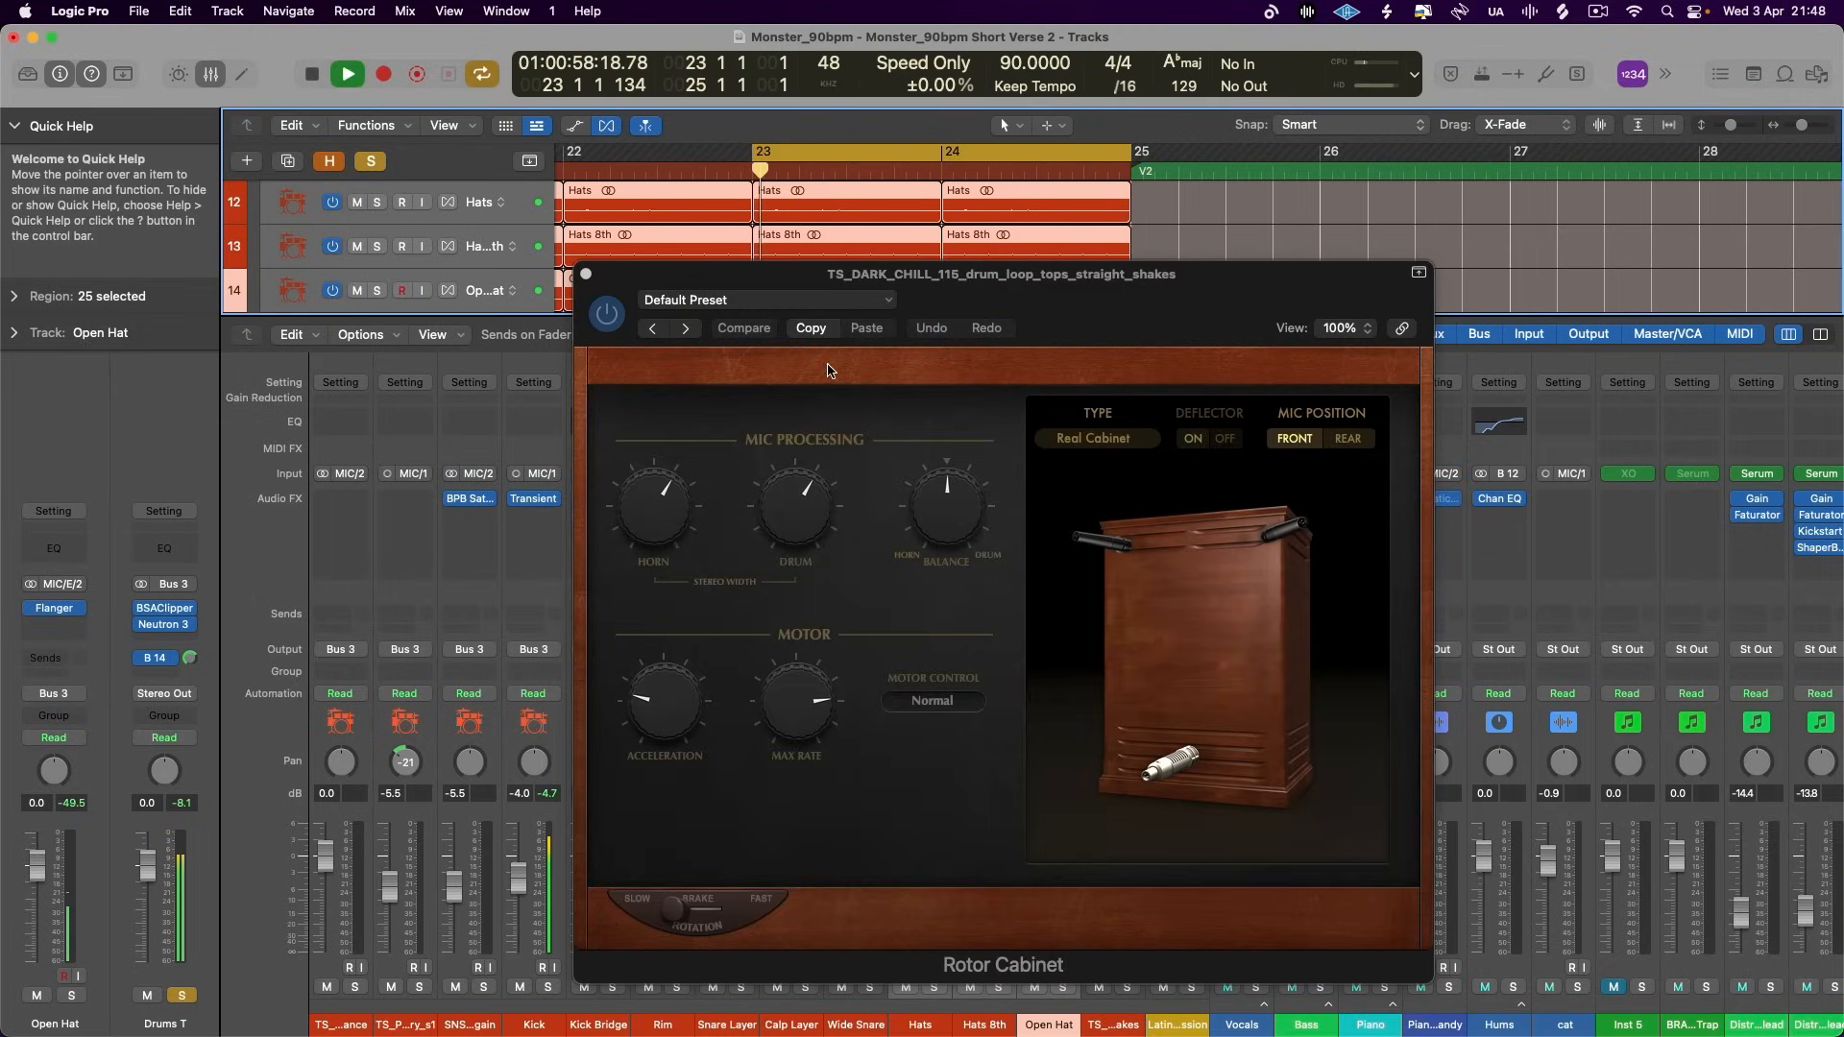
left_click(688, 331)
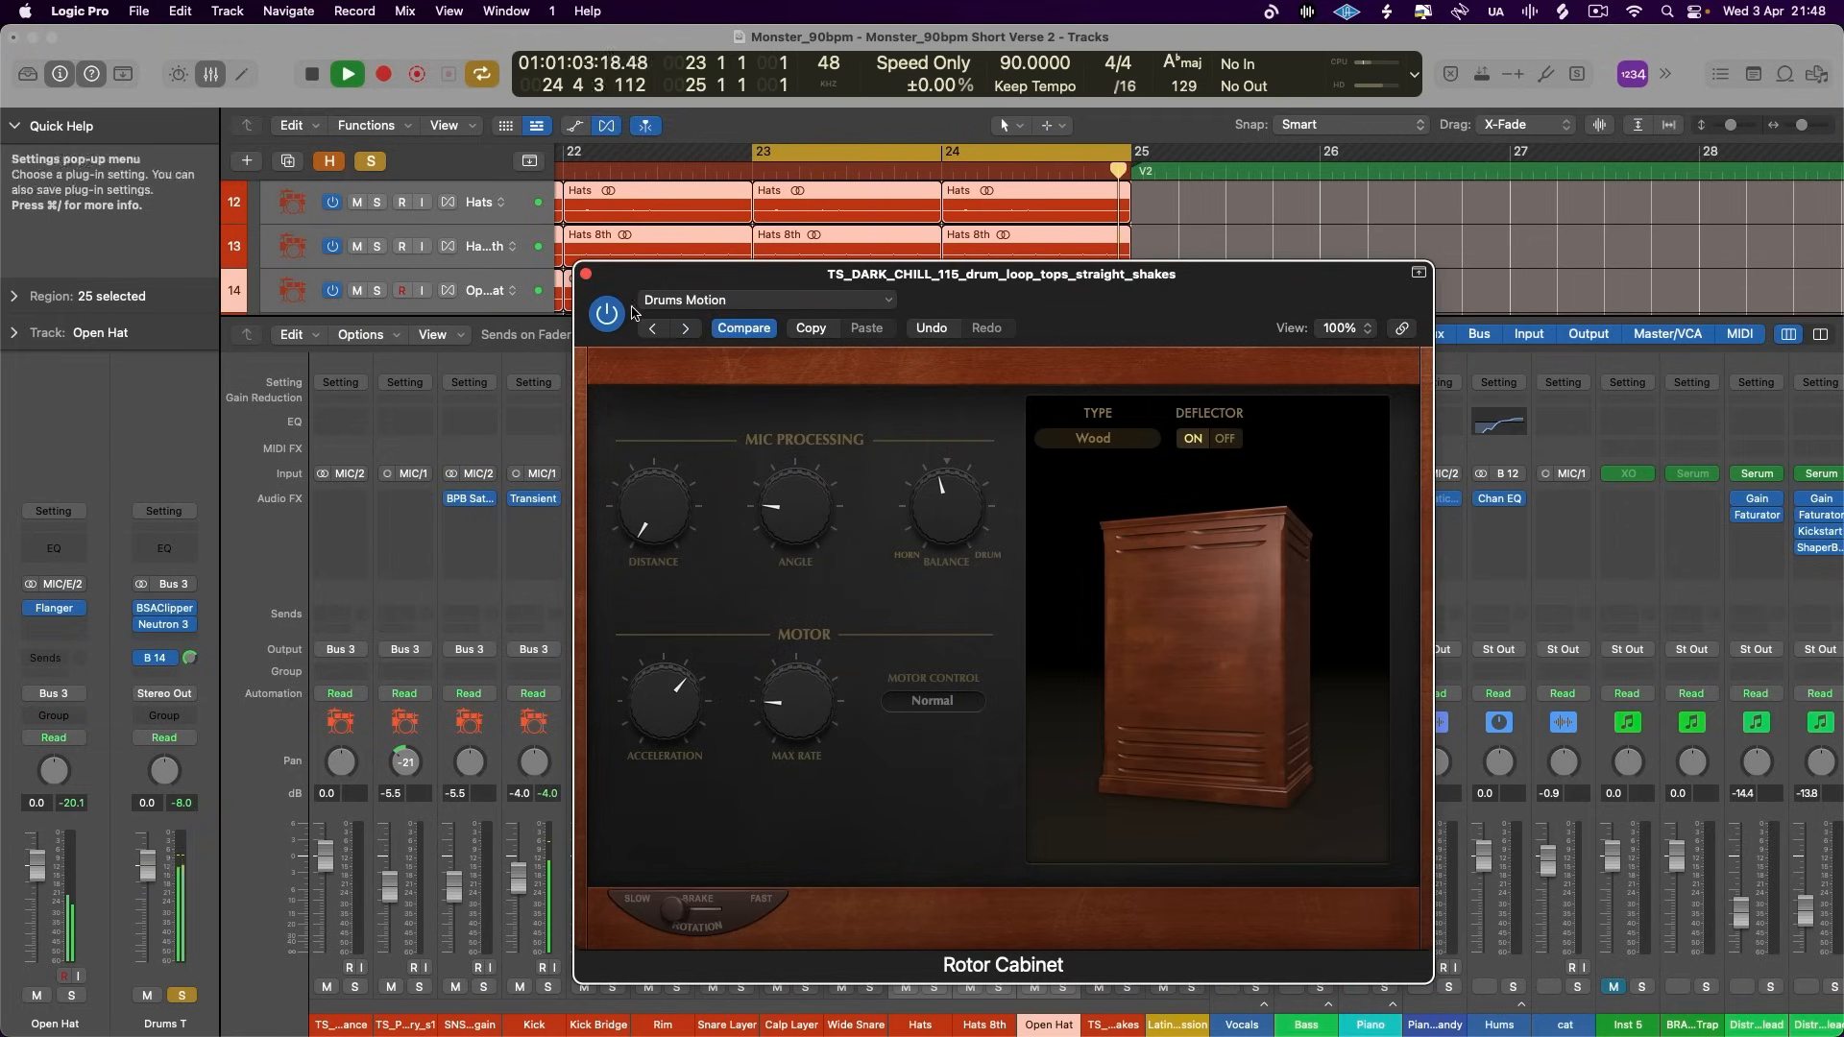
left_click(585, 274)
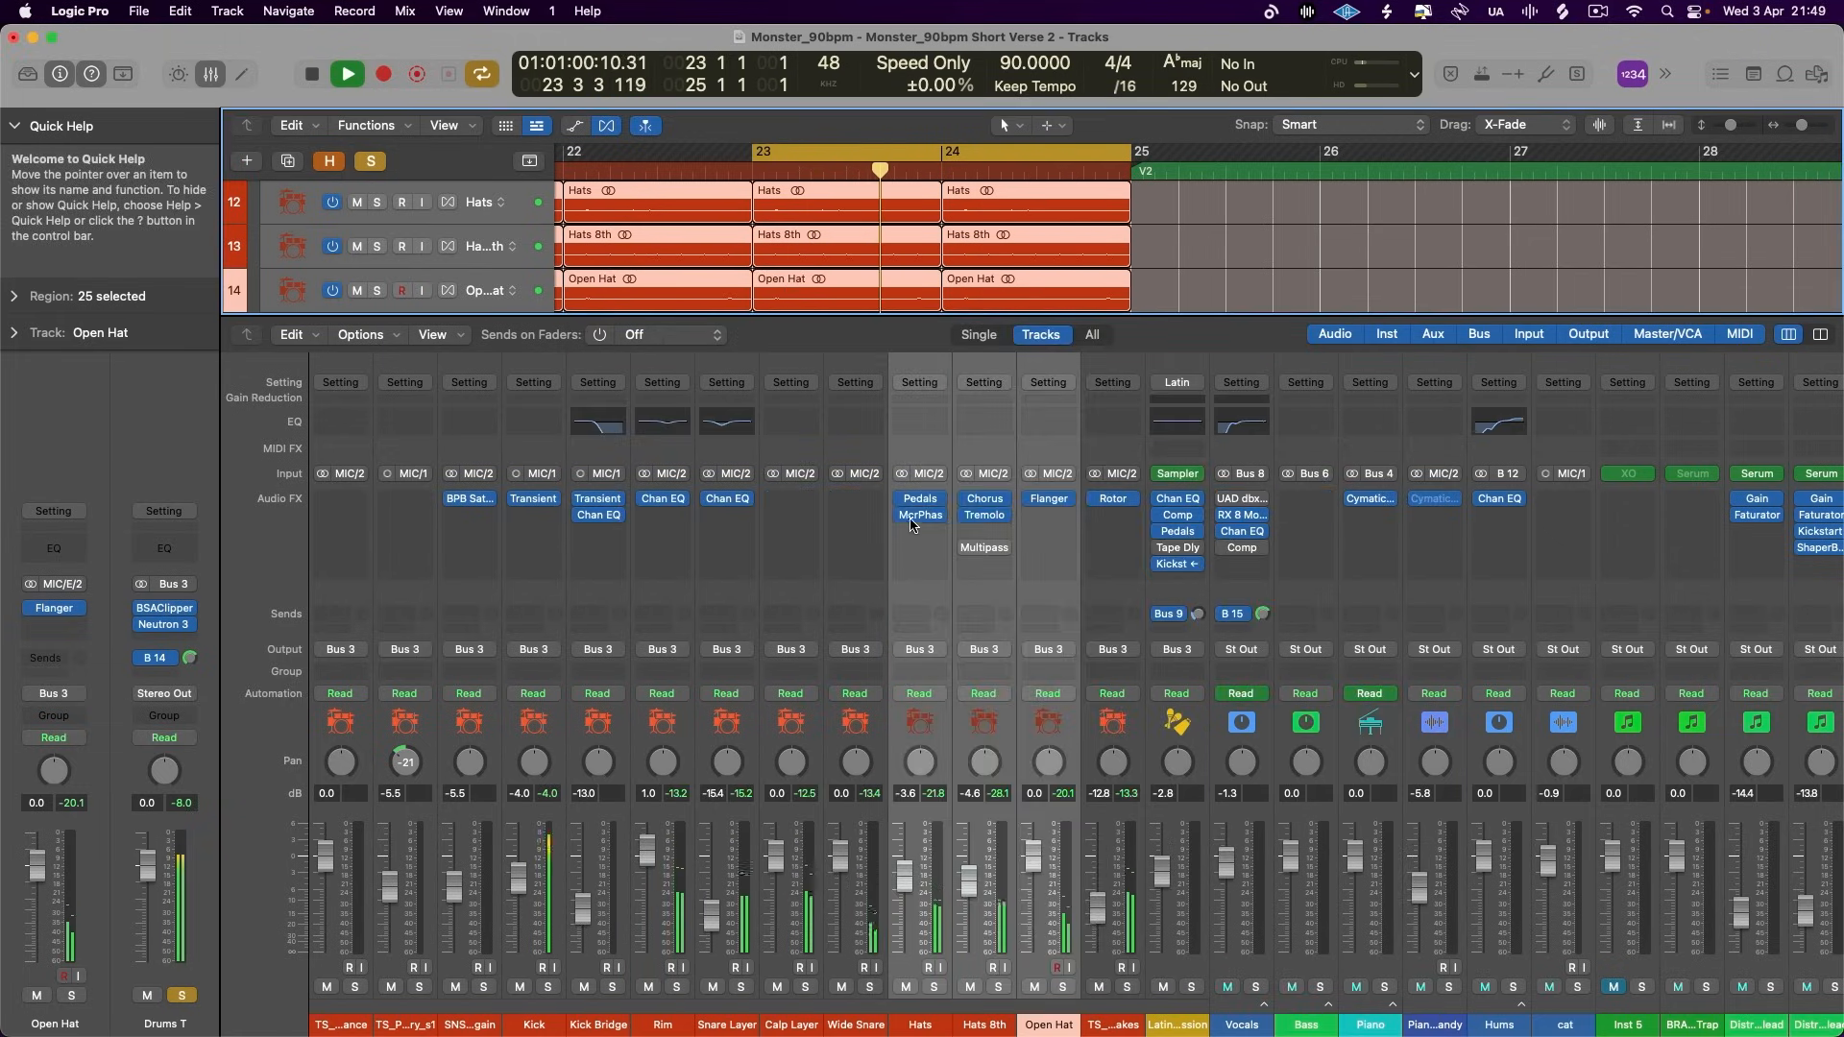
- Select the Hats through straight shakes channels together and compare the drums with their effects bypassed and enabled
left_click(1091, 681)
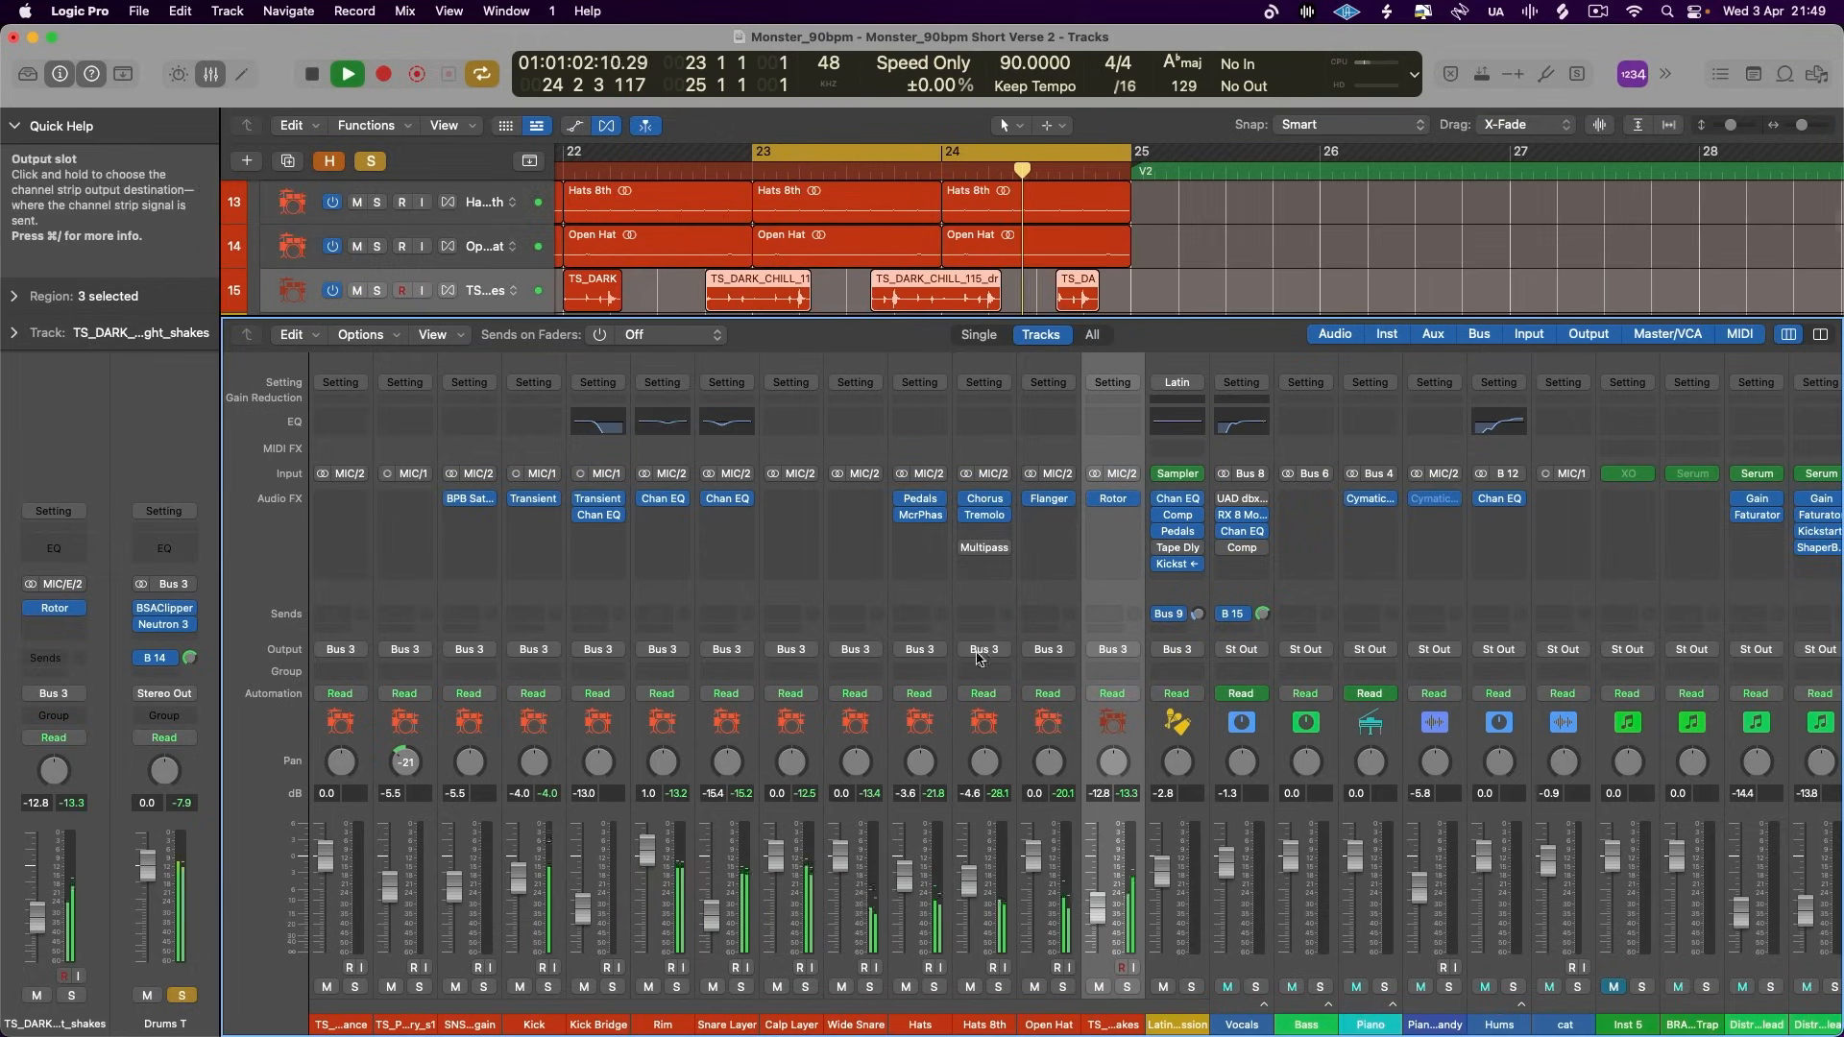
left_click(901, 718, "shift")
left_click_drag(901, 500, 901, 519)
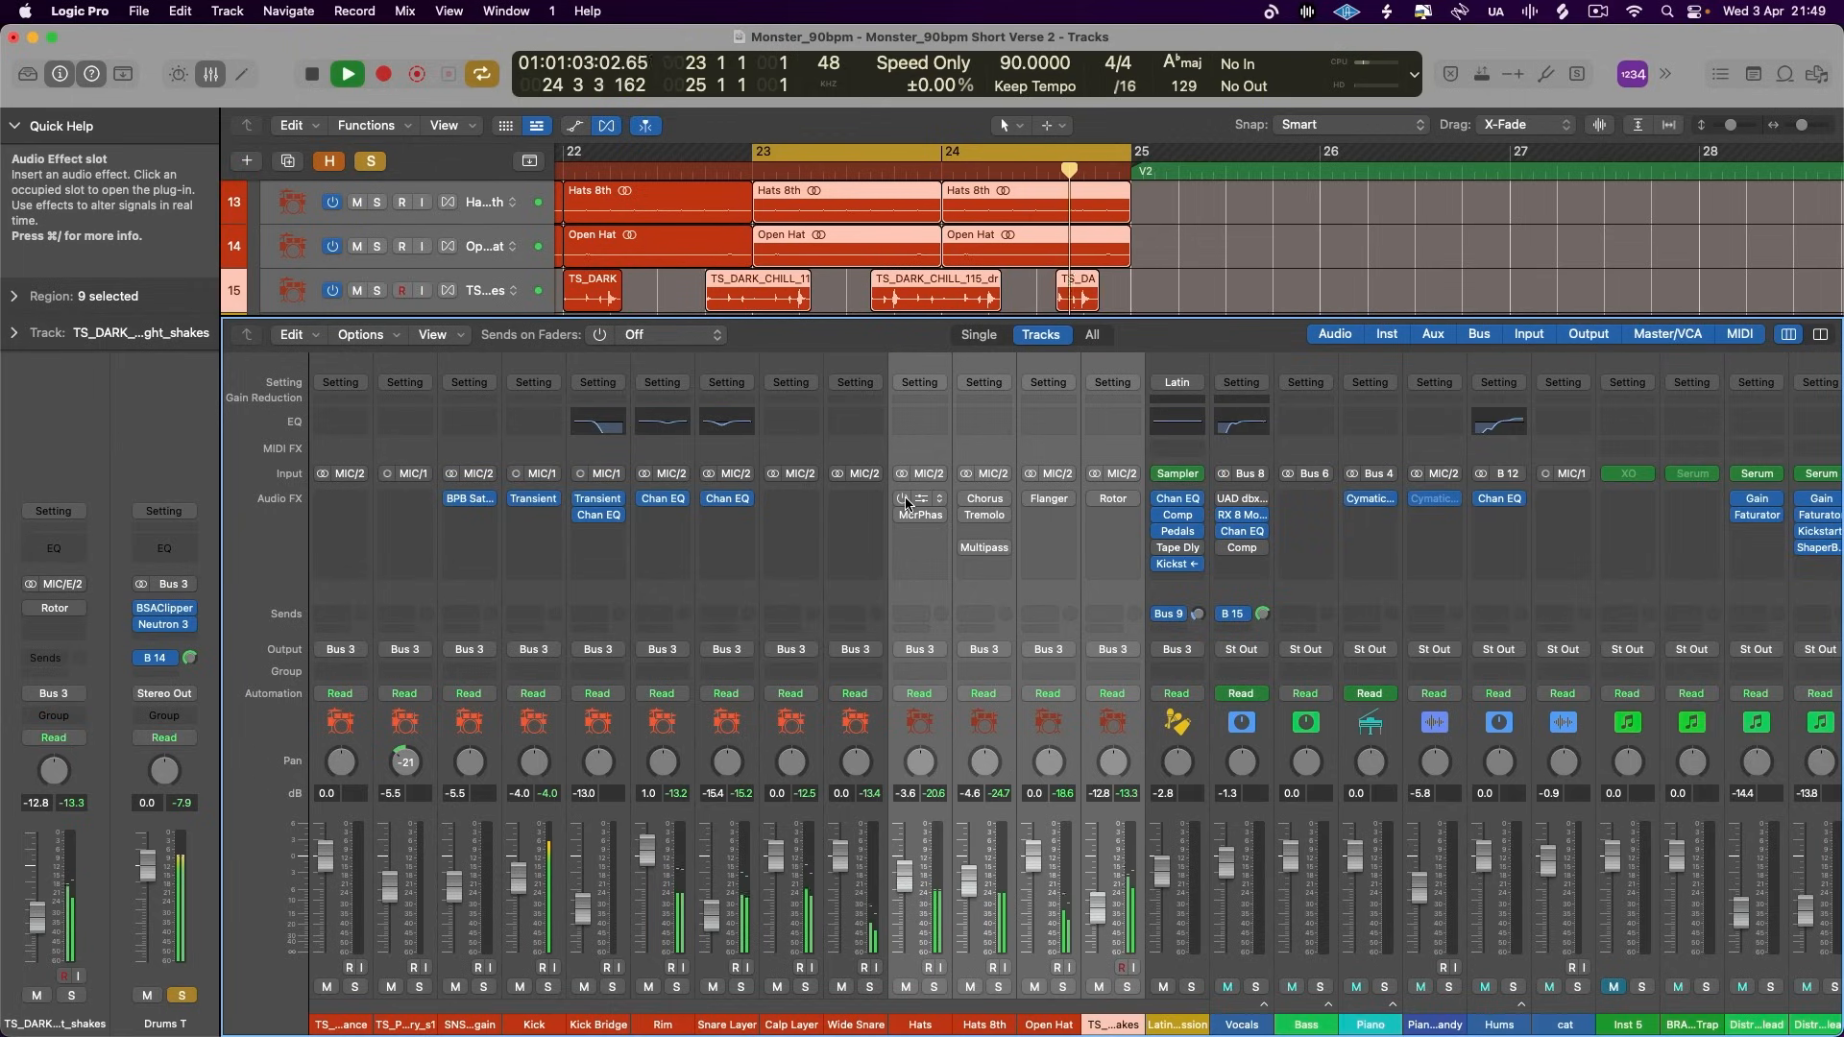
left_click_drag(902, 500, 902, 519)
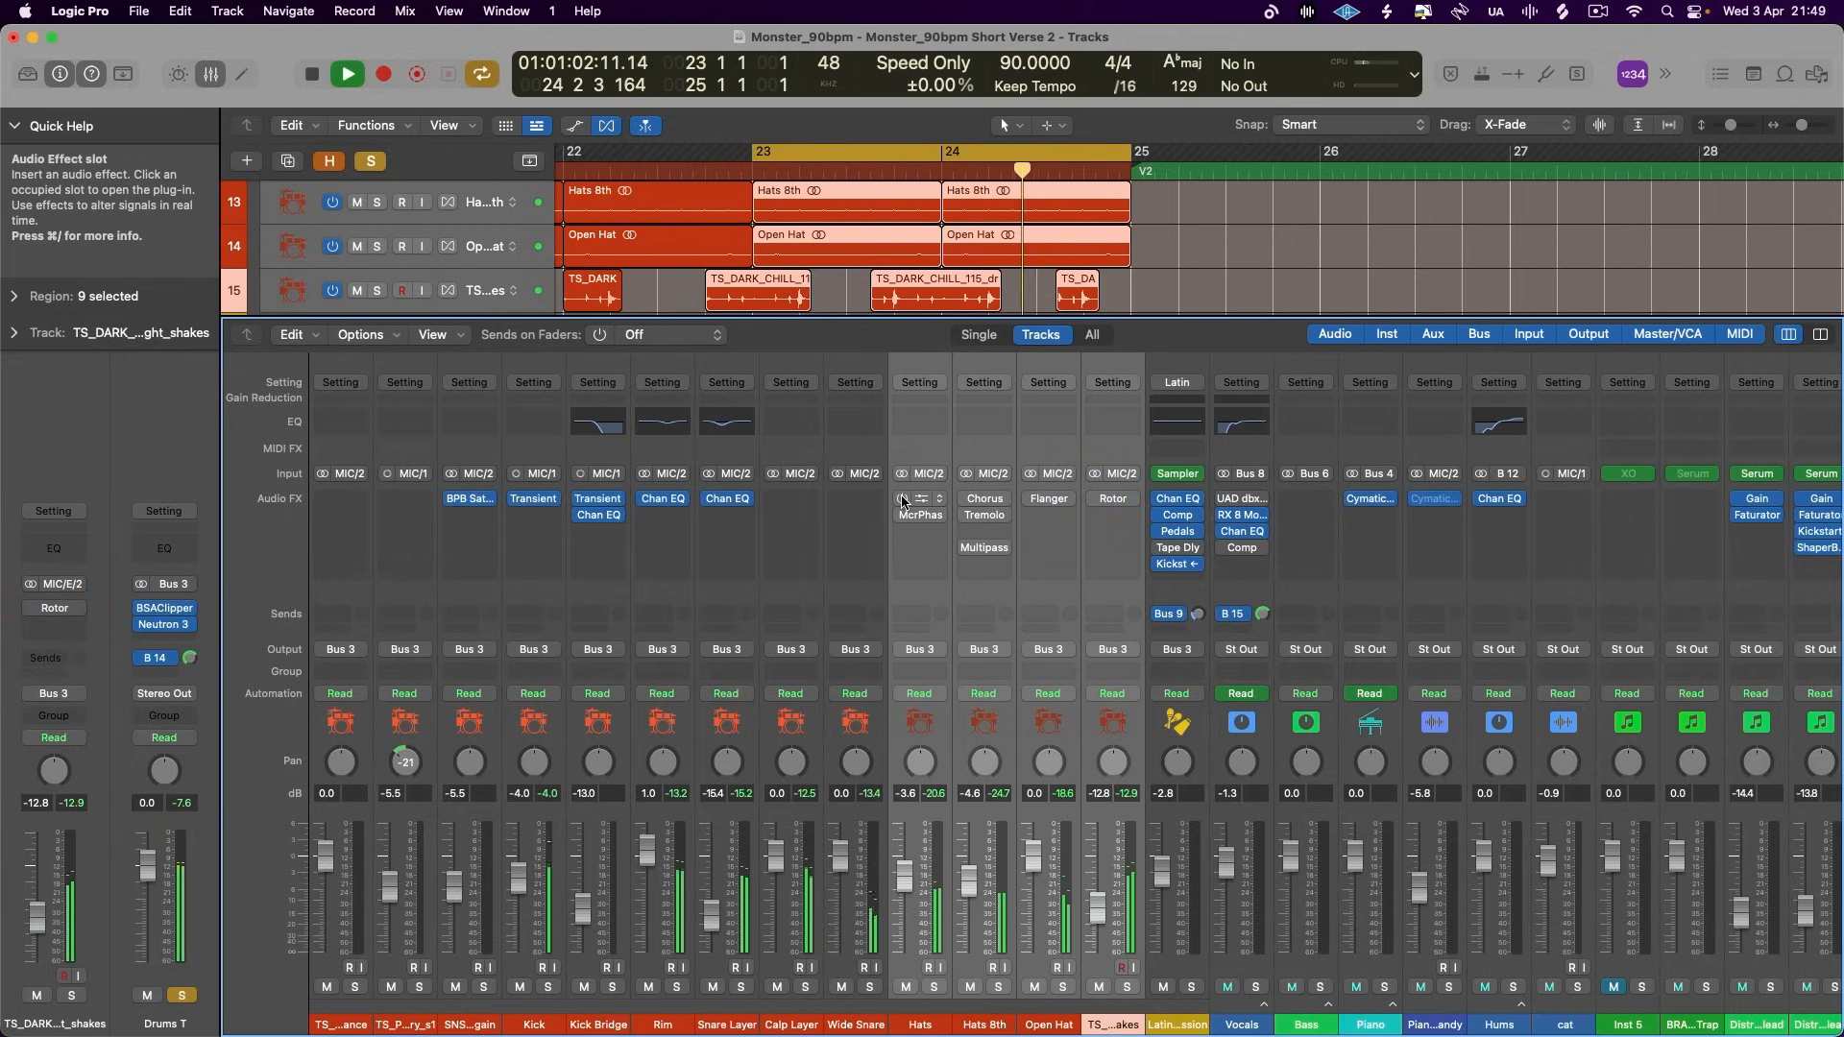
left_click(902, 498)
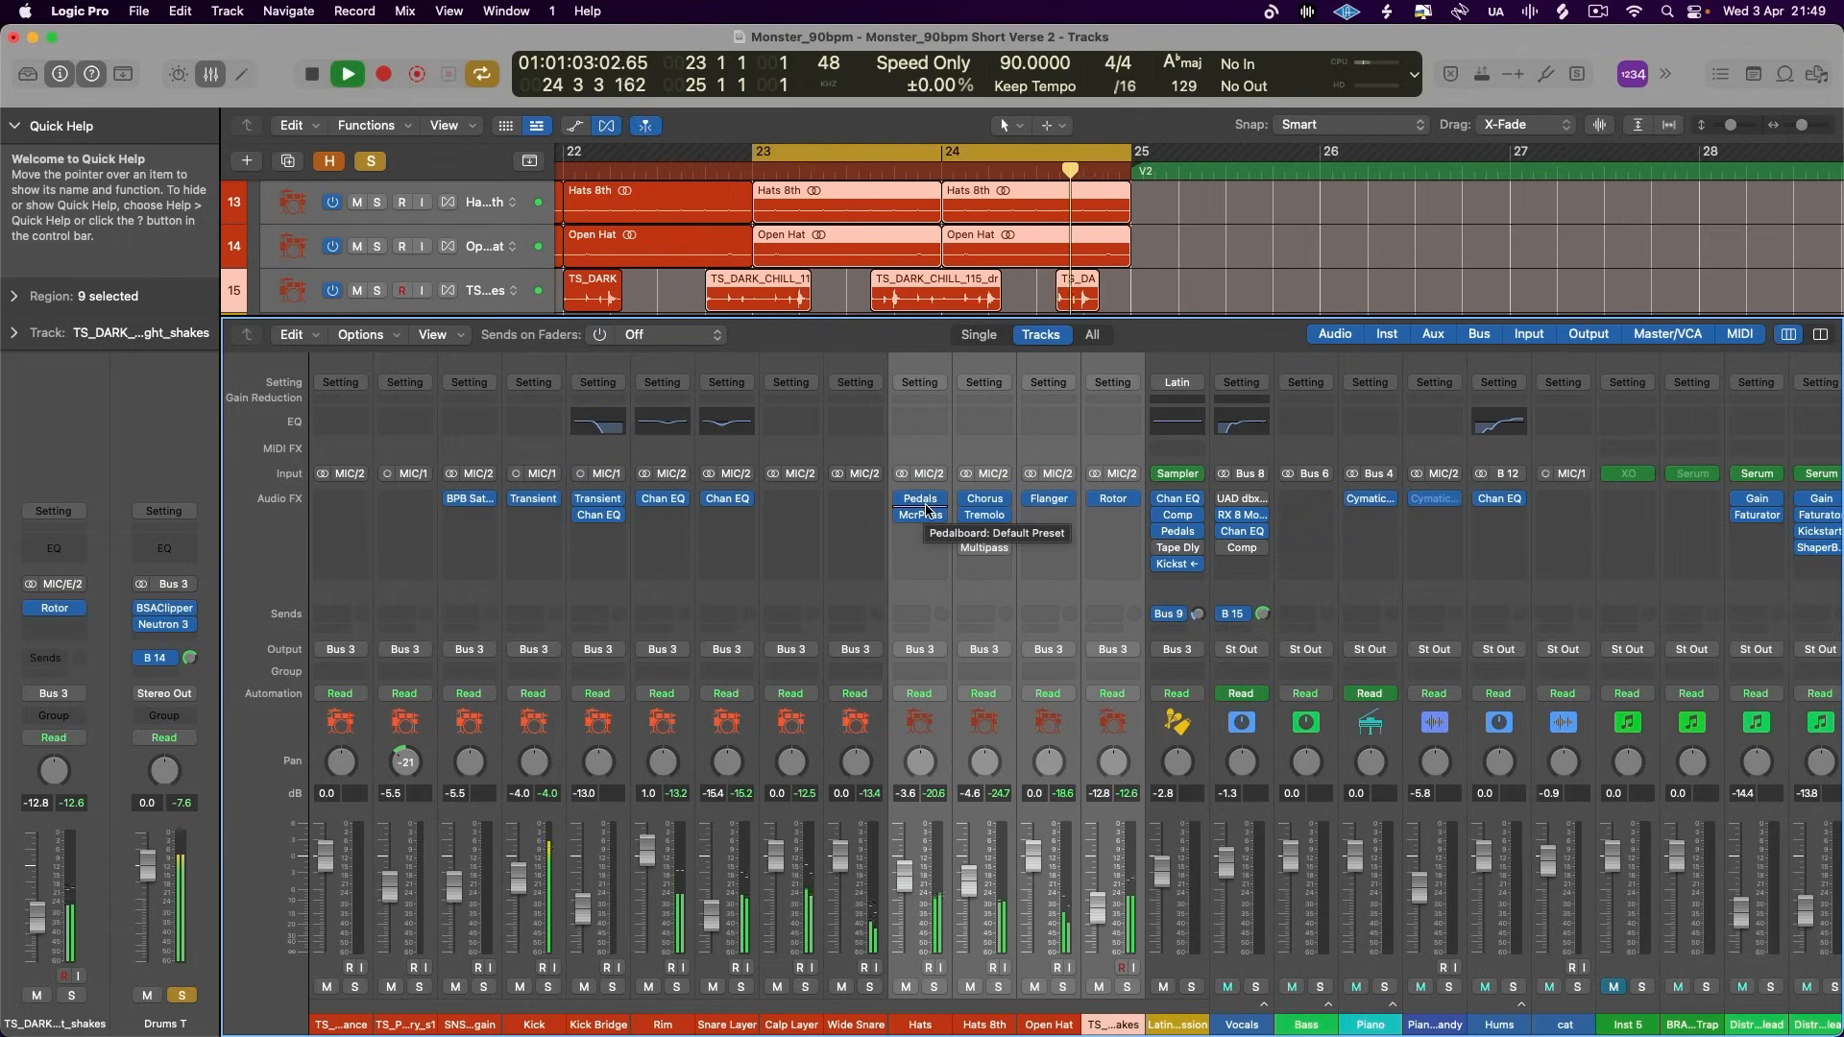
- Stop playback and review the Rotor Cabinet settings on the straight shakes channel, closing the plug-in when done
key("space")
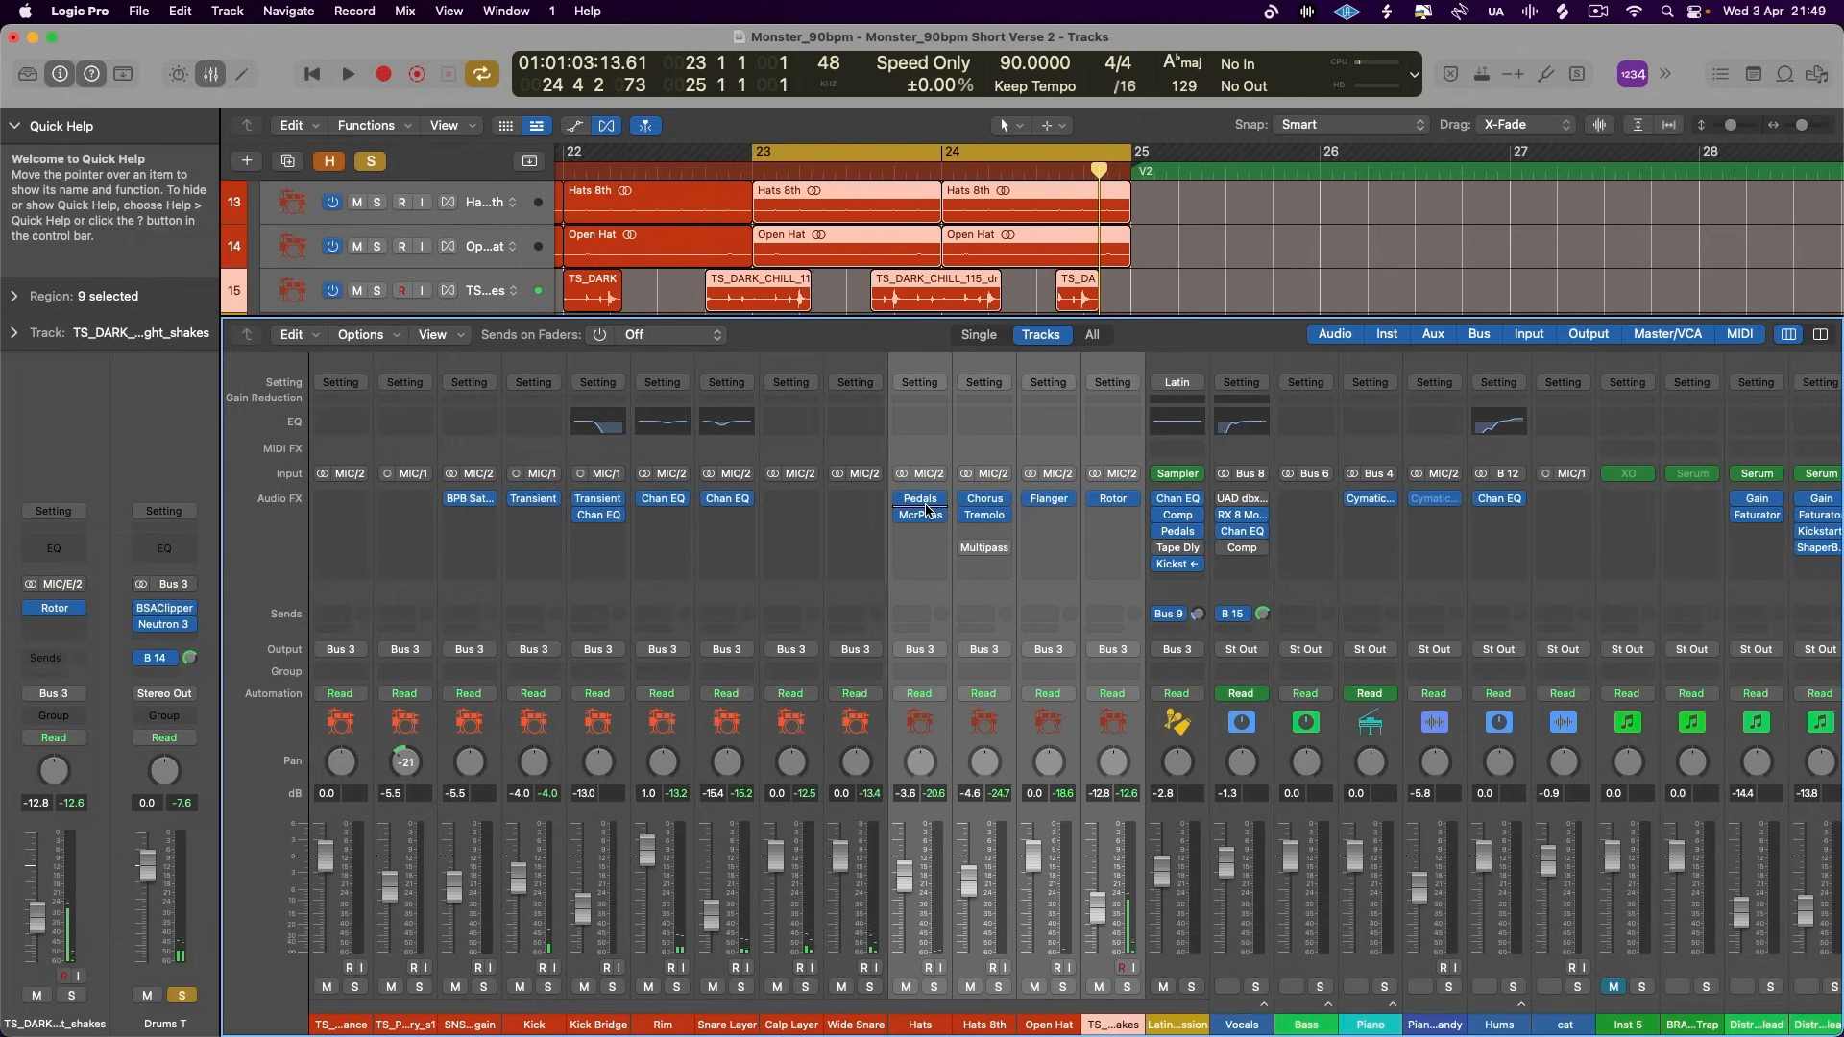
left_click(1113, 498)
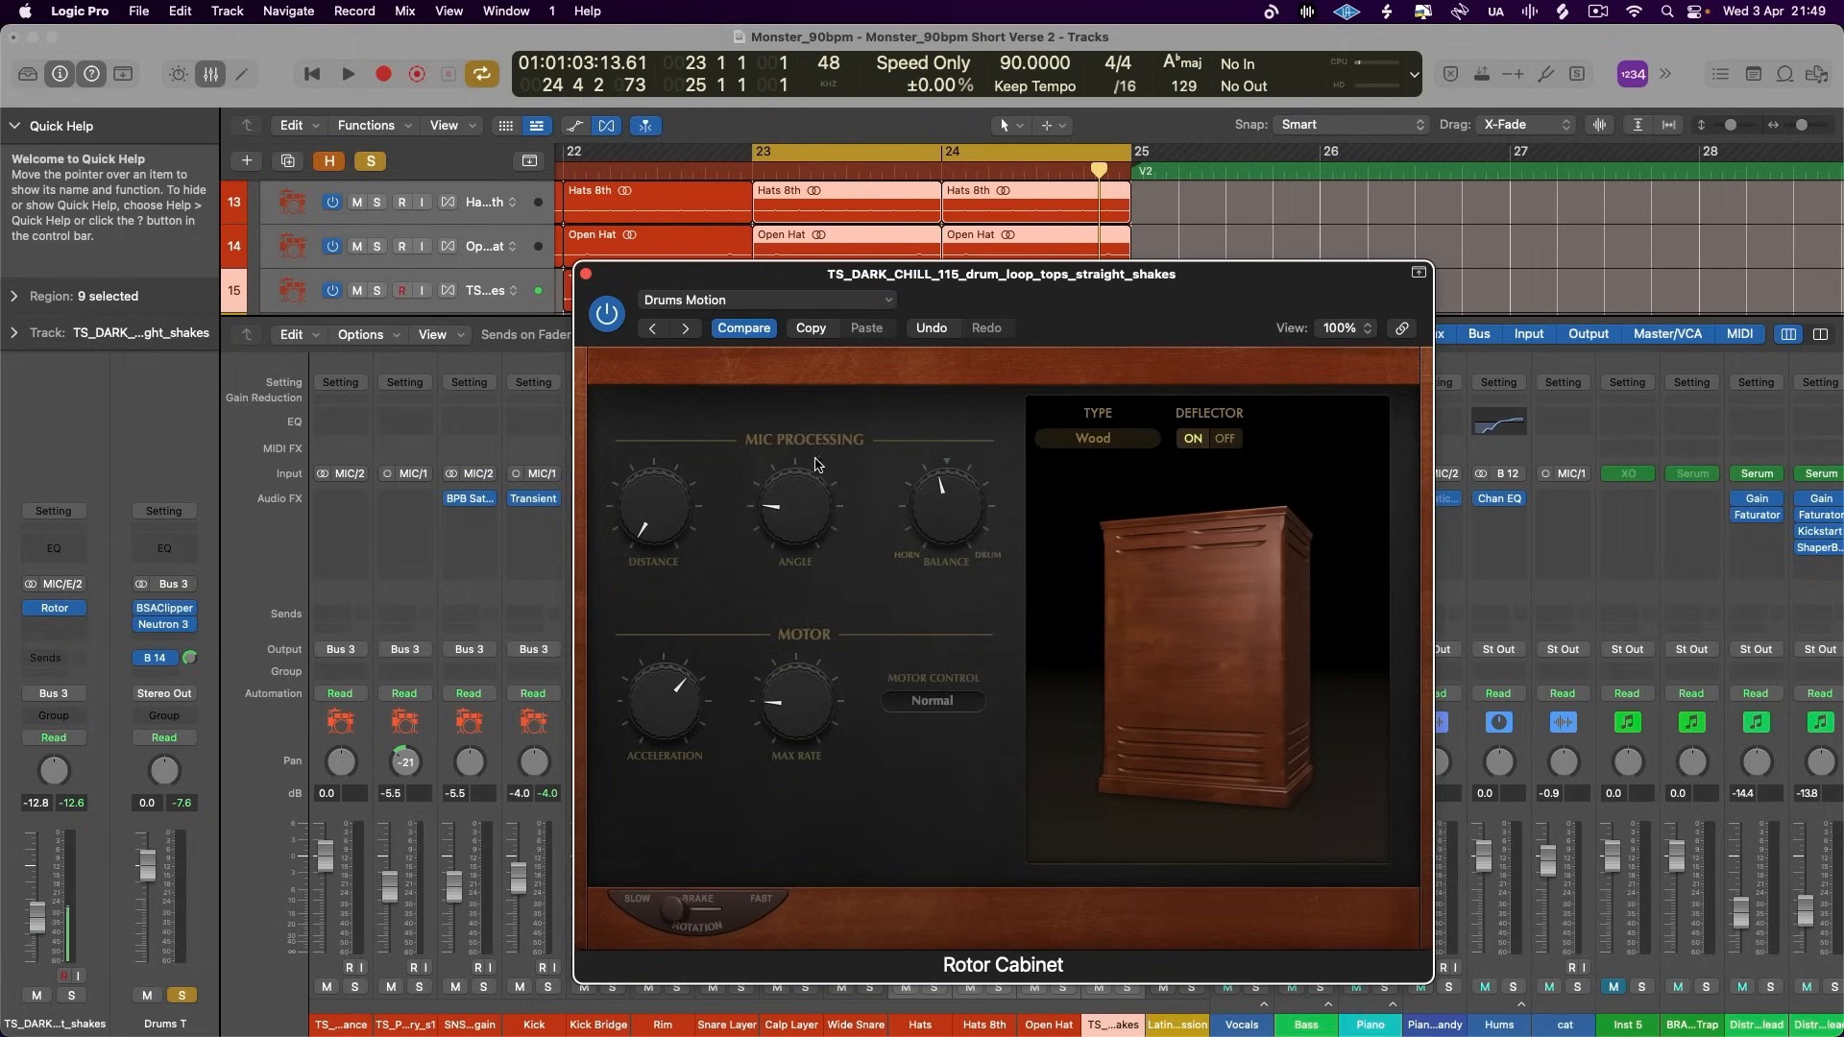
left_click(585, 273)
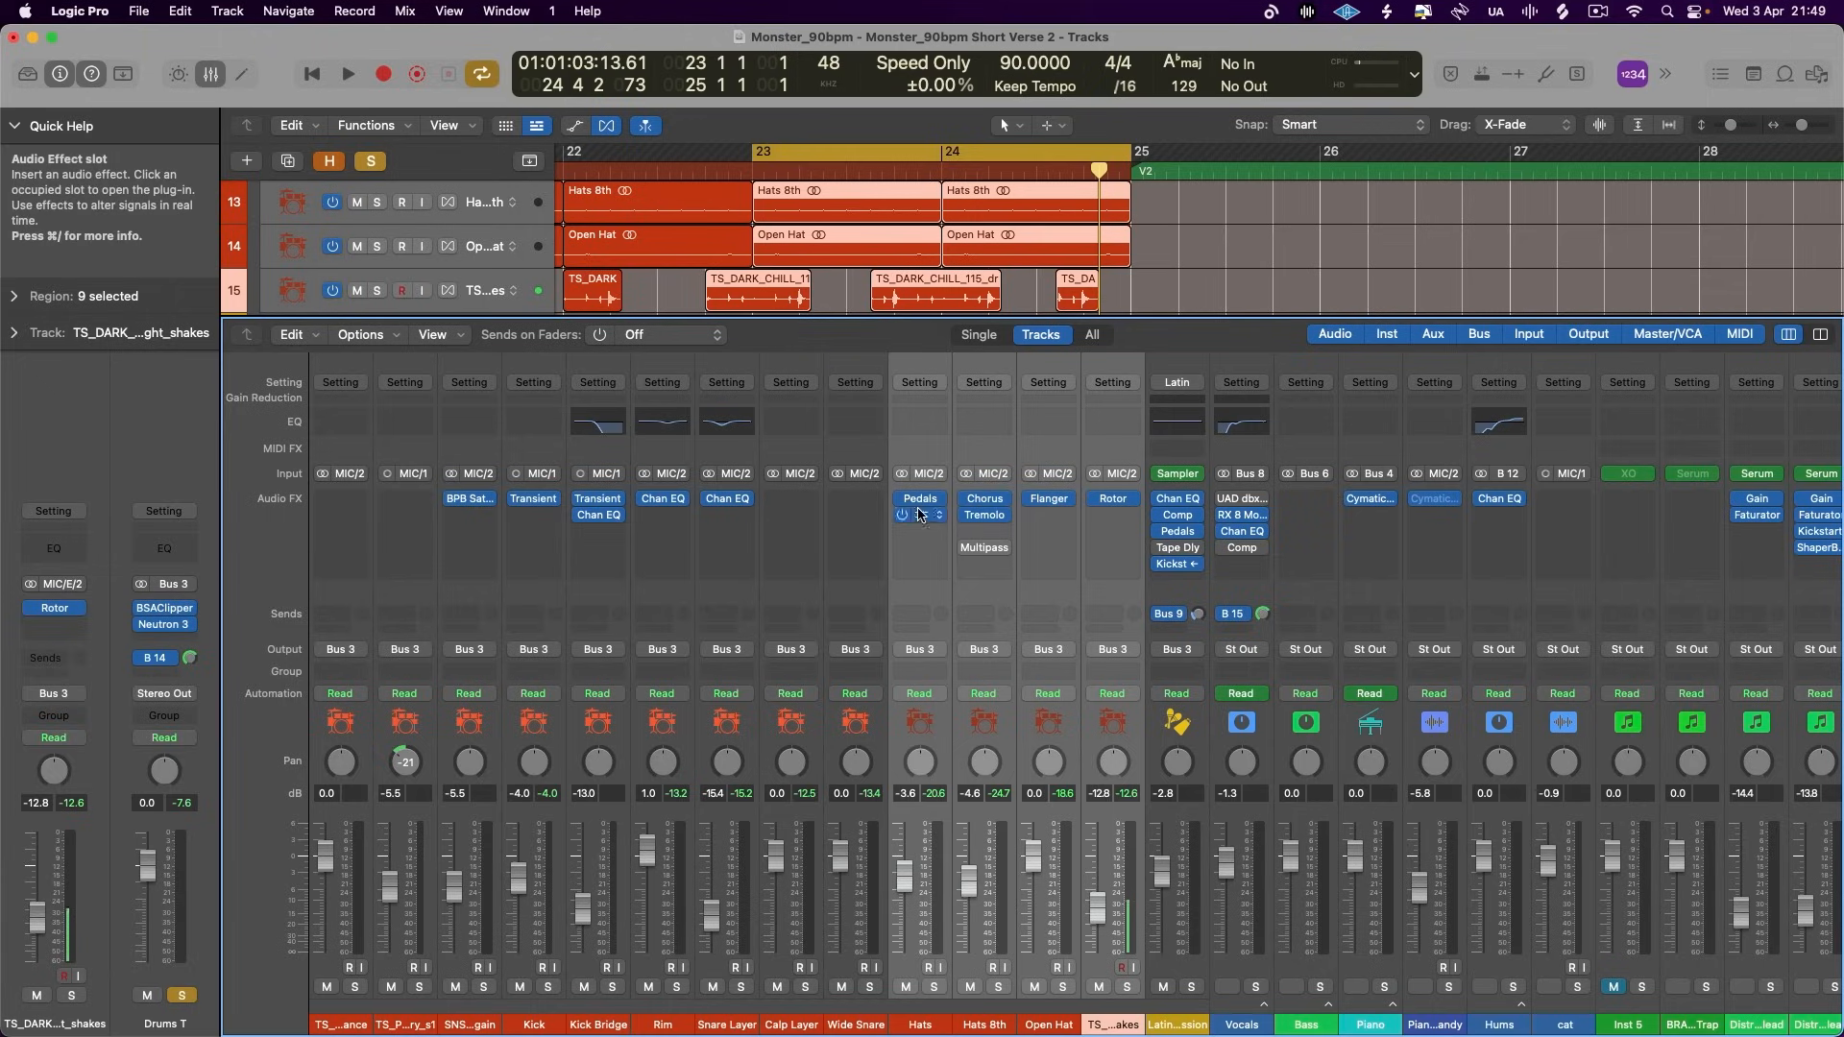
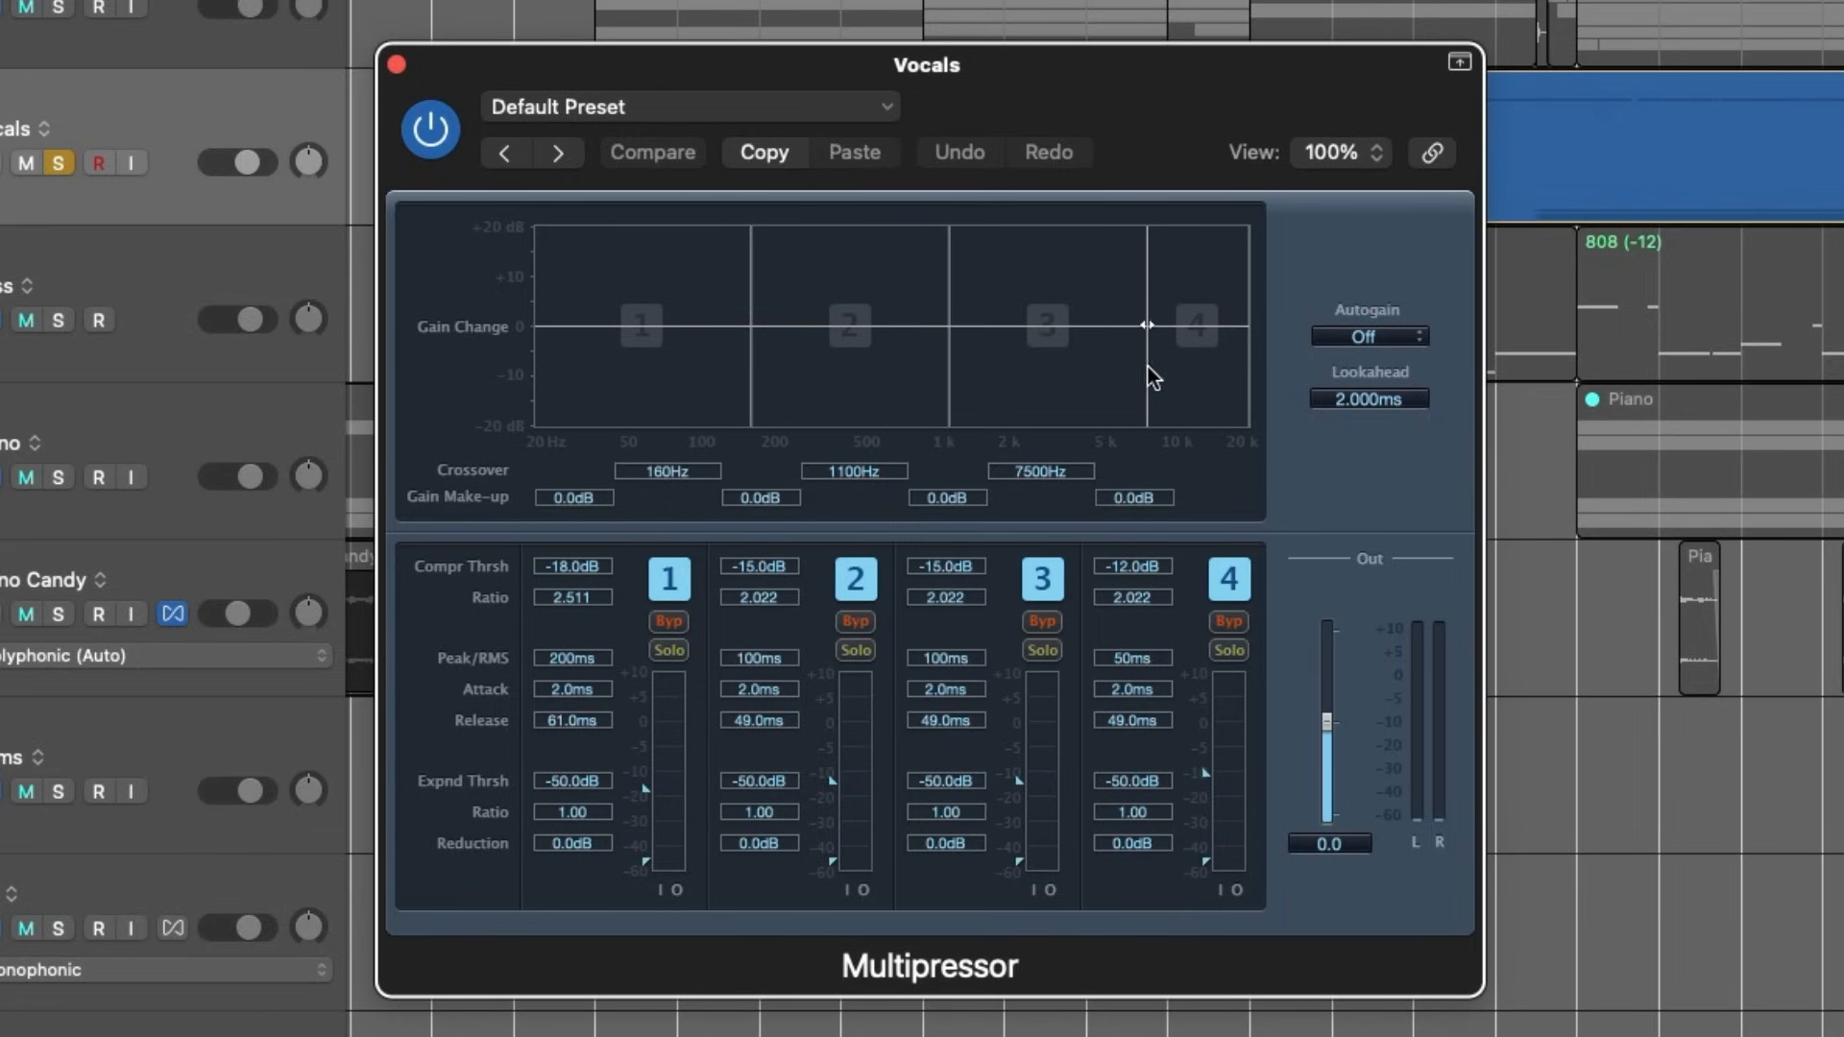
- Set the Multipressor's highest crossover to 7000 Hz and band 1's compression threshold to -21 dB on the Vocals channel
mouse_move(1144, 376)
left_mouse_down()
mouse_move(1080, 384)
mouse_move(1142, 388)
left_mouse_up()
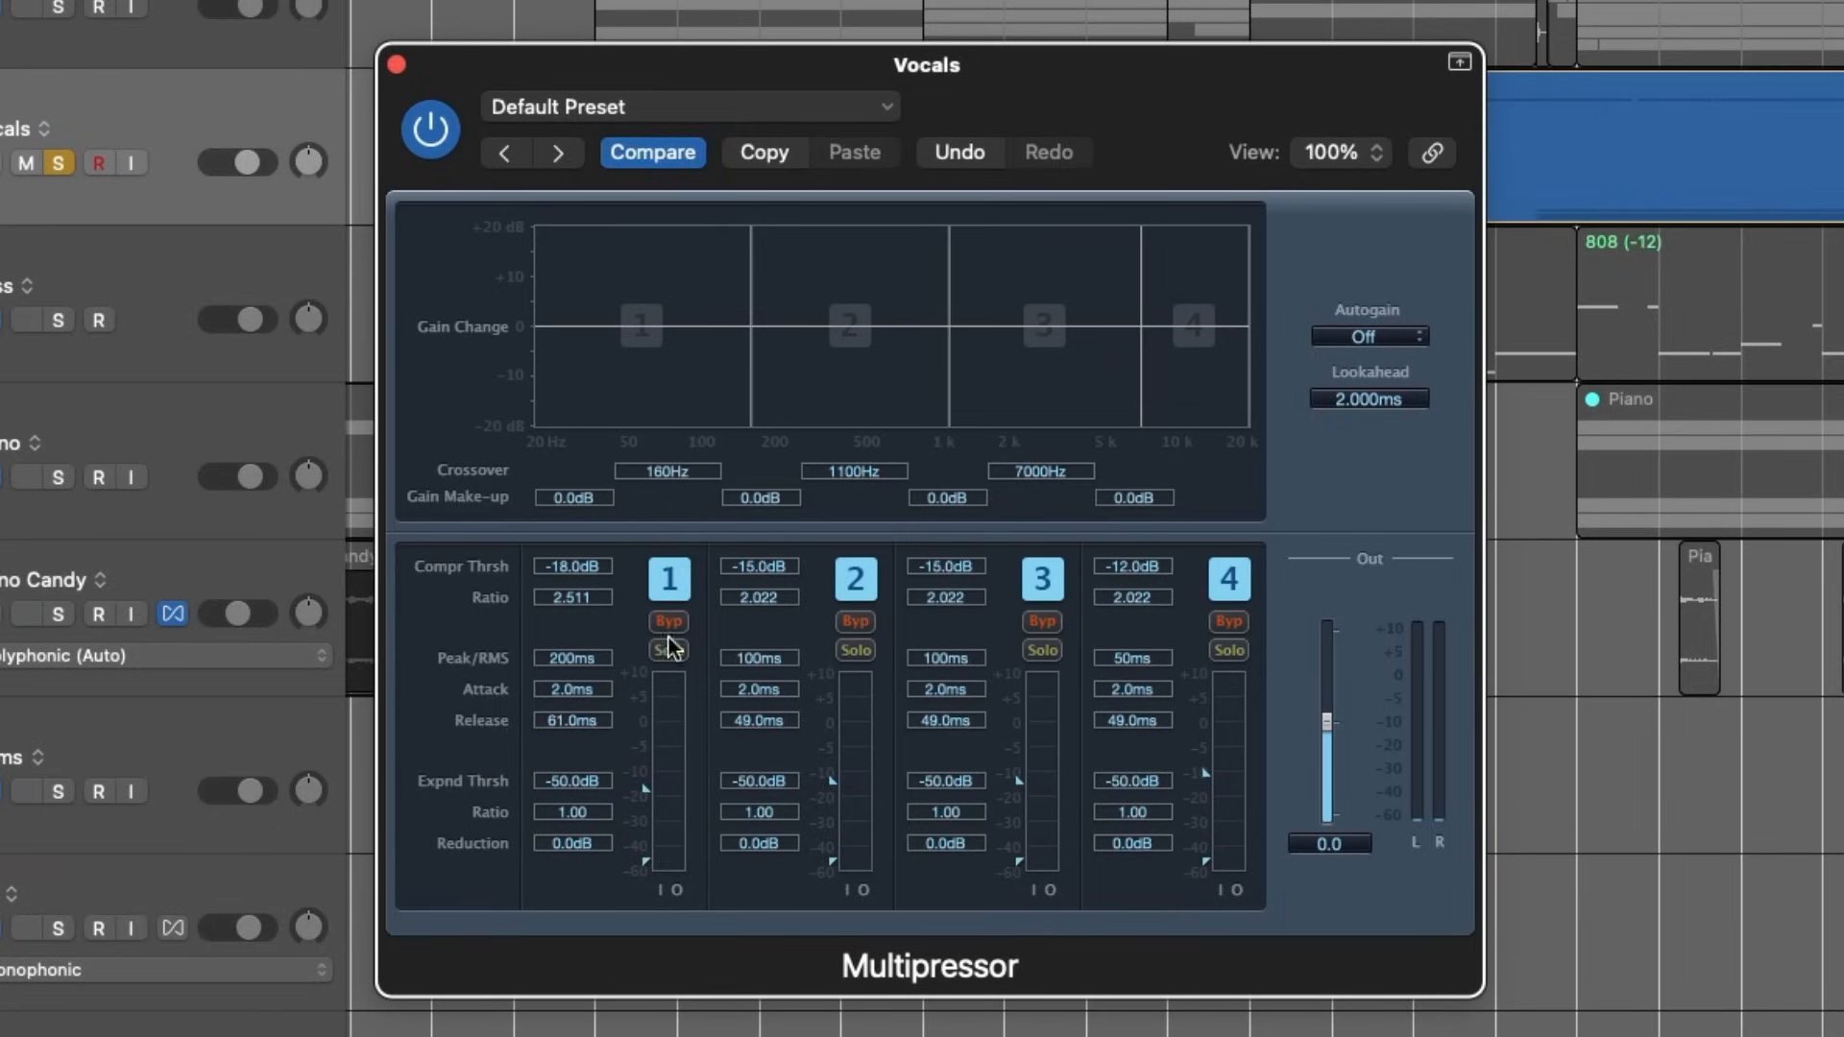
mouse_move(643, 792)
left_mouse_down()
mouse_move(647, 837)
mouse_move(648, 799)
left_mouse_up()
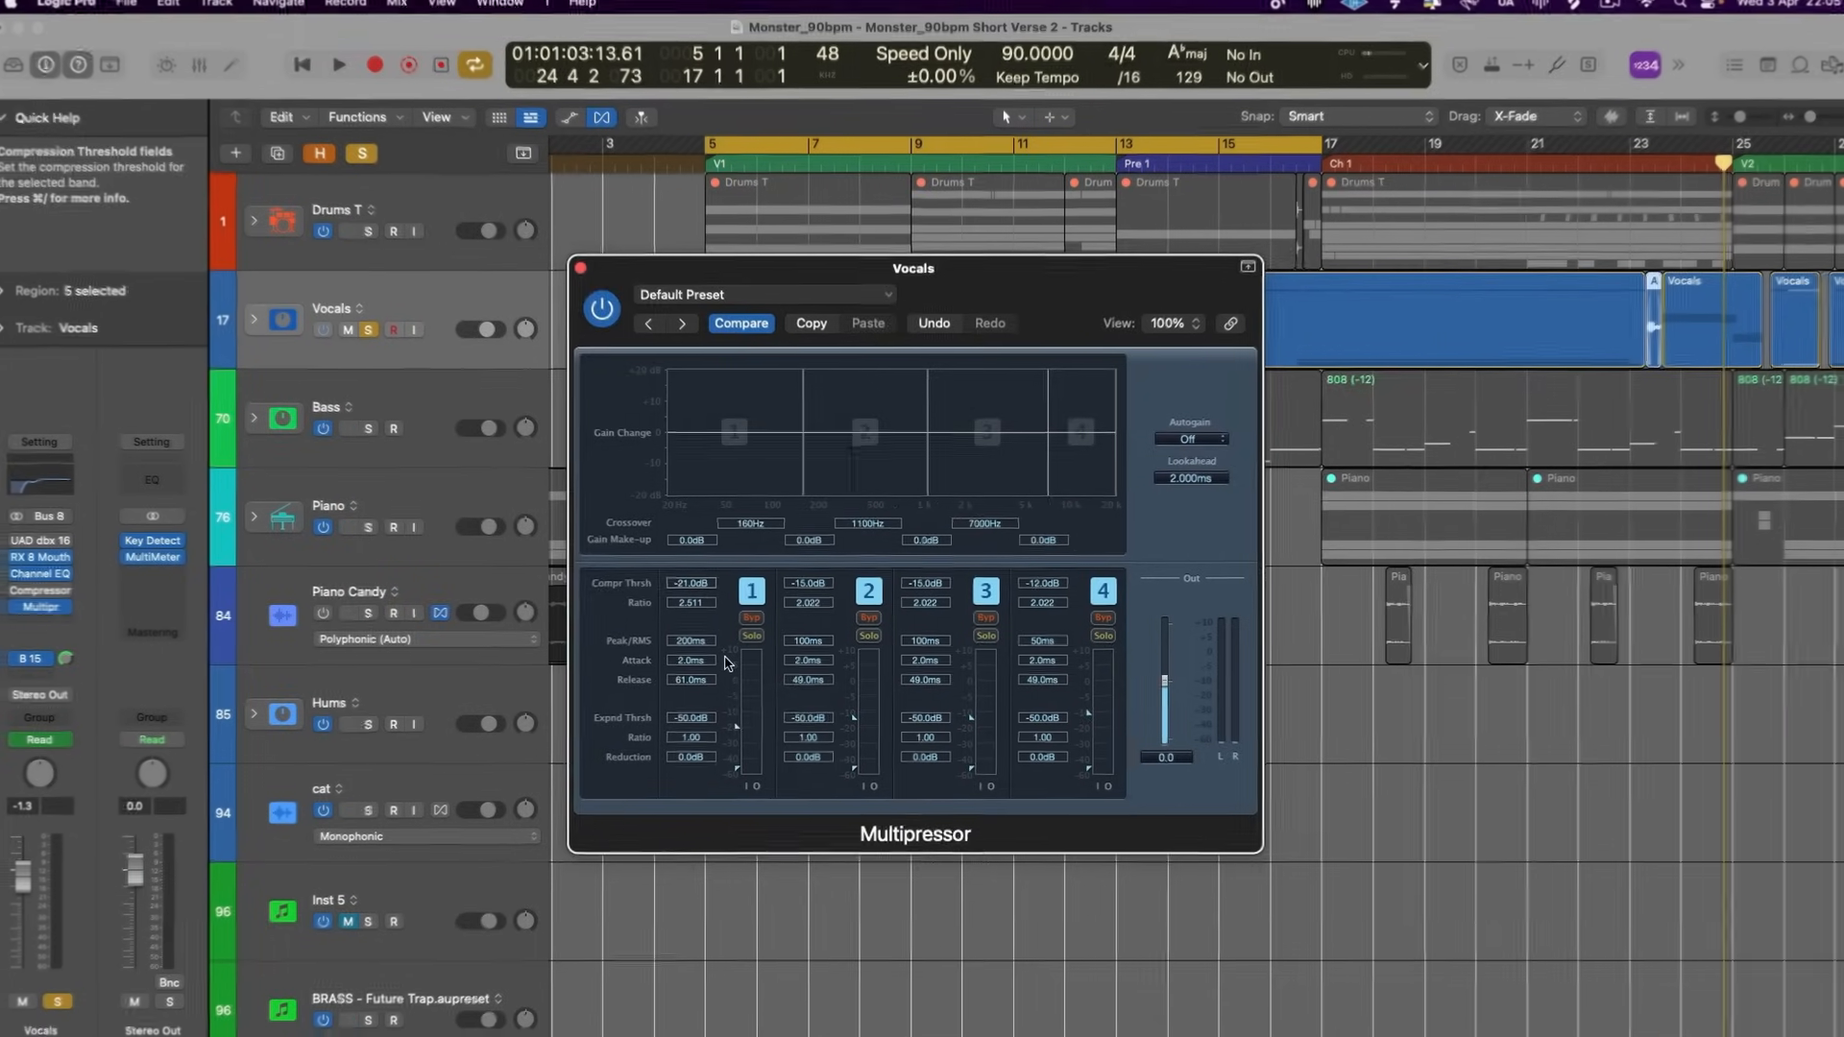
left_click_drag(684, 267, 967, 269)
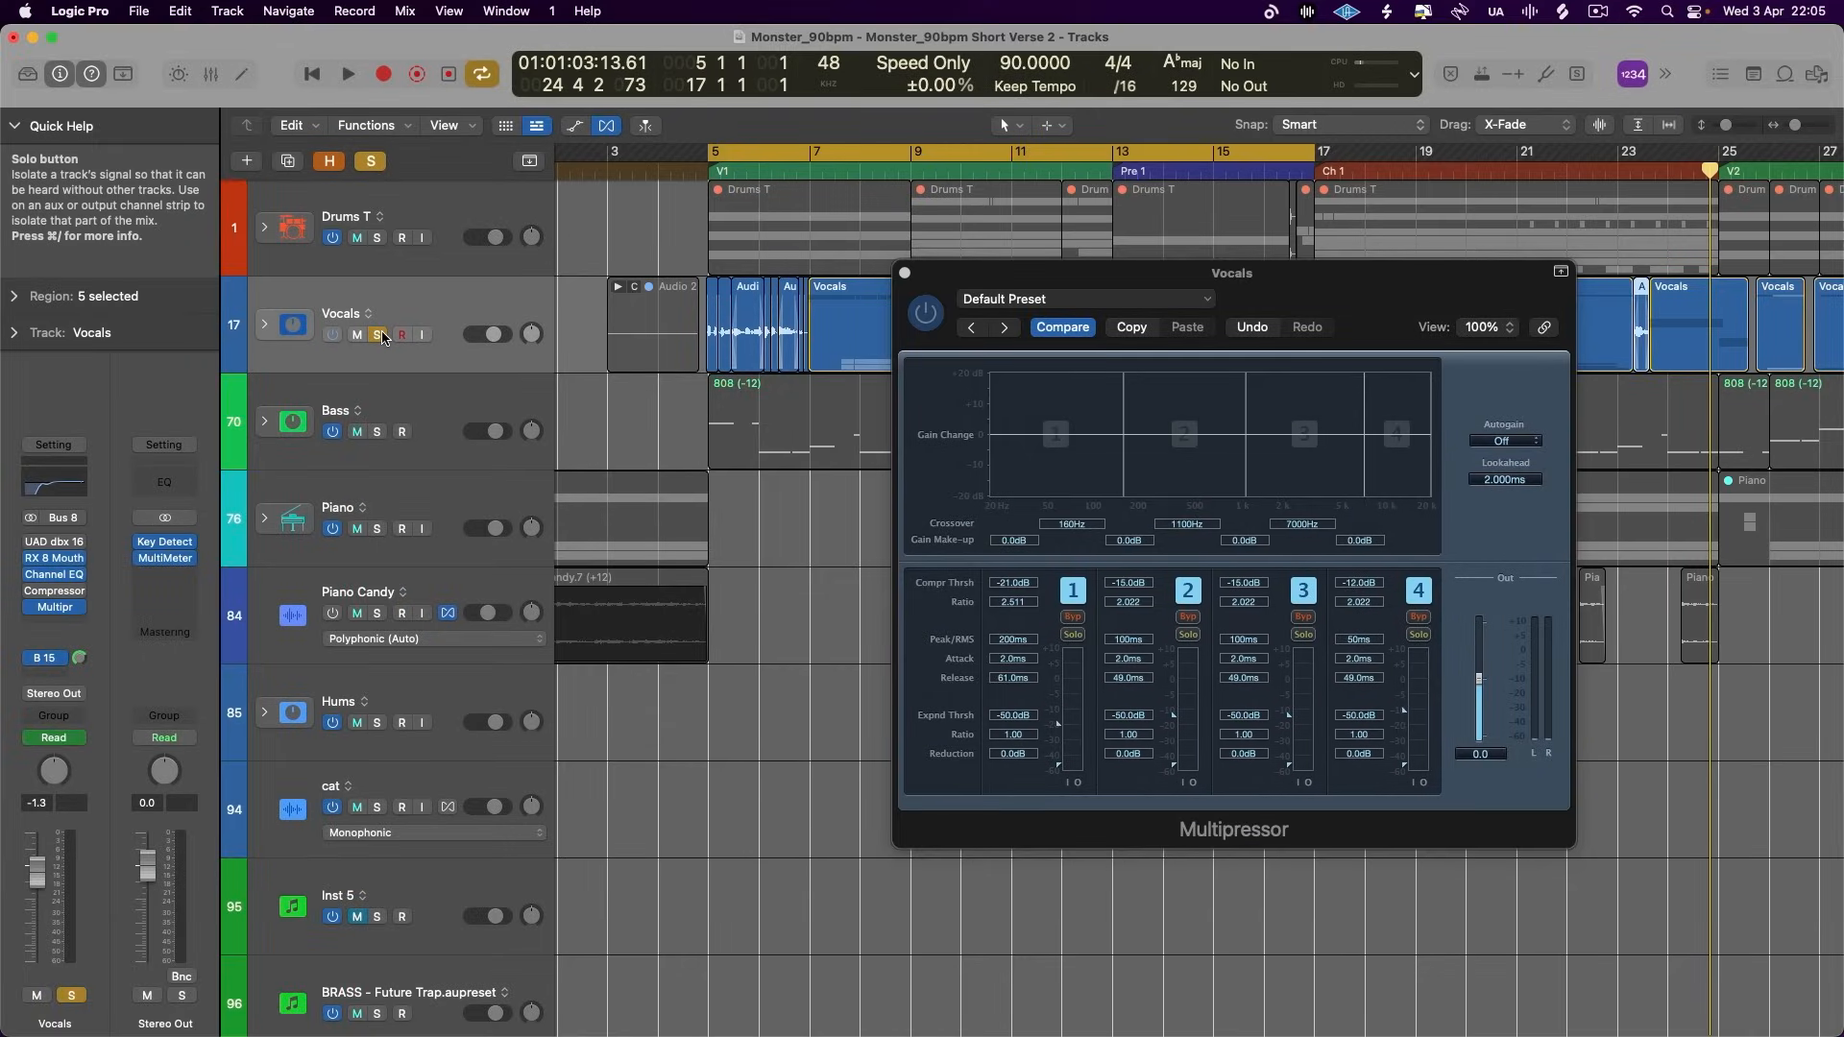
left_click_drag(1062, 272, 858, 272)
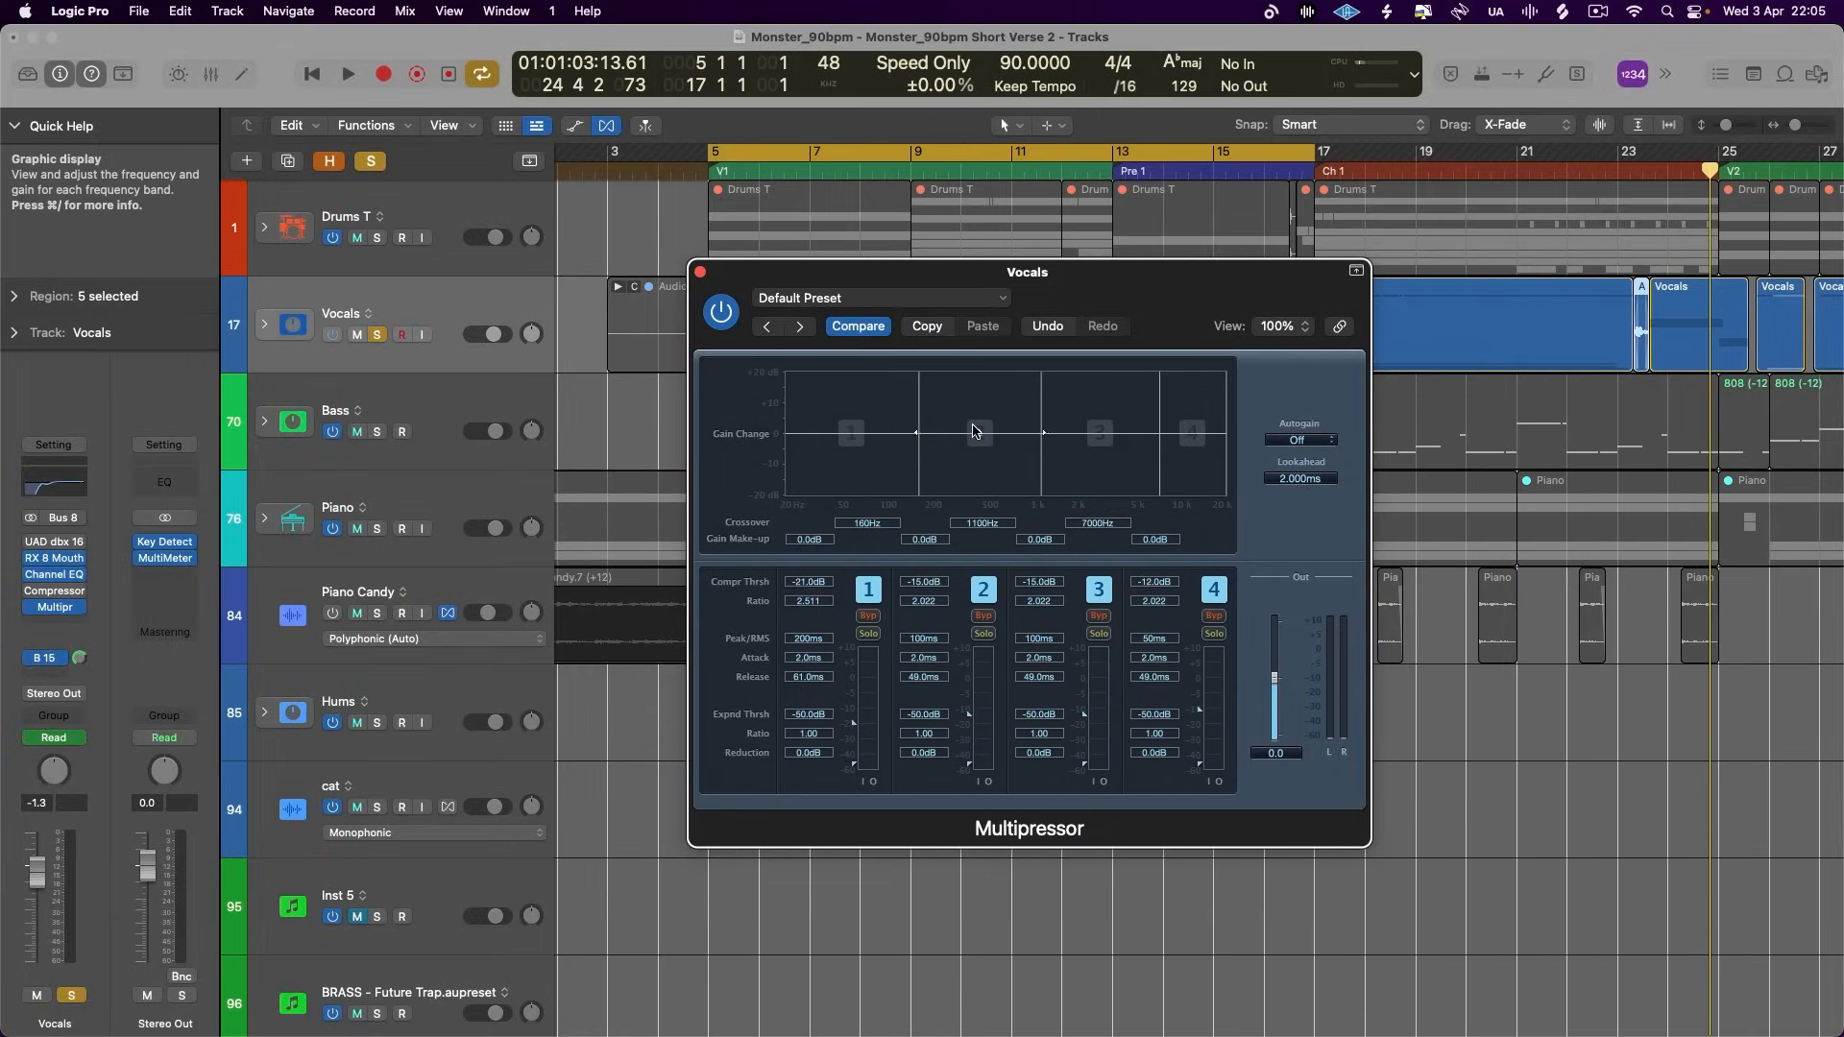
- Play the soloed vocals and switch off the bus sends on the Lead !! channel inside the Vocals stack
key("space")
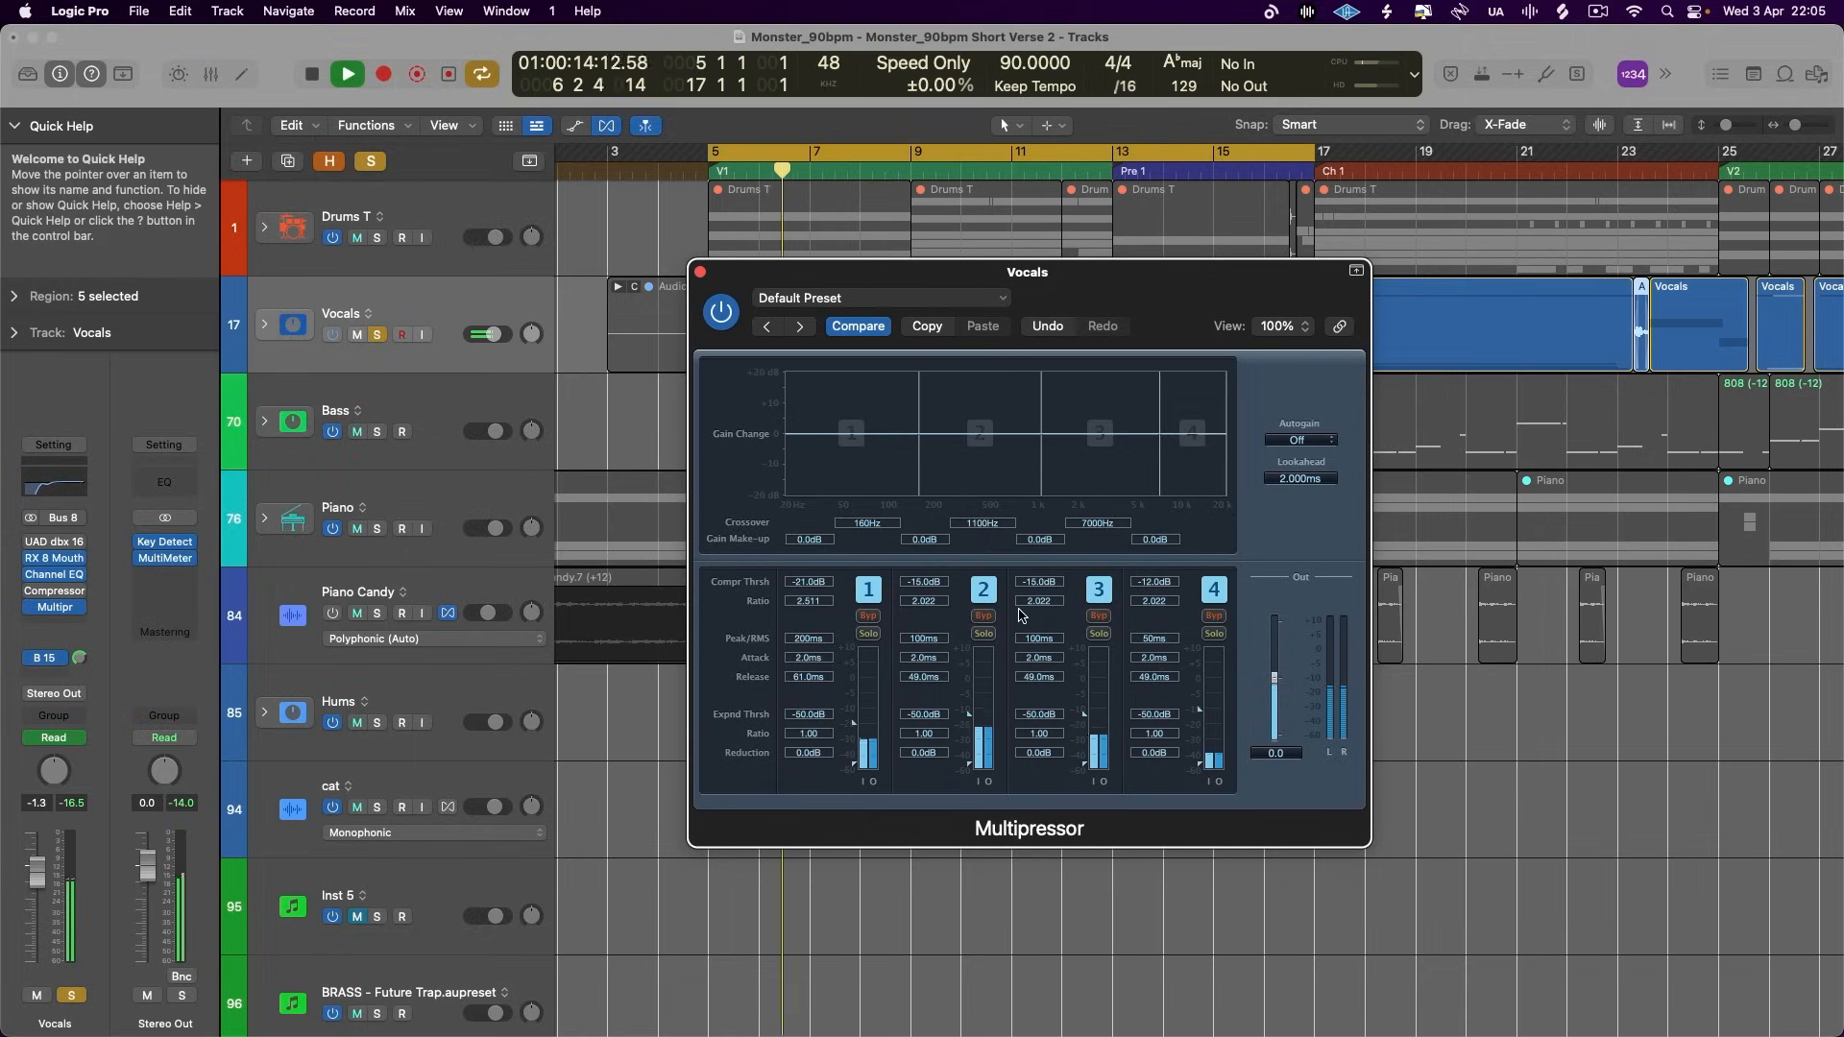
key("space")
key("v")
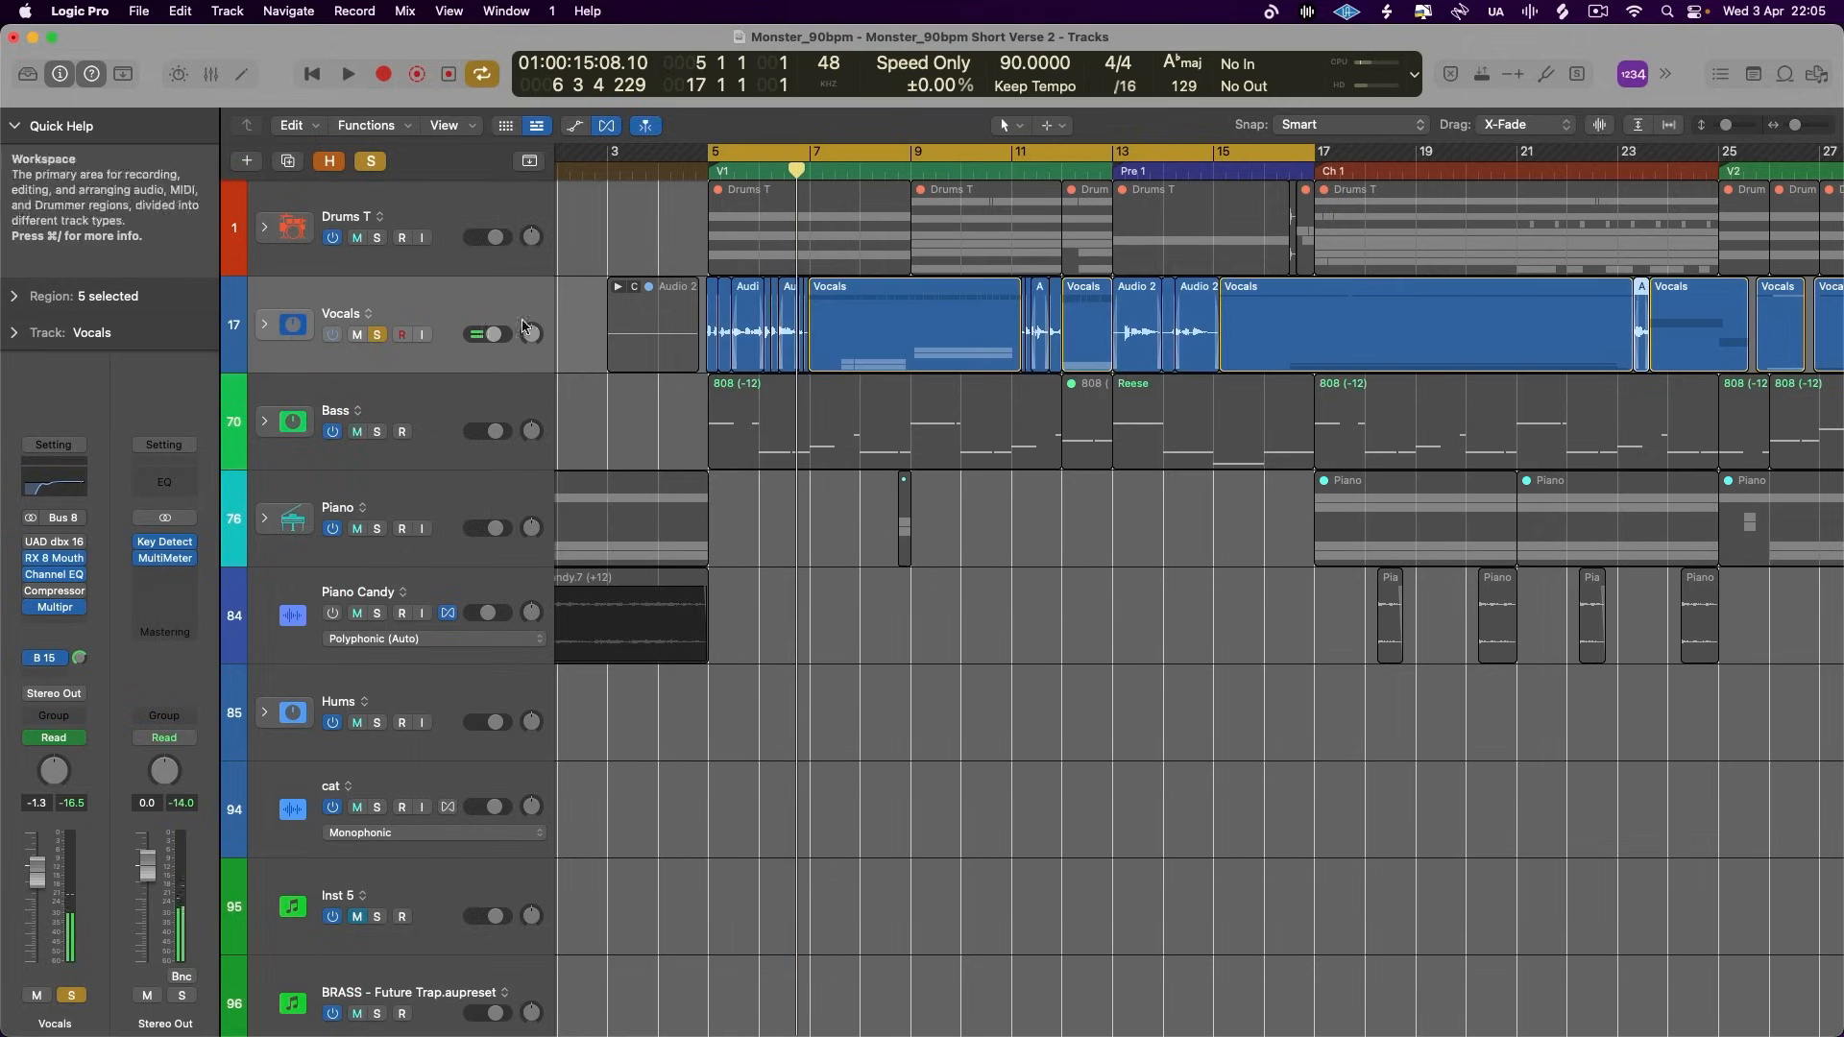
left_click(266, 326)
left_click(281, 413)
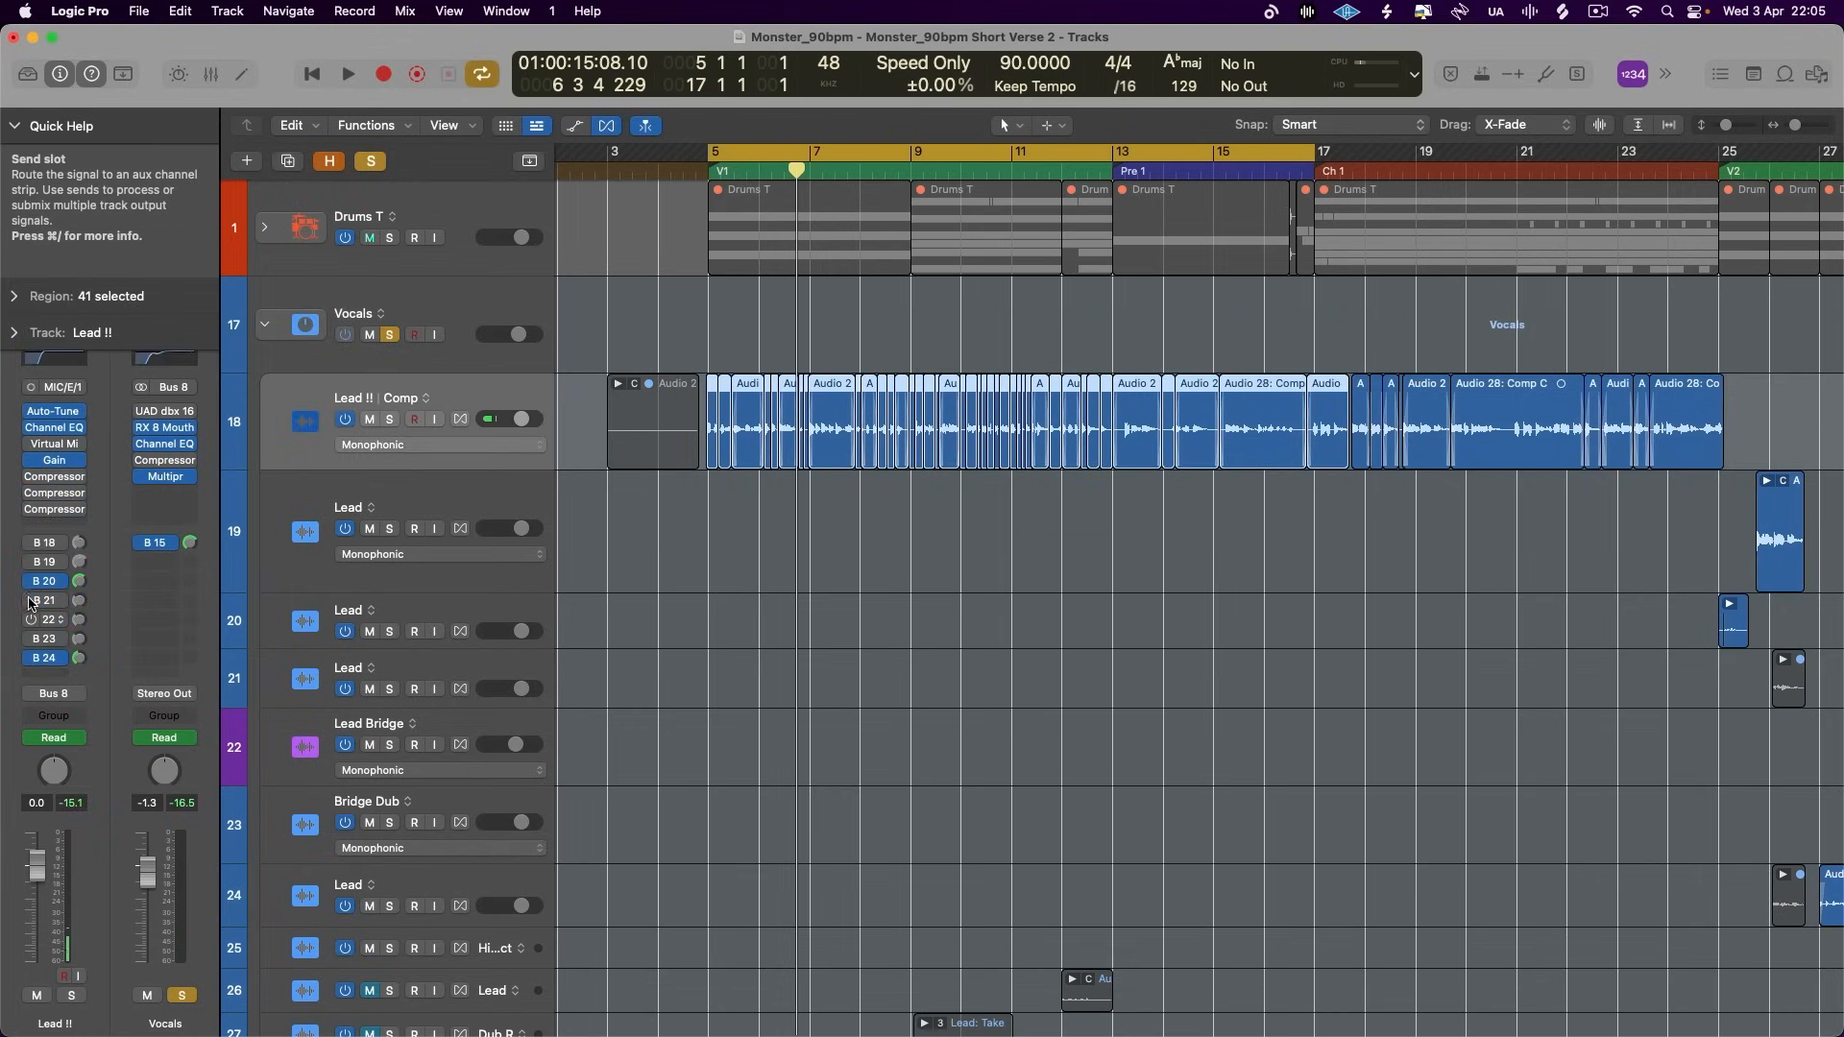
key("space")
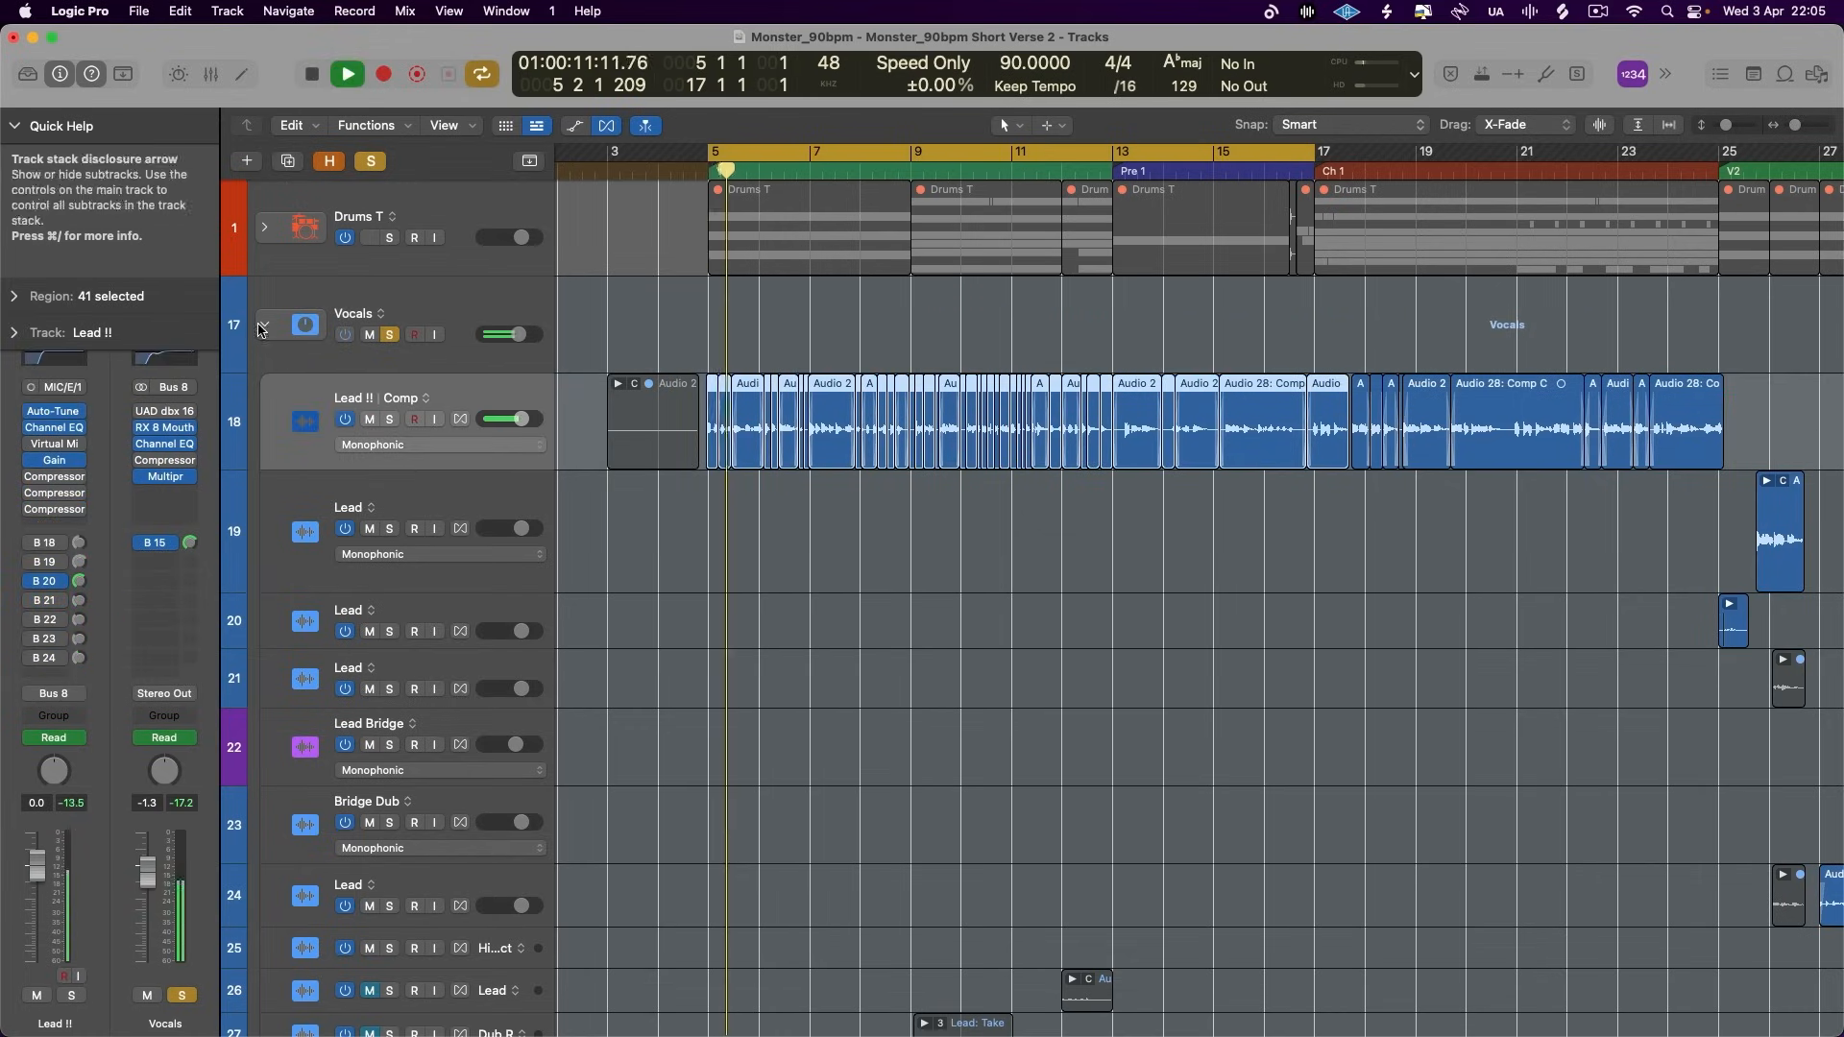
left_click(264, 325)
key("v")
key("space")
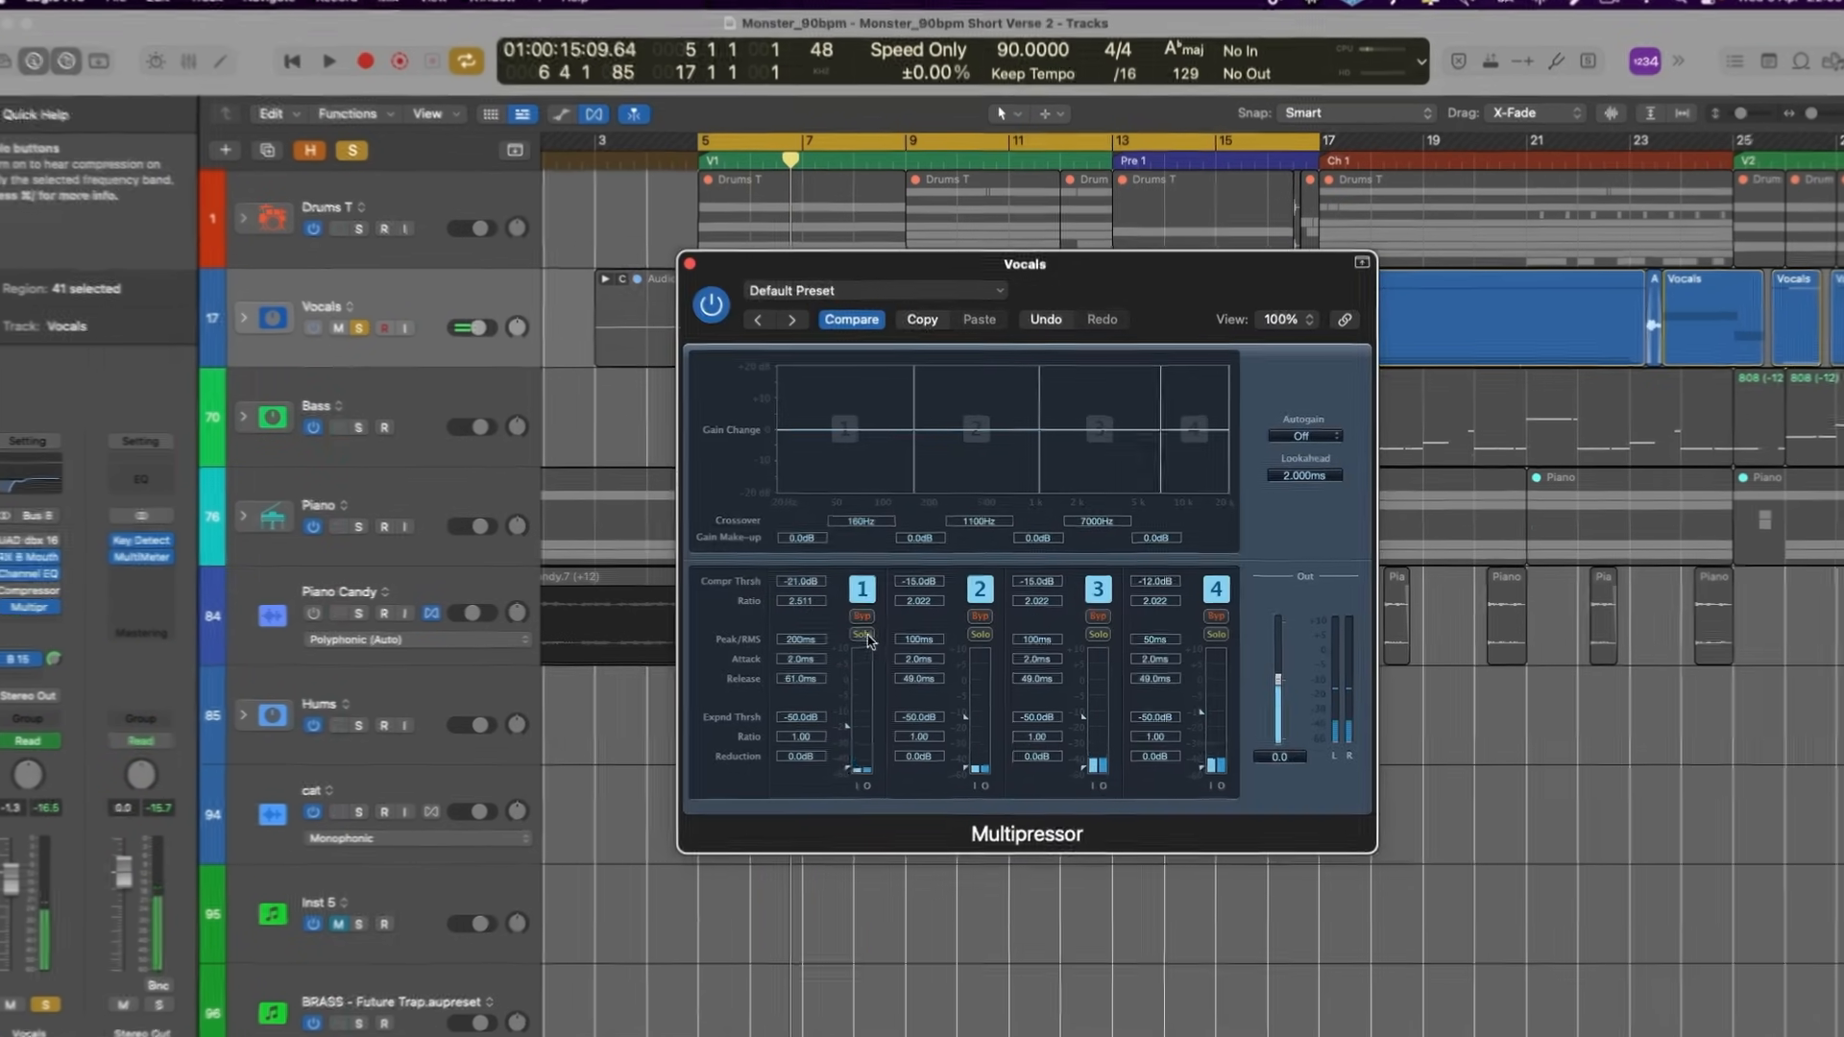
- Solo each of the four Multipressor bands in turn during playback, and toggle band 1's bypass on and off
left_click(863, 635)
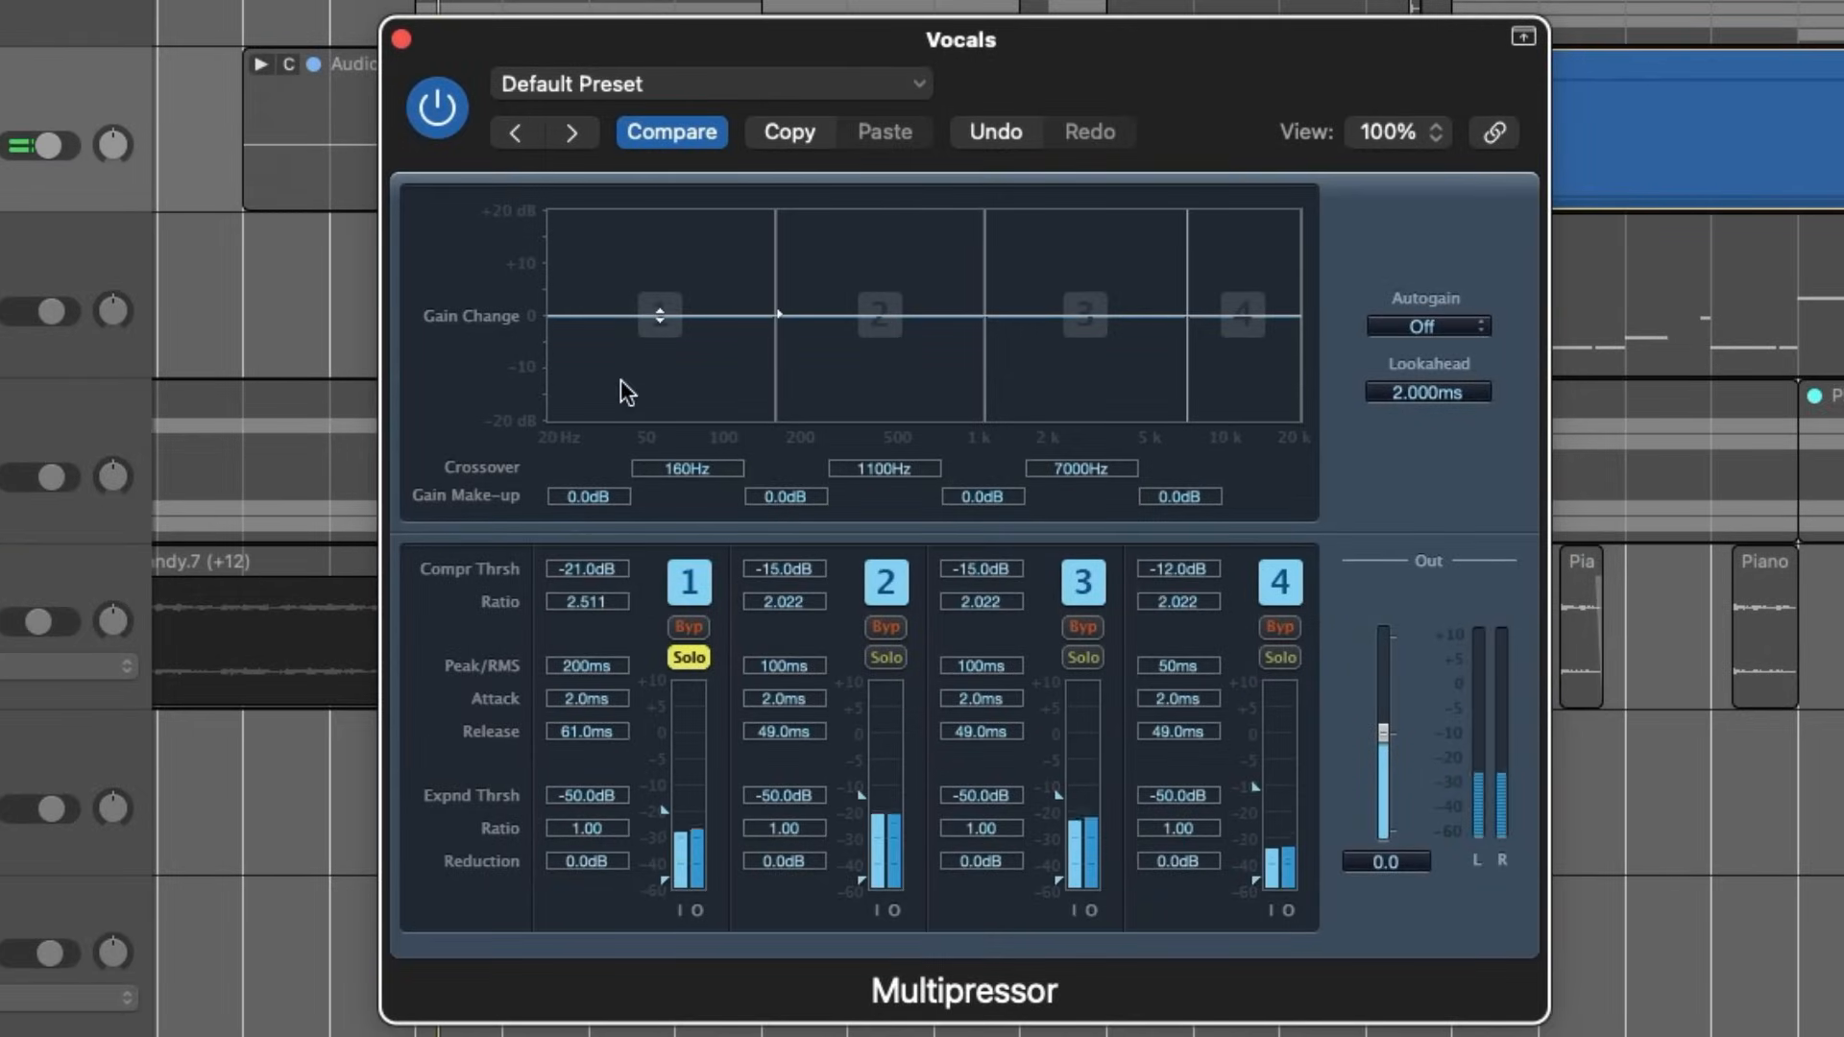
left_click(687, 658)
left_click(886, 658)
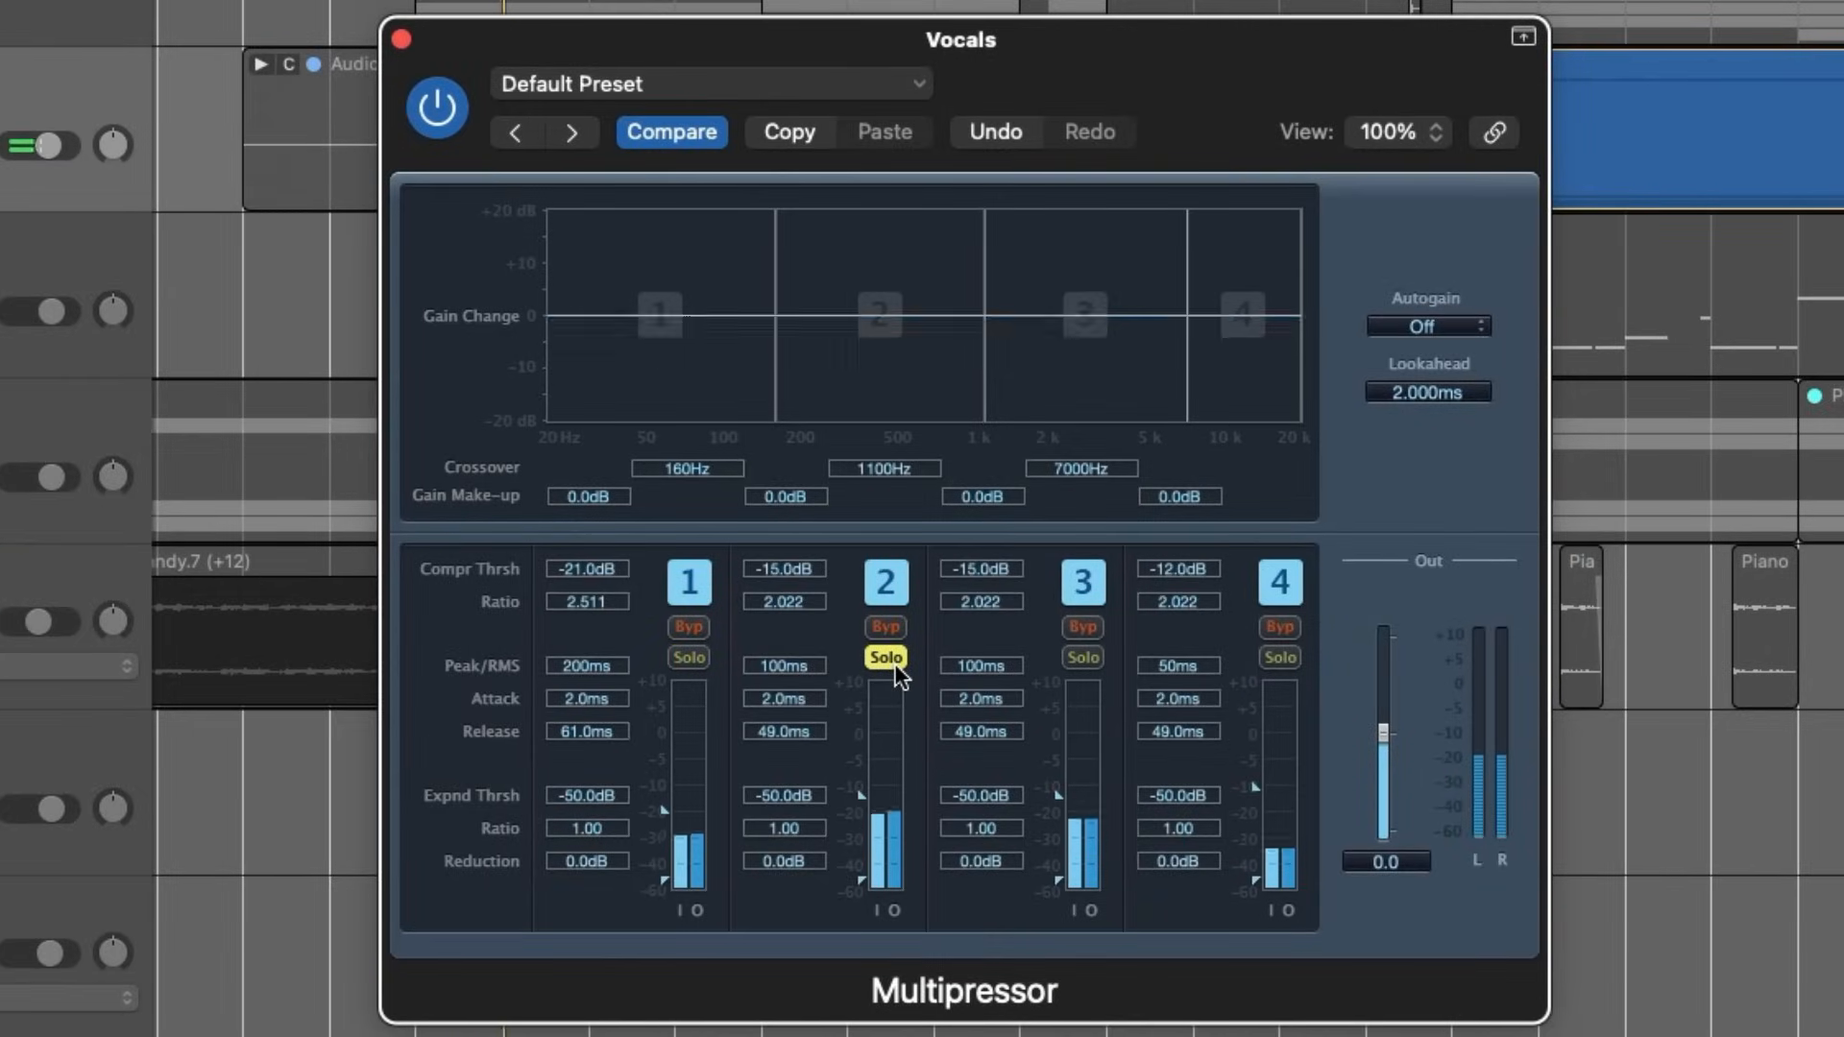
left_click(887, 658)
left_click(1082, 658)
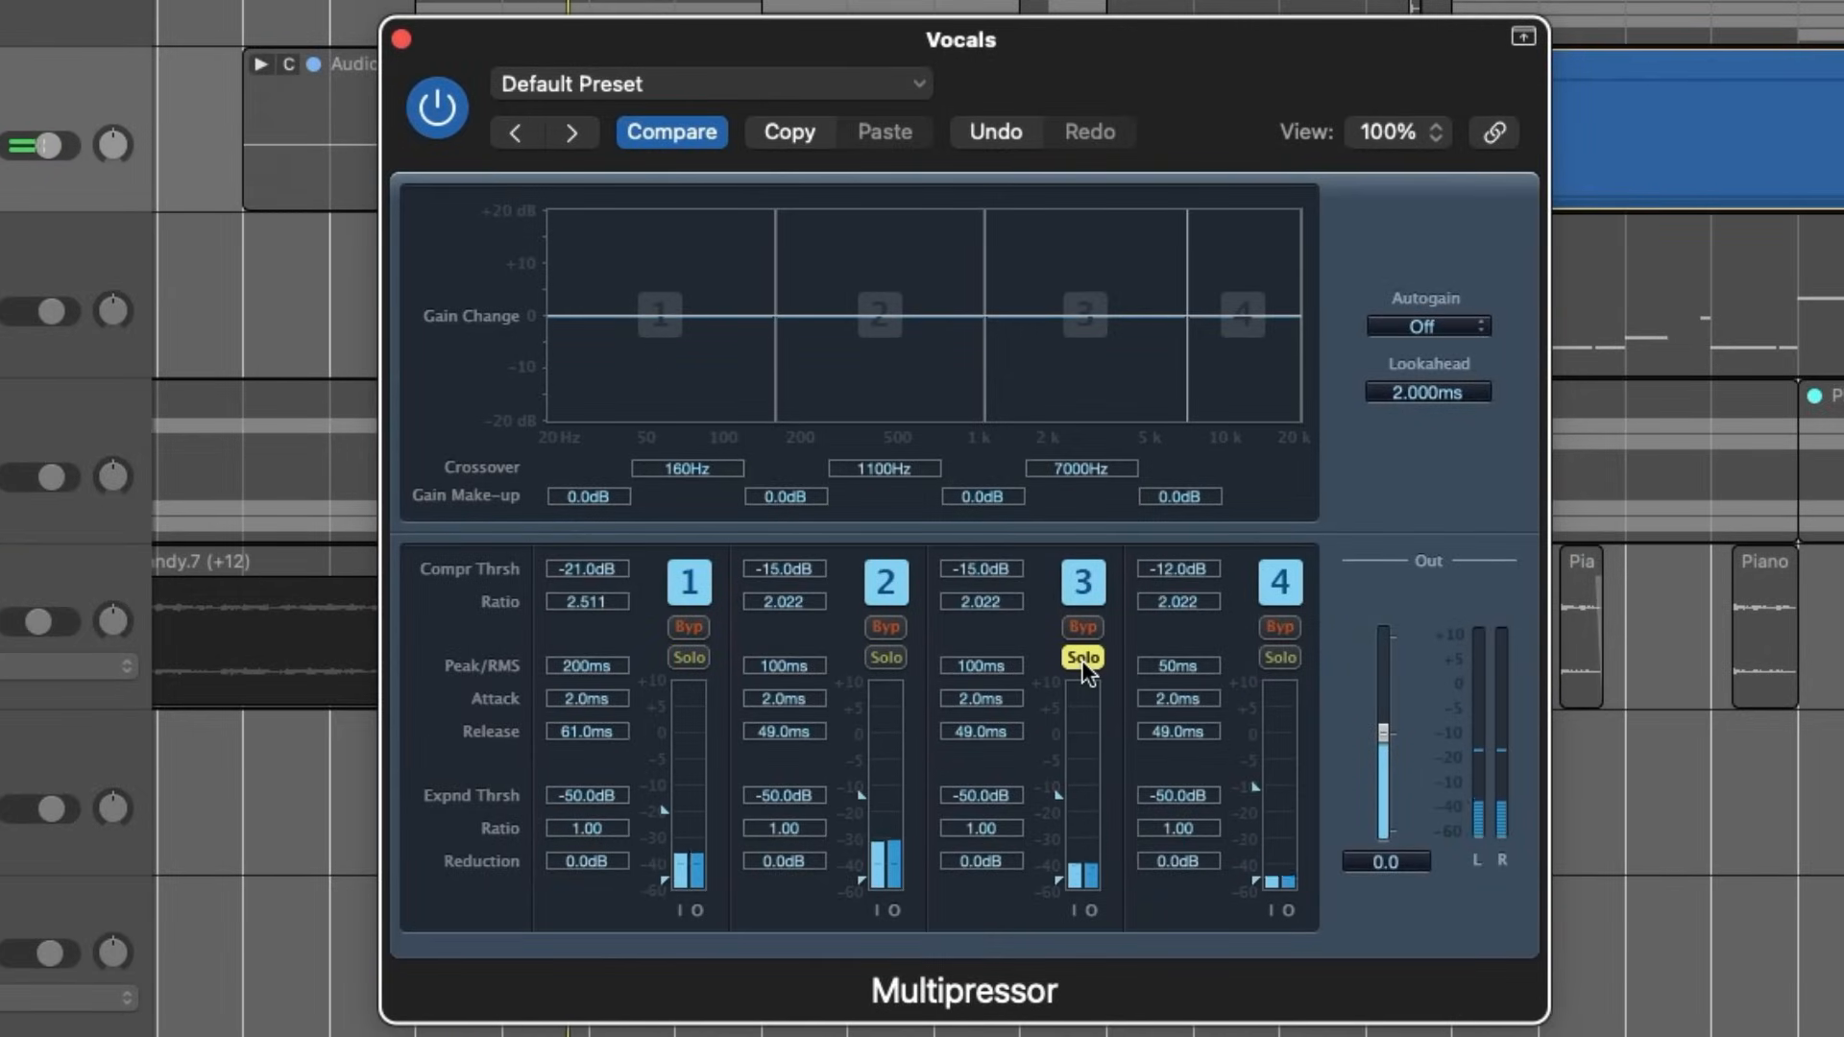
left_click(1083, 659)
left_click(1277, 658)
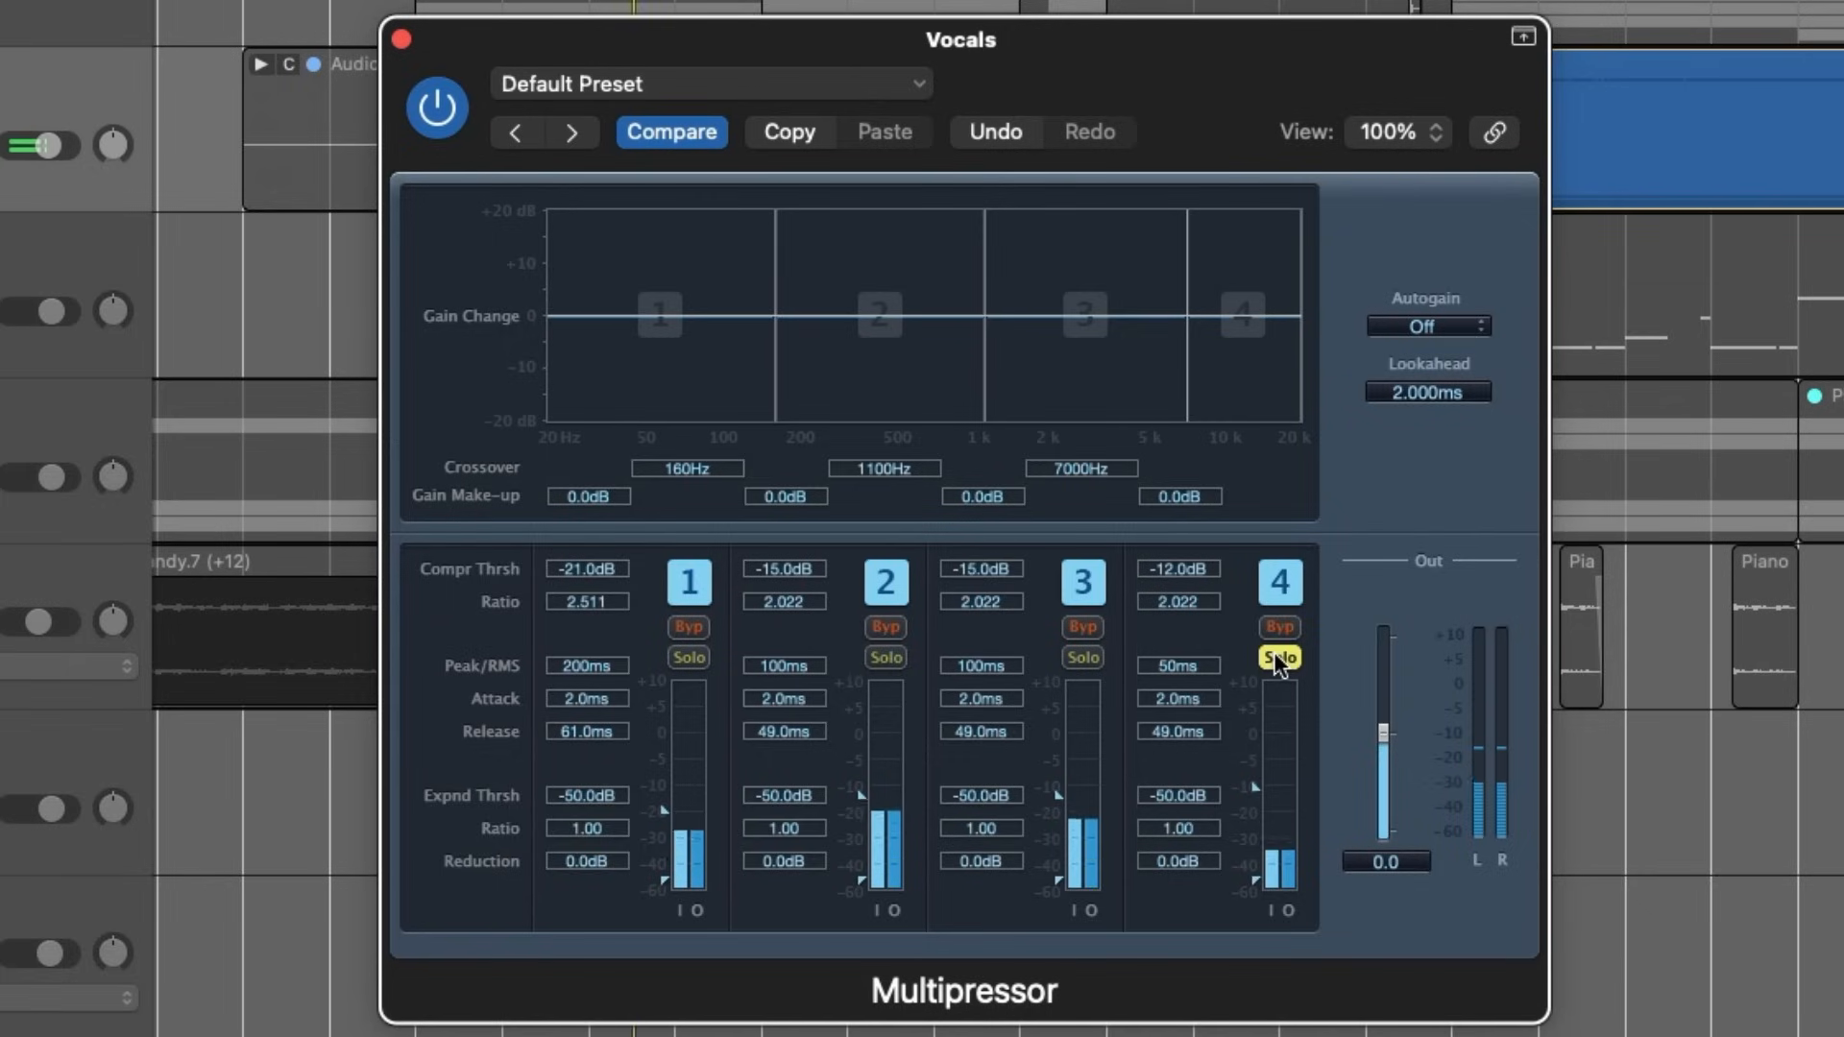
left_click(1277, 658)
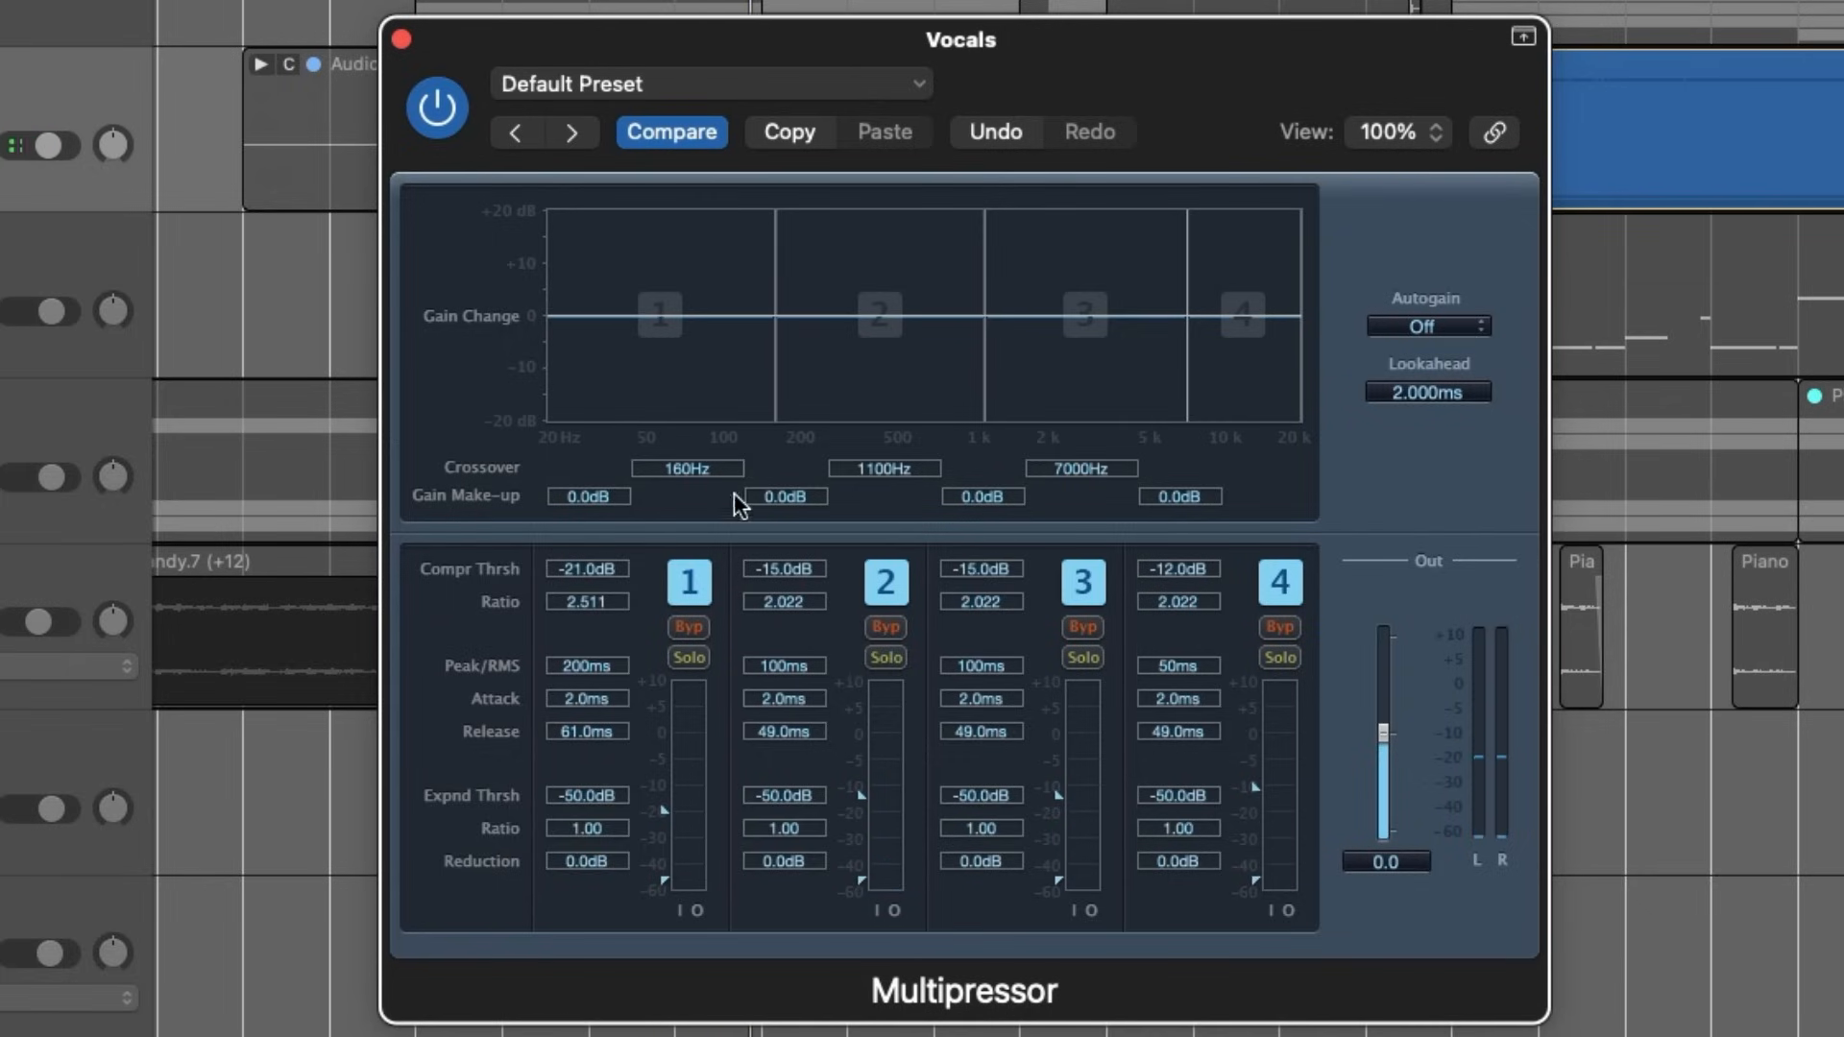
left_click(689, 625)
left_click(688, 625)
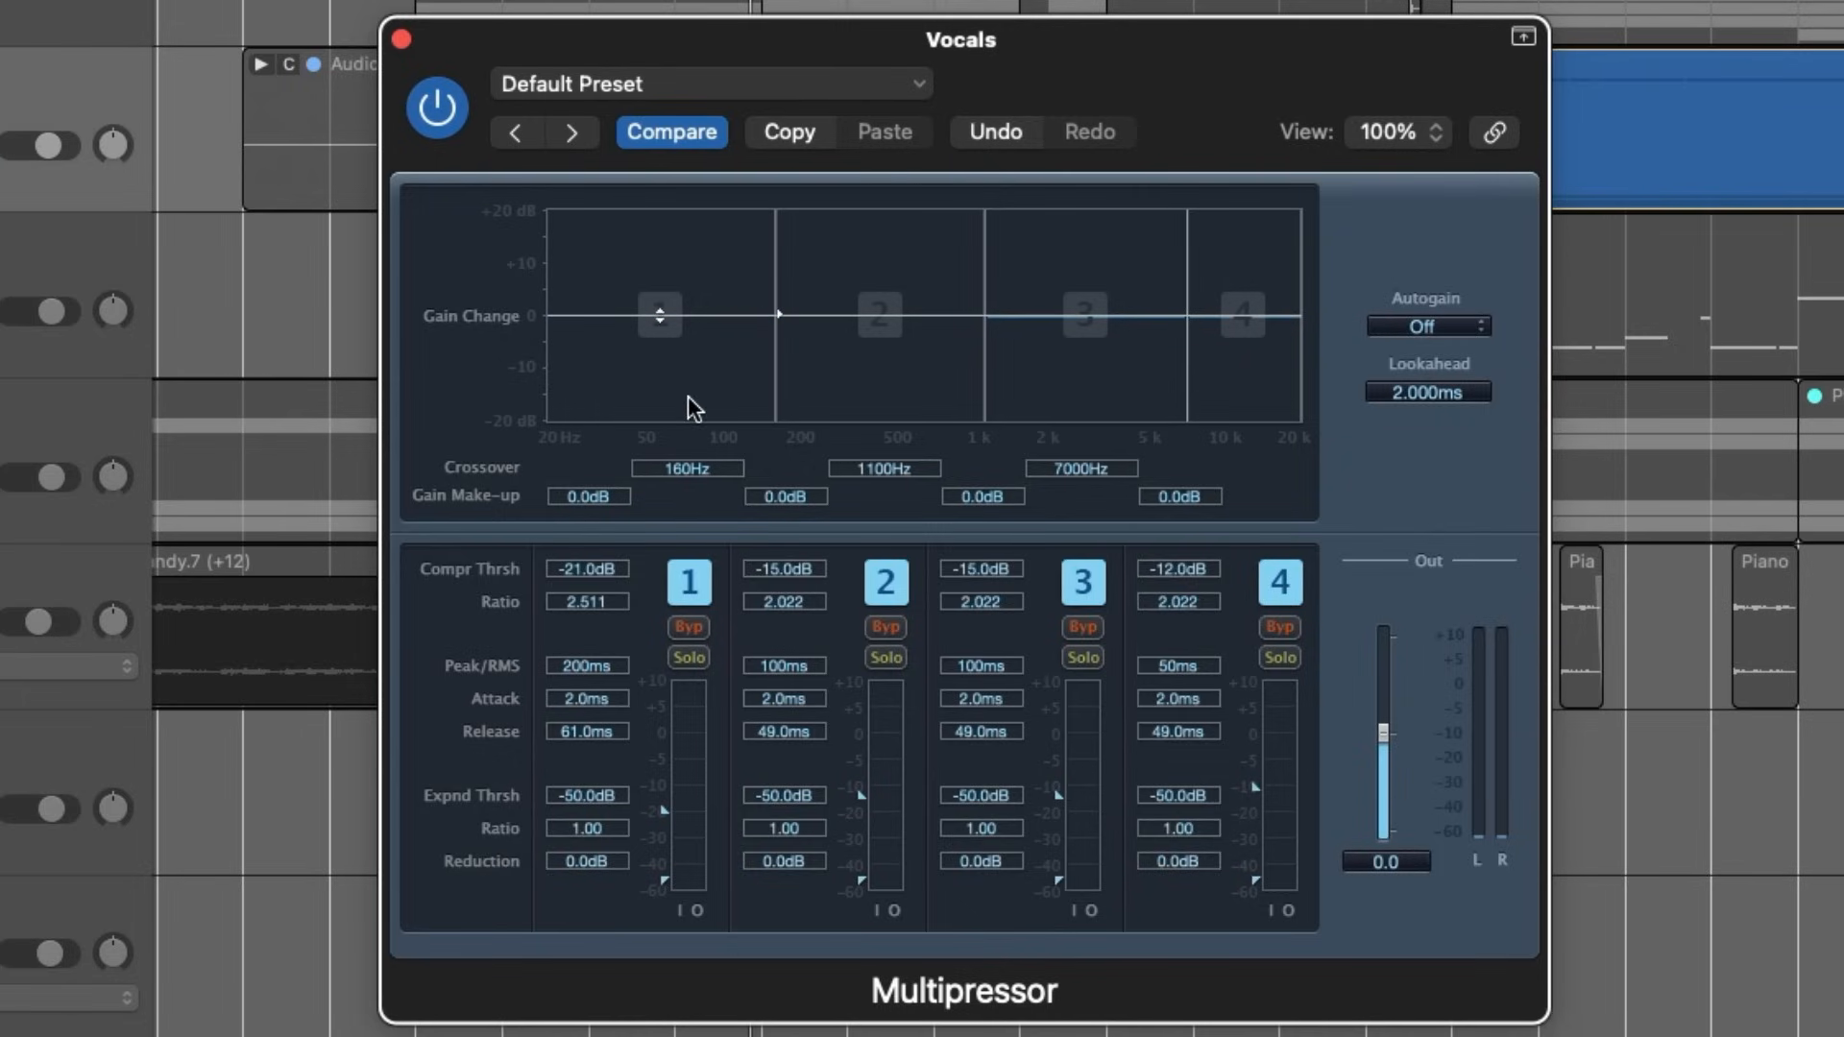
- Lower band 2's compression threshold to -33 dB, starting with the band soloed, and set band 1's threshold to -35.5 dB
left_click(886, 656)
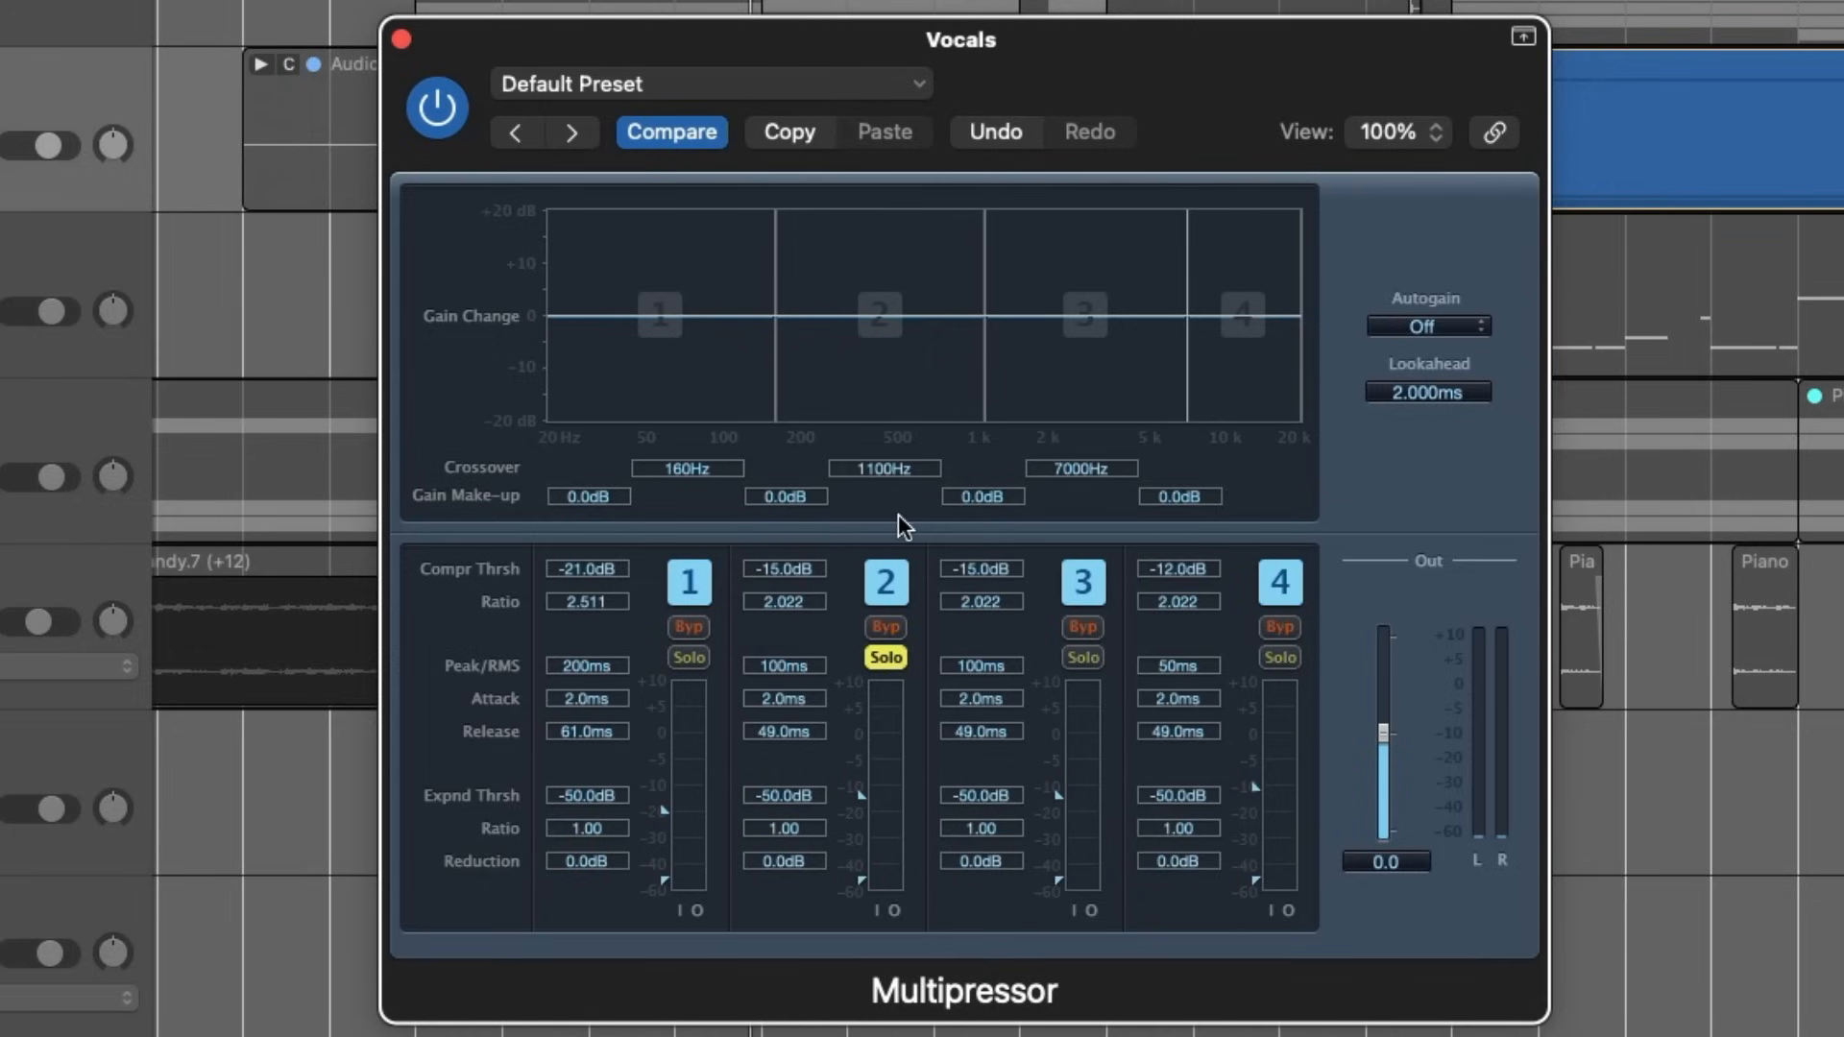
key("space")
left_click_drag(860, 801, 862, 850)
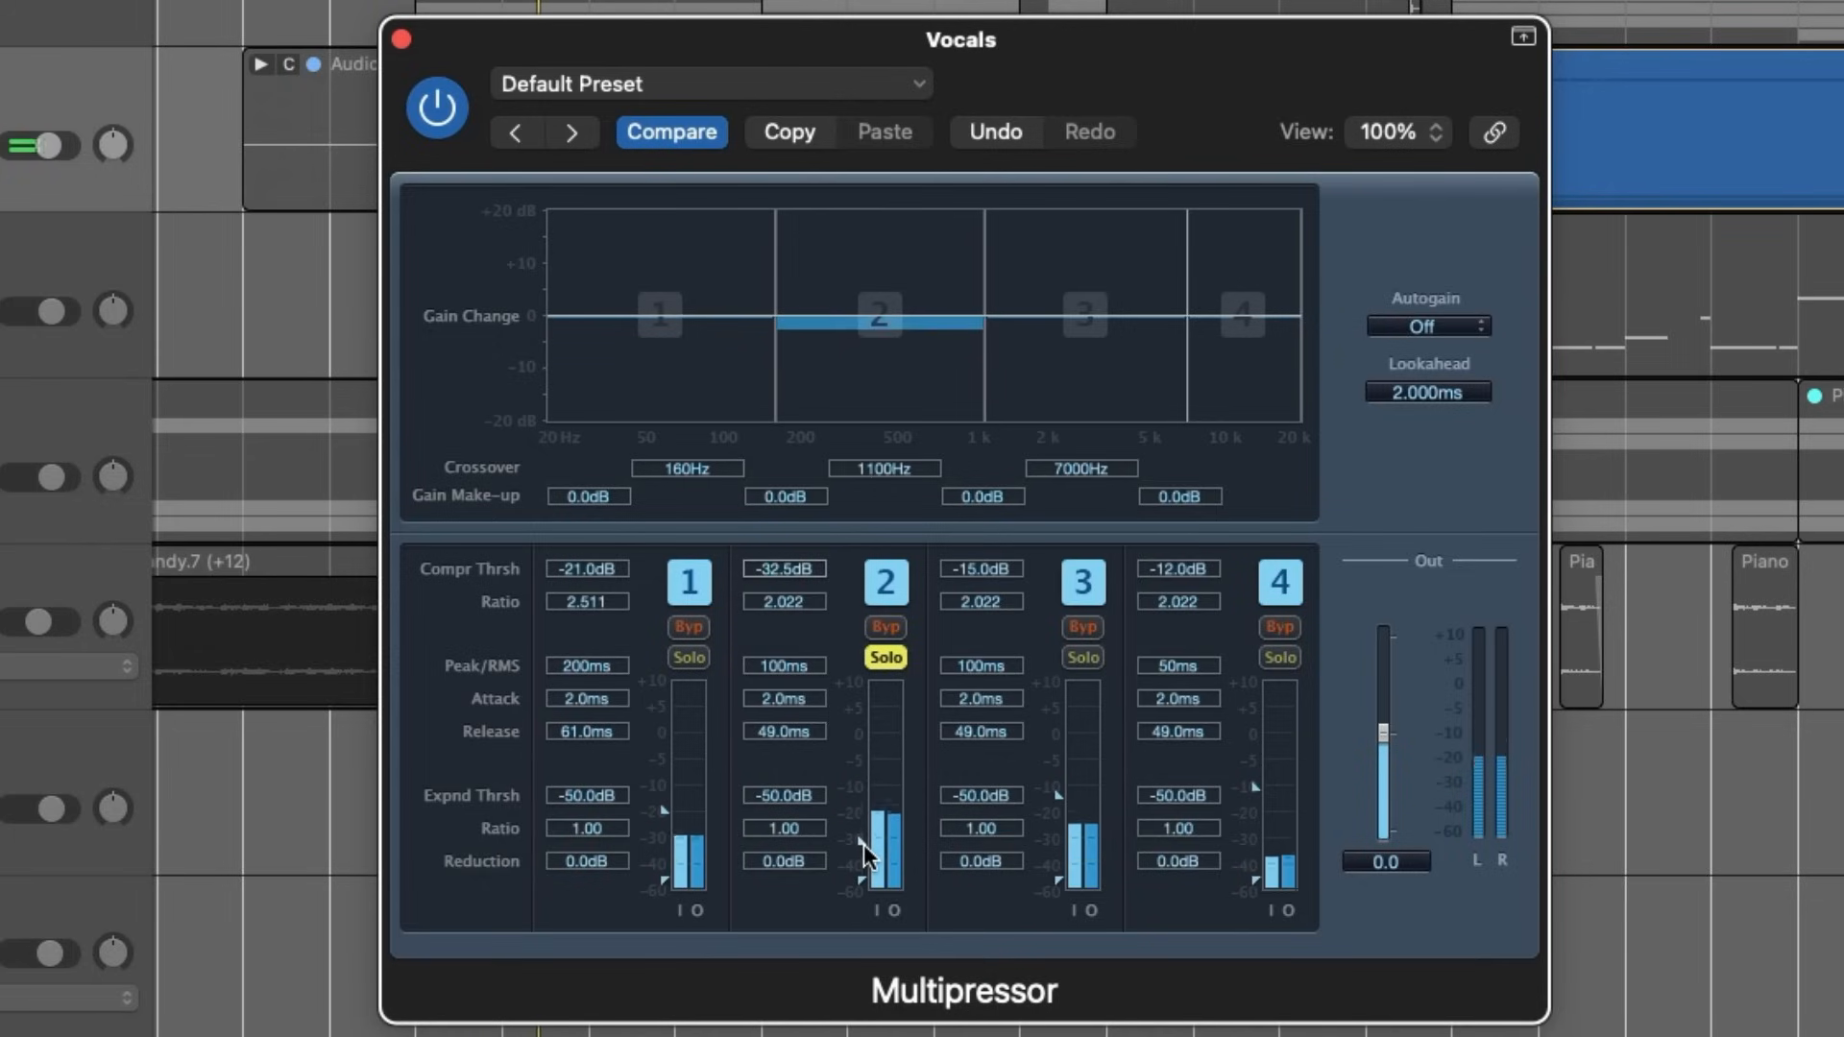
left_click(884, 658)
left_click_drag(863, 839, 862, 845)
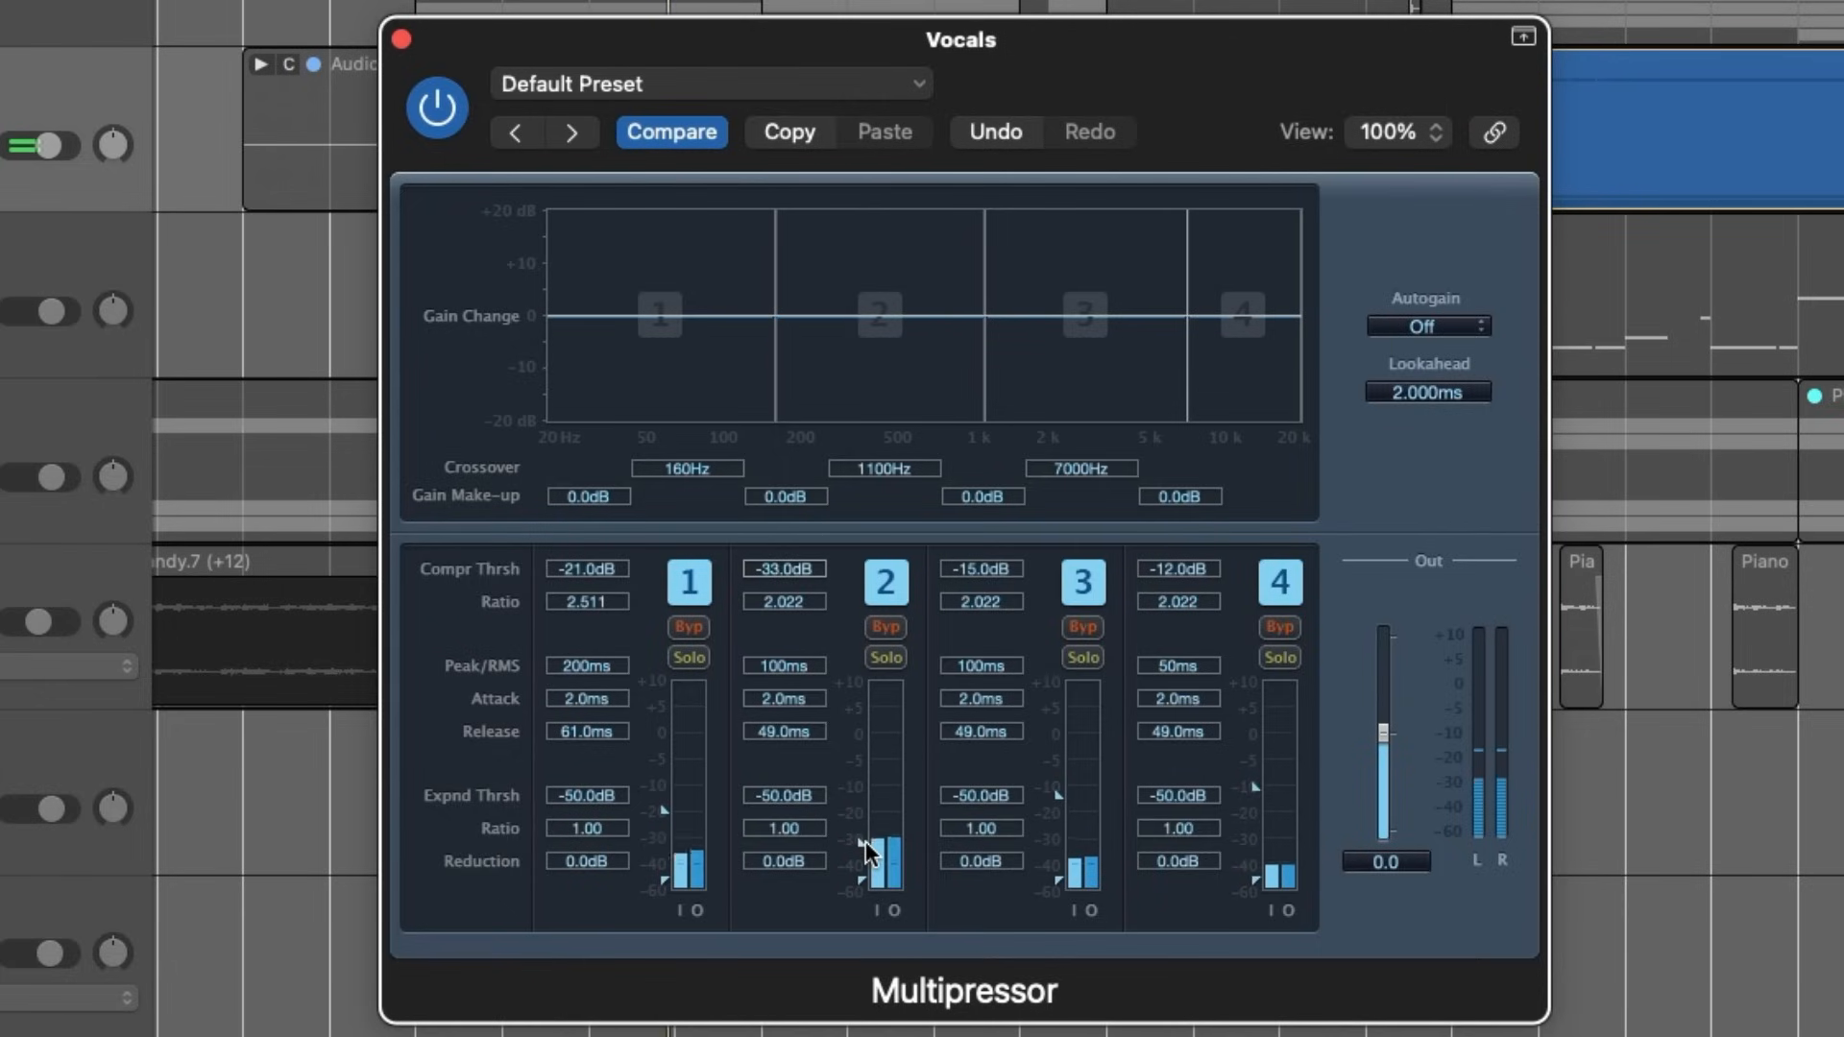
left_click_drag(663, 811, 666, 844)
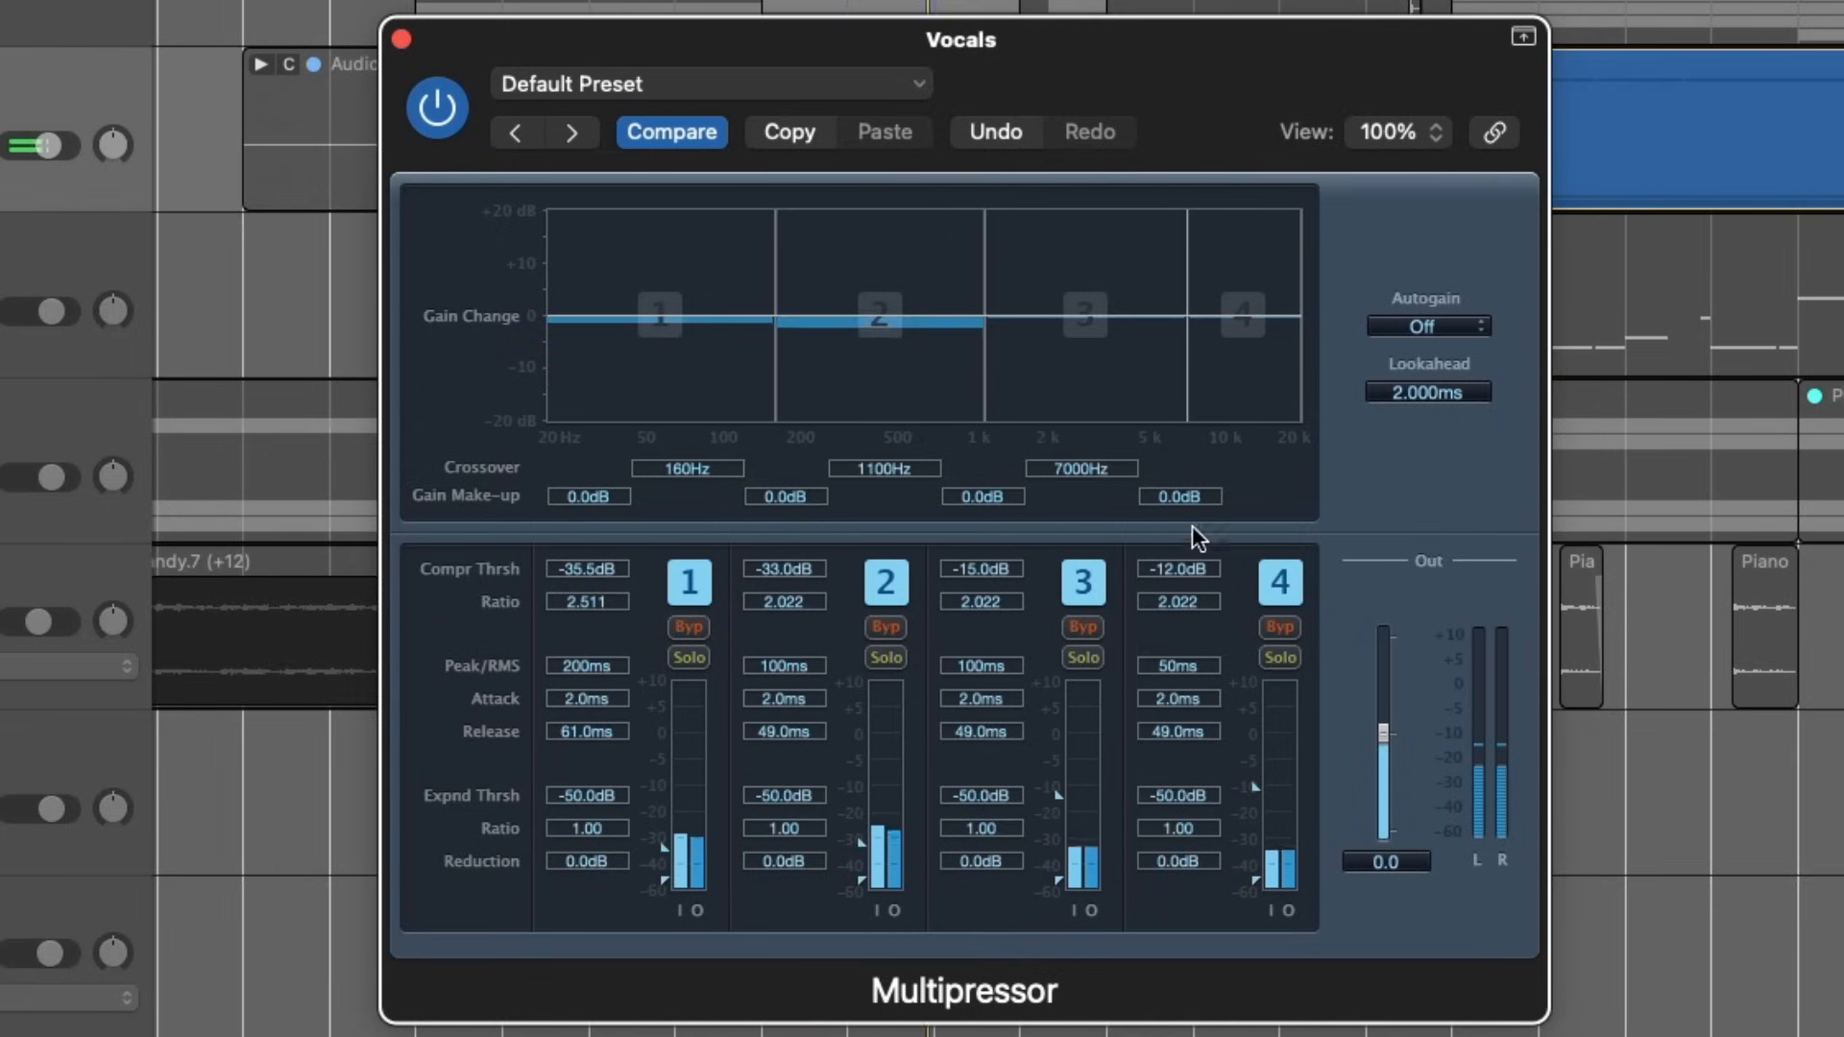
- Listen to bands 3 and 4 of the vocals on their own, one after the other
left_click(1097, 659)
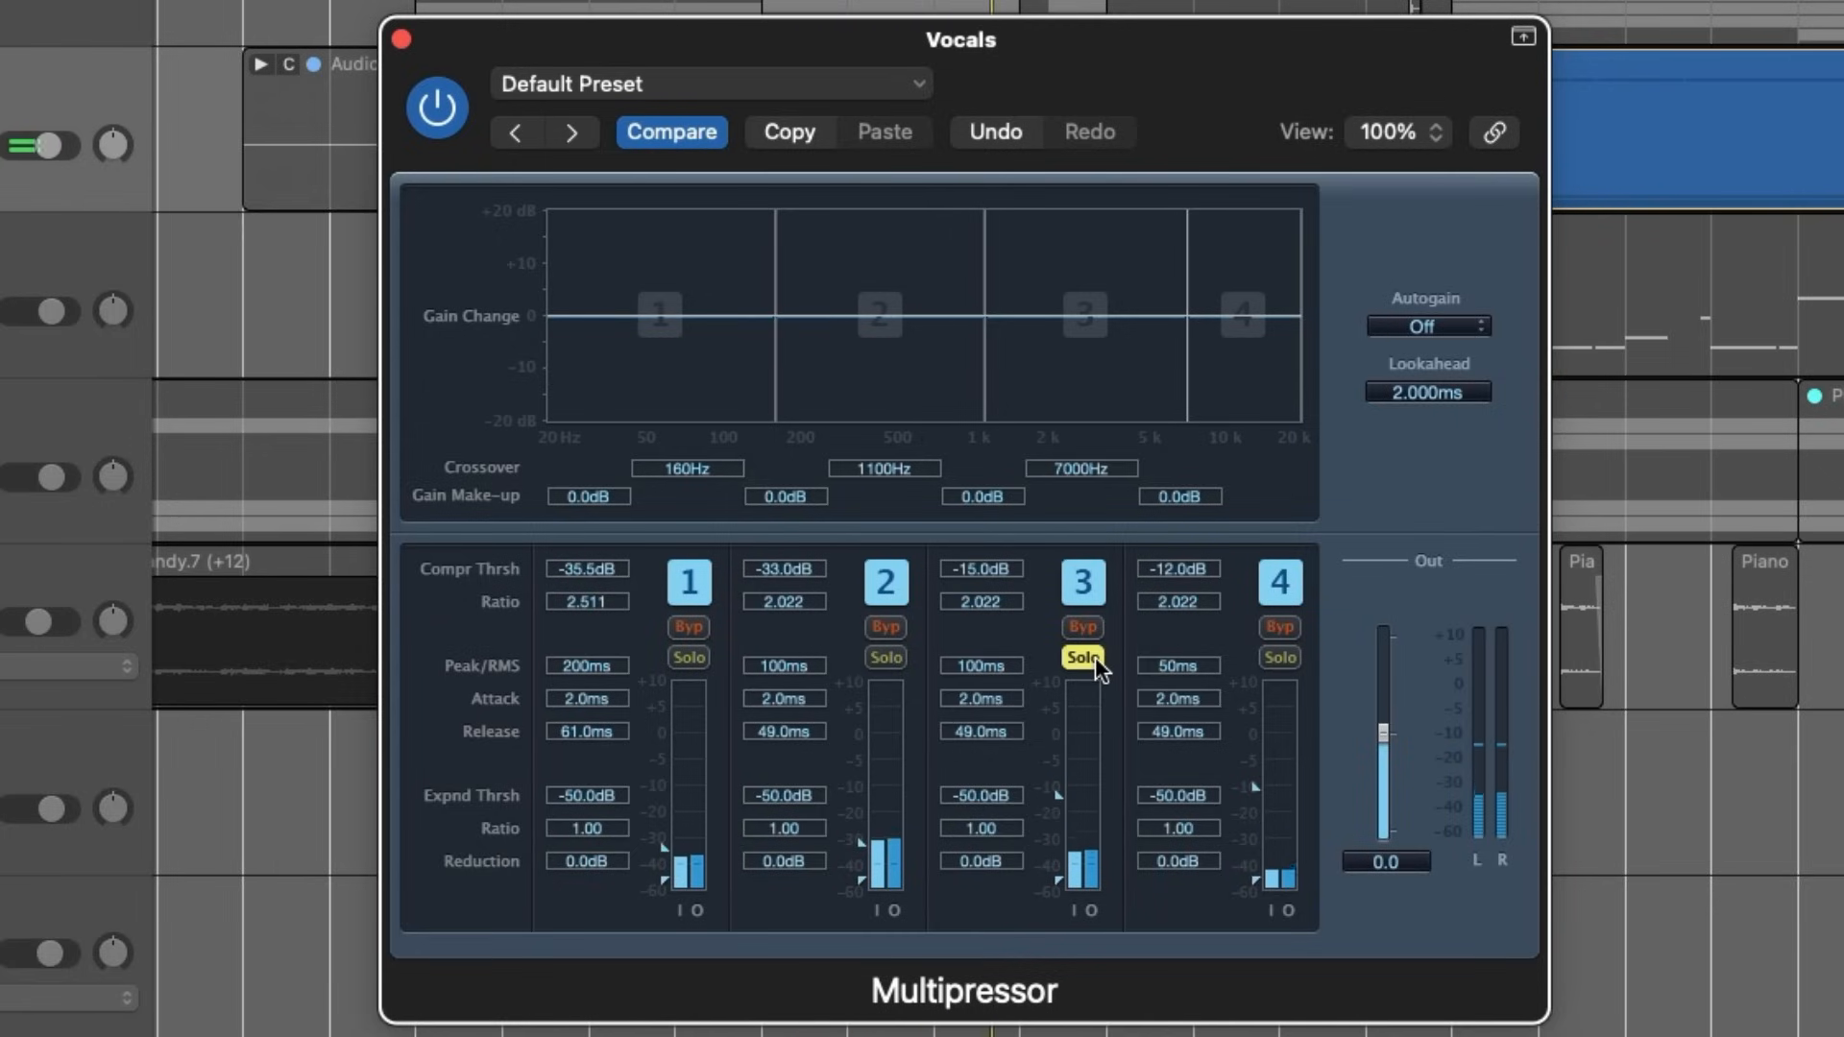
left_click(1280, 658)
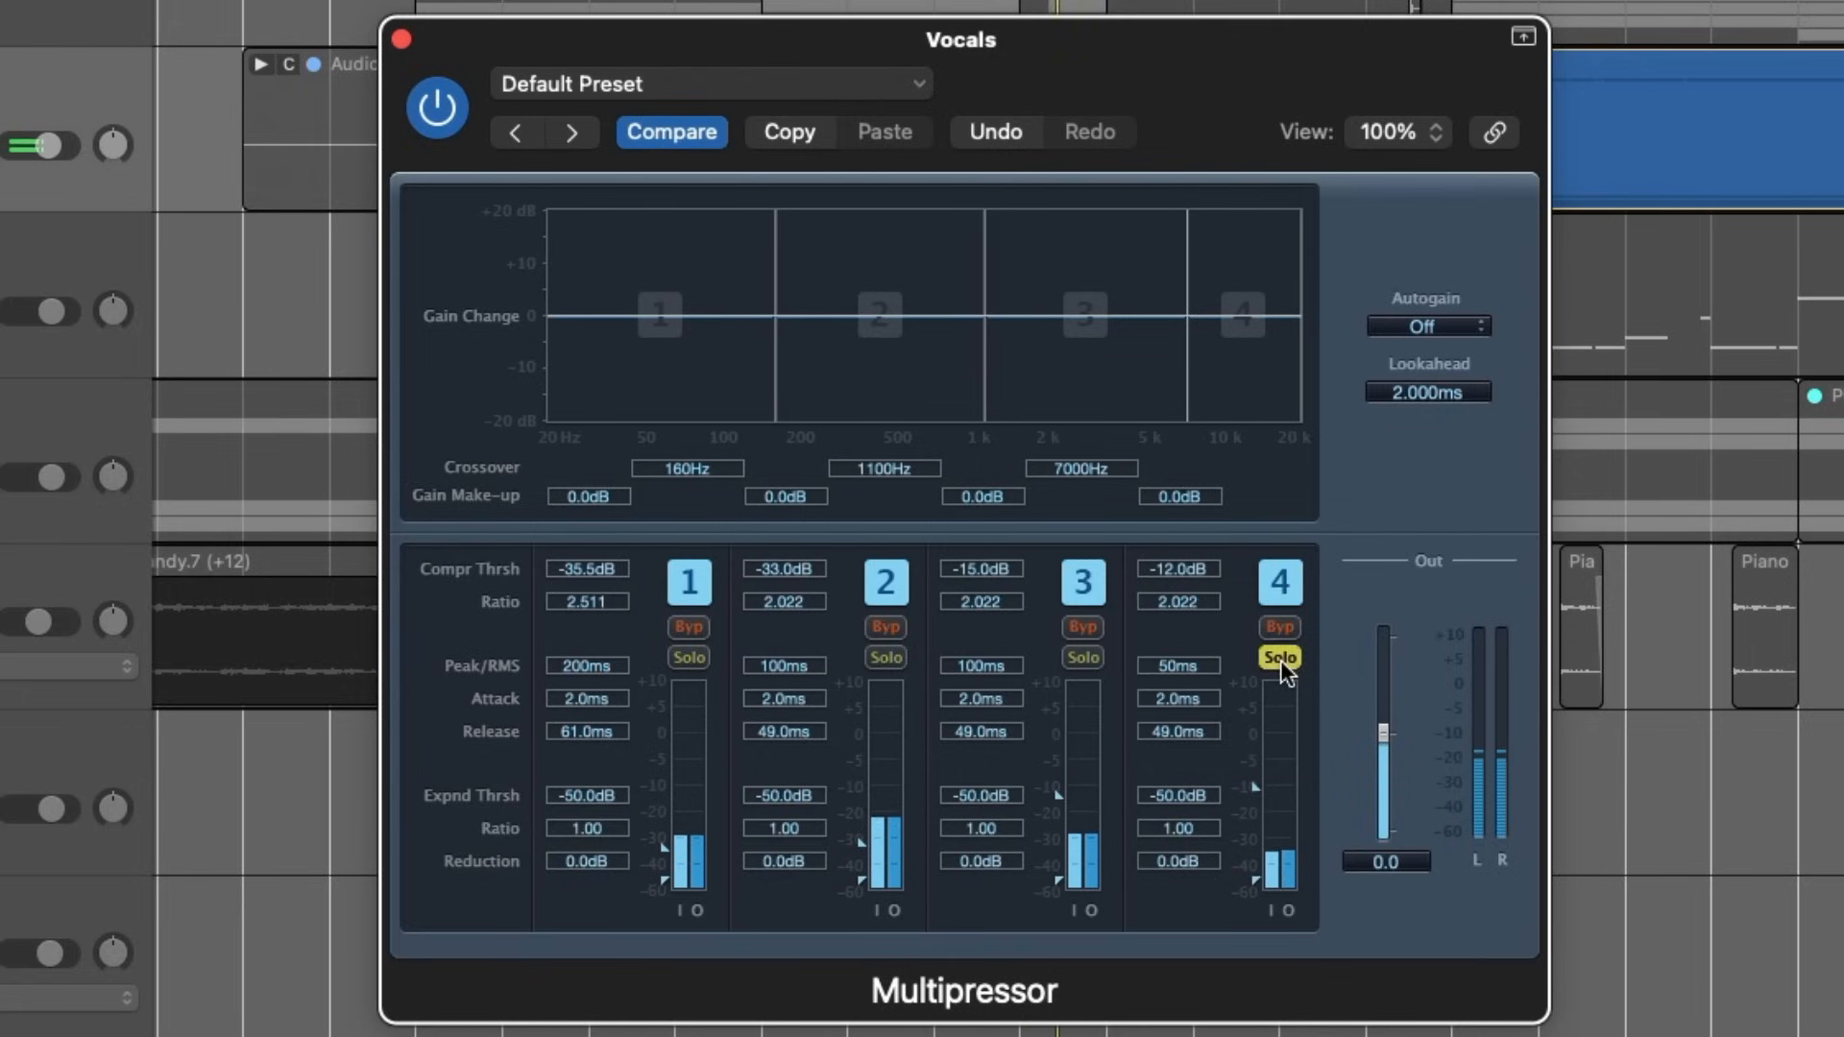
left_click(1281, 656)
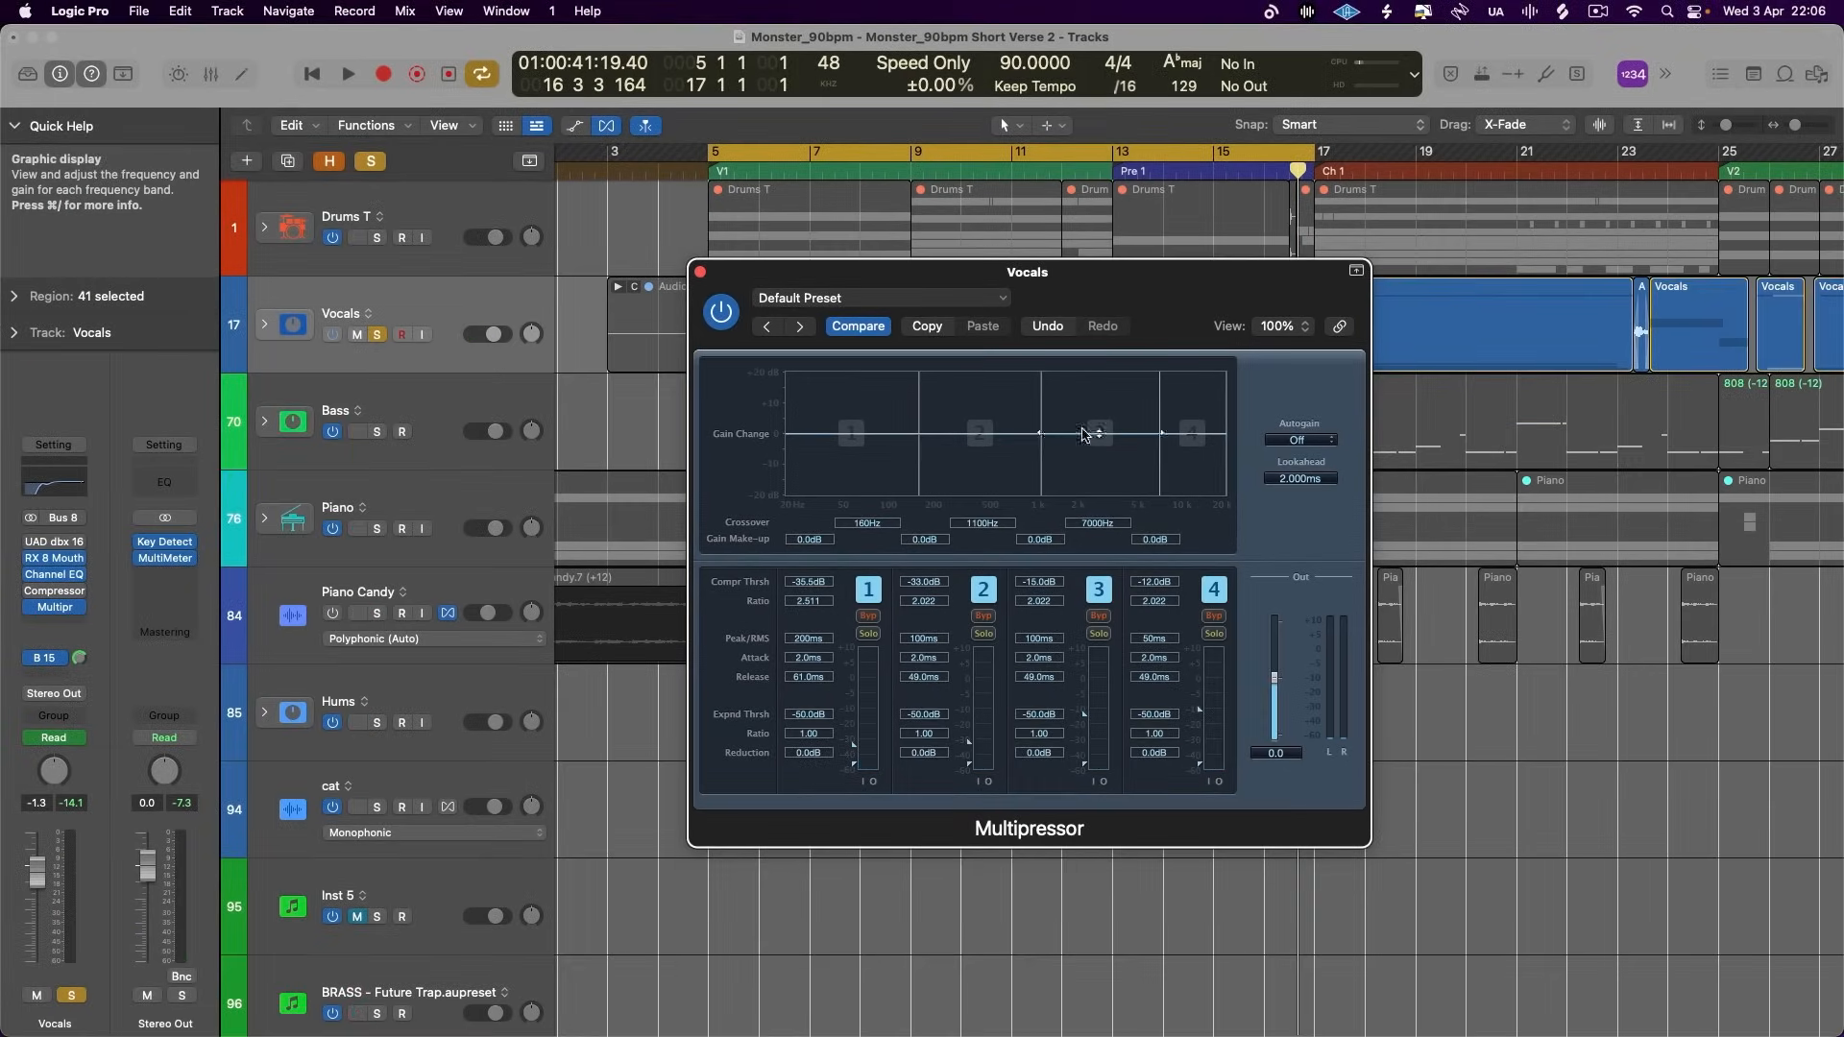
- Compare the vocals with the whole Multipressor bypassed and enabled during playback
left_click_drag(1131, 288, 1081, 288)
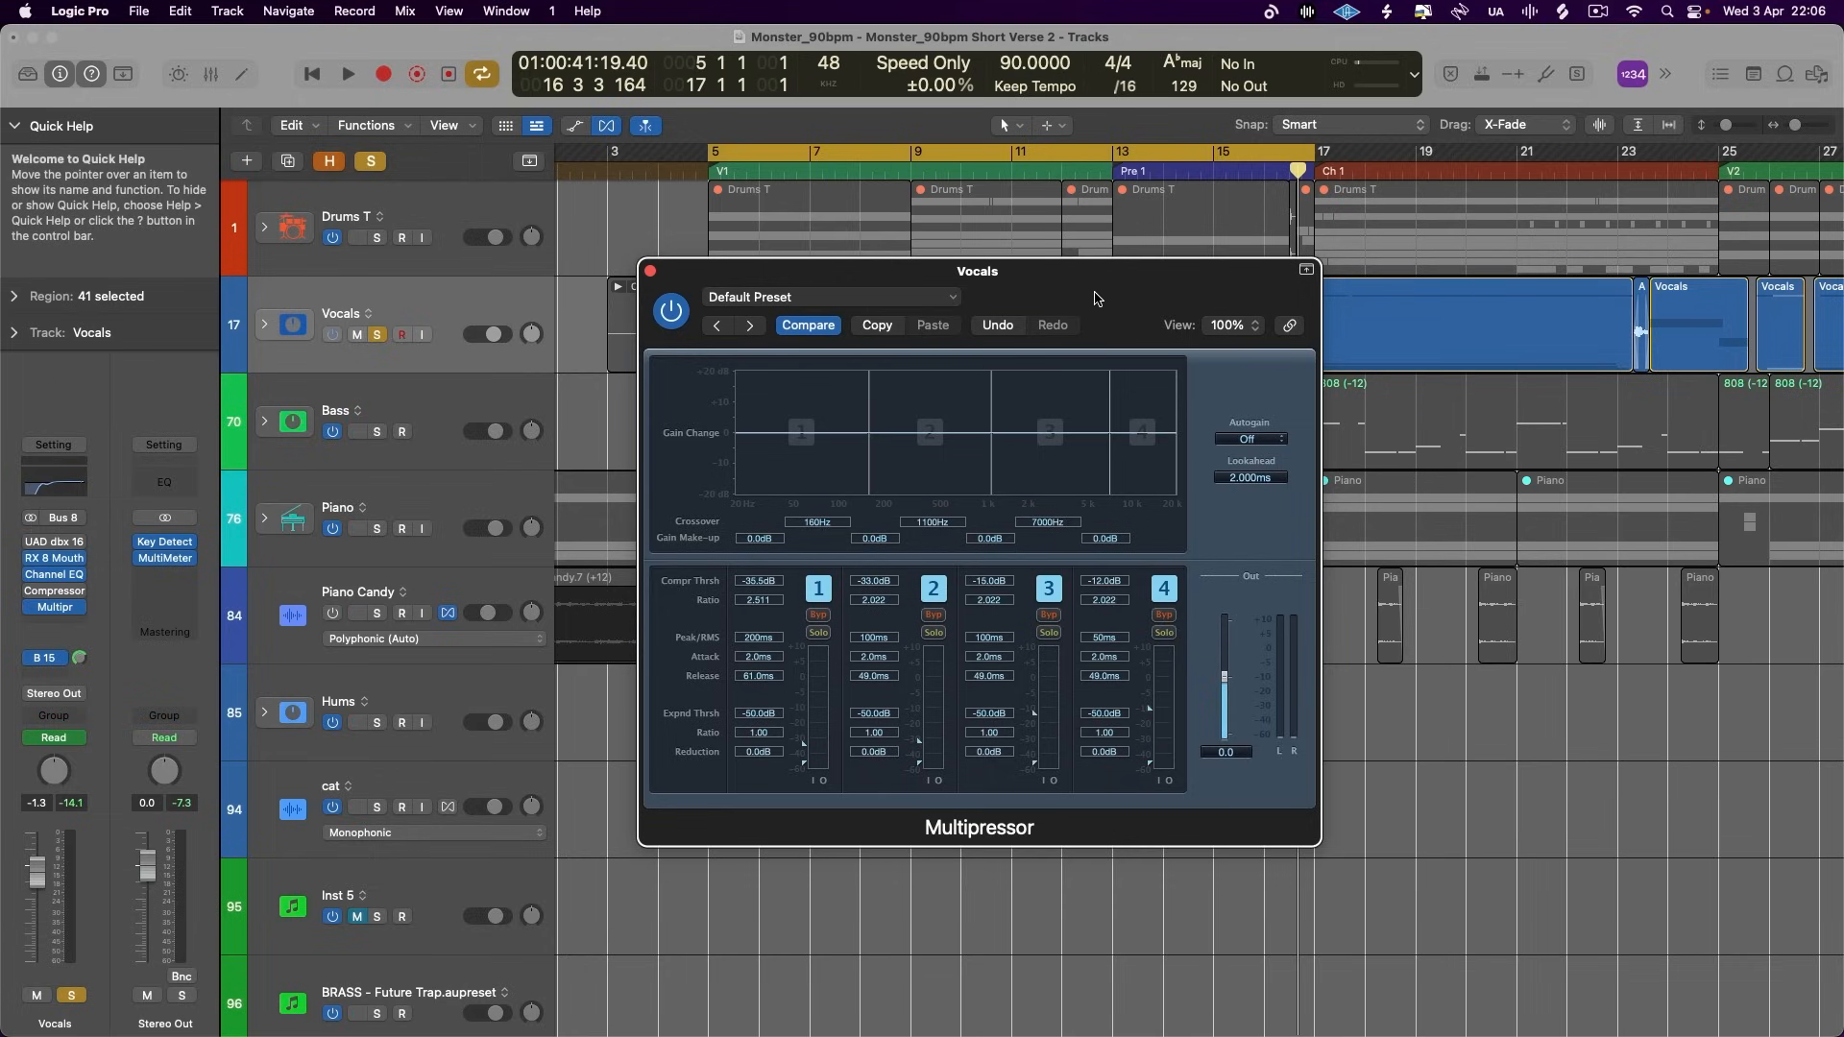
left_click_drag(1097, 299, 1115, 301)
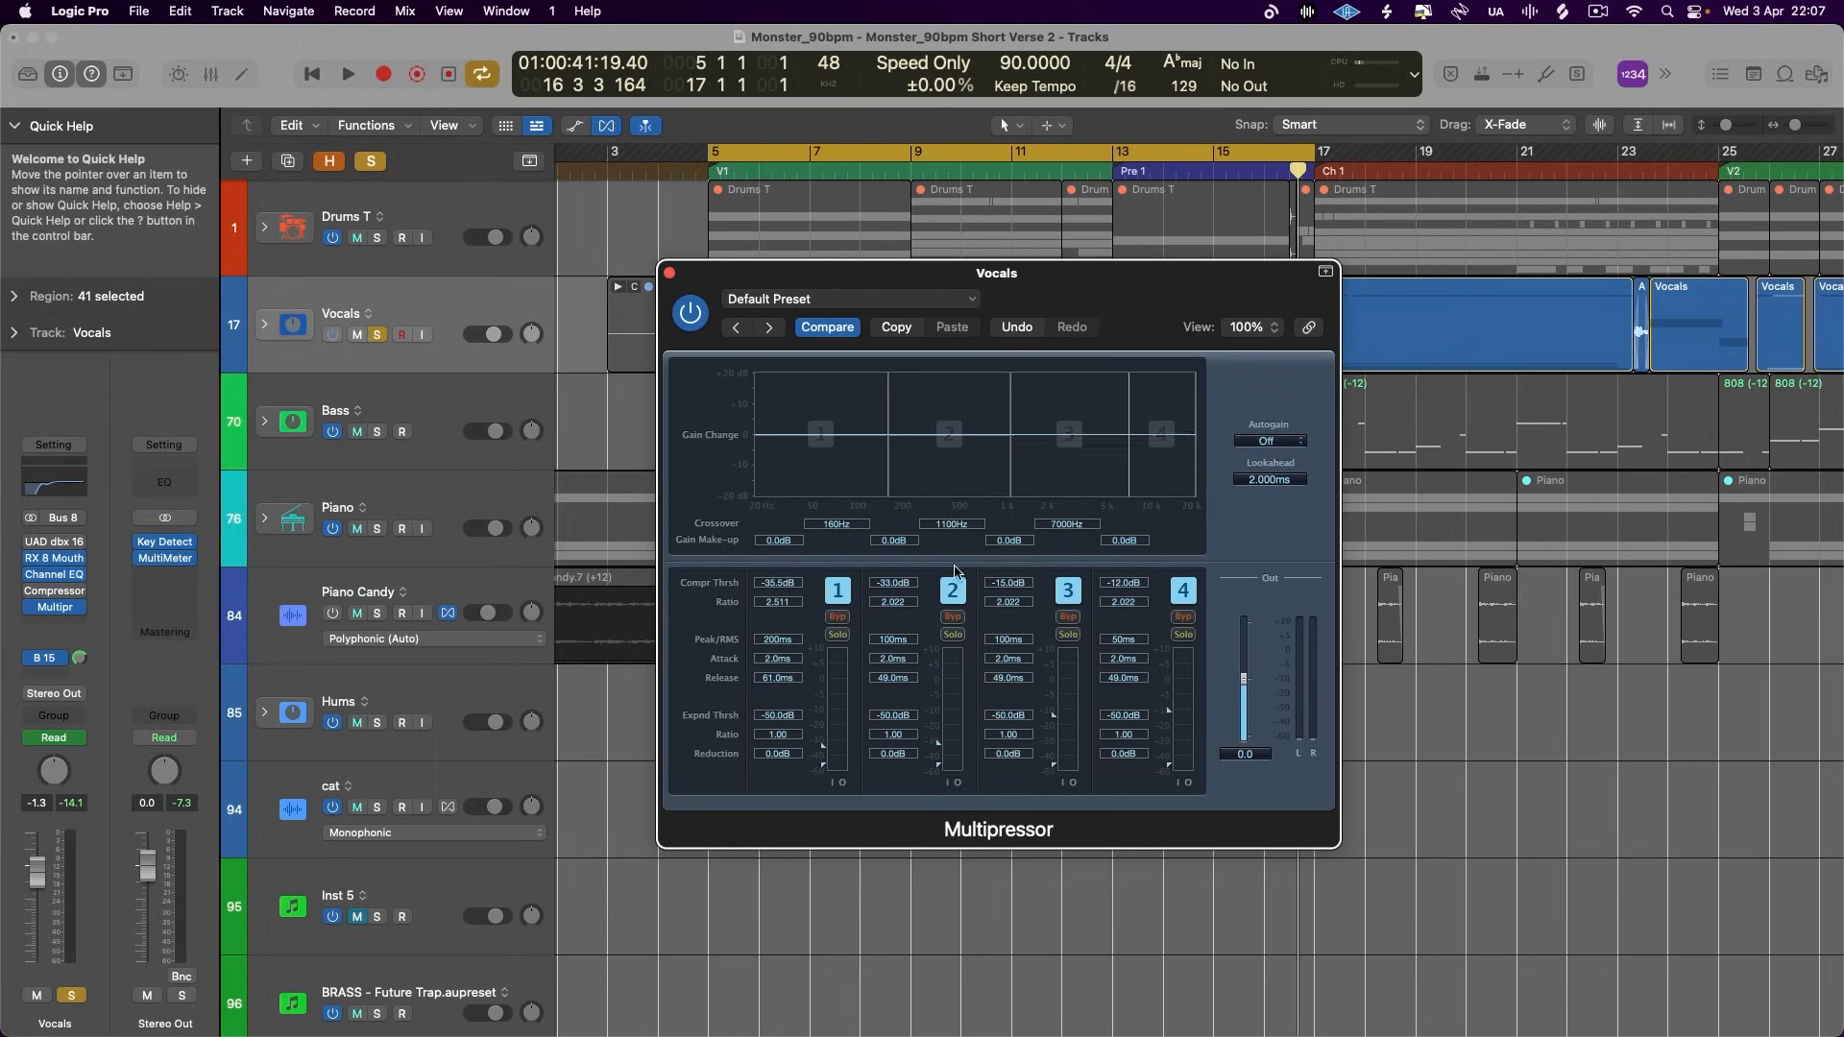
left_click(691, 313)
key("space")
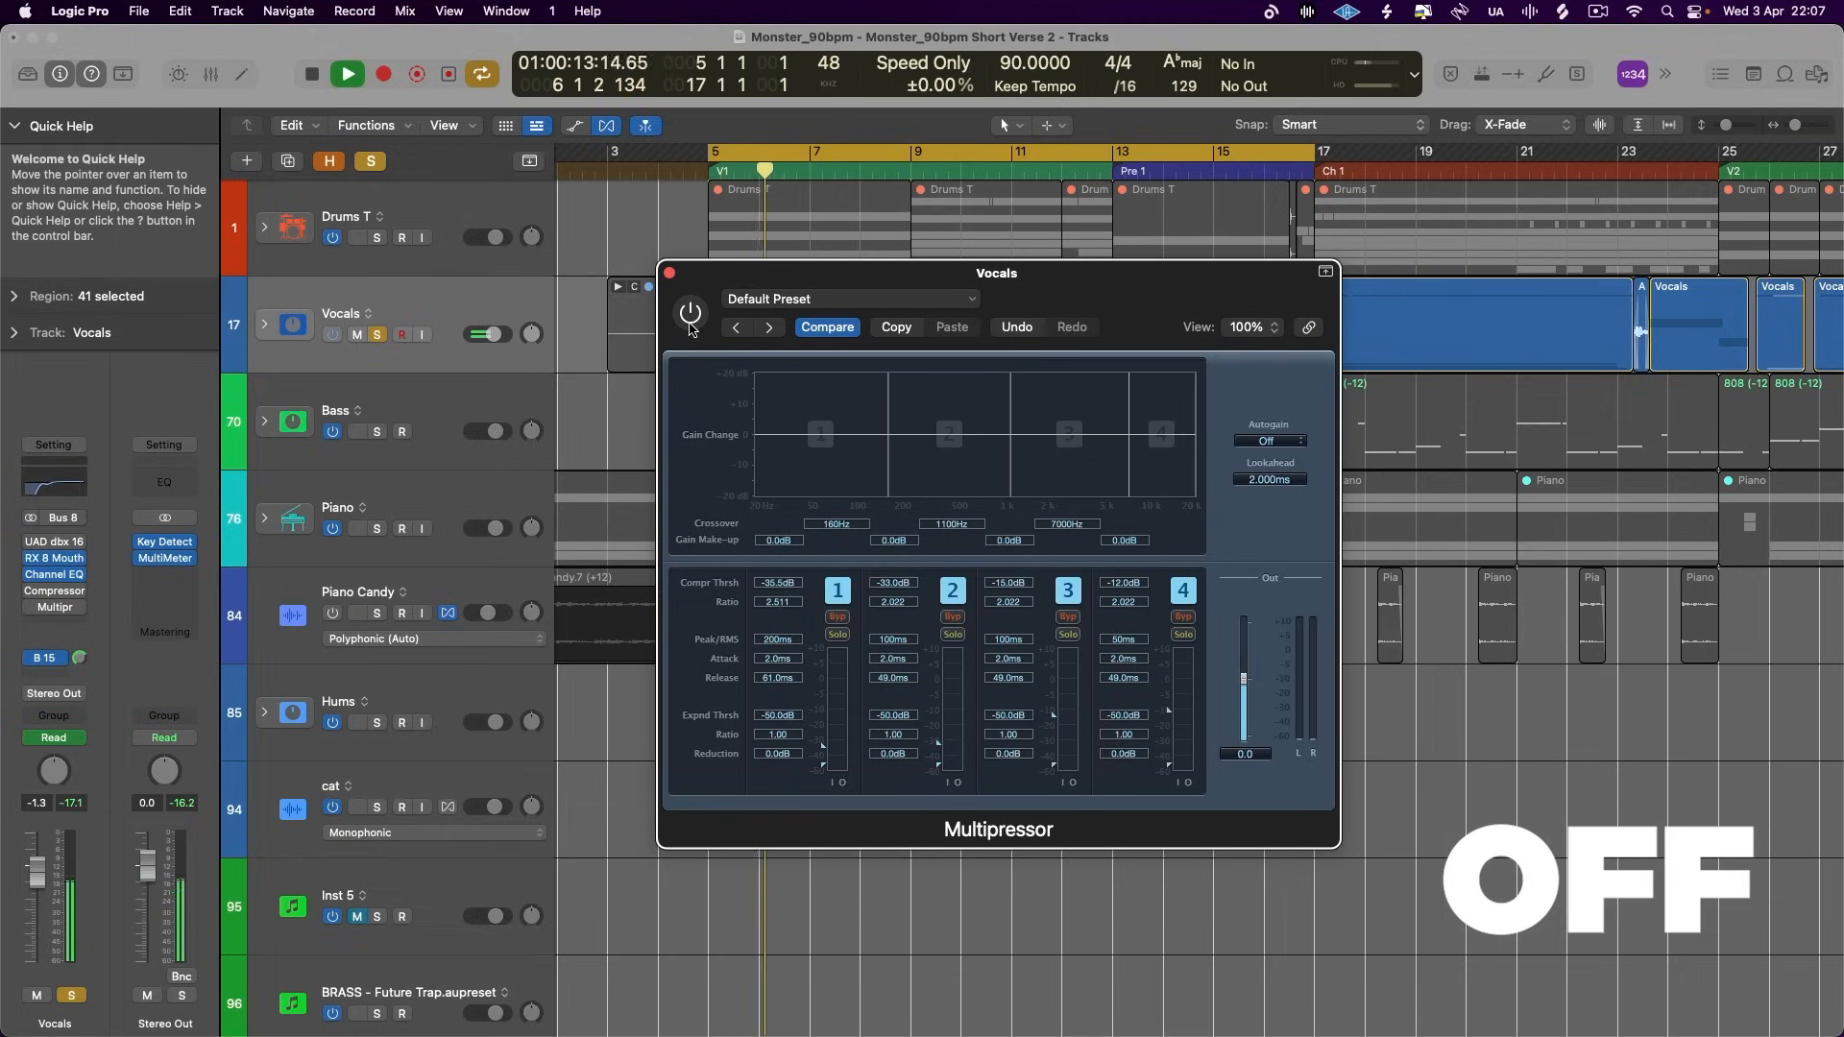
left_click(690, 322)
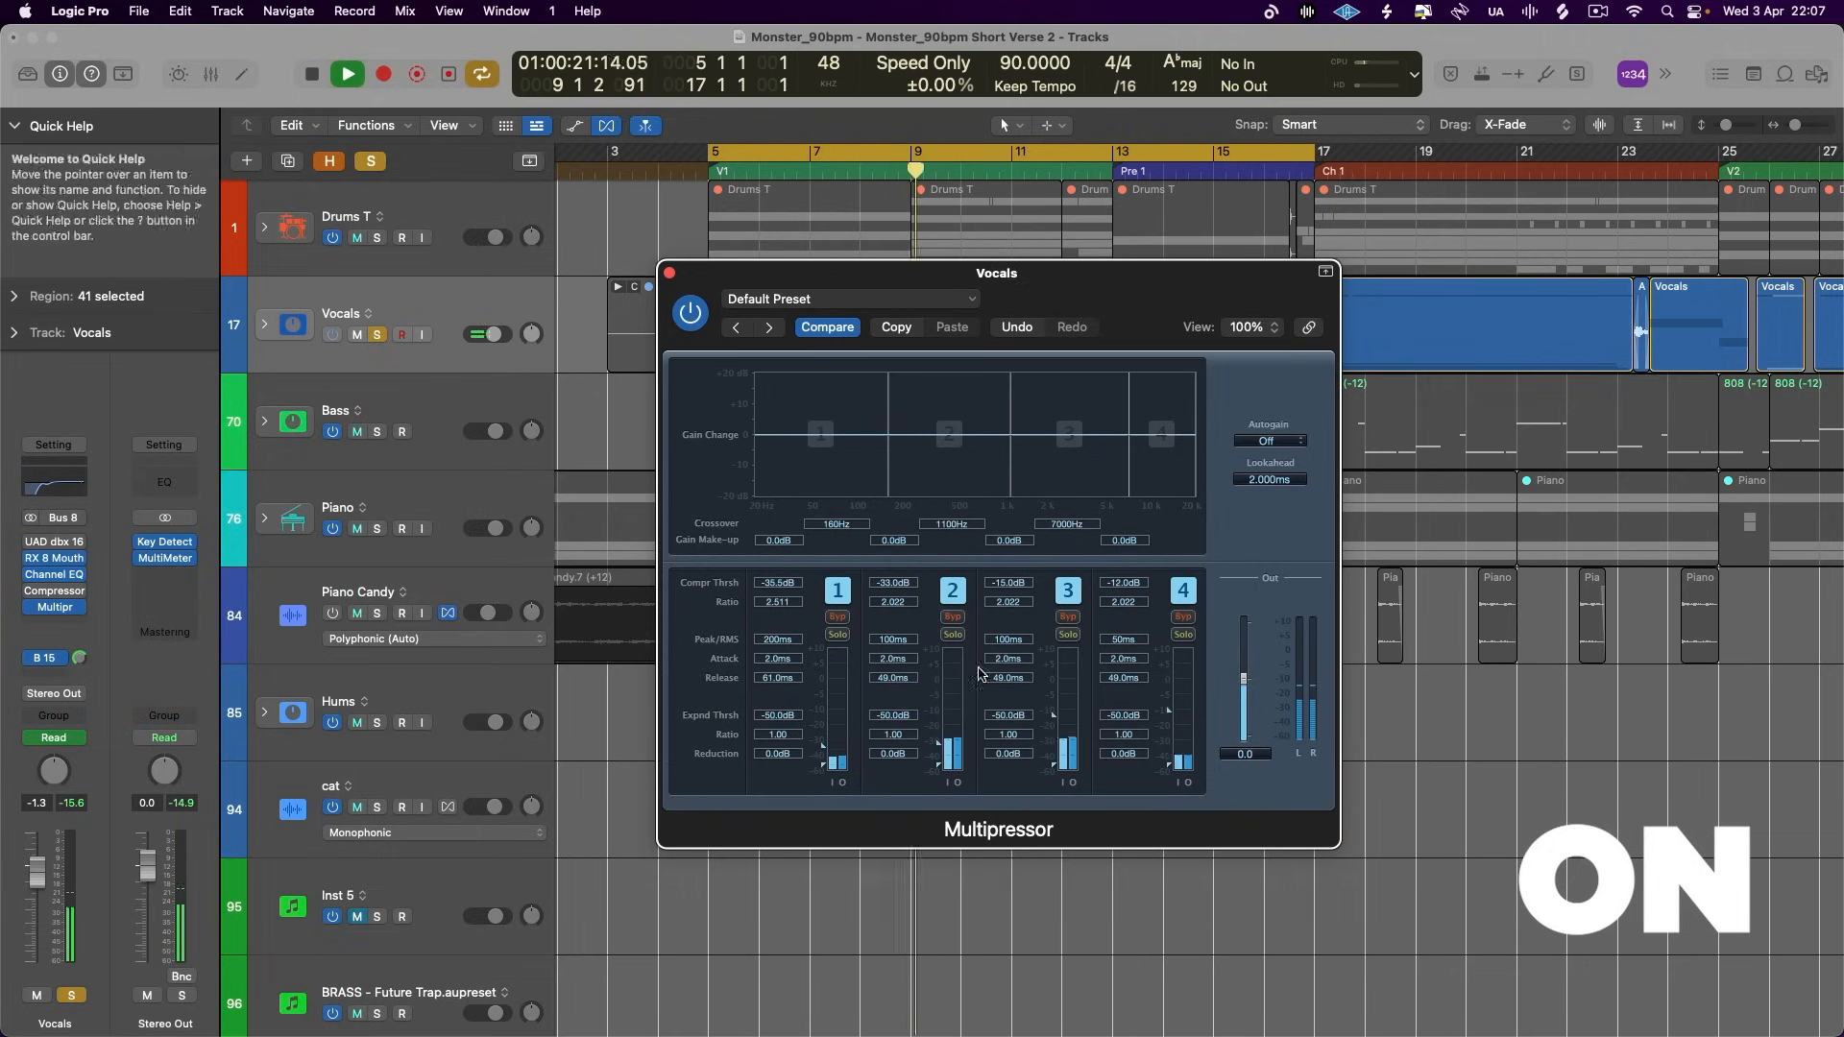
- Set the compression thresholds to -30.5 dB on band 2 and -37 dB on band 1, and the lowest crossover to 140 Hz
left_click_drag(940, 747, 941, 741)
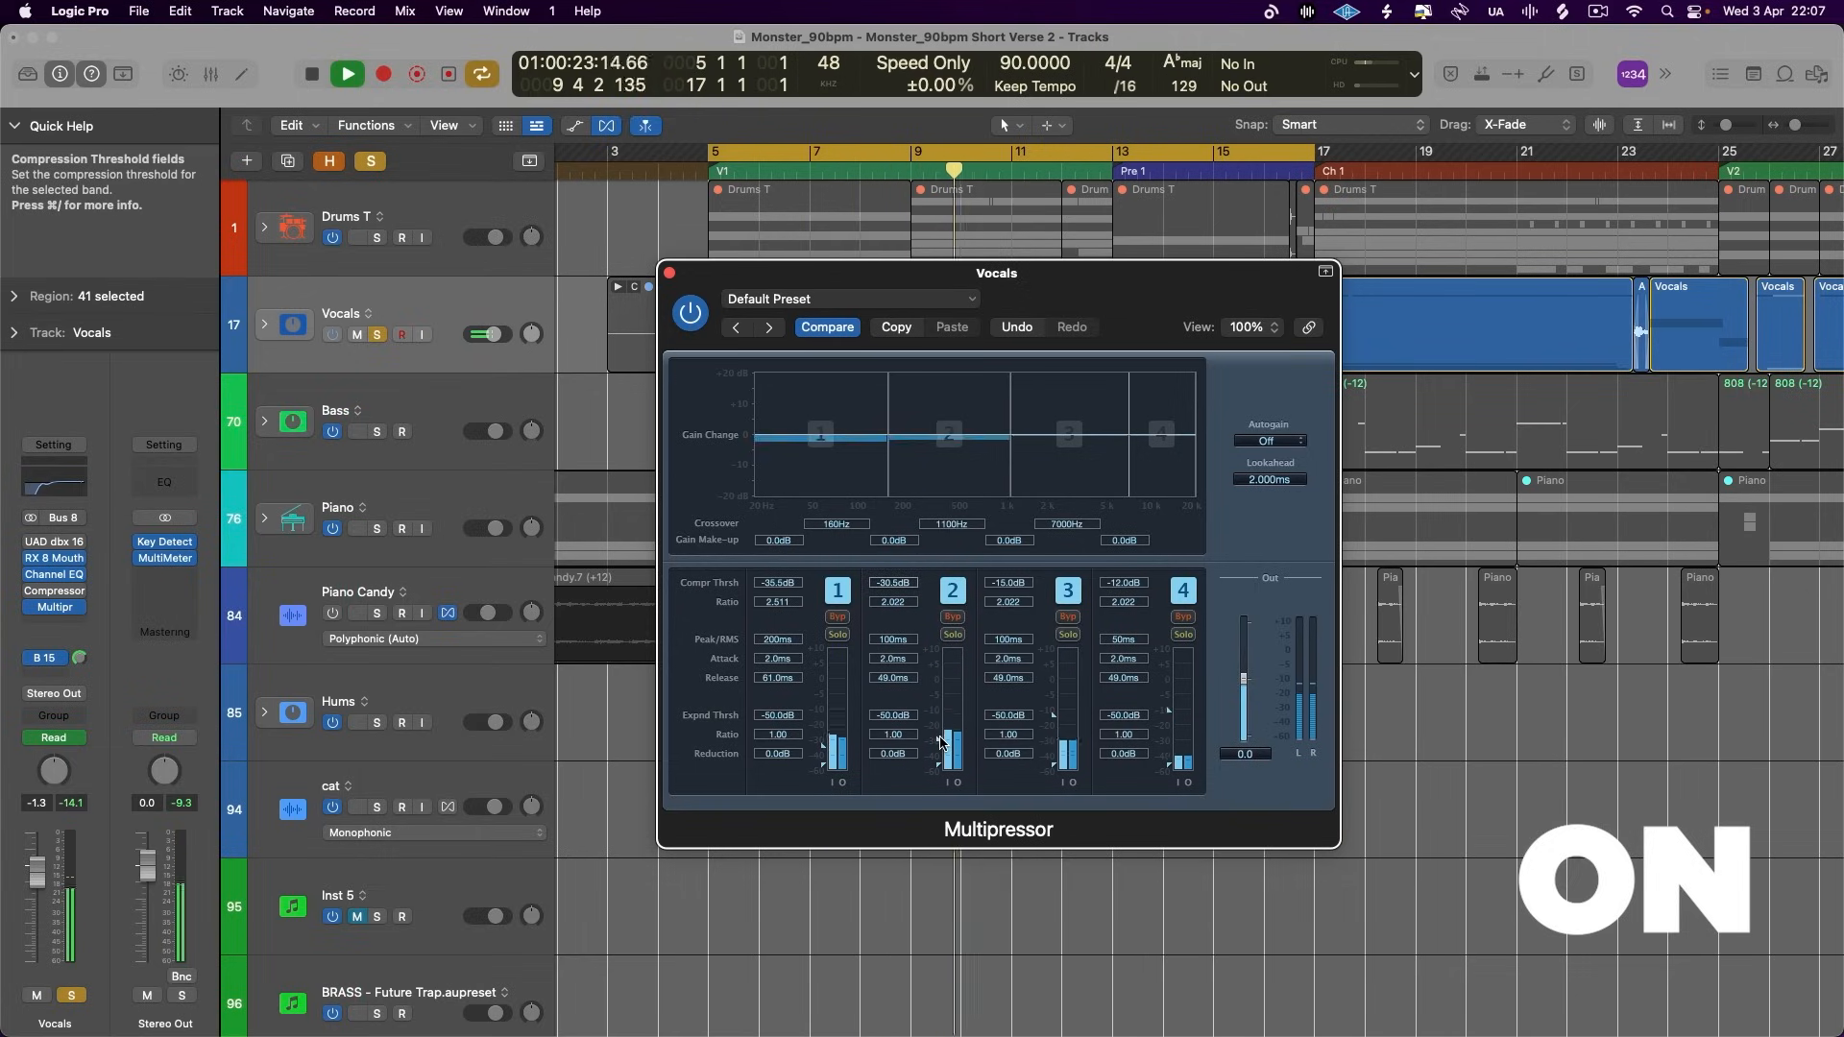
left_click_drag(824, 747, 826, 755)
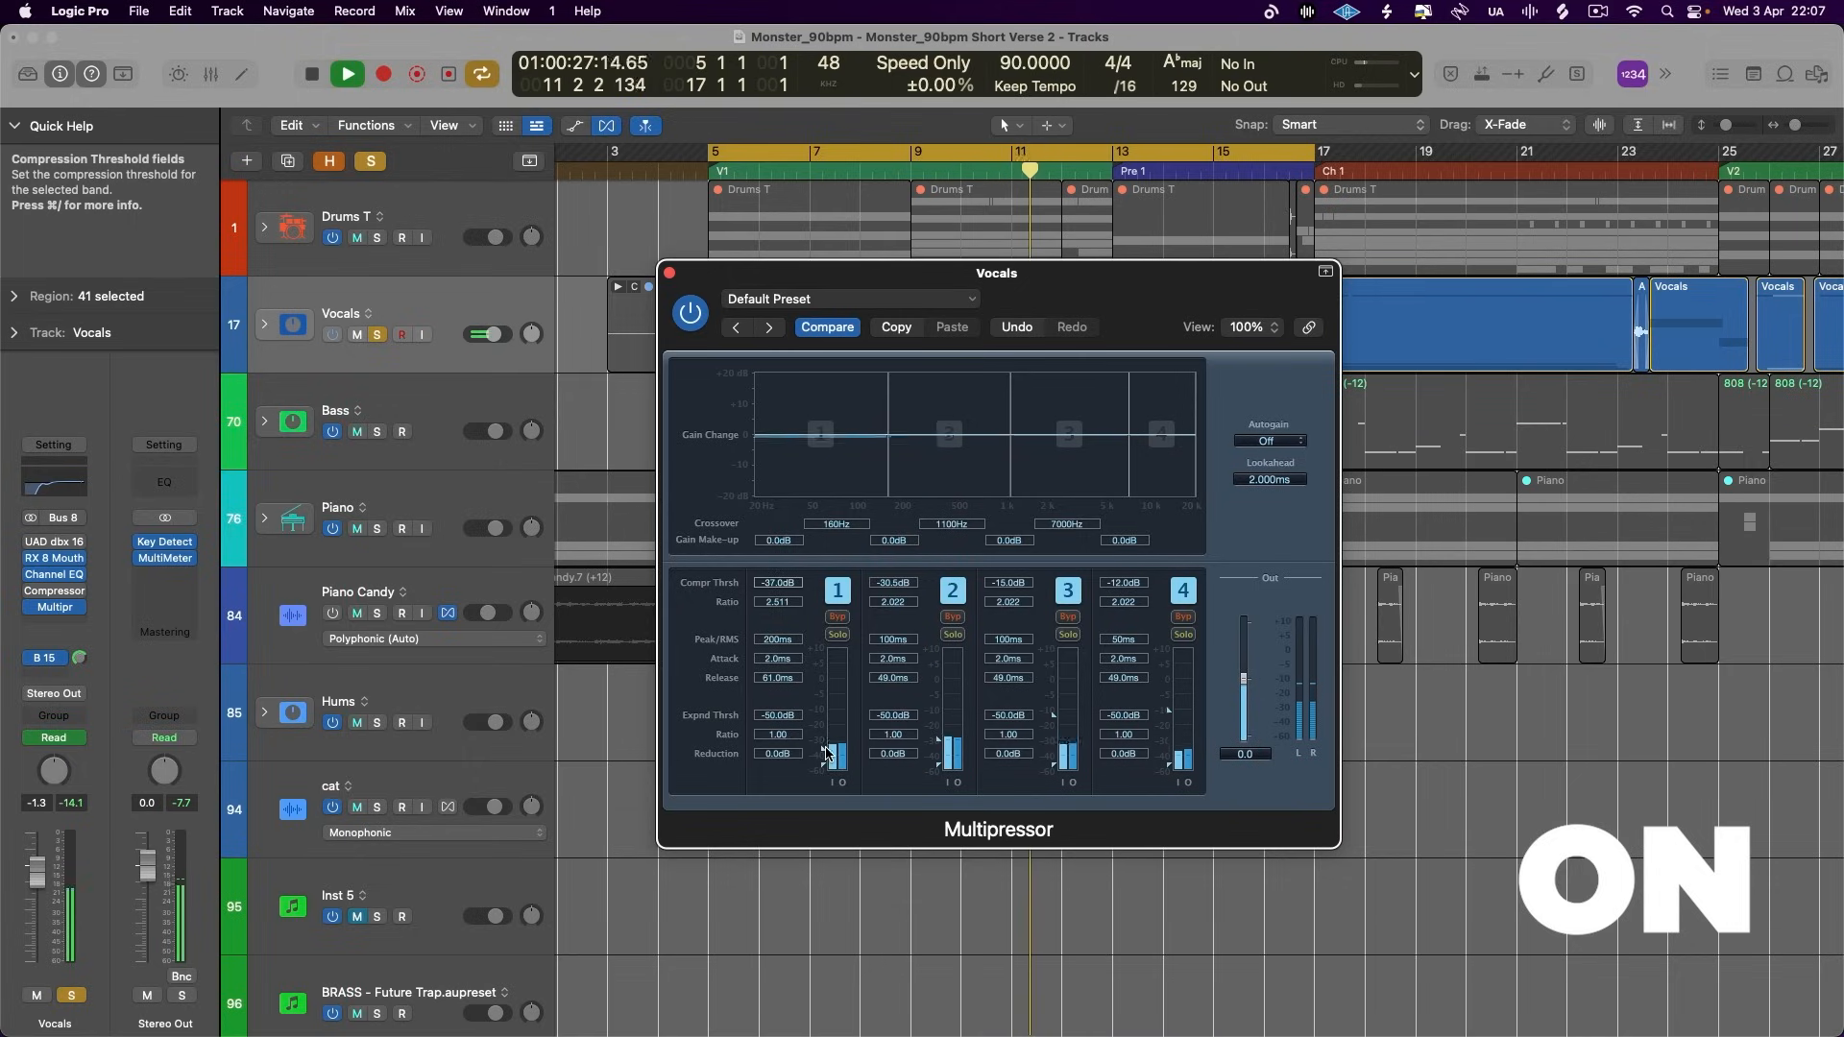
left_click_drag(888, 432, 881, 431)
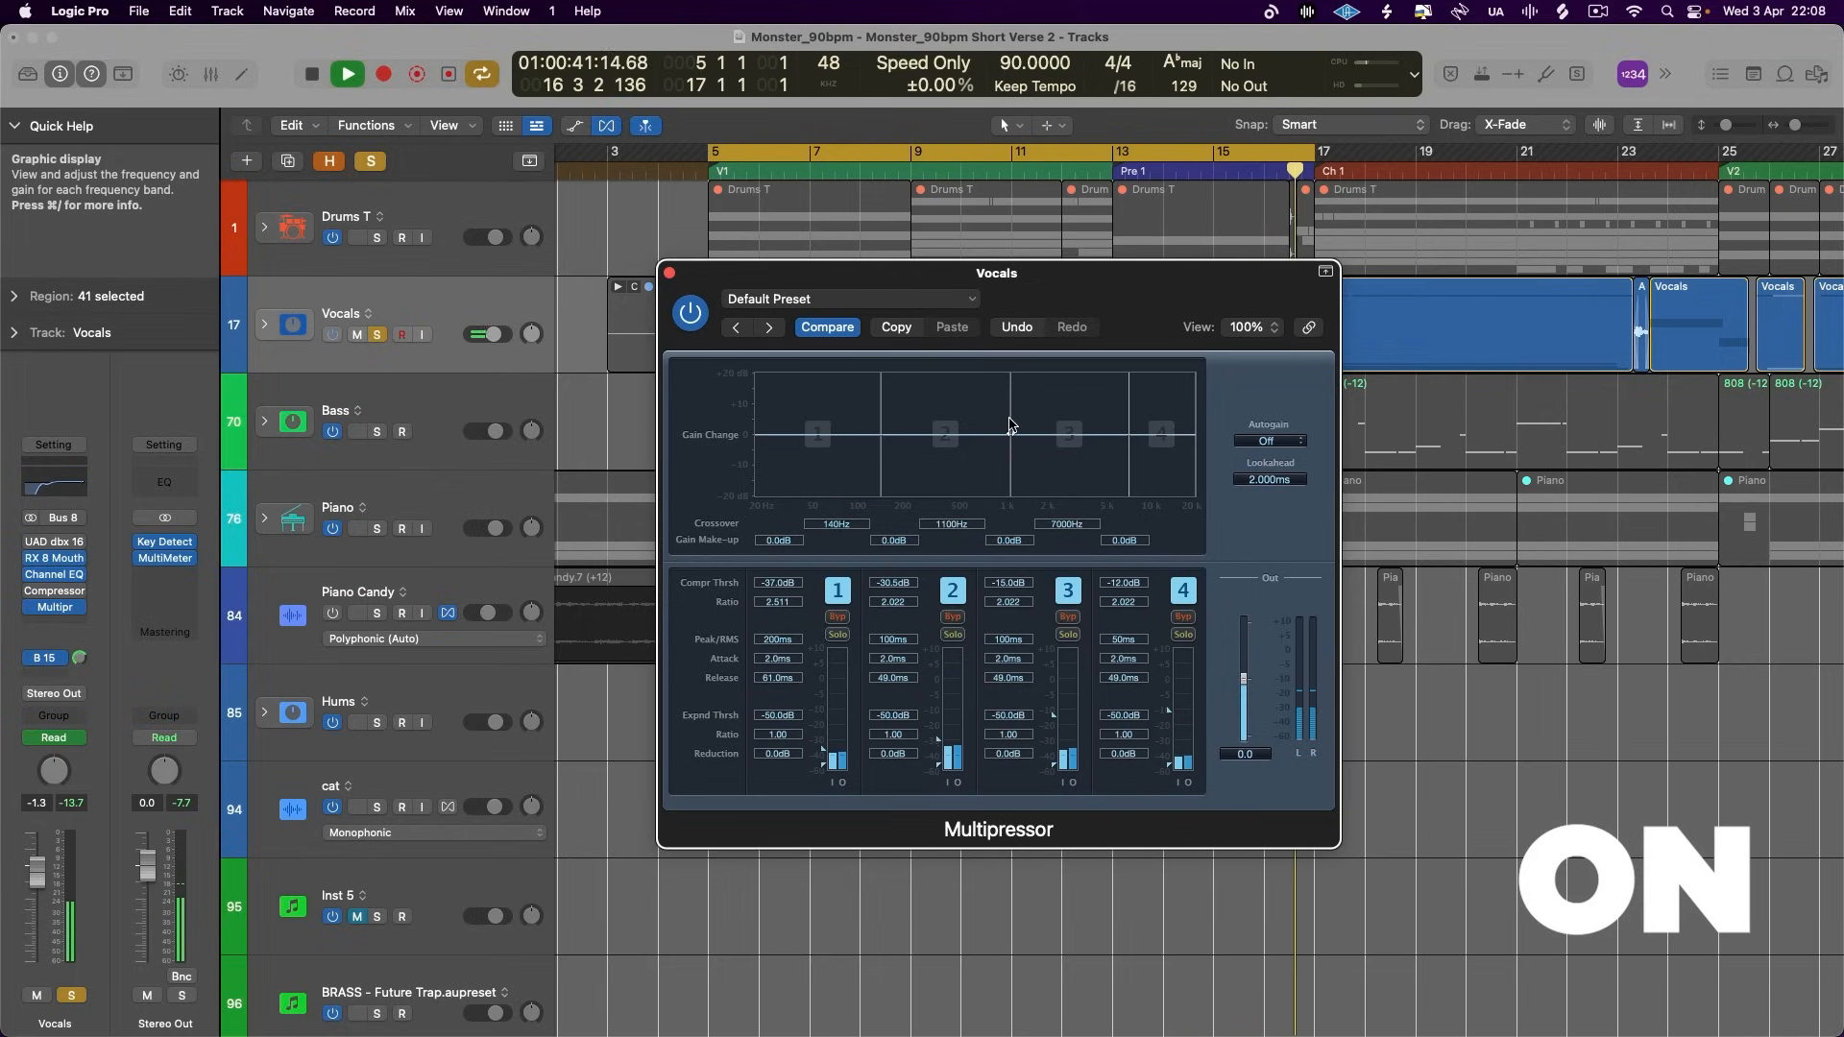
- Try boosting band 3's gain make-up as far as 20 dB during playback, then reduce it to 2.5 dB
key("space")
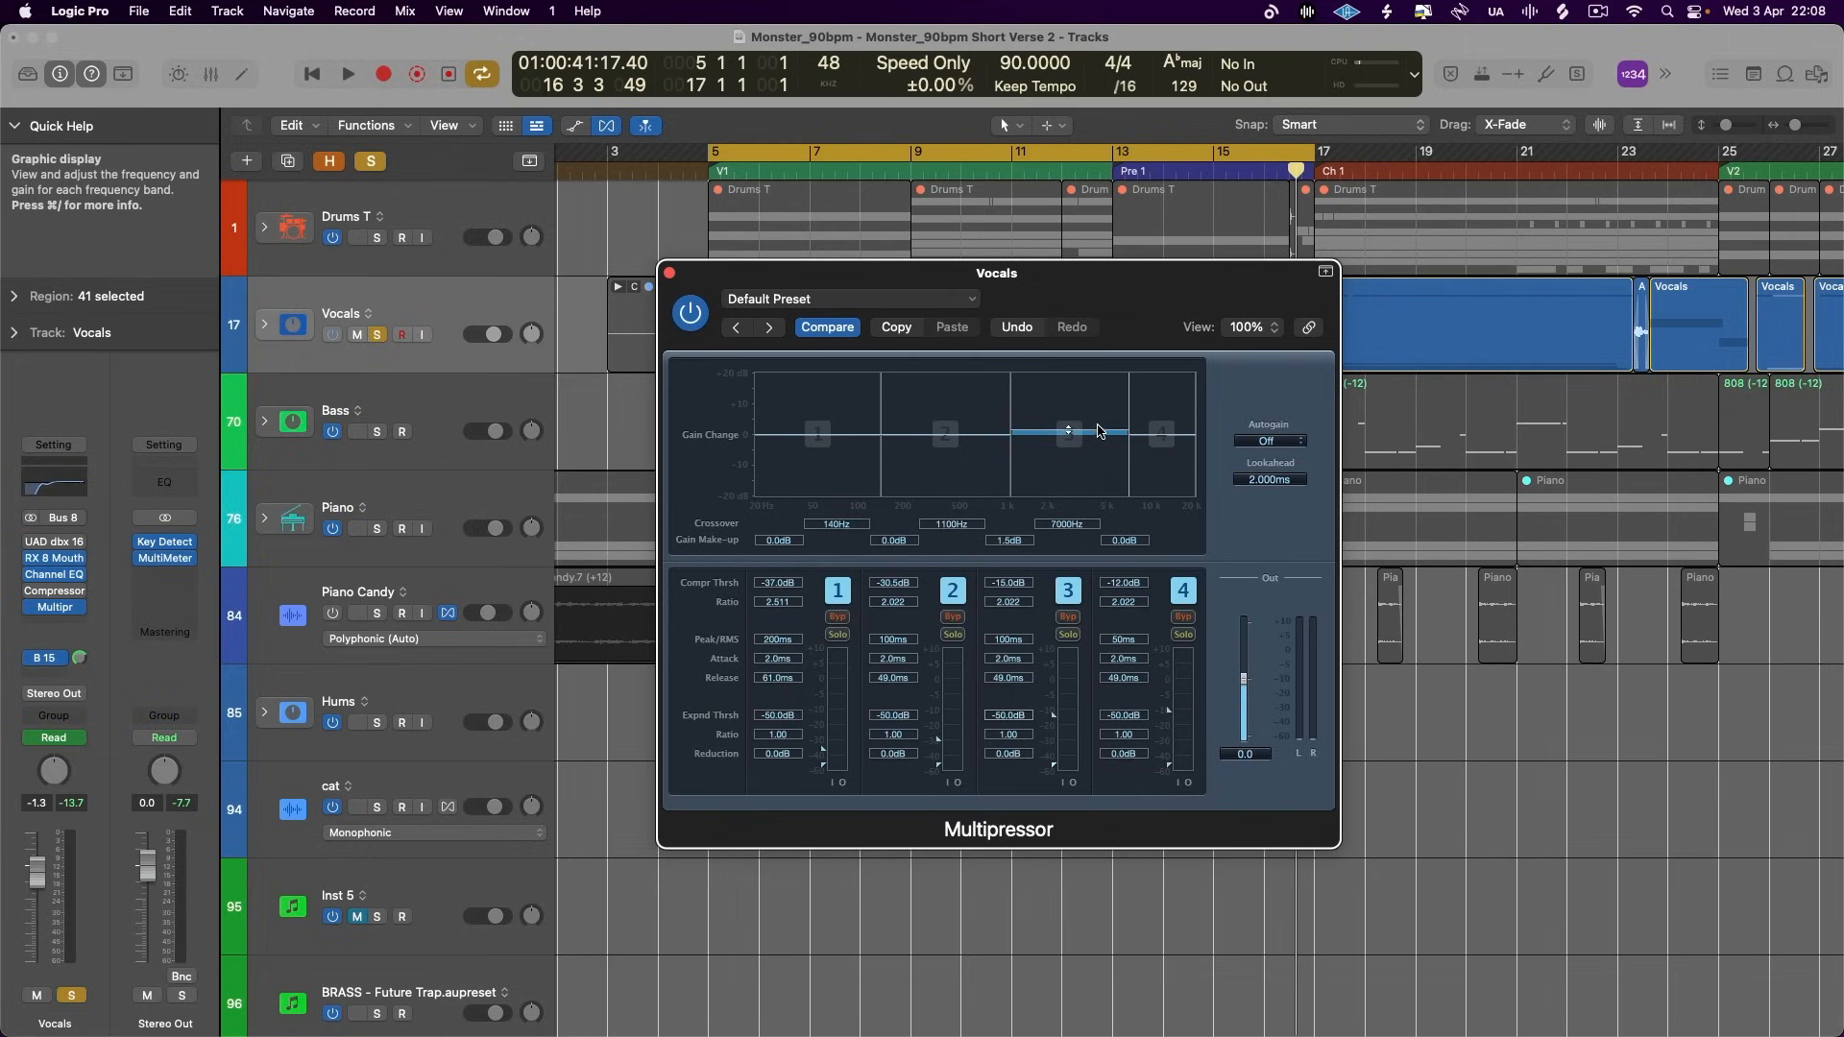
key("space")
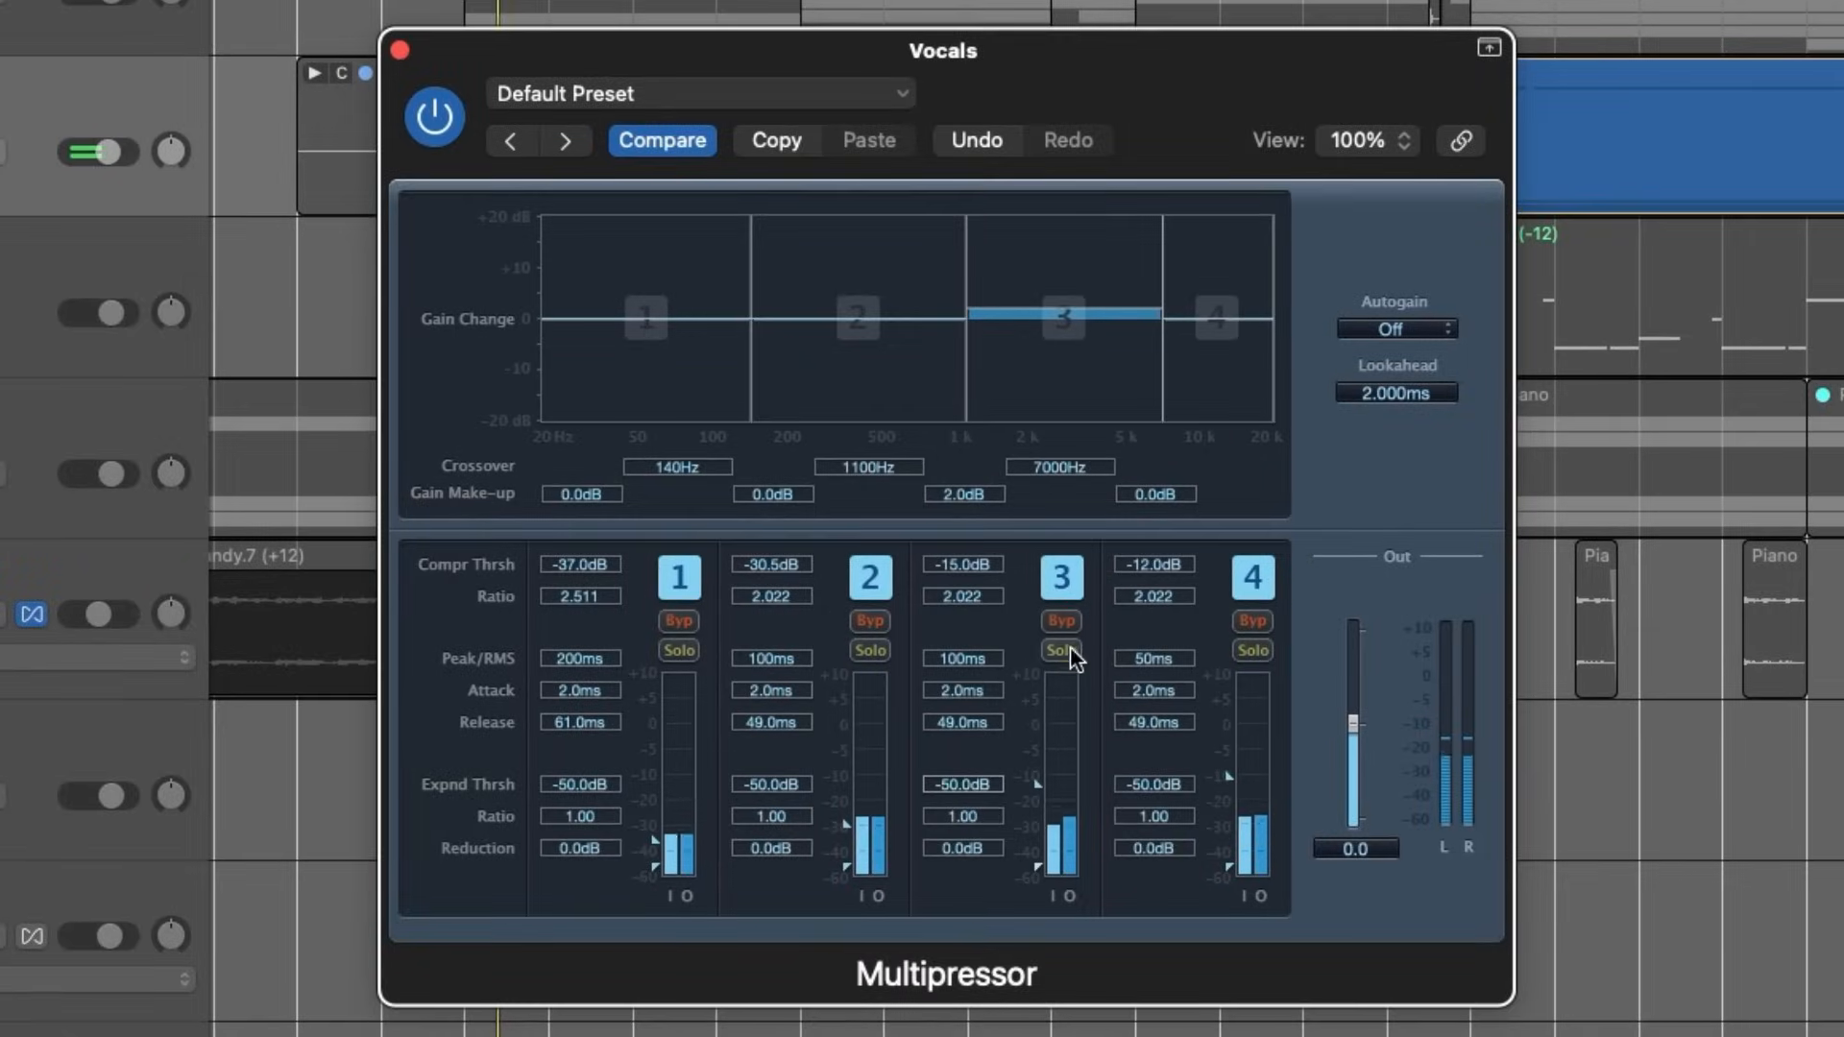
left_click(1070, 649)
left_click(1070, 647)
left_click_drag(1066, 312, 1070, 83)
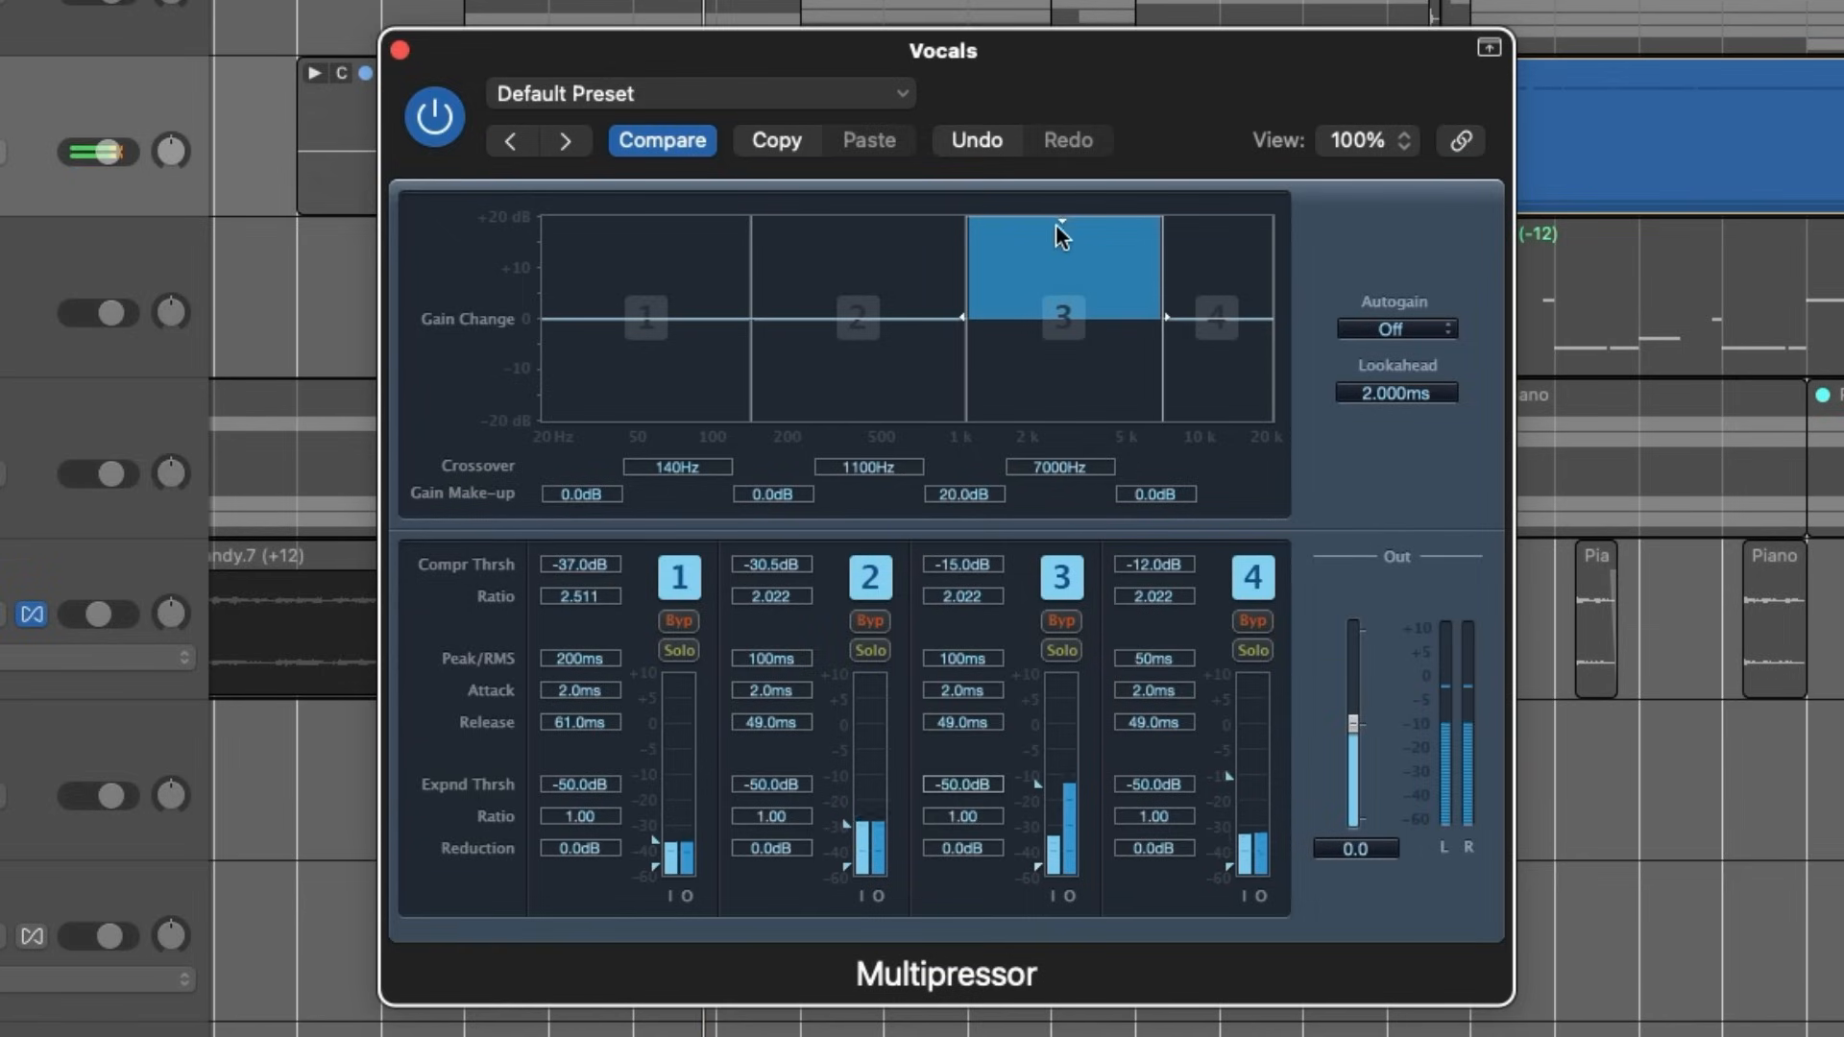
left_click_drag(1057, 221, 1058, 323)
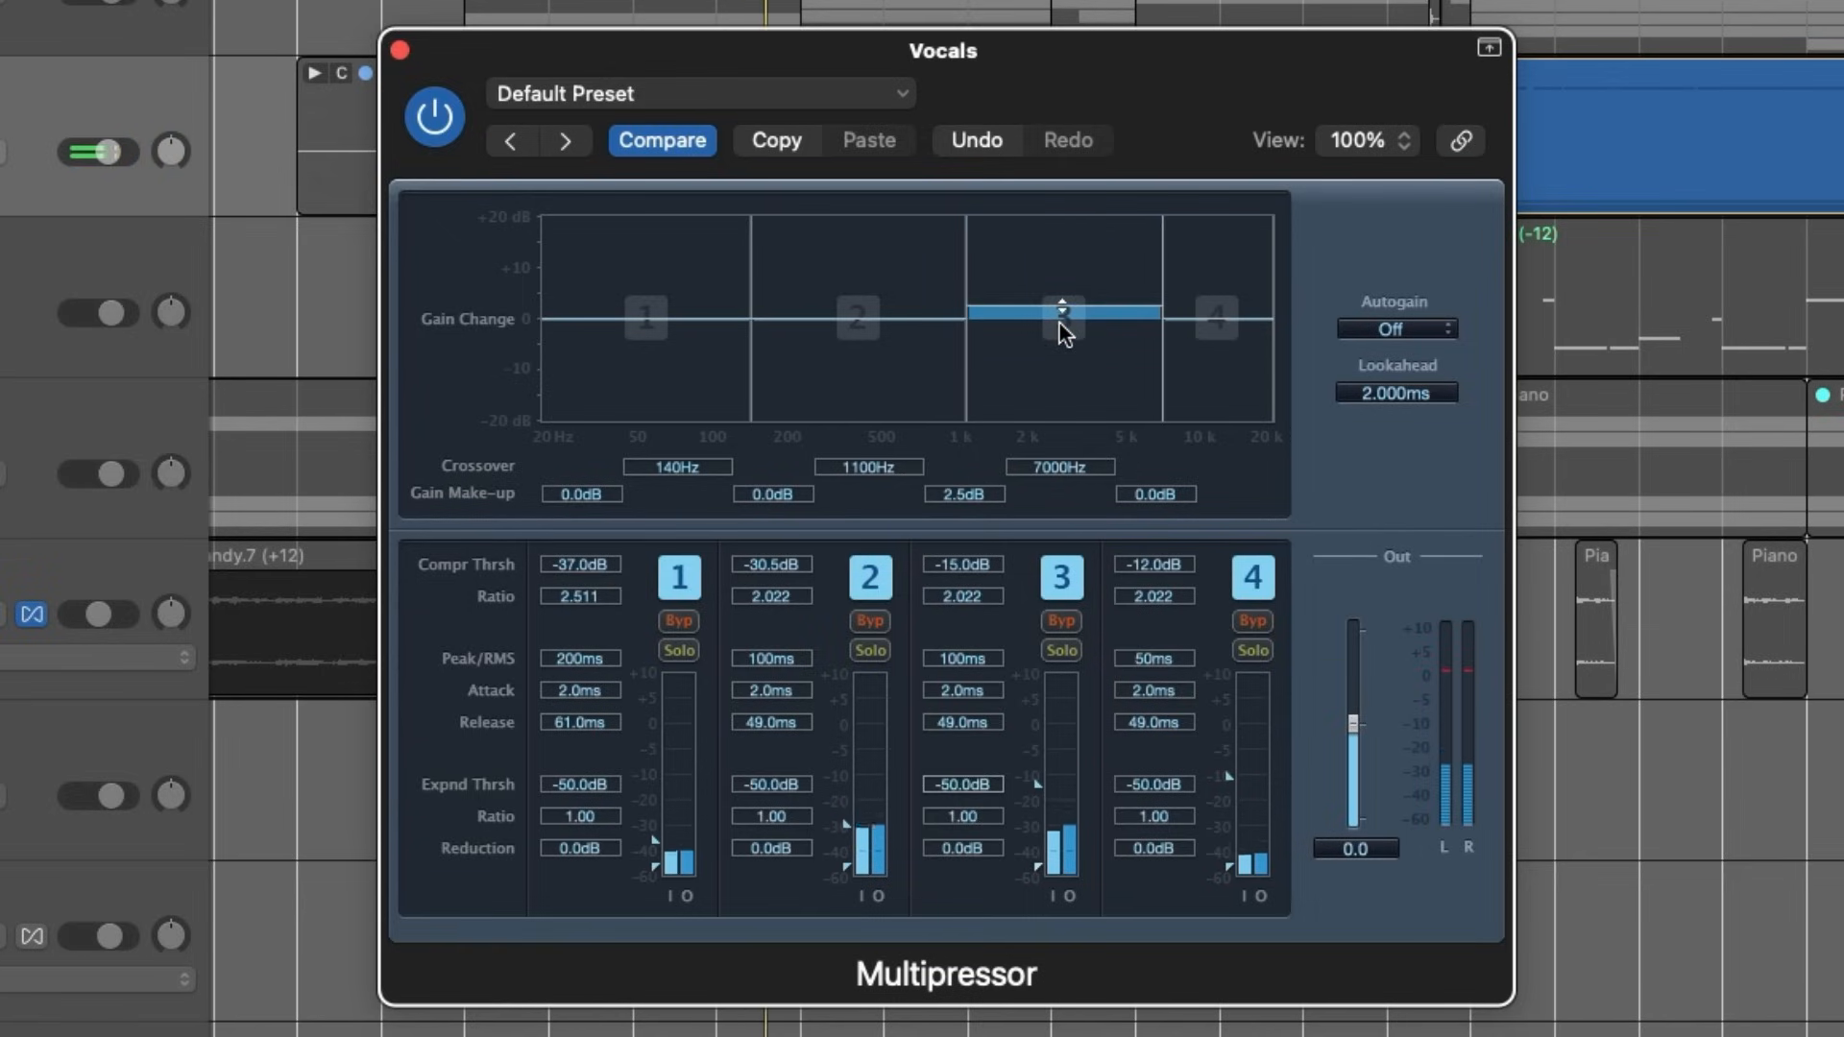
- Set the gain make-up to -1.5 dB on band 4 and 0 dB on band 3
mouse_move(1222, 315)
left_mouse_down()
mouse_move(1221, 252)
mouse_move(1223, 342)
mouse_move(1226, 323)
left_mouse_up()
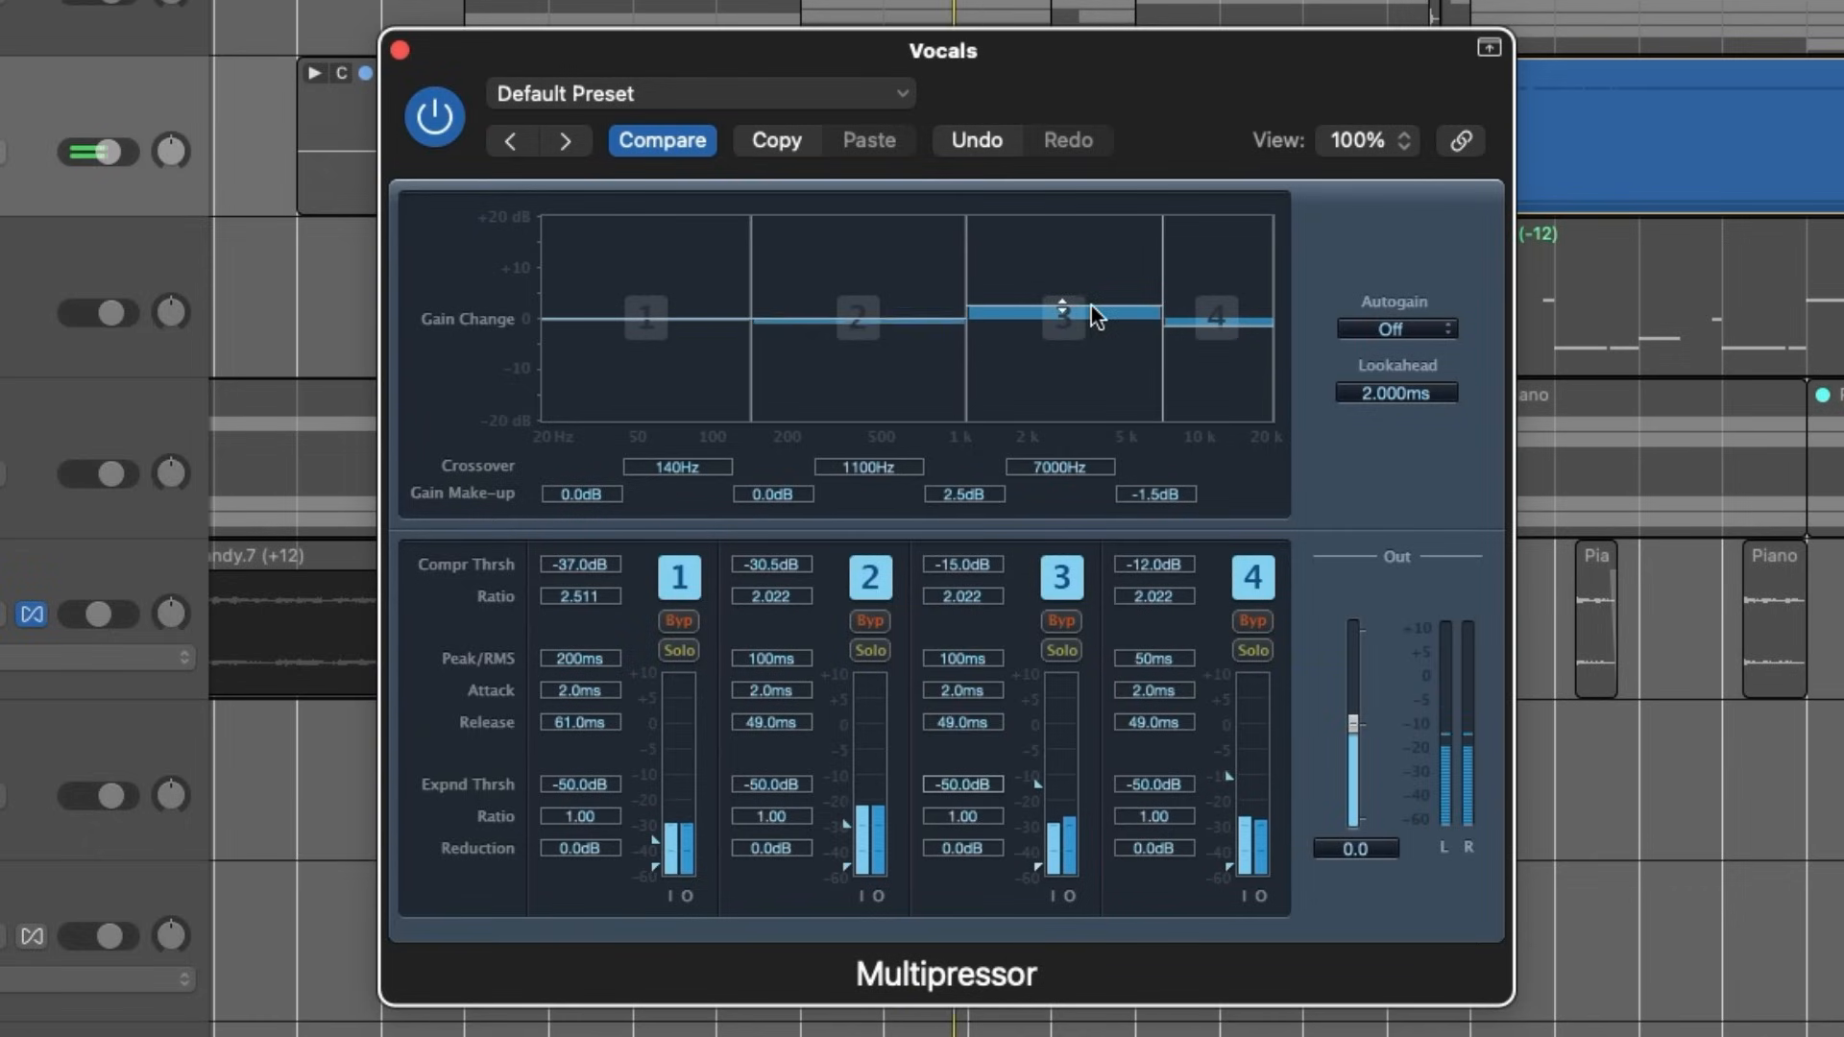
mouse_move(1090, 308)
left_mouse_down()
mouse_move(1096, 344)
mouse_move(1096, 317)
left_mouse_up()
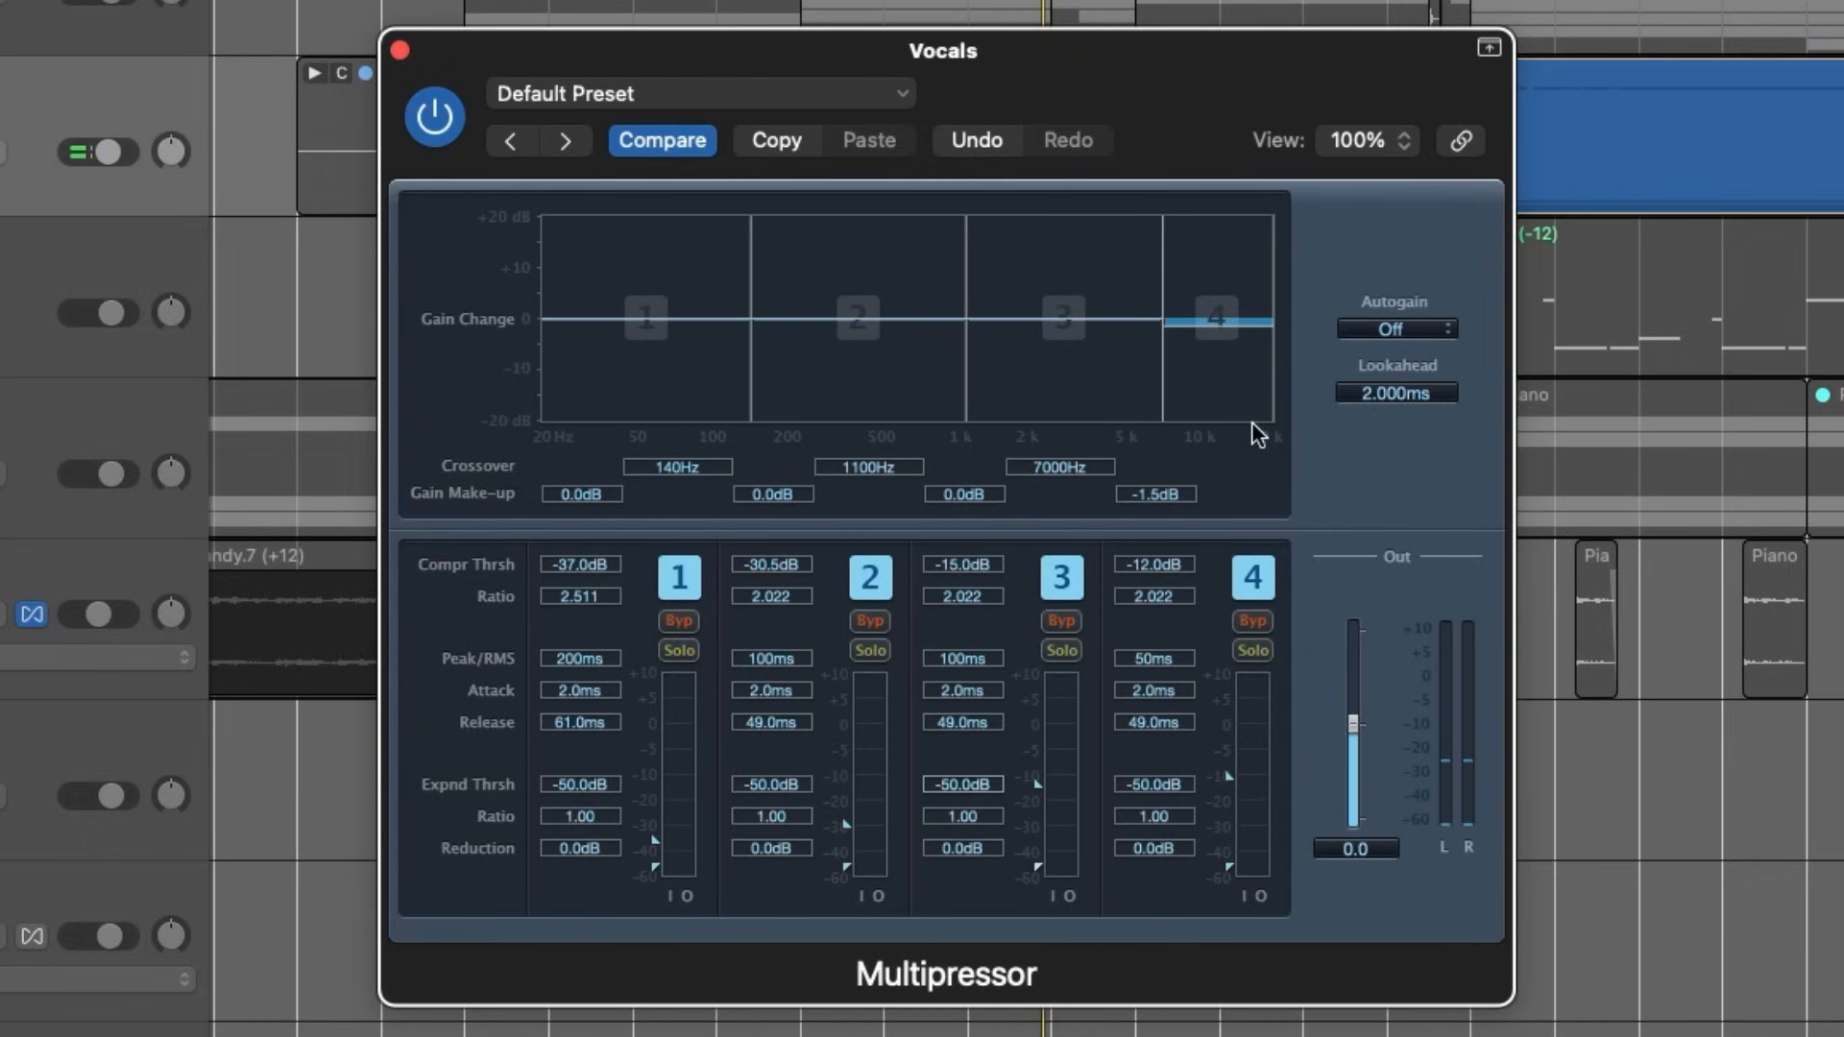
- Set the gain make-up to 0 dB on band 4 and 1 dB on band 2, comparing the vocals with the Multipressor bypassed and enabled
left_click(1223, 326, "alt")
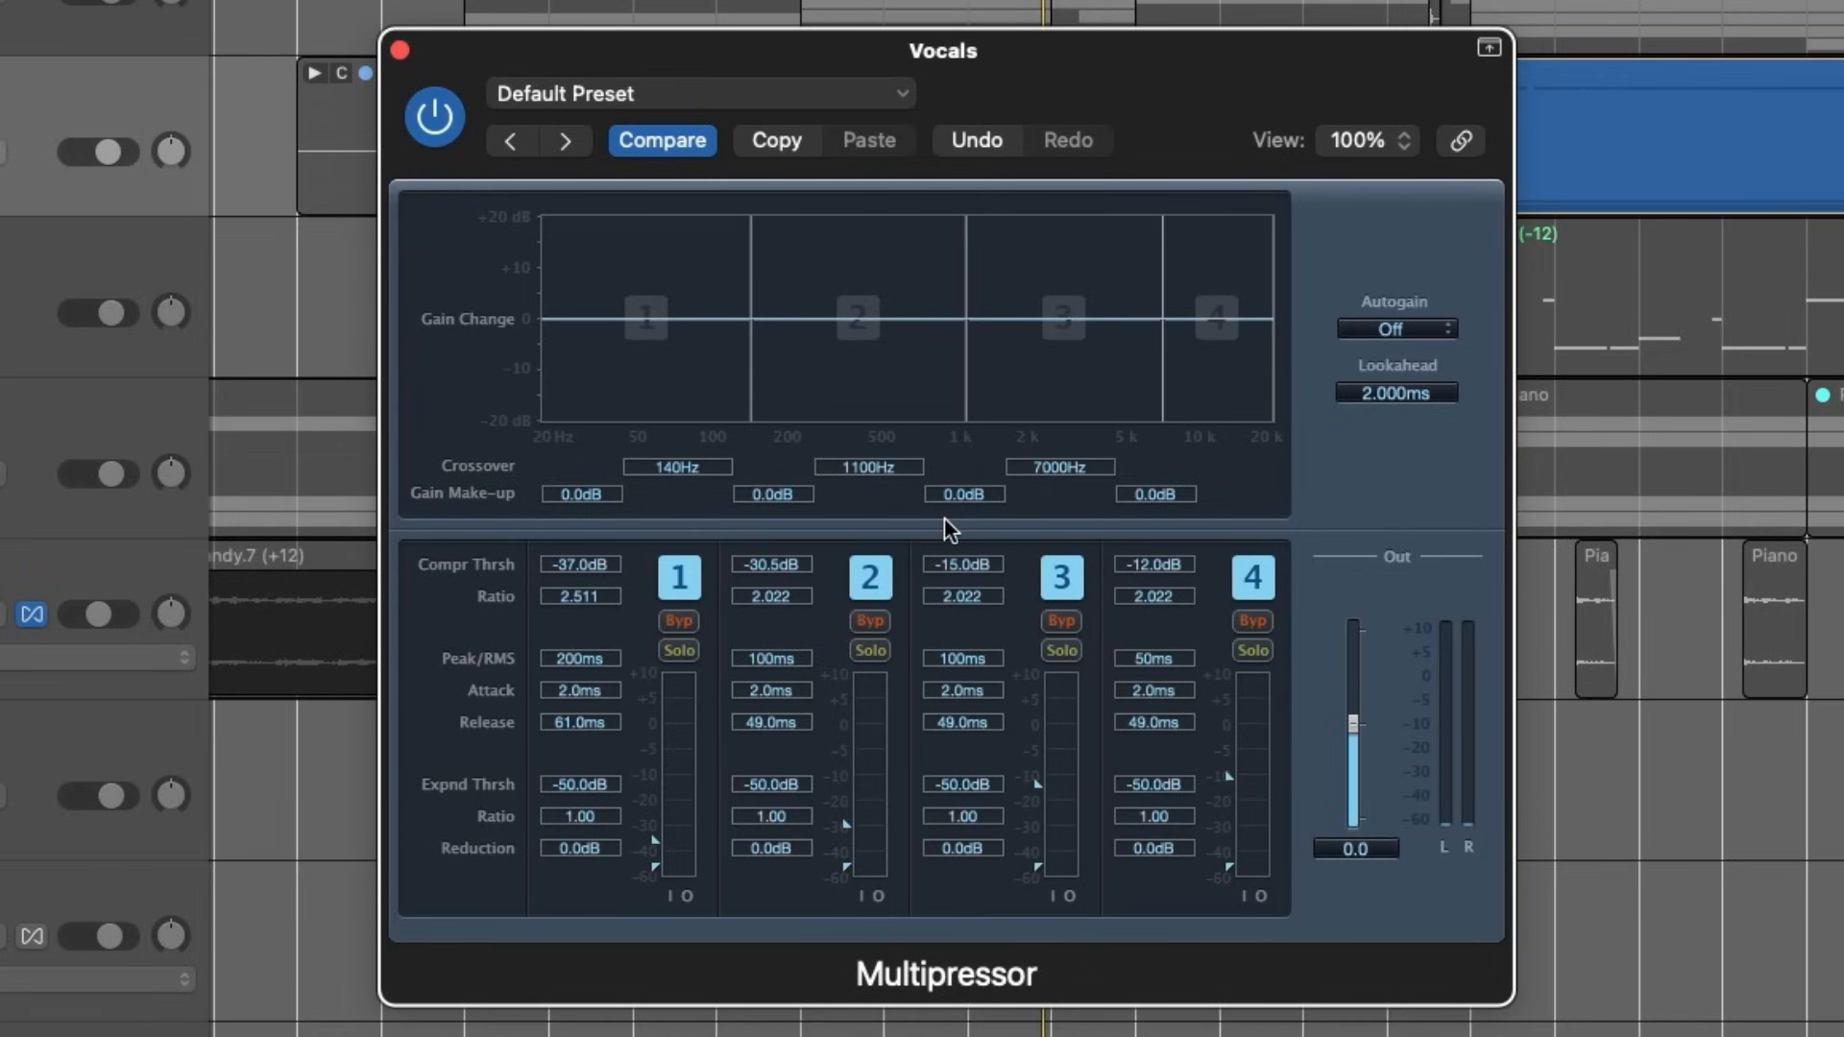
left_click_drag(773, 493, 774, 485)
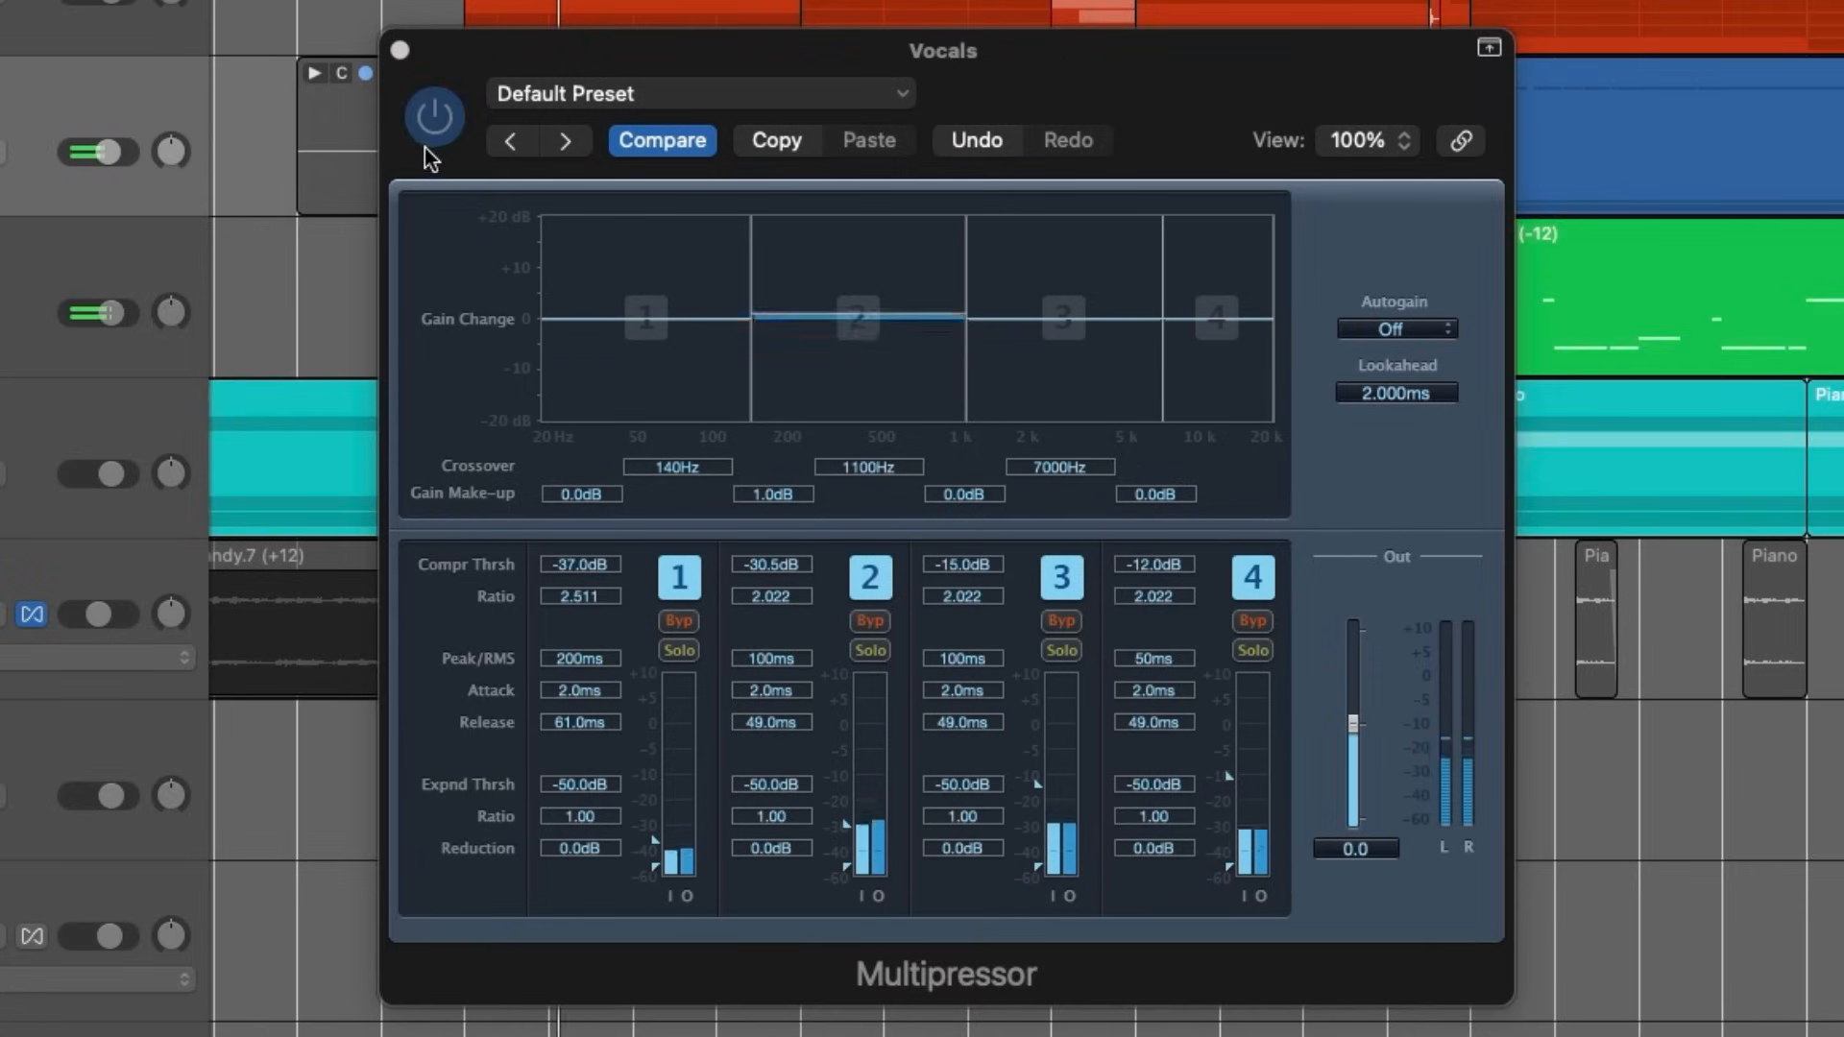
left_click(431, 120)
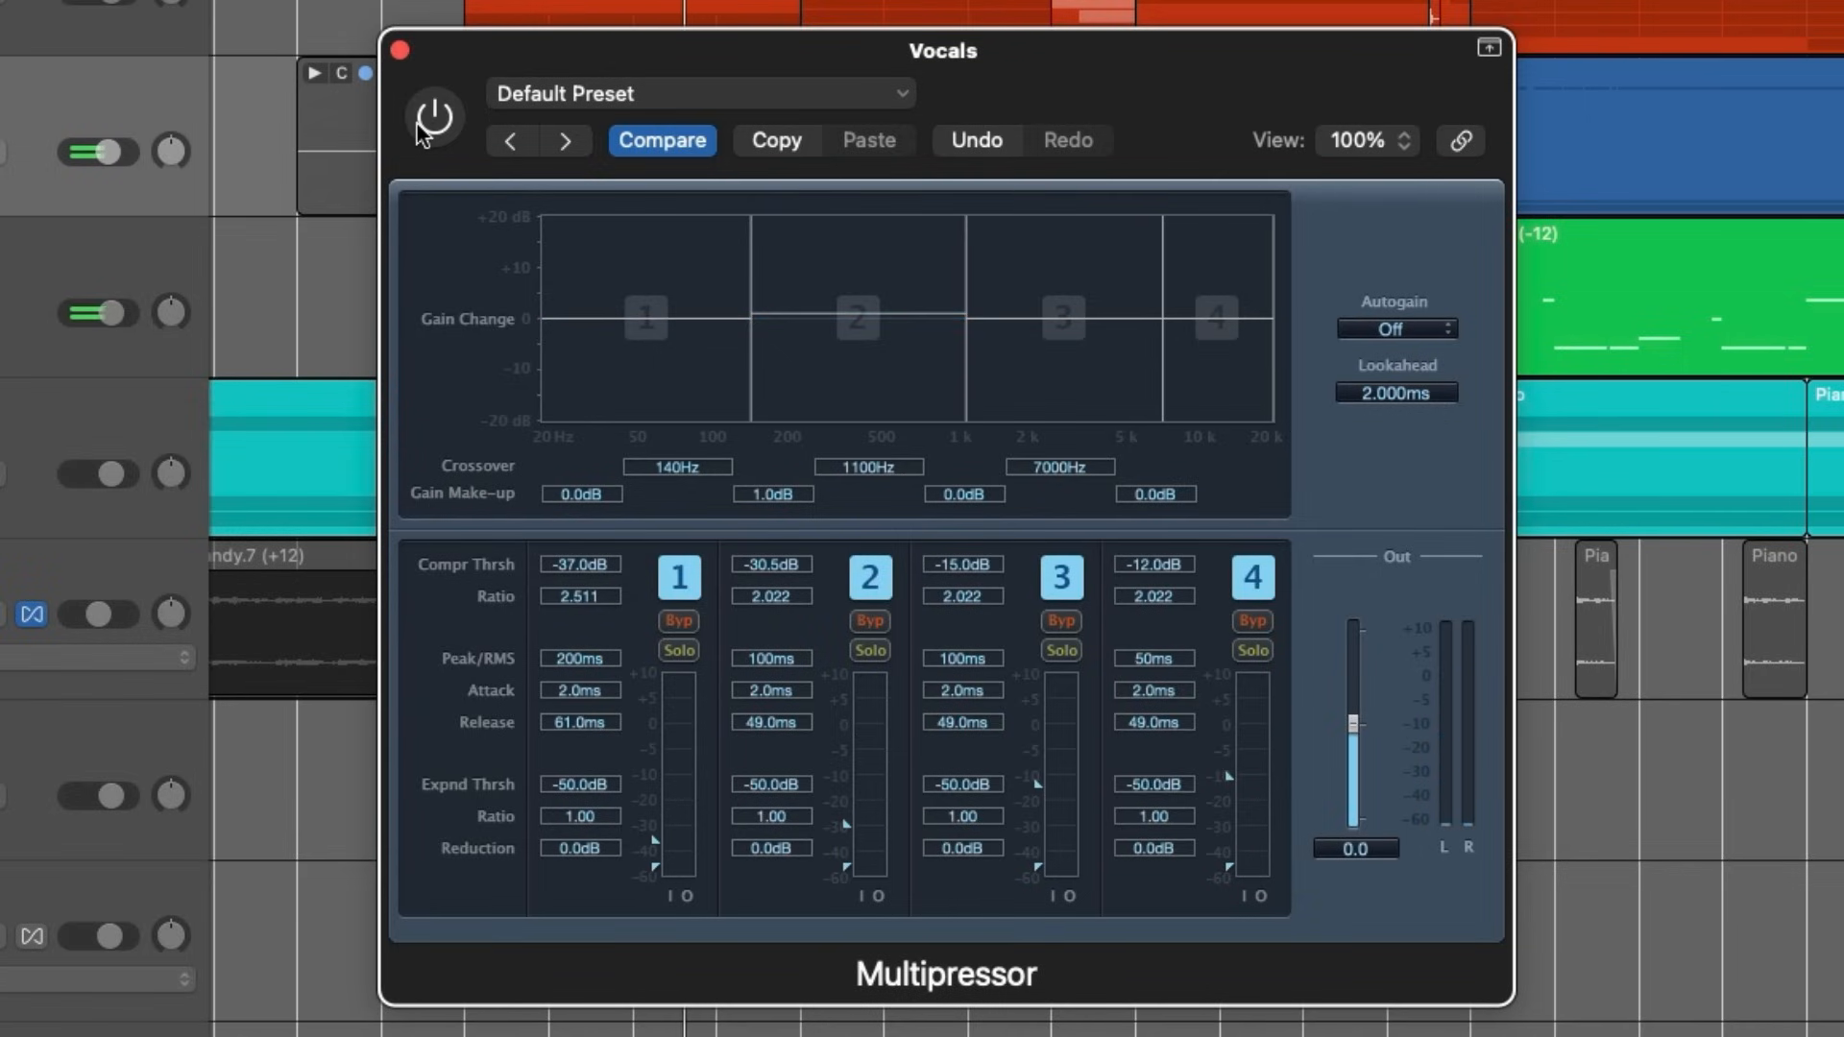
left_click(420, 131)
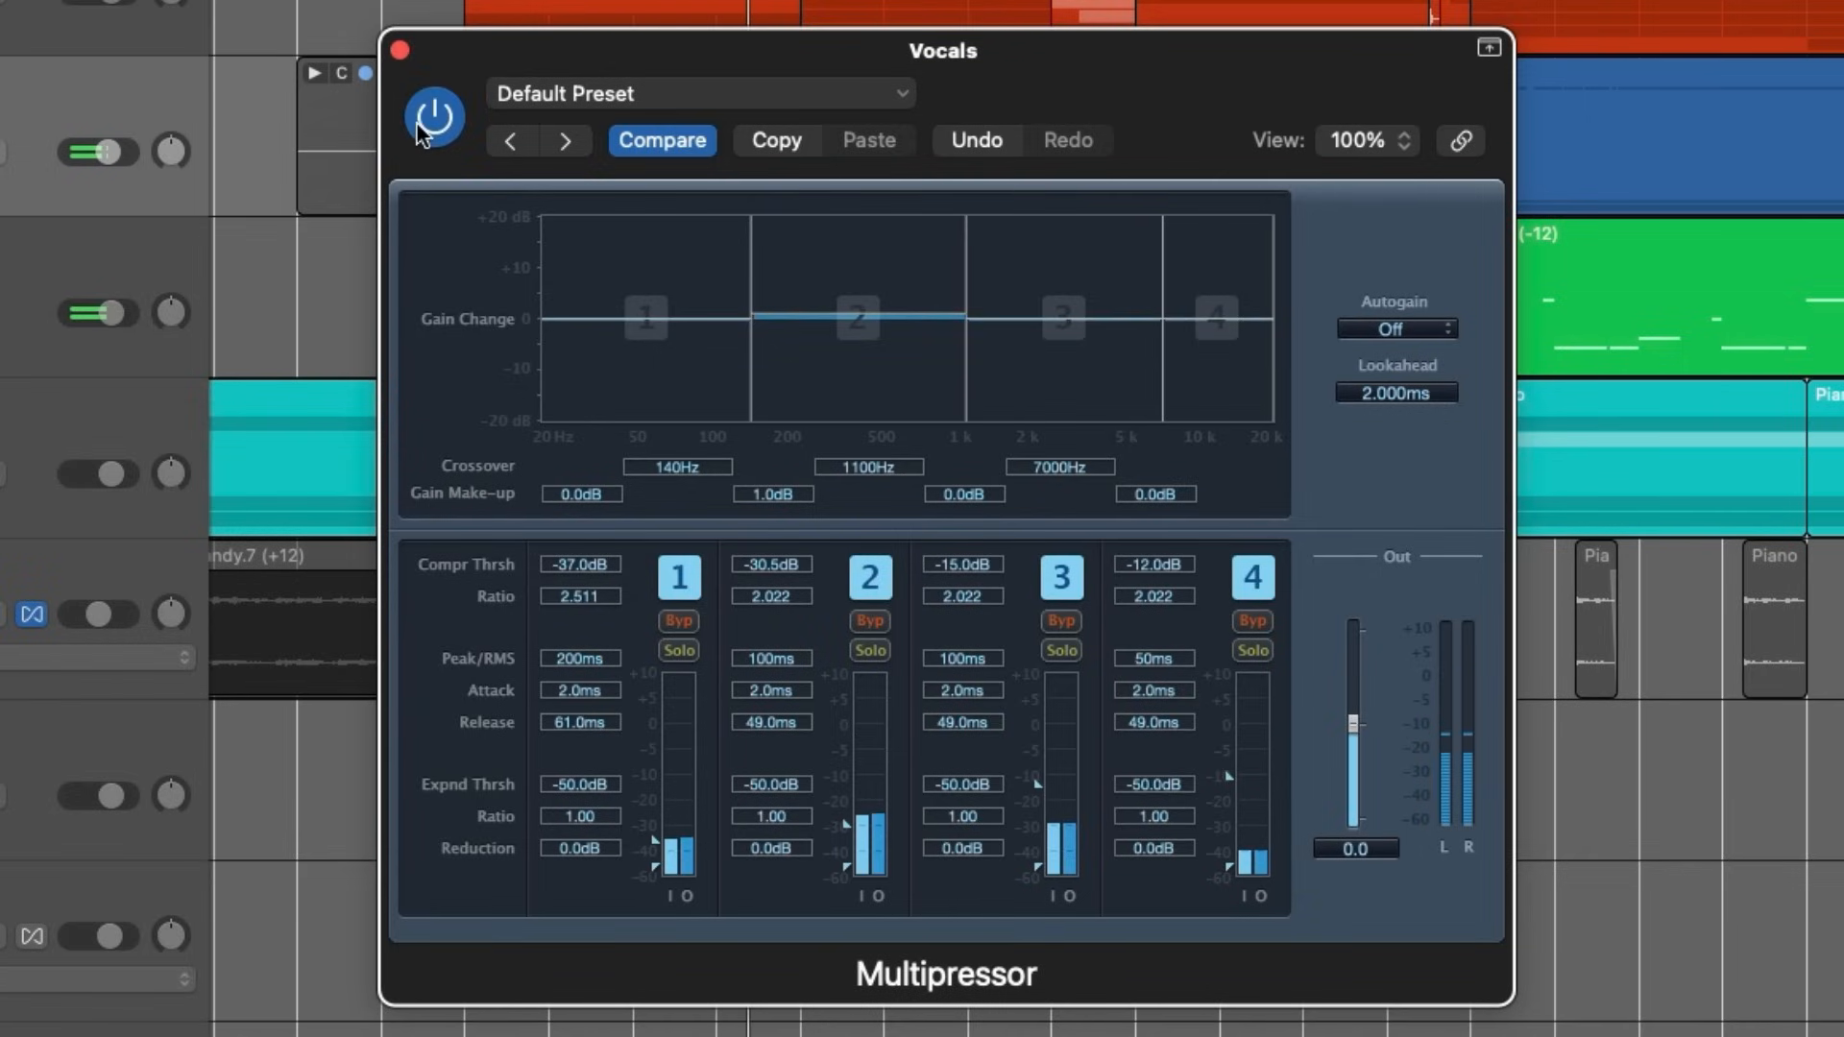
- Set band 2's compression threshold to -33 dB and compare the vocals with the Multipressor bypassed and enabled
left_click_drag(849, 822, 851, 826)
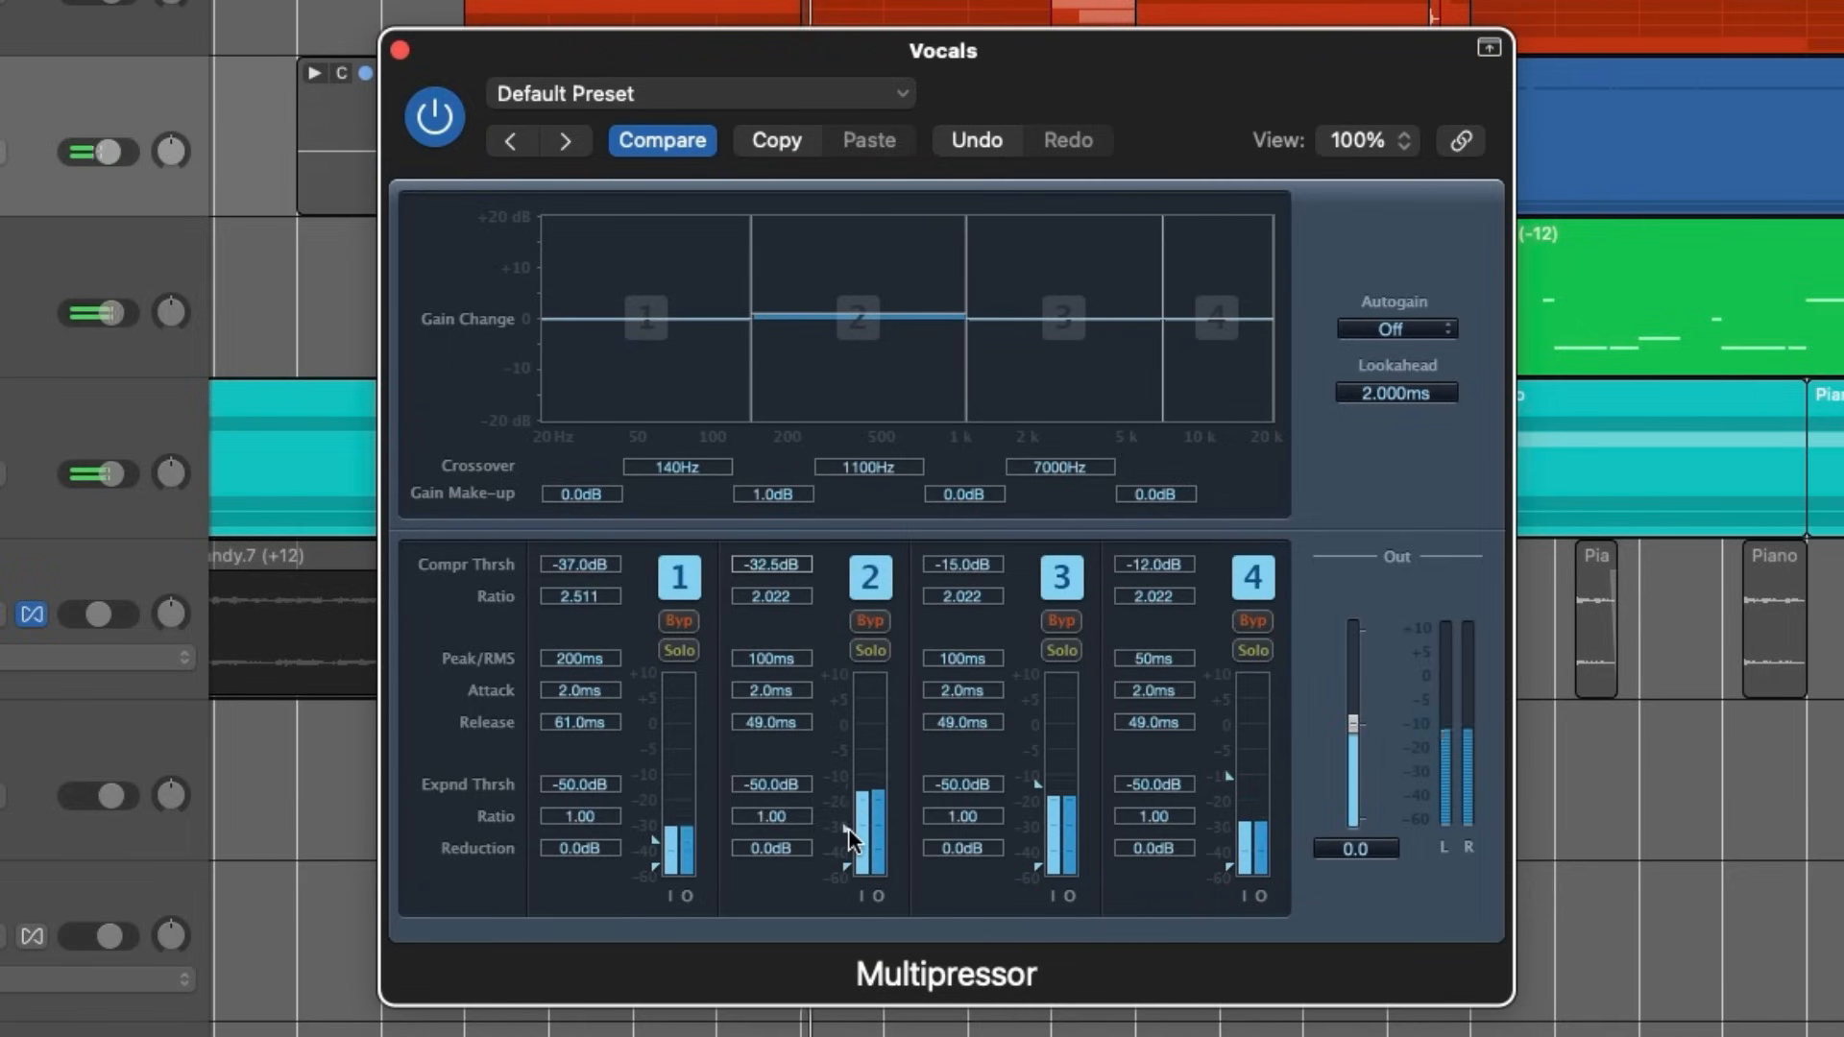
left_click(454, 115)
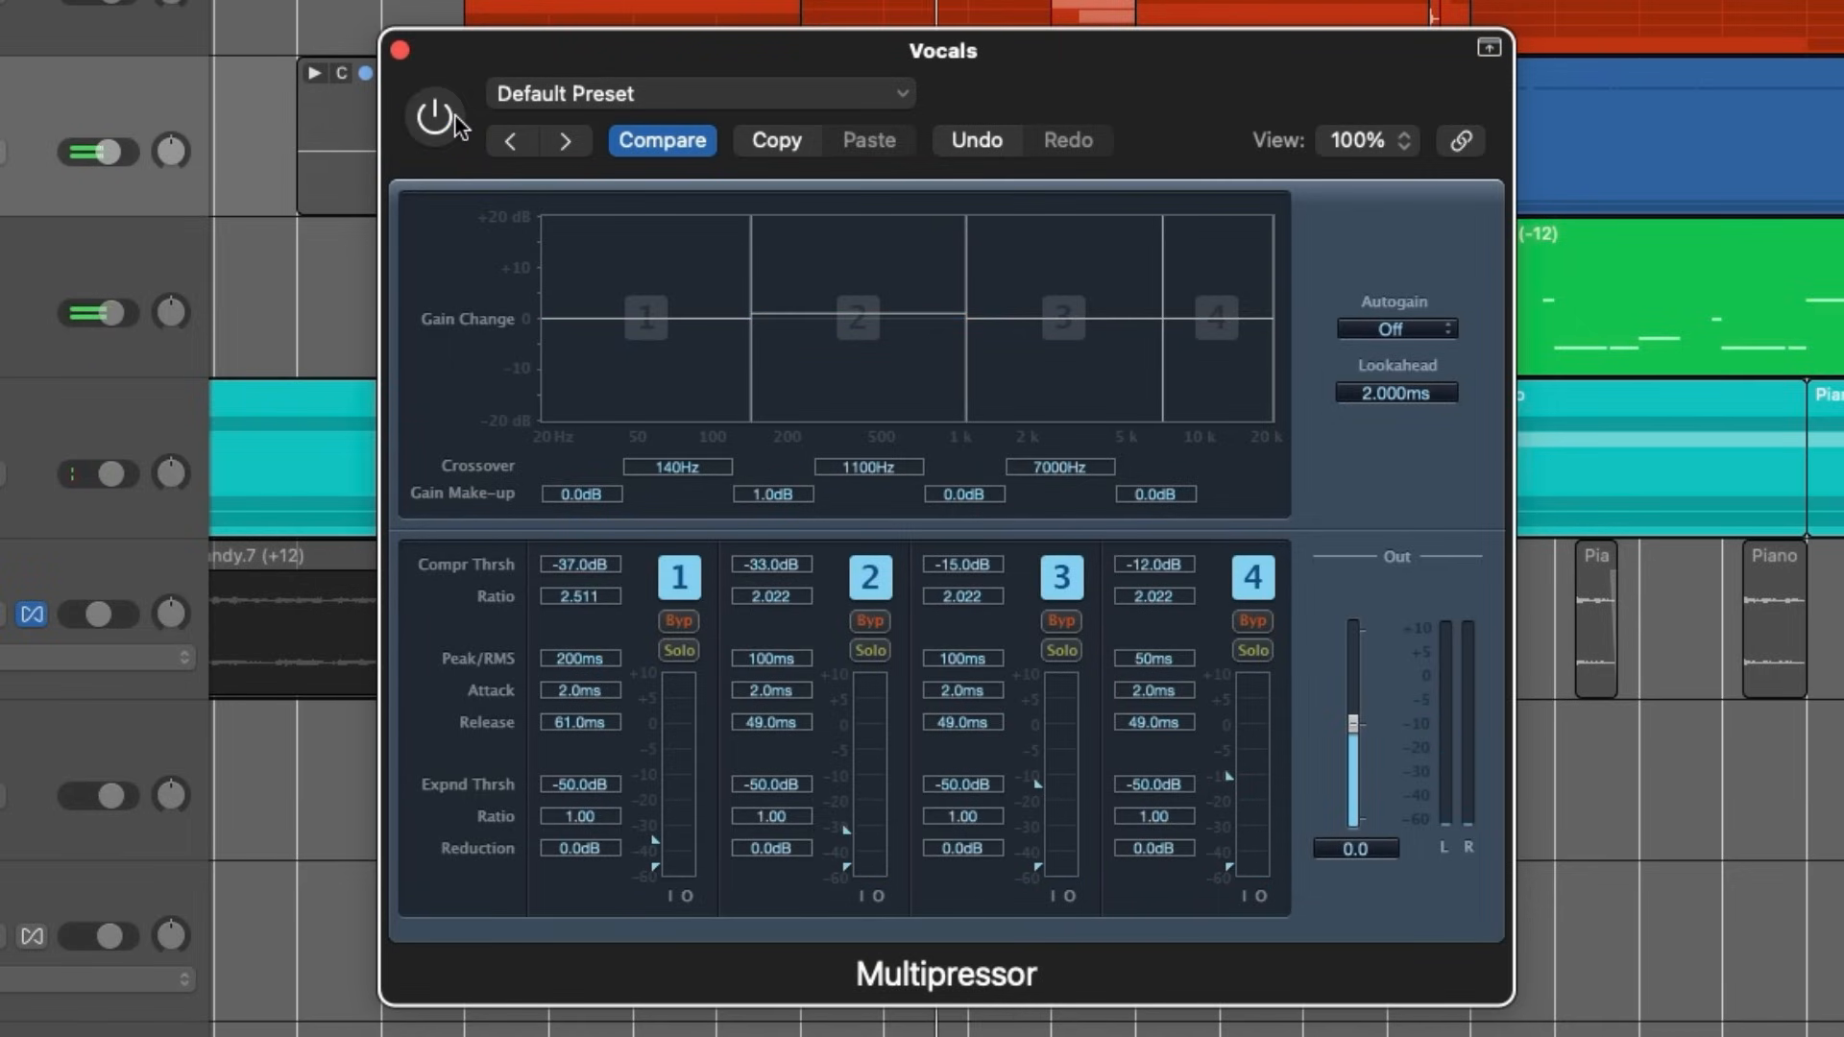
left_click(442, 123)
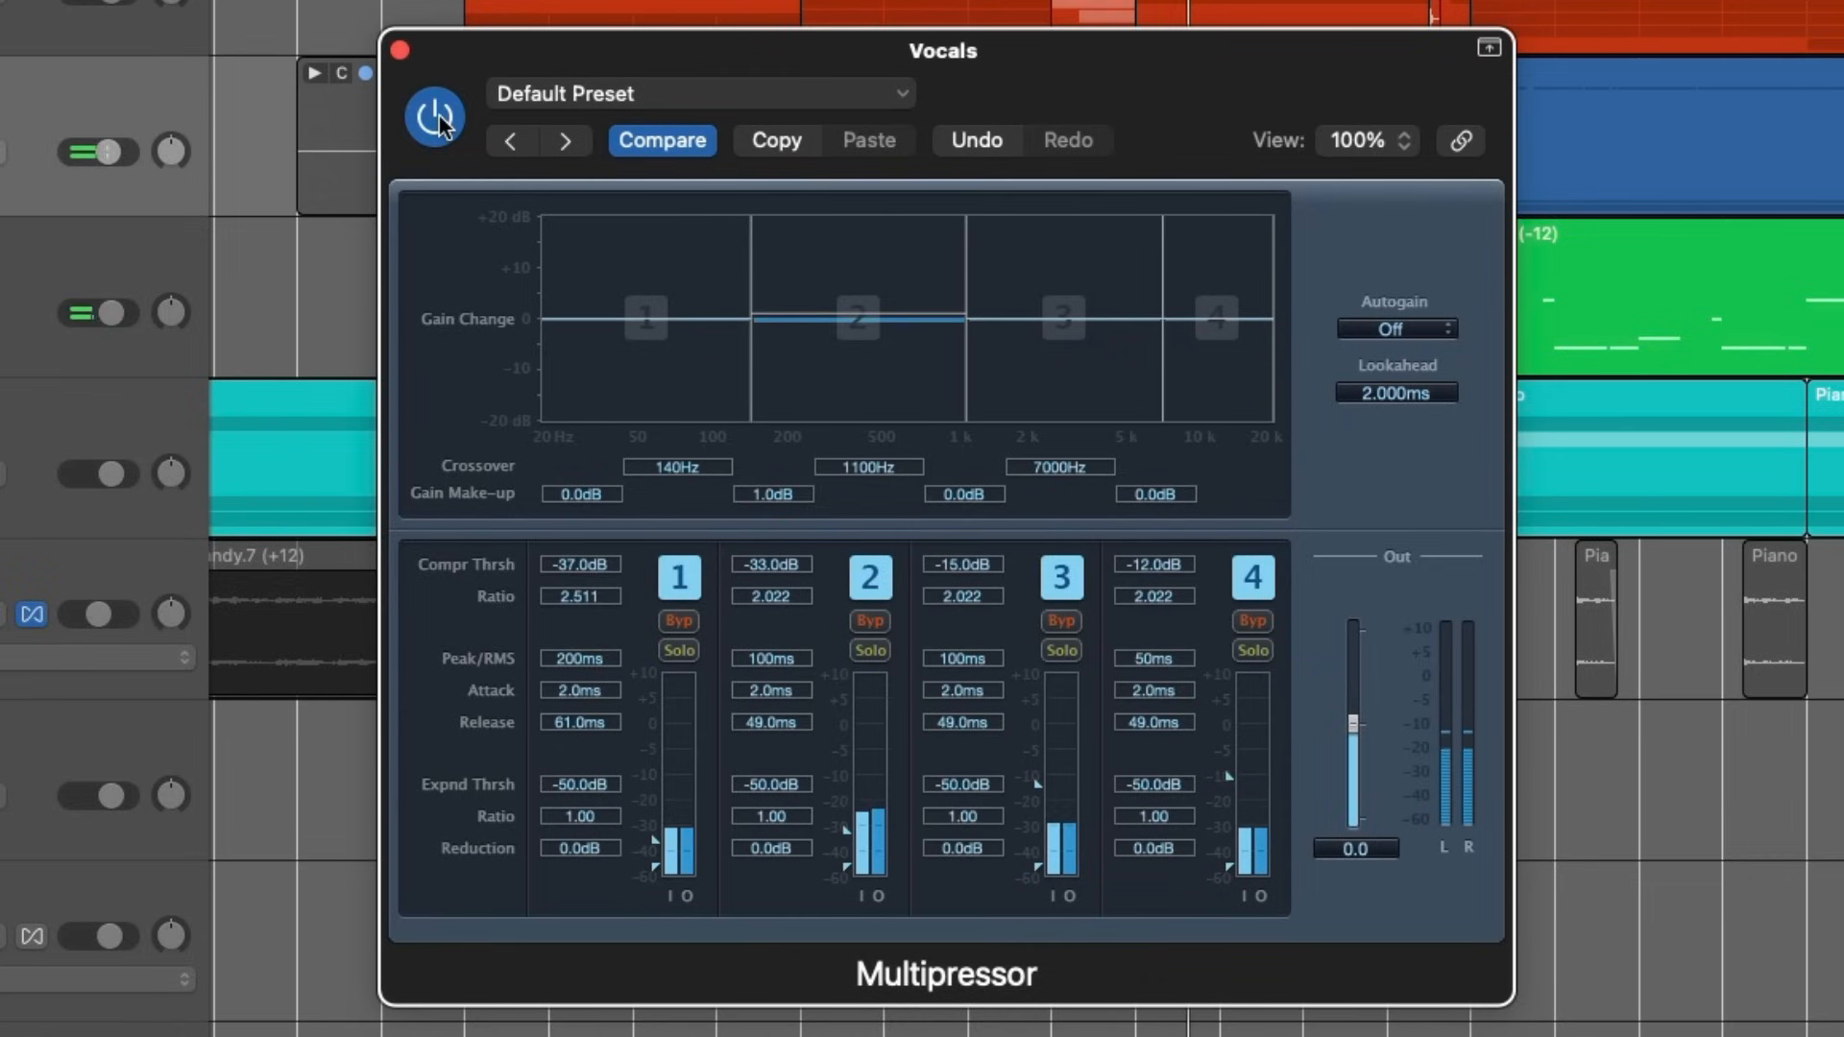
left_click(442, 123)
left_click(437, 117)
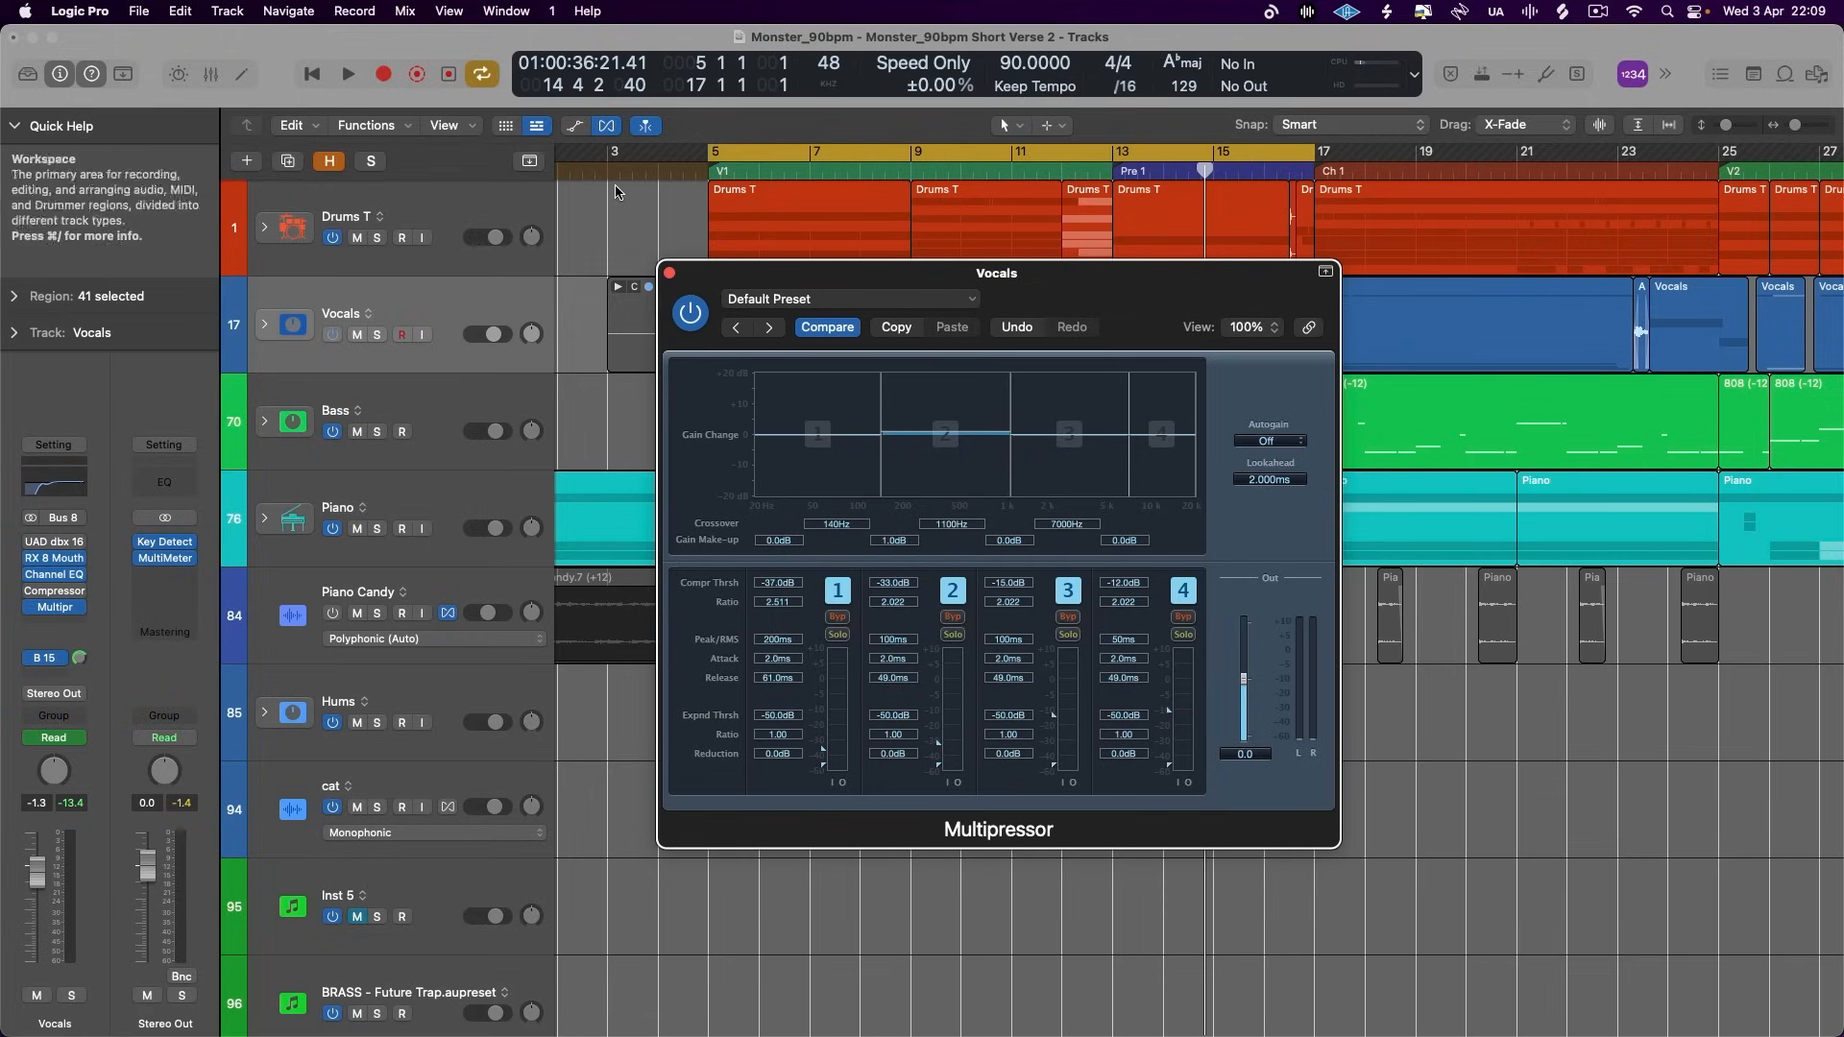
- Close the vocals' Multipressor and replace the MultiMeter on the Stereo Out channel with a new Multipressor
left_click(669, 273)
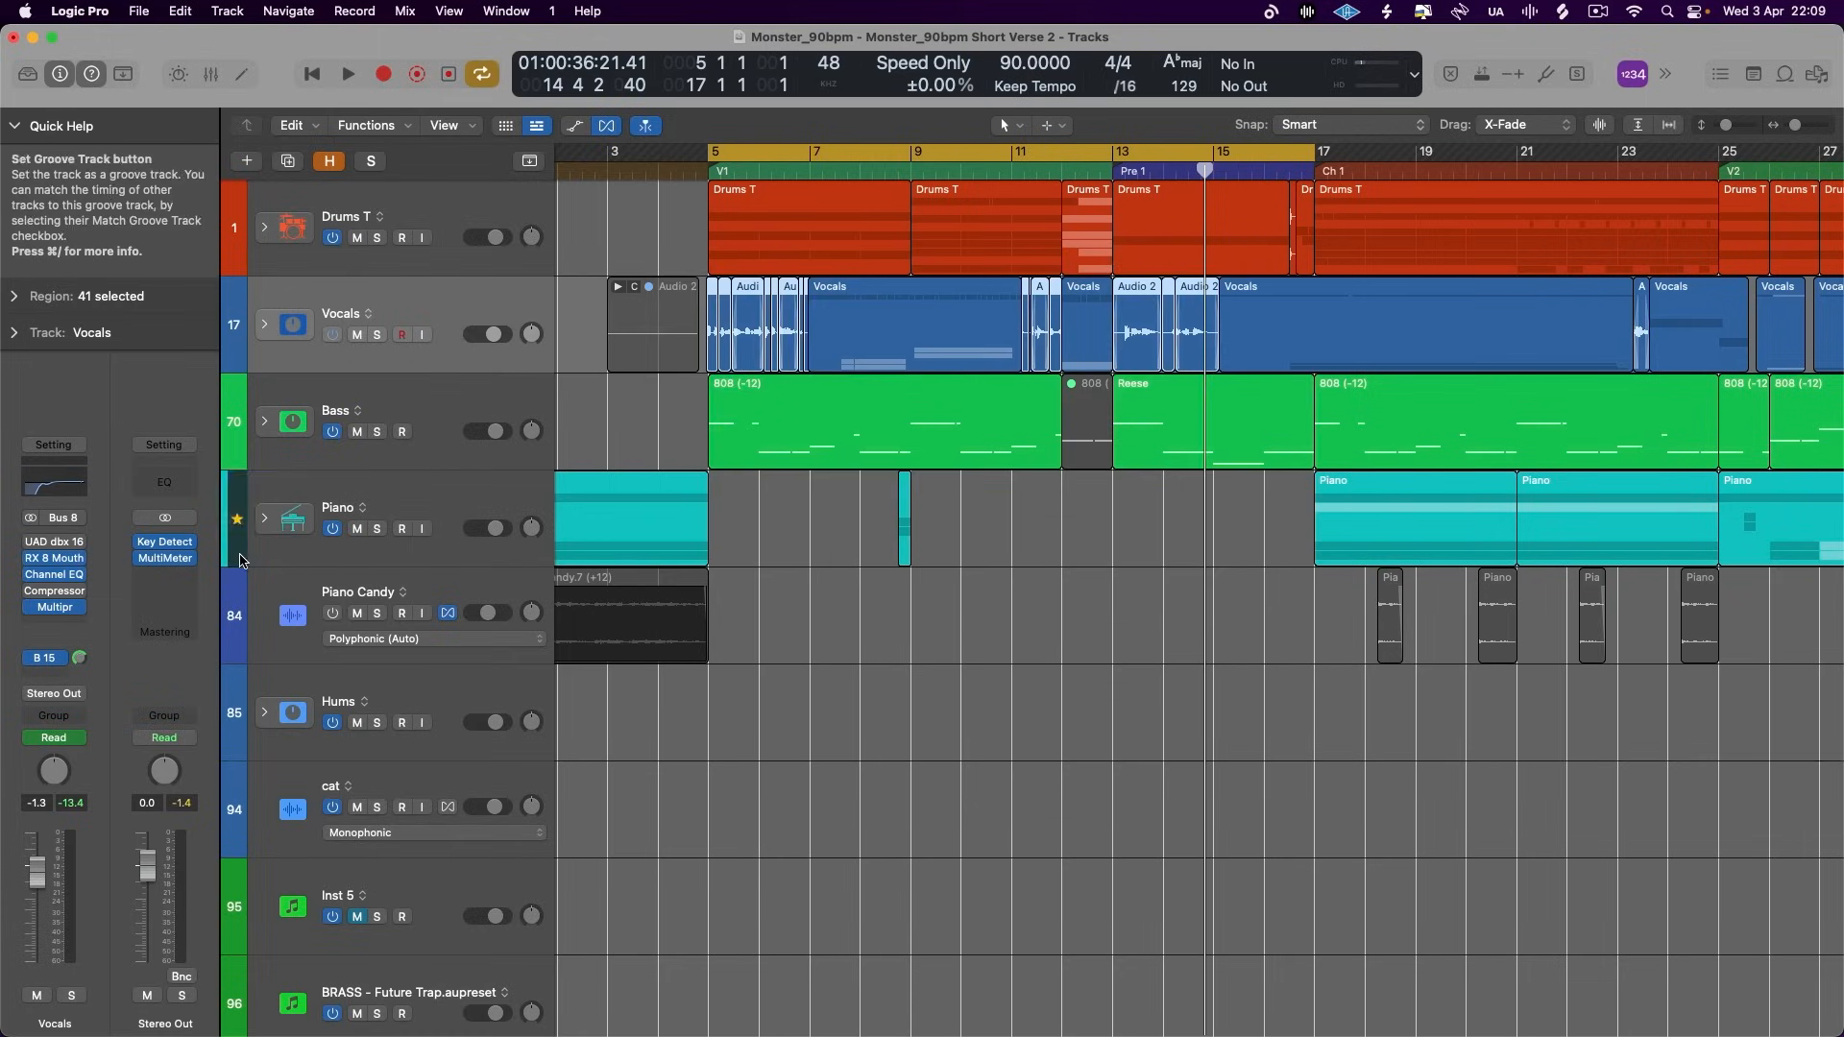
left_click(210, 74)
scroll(1229, 591, "right", 15)
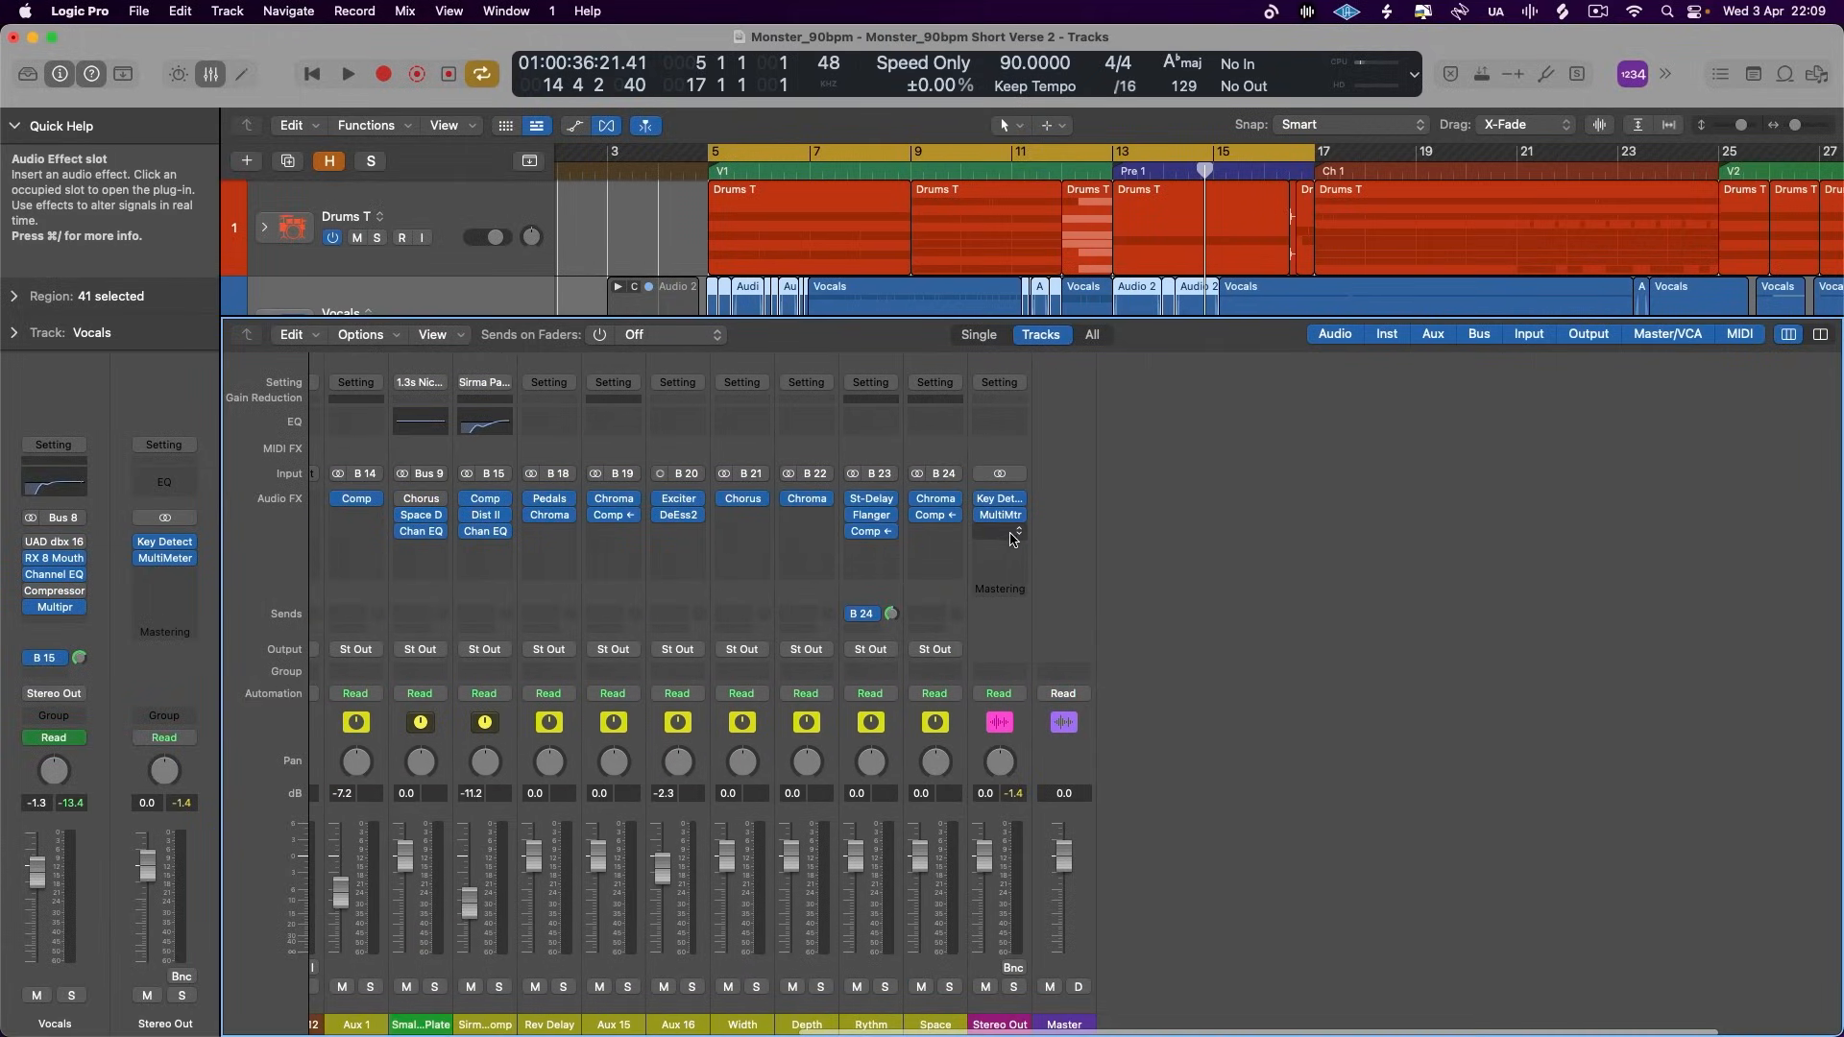
left_click(1014, 516)
left_click(1020, 523)
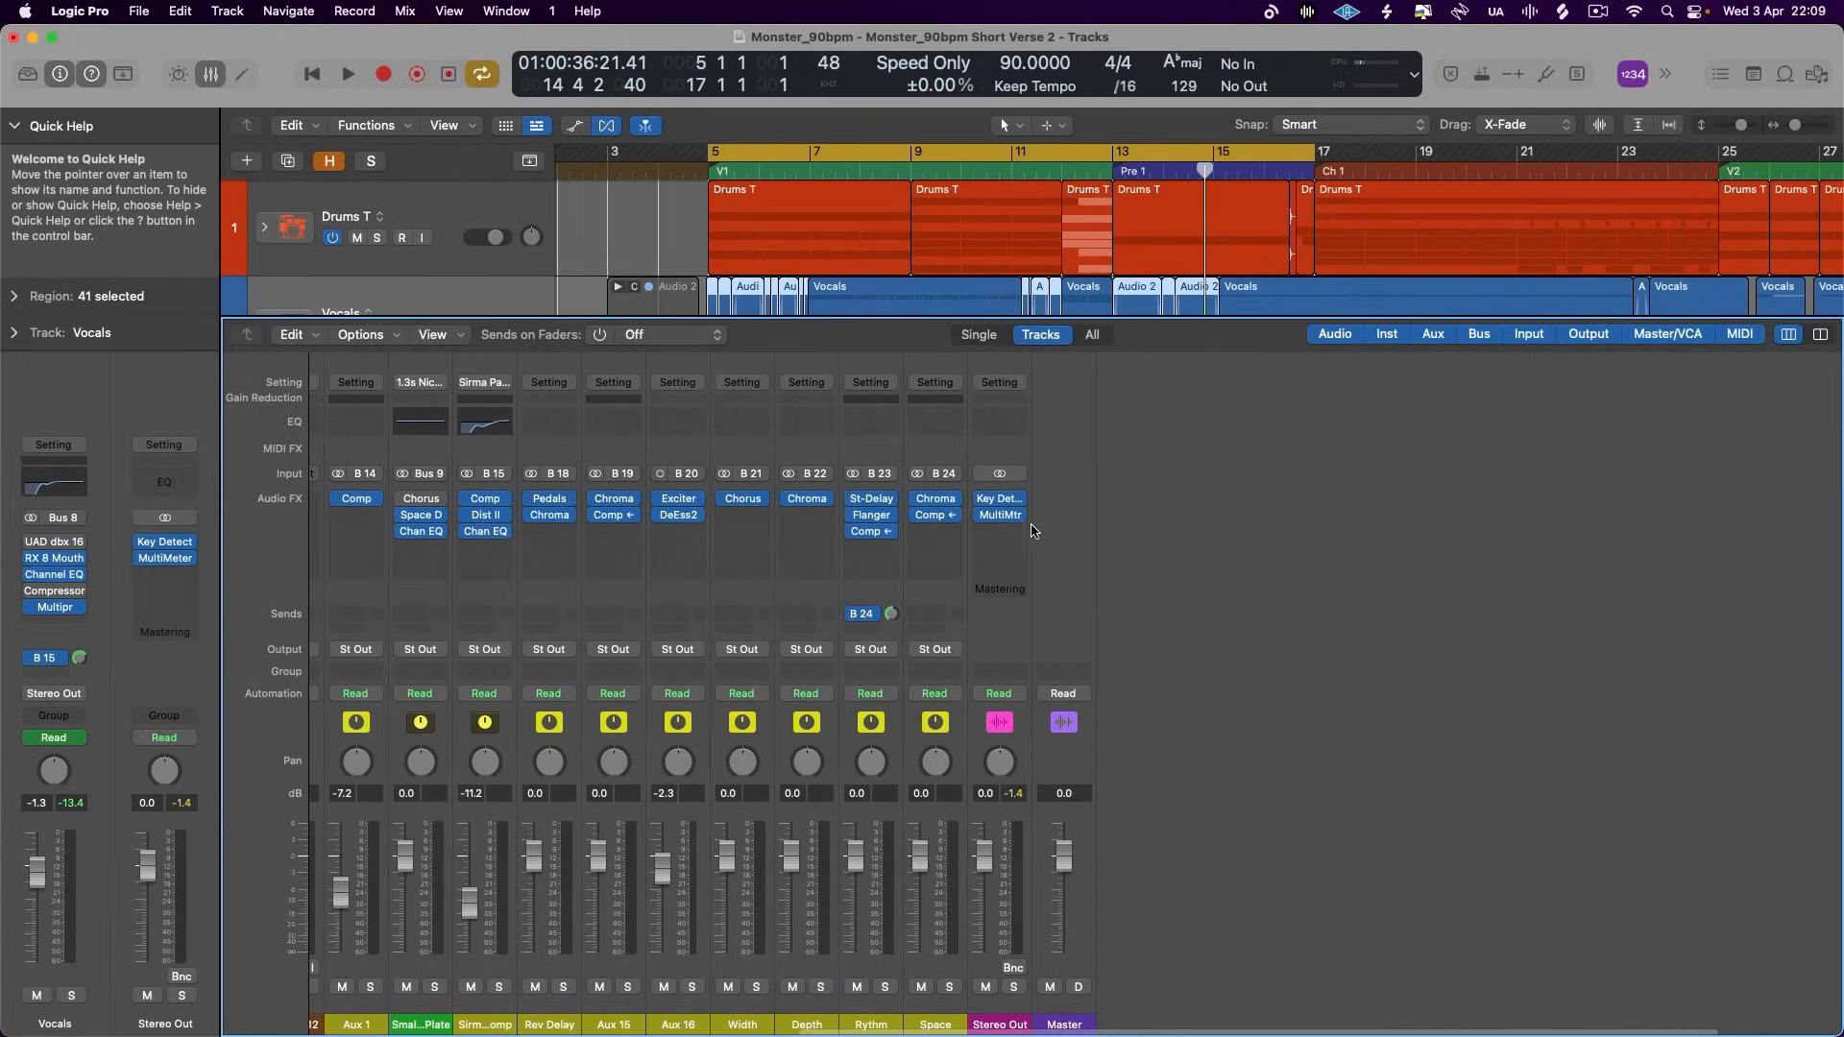
scroll(1019, 523, "left", 10)
left_click(1745, 516)
mouse_move(1623, 576)
left_click(1752, 577)
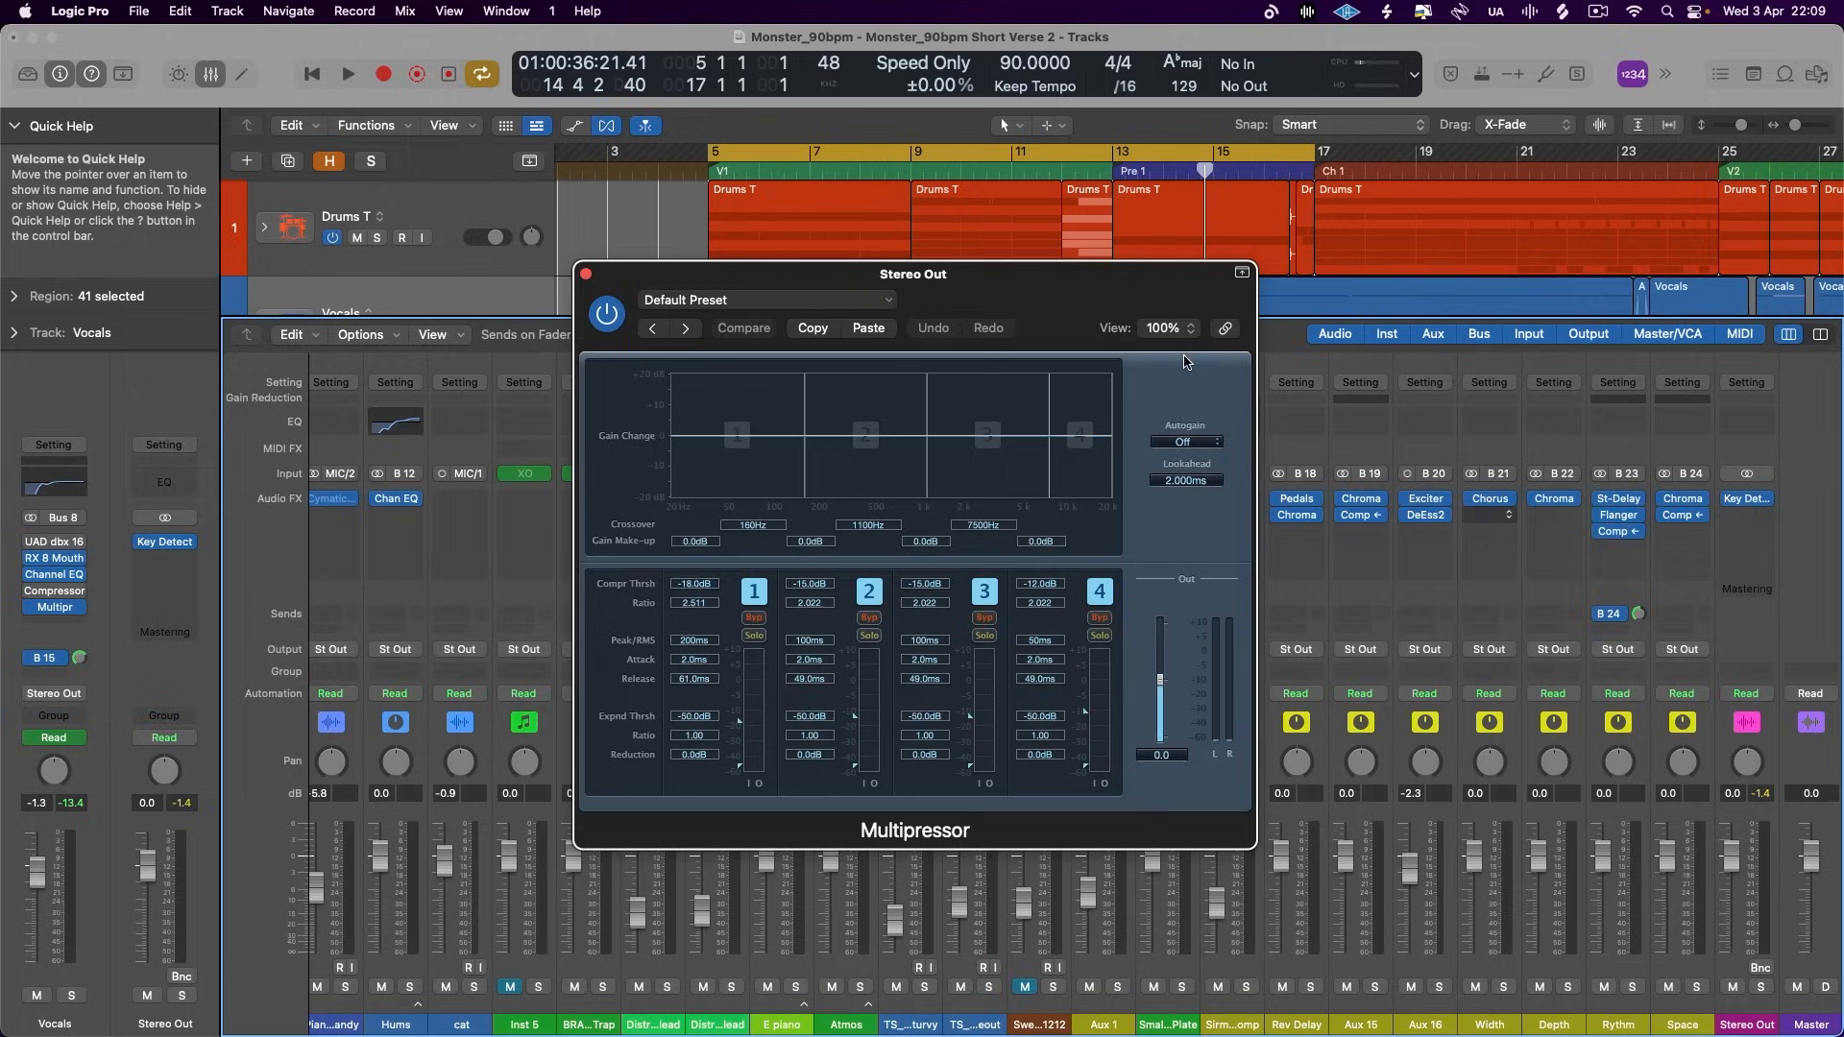
- Play the mix and audition band 2 of the Stereo Out Multipressor soloed and unsoloed
key("space")
left_click(869, 636)
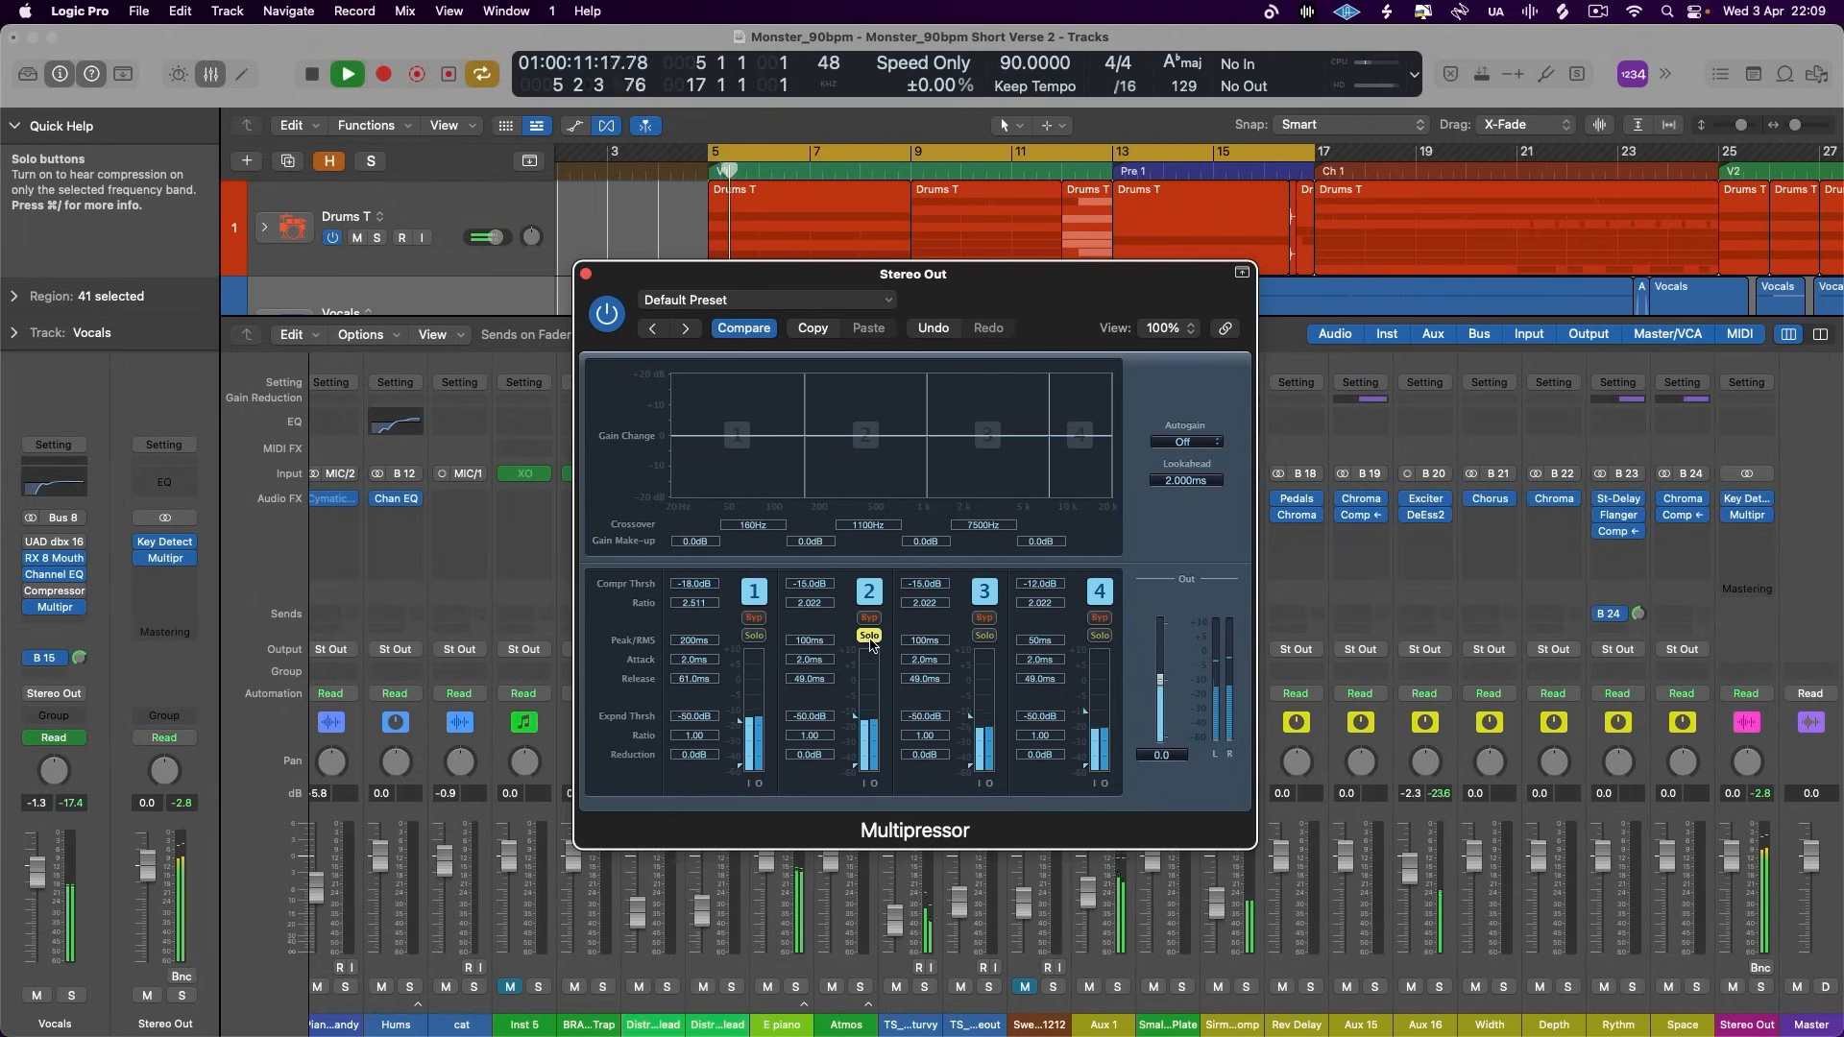
left_click(869, 637)
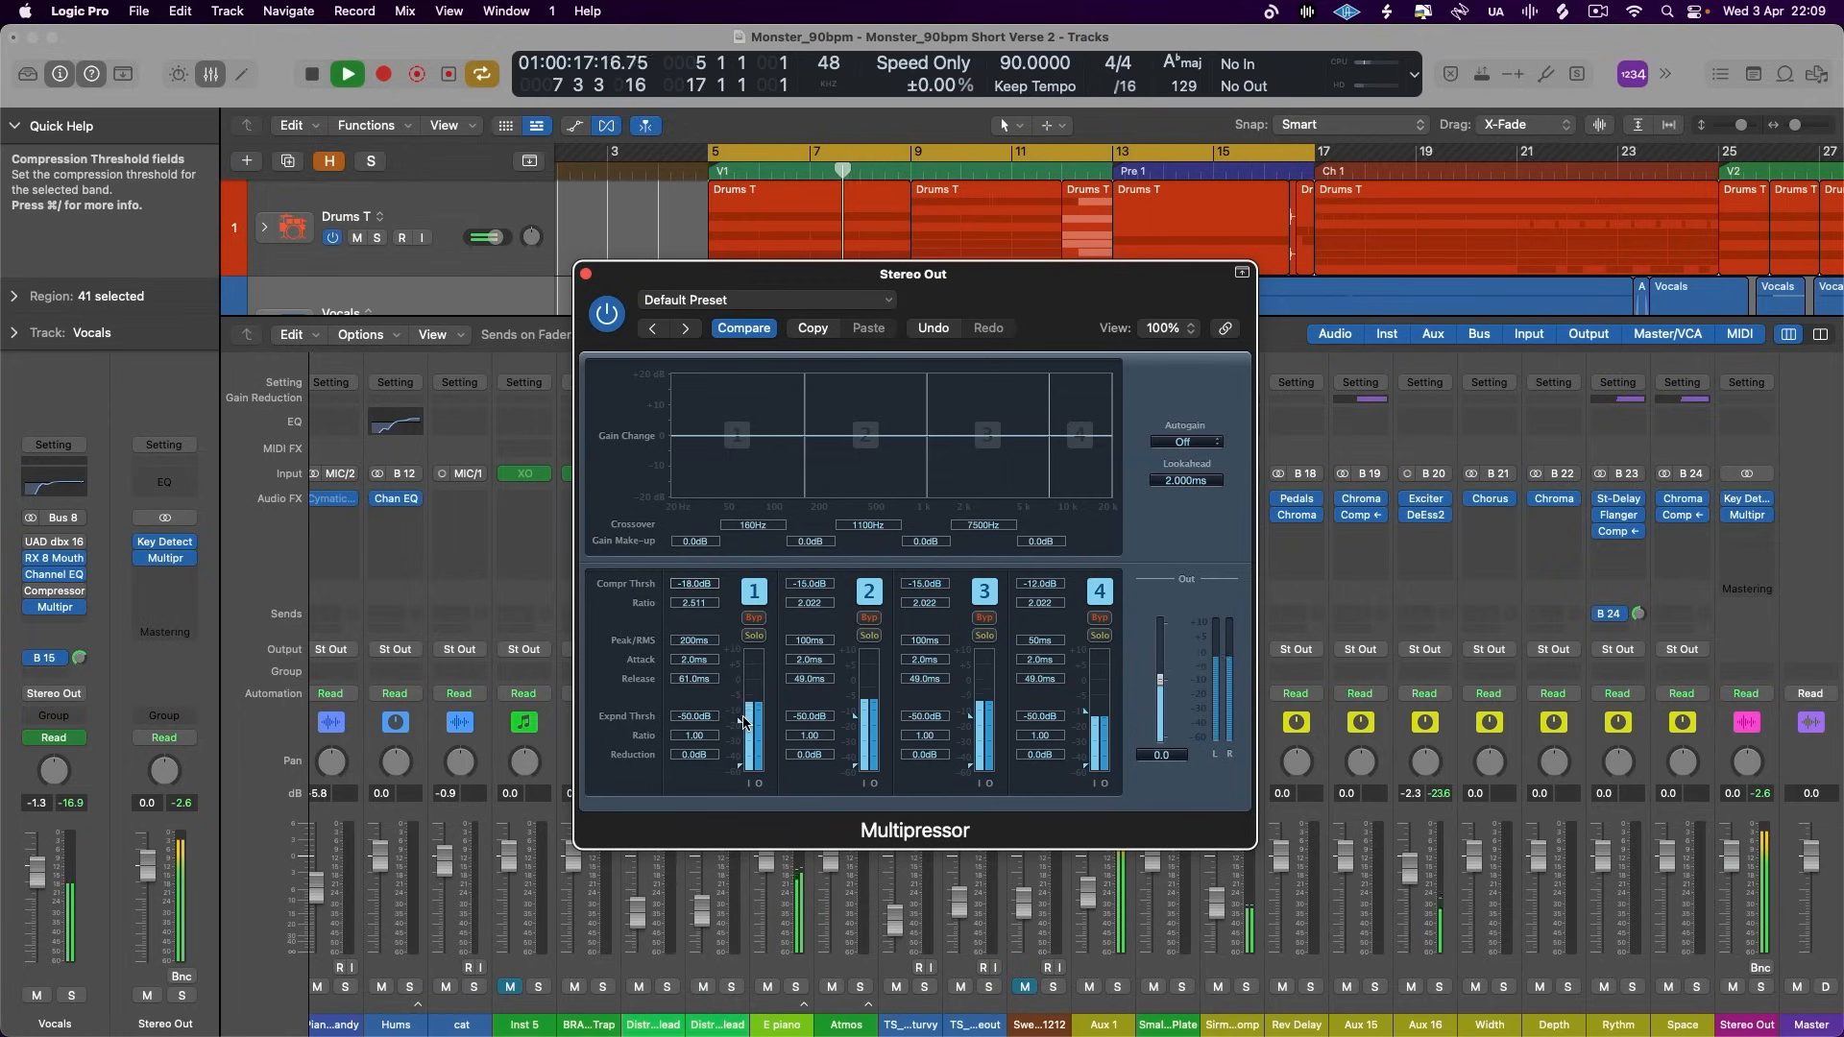
key("space")
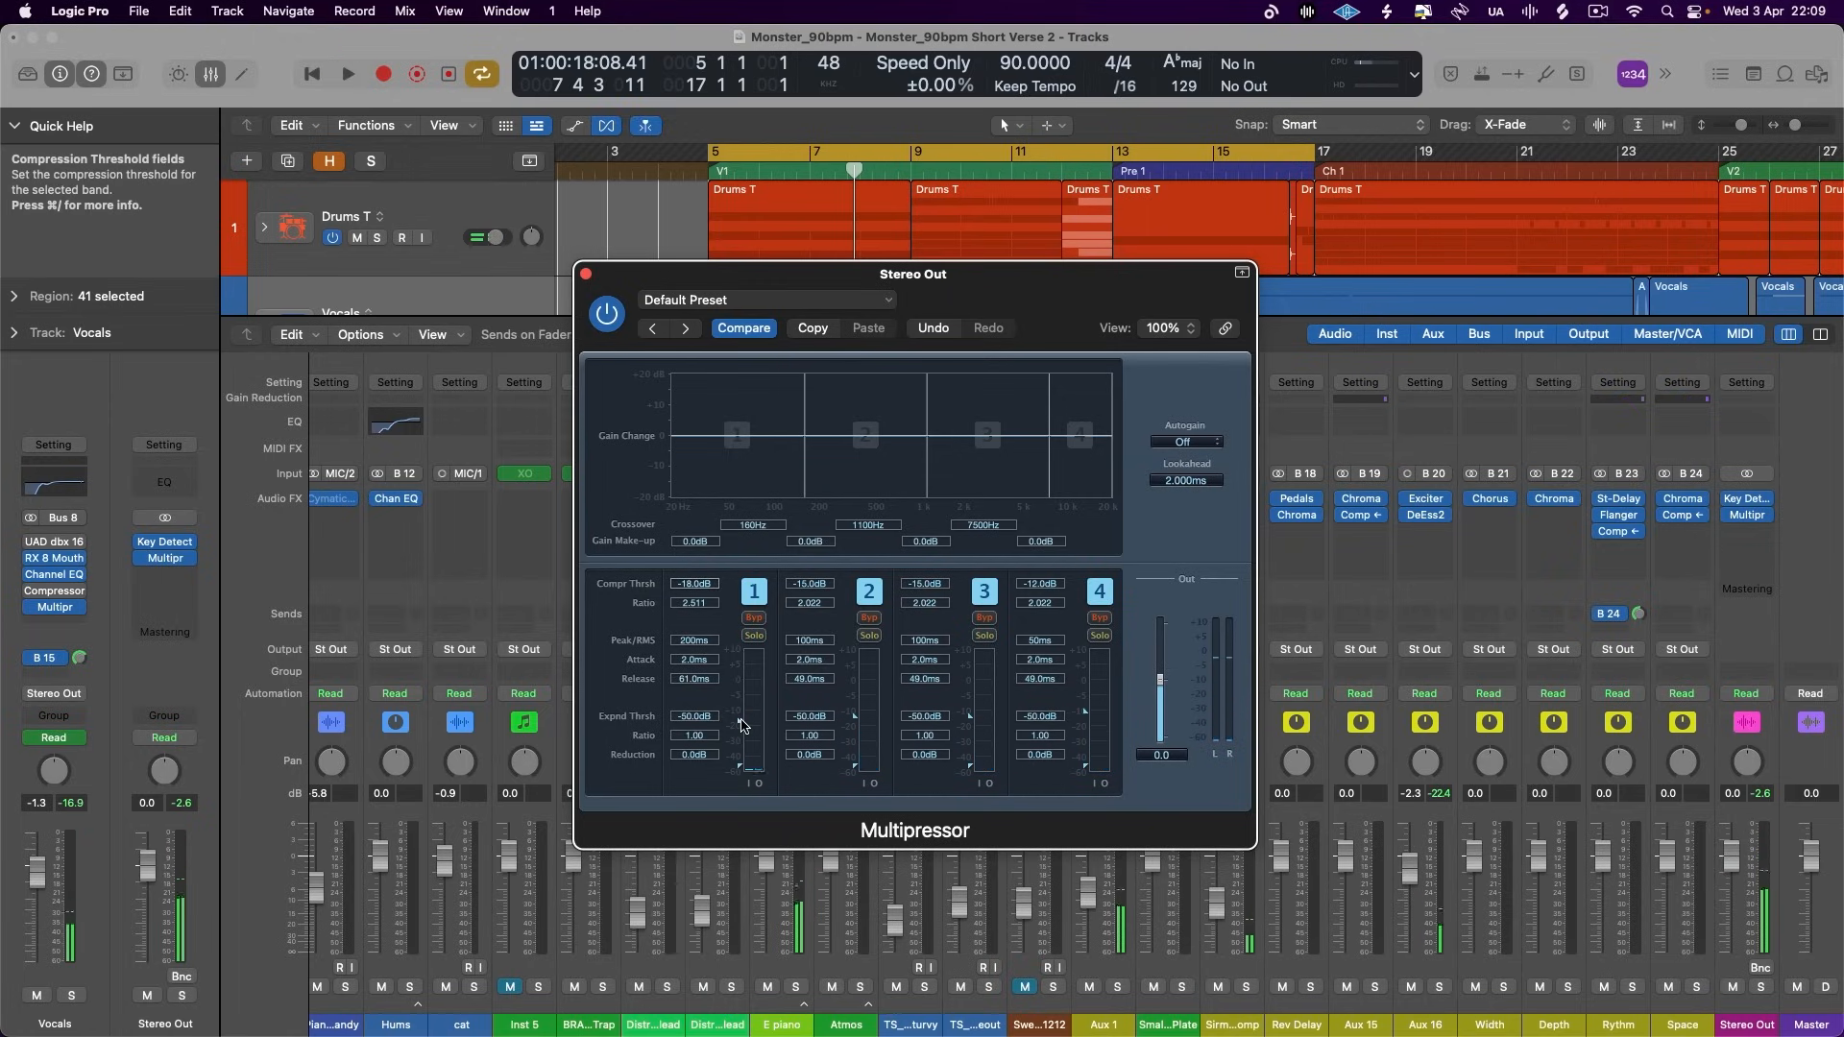
- Set the Stereo Out compression thresholds to -15.5 dB on band 1 and -20 dB on band 2 while listening to the mix
key("space")
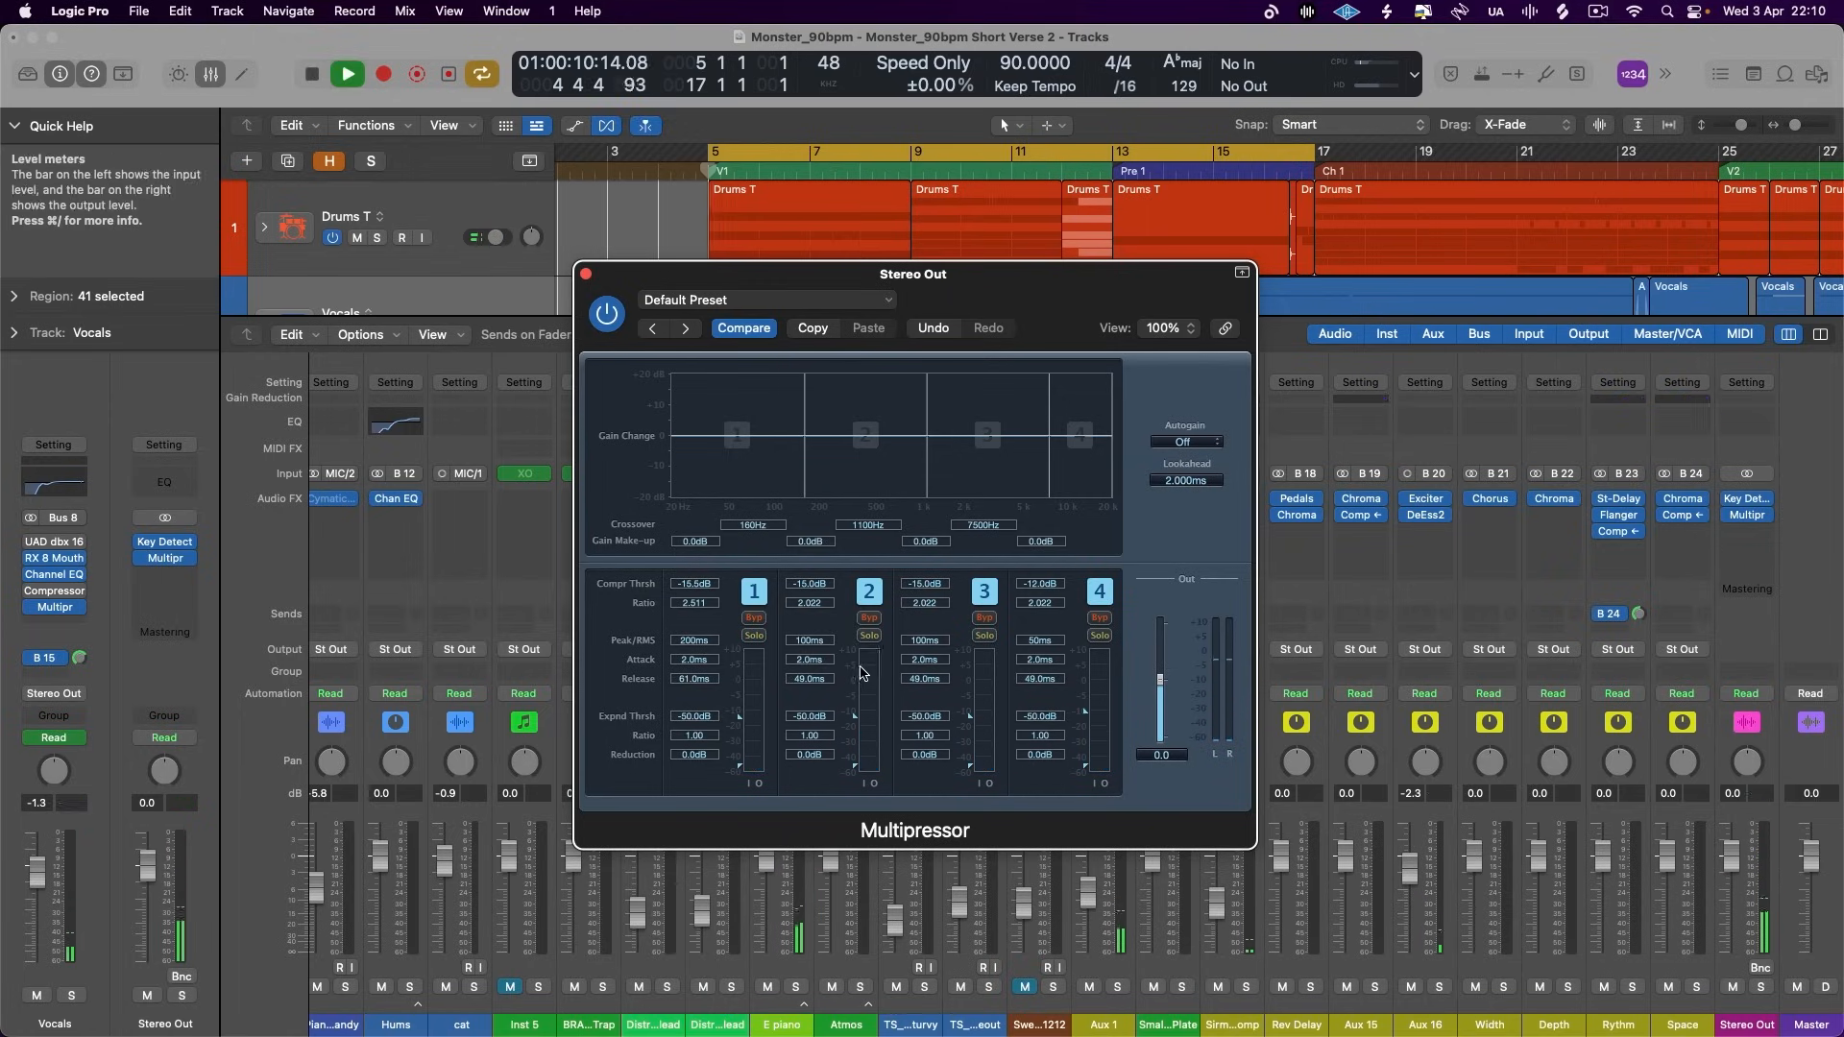
left_click(869, 636)
left_click(869, 636)
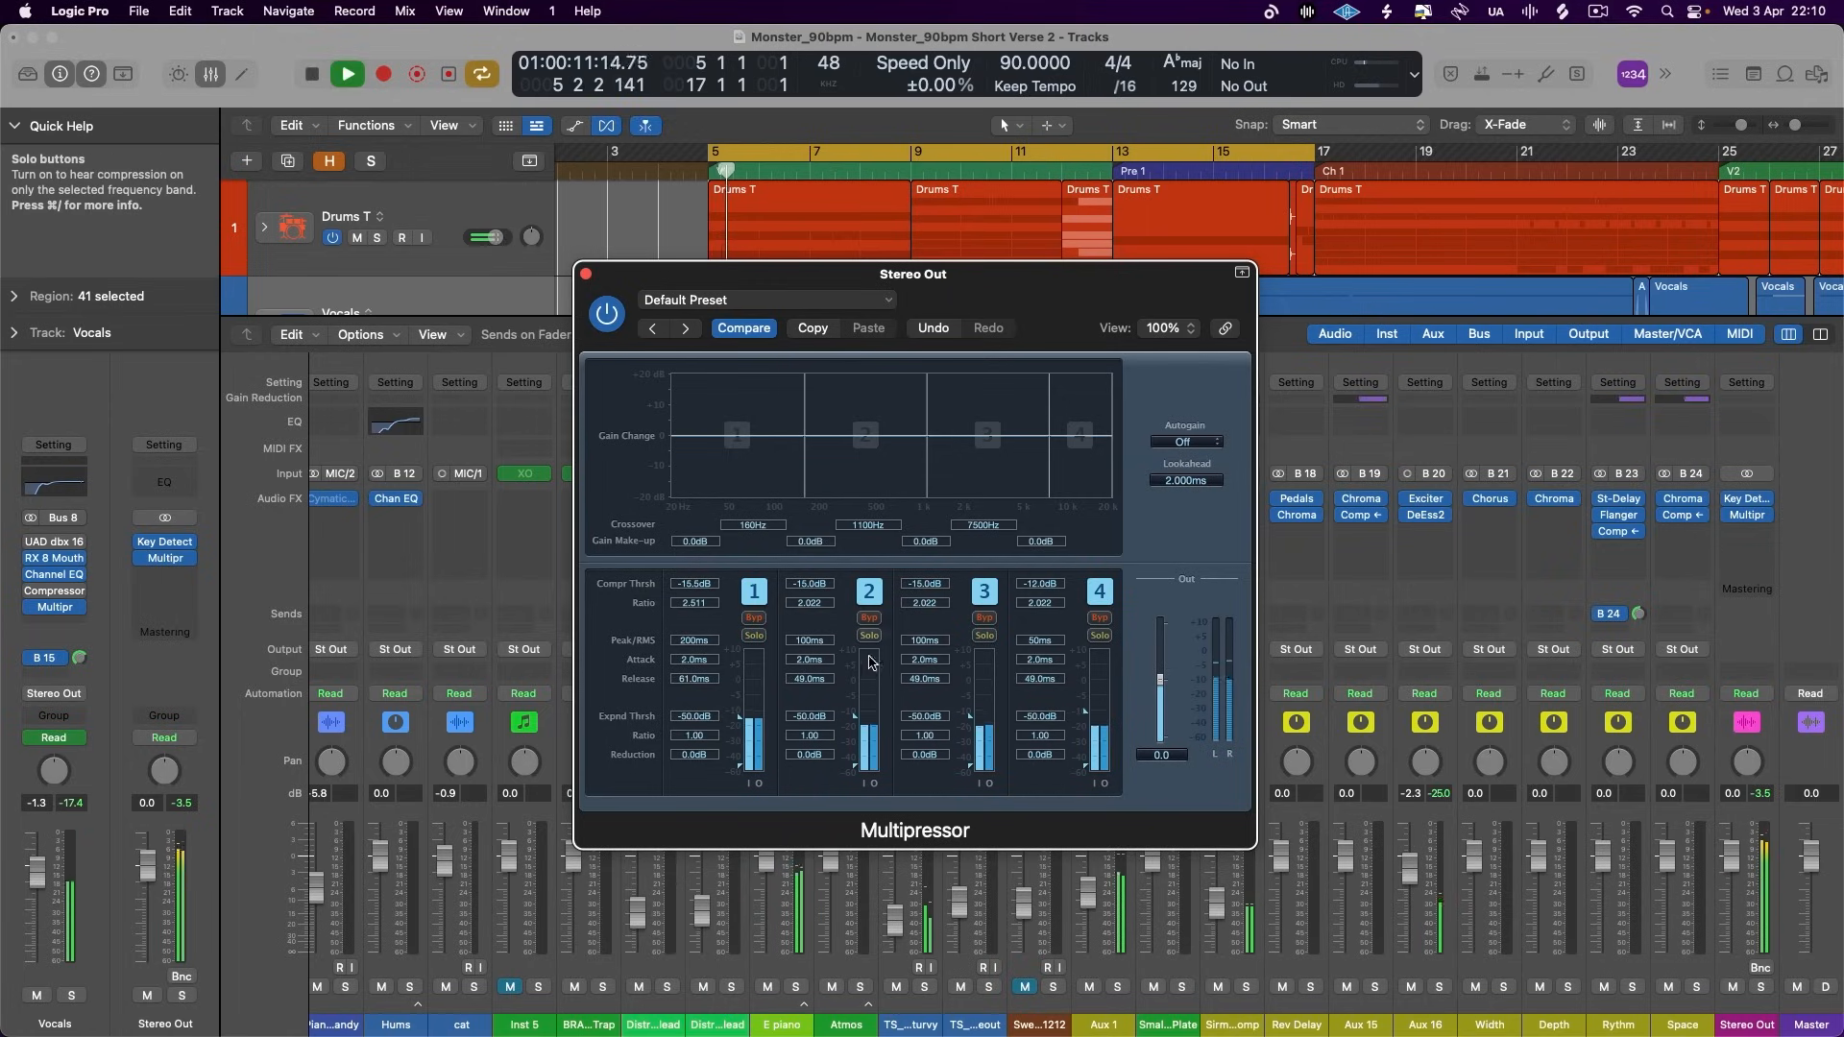
left_click_drag(852, 721, 854, 728)
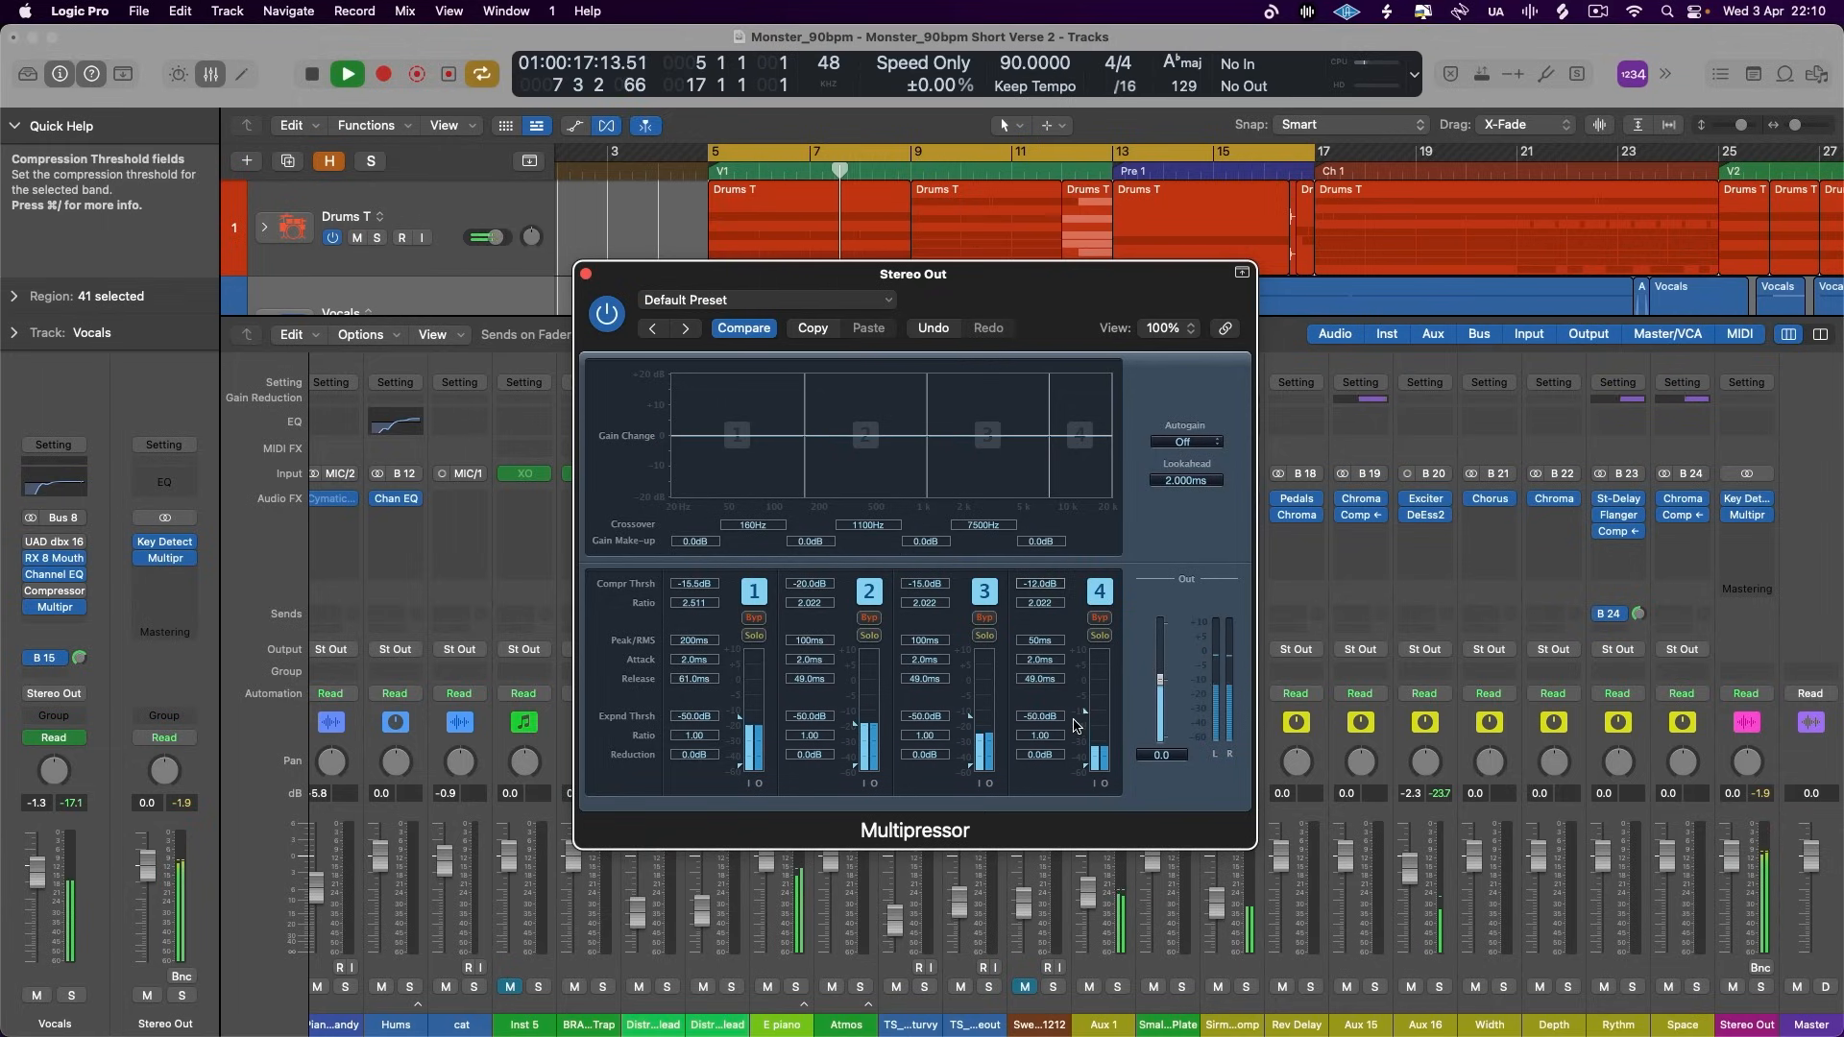
key("space")
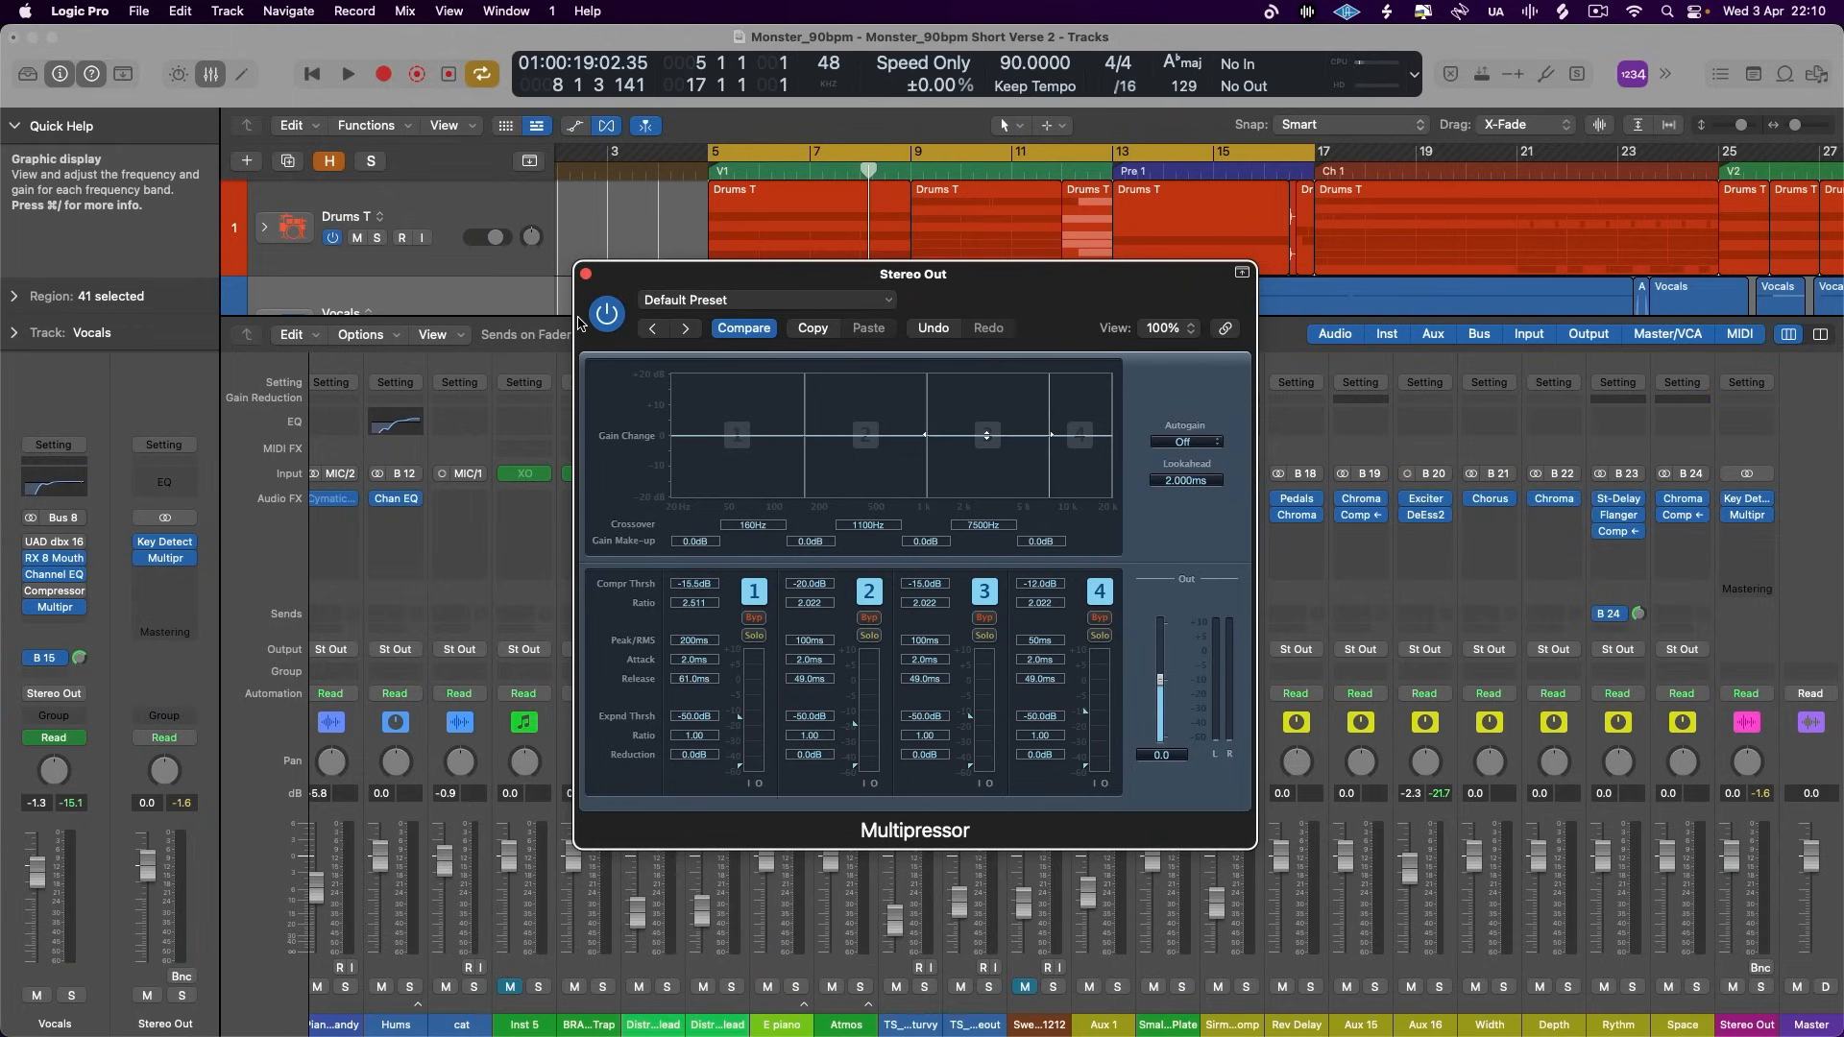
- Try Autogain on the Stereo Out Multipressor during playback, and turn it off again
left_click(1183, 442)
left_click(1157, 466)
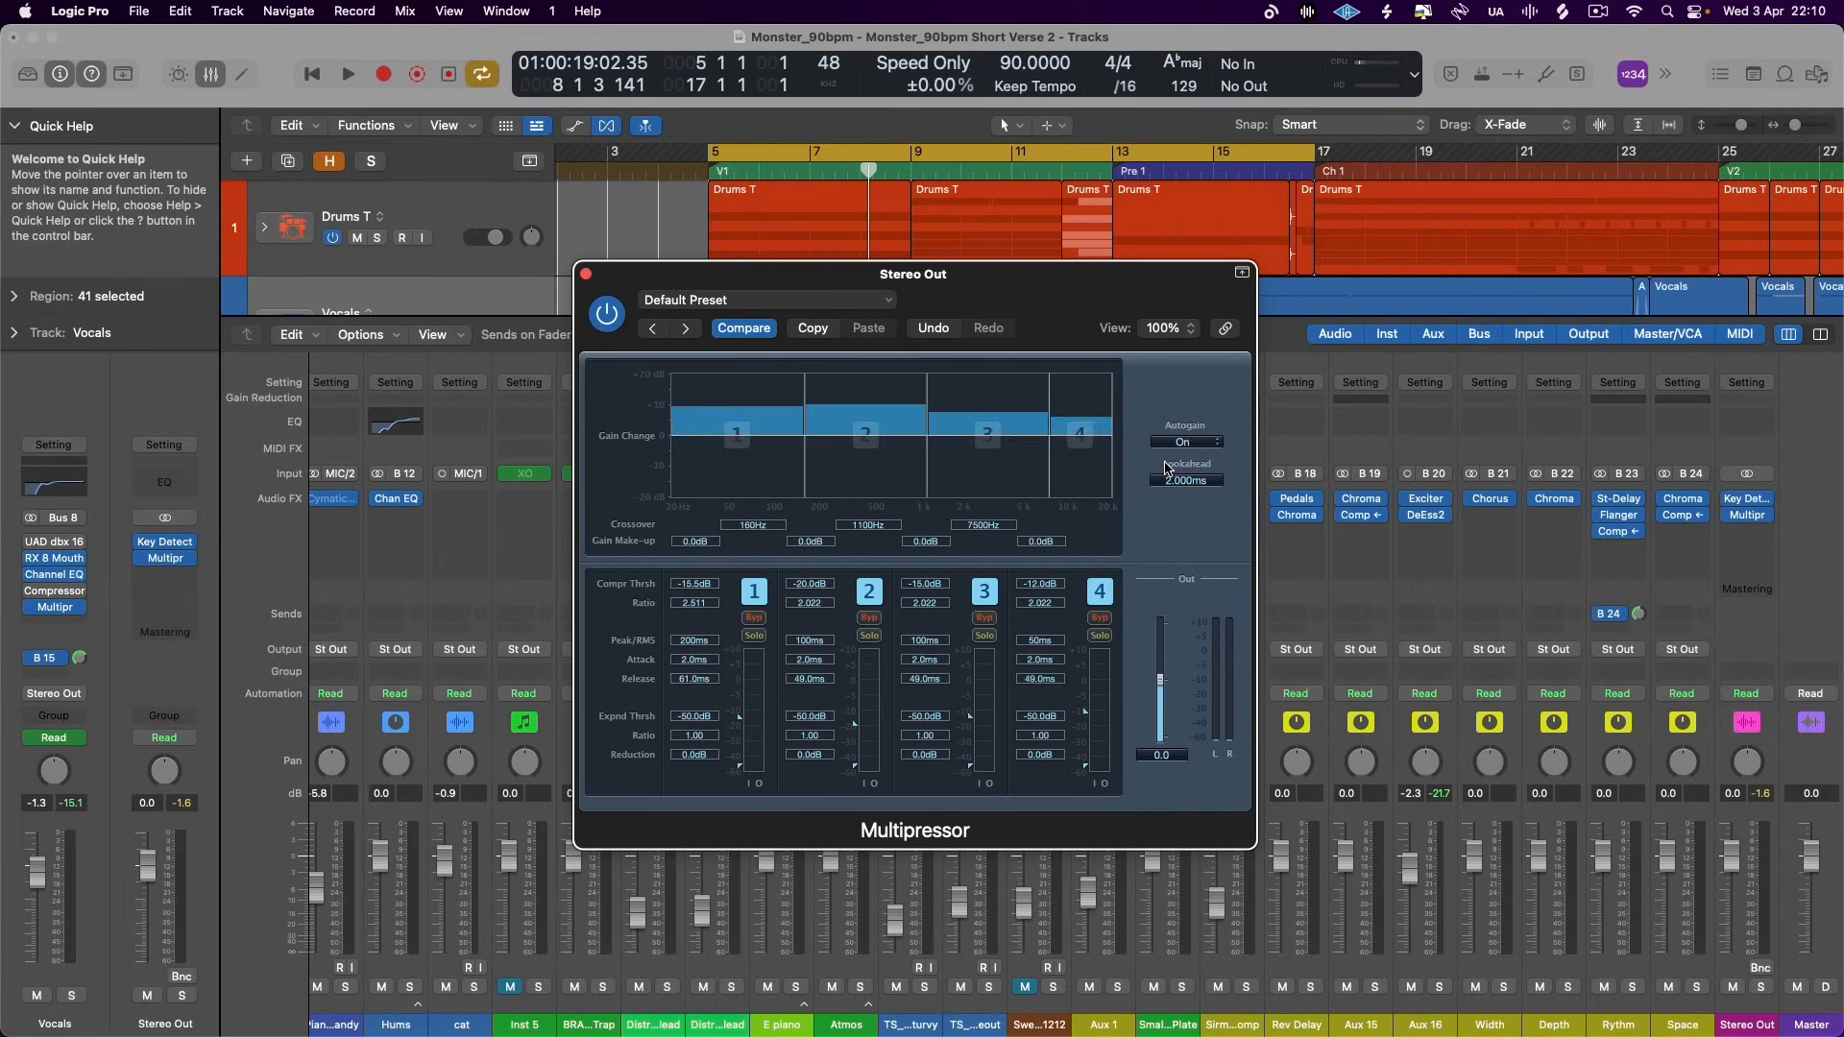
key("space")
left_click(1182, 442)
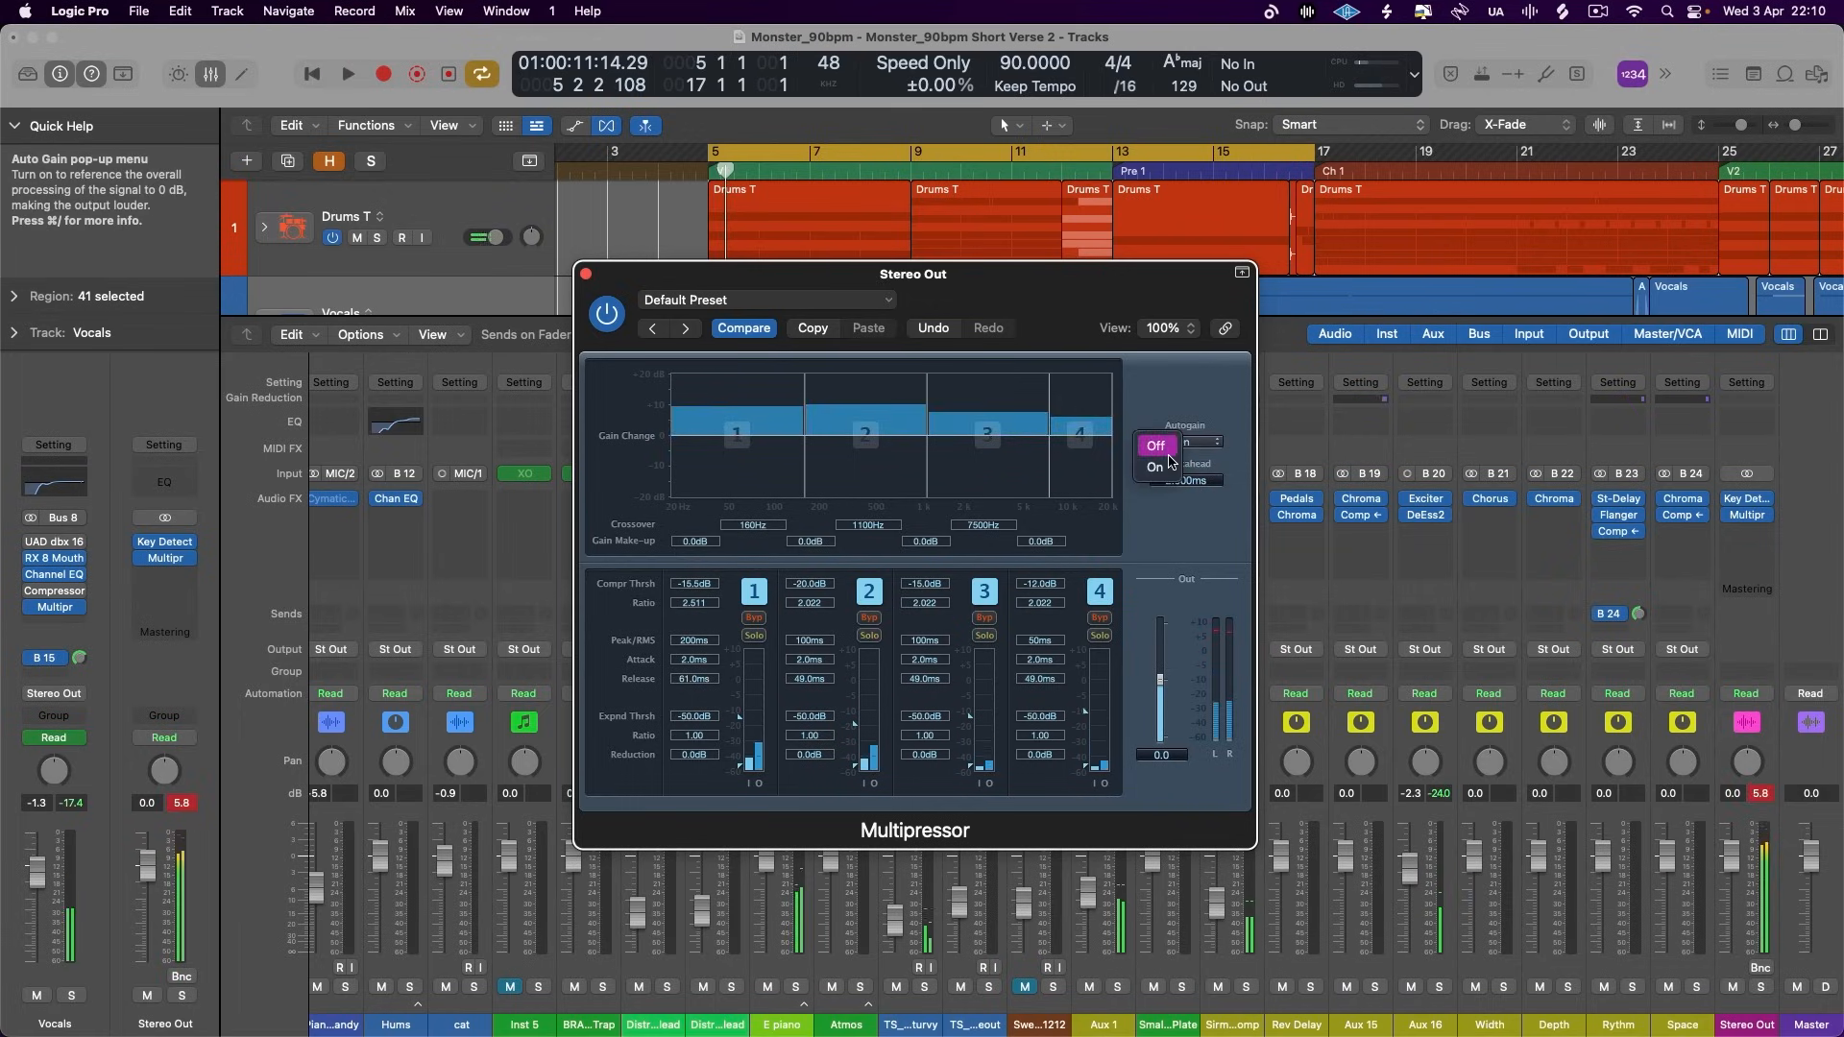
left_click(1177, 420)
key("space")
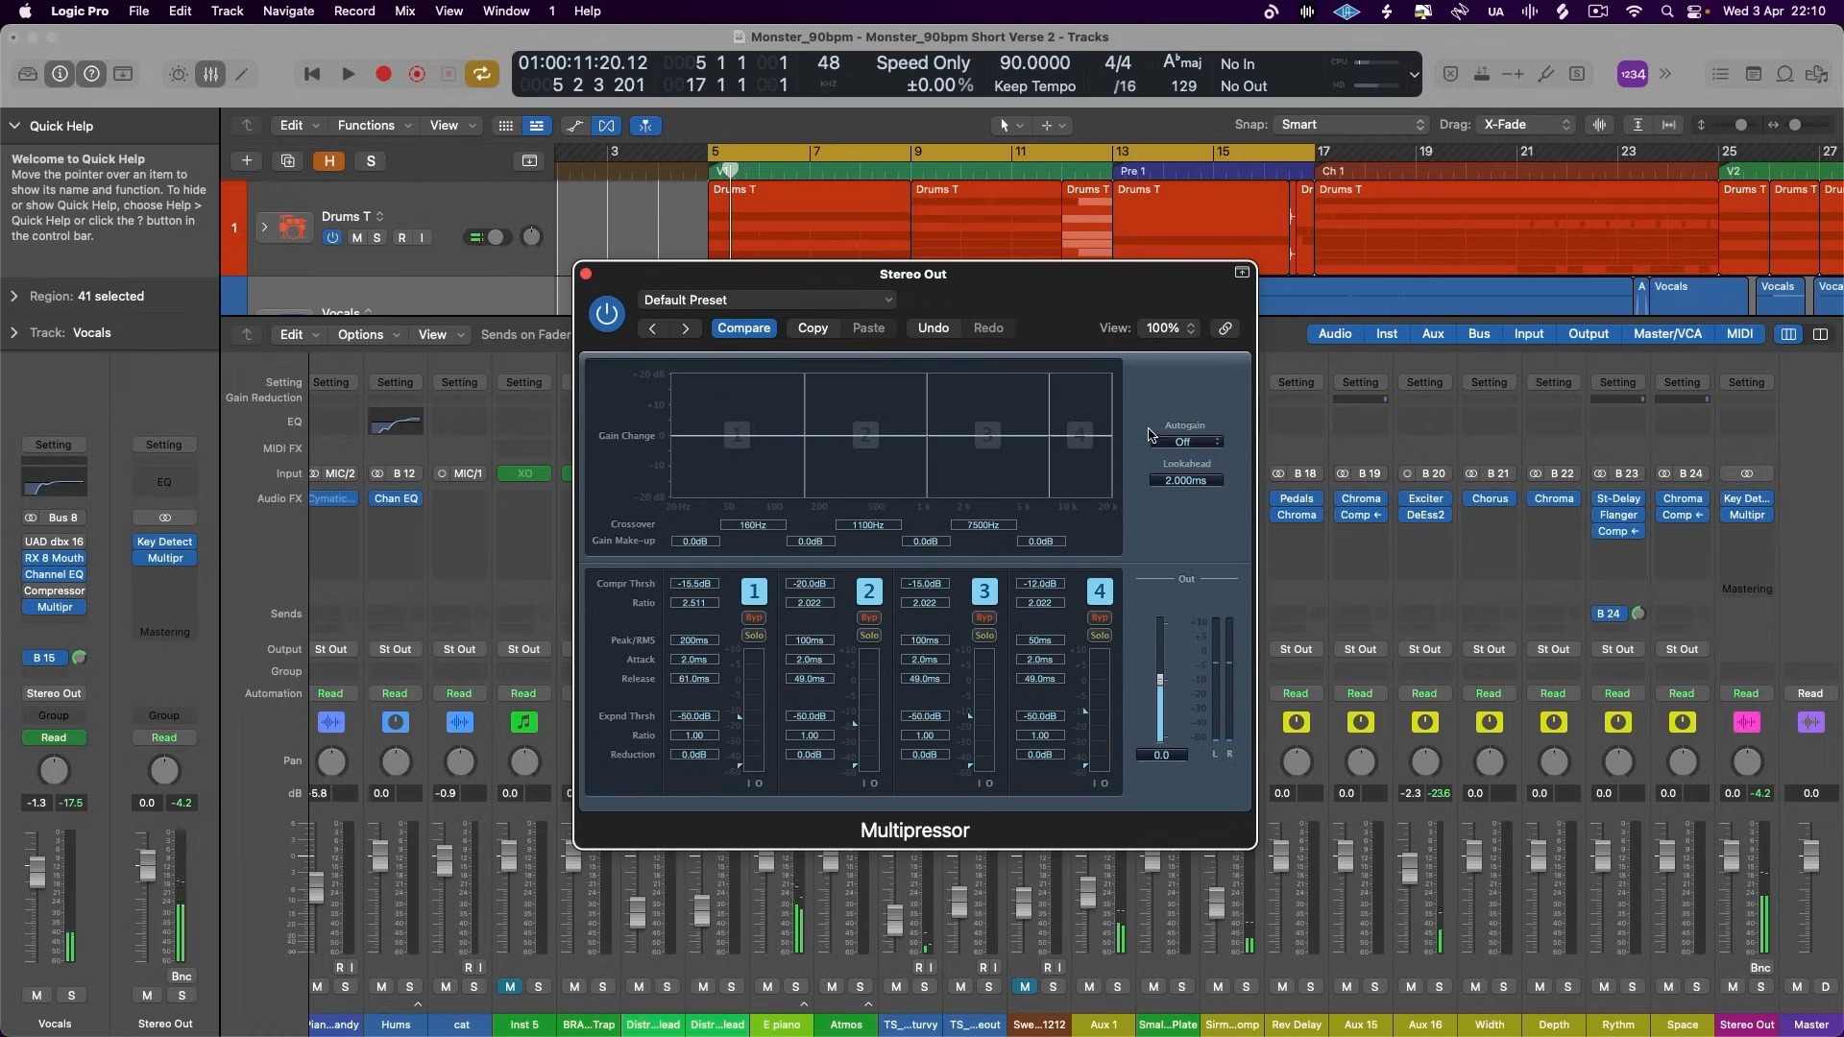
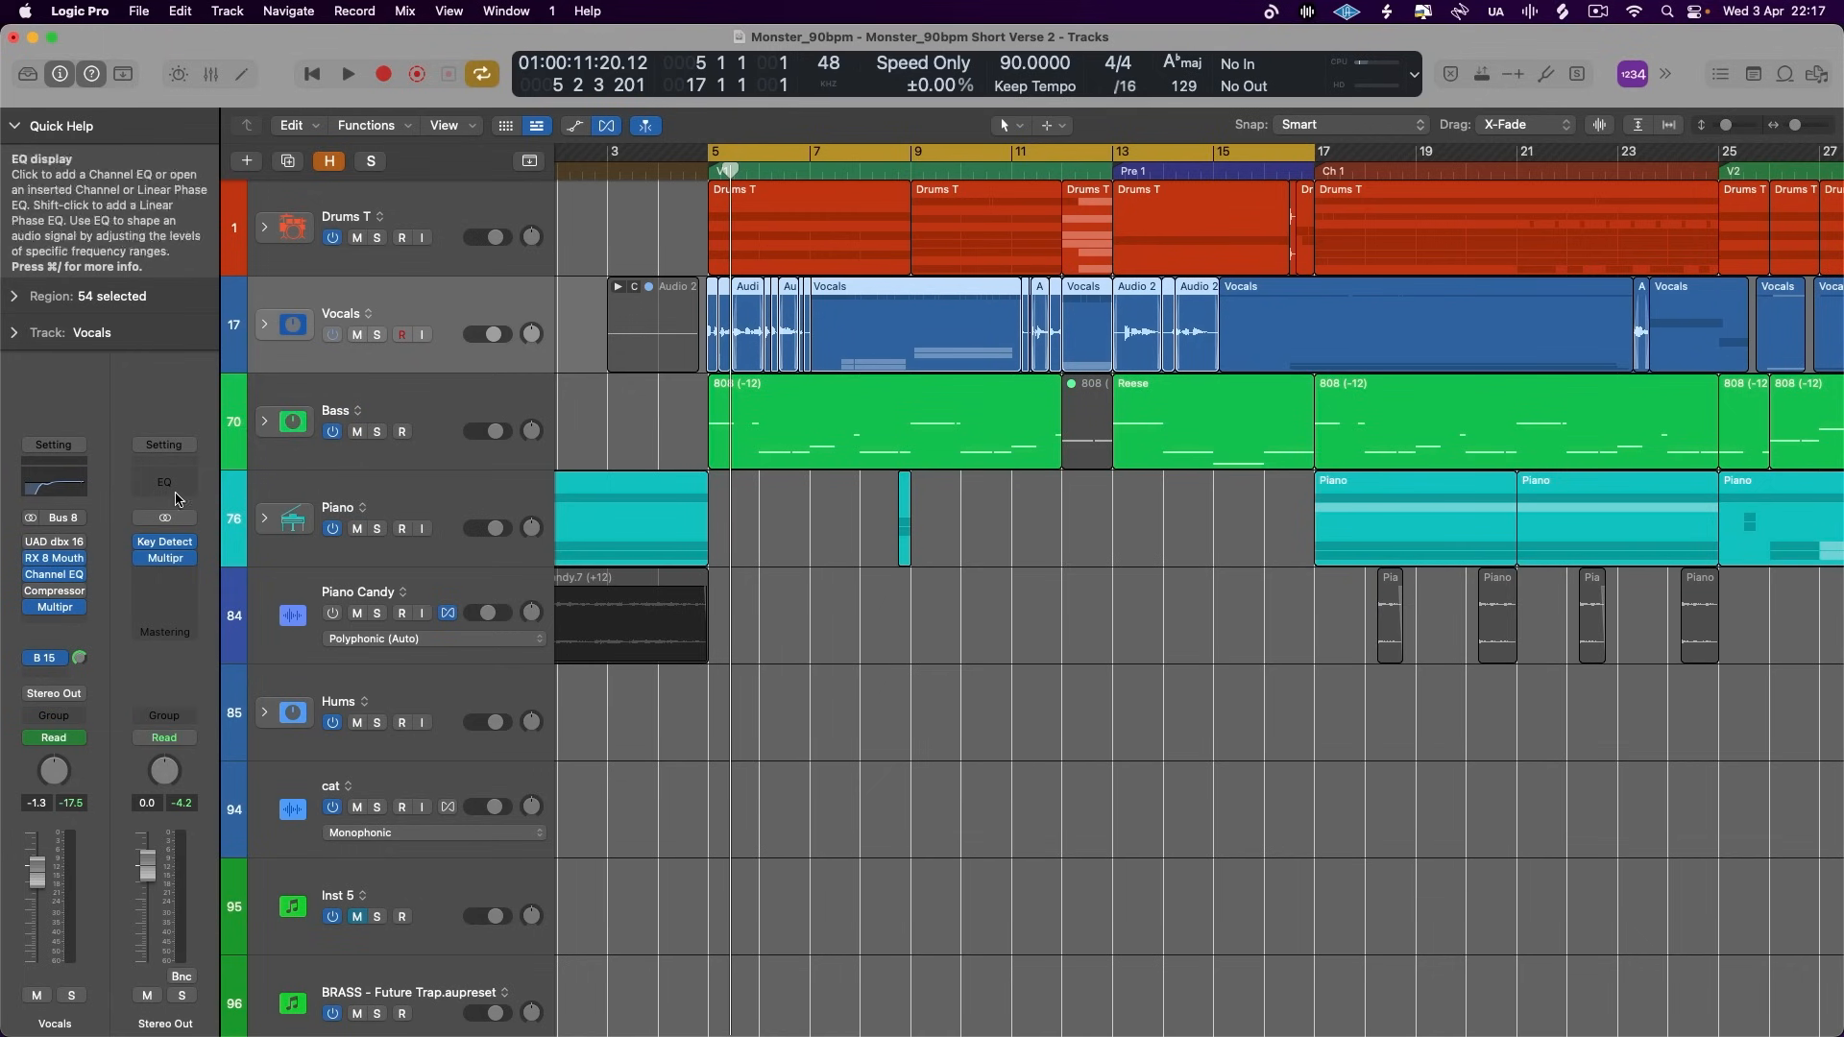
- Open the mixer and insert a Match EQ after the Multipressor on the Stereo Out channel
left_click(210, 74)
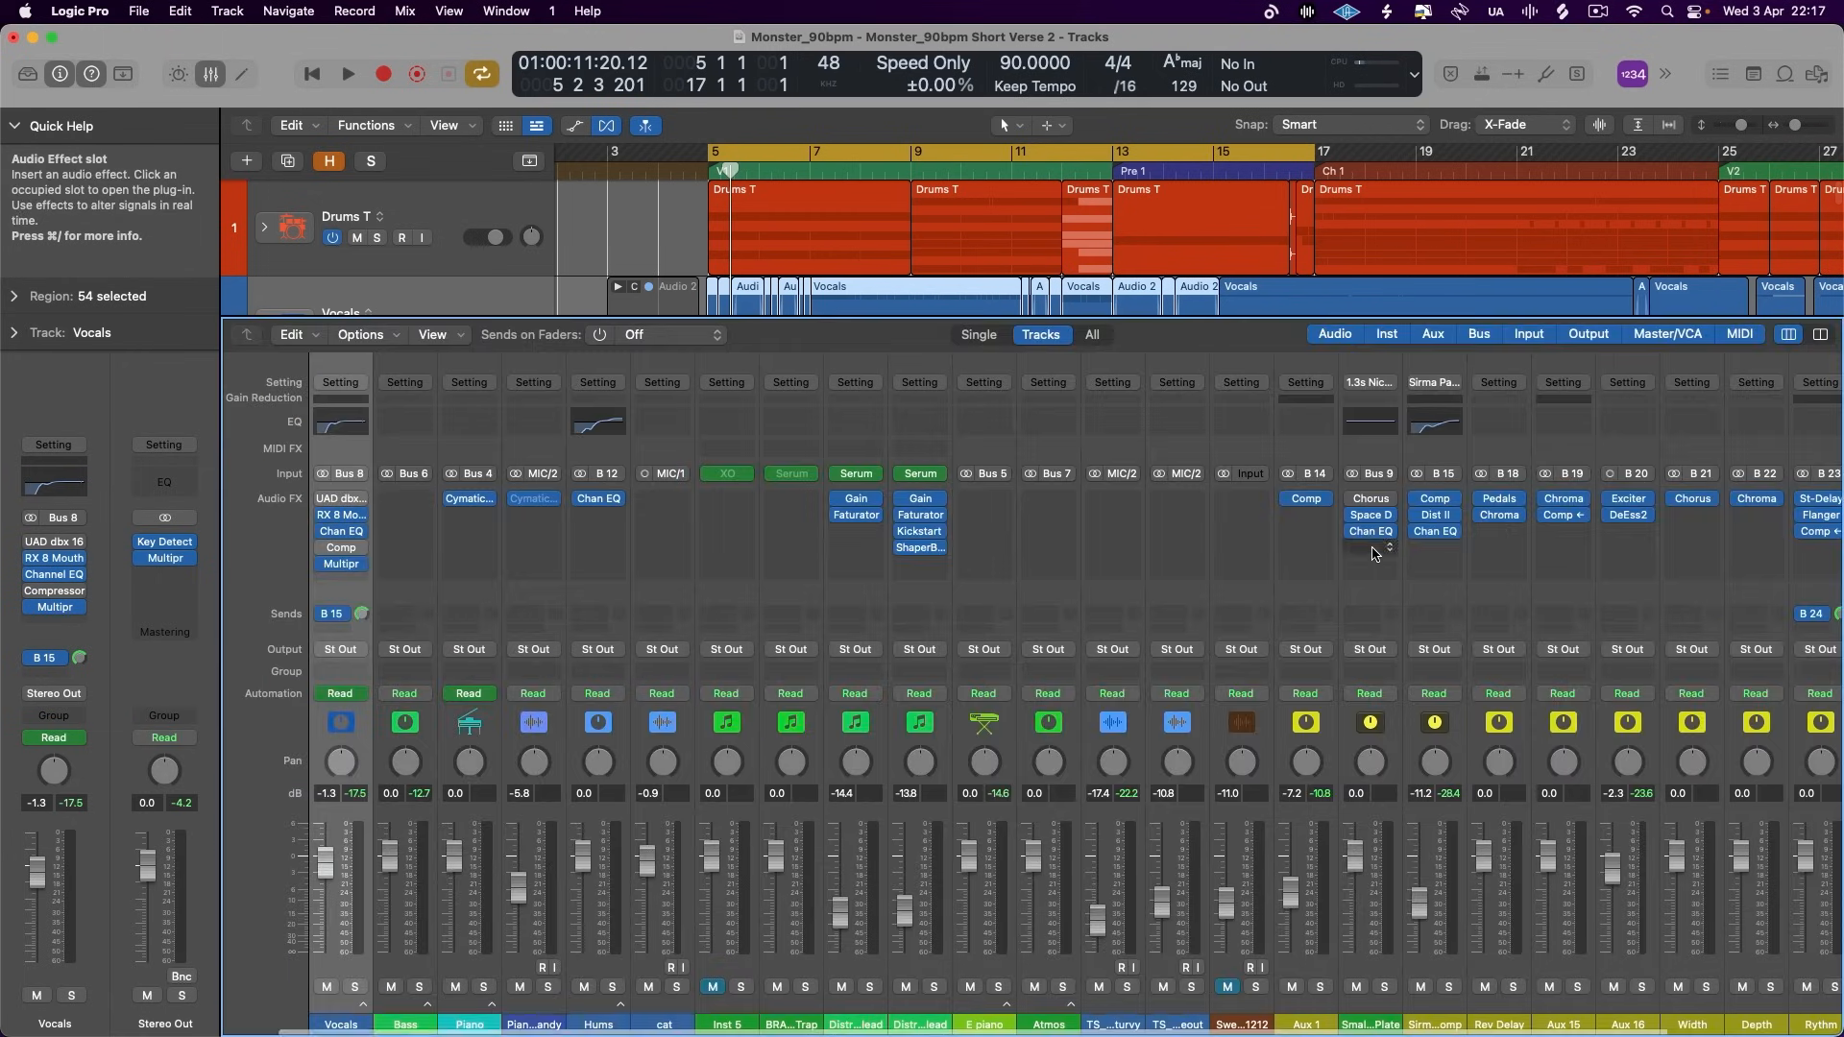
scroll(1295, 532, "right", 5)
left_click(1747, 531)
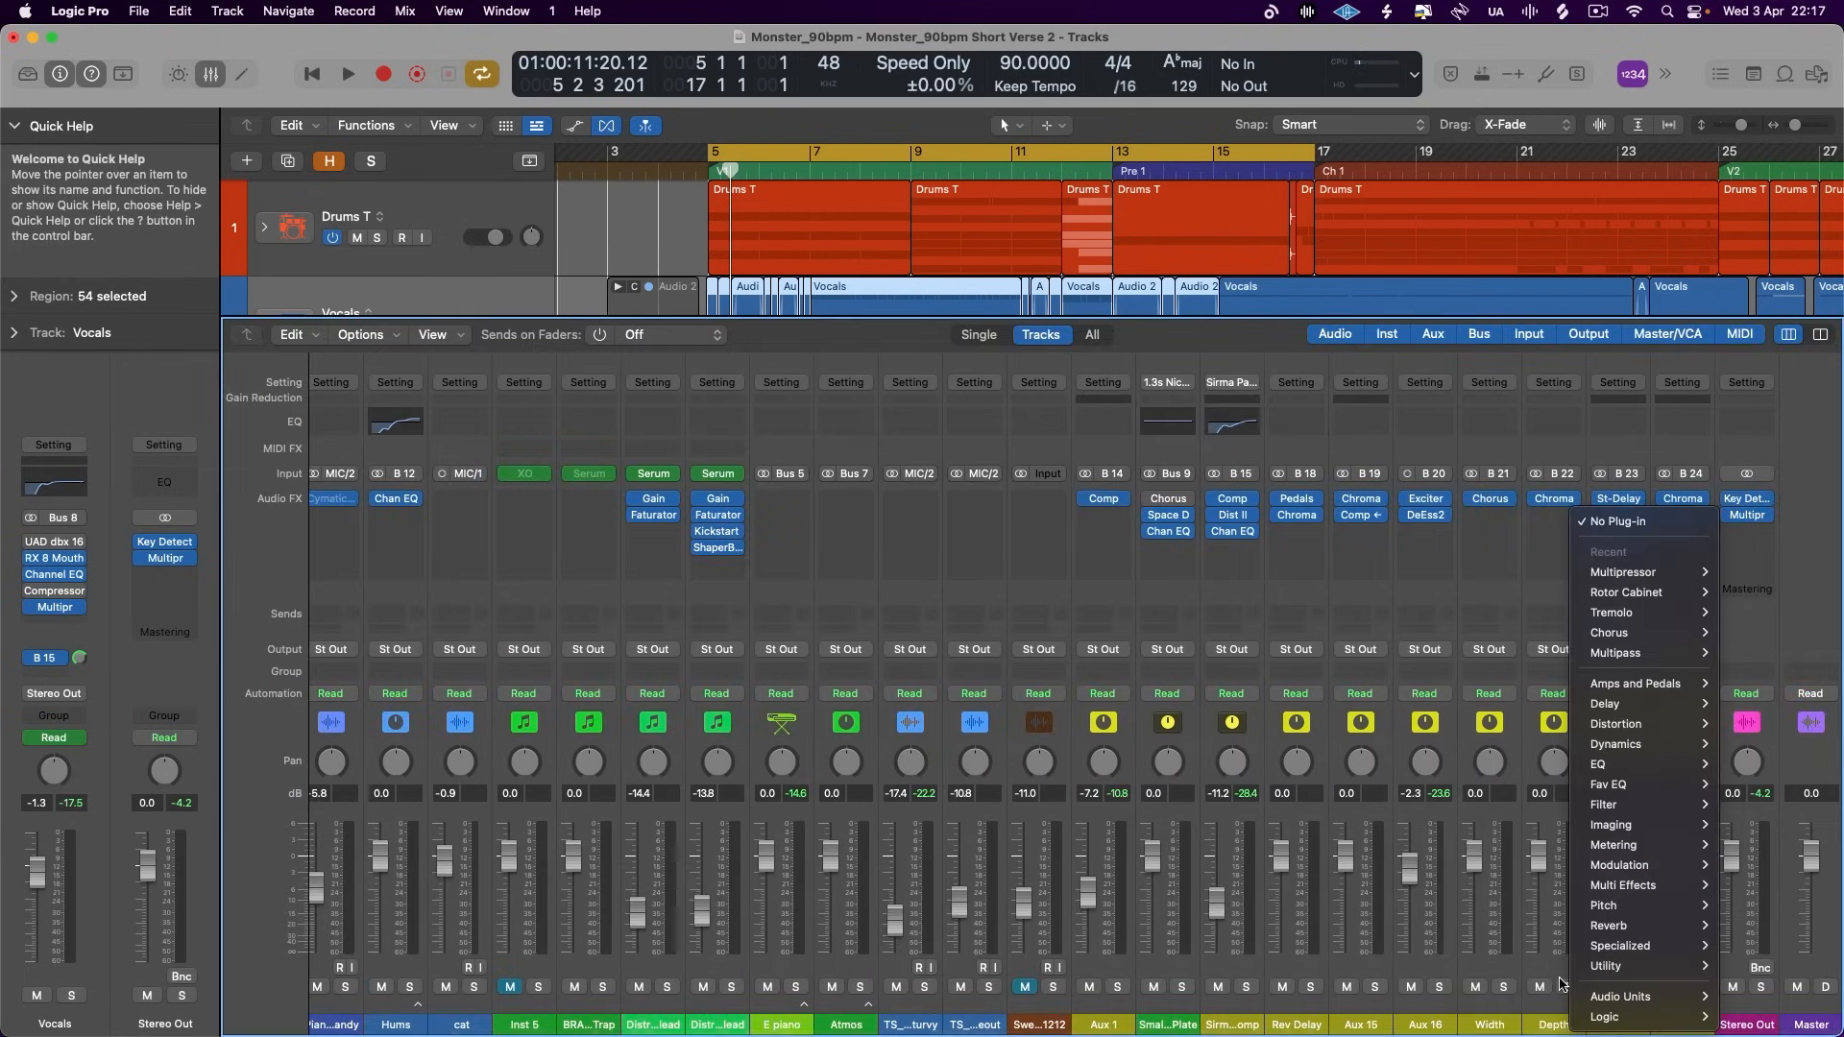
mouse_move(1635, 998)
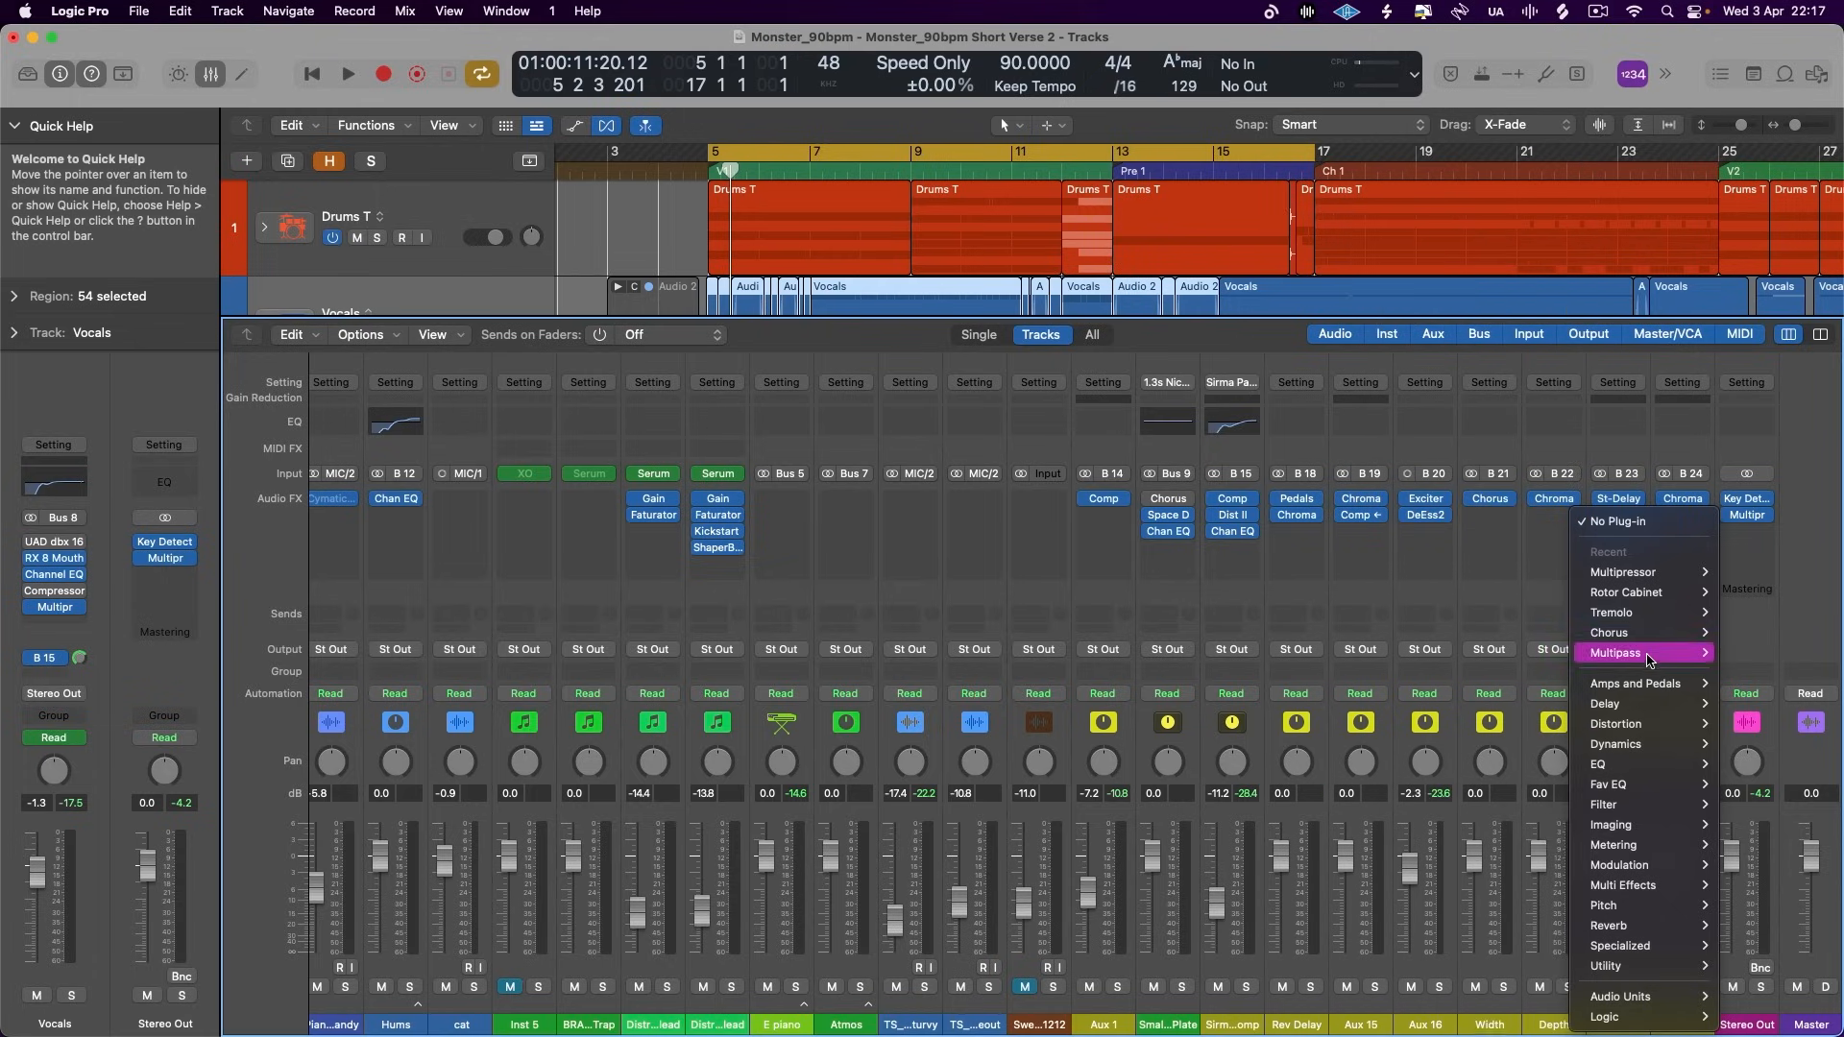
mouse_move(1632, 764)
mouse_move(1454, 43)
left_click(1302, 41)
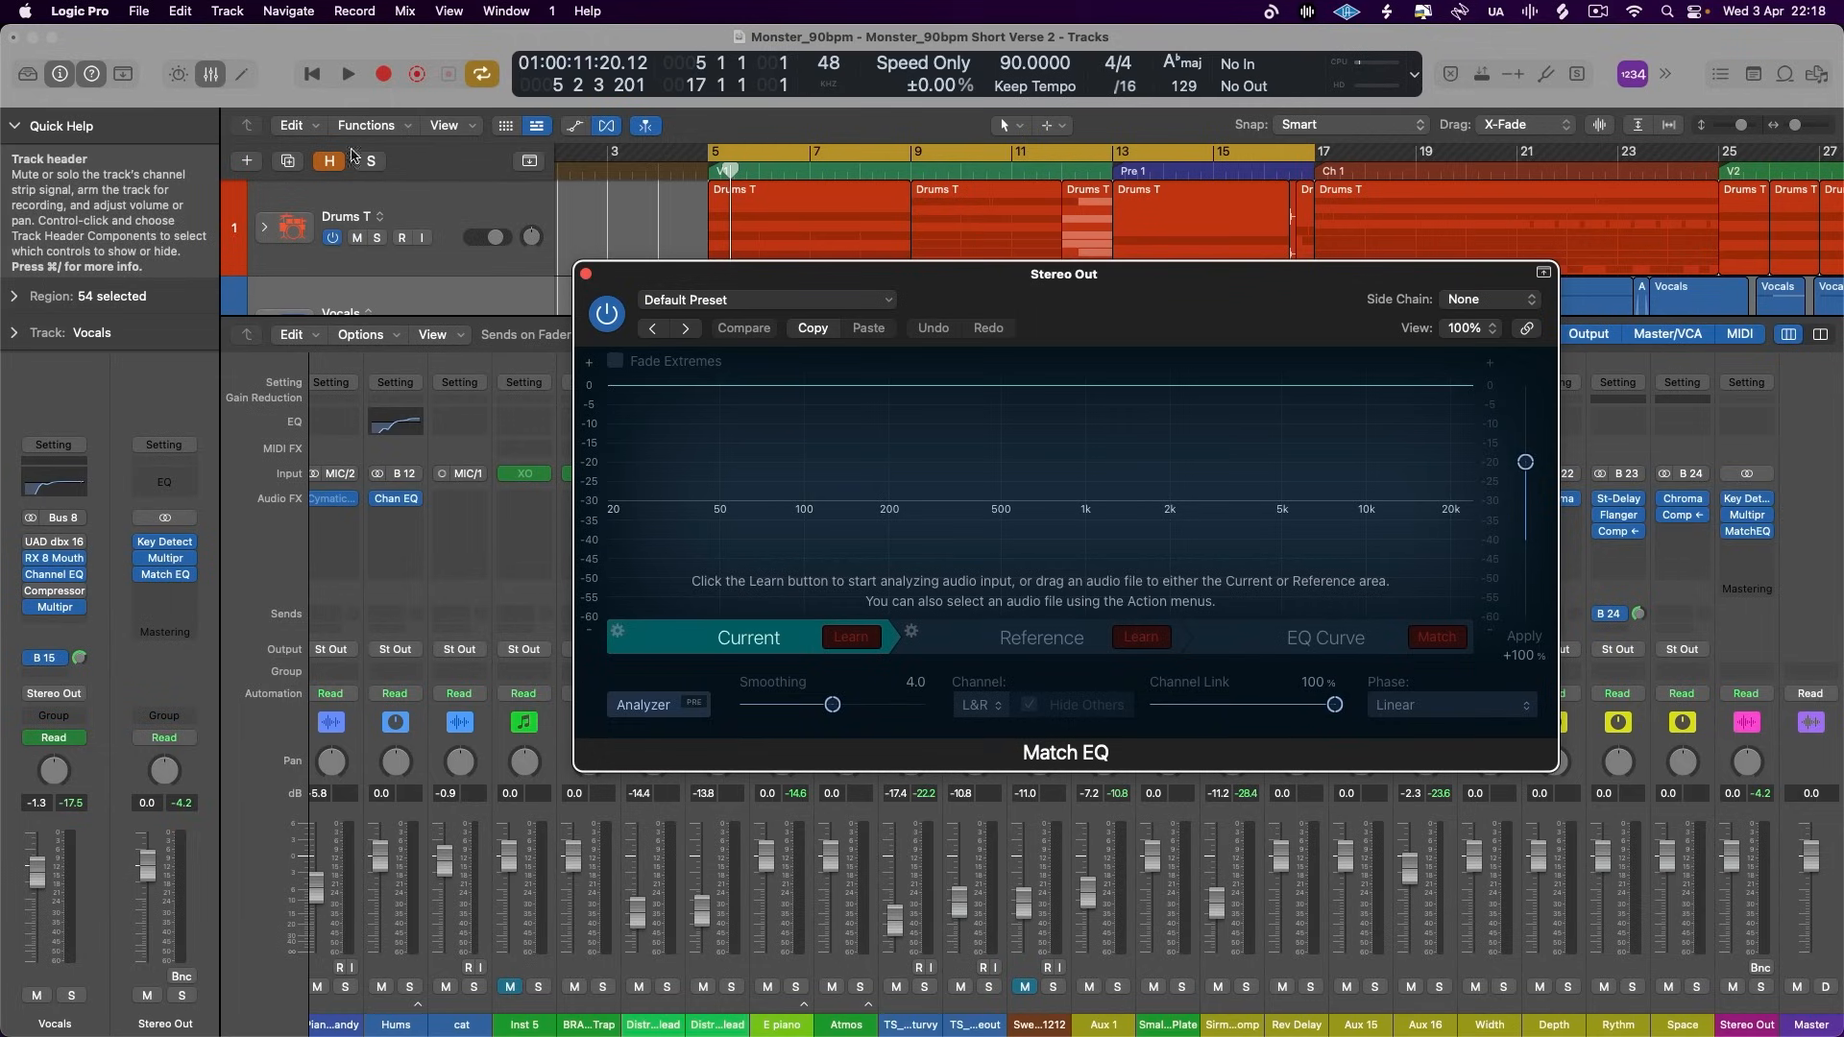
- Cycle the chorus from bar 17 to 25 and play it while Match EQ learns the Current spectrum
left_click(1078, 155)
scroll(1066, 207, "right", 5)
left_click_drag(959, 154, 1362, 185)
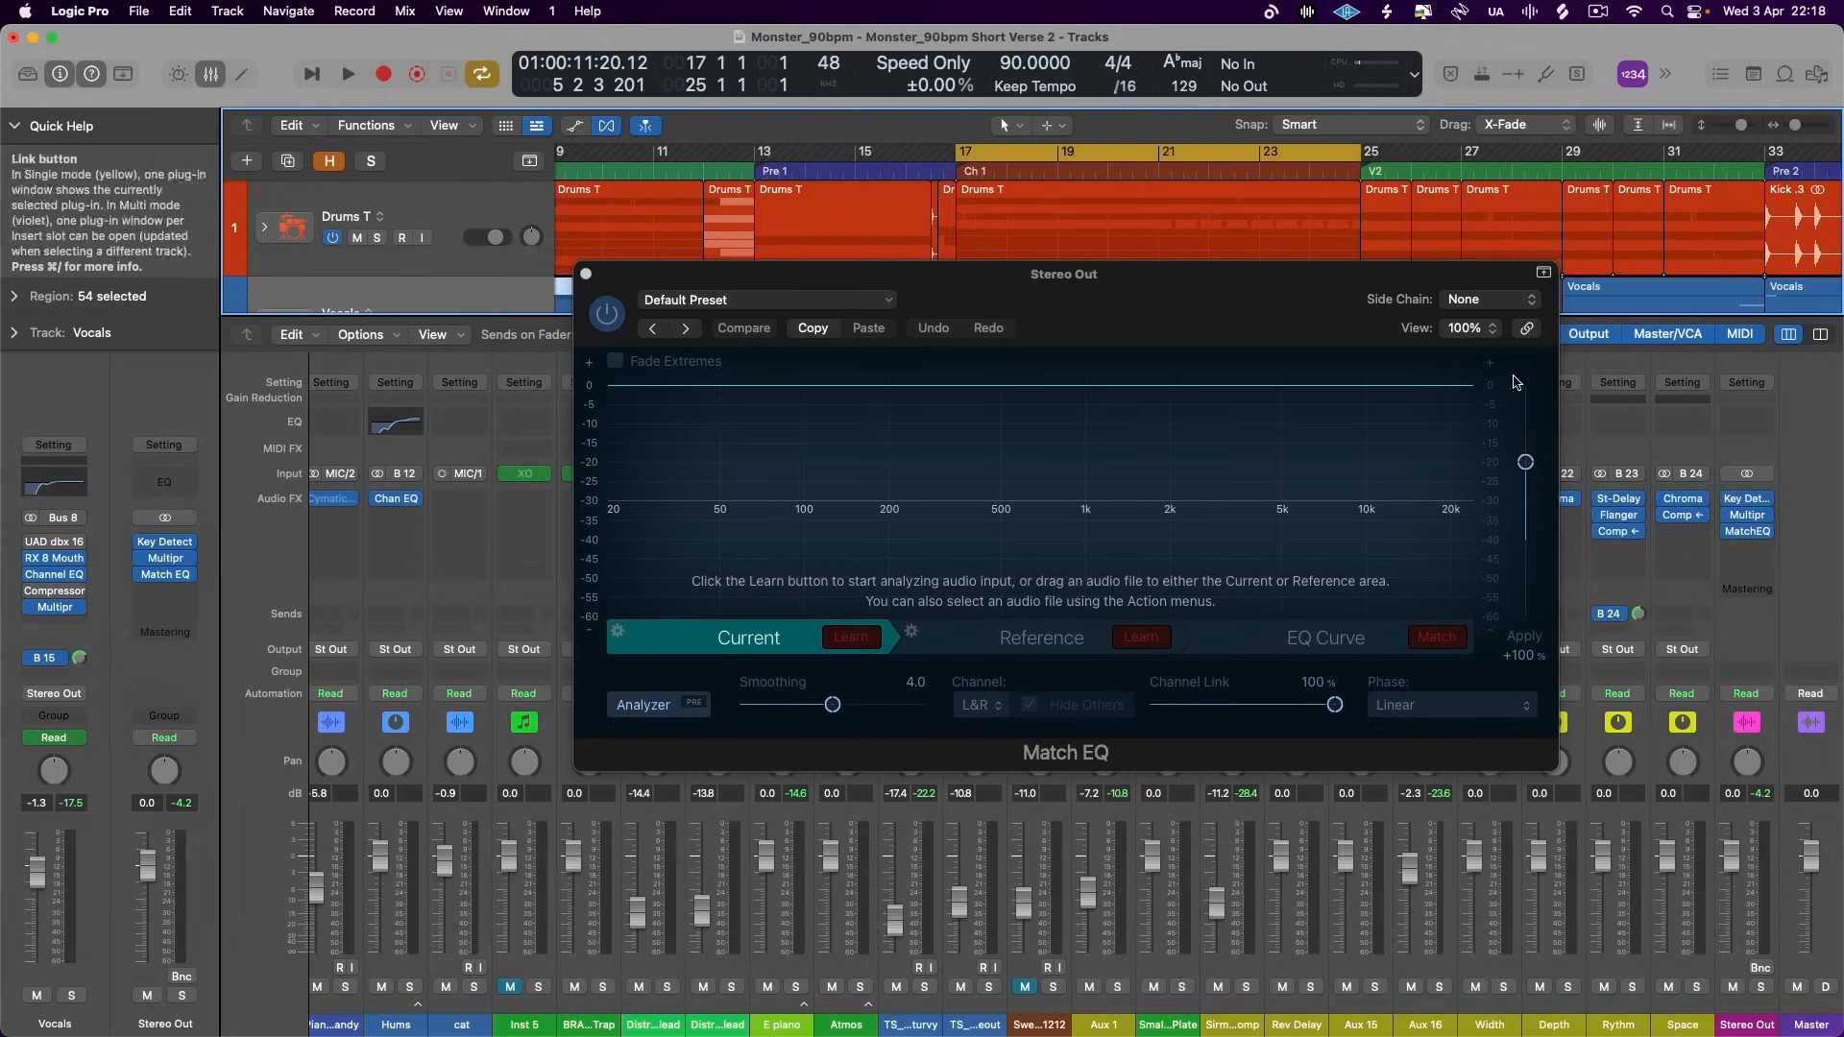
left_click(850, 638)
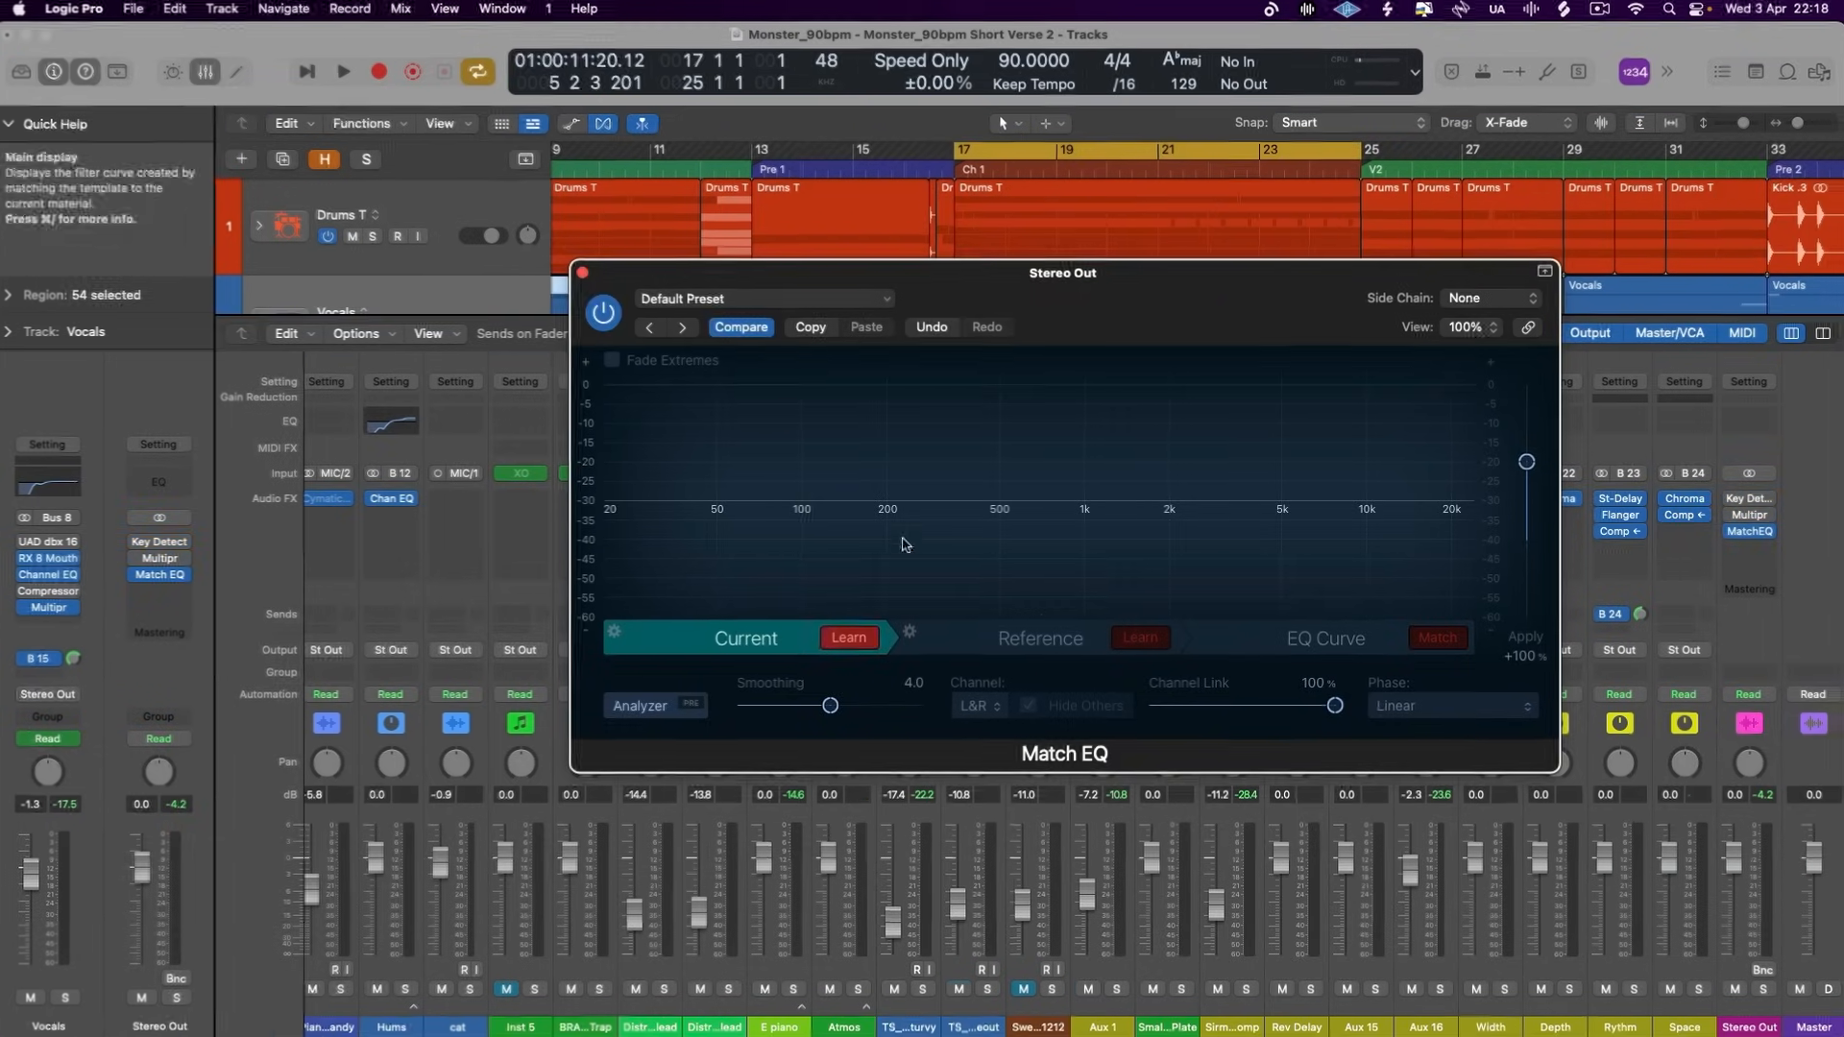
key("space")
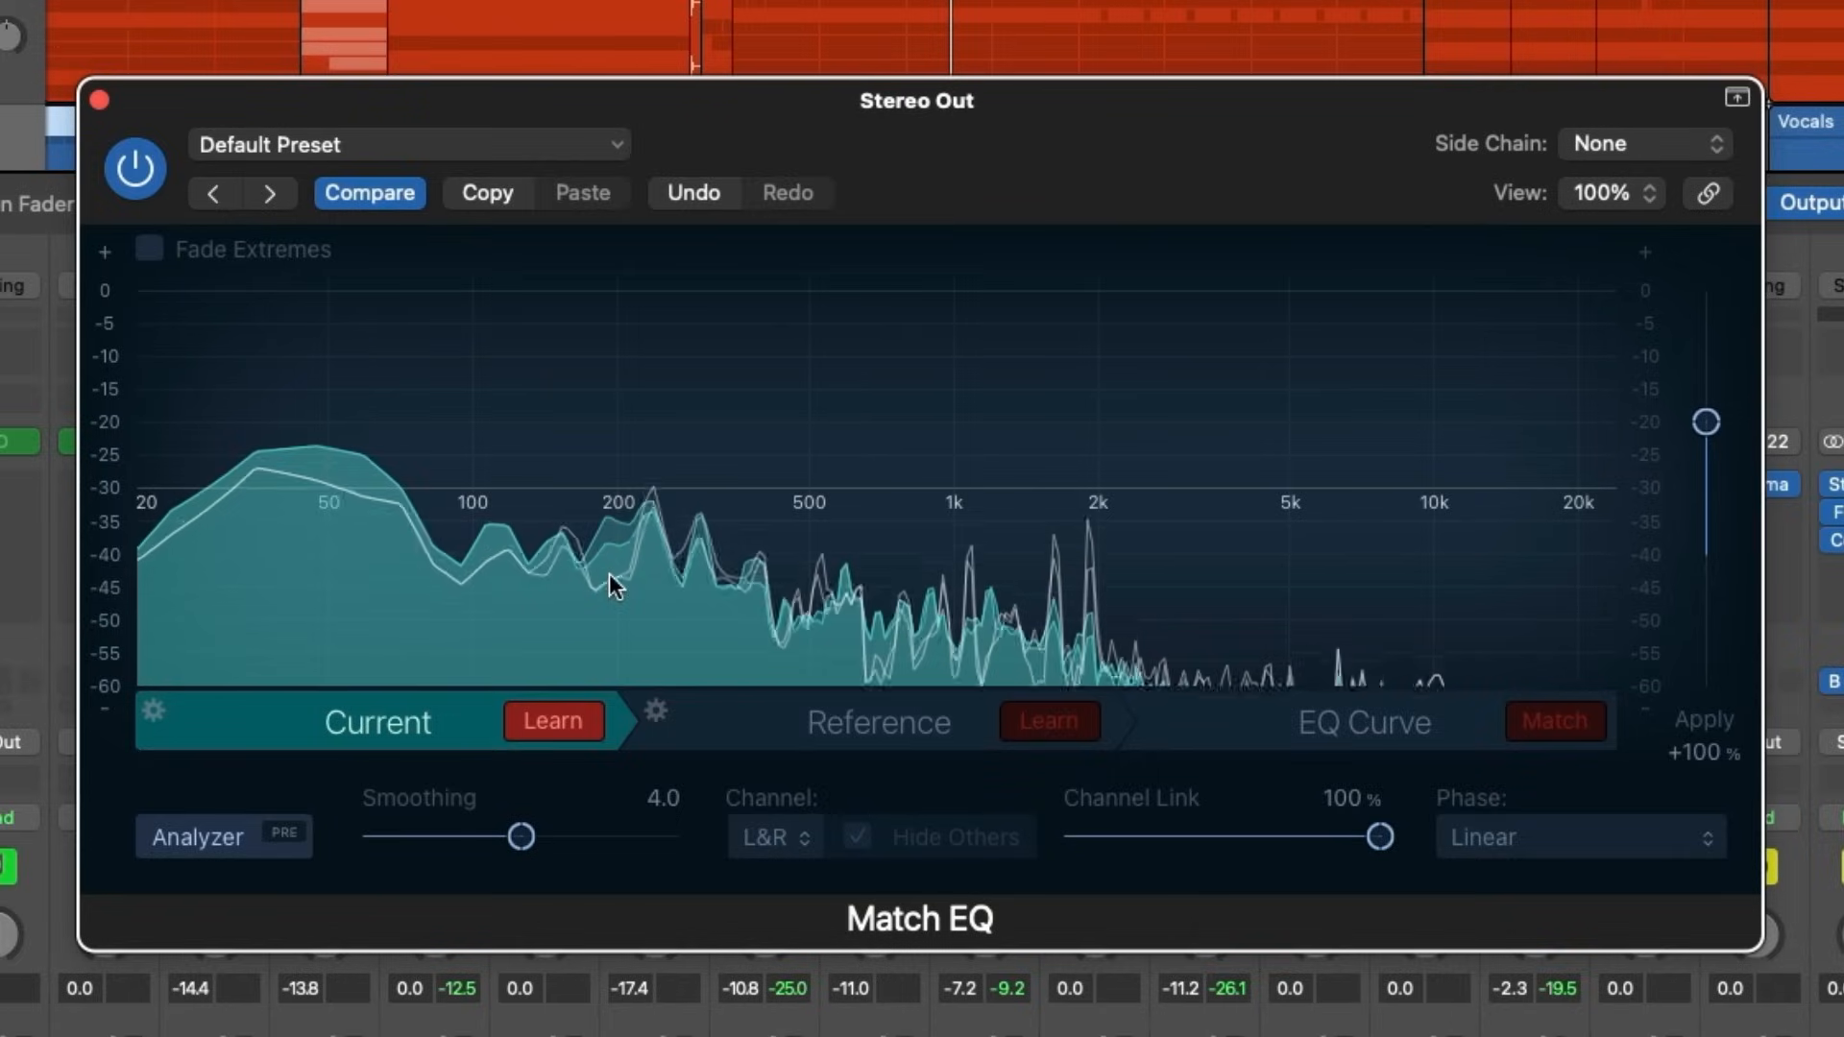
- Solo the Masterchannel reference audio track and play it while Match EQ learns the Reference spectrum
left_click(1021, 729)
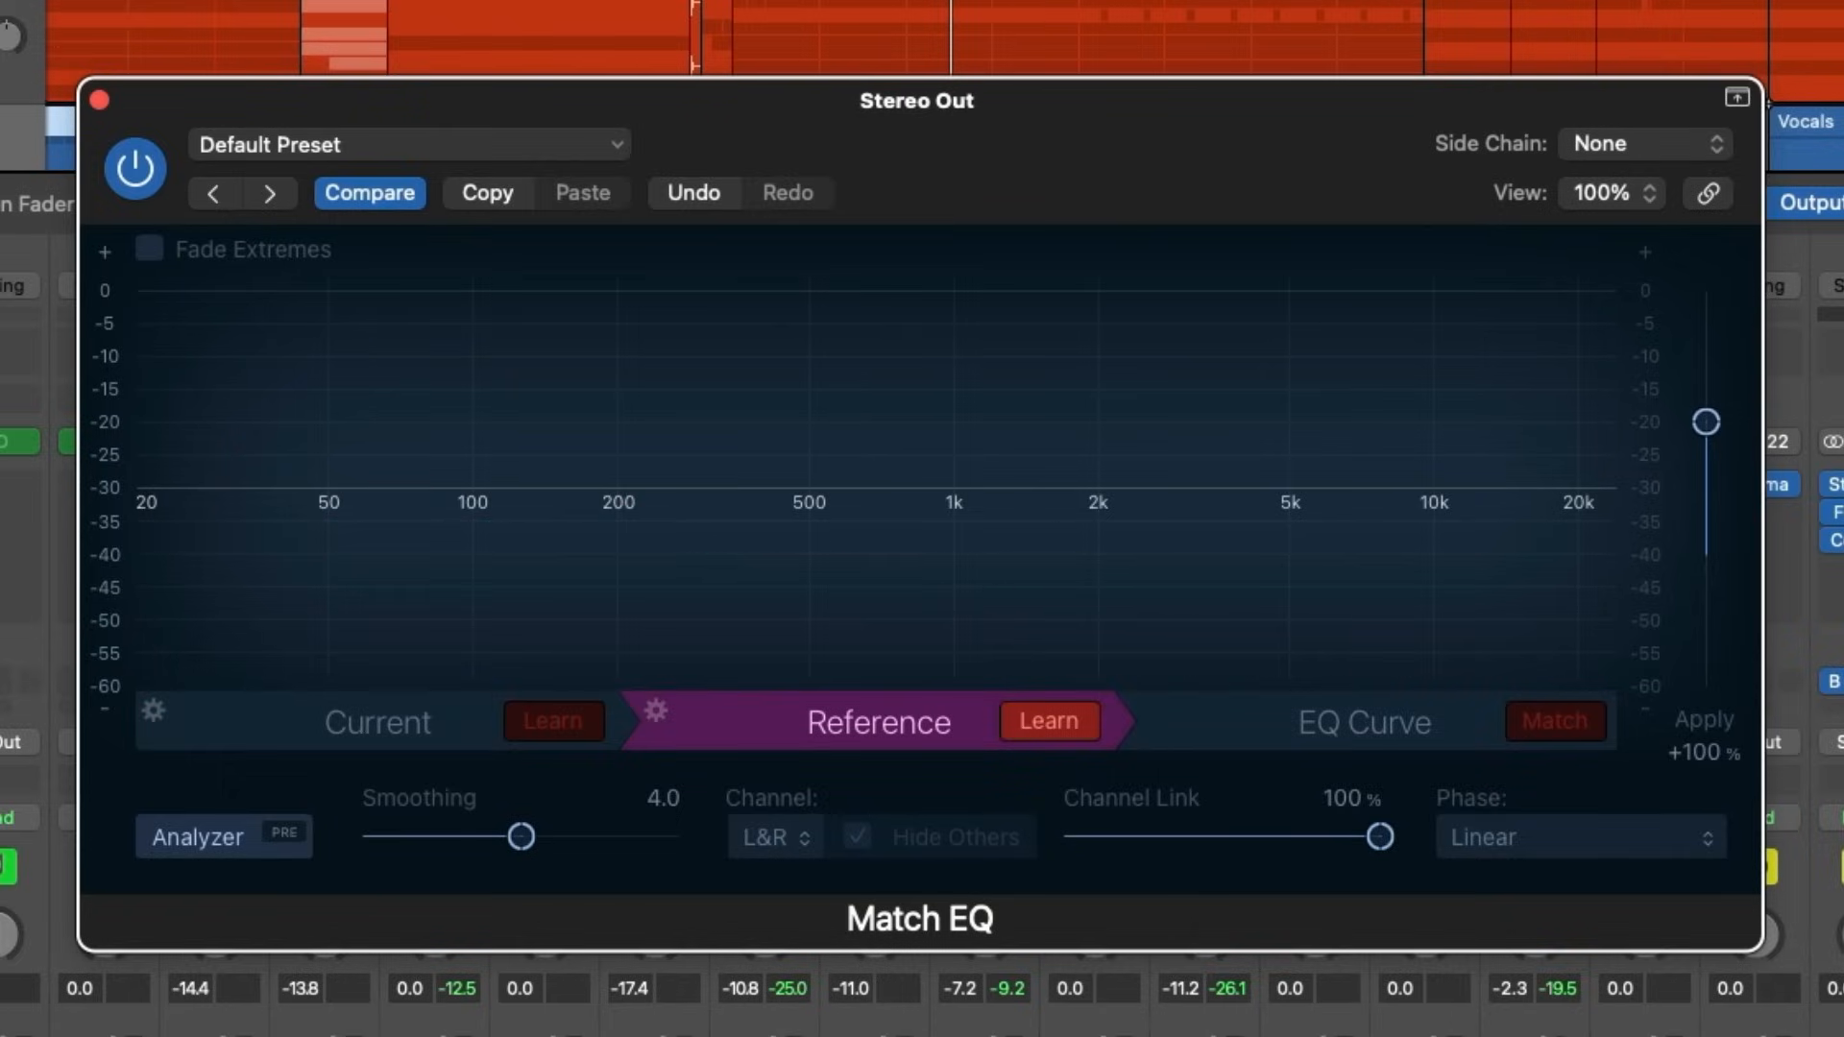
key("x")
scroll(922, 994, "down", 10)
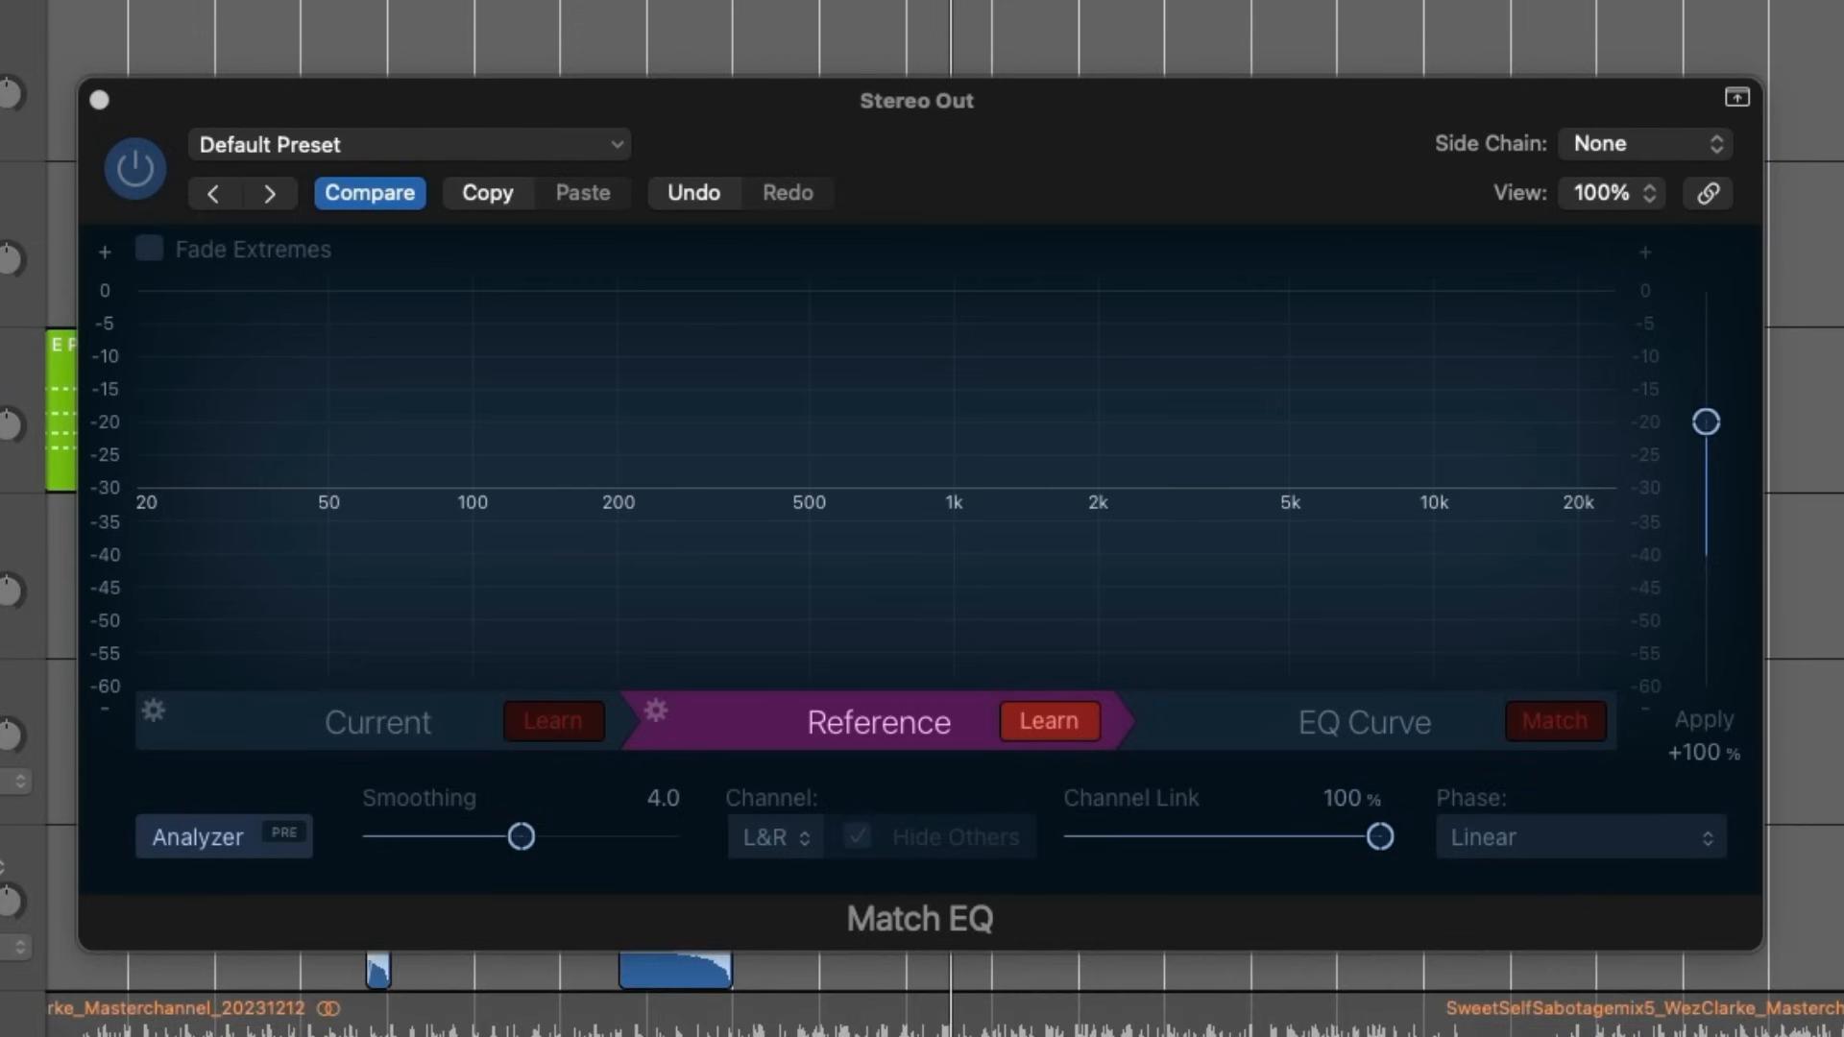
key("s")
key("space")
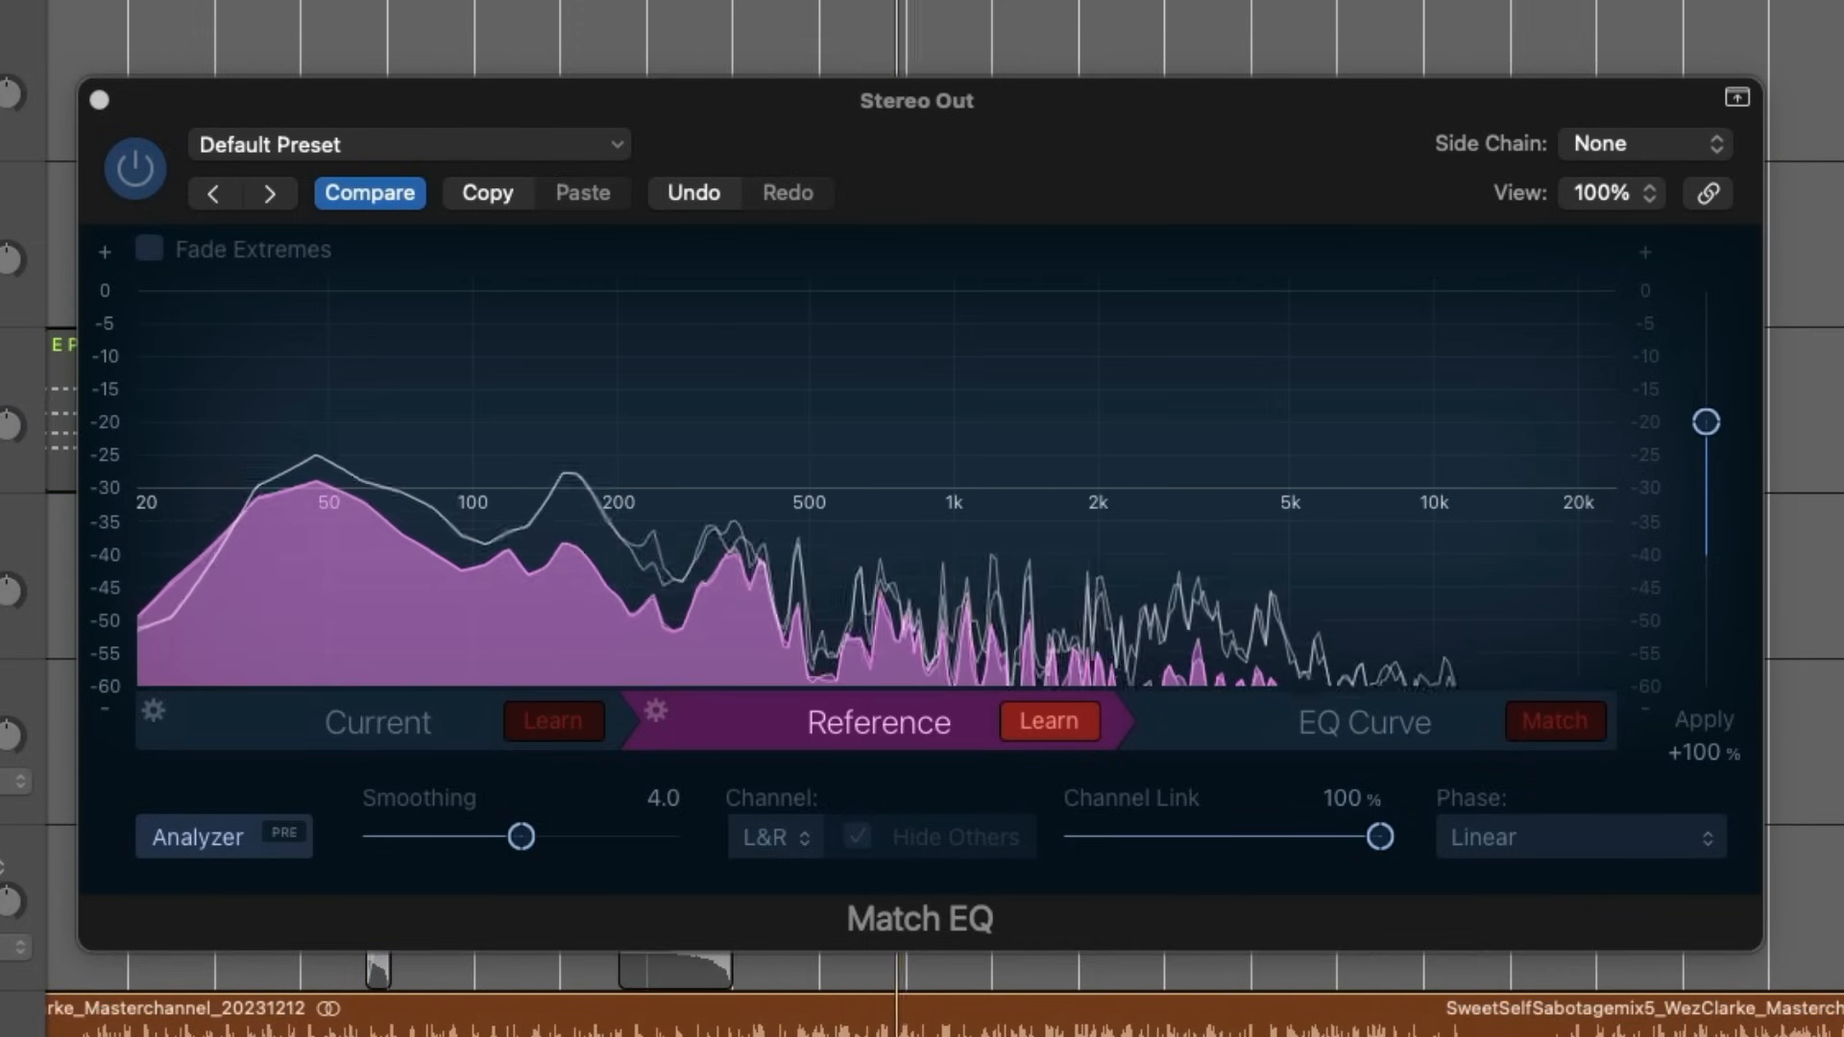
- Generate the matching EQ curve, enable Fade Extremes and set the Apply amount to 89%
left_click(1580, 712)
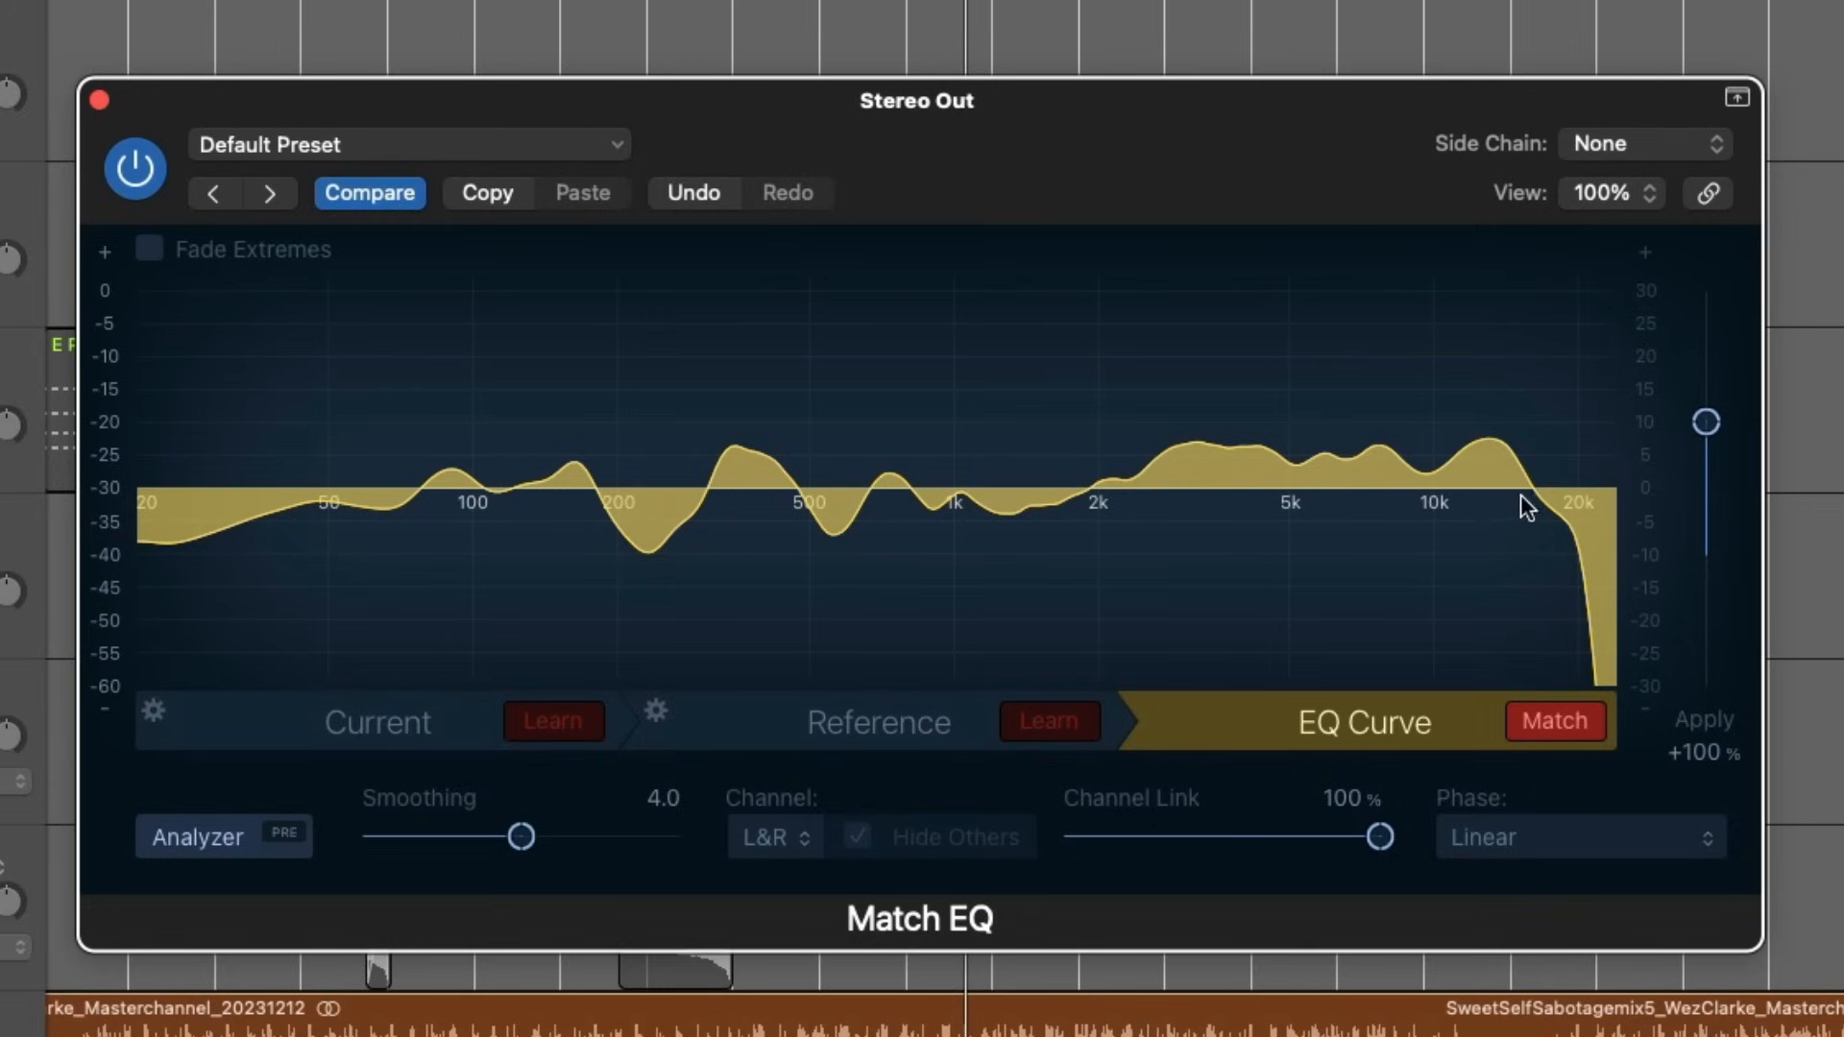
left_click(147, 249)
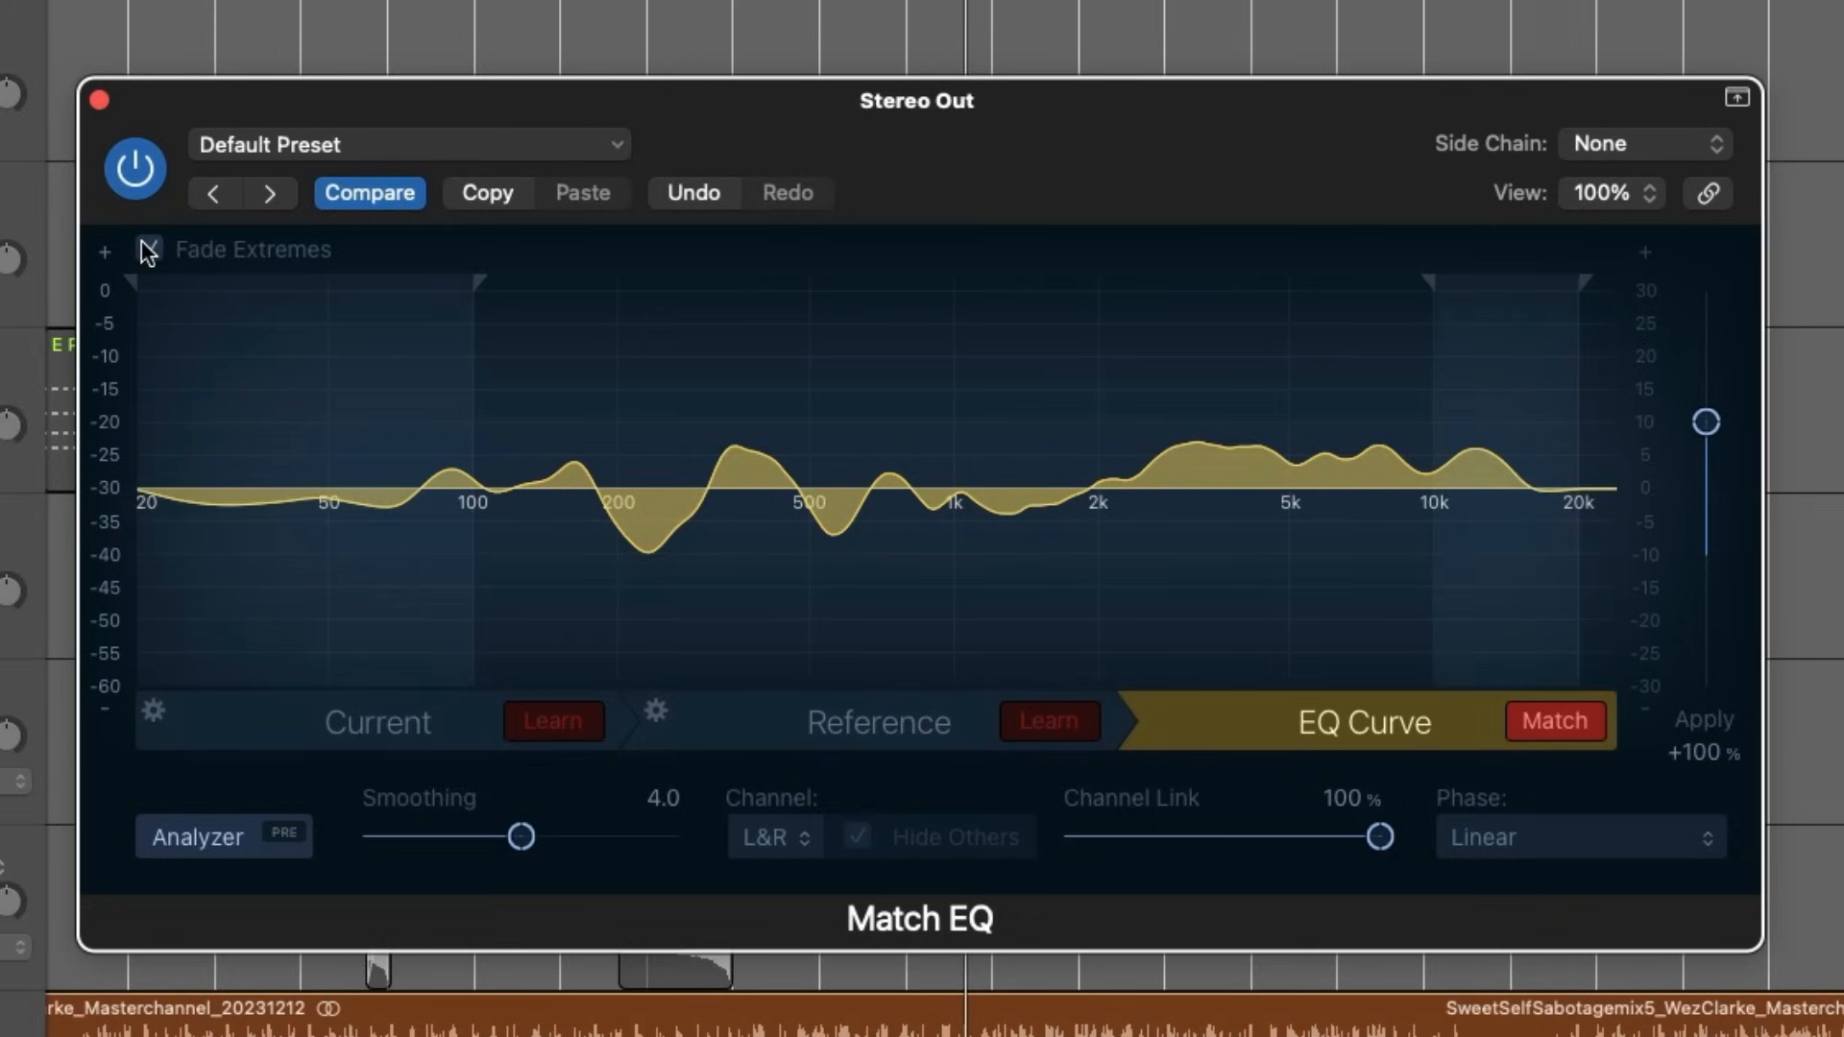
left_click(148, 248)
left_click(148, 249)
left_click(148, 249)
left_click(148, 248)
left_click_drag(1696, 440, 1698, 456)
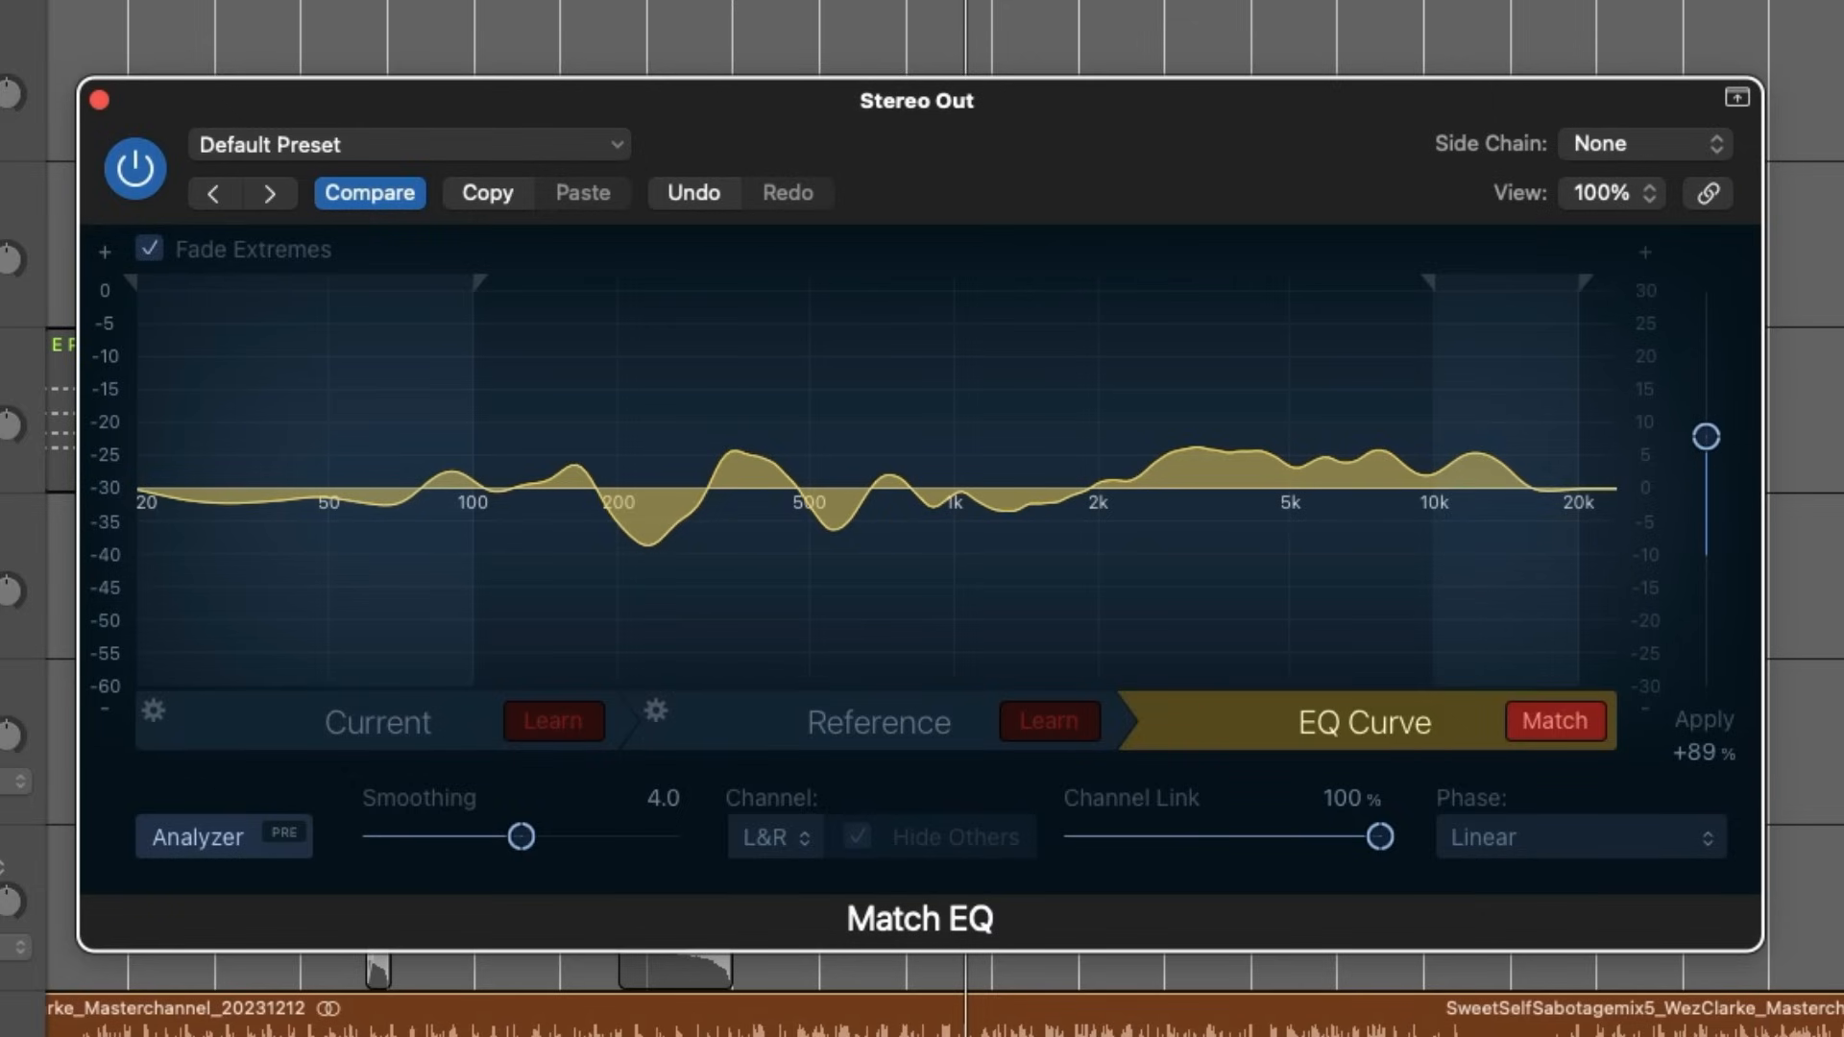
- Unsolo the reference track and play the mix, comparing it with the Match EQ bypassed and active
key("s")
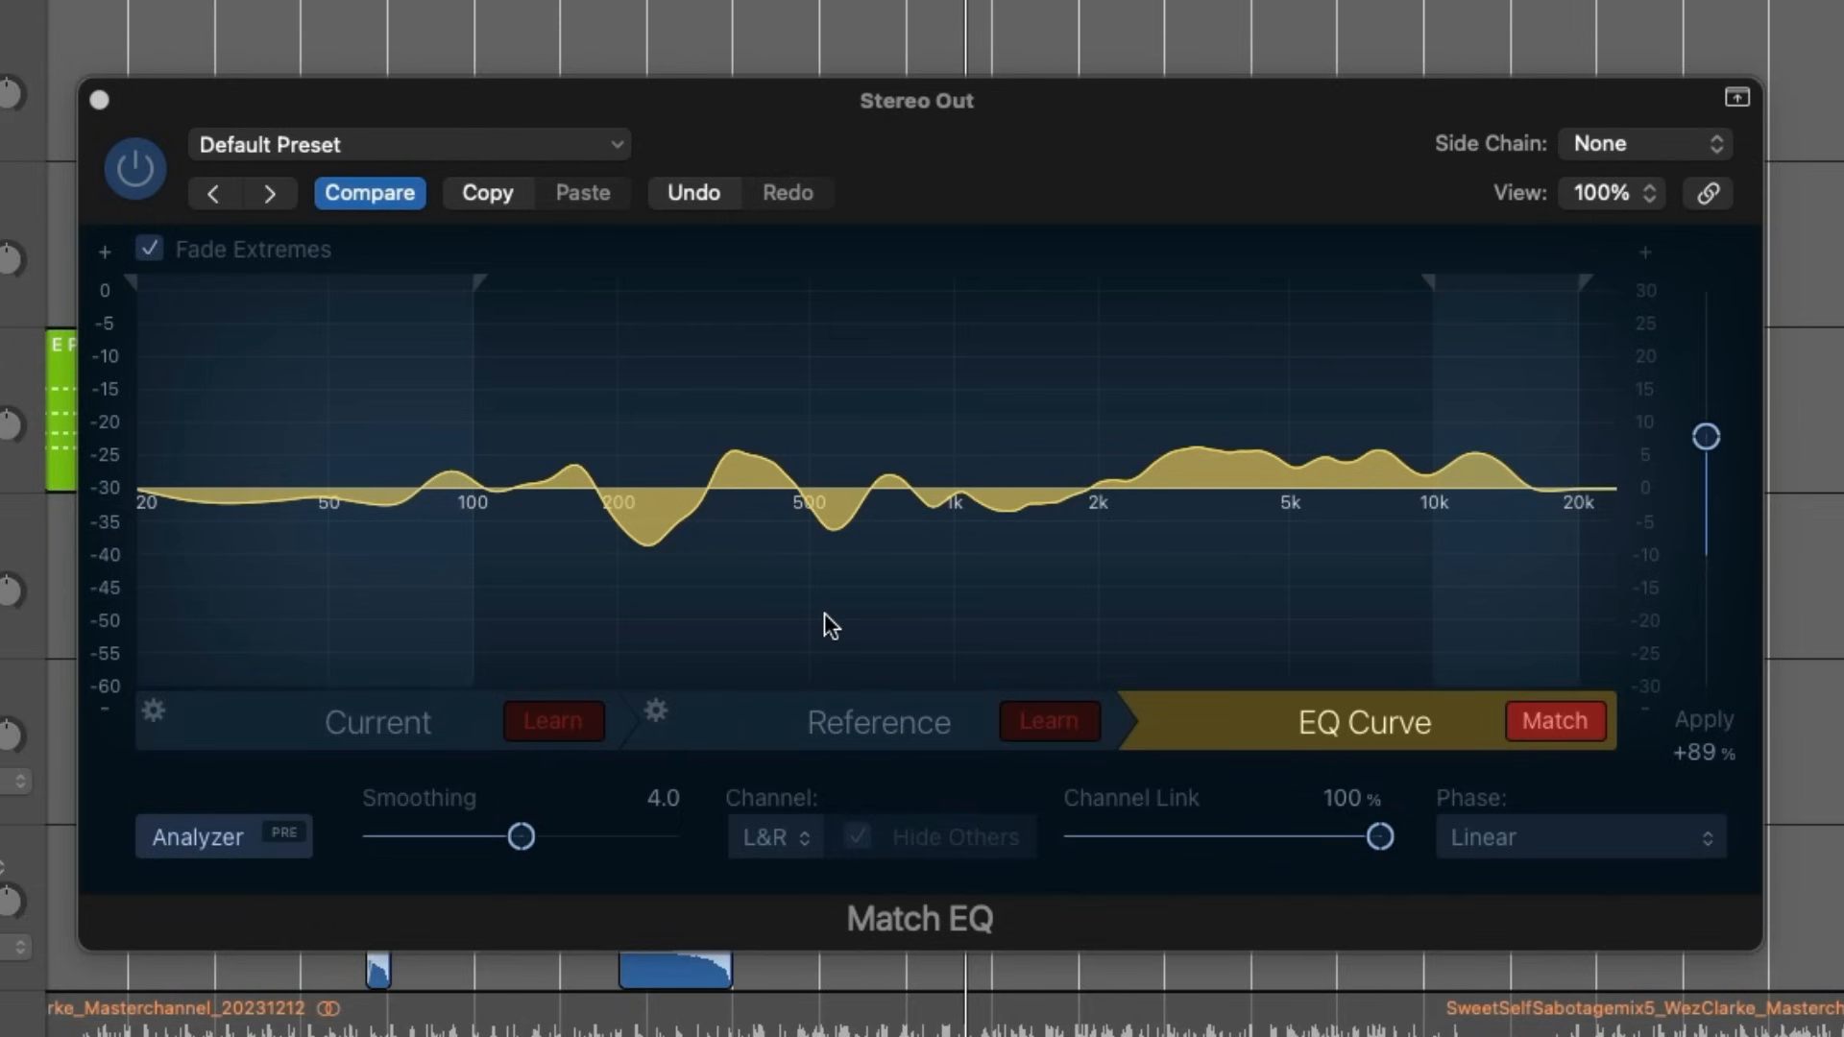
key("space")
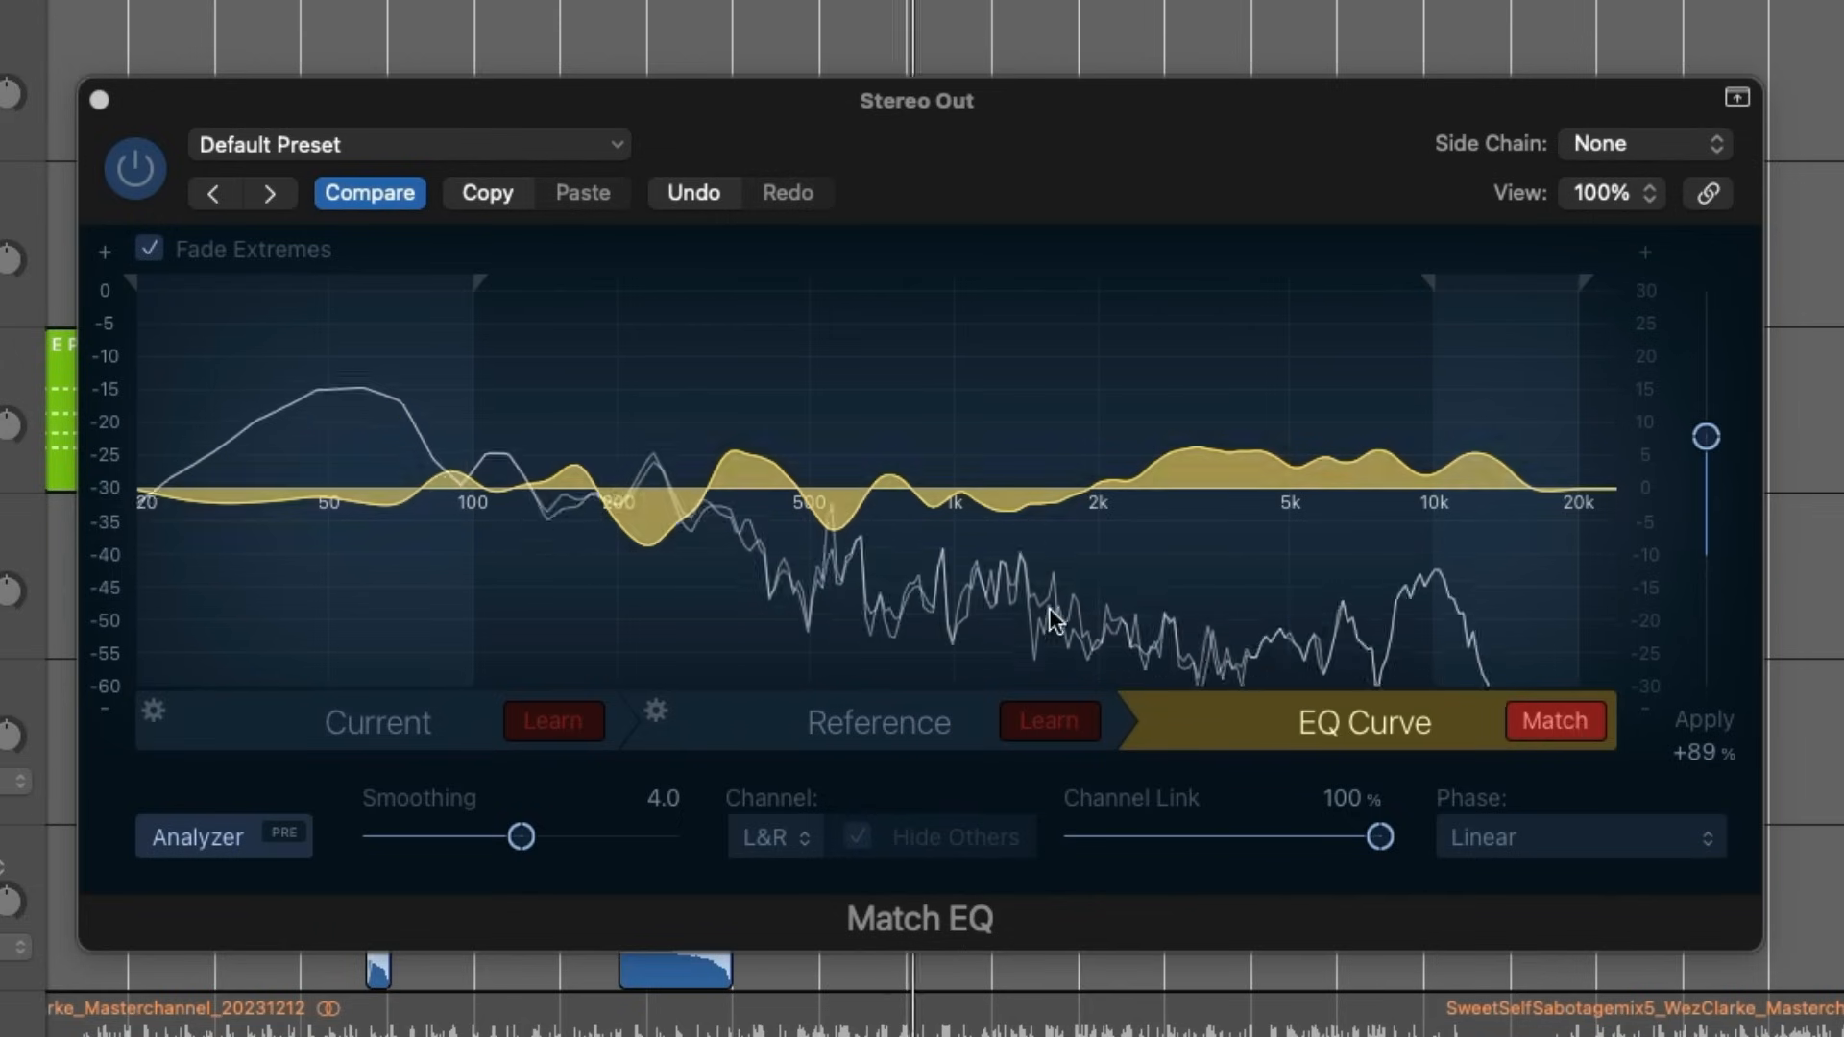
left_click(124, 184)
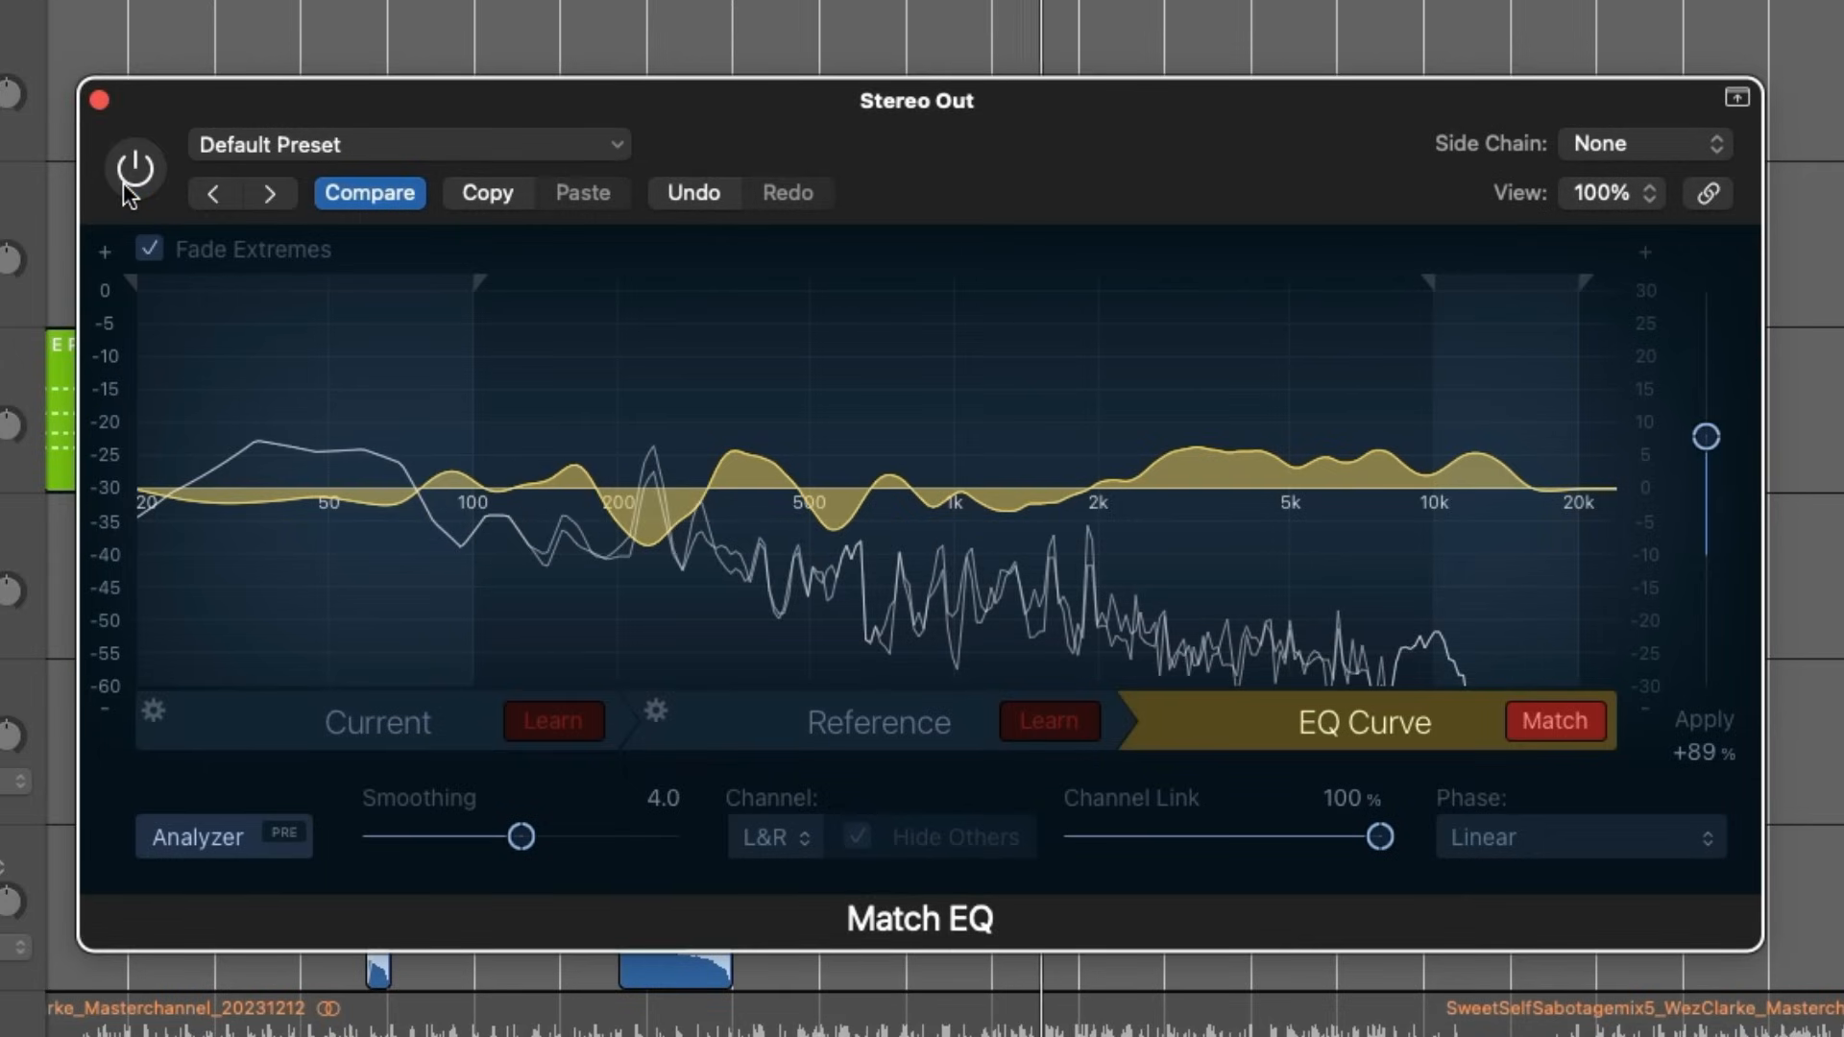
left_click(125, 186)
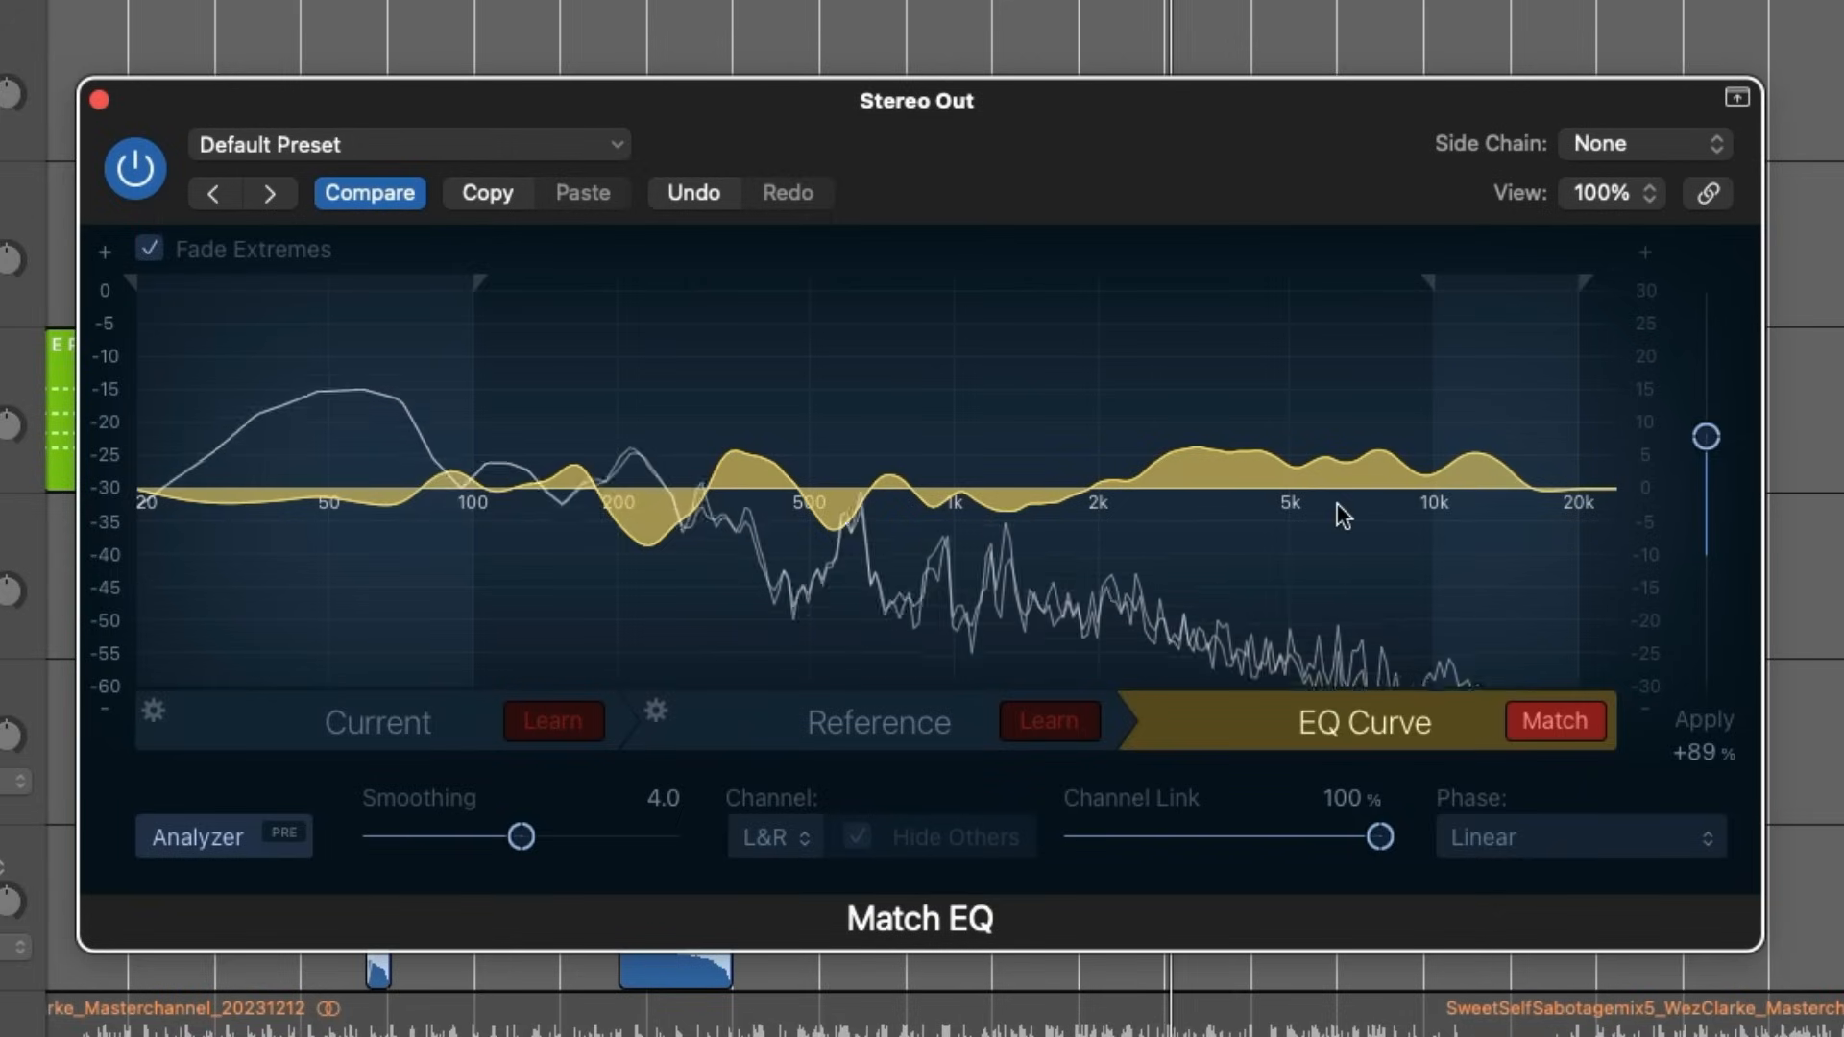
- Try an Apply amount of 30%, toggling the match and the plug-in bypass during playback to compare
left_click_drag(1706, 437, 1705, 515)
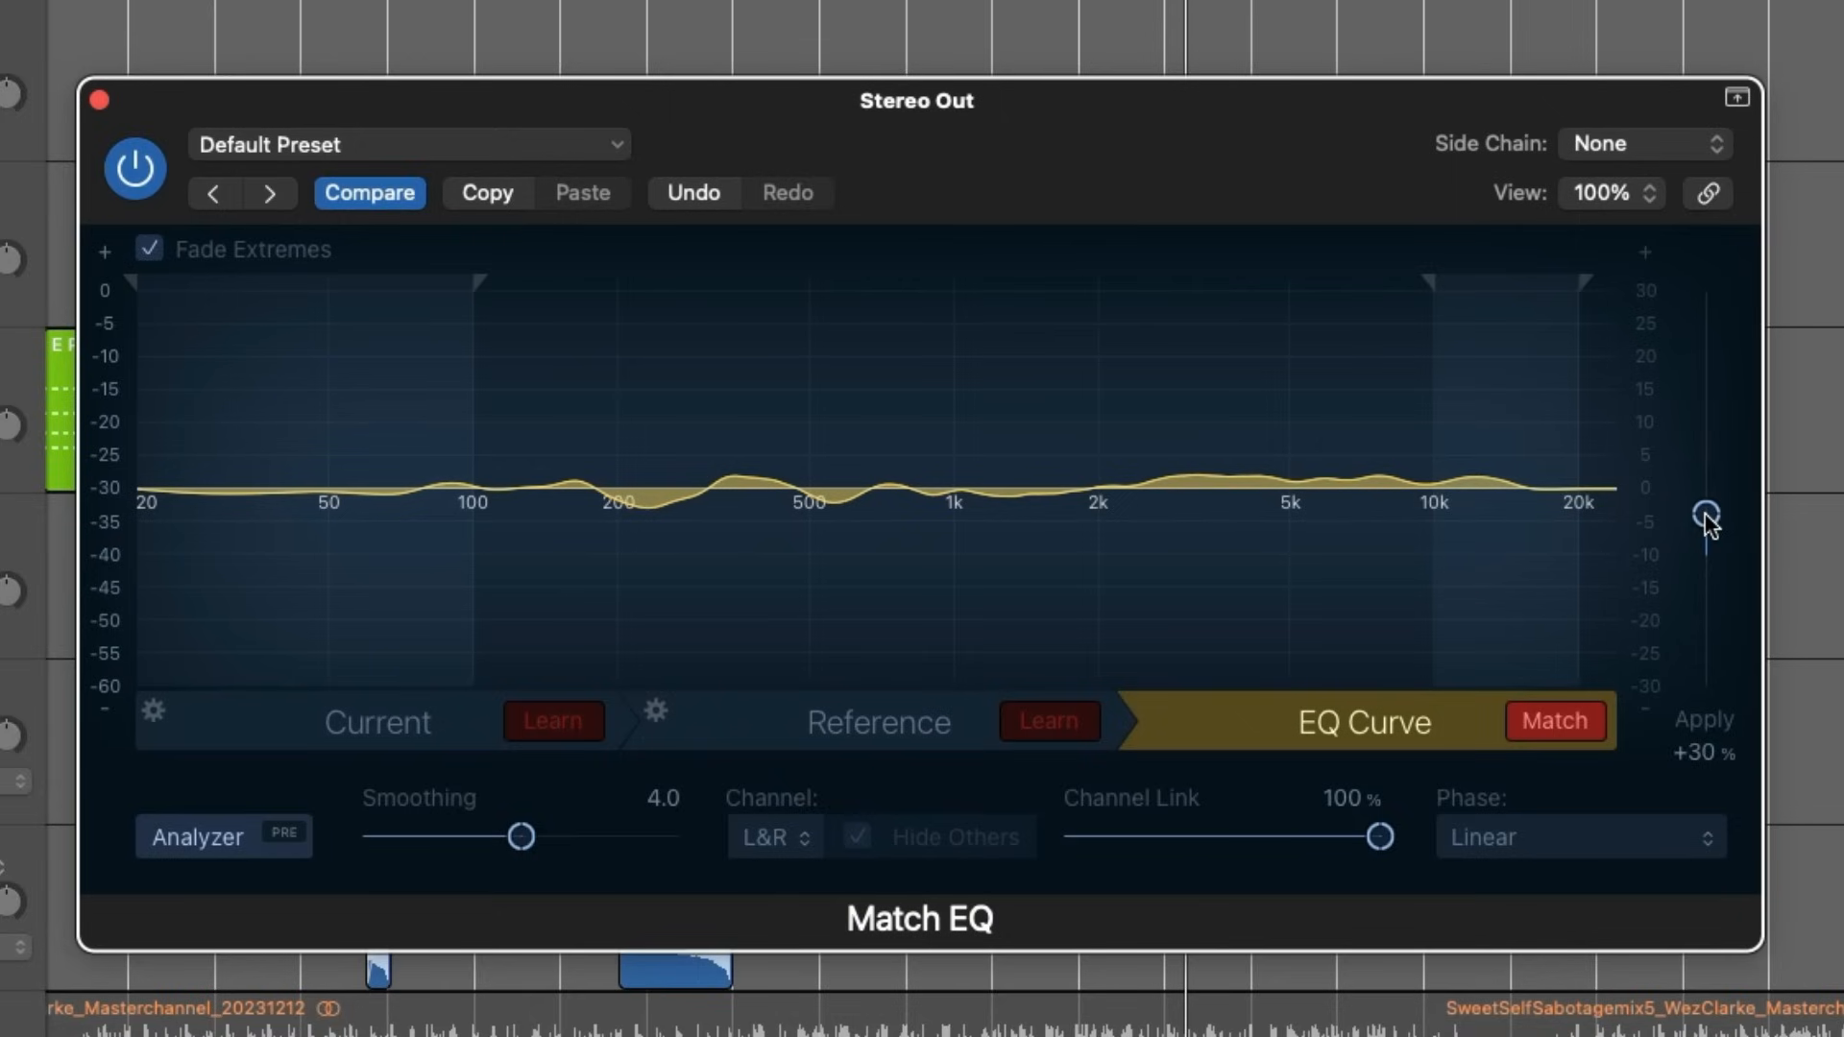
key("space")
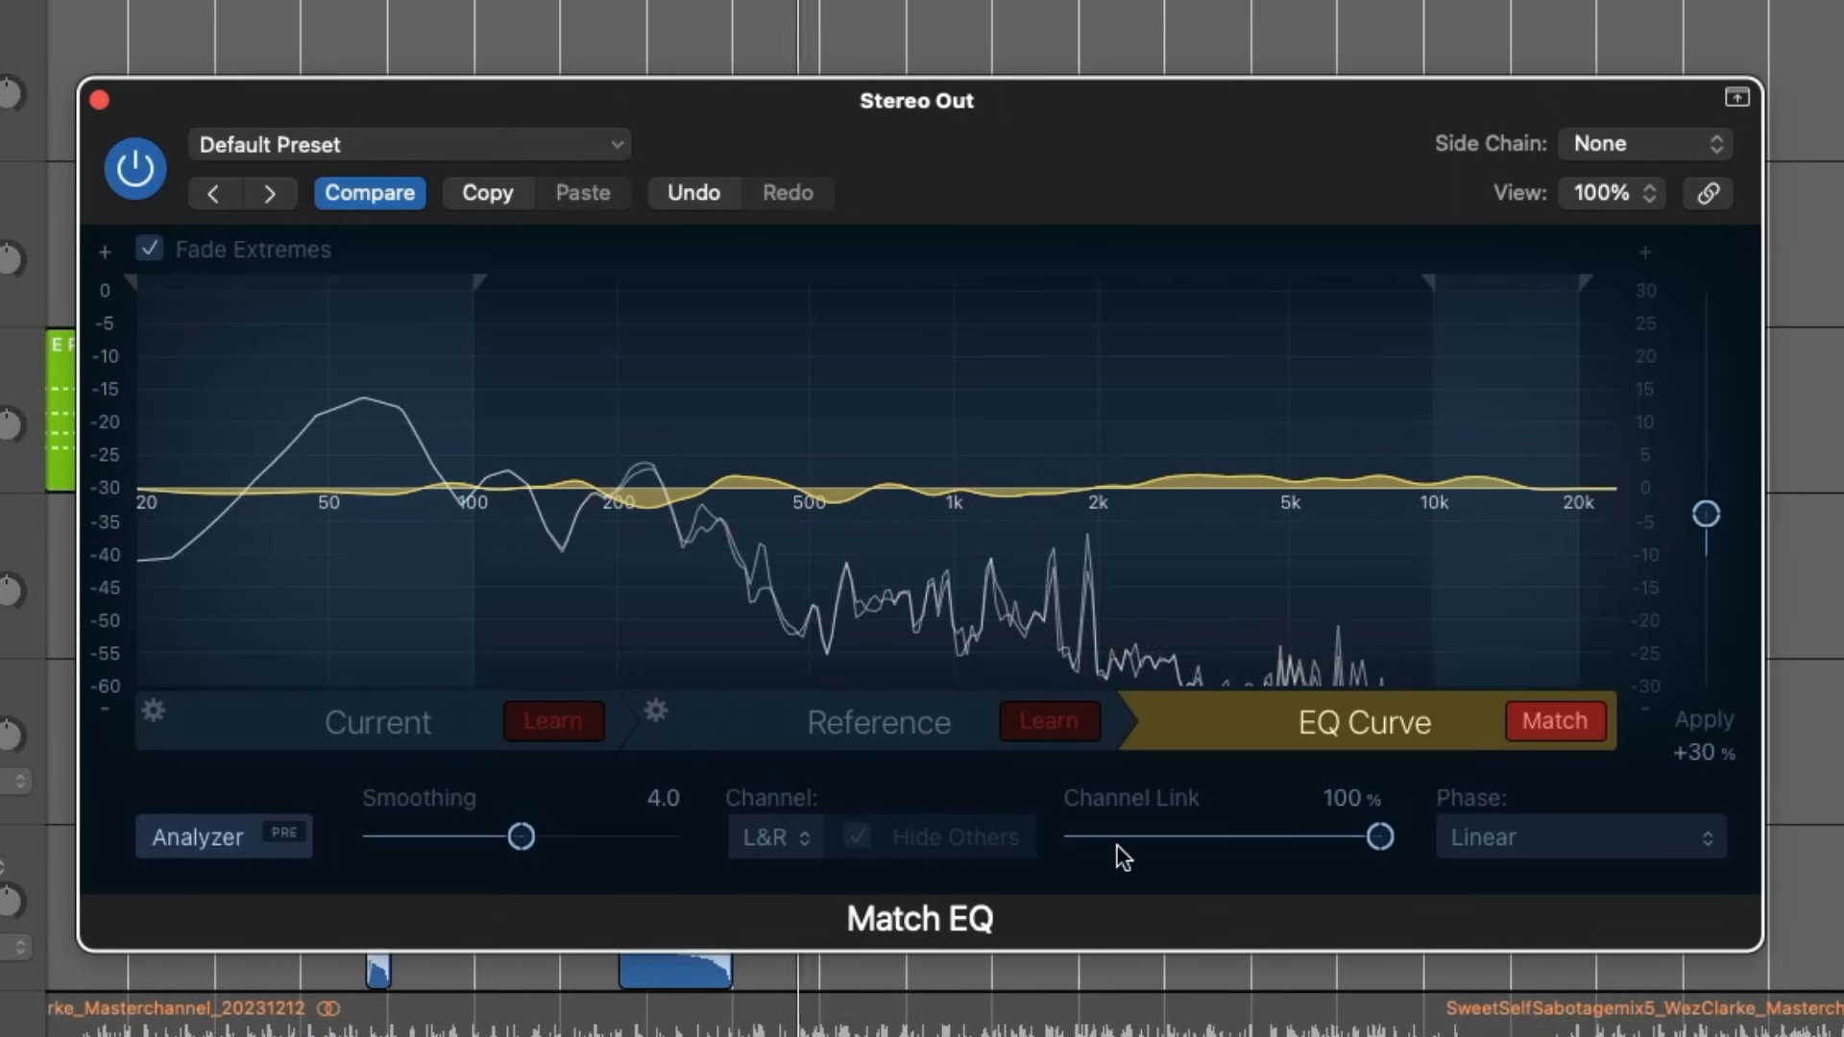
left_click(1552, 728)
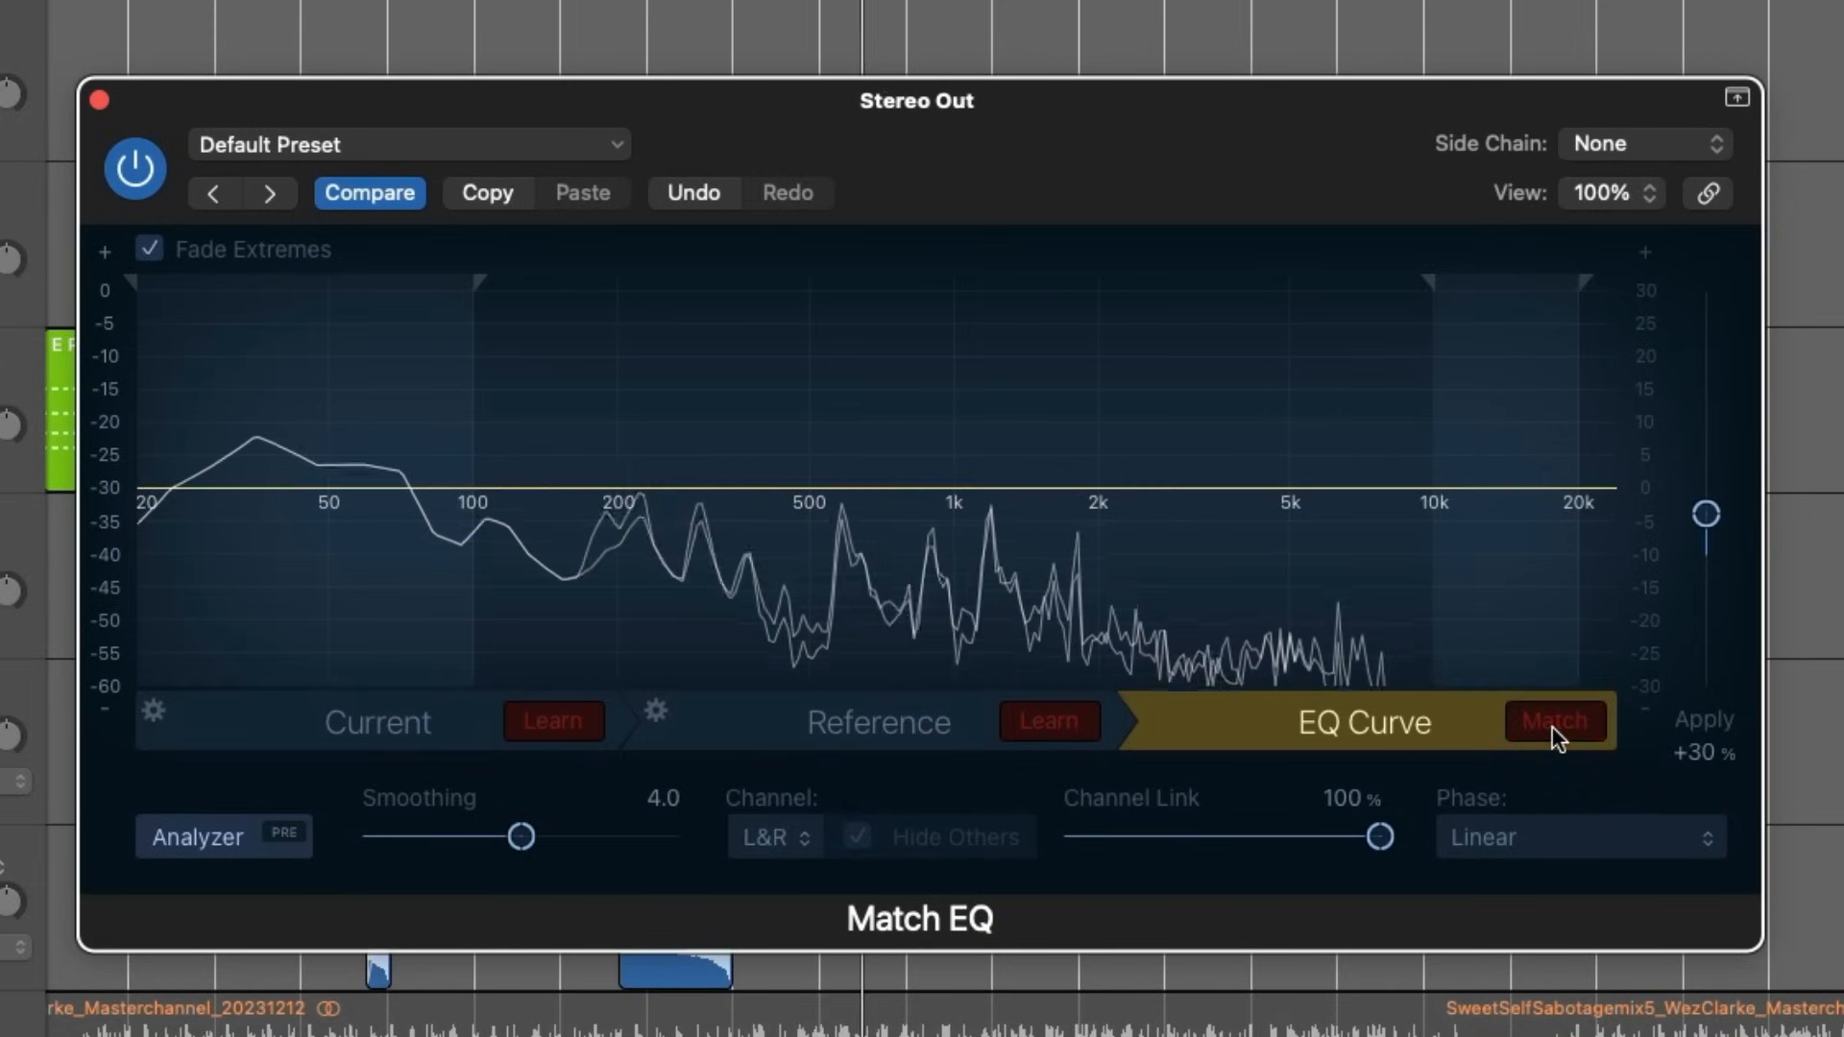
left_click(1551, 725)
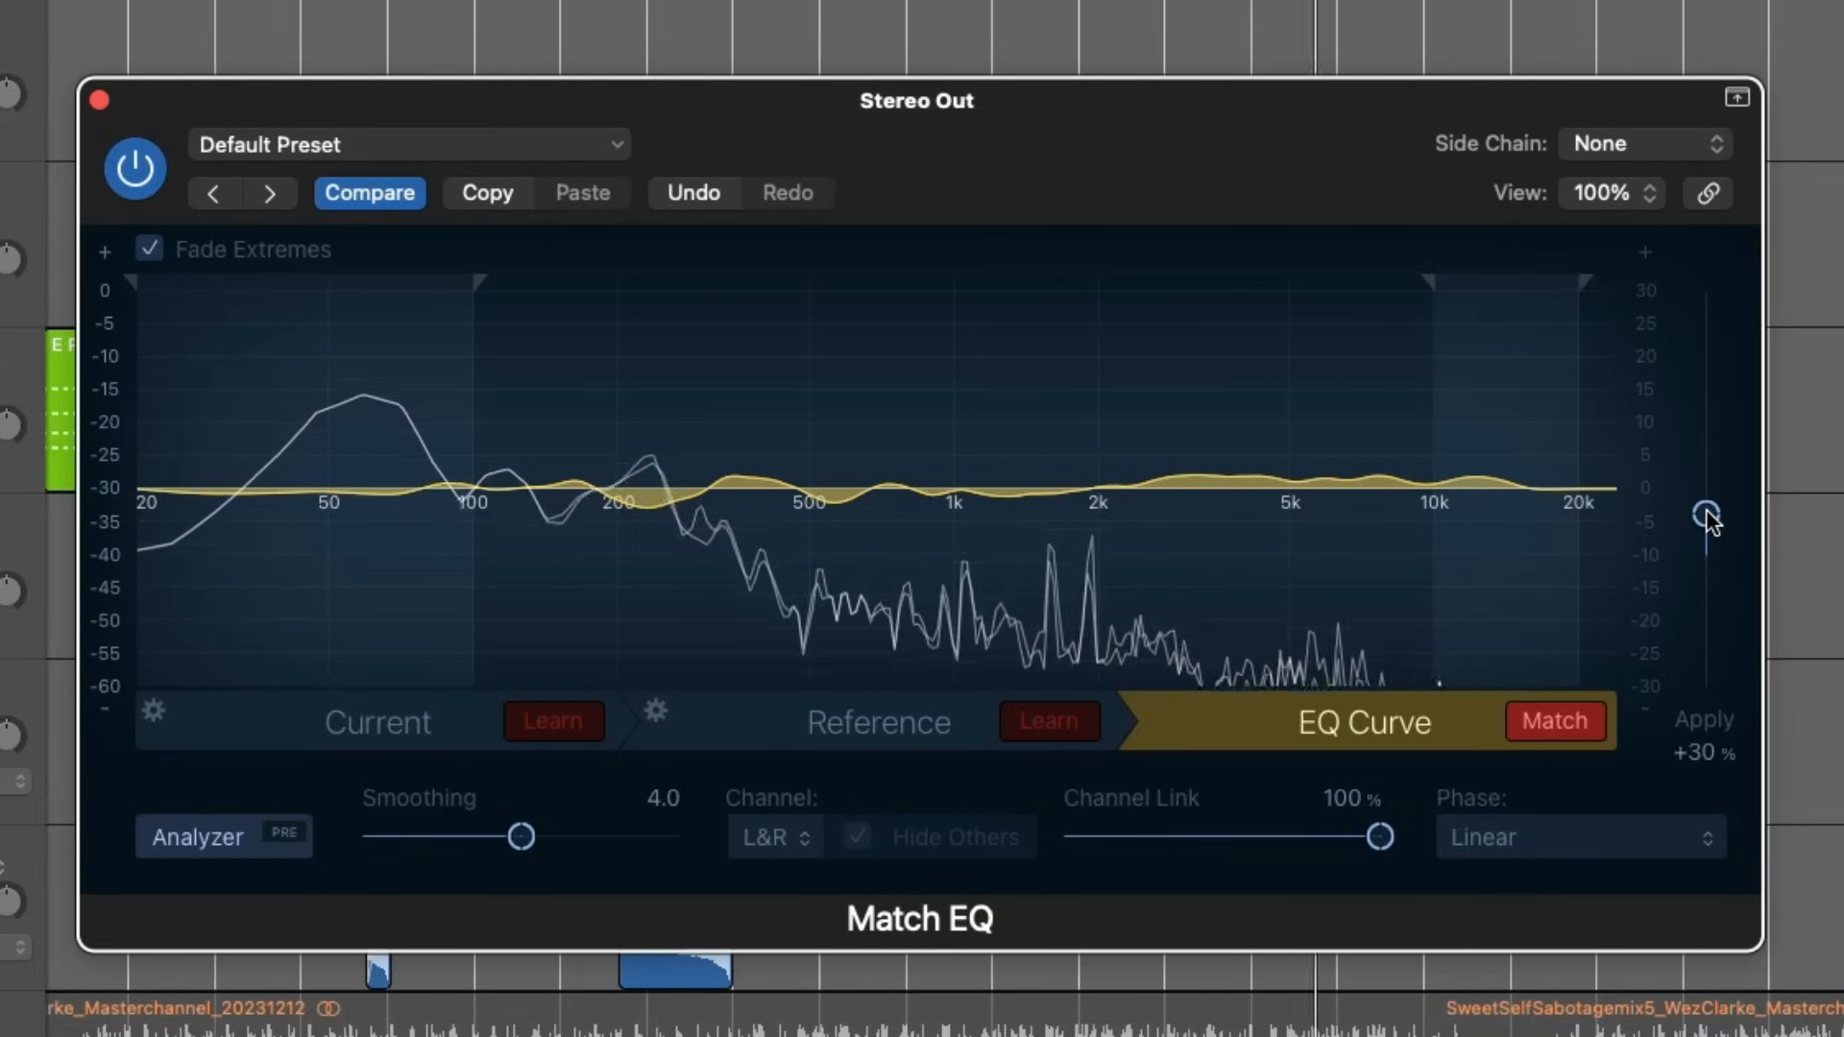
left_click(112, 173)
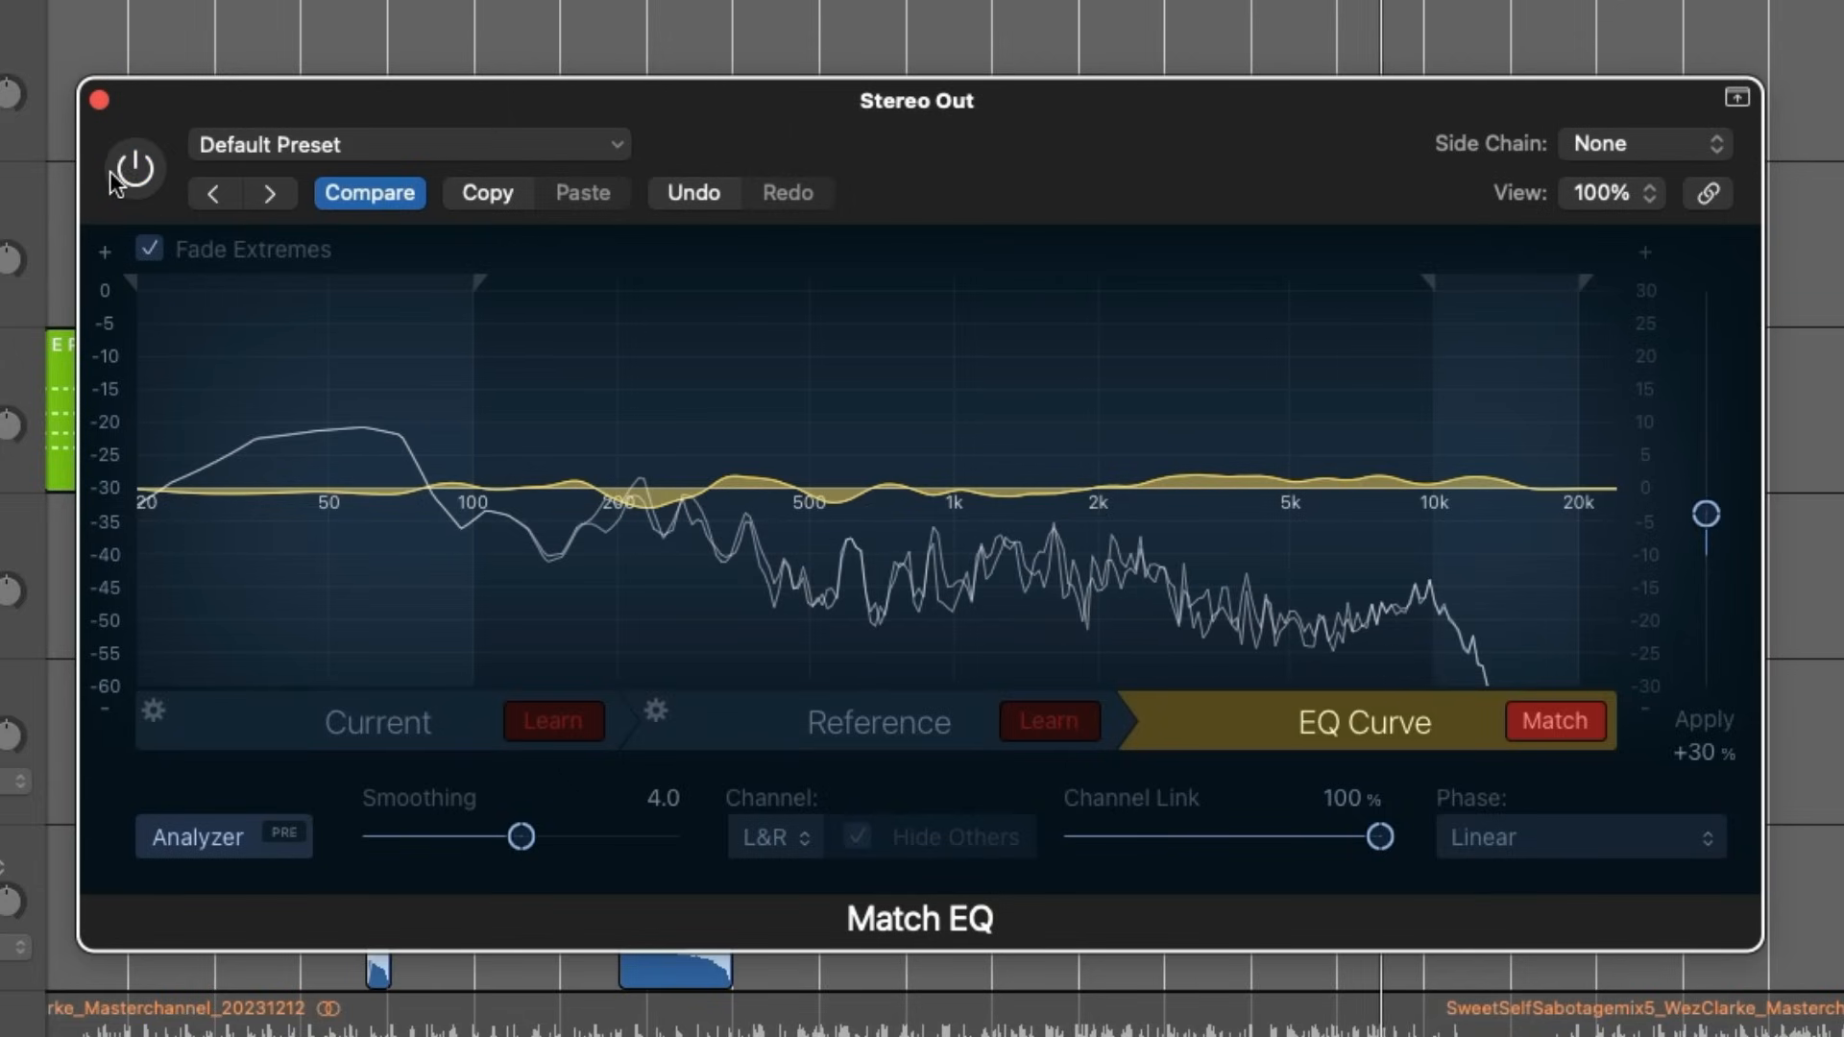
left_click(116, 176)
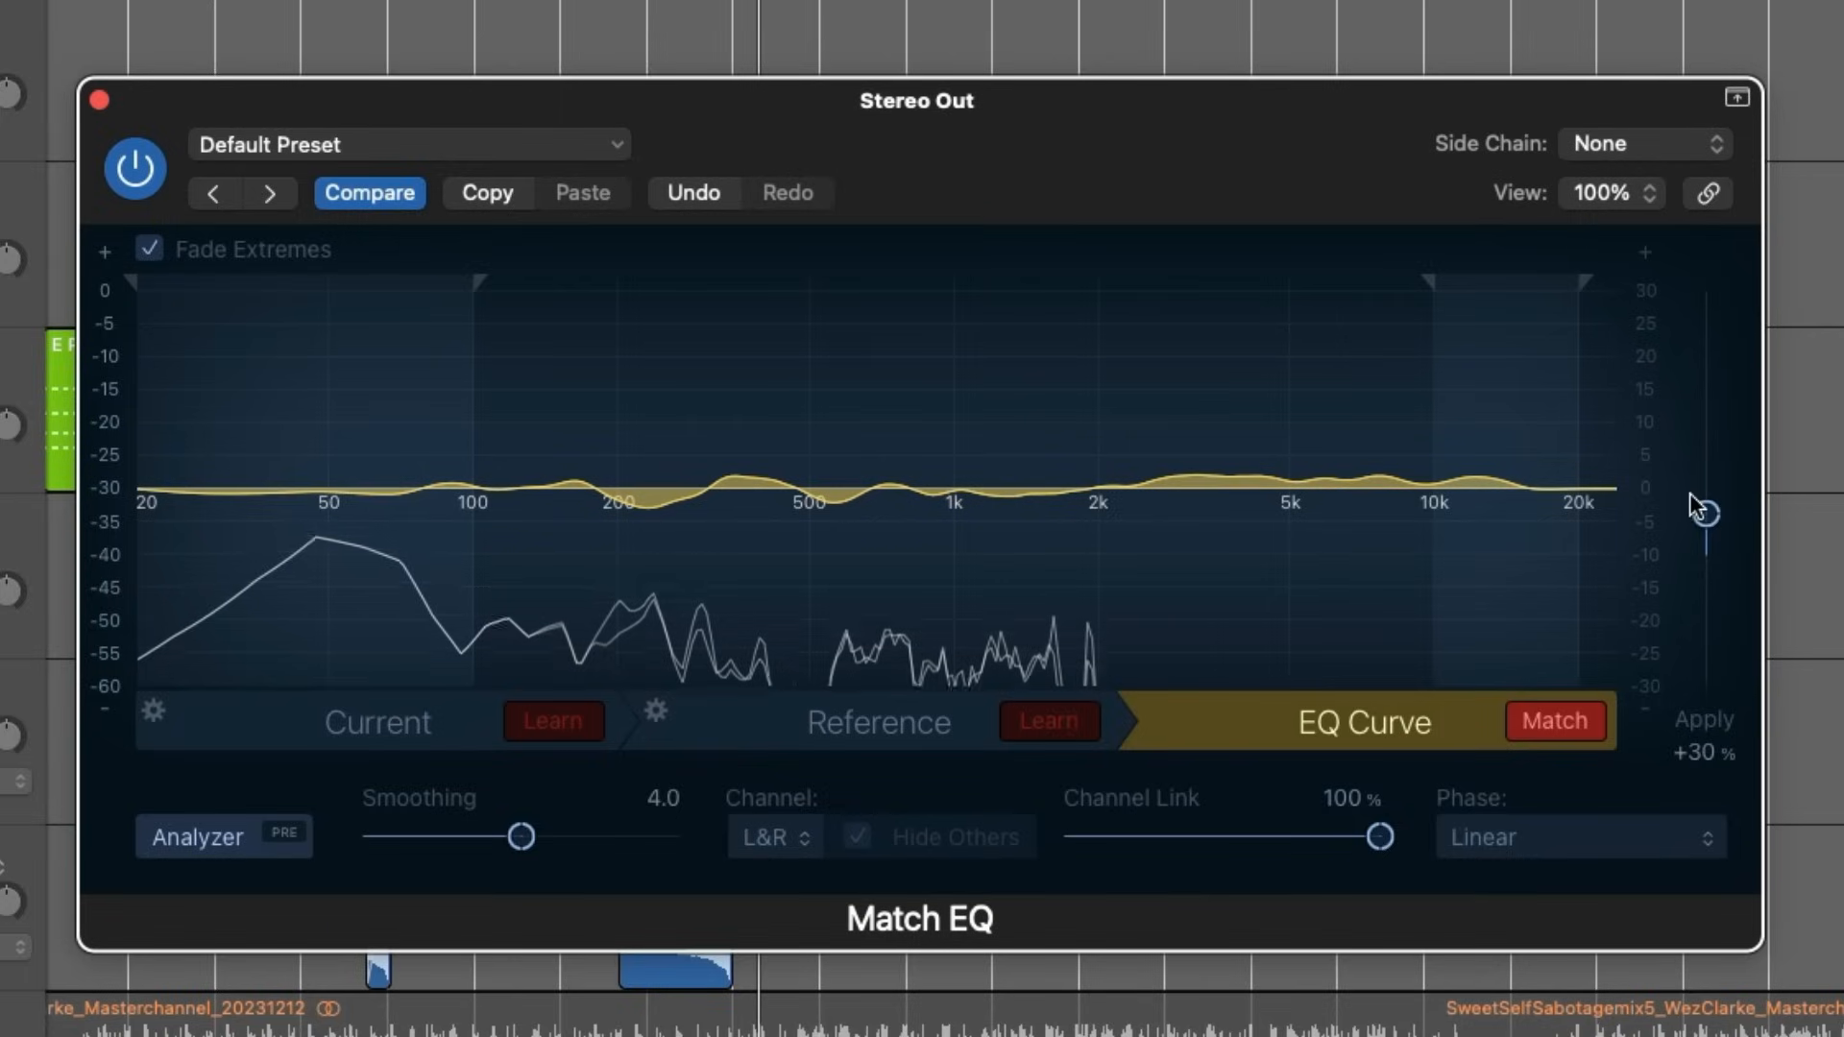
- Try other Apply amounts for the matched curve: 75%, 97%, 48% and 45%
left_click_drag(1704, 516, 1713, 455)
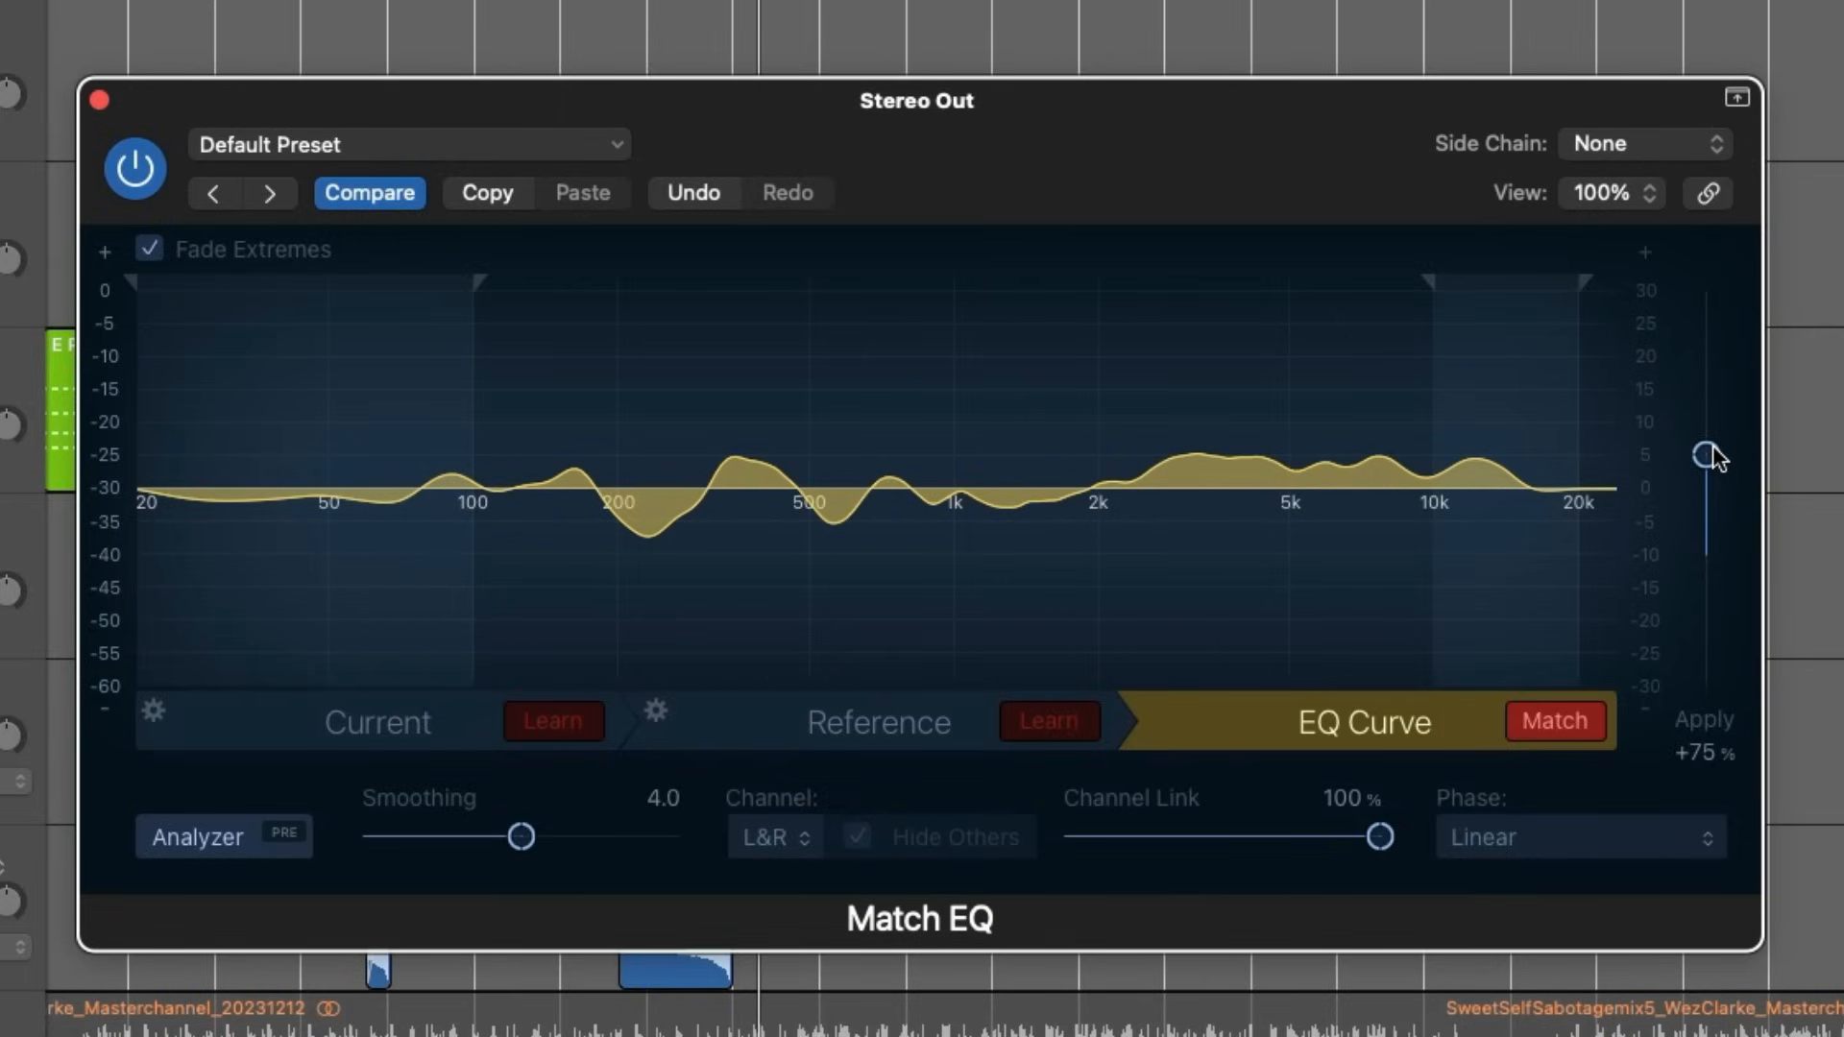
left_click_drag(1713, 455, 1712, 427)
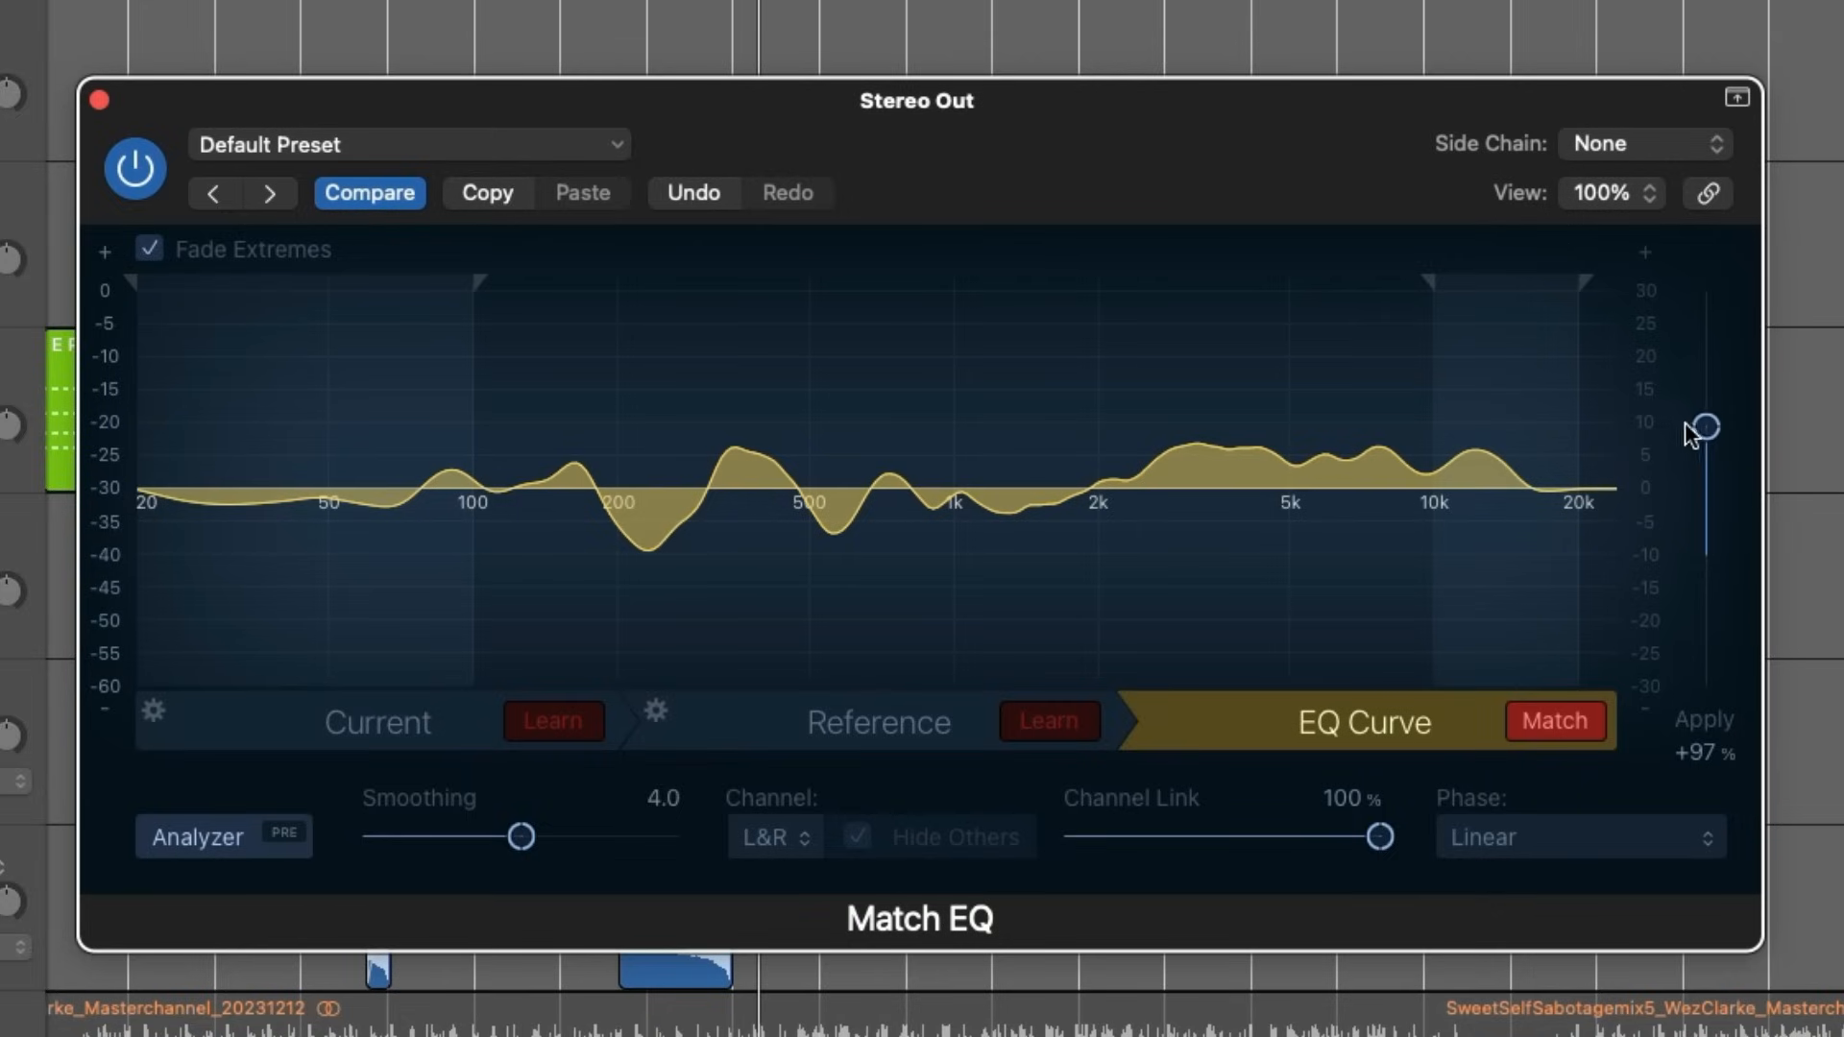
left_click_drag(1699, 422, 1705, 492)
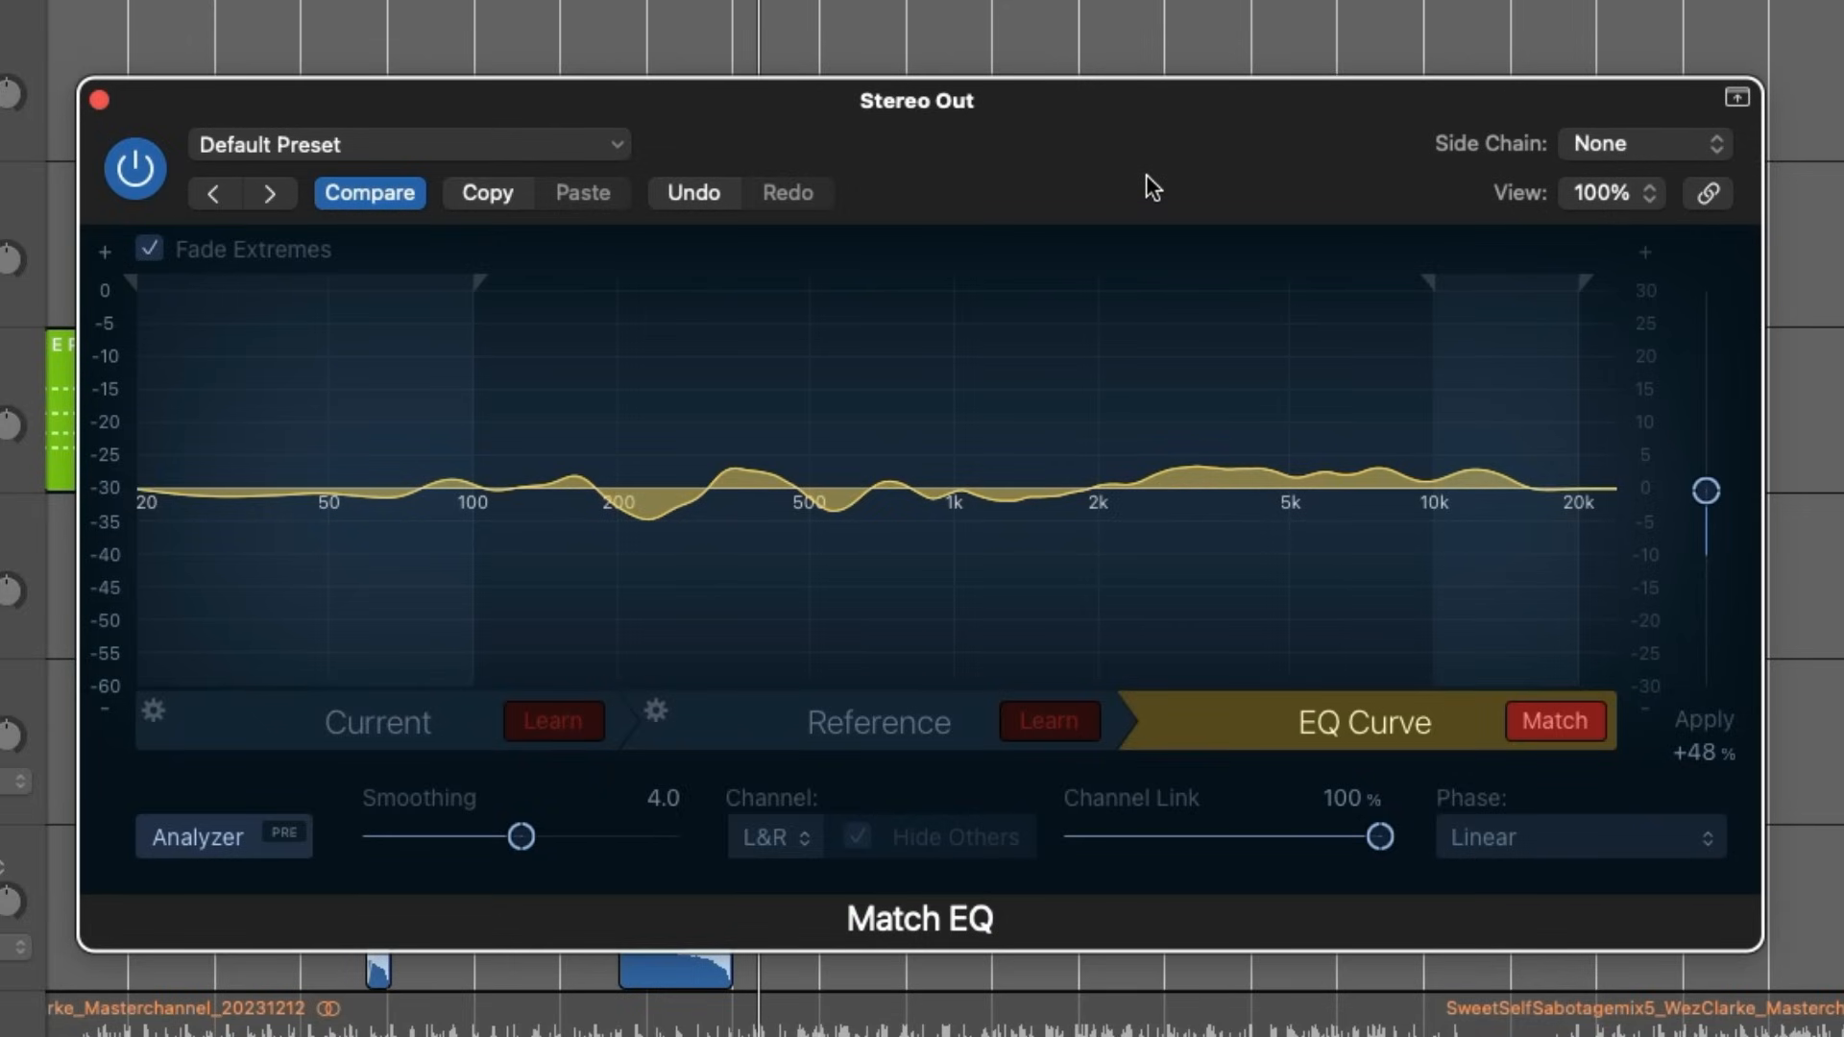
left_click_drag(1145, 170, 1148, 162)
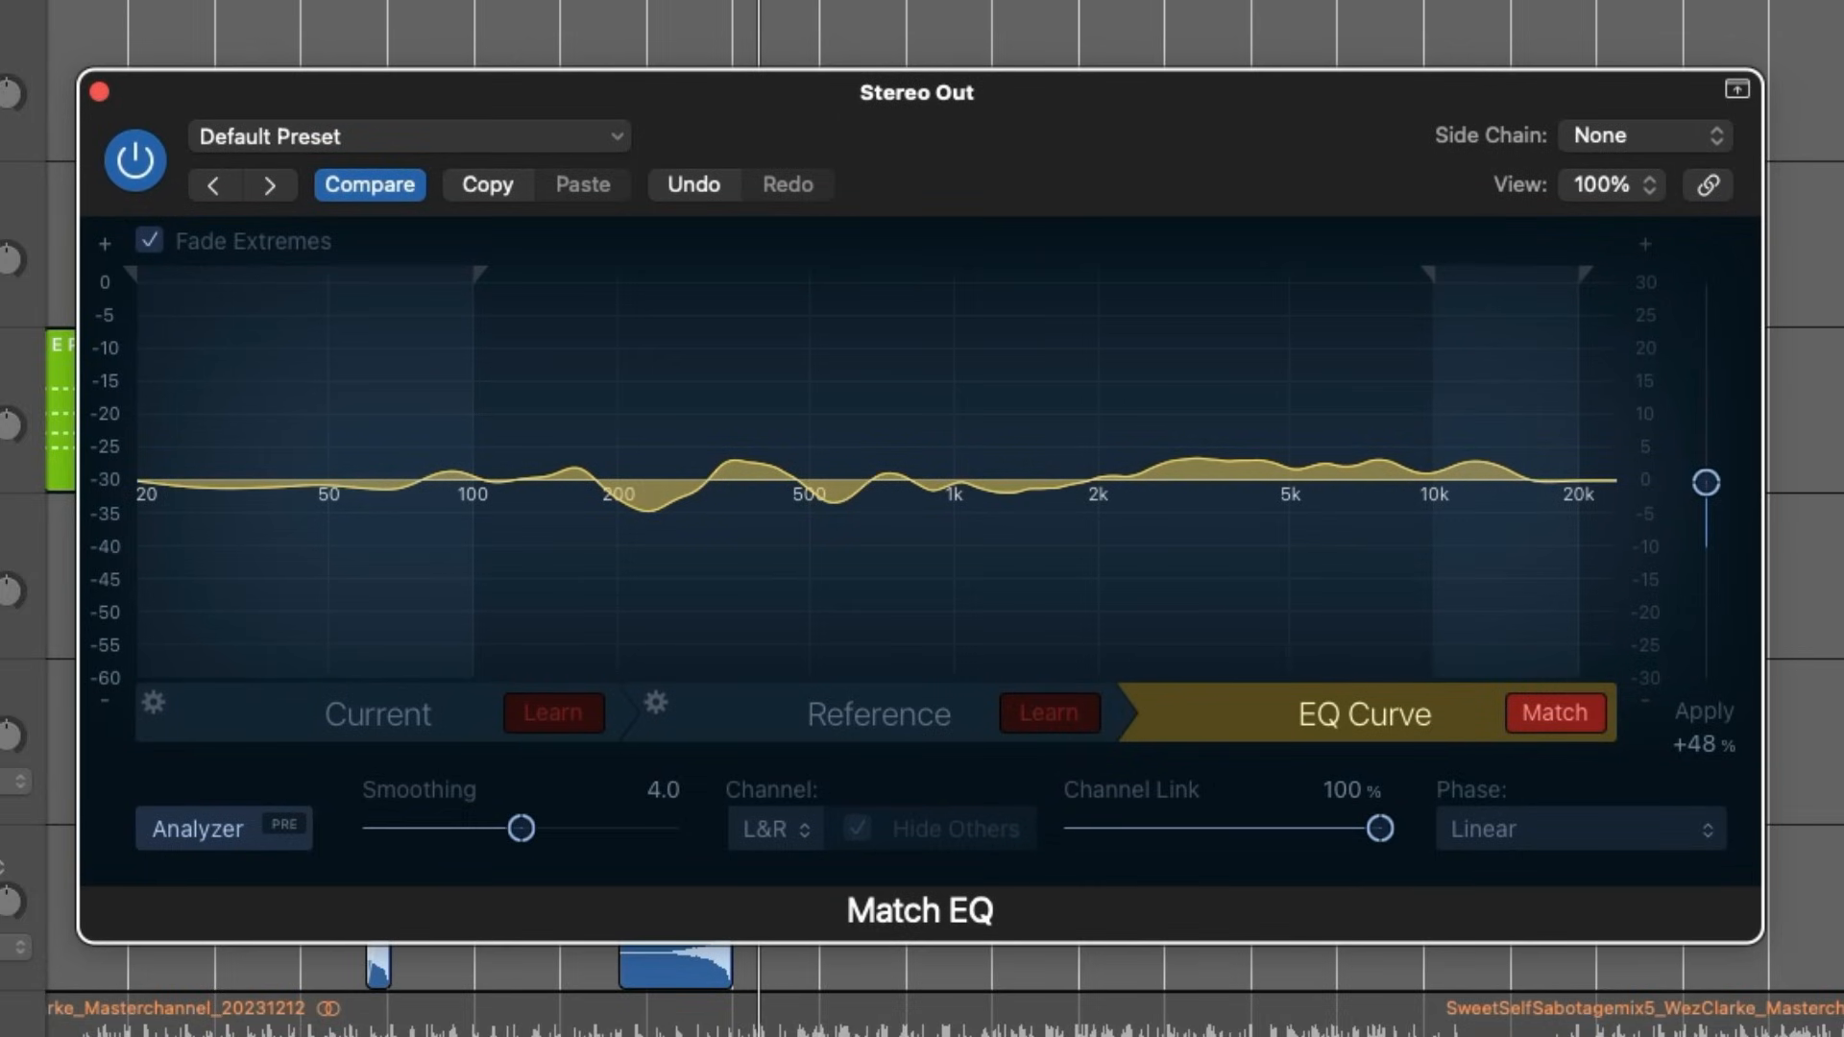
left_click_drag(1715, 494, 1715, 498)
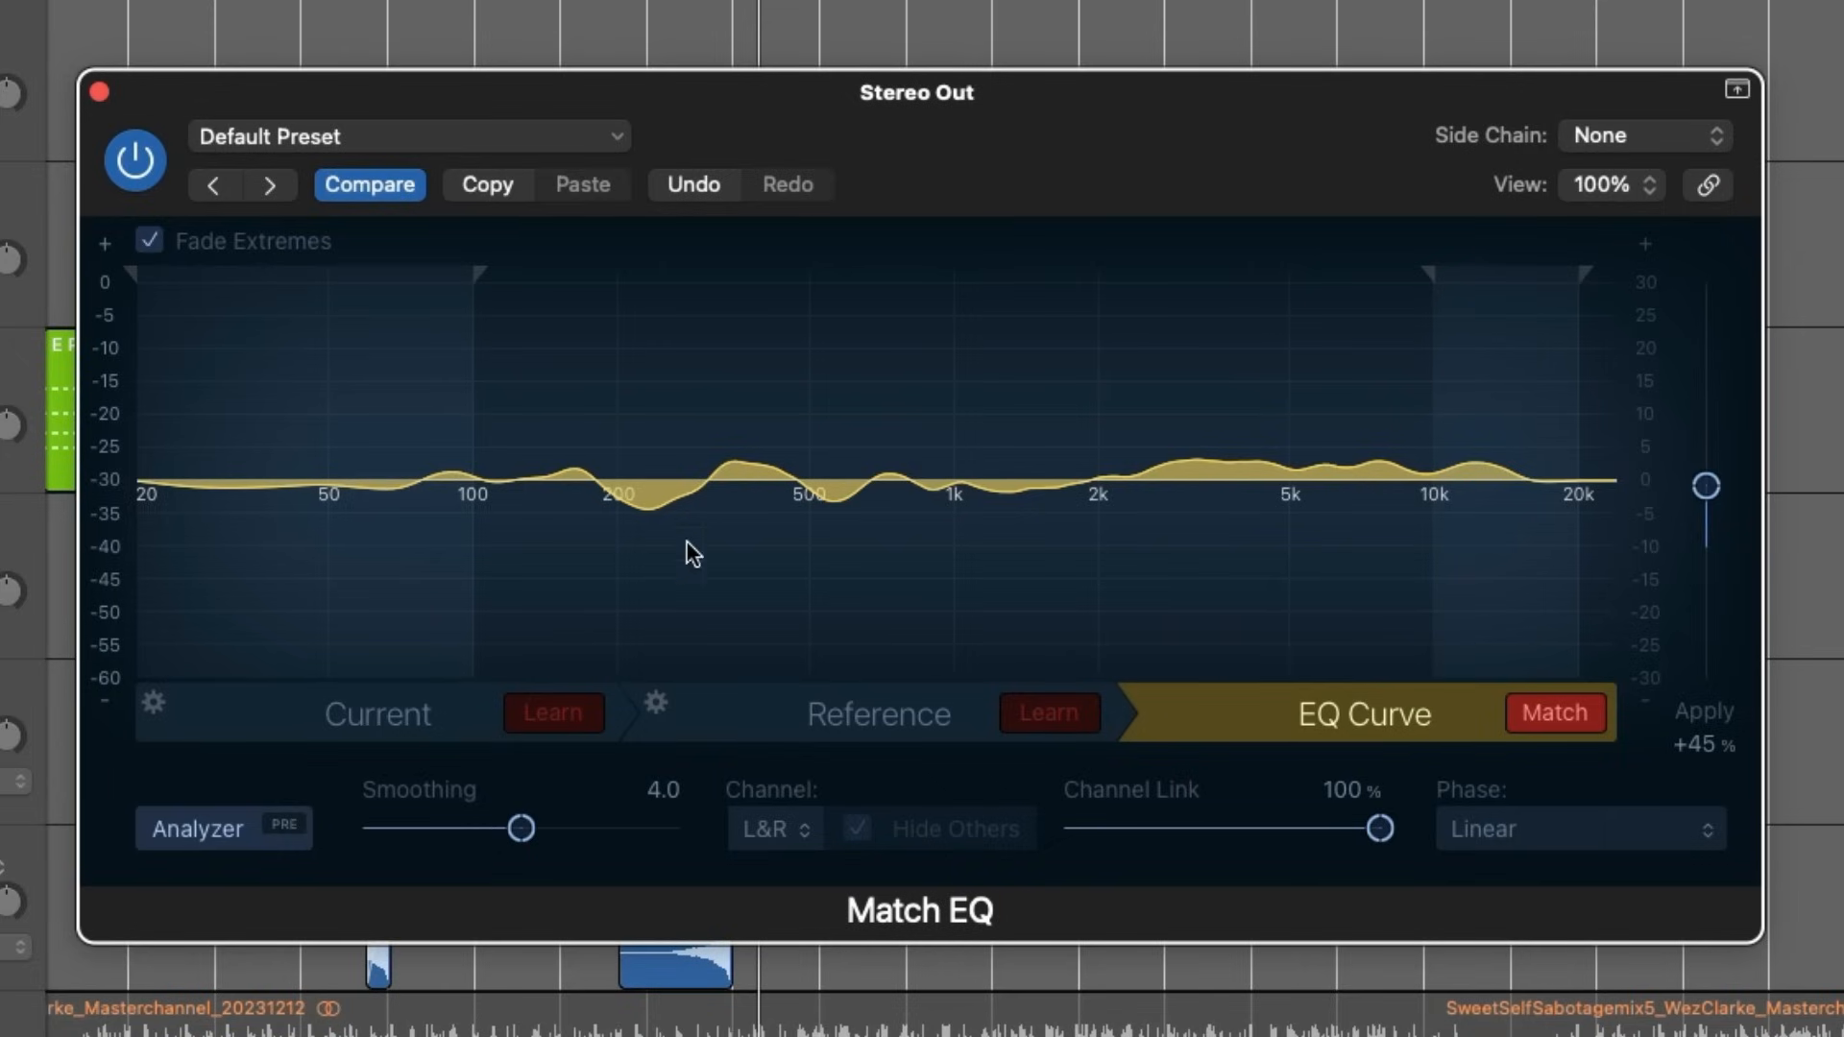
- Edit the matched curve by hand, lowering it 0.5 dB at 226 Hz and adjusting the point at 548 Hz
mouse_move(646, 484)
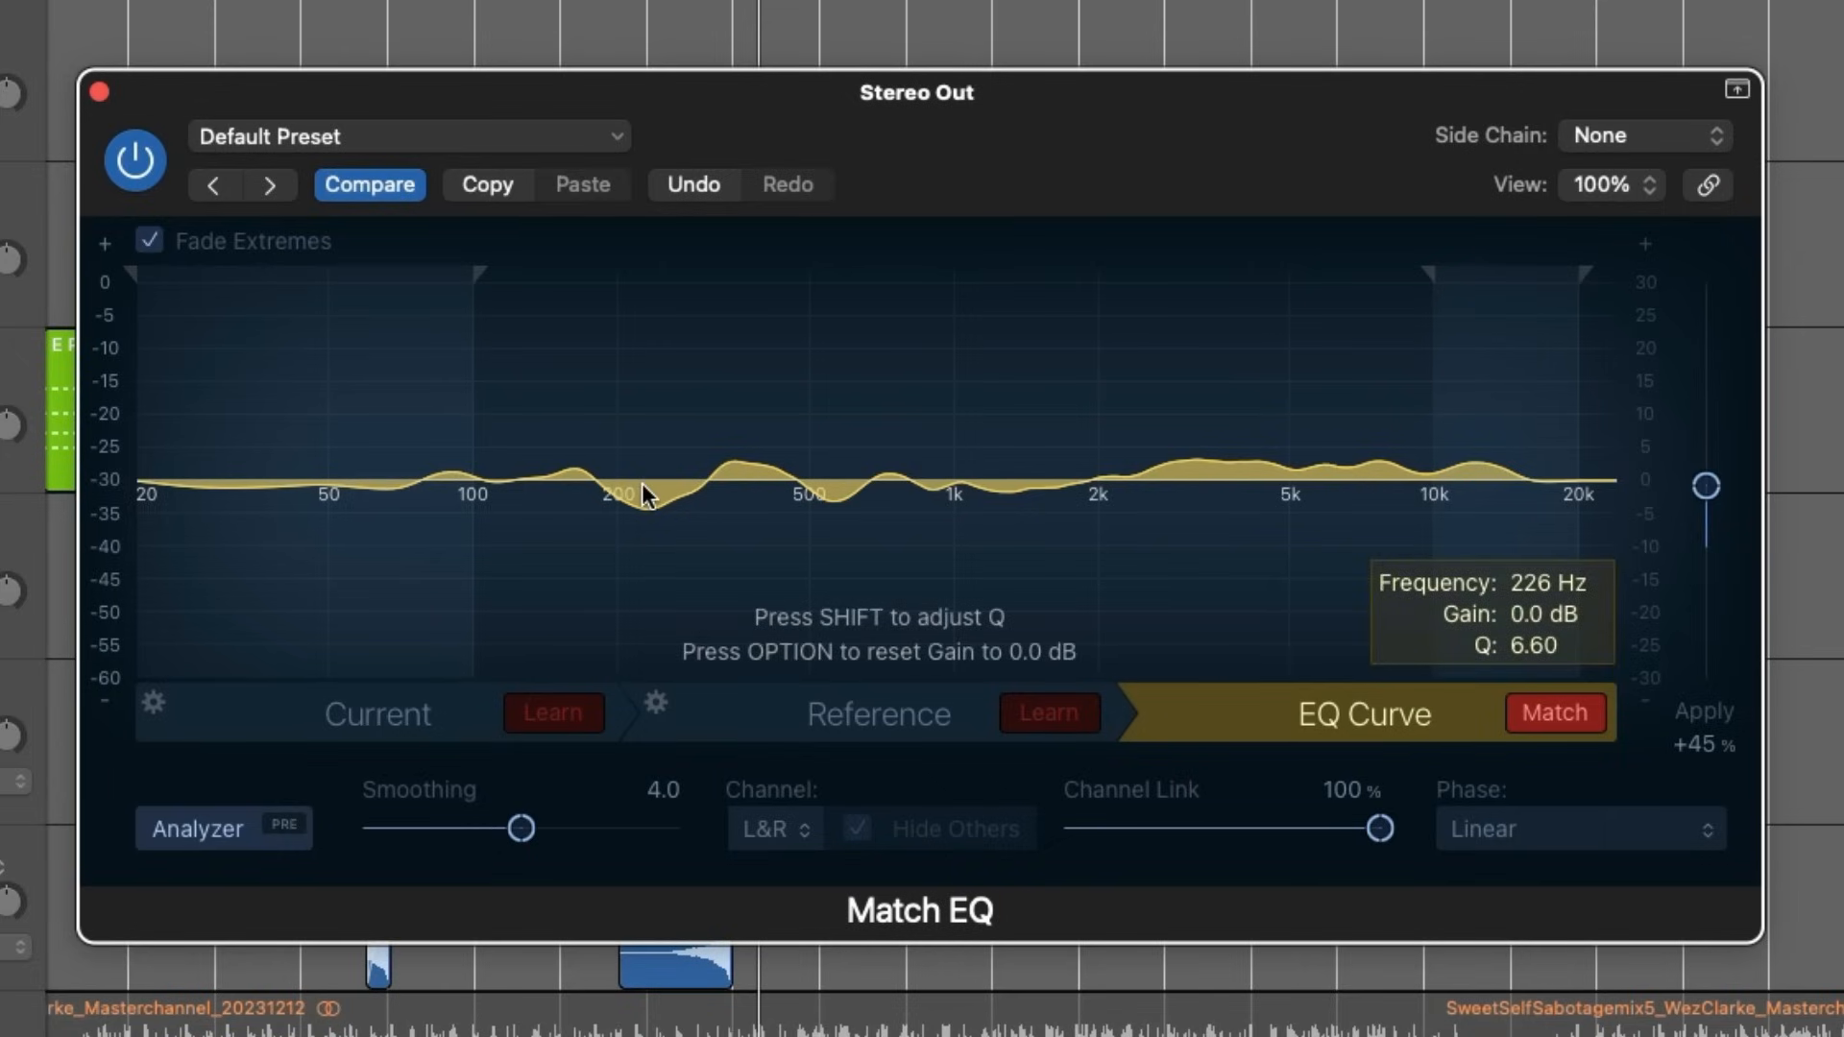
left_click_drag(642, 482, 642, 483)
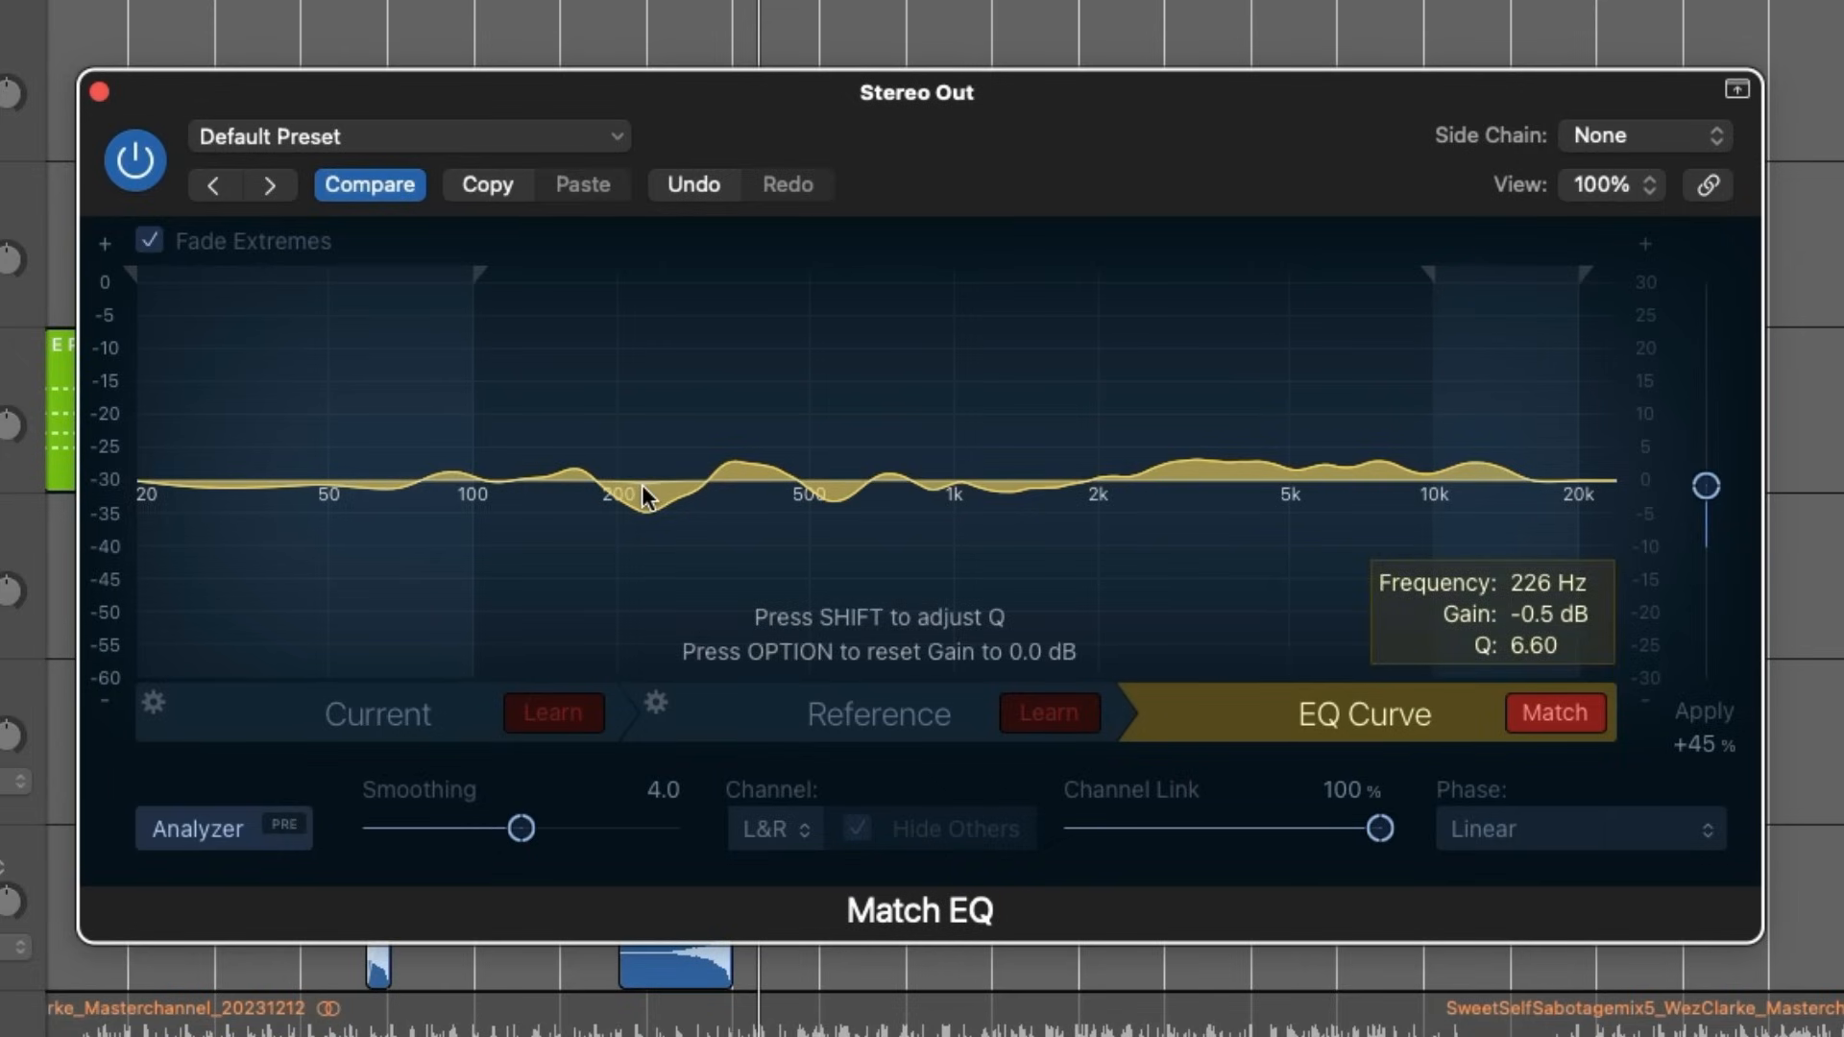
left_click(641, 486, "alt")
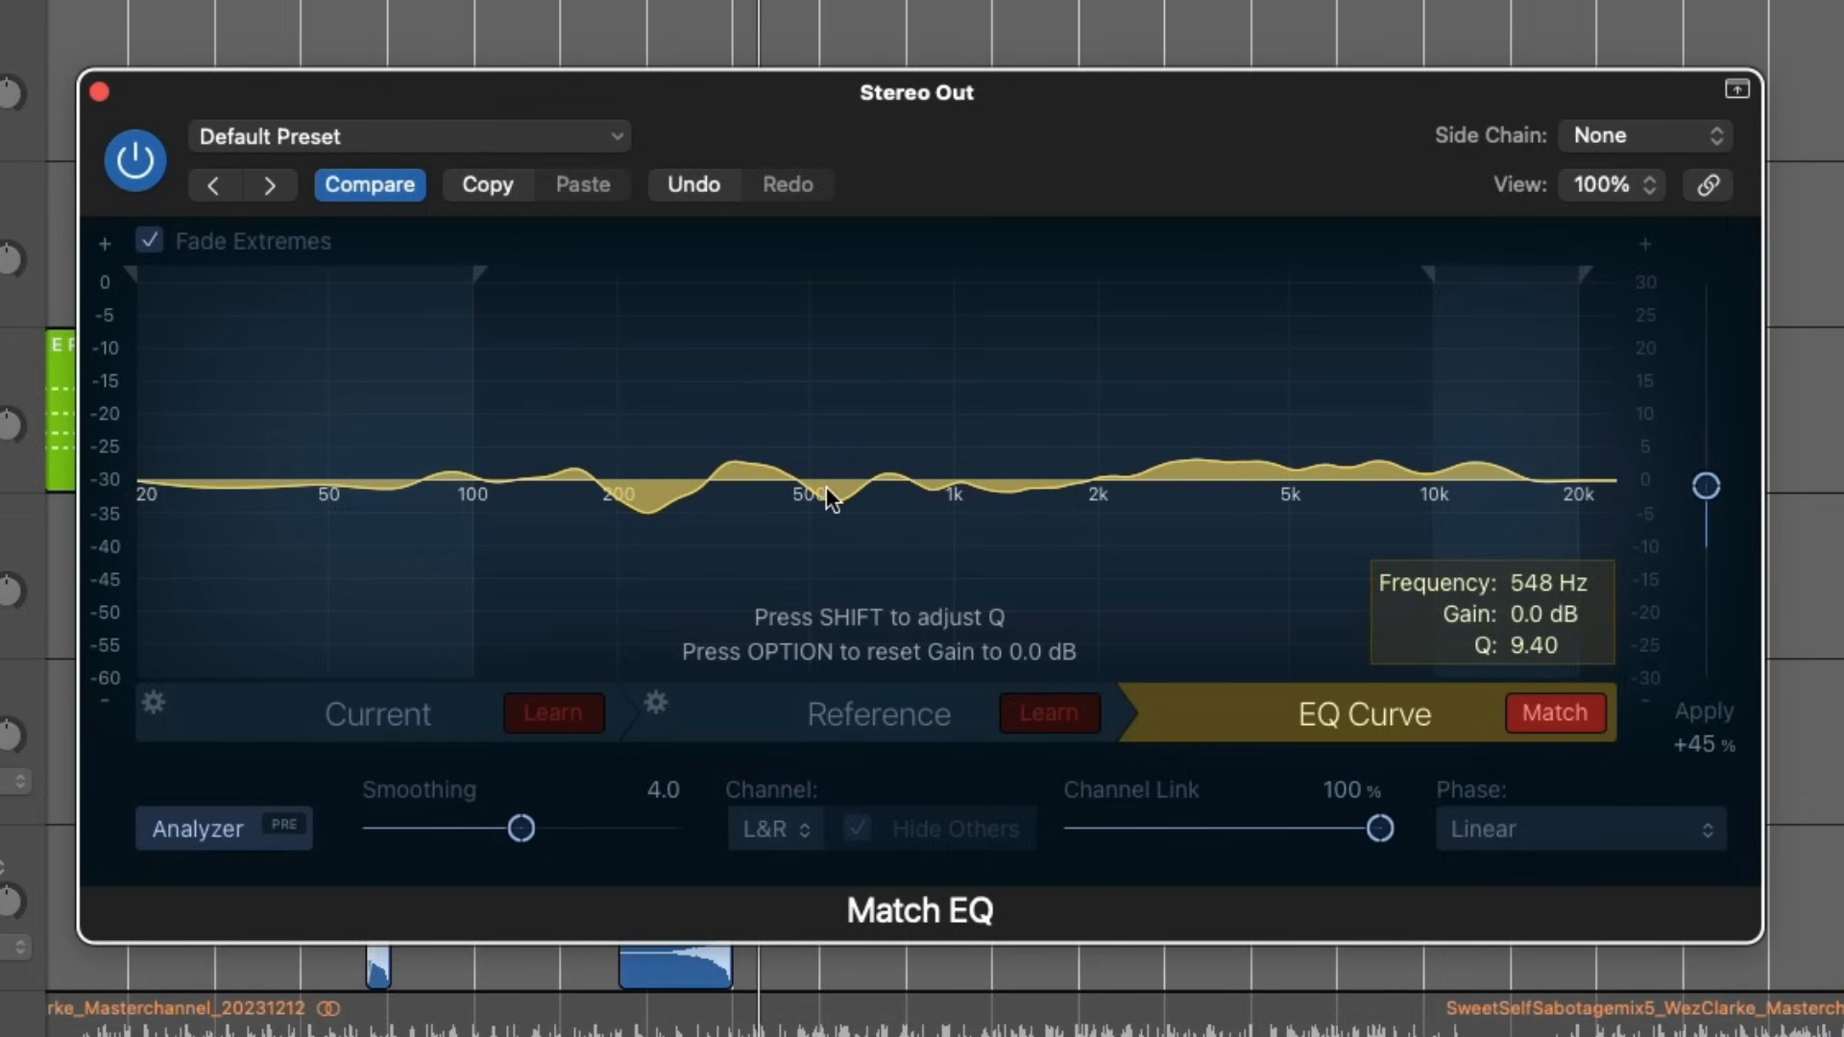
left_click_drag(825, 485, 825, 488)
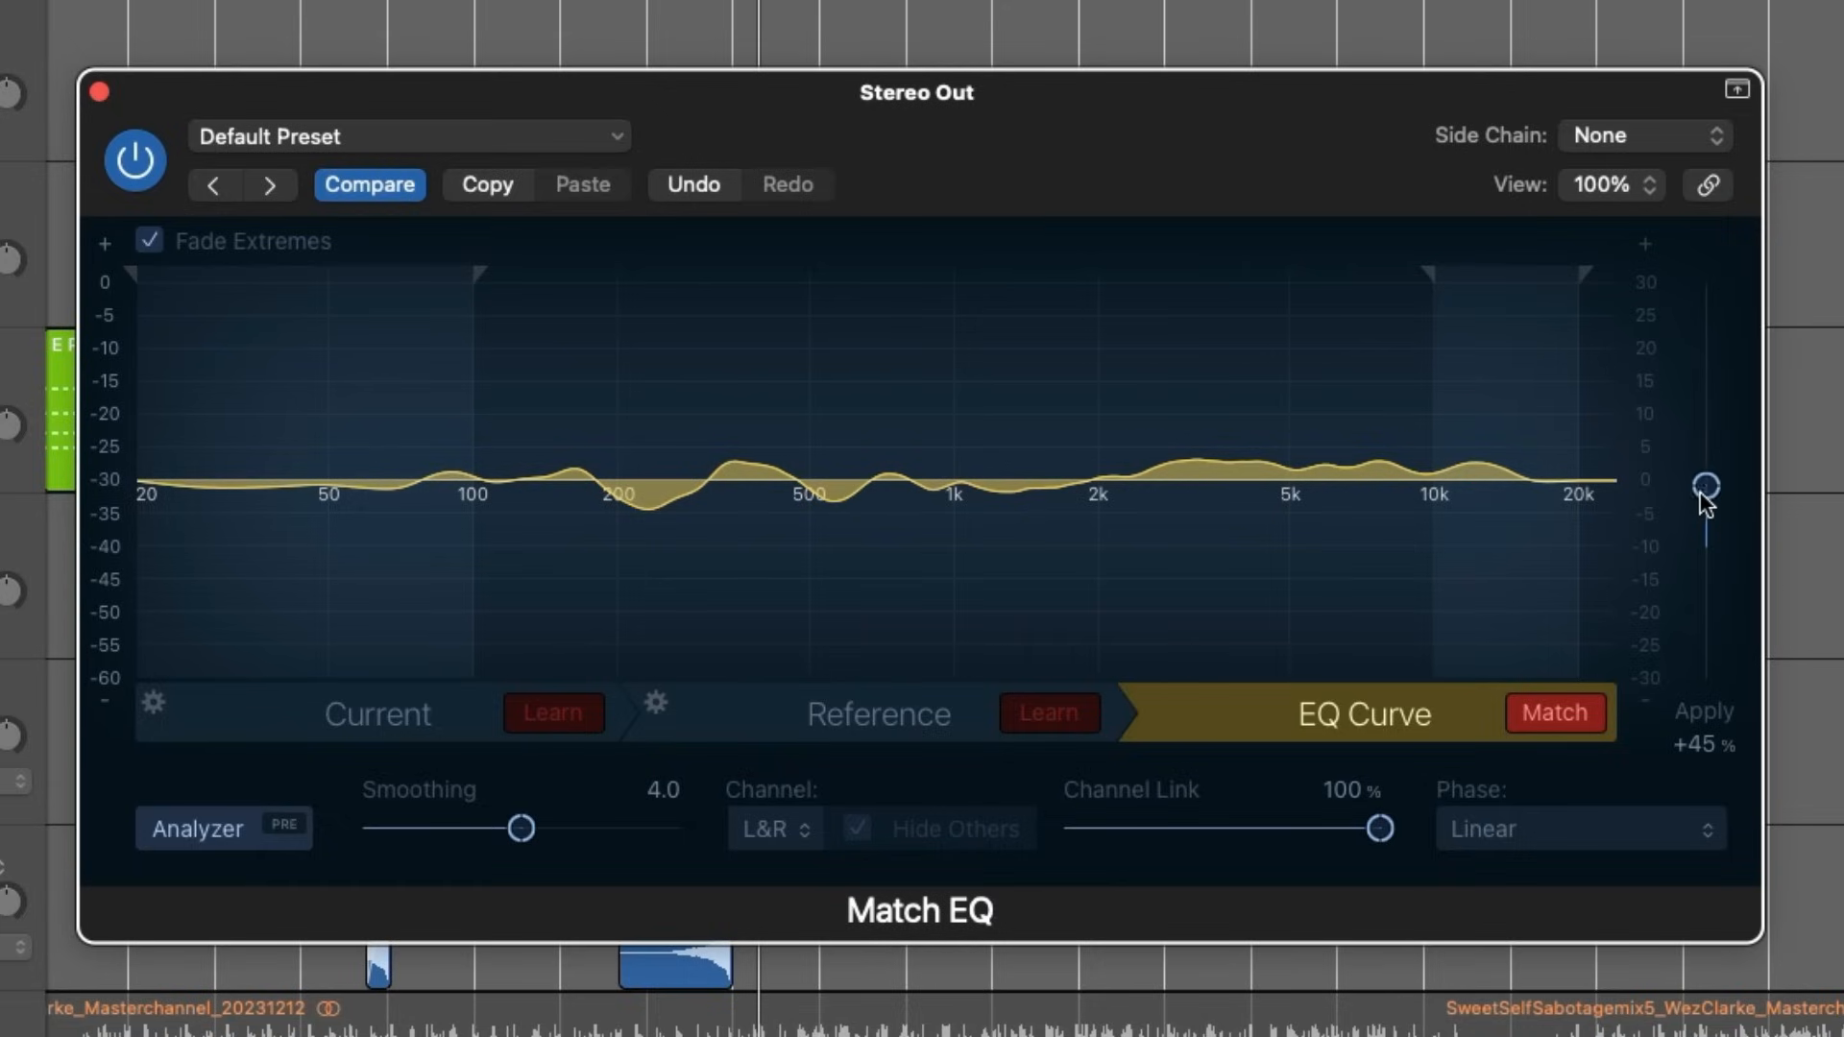
- Set the Apply amount to 99% and play the mix, switching the match off to compare
left_click_drag(1700, 493, 1697, 419)
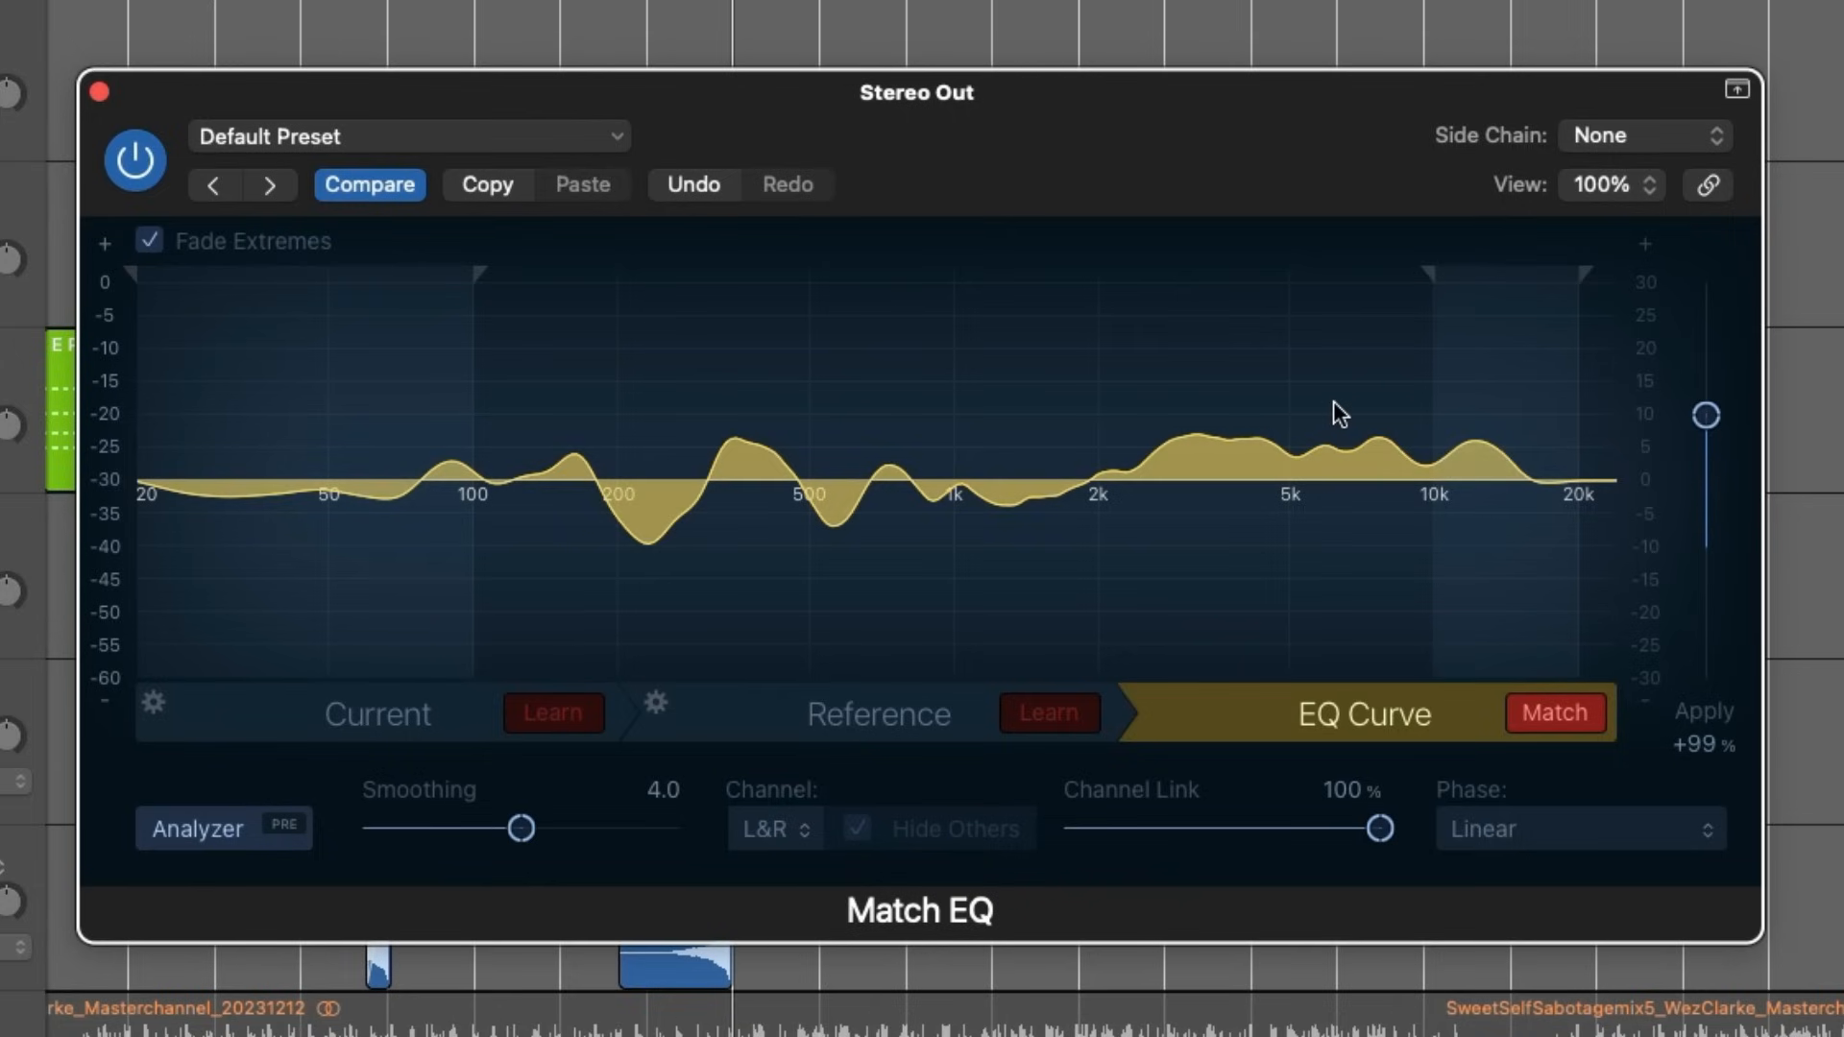
key("space")
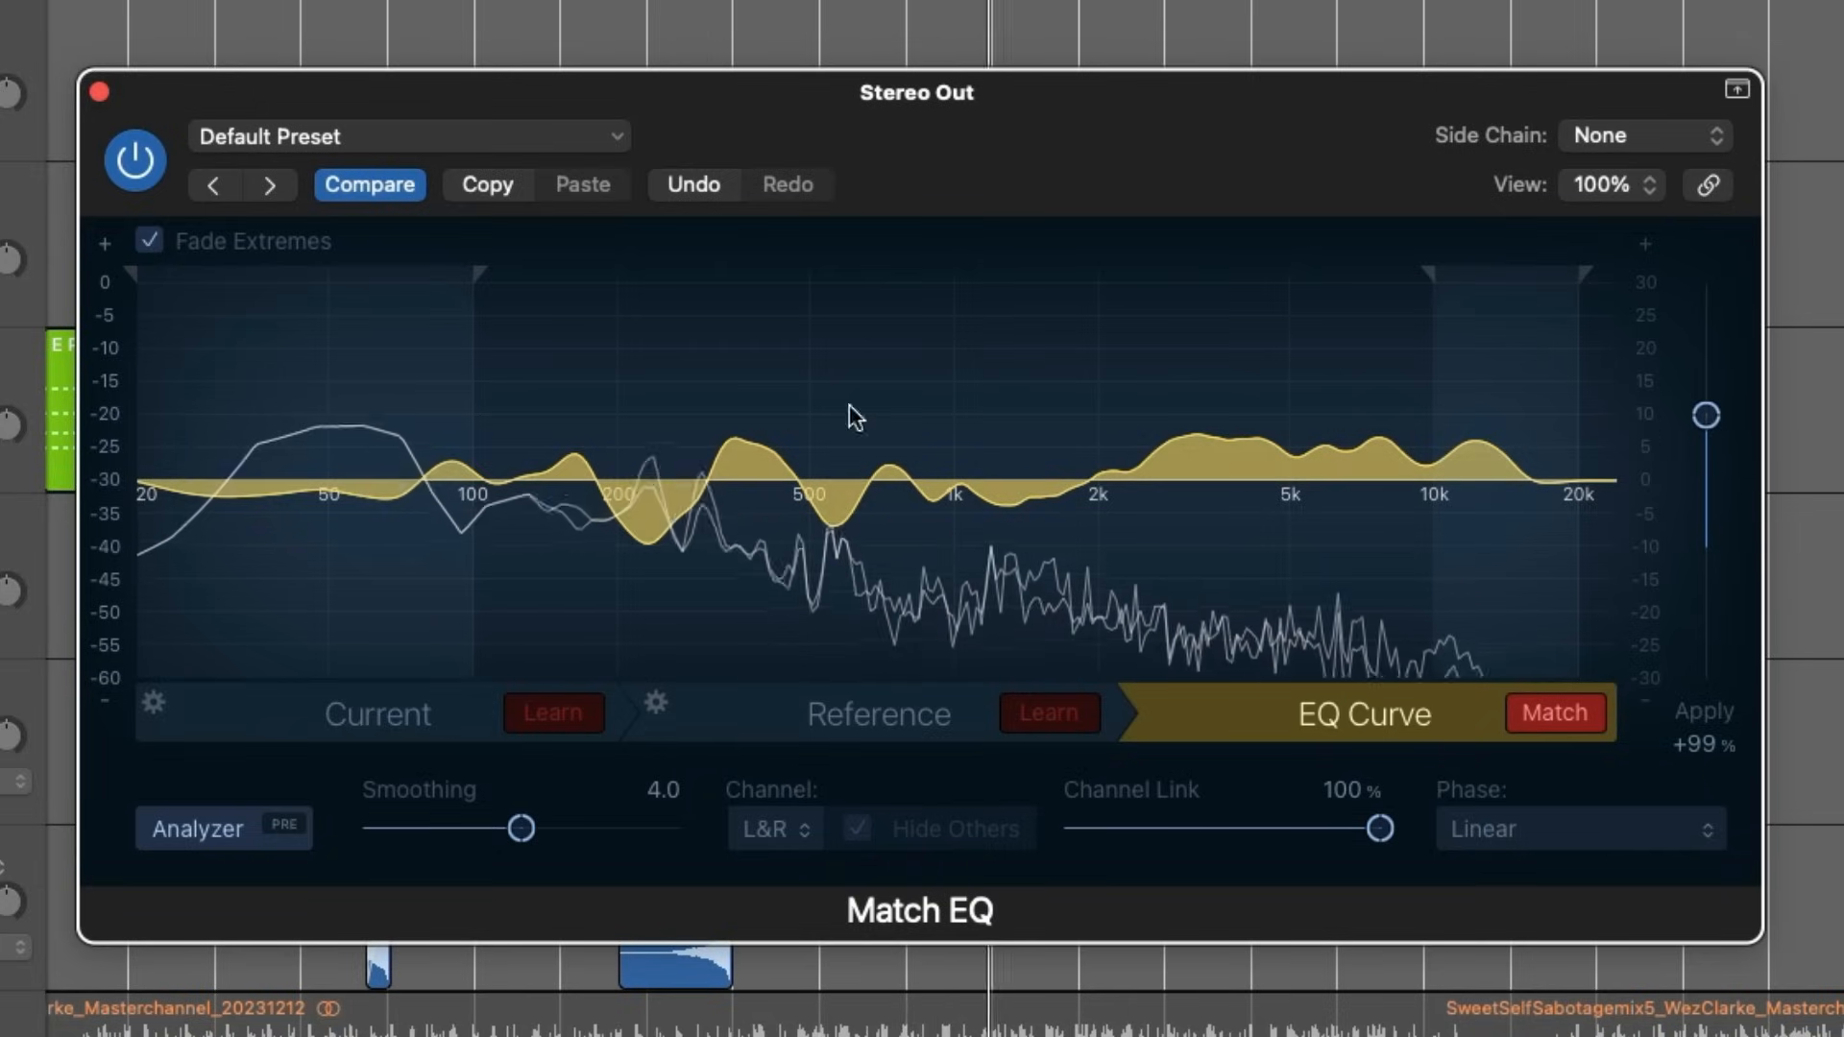
left_click(1549, 722)
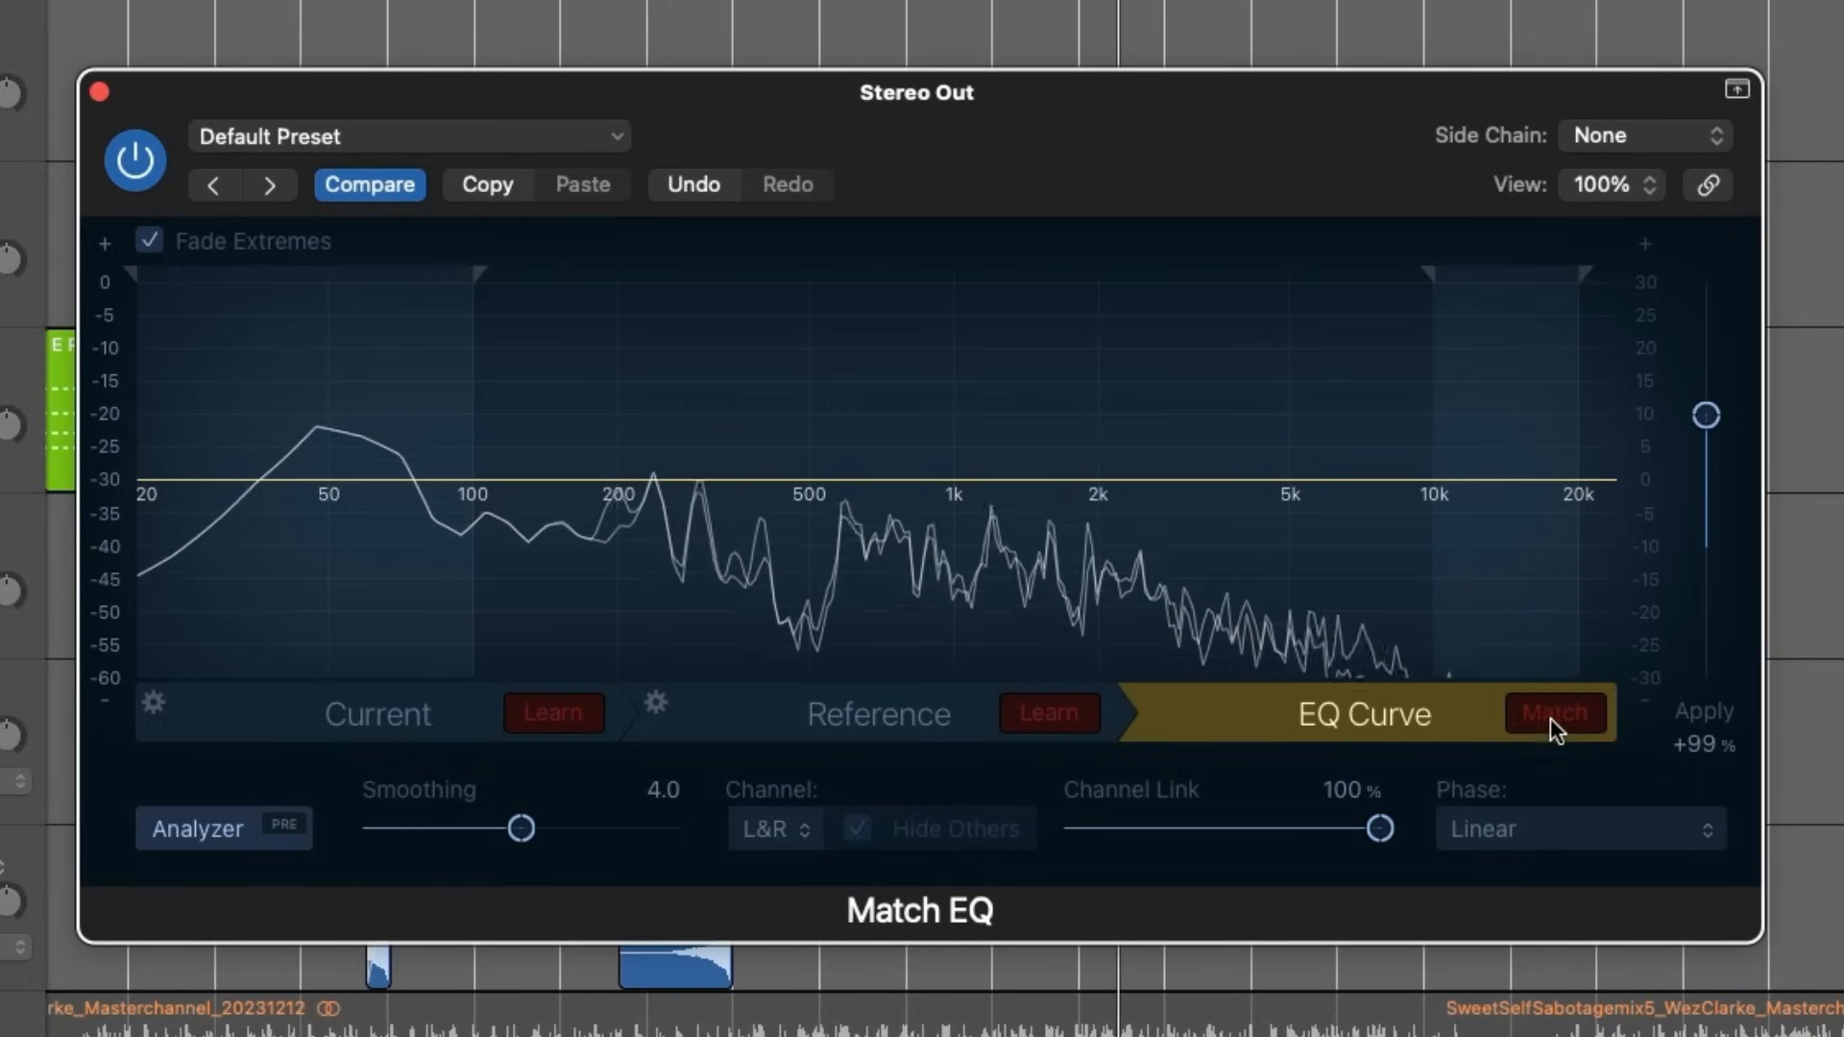
- Switch the match on and off during playback to compare the mix at 99% Apply
left_click(1549, 713)
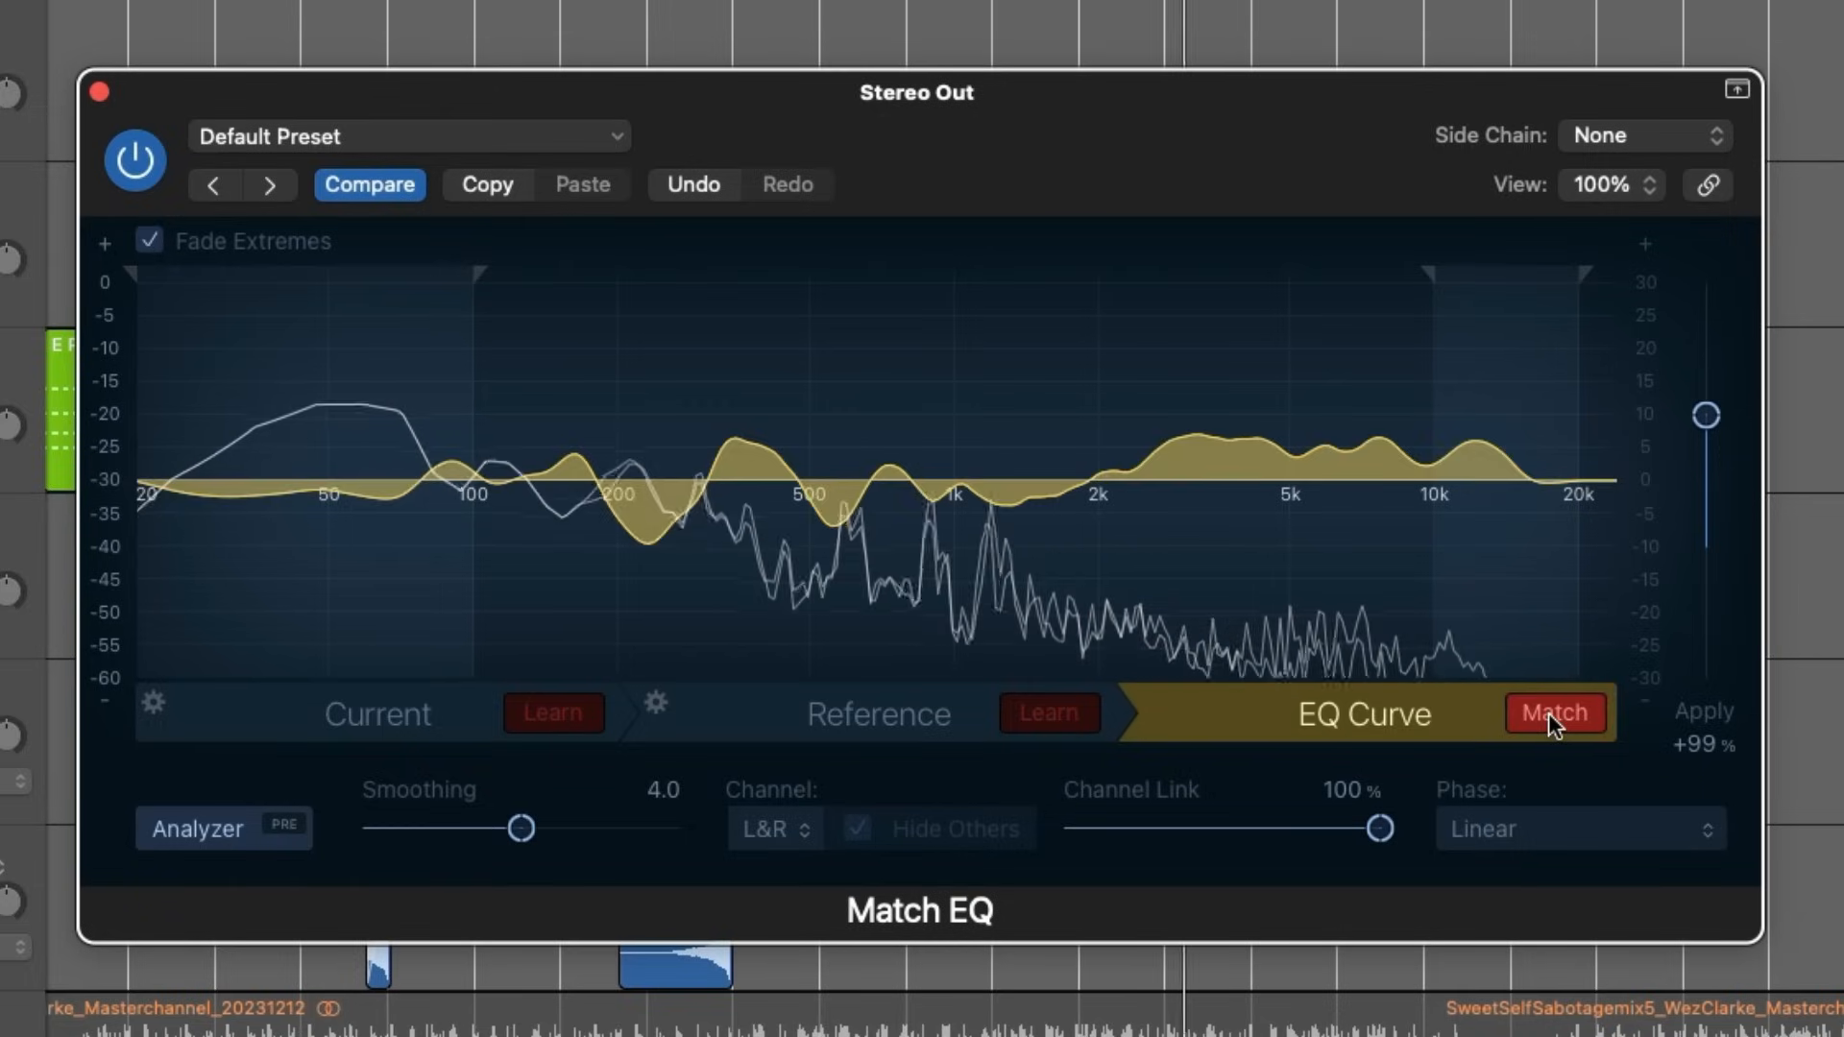
left_click(1549, 715)
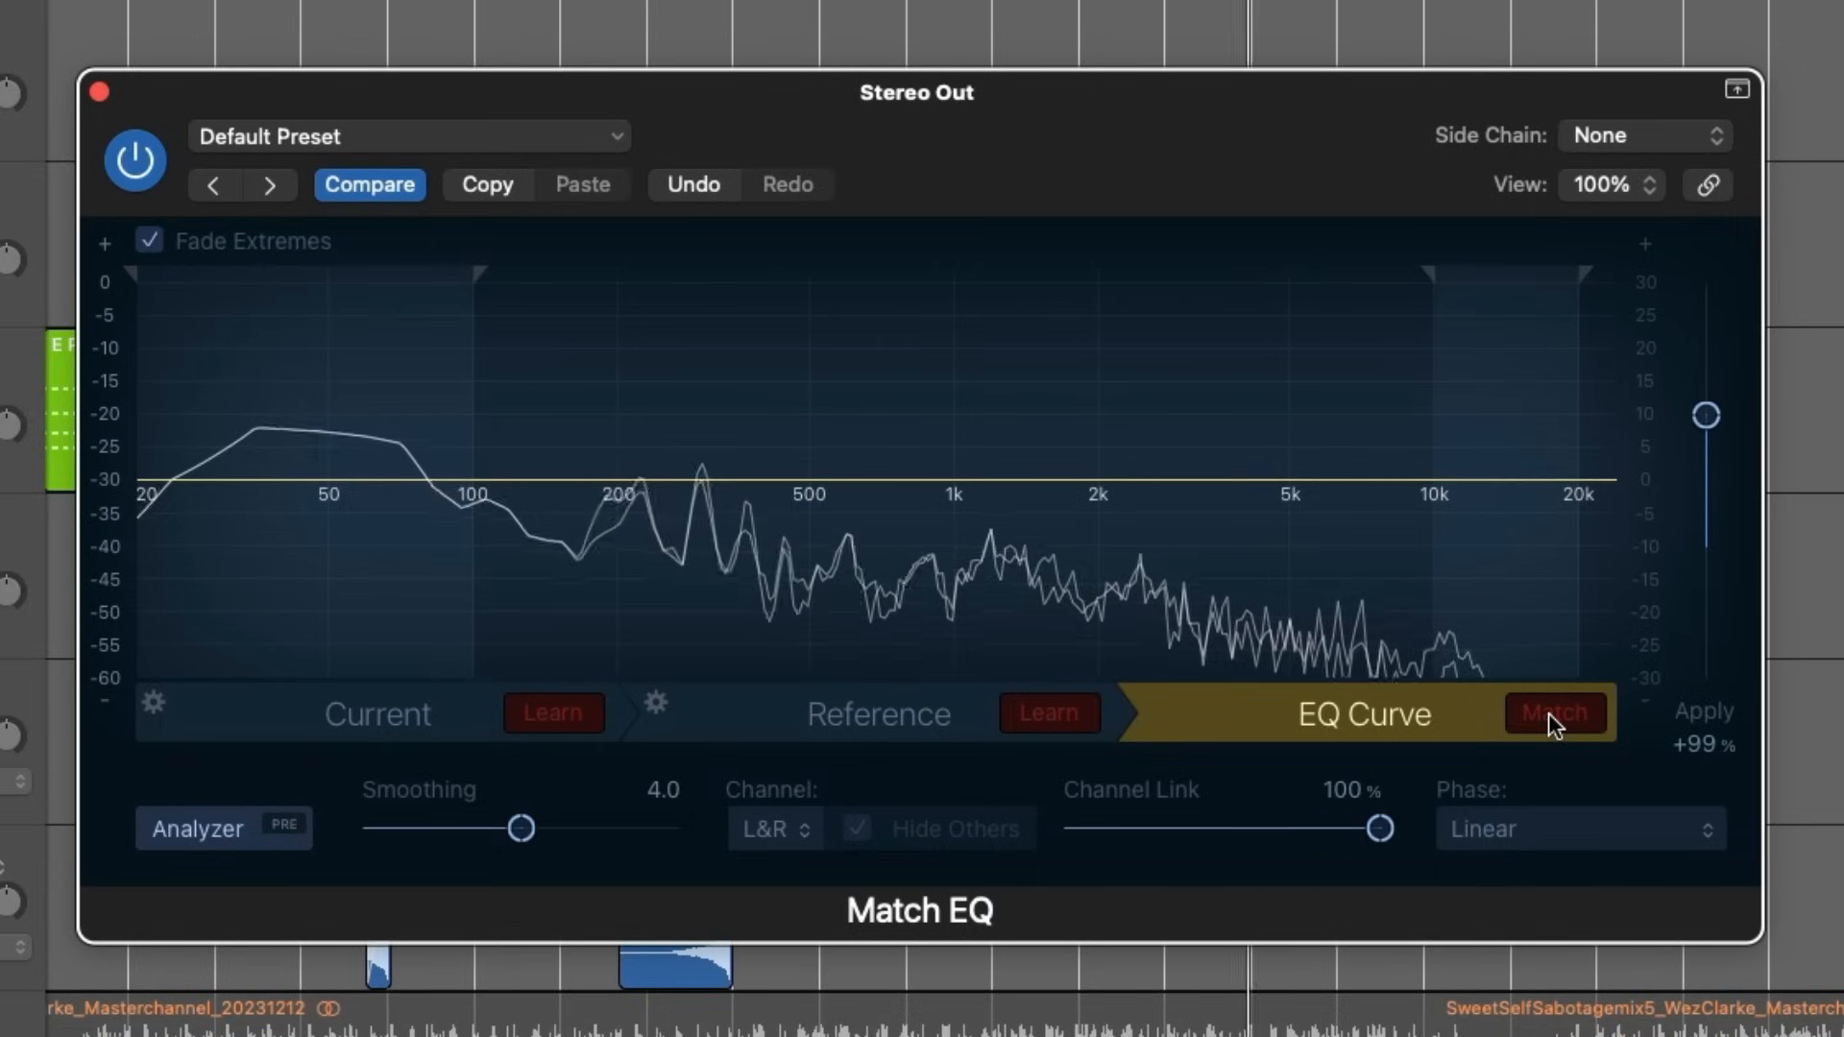
left_click(1552, 713)
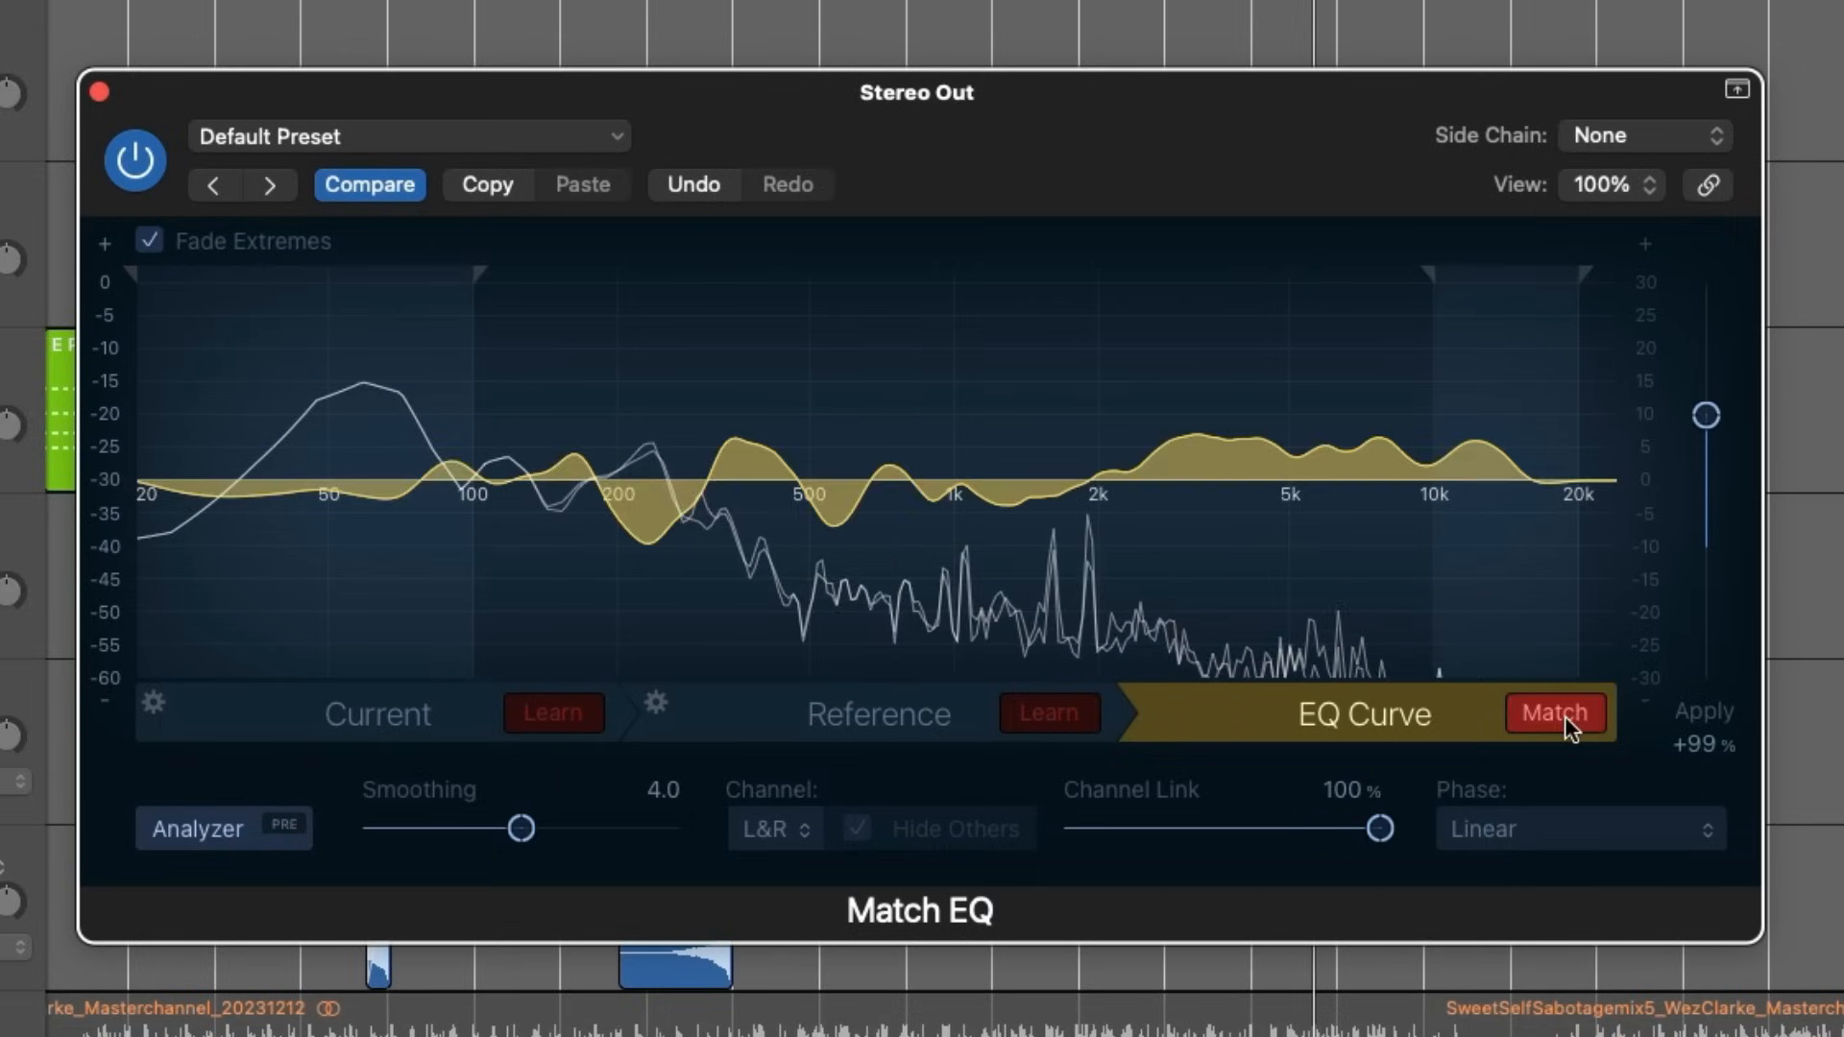
- Try an Apply amount of 19%, switching the match off and on to compare
left_click_drag(1710, 446, 1709, 521)
left_click(1563, 713)
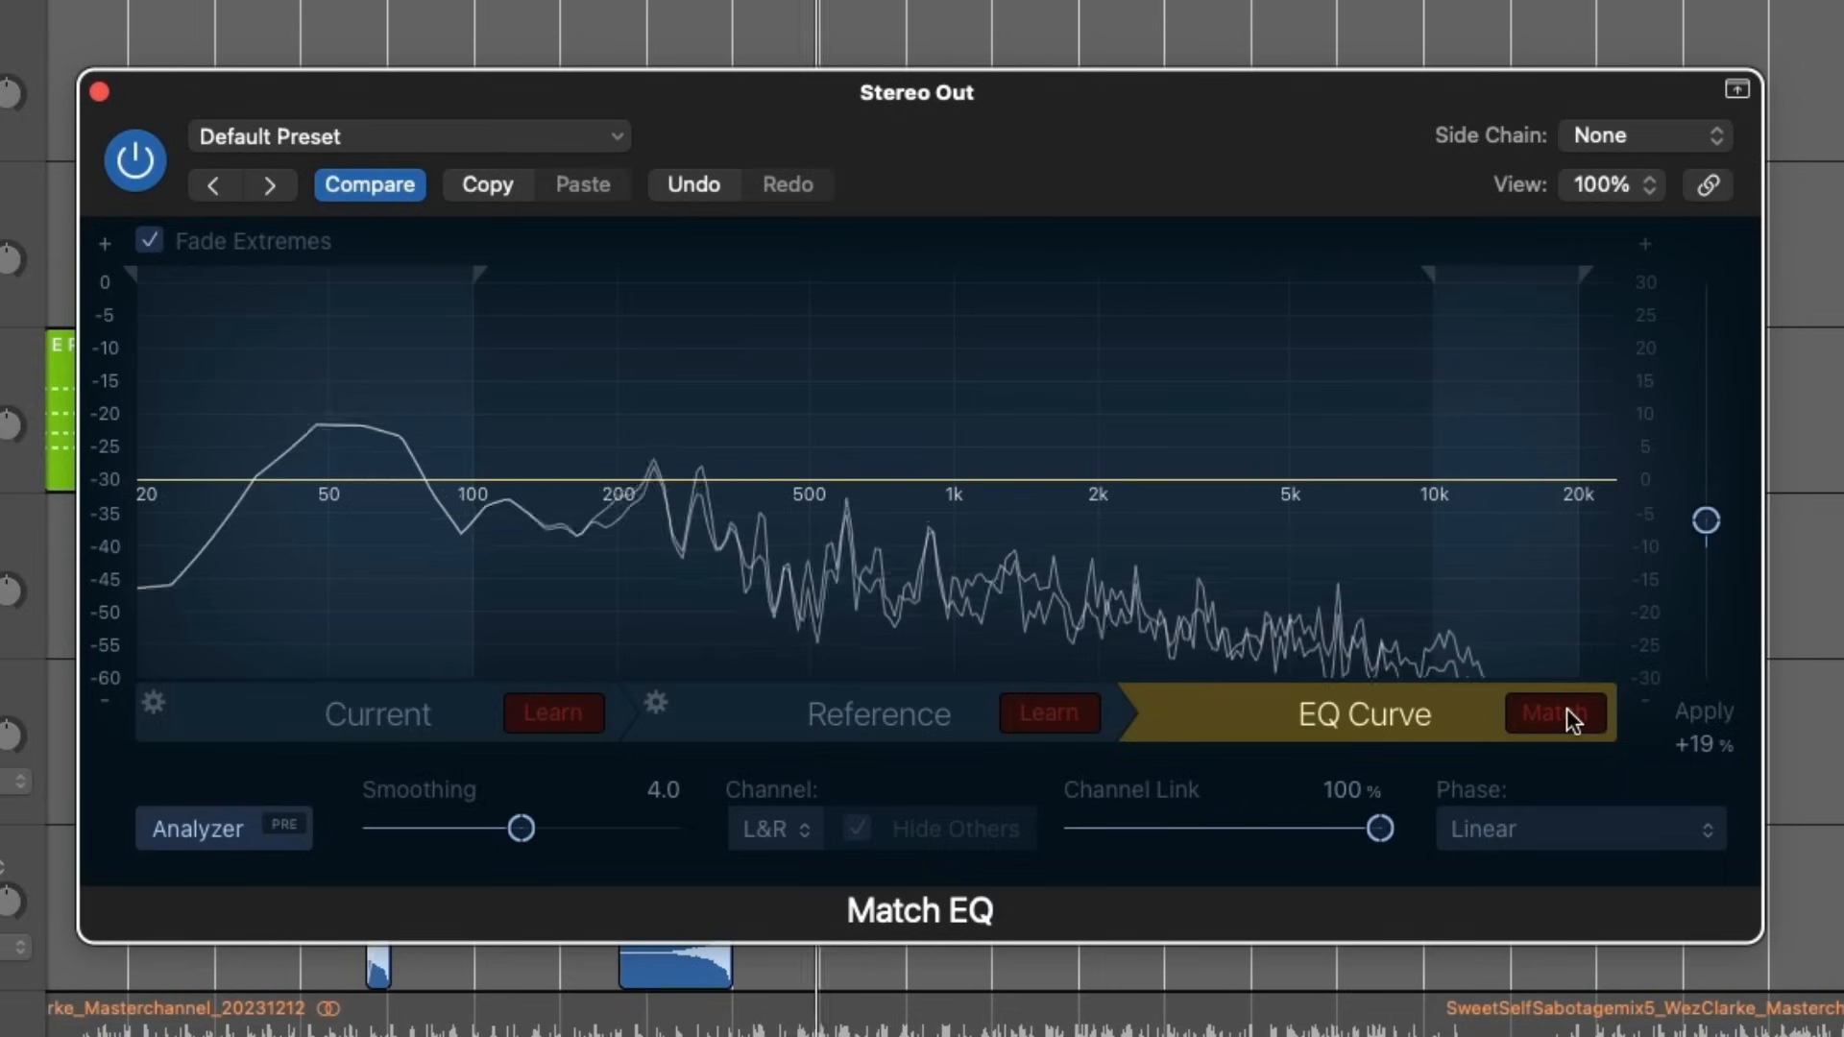
left_click(1565, 712)
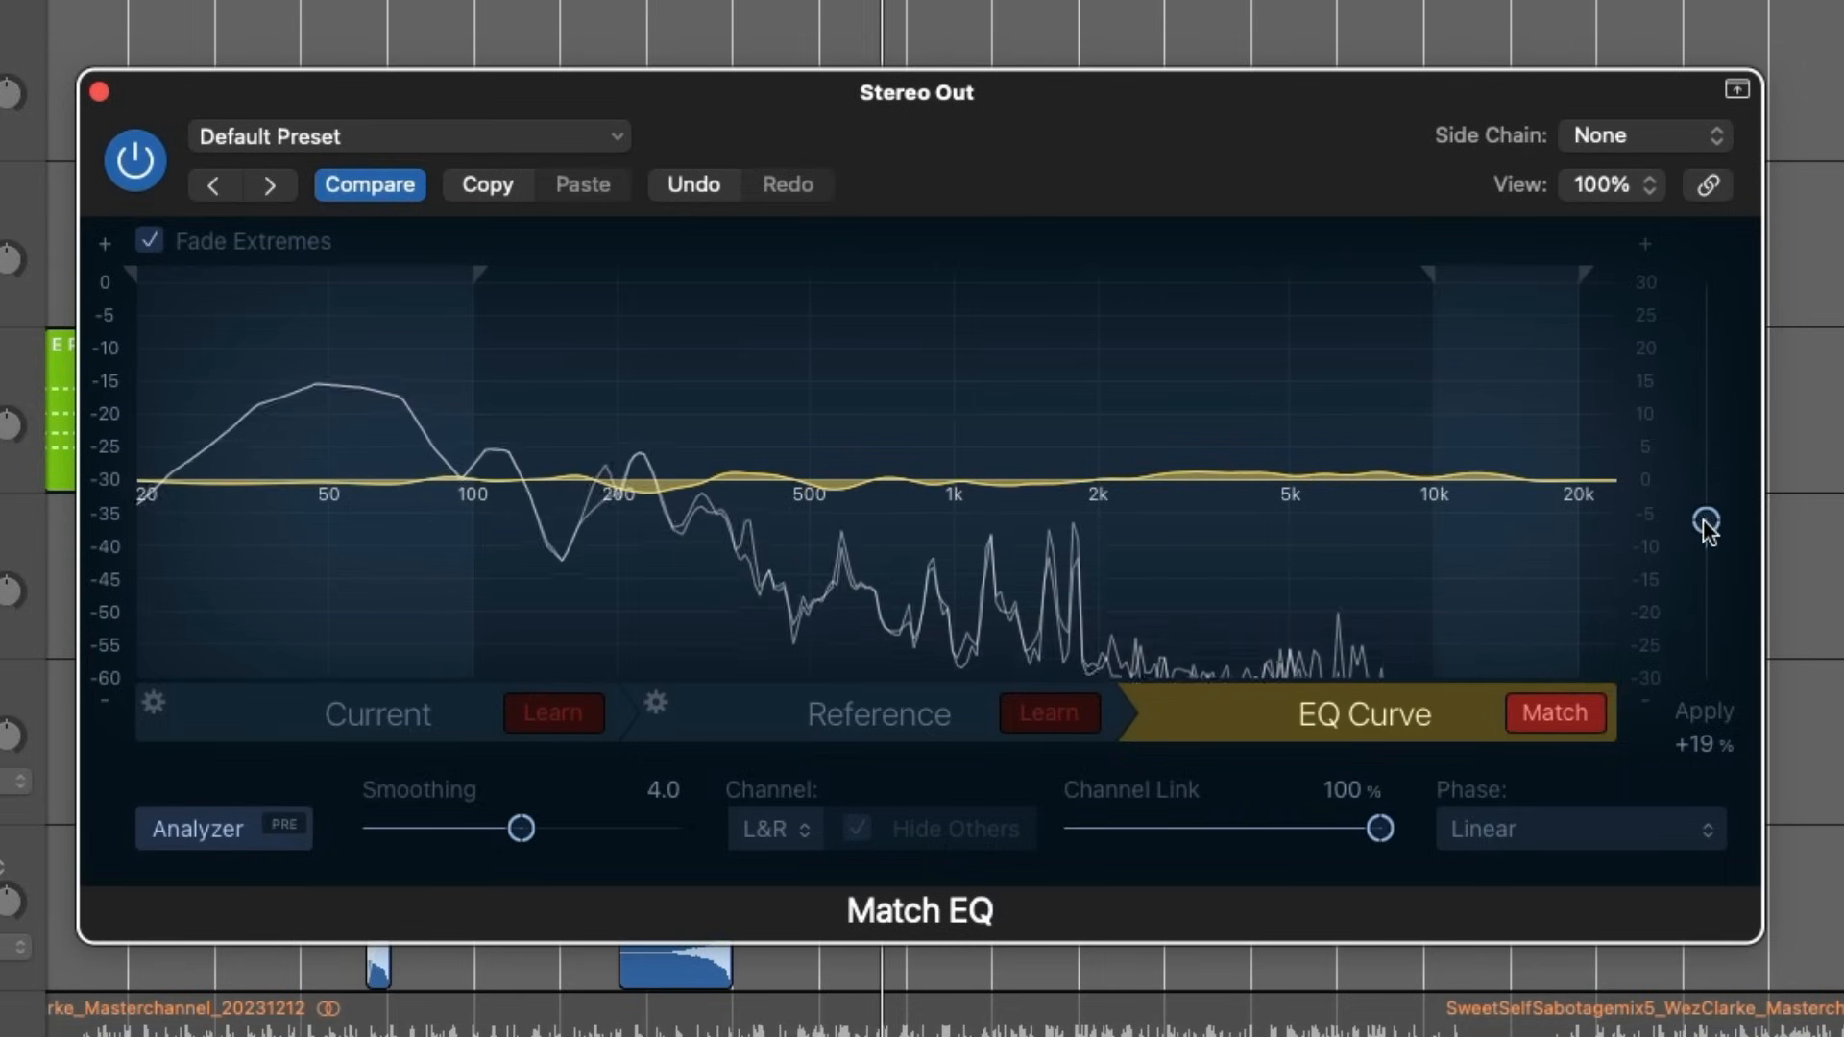
- Set the Apply amount to 29% and compare the mix with and without the match, leaving it on
left_click_drag(1702, 519, 1703, 505)
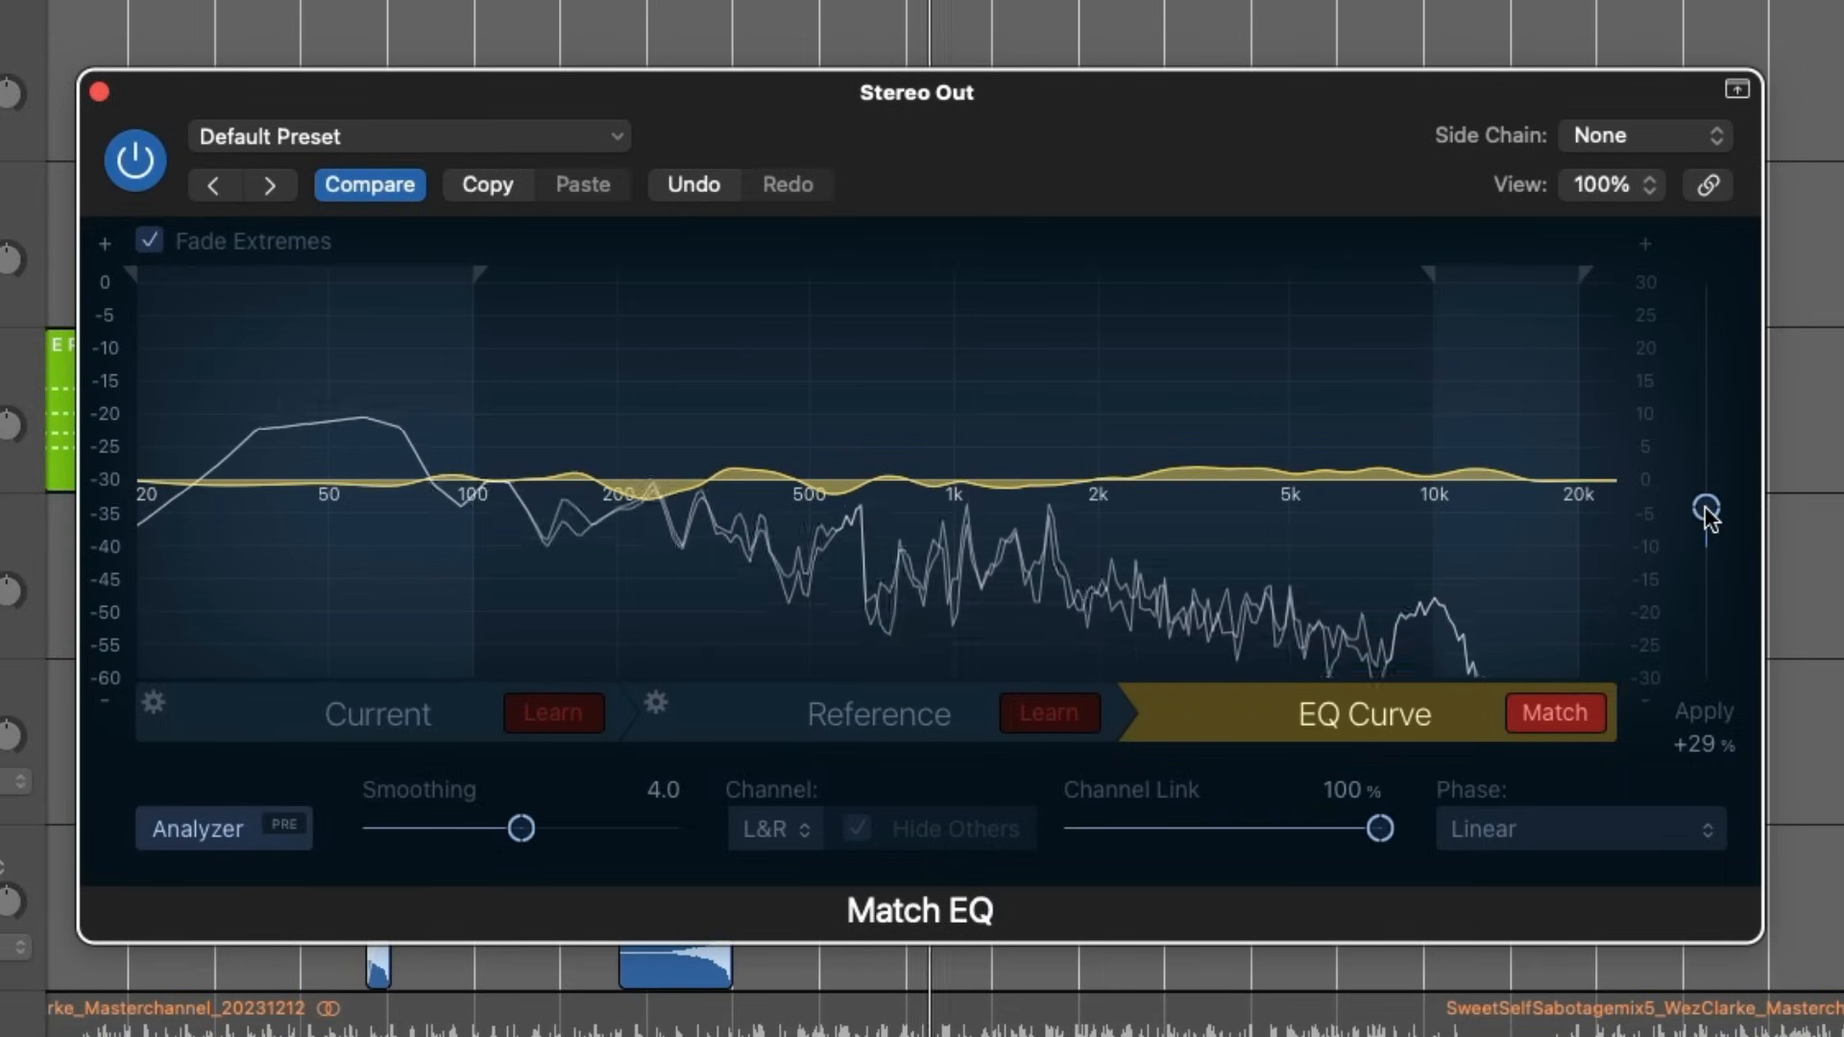
left_click(1575, 713)
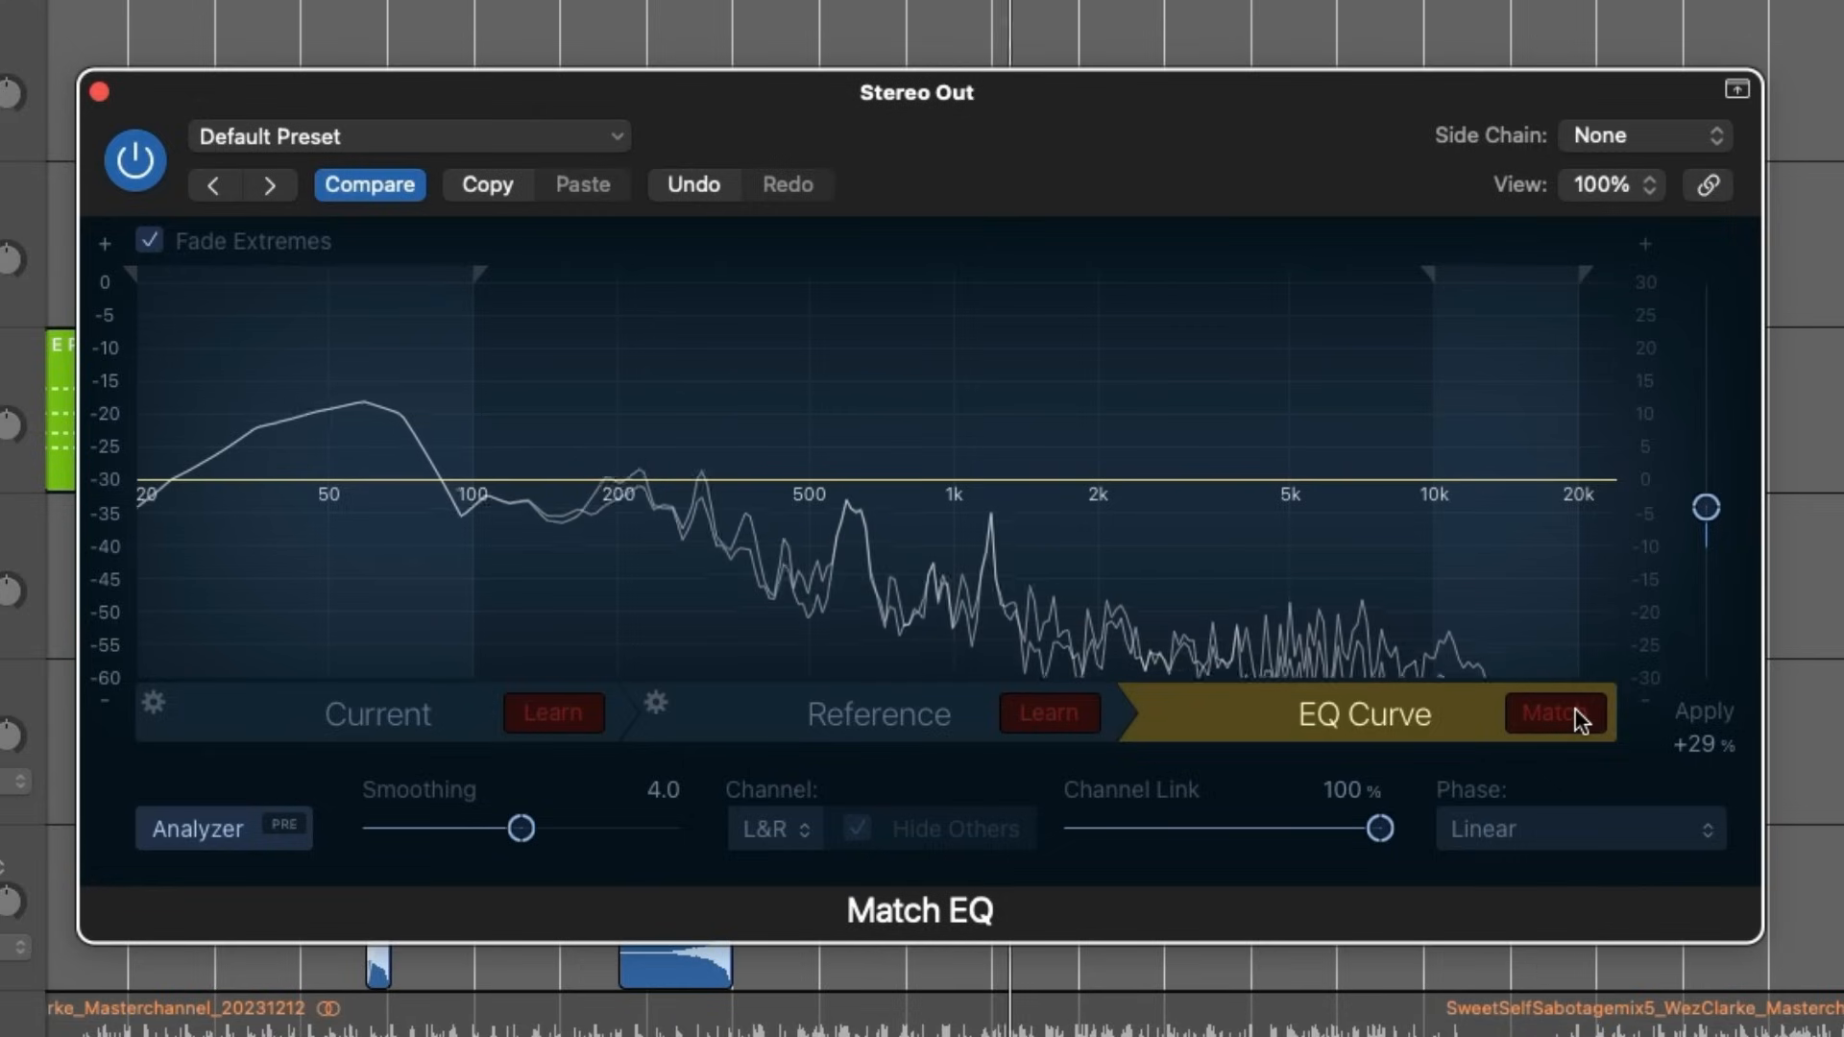
left_click(1574, 712)
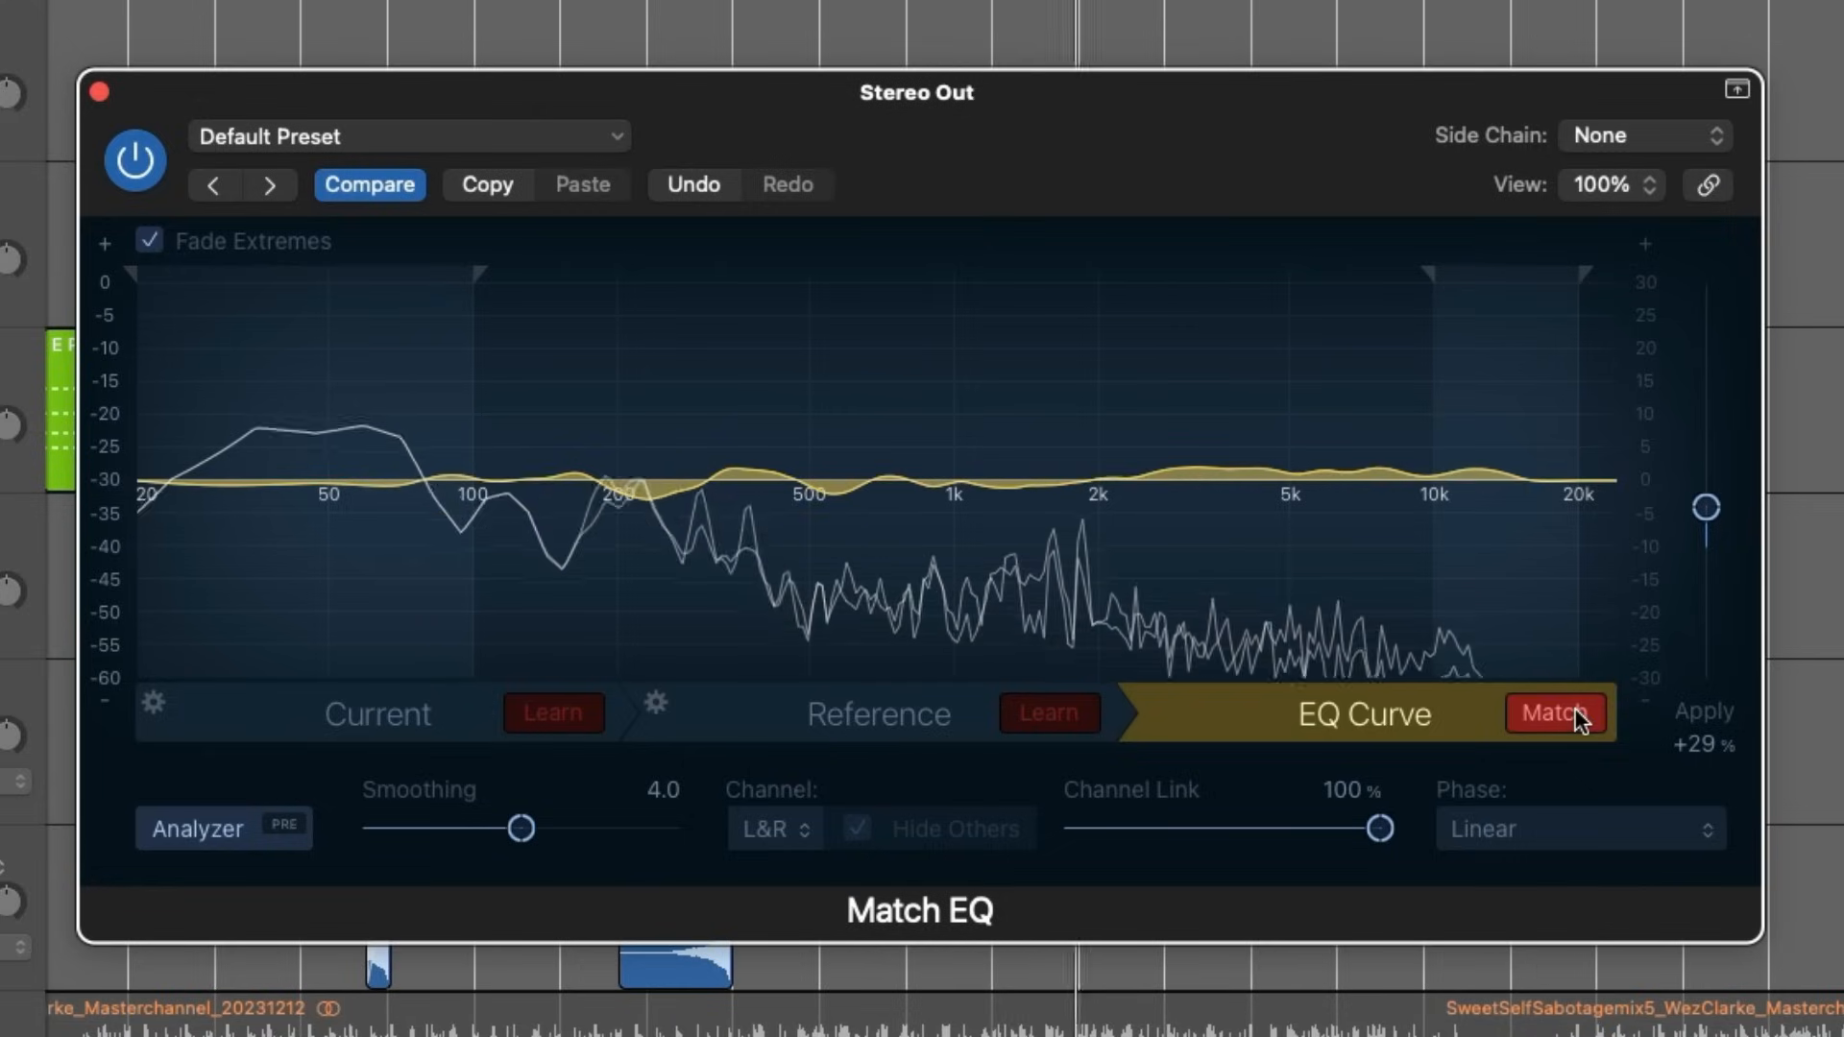
left_click(1574, 713)
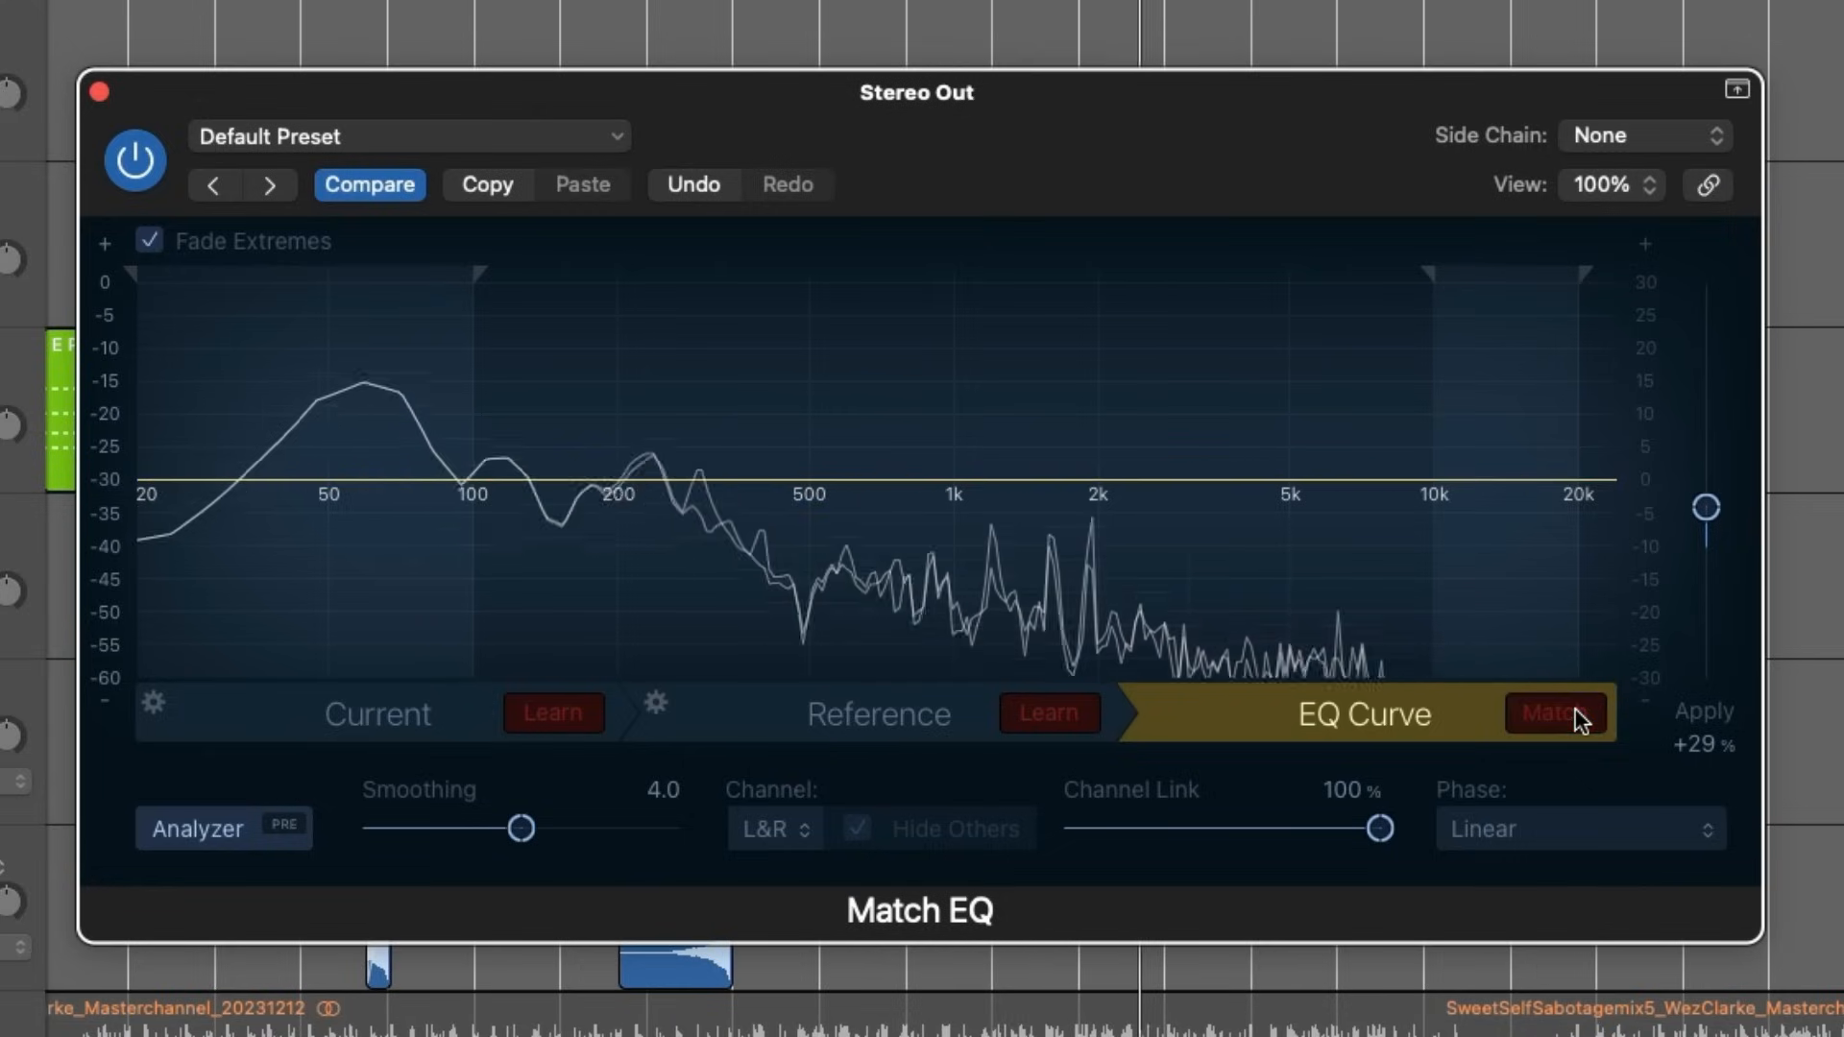
left_click(1574, 713)
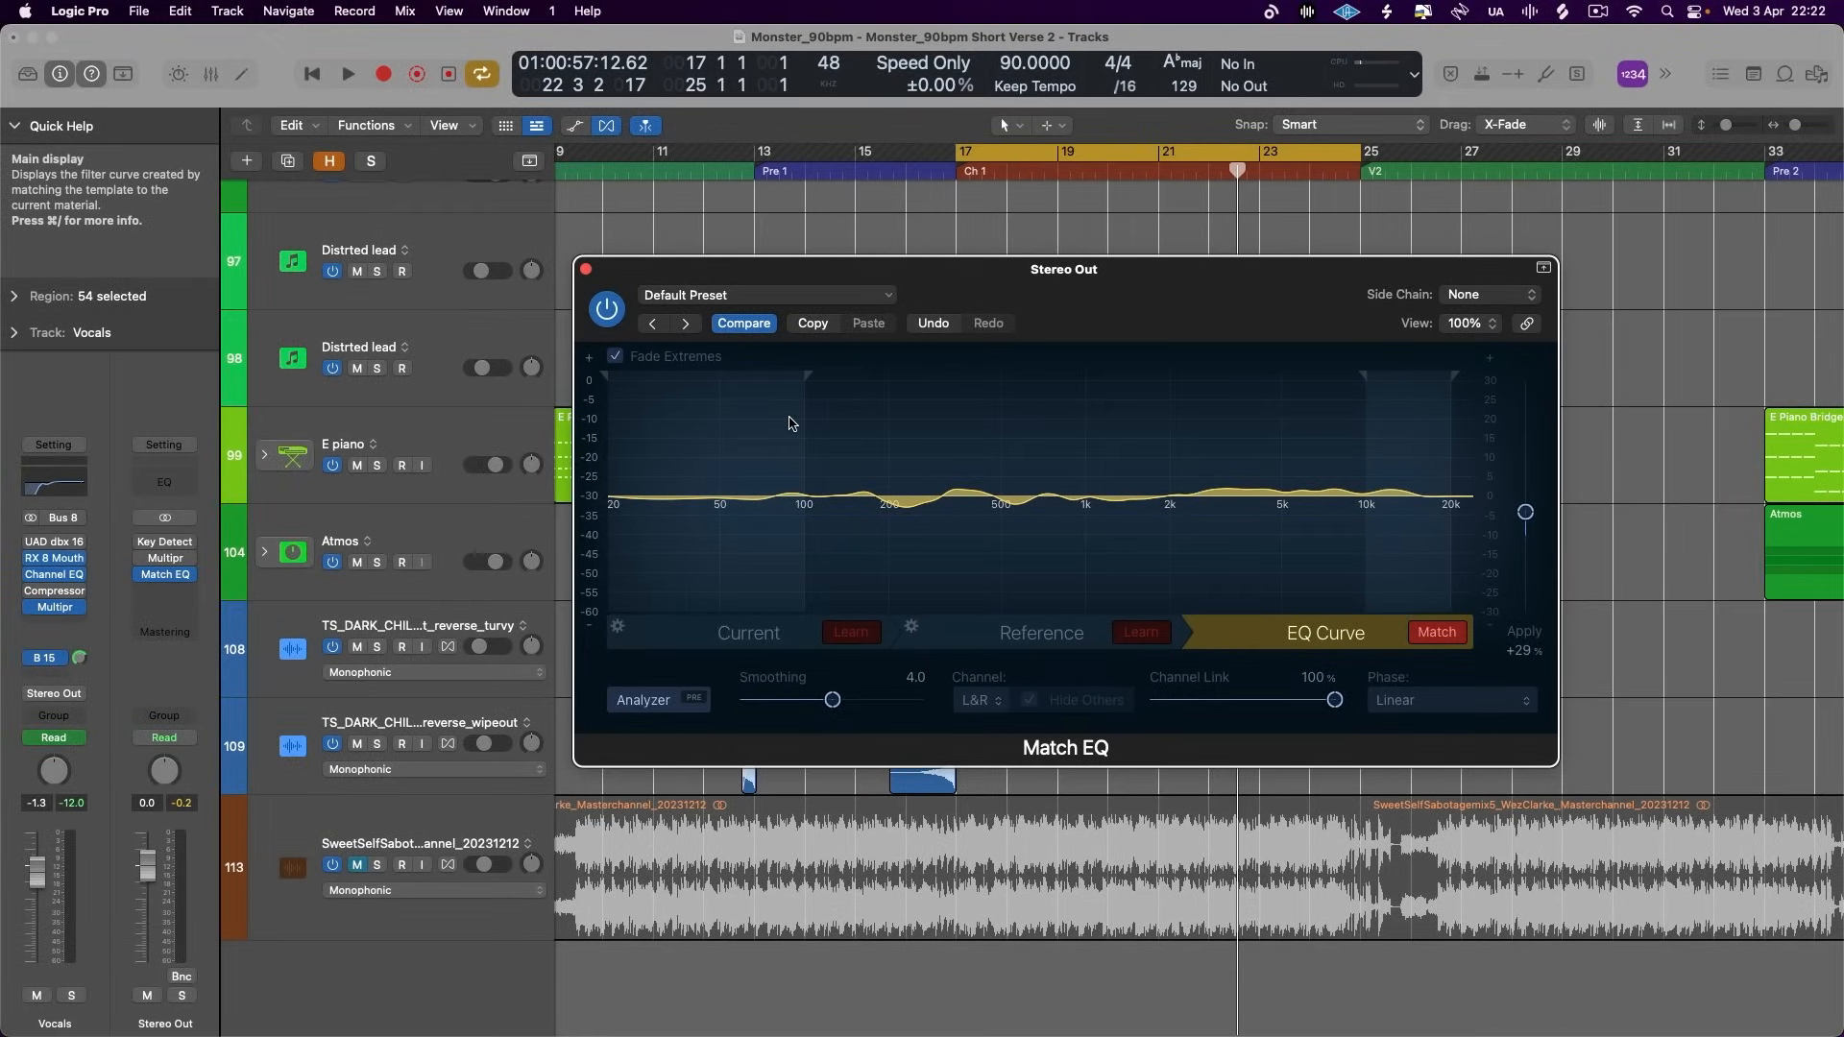
- Close the Match EQ window and return to the first tracks of the arrangement
scroll(380, 332, "up", 10)
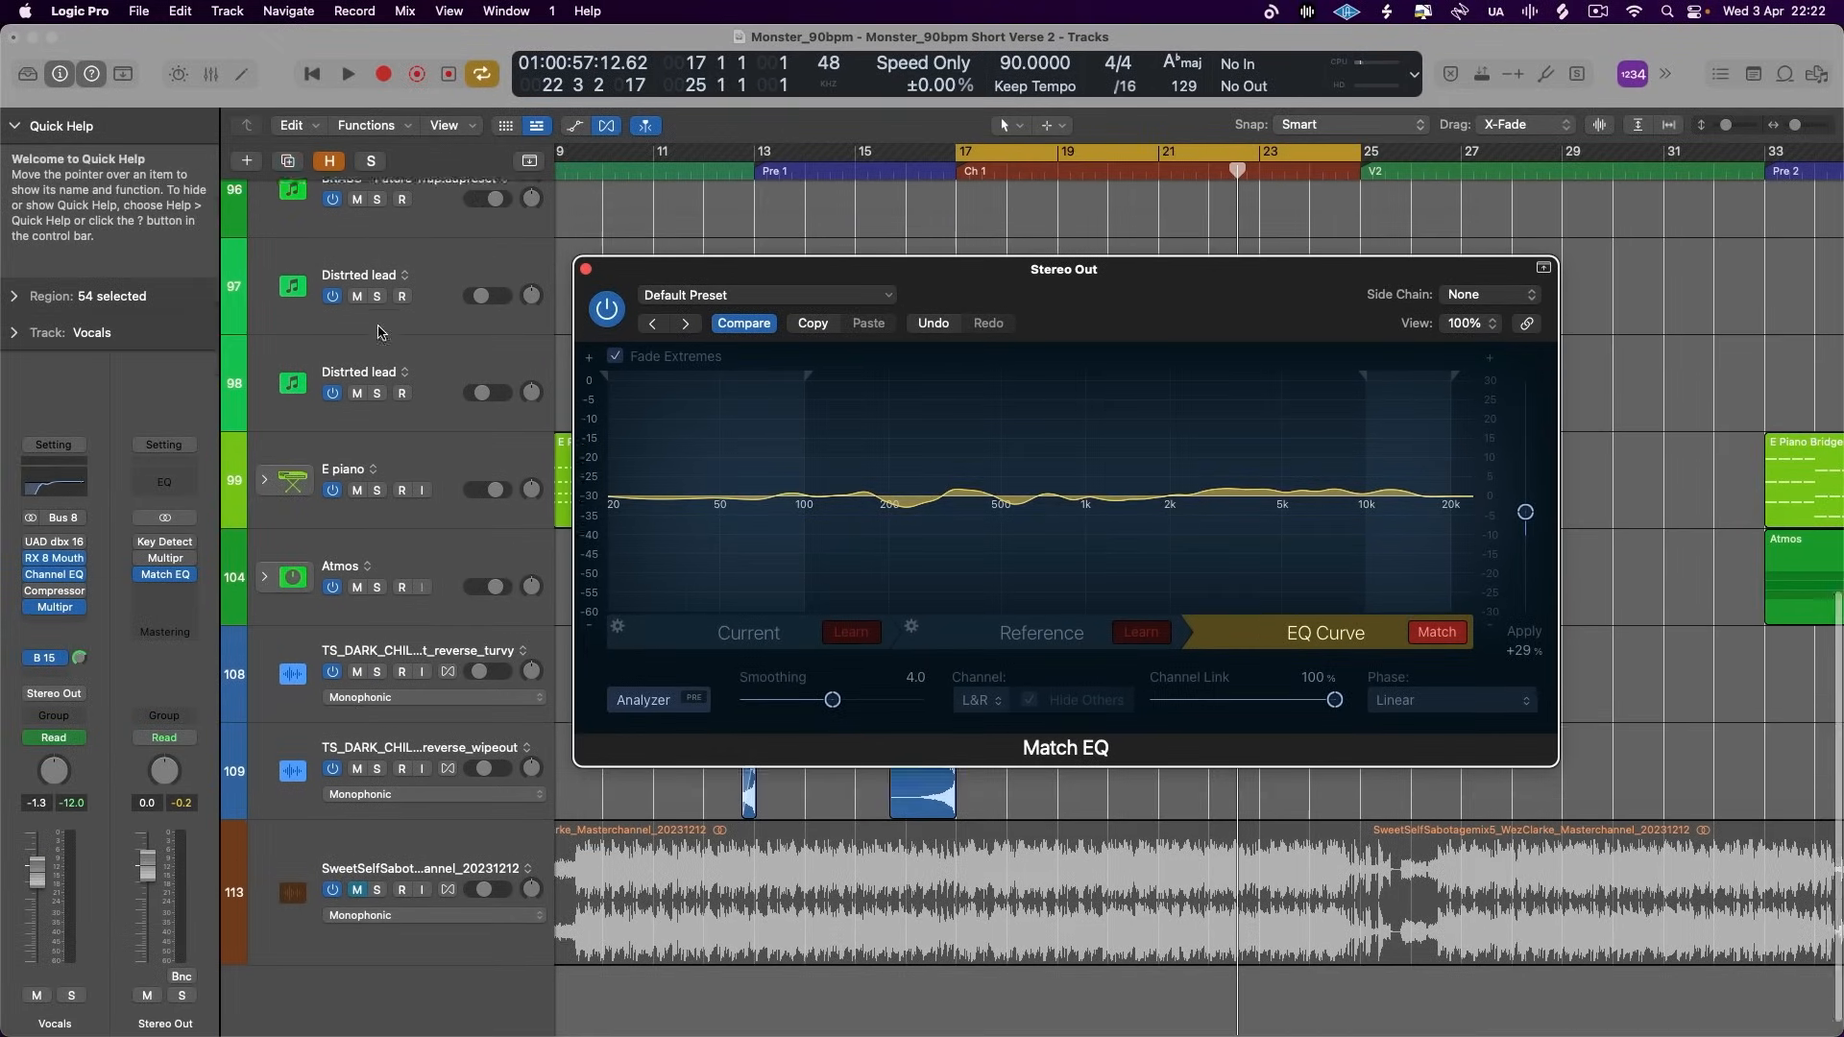
scroll(379, 332, "up", 2)
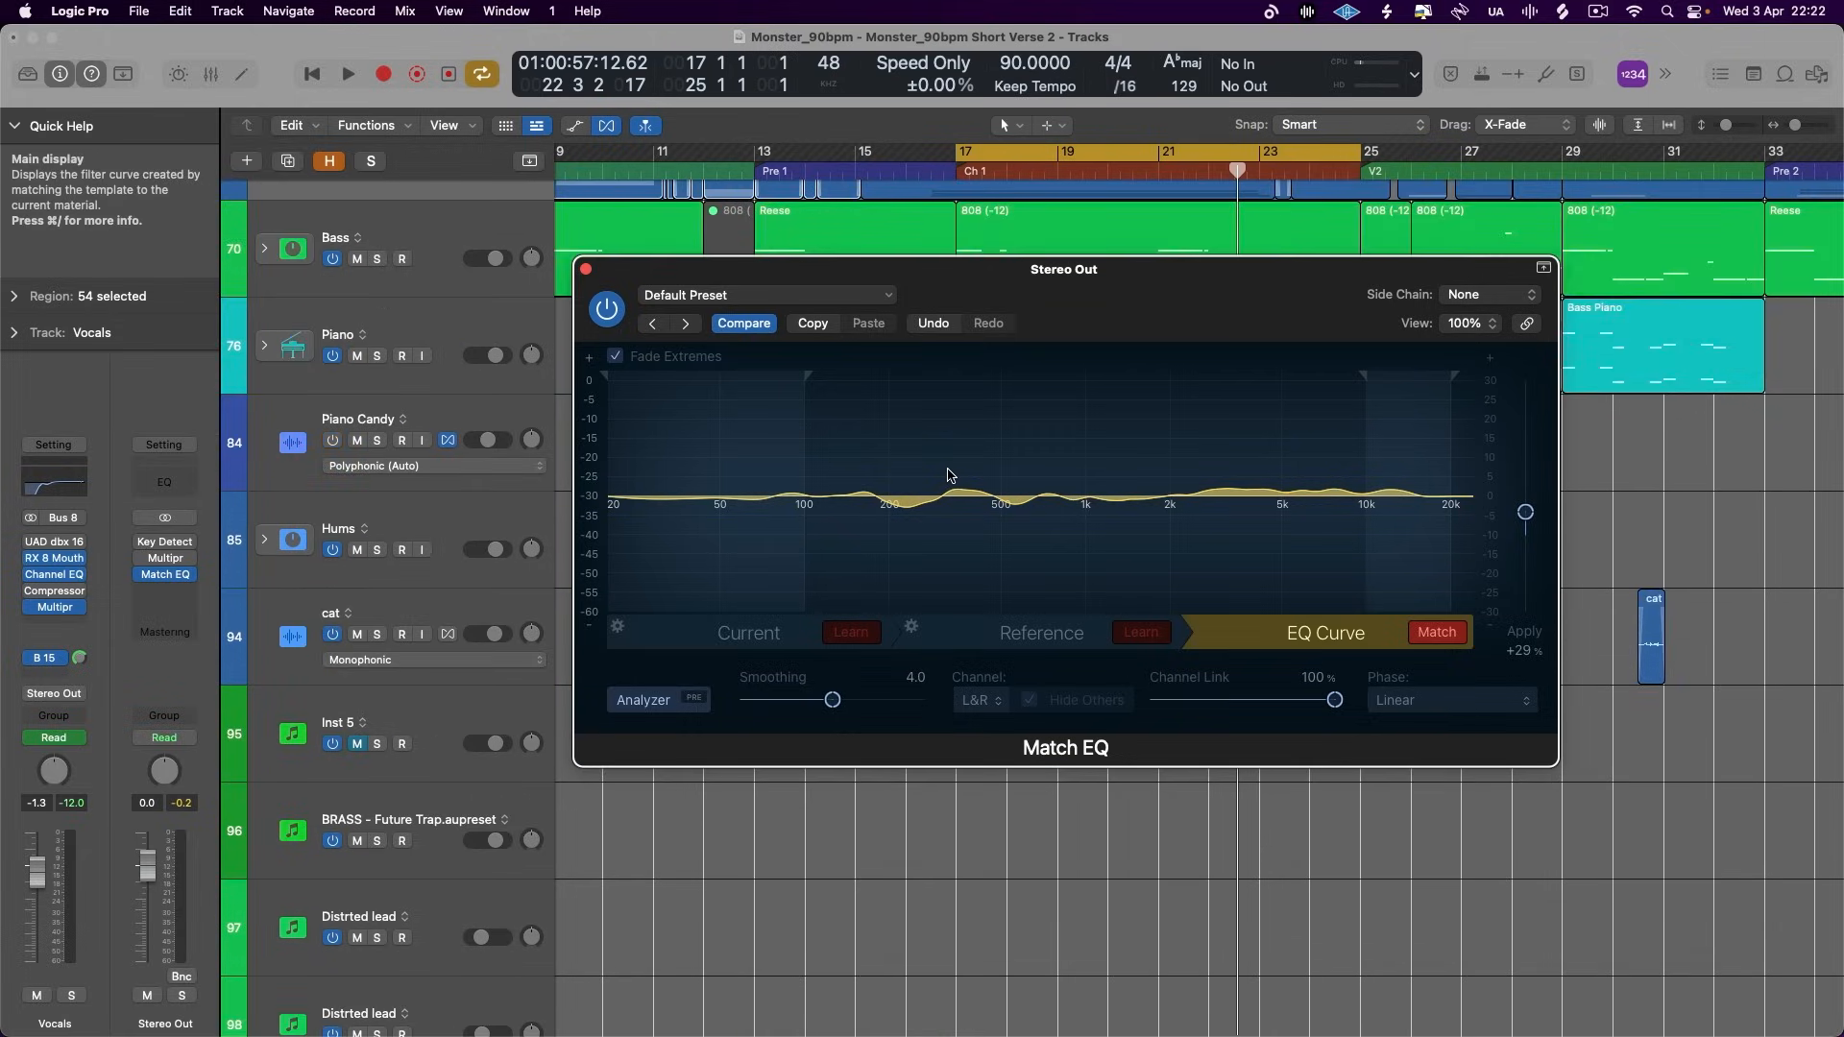
left_click(585, 269)
scroll(642, 374, "up", 3)
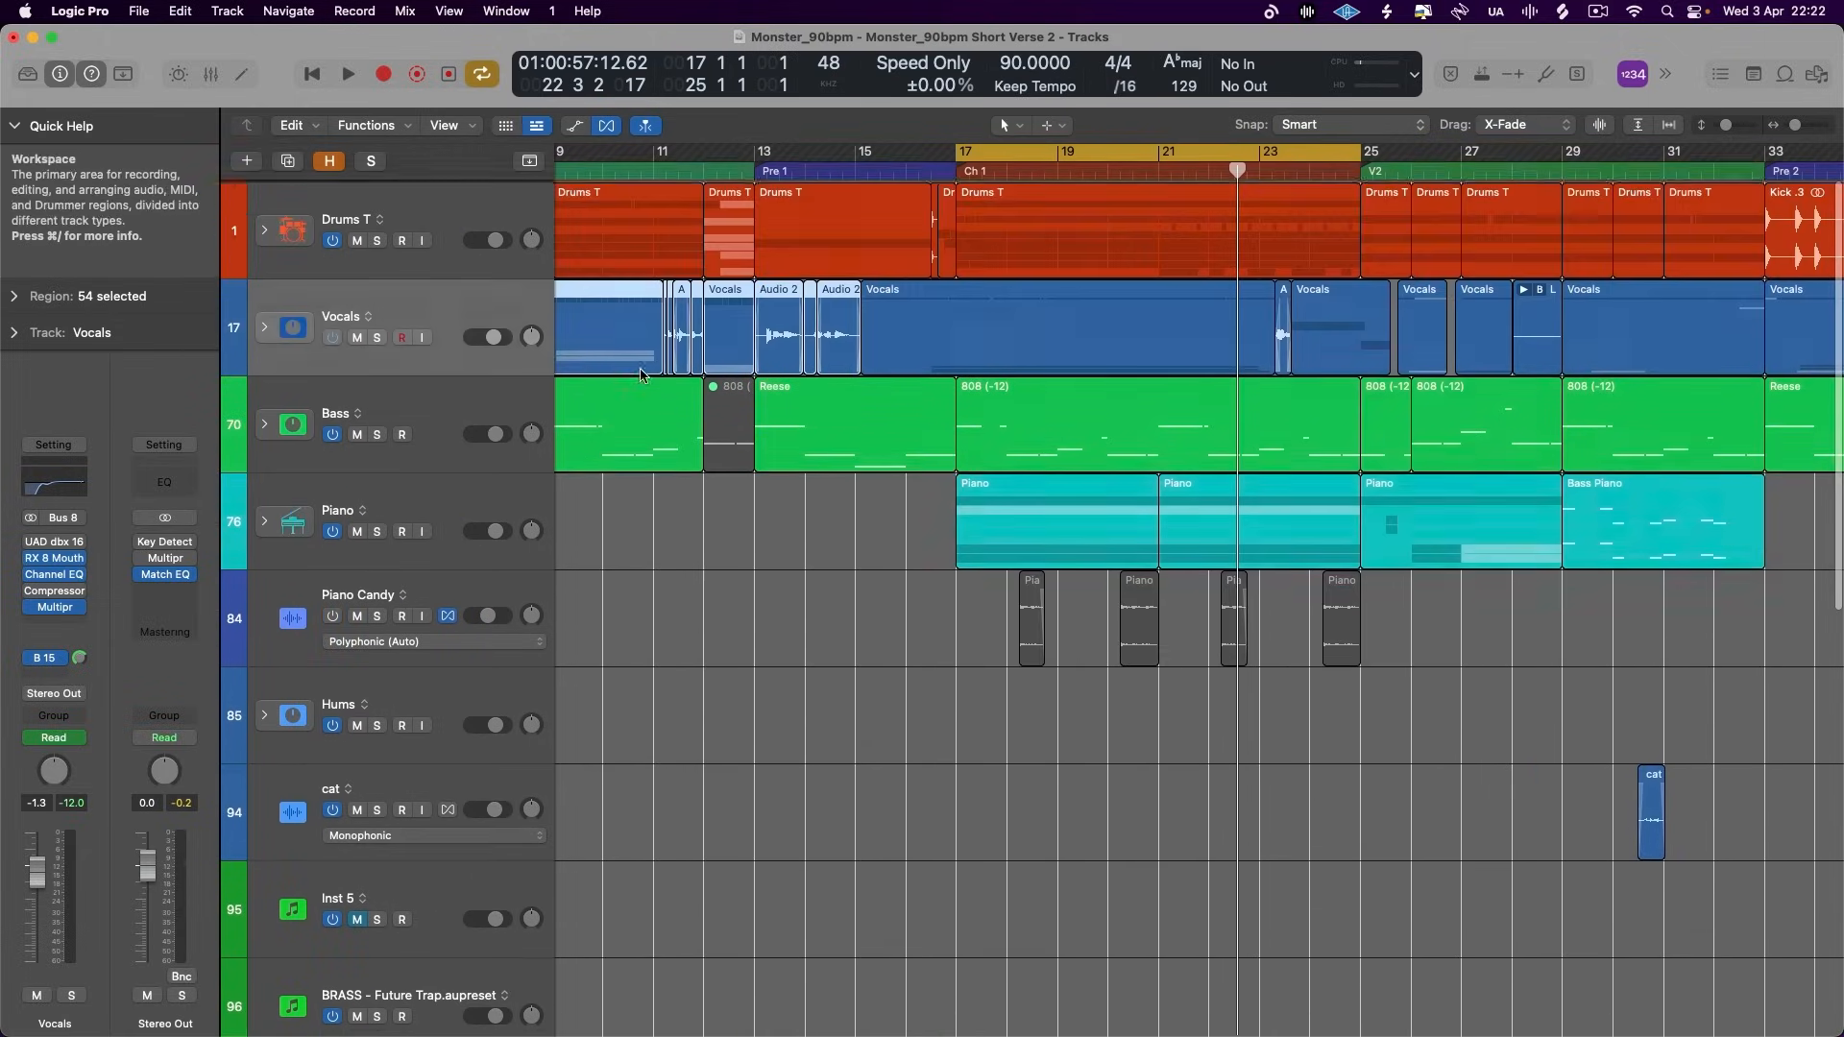
- Look over the arrangement's tracks, selecting Bass and expanding and collapsing the Piano stack
left_click(430, 409)
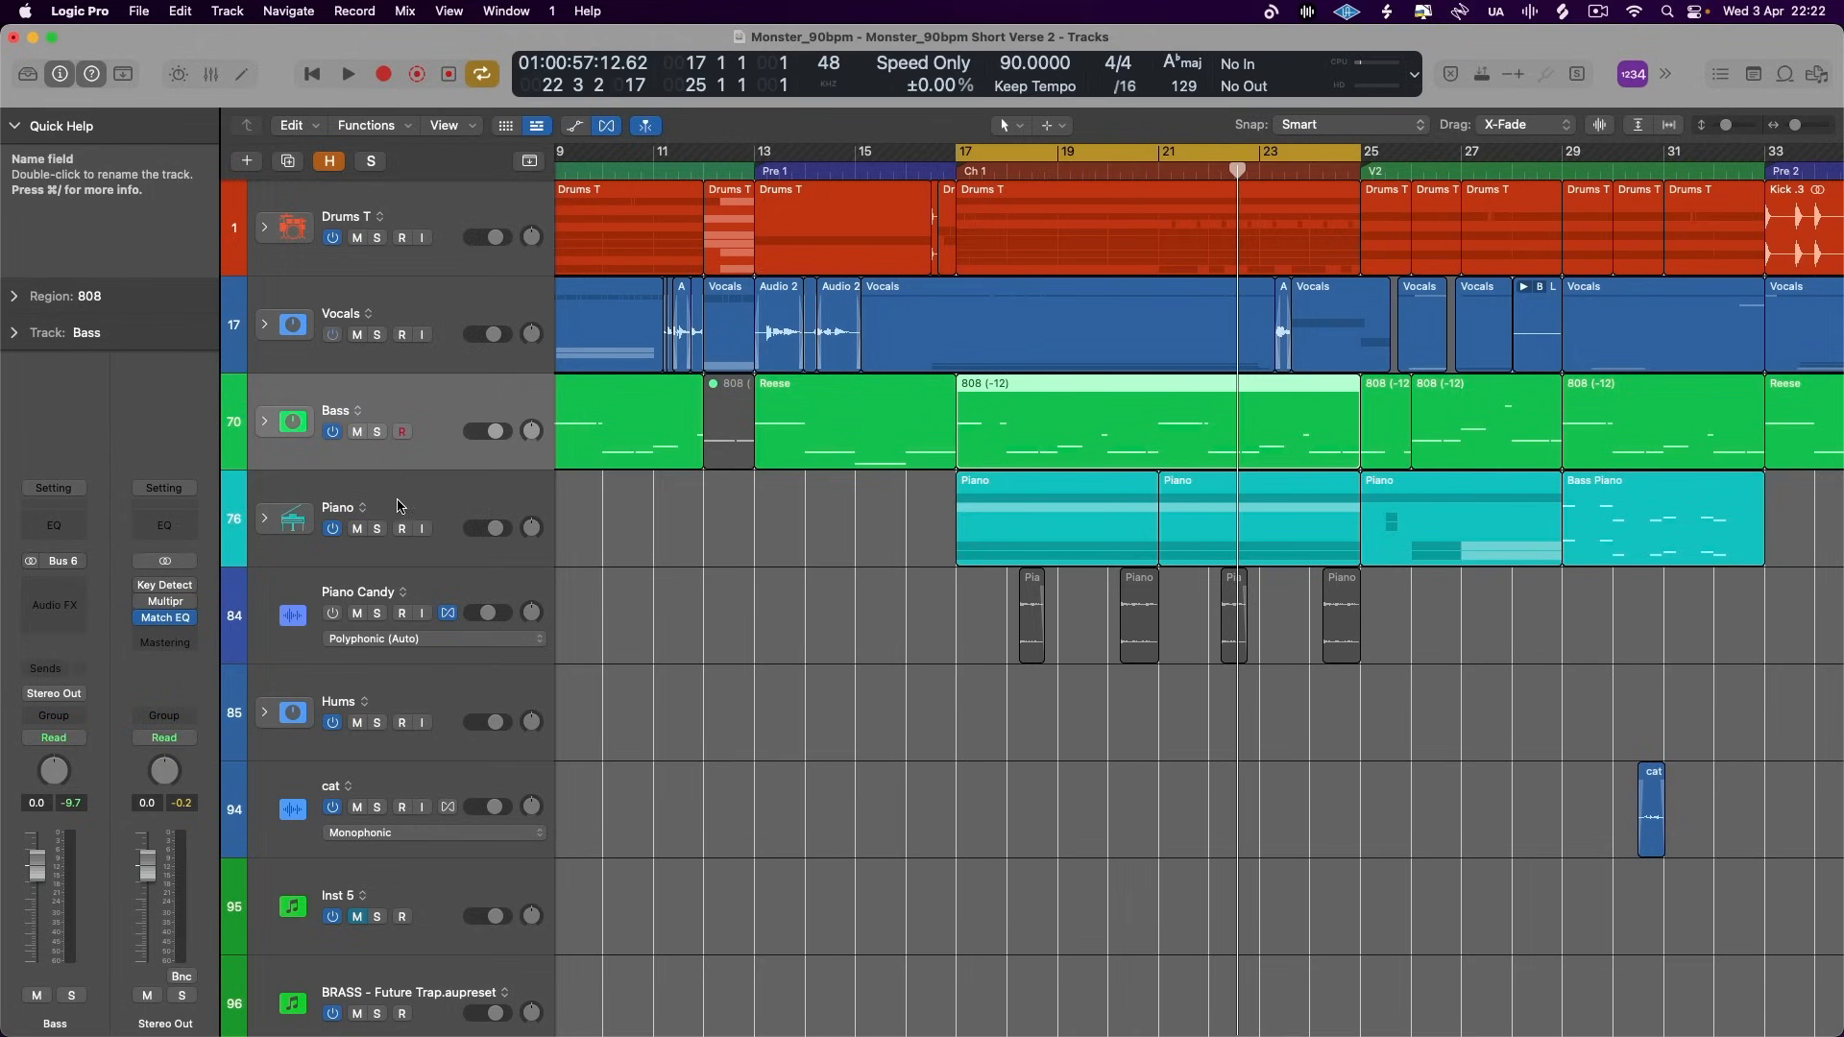
left_click(275, 520)
left_click(265, 518)
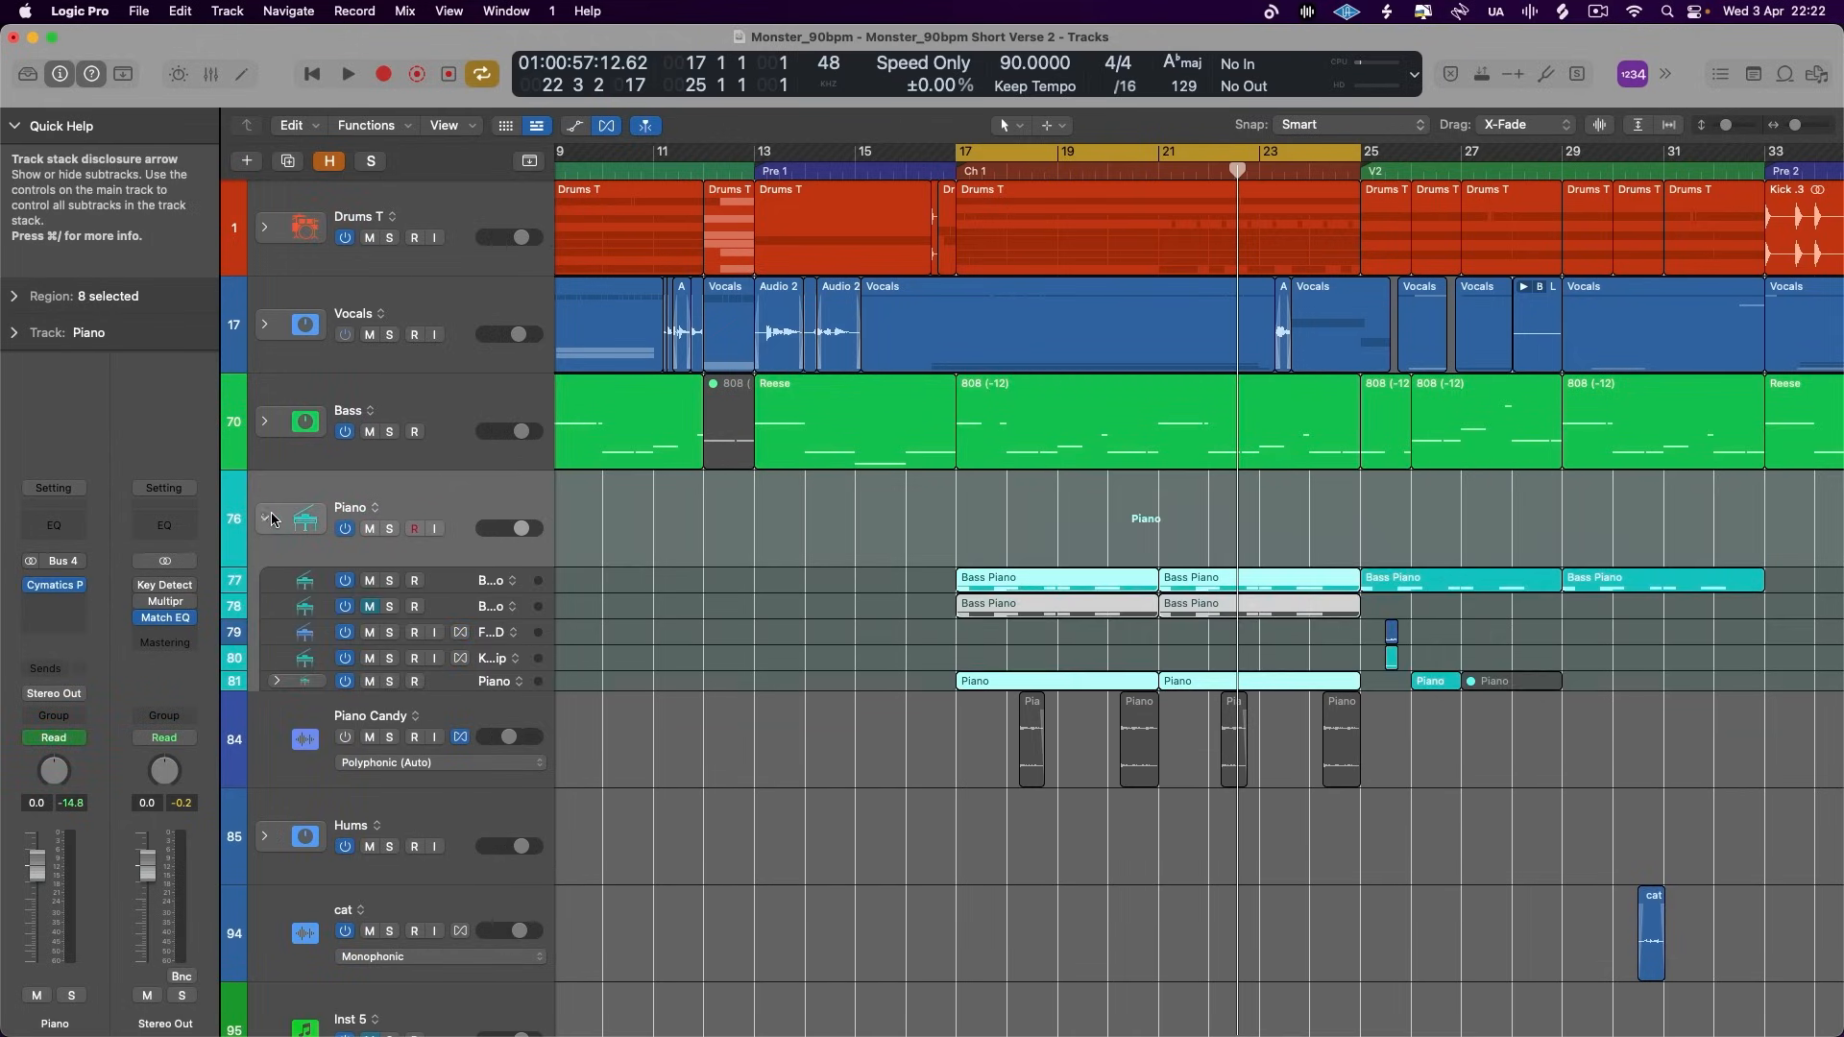
left_click(265, 519)
left_click(265, 518)
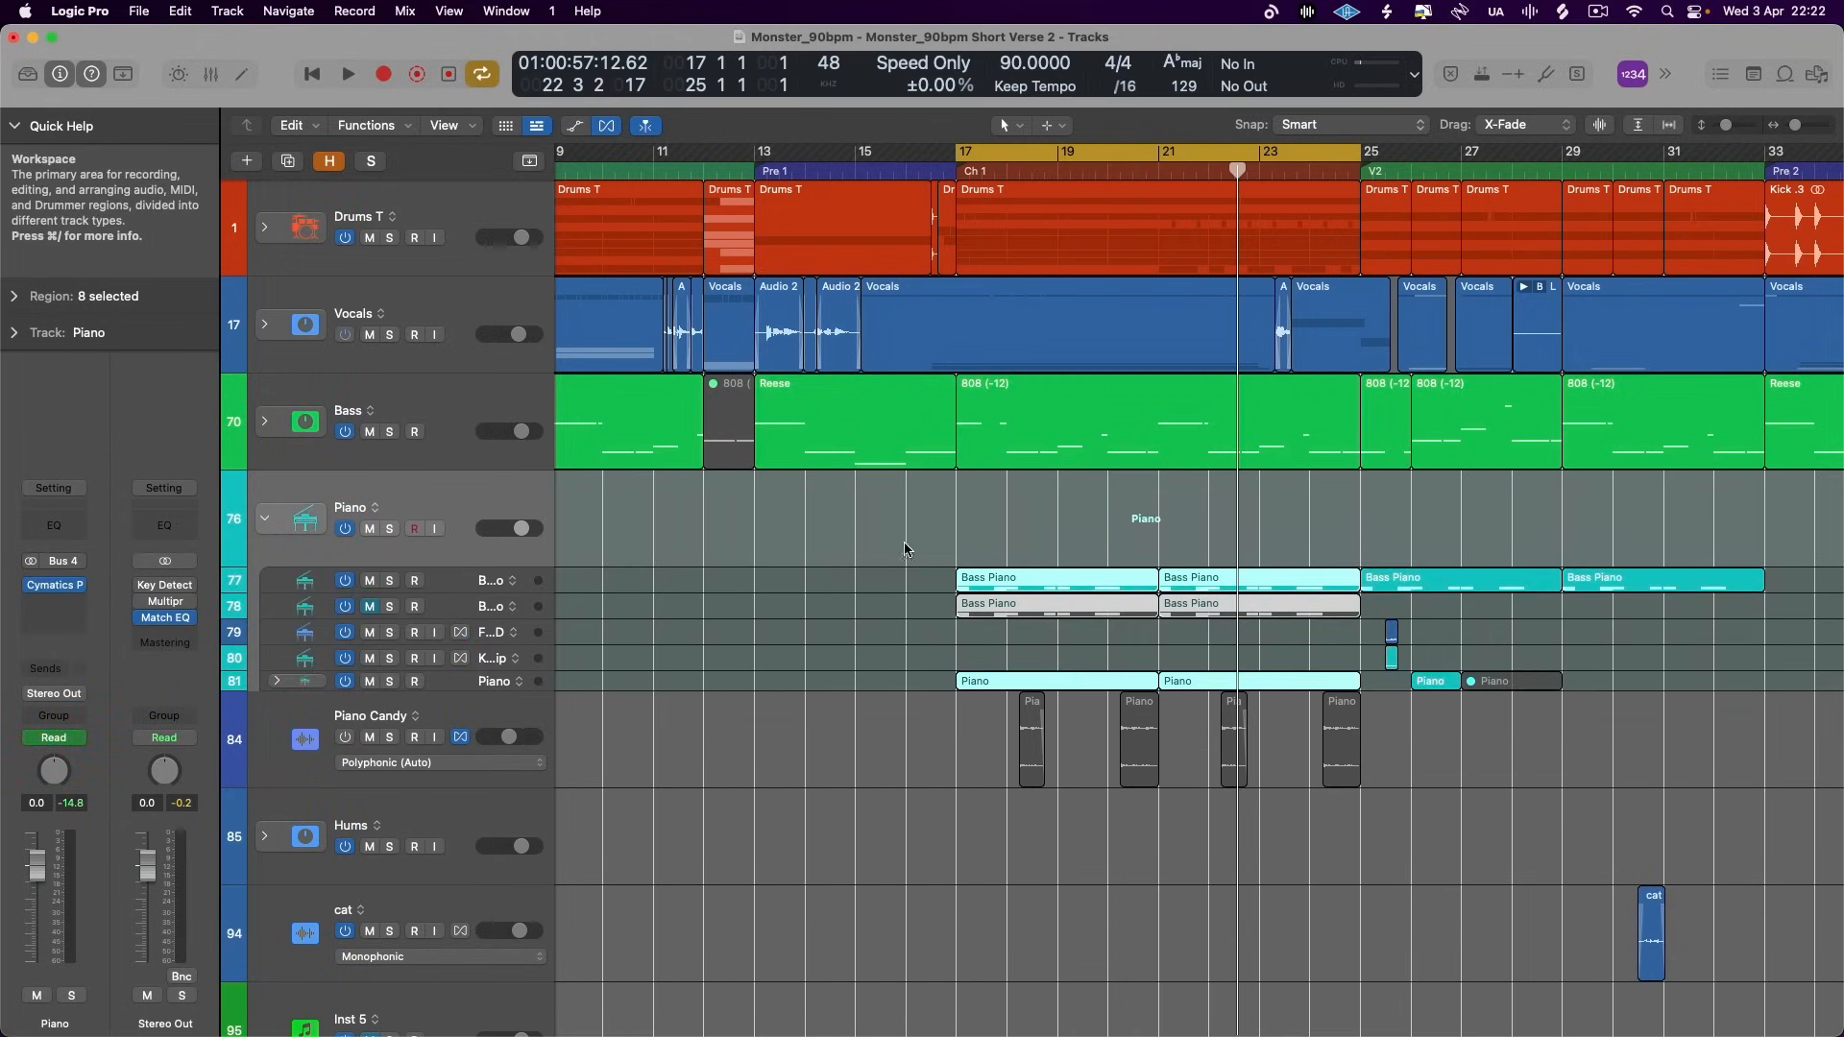
left_click(265, 518)
scroll(638, 563, "down", 10)
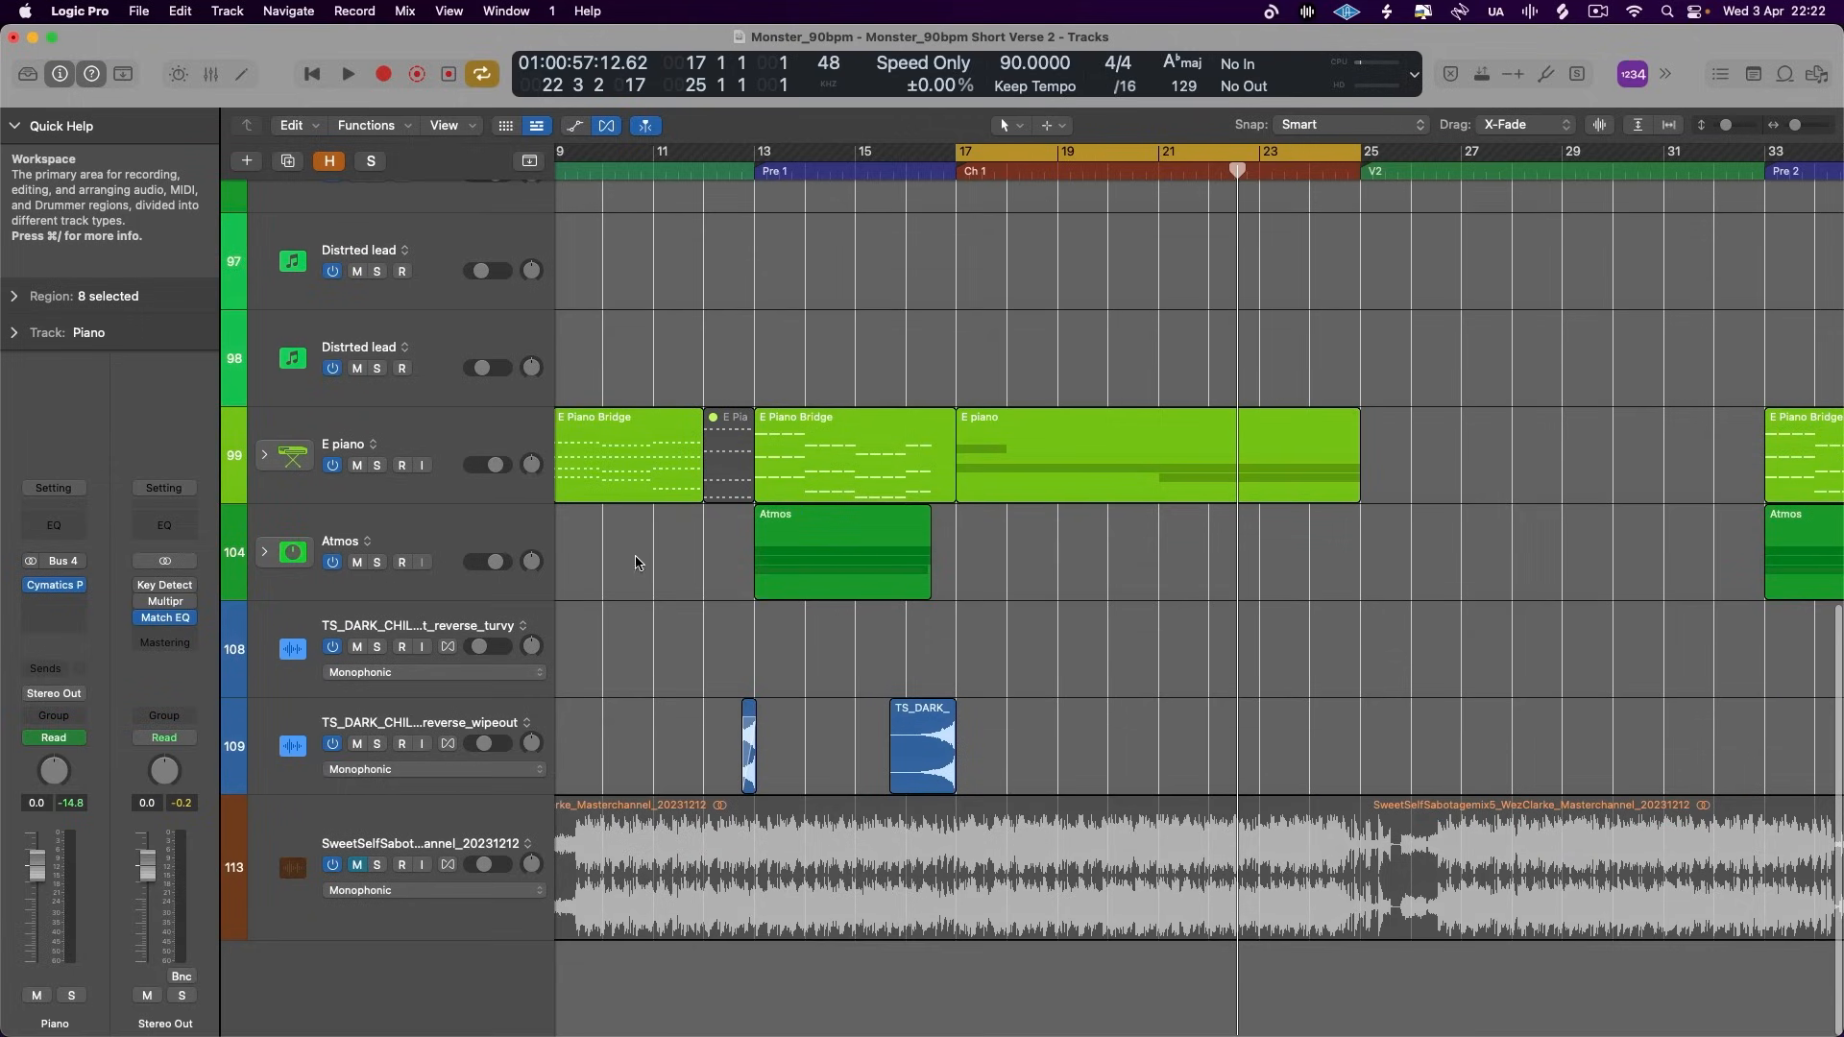
scroll(831, 569, "up", 10)
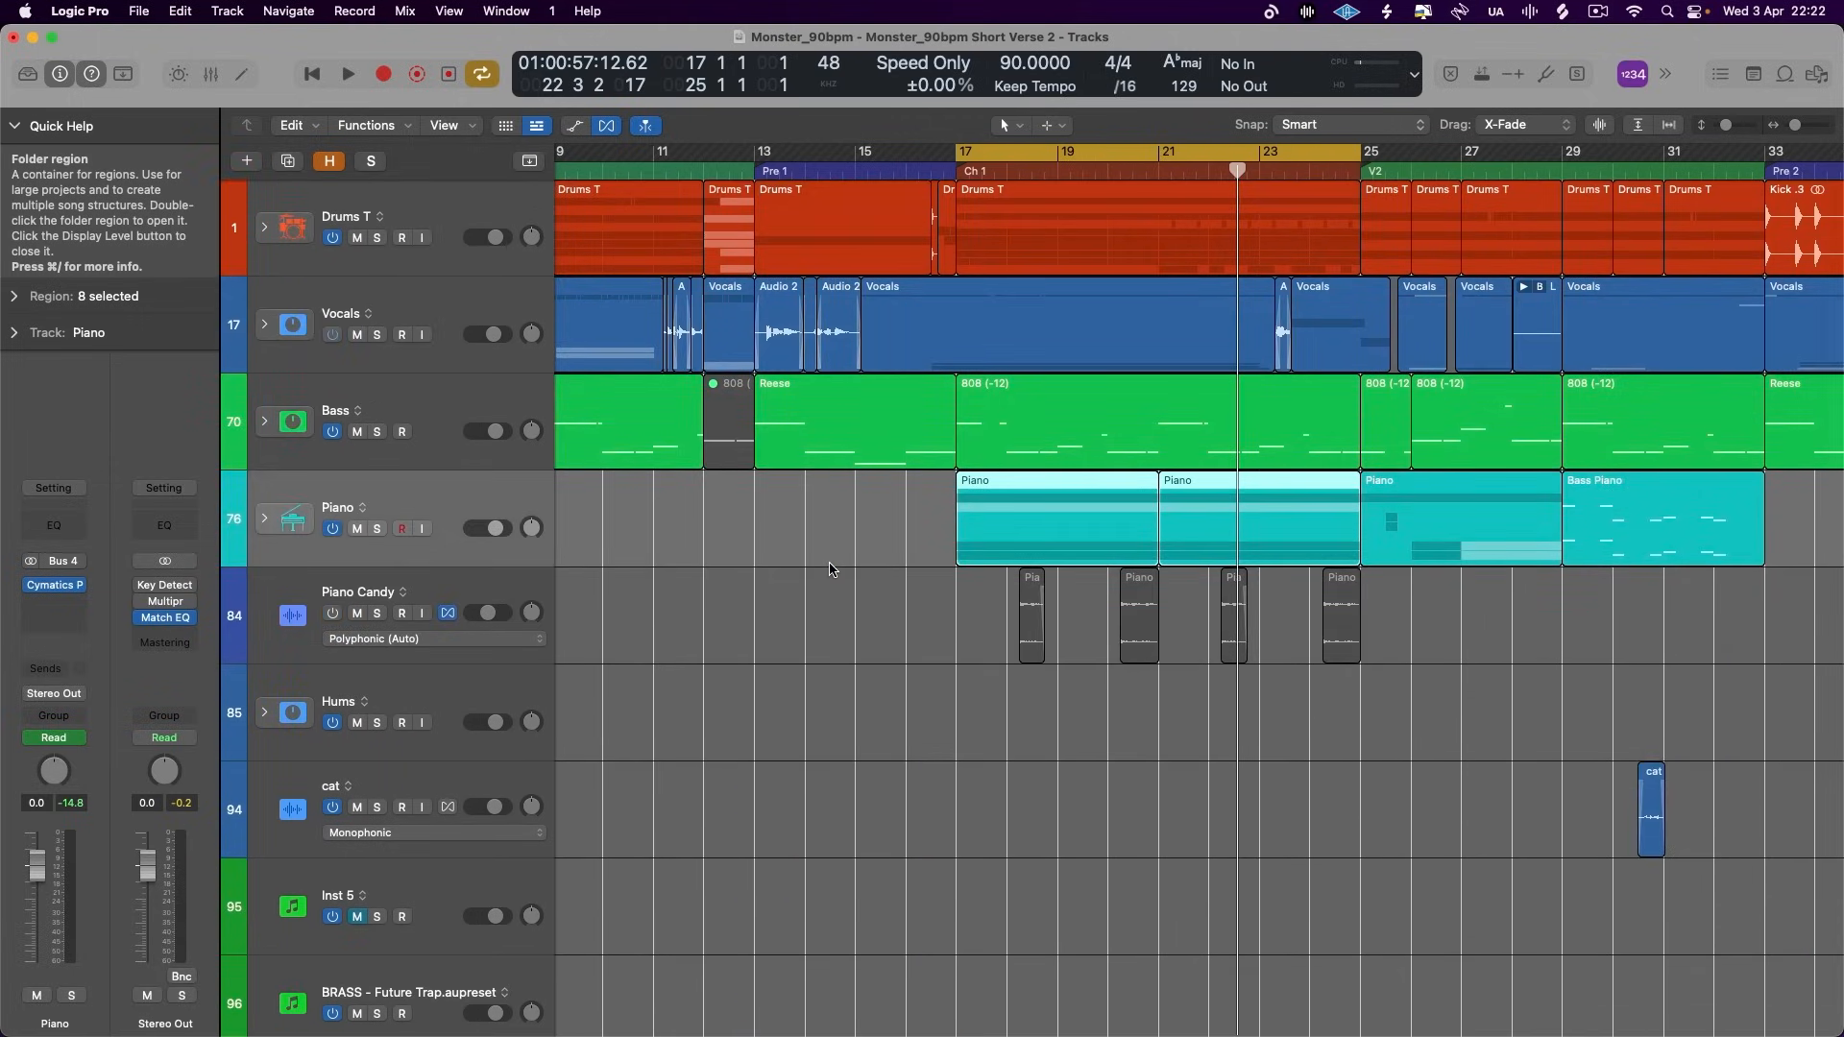
- Review the Channel EQ on the Vocals track and close it
left_click(428, 309)
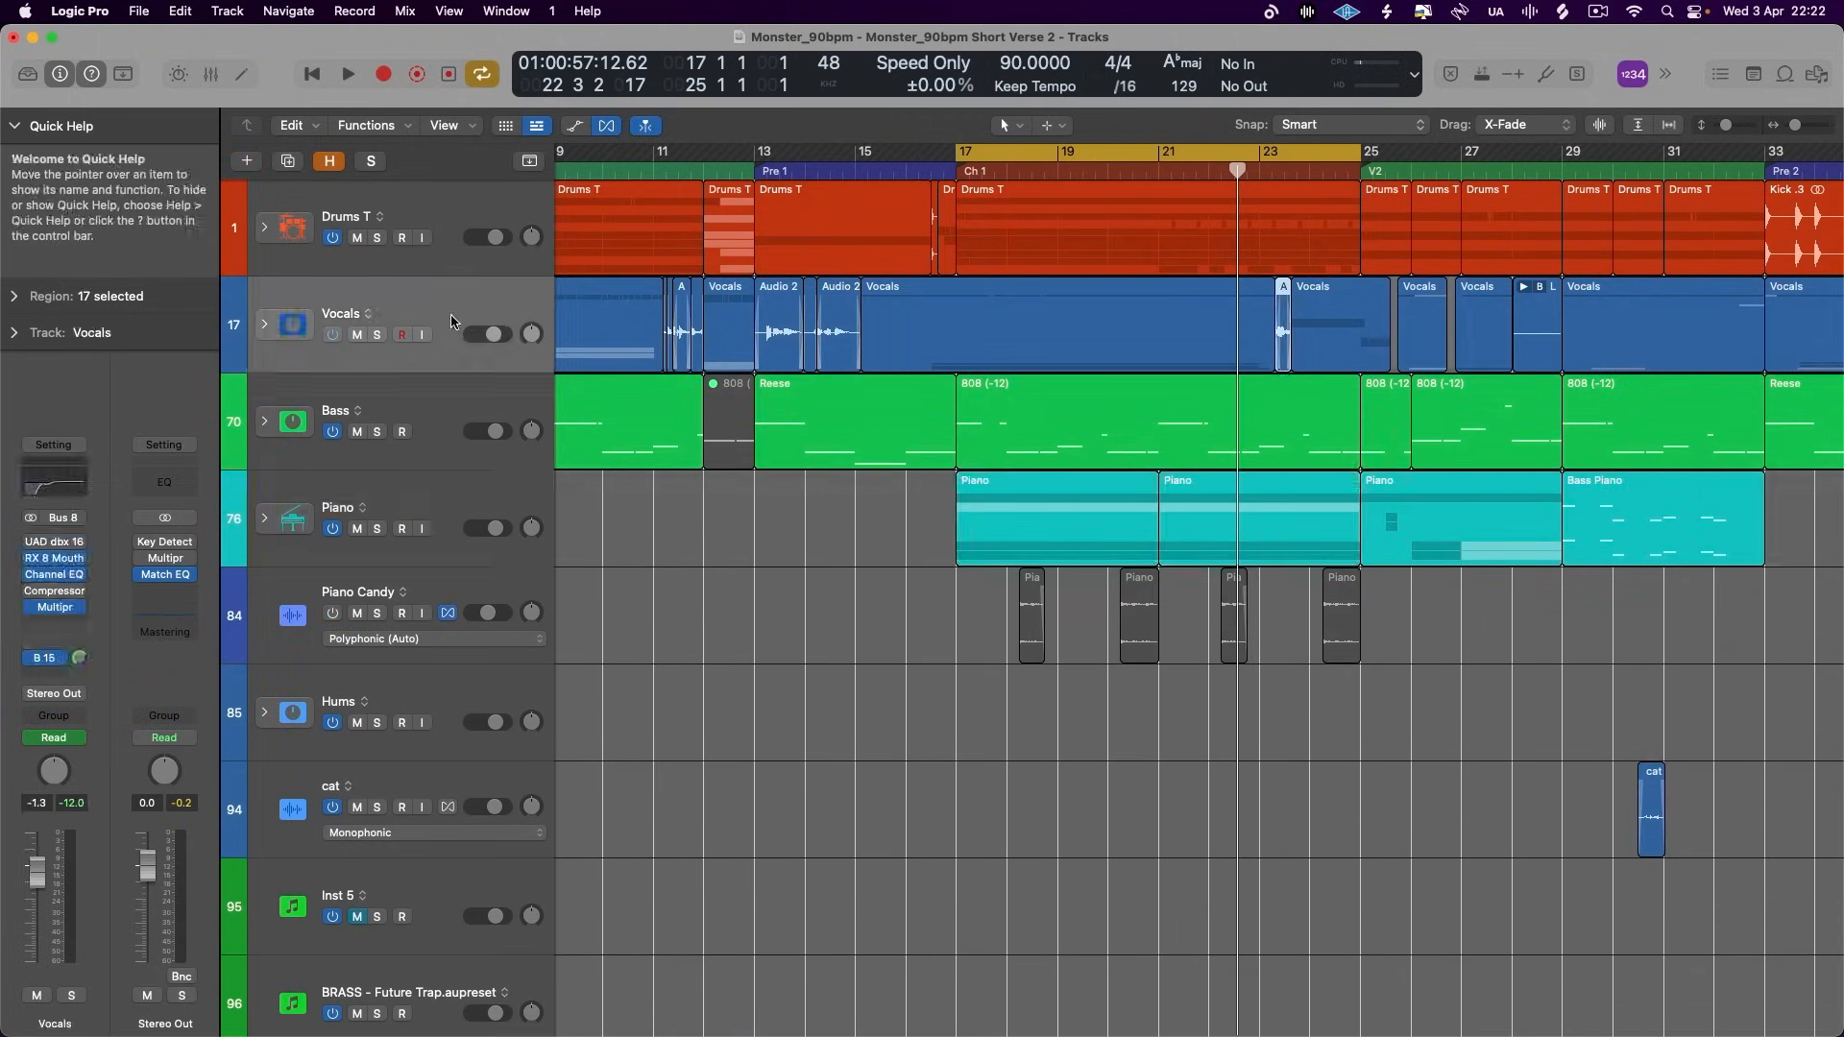
left_click(60, 488)
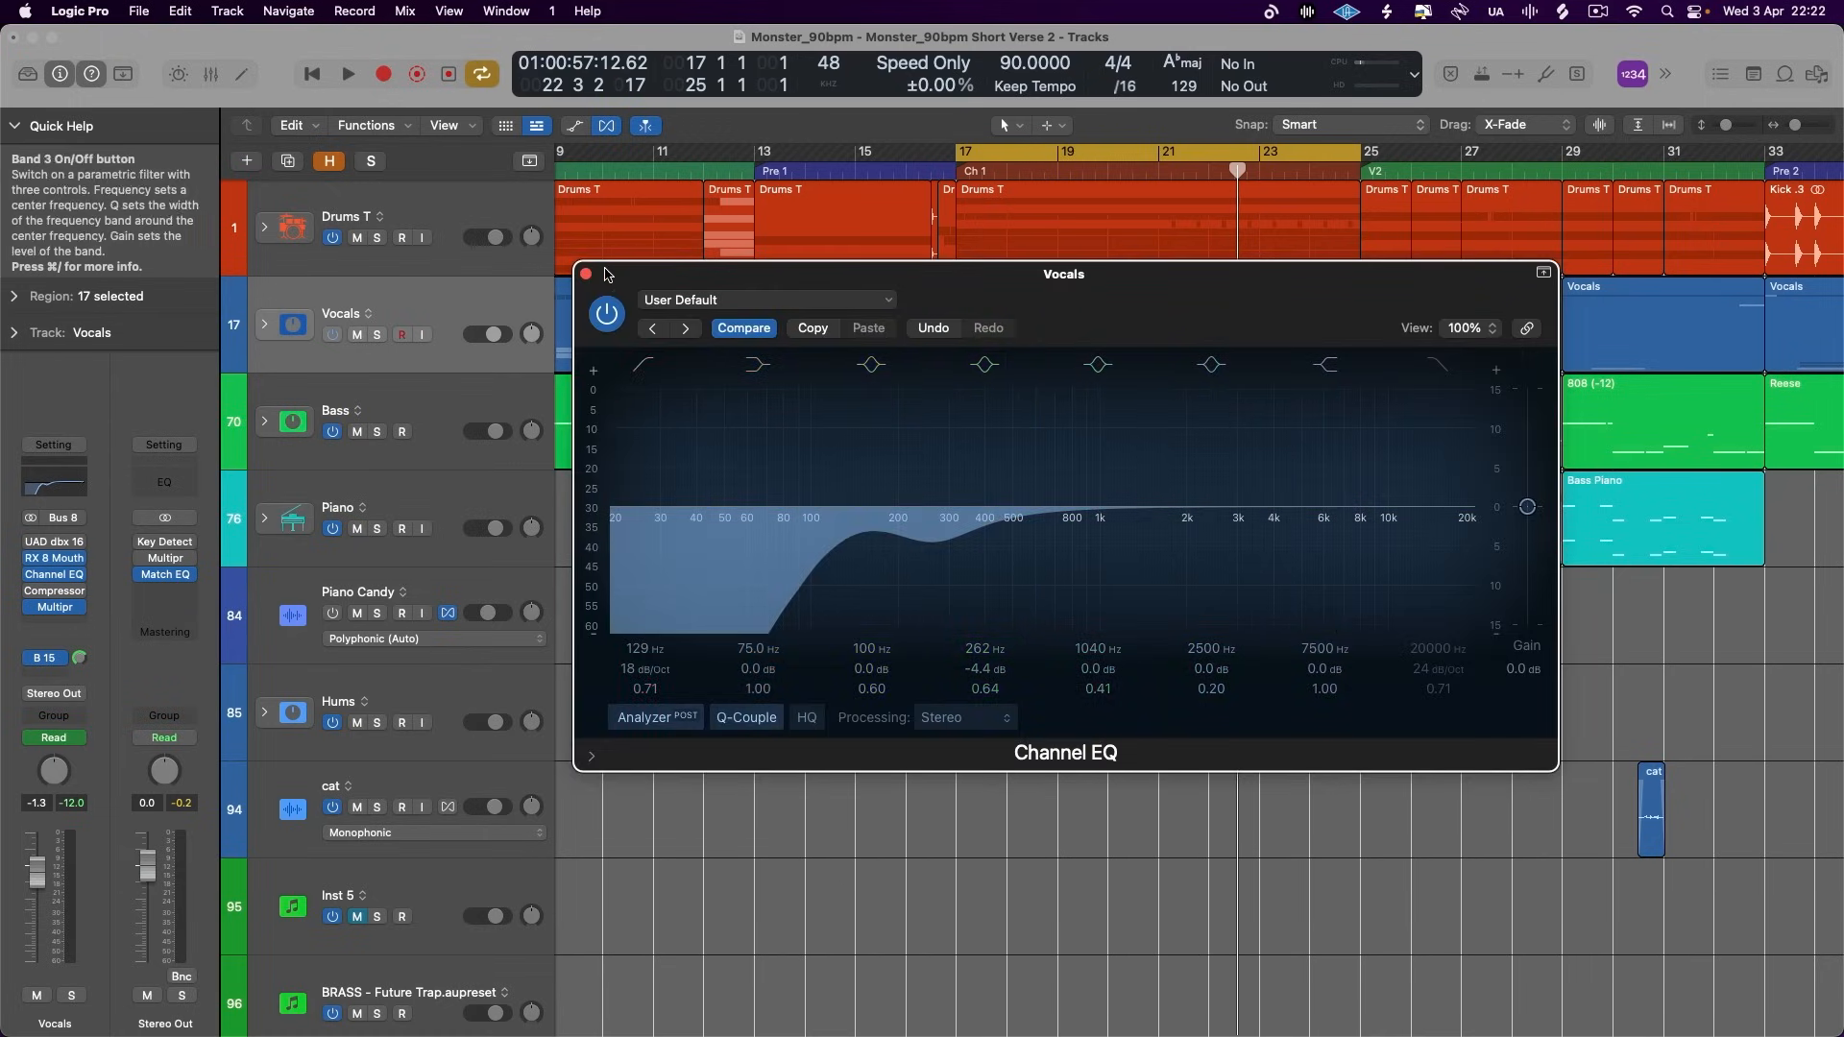
left_click(586, 275)
- Open the Vocals Multipressor and set the crossovers around band 2 to 150 Hz and 410 Hz
left_click(53, 620)
left_click(55, 610)
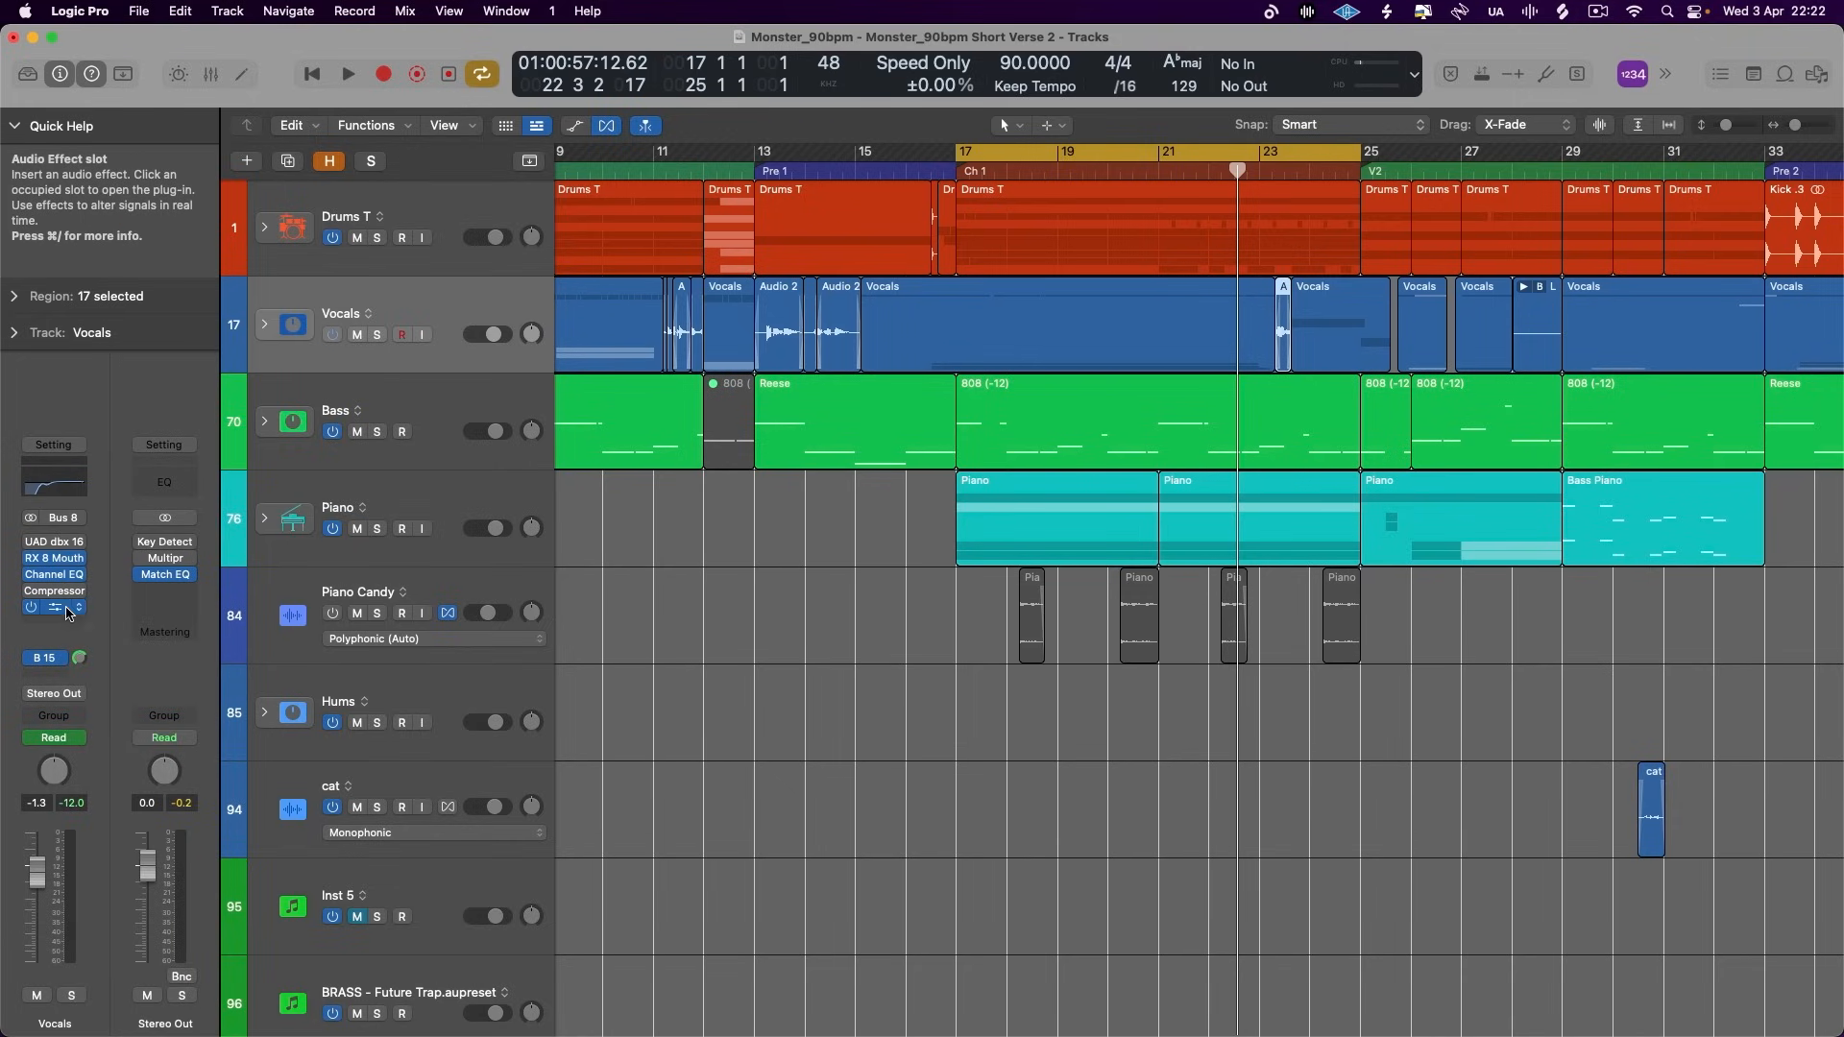
left_click(54, 607)
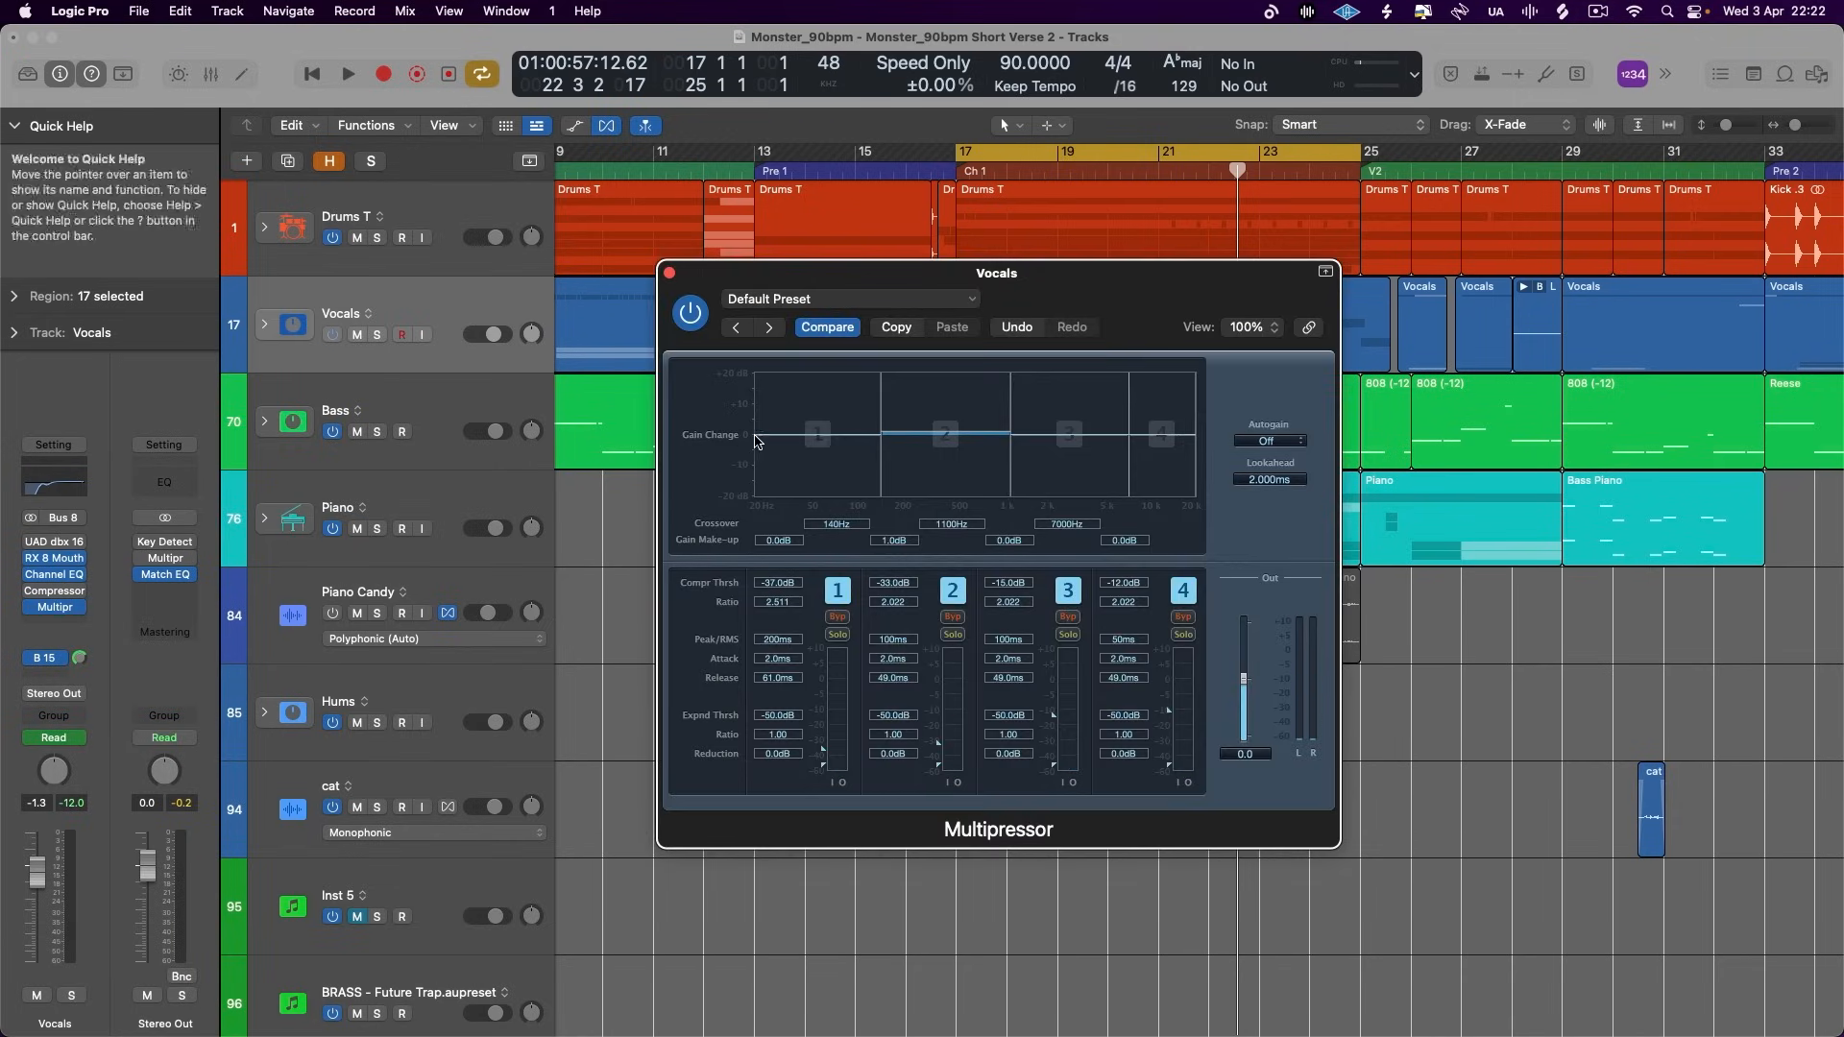
left_click_drag(998, 437, 962, 441)
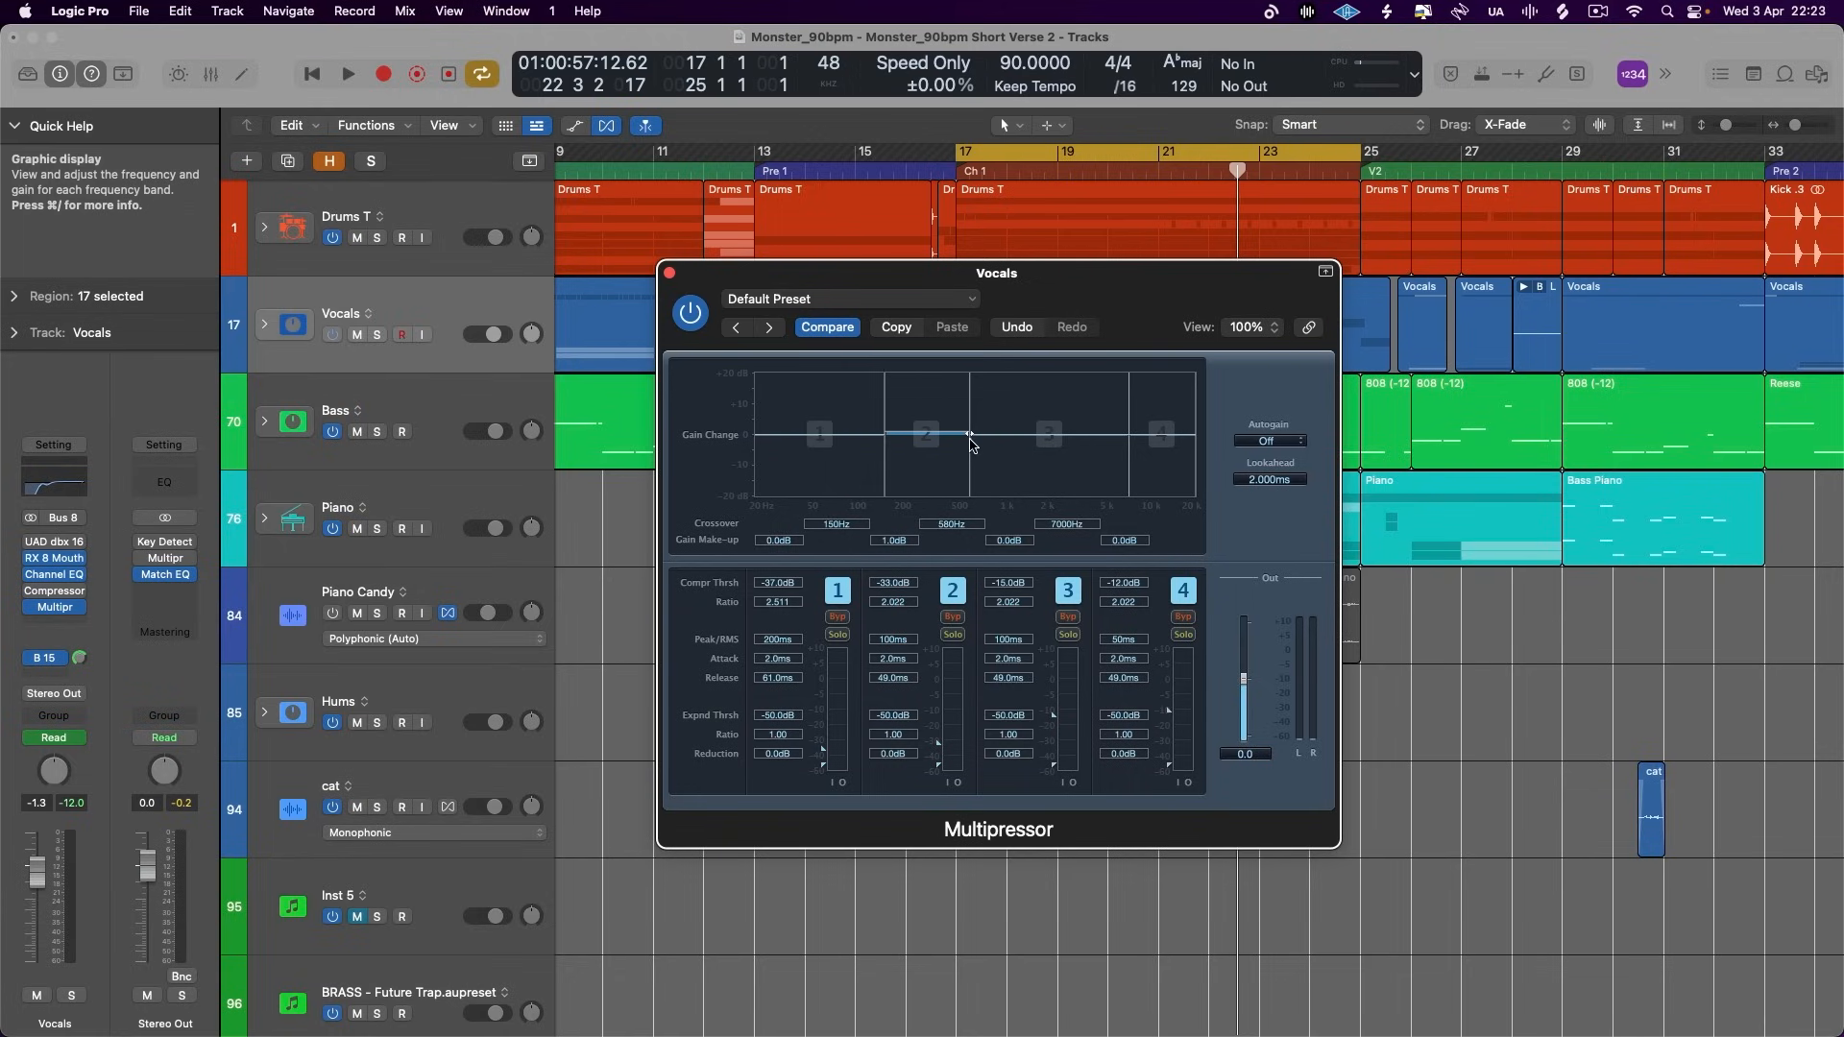
- Solo the Vocals track and audition Multipressor band 2 alone, lowering its compression threshold to -37.5 dB
left_click(952, 635)
key("s")
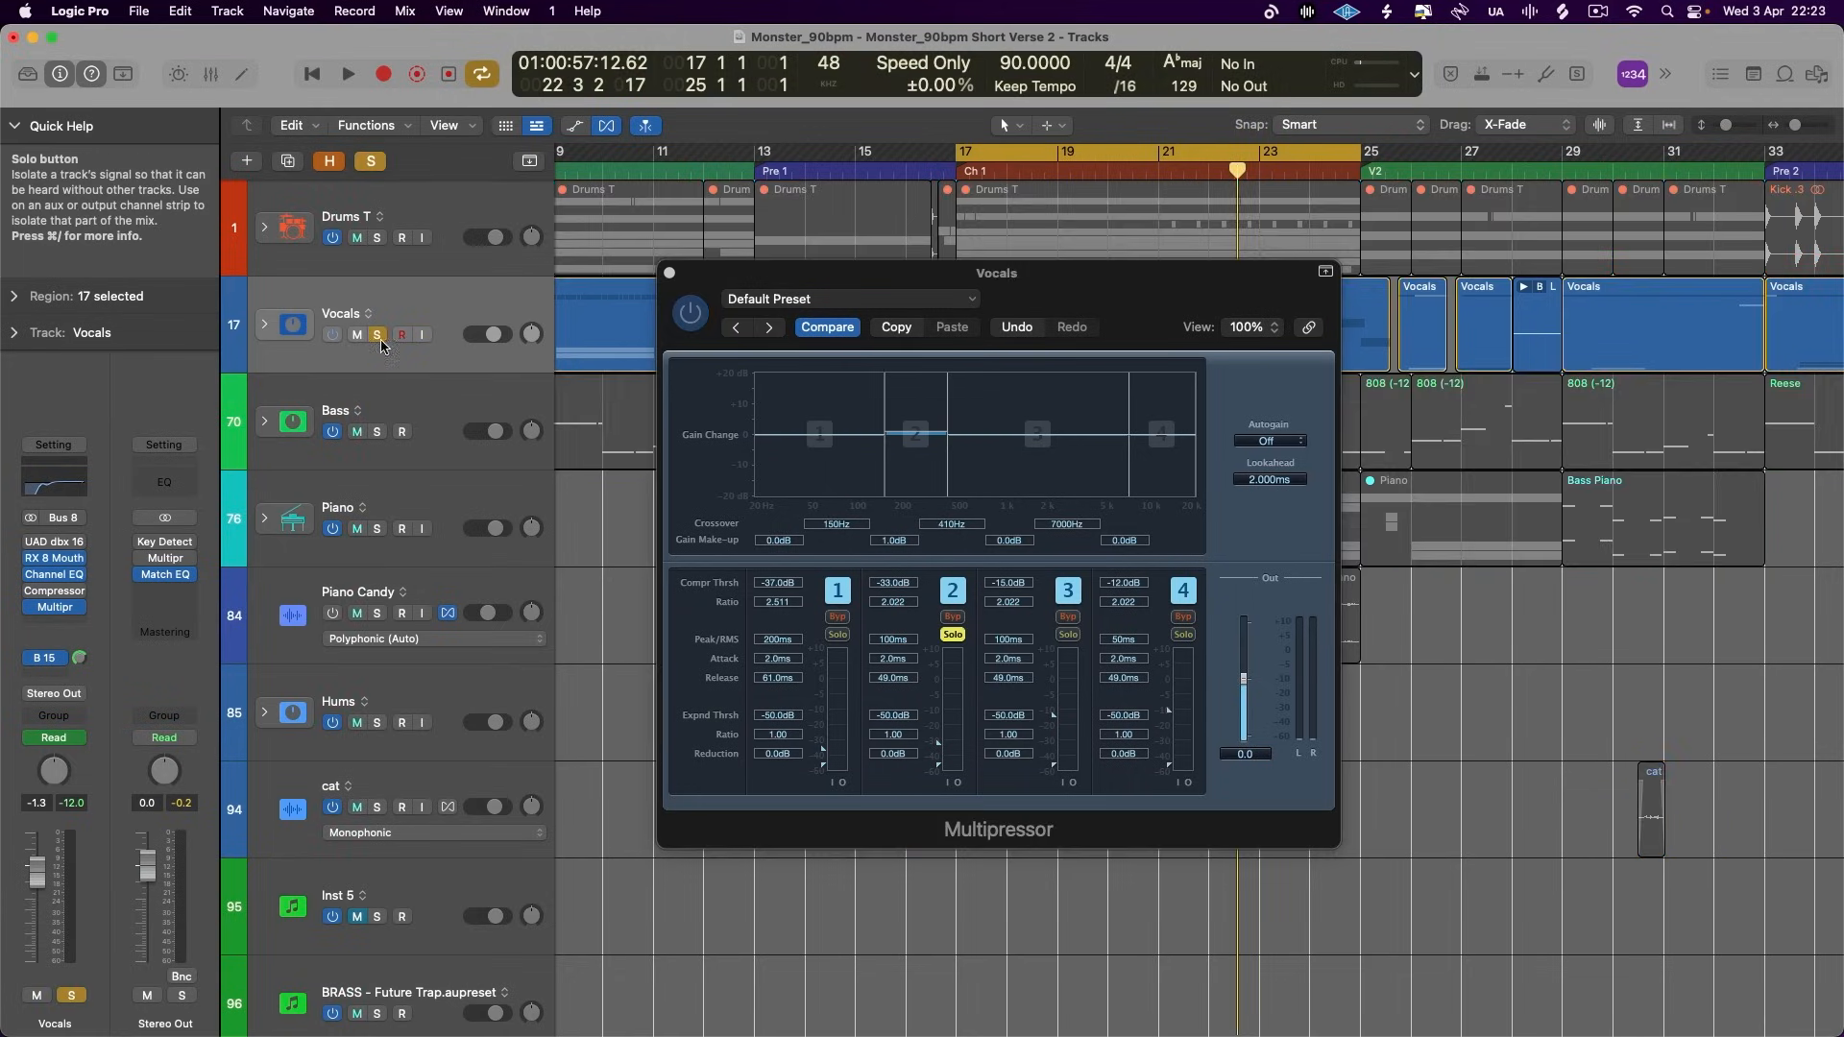
key("space")
left_click_drag(939, 746, 941, 755)
left_click(952, 634)
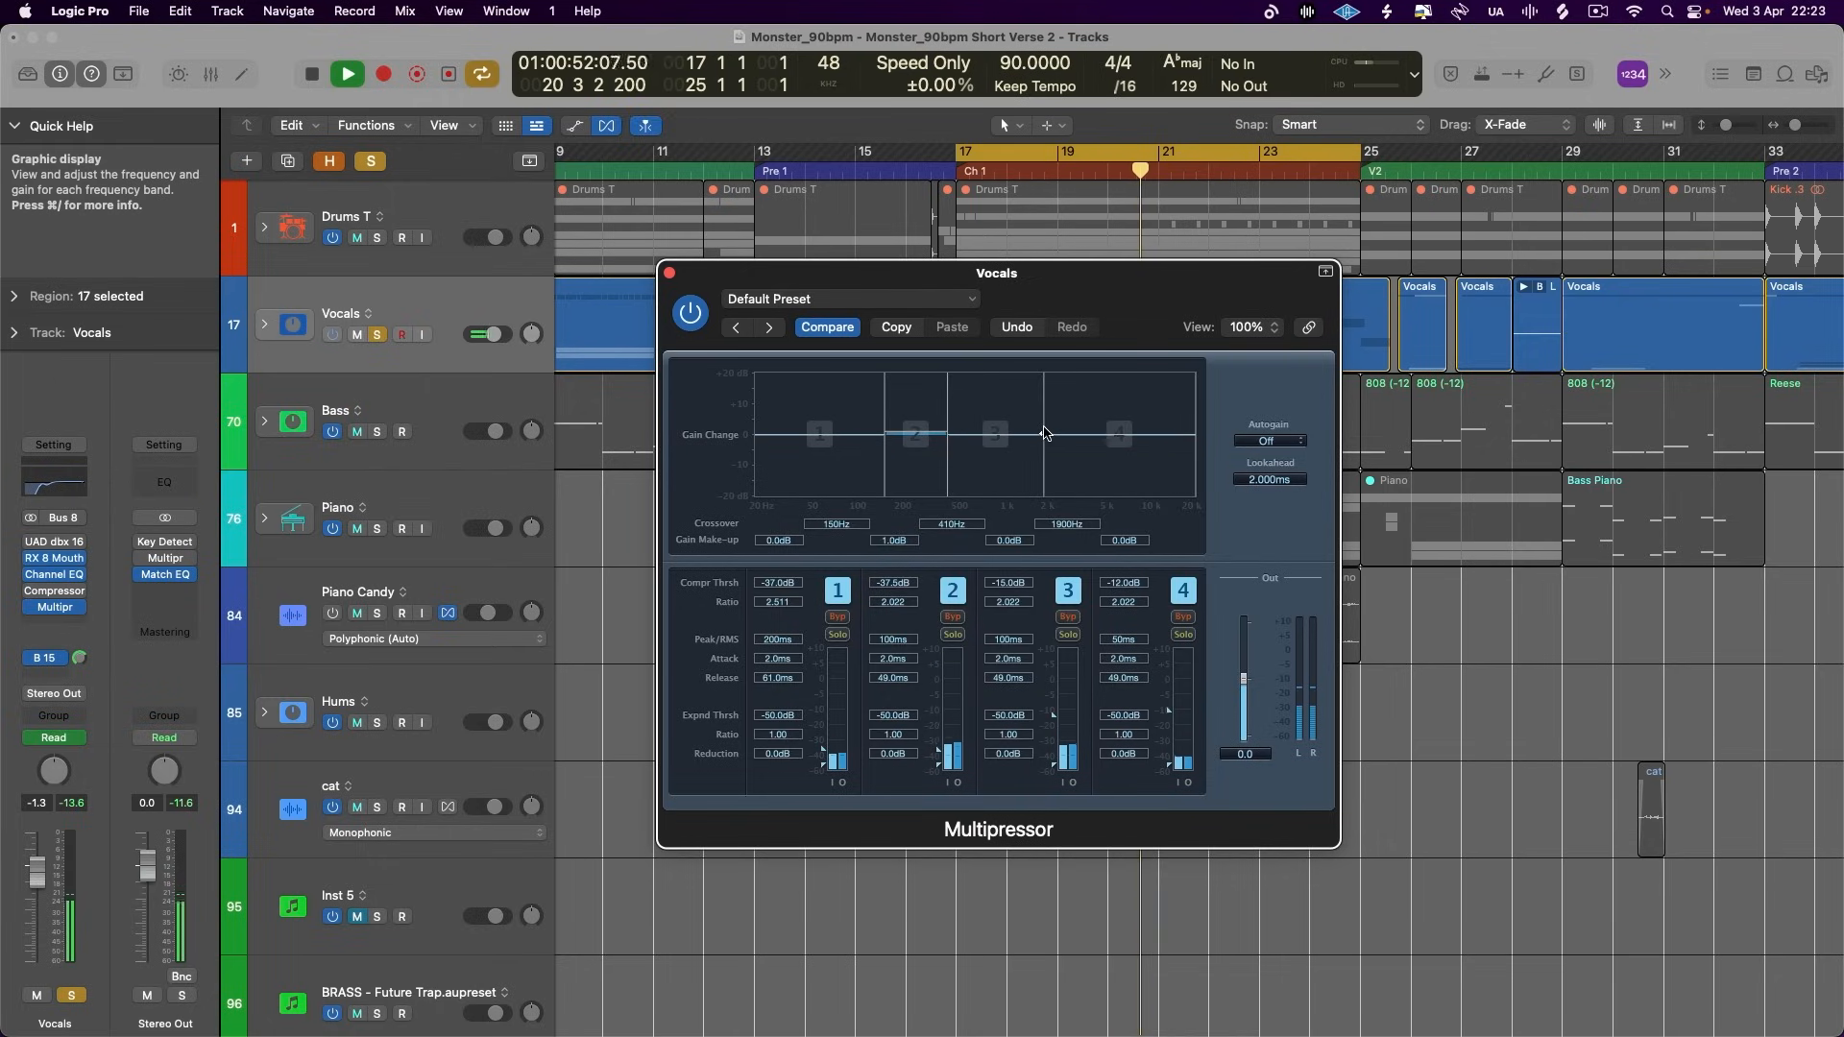
- Set band 3's upper crossover to 1300 Hz and its compression threshold to -29 dB while auditioning it, and clear the solos
left_click_drag(1128, 434, 1026, 434)
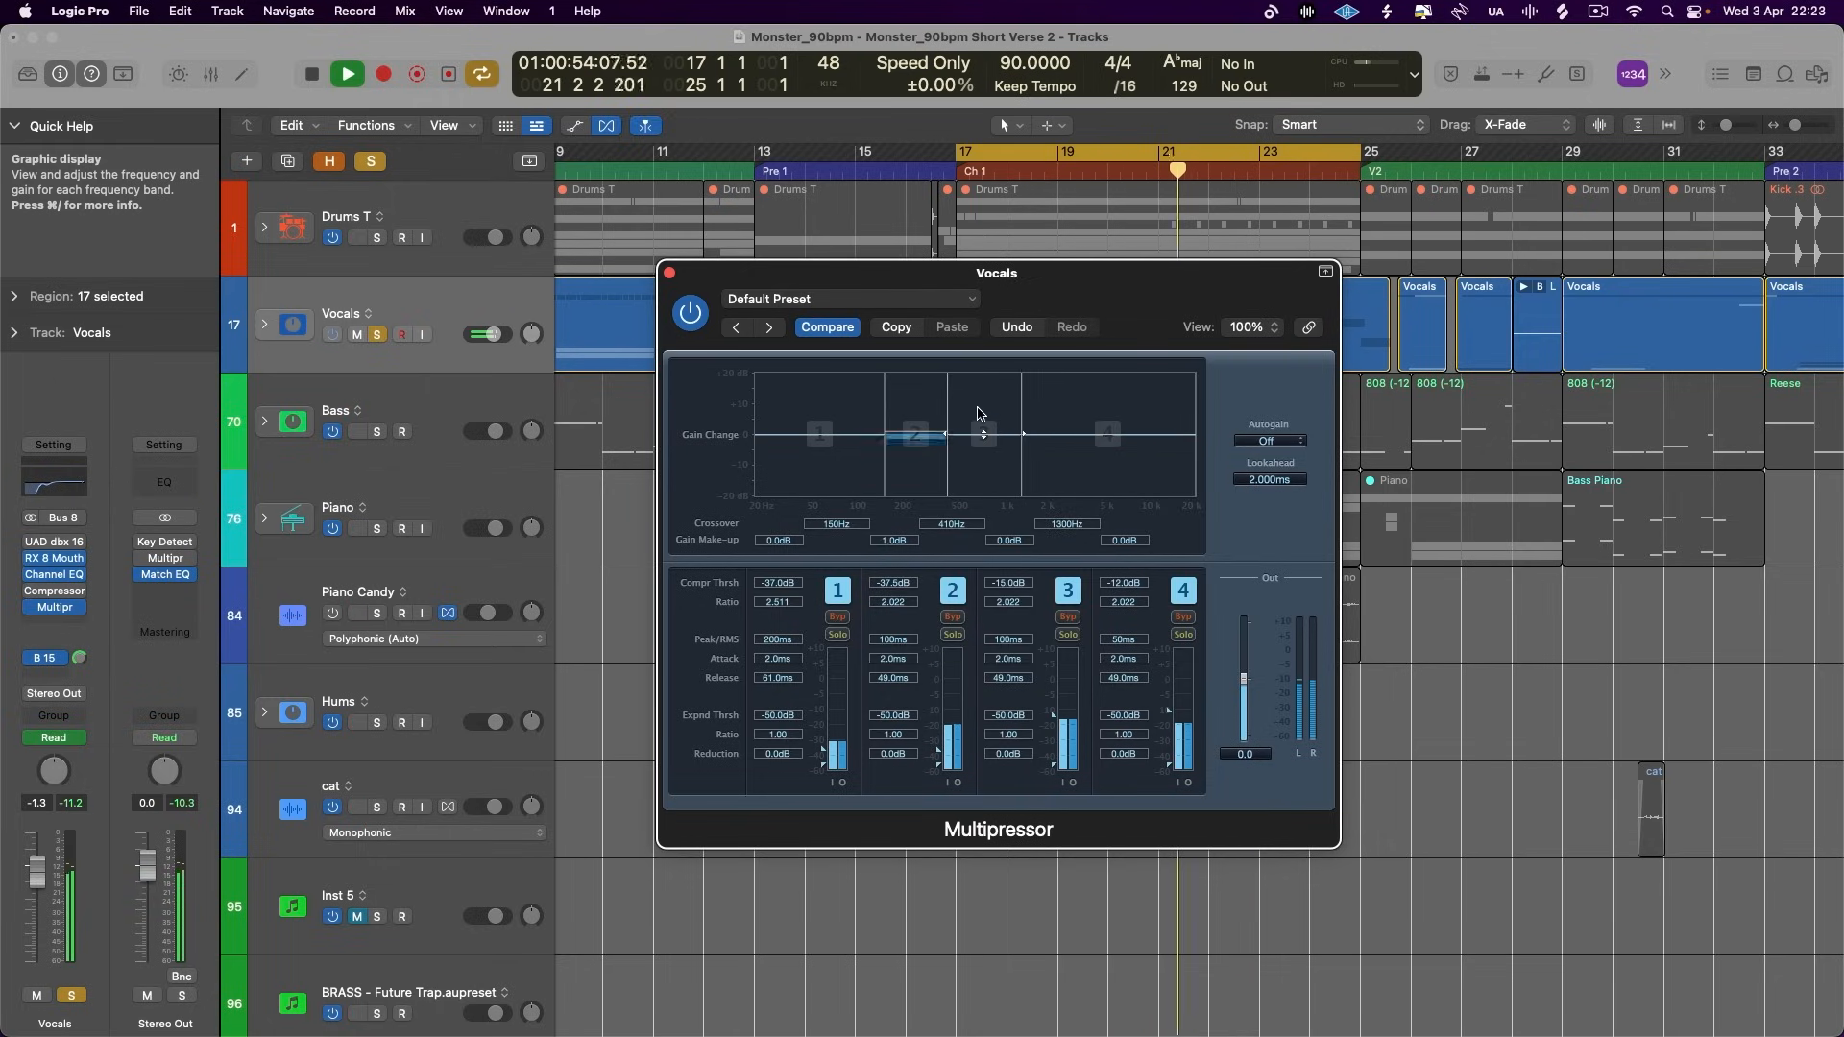
key("space")
left_click(952, 635)
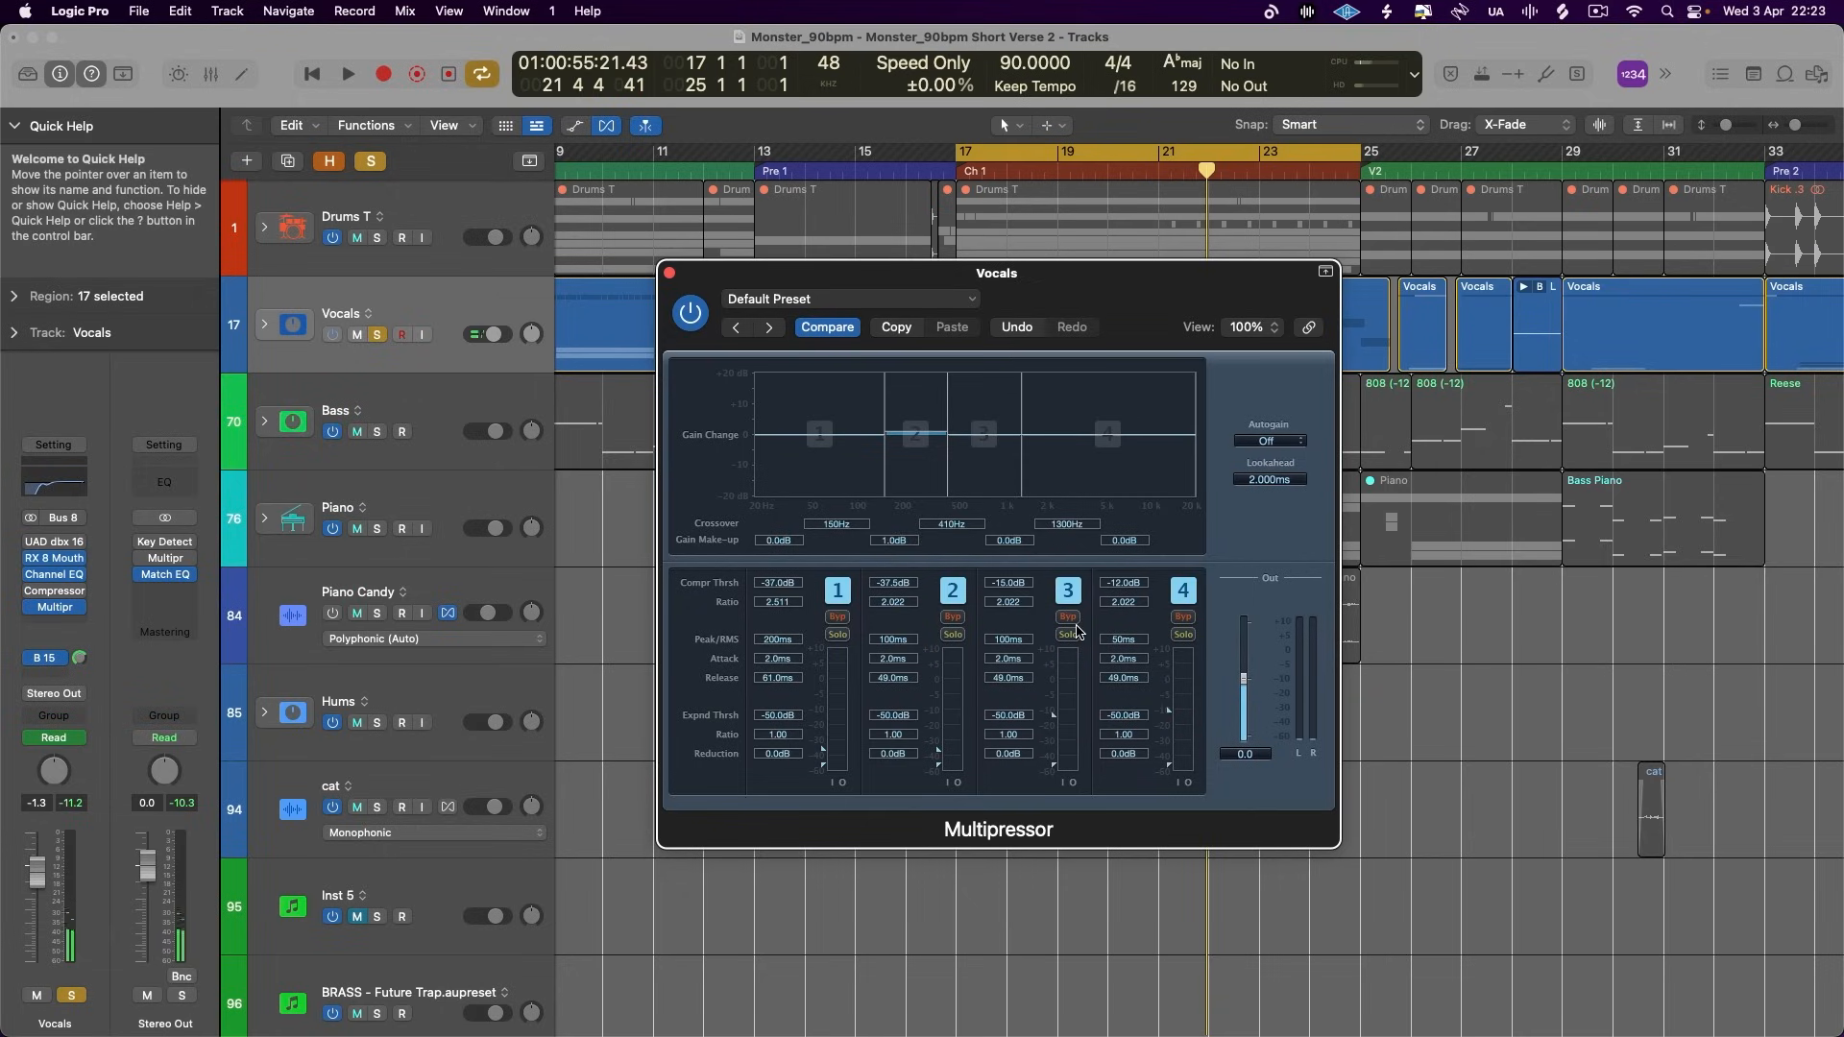
key("space")
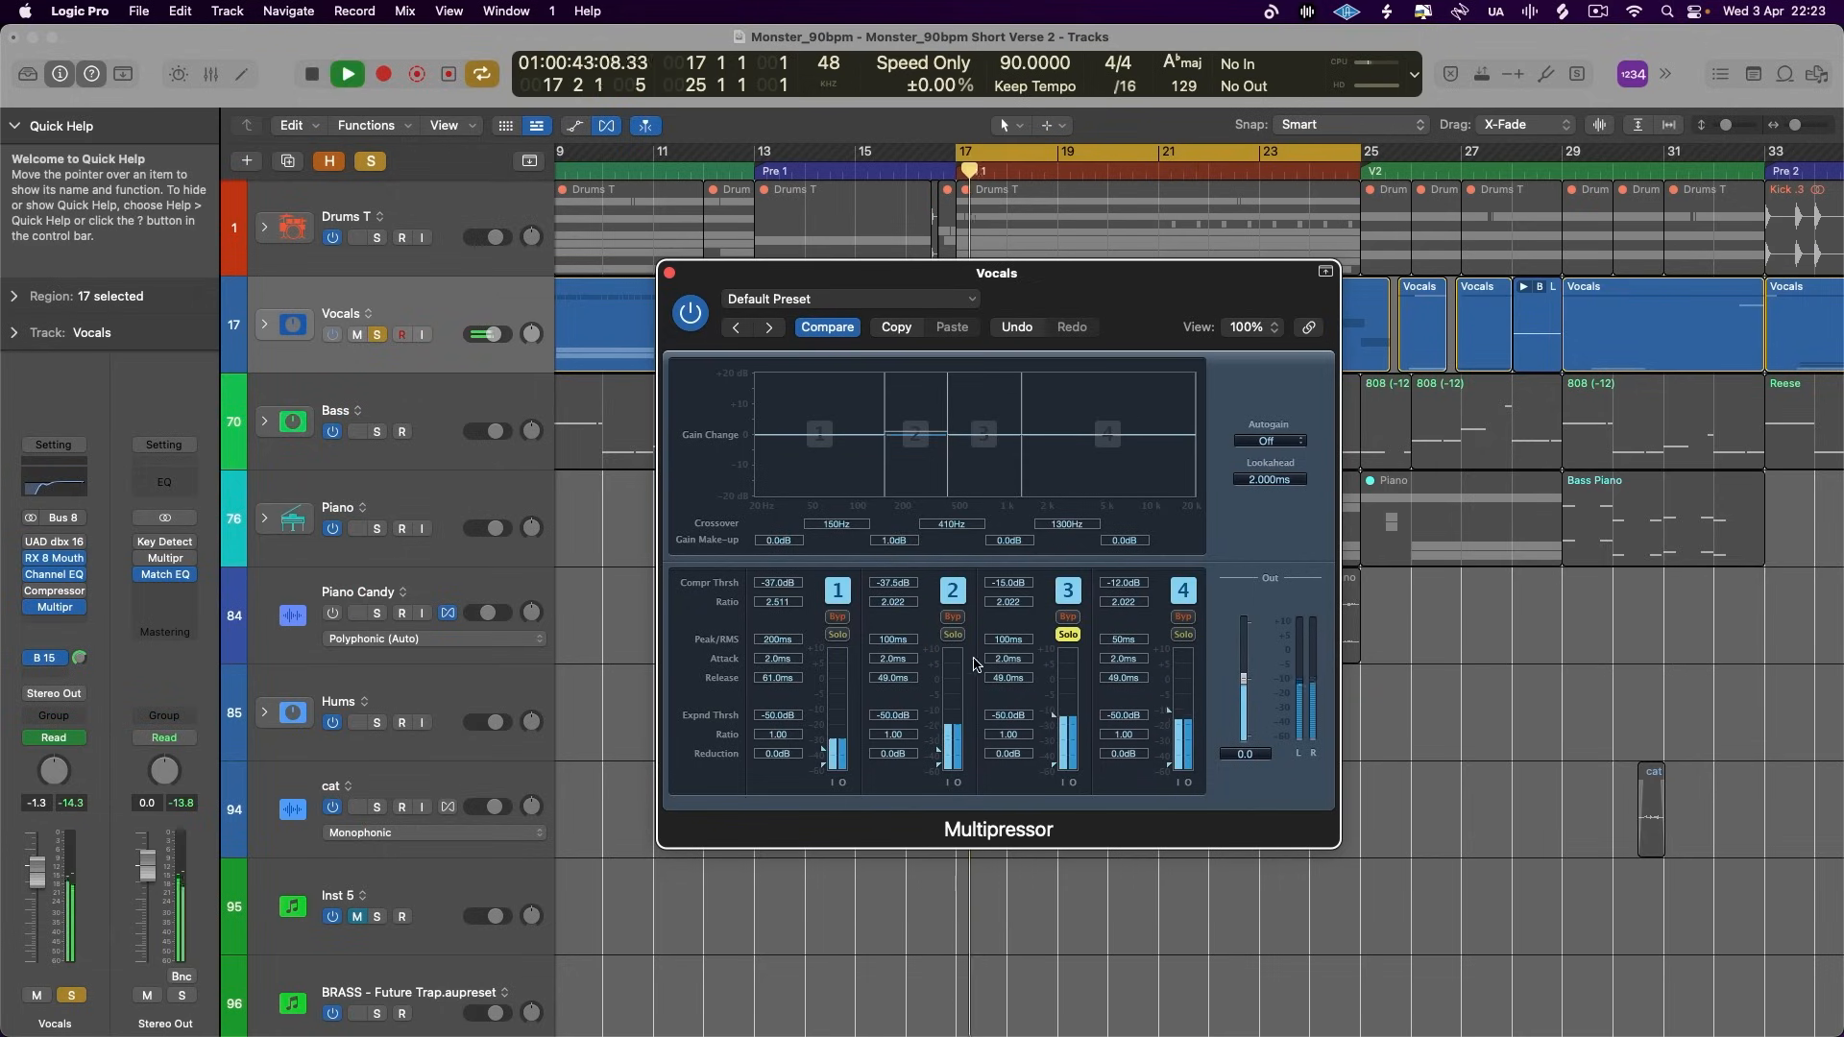
left_click_drag(1052, 739, 1053, 744)
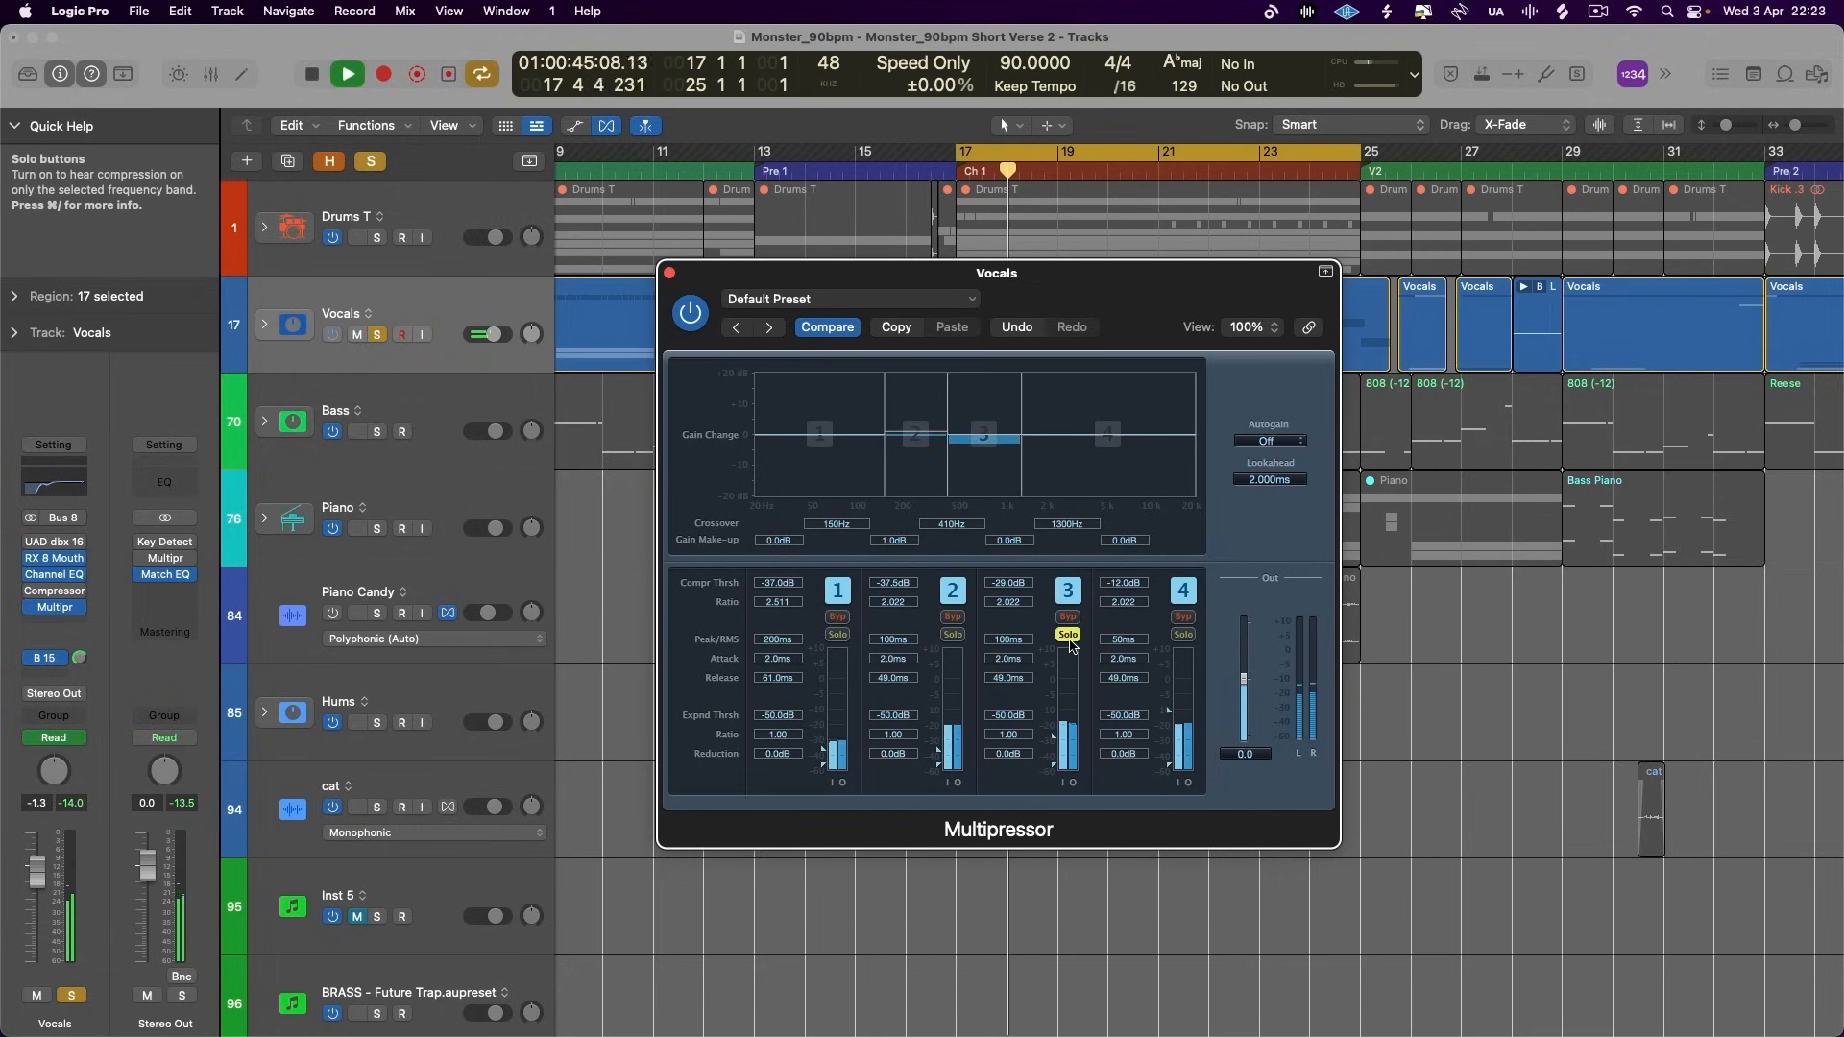
left_click(1069, 635)
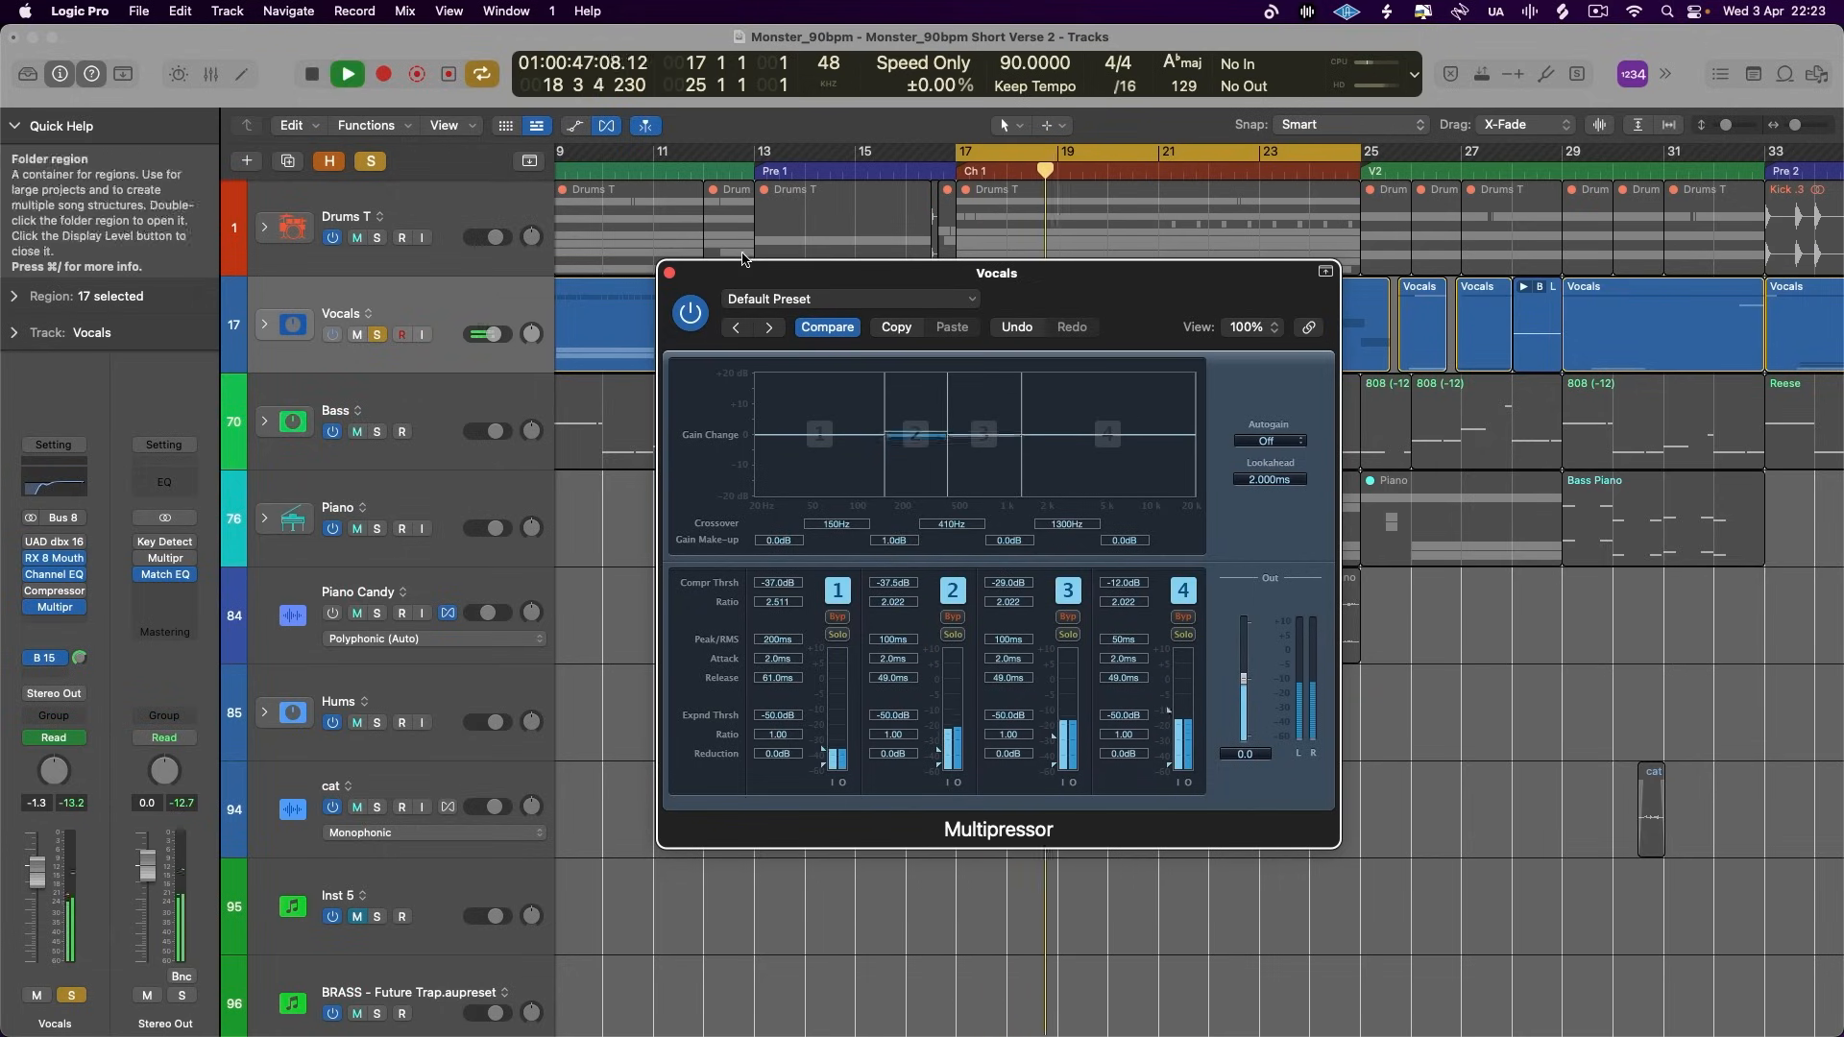
left_click(371, 162)
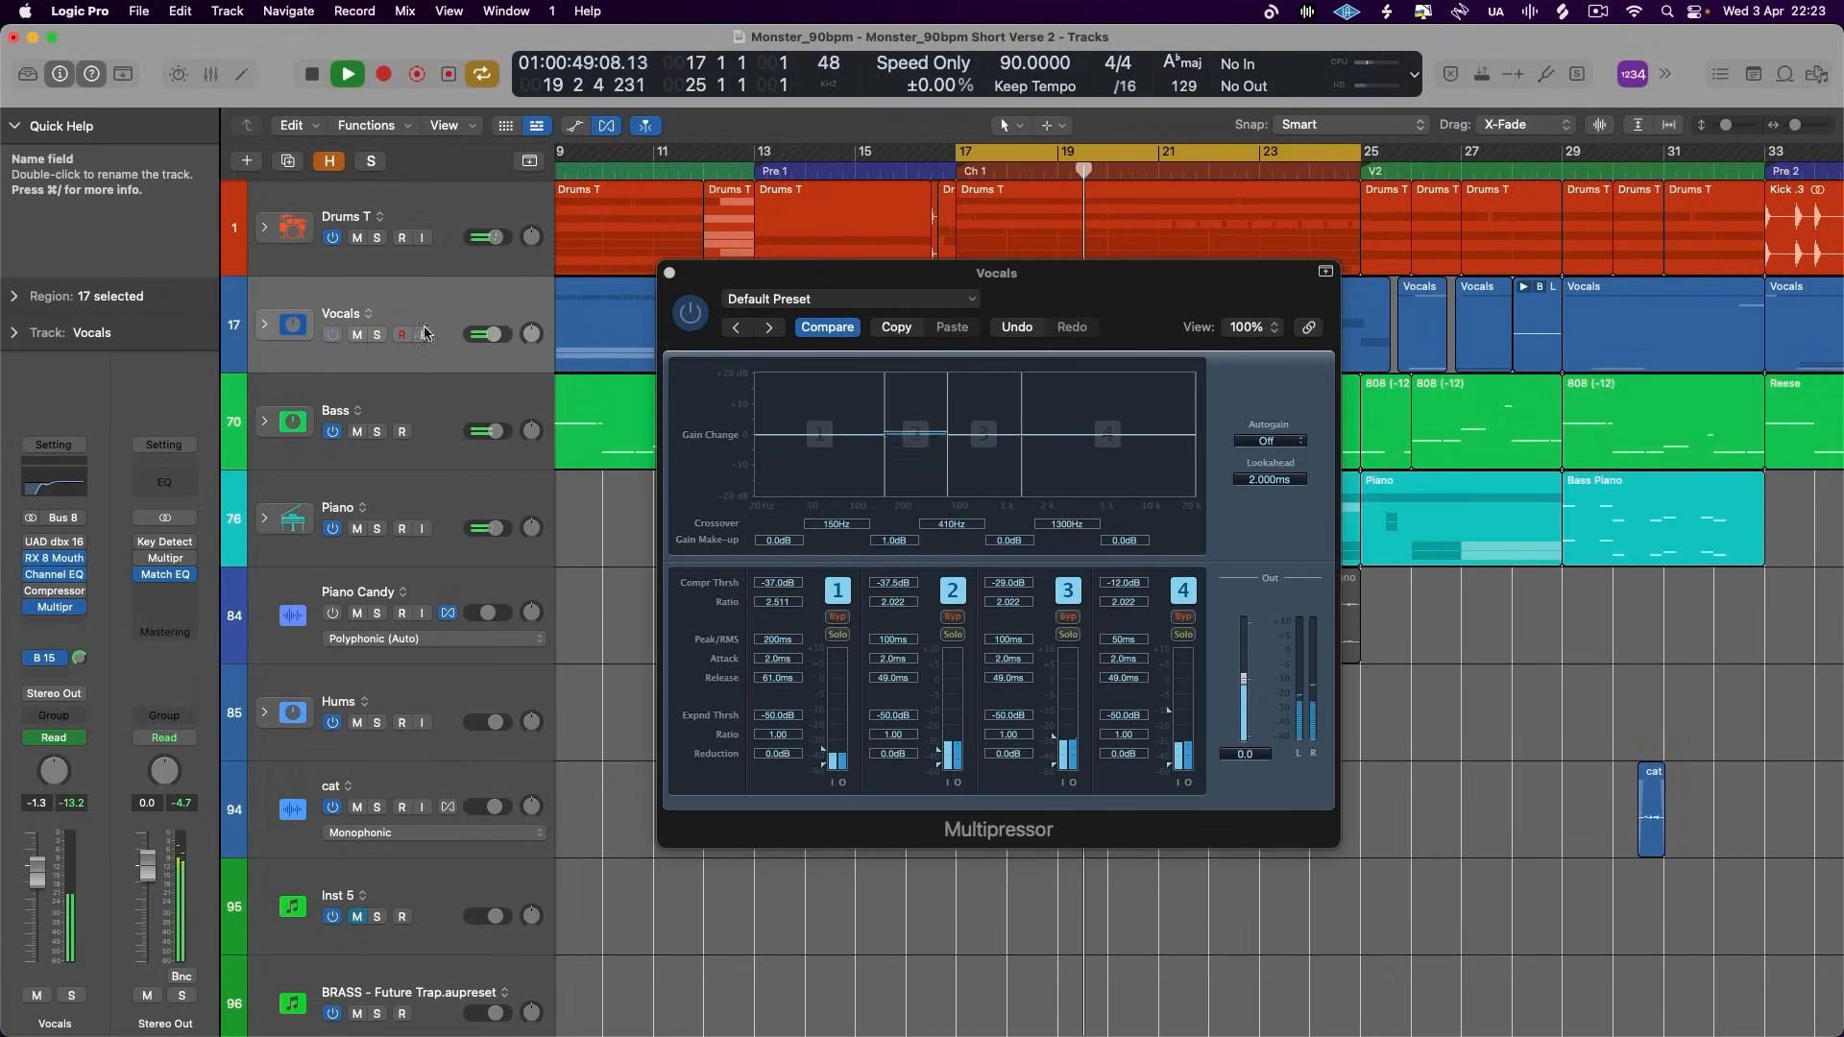
- Add a Channel EQ to the Bass track with a 3 dB cut at 248 Hz and a Q of 0.67
key("Down")
left_click(59, 524)
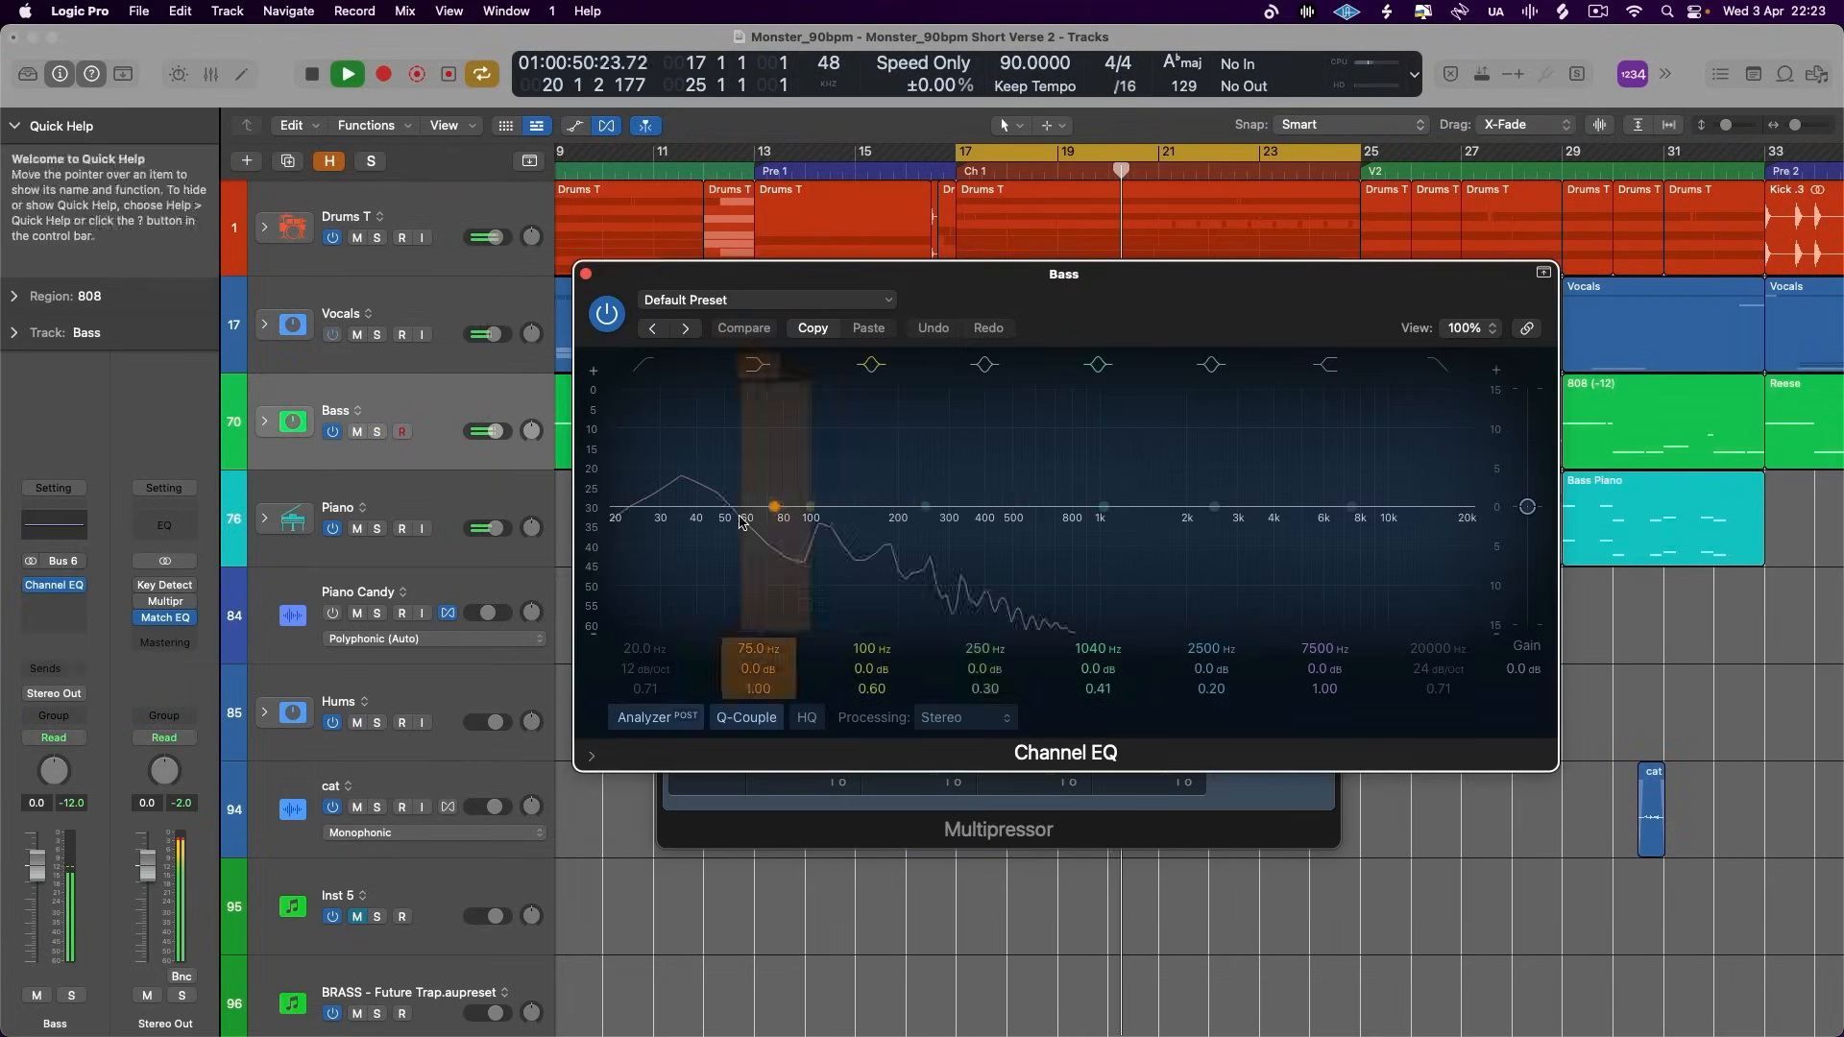
left_click_drag(903, 528, 902, 564)
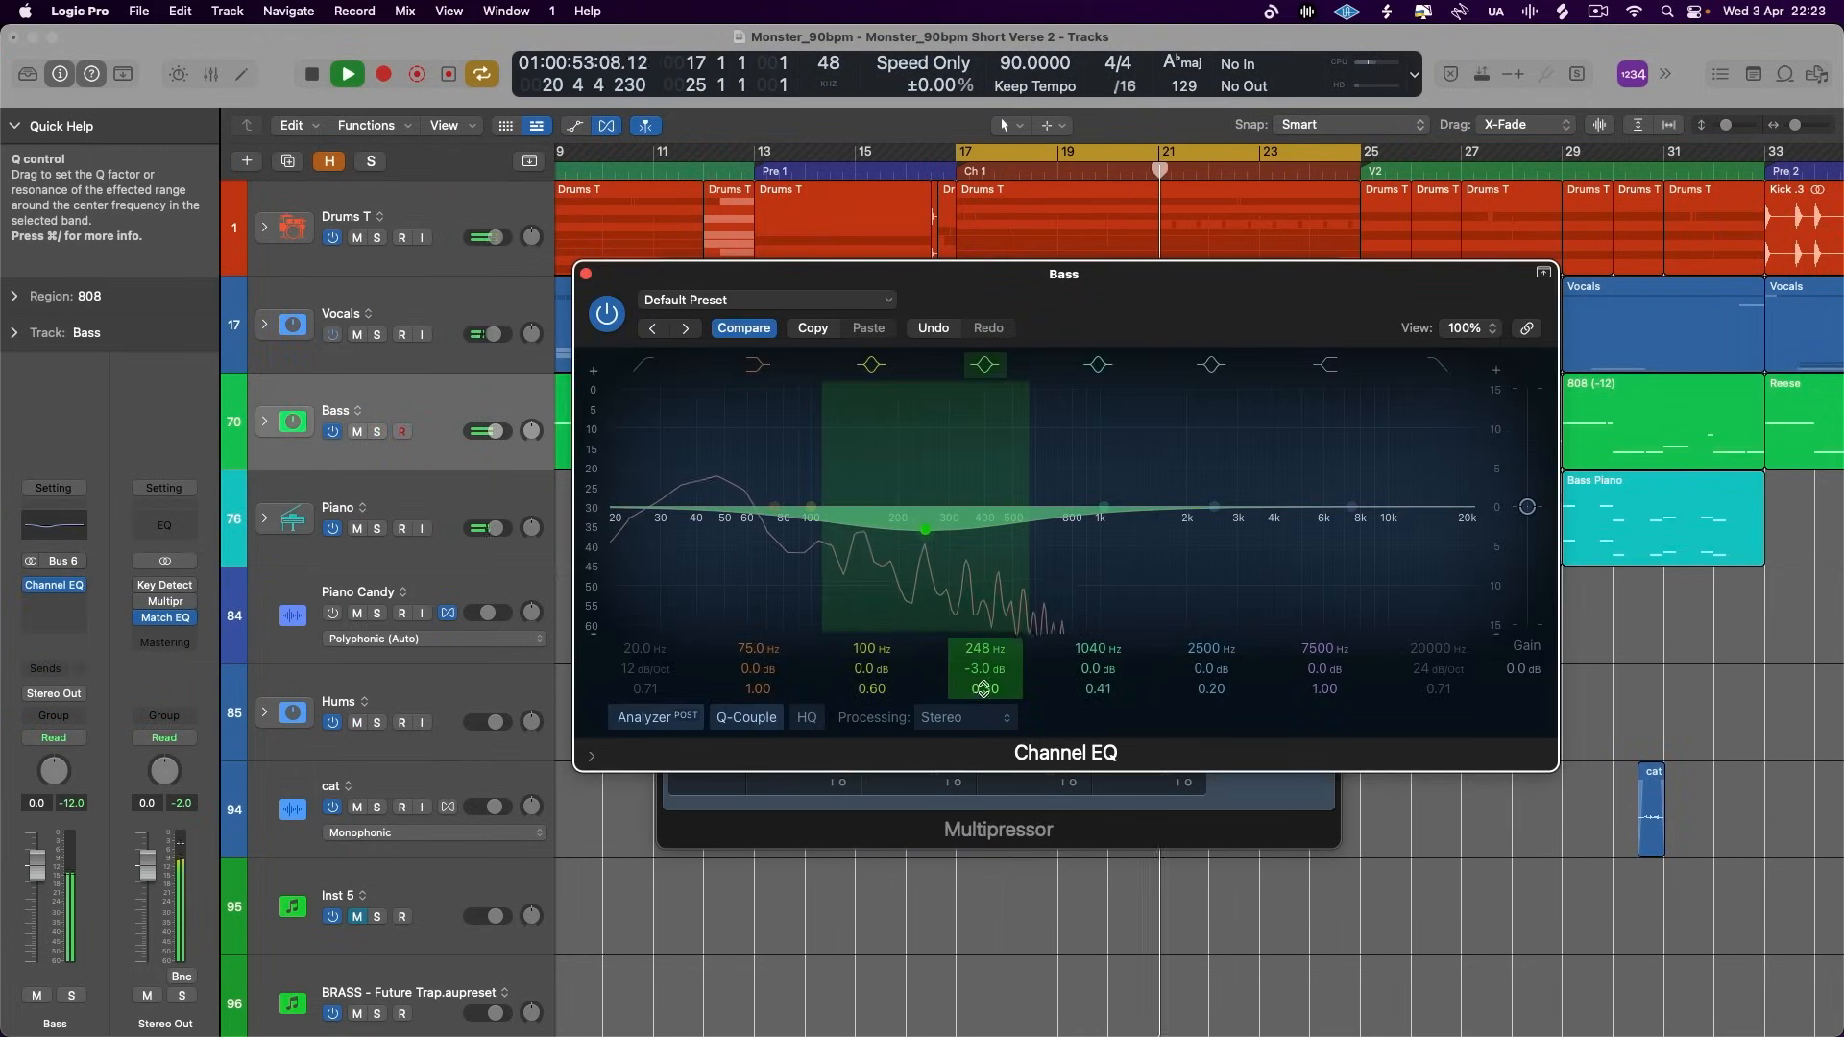
left_click_drag(984, 688, 985, 662)
left_click(766, 517)
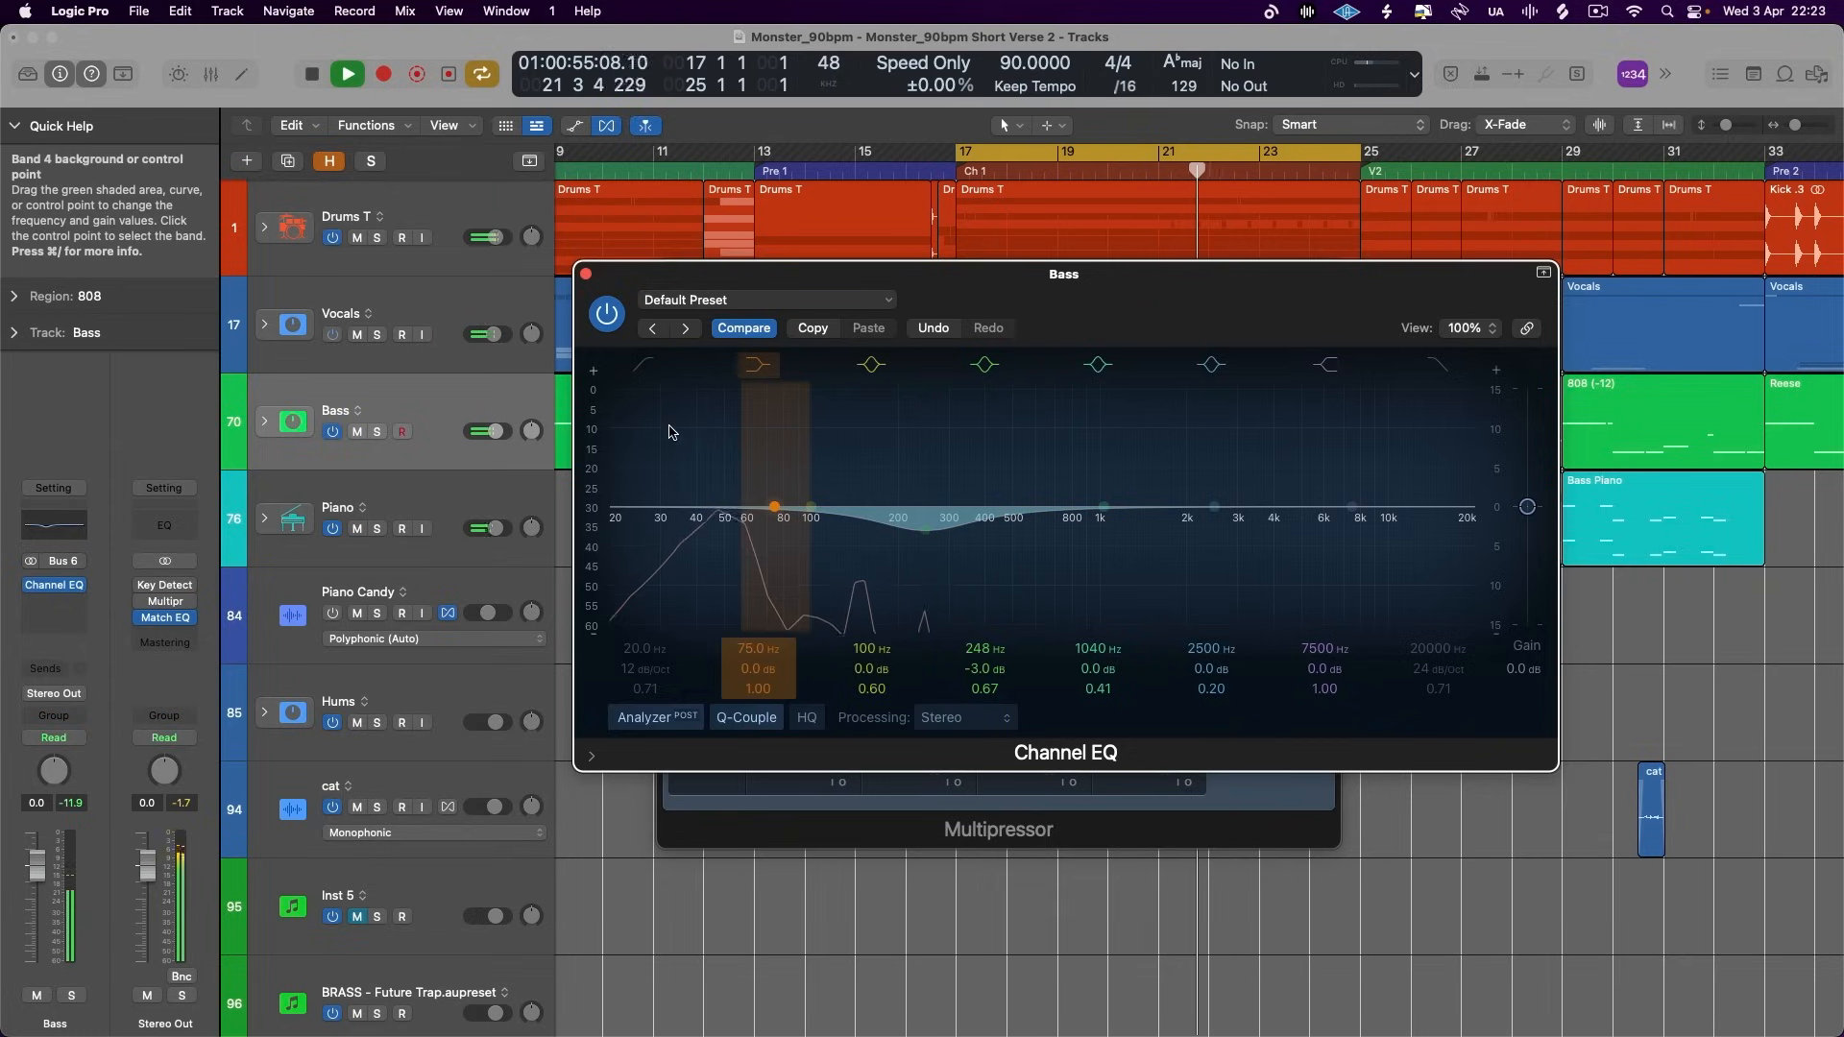
left_click_drag(766, 516, 768, 528)
left_click(586, 273)
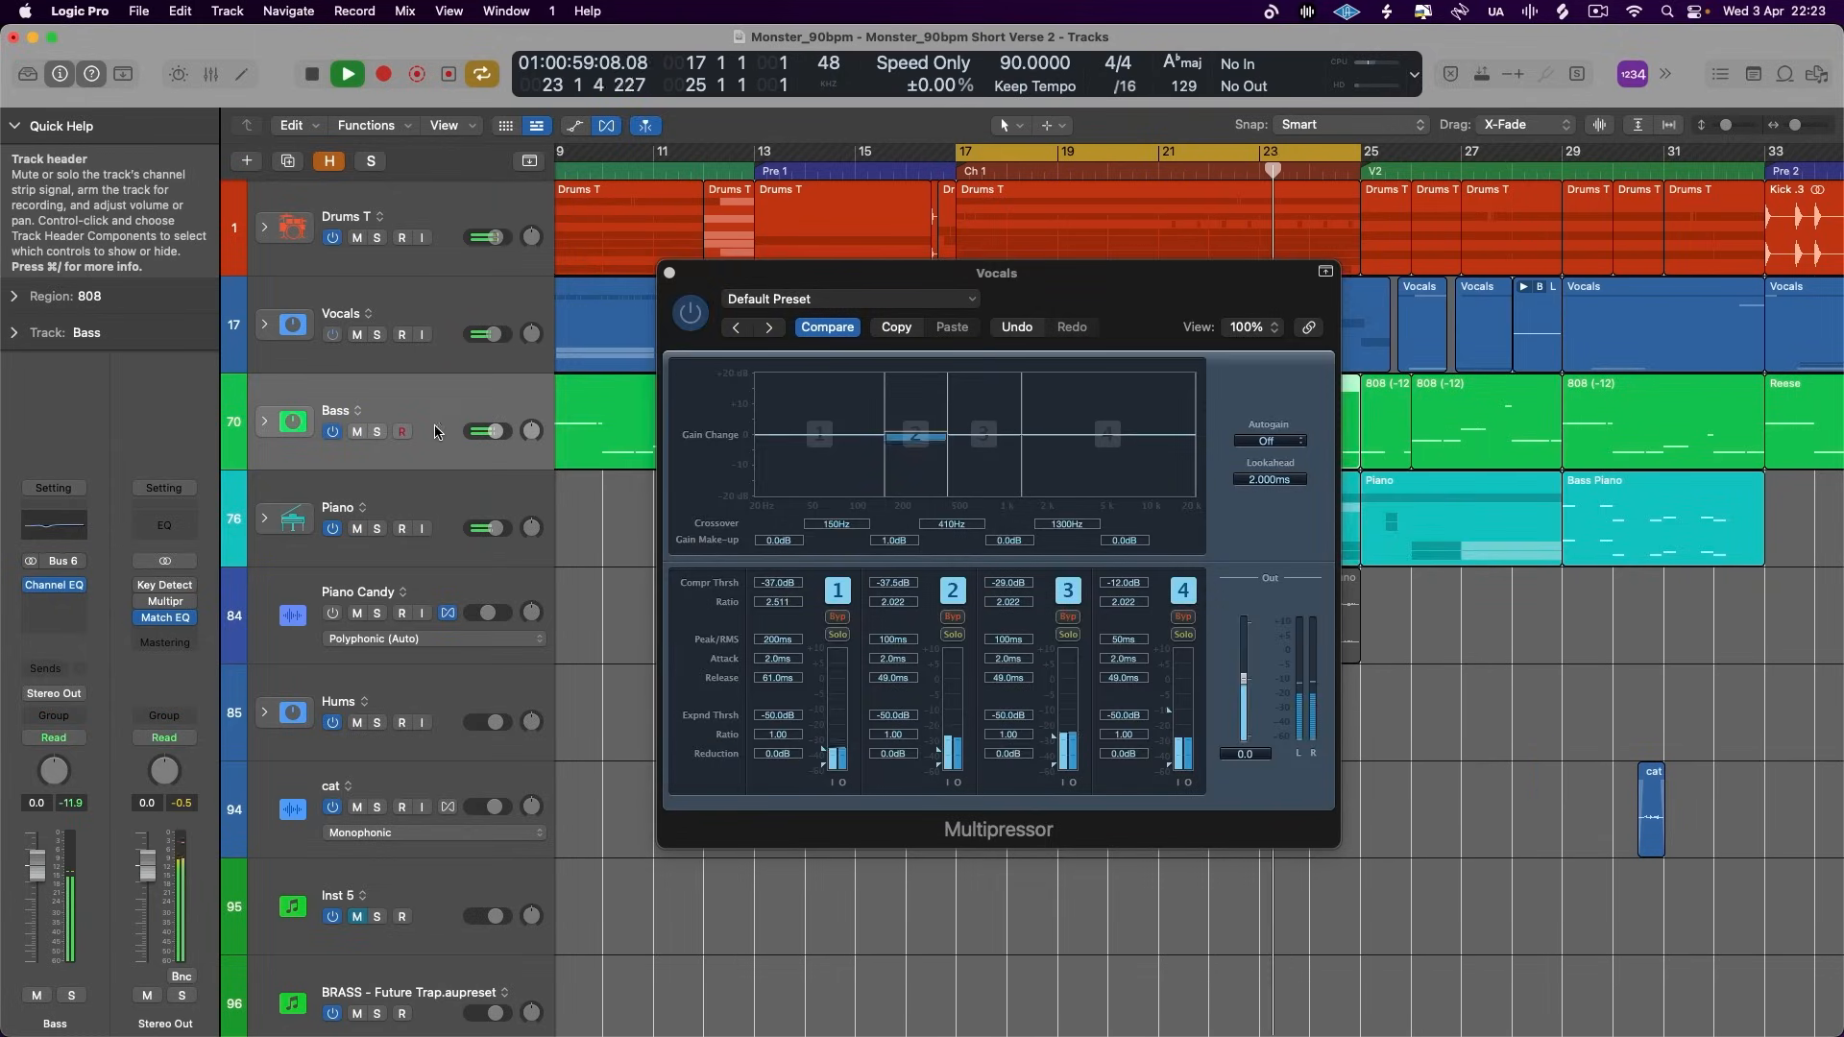
- Stop playback, then switch from the Vocals Multipressor to the Stereo Out Match EQ to examine its EQ curve
key("space")
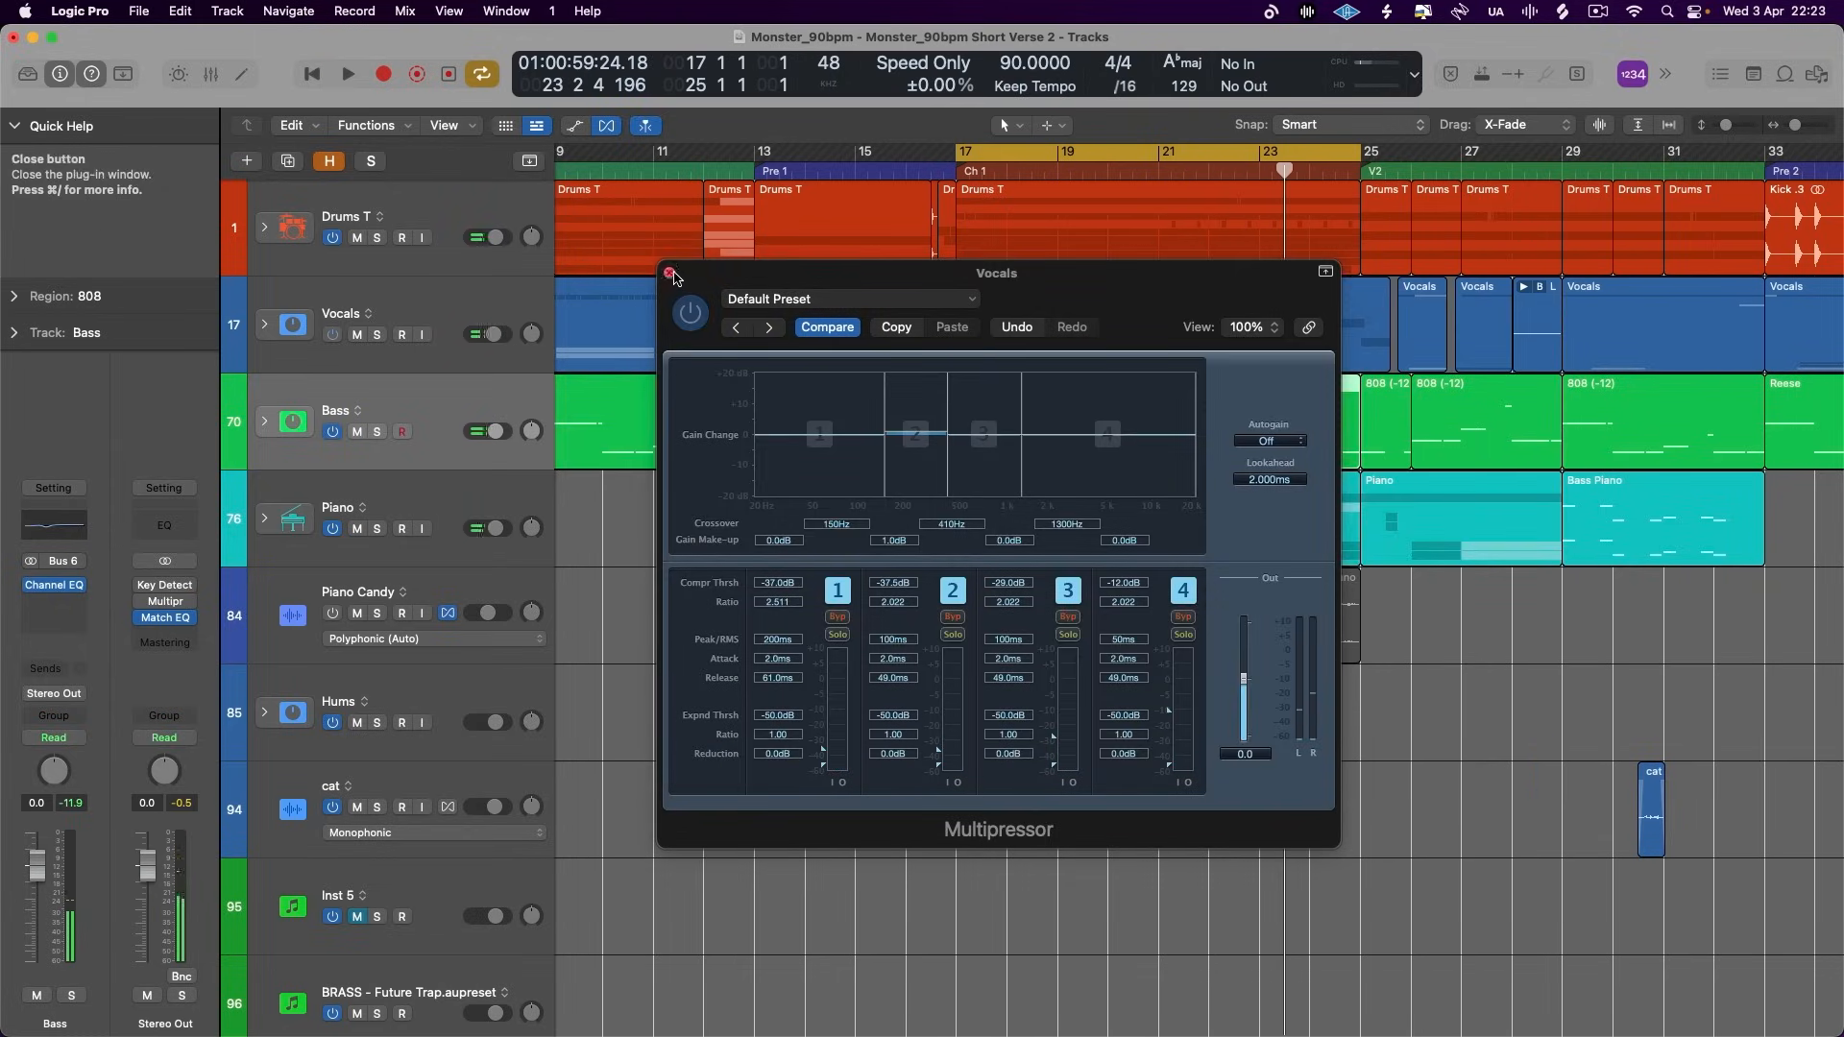
left_click(669, 273)
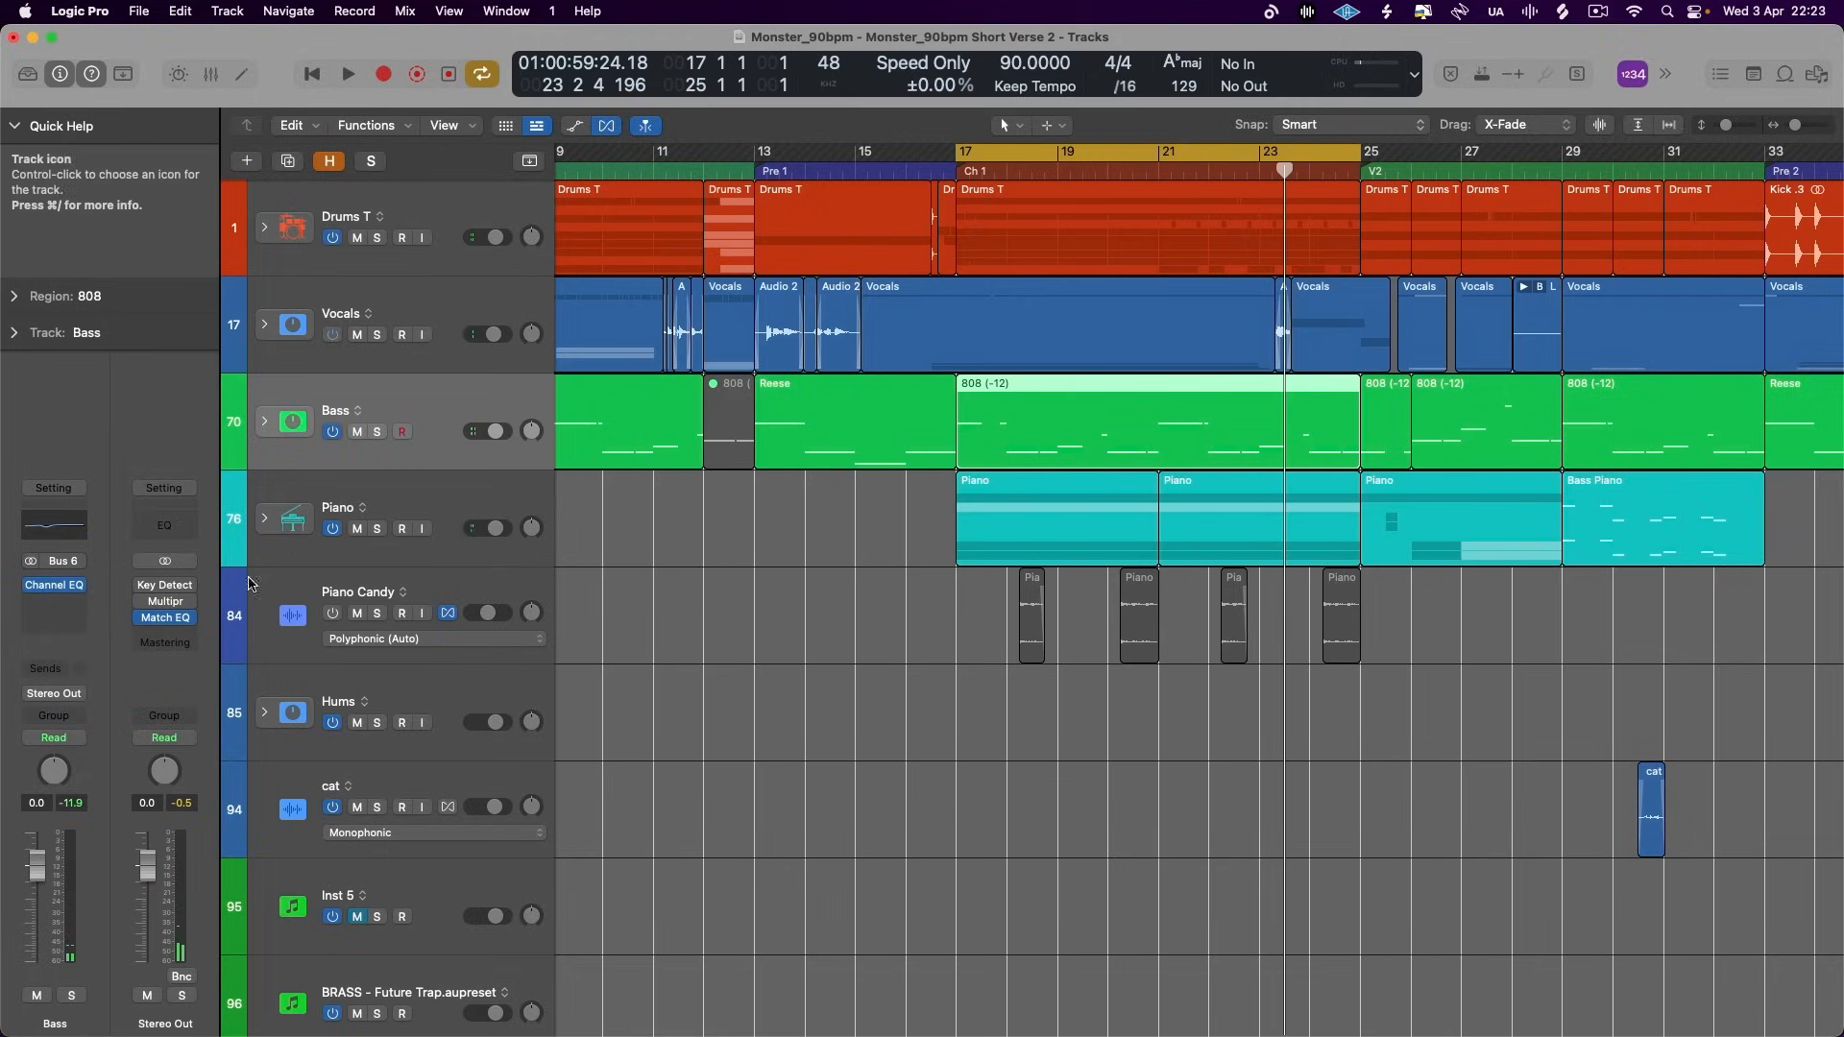
left_click(164, 619)
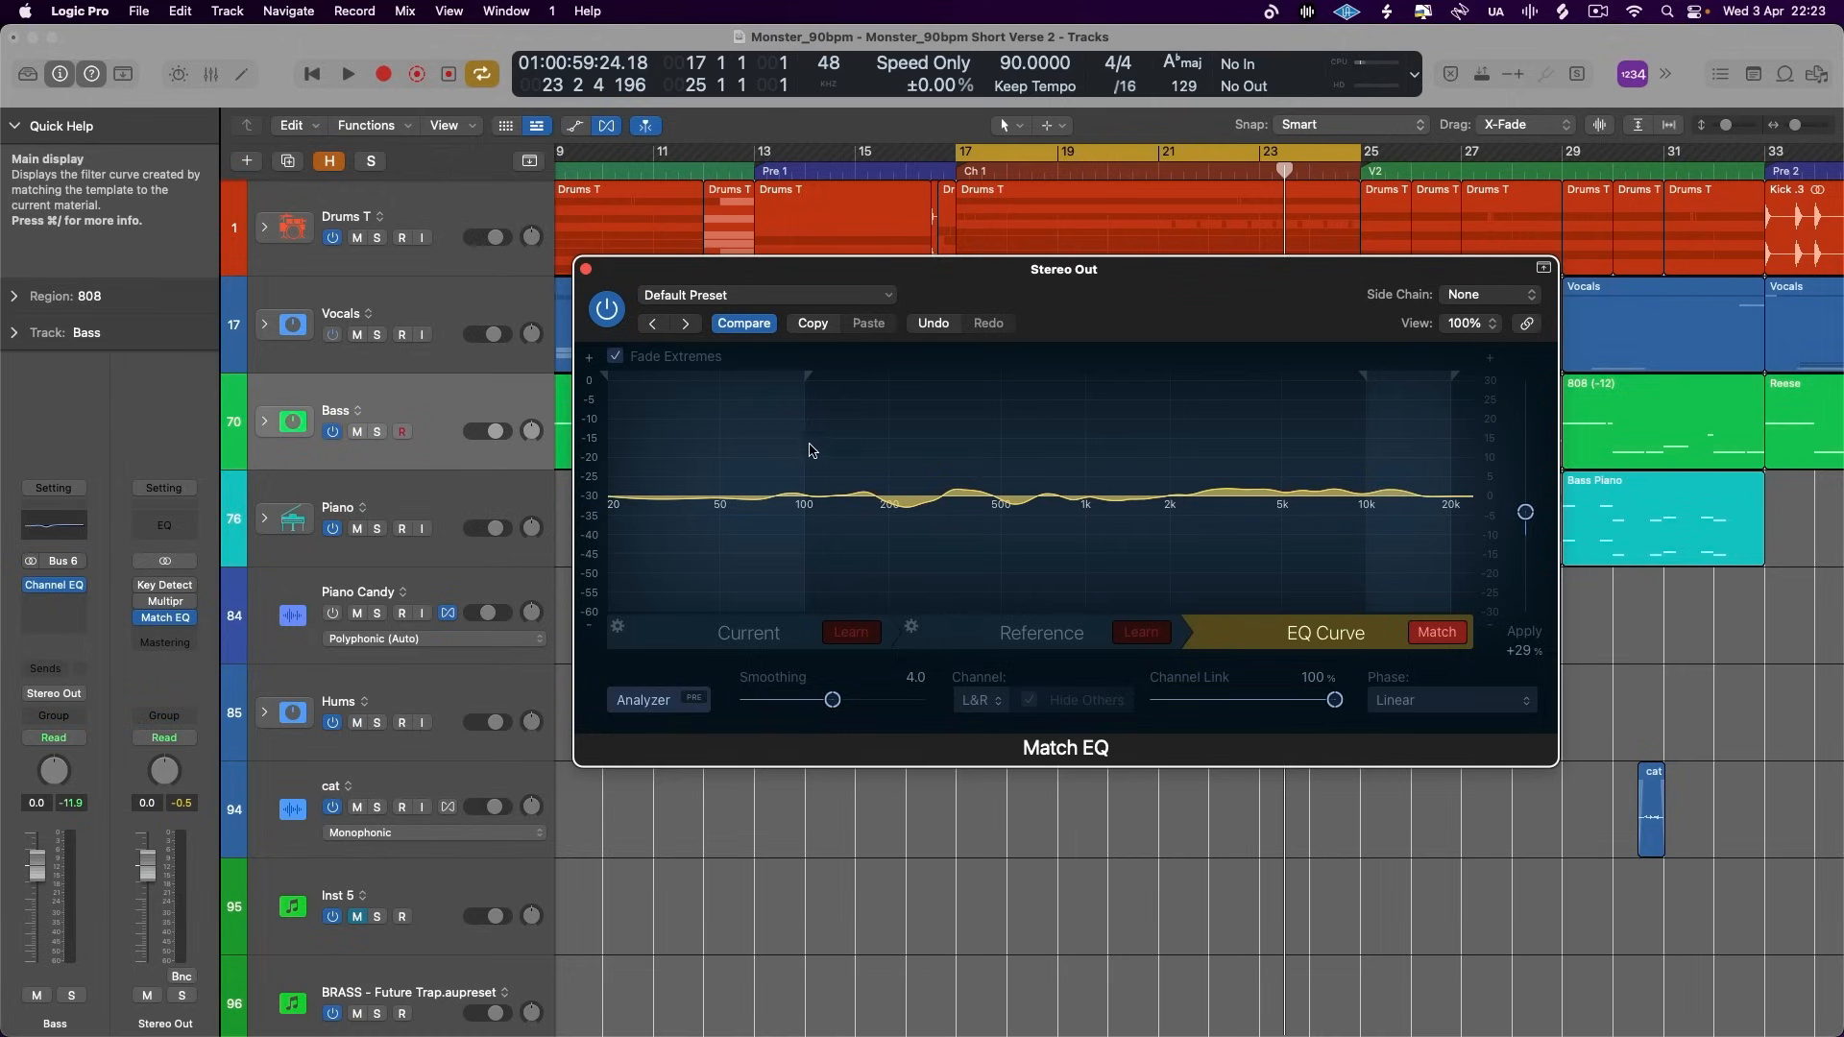
- Select the Vocals track and view the plug-ins available for the empty insert slot below its Multipressor
left_click(483, 292)
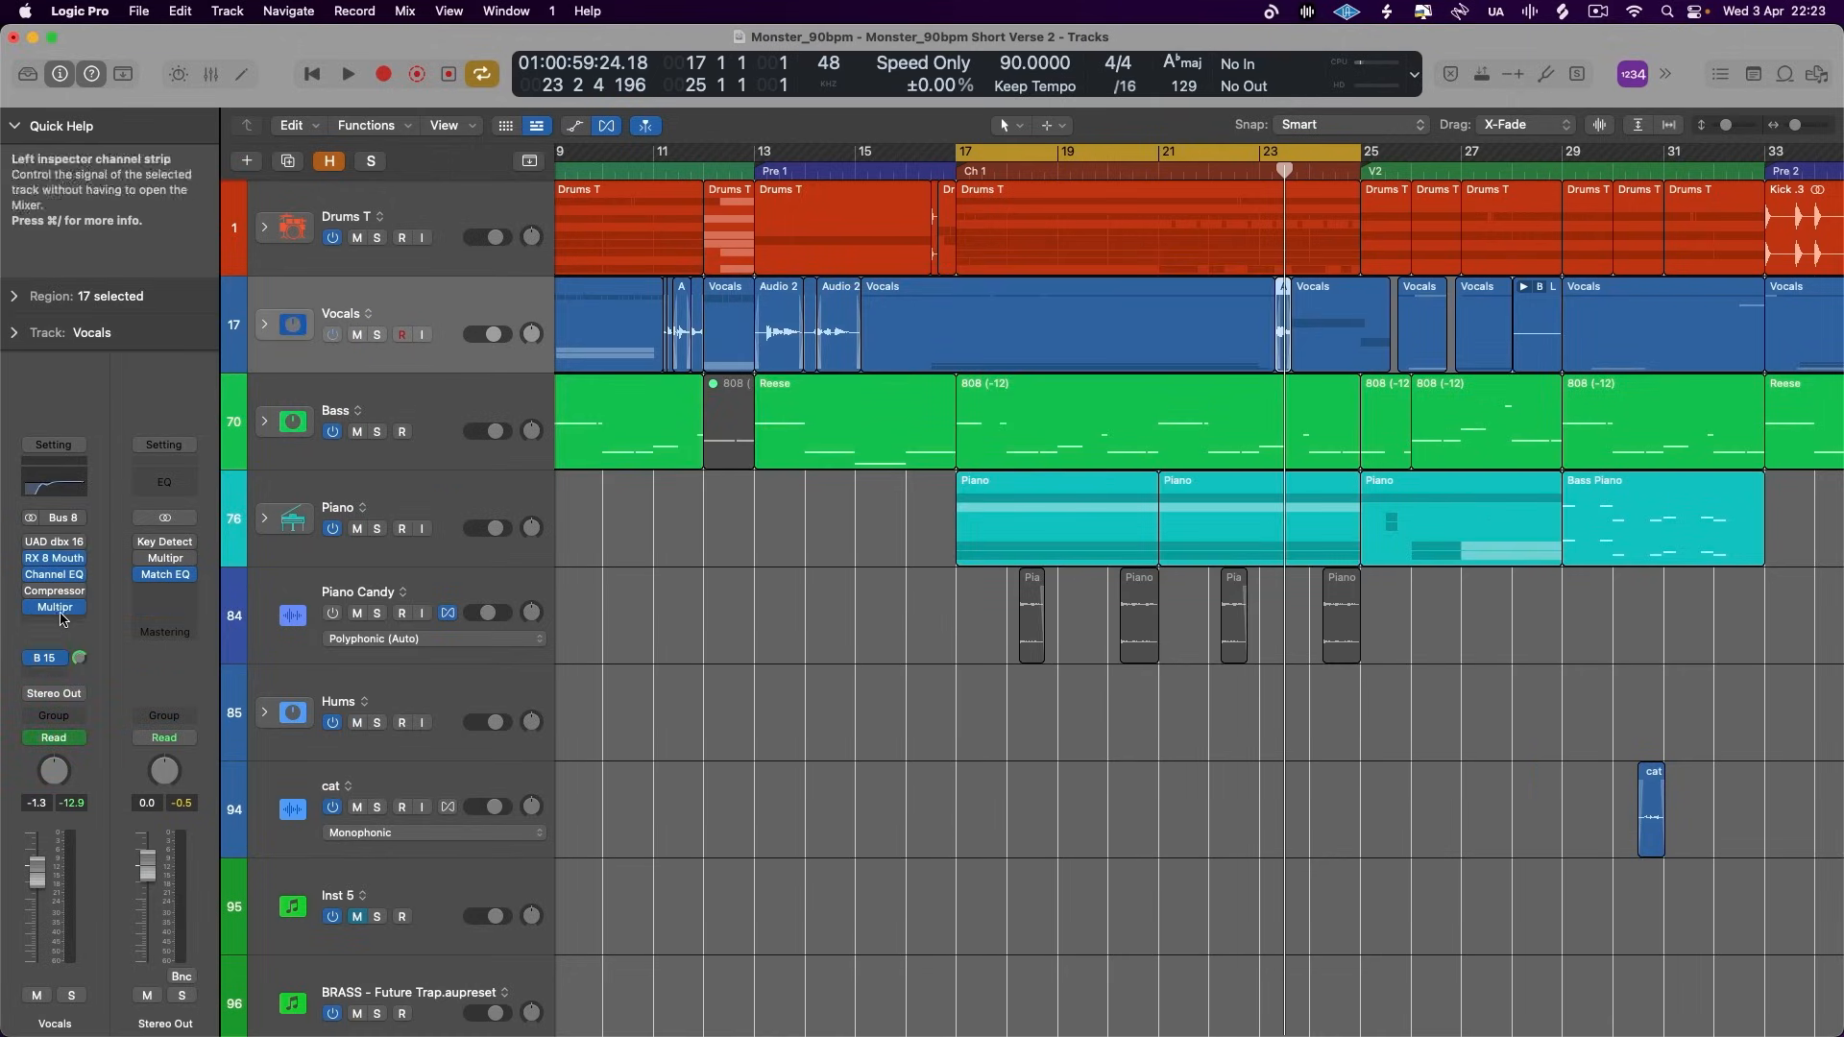
left_click(54, 622)
mouse_move(151, 576)
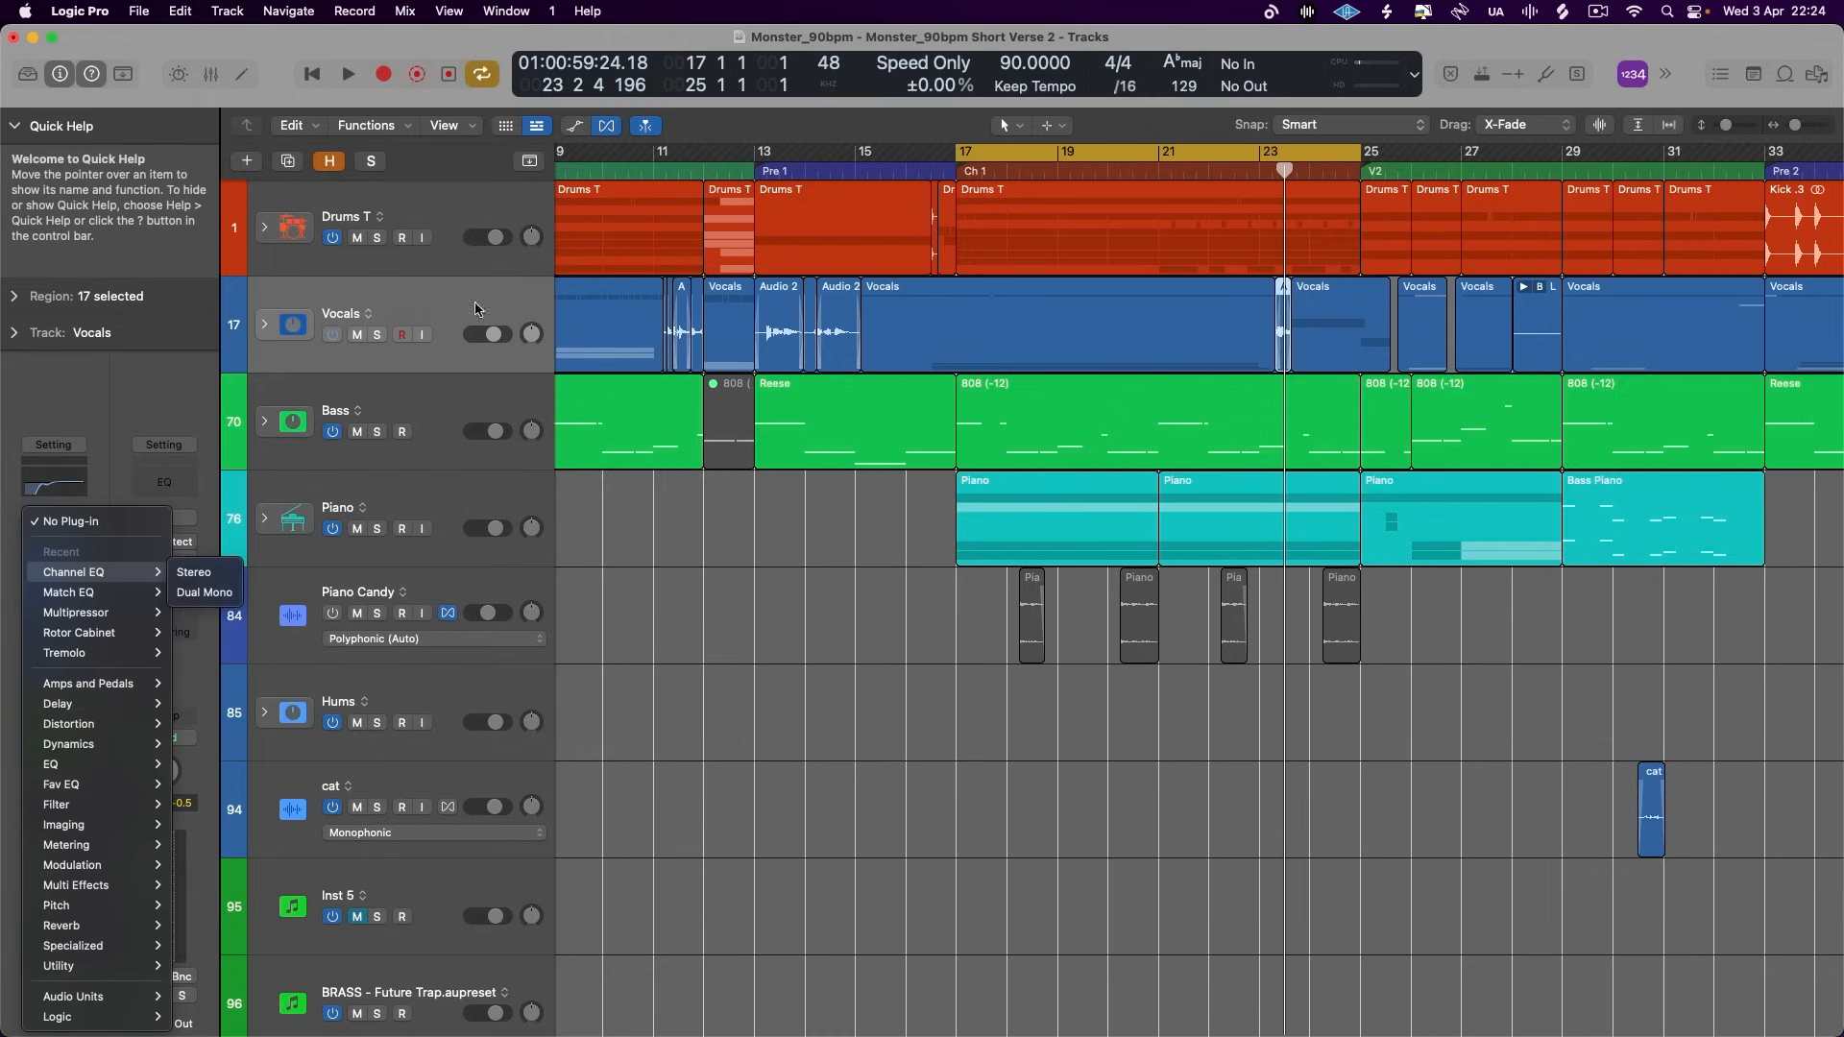
left_click(413, 322)
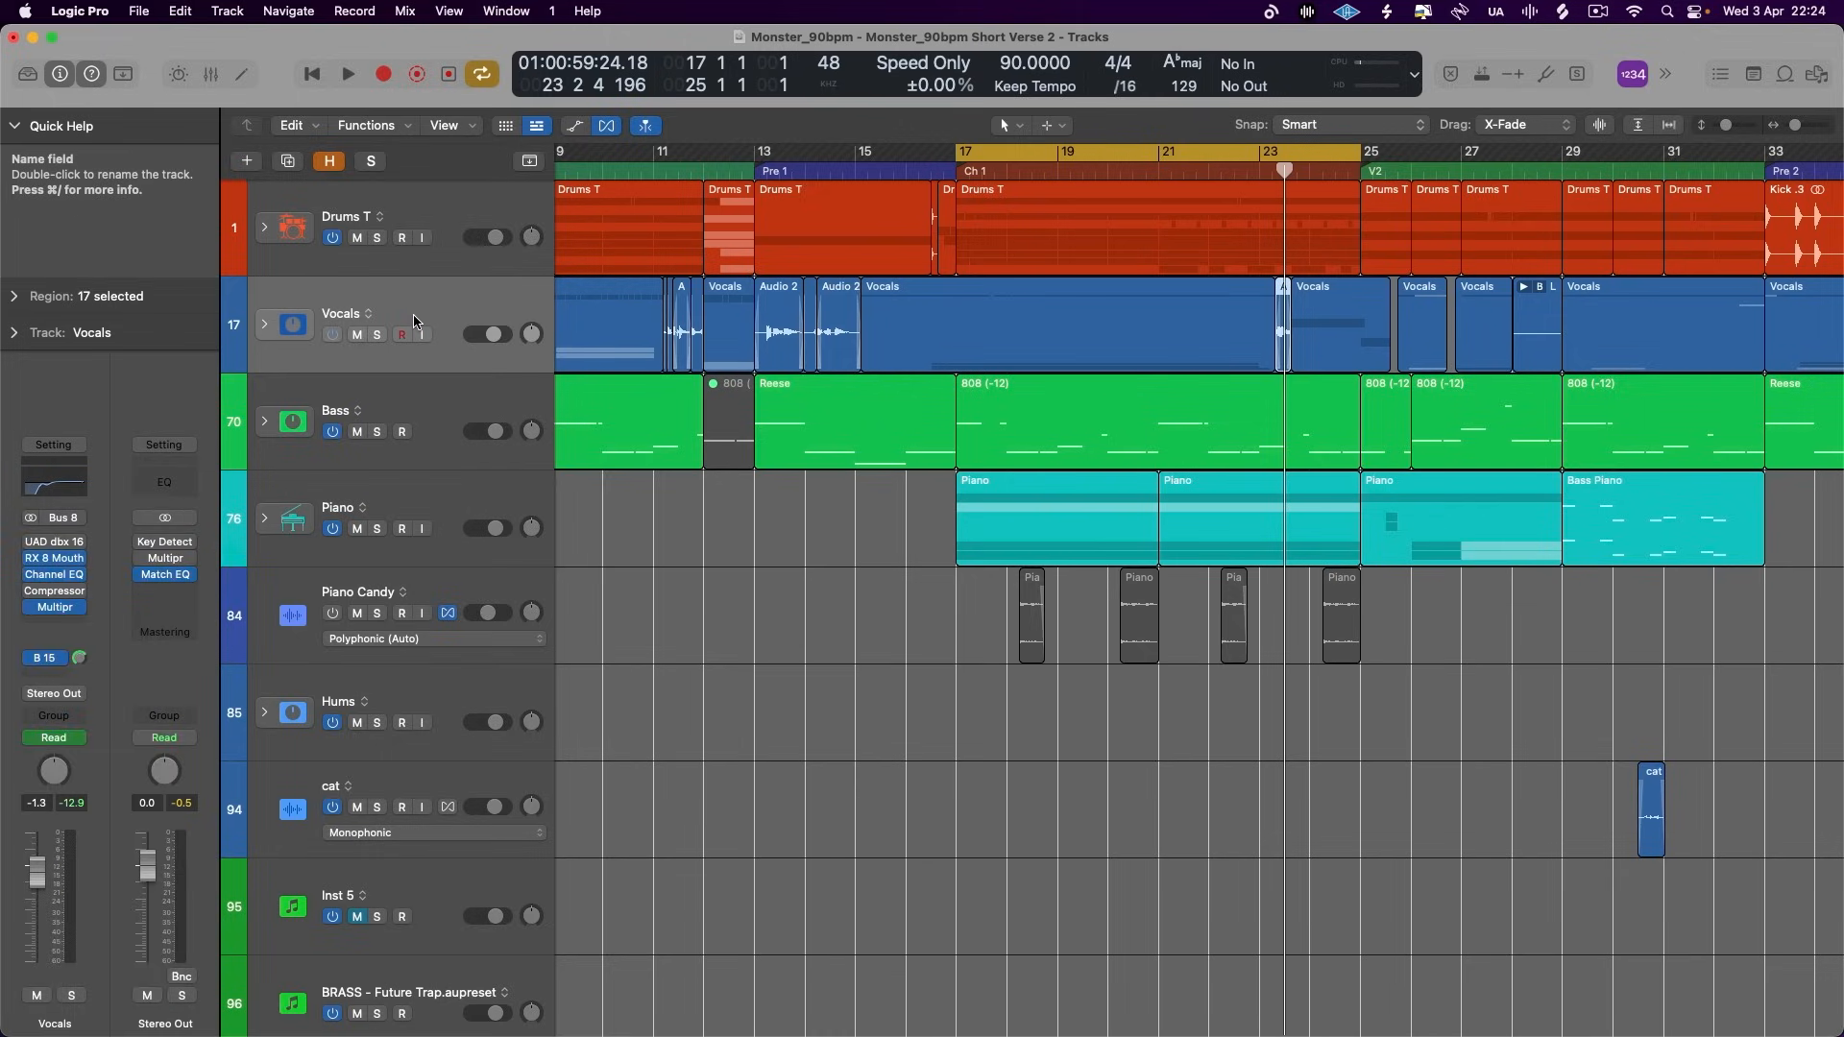
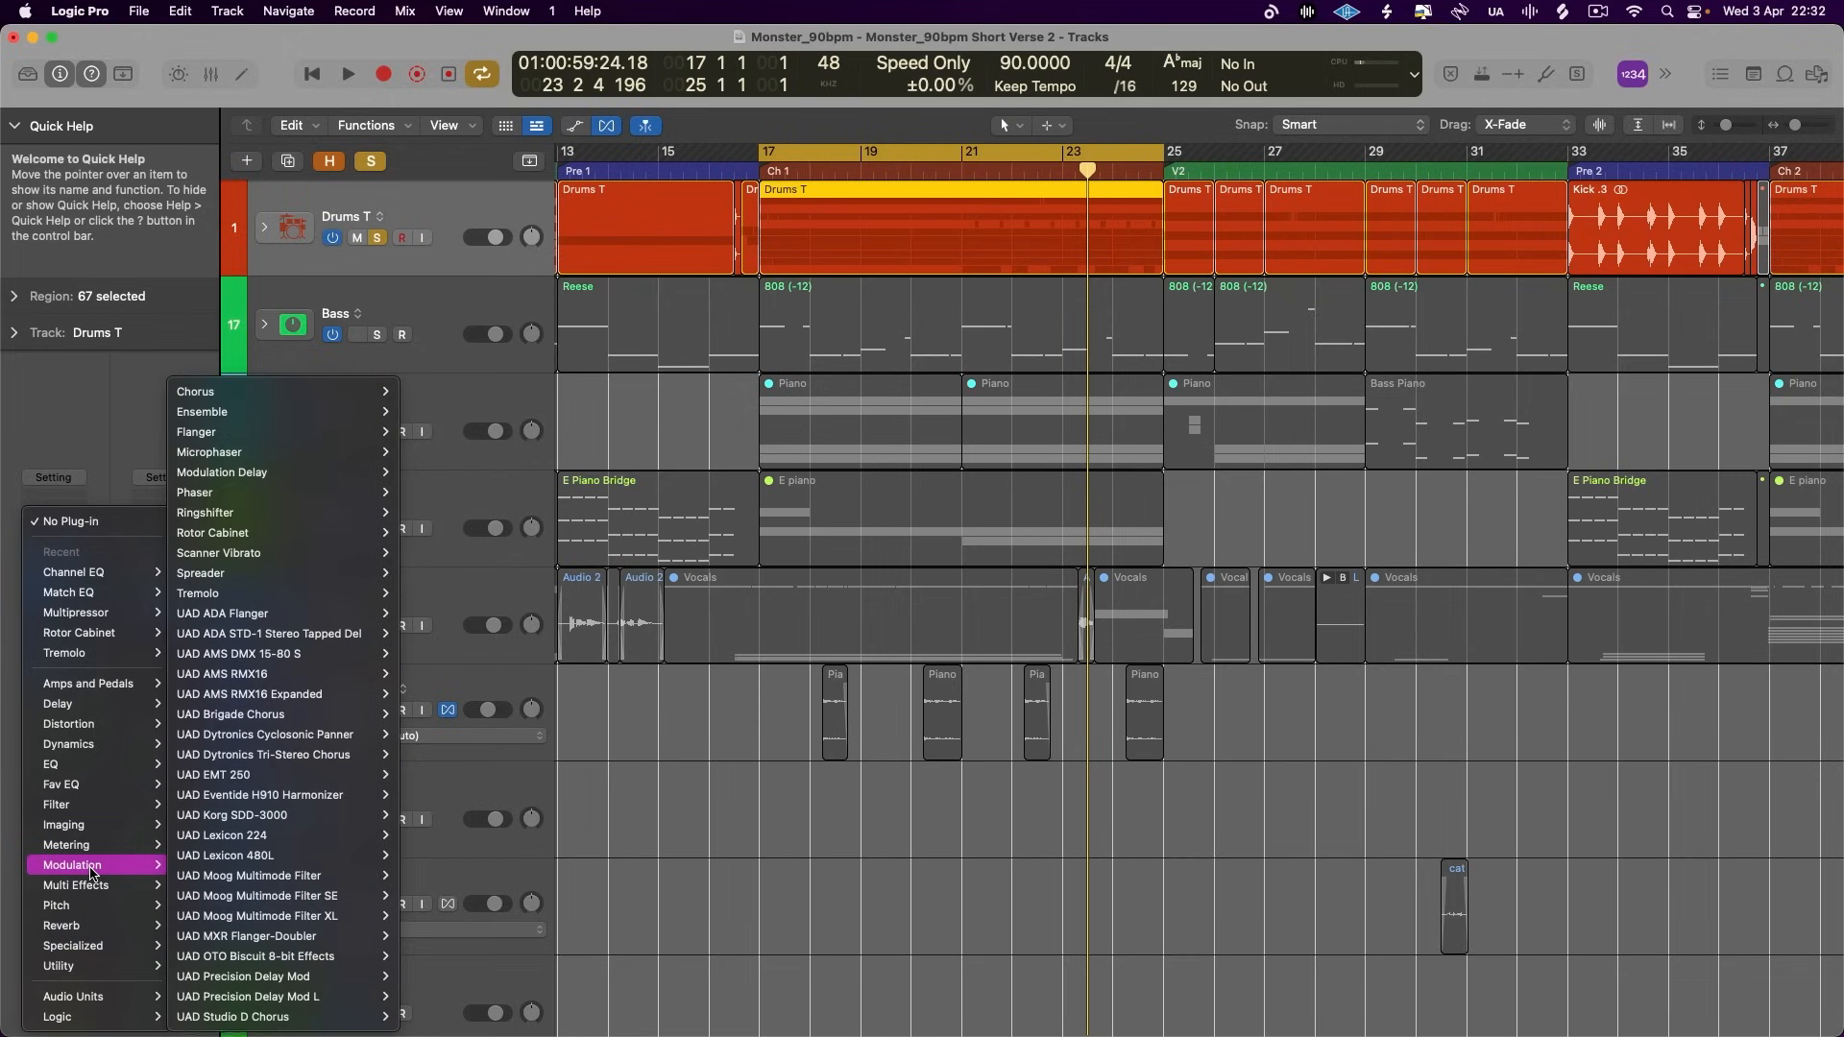
- Add a Compressor to the Drums T track and preview its circuit models from Studio VCA through Vintage Opto
mouse_move(96, 744)
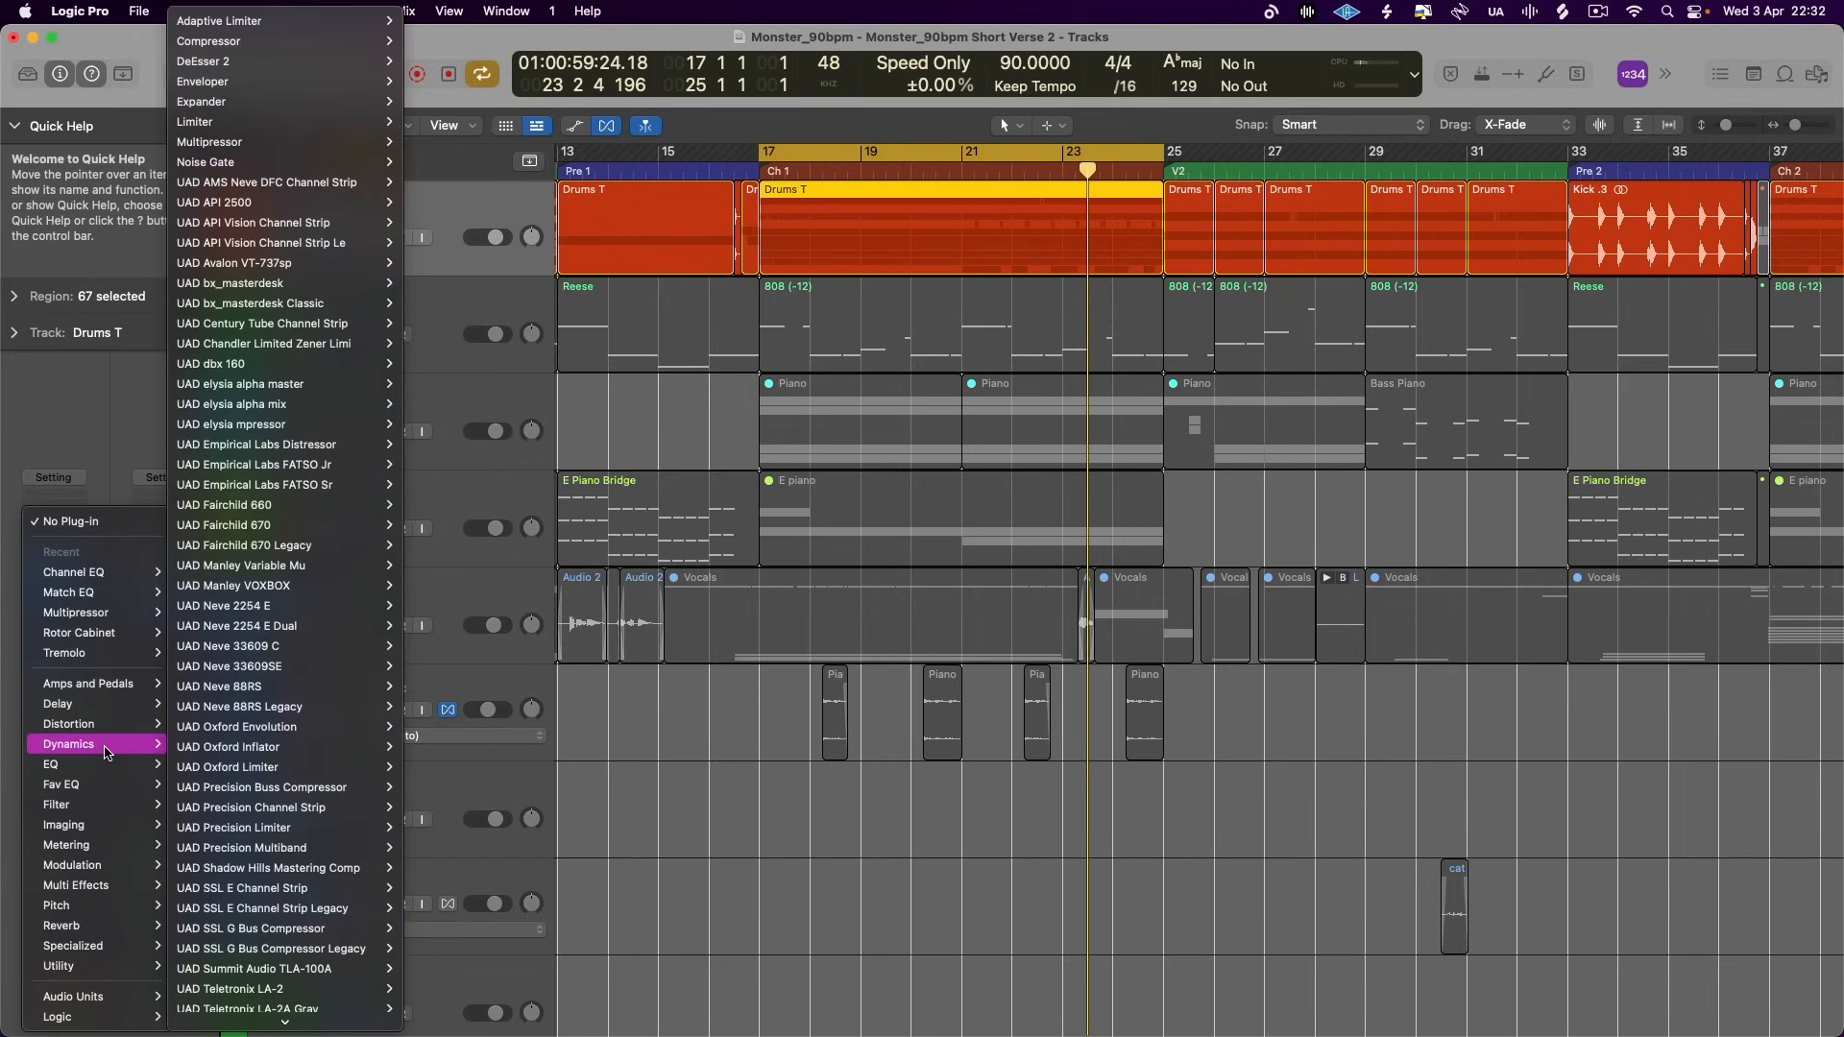
left_click(288, 42)
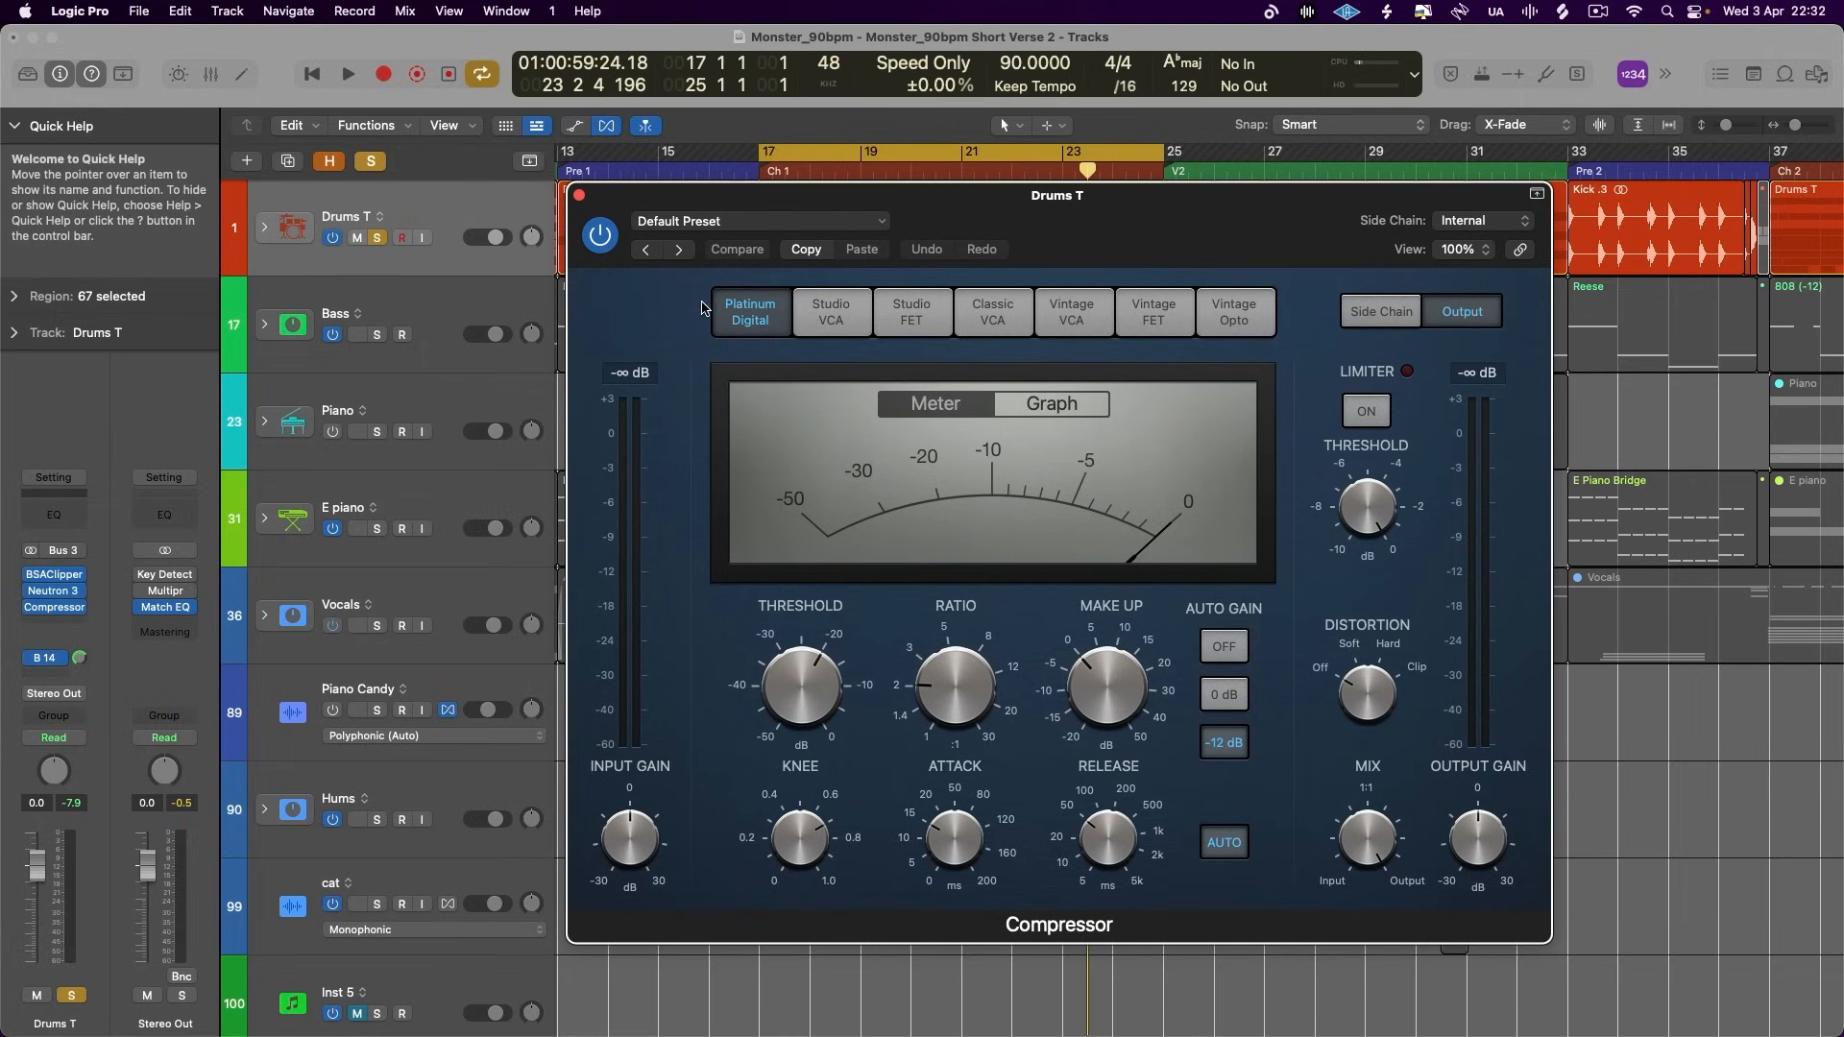
left_click(832, 317)
left_click(911, 317)
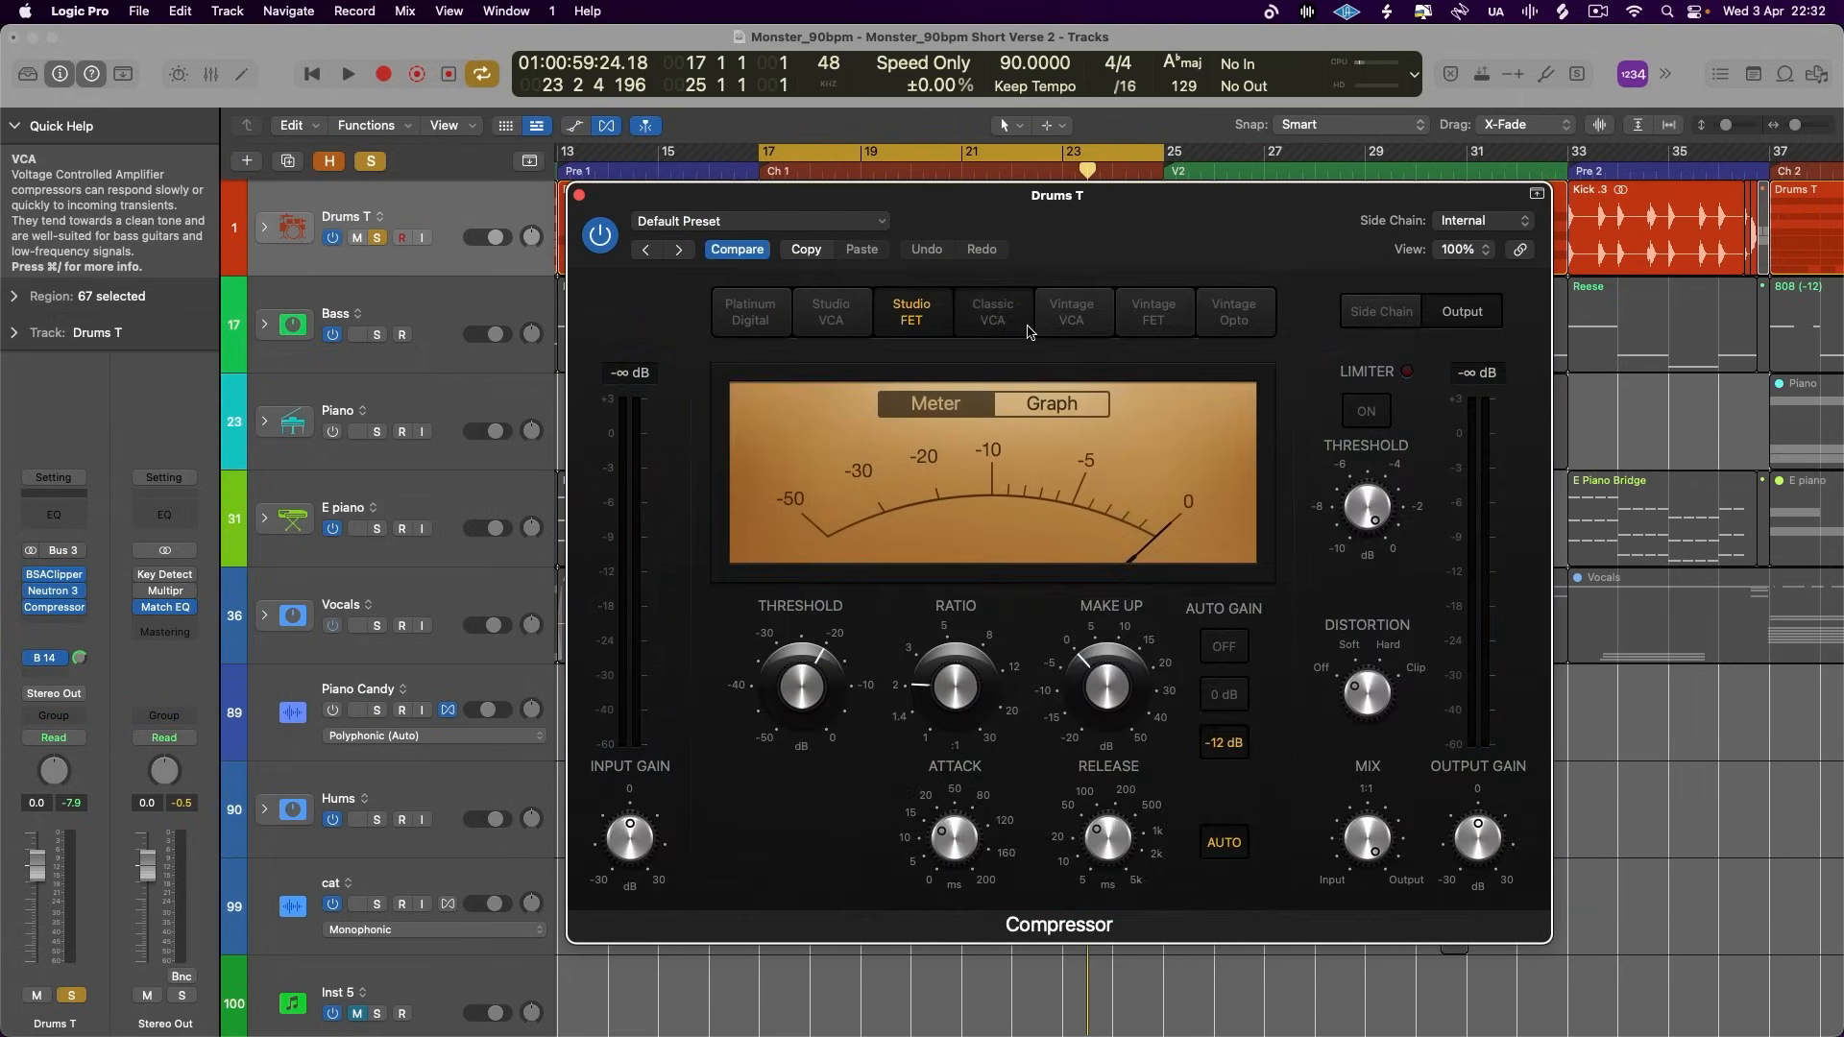
left_click(992, 317)
left_click(1075, 318)
left_click(1156, 321)
left_click(1233, 322)
- Step back through the compressor models to Studio VCA, compare the VCA and FET designs, and settle on Studio FET
left_click(1156, 321)
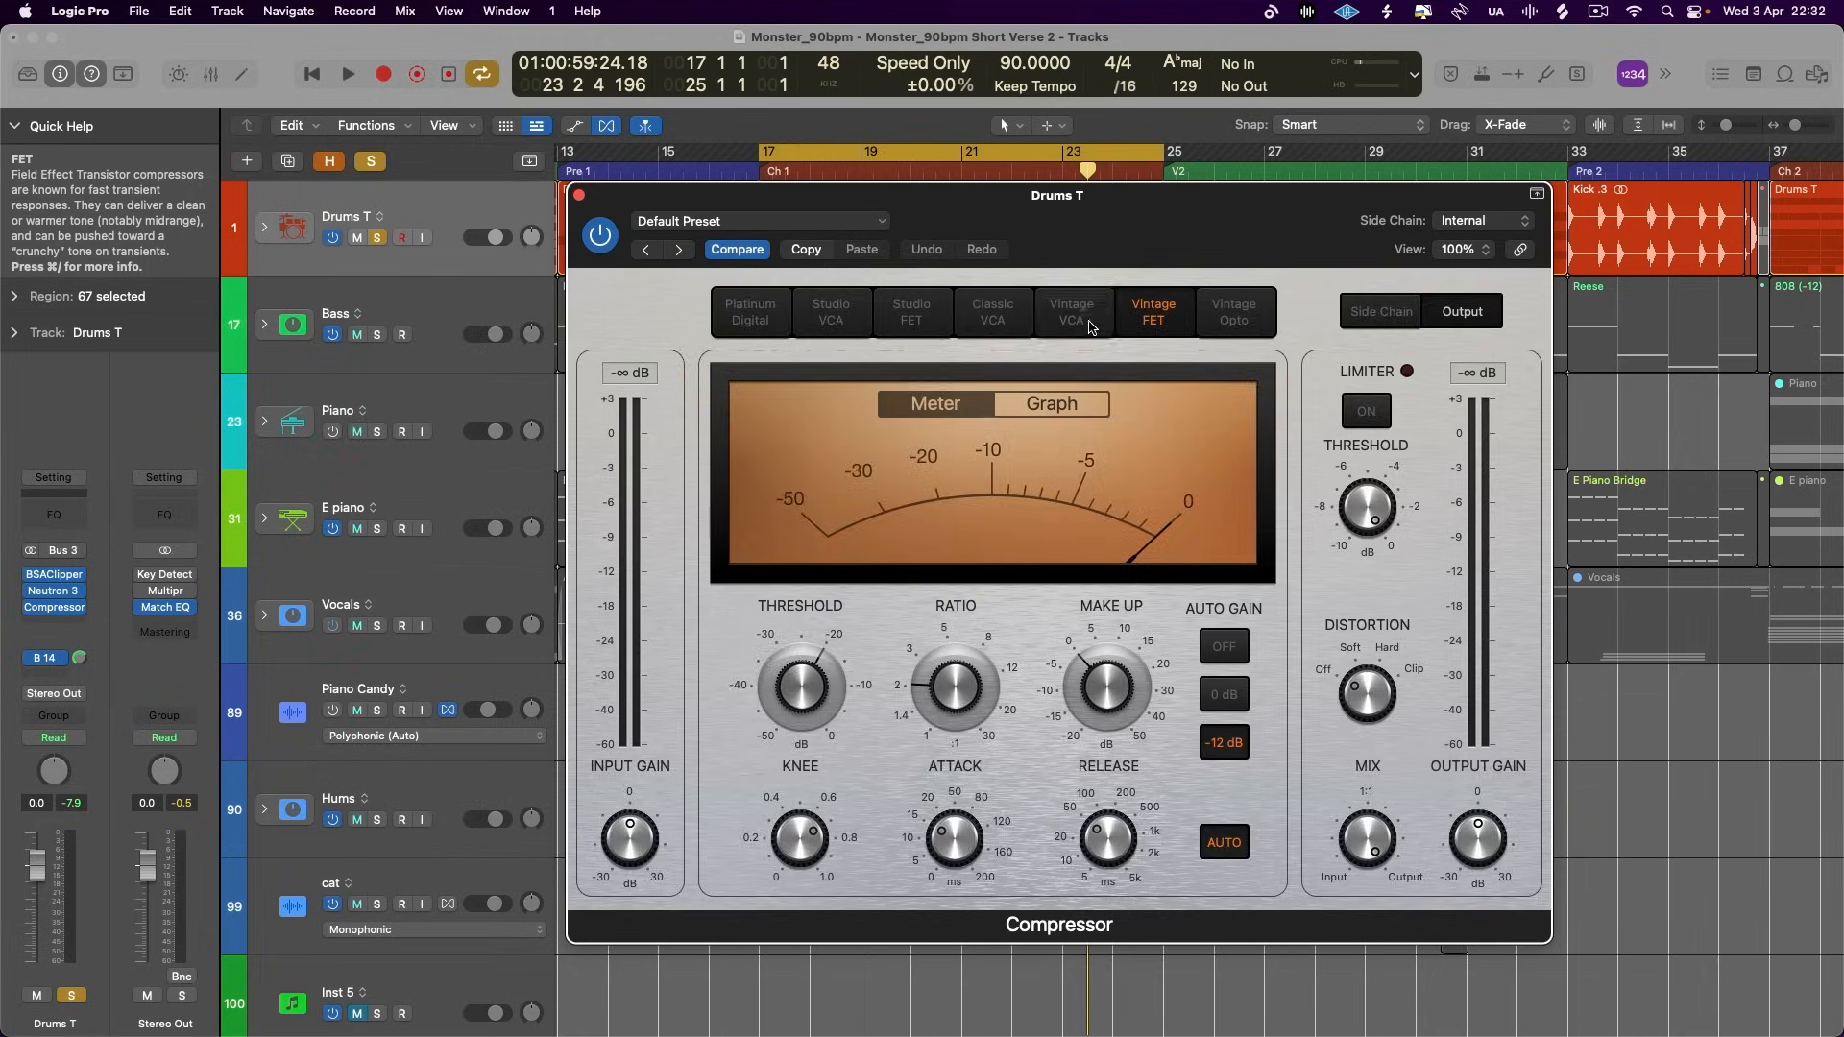
left_click(1075, 321)
left_click(994, 322)
left_click(919, 322)
left_click(832, 321)
left_click(902, 331)
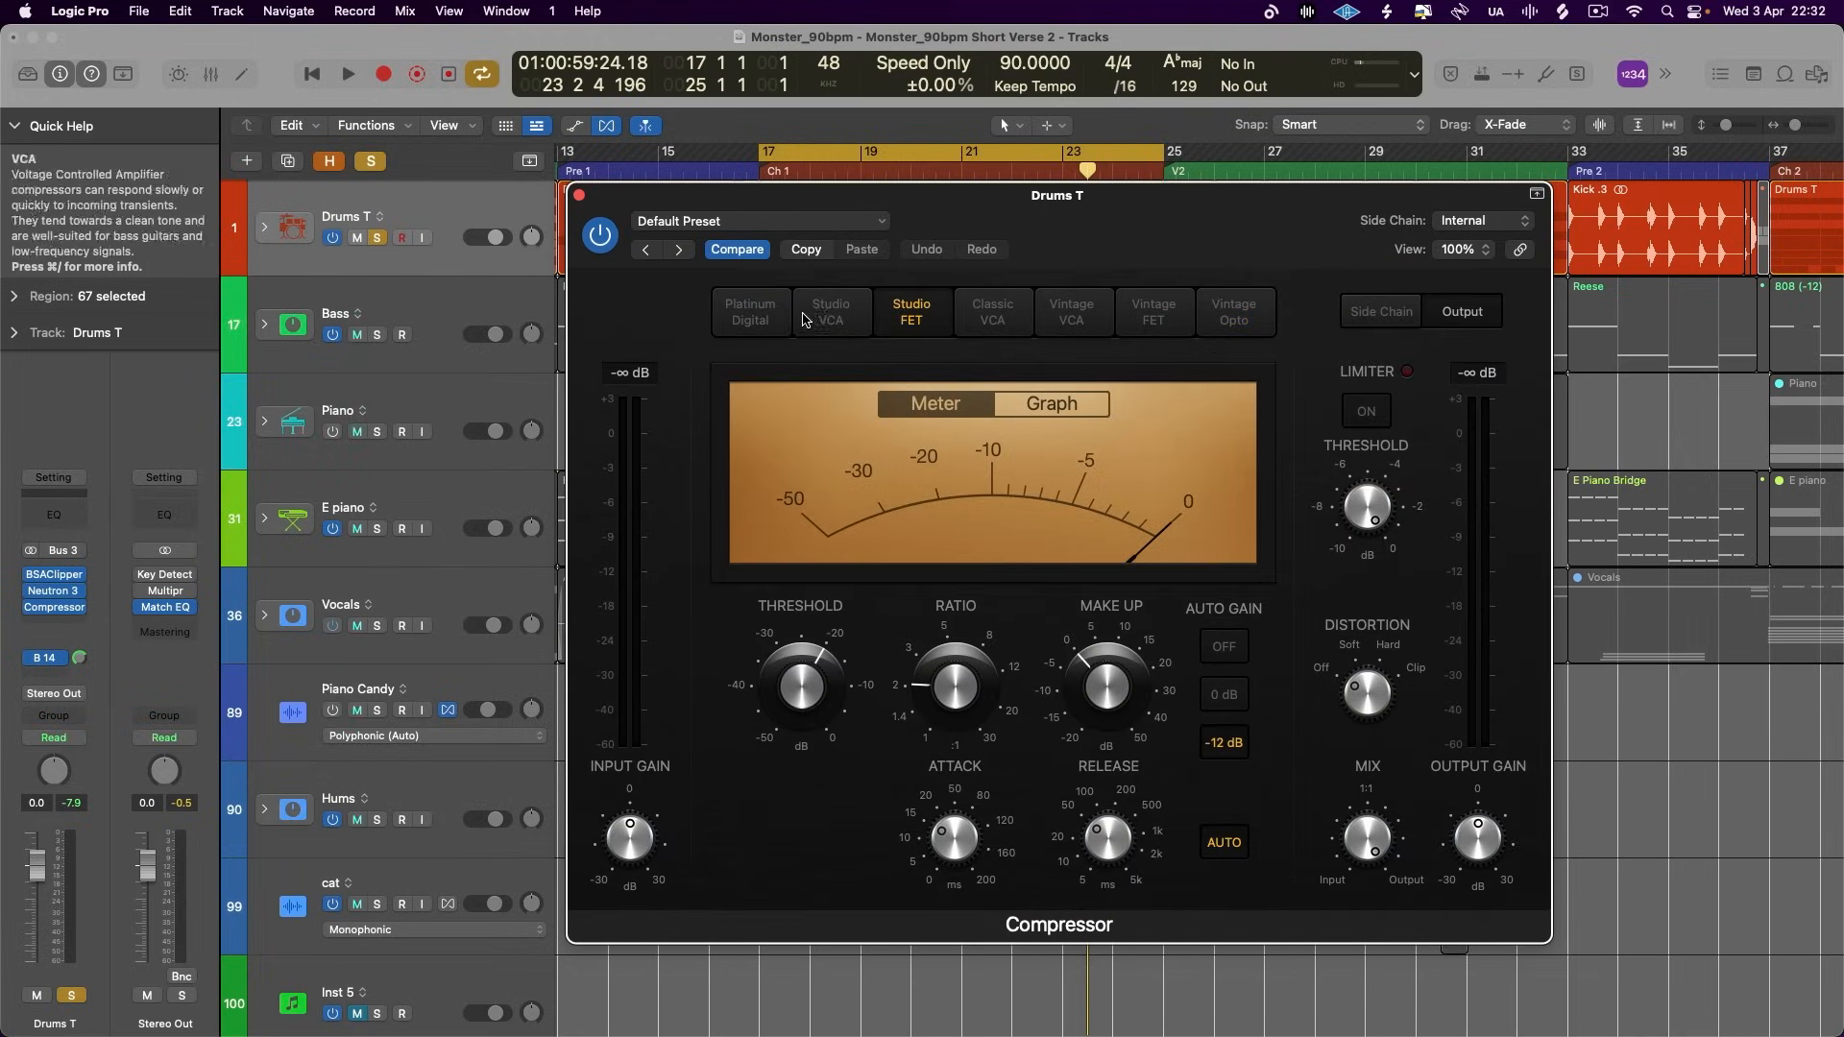
left_click(858, 319)
left_click(891, 326)
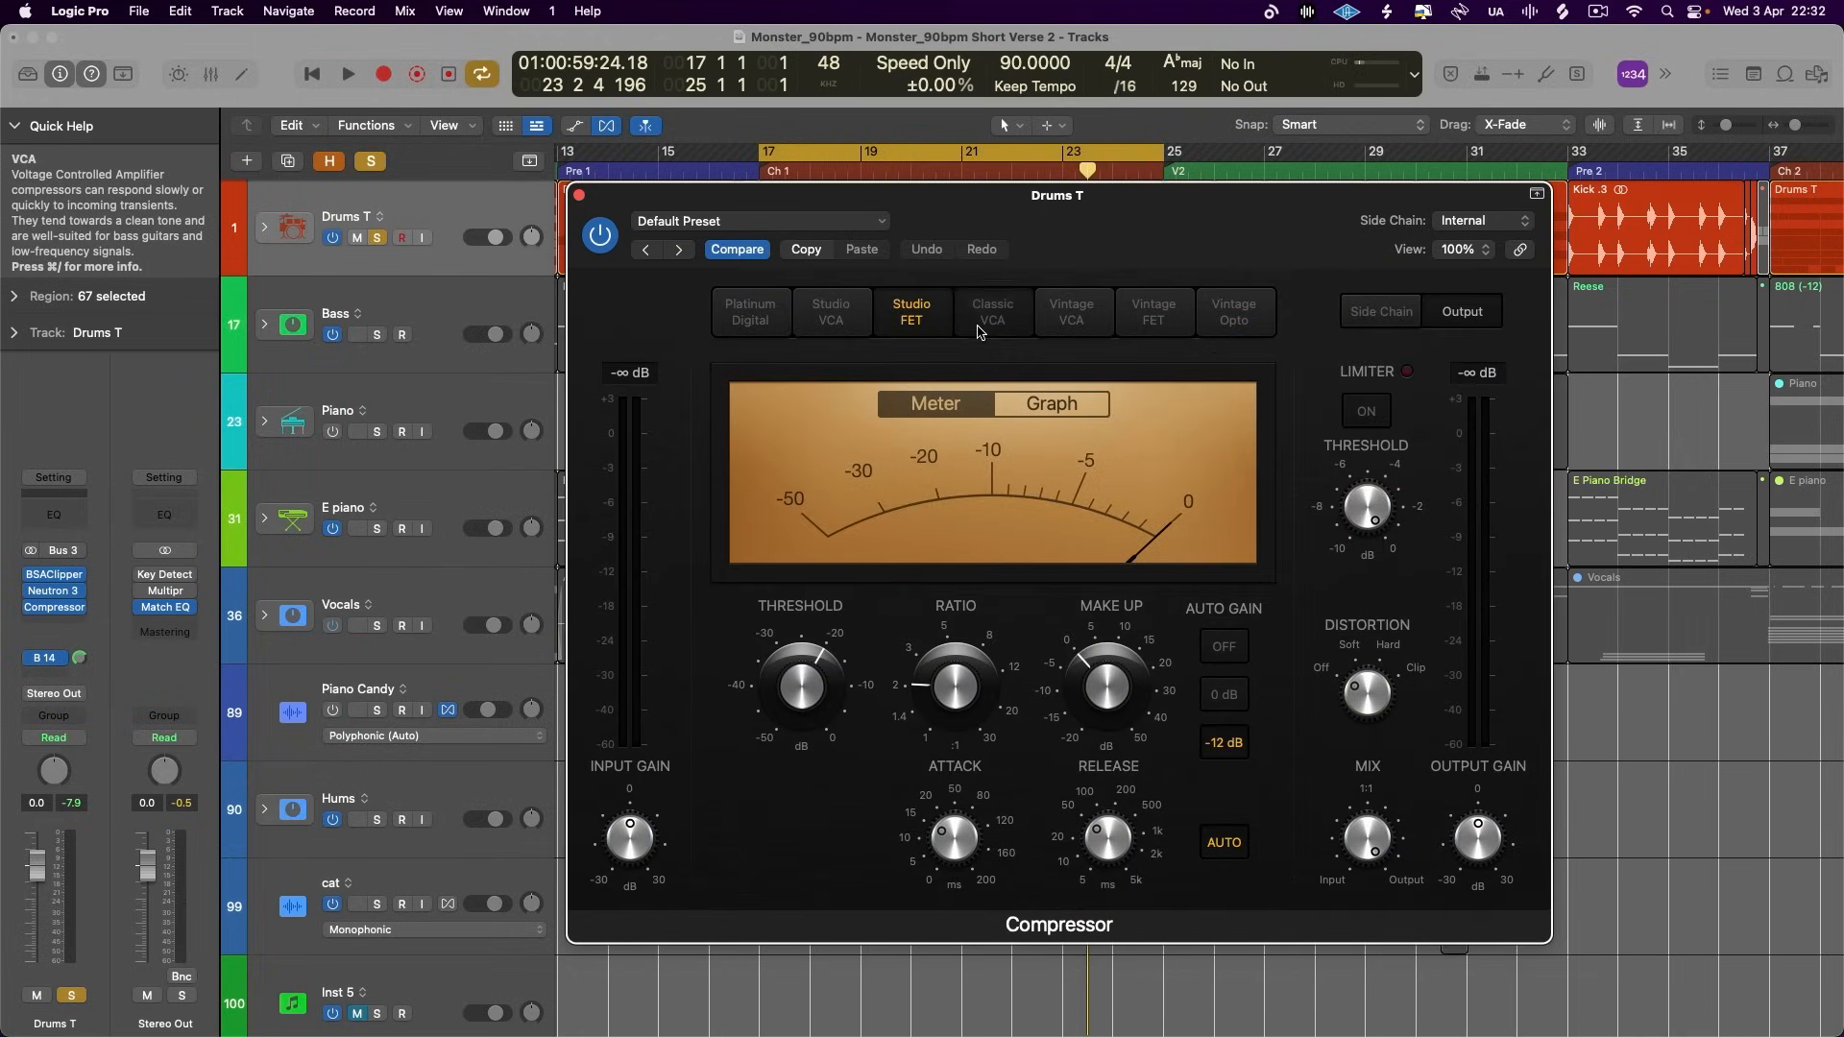
left_click(982, 326)
left_click(1072, 319)
left_click(825, 305)
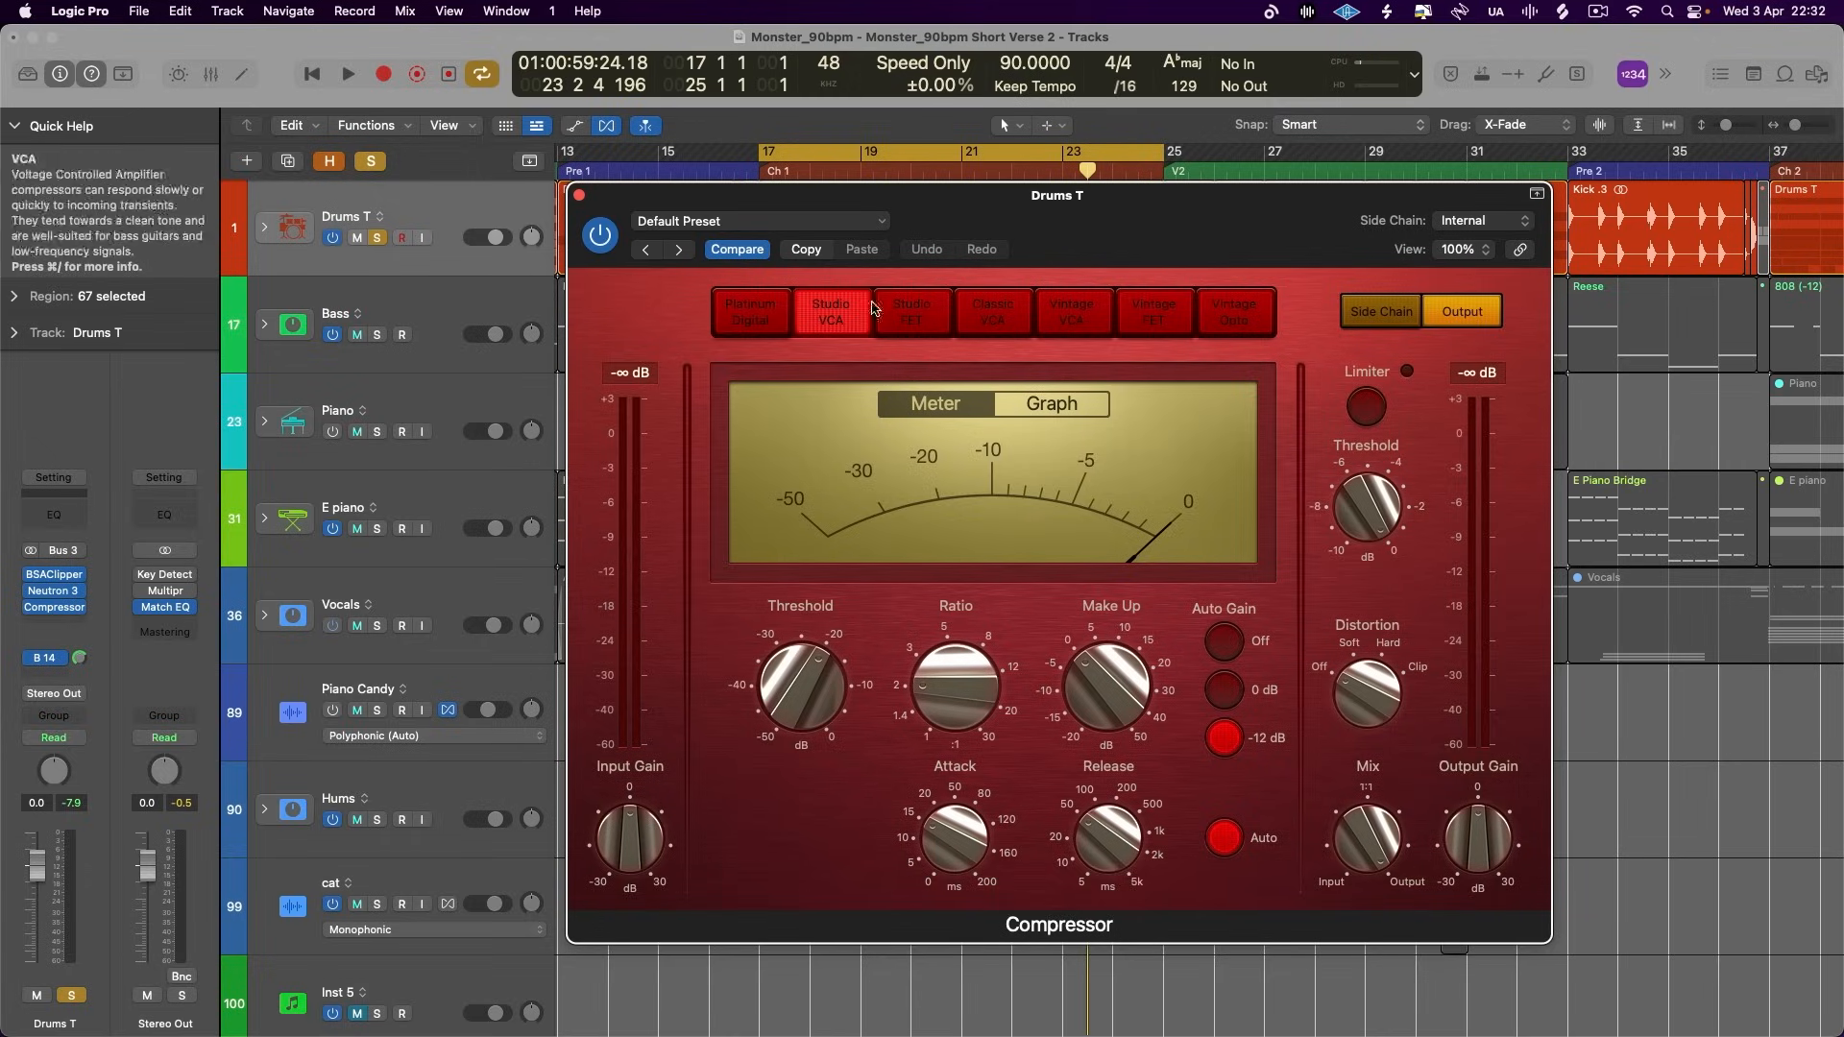
left_click(911, 312)
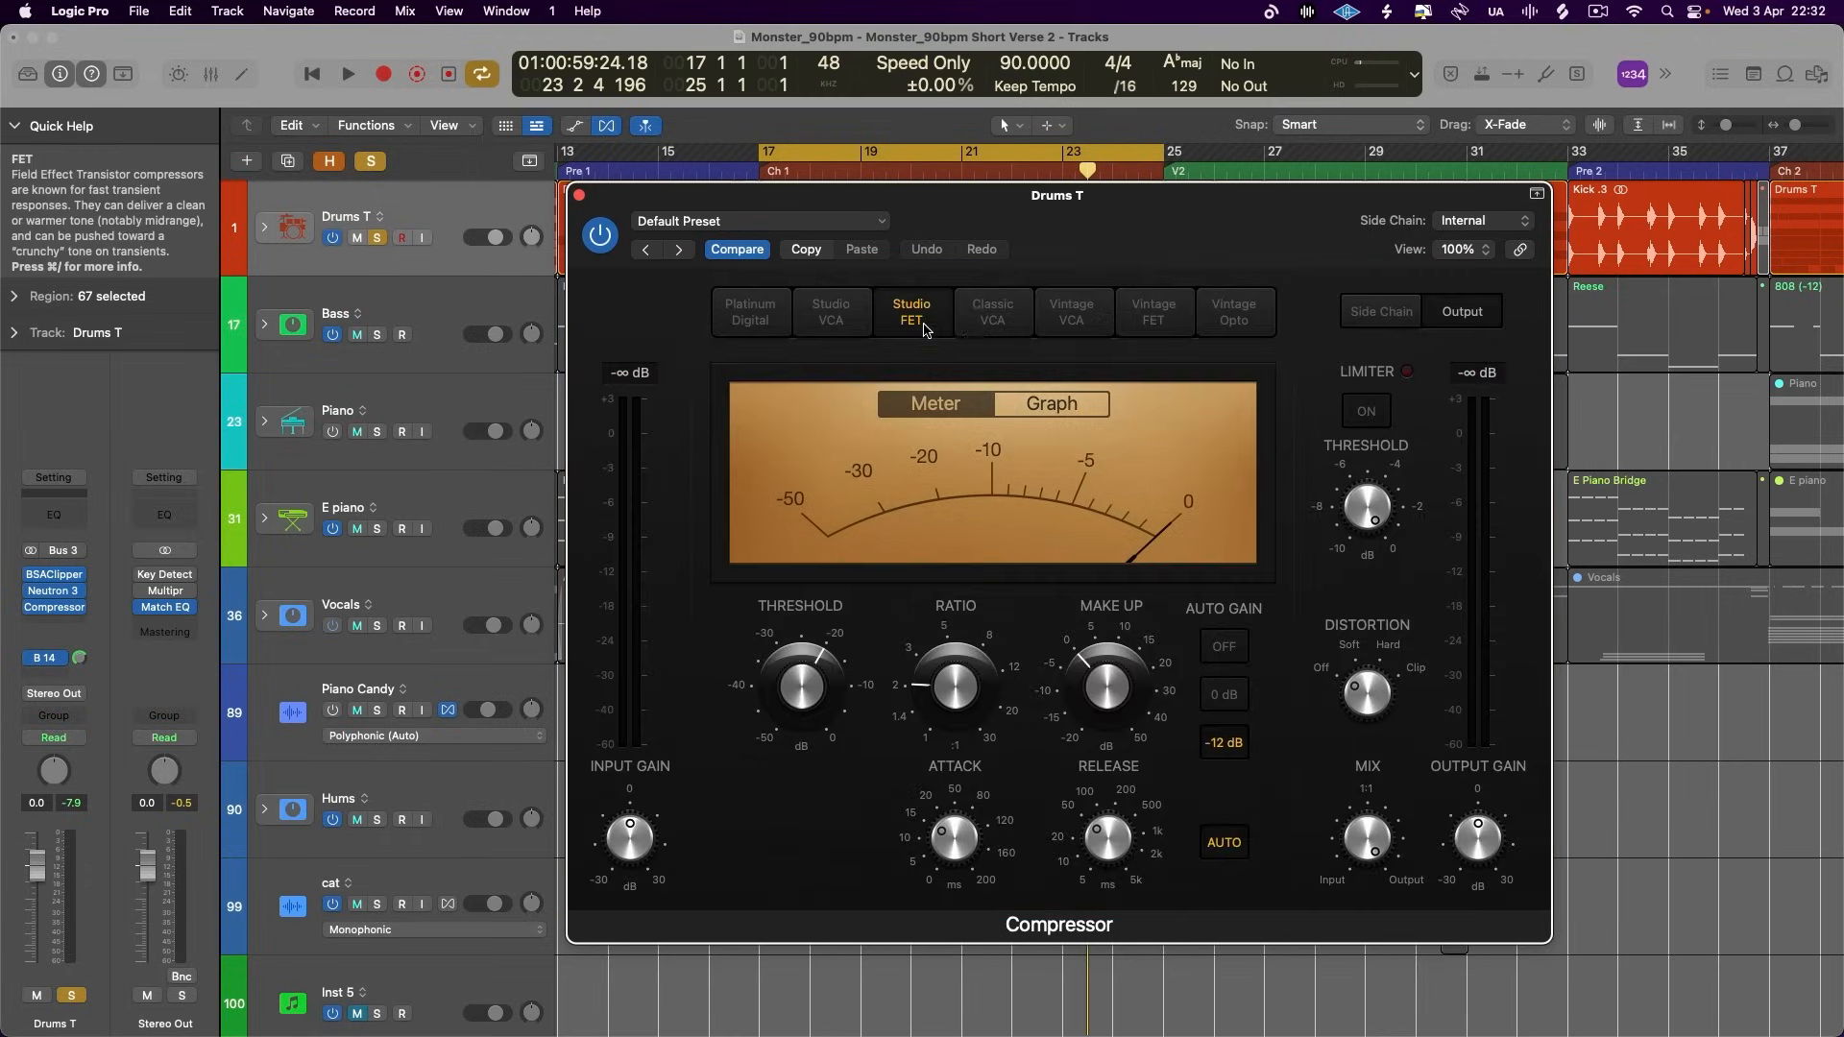
- View each compressor model in reverse order from Vintage Opto to Studio VCA
left_click(1229, 311)
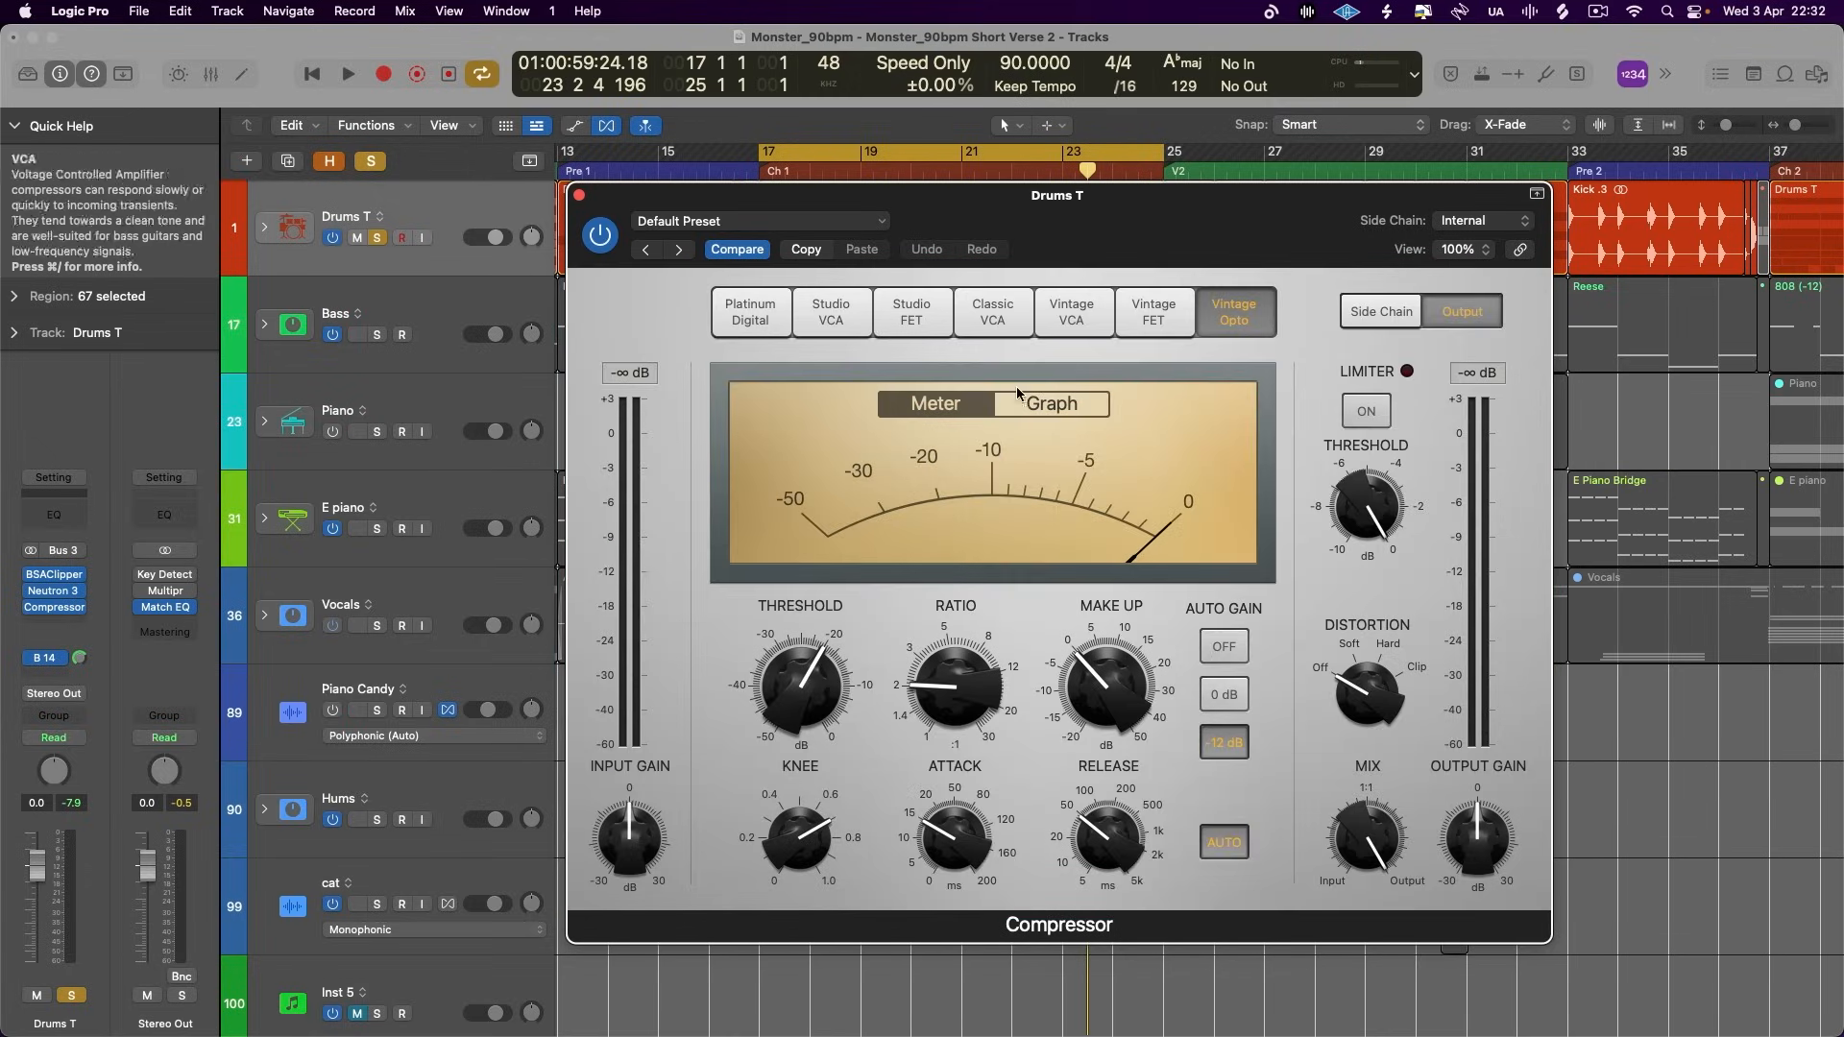
left_click(1161, 315)
left_click(1071, 312)
left_click(992, 312)
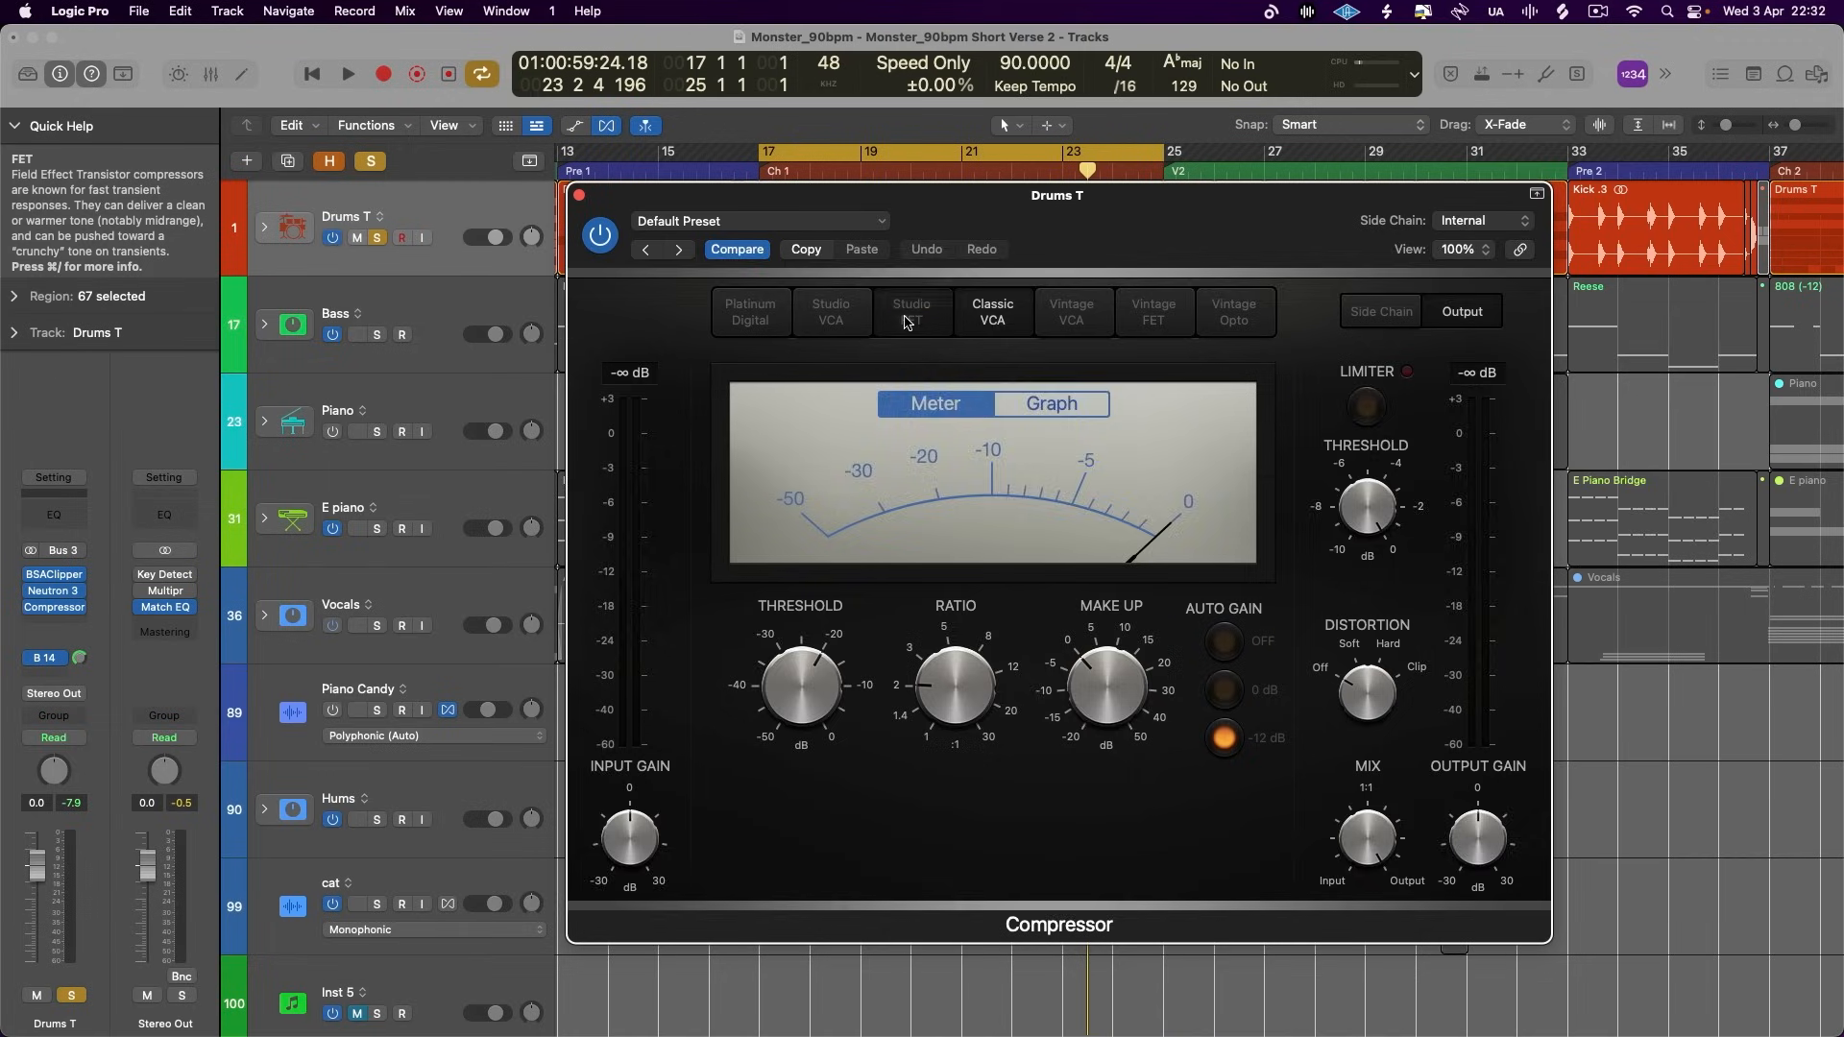
left_click(907, 314)
left_click(832, 312)
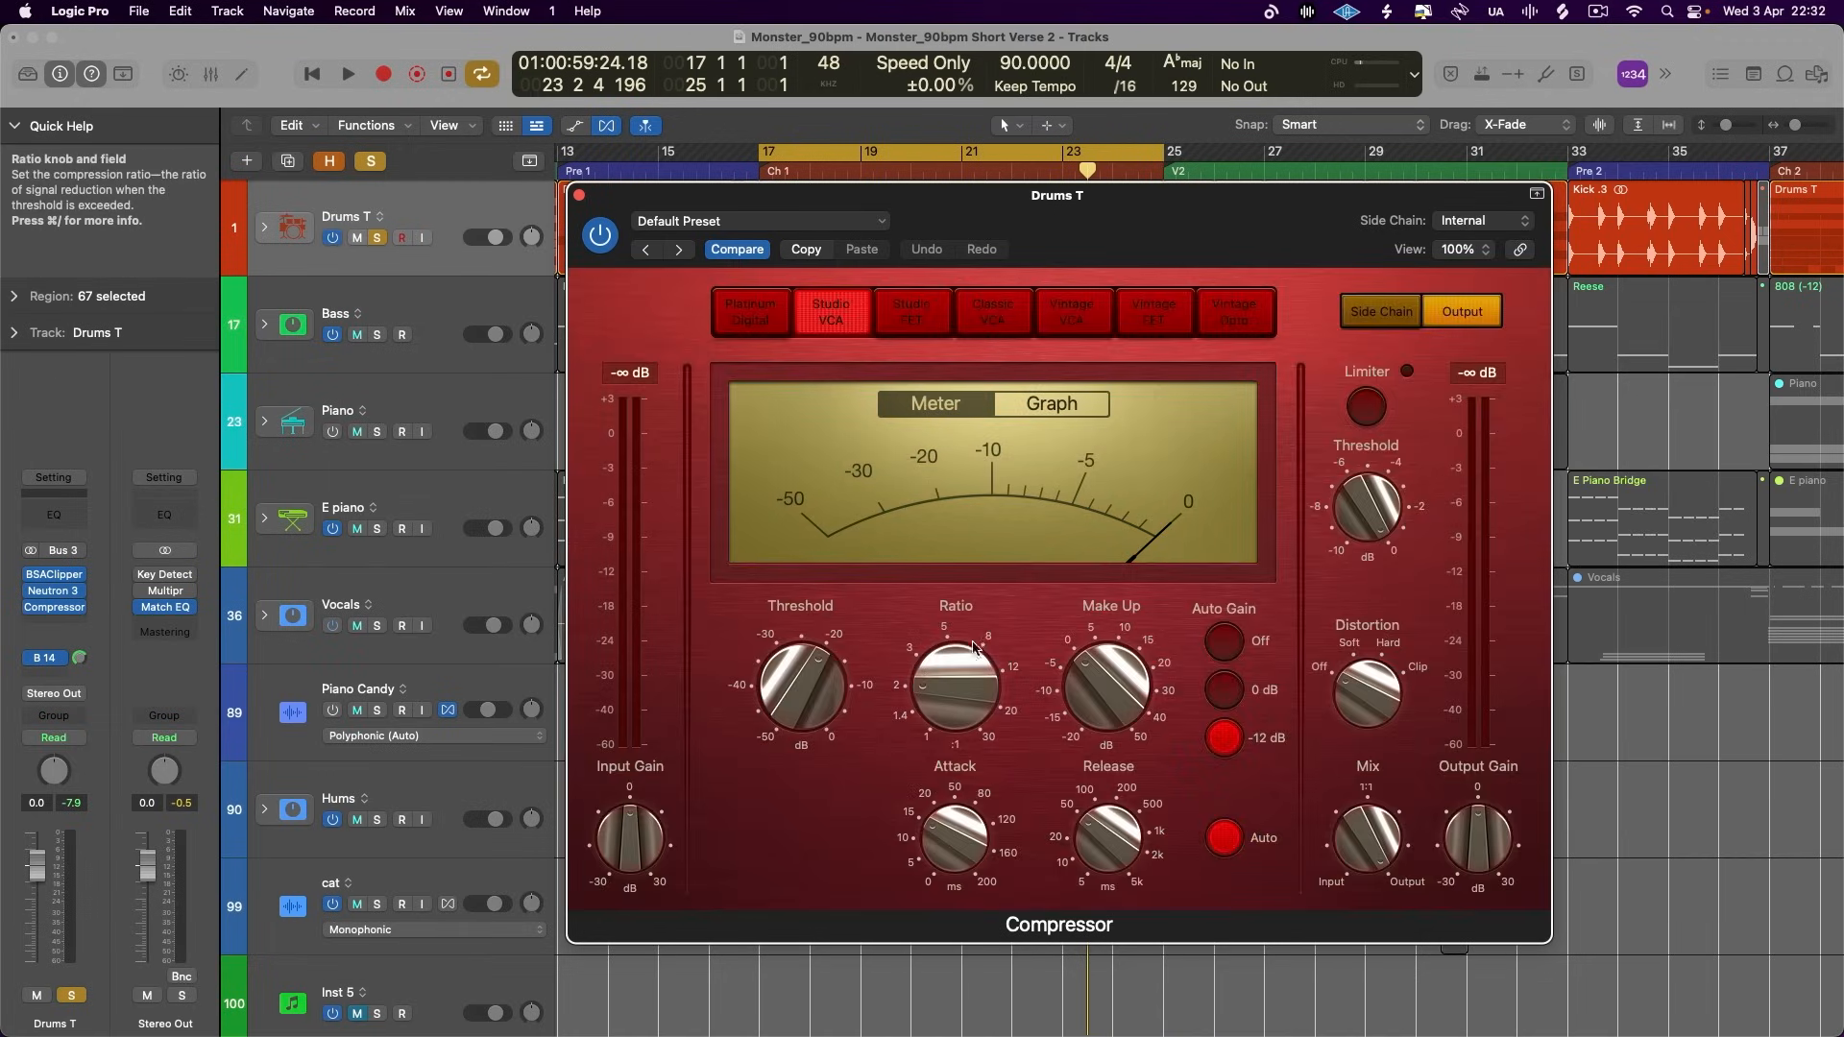
- Configure the Studio FET compressor with Soft distortion, a threshold of -17.5 dB and auto gain off while the drums play
left_click(910, 316)
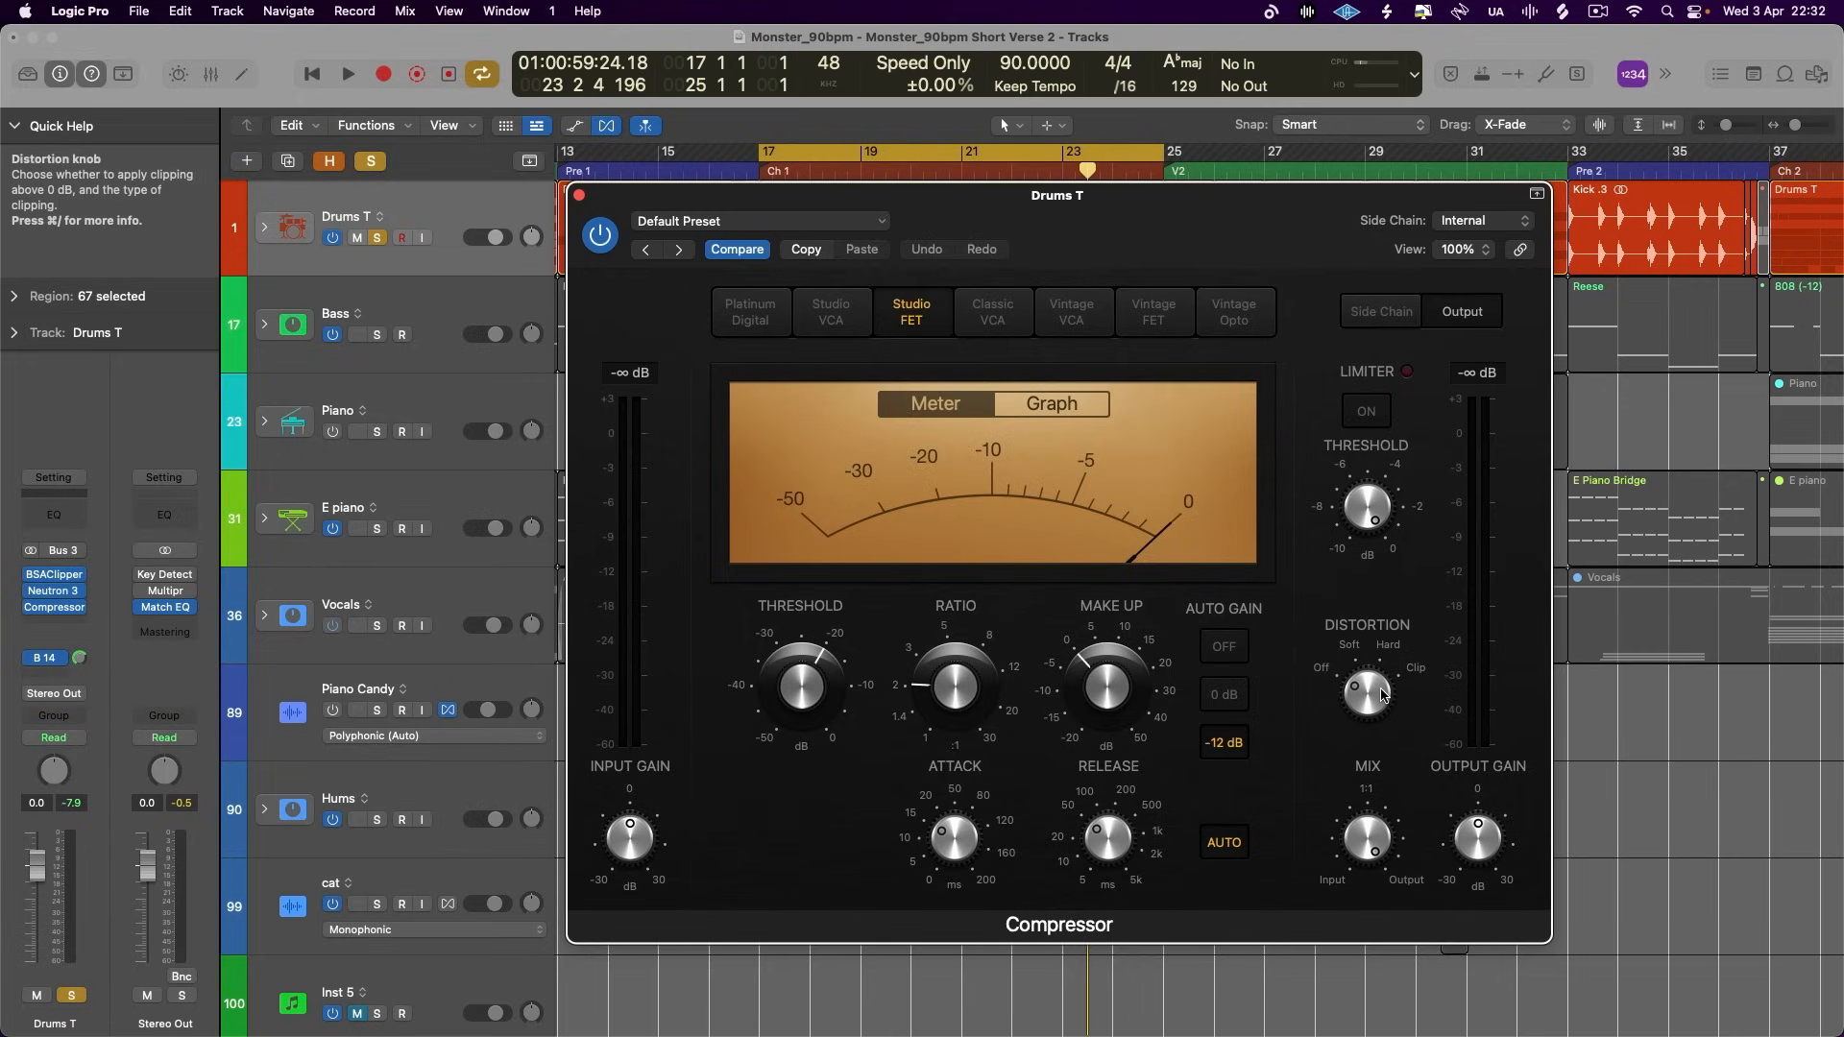
left_click_drag(1382, 696, 1391, 656)
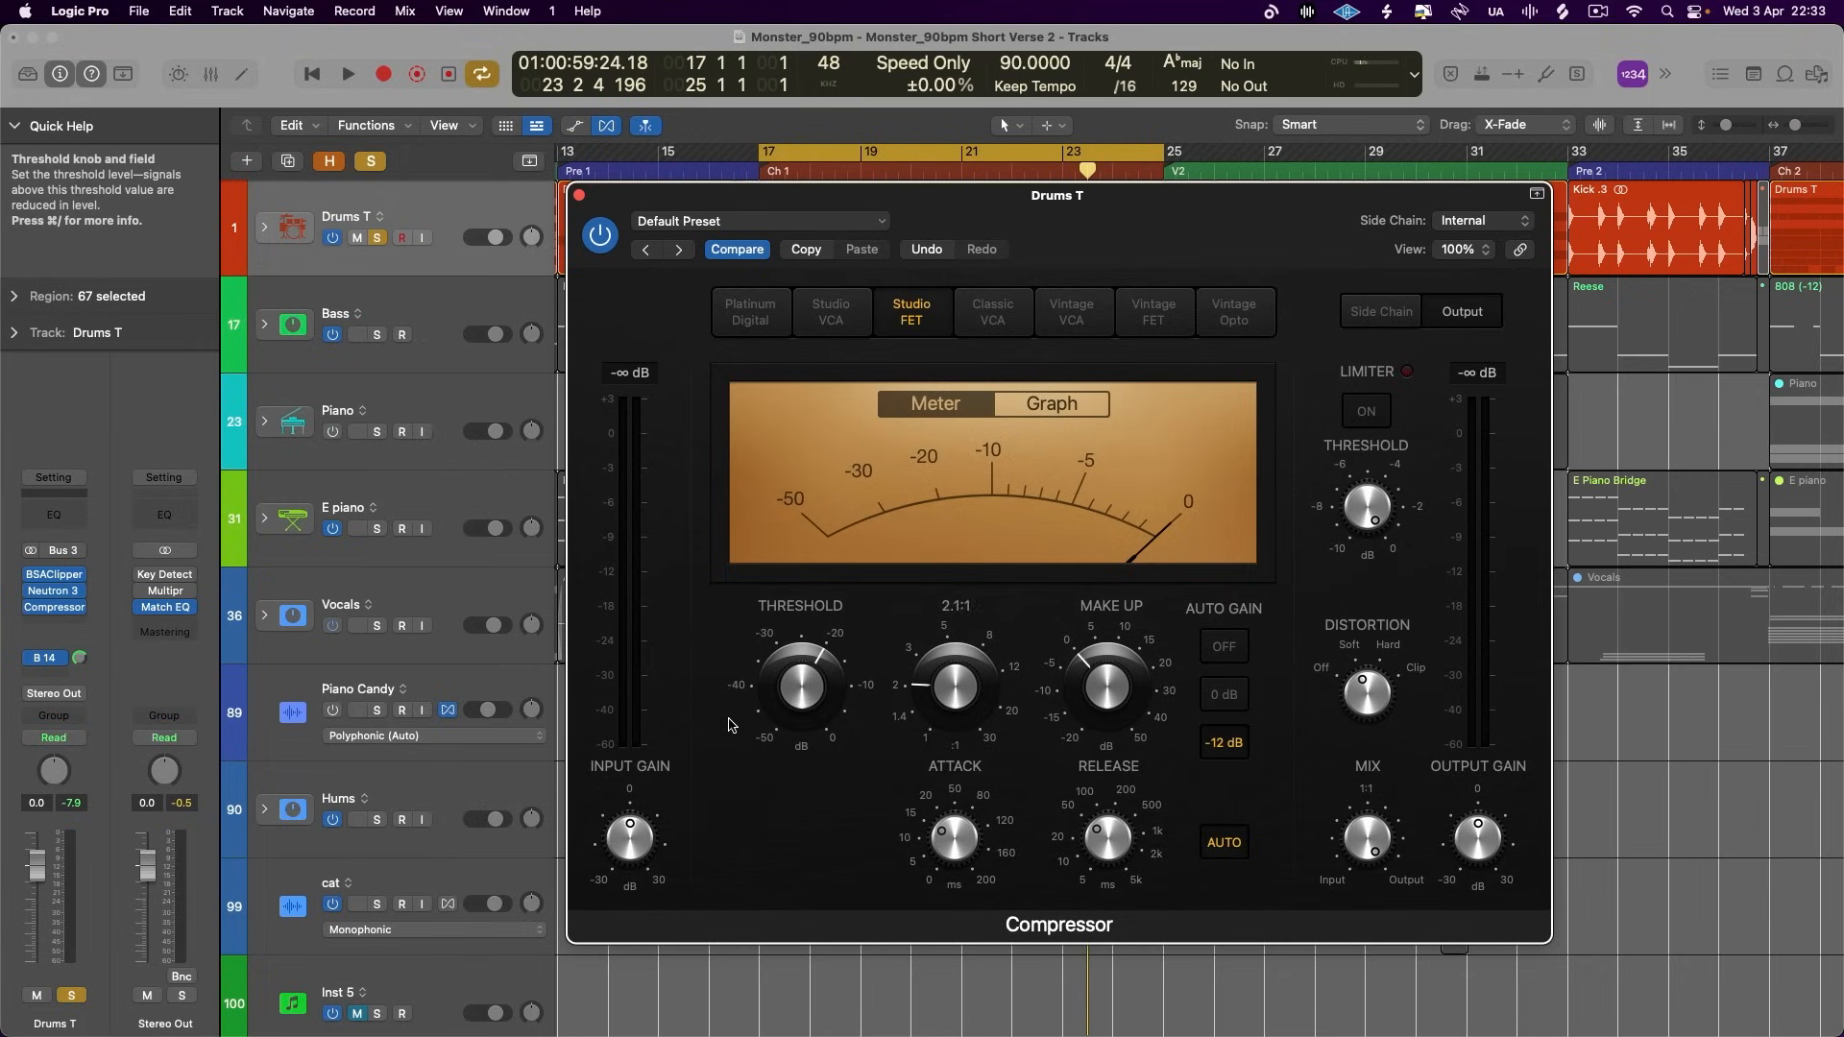
key("space")
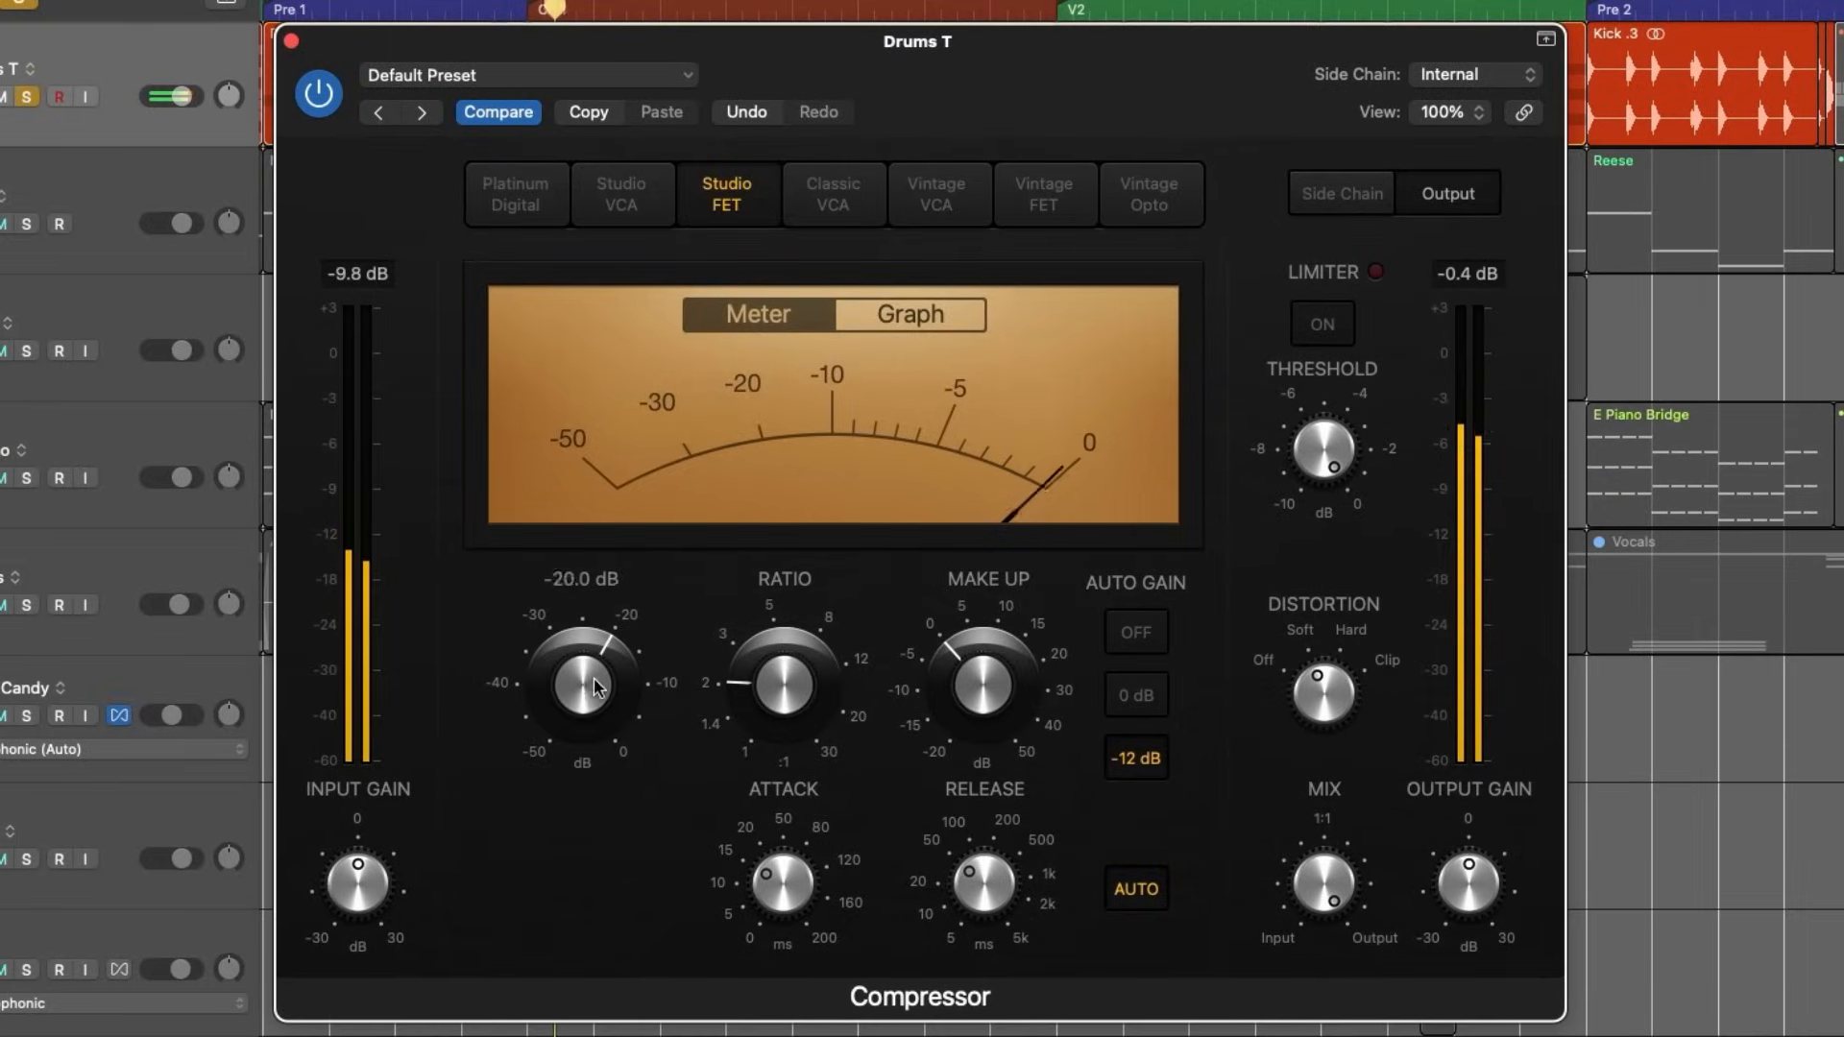
left_click_drag(622, 685, 622, 665)
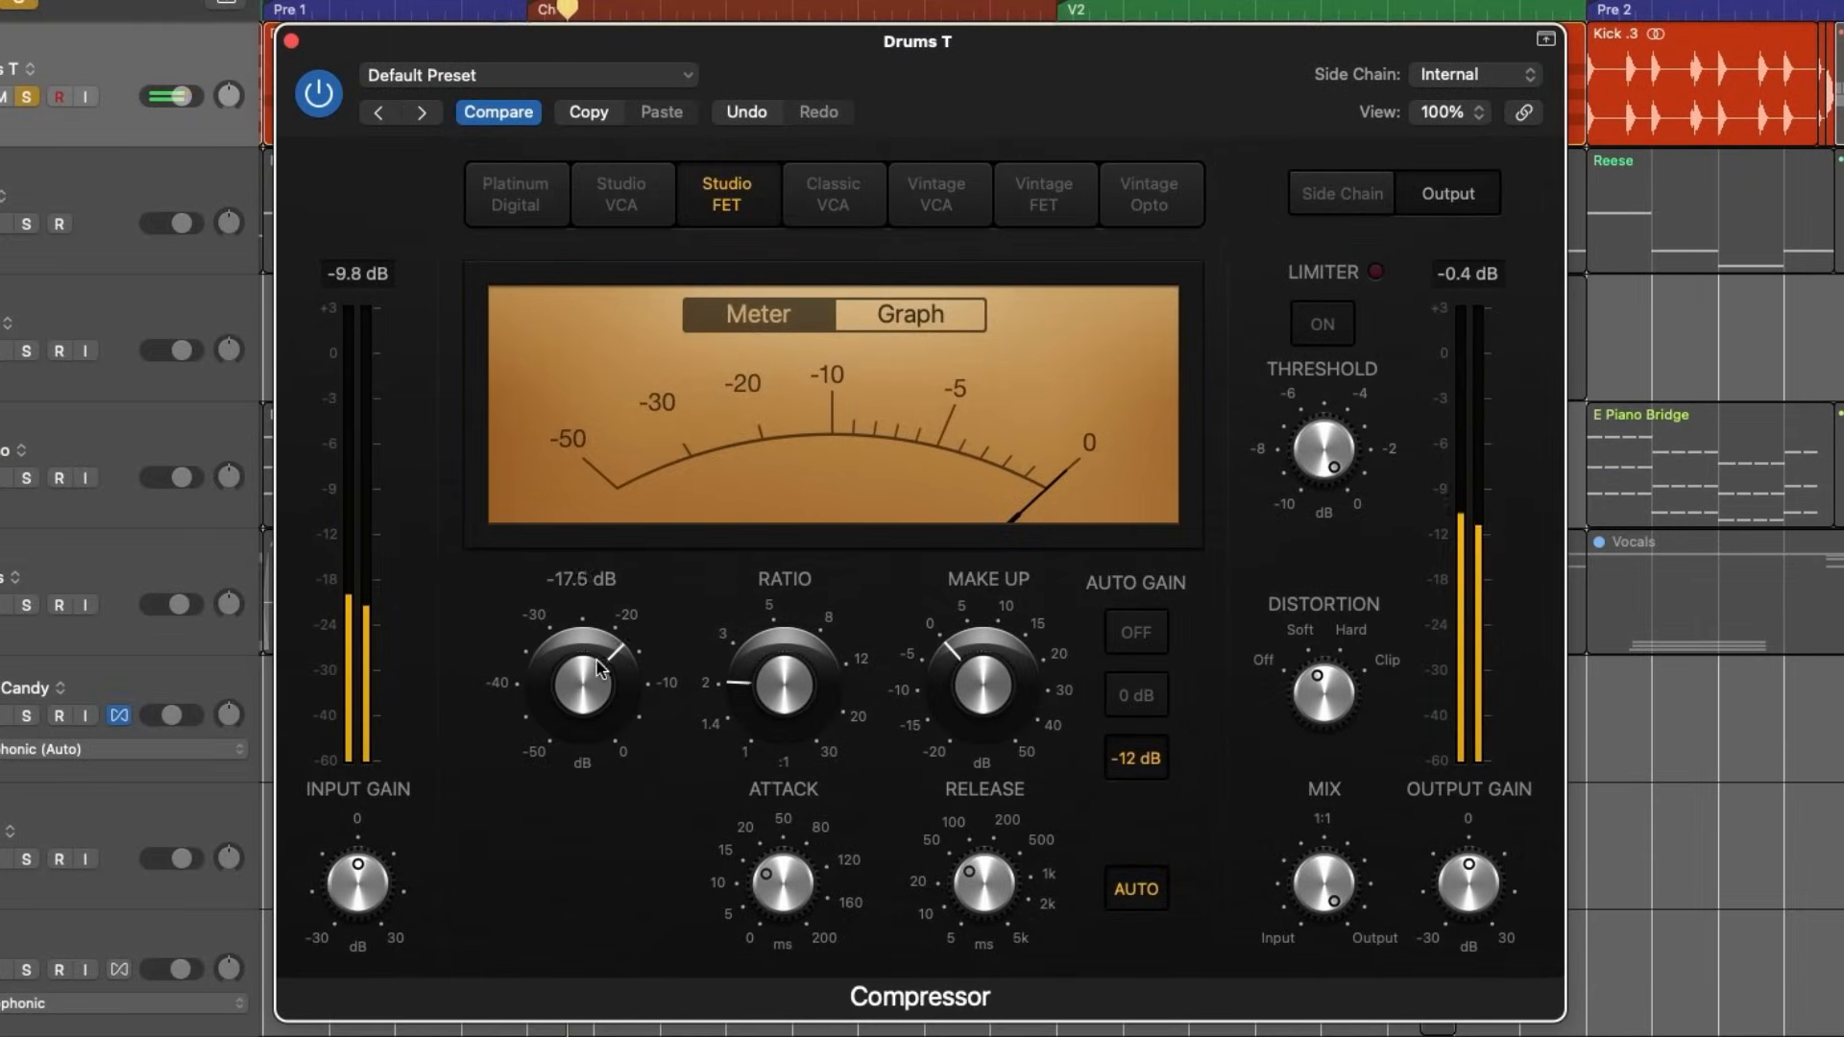
left_click(1136, 632)
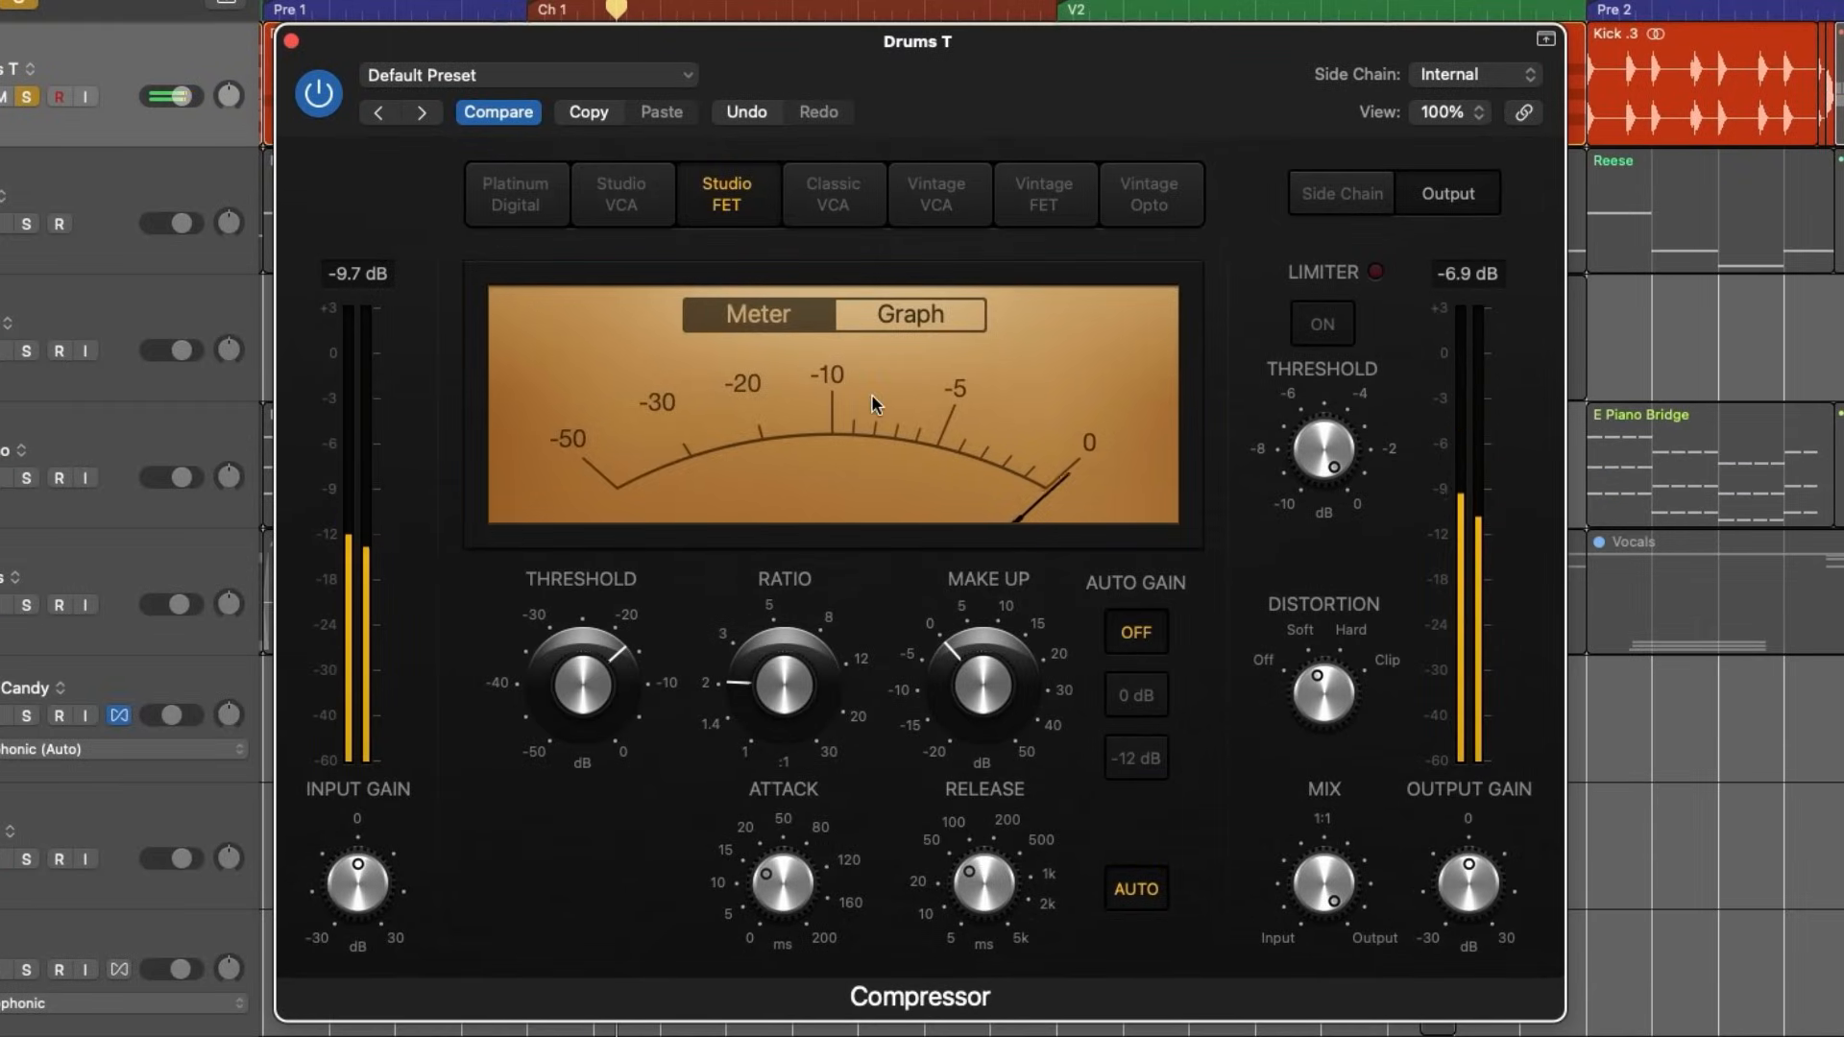
- Audition the Classic VCA, Vintage VCA, Studio FET and Vintage FET models on the playing drums
left_click(826, 196)
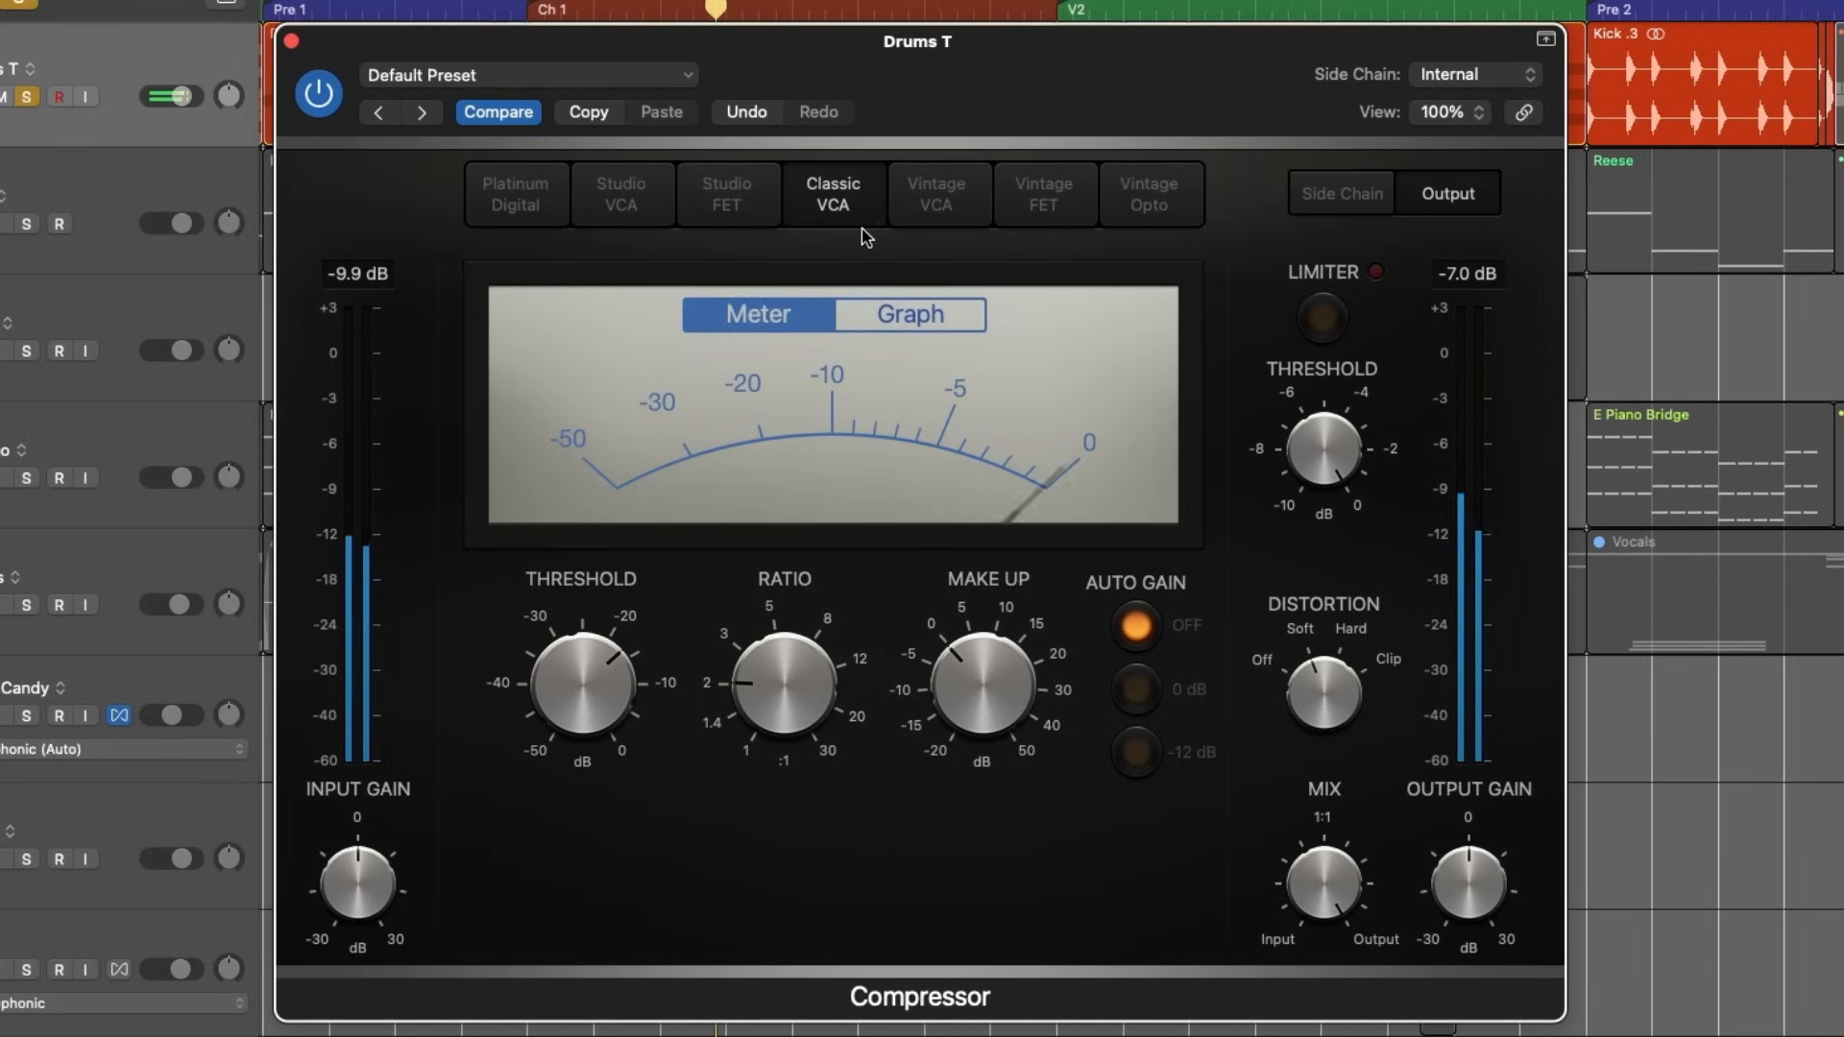
left_click(939, 217)
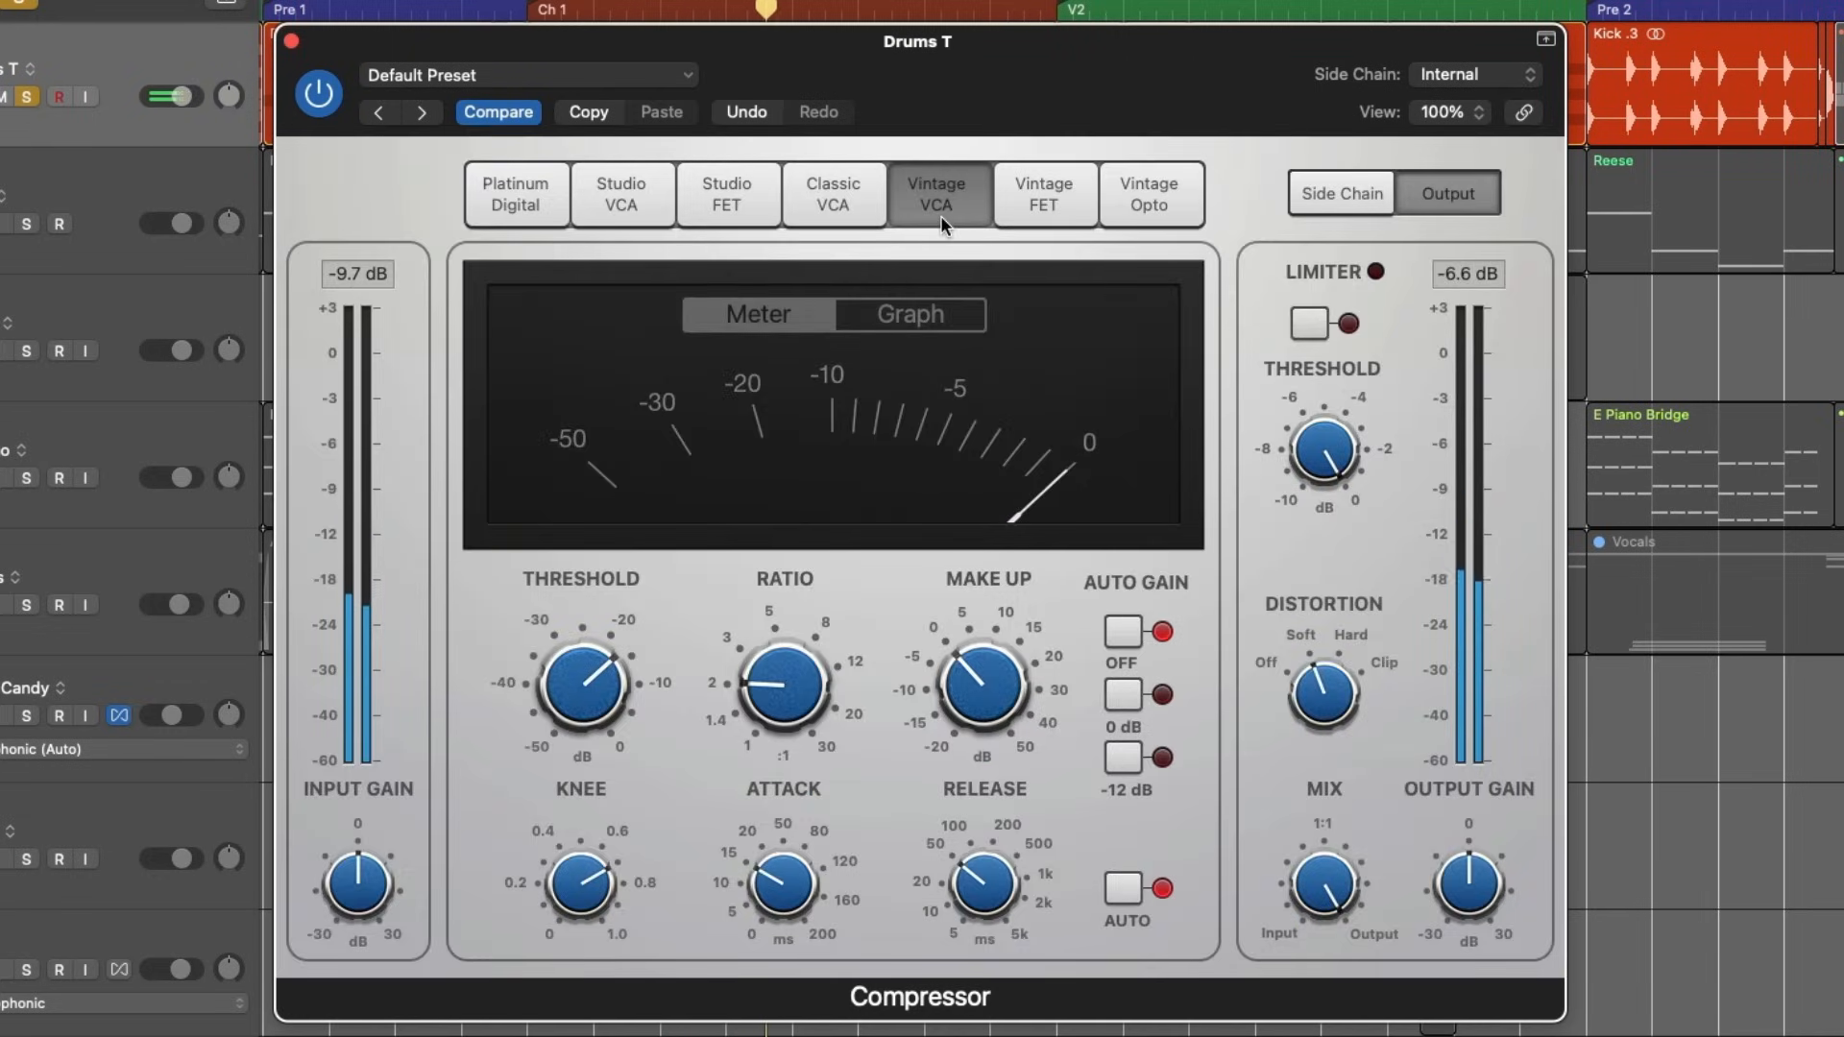
left_click(739, 202)
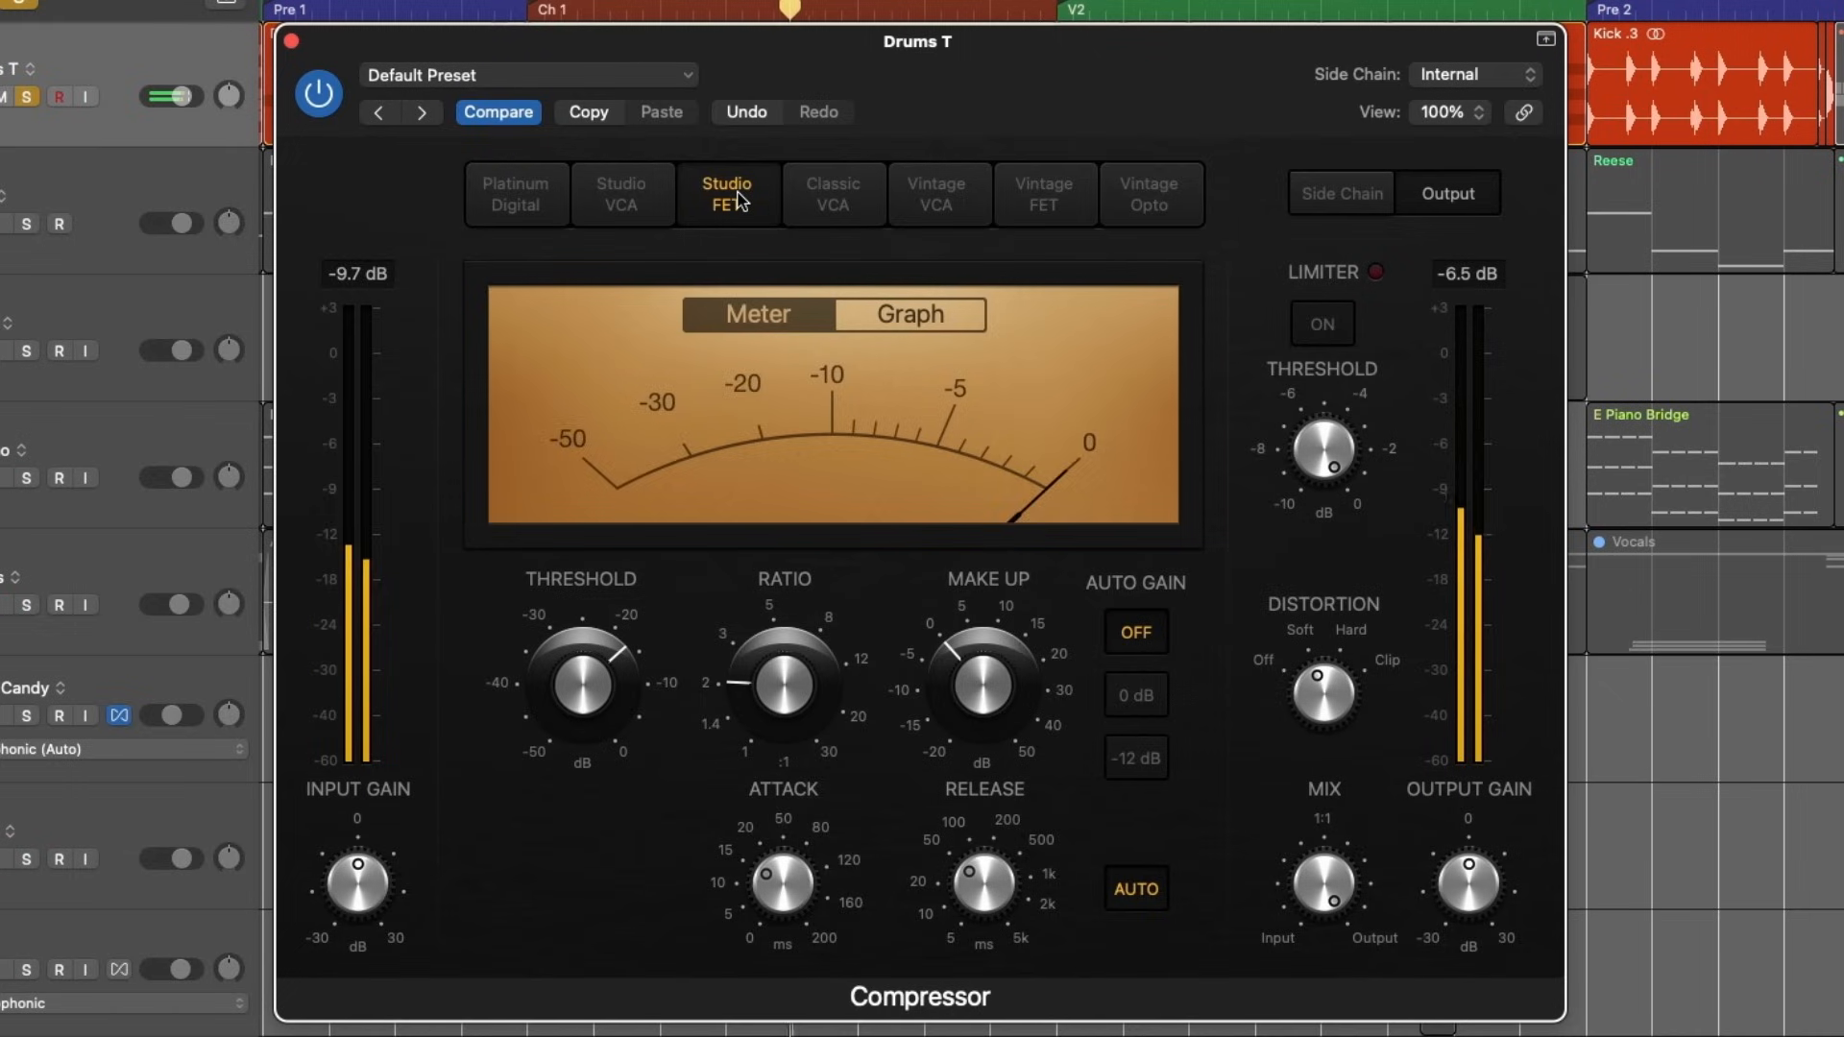
left_click(843, 204)
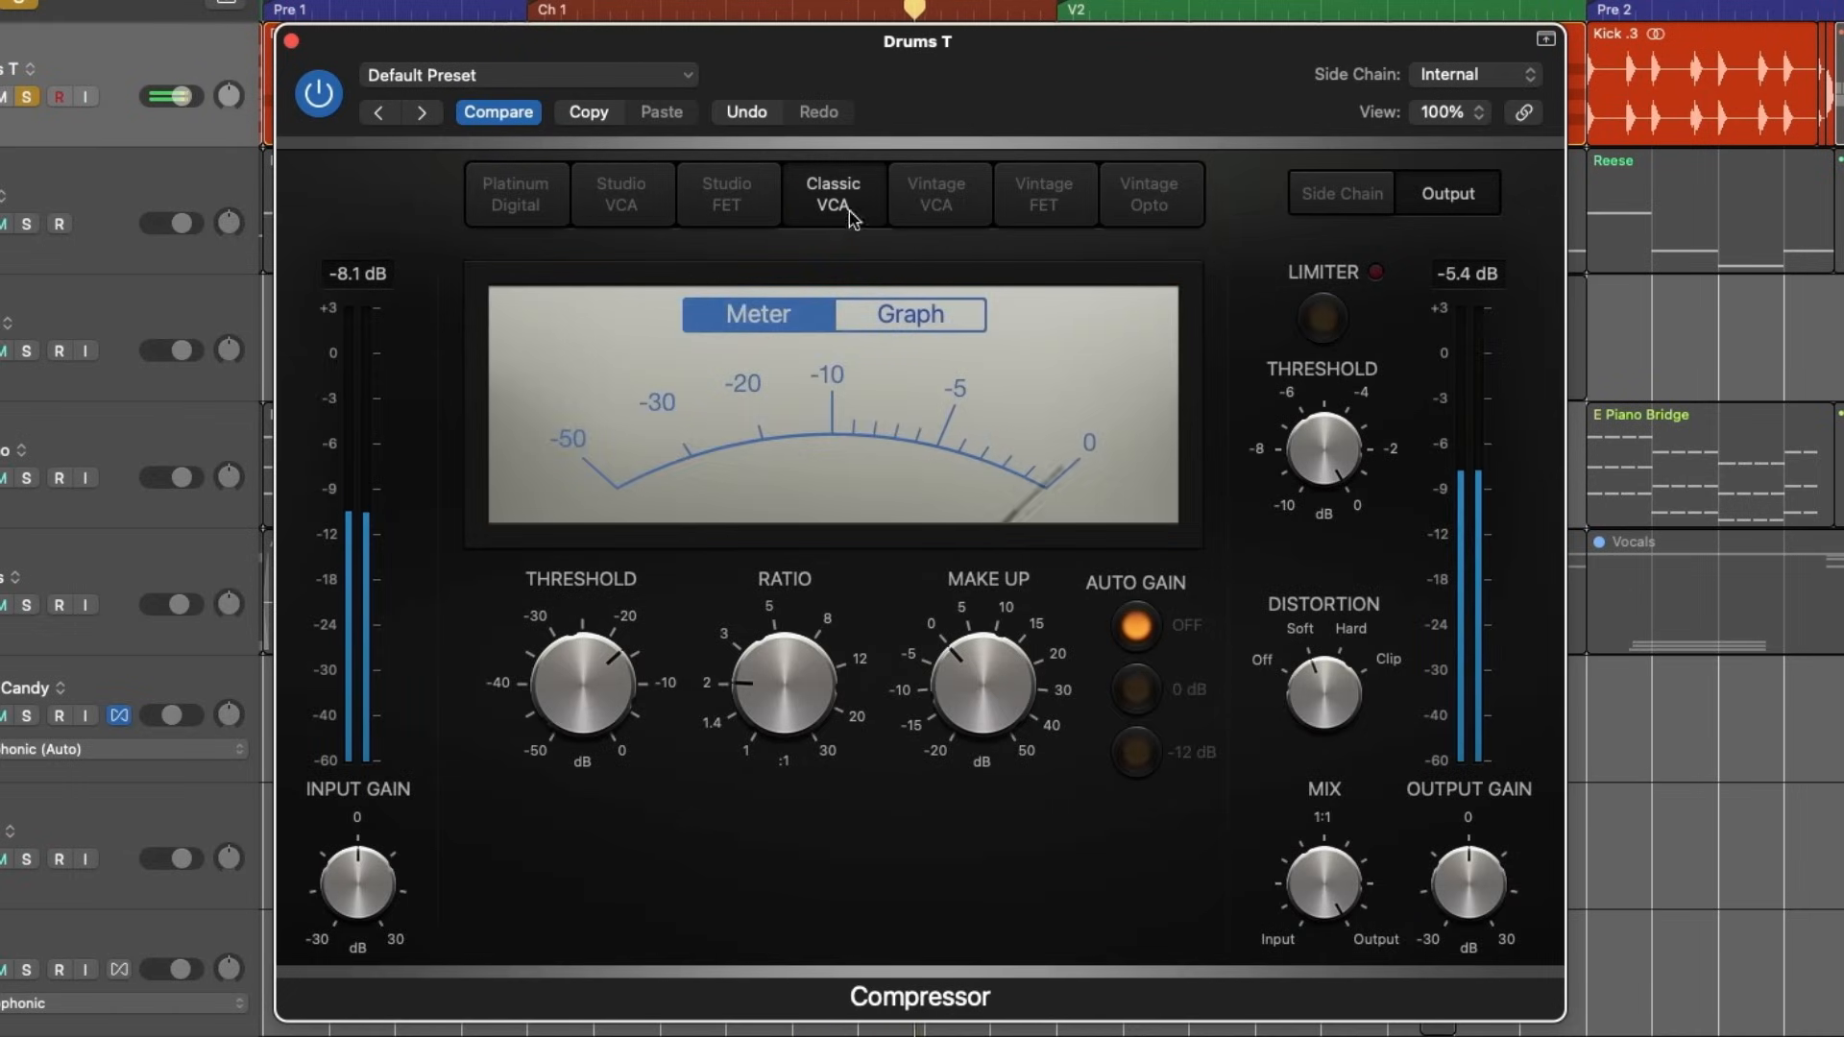
left_click(960, 207)
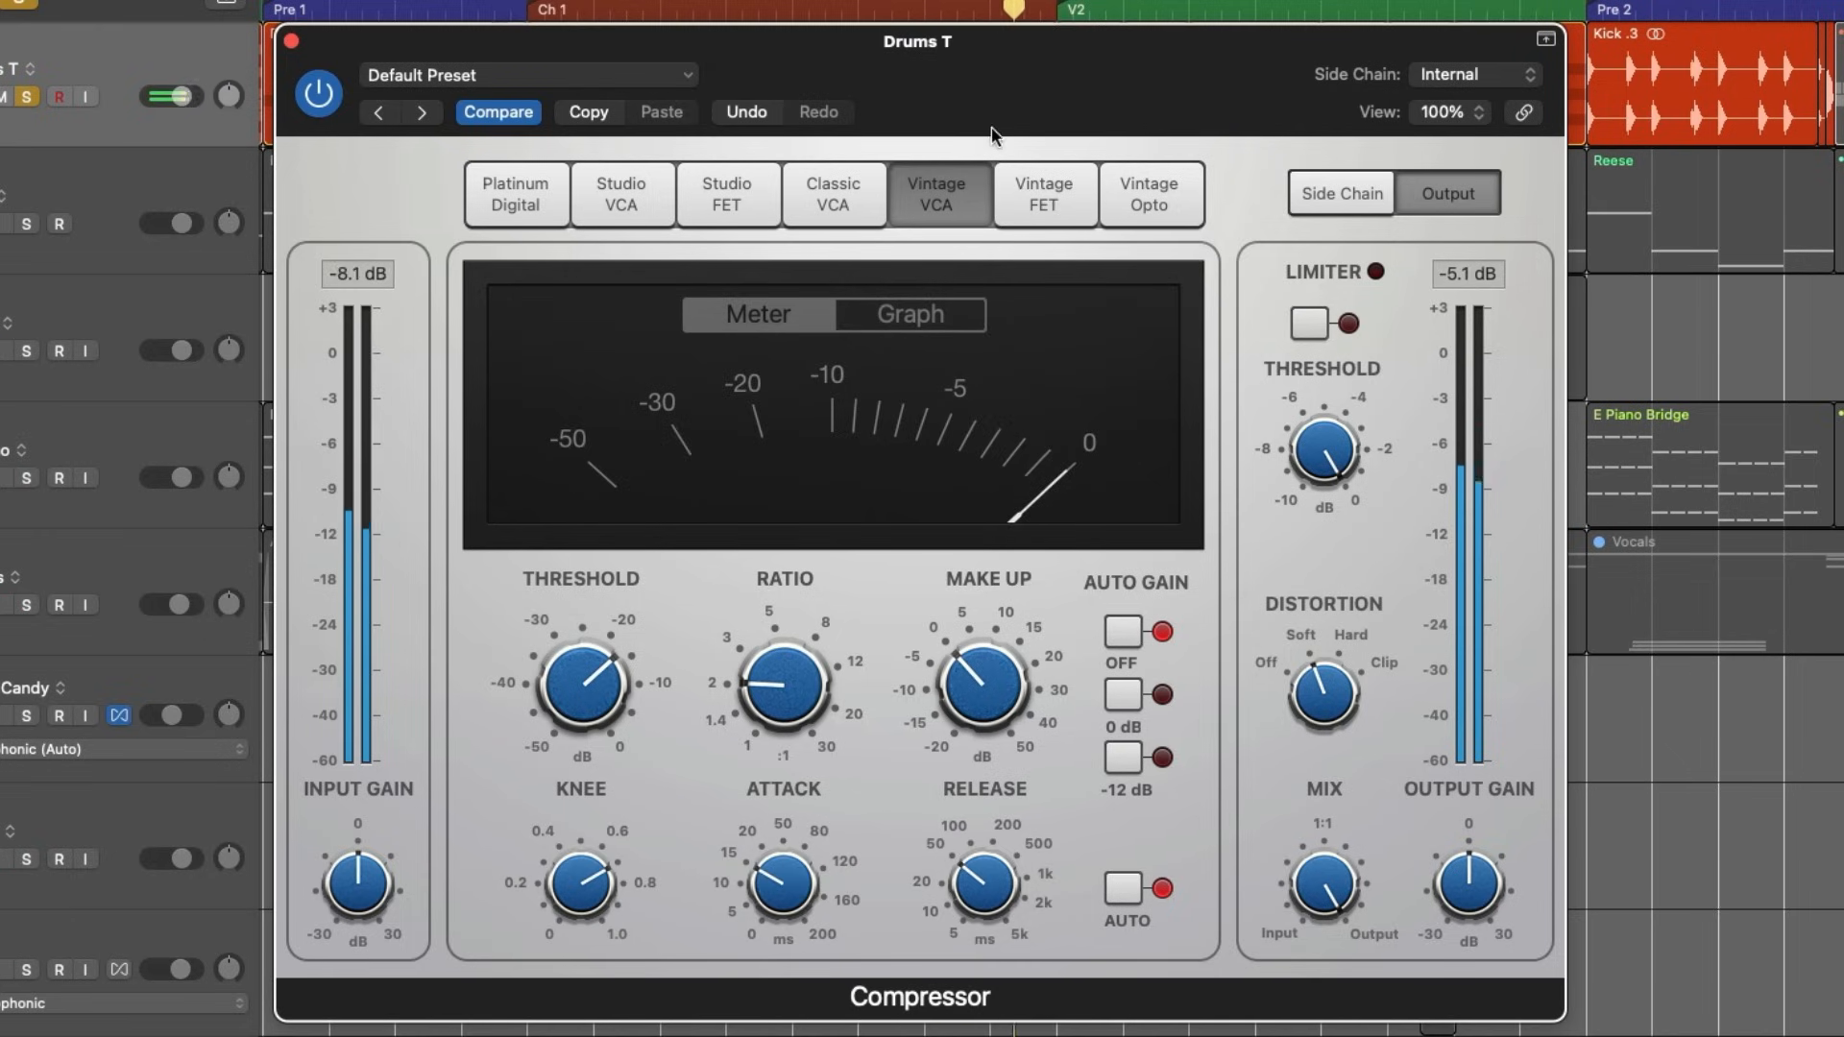
left_click(1063, 192)
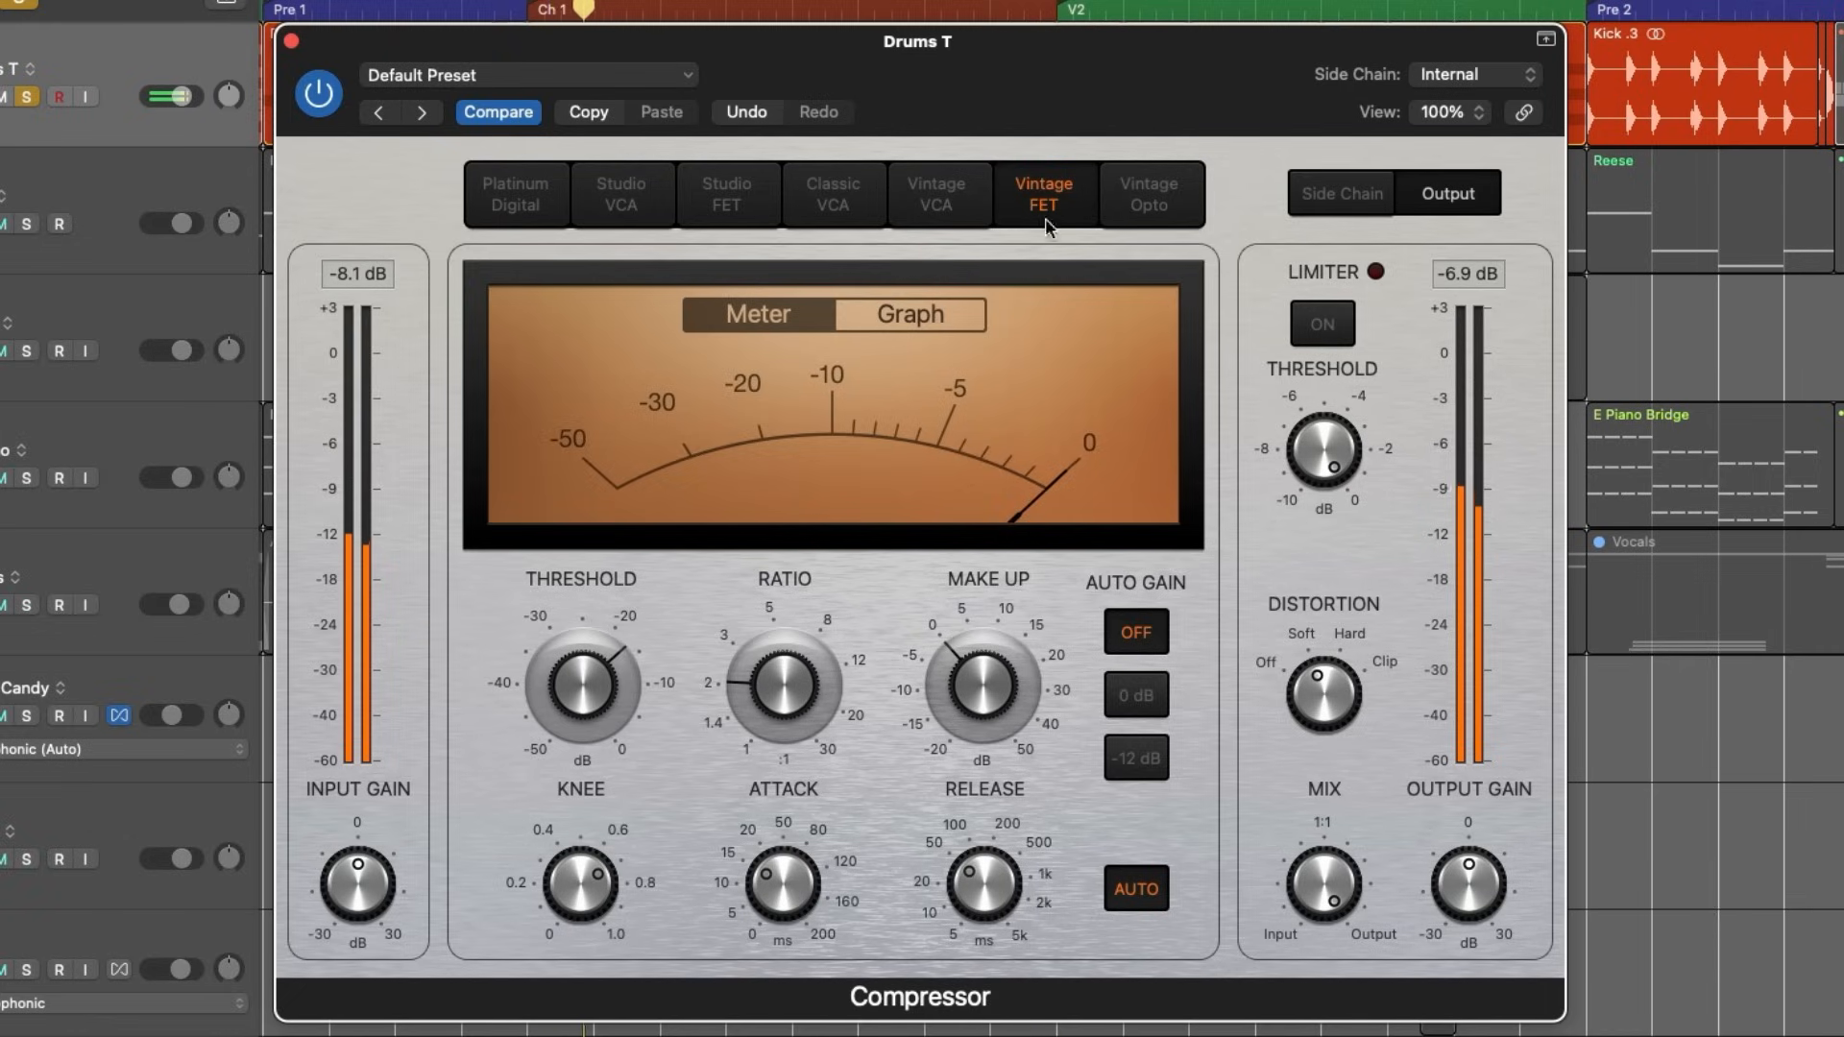
- Lower the threshold and set distortion to Hard on Vintage Opto, and audition Vintage FET, Vintage VCA and Classic VCA with these settings
left_click(1164, 197)
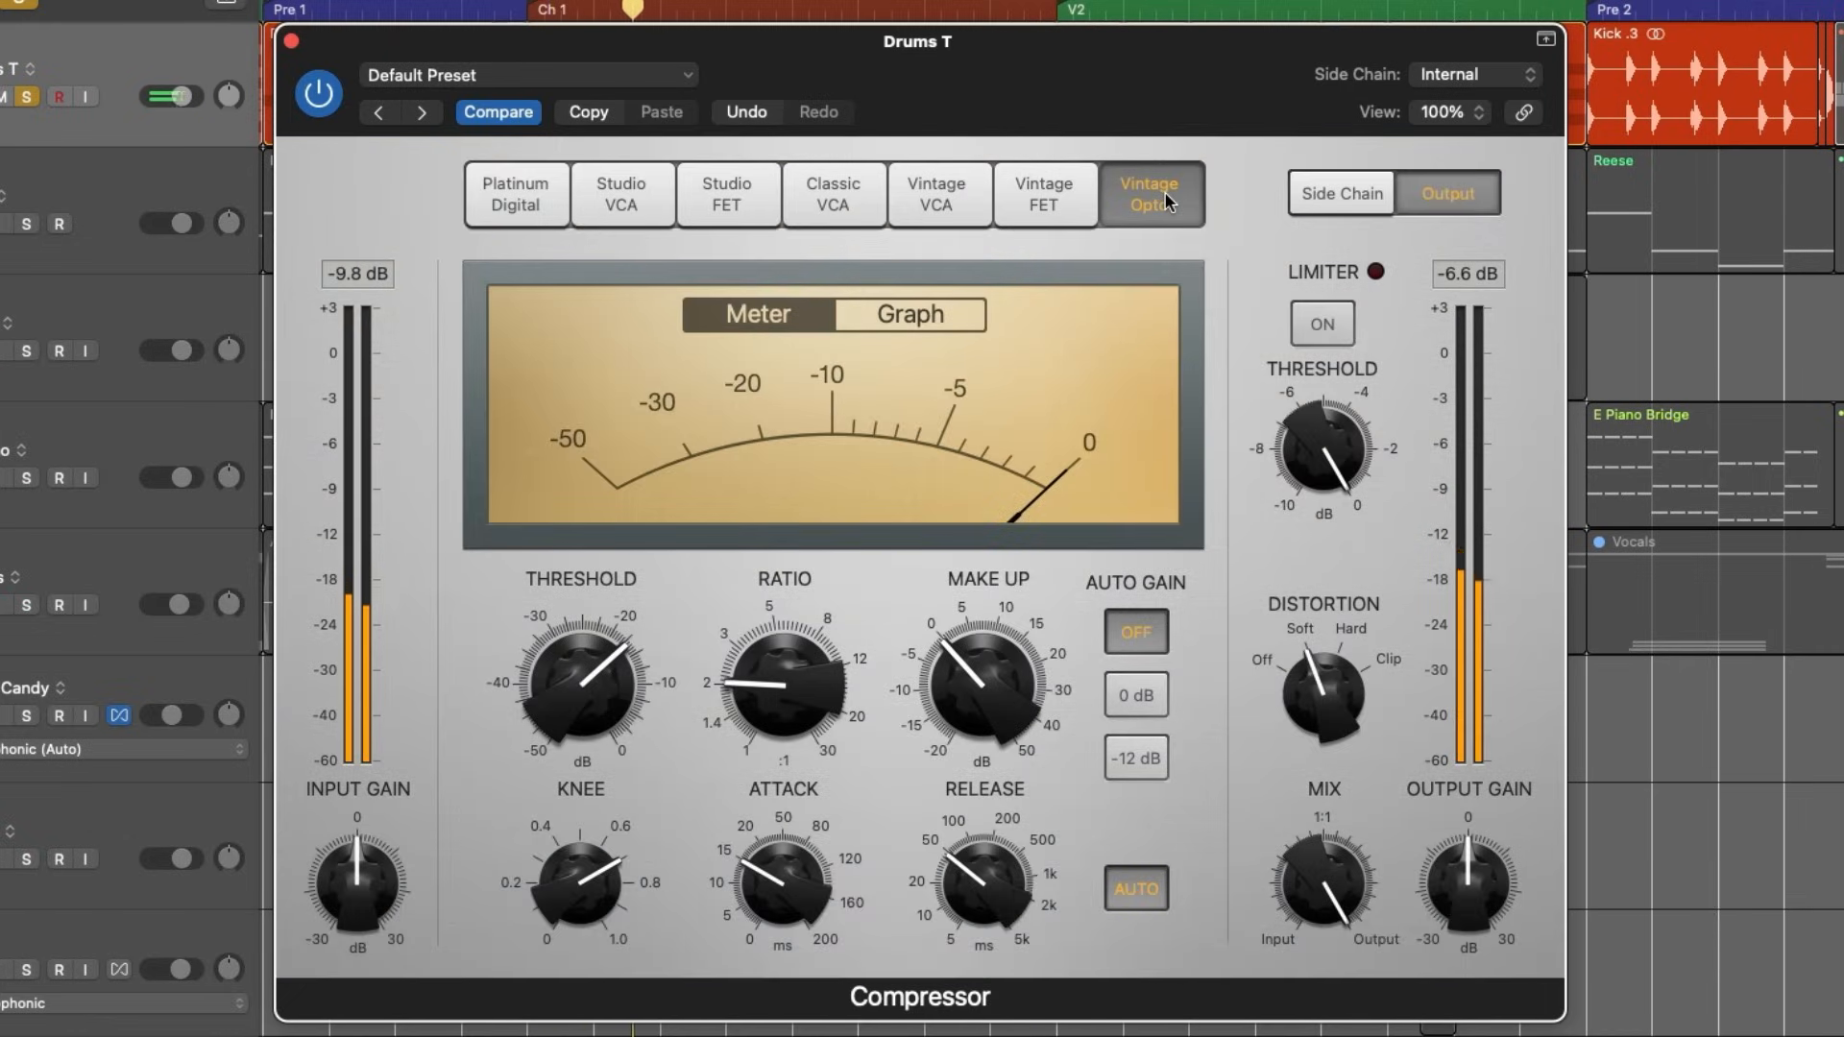
left_click_drag(589, 684, 592, 711)
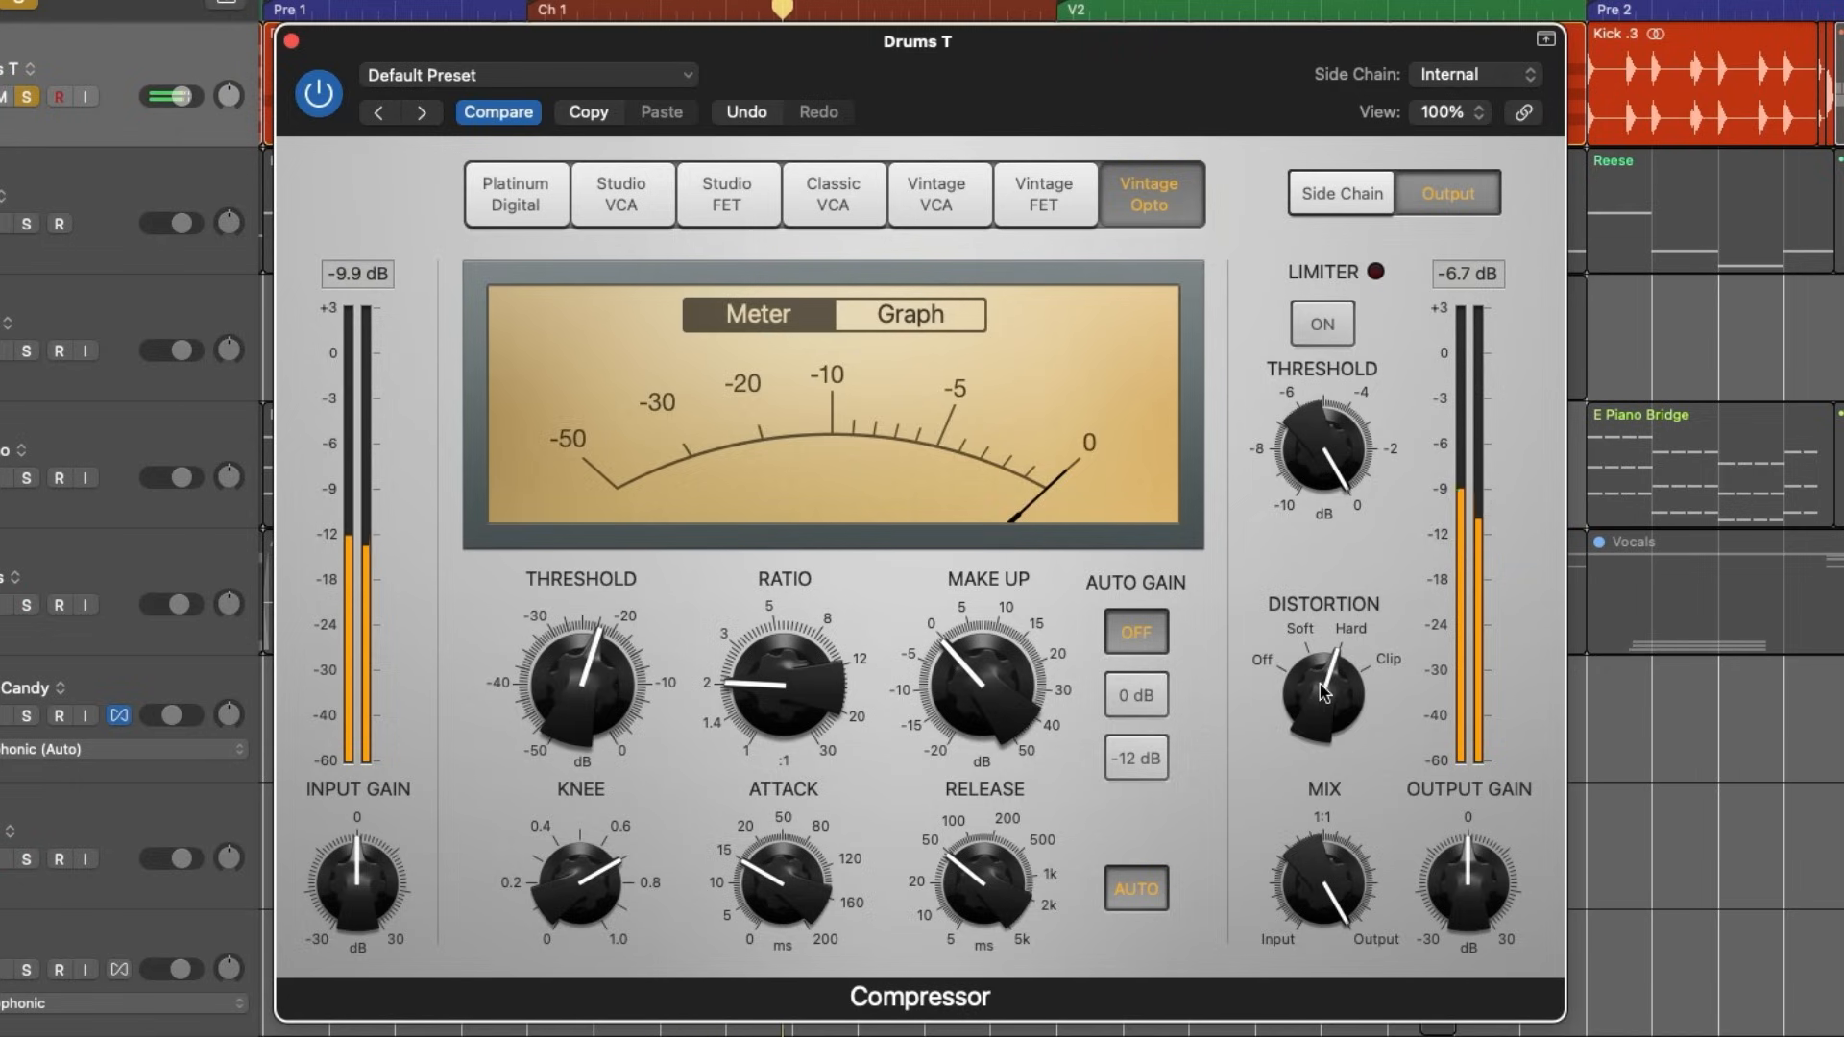
left_click(1040, 203)
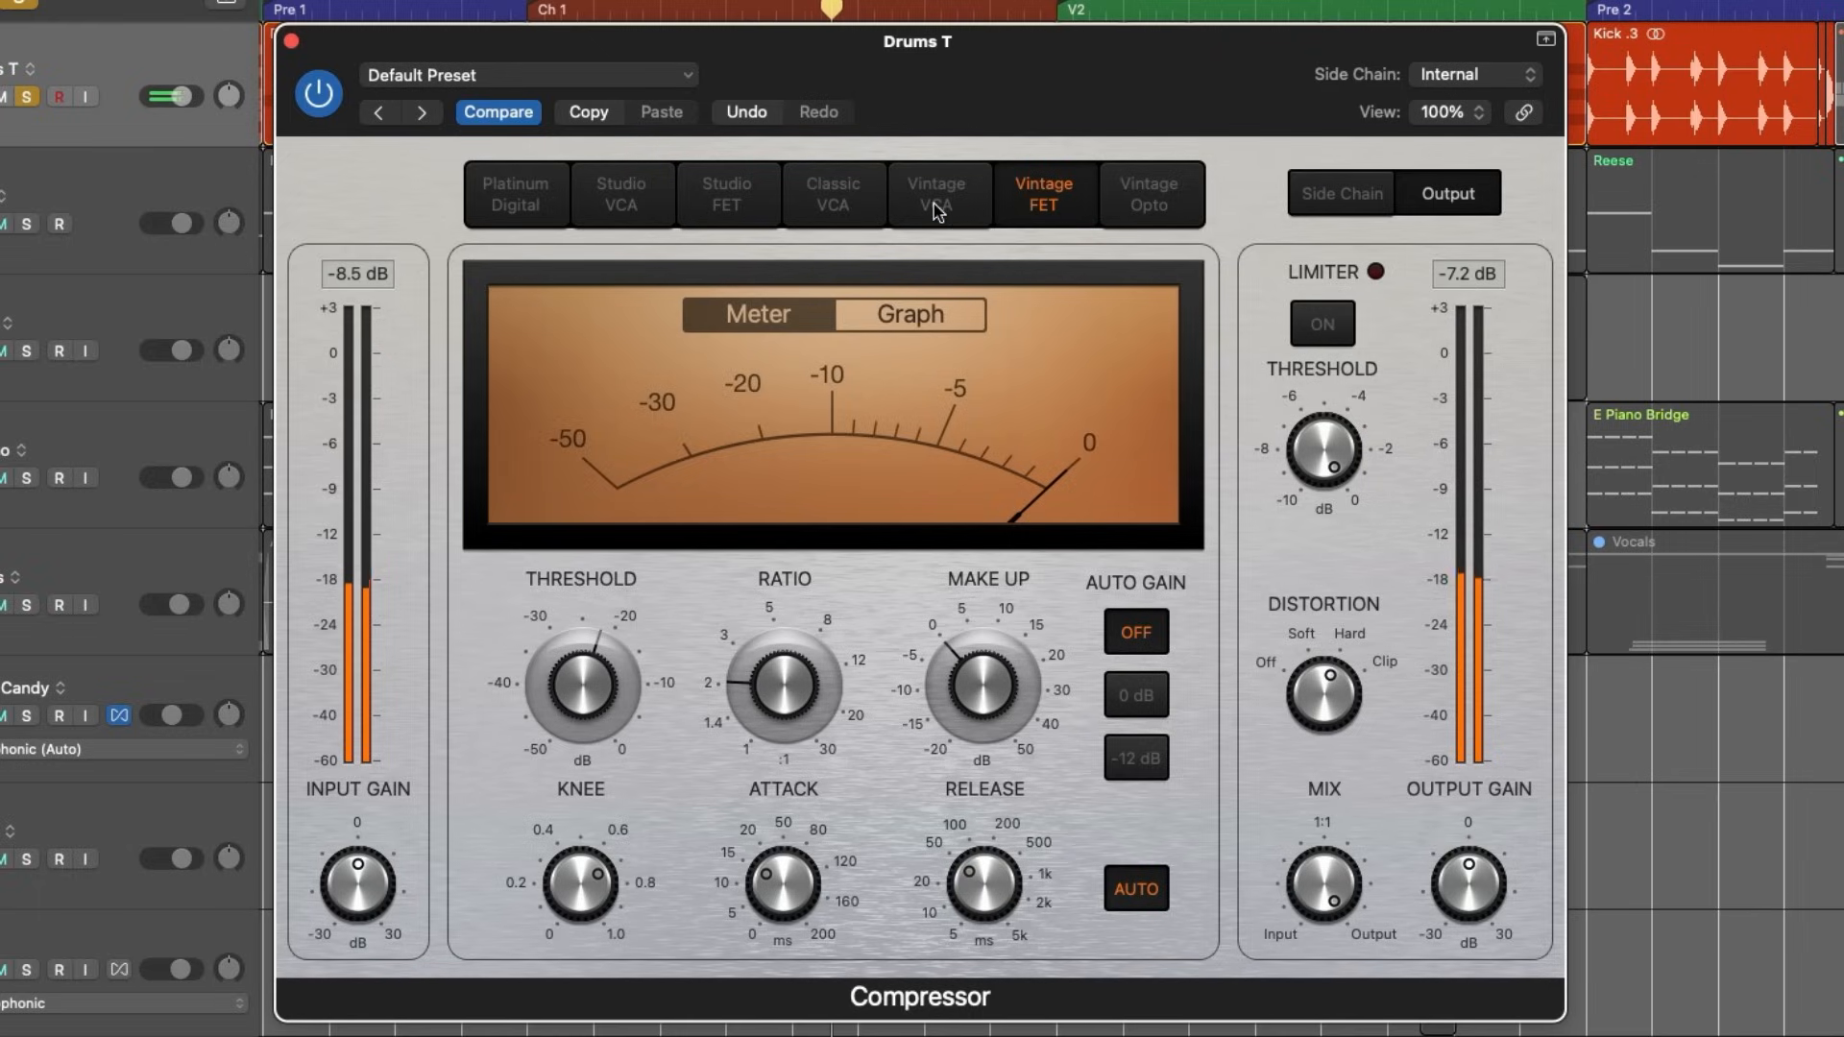
left_click(936, 210)
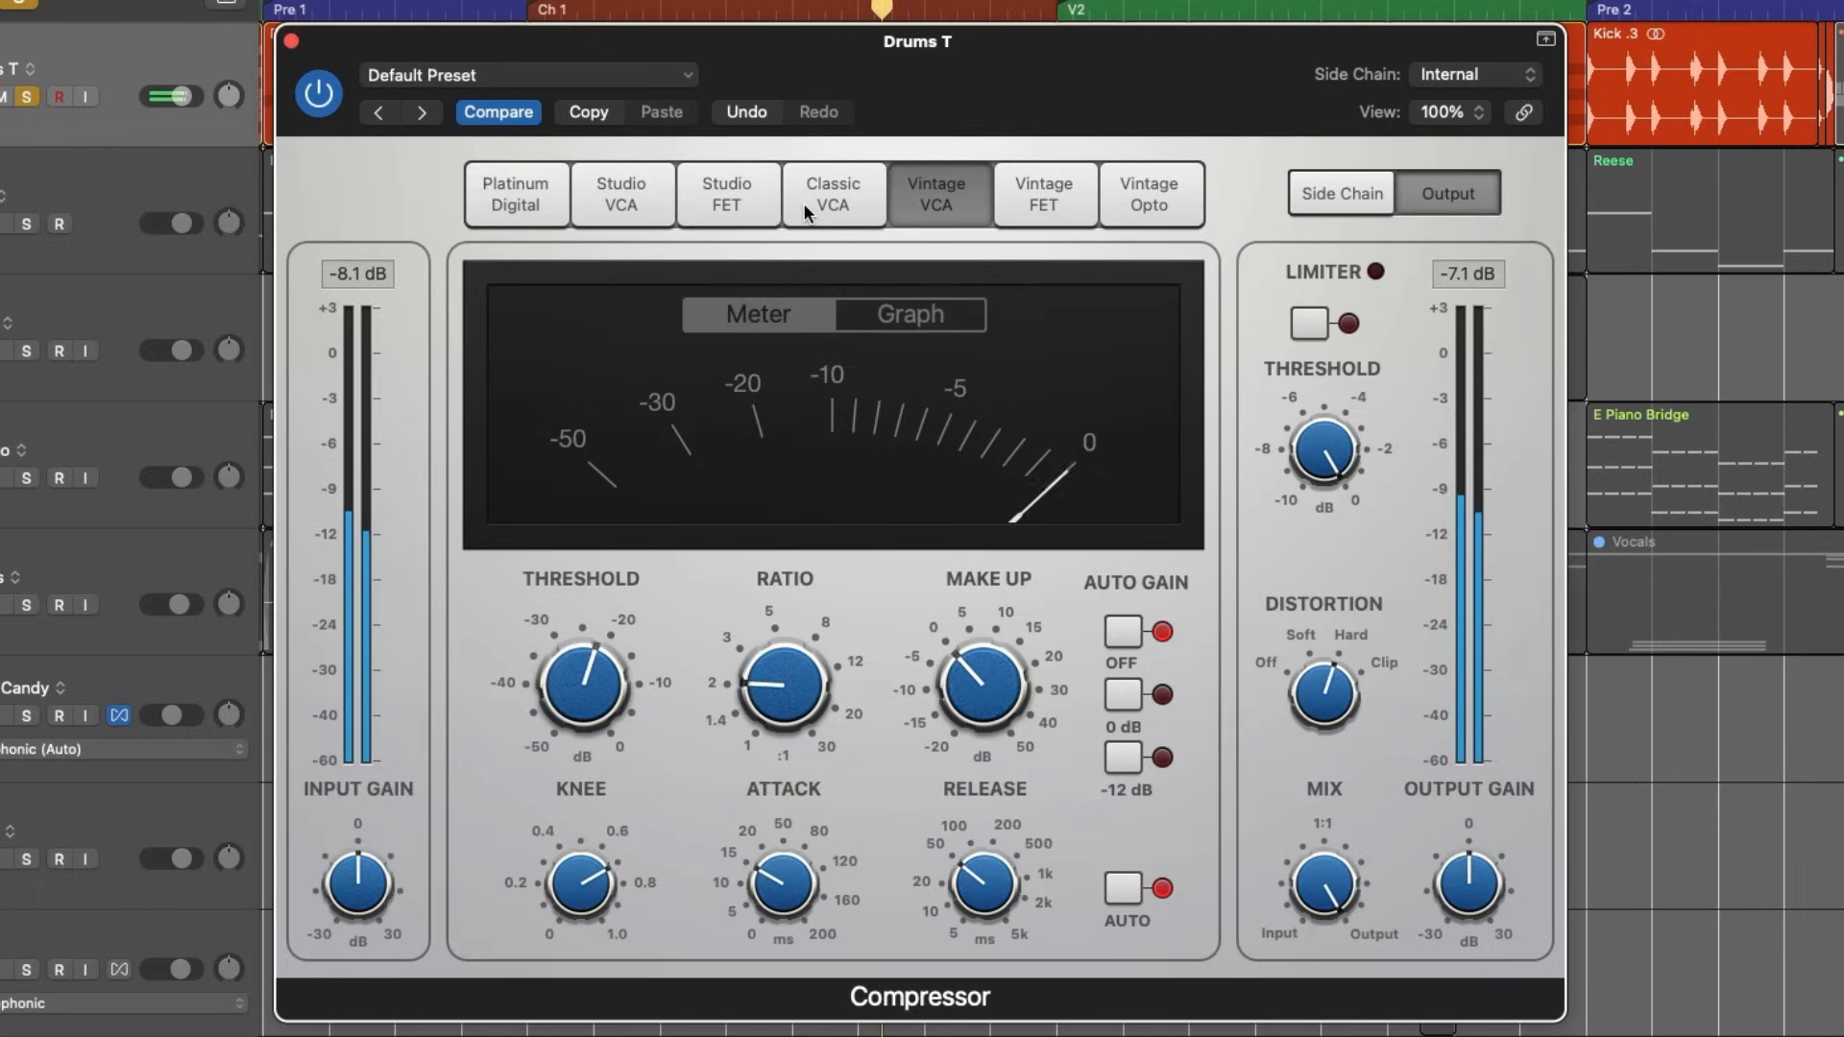
left_click(803, 204)
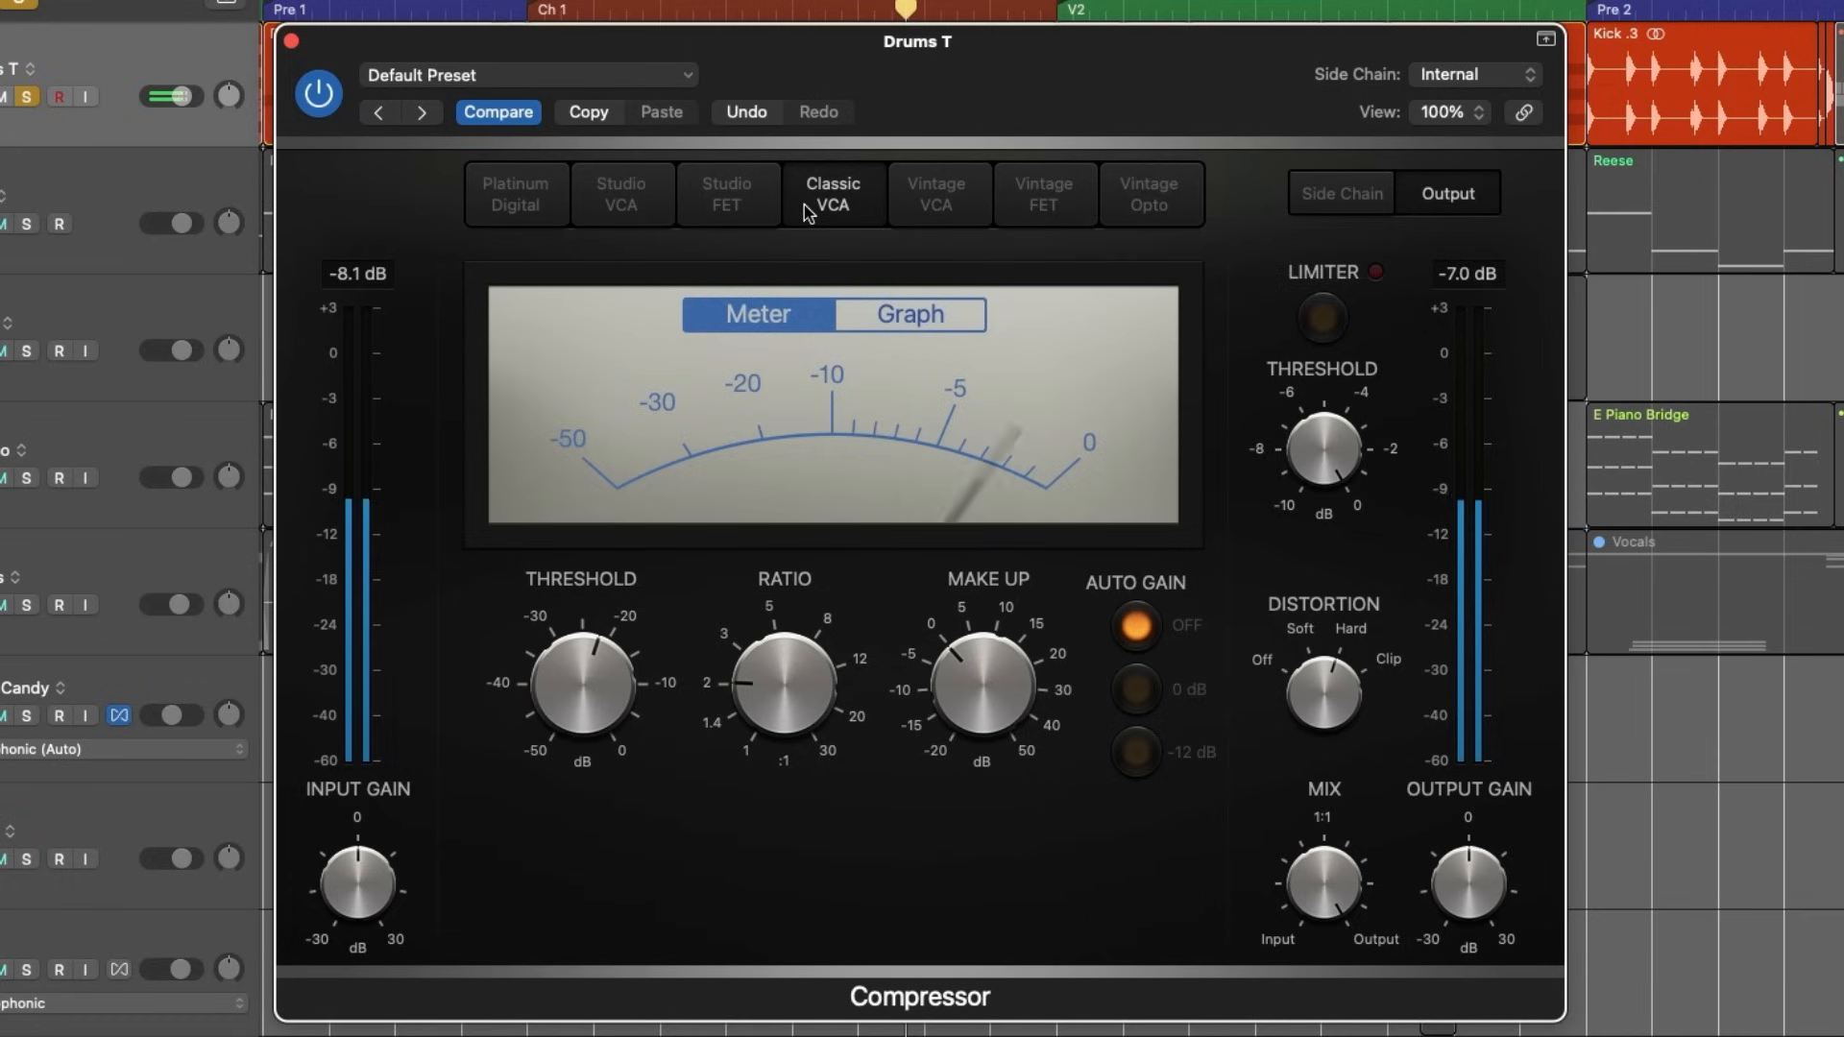
- Set the threshold to -19 dB on the Studio FET model and compare it with Studio VCA, ending on Studio VCA
left_click(727, 209)
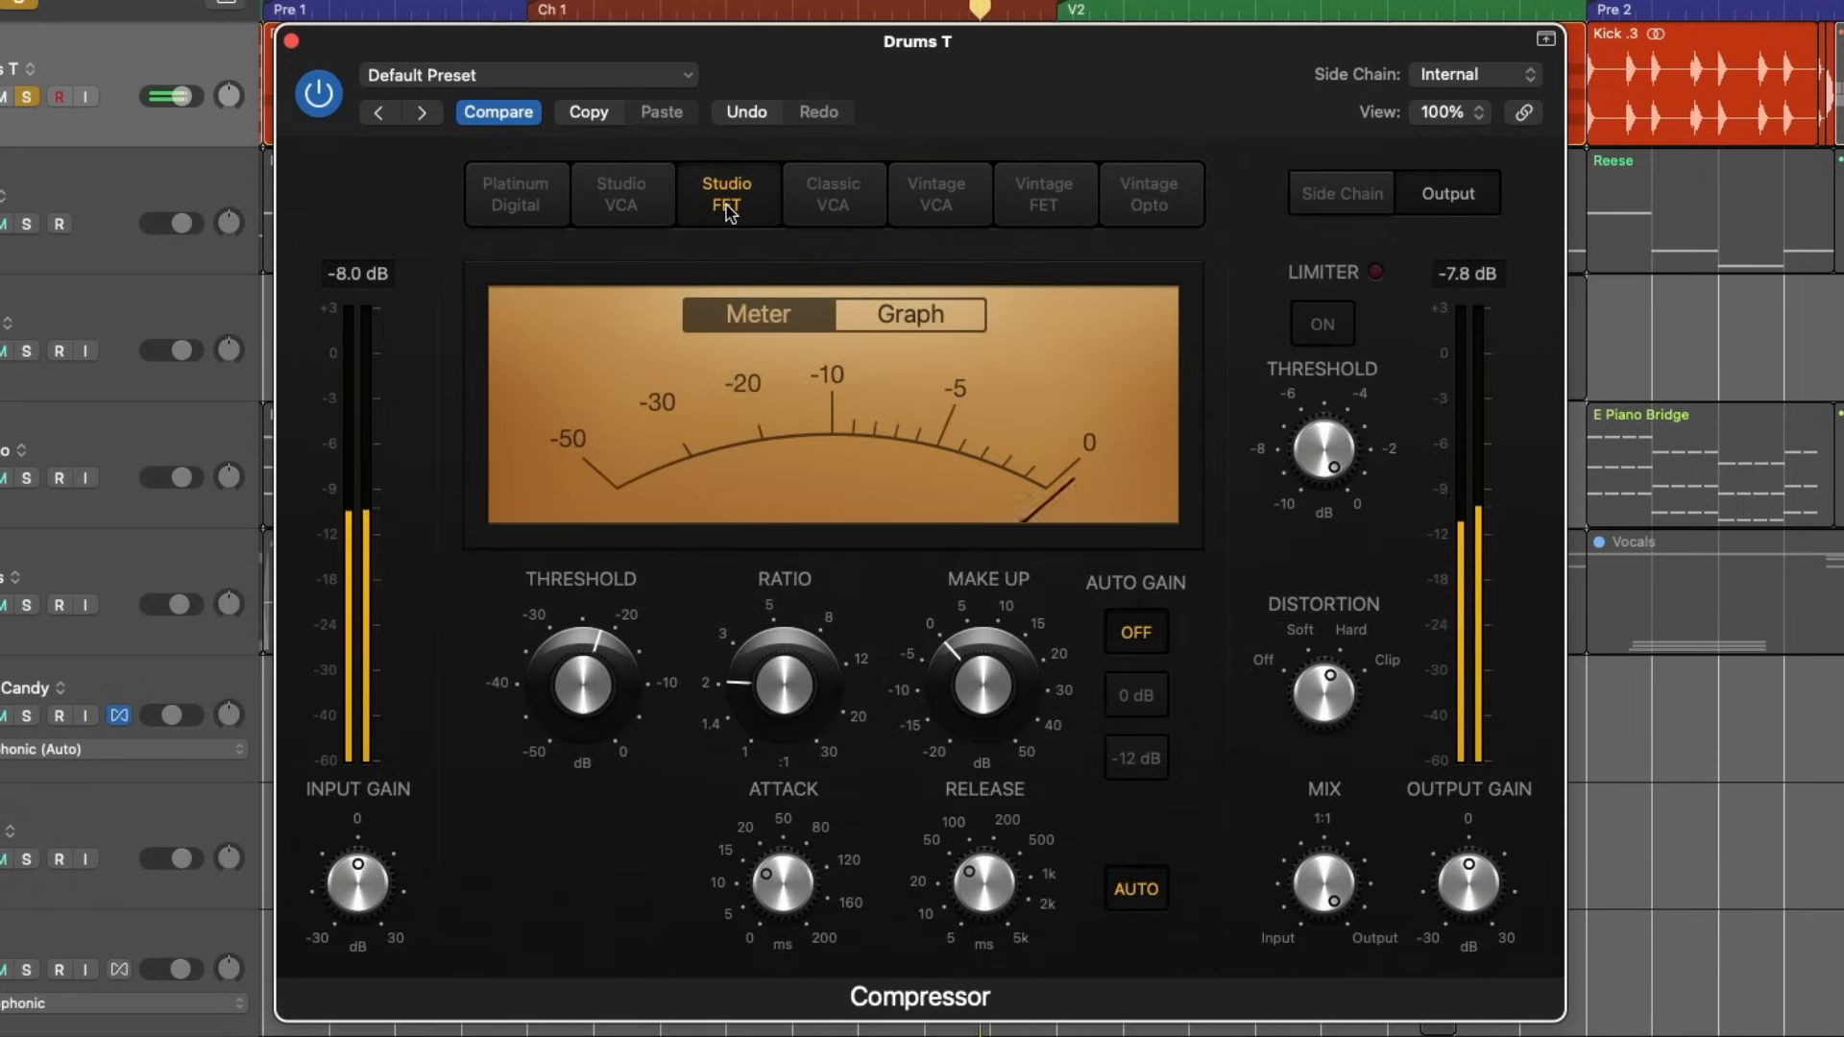
left_click_drag(581, 697, 578, 663)
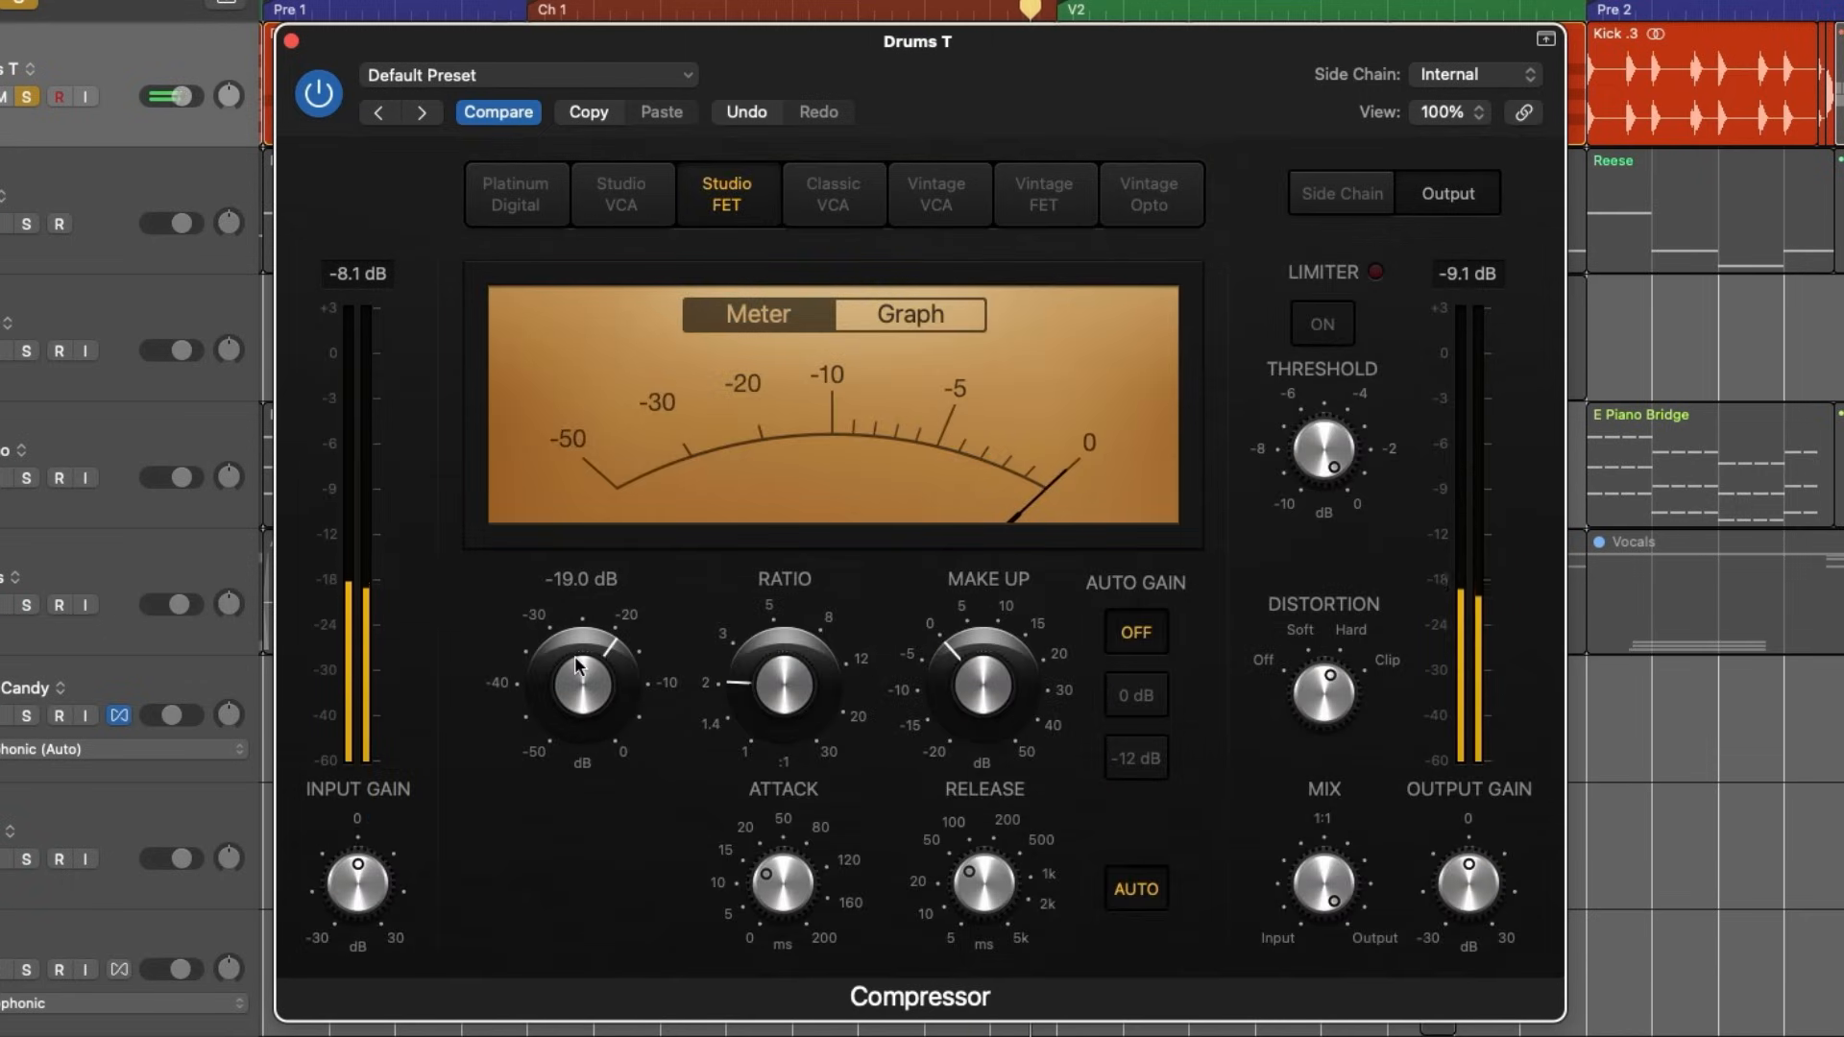
left_click(646, 210)
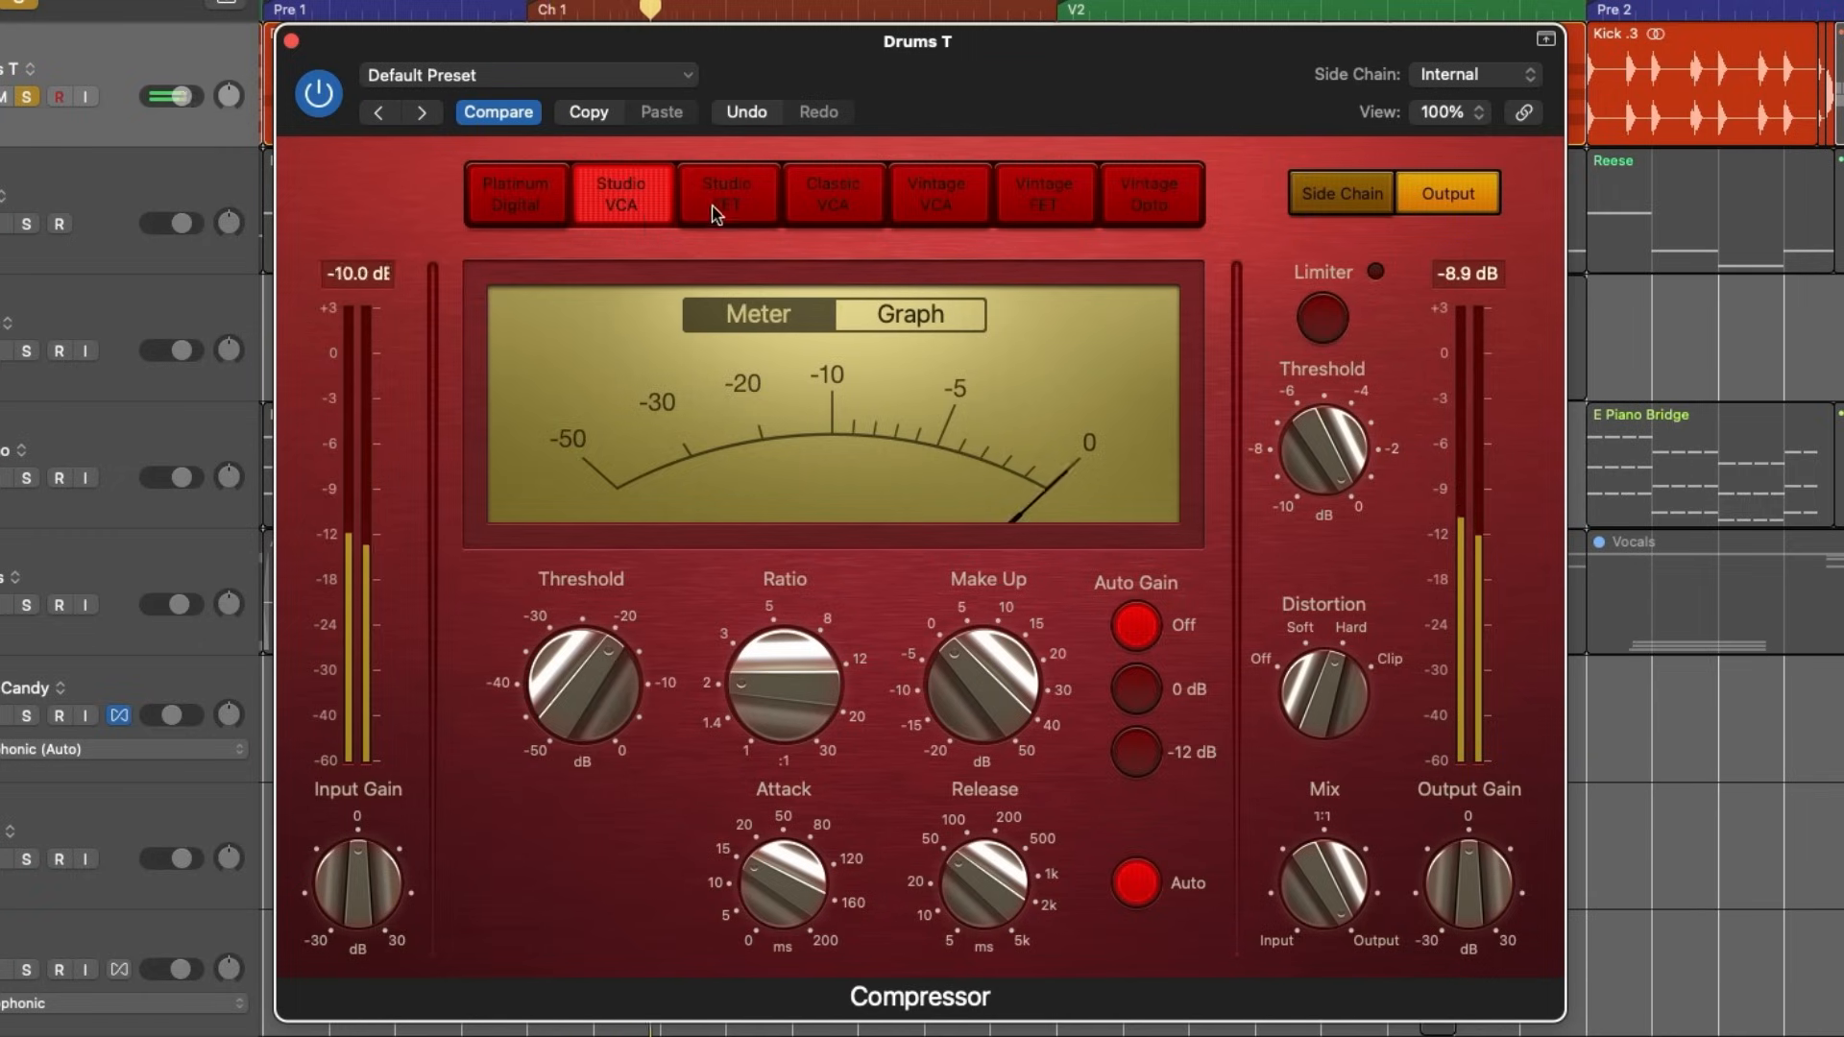
left_click(724, 208)
left_click(638, 192)
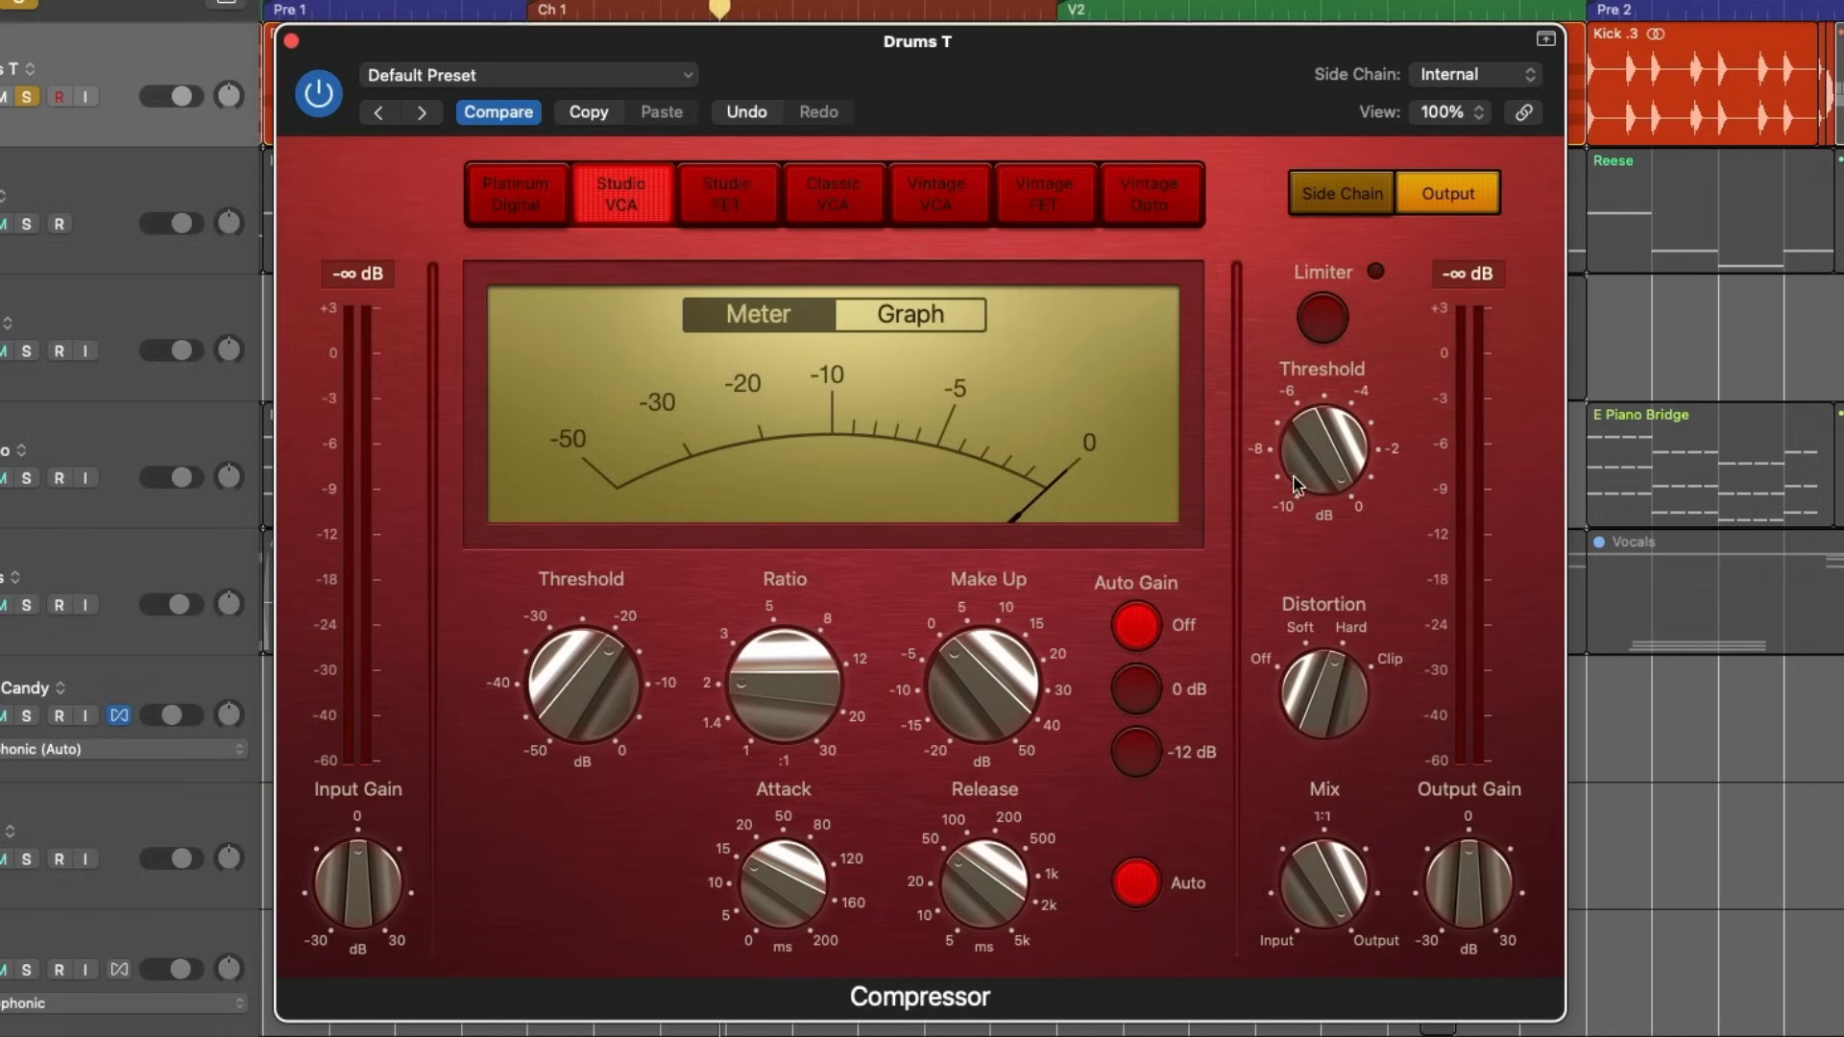
- View the Studio FET, Classic VCA and Vintage VCA models and their controls with playback stopped
mouse_move(552, 684)
left_click(743, 209)
left_click(837, 211)
left_click(951, 211)
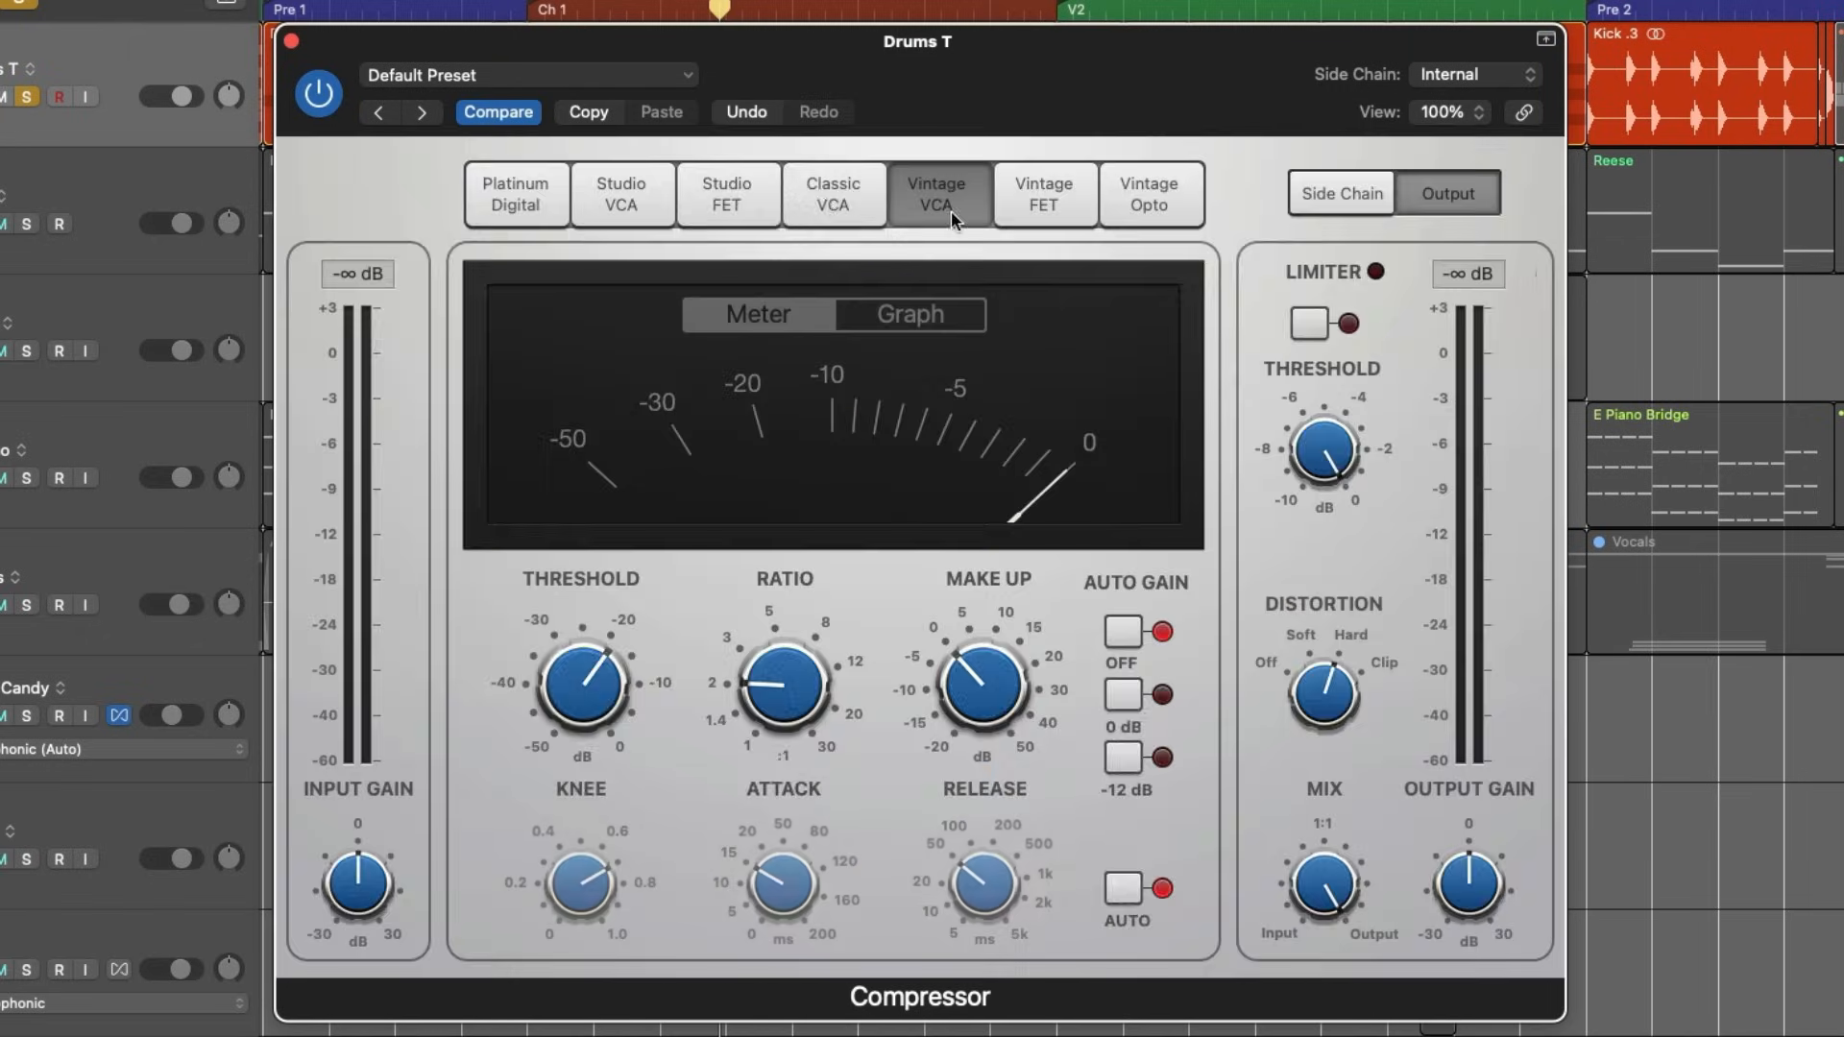
left_click(831, 201)
- Play the drums through the Compressor and audition the Studio FET, Classic VCA, Vintage VCA and Vintage FET models
left_click(706, 201)
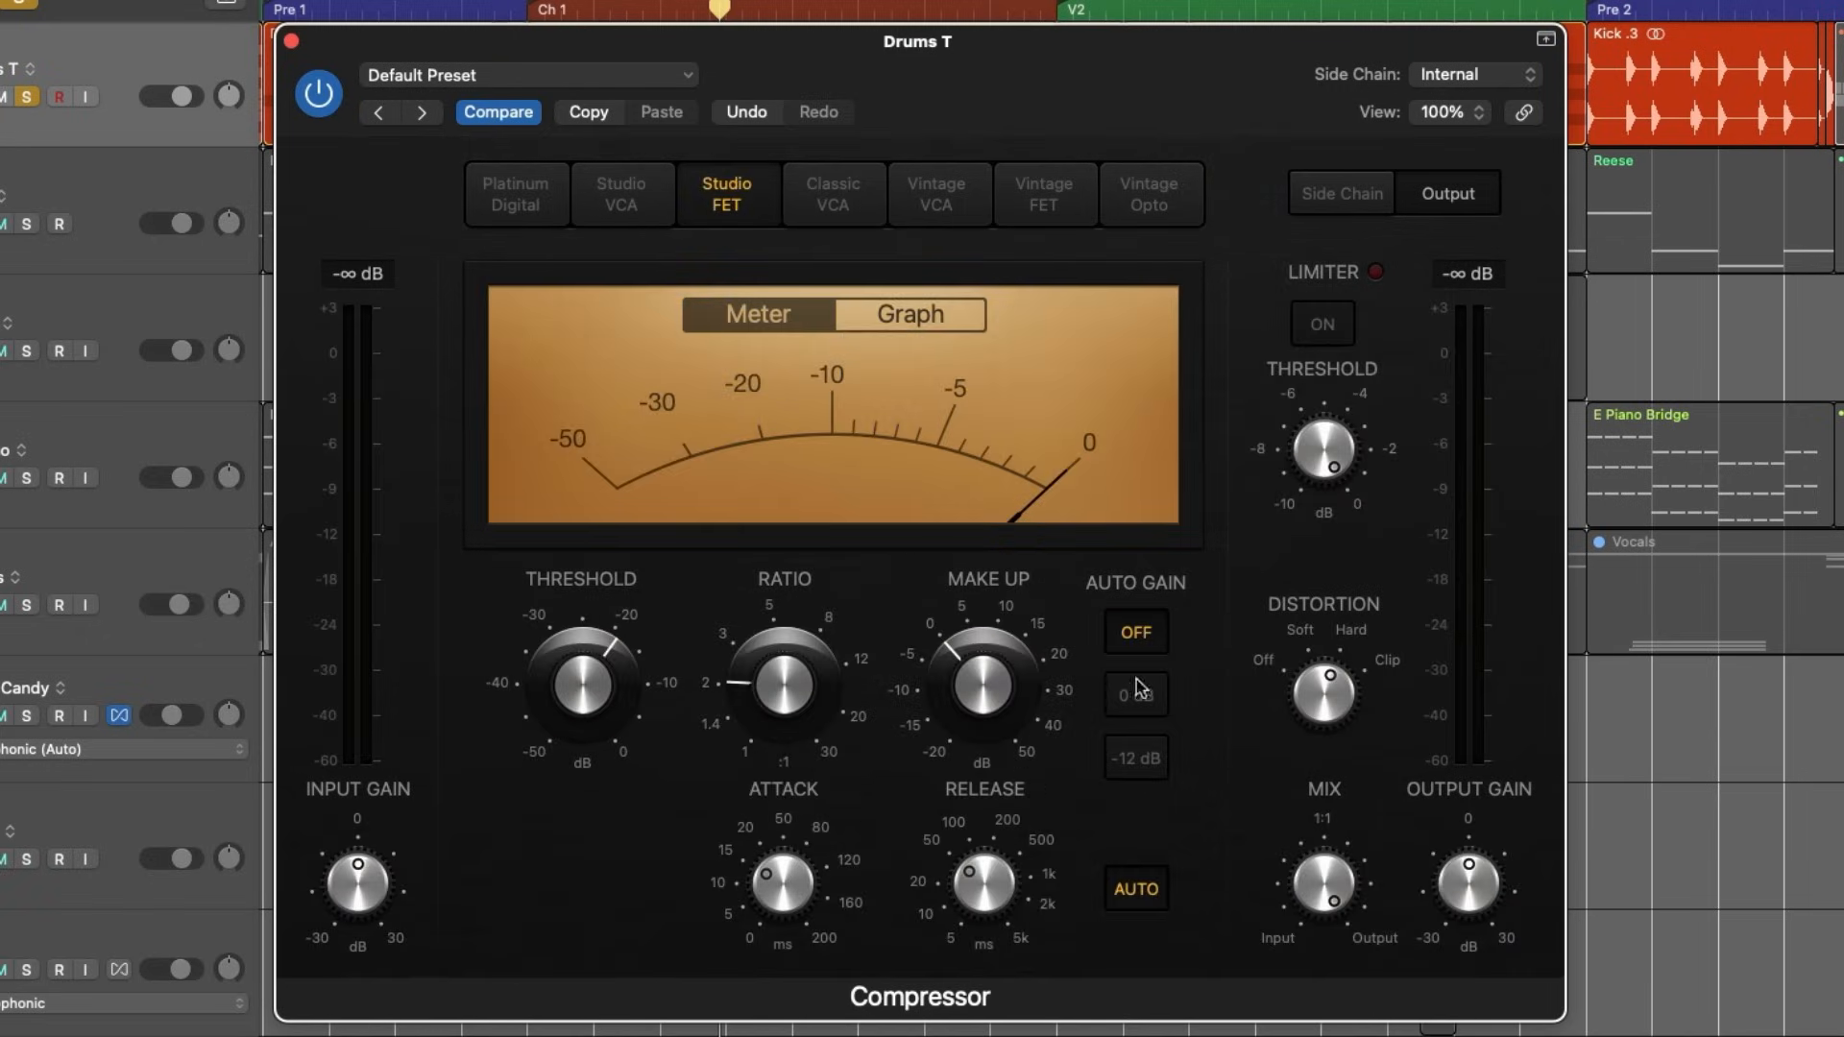
key("space")
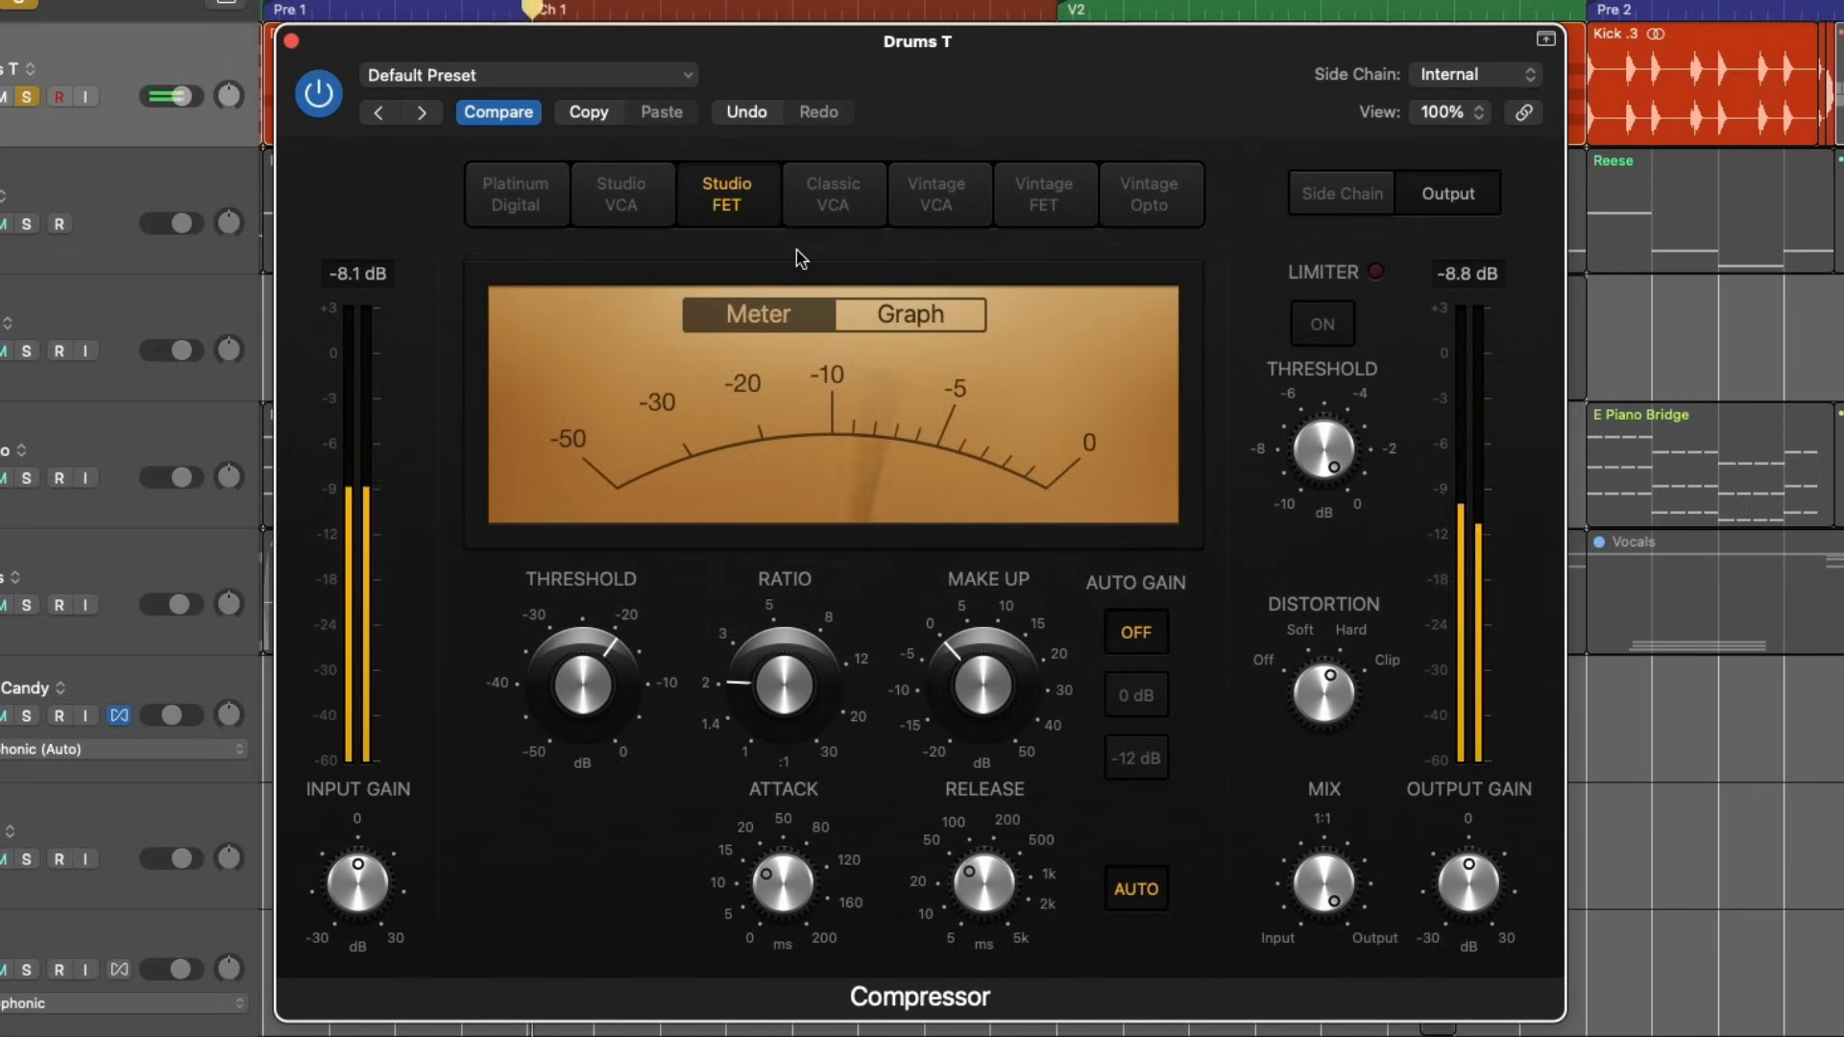
left_click(829, 197)
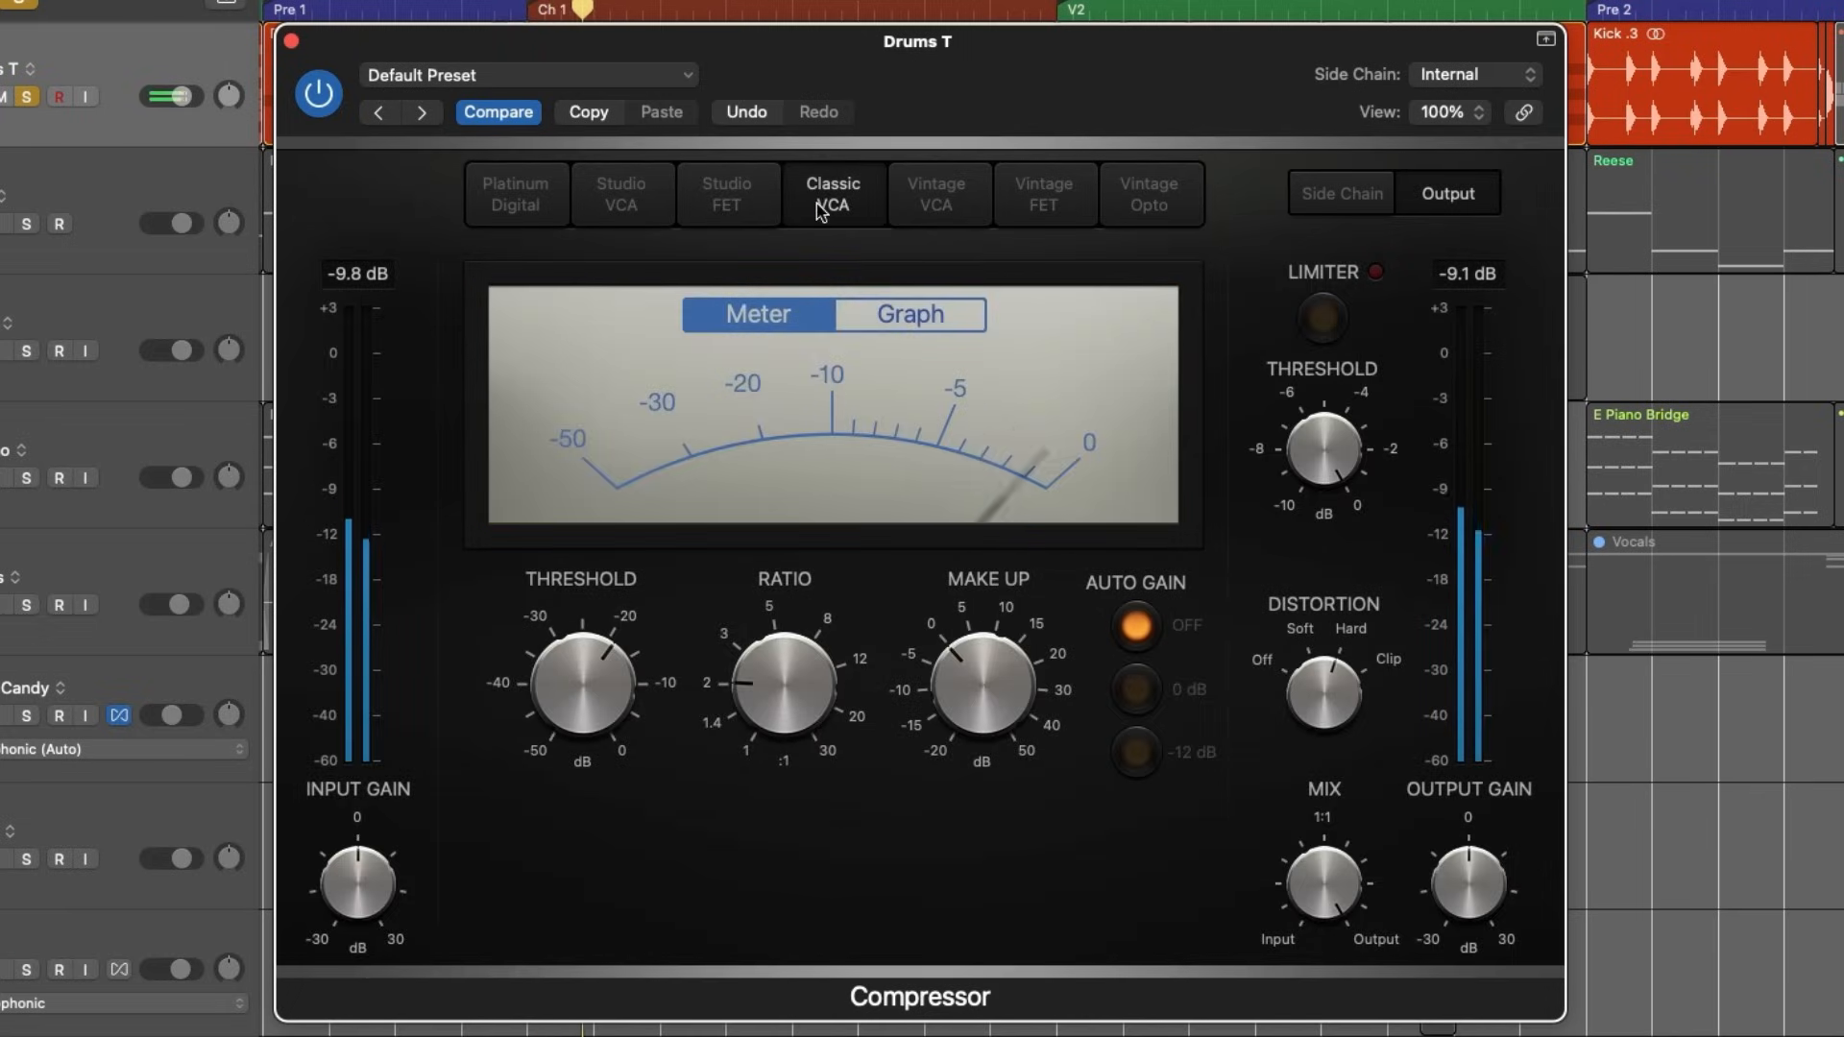
left_click(936, 195)
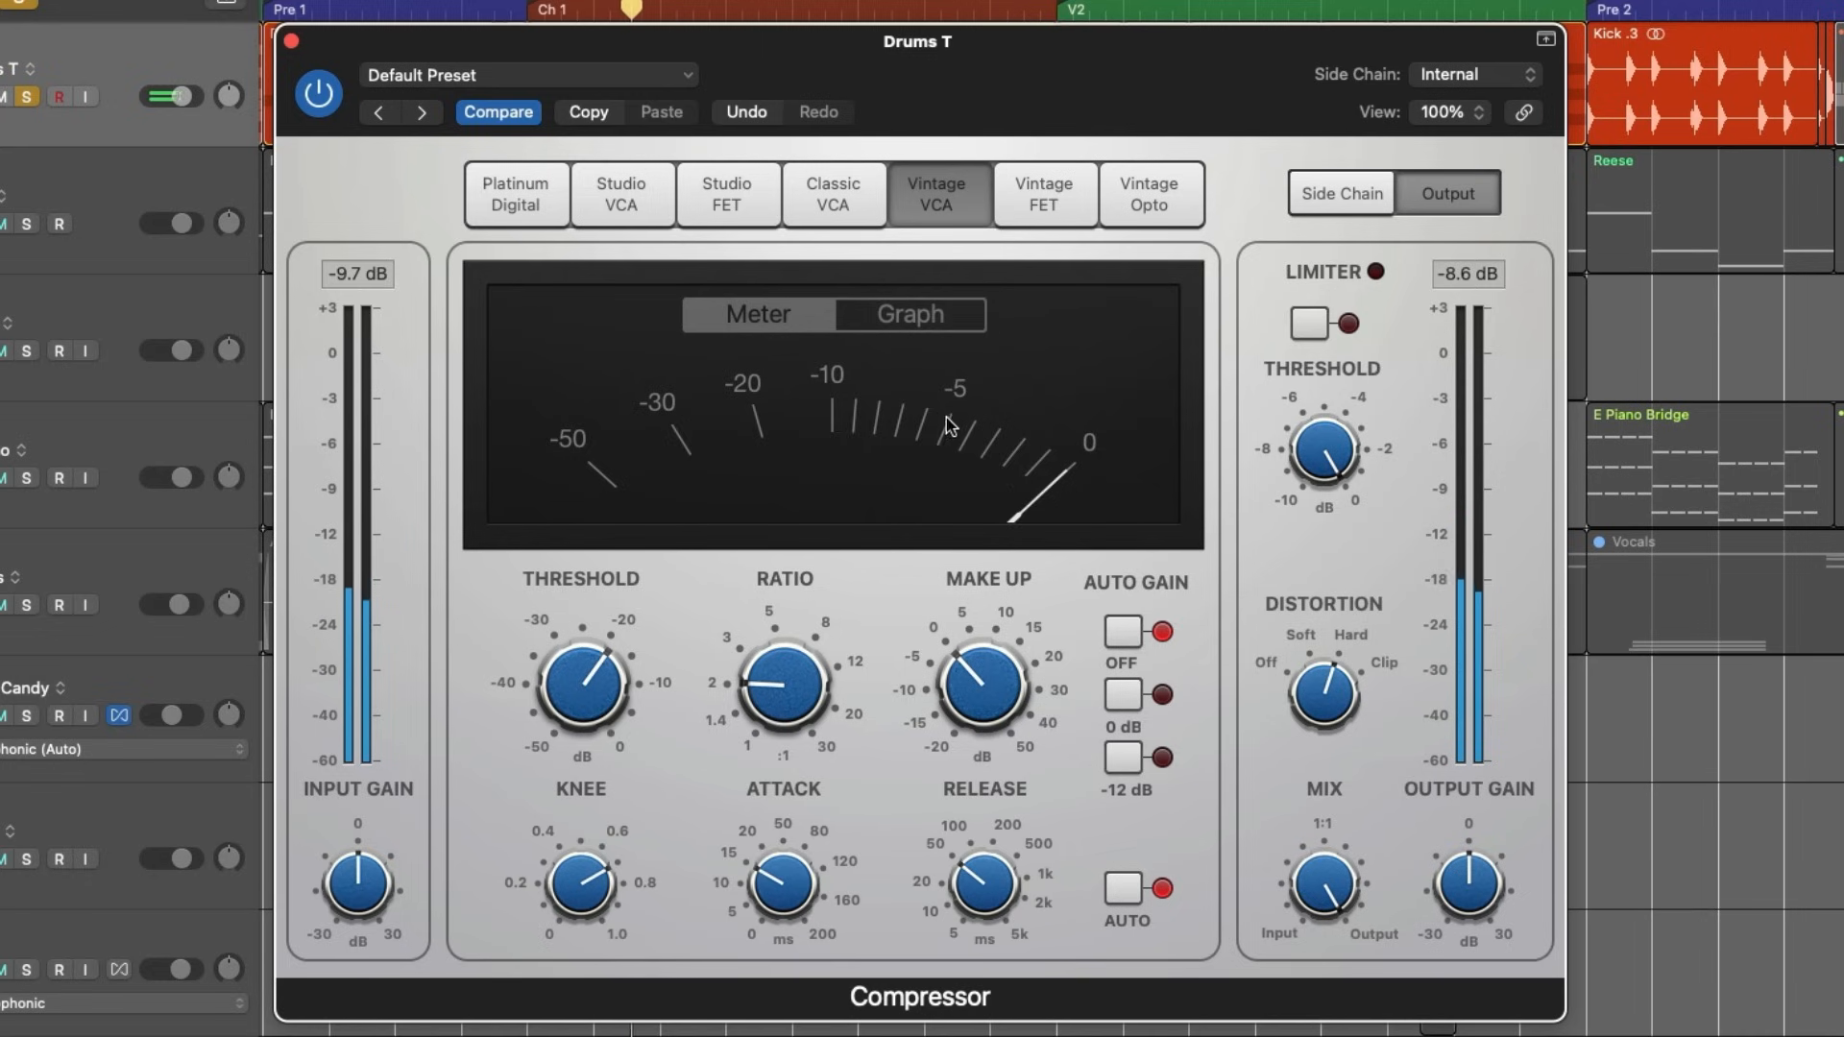
left_click(1044, 193)
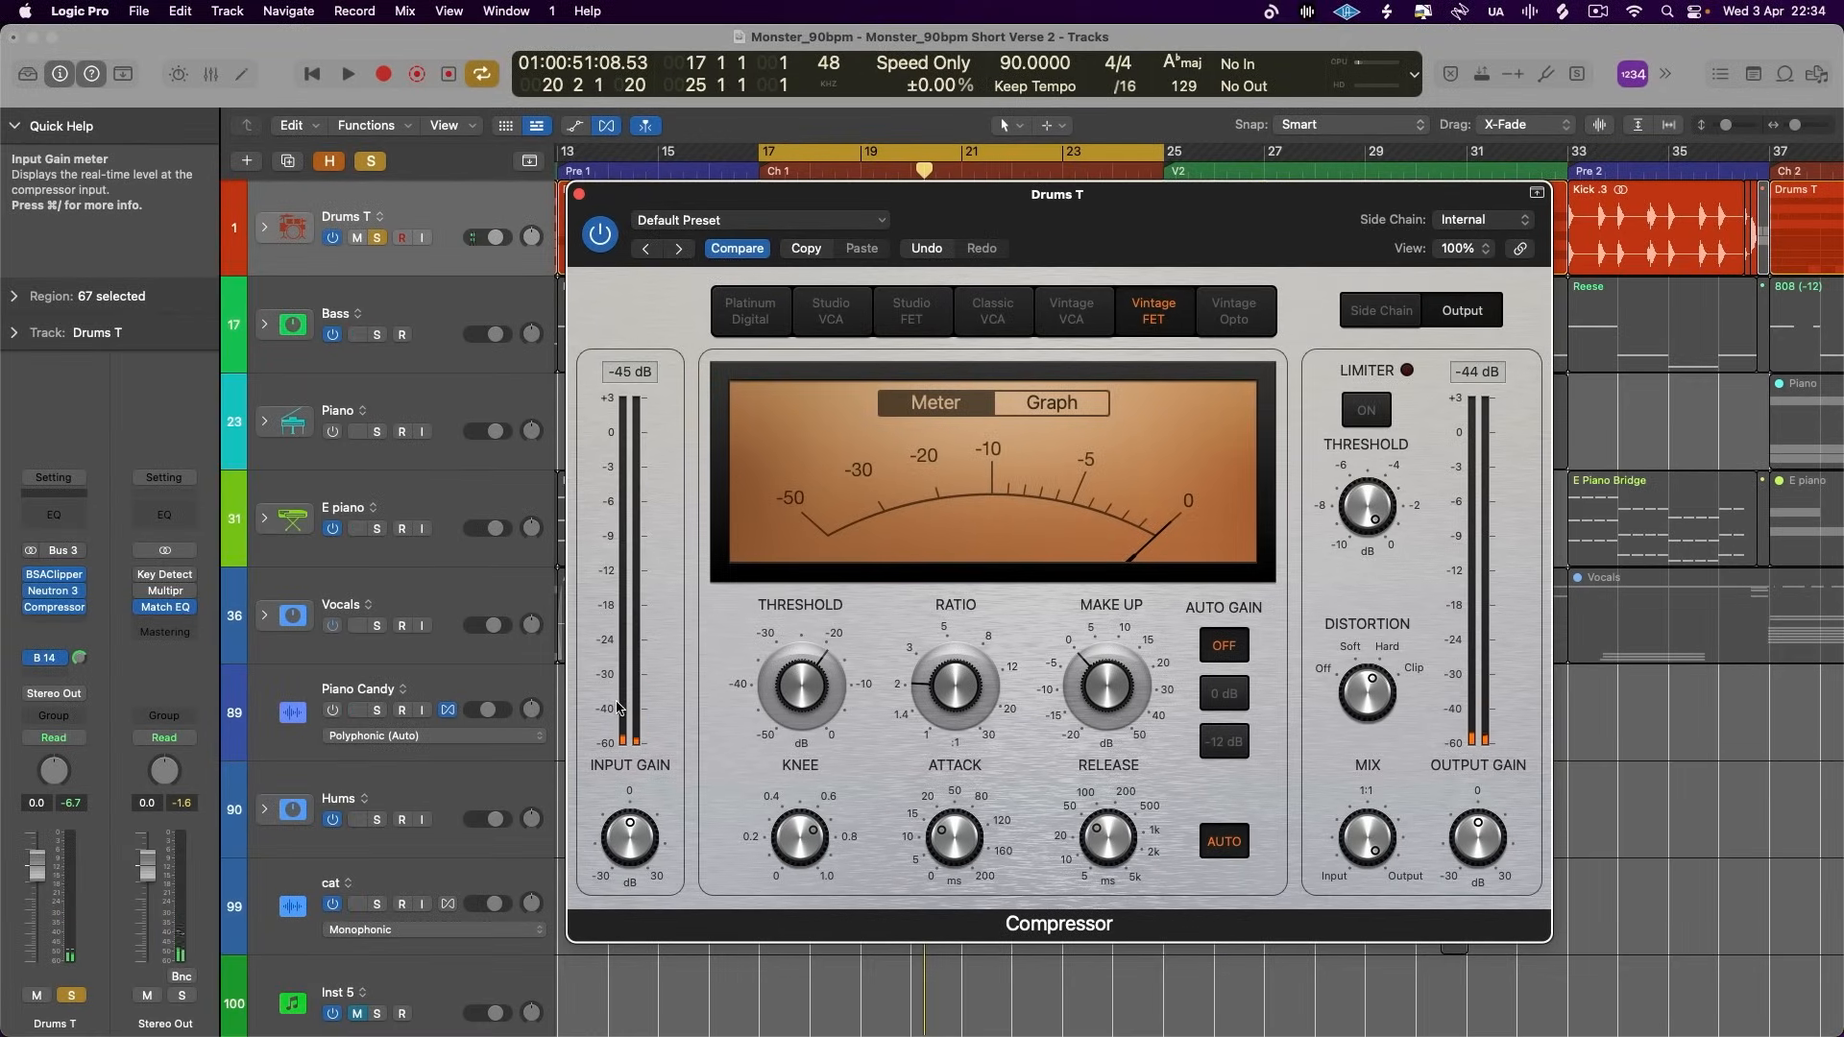
- Replace the Compressor on the Drums T channel with the Vintage Console EQ from the Vintage EQ Collection
left_click(578, 195)
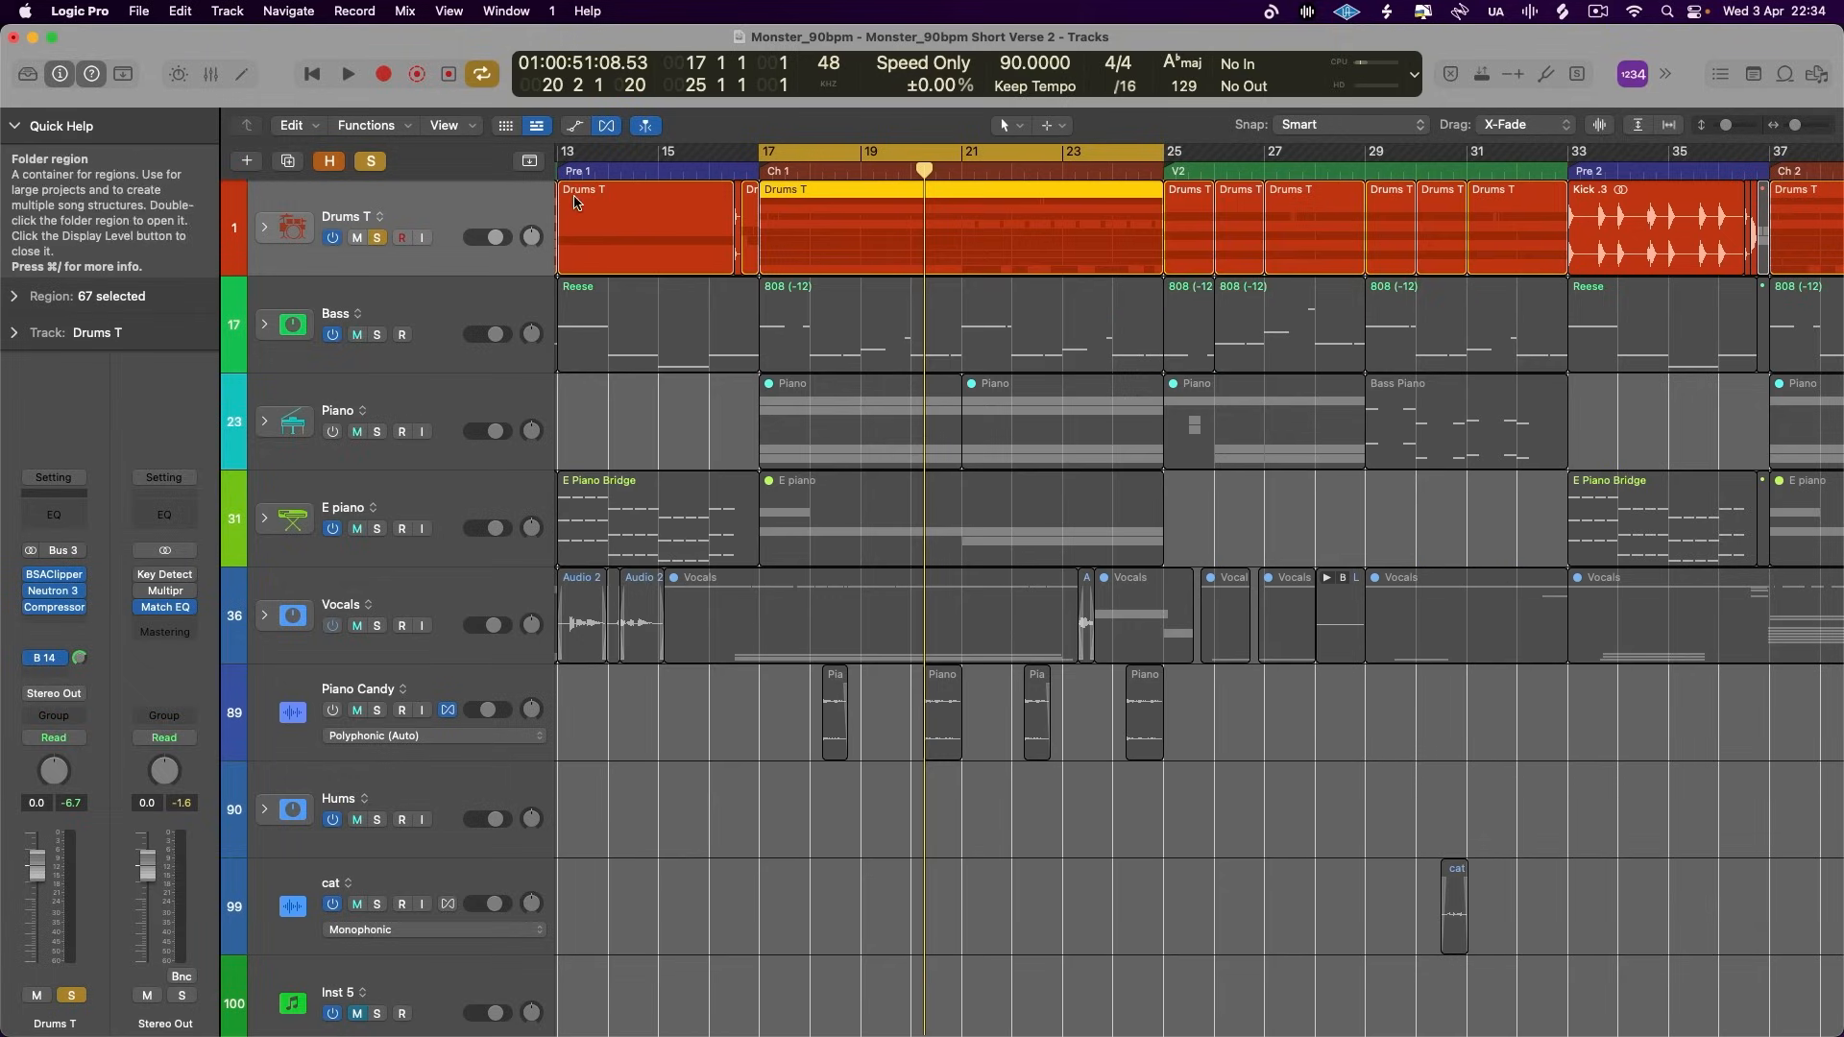
left_click(75, 611)
mouse_move(77, 614)
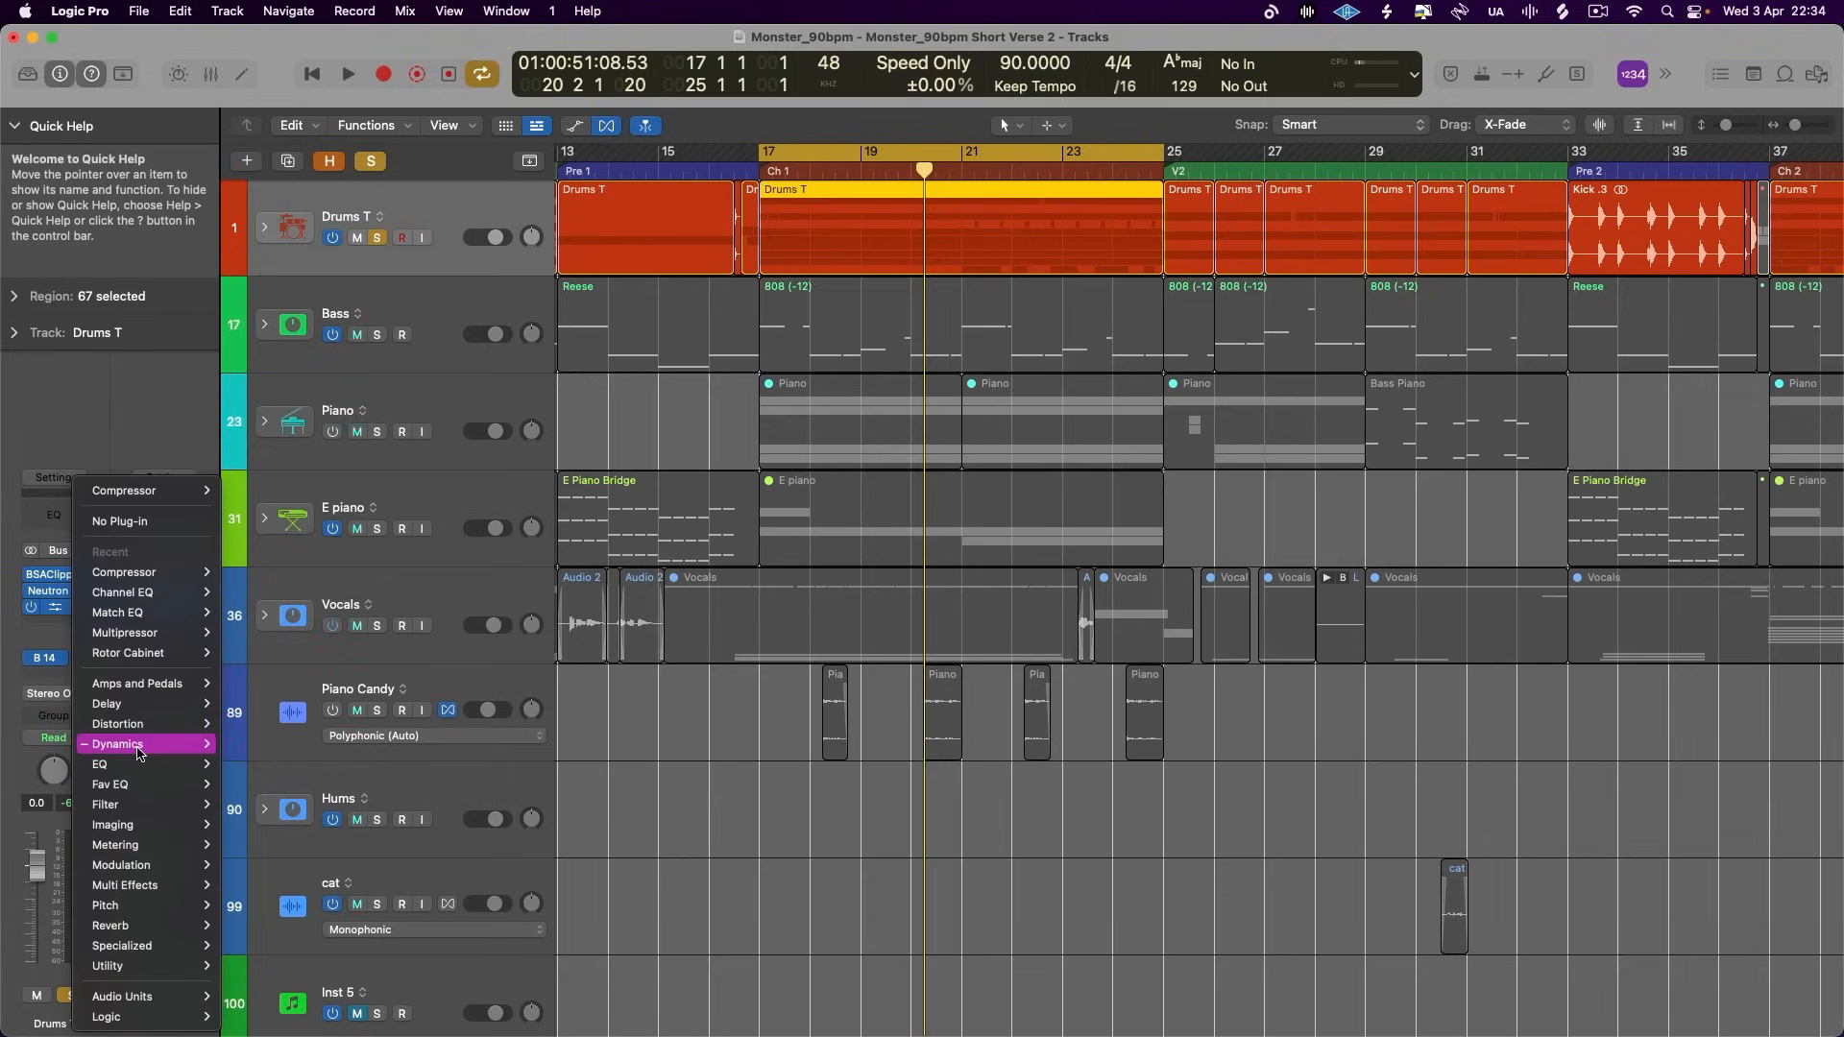
mouse_move(135, 765)
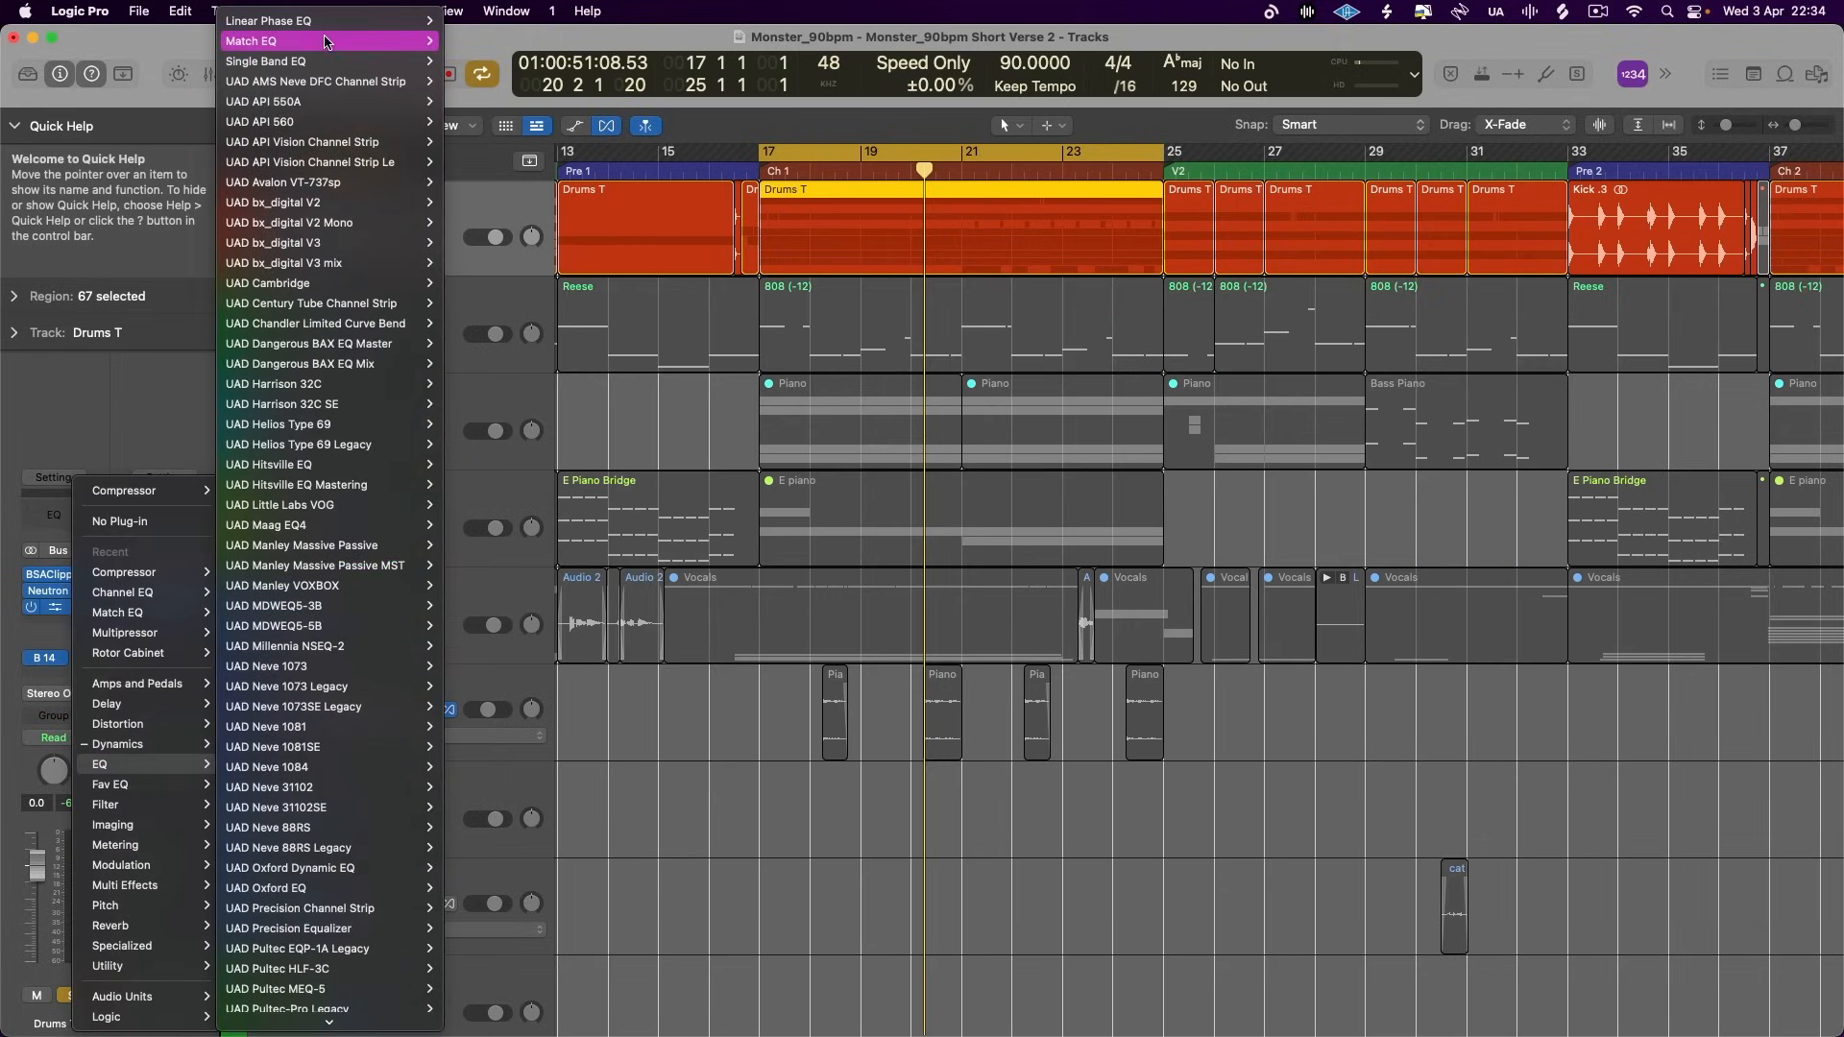
mouse_move(329, 64)
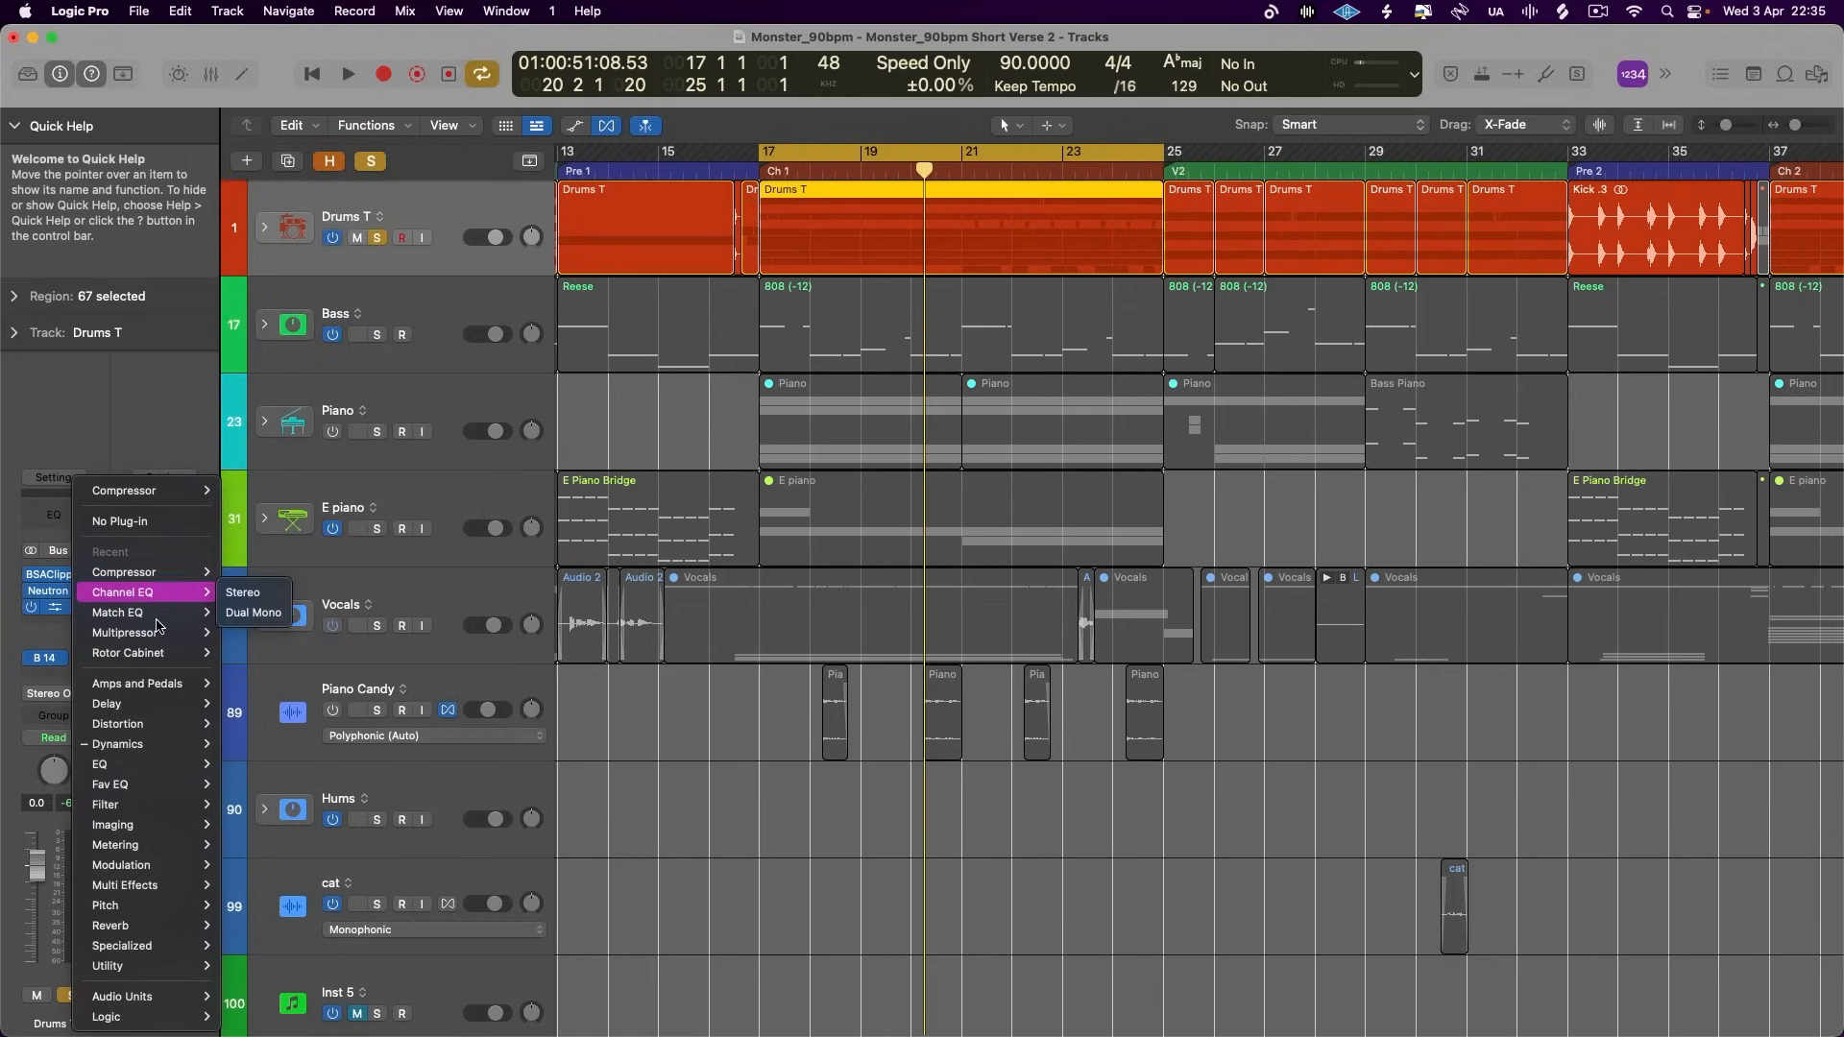
mouse_move(327, 1016)
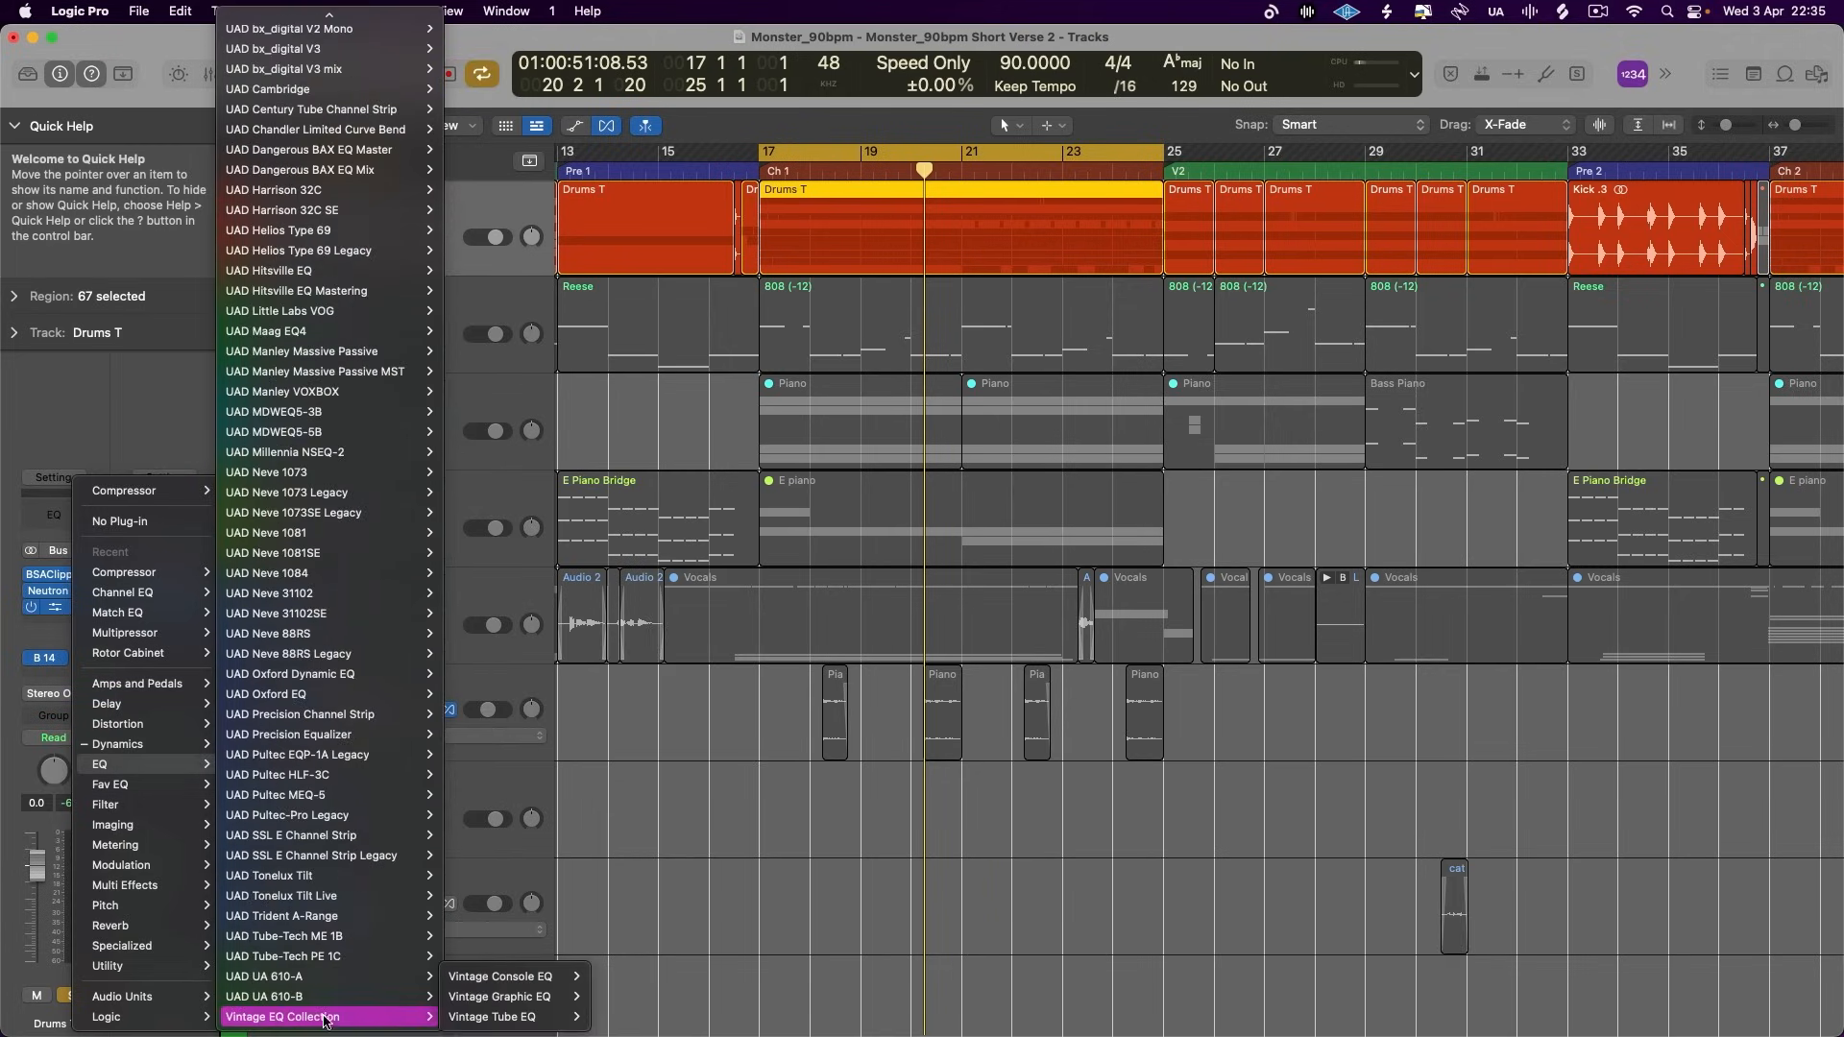
mouse_move(525, 980)
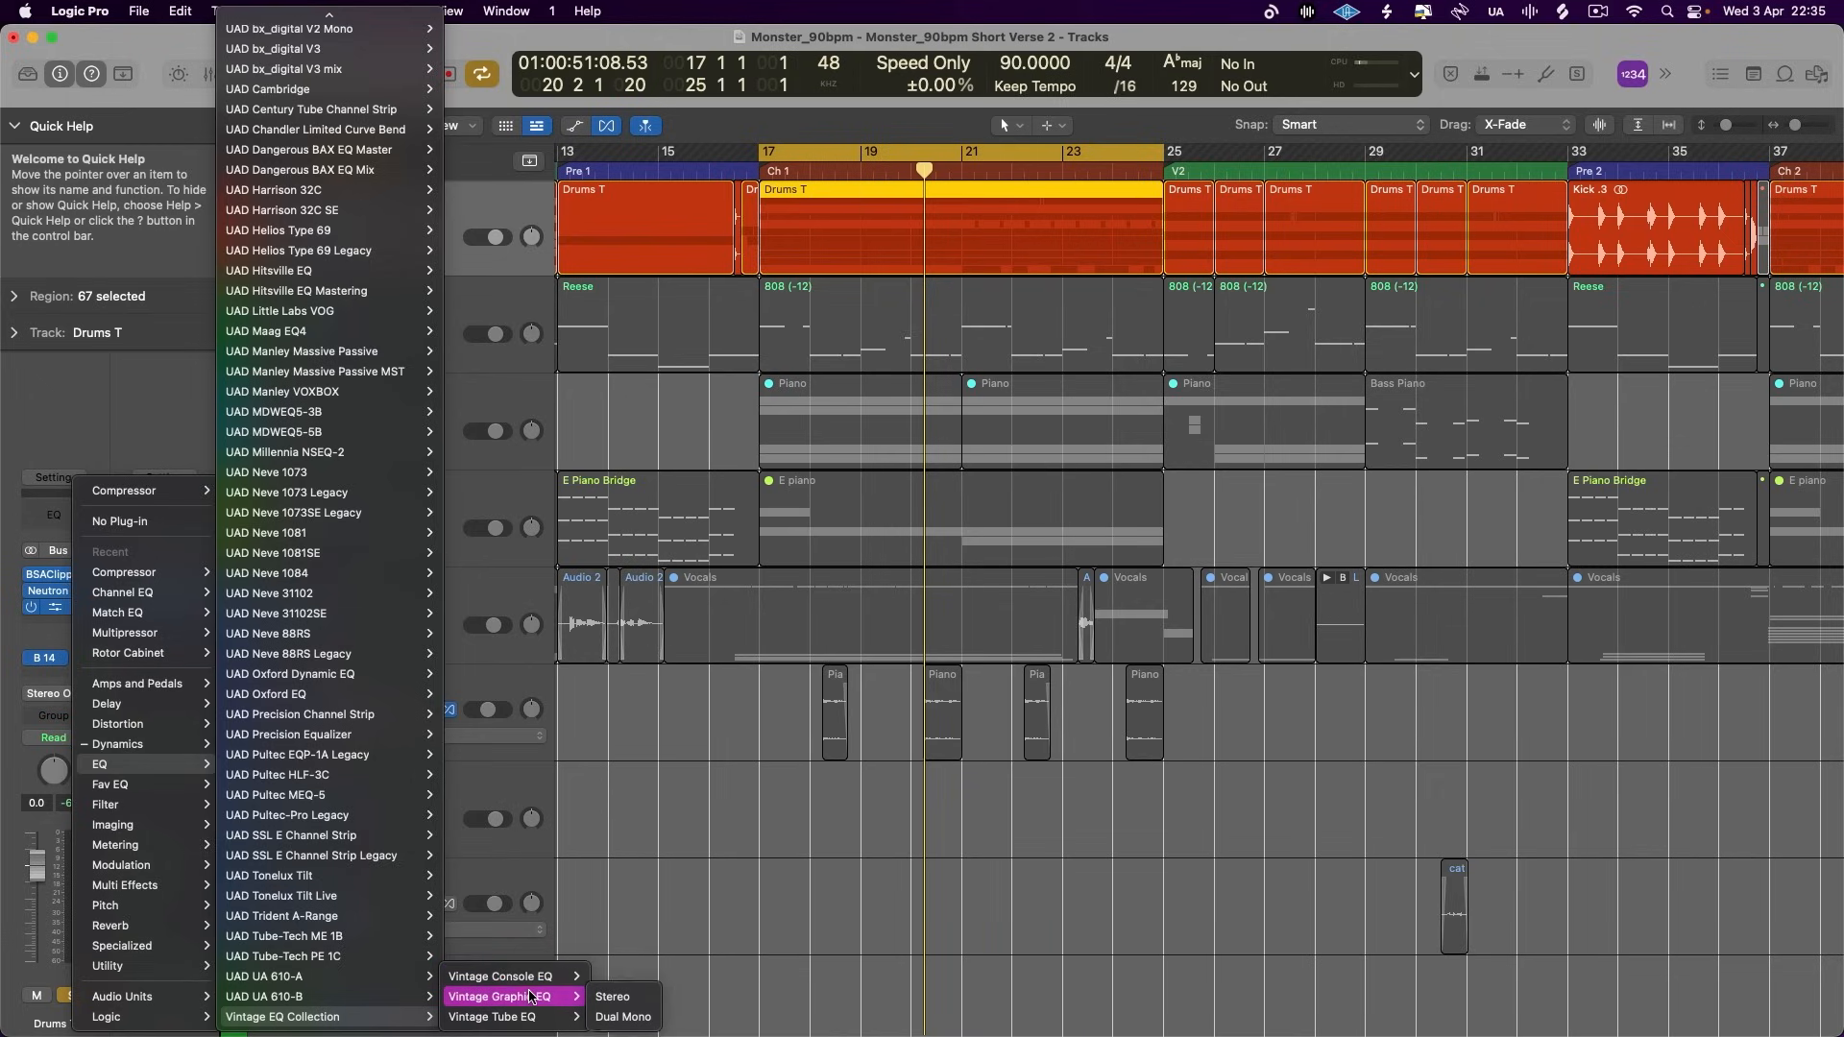
left_click(617, 977)
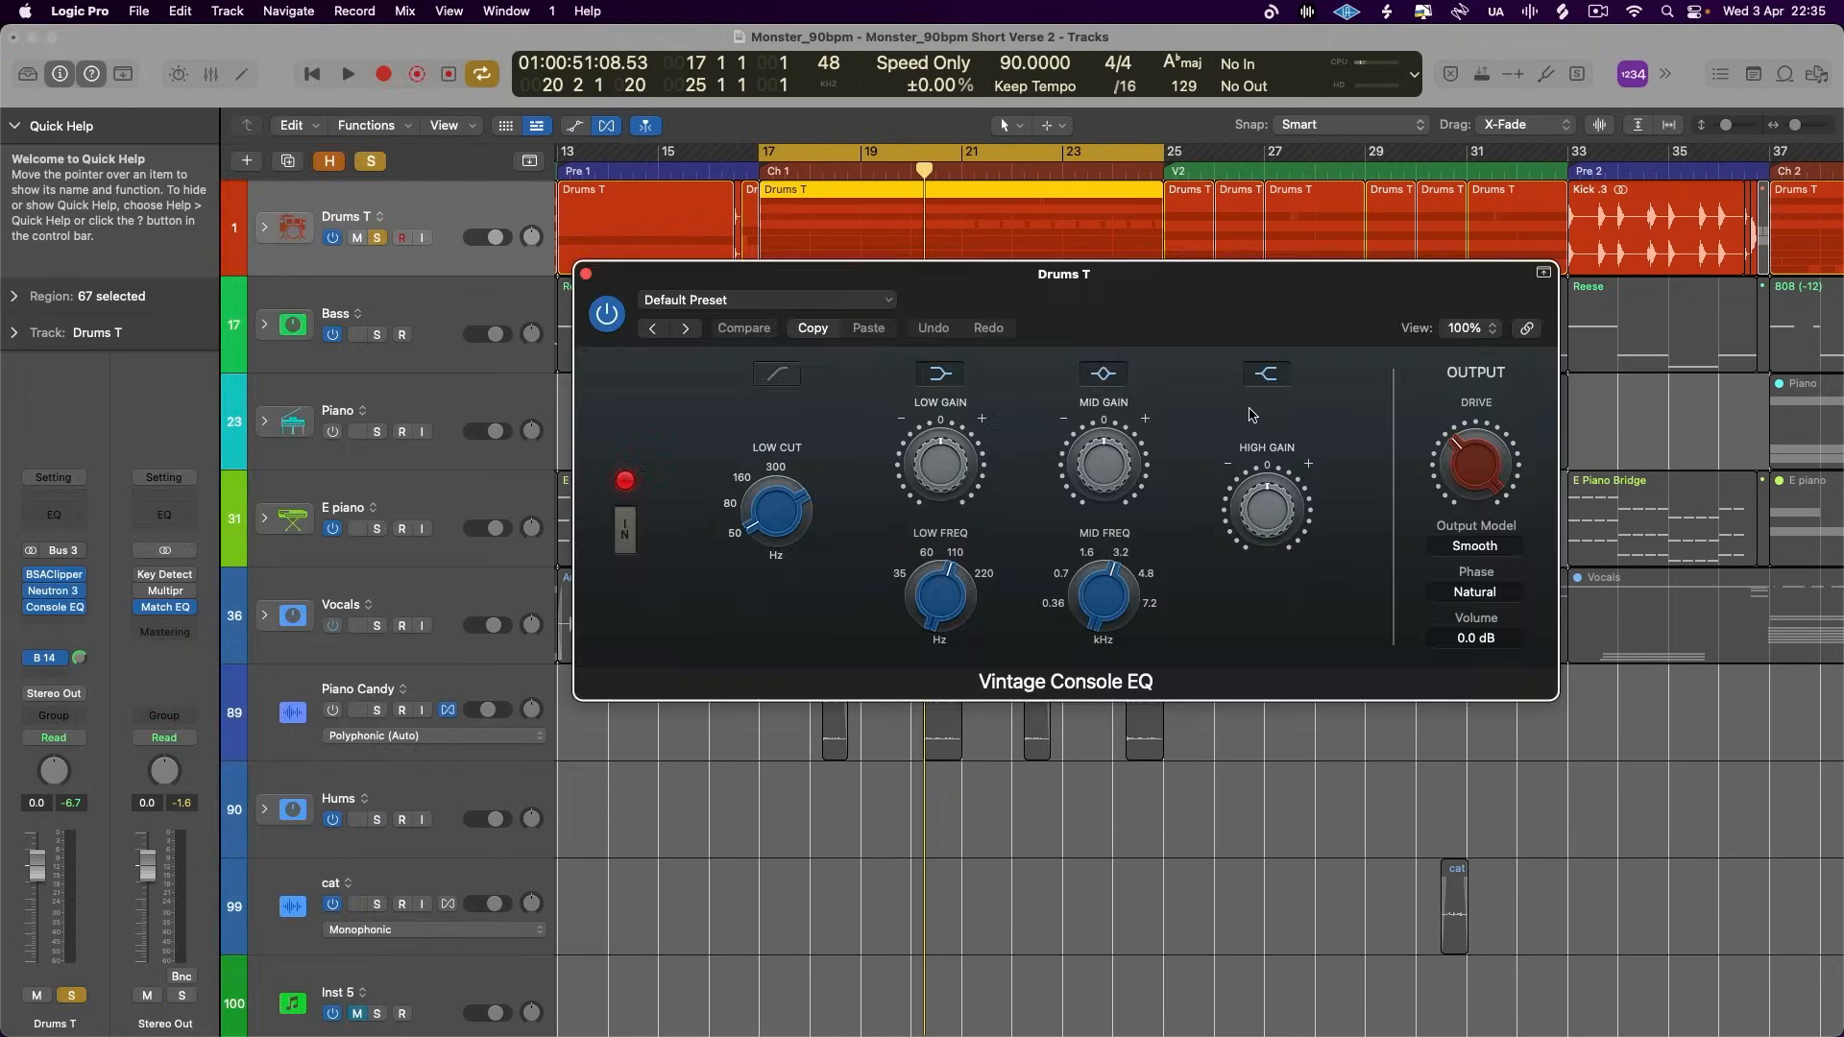
- Look at the Vintage Console EQ's output model choices, and raise its output drive to about 10.9 with the drums playing
left_click_drag(1469, 474, 1469, 448)
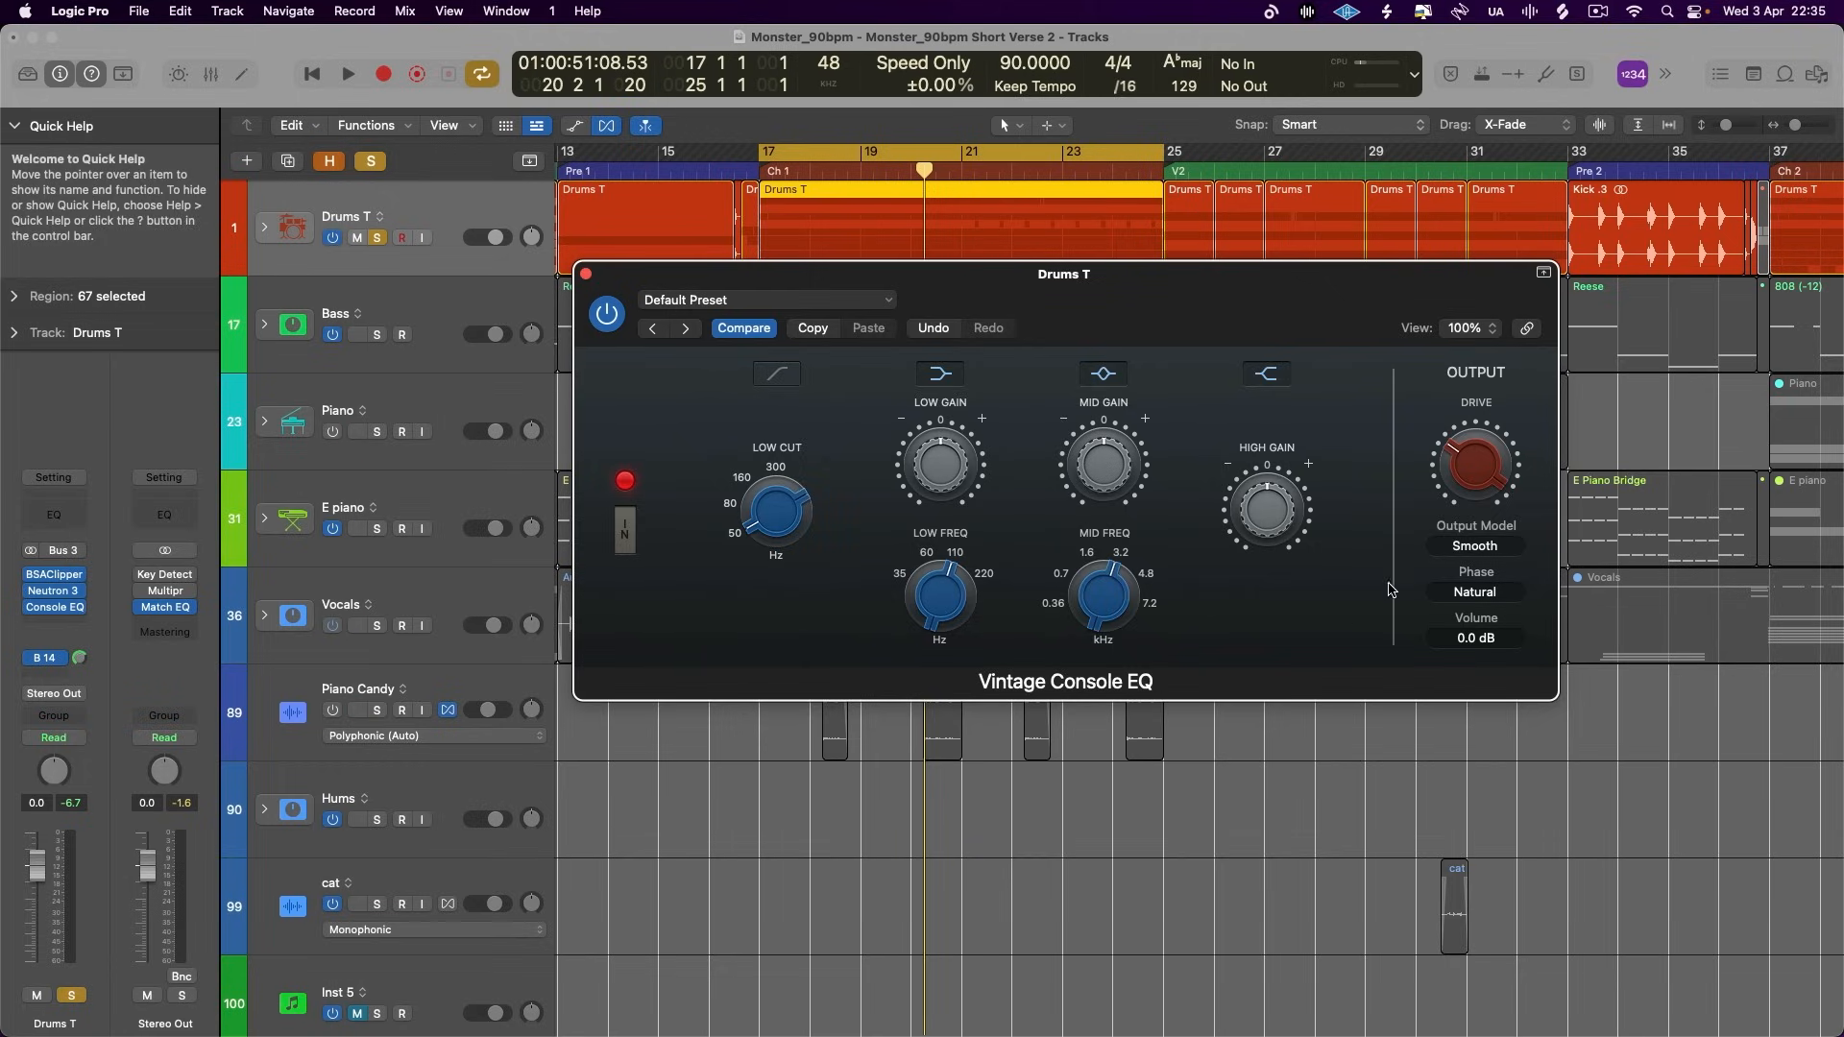
left_click(1474, 545)
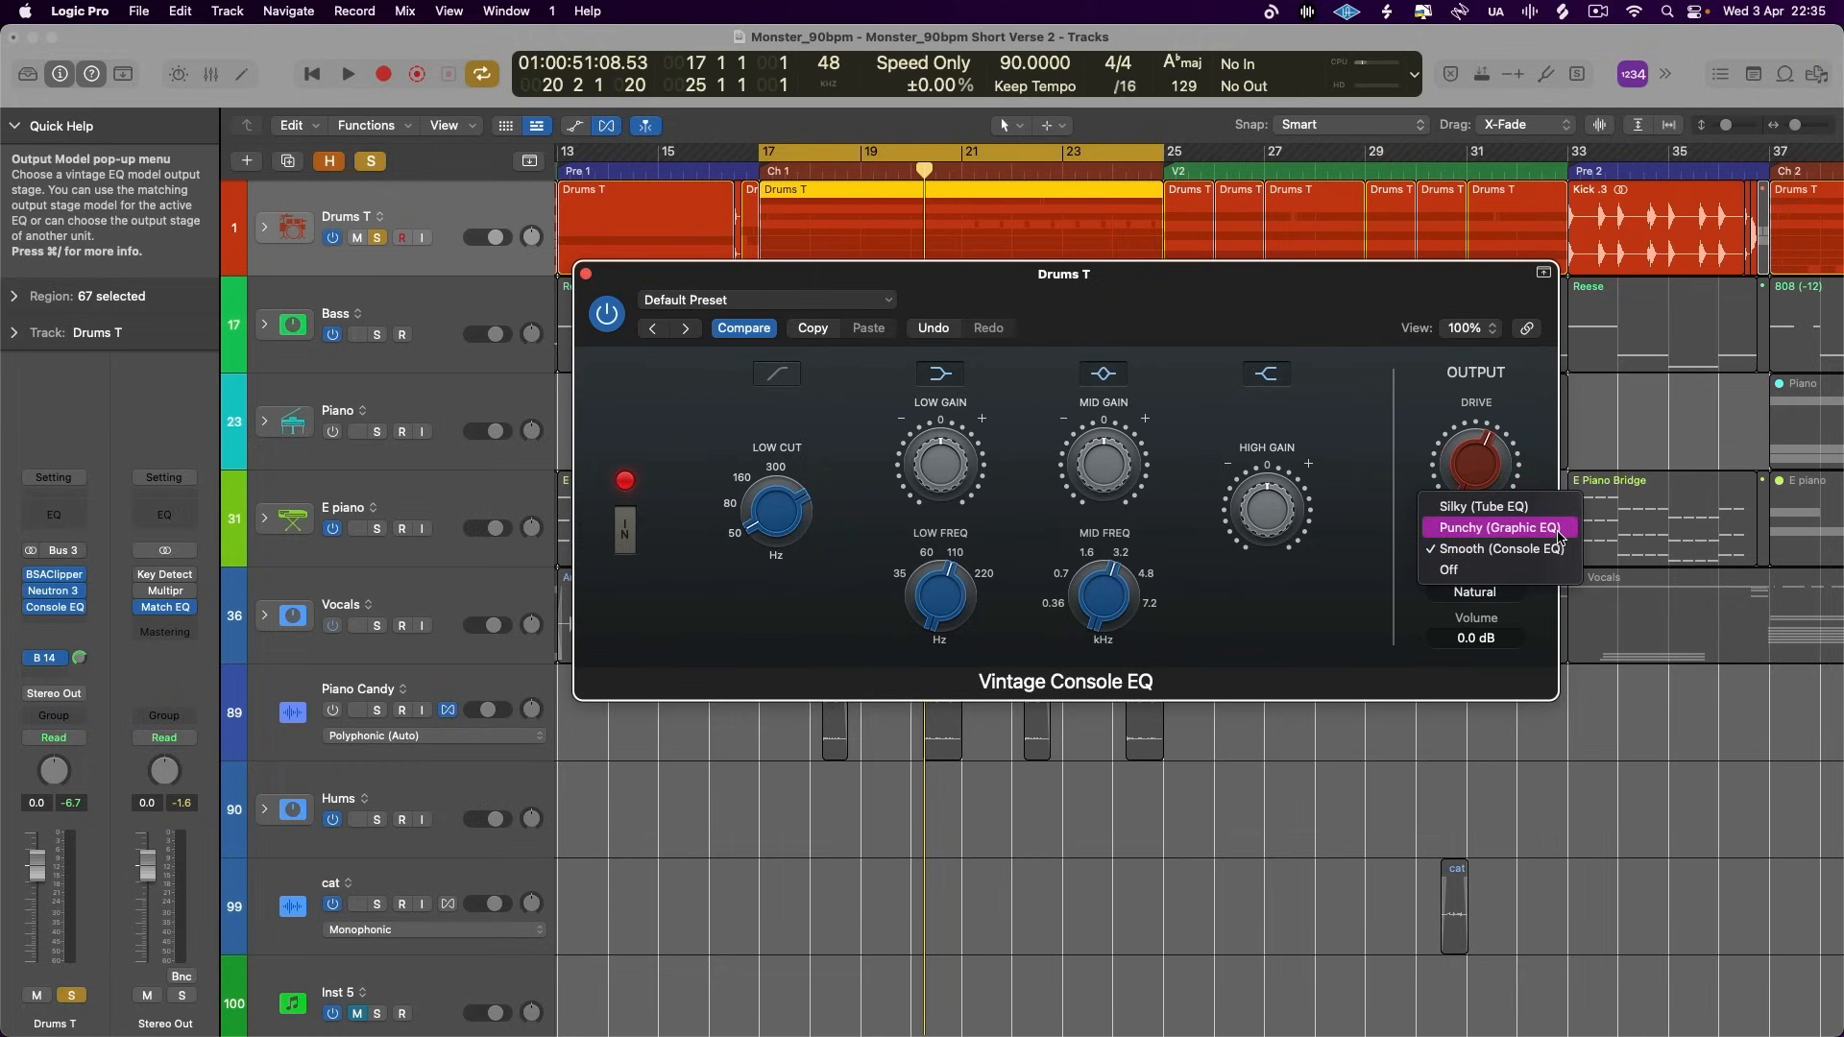
left_click(1348, 455)
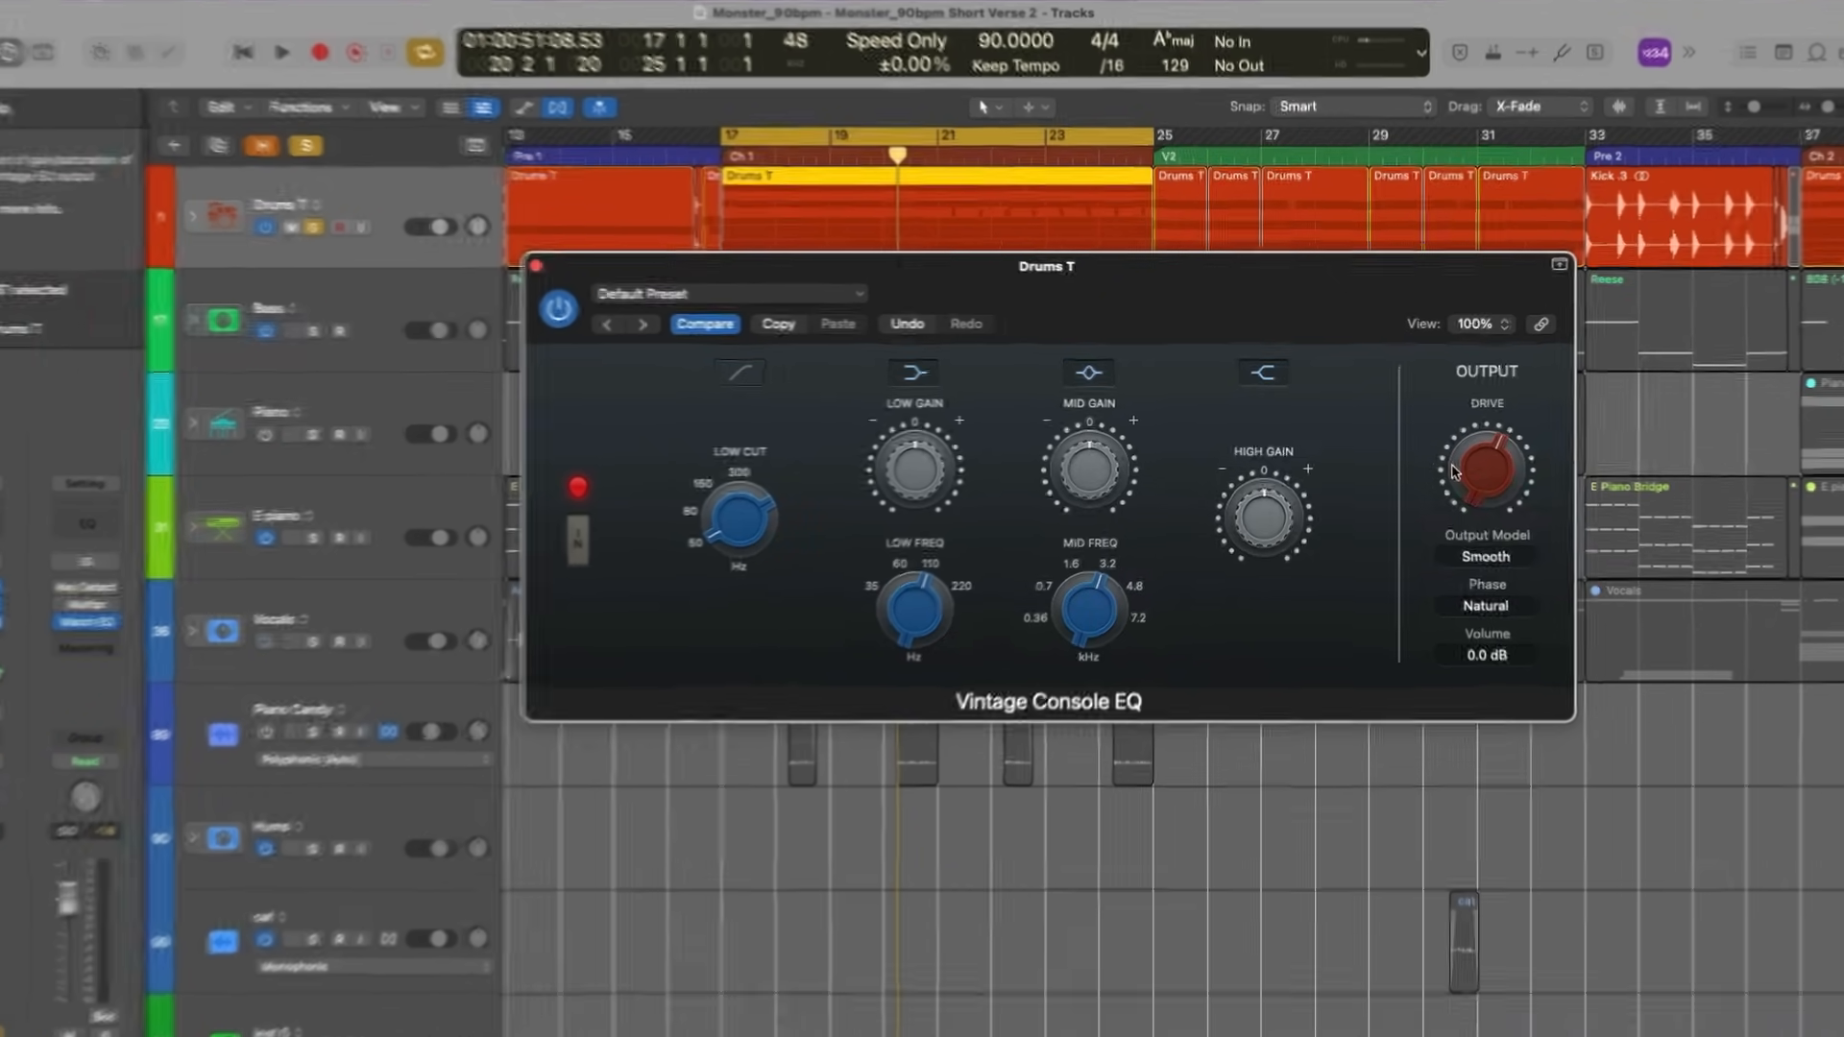
key("space")
left_click_drag(1474, 463, 1472, 338)
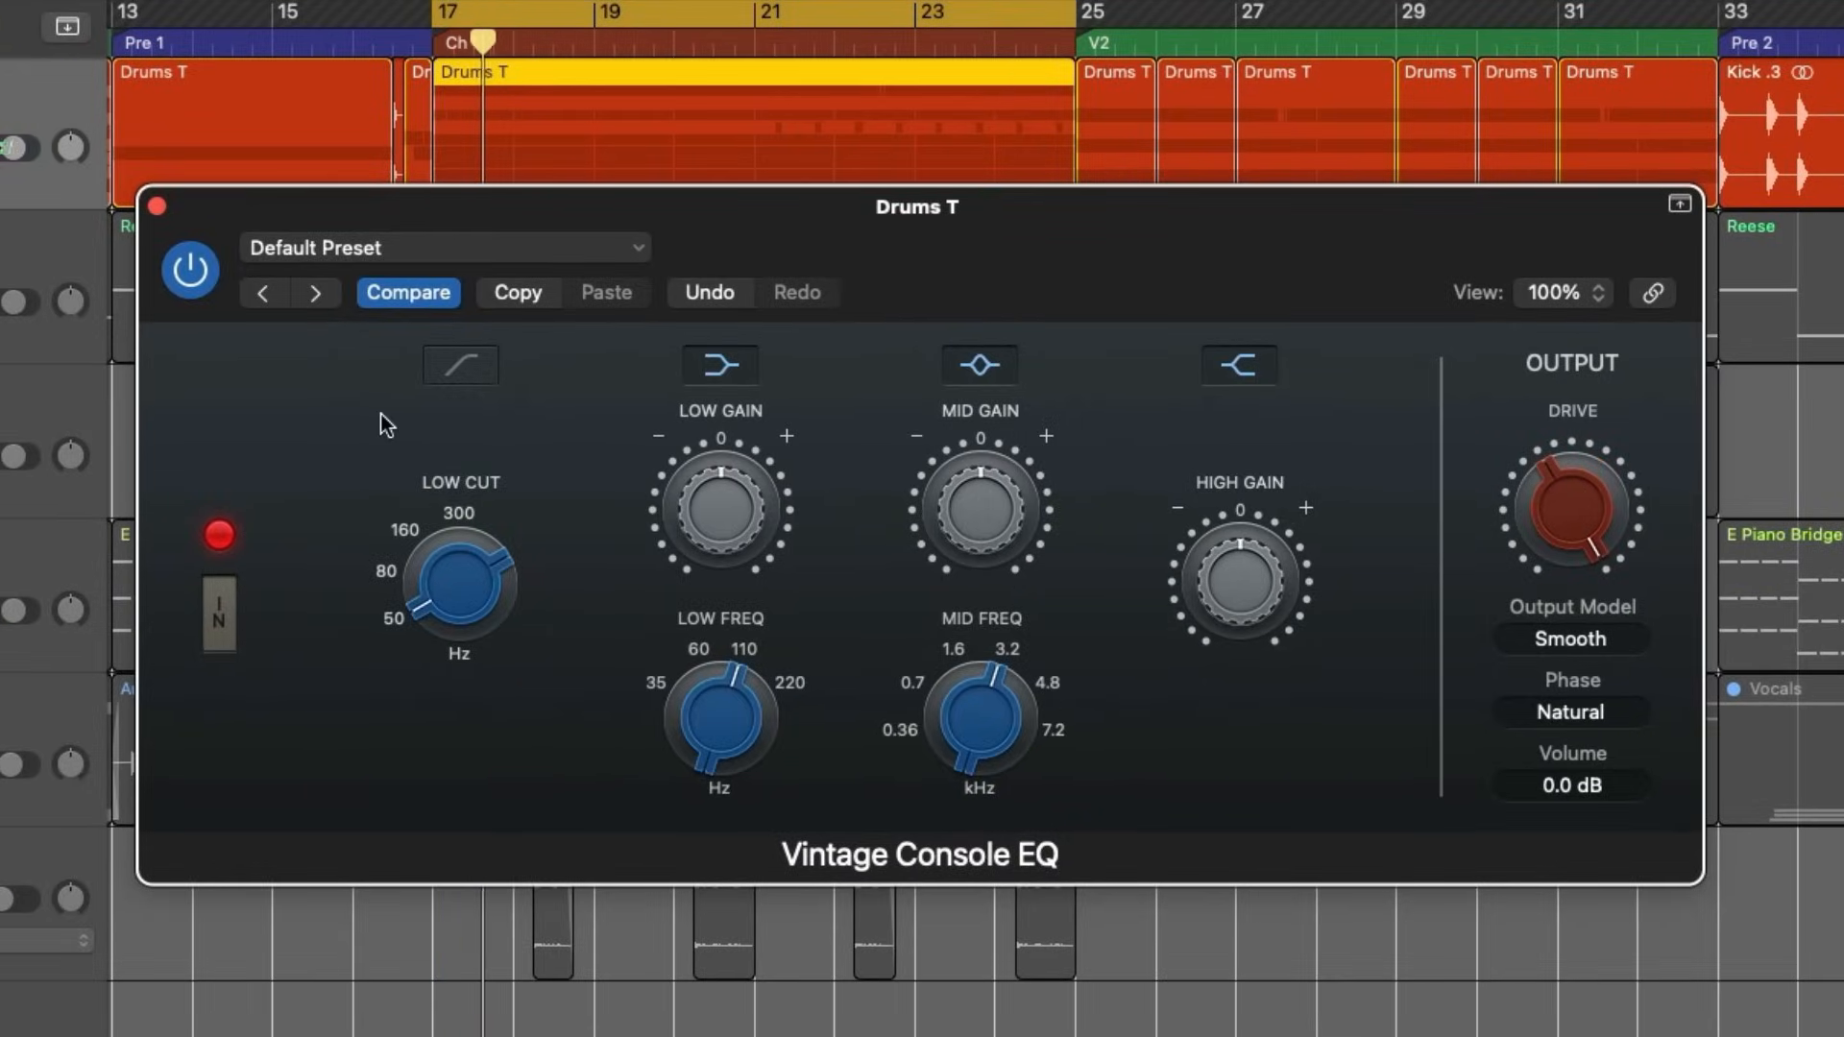
- Set the output model to Silky (Tube EQ), audition it on the drums and check the drive and output model settings
left_click(1599, 640)
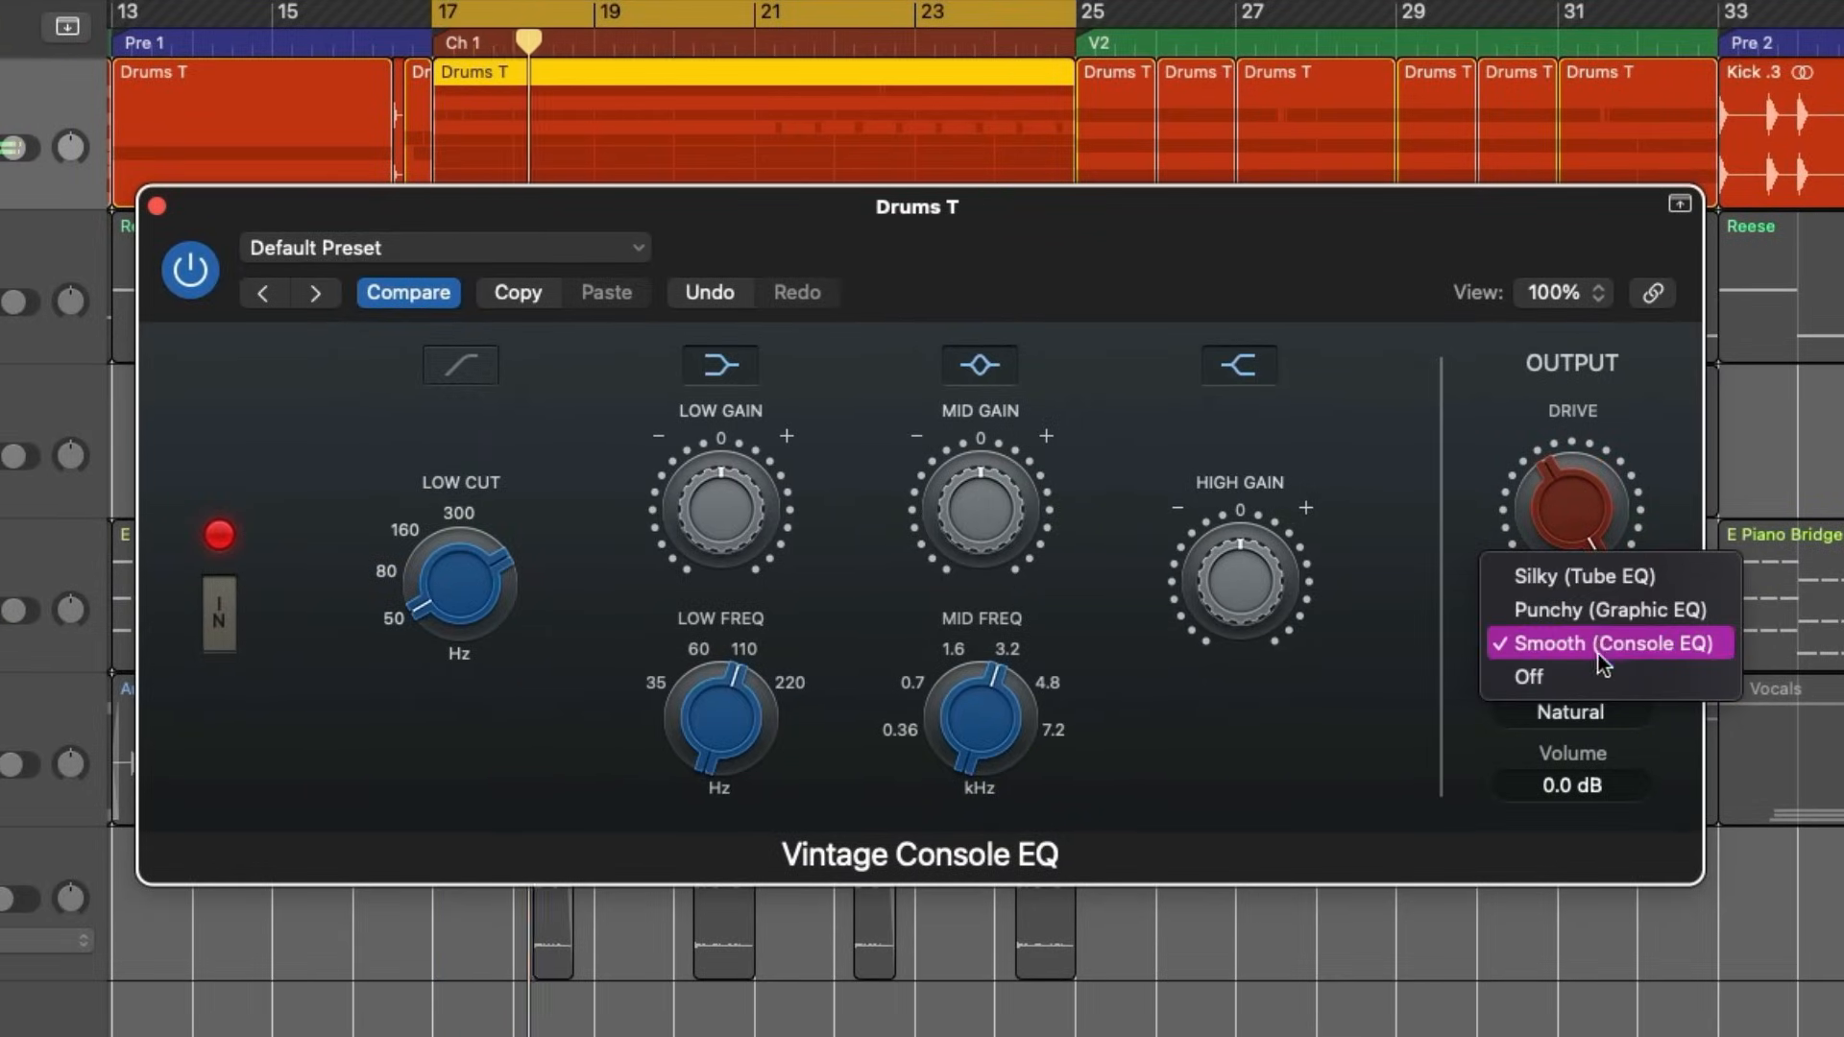
left_click(1596, 574)
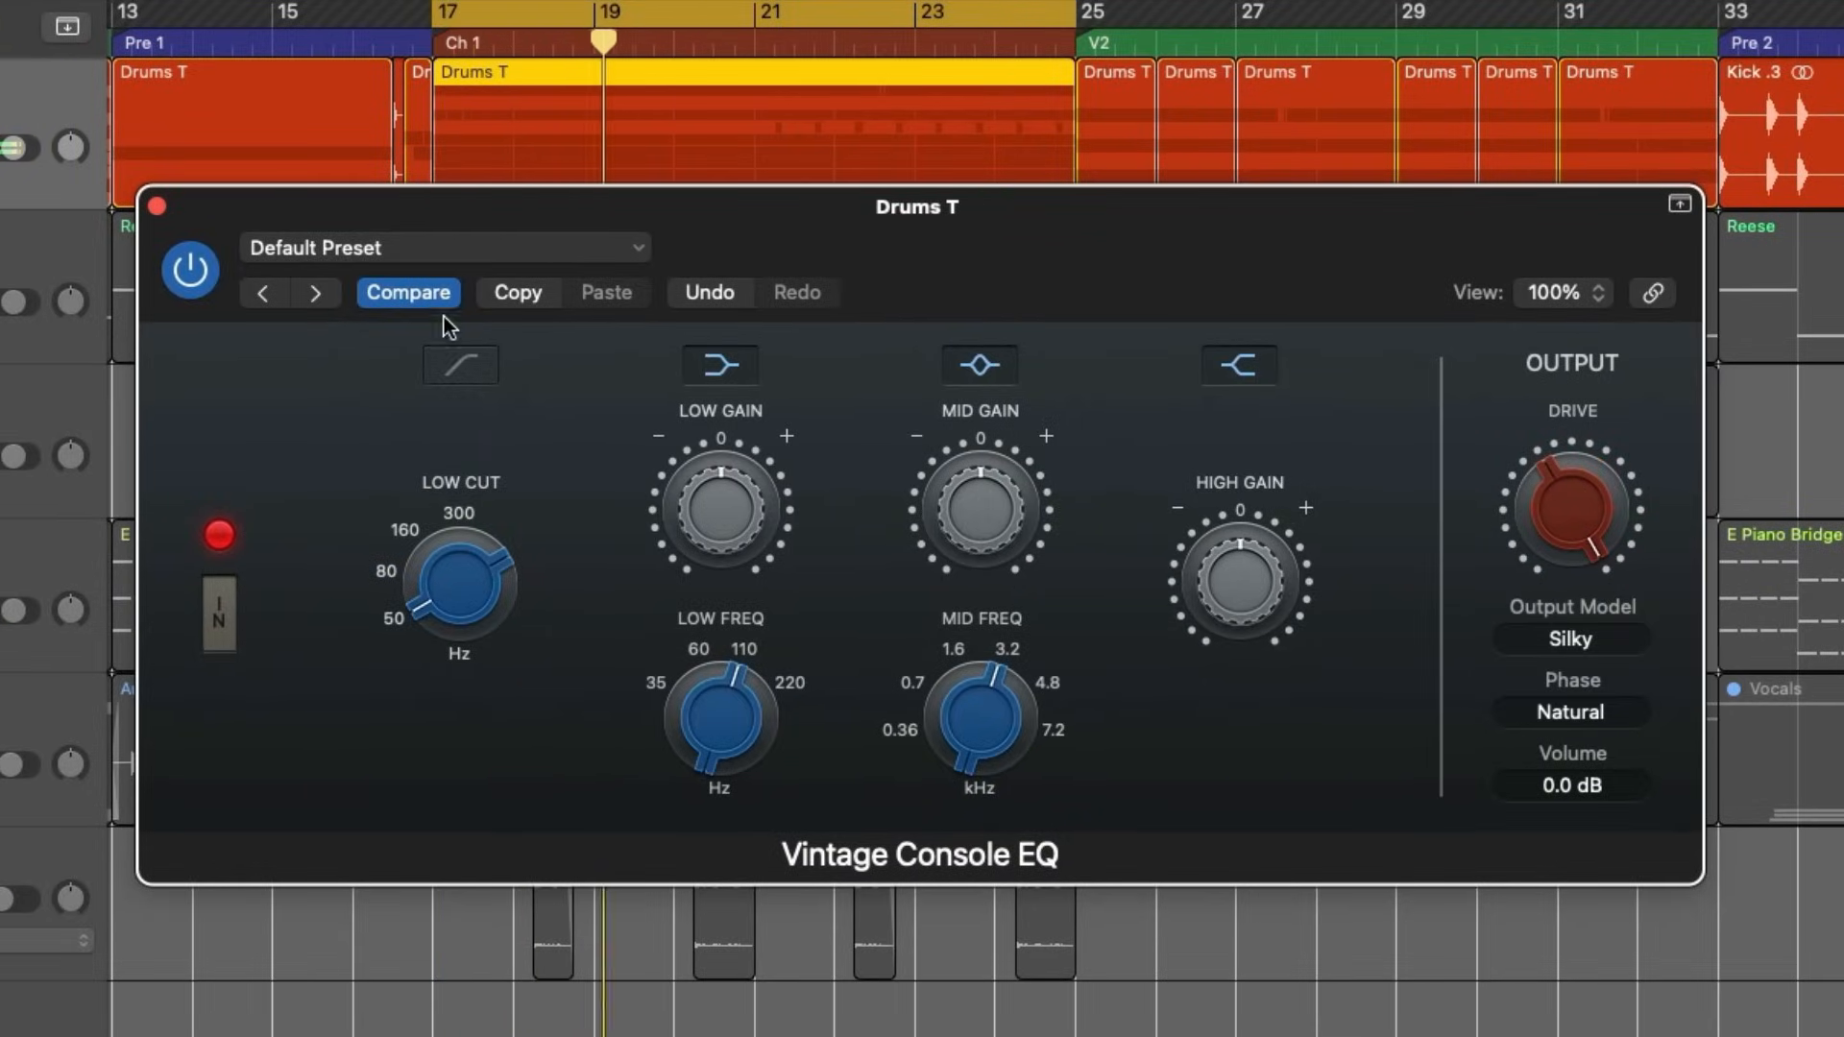
left_click(2, 147)
left_click(2, 147)
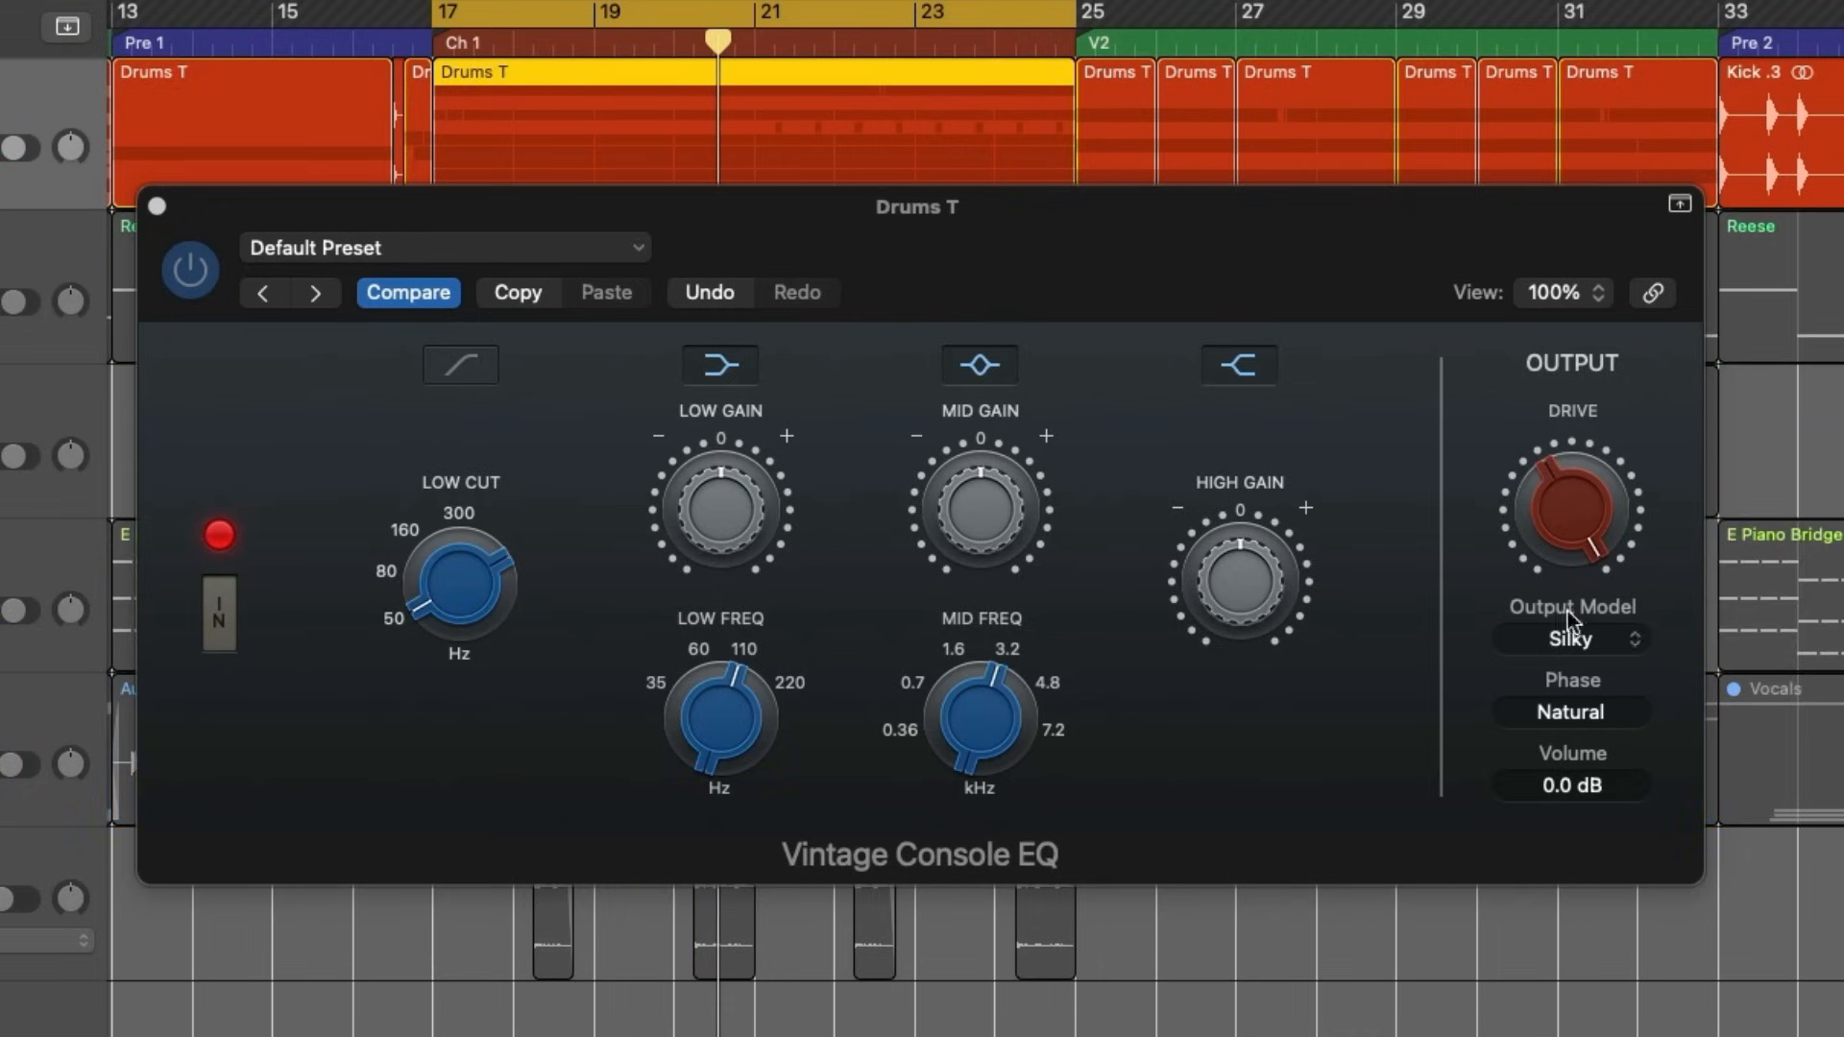
left_click(1562, 530)
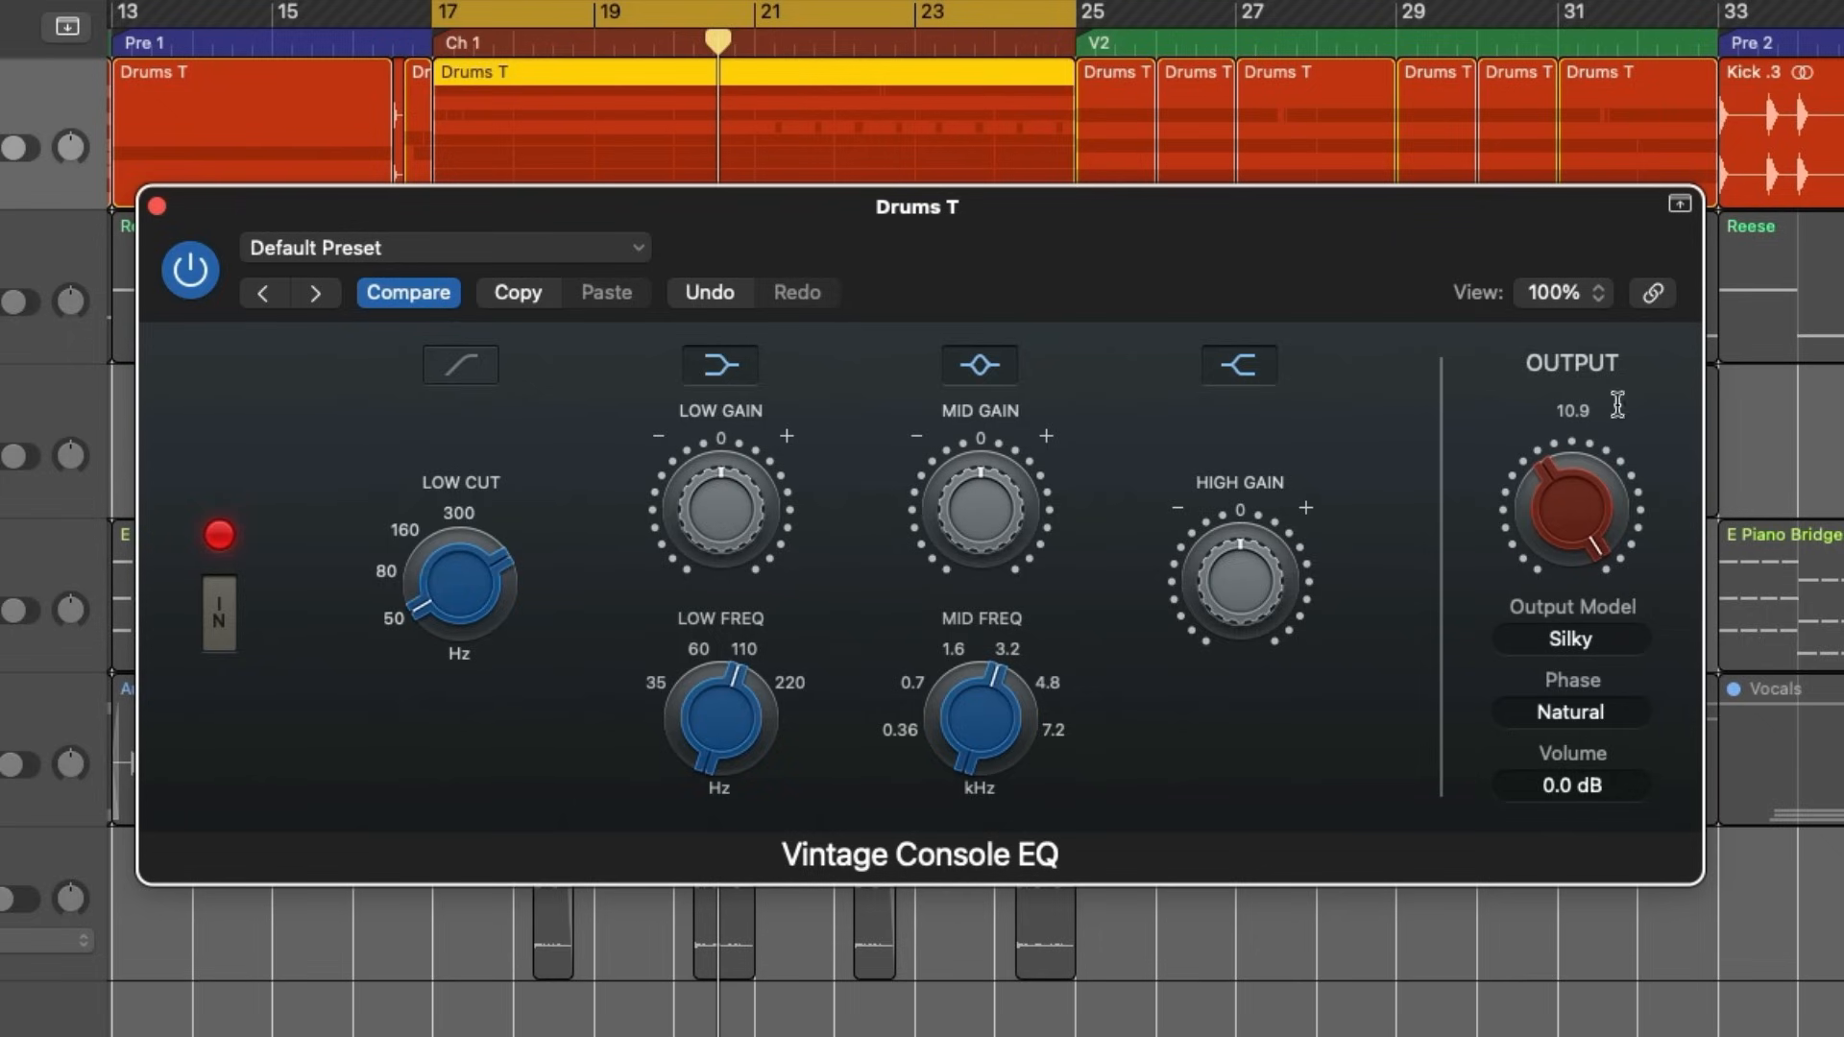
left_click(1604, 647)
left_click(1416, 520)
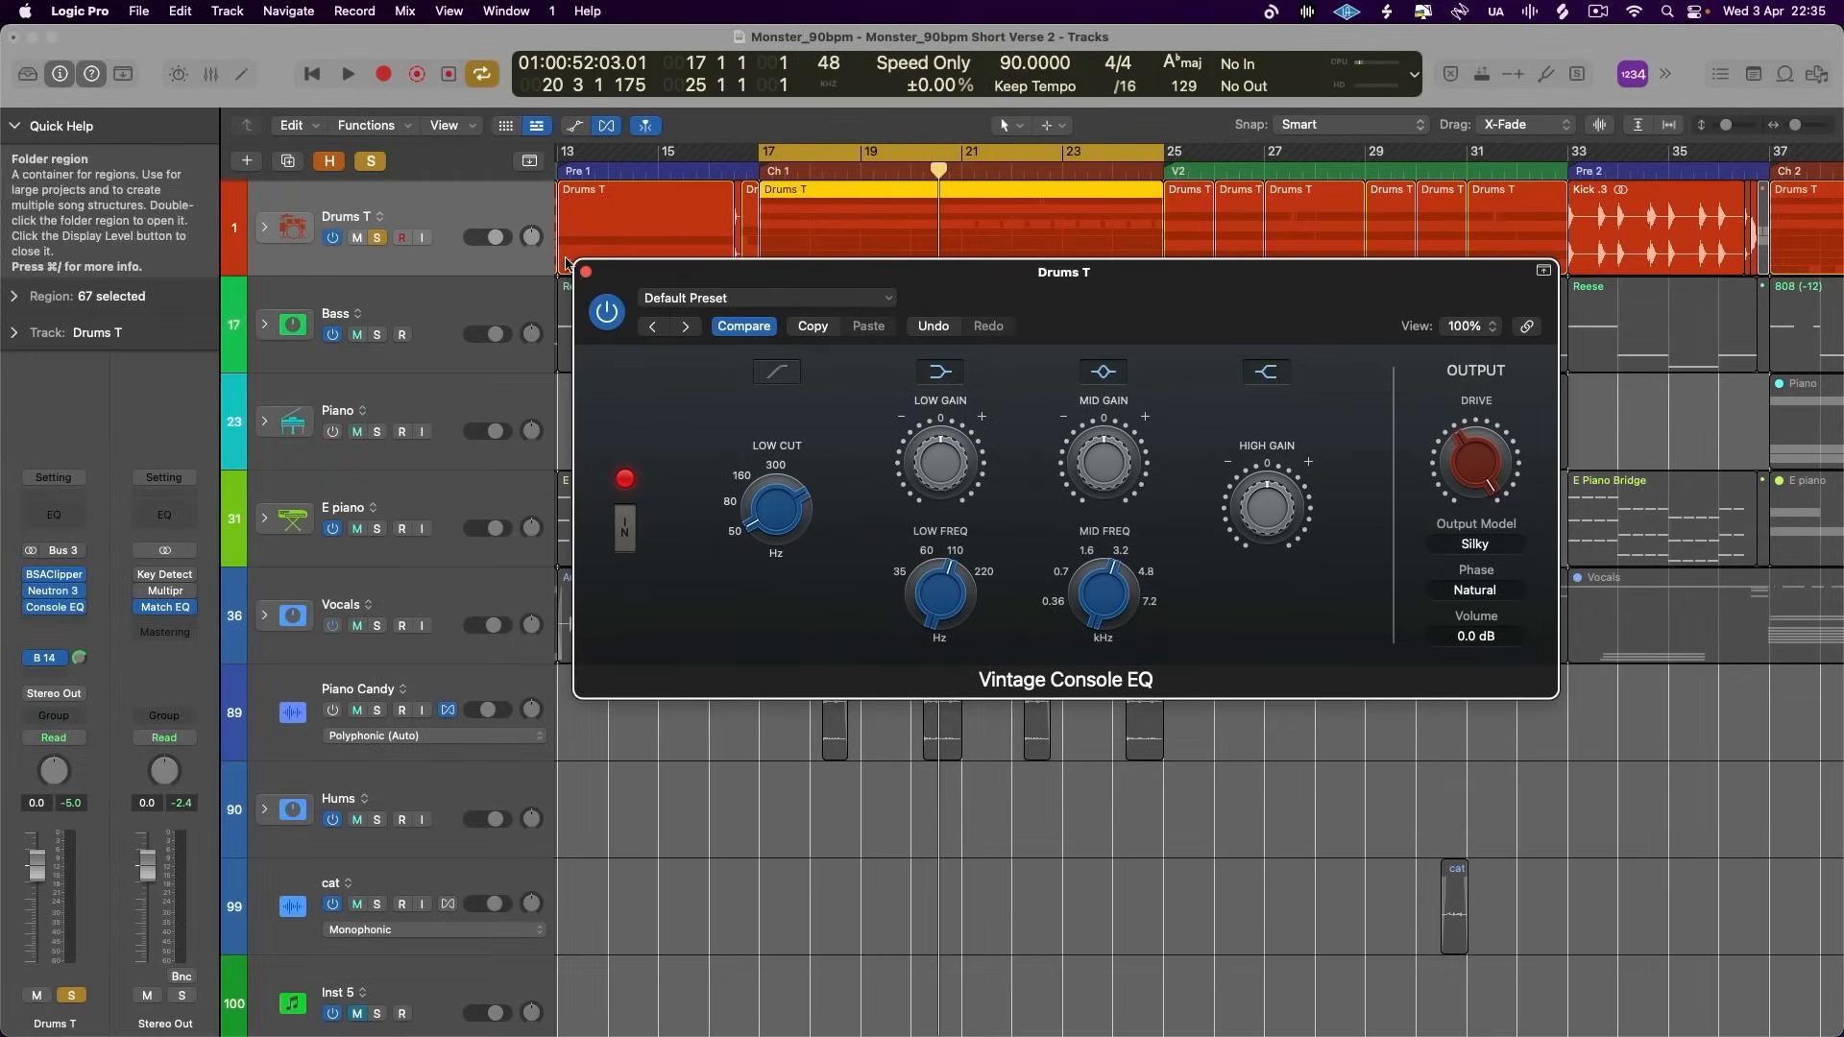
- Bounce the soloed drums for the cycle range as a PCM Wave file named Drums Silky, added to the project
left_click(224, 216)
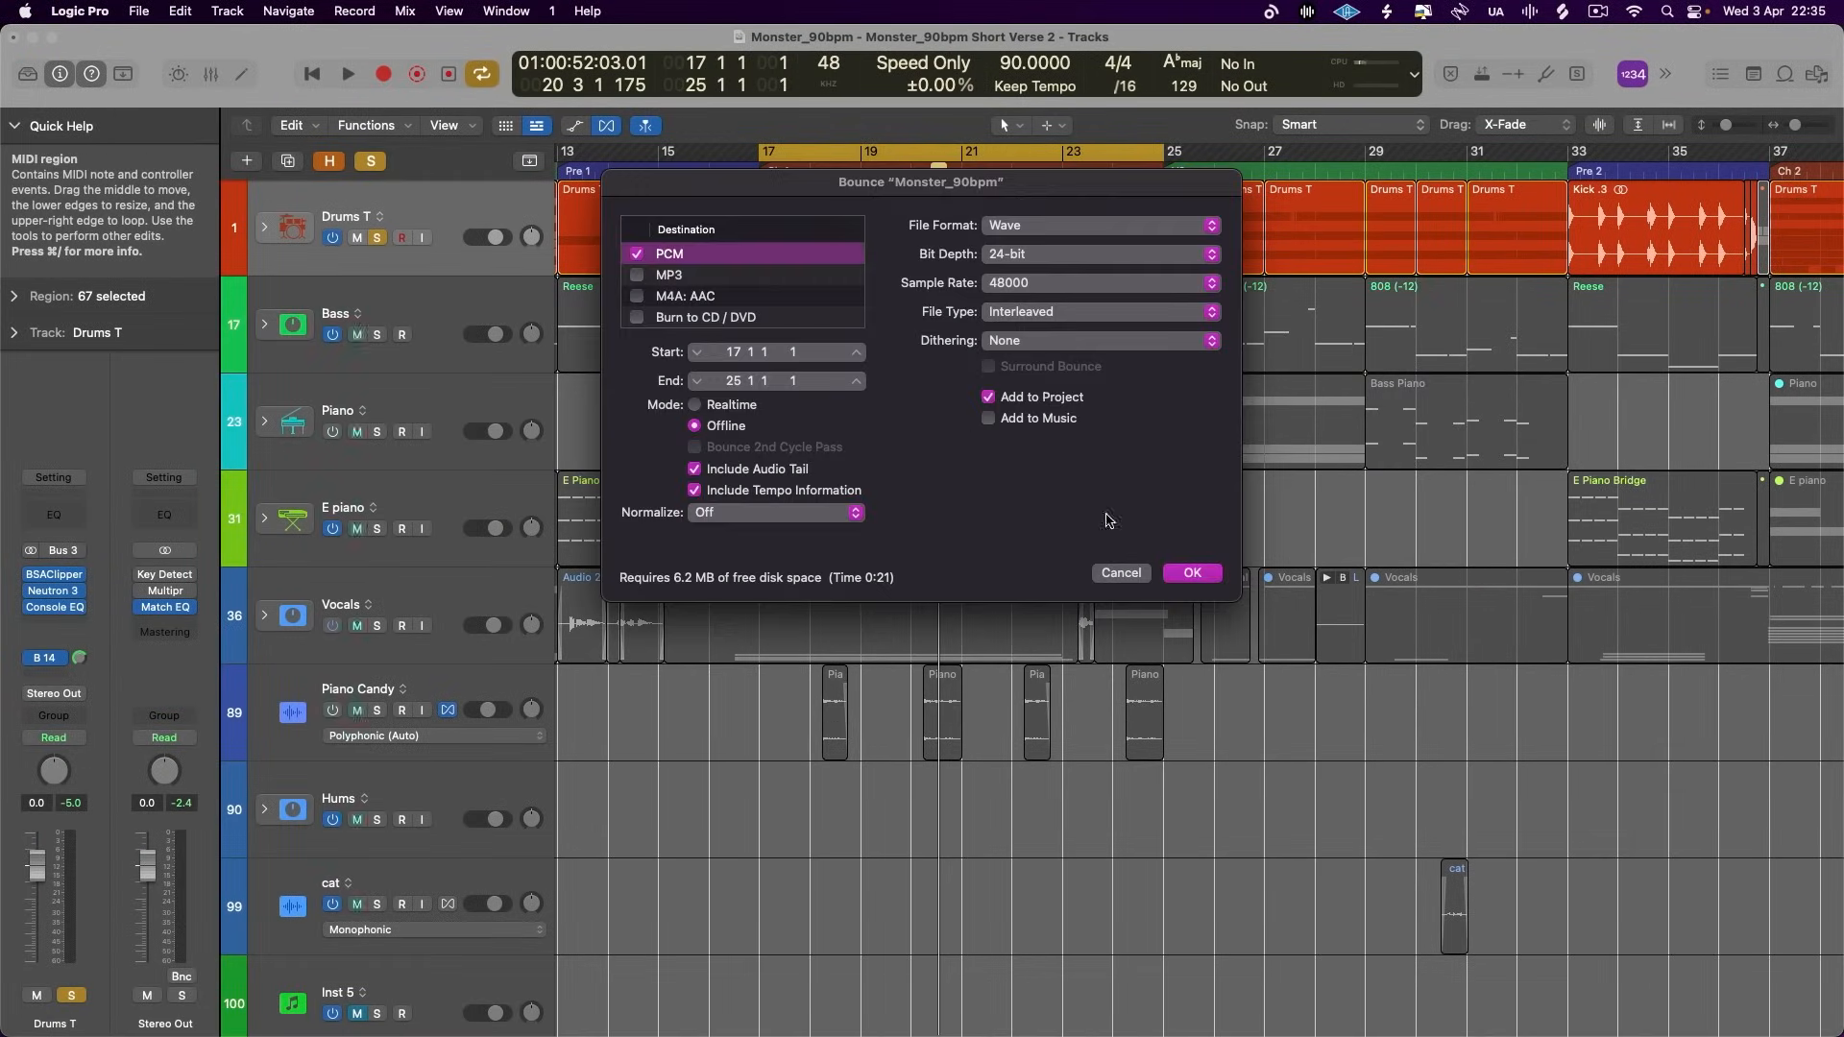
key("Return")
type("Drums Sil")
key("Return")
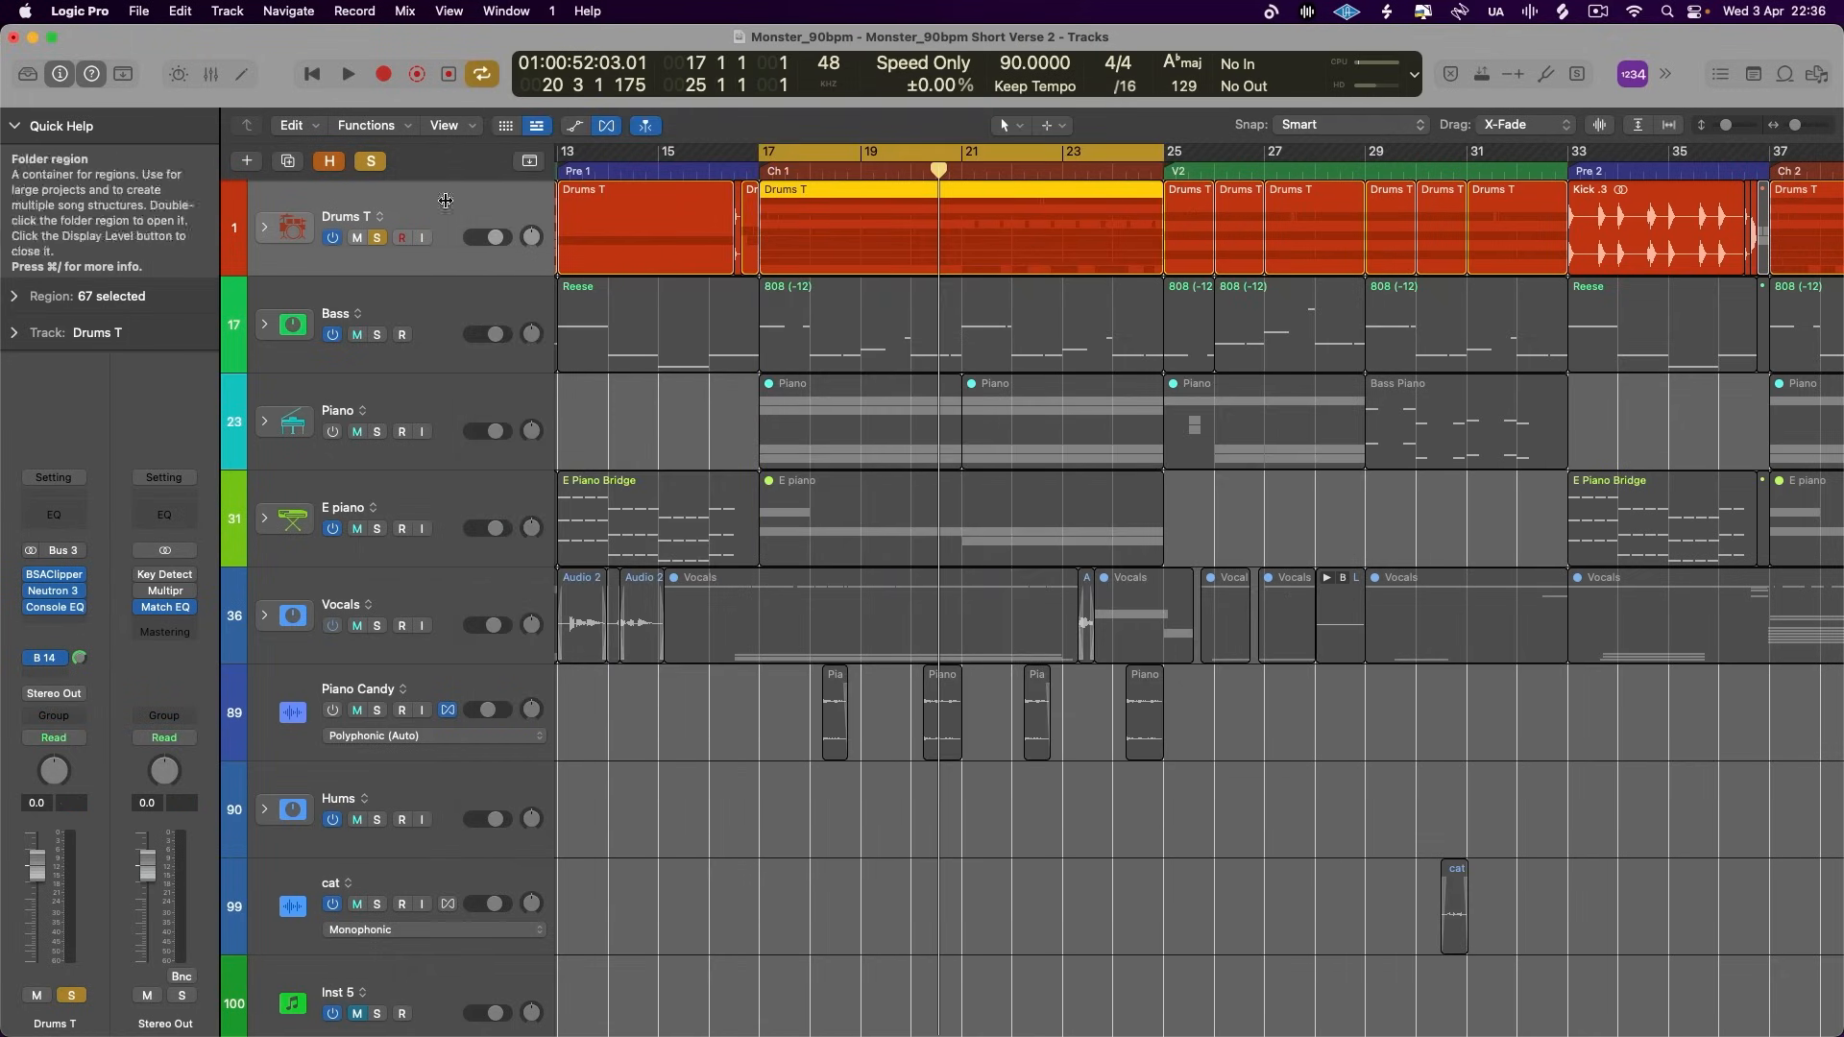
- Set the Console EQ's output model to Punchy (Graphic EQ) and bounce the drums as Drums Punchy
left_click(58, 609)
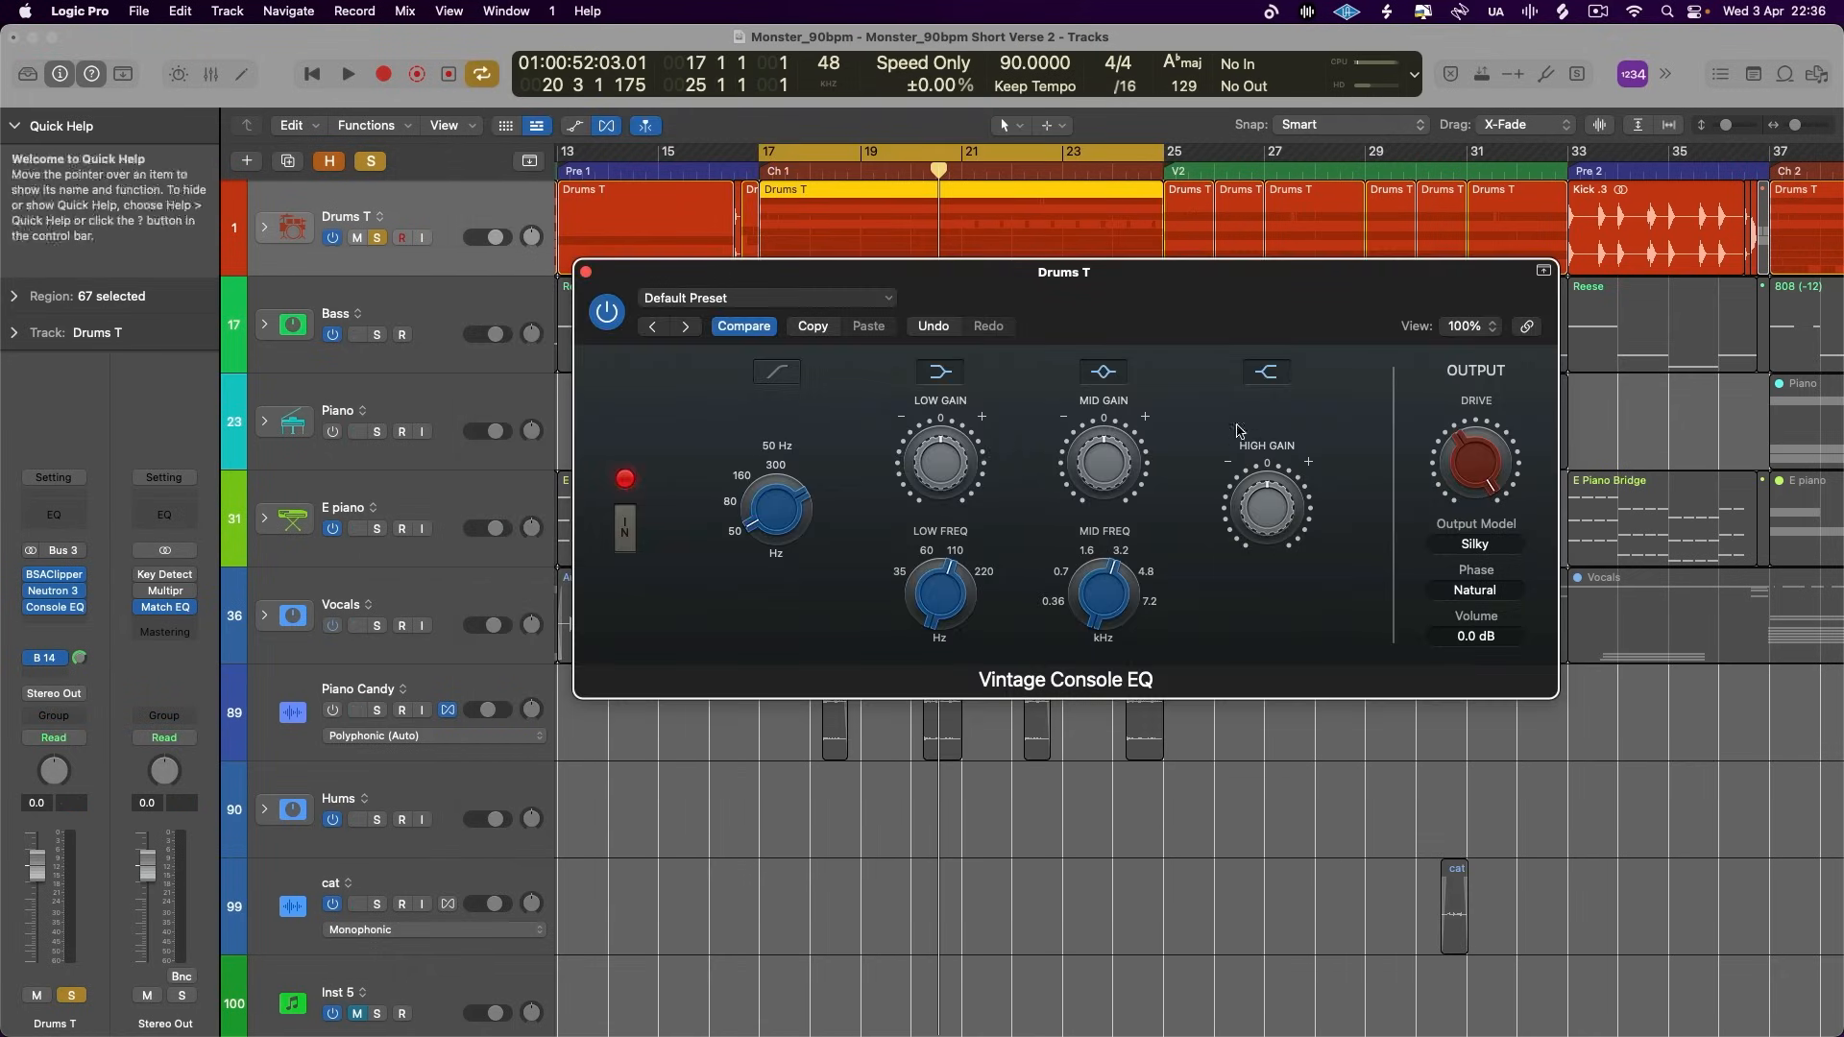
left_click(1464, 545)
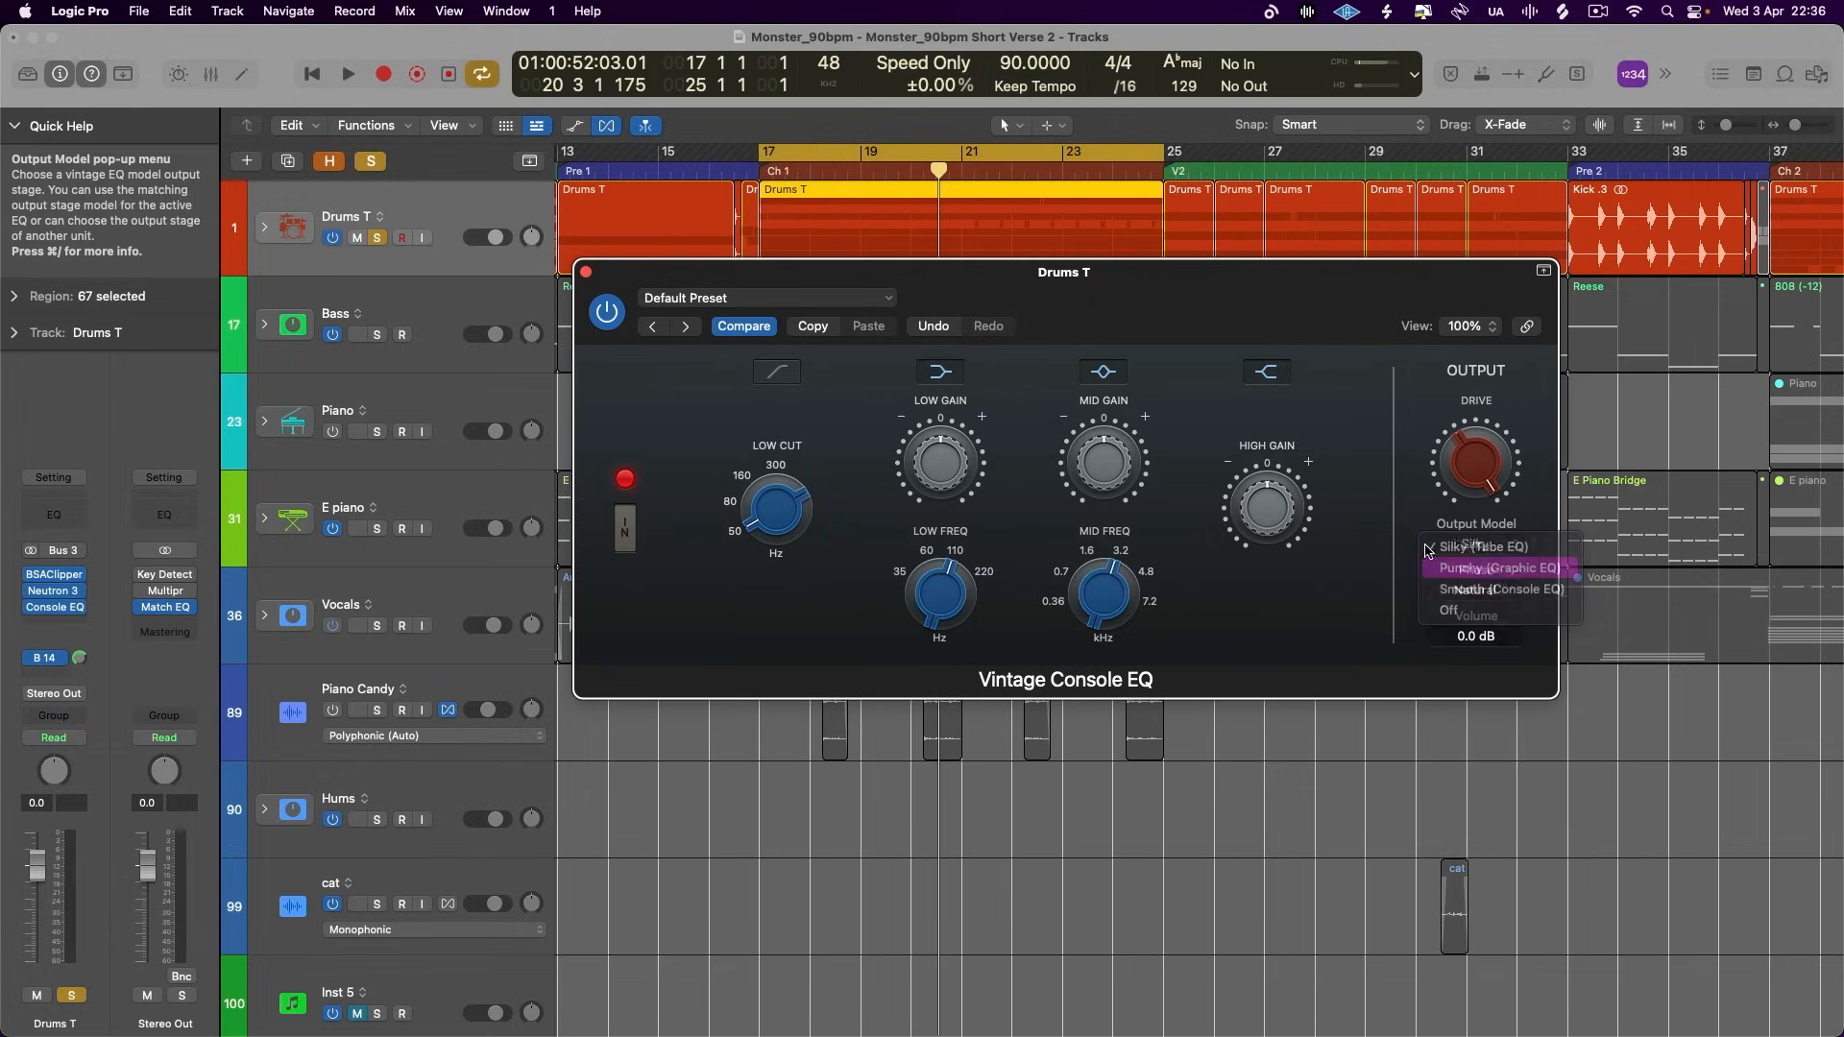
left_click(1504, 587)
left_click(585, 272)
key("super+b")
left_click(978, 143)
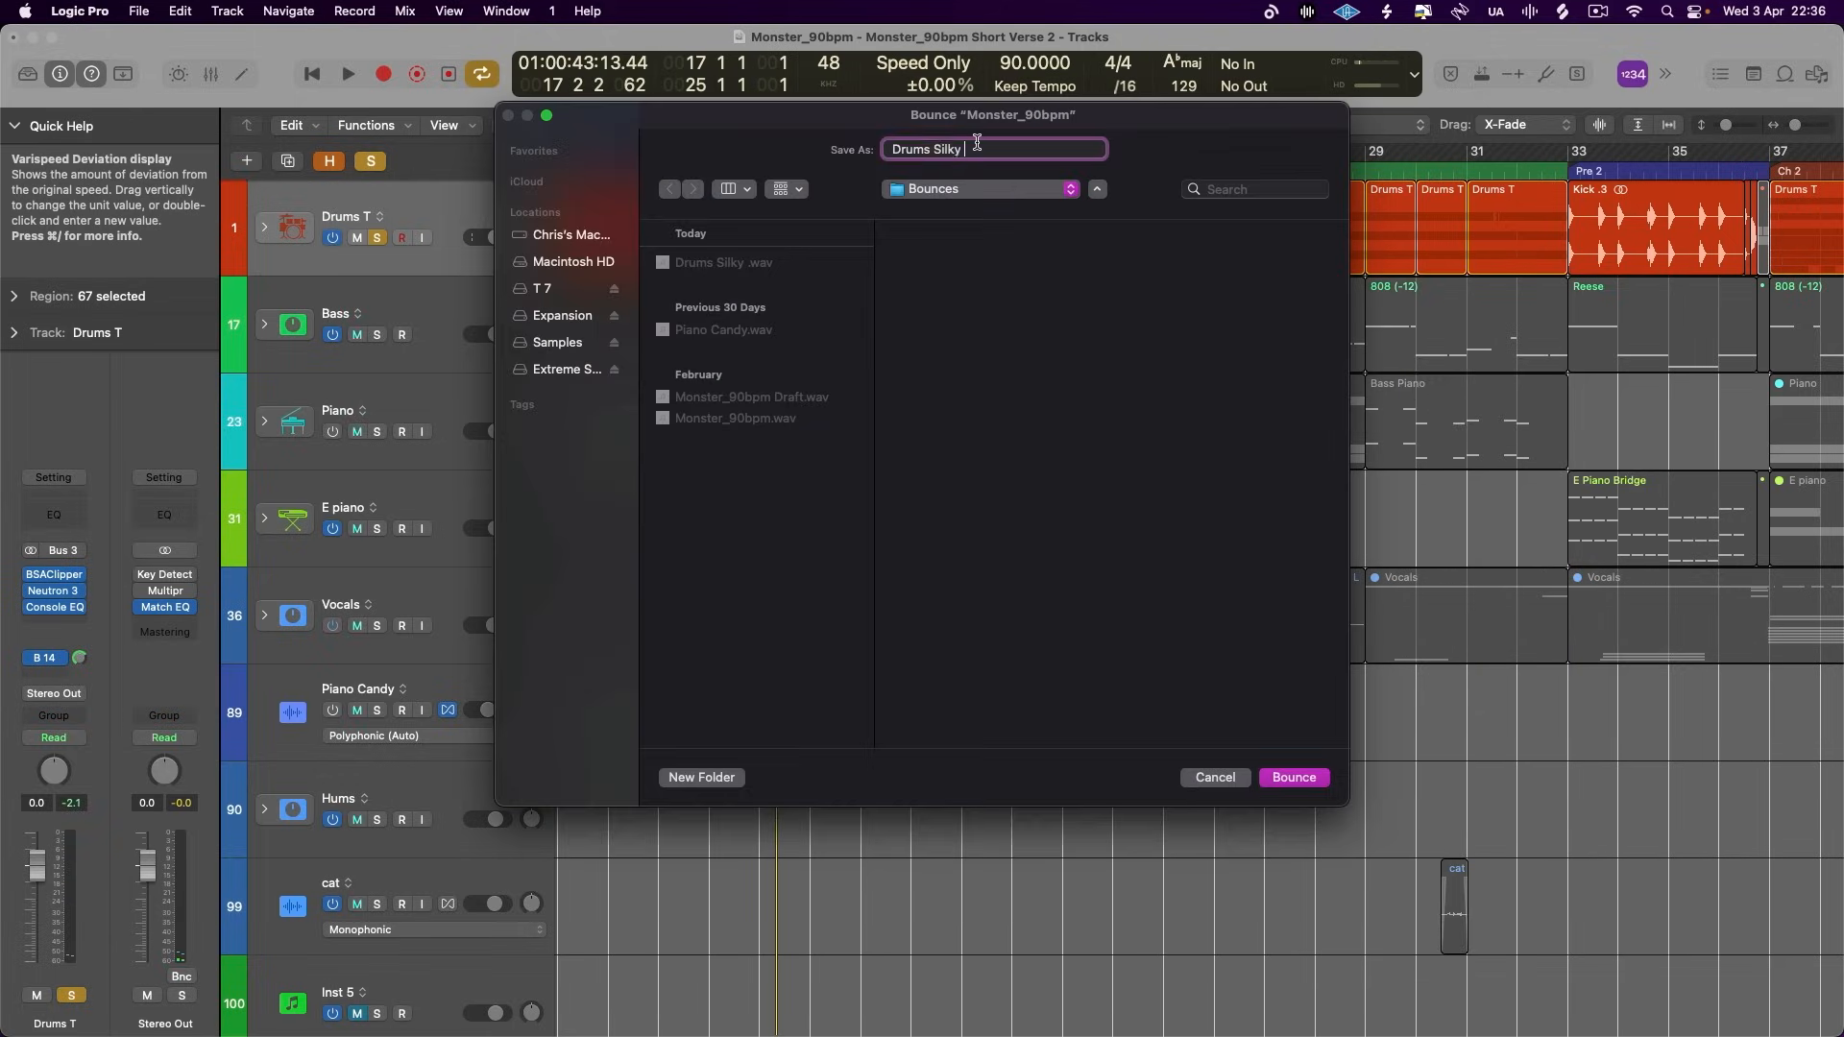
type("Punchy")
key("Return")
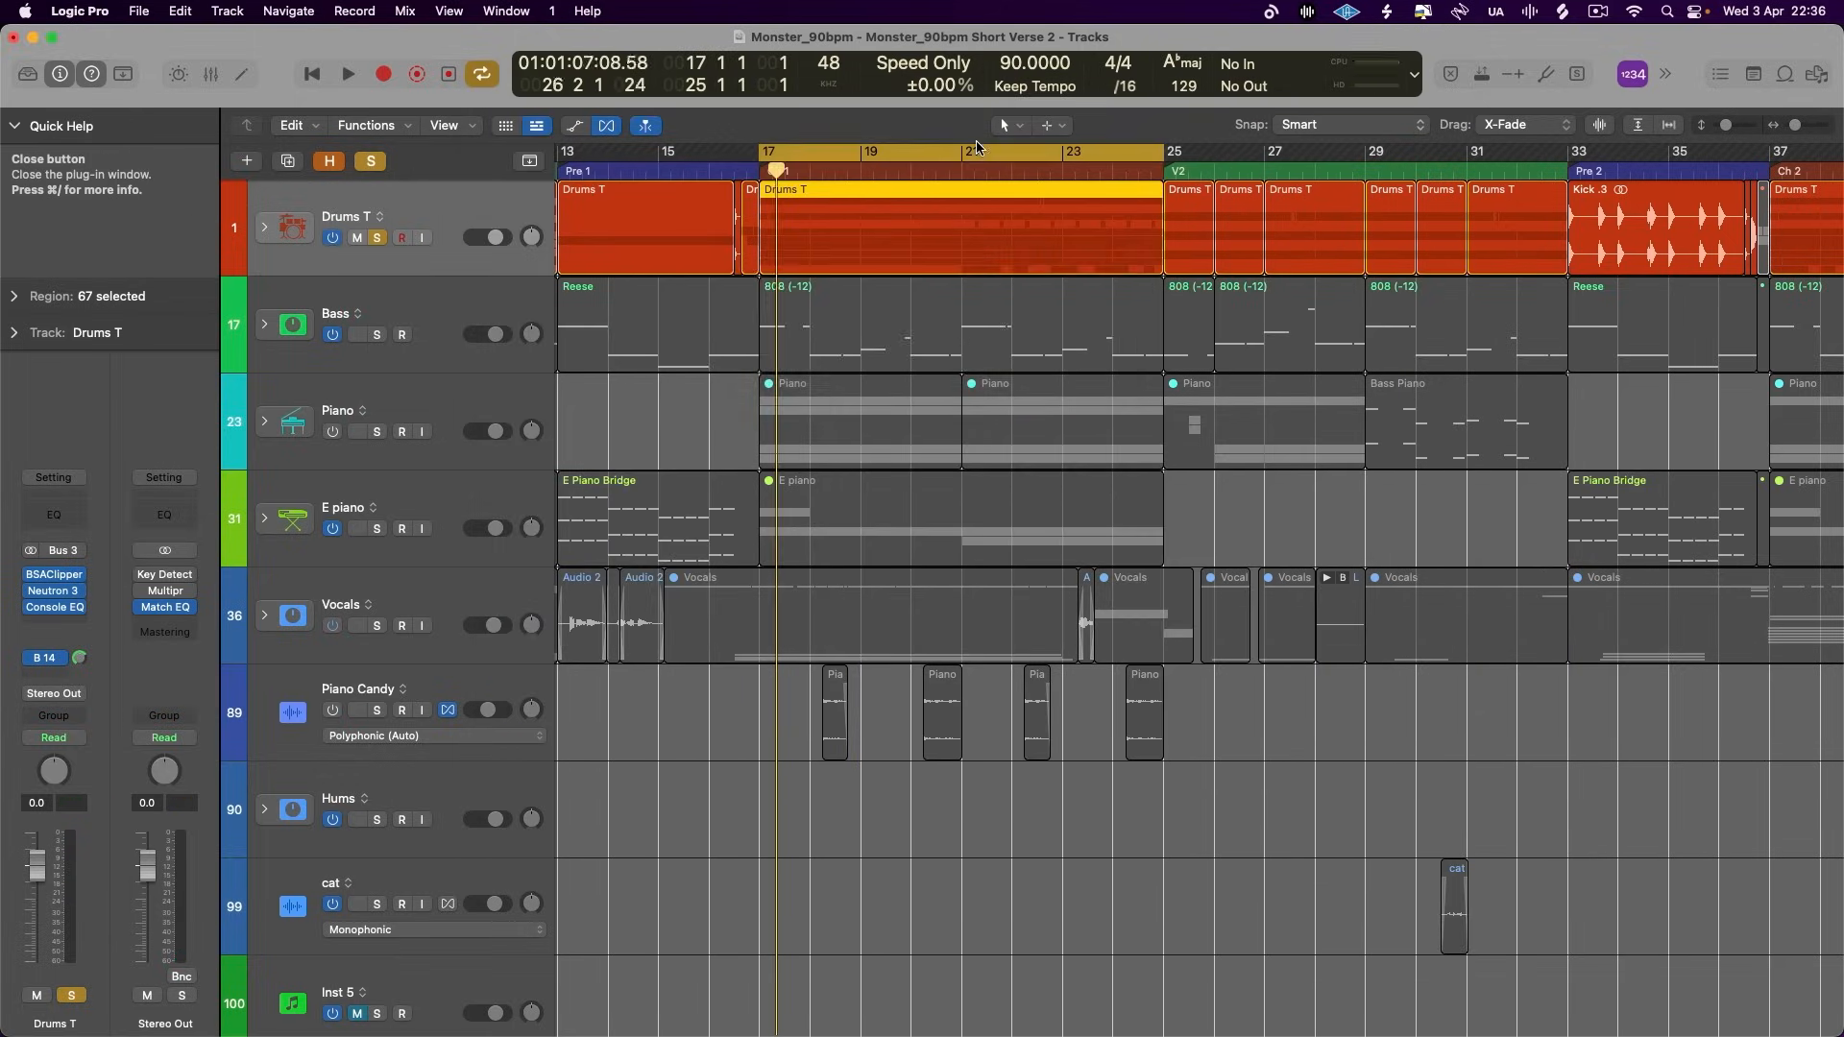
- Set the Console EQ's output model to Smooth (Console EQ) and bounce the drums as Drums Smooth
key("super+b")
left_click(1121, 573)
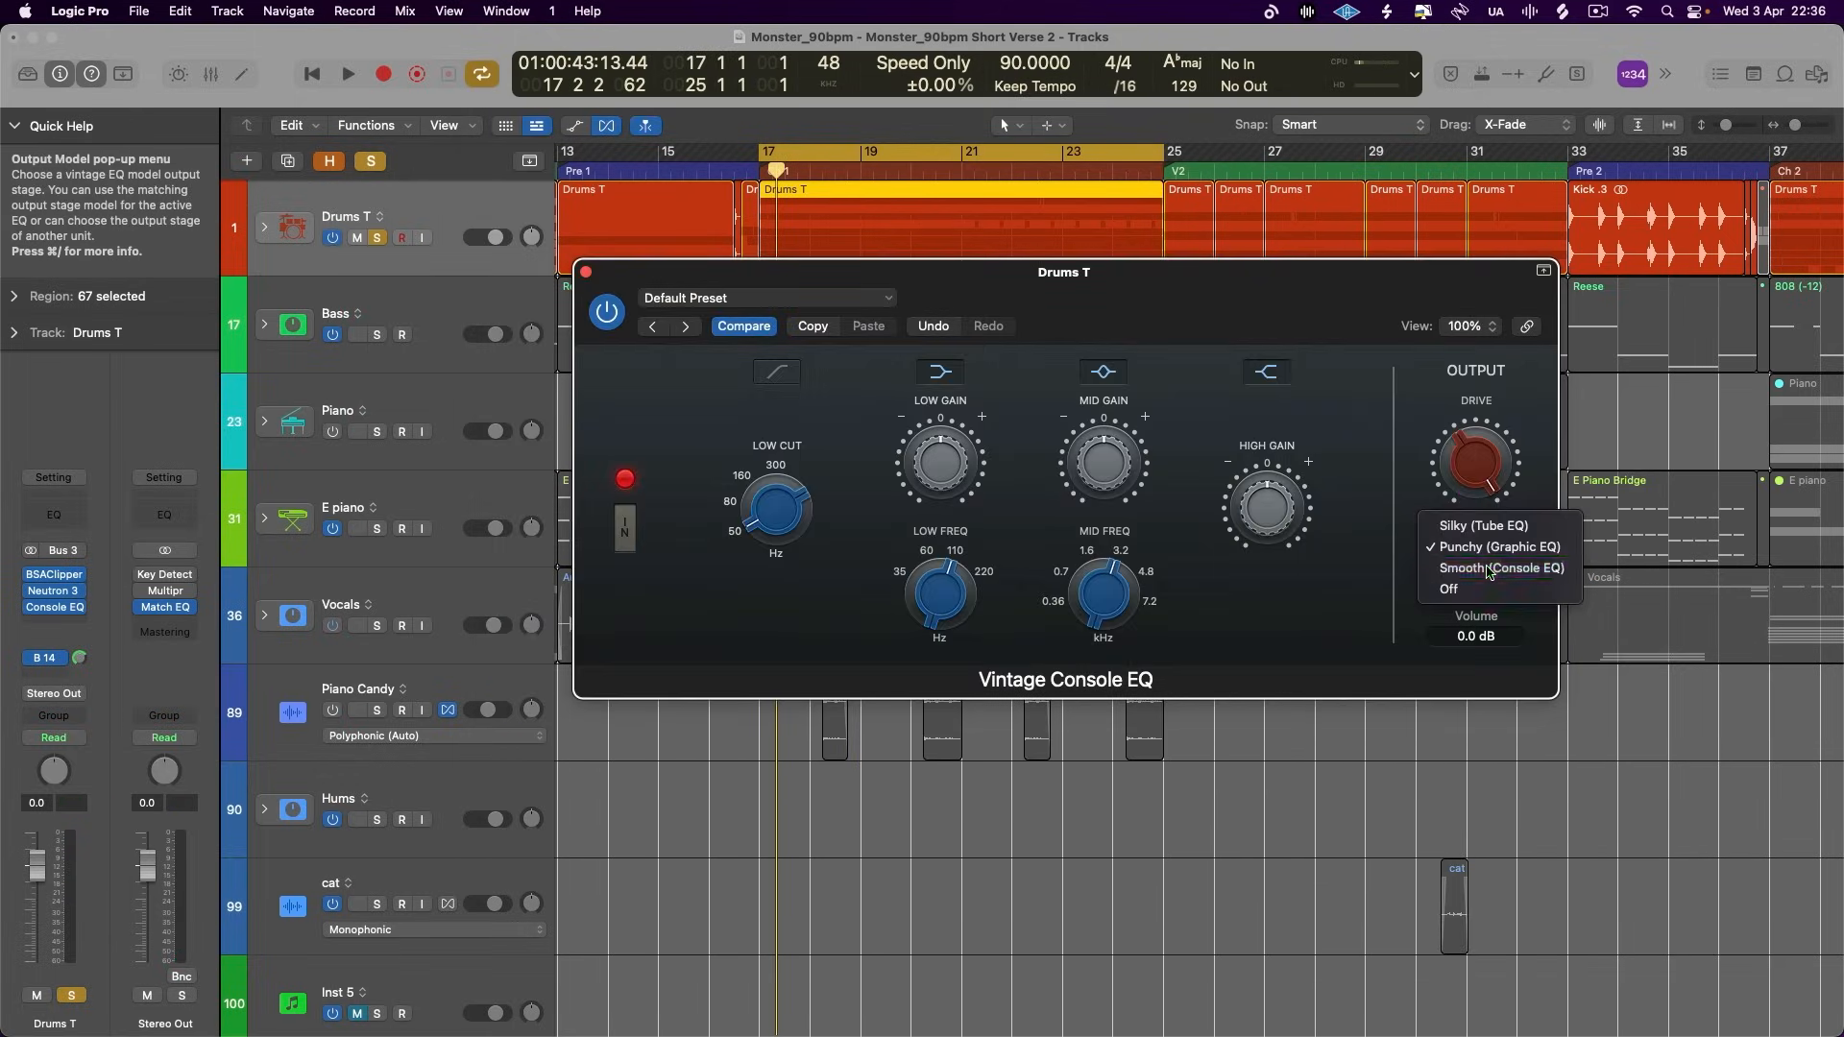
left_click(1504, 582)
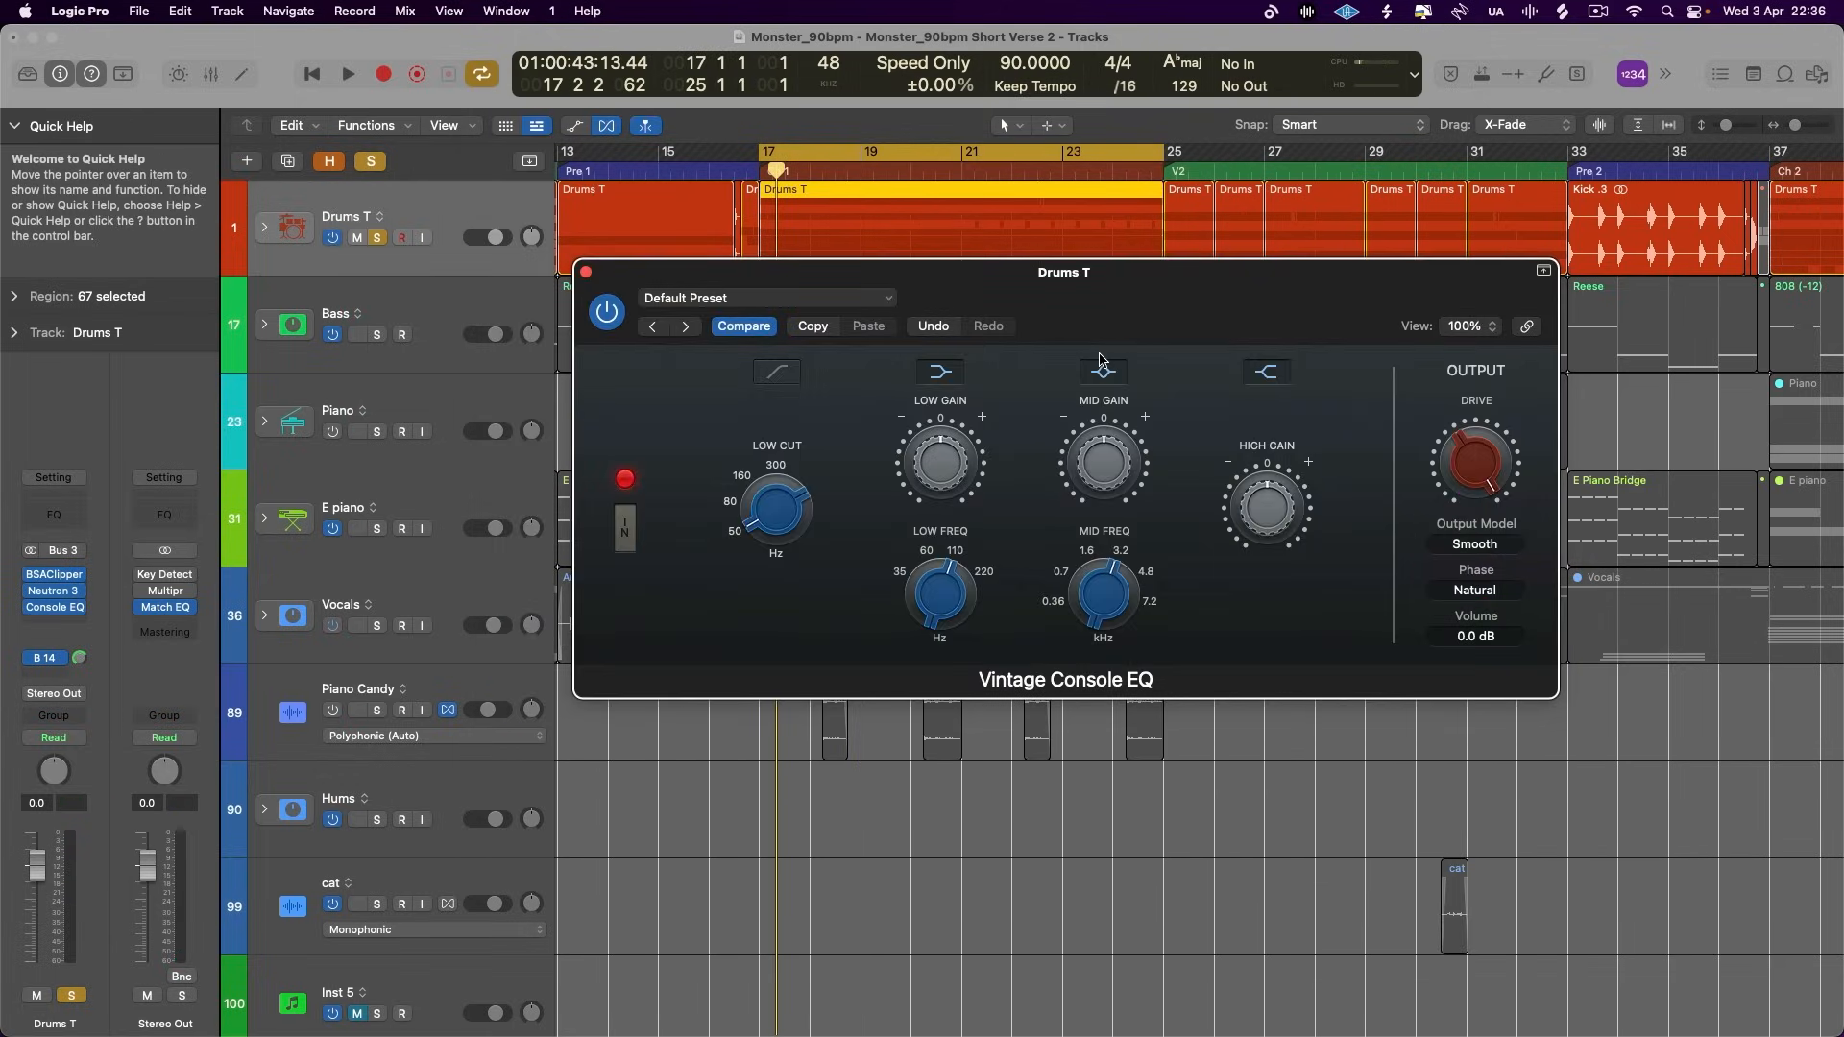
left_click(585, 273)
key("super+b")
key("Return")
key("Return")
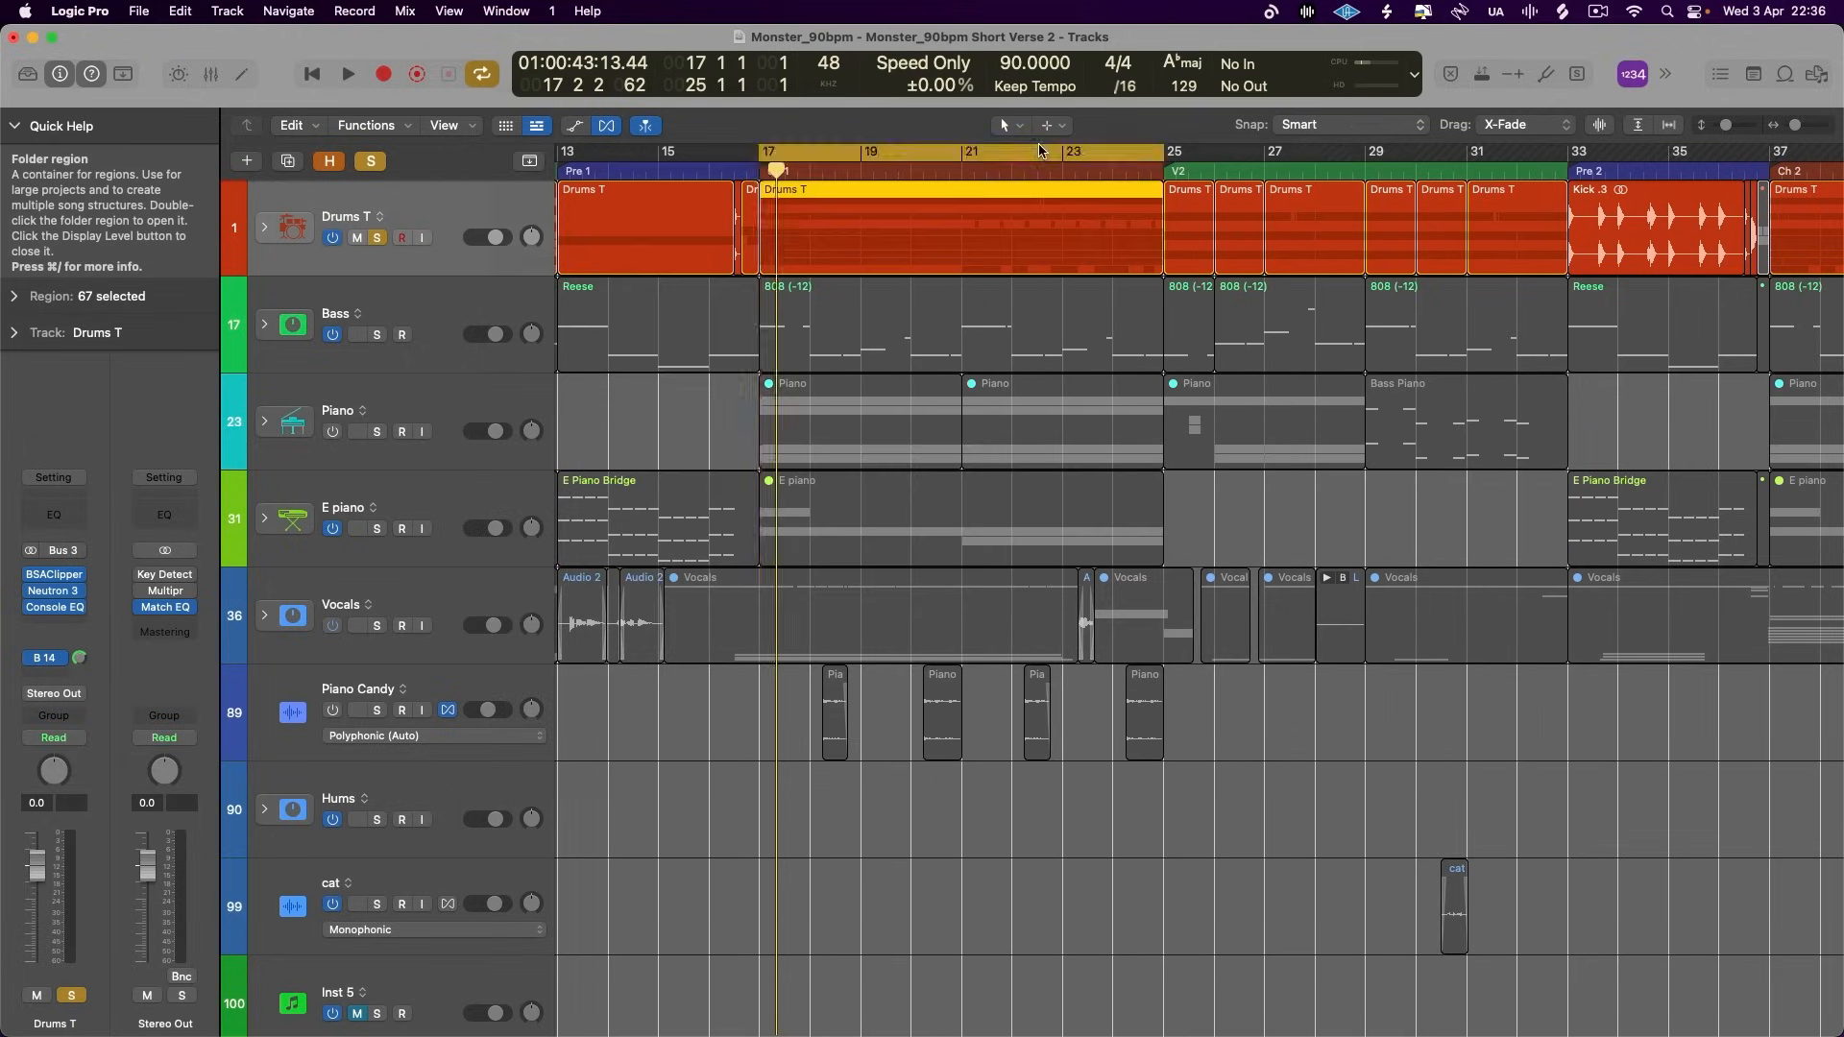
- Find the Drums Silky, Drums Punchy and Drums Smooth bounces among the project's audio files and add each to its own new track
left_click(1816, 74)
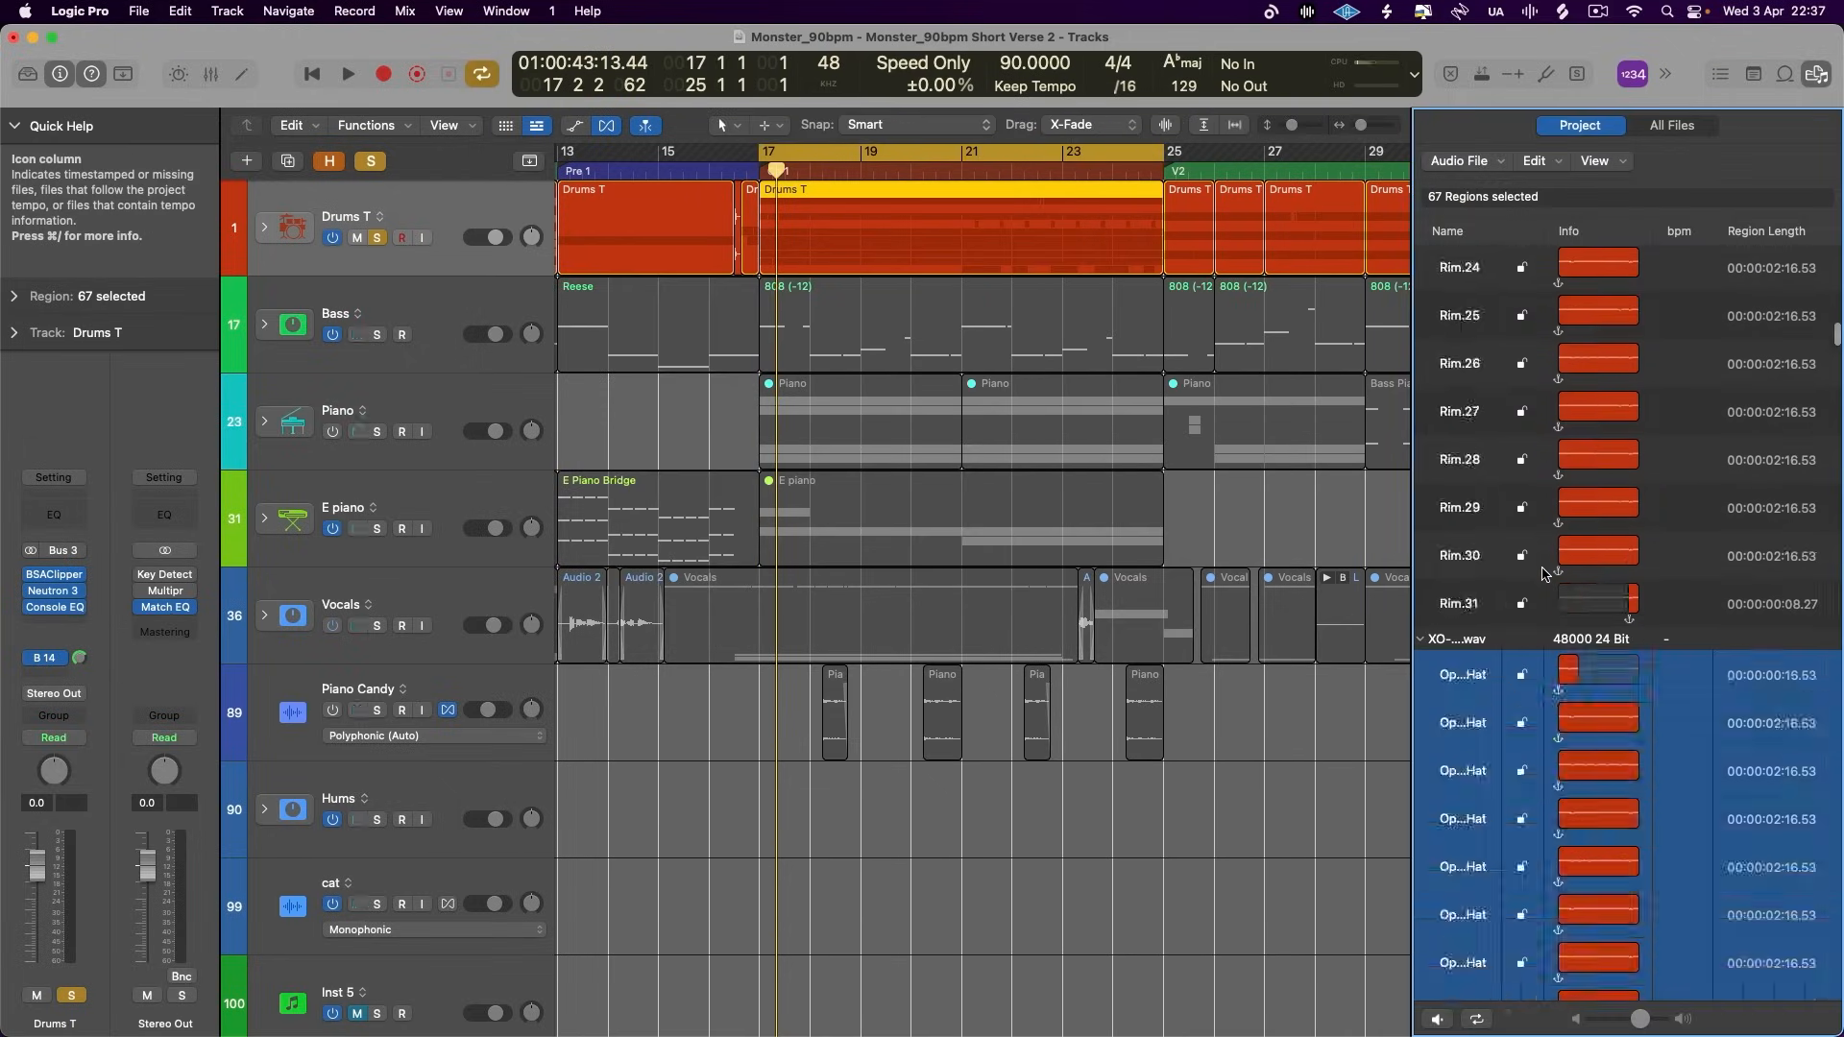
scroll(1249, 816, "down", 10)
left_click_drag(1575, 834, 1225, 994)
left_click_drag(1575, 906, 1258, 1010)
left_click_drag(1606, 903, 1253, 997)
left_click_drag(1594, 975, 1285, 1018)
- Place the three bounced drum tracks directly below Drums T and align their regions to start at bar 17
left_click(490, 953)
left_click(490, 1005, "shift")
left_click_drag(490, 1005, 489, 274)
left_click_drag(1277, 327, 842, 332)
left_click_drag(1320, 394, 828, 393)
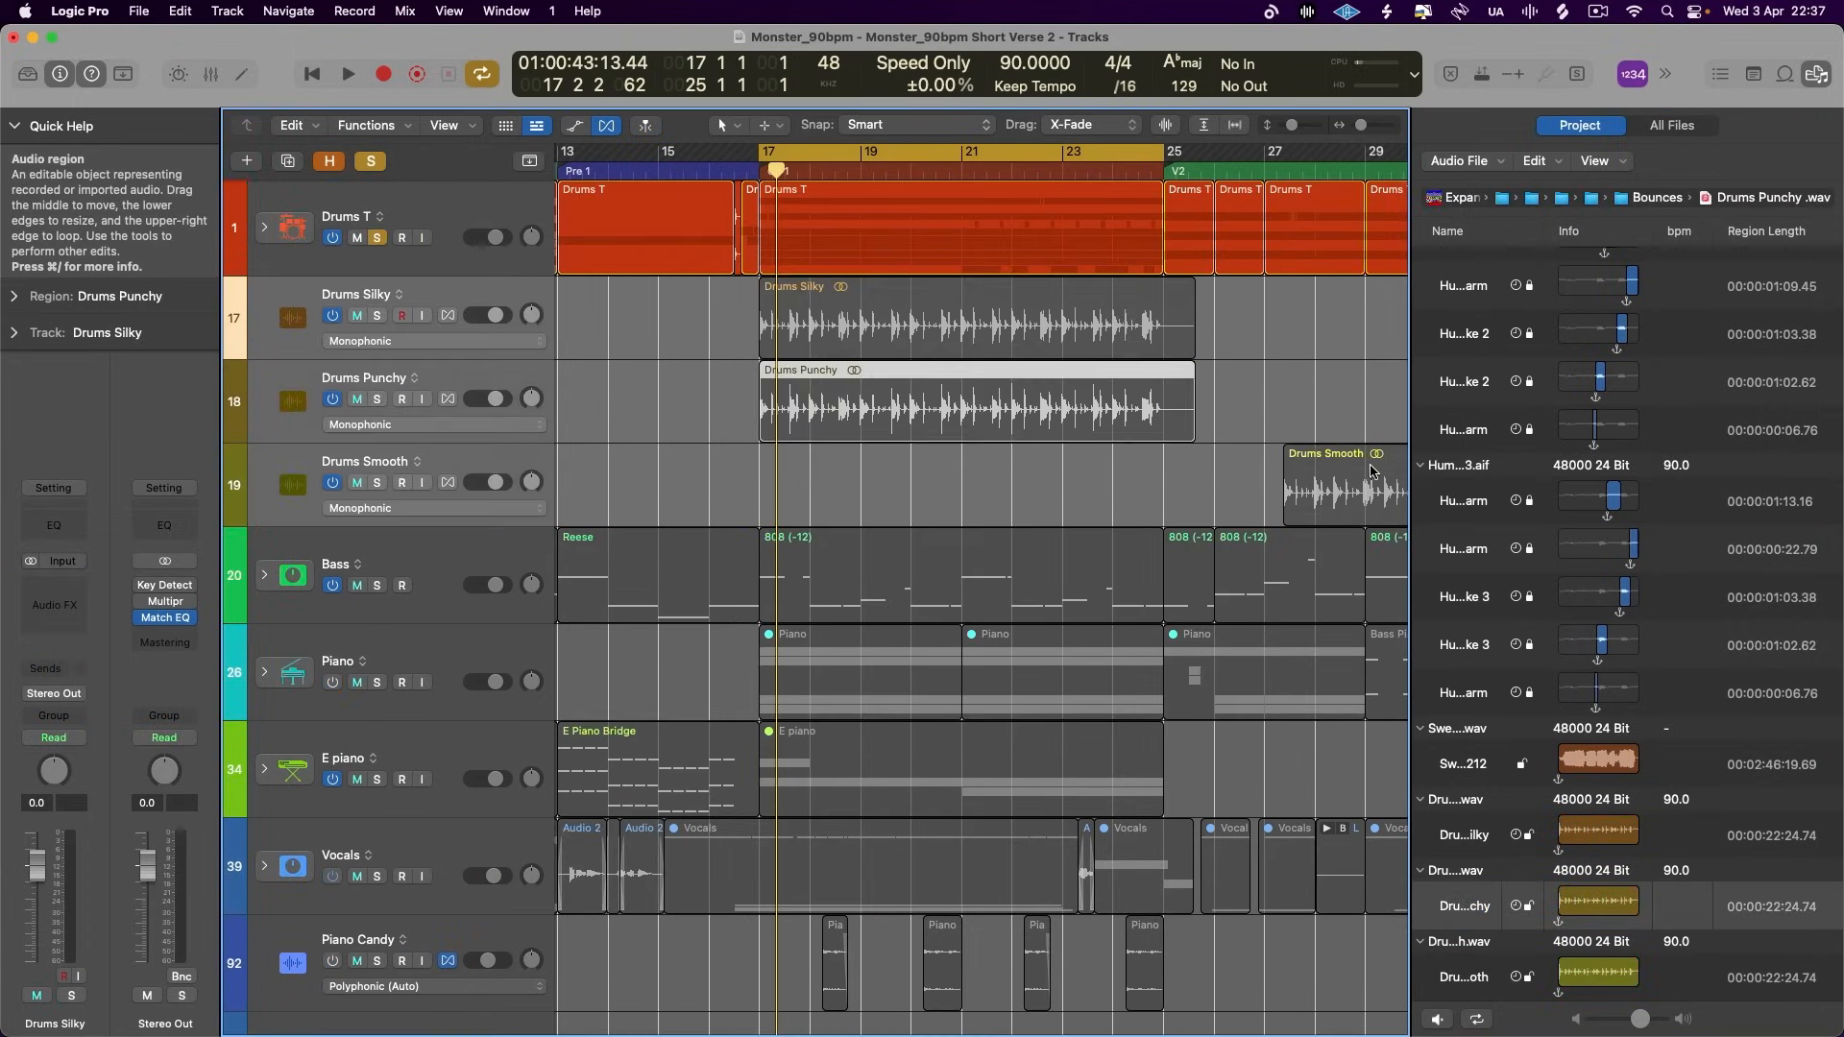
left_click_drag(1350, 478, 825, 478)
- Select the soloed Drums T track, play the original drums briefly and hide the project audio browser
left_click(376, 237)
left_click(377, 237)
left_click(441, 218)
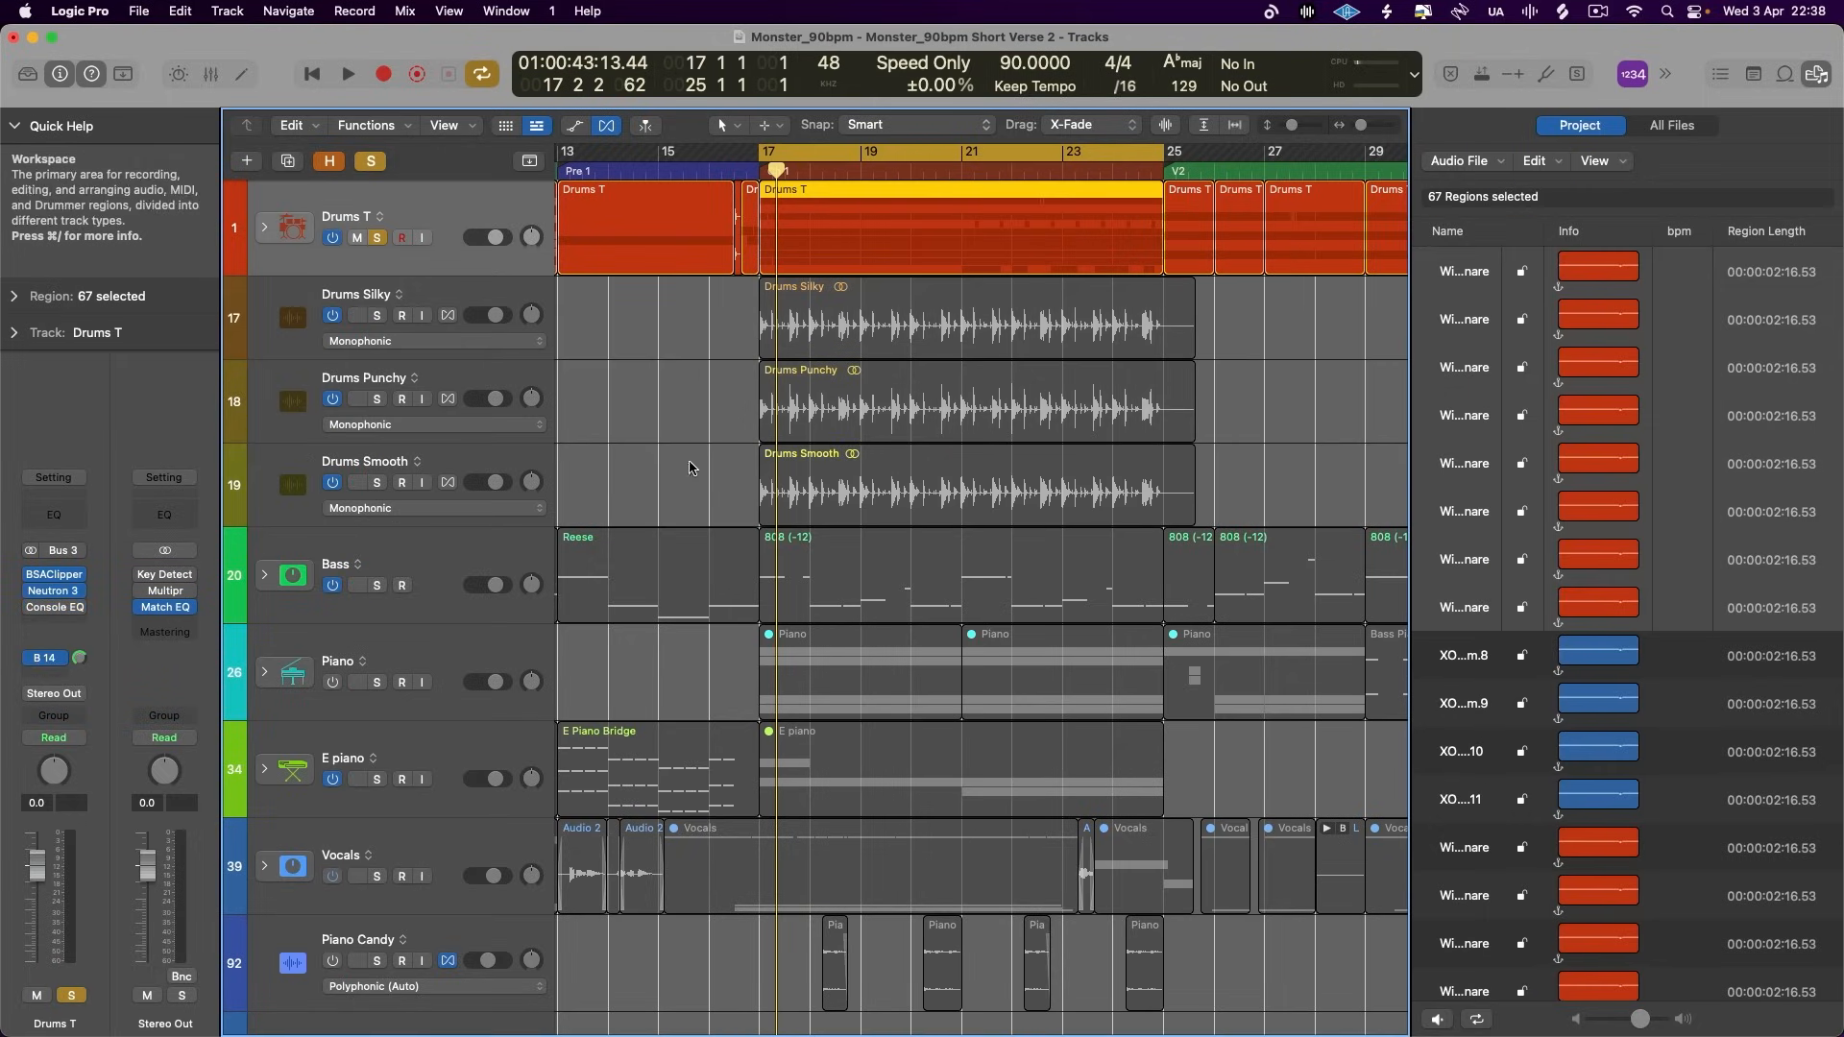
key("space")
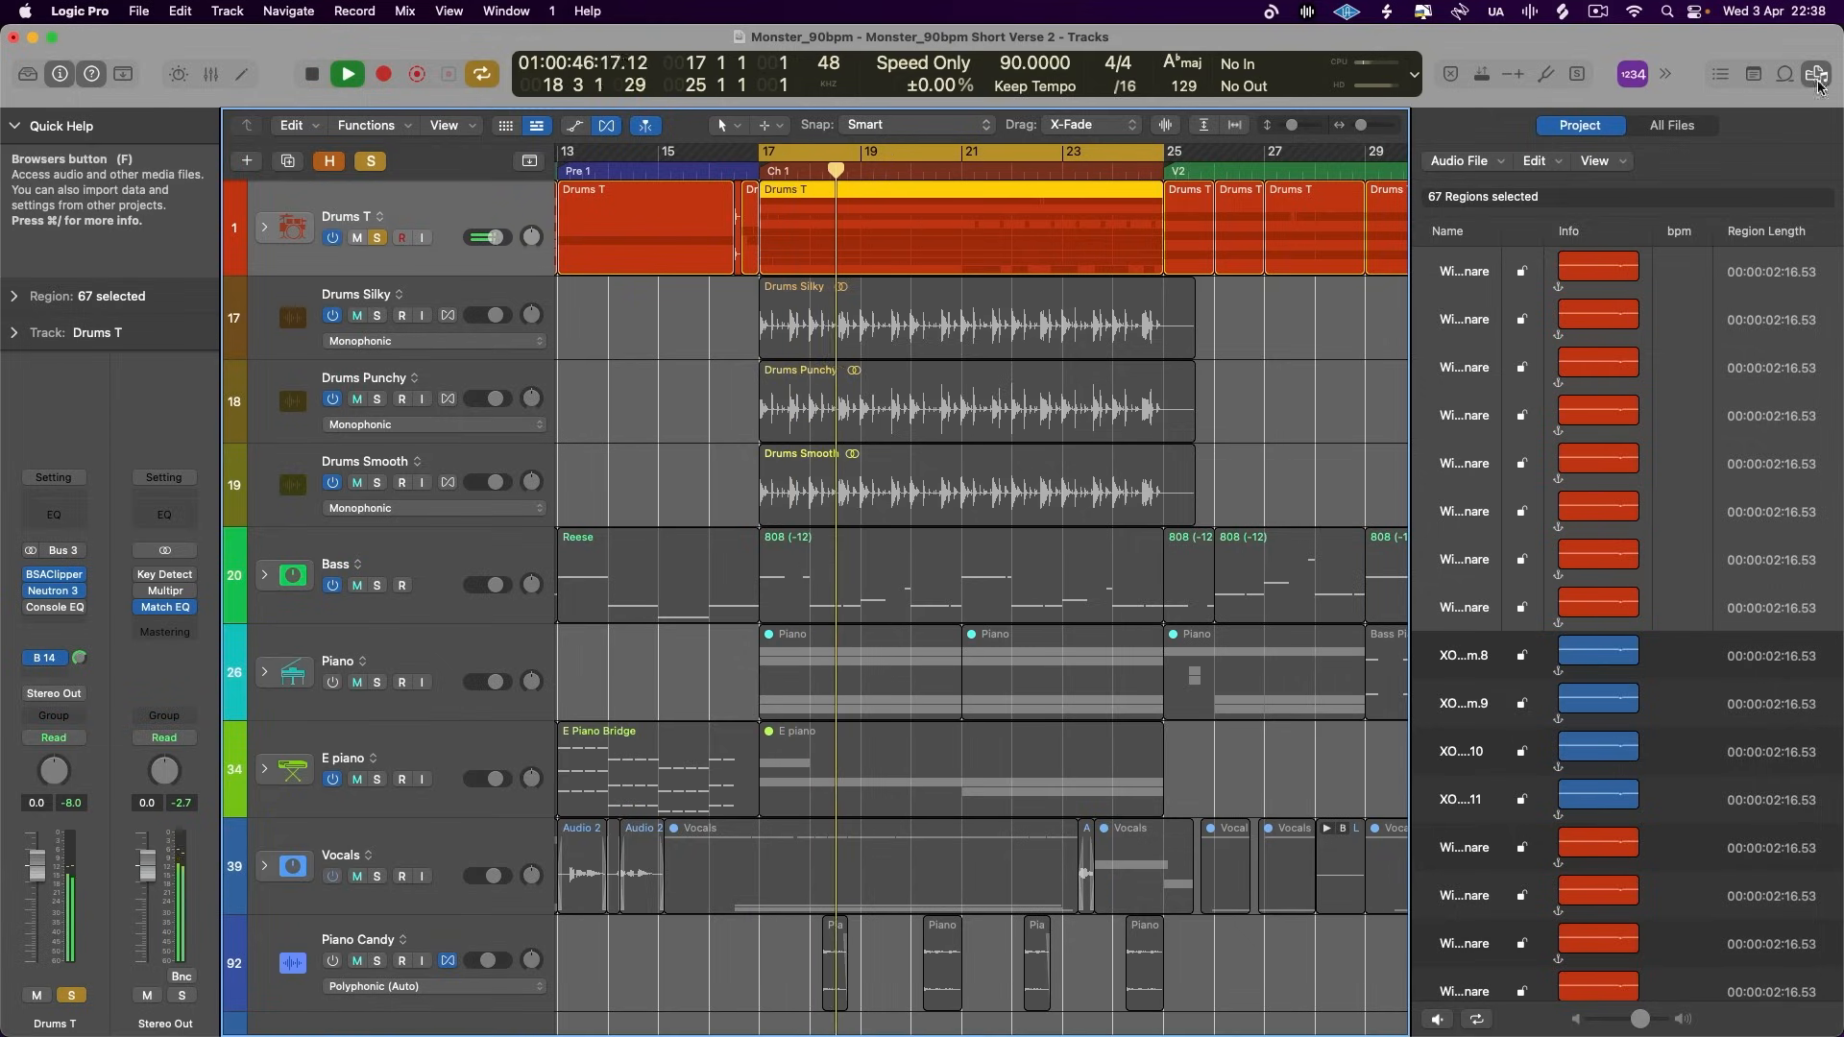
key("f")
key("space")
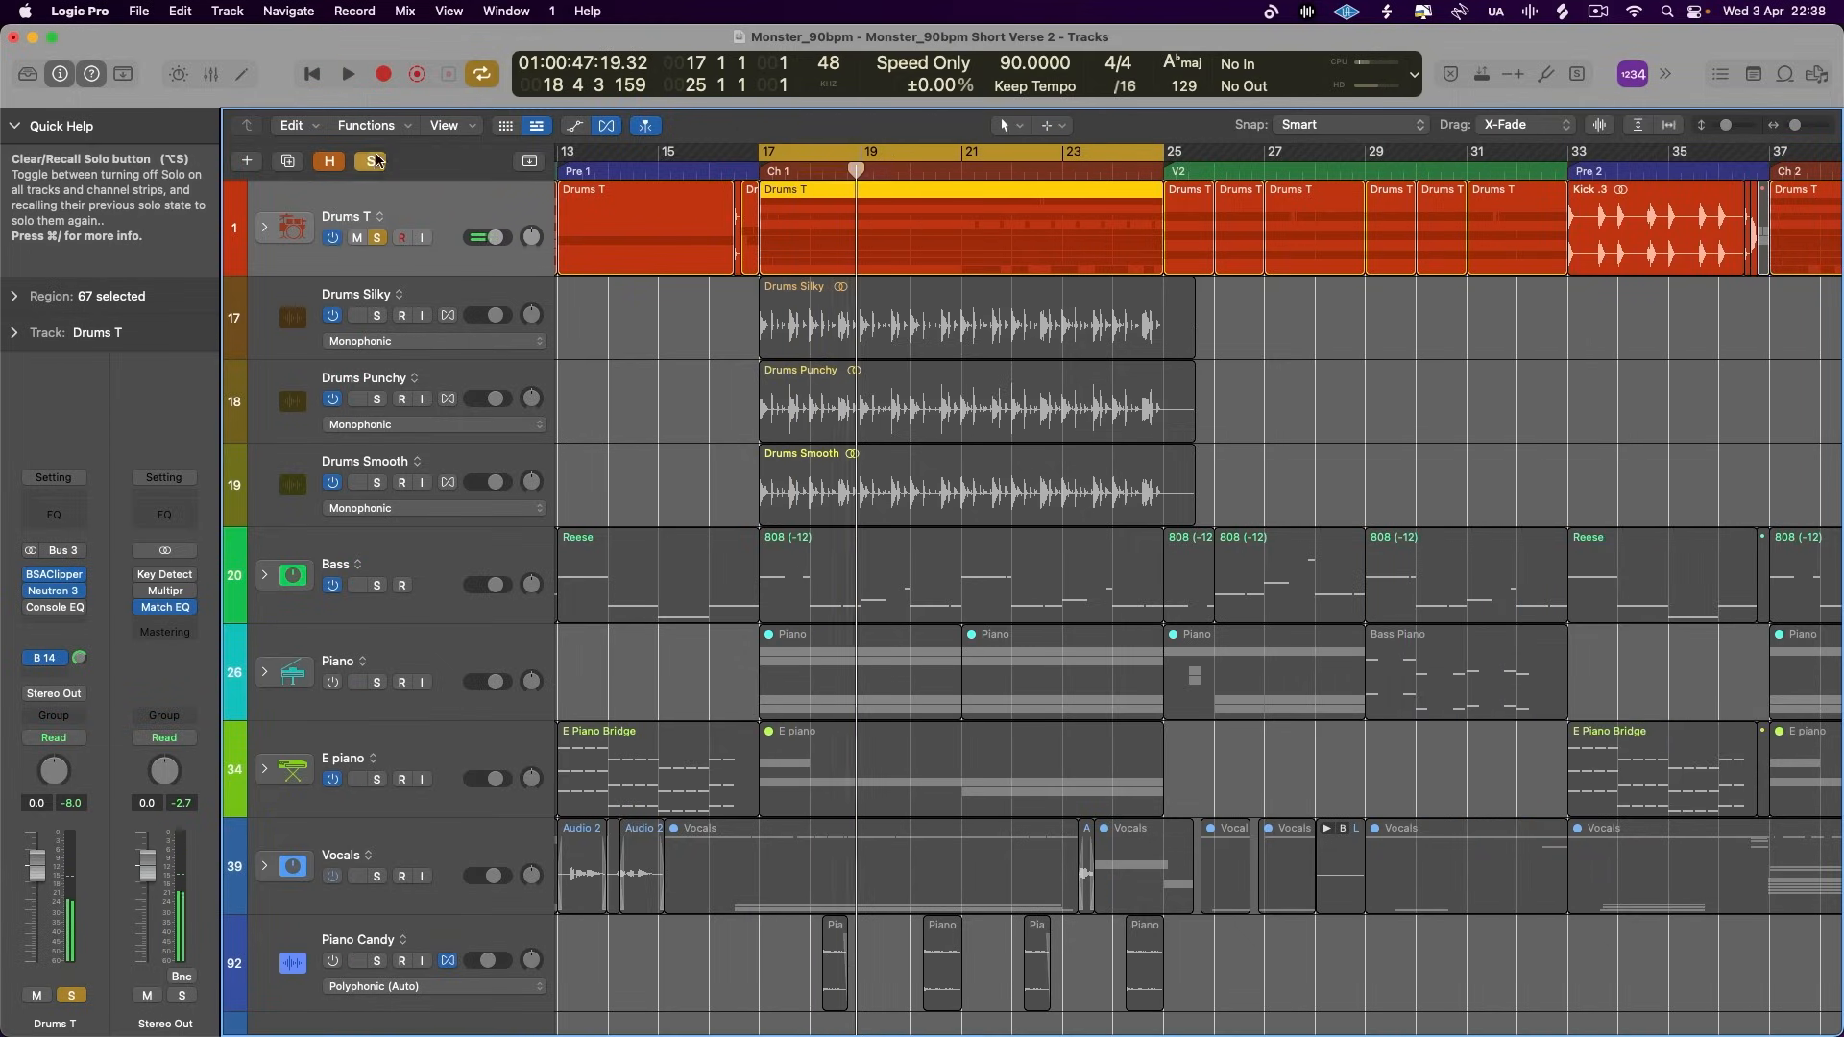
- Switch the solo from Drums T to the Drums Silky track and play it
left_click(376, 237)
left_click(377, 315)
key("space")
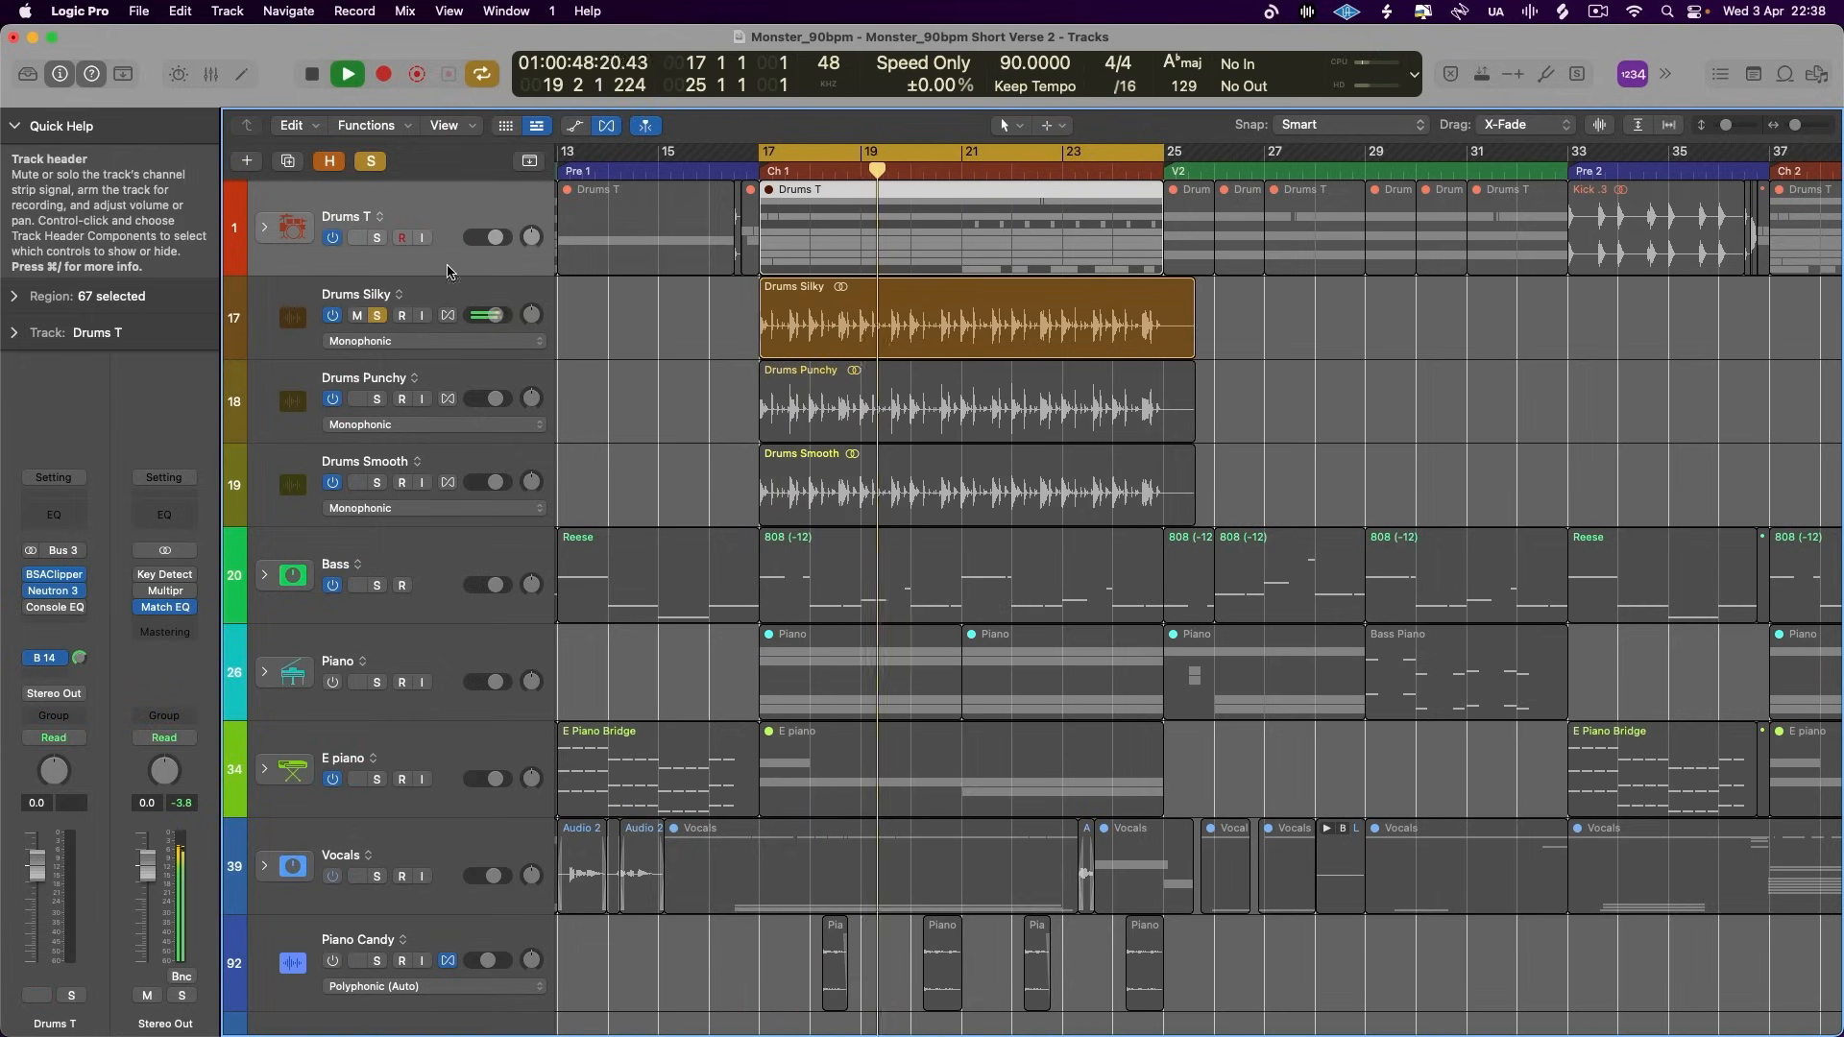
- Solo Drums T alongside Drums Silky, mute Drums Silky and play the original drums for comparison
key("space")
key("ctrl+s")
left_click(357, 316)
key("space")
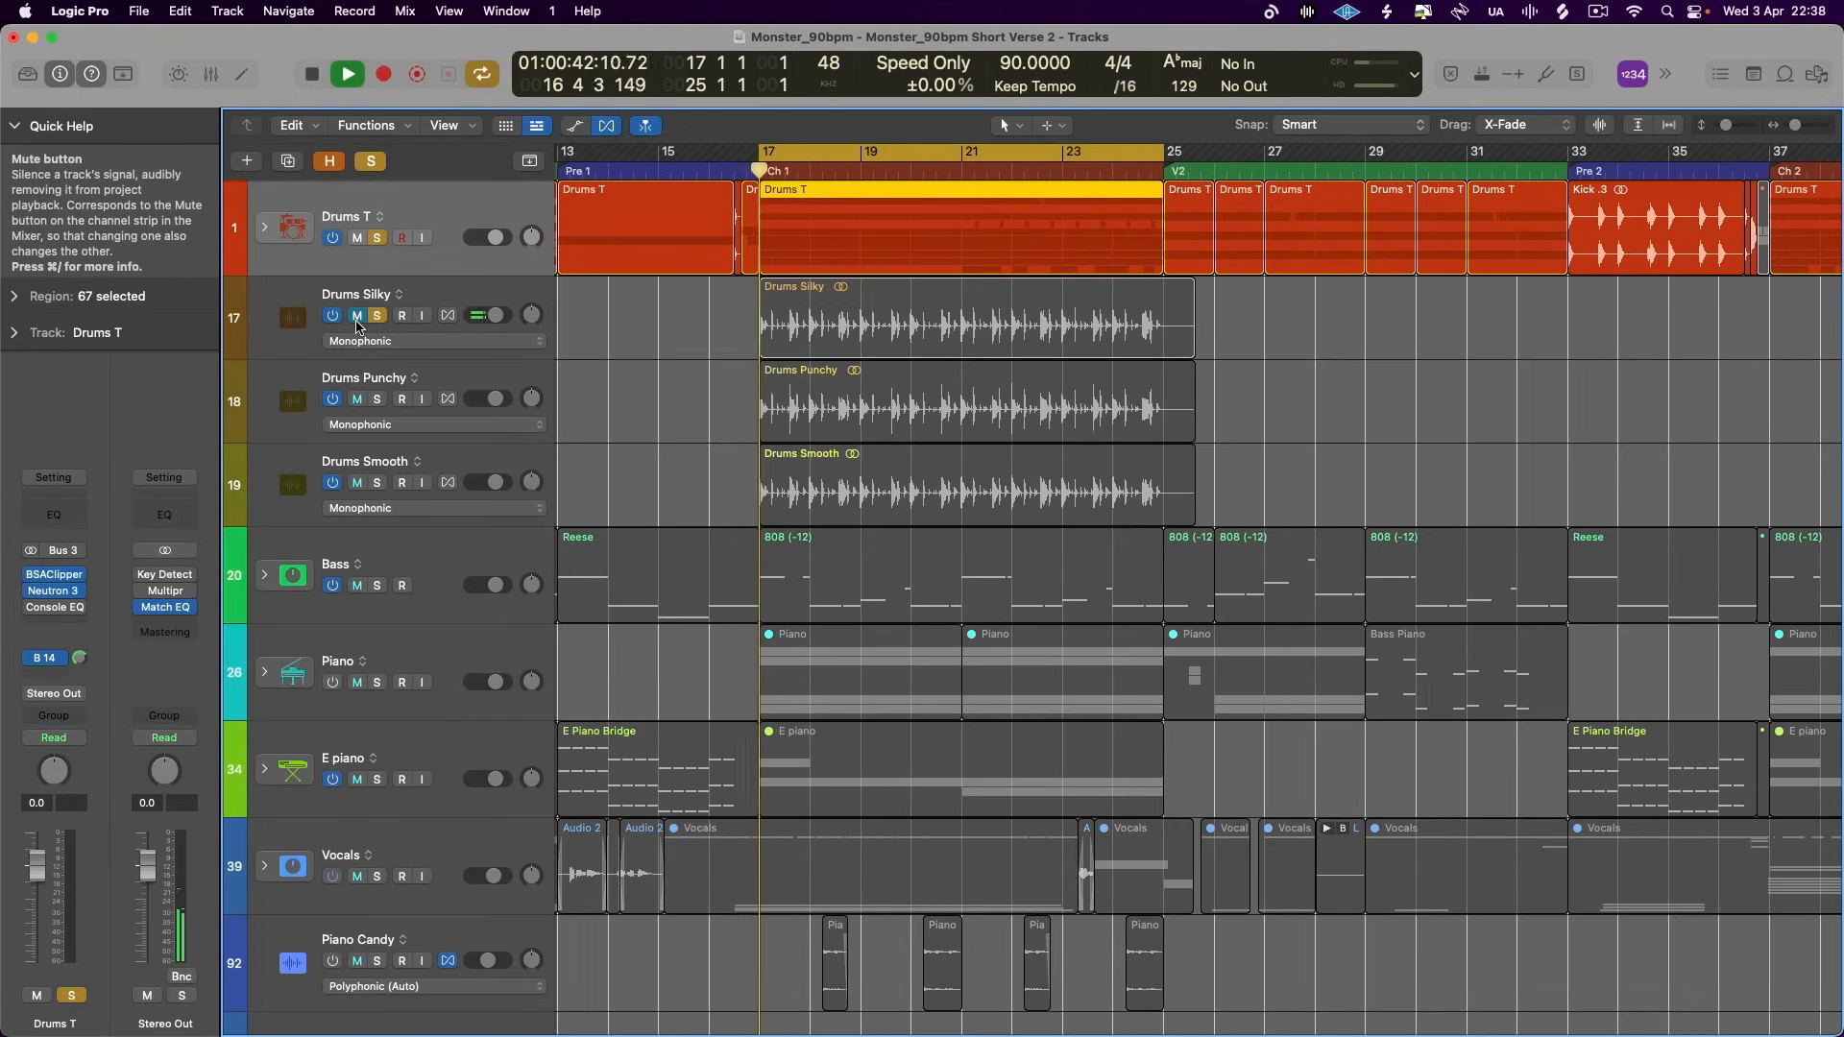
- Unmute Drums Silky, mute Drums T and play the Silky version of the drums
left_click(357, 316)
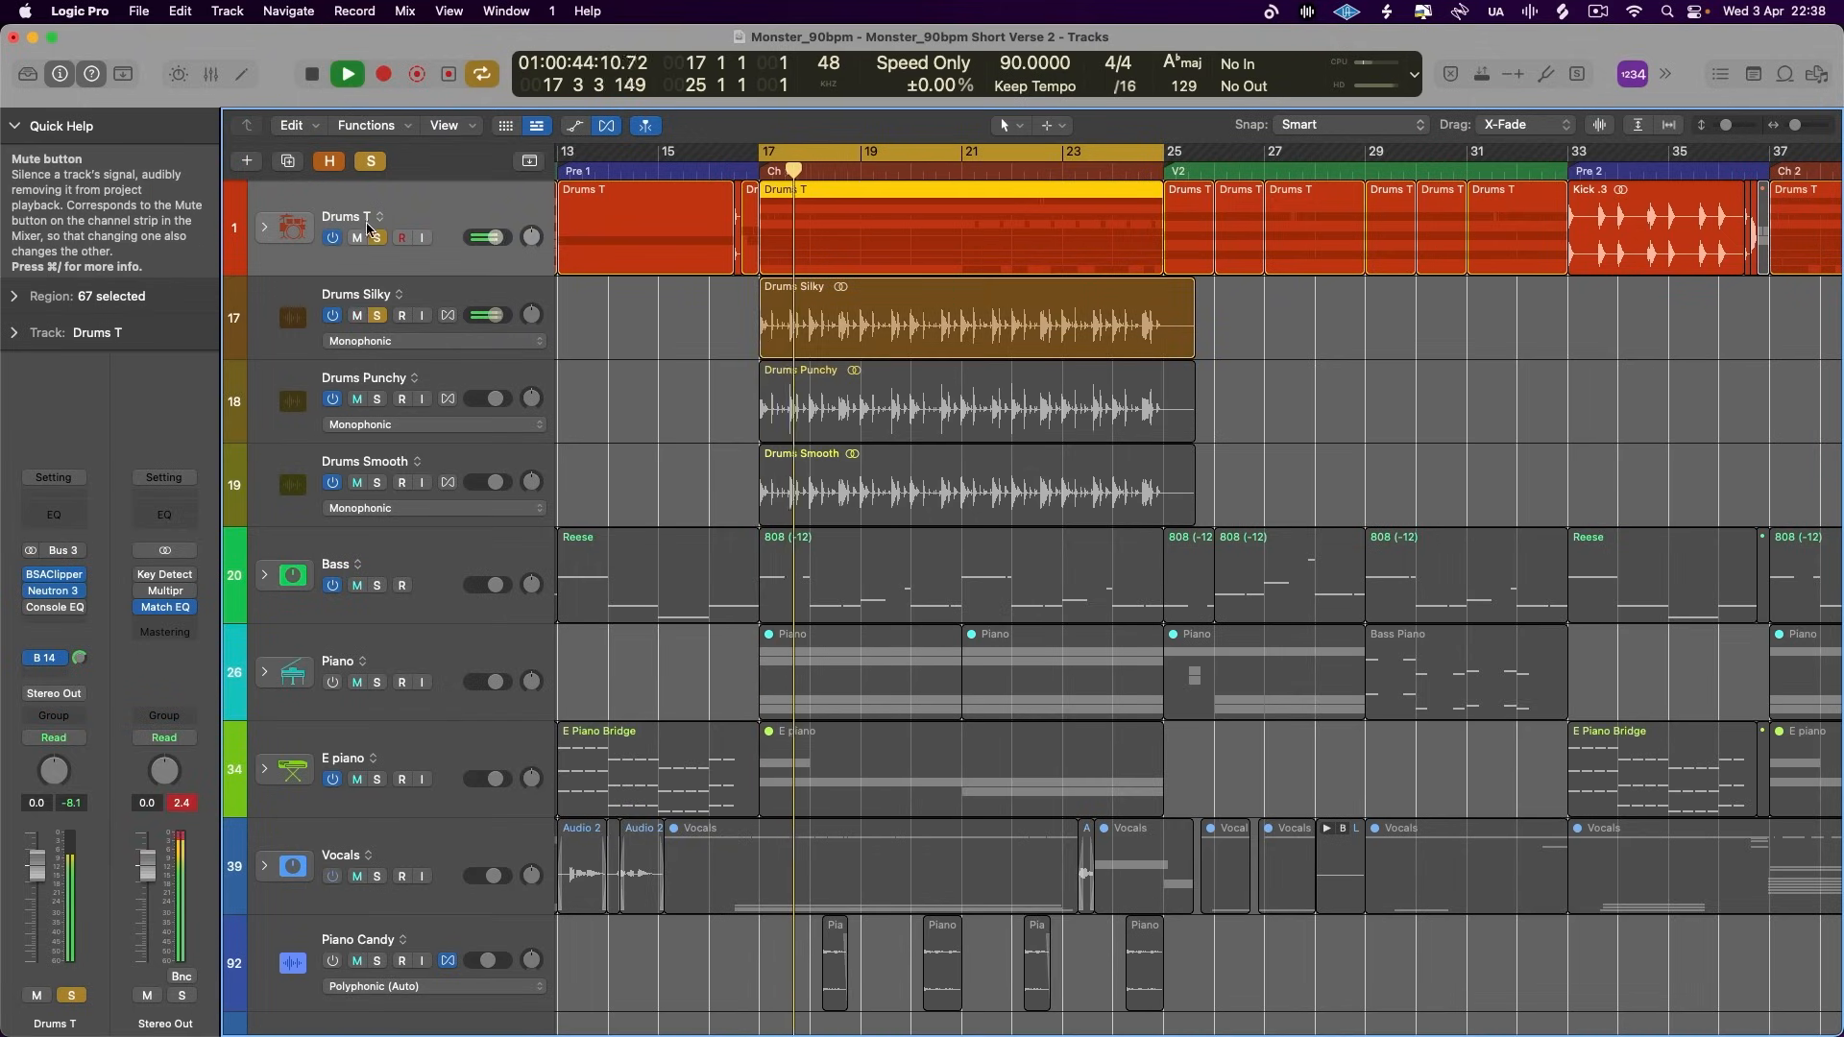
left_click(357, 237)
key("space")
key("space")
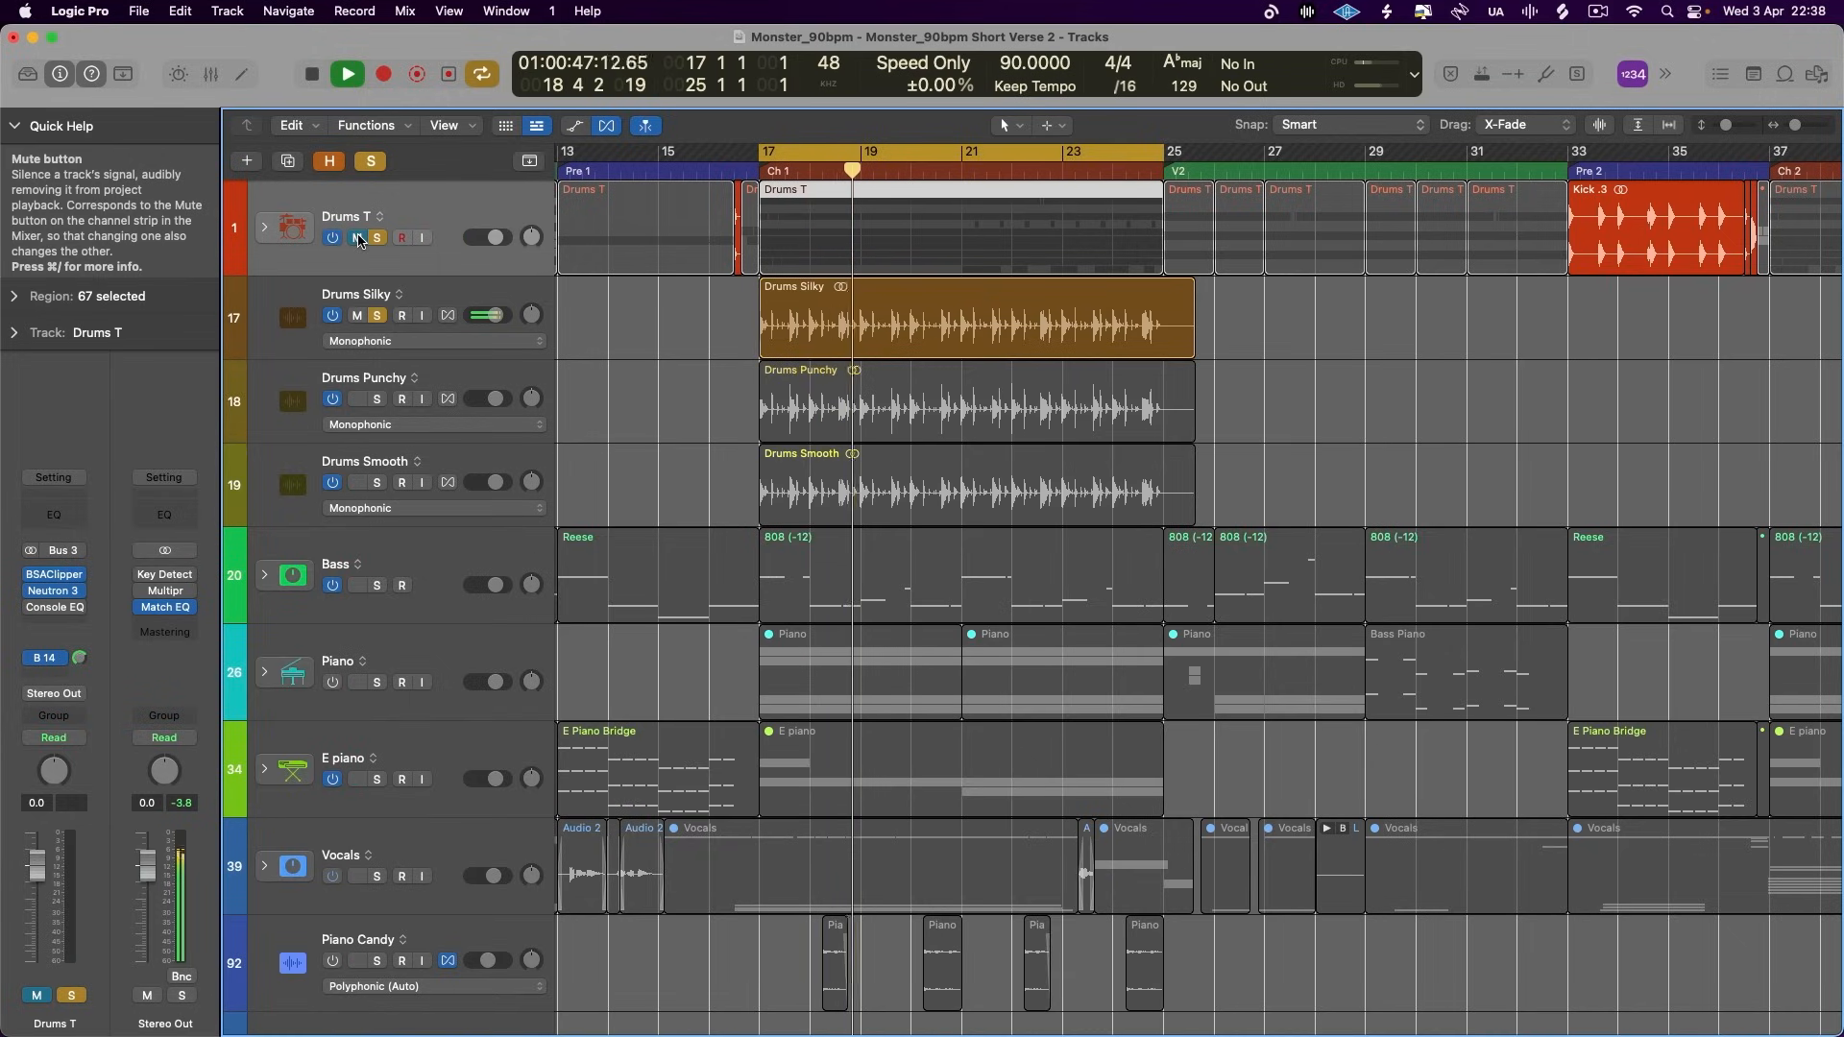
key("space")
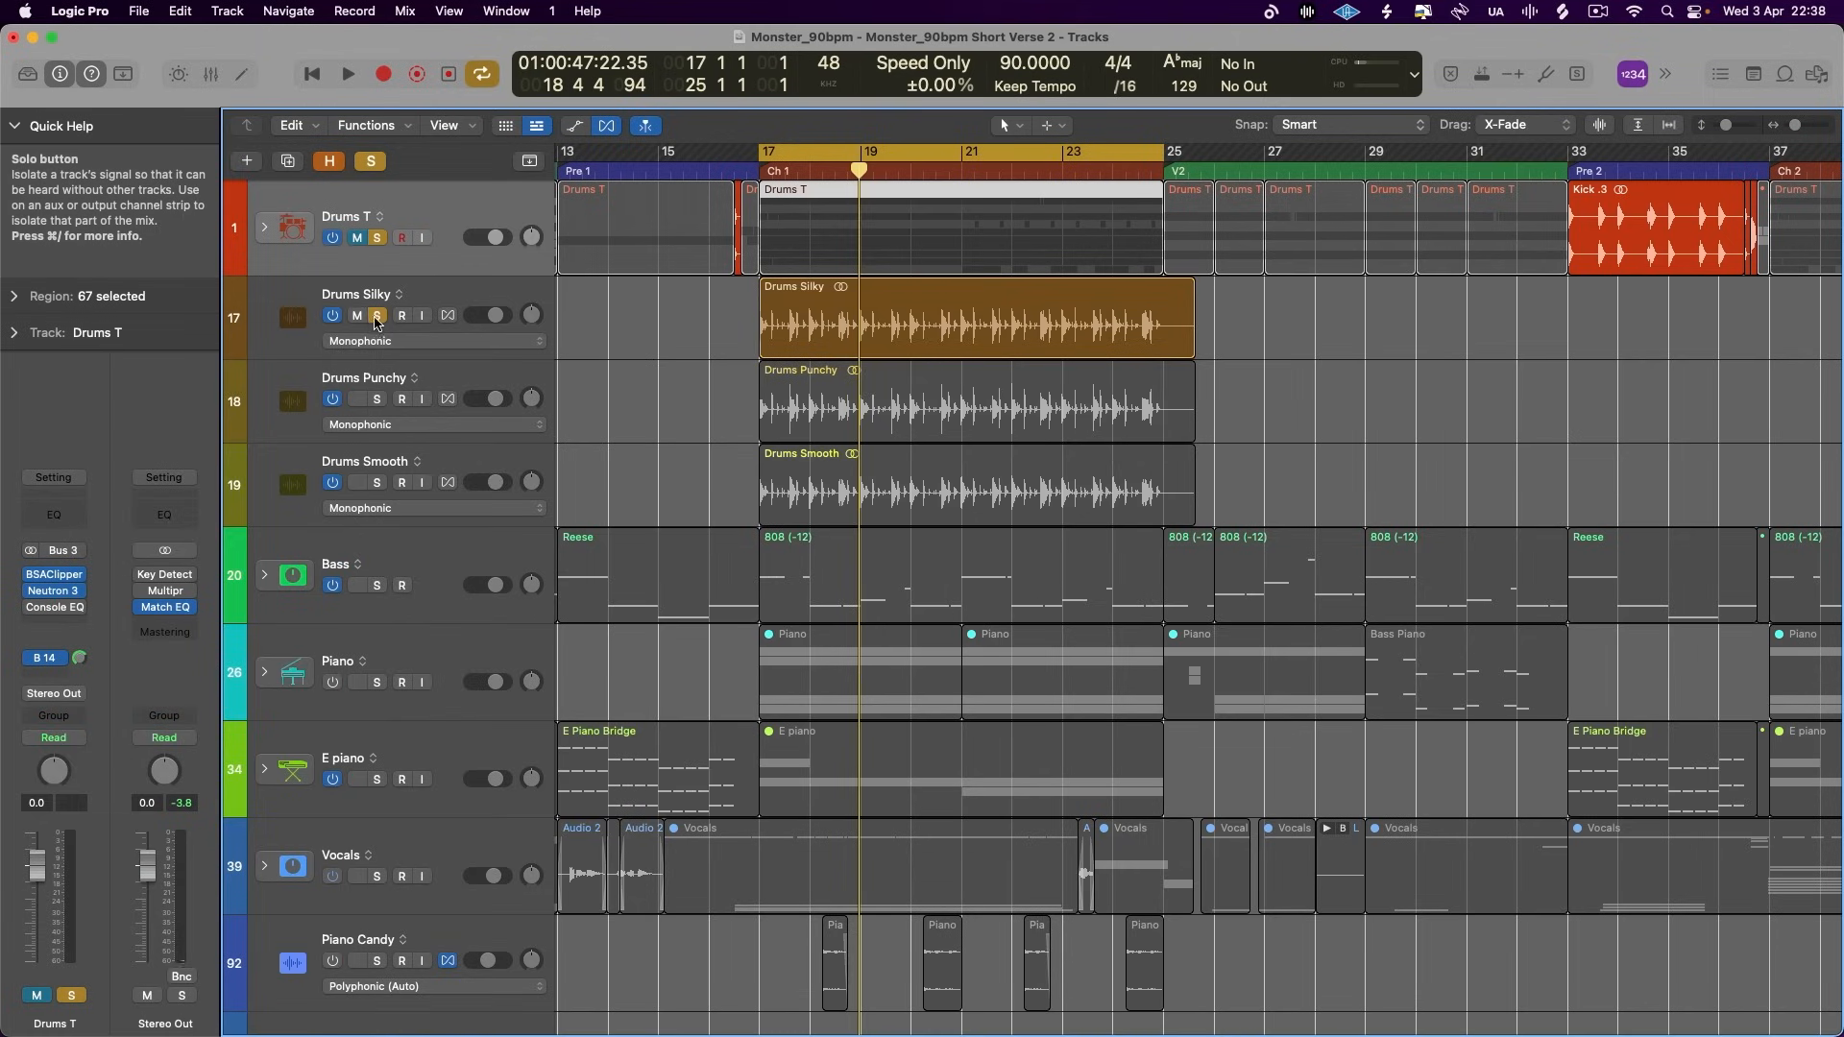
- Solo the Drums Punchy track, mute Drums Silky and play the Punchy version briefly
left_click(375, 413)
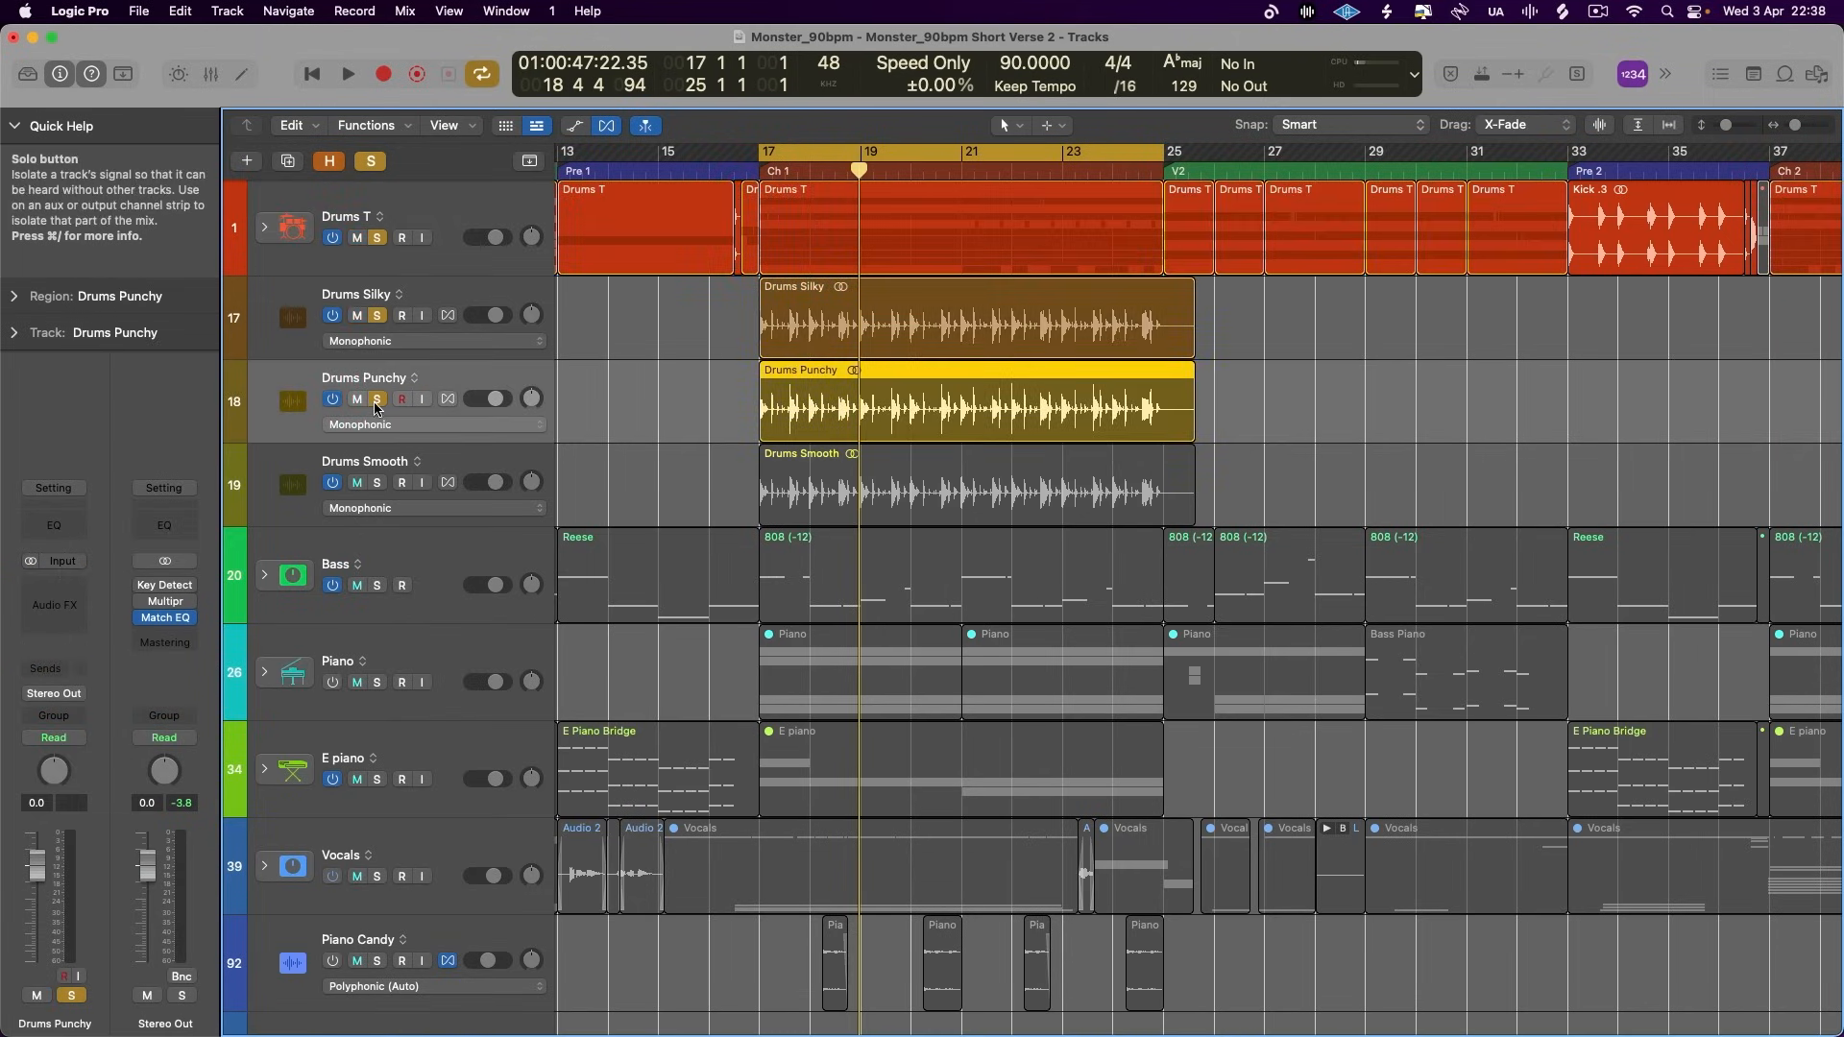
key("space")
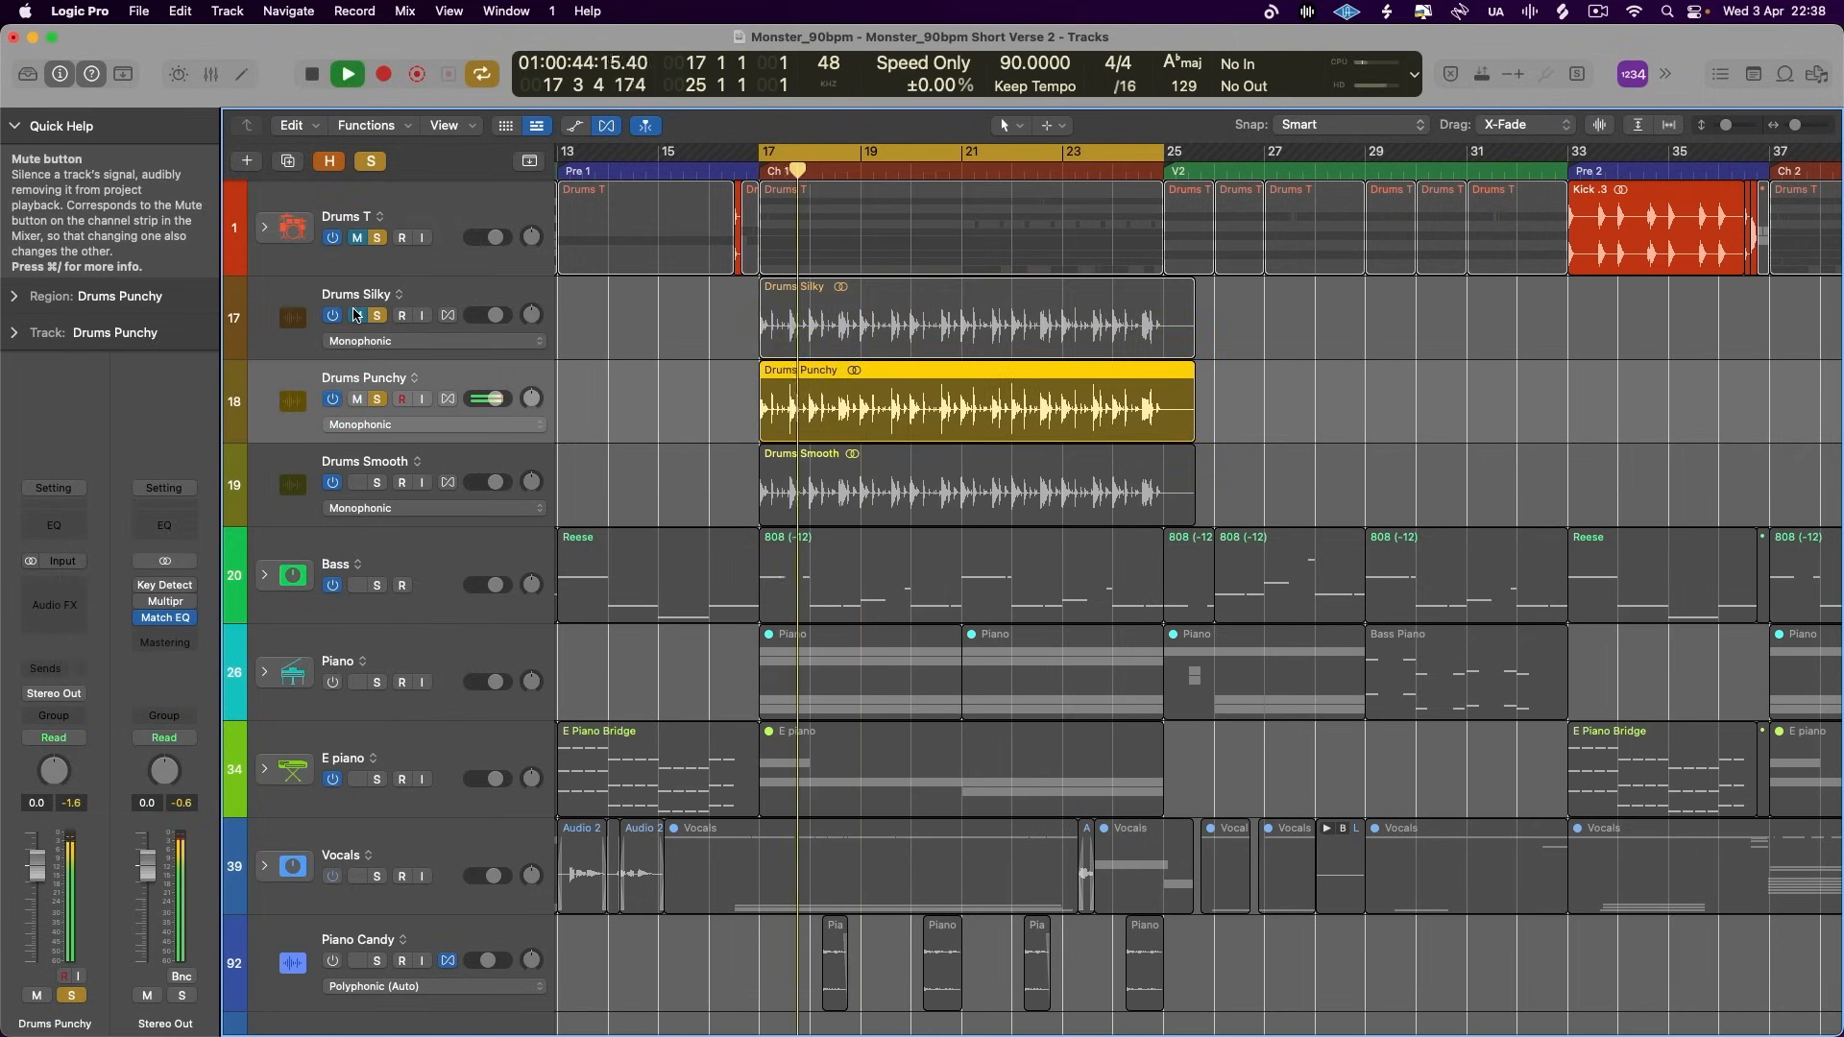
key("space")
- Clear all solos, play the original Drums T soloed, and switch the solo back to Drums Punchy to compare it
left_click(372, 162)
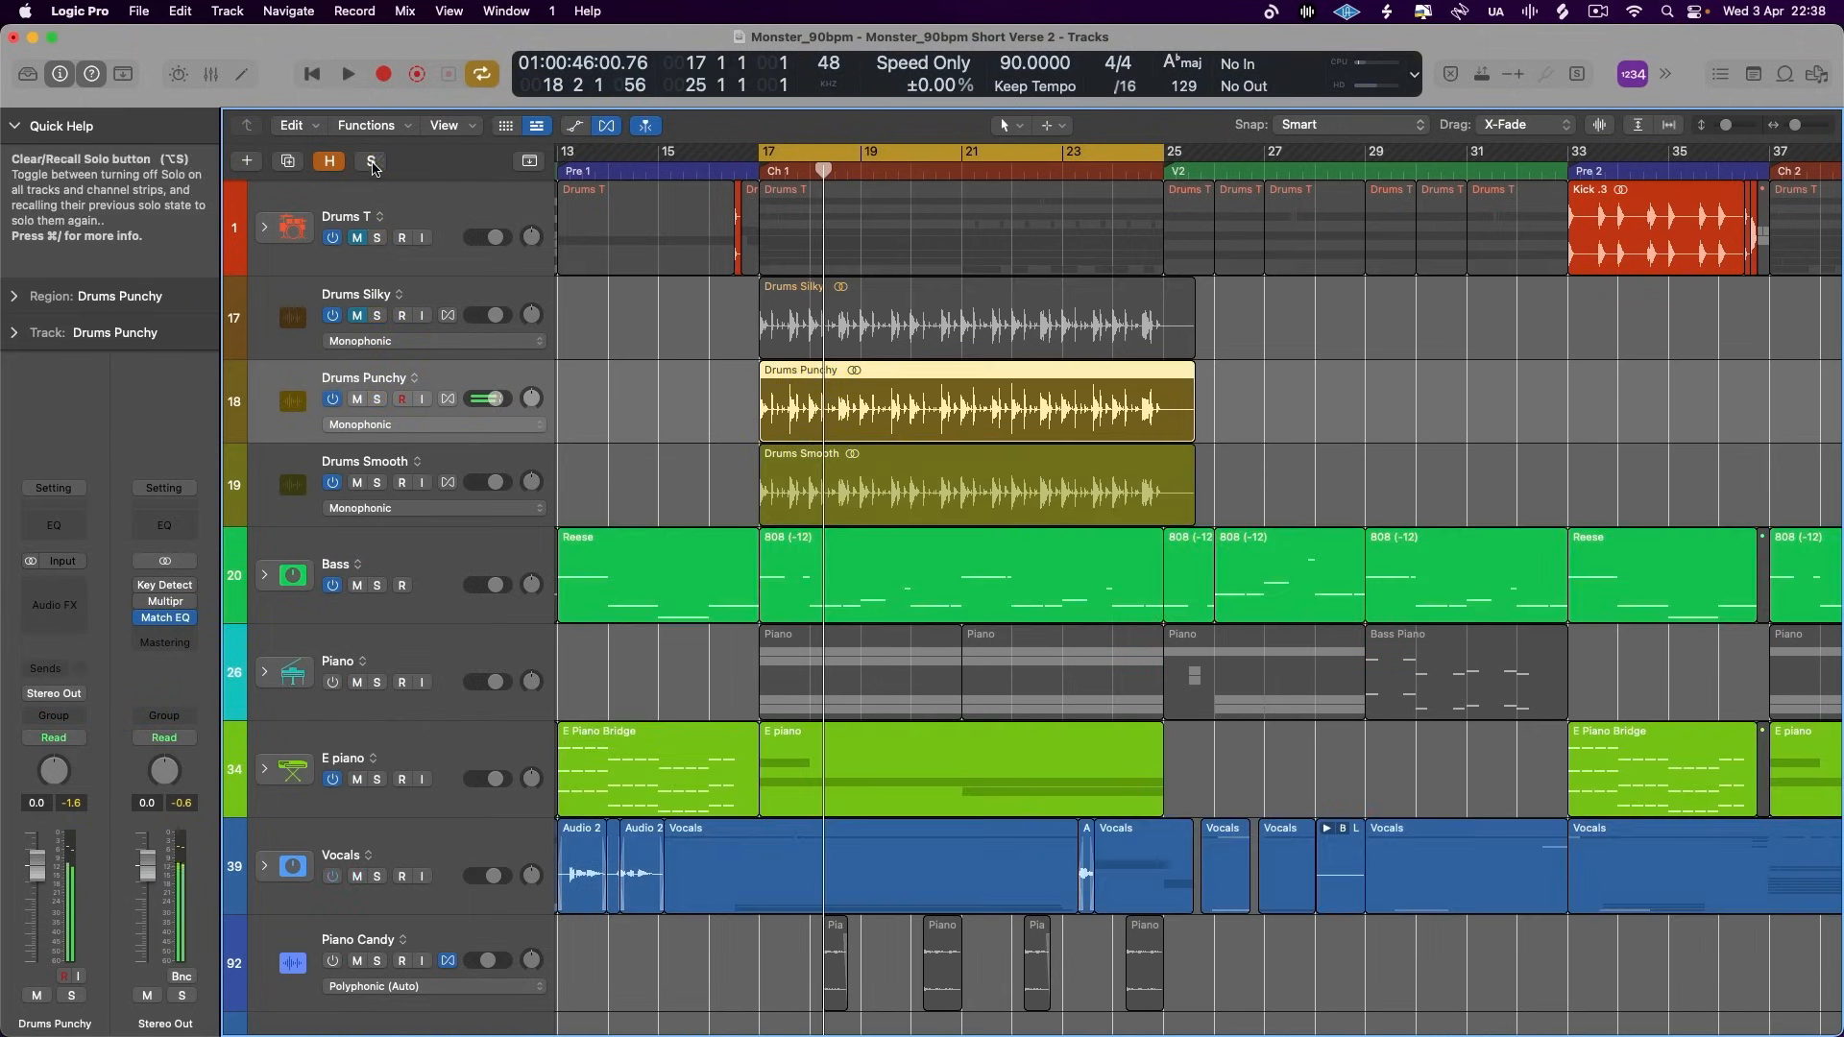
left_click(376, 240)
key("space")
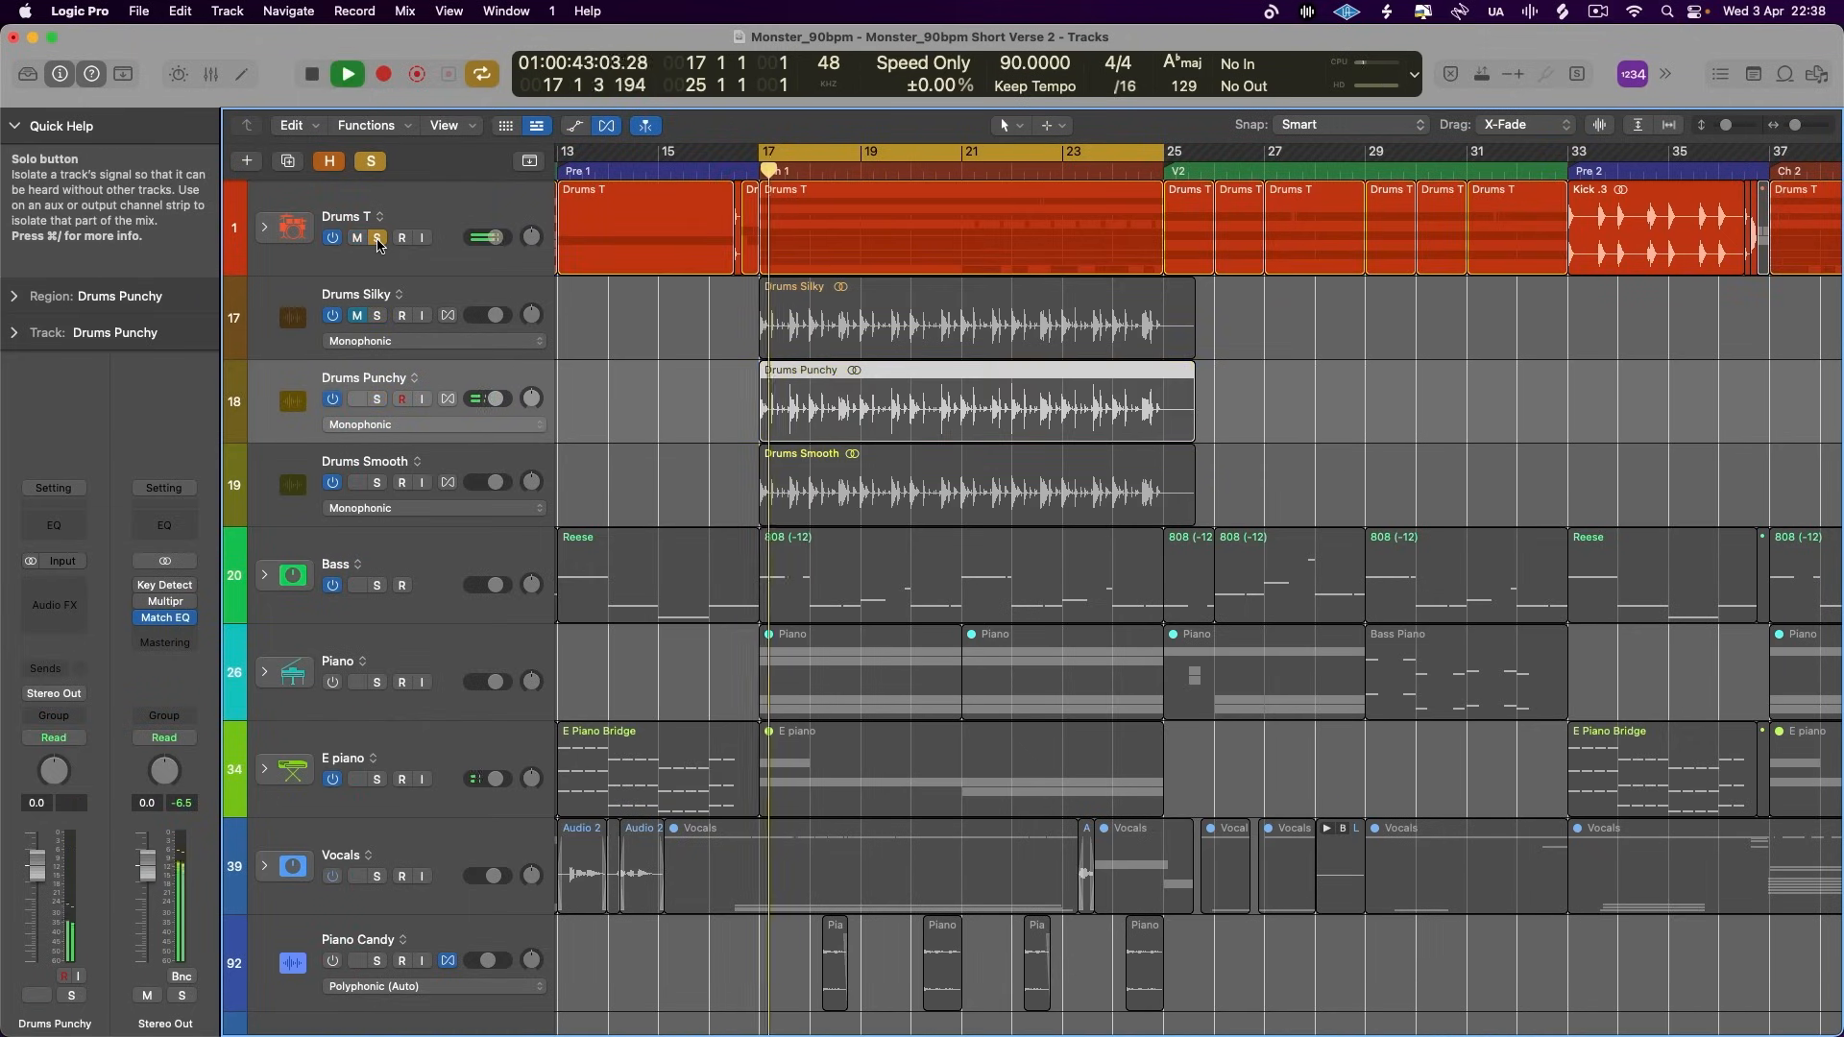
key("space")
left_click(378, 240)
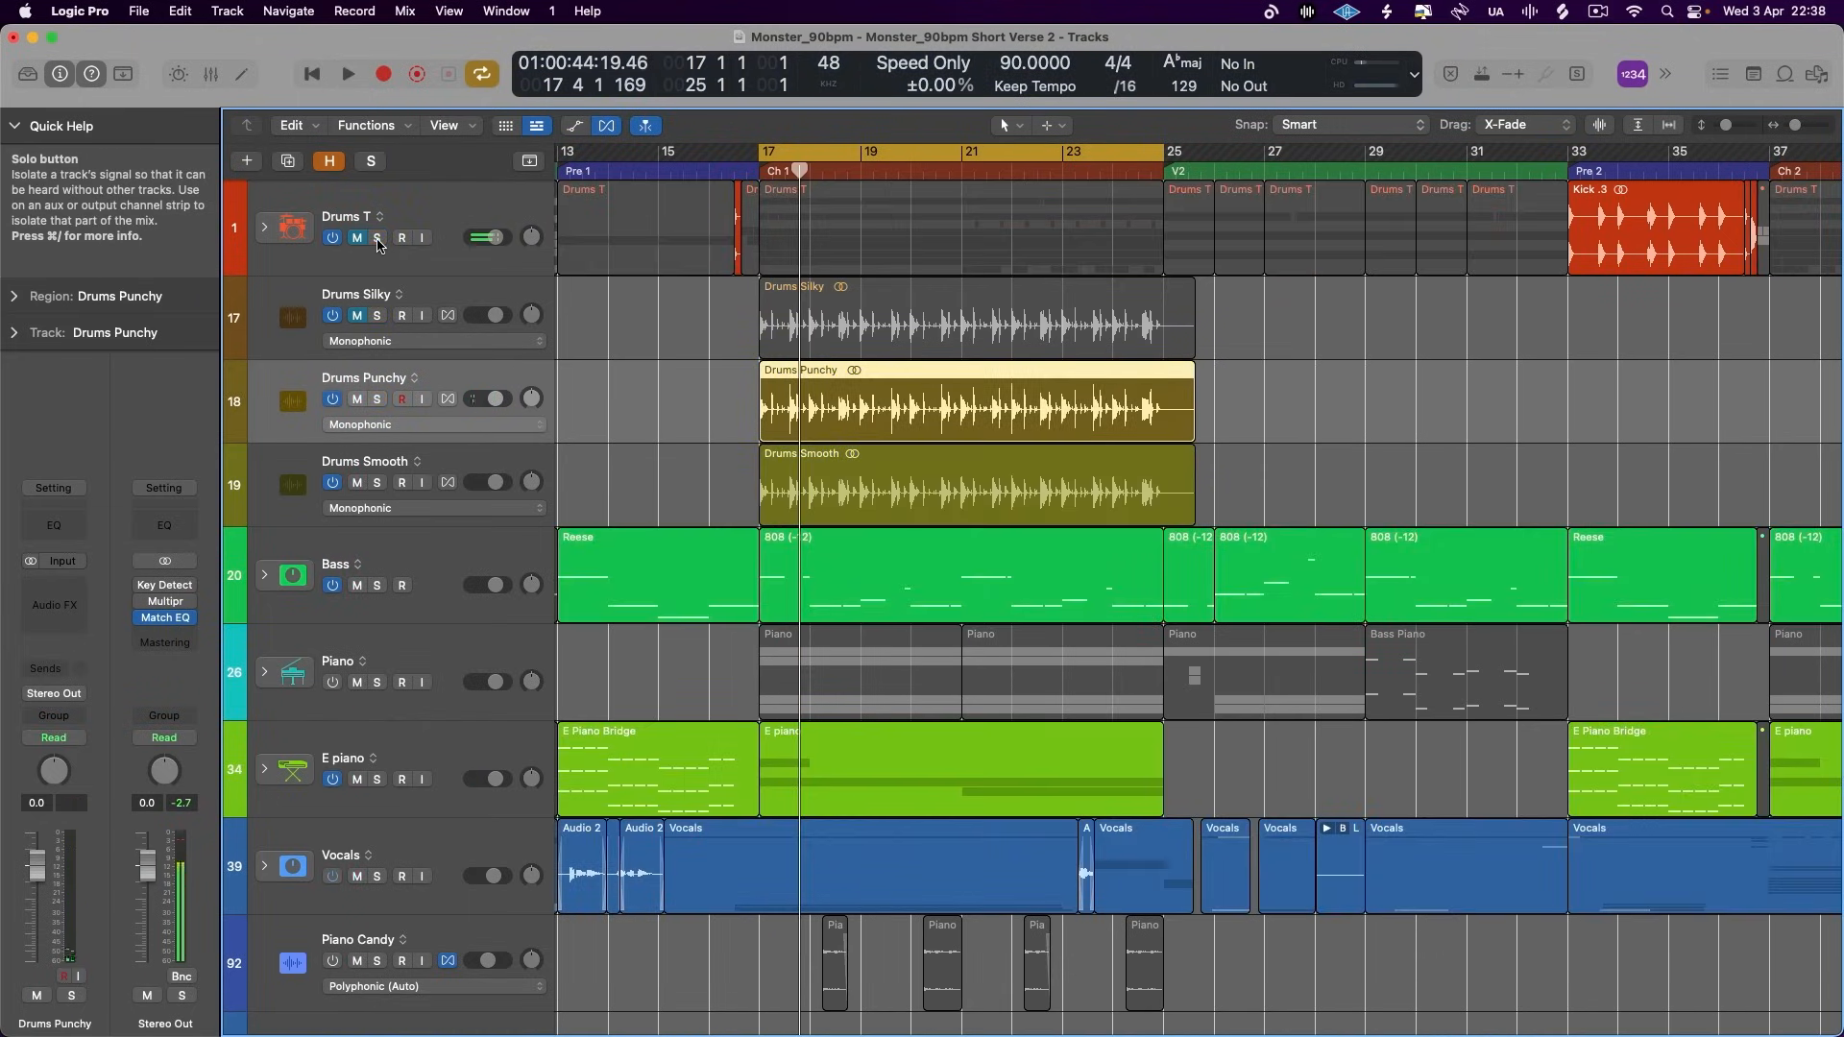
left_click(375, 401)
key("space")
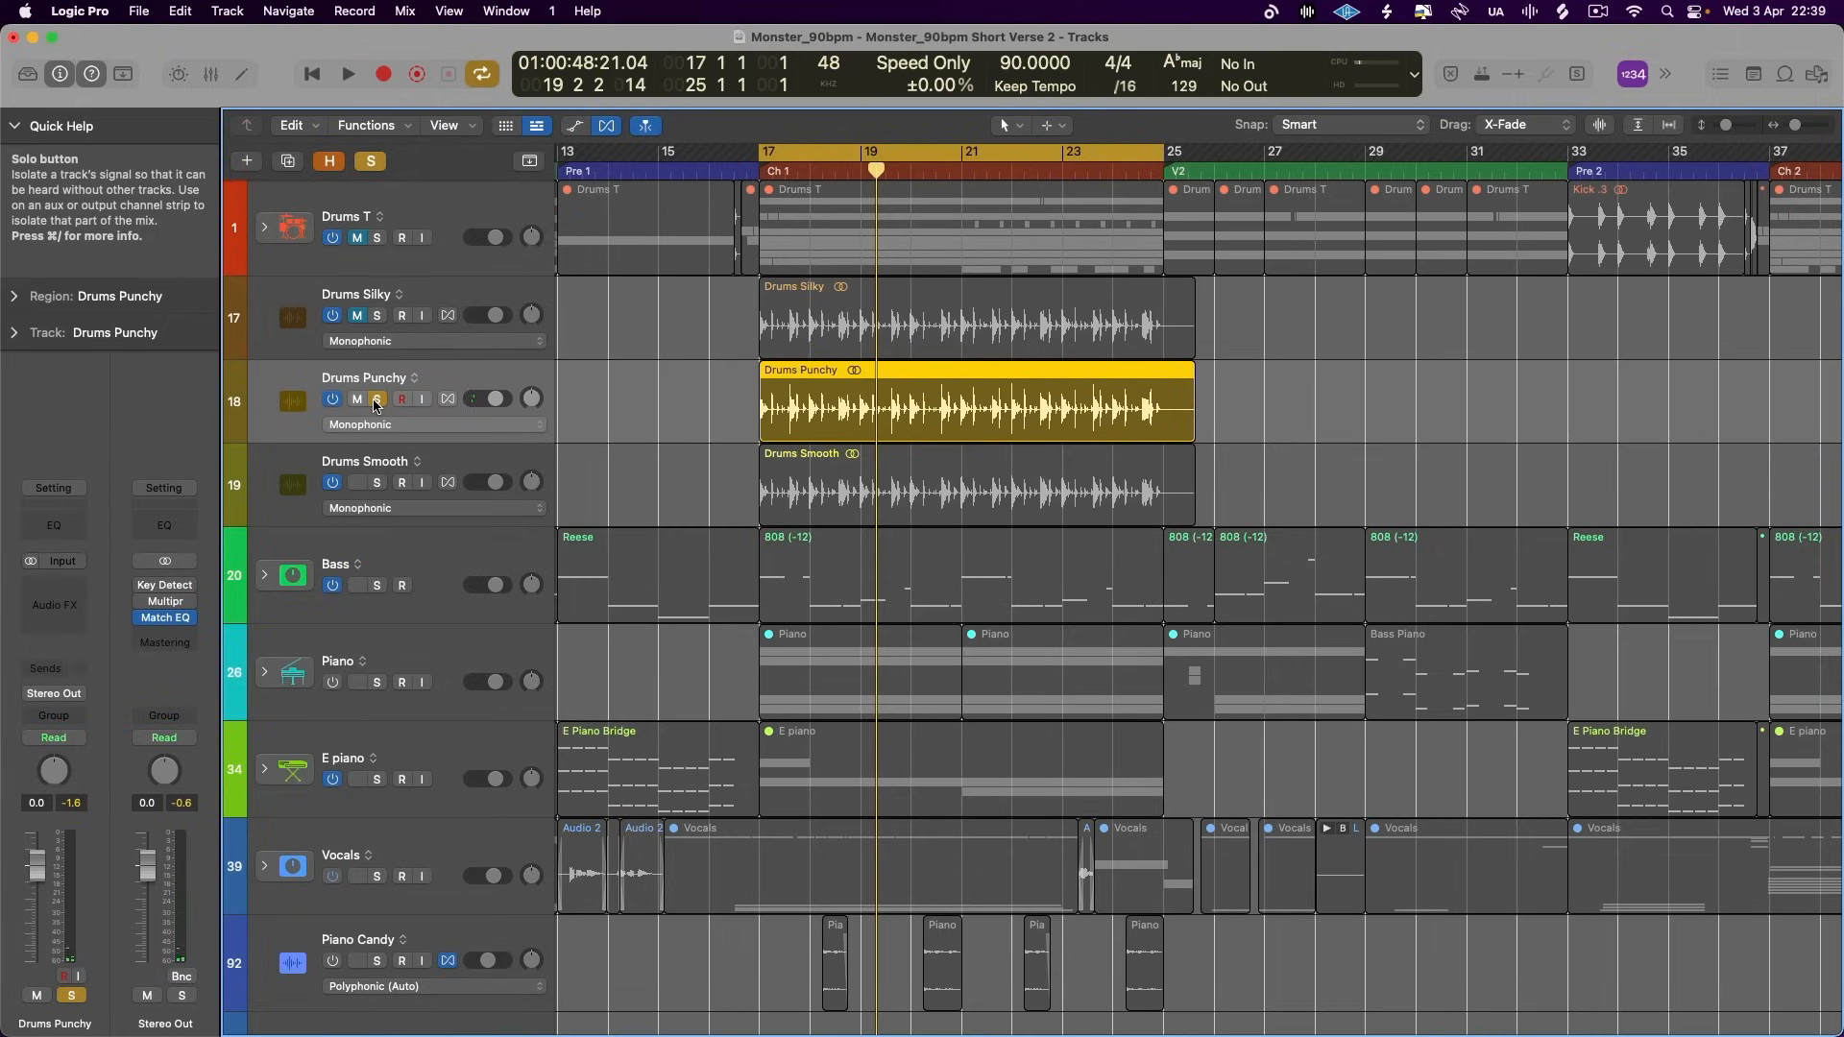
- Shorten the Drums Silky and Drums Punchy regions so that both end just after bar 25
left_click(1189, 349)
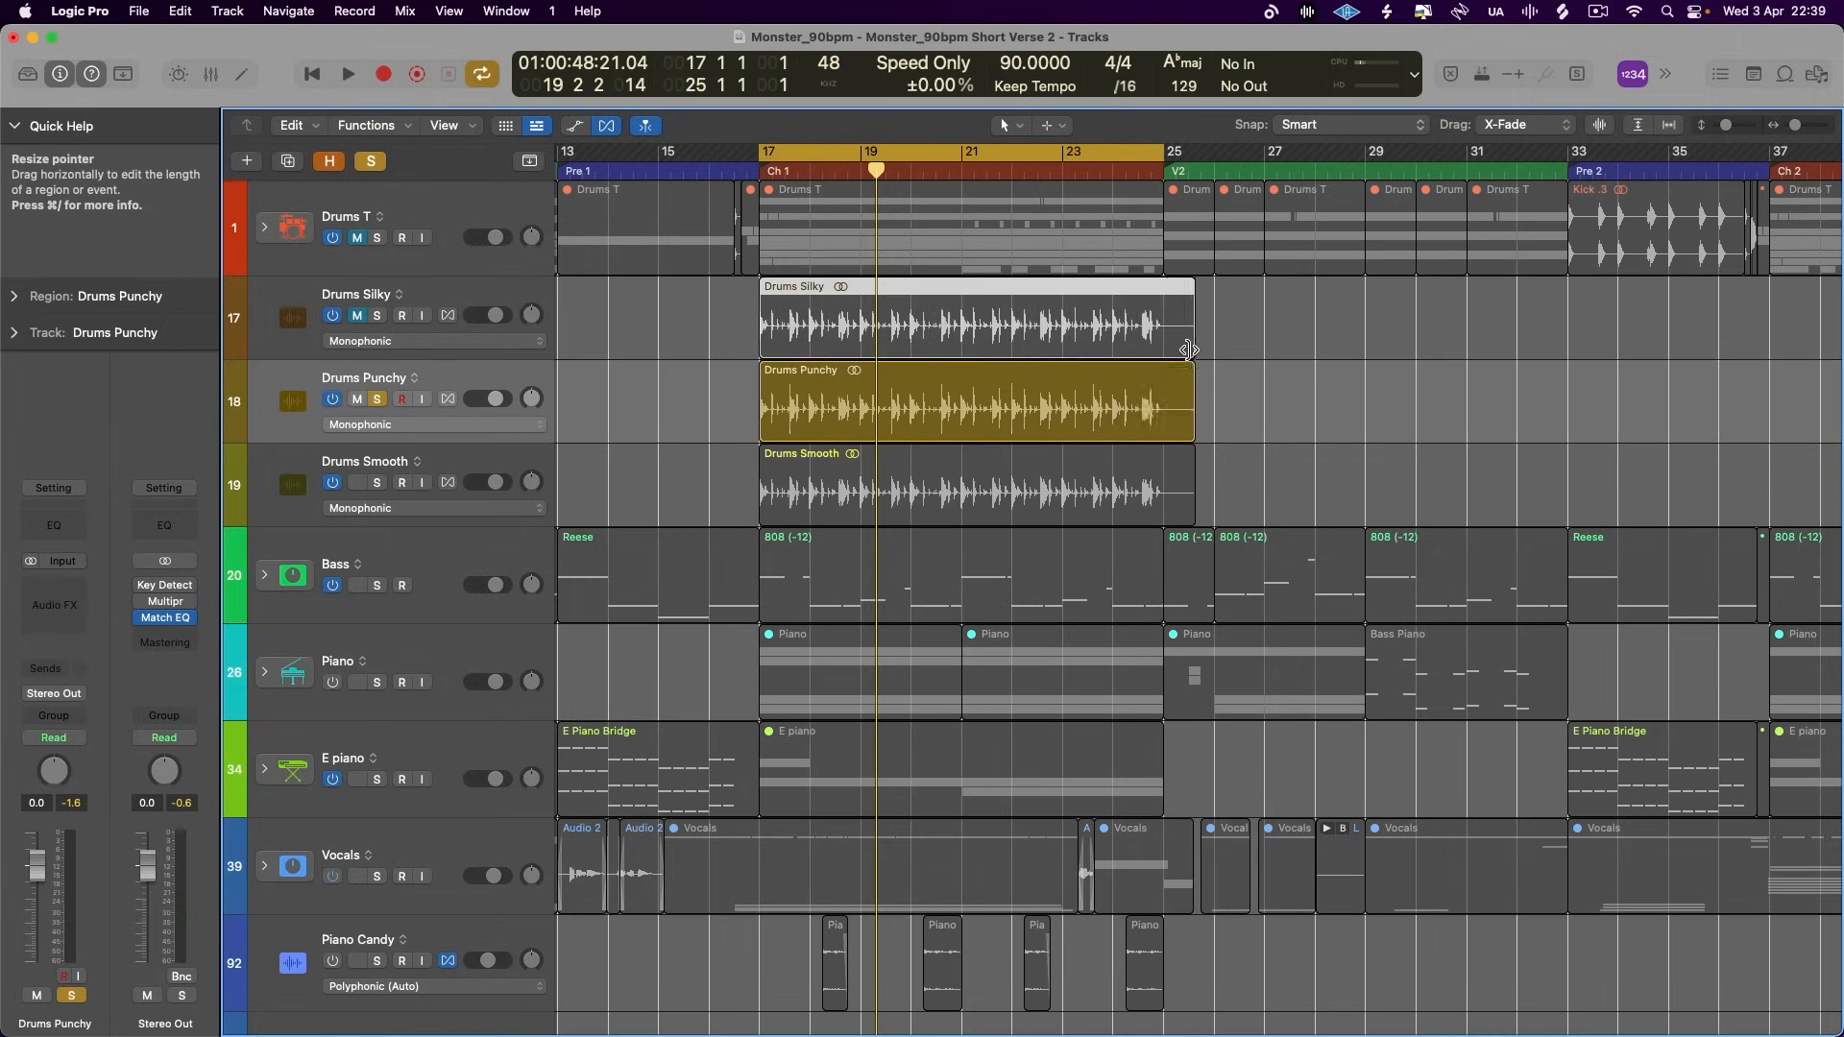
left_click_drag(1189, 350, 1168, 351)
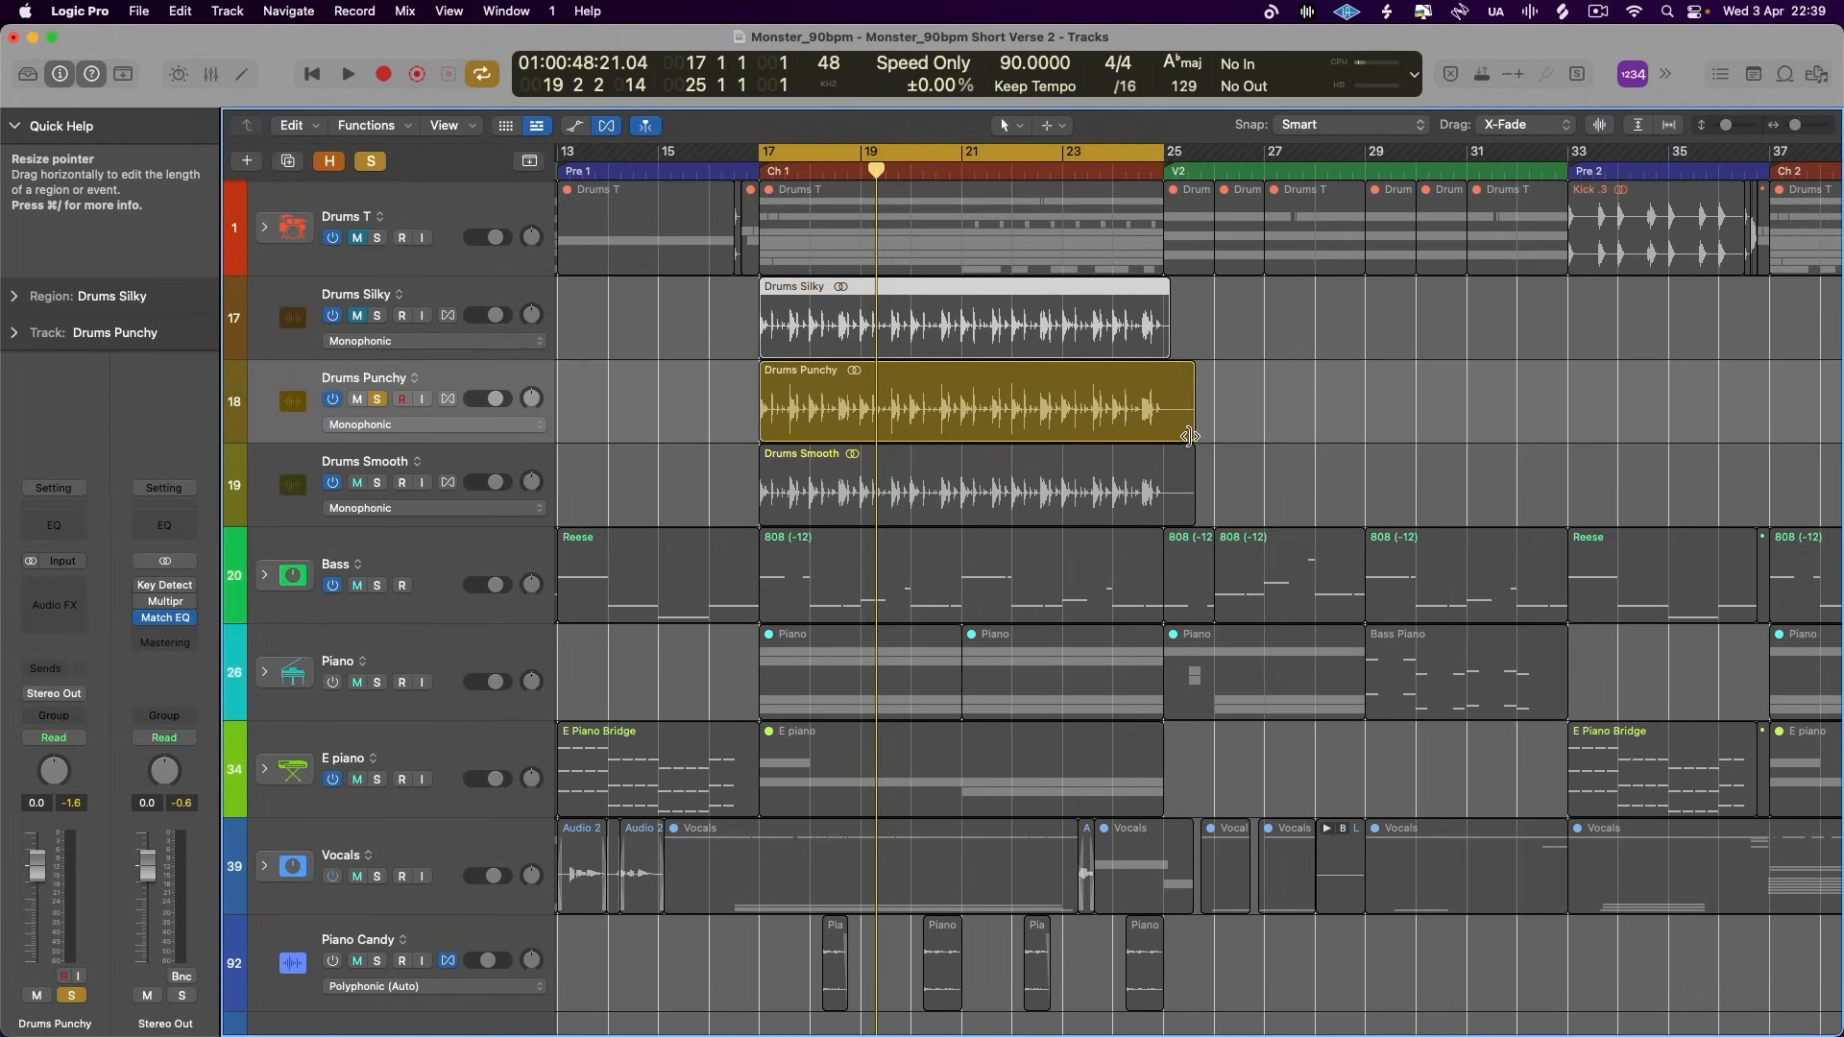
left_click_drag(1188, 436, 1165, 437)
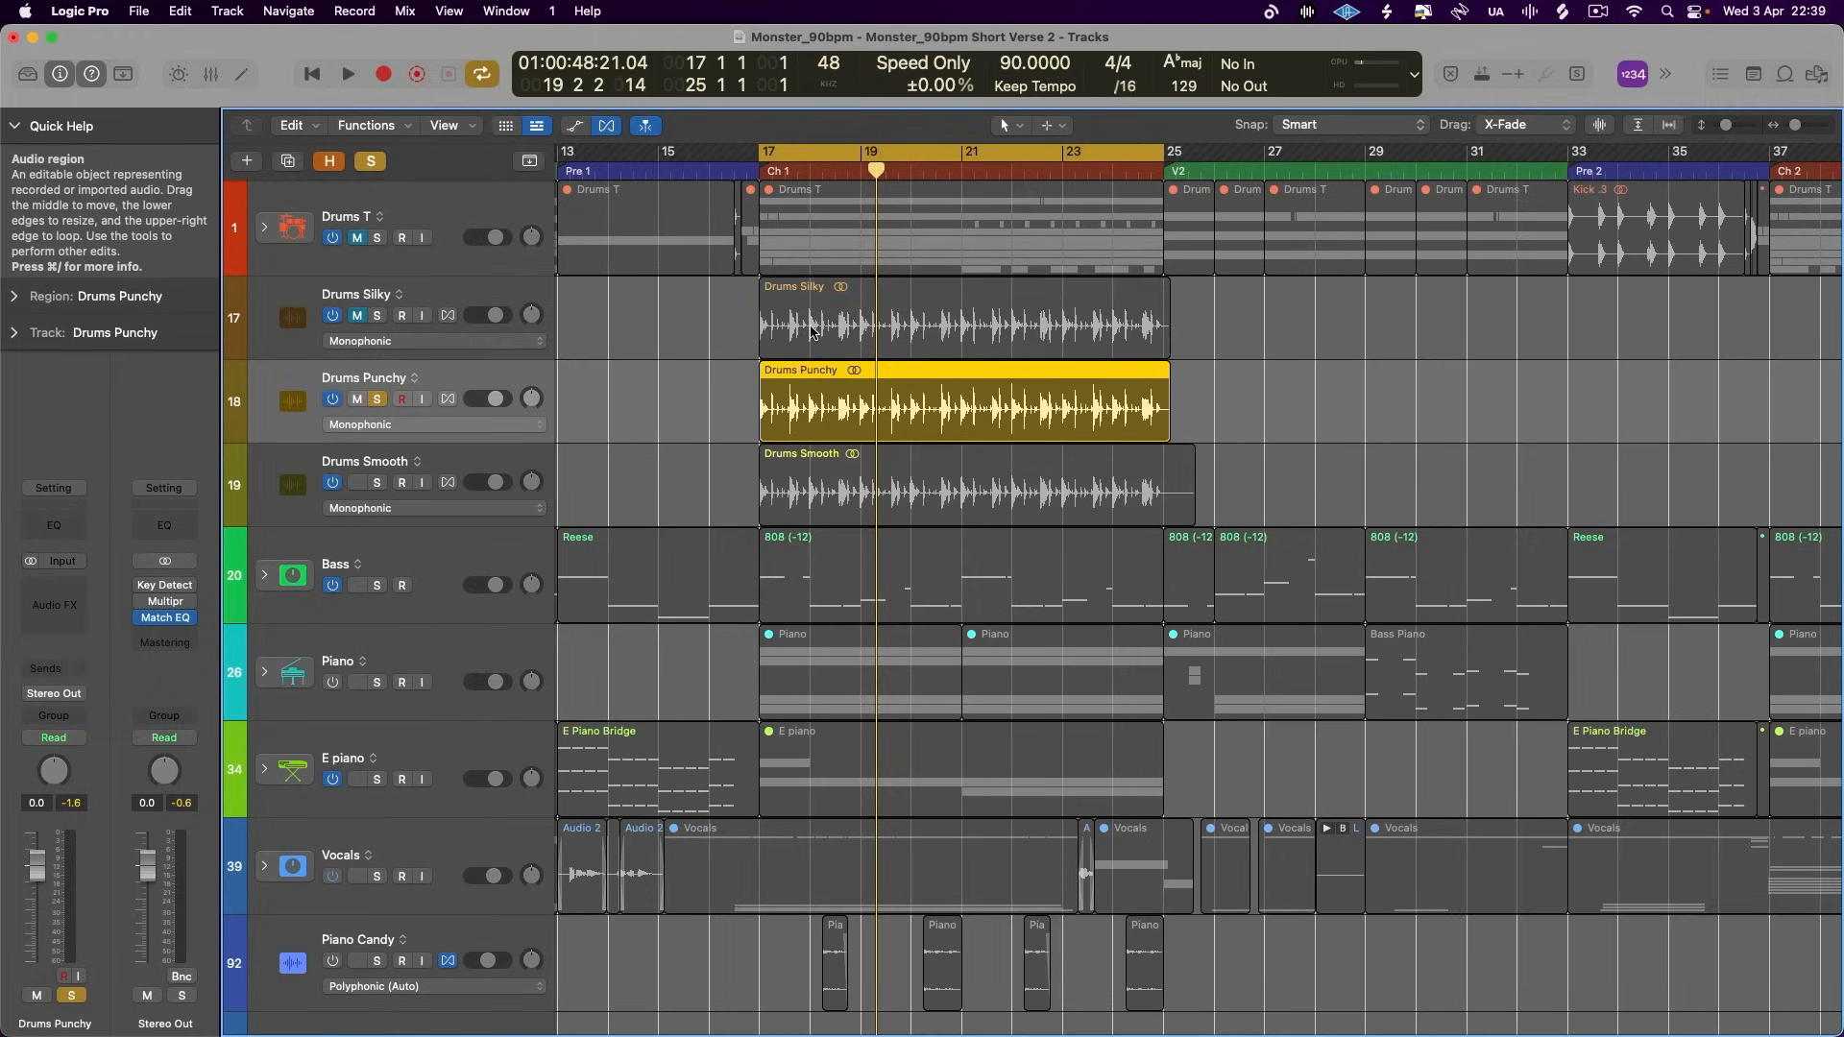
- Switch playback from Drums Punchy to a soloed Drums Smooth, muting Punchy, and shorten the Smooth region to end just after bar 25
key("space")
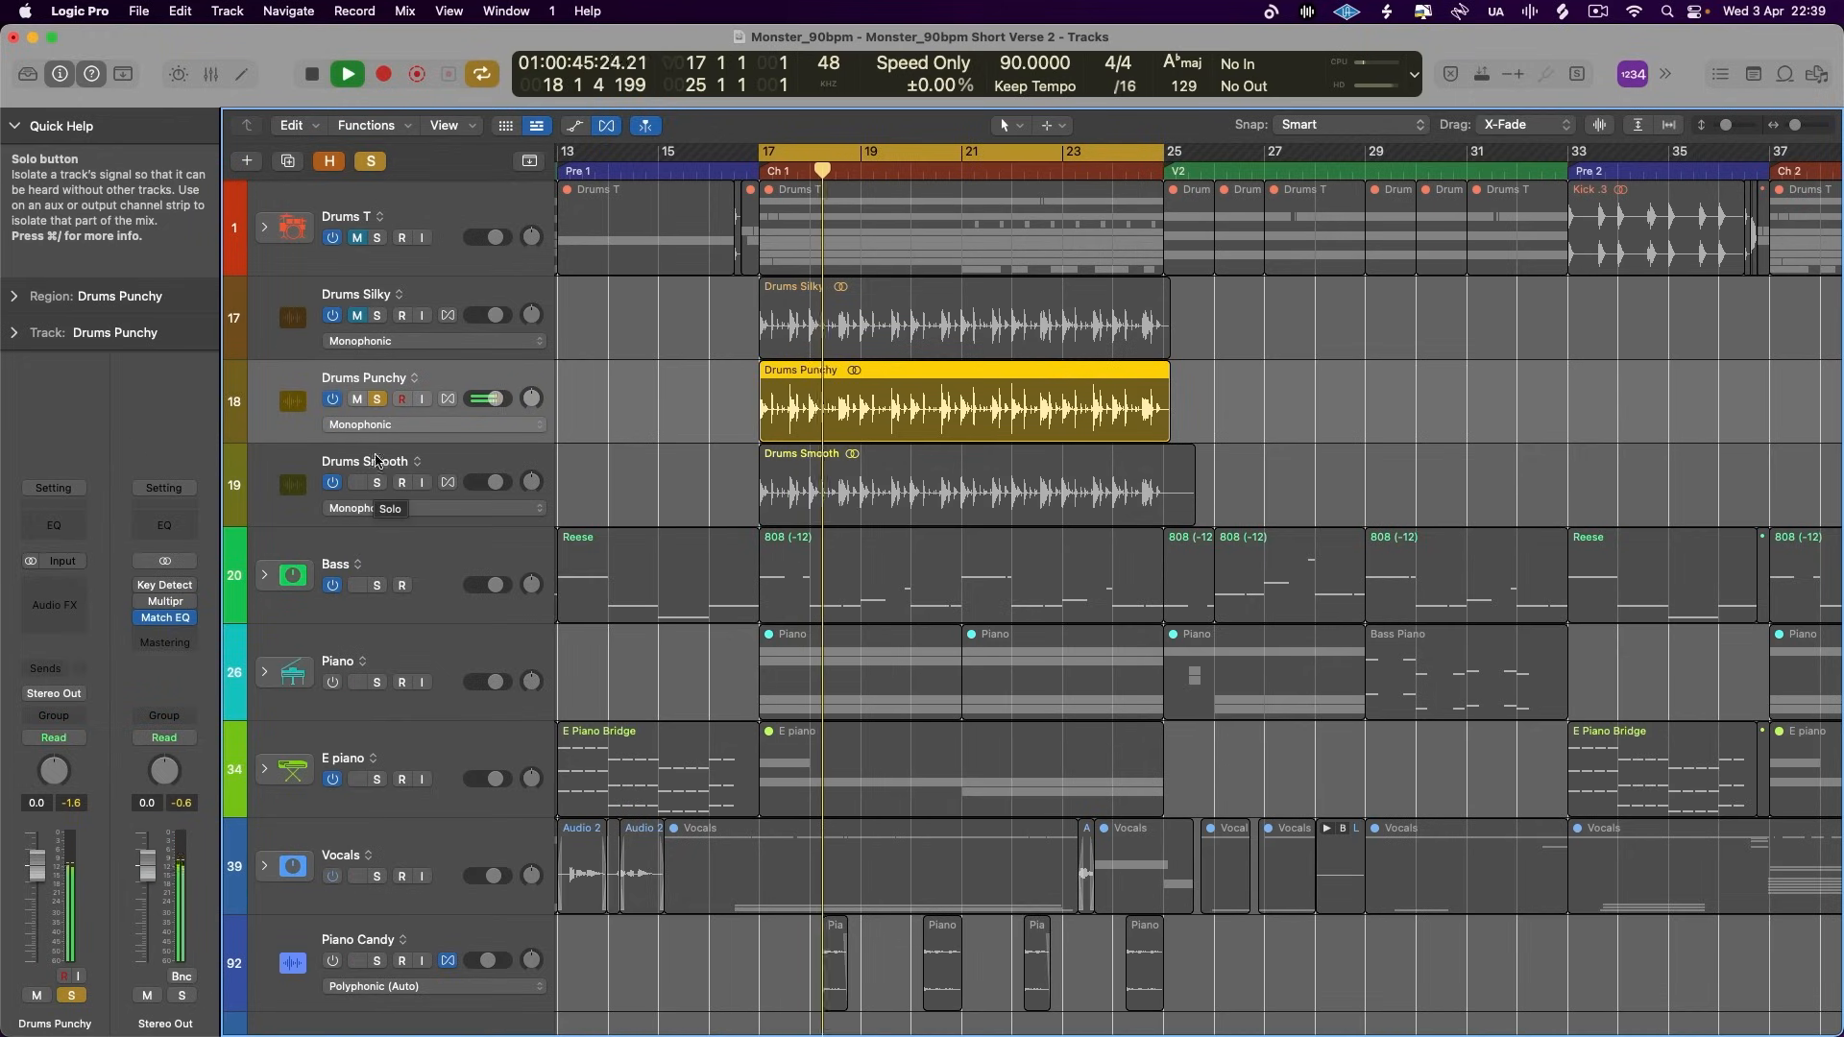
key("space")
left_click(376, 482)
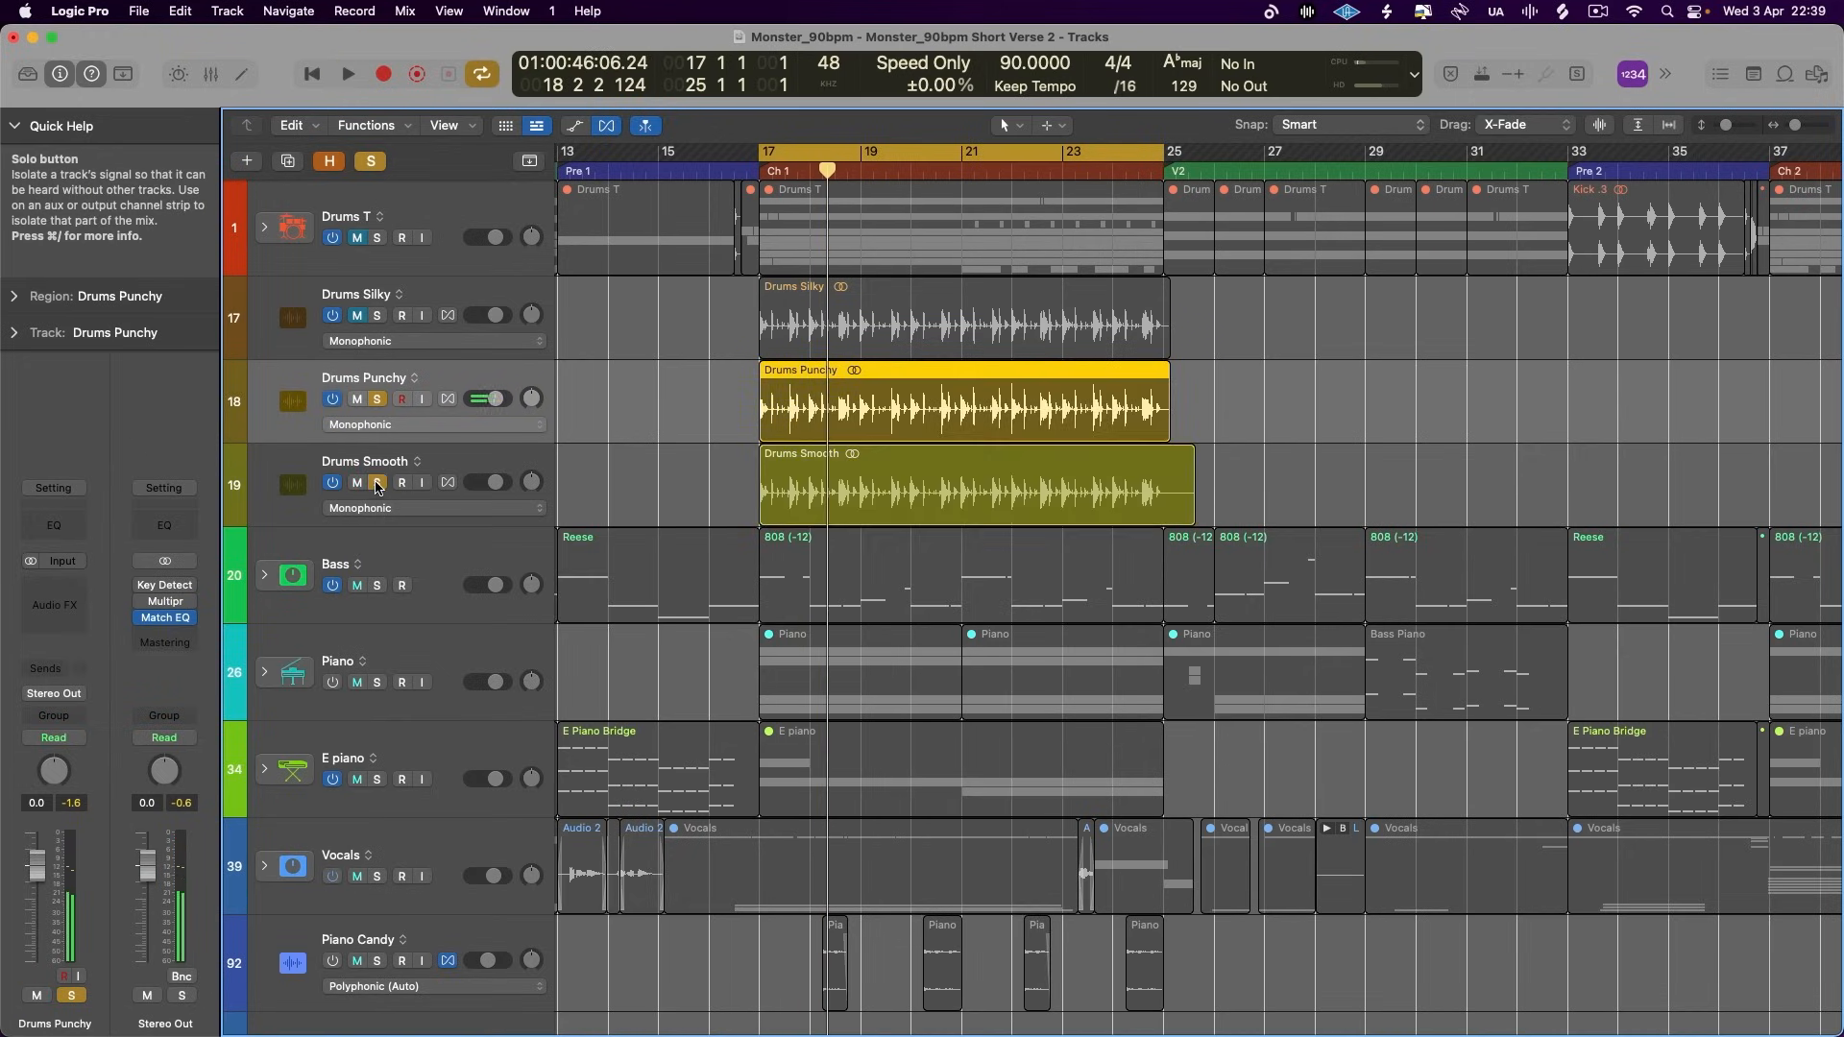
left_click(356, 399)
key("space")
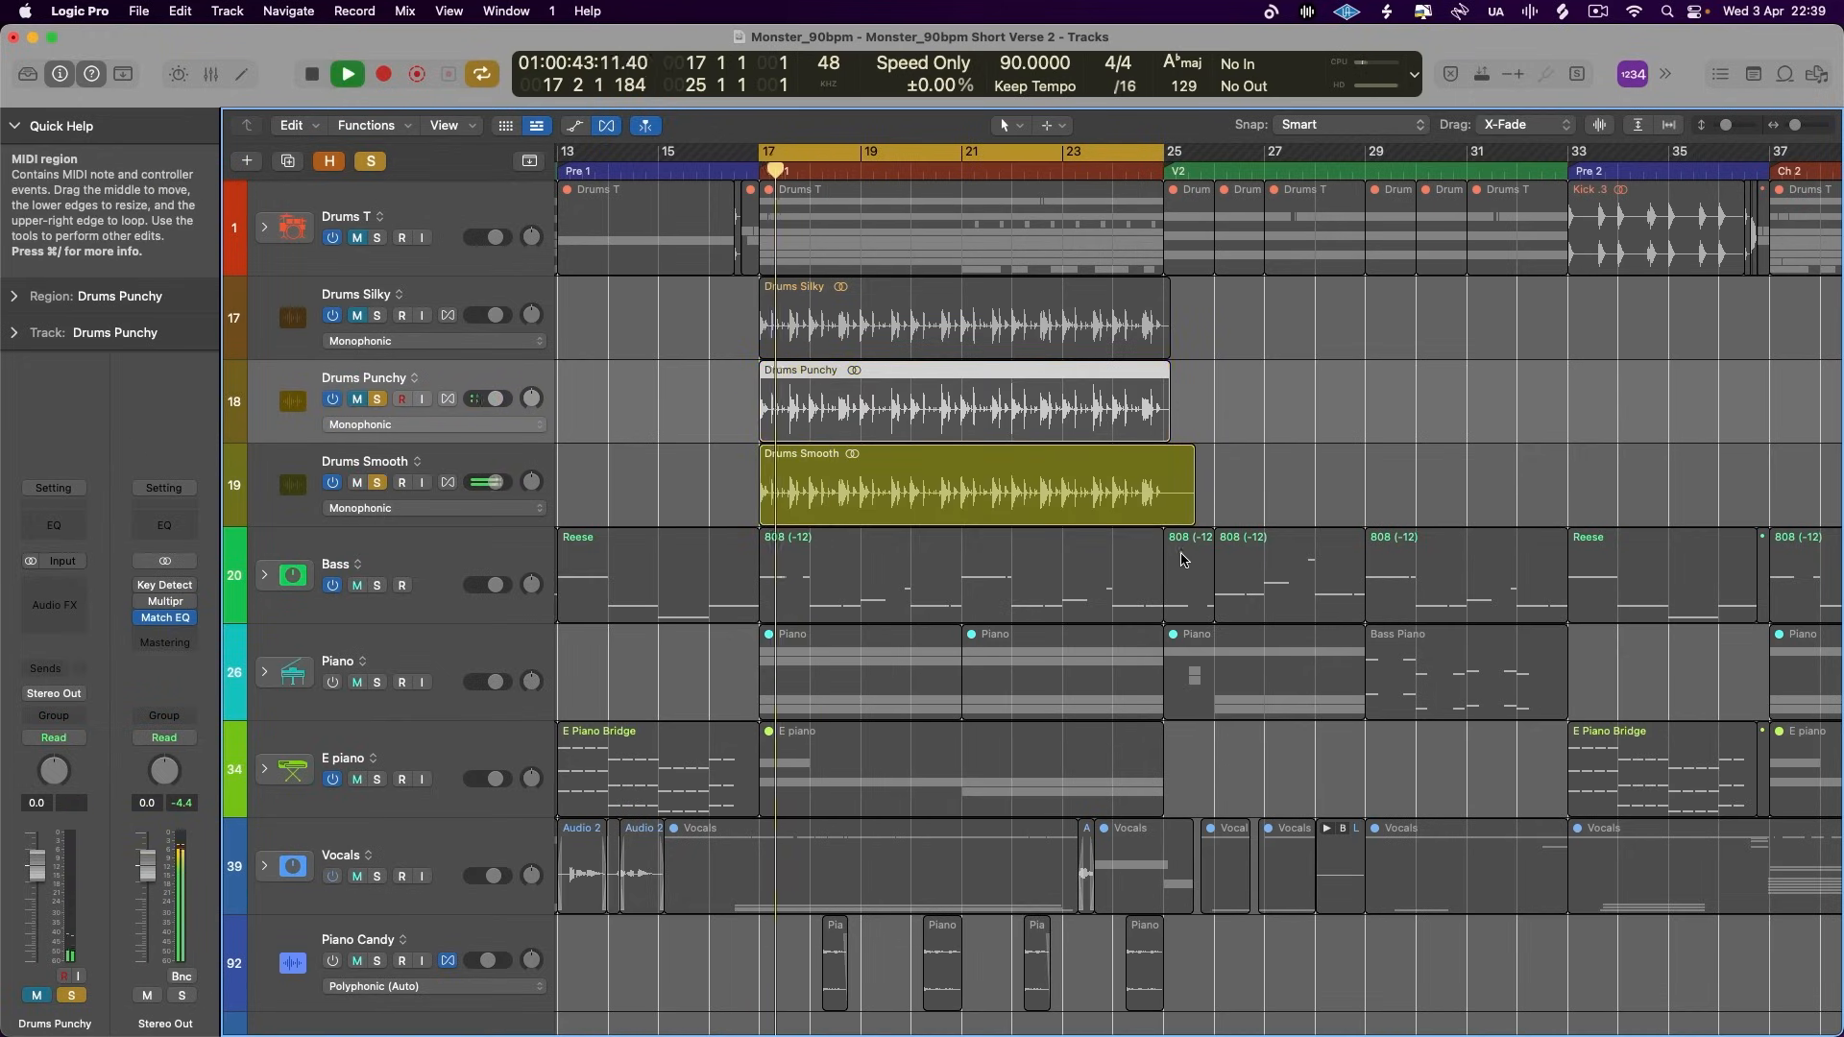
left_click_drag(1191, 518, 1165, 518)
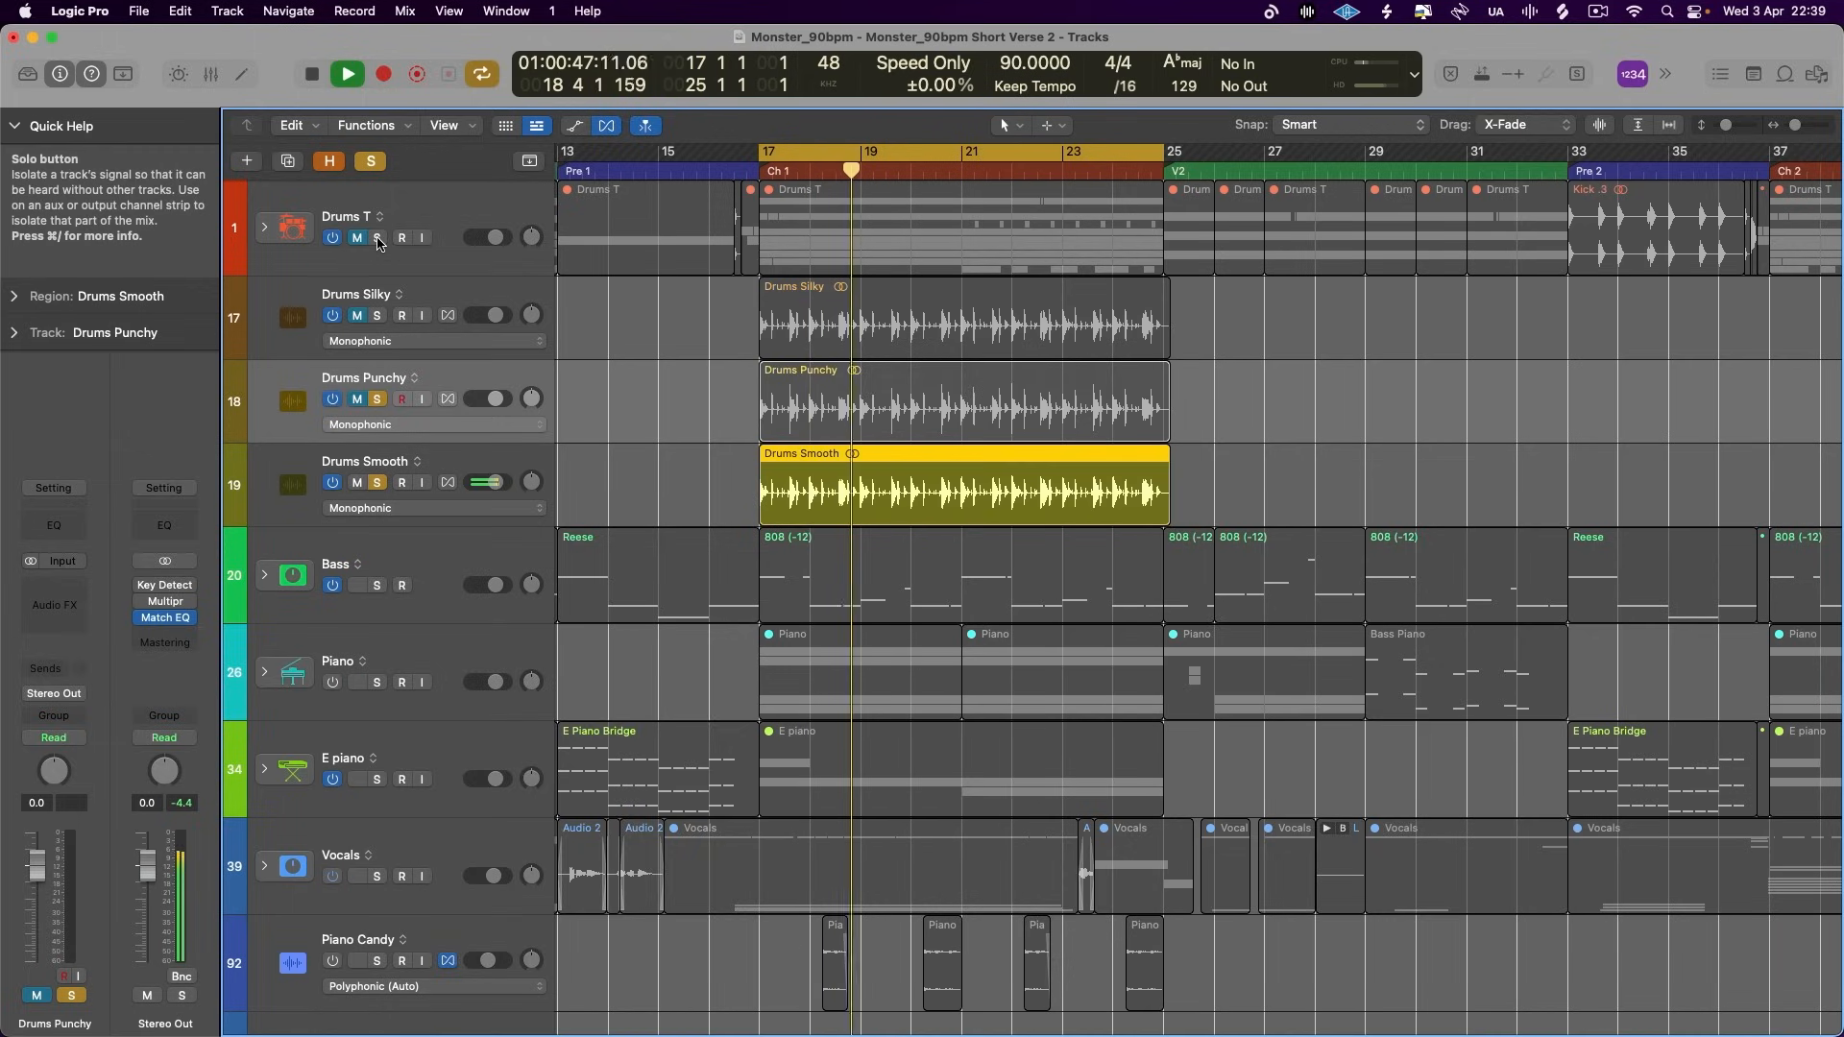
- Solo and unmute Drums T with Drums Smooth muted, and play the original drums for comparison
left_click(379, 239)
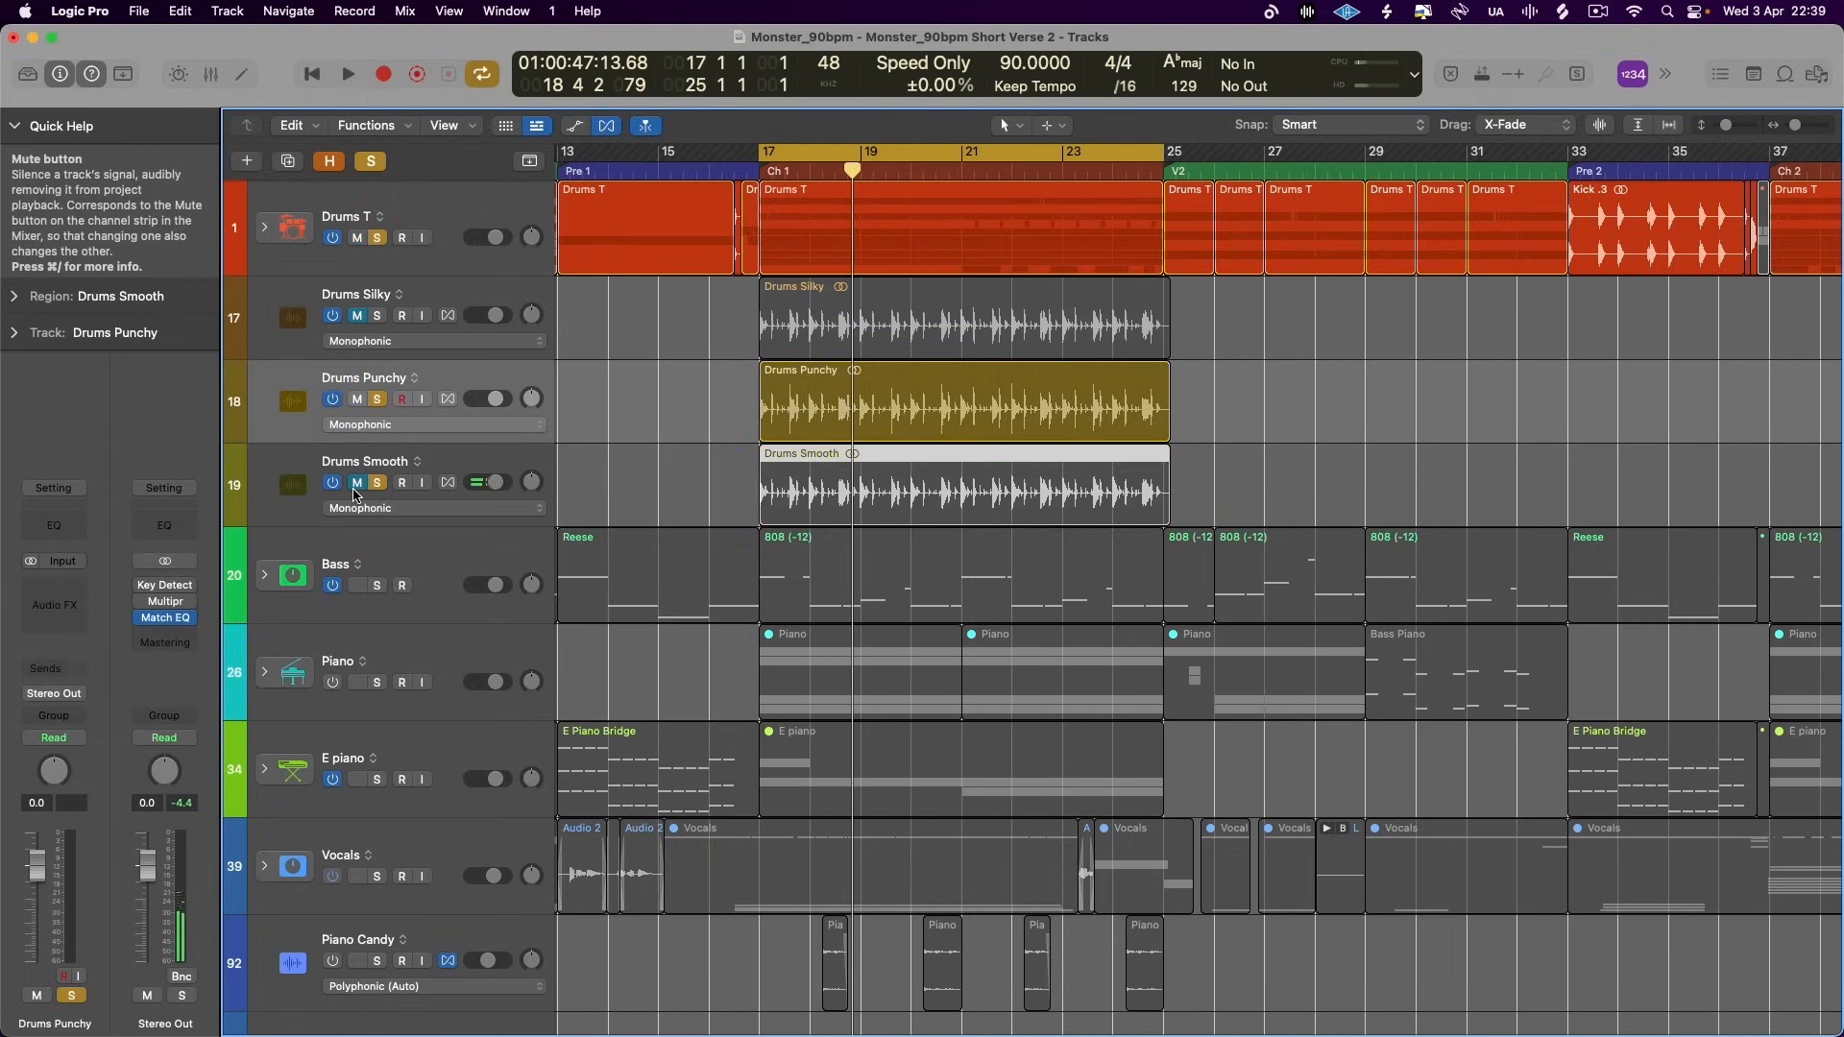
left_click(359, 399)
key("space")
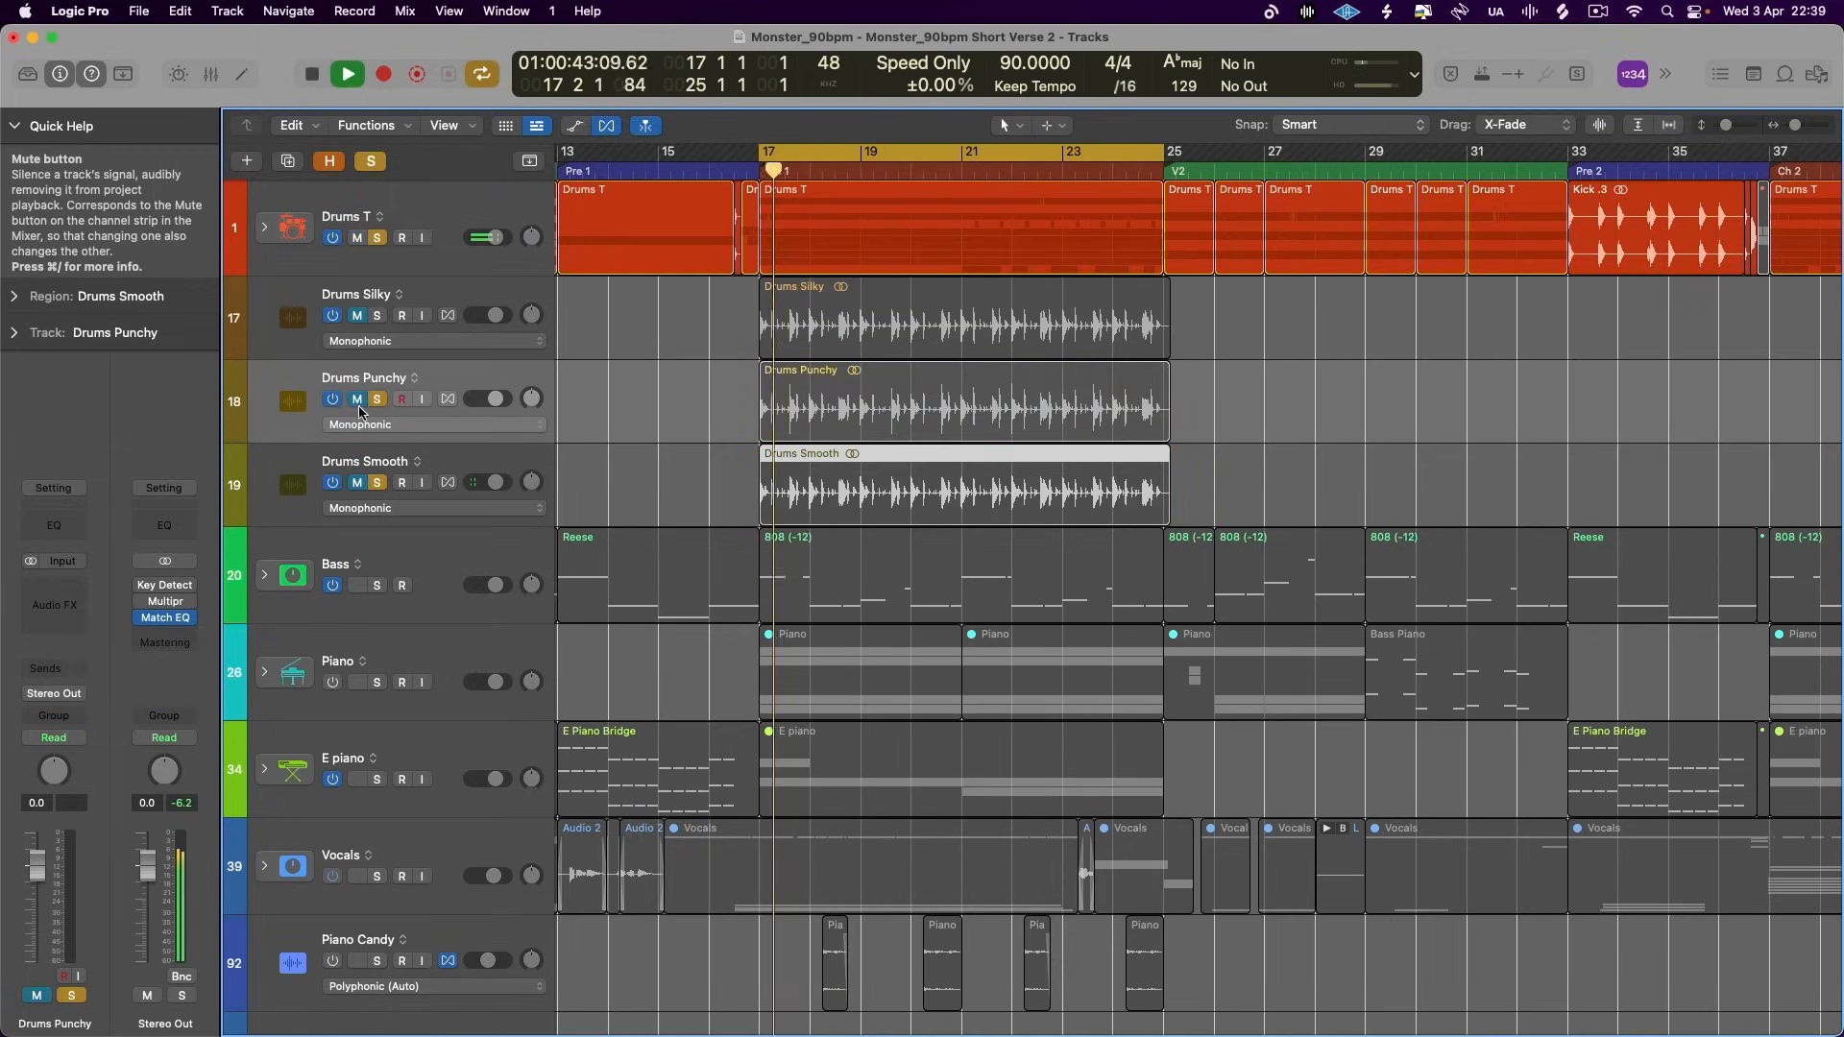
key("space")
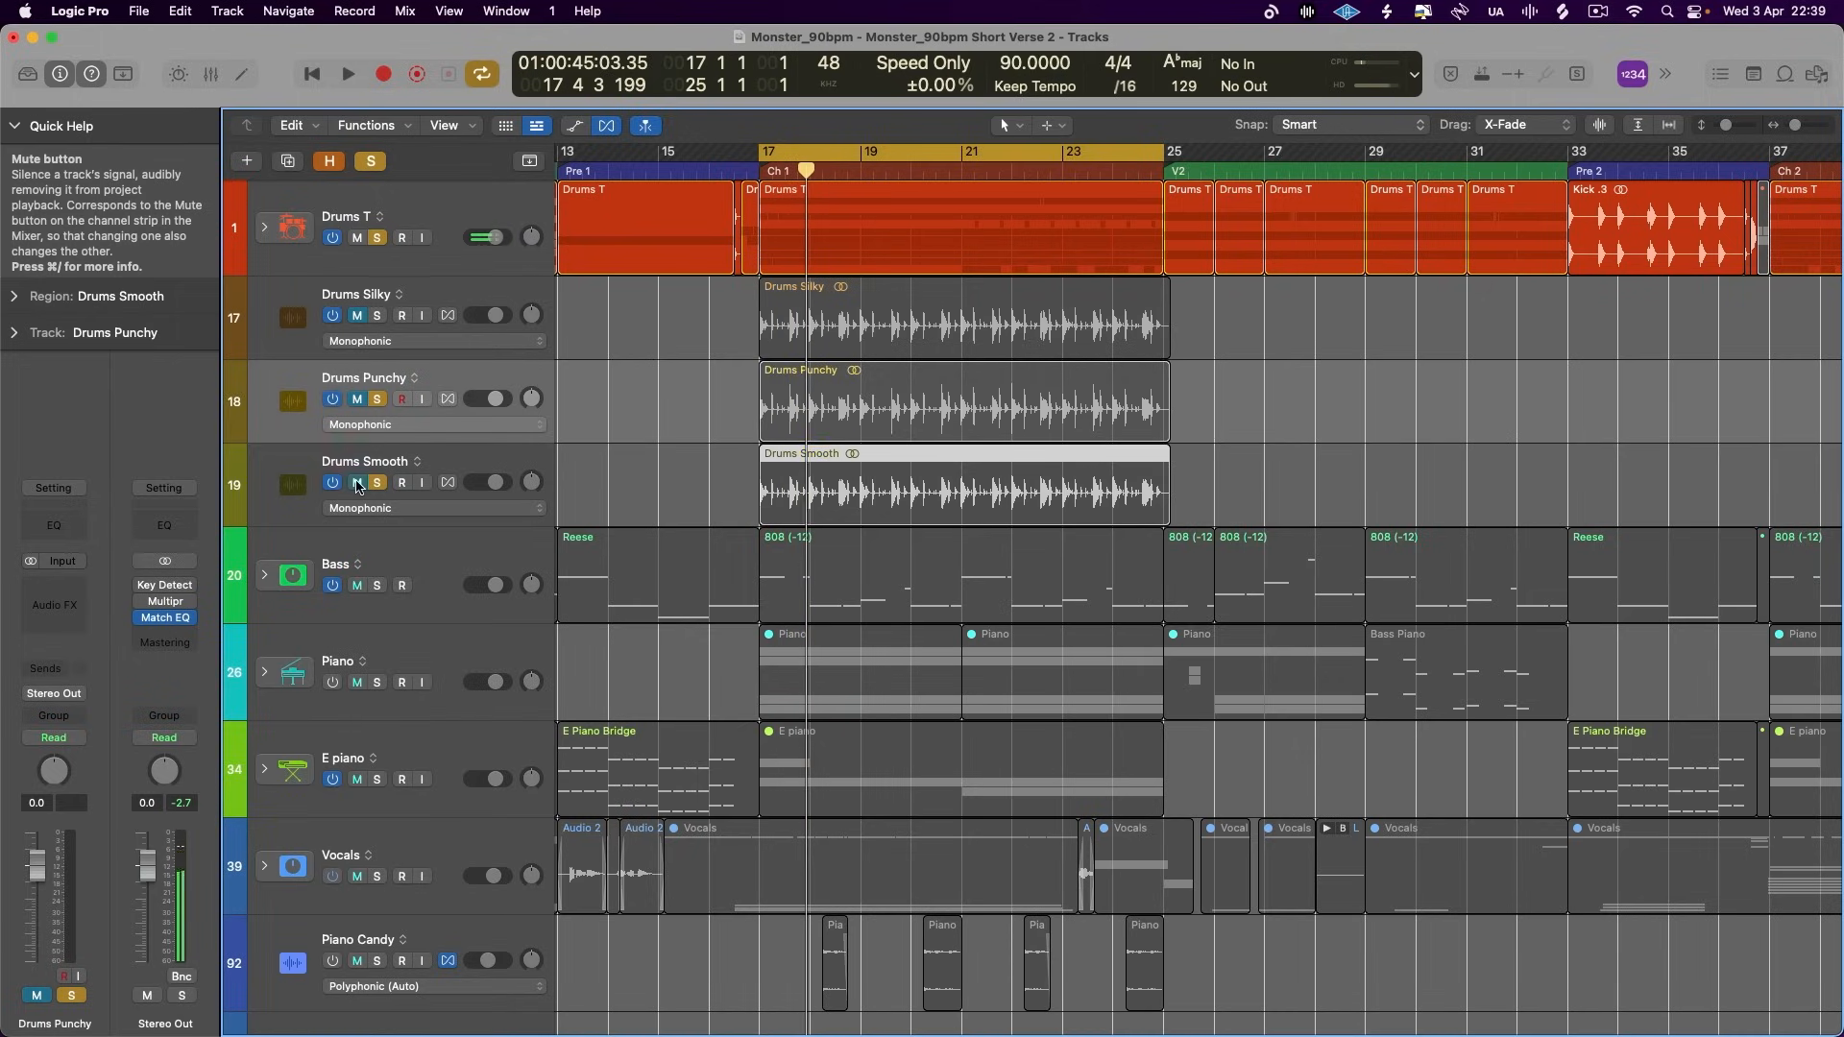
- Unmute Drums Smooth, mute Drums T and play the Smooth version of the drums
left_click(357, 484)
left_click(355, 239)
key("space")
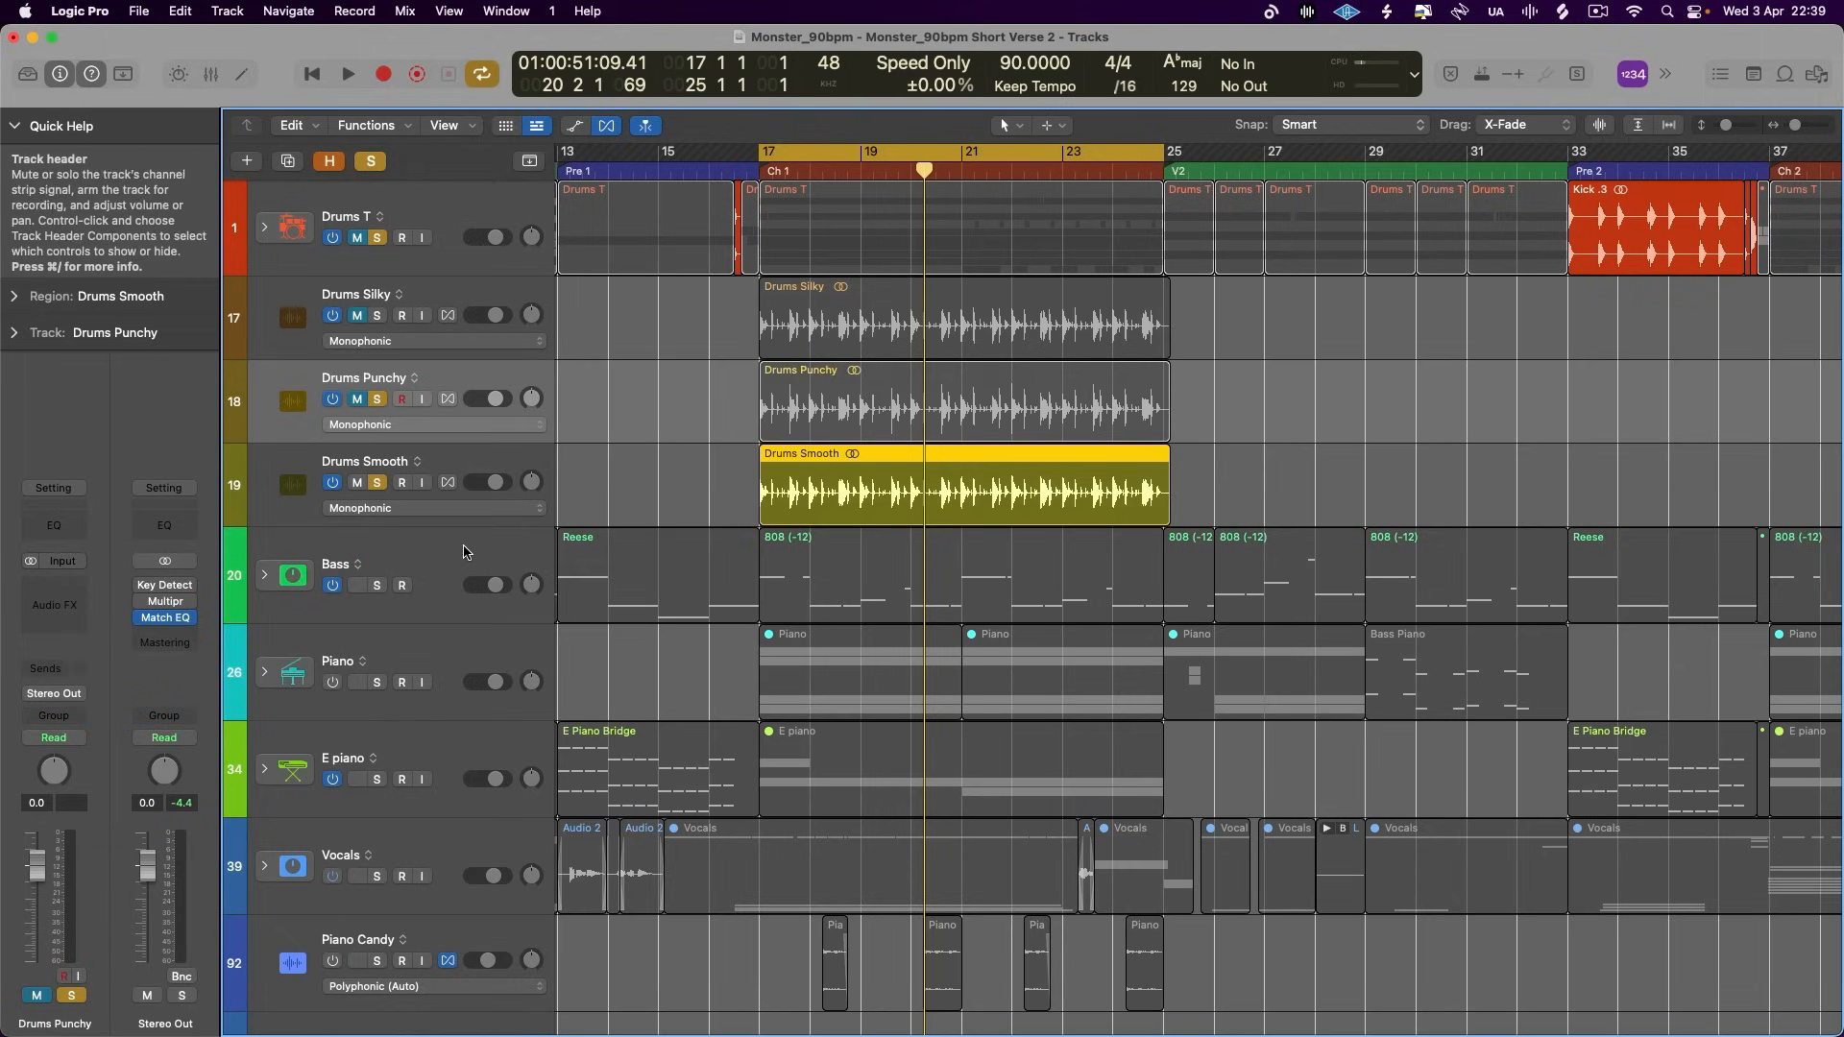
- Clear all solos, then select and solo the E piano track
left_click(418, 588)
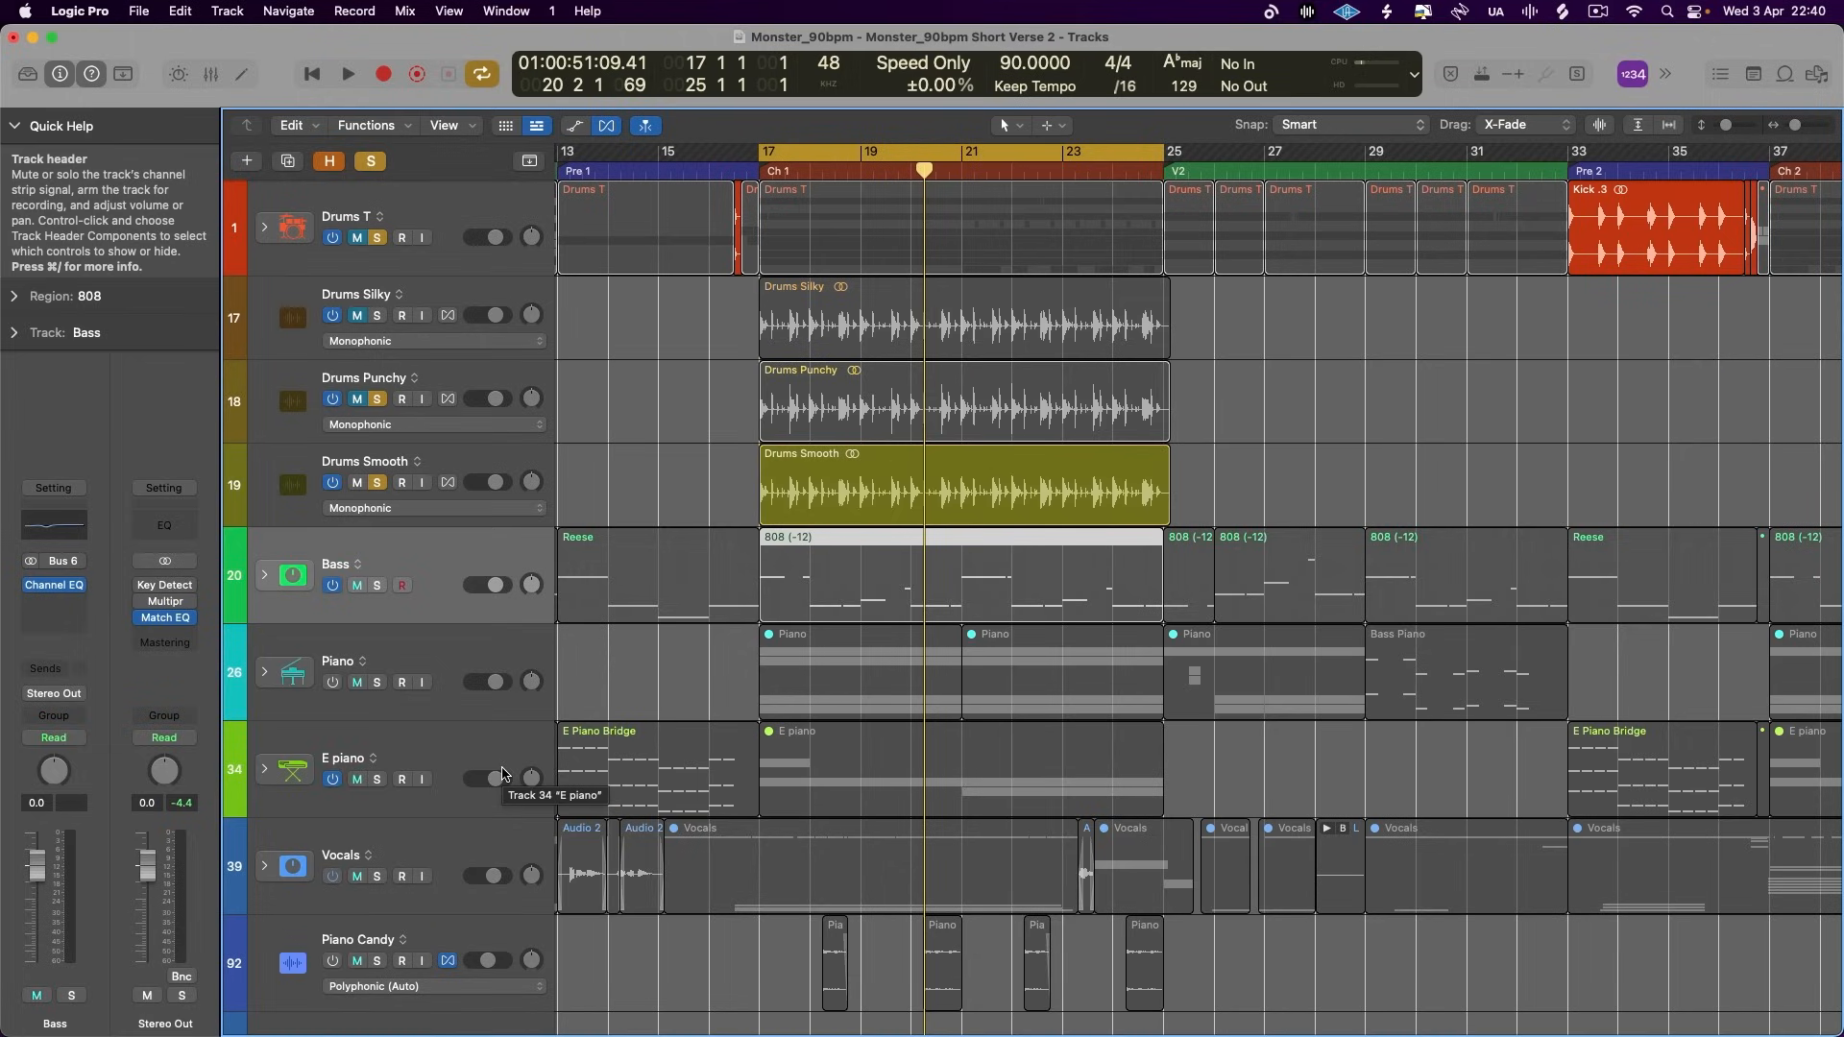
left_click(371, 161)
scroll(418, 629, "down", 4)
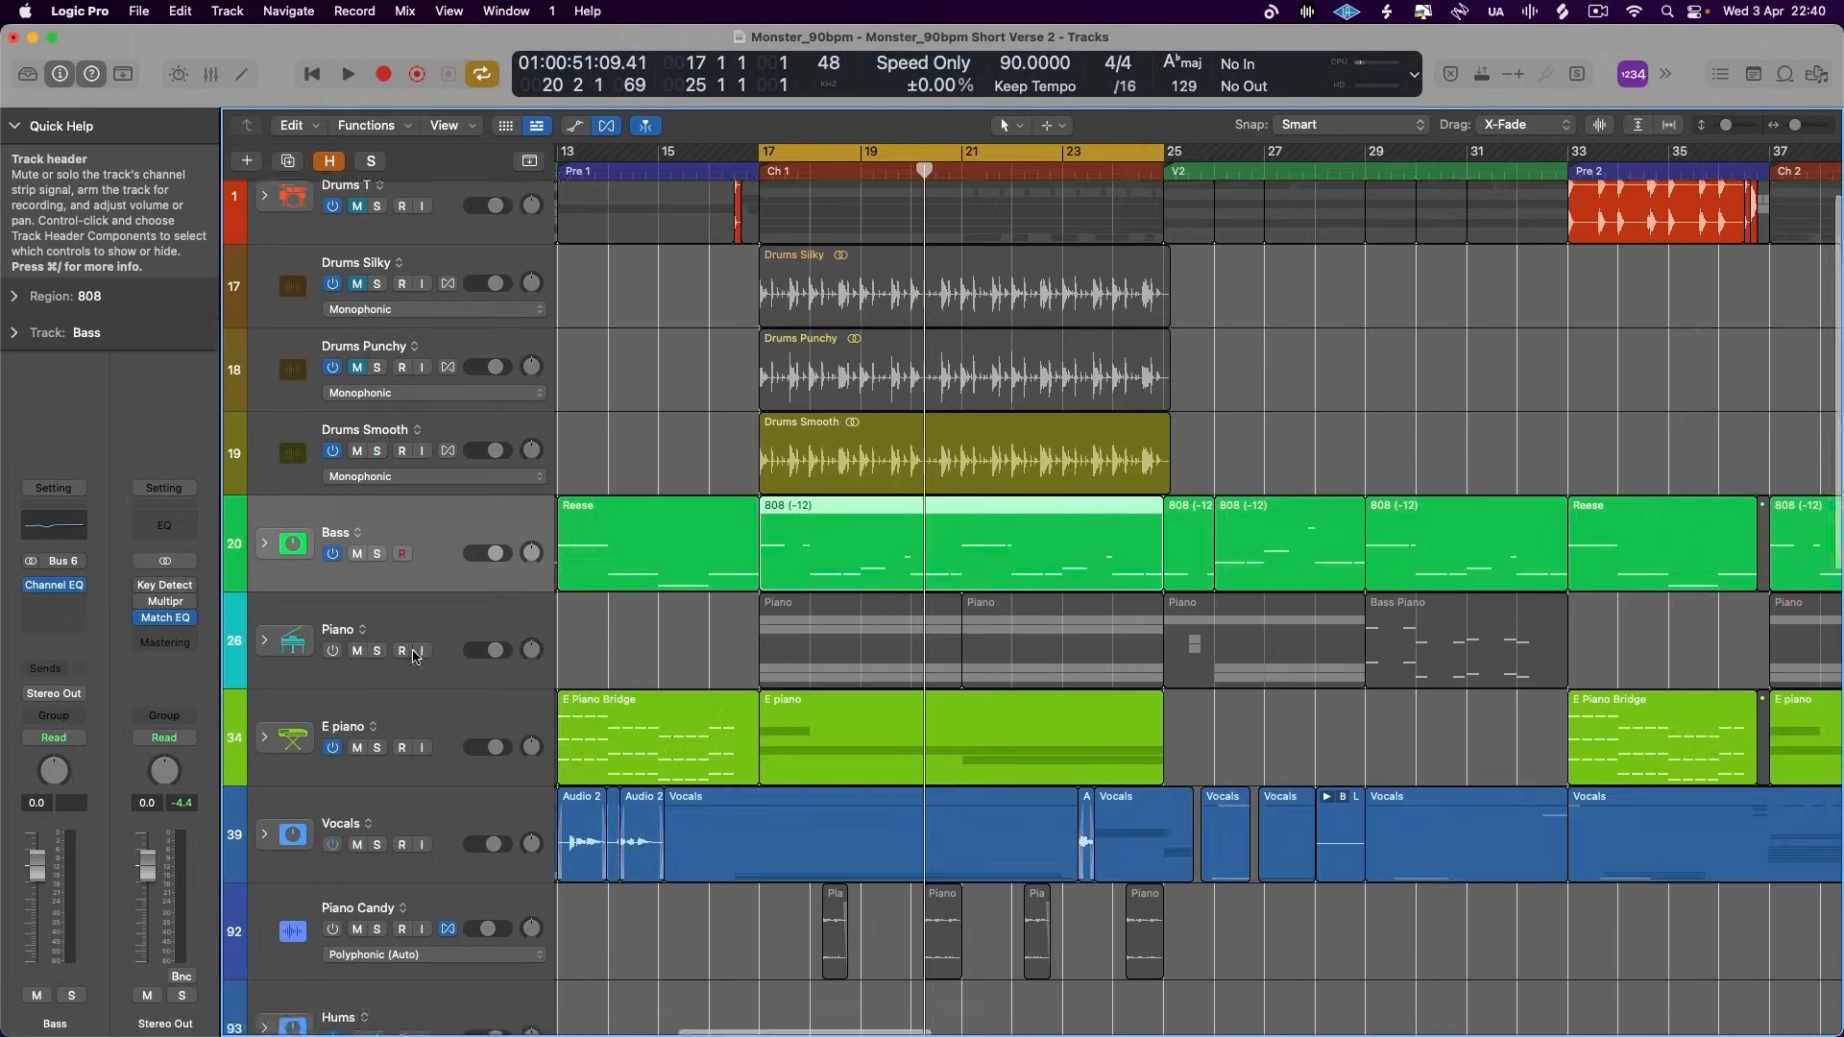
scroll(475, 695, "down", 4)
left_click(456, 429)
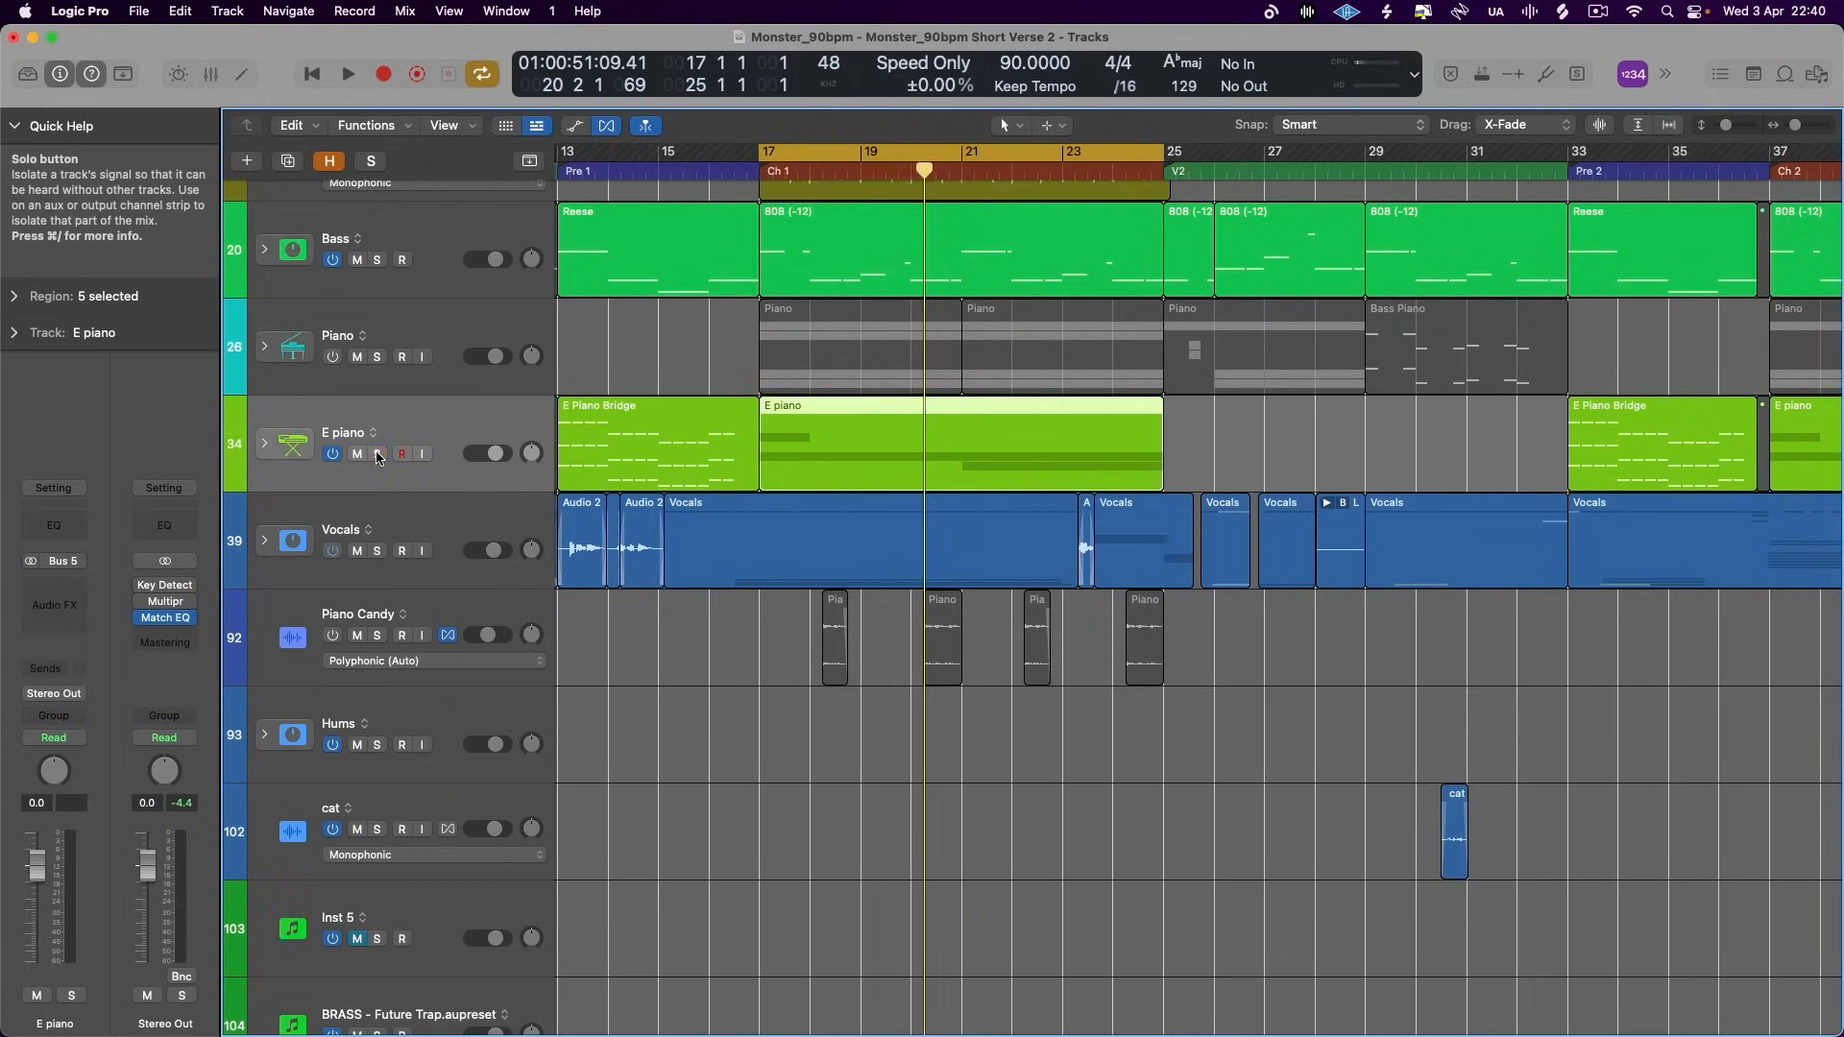
key("s")
- Insert a Tape Delay as the first audio effect on the E piano channel
left_click(43, 605)
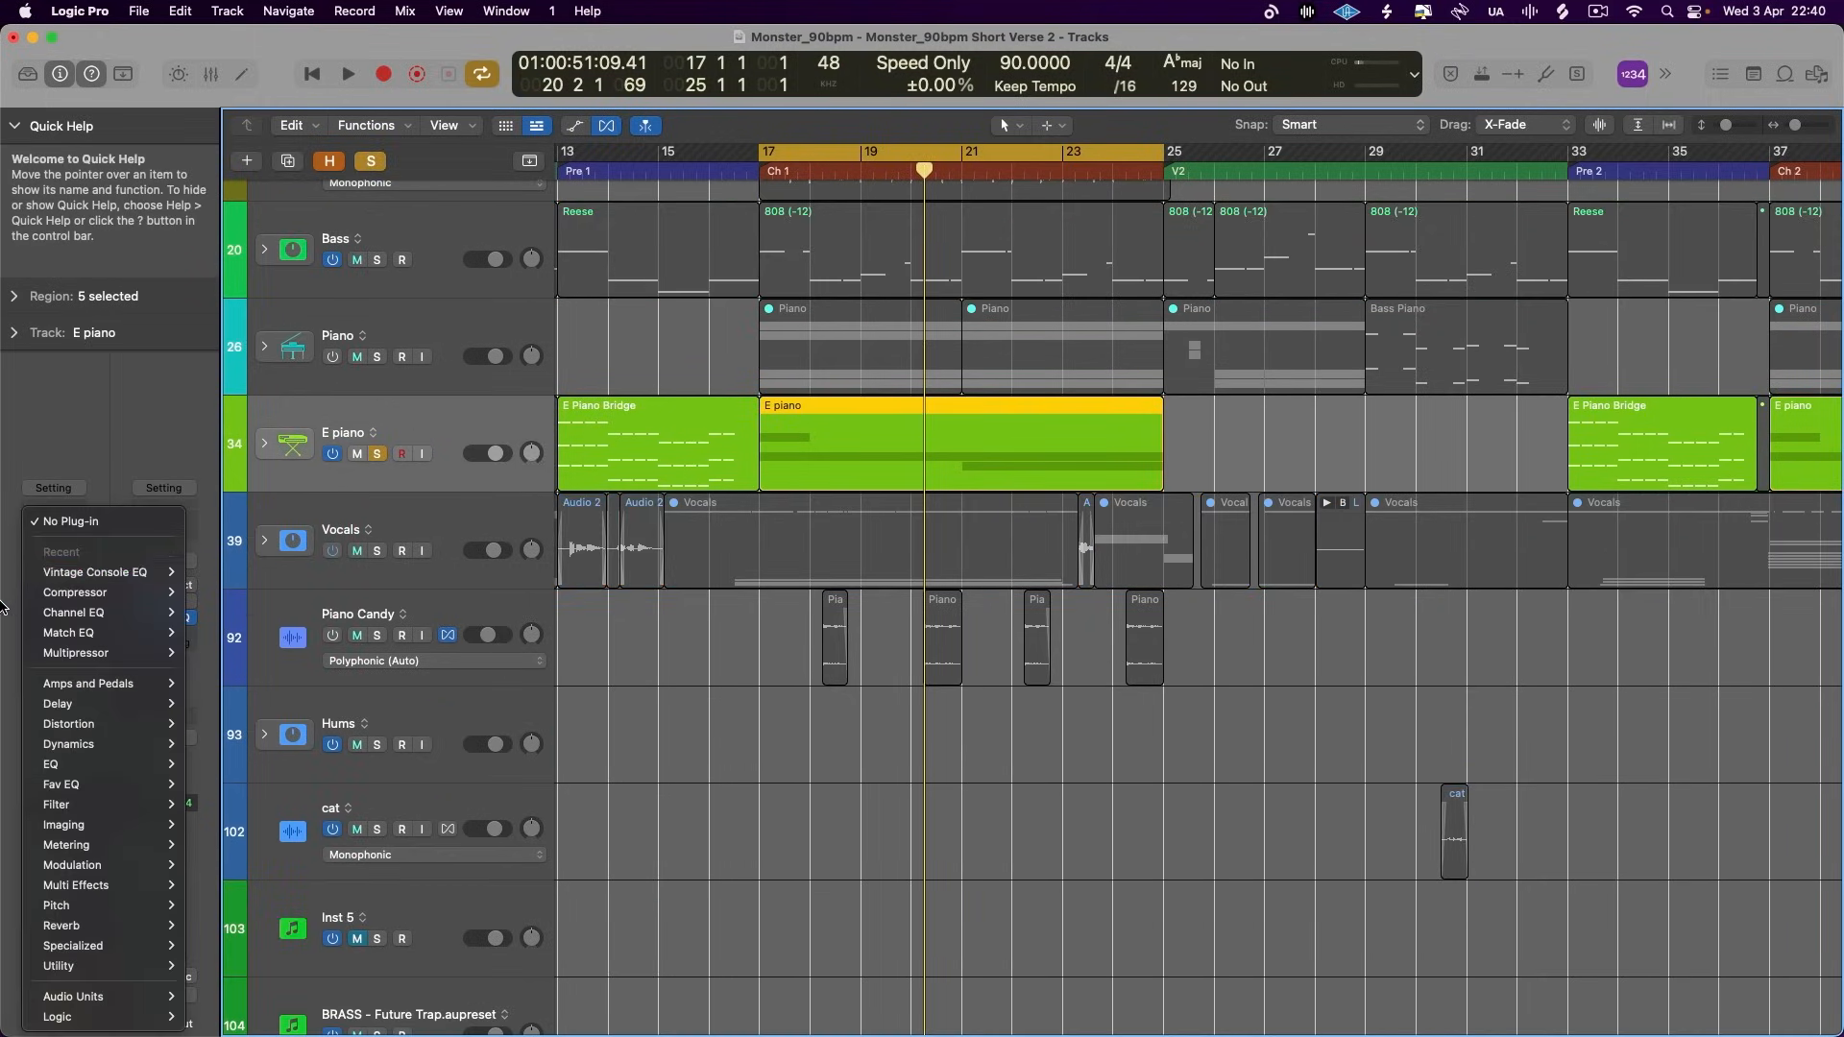
left_click(43, 605)
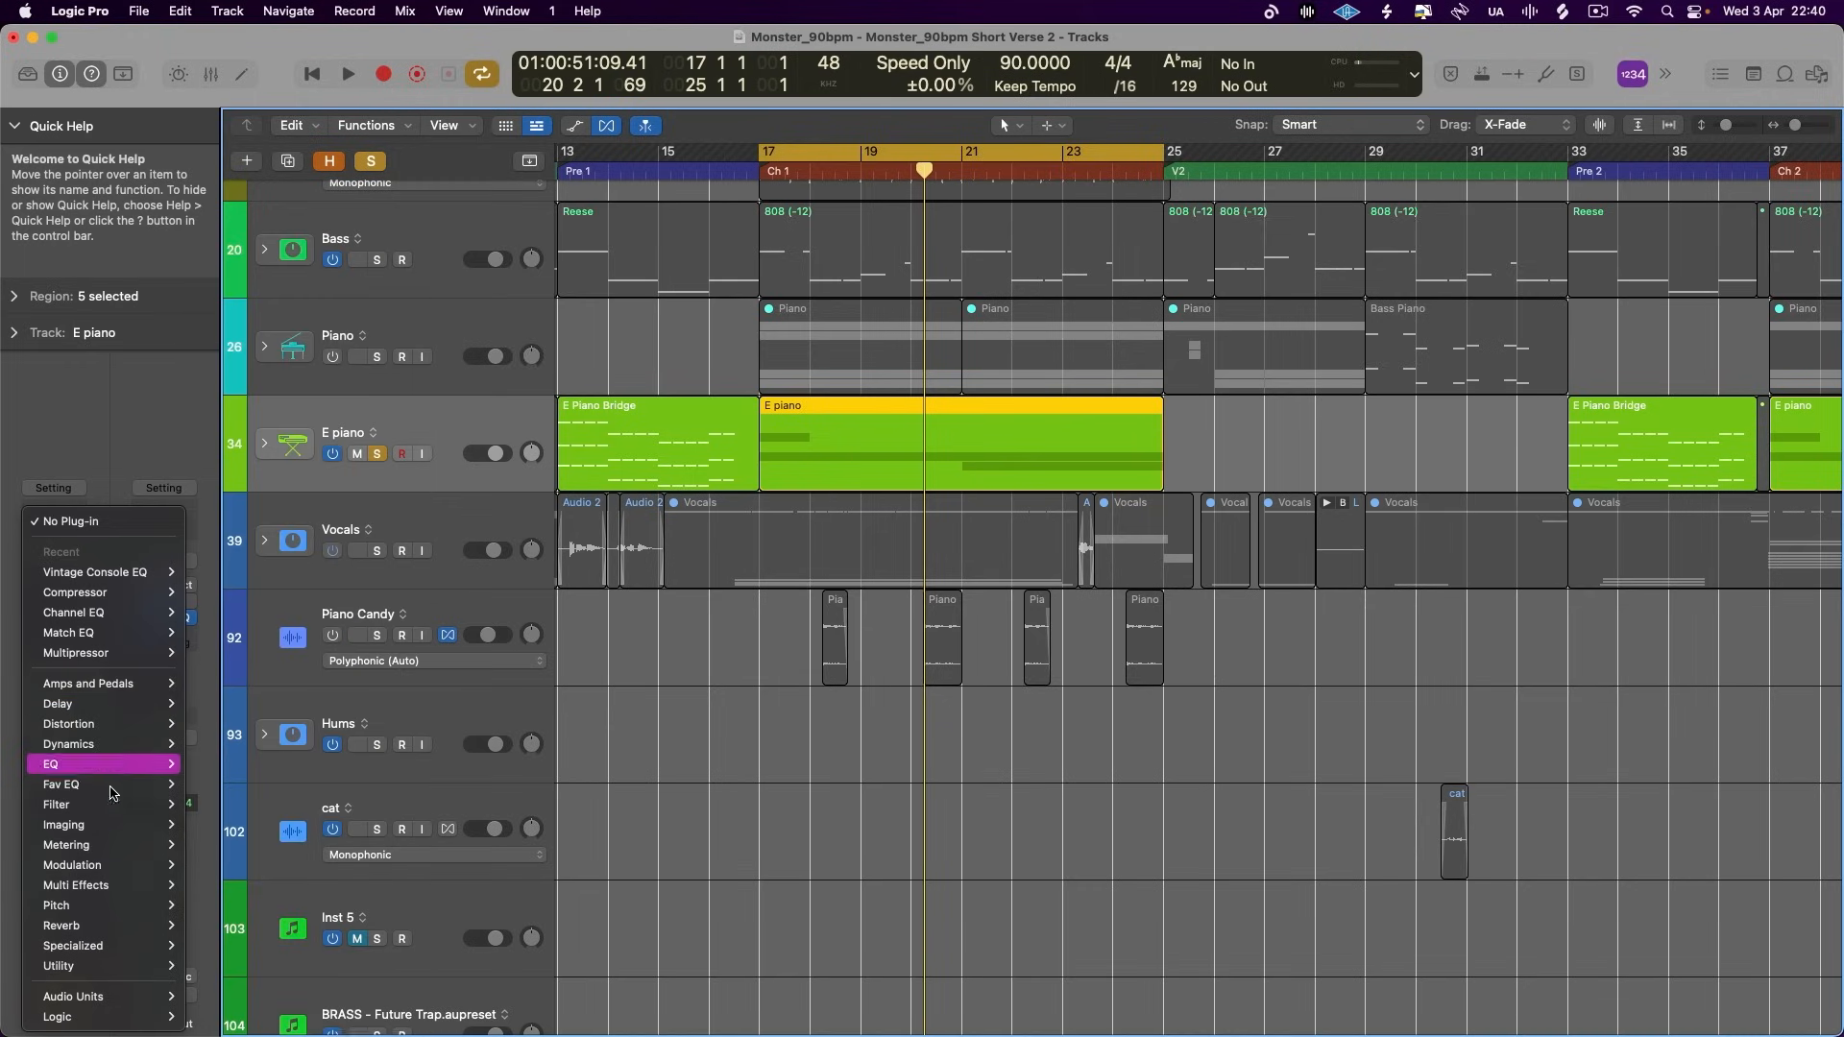
mouse_move(134, 705)
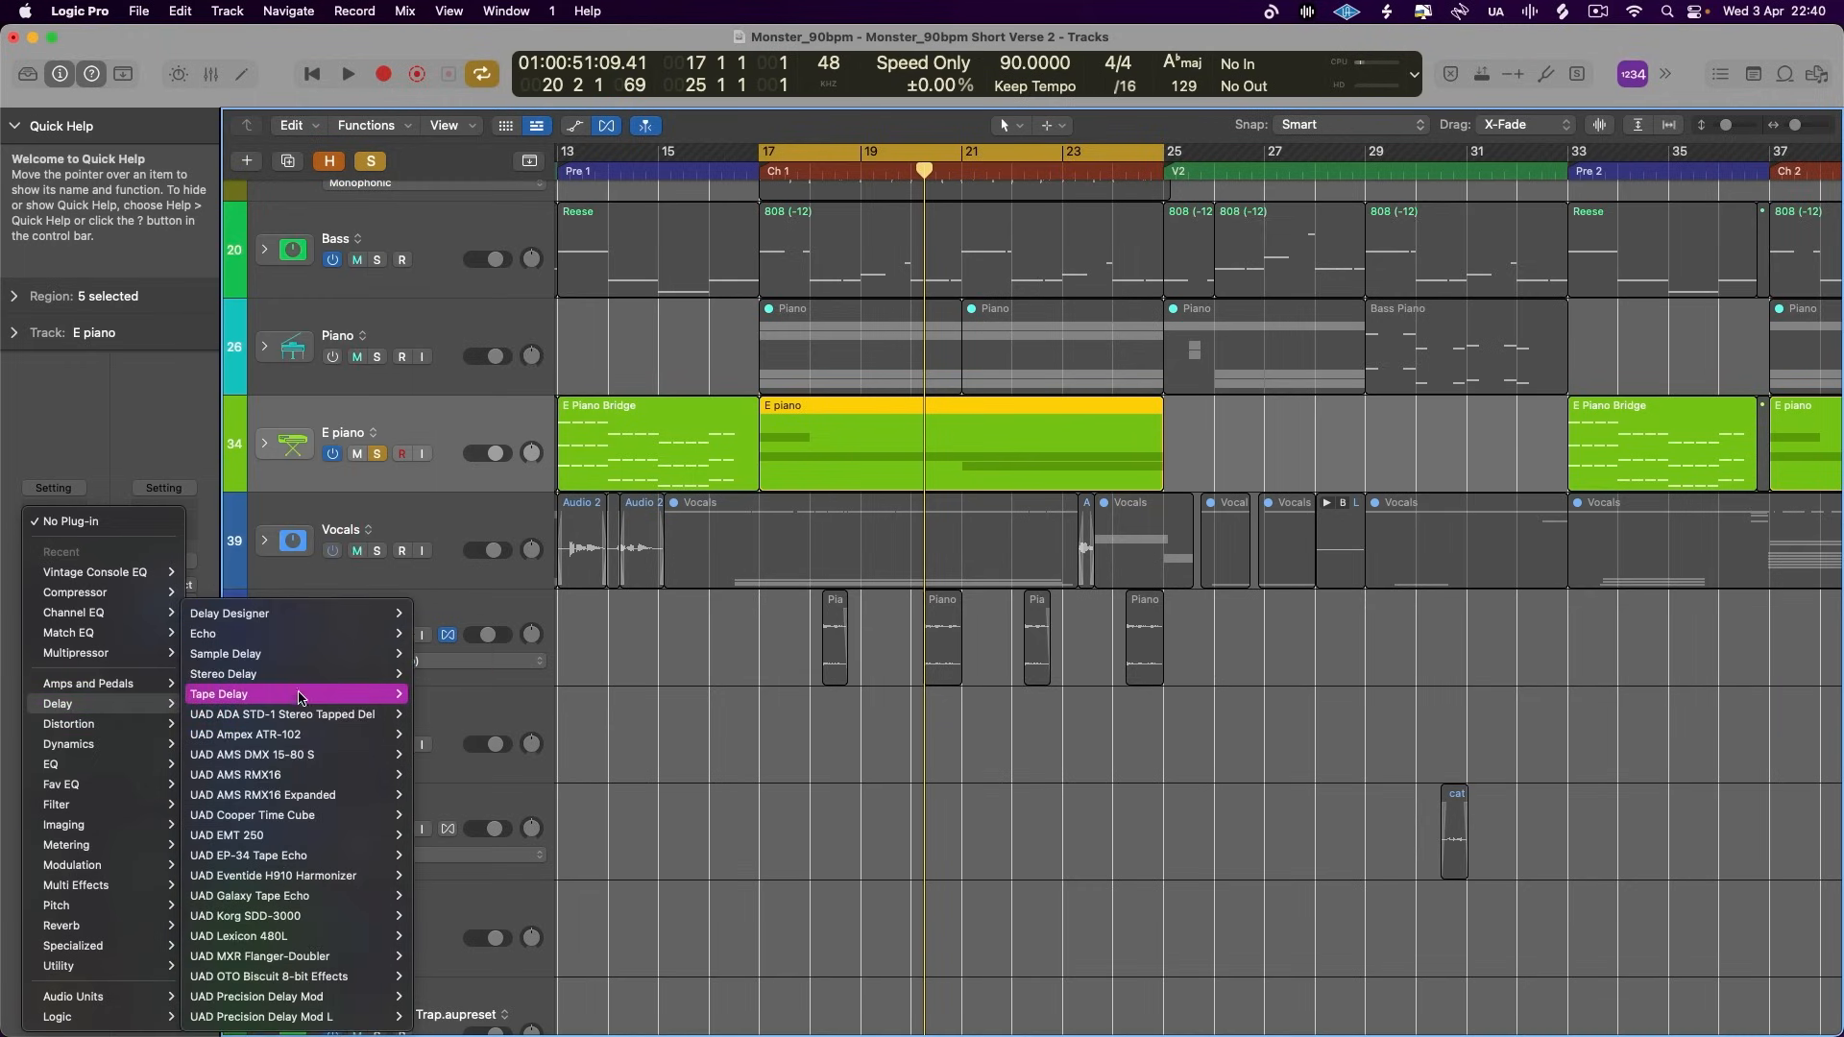
left_click(468, 700)
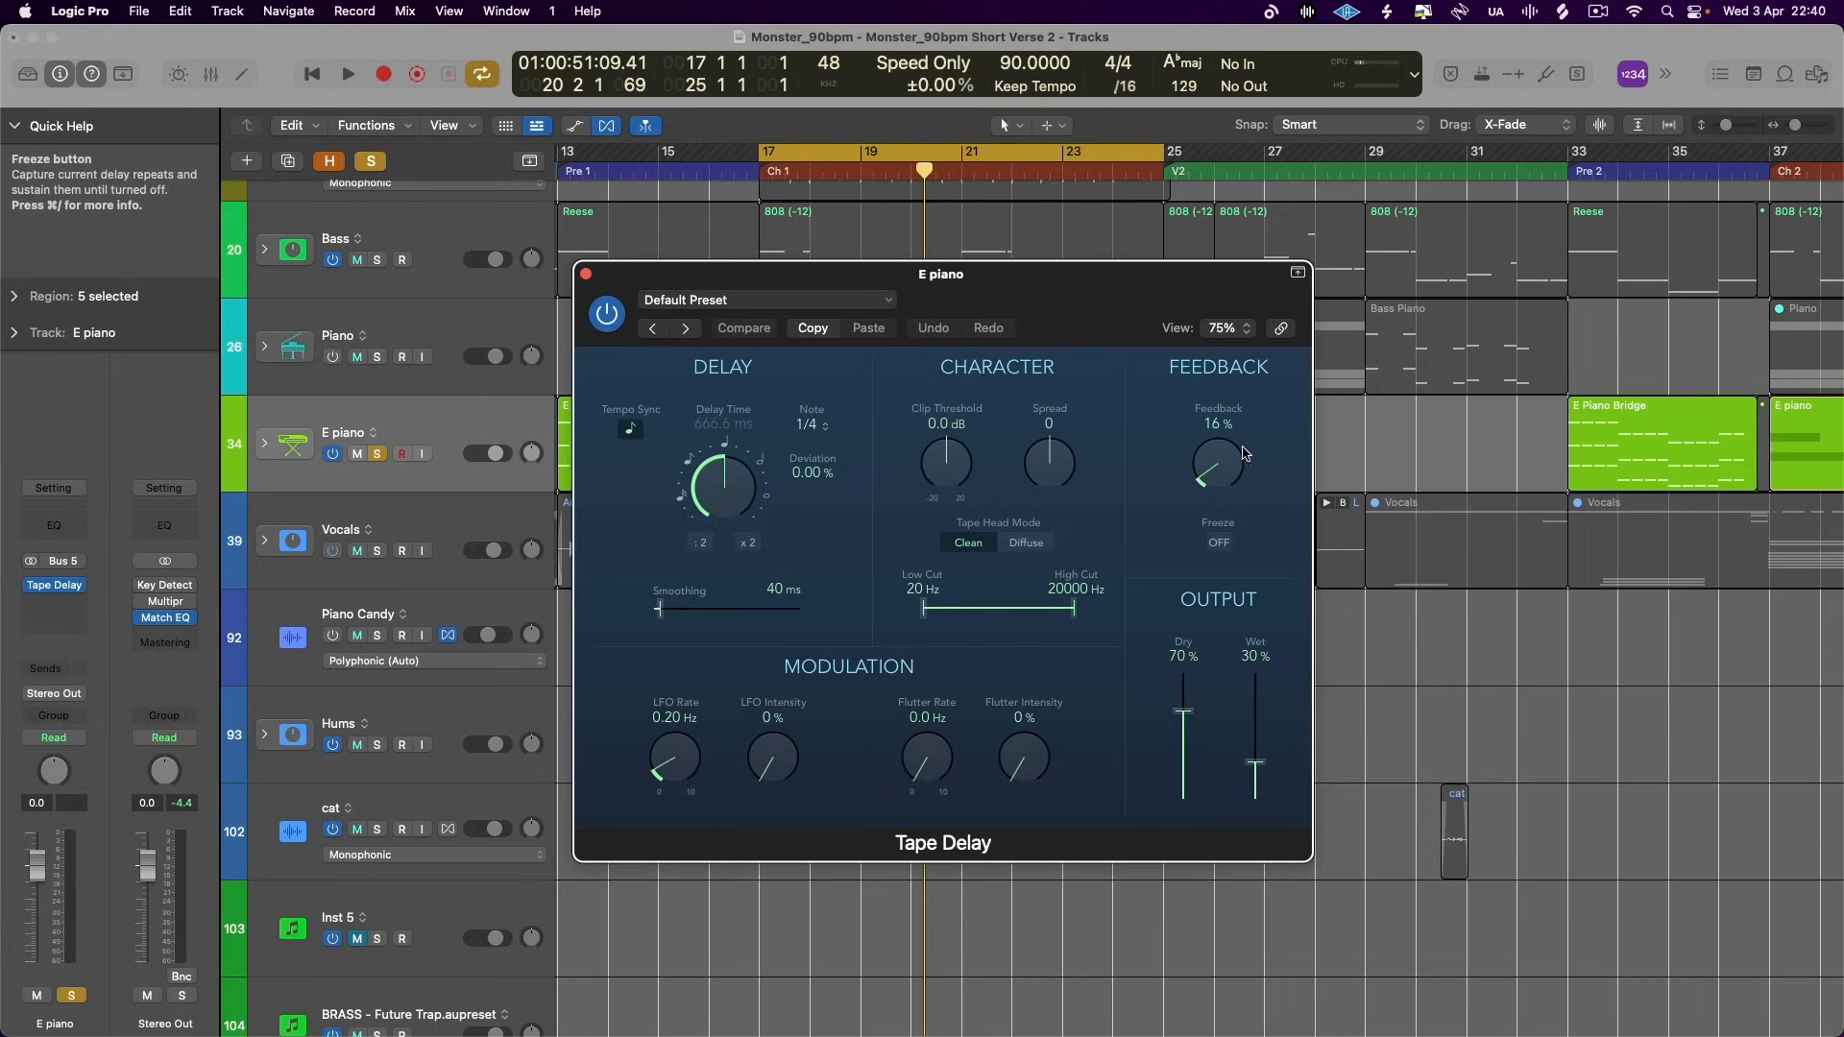
- Set the Tape Delay to 0 % feedback, 1/16 dotted, -34 % deviation, +15 dB clip threshold, spread 36, Diffuse mode and 140 Hz low cut
left_click_drag(1217, 464, 1225, 725)
left_click_drag(691, 529, 694, 576)
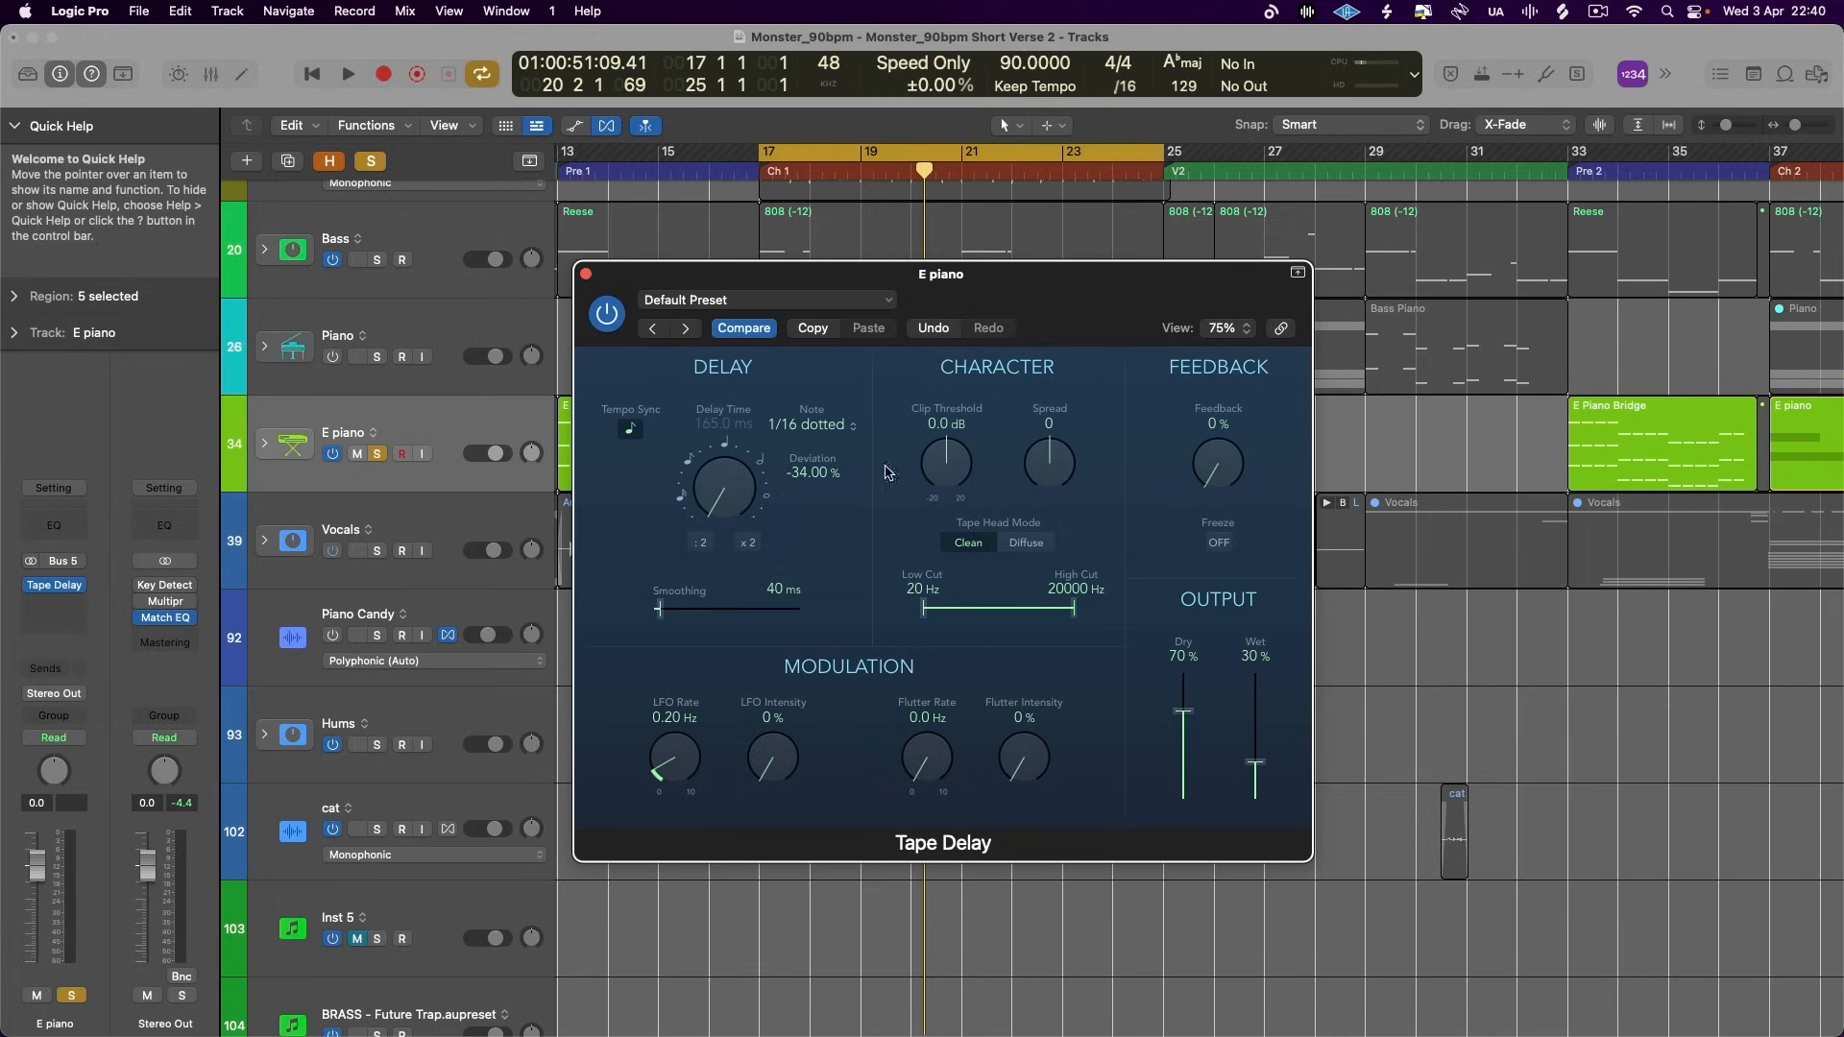
left_click_drag(946, 480, 974, 371)
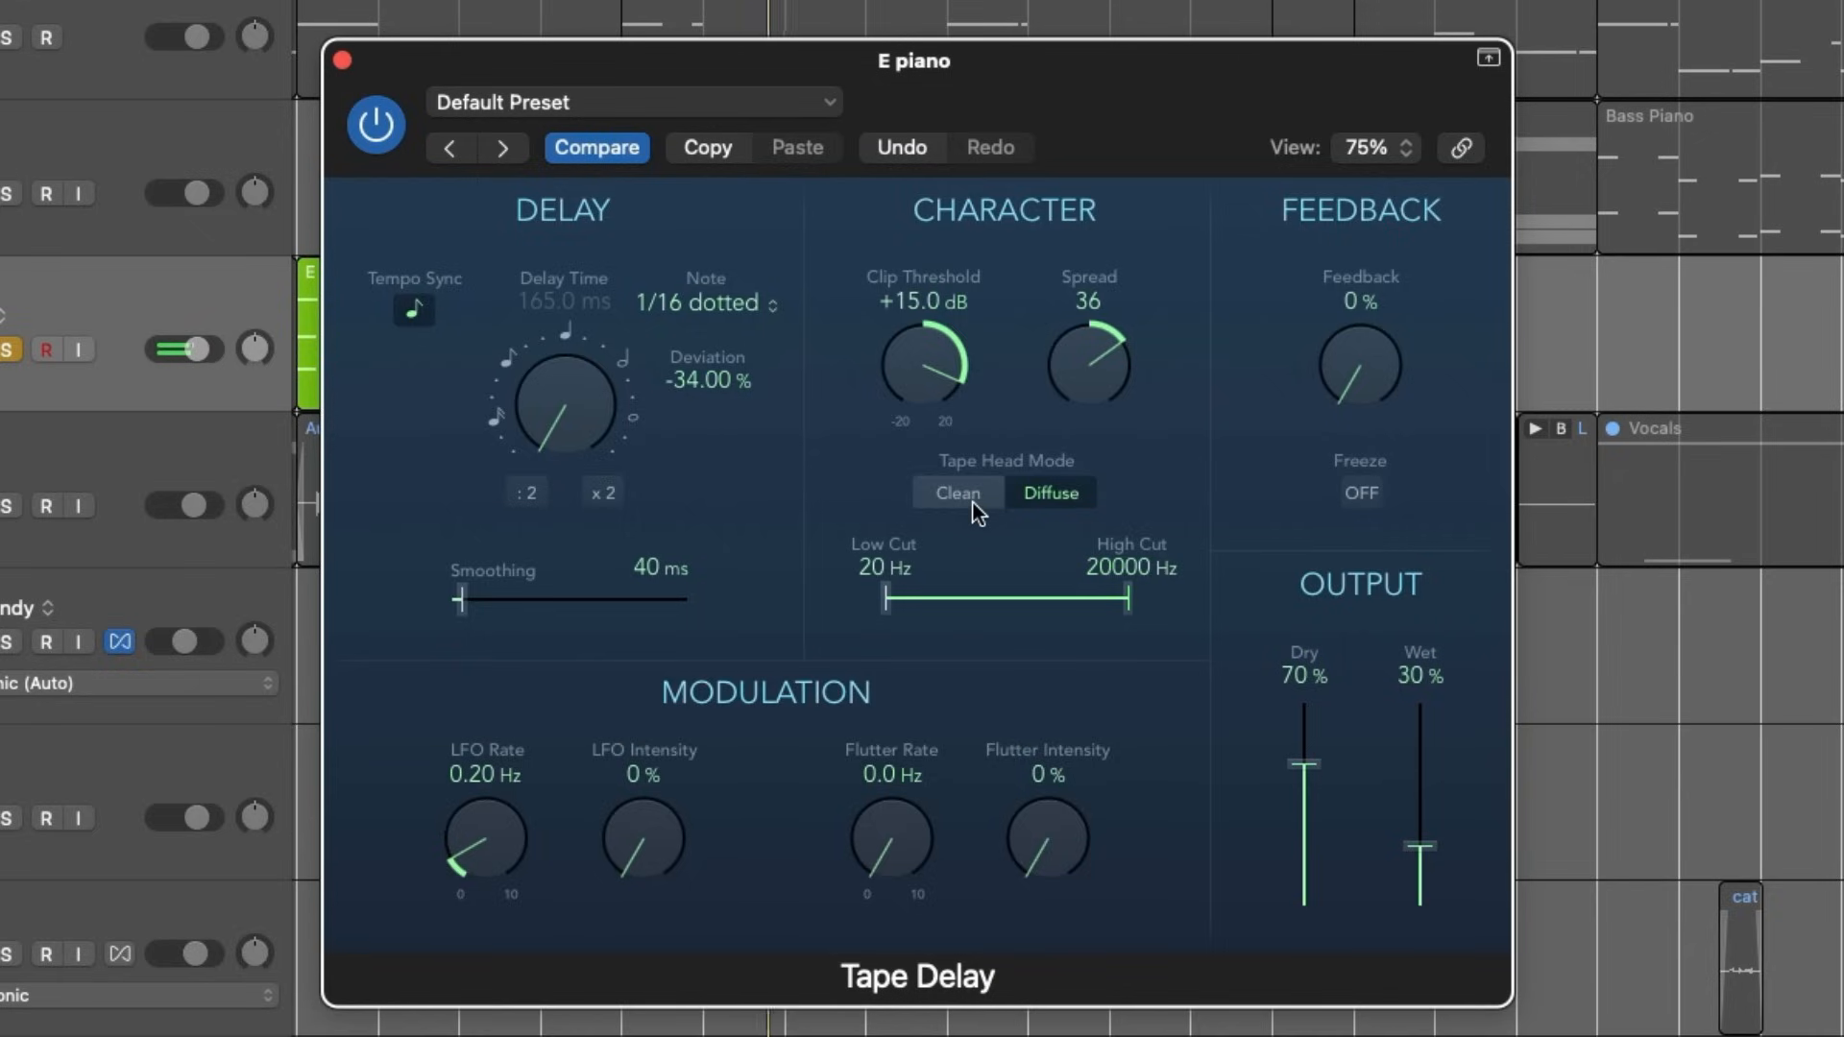
left_click_drag(887, 601, 959, 603)
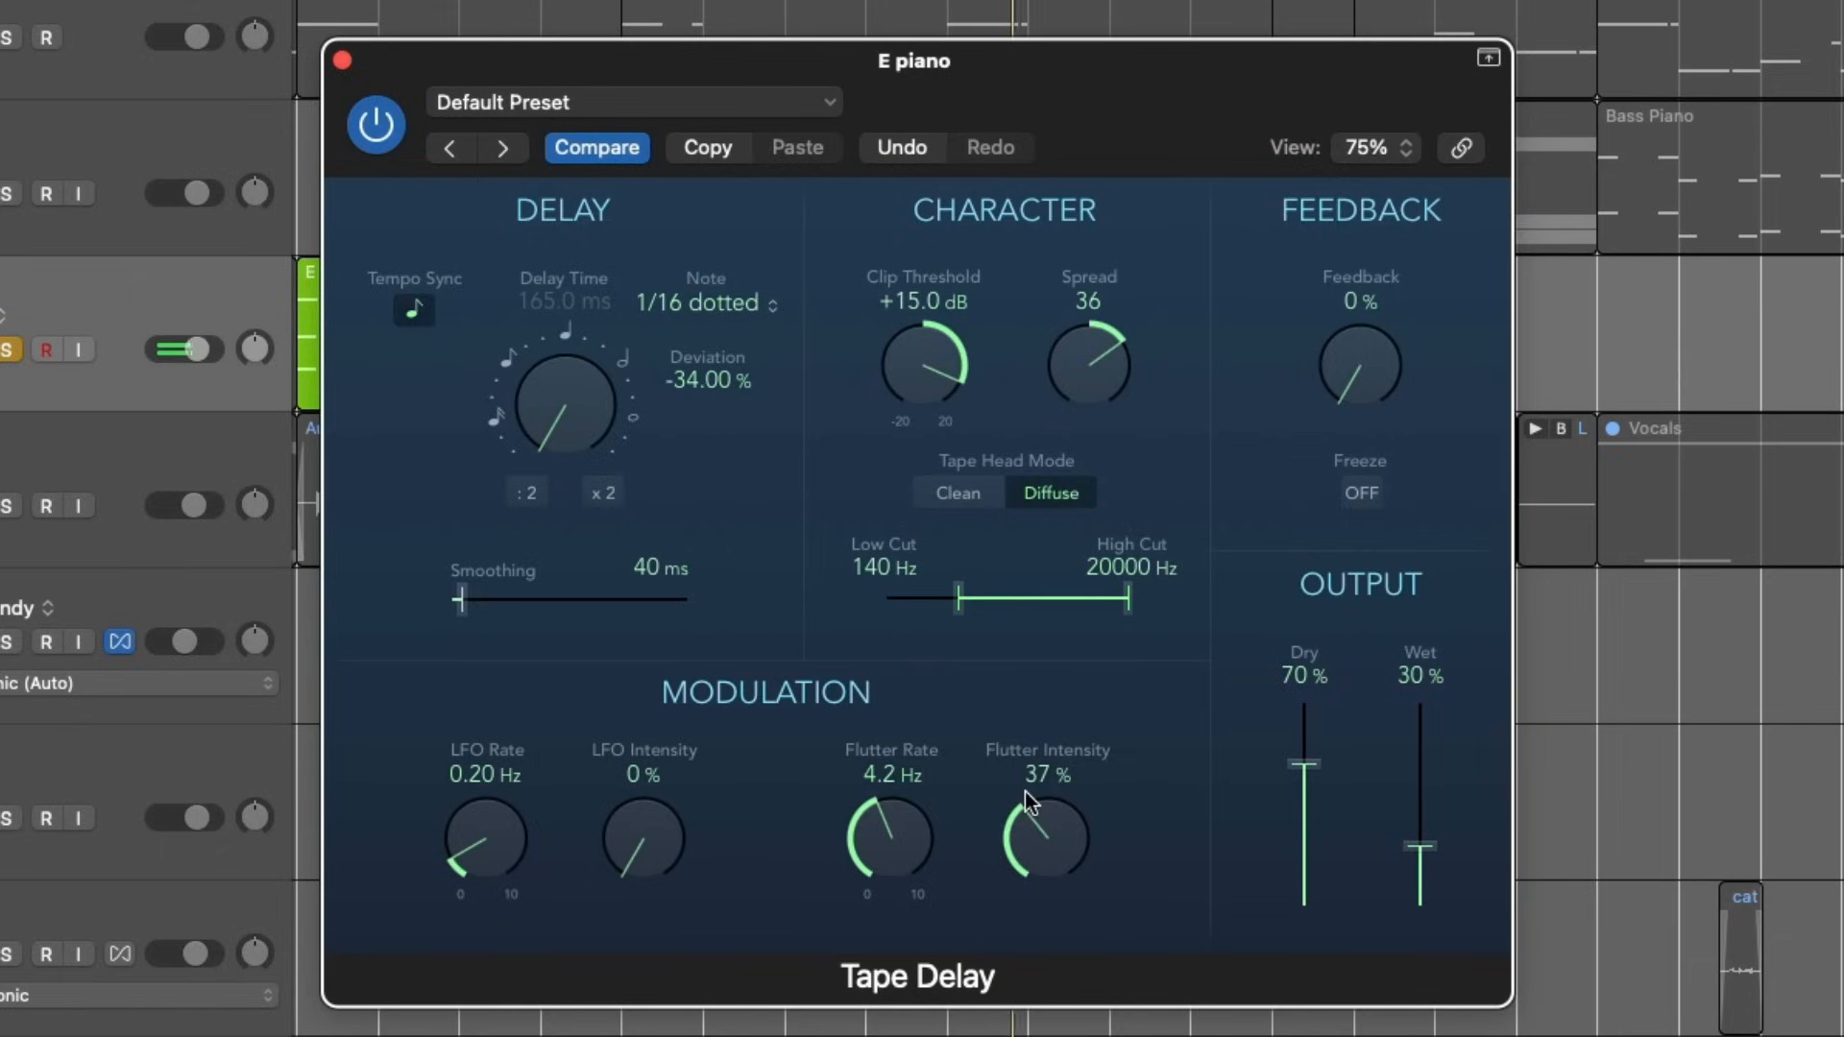
- Set the flutter rate to 5.9 Hz and flutter intensity to 33 %, and audition the output at 0 % dry and 100 % wet
left_click_drag(885, 830, 873, 837)
left_click_drag(1034, 820, 1104, 463)
left_click_drag(1047, 838, 1024, 895)
left_click_drag(903, 835, 935, 736)
left_click_drag(1039, 870, 1033, 843)
left_click_drag(1296, 768, 1368, 920)
left_click_drag(1419, 845, 1432, 331)
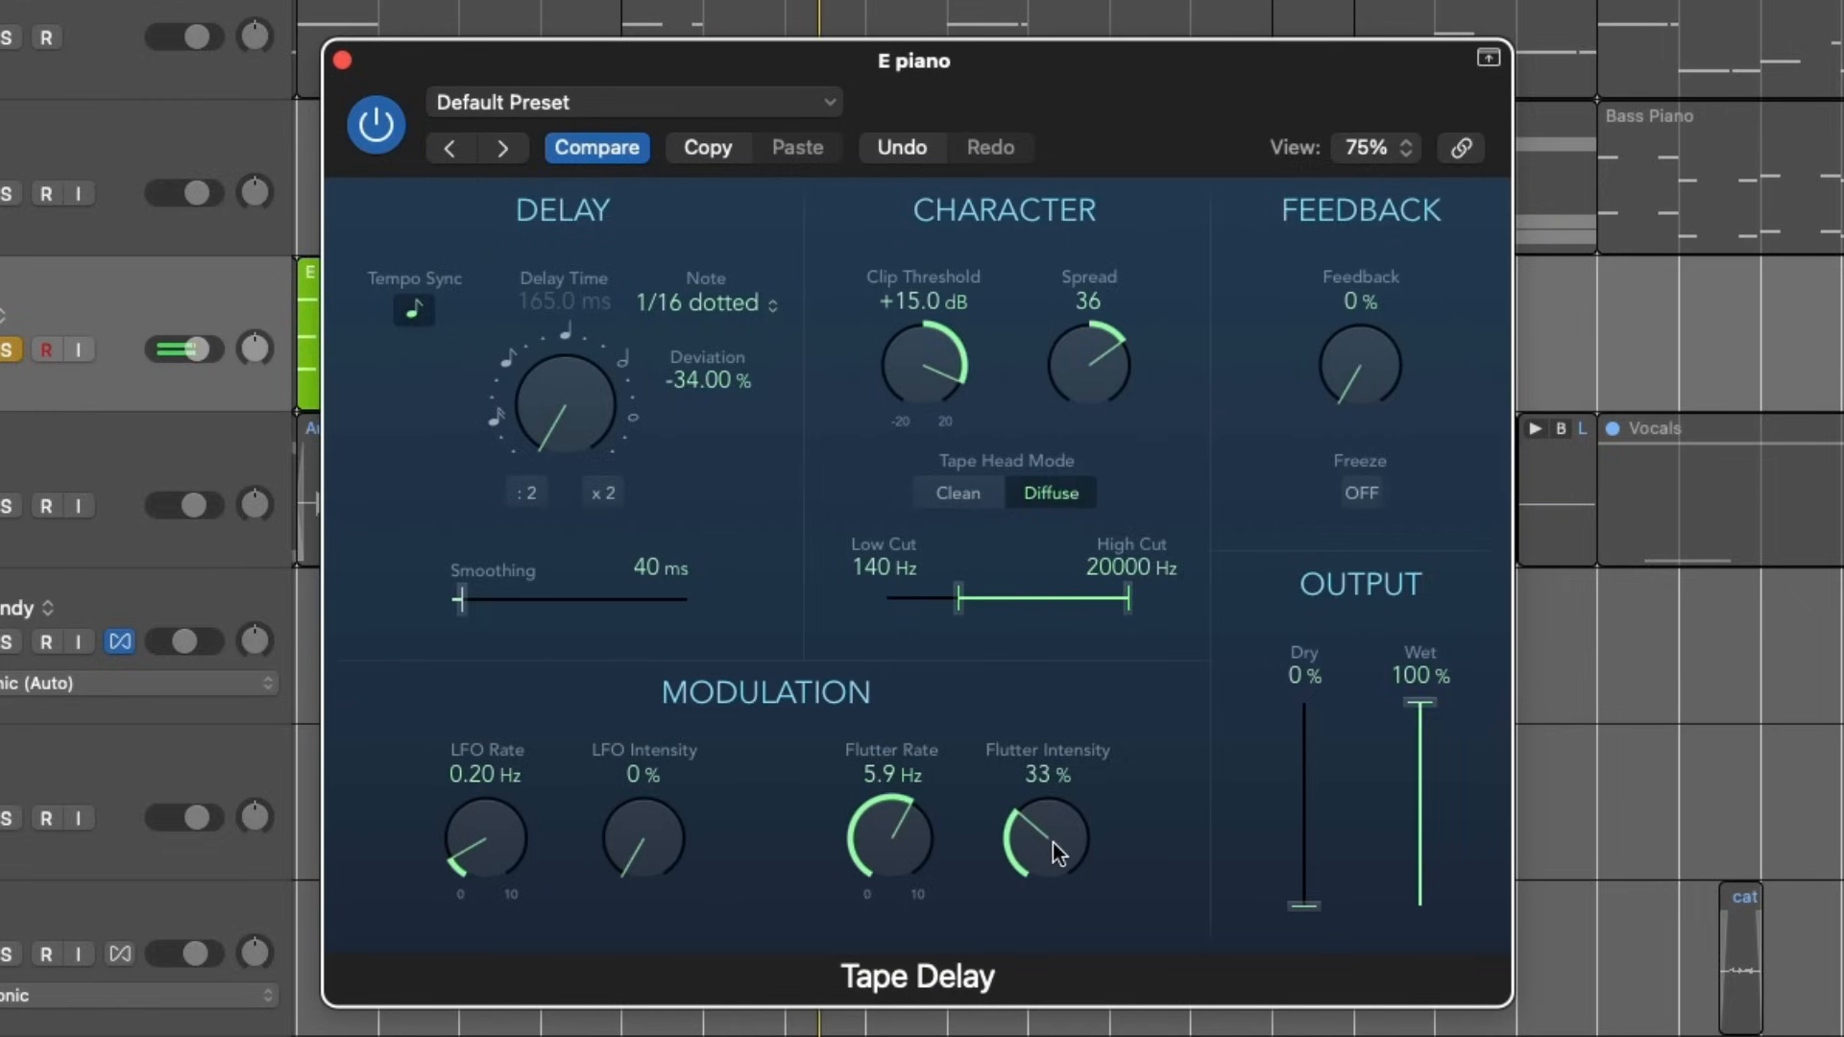
- Set the delay's output to 100 % dry and 0 % wet, and turn off Tempo Sync with a delay time of 0.0 ms
left_click_drag(1303, 888, 1312, 496)
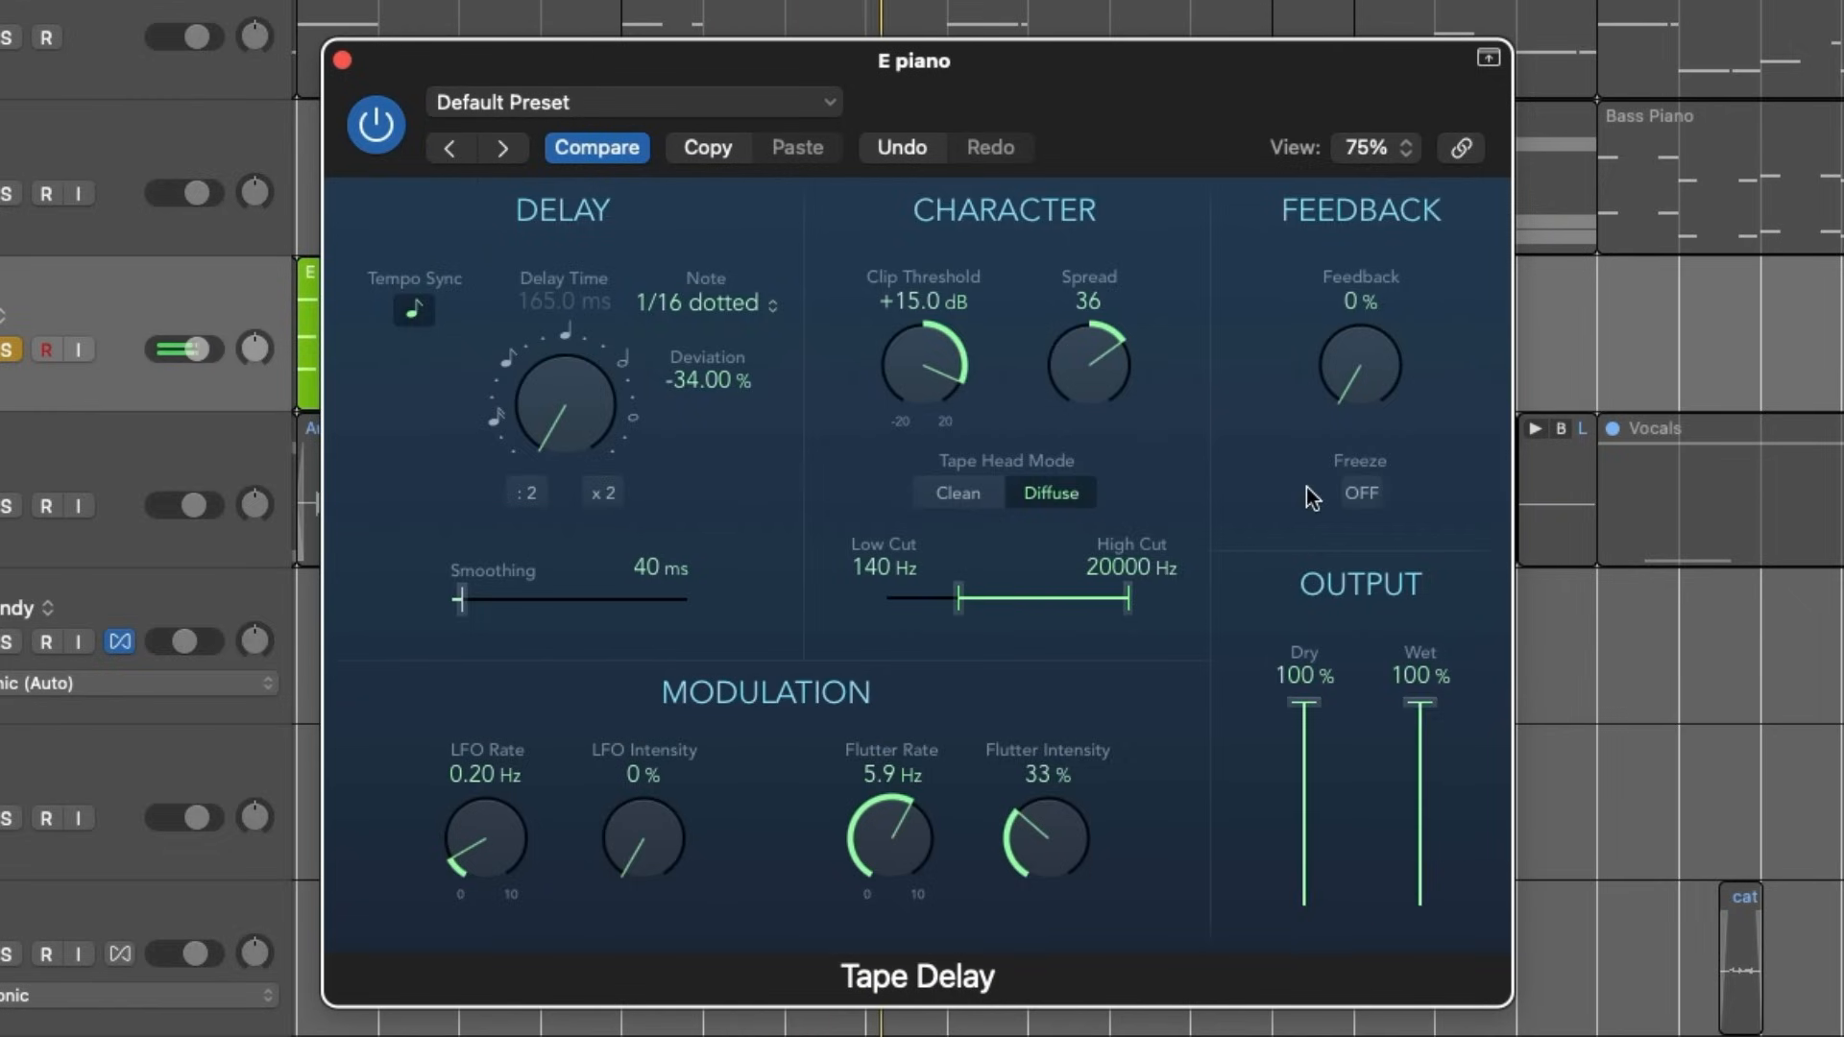
left_click_drag(1427, 745, 1427, 946)
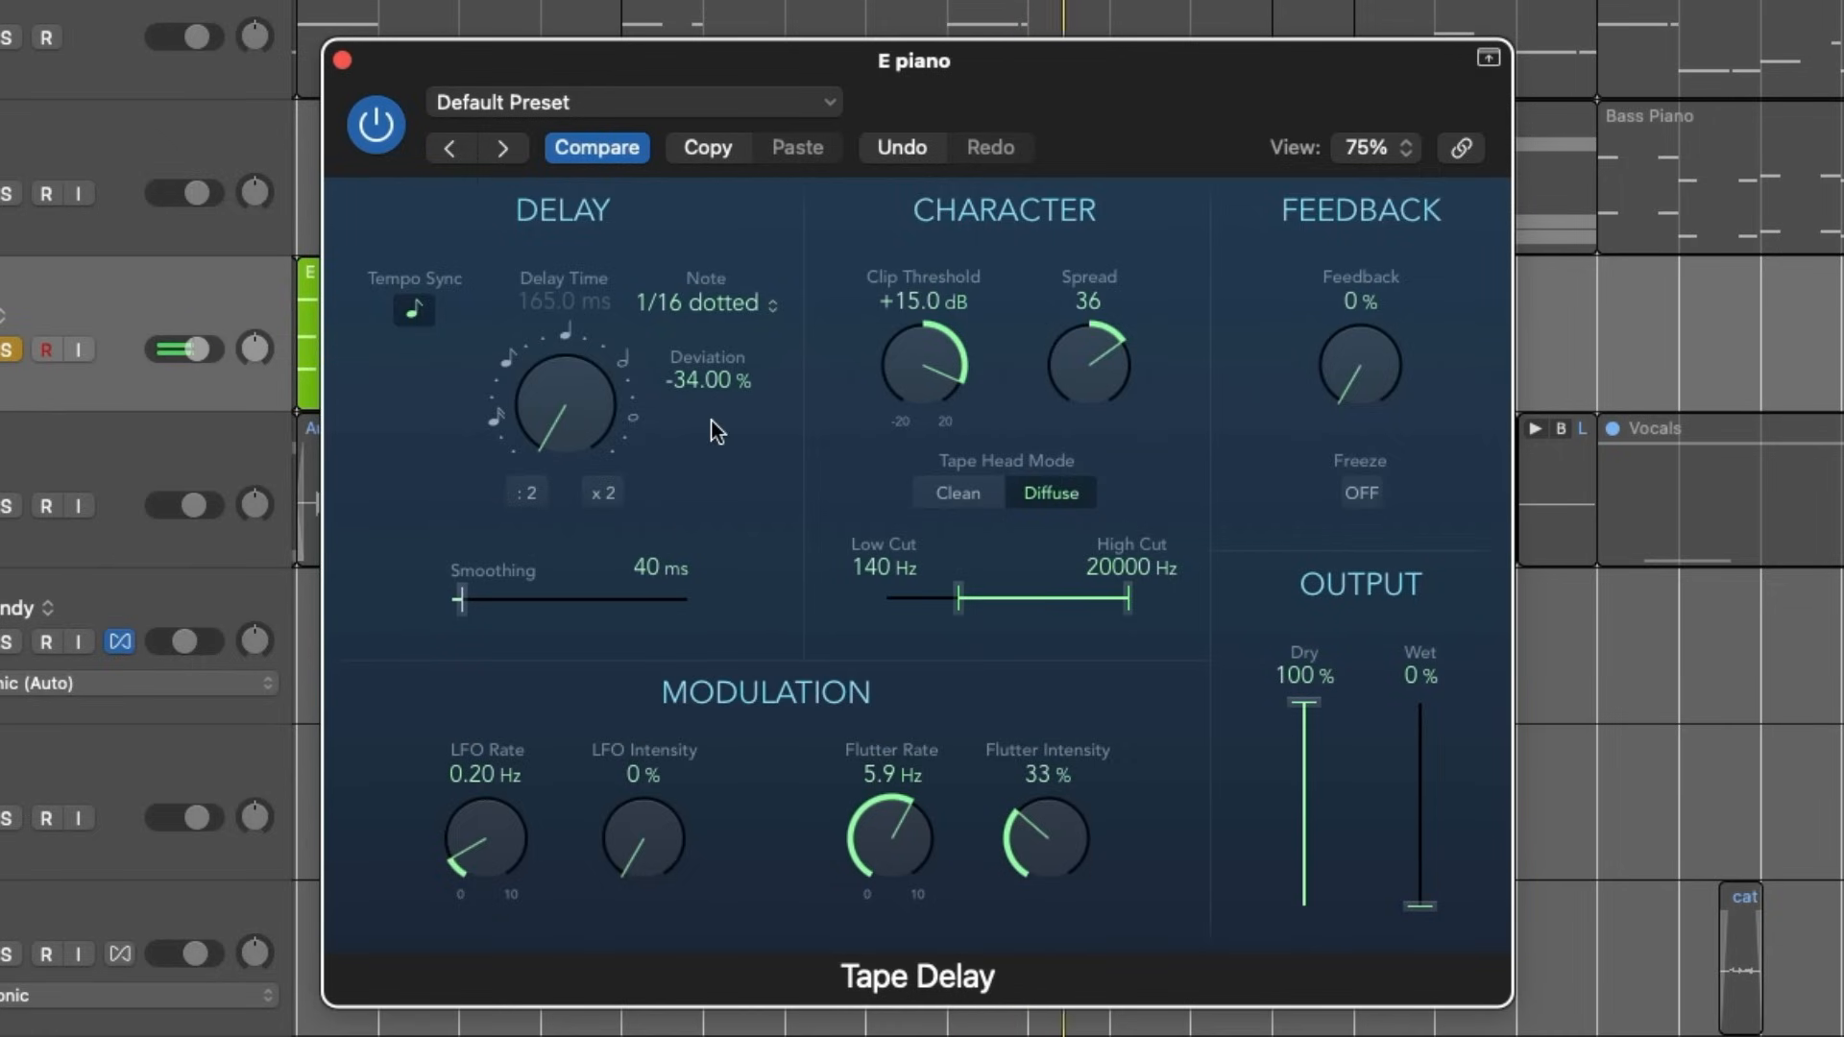
left_click(413, 312)
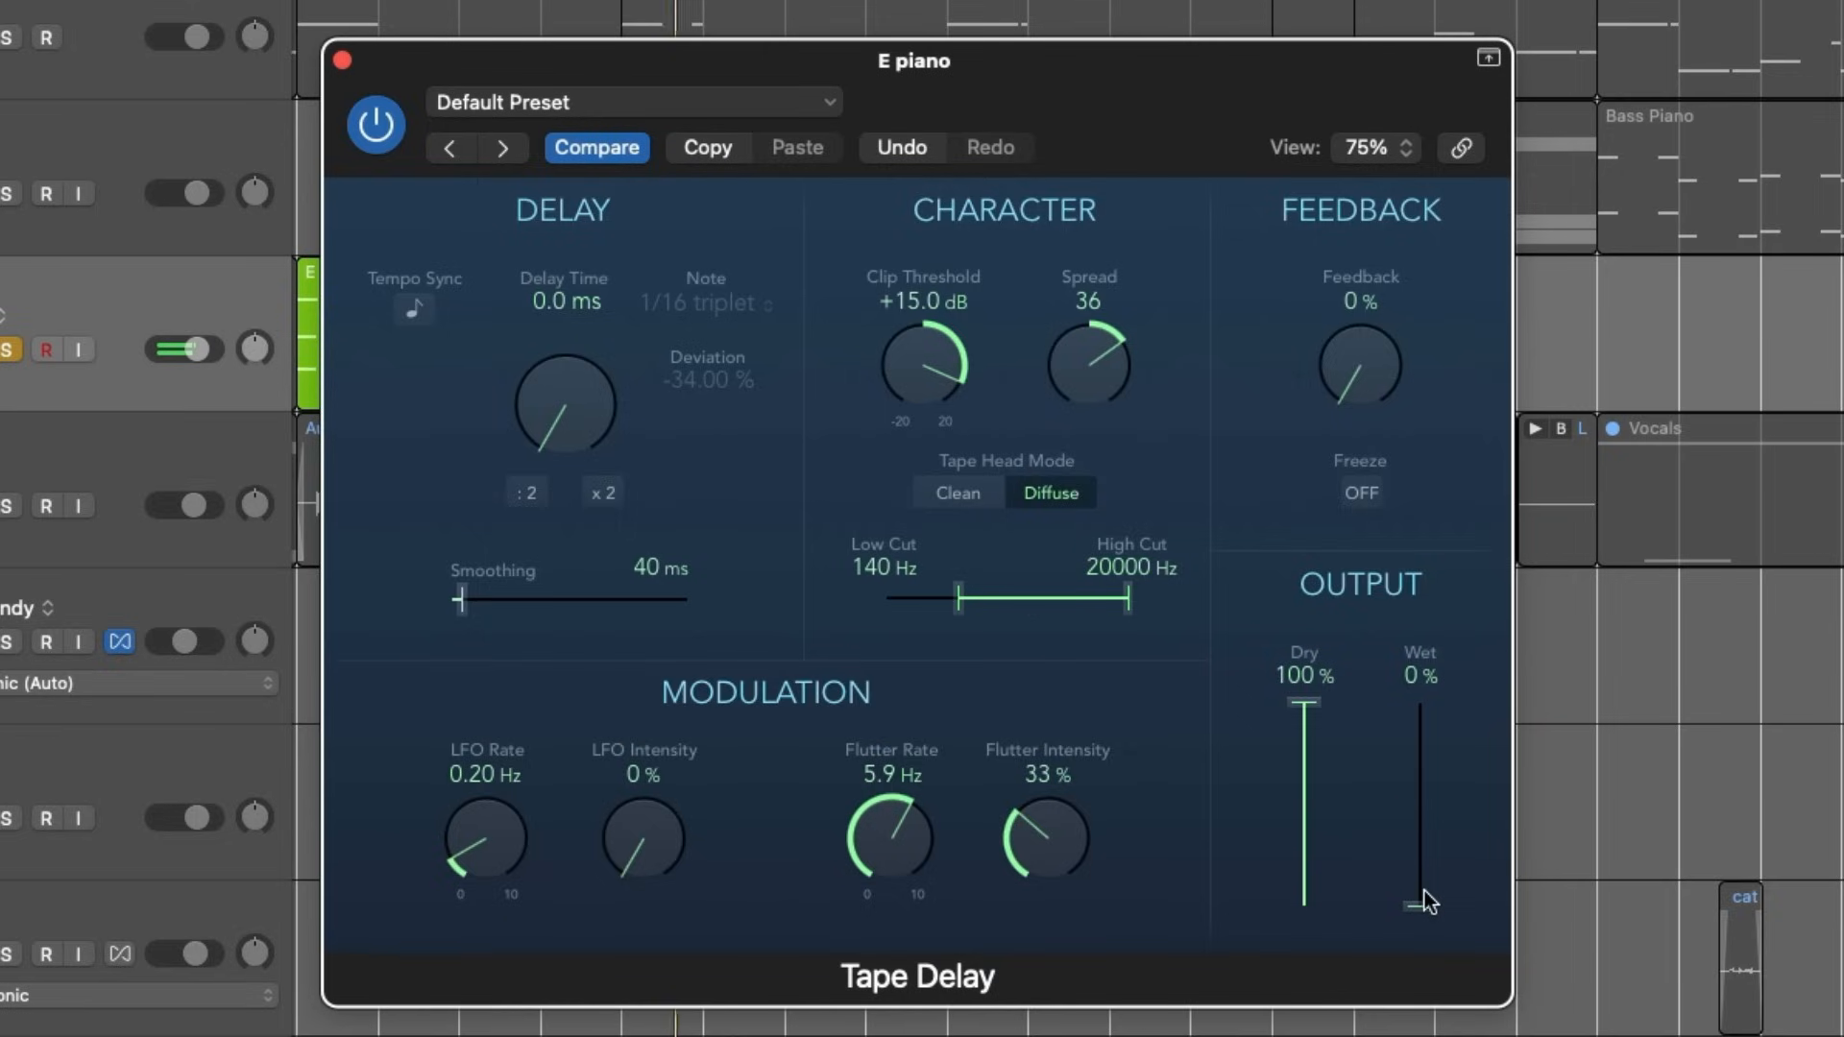
- Set the Tape Delay's flutter rate to 5.7 Hz, spread to 1 and wet output to 100 %
left_click_drag(1425, 893, 1438, 807)
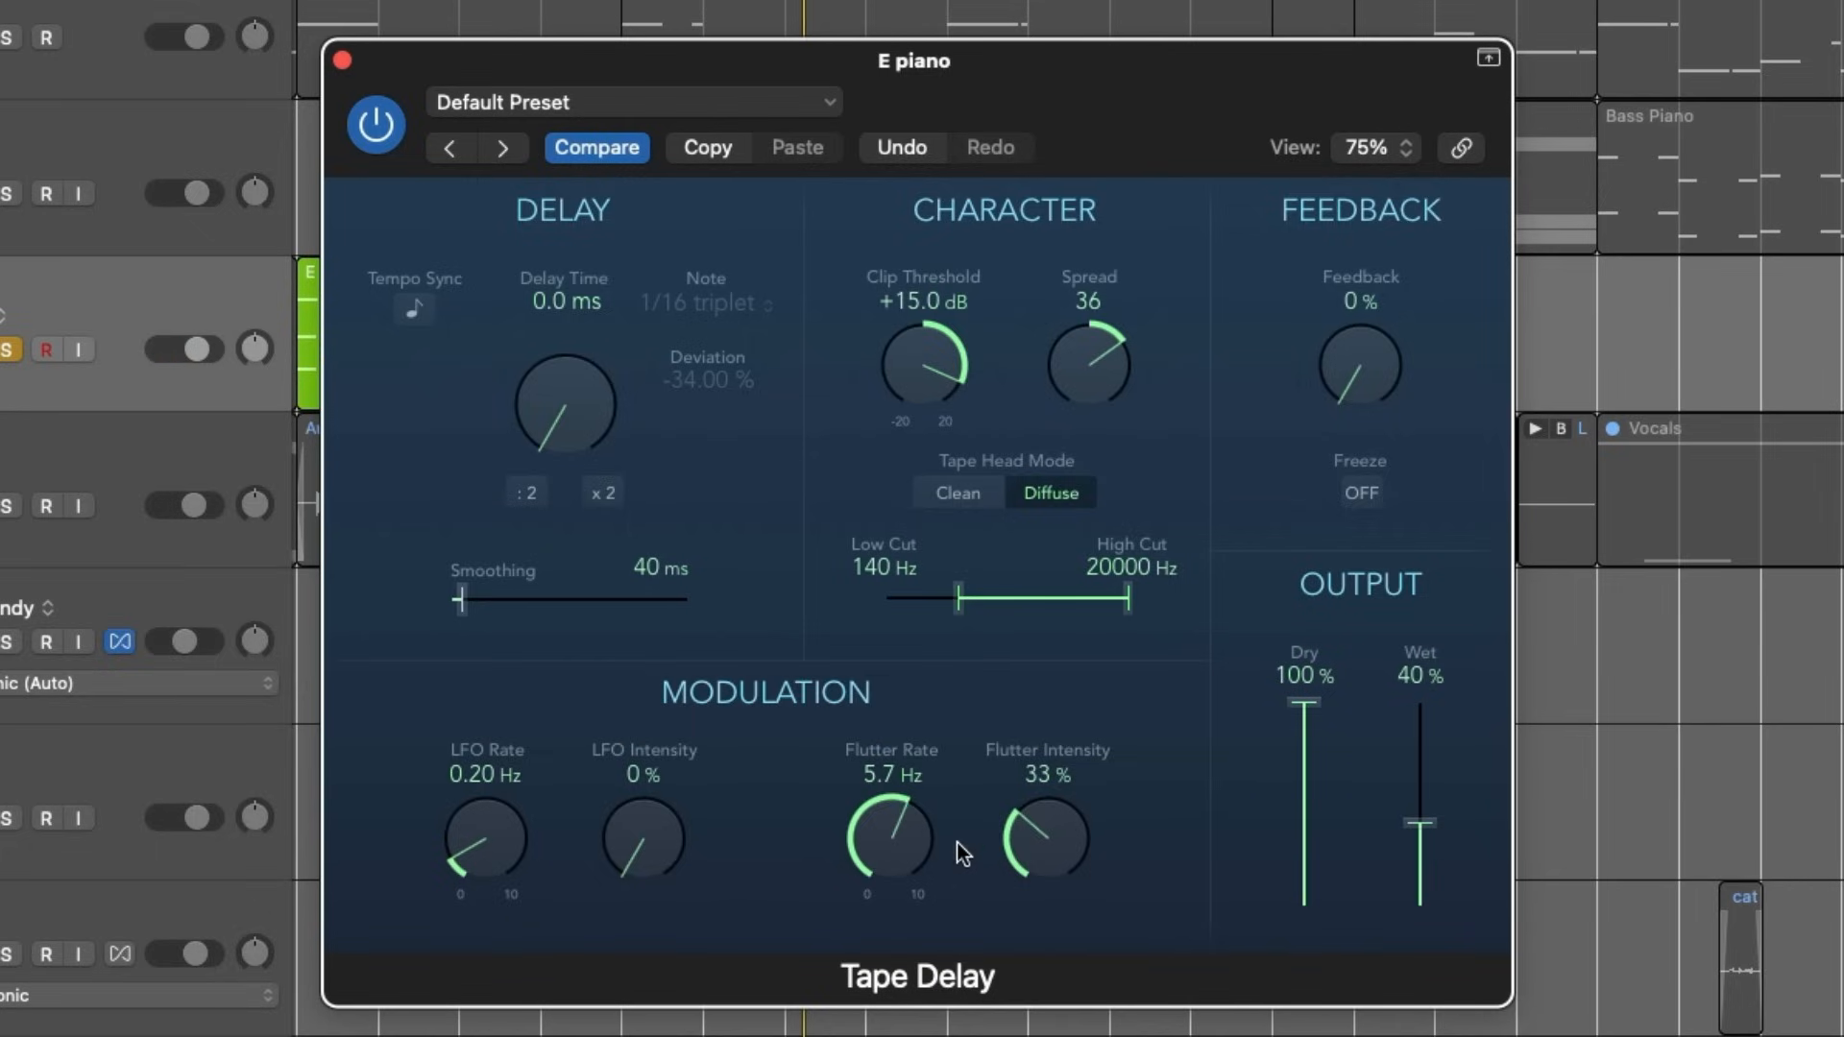
mouse_move(937, 367)
left_mouse_down()
mouse_move(927, 476)
mouse_move(954, 375)
left_mouse_up()
left_click_drag(1076, 349, 1083, 441)
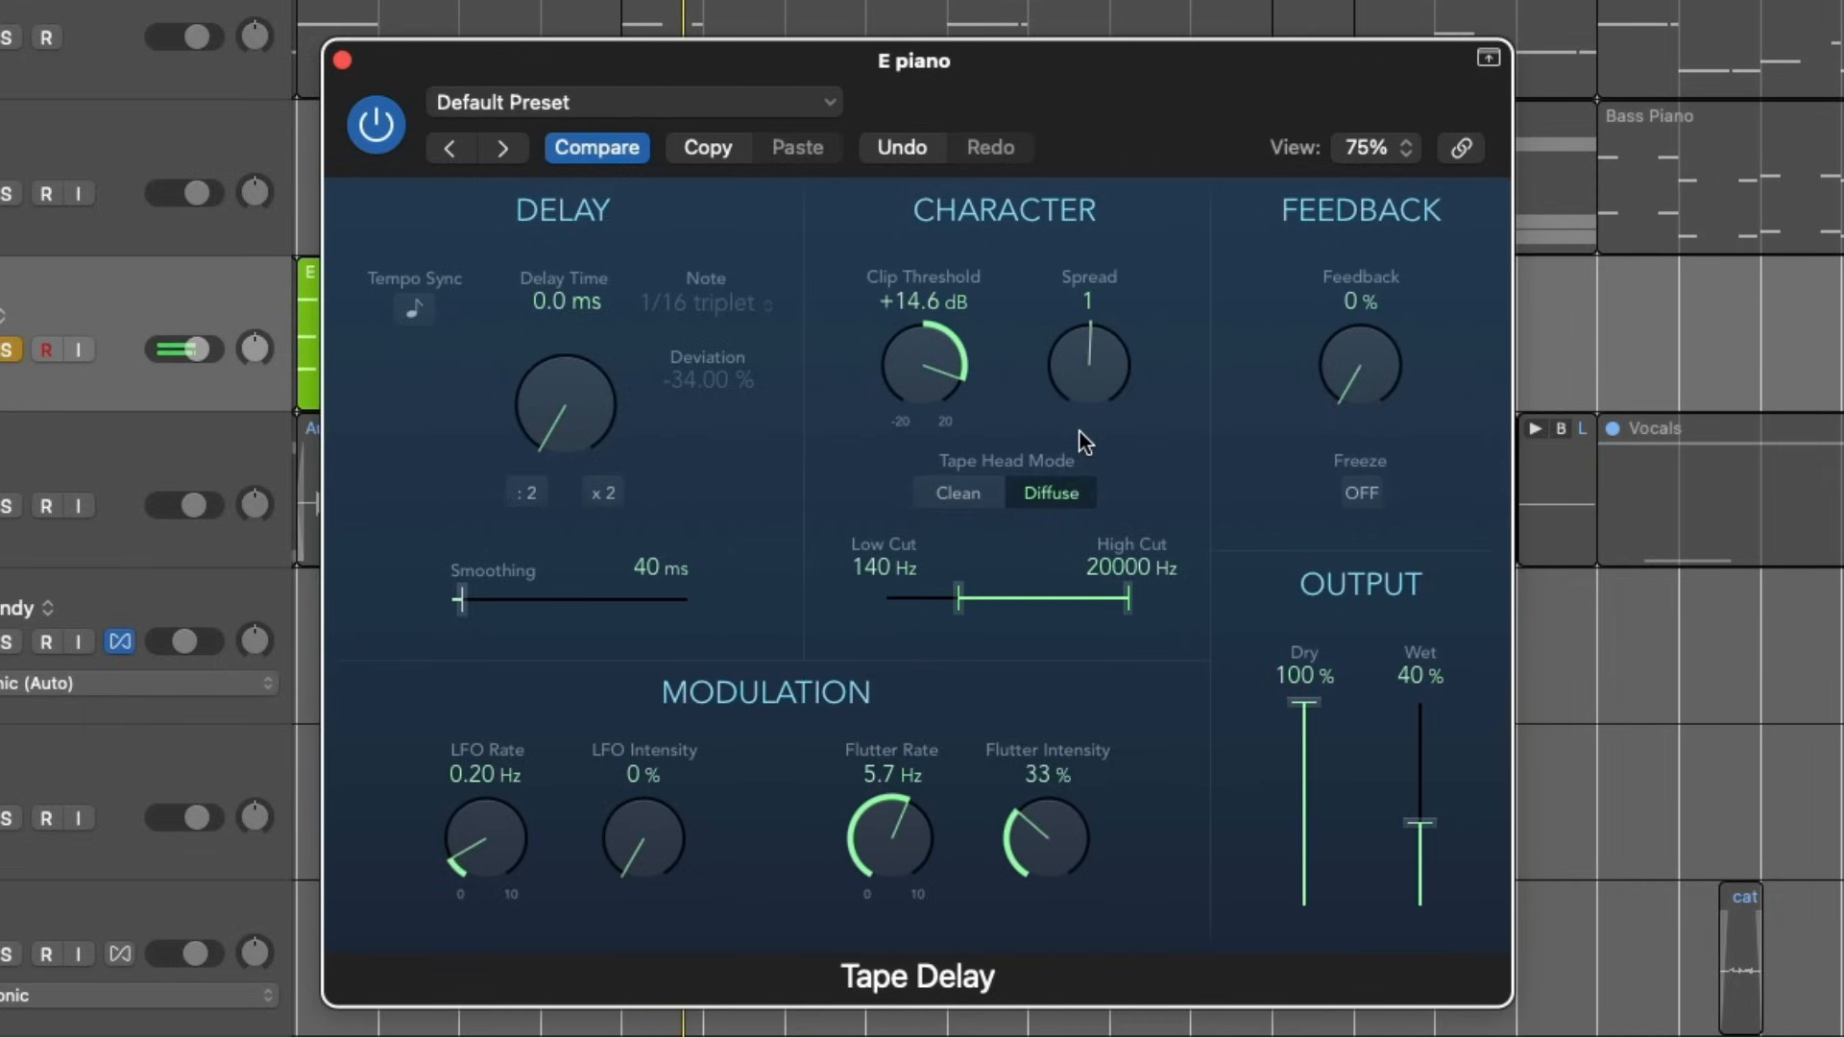
left_click_drag(1420, 822, 1405, 520)
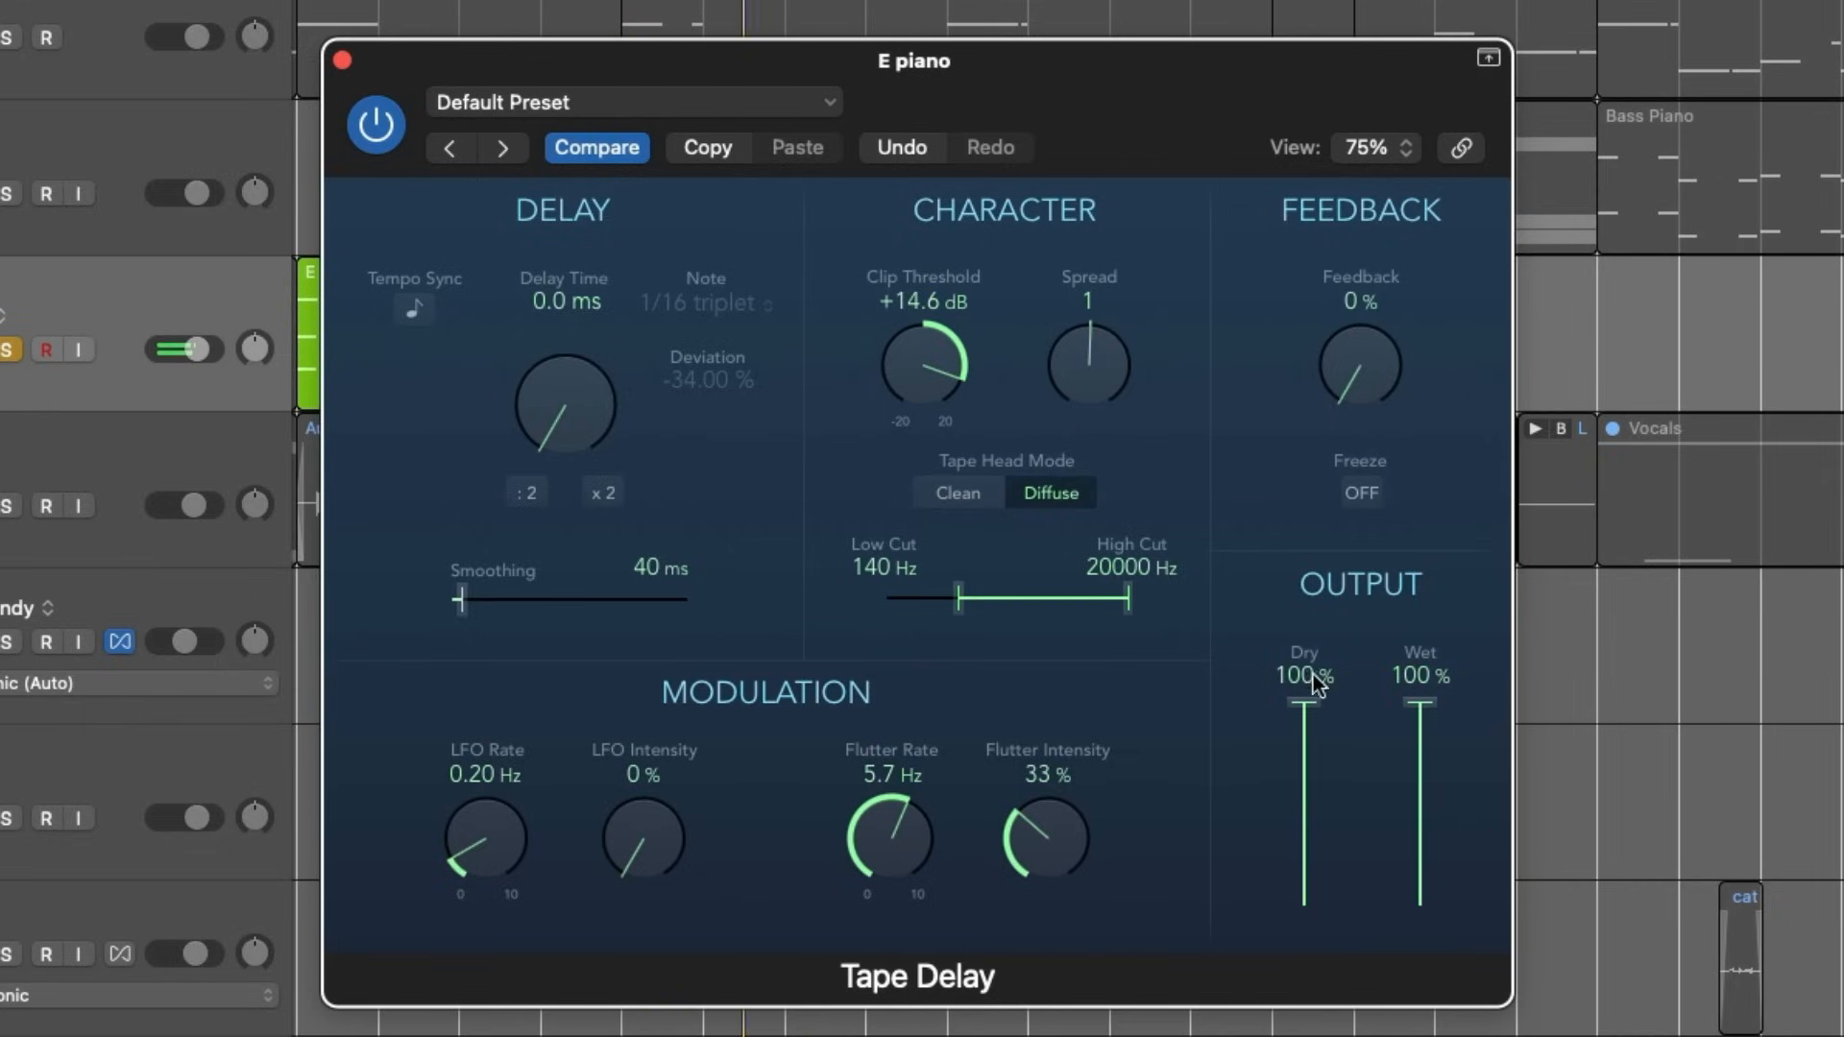
- Compare the Clean and Diffuse tape head modes, return to Diffuse and set the clip threshold to +10 dB
left_click_drag(903, 377, 930, 269)
left_click(955, 495)
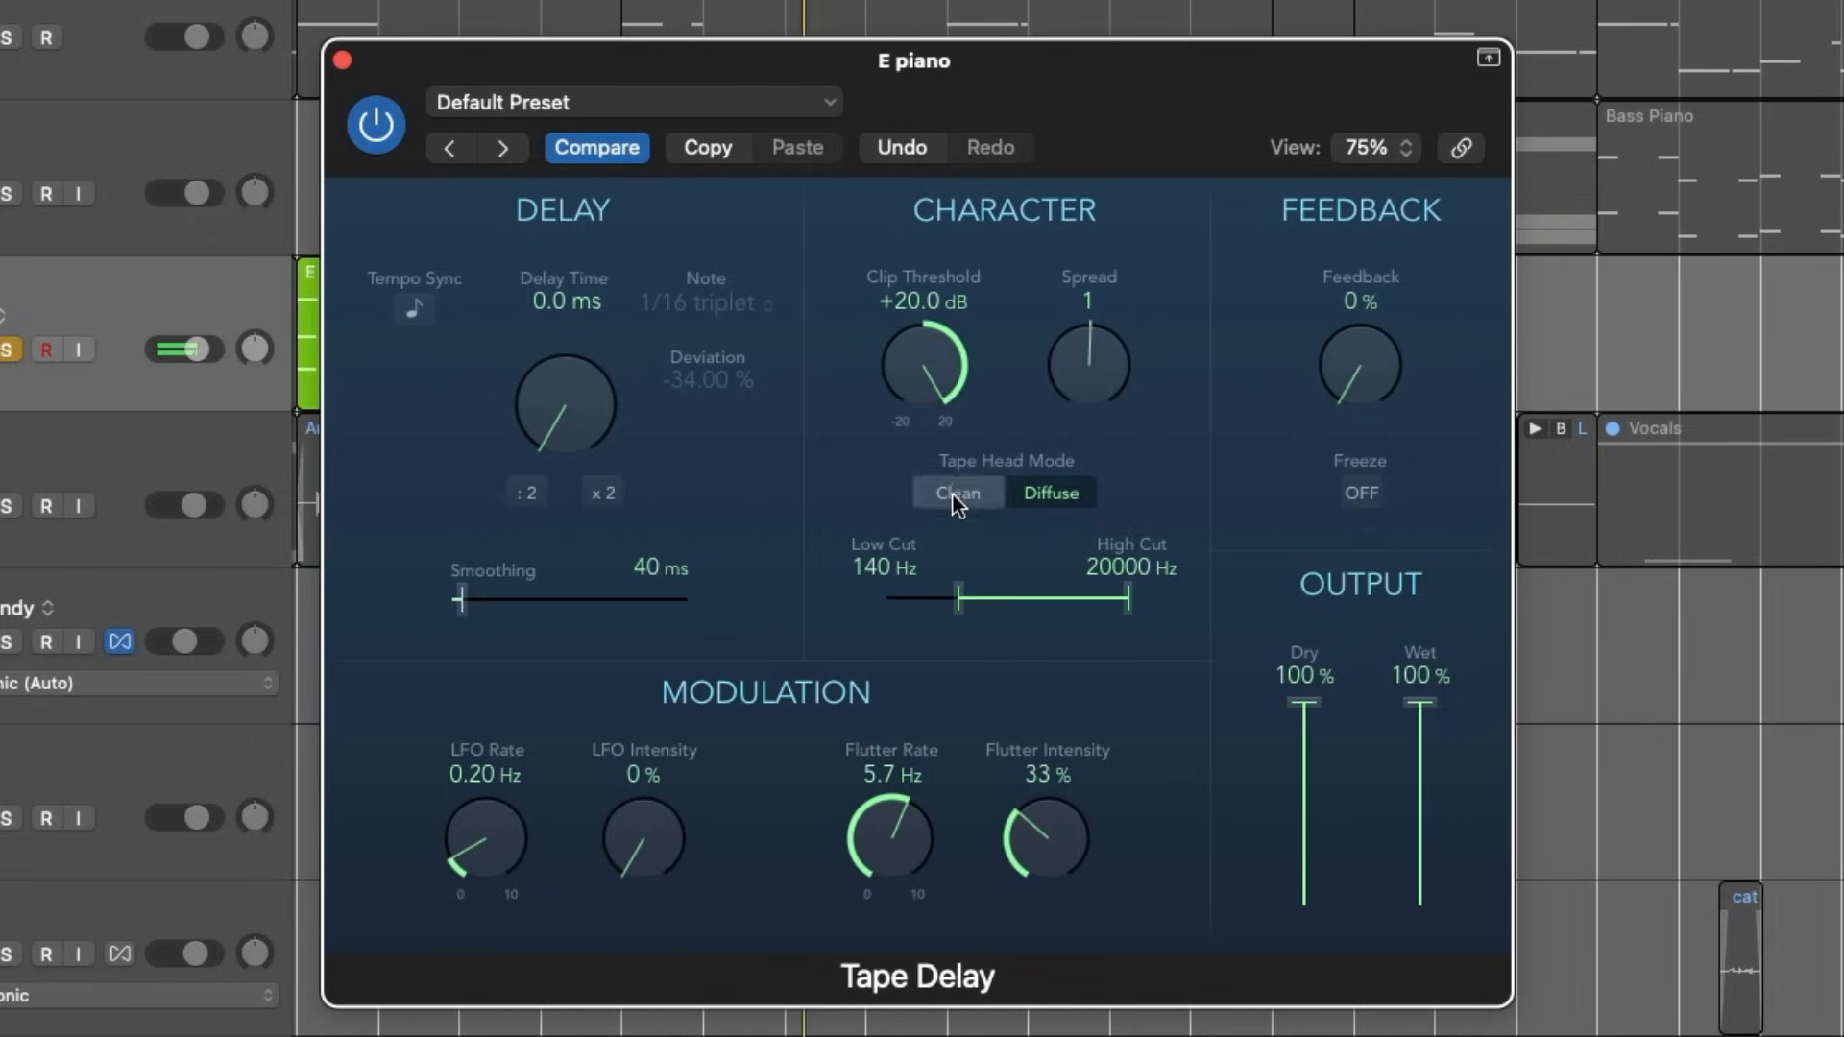
left_click(1082, 492)
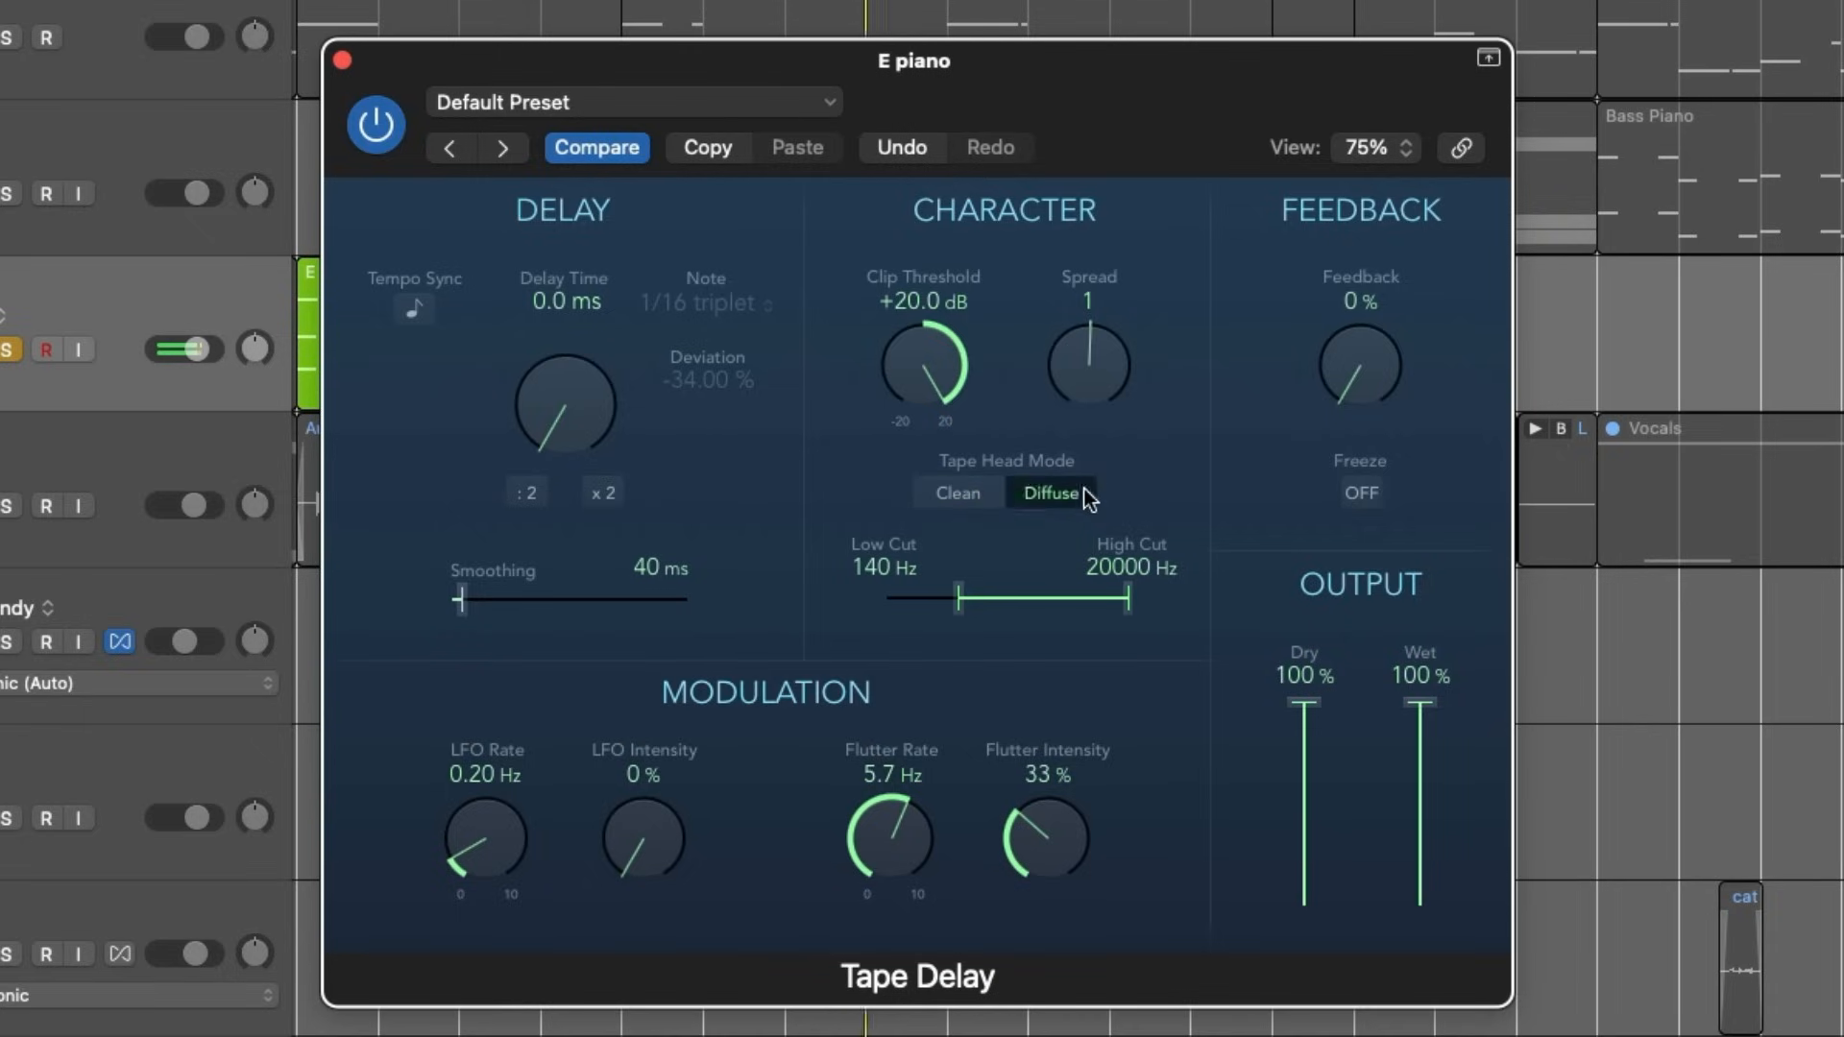
left_click_drag(902, 380, 907, 513)
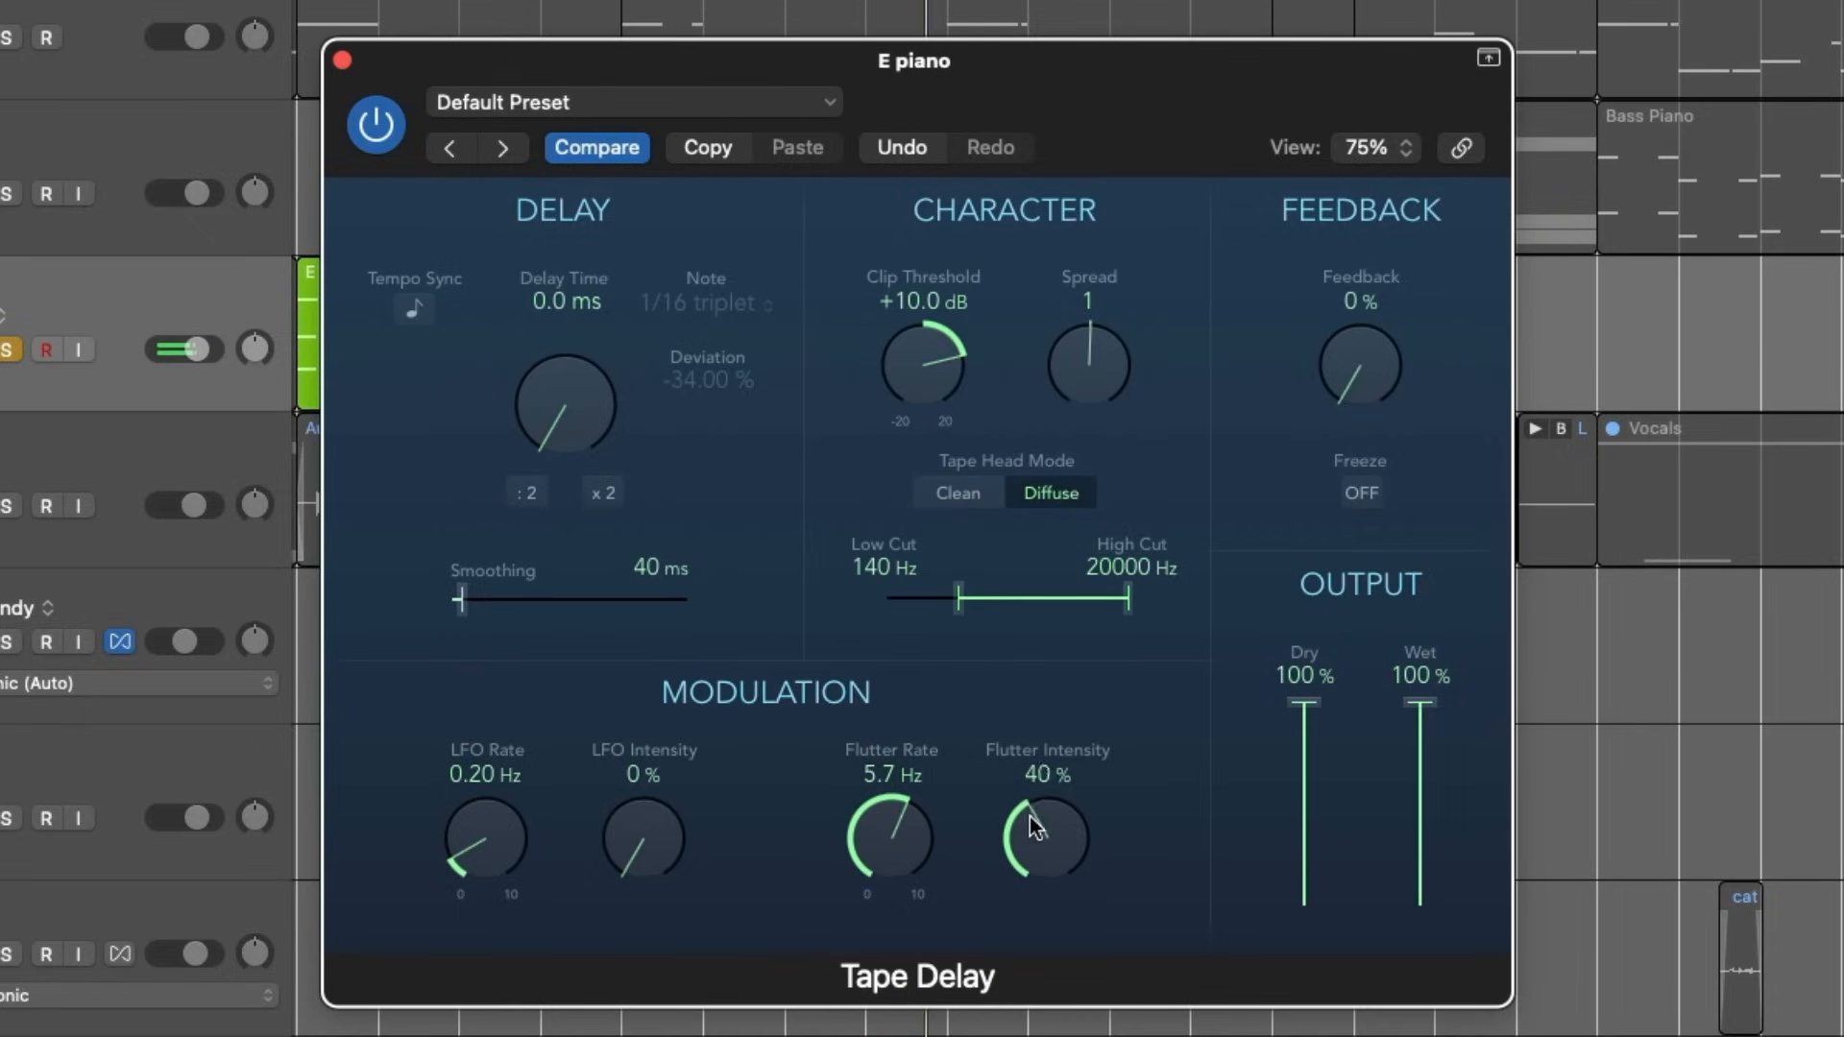
- Set the flutter intensity to 80 % and compare the E piano with the Tape Delay bypassed and active
left_click_drag(1030, 816, 1076, 632)
left_click(377, 127)
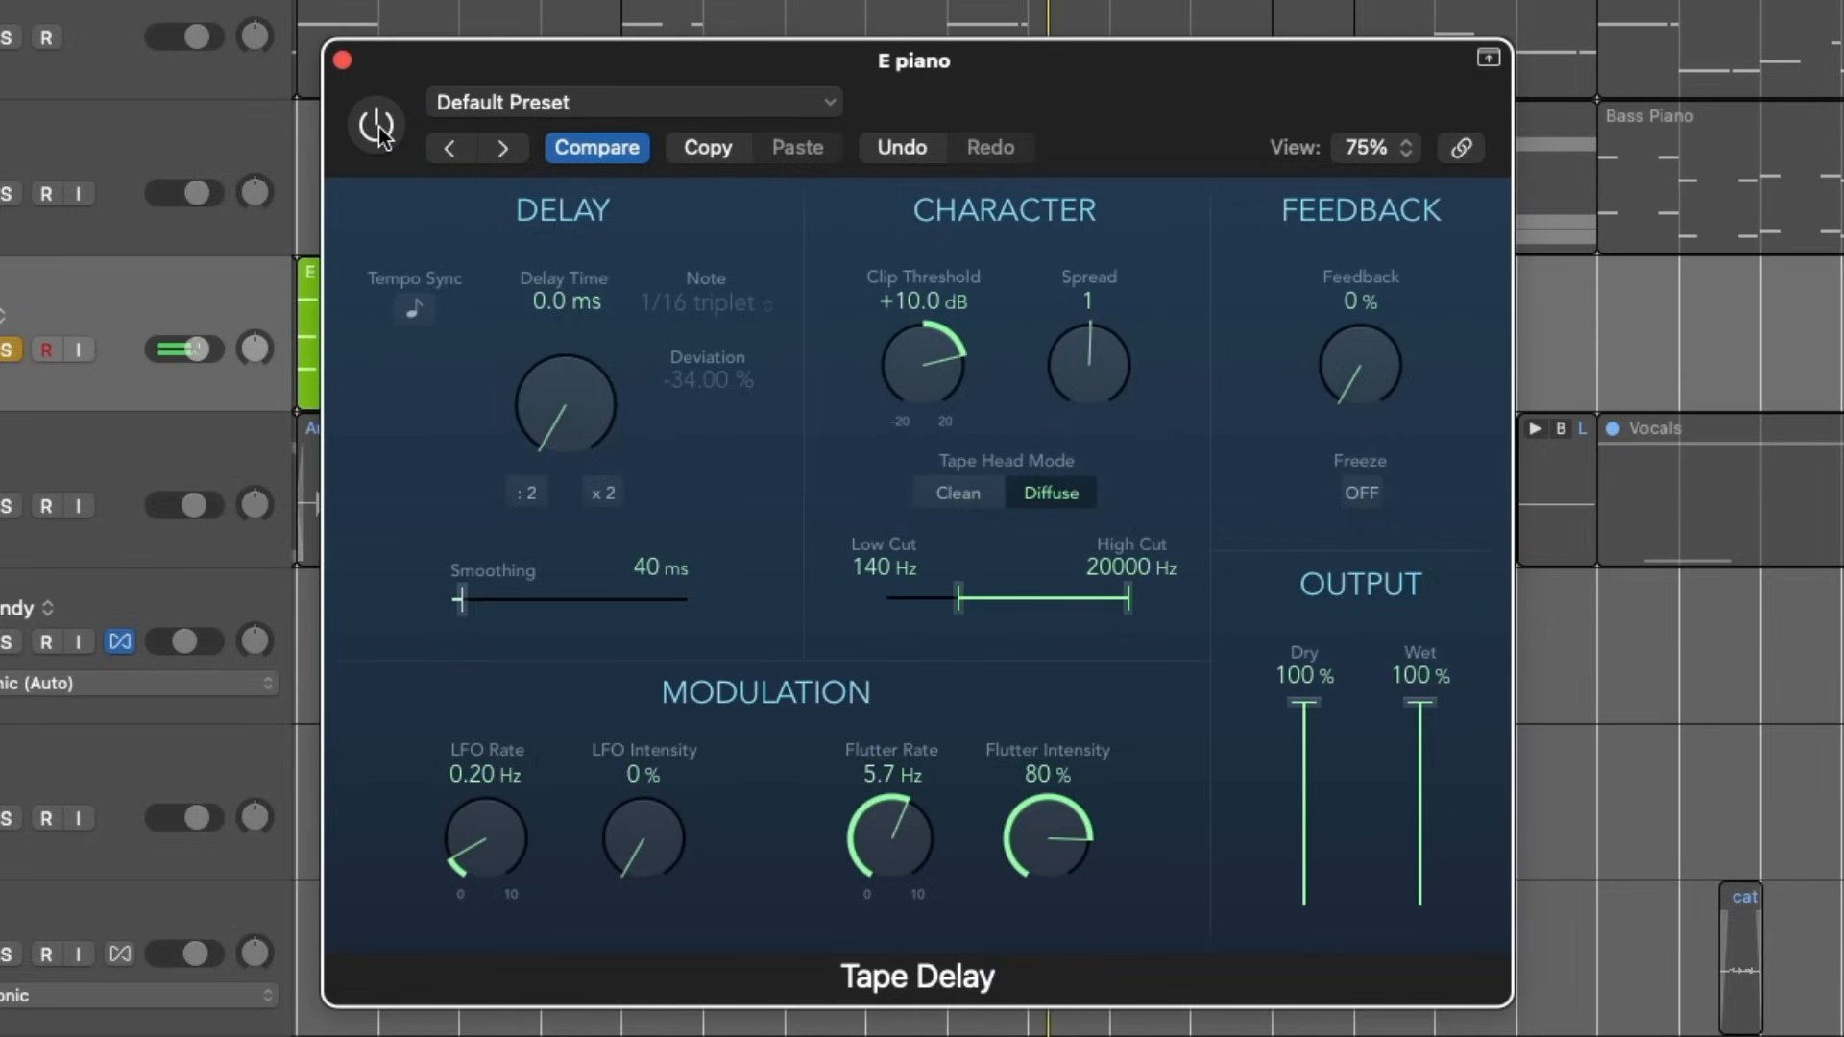
left_click(377, 127)
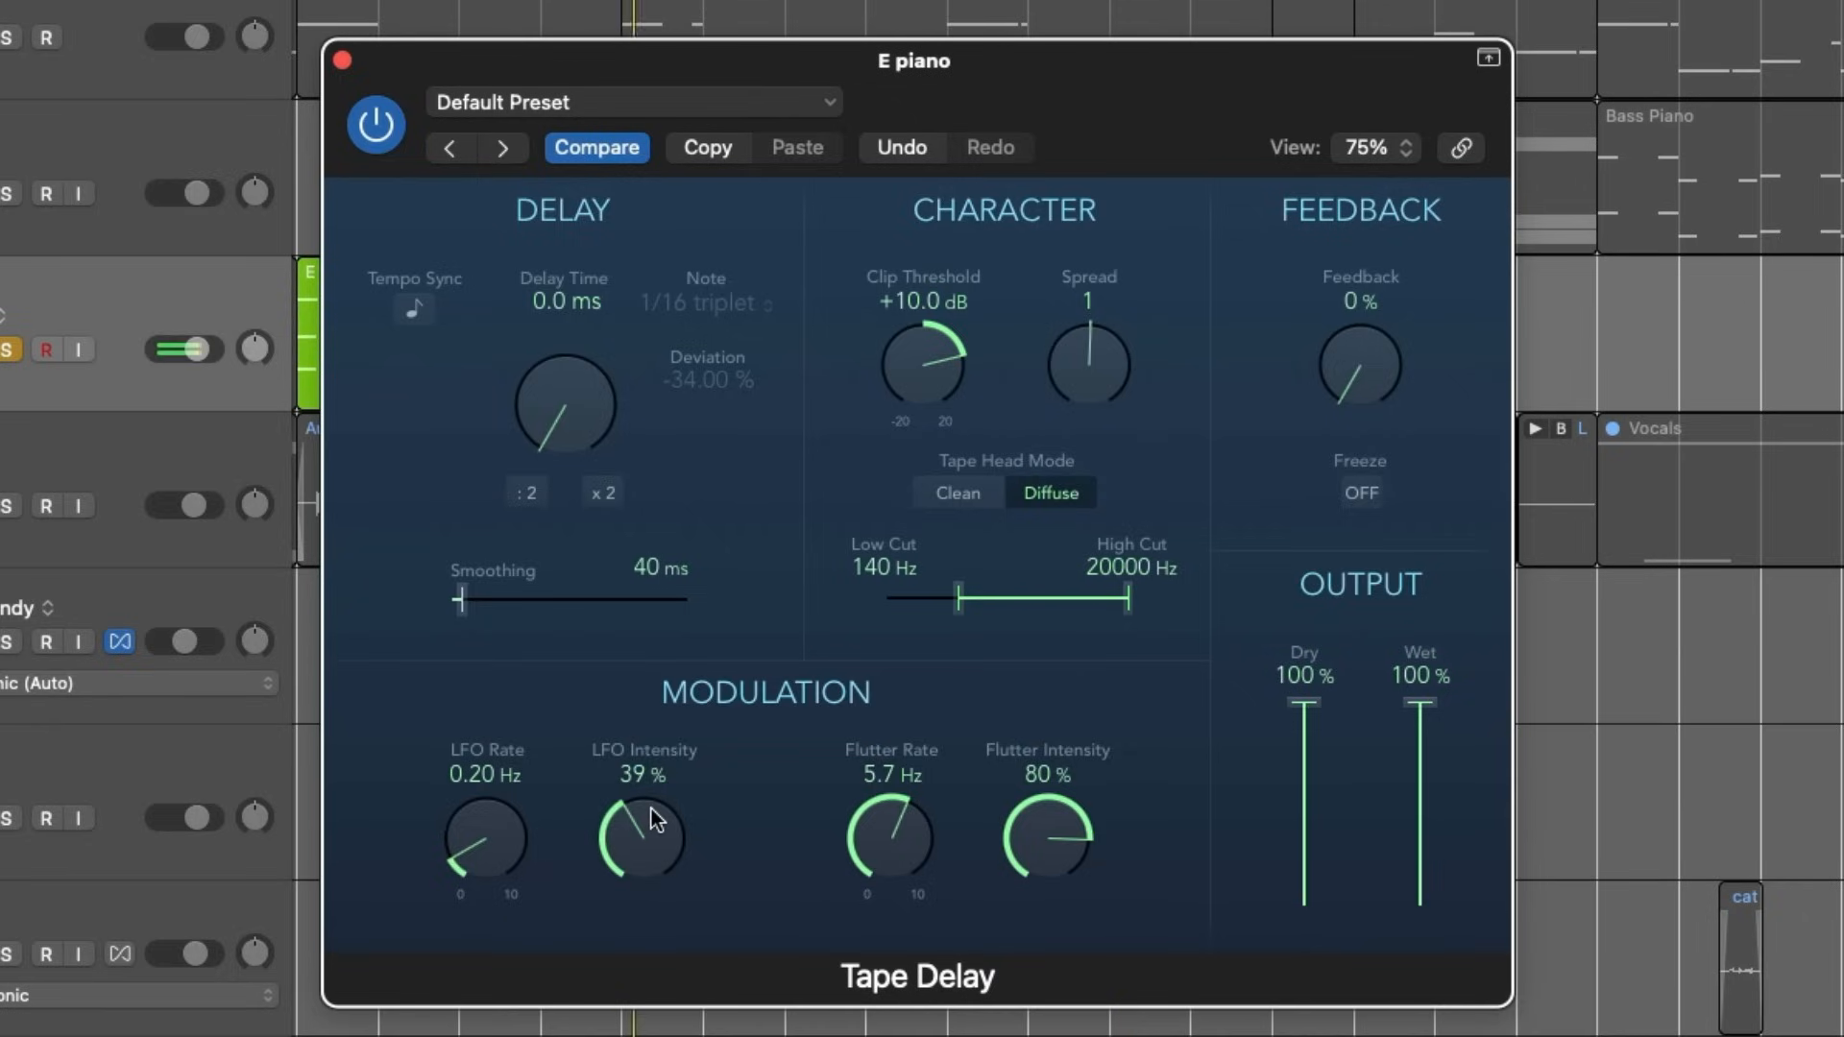
- Set the LFO rate to 0.36 Hz and LFO intensity to 28 %, then compare 0 % wet and settle on 55 % wet
left_click_drag(651, 809, 649, 869)
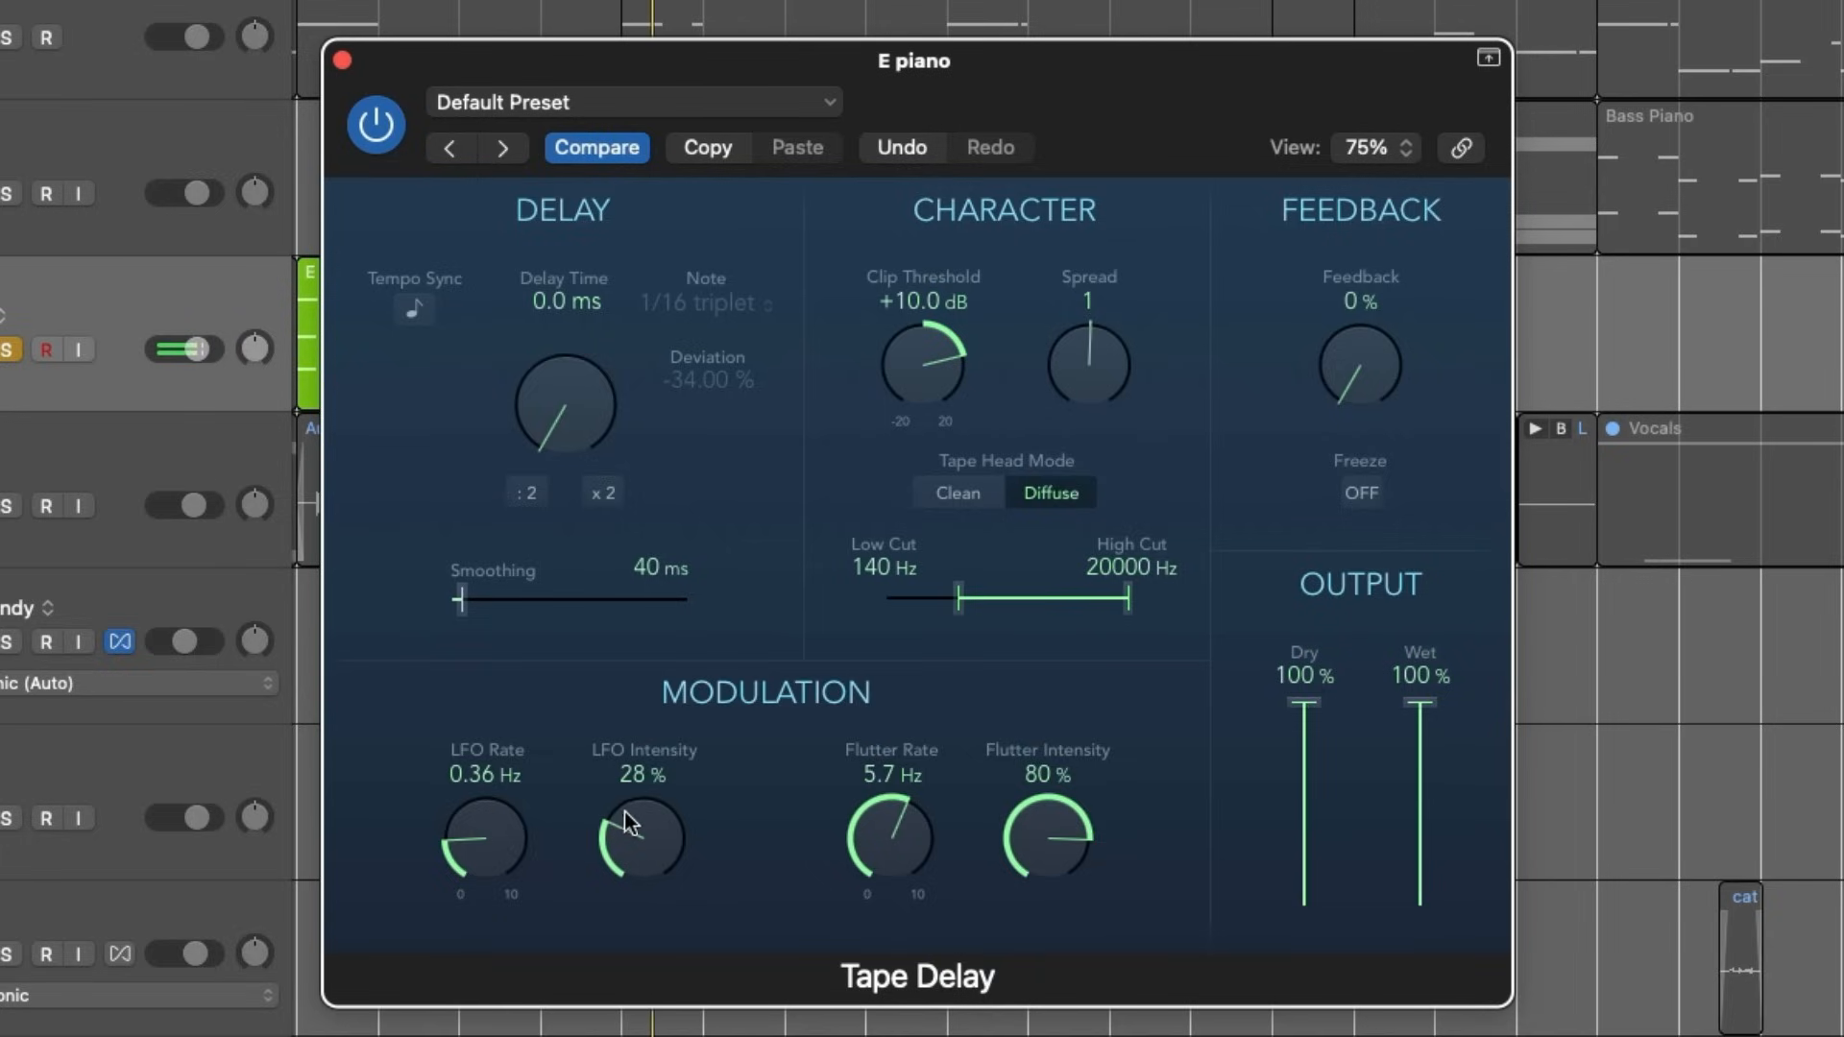
mouse_move(631, 801)
left_mouse_down()
mouse_move(634, 761)
mouse_move(633, 799)
left_mouse_up()
left_click_drag(1419, 704, 1384, 998)
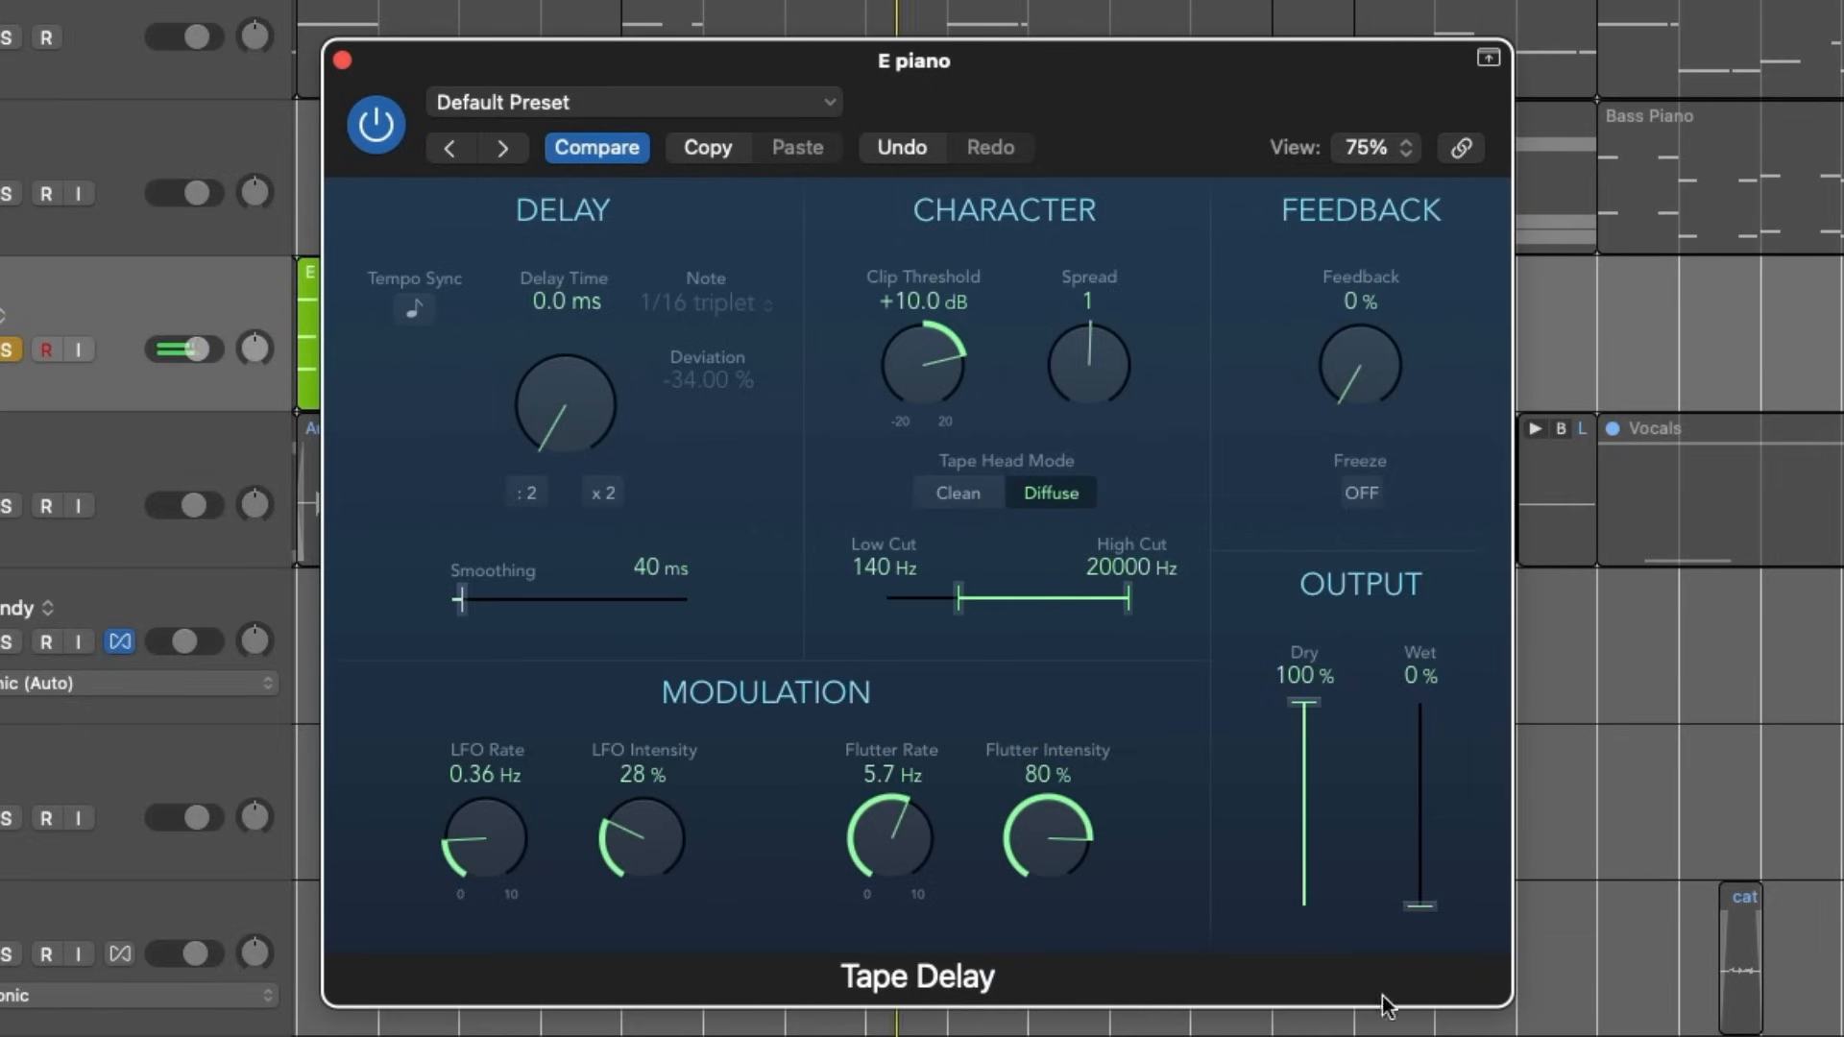
left_click_drag(1420, 902, 1419, 794)
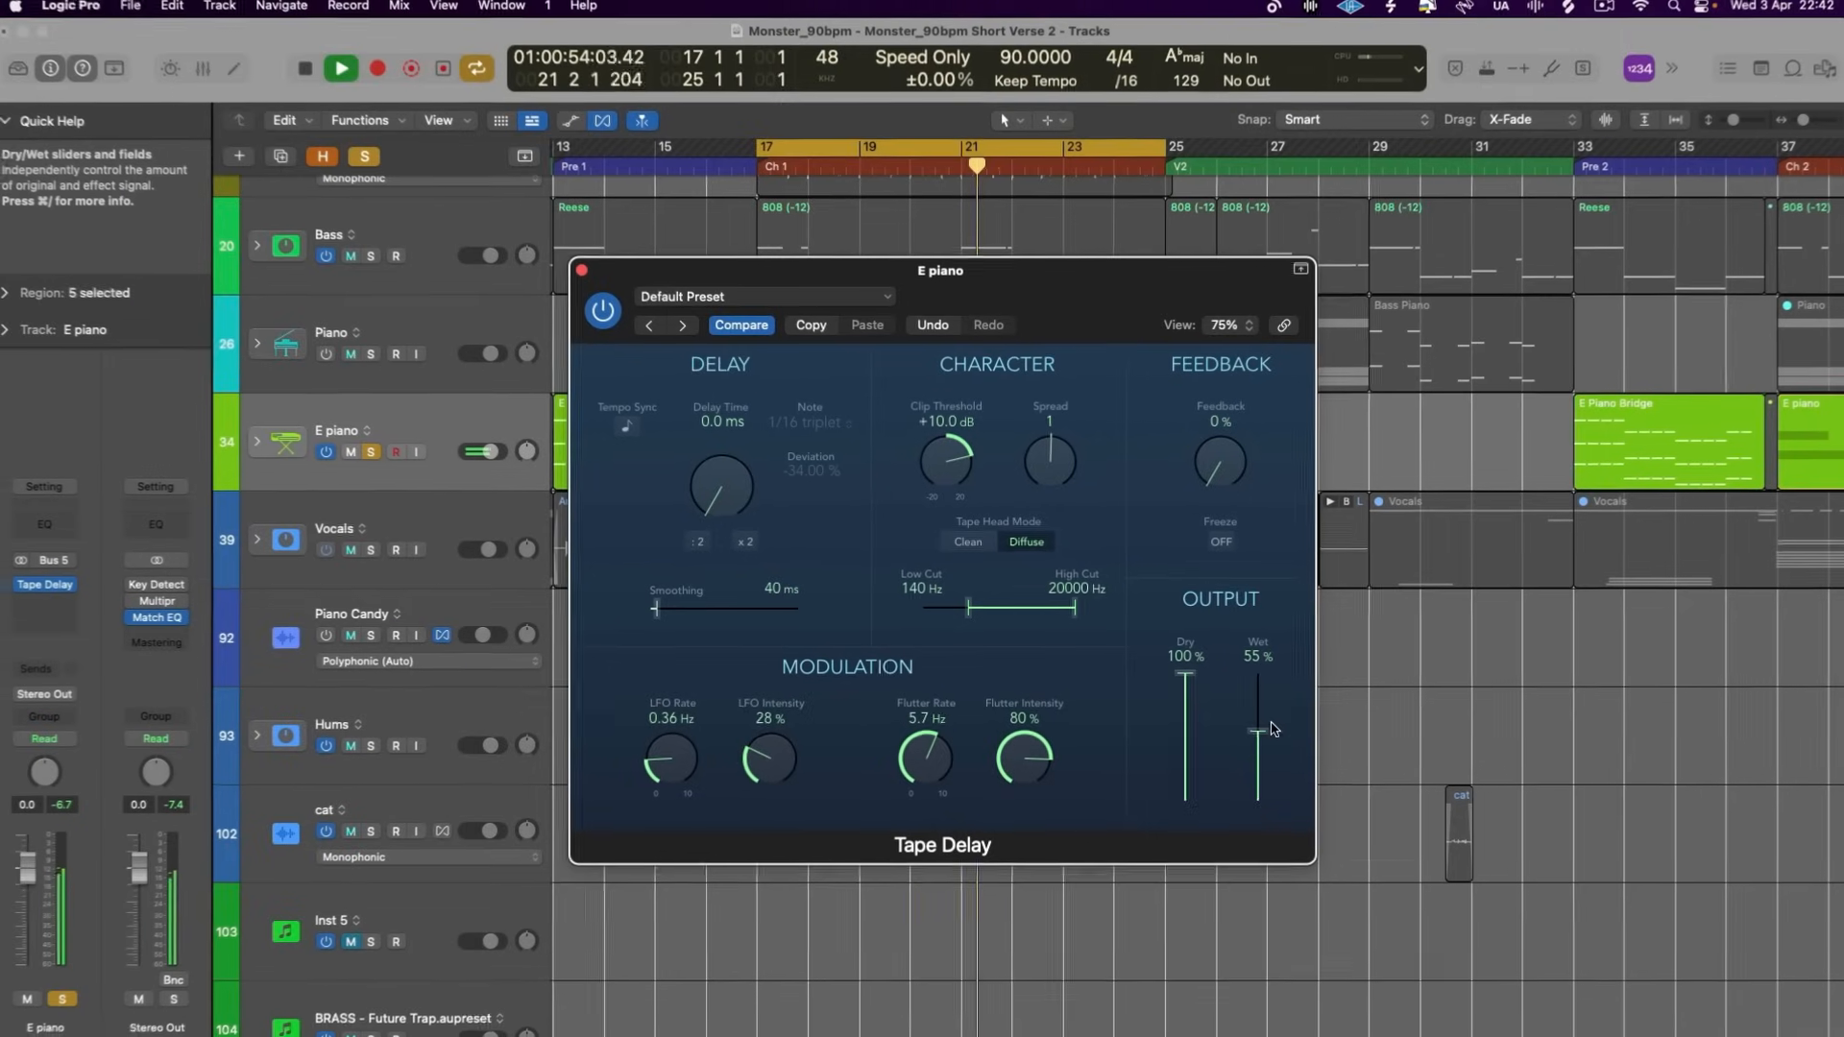
- Solo the Bass track, close the Tape Delay window and select the Bass track
left_click(371, 256)
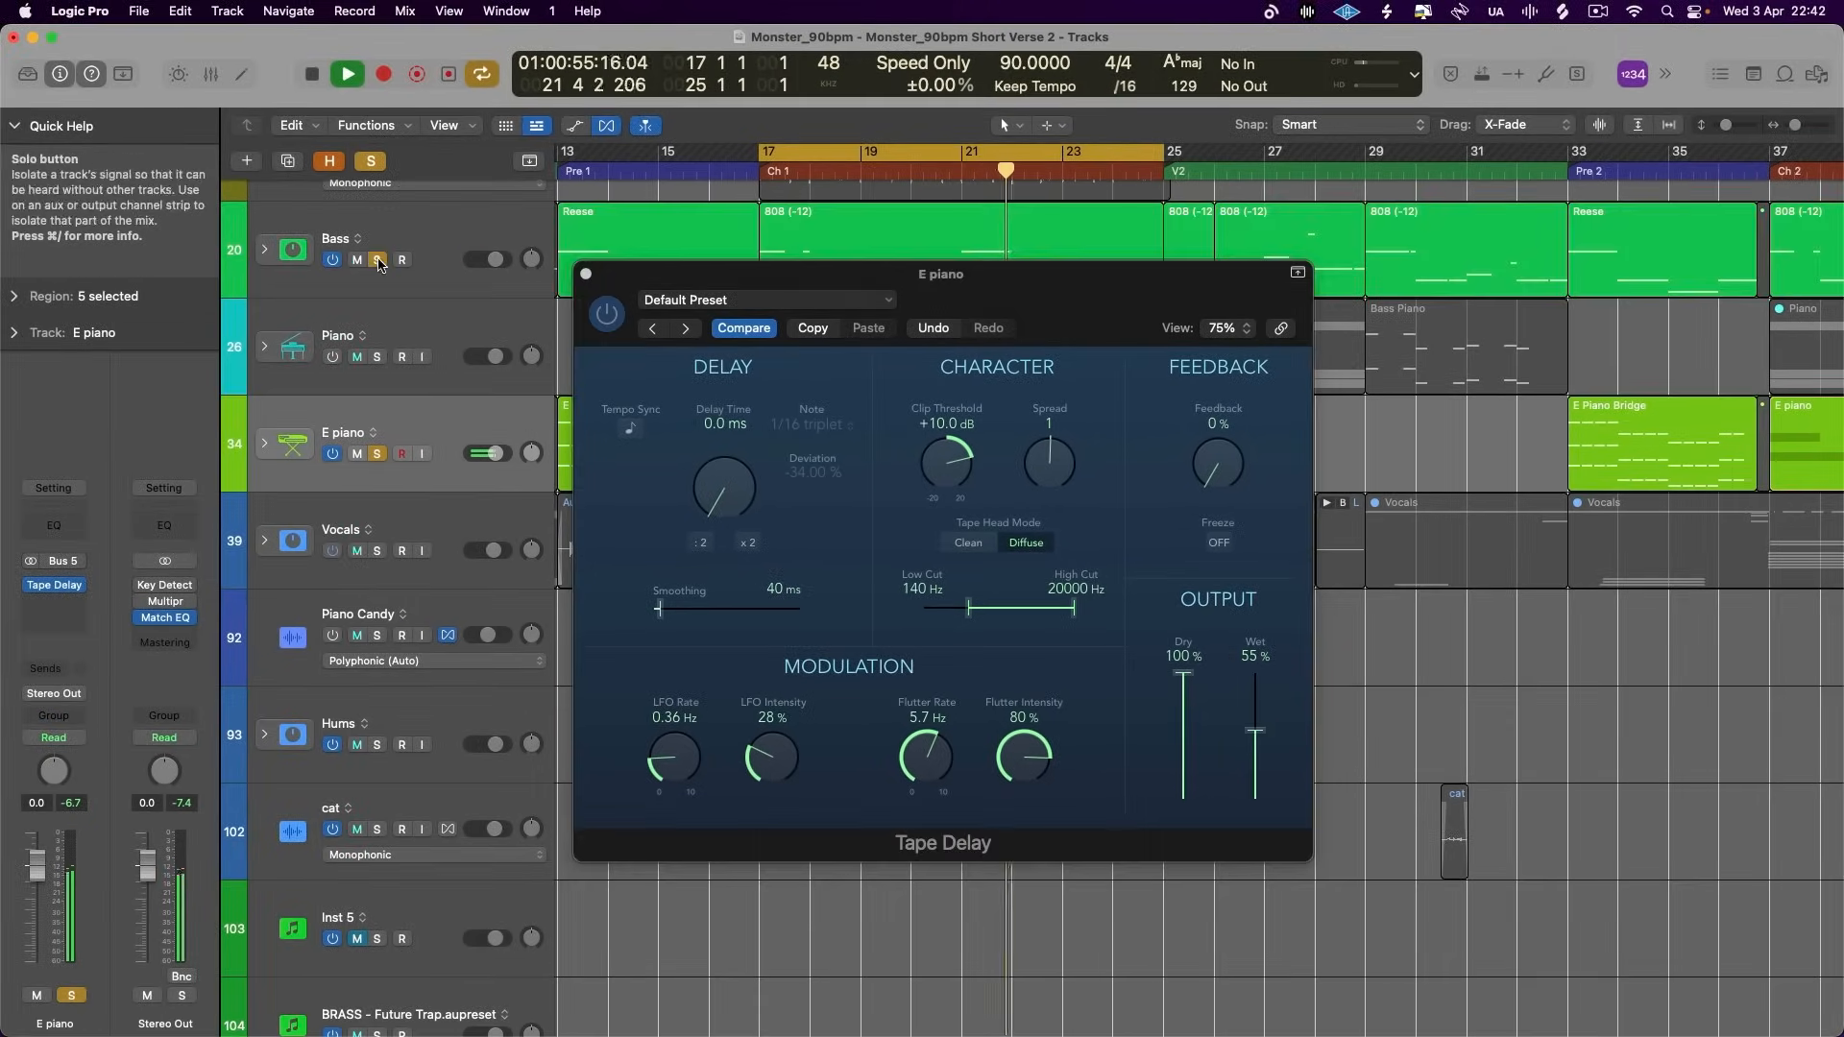
left_click(584, 275)
left_click(386, 286)
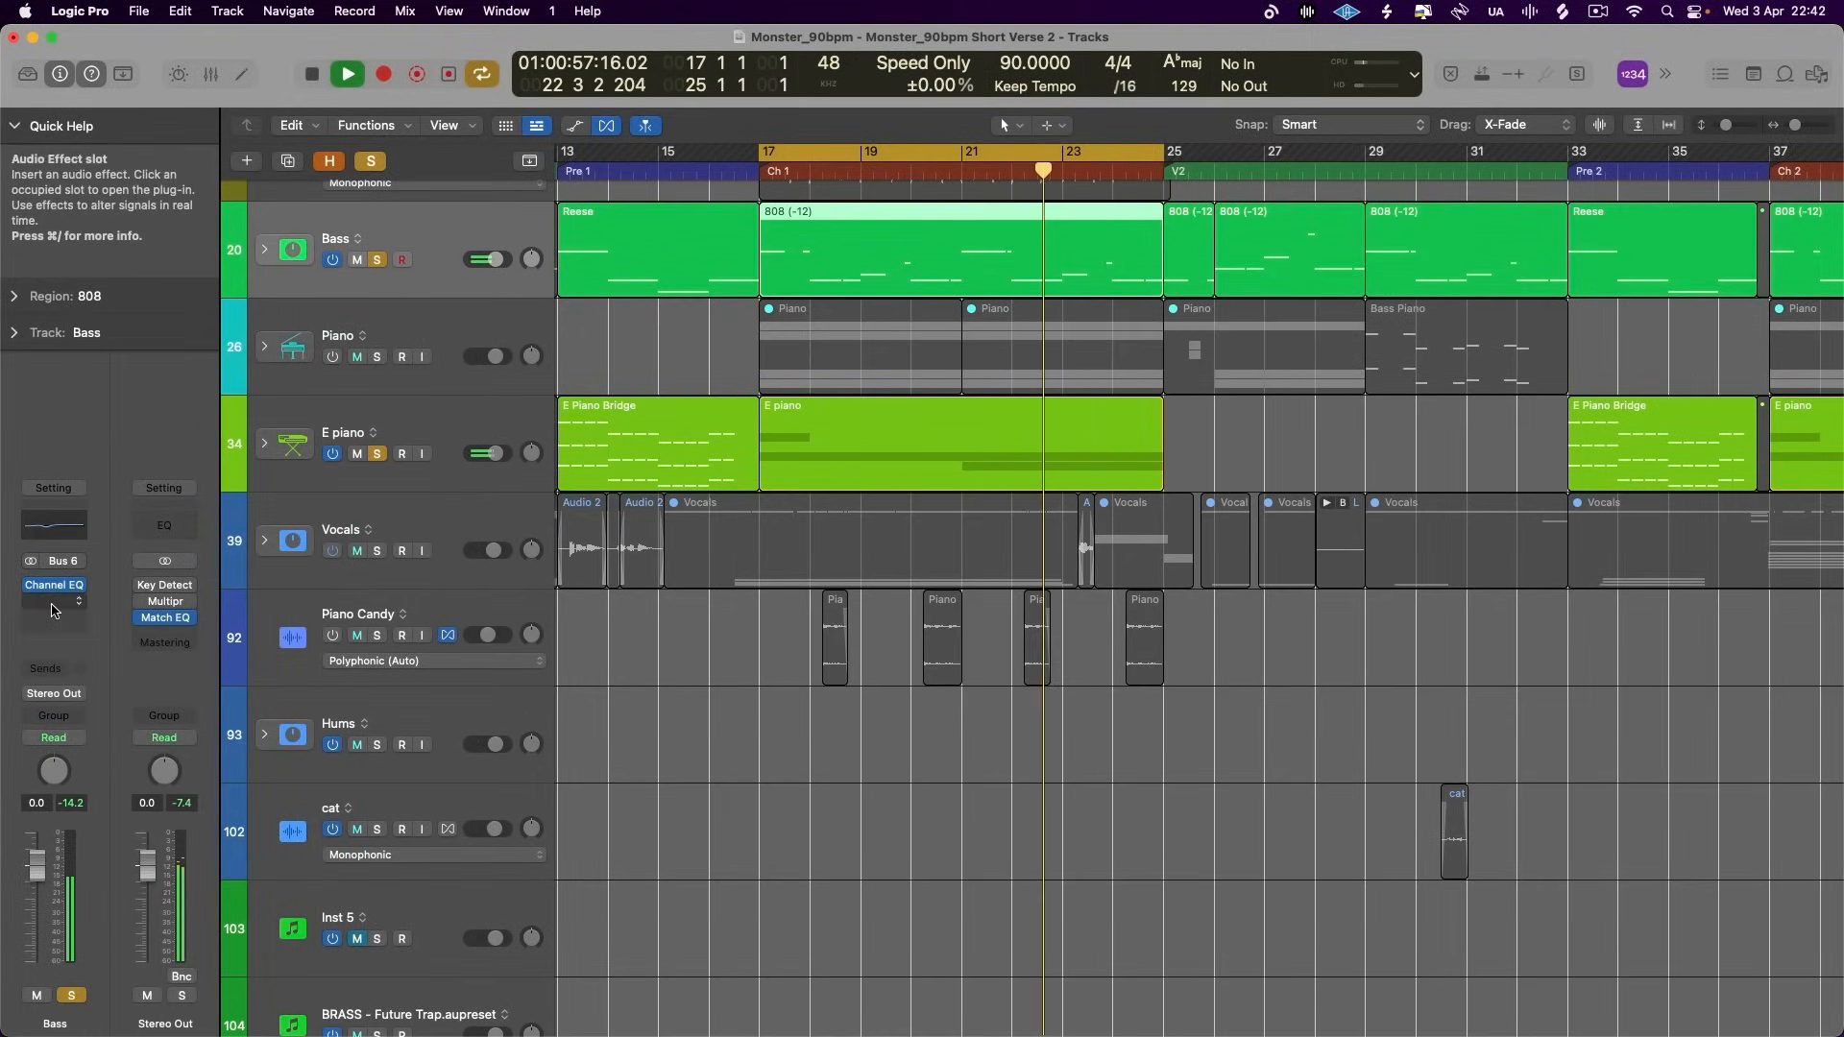
- Stop playback and insert a stereo Phat FX after the Channel EQ on the Bass channel
left_click(54, 604)
mouse_move(54, 611)
left_click(117, 437)
key("space")
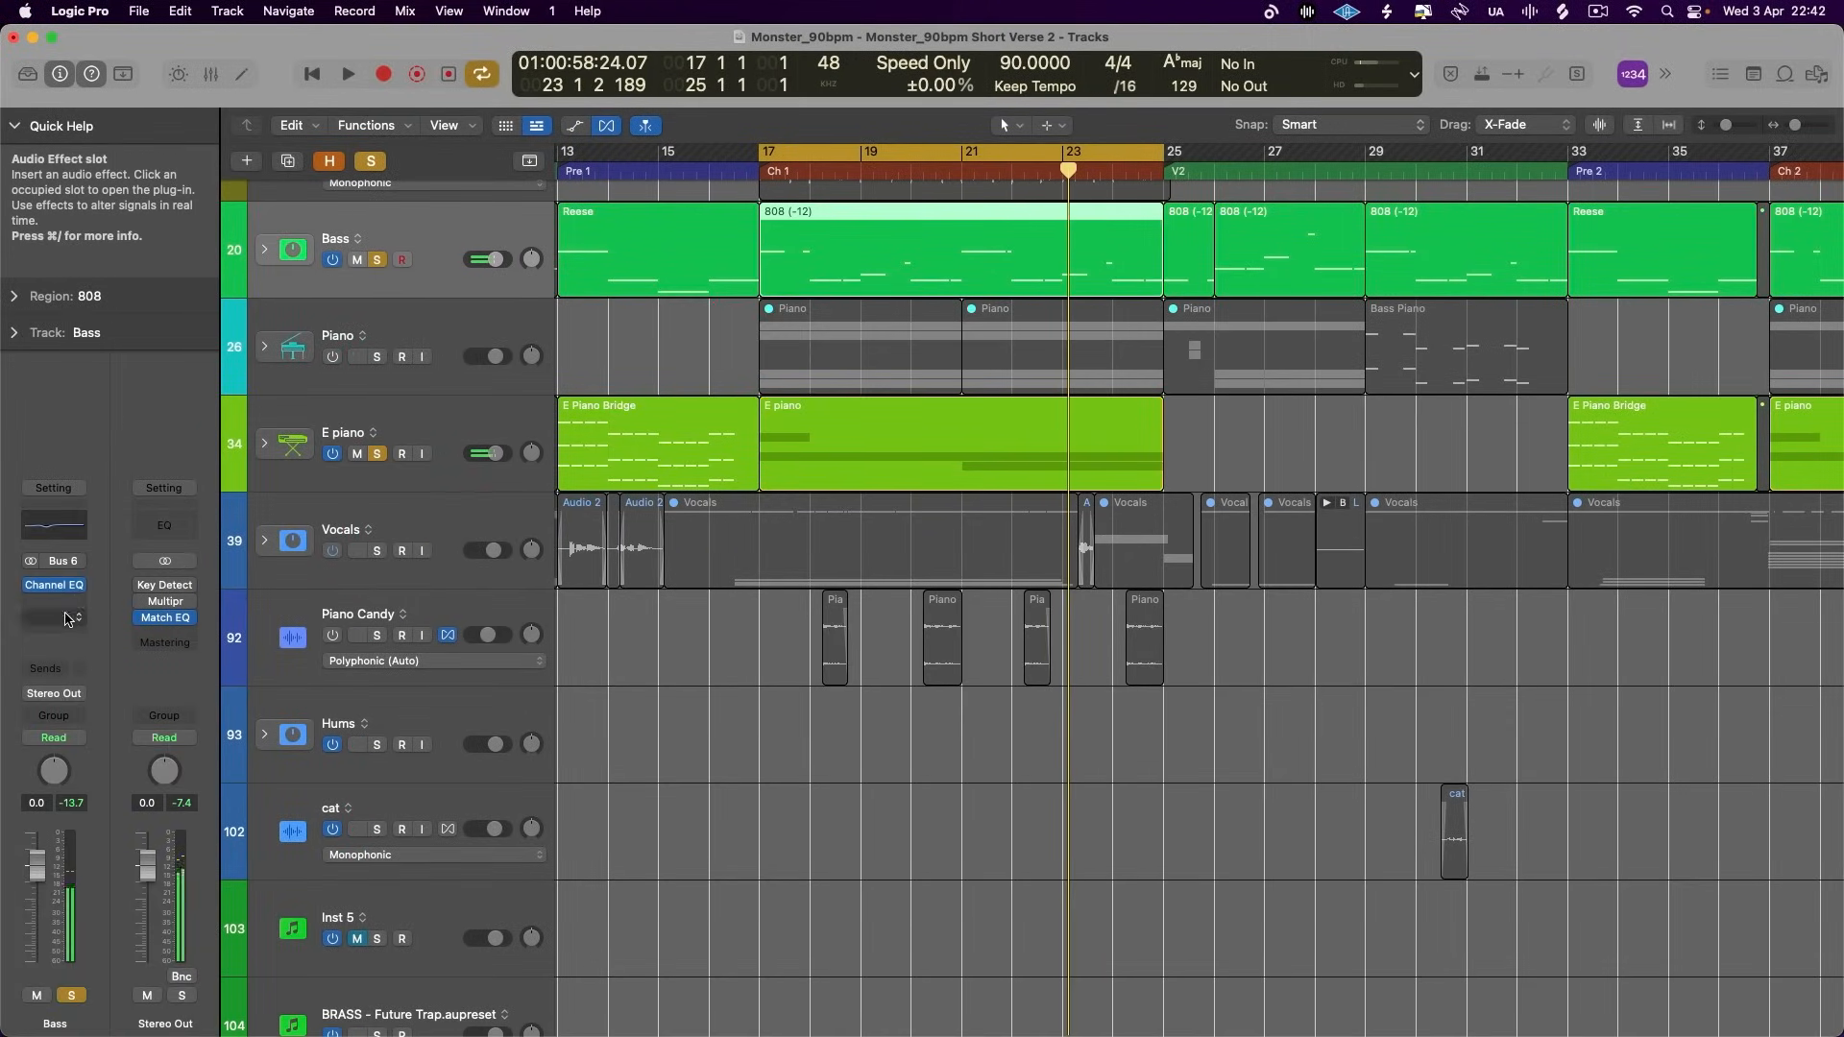
left_click(68, 611)
mouse_move(106, 887)
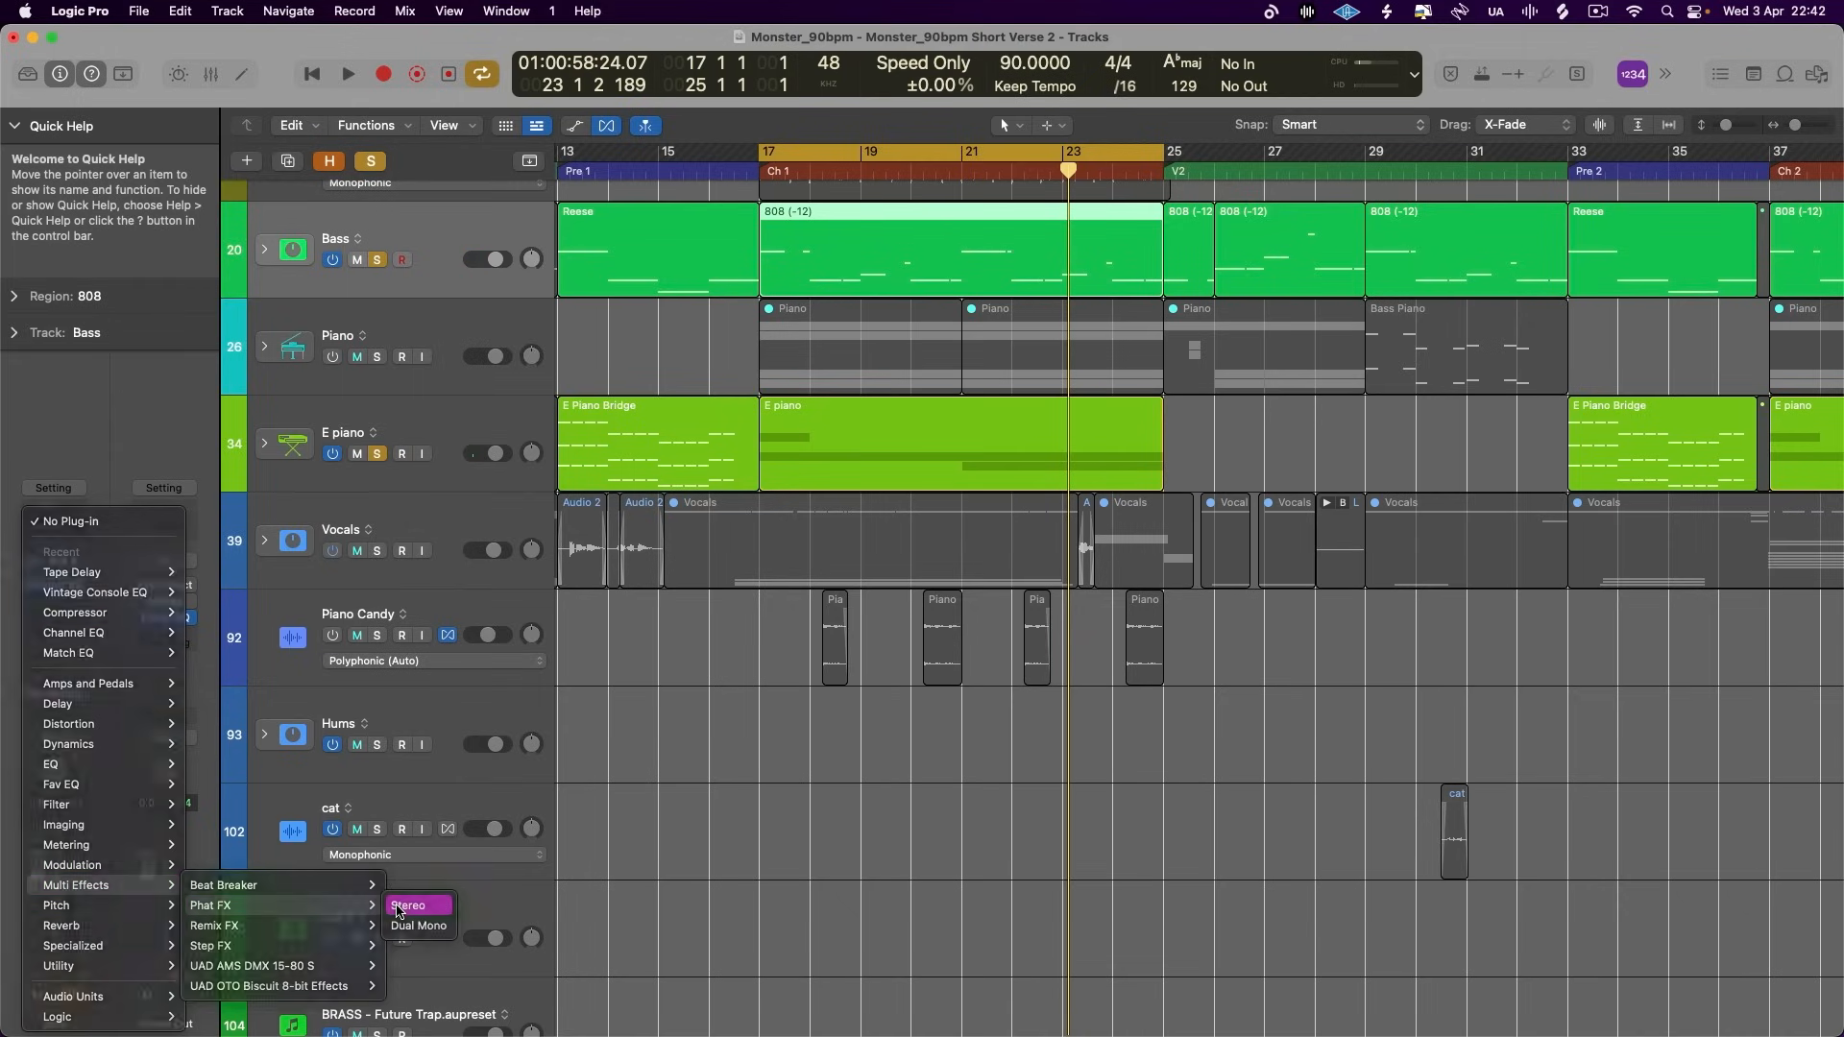
left_click(408, 905)
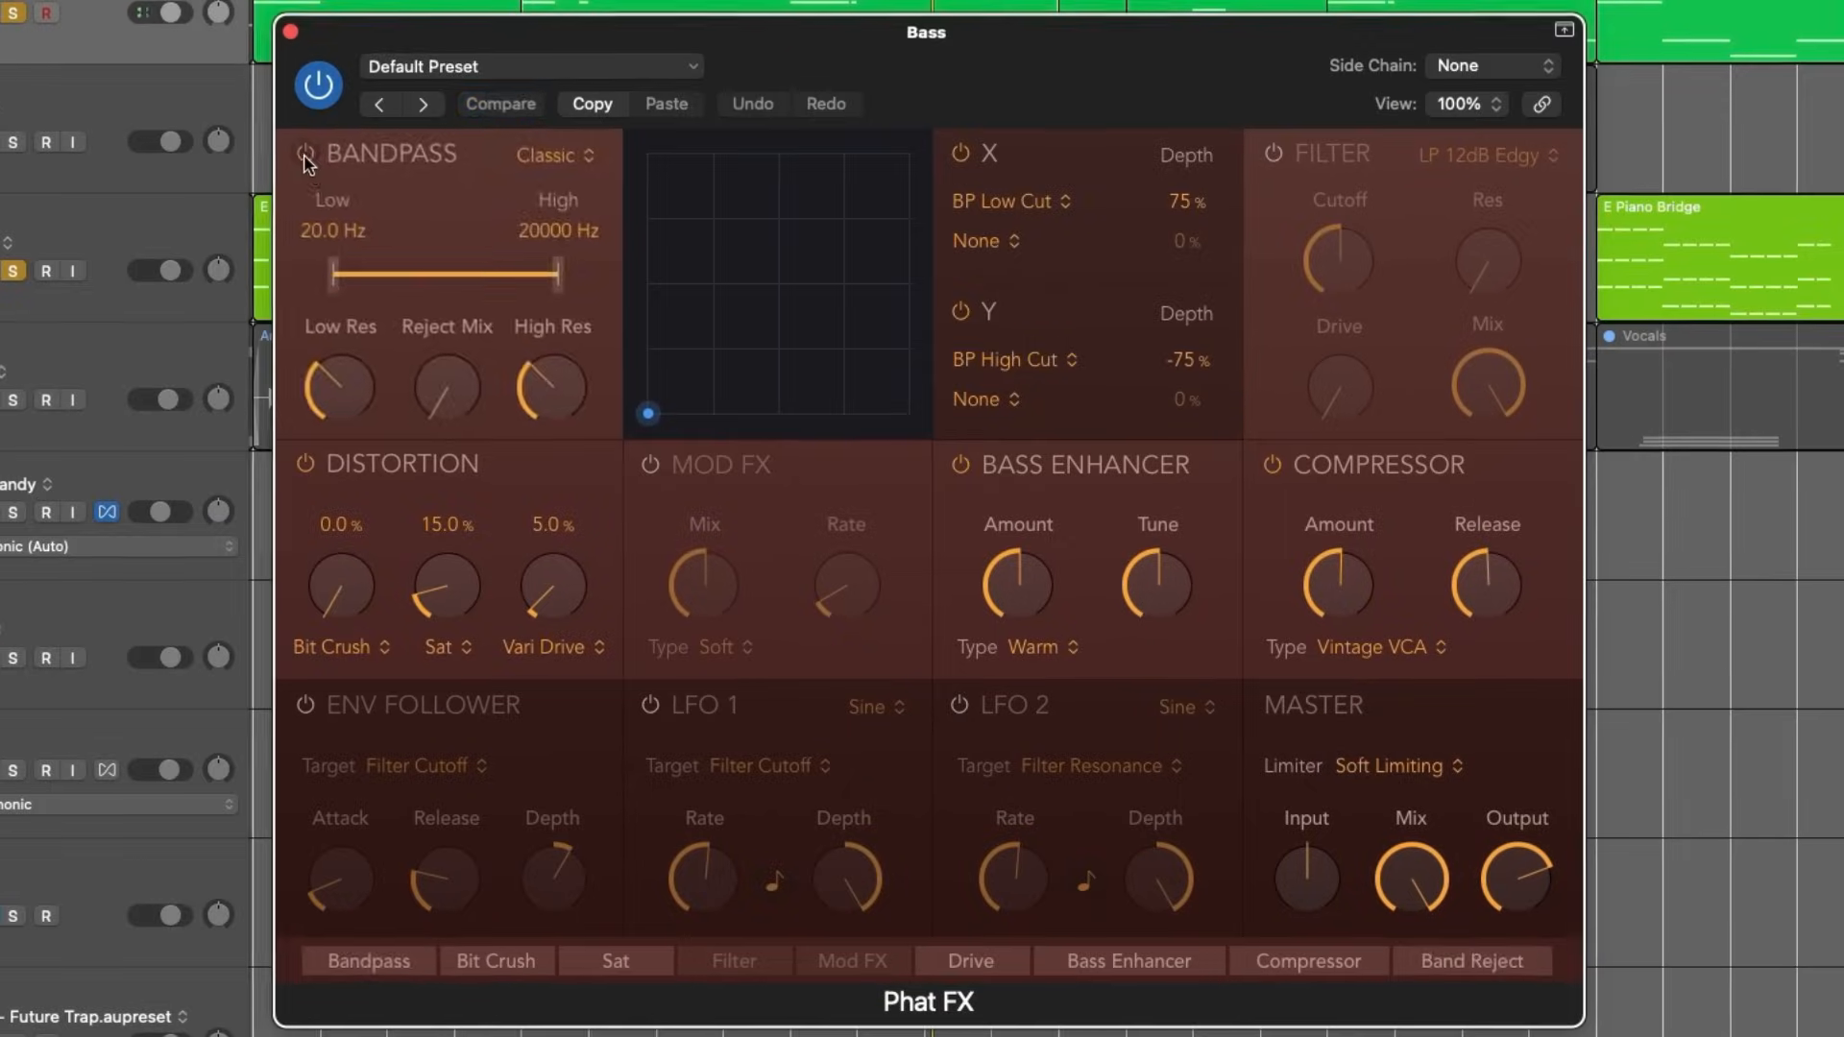
- Turn off Phat FX's Bandpass, X and Y modulation, and Compressor sections
left_click(959, 153)
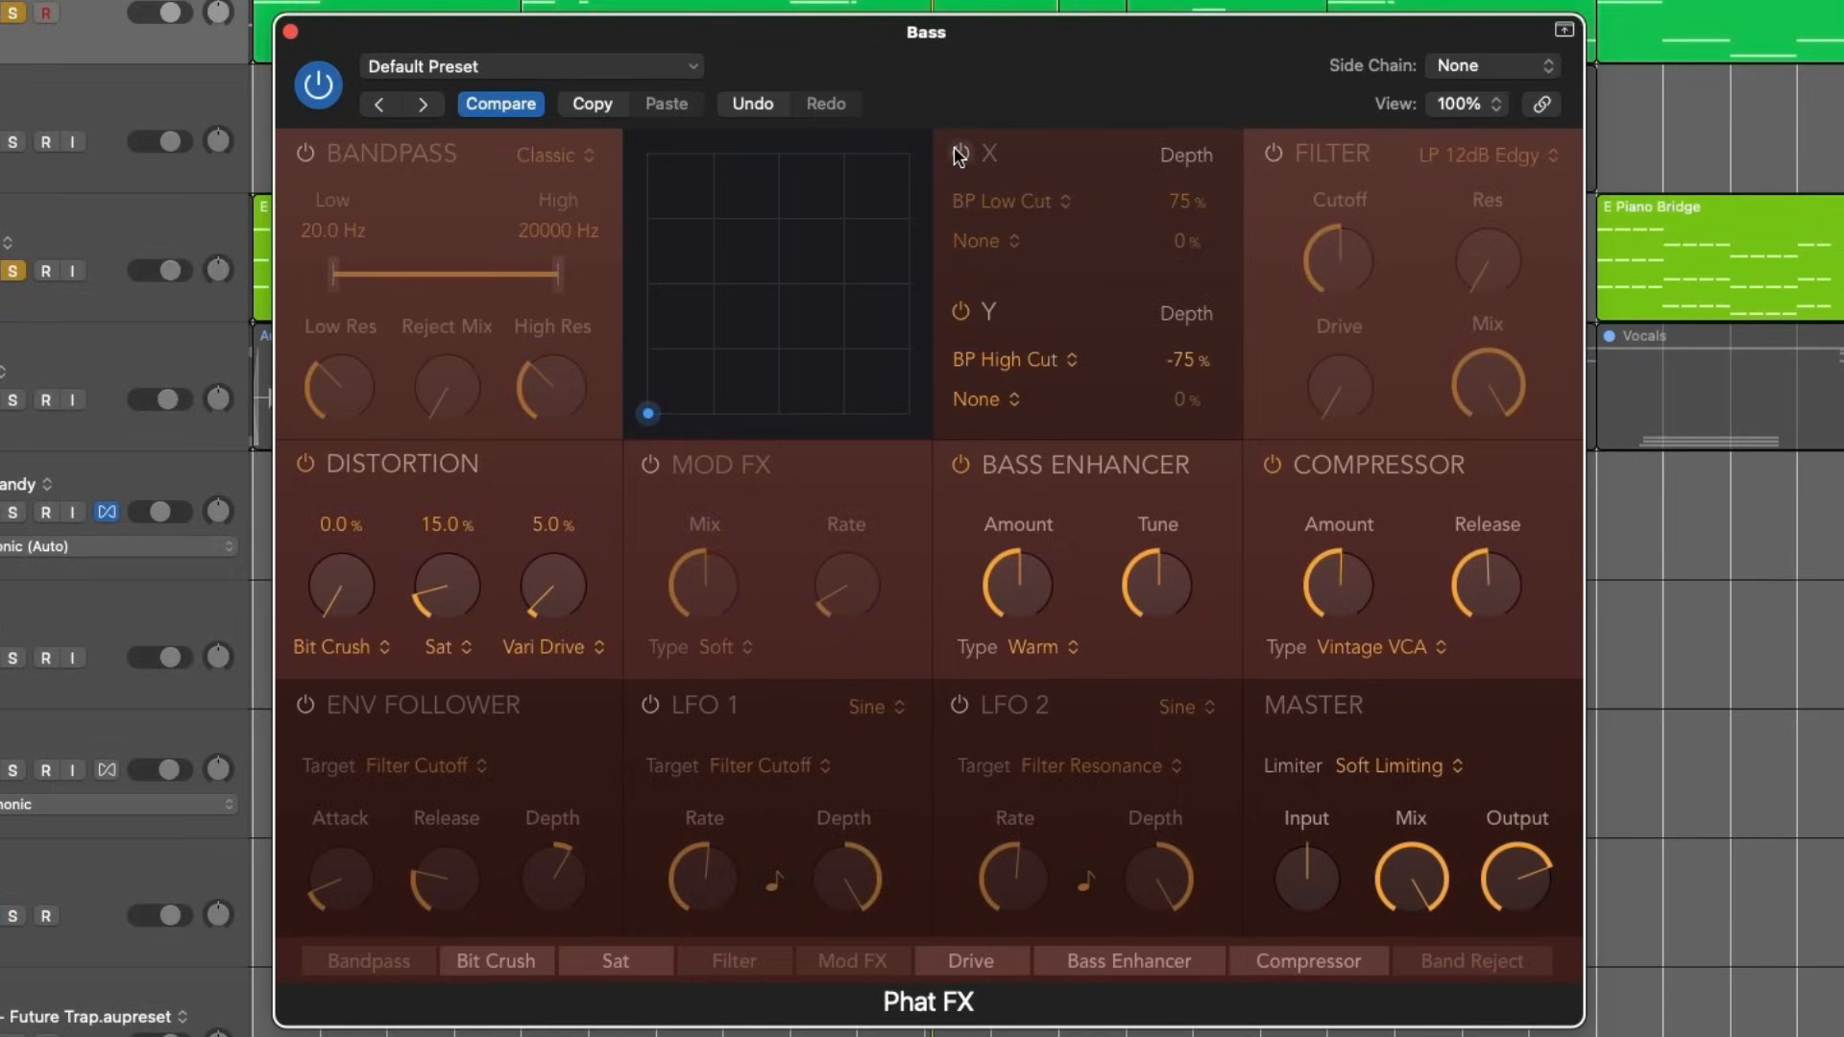
left_click(961, 313)
left_click(960, 465)
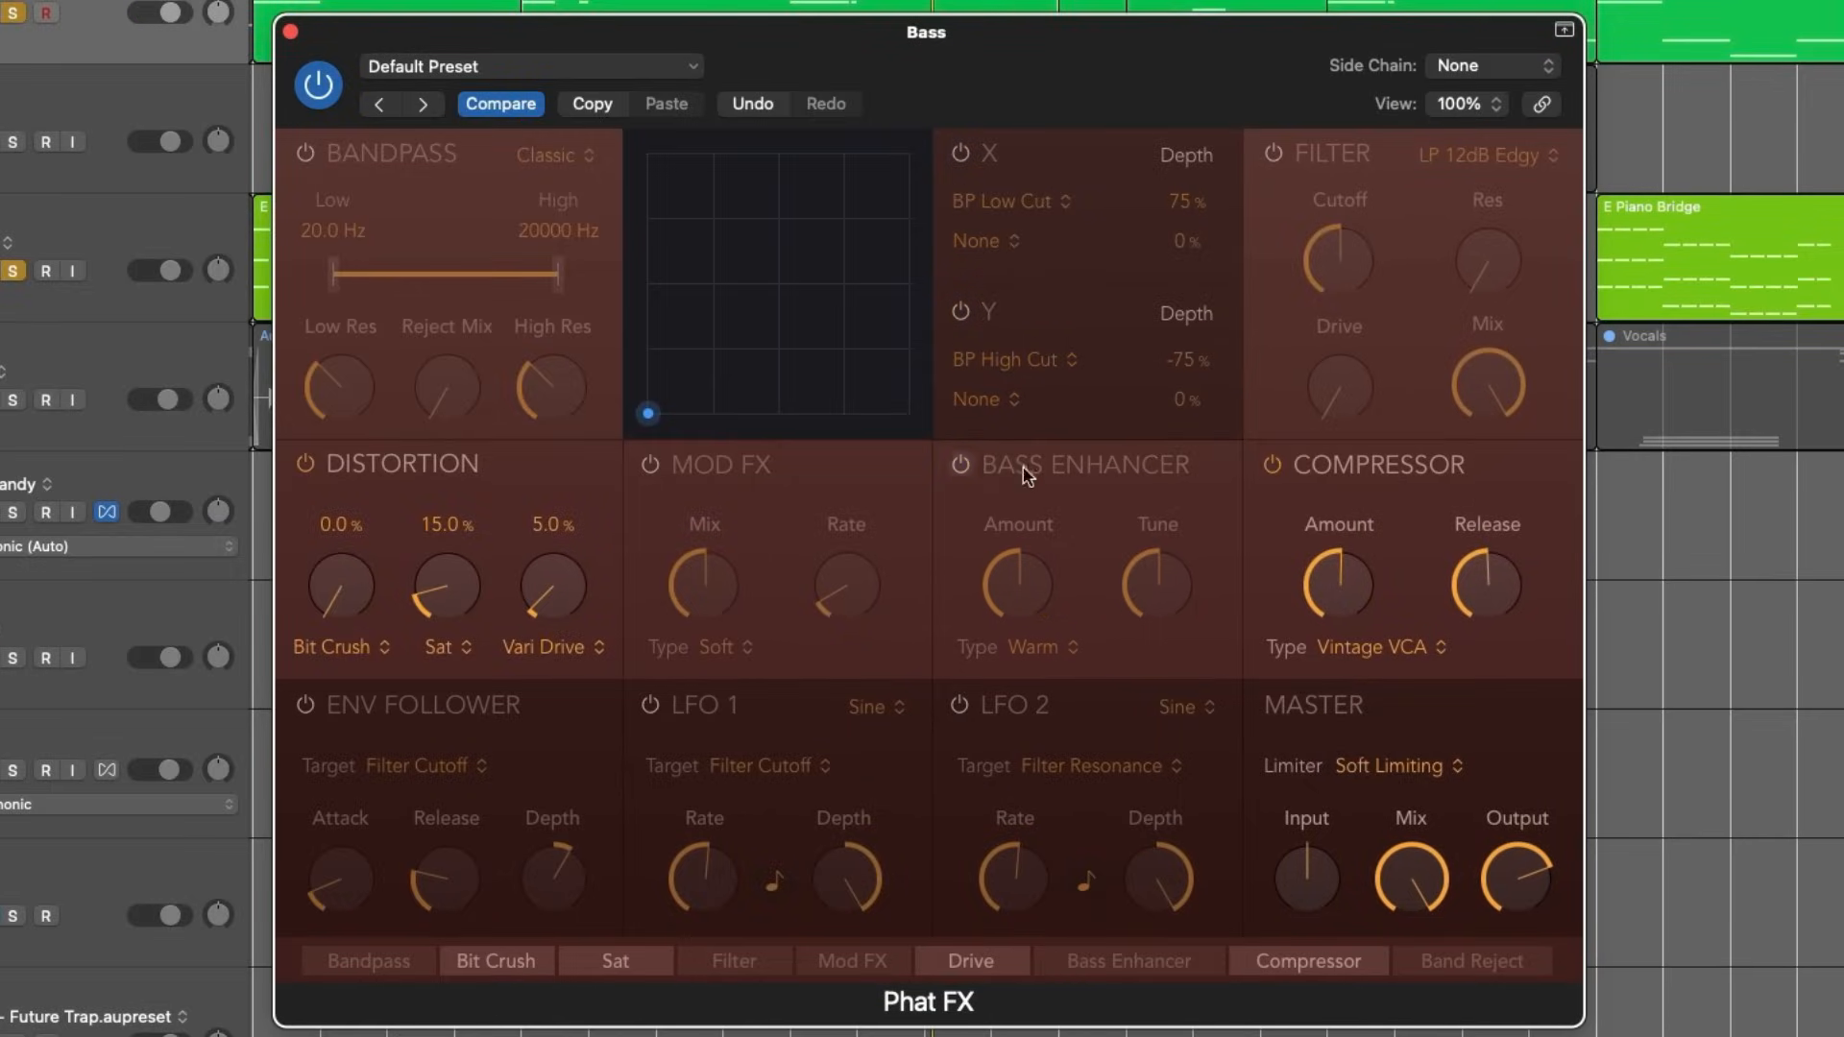
left_click(975, 470)
left_click(1274, 465)
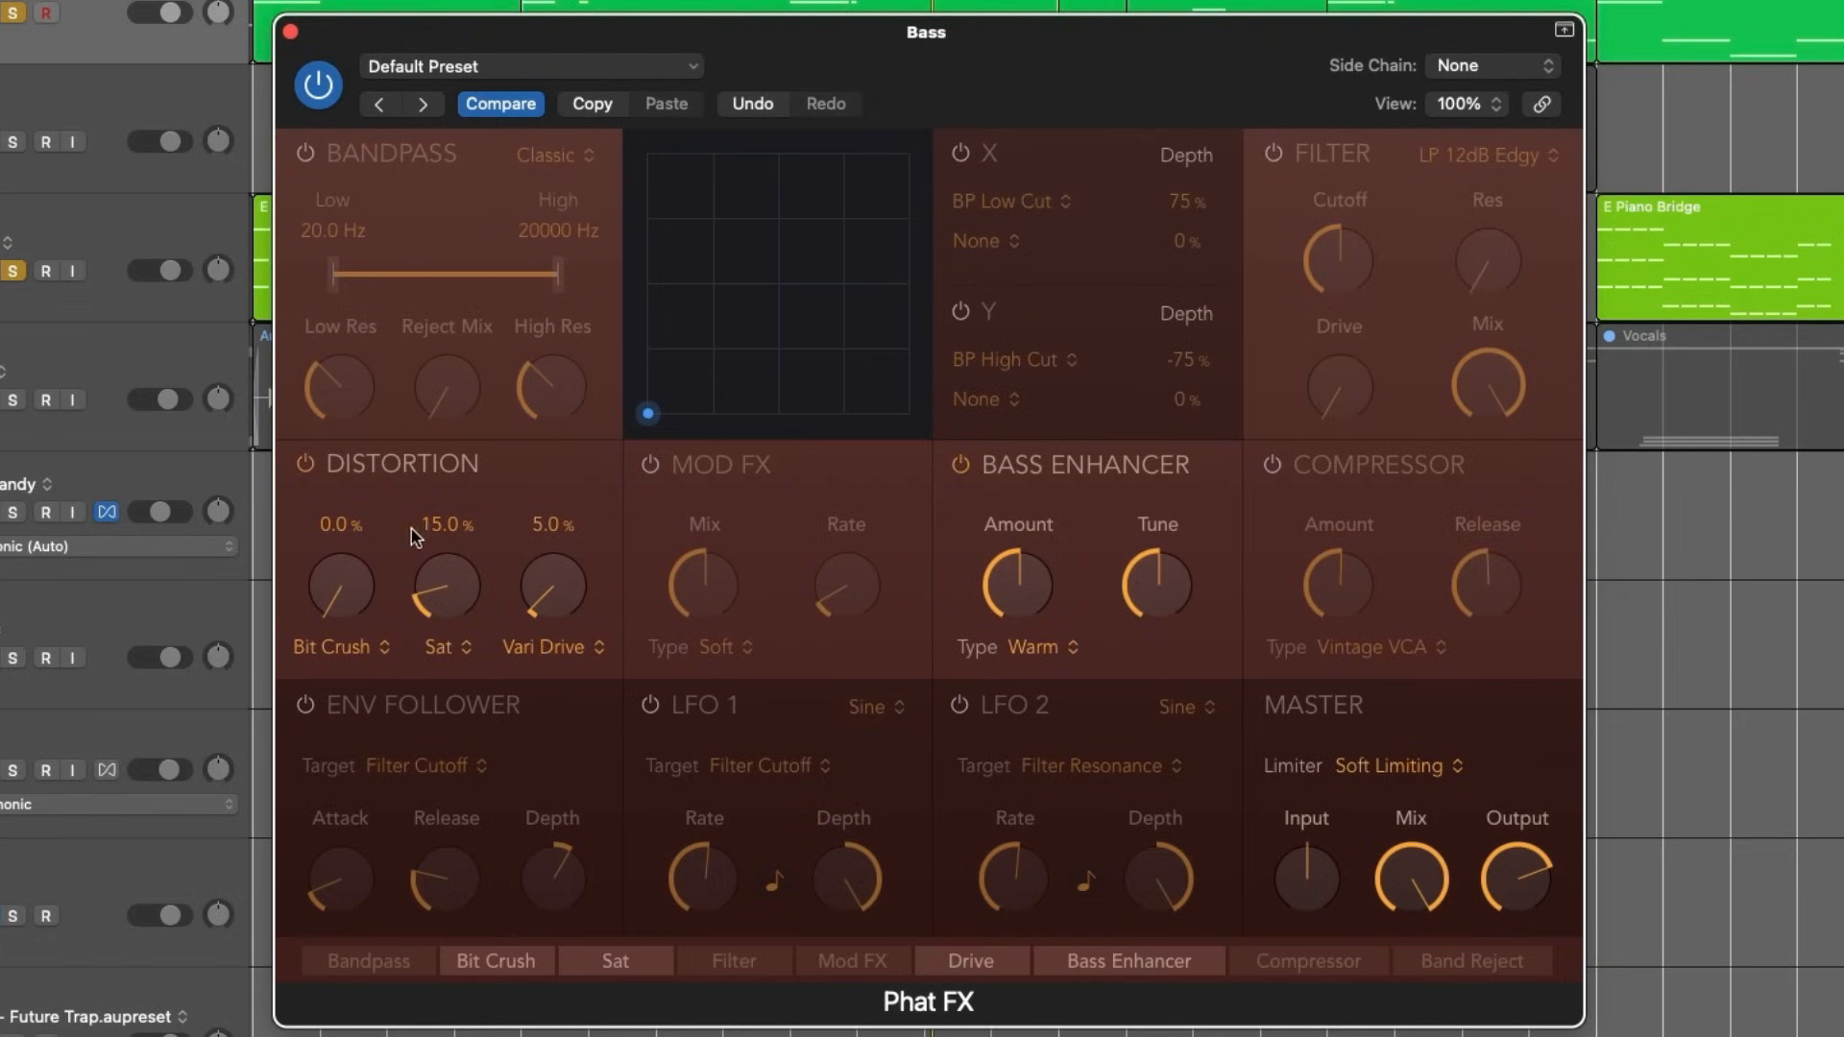
- Set the first distortion to Soft Saturation at 25.1 %, play the bass and turn off the Bass Enhancer
left_click(365, 650)
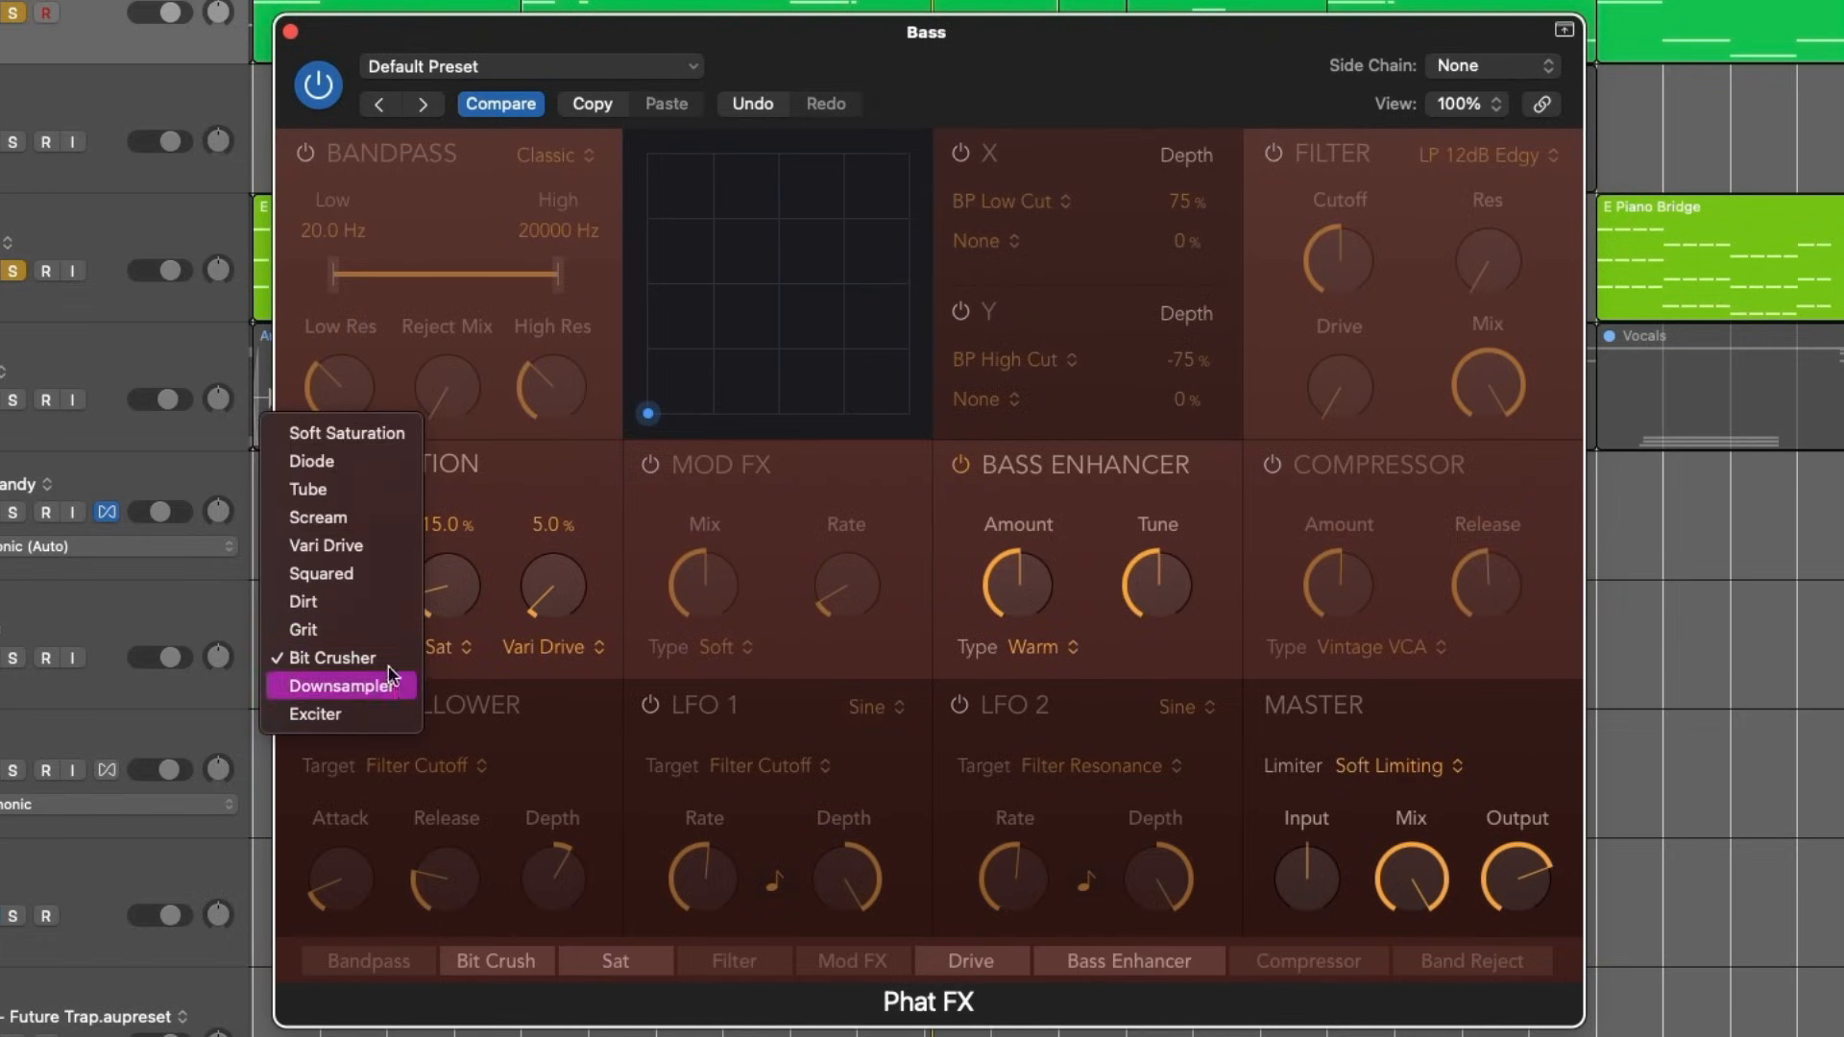
left_click(363, 437)
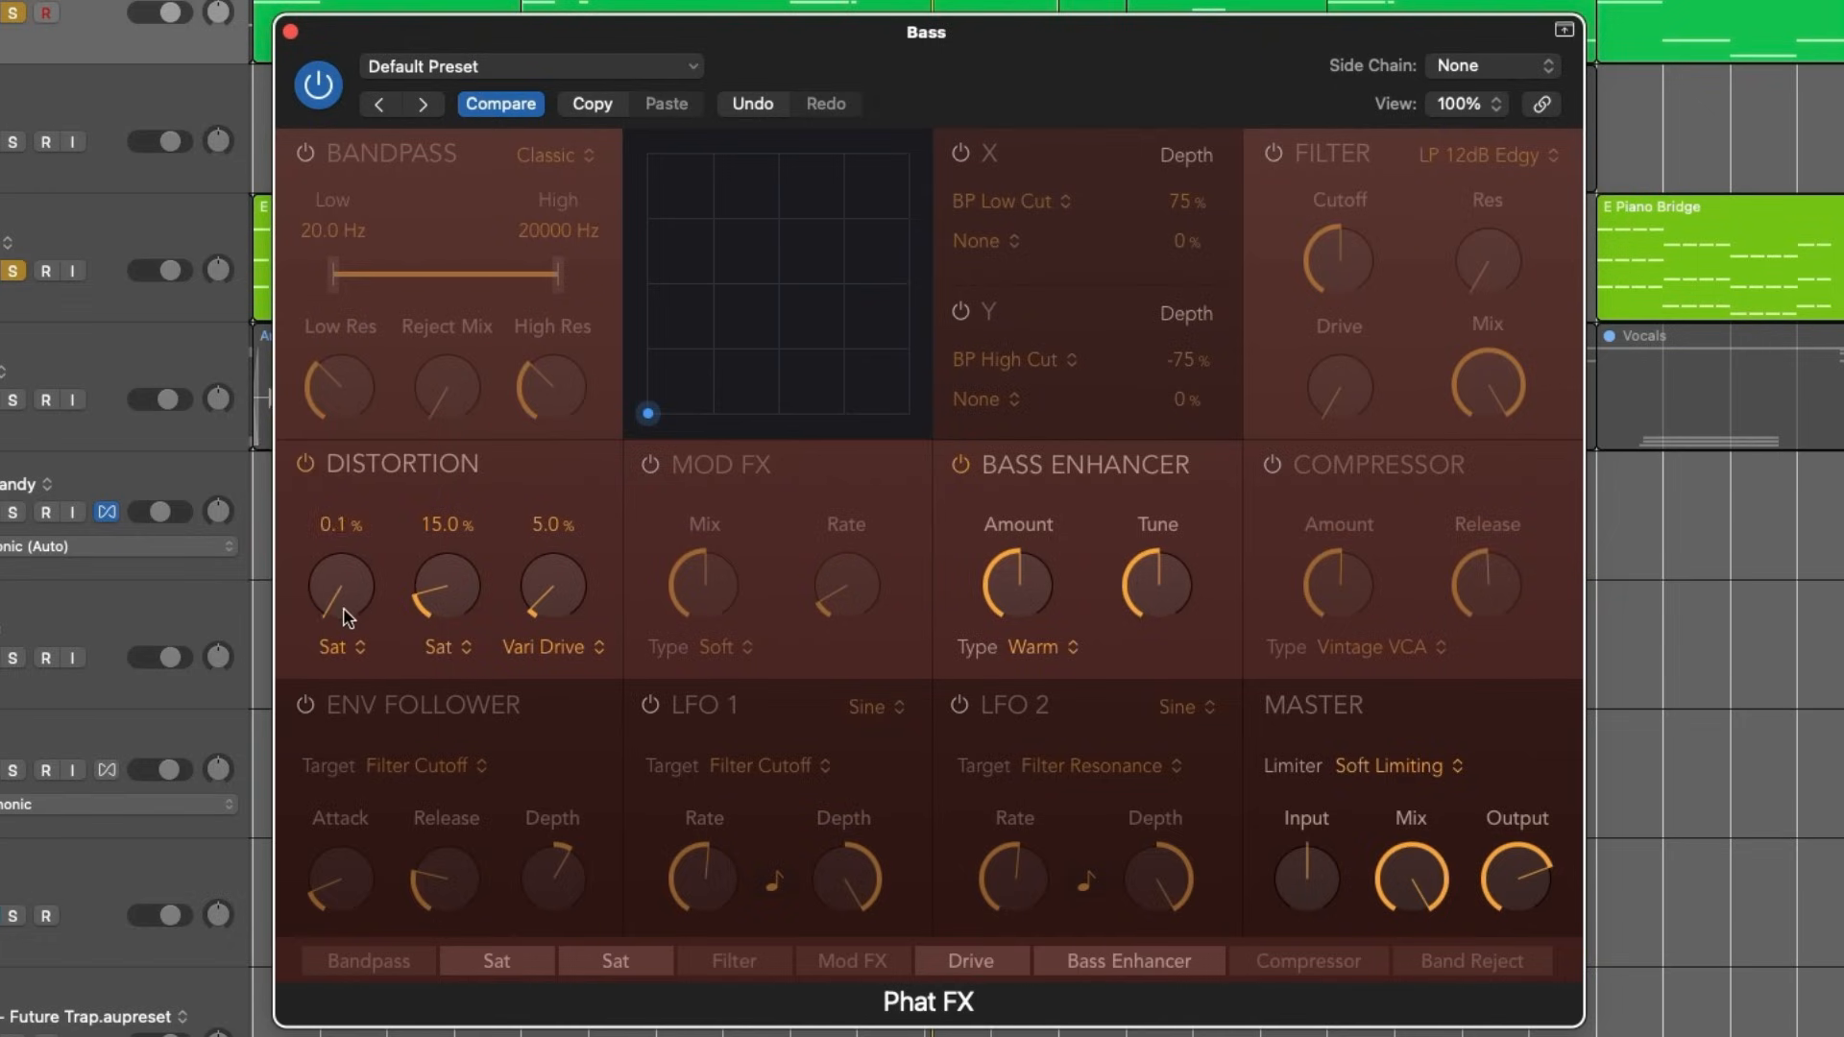
left_click_drag(344, 608, 370, 515)
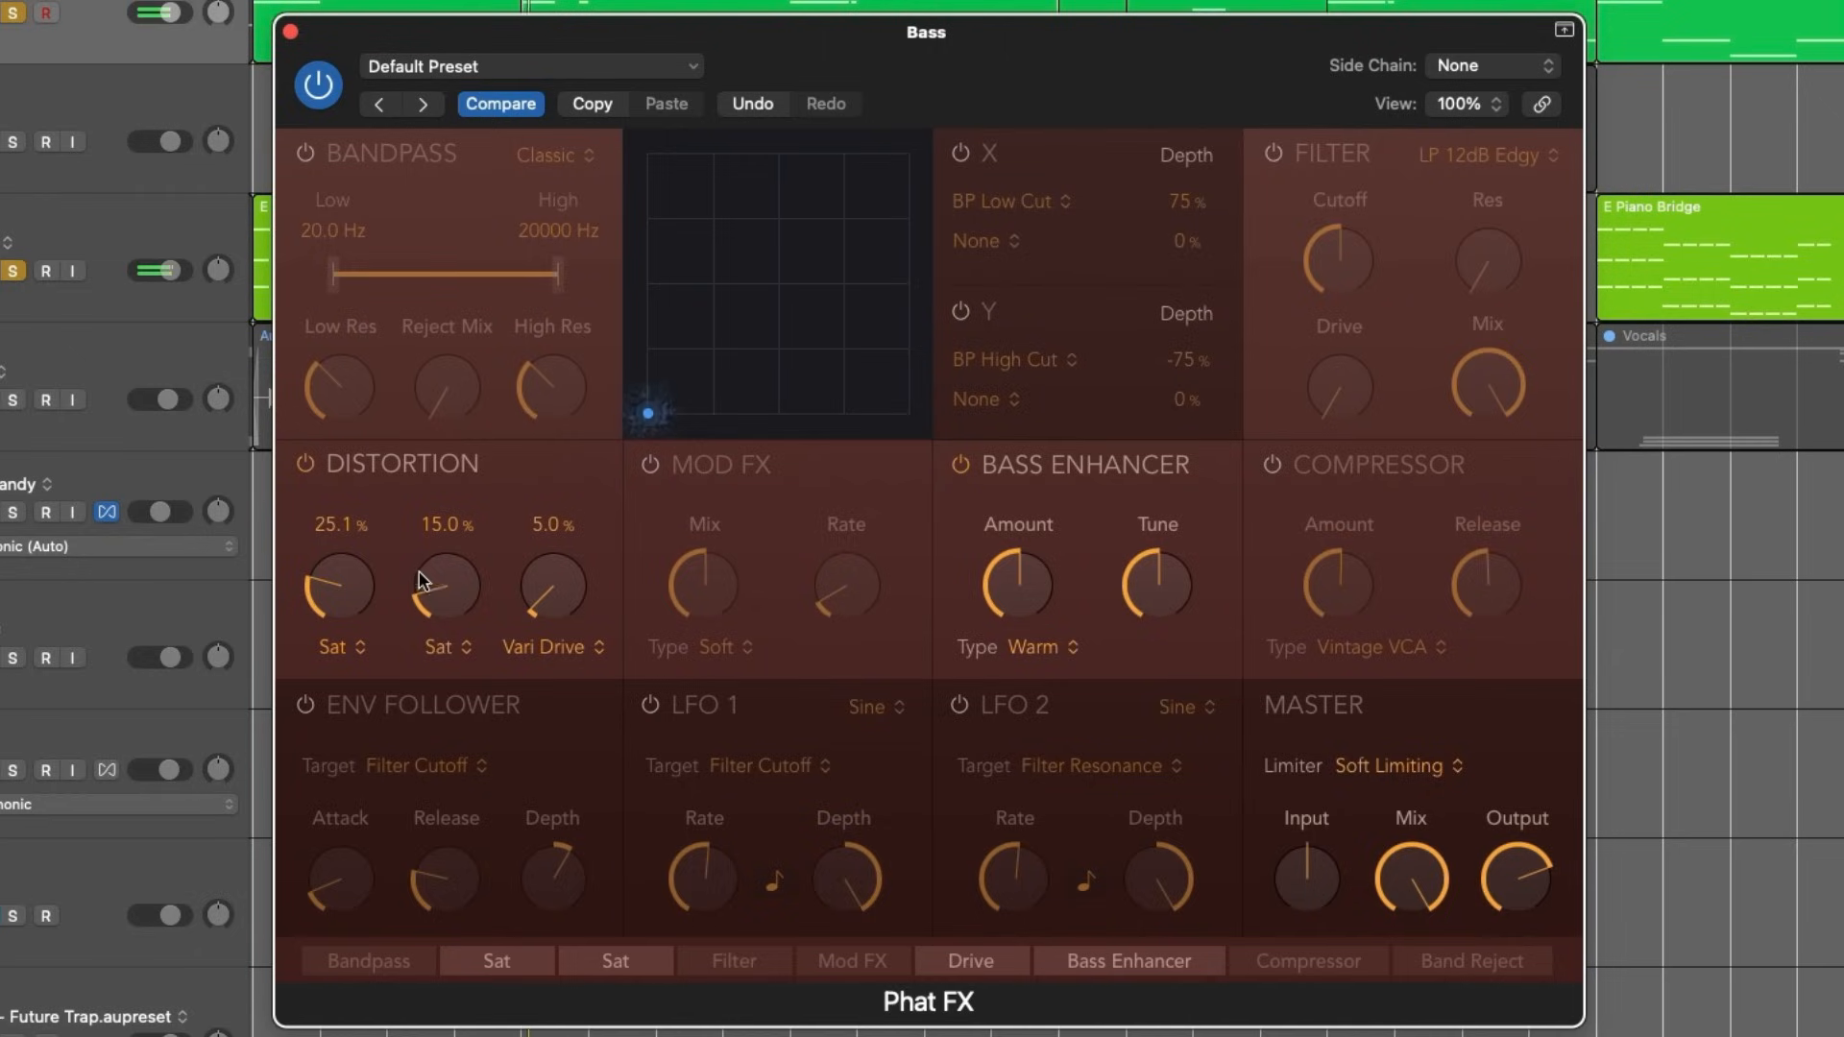
left_click(960, 465)
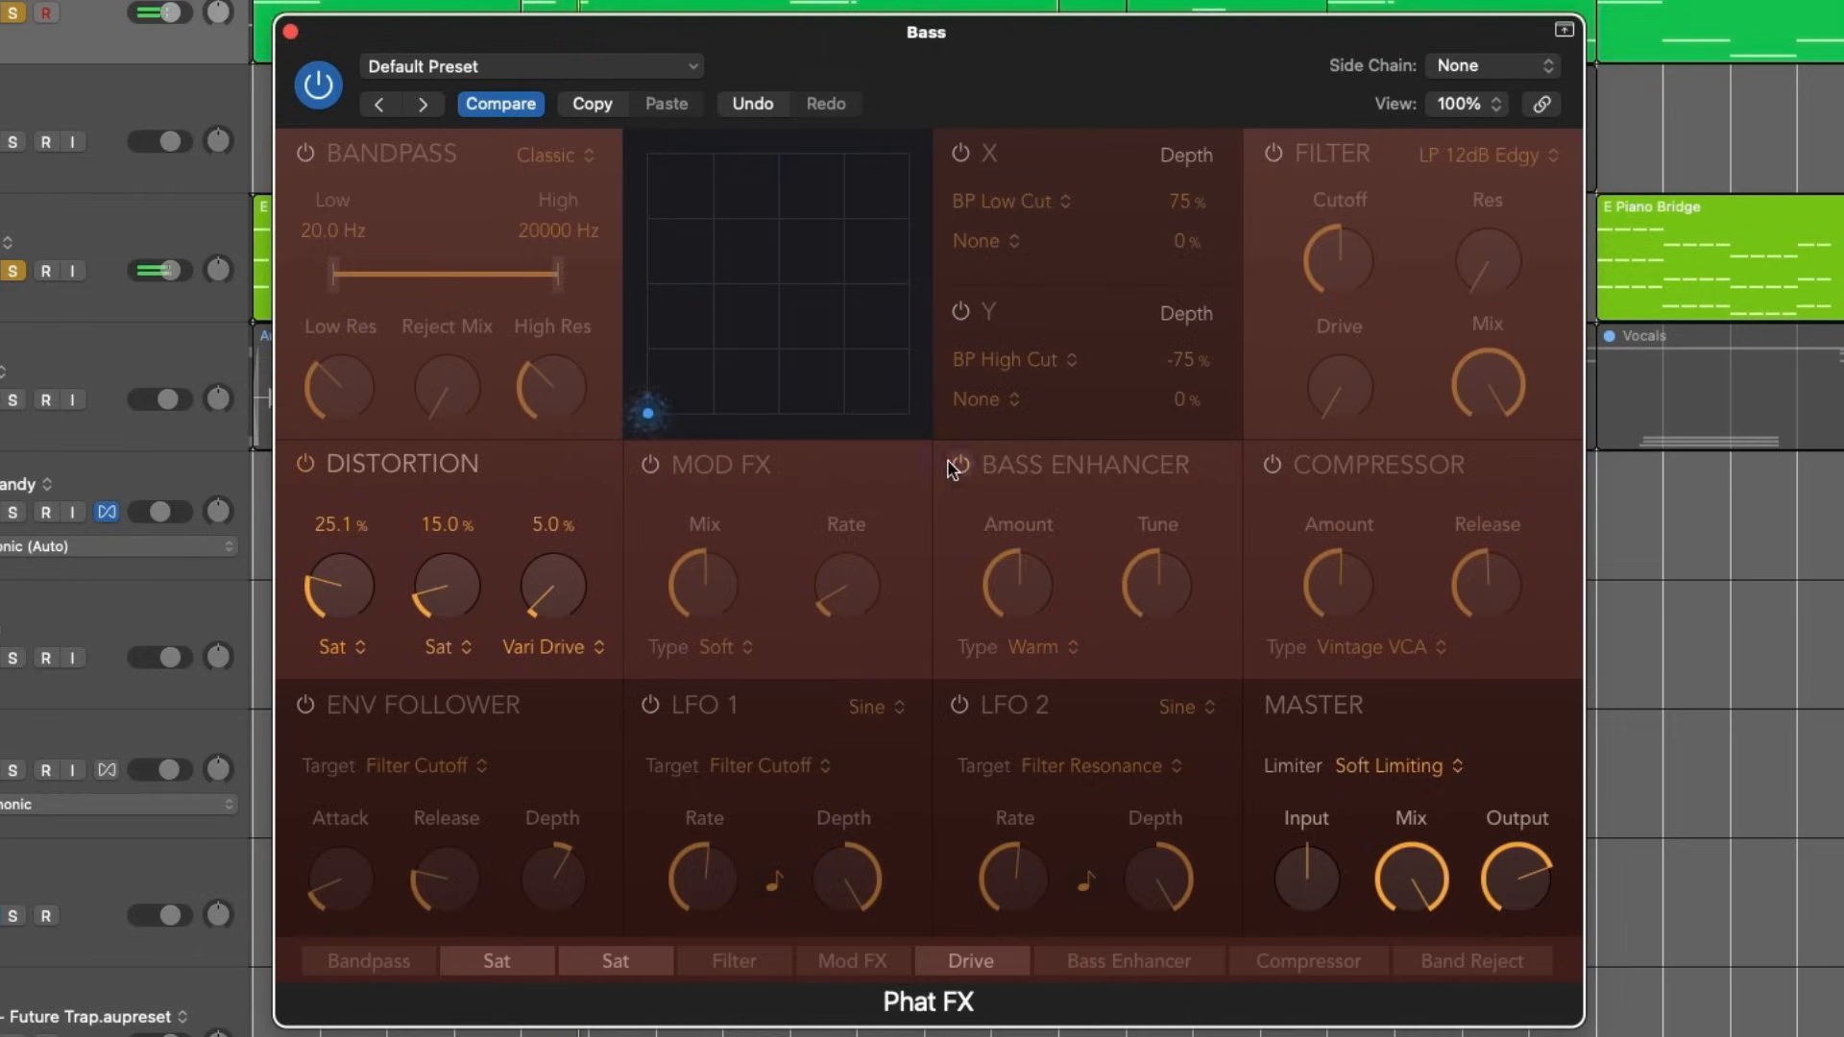
- Set the second distortion to Tube at 30.1 % and the third to Diode at 11.2 %
left_click(464, 650)
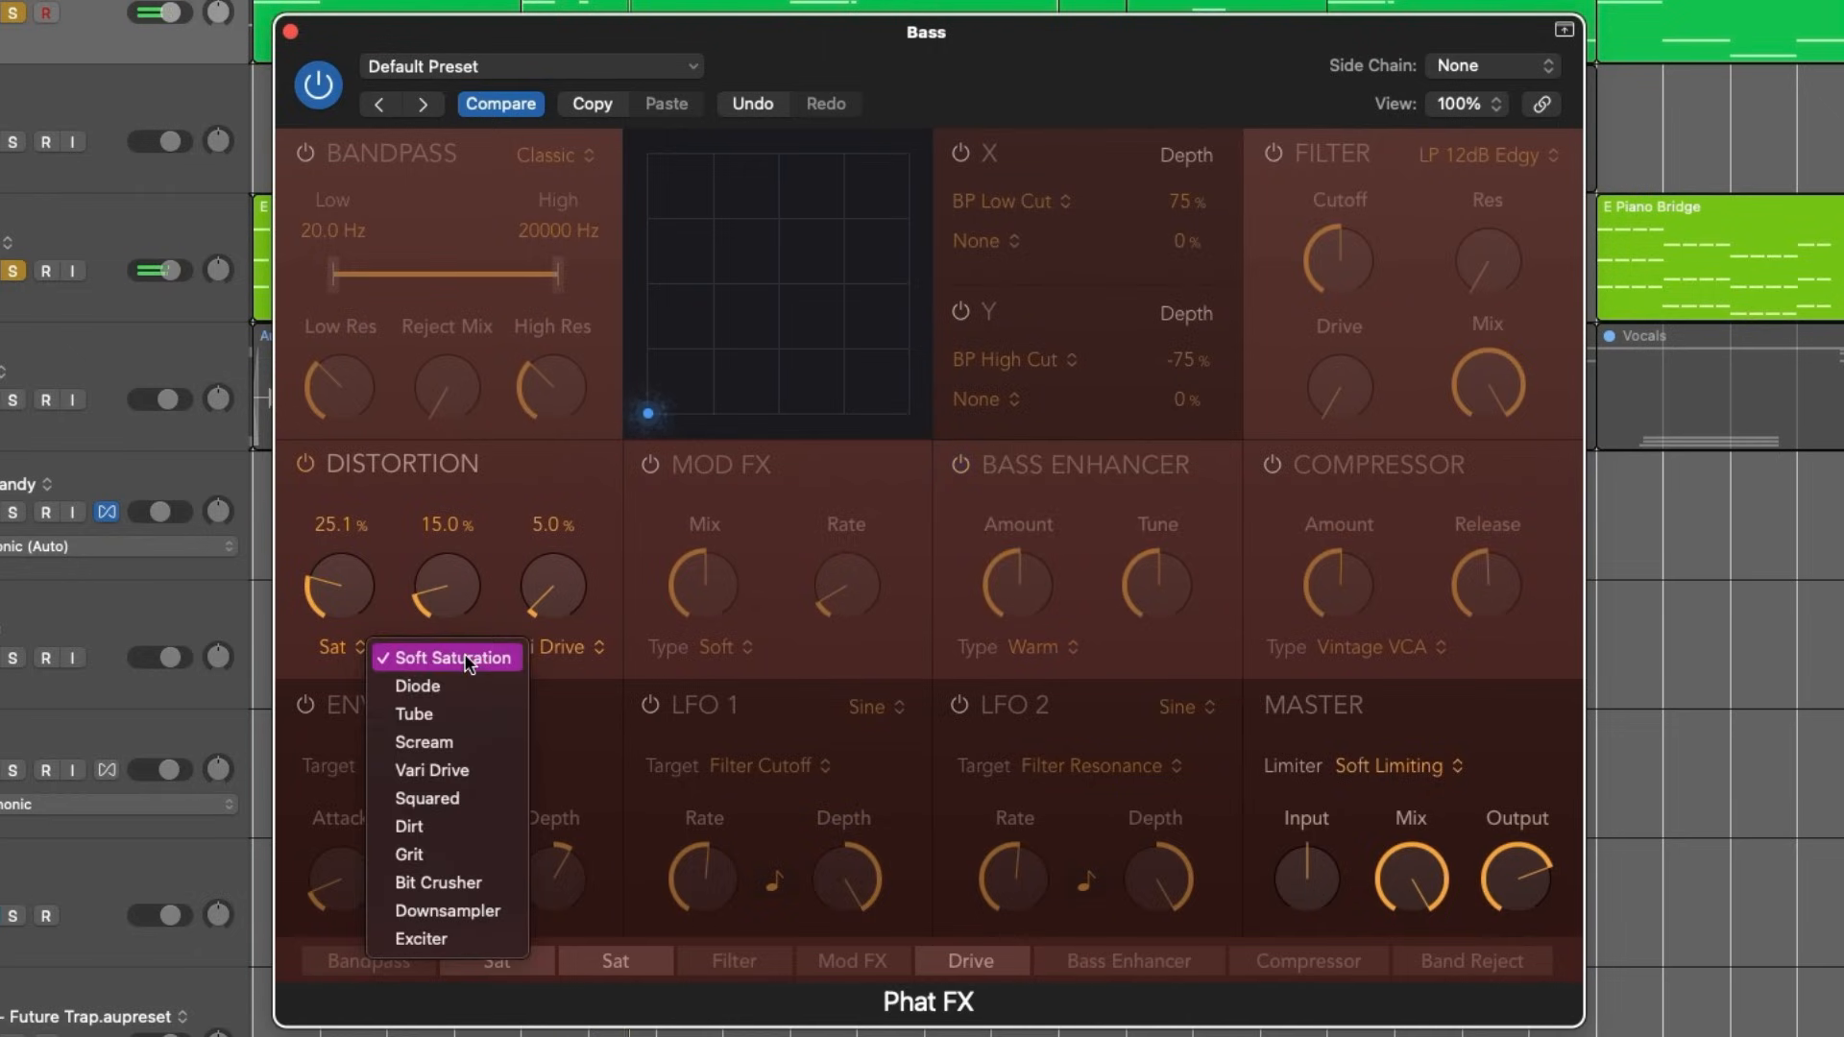
left_click(475, 712)
left_click_drag(442, 600, 470, 549)
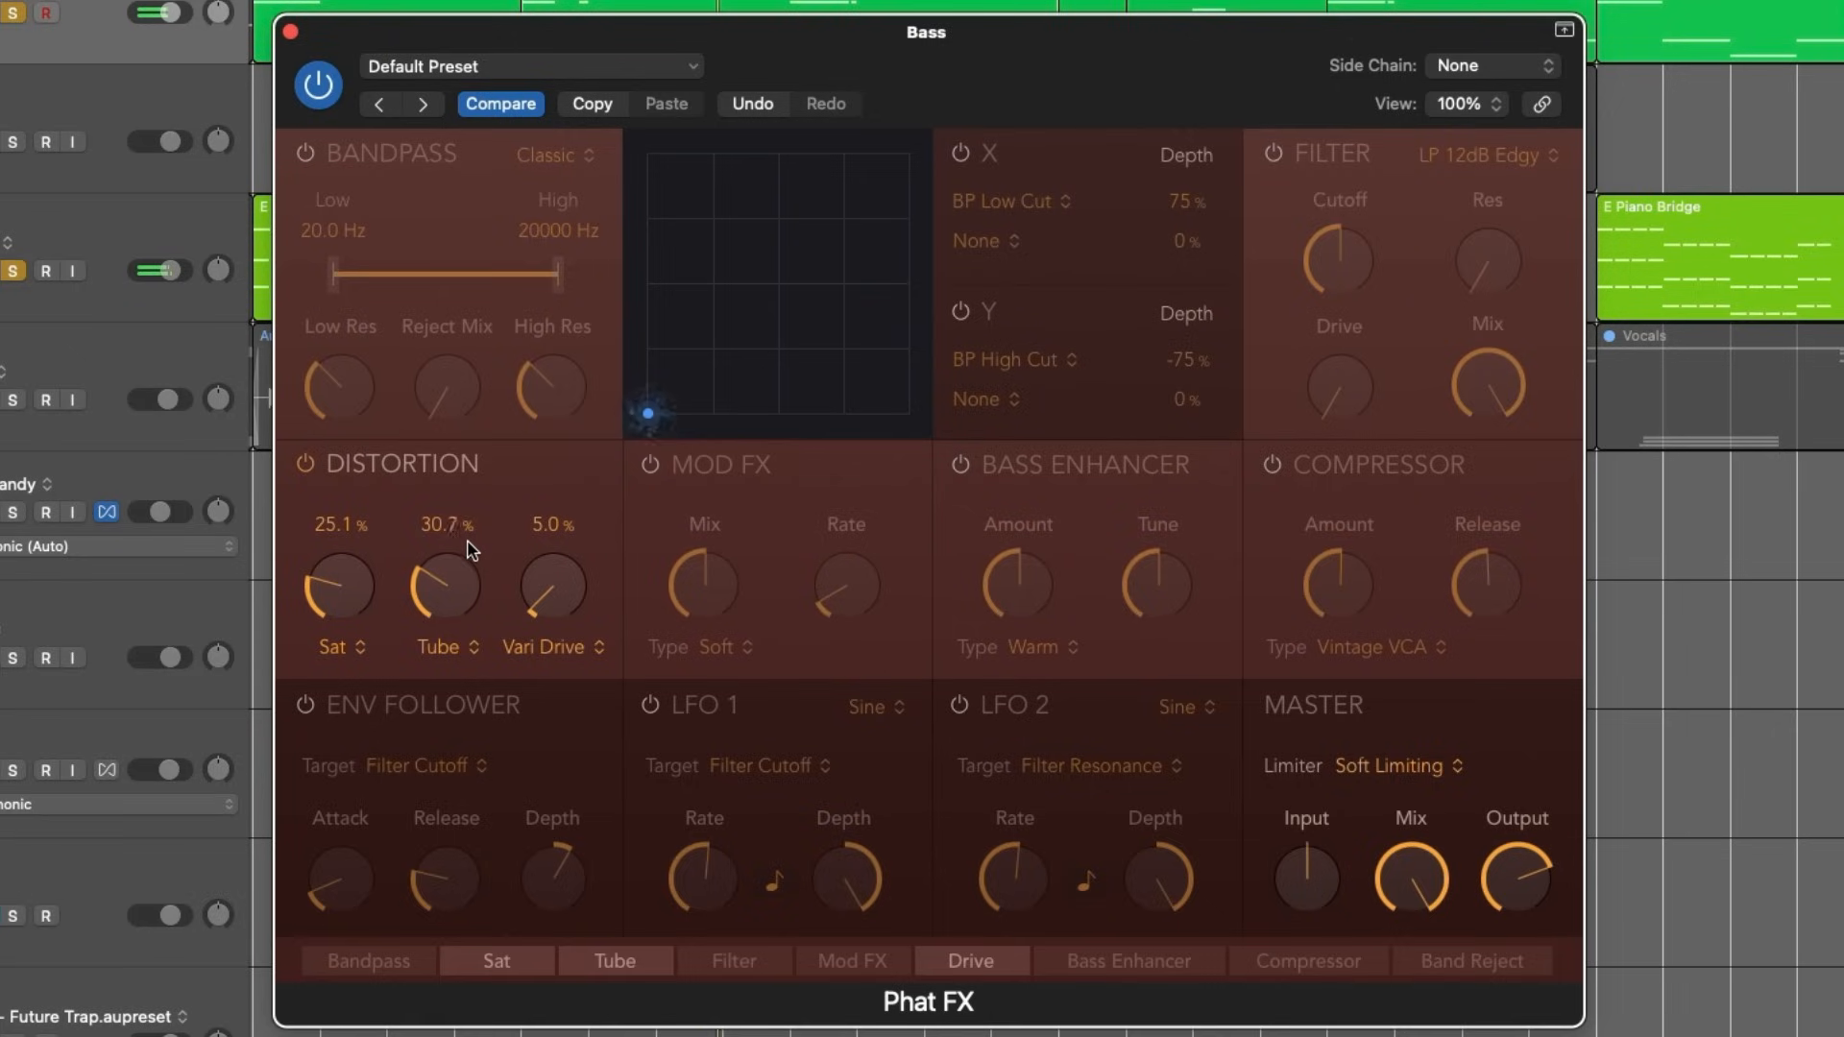
left_click(584, 648)
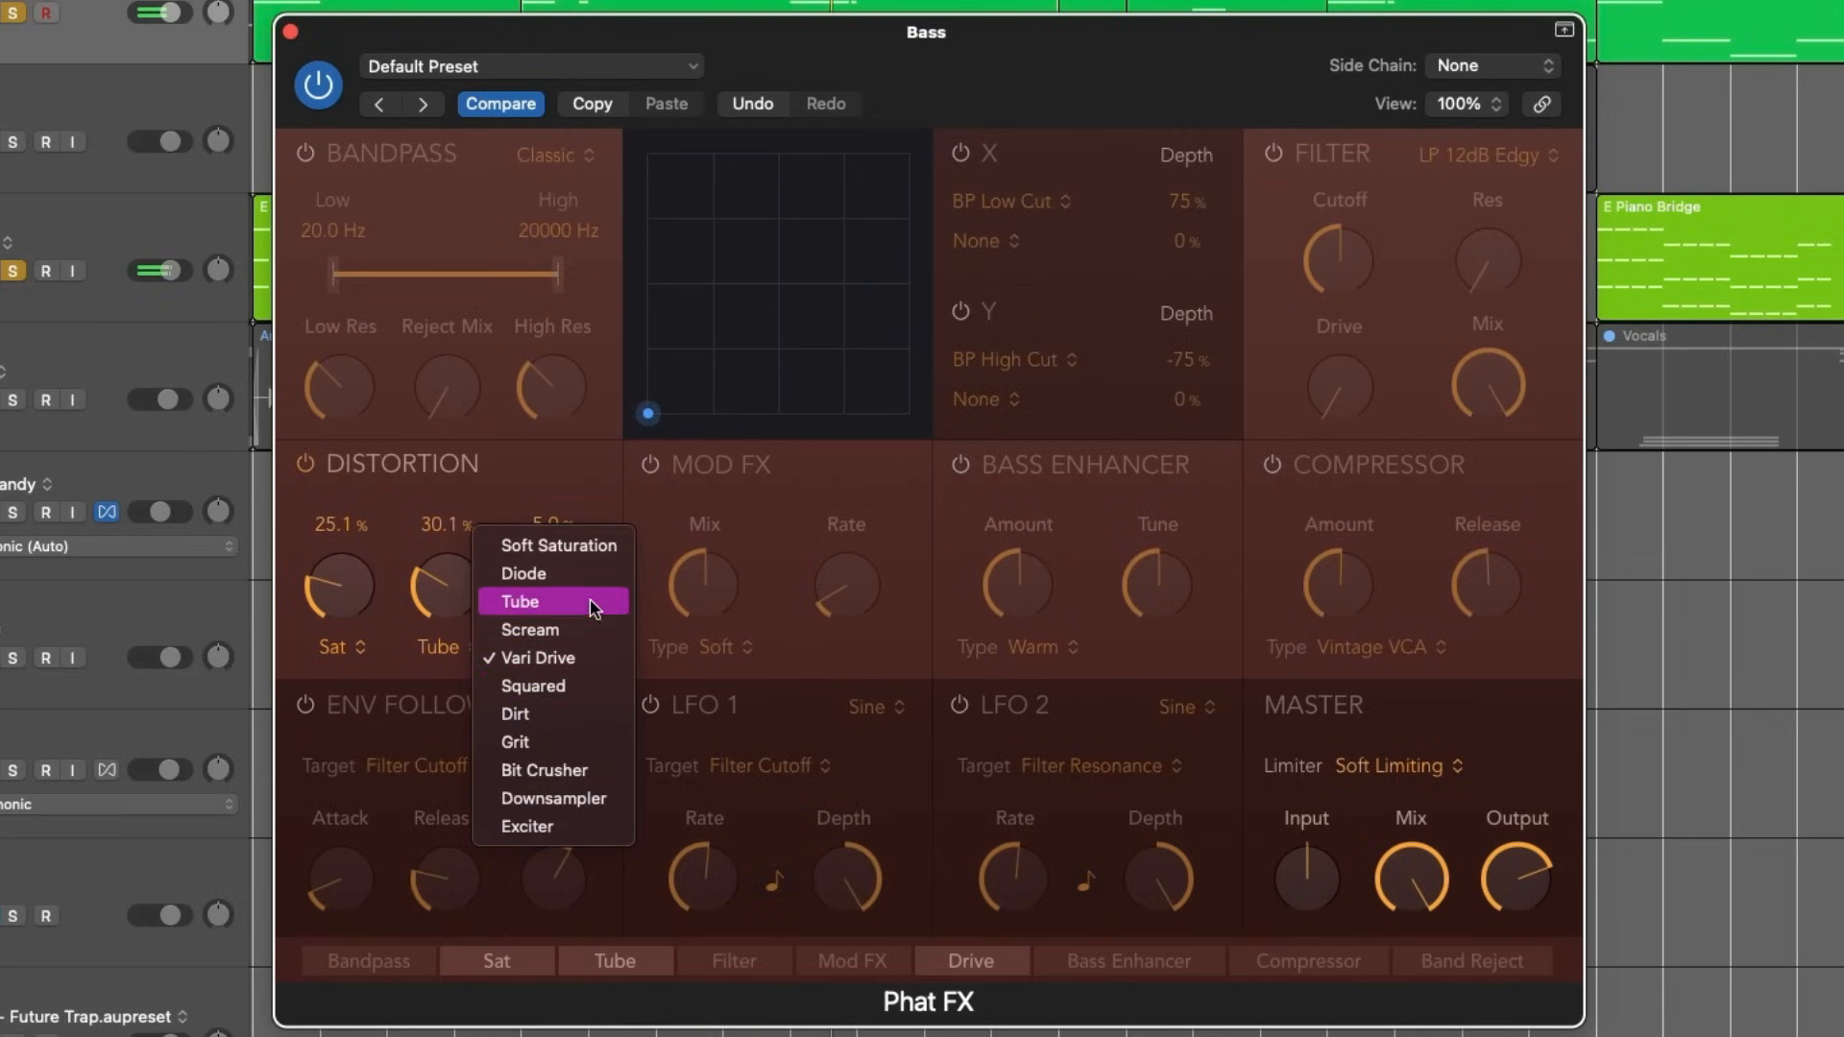
left_click(523, 573)
left_click_drag(555, 590, 527, 893)
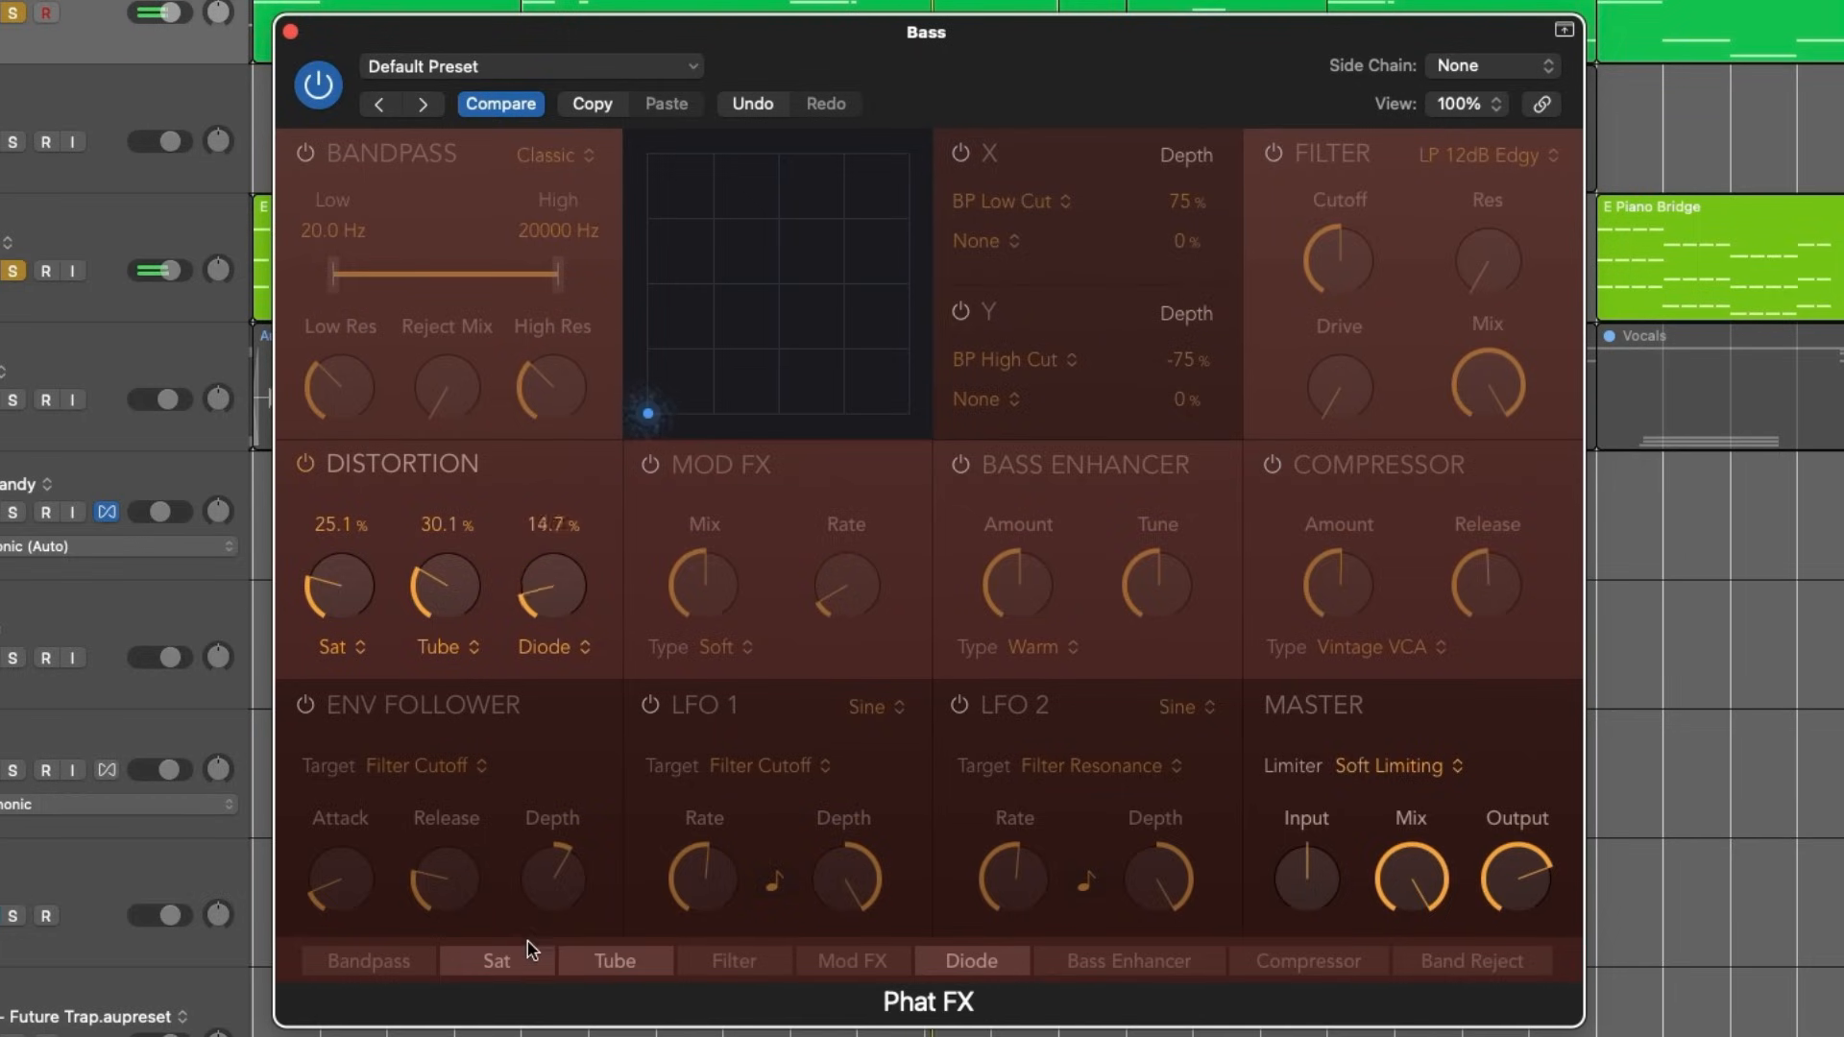
- Turn the Bass Enhancer on and lower its amount well below 50 %
left_click(960, 464)
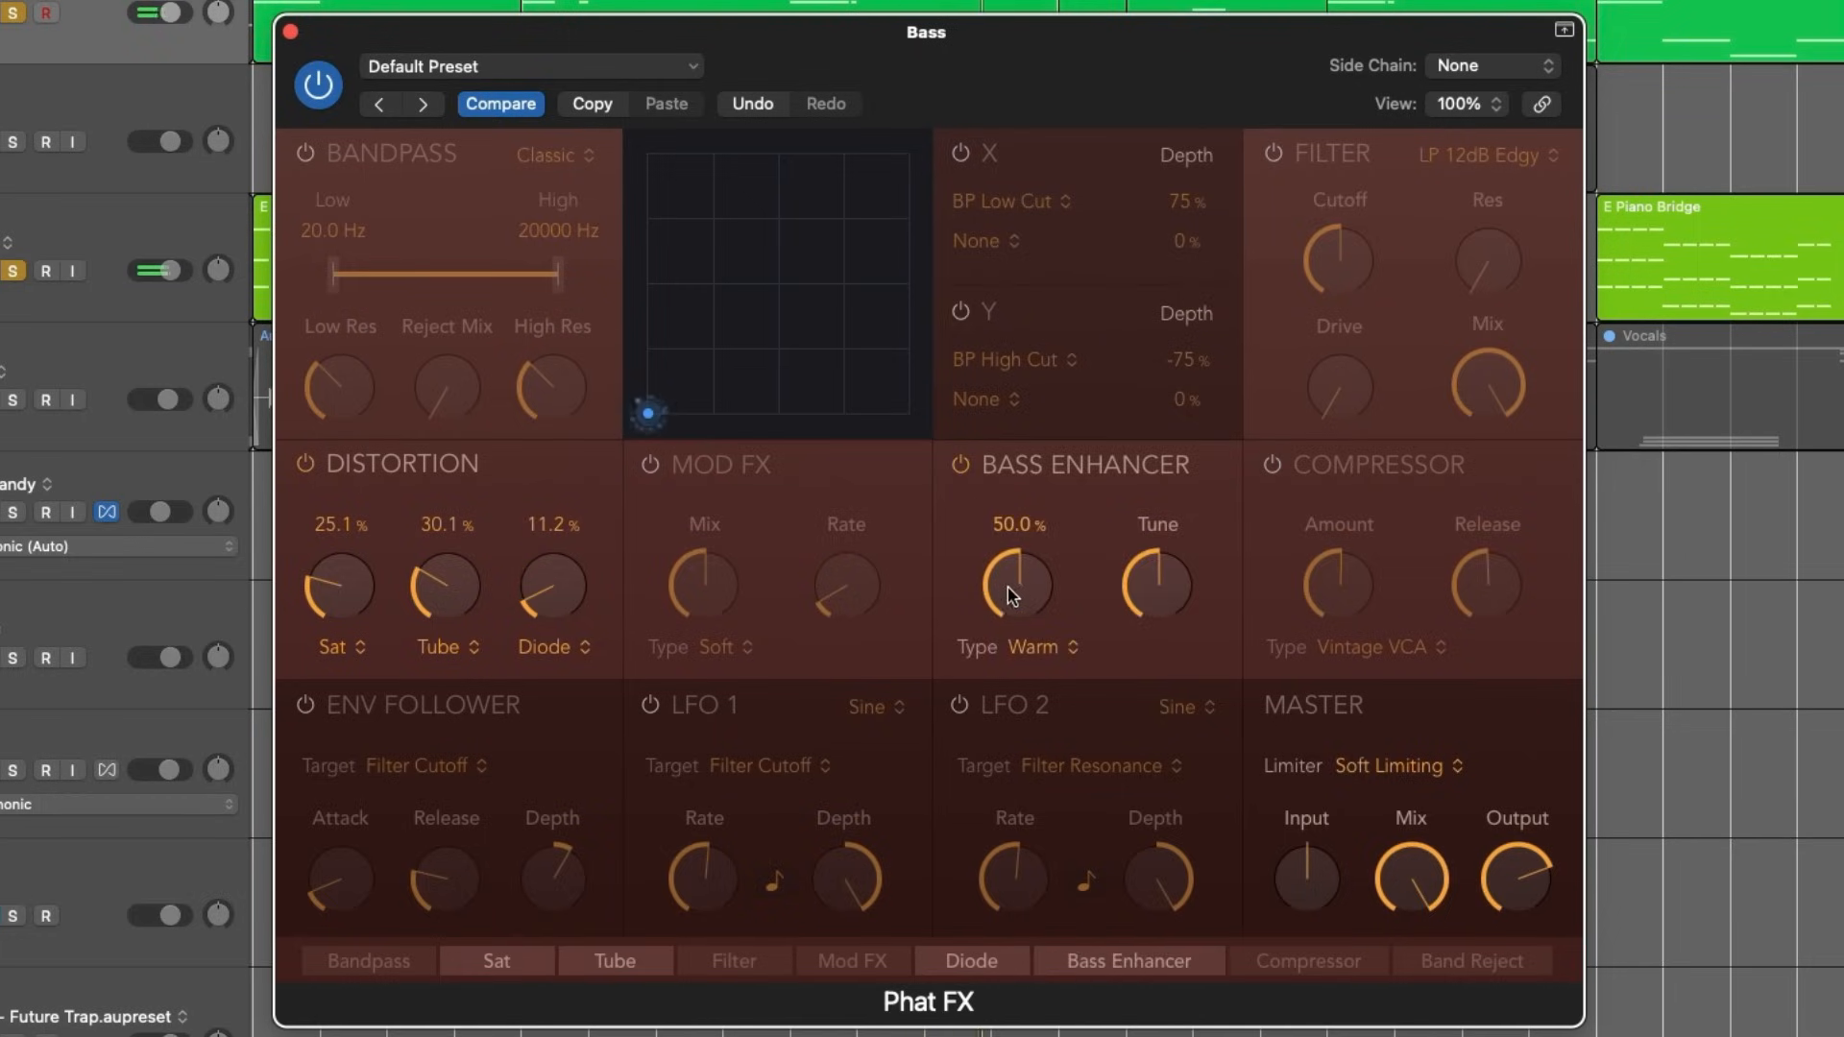
left_click_drag(1026, 585, 1004, 703)
left_click_drag(1019, 603, 1020, 609)
- Lower Phat FX's master output slightly and compare the bass with the effect bypassed and active
left_click(336, 84)
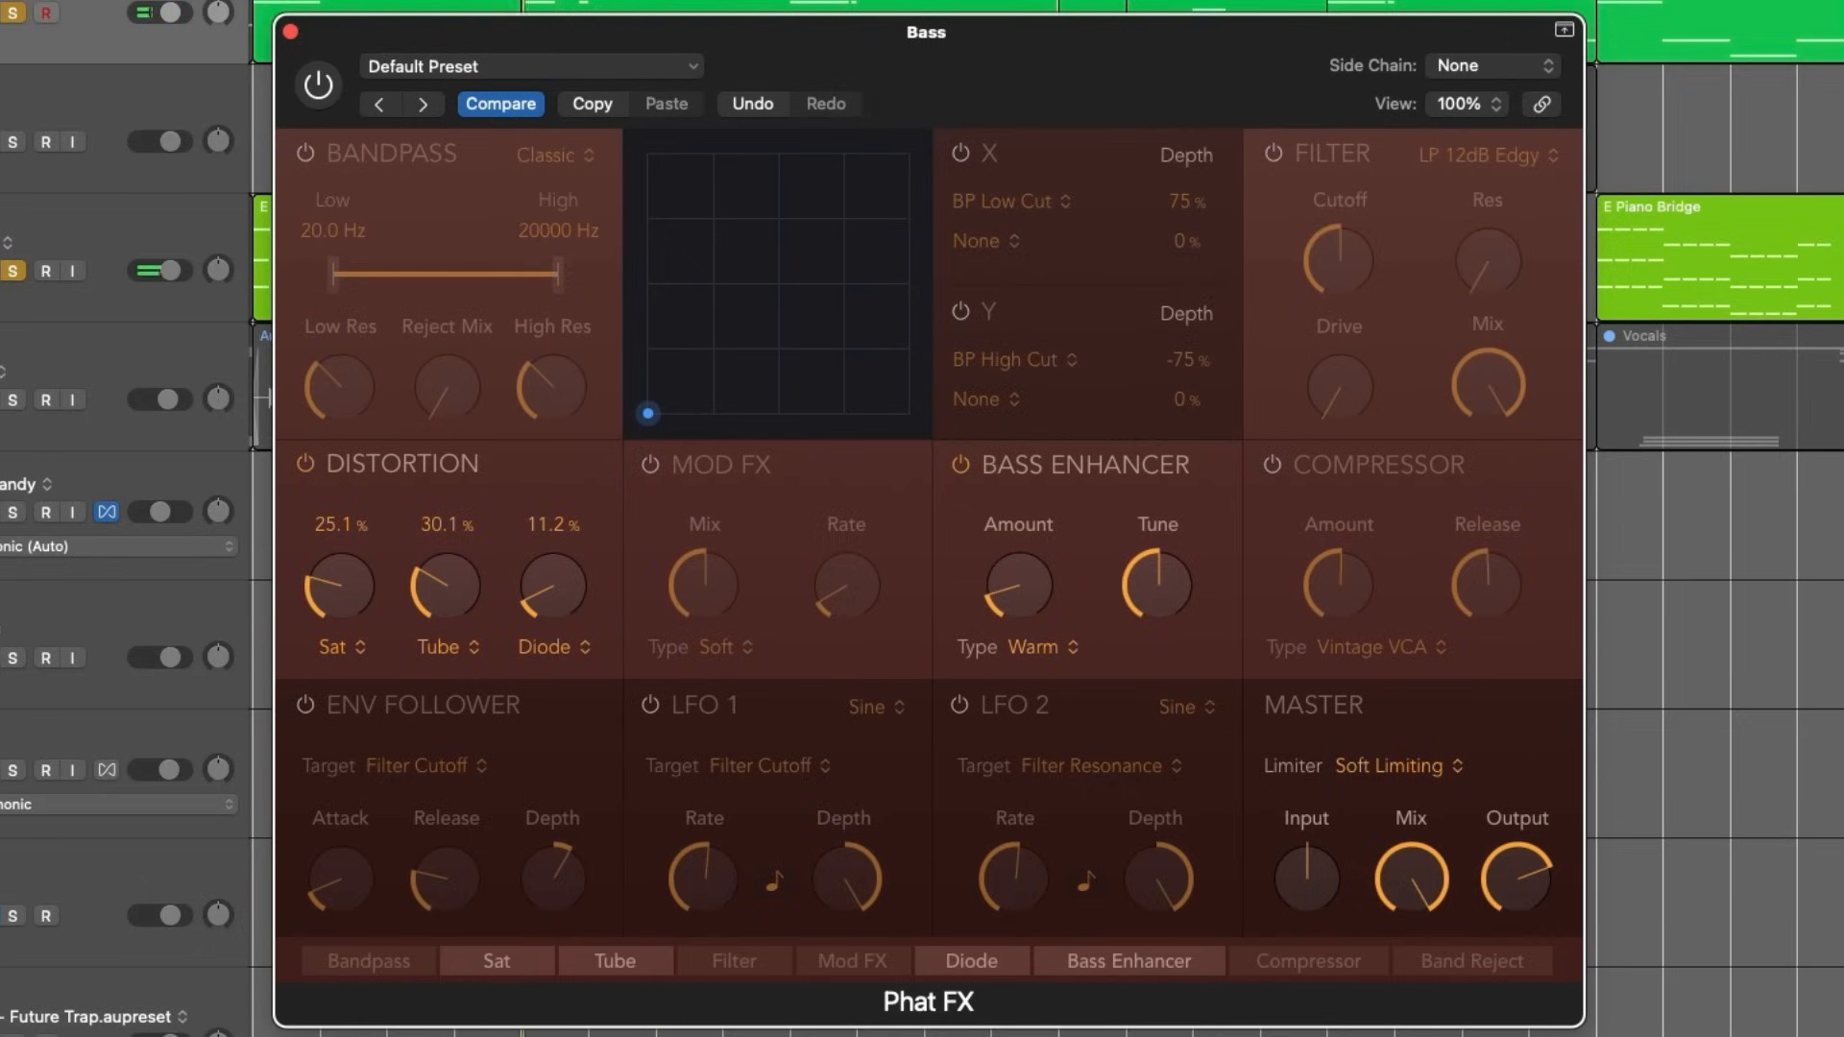
left_click(319, 96)
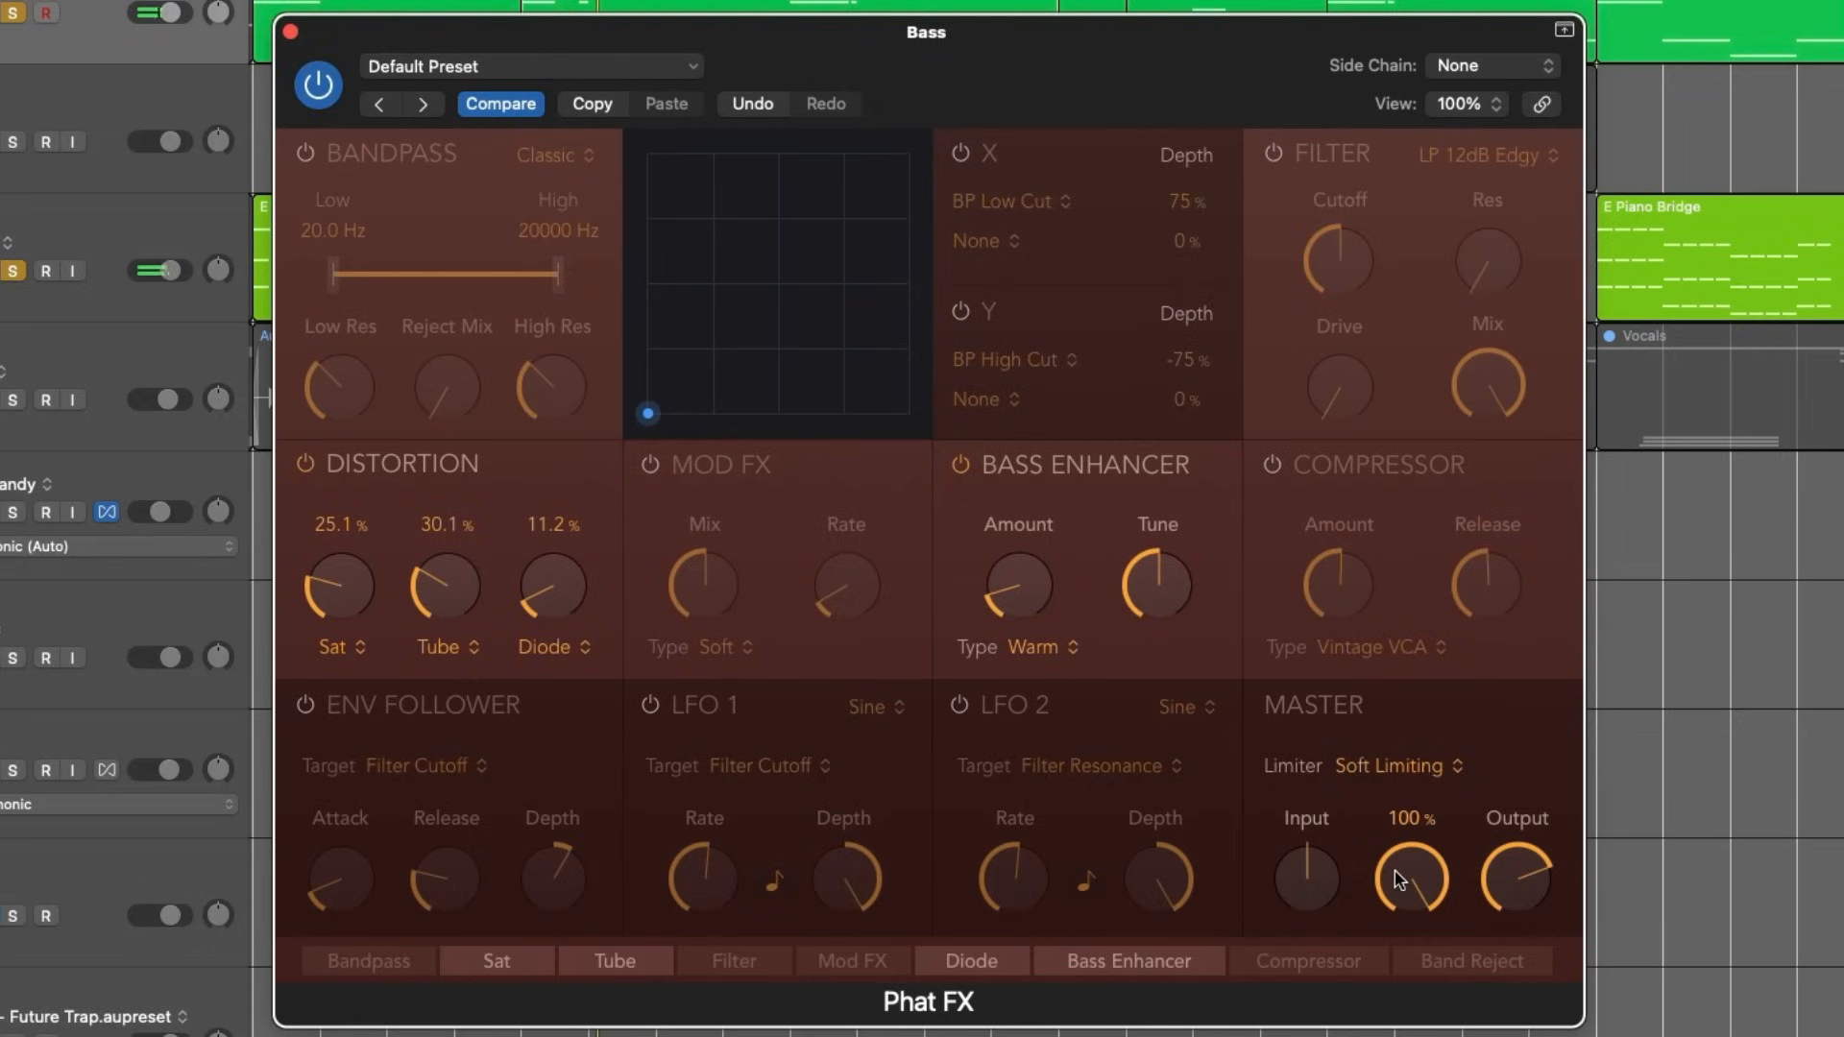
left_click_drag(1496, 870, 1494, 898)
left_click_drag(1511, 860, 1510, 858)
left_click(314, 86)
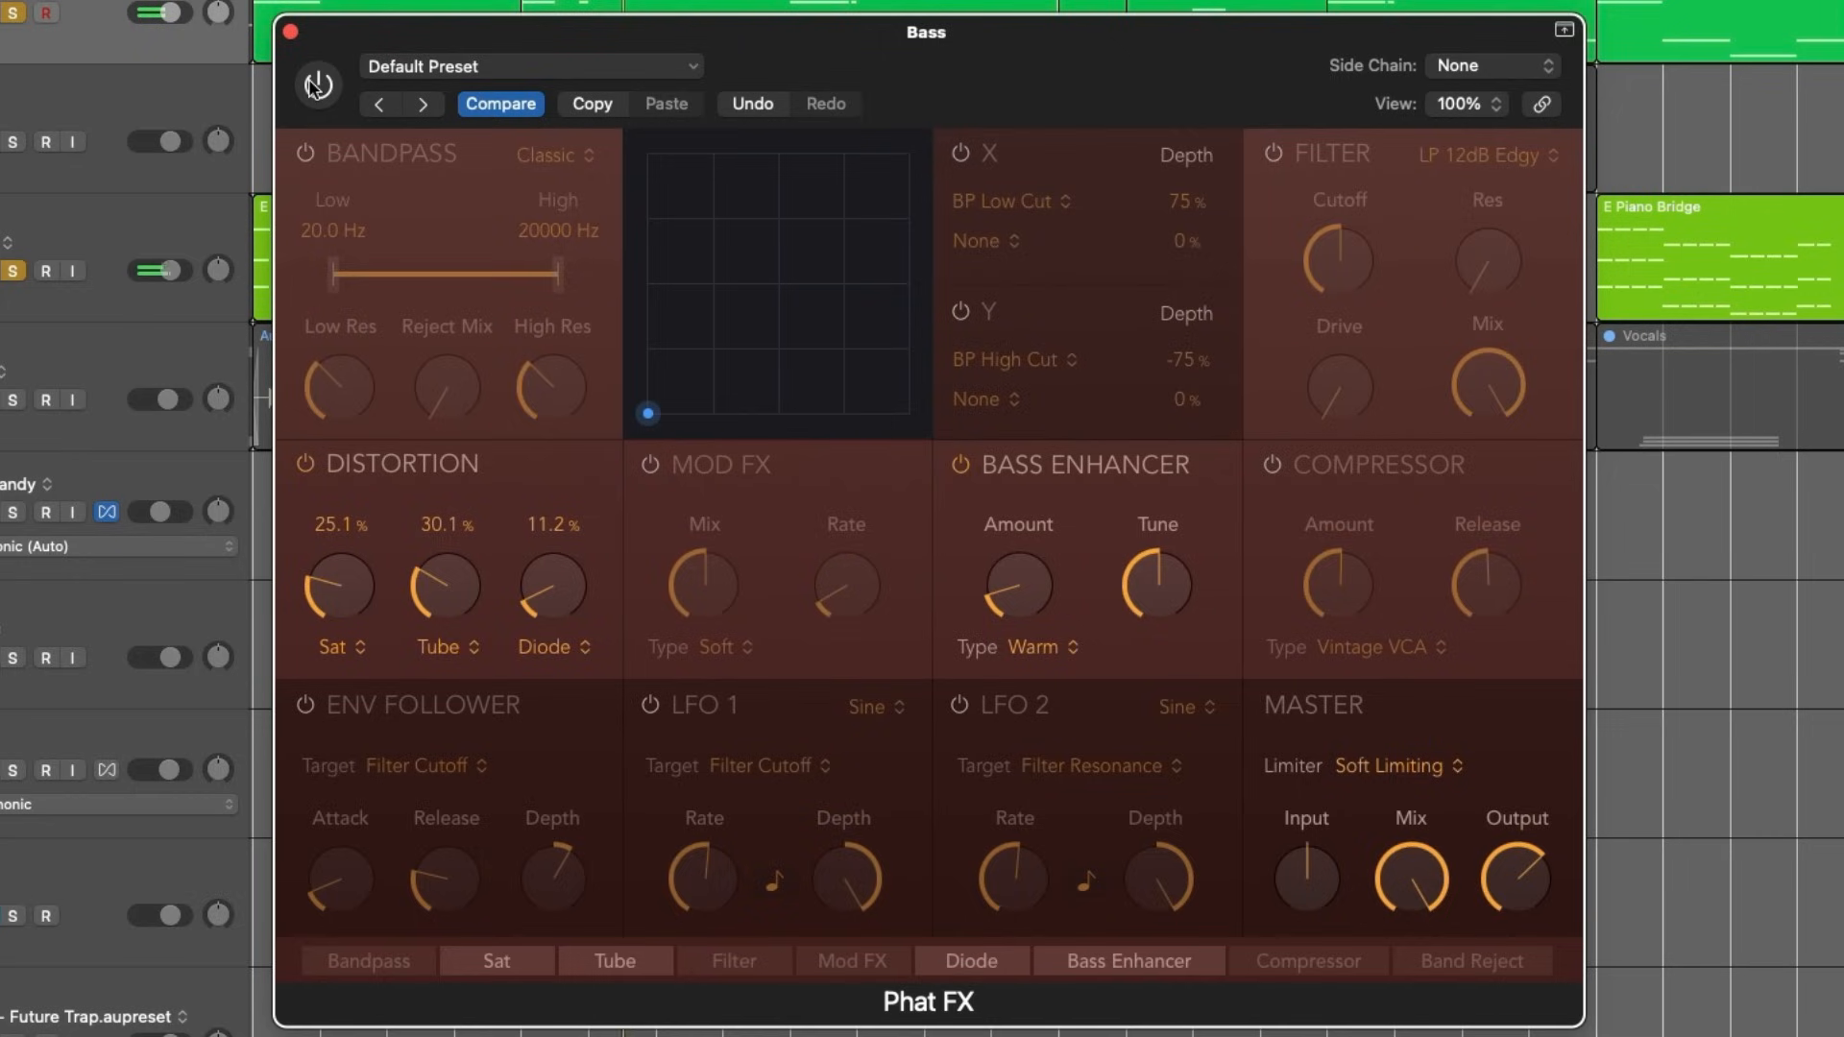
left_click(312, 88)
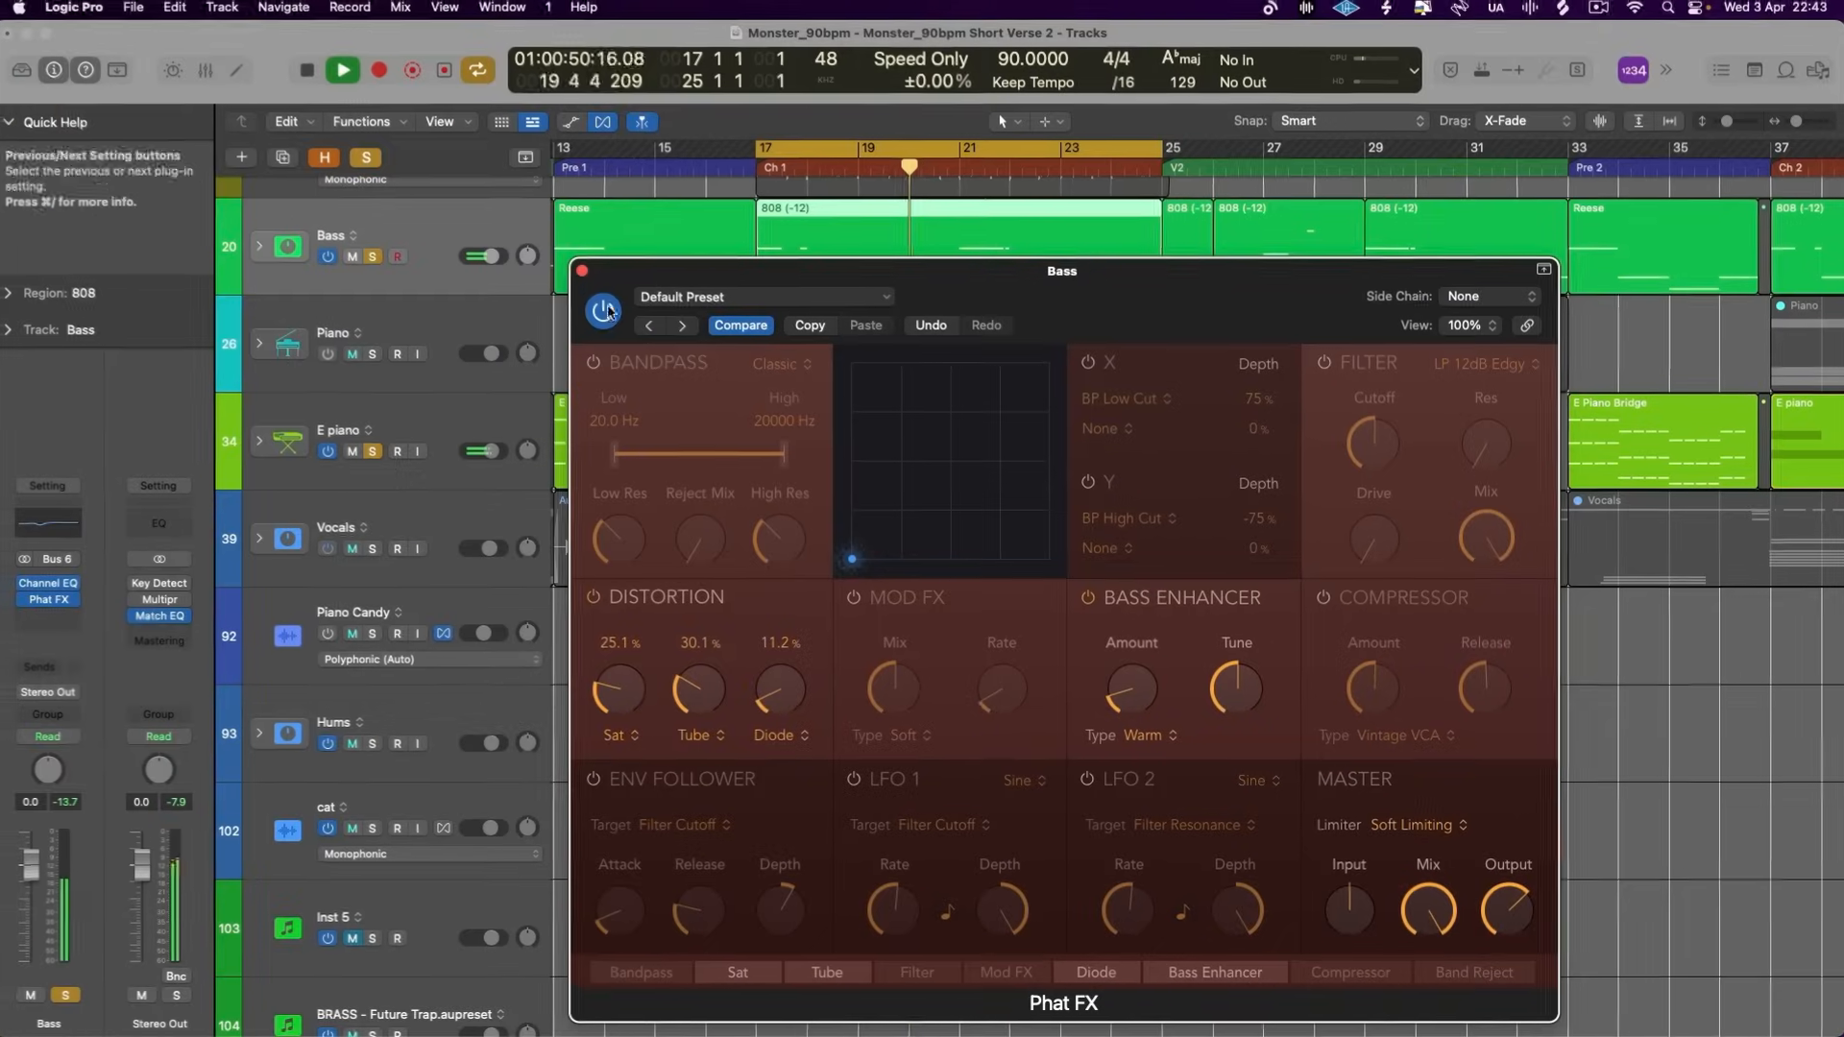
- Close Phat FX, move the Drums Punchy track above Drums Silky and solo it
left_click(584, 276)
left_click(441, 414)
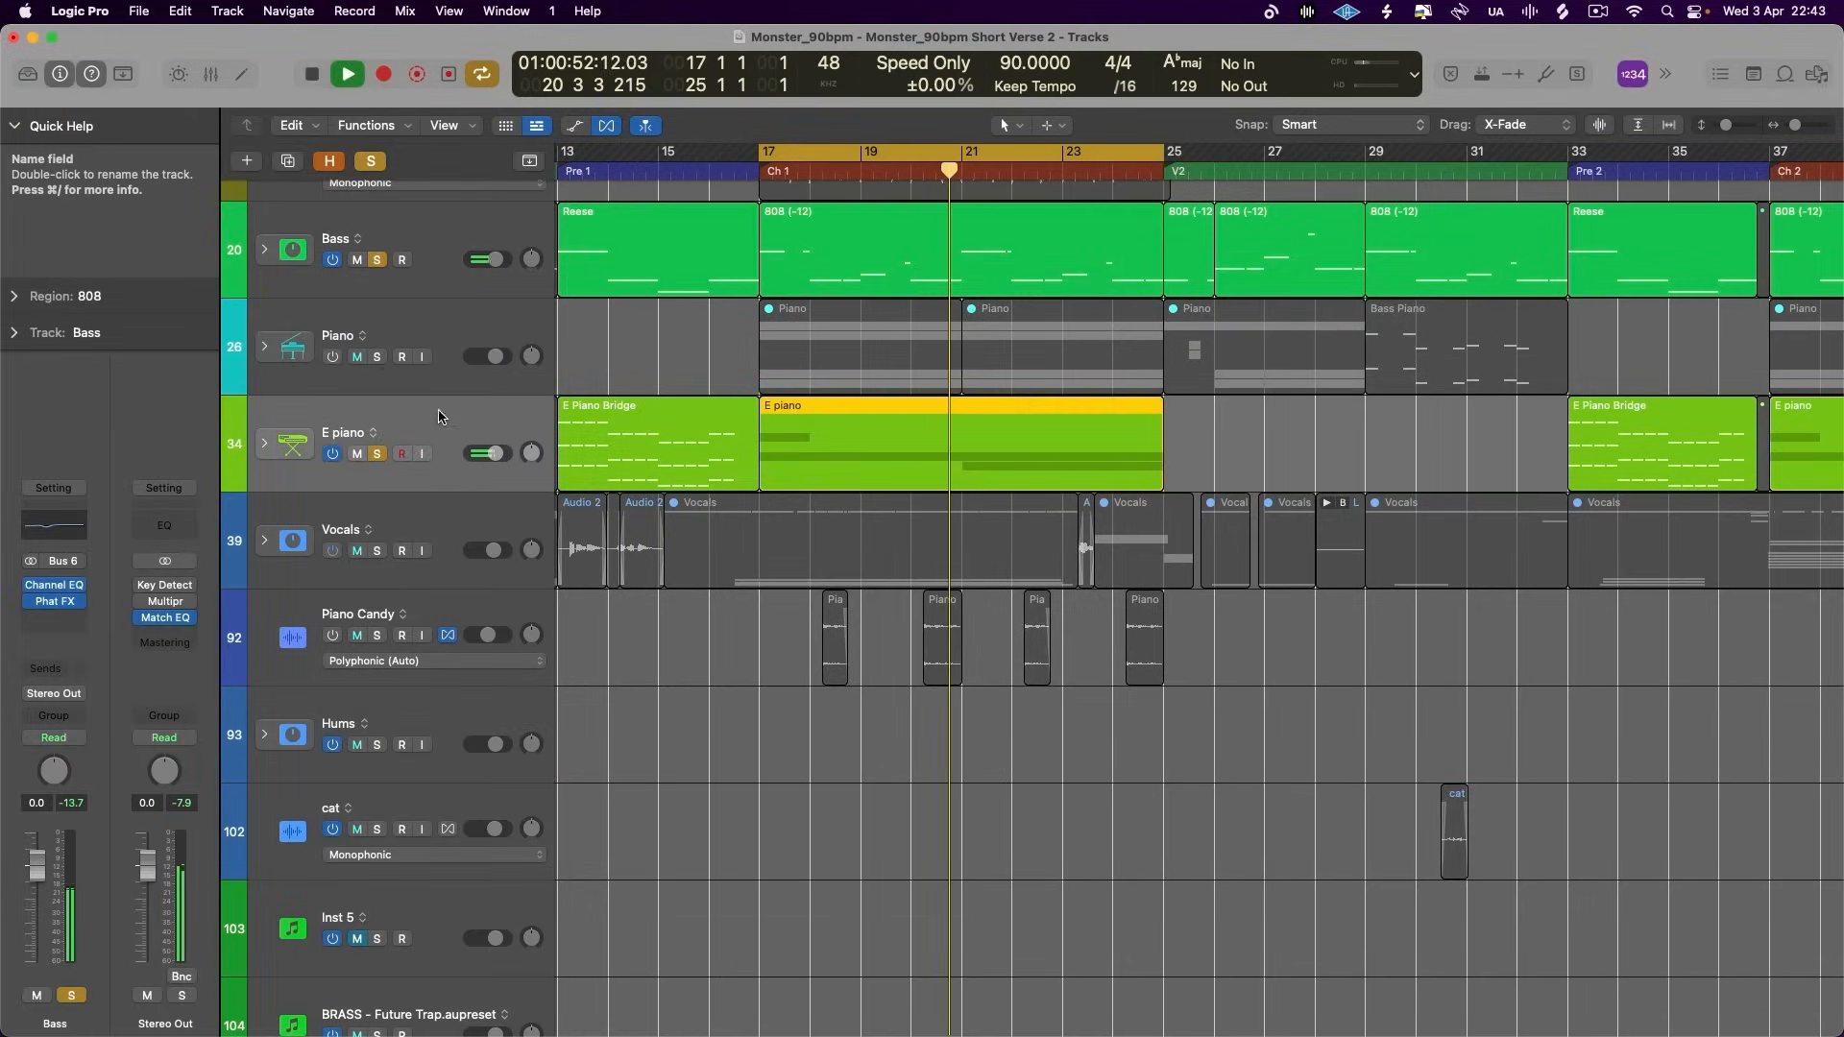
scroll(393, 379, "up", 5)
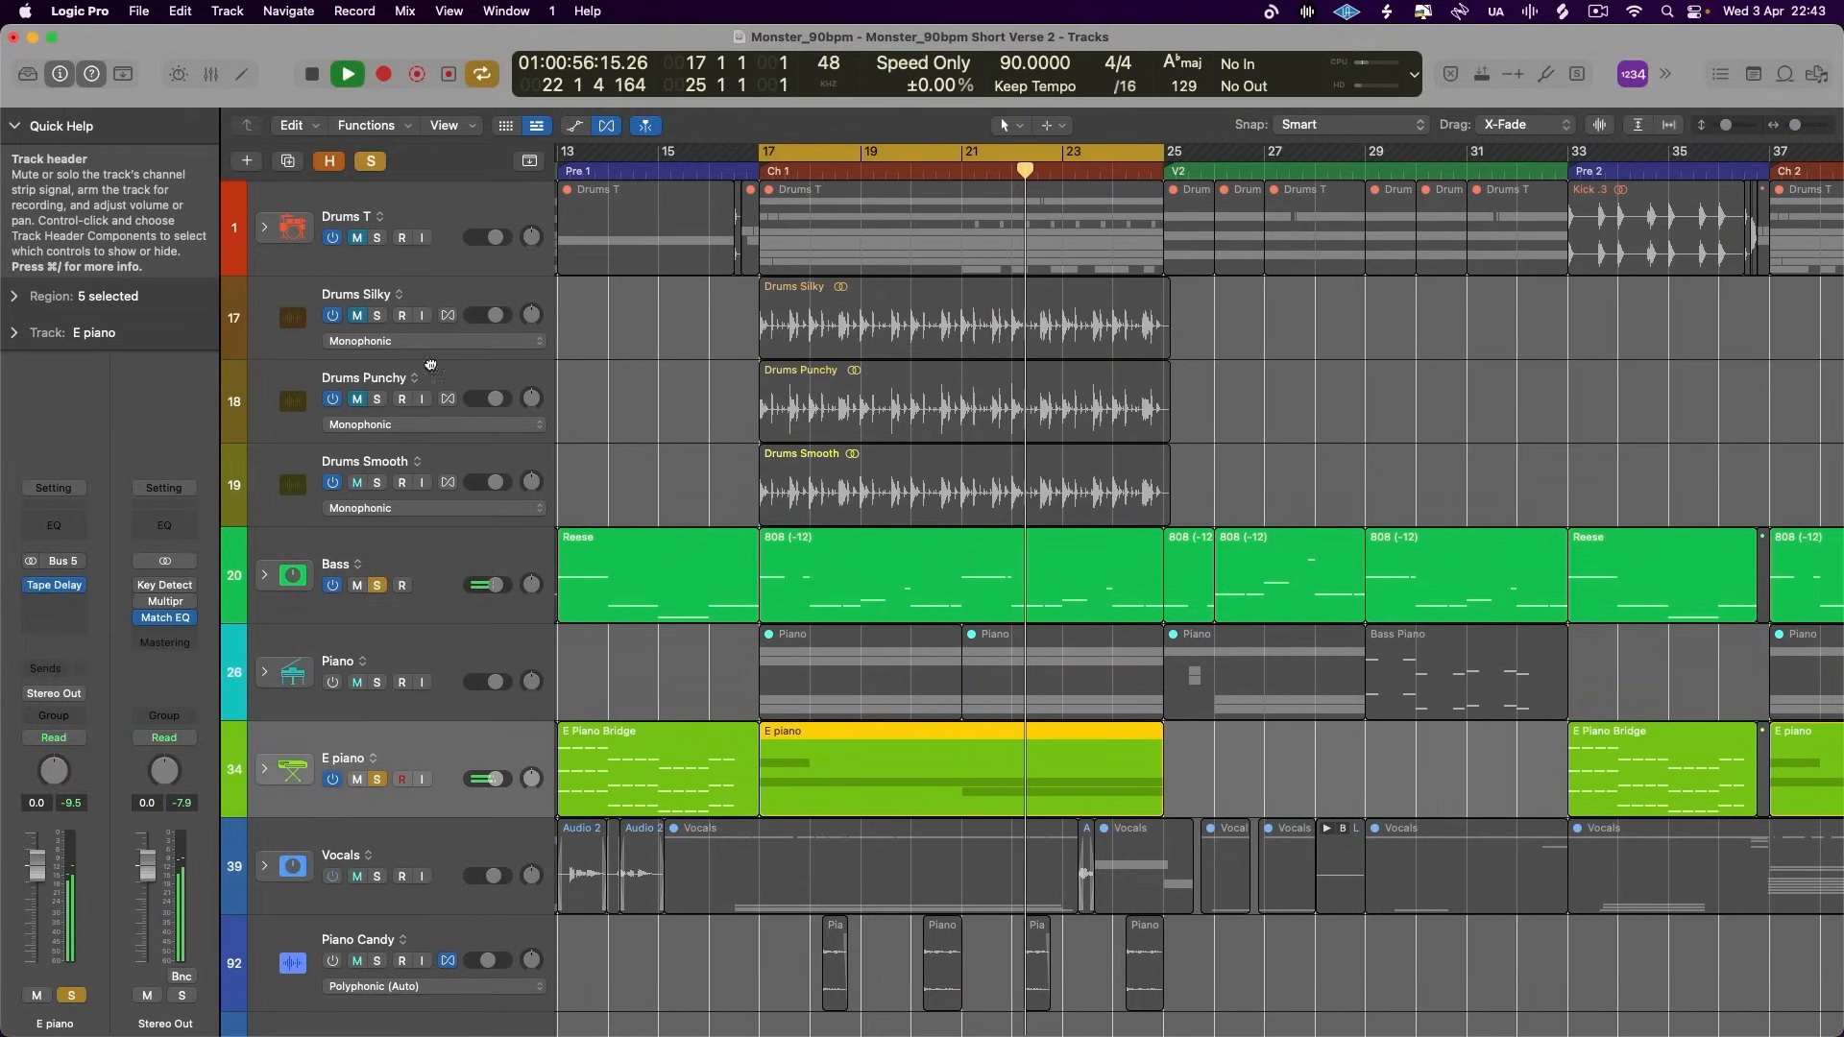
left_click_drag(403, 384, 388, 306)
left_click(378, 315)
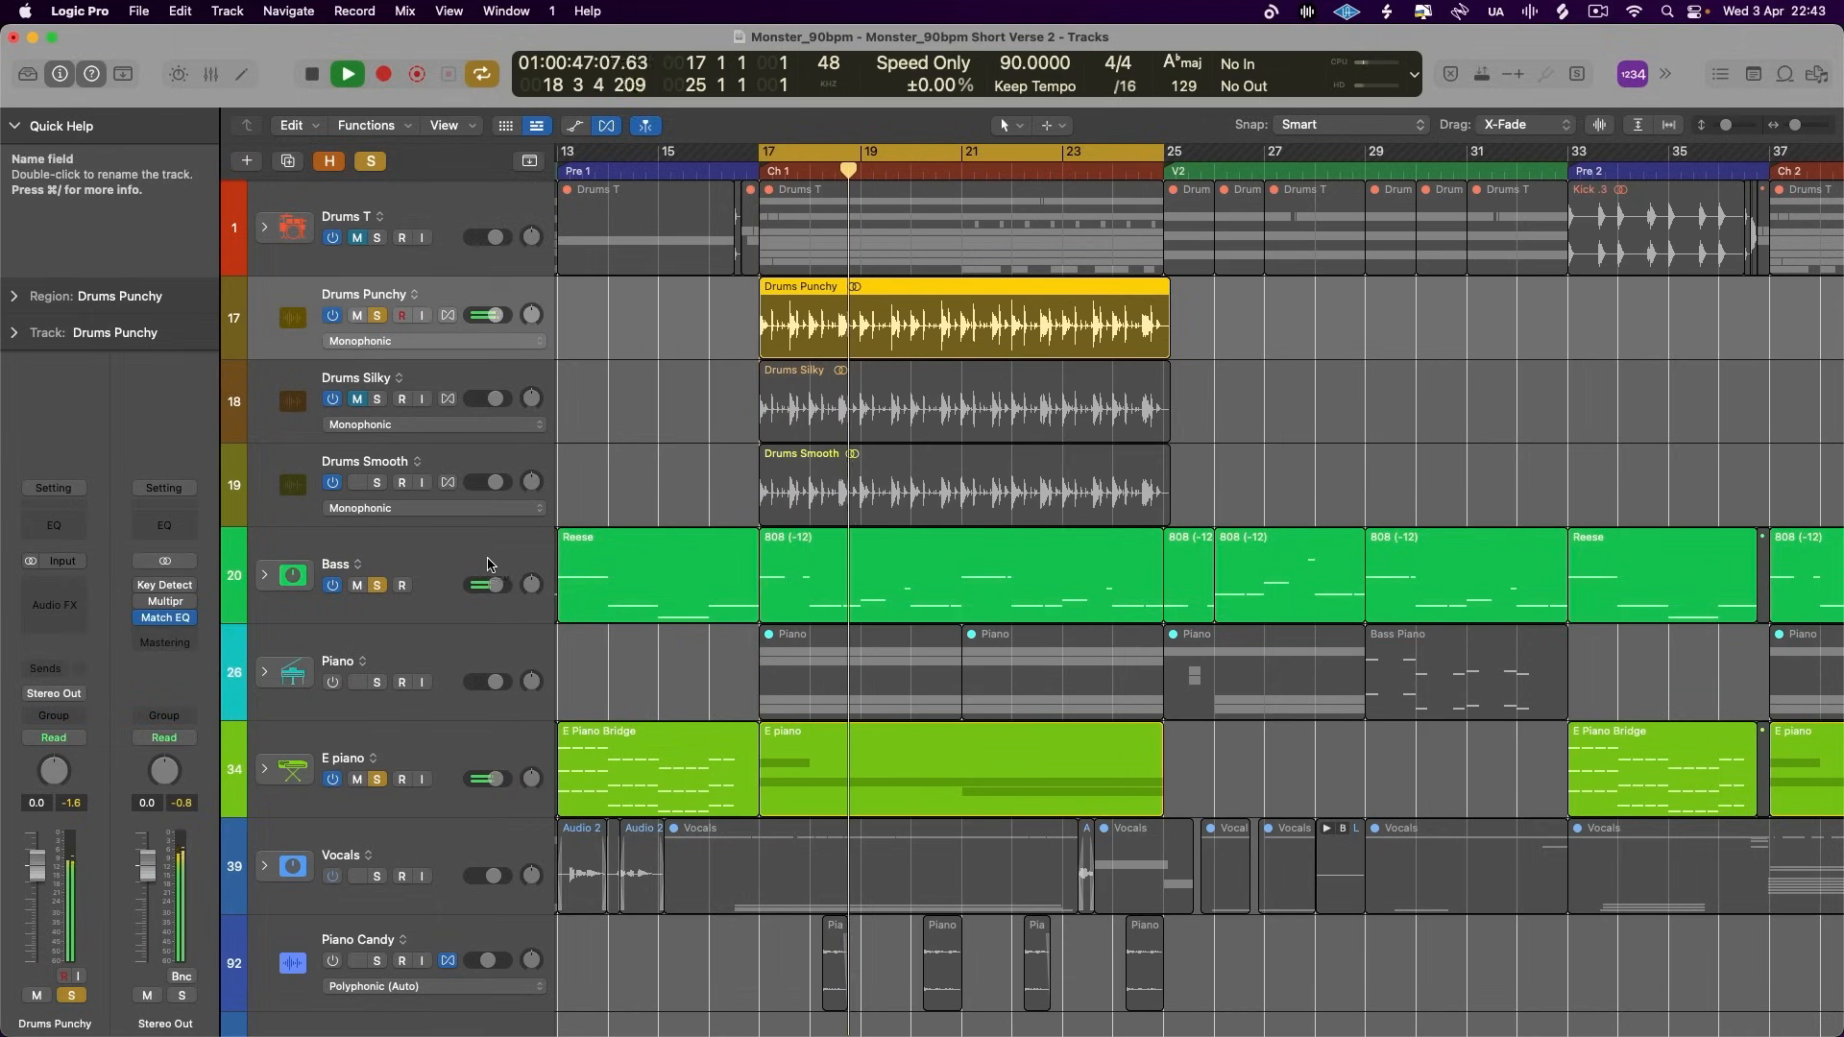
- Stop playback, bypass Phat FX on the bass and Tape Delay on the E piano, and solo the Drums T track
key("space")
key("x")
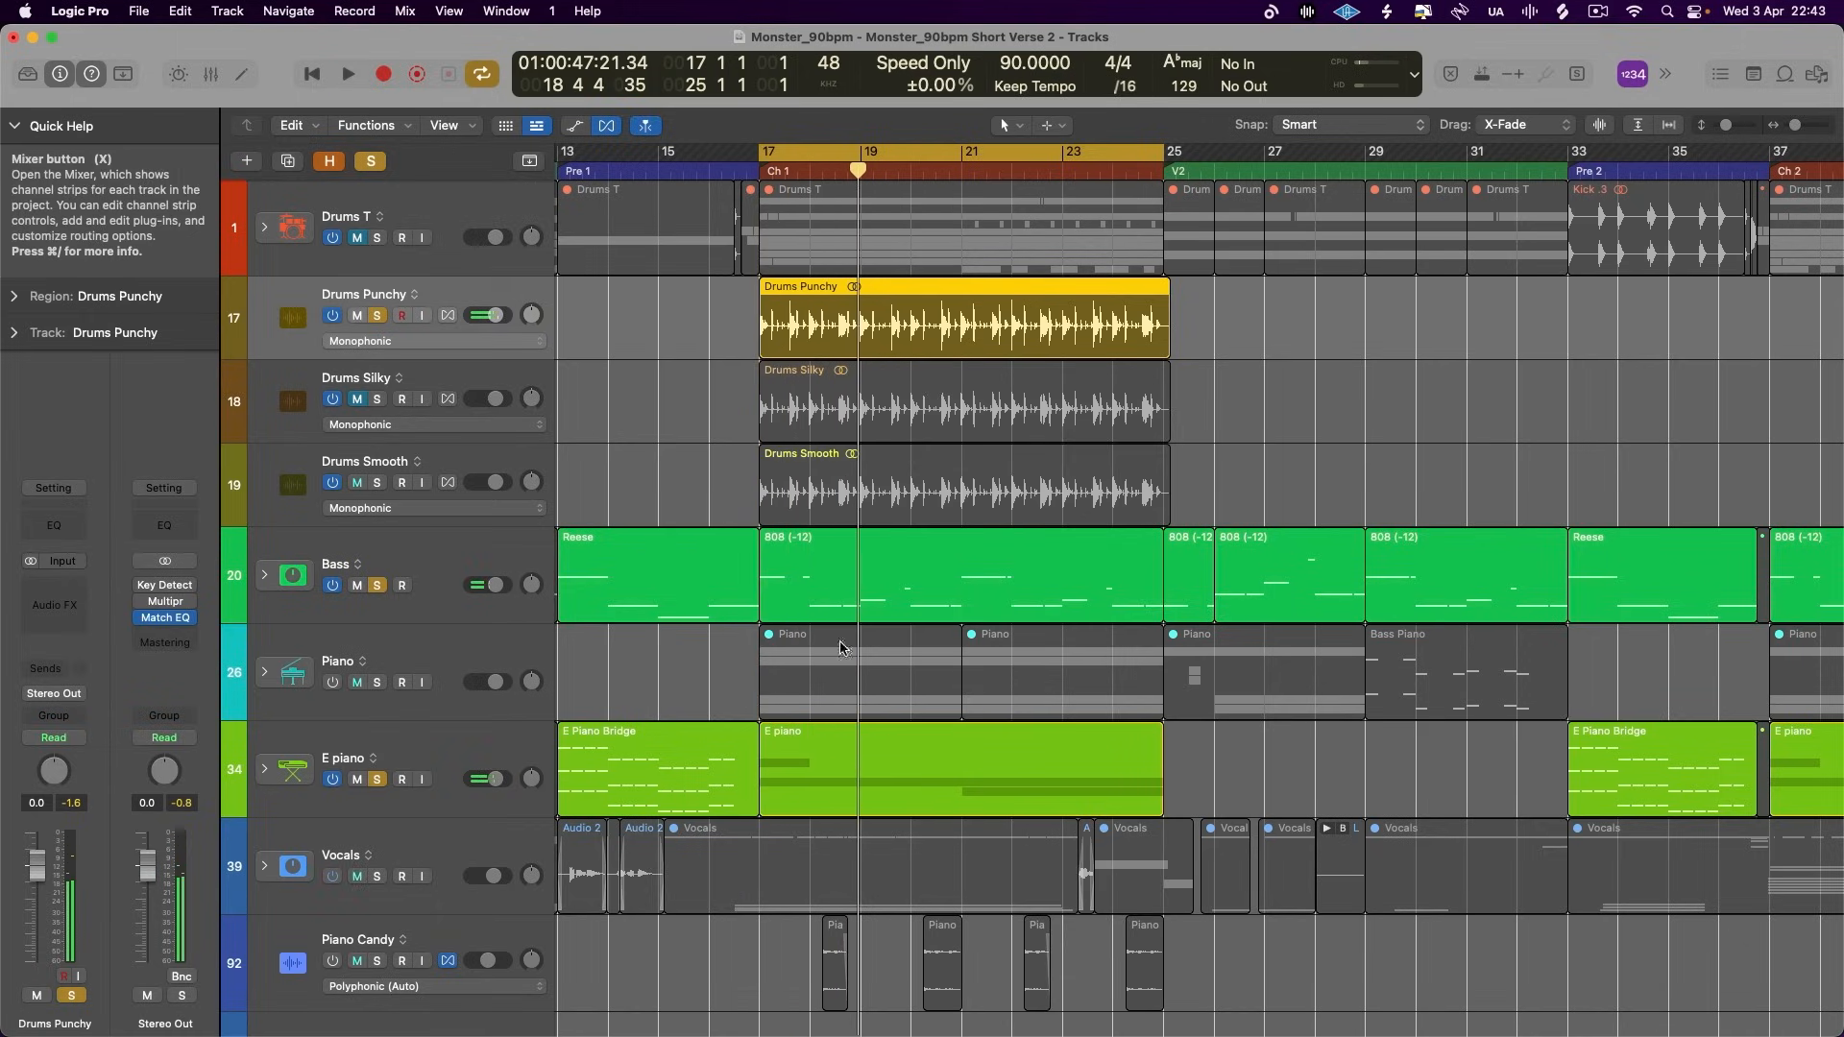
scroll(641, 506, "left", 2)
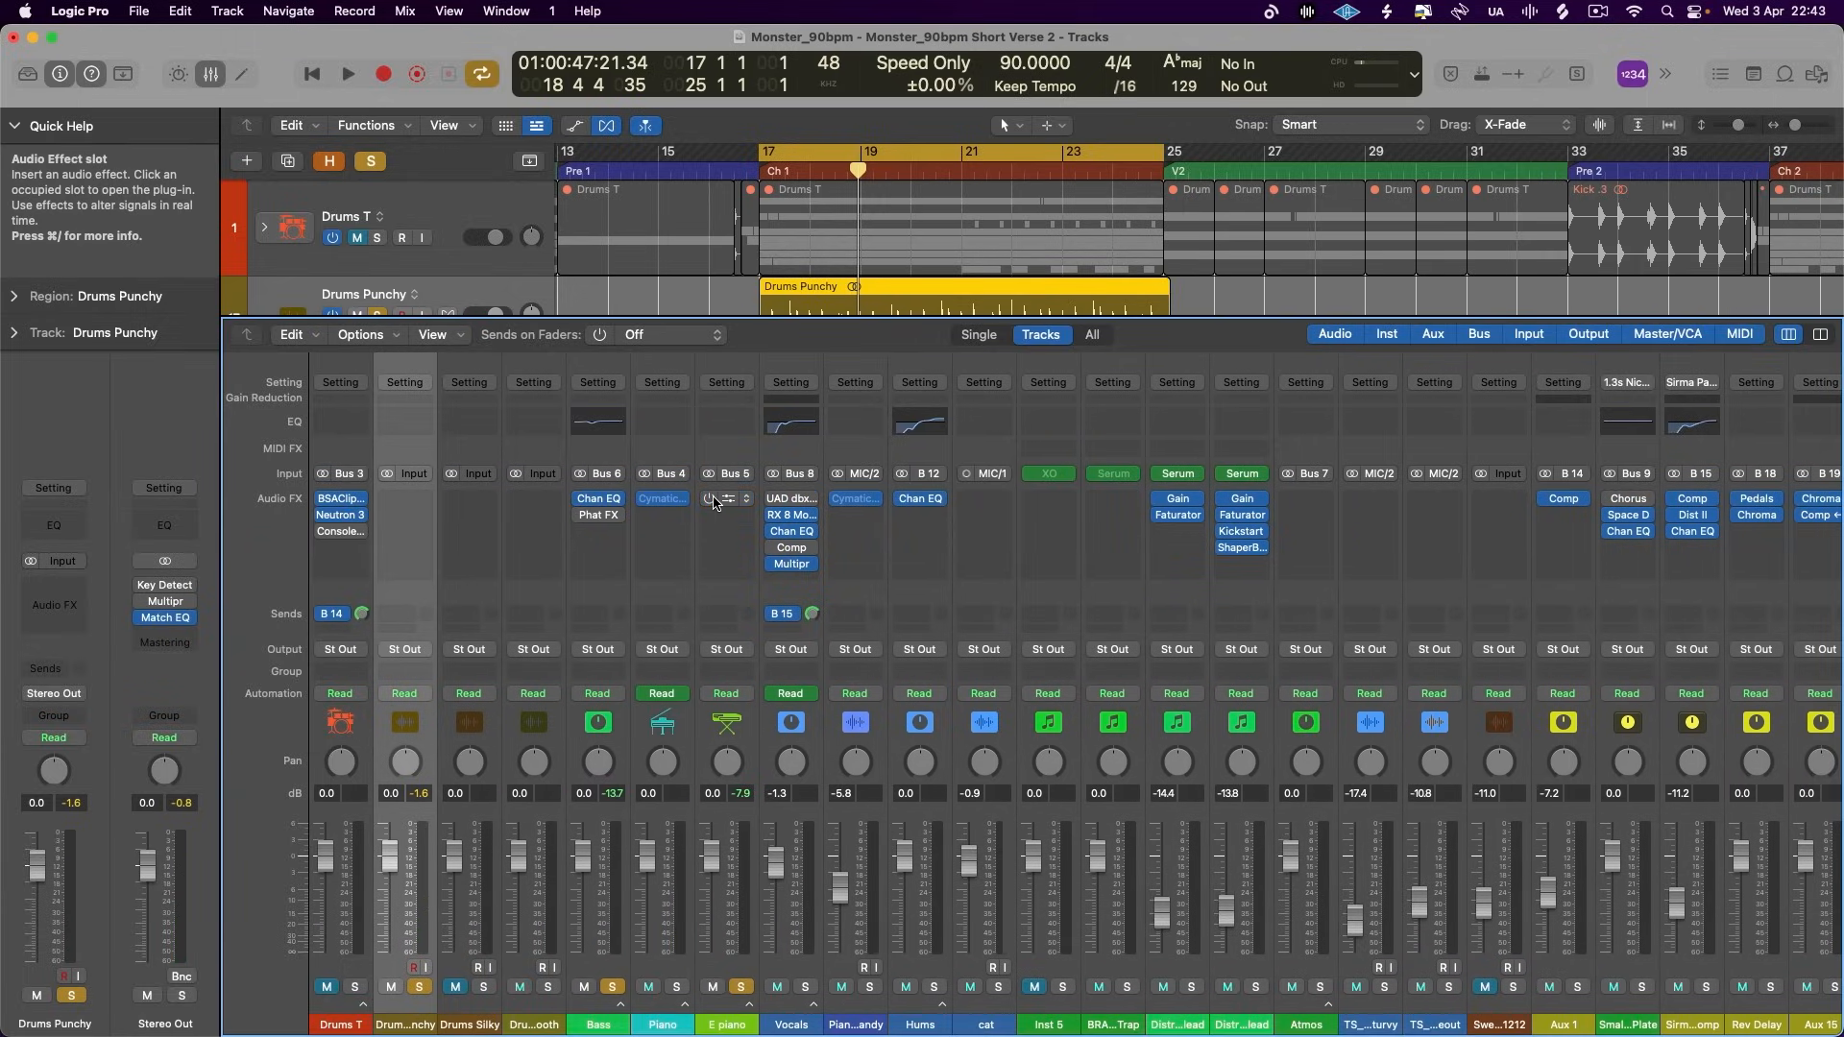
key("Up")
key("x")
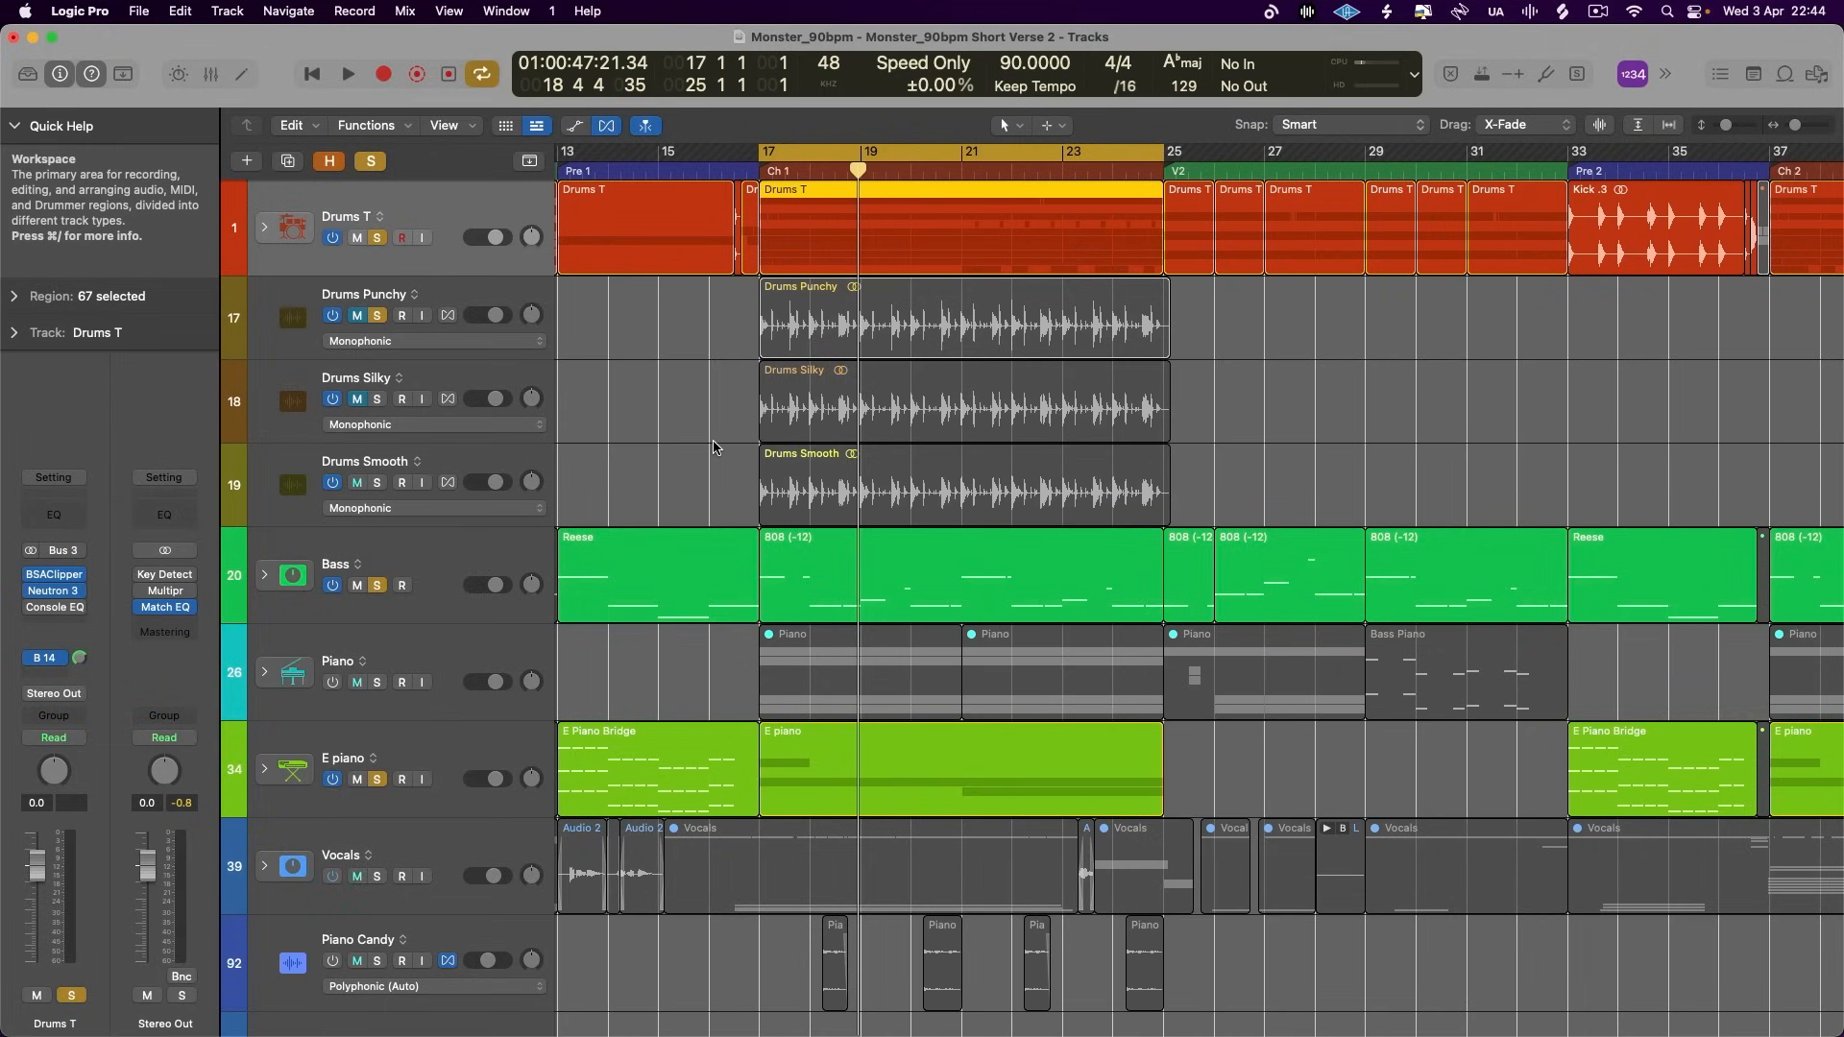
- Play the Ch 1 section to hear the soloed drums, bass and E piano with the effects off
key("space")
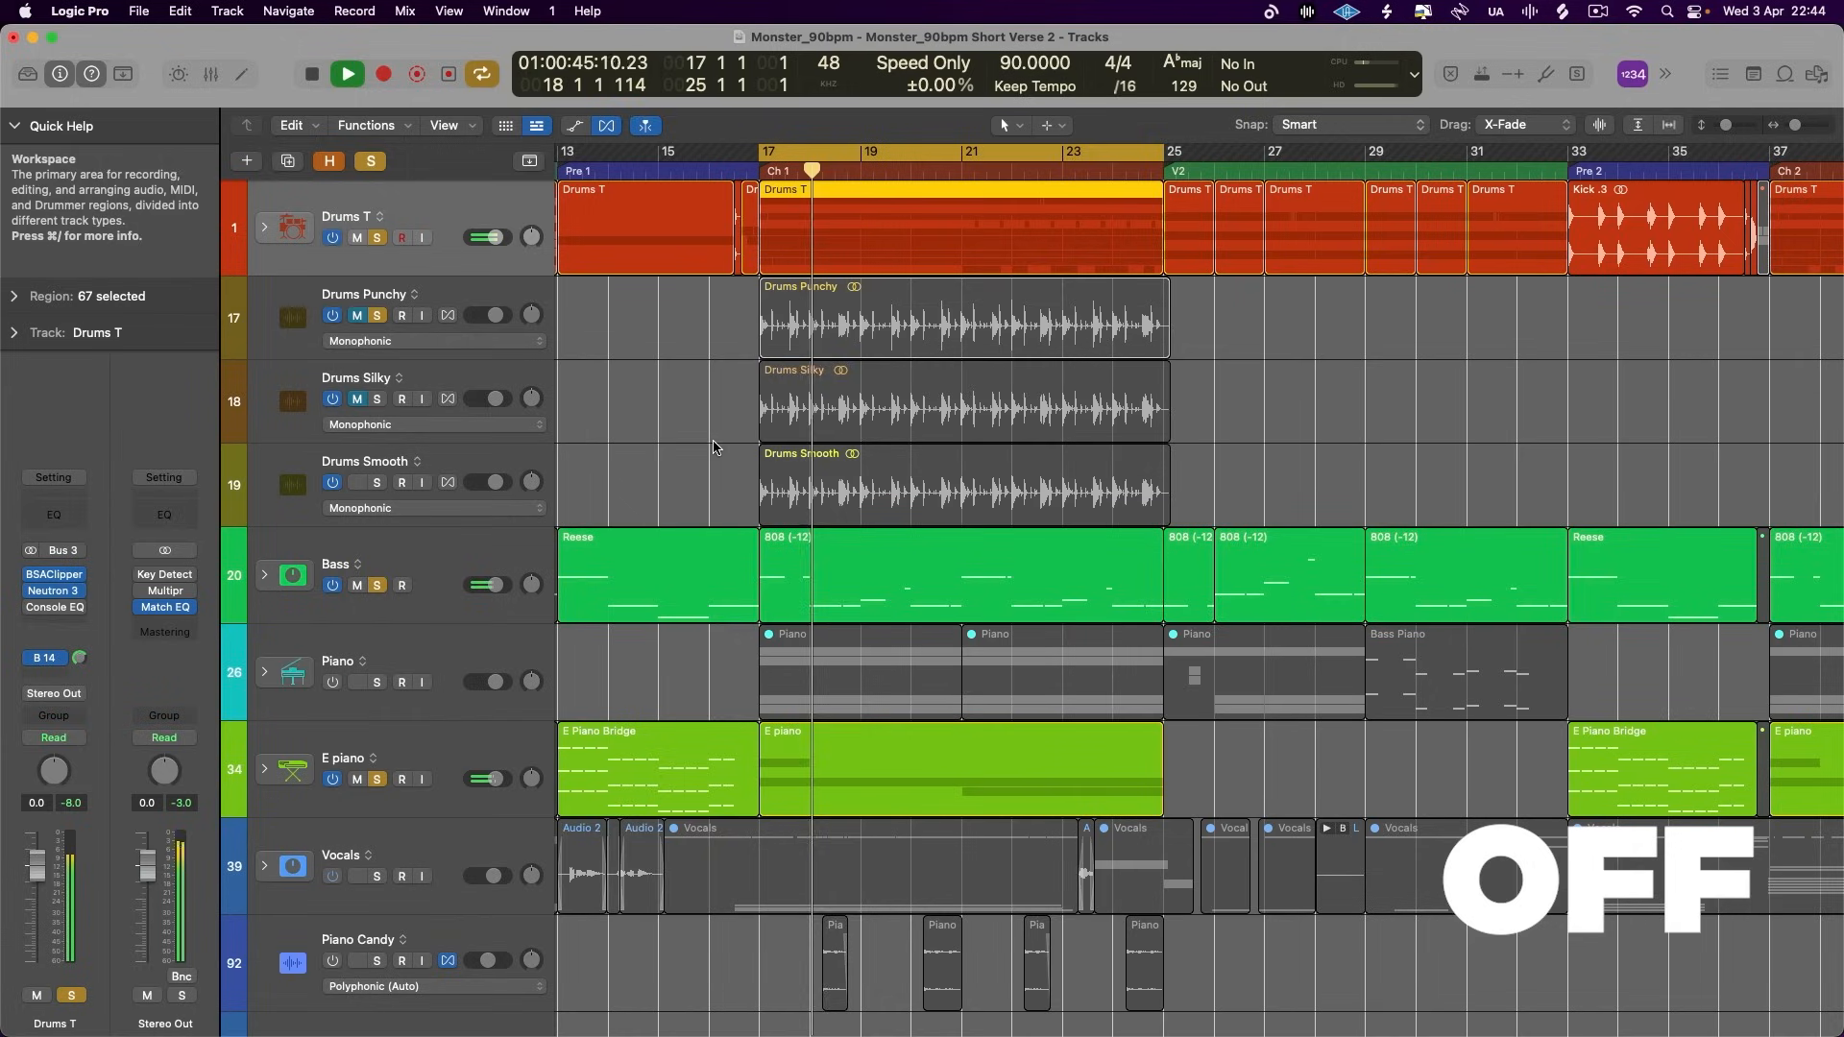
left_click(499, 536)
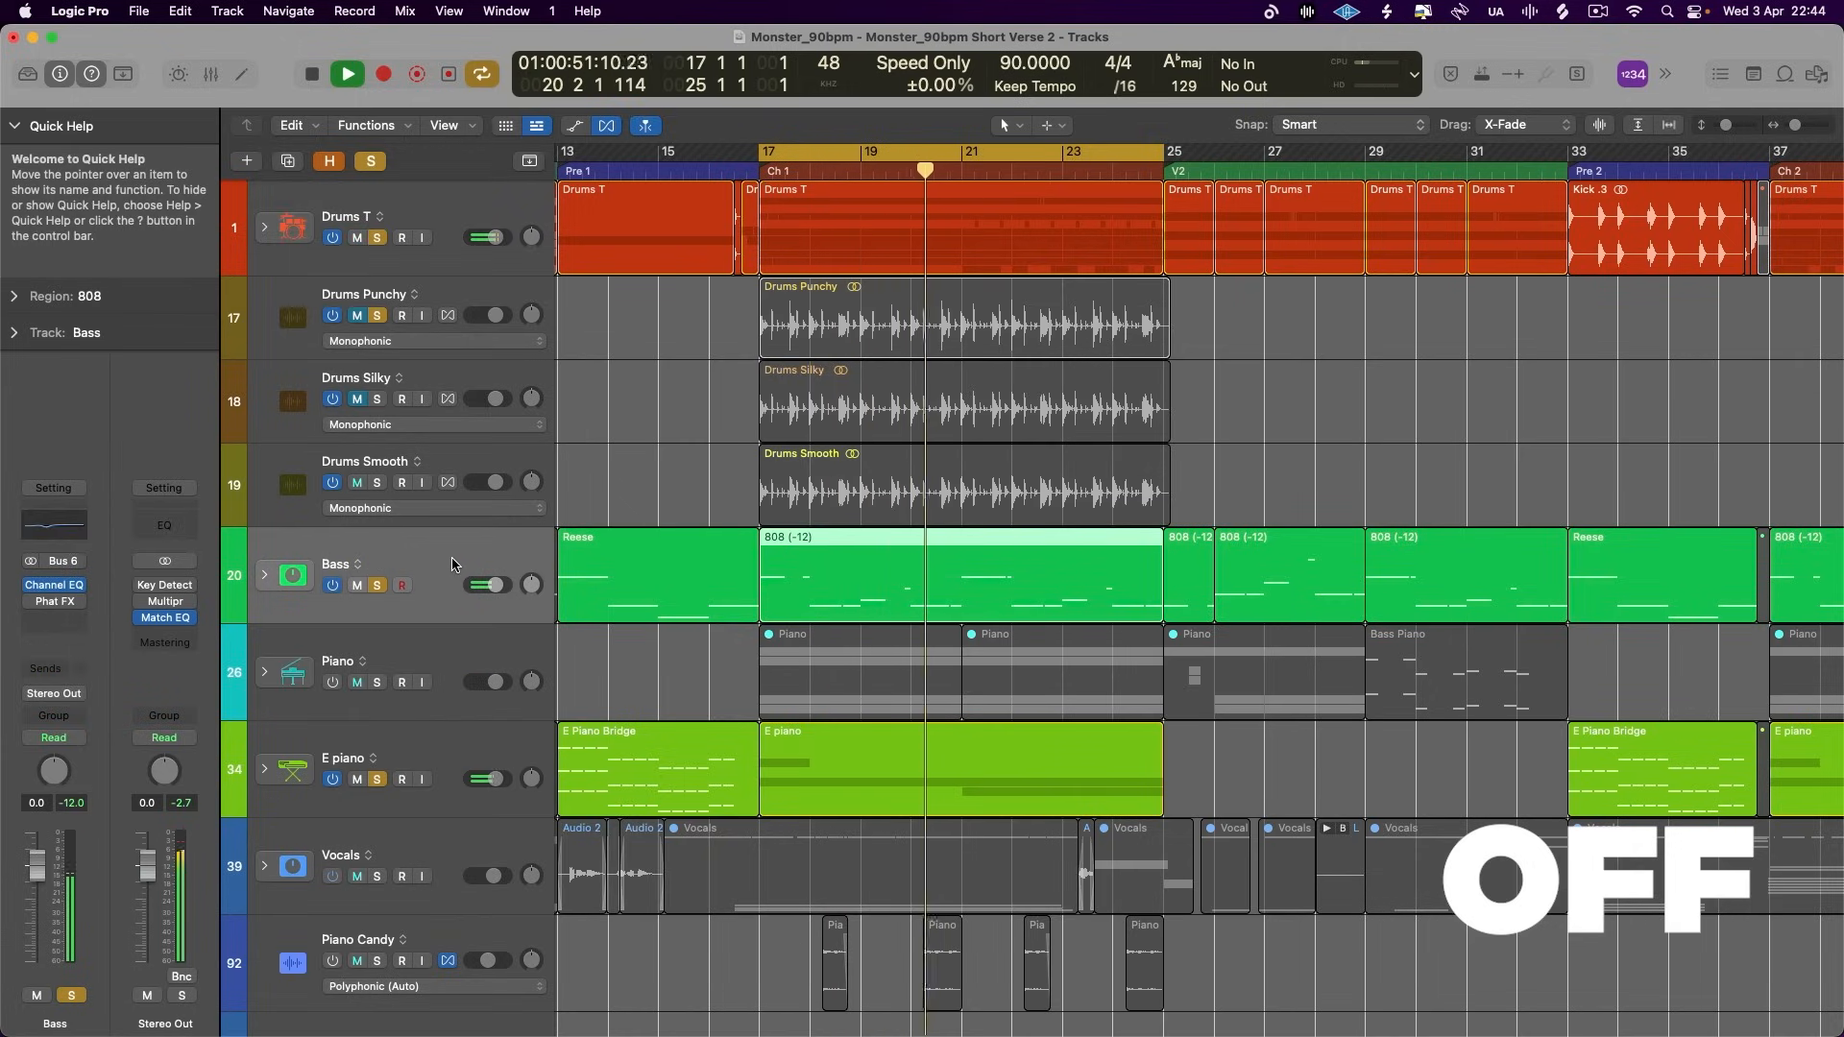
key("space")
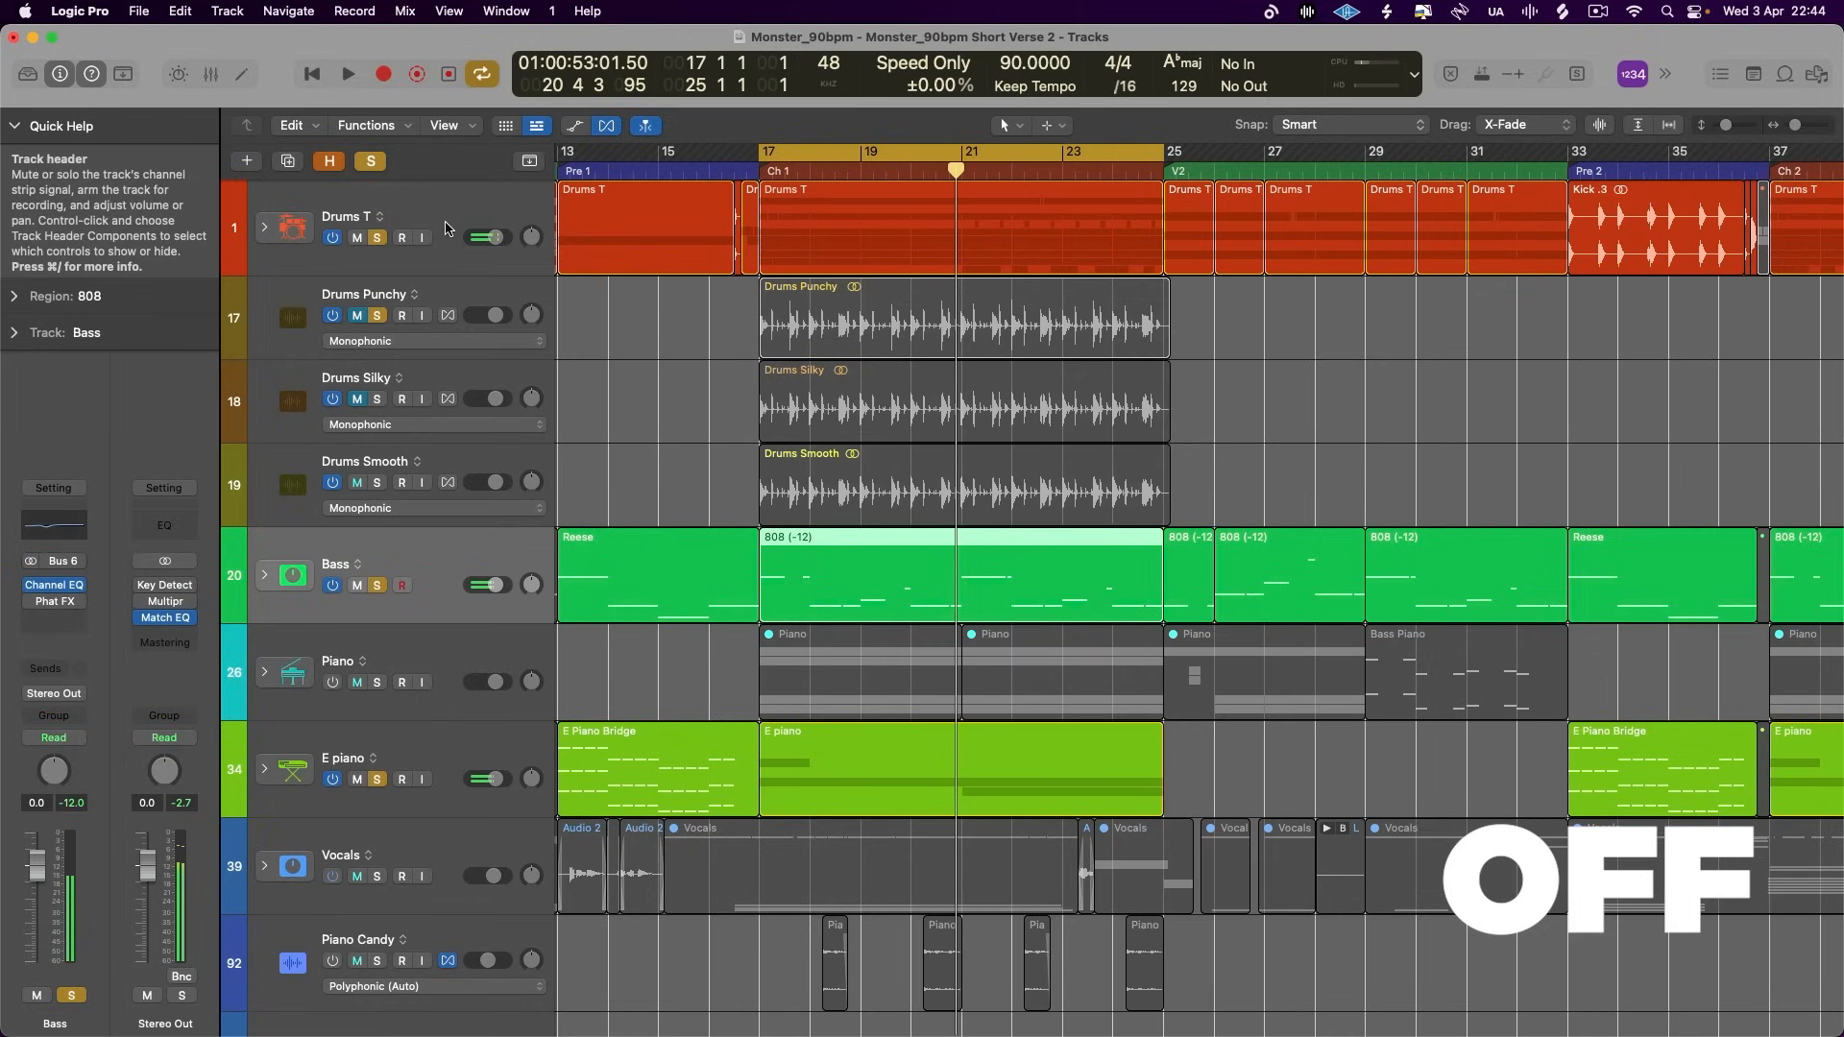
- Set the Output Model of the Vintage Console EQ on Drums T to Punchy (Graphic EQ) and close the plug-in
left_click(447, 217)
left_click(54, 607)
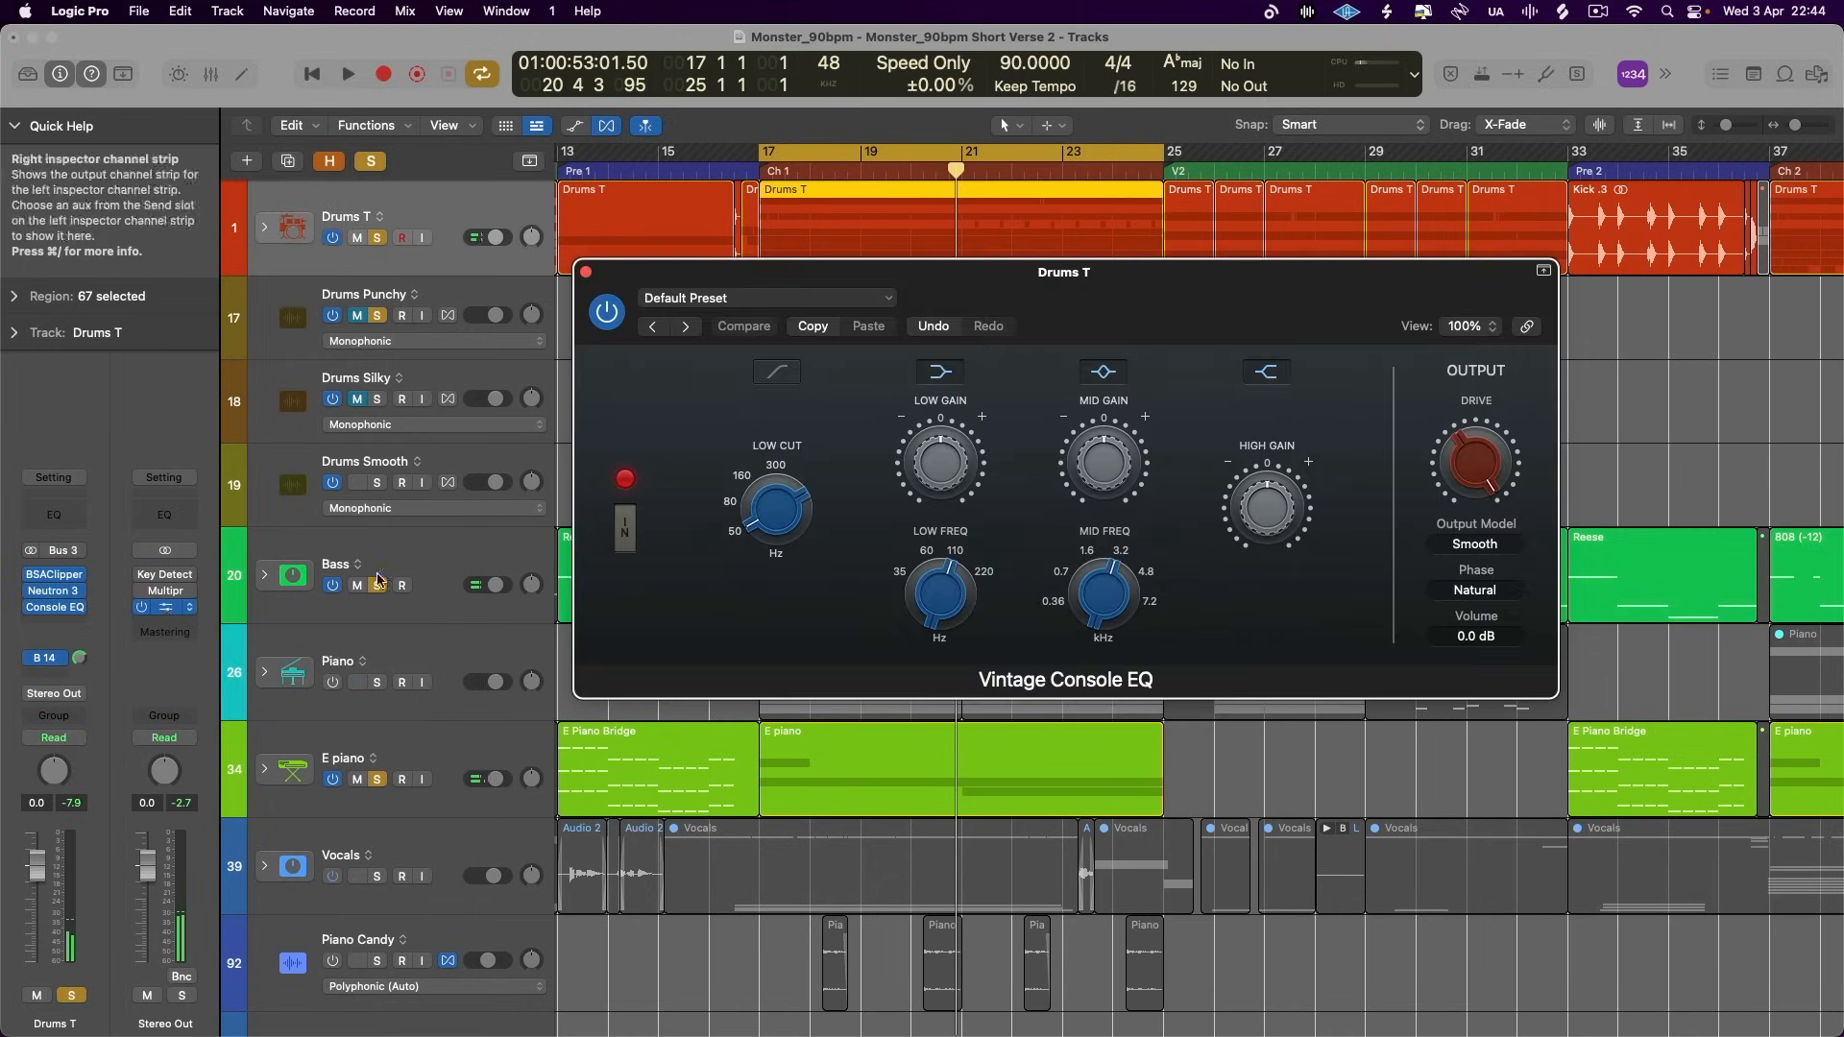
left_click(1475, 543)
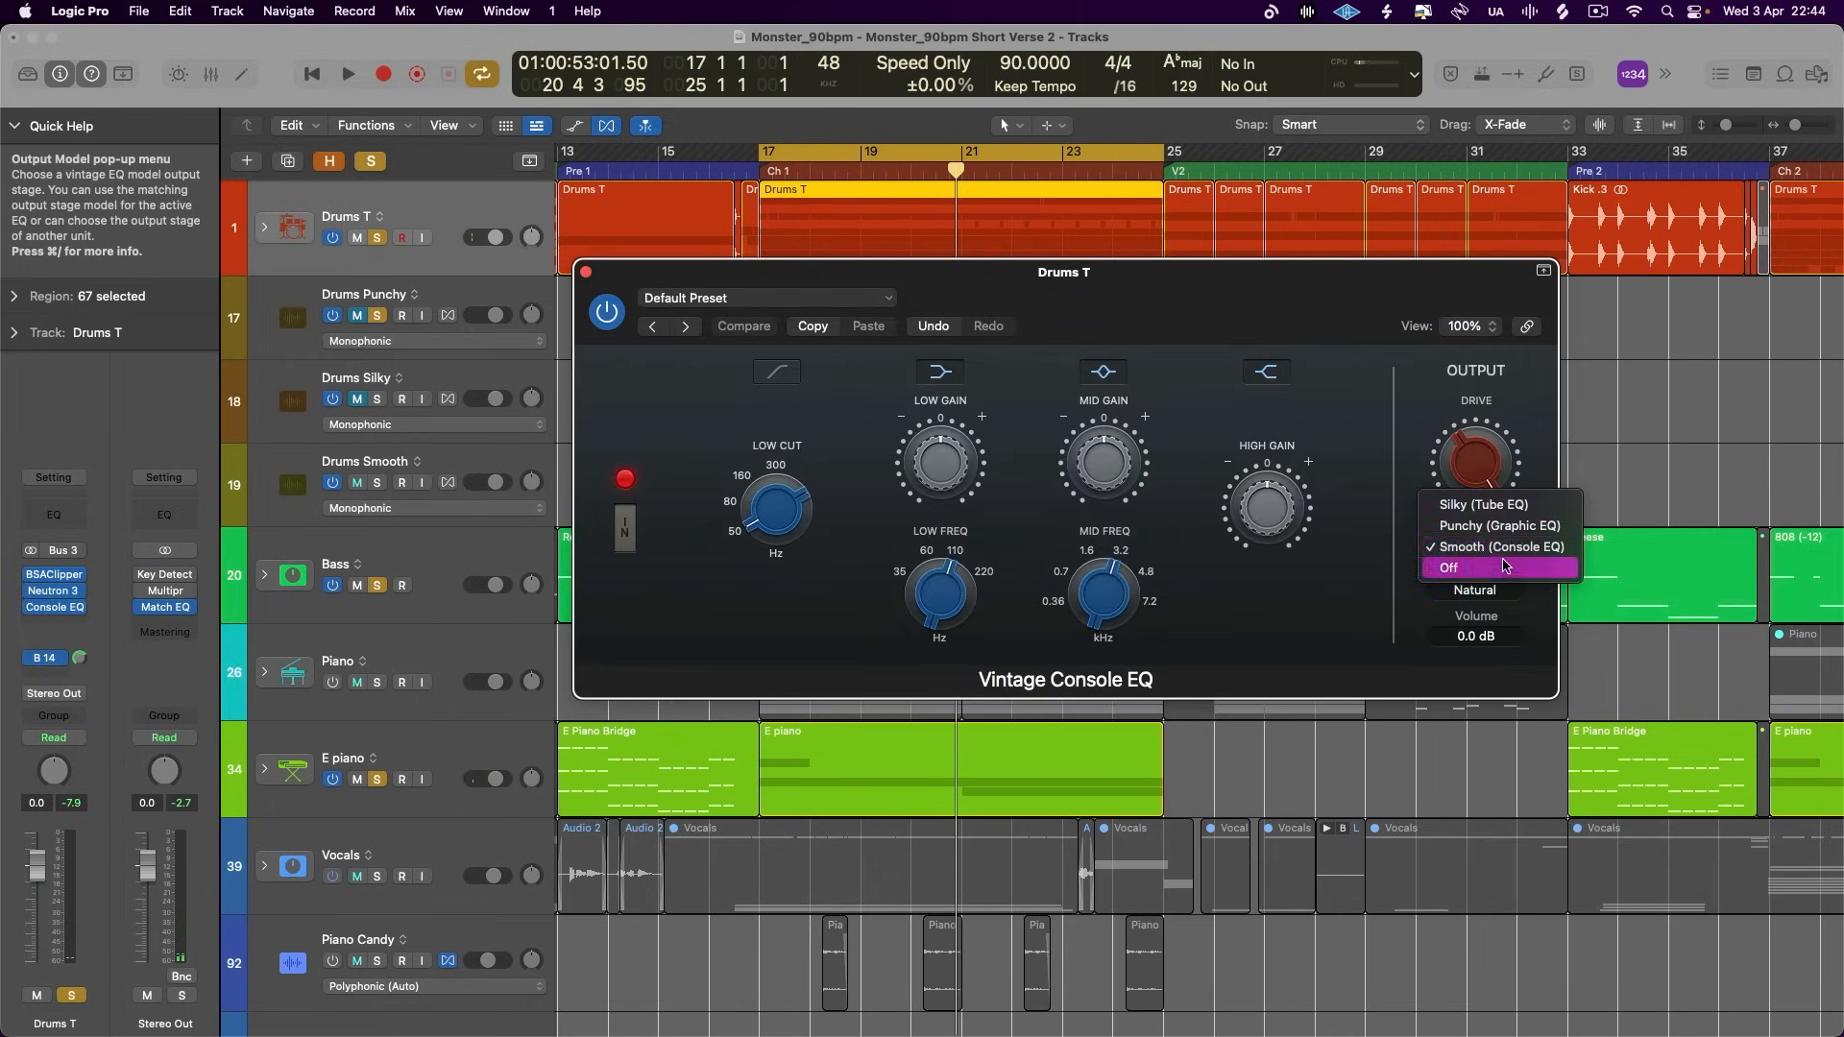
left_click(1501, 530)
left_click(585, 271)
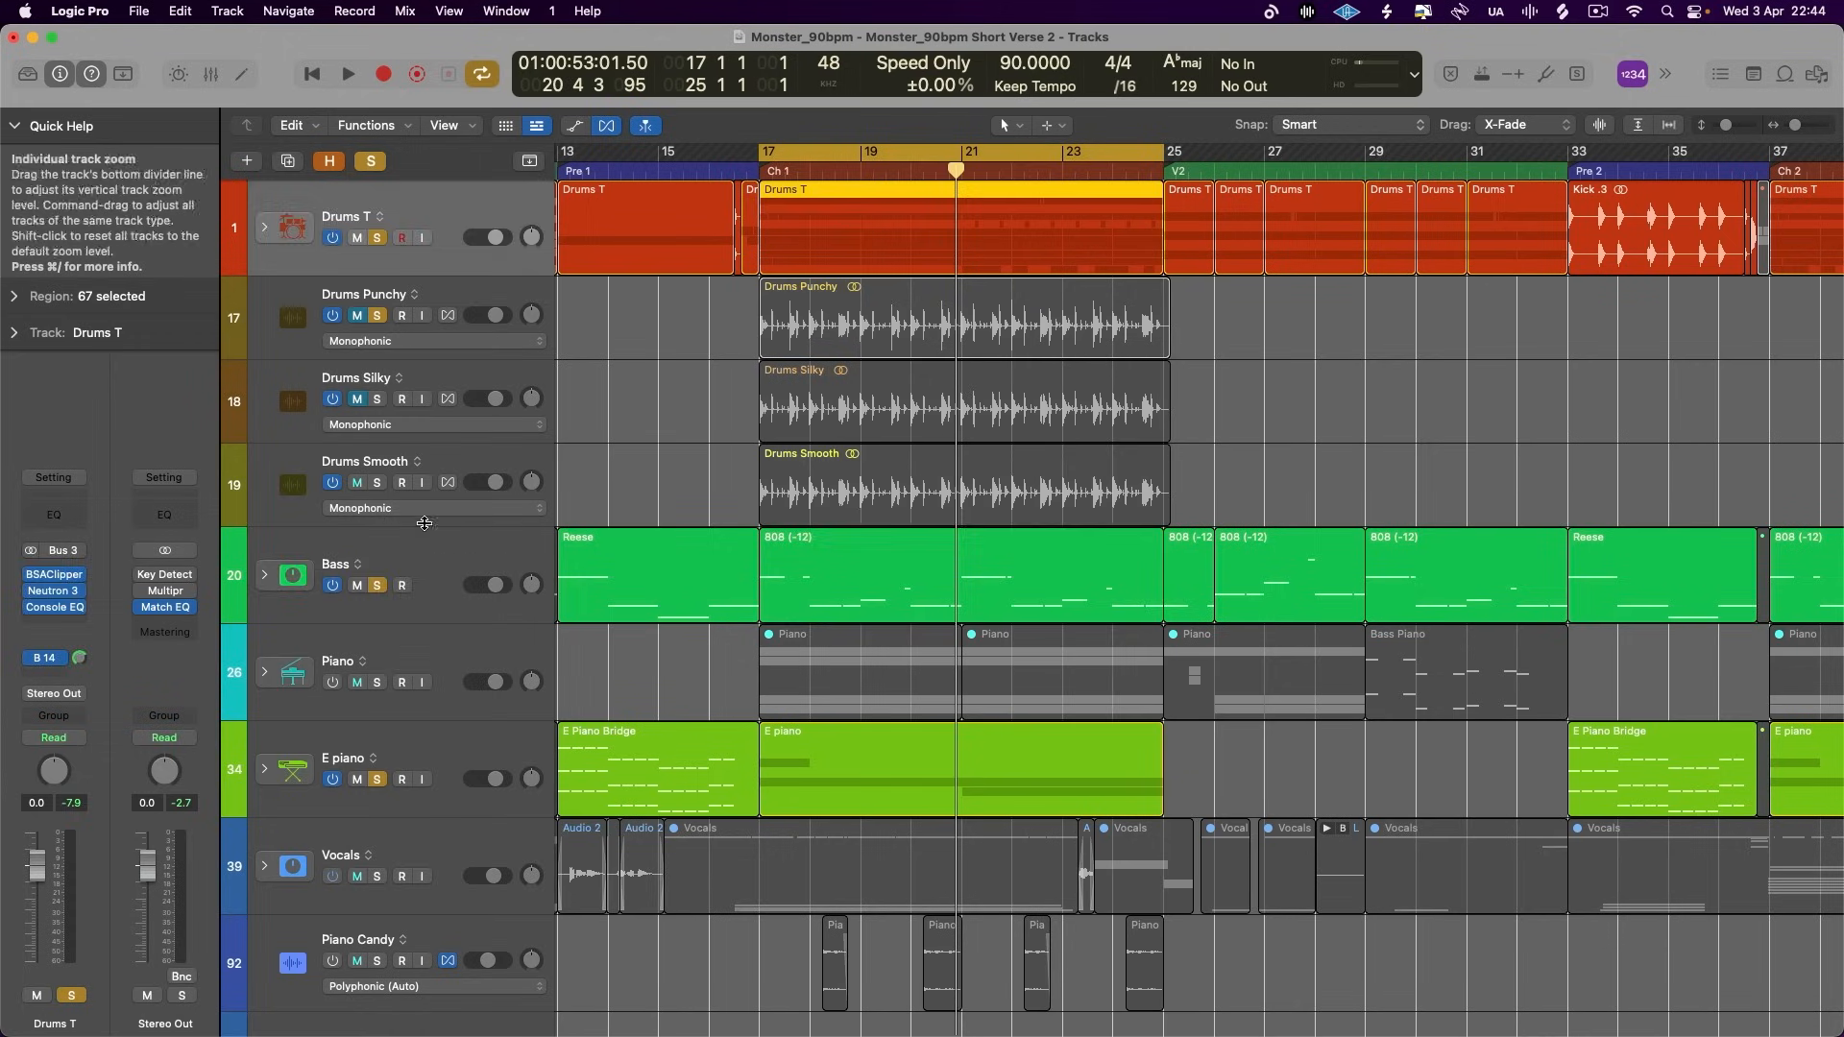
- Reactivate Phat FX on the bass and Tape Delay on the E piano, and play the mix with them on
left_click(421, 557)
left_click(445, 739)
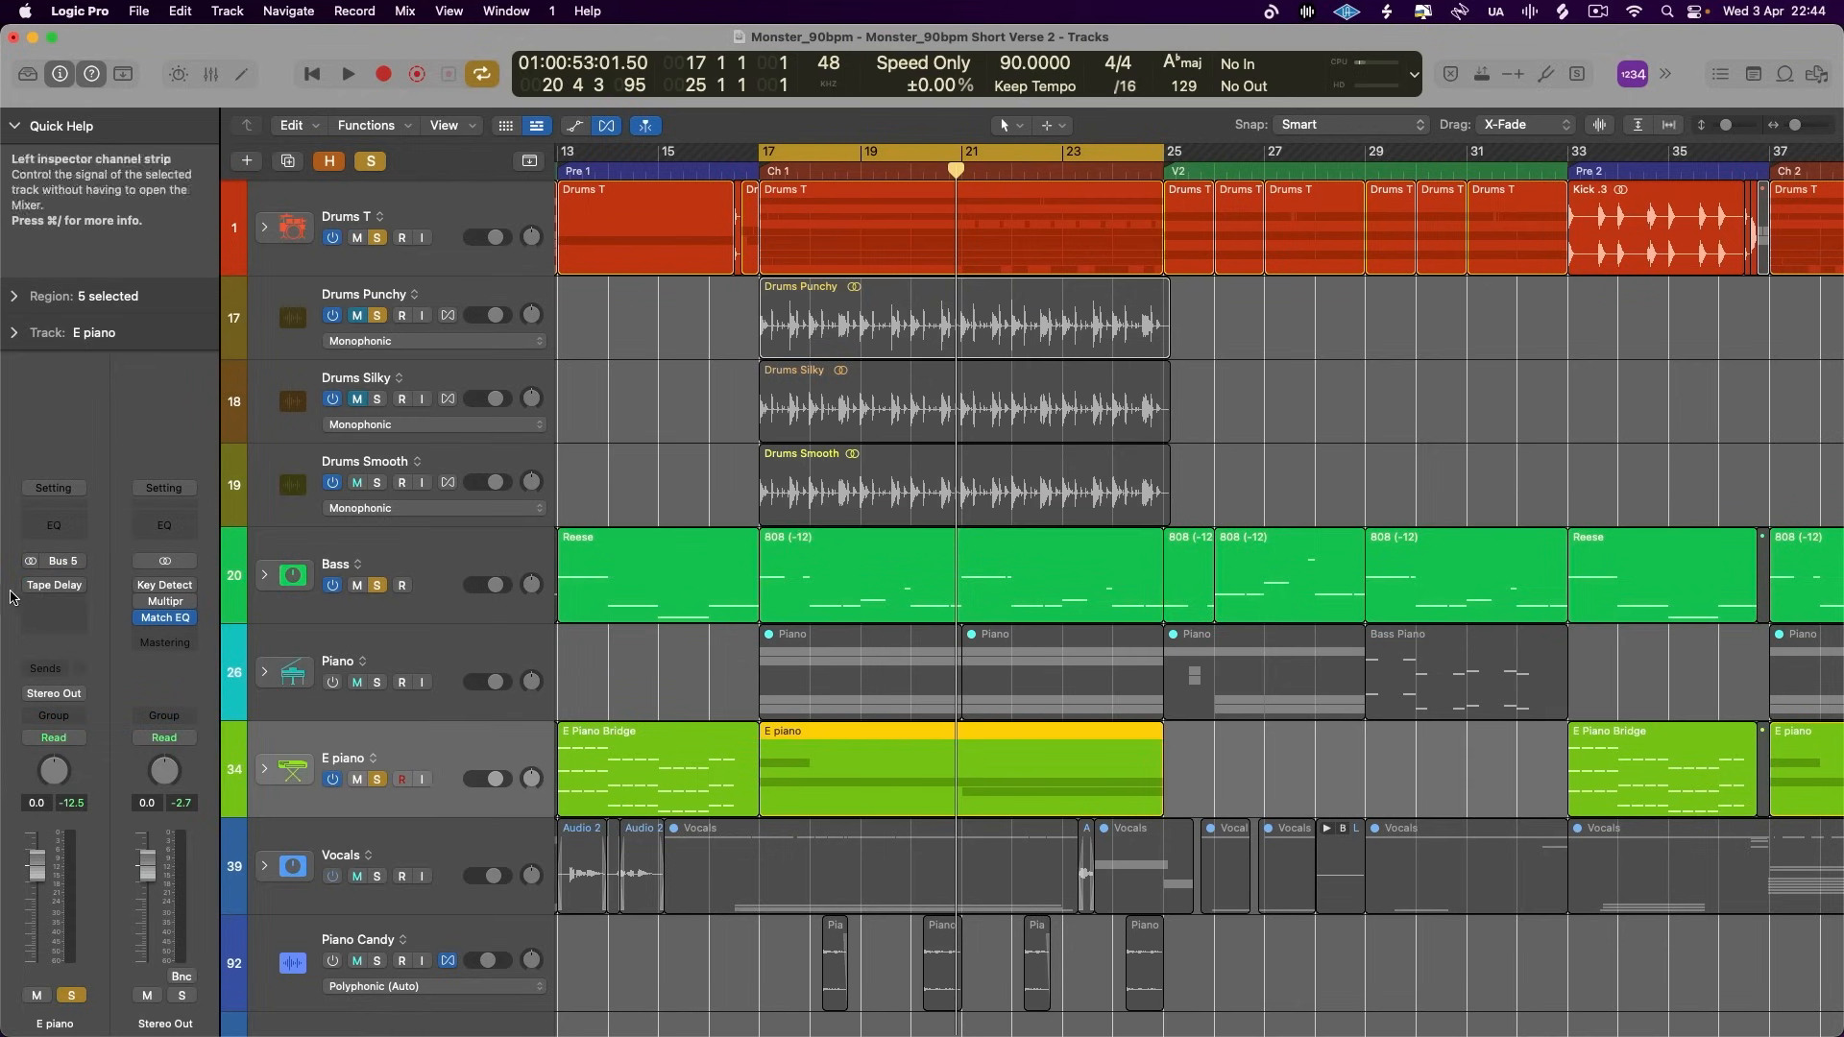
left_click(32, 585)
key("space")
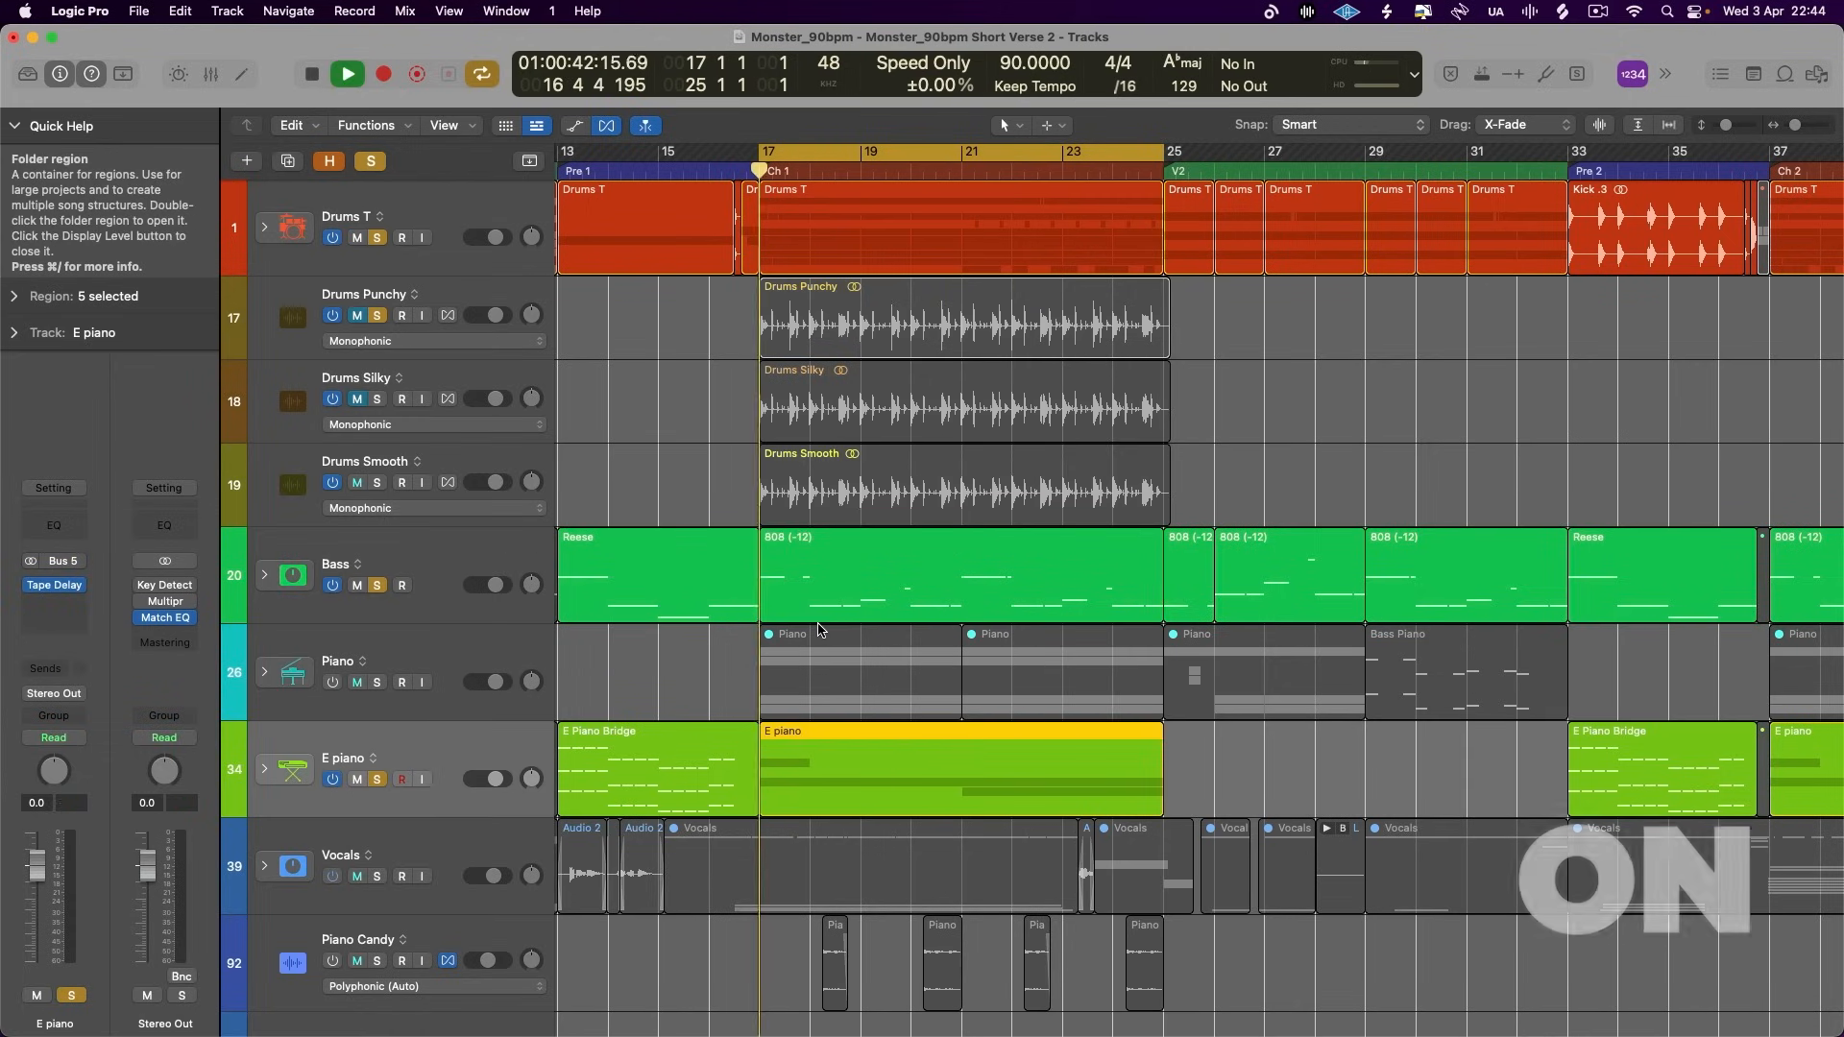
- In the Mixer, move the bass's Phat FX and the E piano's Tape Delay down to the third Audio FX slot
left_click(211, 75)
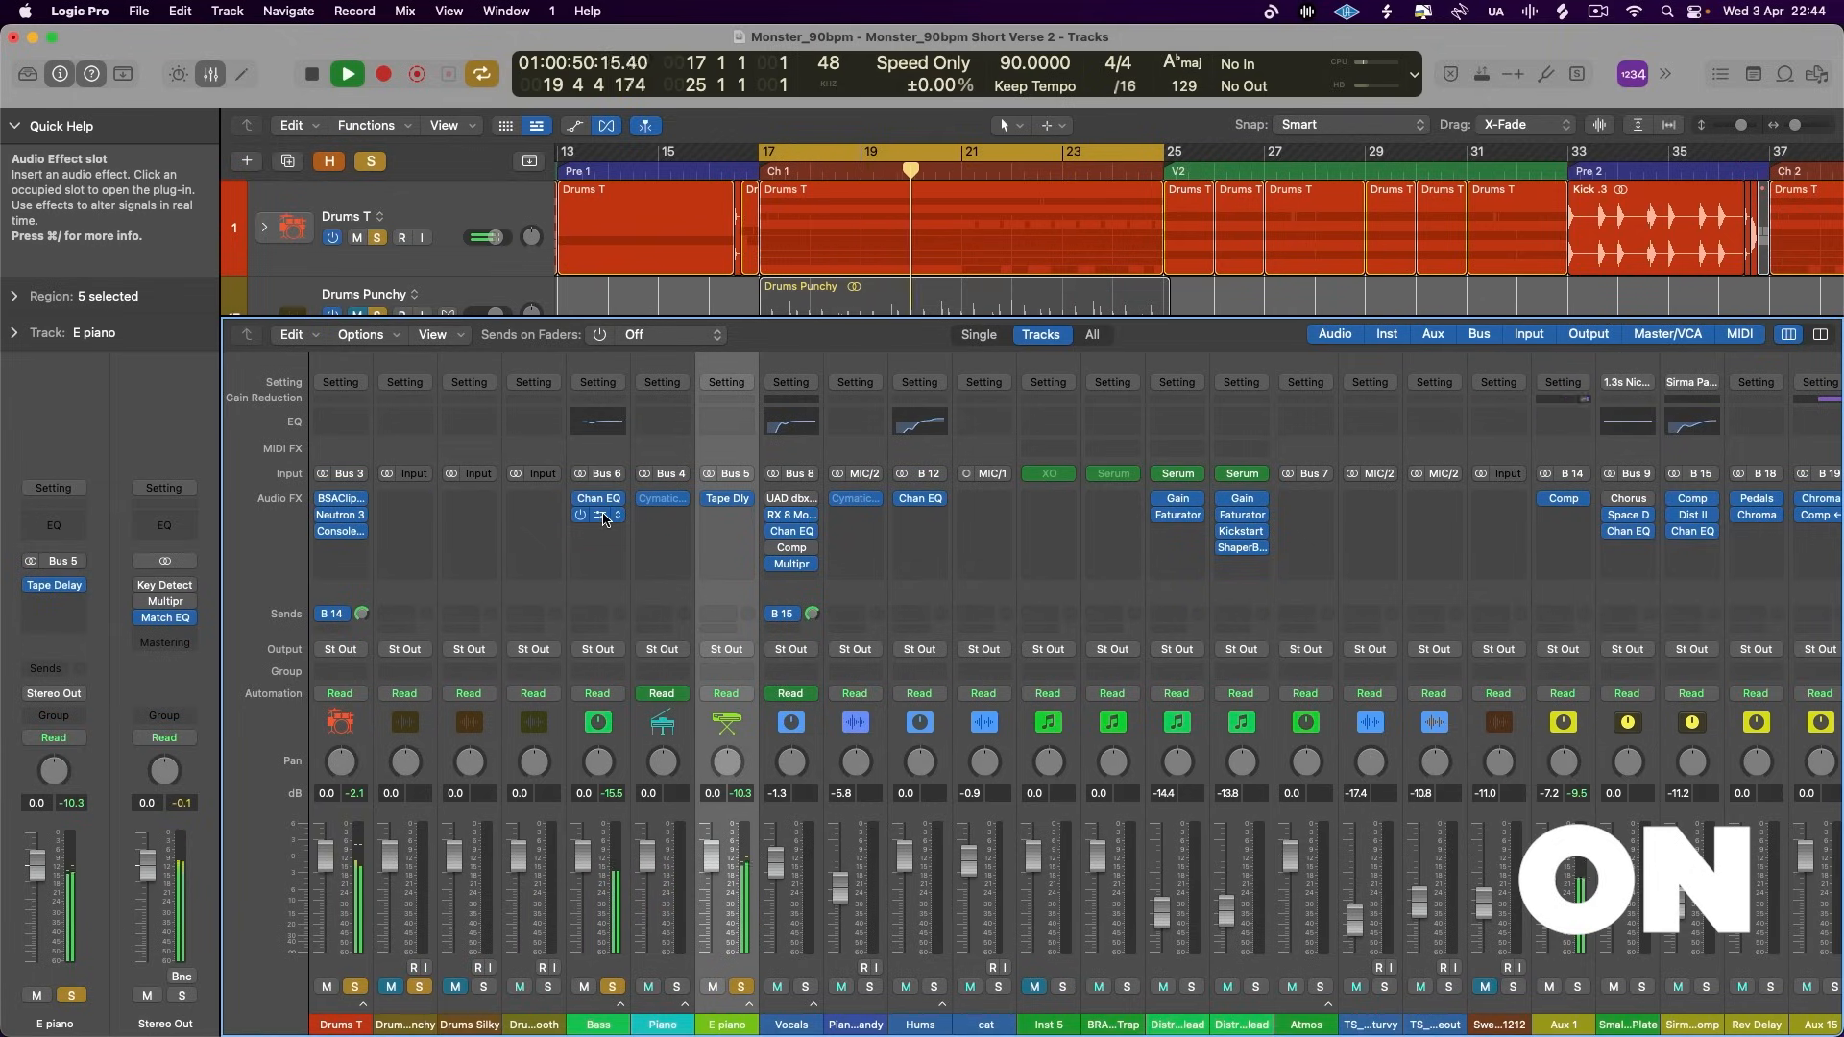
key("space")
left_click_drag(601, 518, 603, 528)
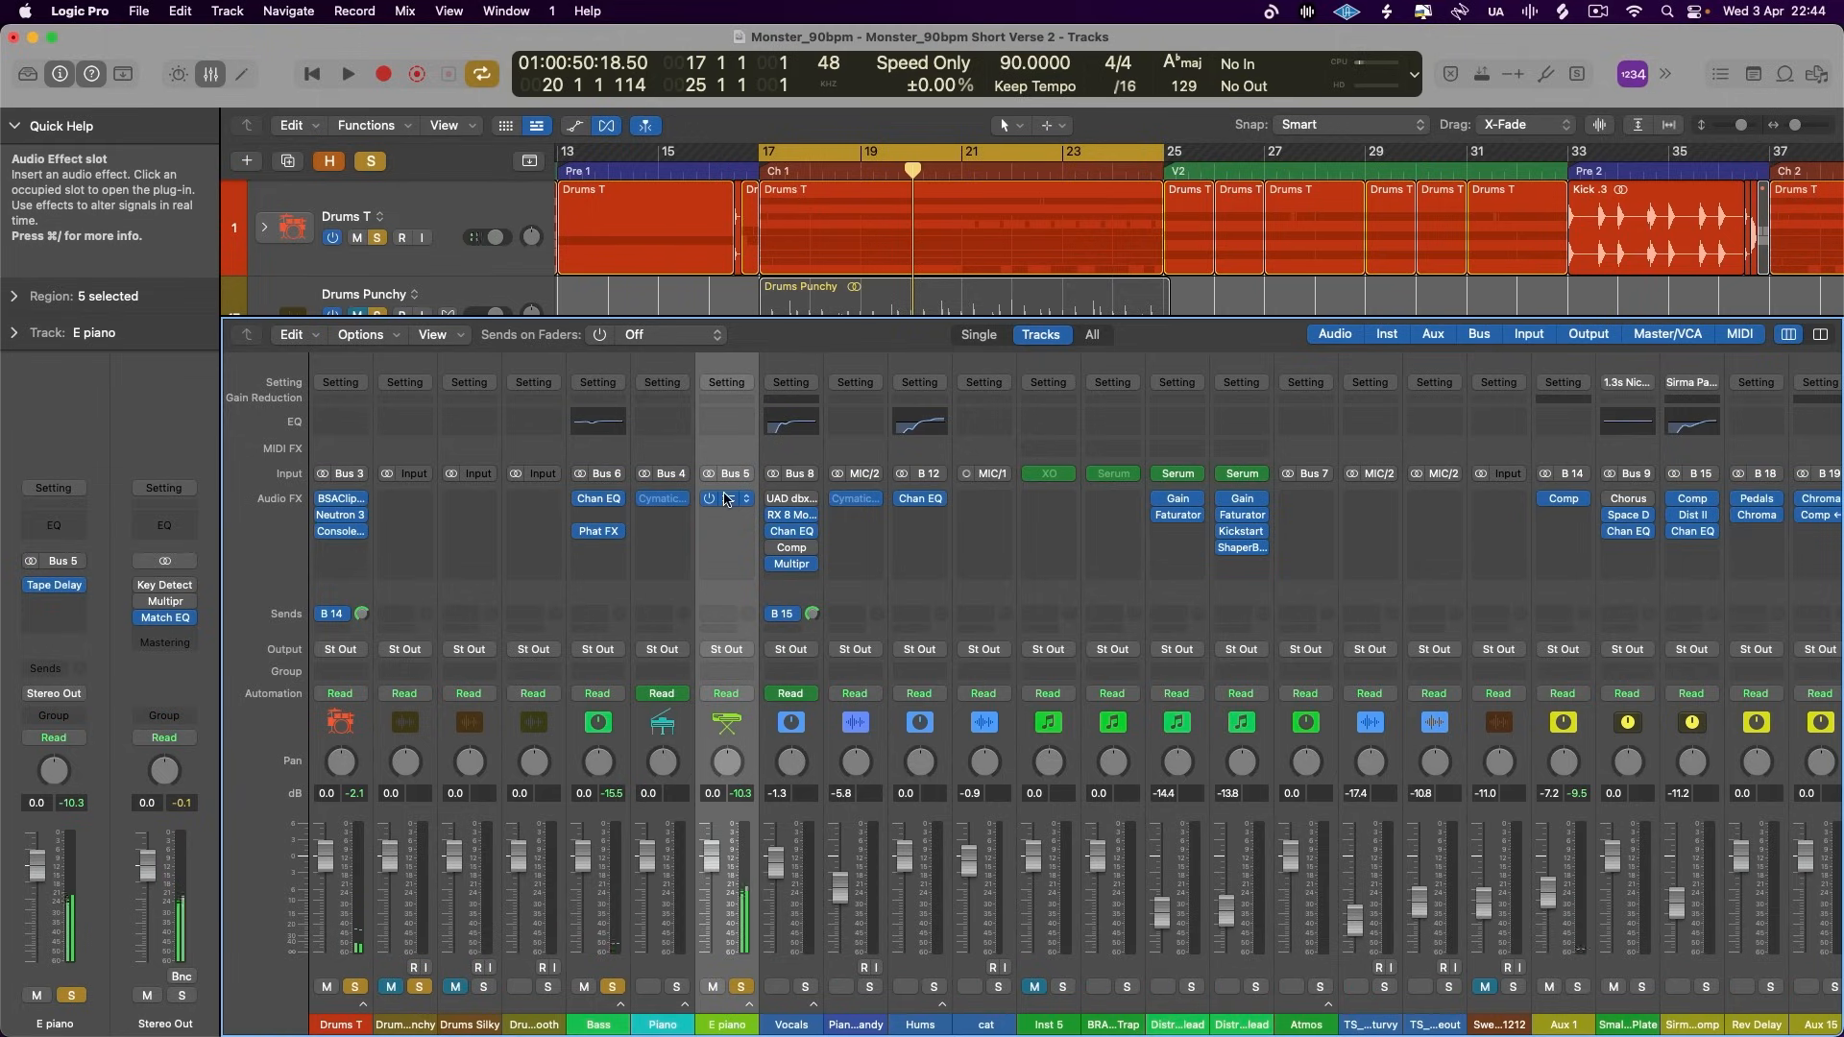
left_click_drag(725, 498, 726, 531)
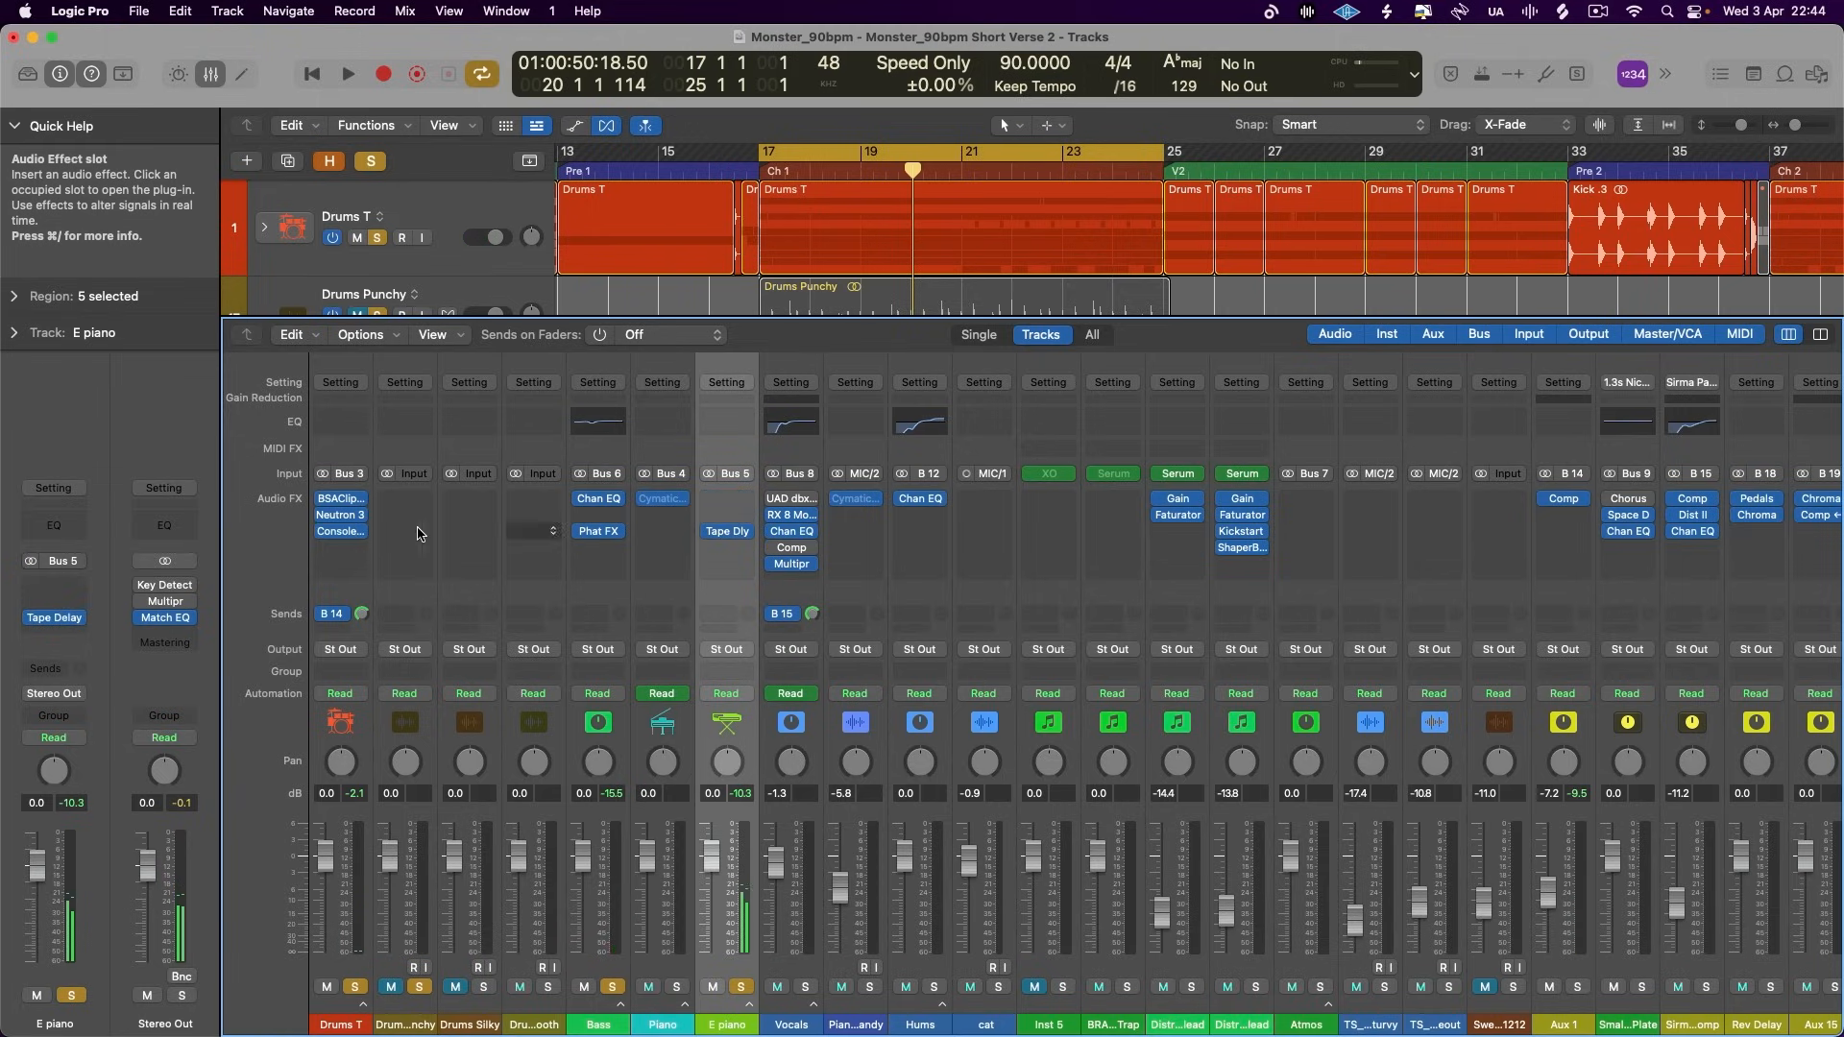
- Select the channel strips from Drums T through E piano and compare playback with their third-slot effects bypassed and active together
key("space")
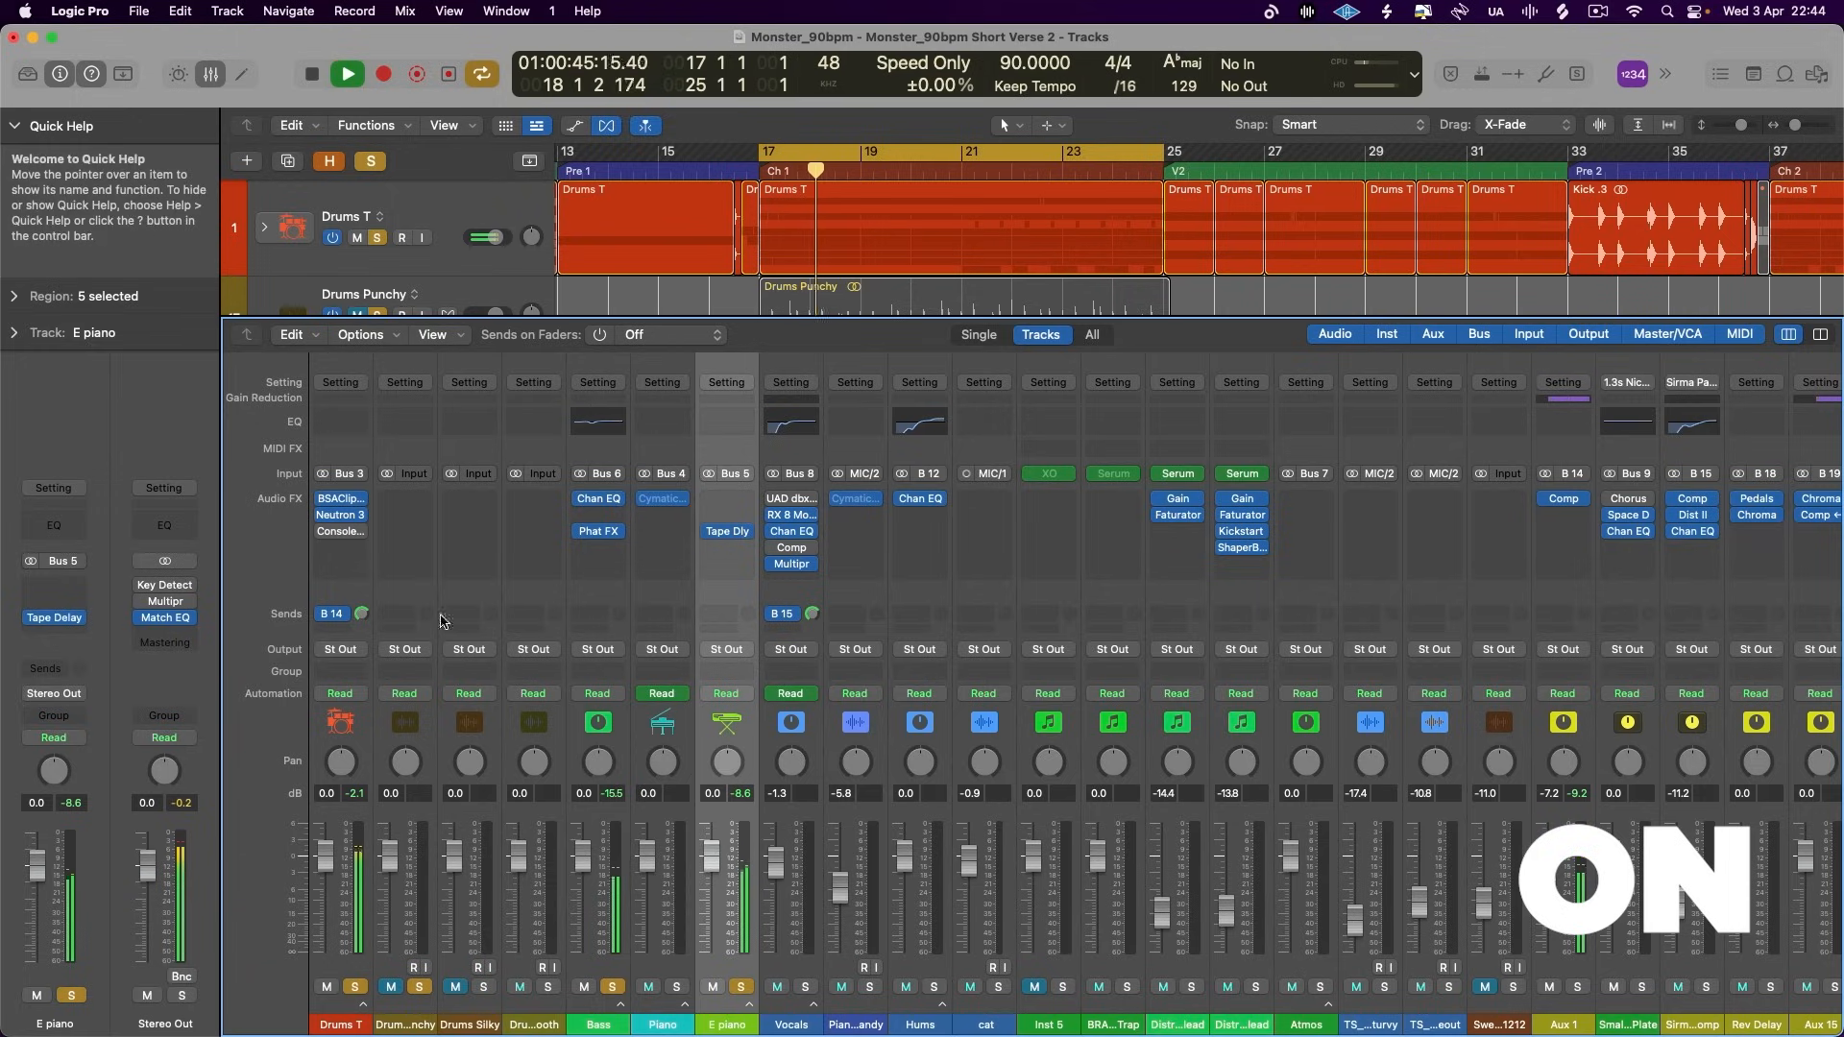
left_click(319, 745, "shift")
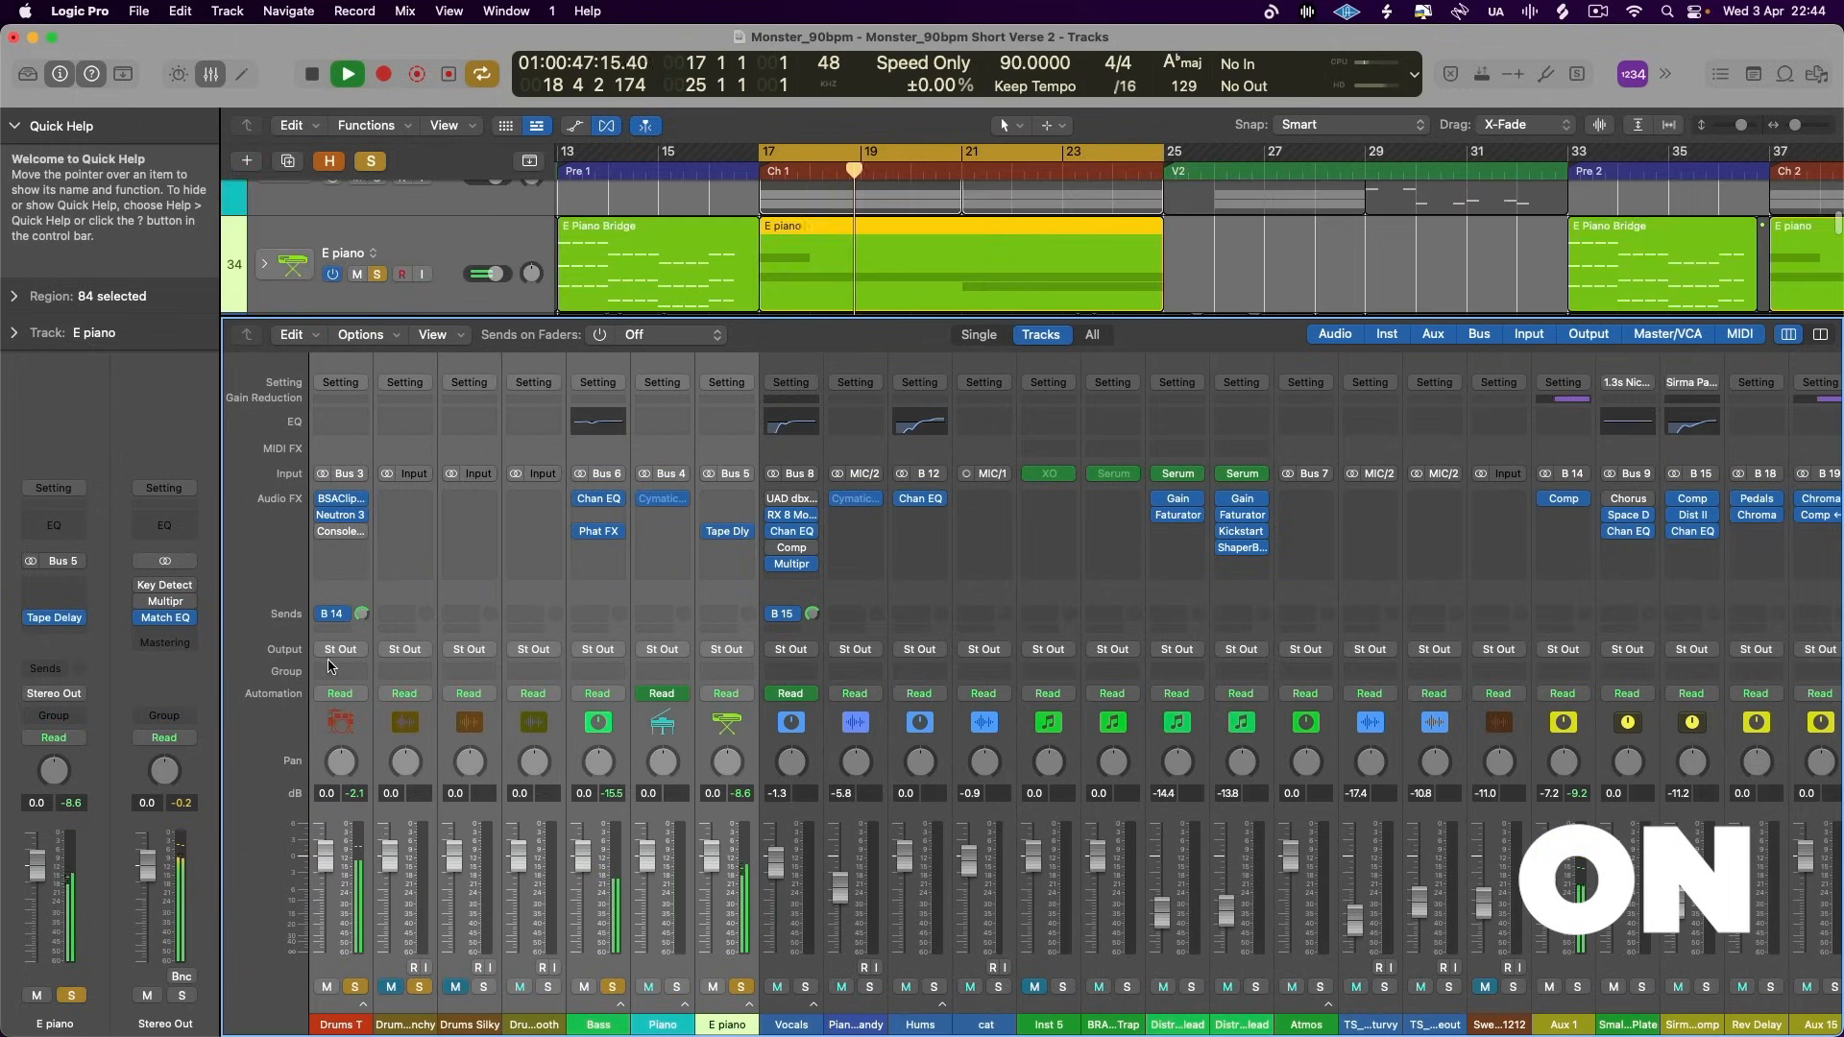
left_click(582, 532)
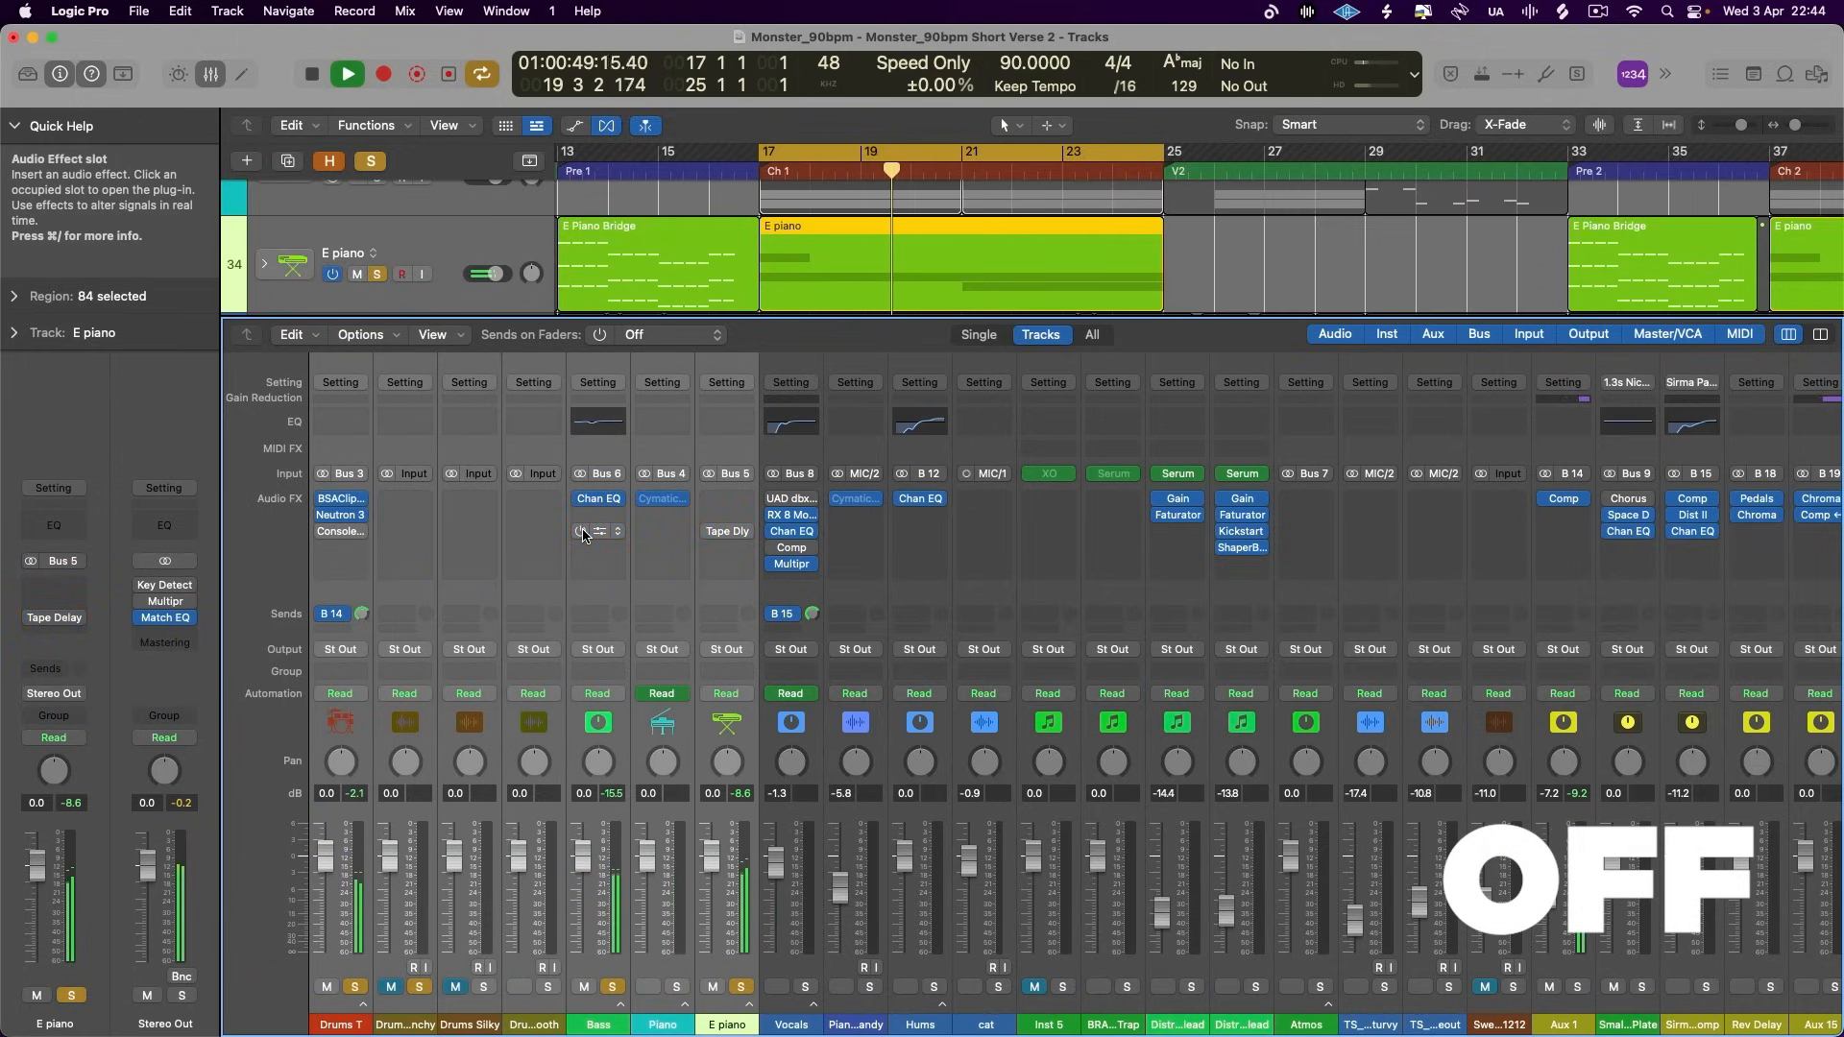
left_click(322, 531)
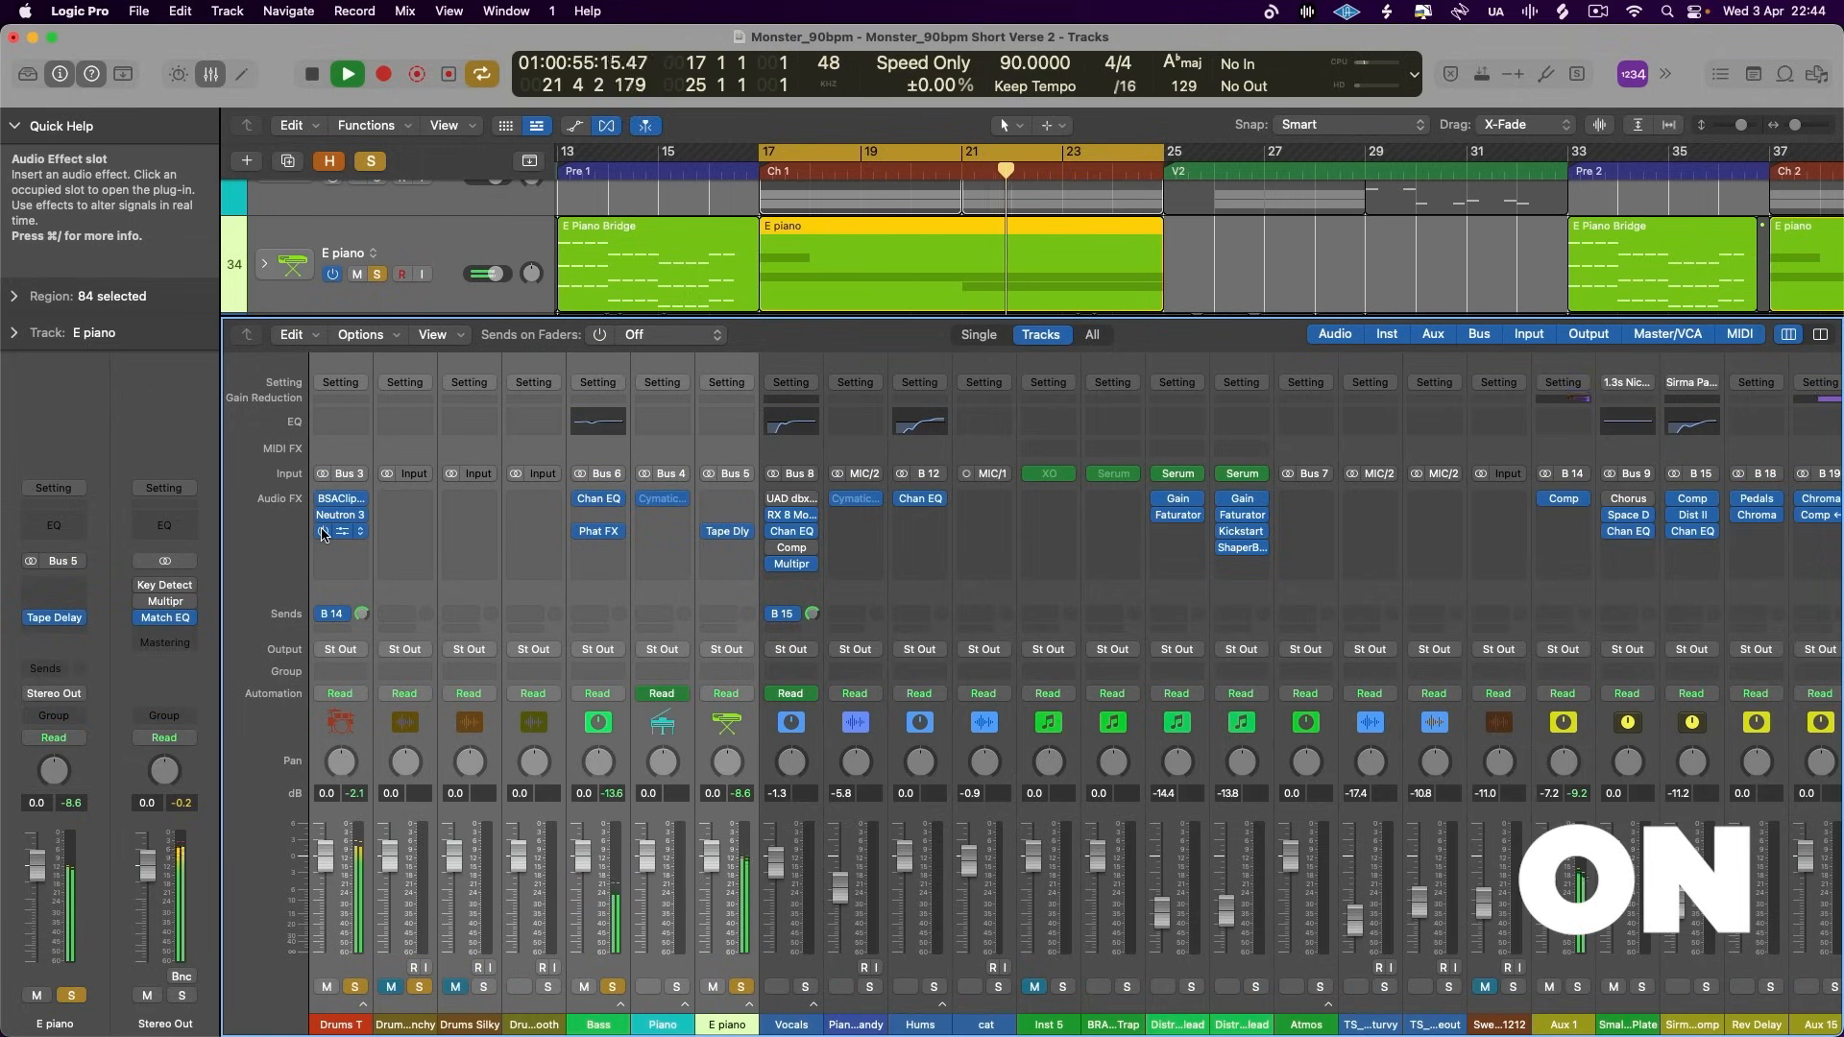
left_click(323, 531)
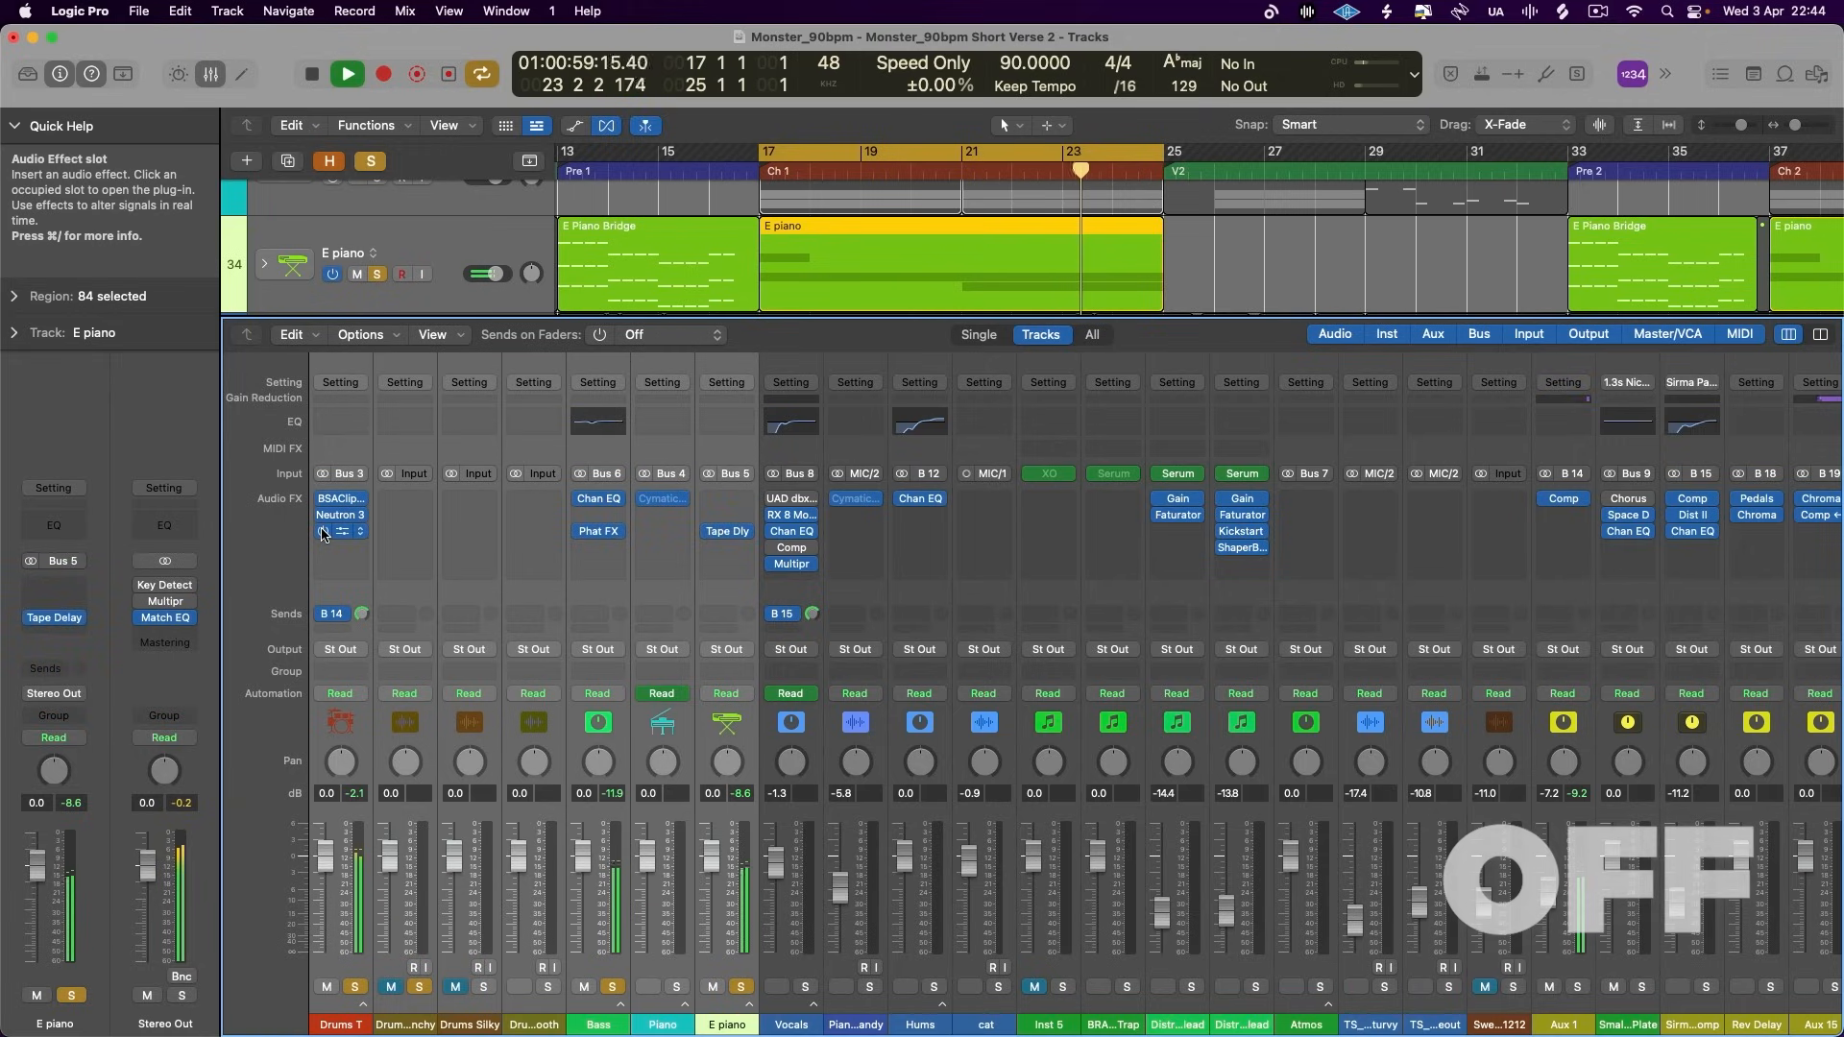
left_click(322, 531)
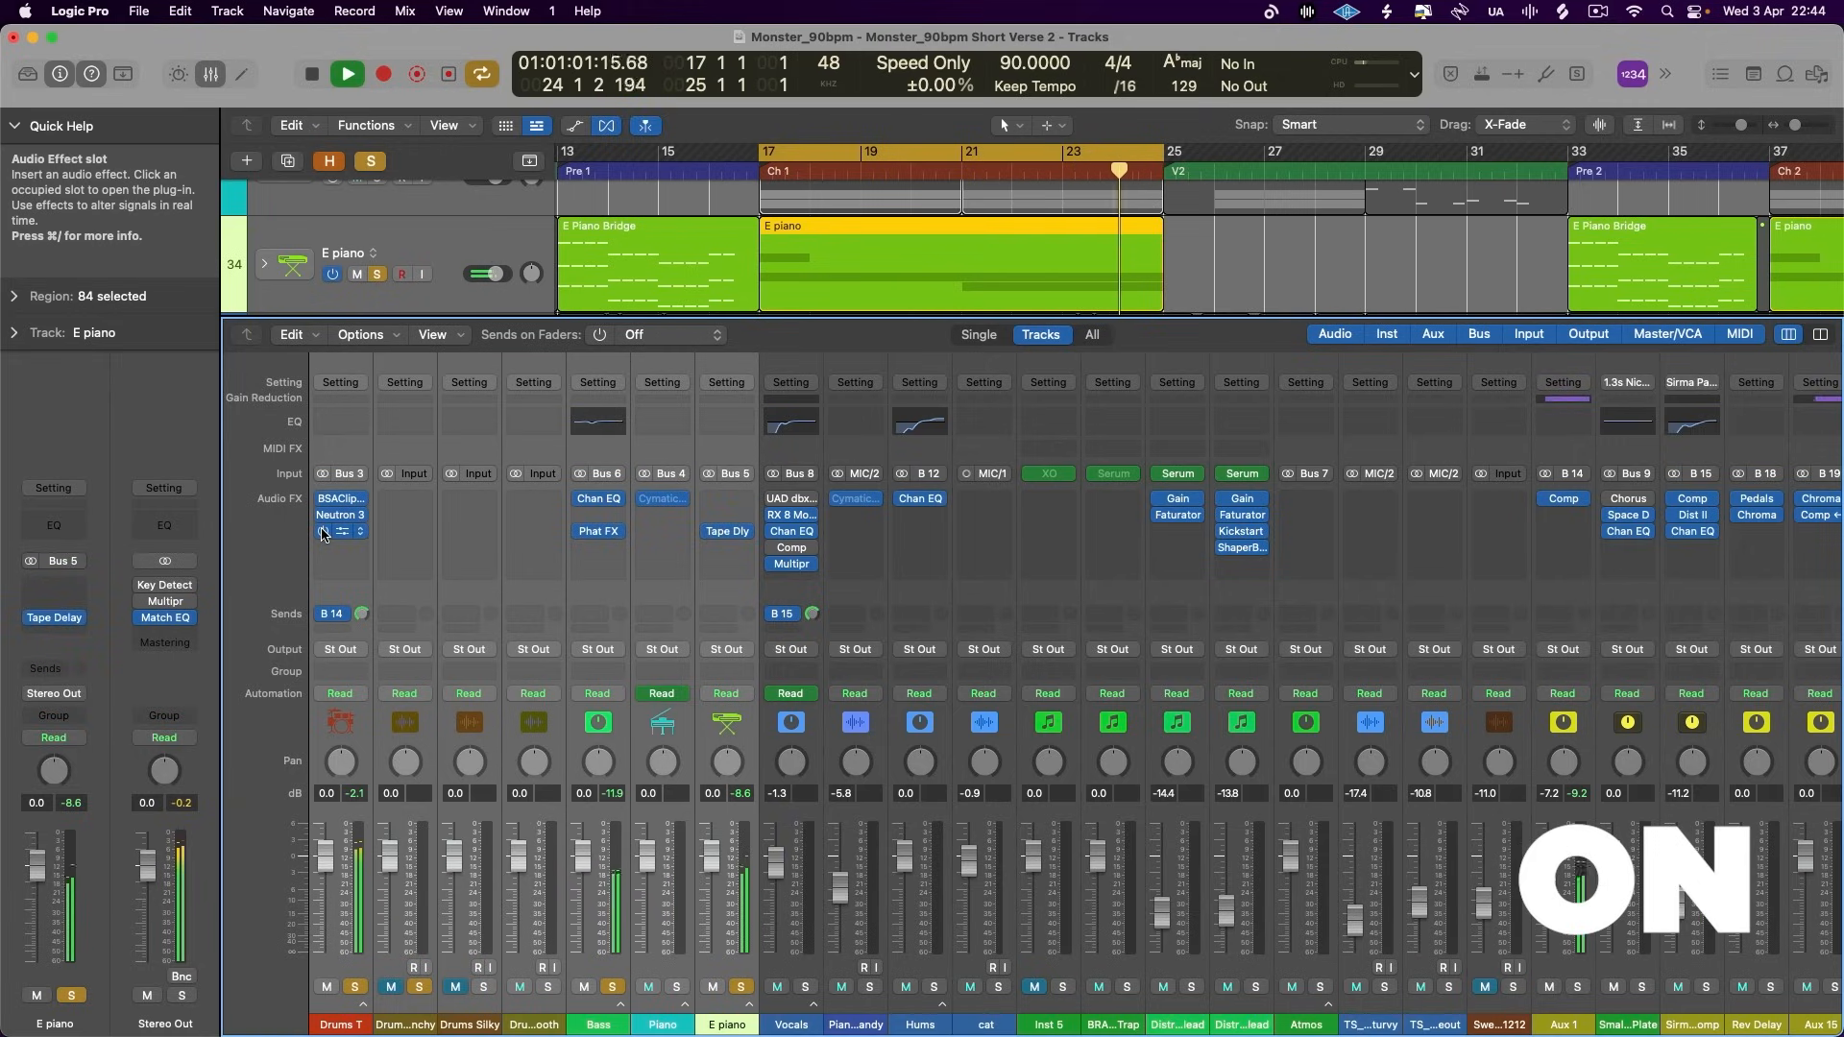
left_click(322, 531)
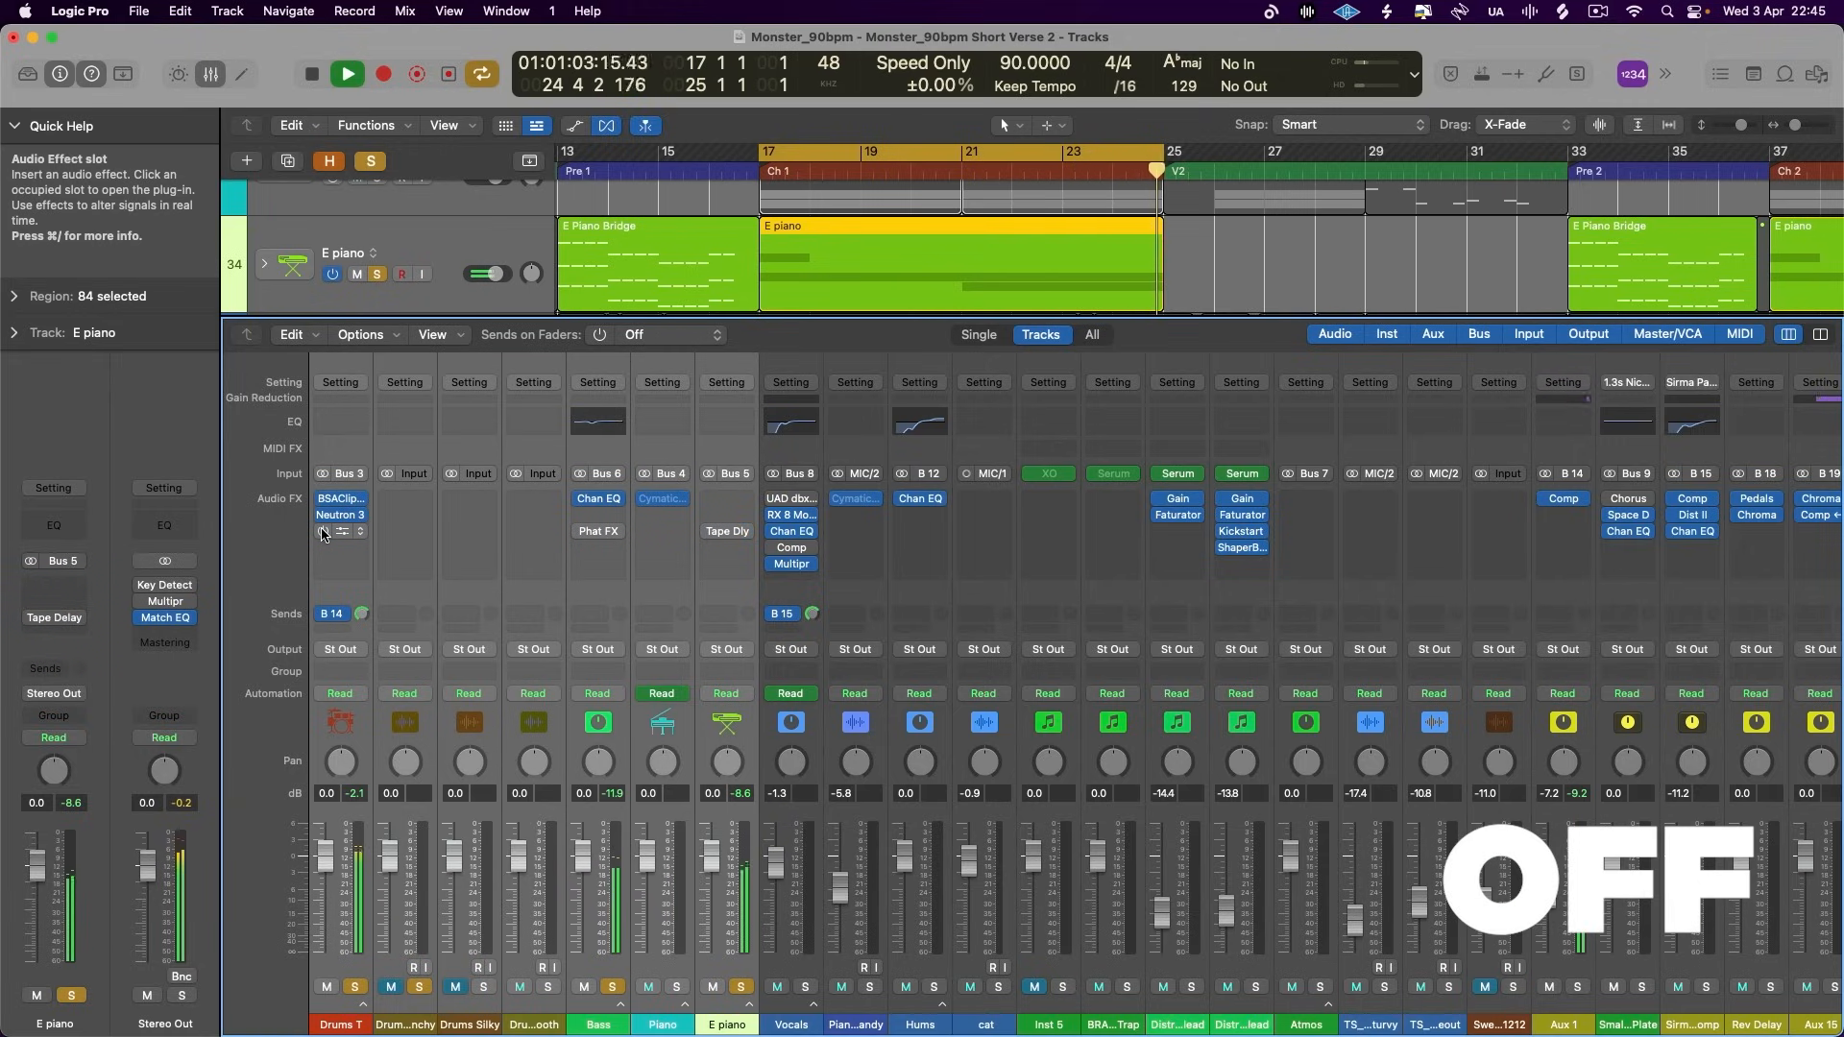
left_click(322, 531)
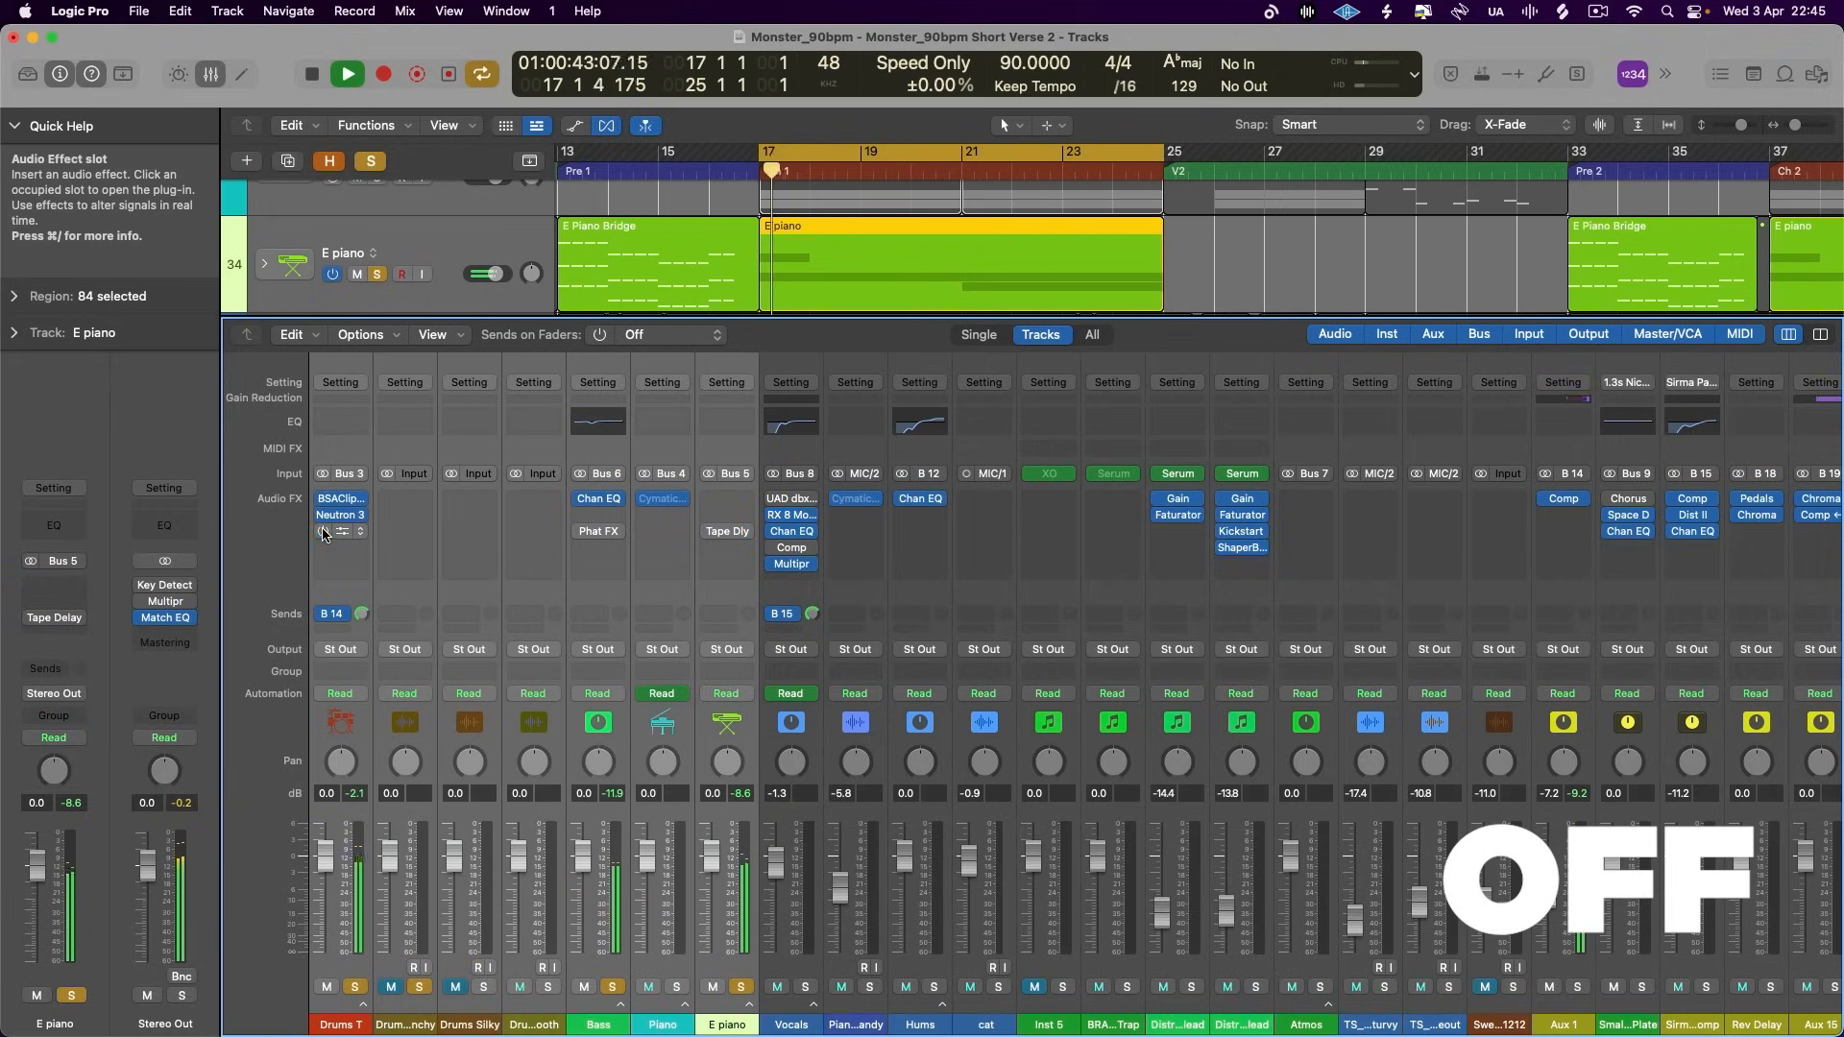
- Set the E piano Tape Delay's clip threshold to +7.4 dB and high cut to 6600 Hz, and close the plug-in
left_click(727, 531)
left_click_drag(946, 468, 950, 482)
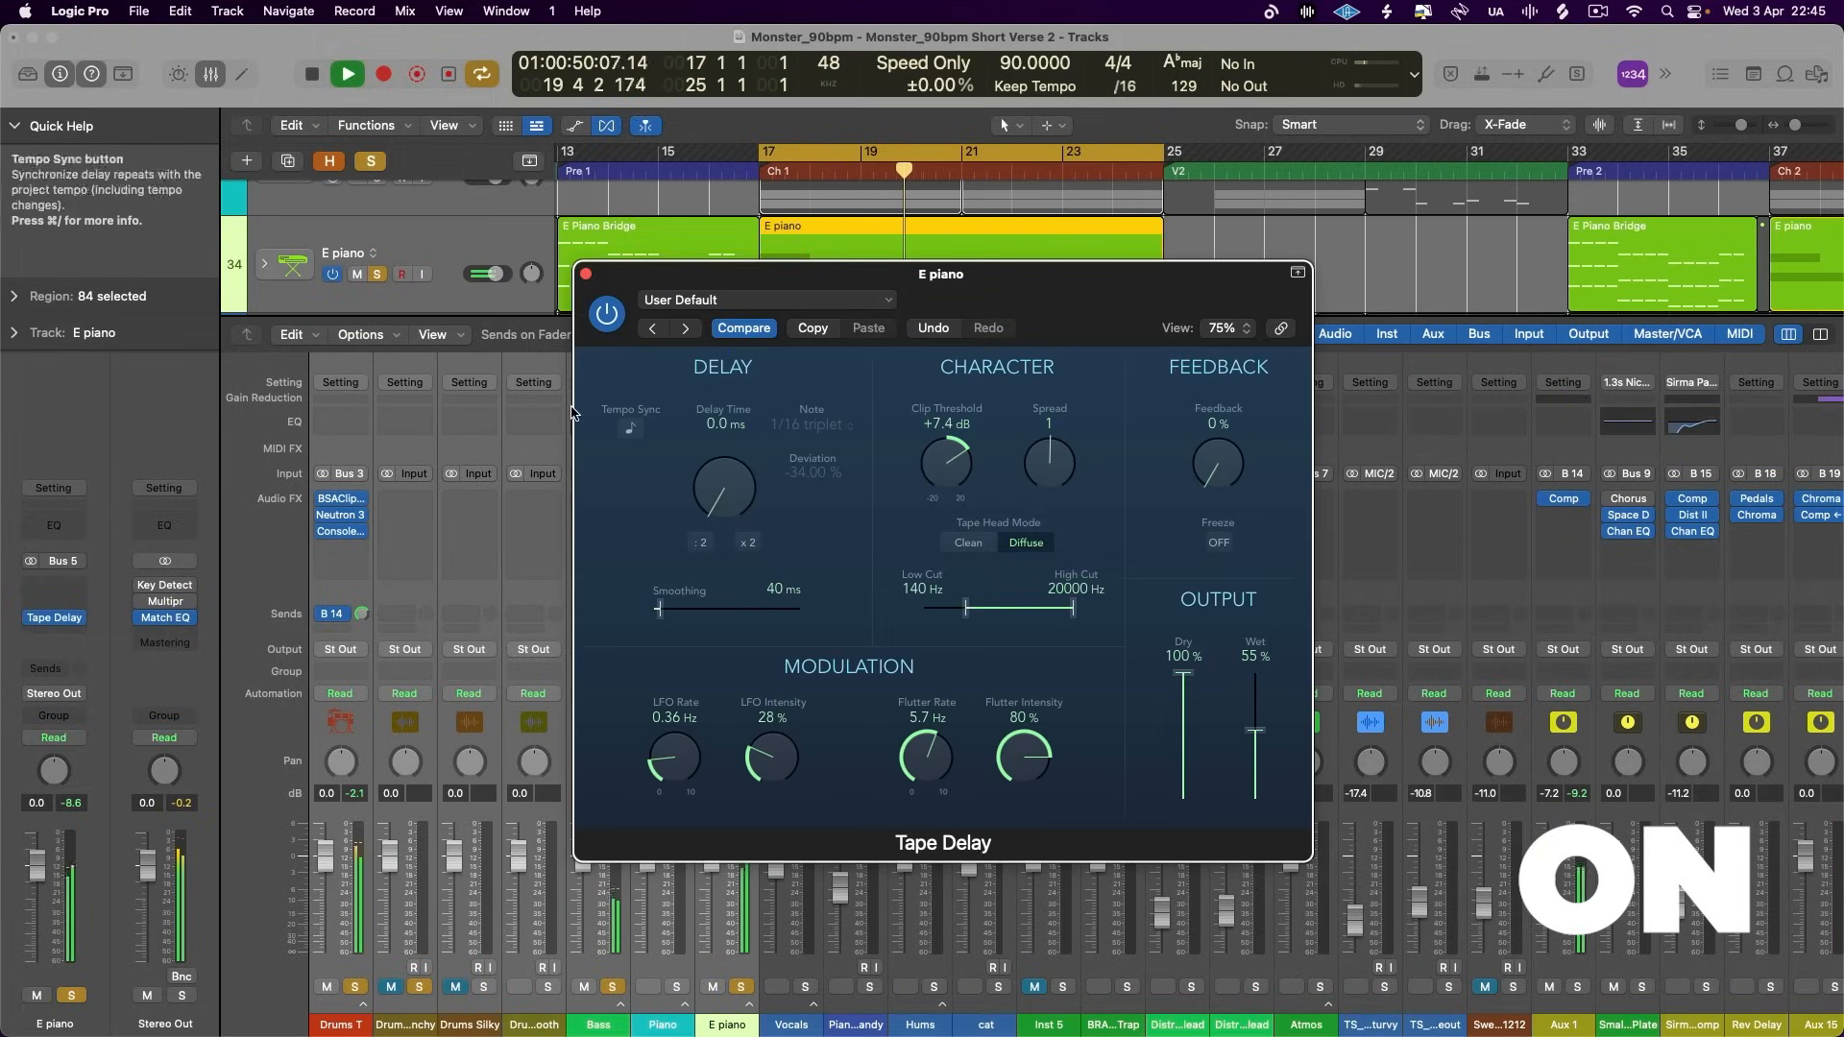
left_click_drag(1069, 615, 1050, 614)
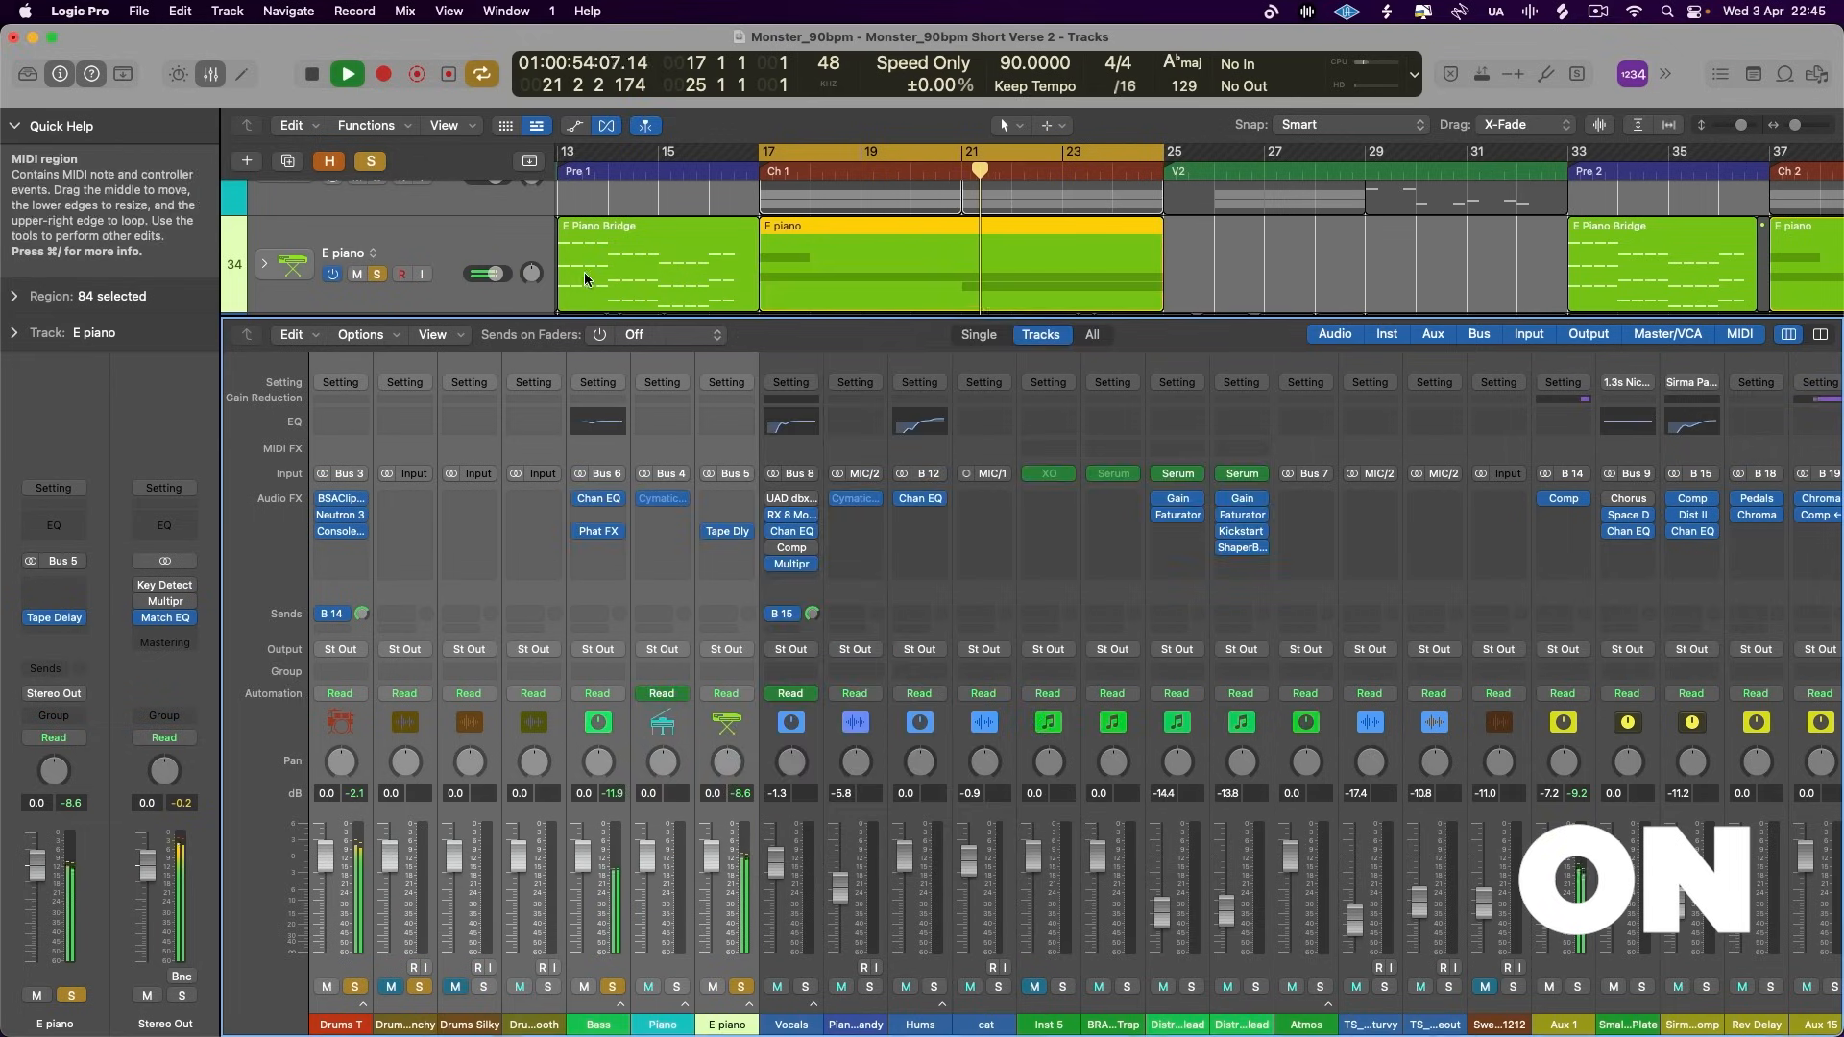
left_click(585, 275)
- Compare the mix again with the grouped effects off and on, and review the E piano's Tape Delay settings
left_click(319, 529)
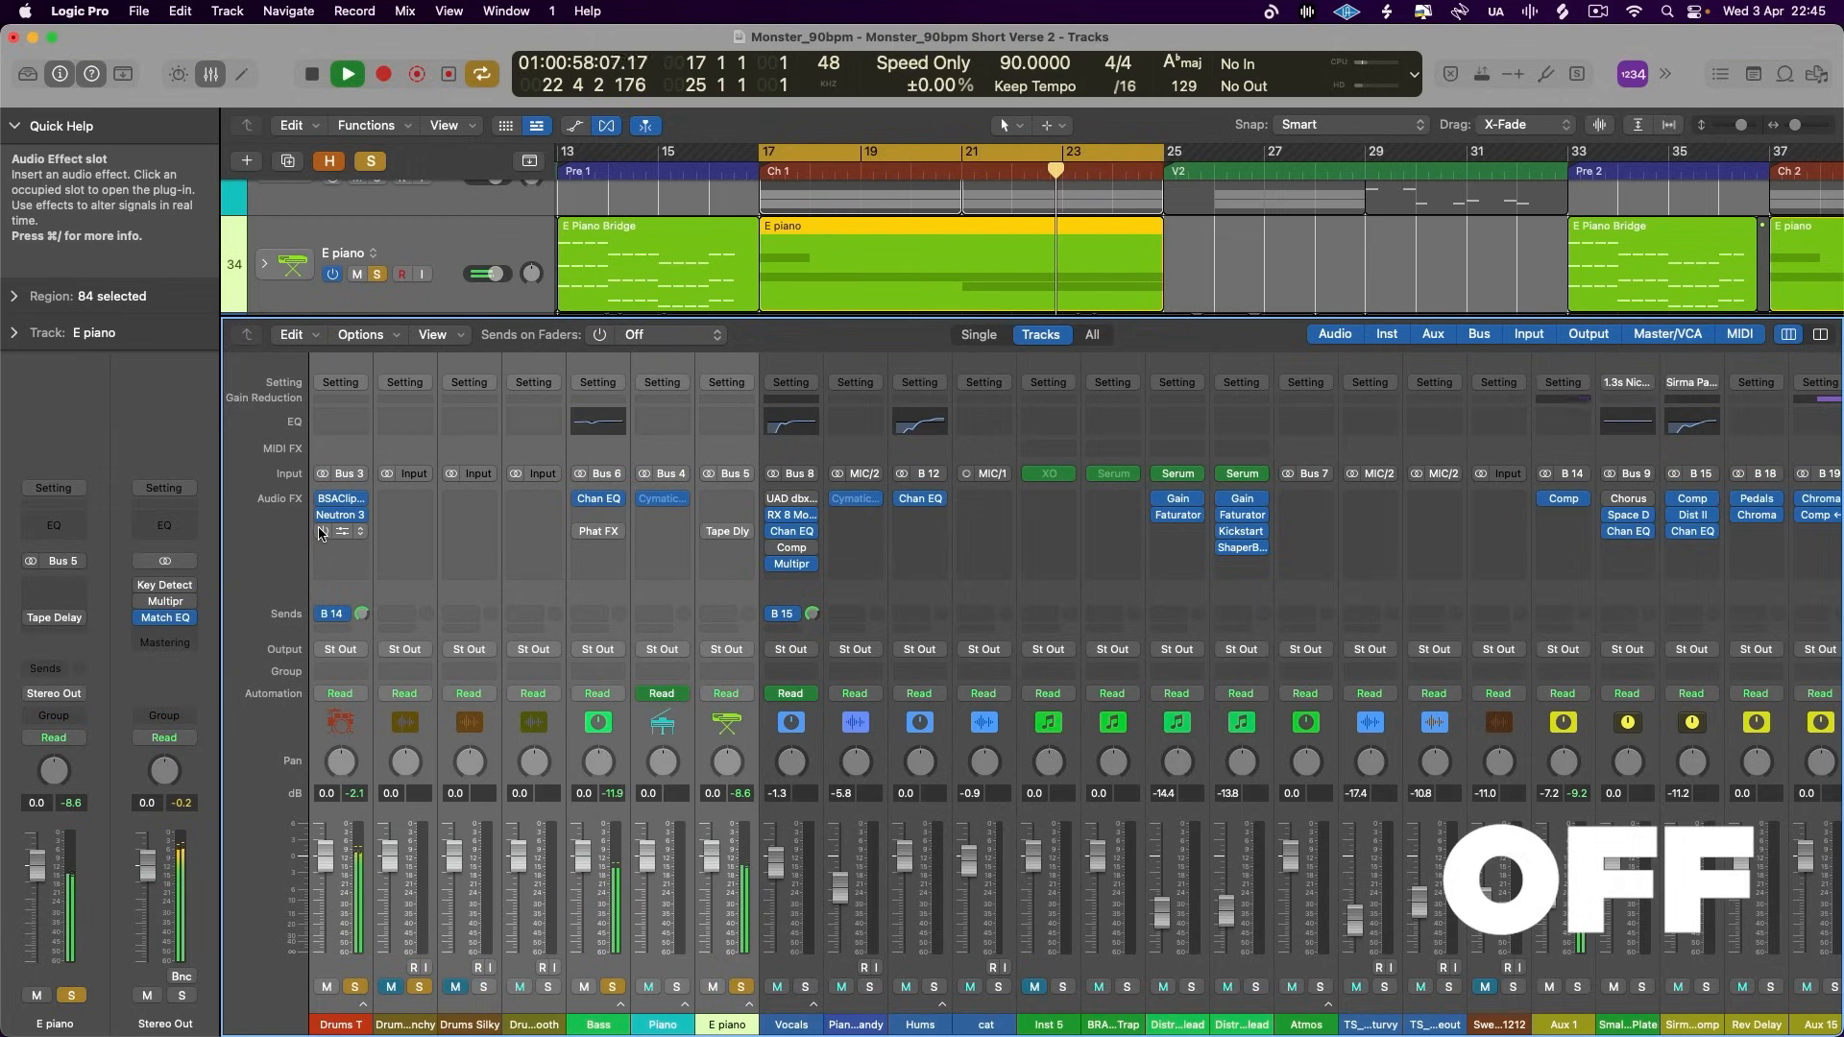
left_click(319, 531)
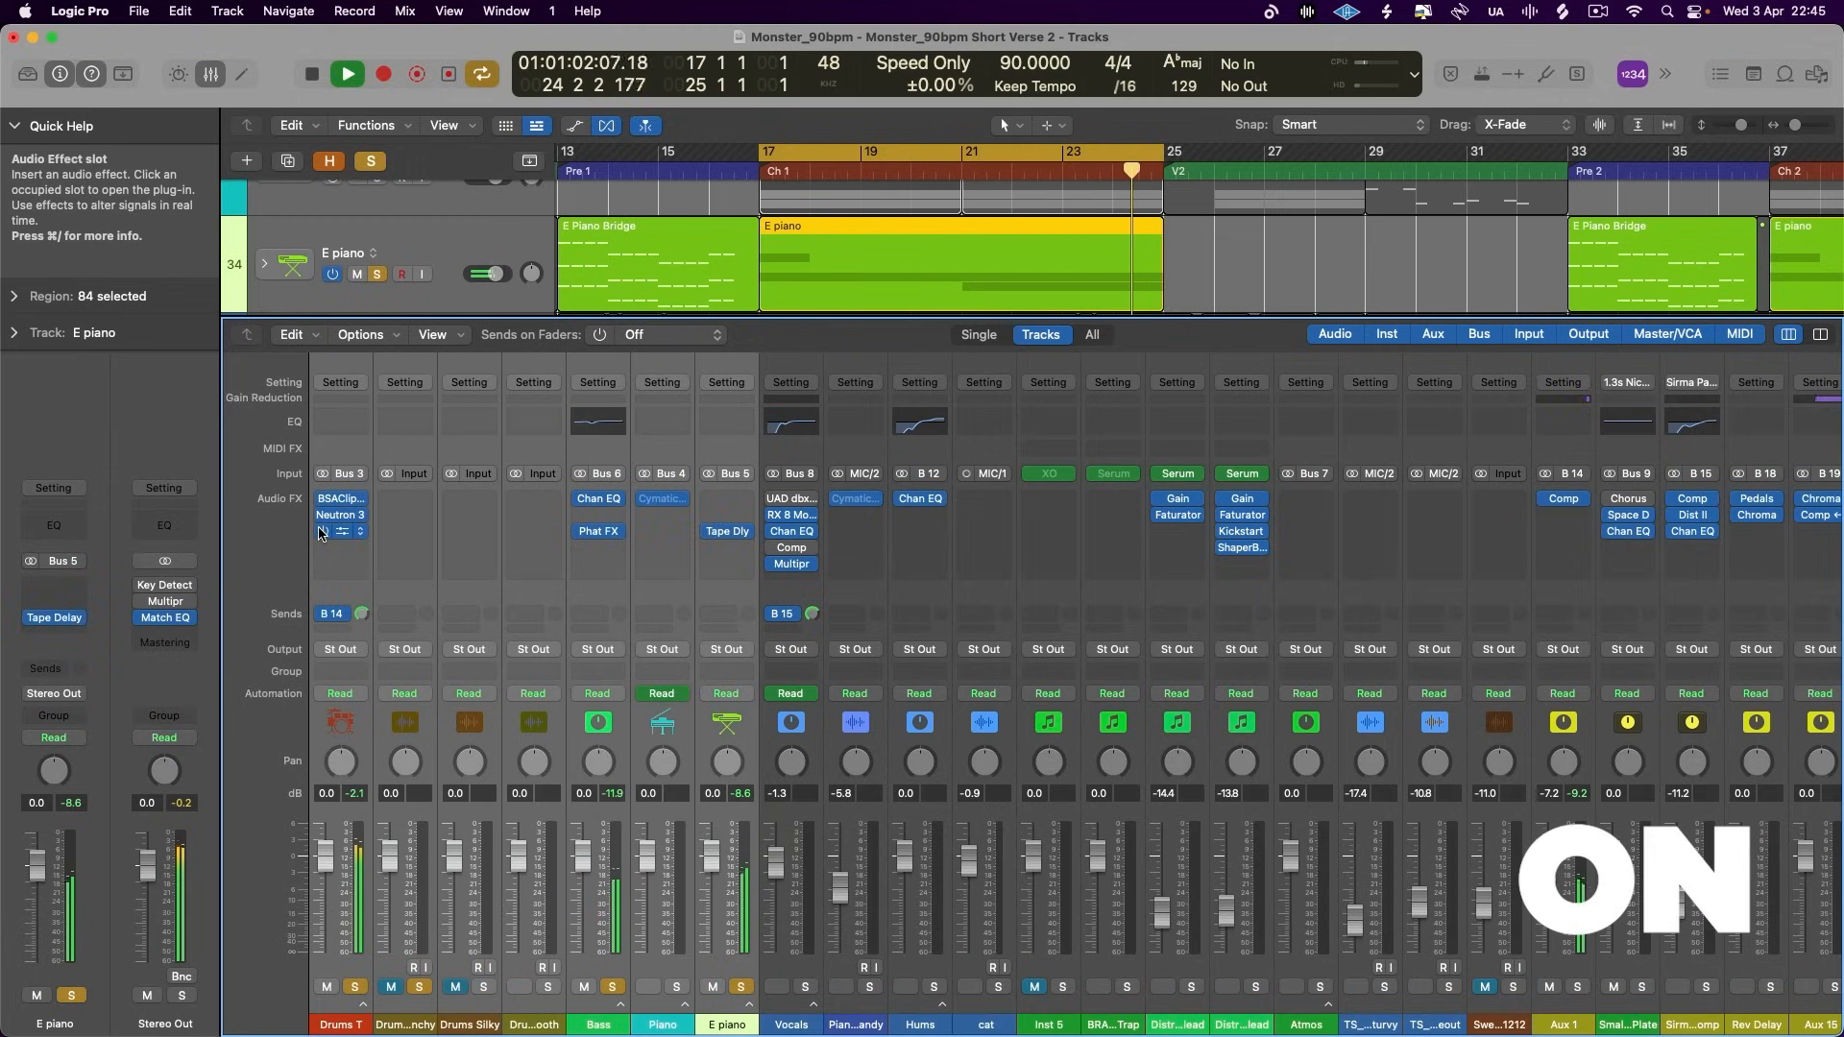
key("space")
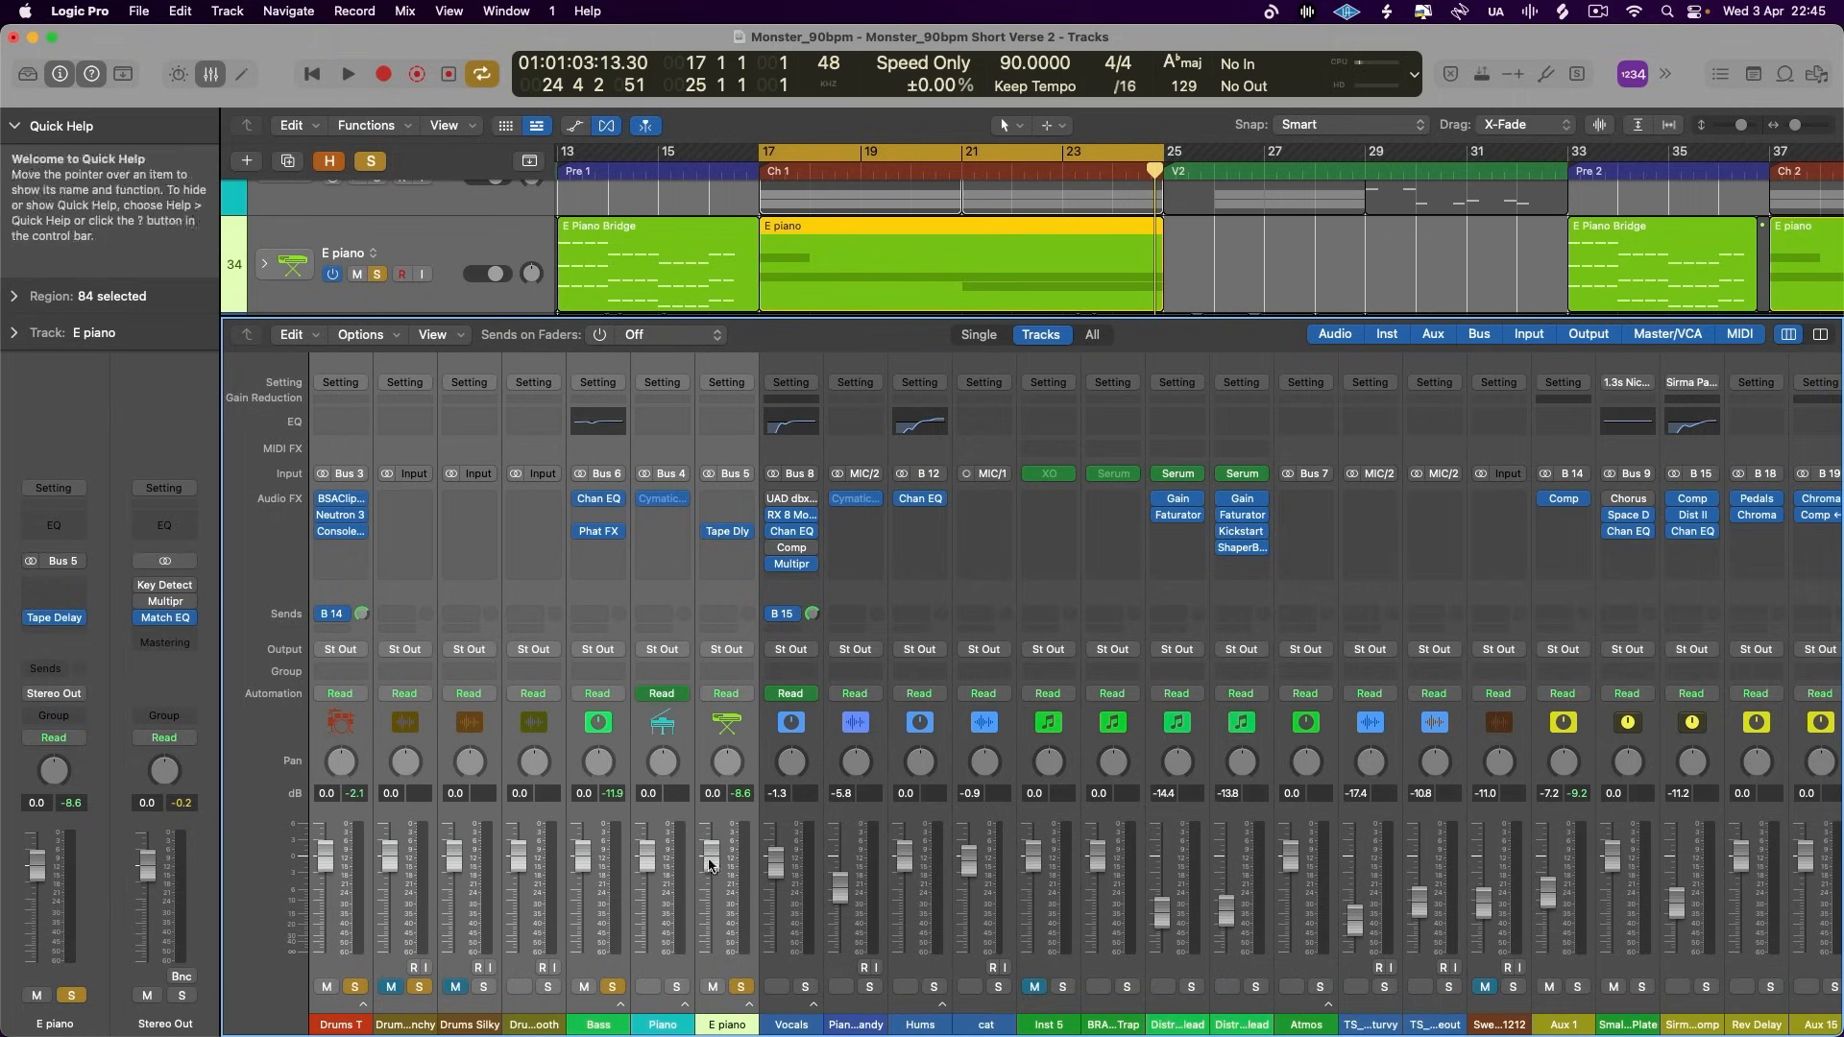
left_click(729, 533)
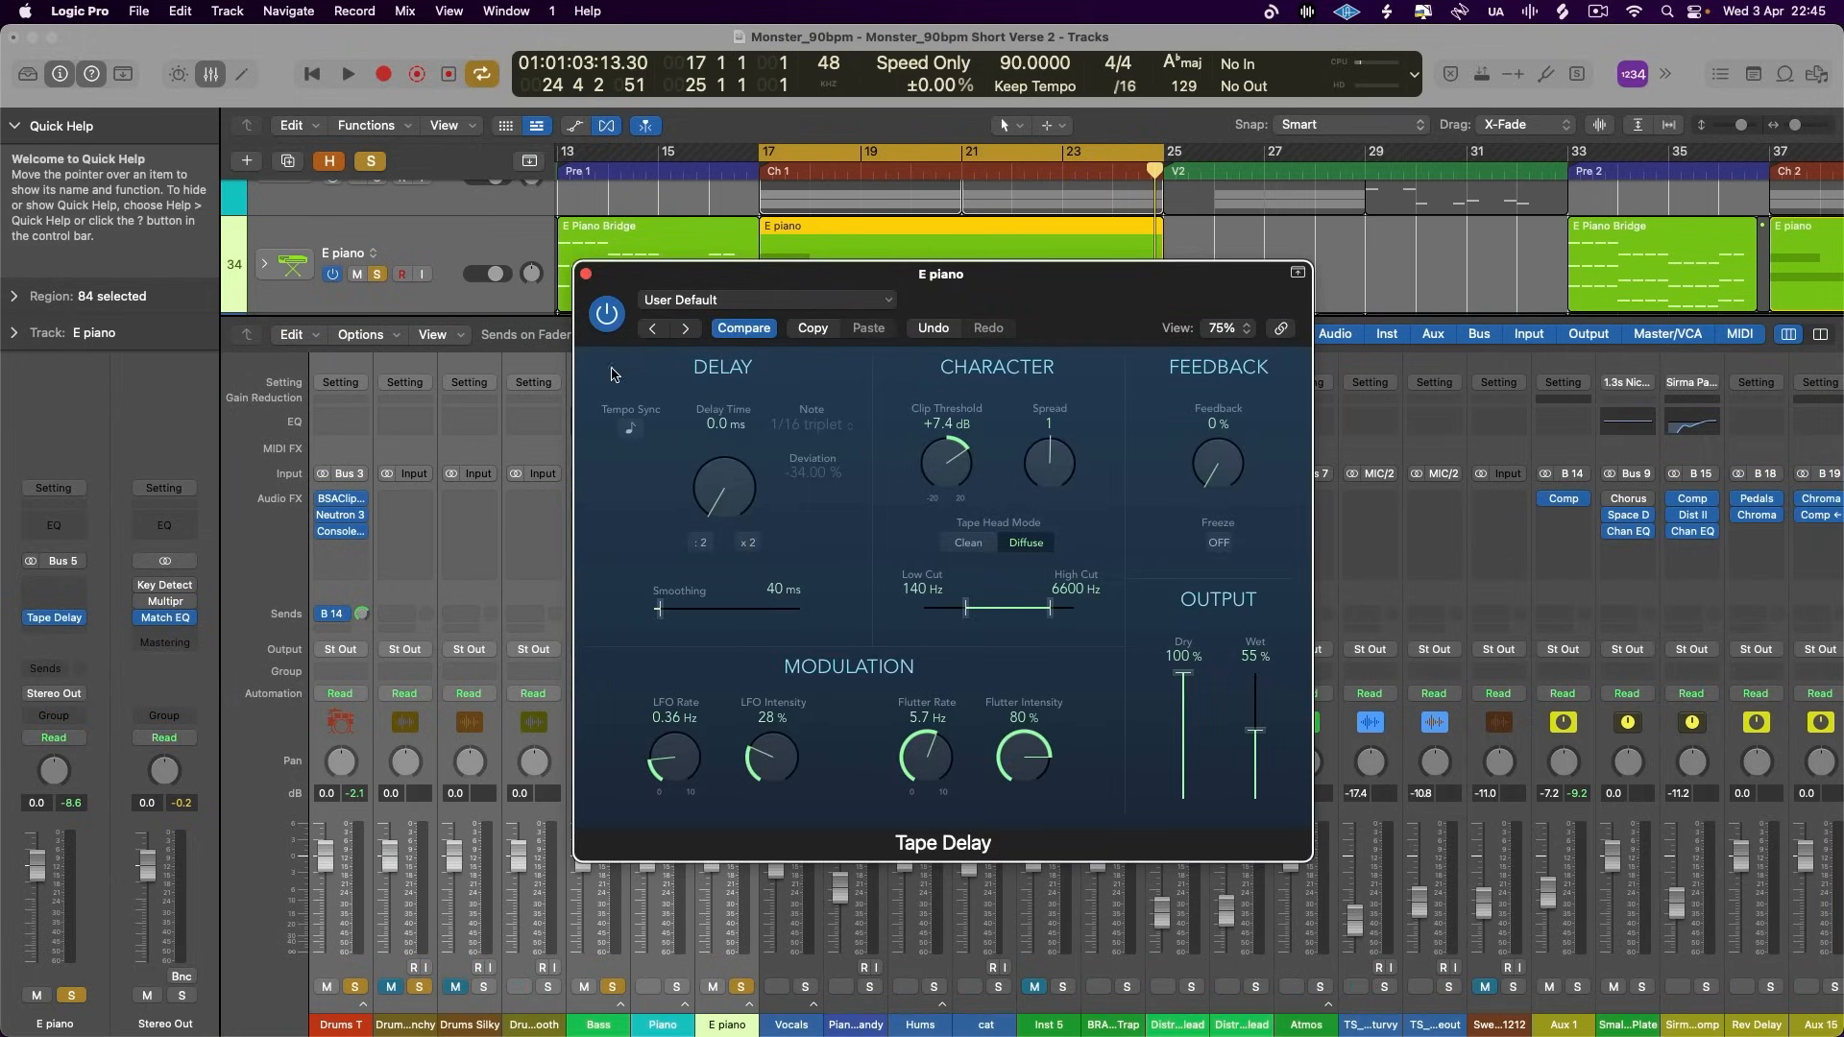
left_click(586, 276)
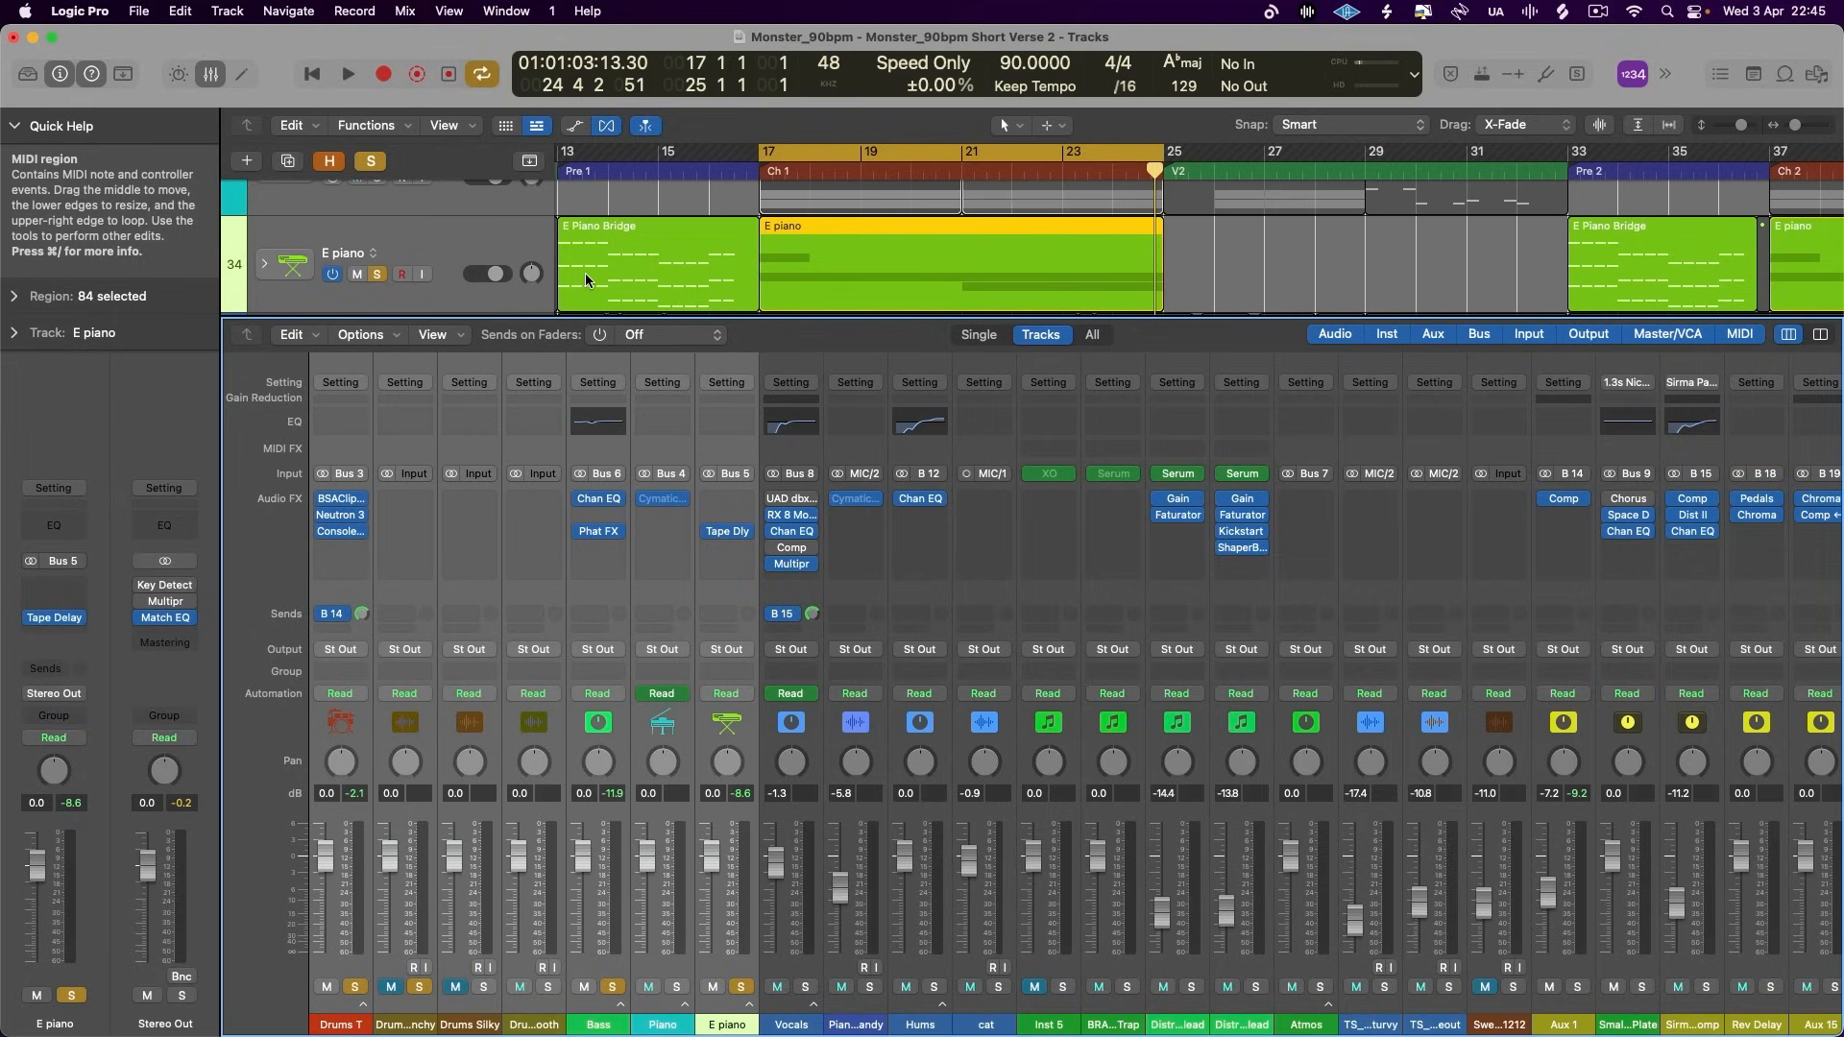